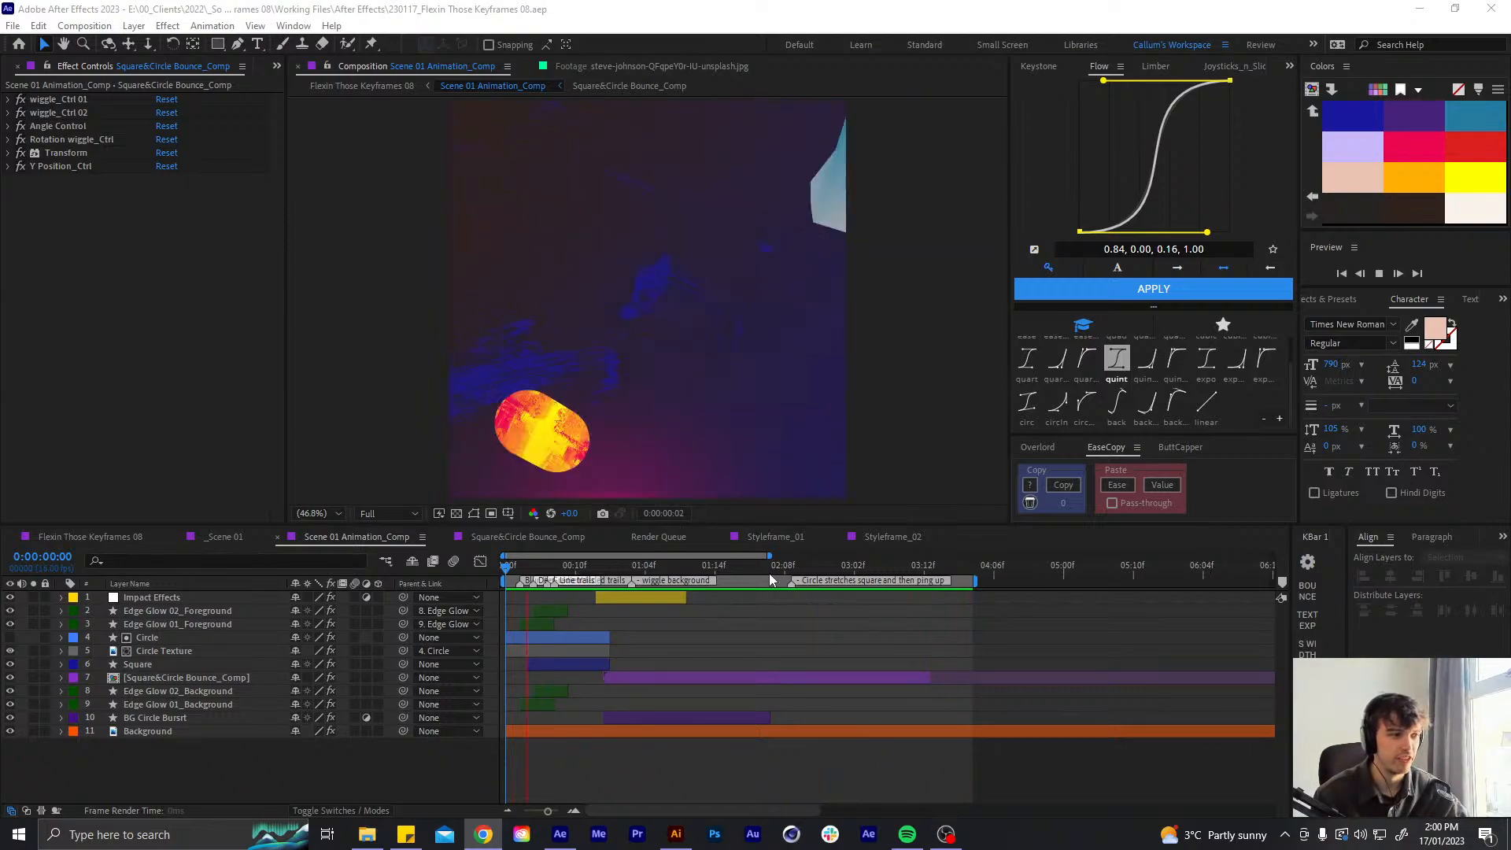
# - Preview the Scene 01 animation from its start and review the circle and square motion
pyautogui.moveTo(624, 562); pyautogui.dragTo(784, 568)
pyautogui.hotkey('alt', 'Tab')
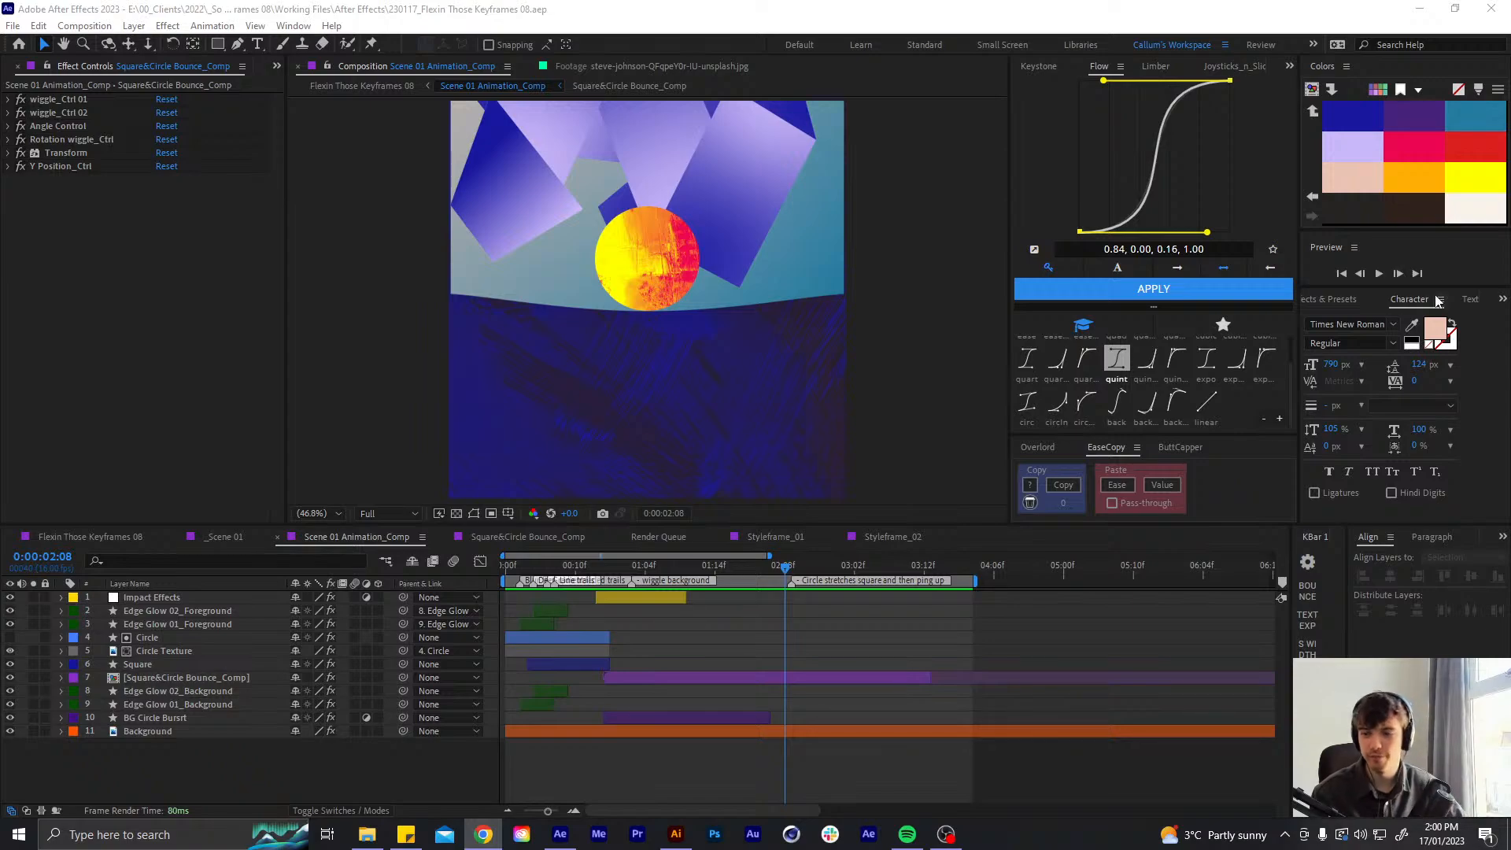
pyautogui.moveTo(594, 566); pyautogui.dragTo(484, 563)
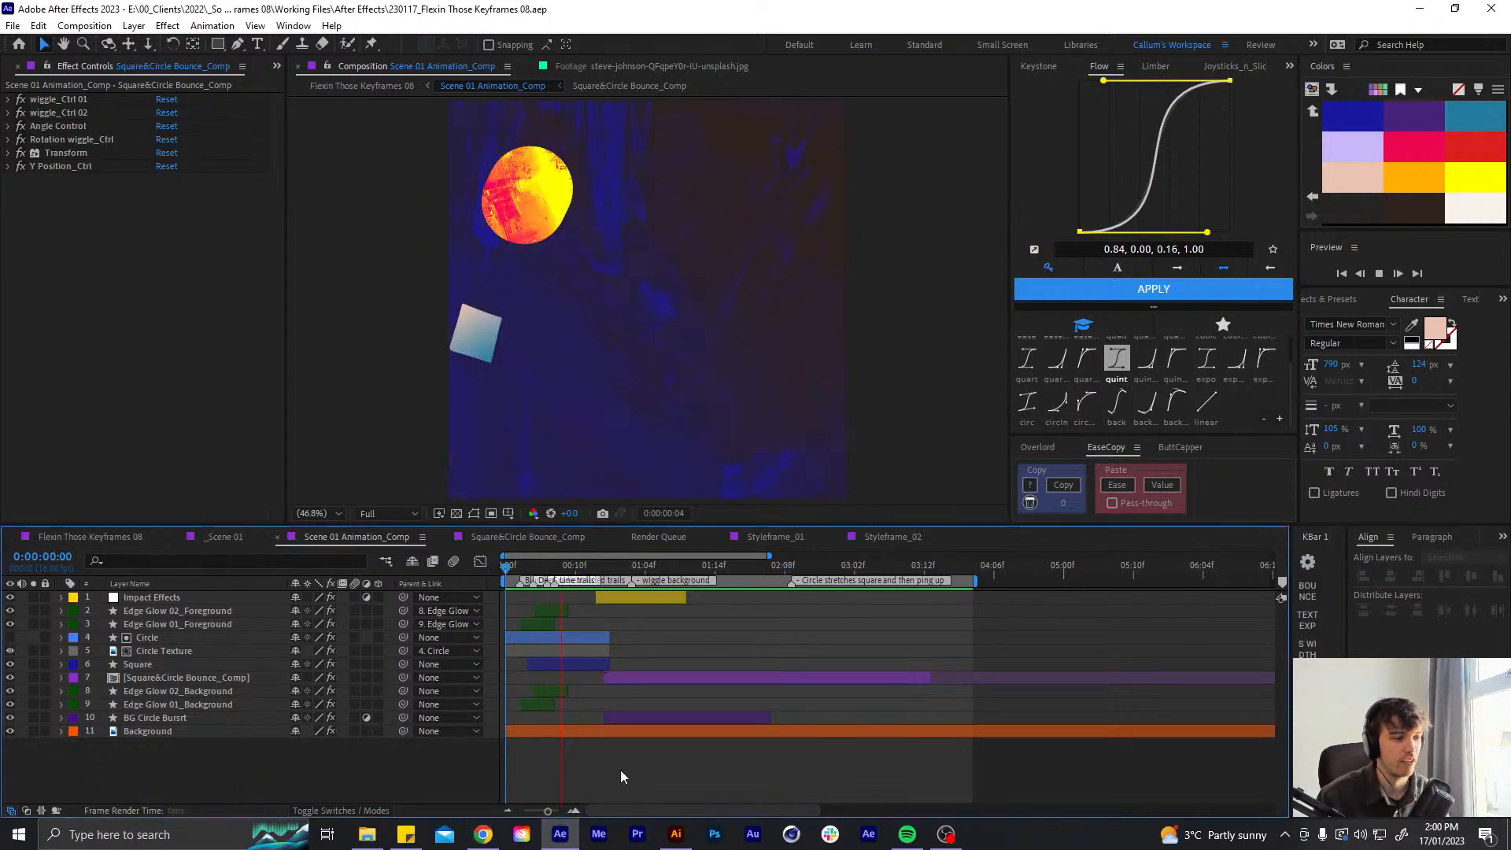
pyautogui.press('space')
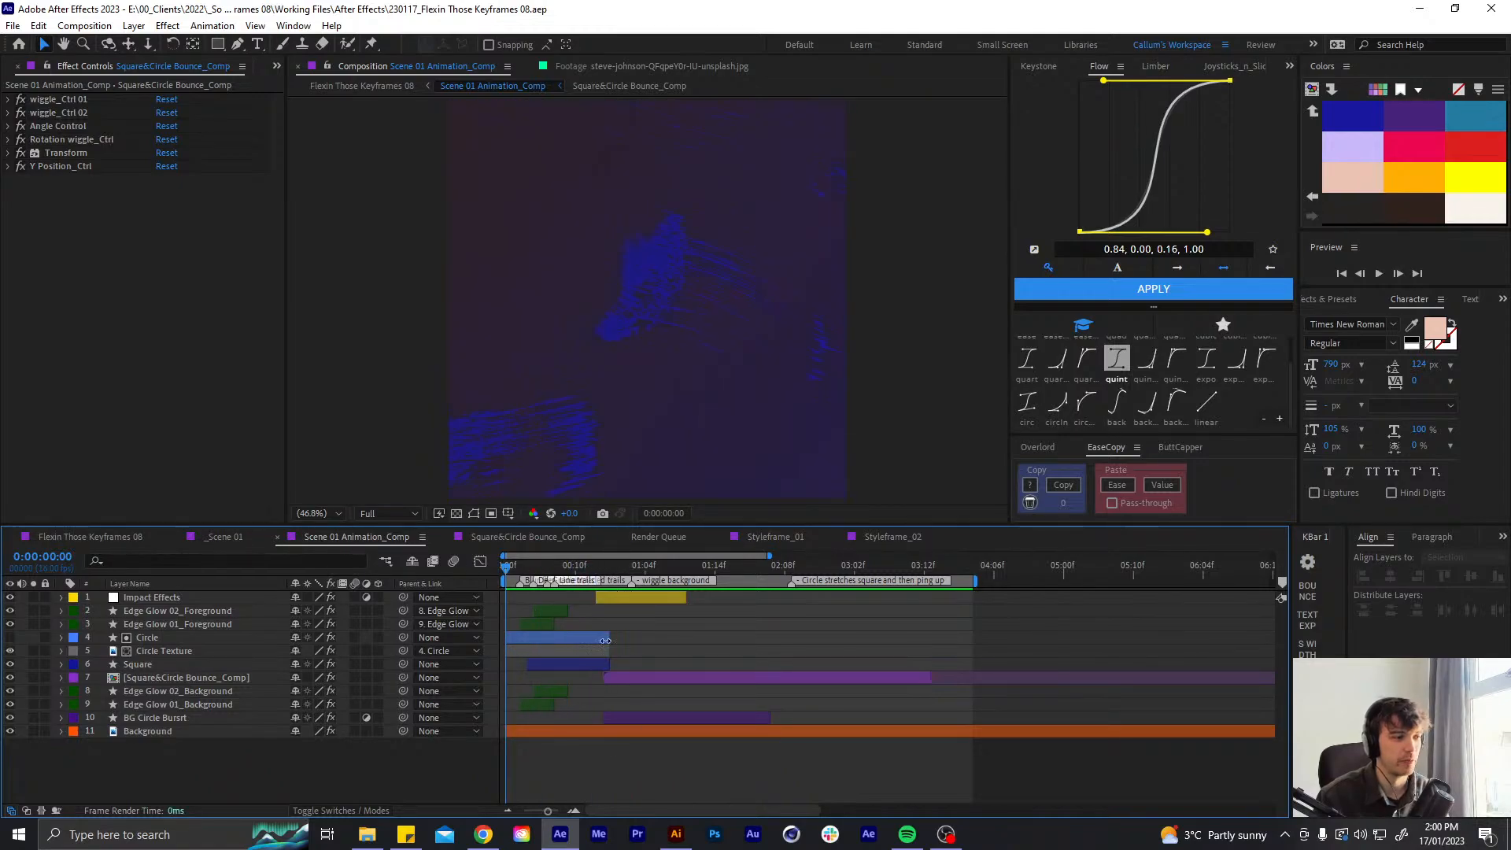
pyautogui.press('space')
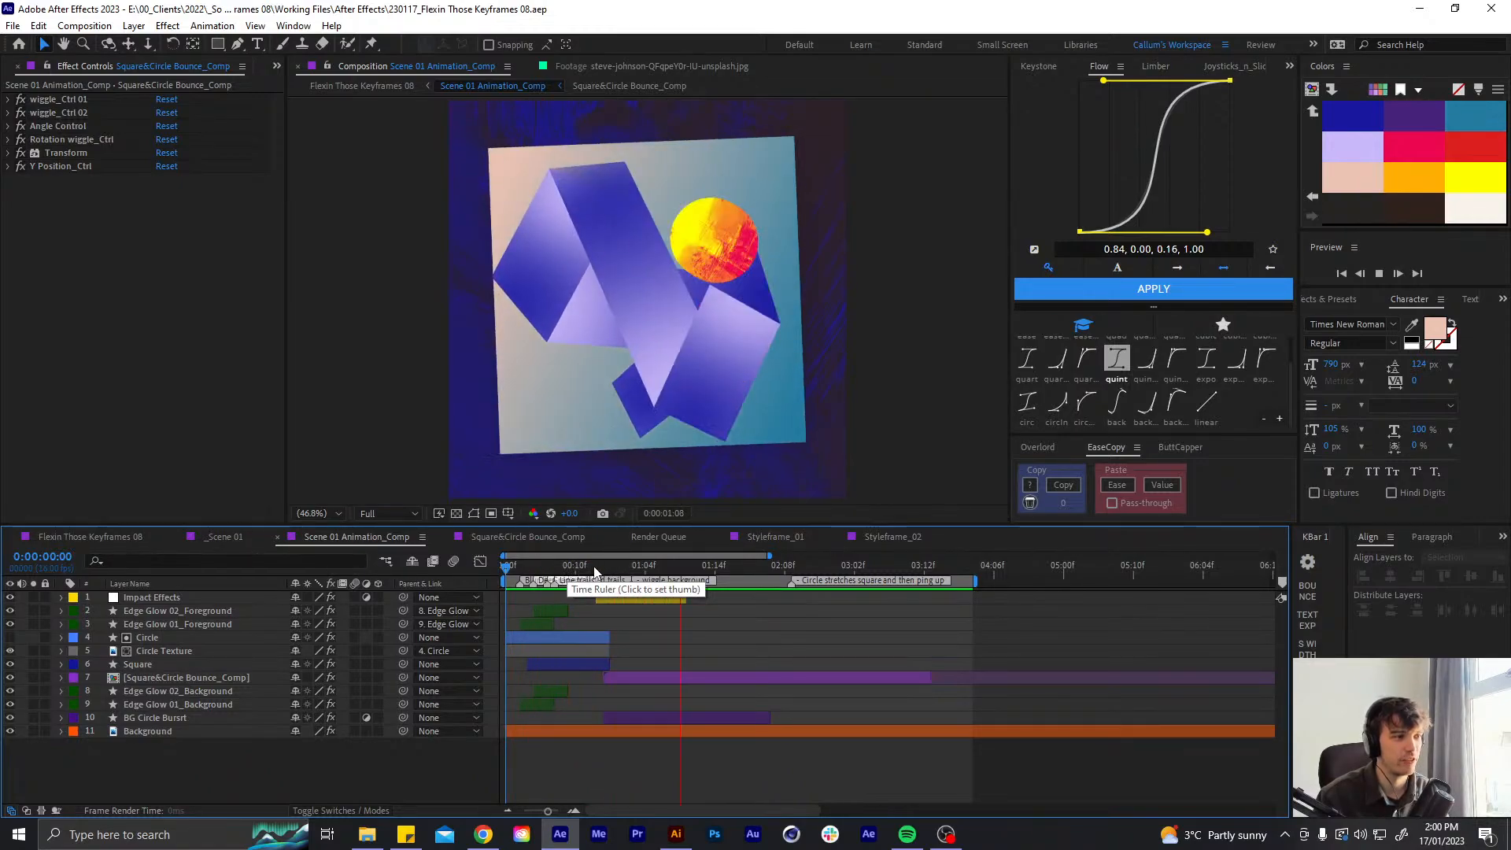
pyautogui.click(568, 565)
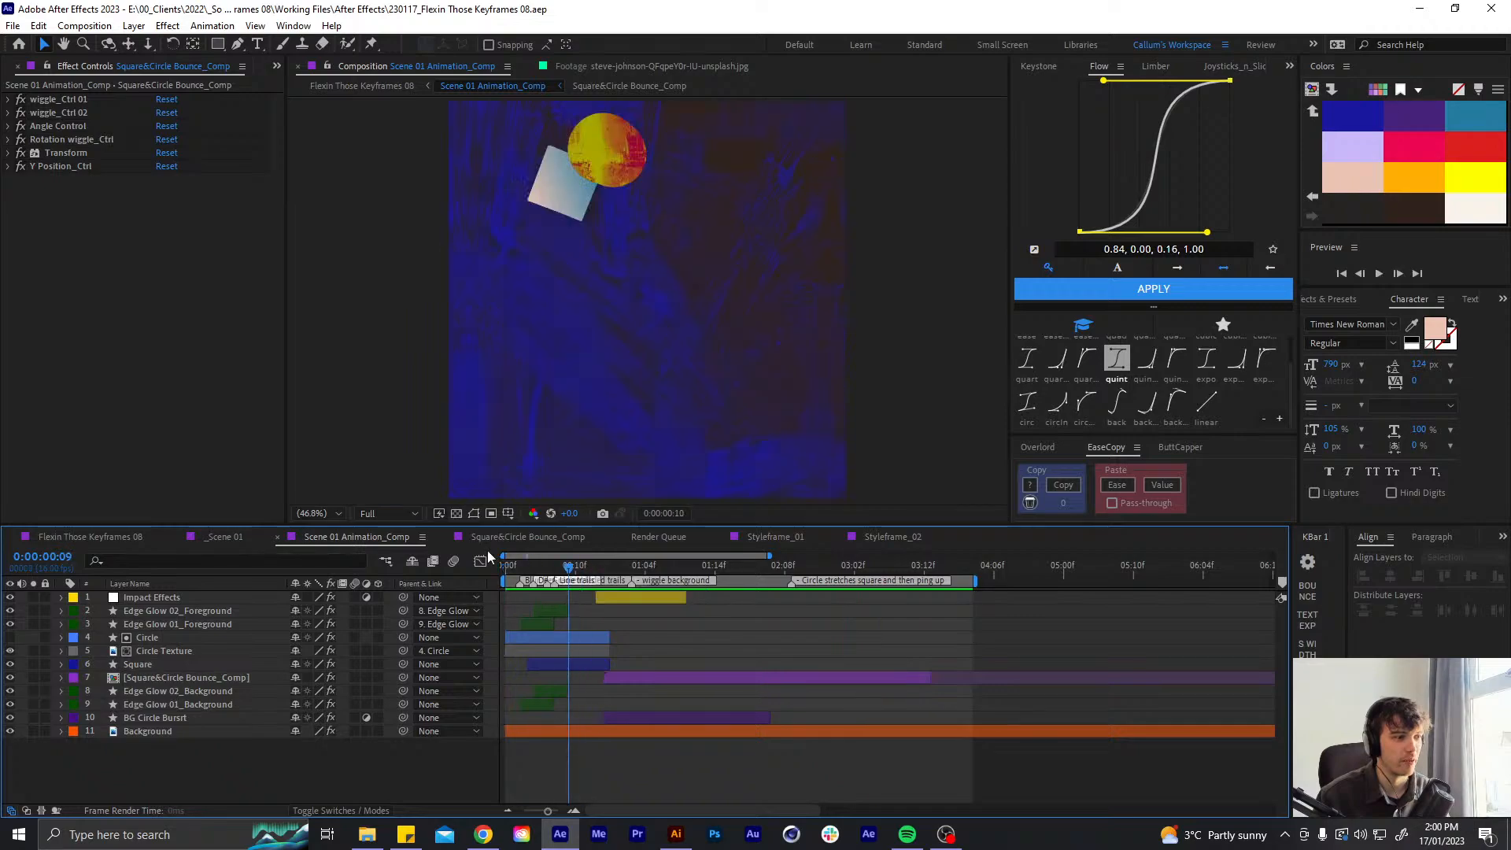
pyautogui.press('space')
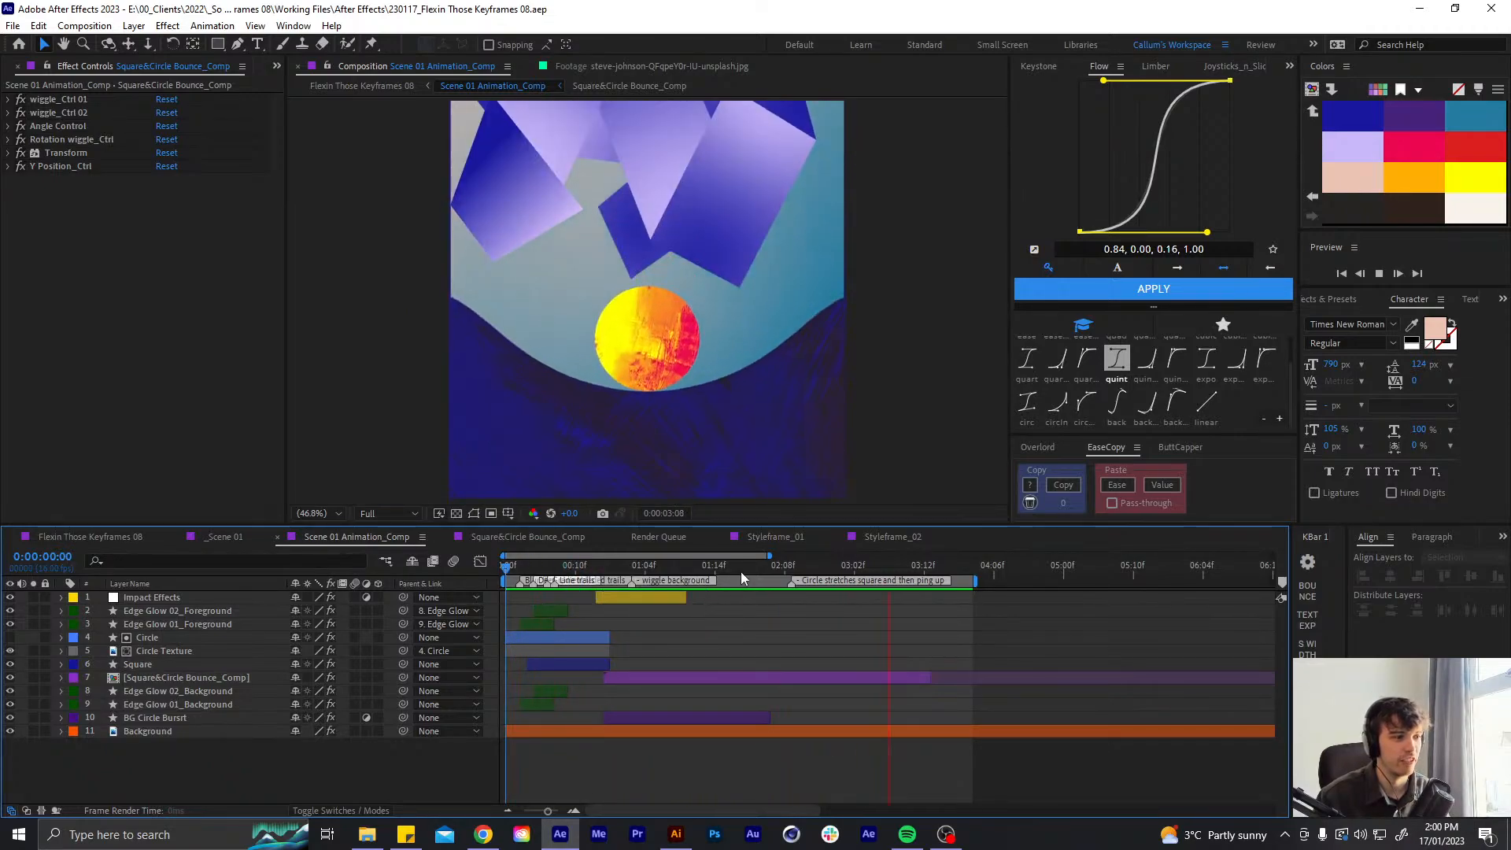
pyautogui.click(721, 566)
# - Switch to the Illustrator design file and examine the styleframes, colour palette and storyboard sheet
pyautogui.click(675, 834)
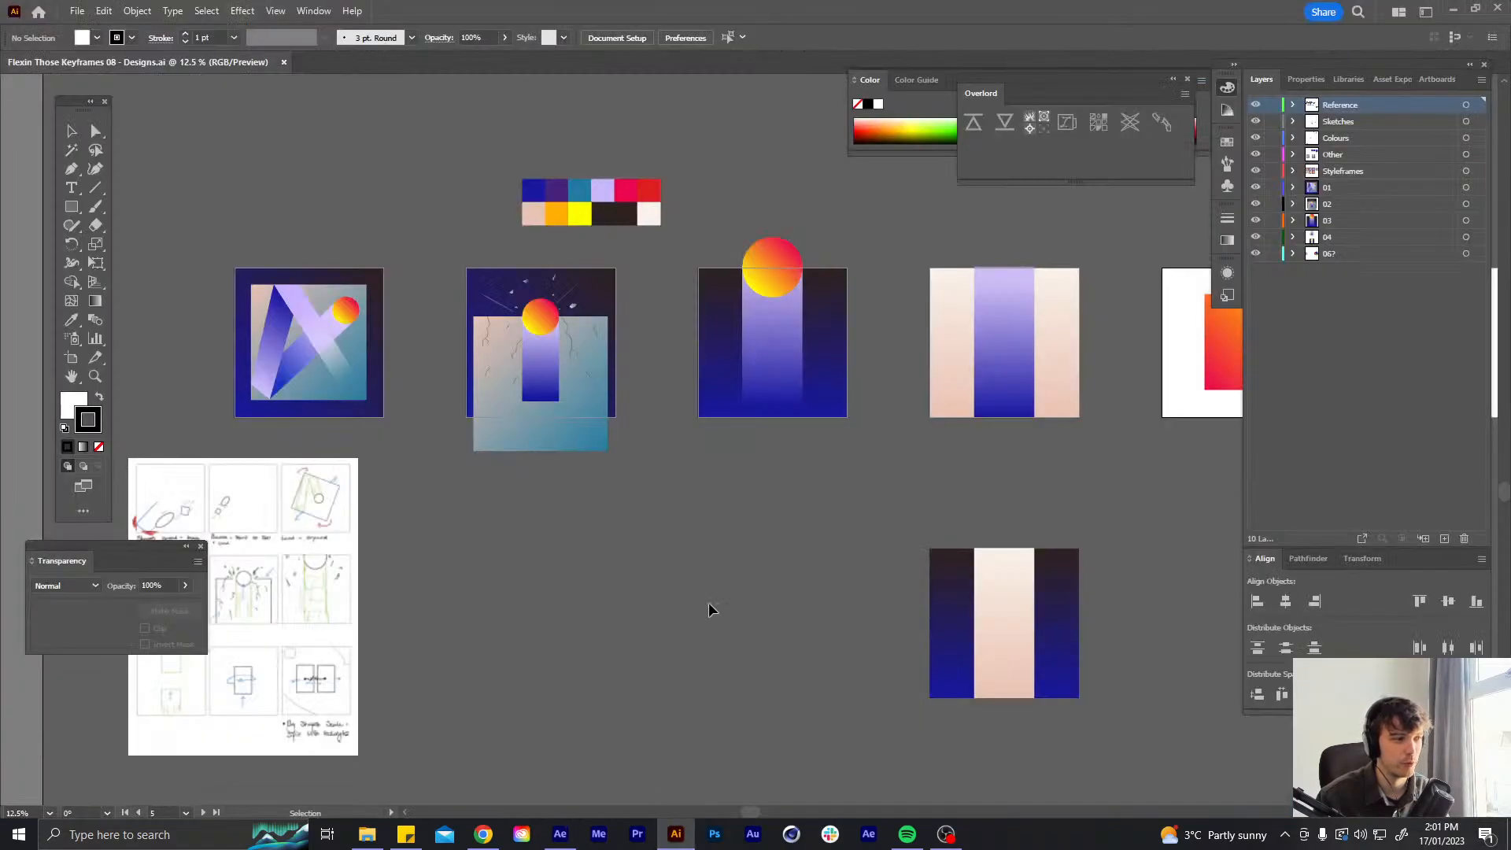
pyautogui.scroll(-3, 709, 610)
pyautogui.hscroll(-5, 732, 446)
pyautogui.scroll(2, 712, 523)
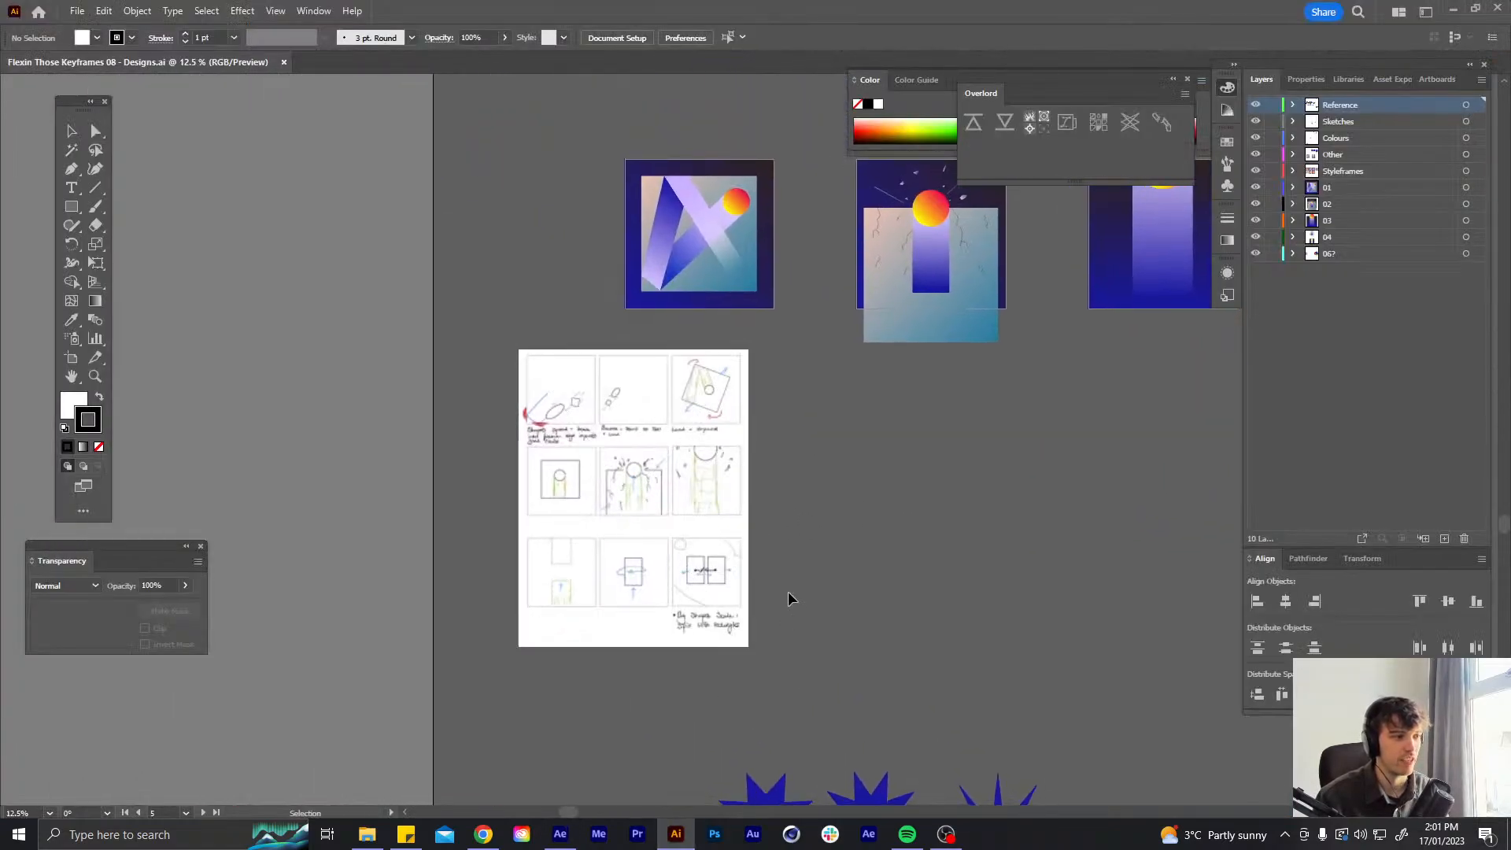
pyautogui.moveTo(987, 614); pyautogui.dragTo(506, 423)
pyautogui.scroll(-2, 806, 486)
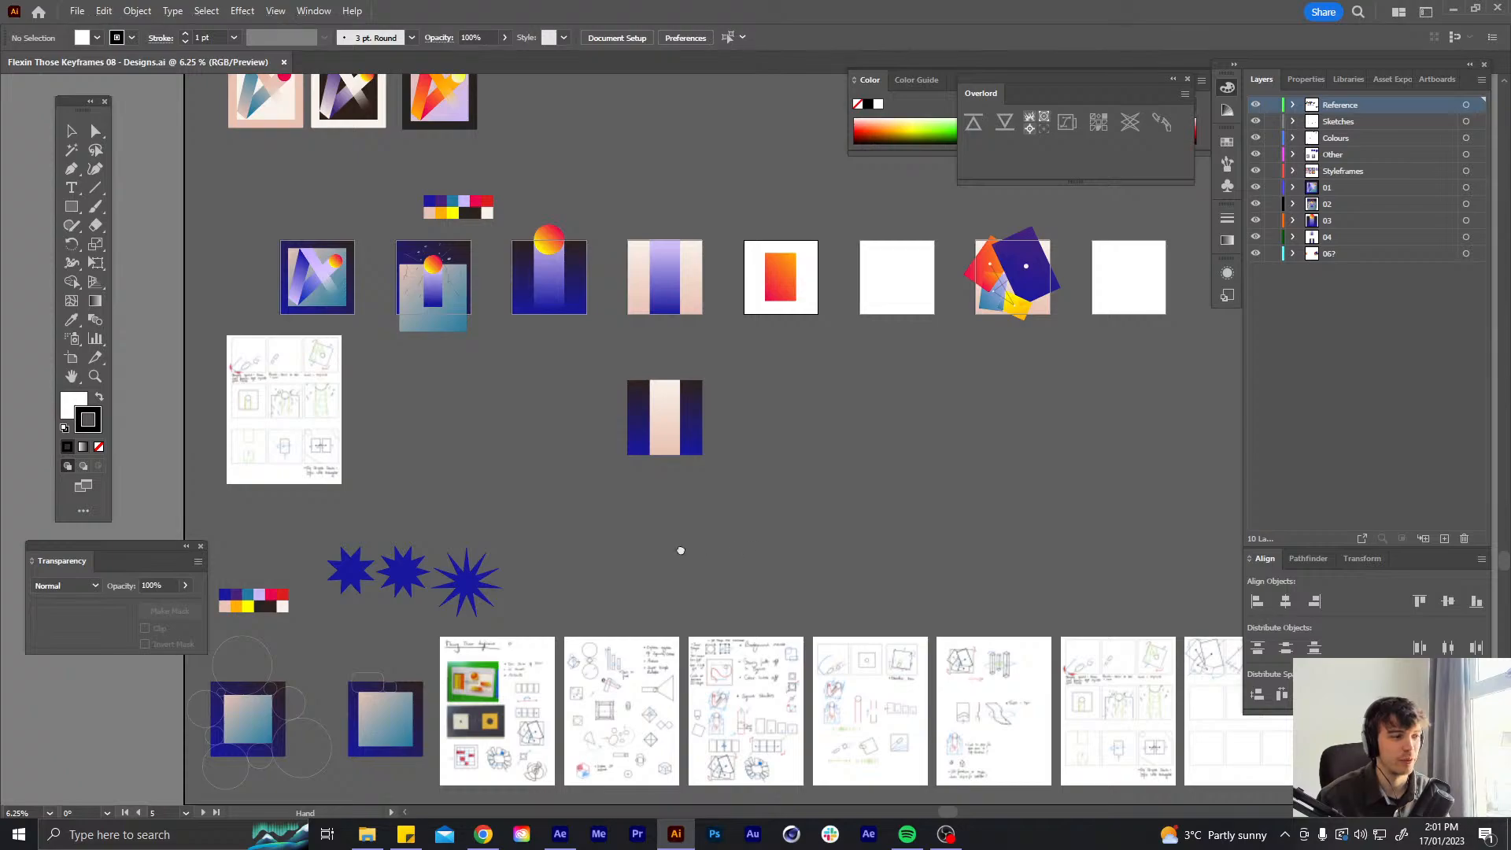
pyautogui.moveTo(681, 550); pyautogui.dragTo(873, 611)
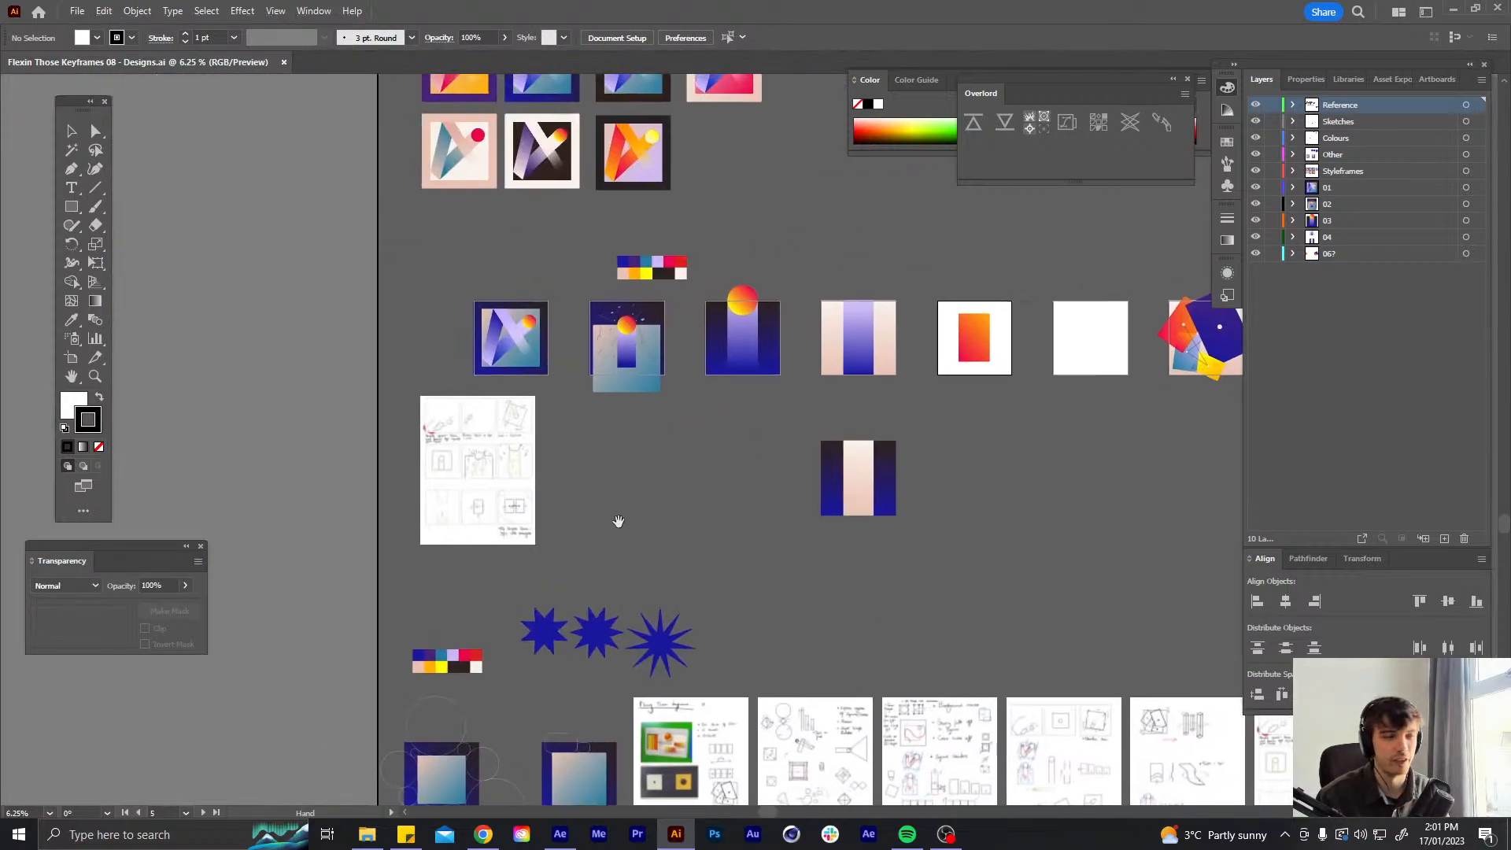
pyautogui.scroll(1, 612, 543)
pyautogui.scroll(2, 557, 541)
pyautogui.moveTo(302, 463); pyautogui.dragTo(928, 533)
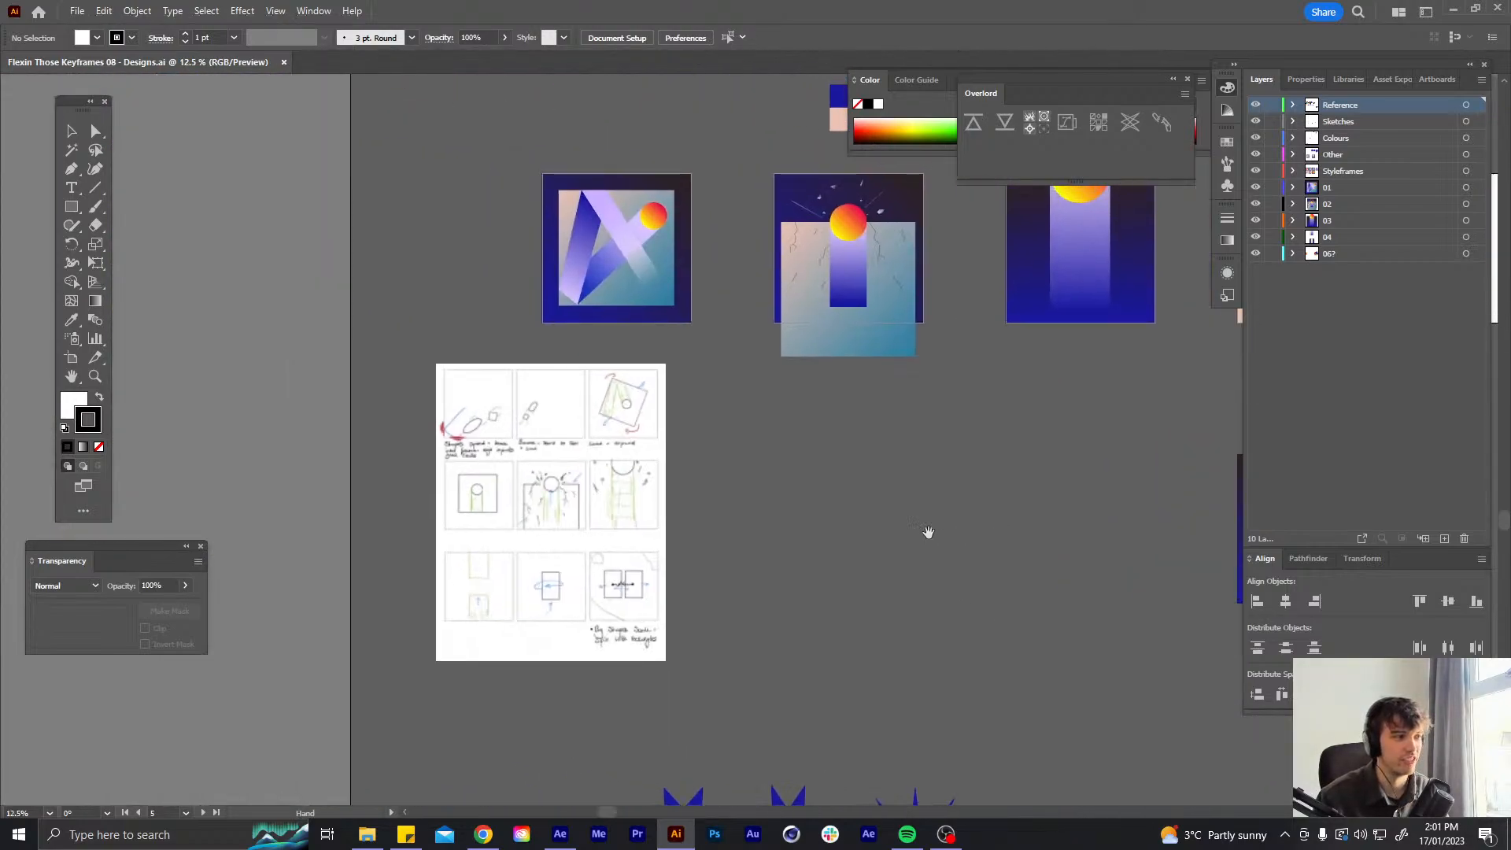
pyautogui.scroll(1, 700, 540)
pyautogui.moveTo(479, 514); pyautogui.dragTo(786, 515)
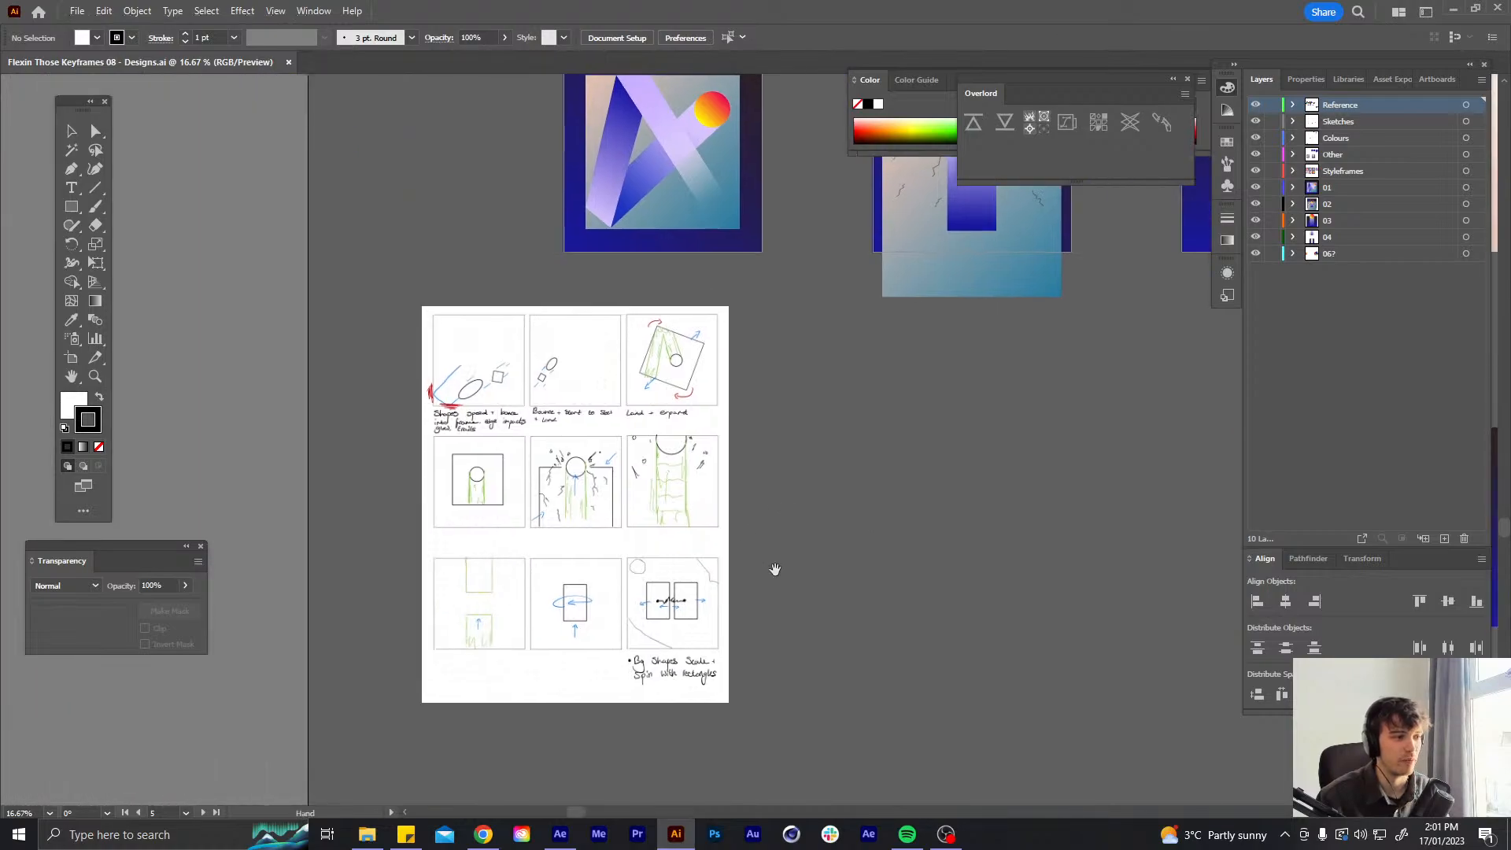
# - Examine the storyboard panels up close, from the bouncing shapes through the impact to the spinning rectangles
pyautogui.moveTo(774, 568); pyautogui.dragTo(773, 522)
pyautogui.scroll(1, 582, 516)
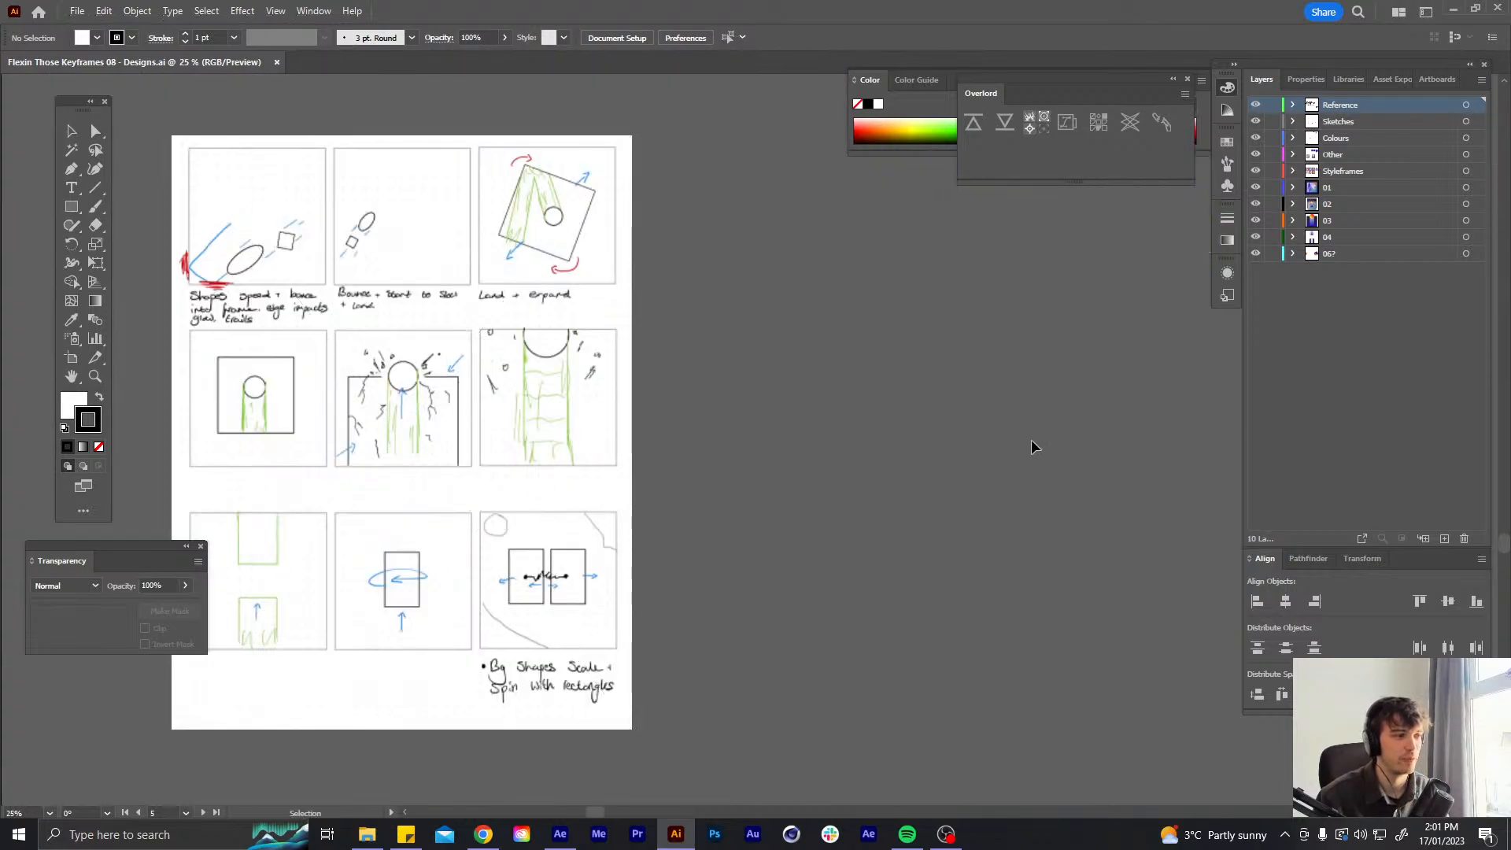
pyautogui.scroll(-1, 806, 438)
pyautogui.scroll(1, 534, 479)
pyautogui.moveTo(535, 479); pyautogui.dragTo(1004, 533)
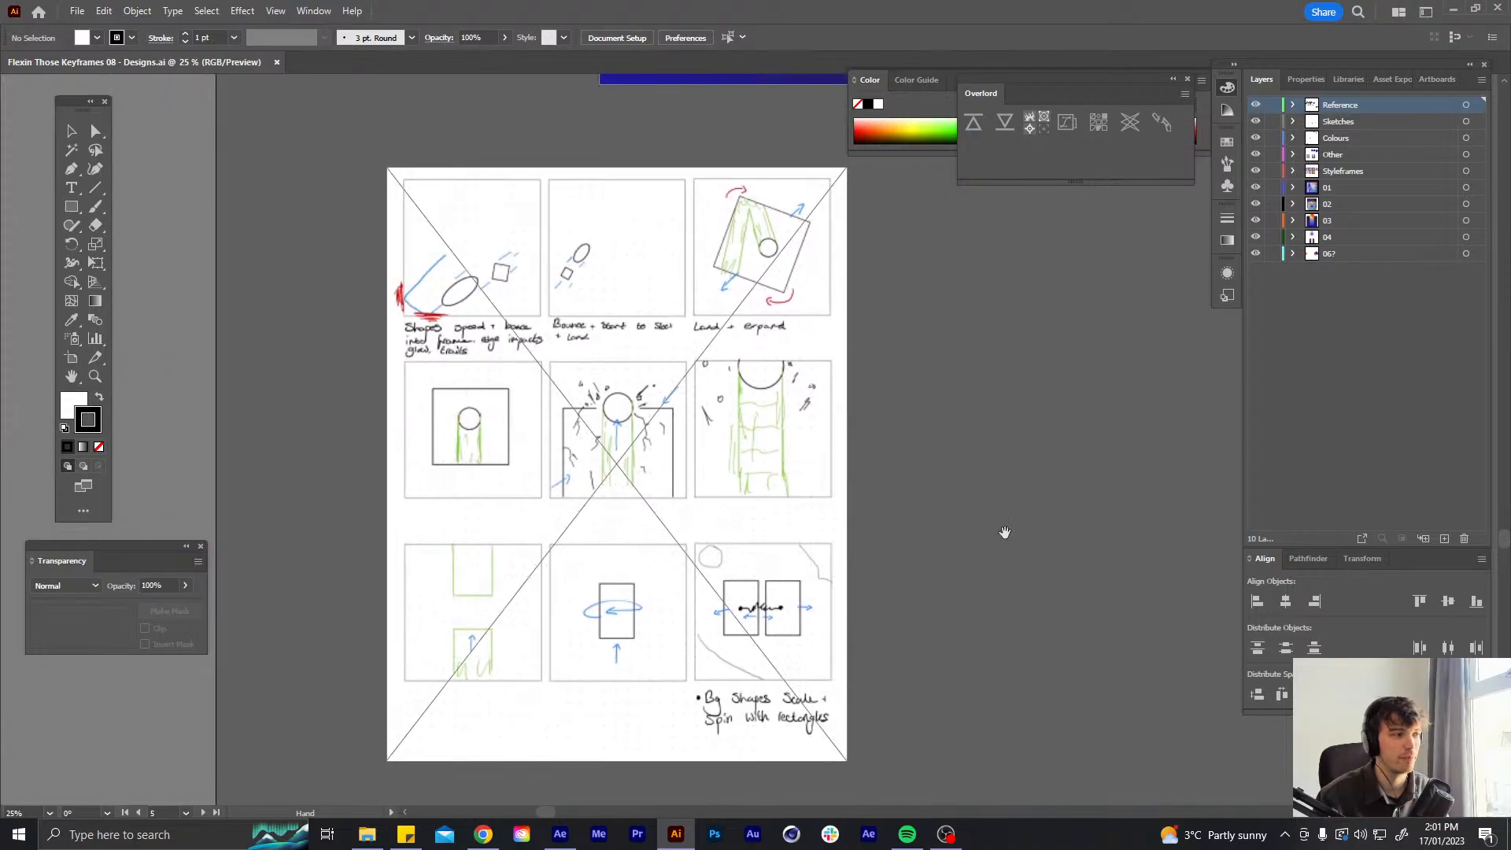
pyautogui.moveTo(995, 589); pyautogui.dragTo(975, 541)
pyautogui.moveTo(950, 423); pyautogui.dragTo(944, 482)
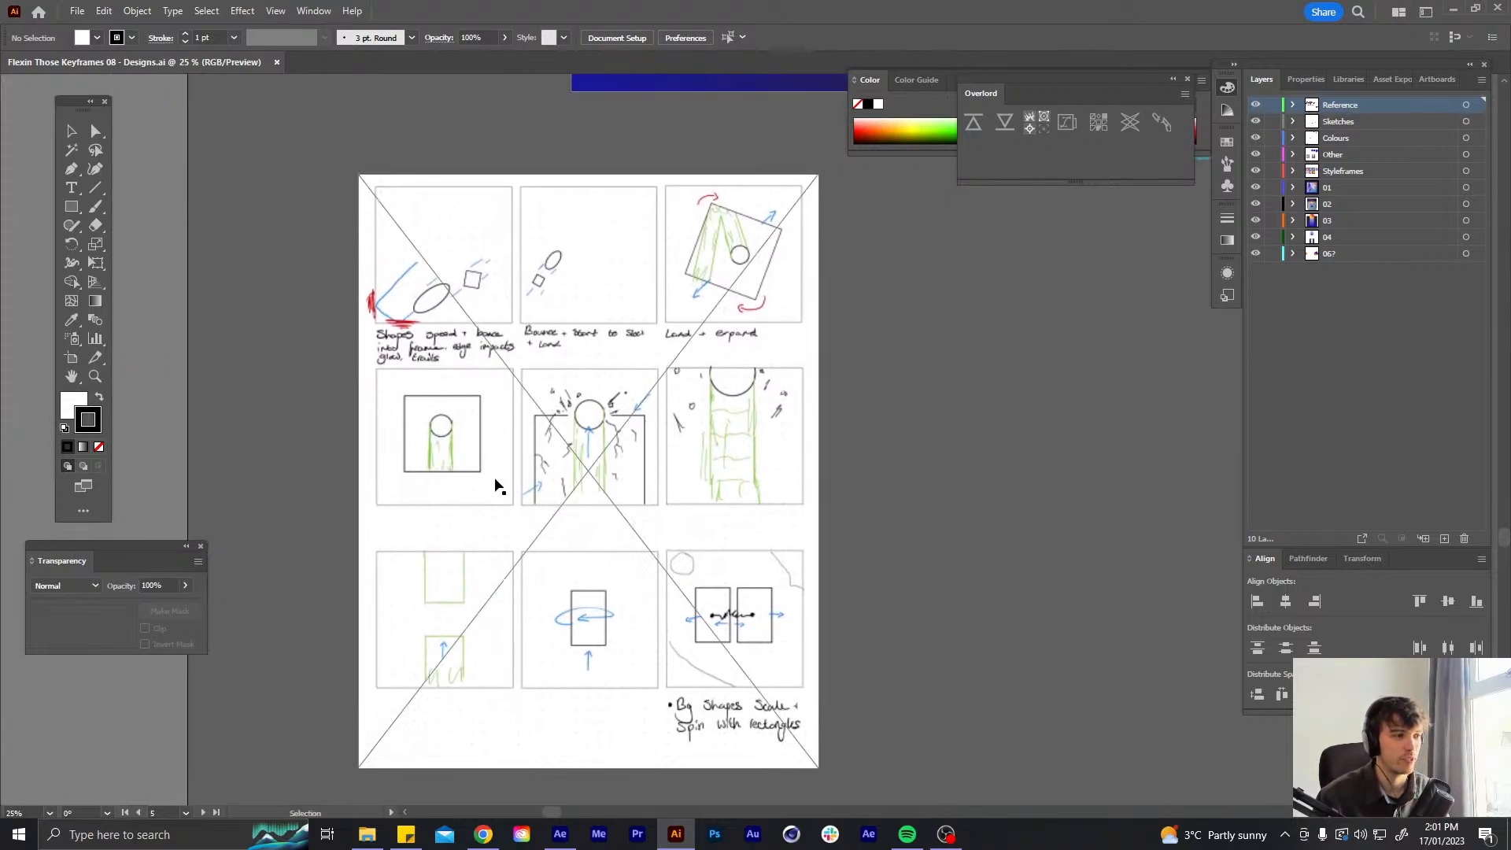
pyautogui.hotkey('ctrl', '=')
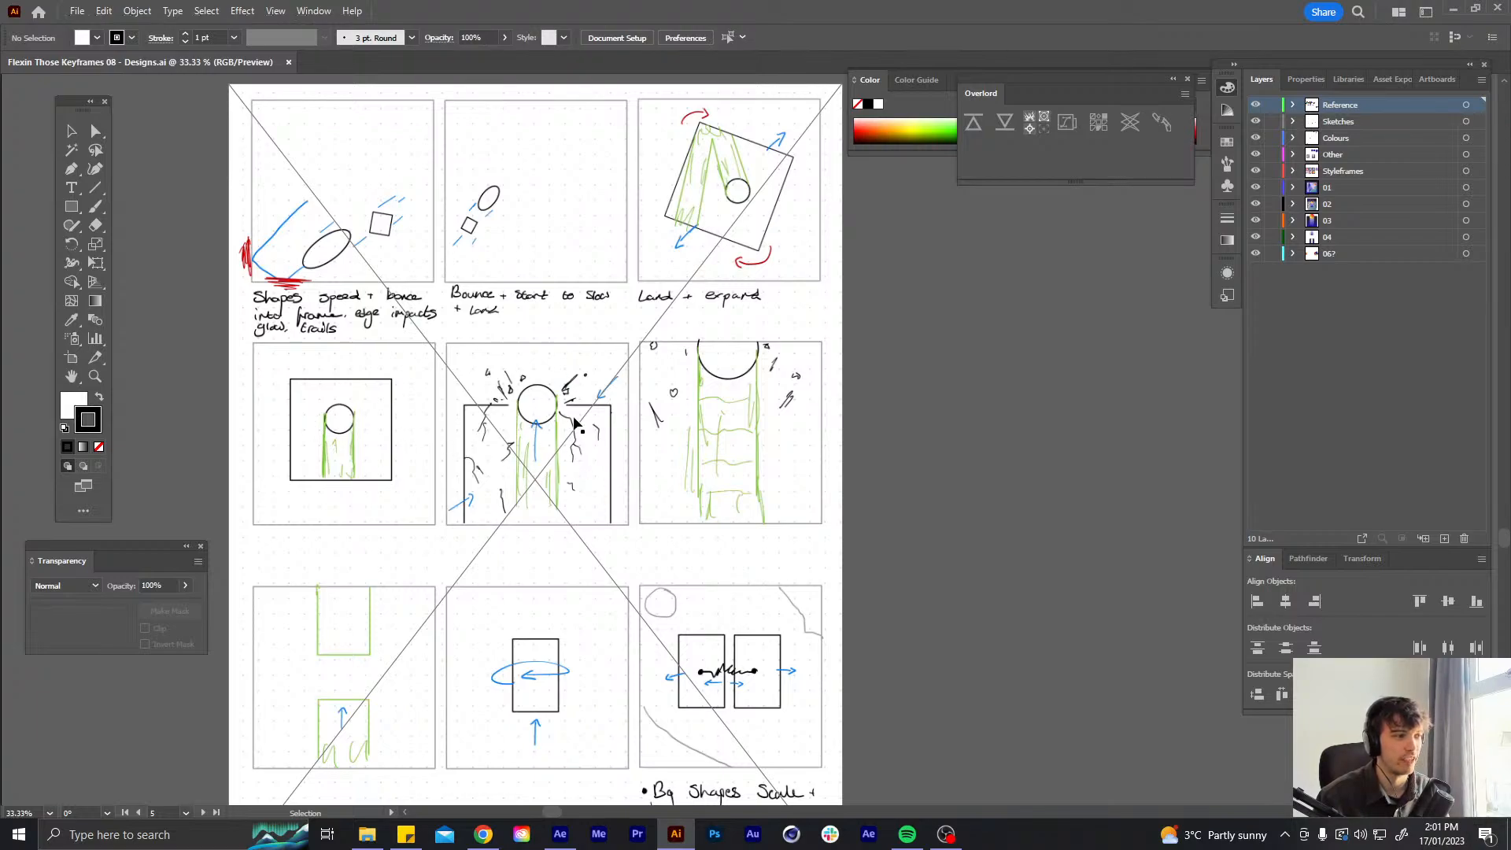
pyautogui.moveTo(531, 419); pyautogui.dragTo(541, 428)
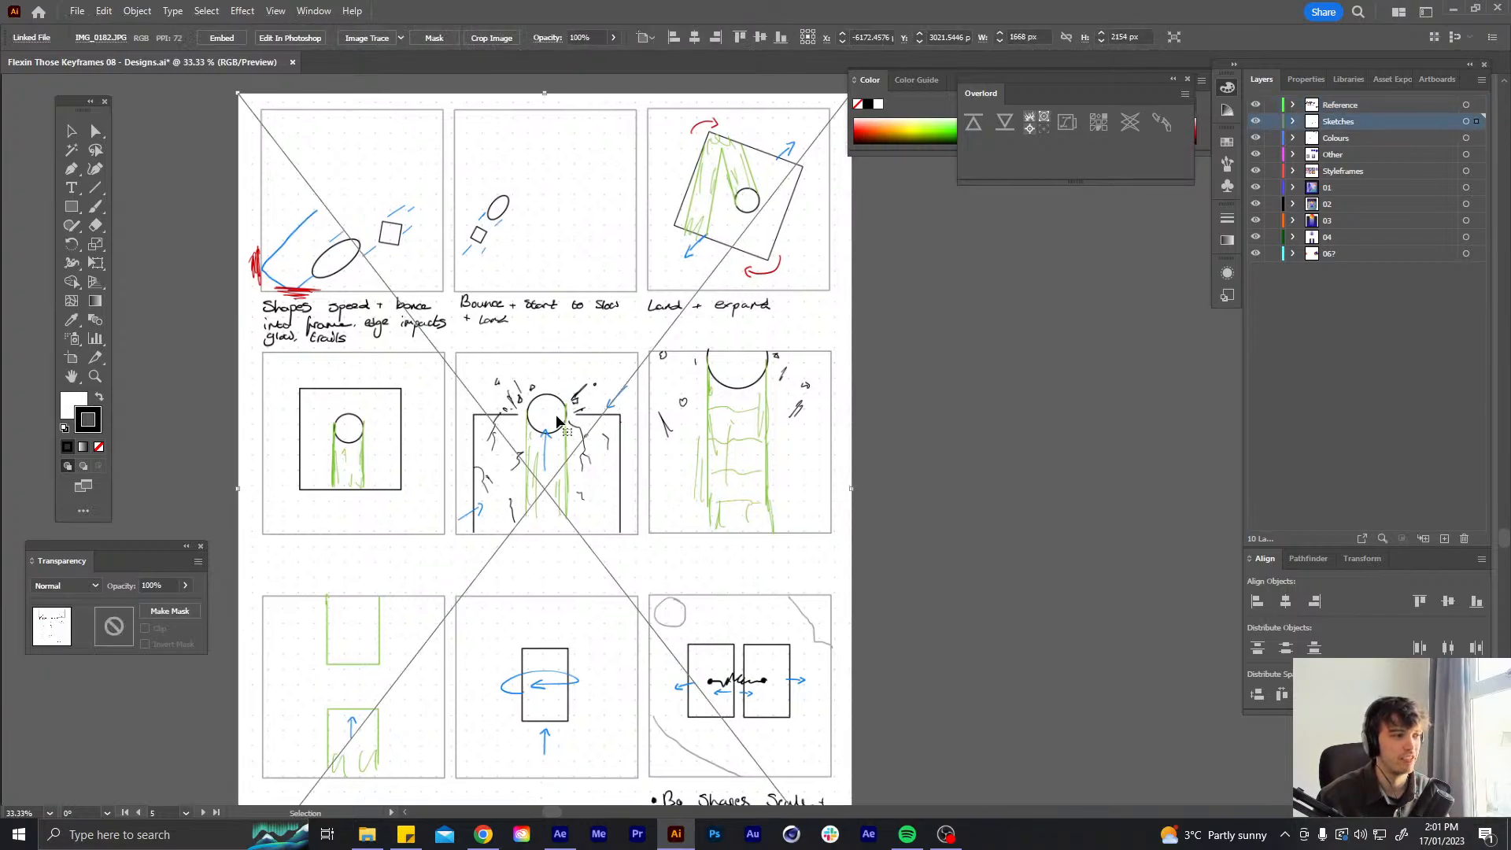
pyautogui.click(1003, 463)
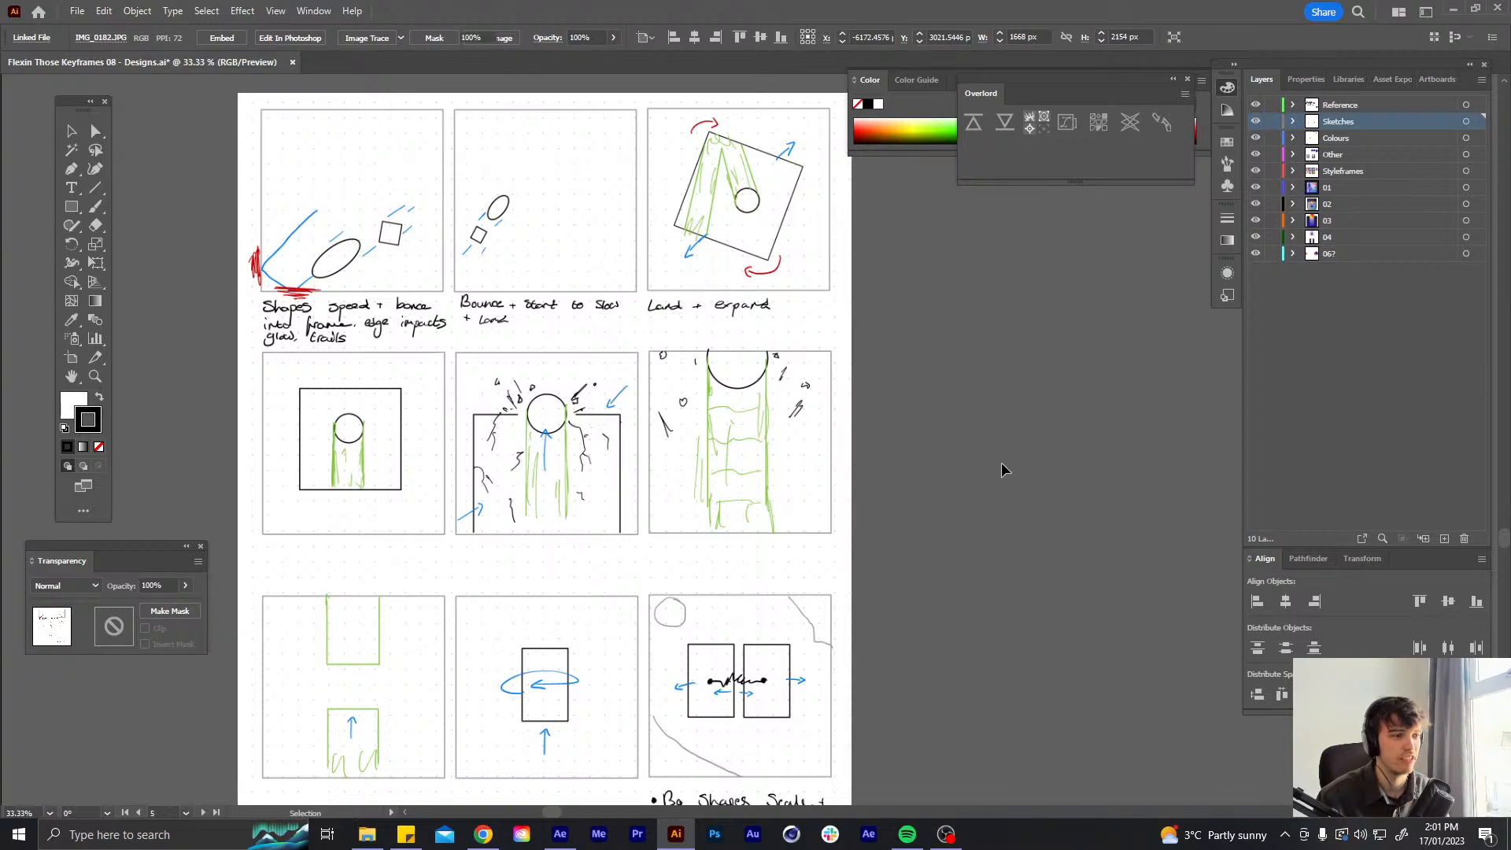
pyautogui.click(544, 459)
pyautogui.hotkey('ctrl', '-')
pyautogui.click(916, 430)
pyautogui.moveTo(915, 430); pyautogui.dragTo(744, 504)
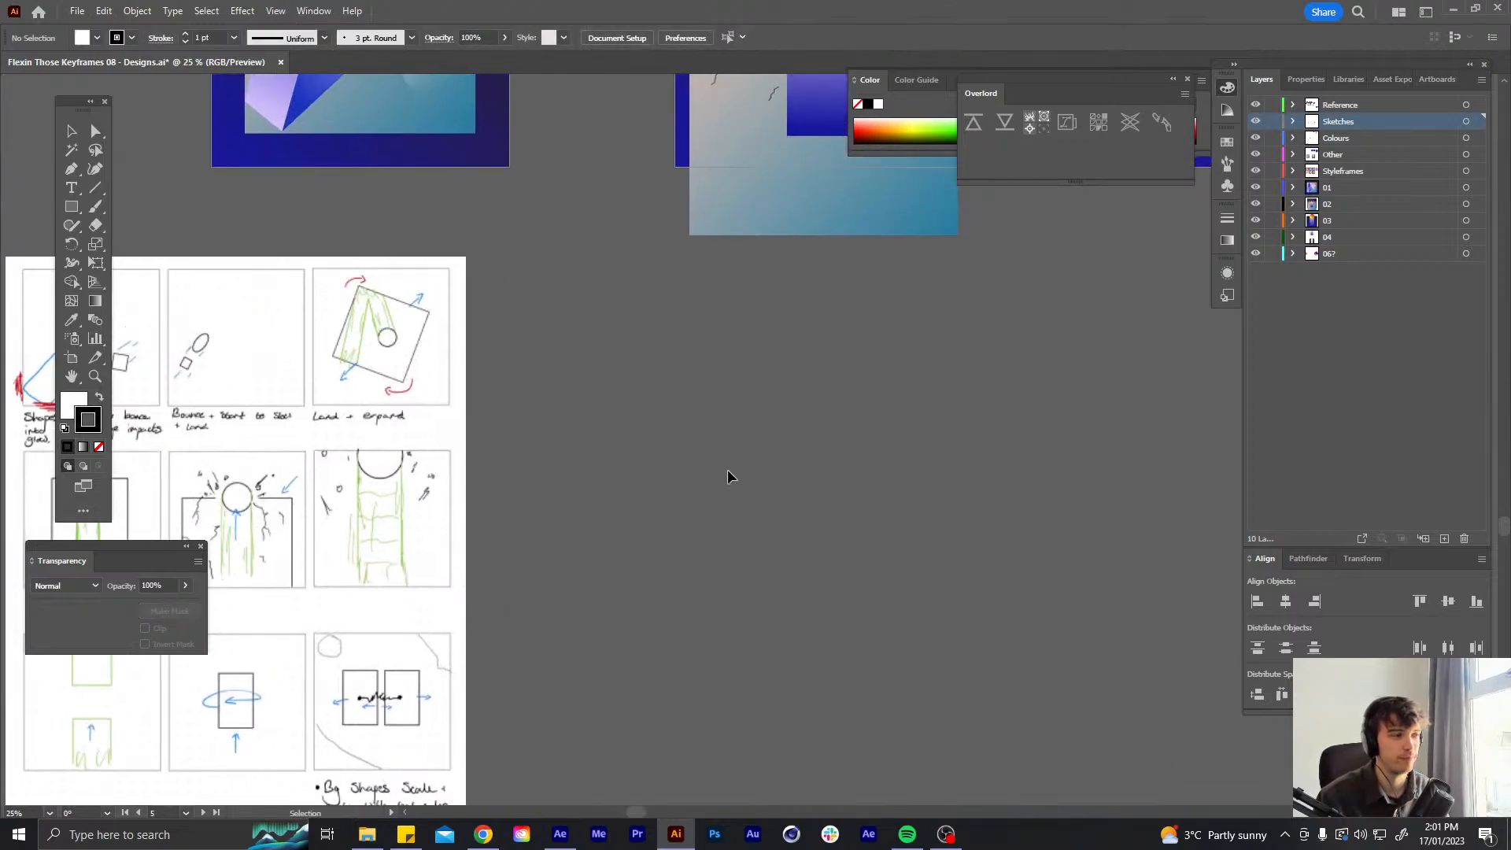
pyautogui.scroll(-1, 733, 476)
# - Switch back to After Effects and open the Square&Circle Bounce_Comp precomp from the Scene 01 Animation_Comp timeline
pyautogui.click(561, 835)
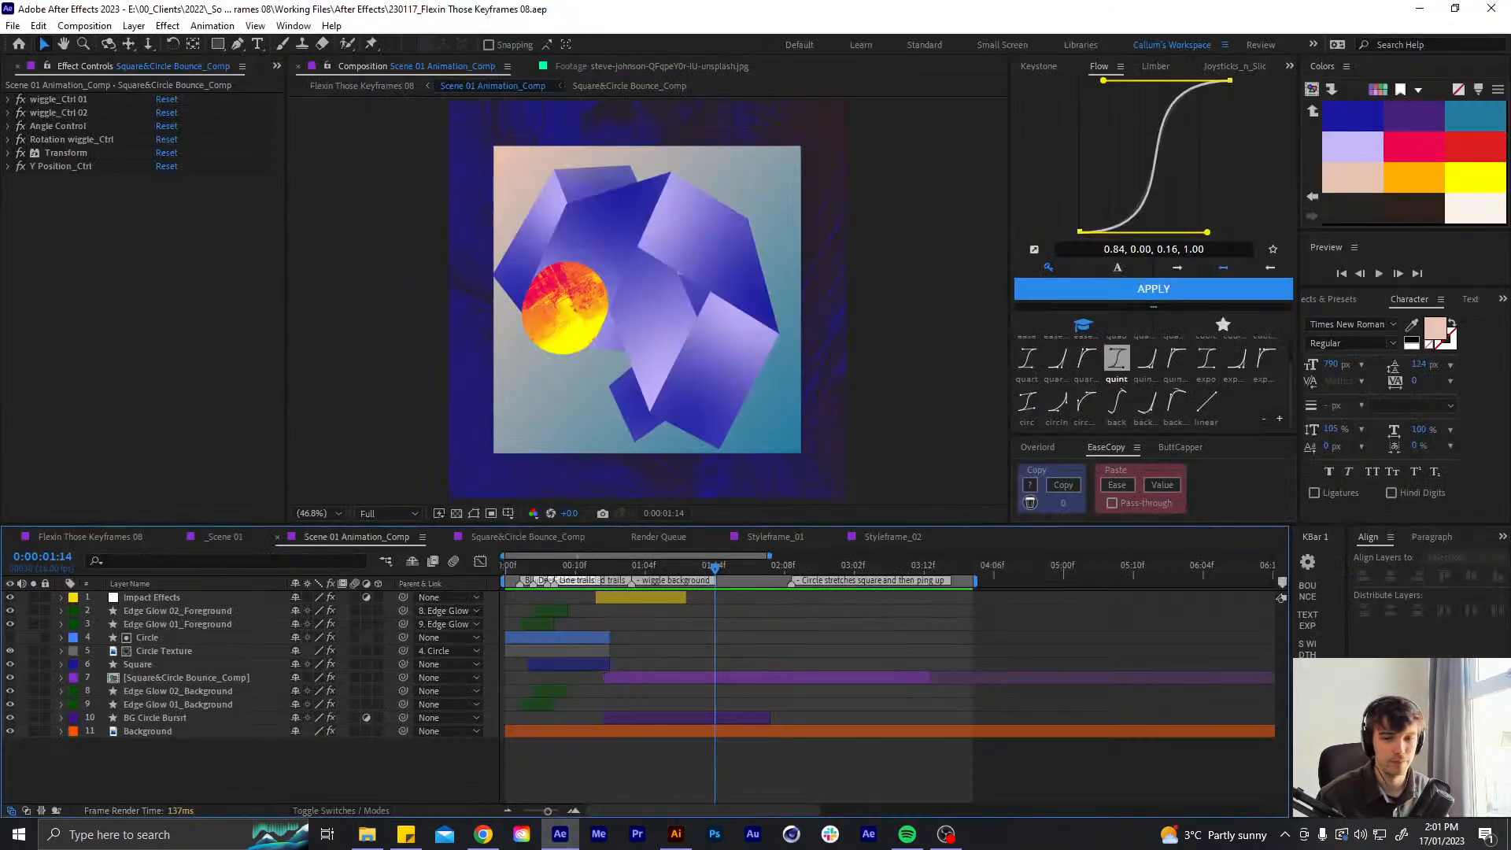
pyautogui.hotkey('alt', 'Tab')
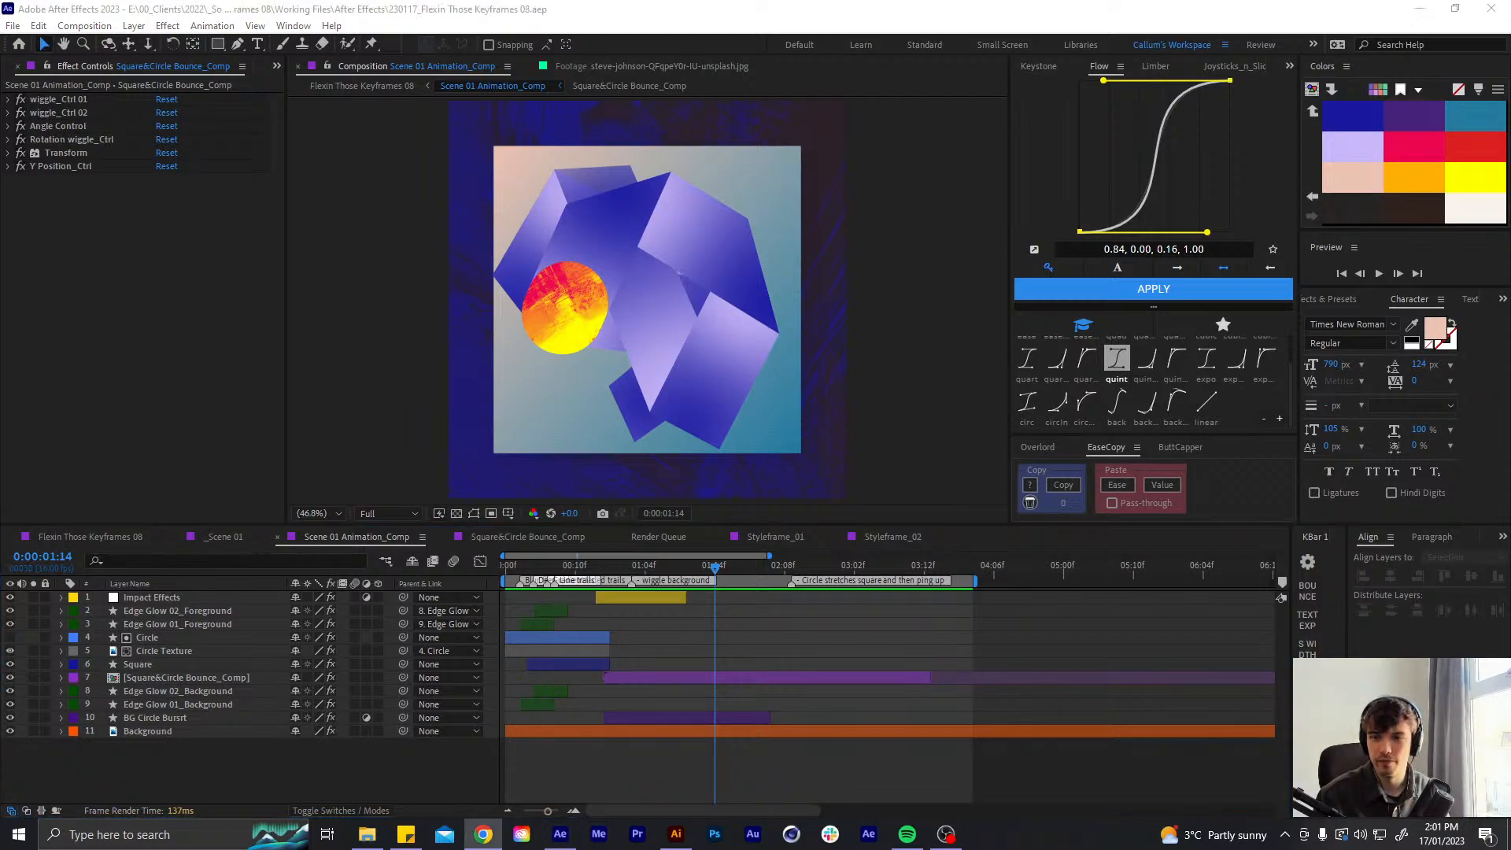
pyautogui.moveTo(602, 560); pyautogui.dragTo(683, 557)
pyautogui.doubleClick(712, 676)
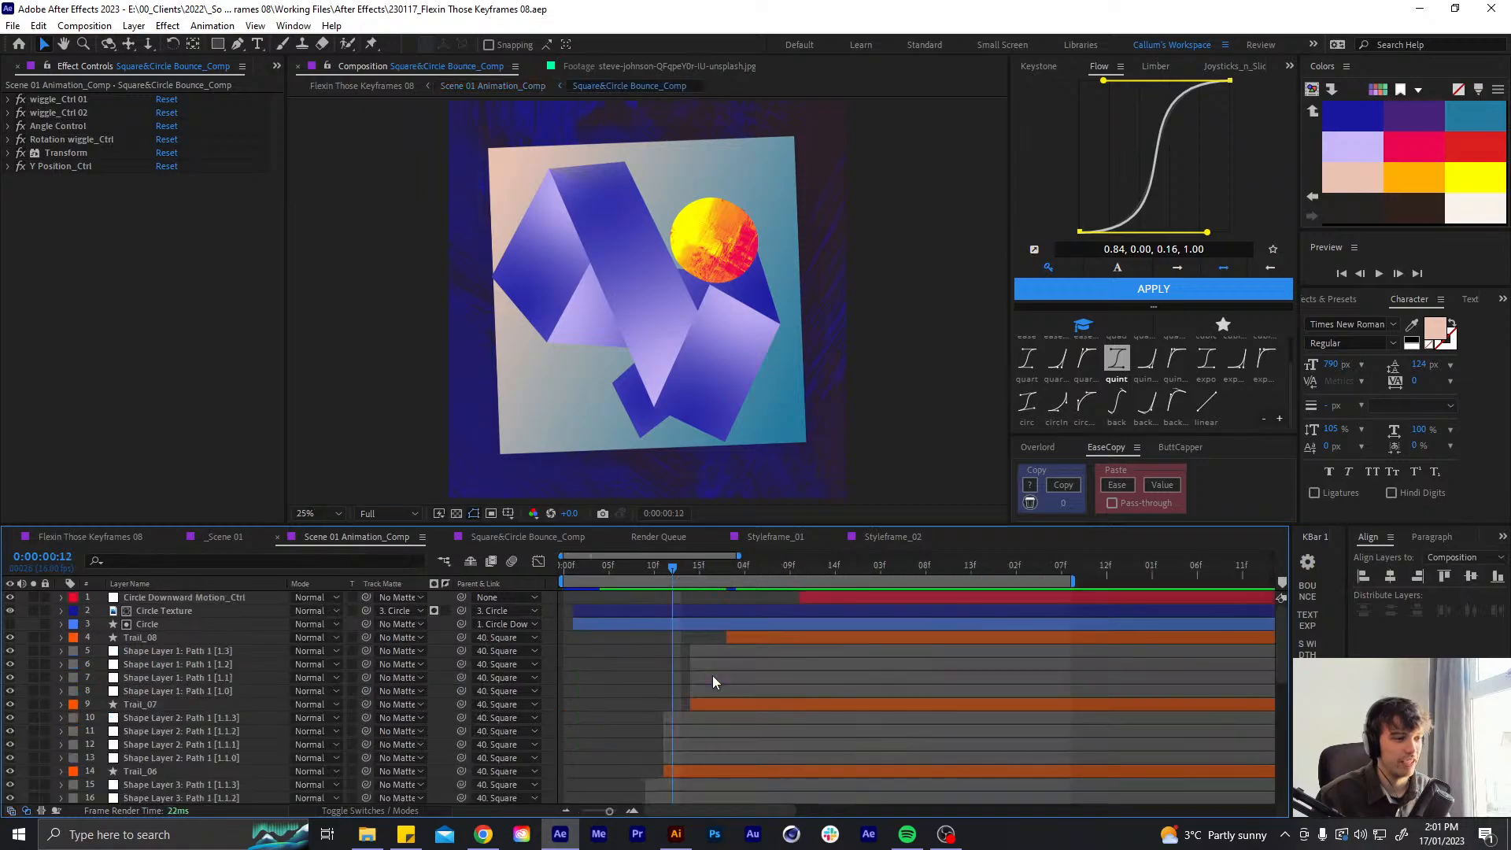
# - Play the circle's bounce animation in the precomp from near its start
pyautogui.scroll(1, 659, 297)
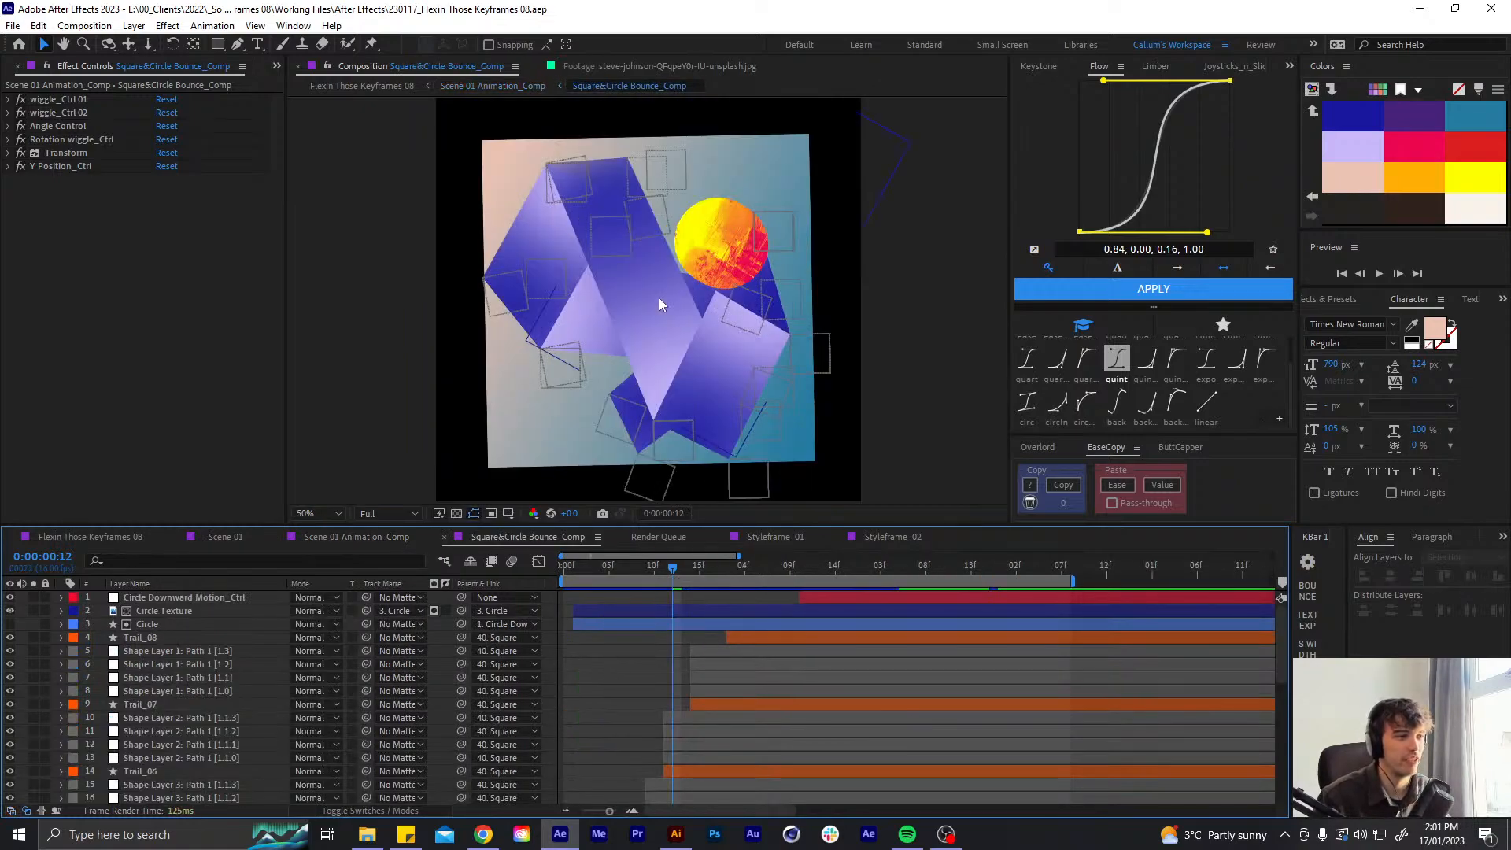
pyautogui.scroll(1, 659, 298)
pyautogui.scroll(-1, 659, 298)
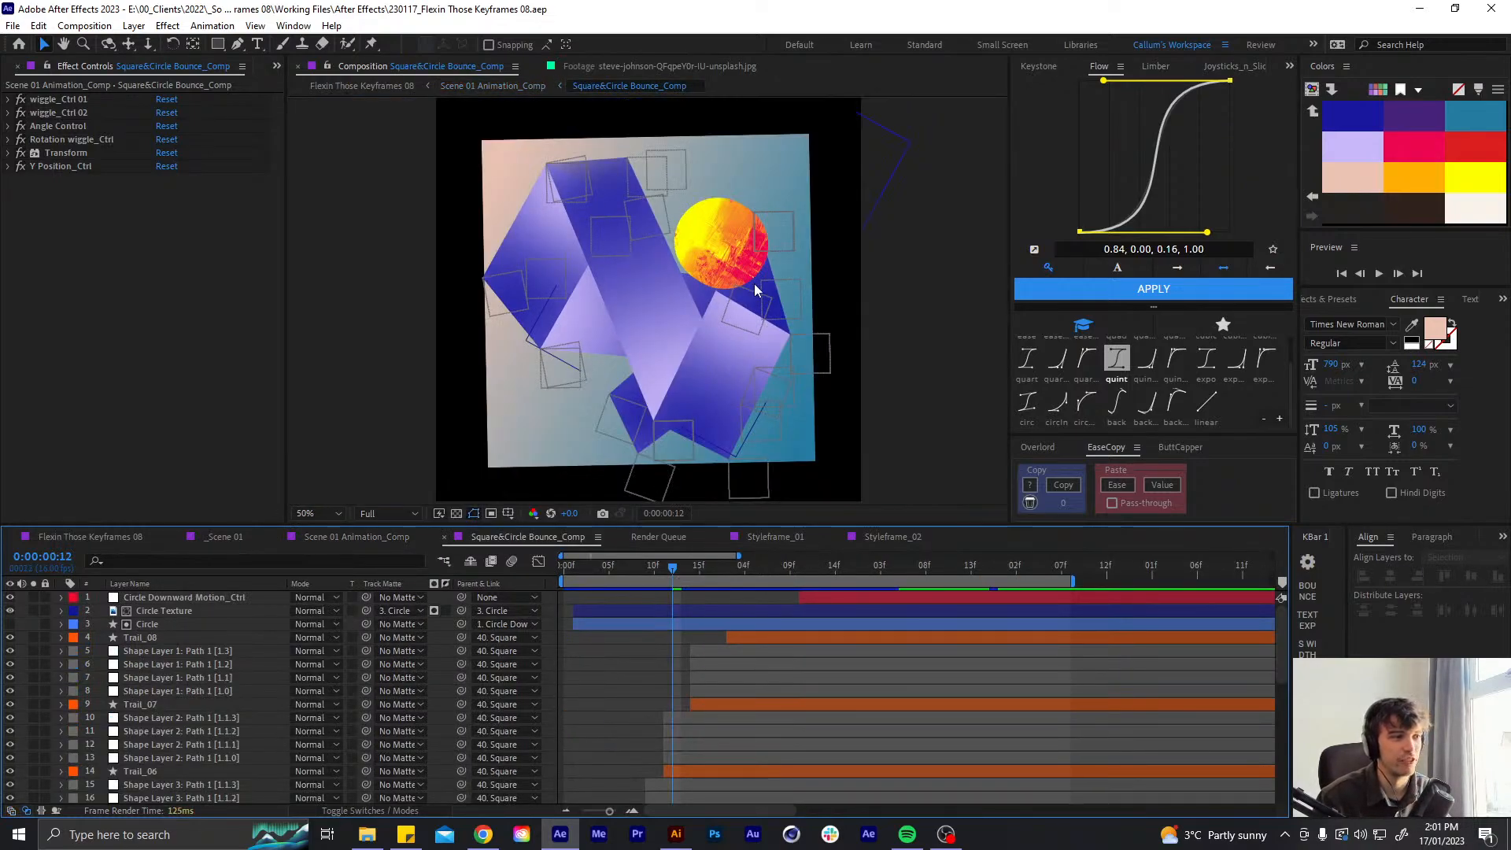
pyautogui.moveTo(677, 566); pyautogui.dragTo(604, 569)
pyautogui.press('space')
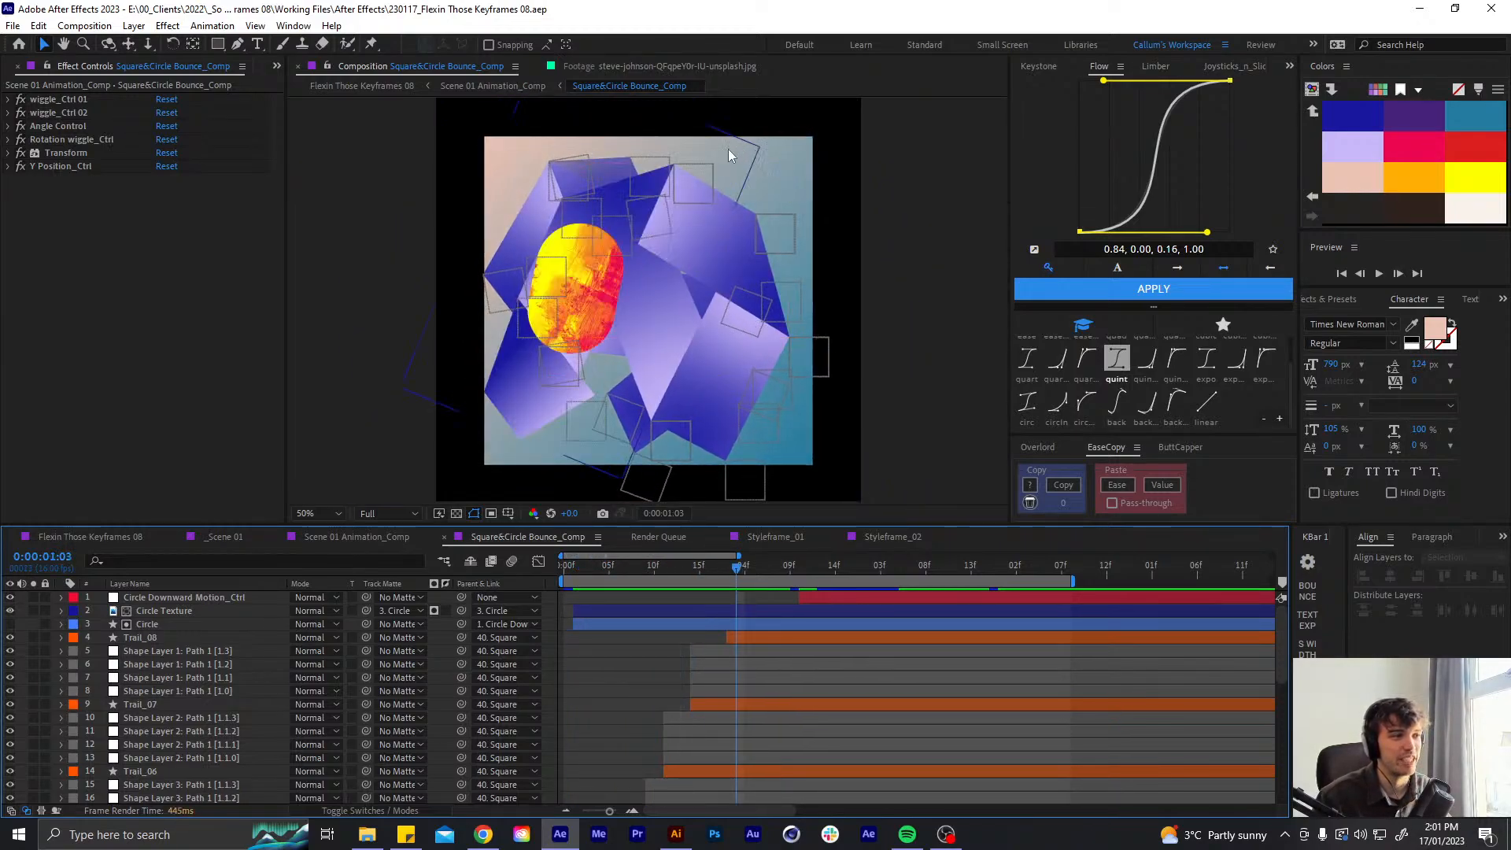
# - Inspect the stretched circle and its gradient trails up close and check the bounce frames up to 0:00:01:08
pyautogui.press('.')
pyautogui.scroll(-1, 279, 593)
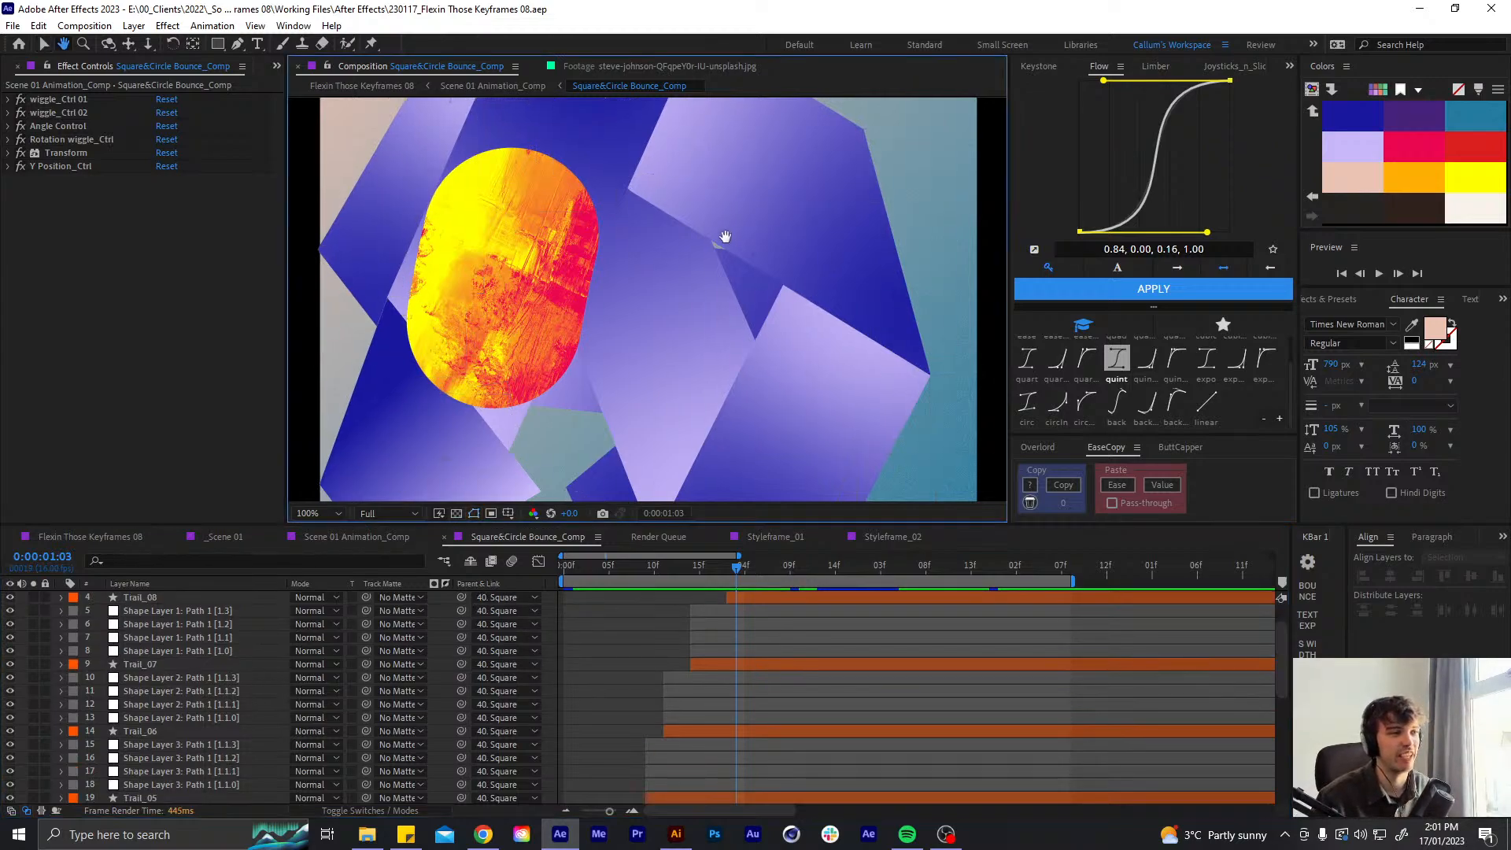
pyautogui.scroll(-2, 646, 281)
pyautogui.moveTo(653, 346); pyautogui.dragTo(667, 244)
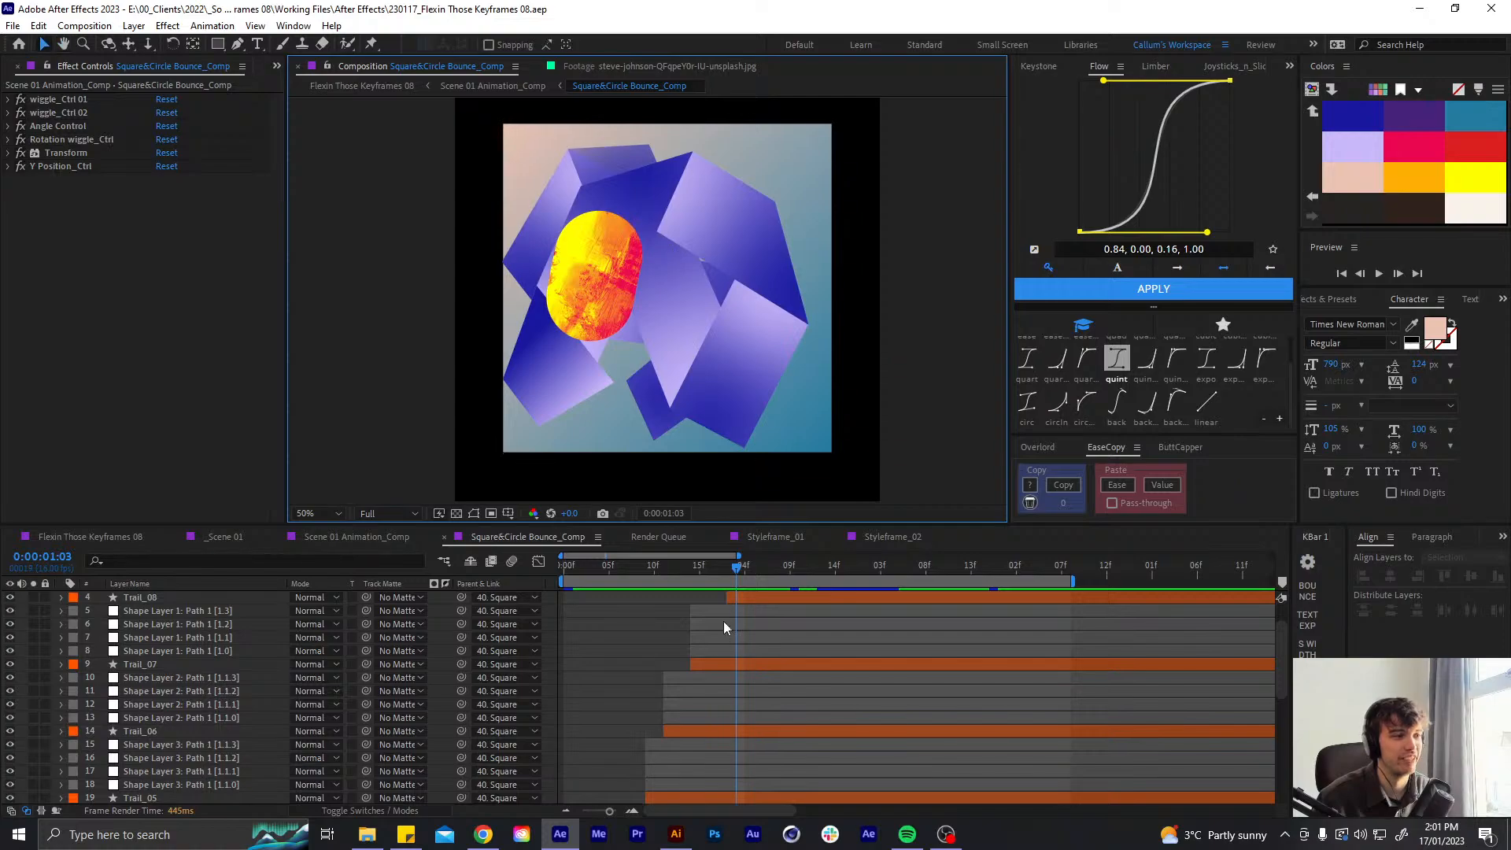
pyautogui.moveTo(740, 570); pyautogui.dragTo(724, 488)
pyautogui.press('space')
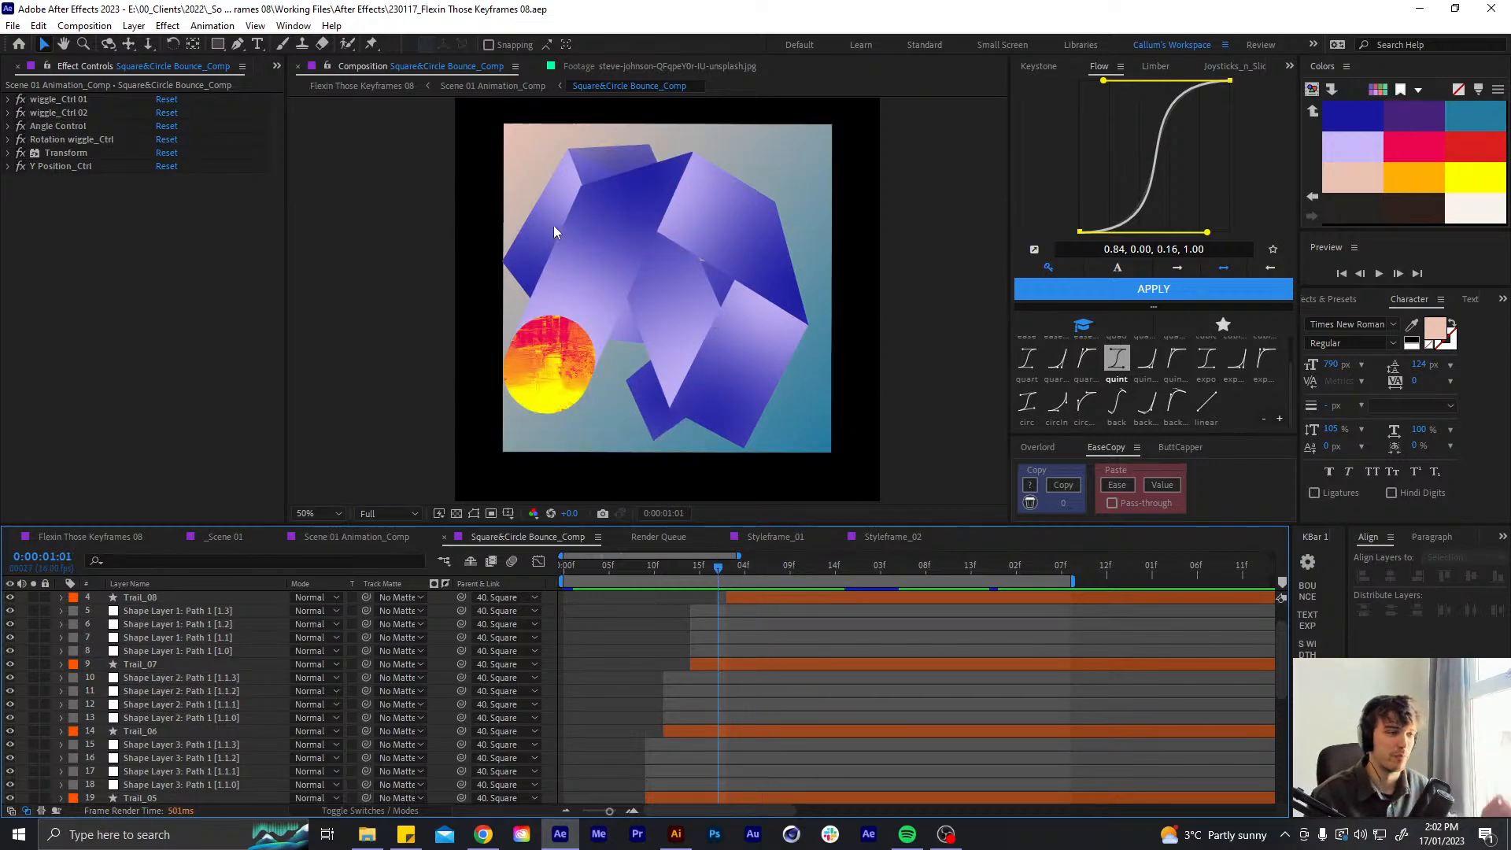
pyautogui.moveTo(738, 568); pyautogui.dragTo(779, 556)
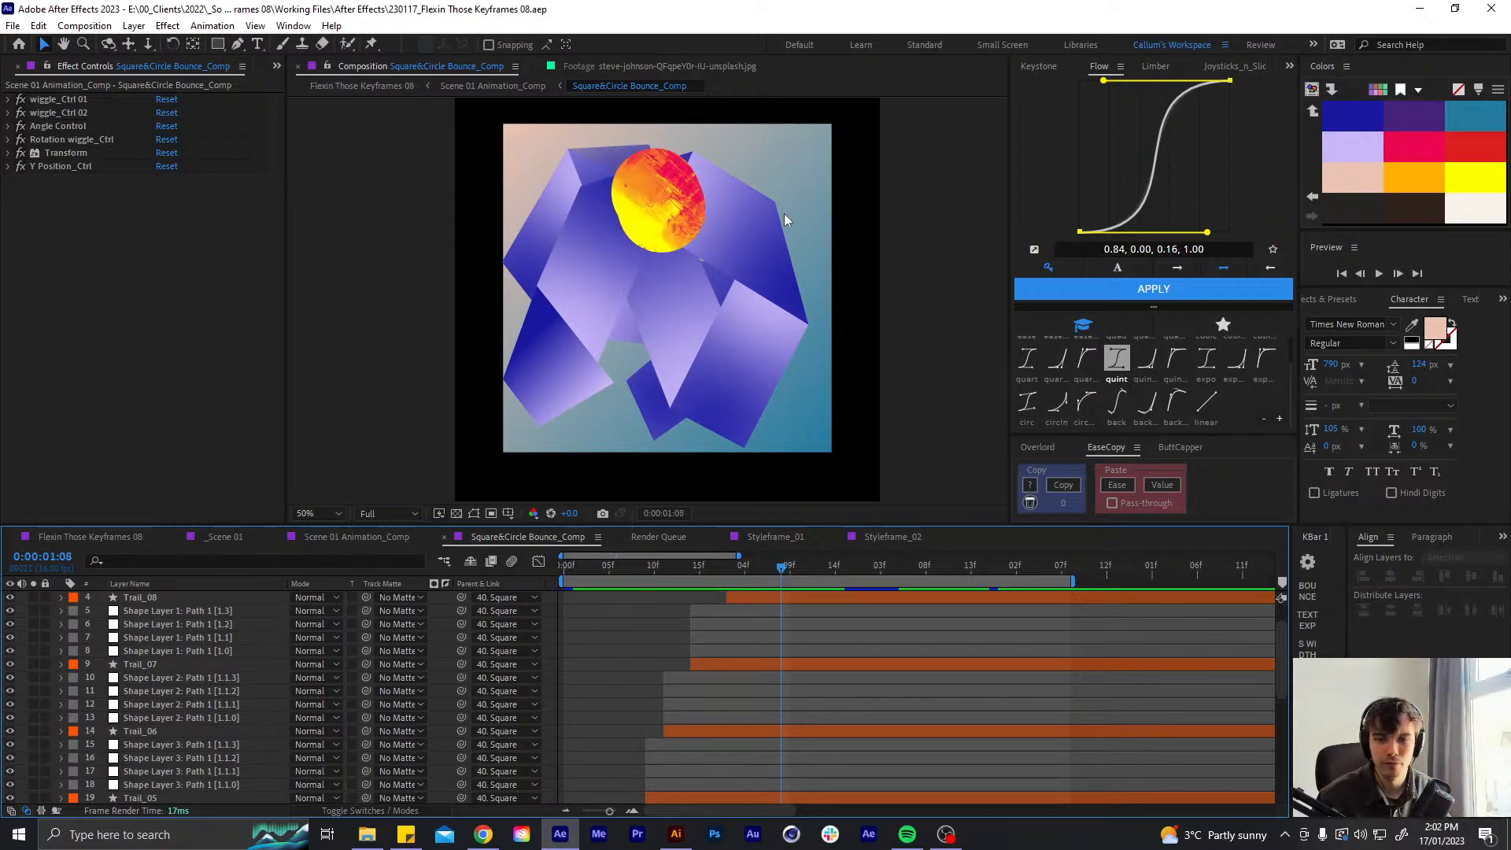
pyautogui.hotkey('alt', 'Tab')
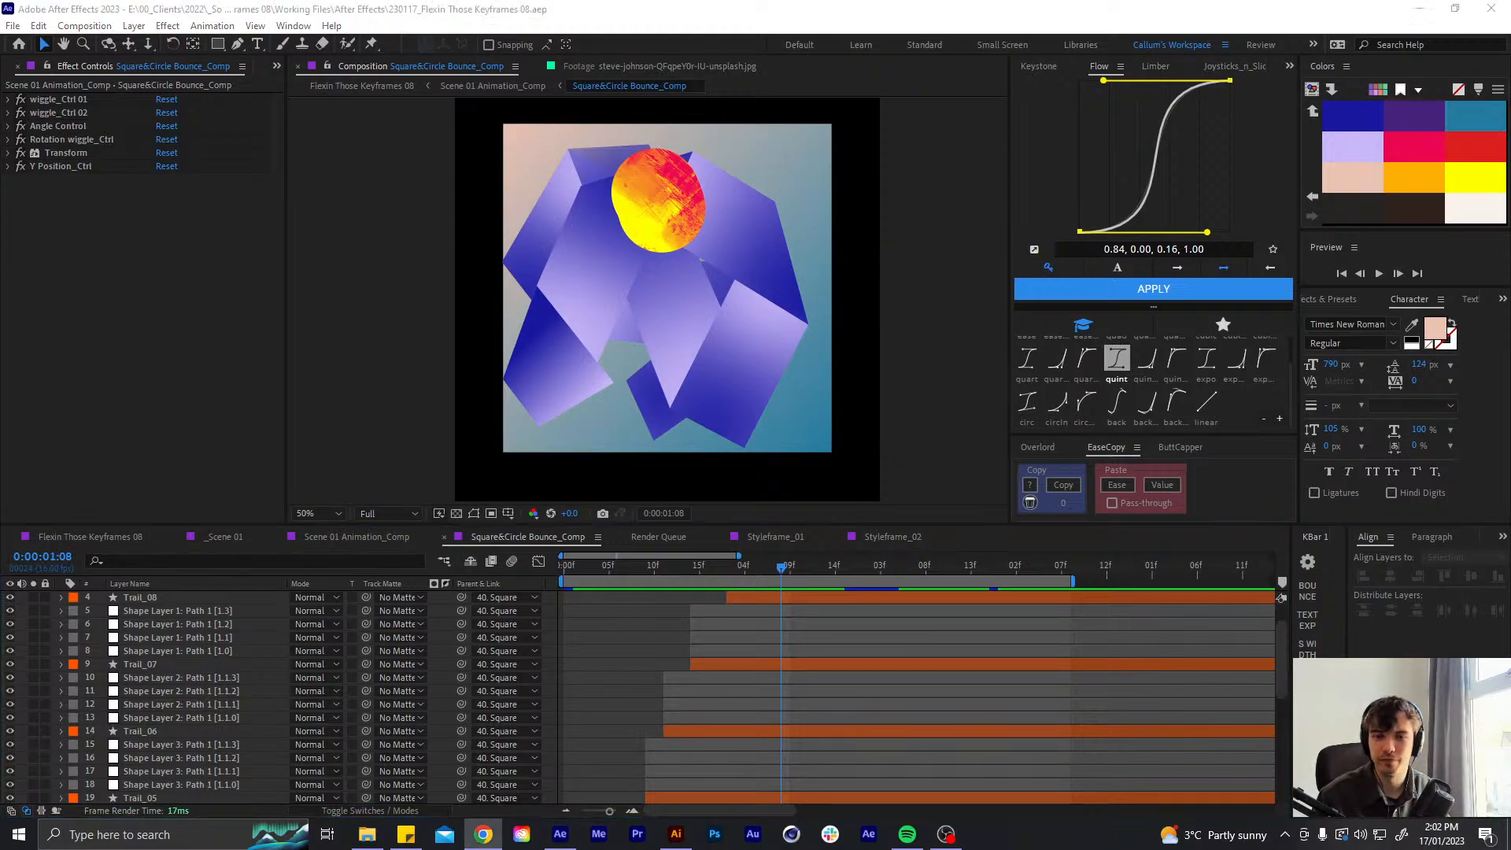
# - Return to Scene 01 Animation_Comp, preview the bounce sequence and park the playhead at 0:00:03:11
pyautogui.click(348, 536)
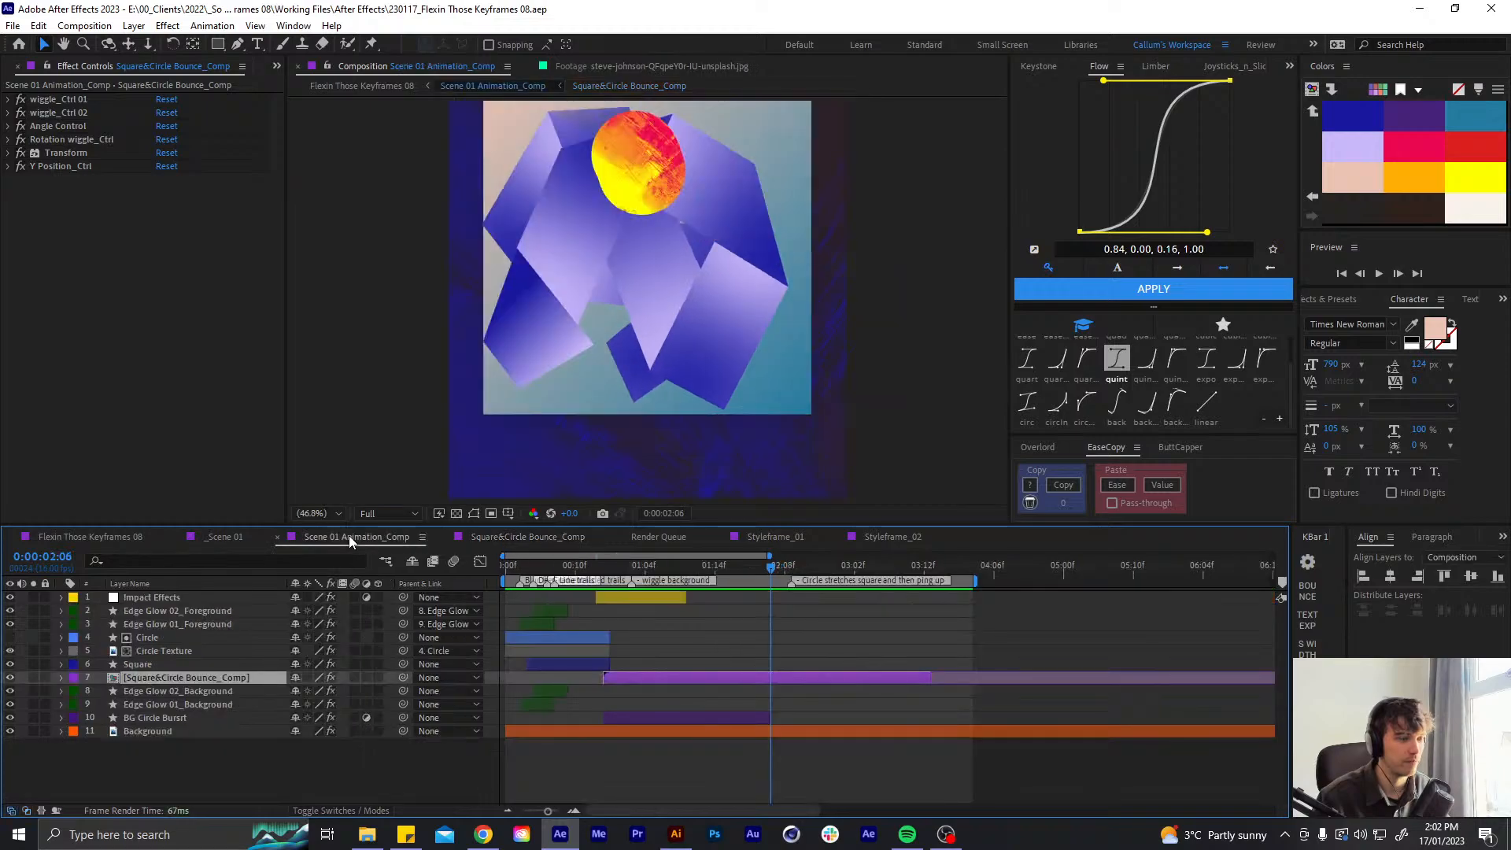
pyautogui.moveTo(714, 565); pyautogui.dragTo(608, 567)
pyautogui.press('space')
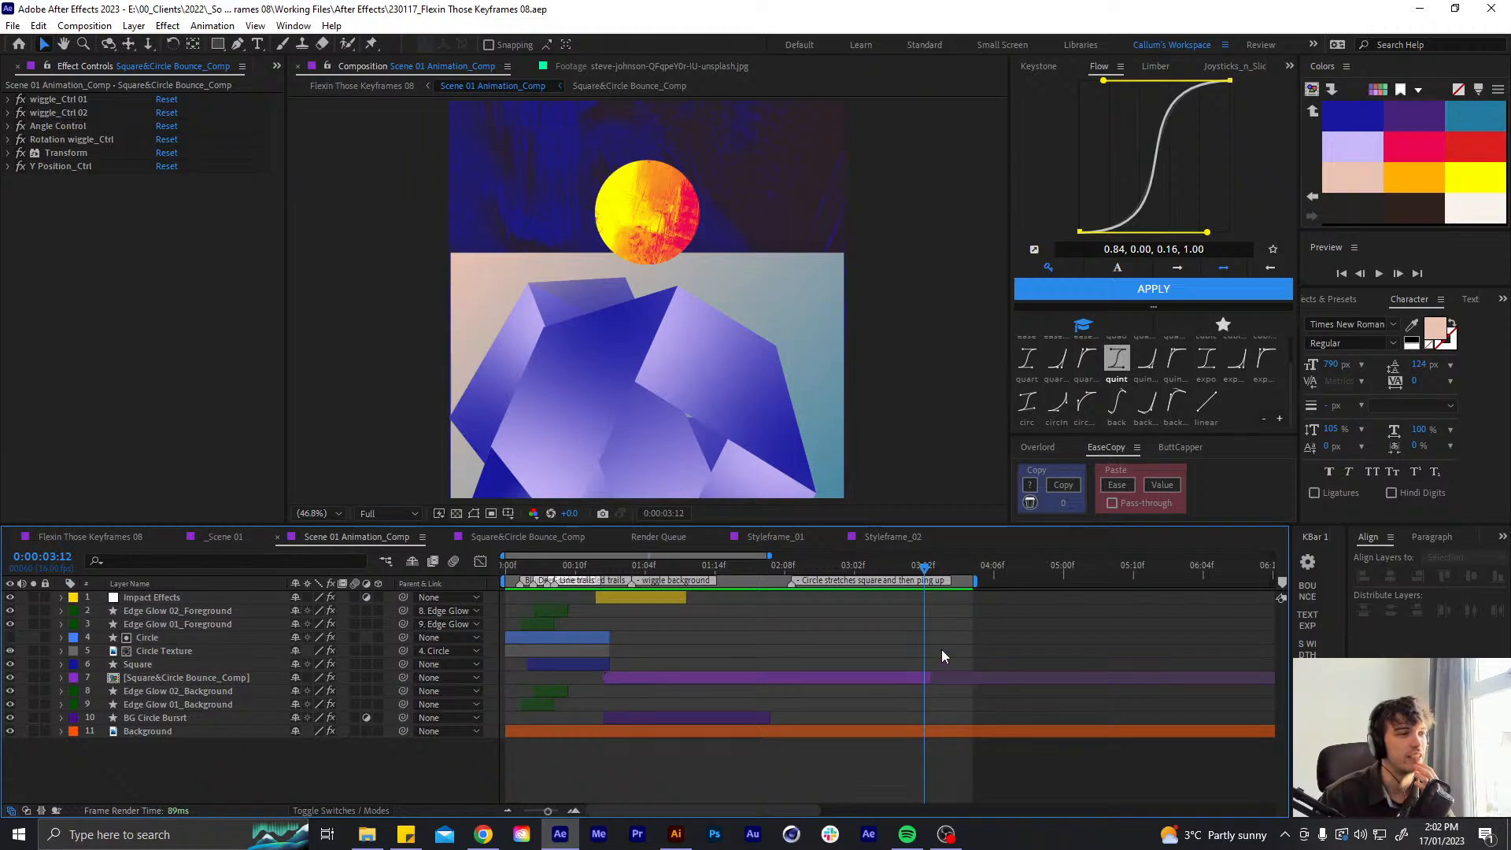
pyautogui.moveTo(925, 571)
pyautogui.mouseDown()
pyautogui.moveTo(896, 567)
pyautogui.moveTo(917, 567)
pyautogui.mouseUp()
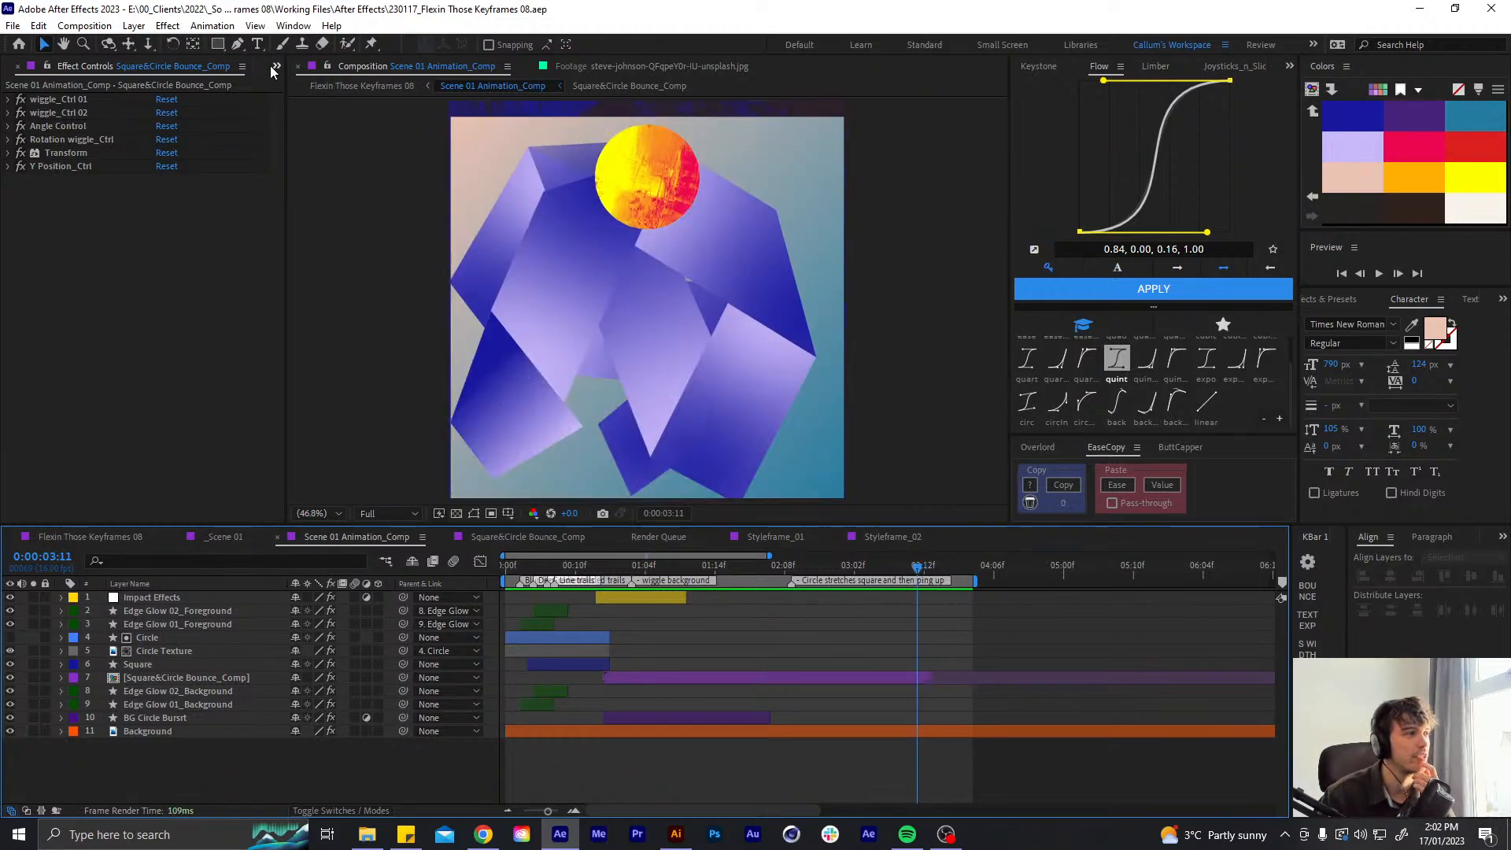
# - Create a folder named Scene 03 inside the project's Pre-Comps folder
pyautogui.click(275, 66)
pyautogui.click(270, 84)
pyautogui.click(79, 313)
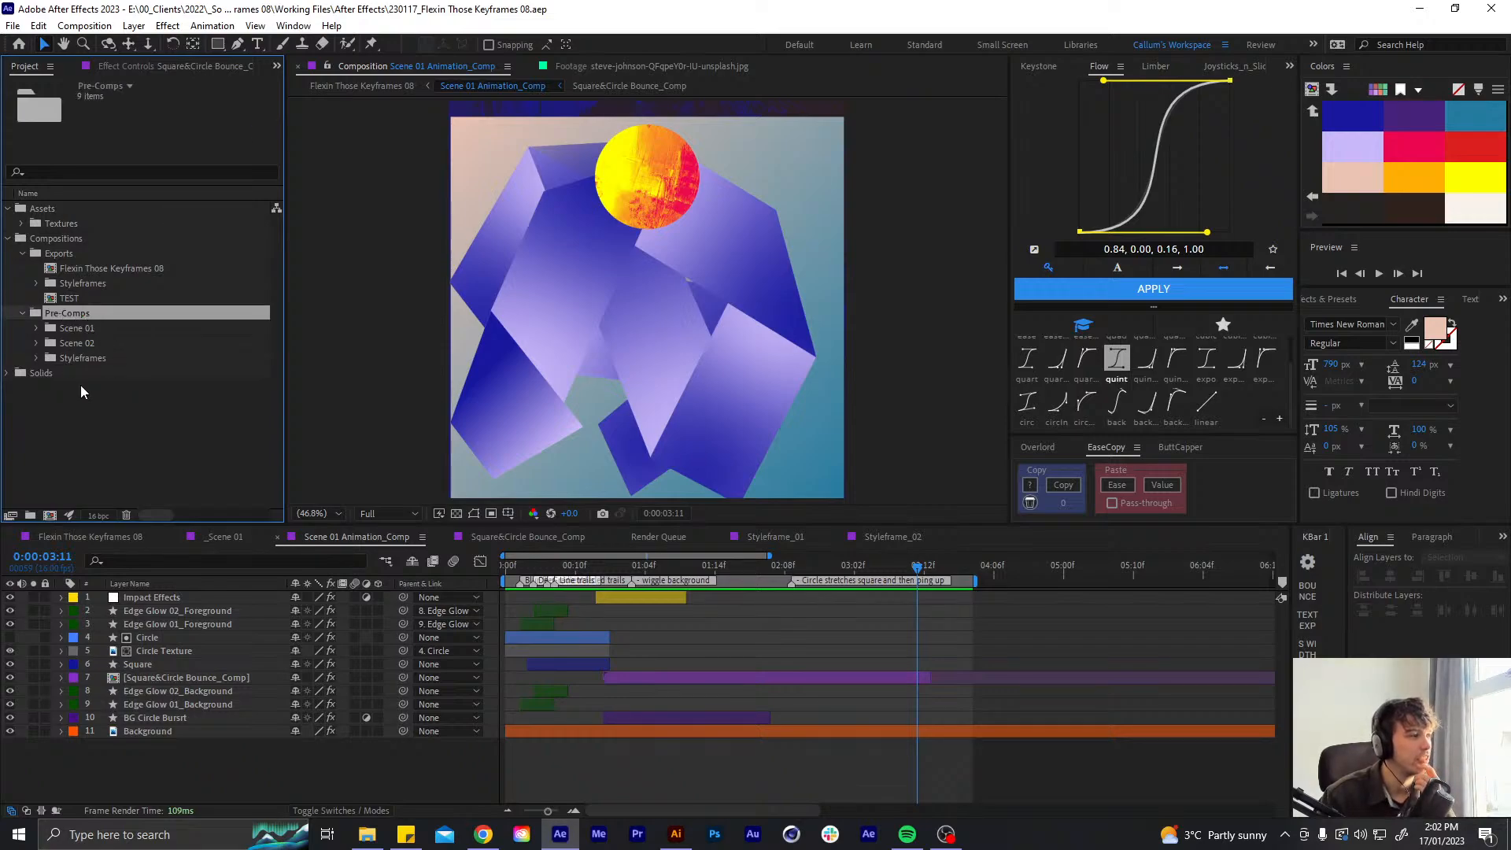
pyautogui.click(30, 515)
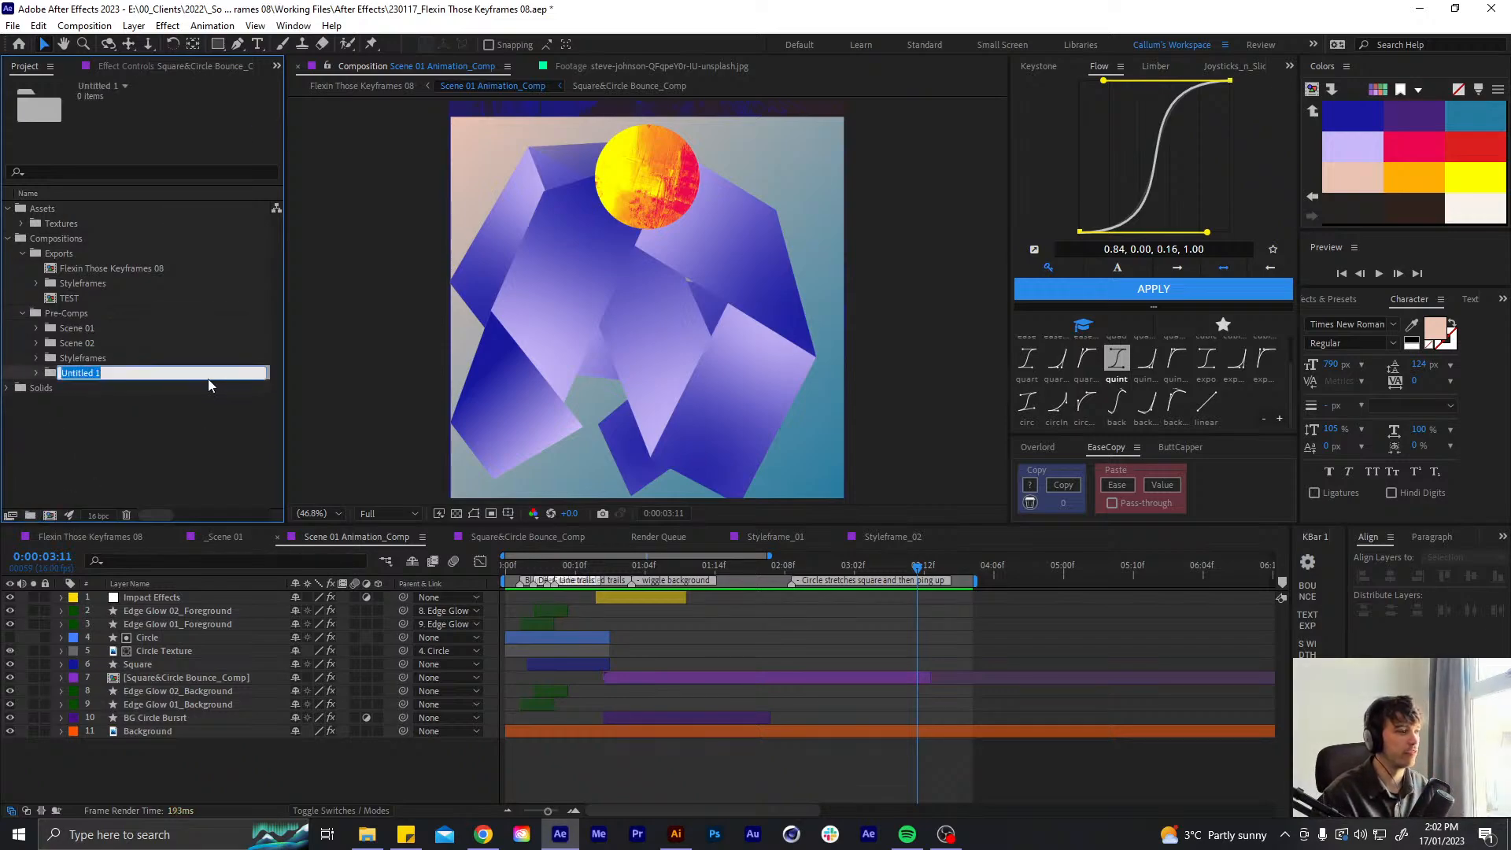
pyautogui.write('Scene 03')
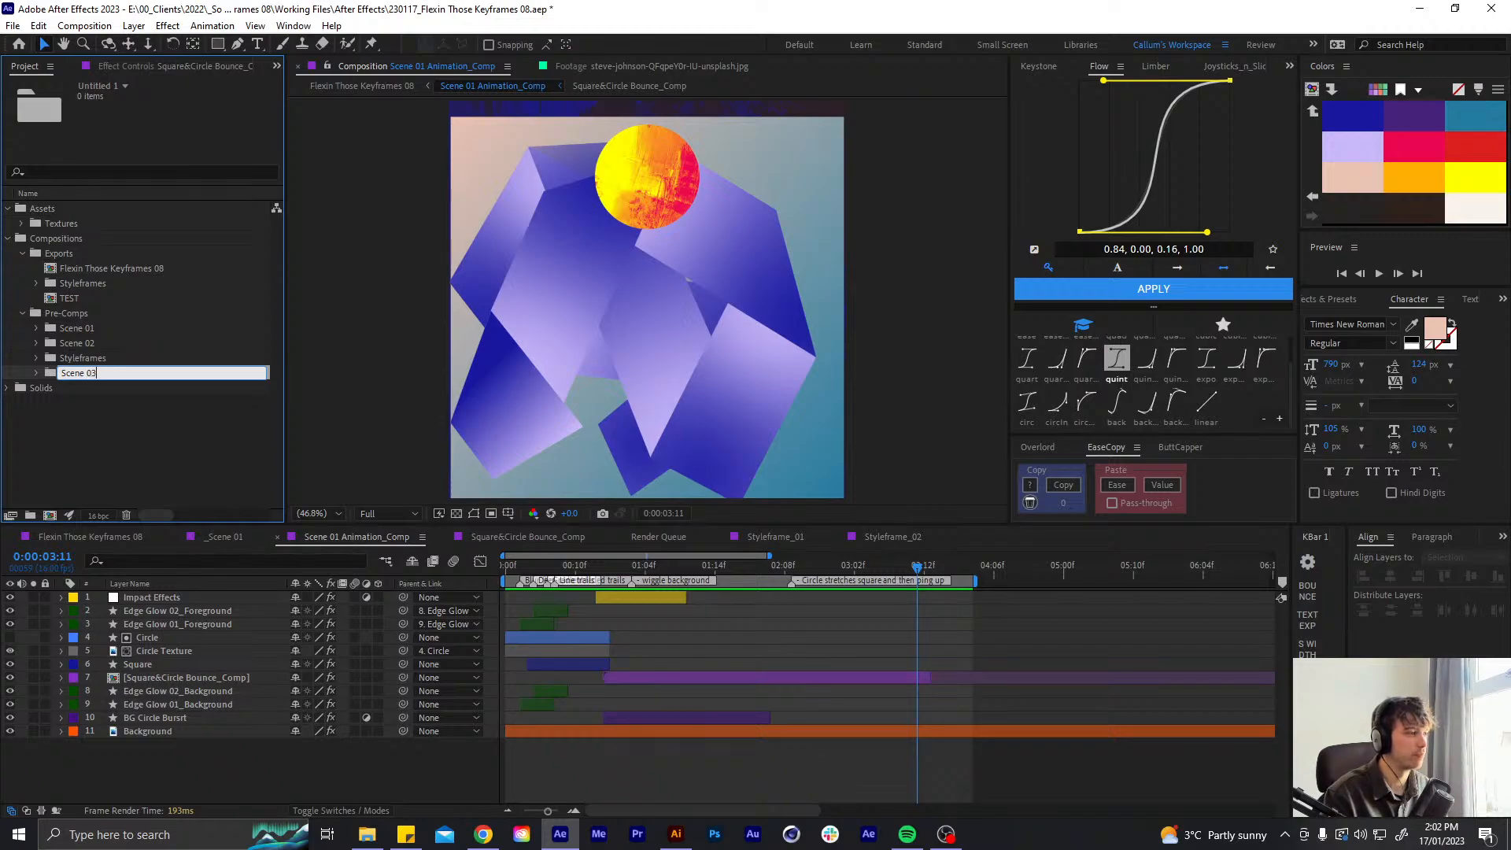
pyautogui.press('Return')
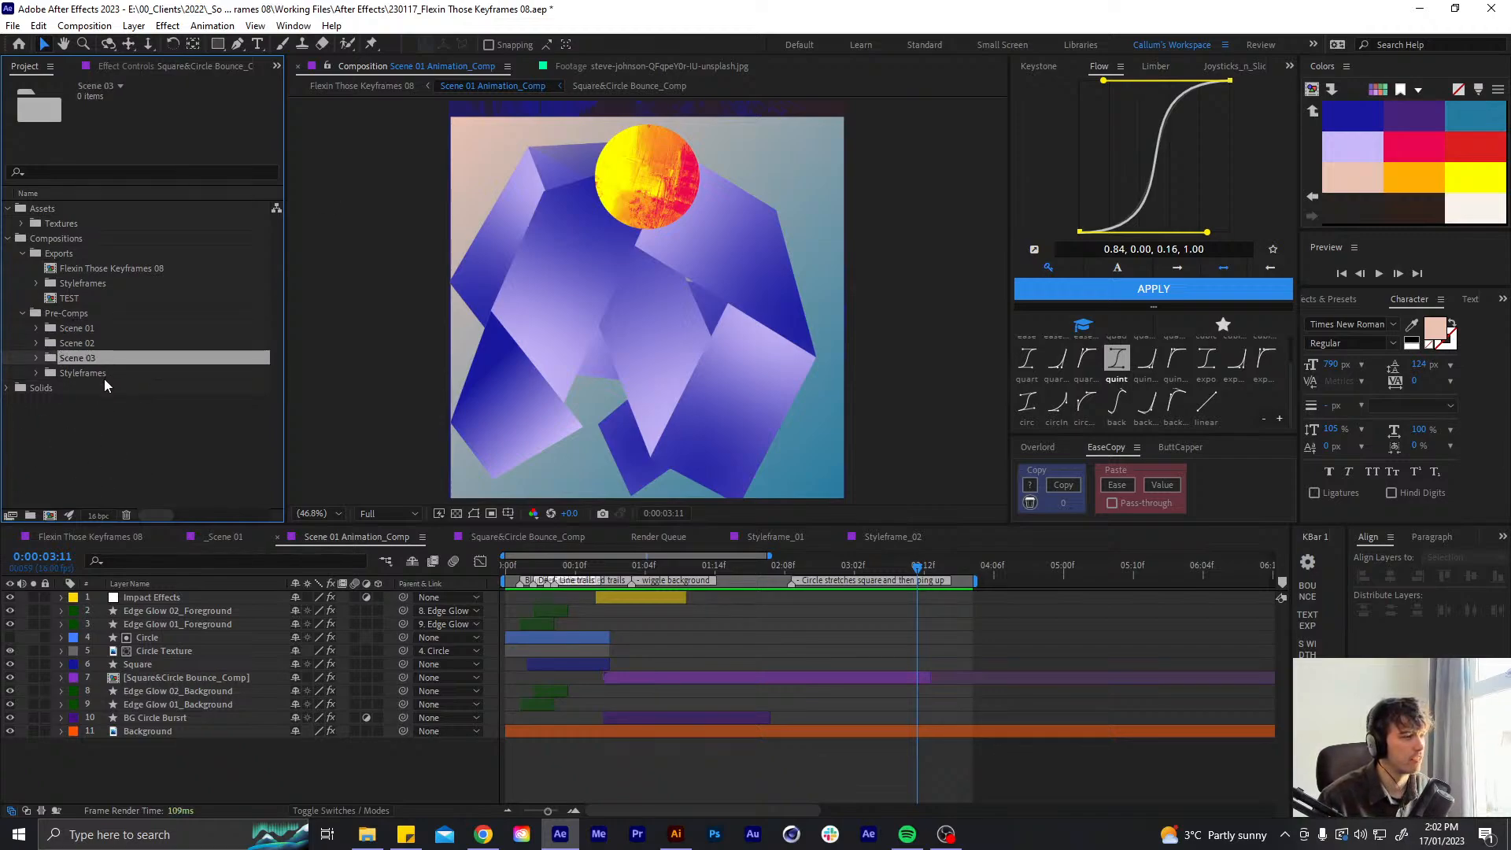
# - Create a 1080 x 1080 composition named _Scene 03 in the Scene 03 folder, at 16 fps and 20 seconds long
pyautogui.click(50, 515)
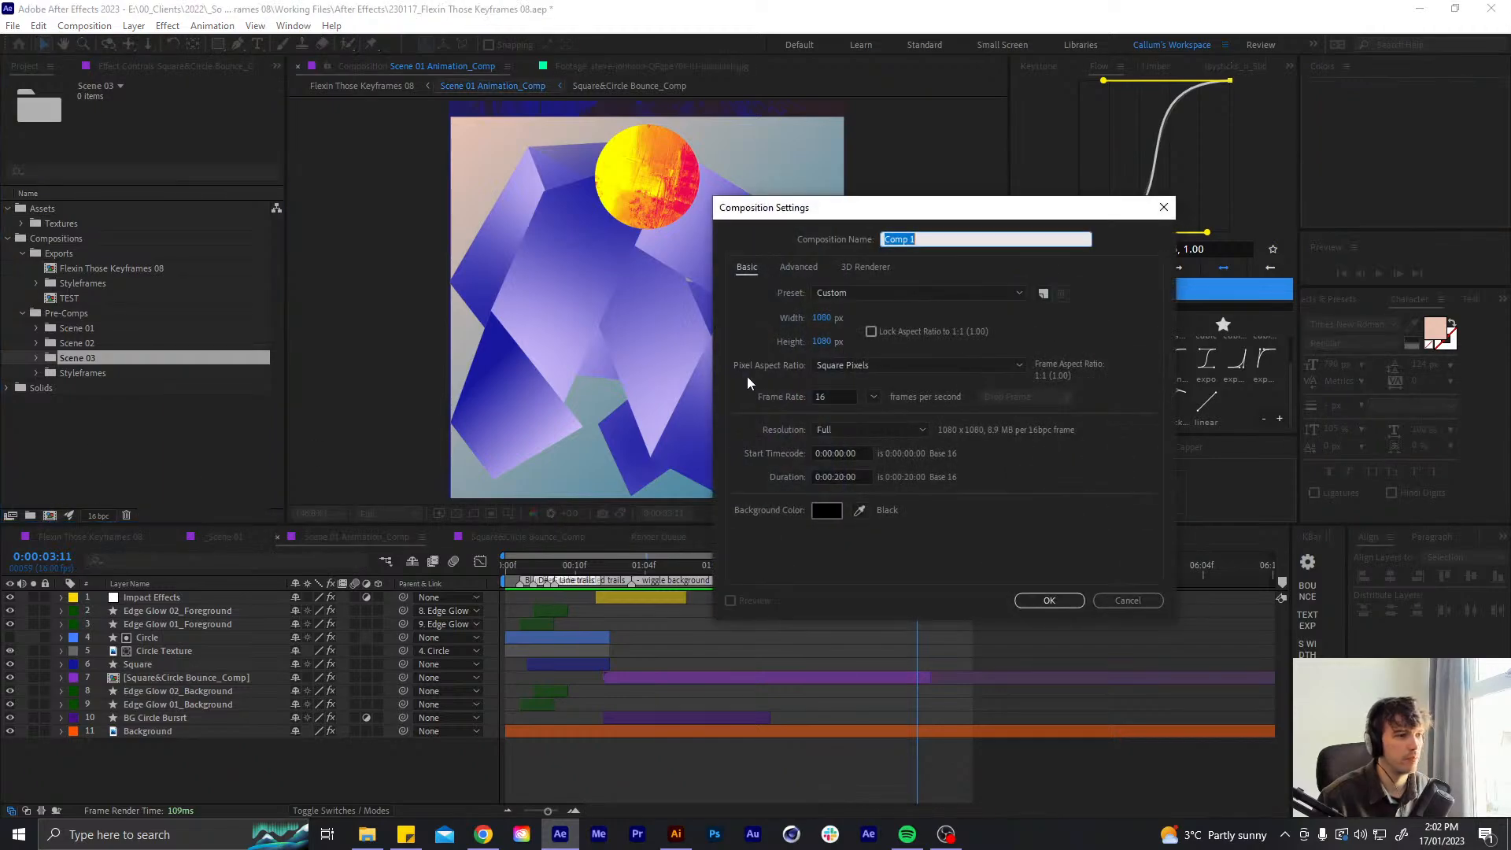
pyautogui.write('Scene 03')
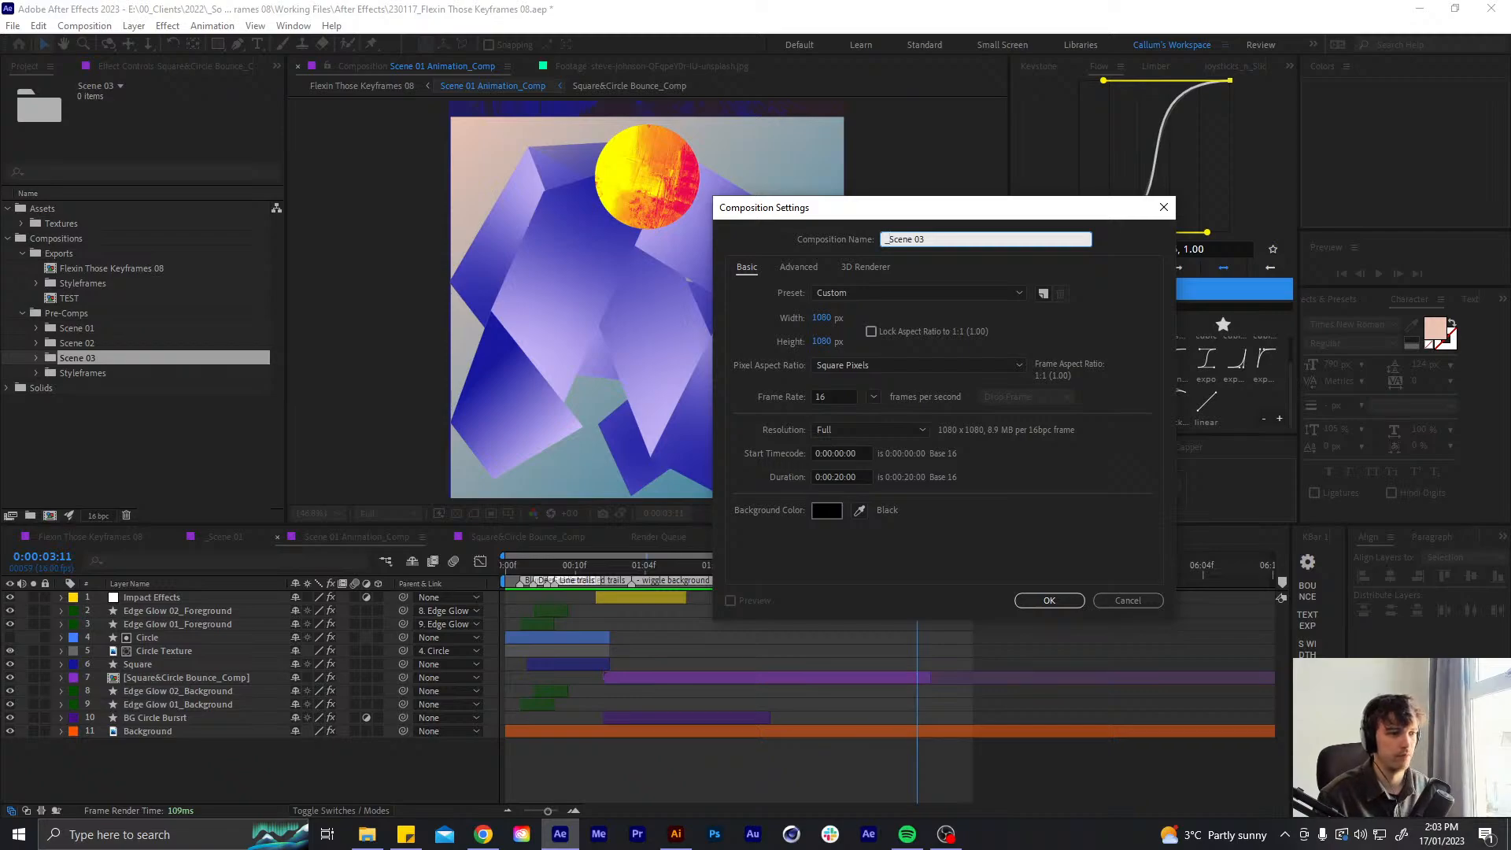
pyautogui.press('Return')
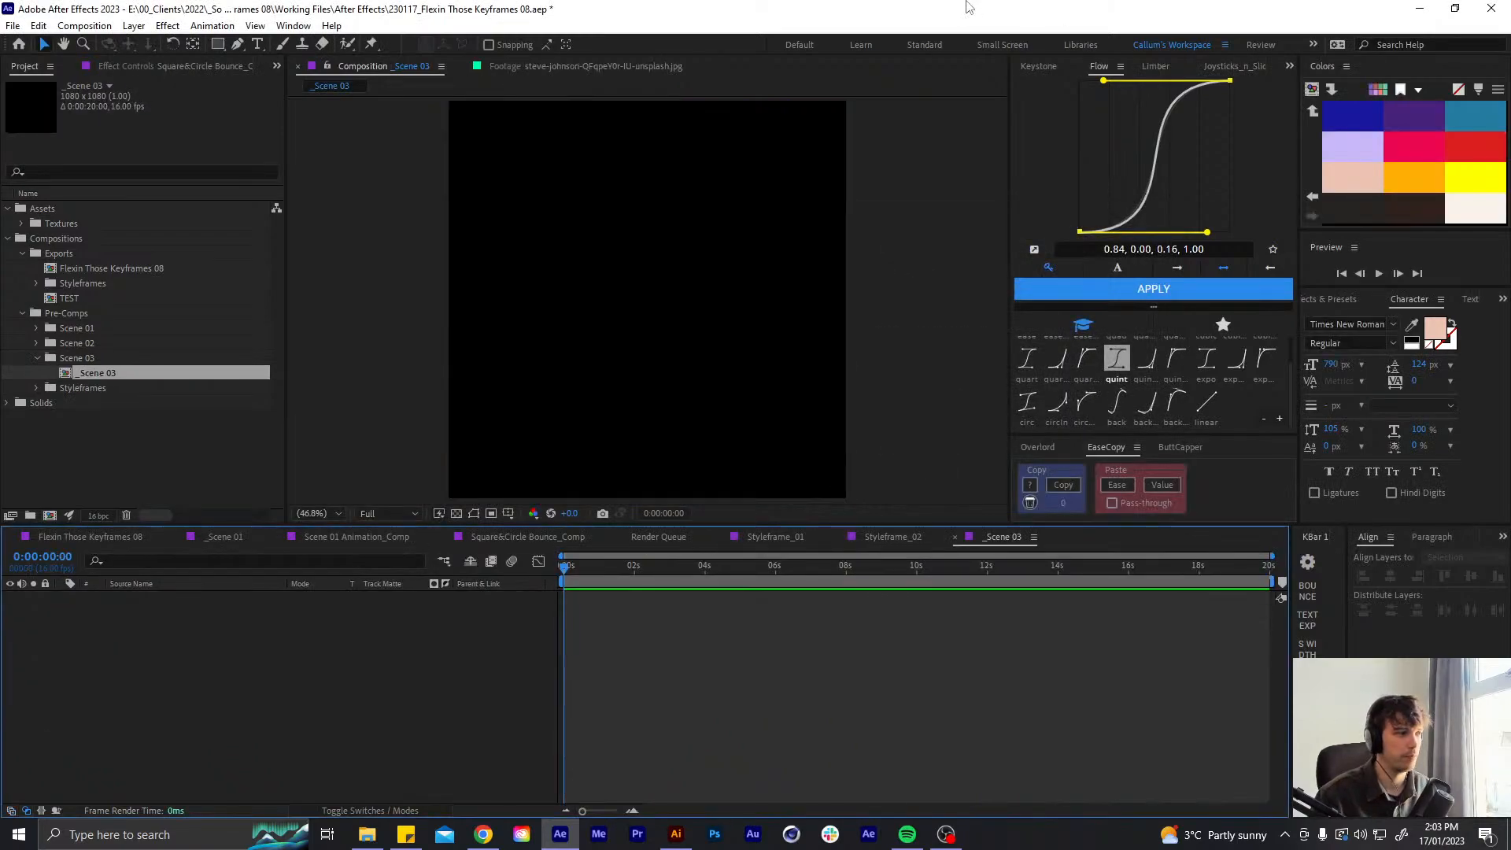
# - Look over Styleframe_02 and check the Scene 01 Animation_Comp frame at 0:00:03:12
pyautogui.click(897, 537)
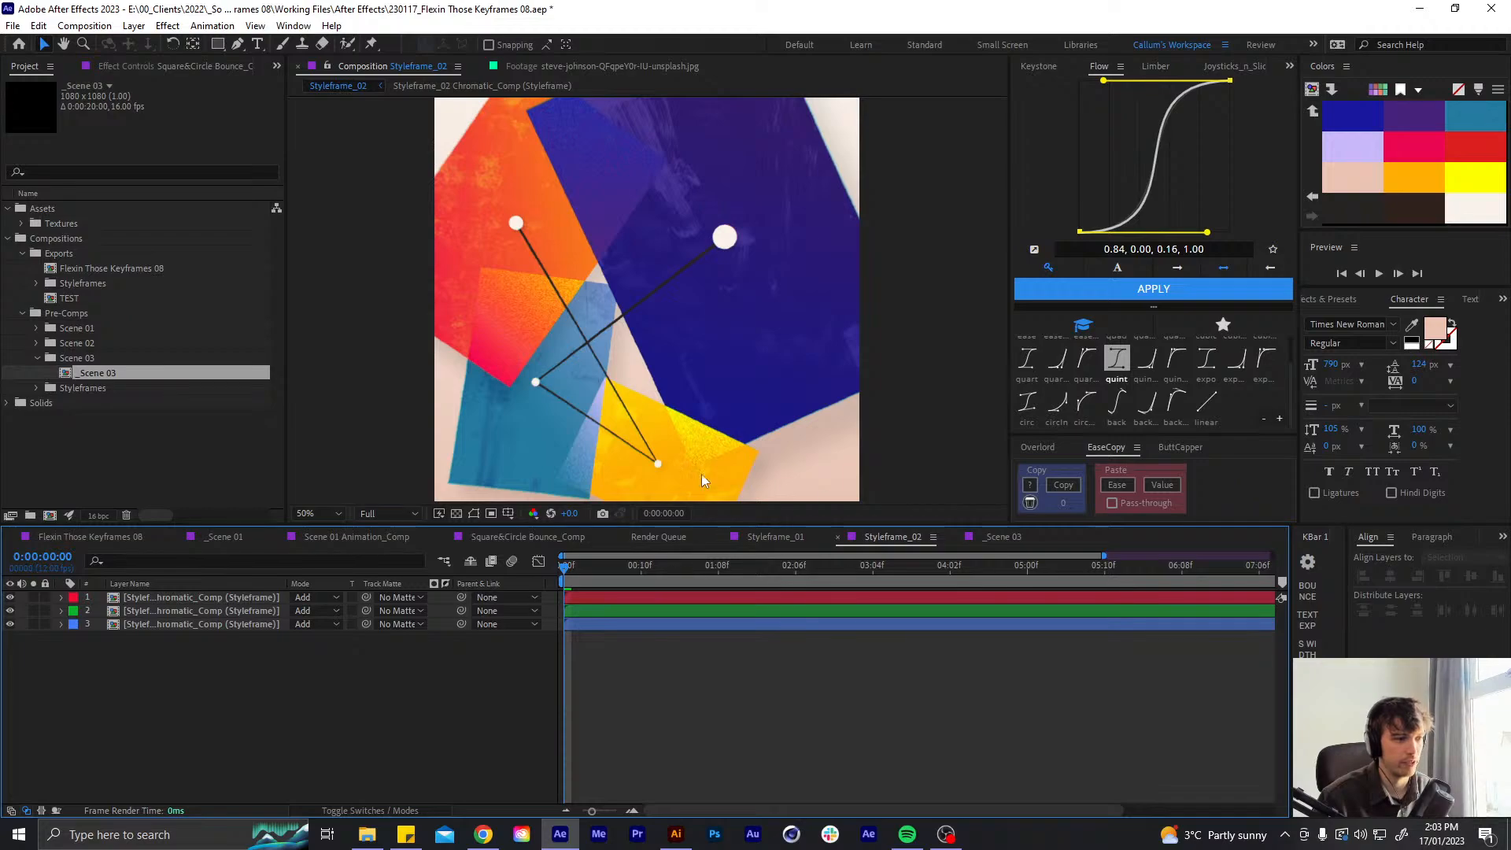
pyautogui.click(491, 535)
pyautogui.click(380, 534)
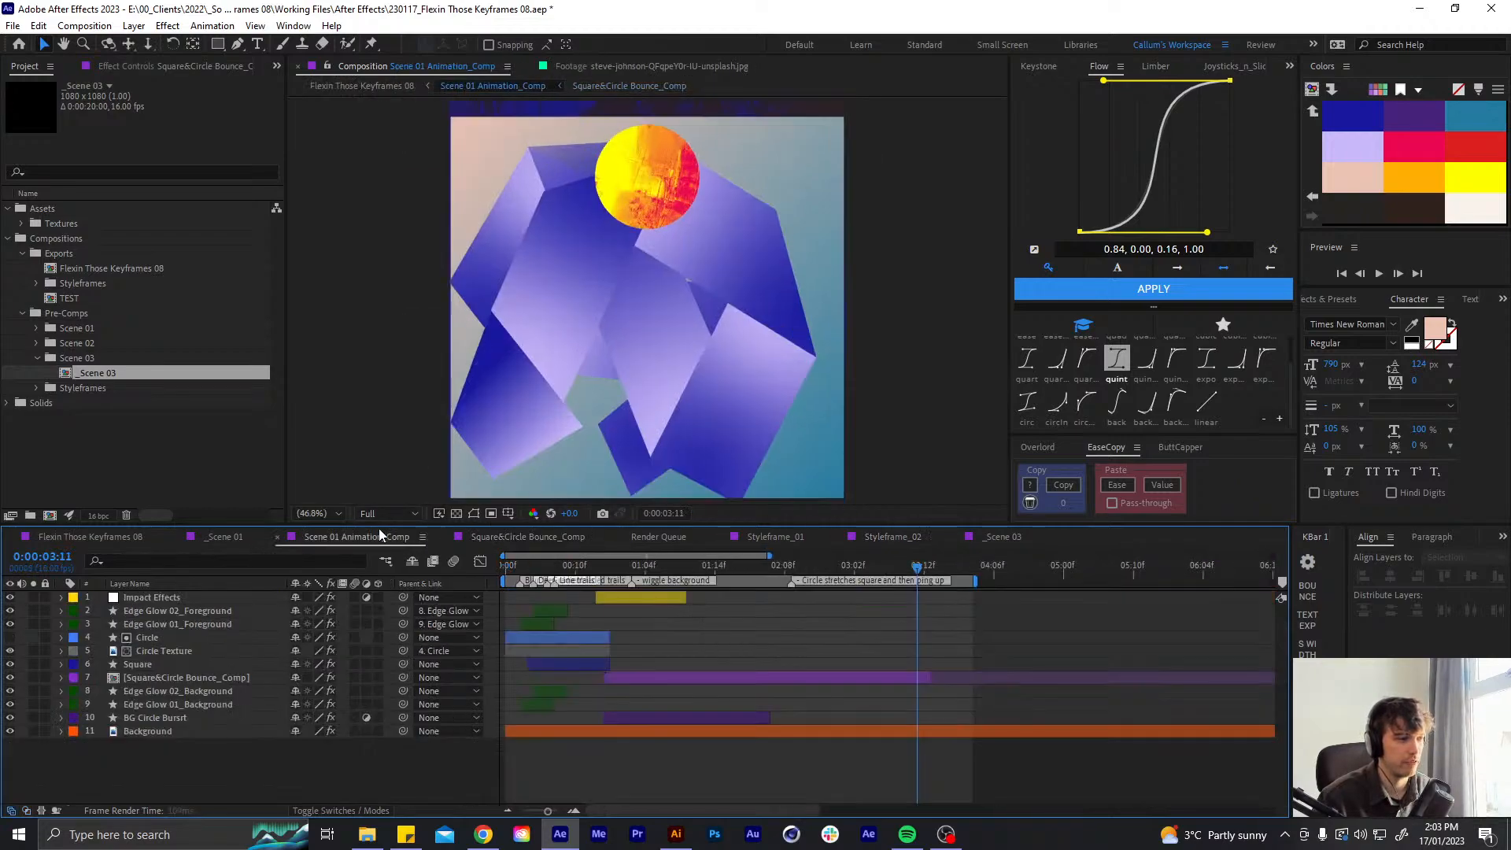
pyautogui.moveTo(932, 570); pyautogui.dragTo(929, 588)
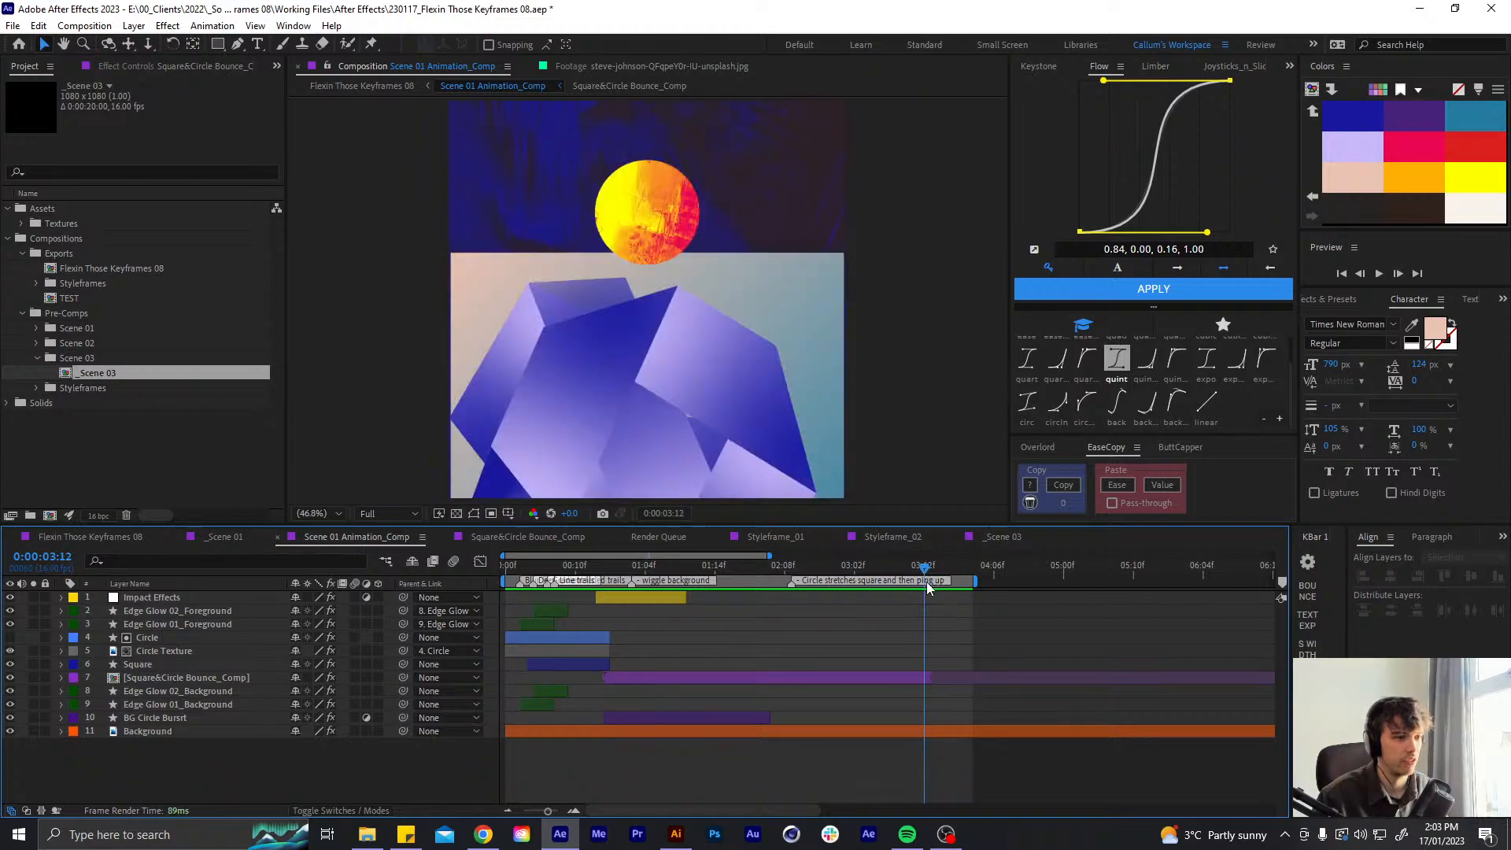
# - Copy the Square layer from the Square&Circle Bounce_Comp precomp into the _Scene 03 composition
pyautogui.doubleClick(867, 678)
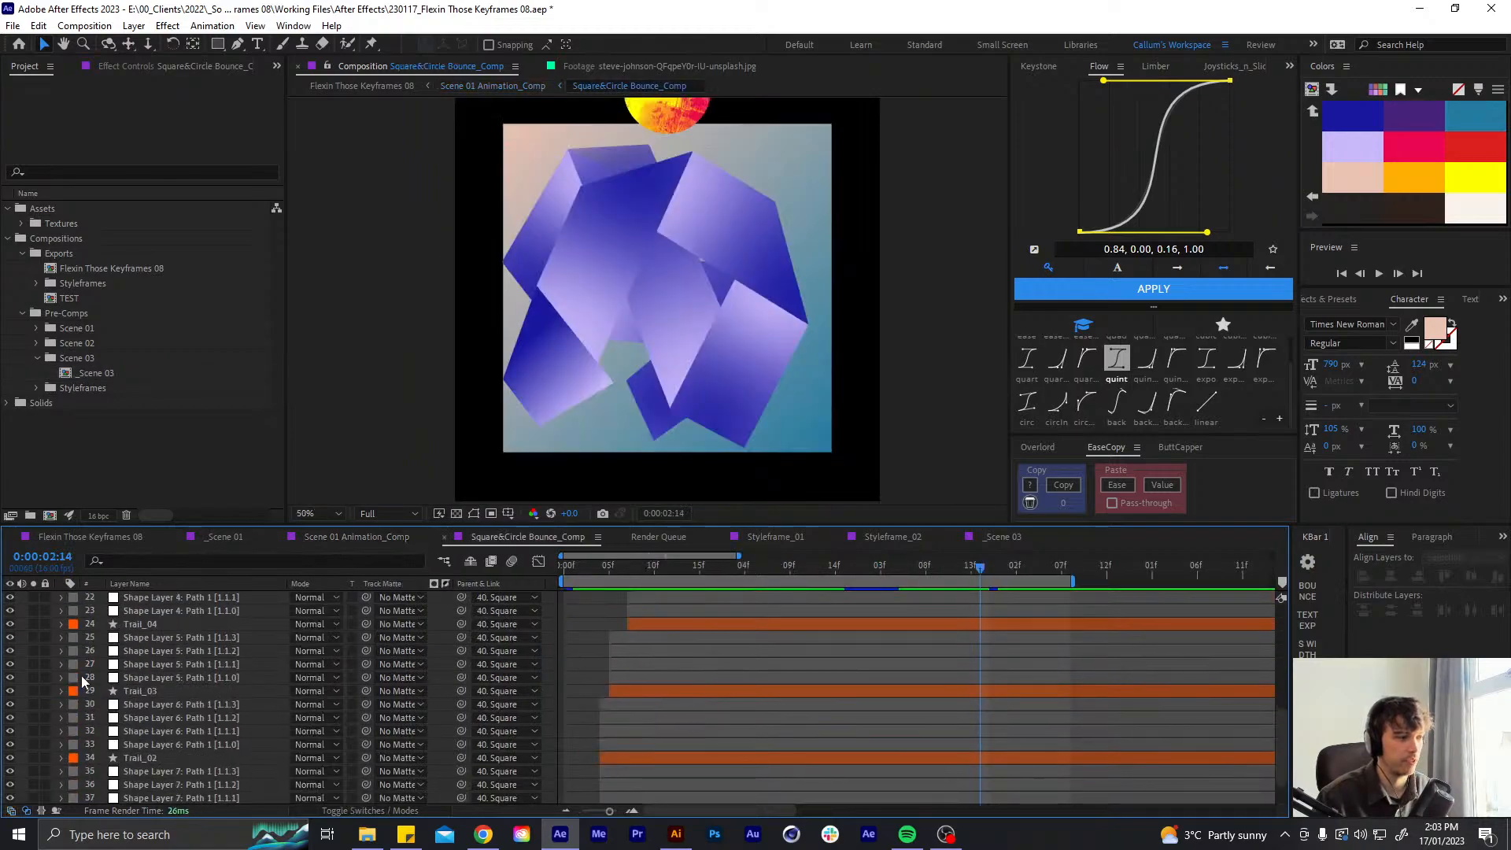
pyautogui.scroll(-1, 149, 741)
pyautogui.click(153, 797)
pyautogui.click(1003, 536)
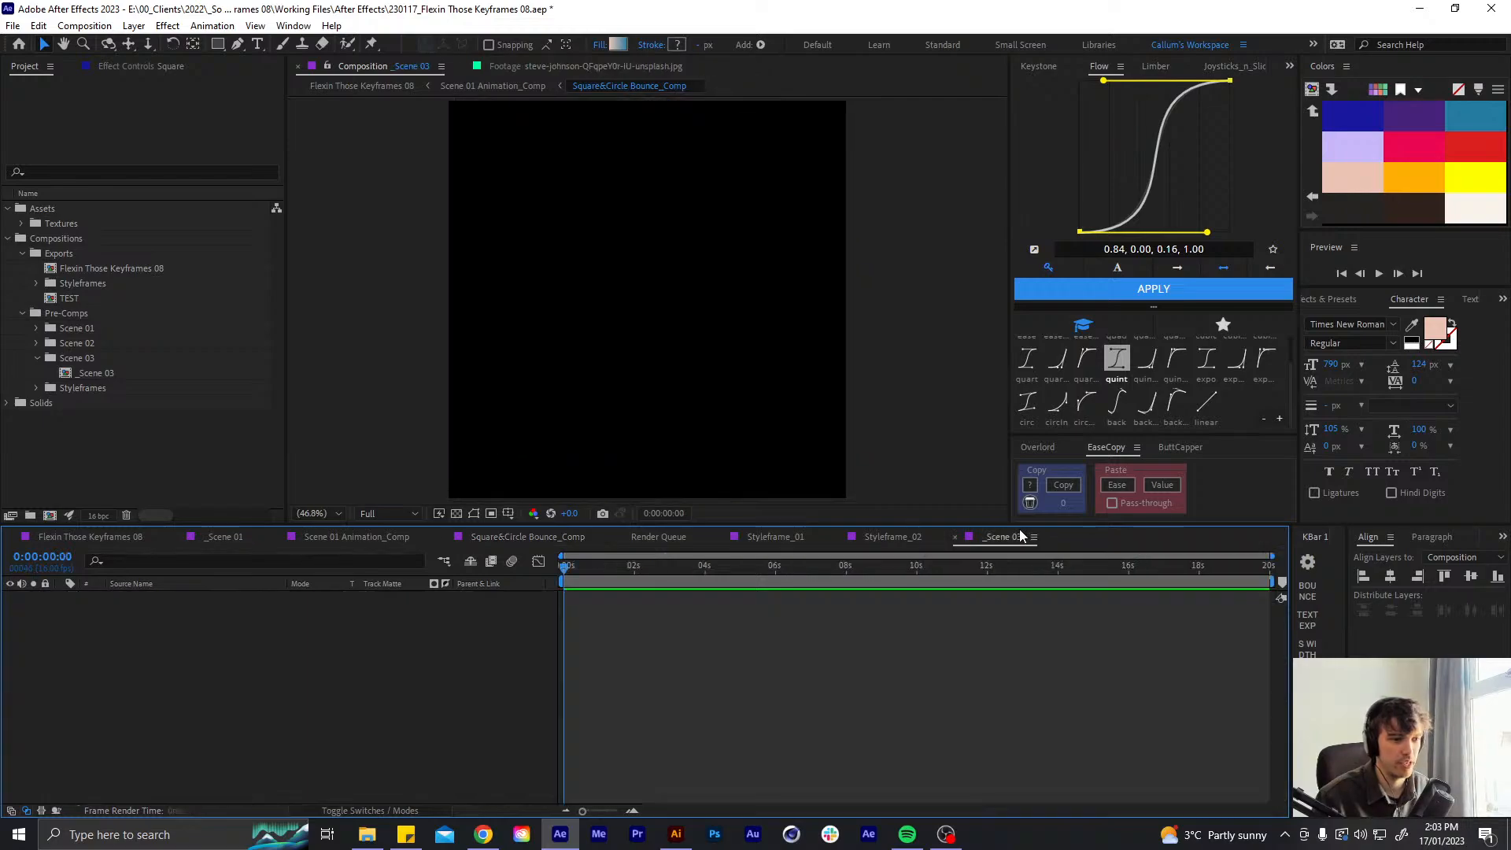
# - Delete all keyframes from the pasted Square layer and remove the expressions on its Size and Rotation
pyautogui.press('u')
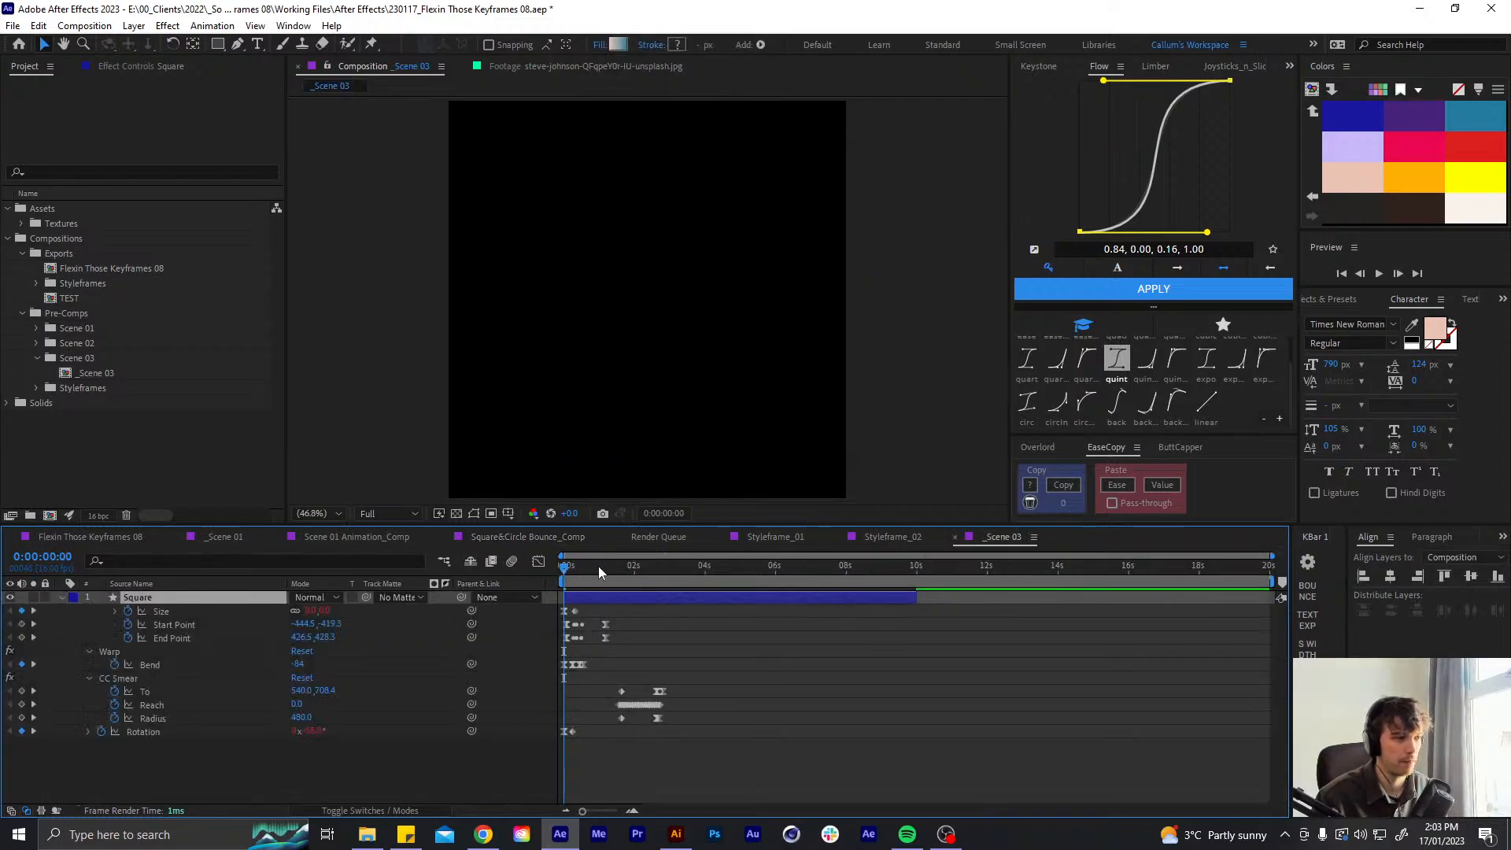
pyautogui.moveTo(689, 565); pyautogui.dragTo(508, 750)
pyautogui.press('Delete')
pyautogui.click(225, 757)
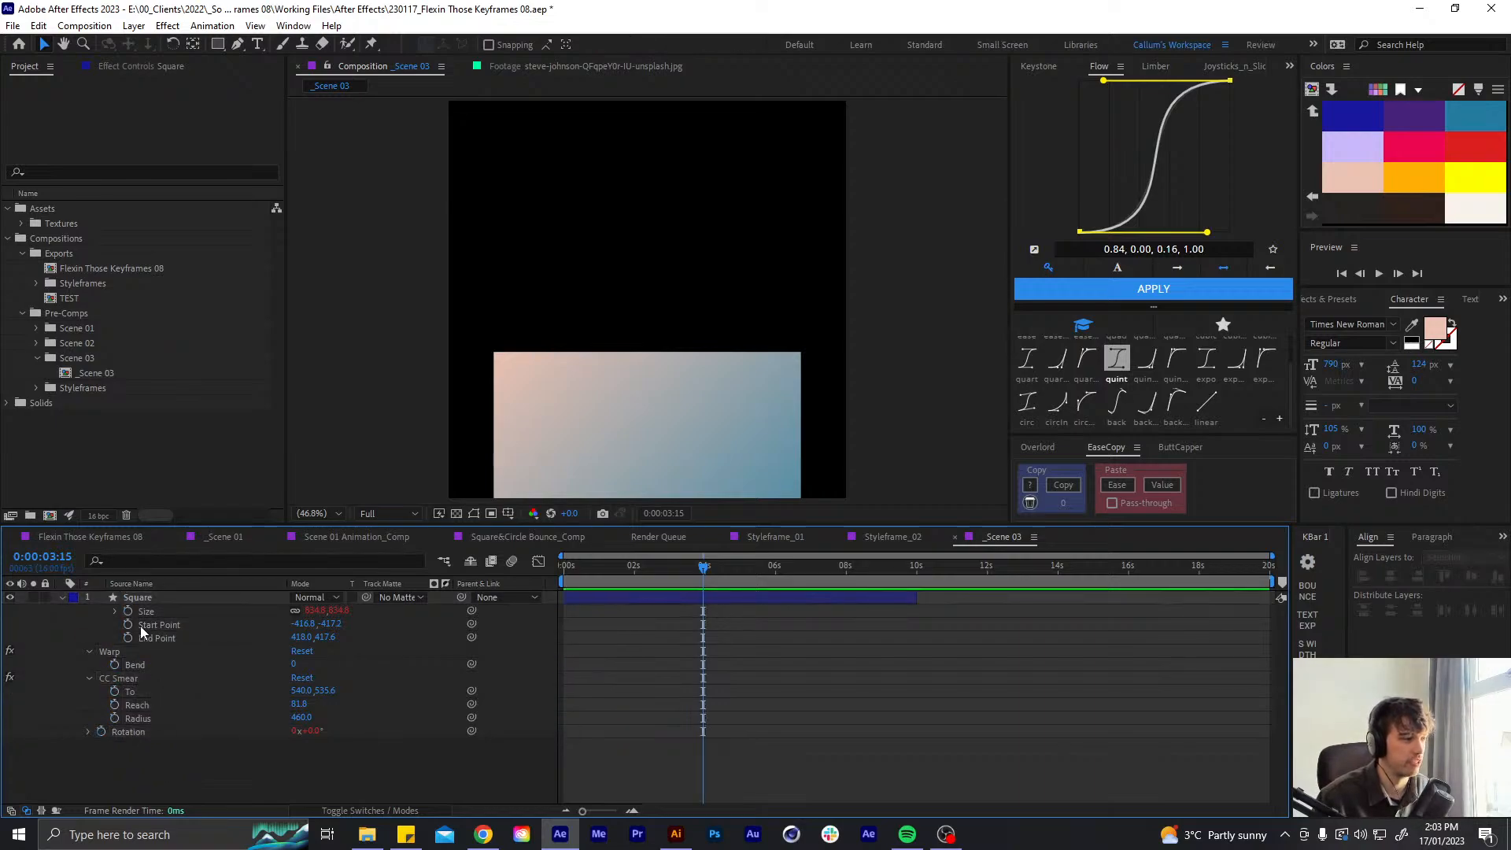
pyautogui.keyDown('alt'); pyautogui.click(127, 612); pyautogui.keyUp('alt')
pyautogui.keyDown('alt'); pyautogui.click(101, 731); pyautogui.keyUp('alt')
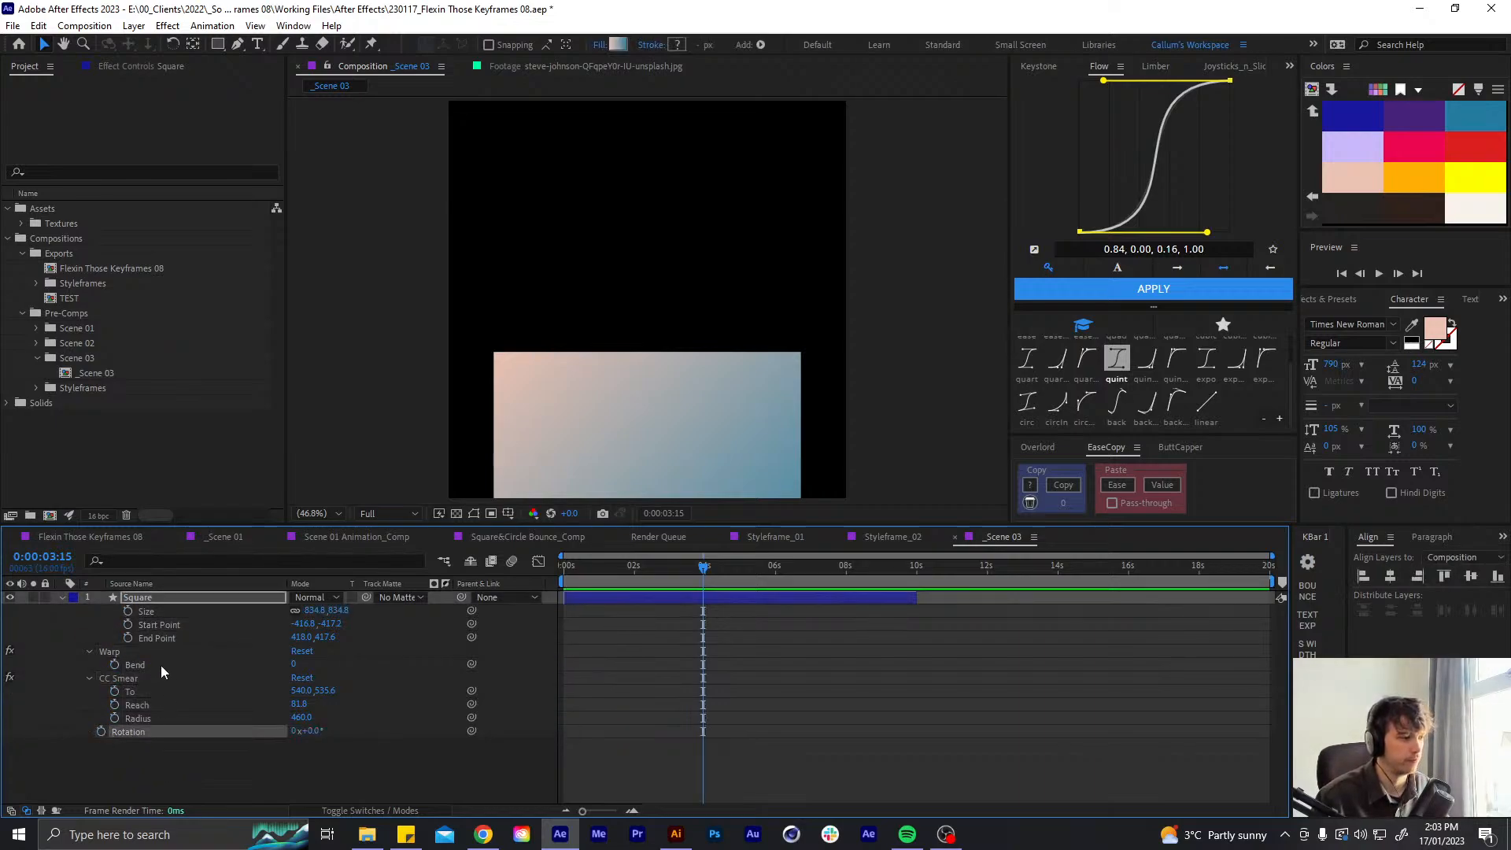
# - Delete the Warp, CC Smear and CC Smear 2 effects from the Square layer, keeping Drop Shadow and Noise HLS
pyautogui.click(110, 65)
pyautogui.click(71, 100)
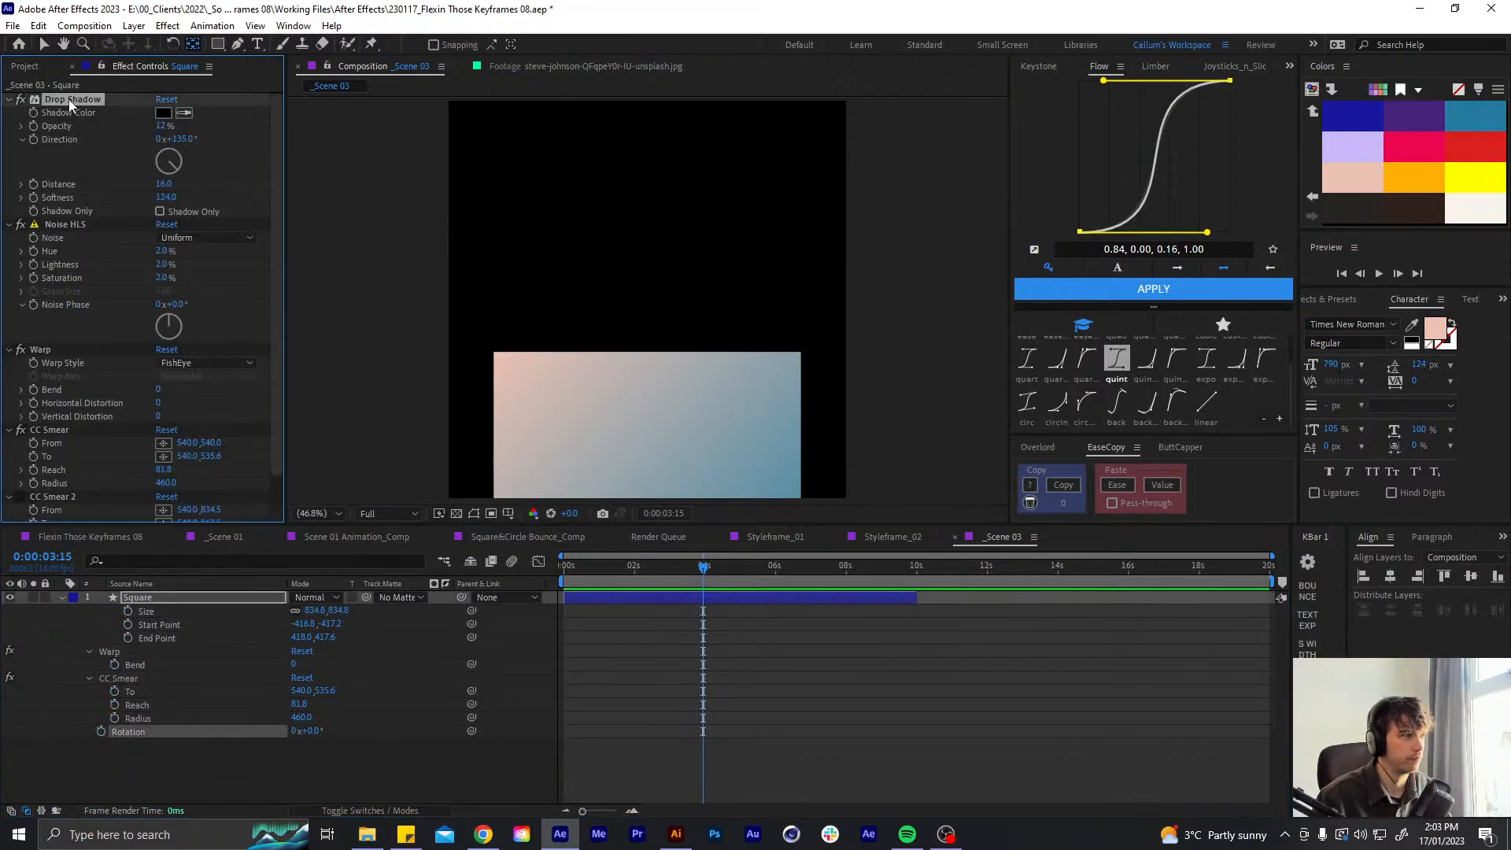
pyautogui.click(8, 99)
pyautogui.click(9, 112)
pyautogui.click(31, 126)
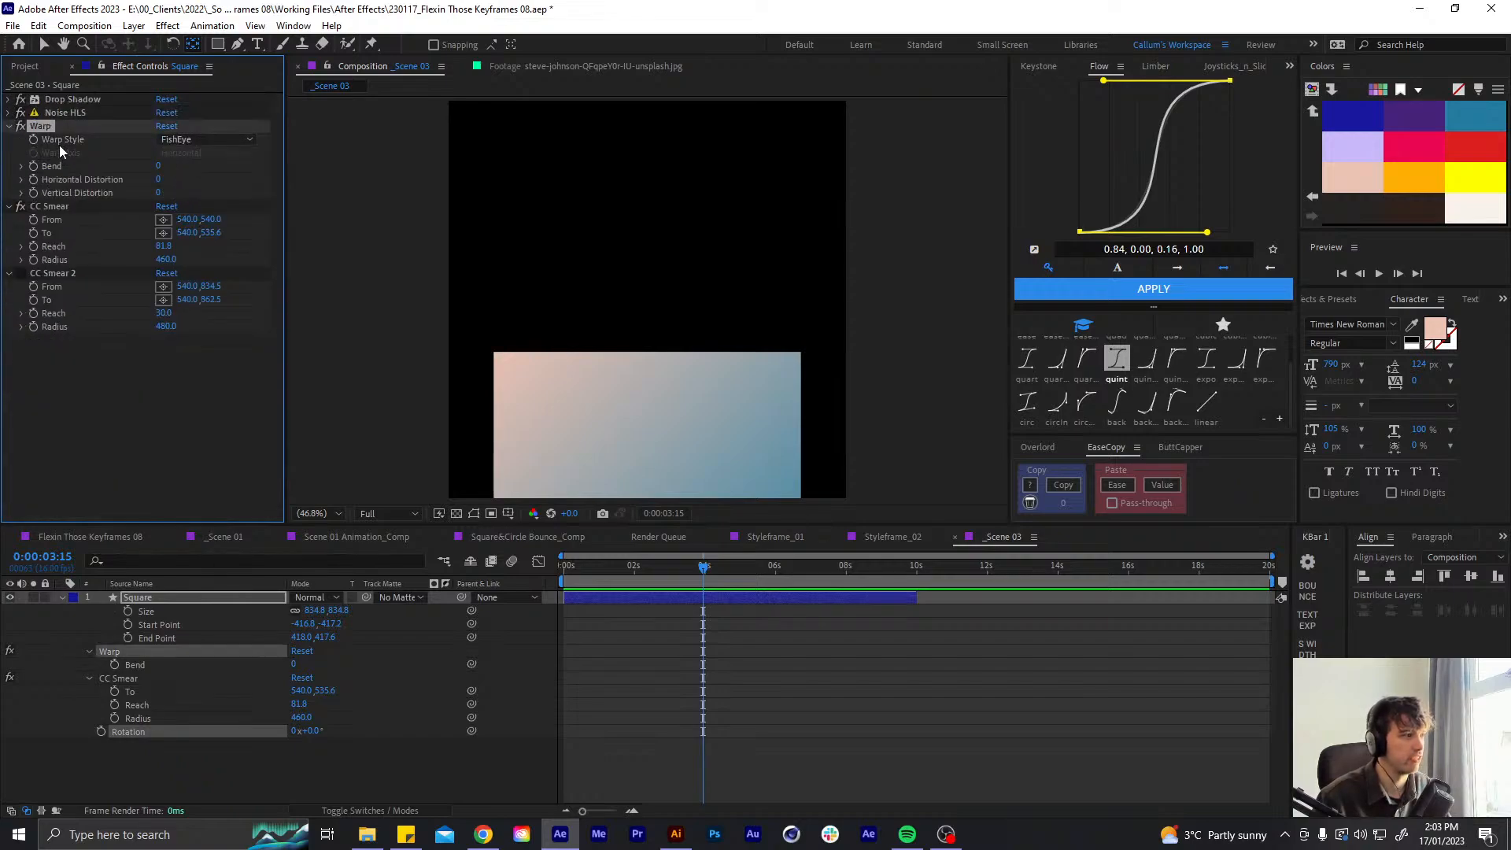
pyautogui.press('Delete')
pyautogui.click(56, 128)
pyautogui.press('Delete')
pyautogui.click(59, 126)
pyautogui.press('Delete')
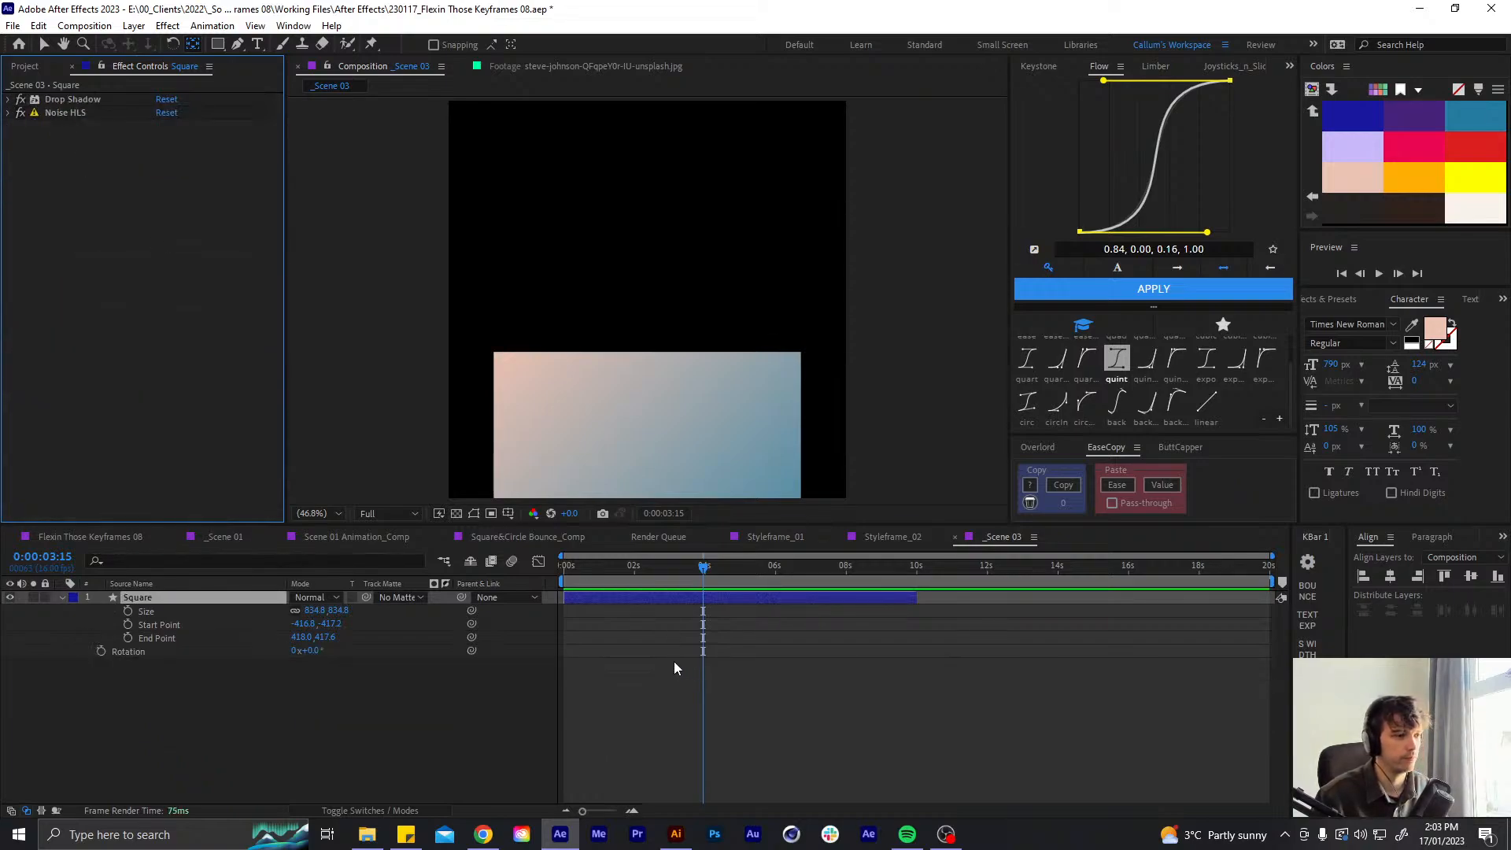
# - Collapse the Square layer's properties and centre the square horizontally and vertically in the composition
pyautogui.click(673, 662)
pyautogui.click(658, 596)
pyautogui.press('u')
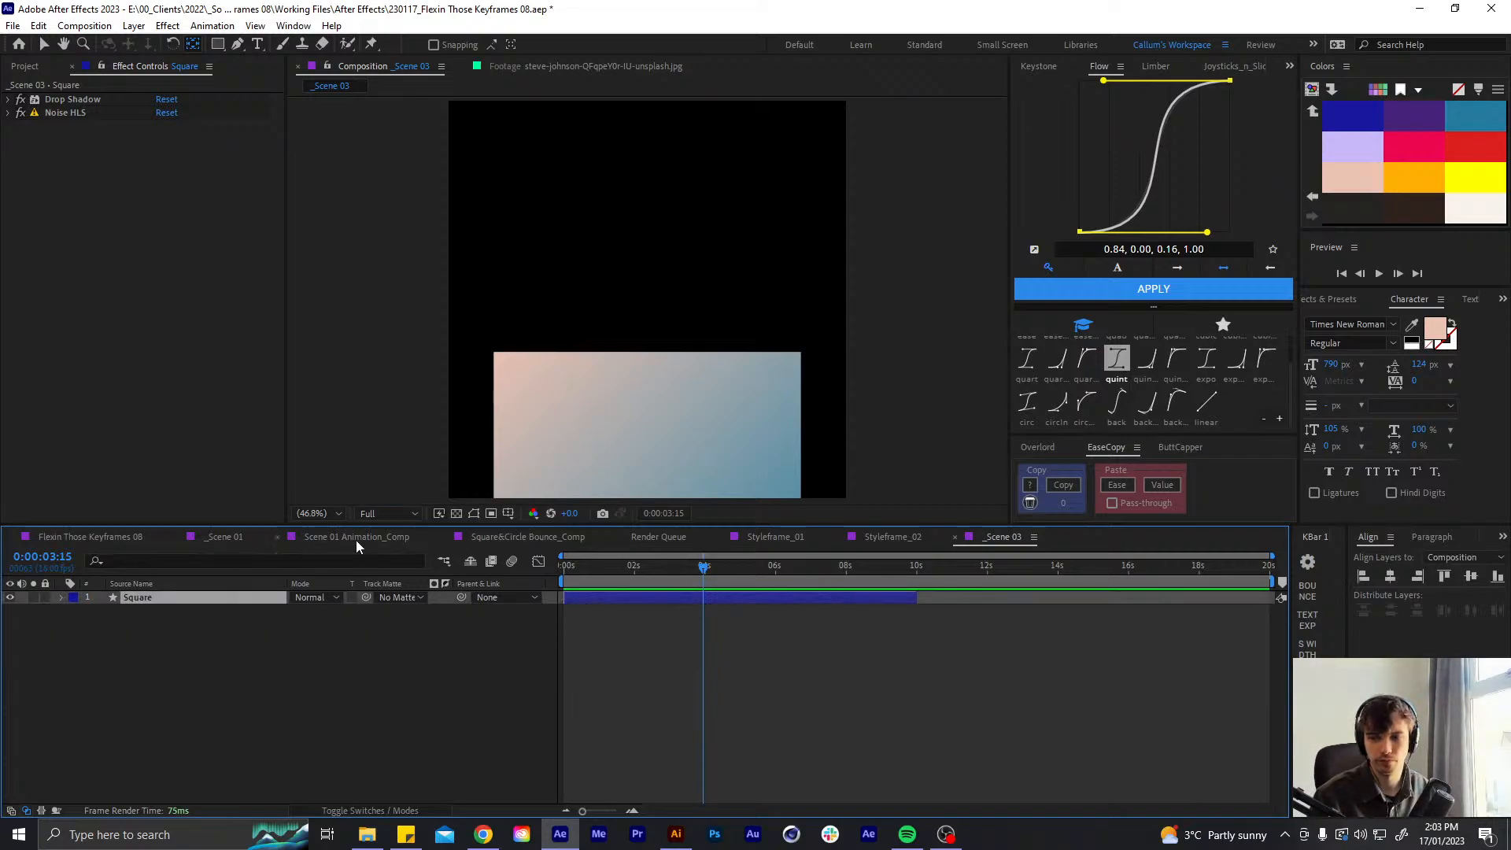
pyautogui.press('v')
pyautogui.click(1395, 565)
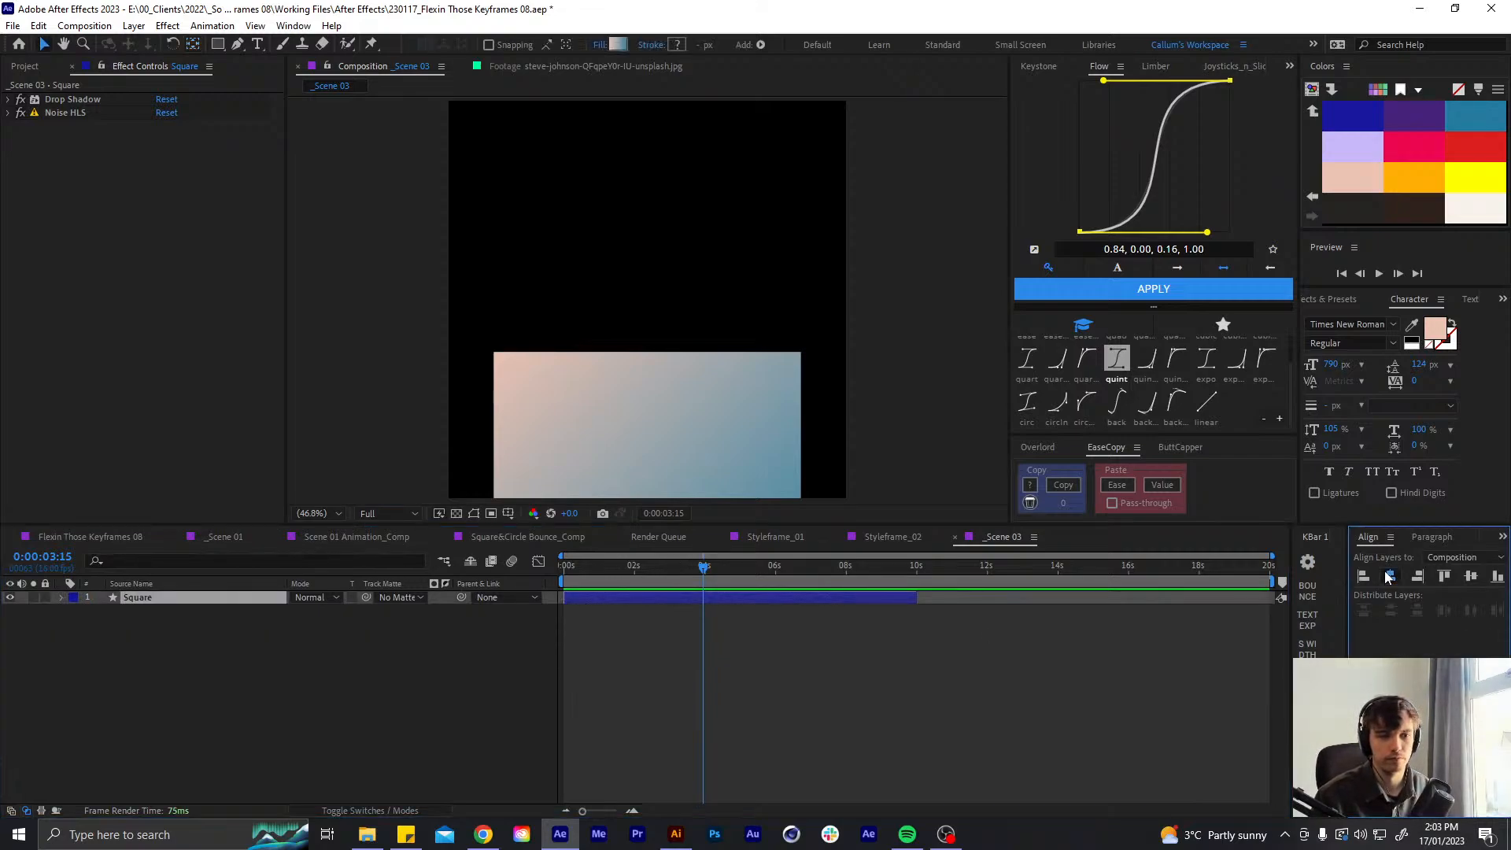
pyautogui.click(1470, 577)
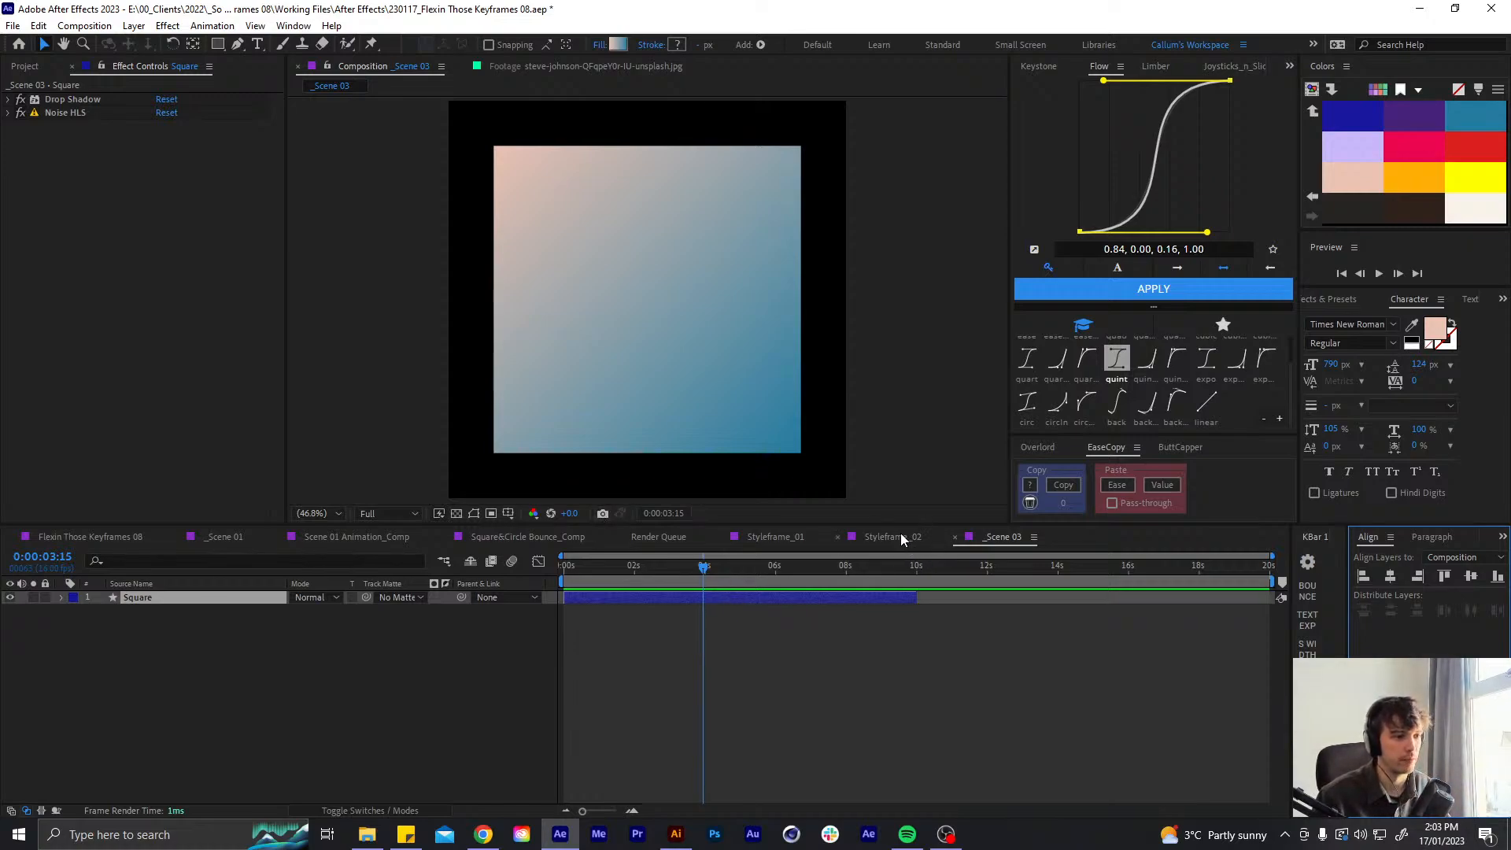
# - Reorder the _Scene 03 timeline beside Square&Circle Bounce_Comp, and copy the Background layer from Scene 01 Animation_Comp to beneath the Square in _Scene 03
pyautogui.moveTo(988, 538); pyautogui.dragTo(551, 537)
pyautogui.click(555, 538)
pyautogui.click(389, 531)
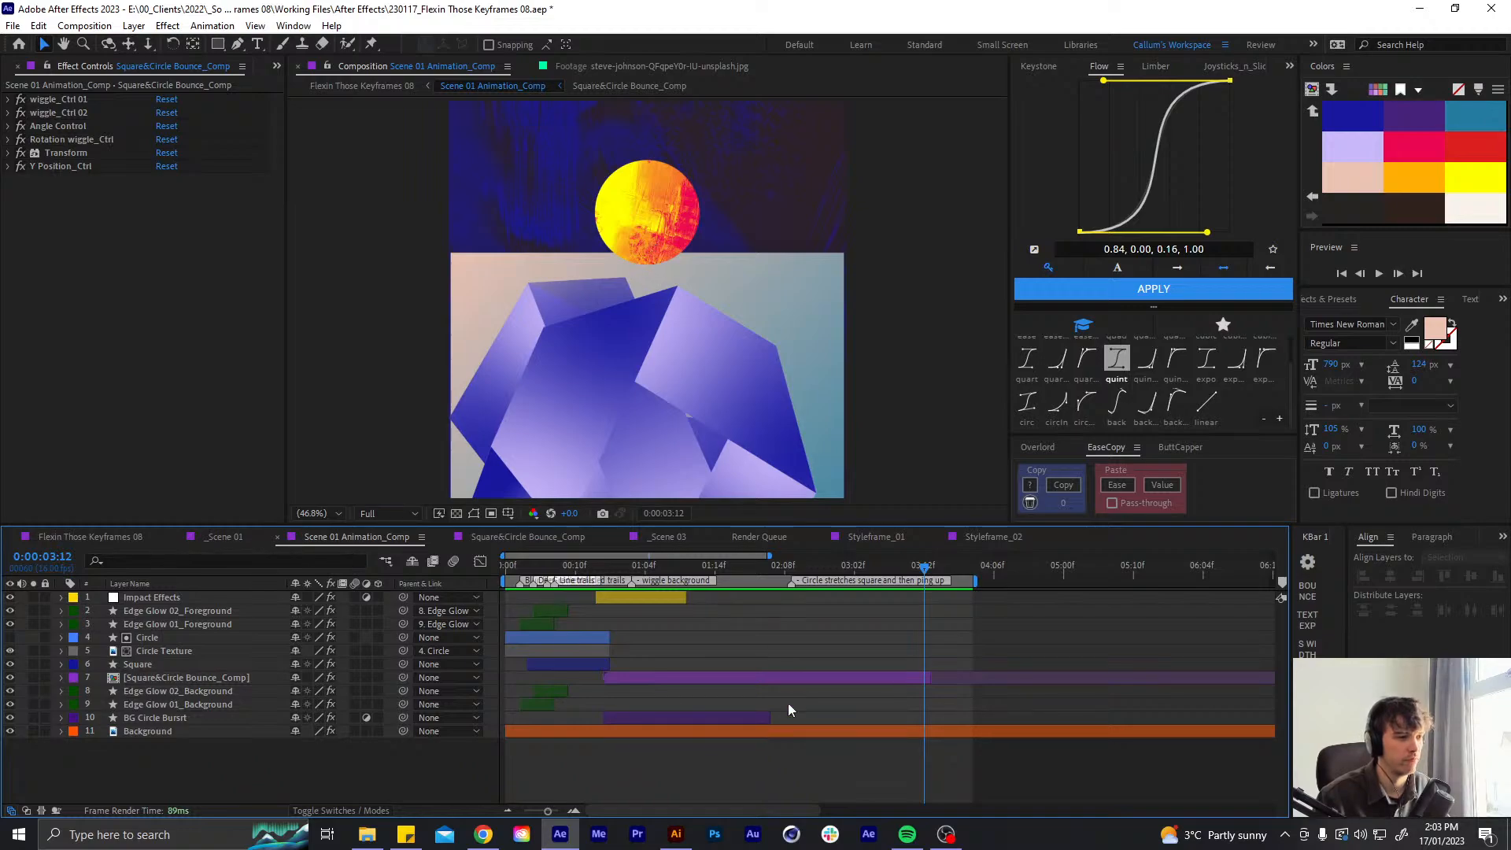
pyautogui.click(803, 730)
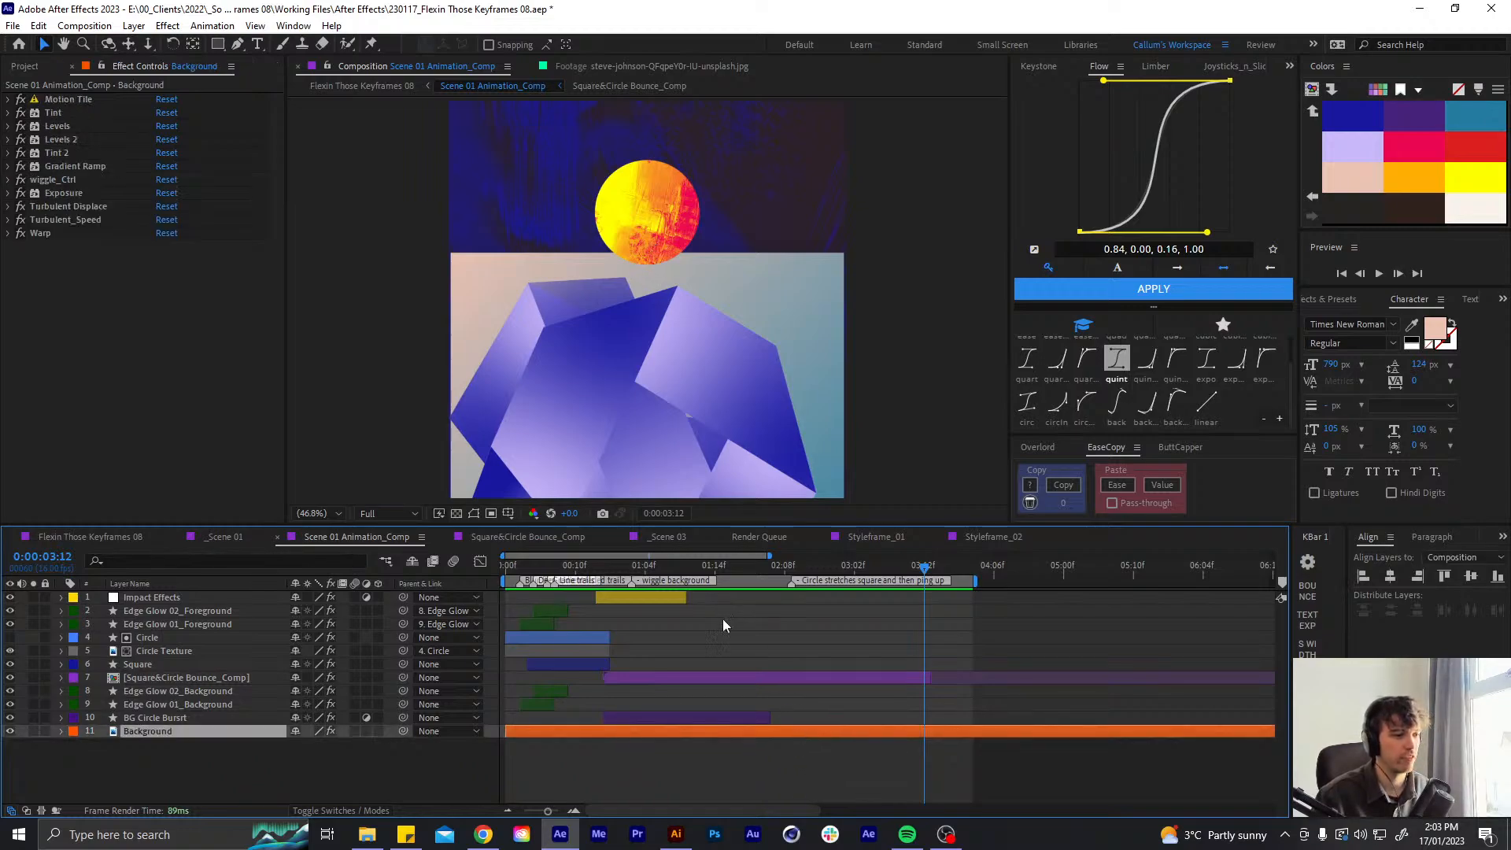
pyautogui.click(673, 534)
pyautogui.hotkey('ctrl', 'v')
pyautogui.moveTo(222, 599); pyautogui.dragTo(207, 659)
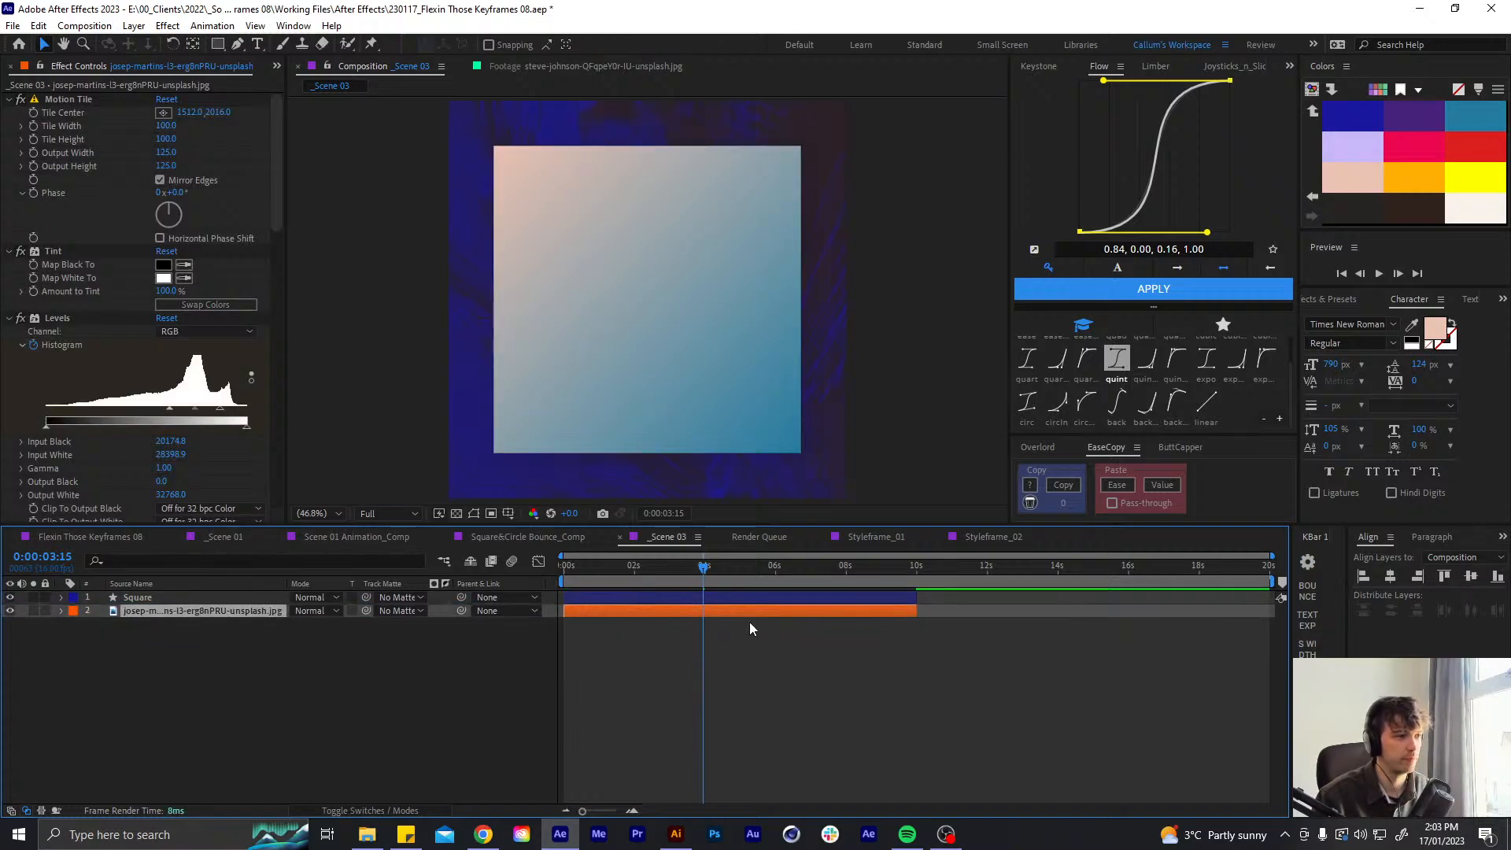
# - Remove all keyframes from the pasted background layer and return the playhead to 0:00:00:00
pyautogui.press('u')
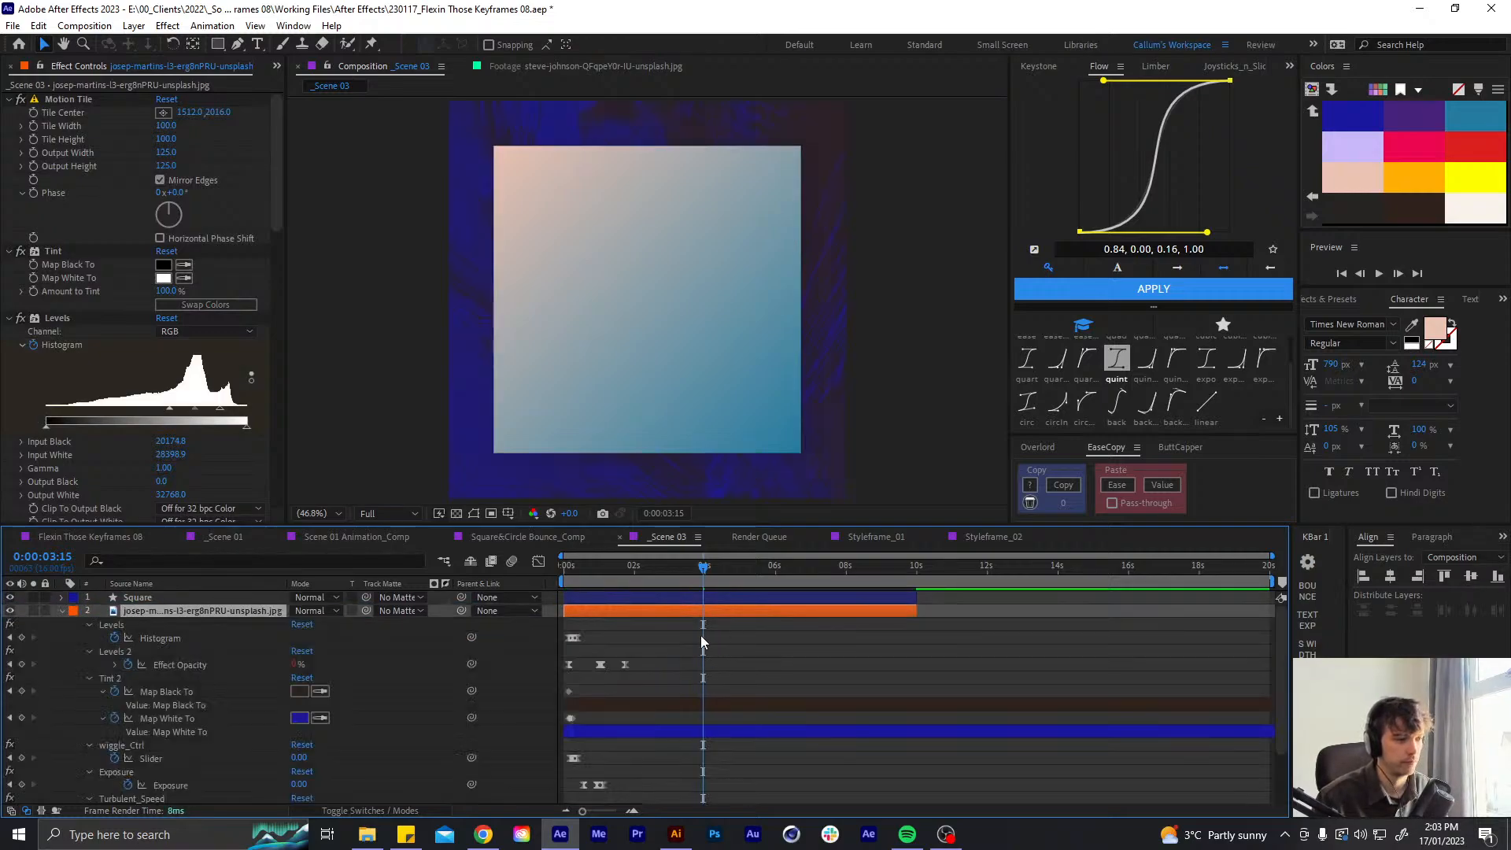
pyautogui.scroll(-3, 701, 635)
pyautogui.scroll(3, 683, 632)
pyautogui.moveTo(583, 740); pyautogui.dragTo(394, 828)
pyautogui.press('u')
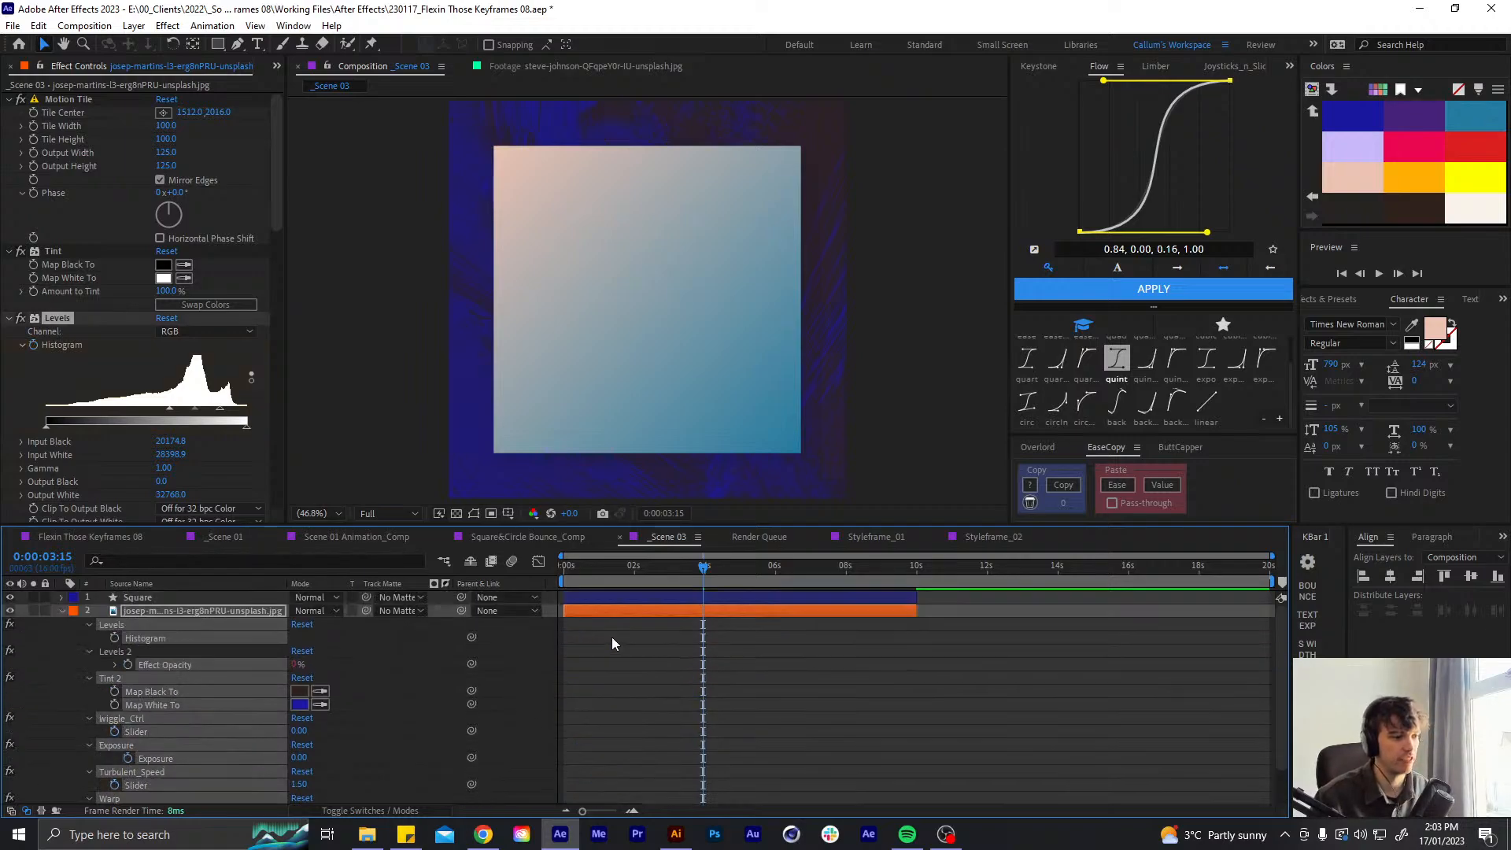
pyautogui.press('Home')
pyautogui.click(675, 647)
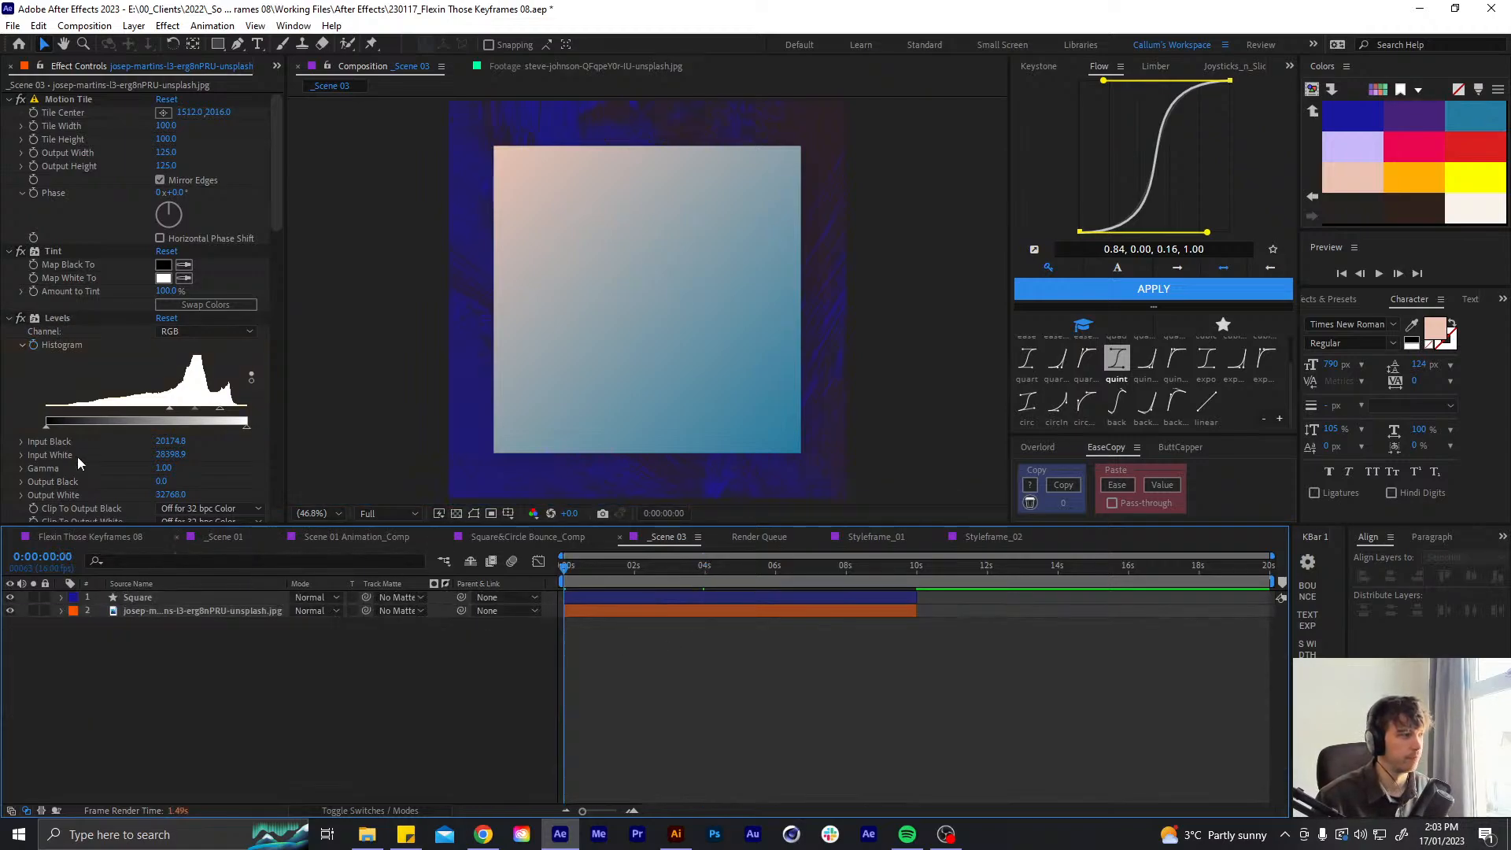
# - Collapse the settings of every effect on the background layer, from Motion Tile down to Warp
pyautogui.click(9, 99)
pyautogui.click(10, 112)
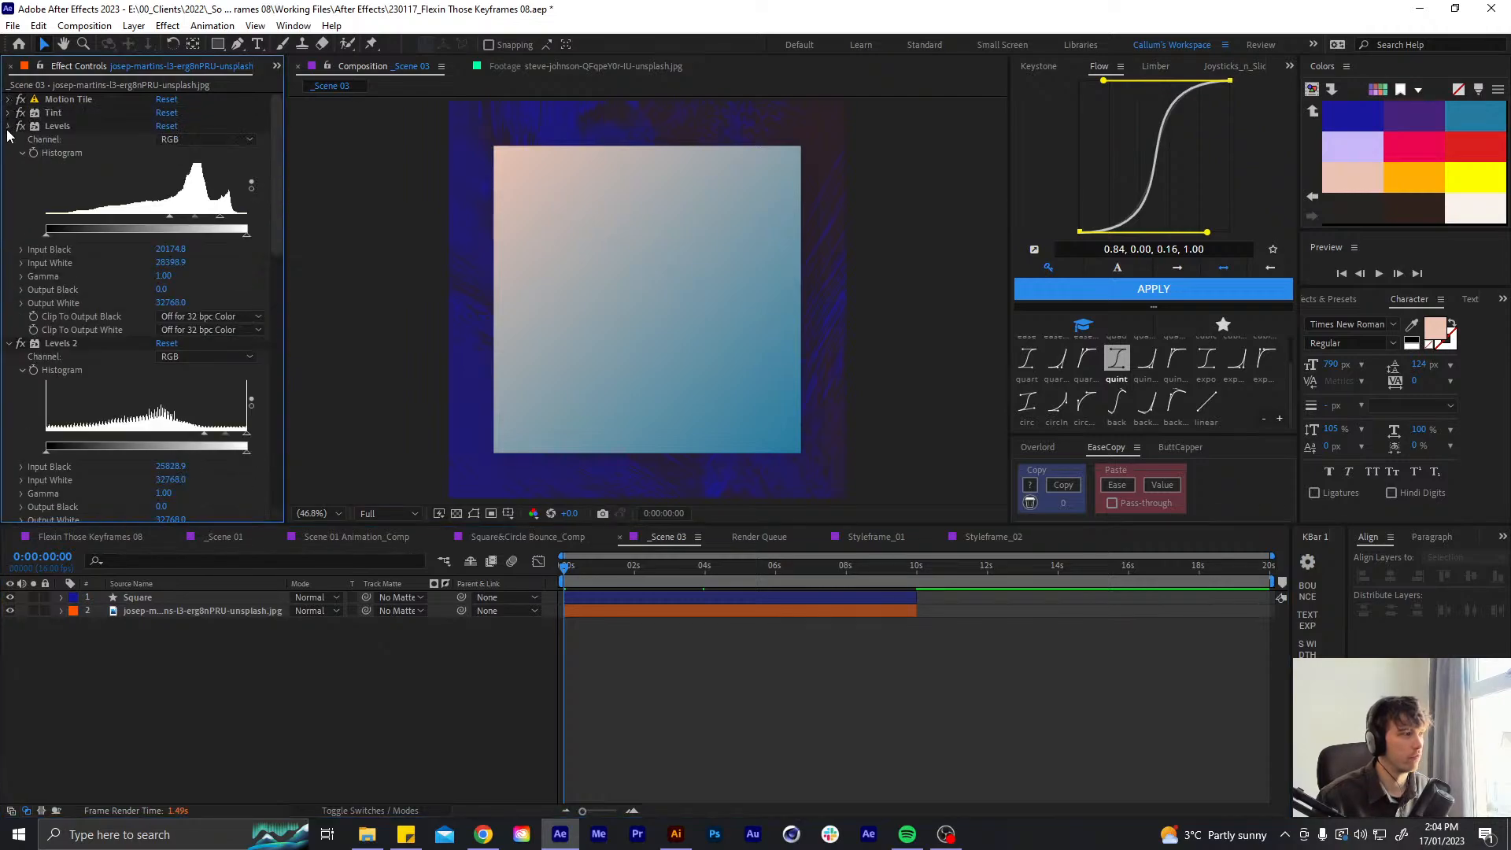
pyautogui.click(10, 126)
pyautogui.click(9, 140)
pyautogui.click(10, 153)
pyautogui.click(10, 166)
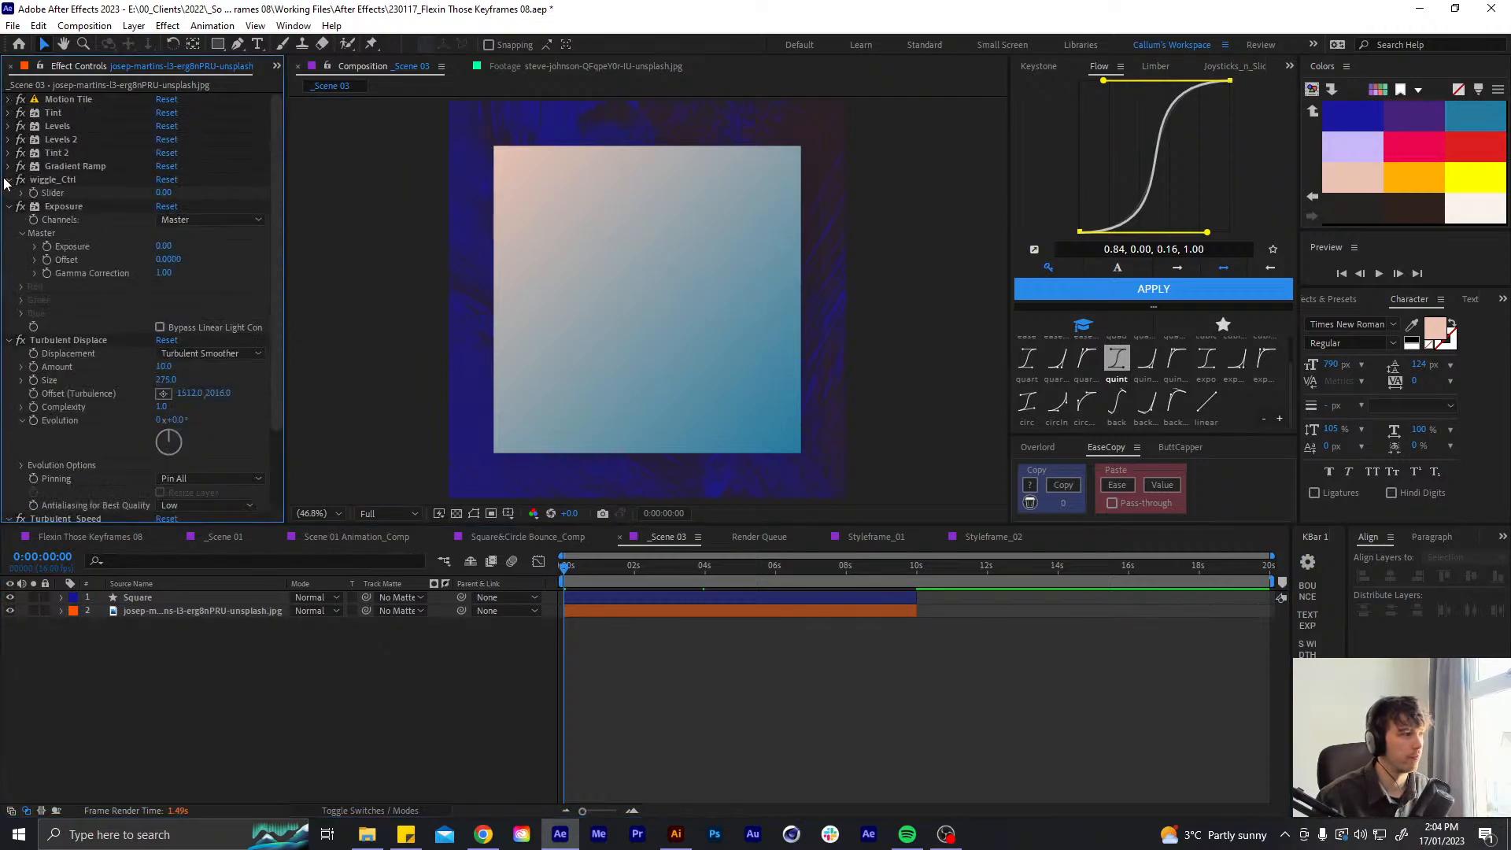
pyautogui.click(9, 180)
pyautogui.click(9, 193)
pyautogui.click(10, 206)
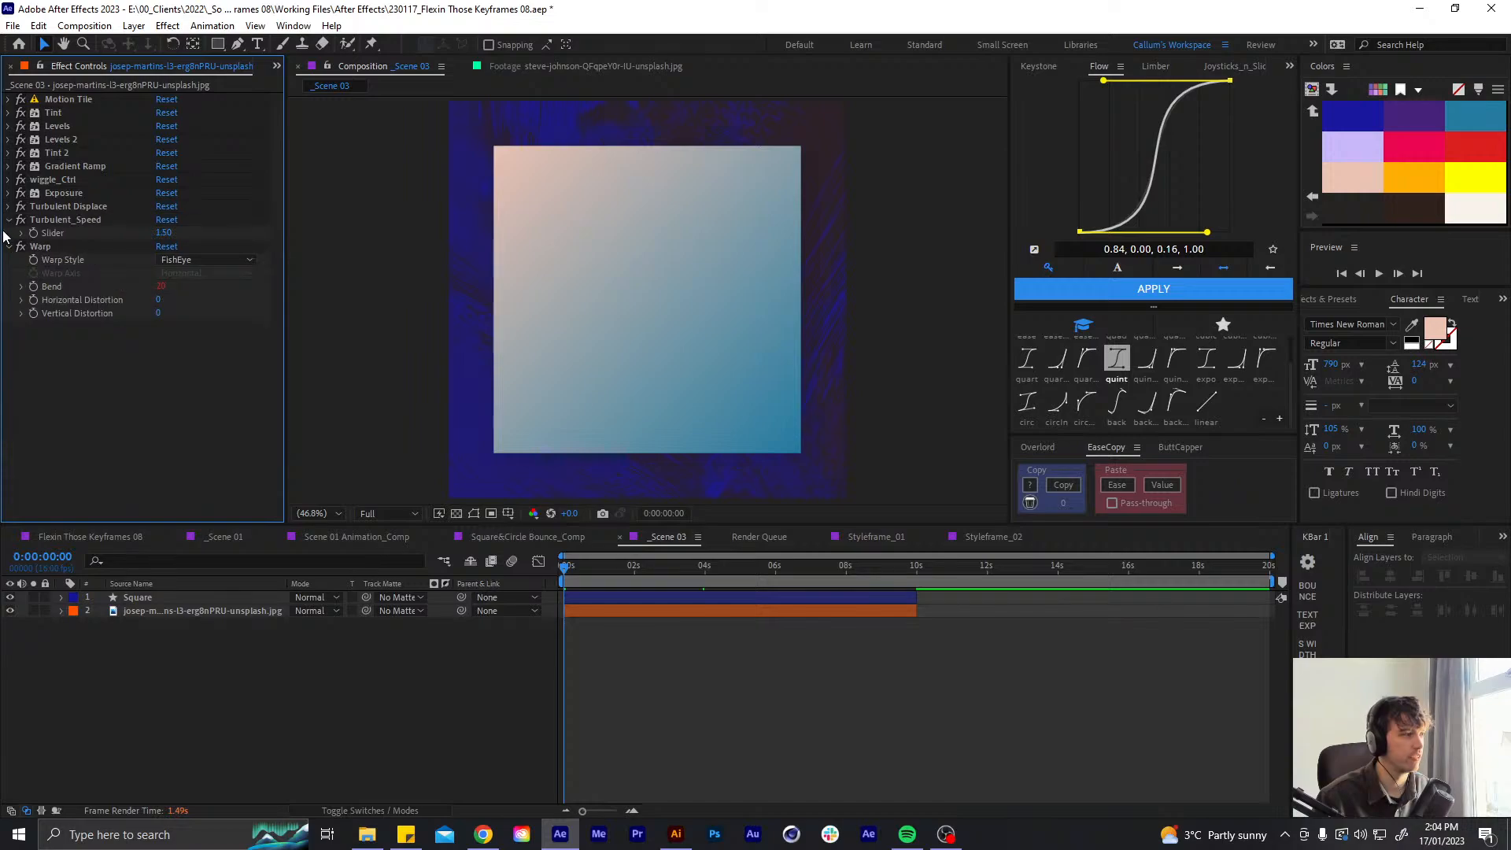
pyautogui.click(9, 219)
pyautogui.click(10, 233)
# - Delete the wiggle_Ctrl, Exposure, Turbulent Displace, Turbulent_Speed and Warp effects from the background layer
pyautogui.click(39, 233)
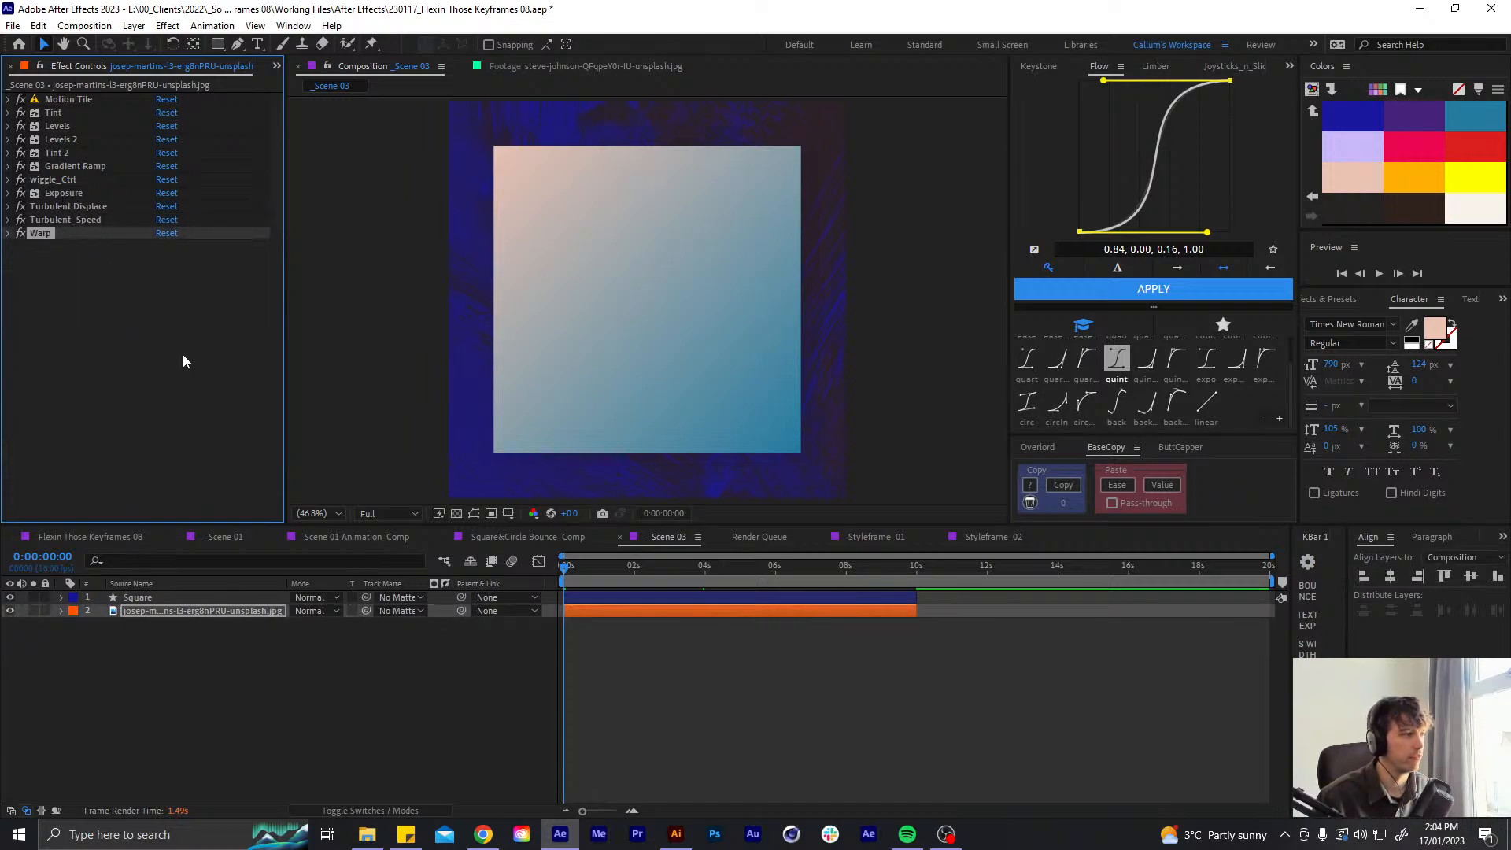
pyautogui.click(69, 178)
pyautogui.keyDown('shift'); pyautogui.click(71, 233); pyautogui.keyUp('shift')
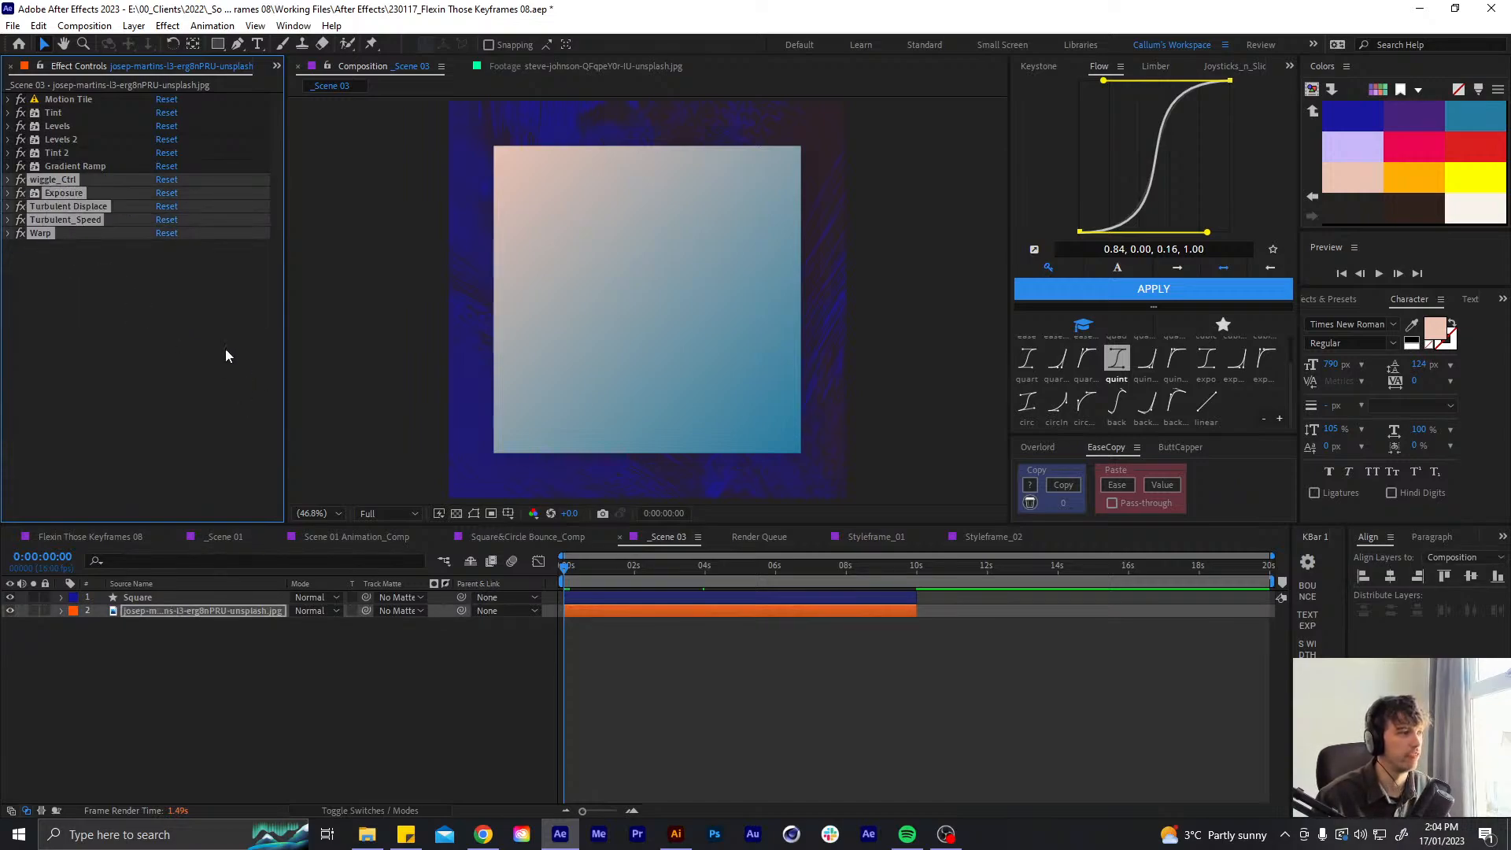
pyautogui.press('Delete')
# - Remove the broken wiggle expression from the background layer's Position and collapse the layer's properties
pyautogui.press('u')
pyautogui.press('u')
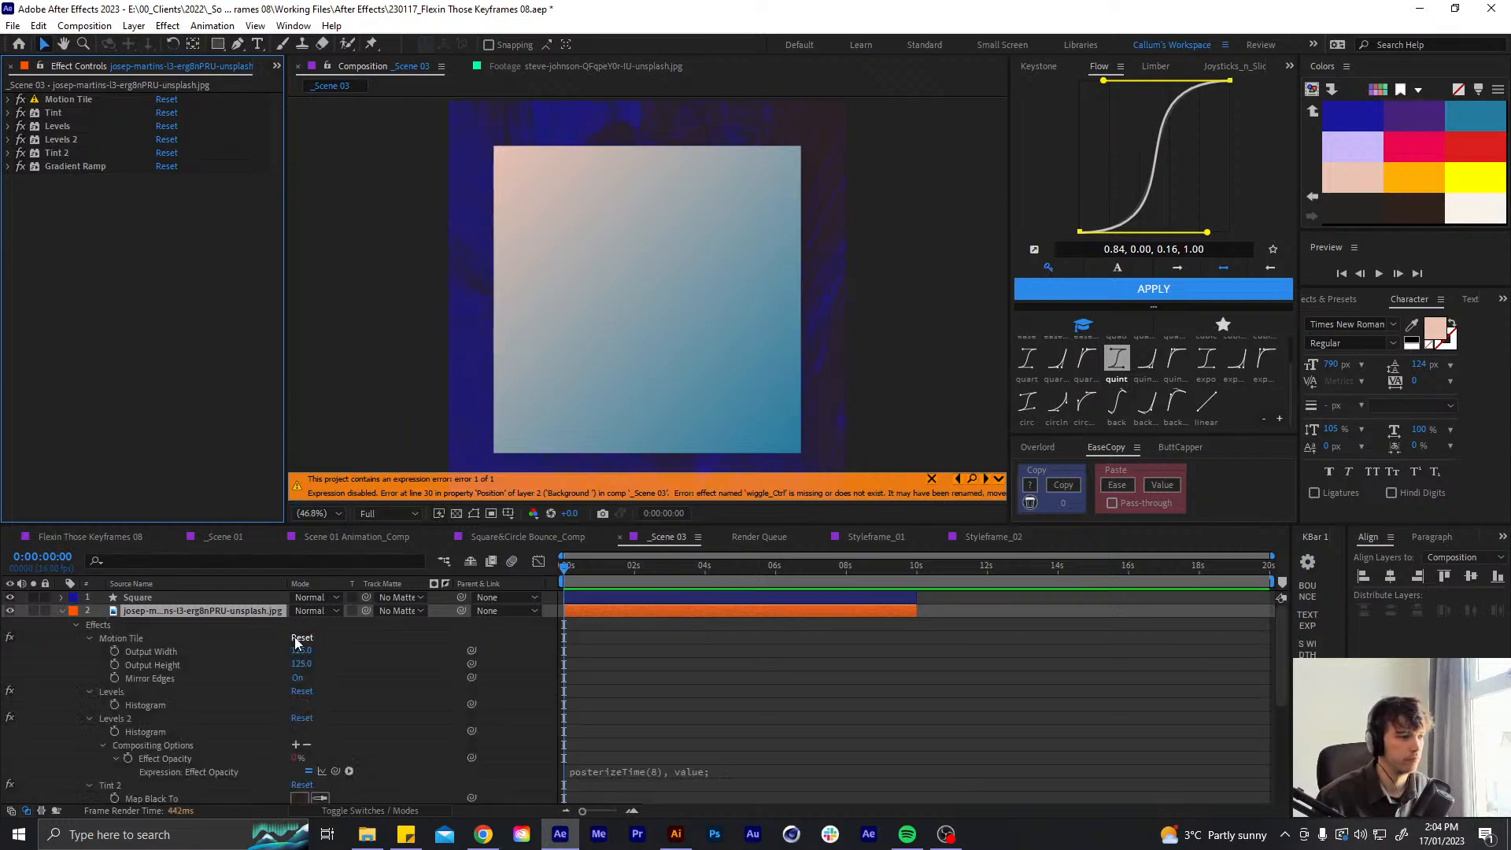
pyautogui.scroll(-2, 315, 665)
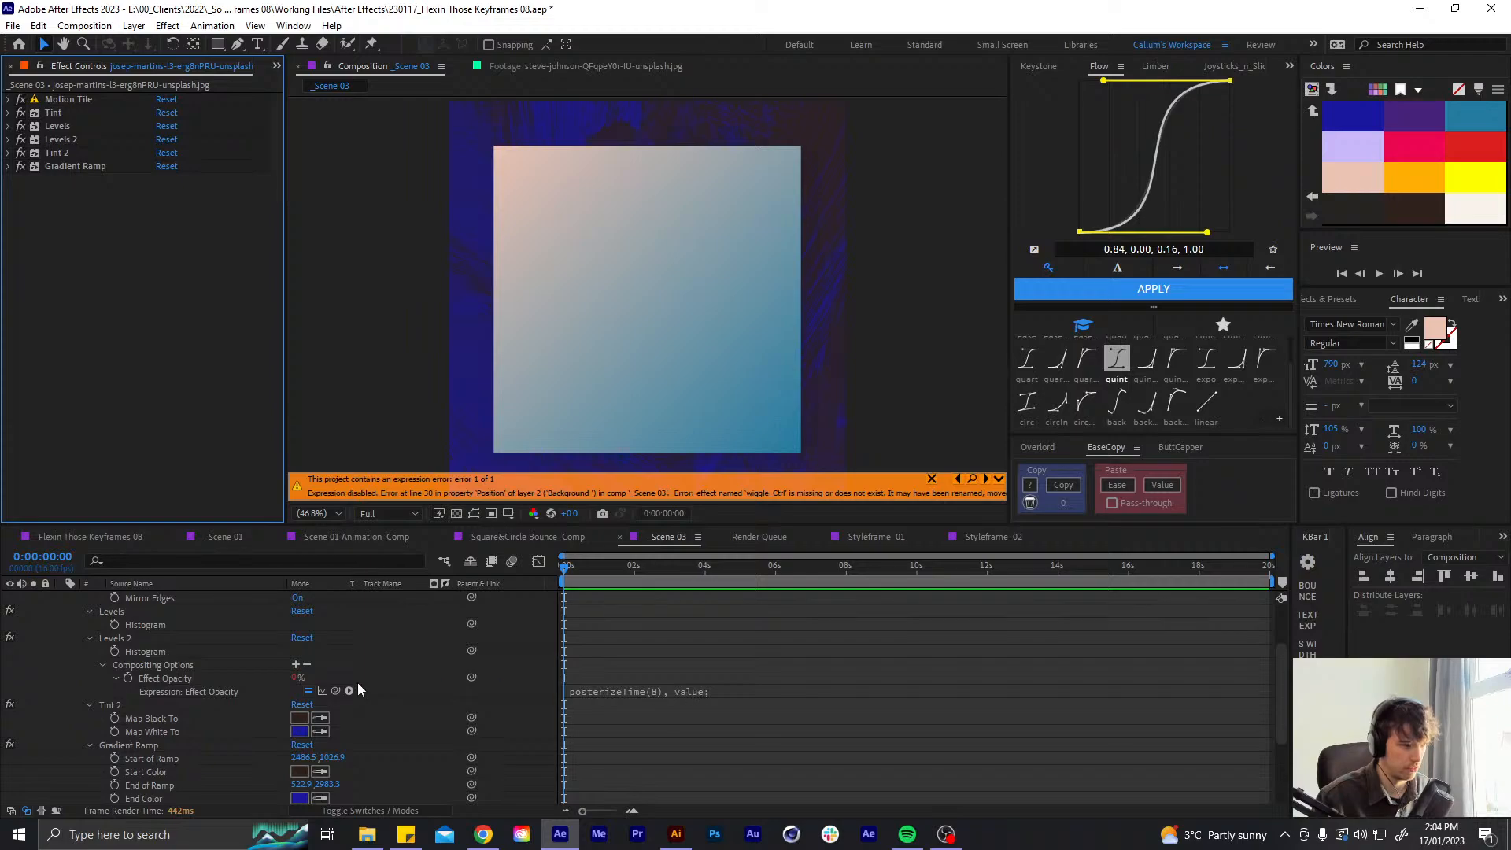
pyautogui.click(973, 479)
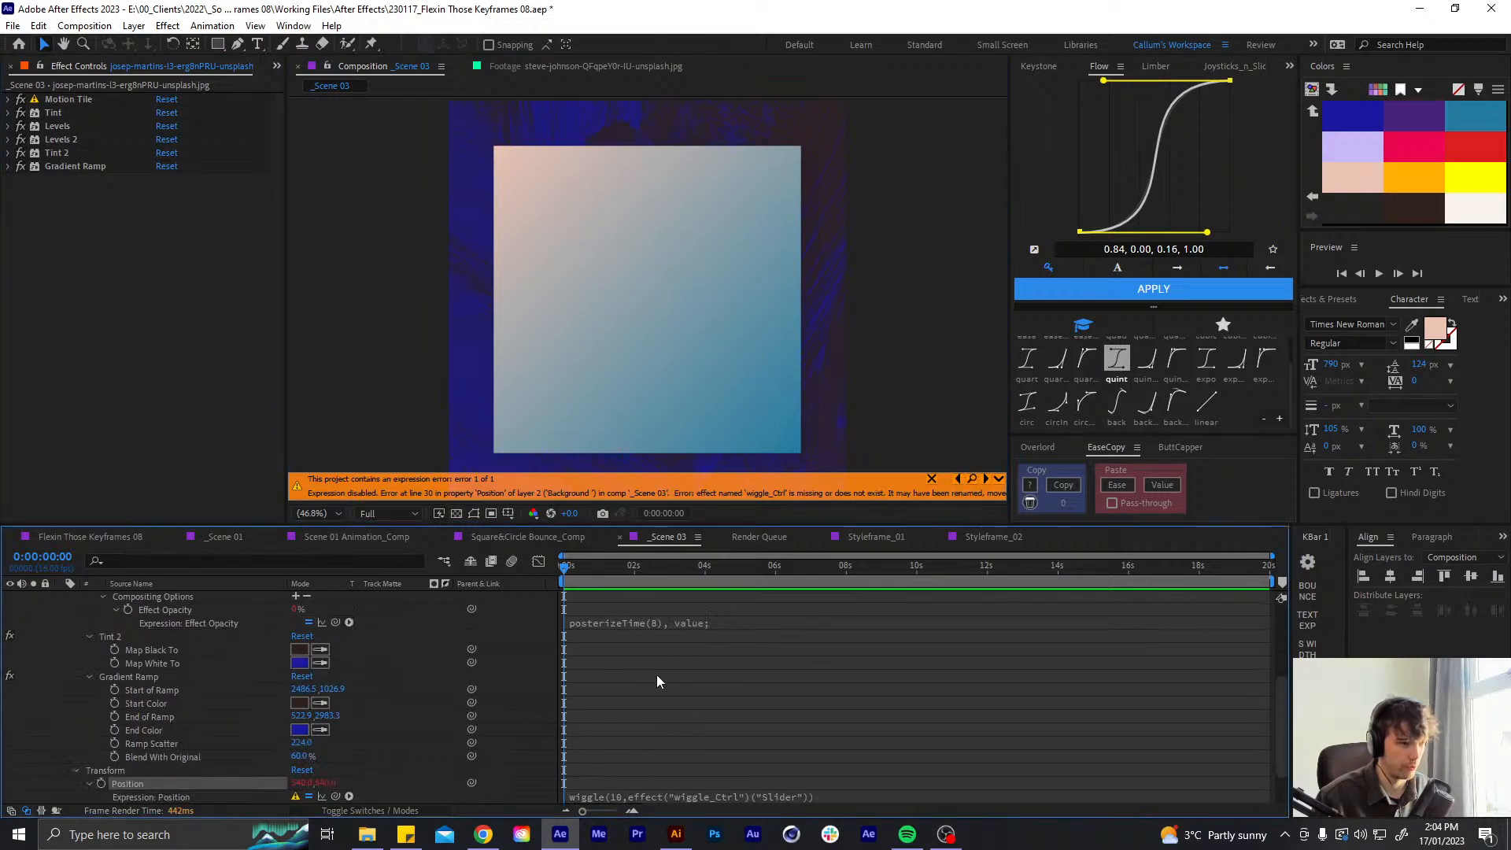
pyautogui.scroll(-2, 645, 684)
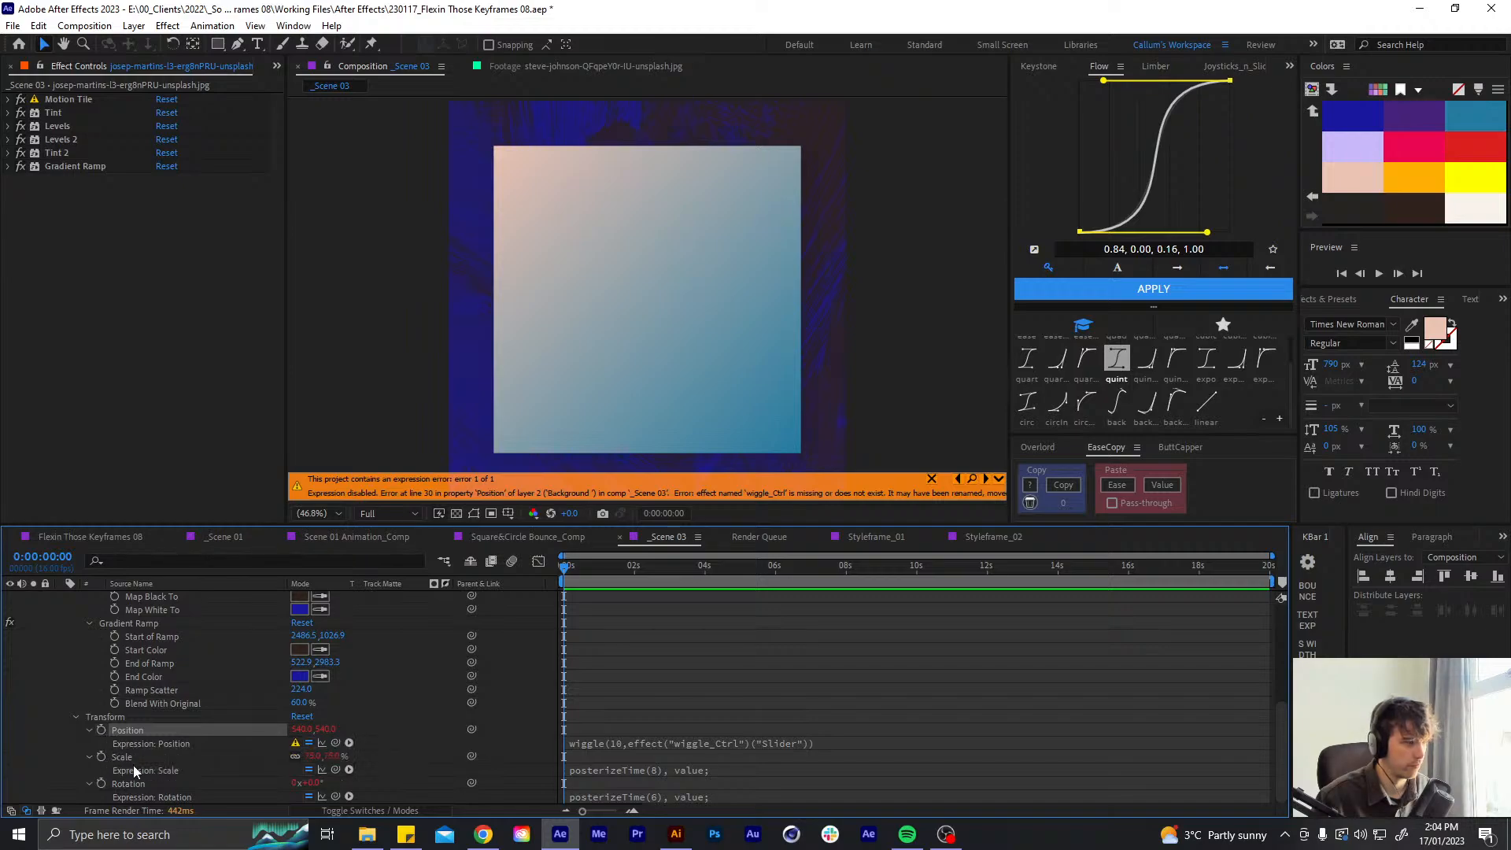
pyautogui.keyDown('alt'); pyautogui.click(98, 730); pyautogui.keyUp('alt')
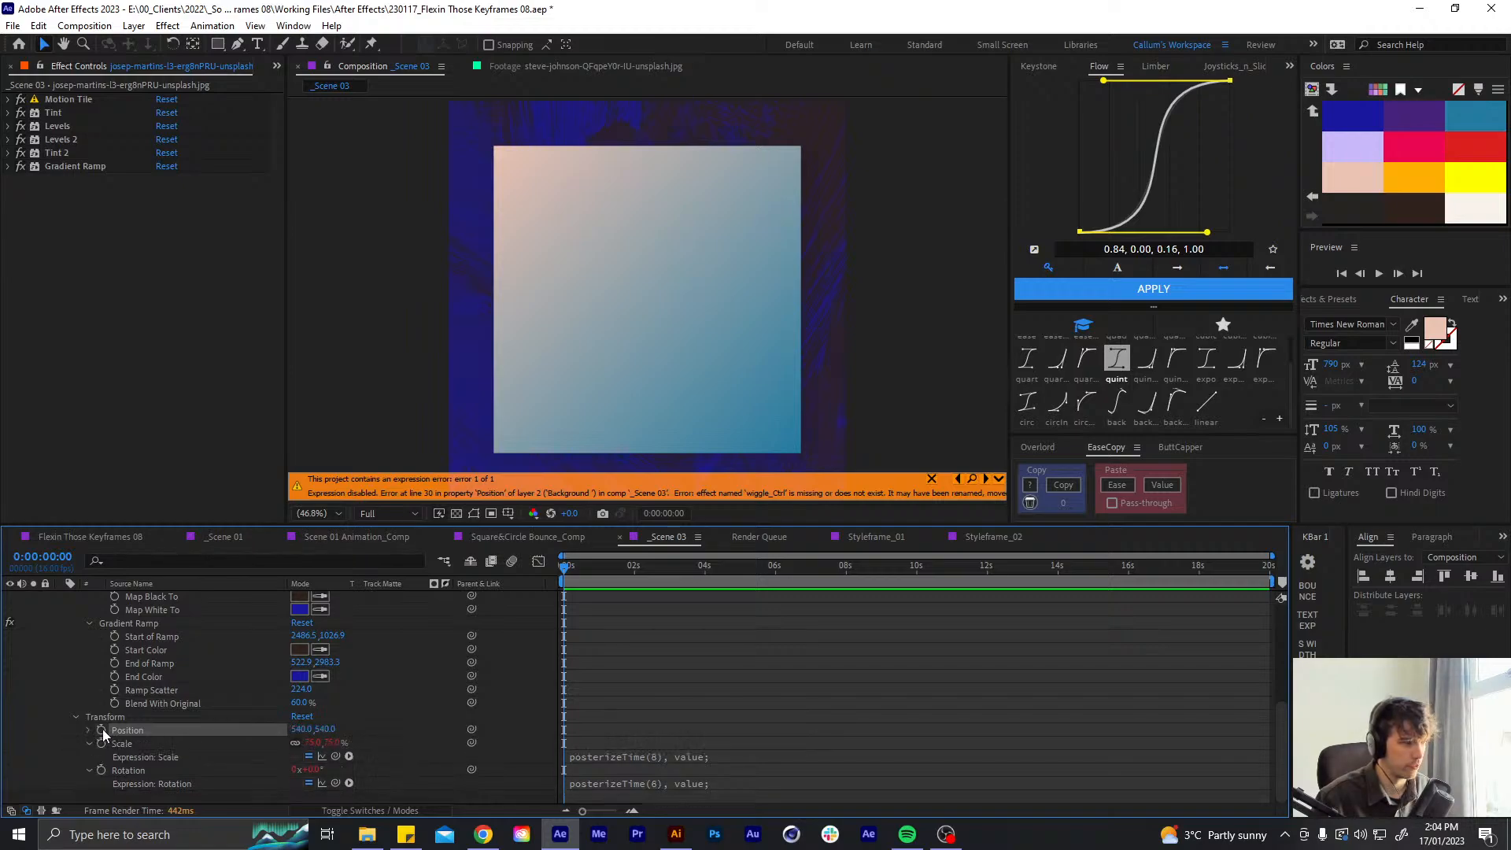
pyautogui.click(683, 711)
pyautogui.press('u')
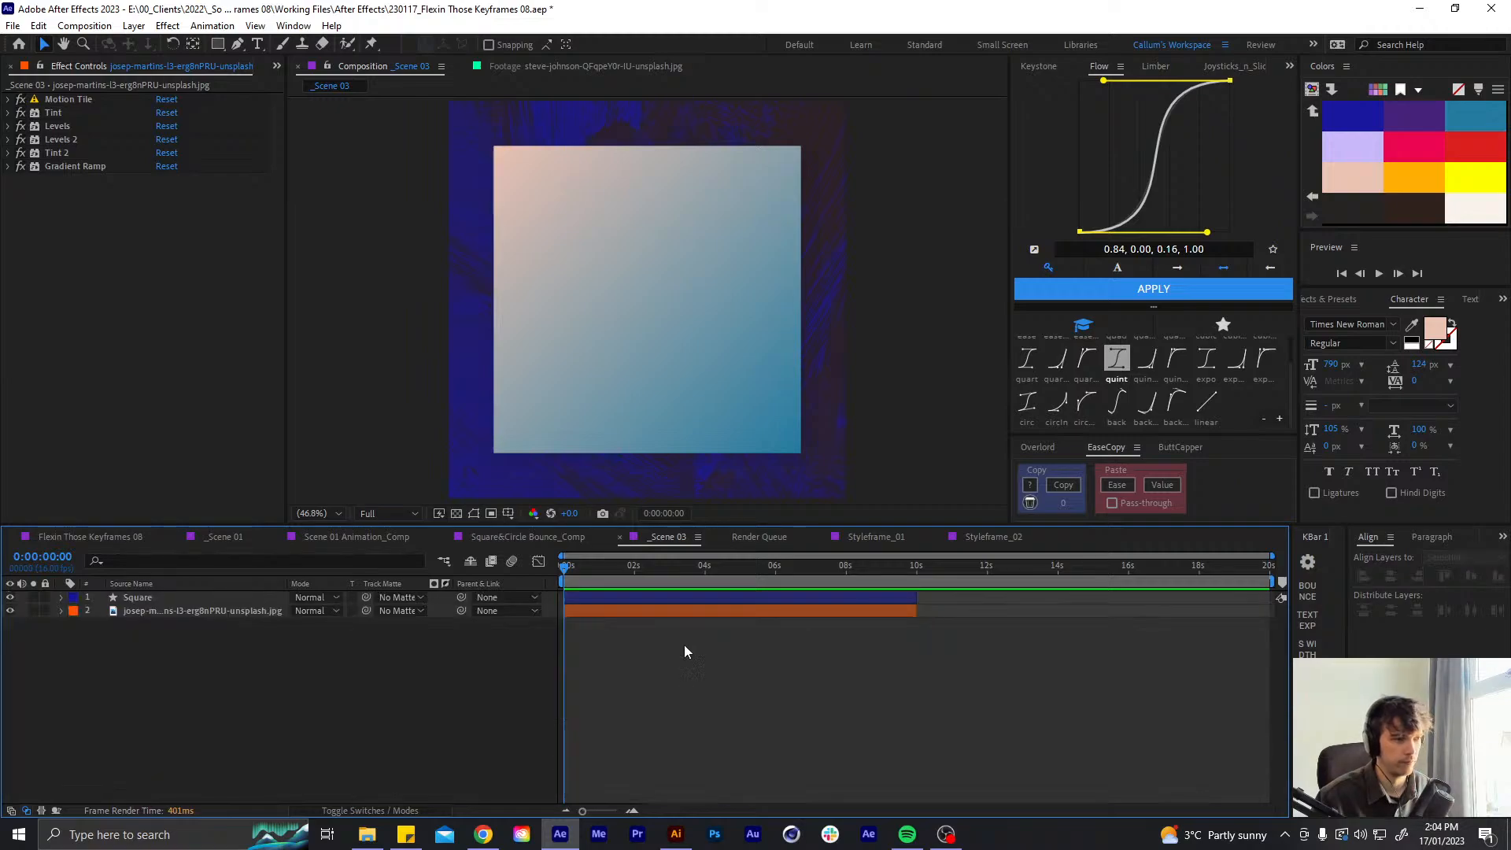
# - Copy the Circle Texture and Circle layers from Square&Circle Bounce_Comp into _Scene 03 above the Square
pyautogui.moveTo(743, 567); pyautogui.dragTo(678, 562)
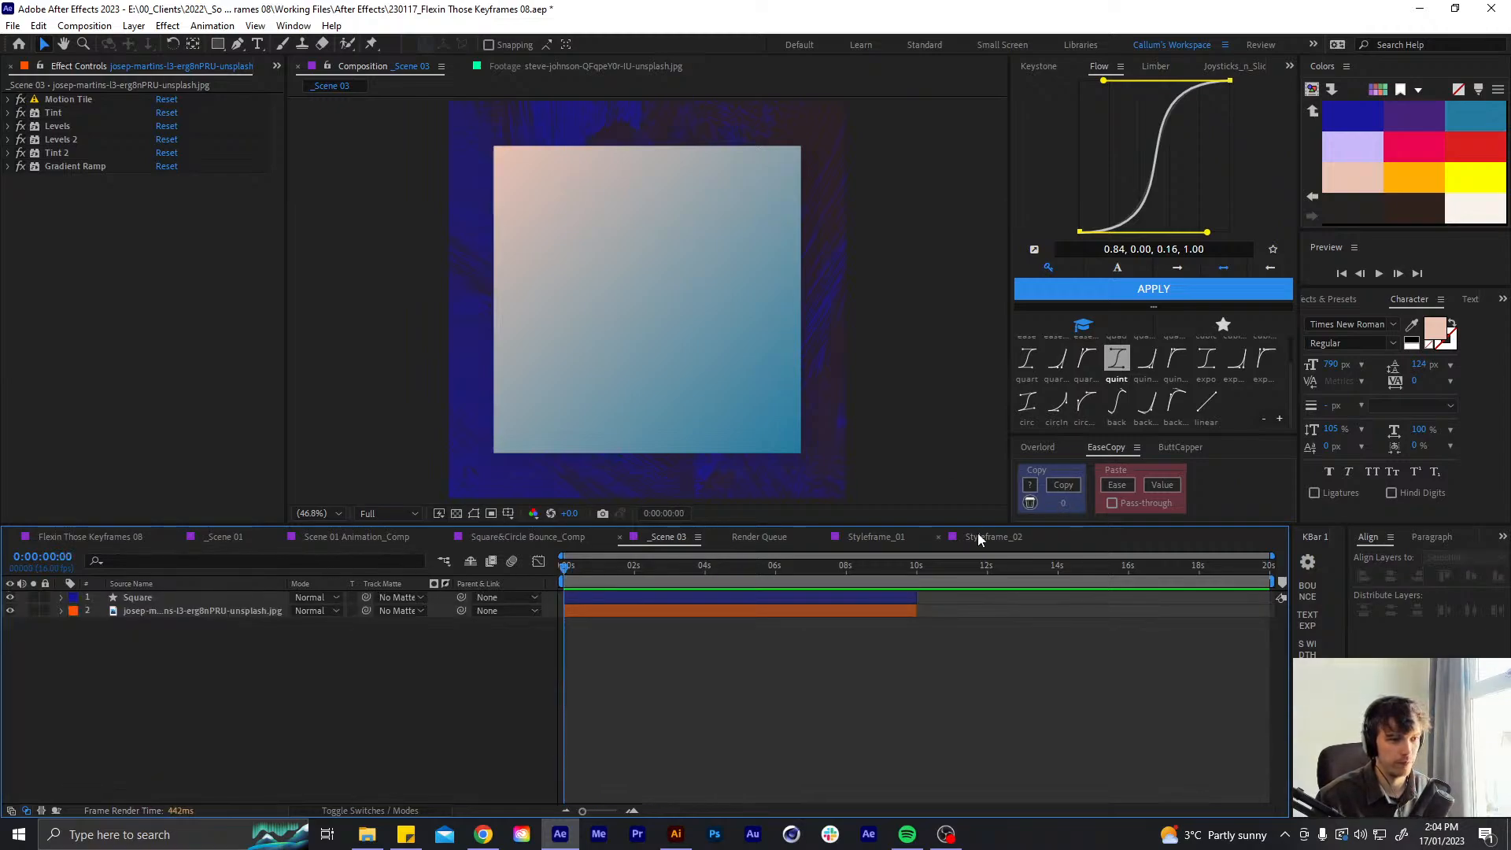
pyautogui.click(980, 536)
pyautogui.click(876, 537)
pyautogui.click(668, 537)
pyautogui.click(527, 537)
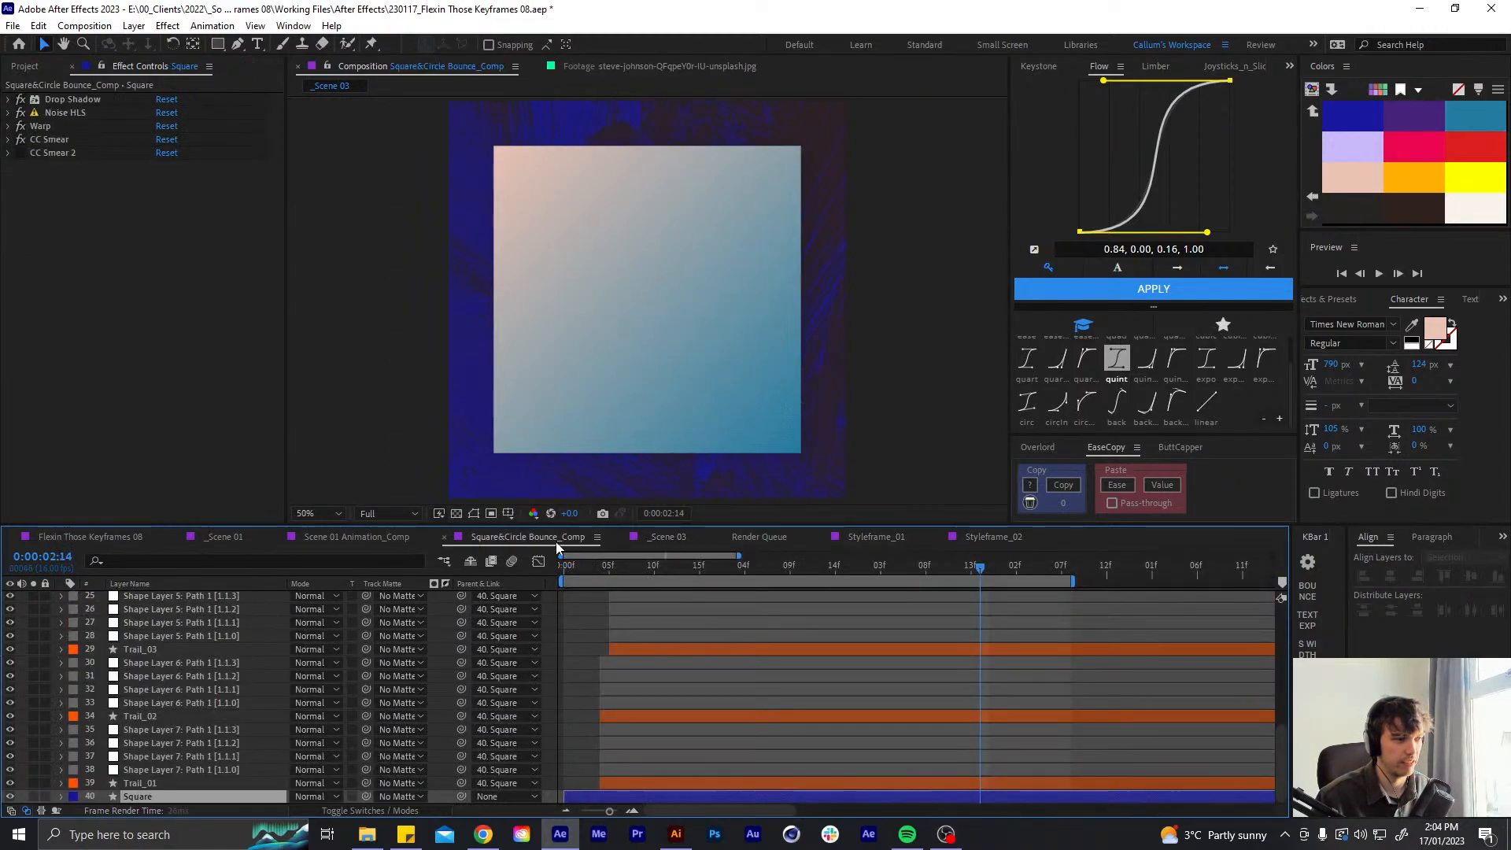
pyautogui.moveTo(914, 565); pyautogui.dragTo(962, 560)
pyautogui.scroll(1, 290, 676)
pyautogui.scroll(6, 290, 671)
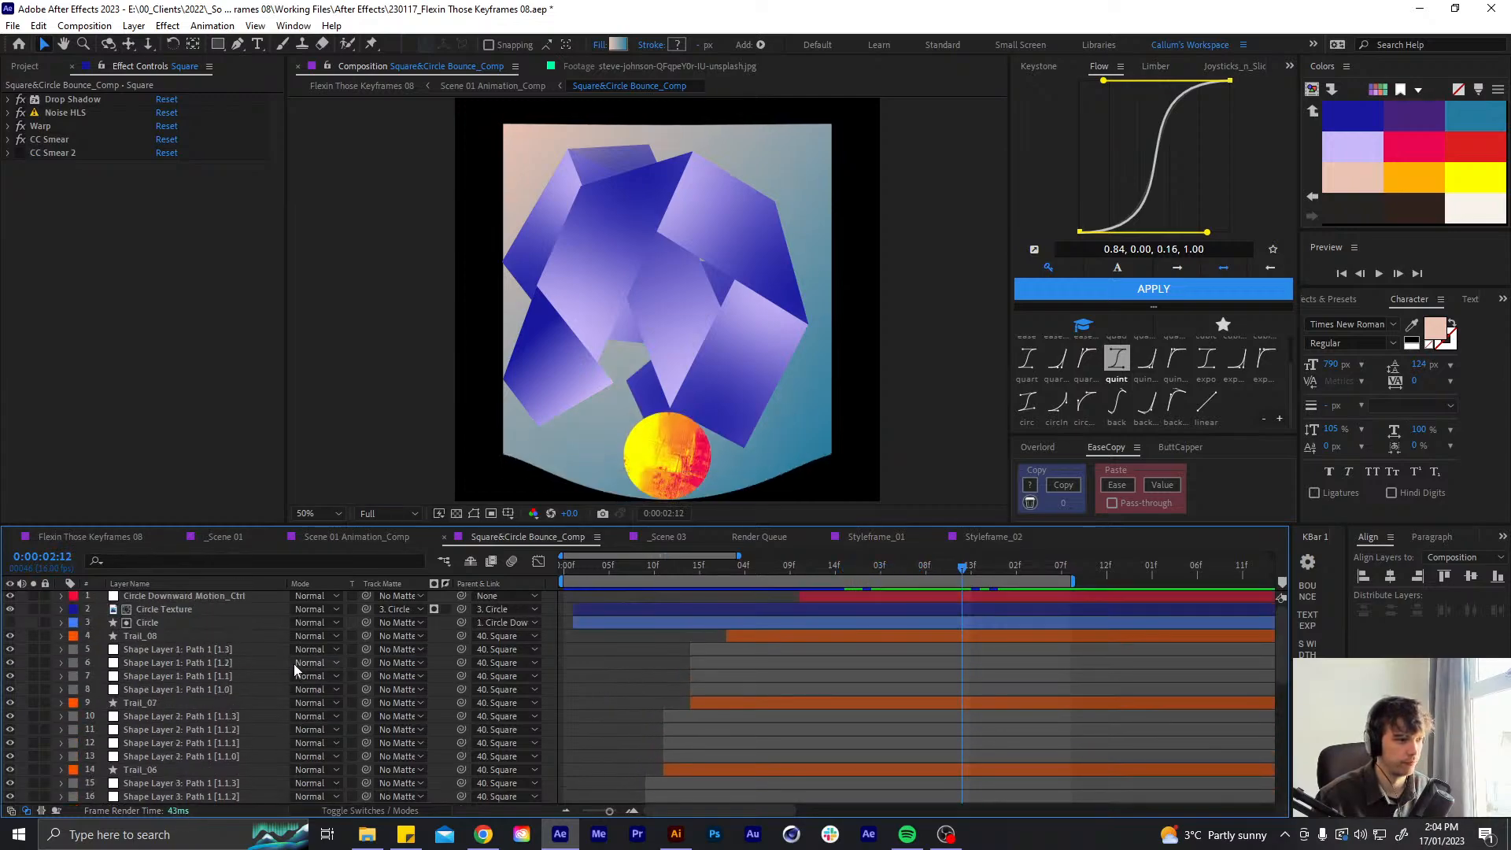
pyautogui.click(186, 622)
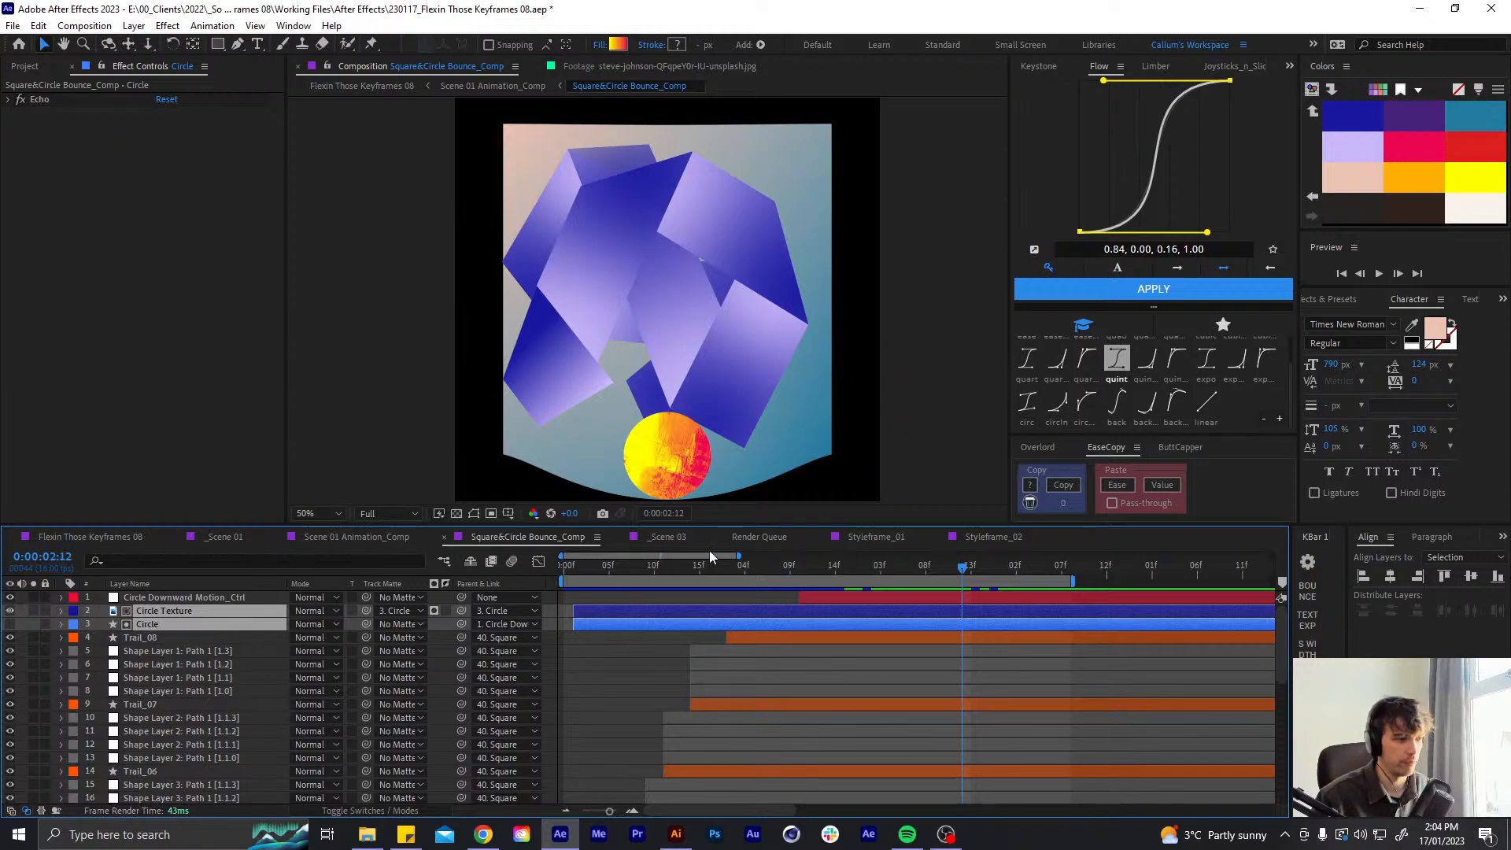
pyautogui.click(668, 537)
pyautogui.hotkey('ctrl', 'v')
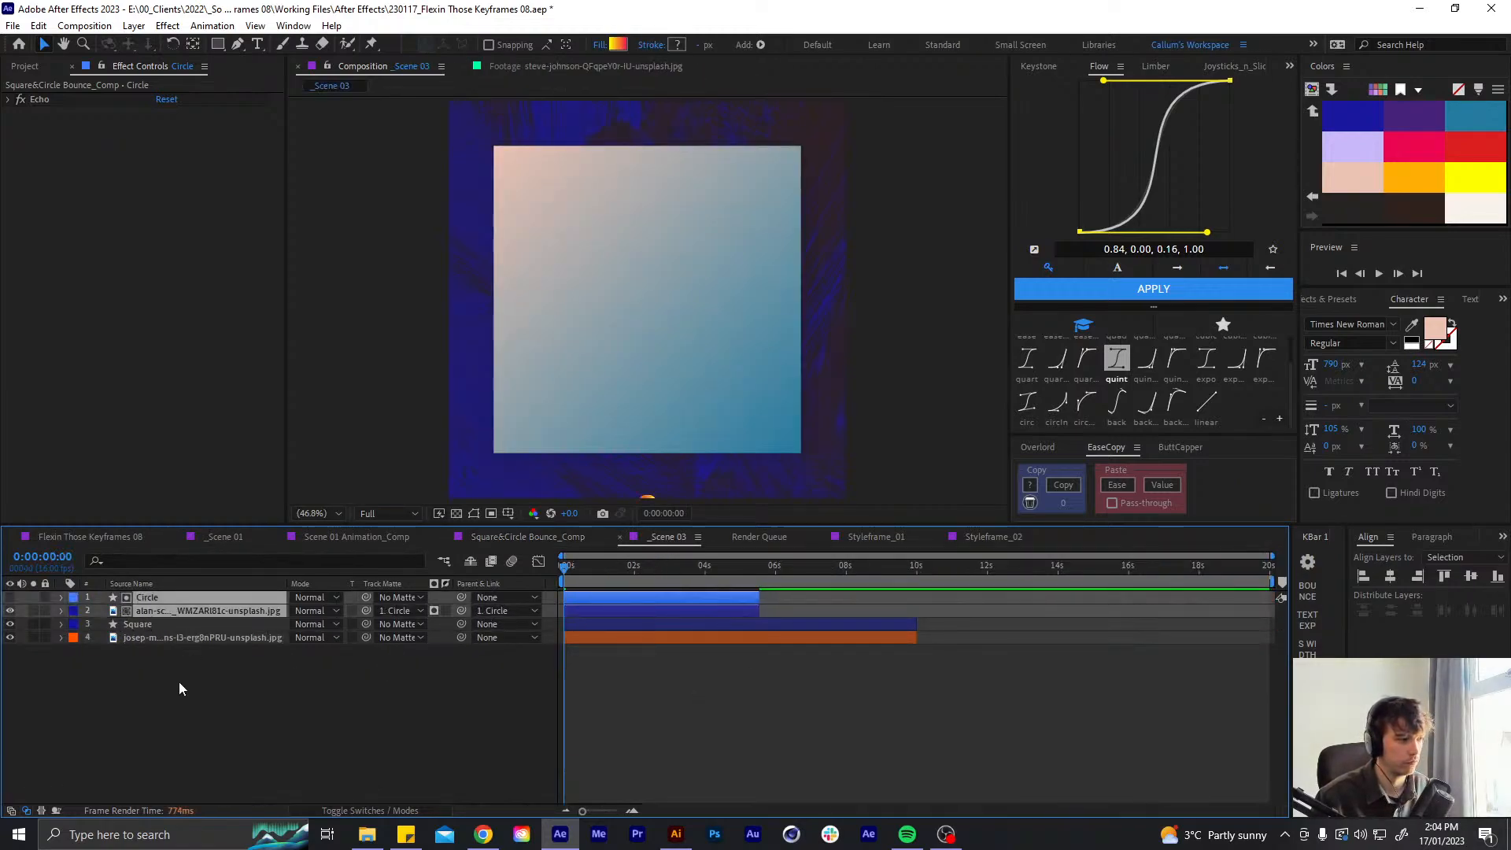
# - Set the circle texture layer's label color to None and move the layer above Circle
pyautogui.click(215, 718)
pyautogui.click(155, 610)
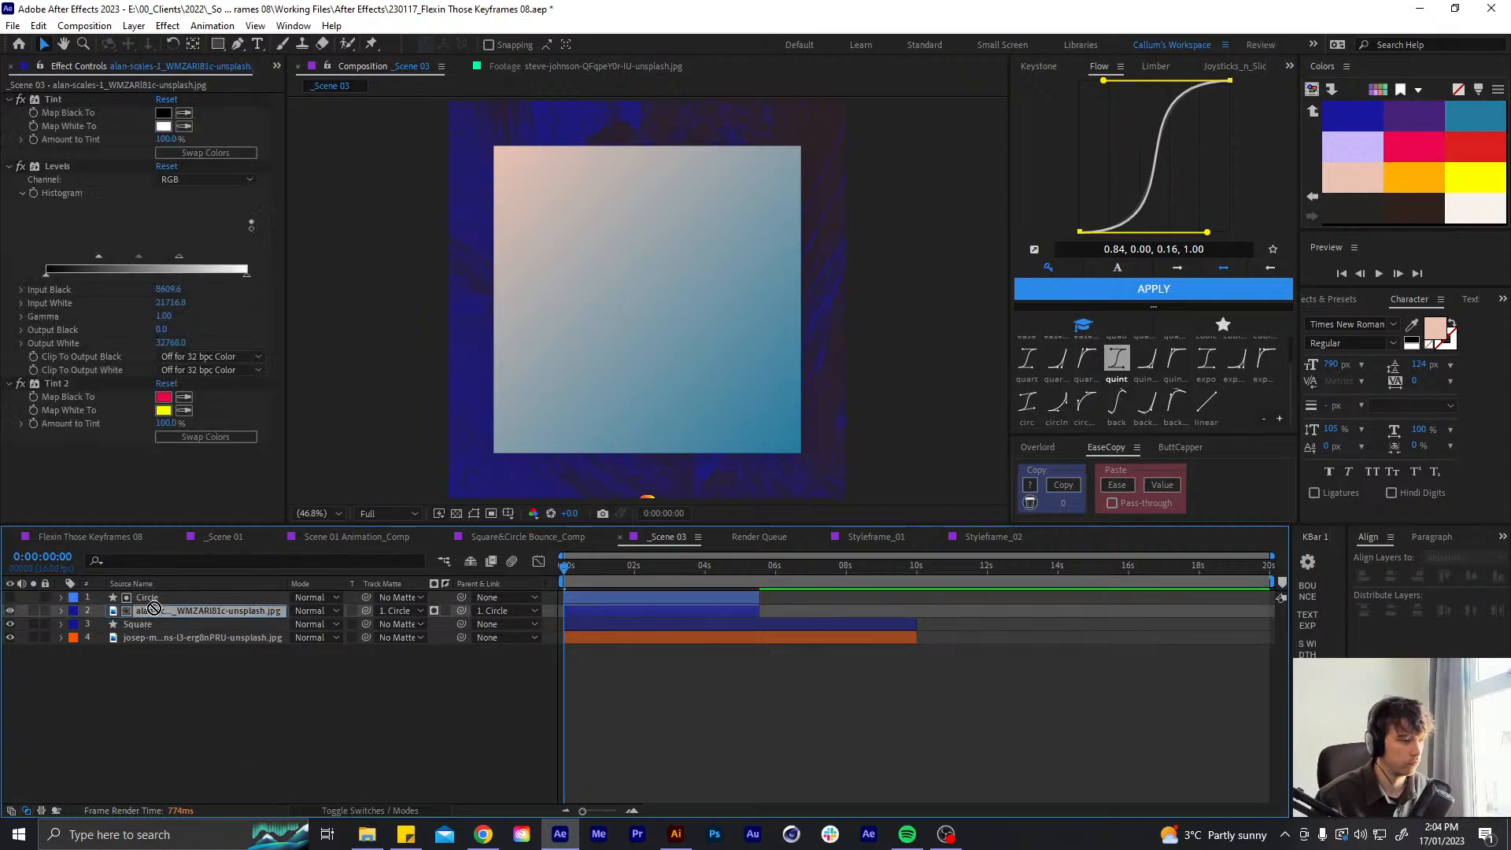
pyautogui.click(73, 611)
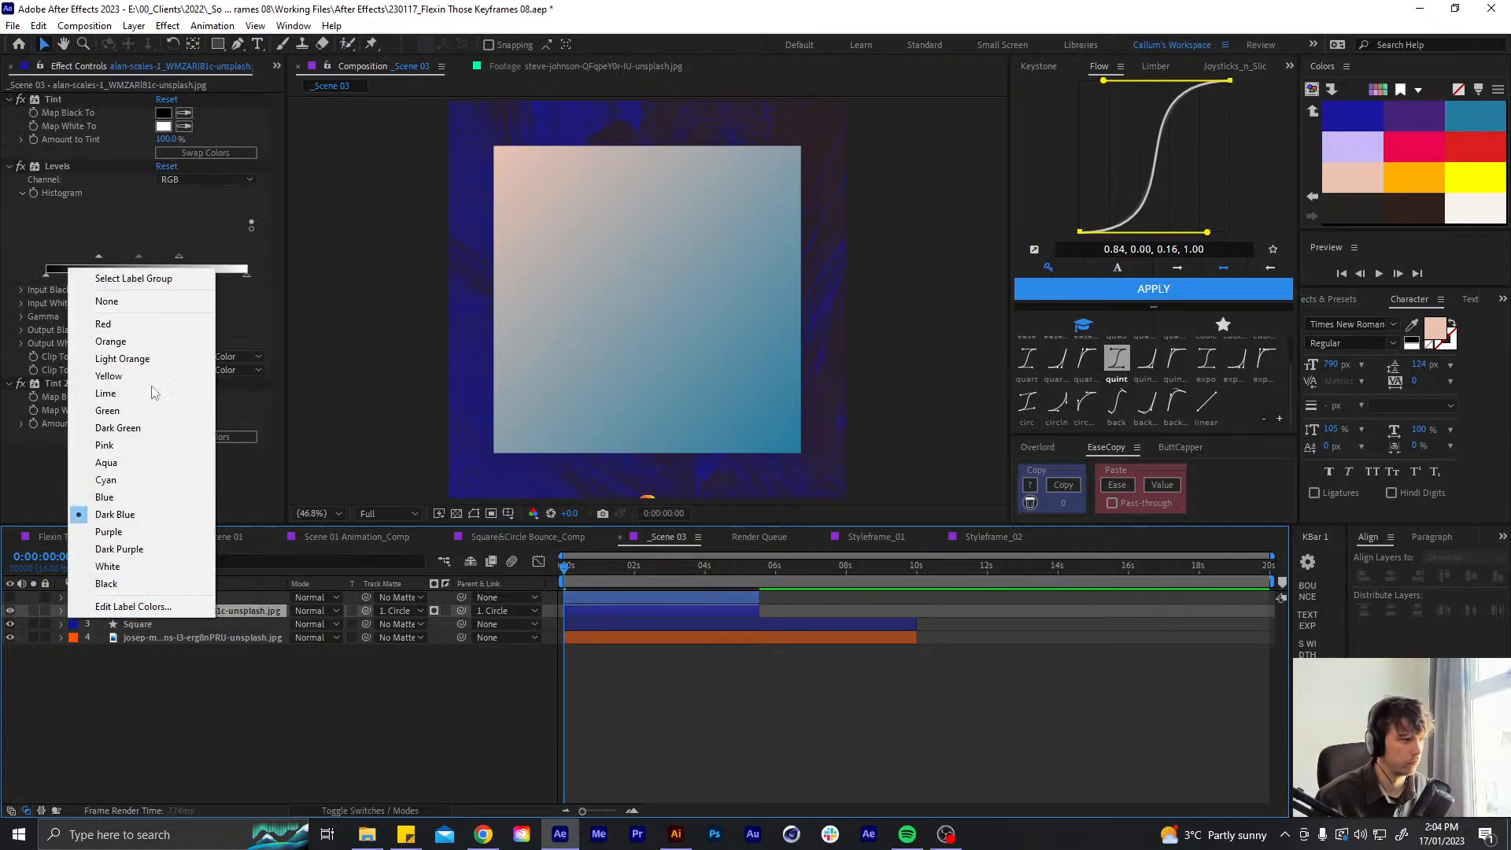
pyautogui.click(161, 302)
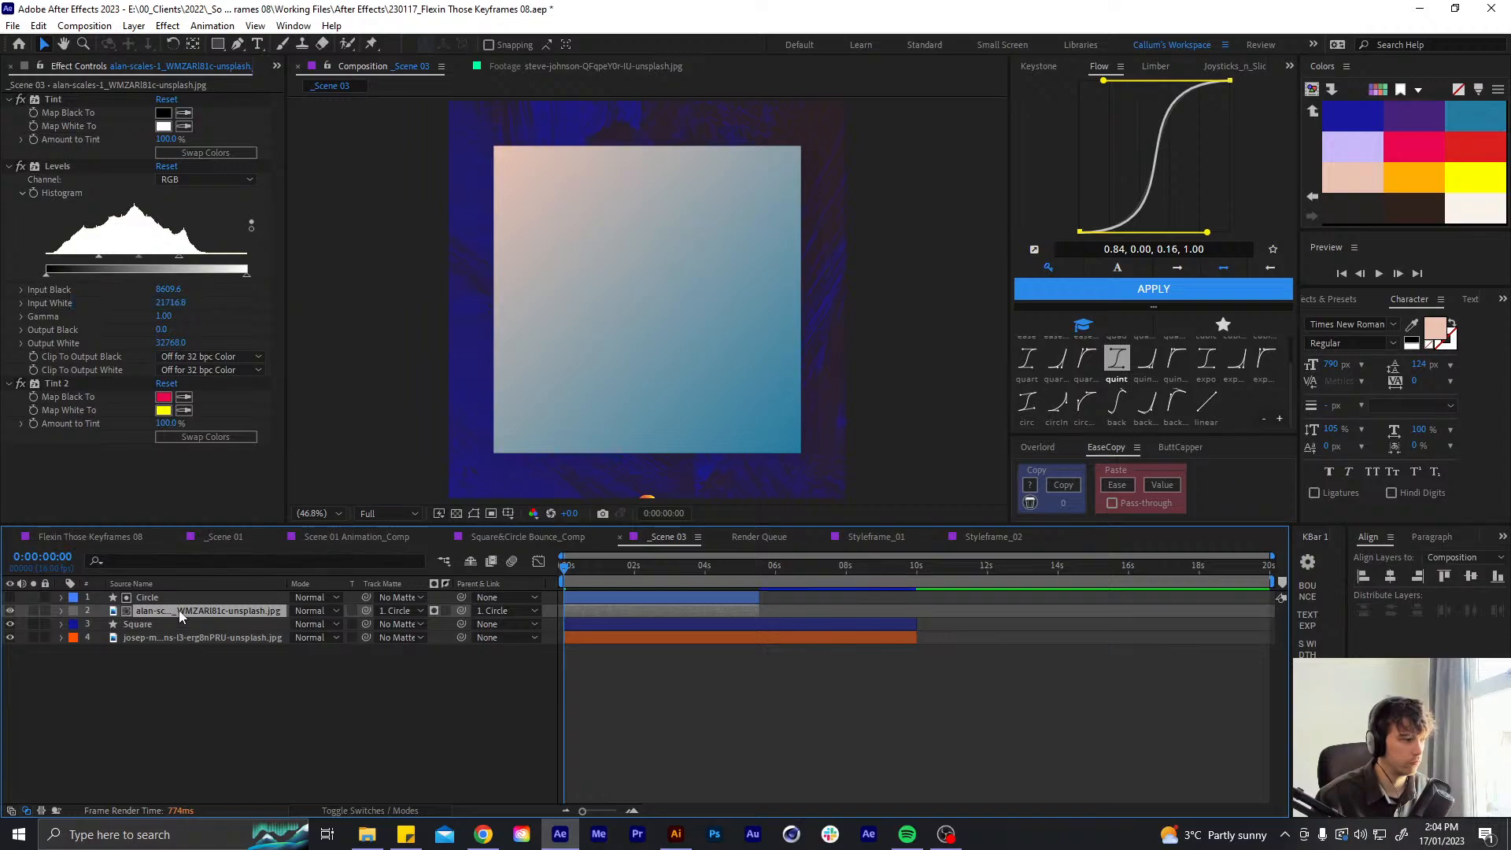
pyautogui.moveTo(187, 590); pyautogui.dragTo(187, 592)
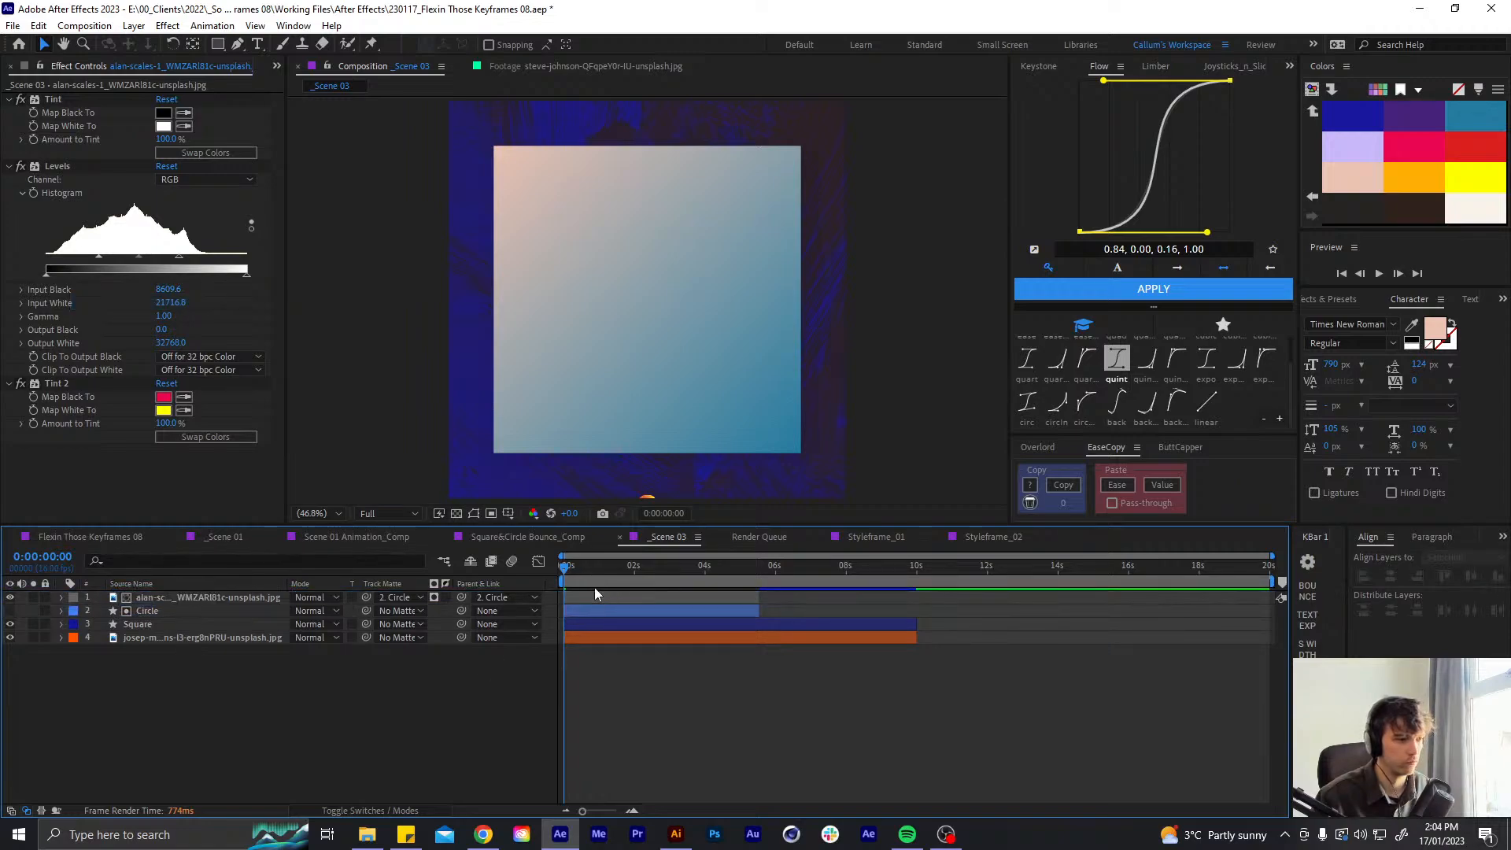
# - Delete the Circle layer's Number of Echoes, Position and Scale keyframes with the playhead at 0:00:03:08
pyautogui.click(592, 614)
pyautogui.press('u')
pyautogui.click(688, 568)
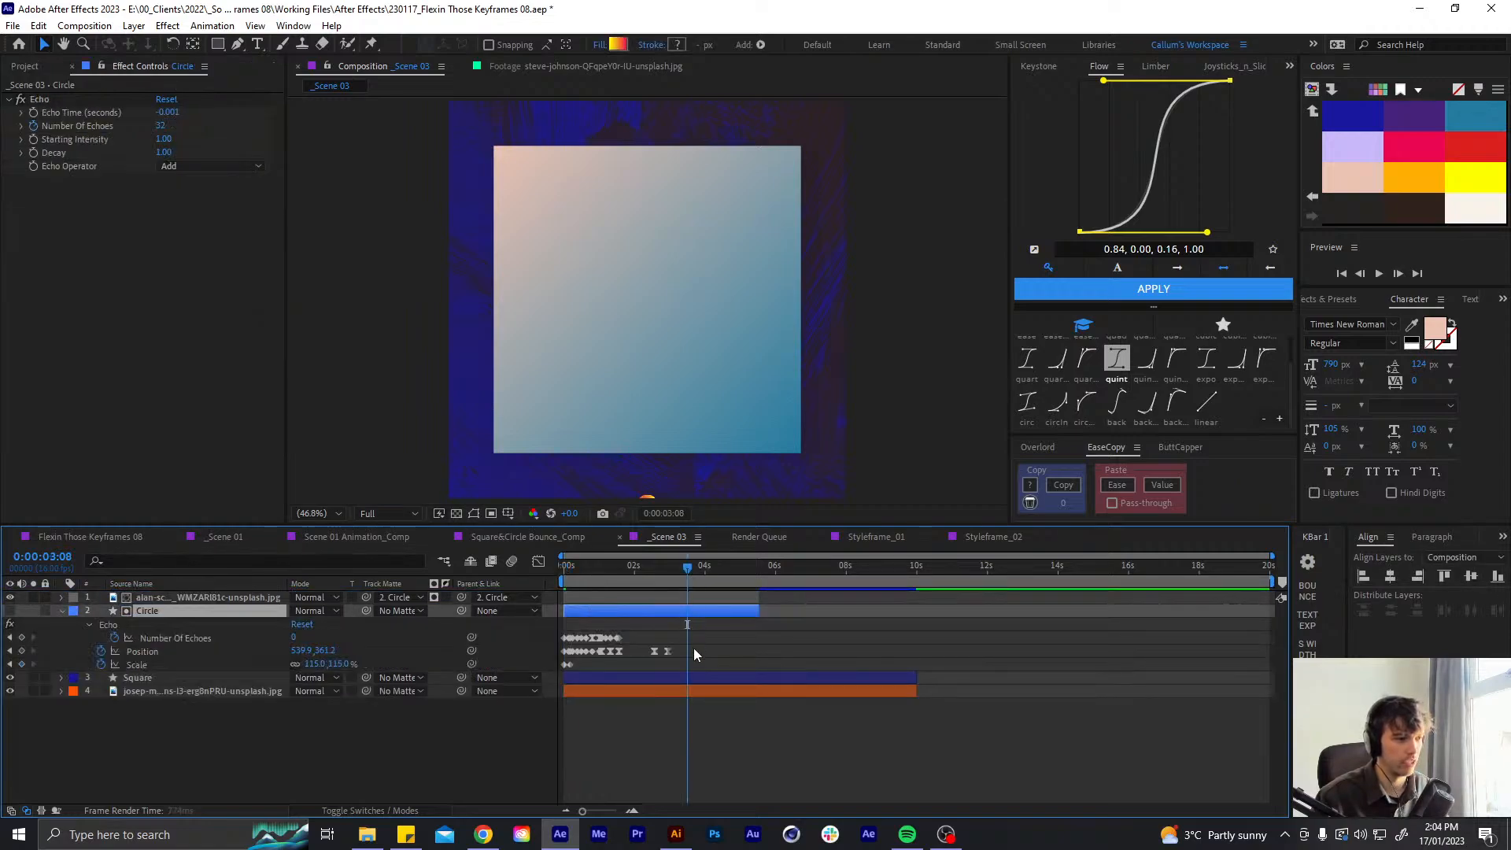
pyautogui.moveTo(696, 632); pyautogui.dragTo(513, 668)
pyautogui.press('Delete')
# - Delete the Scale and Rotation keyframes from the circle texture layer and collapse the revealed properties
pyautogui.click(647, 599)
pyautogui.press('u')
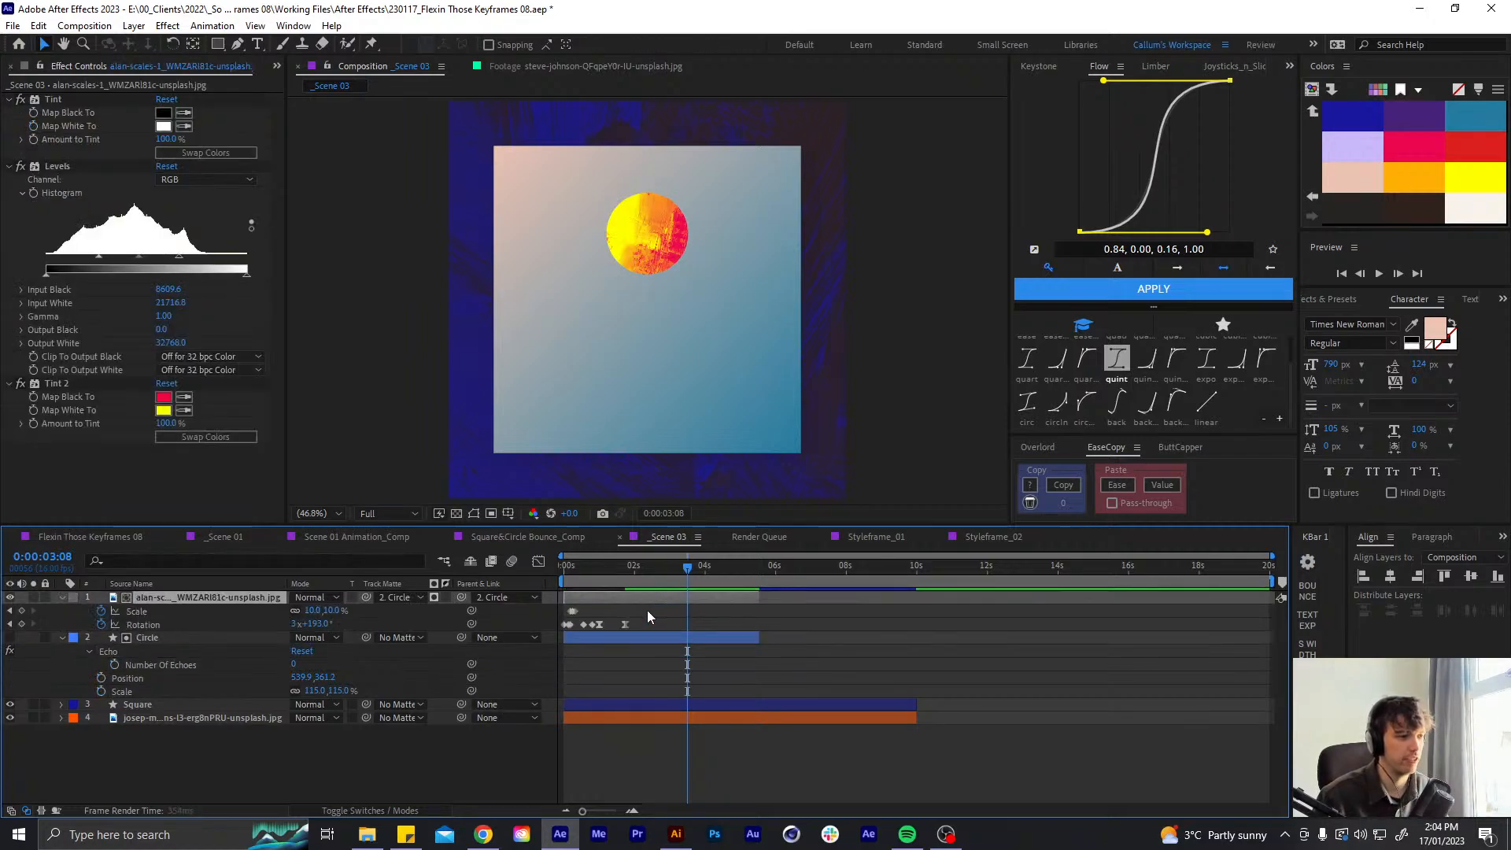
pyautogui.moveTo(675, 618); pyautogui.dragTo(518, 642)
pyautogui.press('Delete')
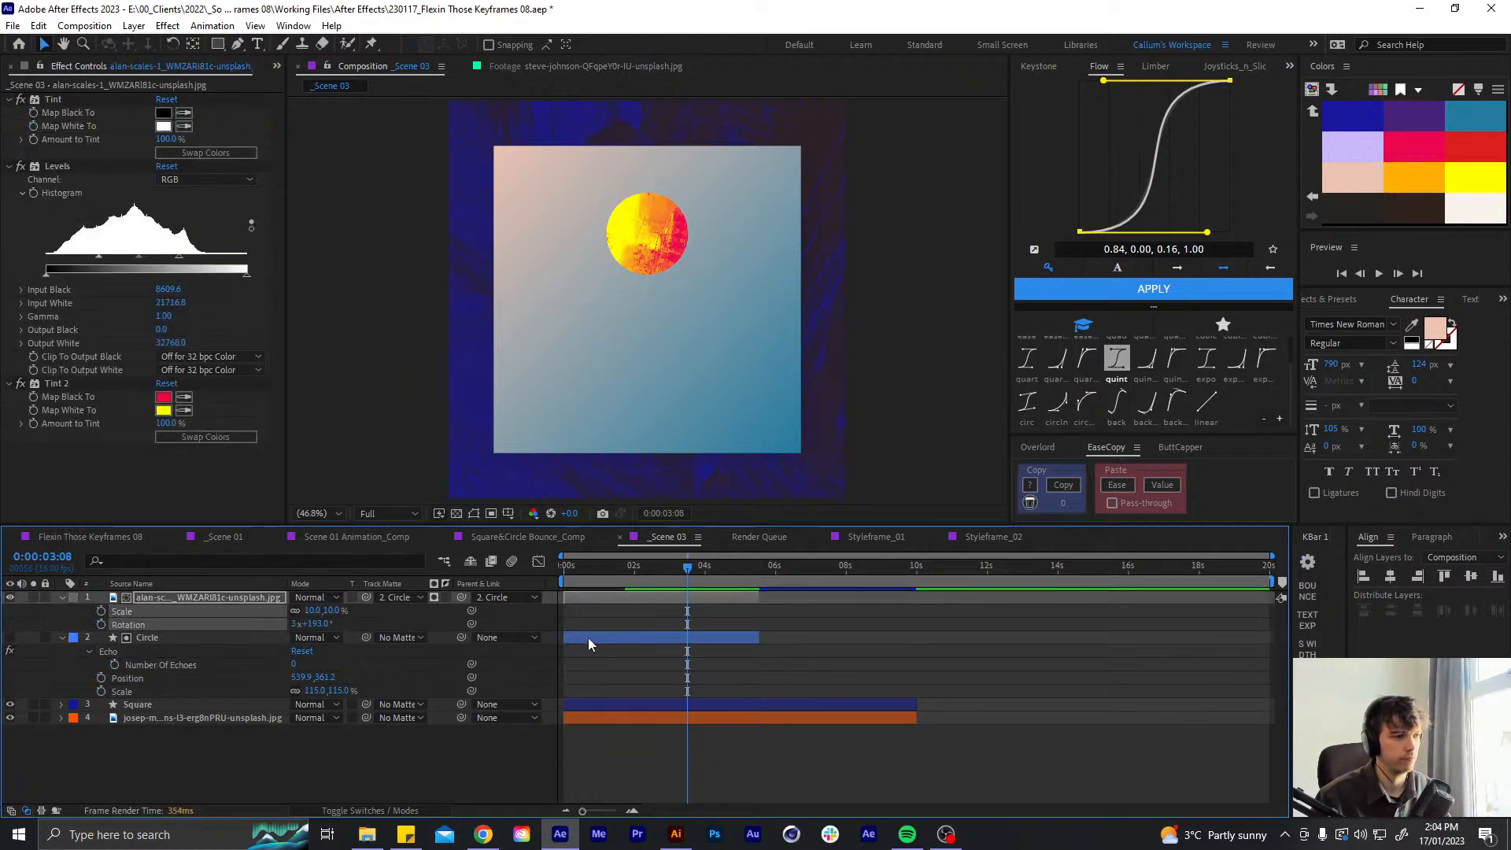
pyautogui.click(640, 677)
pyautogui.press('u')
# - Reset the circle texture layer's Rotation to 0 revolutions and 0 degrees, and collapse its properties
pyautogui.click(644, 598)
pyautogui.press('r')
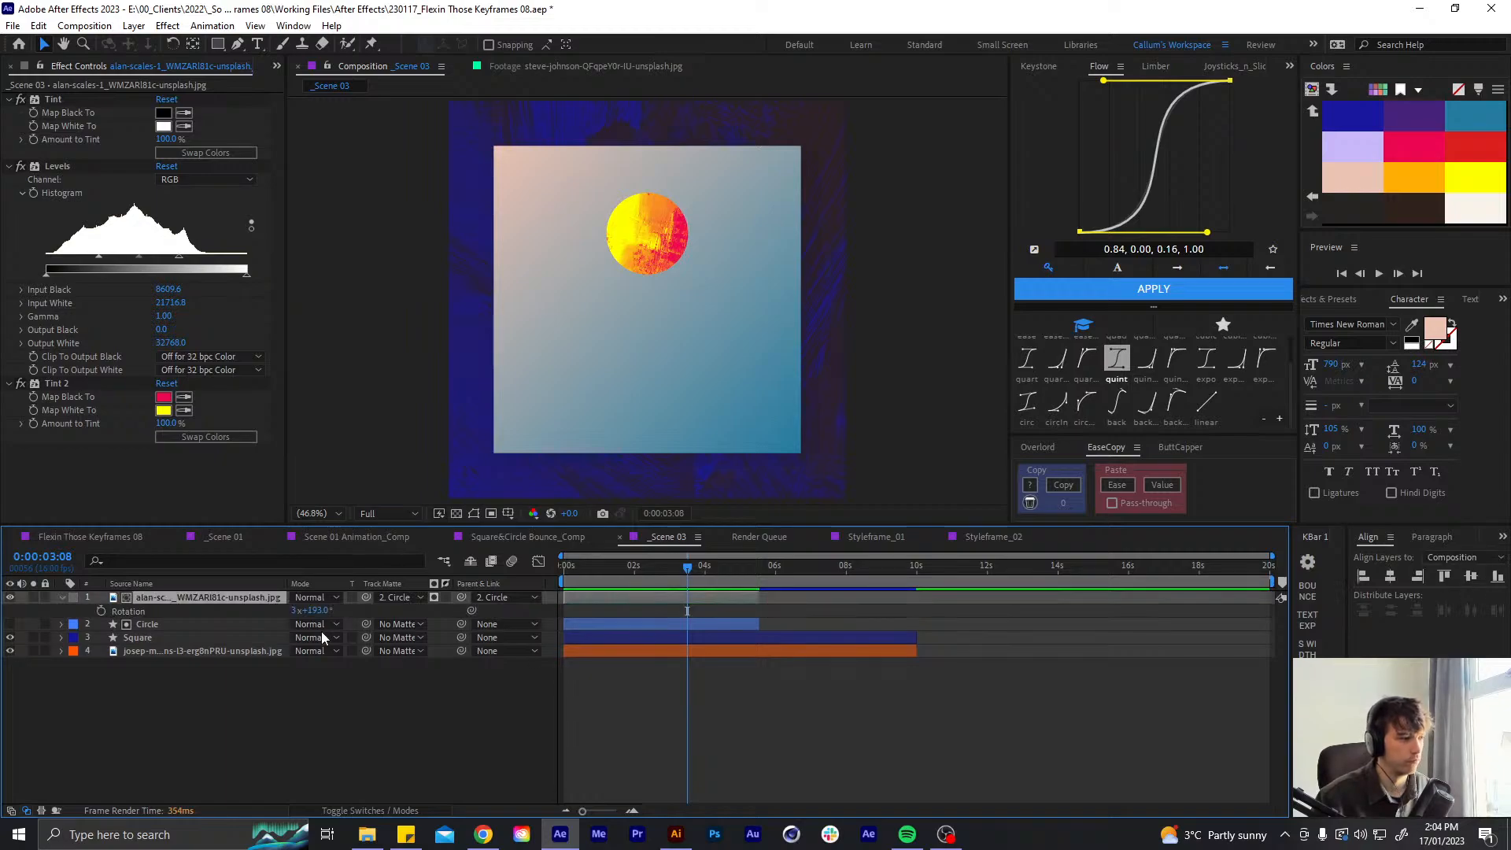
pyautogui.click(327, 611)
pyautogui.write('0')
pyautogui.click(248, 769)
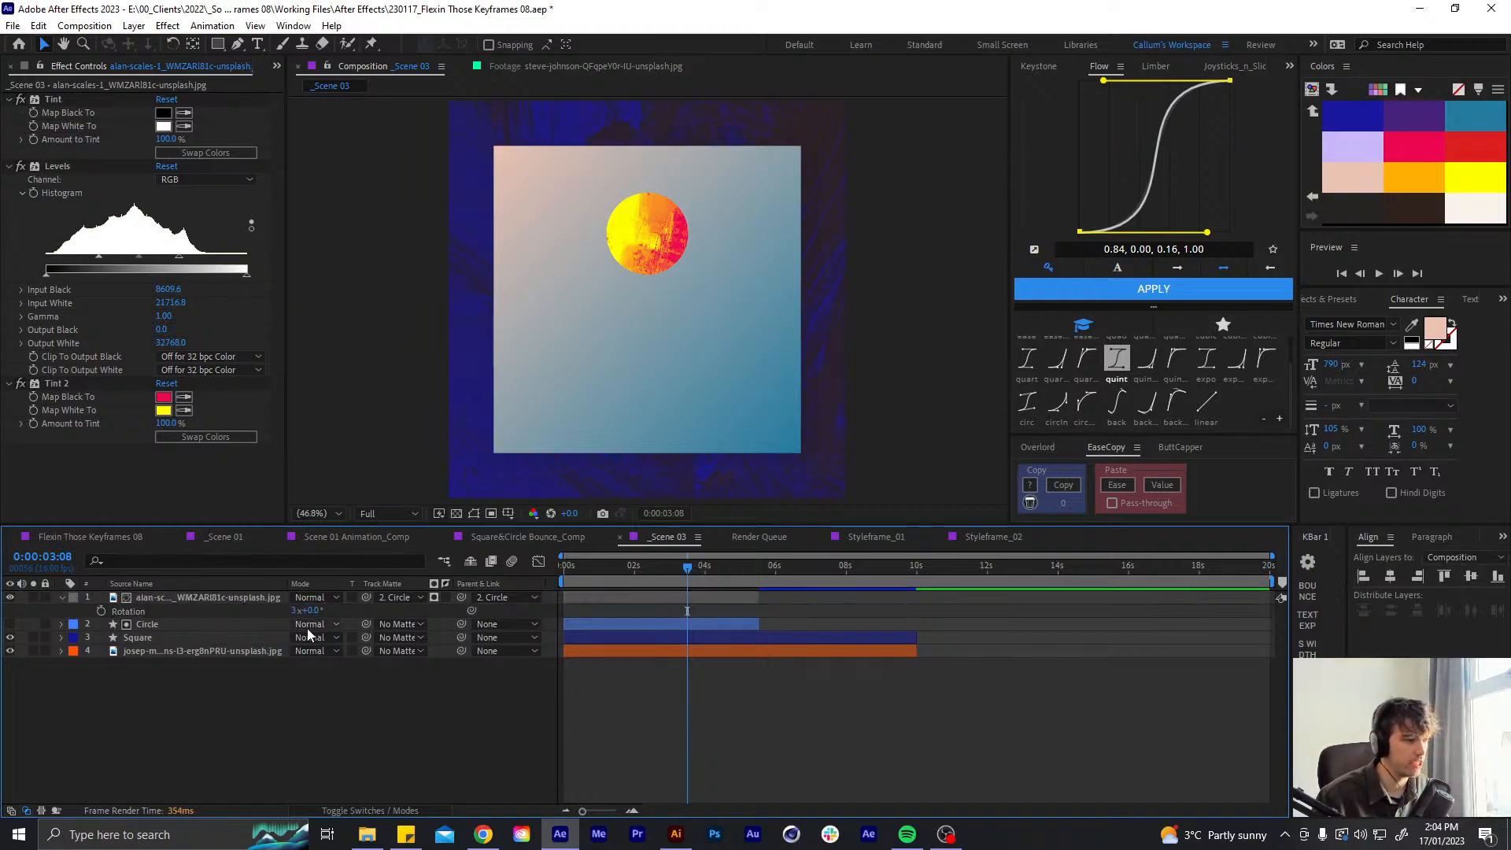
pyautogui.click(293, 612)
pyautogui.write('0')
pyautogui.click(281, 747)
pyautogui.press('u')
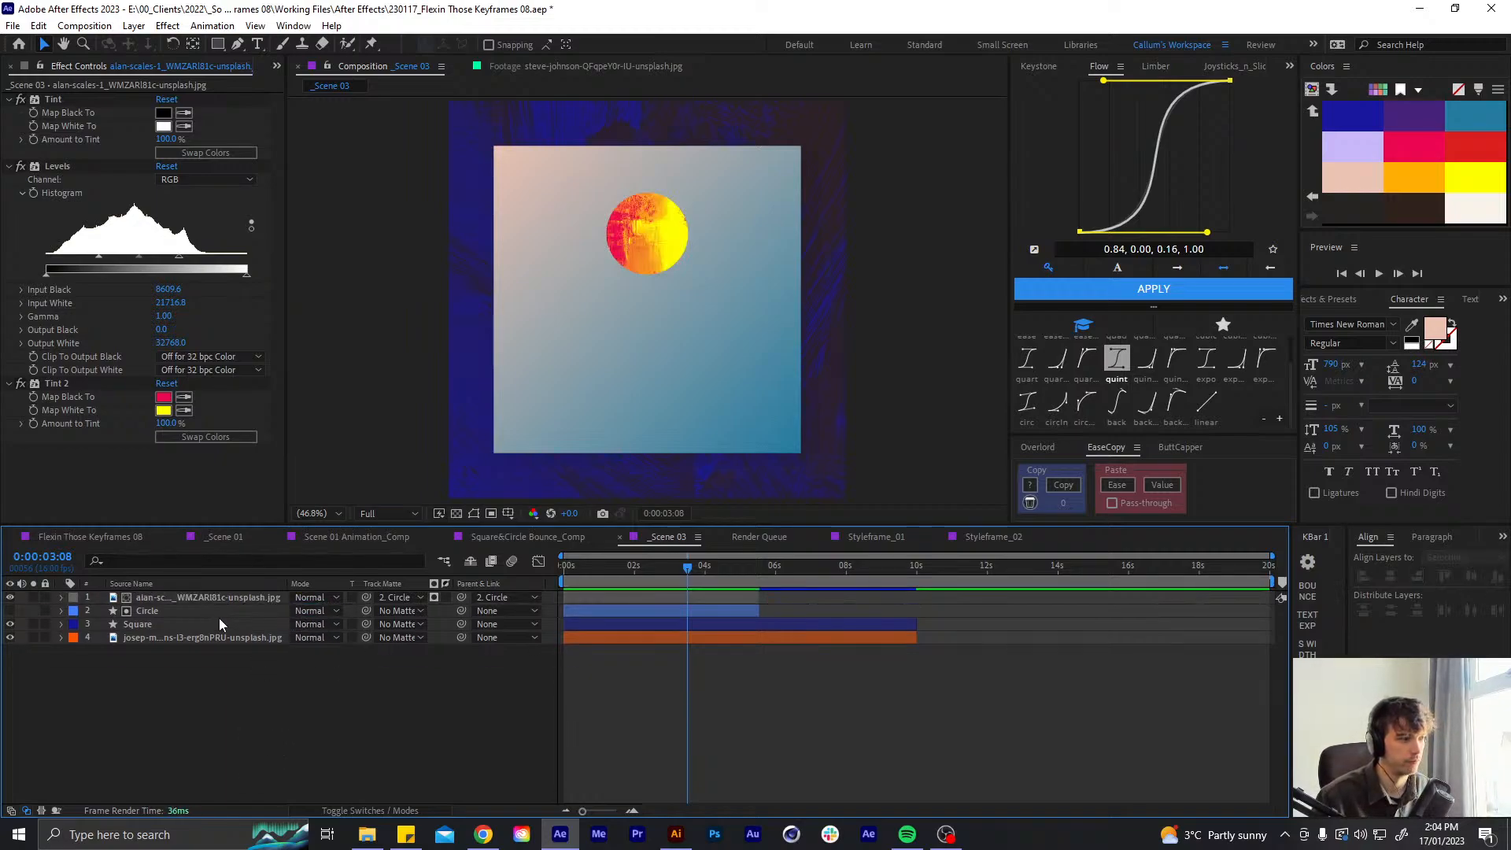
# - Try moving the Circle layer slightly down and toward the left side of the square
pyautogui.click(190, 611)
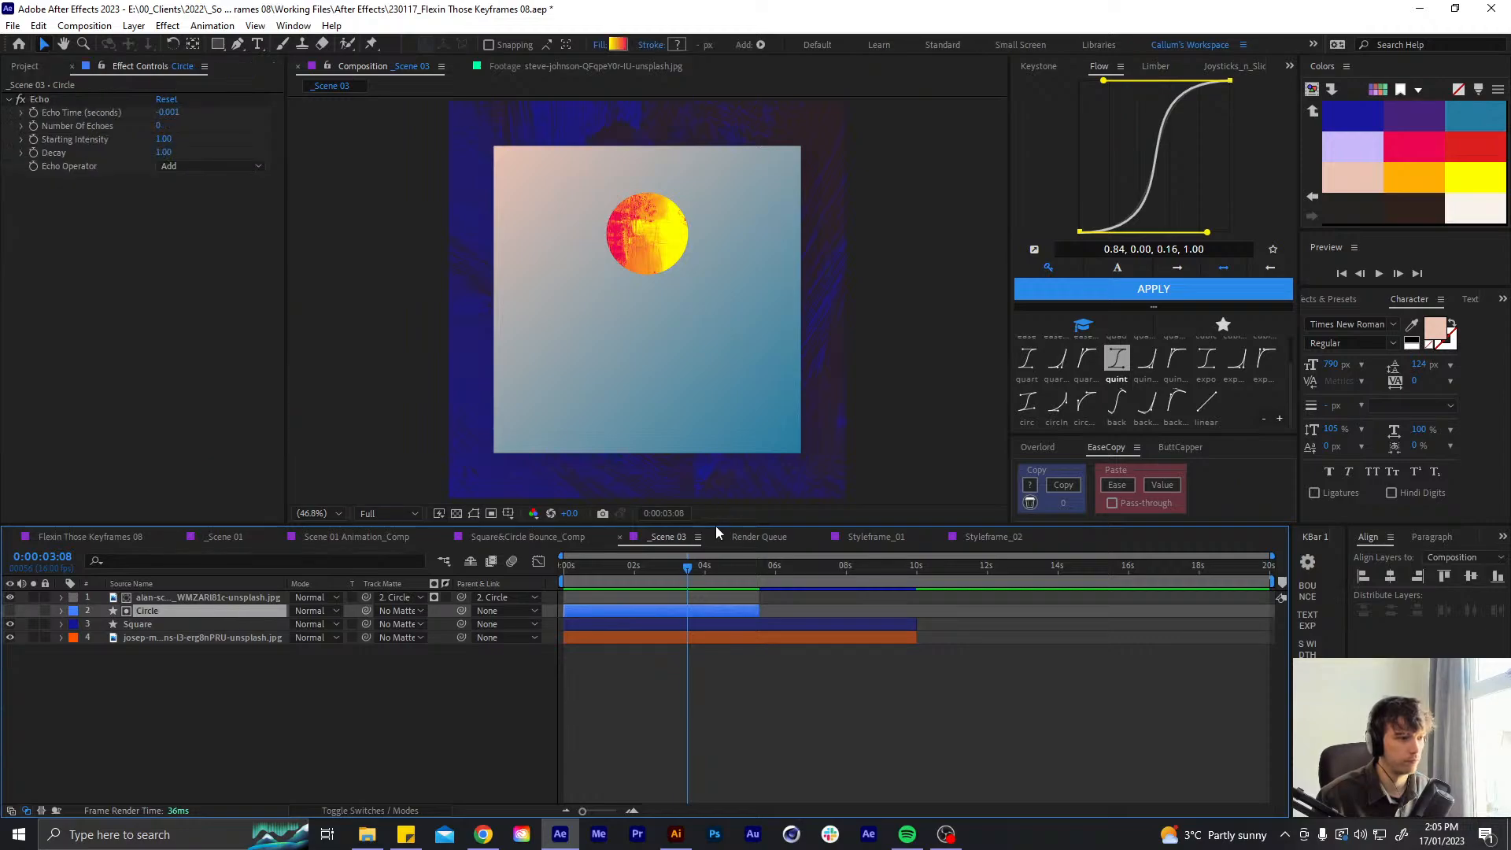
pyautogui.click(636, 271)
pyautogui.moveTo(660, 223); pyautogui.dragTo(606, 236)
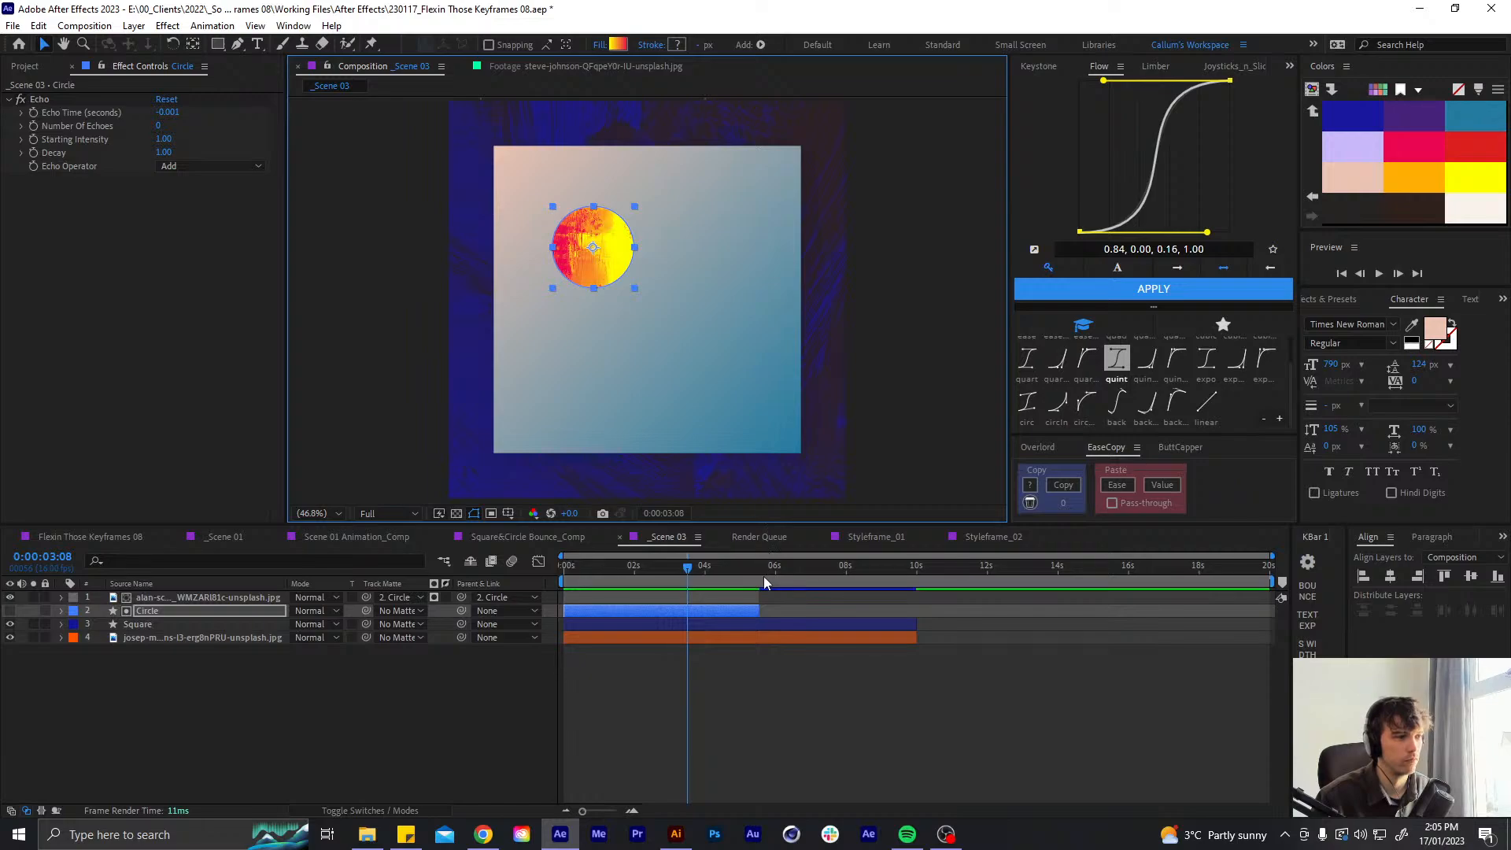
pyautogui.click(763, 696)
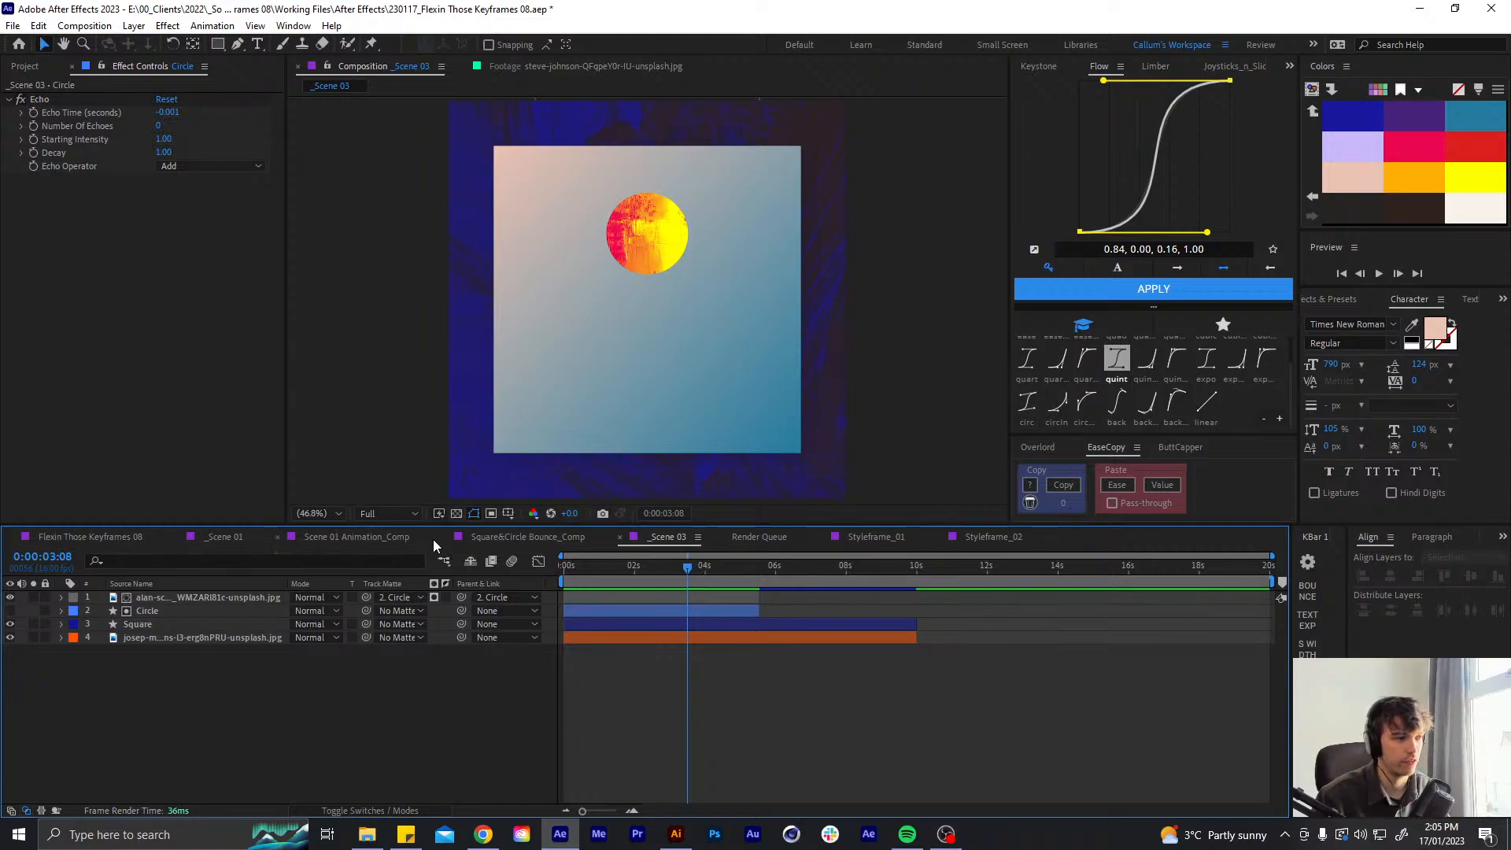
# - Duplicate the _Scene 03 composition in the project and move the copy into the Scene 02 folder
pyautogui.click(228, 537)
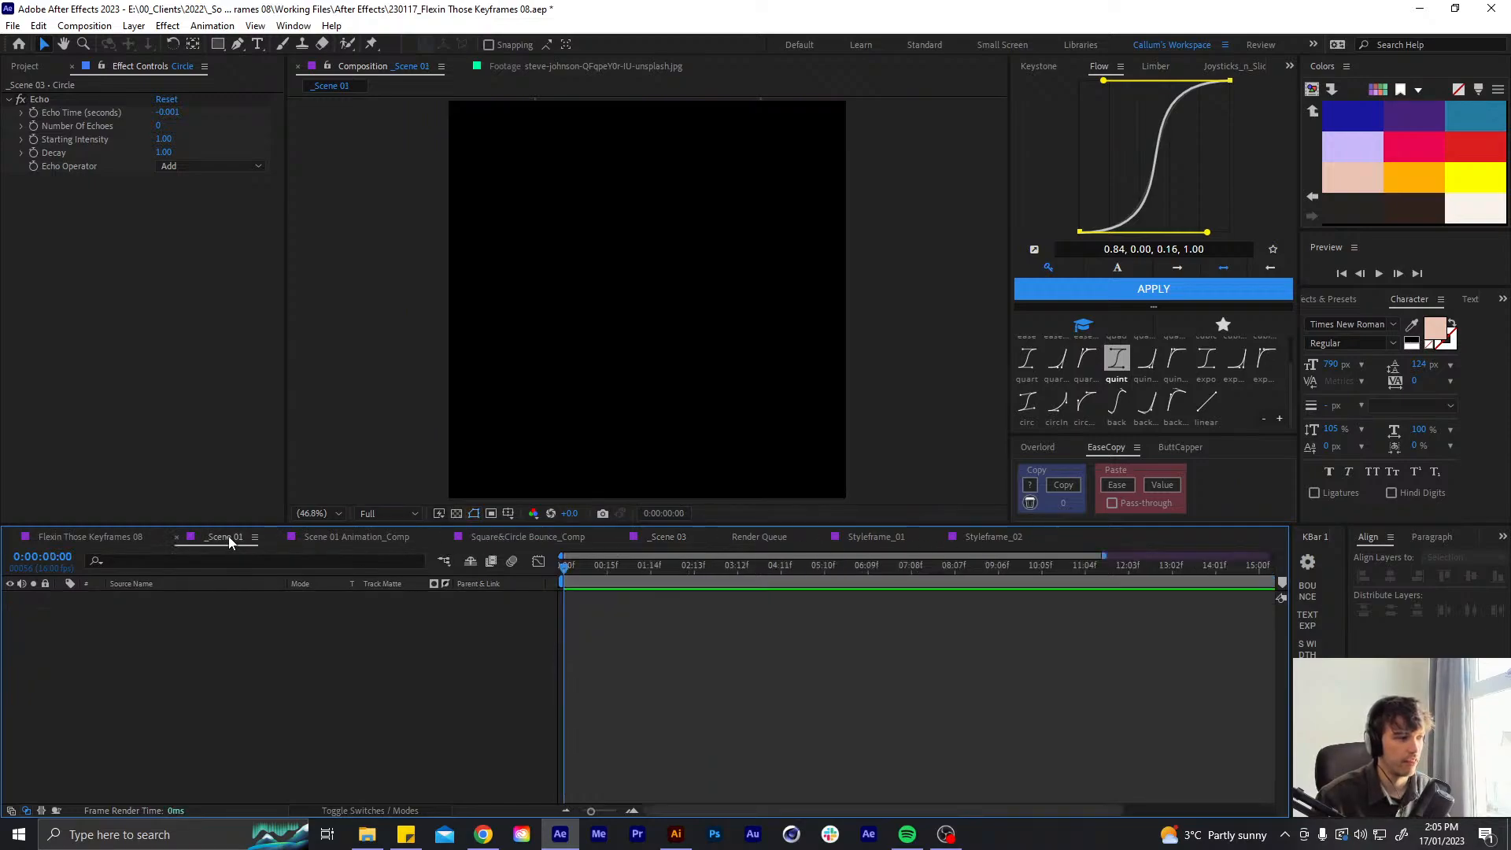
pyautogui.click(375, 534)
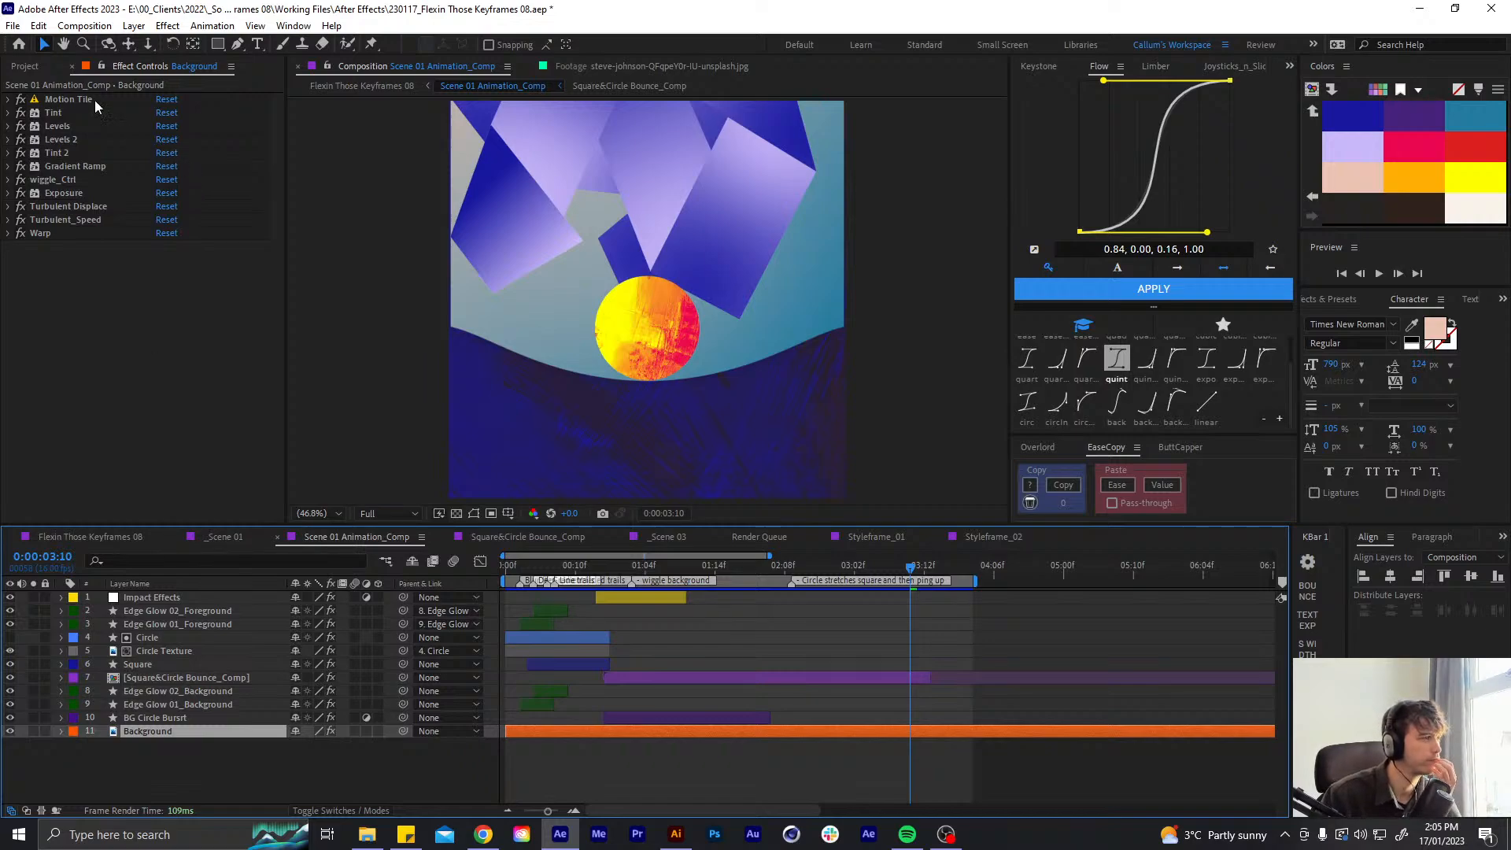
pyautogui.click(24, 66)
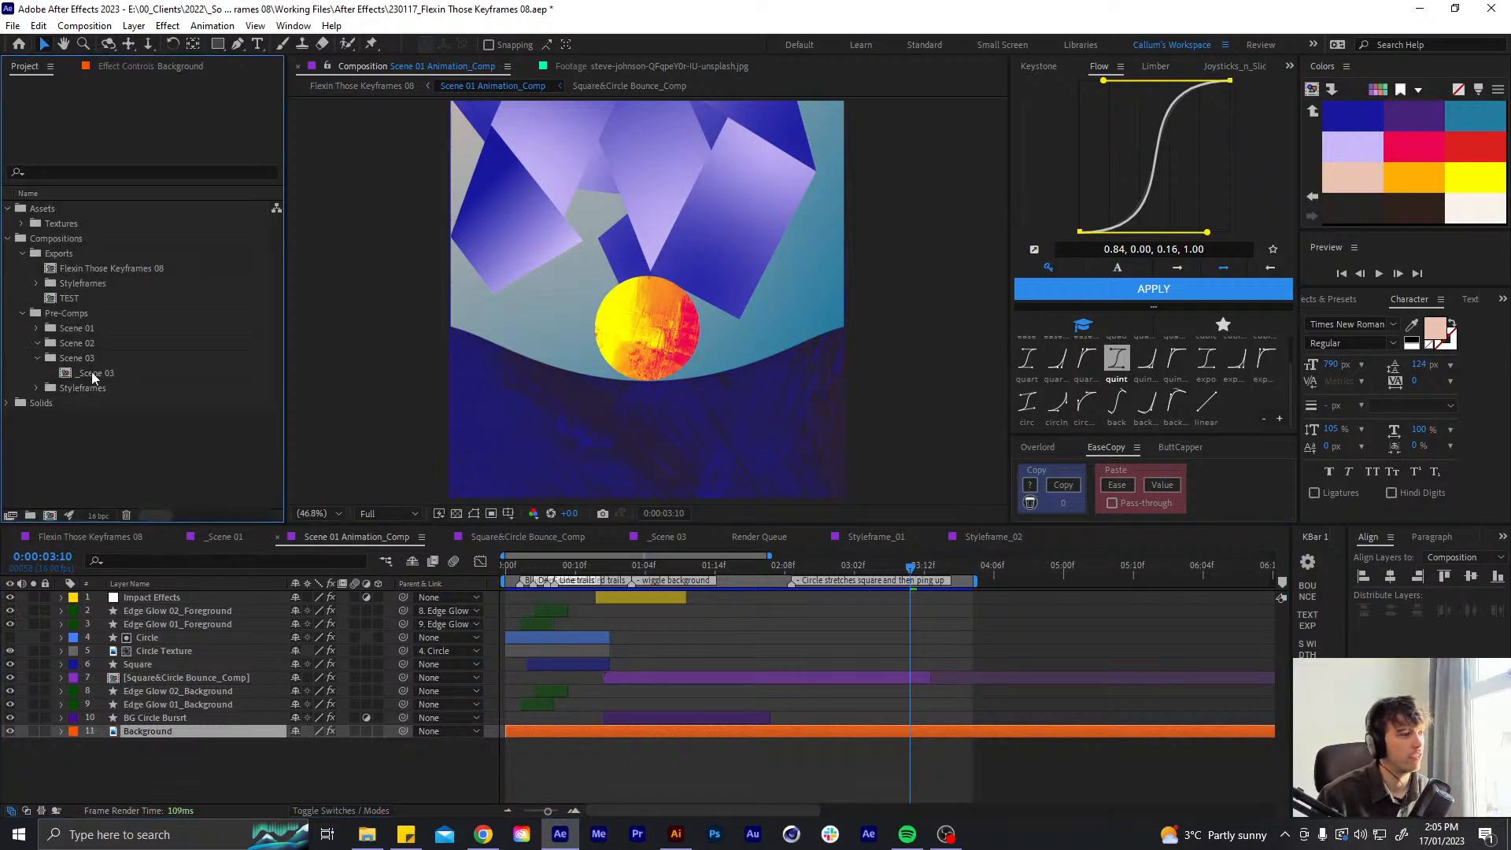
pyautogui.click(79, 345)
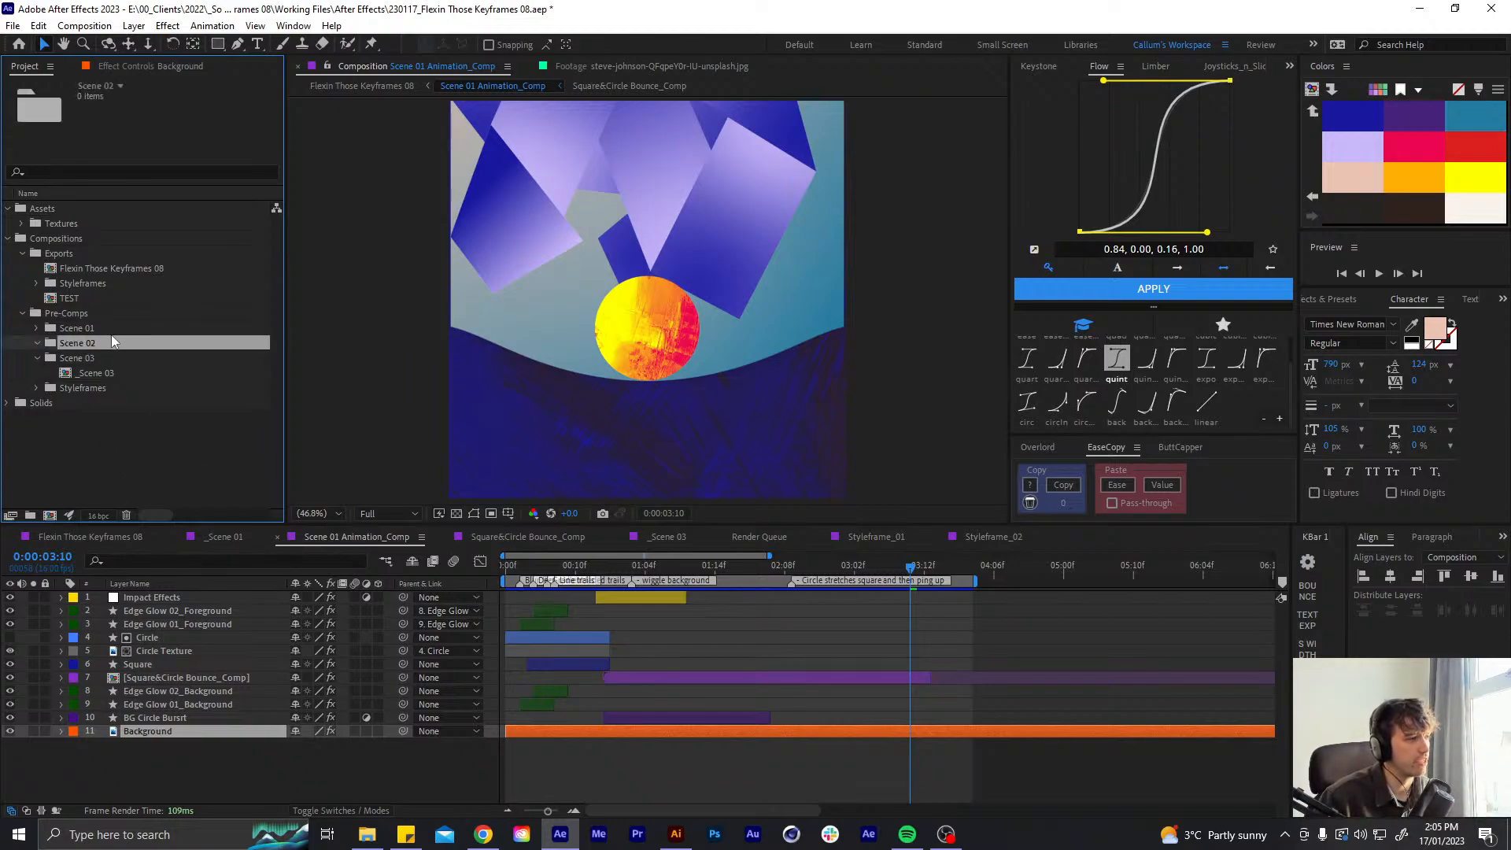
pyautogui.click(102, 373)
pyautogui.hotkey('ctrl', 'd')
pyautogui.moveTo(116, 389); pyautogui.dragTo(116, 344)
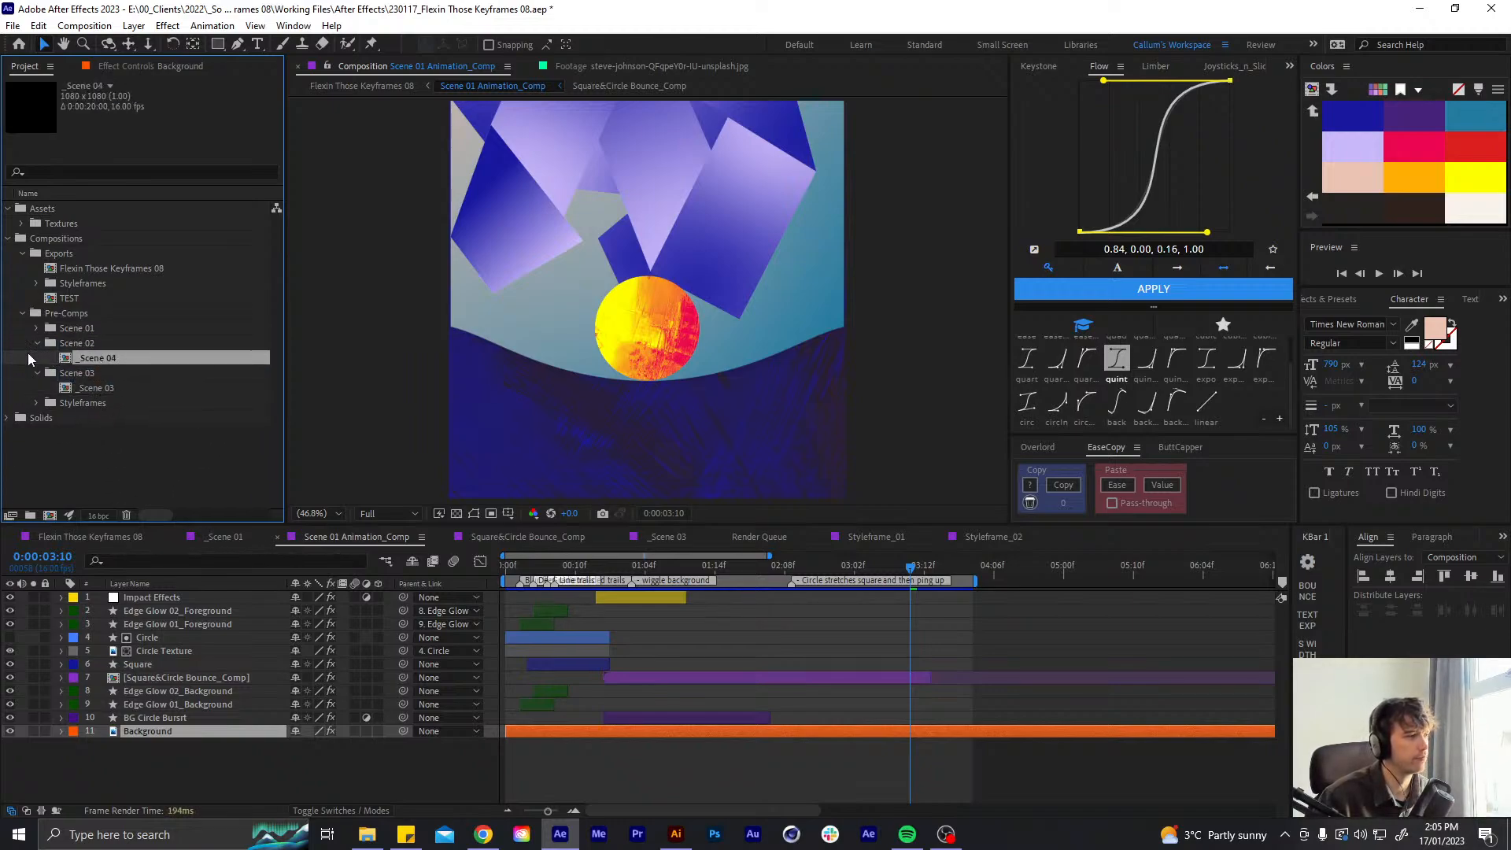
# - Rename the duplicated composition in the Scene 02 folder to _Scene 02
pyautogui.press('Return')
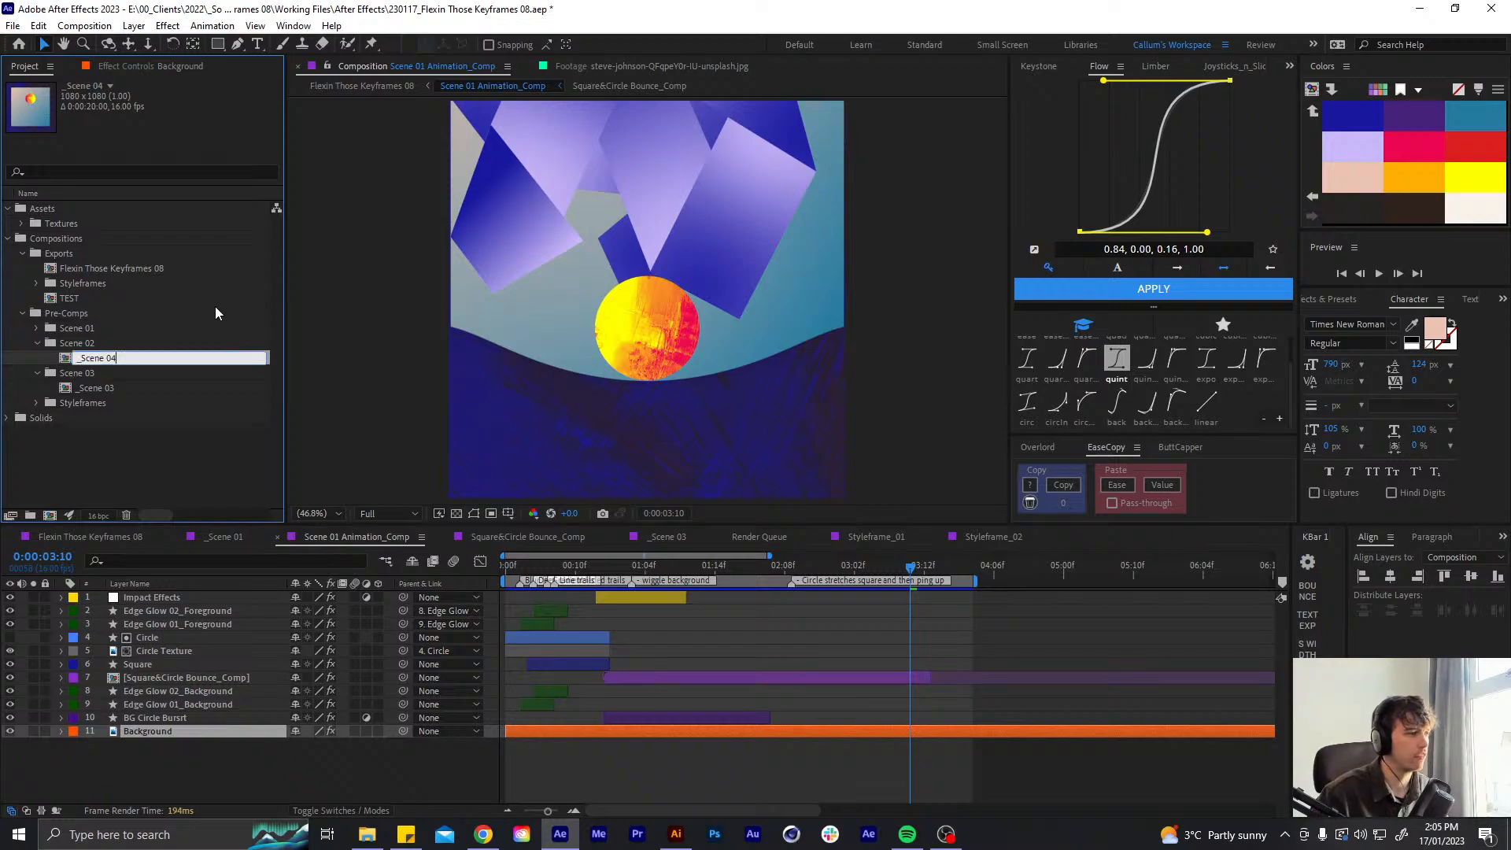
pyautogui.press('BackSpace')
pyautogui.write('2')
pyautogui.press('Return')
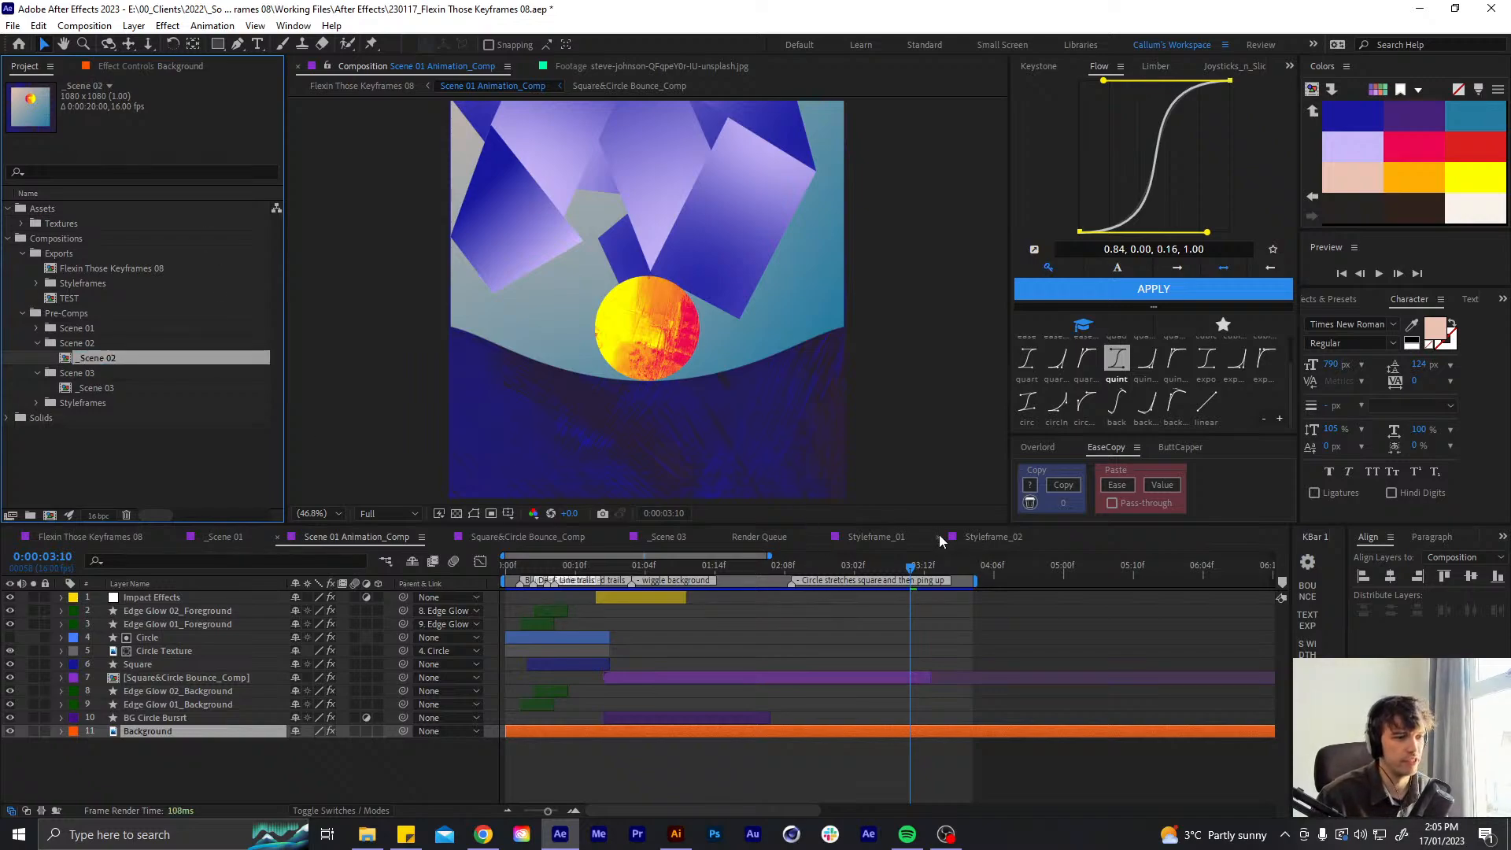
# - Open the _Scene 02 composition in its own timeline, and select _Scene 03 in the project
pyautogui.click(687, 537)
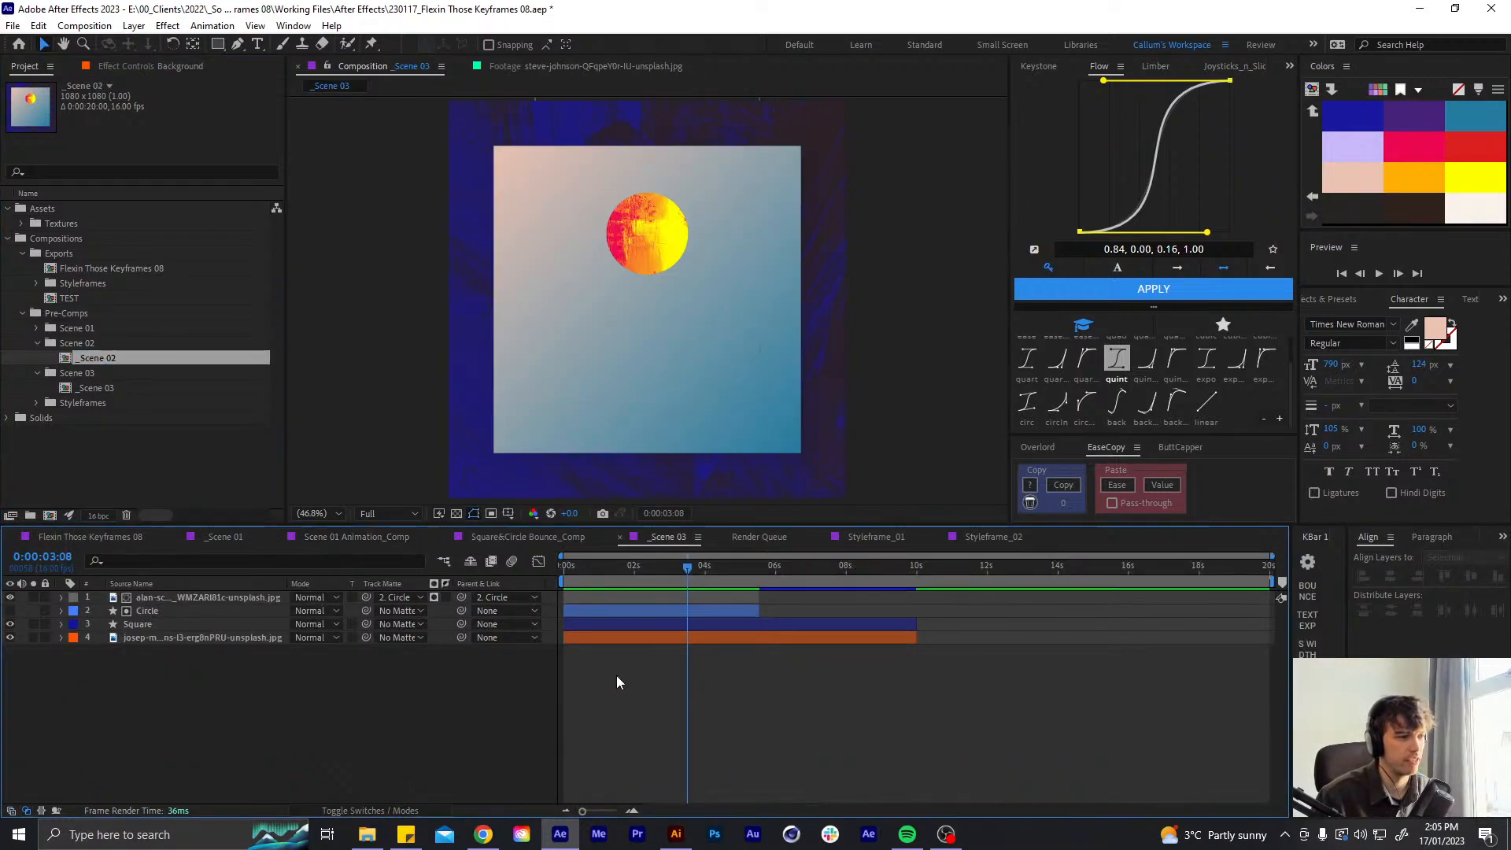
pyautogui.click(112, 387)
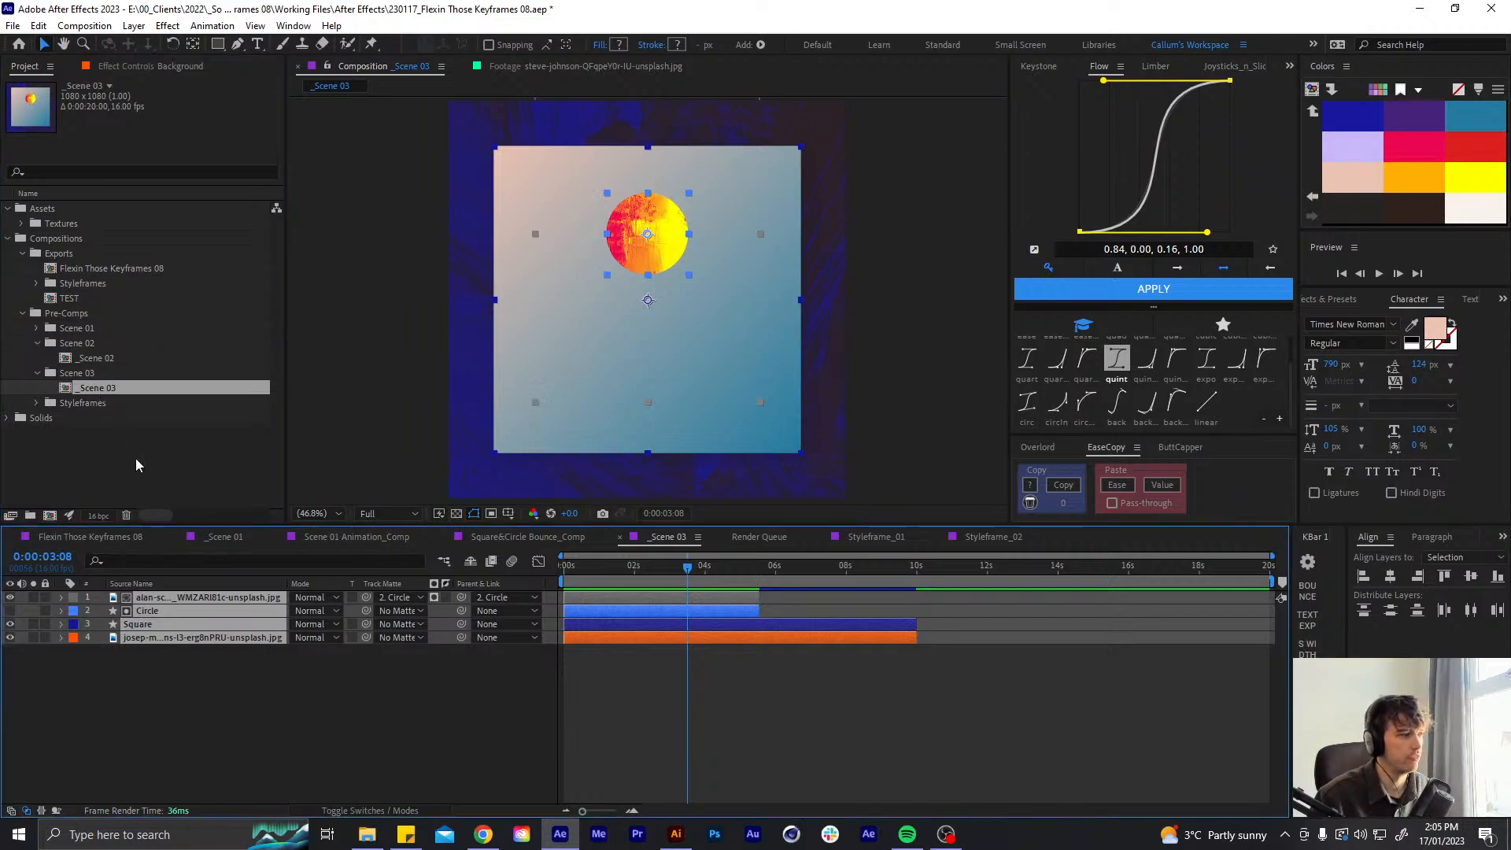
pyautogui.click(137, 359)
pyautogui.doubleClick(137, 359)
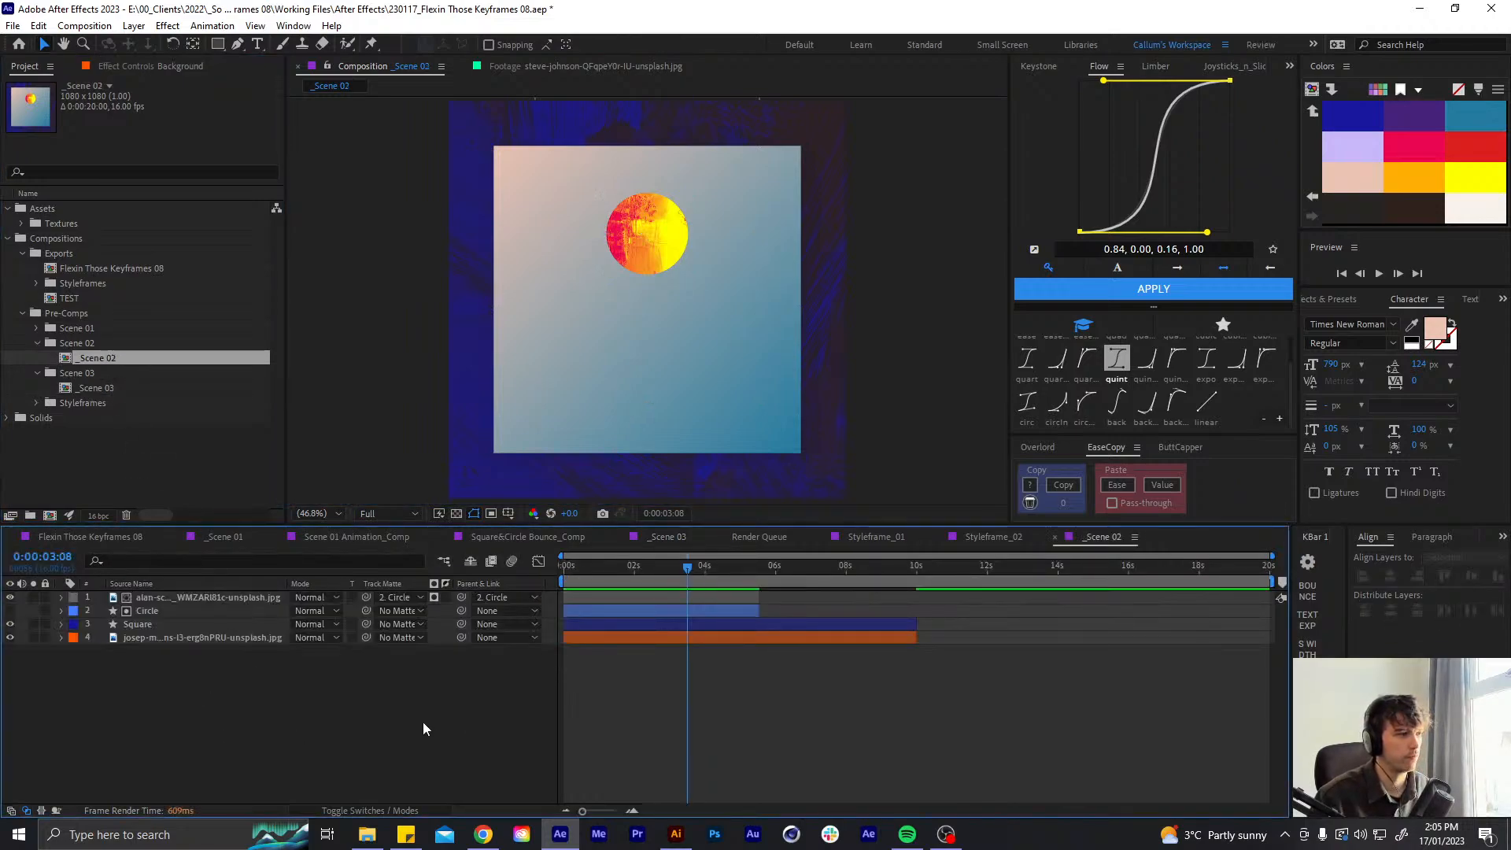
pyautogui.click(99, 383)
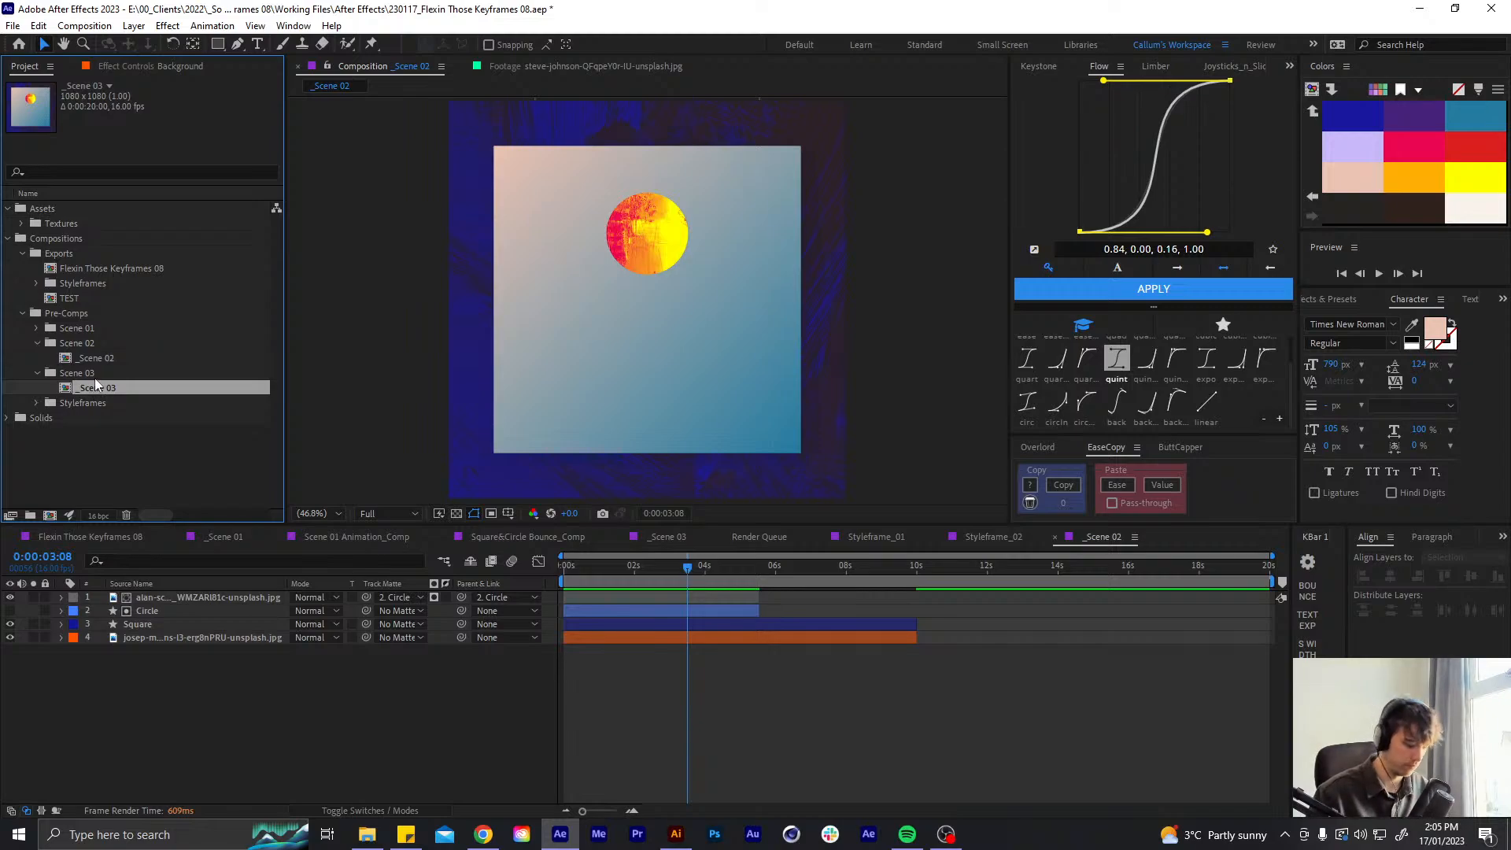
# - Select _Scene 02 in the project, close the _Scene 03 timeline, and place the _Scene 02 timeline beside Square&Circle Bounce_Comp
pyautogui.click(117, 361)
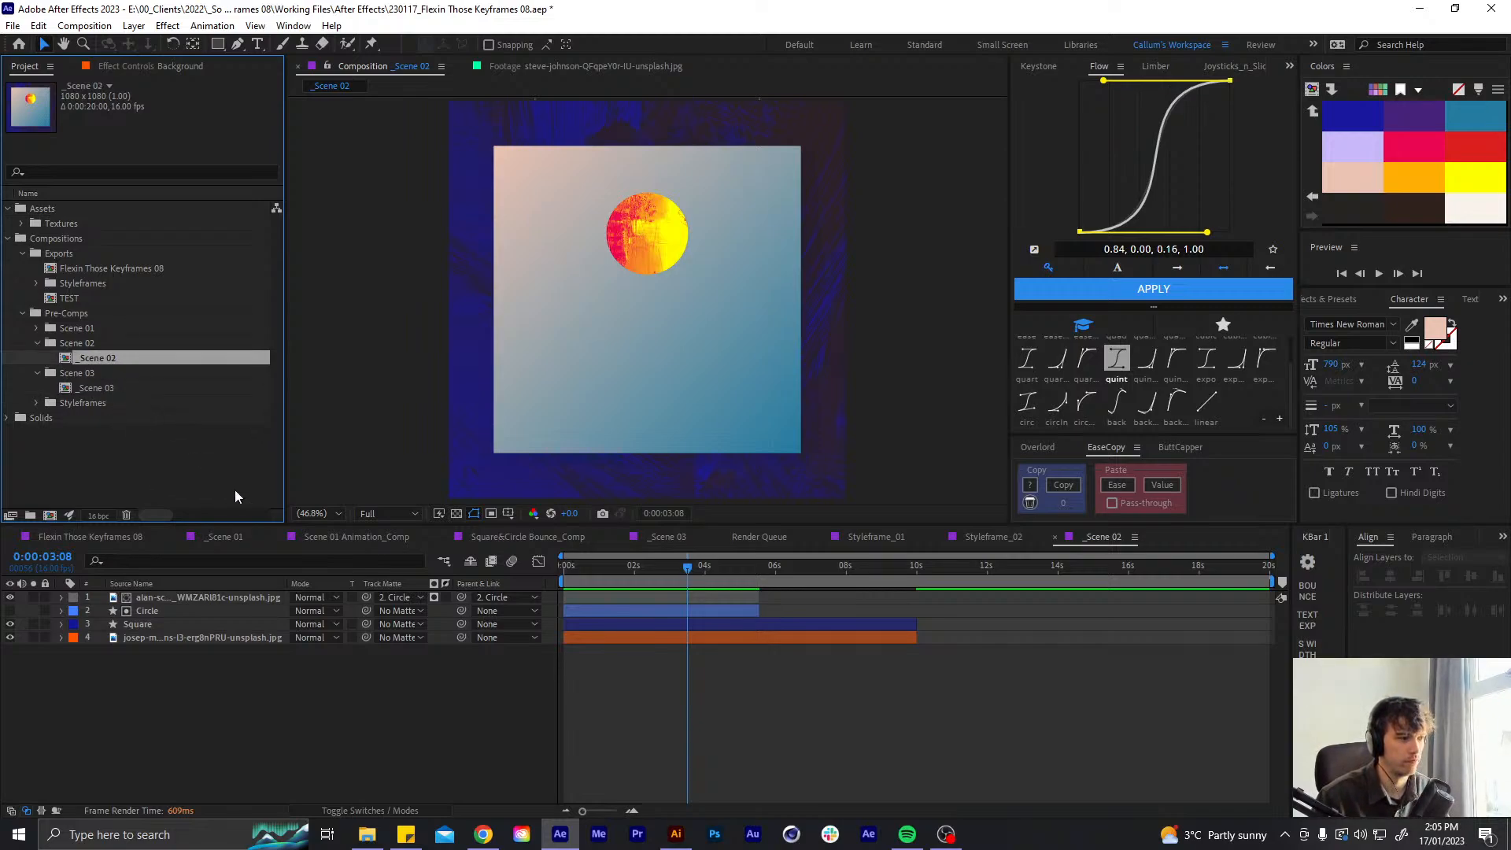
pyautogui.click(683, 743)
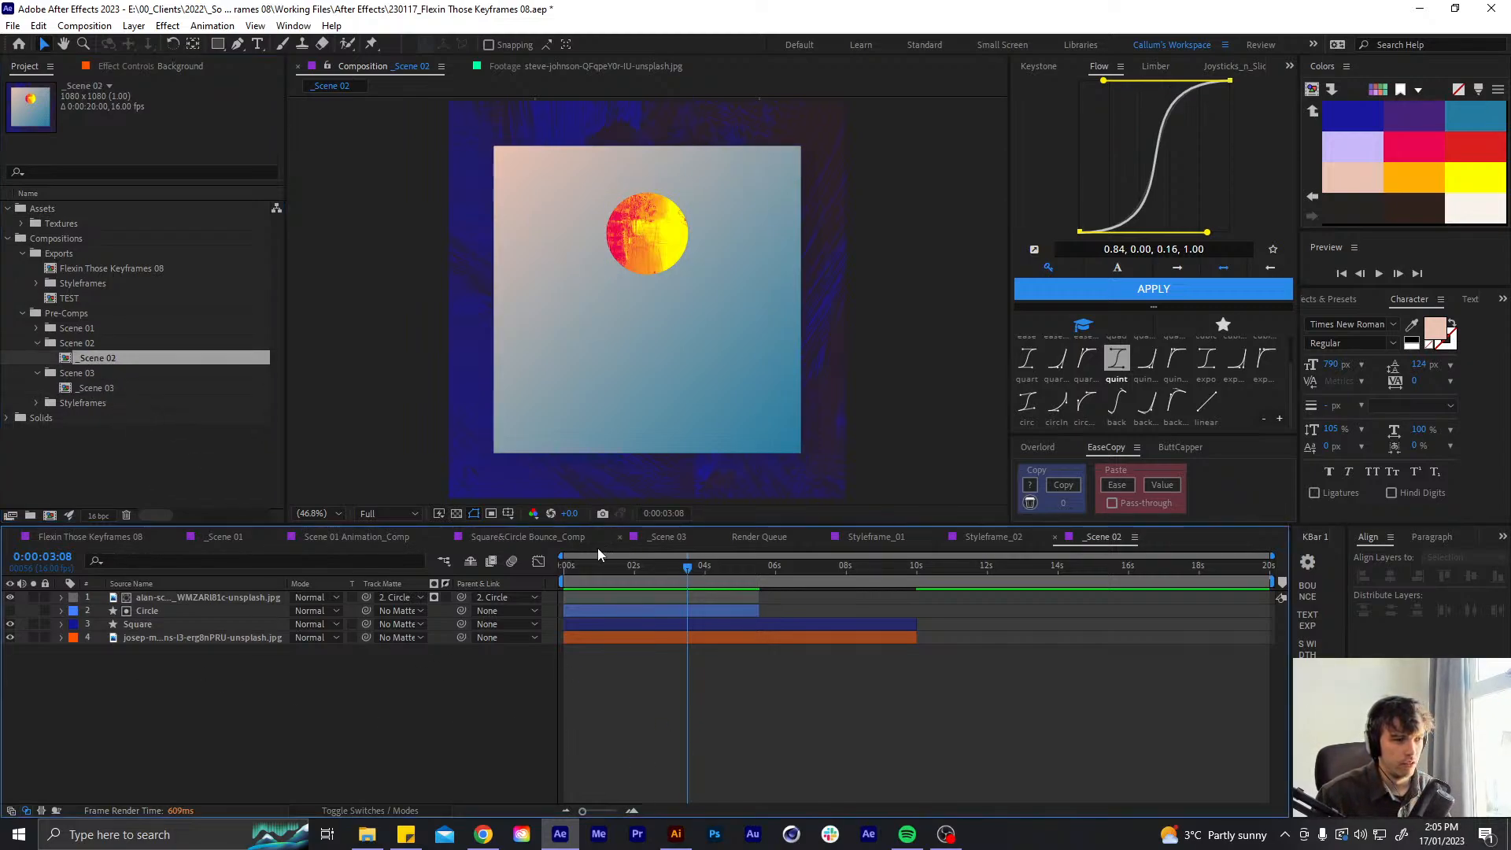
pyautogui.click(620, 537)
pyautogui.moveTo(1000, 540); pyautogui.dragTo(653, 540)
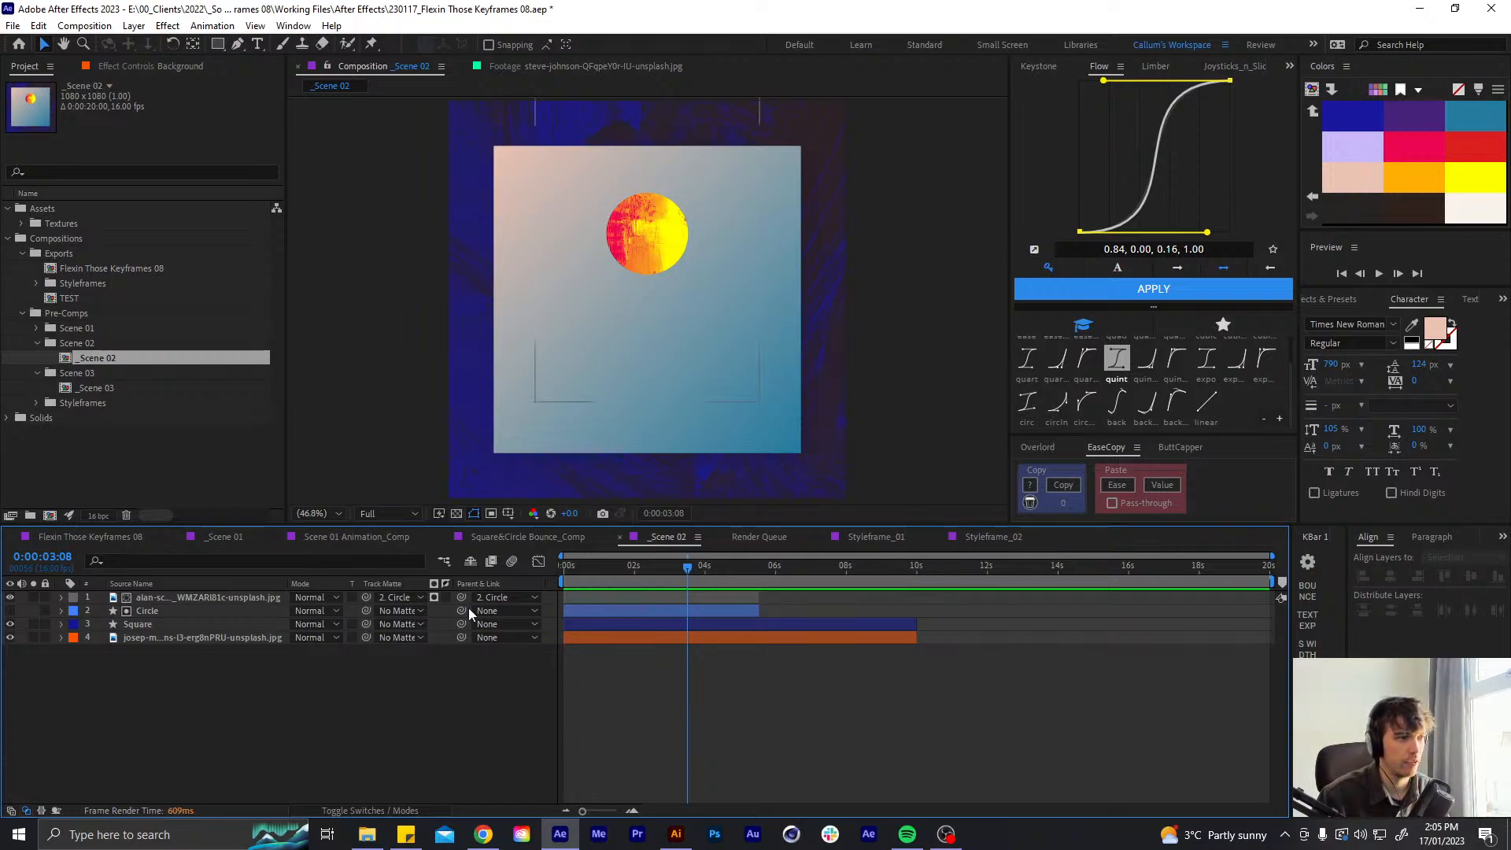
# - Examine the end pose of the square and circle in Scene 01 Animation_Comp at 0:00:03:12
pyautogui.click(489, 536)
pyautogui.click(362, 541)
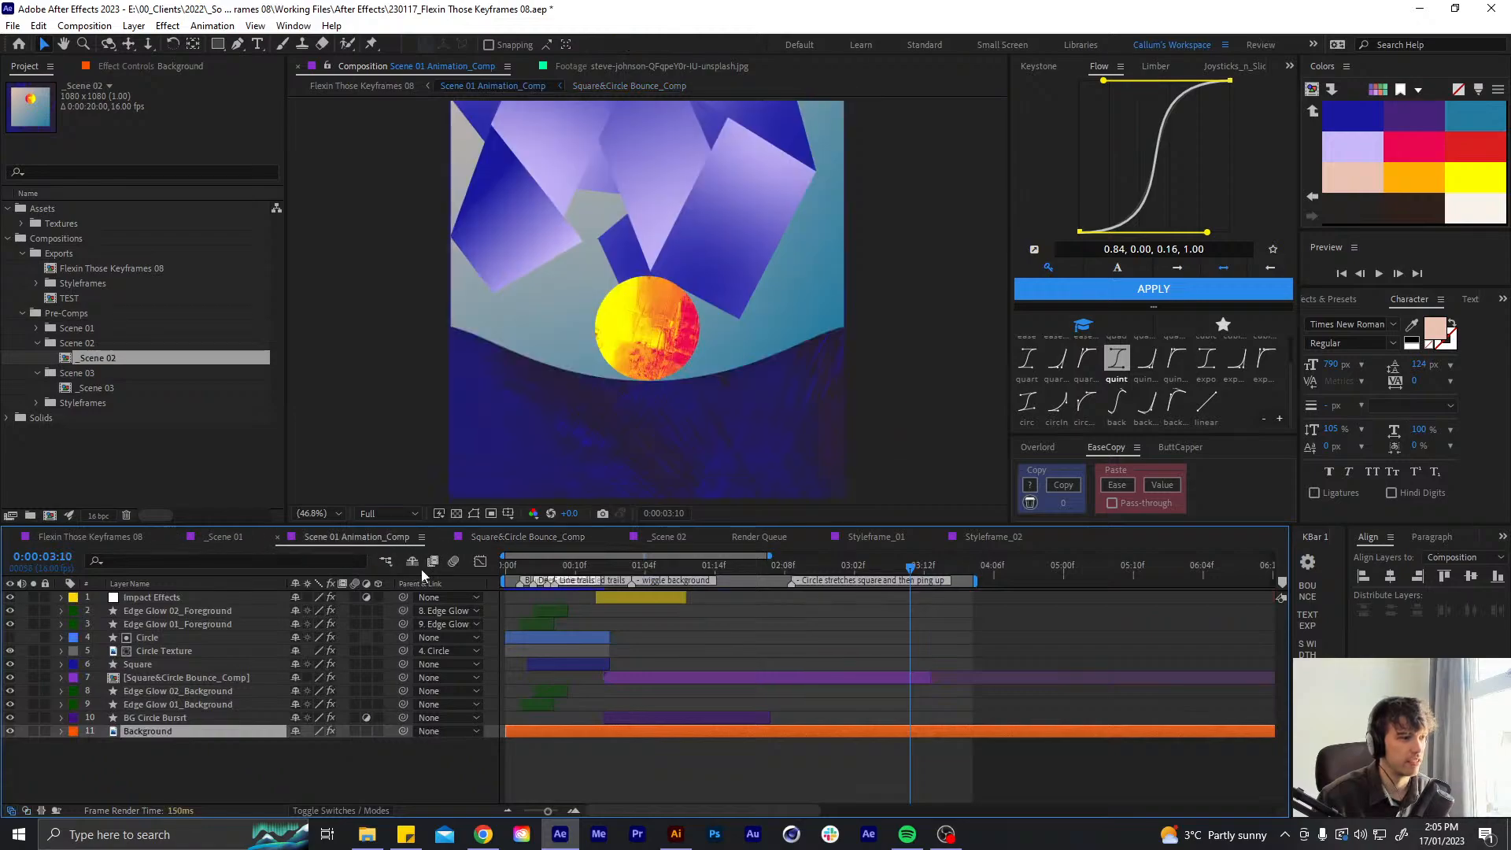
pyautogui.hotkey('ctrl', 'shift', 'a')
pyautogui.moveTo(905, 570)
pyautogui.mouseDown()
pyautogui.moveTo(947, 571)
pyautogui.moveTo(922, 575)
pyautogui.mouseUp()
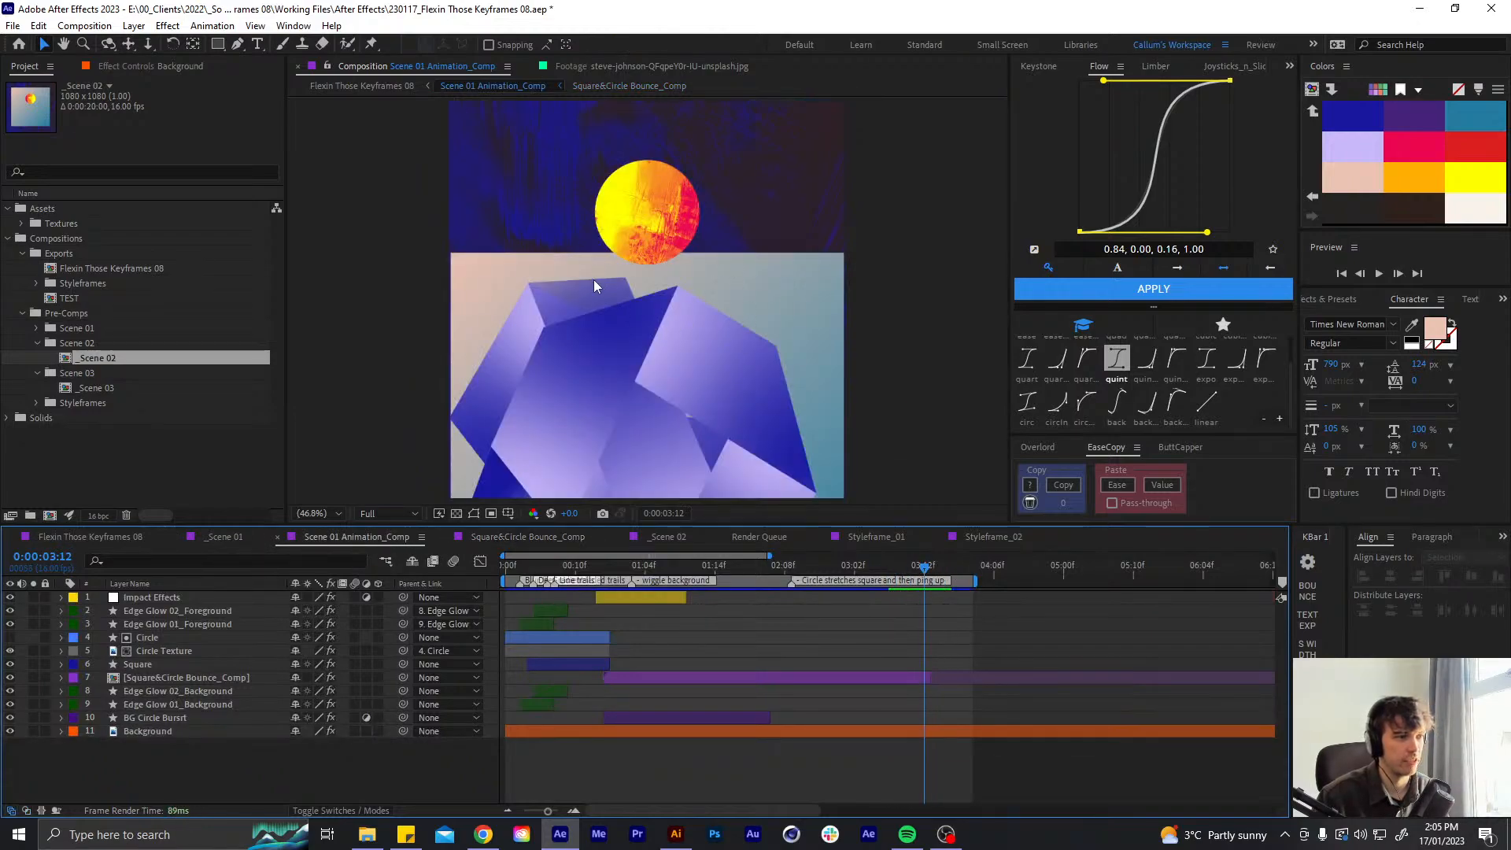
pyautogui.click(490, 533)
# - Scale the Square layer in _Scene 02 to 150%
pyautogui.click(666, 536)
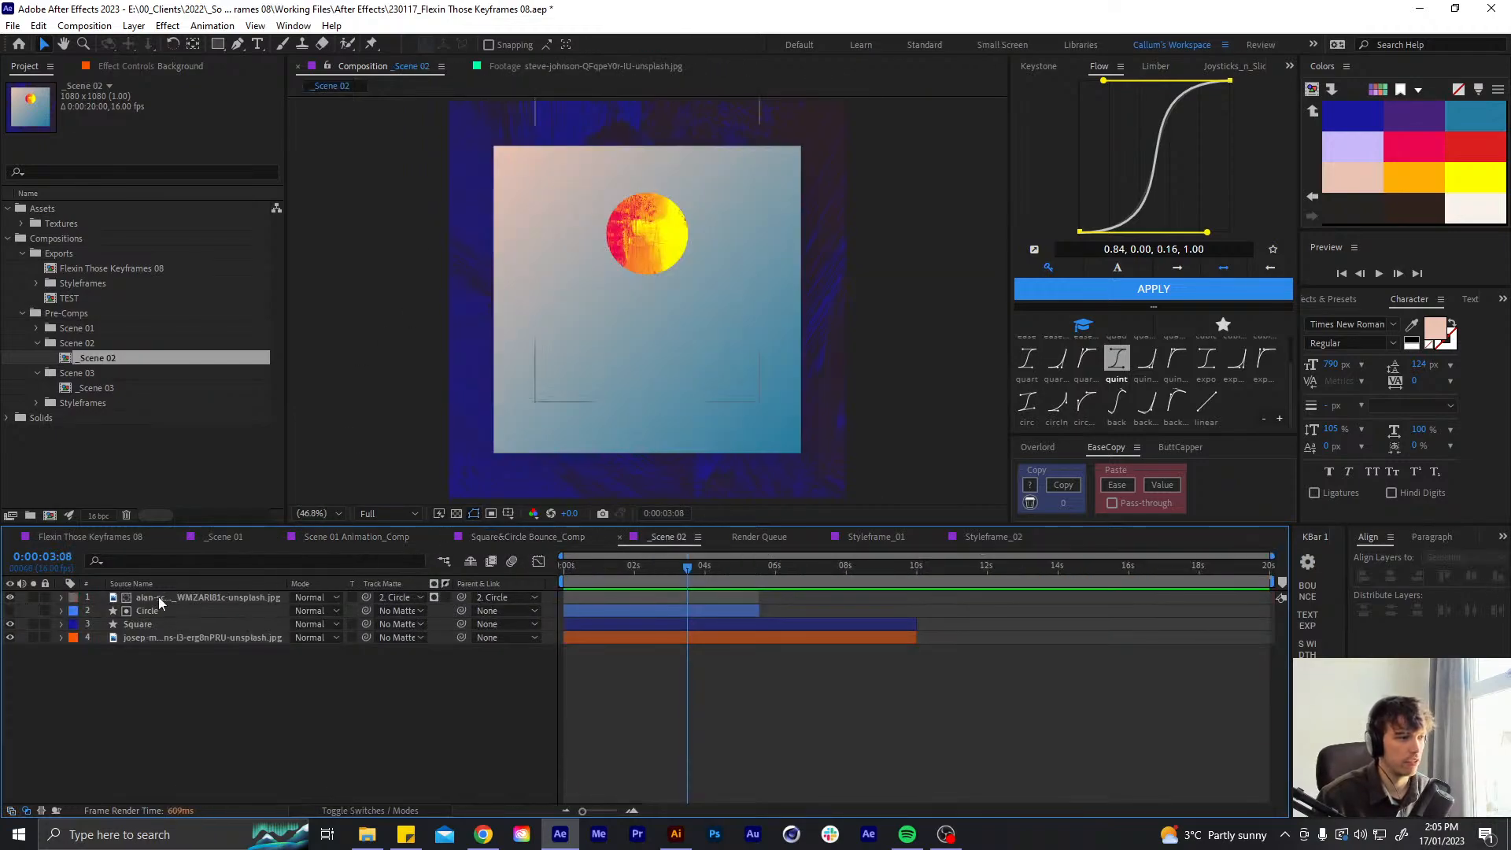
pyautogui.click(159, 622)
pyautogui.press('s')
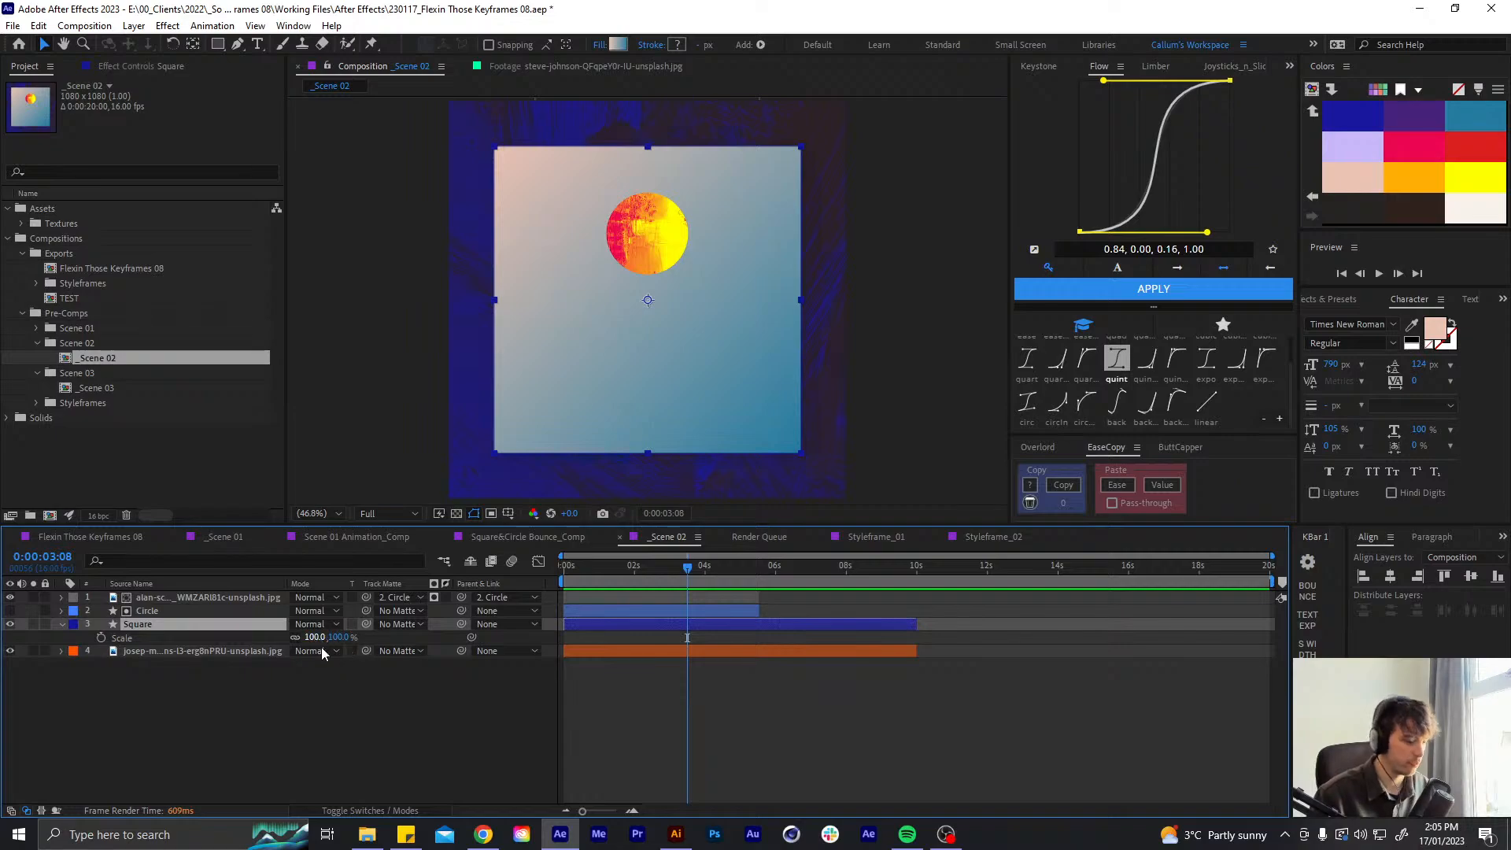
pyautogui.press('u')
pyautogui.press('u')
pyautogui.press('s')
pyautogui.moveTo(313, 637); pyautogui.dragTo(360, 637)
pyautogui.click(327, 638)
pyautogui.write('150')
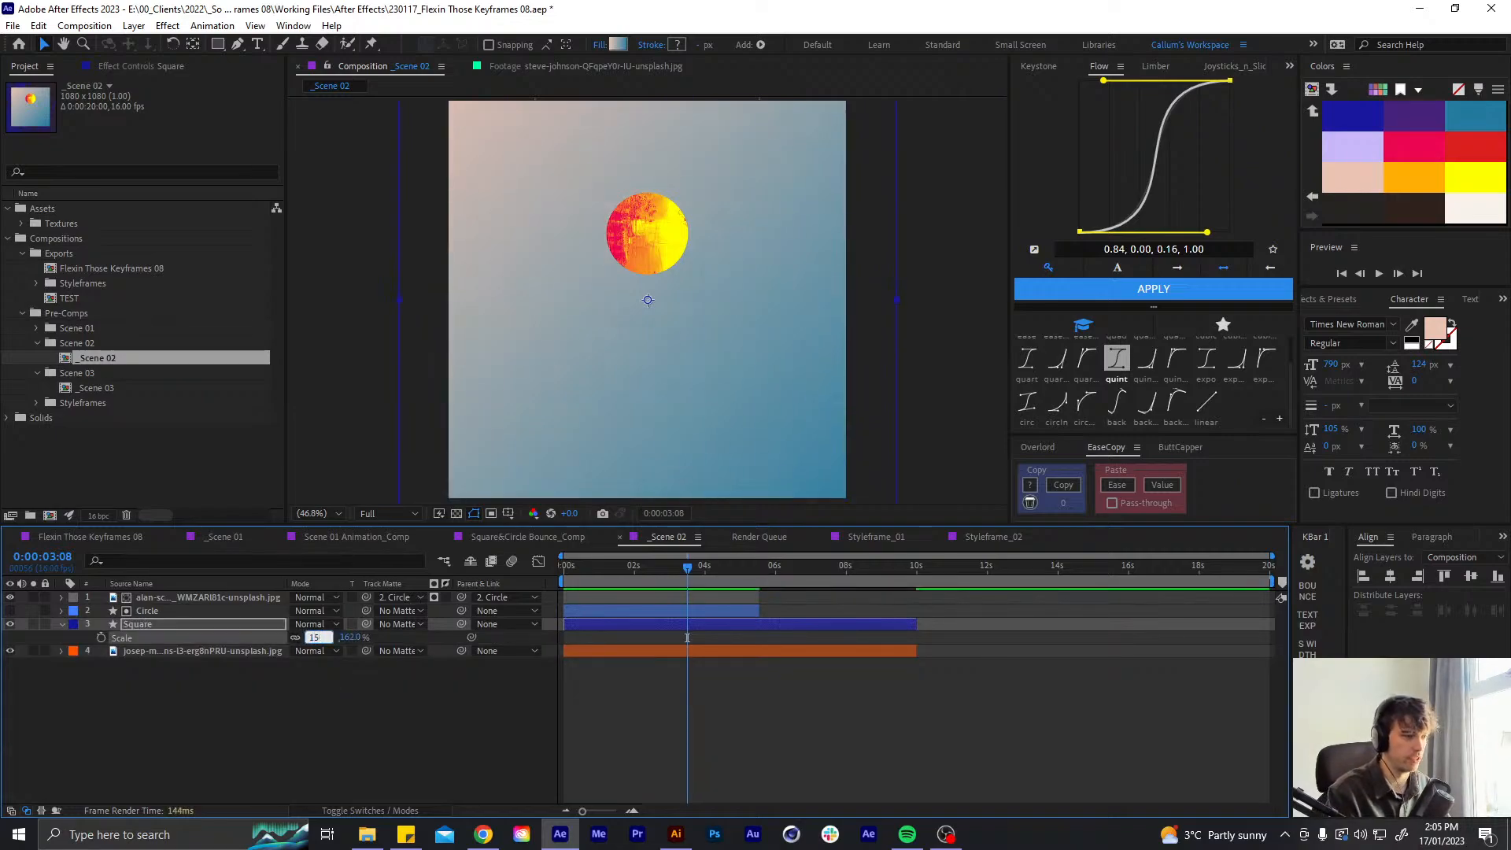
pyautogui.press('Return')
# - Move the enlarged Square layer straight down until its upper edge crosses the circle just above its centre
pyautogui.hotkey('shift', 'Down')
pyautogui.hotkey('shift', 'Down')
pyautogui.hotkey('shift', 'Down')
pyautogui.hotkey('shift', 'Down')
pyautogui.hotkey('shift', 'Down')
pyautogui.hotkey('shift', 'Down')
pyautogui.hotkey('shift', 'Down')
pyautogui.hotkey('shift', 'Down')
pyautogui.hotkey('shift', 'Down')
pyautogui.hotkey('shift', 'Down')
pyautogui.hotkey('shift', 'Down')
pyautogui.hotkey('shift', 'Down')
pyautogui.hotkey('shift', 'Down')
pyautogui.hotkey('shift', 'Down')
pyautogui.hotkey('shift', 'Down')
pyautogui.hotkey('shift', 'Down')
pyautogui.hotkey('shift', 'Down')
pyautogui.hotkey('shift', 'Down')
pyautogui.hotkey('shift', 'Down')
pyautogui.hotkey('shift', 'Down')
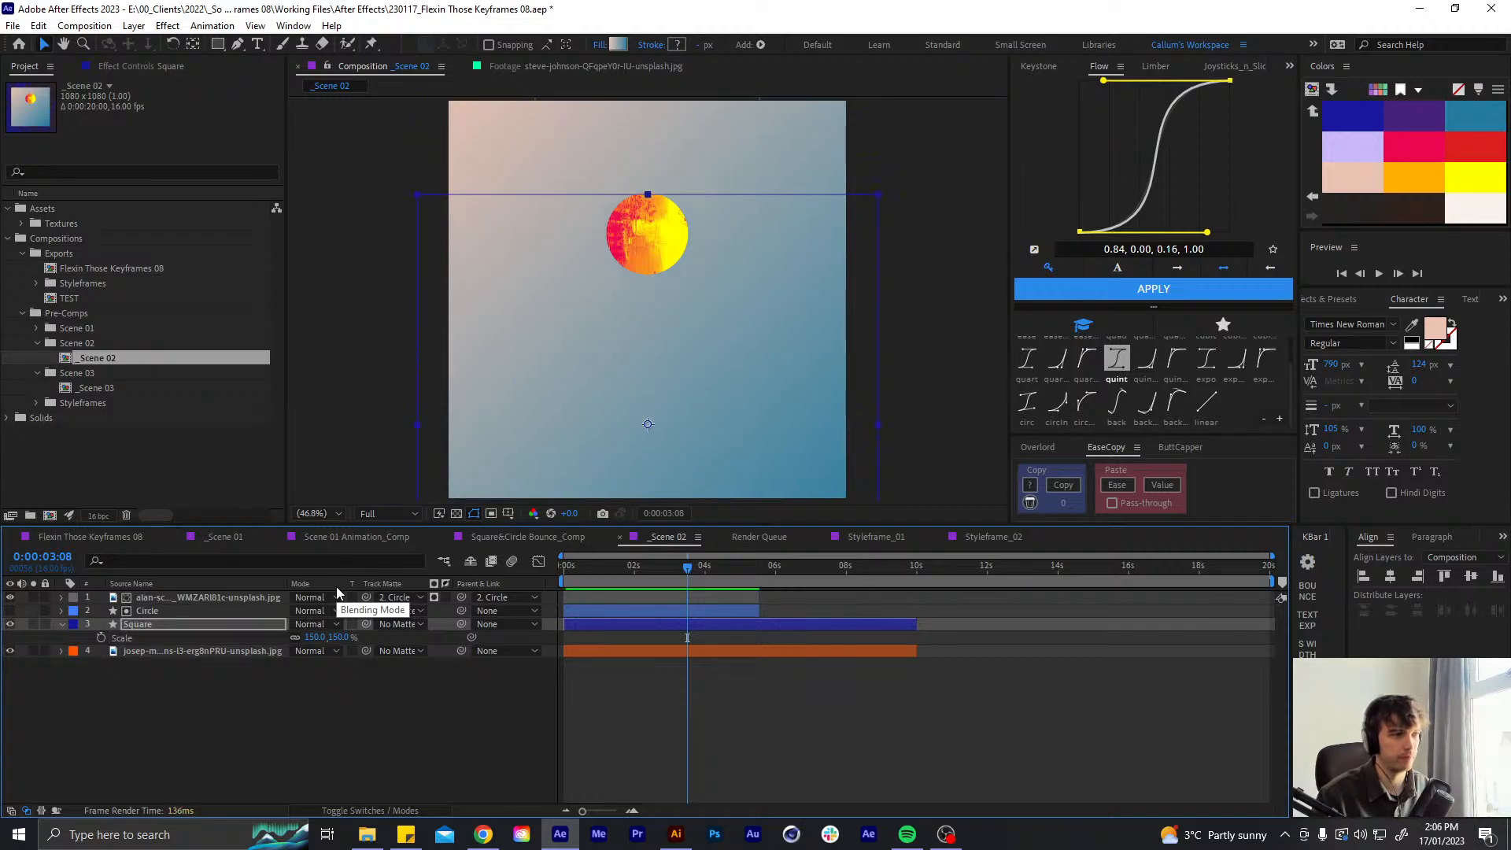
# - Take a snapshot of Scene 01 Animation_Comp at 0:00:03:12 and compare it with the _Scene 02 frame
pyautogui.click(504, 535)
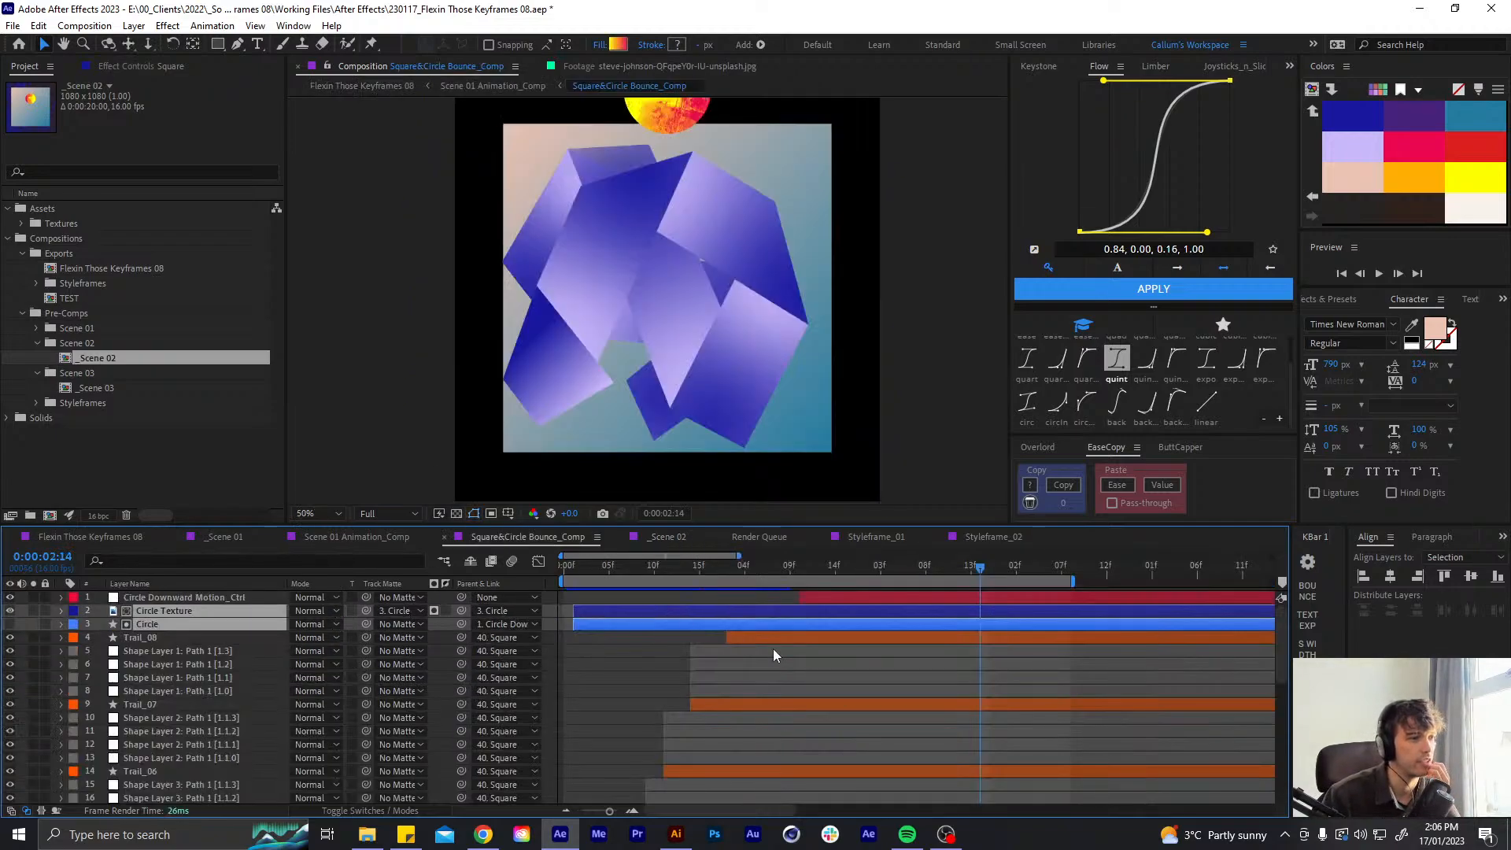
pyautogui.click(378, 541)
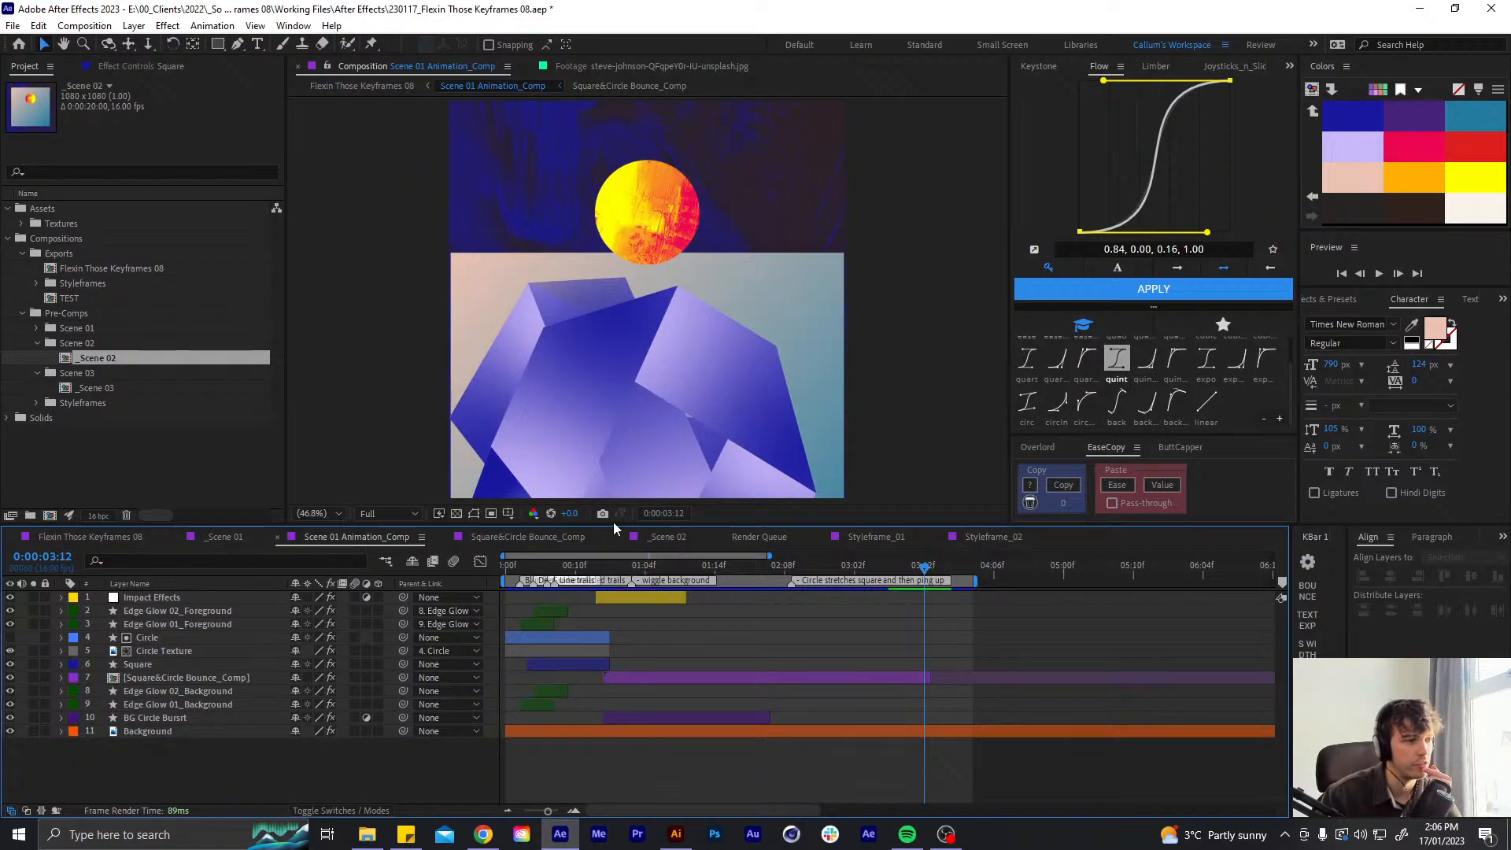
pyautogui.click(603, 514)
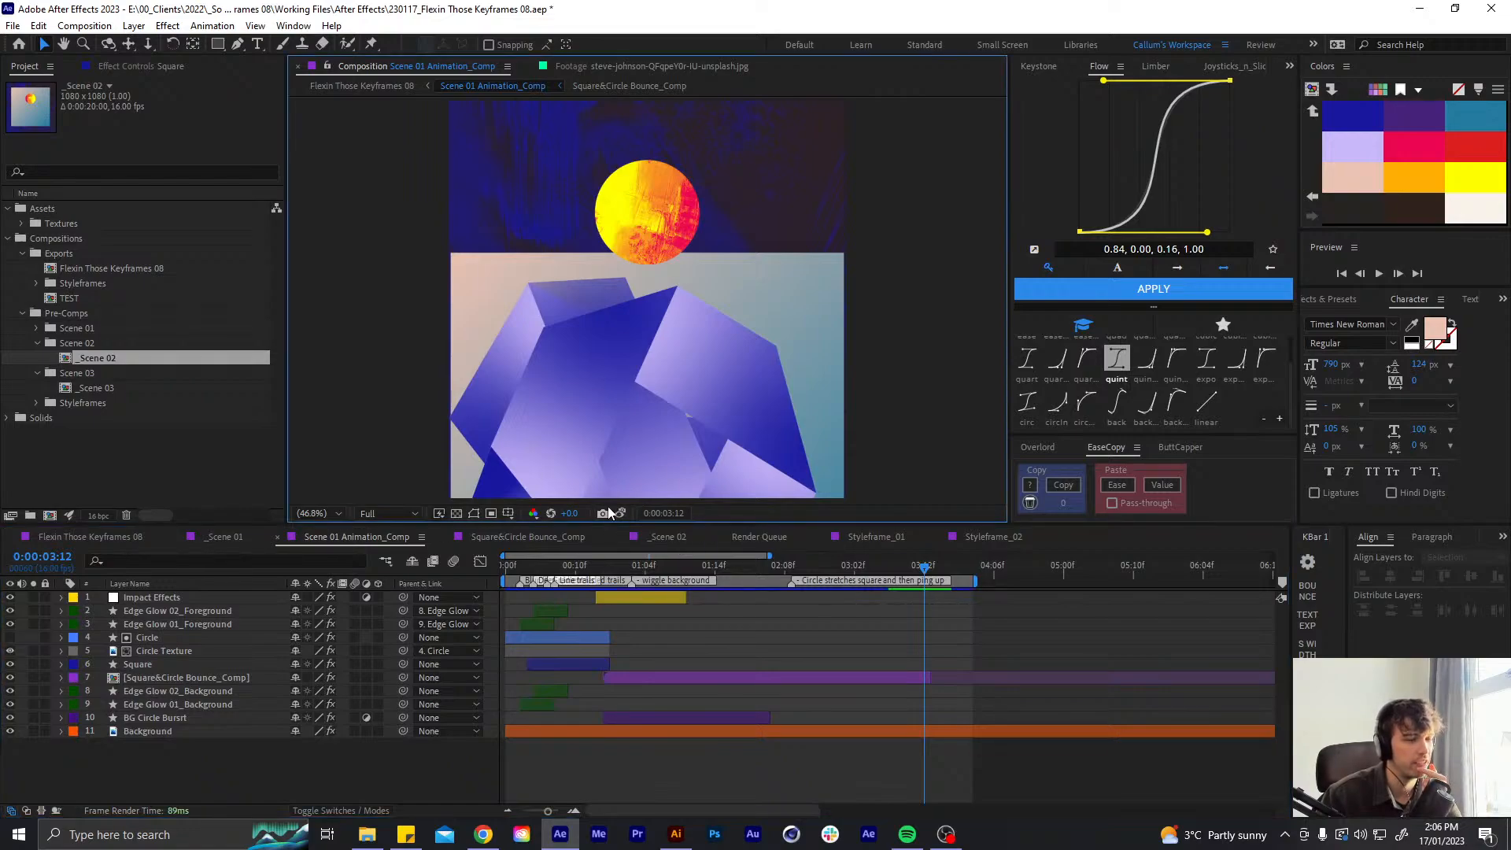
pyautogui.click(536, 538)
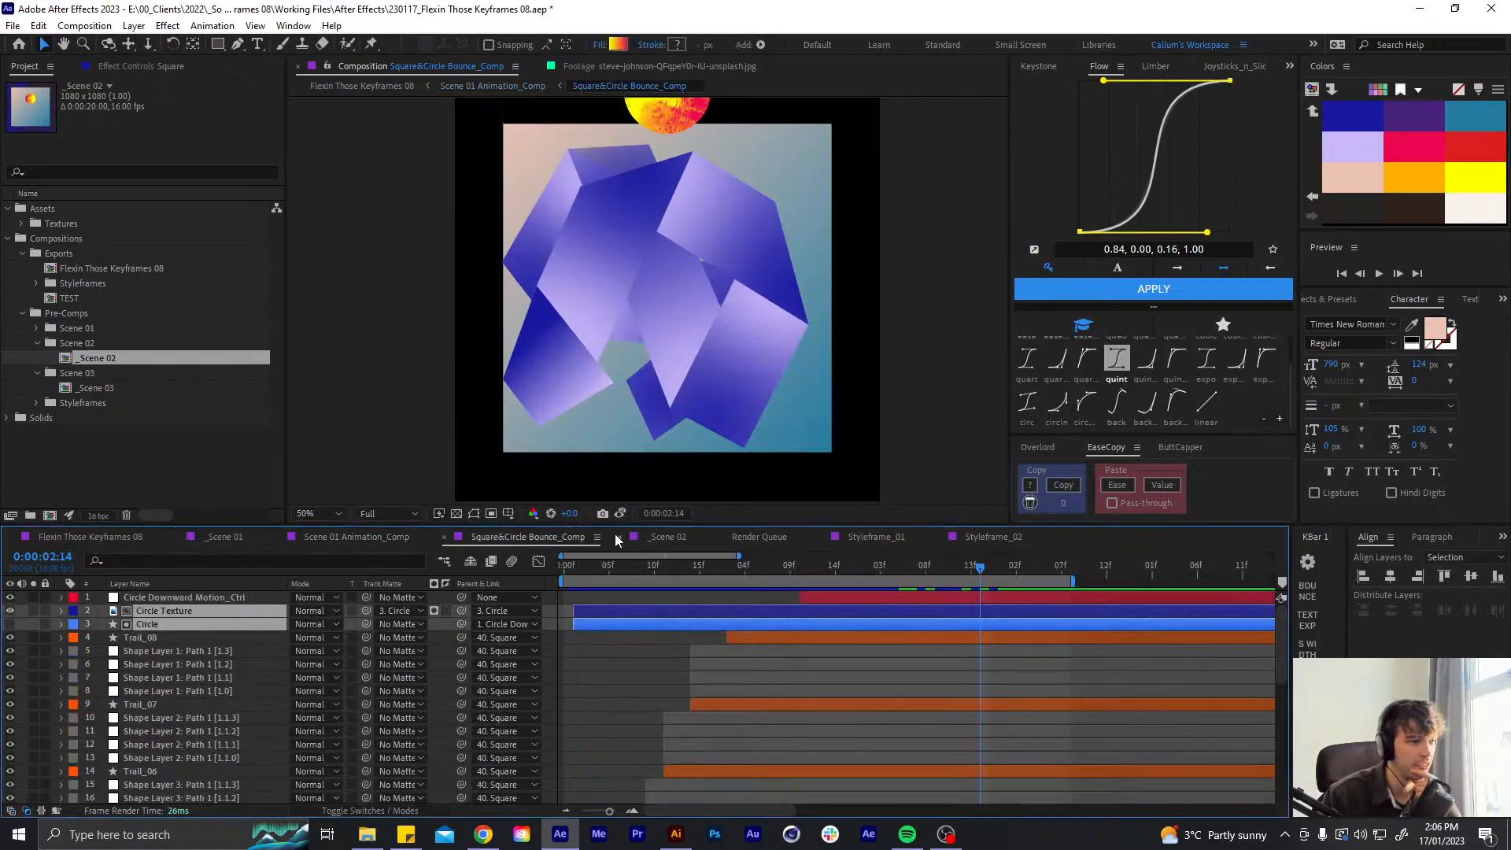
pyautogui.click(653, 537)
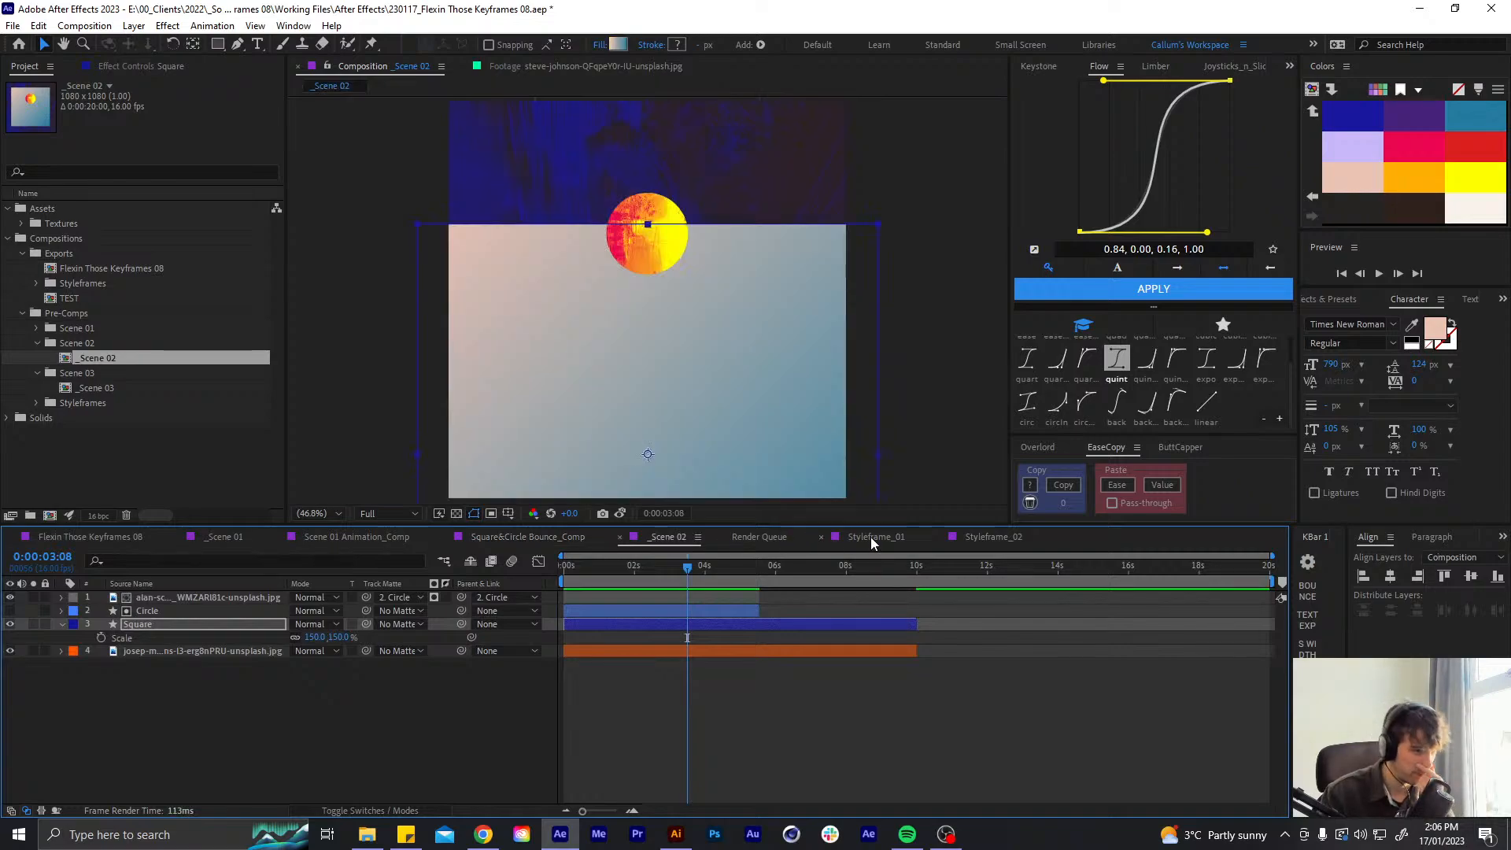
pyautogui.click(622, 513)
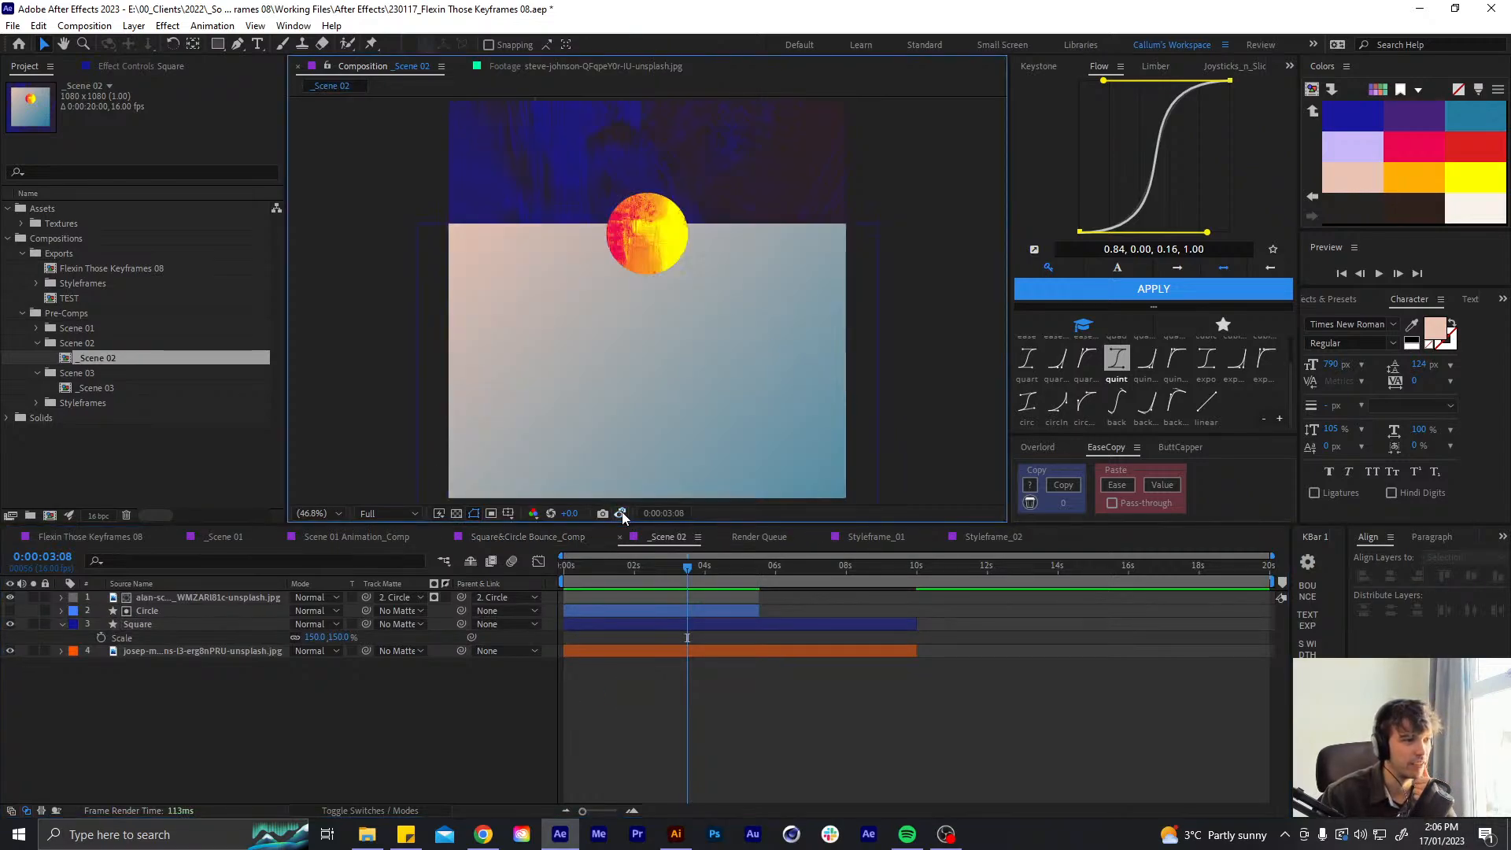
pyautogui.click(622, 513)
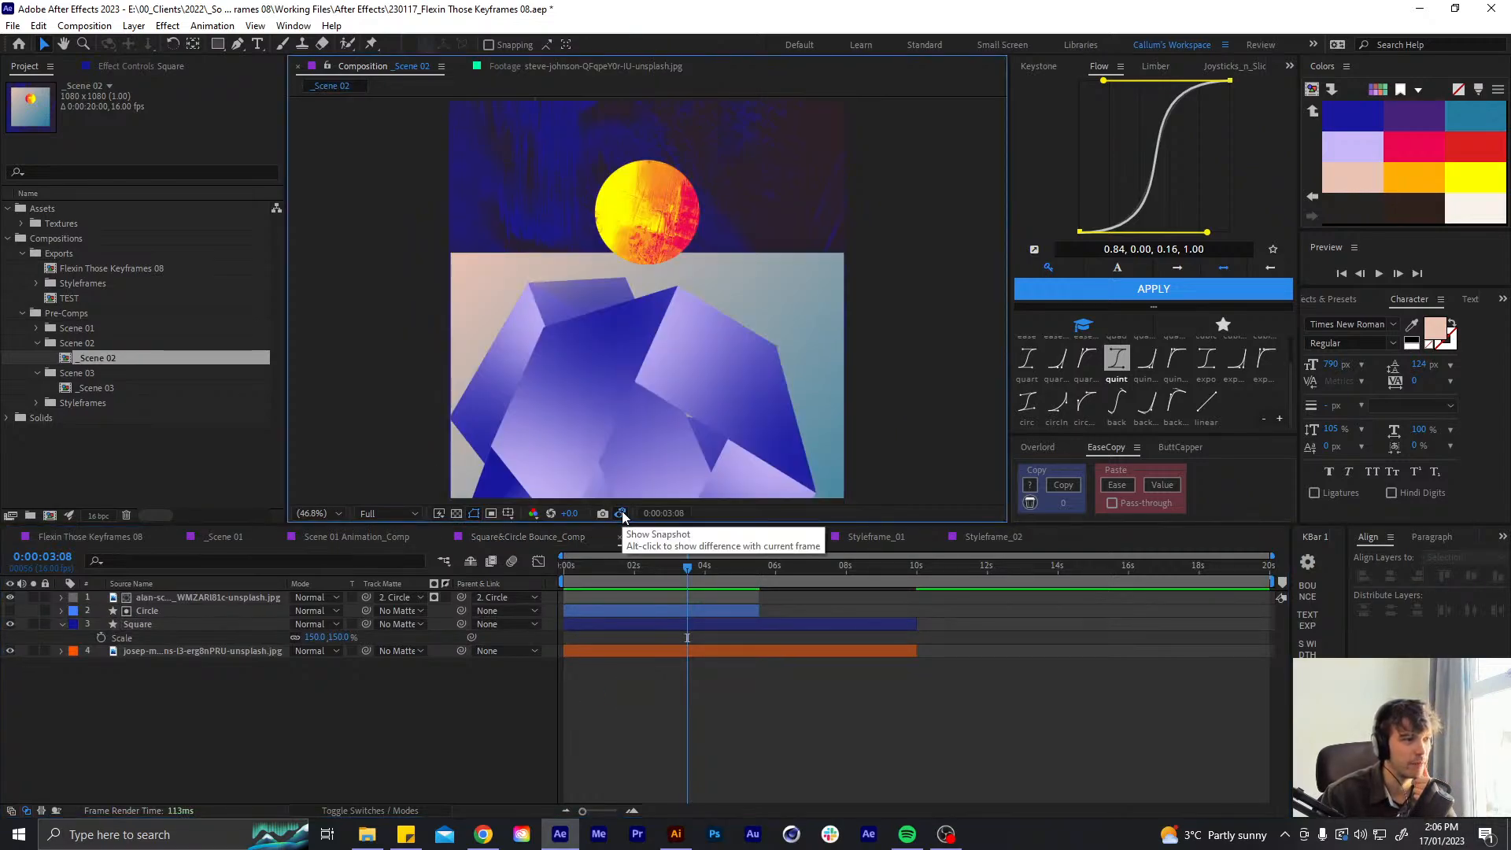
# - Move the Square layer down another 80 px to match the square's upper edge in the snapshot, and check the alignment
pyautogui.click(178, 625)
pyautogui.hotkey('shift', 'Down')
pyautogui.hotkey('shift', 'Down')
pyautogui.hotkey('shift', 'Down')
pyautogui.hotkey('shift', 'Down')
pyautogui.hotkey('shift', 'Down')
pyautogui.hotkey('shift', 'Down')
pyautogui.hotkey('shift', 'Down')
pyautogui.hotkey('shift', 'Down')
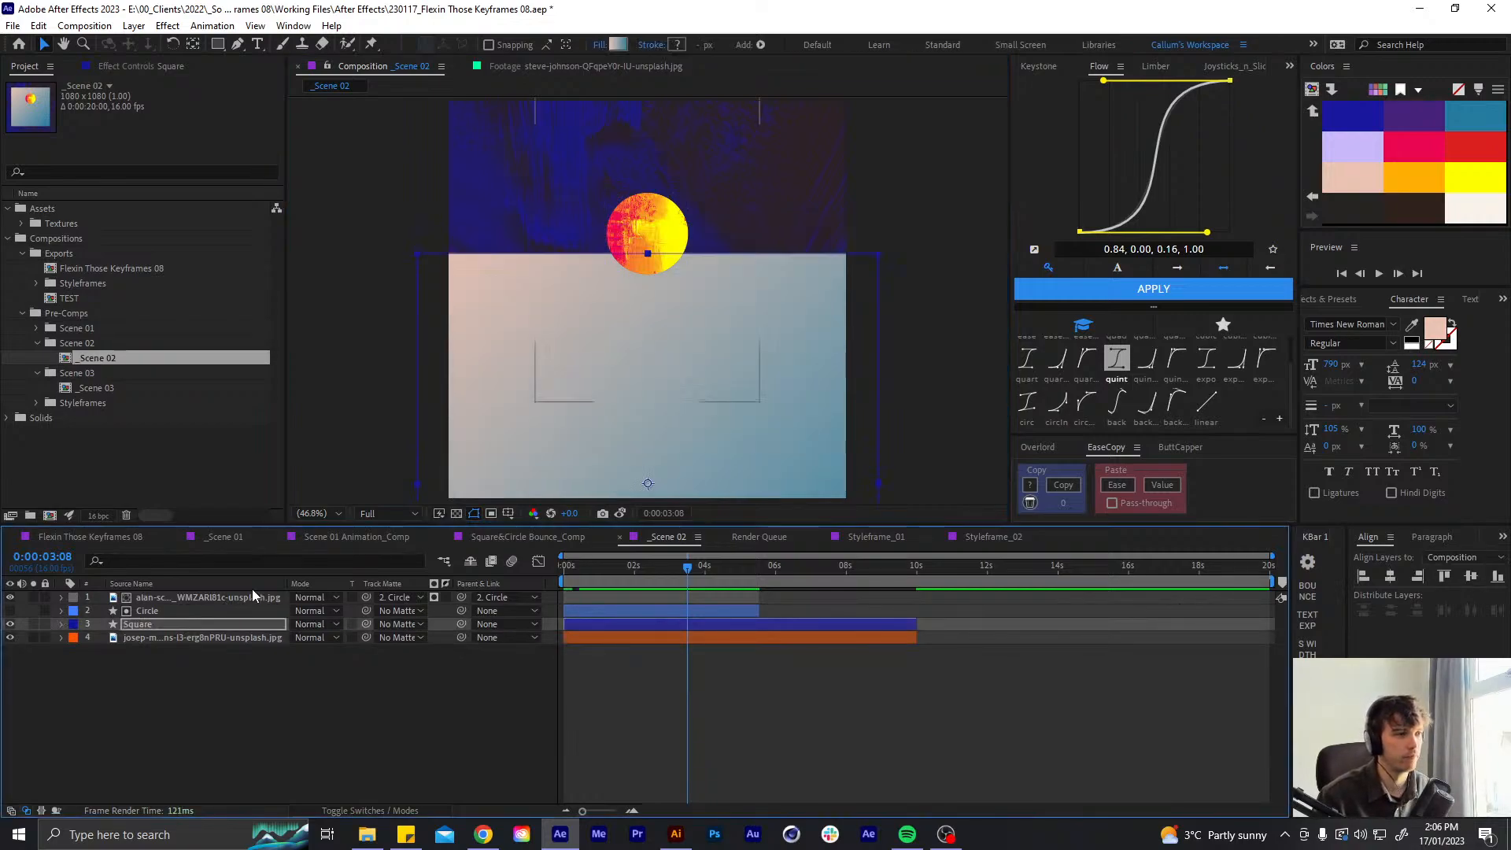
pyautogui.click(620, 513)
pyautogui.click(621, 513)
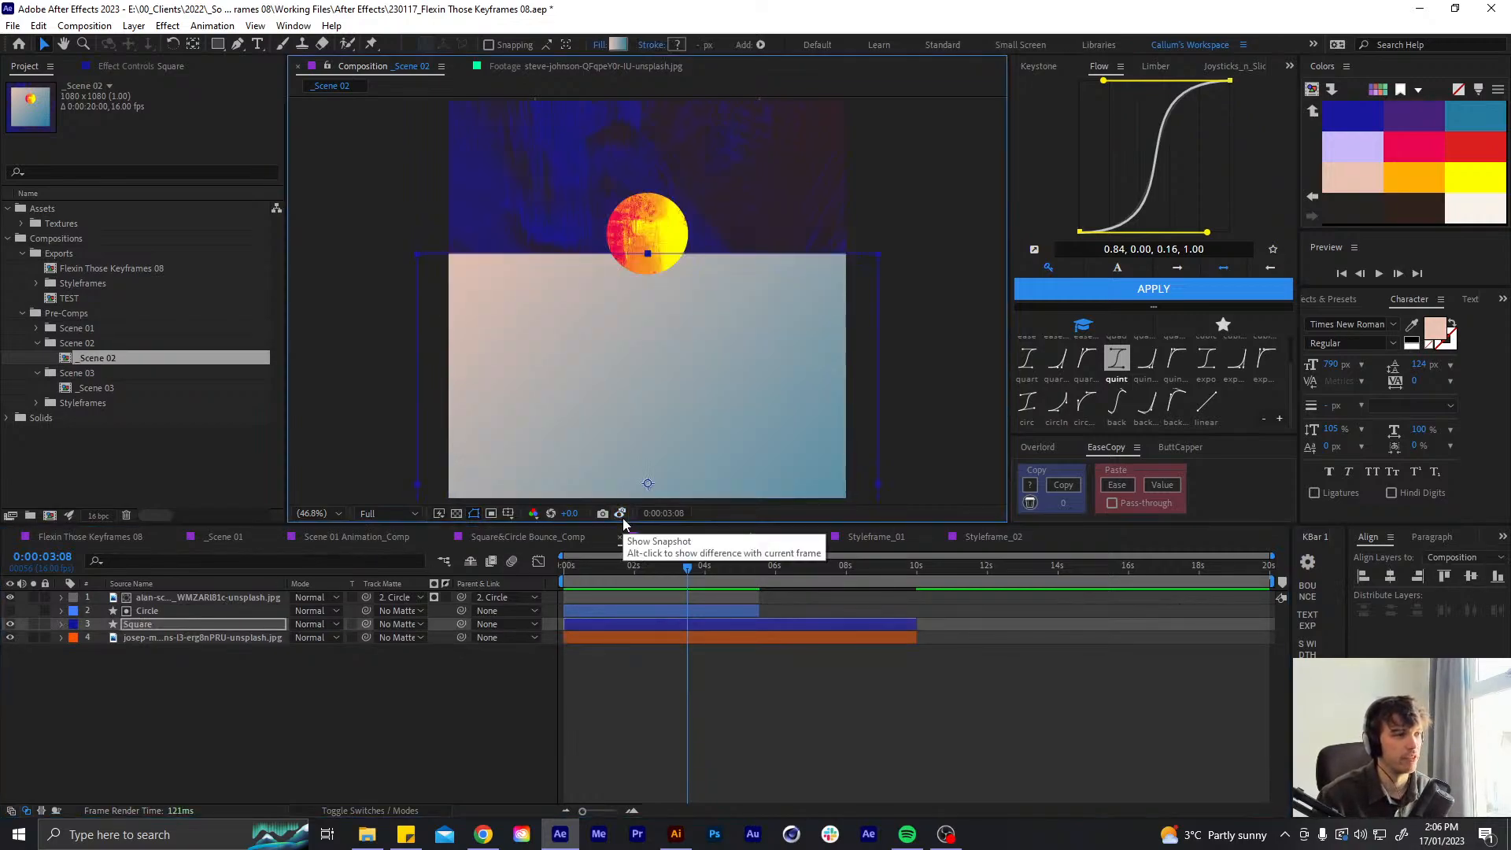
pyautogui.click(728, 708)
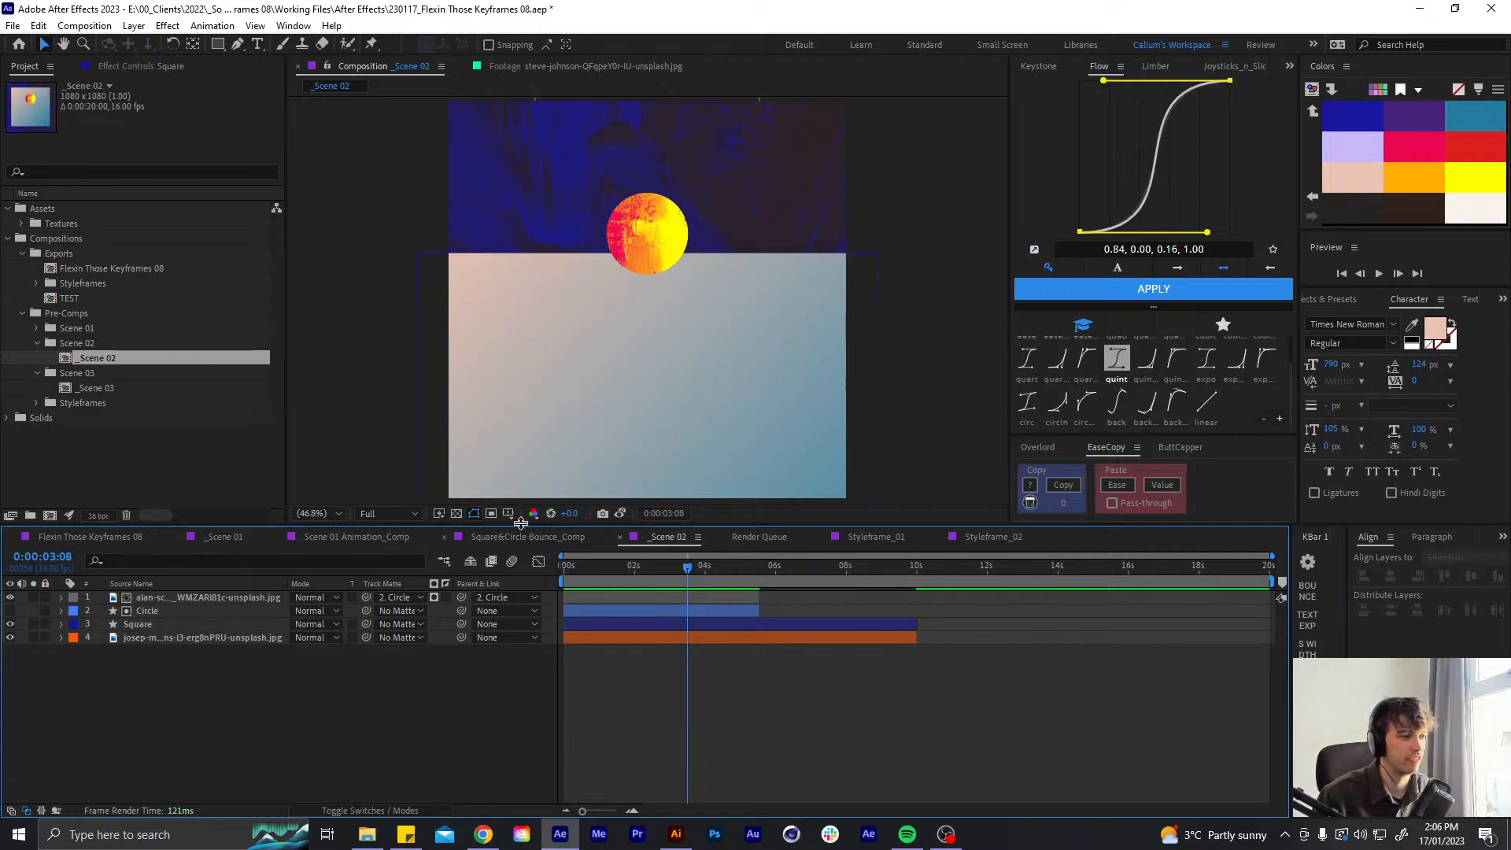
pyautogui.click(626, 513)
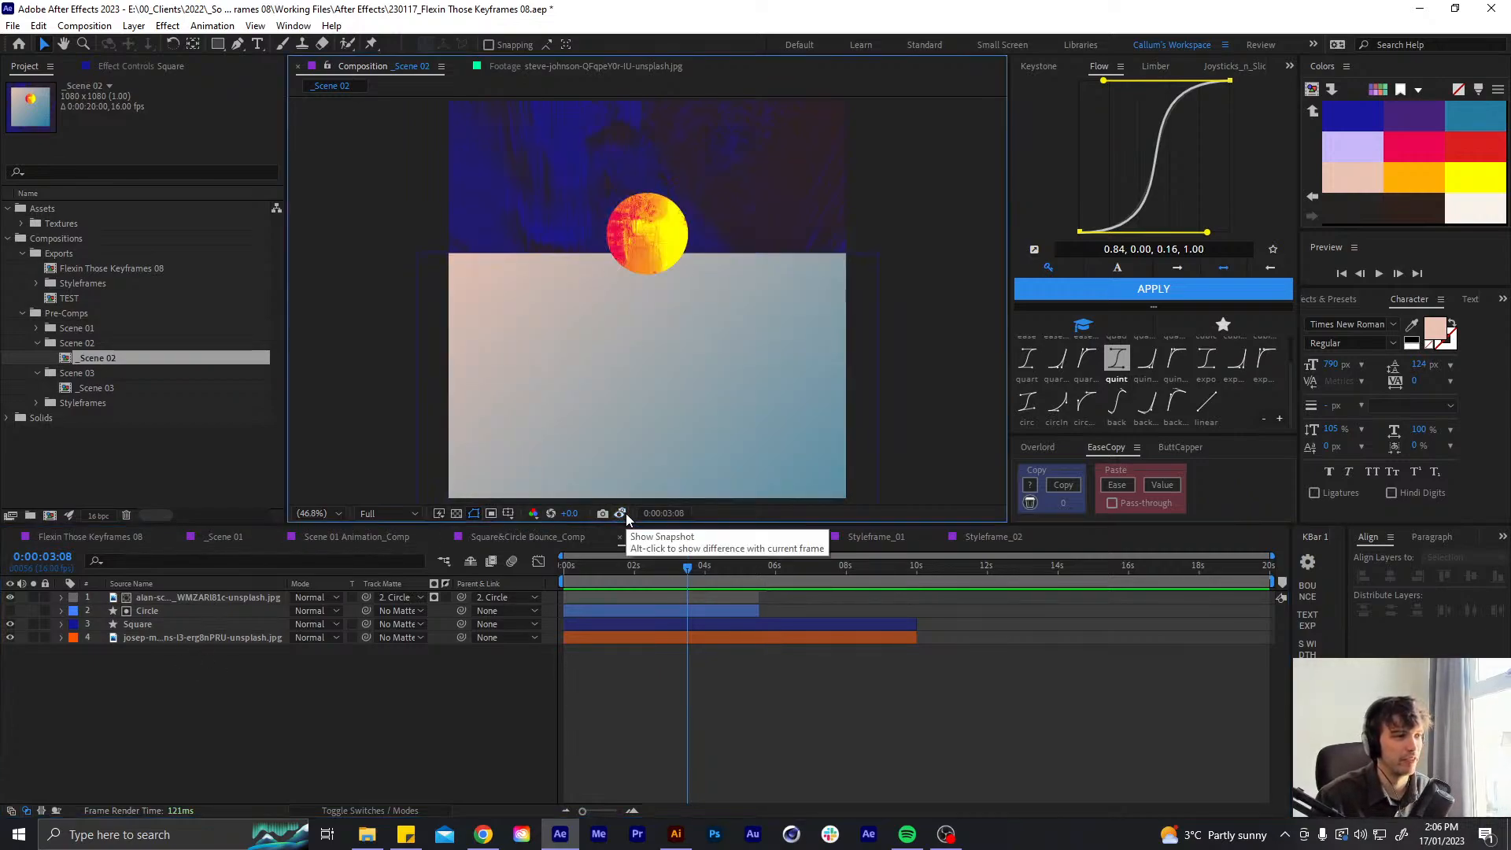
# - Try scaling the Circle layer to 125% and then 163%, and compare its size with the snapshot
pyautogui.click(220, 623)
pyautogui.press('s')
pyautogui.press('s')
pyautogui.click(188, 611)
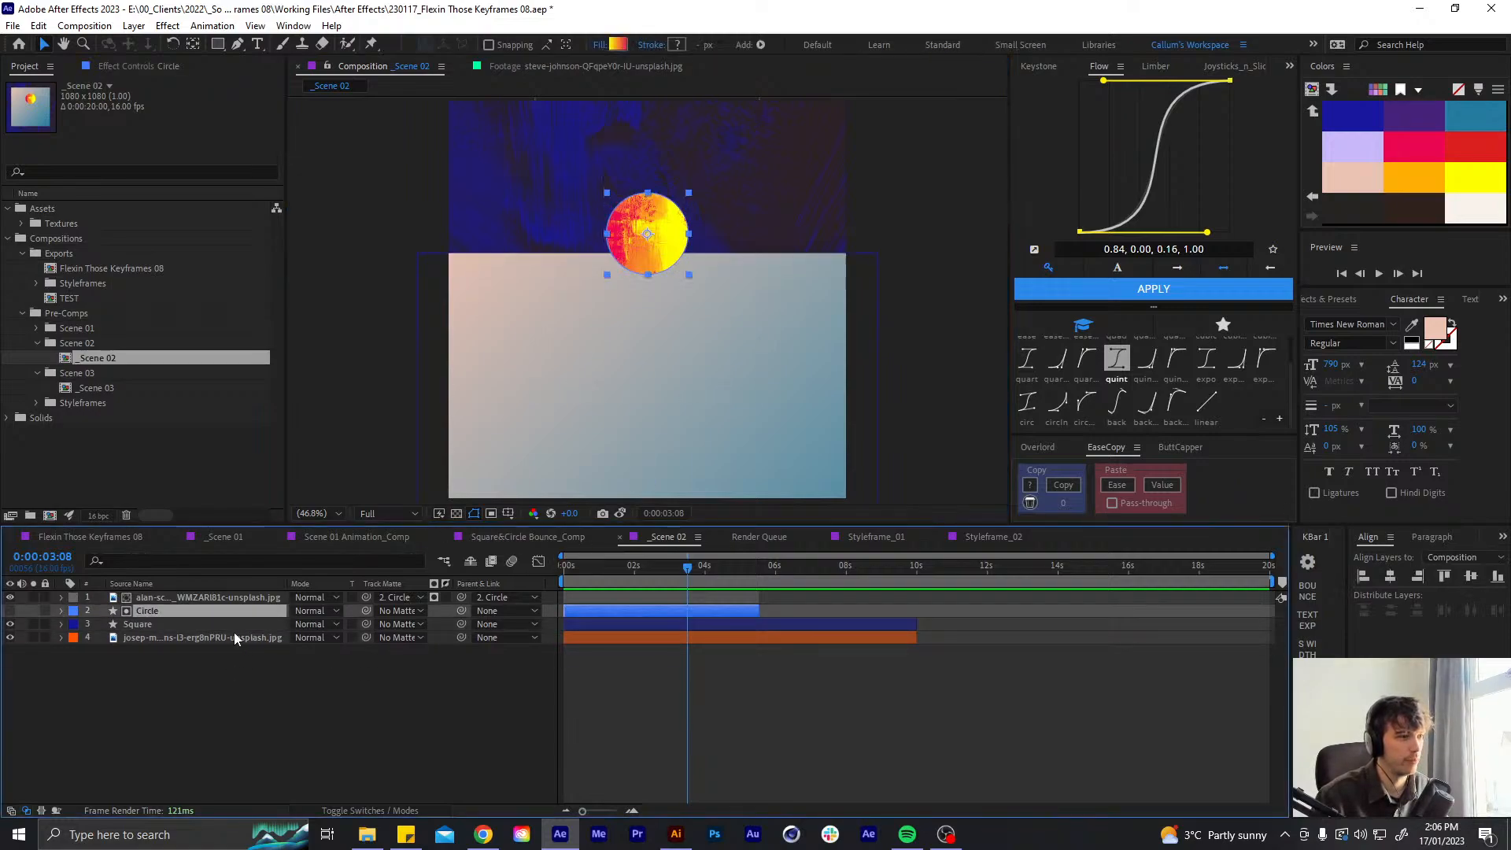
pyautogui.press('s')
pyautogui.click(315, 623)
pyautogui.write('125')
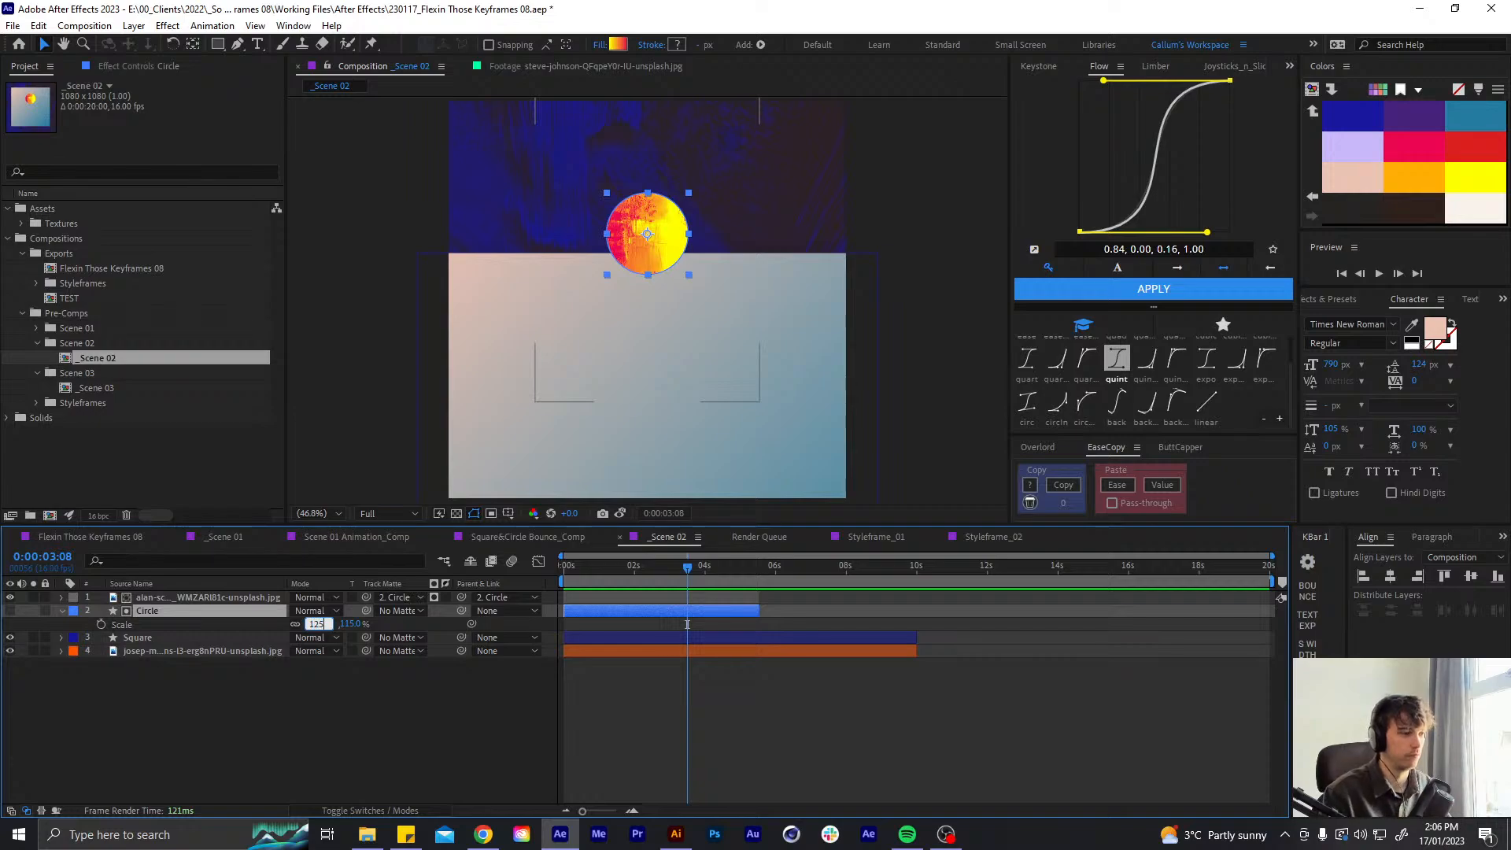
pyautogui.press('Return')
pyautogui.moveTo(316, 623); pyautogui.dragTo(347, 623)
pyautogui.click(620, 513)
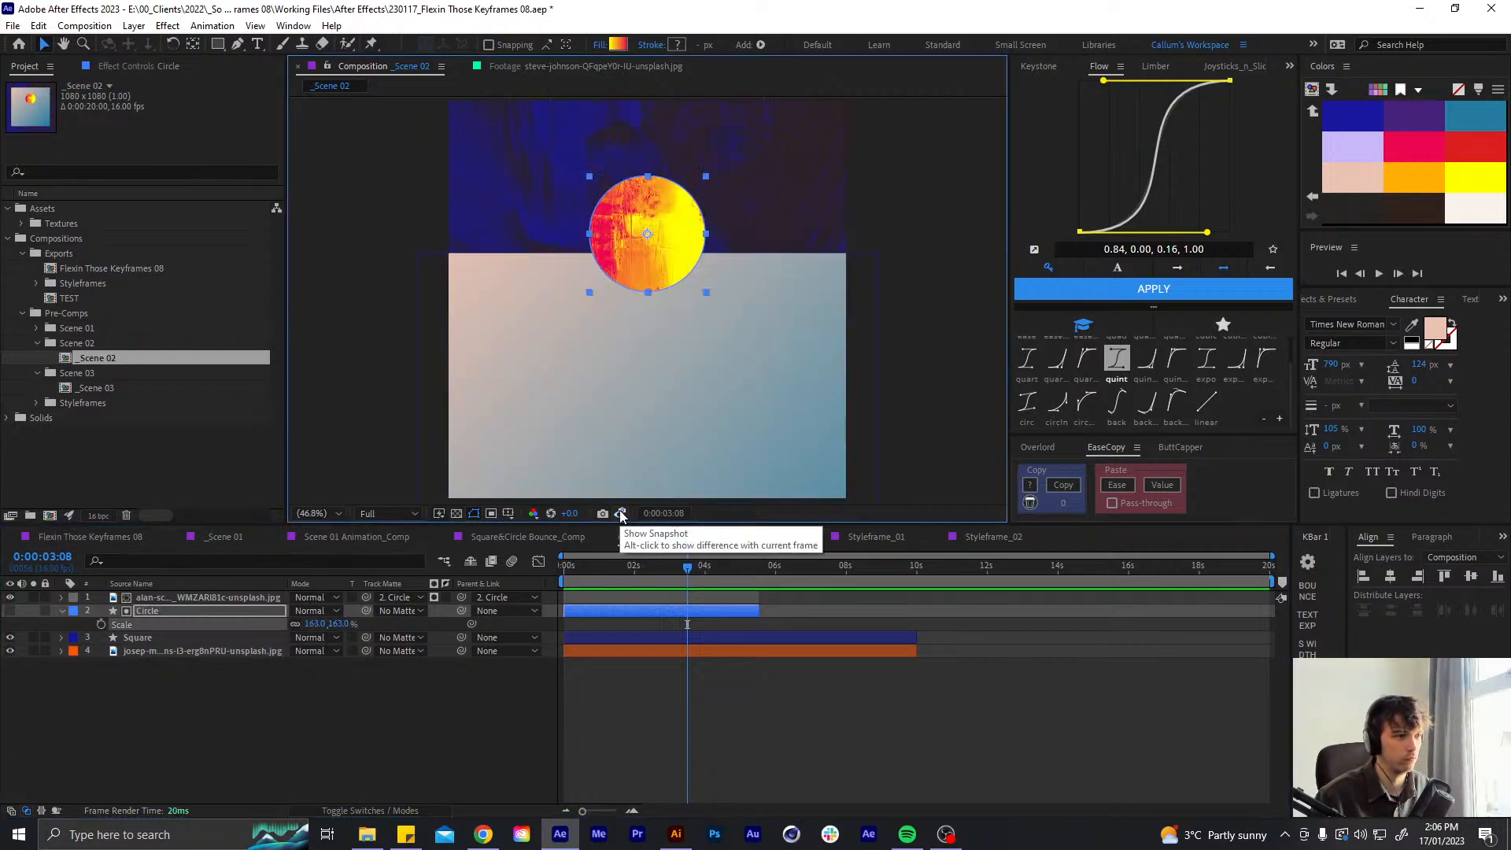
pyautogui.click(620, 513)
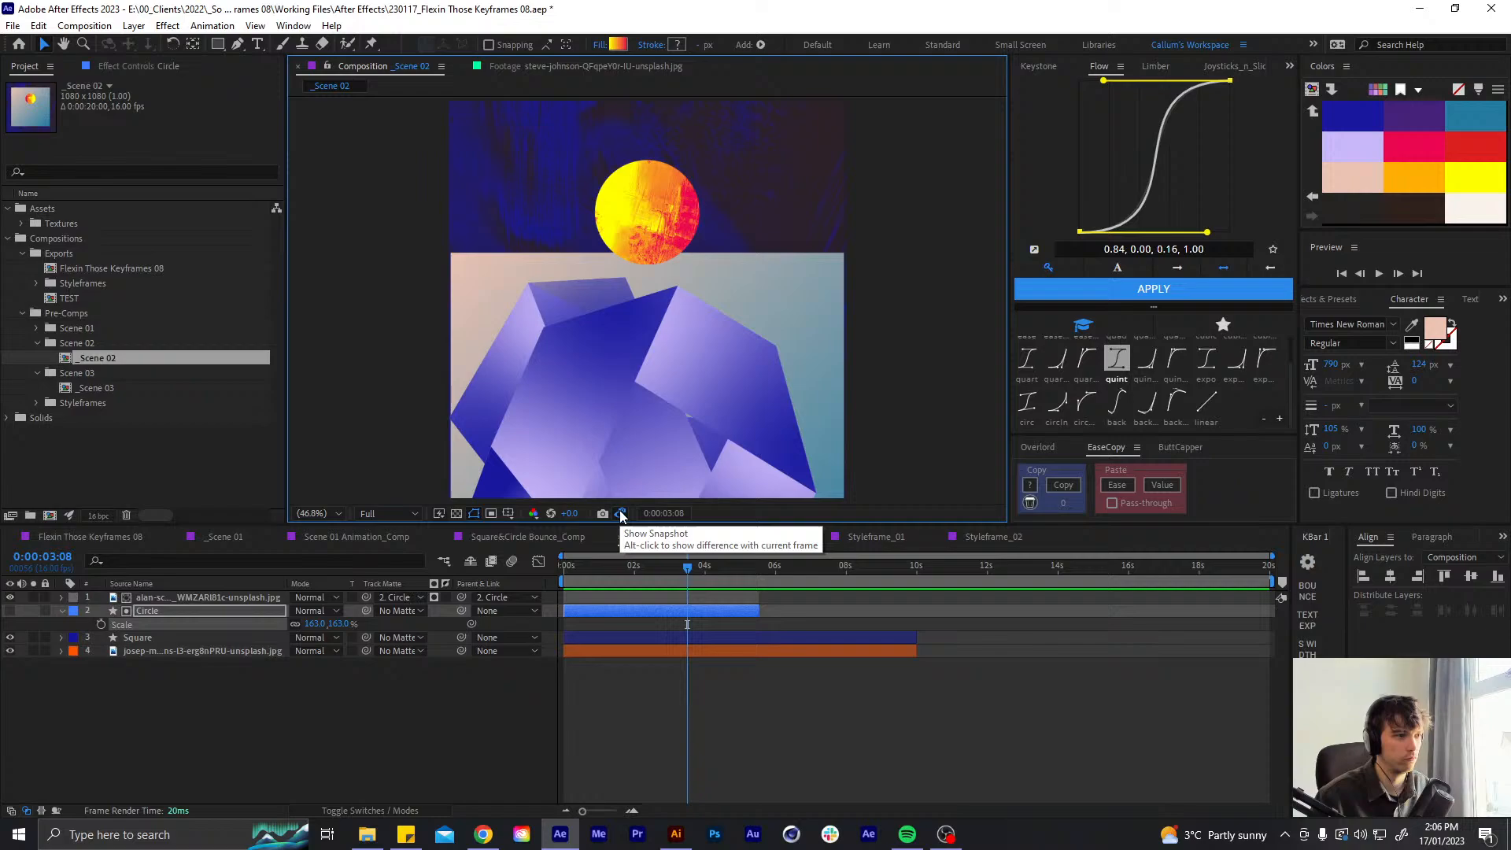
# - Set the Circle layer's scale to 150% and move it up 60 px to match the snapshot's circle position
pyautogui.click(315, 624)
pyautogui.write('150')
pyautogui.press('Return')
pyautogui.hotkey('shift', 'Up')
pyautogui.hotkey('shift', 'Up')
pyautogui.hotkey('shift', 'Up')
pyautogui.hotkey('shift', 'Up')
pyautogui.hotkey('shift', 'Up')
pyautogui.hotkey('shift', 'Up')
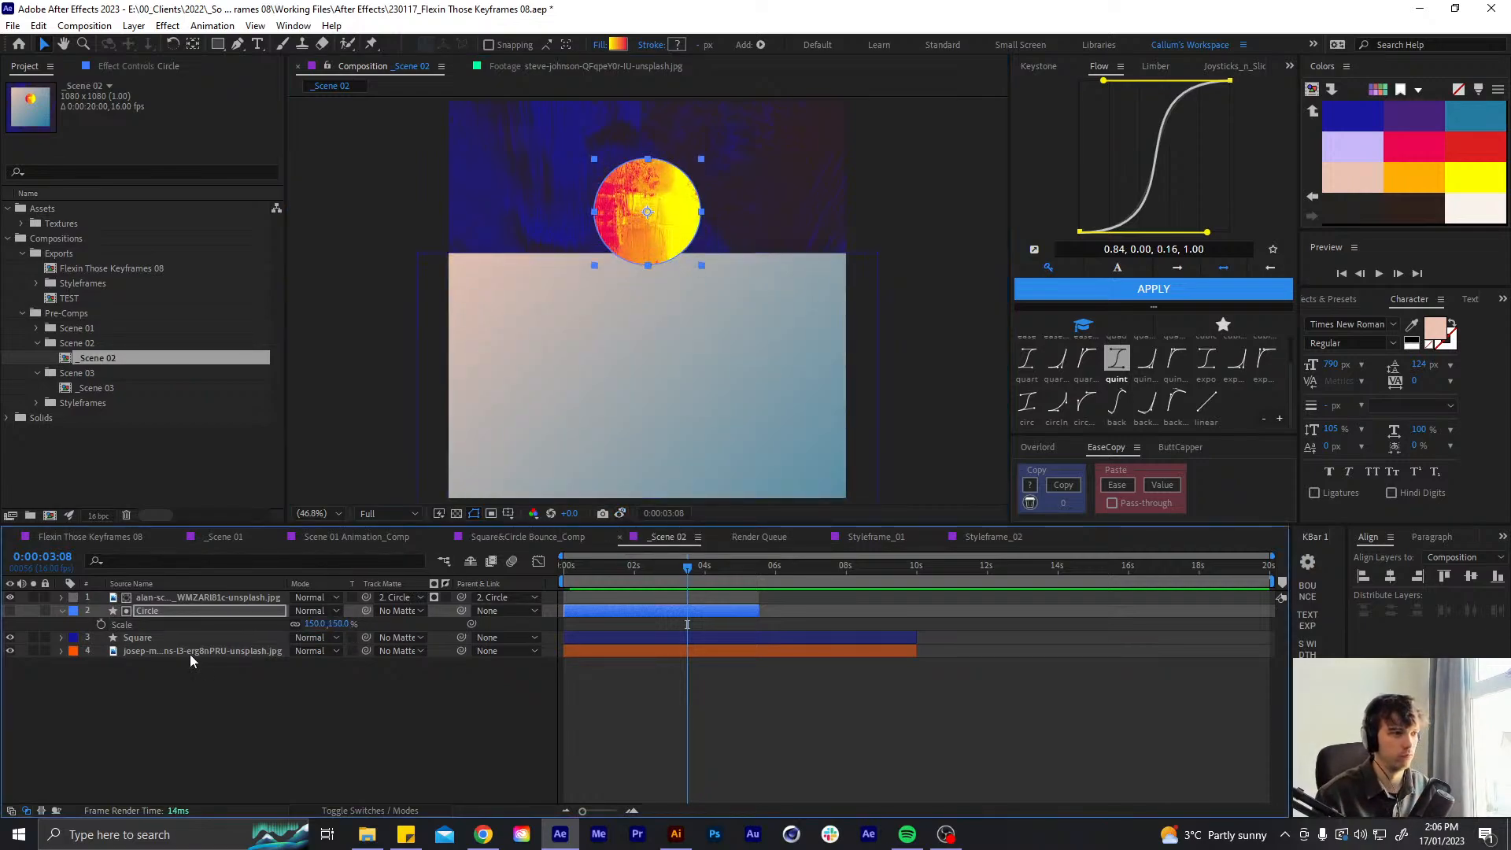
pyautogui.press('s')
# - Compare the _Scene 02 layout with the snapshot once more and save the project
pyautogui.click(708, 775)
pyautogui.click(621, 513)
pyautogui.click(621, 513)
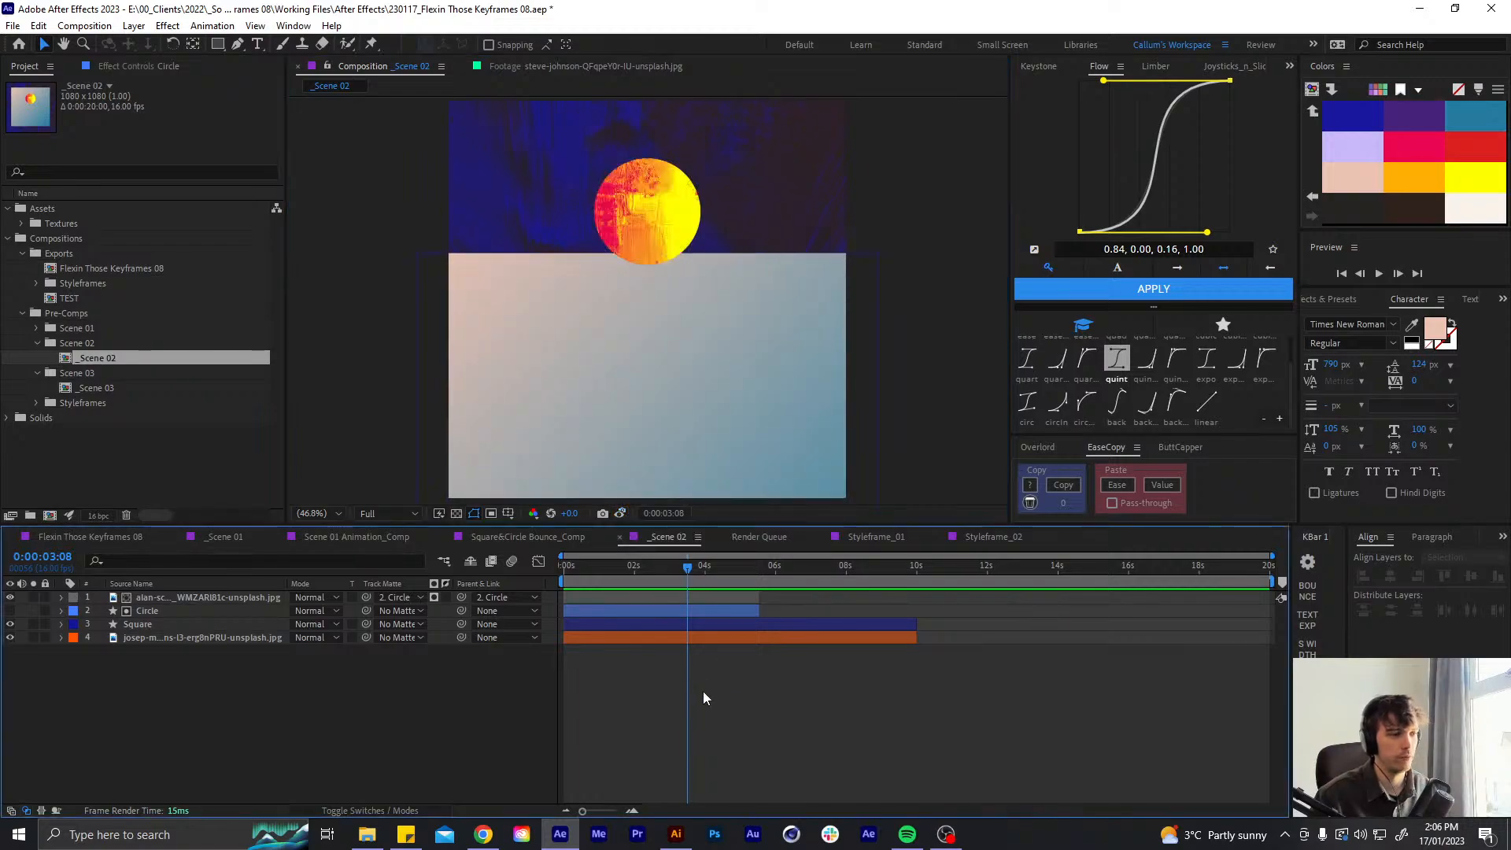
pyautogui.hotkey('ctrl', 's')
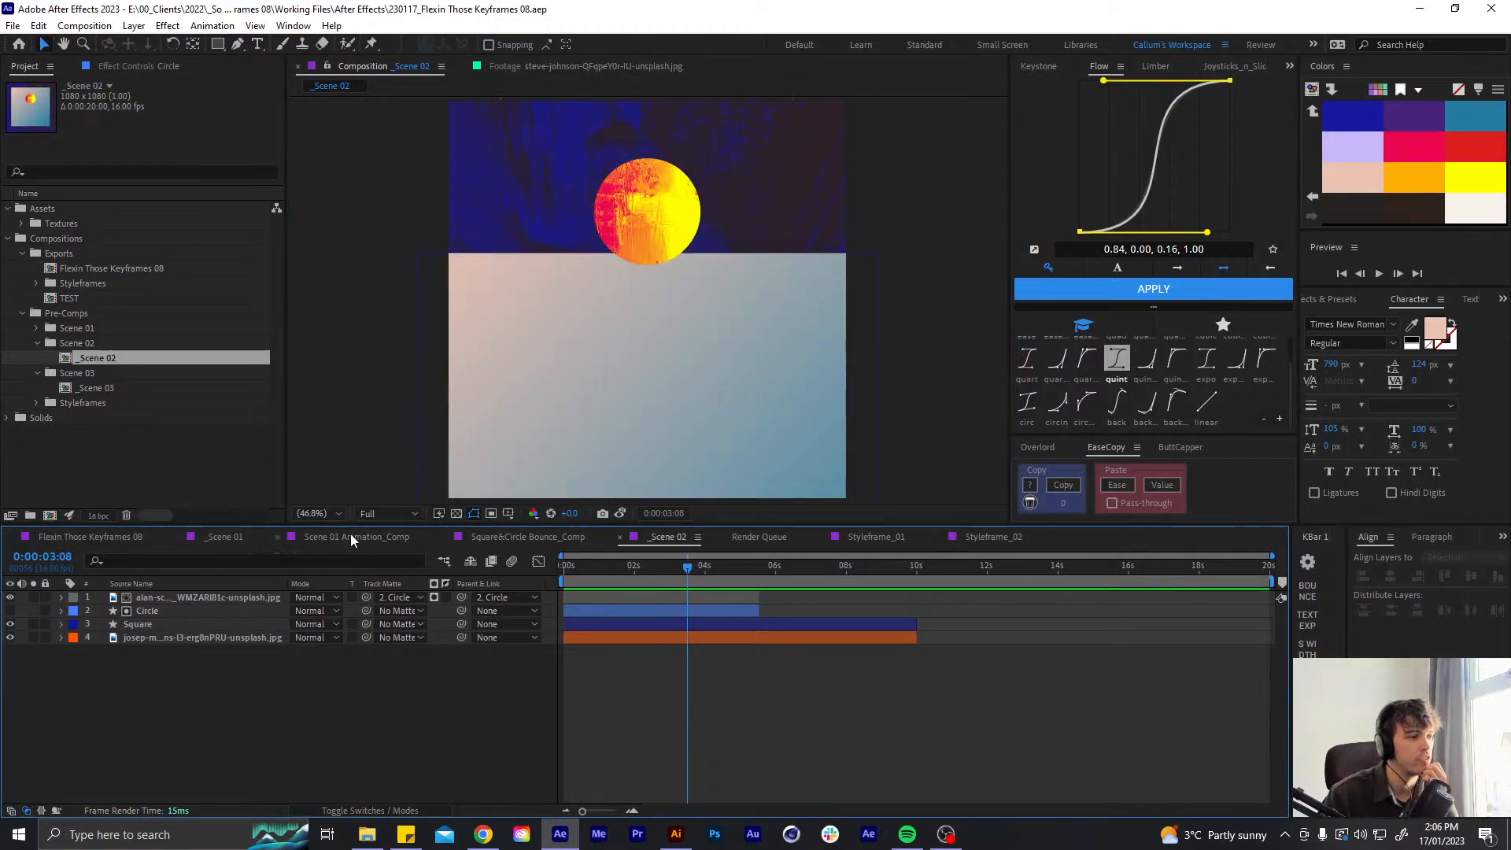
# - Play back Scene 01 Animation_Comp from about 0:00:01:14 and park the playhead at 0:00:01:15
pyautogui.click(351, 534)
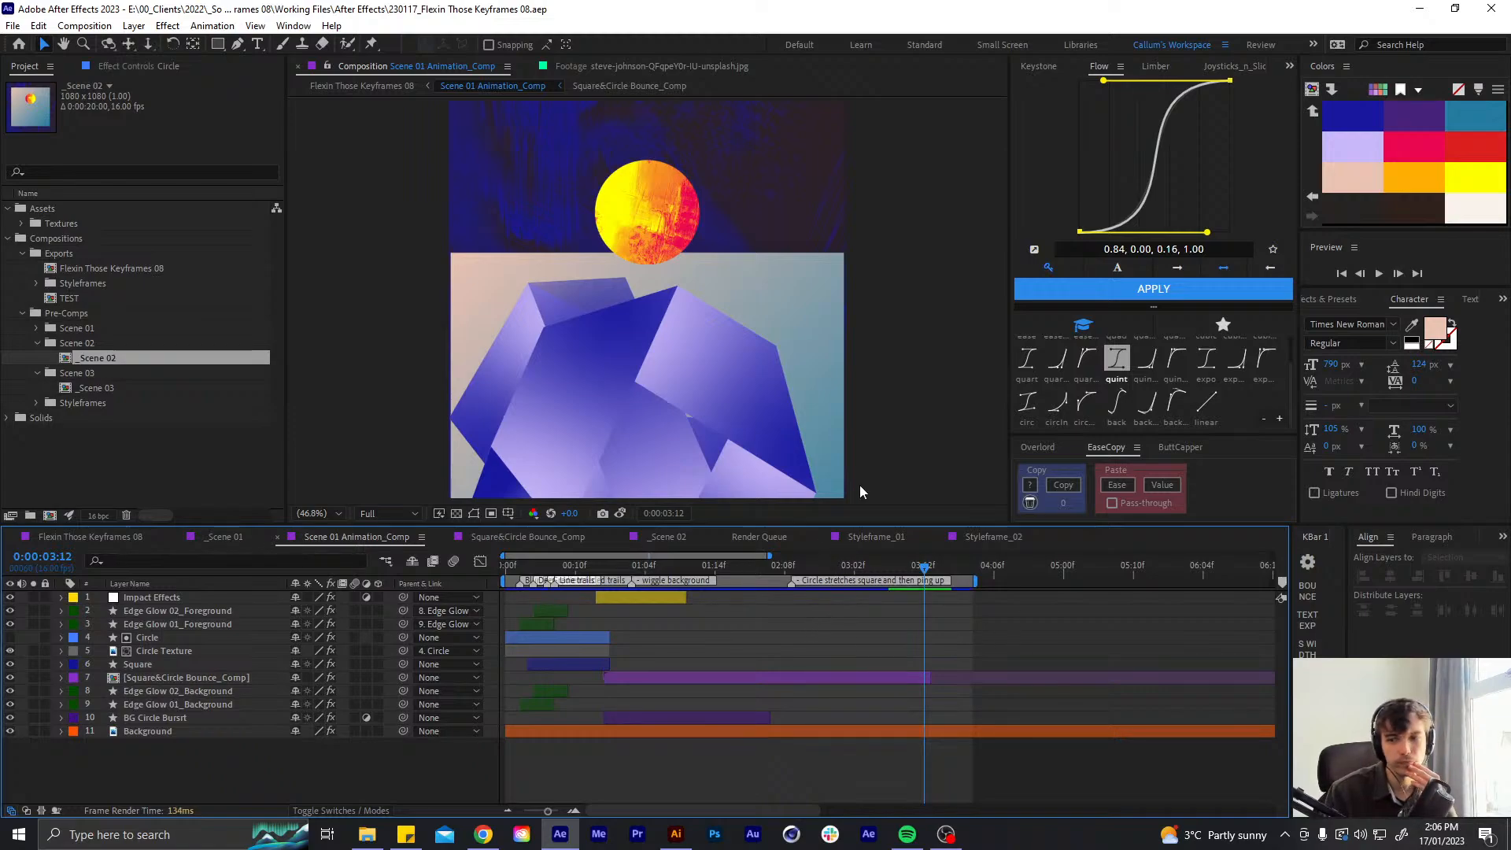
pyautogui.moveTo(918, 564); pyautogui.dragTo(717, 547)
pyautogui.press('space')
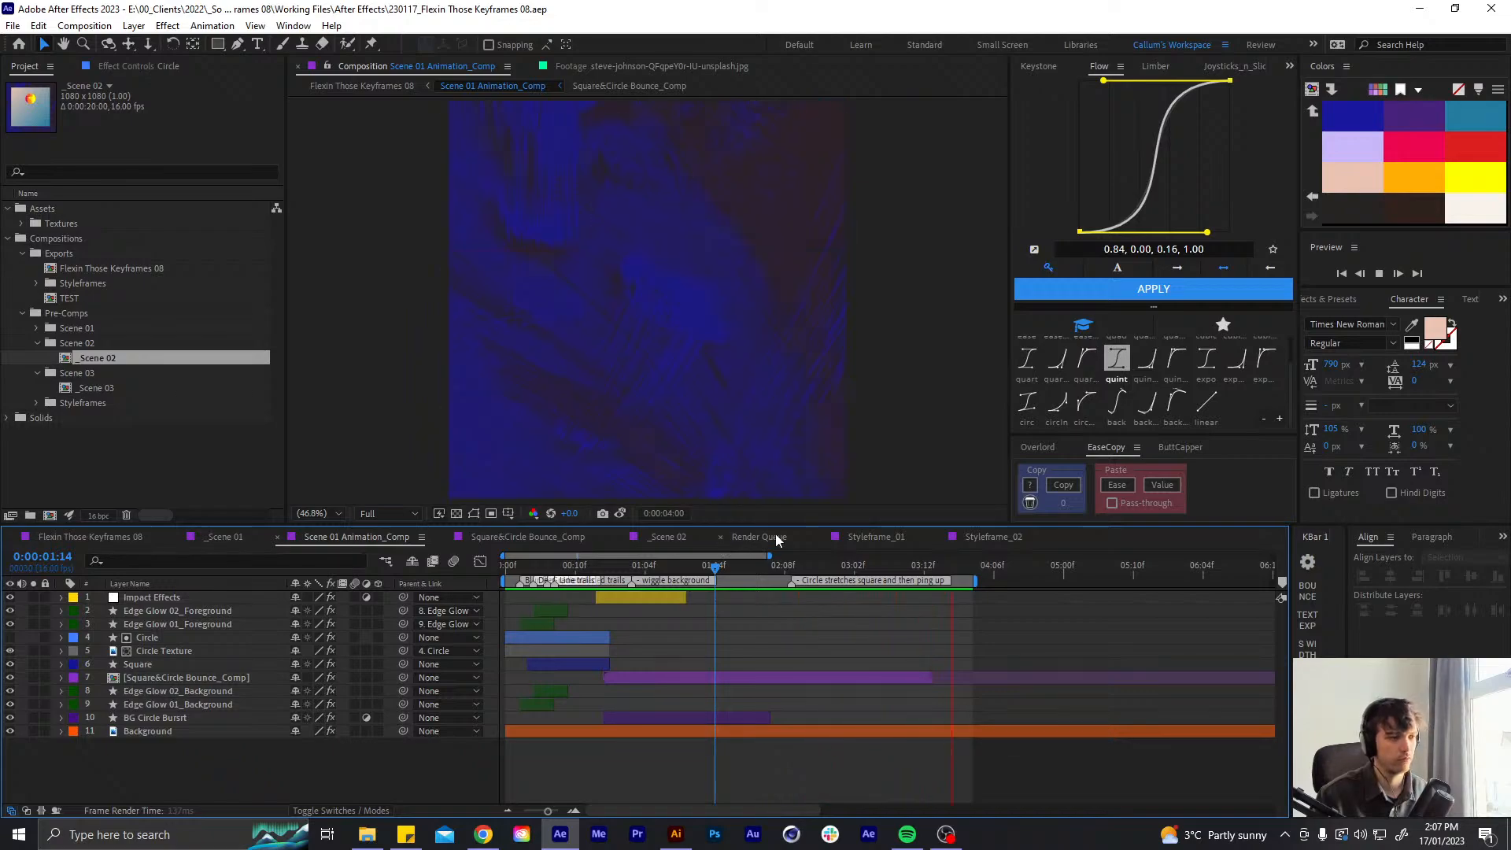
pyautogui.click(722, 565)
# - Examine the scale and other keyframes of the Square&Circle Bounce_Comp layer around 0:00:02:02
pyautogui.click(759, 678)
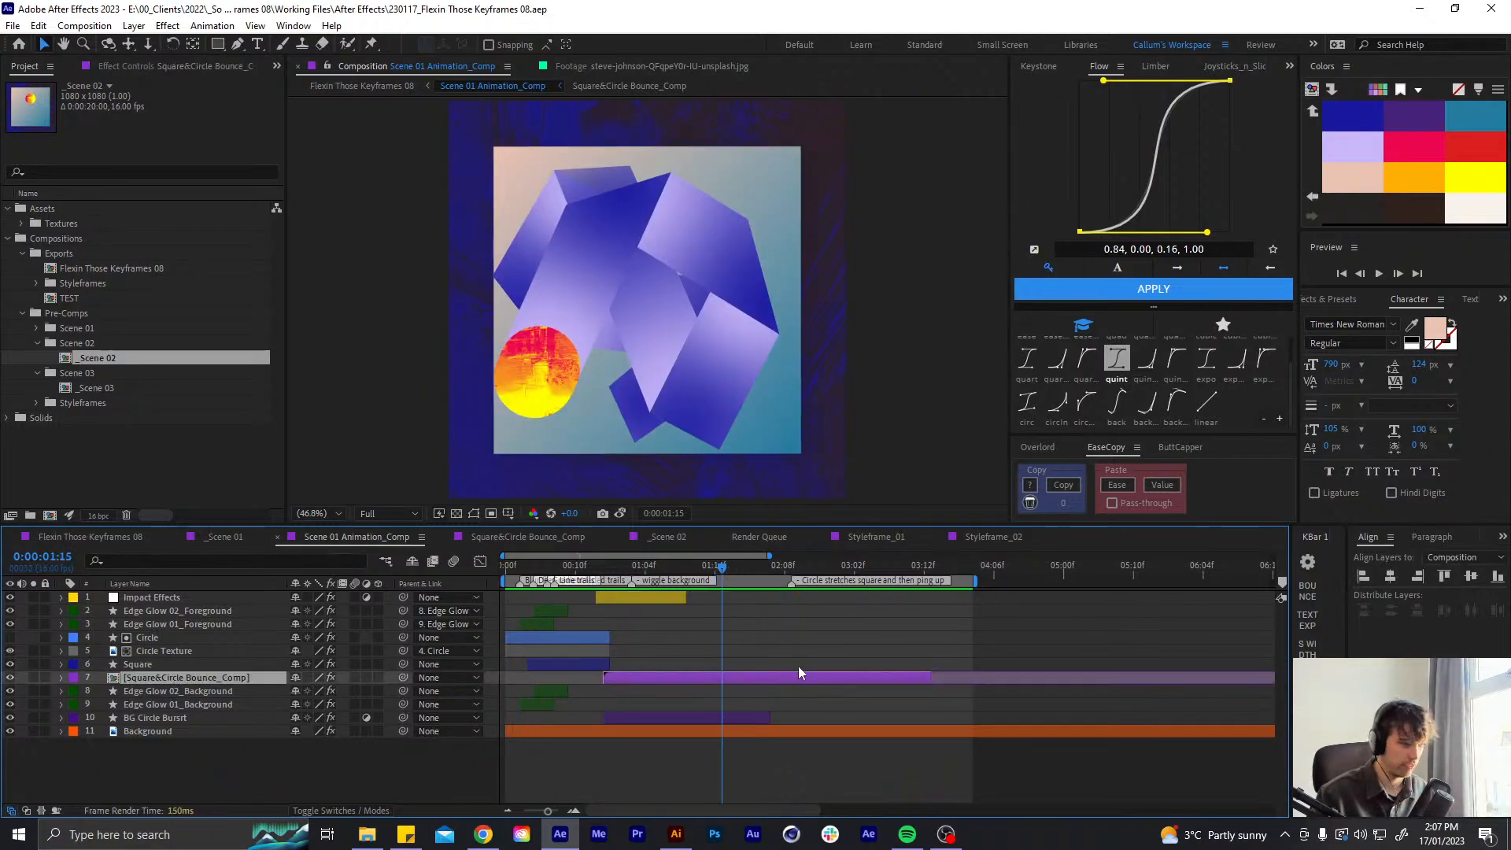
pyautogui.press('u')
pyautogui.scroll(-1, 770, 640)
pyautogui.press('u')
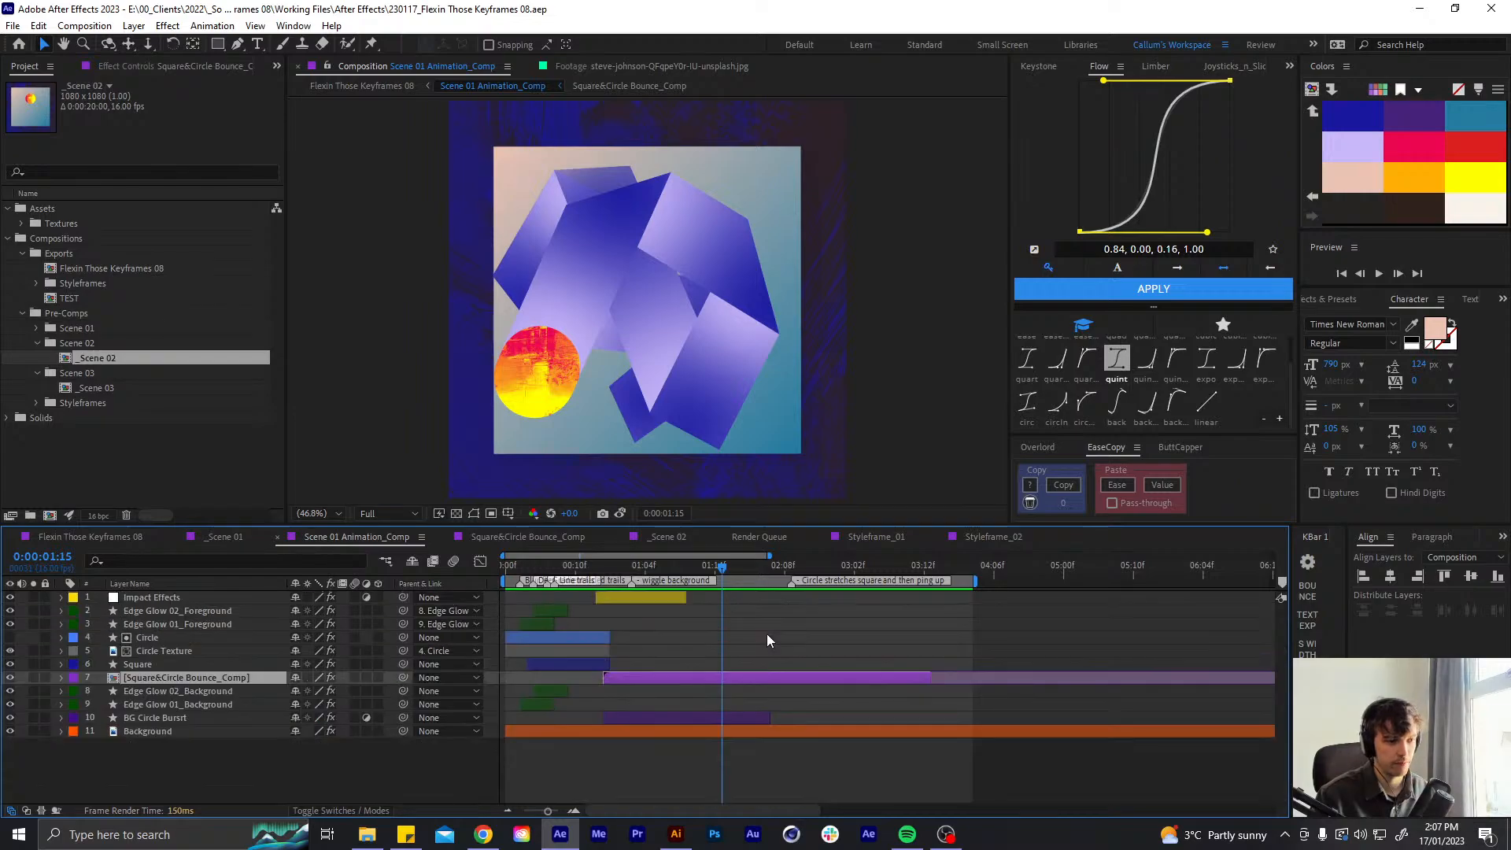
pyautogui.click(745, 691)
pyautogui.click(753, 678)
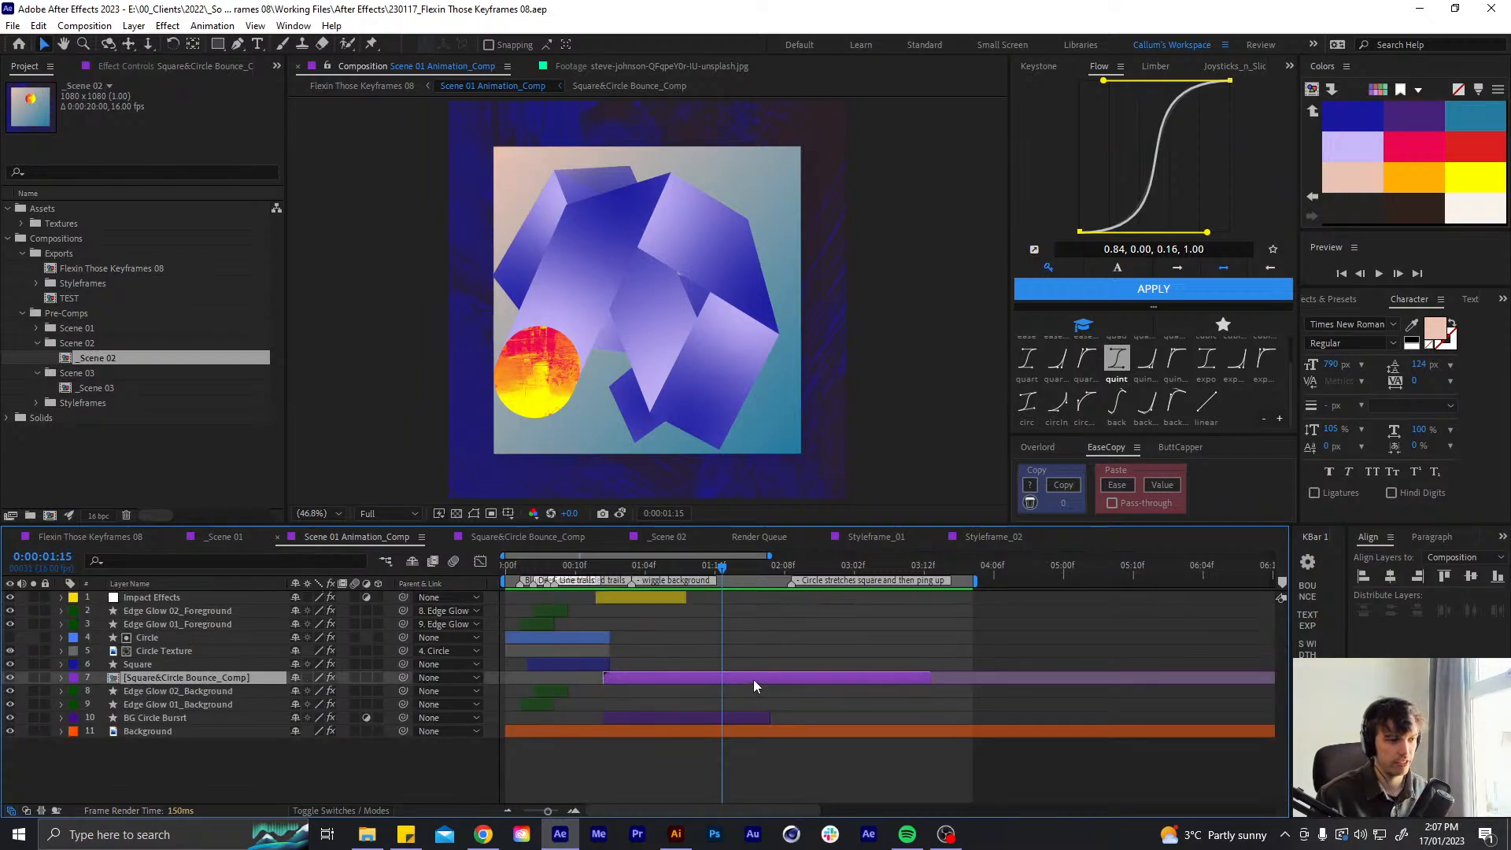
pyautogui.press('s')
pyautogui.moveTo(754, 561)
pyautogui.mouseDown()
pyautogui.moveTo(792, 555)
pyautogui.moveTo(740, 562)
pyautogui.moveTo(798, 556)
pyautogui.moveTo(742, 552)
pyautogui.mouseUp()
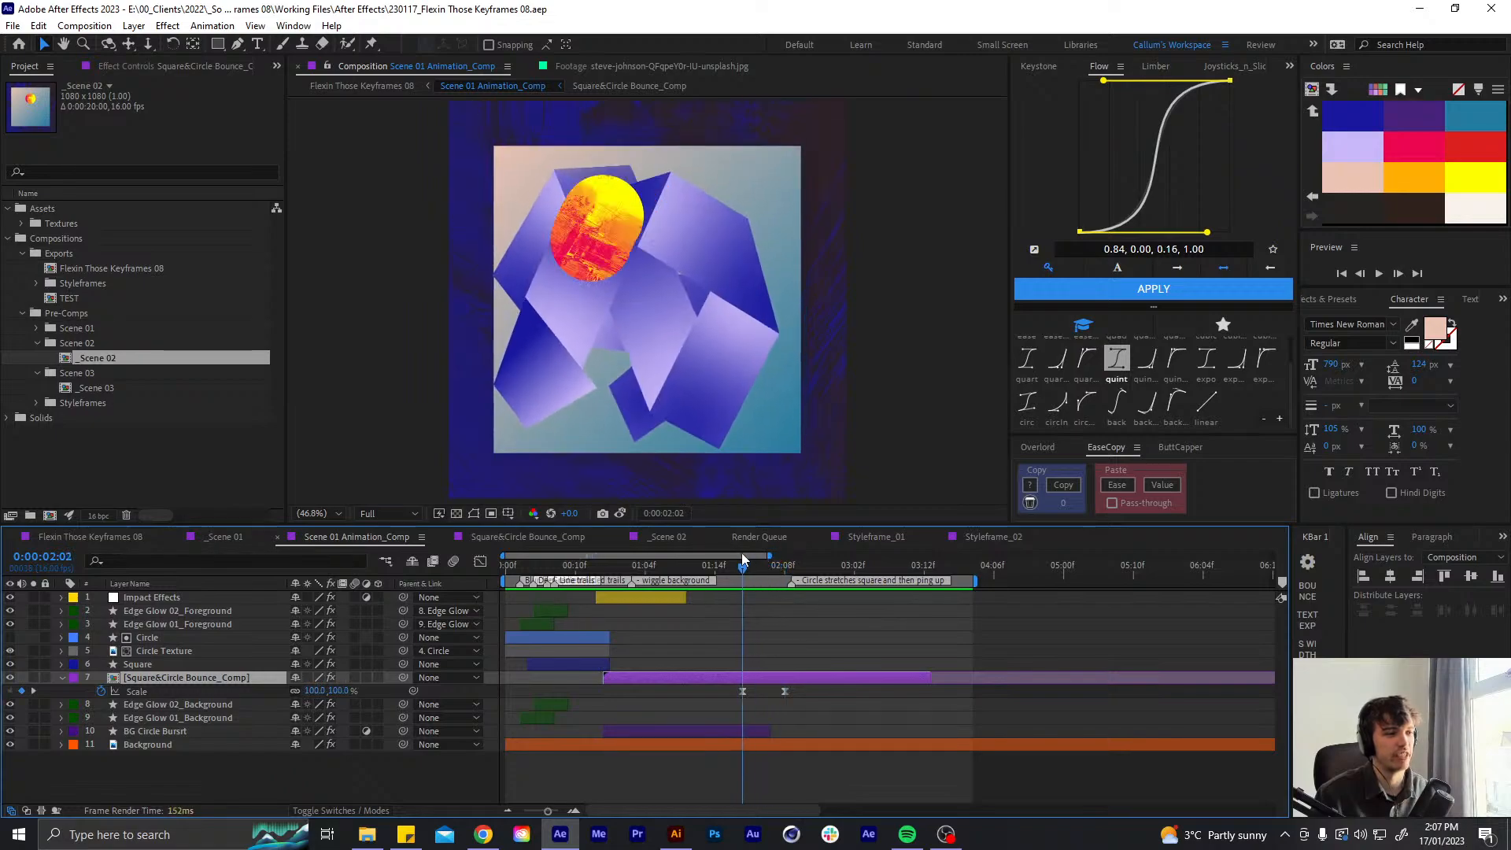
pyautogui.click(746, 661)
pyautogui.click(762, 675)
pyautogui.press('u')
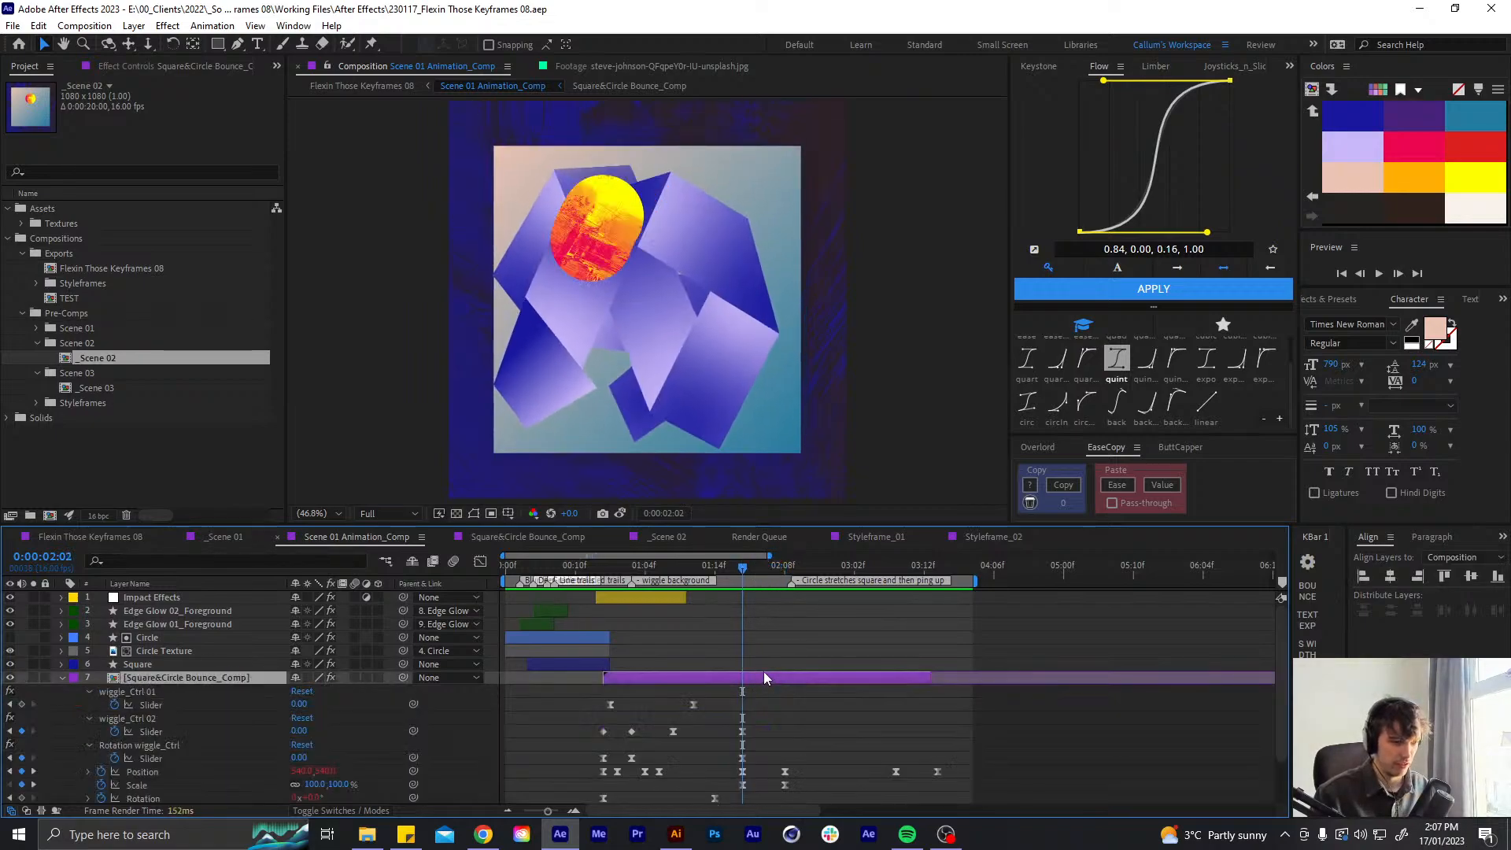
pyautogui.press('u')
# - Add the Null from the Solids folder above Square&Circle Bounce_Comp and start it at 0:00:02:02
pyautogui.click(8, 418)
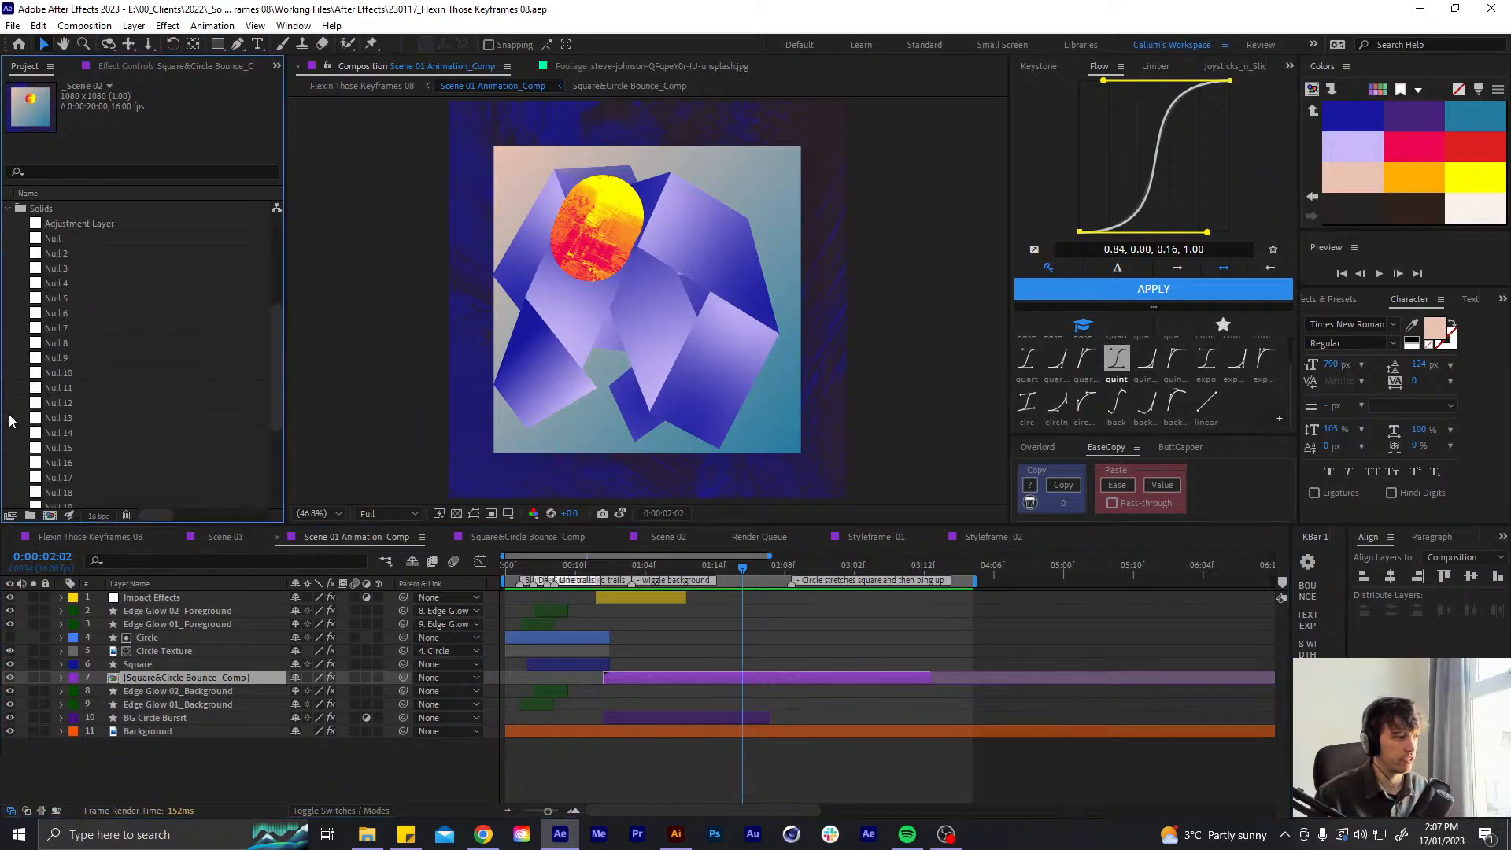
pyautogui.scroll(-4, 86, 399)
pyautogui.scroll(2, 78, 379)
pyautogui.moveTo(74, 328); pyautogui.dragTo(730, 677)
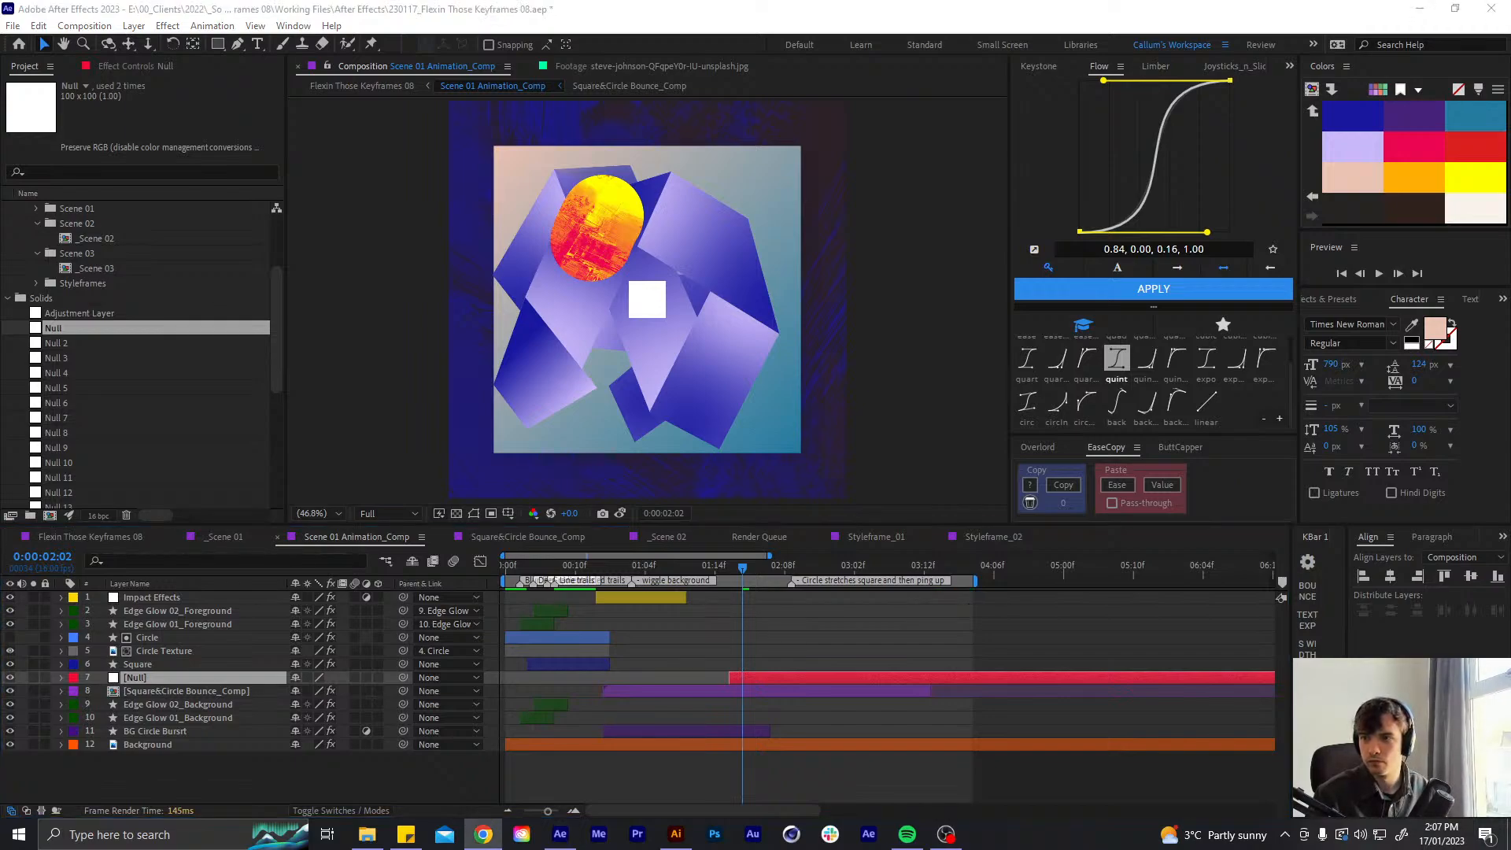
pyautogui.click(753, 679)
pyautogui.press('[')
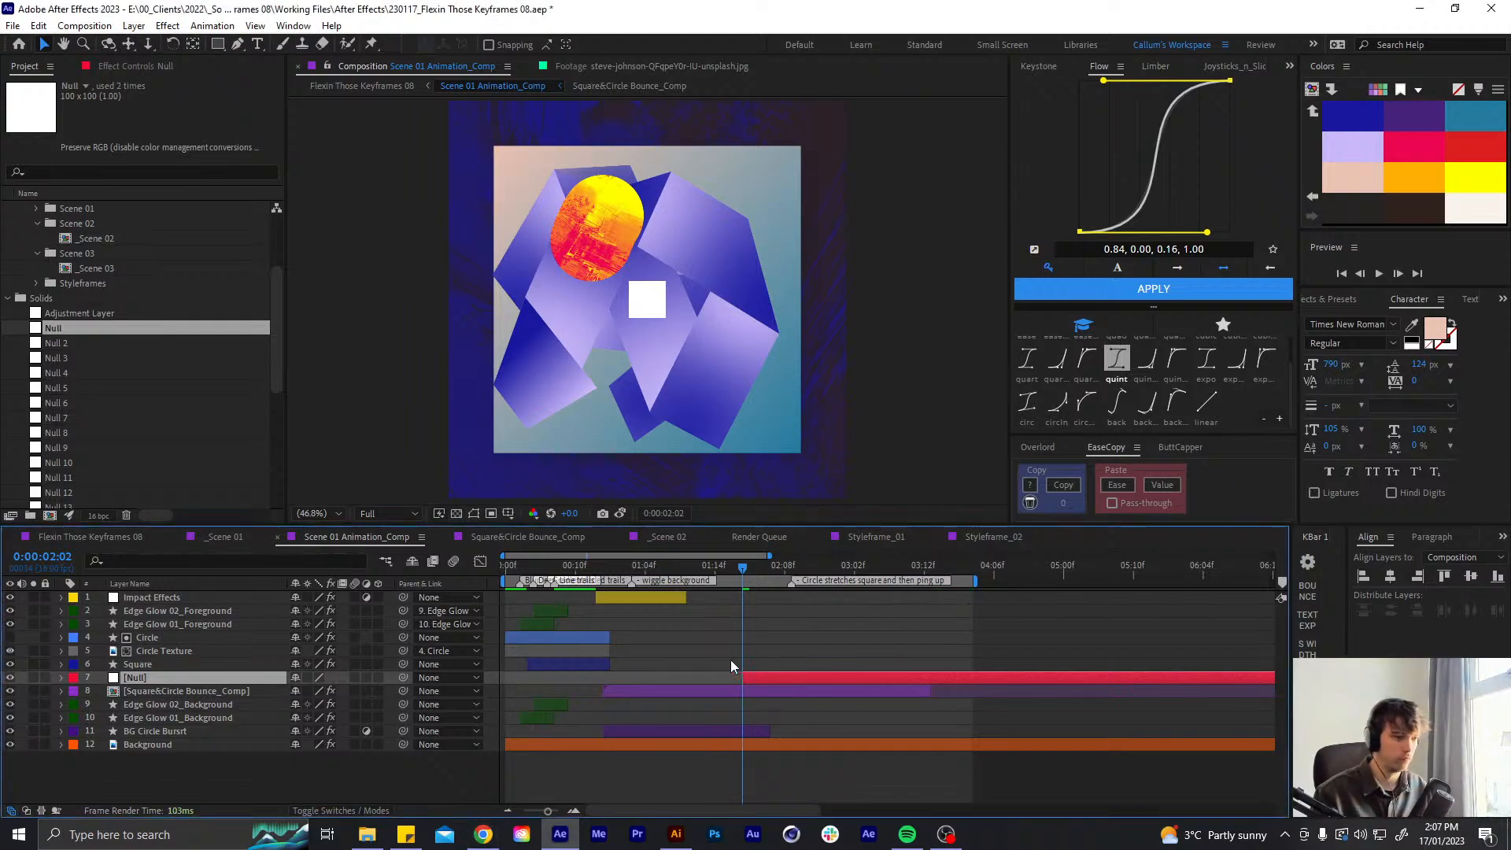
# - Rename the null layer as Scene Zoom_Ctrl and give it a green label
pyautogui.press('Return')
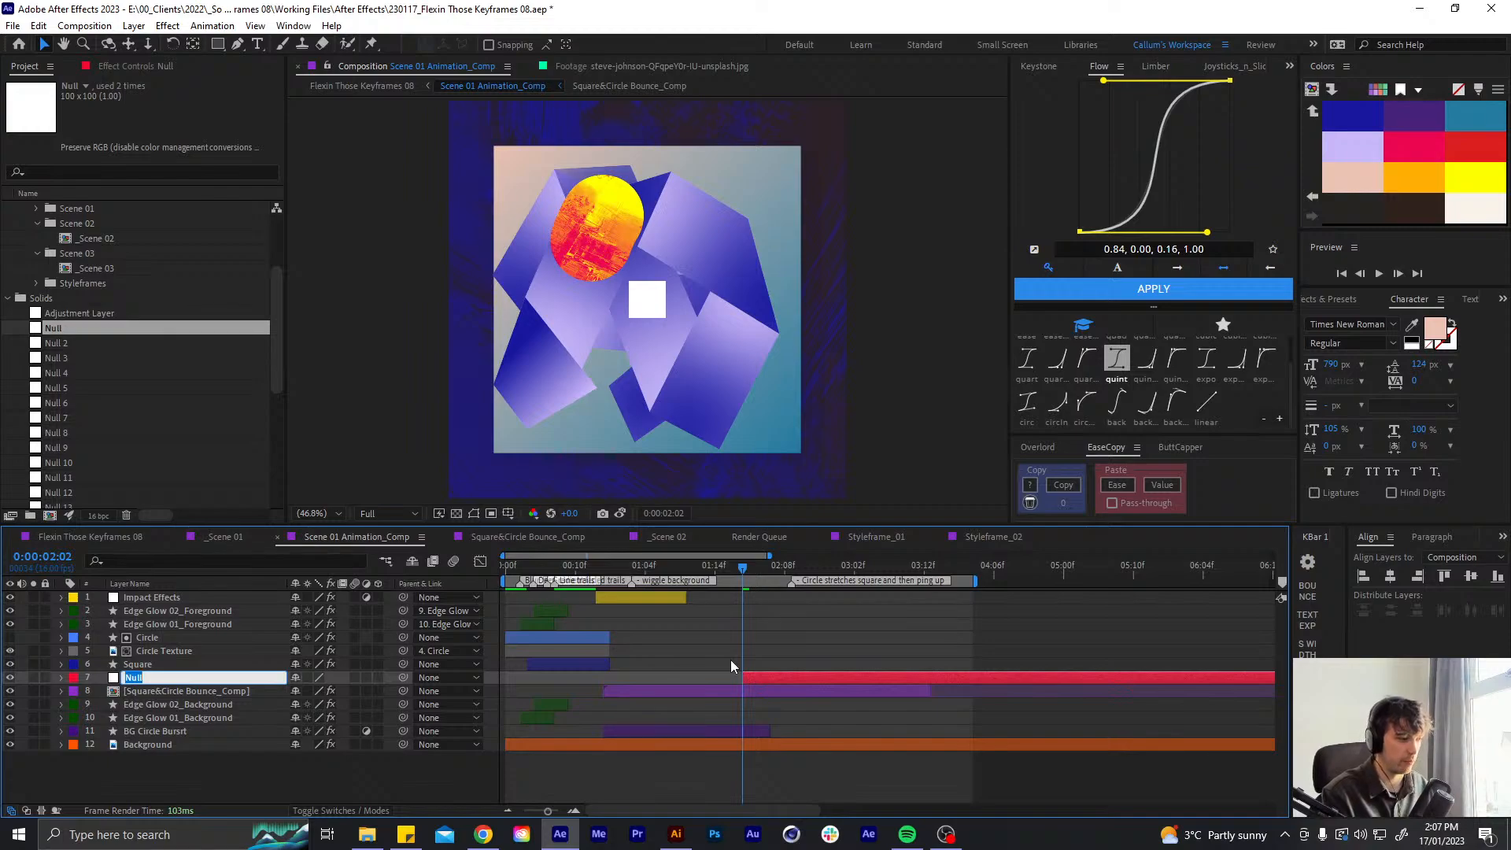
pyautogui.write('Zoo')
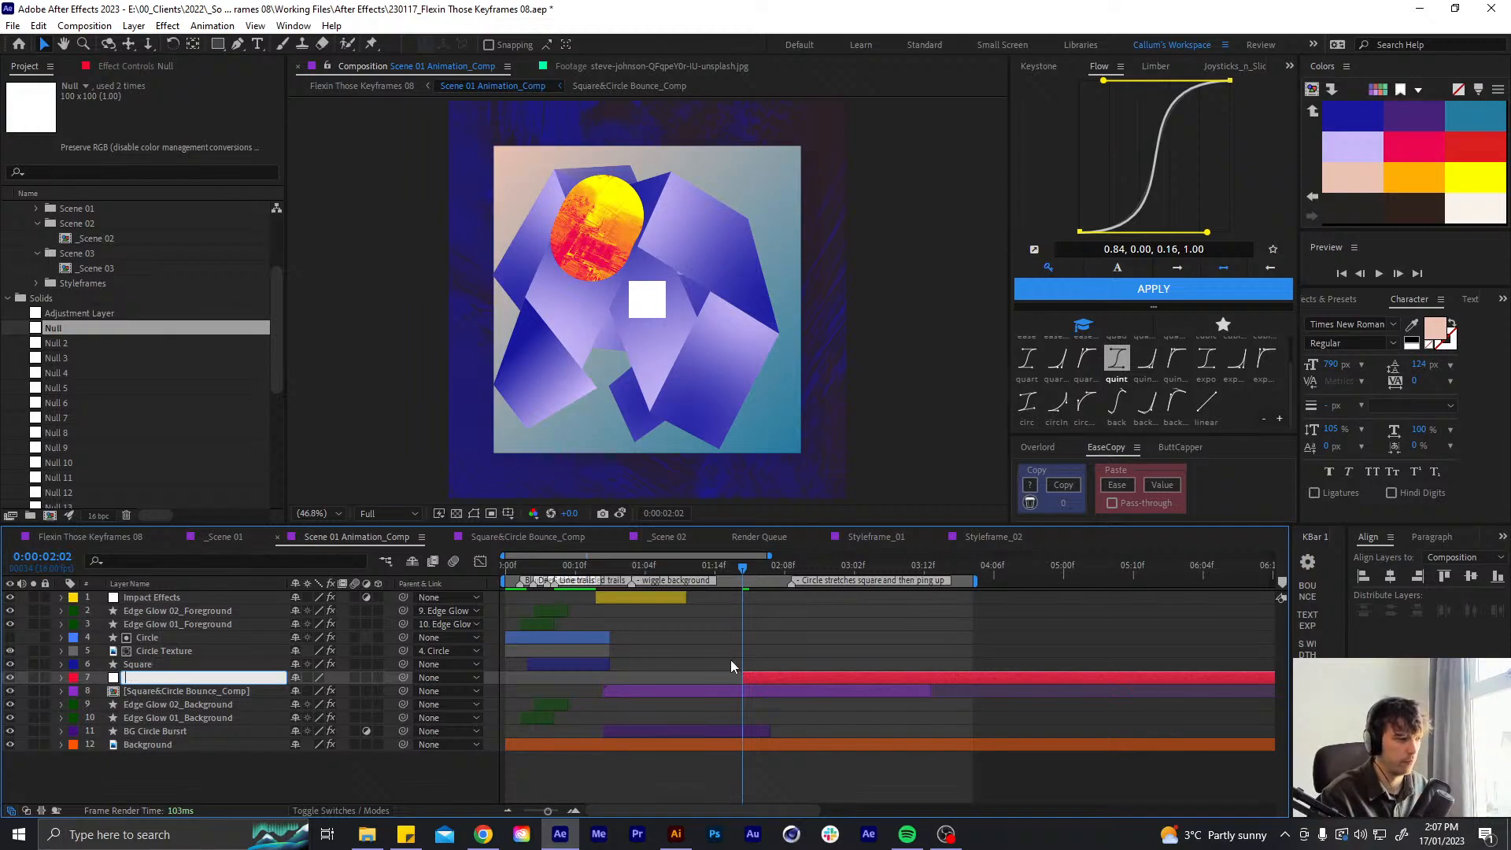
pyautogui.write(' Z')
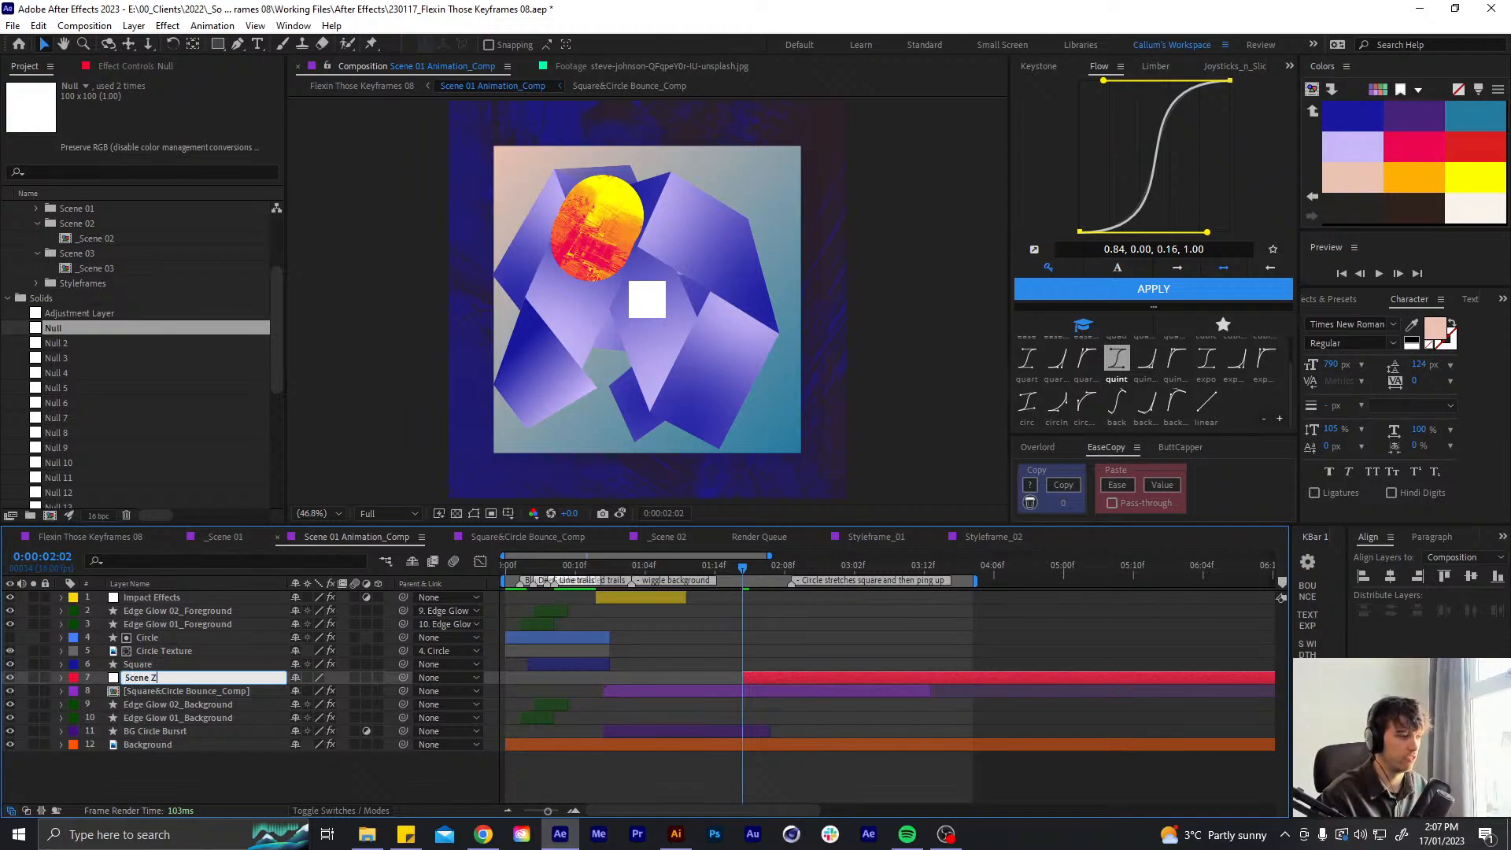
pyautogui.write('oom_Ctrl')
pyautogui.press('Return')
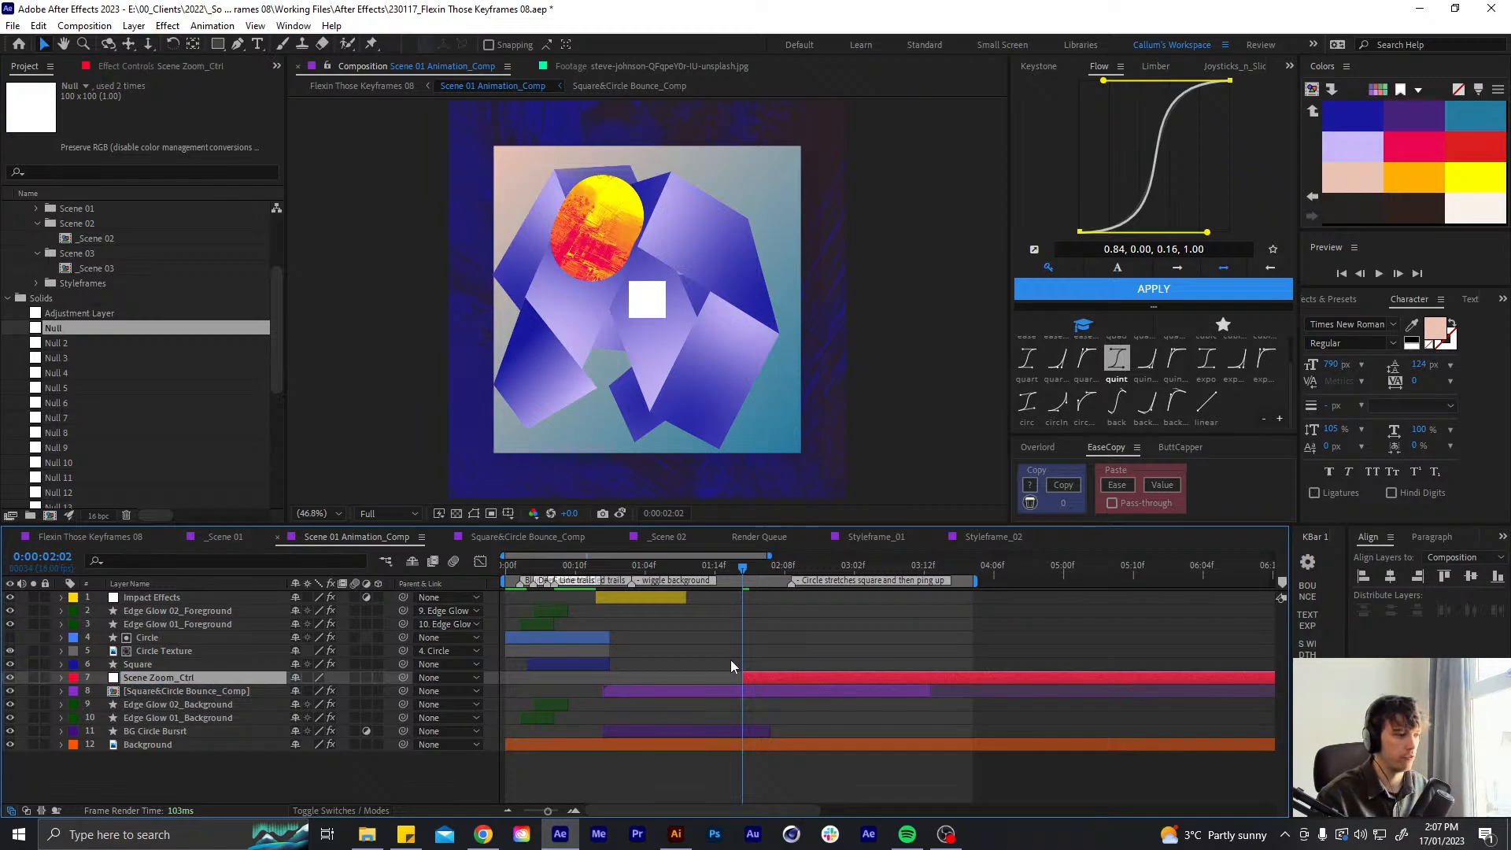
pyautogui.click(74, 677)
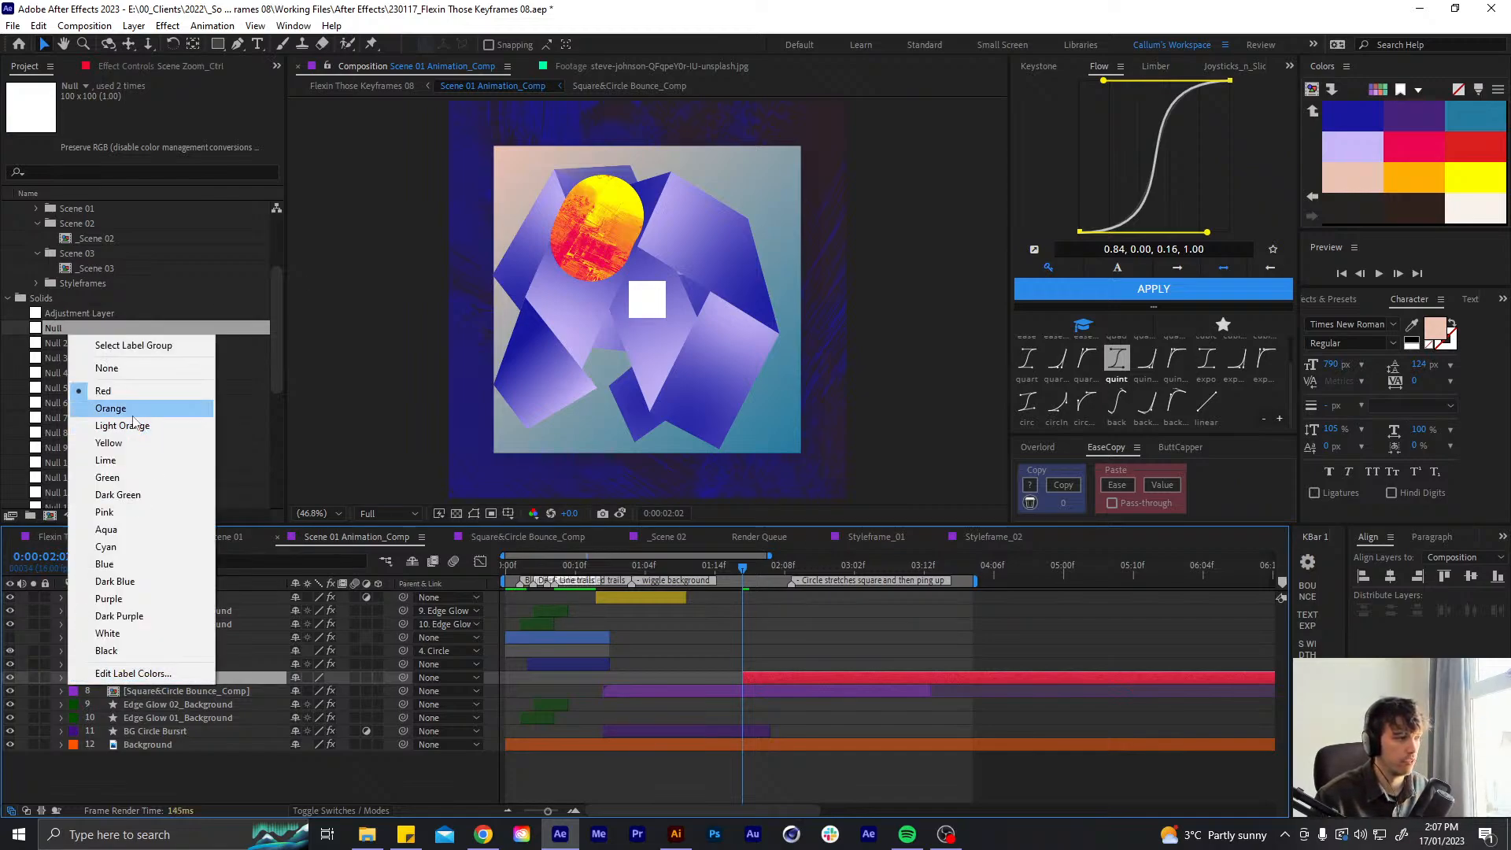
pyautogui.click(108, 477)
# - Set the opacity of the Scene Zoom_Ctrl layer to 0%
pyautogui.press('t')
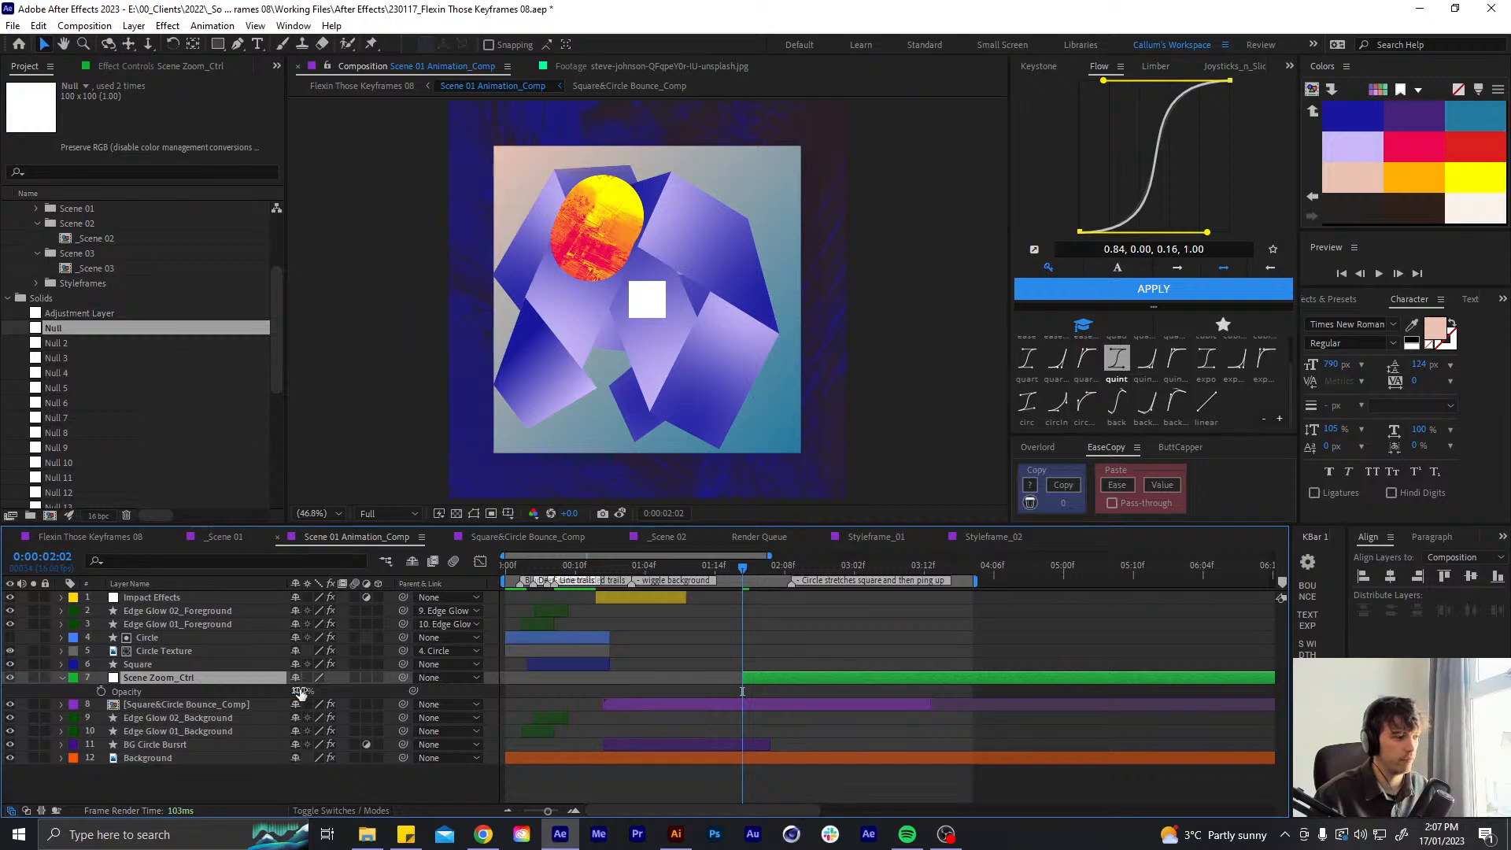
pyautogui.click(301, 693)
pyautogui.write('0')
pyautogui.press('Return')
pyautogui.press('t')
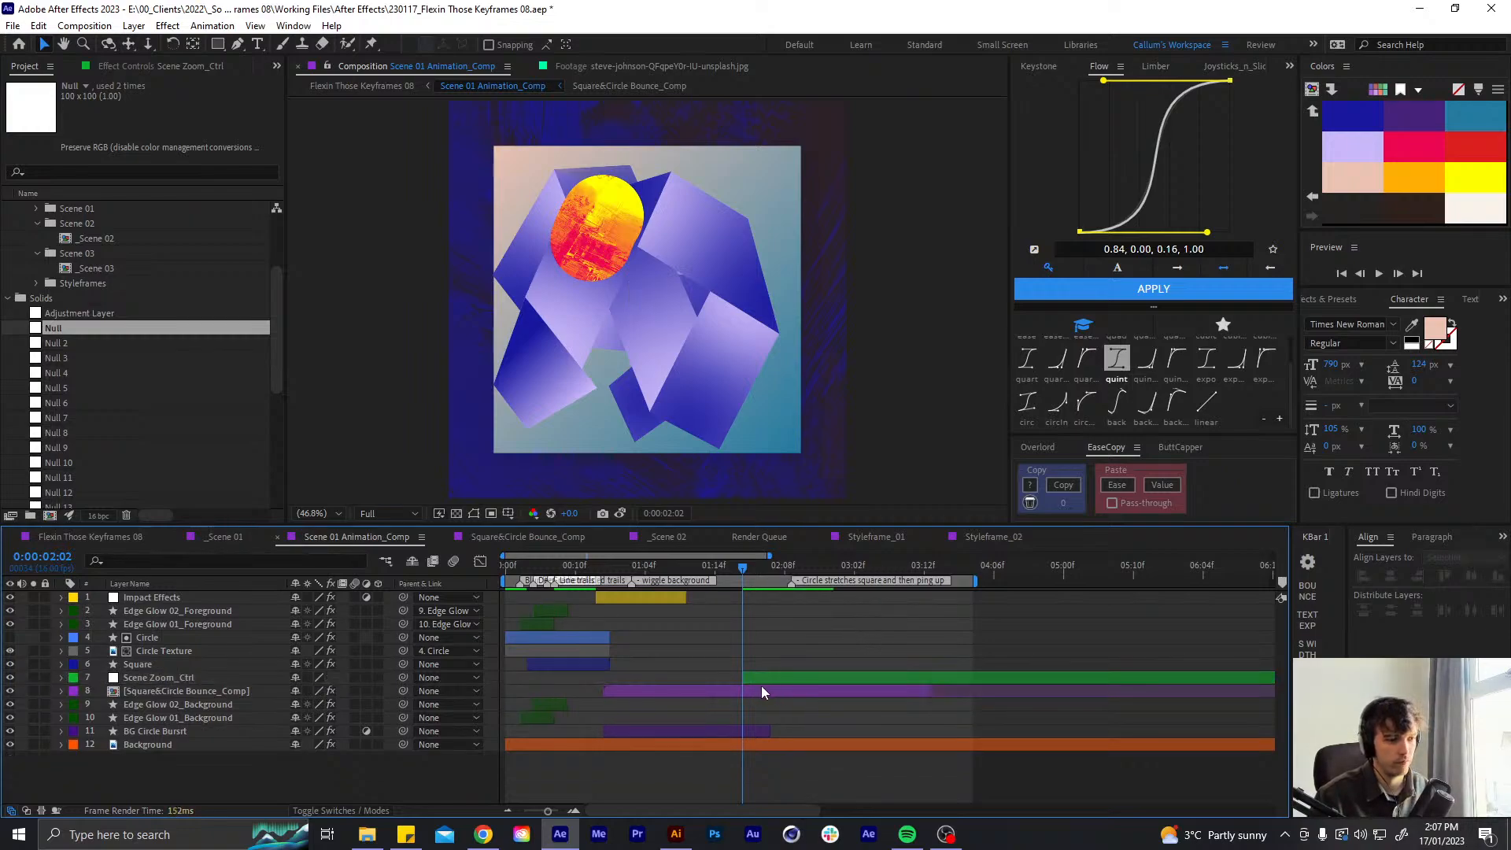
# - Remove both scale keyframes of the Square&Circle Bounce_Comp layer
pyautogui.click(762, 686)
pyautogui.press('u')
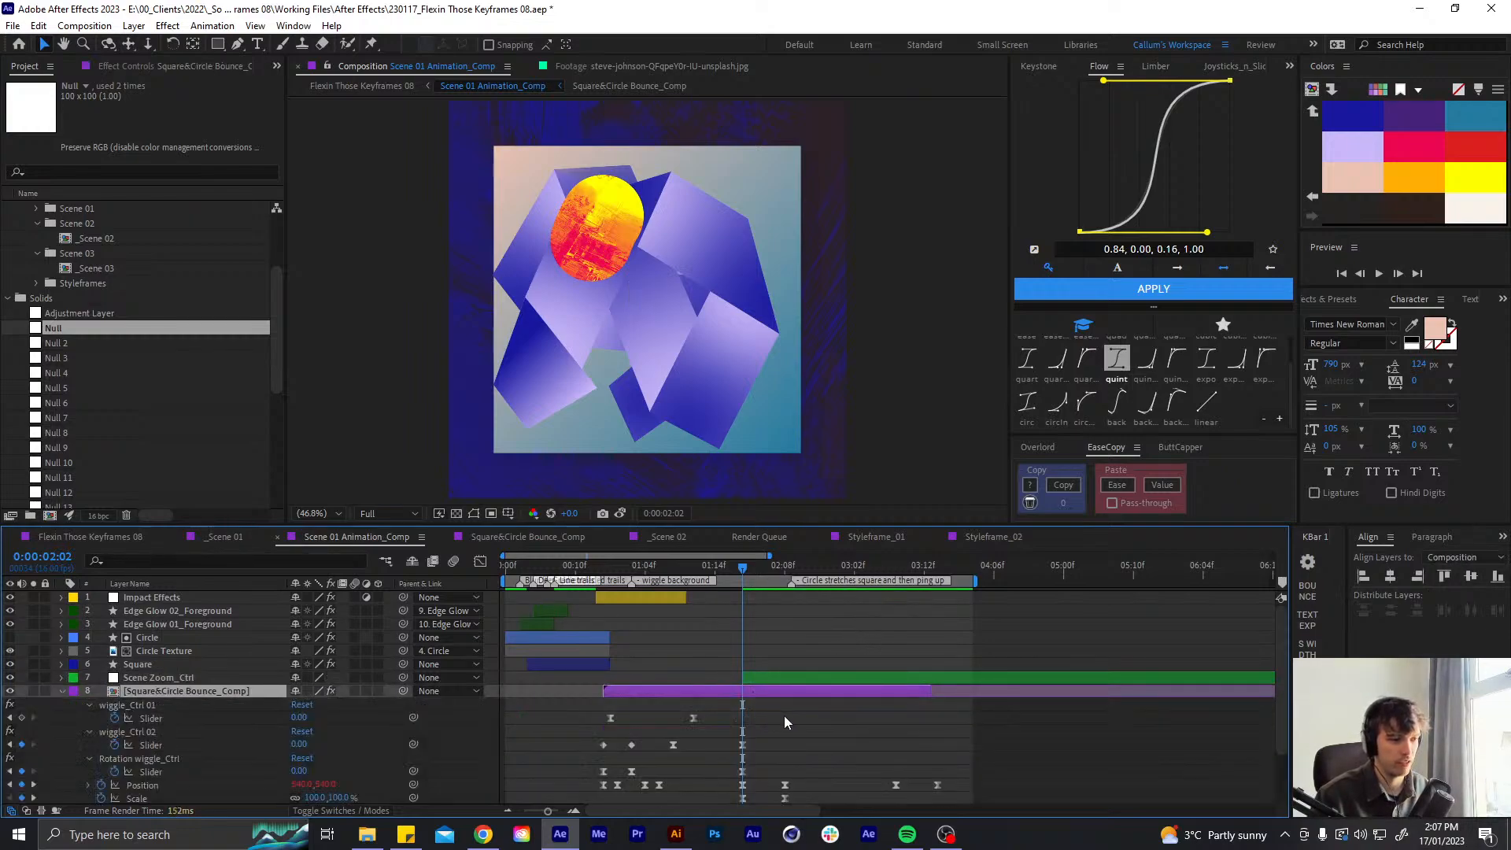
pyautogui.press('u')
pyautogui.press('s')
pyautogui.moveTo(811, 700); pyautogui.dragTo(661, 719)
pyautogui.moveTo(794, 569); pyautogui.dragTo(743, 579)
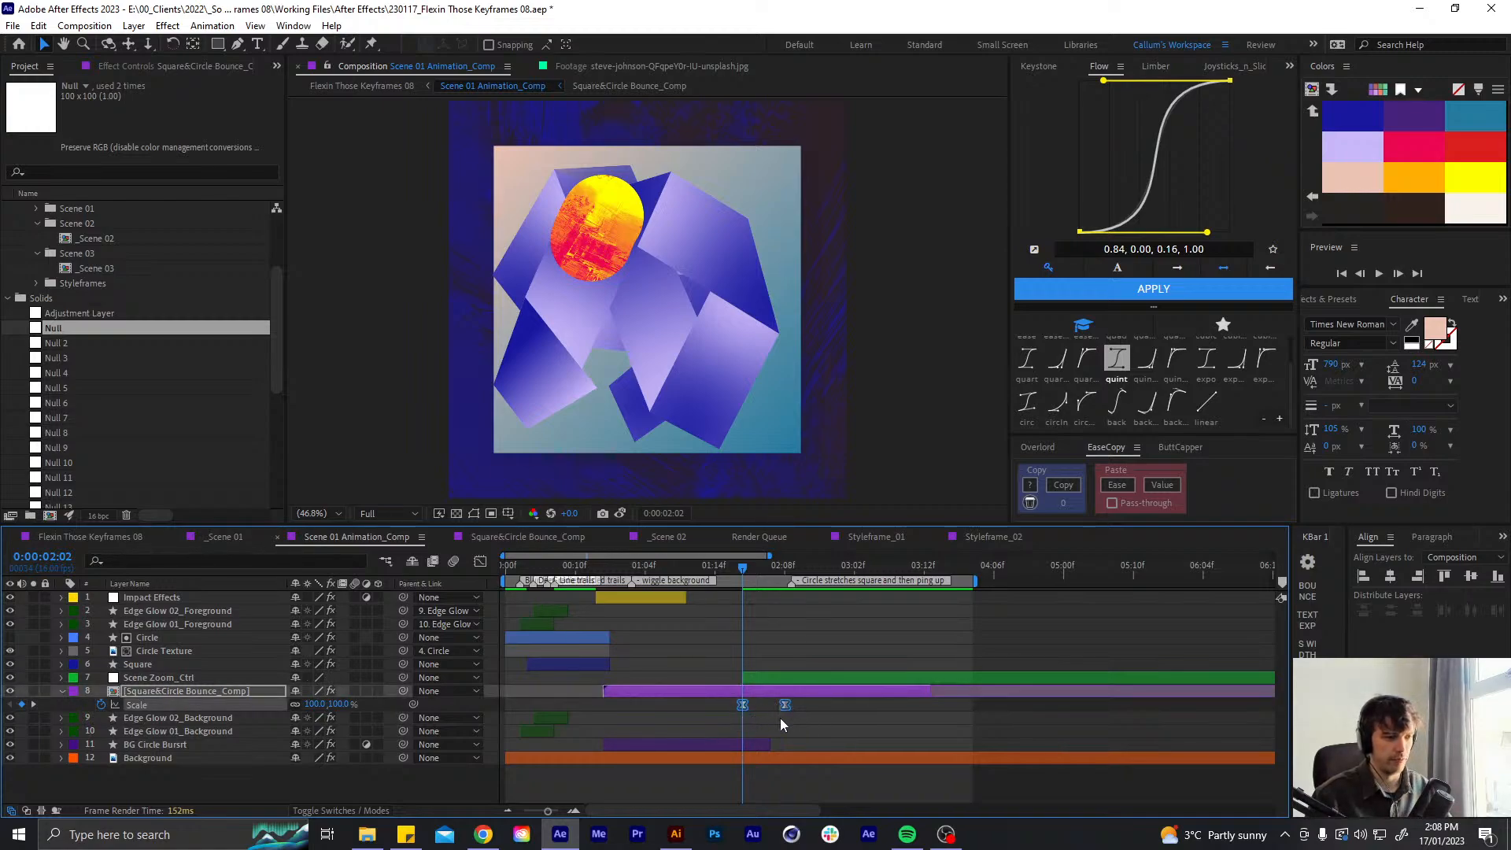
pyautogui.click(768, 692)
pyautogui.press('u')
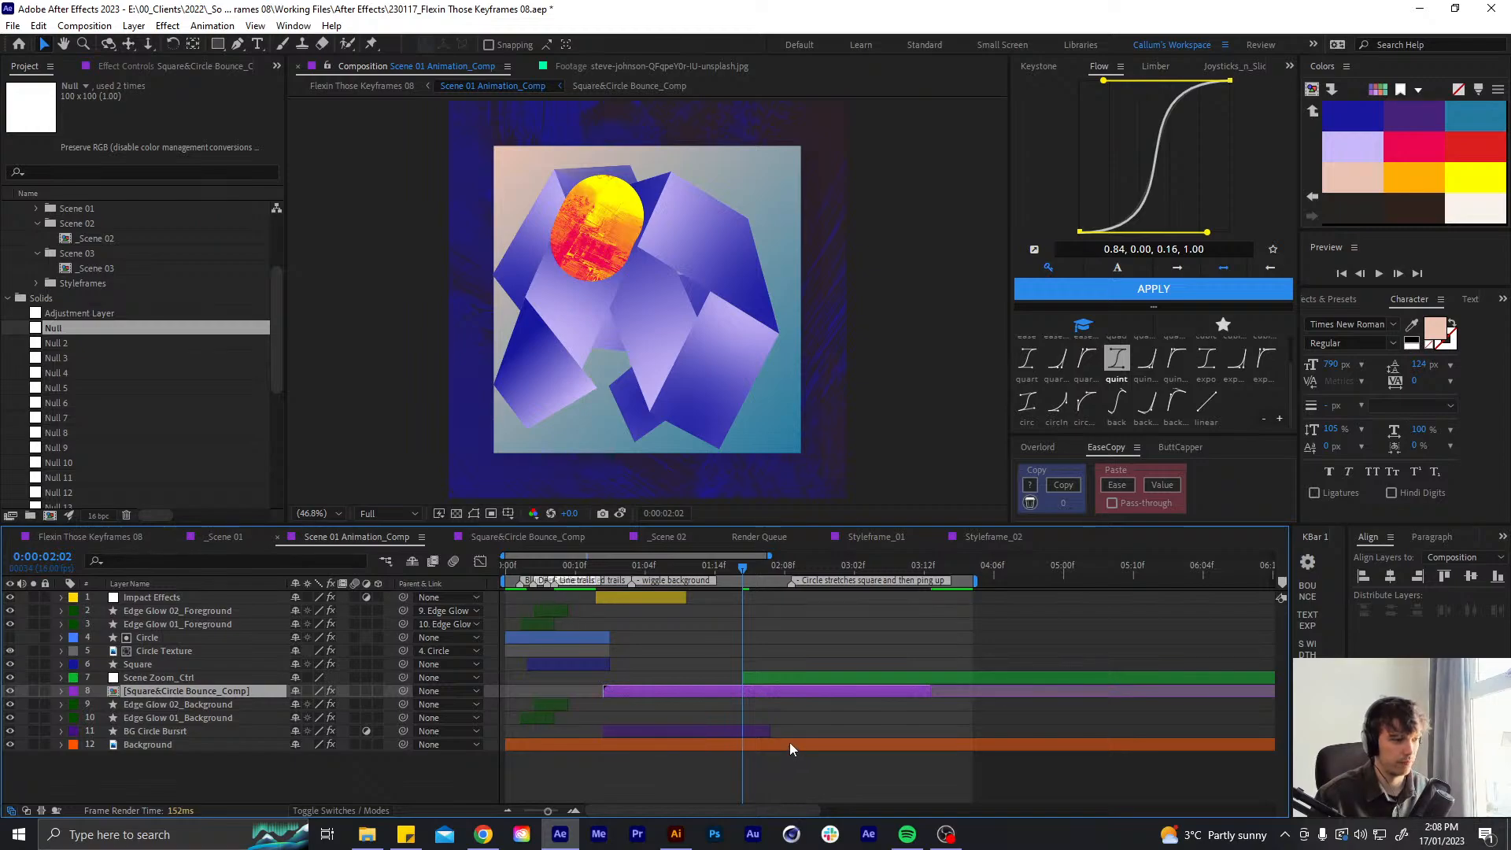
# - Correct the name of the BG Circle Bursrt layer to BG Circle Burst
pyautogui.click(731, 724)
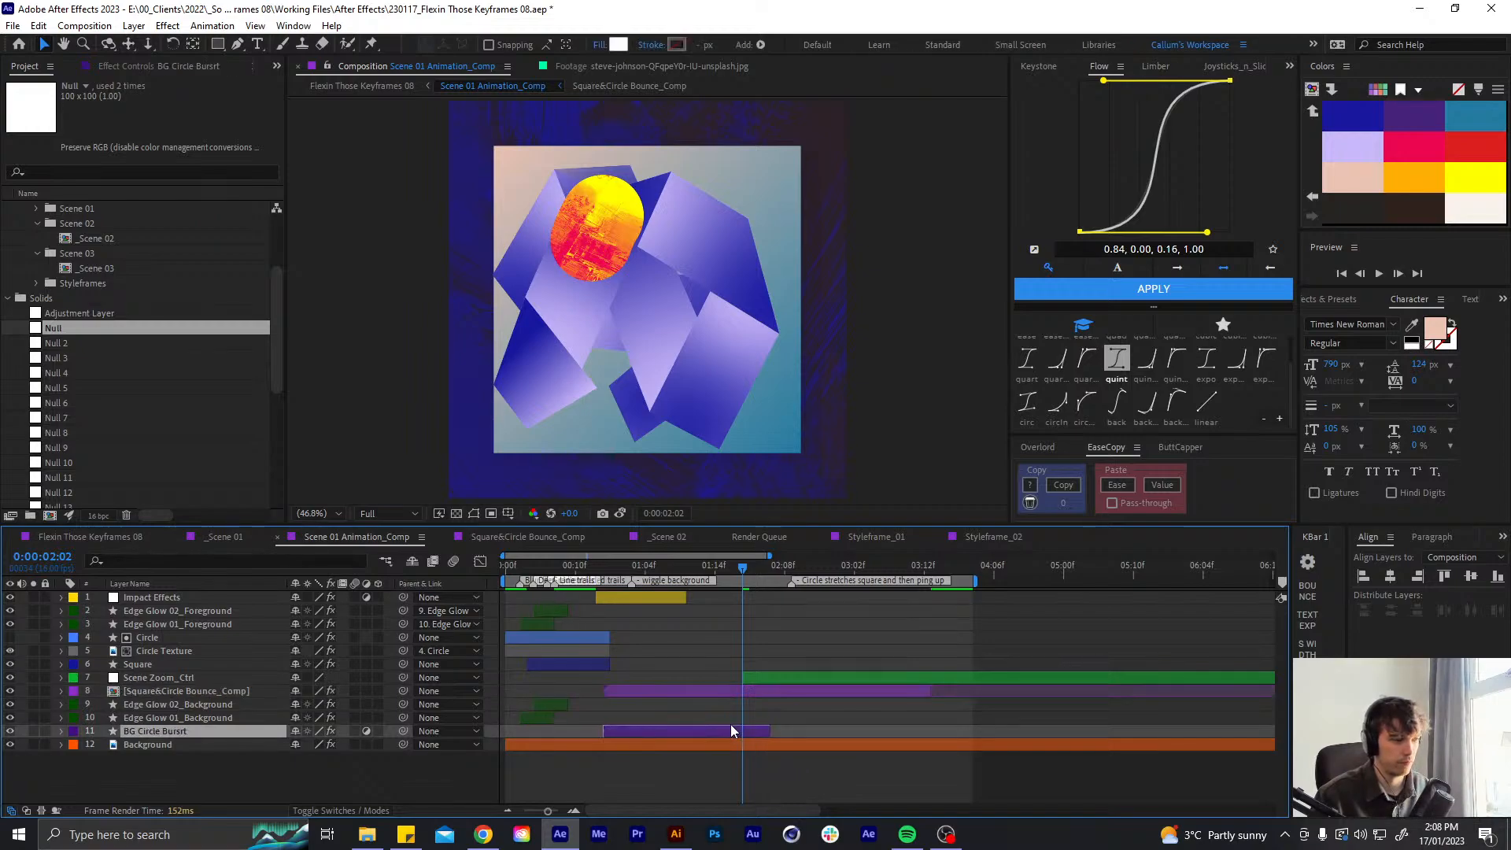
pyautogui.press('Return')
pyautogui.click(185, 730)
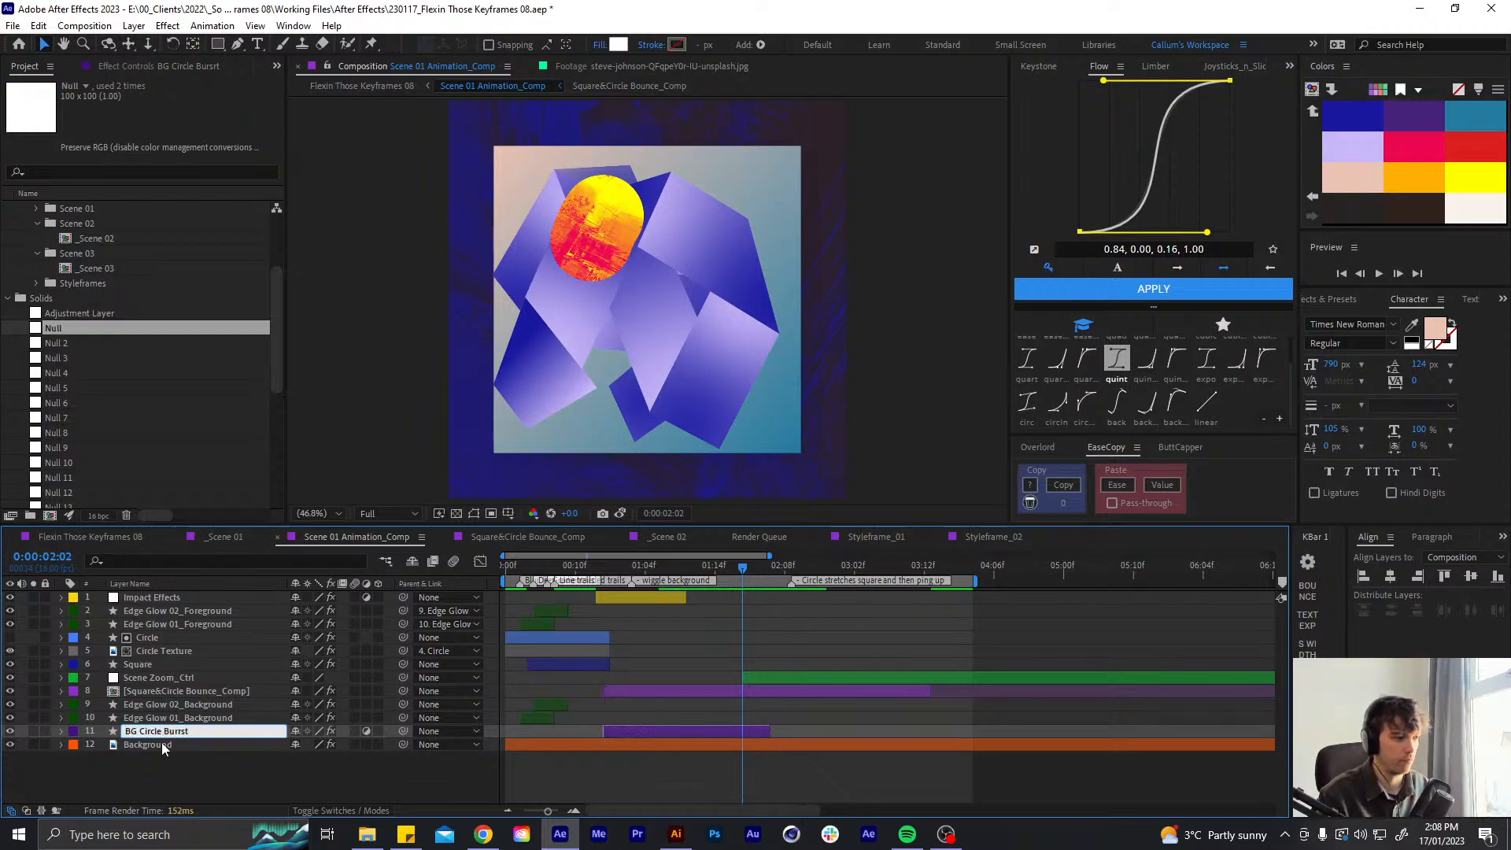
# - Parent only the Square&Circle Bounce_Comp and Background layers to Scene Zoom_Ctrl
pyautogui.click(162, 743)
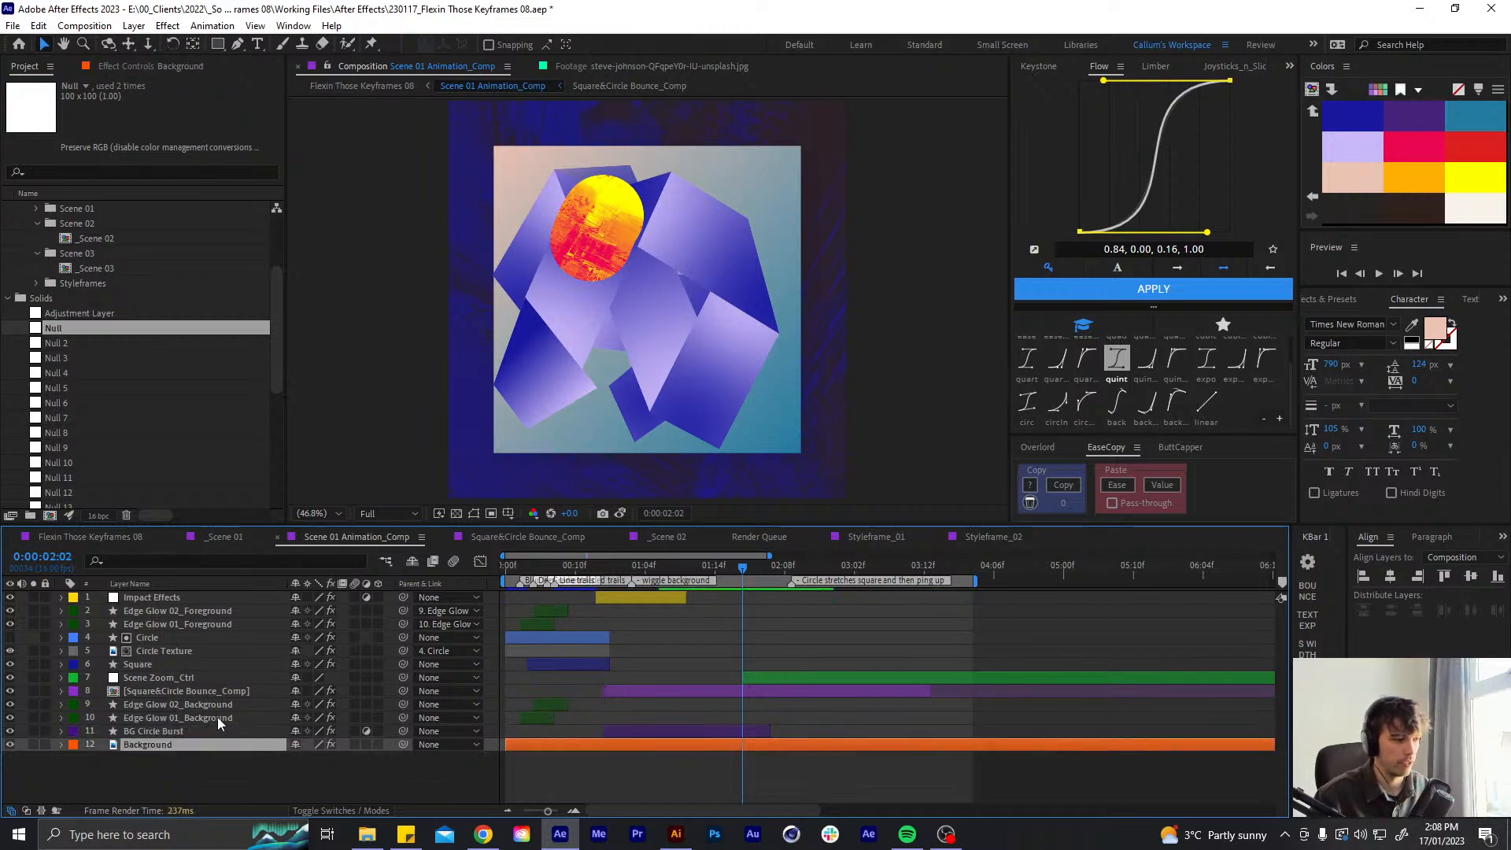
pyautogui.keyDown('ctrl'); pyautogui.click(219, 718); pyautogui.keyUp('ctrl')
pyautogui.keyDown('ctrl'); pyautogui.click(220, 678); pyautogui.keyUp('ctrl')
pyautogui.keyDown('ctrl'); pyautogui.click(202, 692); pyautogui.keyUp('ctrl')
pyautogui.keyDown('ctrl'); pyautogui.click(187, 705); pyautogui.keyUp('ctrl')
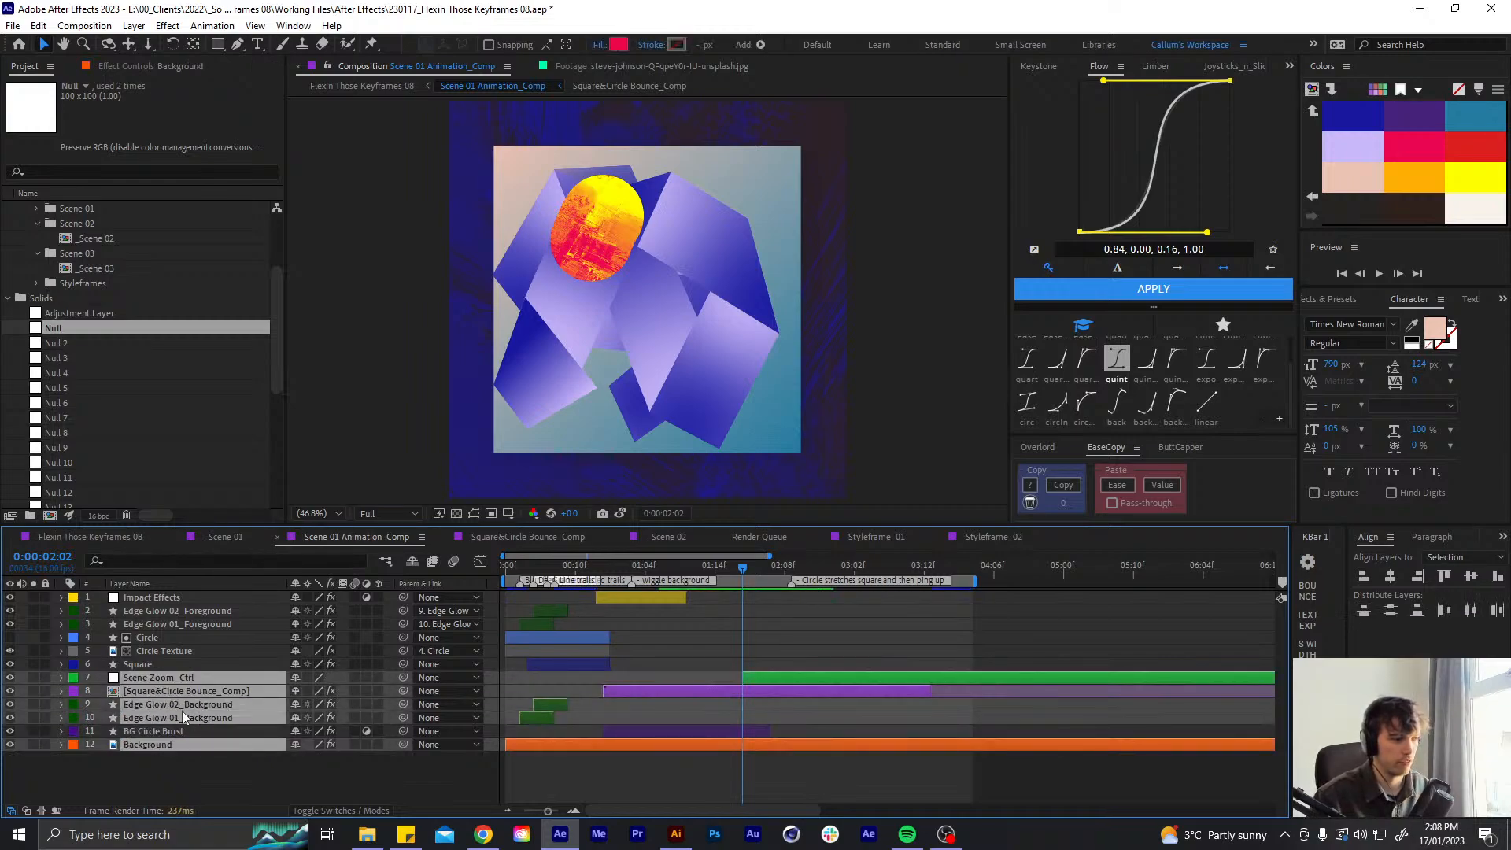
pyautogui.keyDown('ctrl'); pyautogui.click(182, 712); pyautogui.keyUp('ctrl')
pyautogui.keyDown('ctrl'); pyautogui.click(181, 703); pyautogui.keyUp('ctrl')
pyautogui.keyDown('ctrl'); pyautogui.click(181, 678); pyautogui.keyUp('ctrl')
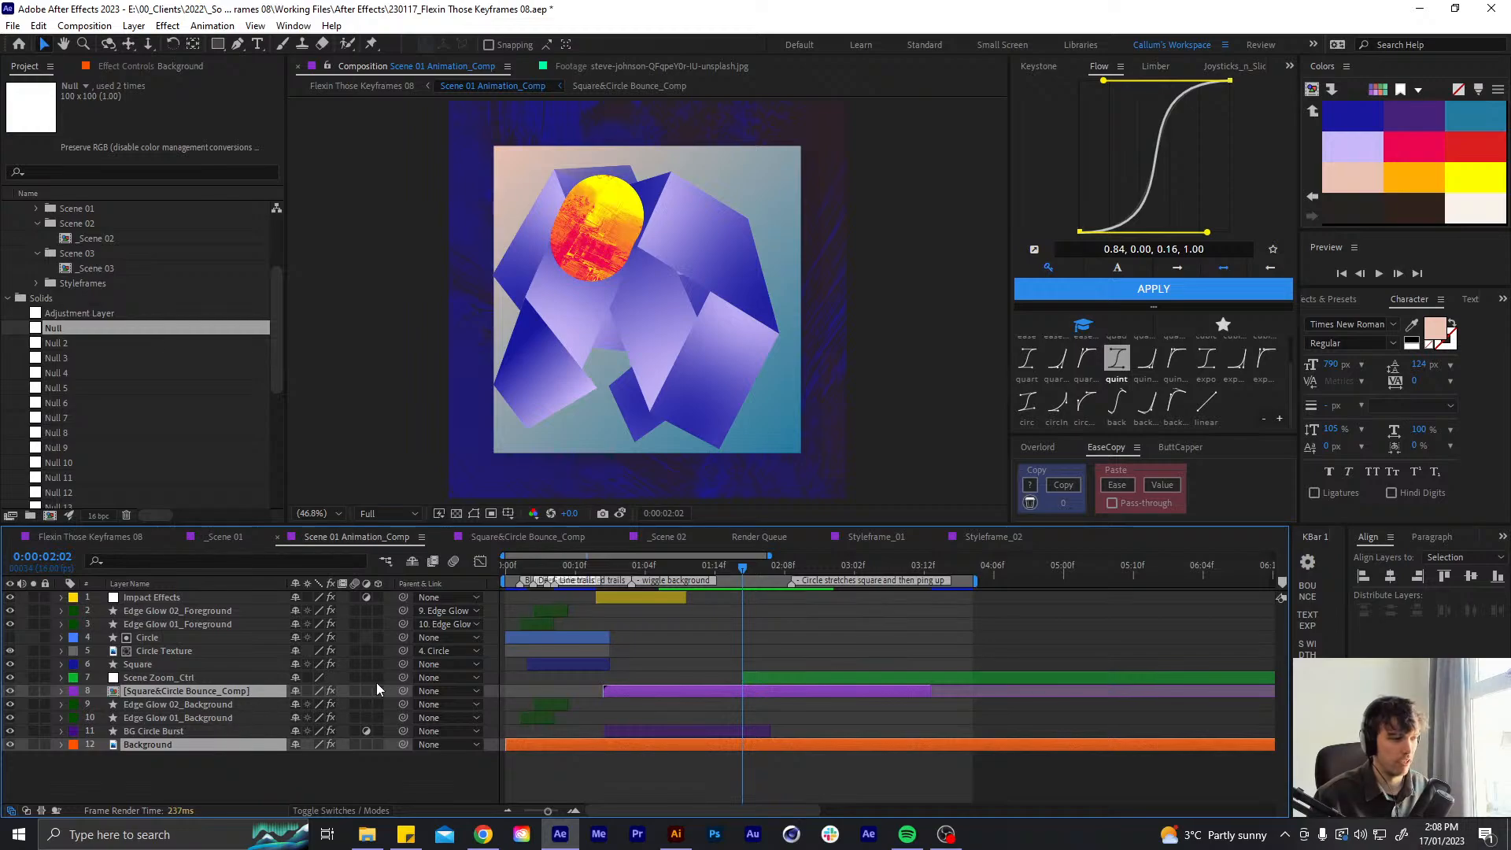
pyautogui.moveTo(403, 691); pyautogui.dragTo(168, 678)
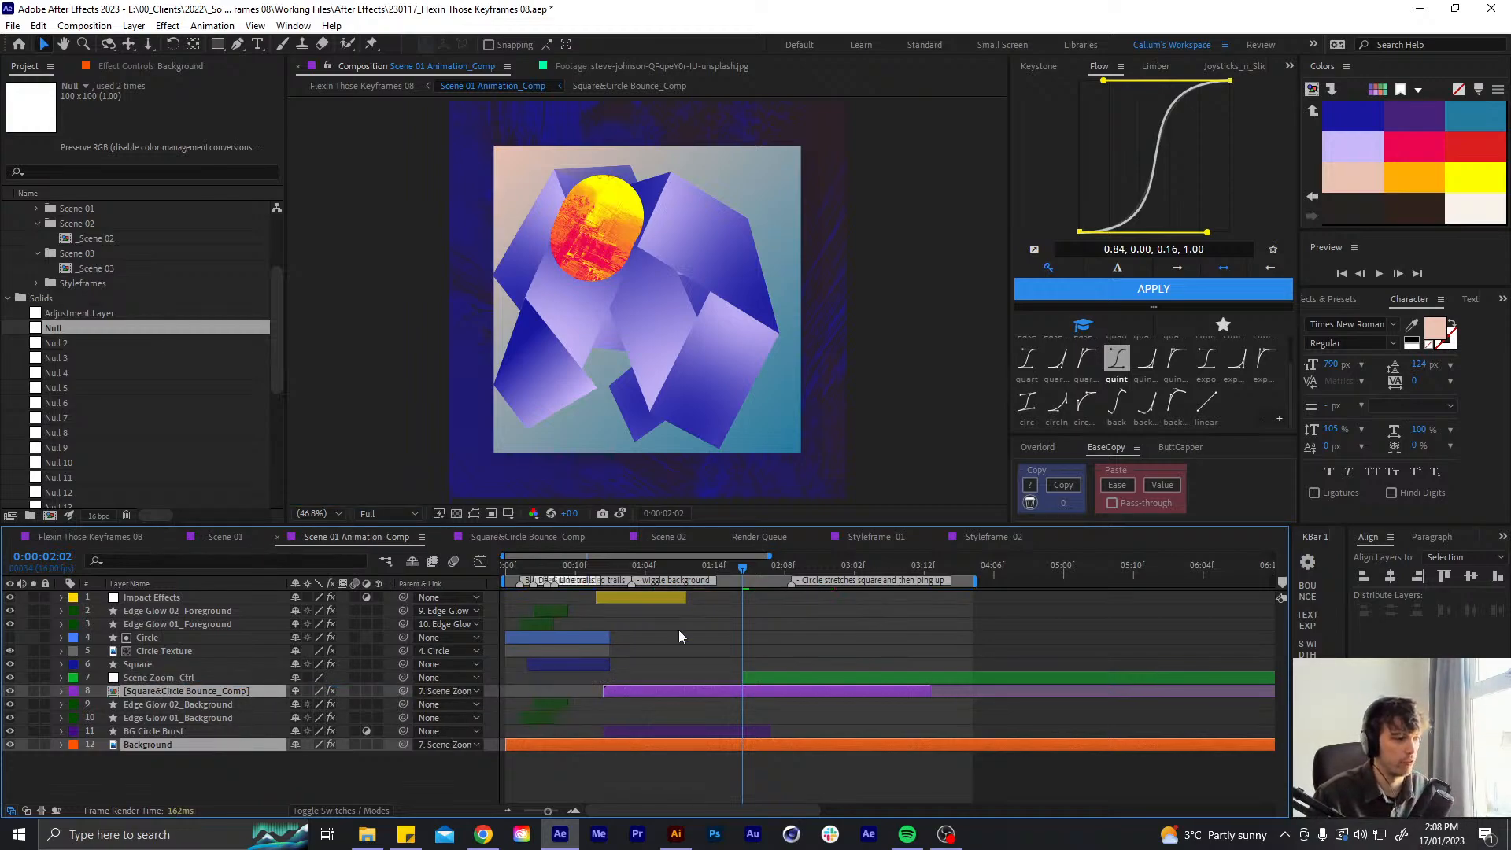
# - Start scale keyframing on Scene Zoom_Ctrl at 0:00:02:02 and show the scale of Square&Circle Bounce_Comp
pyautogui.click(804, 679)
pyautogui.press('s')
pyautogui.click(102, 691)
pyautogui.click(157, 703)
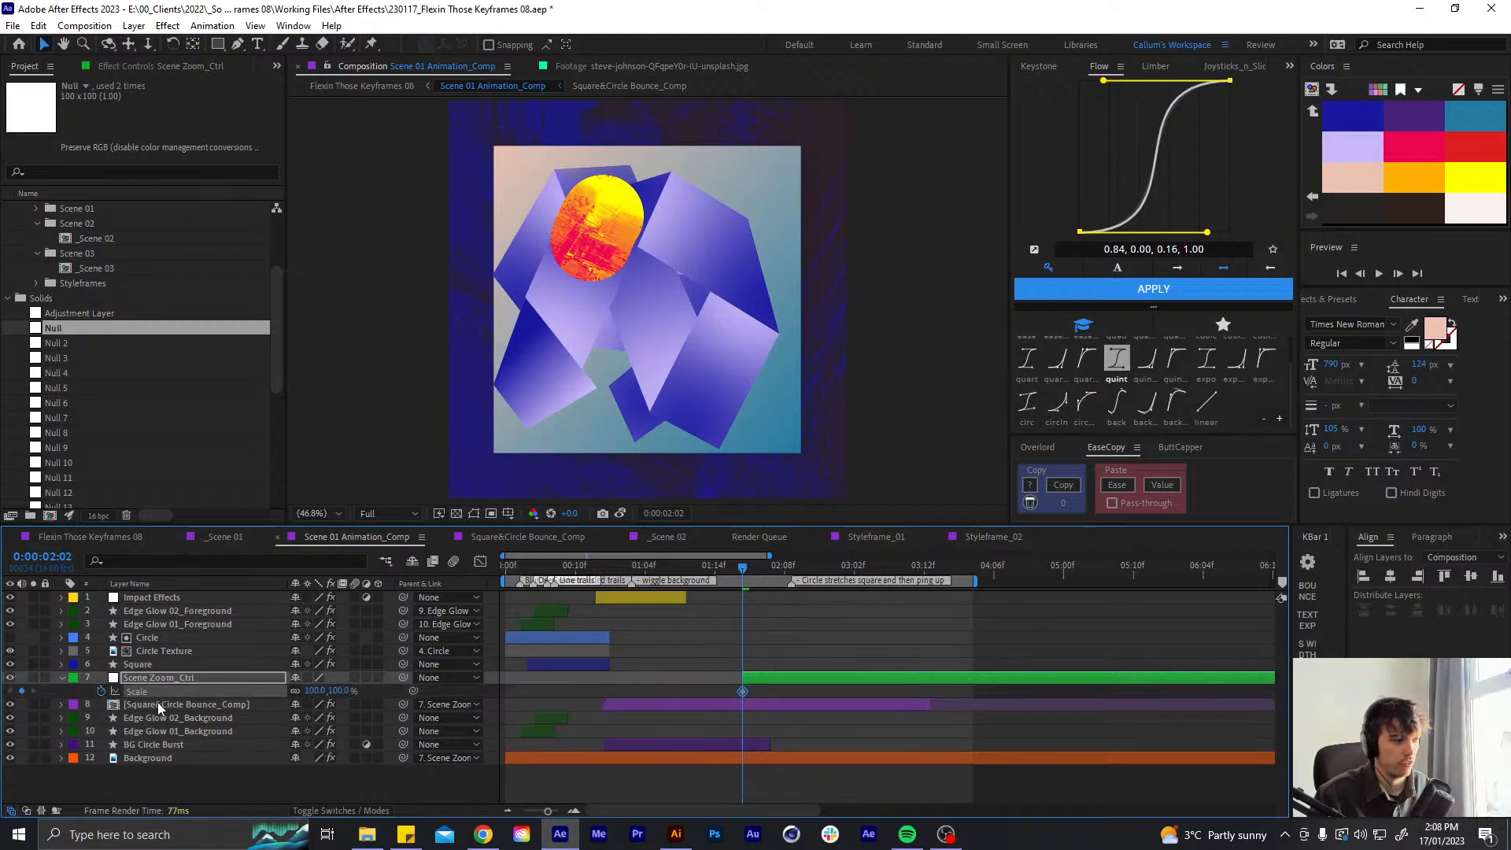
pyautogui.press('s')
# - Undo the Scene Zoom_Ctrl keyframe, the parenting, the layer rename and the removal of Square&Circle Bounce_Comp's scale keyframes
pyautogui.hotkey('ctrl', 'z')
pyautogui.hotkey('ctrl', 'z')
pyautogui.hotkey('ctrl', 'z')
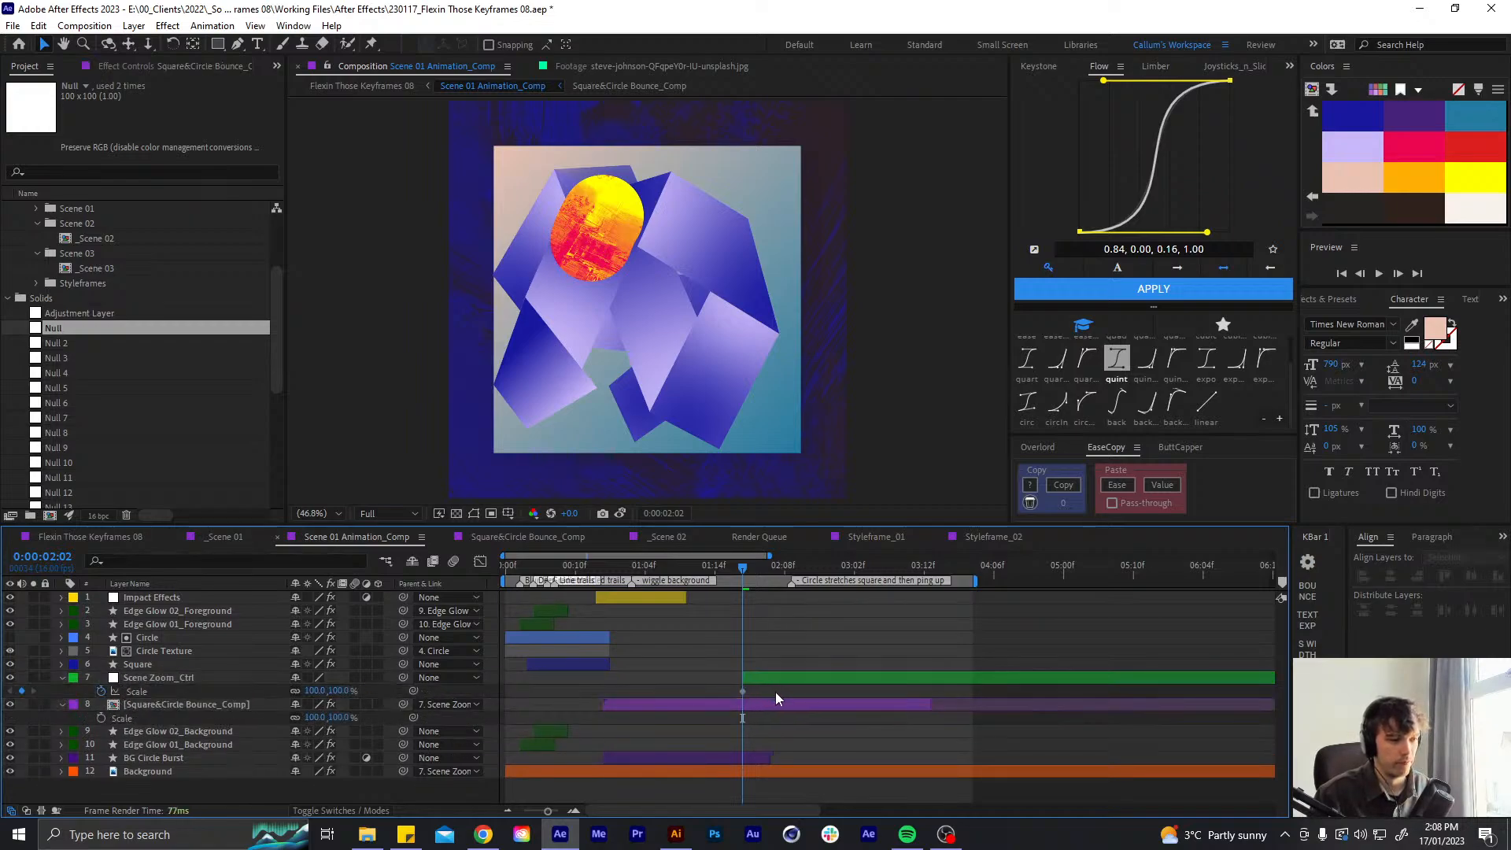
pyautogui.hotkey('ctrl', 'z')
pyautogui.hotkey('ctrl', 'z')
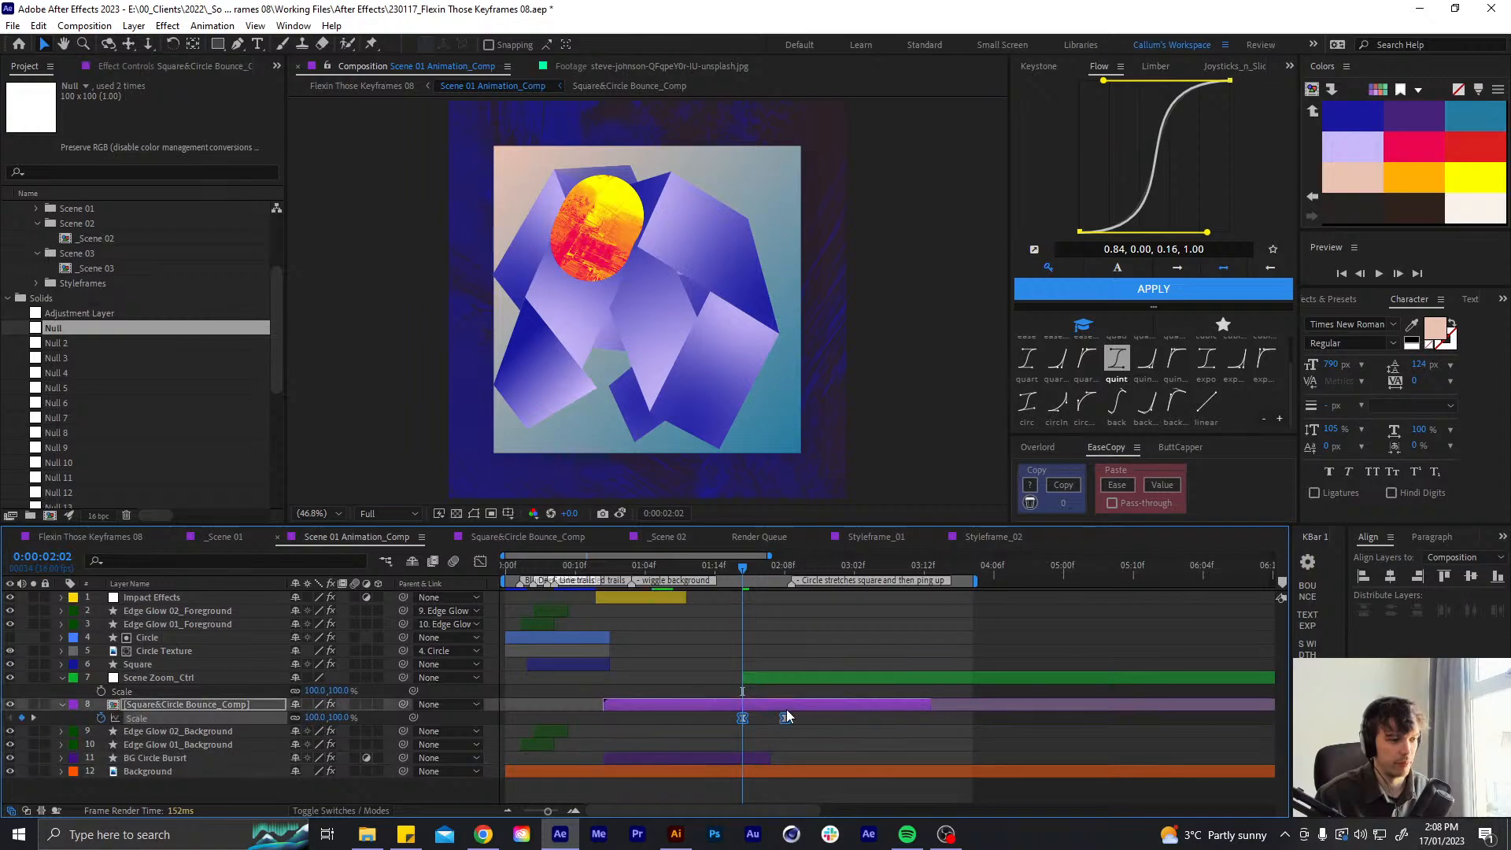
# - Fix the misspelled BG Circle Bursrt layer name so it reads BG Circle Burst
pyautogui.click(770, 727)
pyautogui.click(164, 757)
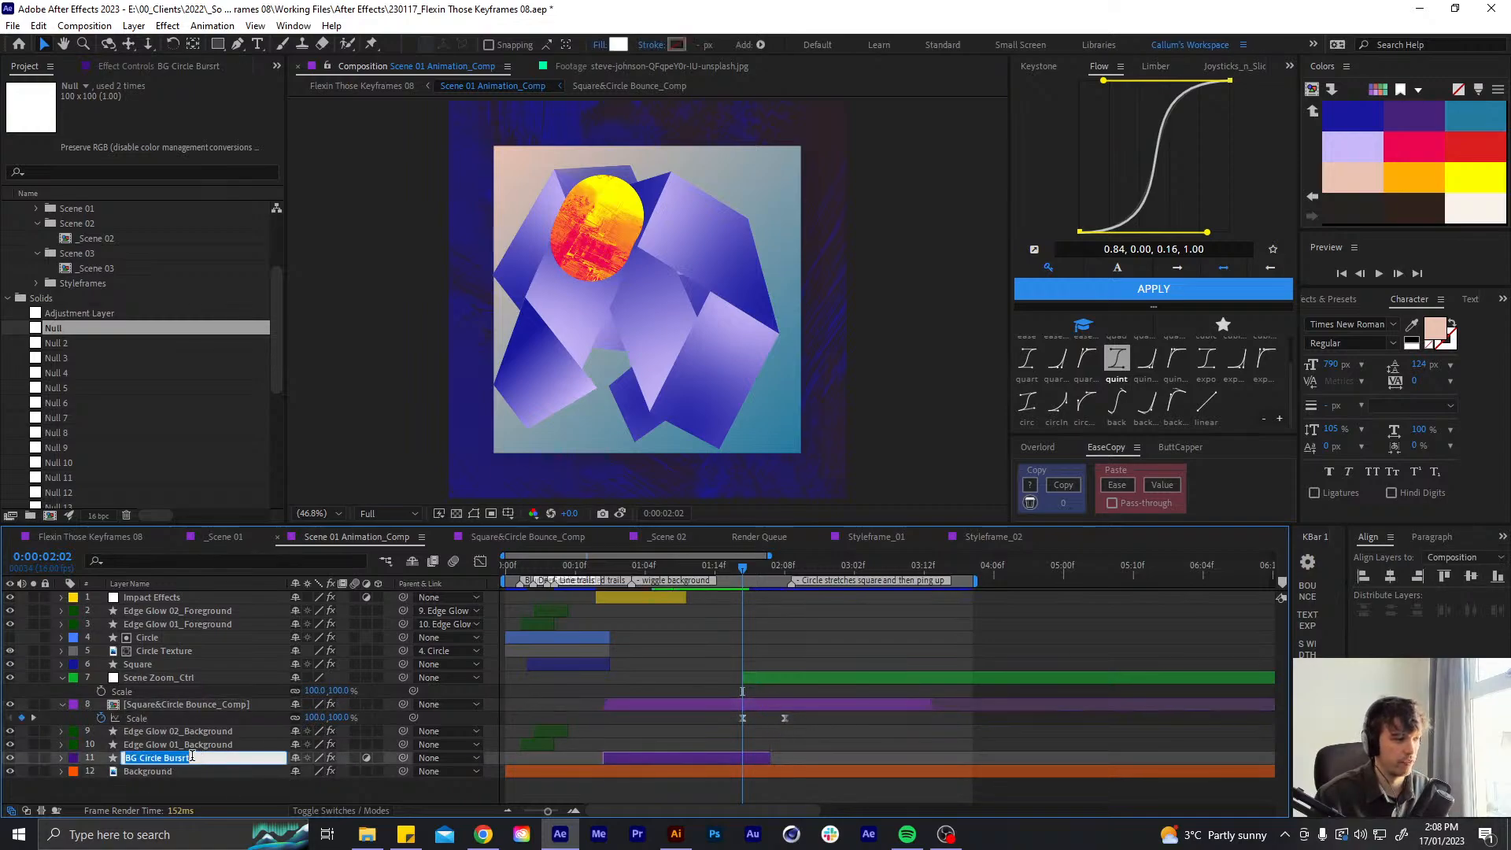
pyautogui.press('Return')
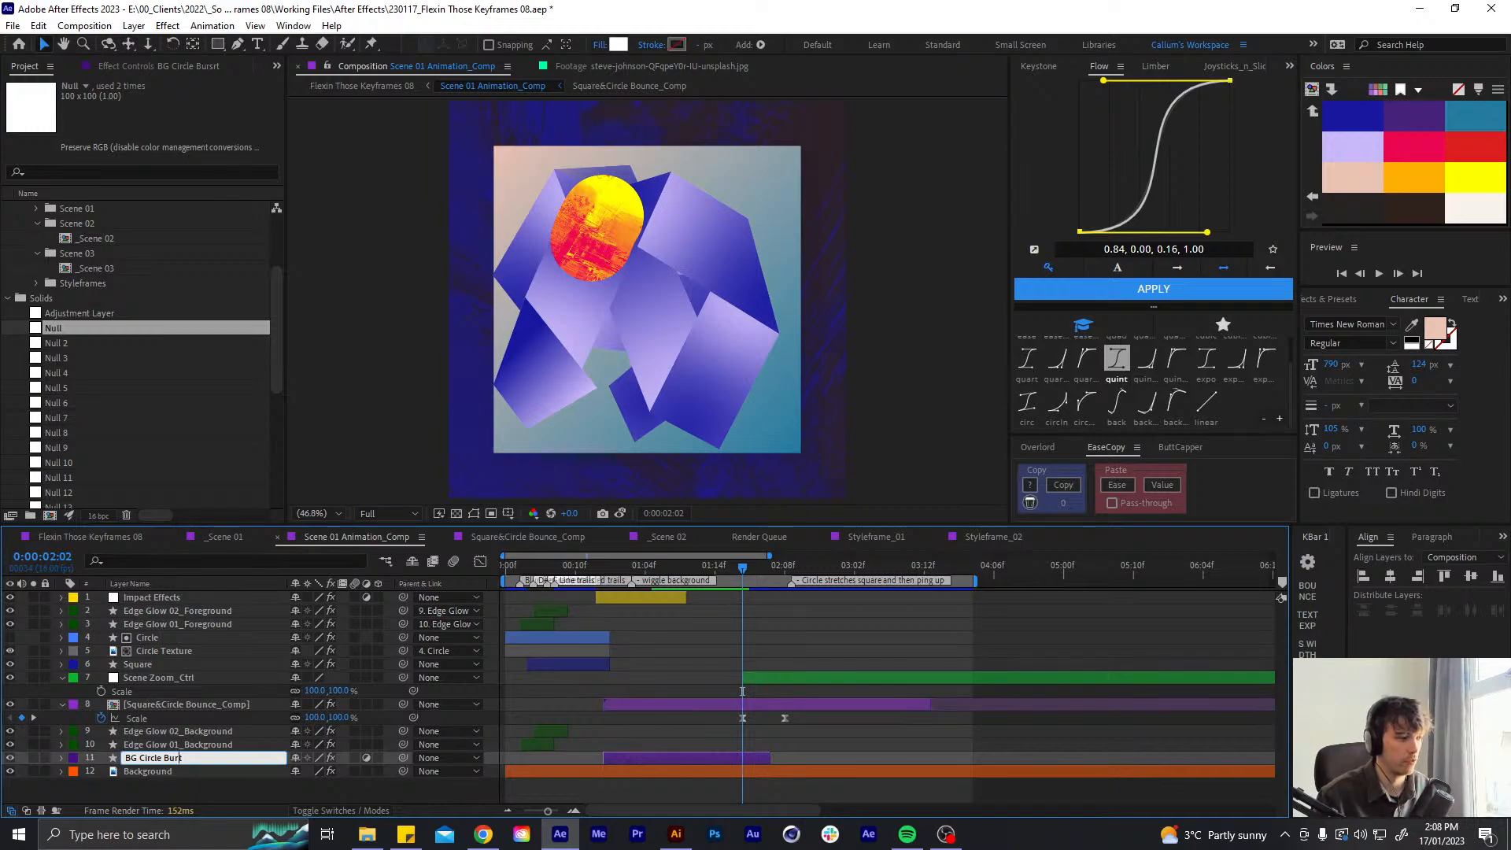
pyautogui.click(778, 731)
# - Mark the second scale keyframe's time, 0:00:02:08, with a layer marker on Square&Circle Bounce_Comp
pyautogui.click(785, 718)
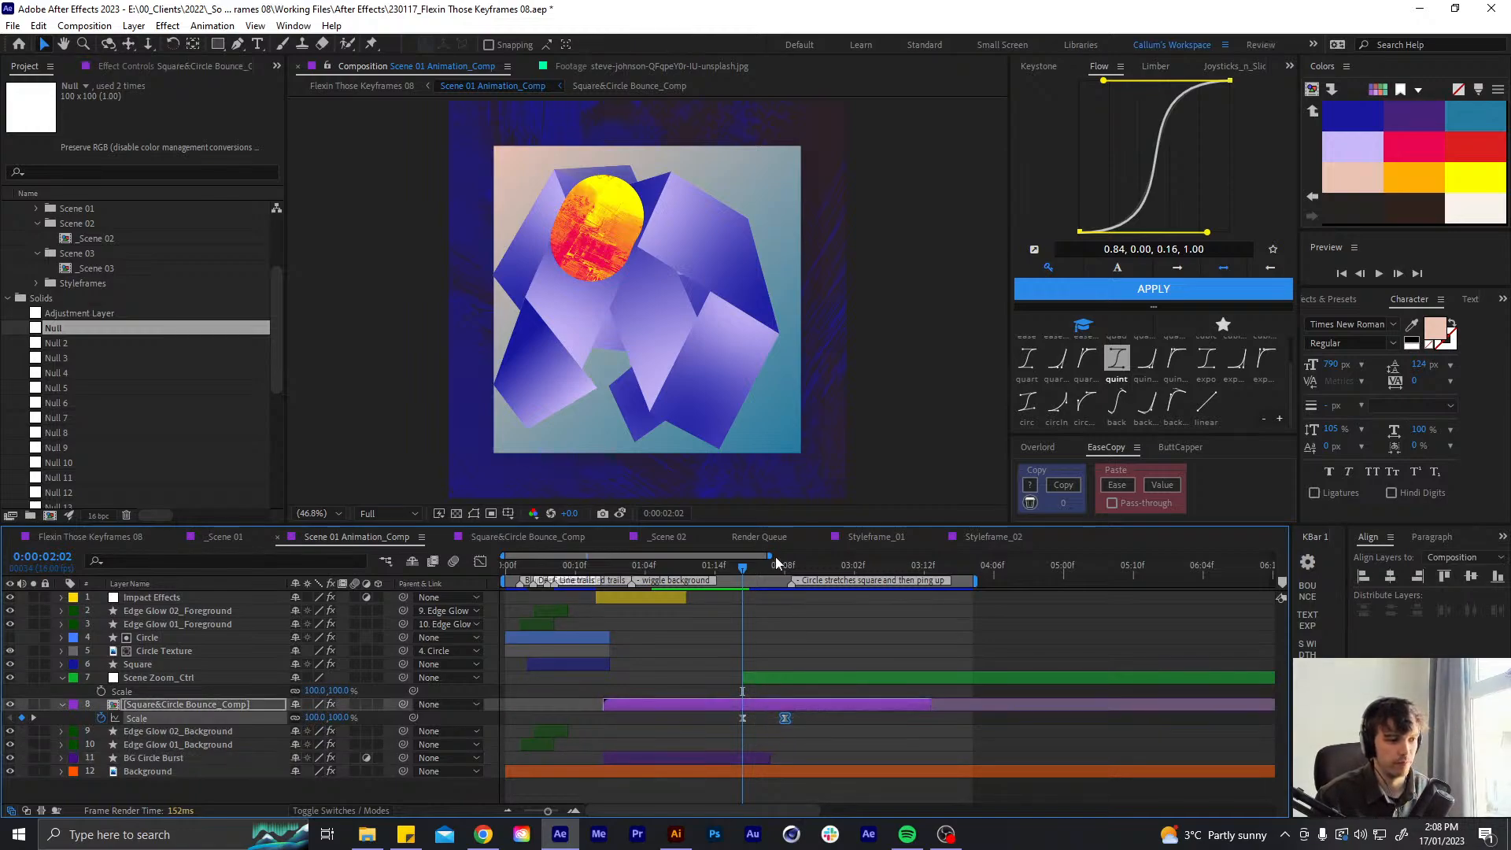
pyautogui.click(787, 565)
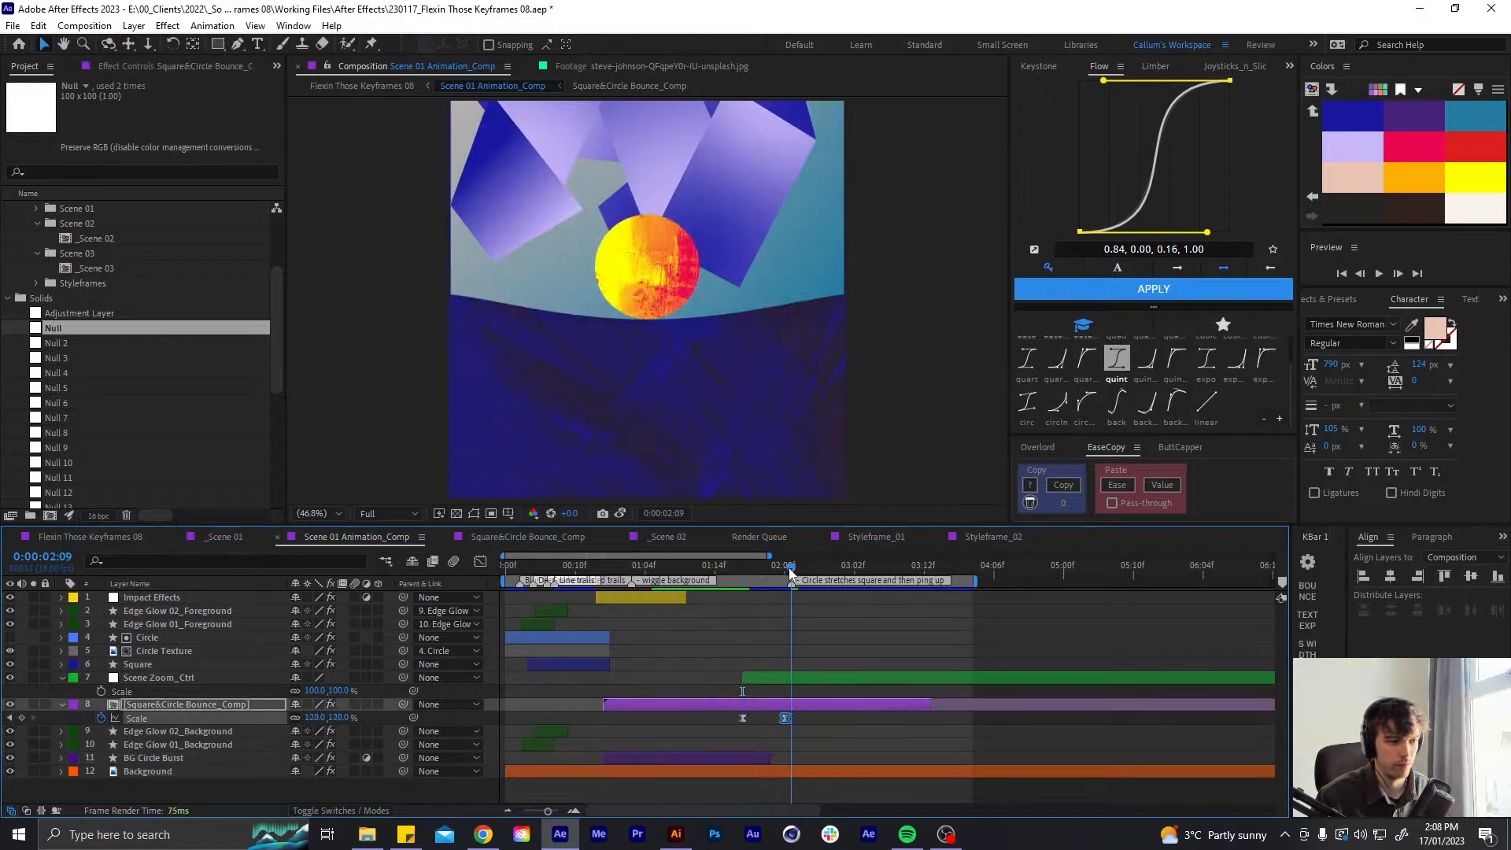
pyautogui.click(814, 716)
pyautogui.click(811, 704)
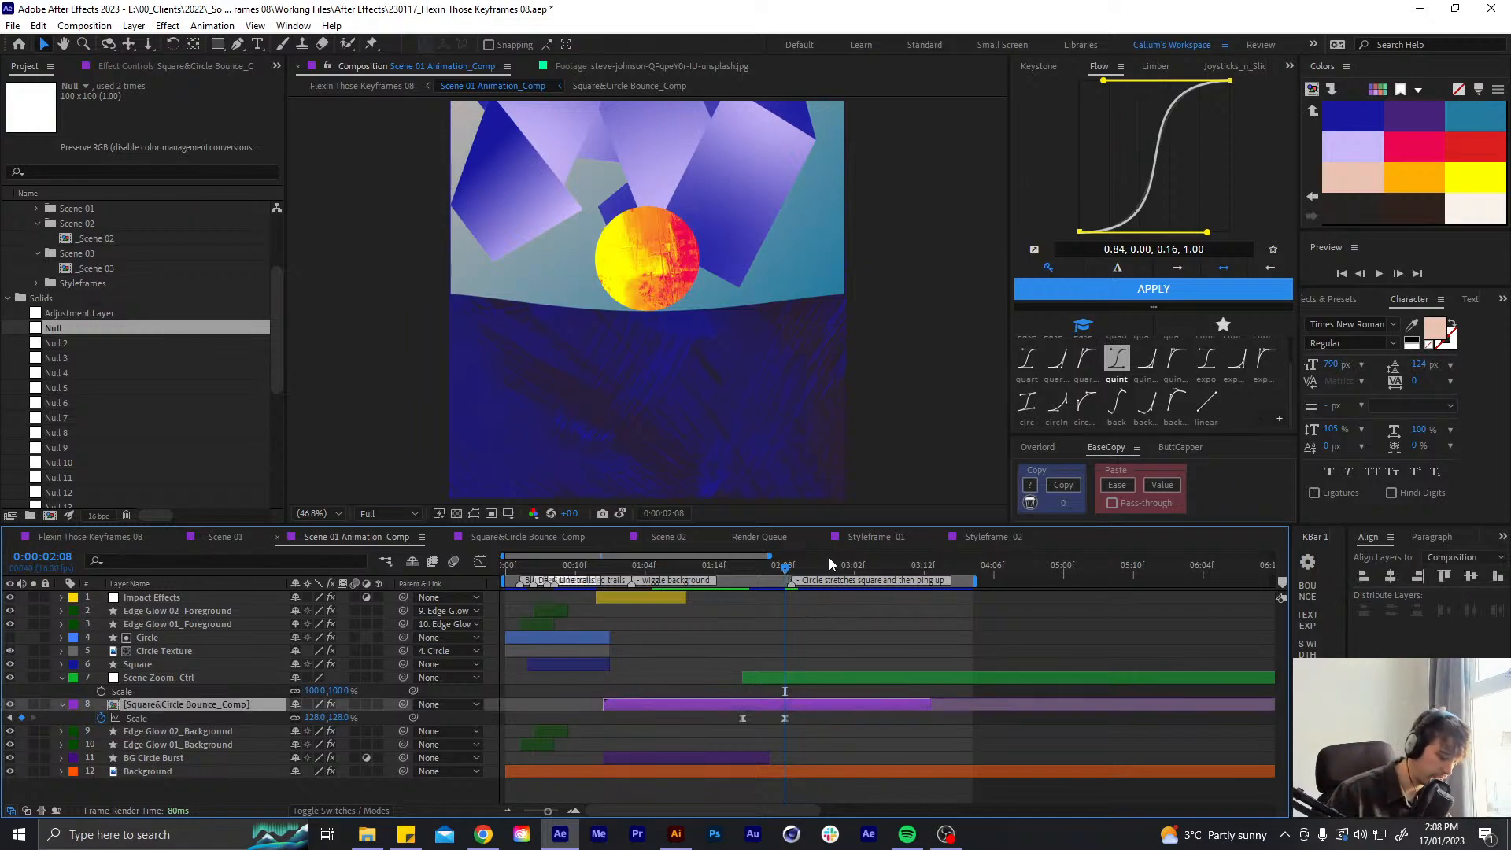
pyautogui.press('KP_Multiply')
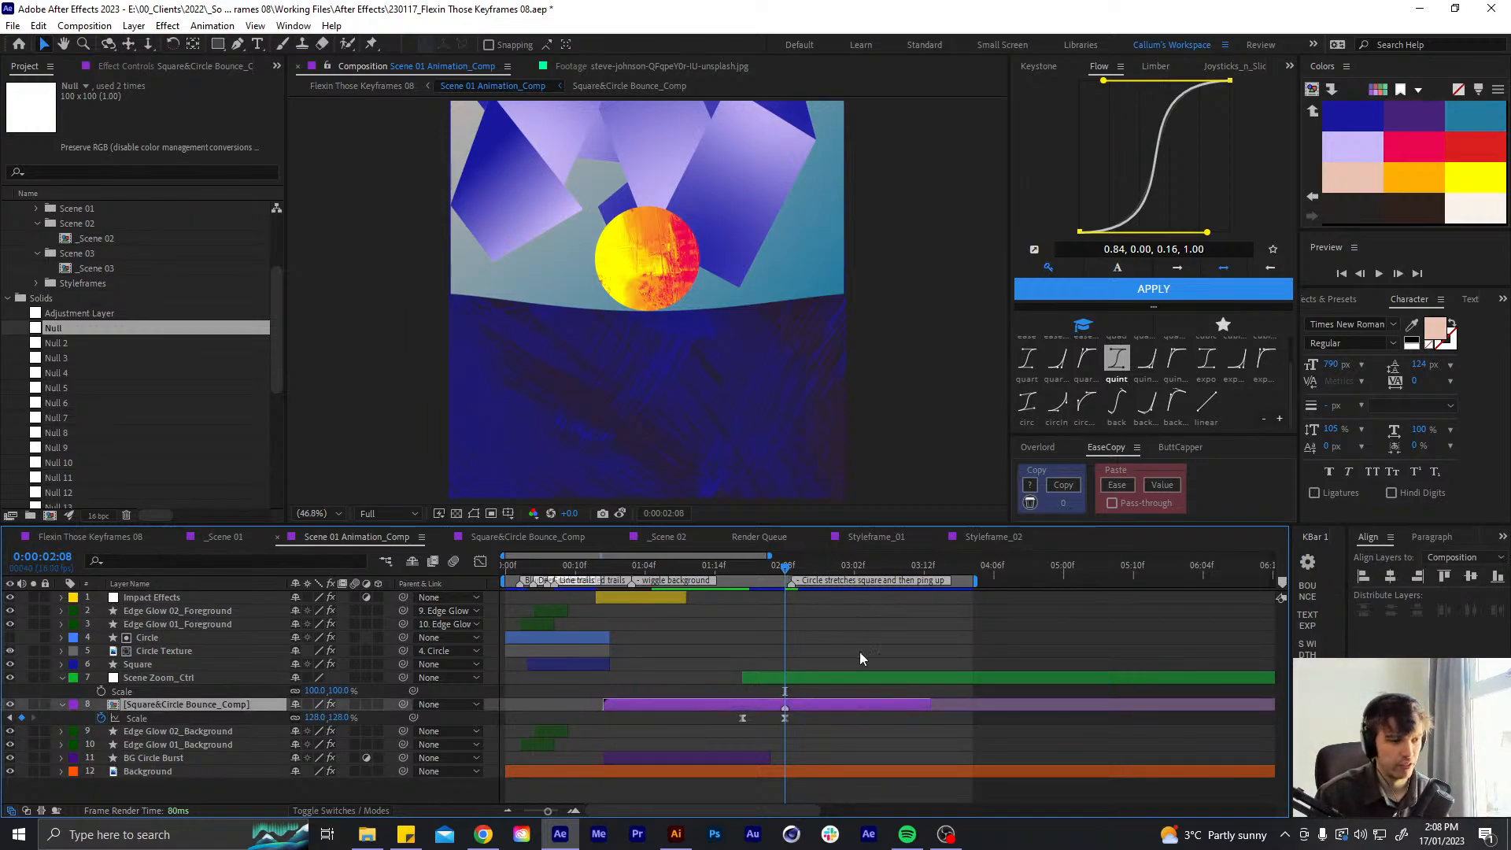
# - Return to 0:00:02:02 and delete both scale keyframes of Square&Circle Bounce_Comp
pyautogui.click(744, 568)
pyautogui.moveTo(815, 729); pyautogui.dragTo(749, 738)
pyautogui.press('Delete')
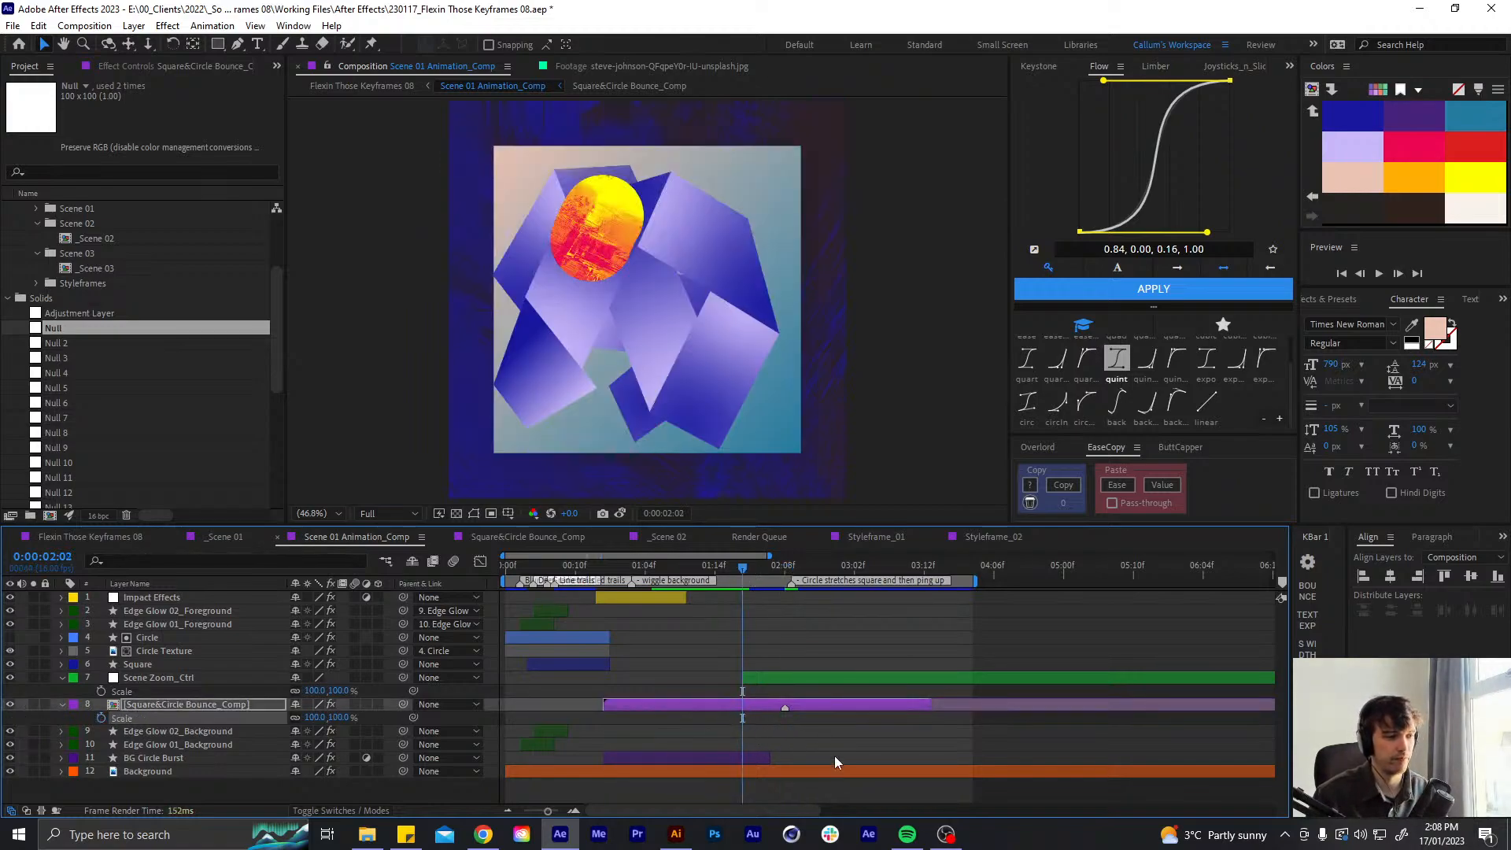
# - Parent the Background and Square&Circle Bounce_Comp layers to Scene Zoom_Ctrl
pyautogui.click(786, 773)
pyautogui.keyDown('ctrl'); pyautogui.click(762, 702); pyautogui.keyUp('ctrl')
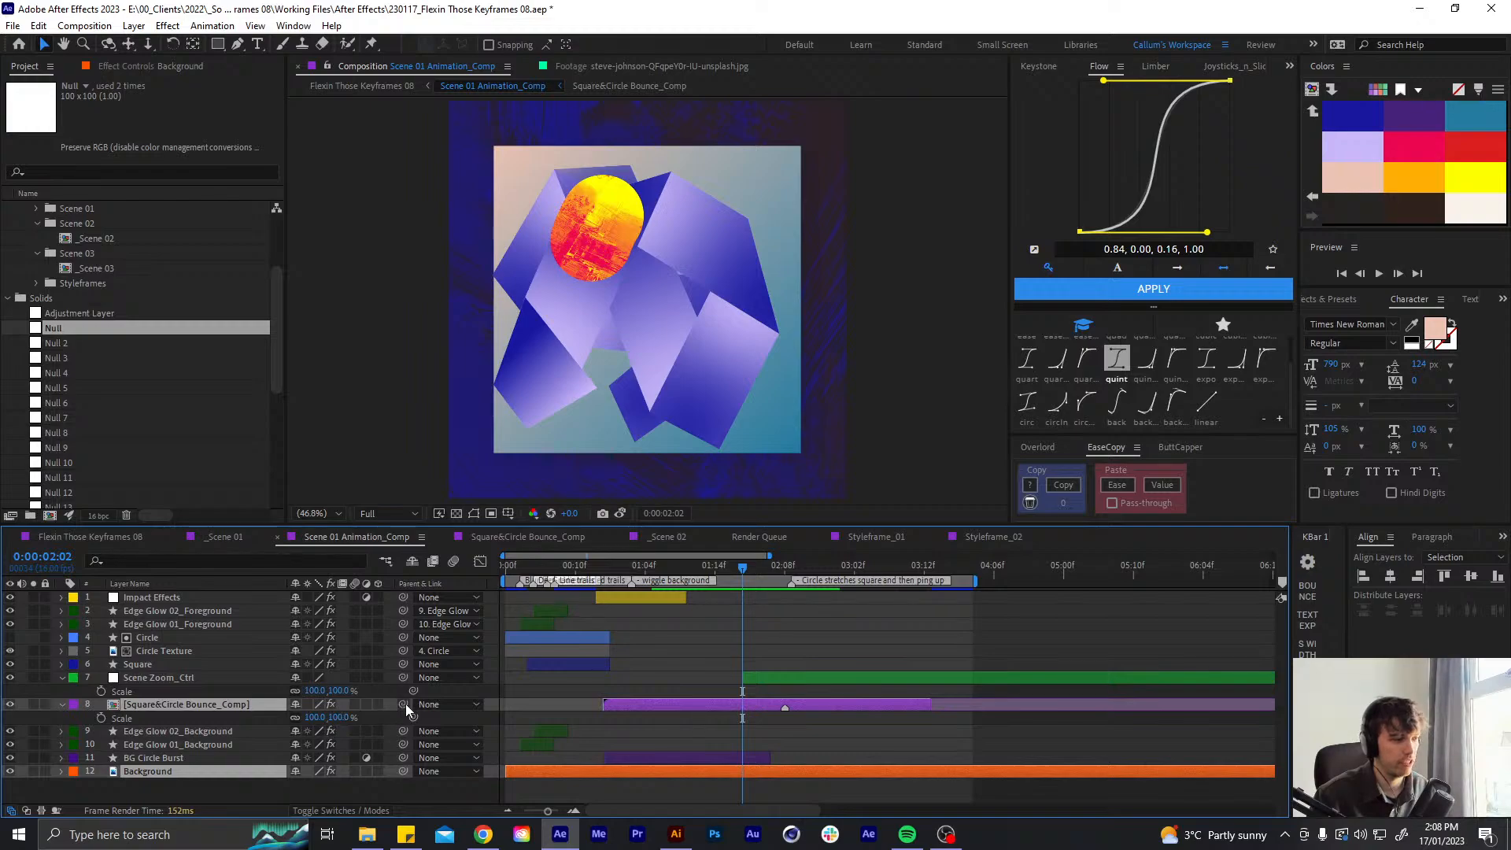
pyautogui.moveTo(405, 704); pyautogui.dragTo(174, 675)
# - Add a scale keyframe to Scene Zoom_Ctrl at 0:00:02:02, then test a different scale and undo that test
pyautogui.click(124, 678)
pyautogui.hotkey('alt', 'shift', 's')
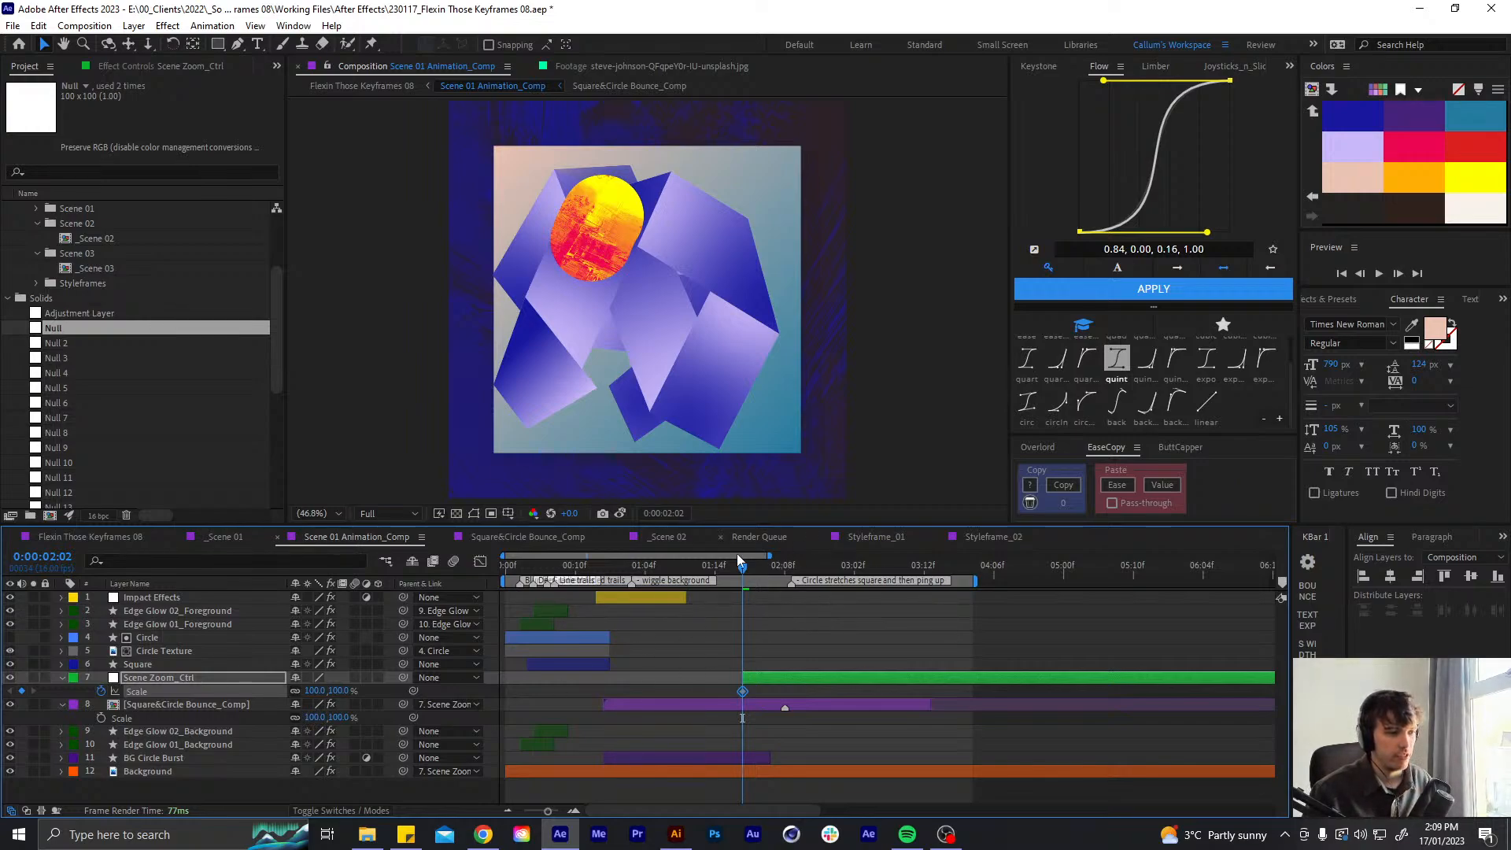
pyautogui.moveTo(313, 691)
pyautogui.mouseDown()
pyautogui.moveTo(324, 678)
pyautogui.moveTo(274, 703)
pyautogui.moveTo(295, 693)
pyautogui.mouseUp()
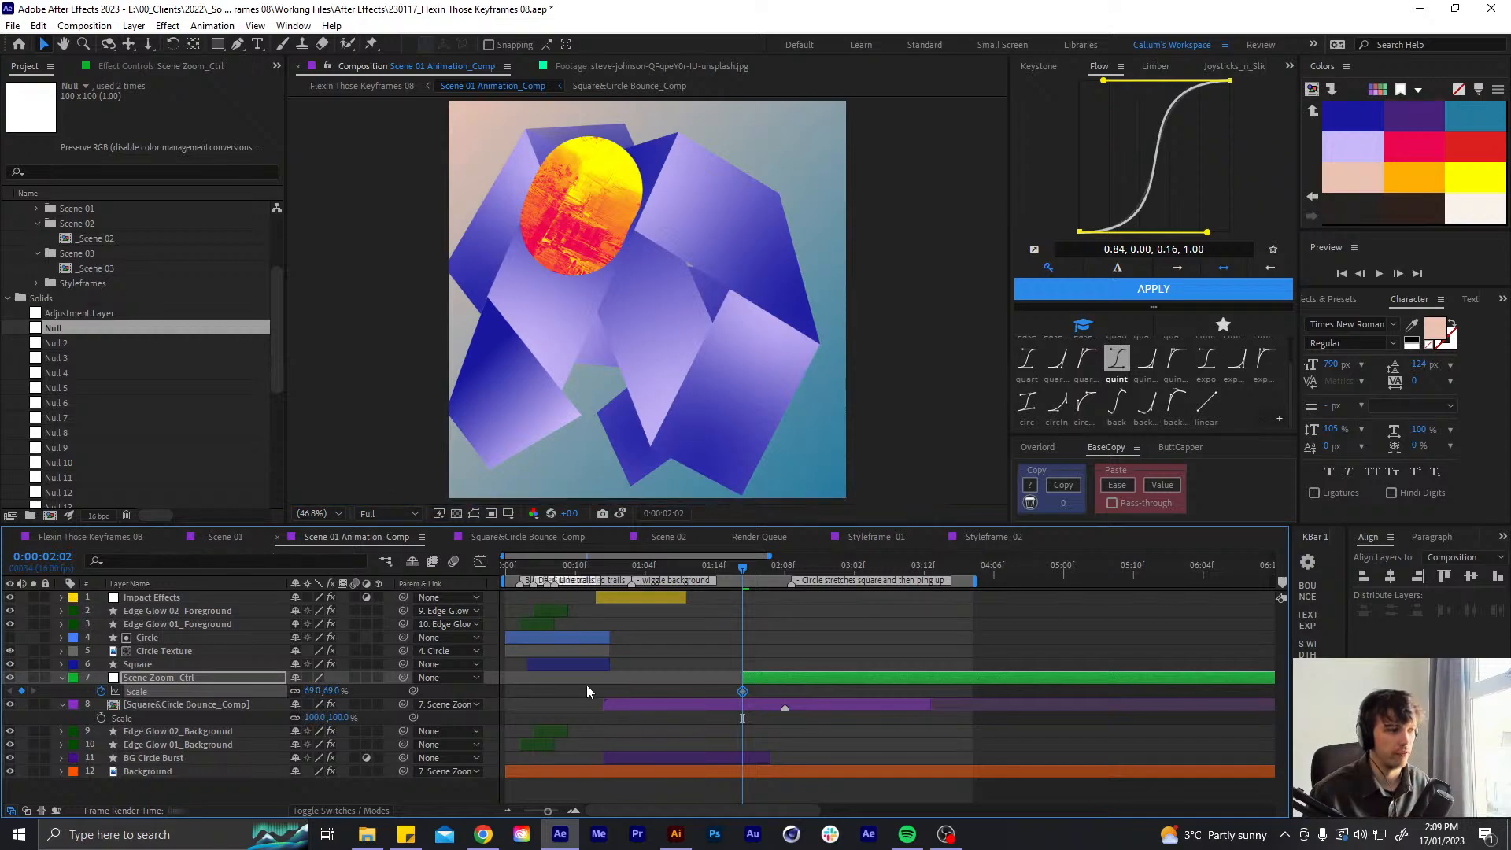
pyautogui.hotkey('ctrl', 'z')
# - Show the position keyframes of Square&Circle Bounce_Comp together with the scale keyframe of Scene Zoom_Ctrl
pyautogui.press('u')
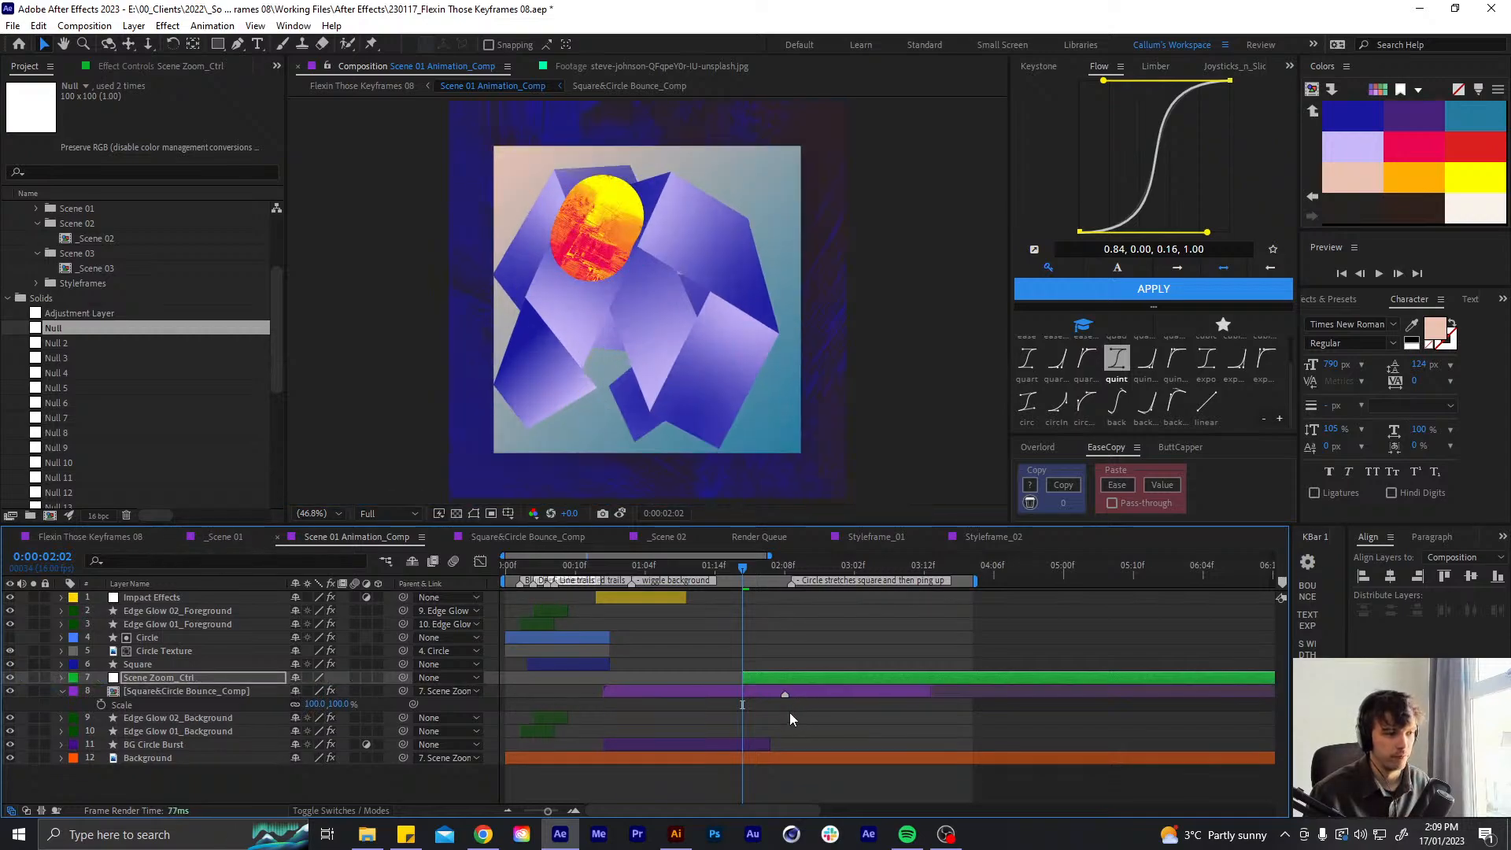
pyautogui.click(756, 694)
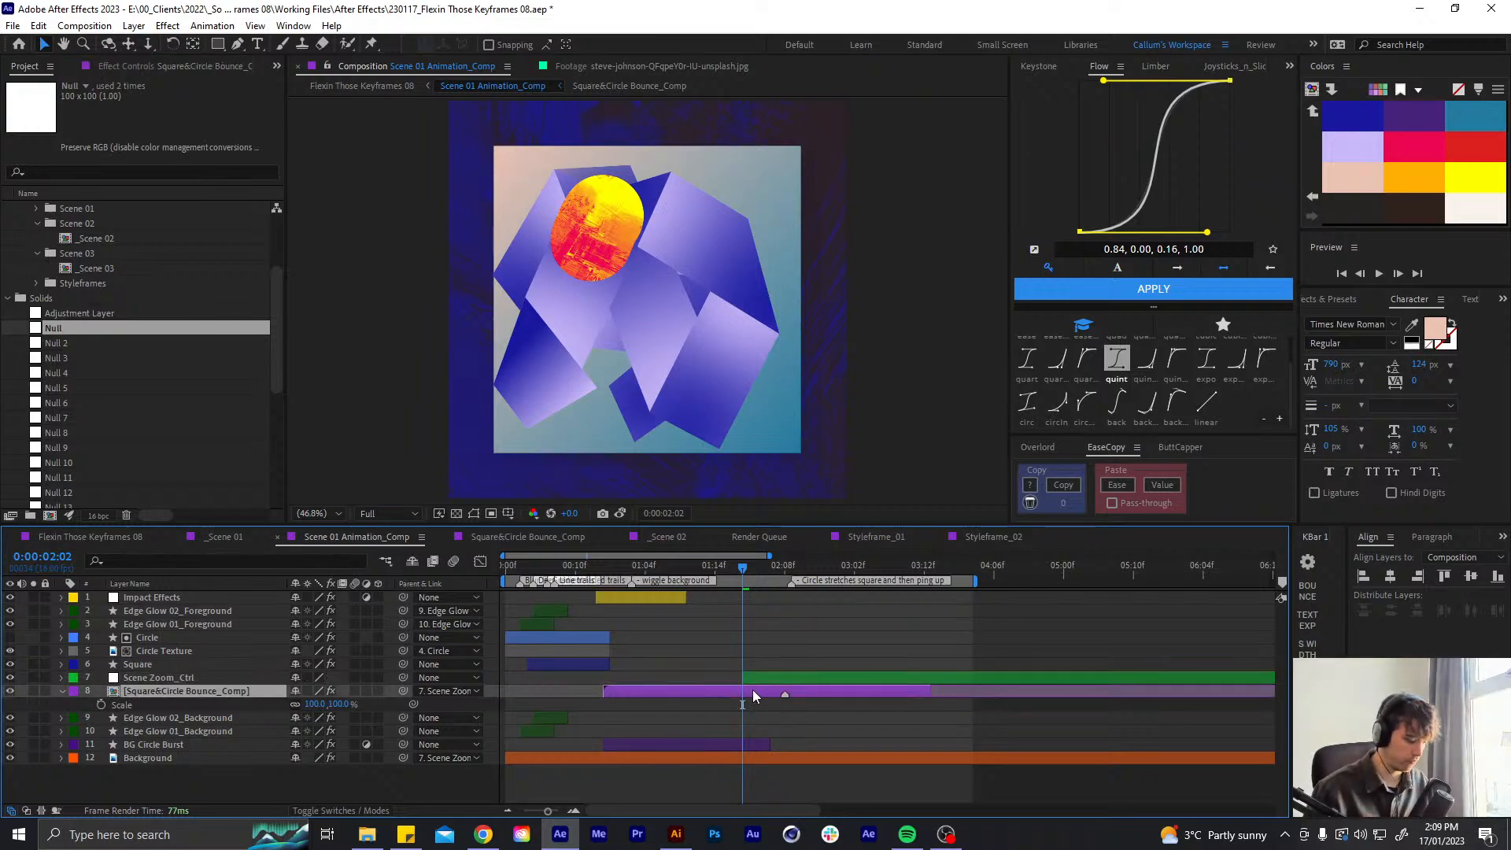
pyautogui.press('p')
pyautogui.click(771, 676)
pyautogui.press('u')
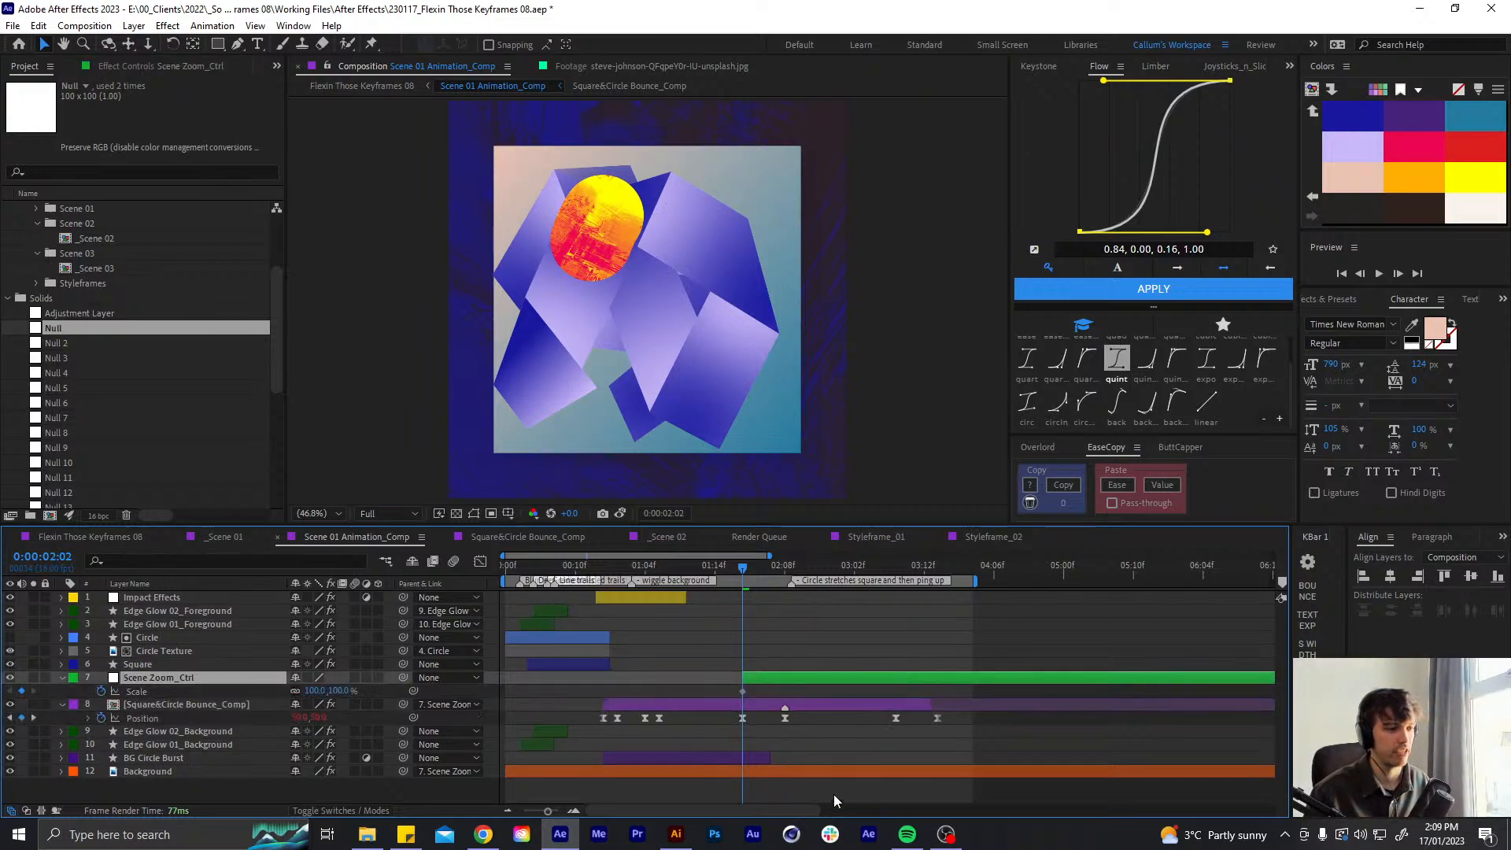
# - Mark the Square&Circle Bounce_Comp layer at its last two position keyframes, 0:00:03:08 and 0:00:03:14, with layer markers
pyautogui.click(756, 704)
pyautogui.moveTo(811, 721); pyautogui.dragTo(723, 735)
pyautogui.moveTo(947, 721); pyautogui.dragTo(721, 745)
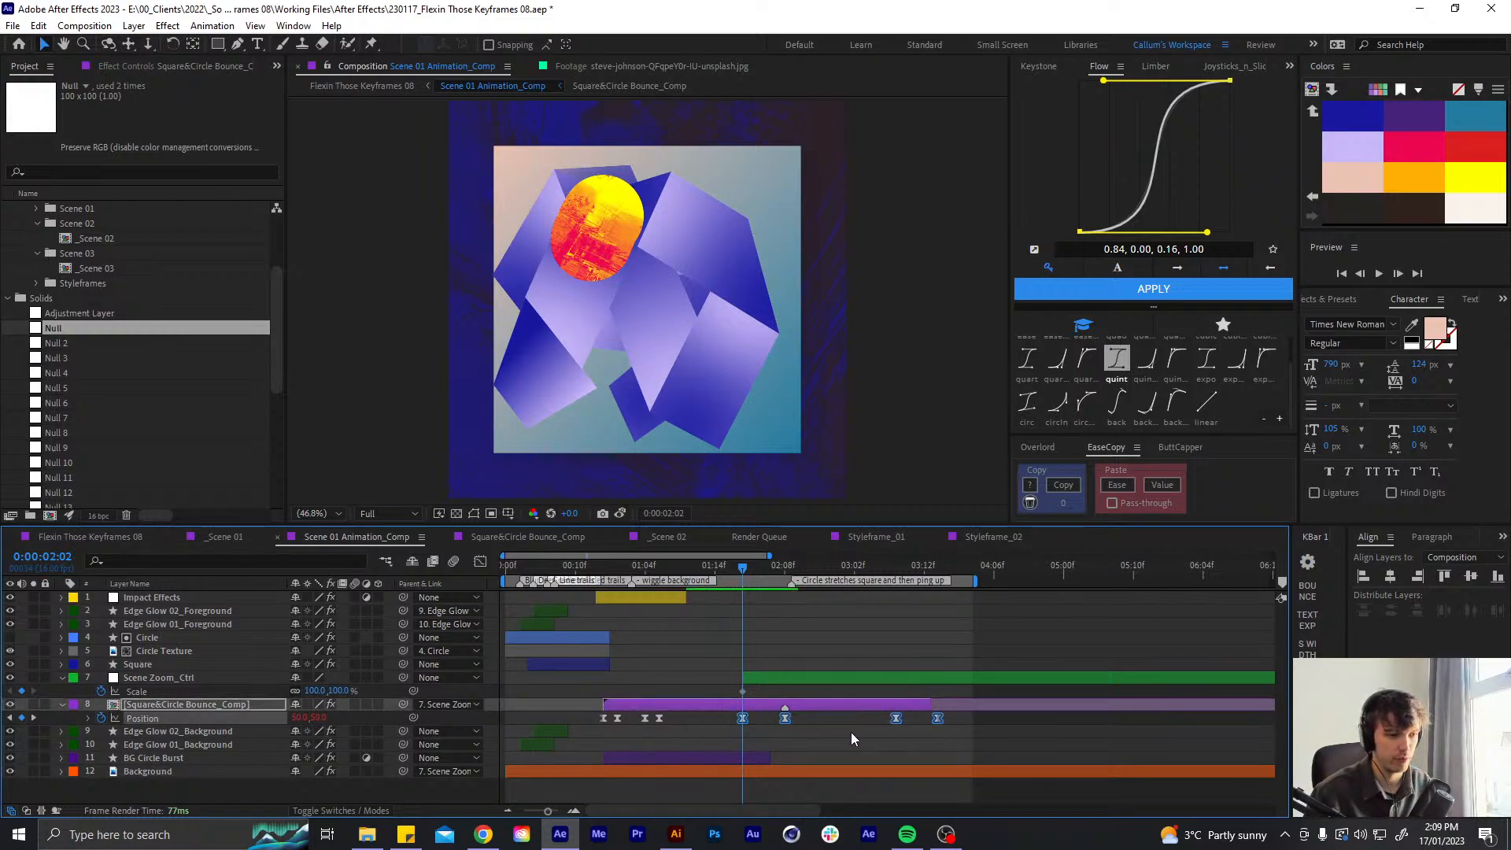
pyautogui.click(990, 727)
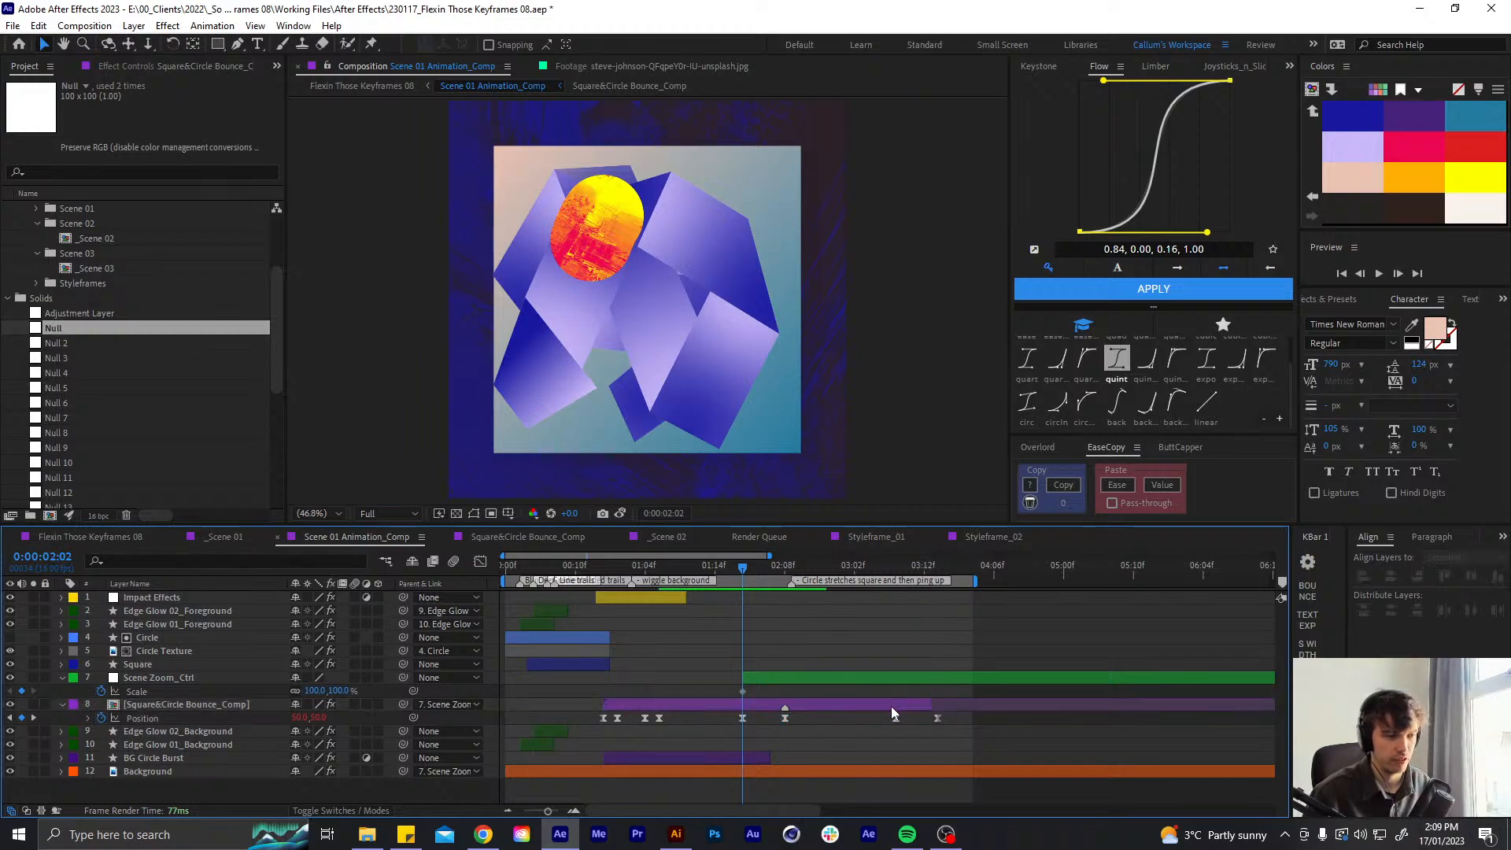
pyautogui.click(898, 565)
pyautogui.click(1212, 698)
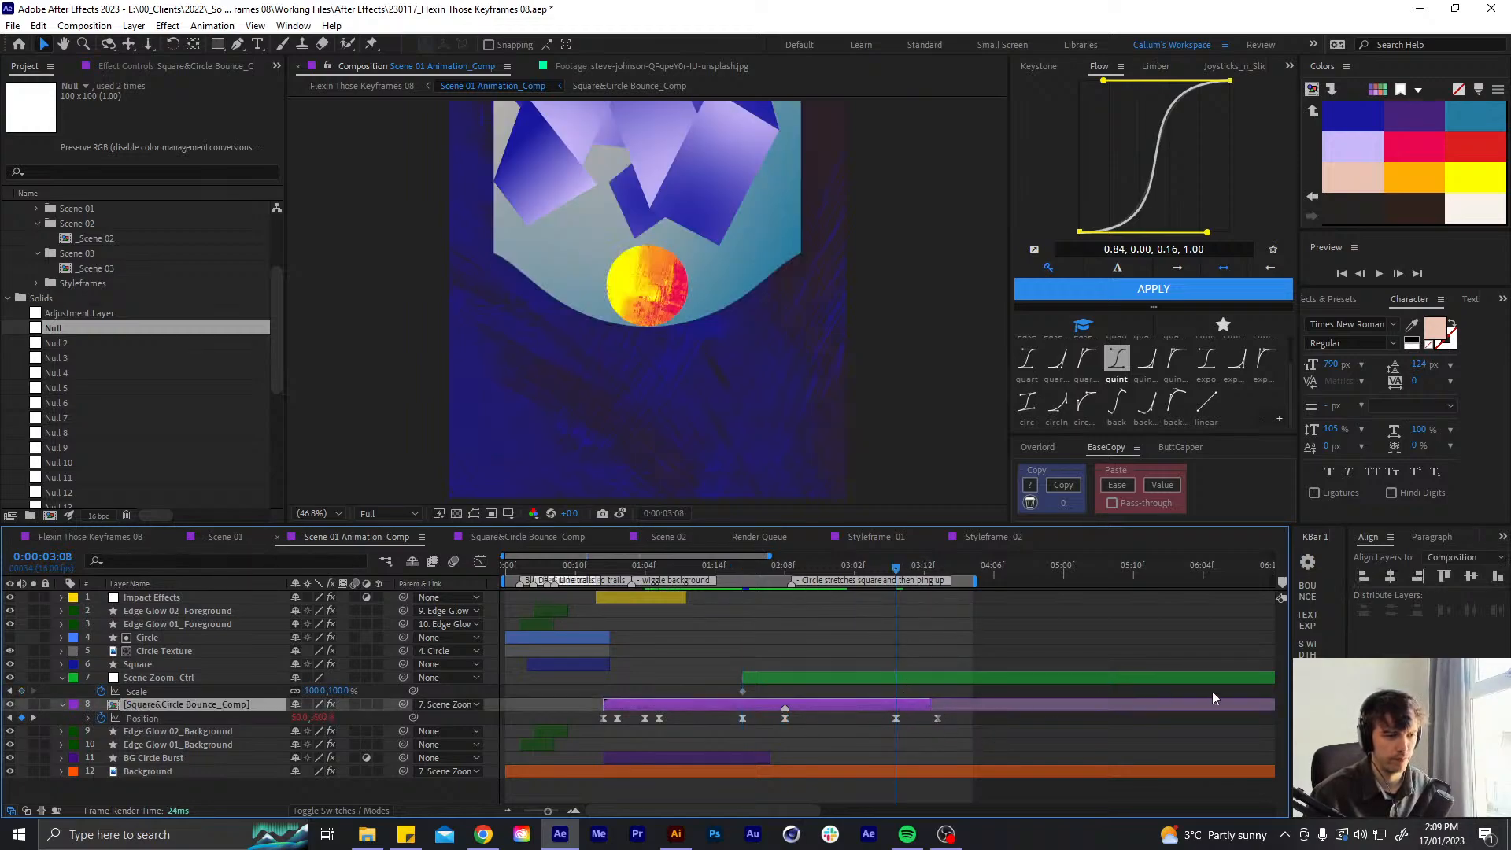
pyautogui.click(936, 564)
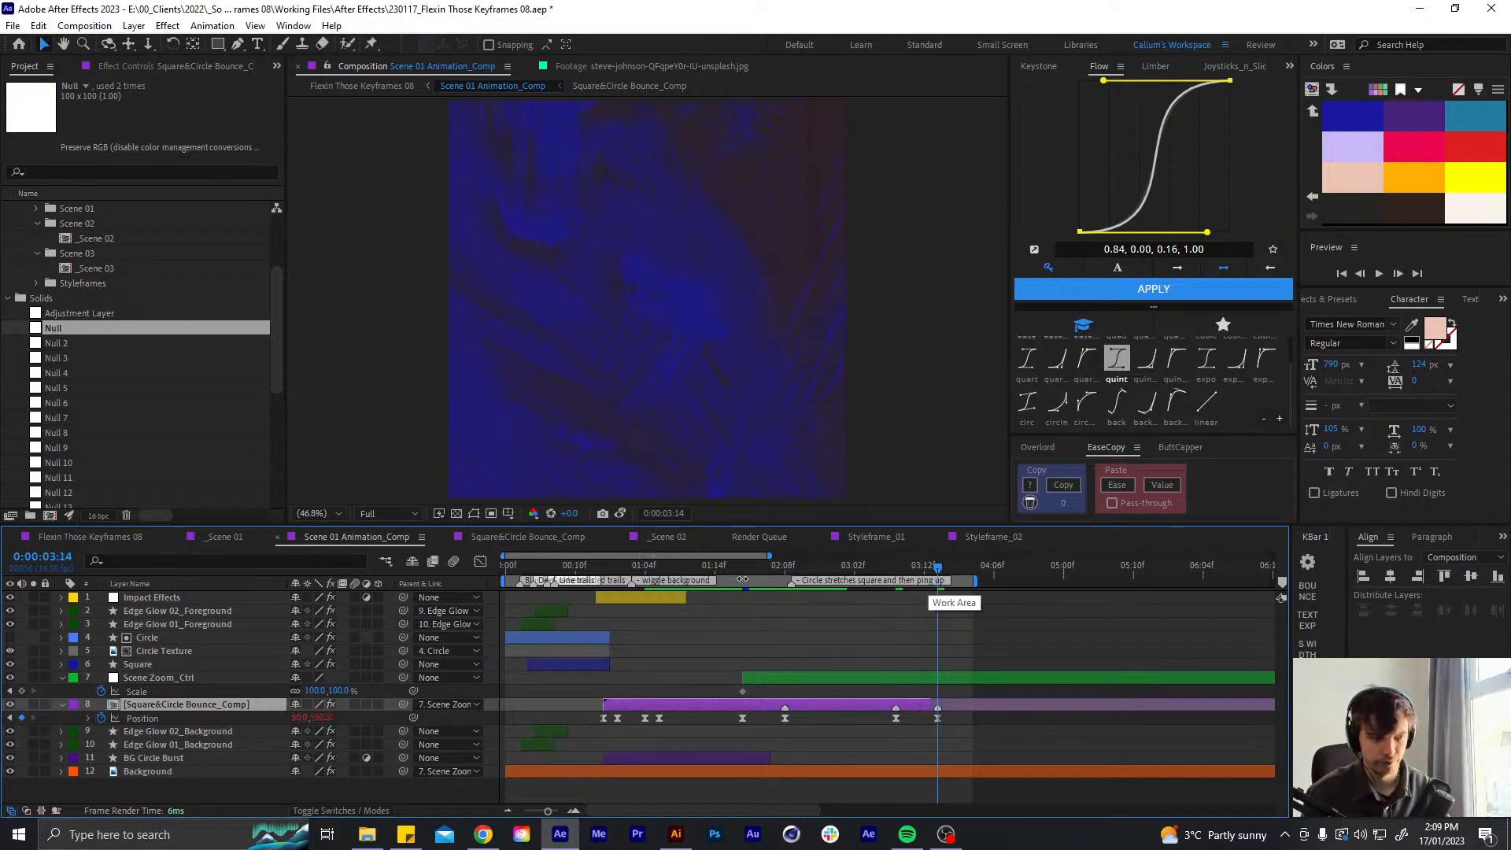
# - Add a position keyframe to Scene Zoom_Ctrl at 0:00:02:02
pyautogui.click(743, 566)
pyautogui.click(762, 677)
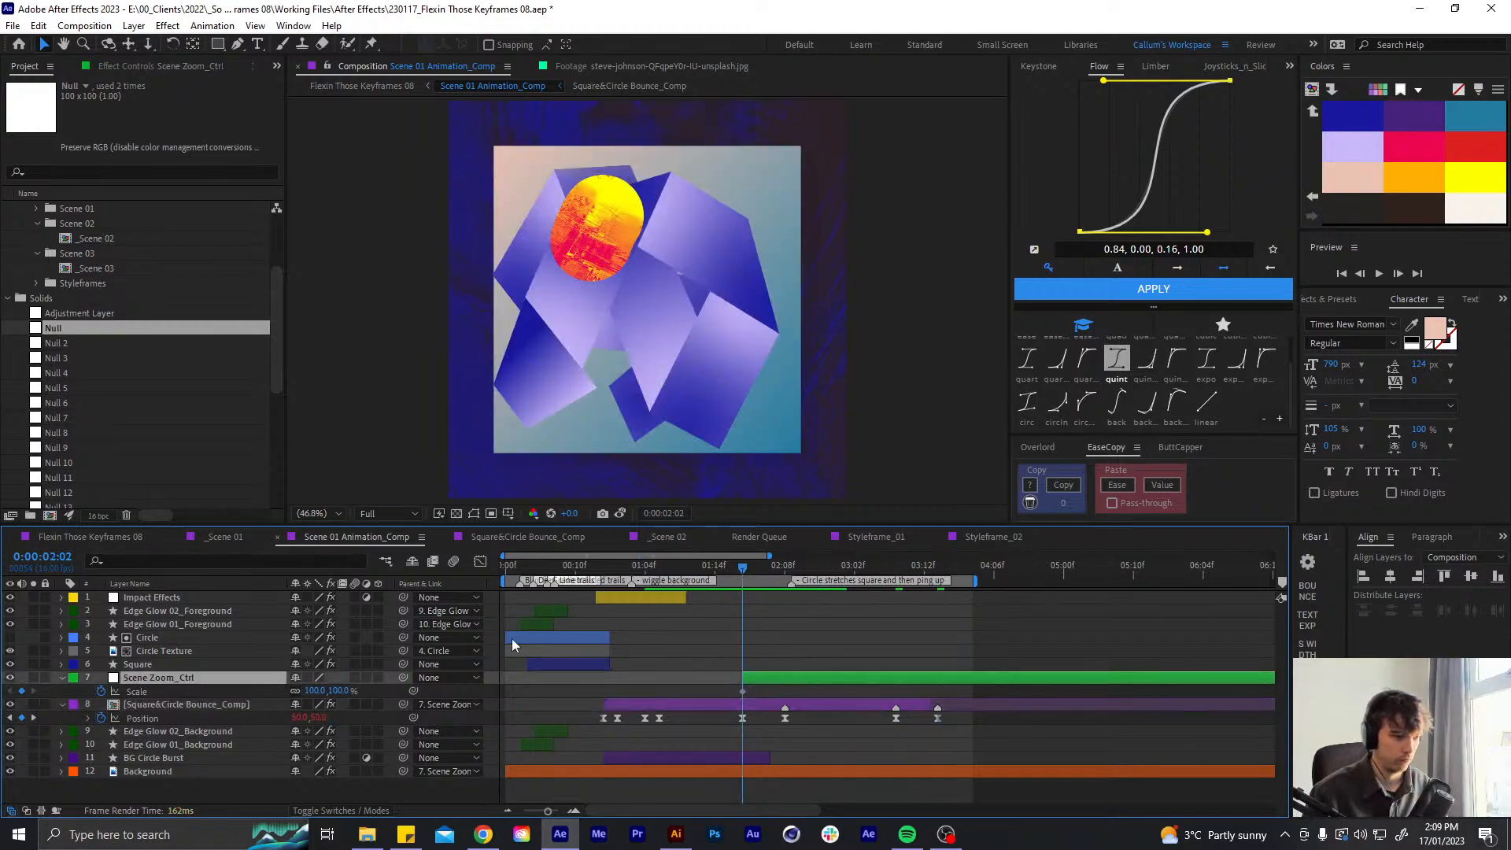
pyautogui.press('p')
pyautogui.click(101, 691)
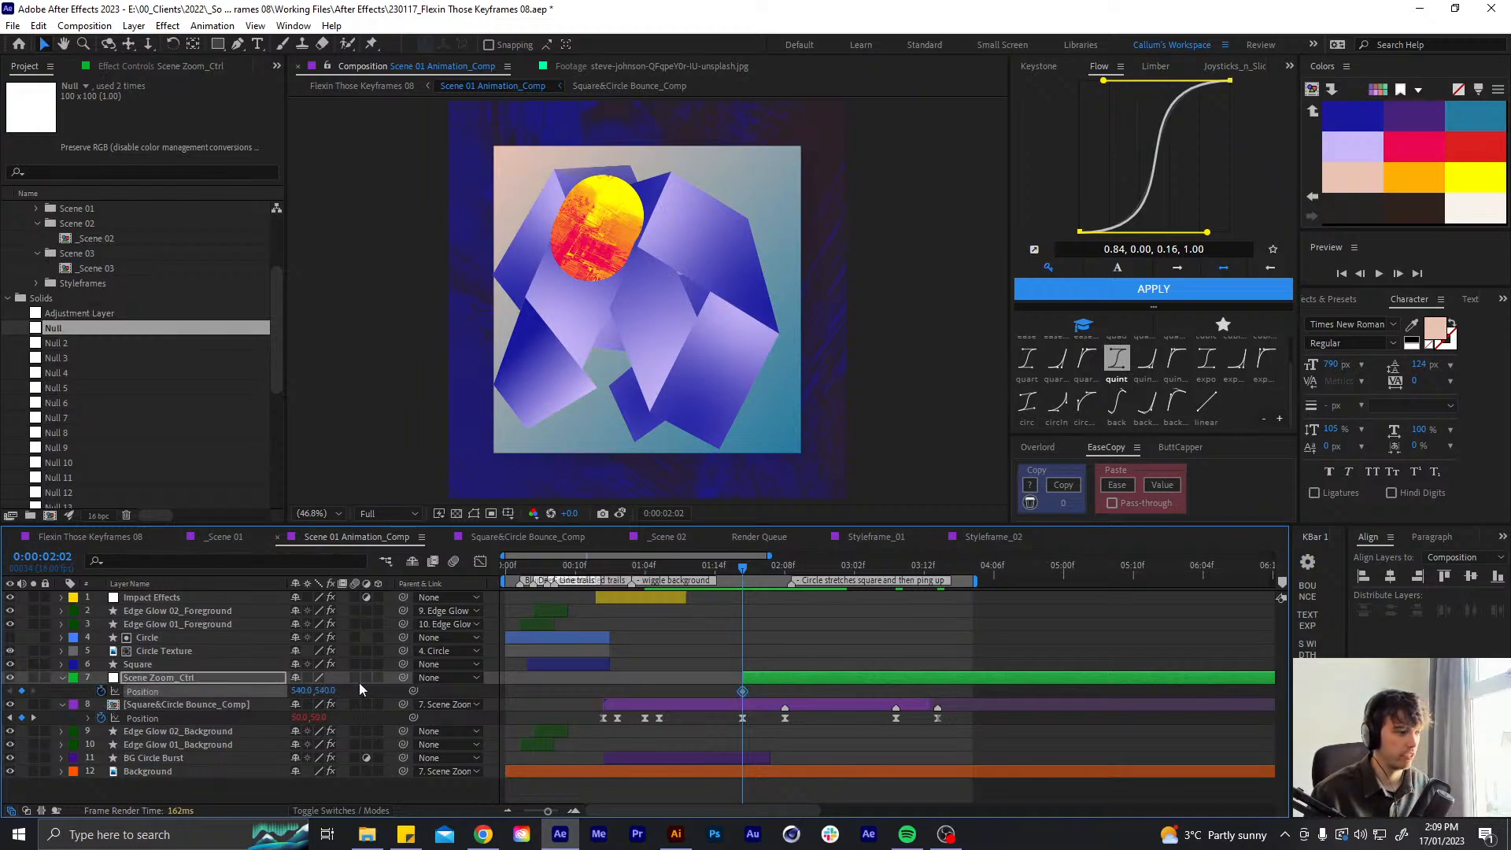
# - Show all keyframed properties of Scene Zoom_Ctrl and delete Square&Circle Bounce_Comp's position keyframes from 0:00:02:02 onward
pyautogui.press('p')
pyautogui.press('u')
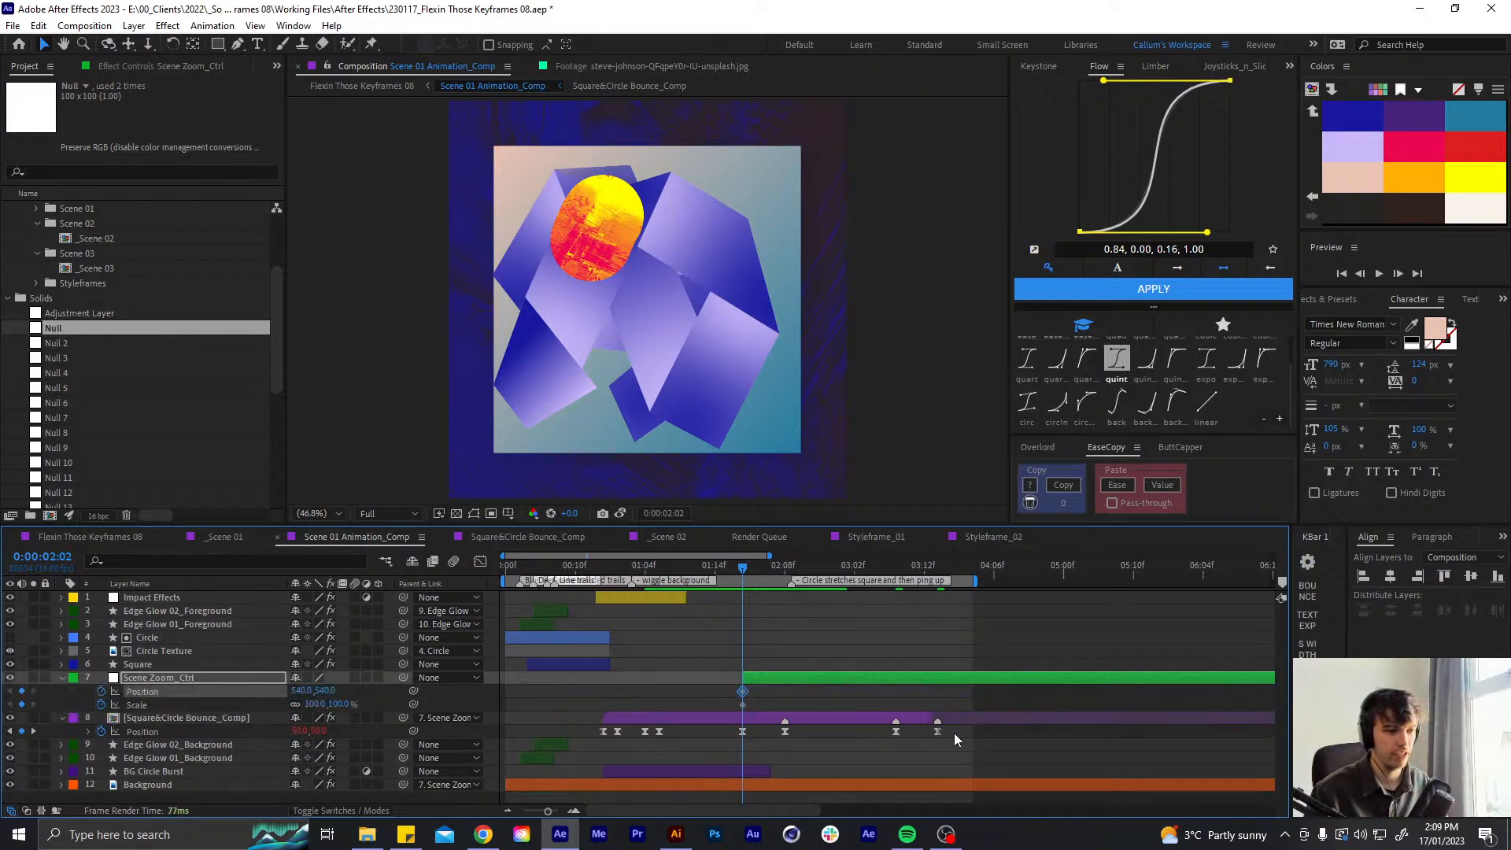
pyautogui.moveTo(954, 738); pyautogui.dragTo(712, 745)
pyautogui.press('Delete')
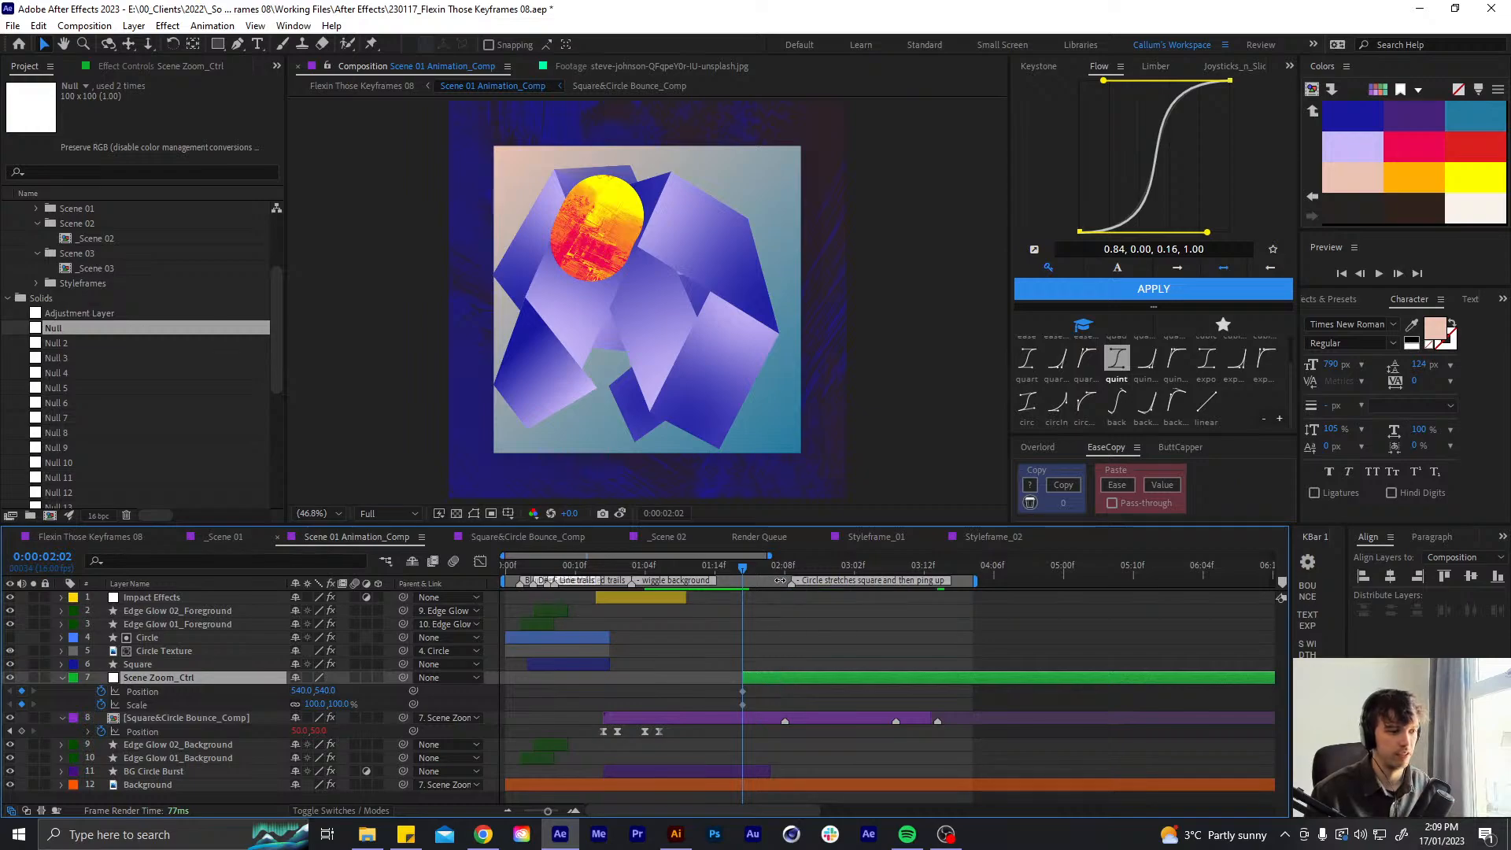
# - Keyframe Scene Zoom_Ctrl's scale at 0:00:02:08, trying 125% and 128% before entering 130%
pyautogui.click(787, 565)
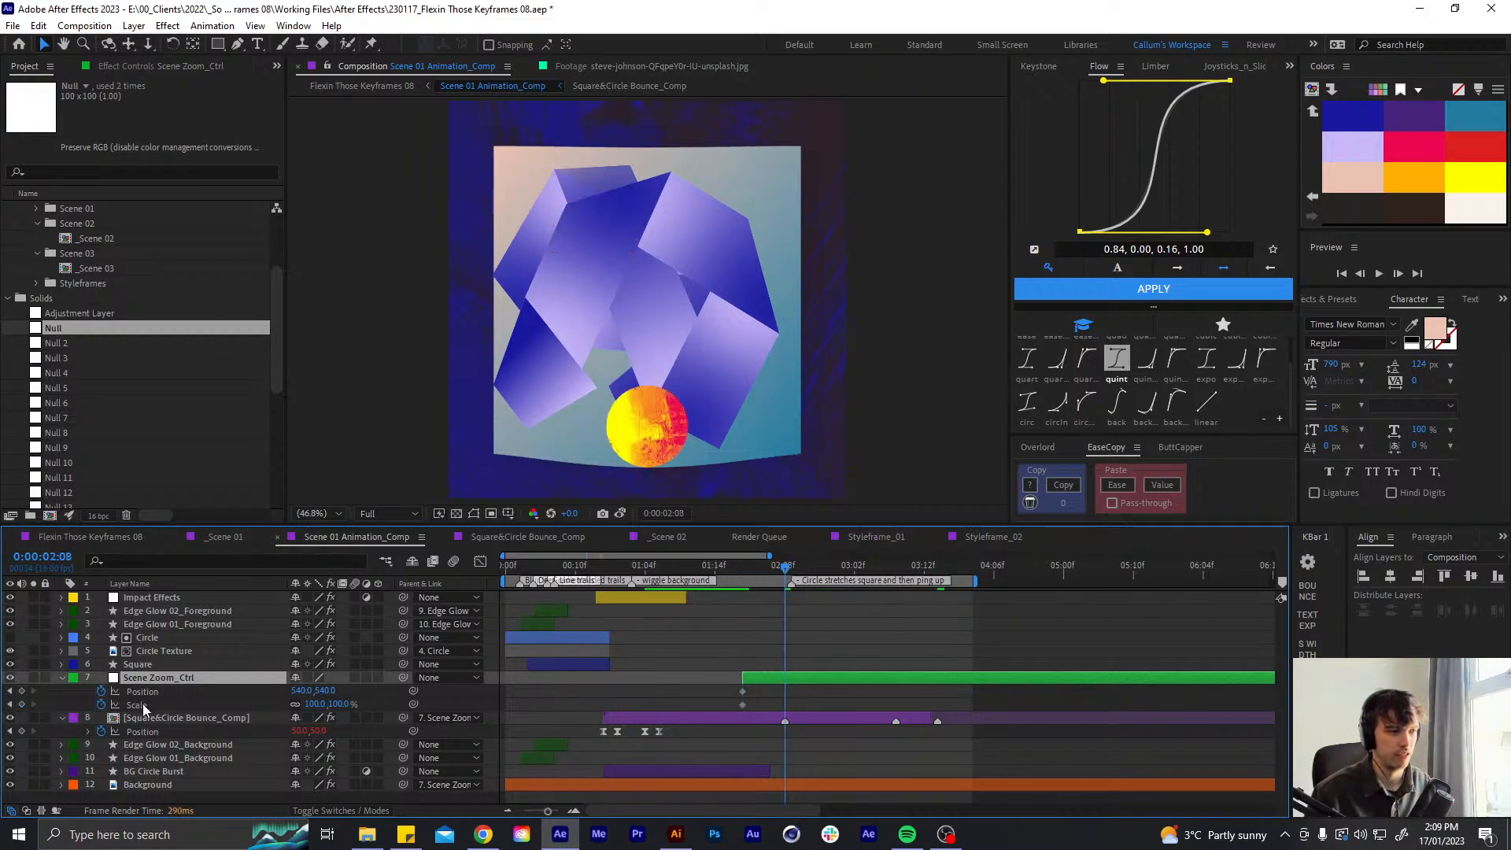
pyautogui.click(314, 704)
pyautogui.write('1')
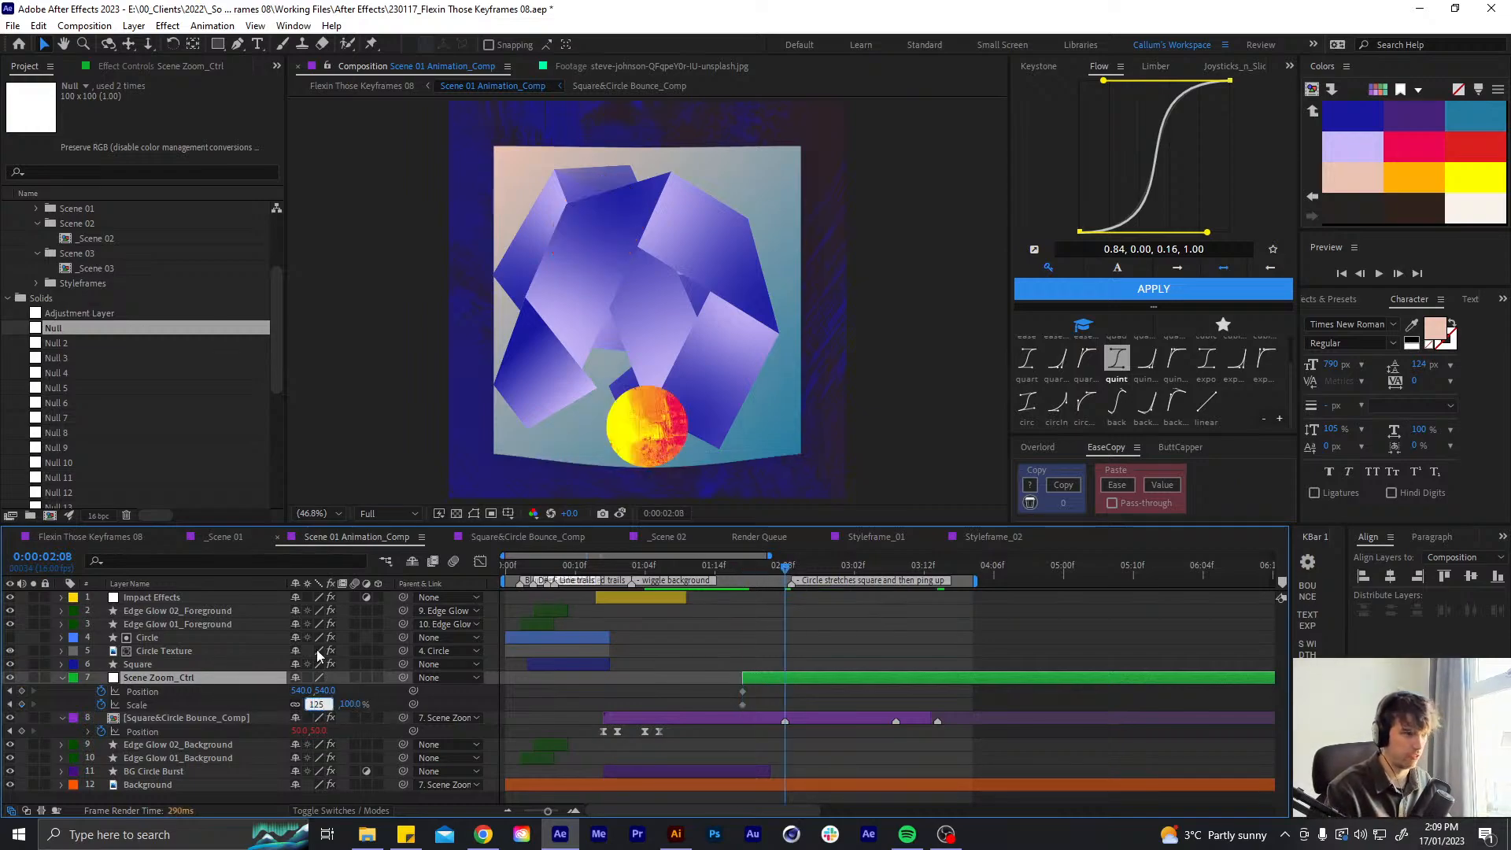
pyautogui.write('25')
pyautogui.press('Return')
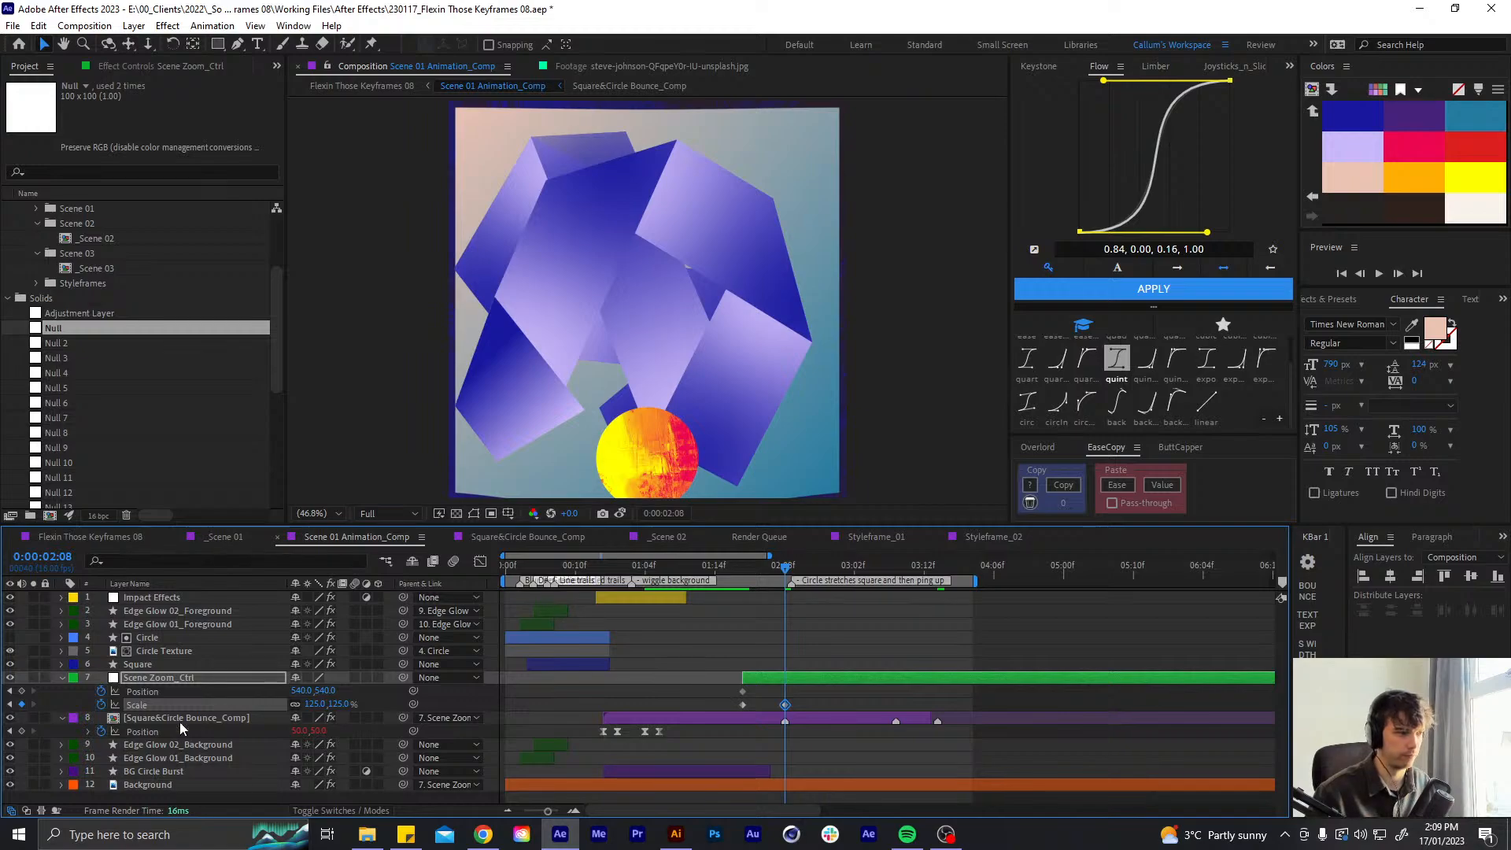
pyautogui.click(314, 705)
pyautogui.write('128')
pyautogui.press('Return')
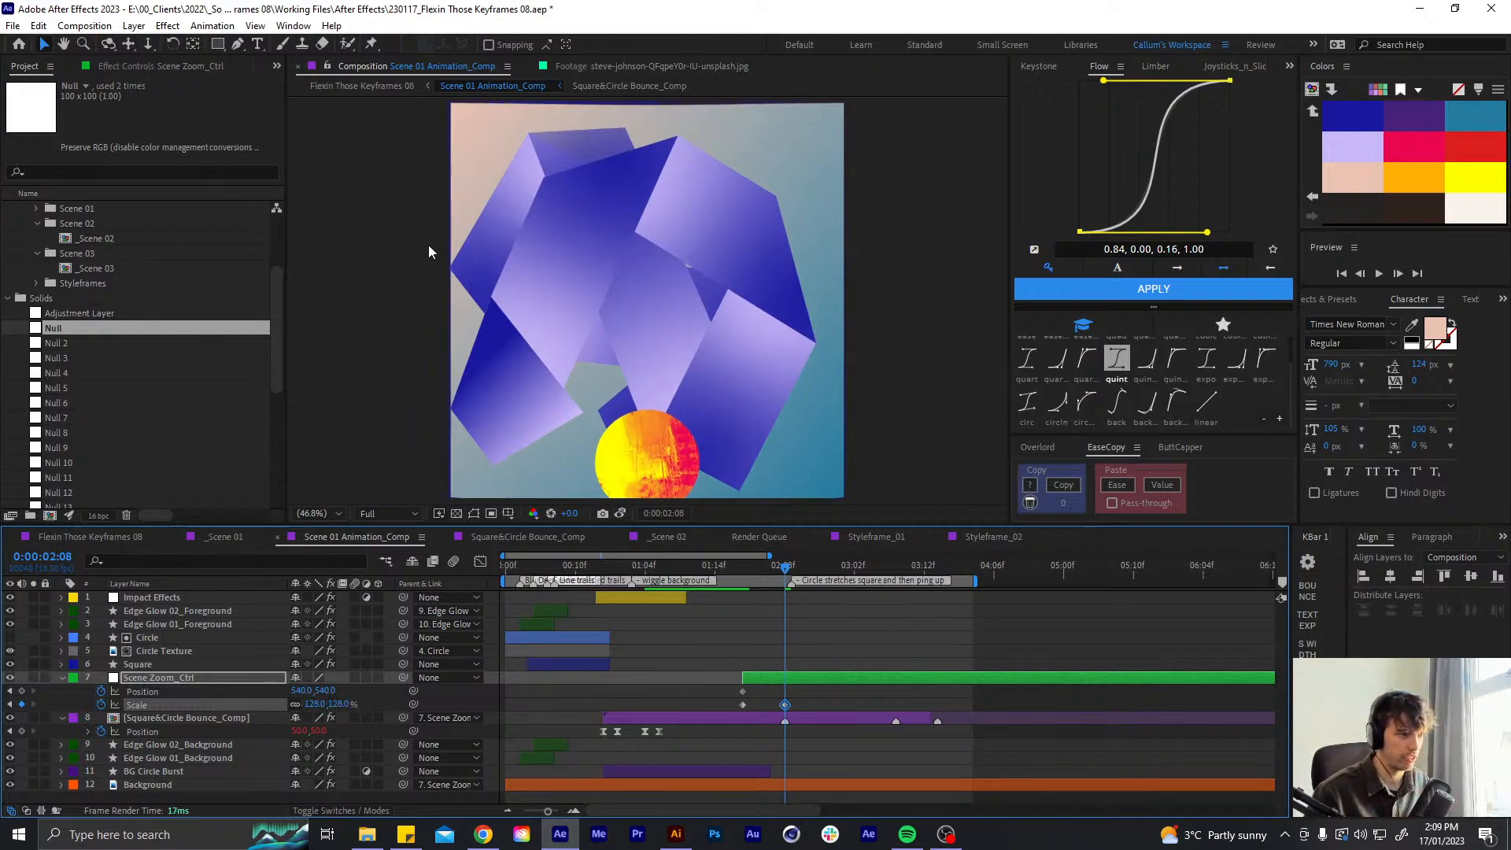
pyautogui.write('130')
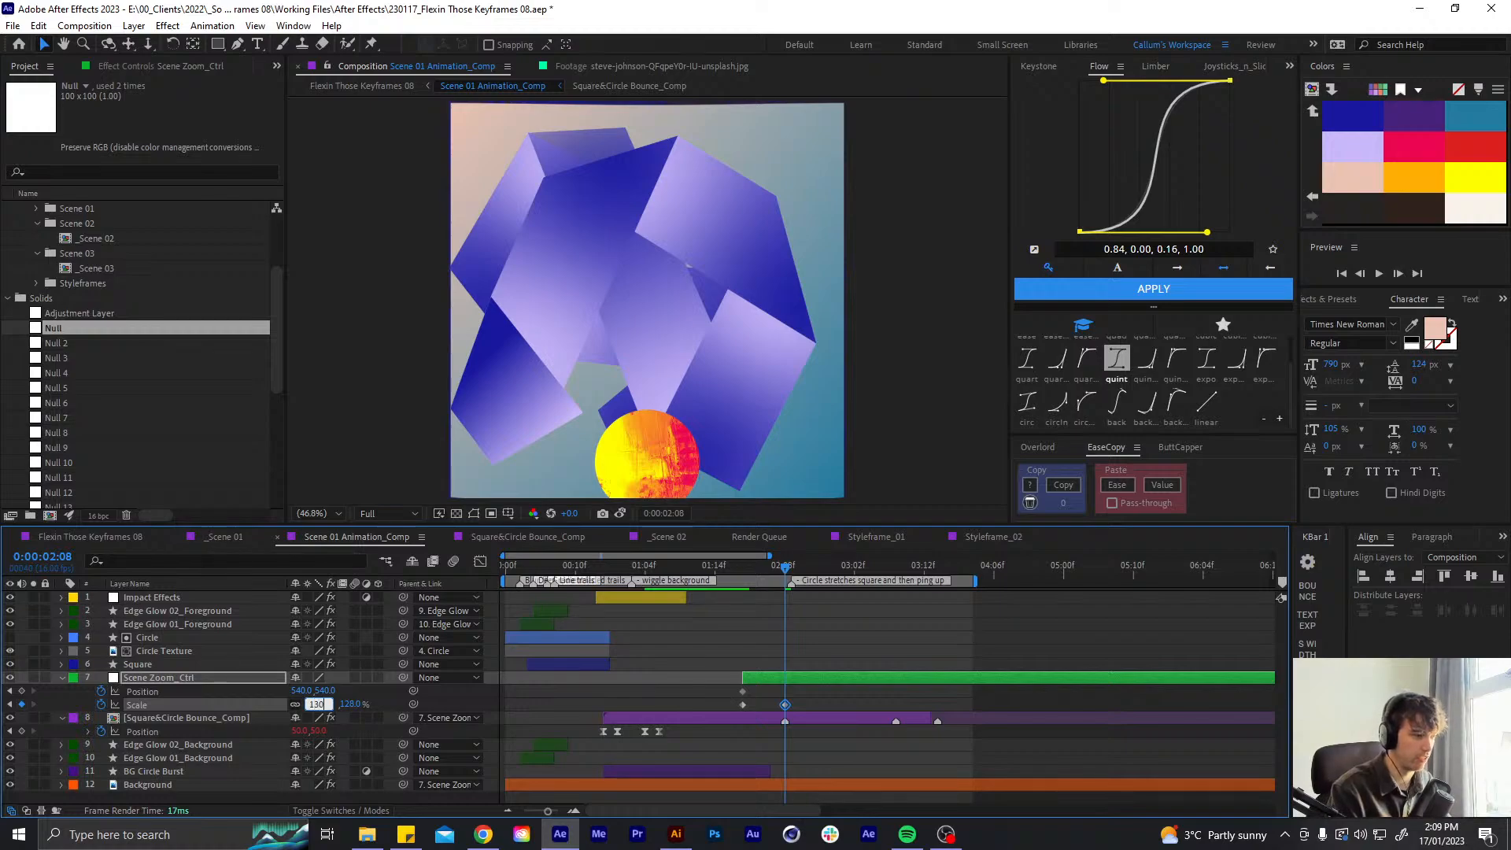
pyautogui.press('Return')
# - Move Scene Zoom_Ctrl up to a position of 540, 120 at 0:00:02:08, keyframing the move
pyautogui.hotkey('shift', 'Up')
pyautogui.hotkey('shift', 'Up')
pyautogui.hotkey('shift', 'Up')
pyautogui.hotkey('shift', 'Up')
pyautogui.hotkey('shift', 'Up')
pyautogui.hotkey('shift', 'Up')
pyautogui.hotkey('shift', 'Up')
pyautogui.hotkey('shift', 'Up')
pyautogui.hotkey('shift', 'Up')
pyautogui.hotkey('shift', 'Up')
pyautogui.hotkey('shift', 'Up')
pyautogui.hotkey('shift', 'Up')
pyautogui.hotkey('shift', 'Up')
pyautogui.hotkey('shift', 'Up')
pyautogui.hotkey('shift', 'Up')
pyautogui.hotkey('shift', 'Up')
pyautogui.hotkey('shift', 'Up')
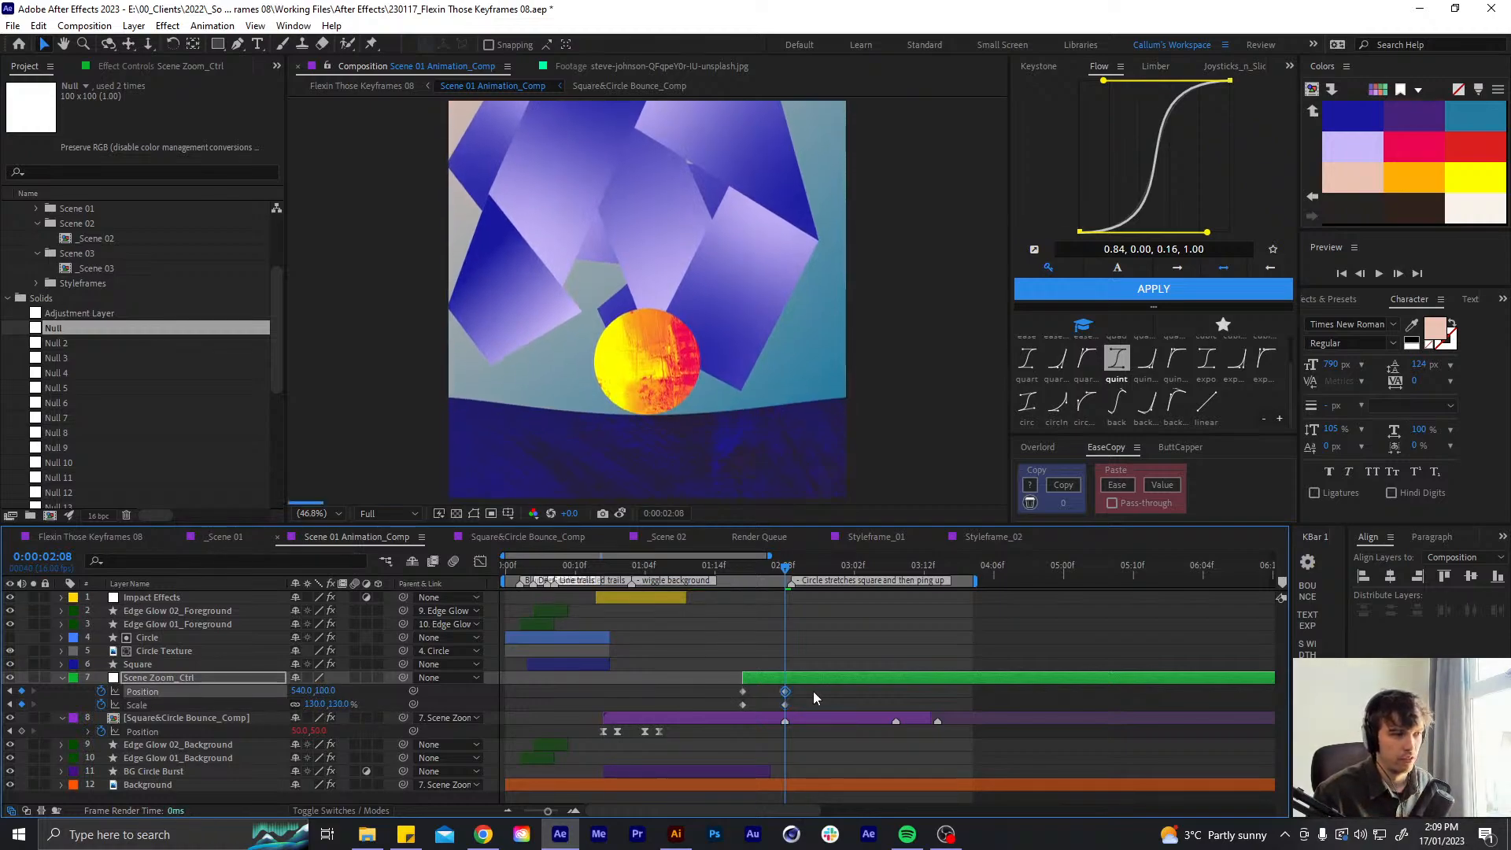
pyautogui.hotkey('shift', 'Down')
pyautogui.hotkey('shift', 'Down')
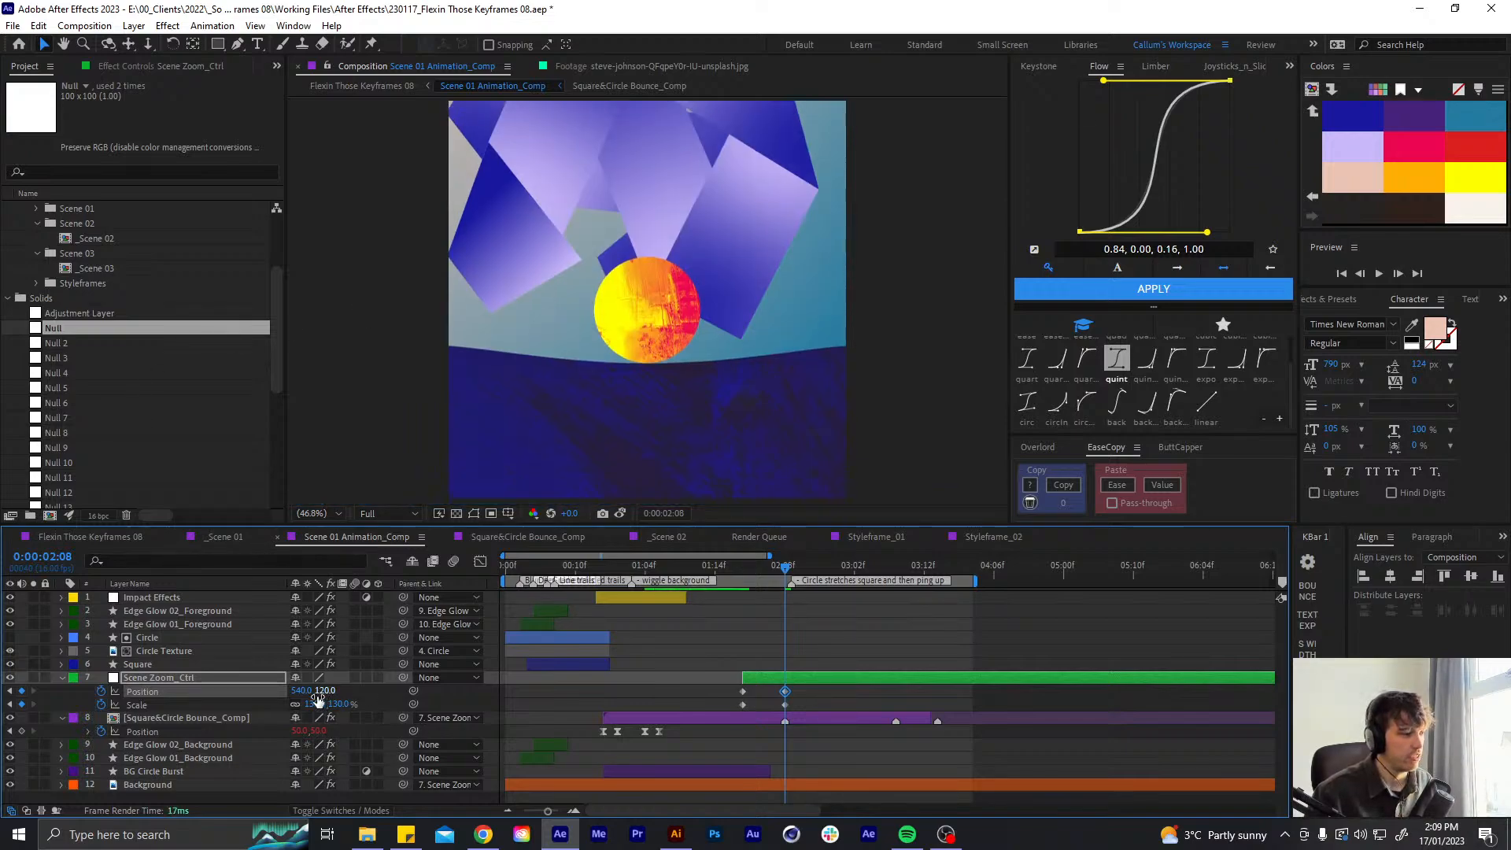
# - Set Scene Zoom_Ctrl's scale at 0:00:02:08 to 129%
pyautogui.click(315, 705)
pyautogui.write('129')
pyautogui.press('Return')
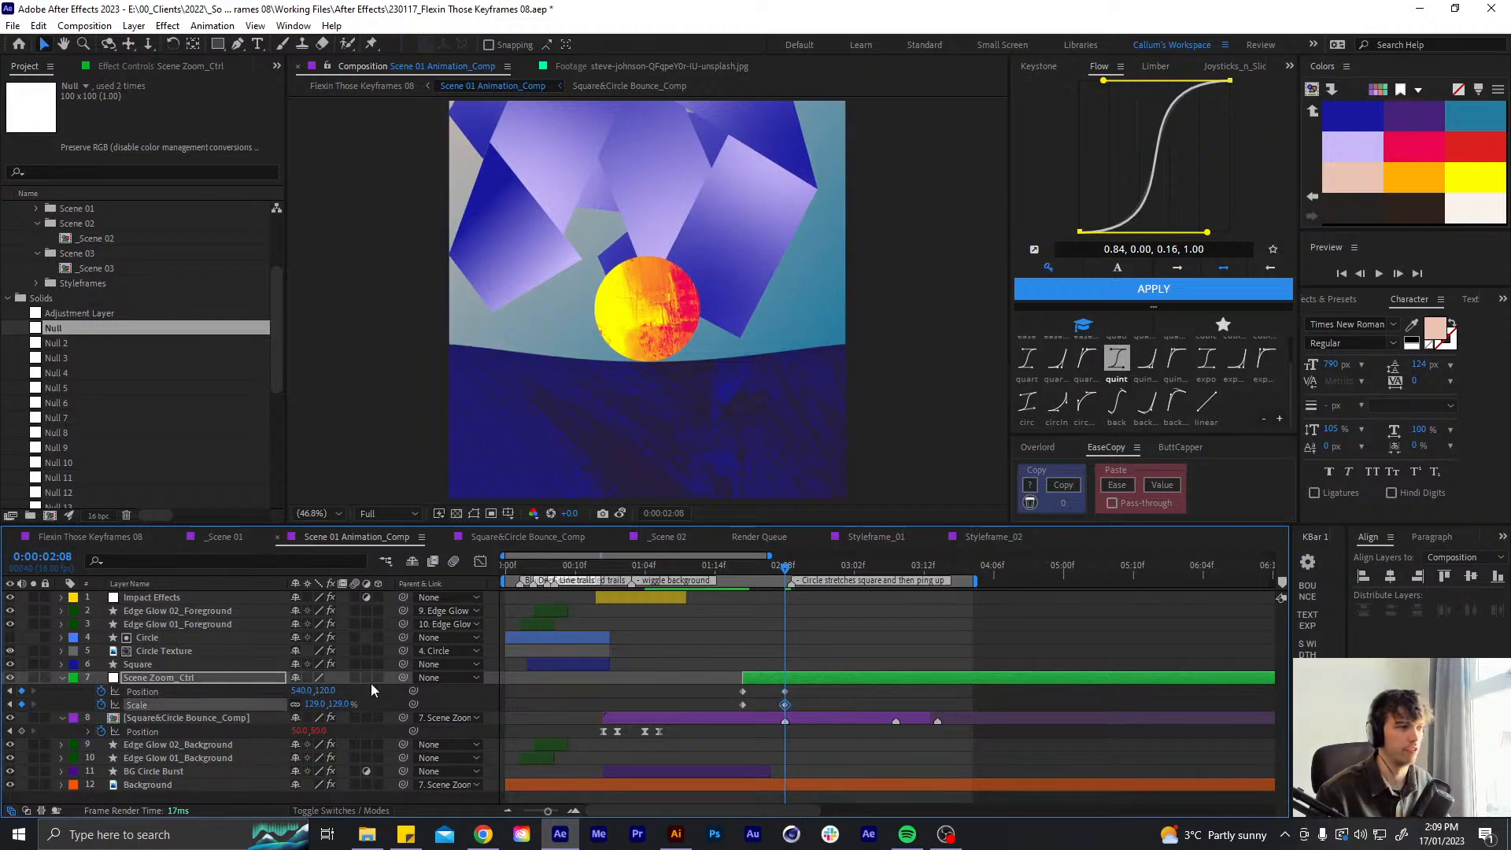
# - Select Scene Zoom_Ctrl's position and scale keyframes, set the work area from 0:00:01:14 to just past them, and preview the move
pyautogui.moveTo(810, 693); pyautogui.dragTo(743, 710)
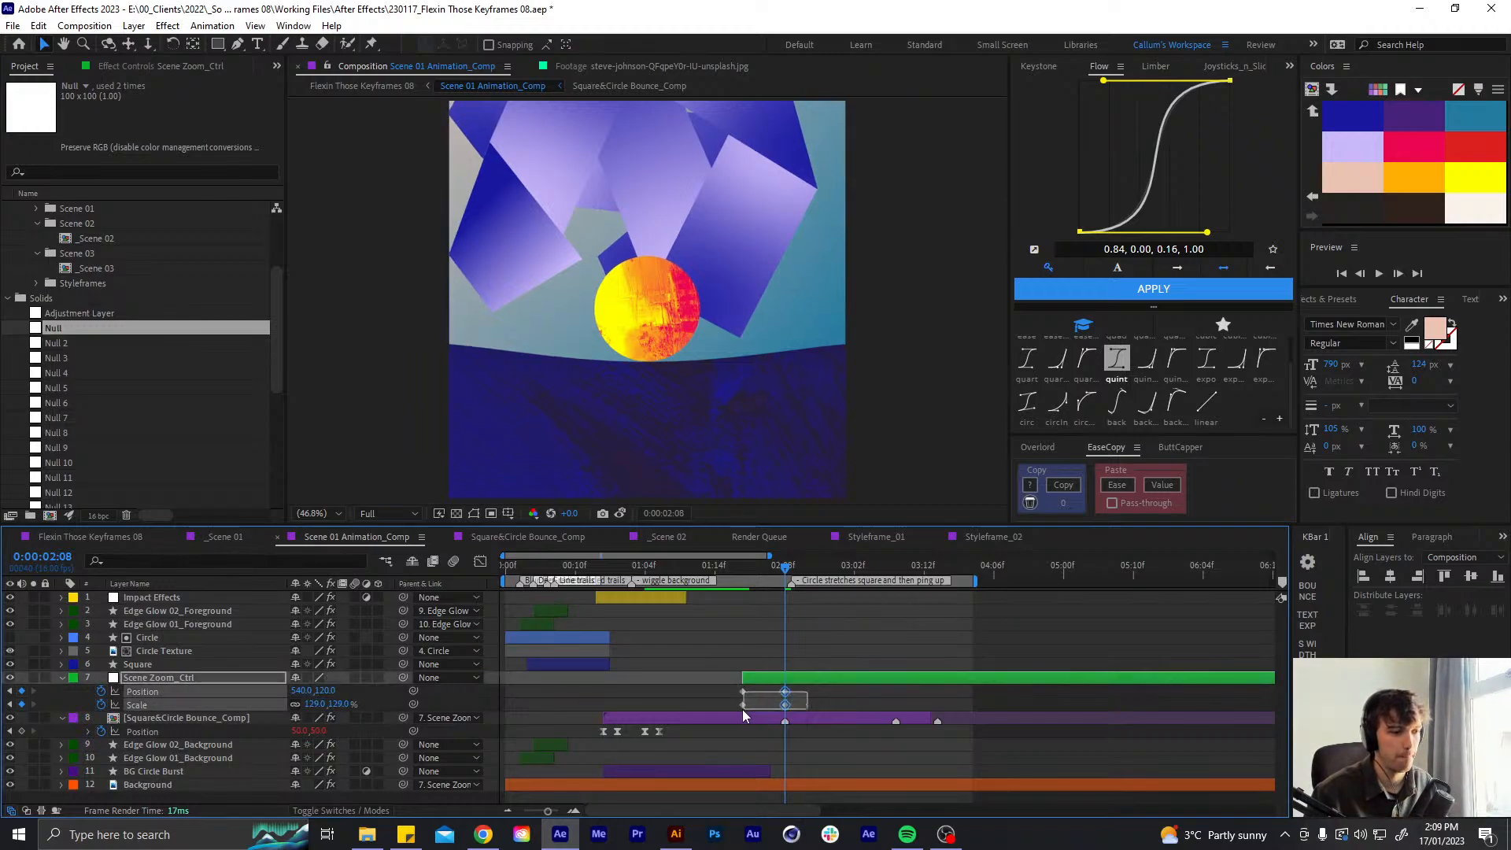
pyautogui.click(745, 566)
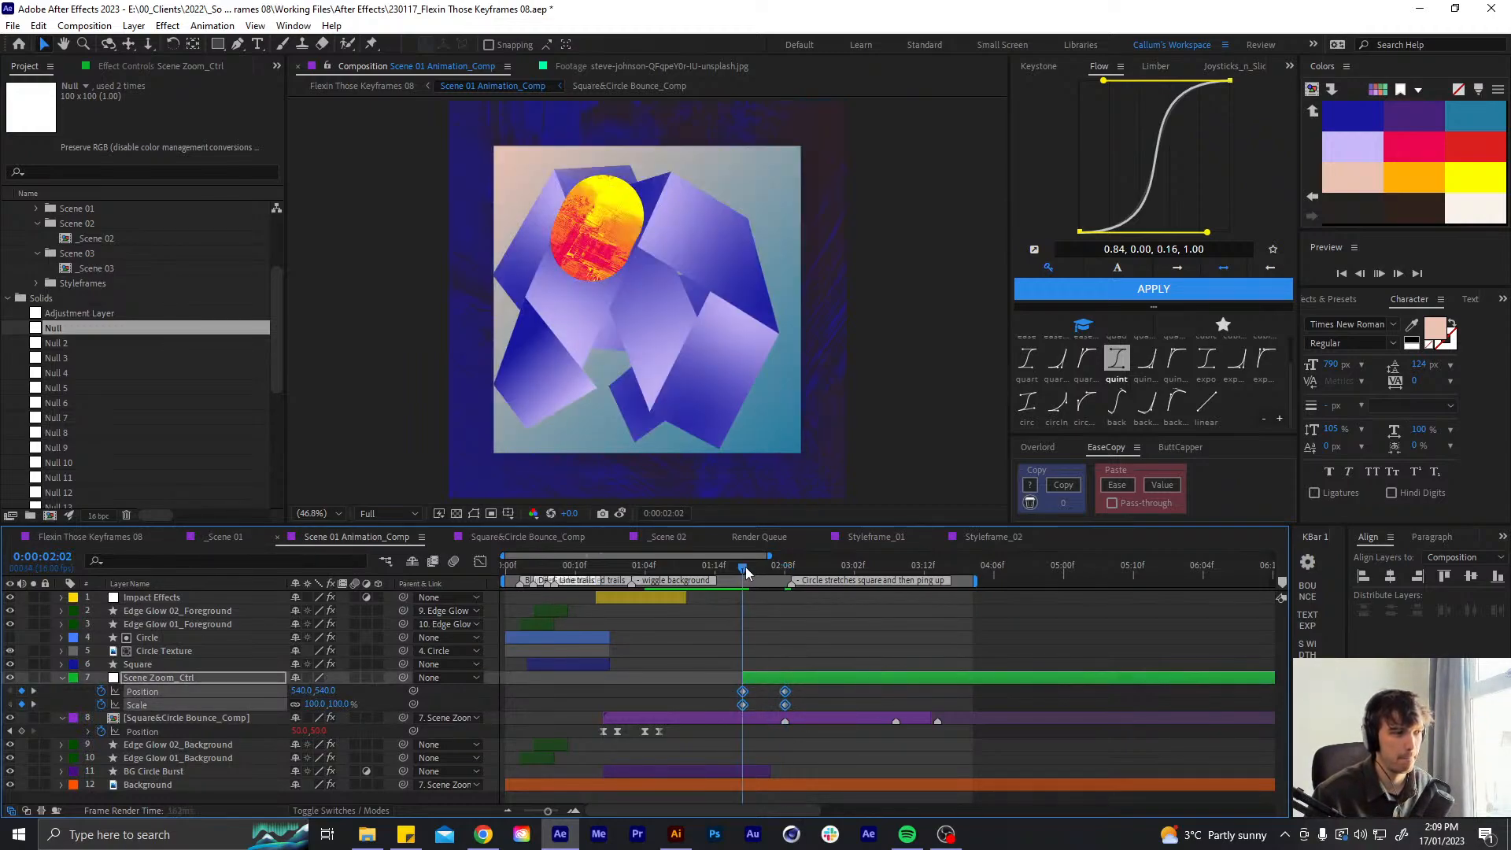
pyautogui.press('space')
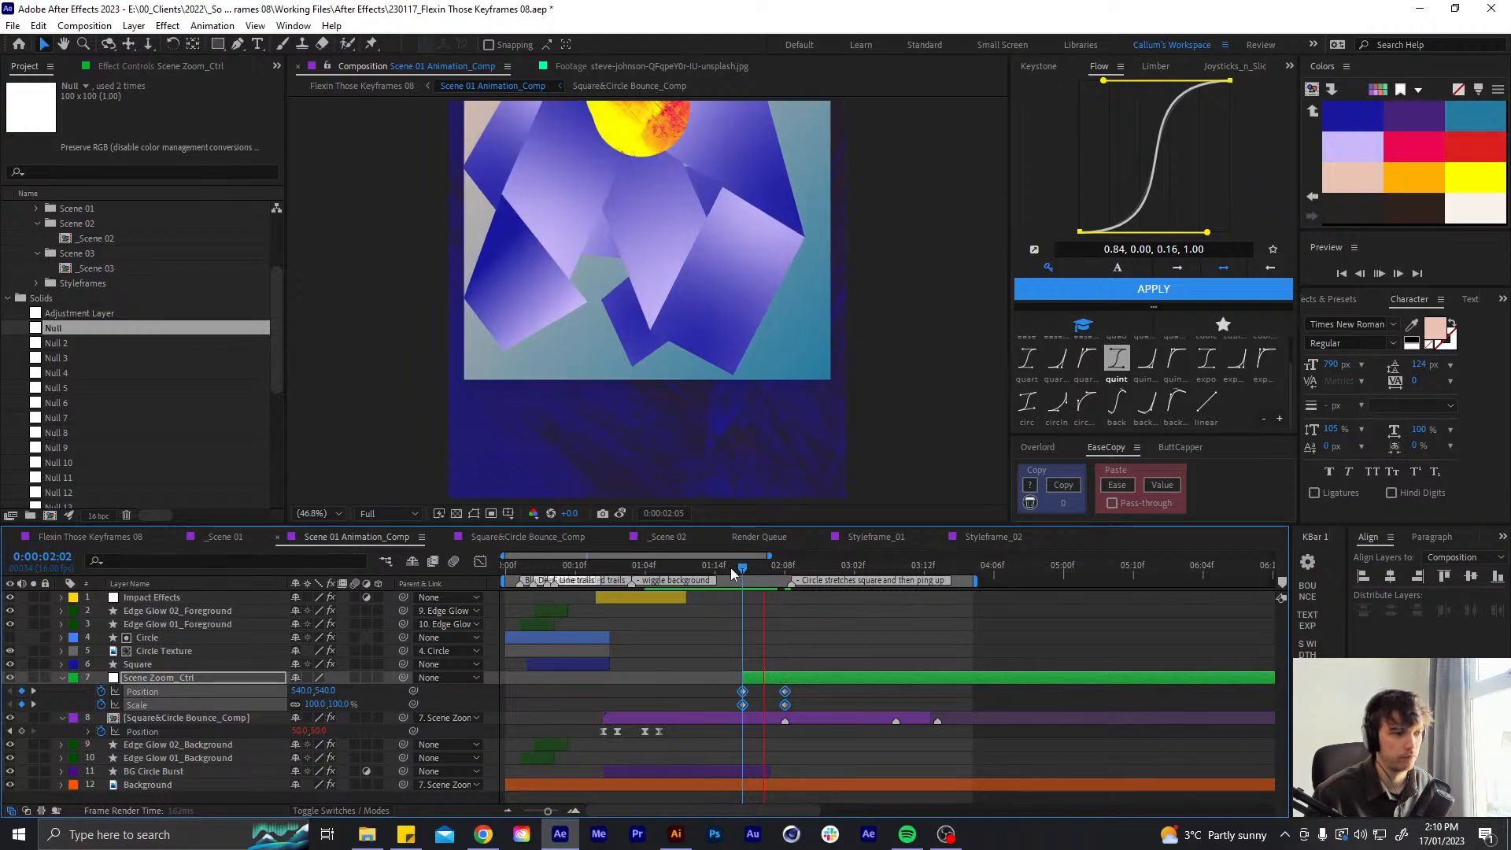
pyautogui.click(715, 567)
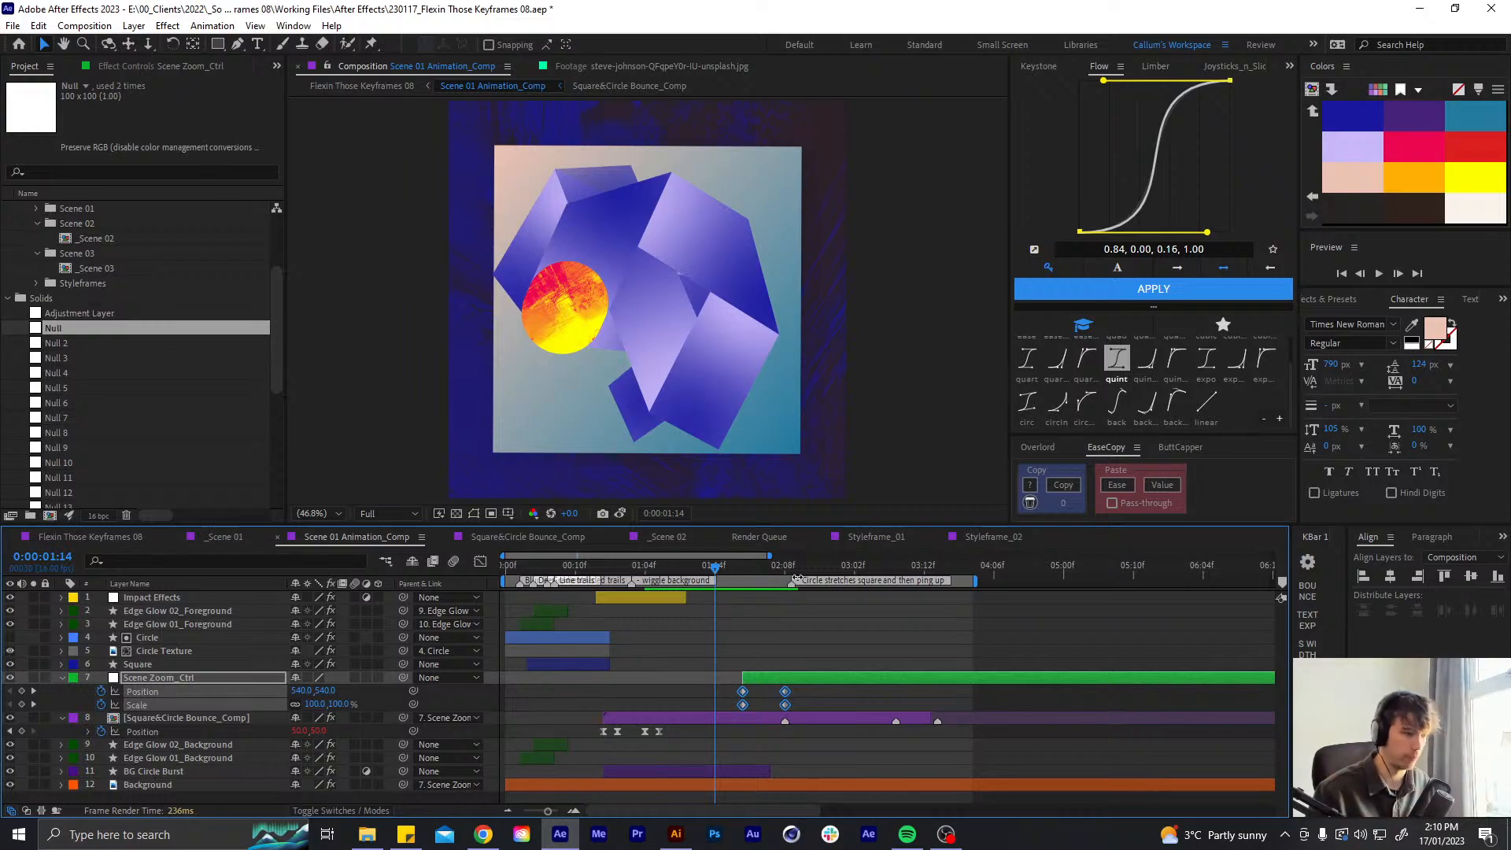
pyautogui.press('b')
pyautogui.click(810, 568)
pyautogui.press('n')
pyautogui.click(718, 566)
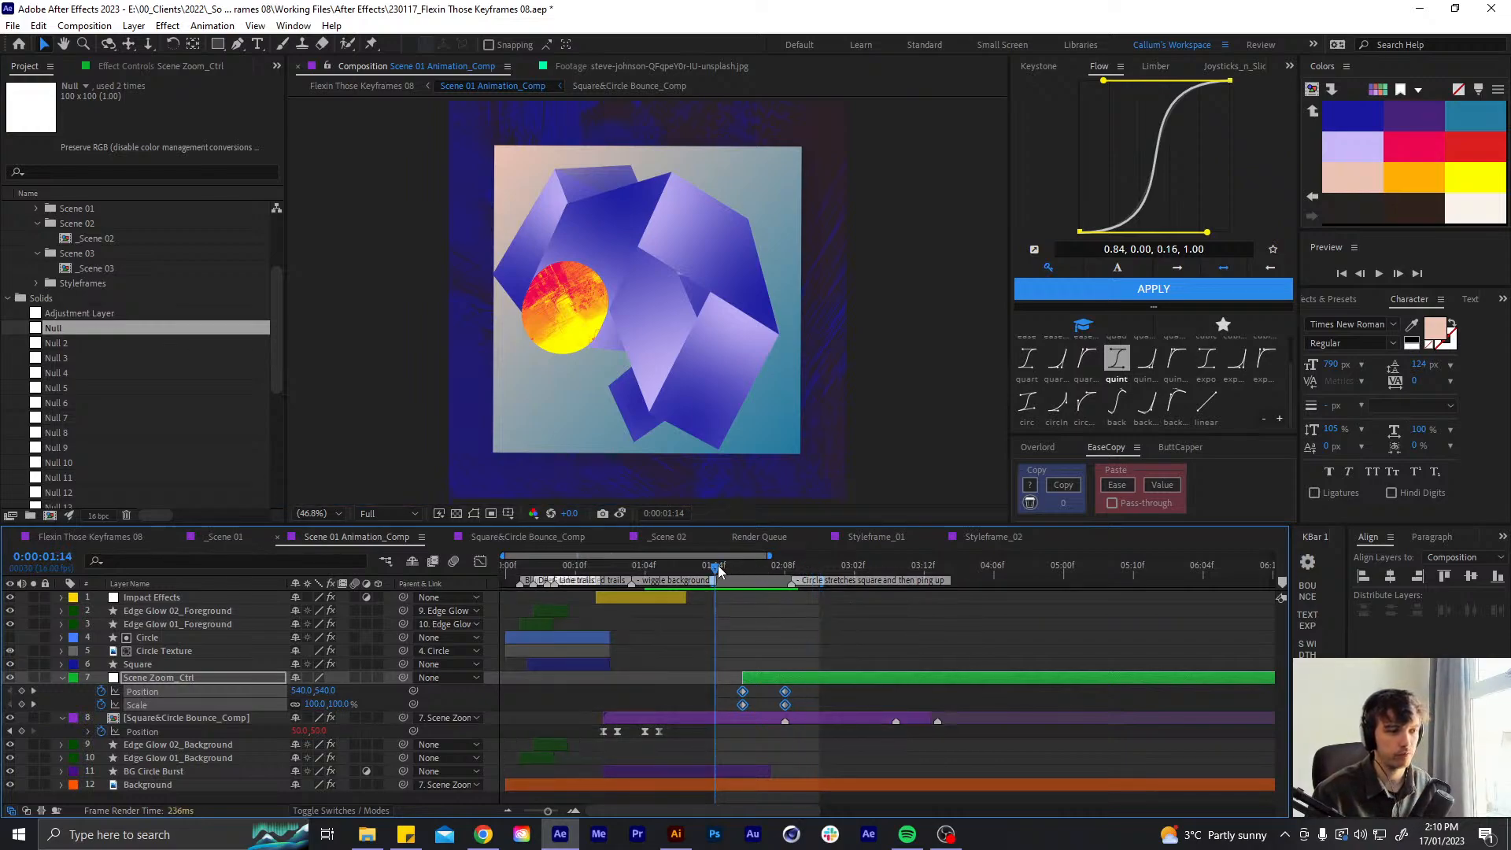
pyautogui.press('space')
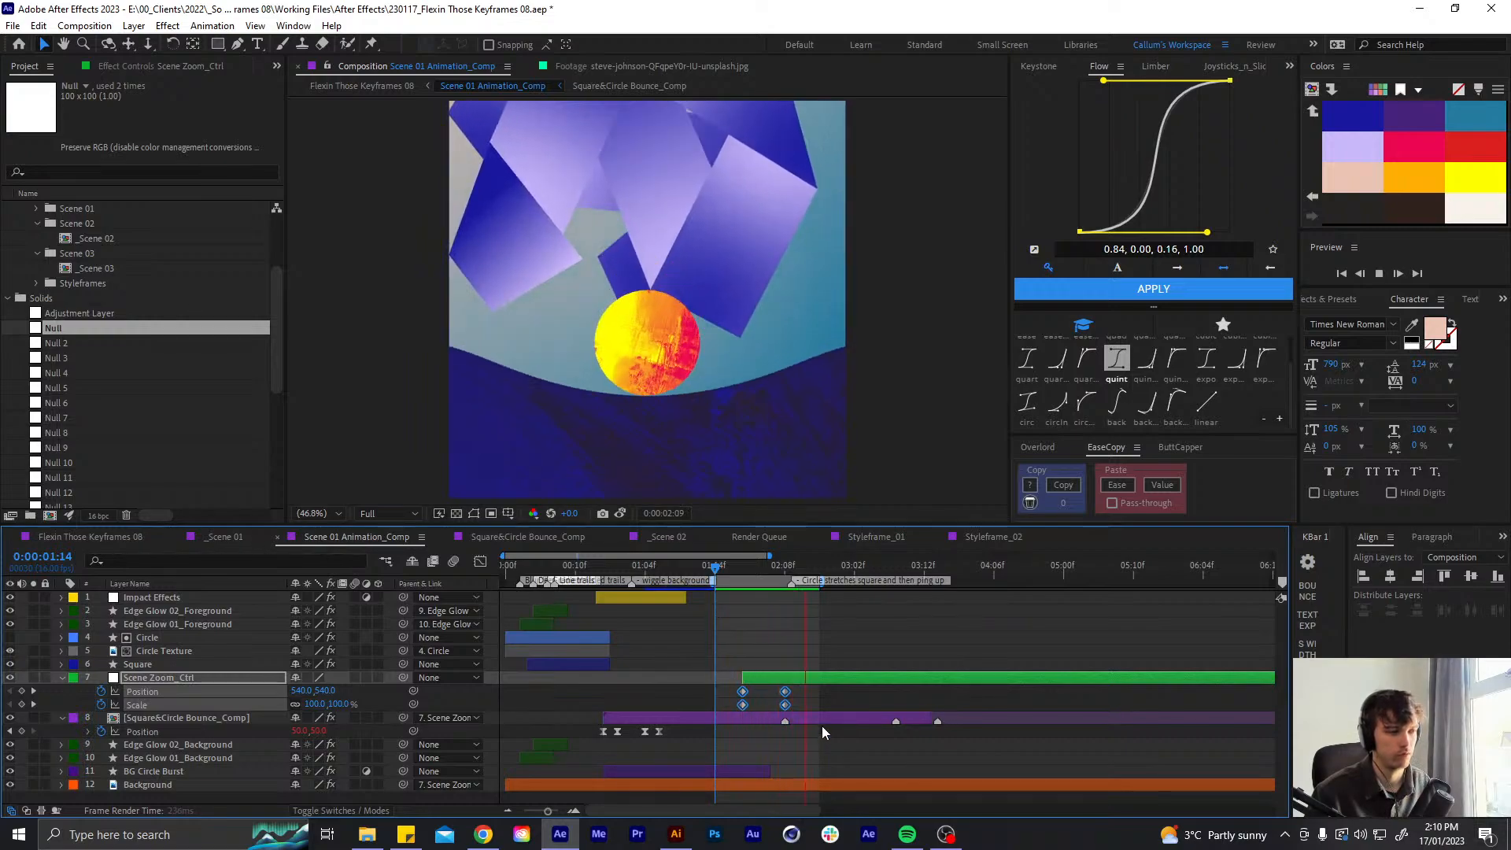
pyautogui.press('space')
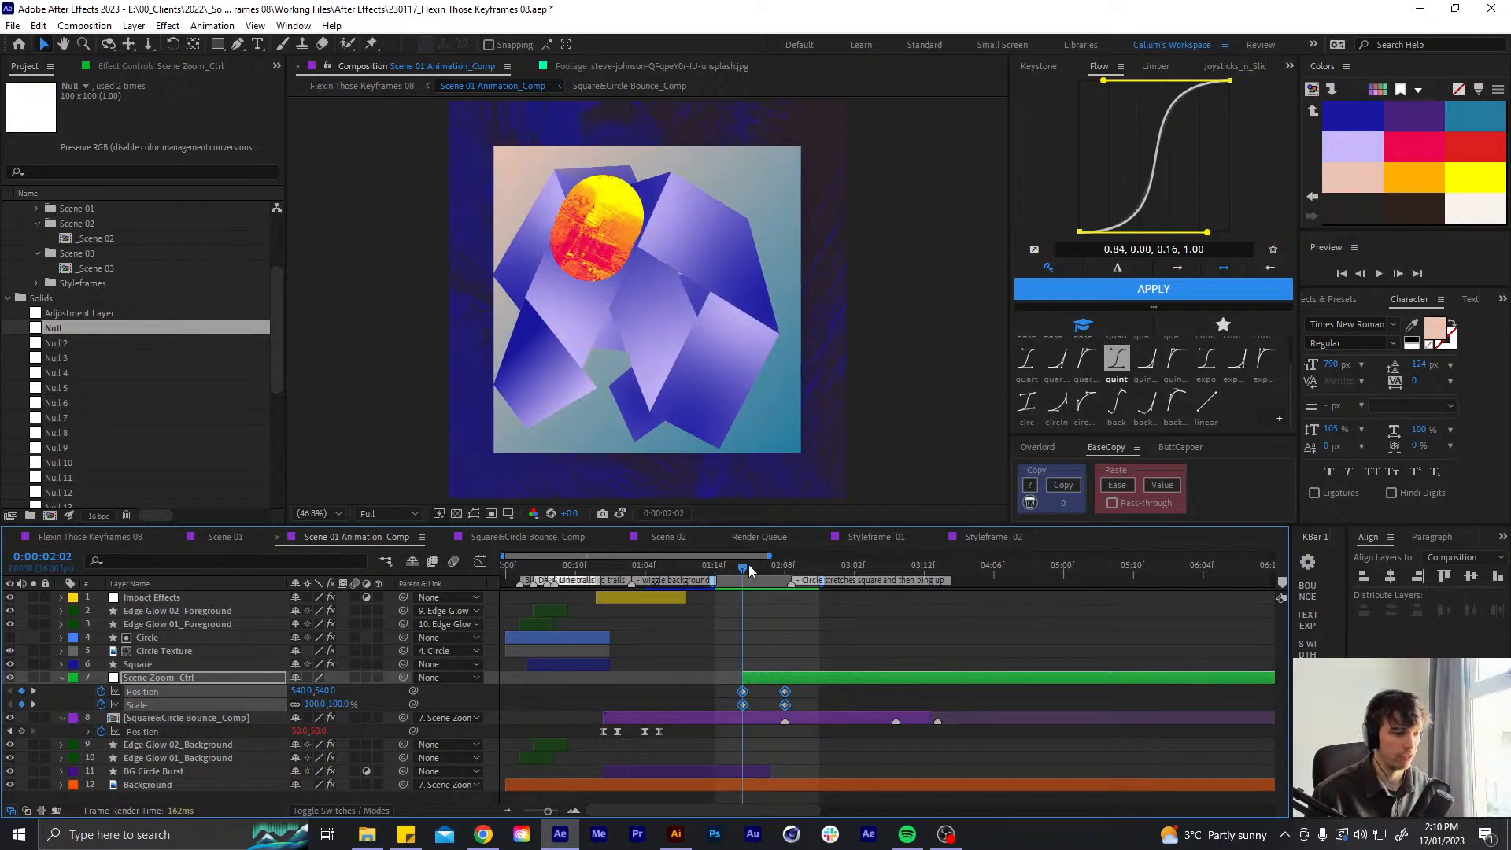
# - Apply Easy Ease to the four Scene Zoom_Ctrl keyframes, shape their speed curves into a steep central peak, and preview
pyautogui.press('F9')
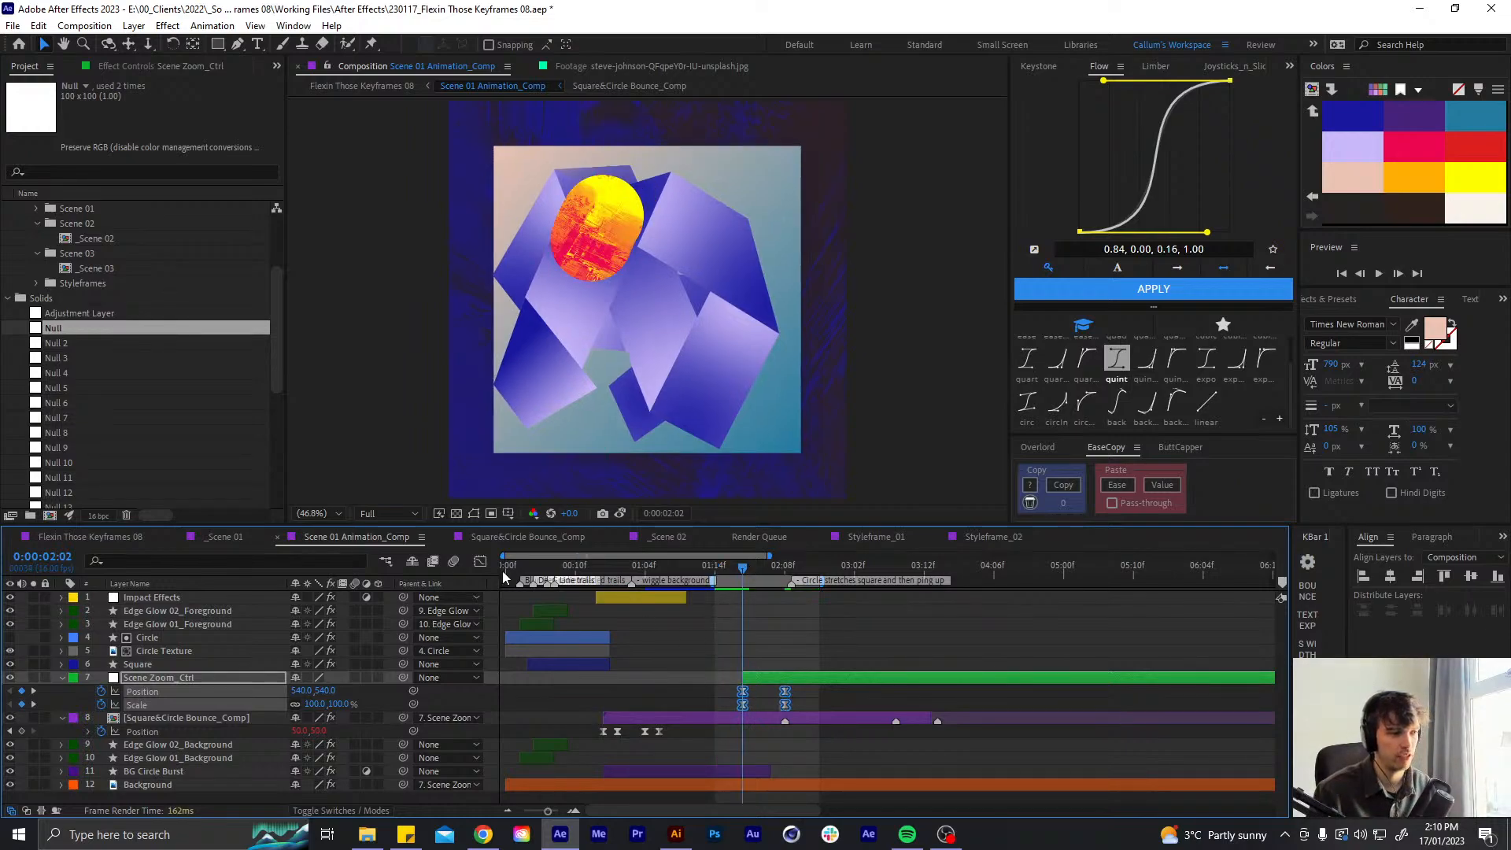
pyautogui.hotkey('shift', 'F3')
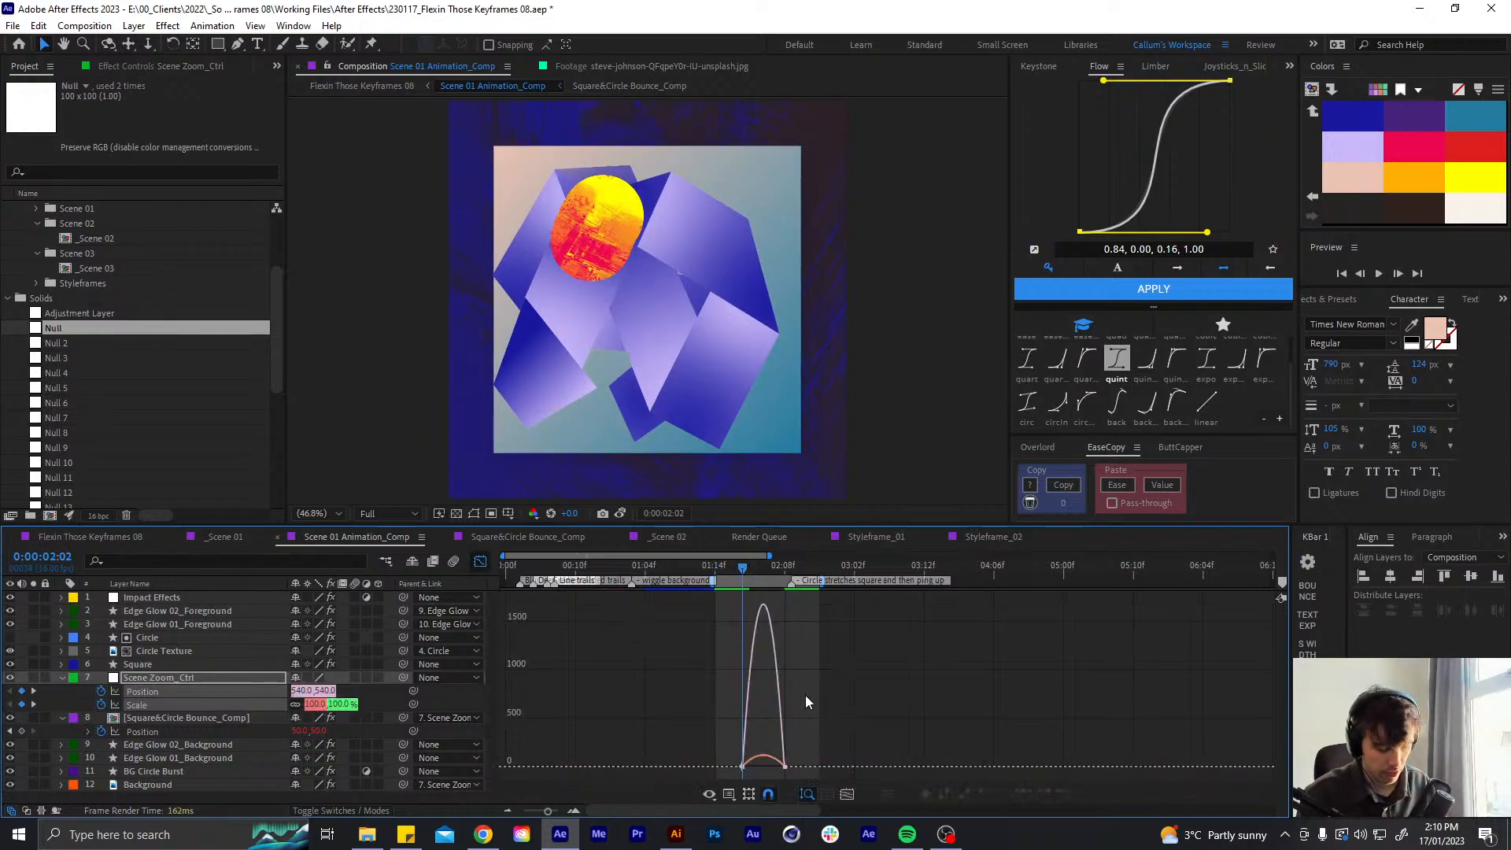
pyautogui.press('=')
pyautogui.press('=')
pyautogui.moveTo(806, 718); pyautogui.dragTo(853, 765)
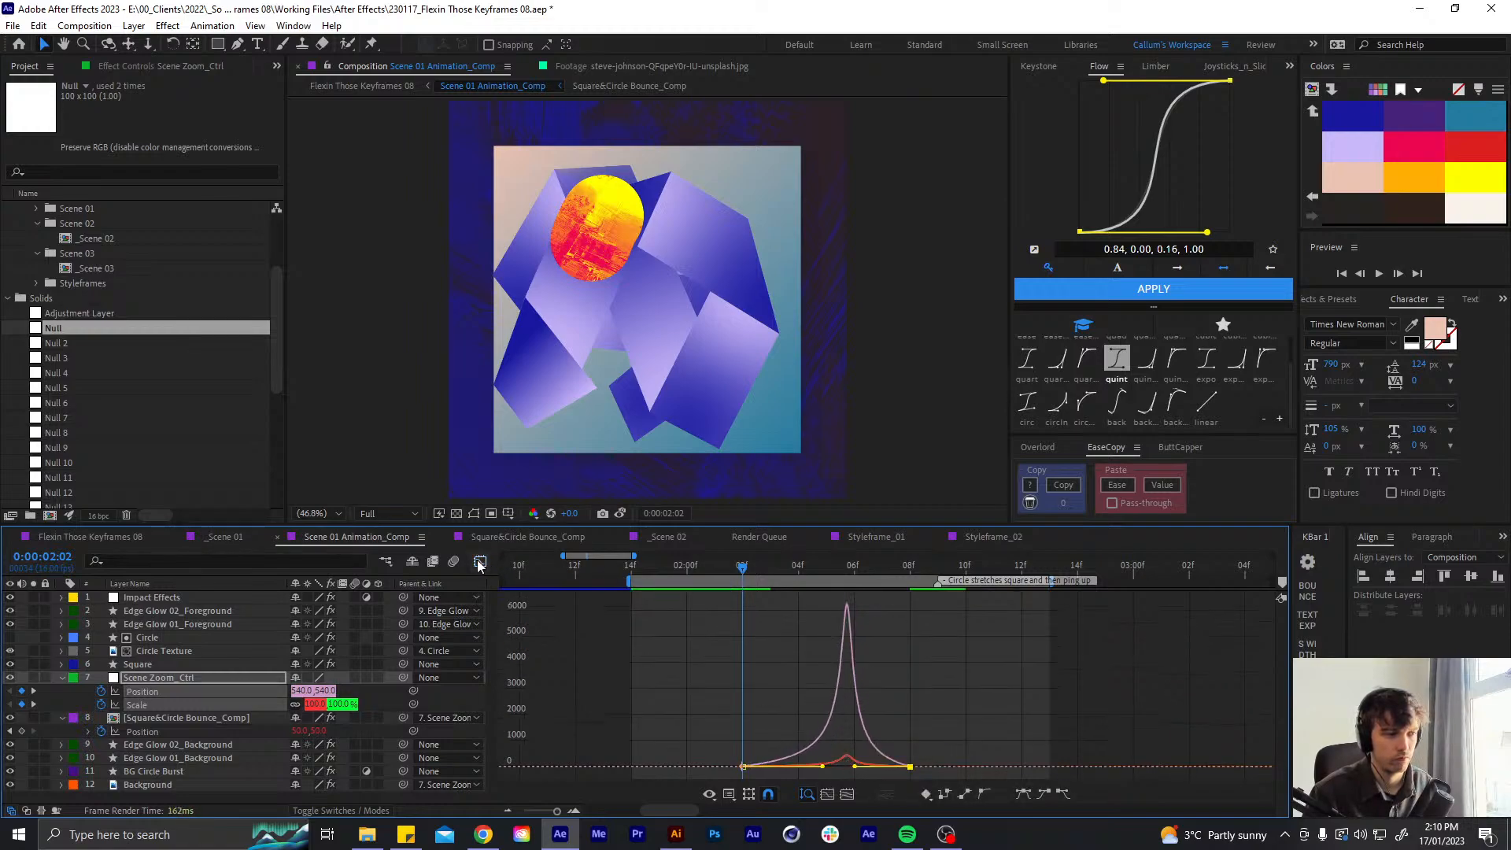
pyautogui.hotkey('shift', 'F3')
pyautogui.press('space')
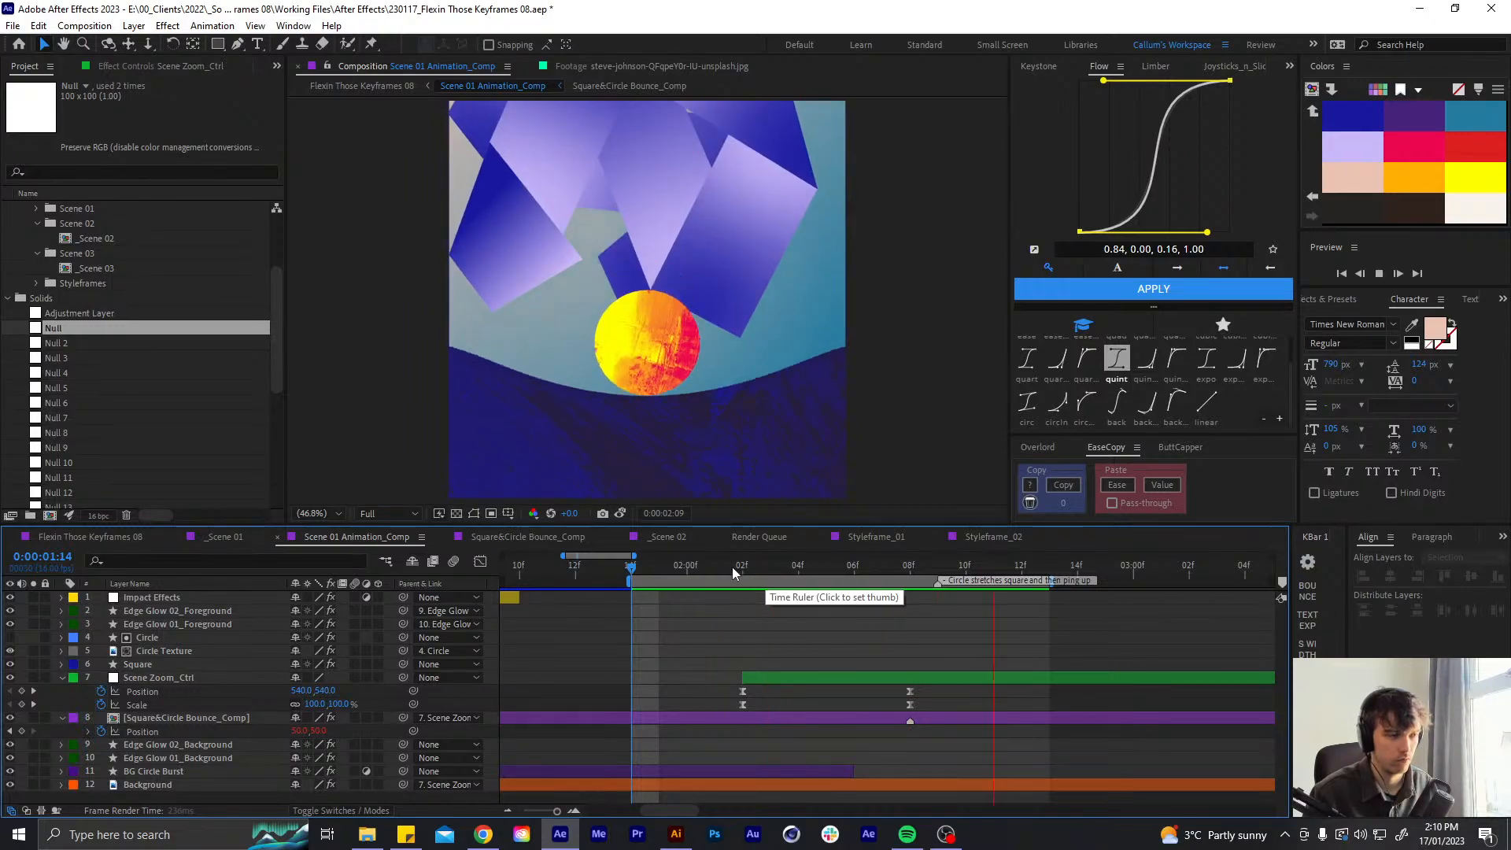
# - Extend the outgoing ease of Scene Zoom_Ctrl's position and scale keyframes at 0:00:02:02 in the speed graph and preview from 0:00:01:14
pyautogui.click(741, 567)
pyautogui.moveTo(752, 685); pyautogui.dragTo(692, 720)
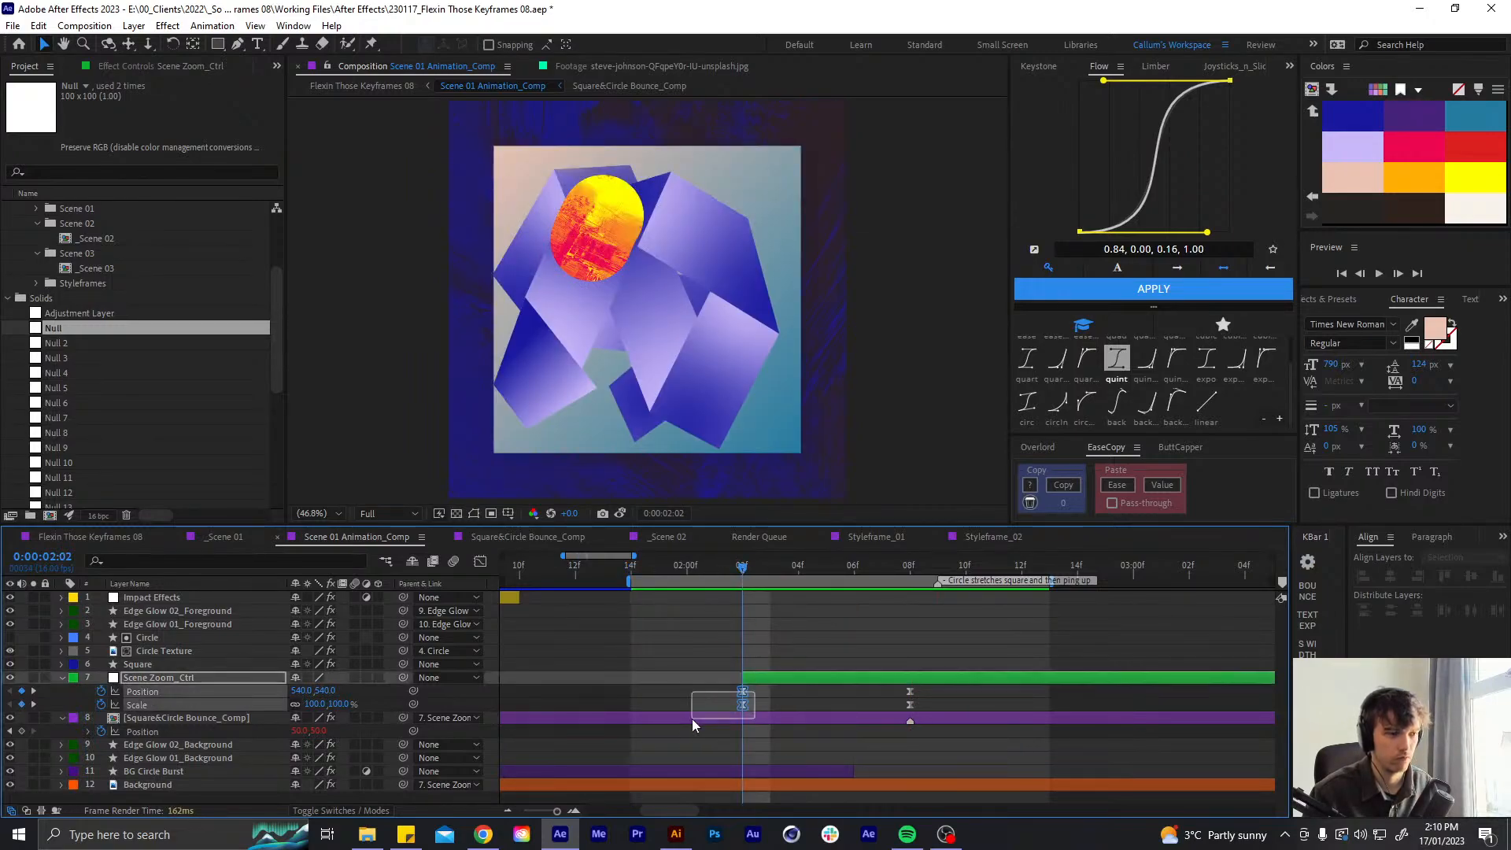
pyautogui.click(481, 561)
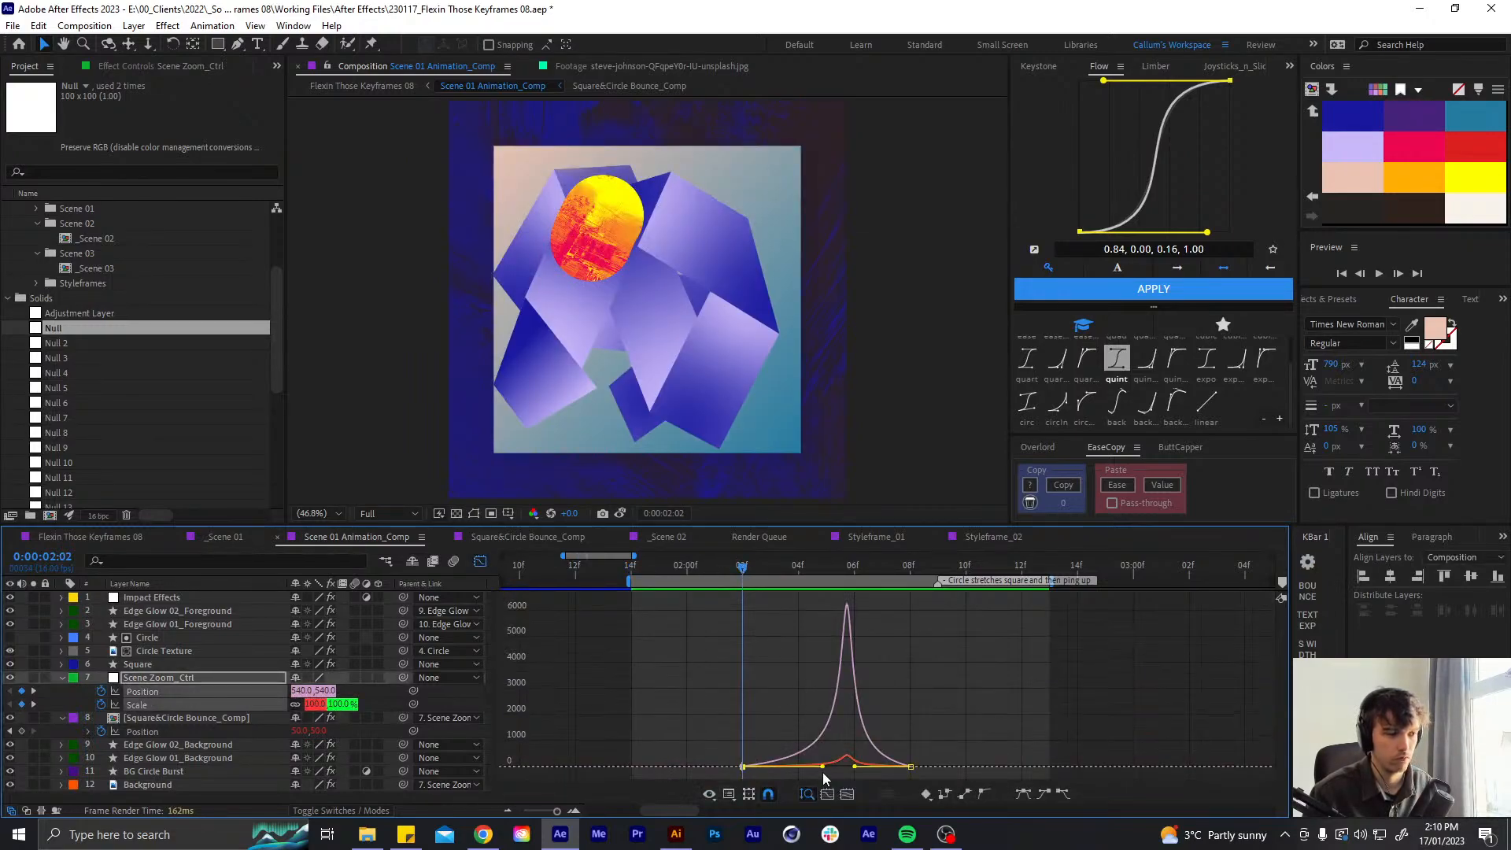
pyautogui.moveTo(823, 767); pyautogui.dragTo(908, 773)
pyautogui.hotkey('shift', 'F3')
pyautogui.click(763, 614)
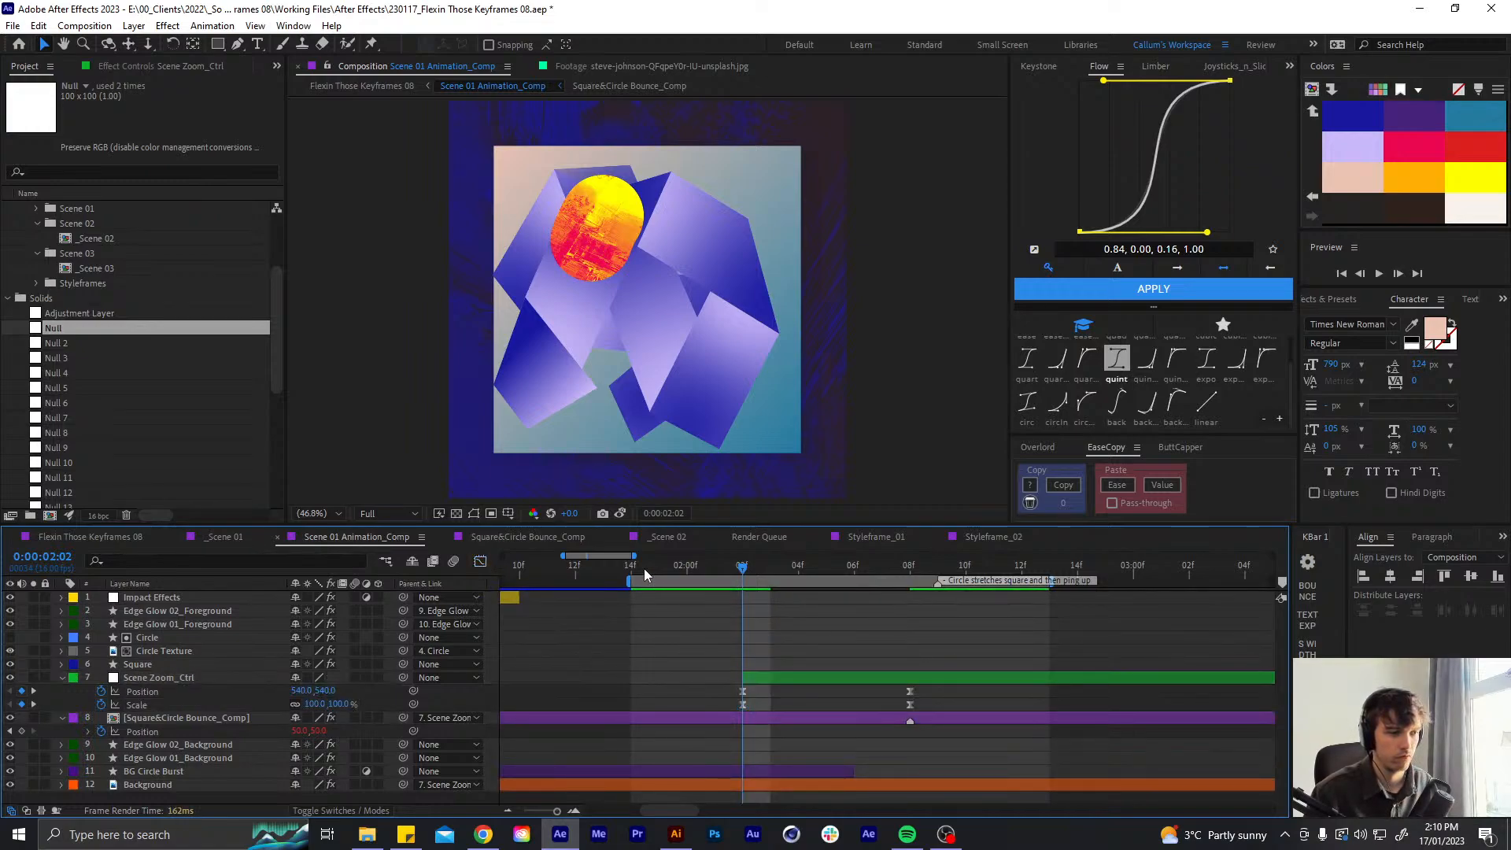
pyautogui.click(639, 565)
pyautogui.press('space')
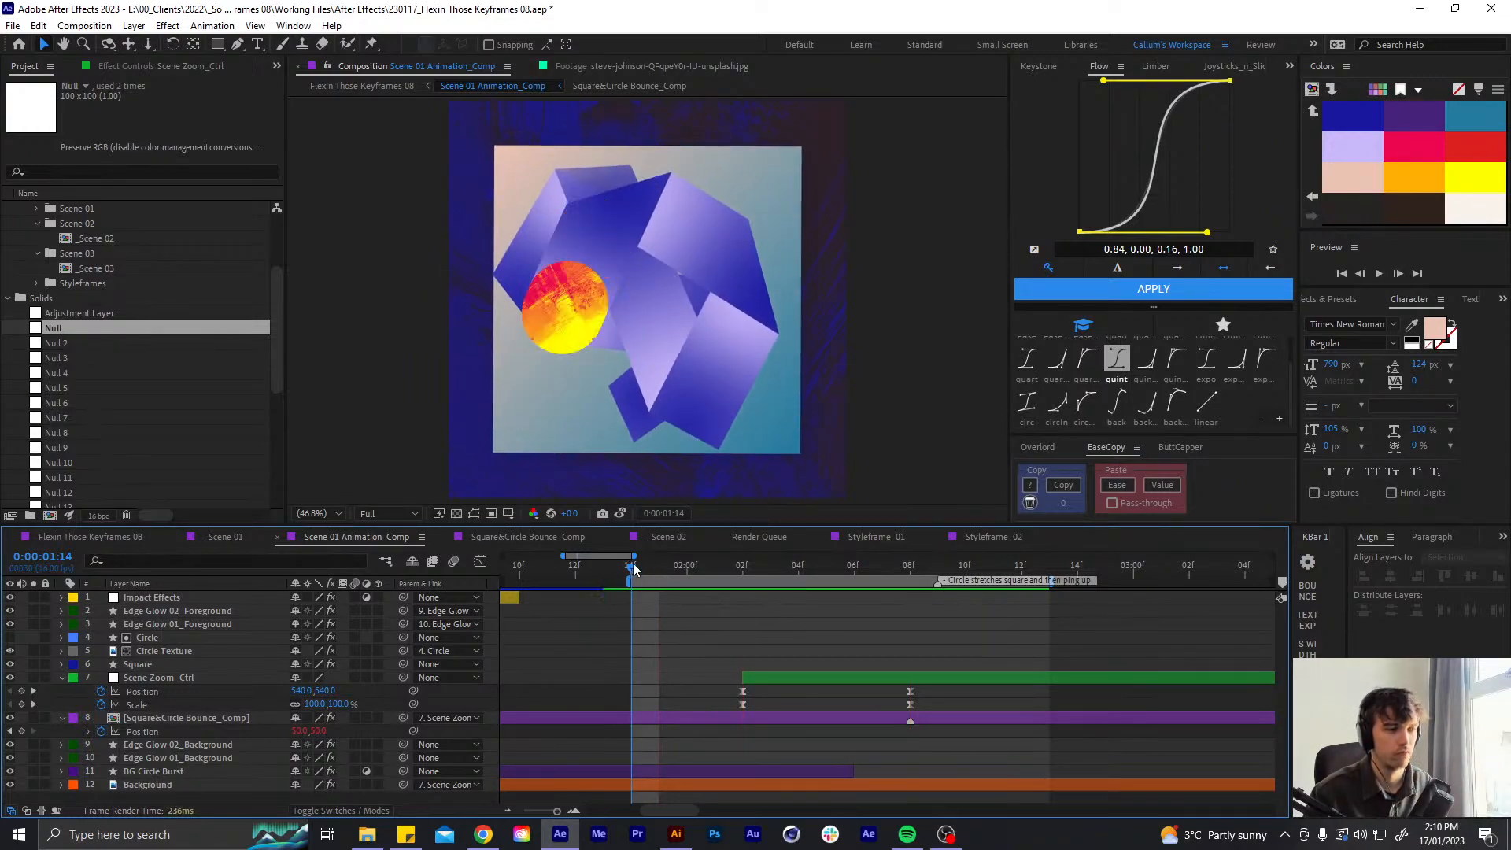
# - Start the work area at 0:00:01:07, preview the bounce into the zoom, and scrub to 0:00:02:07
pyautogui.click(635, 567)
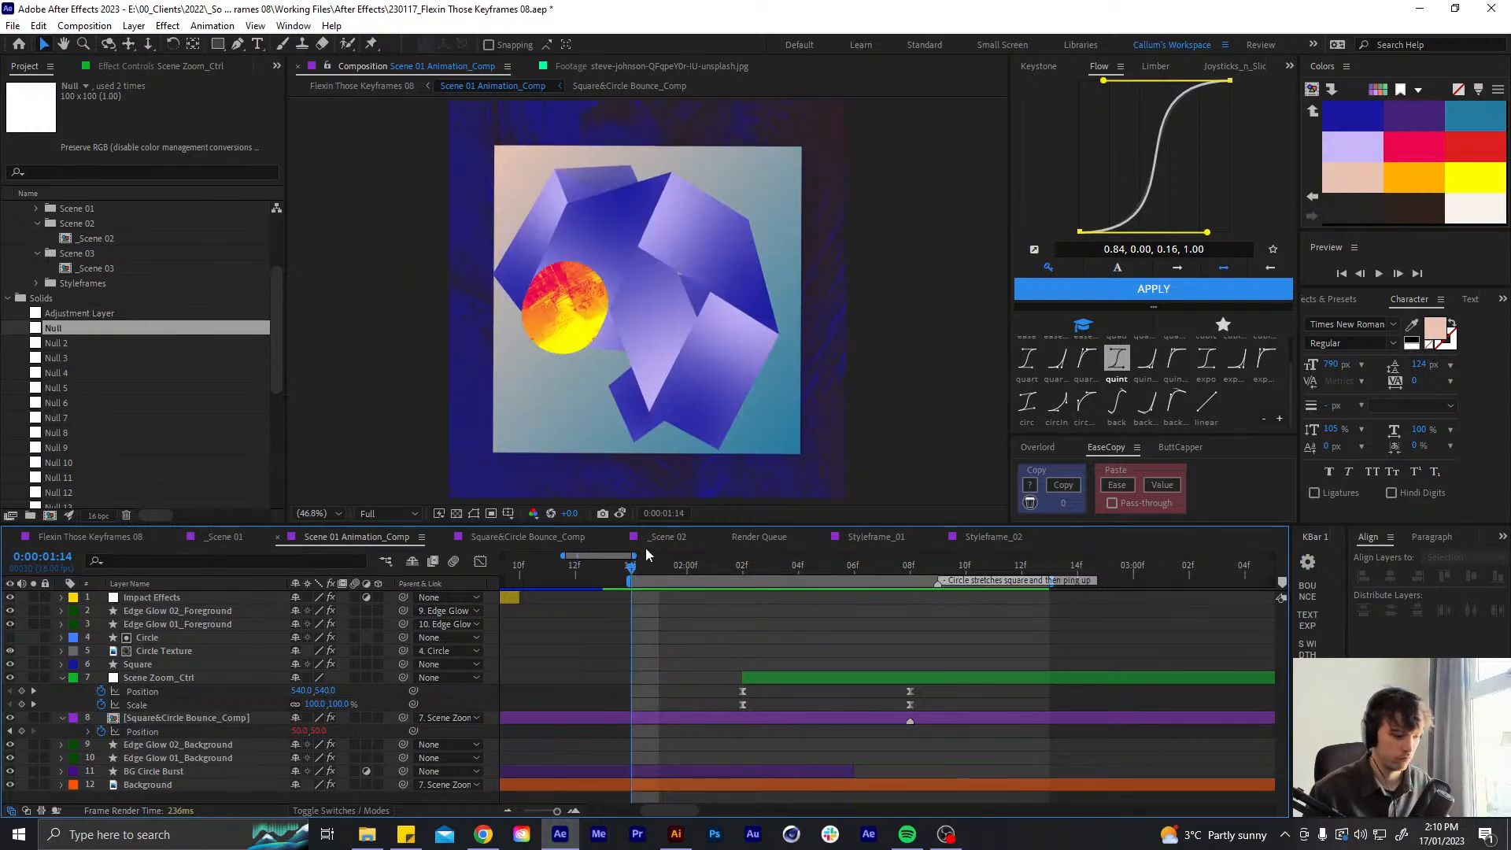
pyautogui.press('-')
pyautogui.press('-')
pyautogui.moveTo(636, 569); pyautogui.dragTo(583, 569)
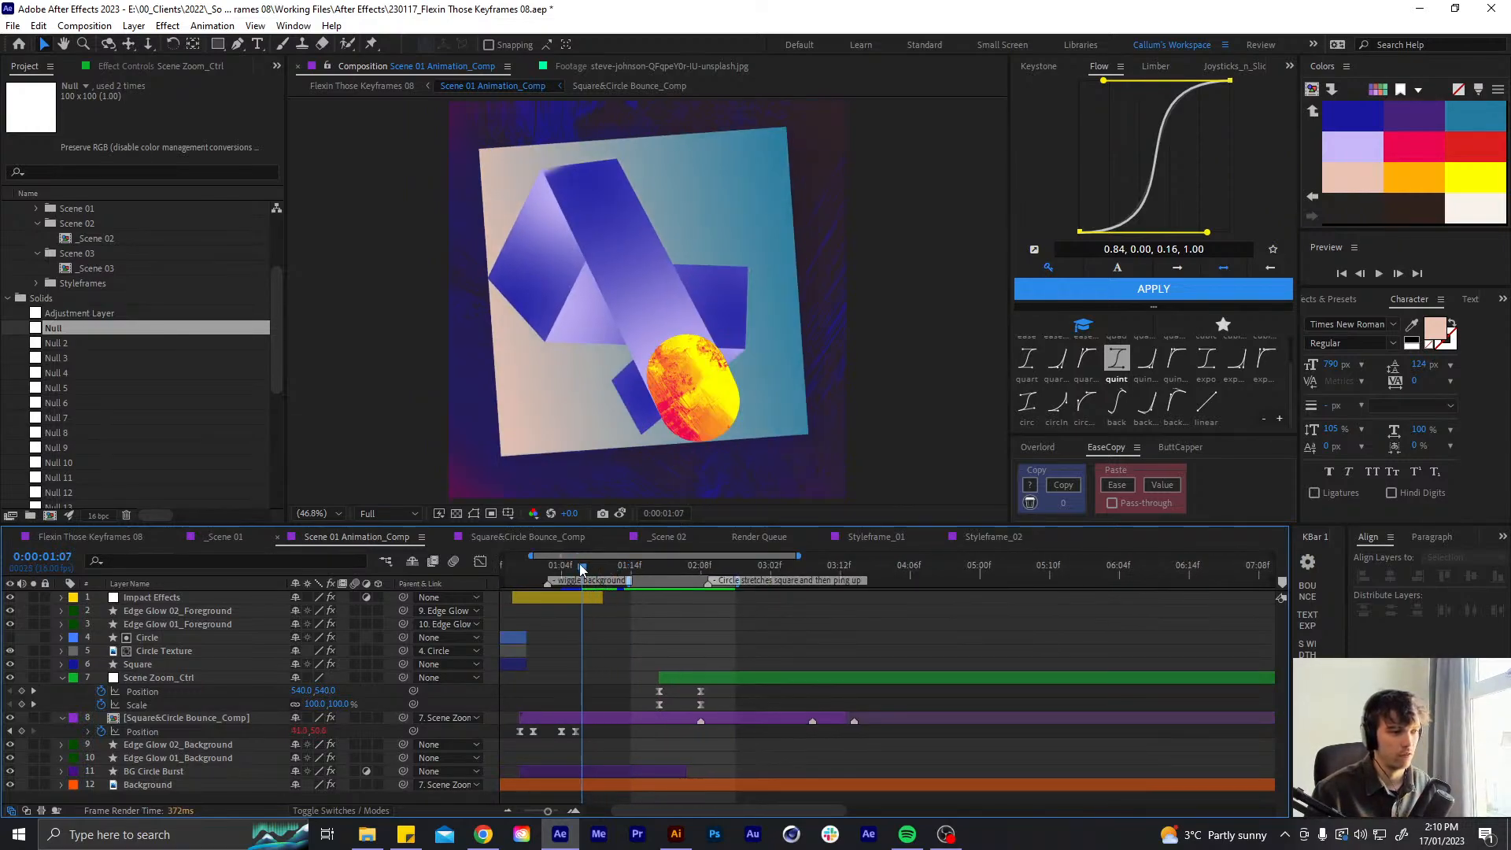
pyautogui.press('b')
pyautogui.press('space')
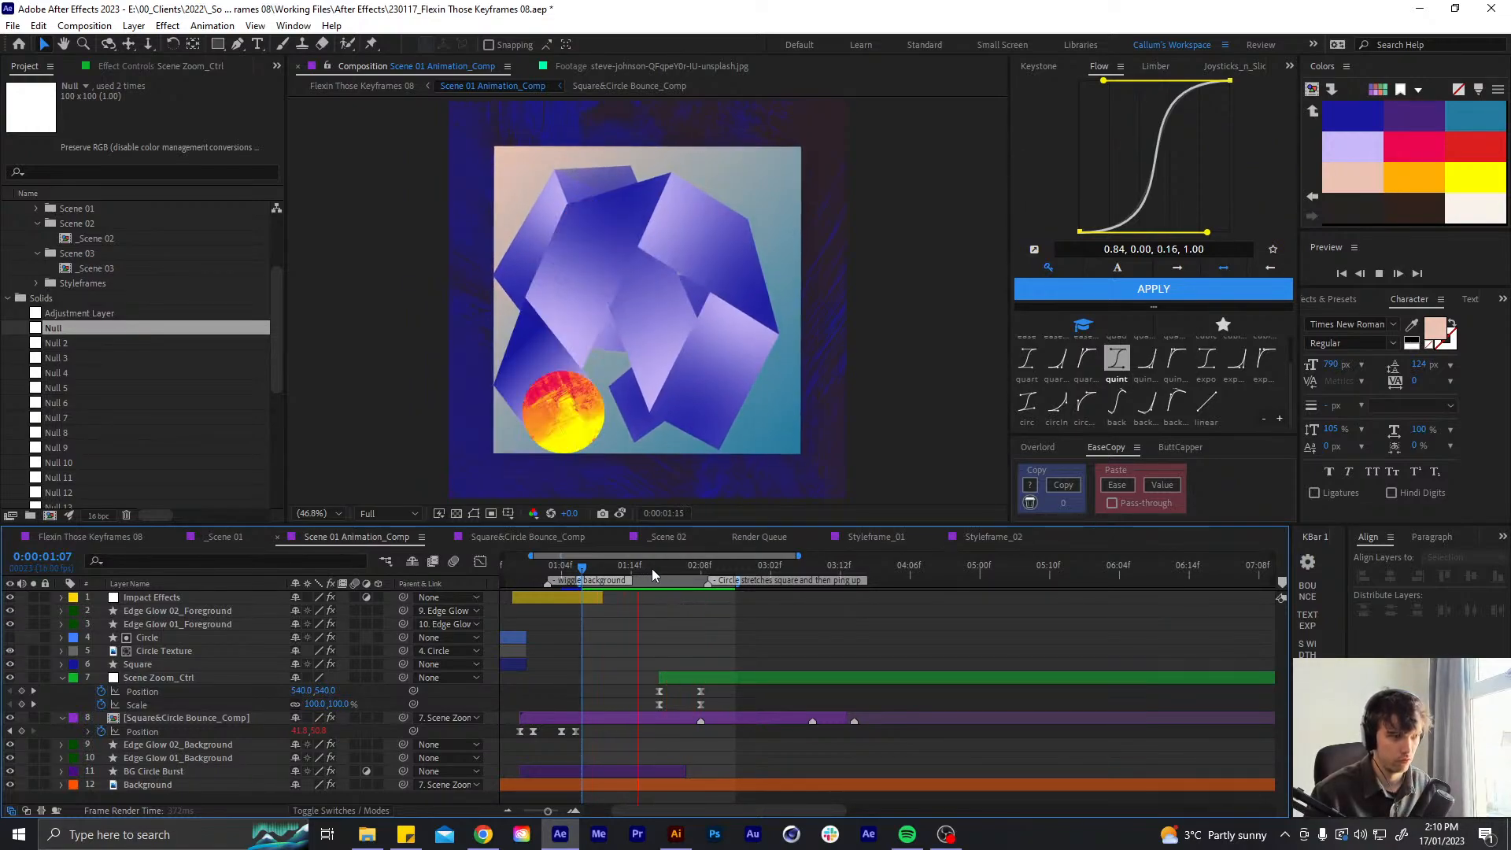
pyautogui.click(668, 569)
pyautogui.moveTo(667, 568); pyautogui.dragTo(692, 570)
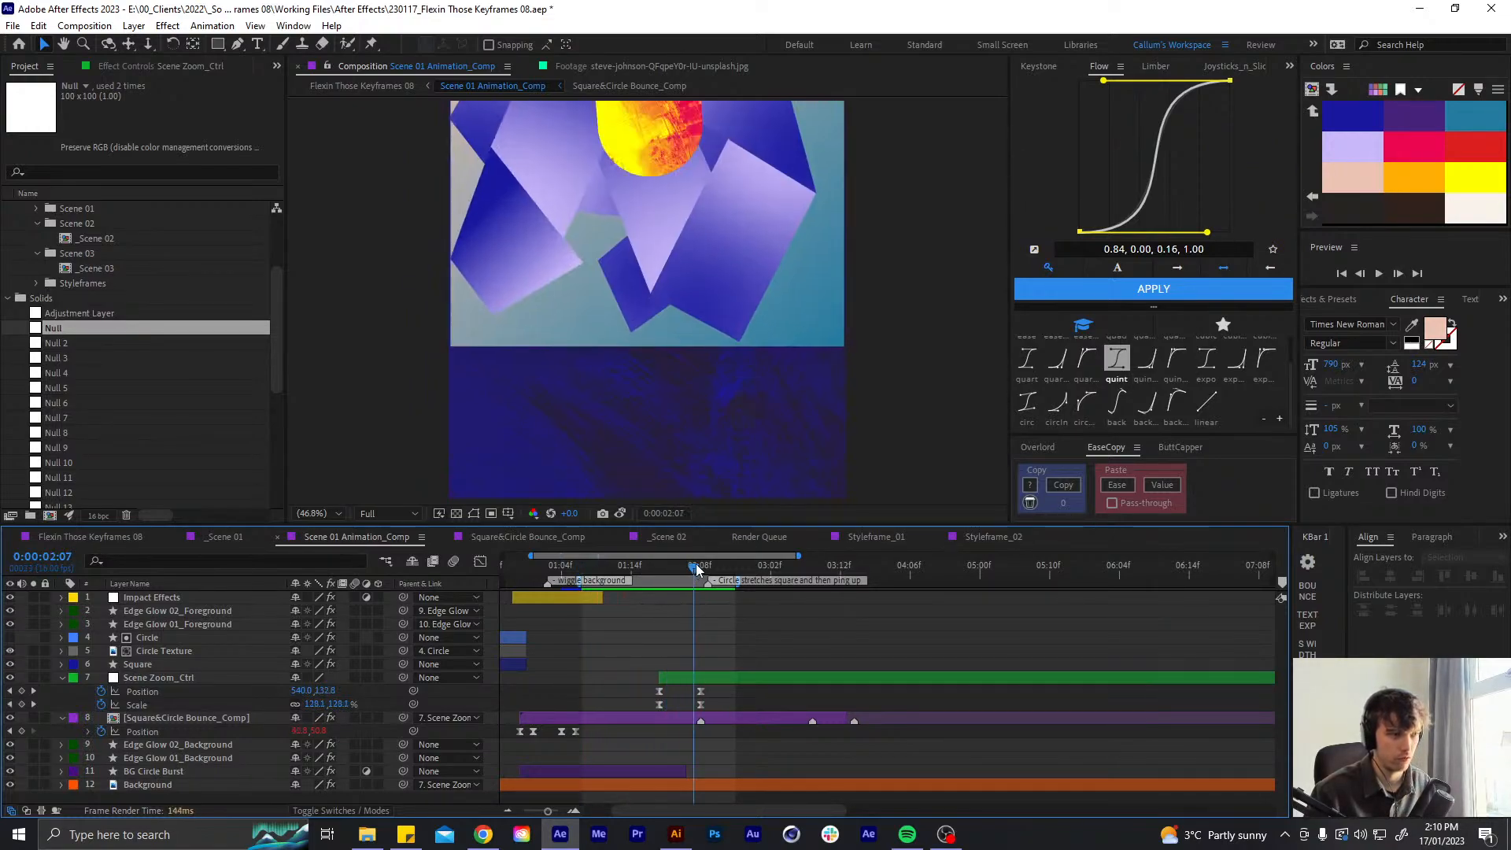
# - Shift the Scene Zoom_Ctrl layer with its keyframes one frame to start at 0:00:02:03, preview, and scrub to 0:00:03:04
pyautogui.moveTo(715, 676); pyautogui.dragTo(722, 676)
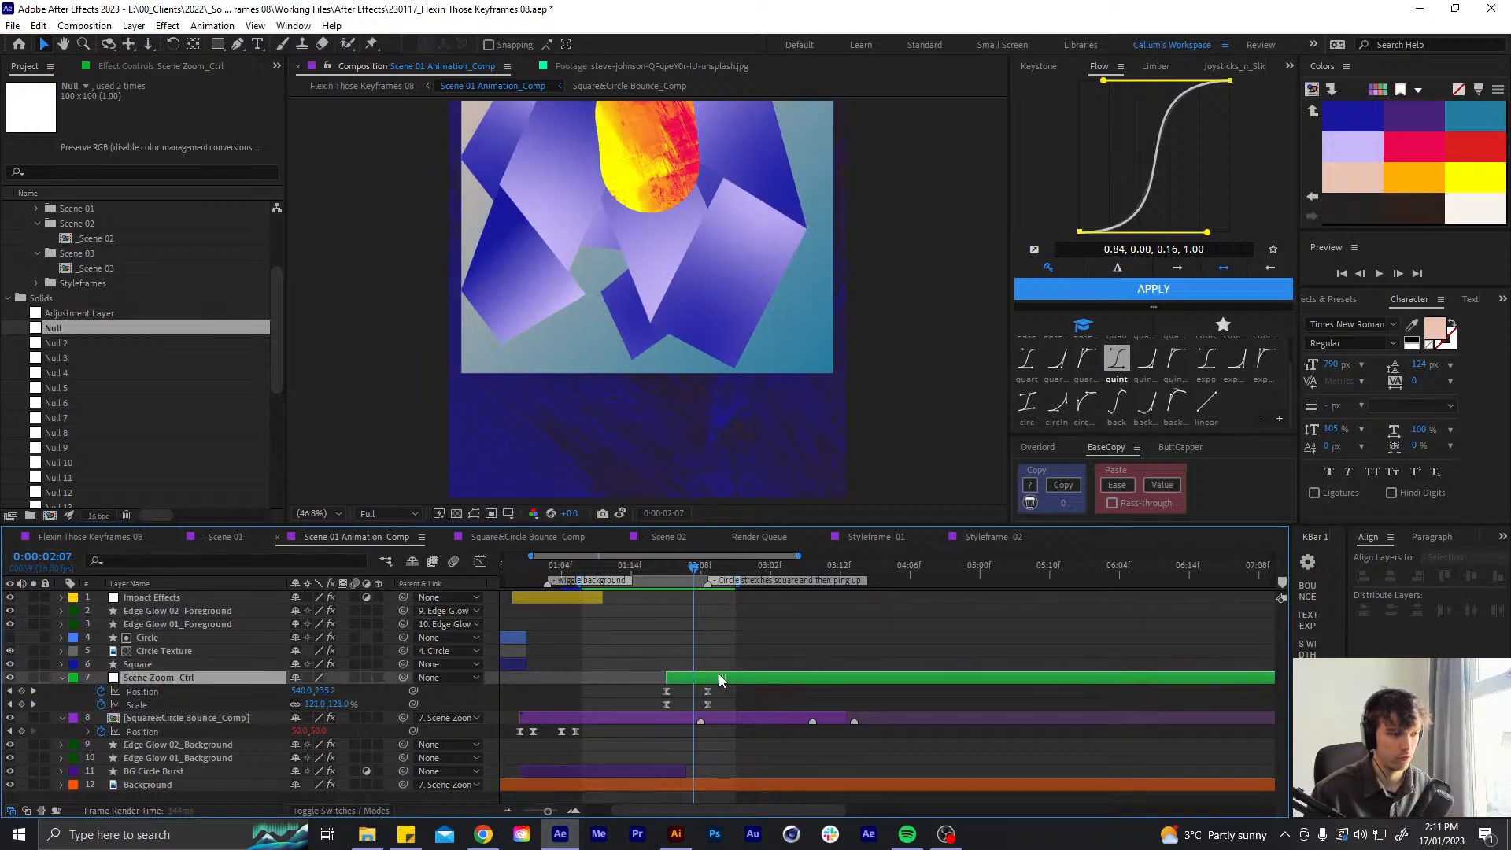
pyautogui.press('space')
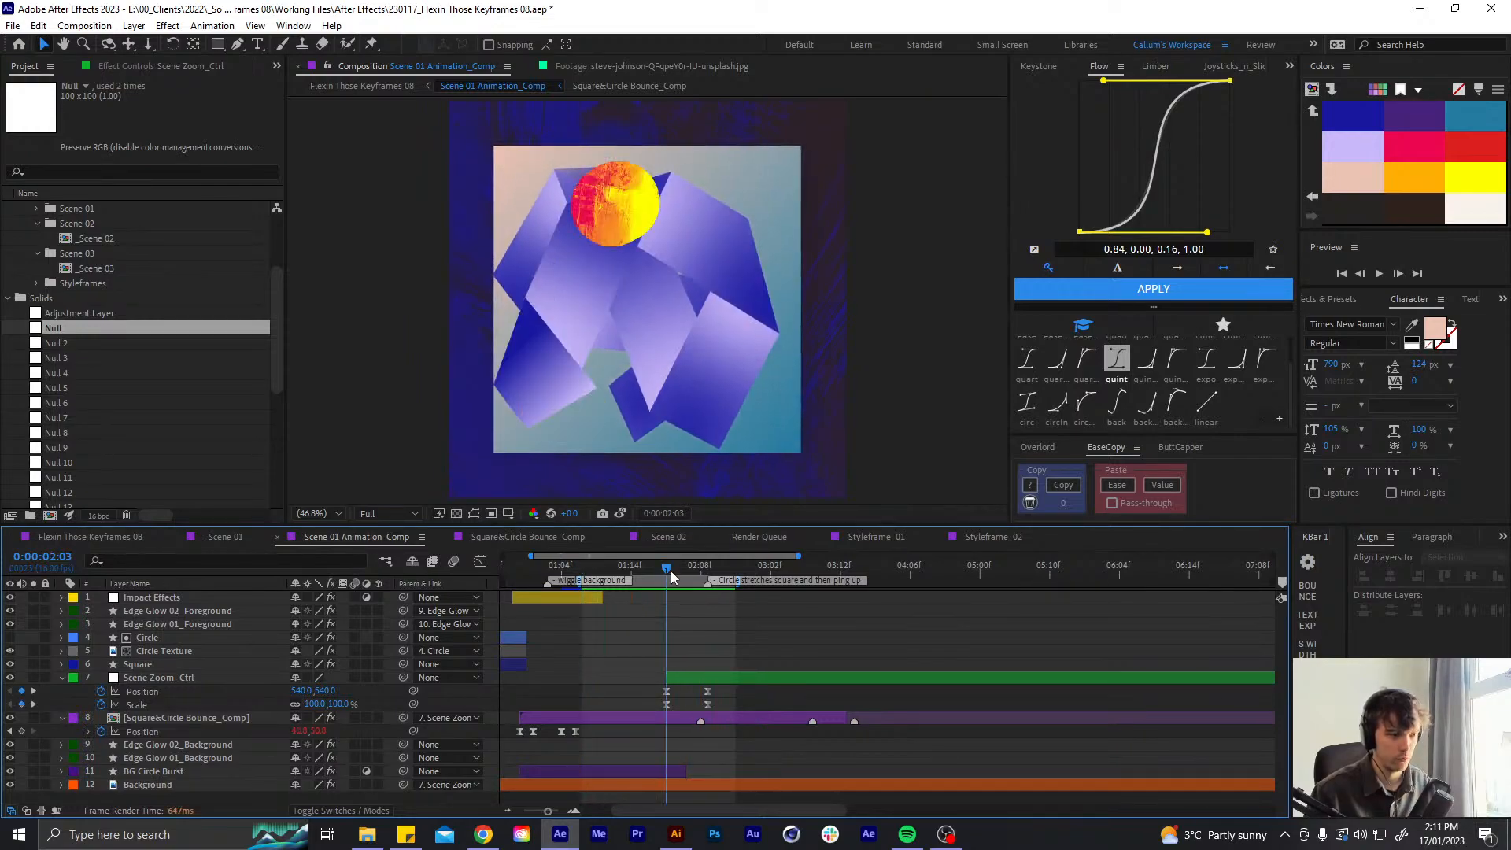
pyautogui.click(707, 580)
pyautogui.moveTo(712, 572); pyautogui.dragTo(785, 568)
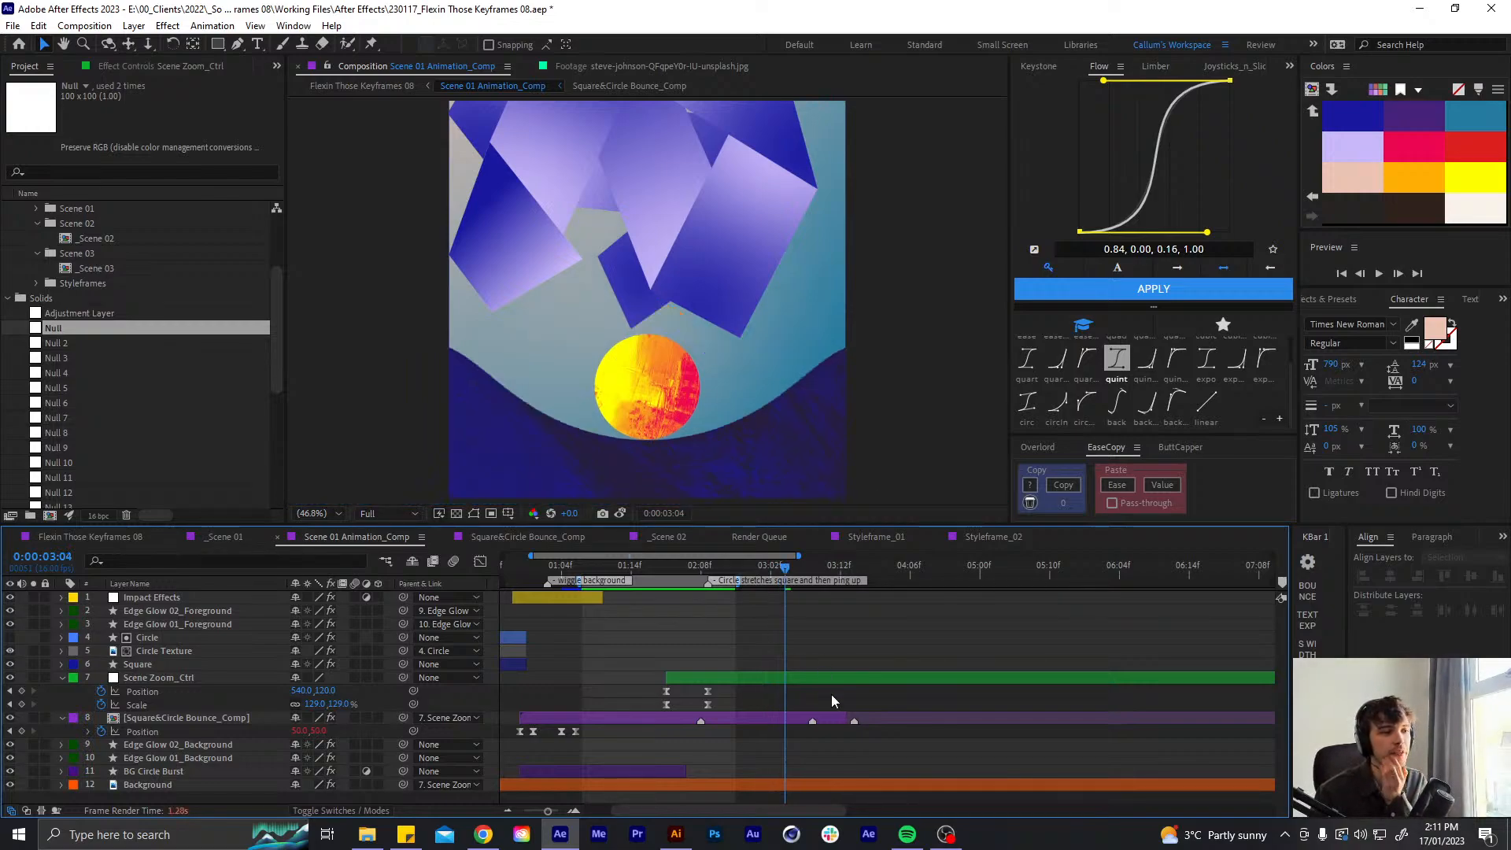
# - Extend the end of the work area to about 0:00:04:05, past the circle stretch marker
pyautogui.click(784, 719)
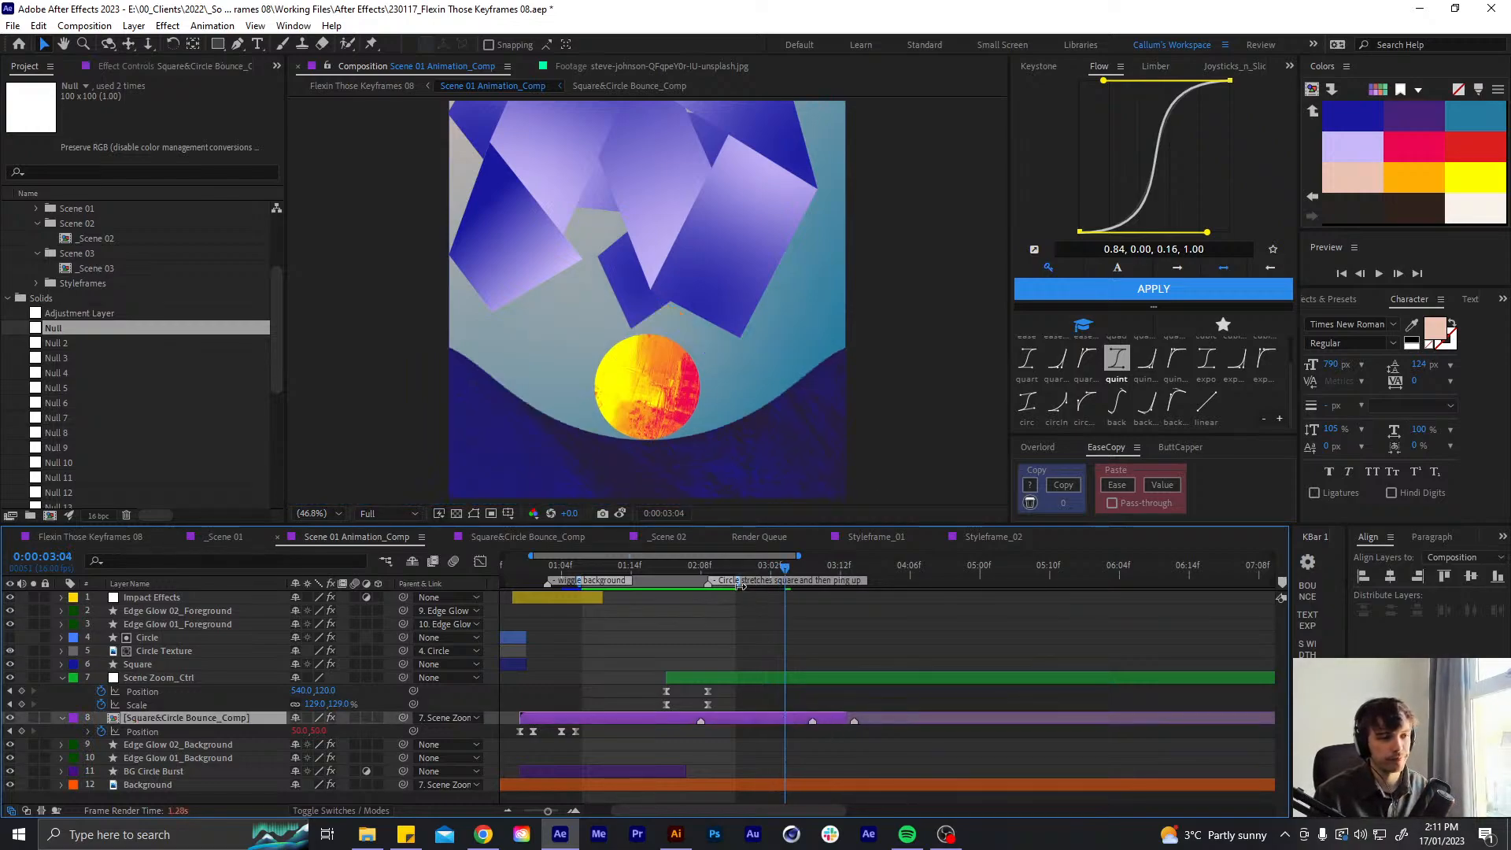
pyautogui.moveTo(738, 583); pyautogui.dragTo(903, 612)
pyautogui.click(859, 686)
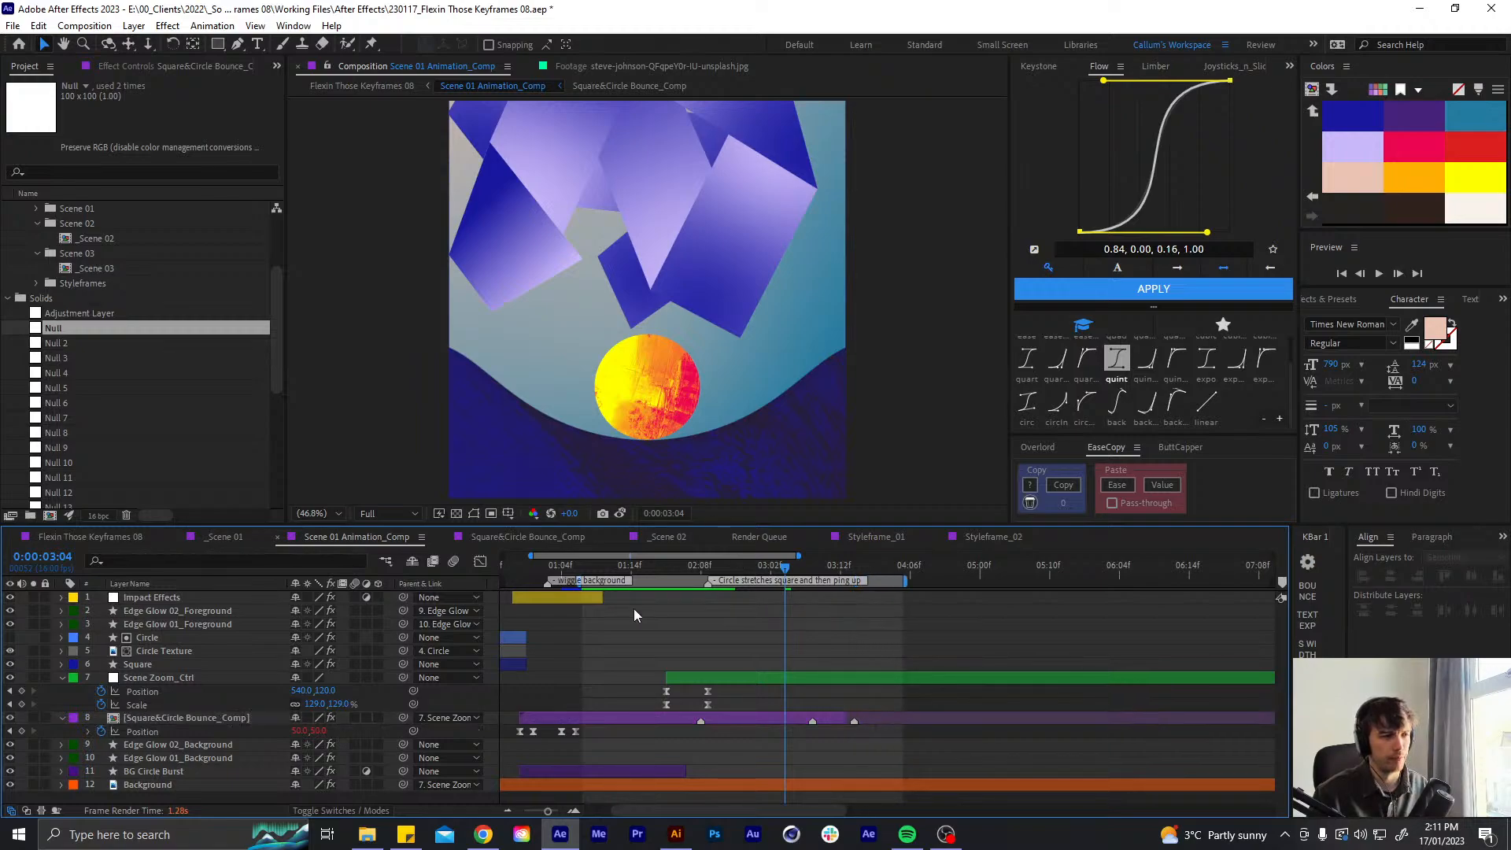
# - Key Scene Zoom_Ctrl's scale at 131% and its position at 540, 60 at 0:00:03:08
pyautogui.moveTo(807, 565); pyautogui.dragTo(812, 565)
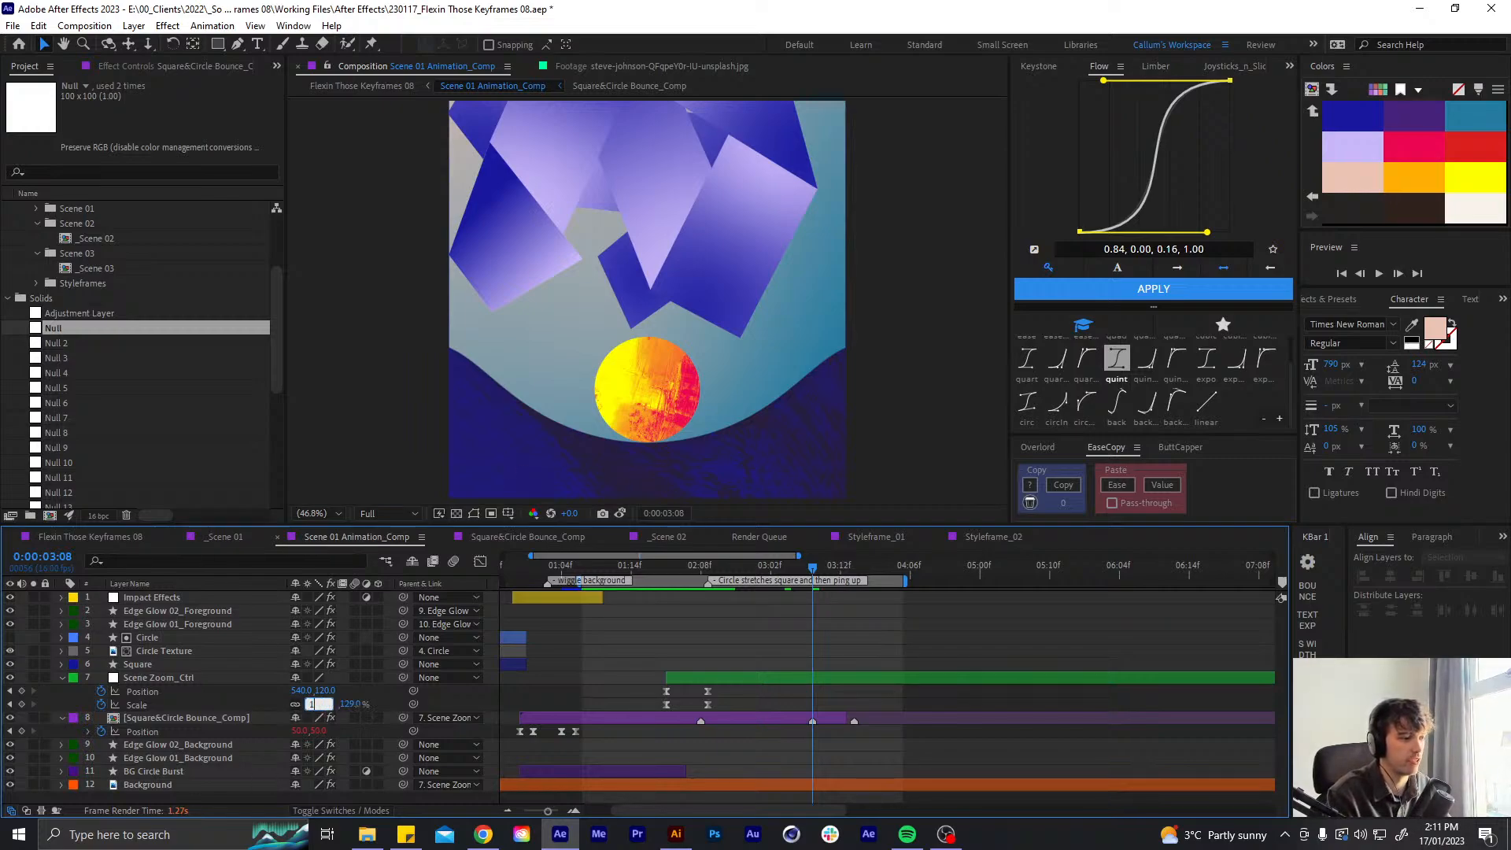
pyautogui.press('Return')
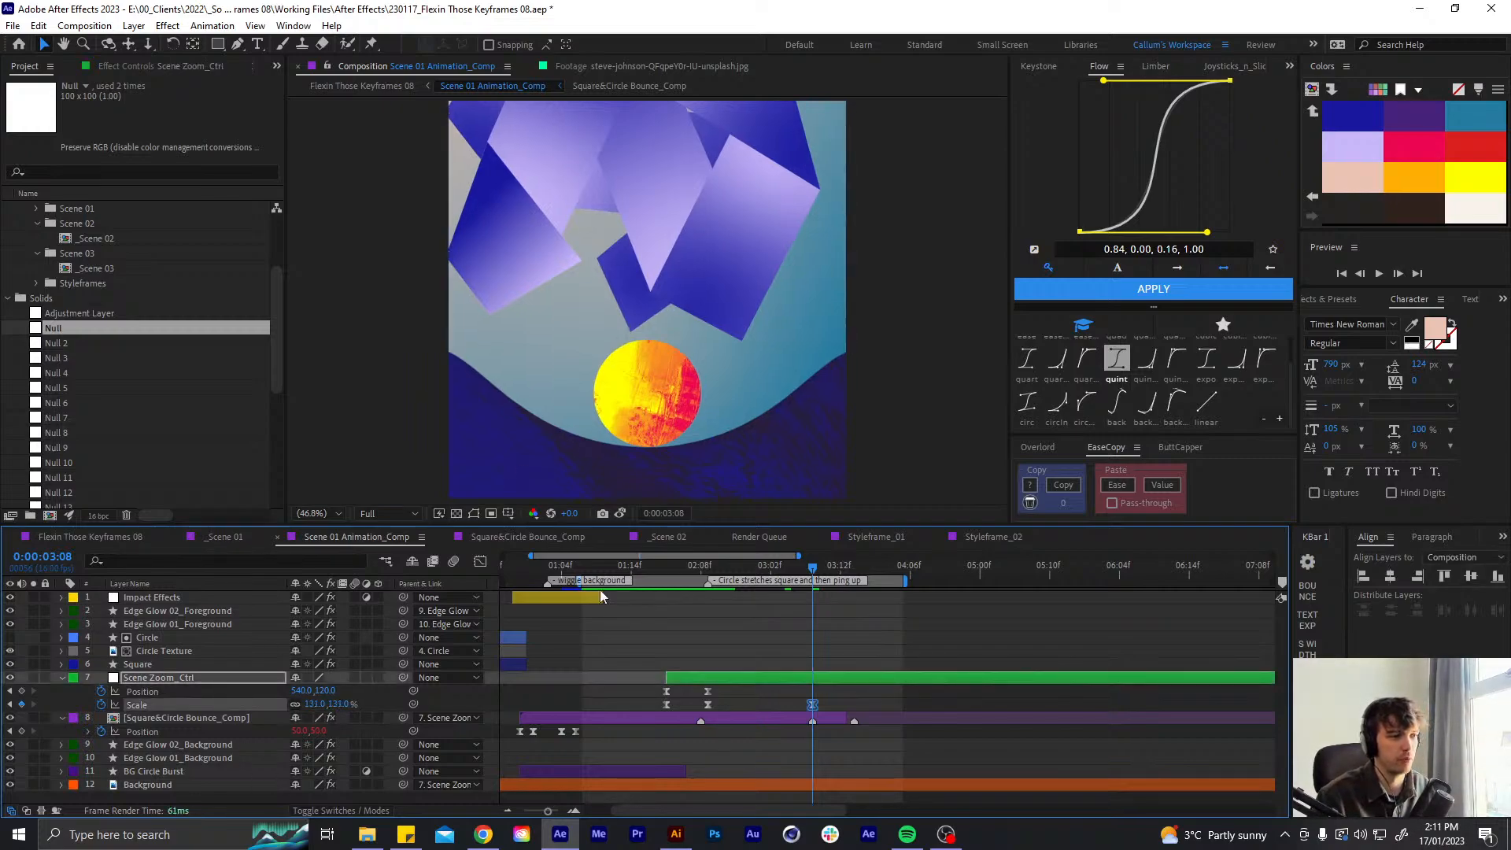
pyautogui.hotkey('shift', 'Up')
pyautogui.hotkey('shift', 'Up')
pyautogui.hotkey('shift', 'Up')
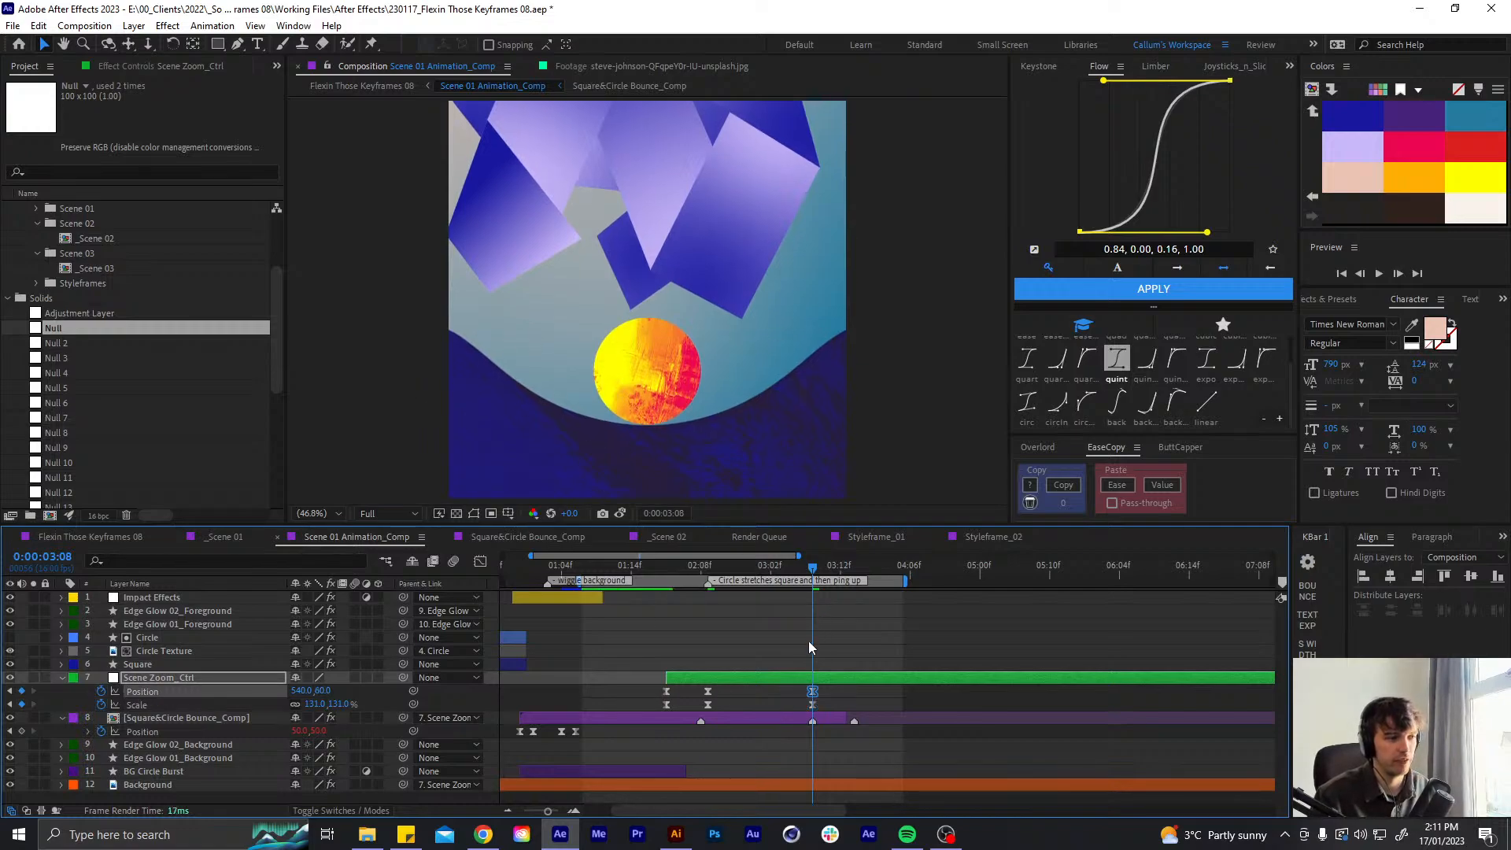
# - Examine the speed curve of Scene Zoom_Ctrl's position between the keyframes at 0:00:02:09 and 0:00:03:08
pyautogui.click(487, 562)
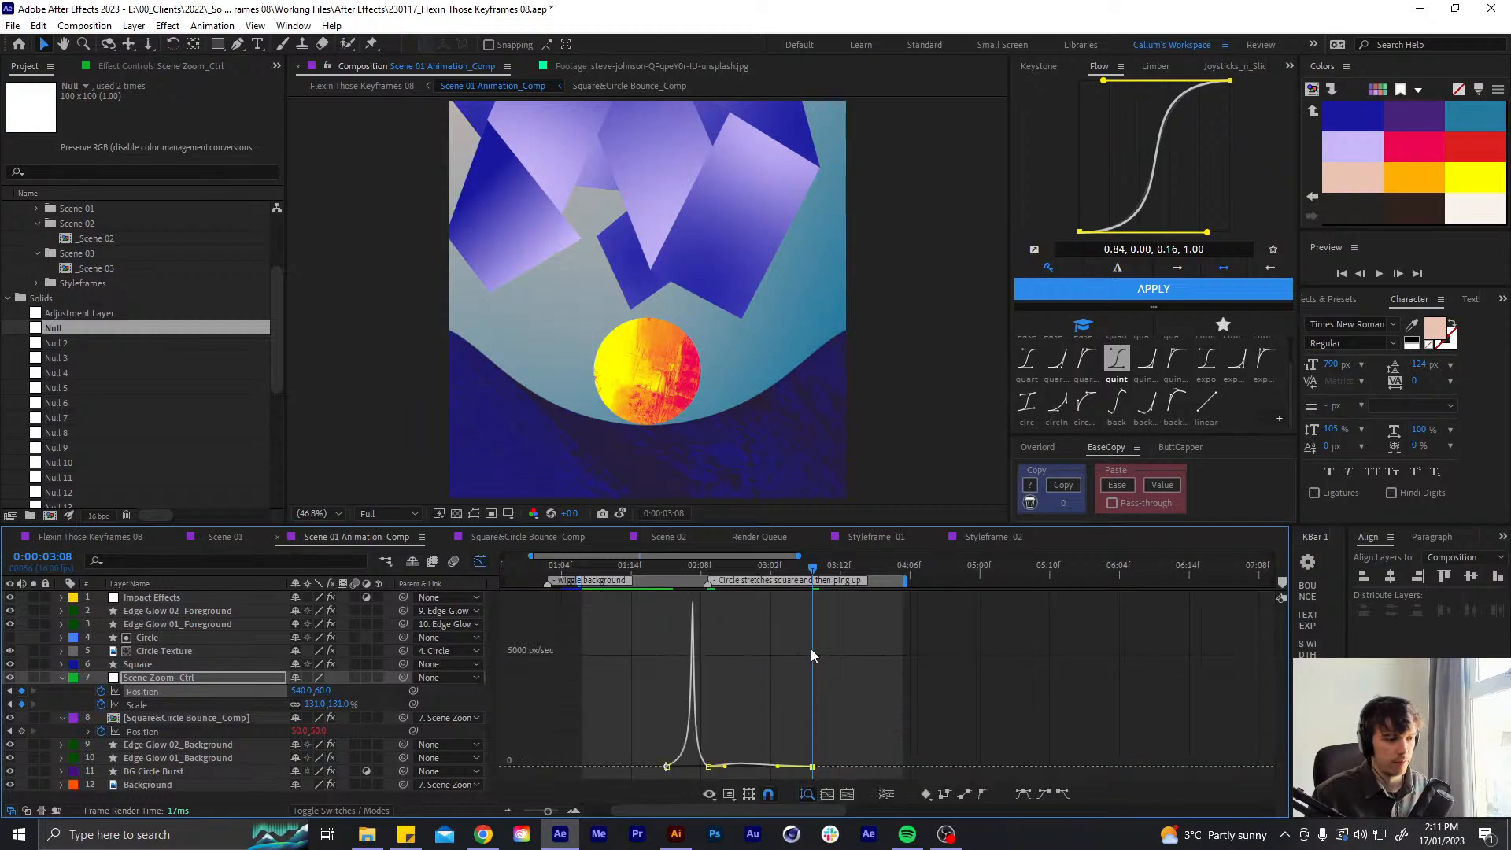
pyautogui.press('=')
pyautogui.press('=')
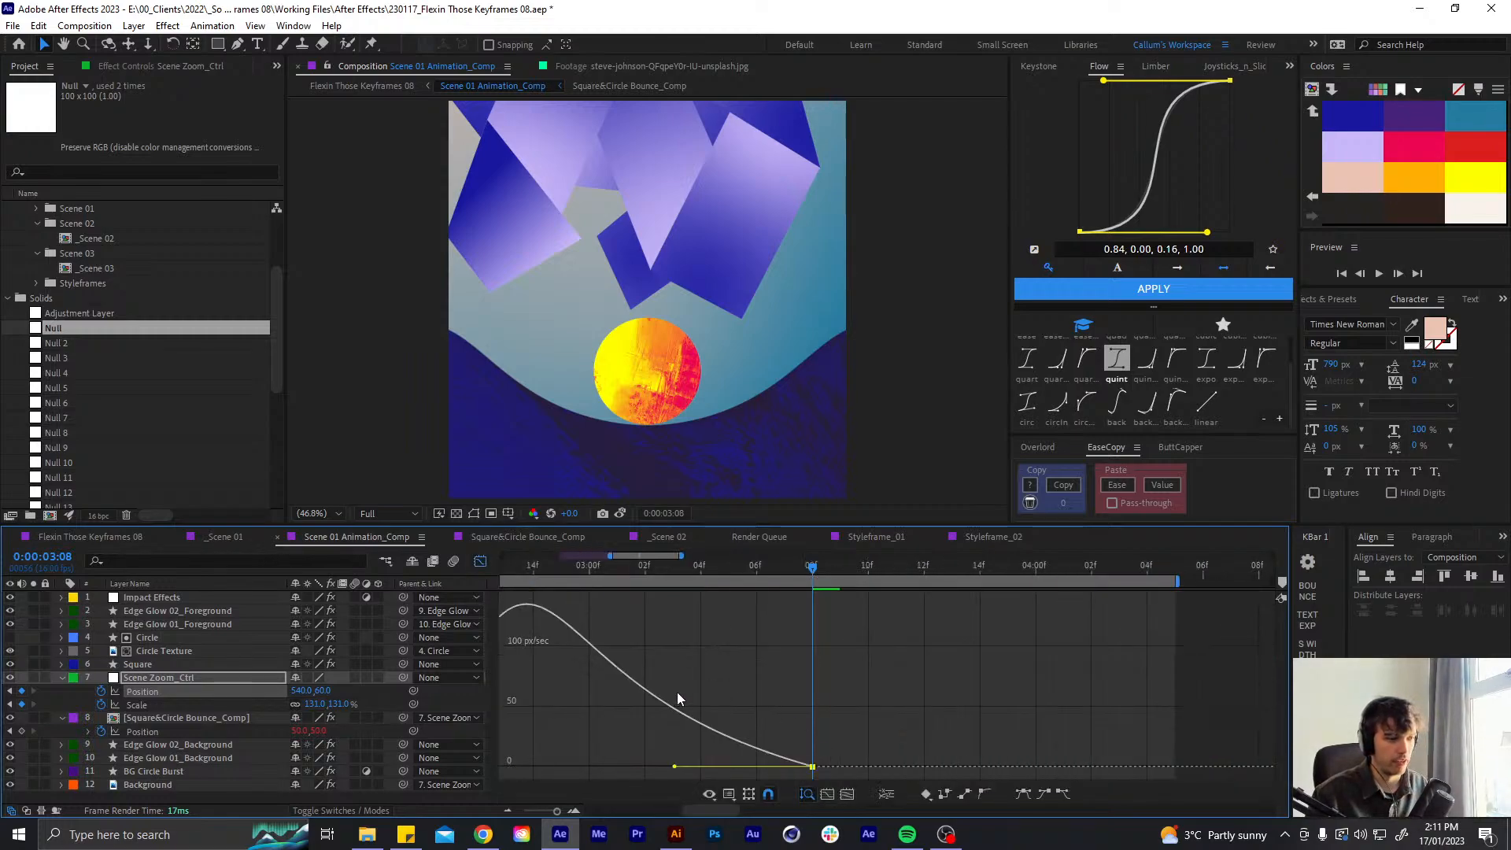
pyautogui.hscroll(-3, 677, 692)
pyautogui.moveTo(760, 779); pyautogui.dragTo(763, 767)
pyautogui.hscroll(3, 872, 699)
pyautogui.hscroll(-2, 756, 737)
pyautogui.moveTo(1153, 731); pyautogui.dragTo(1082, 777)
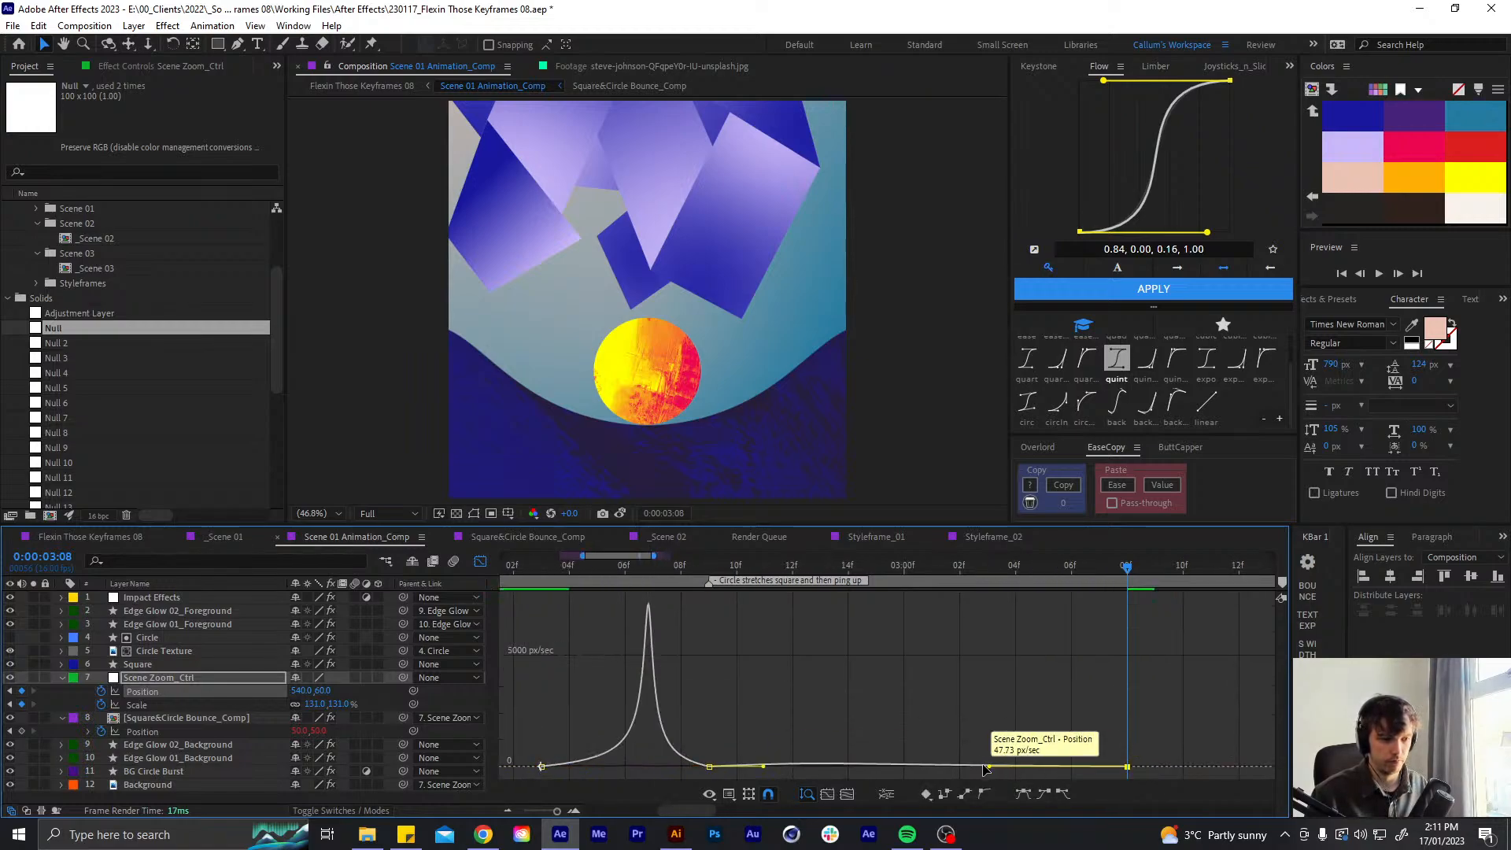
pyautogui.click(481, 562)
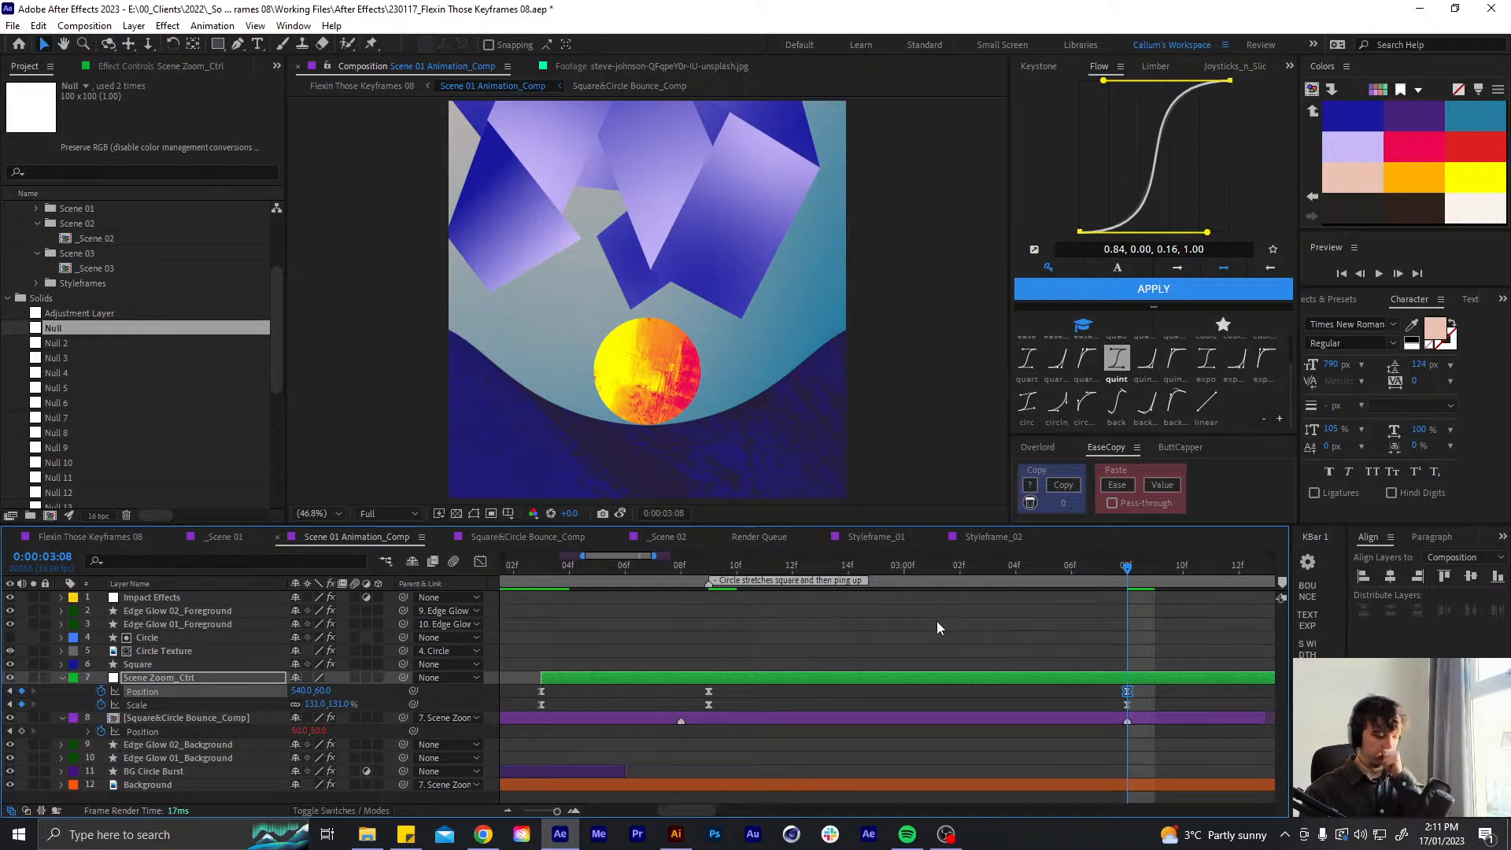
# - Deselect the keyframes and preview the zoom and drift from 0:00:01:15
pyautogui.press('-')
pyautogui.press('-')
pyautogui.moveTo(1014, 633); pyautogui.dragTo(883, 659)
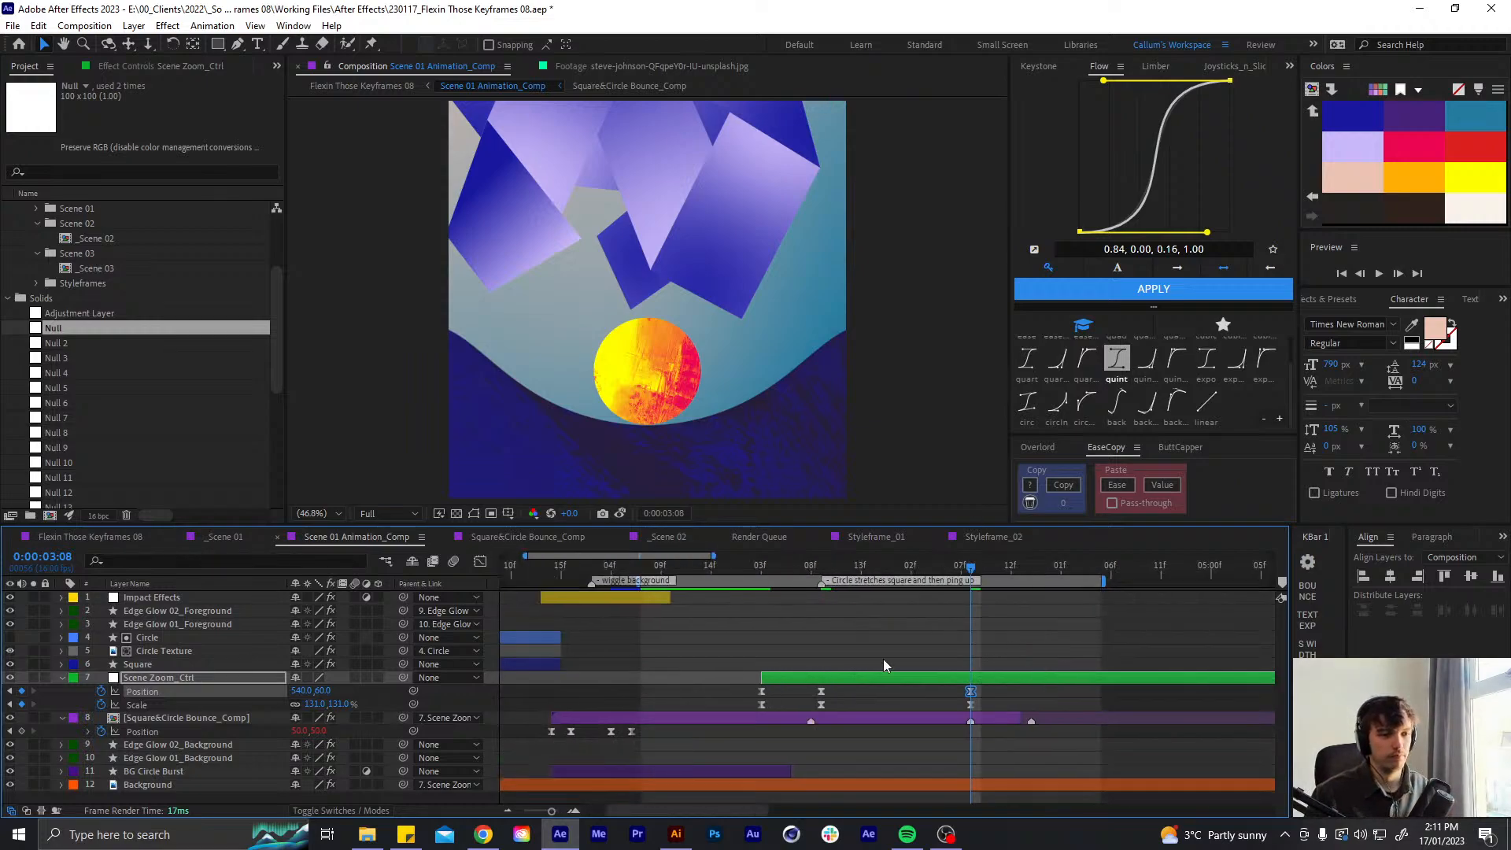
pyautogui.click(883, 666)
pyautogui.click(724, 564)
pyautogui.press('space')
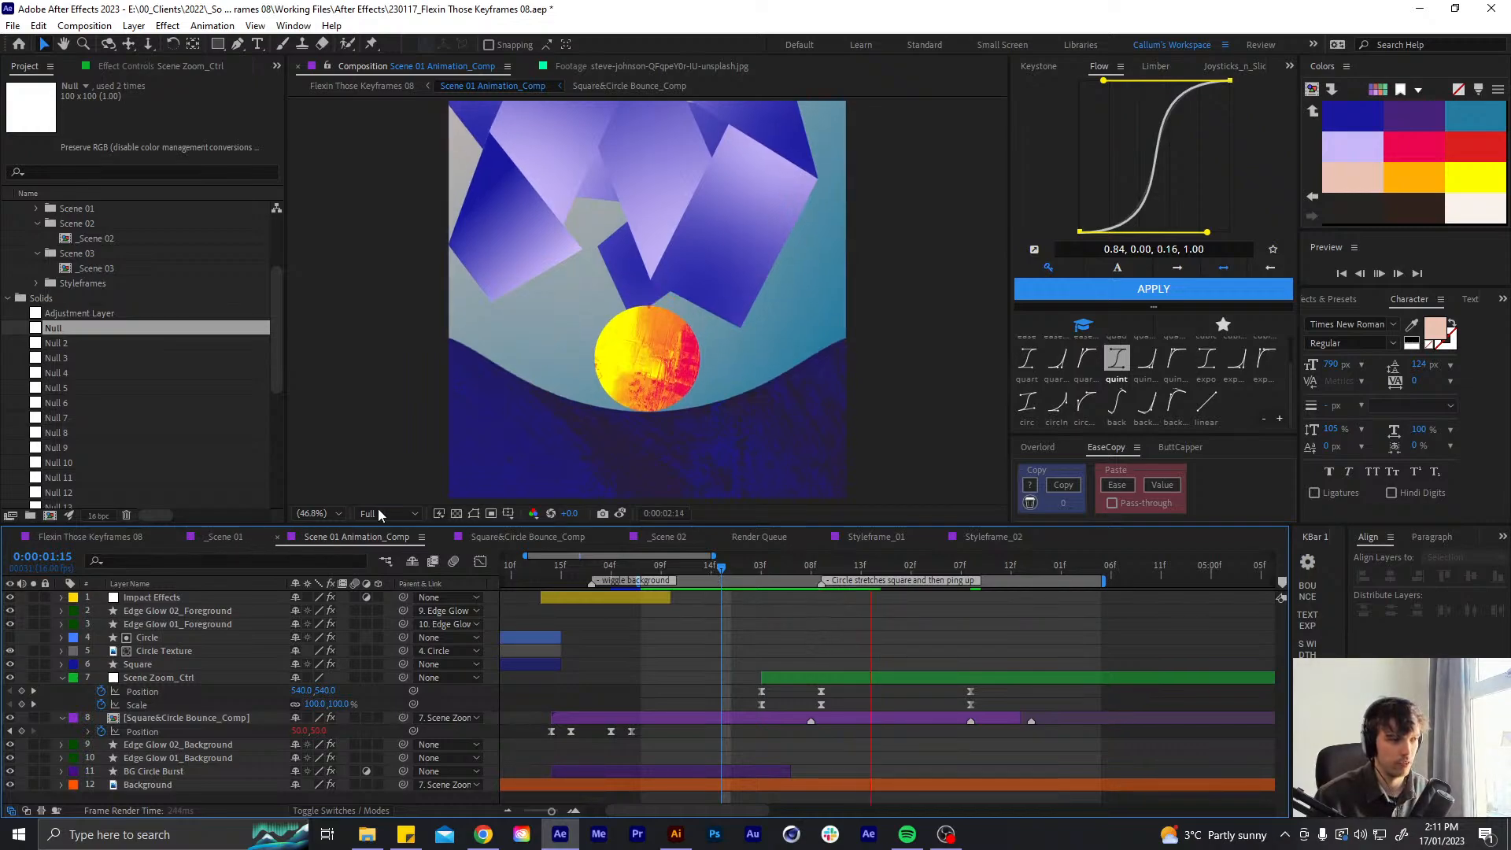
# - Set the composition preview resolution to Half and preview the animation from 0:00:01:07
pyautogui.press('Home')
pyautogui.click(398, 513)
pyautogui.click(404, 544)
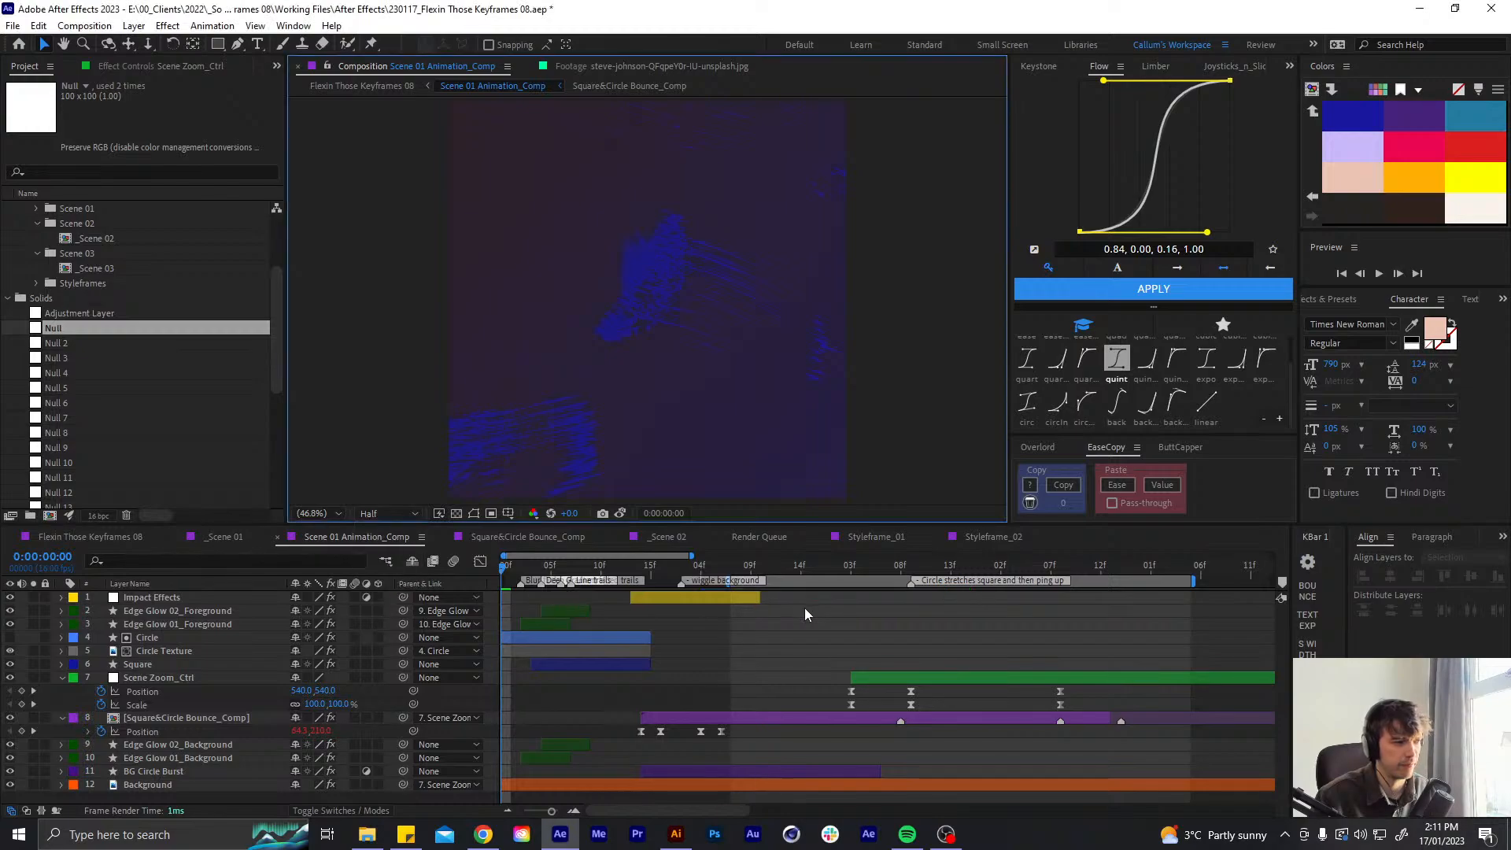
pyautogui.hscroll(3, 747, 611)
pyautogui.moveTo(582, 572); pyautogui.dragTo(574, 572)
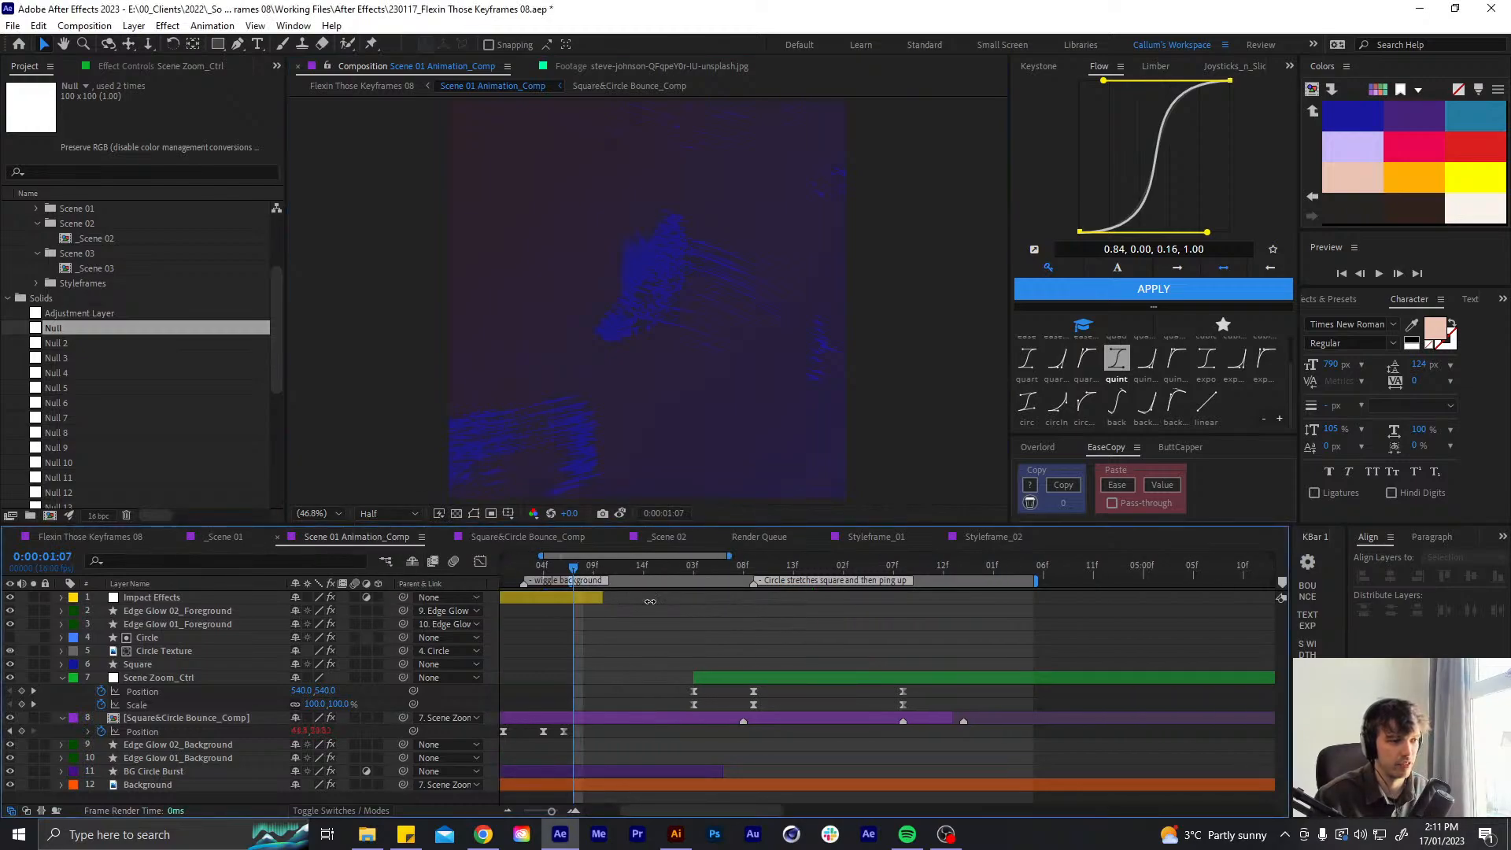
pyautogui.press('space')
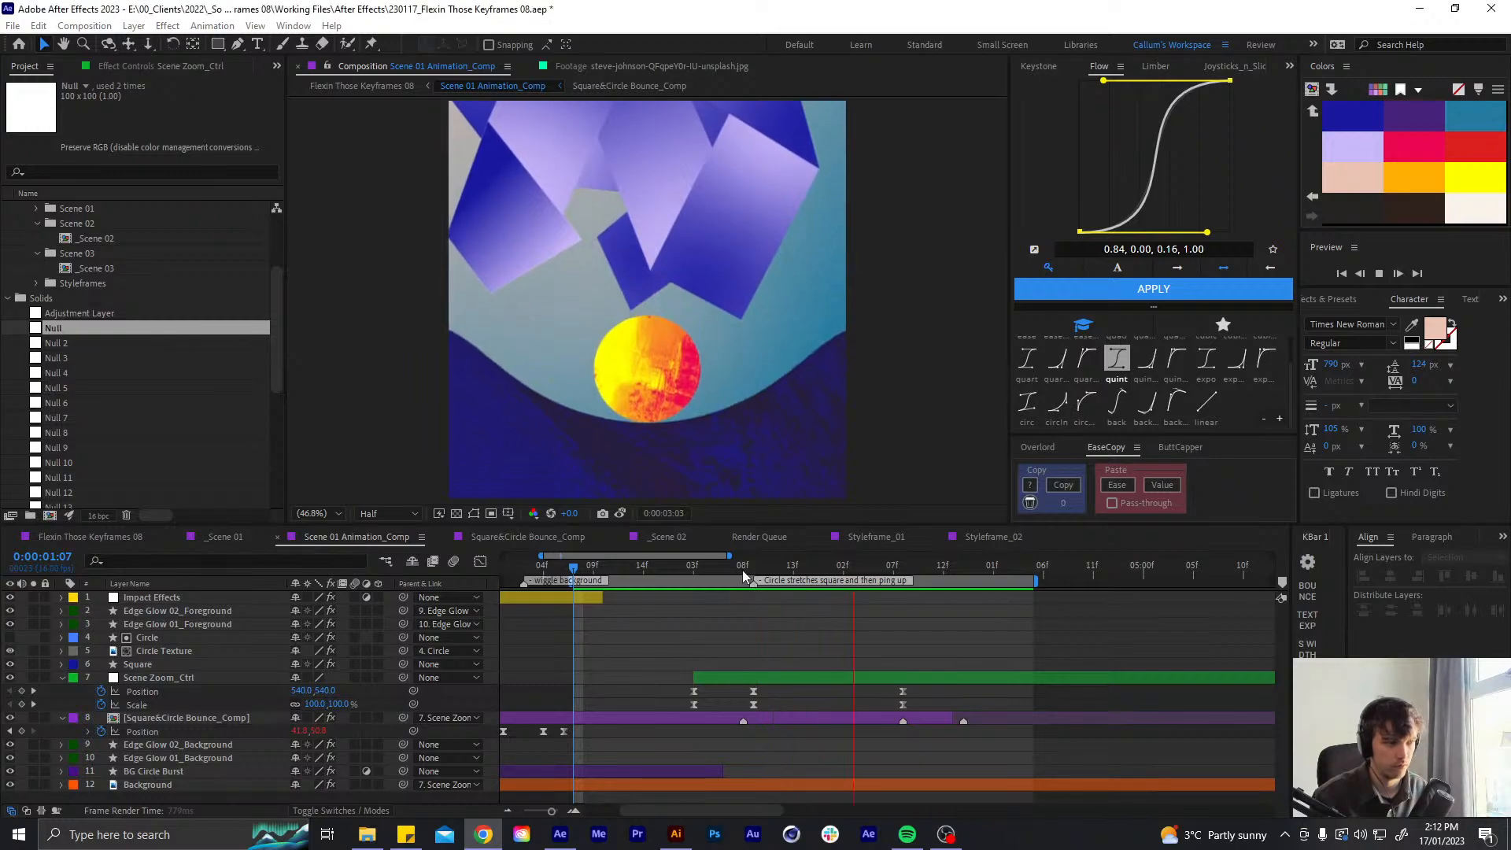
# - Replace Scene Zoom_Ctrl's position and scale keyframes at 0:00:03:08 with keyframes holding 540, 120 and 129%
pyautogui.click(754, 567)
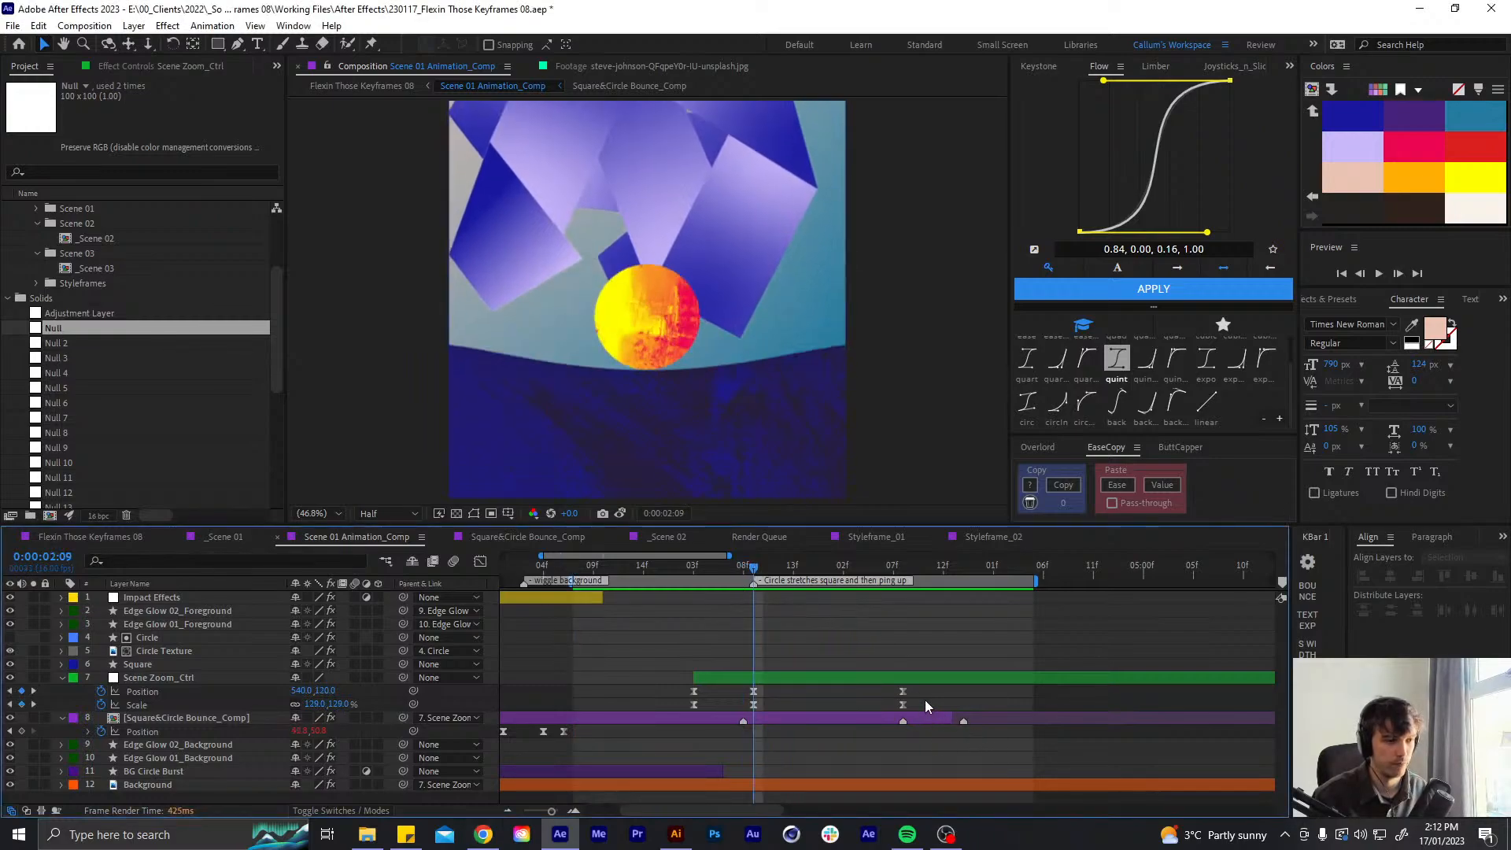
pyautogui.moveTo(760, 568); pyautogui.dragTo(902, 586)
pyautogui.moveTo(929, 688); pyautogui.dragTo(891, 701)
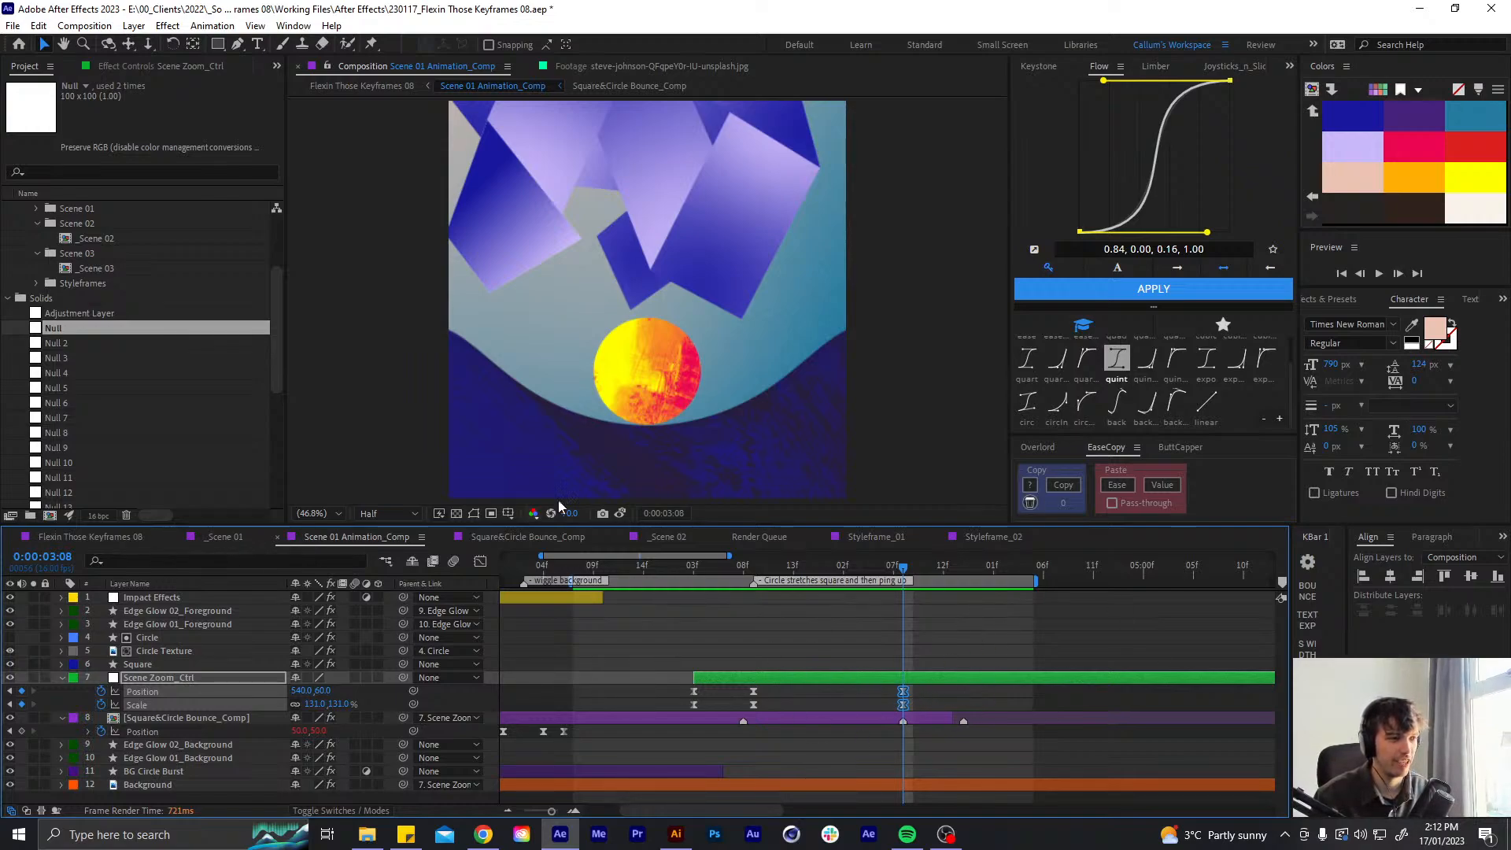
pyautogui.press('Delete')
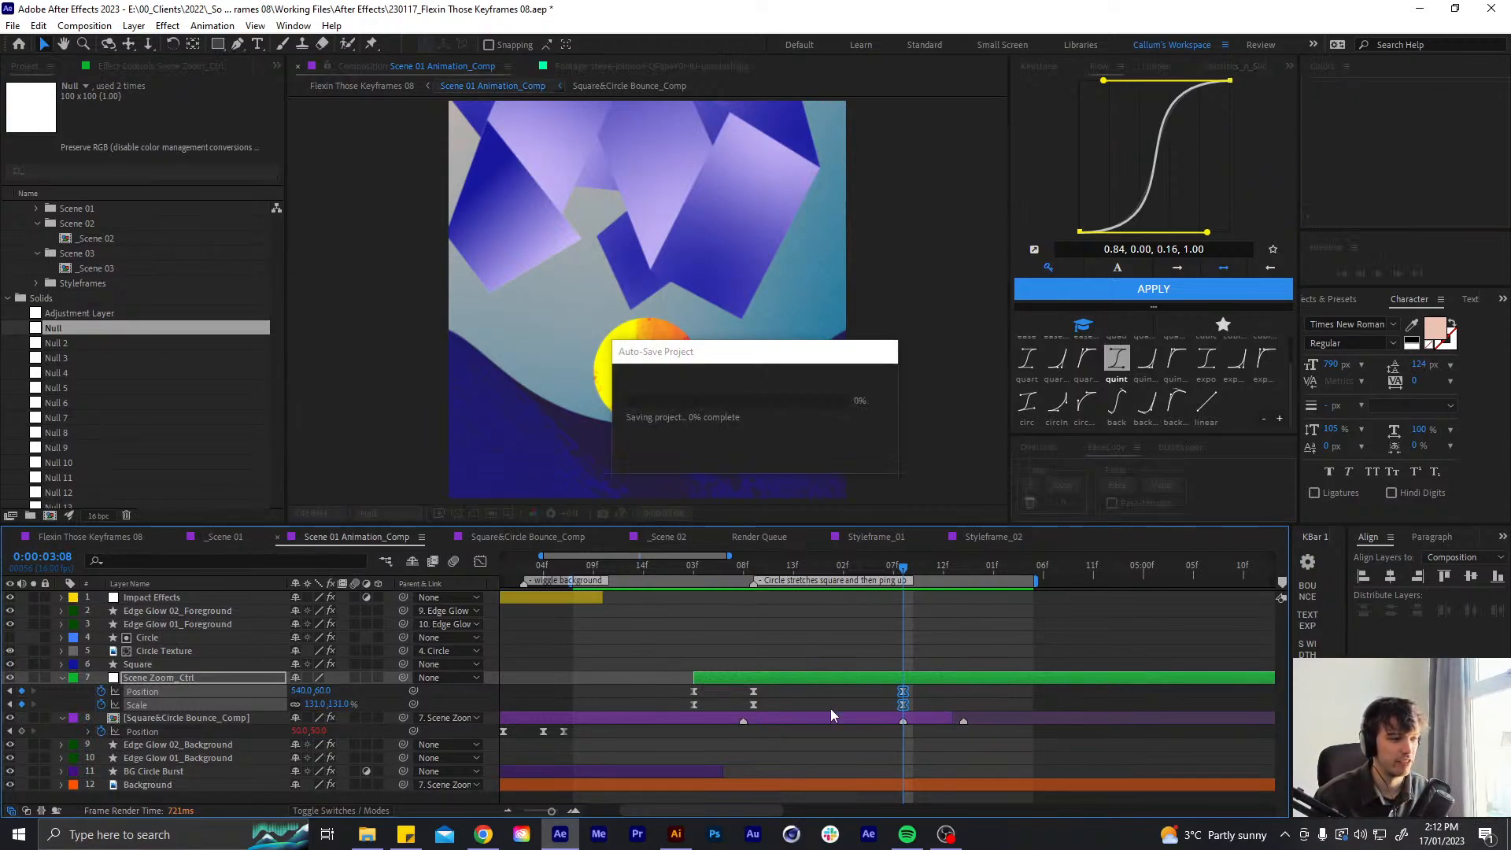
pyautogui.click(22, 692)
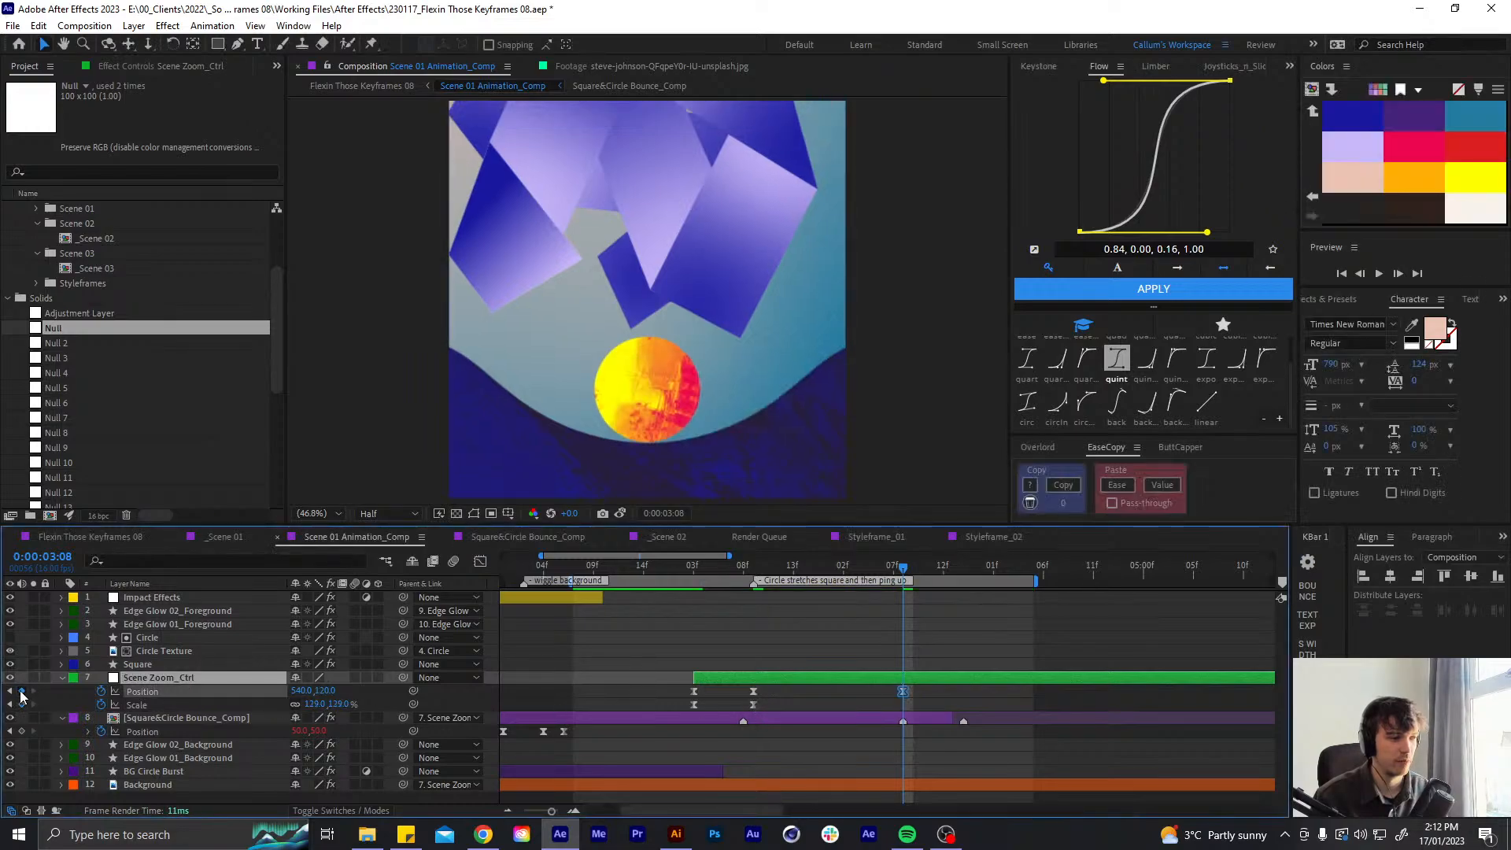
pyautogui.click(22, 705)
# - Set Scene Zoom_Ctrl's position keyframe at 0:00:02:09 to 540, 100 and preview from 0:00:01:07
pyautogui.moveTo(907, 577); pyautogui.dragTo(744, 578)
pyautogui.click(754, 573)
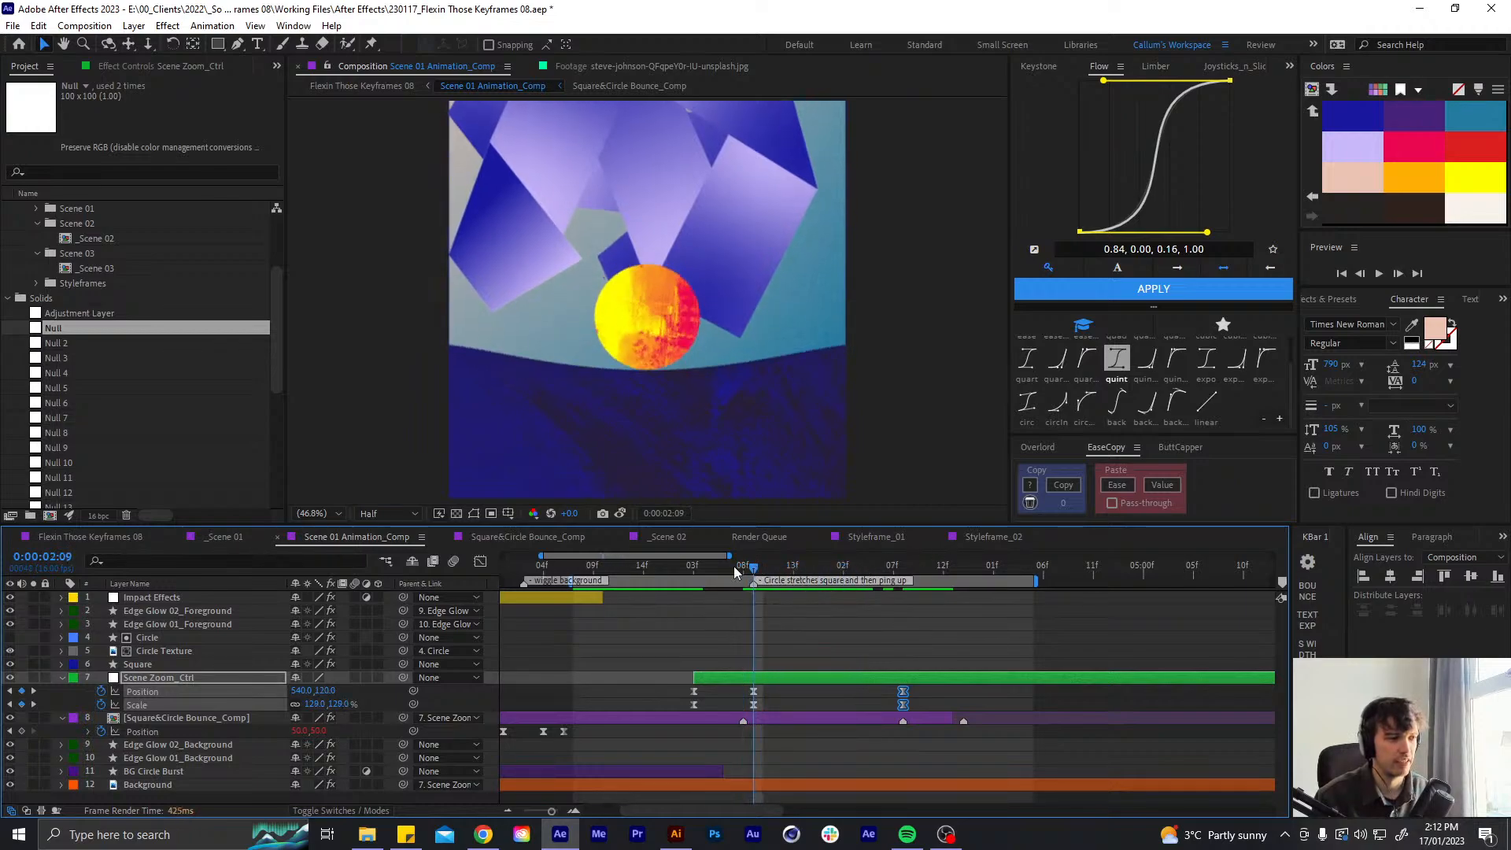
pyautogui.hotkey('ctrl', 'z')
pyautogui.hotkey('ctrl', 'z')
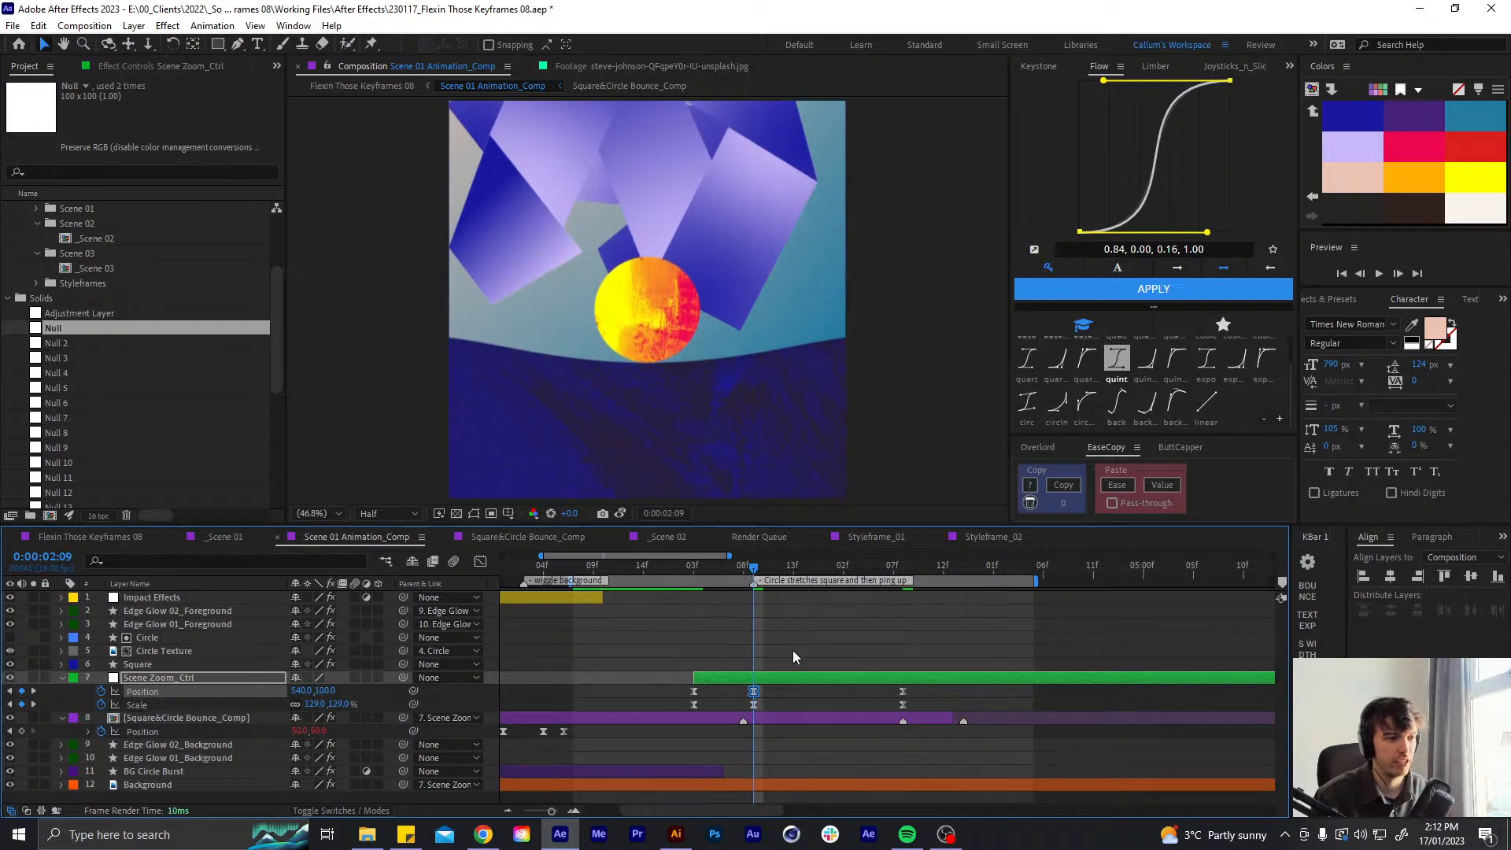
pyautogui.click(792, 650)
pyautogui.moveTo(691, 569); pyautogui.dragTo(580, 569)
pyautogui.press('space')
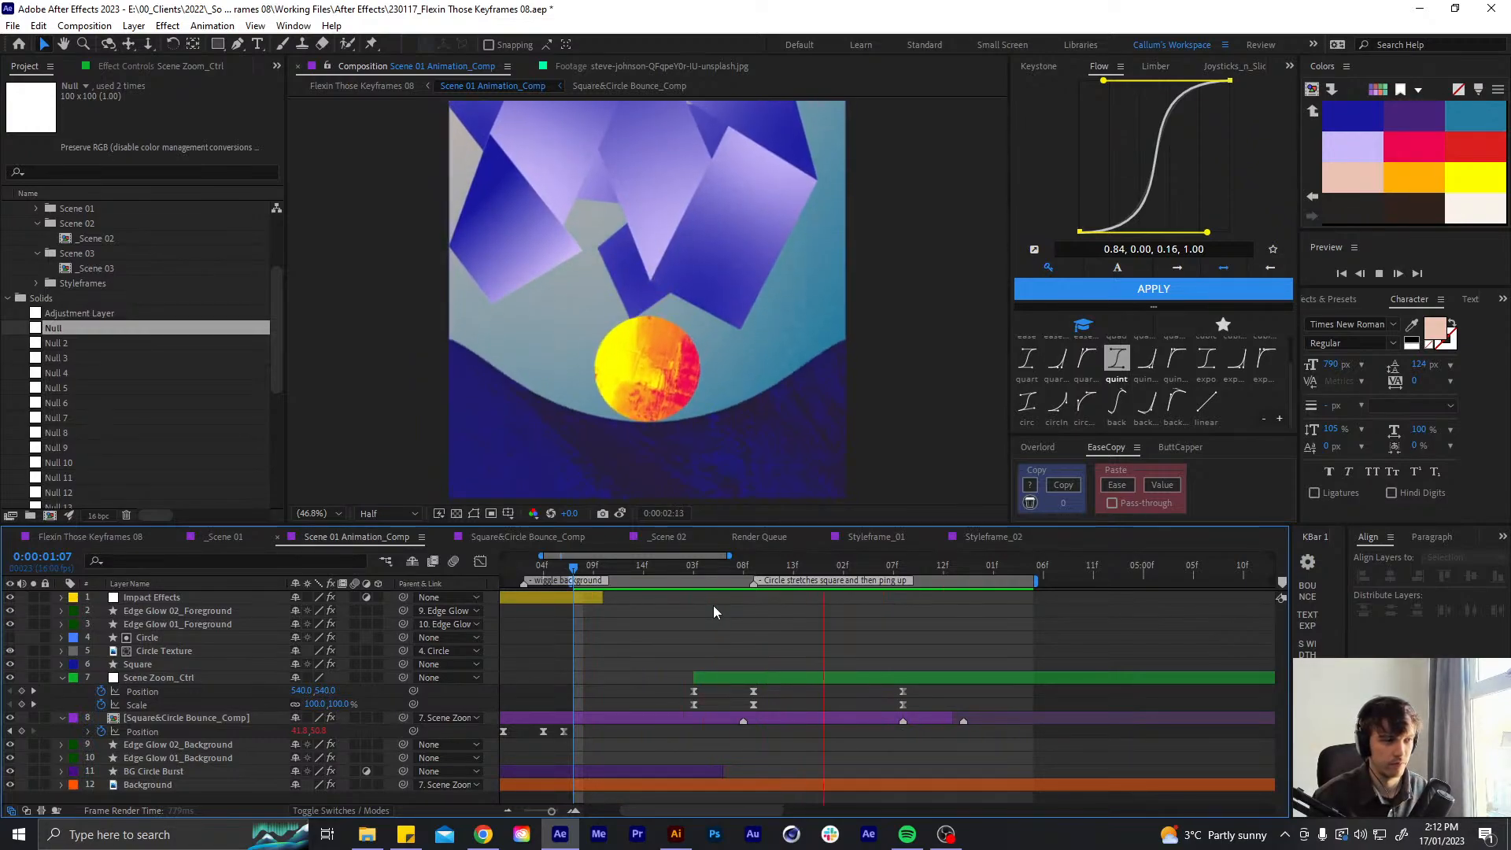
# - Try Hold temporal interpolation on Scene Zoom_Ctrl's position and scale keyframes at 0:00:02:09 and 0:00:03:08
pyautogui.moveTo(728, 558); pyautogui.dragTo(749, 558)
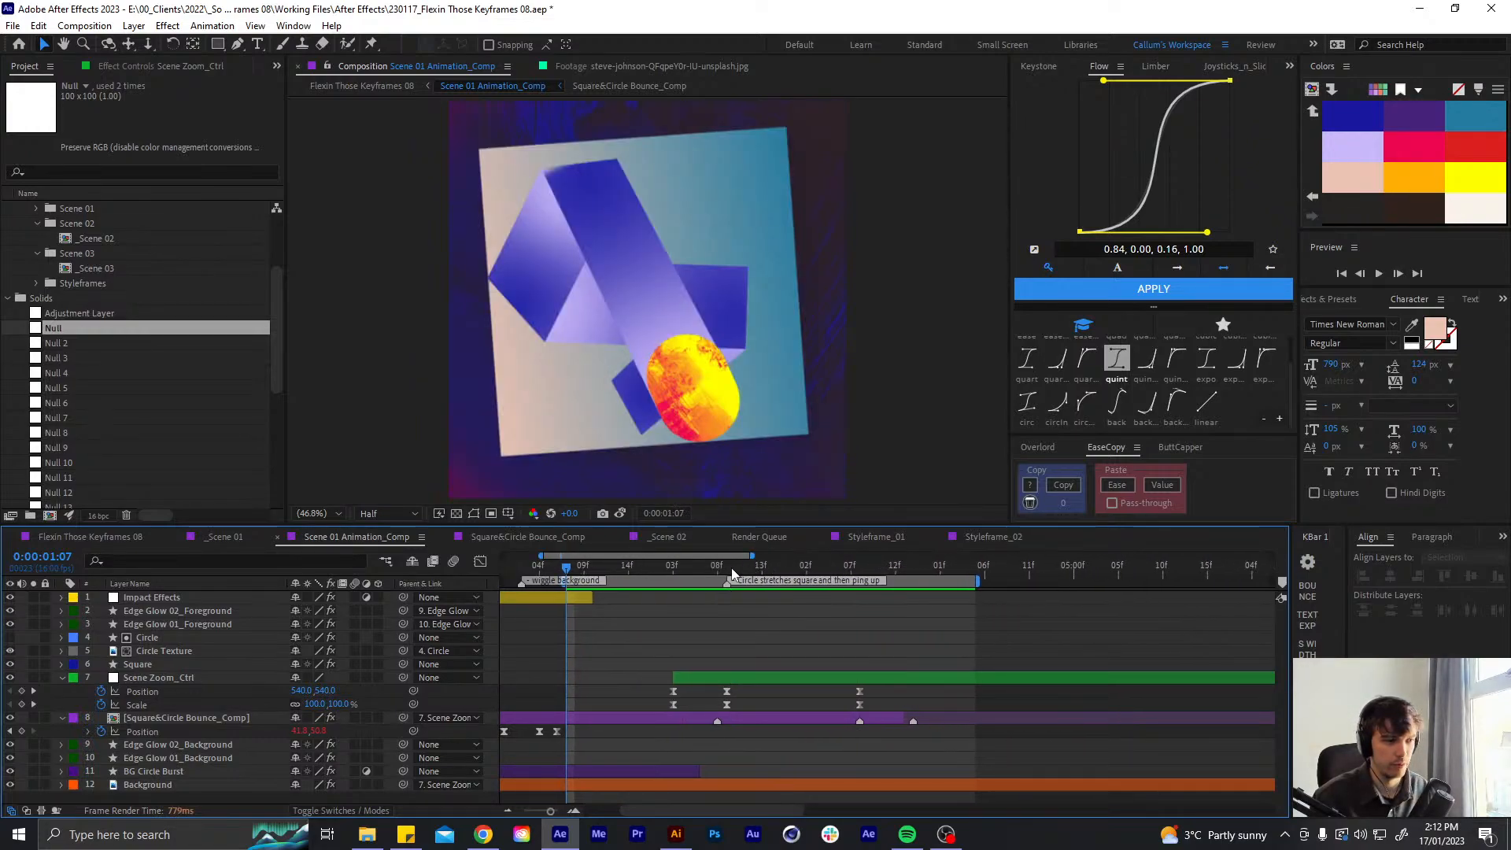
pyautogui.moveTo(855, 702); pyautogui.dragTo(644, 679)
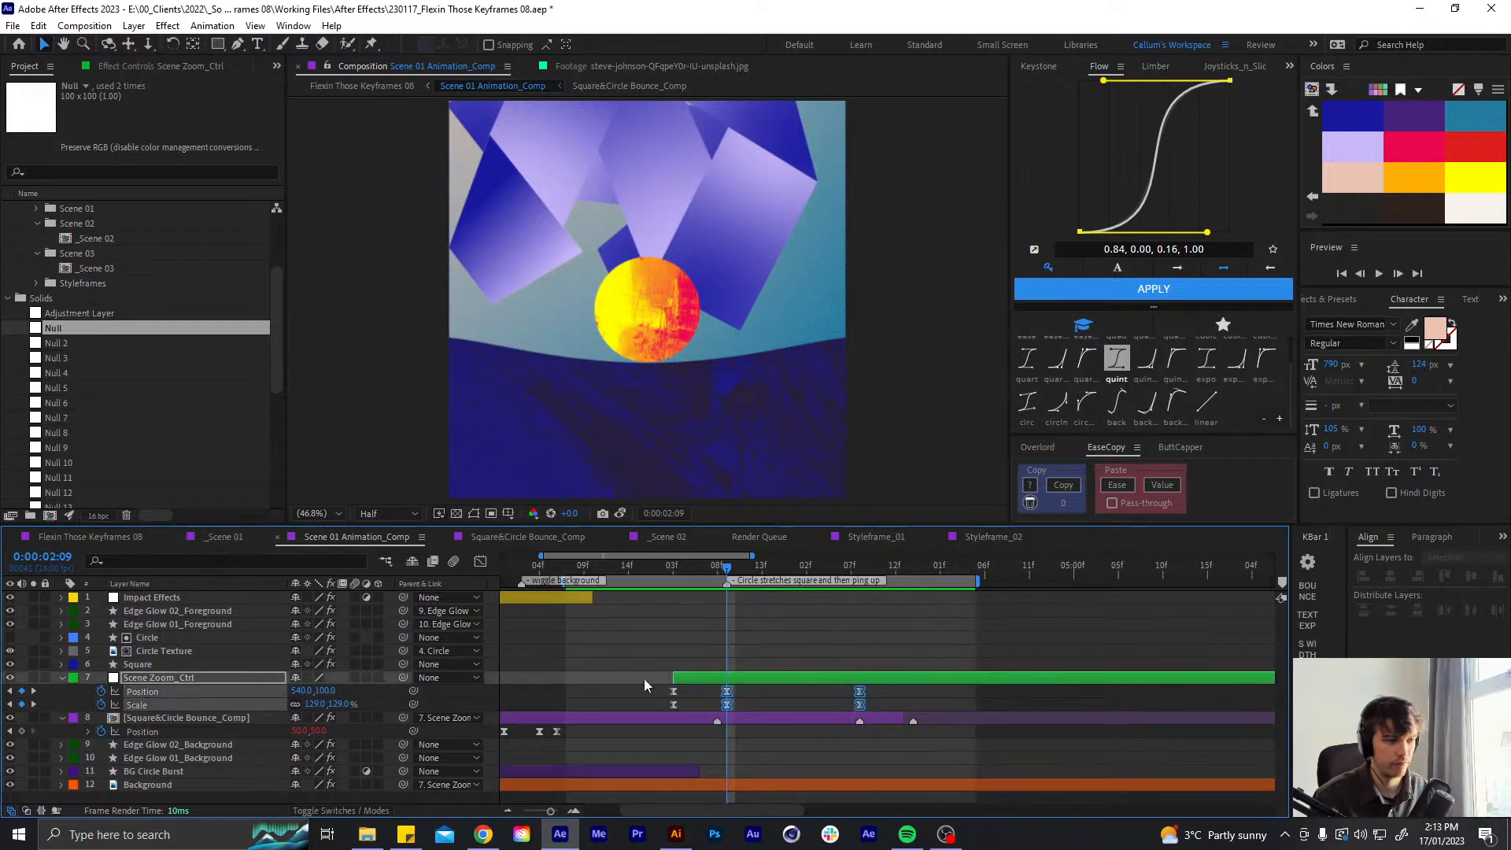
pyautogui.click(481, 562)
pyautogui.click(481, 562)
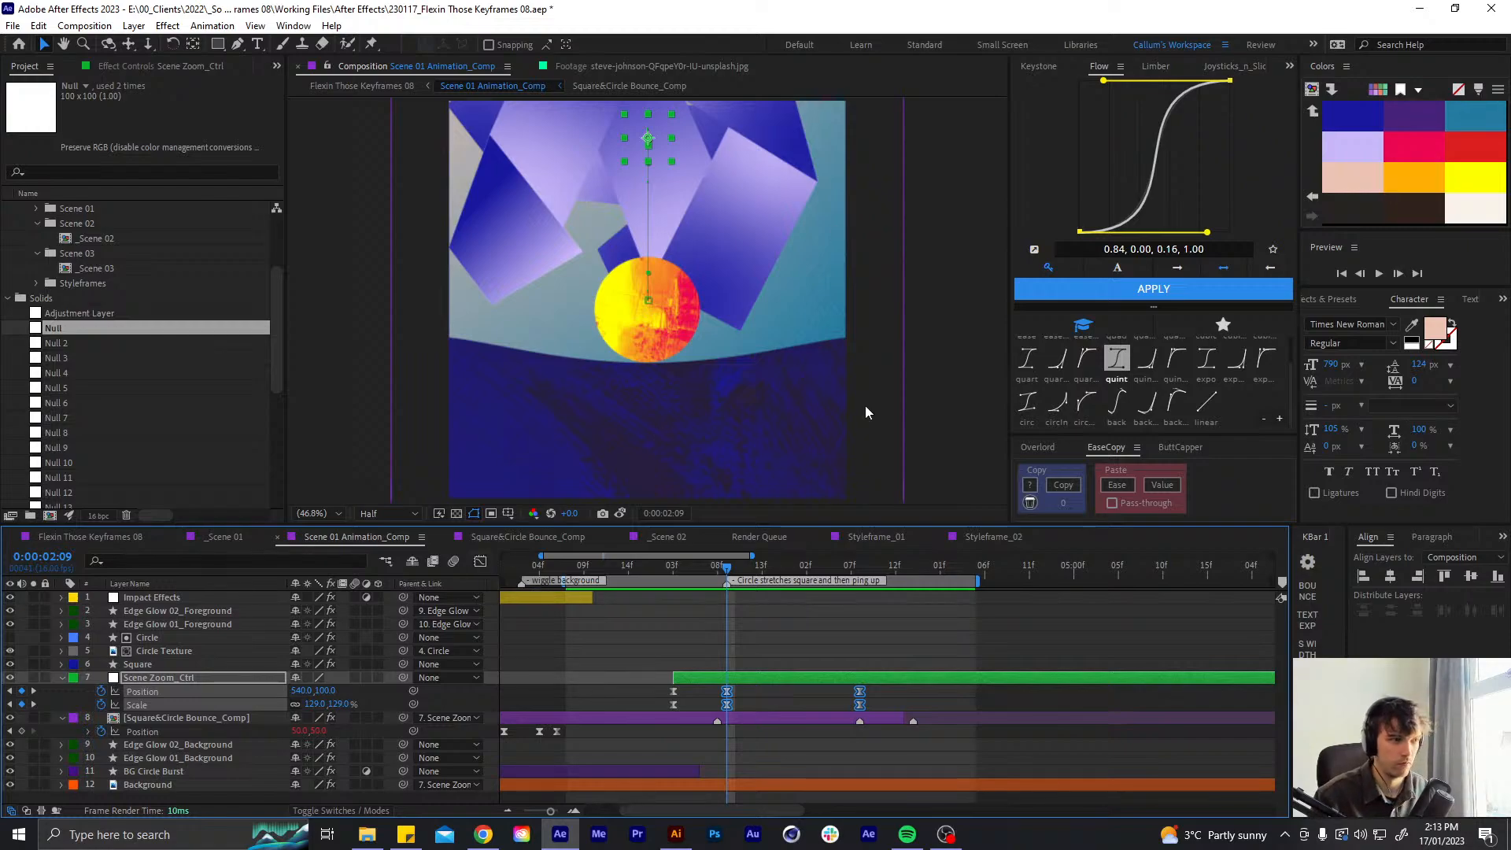
pyautogui.rightClick(724, 699)
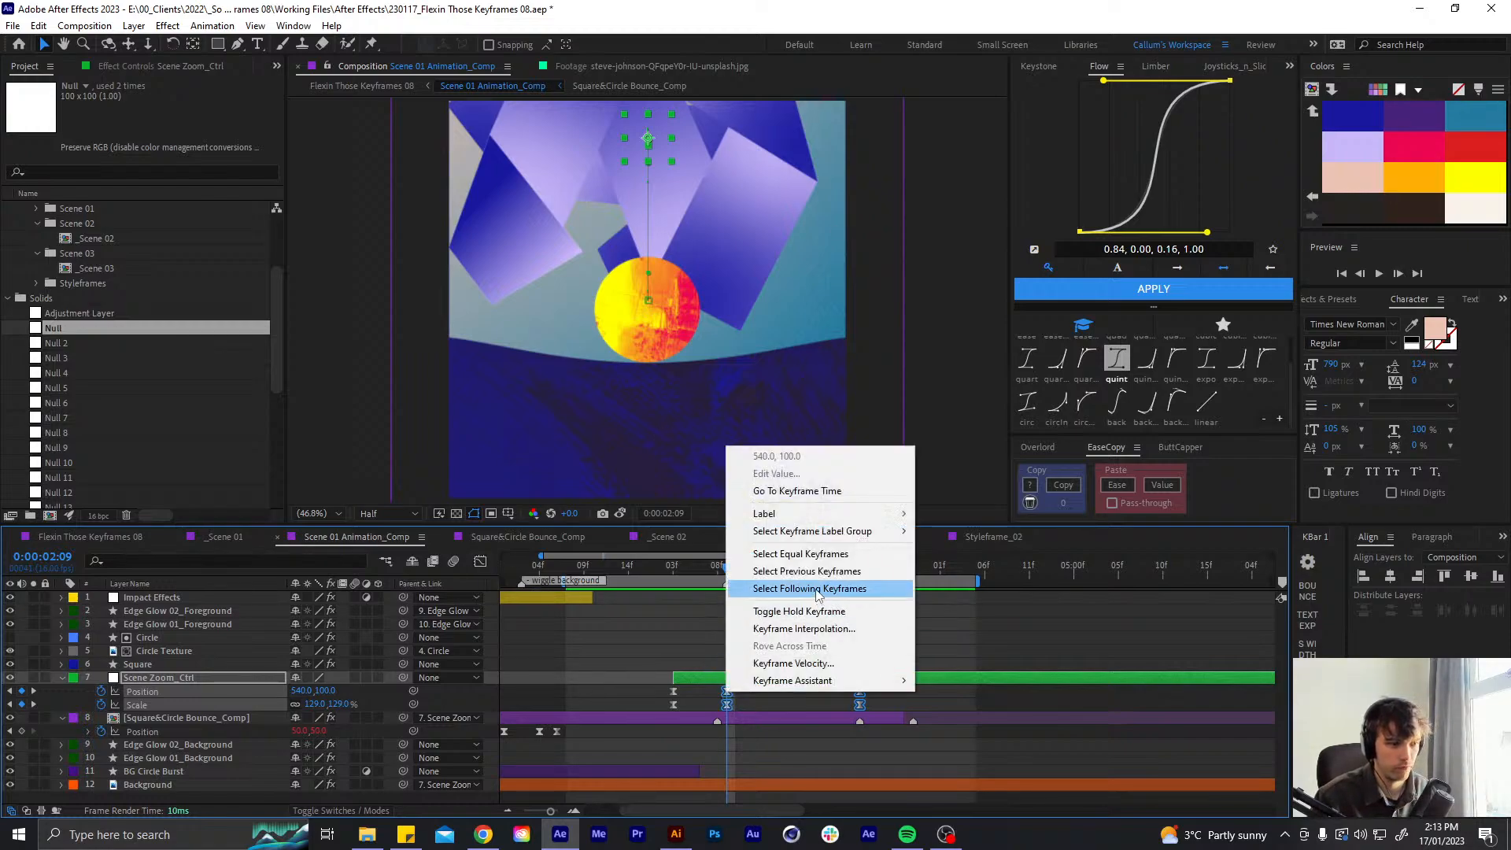
pyautogui.click(819, 622)
pyautogui.click(768, 342)
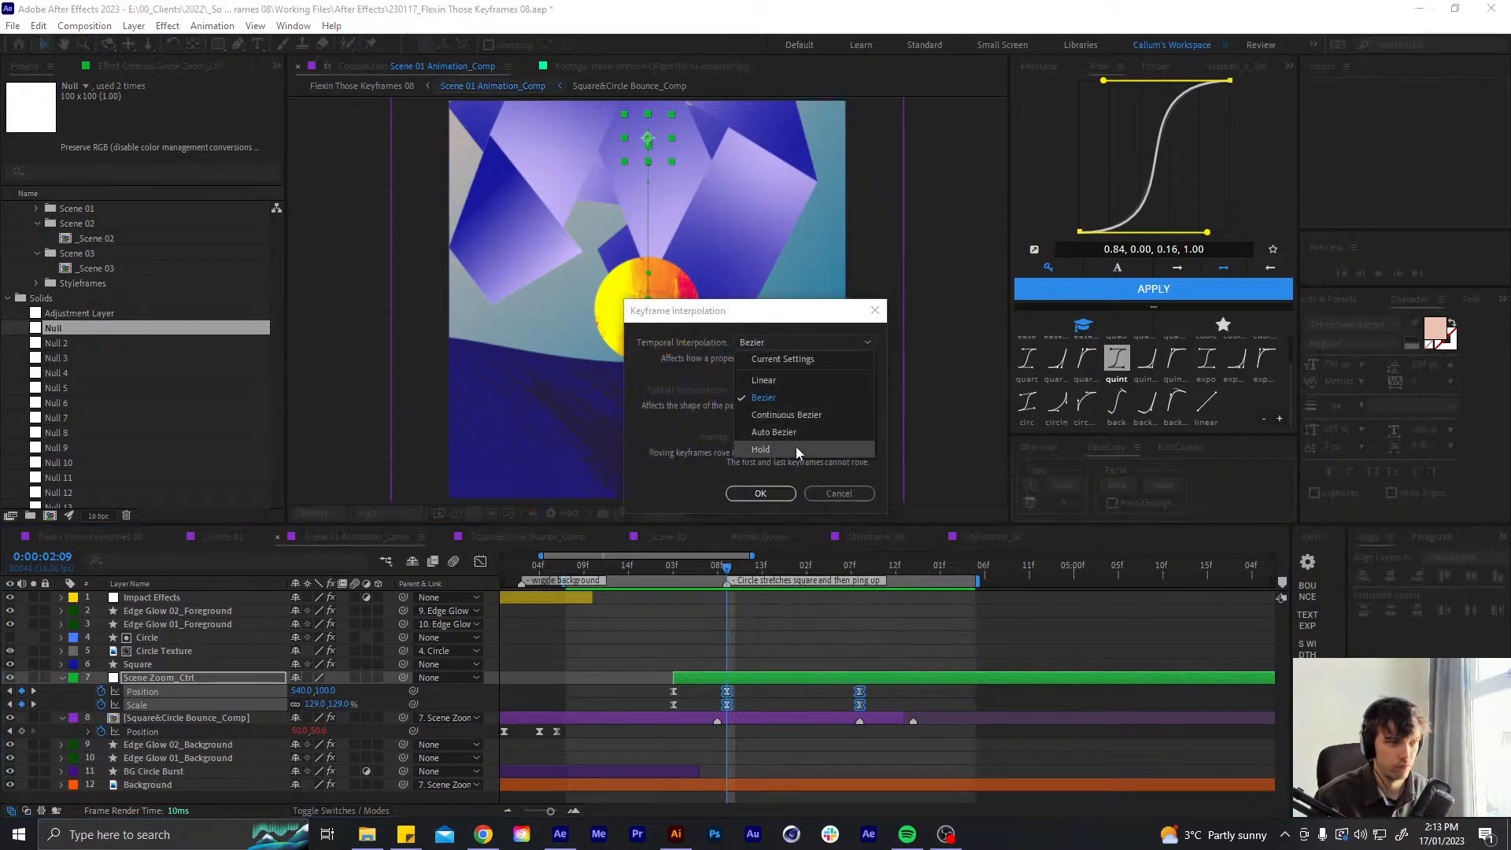
pyautogui.click(796, 447)
pyautogui.press('Return')
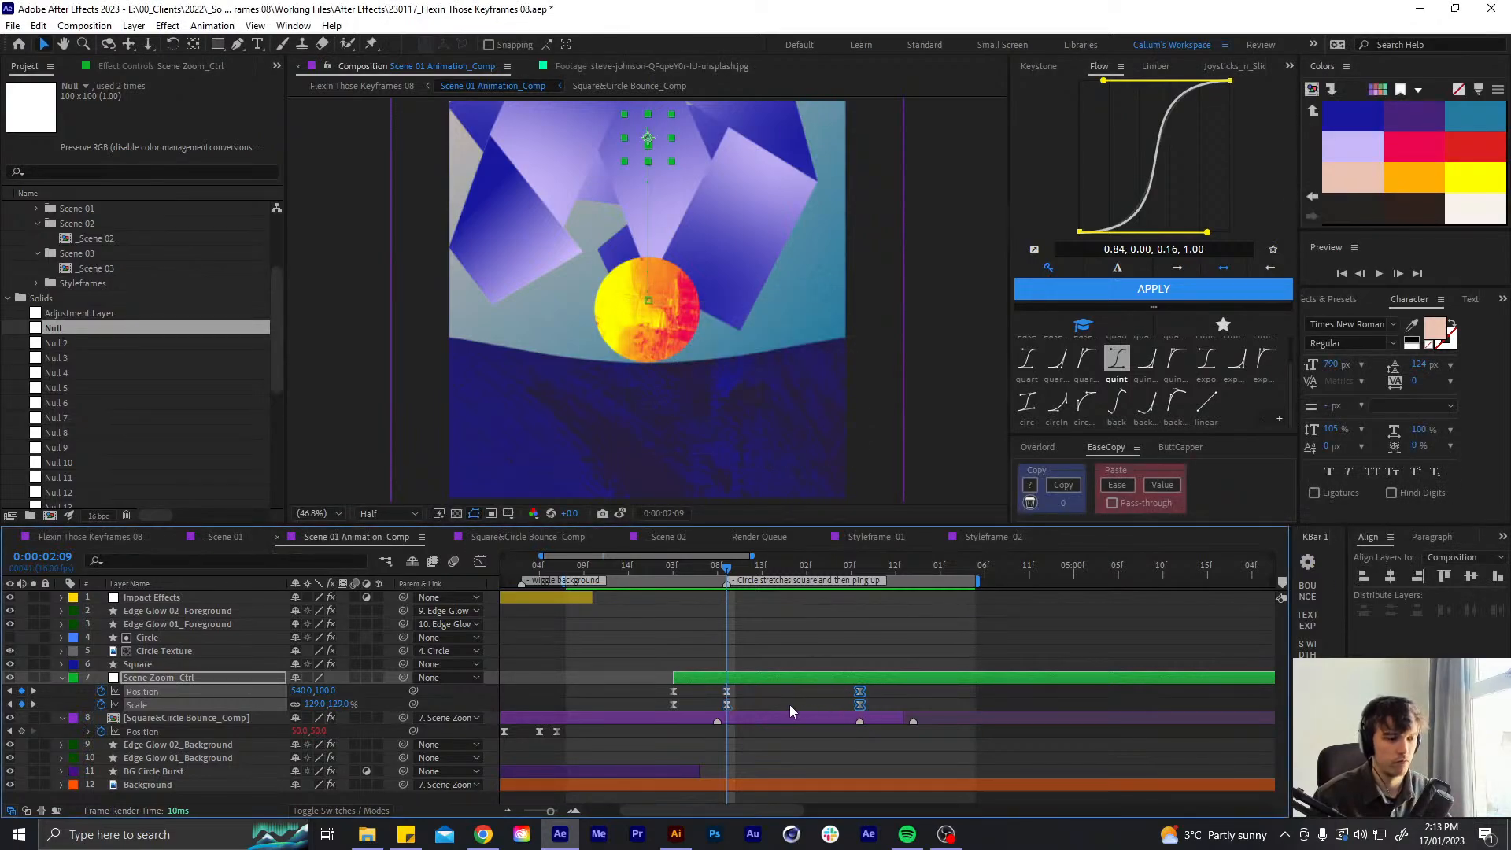
# - Replace Scene Zoom_Ctrl's position and scale keyframes at 0:00:03:08 with copies of those at 0:00:02:09
pyautogui.press('Delete')
pyautogui.moveTo(735, 697); pyautogui.dragTo(718, 706)
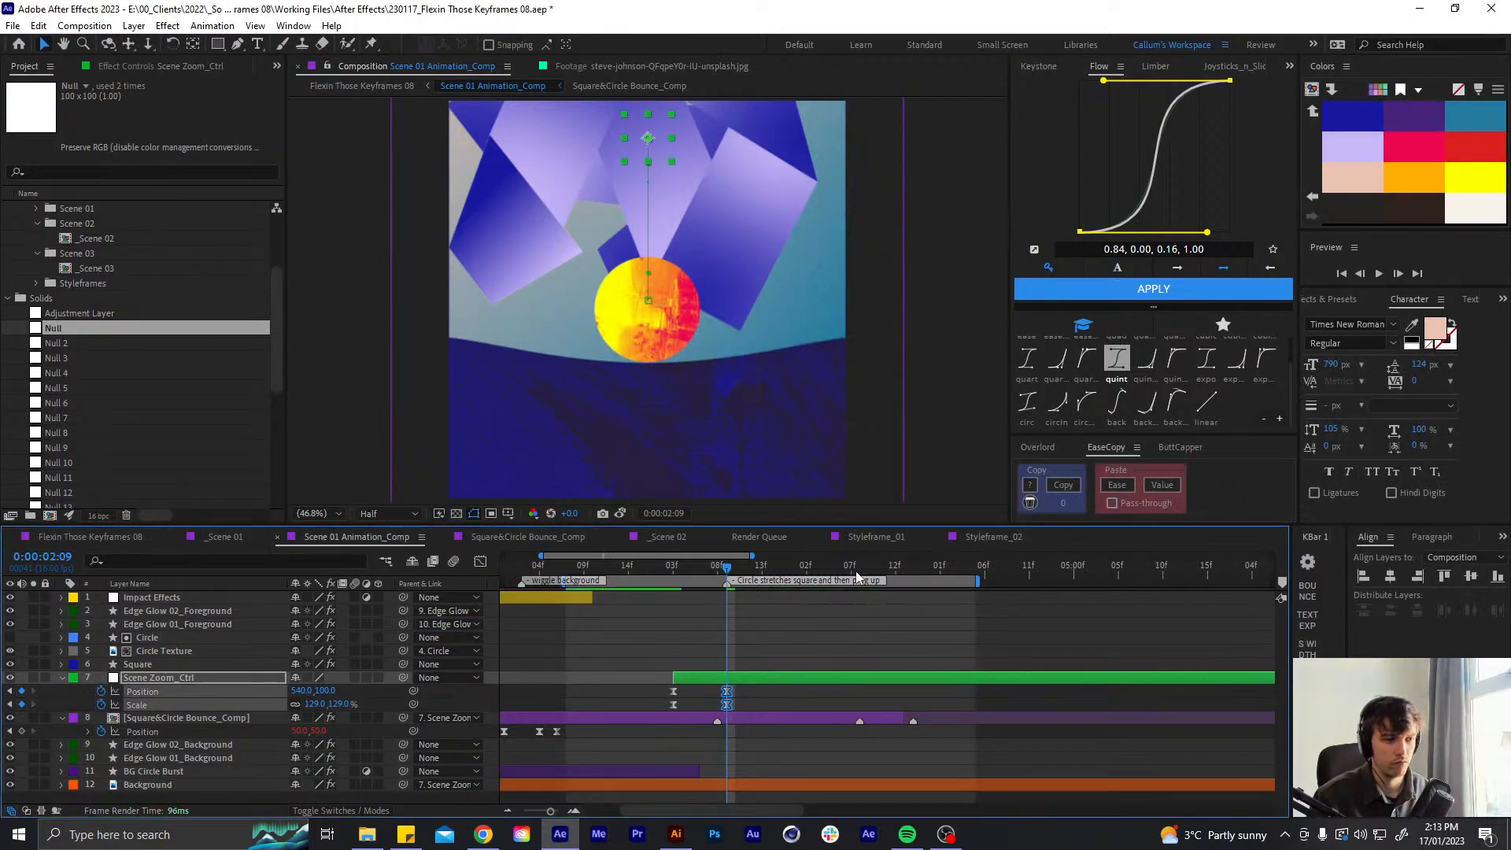
pyautogui.click(858, 577)
pyautogui.moveTo(718, 577); pyautogui.dragTo(866, 580)
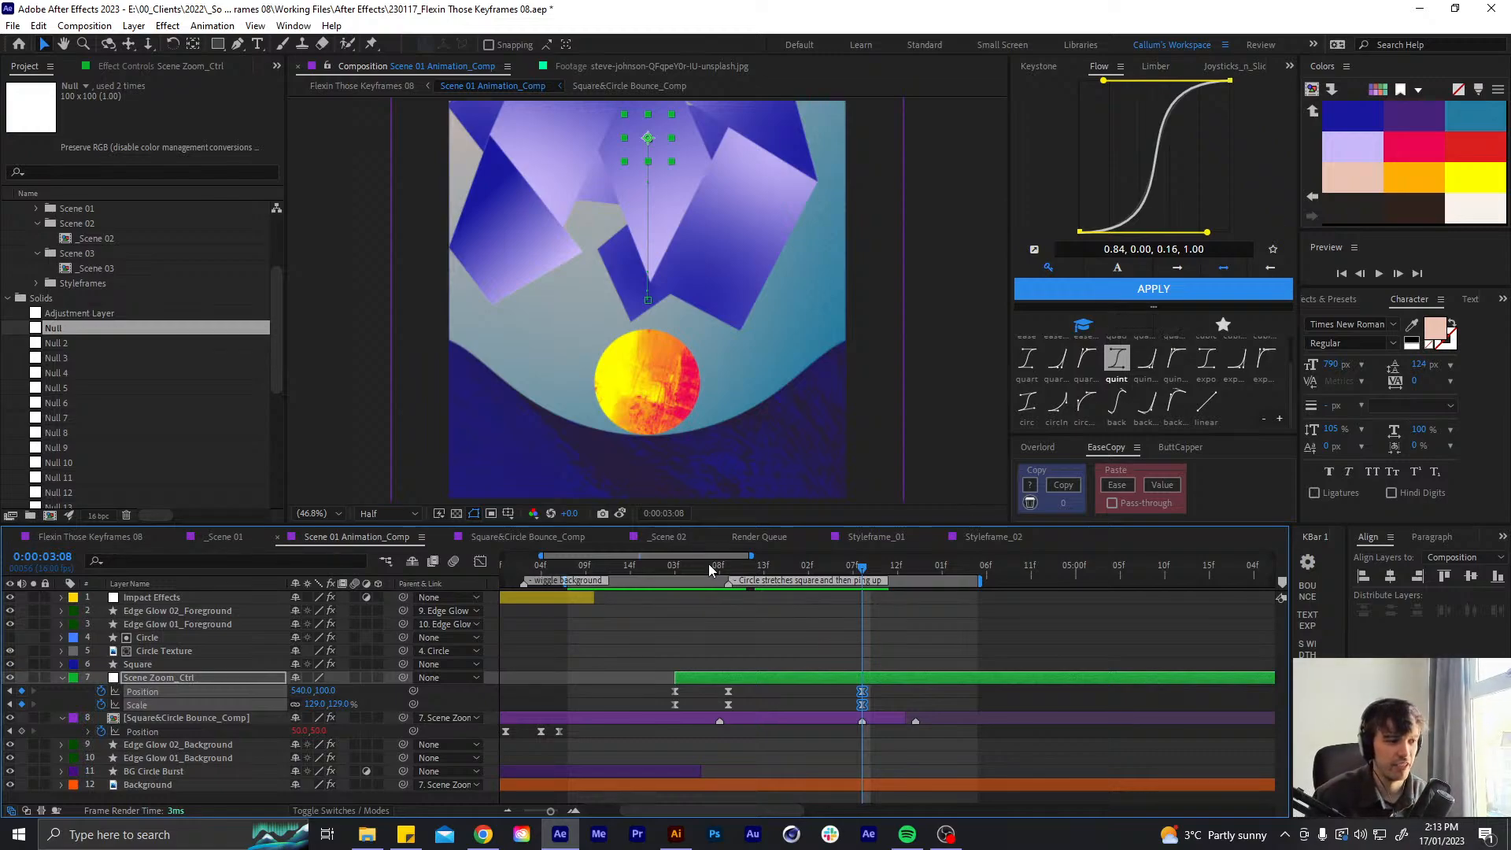
# - Preview the held zoom from 0:00:01:07, and check the bounce again from 0:00:01:13 and 0:00:02:00
pyautogui.moveTo(705, 566); pyautogui.dragTo(567, 569)
pyautogui.click(688, 624)
pyautogui.press('space')
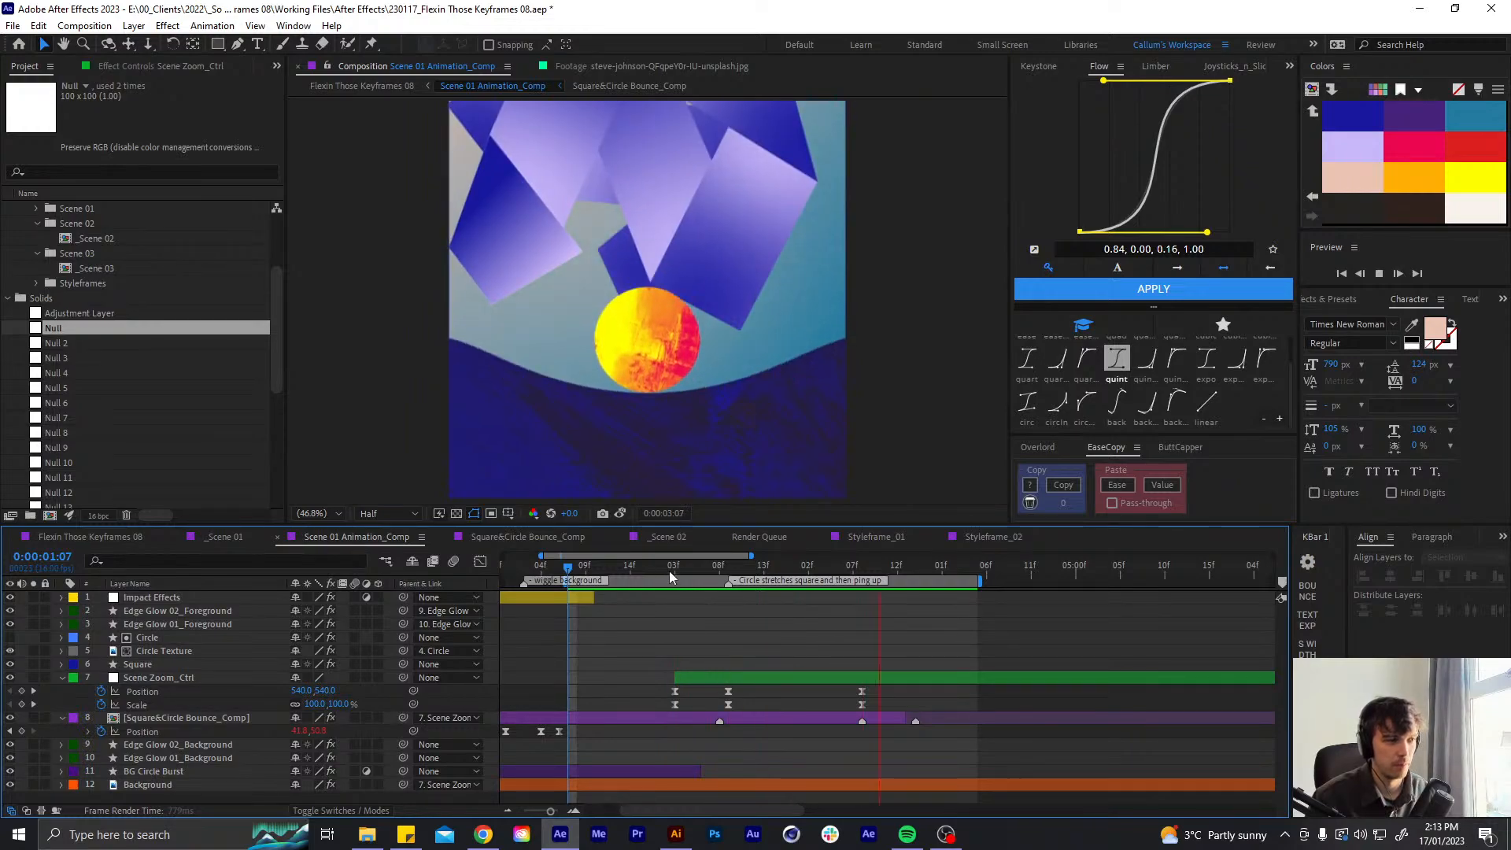
pyautogui.click(623, 566)
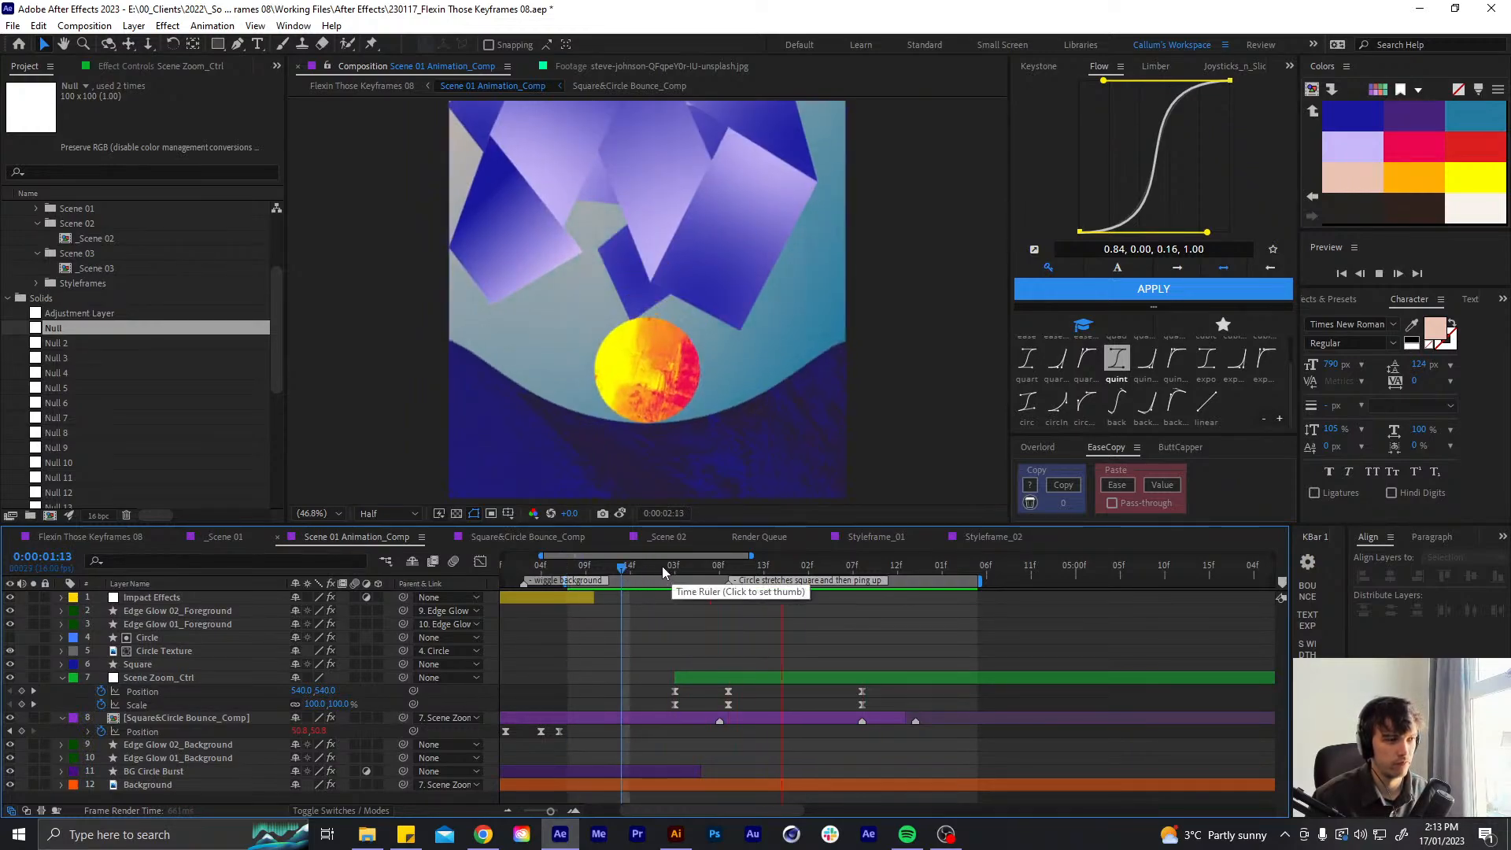
pyautogui.click(651, 566)
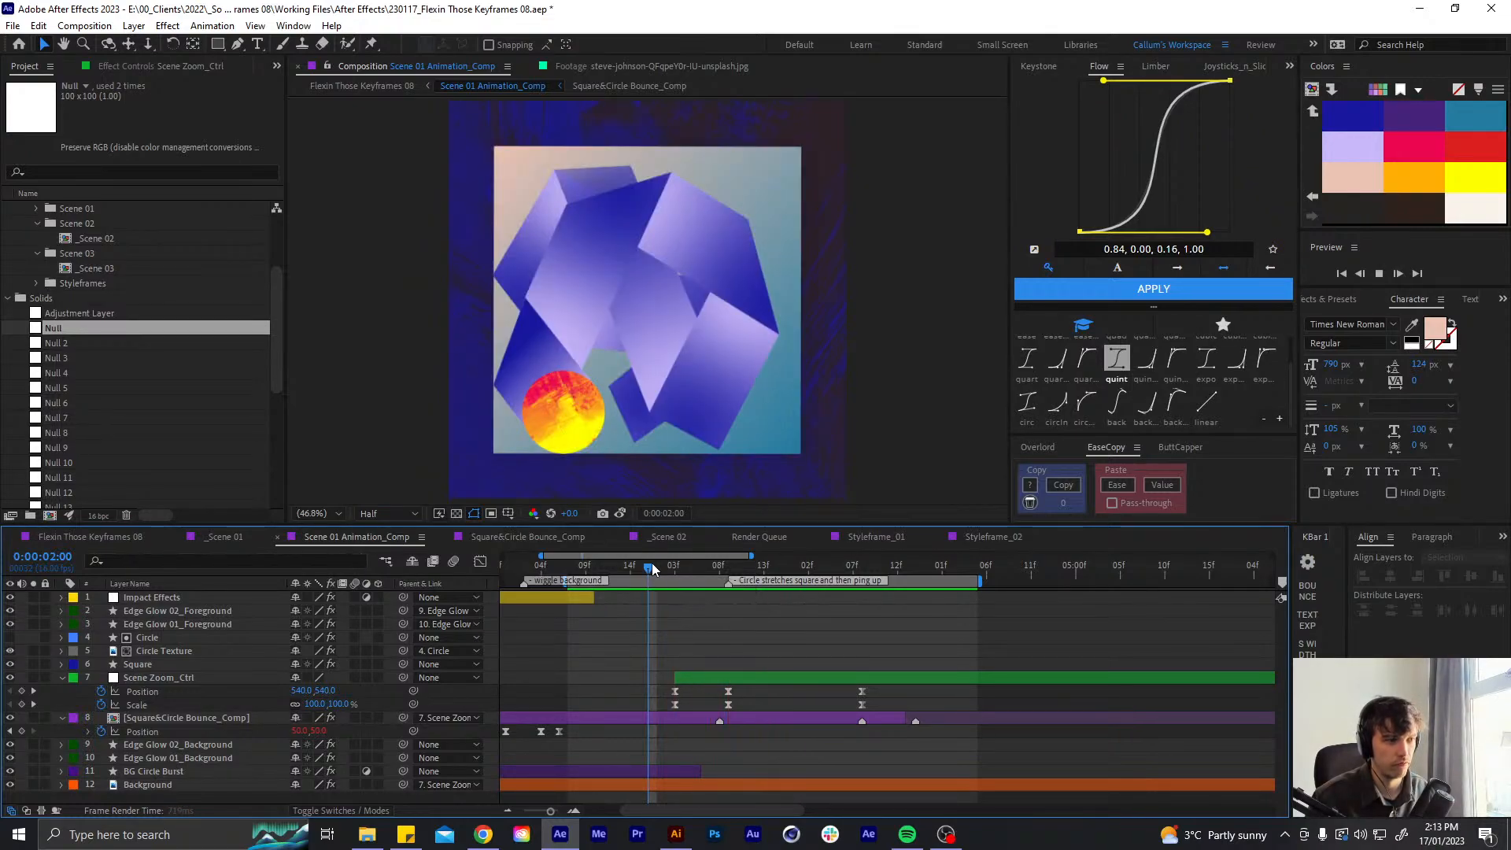
# - Preview the held zoom and the circle stretching the square from 0:00:01:07 several times
pyautogui.moveTo(651, 568); pyautogui.dragTo(569, 568)
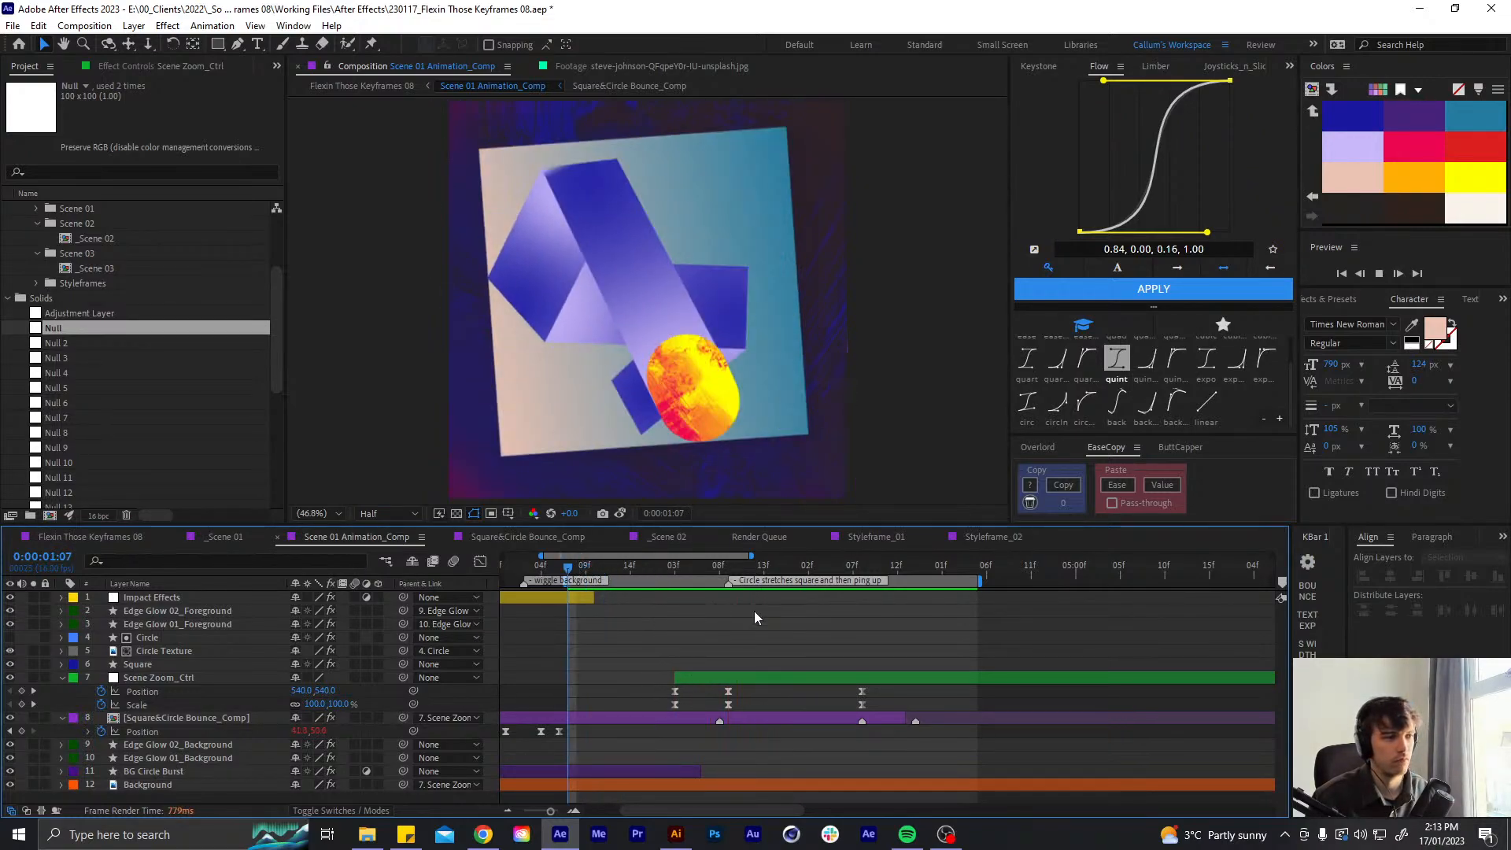
pyautogui.press('space')
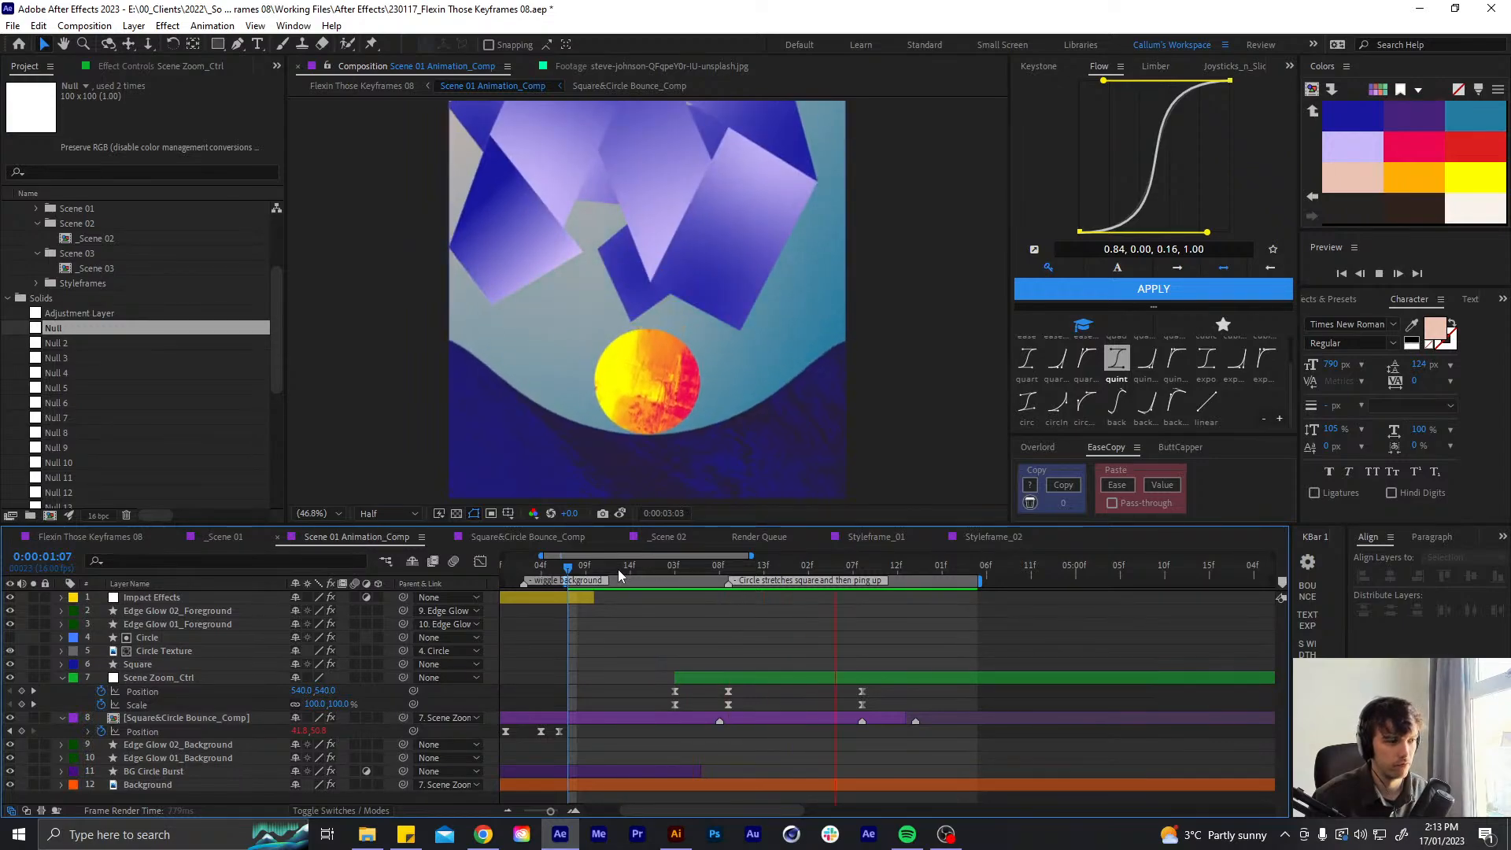
pyautogui.press('space')
pyautogui.press('space')
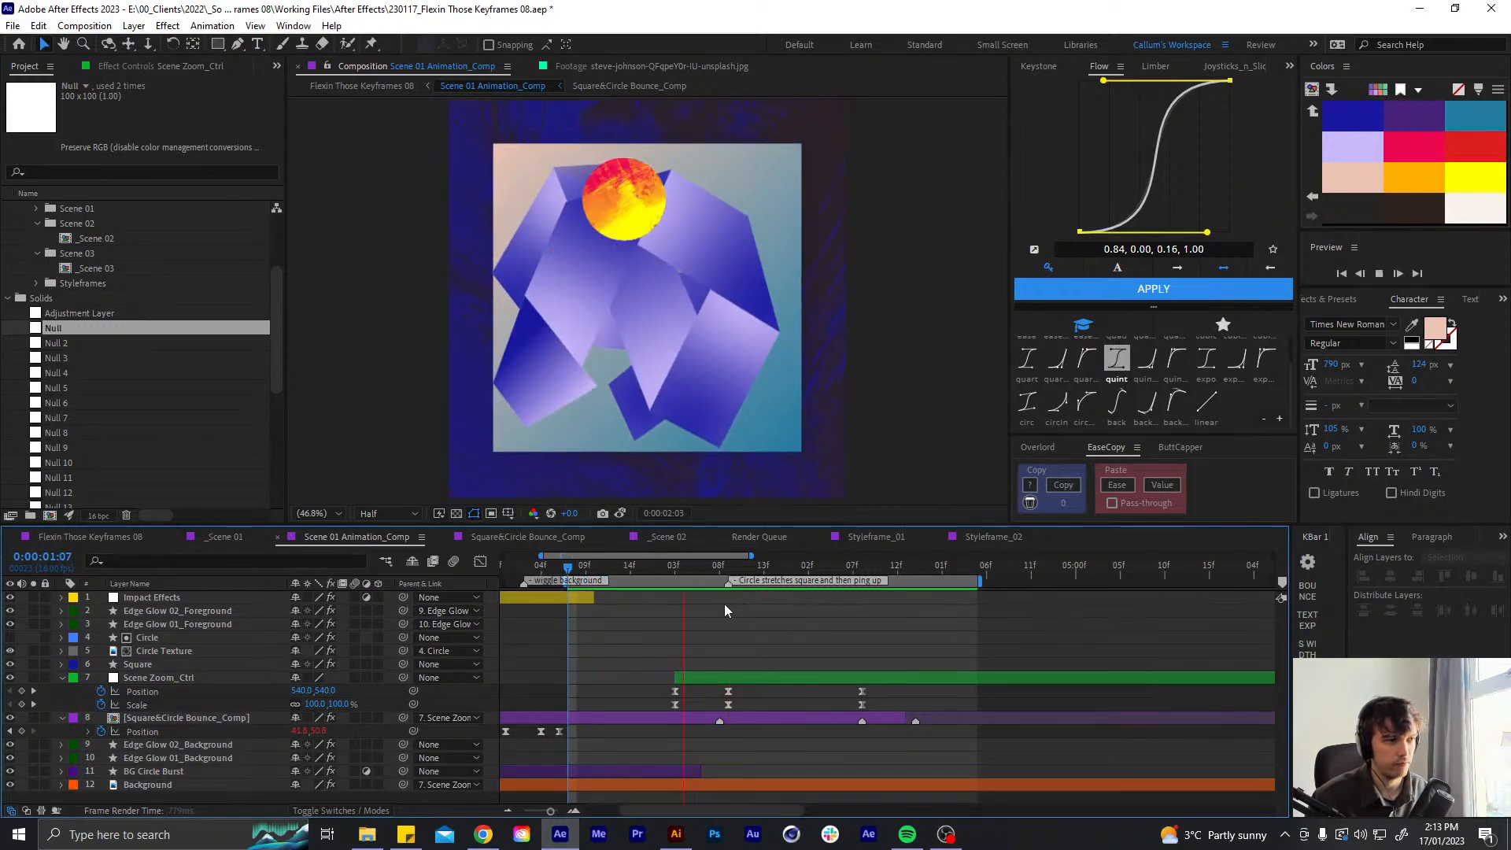
pyautogui.press('space')
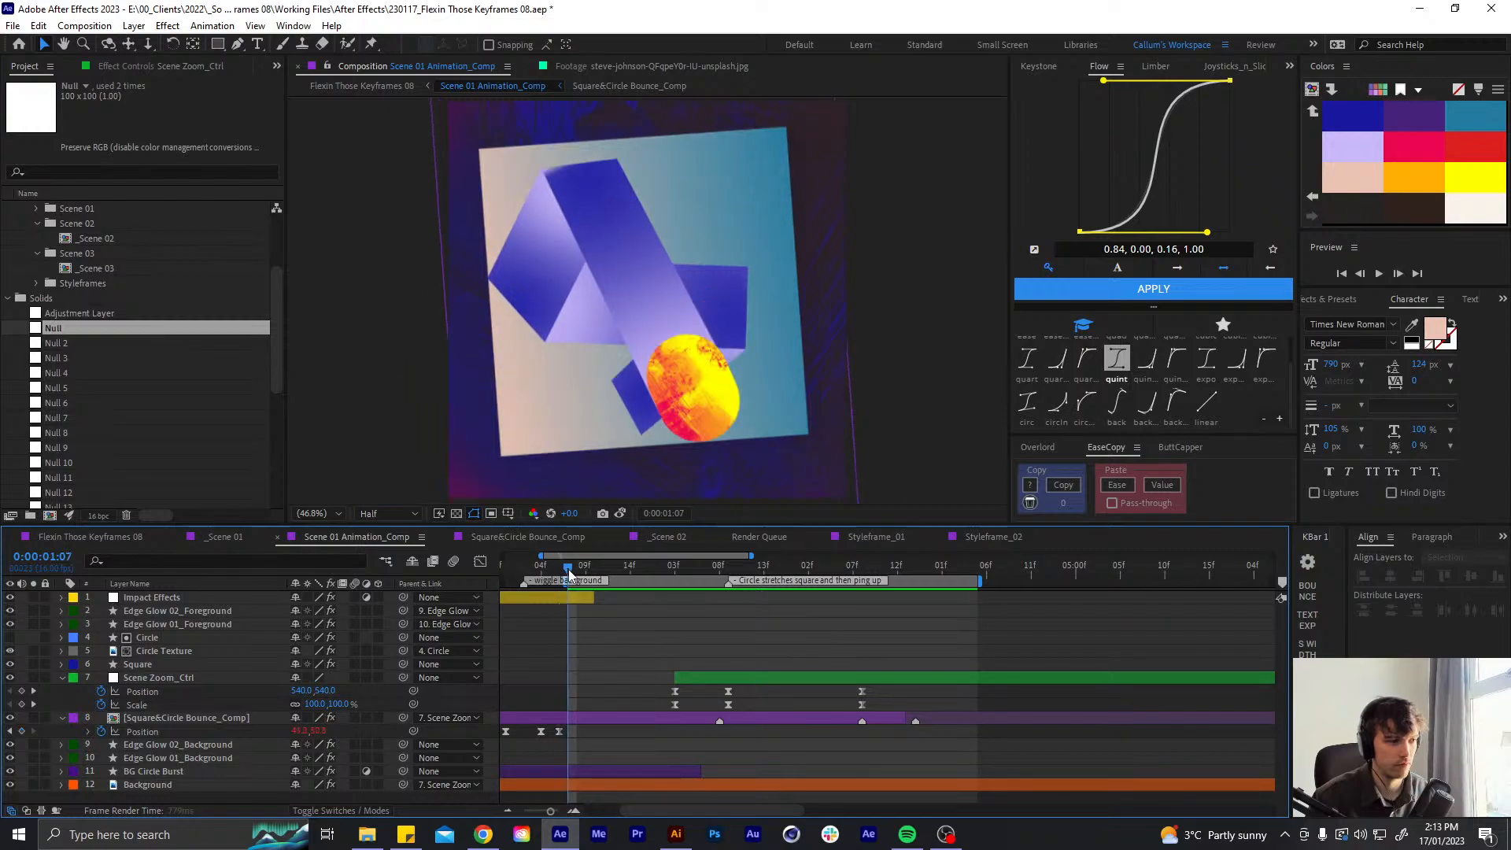
pyautogui.press('space')
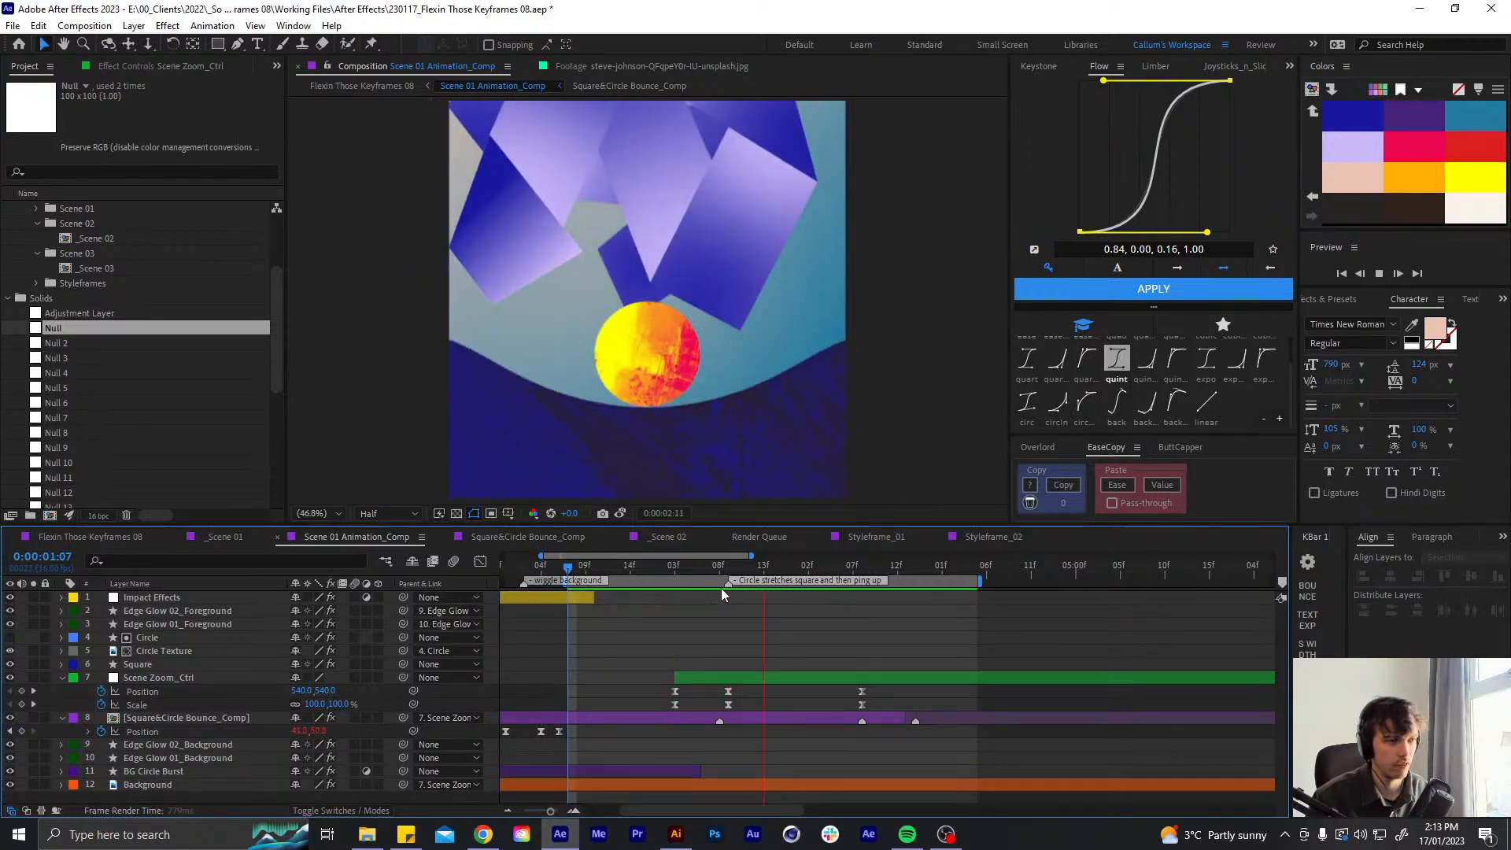
pyautogui.press('space')
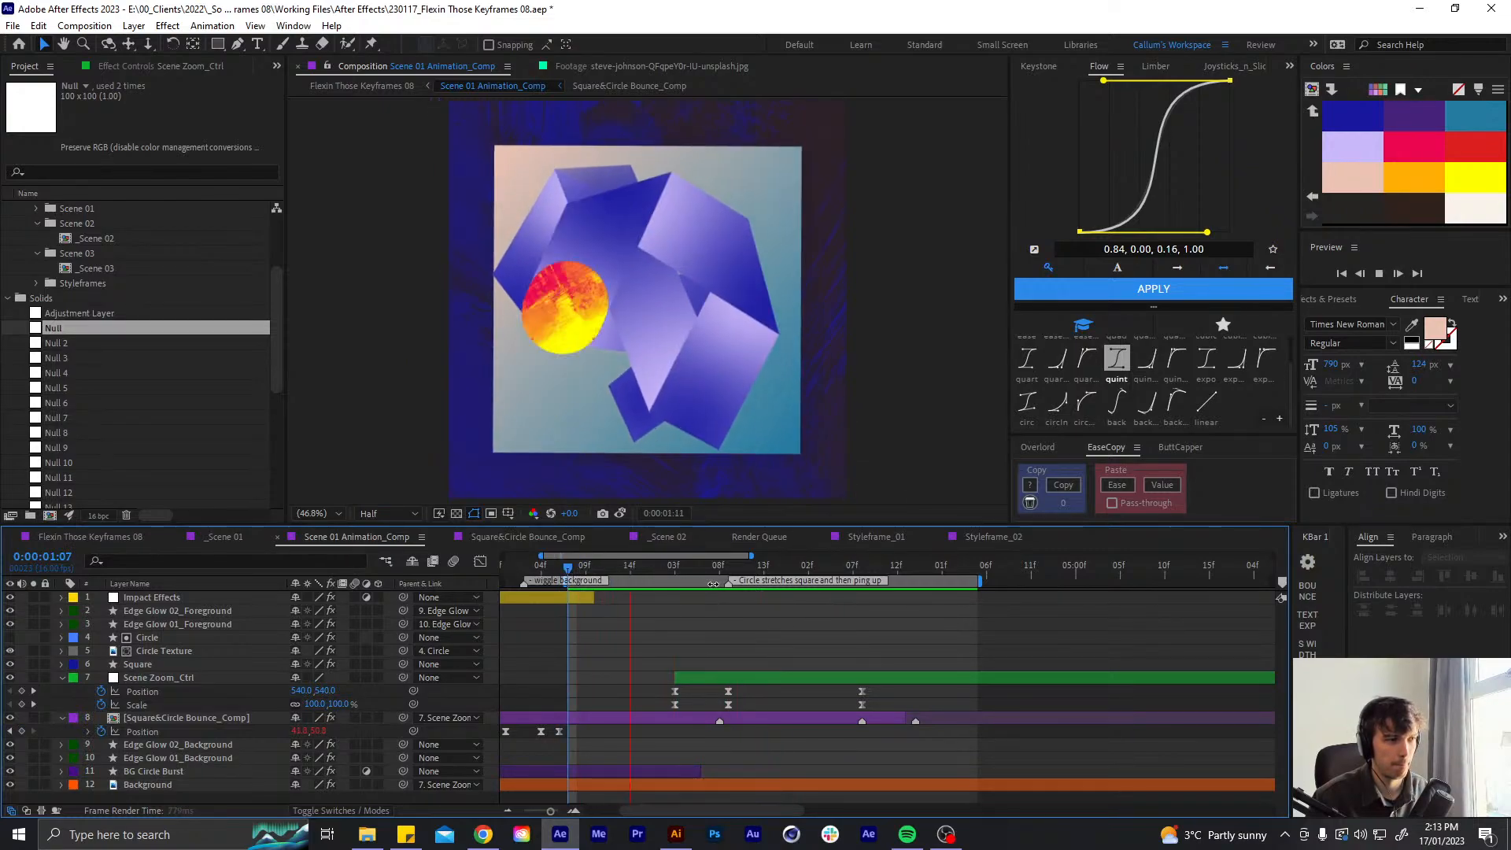
# - Add a Scene Zoom_Ctrl position keyframe of 540, 1240 at 0:00:03:14 to move the scene down
pyautogui.click(861, 566)
pyautogui.moveTo(902, 565); pyautogui.dragTo(856, 582)
pyautogui.moveTo(888, 579); pyautogui.dragTo(916, 571)
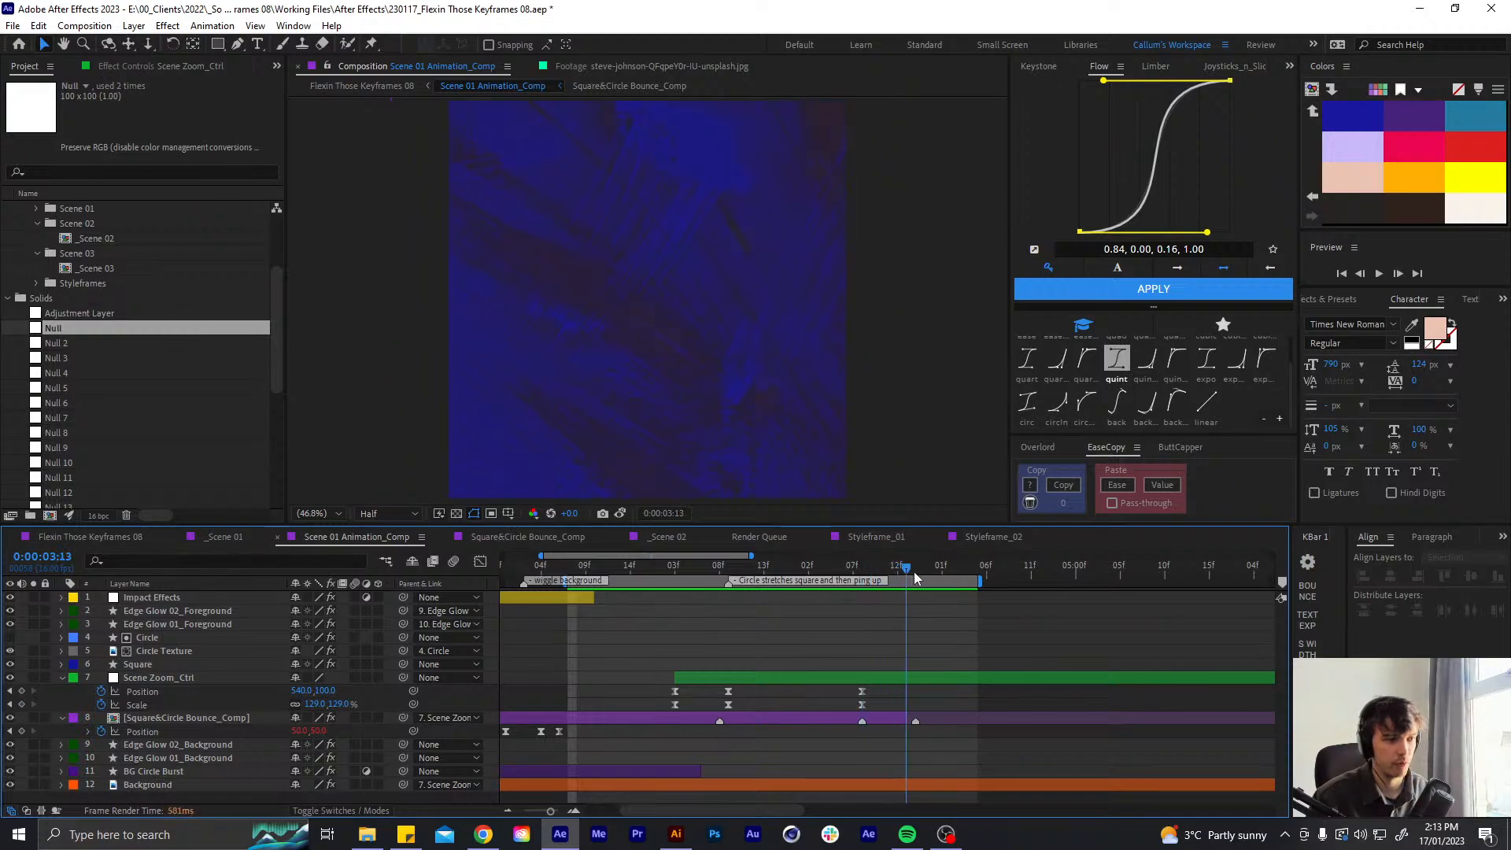
pyautogui.click(910, 679)
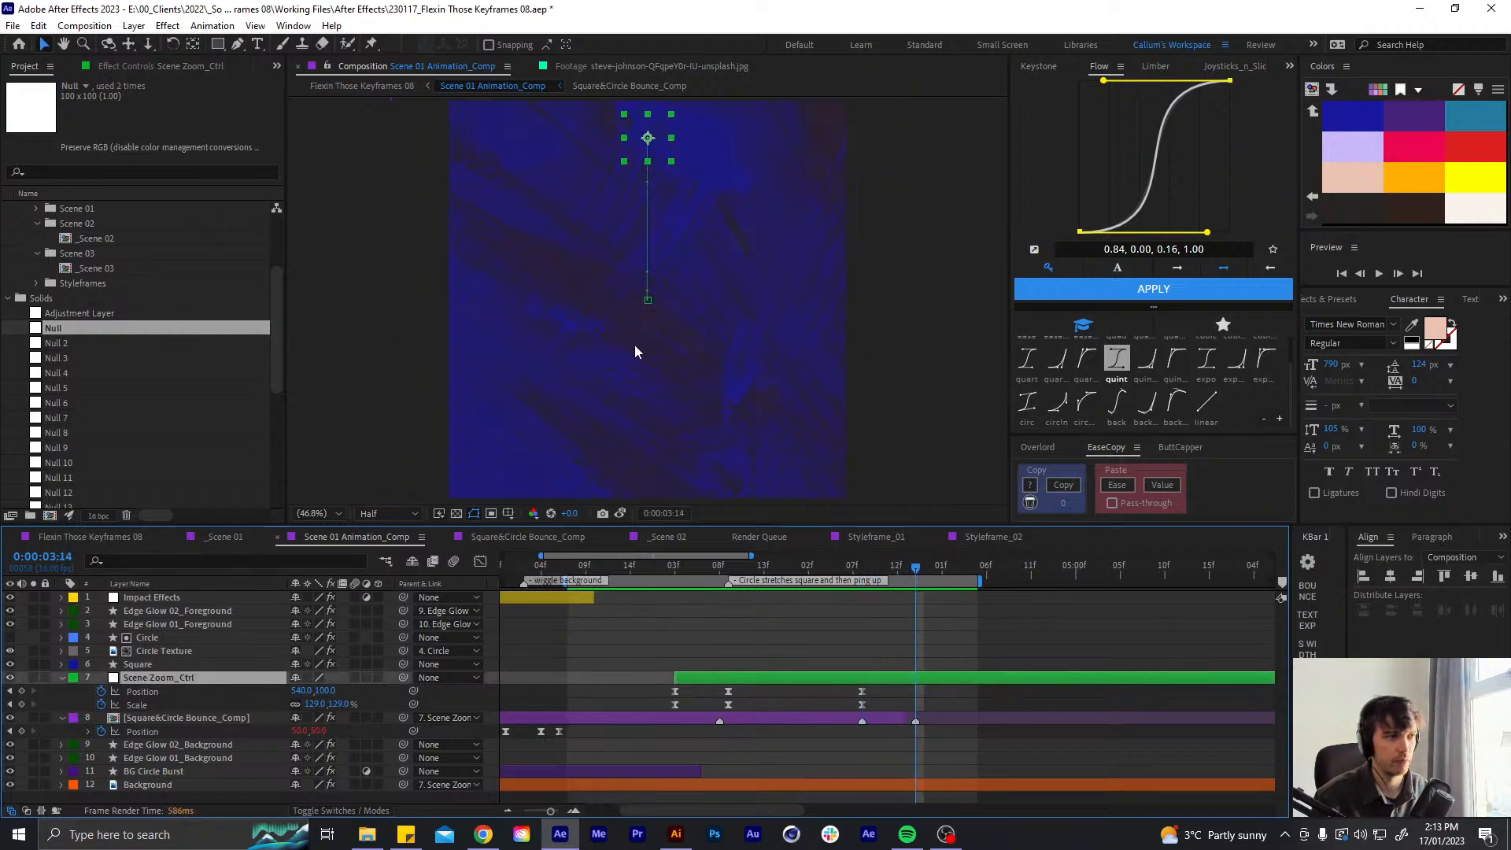
pyautogui.hotkey('shift', 'Down')
pyautogui.hotkey('shift', 'Down')
pyautogui.hotkey('shift', 'Down')
pyautogui.hotkey('shift', 'Down')
pyautogui.hotkey('shift', 'Down')
pyautogui.hotkey('shift', 'Down')
pyautogui.hotkey('shift', 'Down')
pyautogui.hotkey('shift', 'Down')
pyautogui.hotkey('shift', 'Down')
pyautogui.hotkey('shift', 'Down')
pyautogui.hotkey('shift', 'Down')
pyautogui.hotkey('shift', 'Down')
pyautogui.hotkey('shift', 'Down')
pyautogui.hotkey('shift', 'Down')
pyautogui.hotkey('shift', 'Down')
pyautogui.hotkey('shift', 'Down')
pyautogui.hotkey('shift', 'Down')
pyautogui.hotkey('shift', 'Down')
pyautogui.hotkey('shift', 'Down')
pyautogui.hotkey('shift', 'Down')
pyautogui.hotkey('shift', 'Down')
pyautogui.hotkey('shift', 'Down')
pyautogui.hotkey('shift', 'Down')
pyautogui.hotkey('shift', 'Down')
pyautogui.hotkey('shift', 'Down')
pyautogui.hotkey('shift', 'Down')
pyautogui.hotkey('shift', 'Down')
pyautogui.hotkey('shift', 'Down')
pyautogui.hotkey('shift', 'Down')
pyautogui.hotkey('shift', 'Down')
pyautogui.hotkey('shift', 'Down')
pyautogui.hotkey('shift', 'Down')
pyautogui.hotkey('shift', 'Down')
pyautogui.hotkey('shift', 'Down')
pyautogui.hotkey('shift', 'Down')
pyautogui.hotkey('shift', 'Down')
pyautogui.hotkey('shift', 'Down')
pyautogui.hotkey('shift', 'Down')
pyautogui.hotkey('shift', 'Down')
pyautogui.hotkey('shift', 'Down')
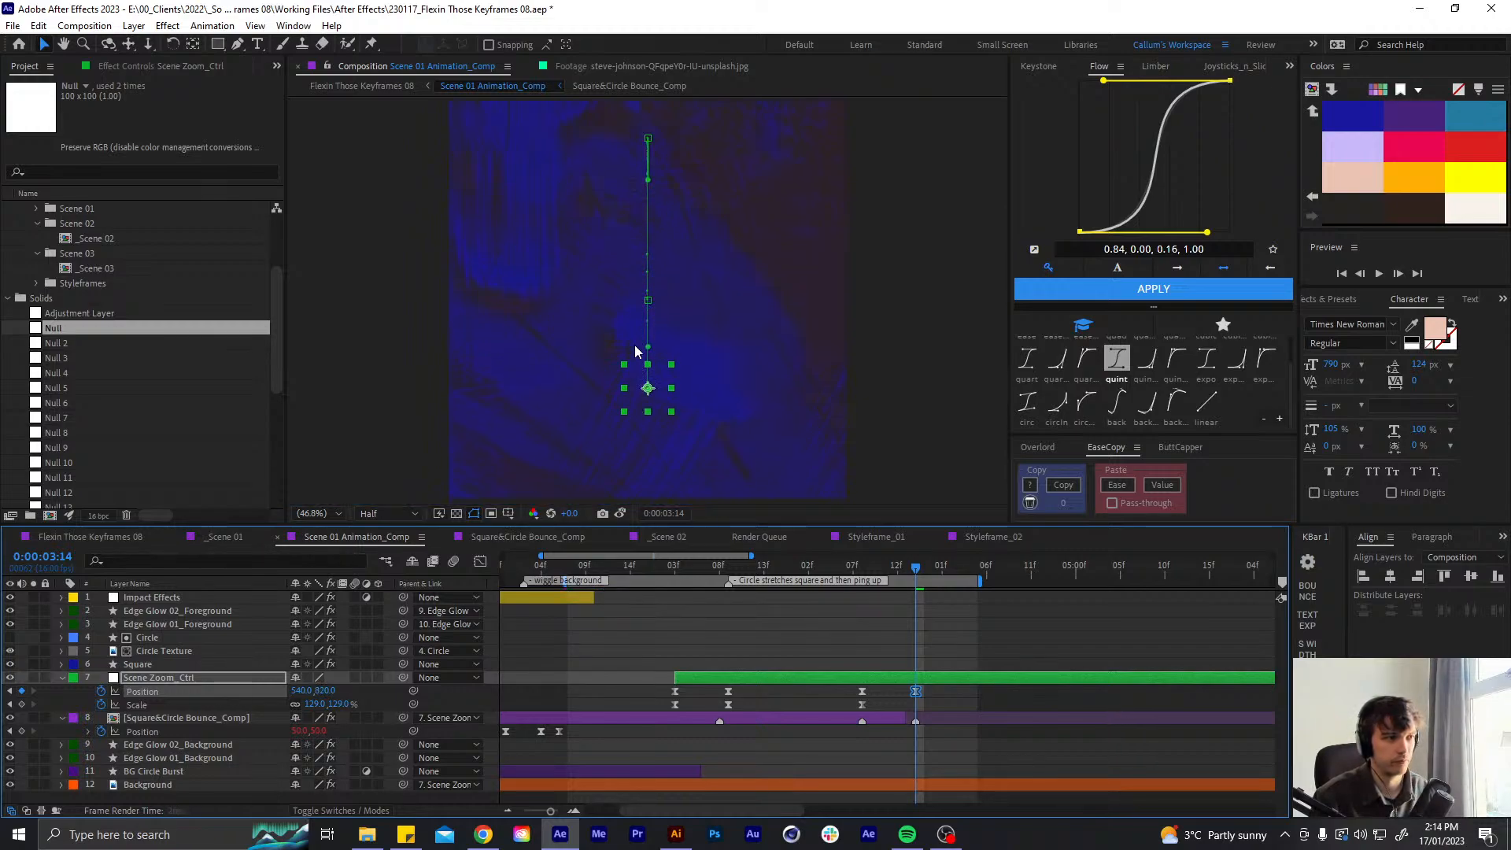
pyautogui.hotkey('shift', 'Down')
pyautogui.hotkey('shift', 'Down')
pyautogui.hotkey('shift', 'Down')
pyautogui.hotkey('shift', 'Down')
pyautogui.hotkey('shift', 'Down')
pyautogui.hotkey('shift', 'Down')
pyautogui.hotkey('shift', 'Down')
pyautogui.hotkey('shift', 'Down')
pyautogui.hotkey('shift', 'Down')
pyautogui.hotkey('shift', 'Down')
pyautogui.hotkey('shift', 'Down')
pyautogui.hotkey('shift', 'Down')
pyautogui.hotkey('shift', 'Down')
pyautogui.hotkey('shift', 'Down')
pyautogui.hotkey('shift', 'Down')
pyautogui.hotkey('shift', 'Down')
pyautogui.hotkey('shift', 'Down')
pyautogui.hotkey('shift', 'Down')
pyautogui.hotkey('shift', 'Down')
pyautogui.hotkey('shift', 'Down')
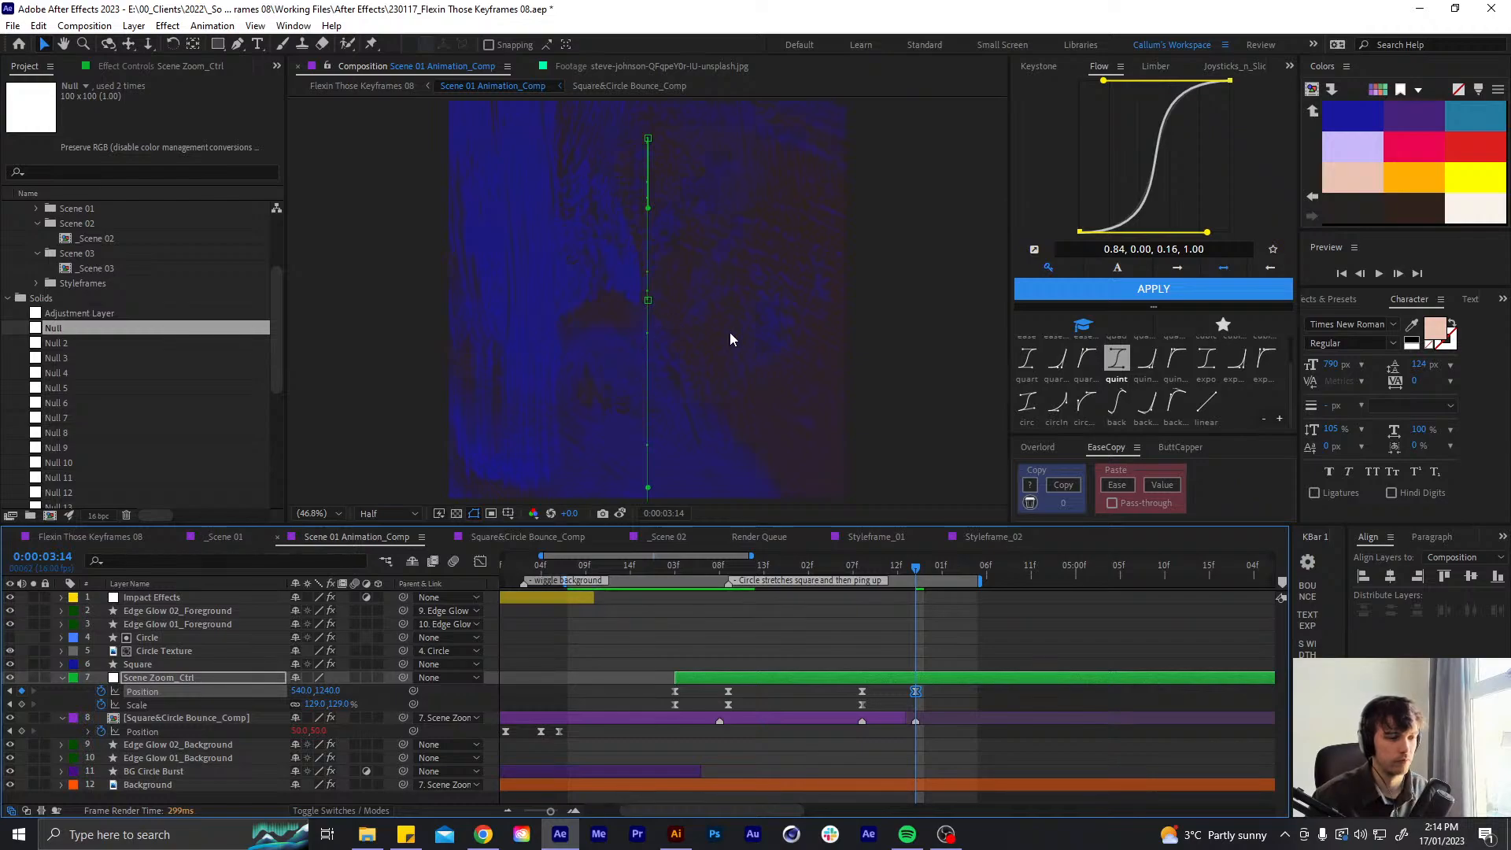
# - Extend the Square&Circle Bounce_Comp layer's end past 0:00:04:06 and set Scene Zoom_Ctrl's position keyframe at 0:00:03:14 to 540, 1100
pyautogui.click(903, 715)
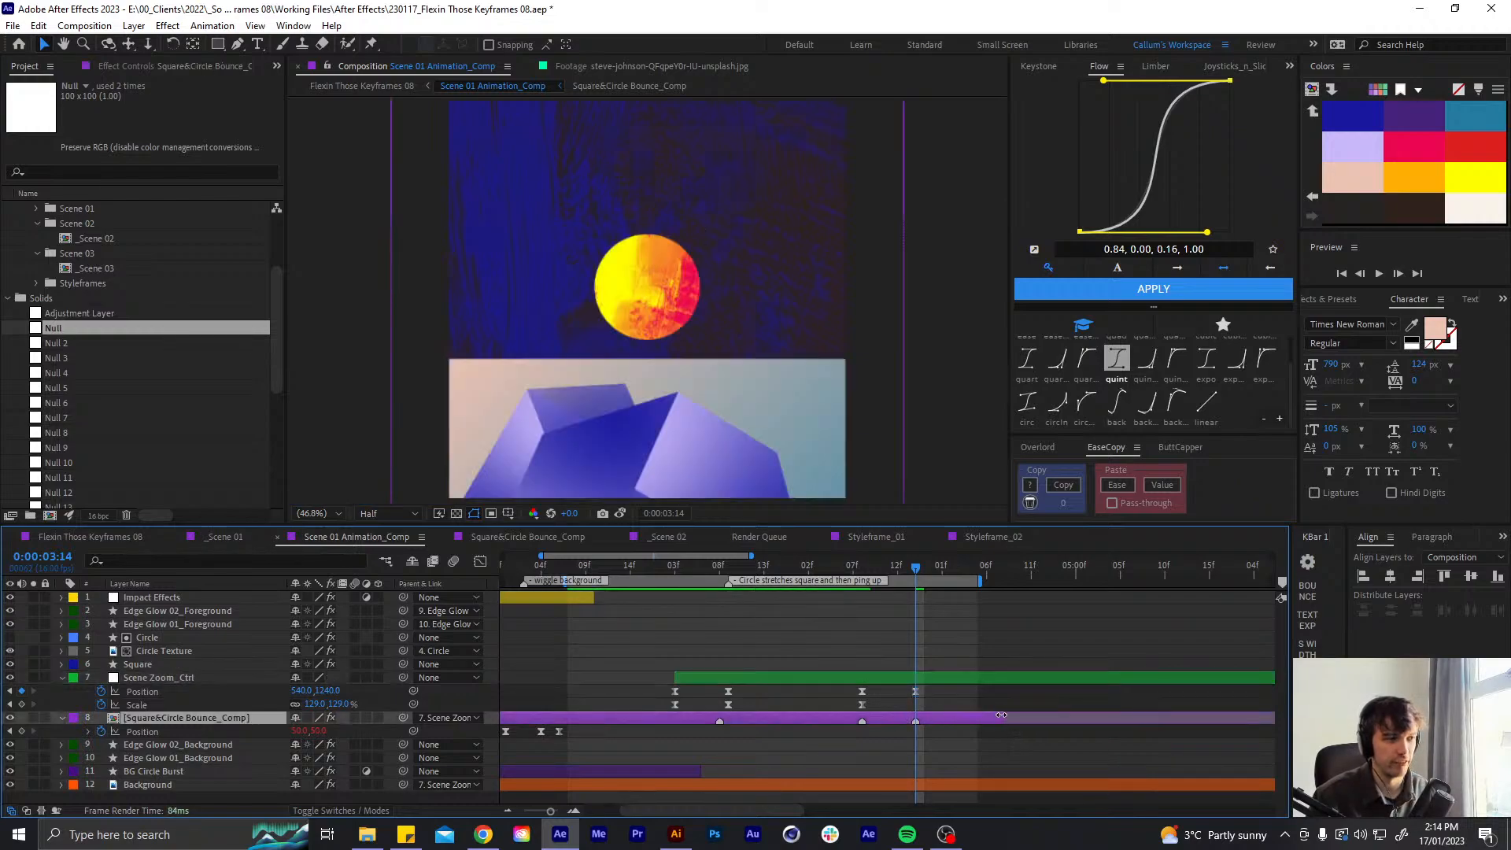
pyautogui.click(955, 677)
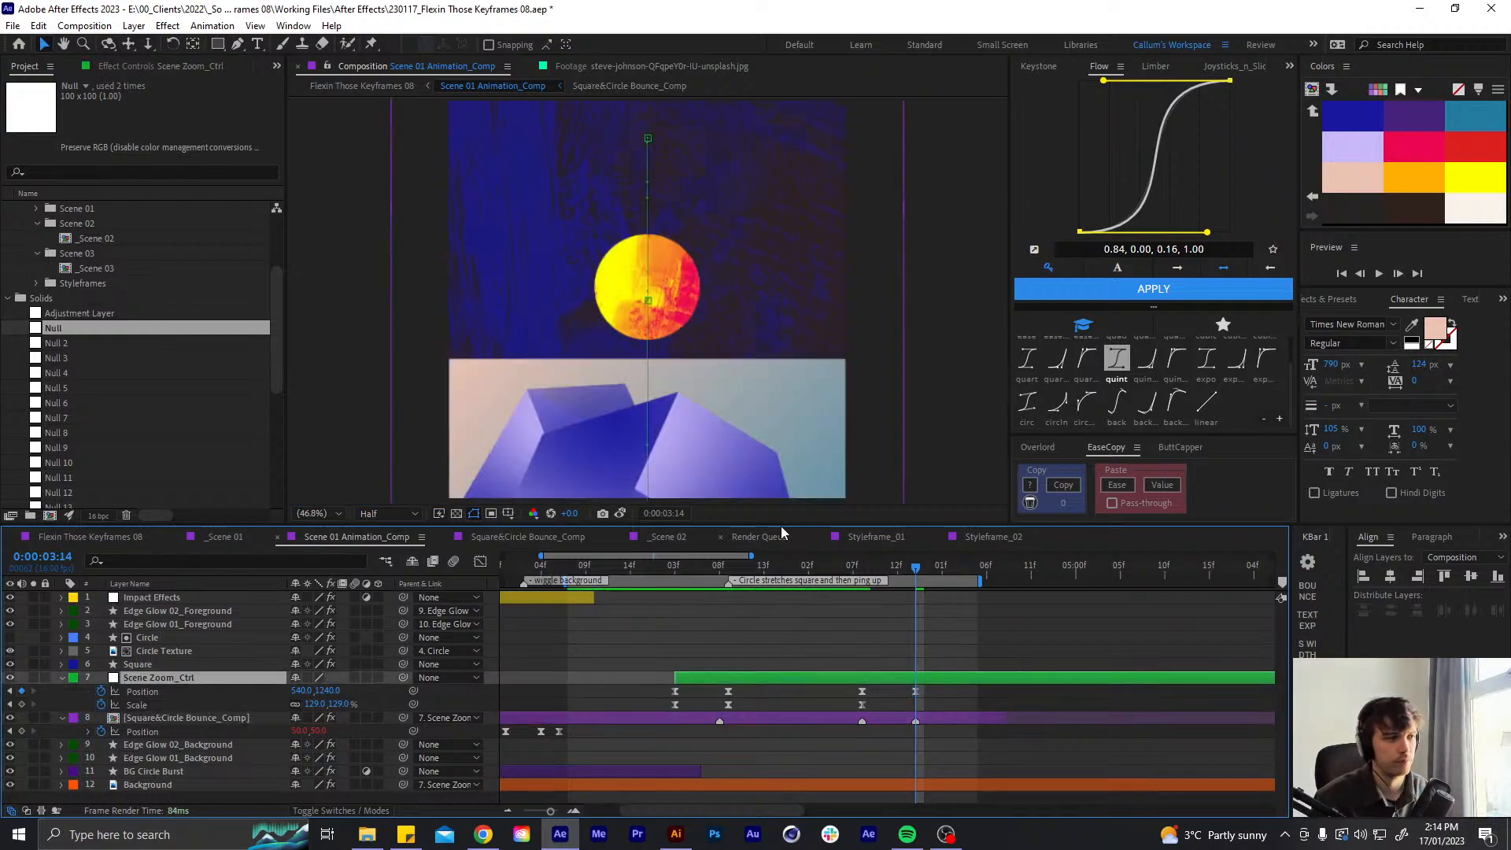
pyautogui.hotkey('shift', 'Up')
pyautogui.hotkey('shift', 'Up')
pyautogui.hotkey('shift', 'Up')
pyautogui.hotkey('shift', 'Up')
pyautogui.hotkey('shift', 'Up')
pyautogui.hotkey('shift', 'Up')
pyautogui.hotkey('shift', 'Up')
pyautogui.hotkey('shift', 'Up')
pyautogui.hotkey('shift', 'Up')
pyautogui.hotkey('shift', 'Up')
pyautogui.hotkey('shift', 'Up')
pyautogui.hotkey('shift', 'Up')
pyautogui.hotkey('shift', 'Up')
pyautogui.hotkey('shift', 'Up')
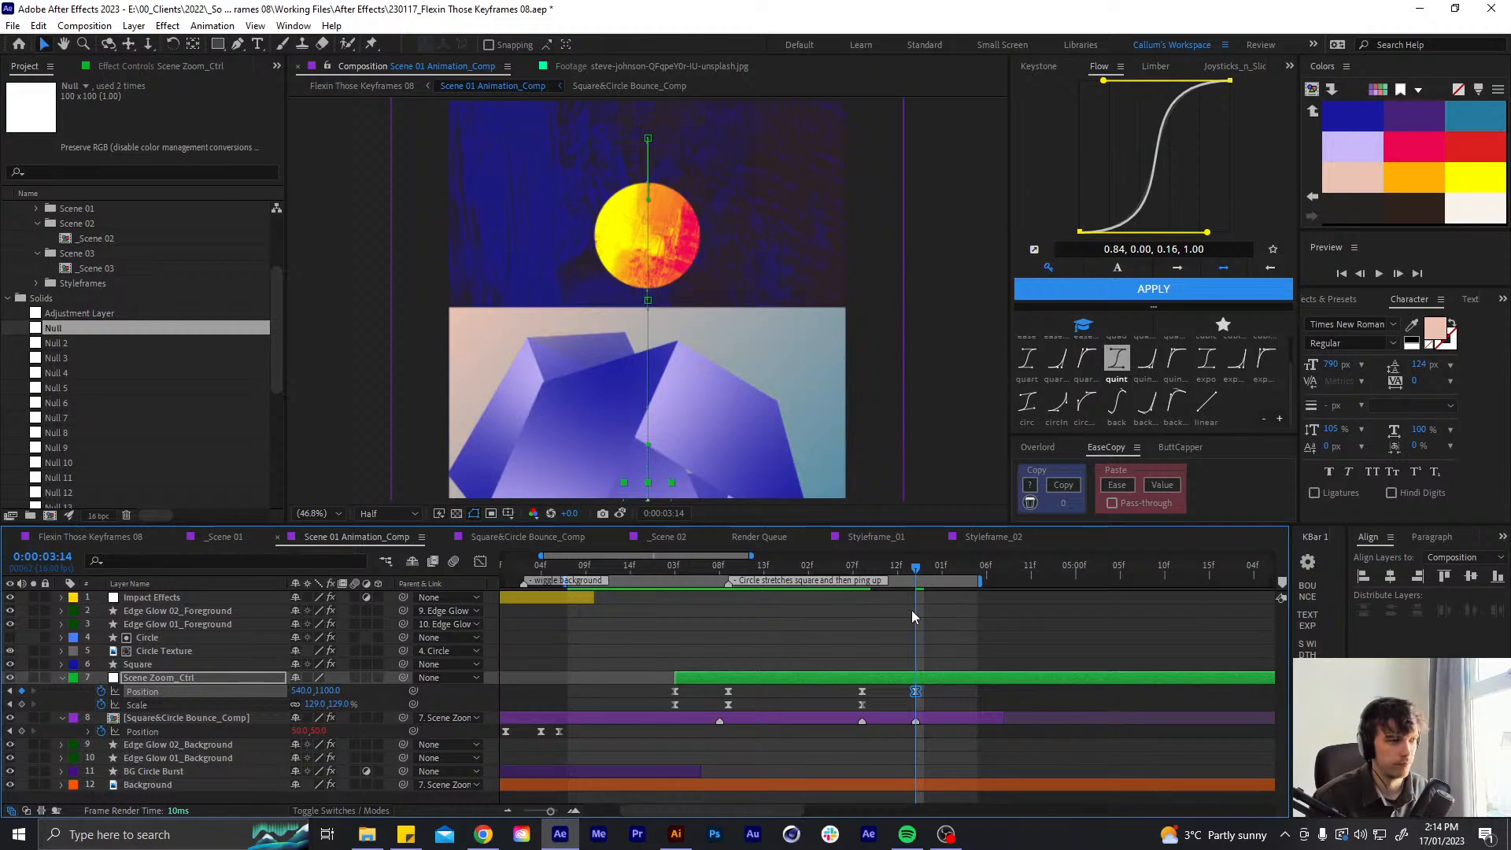
# - Preview the zoom and the downward scene move from 0:00:02:03
pyautogui.moveTo(766, 560); pyautogui.dragTo(676, 585)
pyautogui.click(752, 645)
pyautogui.press('space')
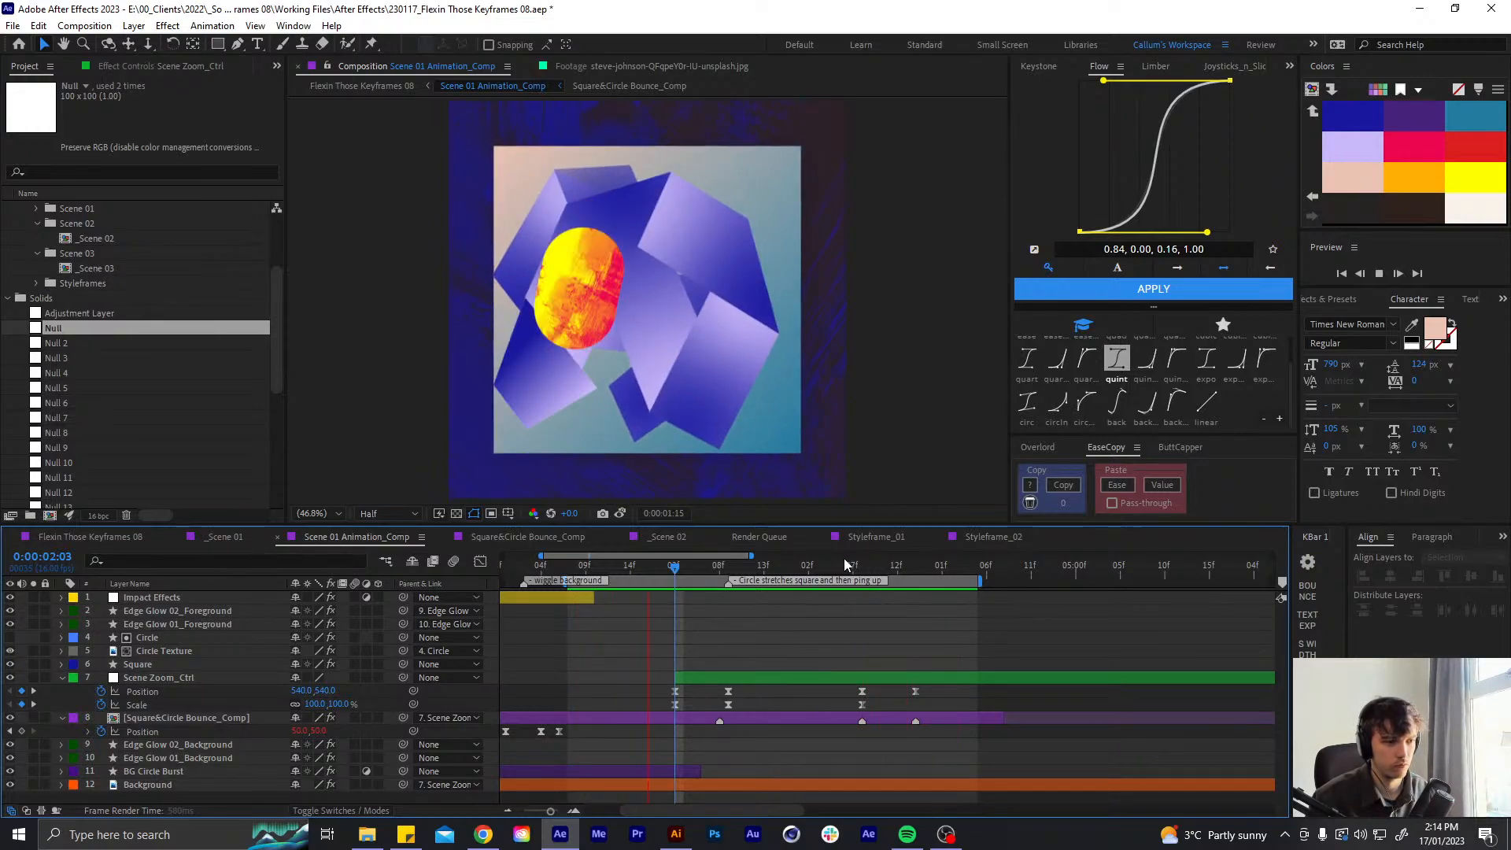
# - Lengthen both speed handles of Scene Zoom_Ctrl's position move between 0:00:03:08 and 0:00:03:14 so the speed peaks sharply mid-move
pyautogui.moveTo(852, 566); pyautogui.dragTo(868, 572)
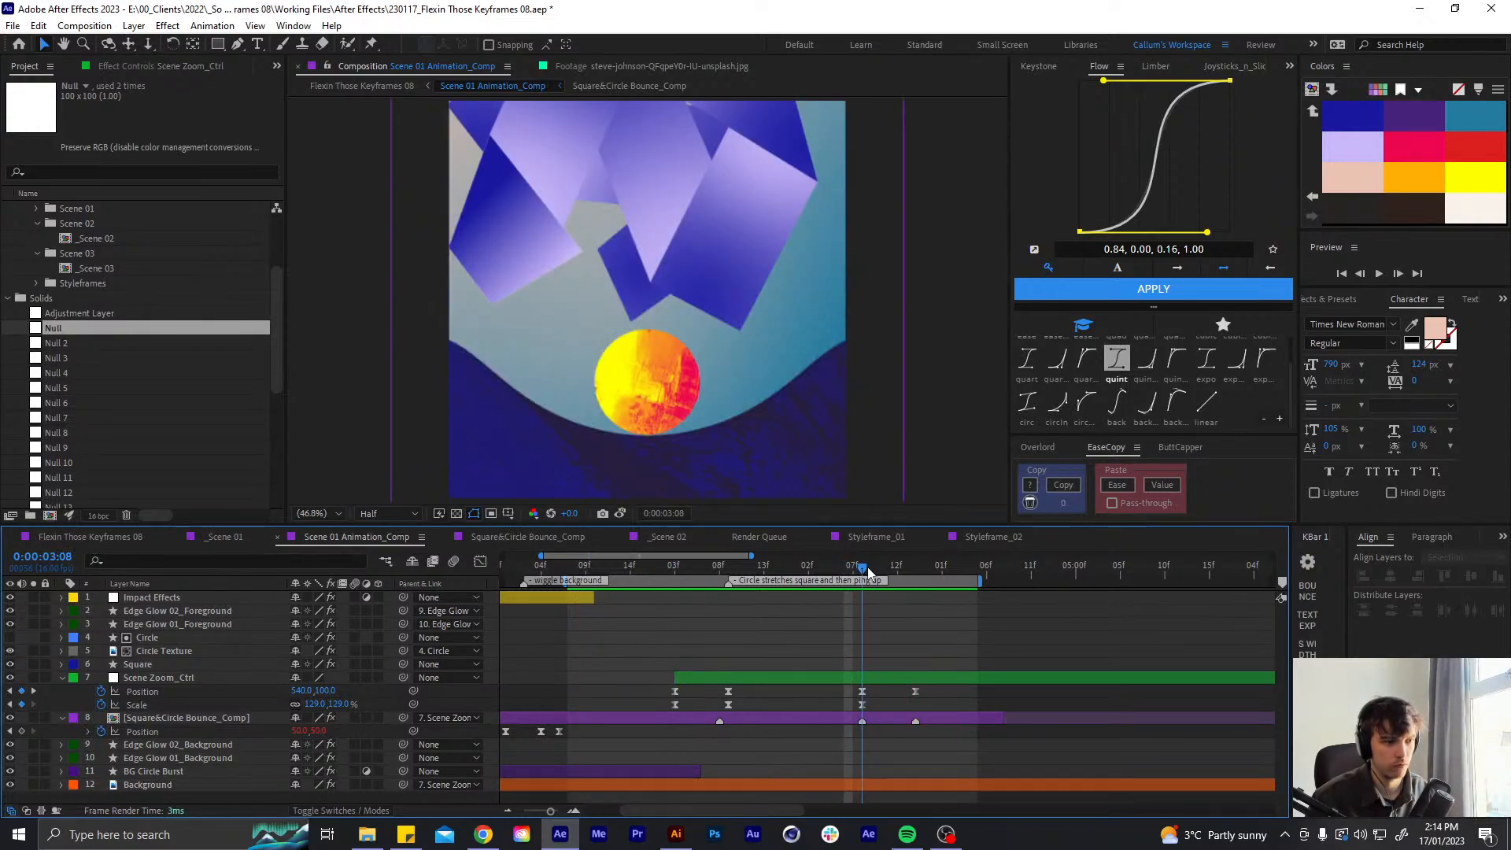
pyautogui.press('=')
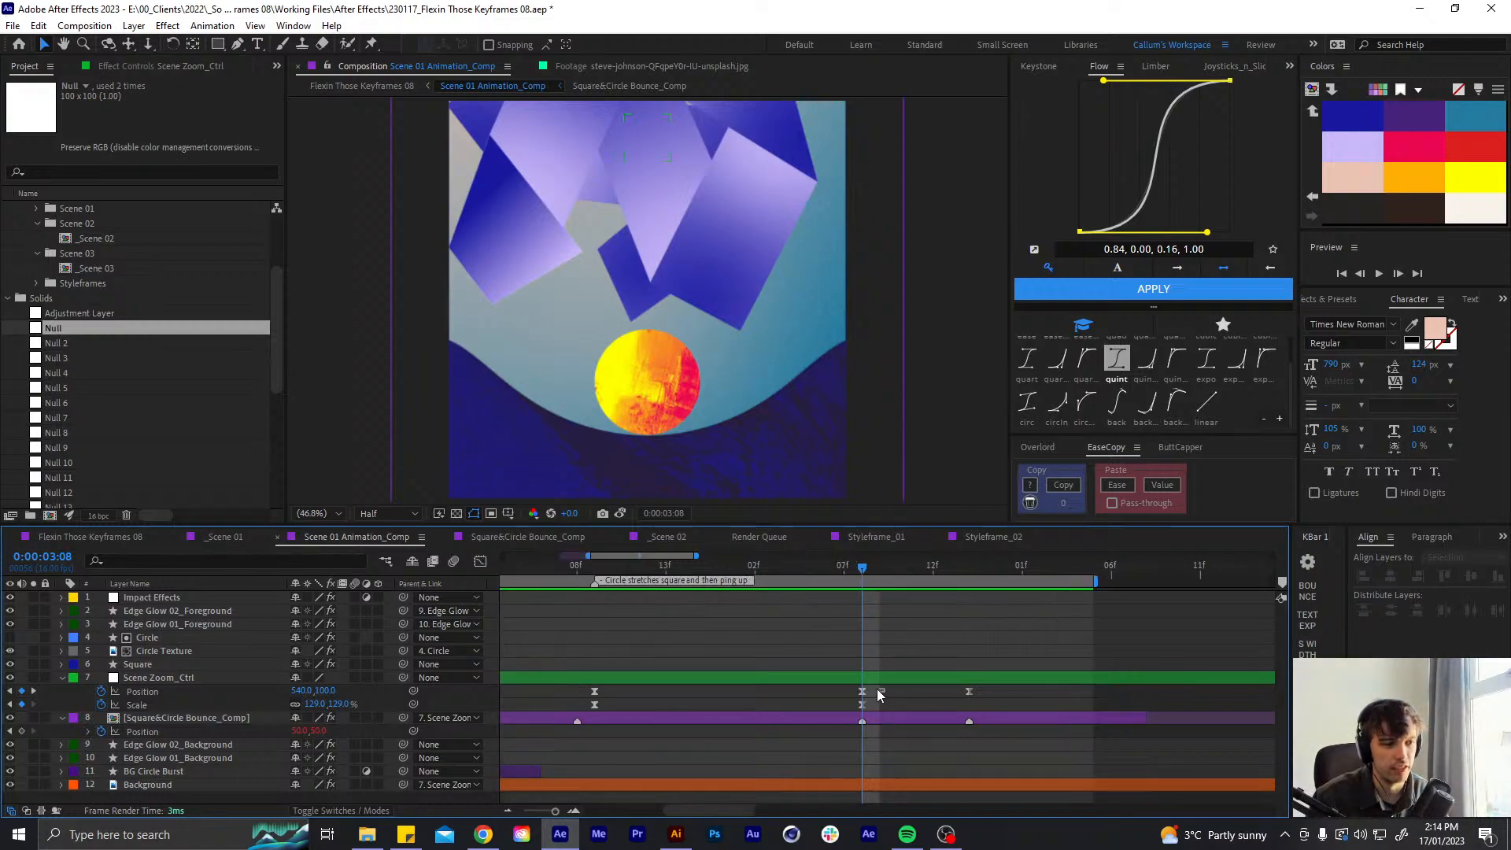
pyautogui.click(863, 691)
pyautogui.click(478, 562)
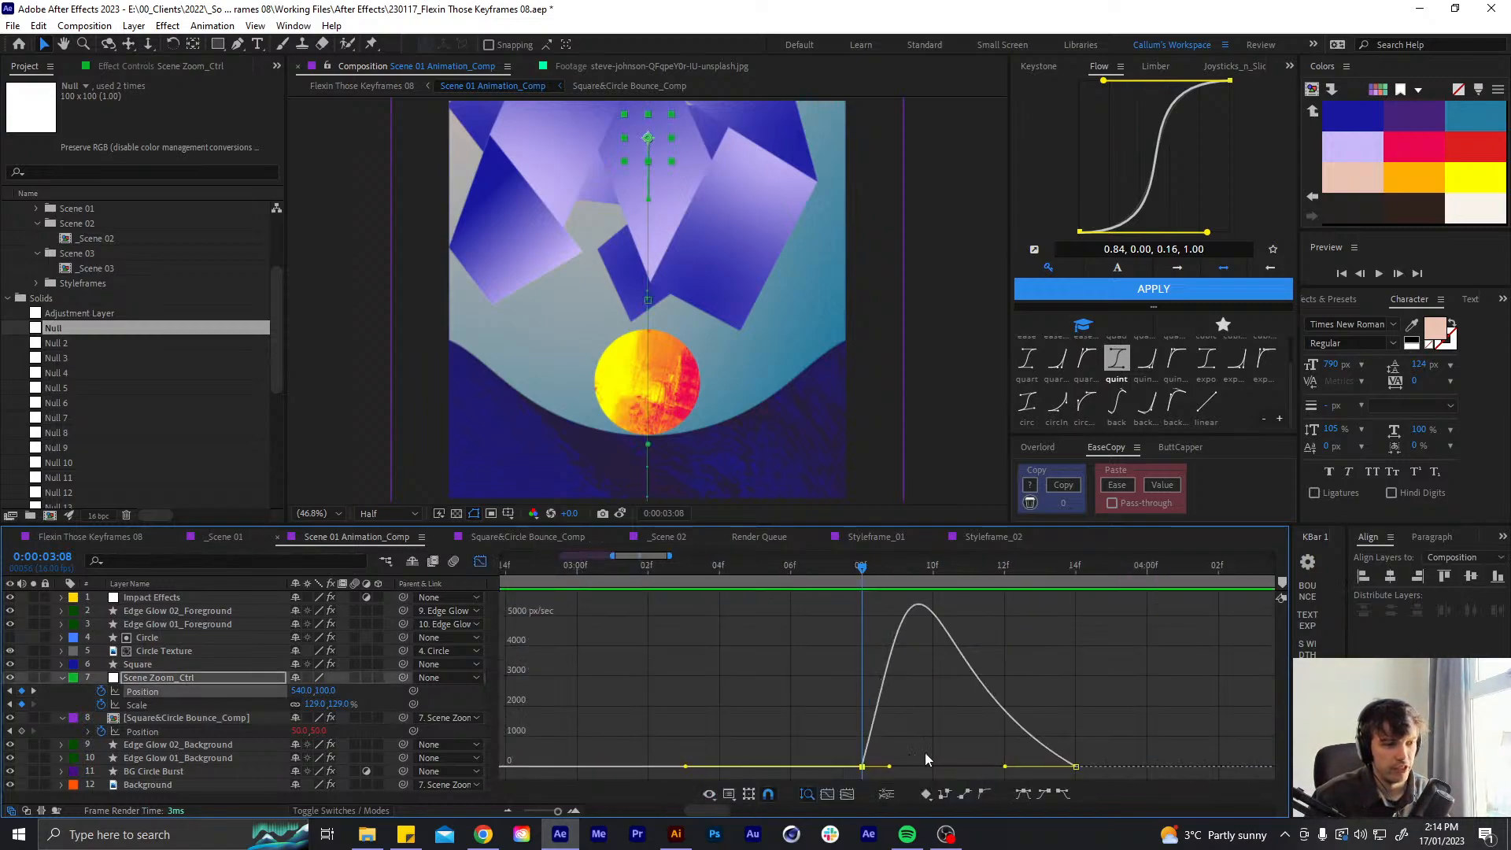
pyautogui.moveTo(866, 569); pyautogui.dragTo(931, 577)
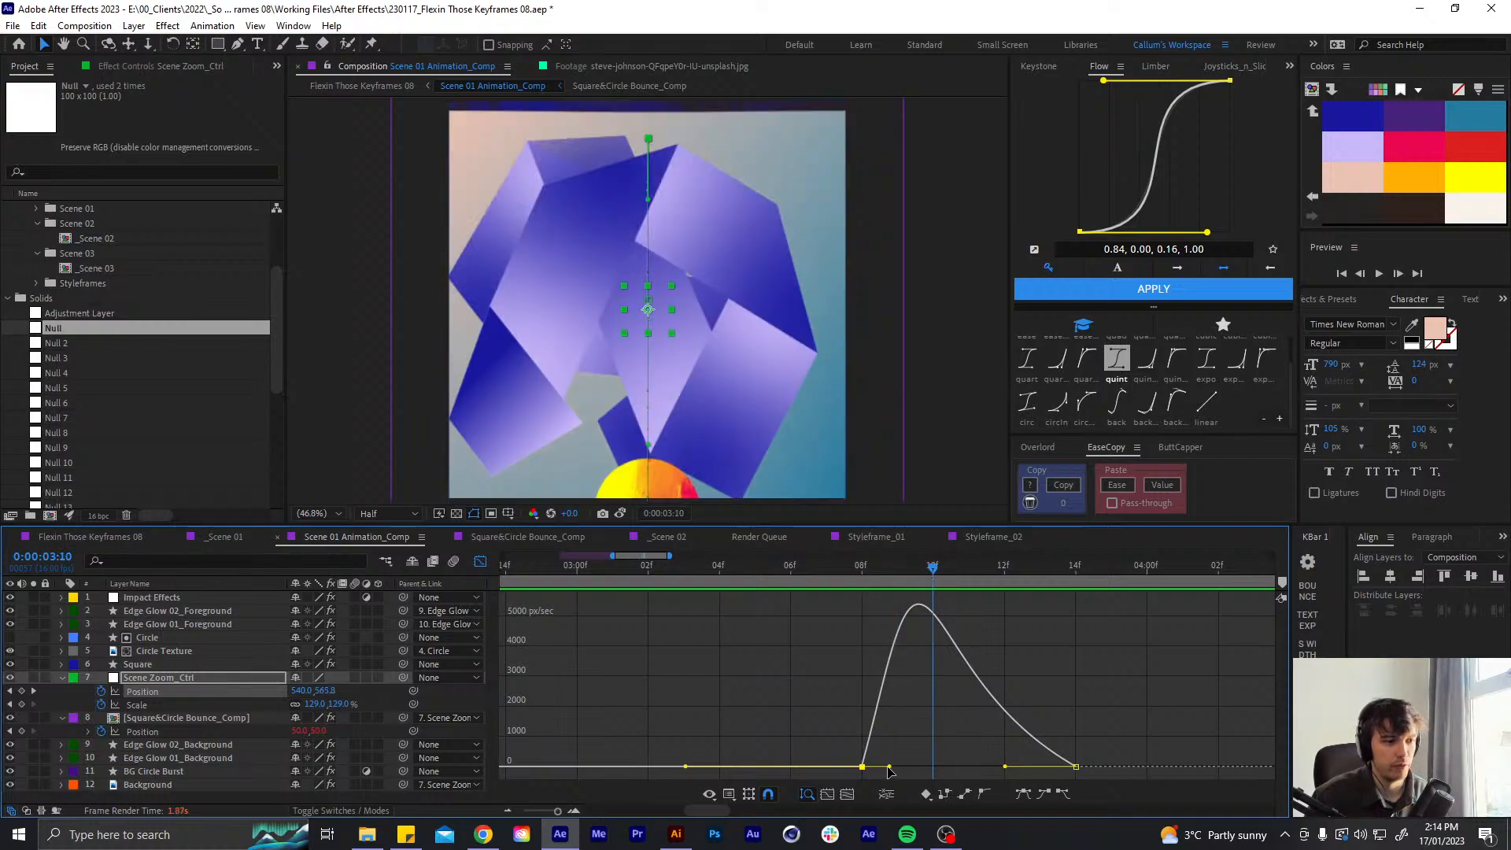
pyautogui.moveTo(892, 773); pyautogui.dragTo(960, 767)
pyautogui.click(951, 563)
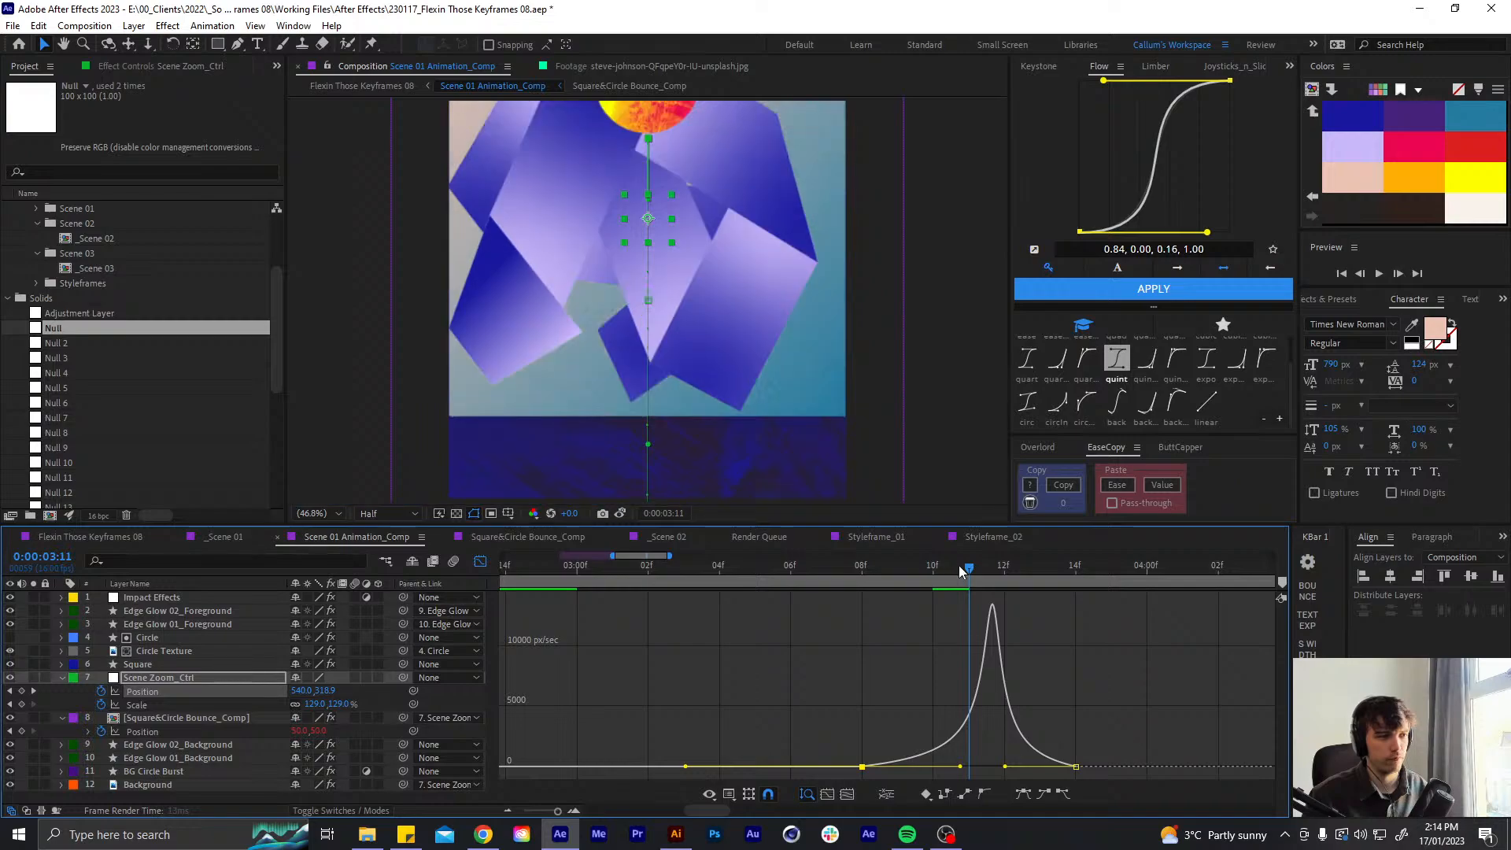
pyautogui.moveTo(1008, 767); pyautogui.dragTo(980, 765)
pyautogui.click(480, 562)
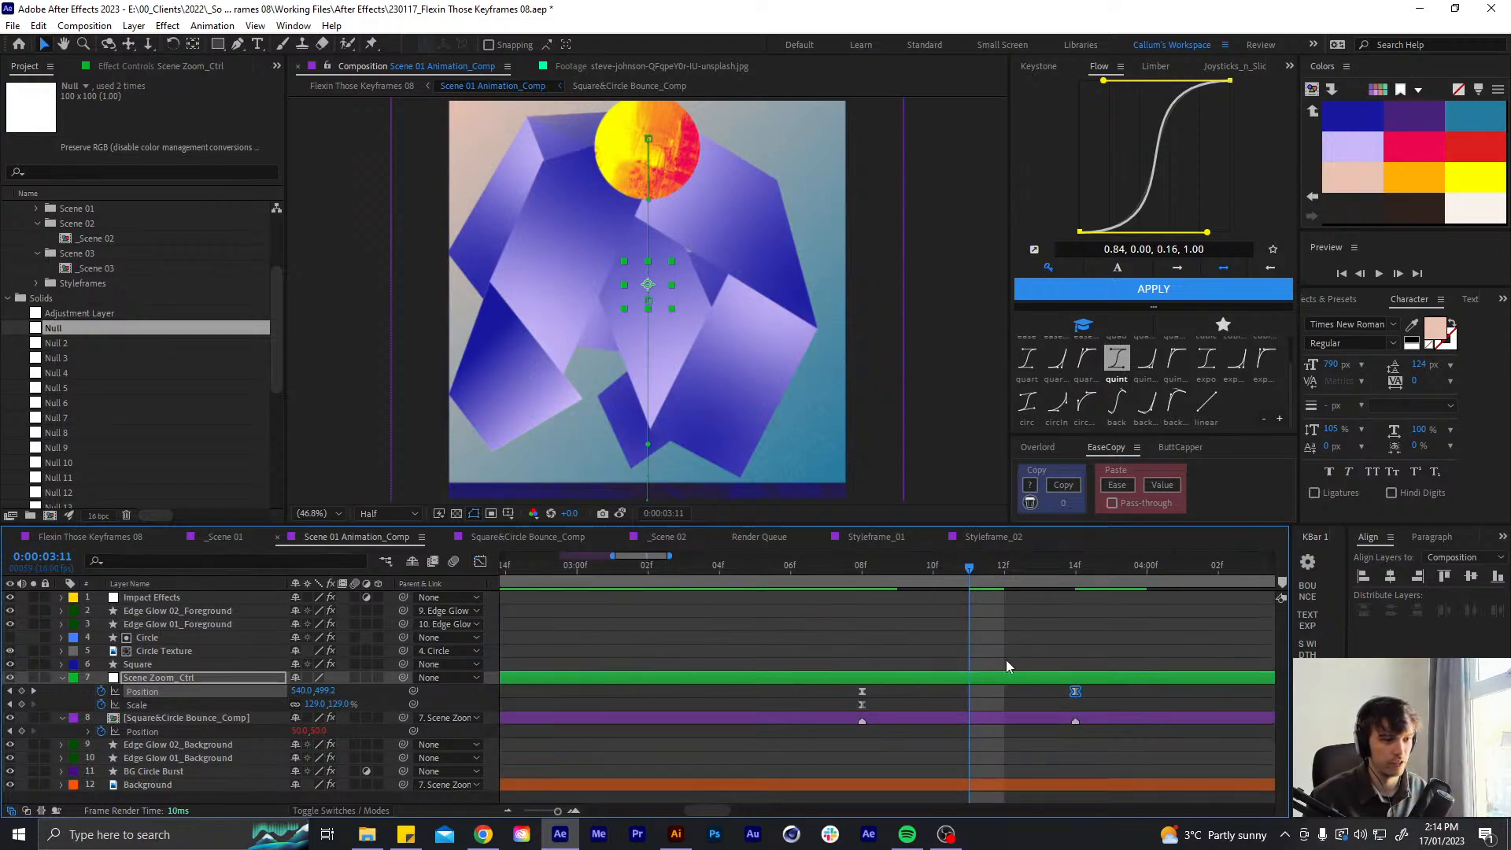
# - Preview the re-eased scene move from 0:00:02:00 and again from 0:00:03:02
pyautogui.click(1006, 659)
pyautogui.press('=')
pyautogui.press('-')
pyautogui.press('-')
pyautogui.press('-')
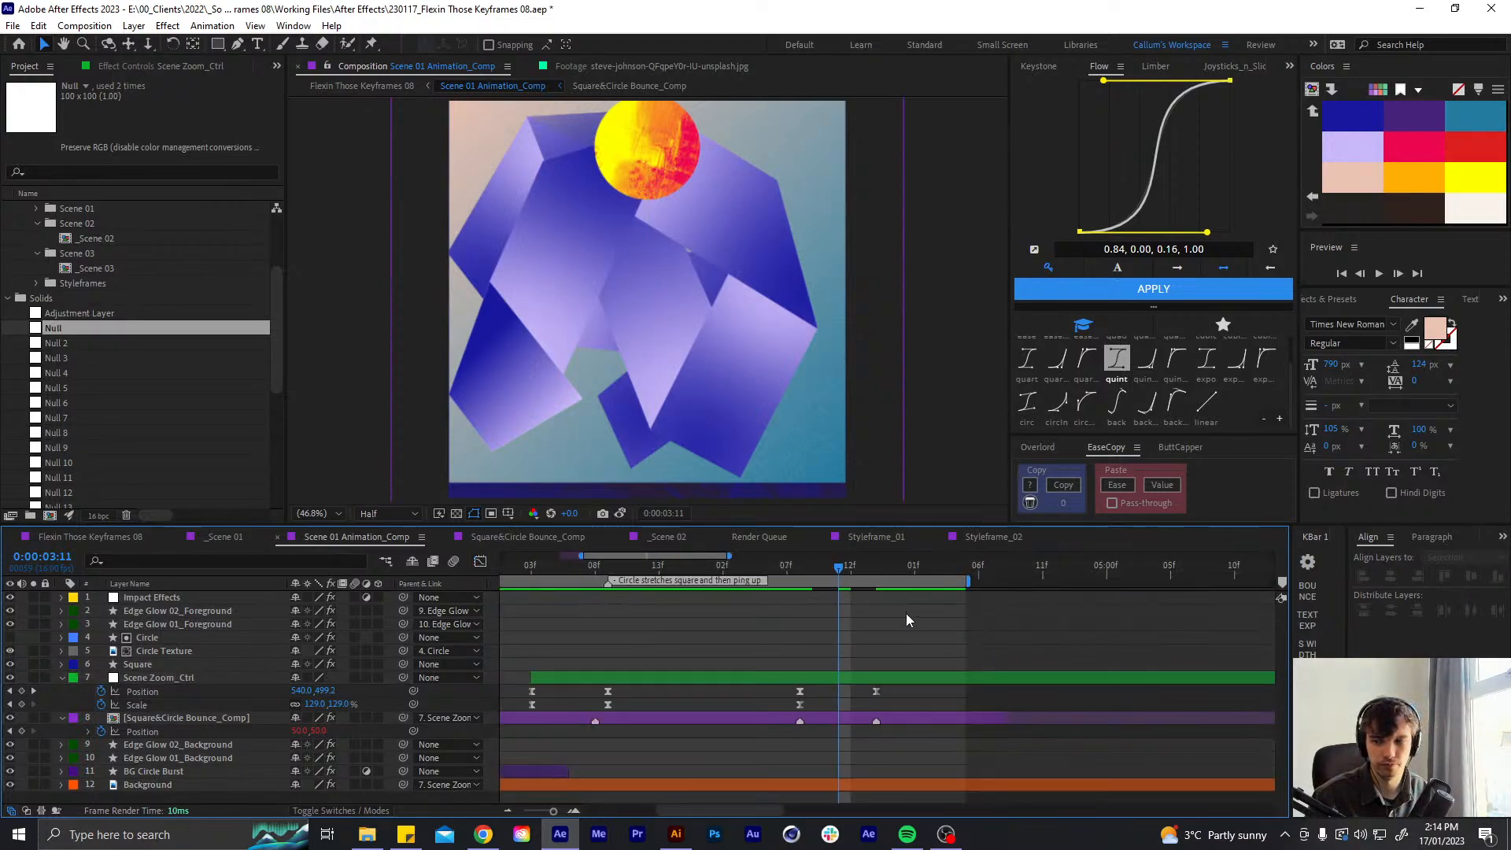
pyautogui.press('space')
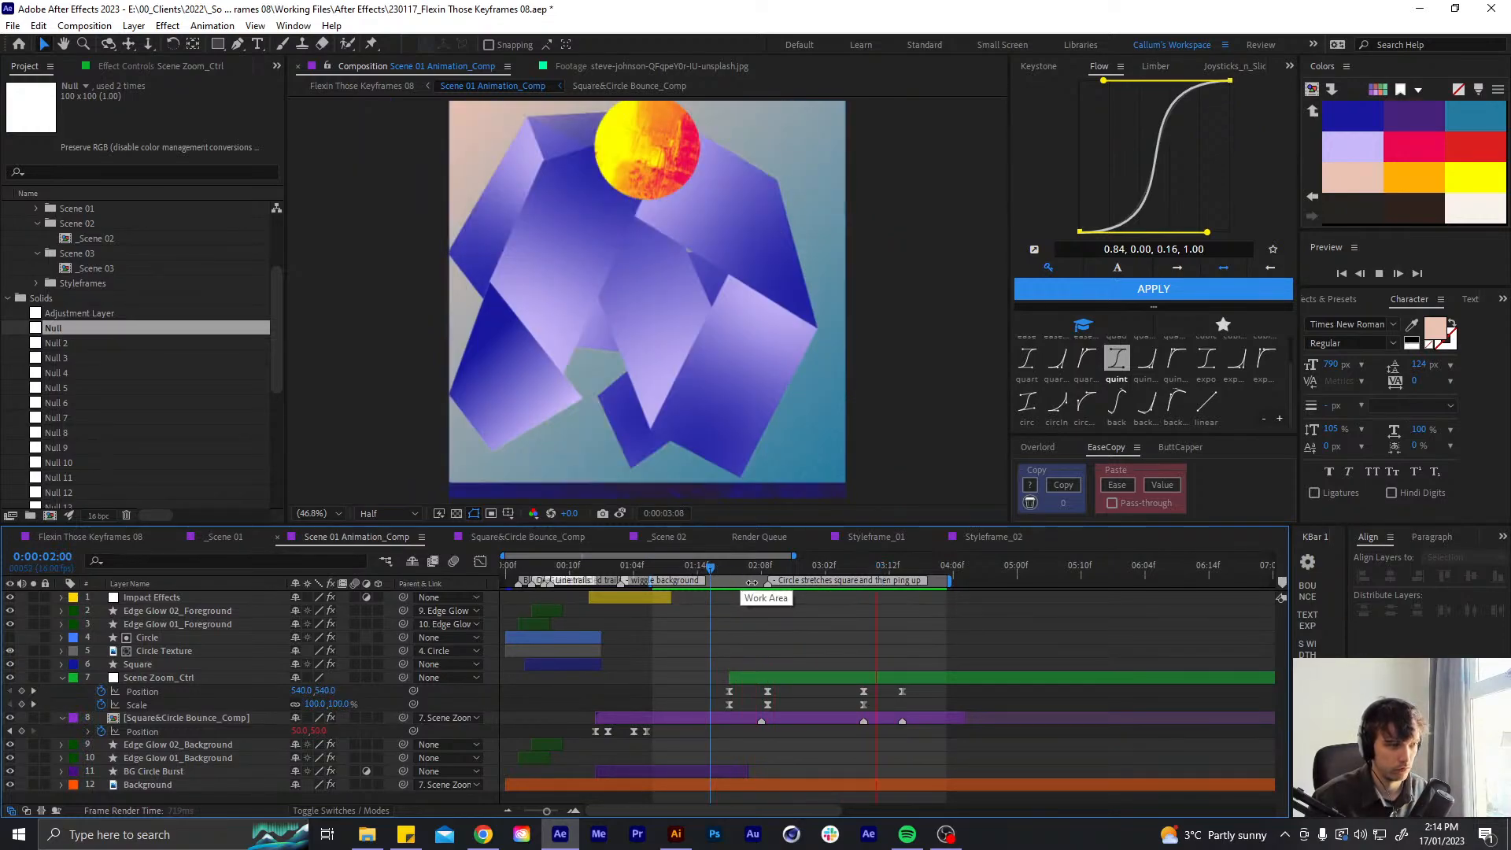
pyautogui.press('space')
pyautogui.press('space')
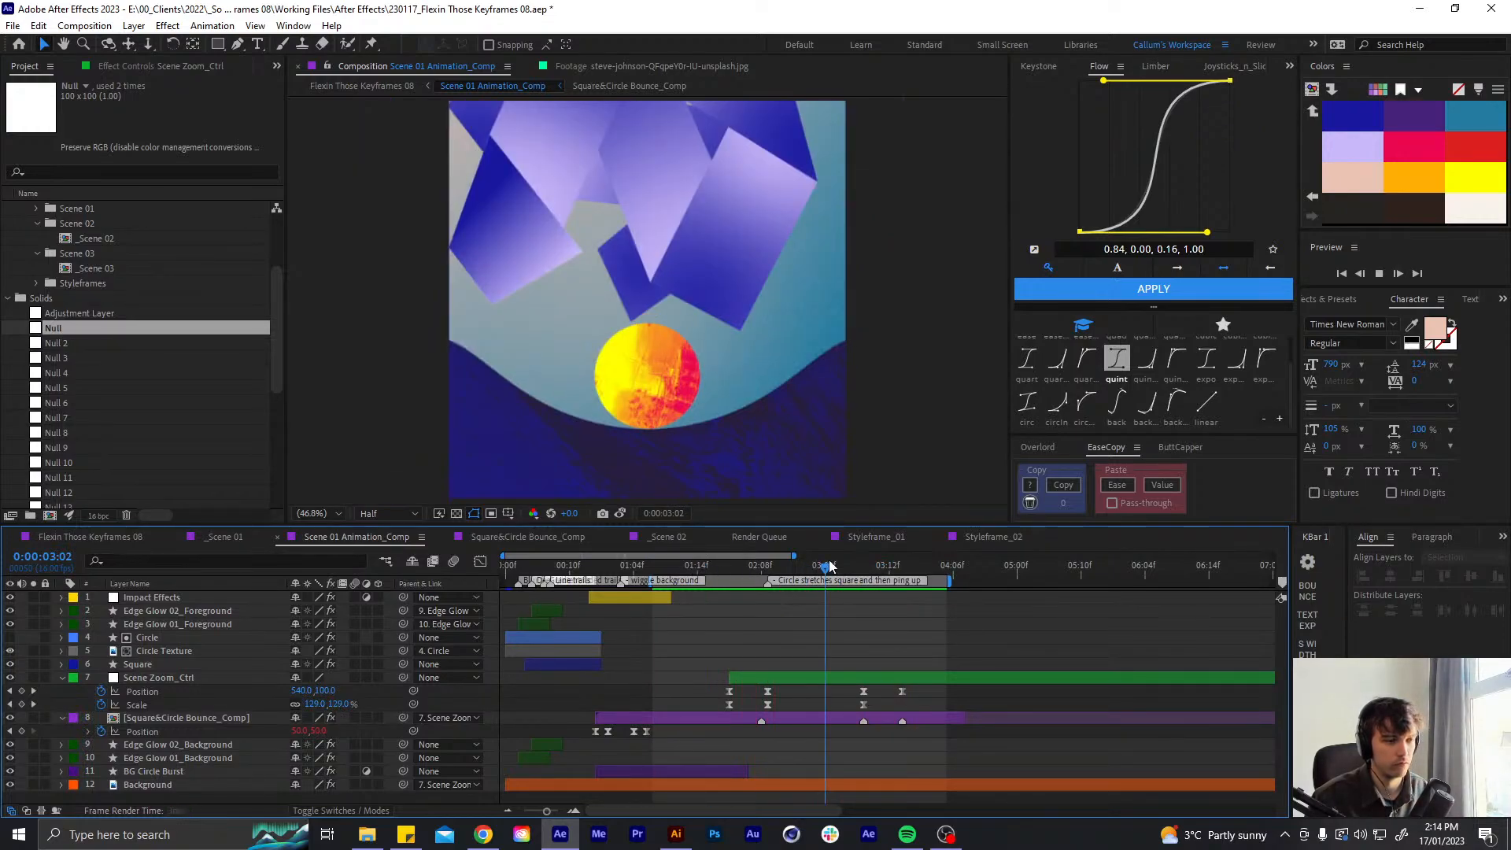
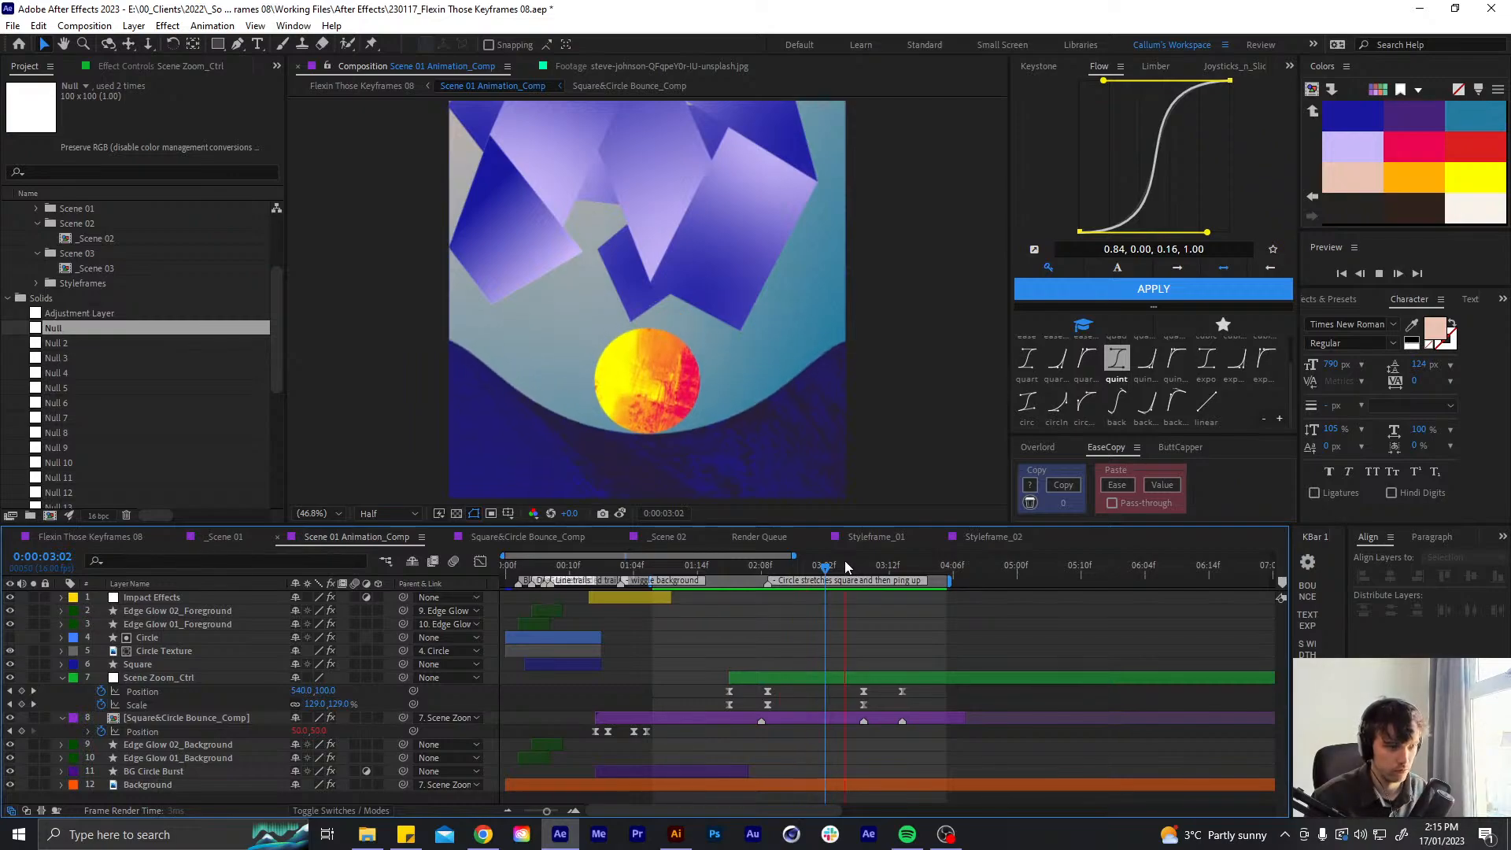
# - Try moving Scene Zoom_Ctrl's position keyframe at 0:00:03:08 up to 540, 20 and setting its scale to 131%
pyautogui.moveTo(849, 564); pyautogui.dragTo(866, 566)
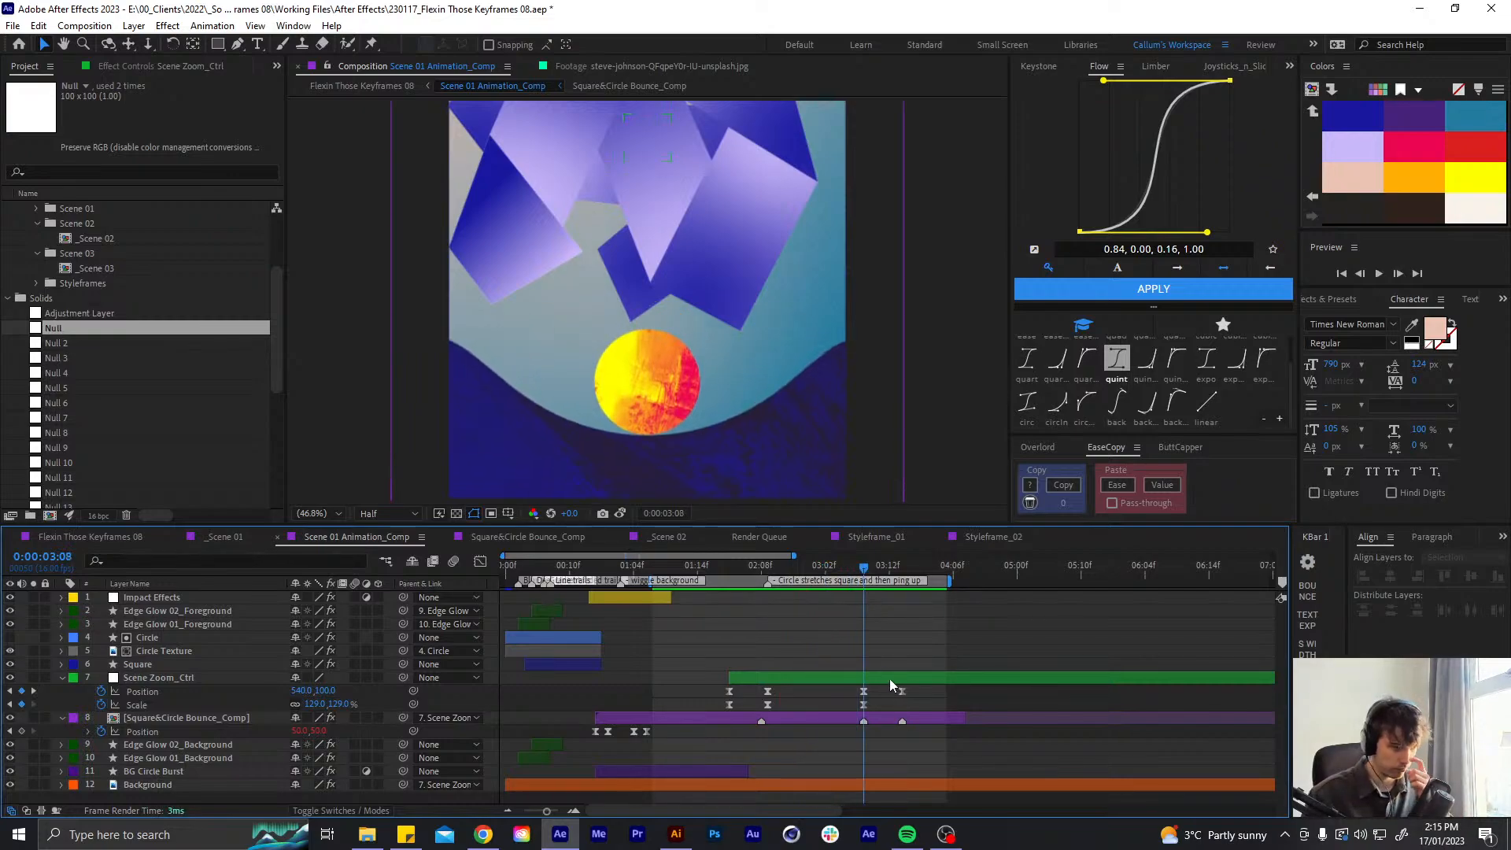
pyautogui.click(863, 692)
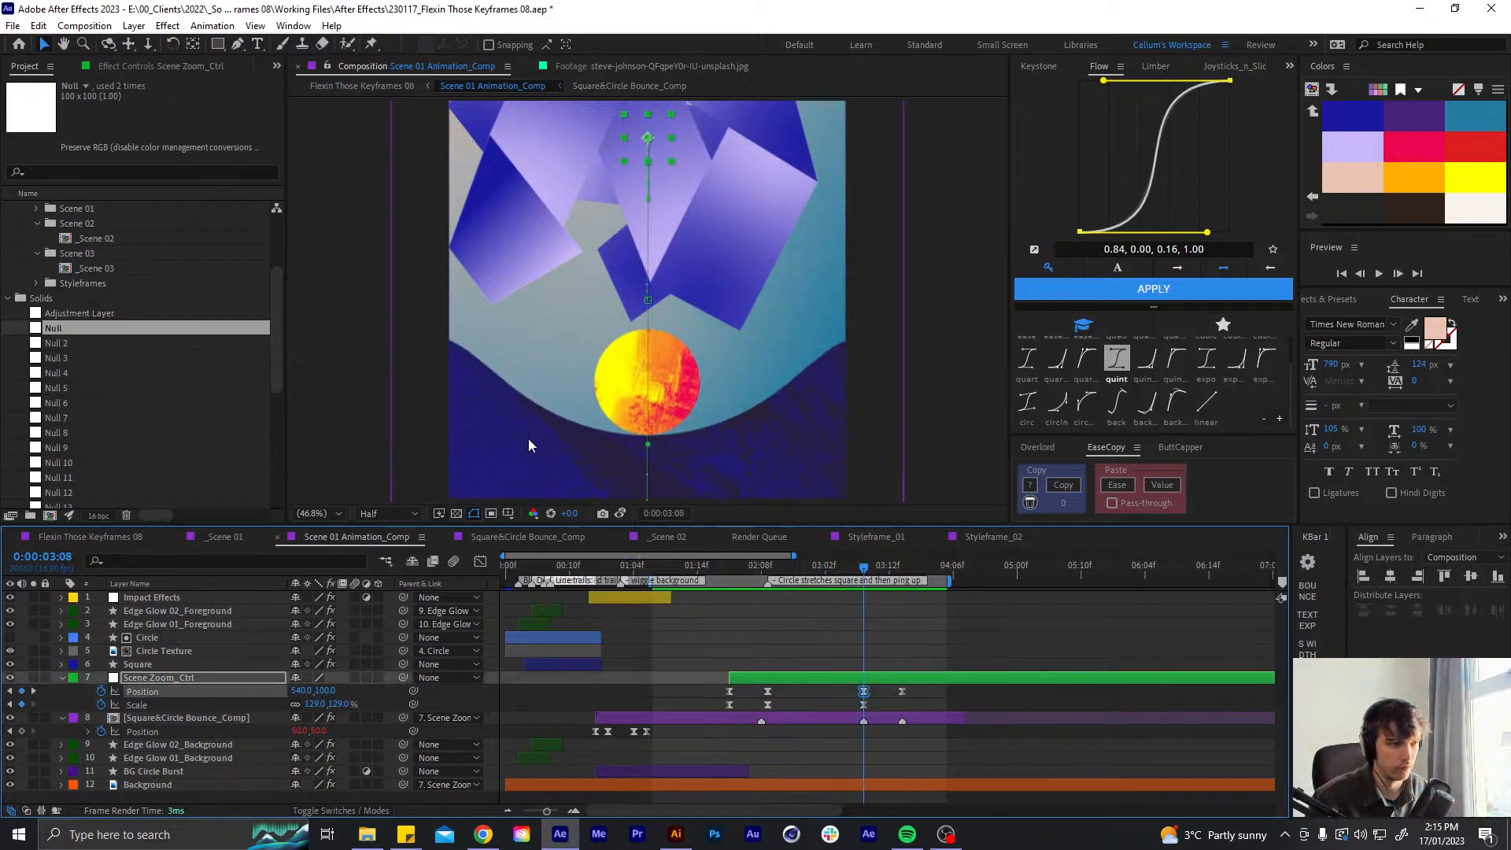
pyautogui.hotkey('shift', 'Up')
pyautogui.hotkey('shift', 'Up')
pyautogui.hotkey('shift', 'Up')
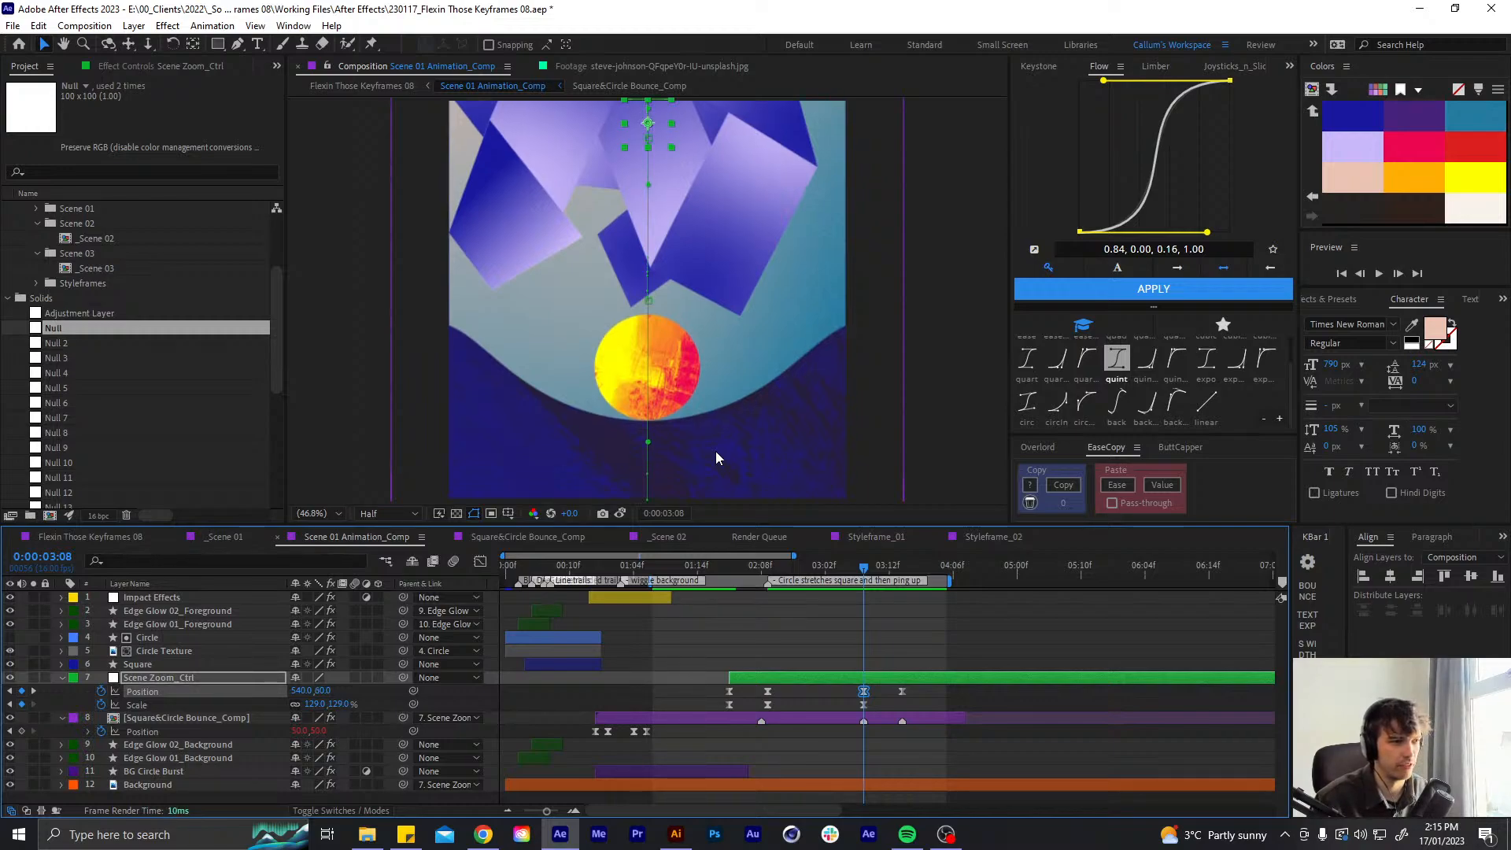
pyautogui.click(329, 705)
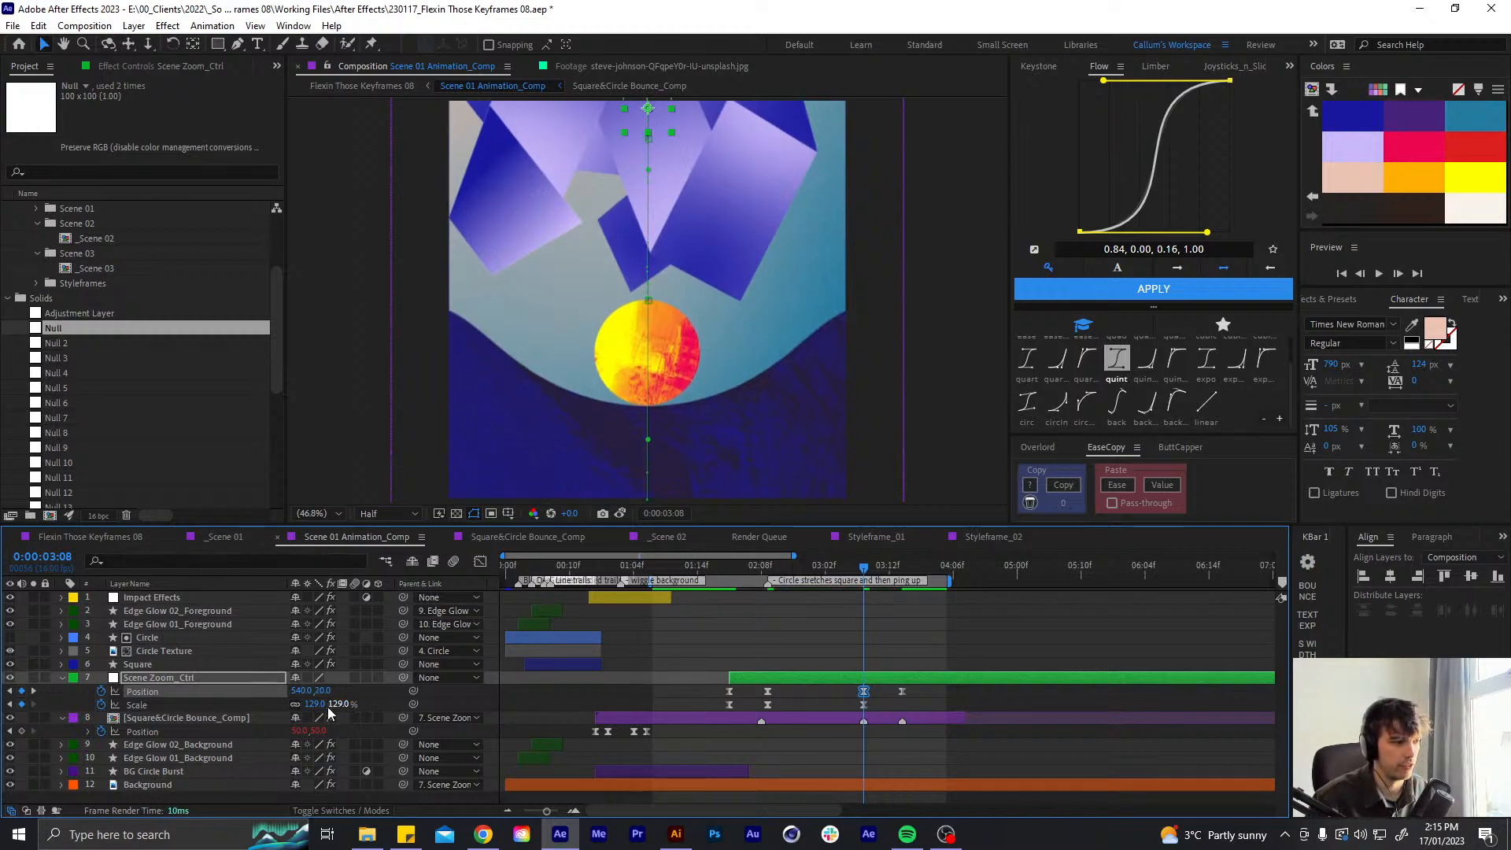
pyautogui.write('131')
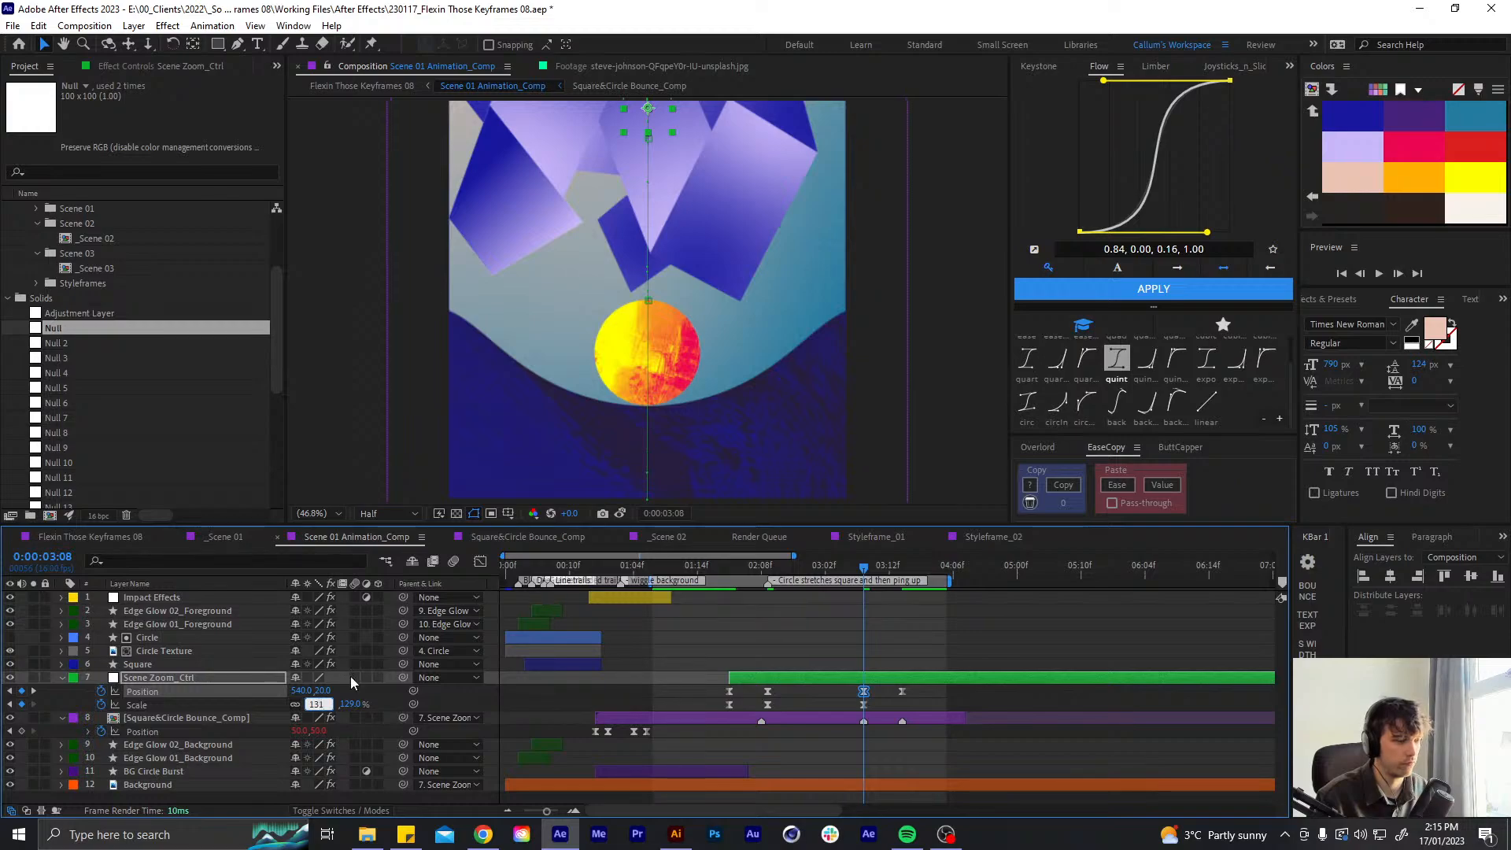
pyautogui.press('Return')
# - Undo the trial position and scale changes on Scene Zoom_Ctrl at 0:00:03:08
pyautogui.hotkey('ctrl', 'z')
pyautogui.hotkey('ctrl', 'z')
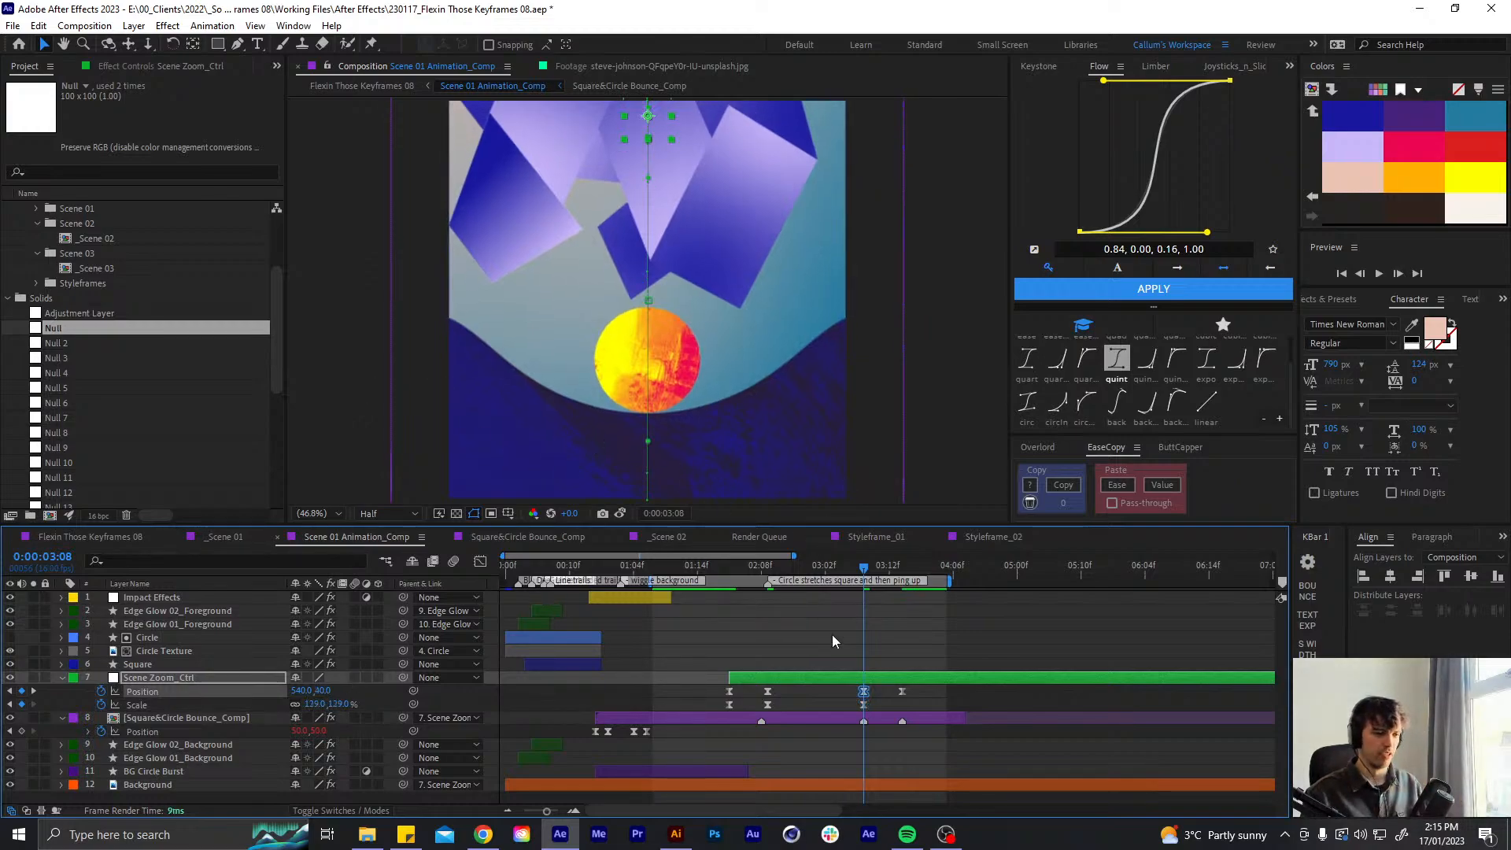
pyautogui.hotkey('ctrl', 'z')
pyautogui.hotkey('ctrl', 'z')
pyautogui.hotkey('ctrl', 'z')
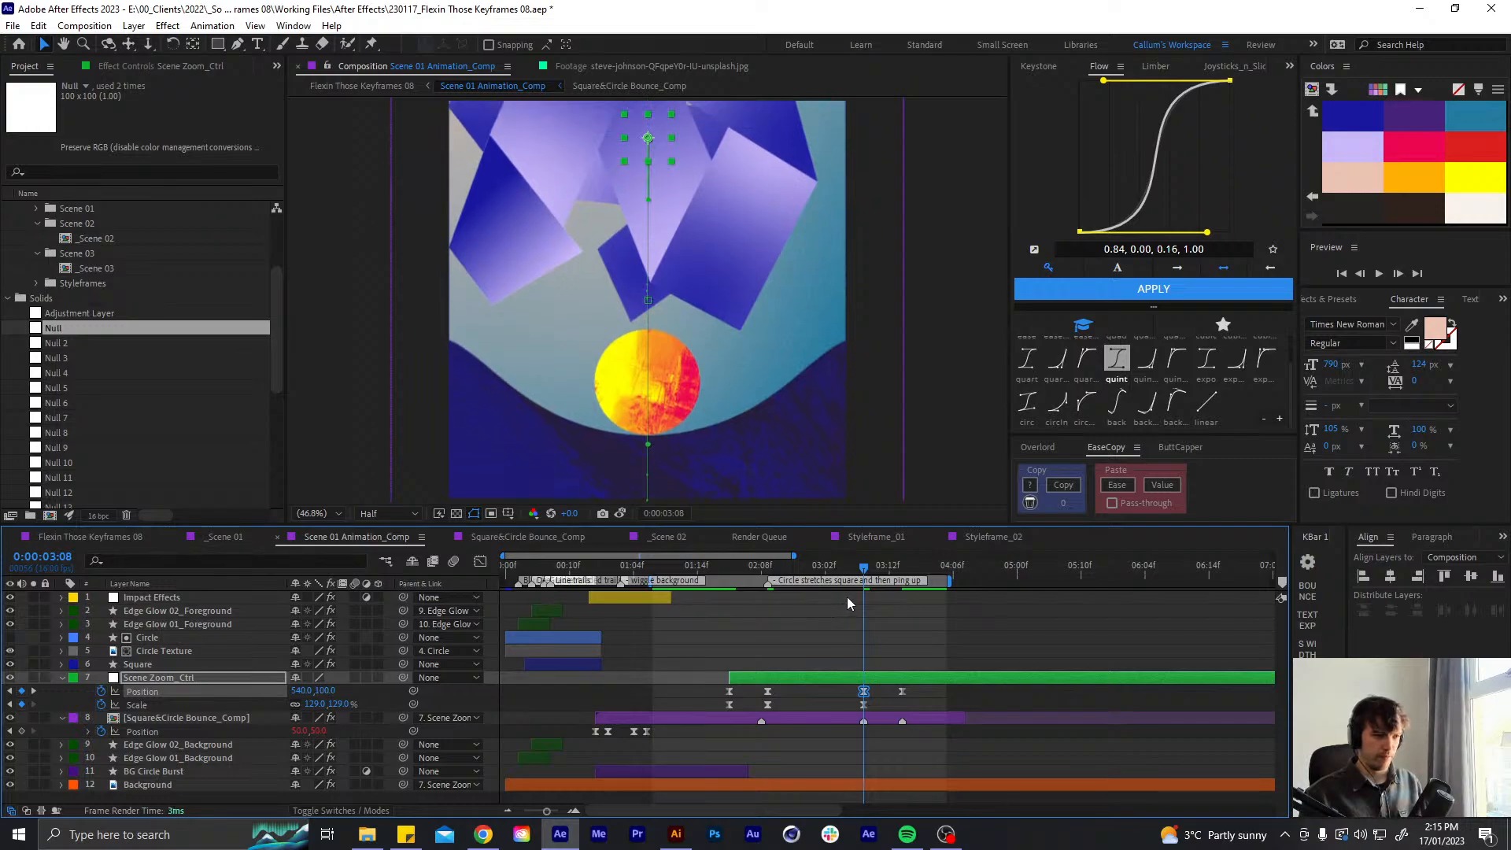
pyautogui.hotkey('ctrl', 'z')
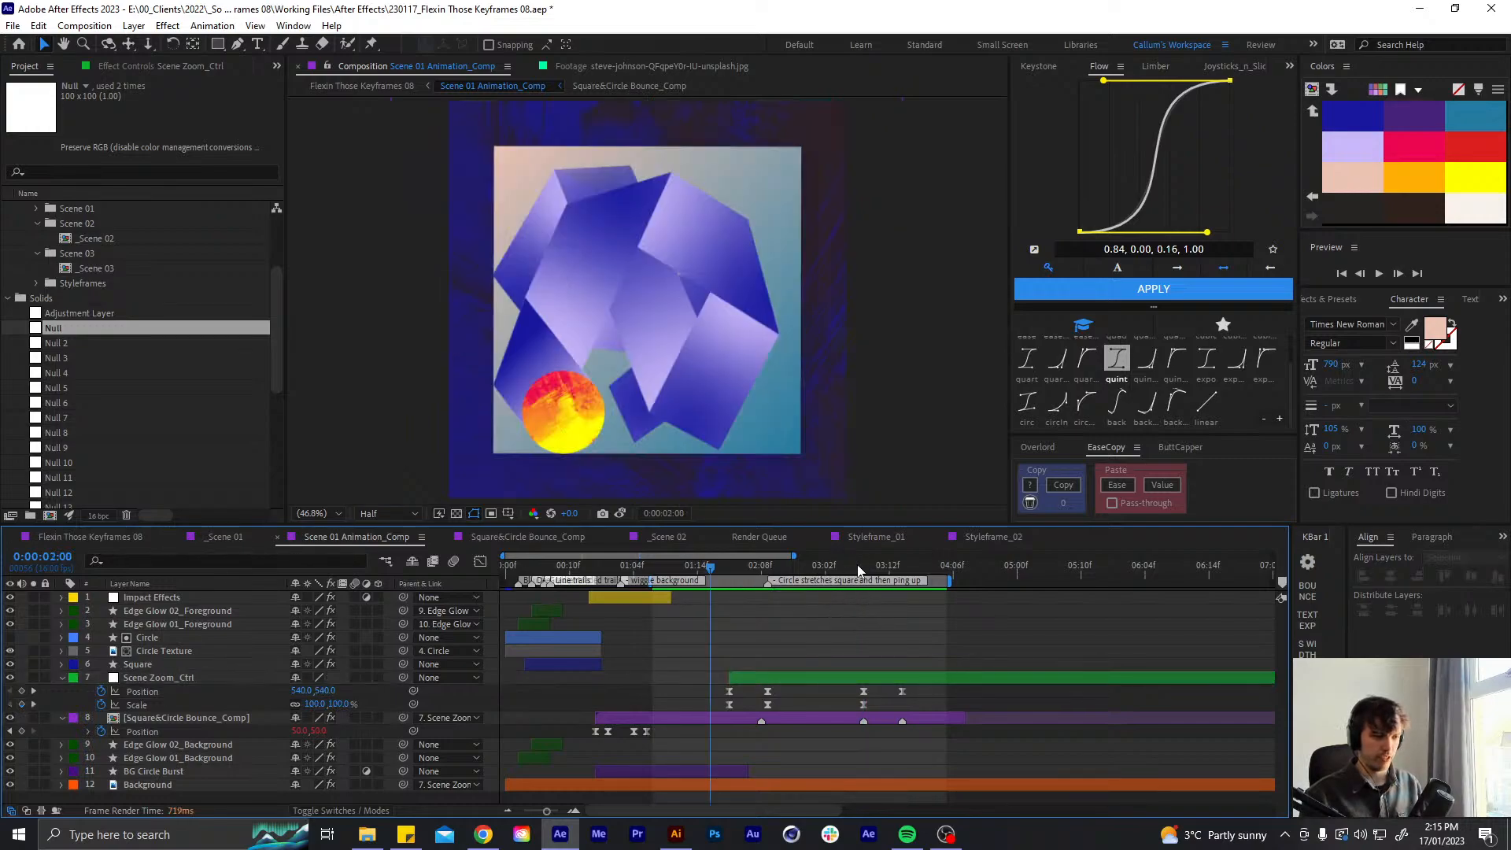
# - Try a larger Scene Zoom_Ctrl scale of 146% at 0:00:03:08 and undo it
pyautogui.click(862, 566)
pyautogui.click(866, 680)
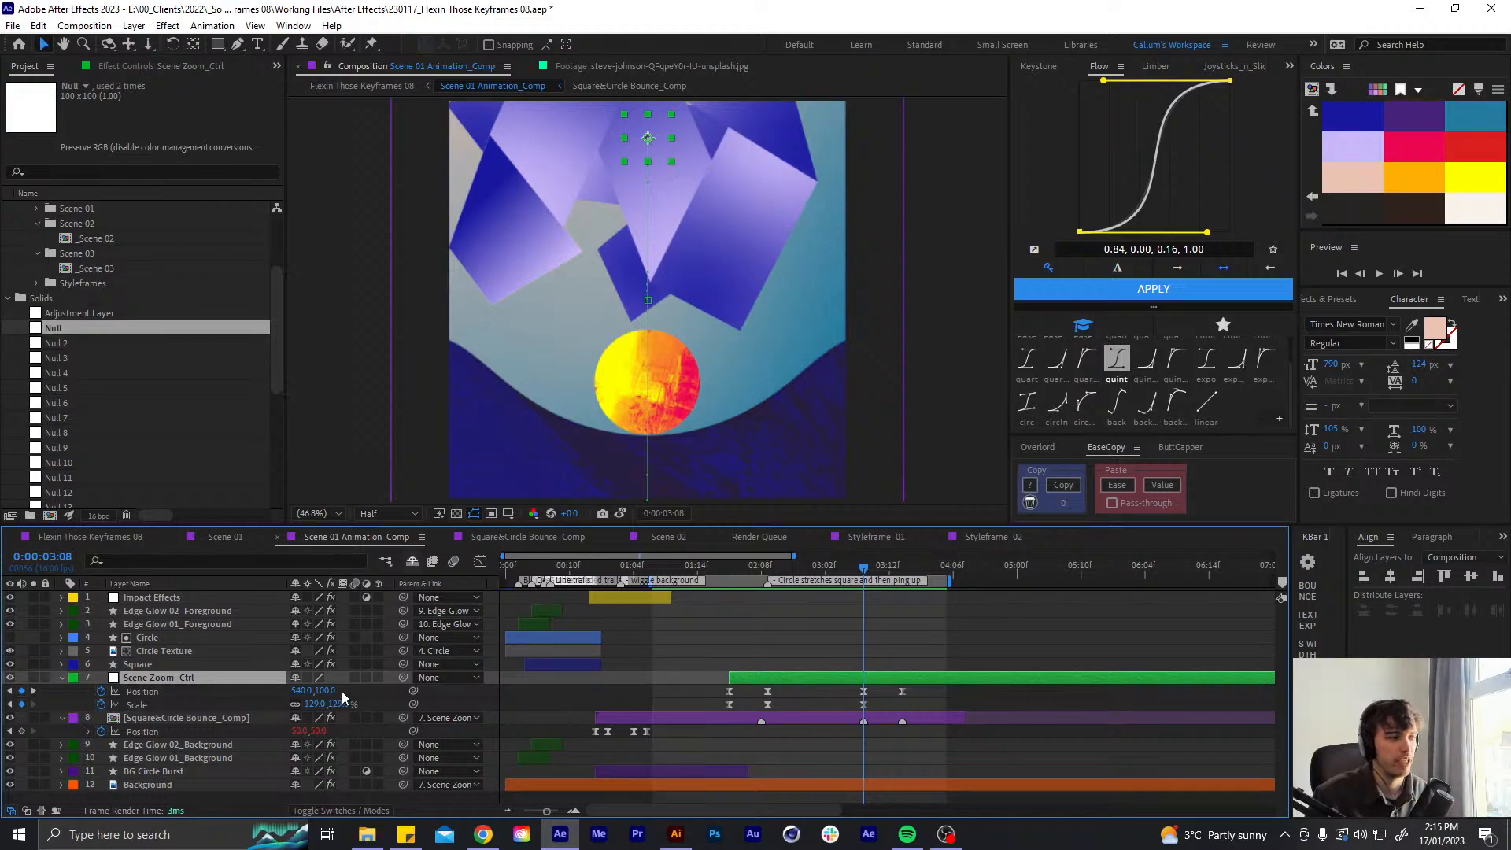
pyautogui.moveTo(331, 704)
pyautogui.mouseDown()
pyautogui.moveTo(358, 703)
pyautogui.moveTo(326, 700)
pyautogui.mouseUp()
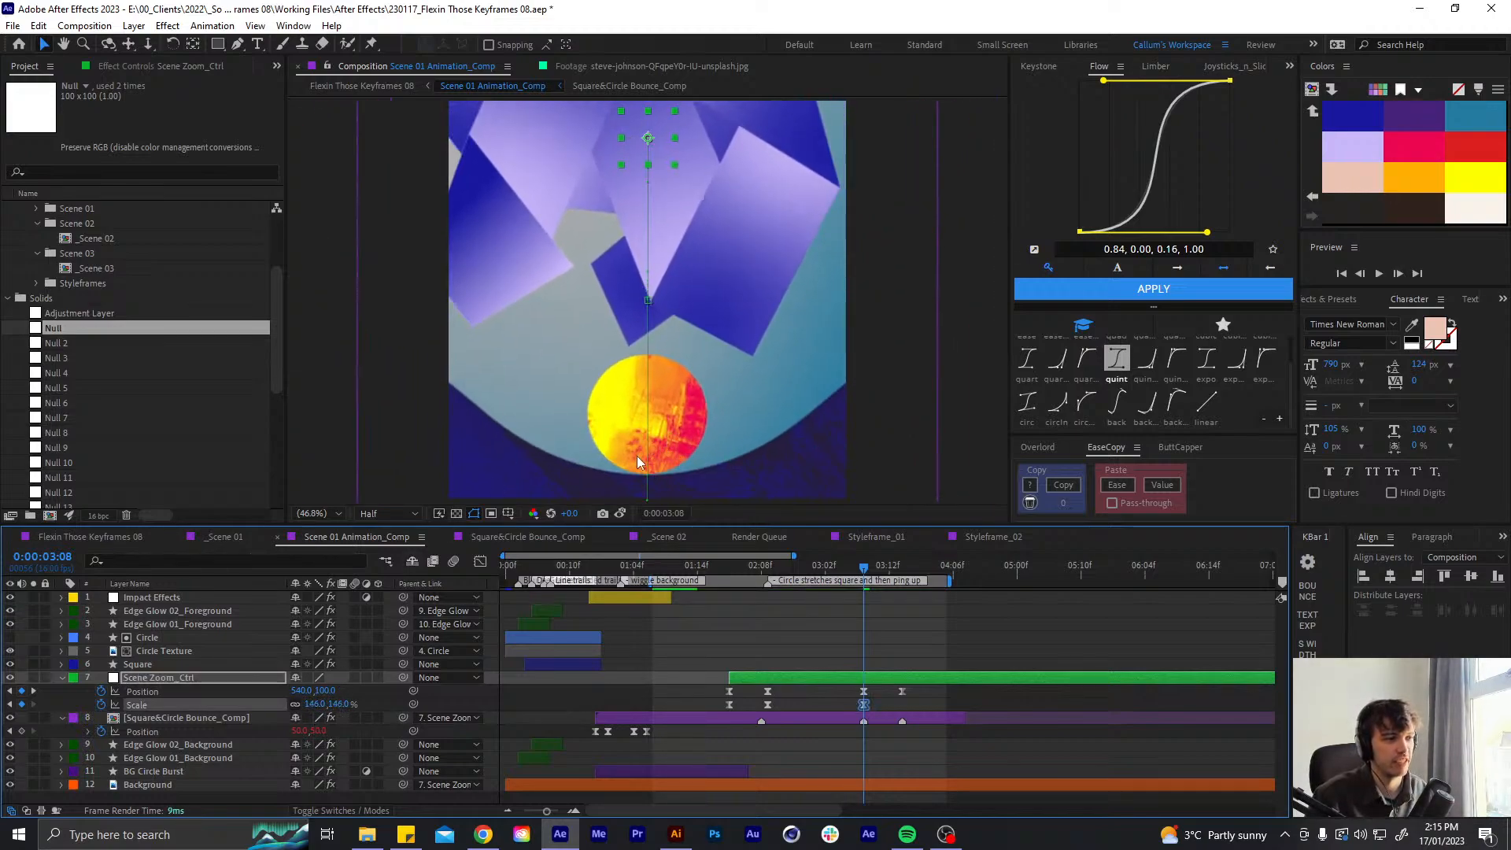
pyautogui.hotkey('ctrl', 'z')
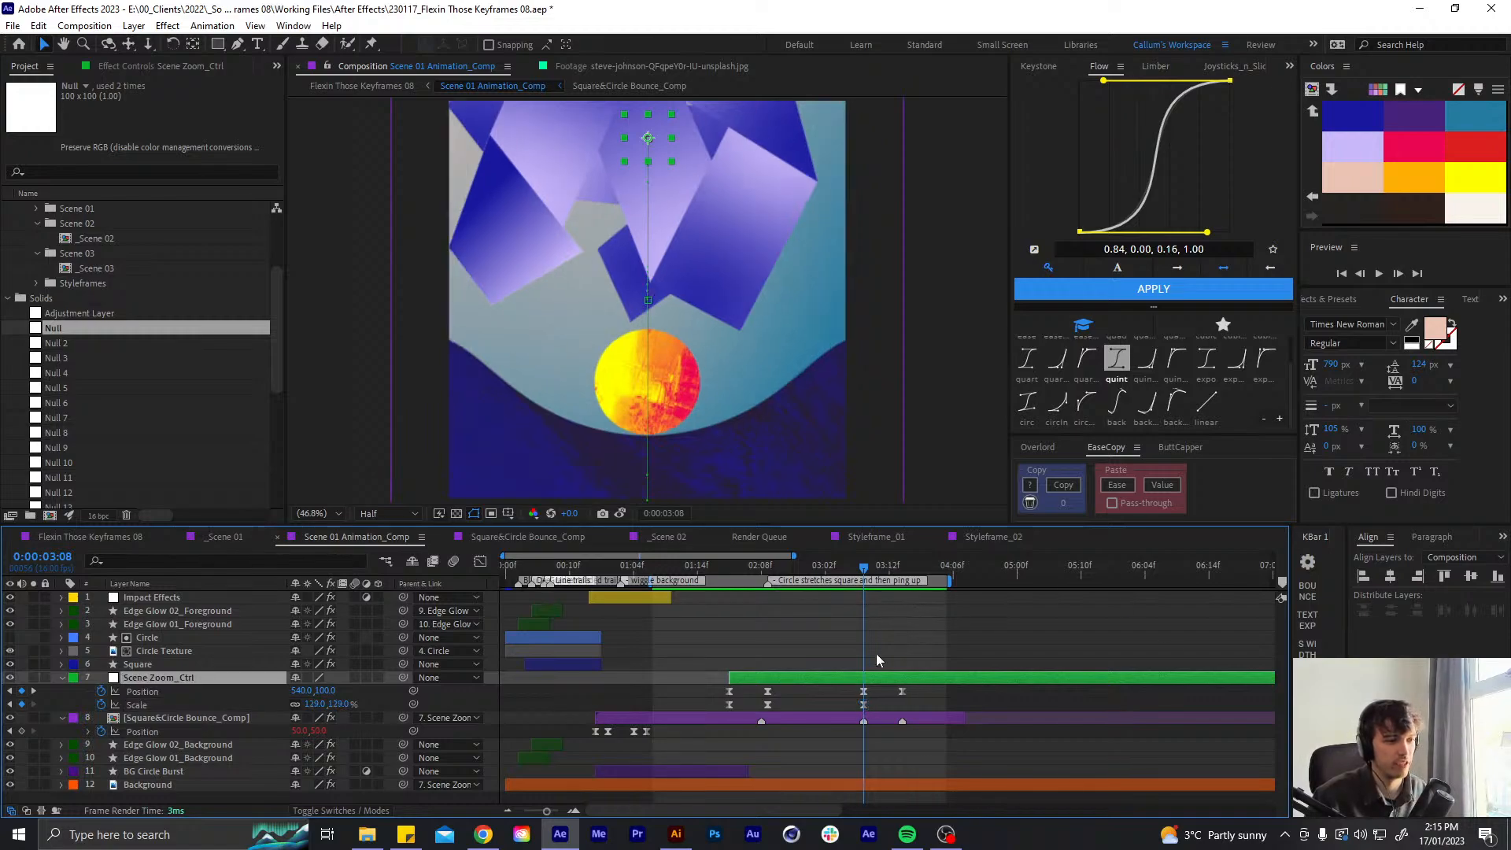
# - Trim the ends of Scene Zoom_Ctrl and Square&Circle Bounce_Comp to 0:00:03:12 and collapse their keyframe rows
pyautogui.click(876, 655)
pyautogui.moveTo(840, 569); pyautogui.dragTo(767, 568)
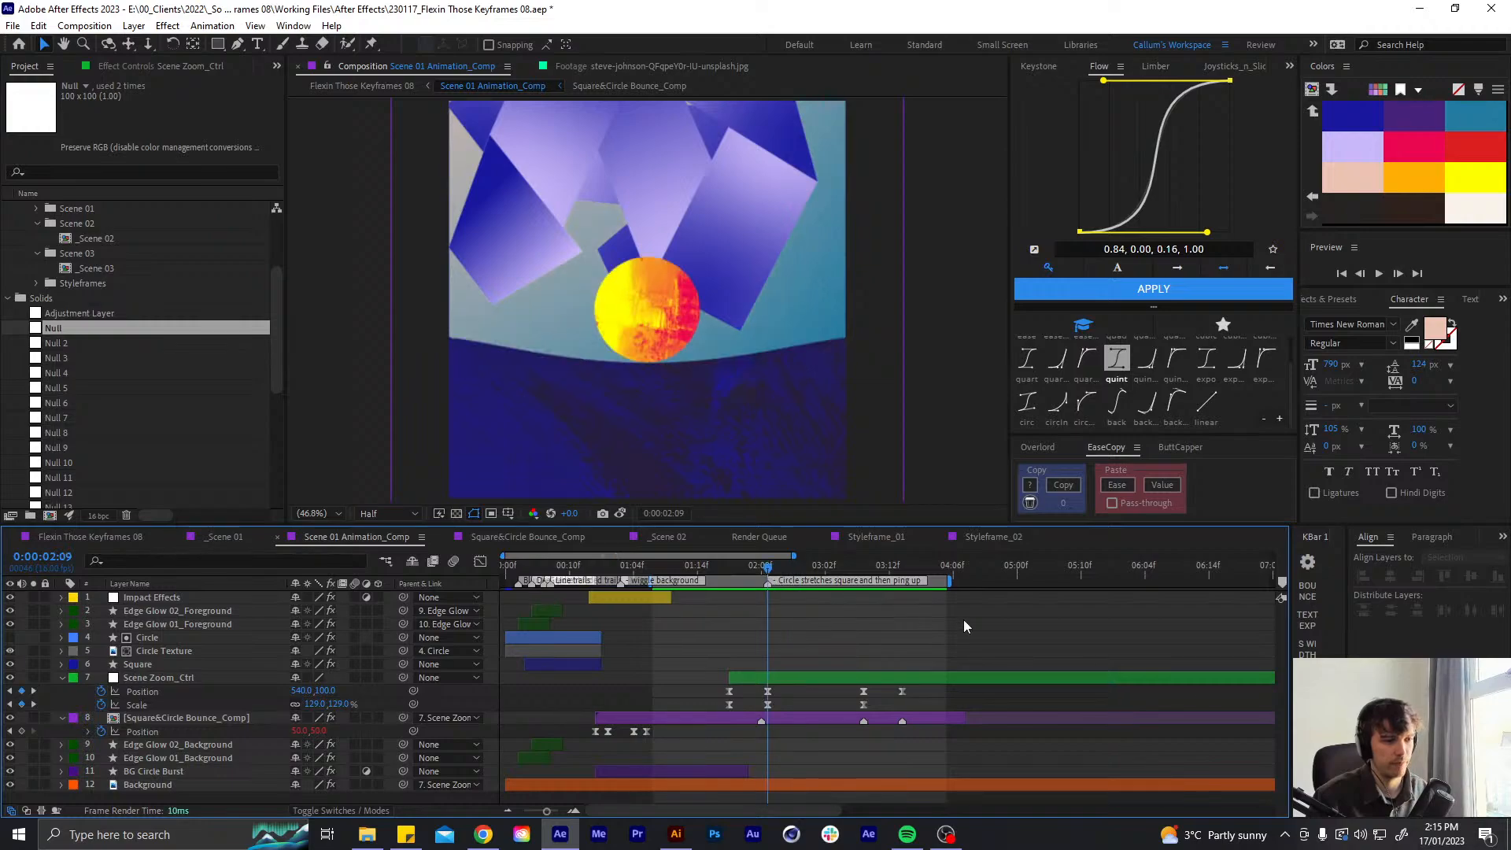
pyautogui.click(905, 679)
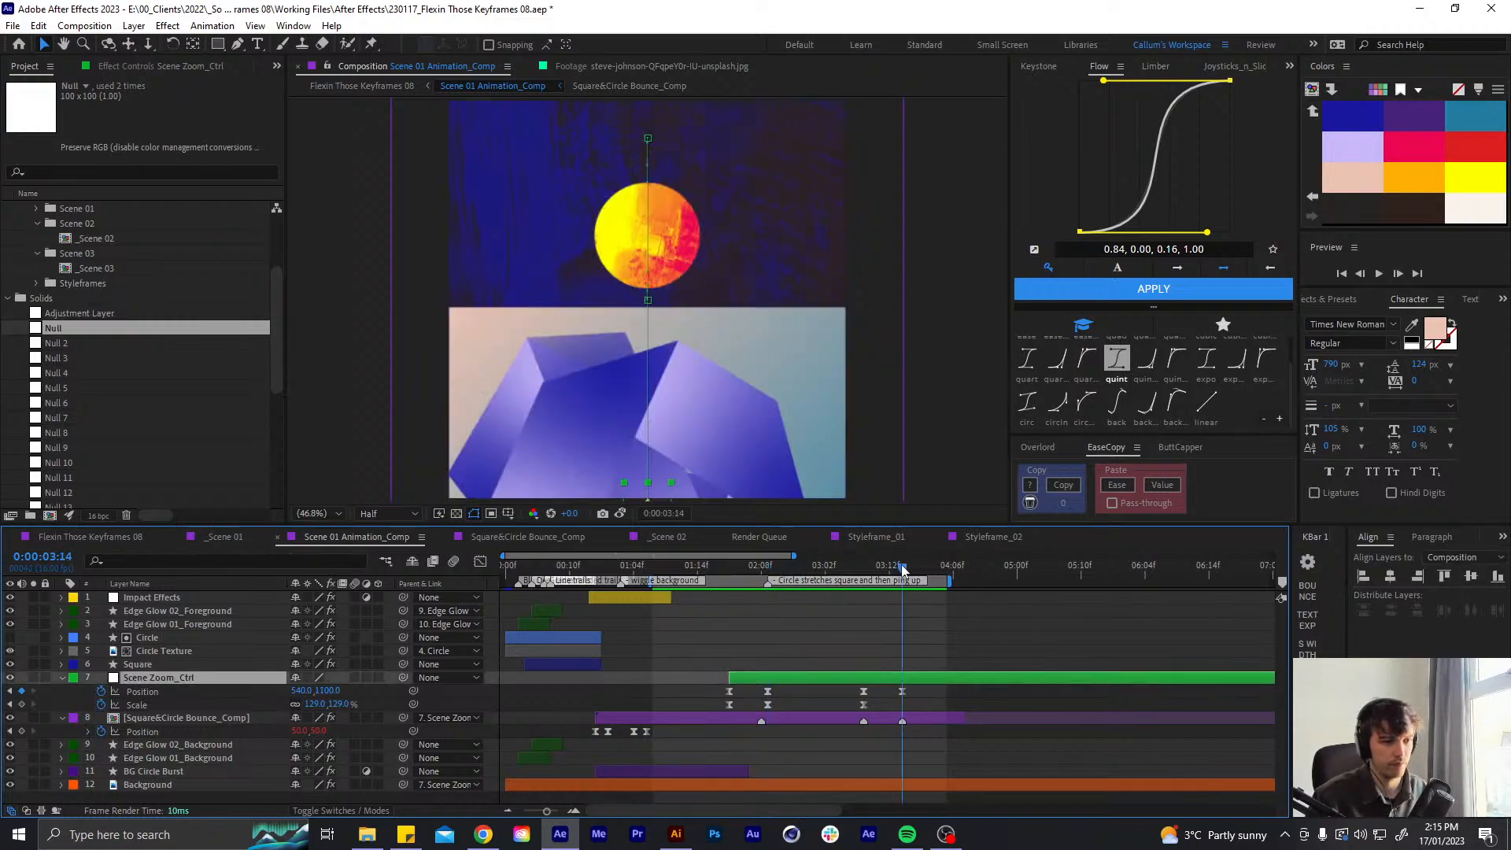
pyautogui.click(895, 566)
pyautogui.moveTo(895, 573); pyautogui.dragTo(892, 577)
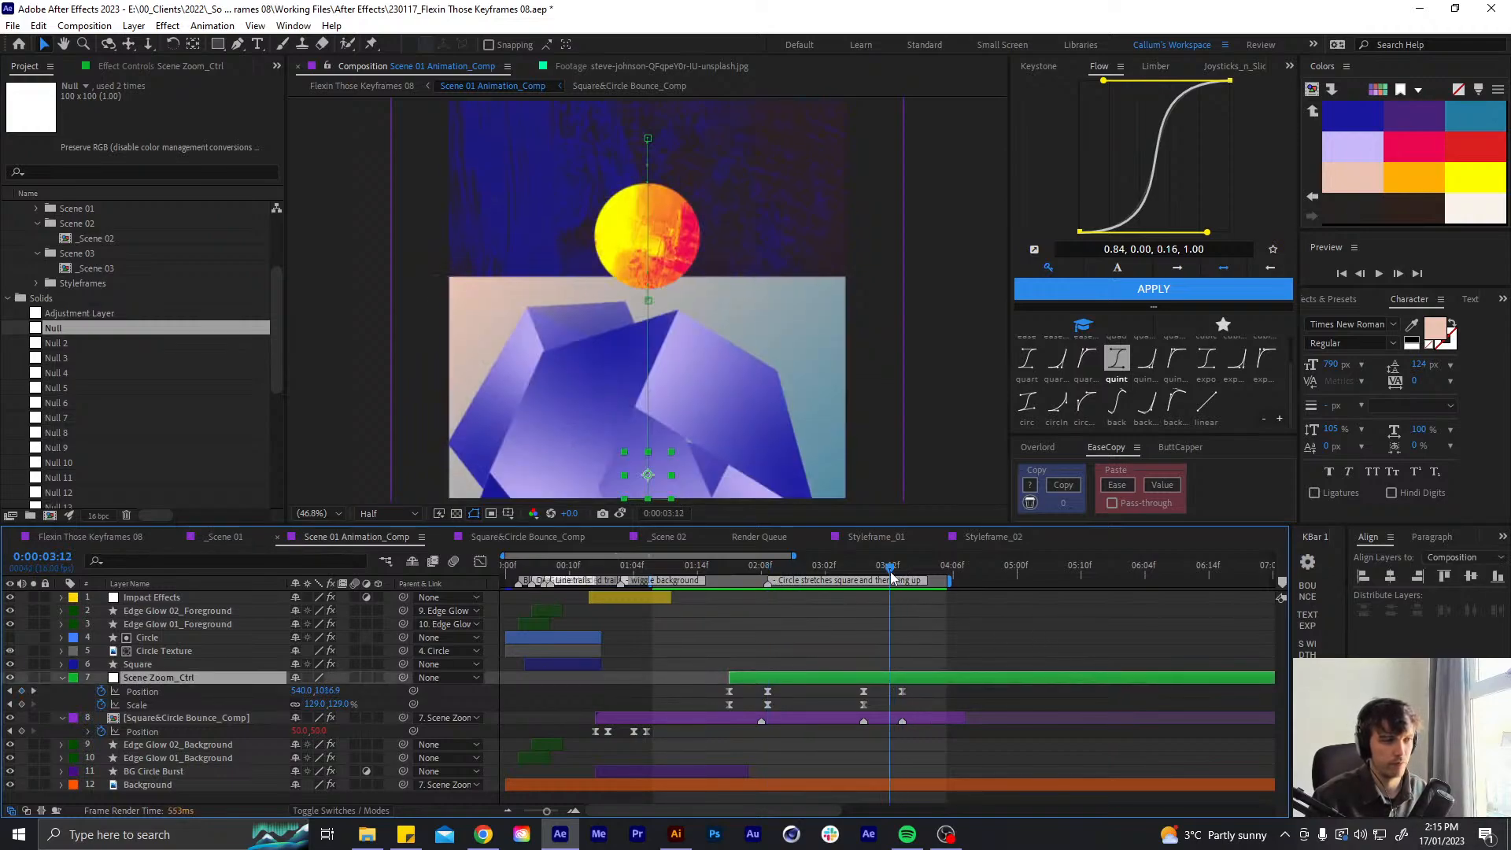
pyautogui.keyDown('shift'); pyautogui.click(913, 718); pyautogui.keyUp('shift')
pyautogui.hotkey('alt', ']')
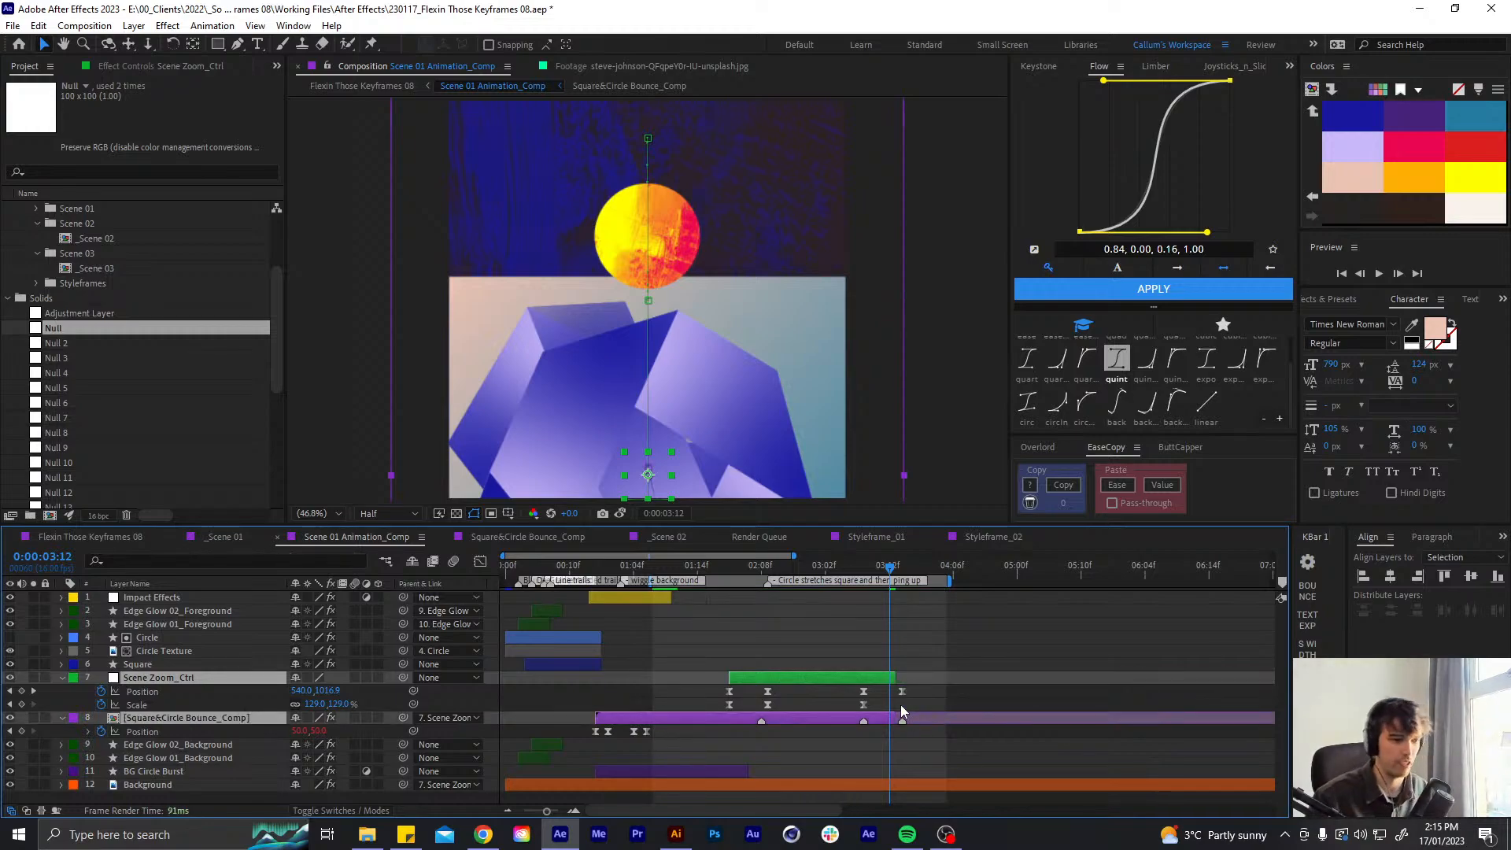
pyautogui.press('i')
pyautogui.press('u')
# - Preview the trimmed scene move and replay it from 0:00:02:14
pyautogui.click(876, 606)
pyautogui.press('space')
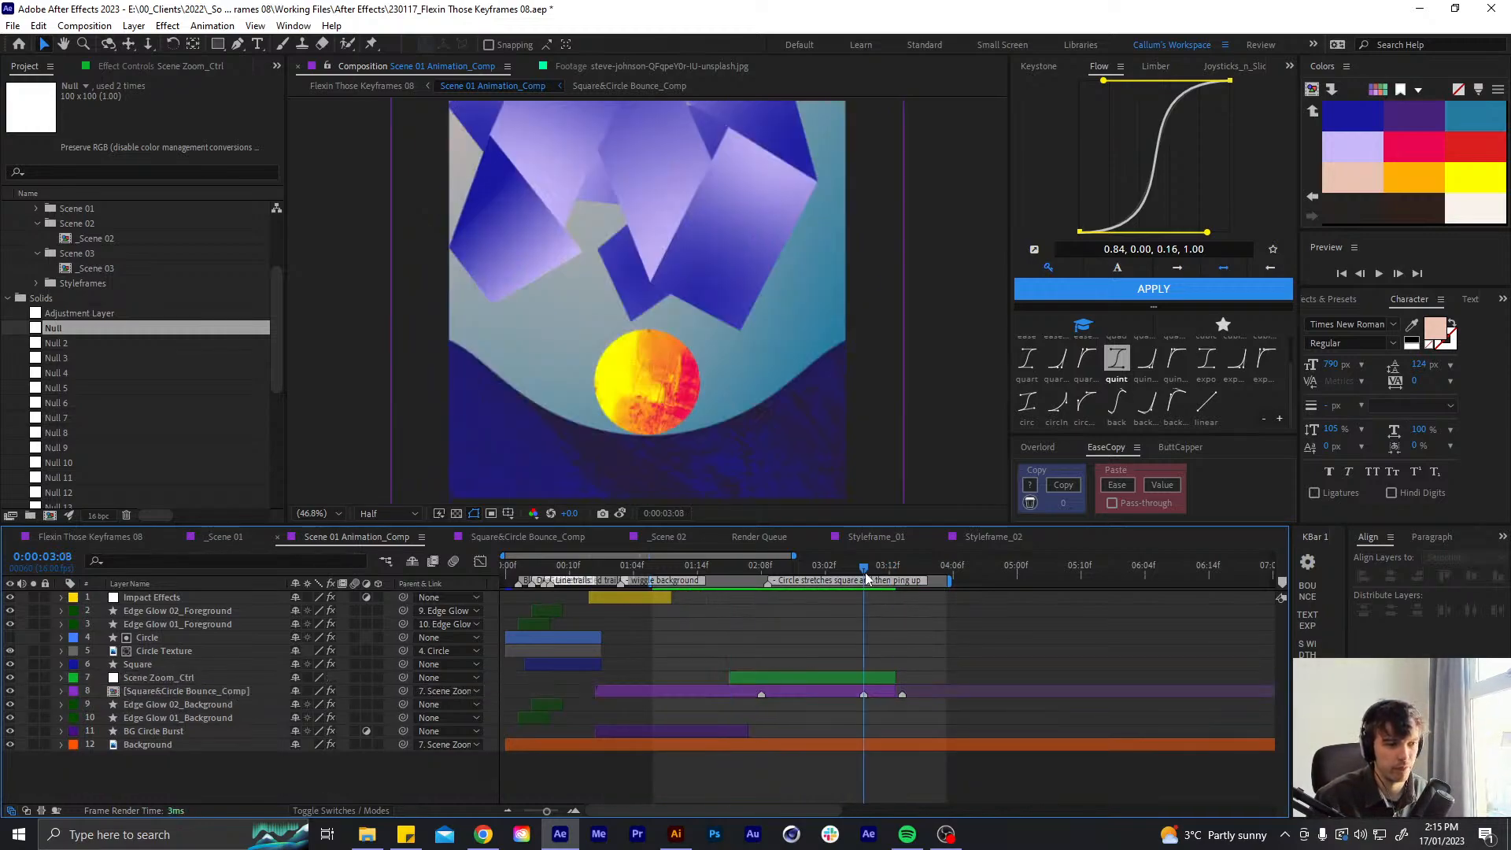
pyautogui.click(865, 573)
pyautogui.moveTo(866, 579); pyautogui.dragTo(799, 555)
pyautogui.press('space')
# - Add the project's Null solid above Scene Zoom_Ctrl and trim it to run from 0:00:02:03 to 0:00:03:12
pyautogui.click(770, 677)
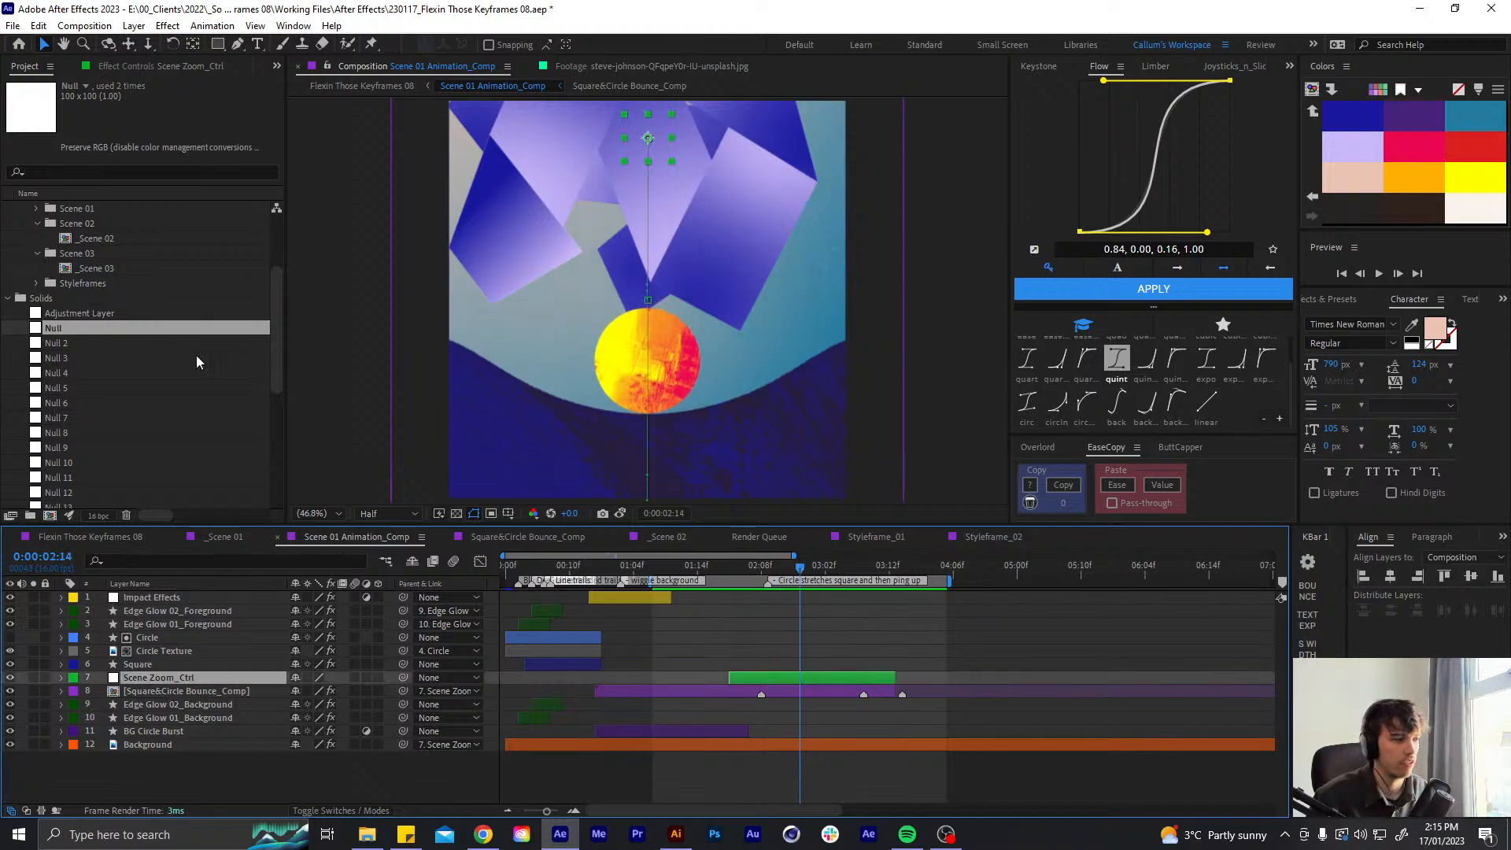
pyautogui.scroll(-5, 88, 317)
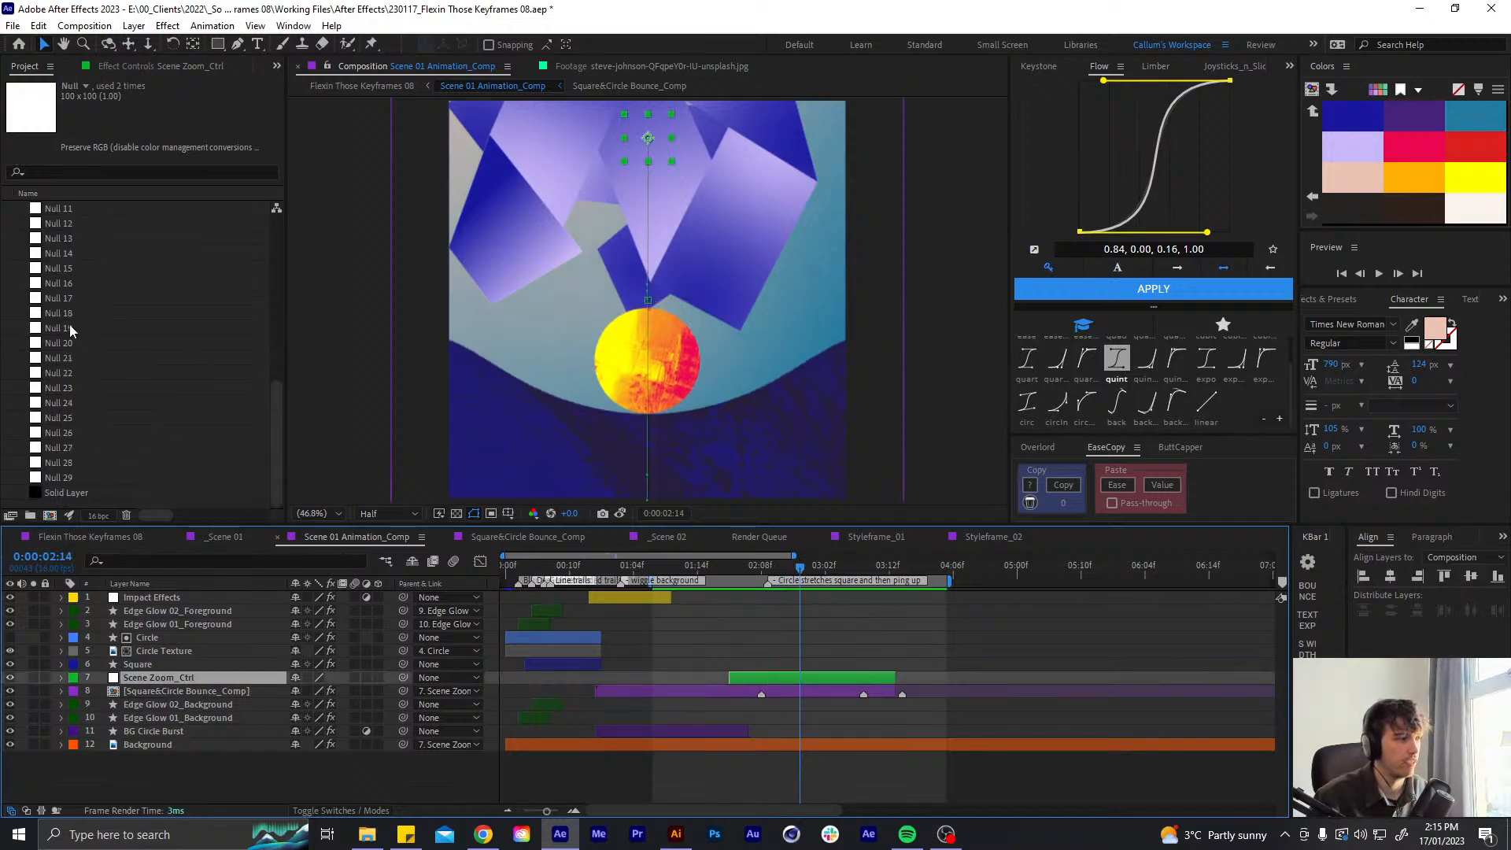
pyautogui.scroll(5, 59, 433)
pyautogui.moveTo(67, 455); pyautogui.dragTo(656, 669)
pyautogui.click(731, 573)
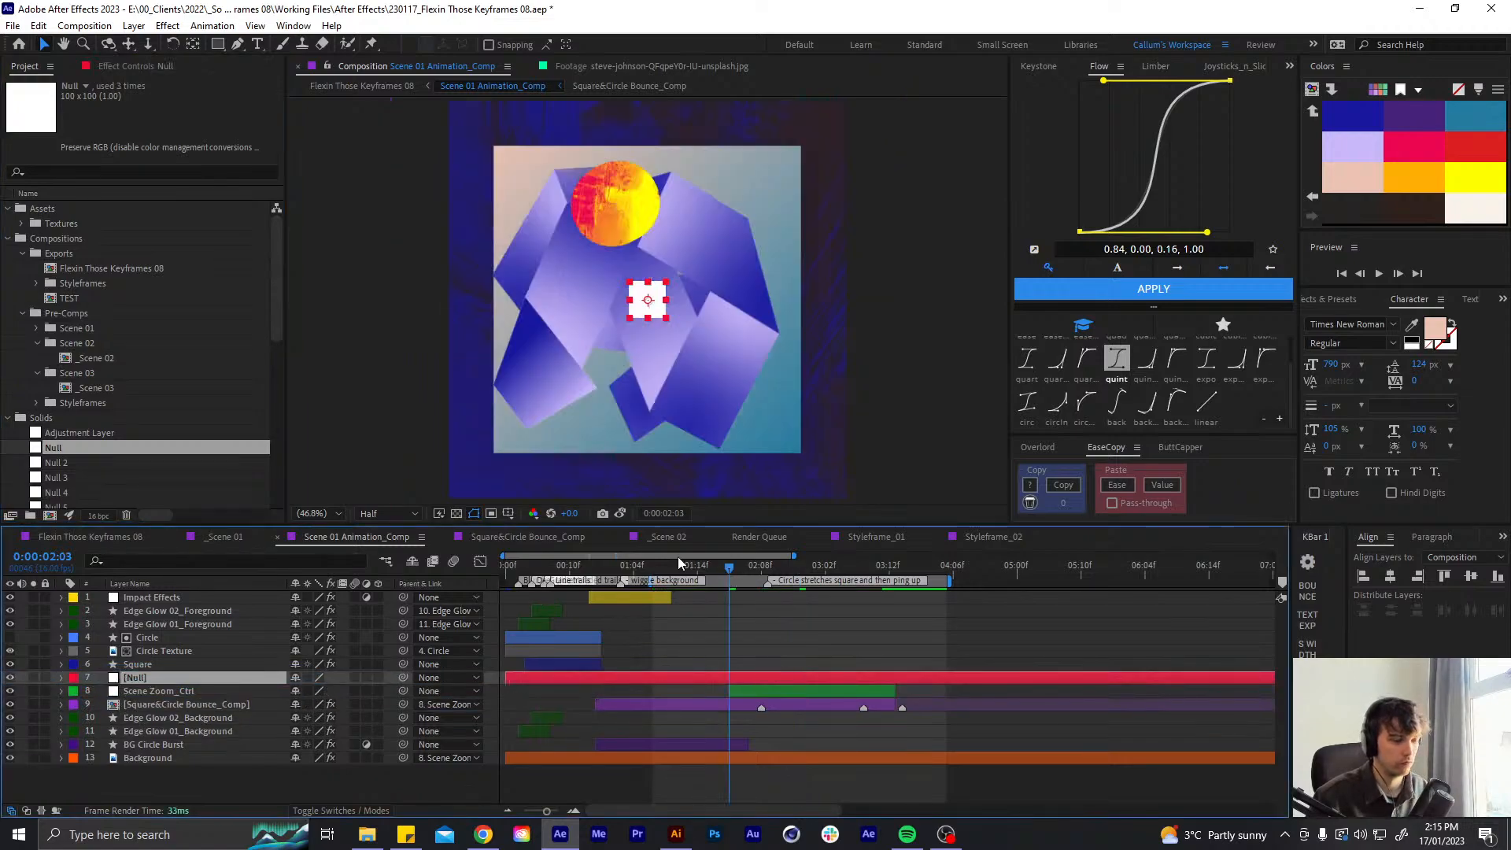
pyautogui.hotkey('alt', '[')
pyautogui.click(890, 567)
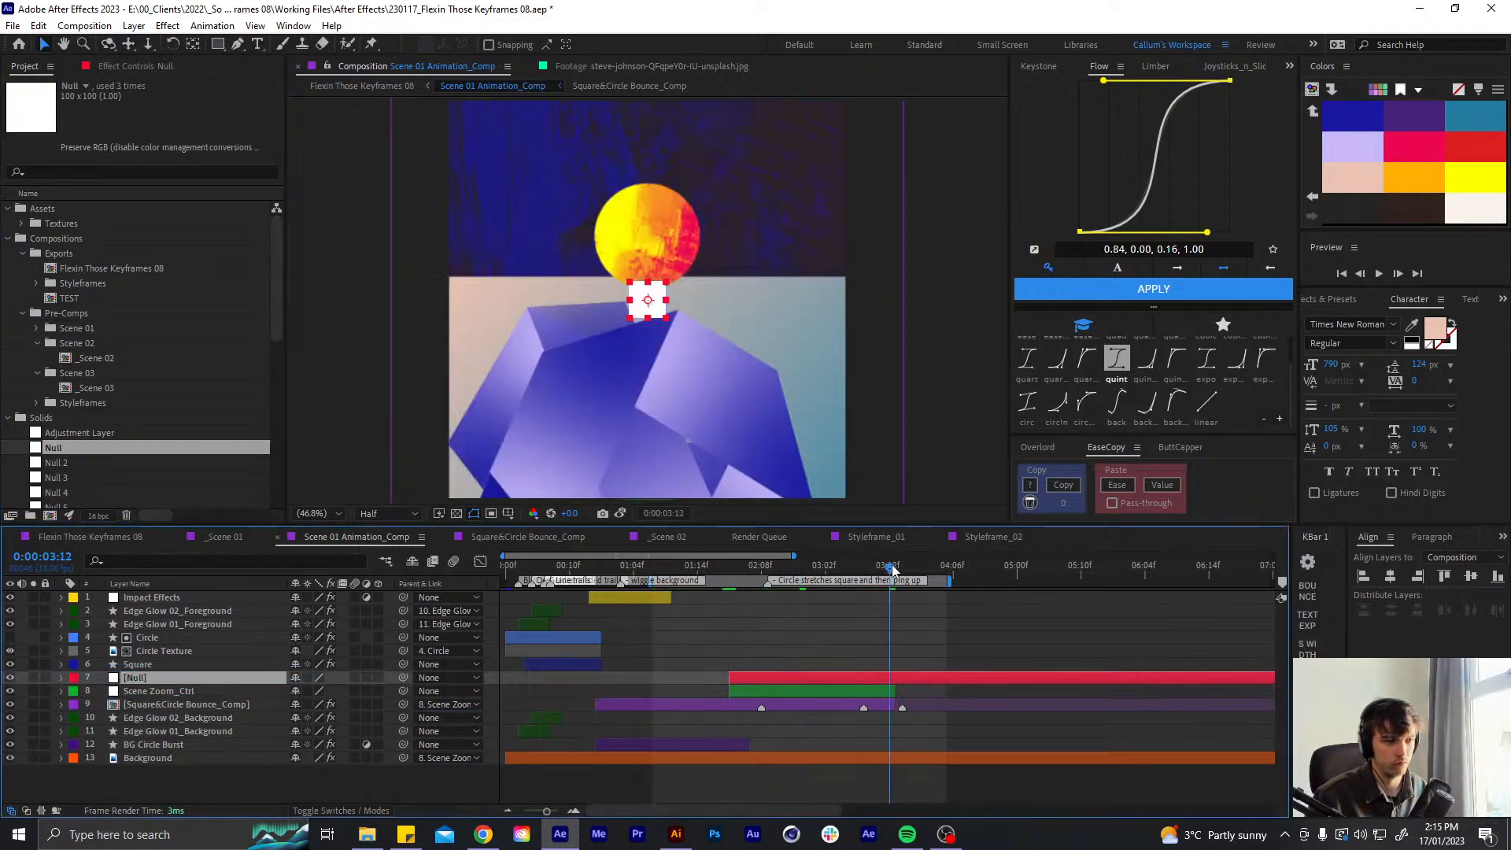
pyautogui.hotkey('alt', ']')
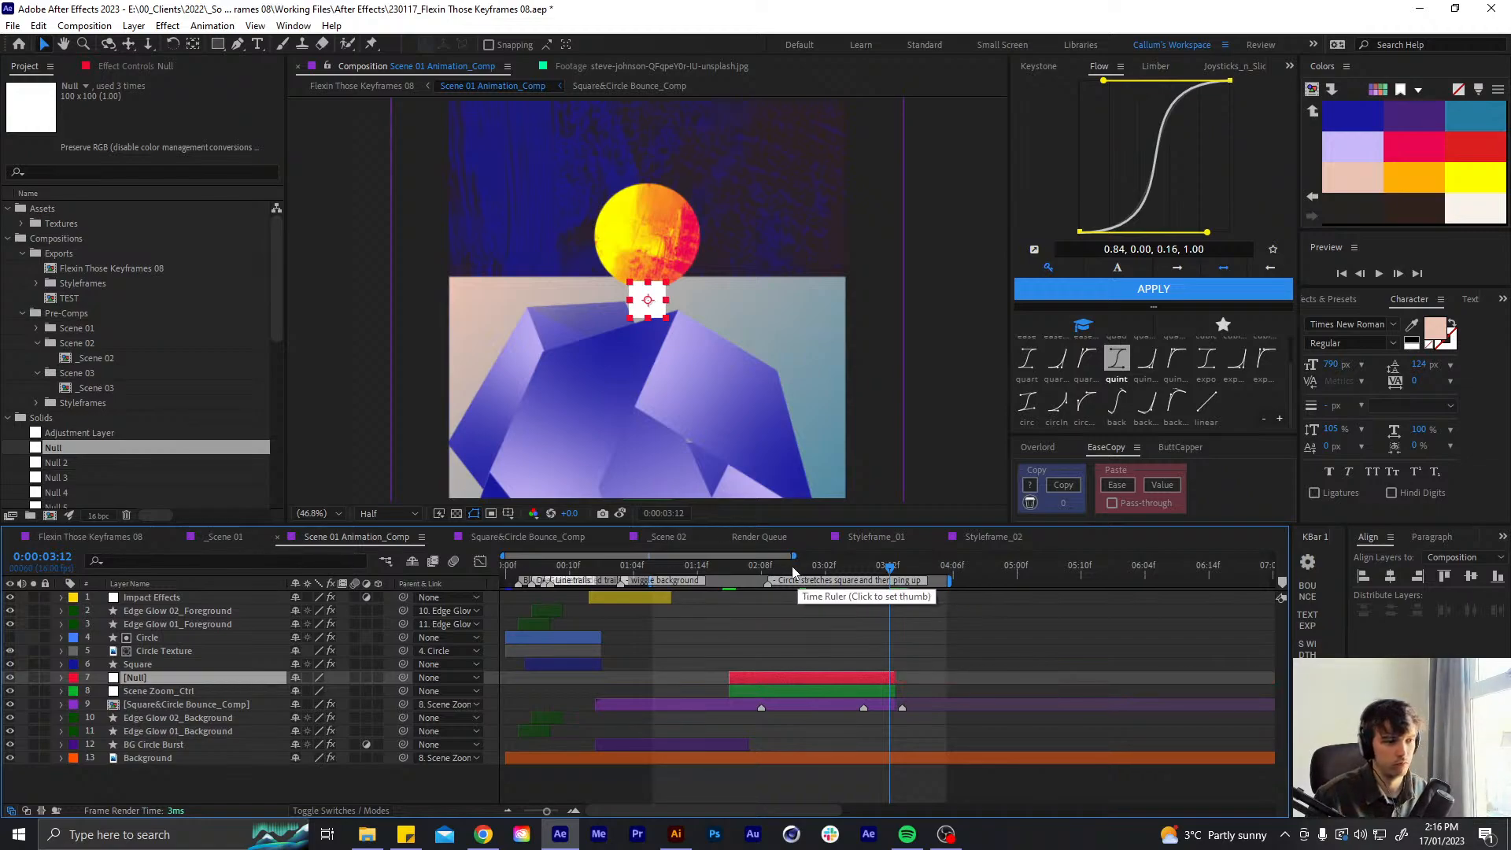
# - Place the new null at the circle's lower edge at 540, 848 and start Position and Scale keyframes at 0:00:02:15
pyautogui.moveTo(798, 568); pyautogui.dragTo(809, 568)
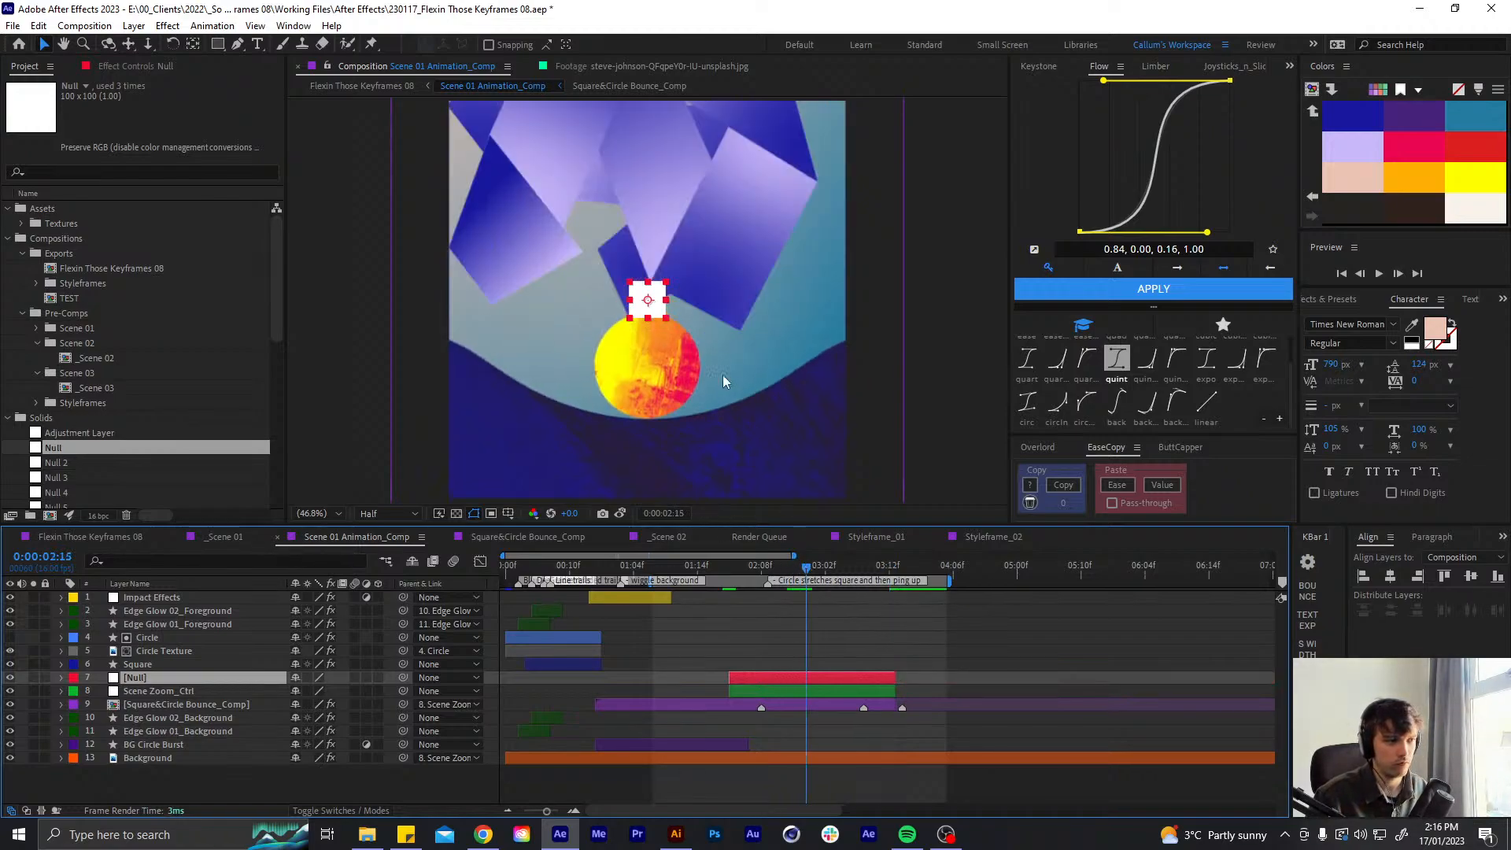
pyautogui.moveTo(643, 311); pyautogui.dragTo(664, 416)
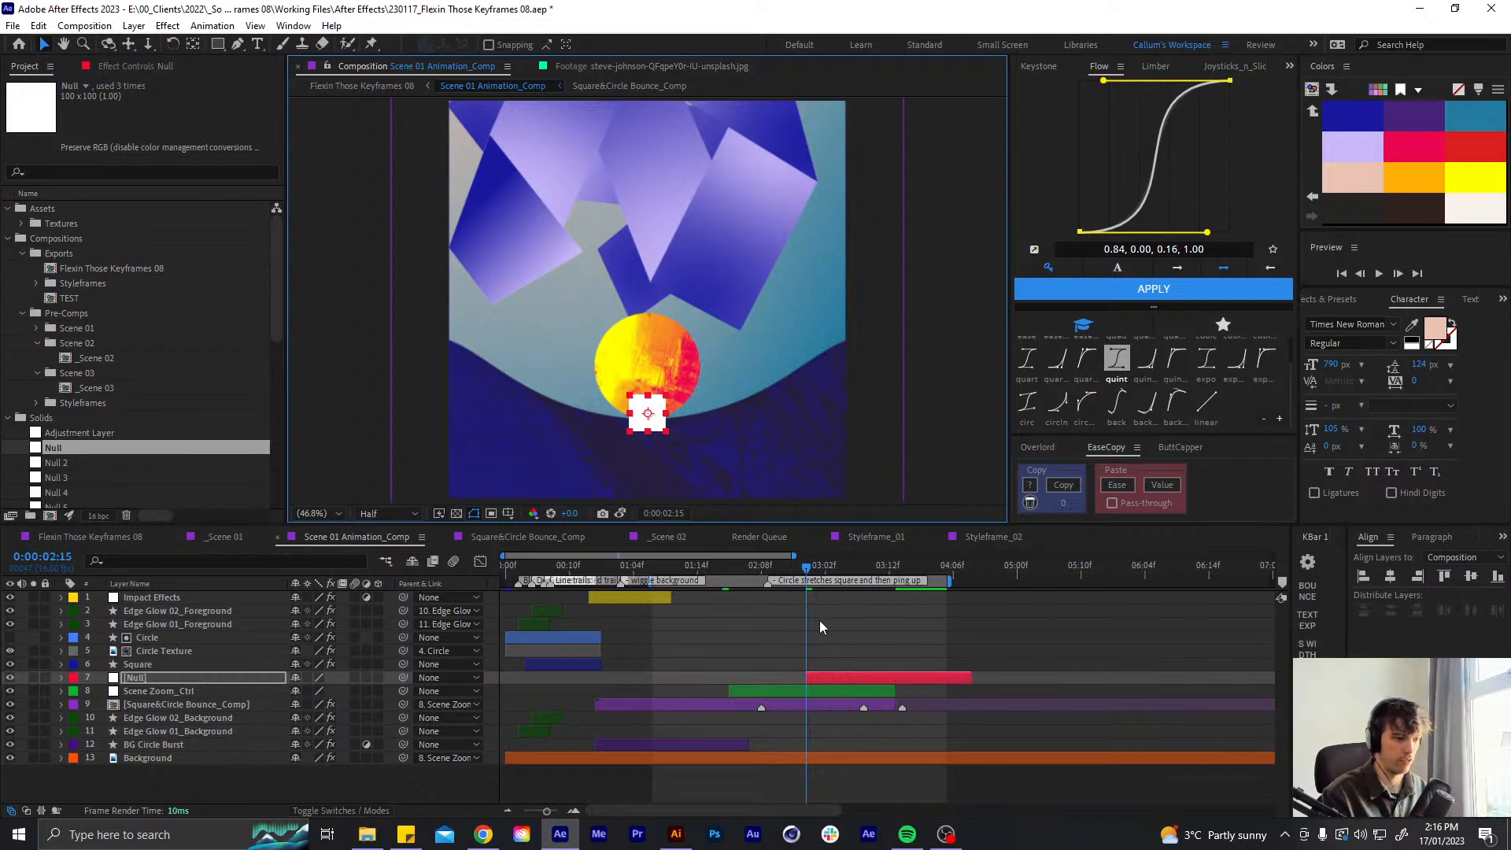
pyautogui.press('p')
pyautogui.hotkey('shift', 's')
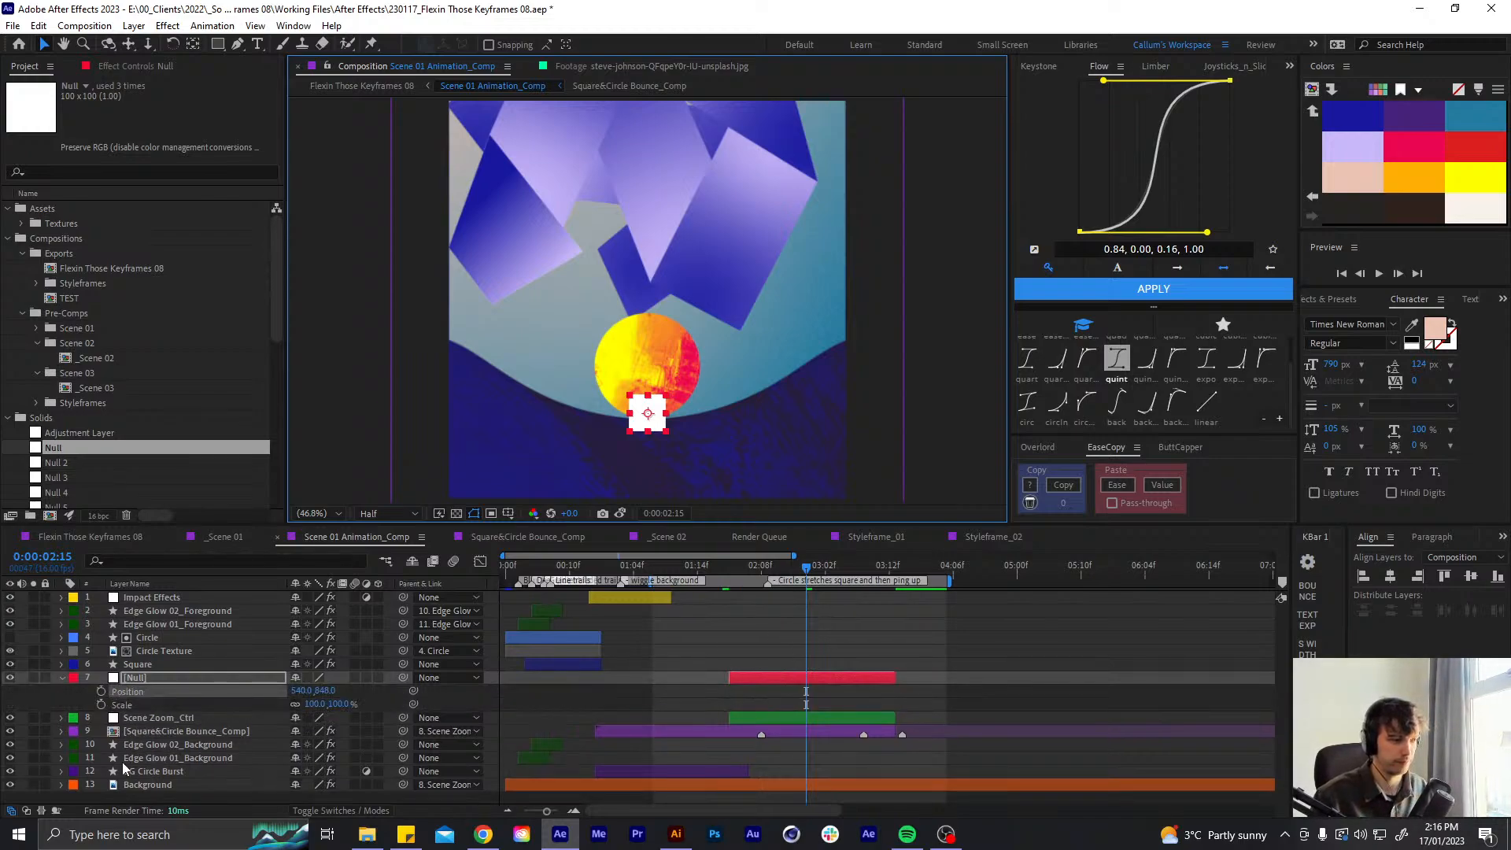
pyautogui.click(101, 691)
pyautogui.click(101, 704)
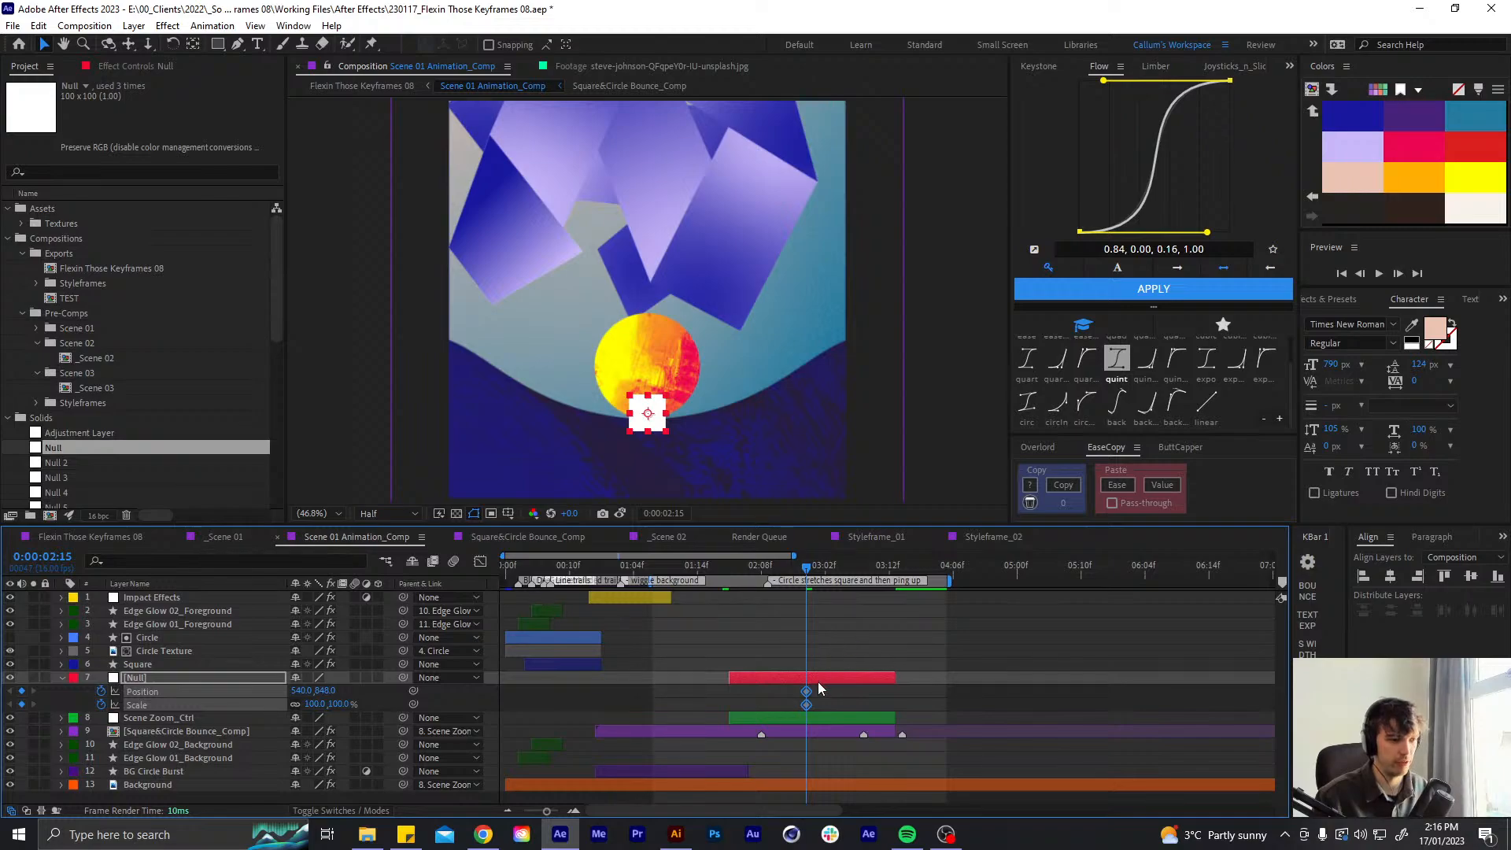
# - Shift the null's Position and Scale keyframes to 0:00:02:08 and parent Scene Zoom_Ctrl to the null
pyautogui.click(801, 718)
pyautogui.press('u')
pyautogui.moveTo(818, 687); pyautogui.dragTo(762, 706)
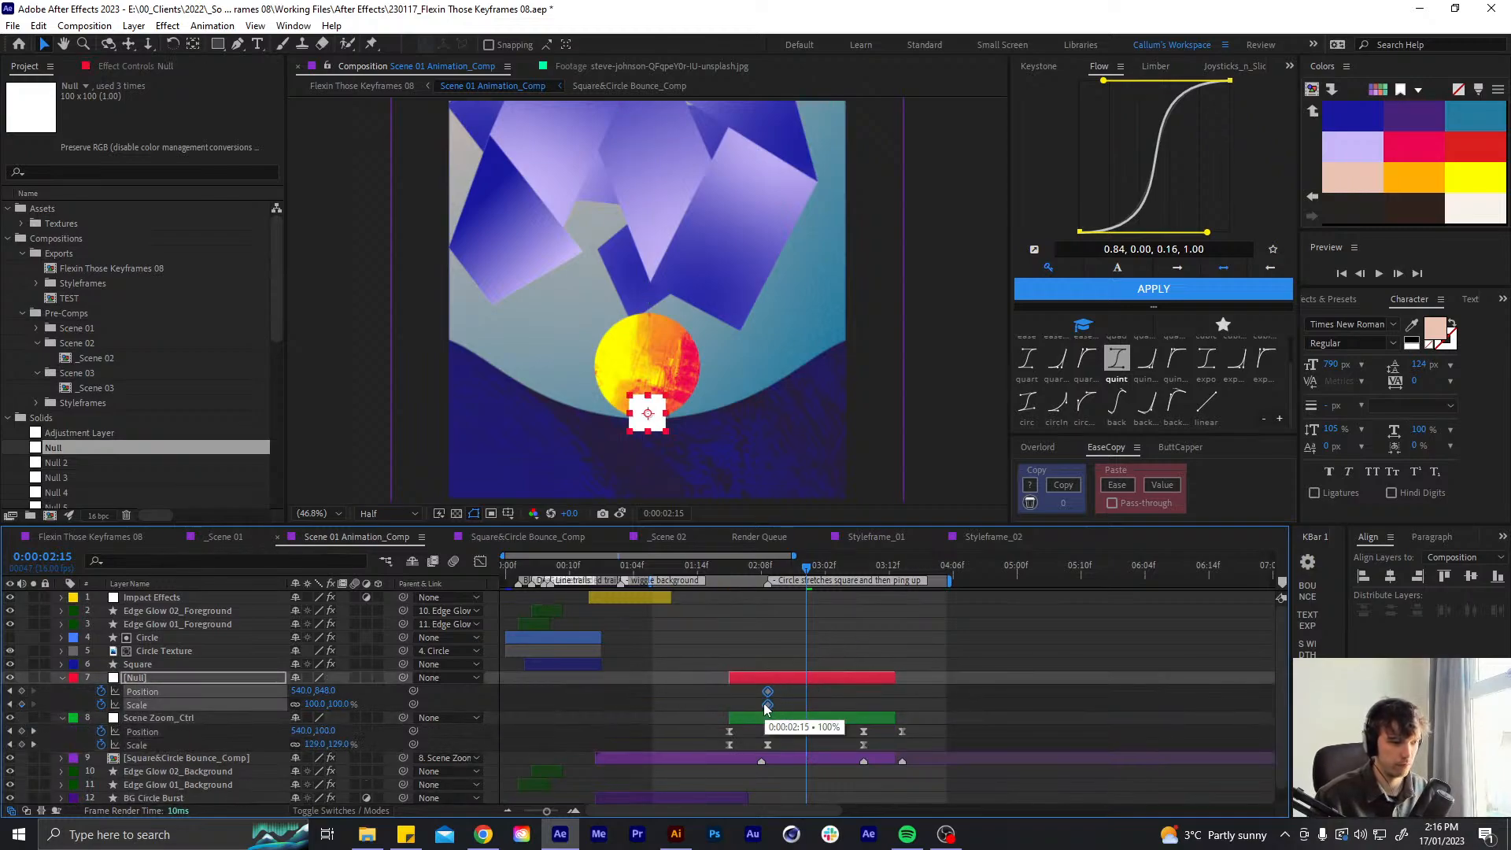
pyautogui.click(764, 720)
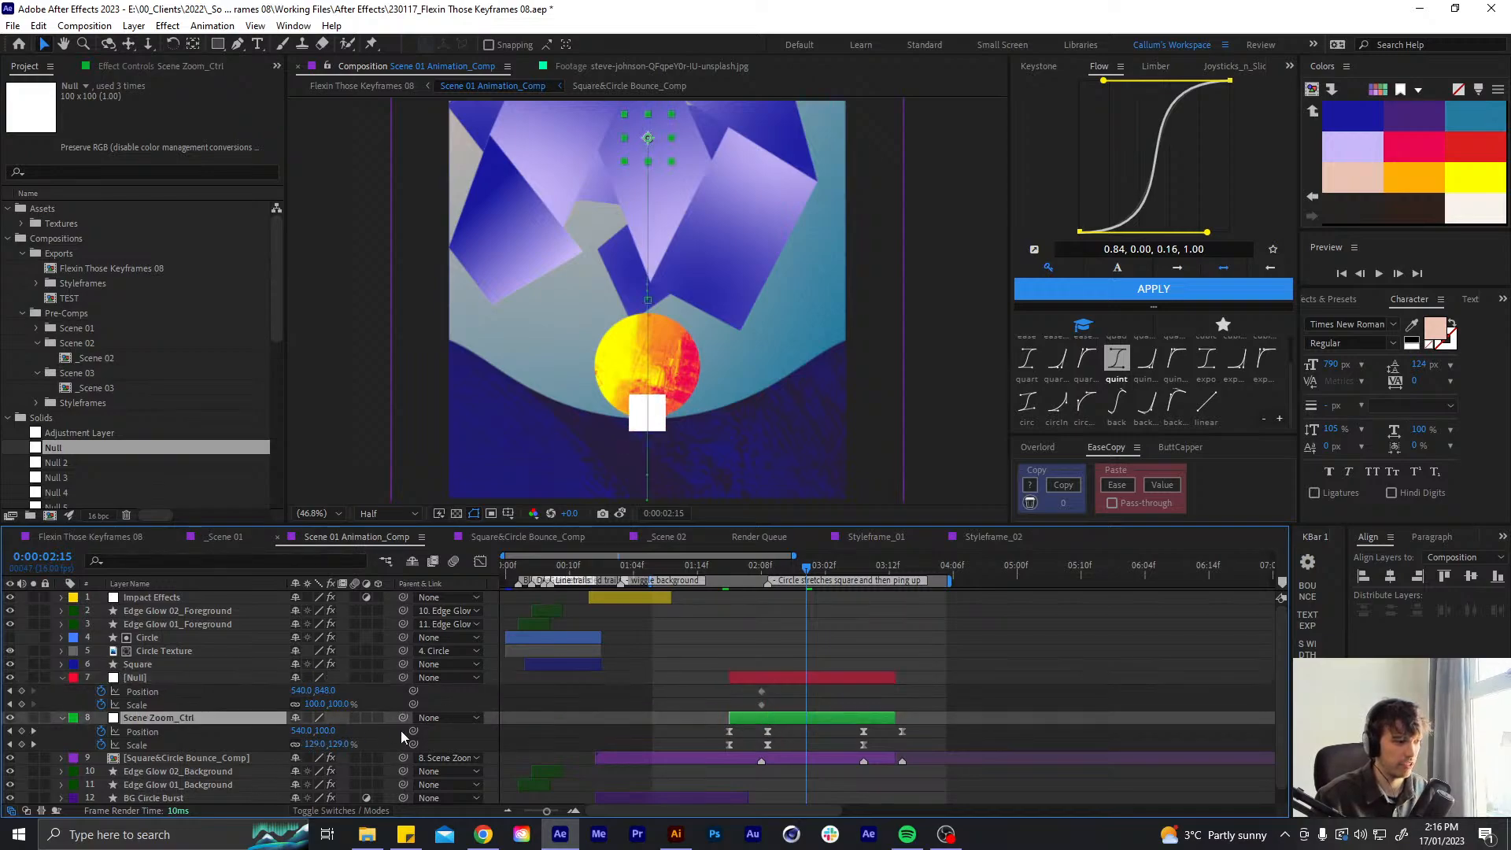
pyautogui.moveTo(403, 718); pyautogui.dragTo(153, 678)
# - Rename the Scene Zoom_Ctrl layer as Scene Zoom_Ctrl 01
pyautogui.click(271, 682)
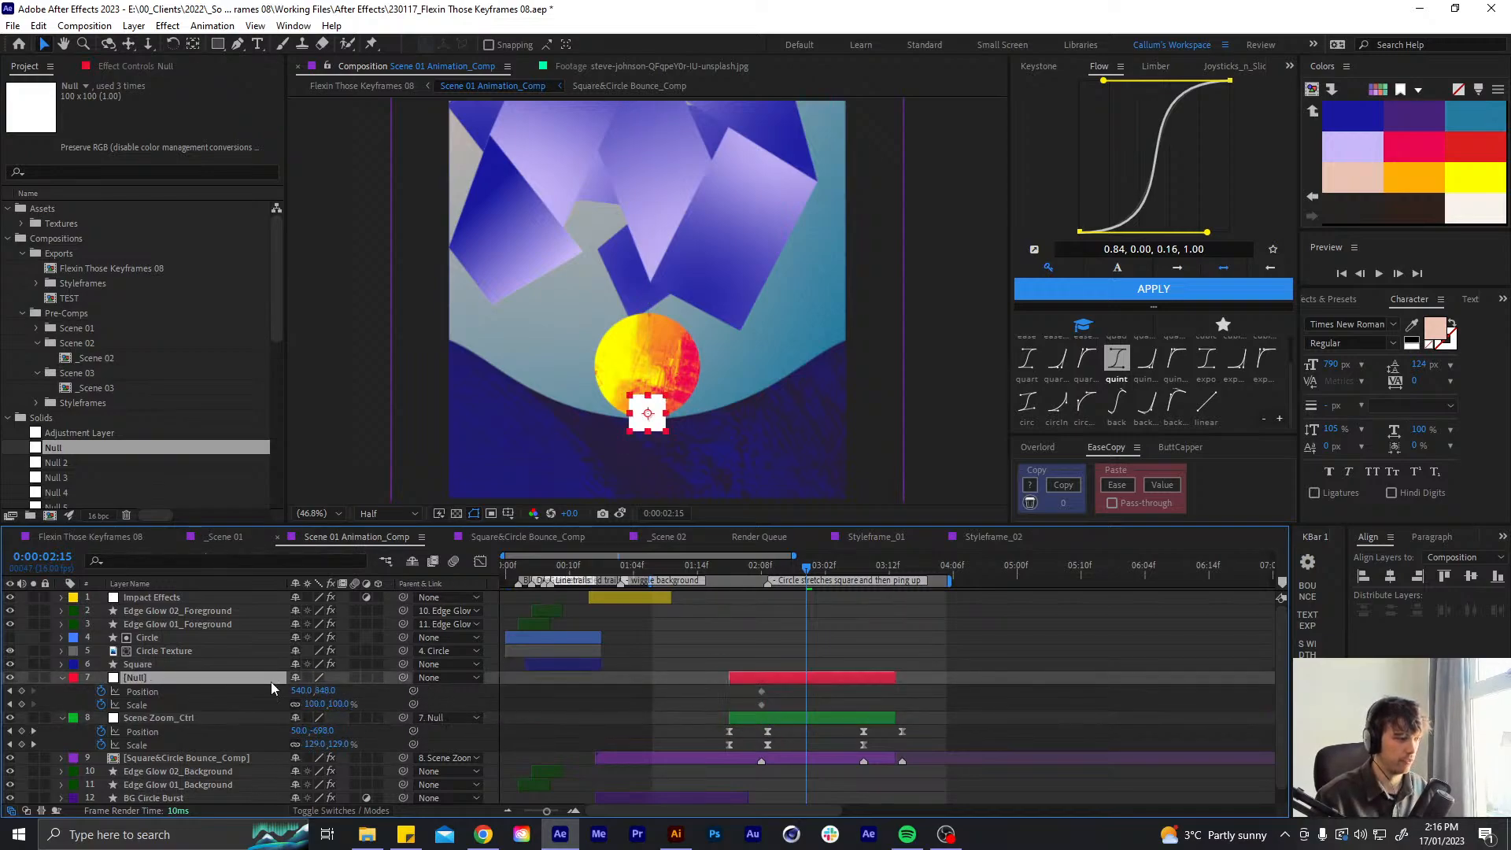
pyautogui.press('Return')
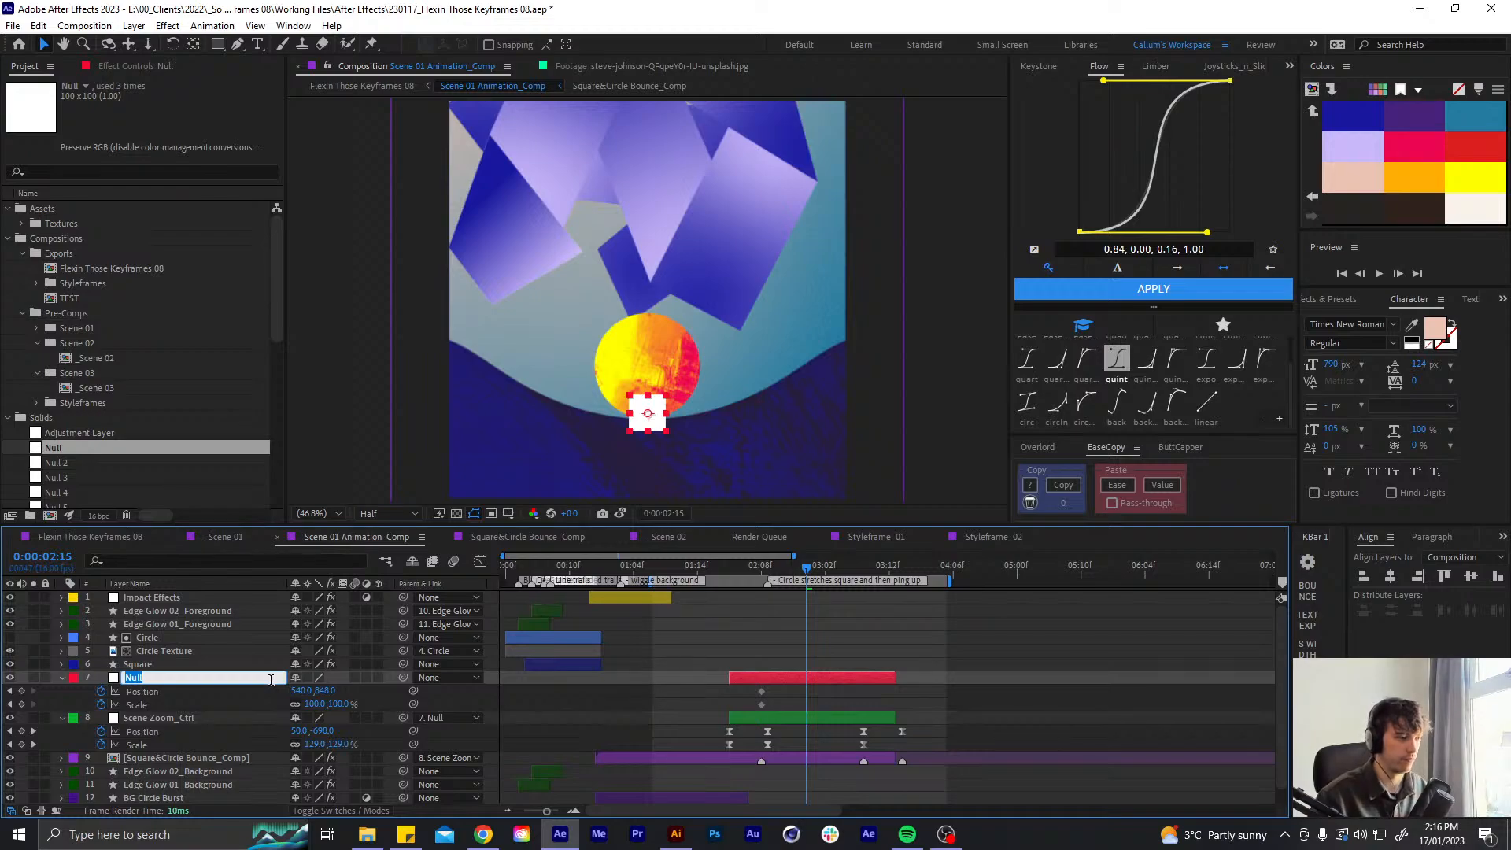
pyautogui.click(202, 714)
pyautogui.press('Return')
pyautogui.click(202, 716)
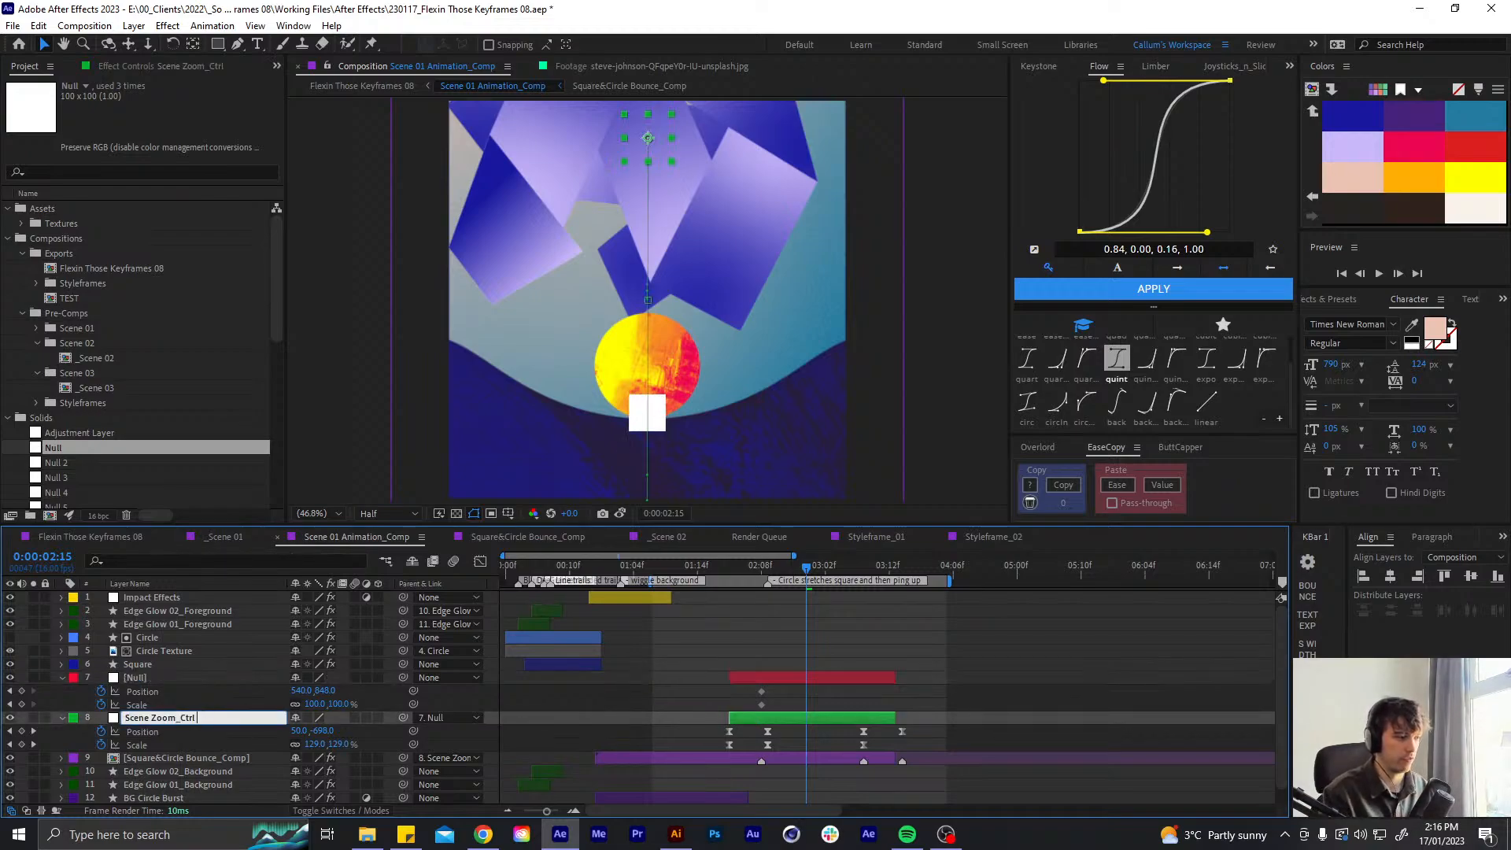
pyautogui.write('01')
pyautogui.press('Return')
# - Rename the new null layer as Scene Zoom_Ctrl 02, reusing the first controller's name
pyautogui.press('Return')
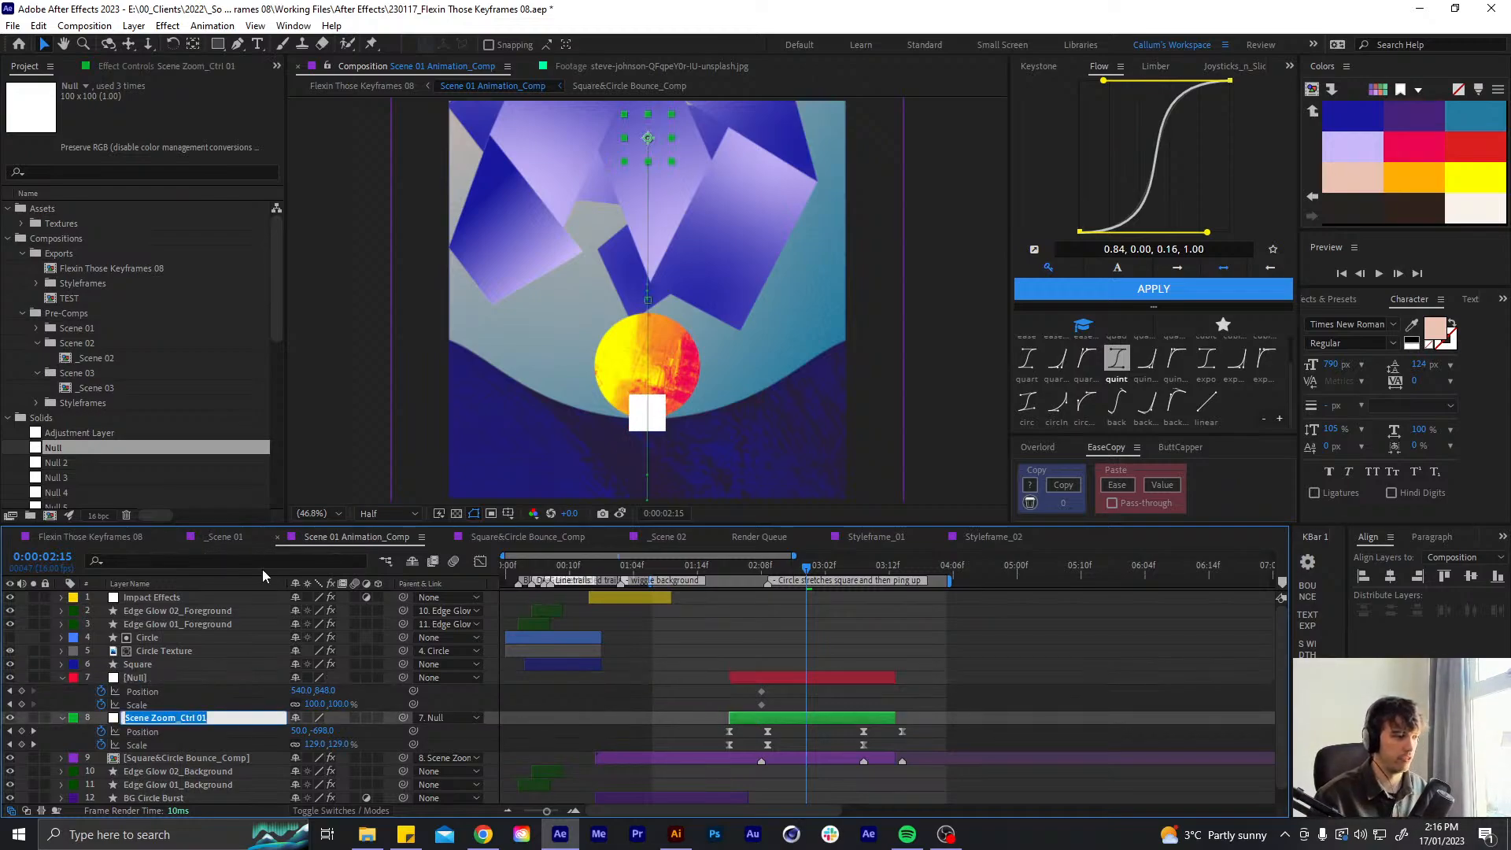
pyautogui.hotkey('ctrl', 'c')
pyautogui.click(195, 678)
pyautogui.press('Return')
pyautogui.hotkey('ctrl', 'v')
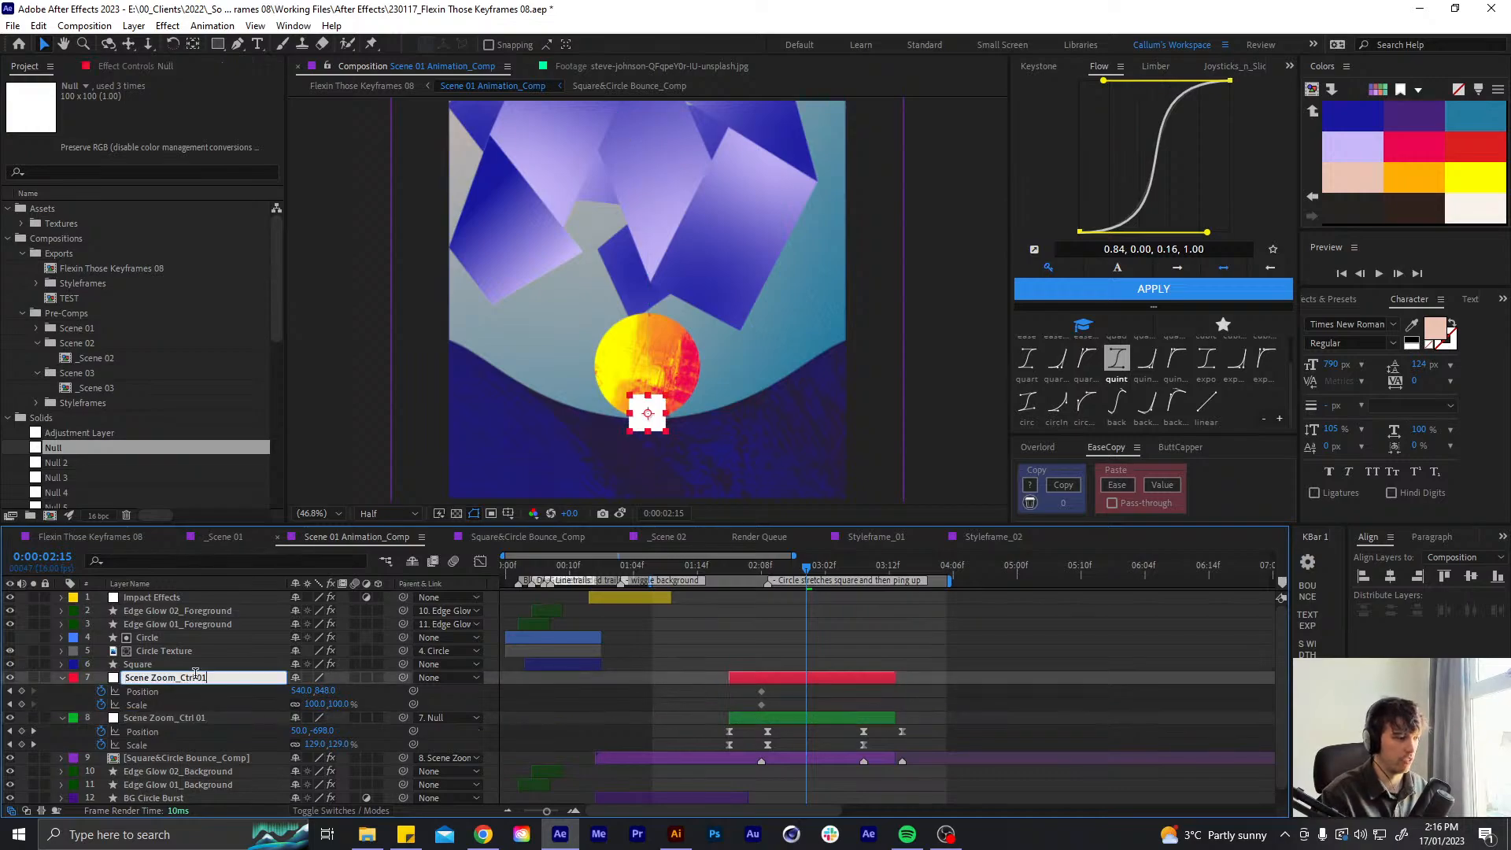
pyautogui.press('BackSpace')
pyautogui.write('2')
pyautogui.press('Return')
# - Keyframe Scene Zoom_Ctrl 02's Scale at 103% at 0:00:03:09
pyautogui.moveTo(813, 570); pyautogui.dragTo(865, 571)
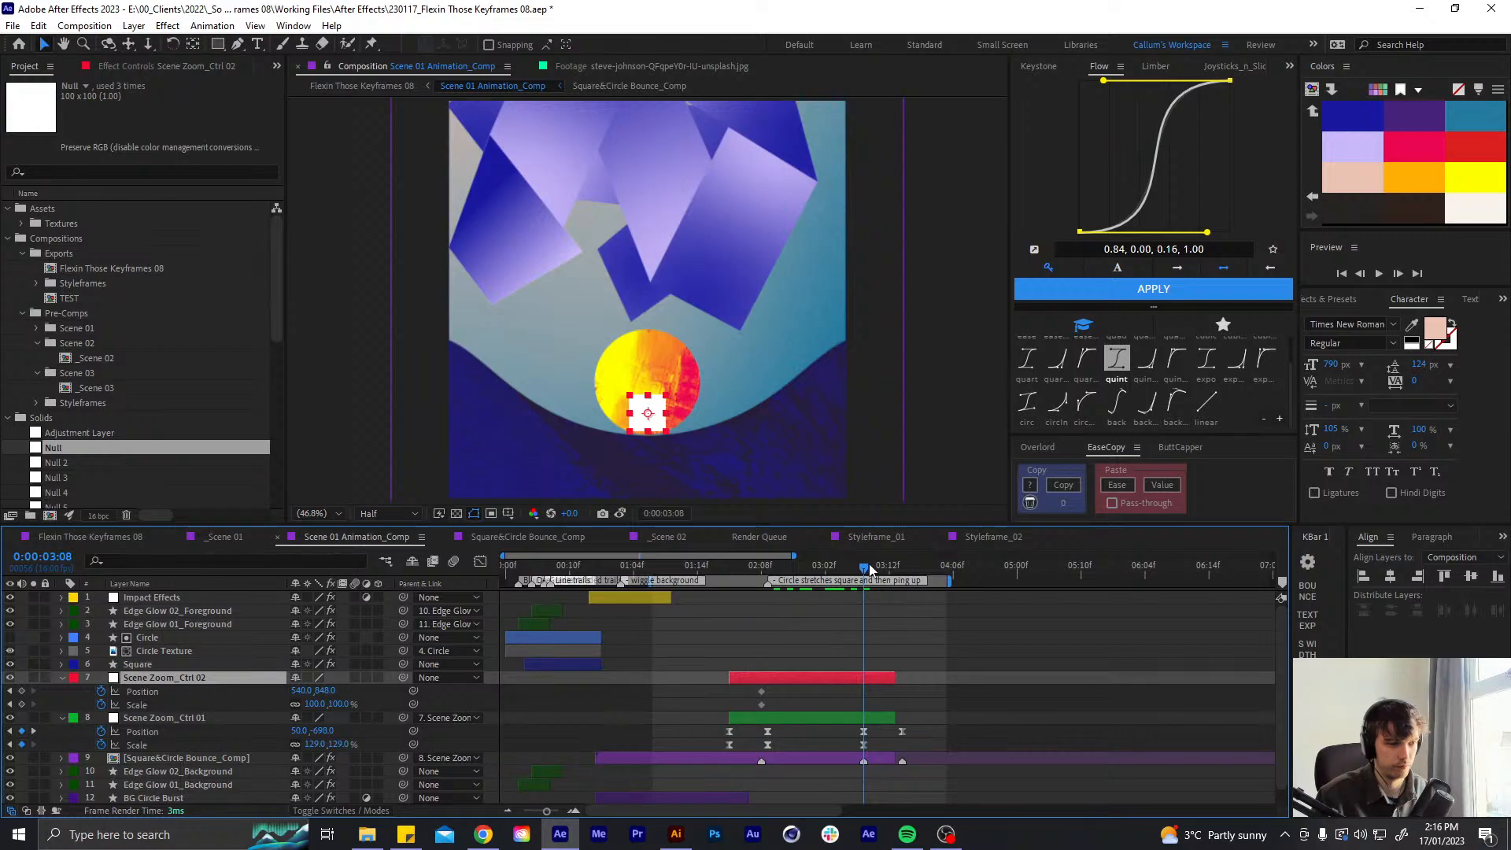
pyautogui.click(872, 567)
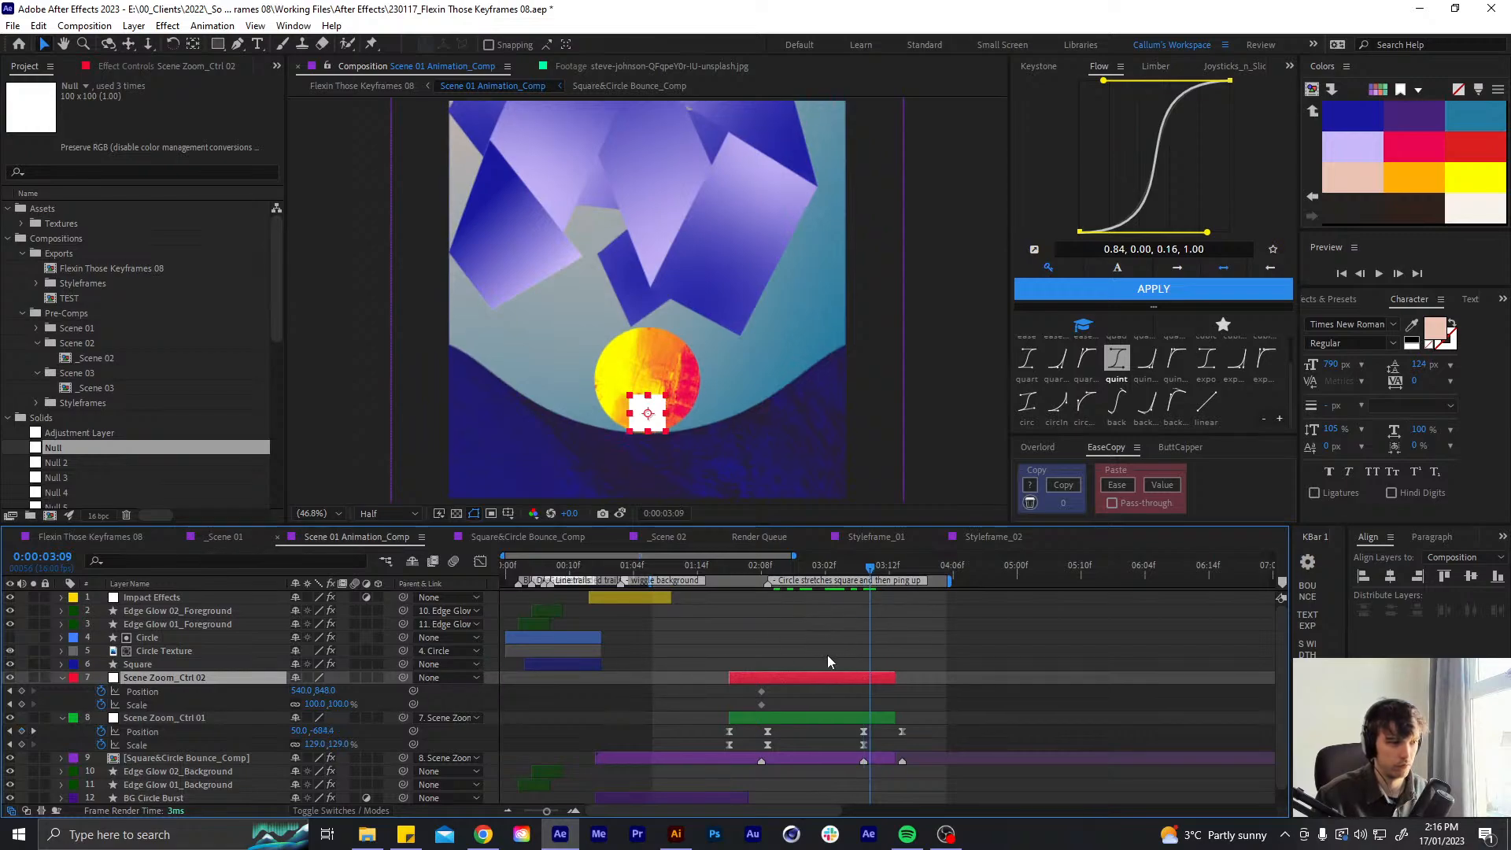
pyautogui.click(317, 705)
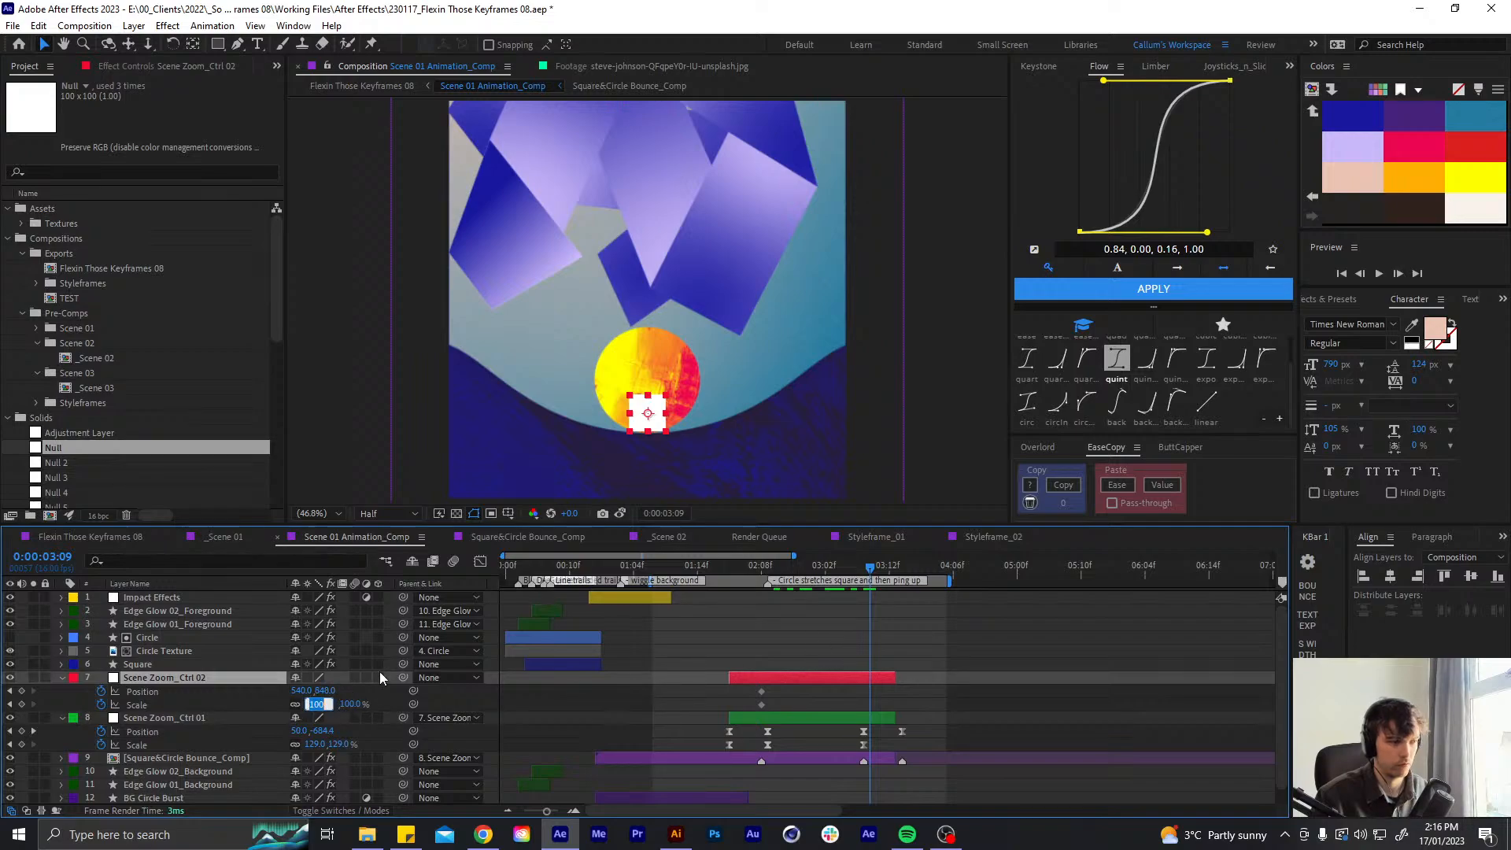
pyautogui.write('101')
pyautogui.press('Return')
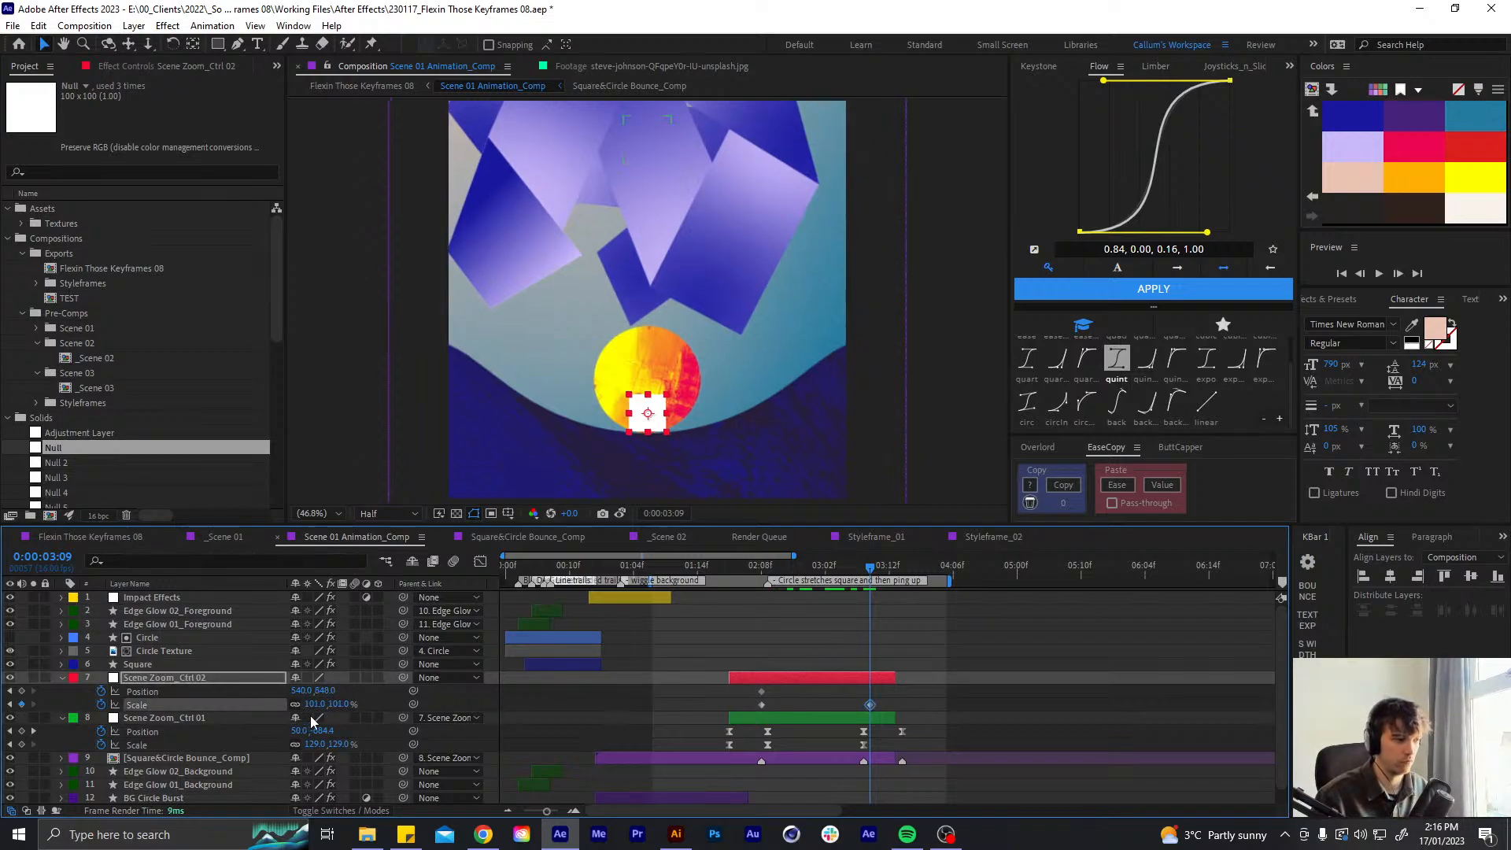
pyautogui.click(315, 704)
pyautogui.write('103')
pyautogui.press('Return')
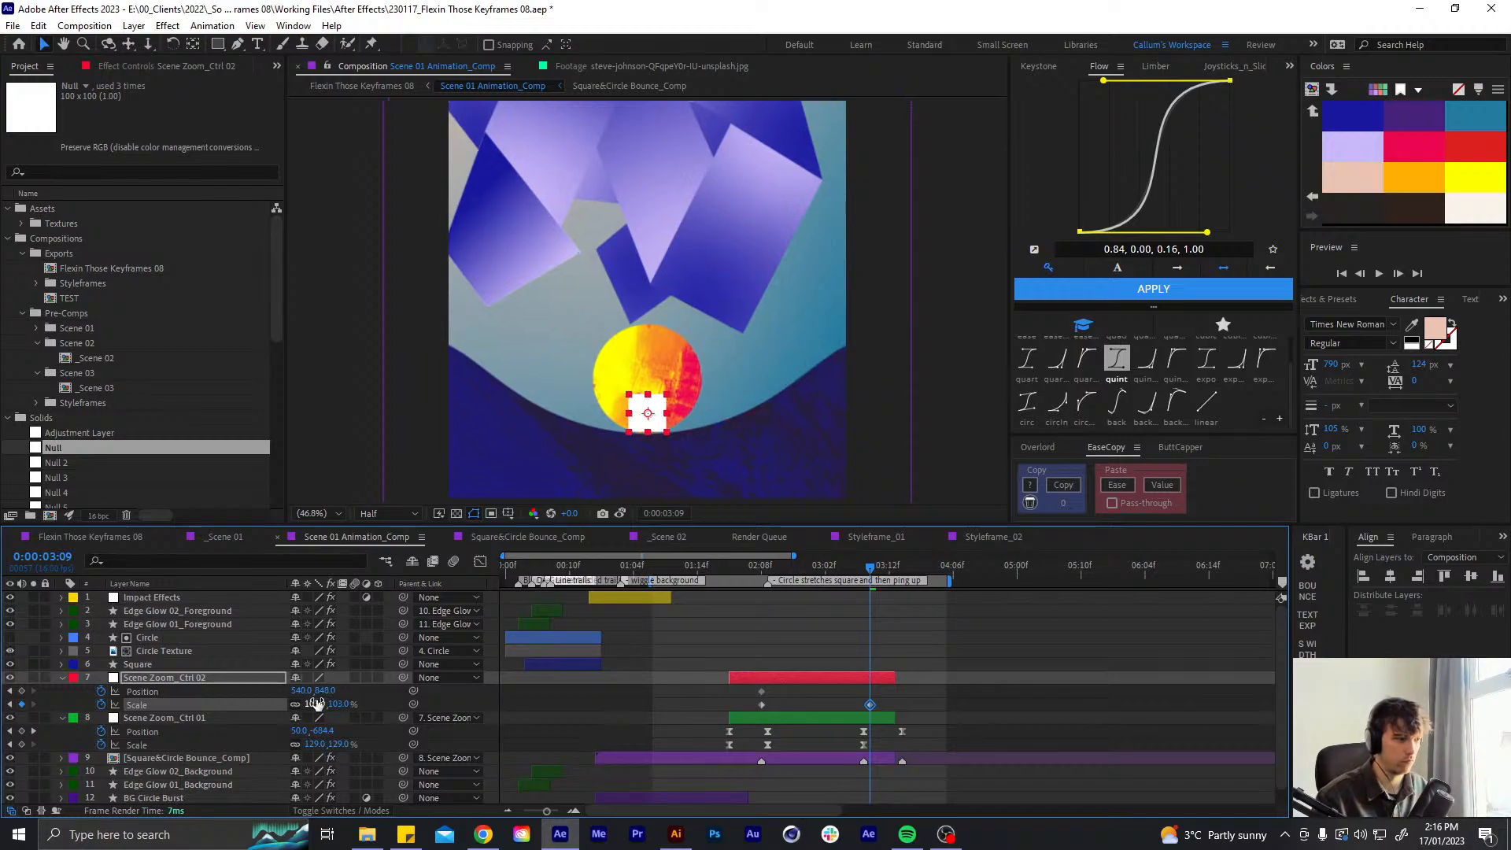
# - Nudge Scene Zoom_Ctrl 02 upward to position 540, 808 at 0:00:03:09
pyautogui.click(228, 681)
pyautogui.hotkey('shift', 'Up')
pyautogui.hotkey('shift', 'Up')
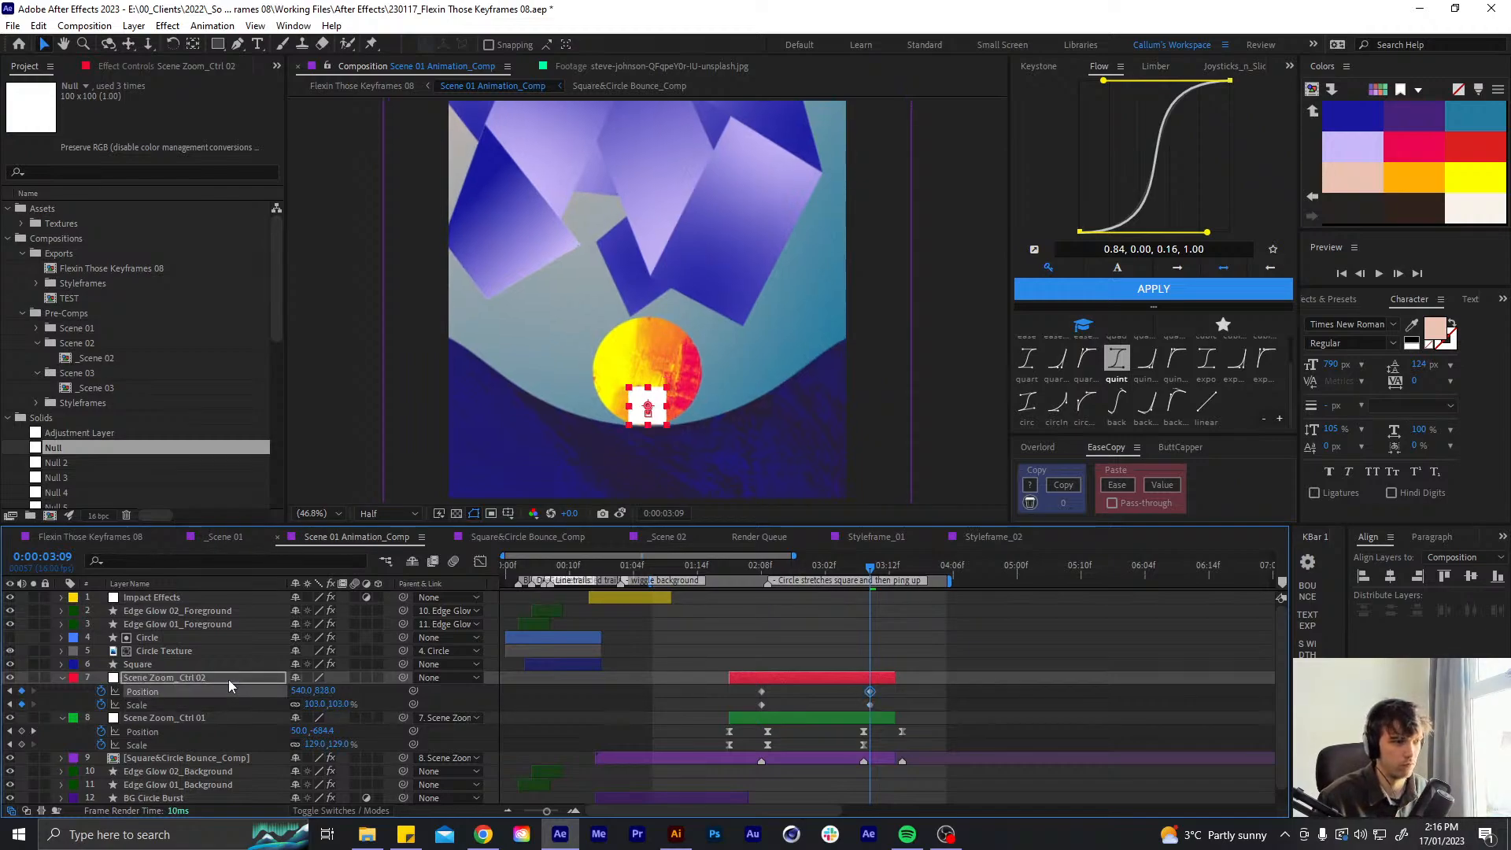
pyautogui.hotkey('shift', 'Up')
pyautogui.hotkey('shift', 'Up')
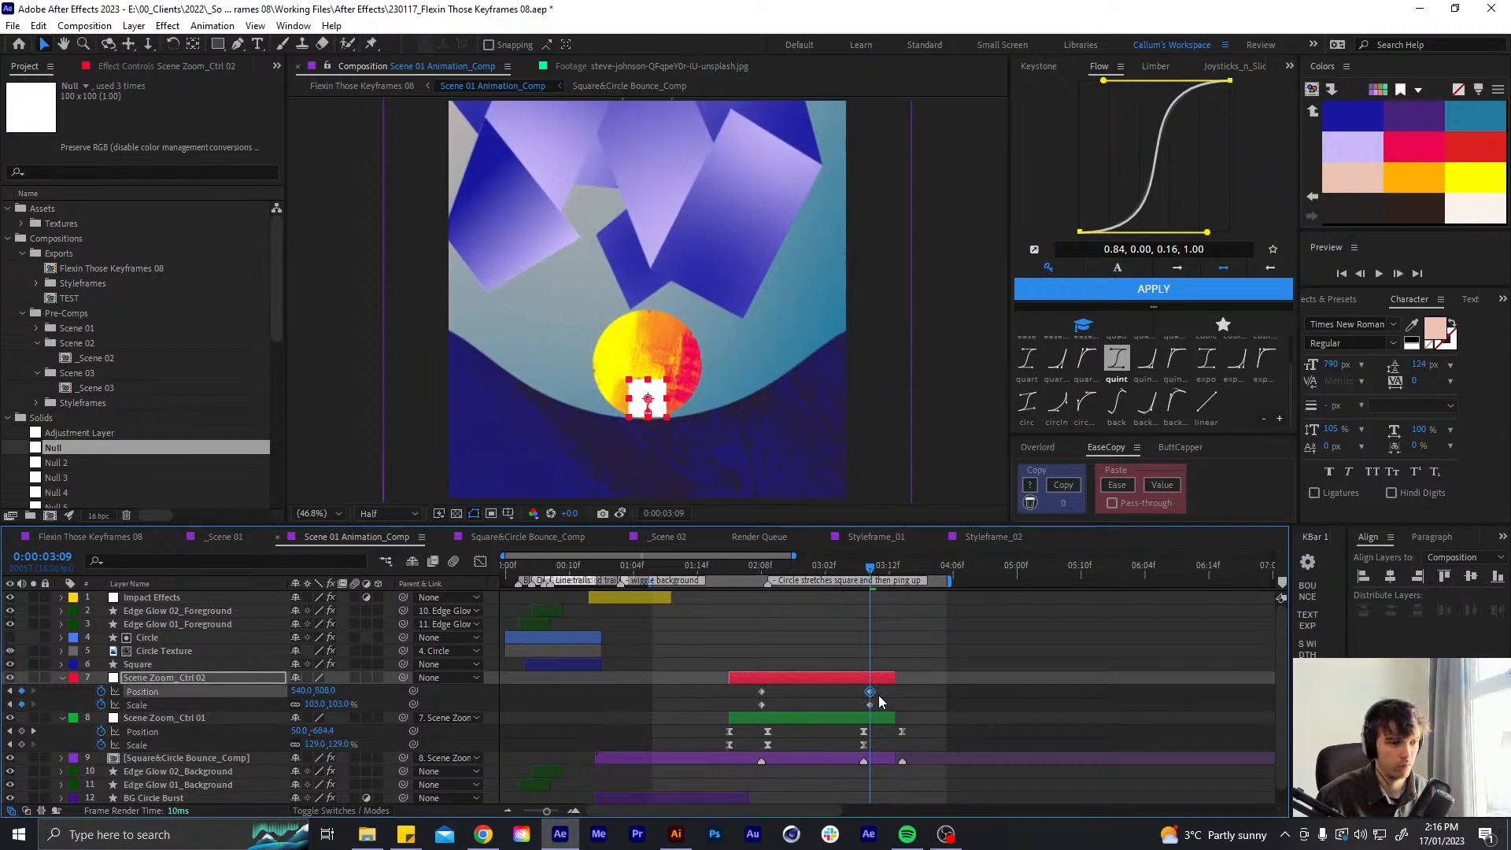
# - Apply Easy Ease to all of Scene Zoom_Ctrl 02's Position and Scale keyframes and return to 0:00:02:02
pyautogui.moveTo(885, 685); pyautogui.dragTo(745, 702)
pyautogui.press('F9')
pyautogui.click(768, 667)
pyautogui.moveTo(736, 572); pyautogui.dragTo(723, 573)
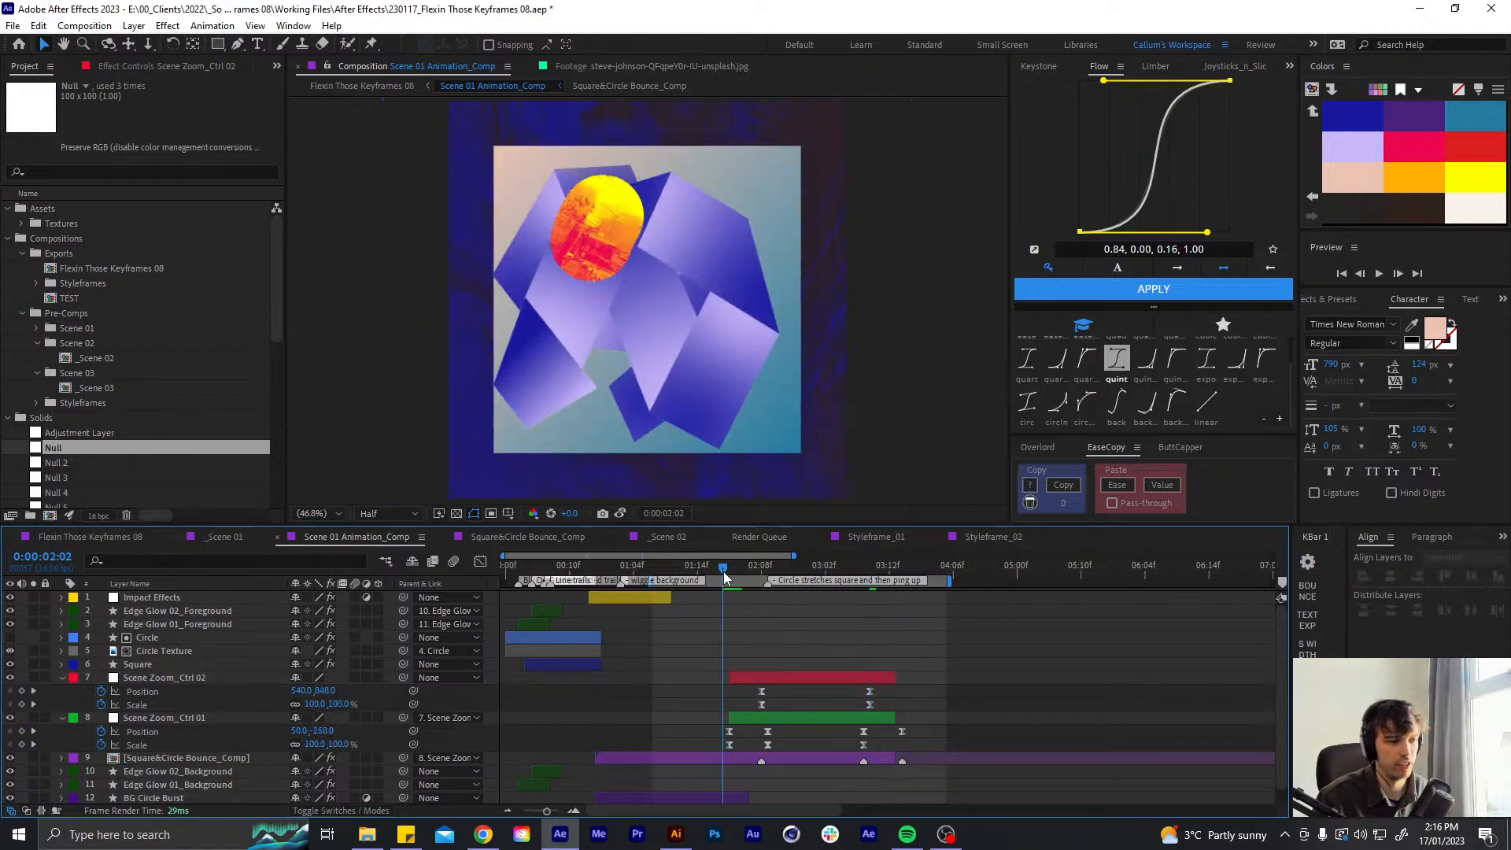
# - Change Scene Zoom_Ctrl 02's layer label to Green and preview the scene from 0:00:02:02
pyautogui.click(161, 678)
pyautogui.press('t')
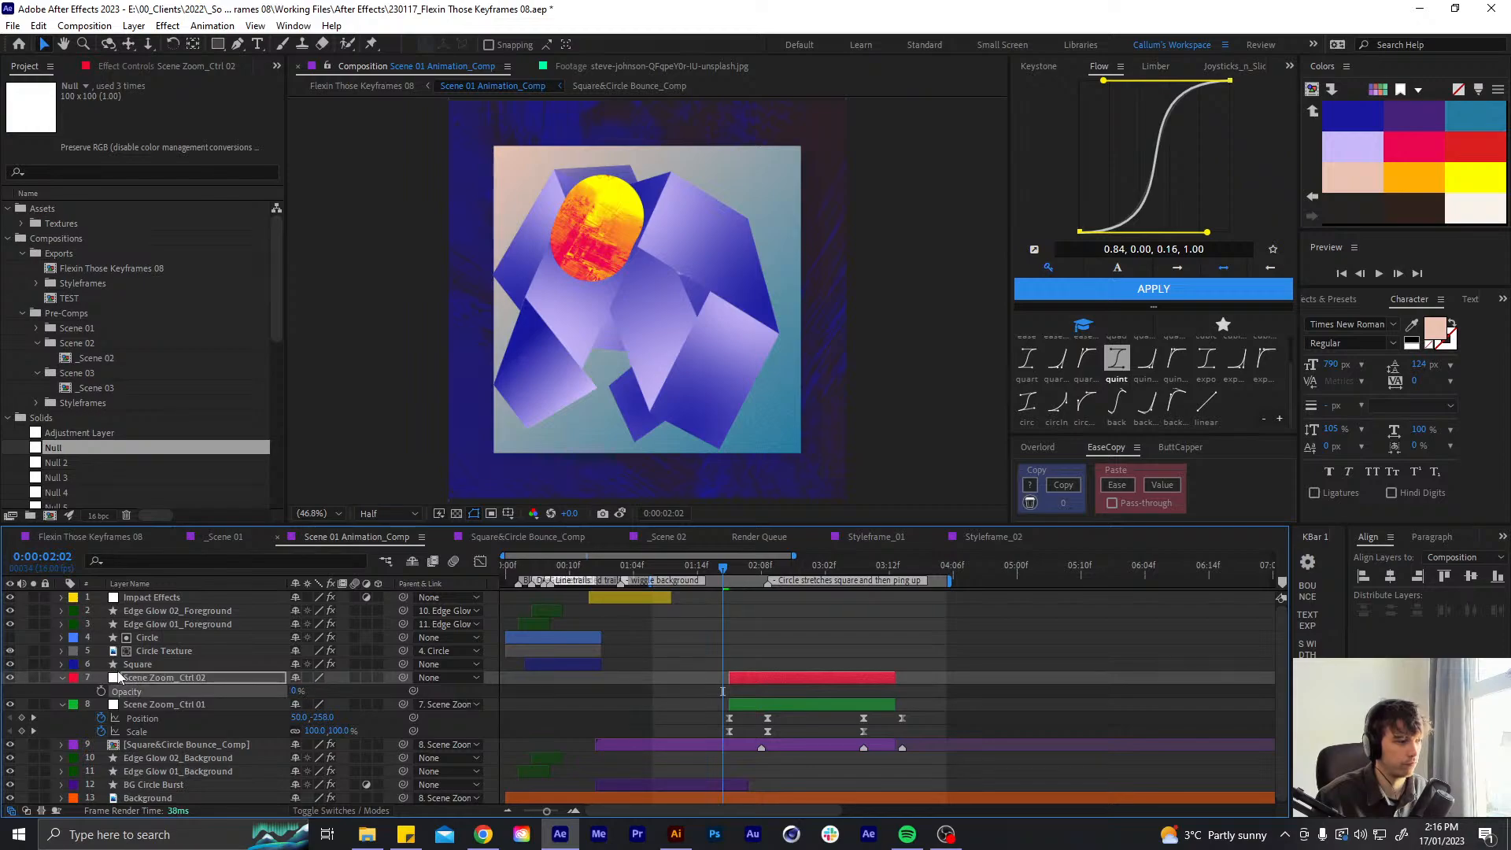
pyautogui.click(71, 679)
pyautogui.click(107, 478)
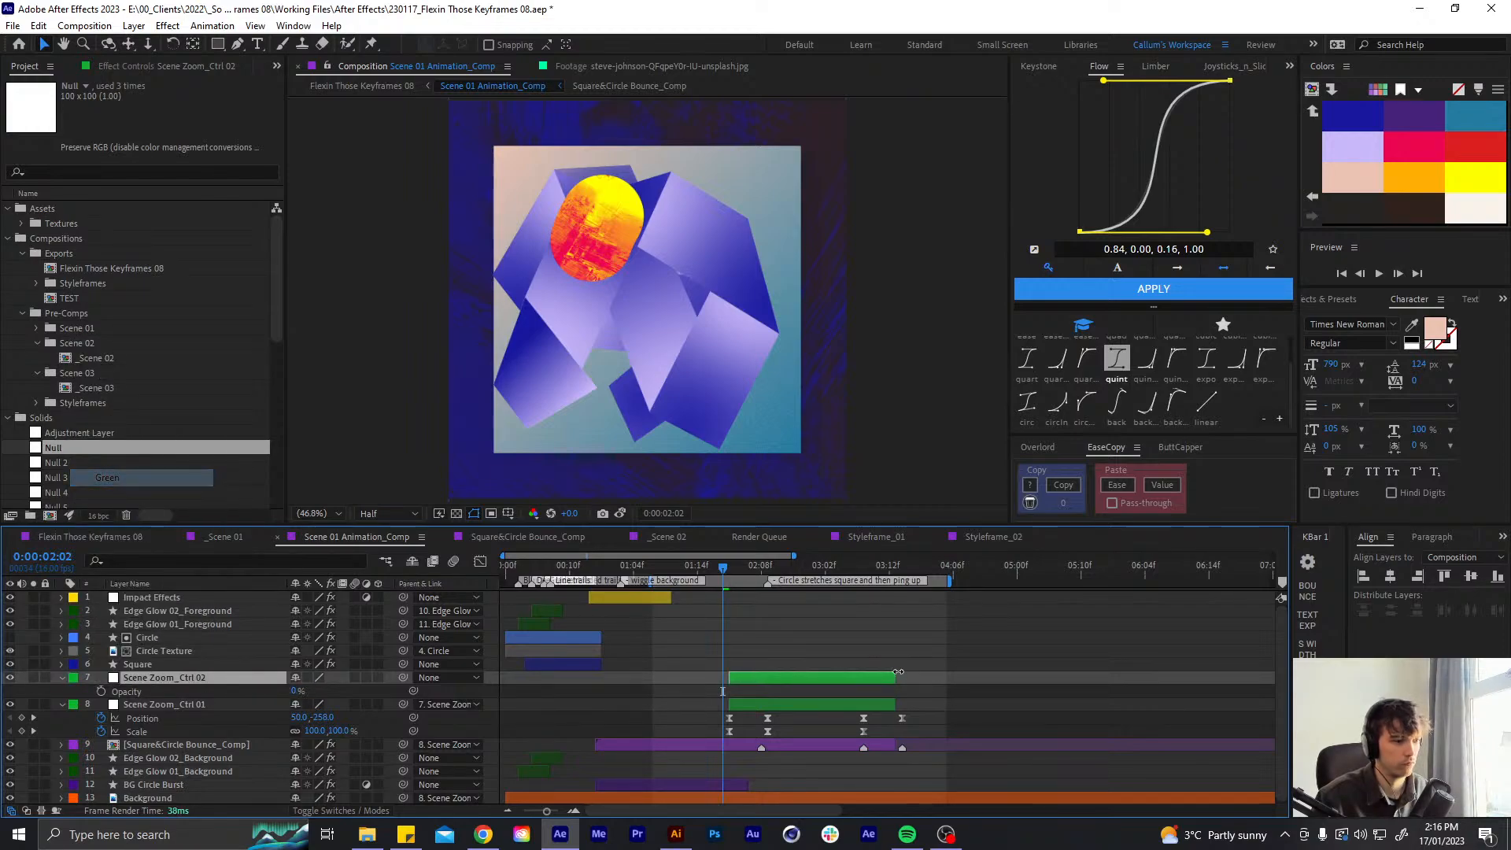
pyautogui.press('space')
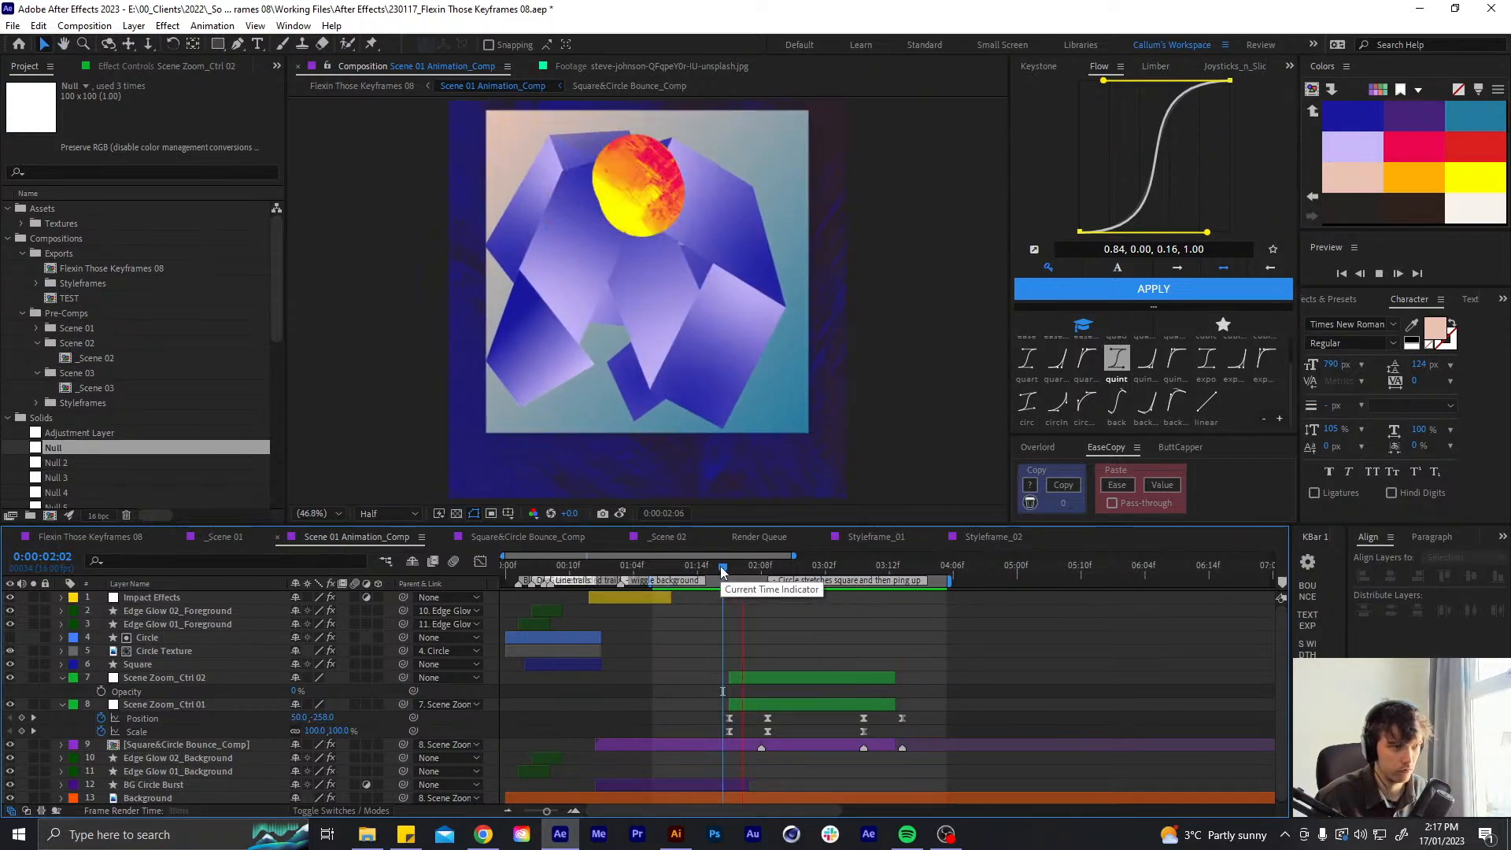
pyautogui.press('space')
# - Move Scene Zoom_Ctrl 02's first Position and Scale keyframes one frame earlier to 0:00:02:07 and check that frame
pyautogui.click(767, 678)
pyautogui.press('u')
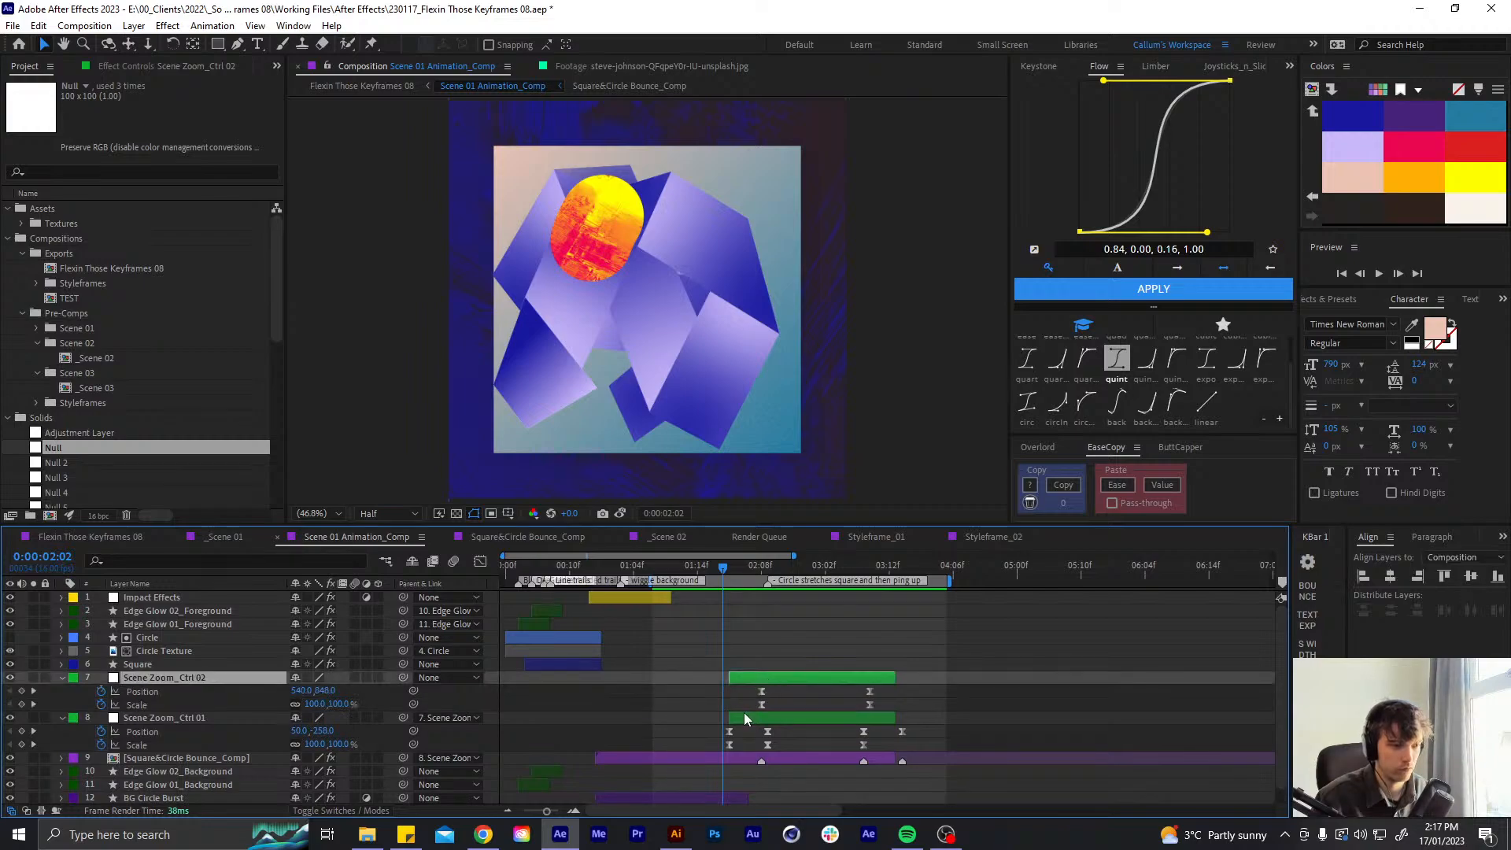
pyautogui.moveTo(775, 688); pyautogui.dragTo(755, 705)
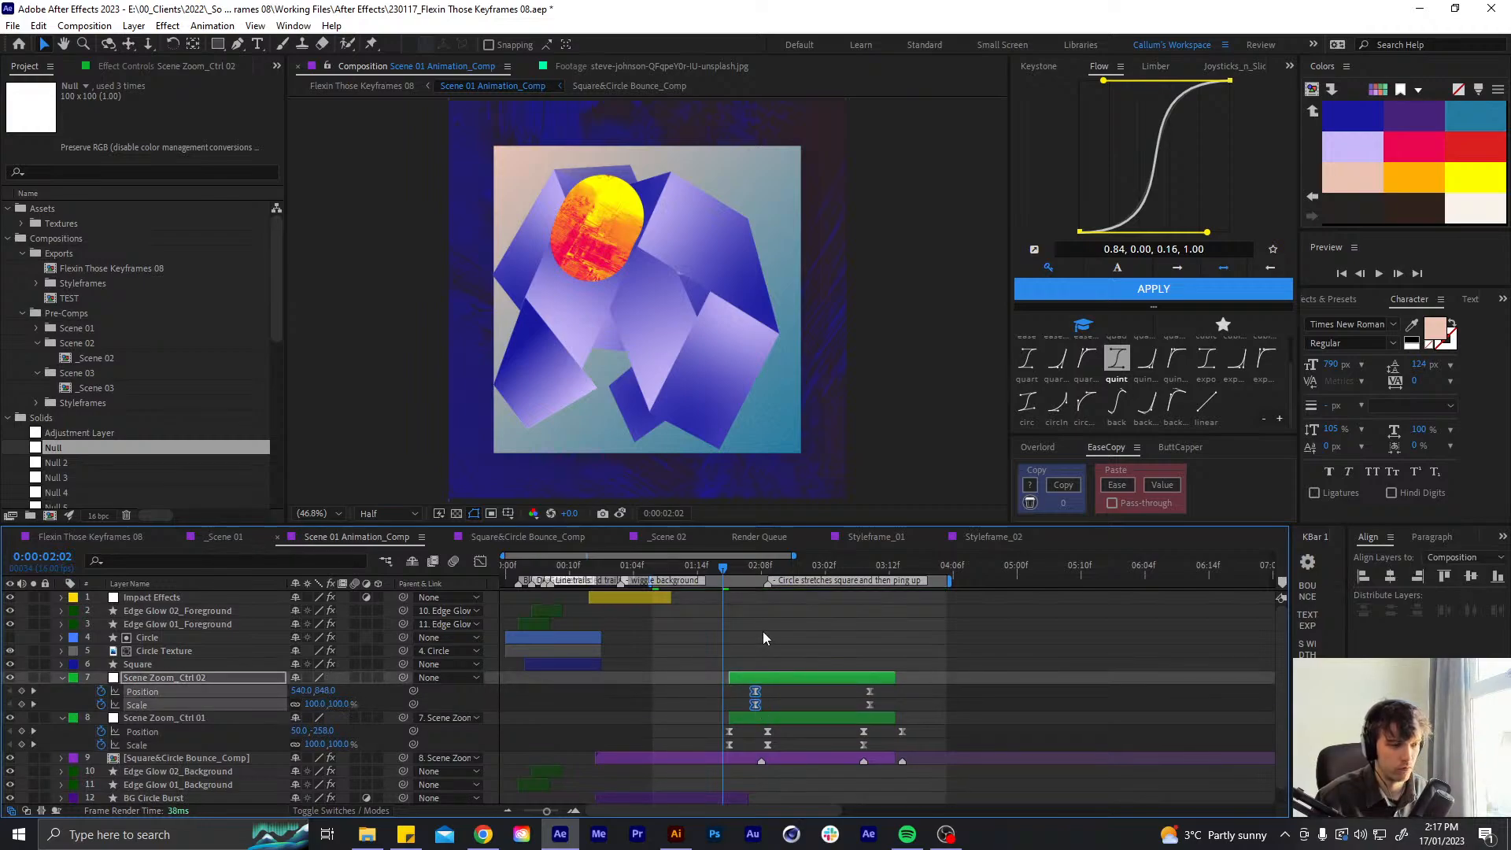
pyautogui.click(763, 631)
pyautogui.click(756, 566)
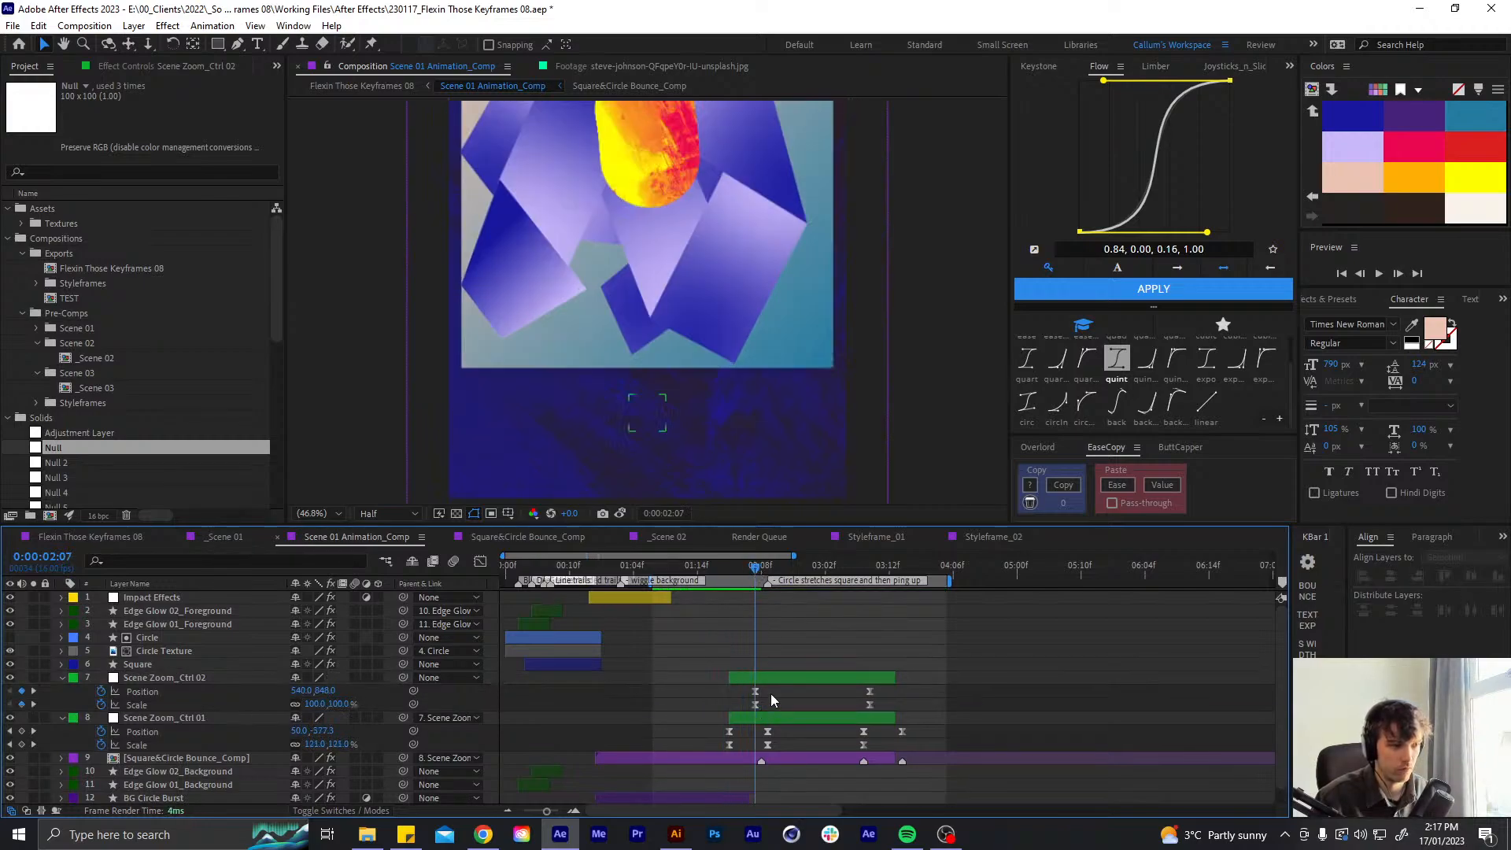
# - Shorten the outgoing ease of Scene Zoom_Ctrl 02's first Position and Scale keyframes and preview from 0:00:01:14
pyautogui.moveTo(771, 691); pyautogui.dragTo(759, 767)
pyautogui.click(481, 561)
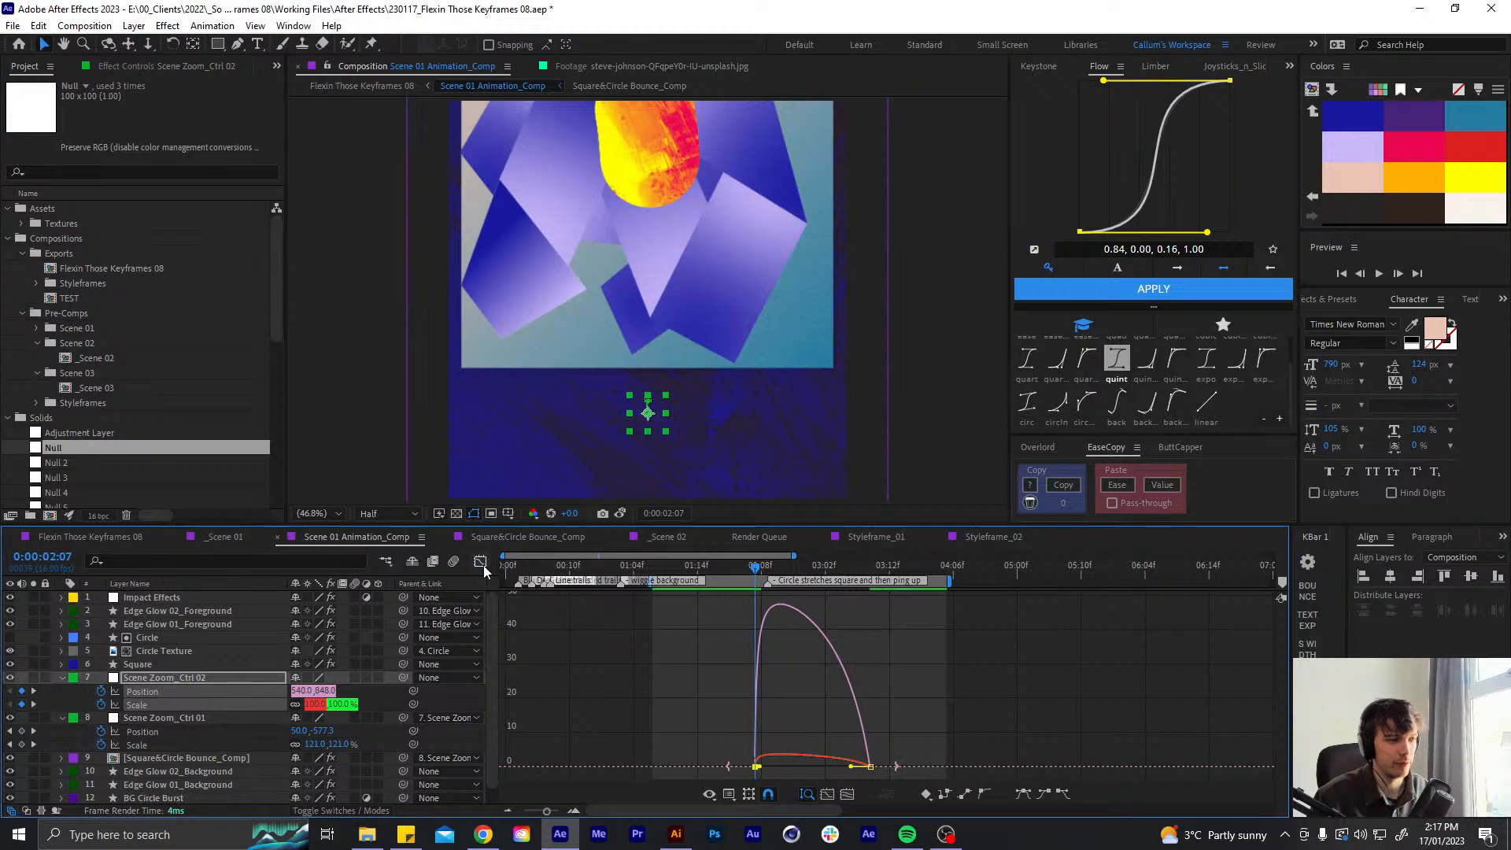
pyautogui.click(481, 563)
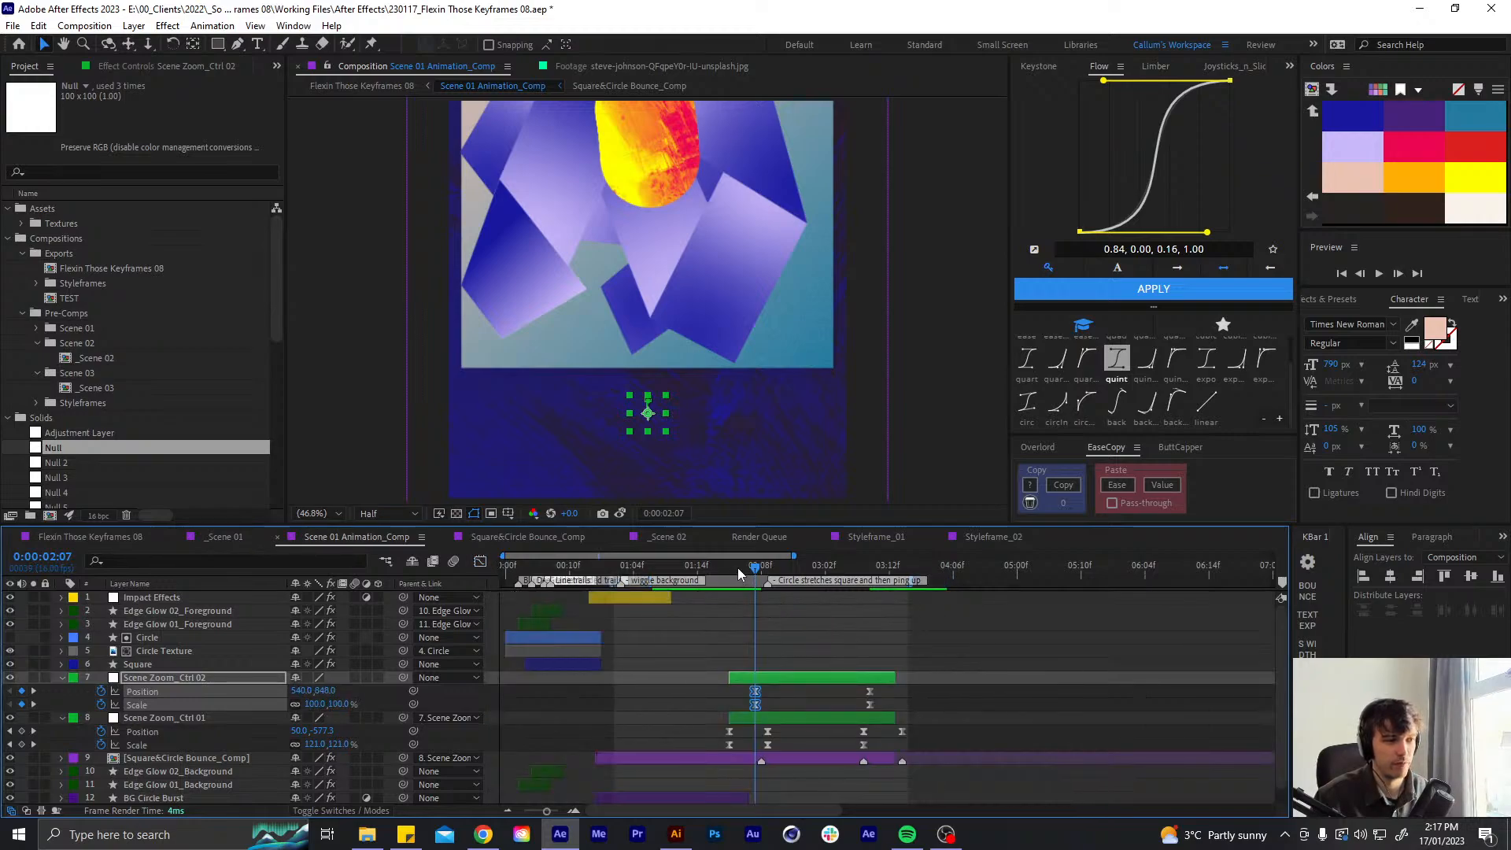
pyautogui.click(785, 622)
pyautogui.moveTo(720, 567); pyautogui.dragTo(701, 577)
pyautogui.press('space')
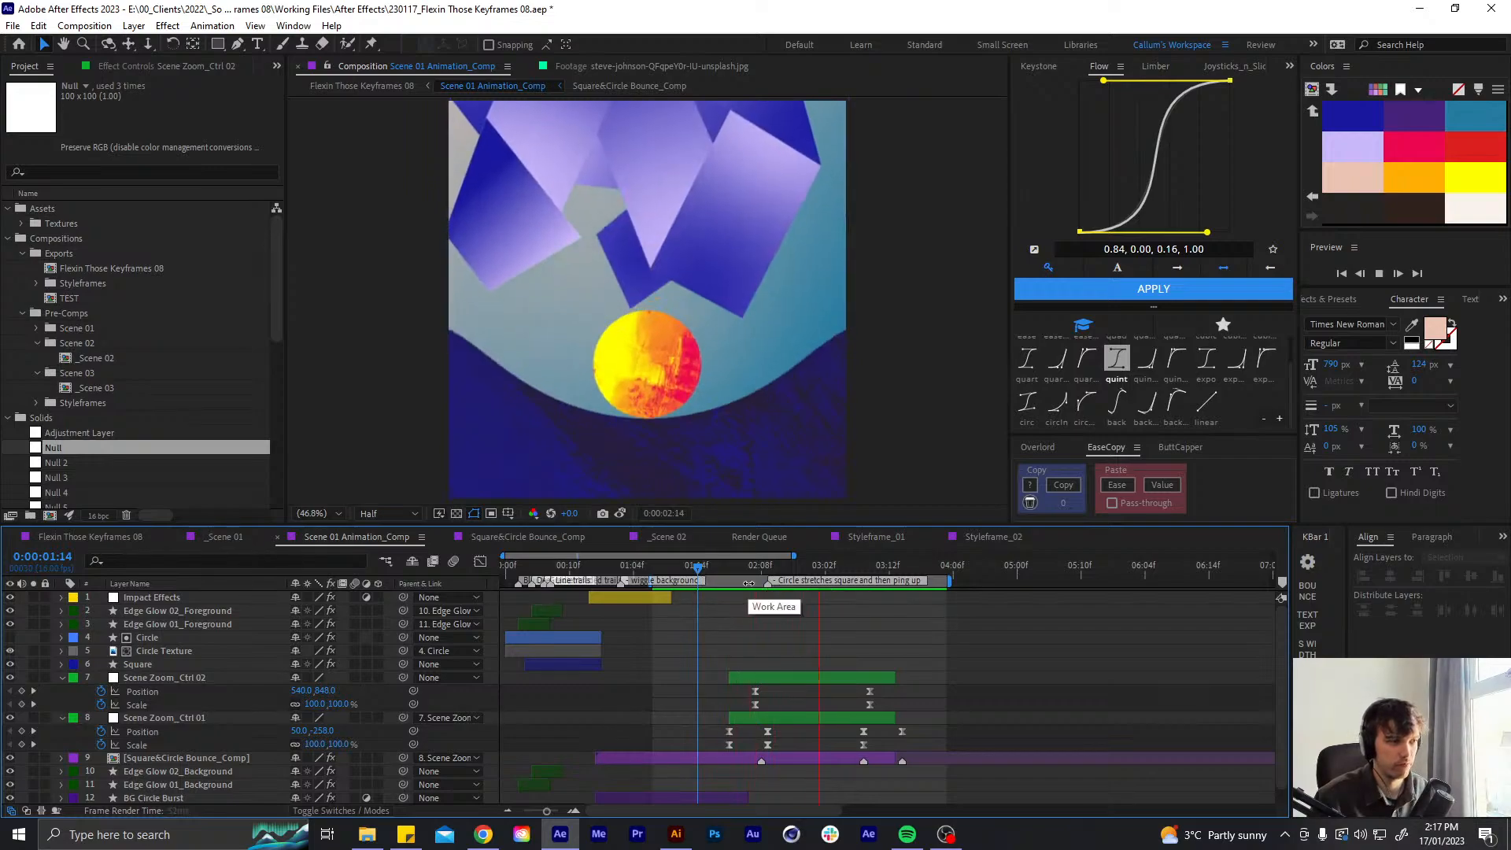
# - At 0:00:03:09, set Scene Zoom_Ctrl 02's Scale to 102% and Position to 540, 828, and preview from 0:00:02:00
pyautogui.click(711, 565)
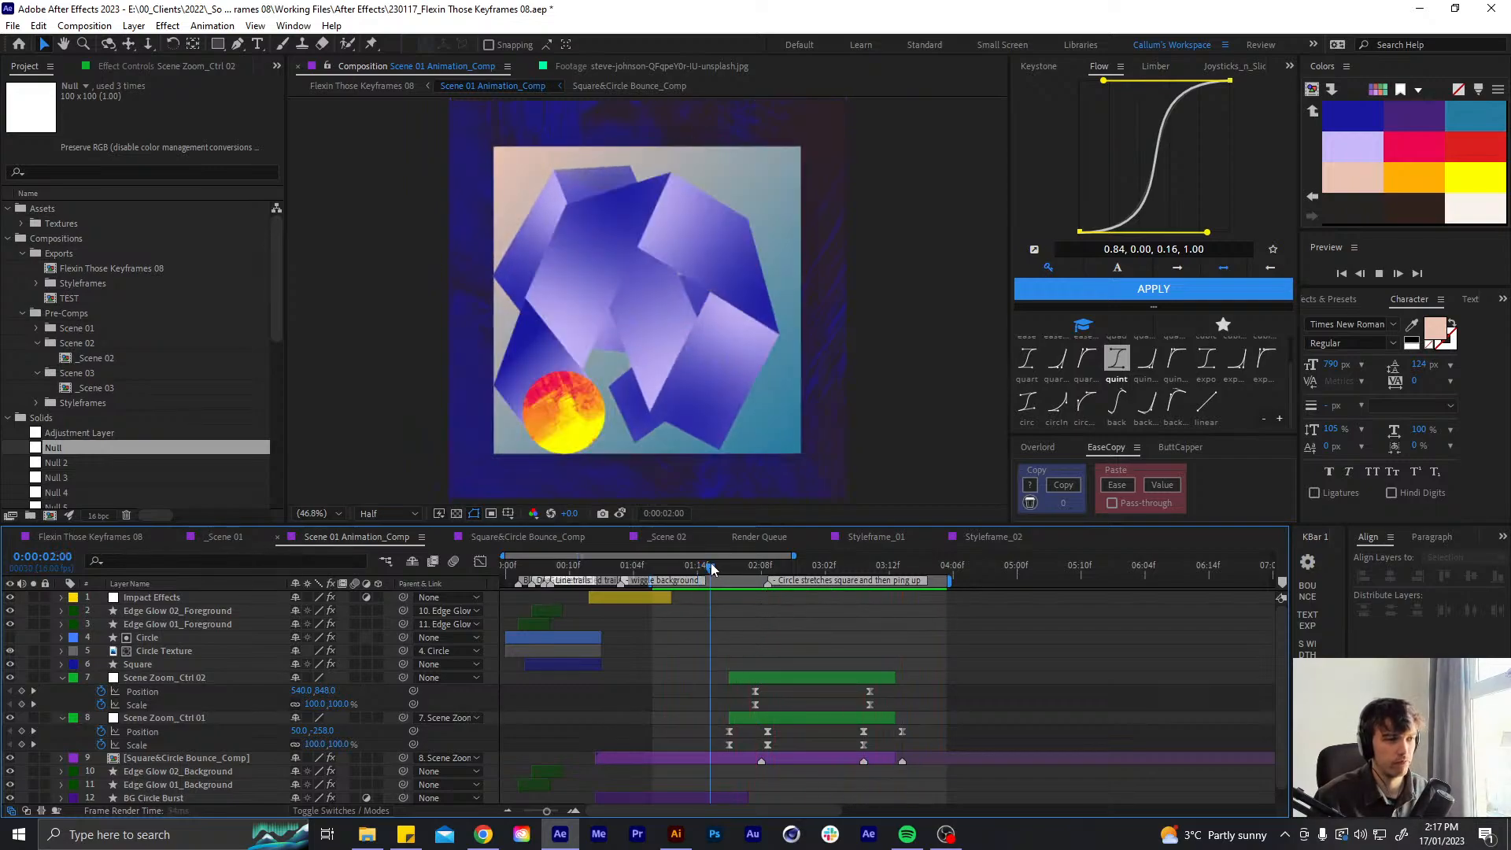
pyautogui.moveTo(714, 569); pyautogui.dragTo(876, 582)
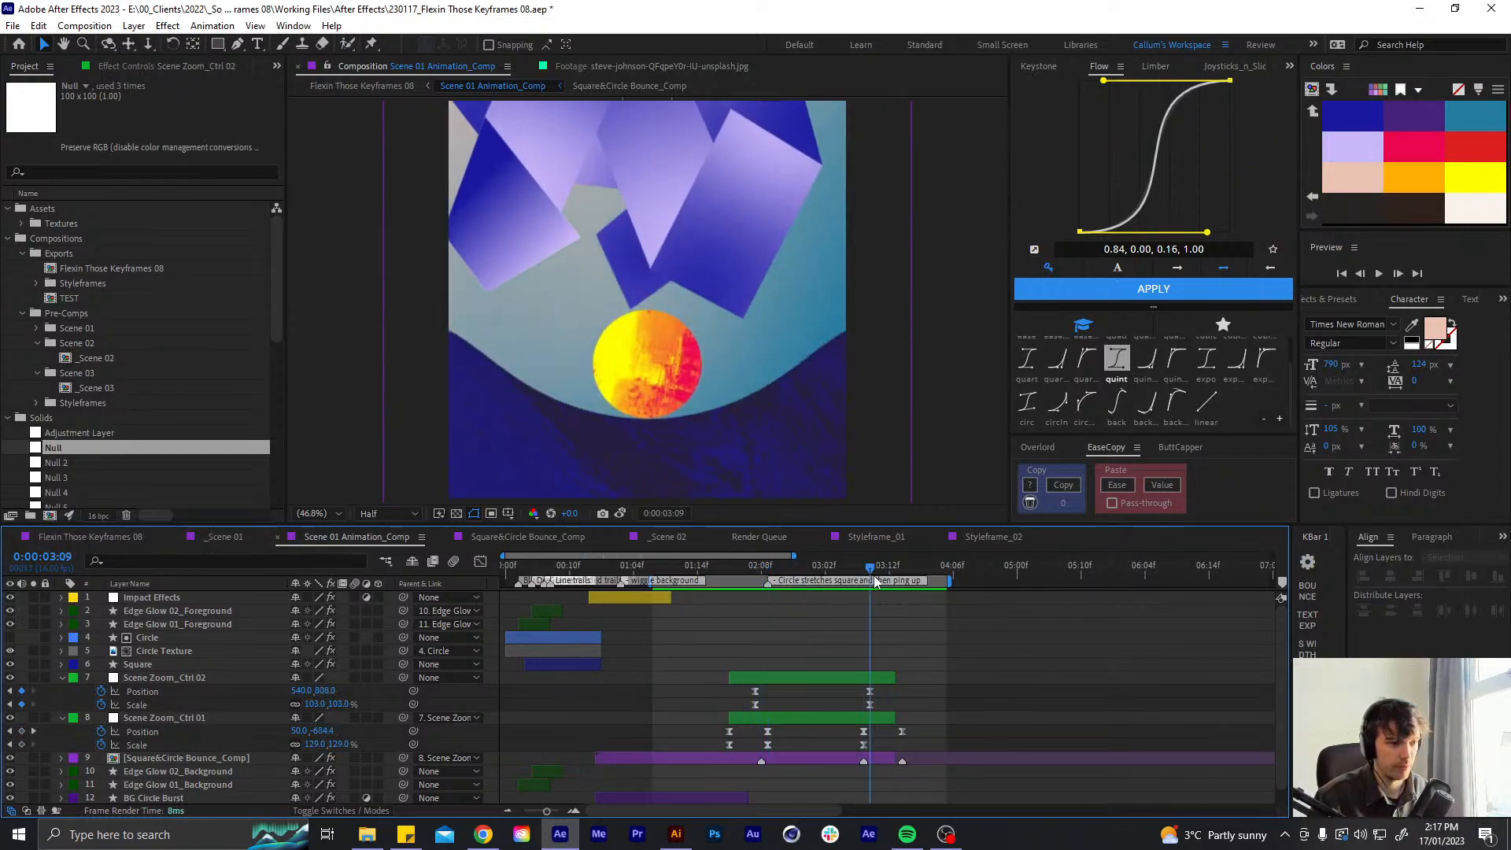
pyautogui.click(810, 679)
pyautogui.moveTo(319, 704); pyautogui.dragTo(269, 691)
pyautogui.hotkey('shift', 'Down')
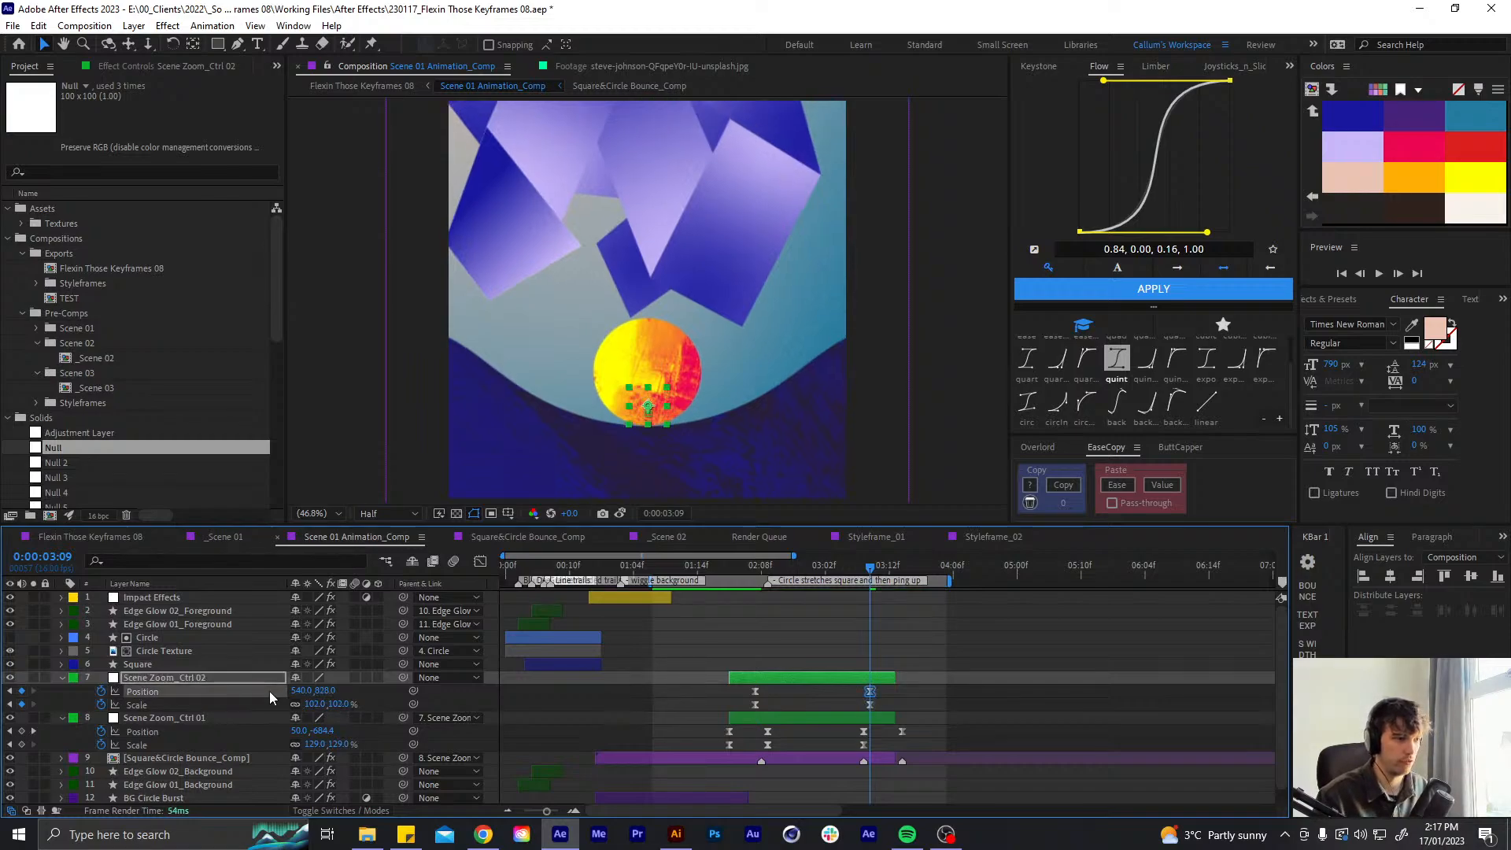
pyautogui.click(894, 706)
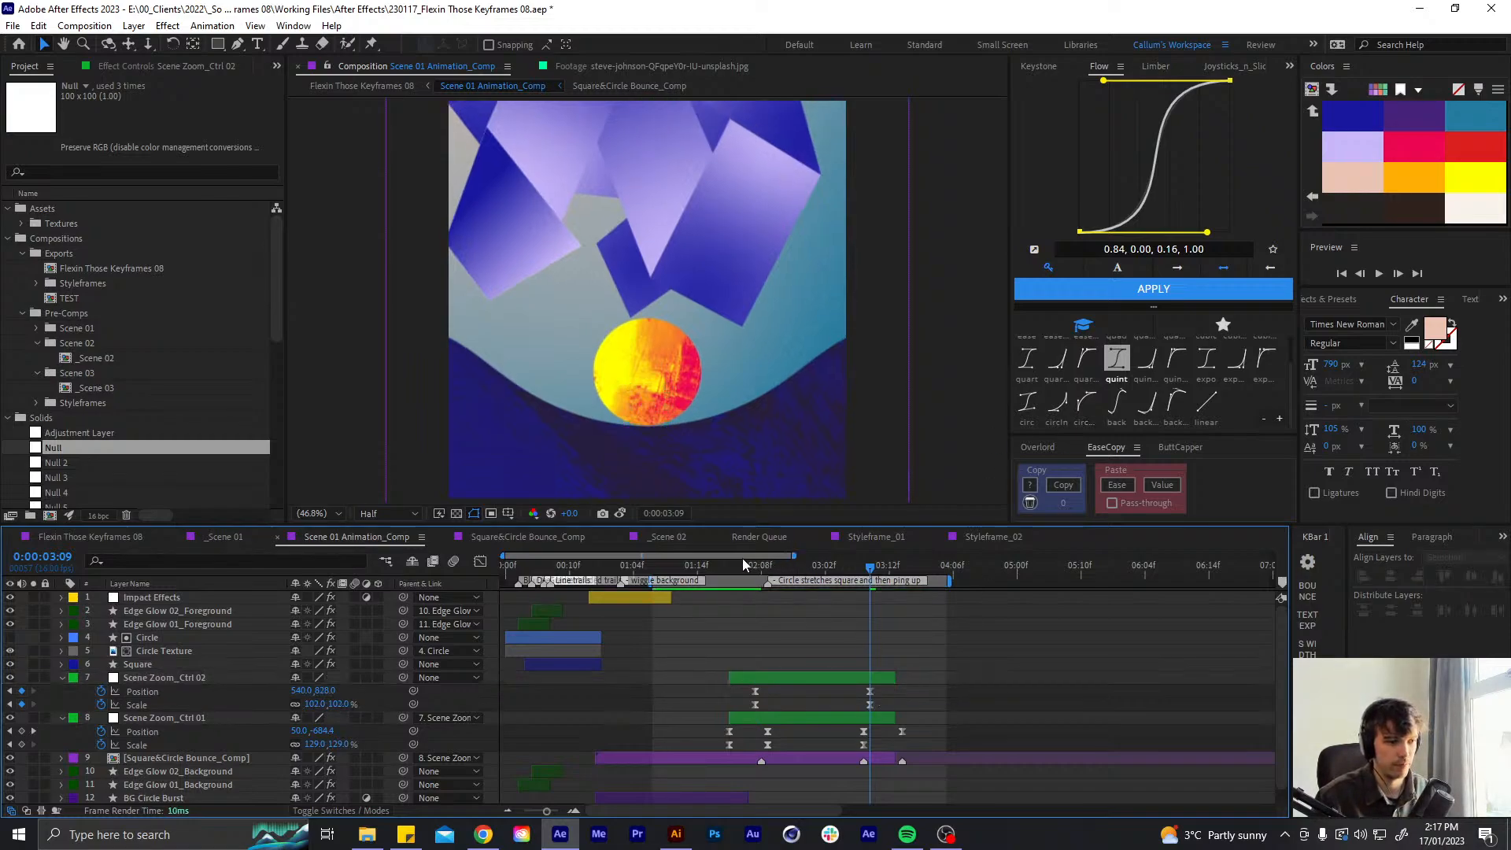
pyautogui.click(715, 568)
pyautogui.press('space')
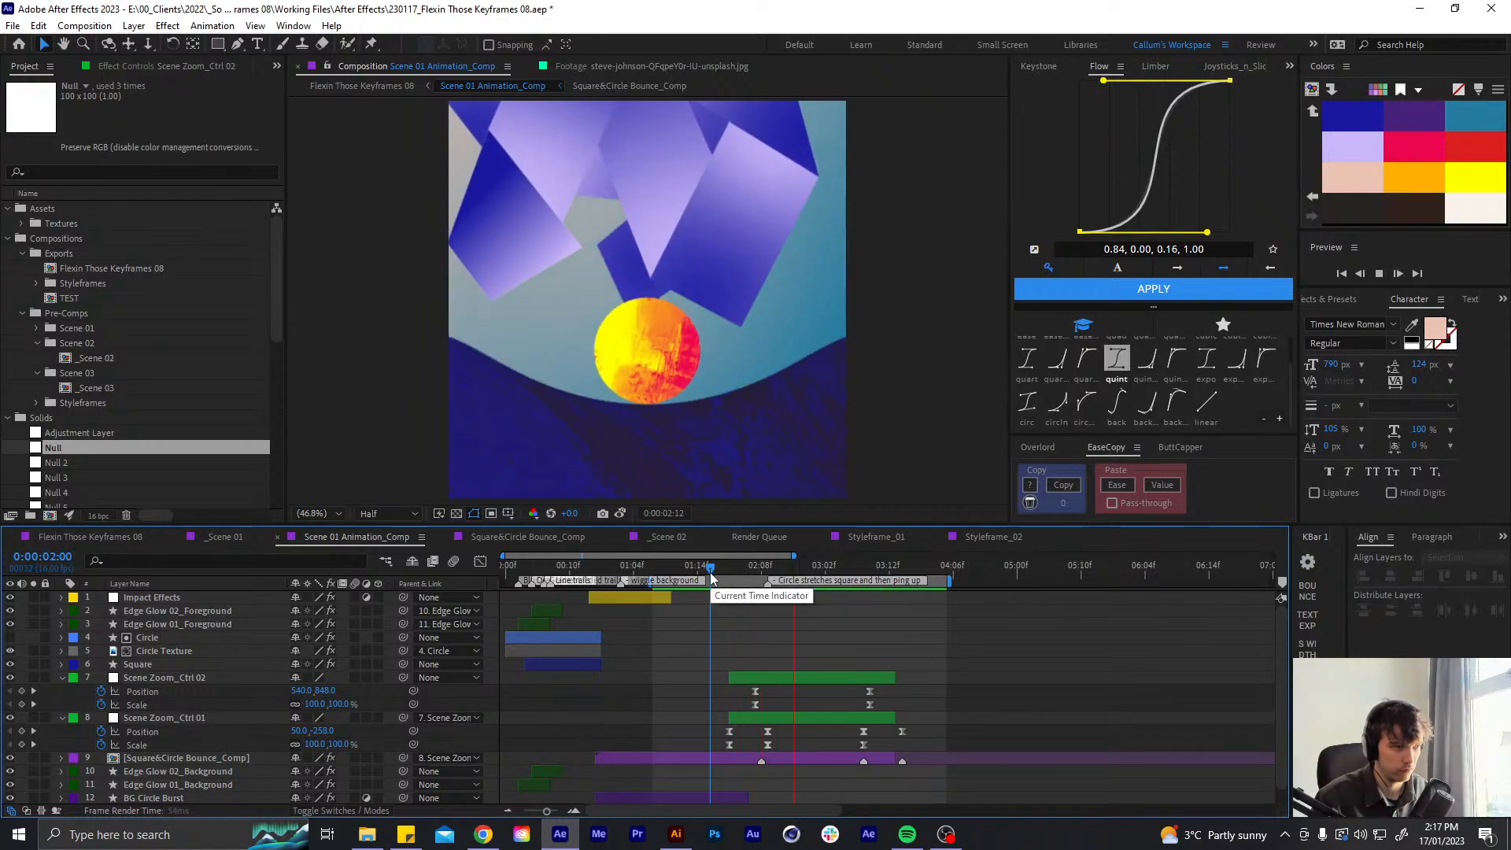
pyautogui.press('space')
# - Reshape the speed curve leaving Scene Zoom_Ctrl 02's first Position and Scale keyframes into a short ease followed by a fast rise
pyautogui.moveTo(777, 708); pyautogui.dragTo(742, 686)
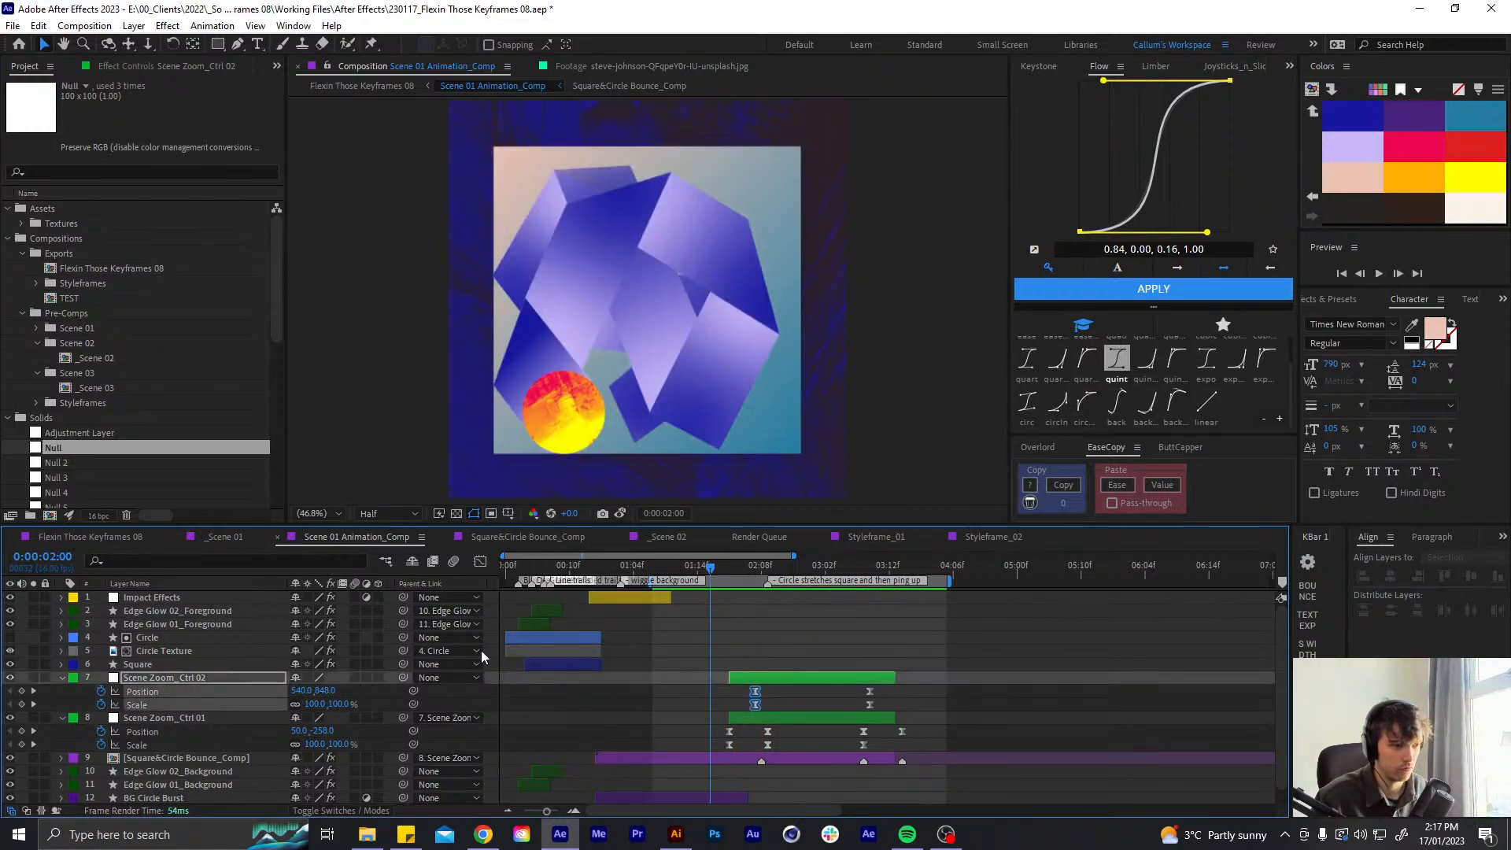
pyautogui.click(480, 561)
pyautogui.moveTo(758, 767); pyautogui.dragTo(756, 608)
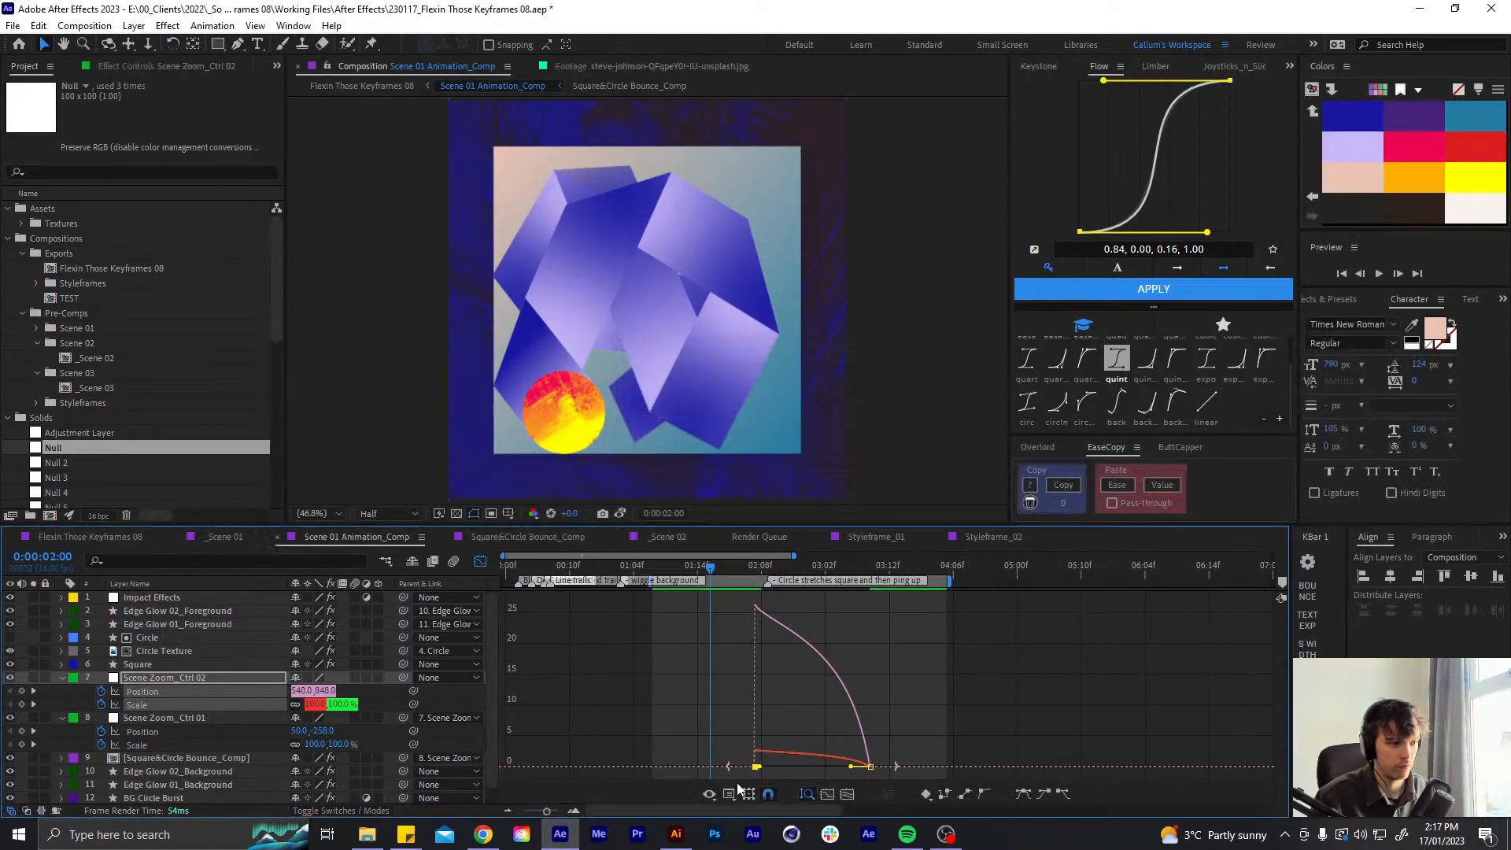
pyautogui.moveTo(760, 766); pyautogui.dragTo(767, 767)
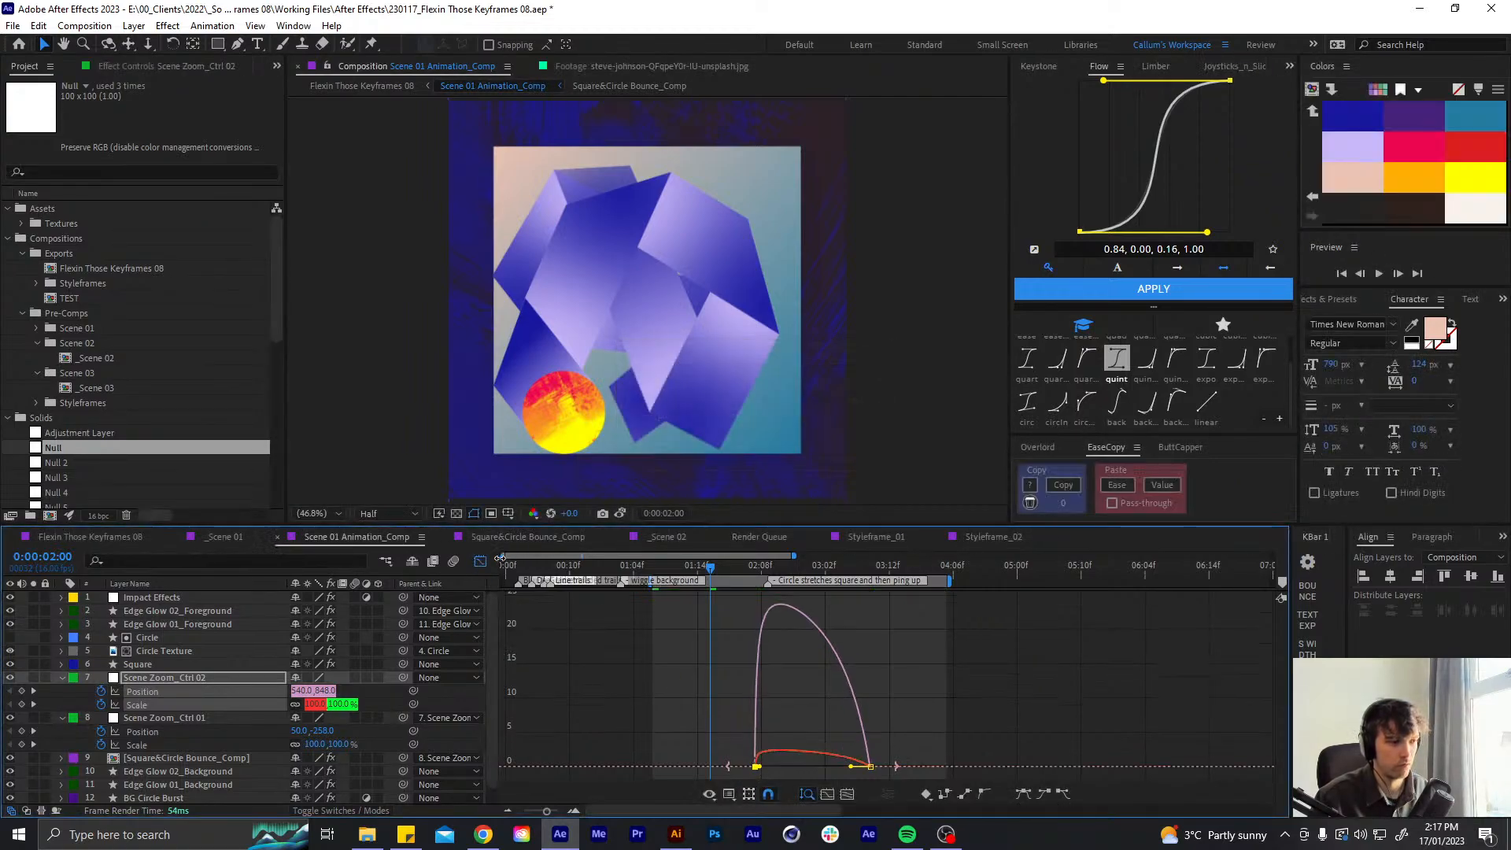
pyautogui.hotkey('shift', 'F3')
# - Trim the Scene Zoom_Ctrl 02 layer to run from 0:00:02:07 to 0:00:03:09
pyautogui.click(753, 565)
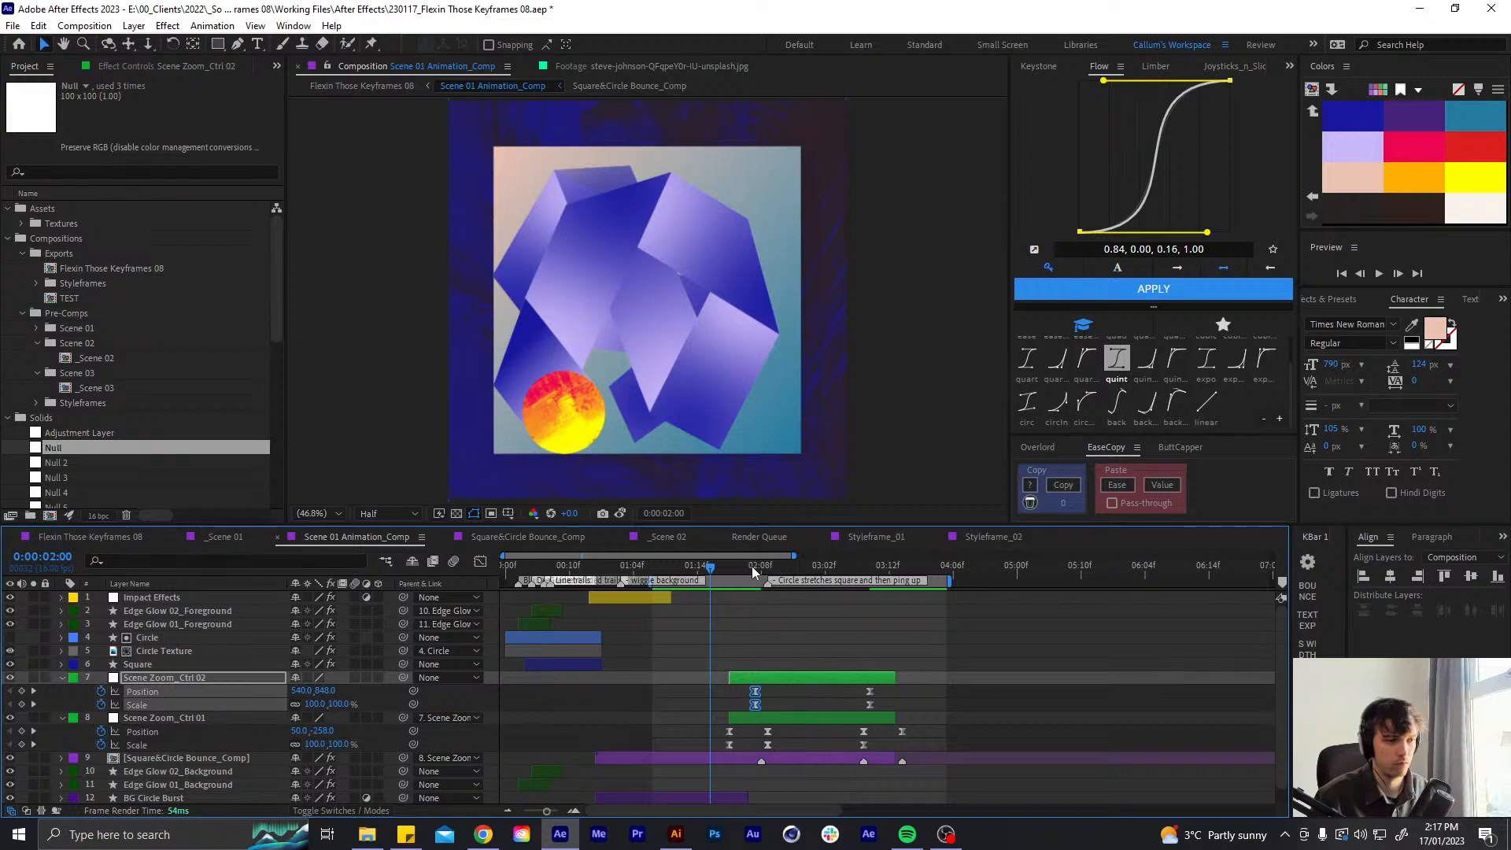
pyautogui.hotkey('alt', '[')
pyautogui.click(862, 565)
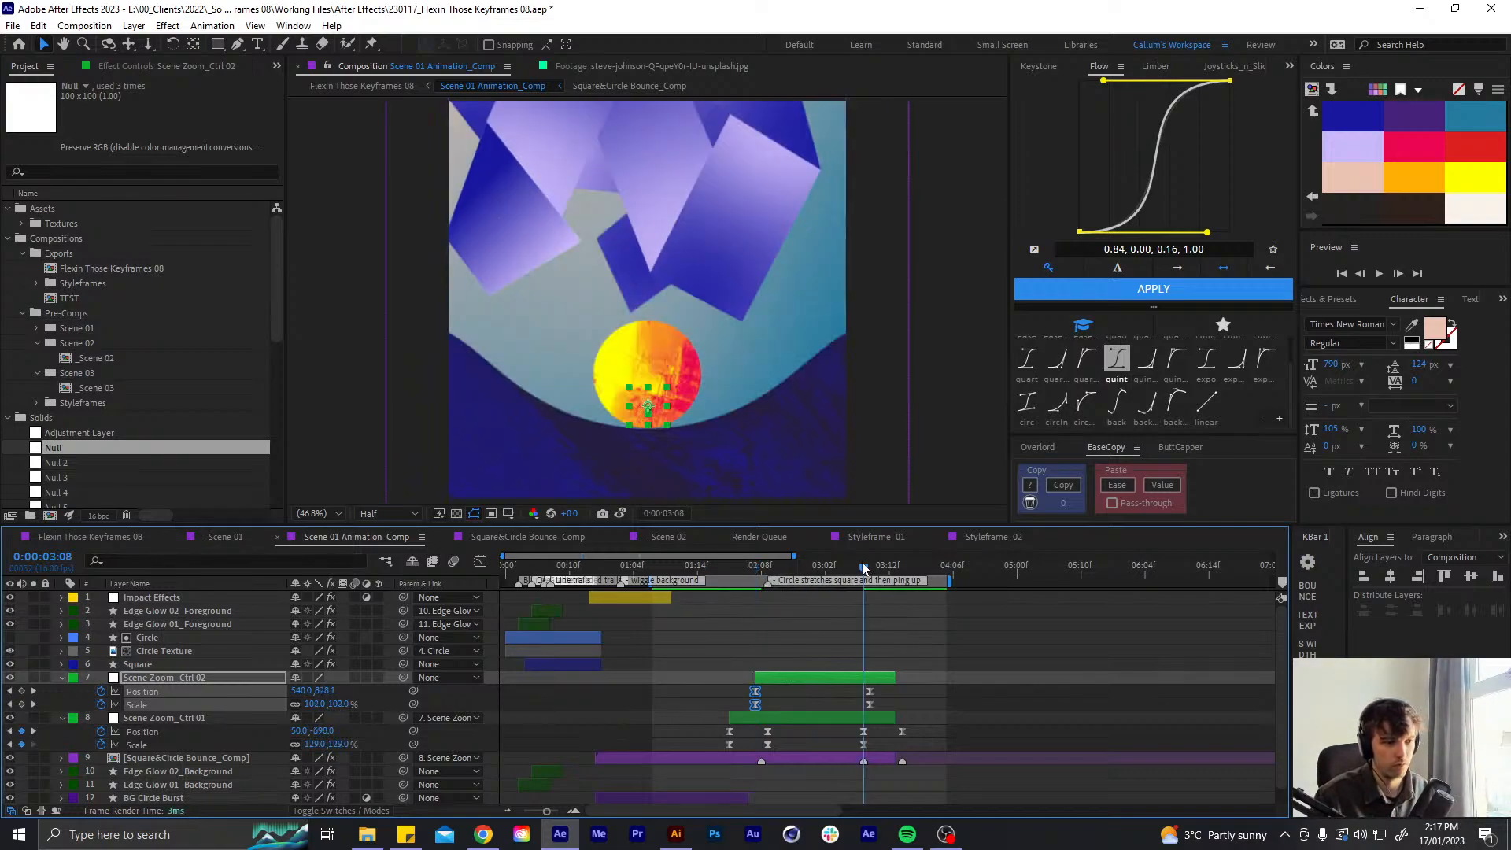
pyautogui.press('pagedown')
pyautogui.hotkey('alt', ']')
# - Collapse the keyframed properties of both Scene Zoom_Ctrl nulls and preview the scene from 0:00:01:07
pyautogui.press('u')
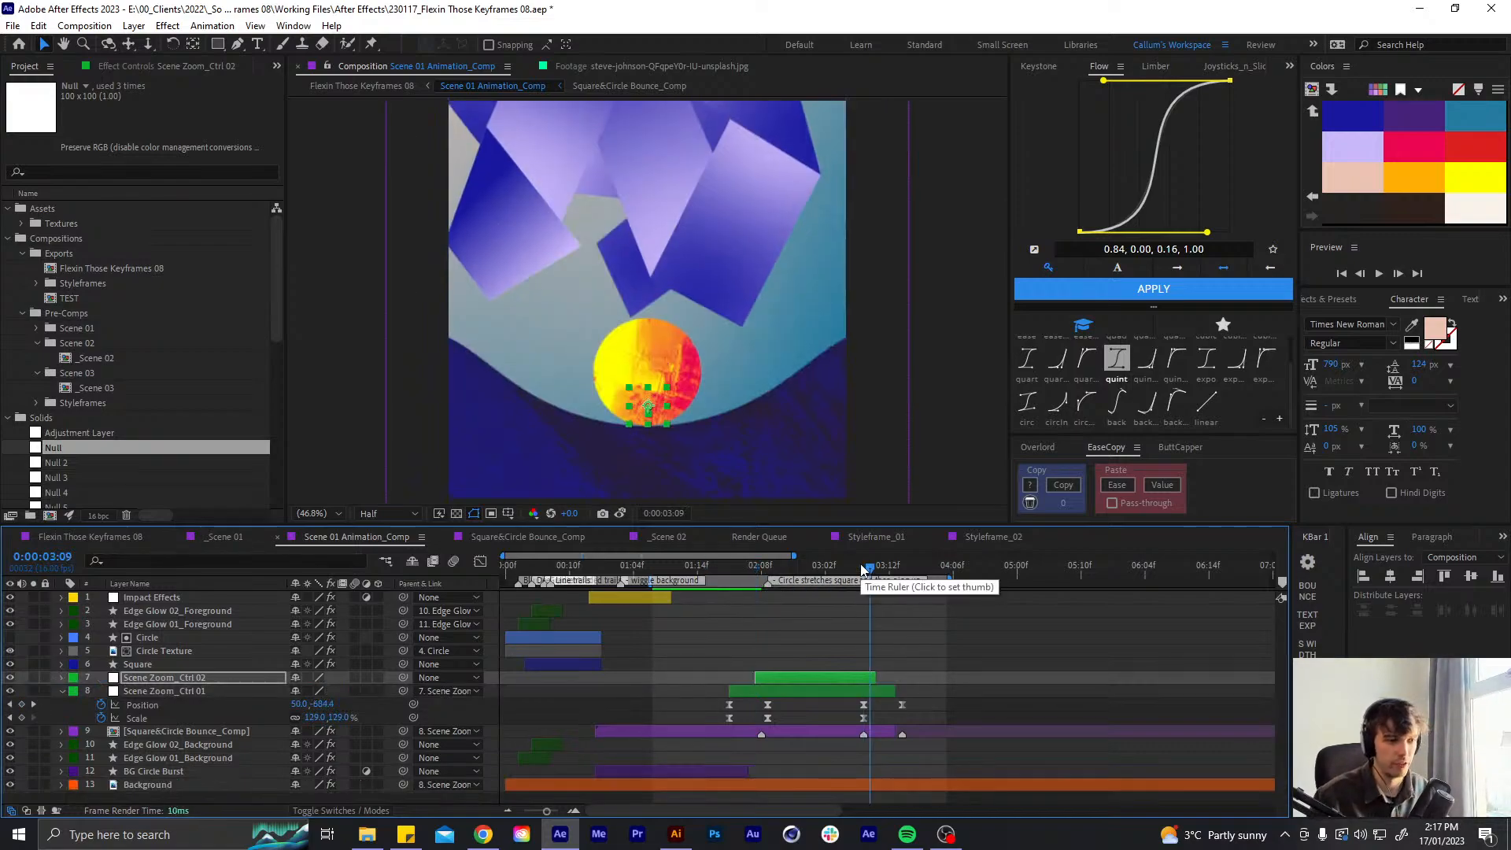
pyautogui.click(887, 691)
pyautogui.press('u')
pyautogui.click(889, 628)
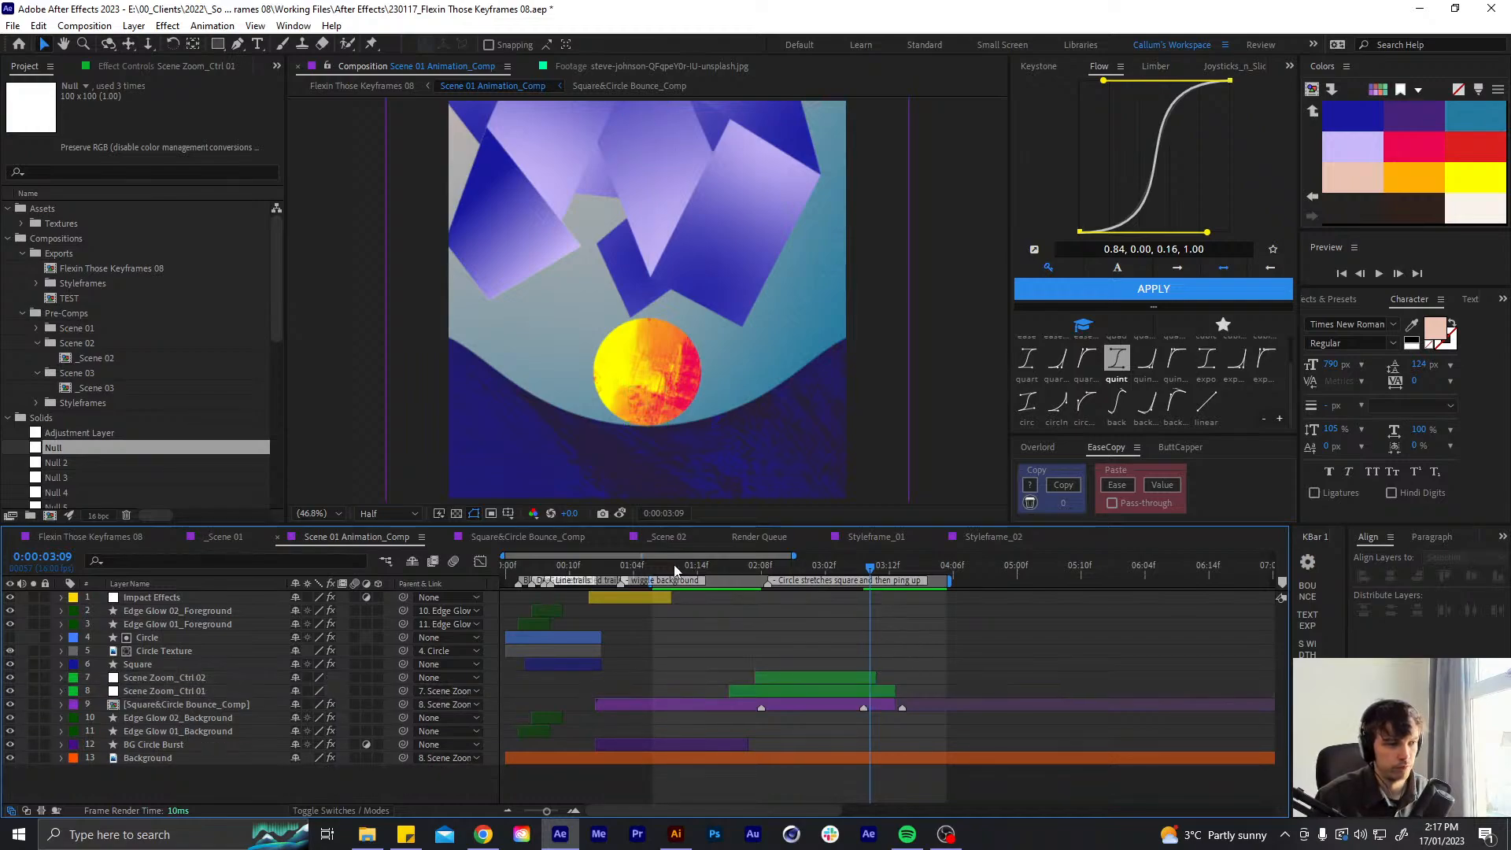
pyautogui.click(654, 567)
pyautogui.press('space')
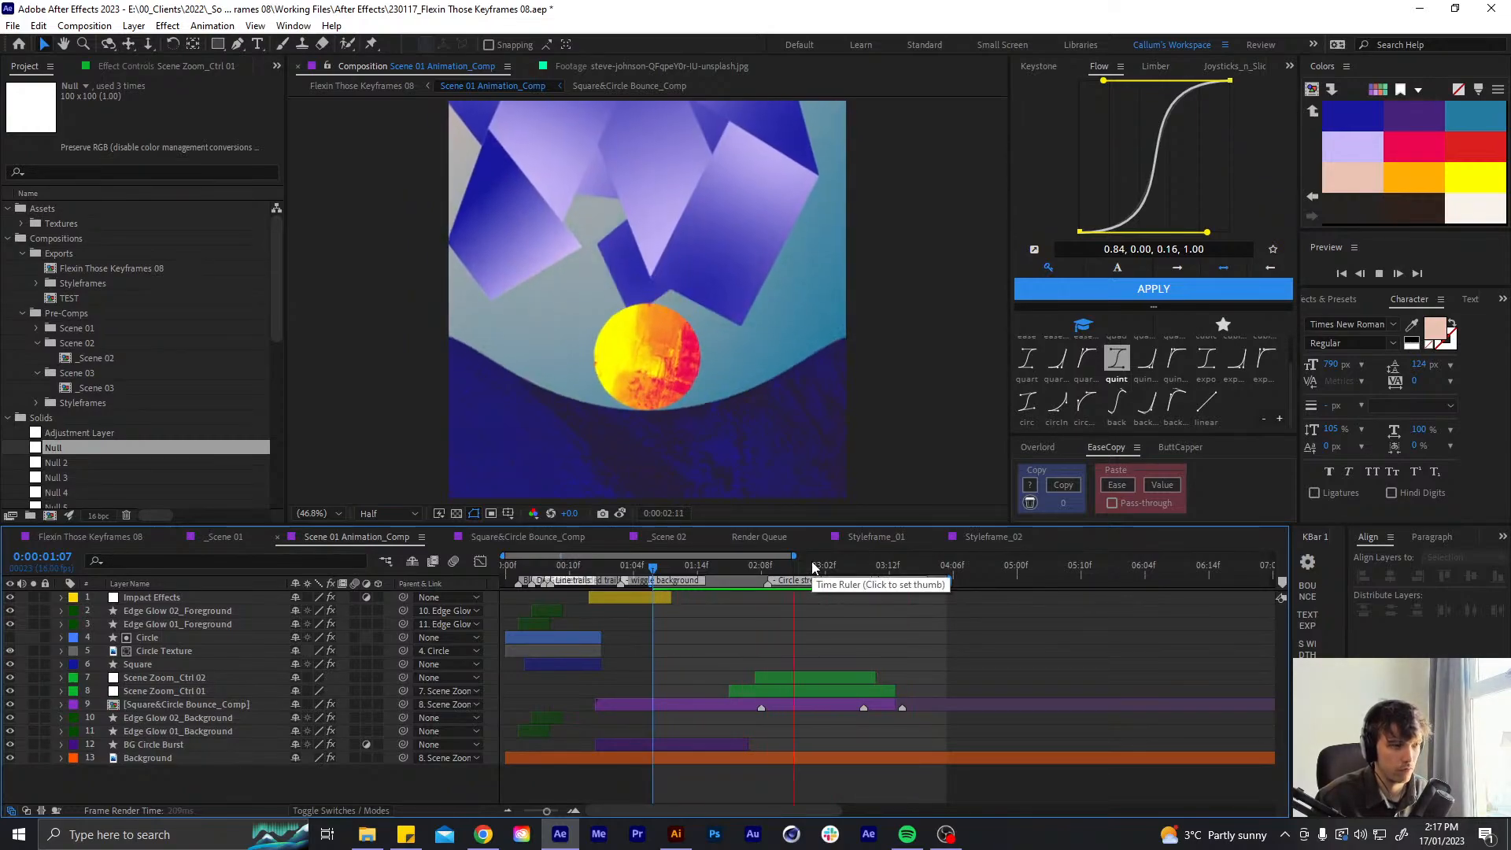
# - Try adding _Scene 02 to Scene 01 Animation_Comp at 0:00:04:03, below Square&Circle Bounce_Comp
pyautogui.click(863, 567)
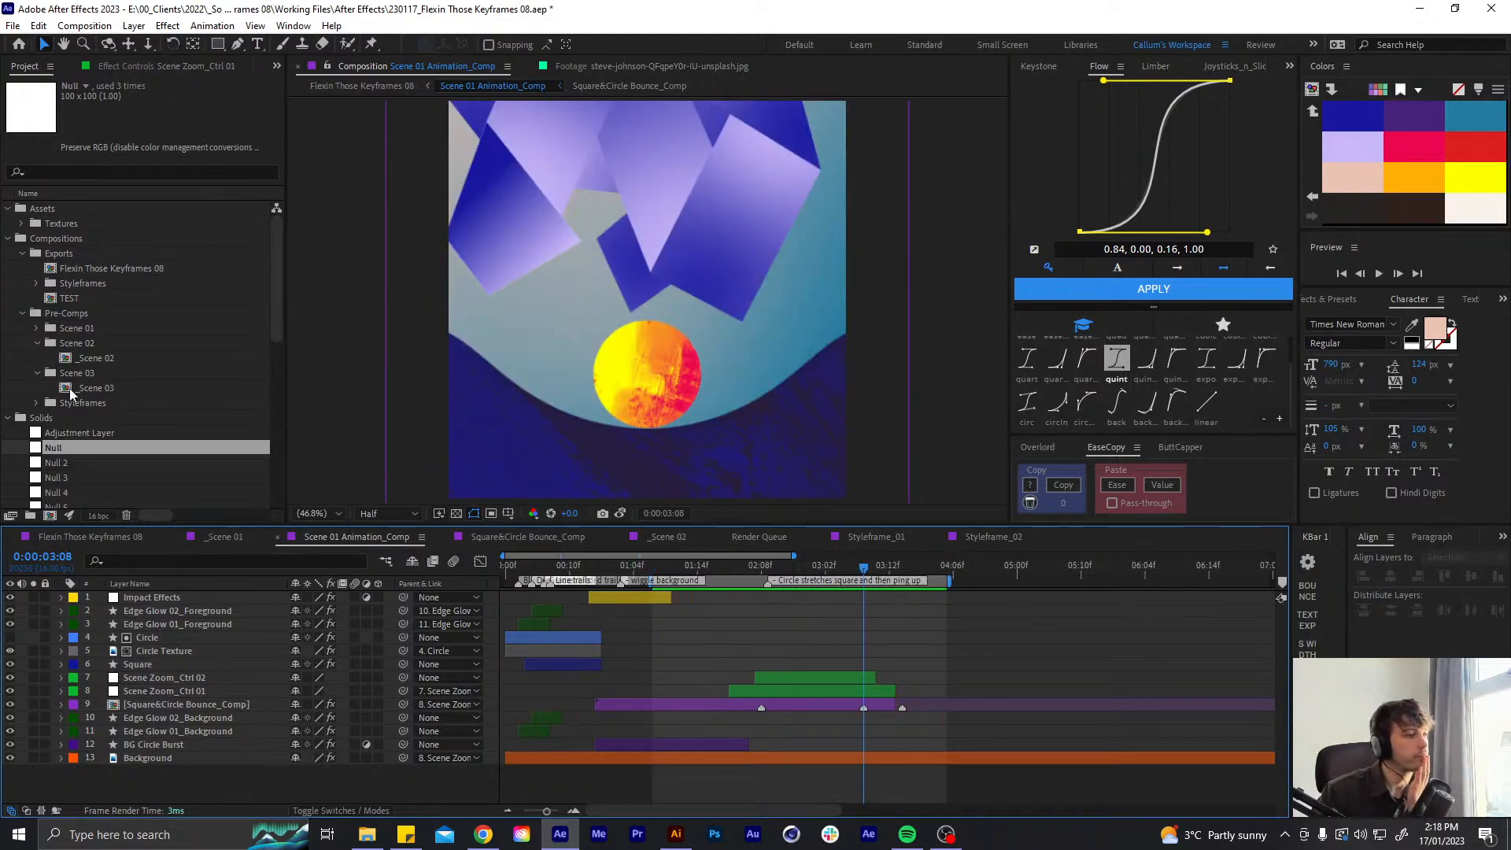
pyautogui.moveTo(111, 359); pyautogui.dragTo(934, 714)
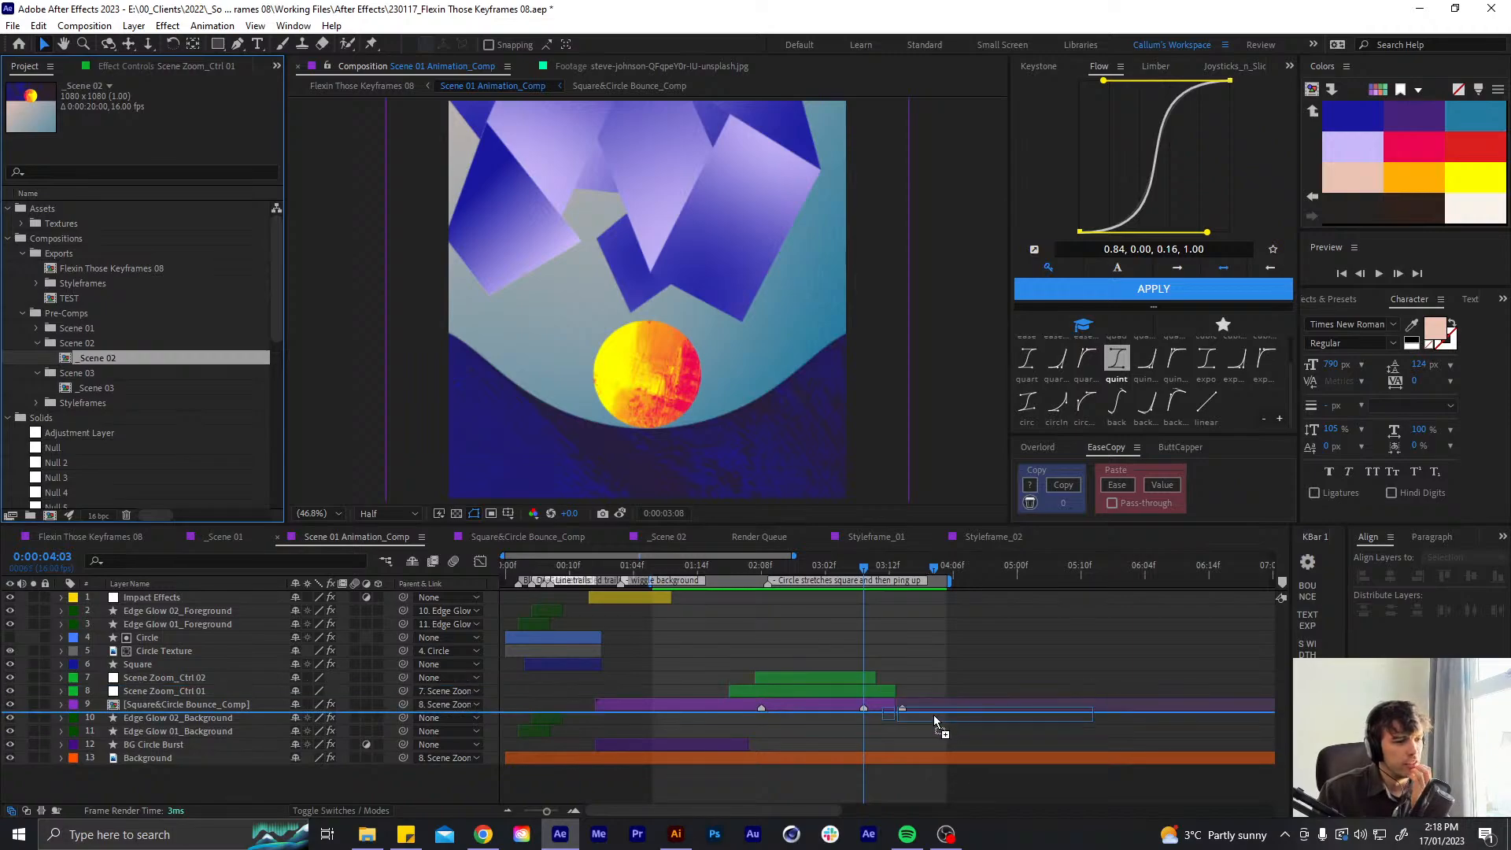
pyautogui.moveTo(887, 569); pyautogui.dragTo(895, 565)
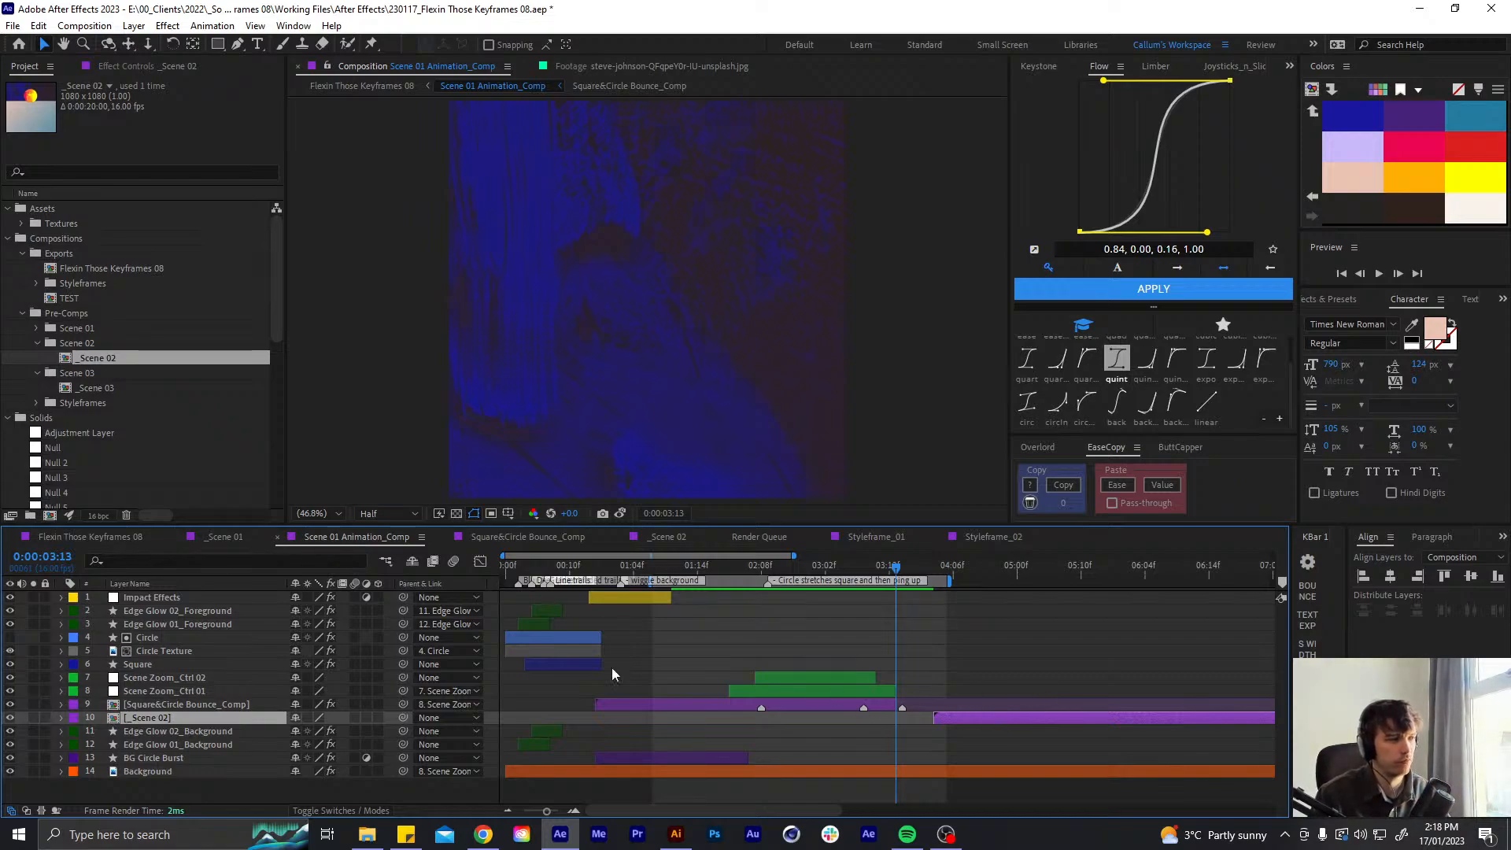
# - Open the Flexin Those Keyframes 08 composition and extend its work area past 0:00:06:09
pyautogui.click(93, 536)
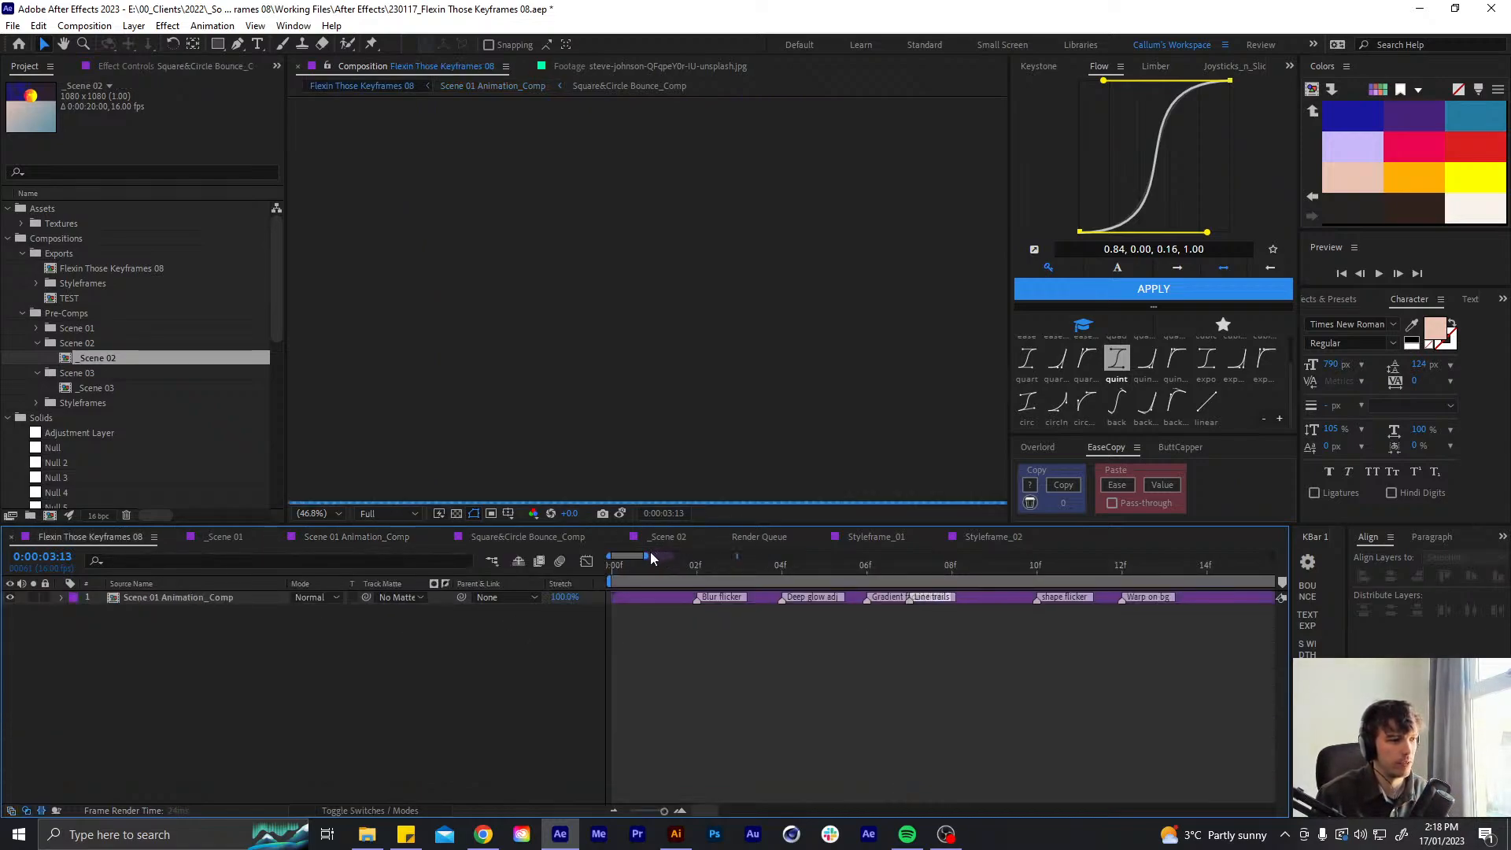
pyautogui.moveTo(647, 556); pyautogui.dragTo(967, 551)
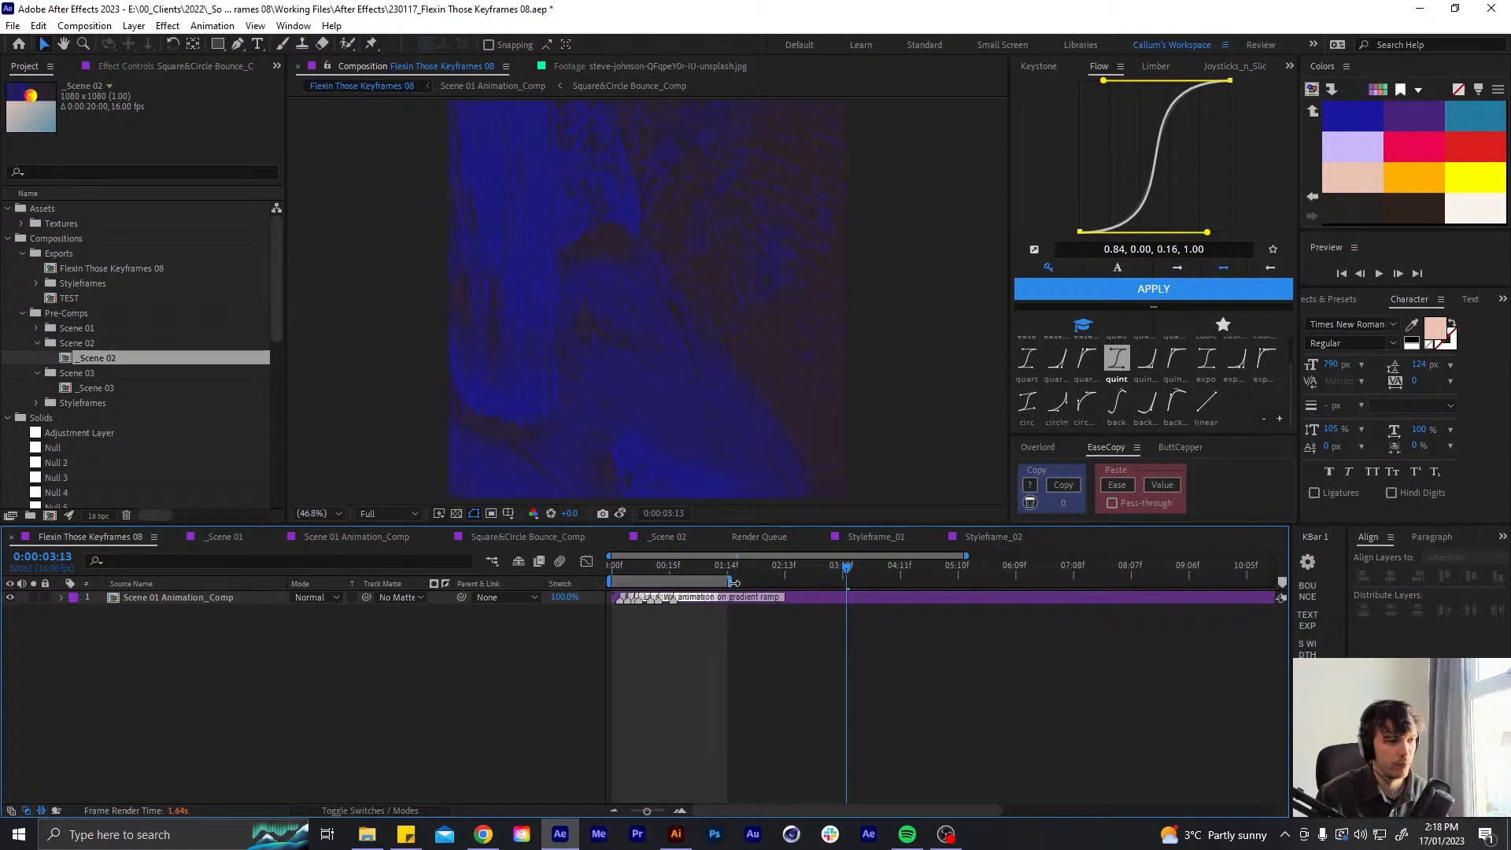
pyautogui.moveTo(734, 583); pyautogui.dragTo(1037, 585)
pyautogui.moveTo(844, 575); pyautogui.dragTo(844, 576)
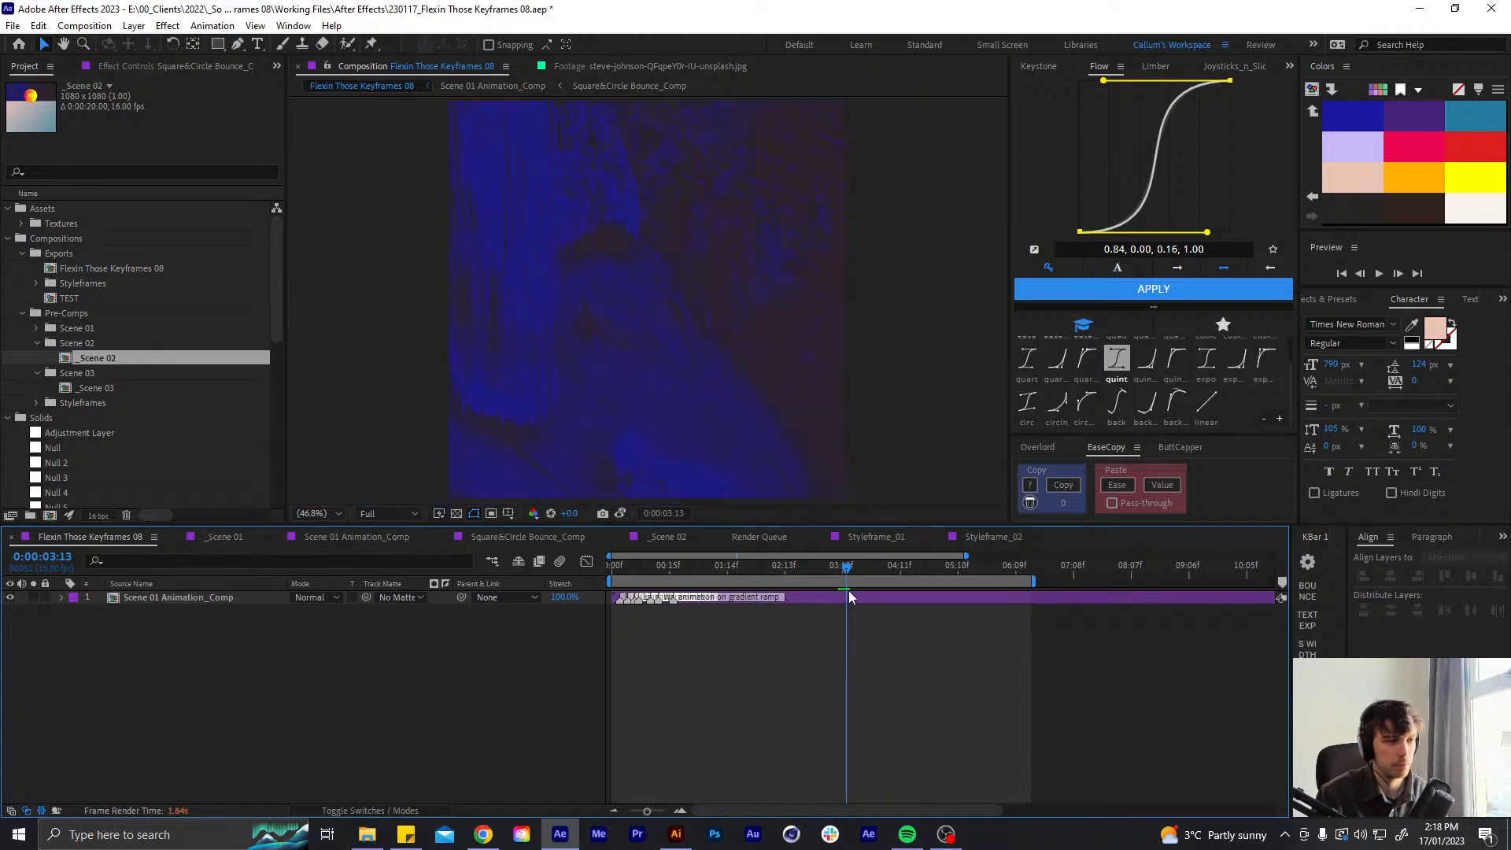
# - Remove the _Scene 02 layer from Scene 01 Animation_Comp and return to the Flexin Those Keyframes 08 composition
pyautogui.doubleClick(849, 597)
pyautogui.click(901, 705)
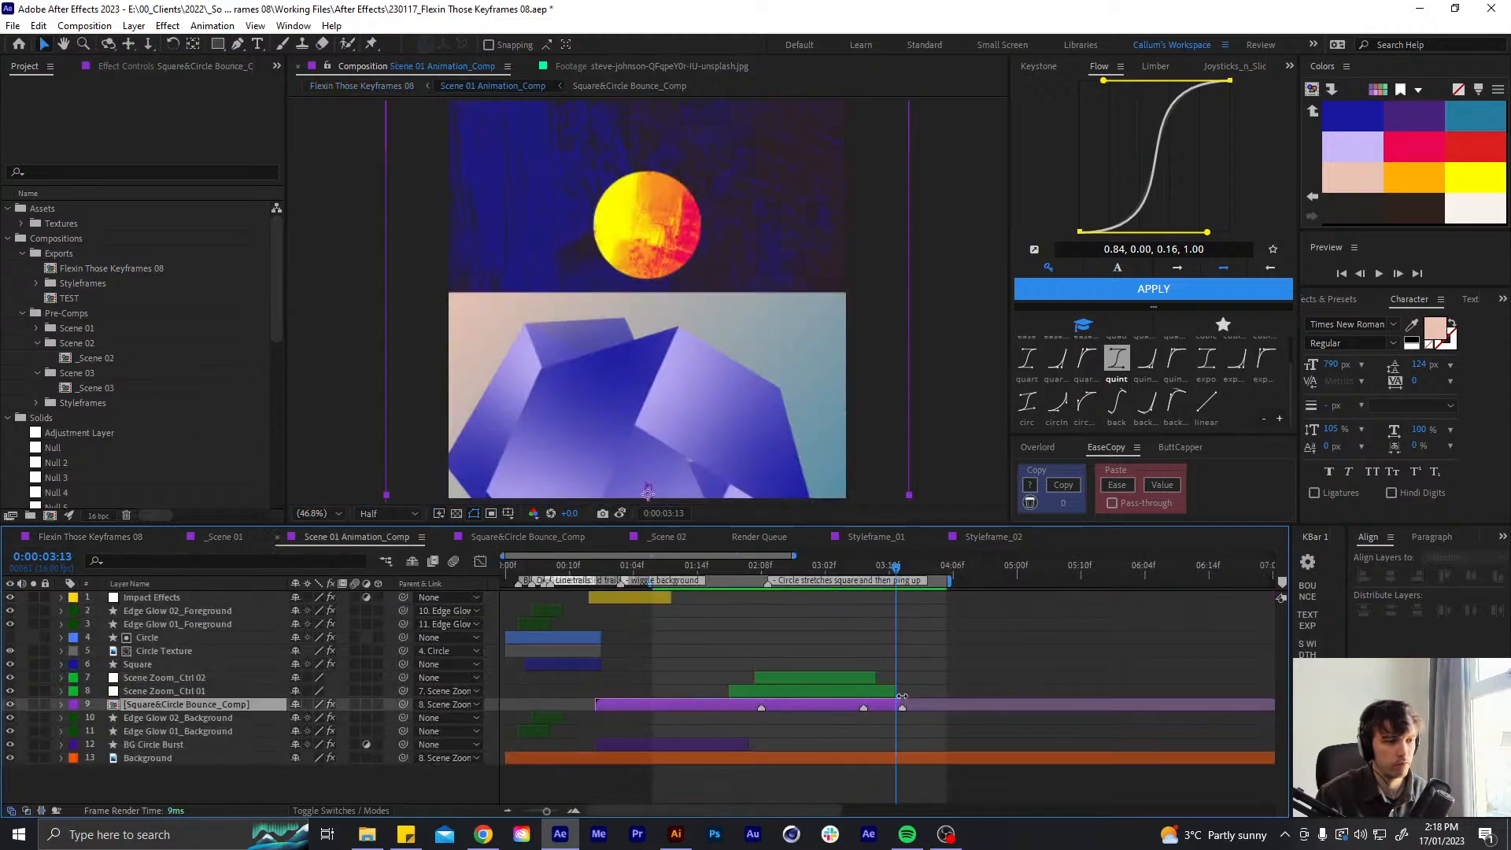
pyautogui.click(905, 691)
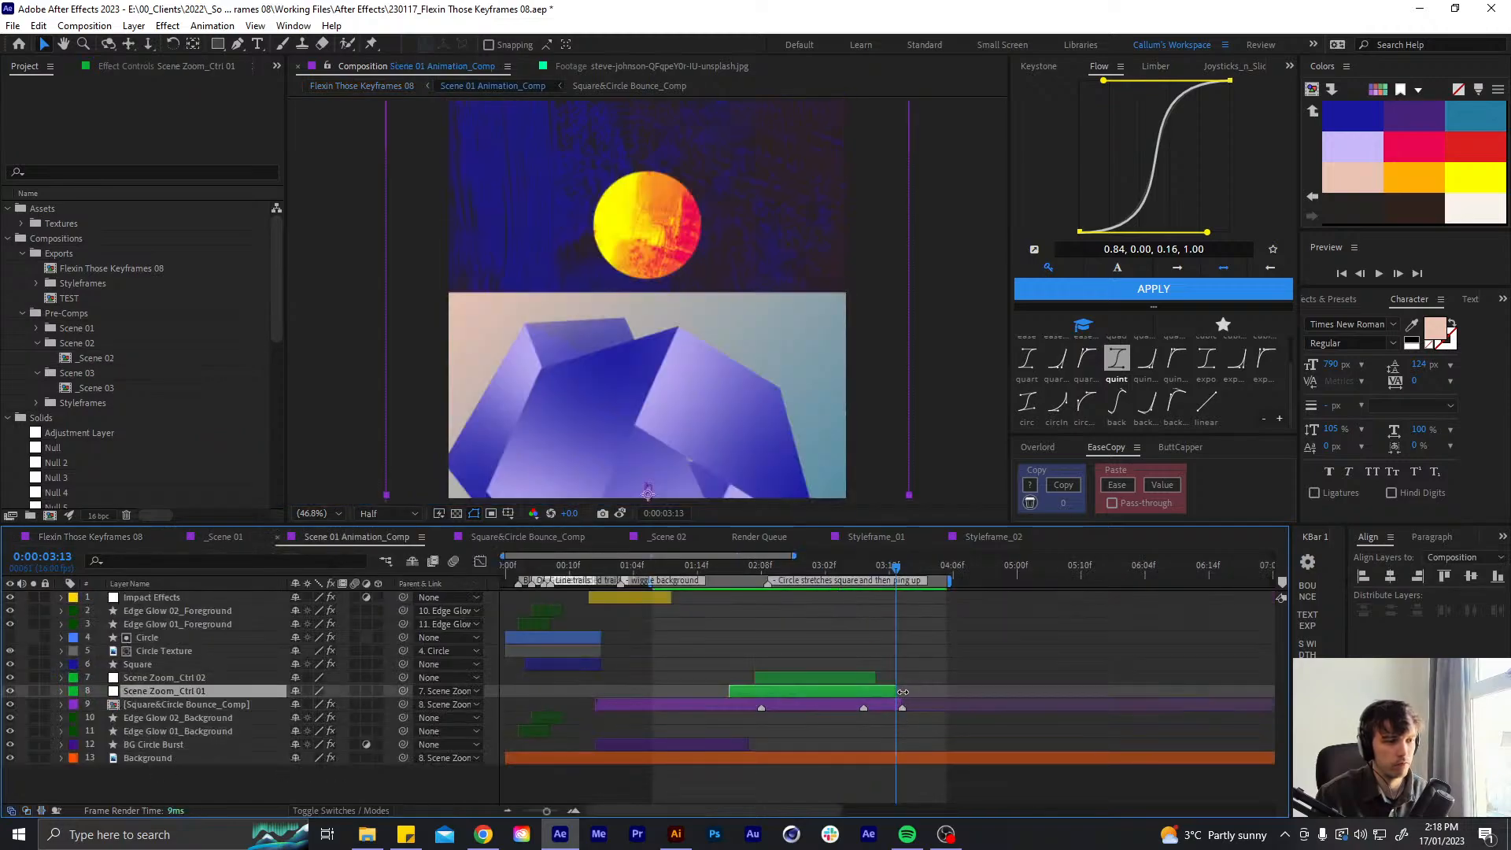
pyautogui.click(144, 536)
pyautogui.click(883, 672)
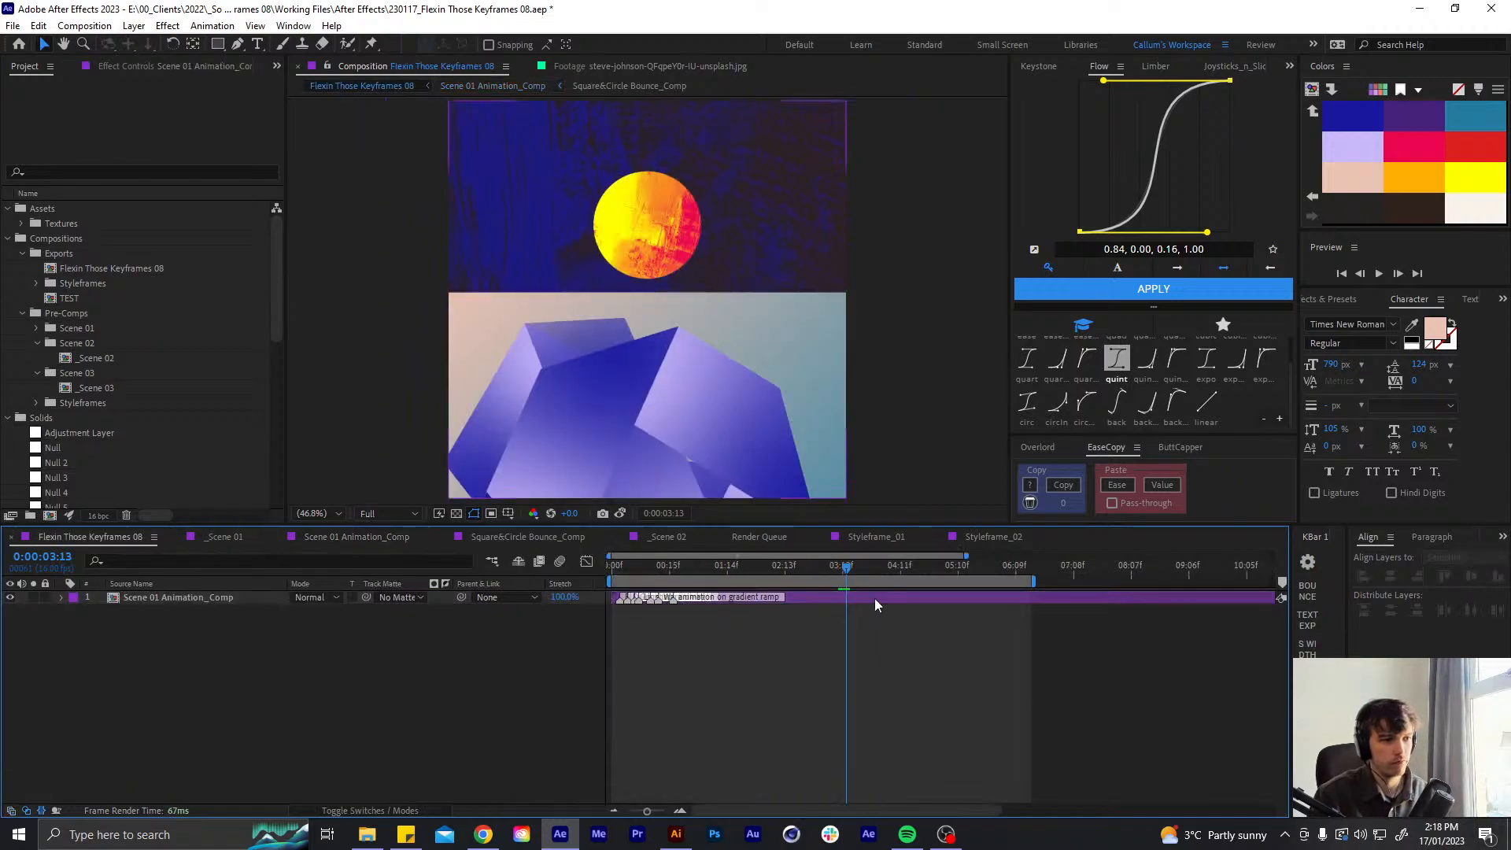
# - Trim the end of the Scene 01 Animation_Comp layer to 0:00:03:13 and check frames 0:00:03:11 and 0:00:03:12
pyautogui.click(878, 598)
pyautogui.hotkey('alt', ']')
pyautogui.press('pageup')
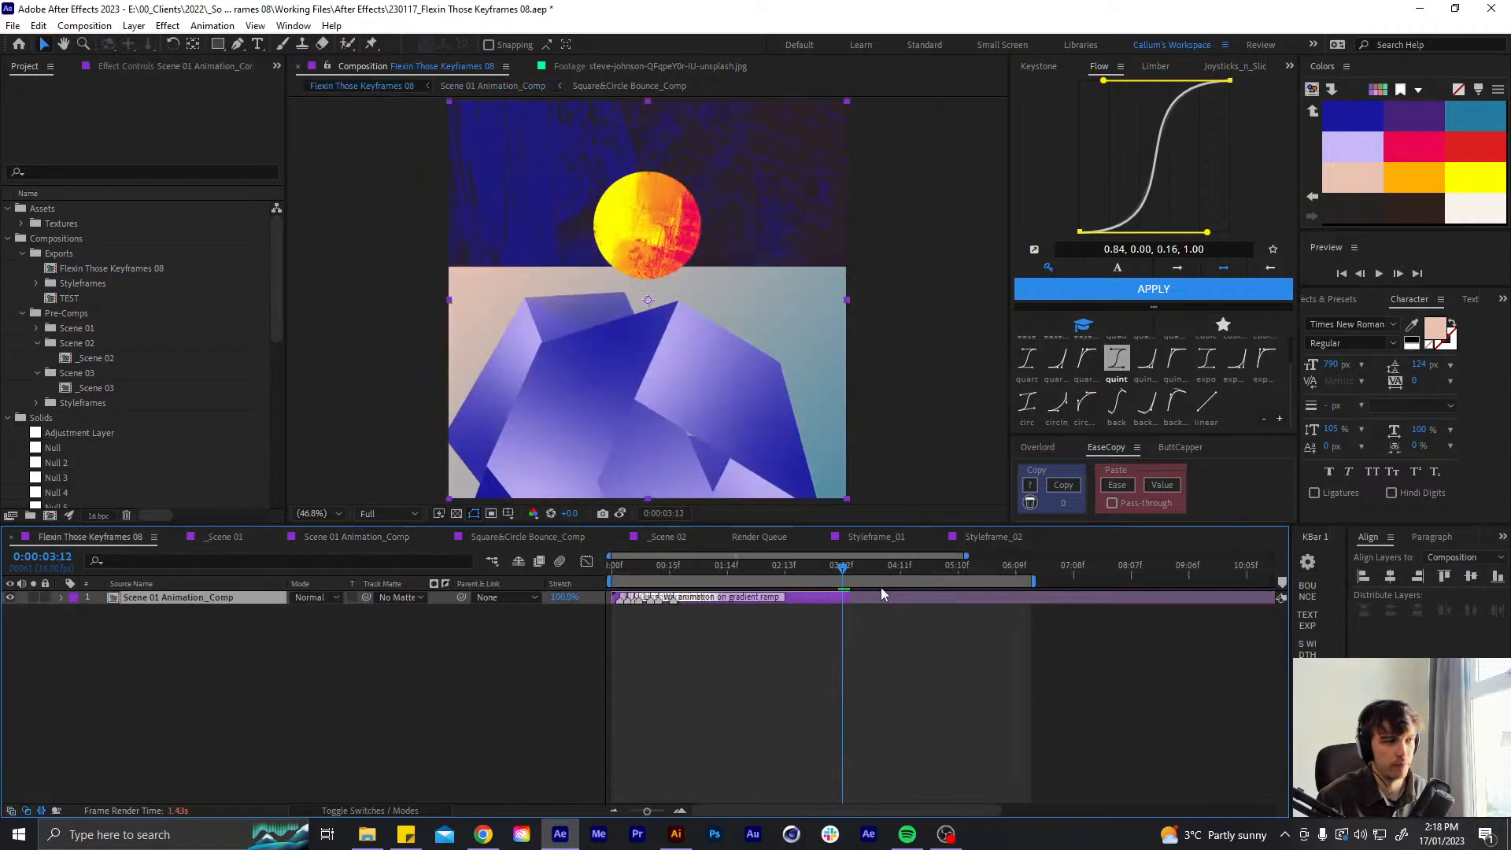
pyautogui.press('pageup')
pyautogui.press('pagedown')
pyautogui.press('pageup')
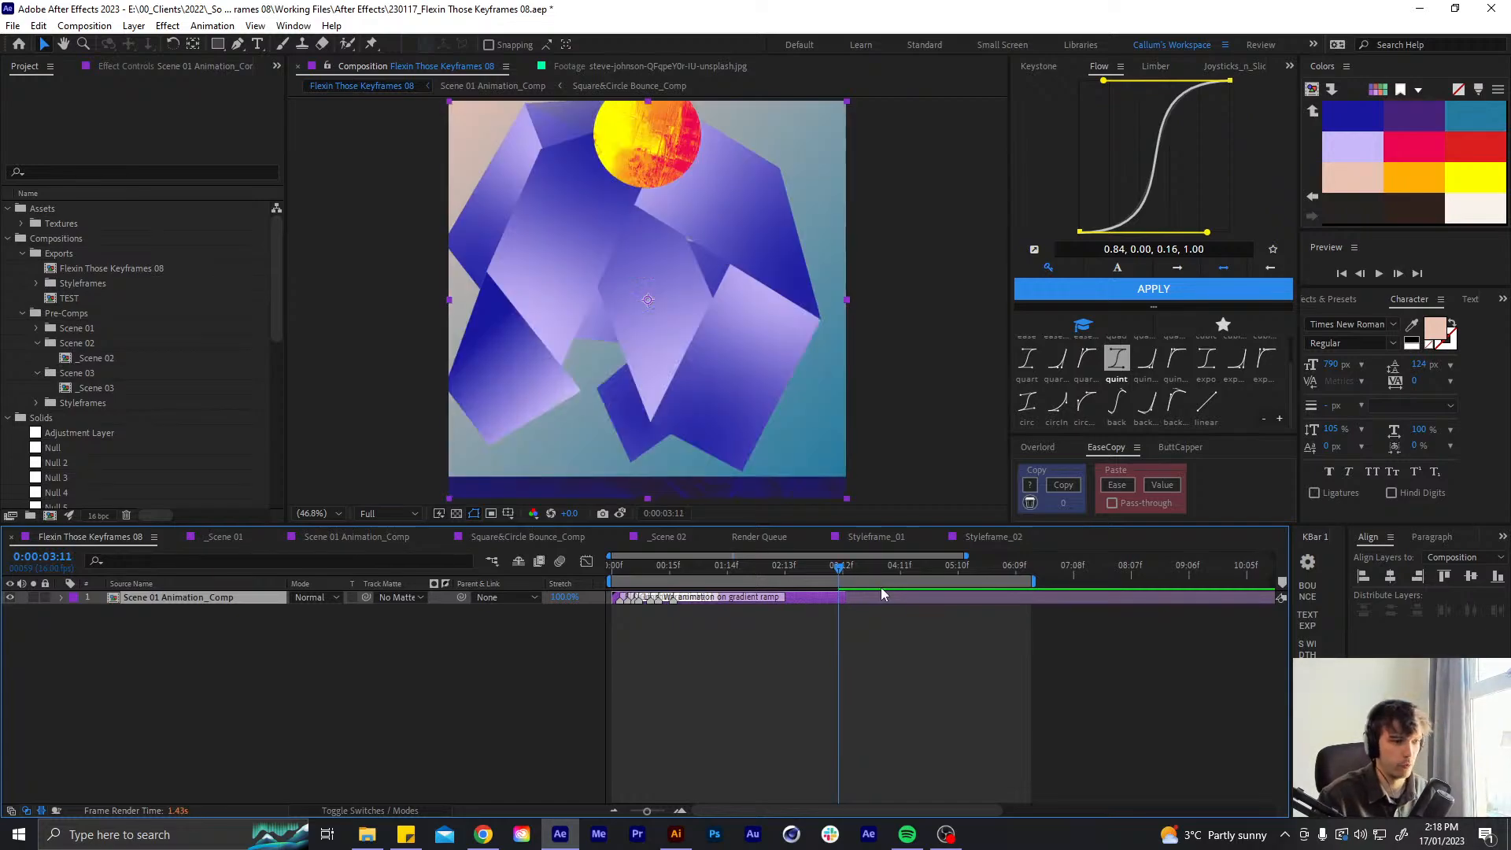
pyautogui.press('pagedown')
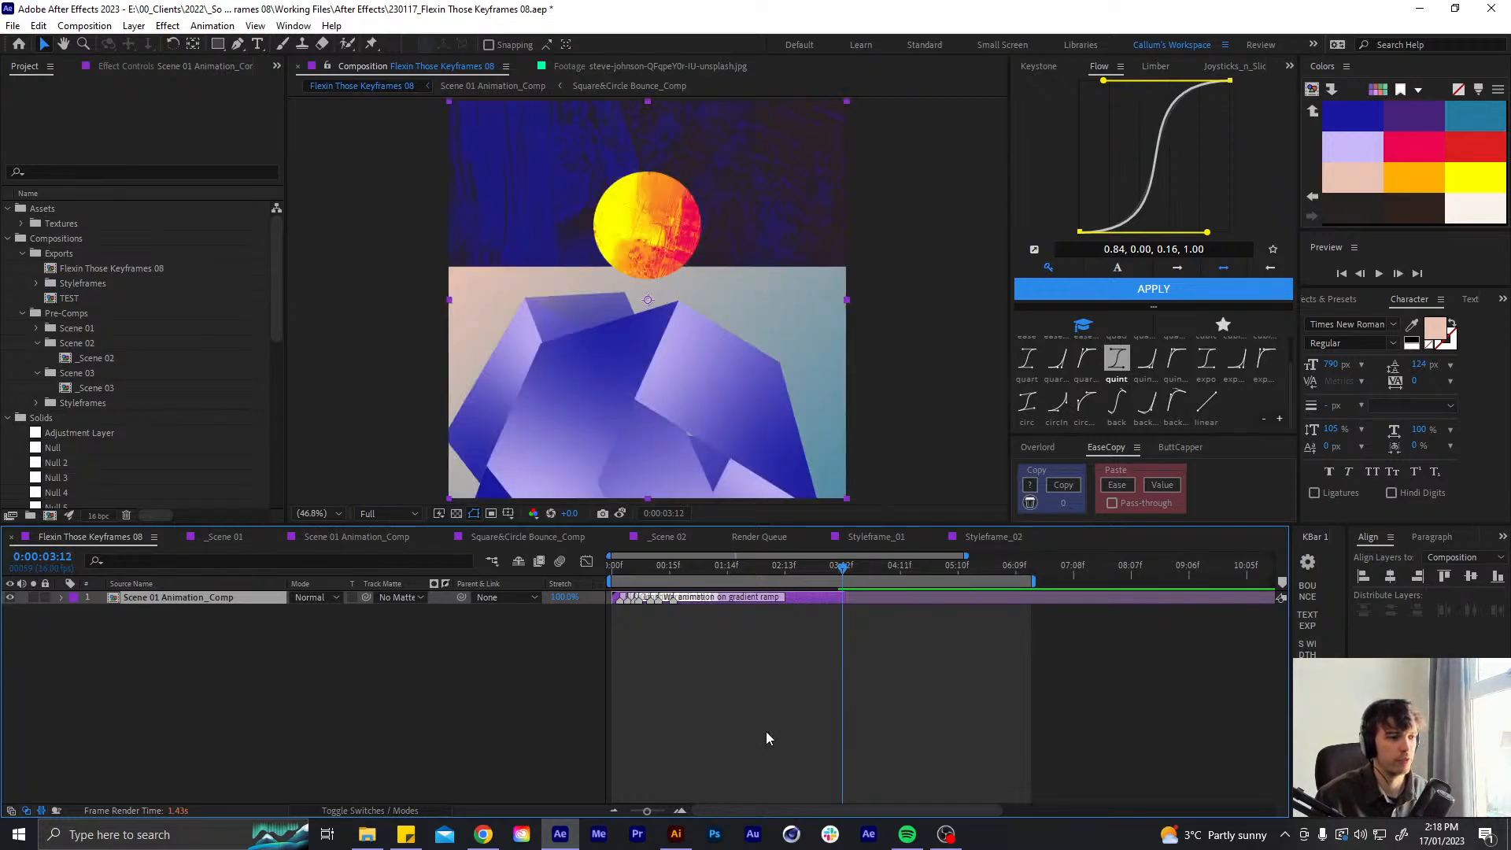
pyautogui.click(767, 730)
# - Preview Flexin Those Keyframes 08 from the start and lower its viewer resolution to Half
pyautogui.press('Home')
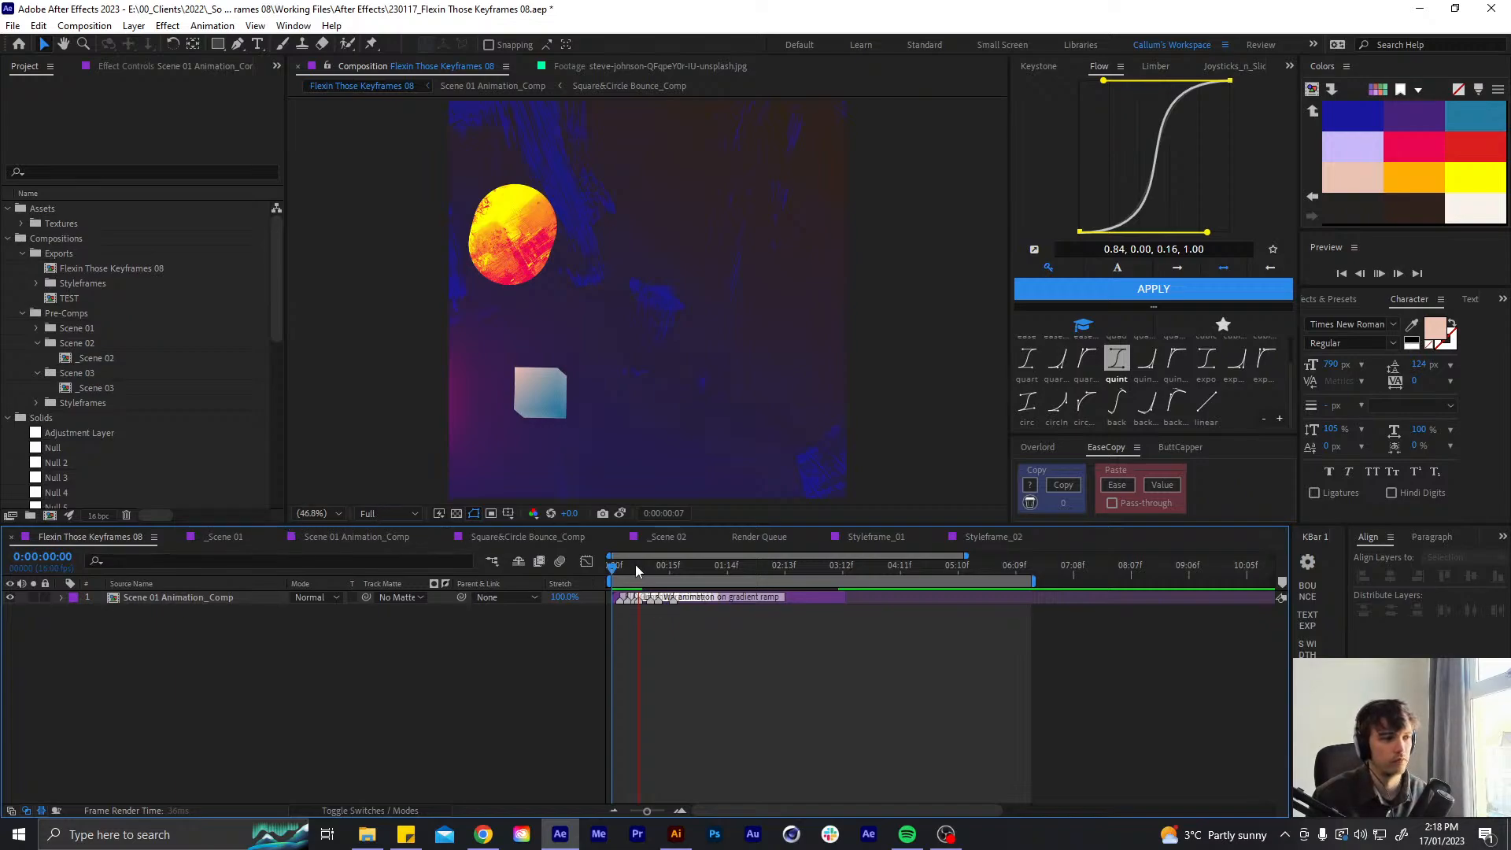
pyautogui.press('space')
pyautogui.click(367, 513)
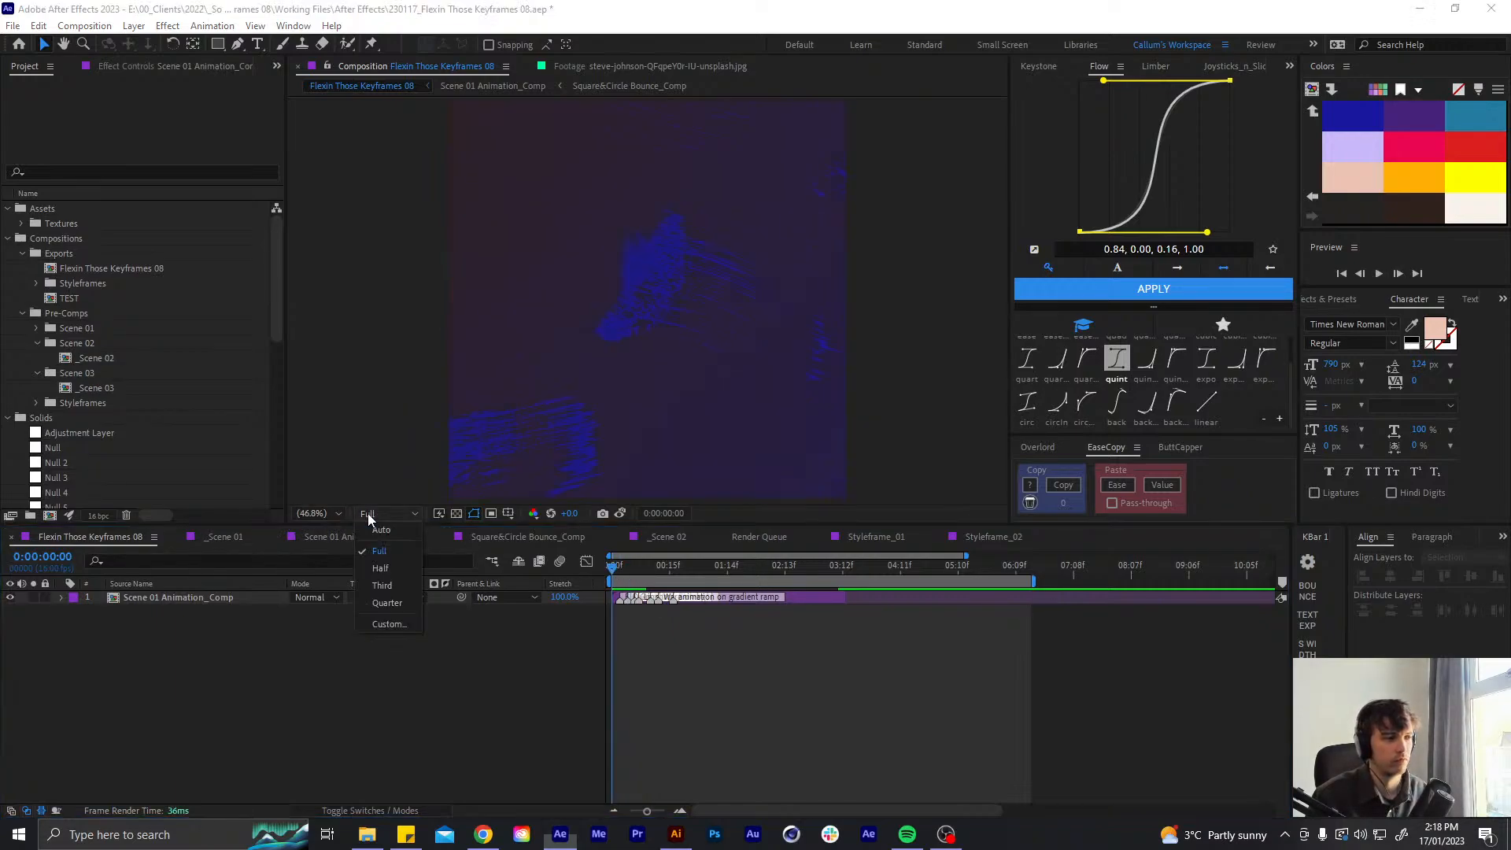
pyautogui.click(381, 567)
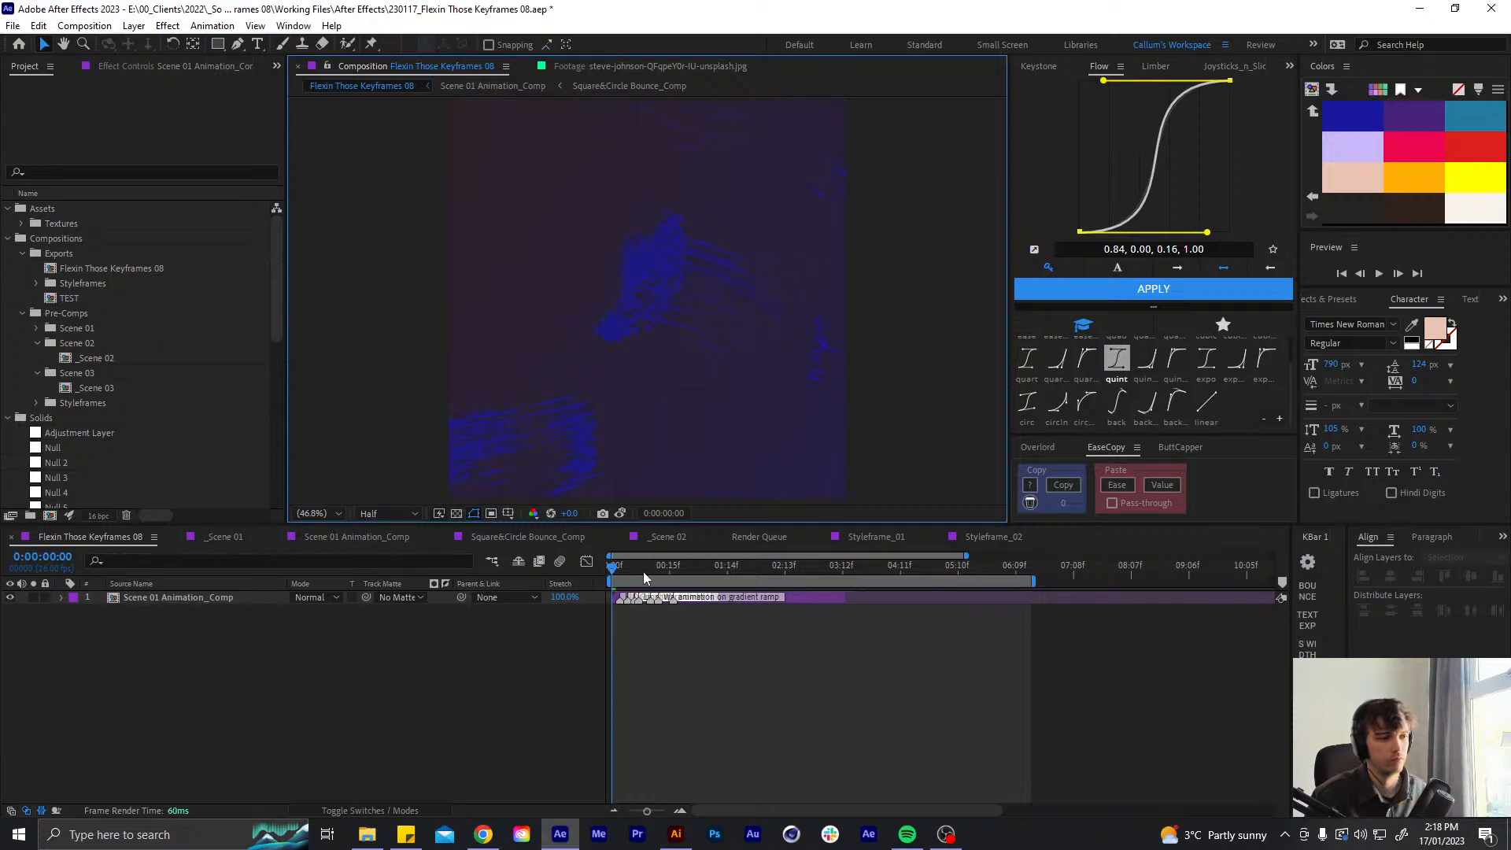
# - Shorten the work area to end just after 0:00:04:02 and preview the composition from the beginning
pyautogui.moveTo(1034, 581); pyautogui.dragTo(867, 565)
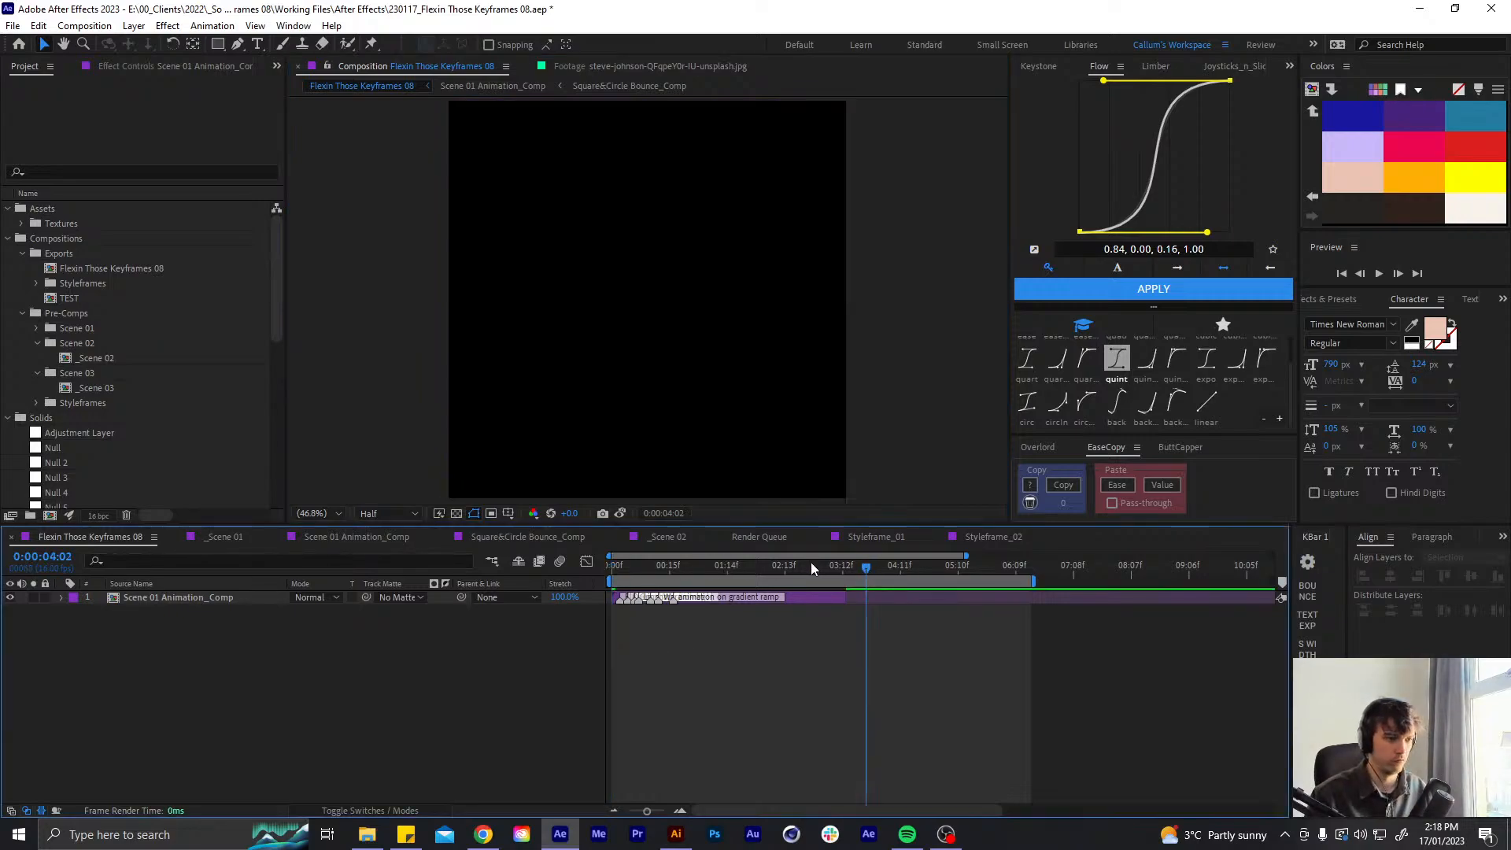
pyautogui.click(718, 566)
pyautogui.press('Home')
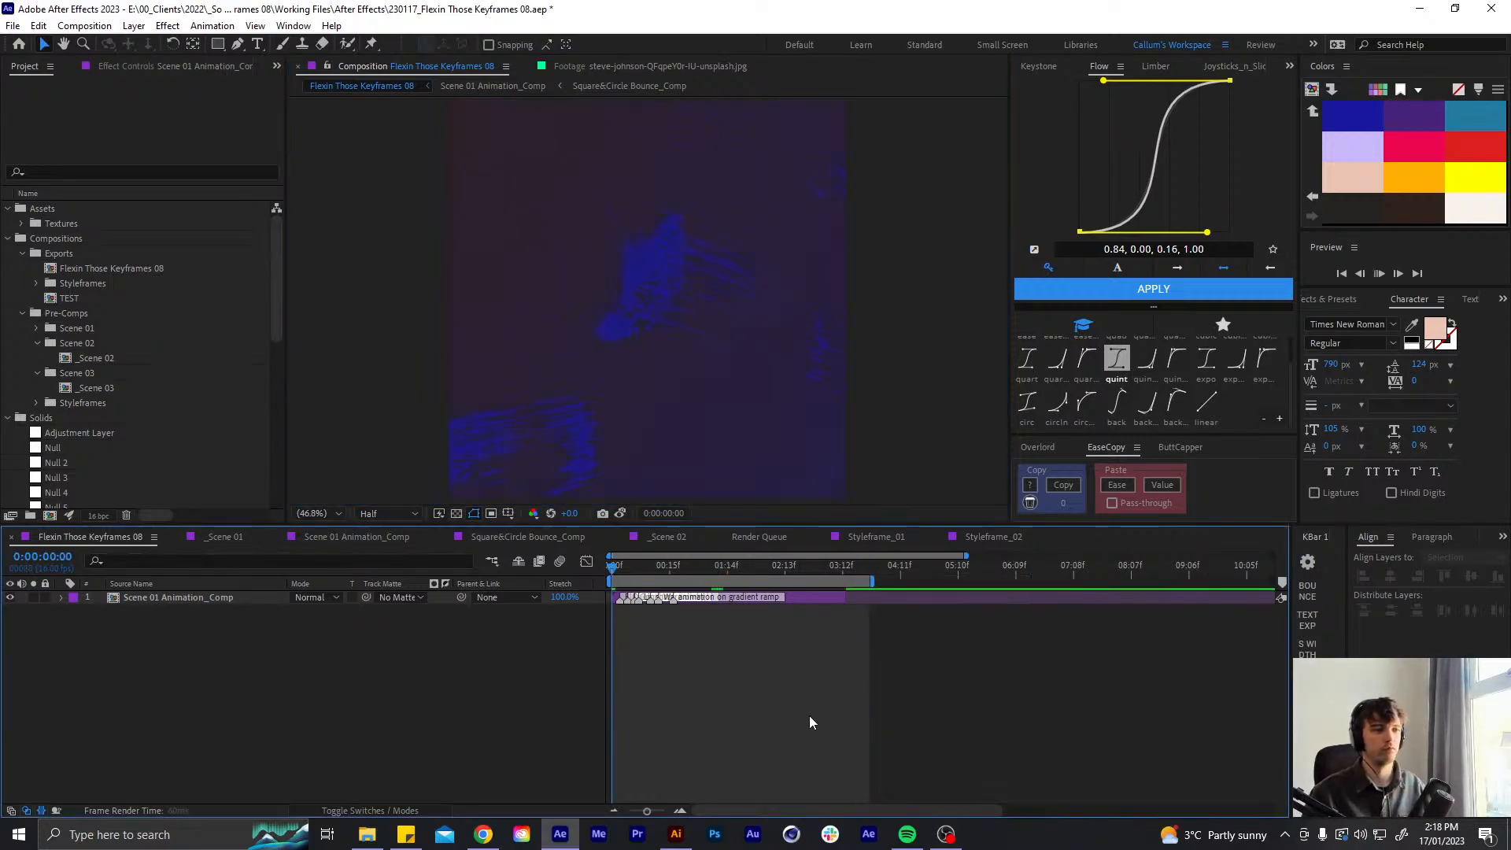
pyautogui.press('space')
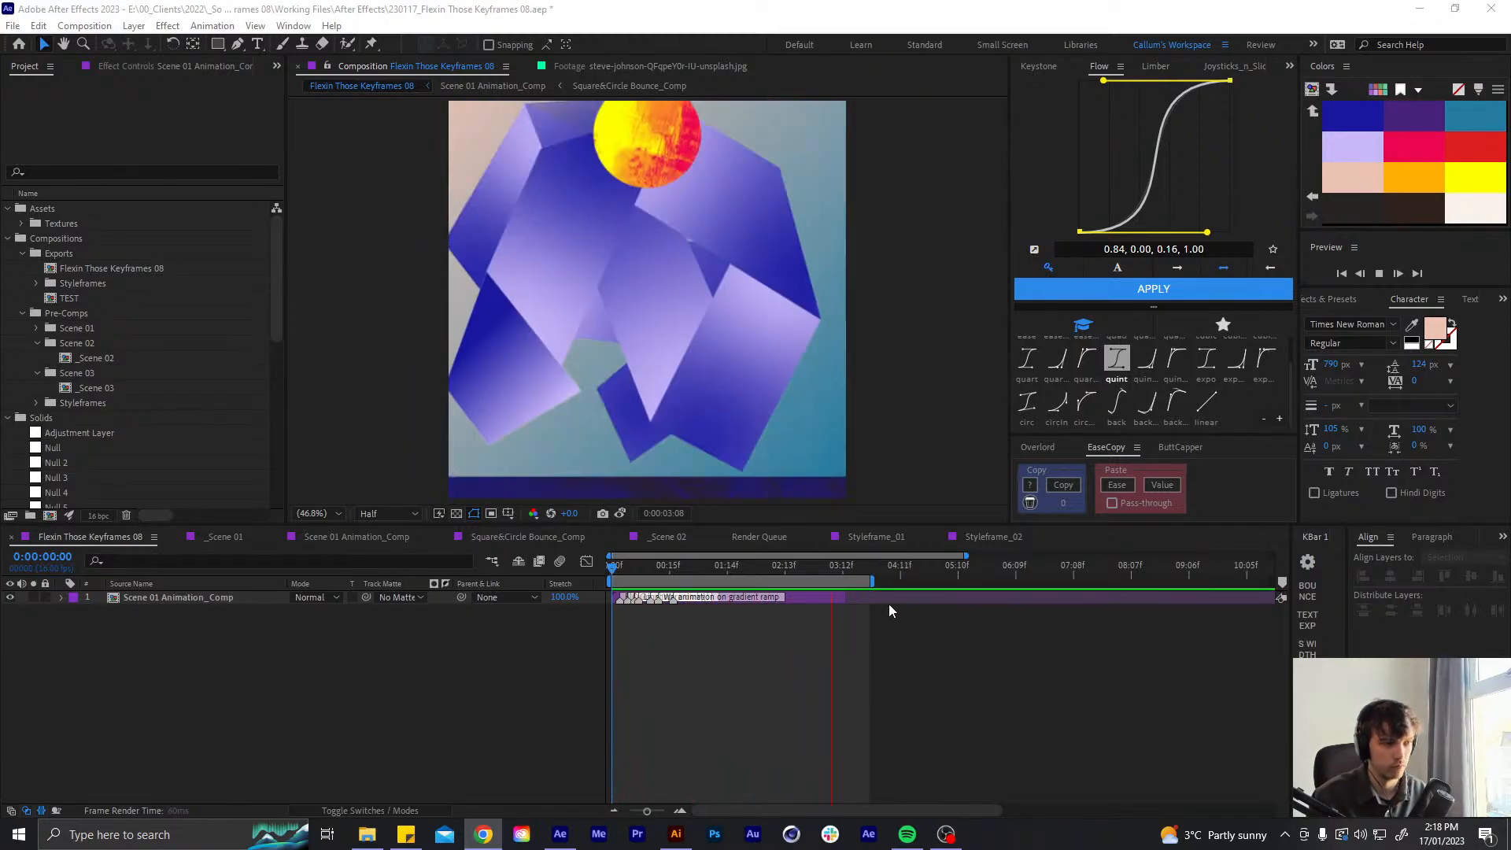
# - Add the _Scene 02 composition below Scene 01 Animation_Comp, starting at 0:00:03:14
pyautogui.click(833, 565)
pyautogui.moveTo(833, 564); pyautogui.dragTo(839, 564)
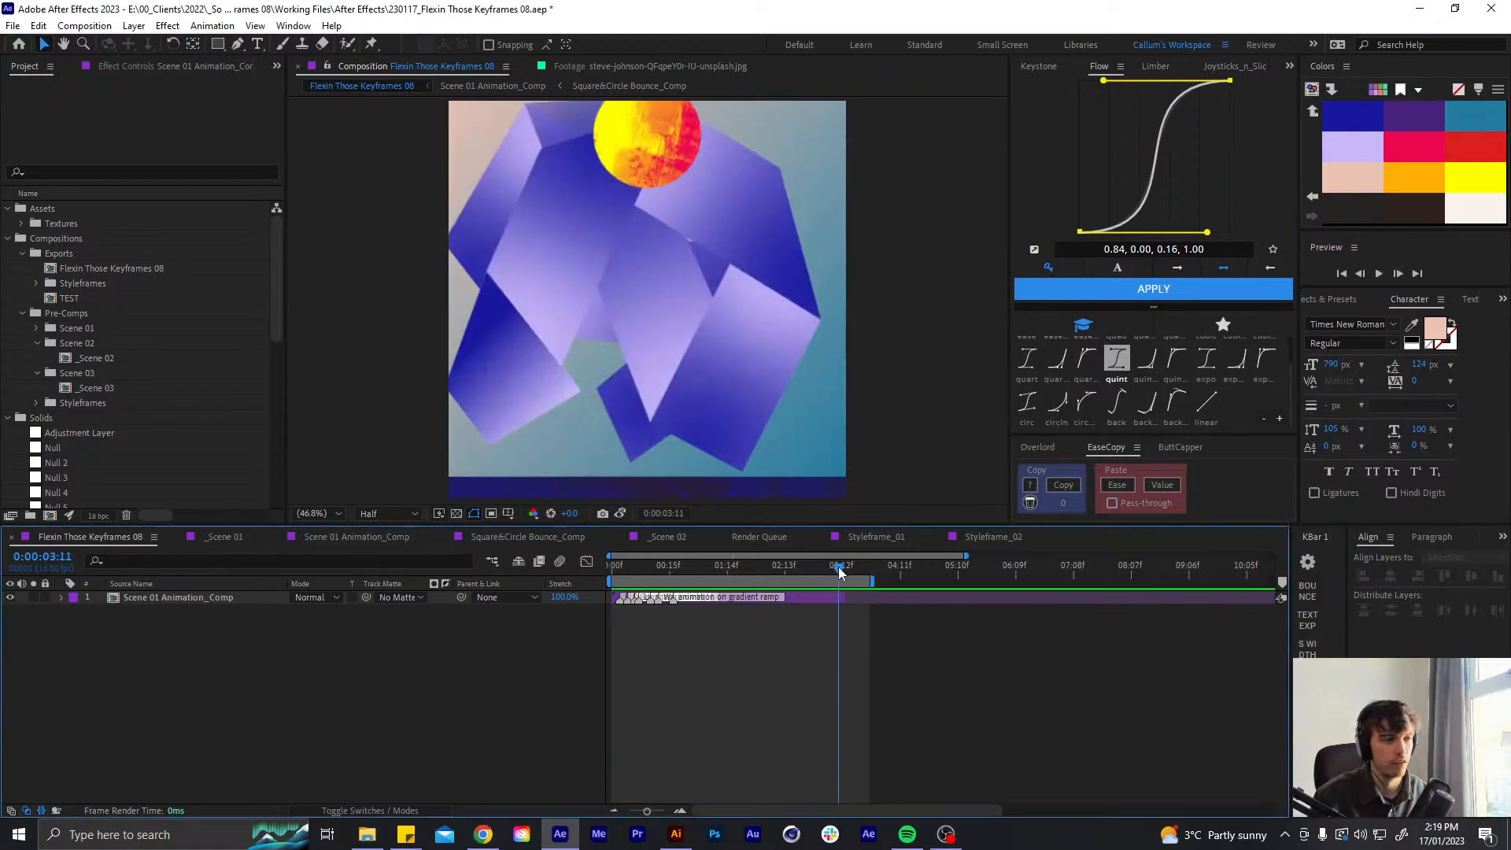
pyautogui.moveTo(95, 358); pyautogui.dragTo(851, 610)
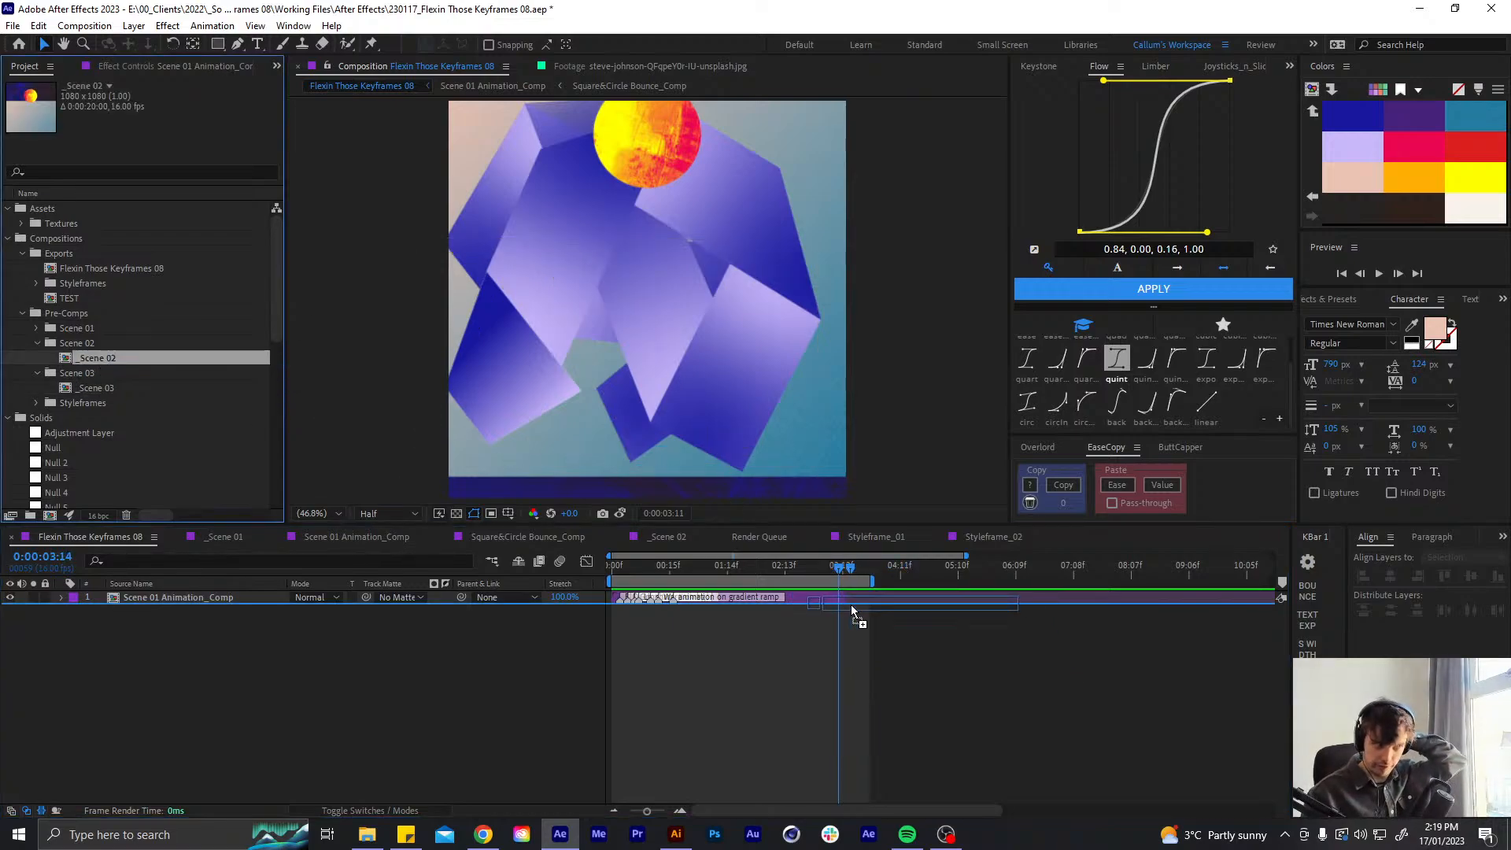
pyautogui.moveTo(851, 605); pyautogui.dragTo(852, 604)
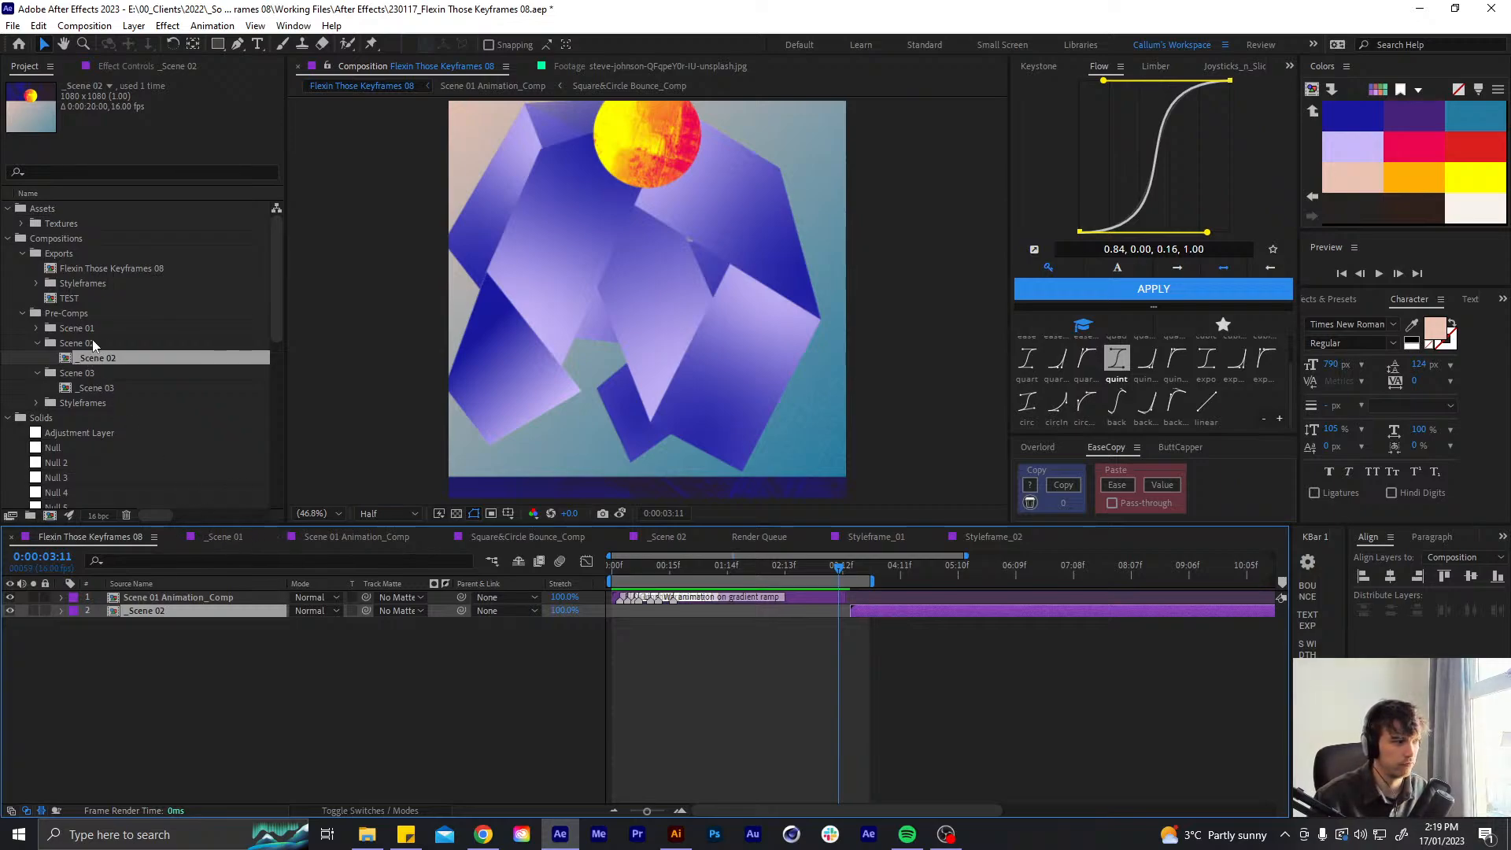
# - Add the _Scene 01 composition above the other layers and move _Scene 02 one frame earlier to start at 0:00:03:13
pyautogui.click(39, 329)
pyautogui.moveTo(107, 344); pyautogui.dragTo(284, 596)
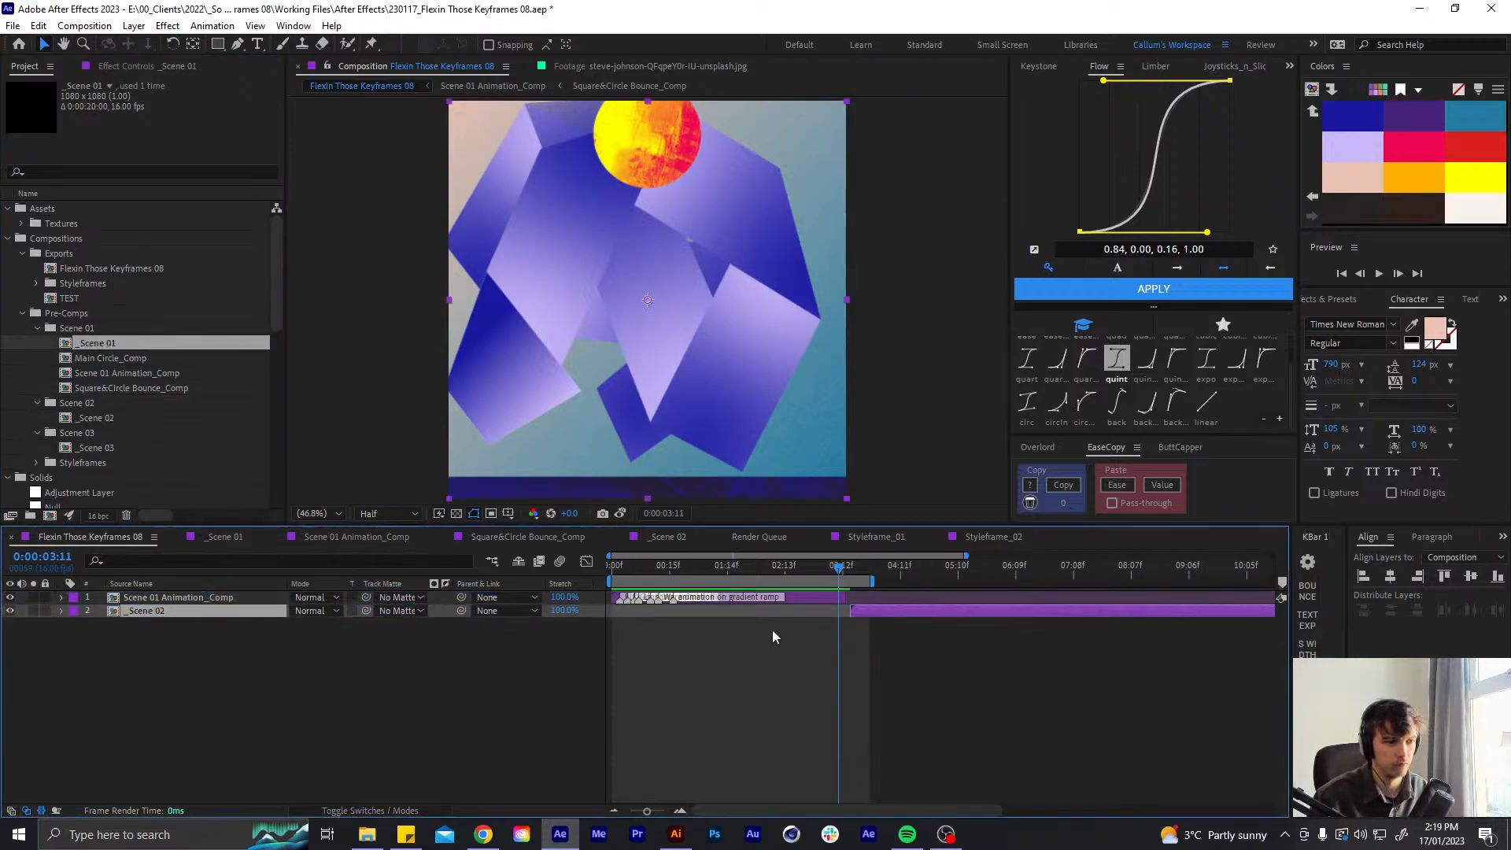
pyautogui.click(841, 581)
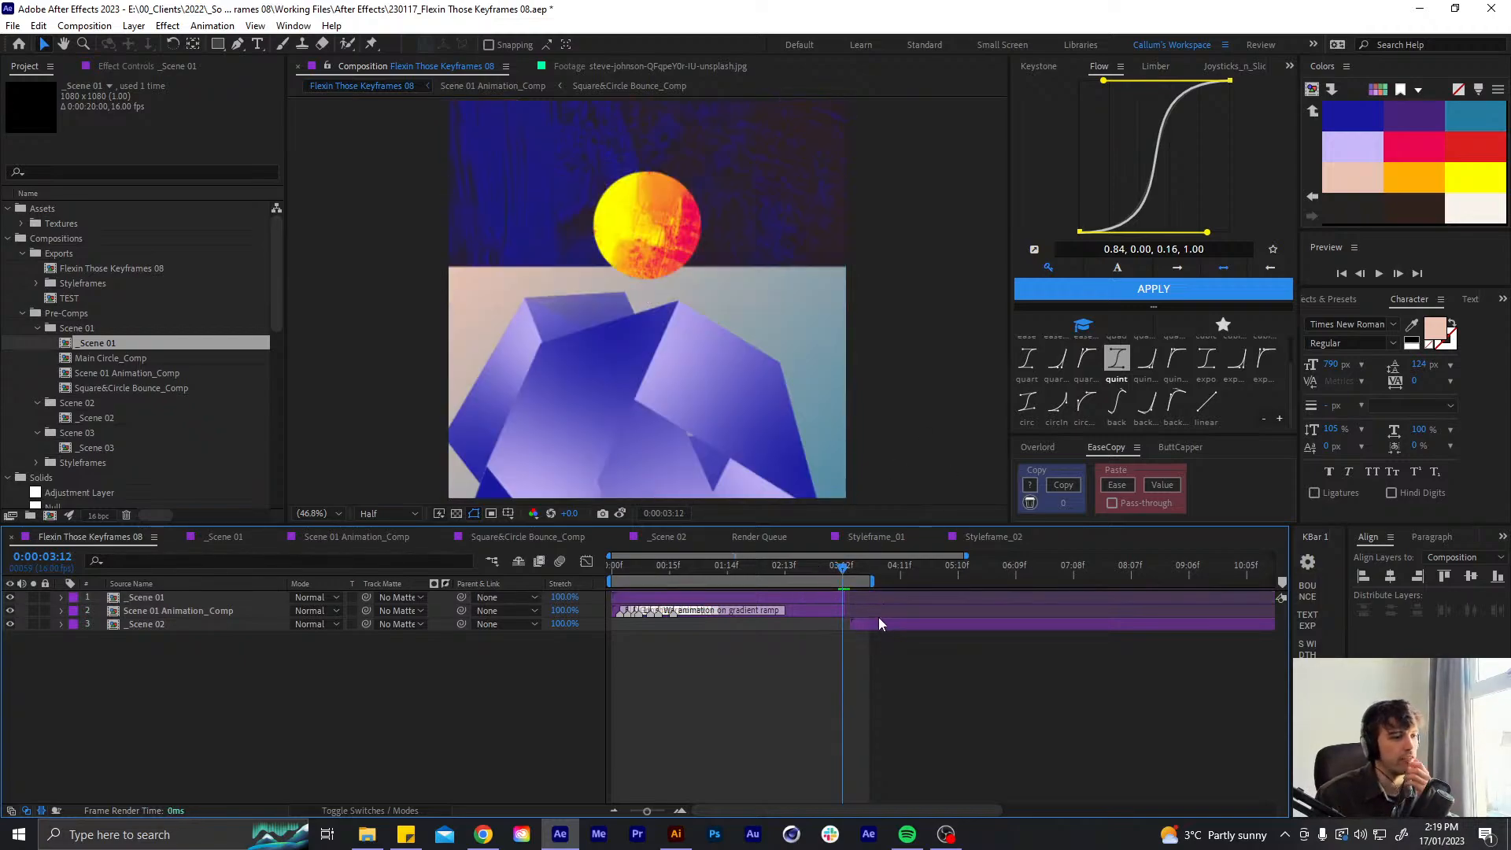
pyautogui.moveTo(872, 621); pyautogui.dragTo(862, 622)
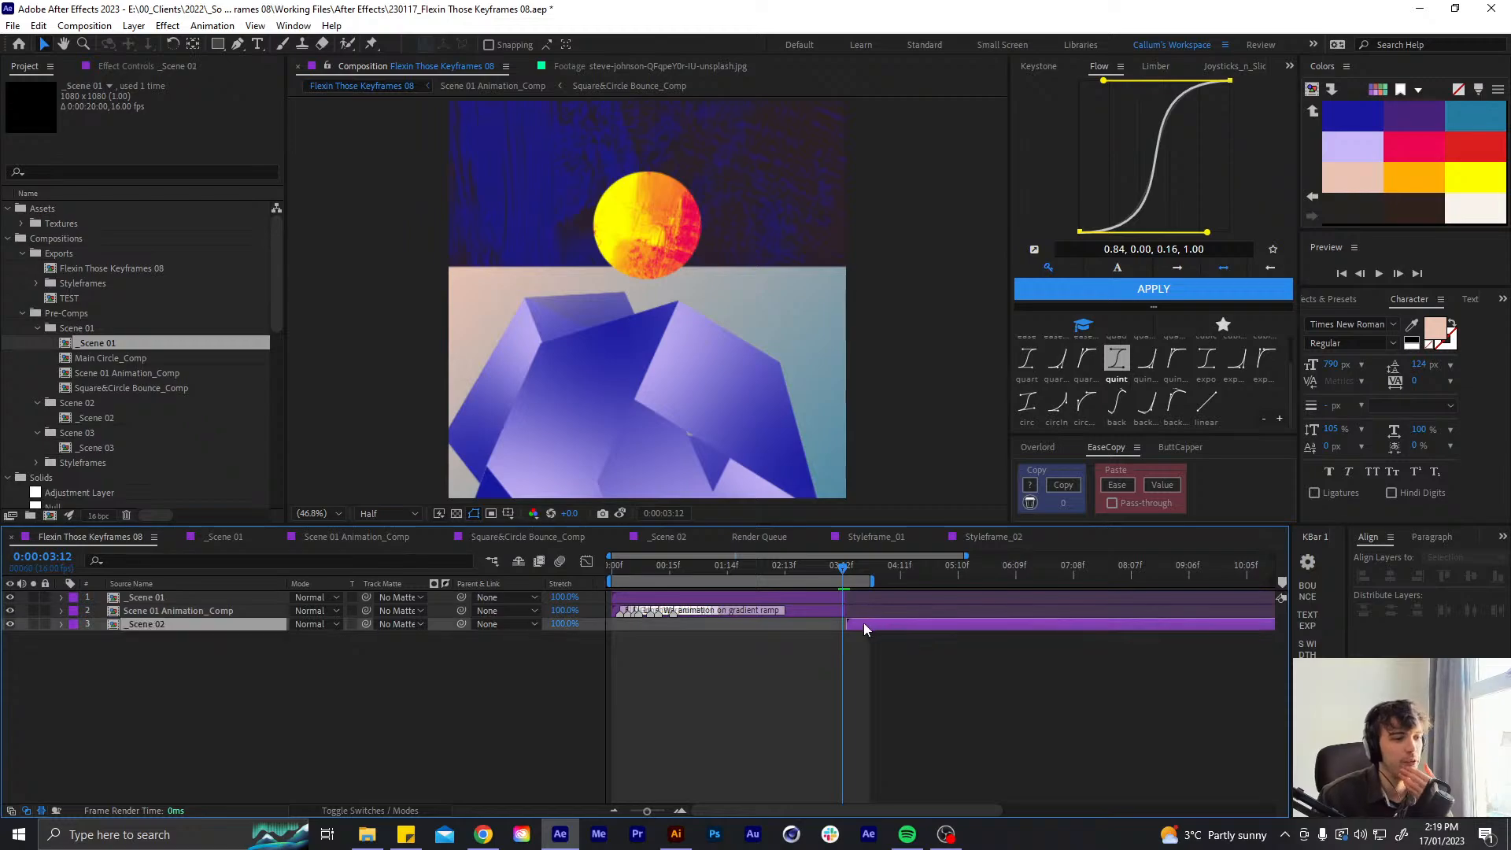
# - Examine the layers of Scene 01 Animation_Comp and the three stacked chromatic layers in Styleframe_01
pyautogui.doubleClick(186, 610)
pyautogui.click(202, 542)
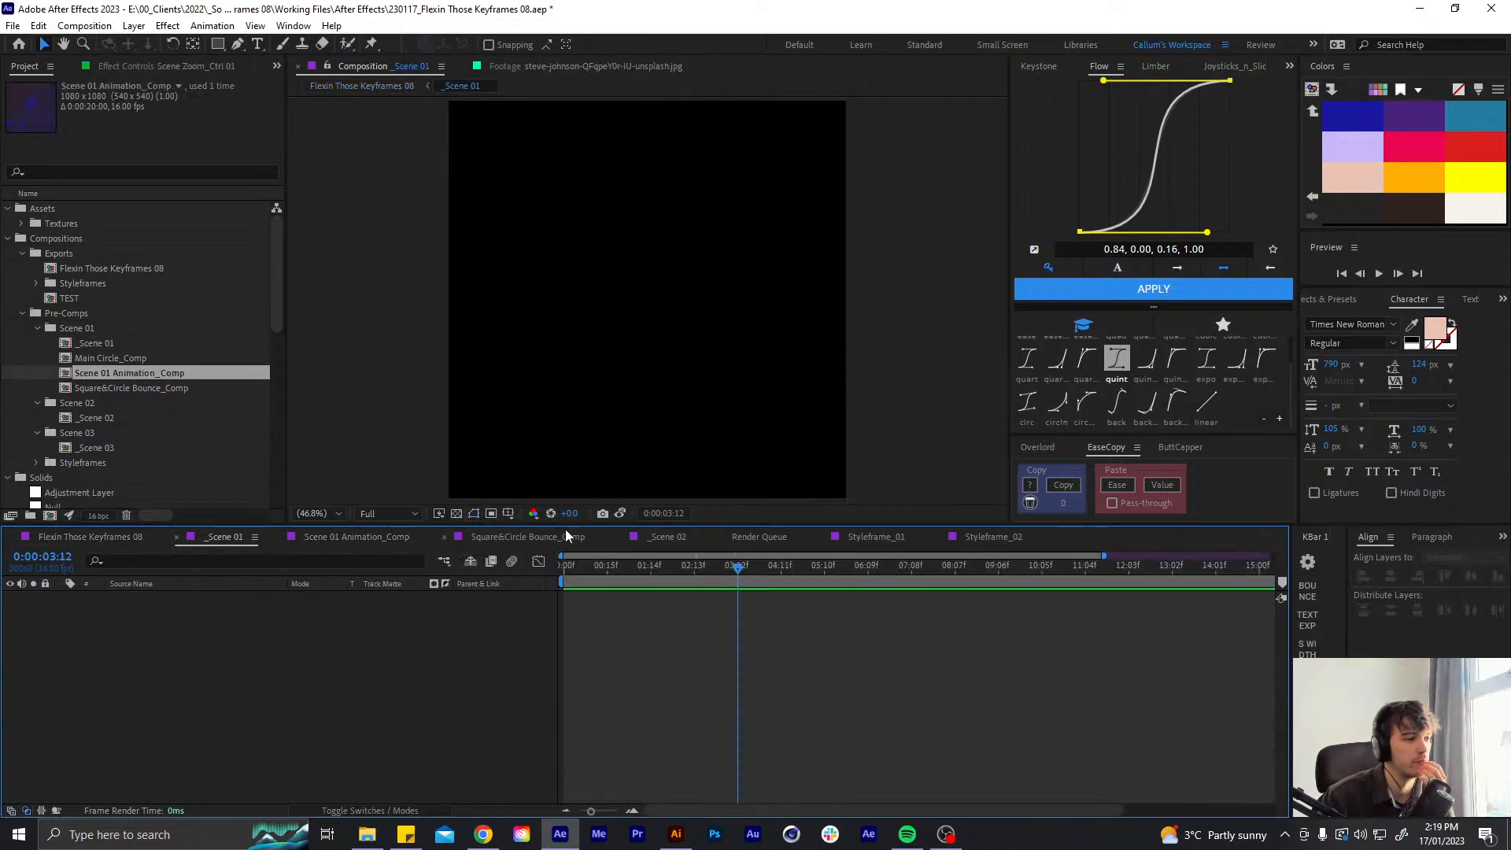
pyautogui.doubleClick(112, 375)
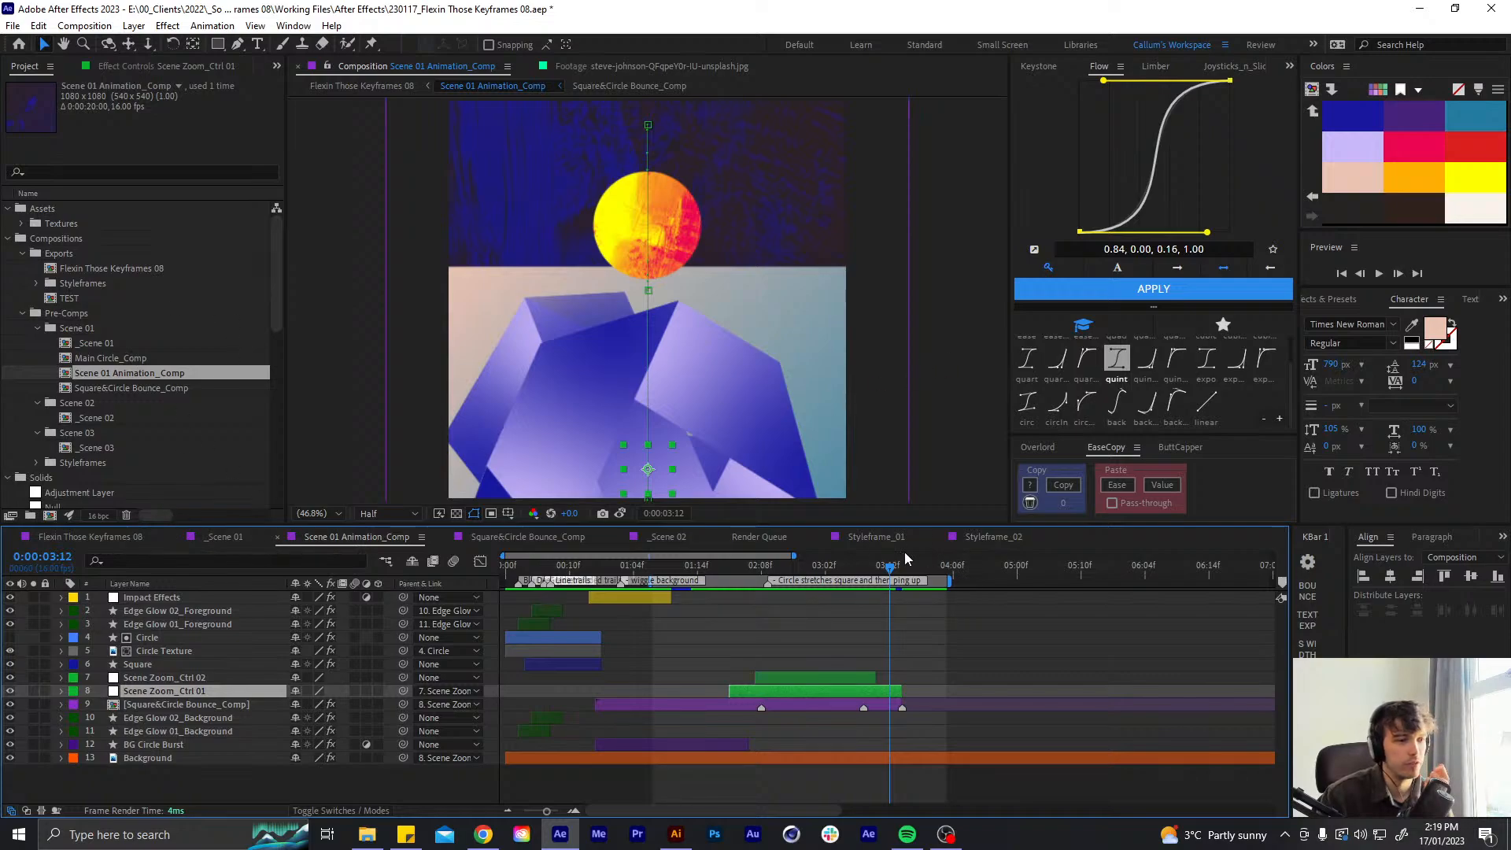
pyautogui.click(876, 536)
pyautogui.hotkey('ctrl', 'a')
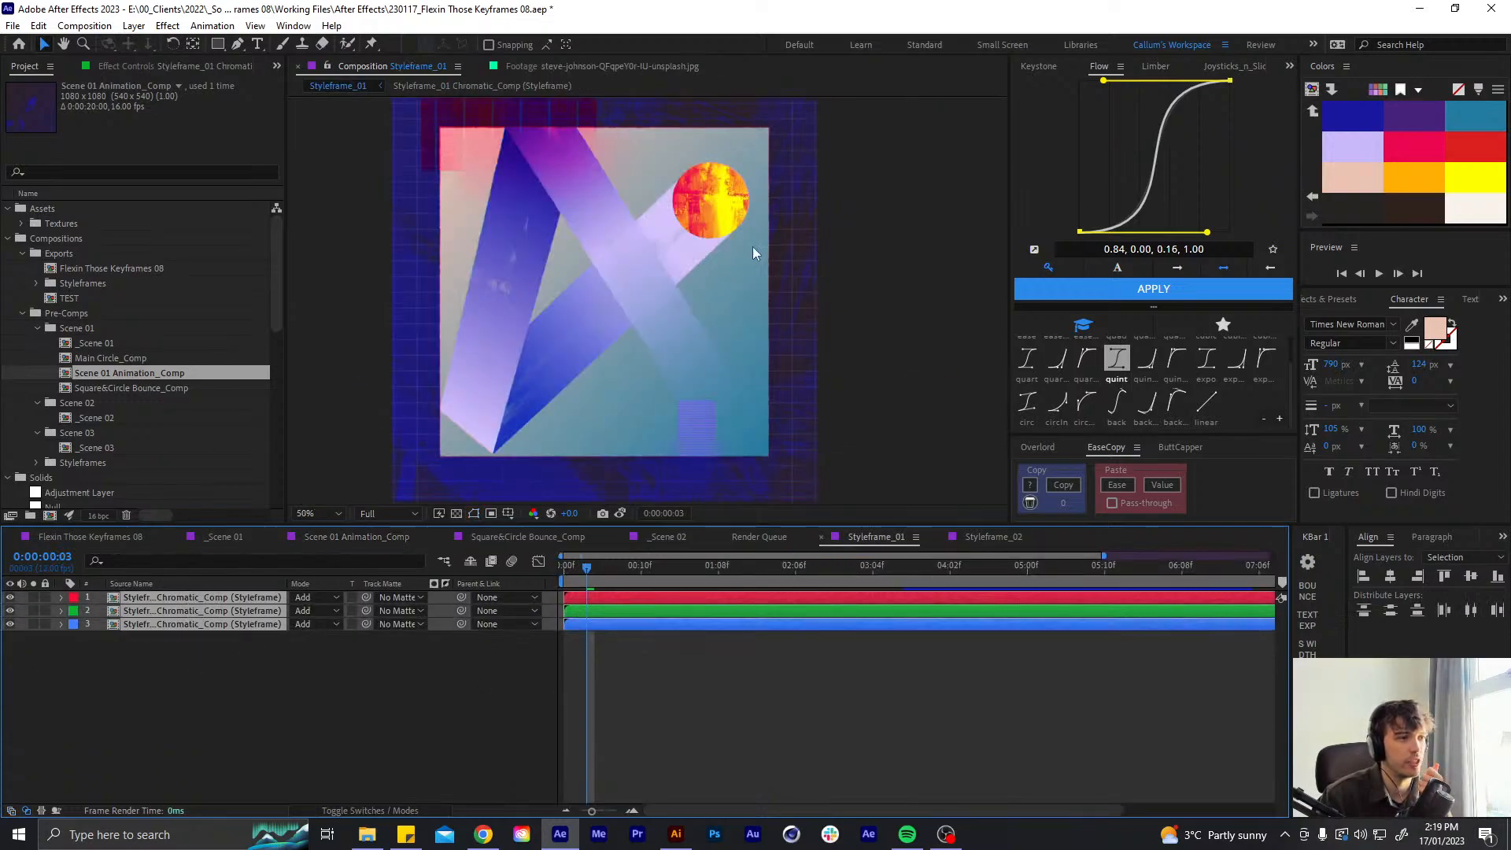
pyautogui.click(328, 758)
pyautogui.click(193, 597)
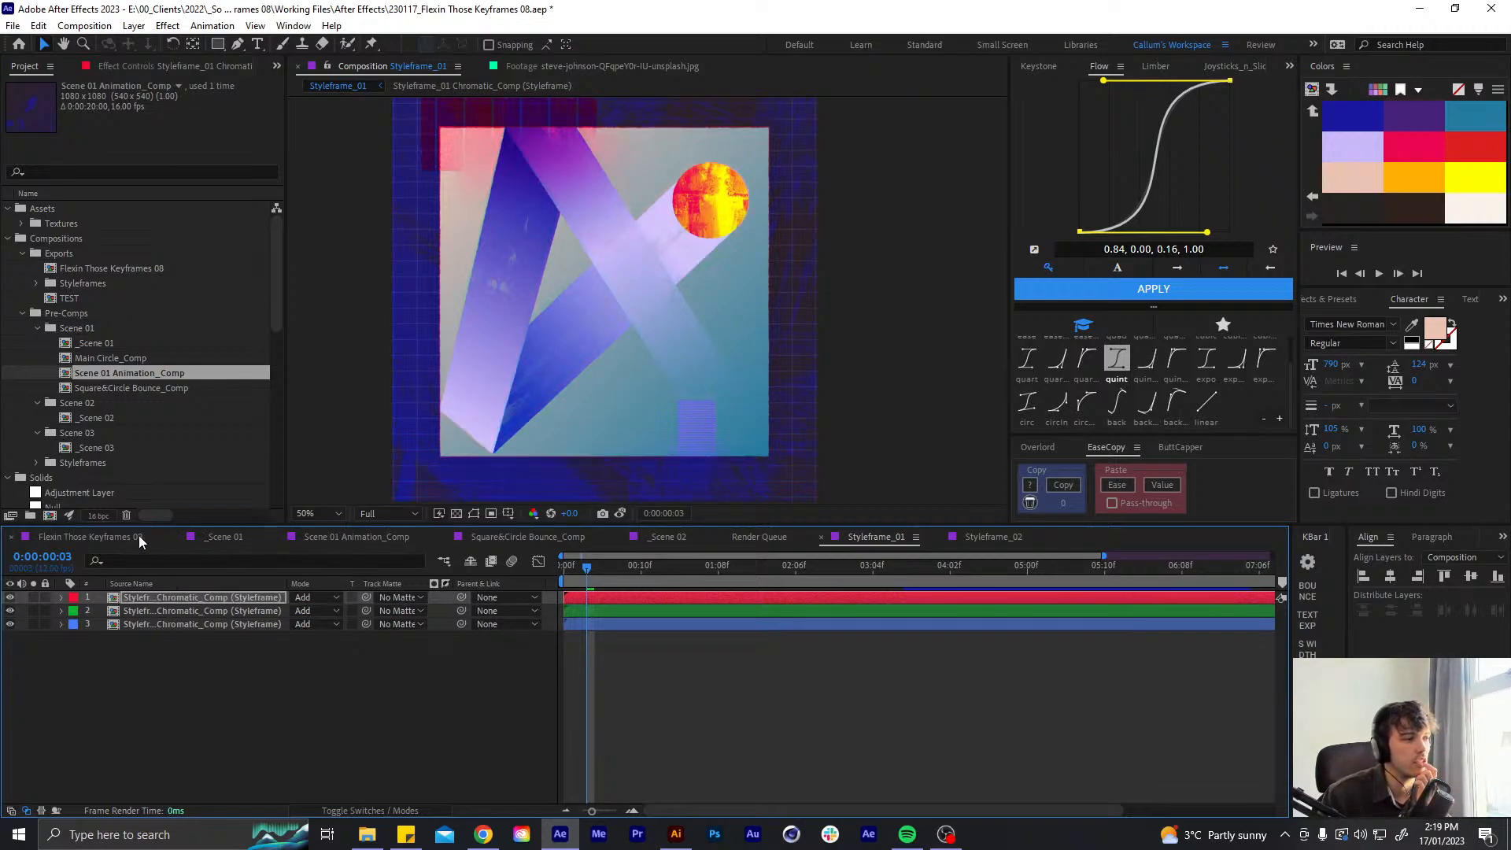
# - Add Scene 01 Animation_Comp to the empty _Scene 01 composition and duplicate the layer twice
pyautogui.click(108, 536)
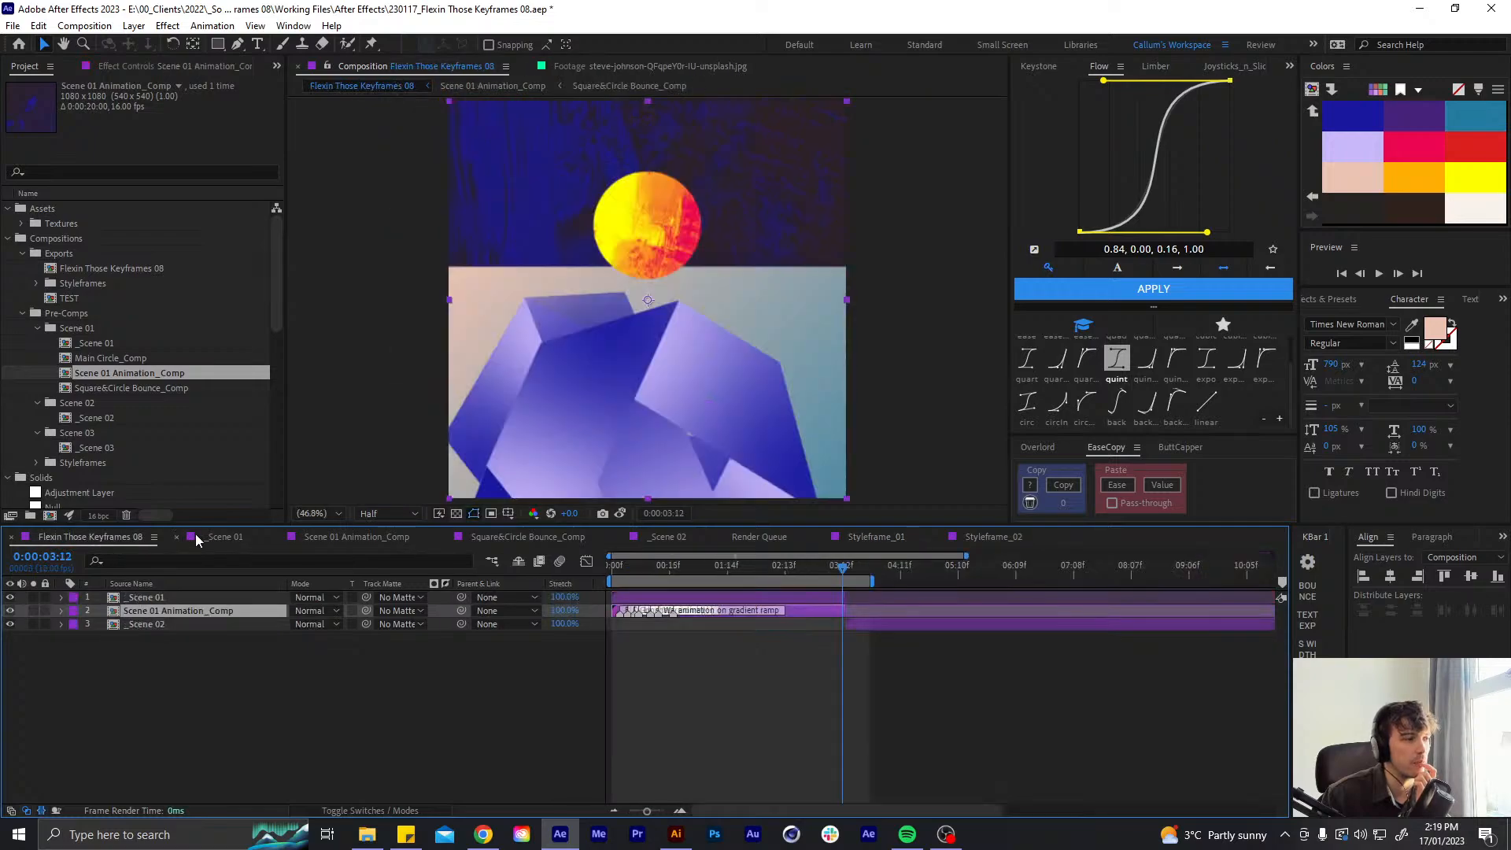
pyautogui.click(207, 536)
pyautogui.click(115, 537)
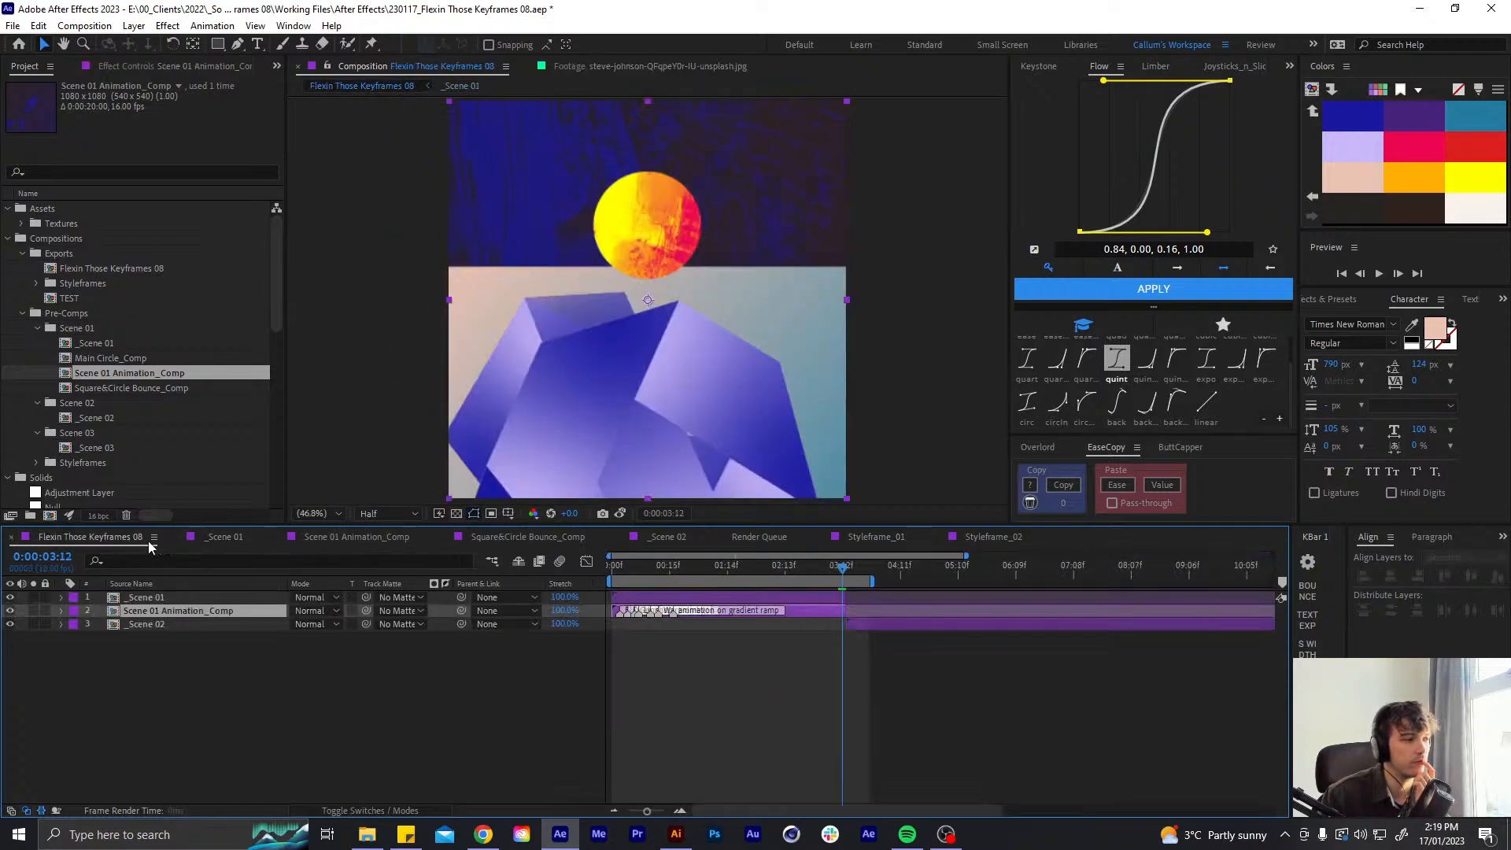
pyautogui.doubleClick(165, 600)
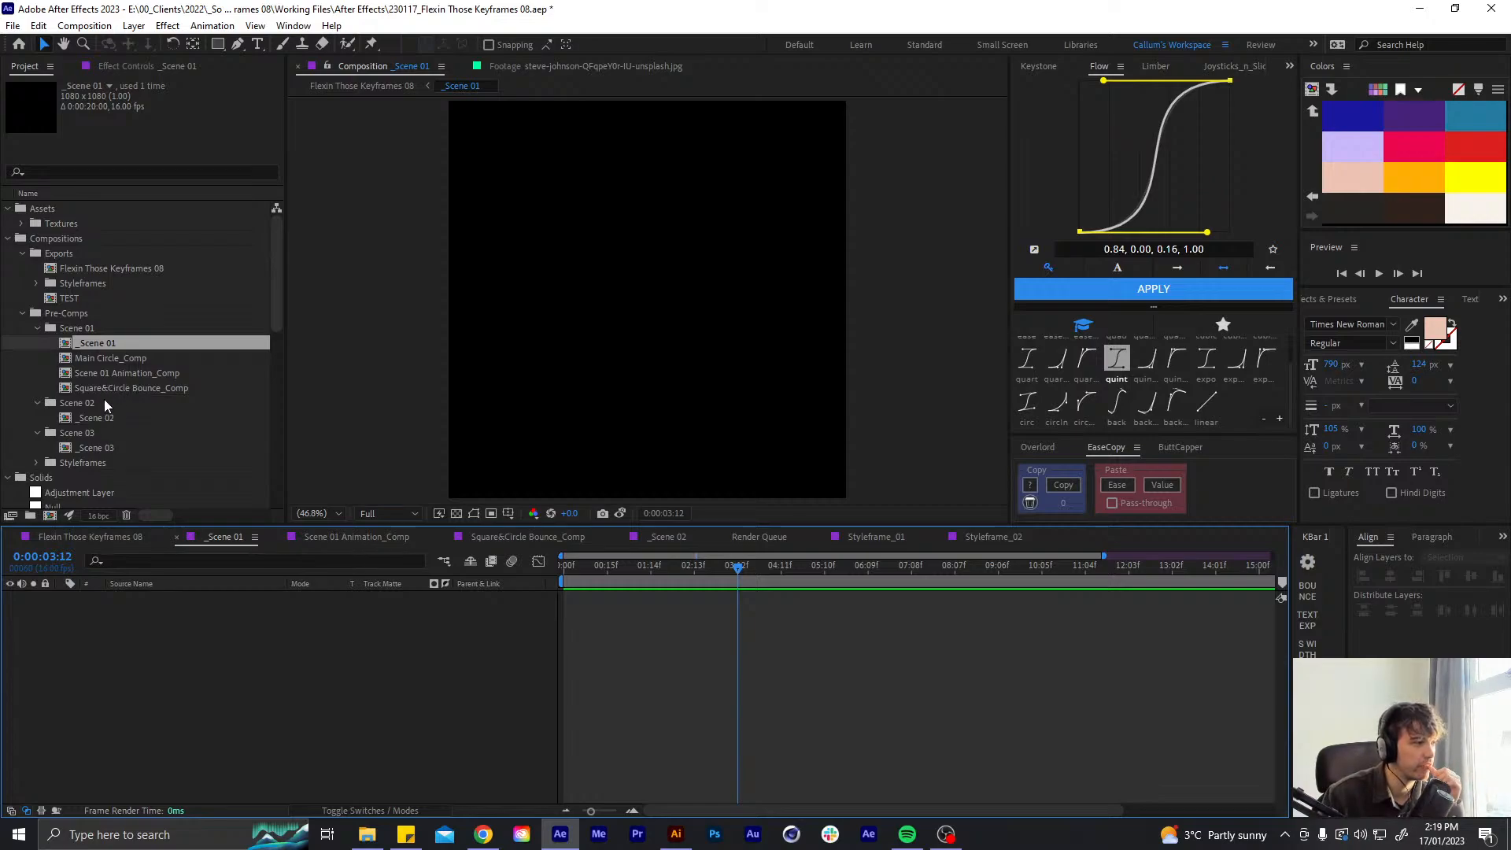
pyautogui.moveTo(123, 379); pyautogui.dragTo(150, 599)
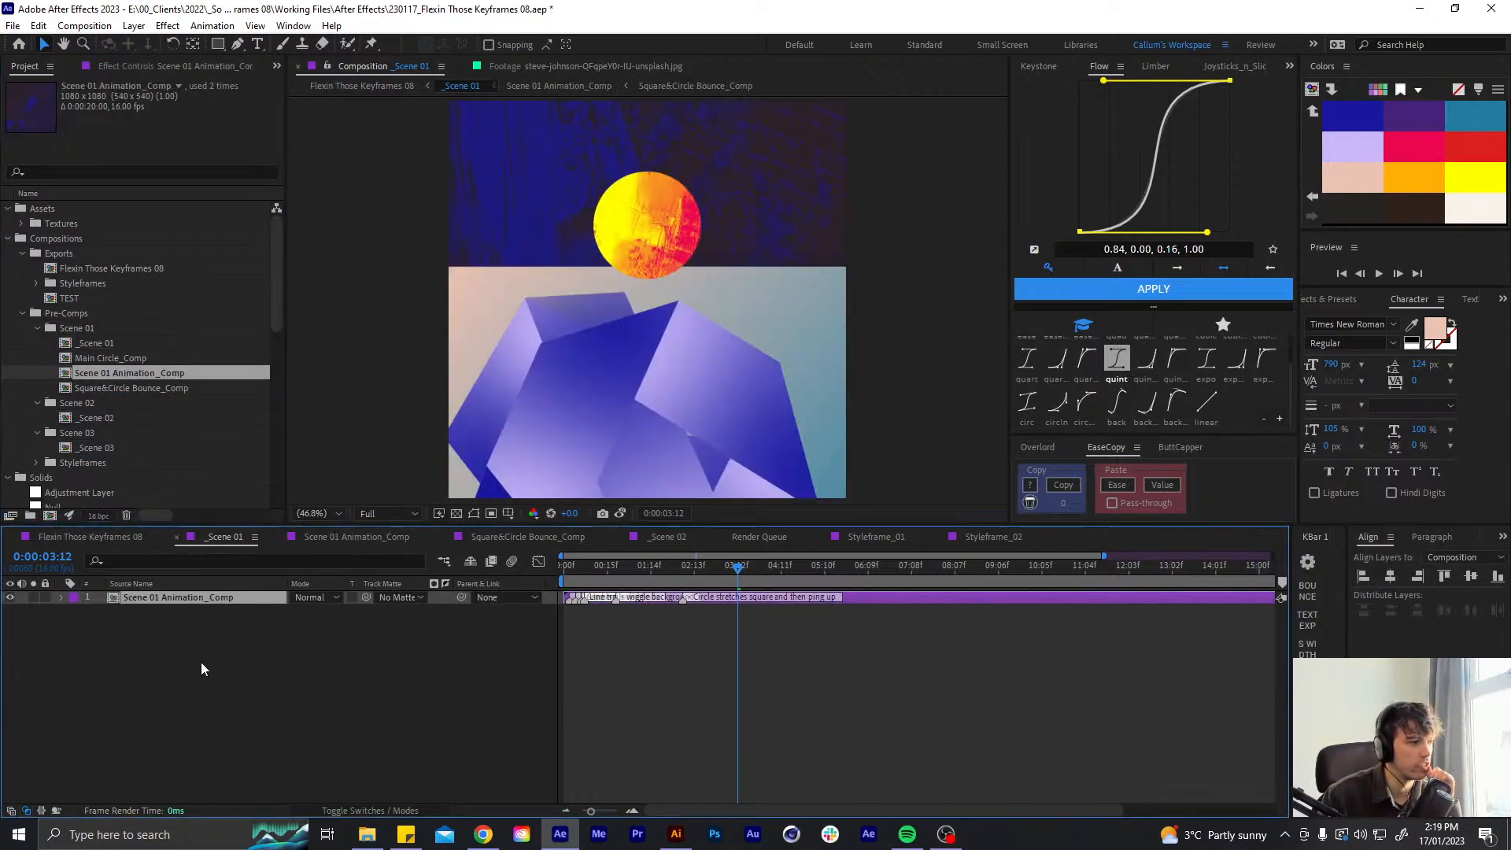
pyautogui.hotkey('ctrl', 'd')
pyautogui.hotkey('ctrl', 'd')
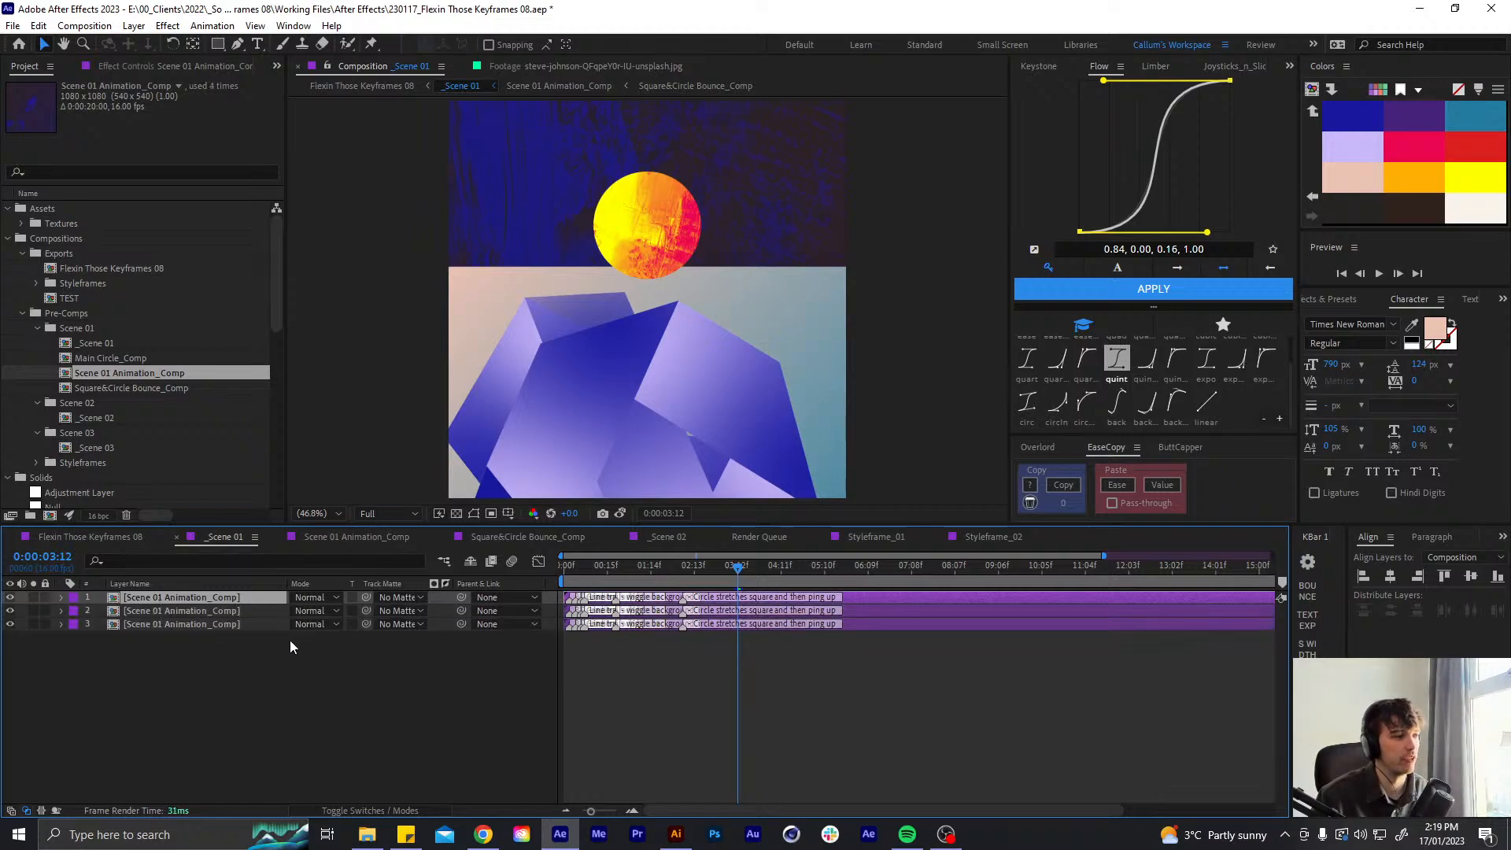
pyautogui.click(910, 682)
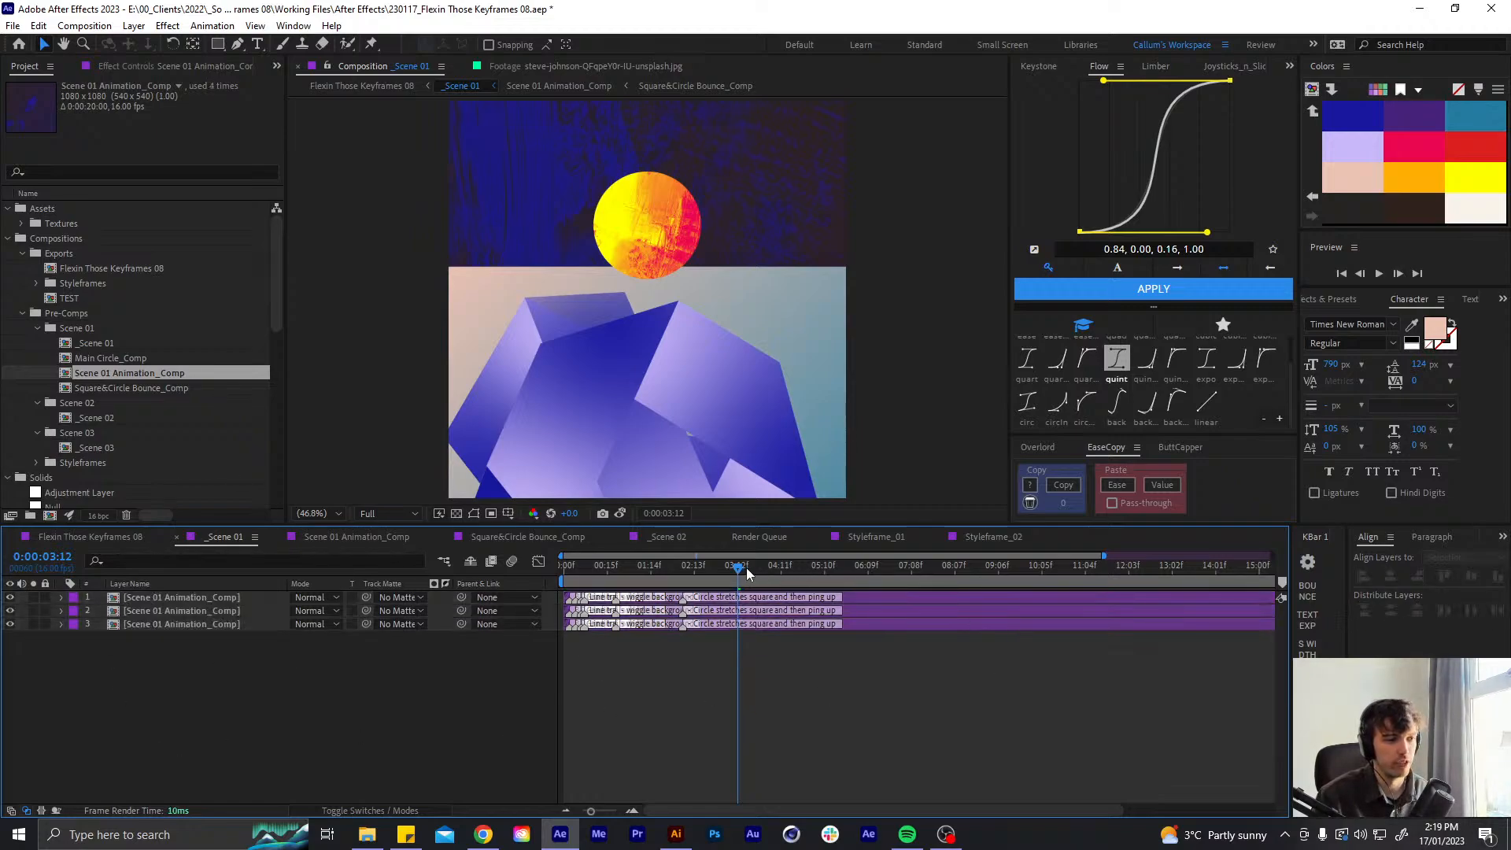
# - Delete the Scene 01 Animation_Comp layer from the Flexin Those Keyframes 08 composition
pyautogui.click(162, 539)
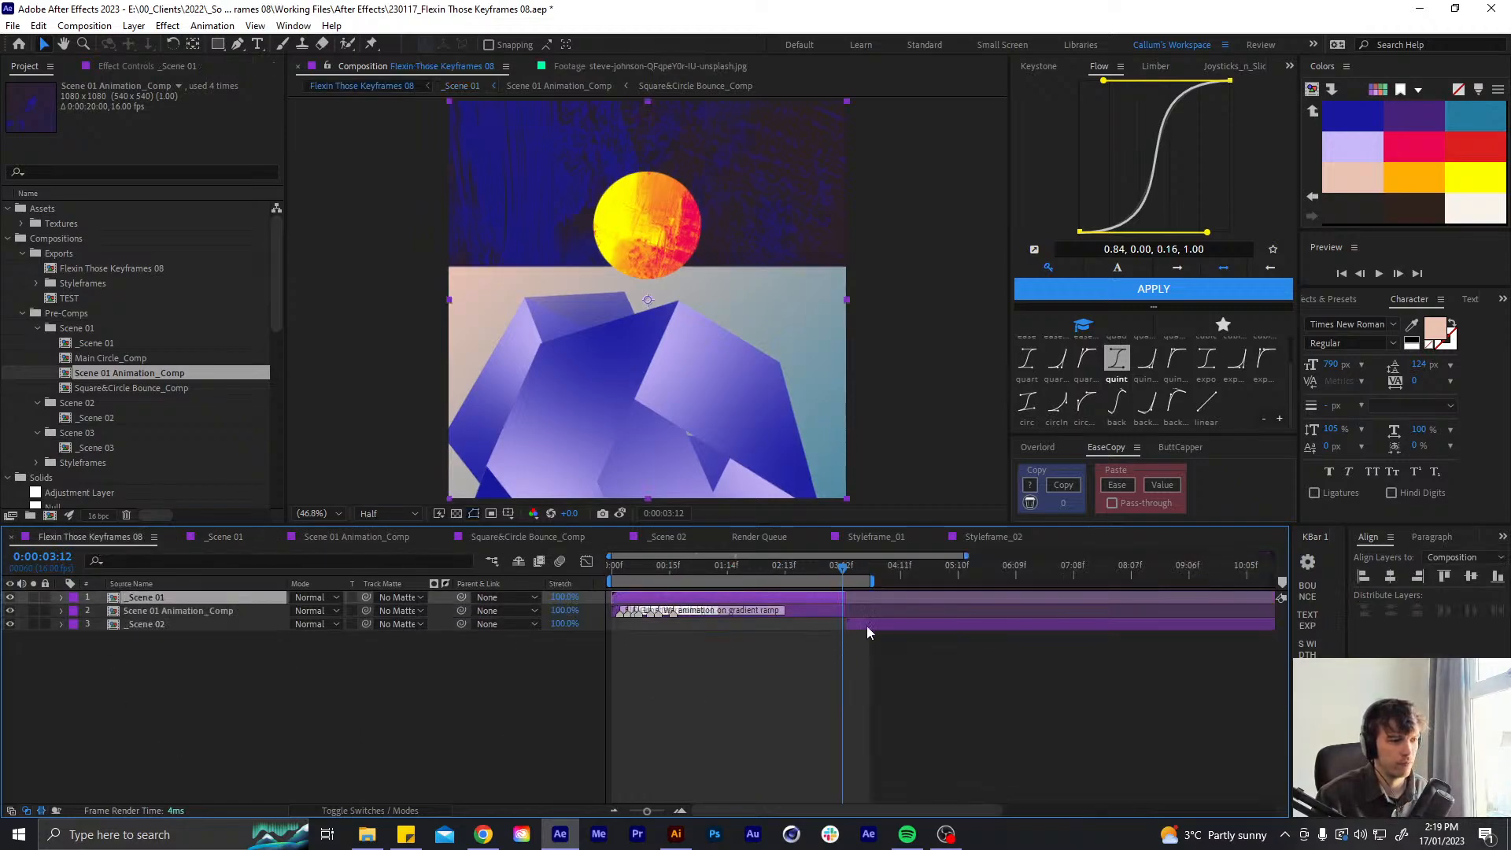
pyautogui.click(833, 613)
pyautogui.press('Delete')
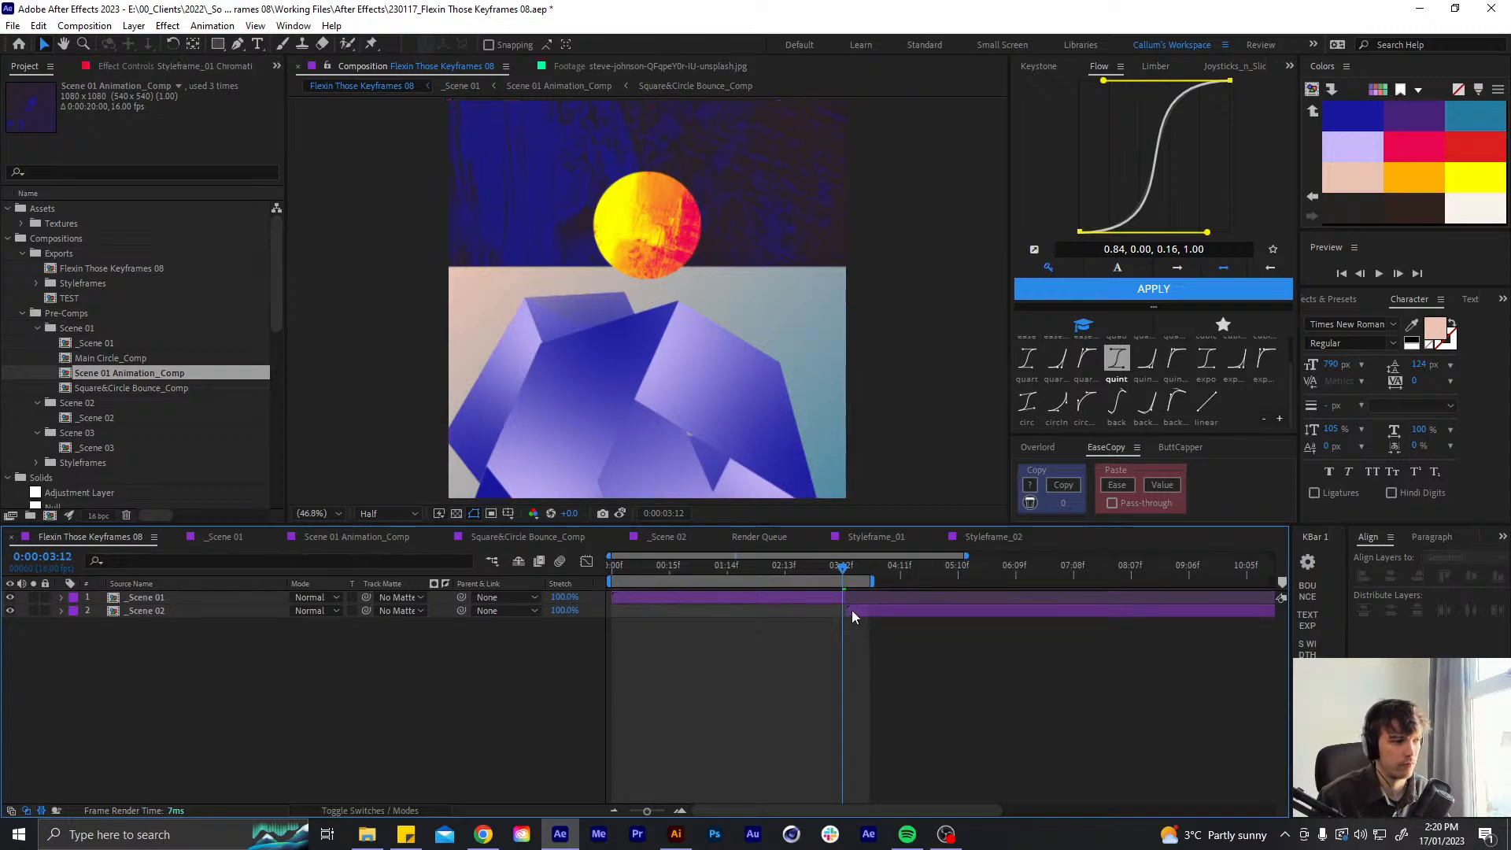
# - Extend the main composition's work area to a little past 5 seconds and check the cut from _Scene 01 to _Scene 02
pyautogui.click(852, 611)
pyautogui.moveTo(843, 568); pyautogui.dragTo(942, 580)
pyautogui.click(897, 672)
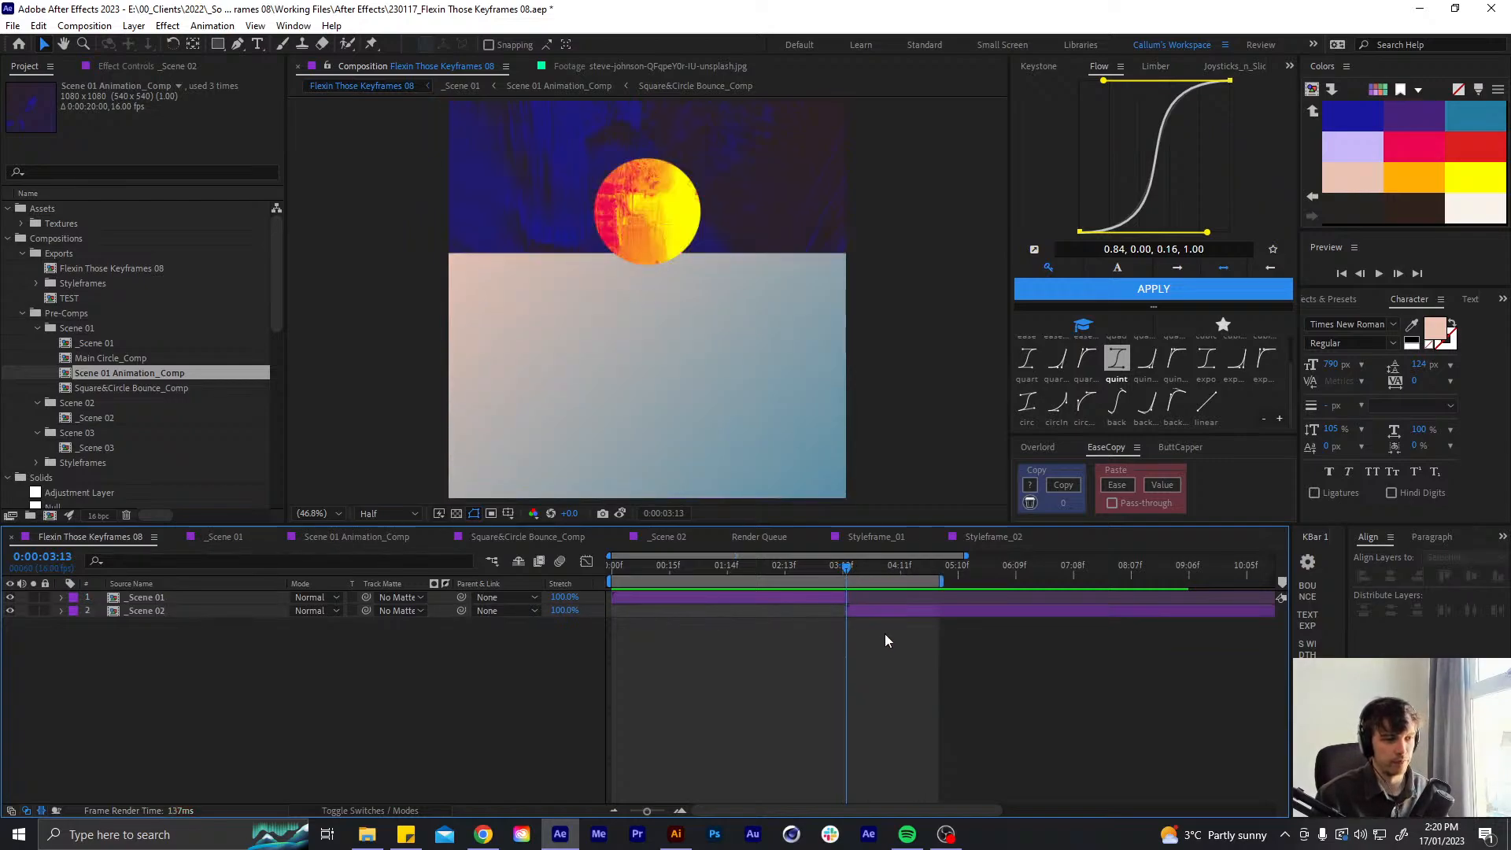
pyautogui.moveTo(846, 573); pyautogui.dragTo(818, 557)
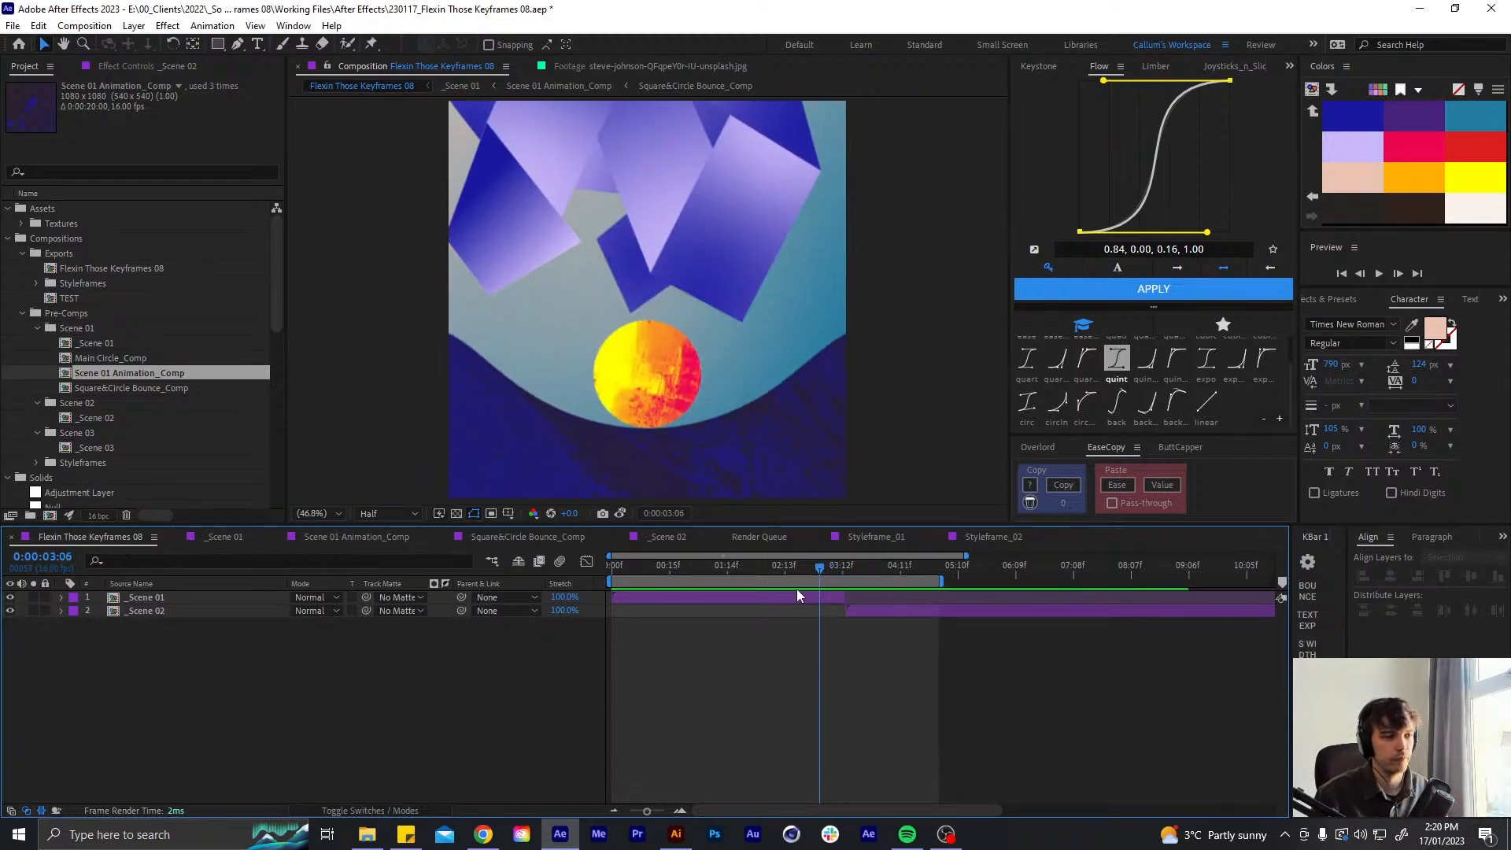
# - Preview the Scene 01 Animation_Comp nested in _Scene 01 from several start points and save the project
pyautogui.doubleClick(819, 598)
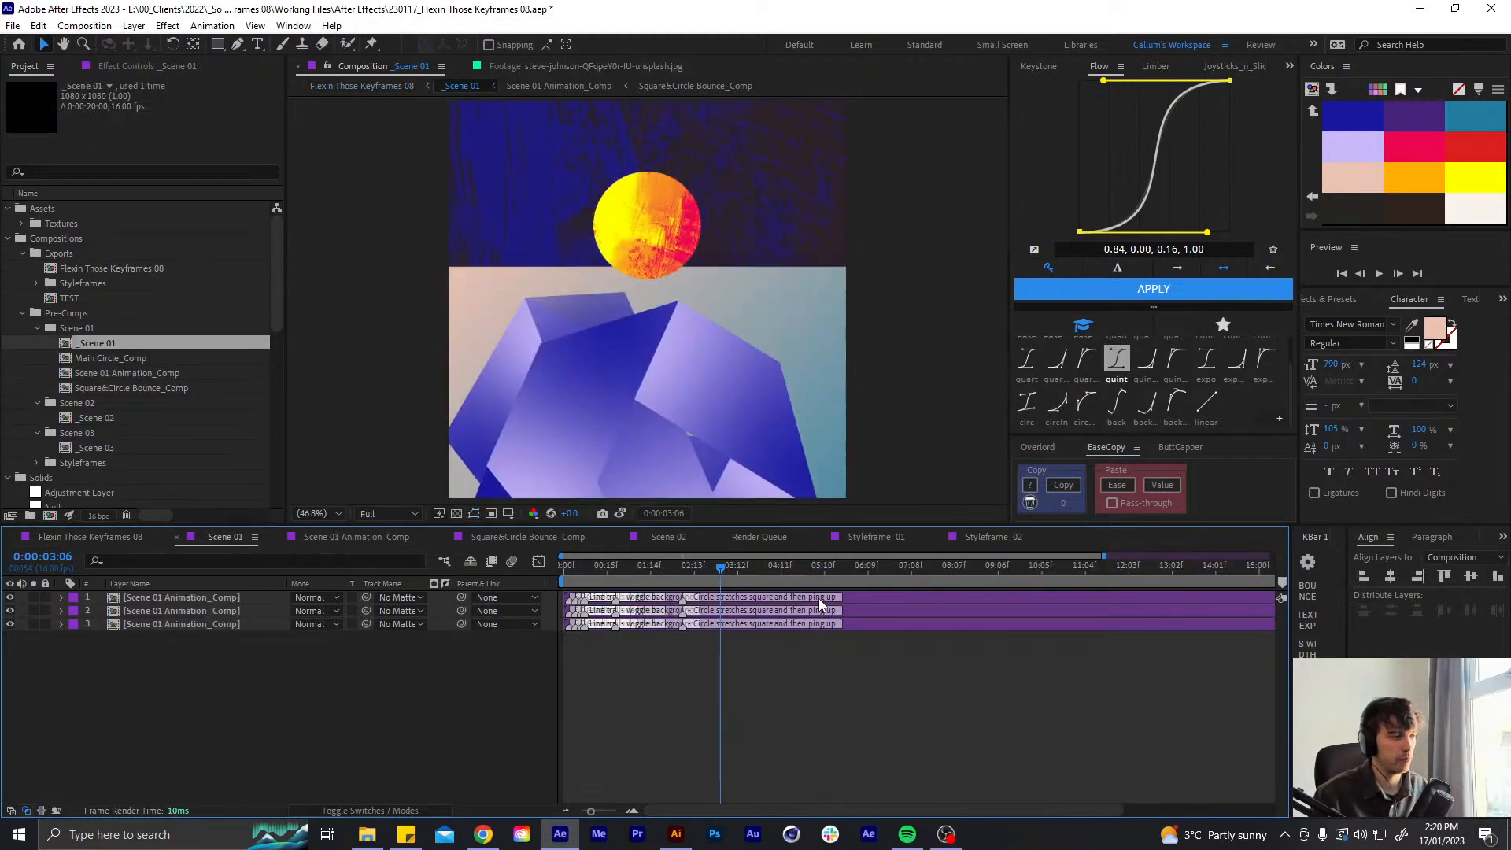
pyautogui.doubleClick(208, 596)
pyautogui.click(749, 610)
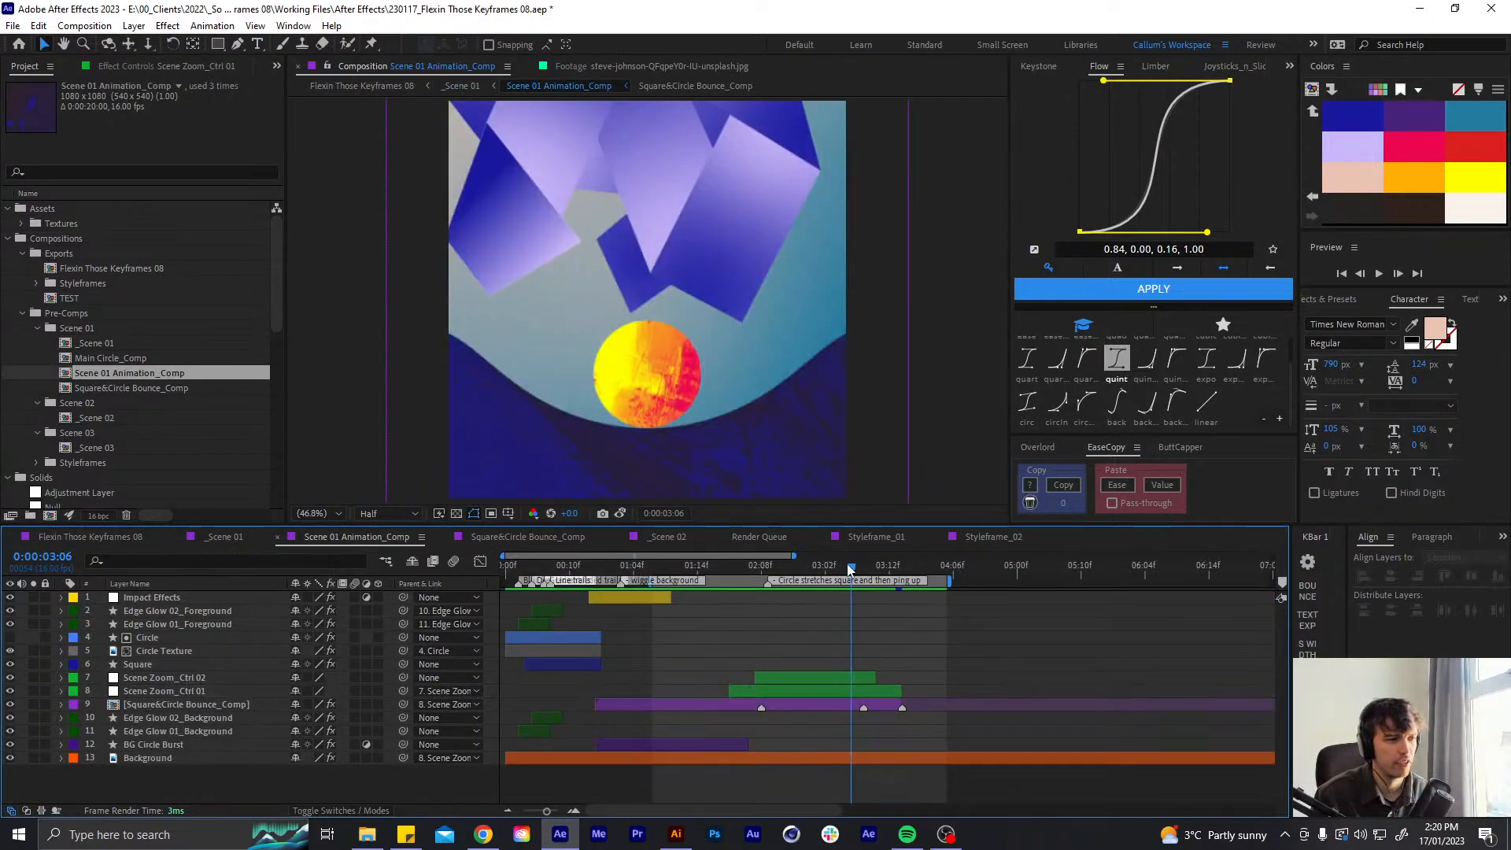
pyautogui.moveTo(848, 565); pyautogui.dragTo(661, 569)
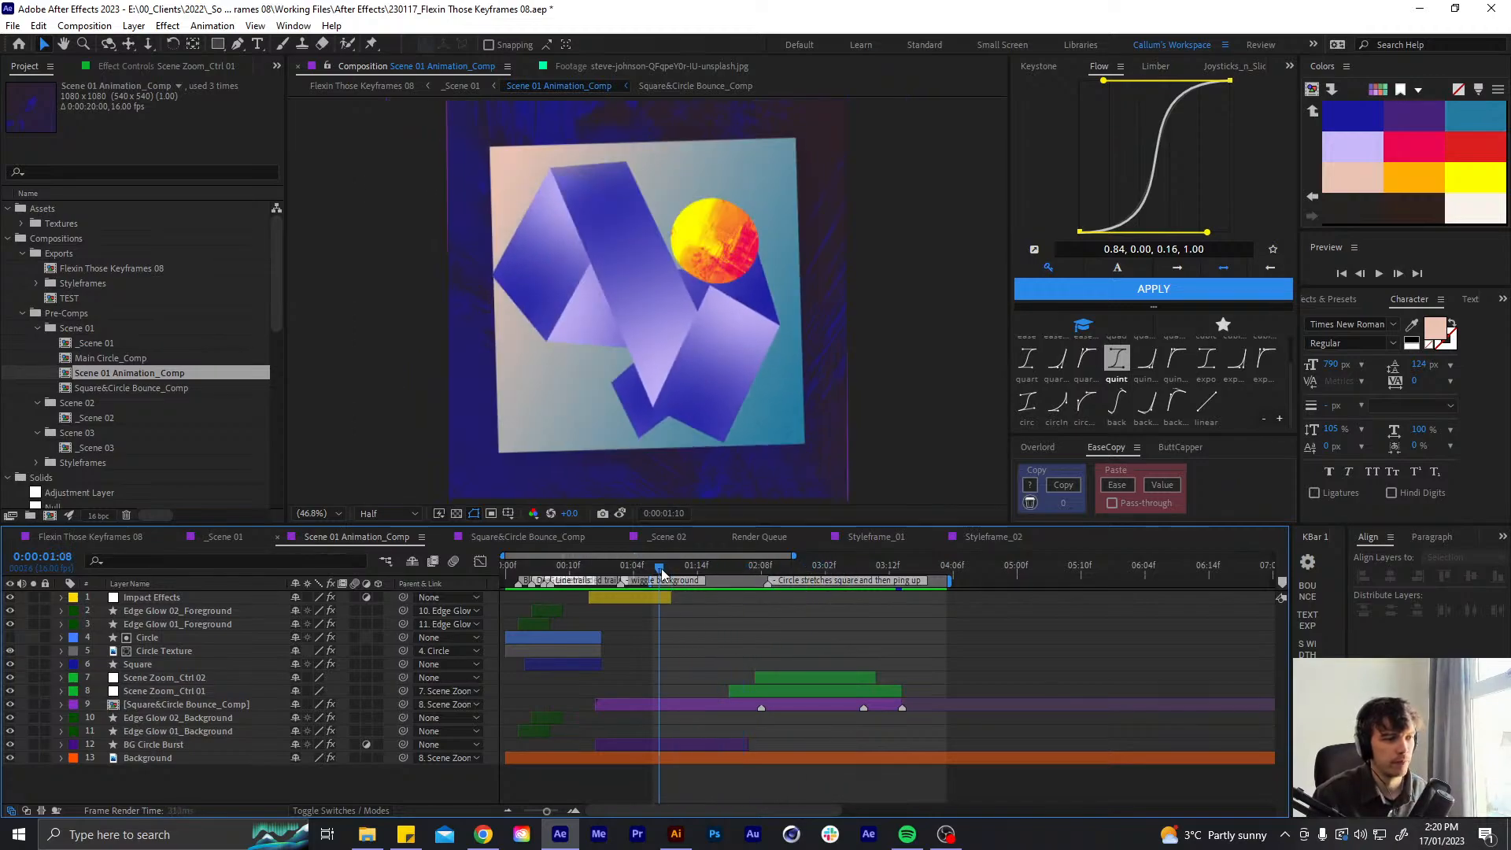
pyautogui.press('space')
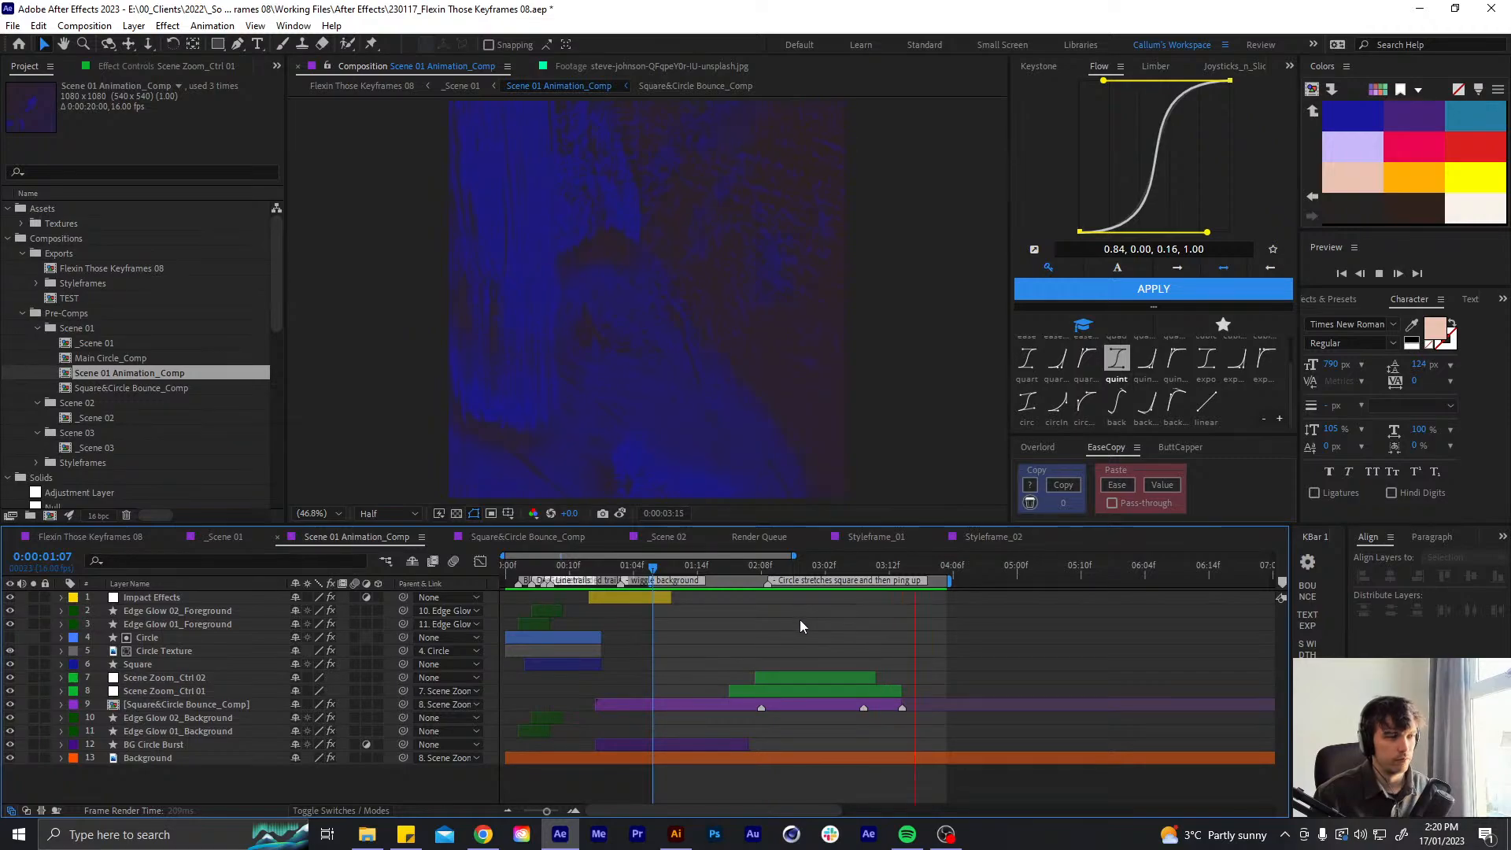
pyautogui.click(673, 570)
pyautogui.press('space')
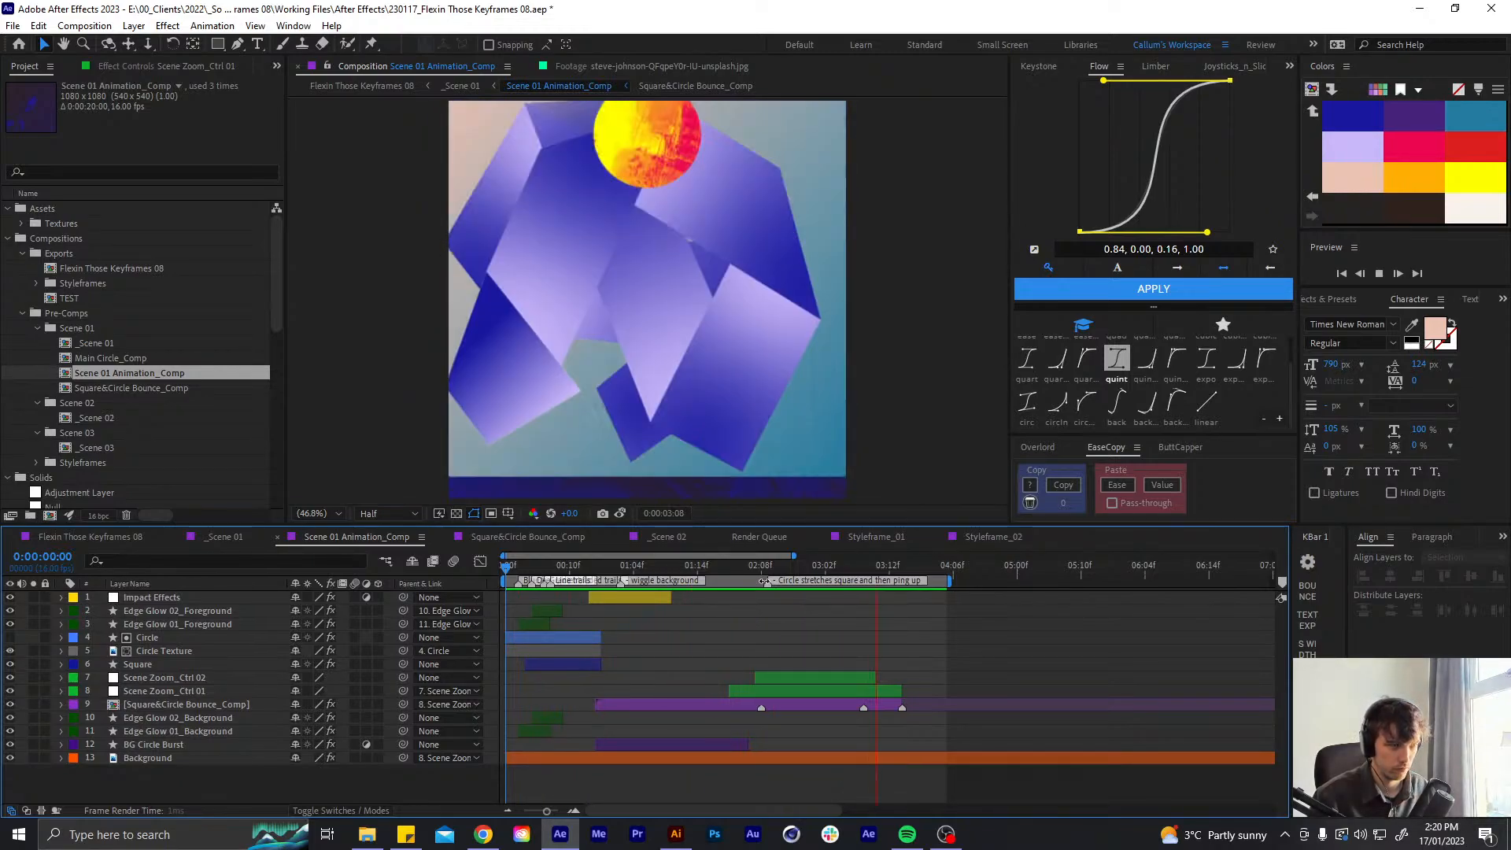
pyautogui.click(718, 565)
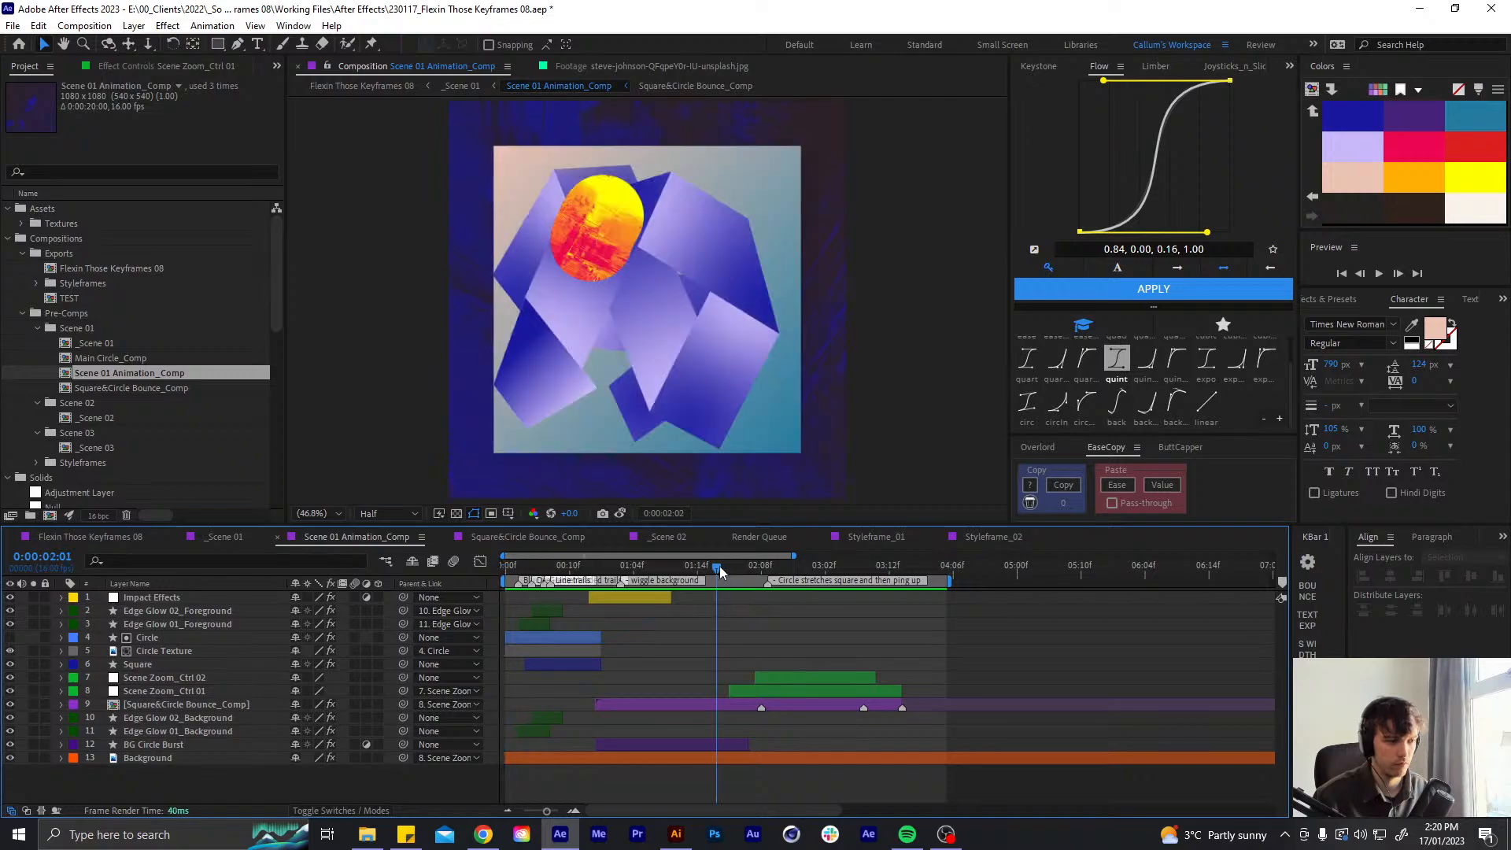
pyautogui.press('space')
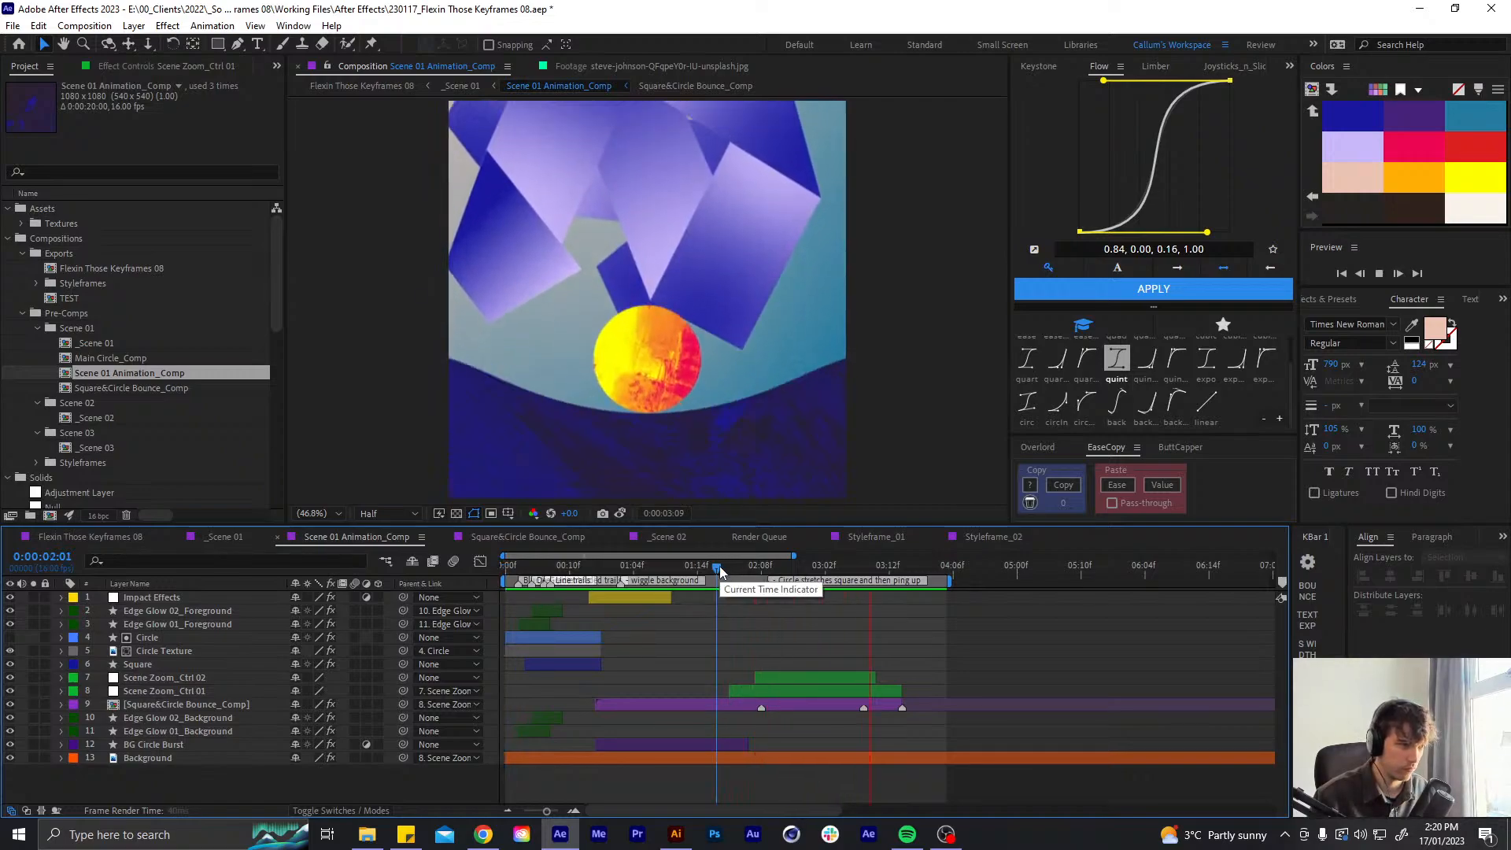
pyautogui.press('space')
pyautogui.press('space')
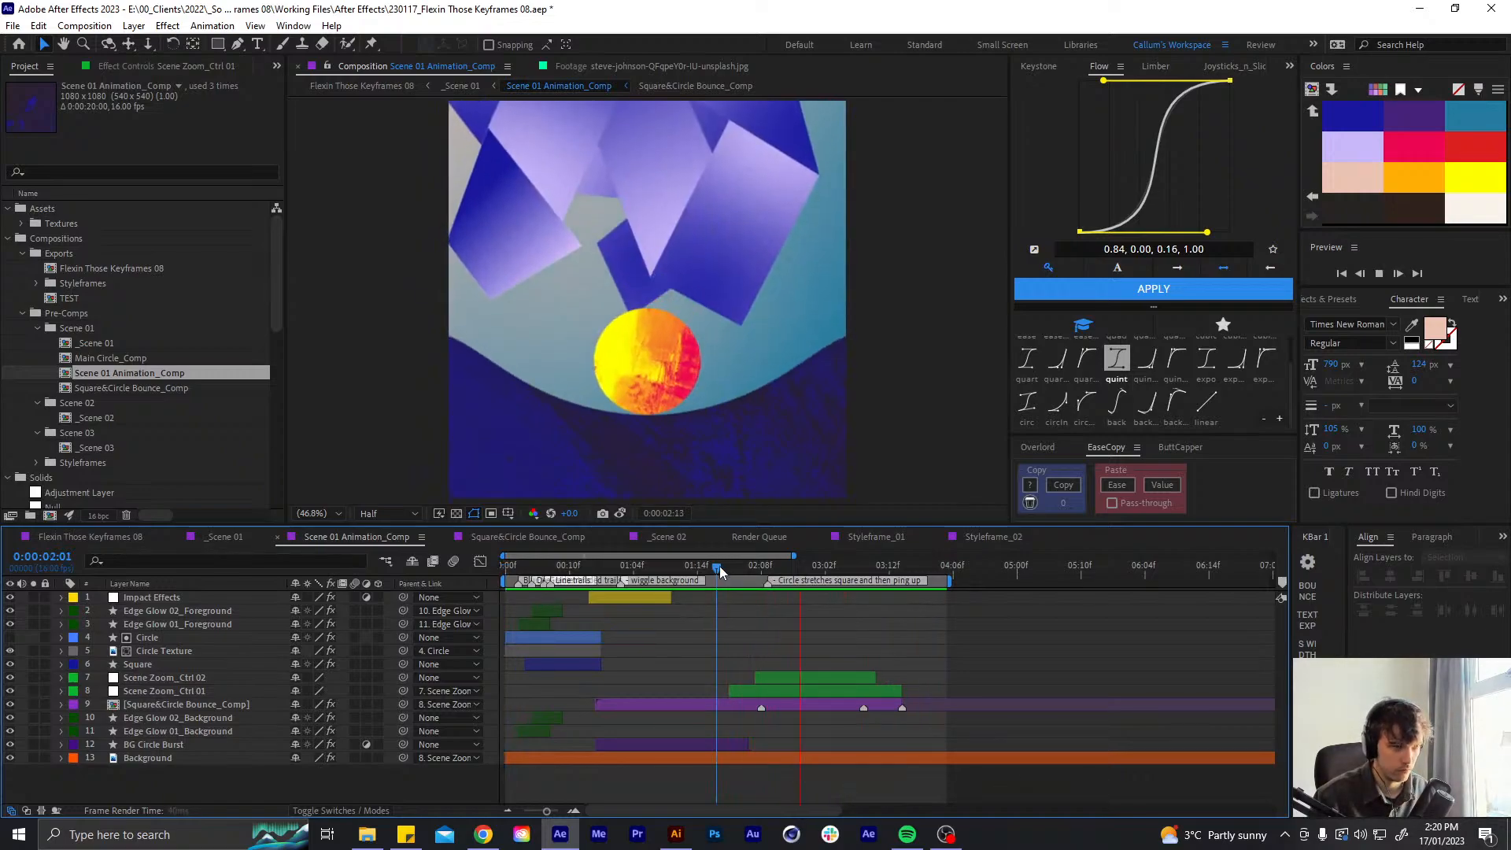
pyautogui.moveTo(717, 567); pyautogui.dragTo(609, 556)
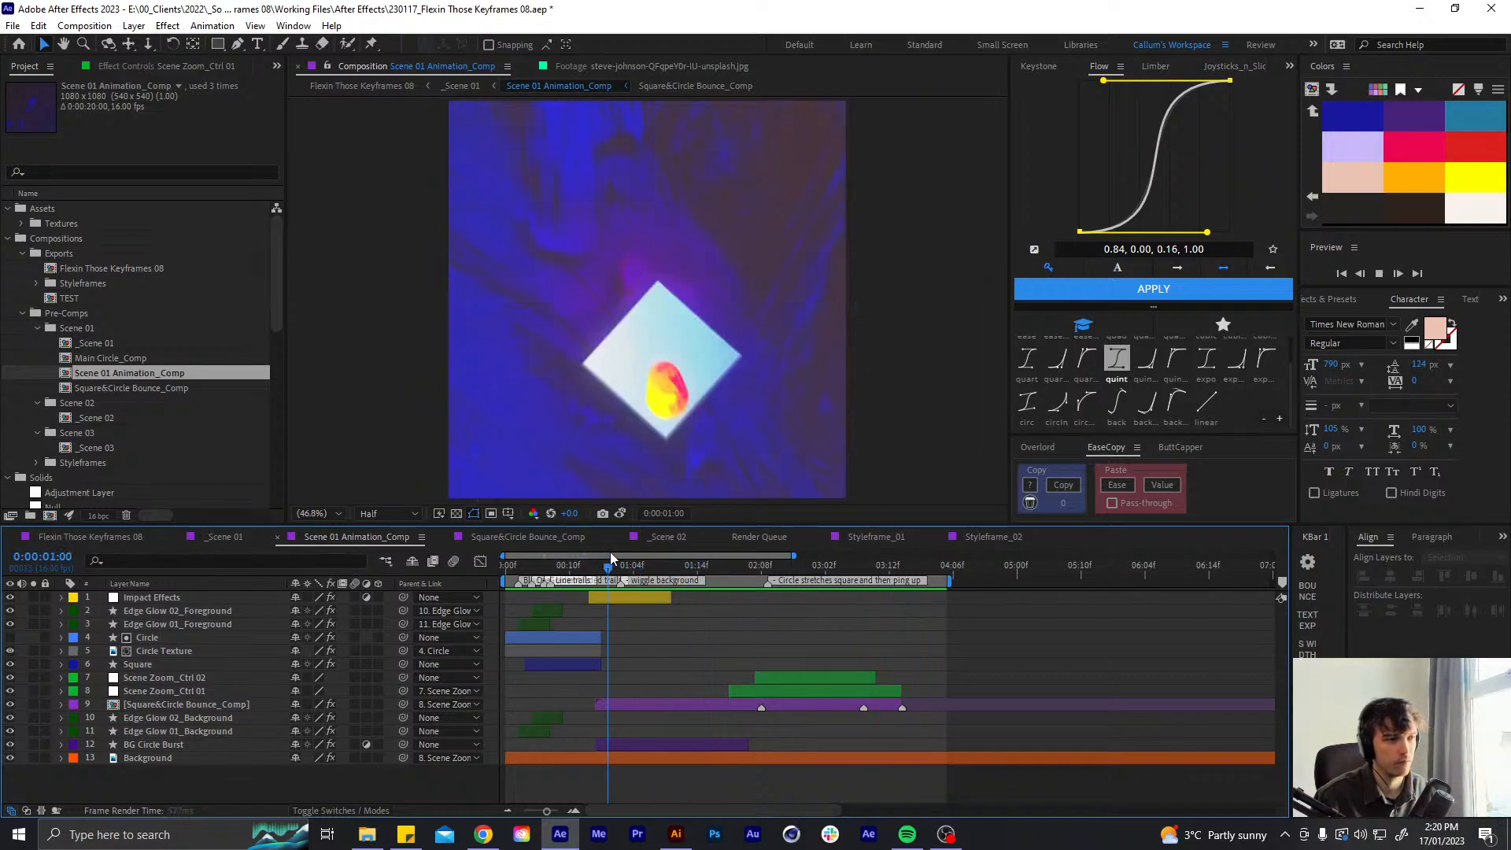
pyautogui.press('space')
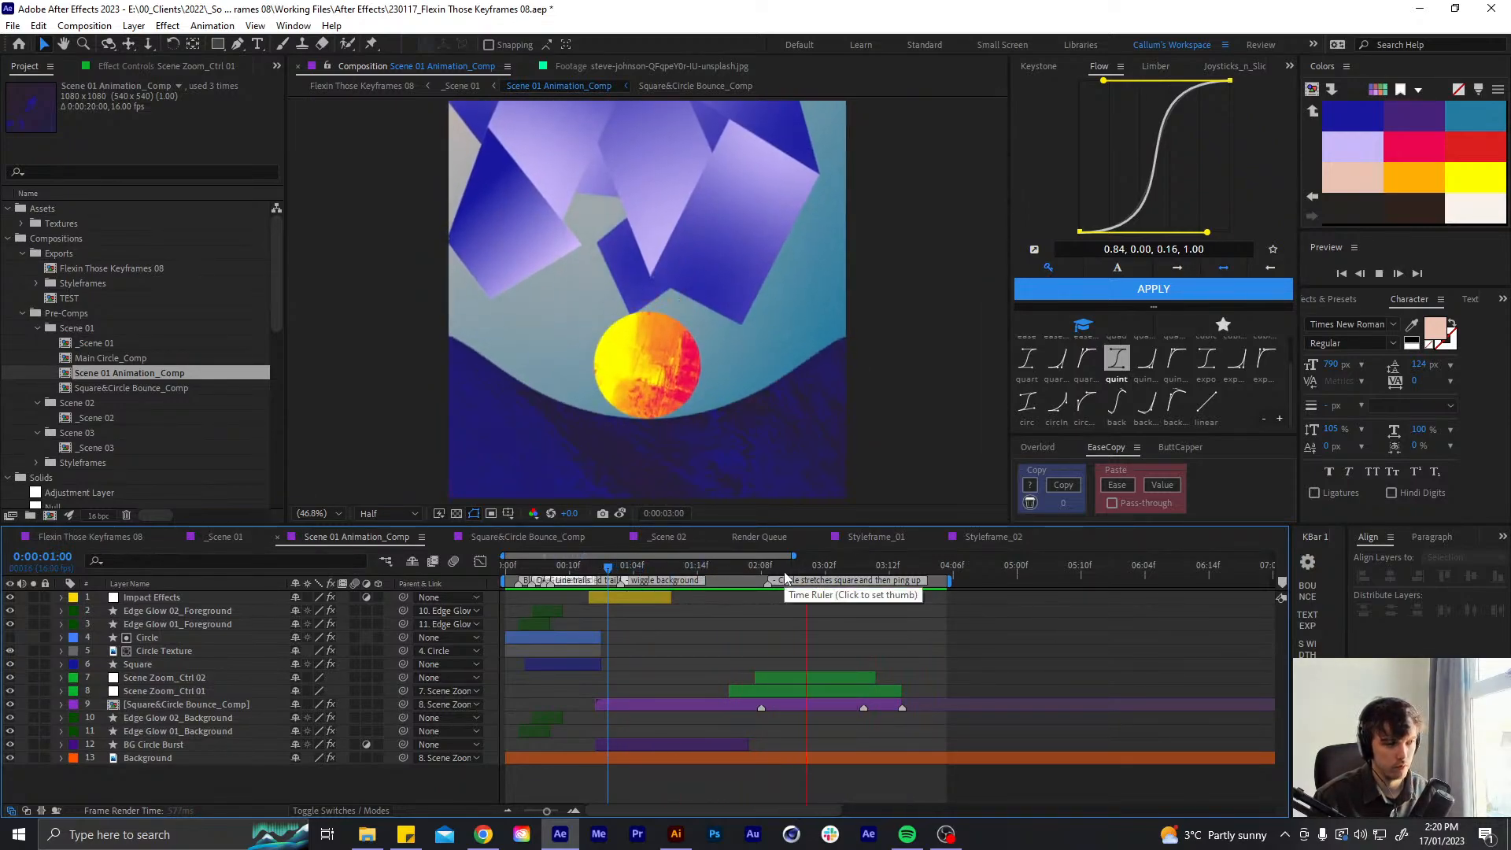
pyautogui.click(742, 570)
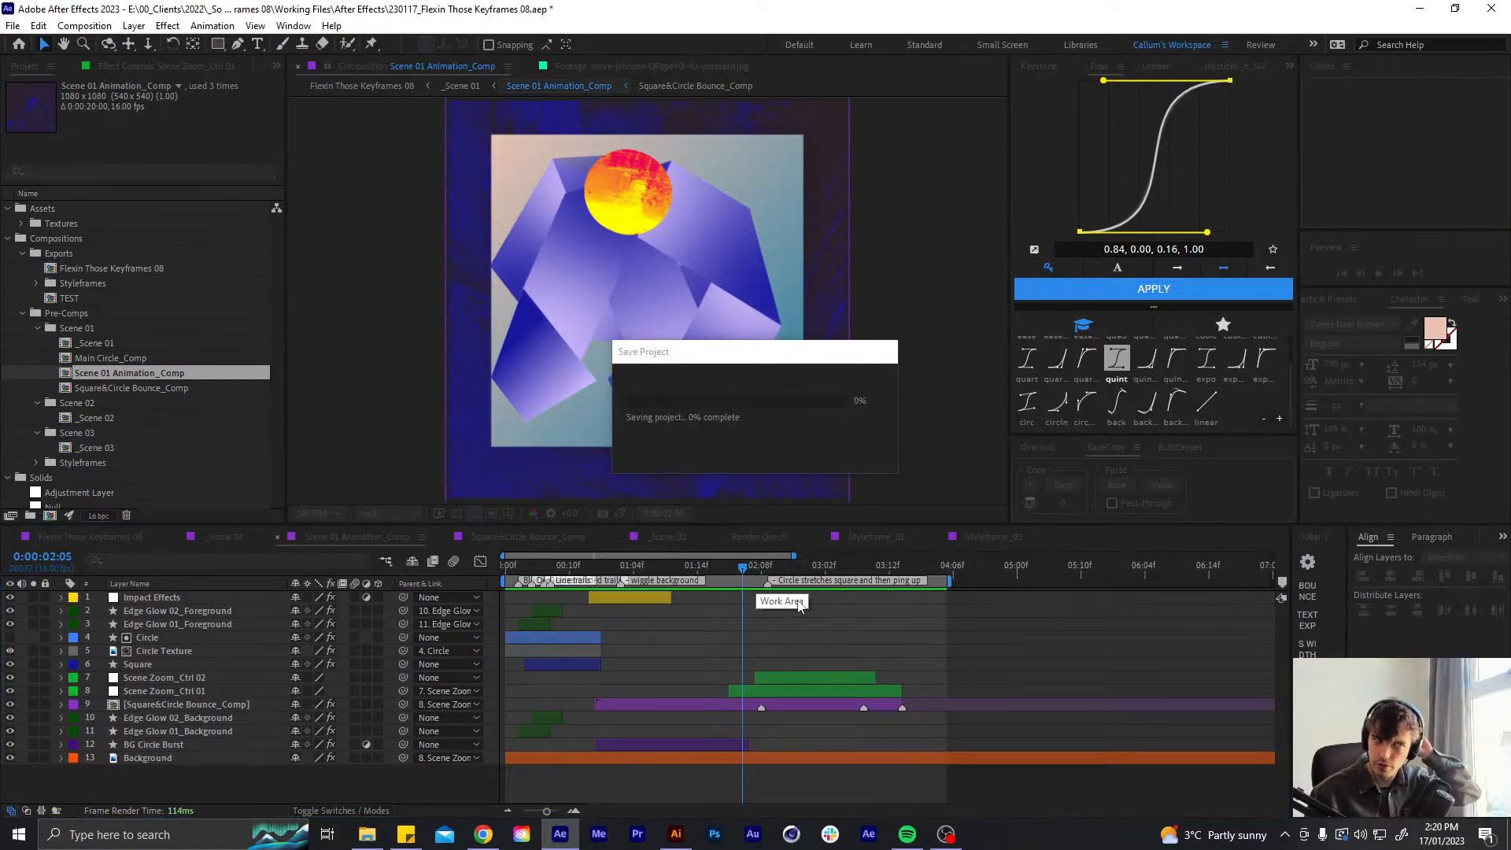
# - Open Square&Circle Bounce_Comp and examine the path, stroke and gradient fill properties of the Trail_08 layer
pyautogui.doubleClick(808, 709)
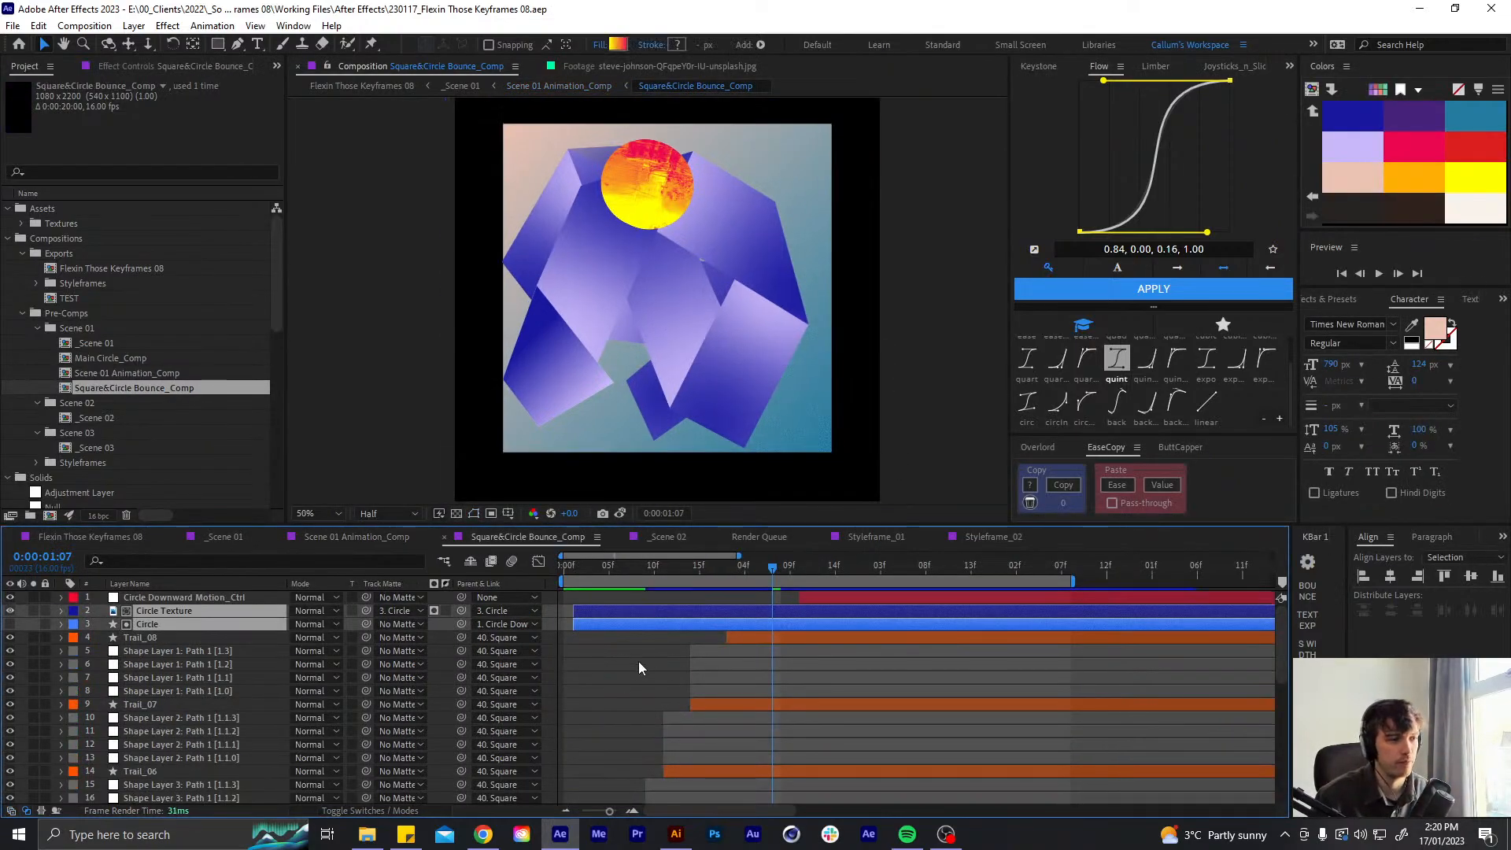
pyautogui.click(194, 632)
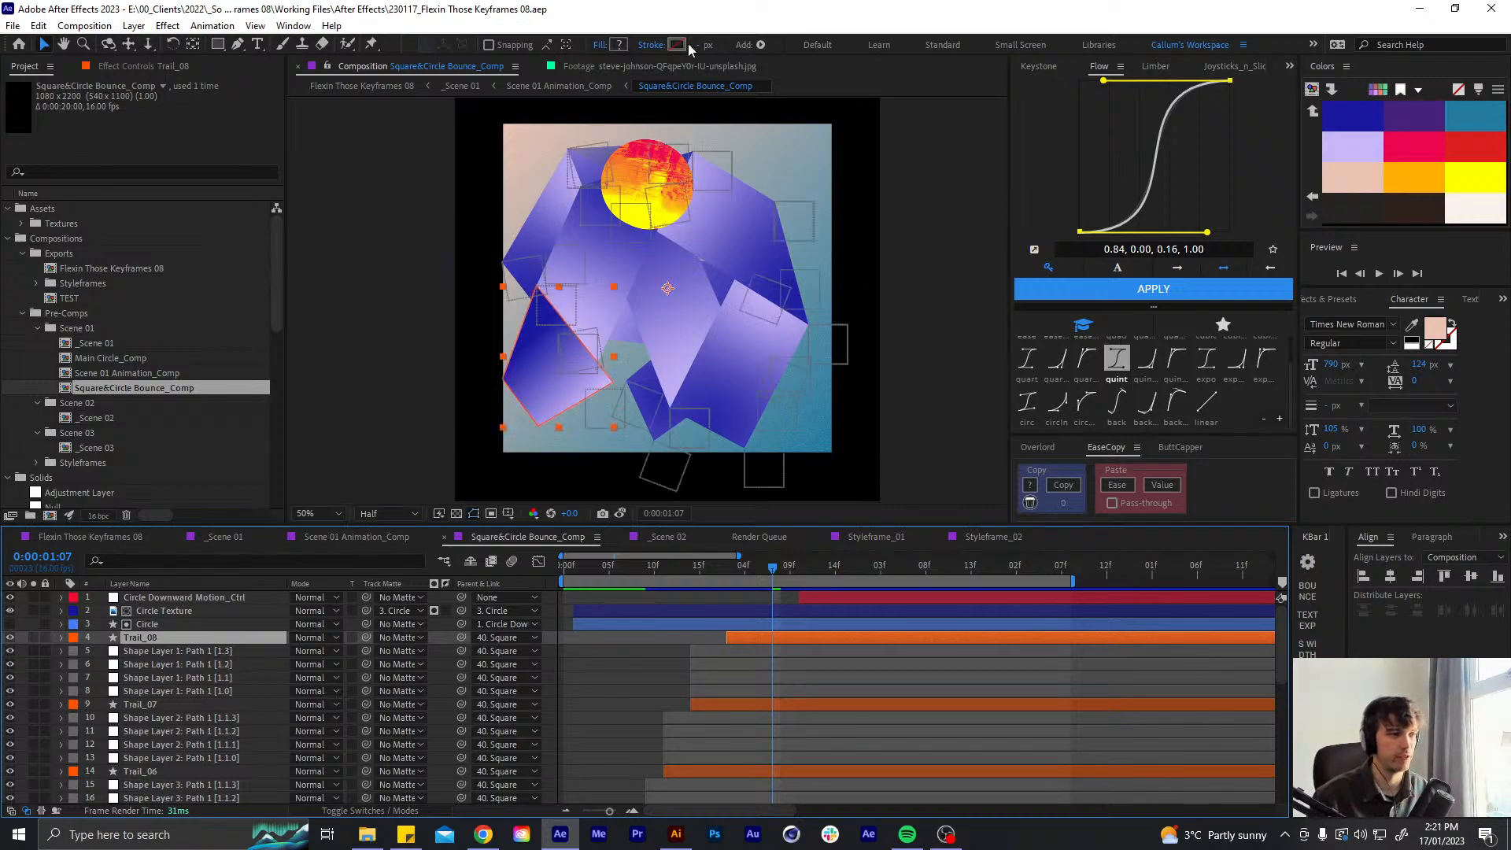
pyautogui.press('u')
pyautogui.press('u')
pyautogui.click(149, 691)
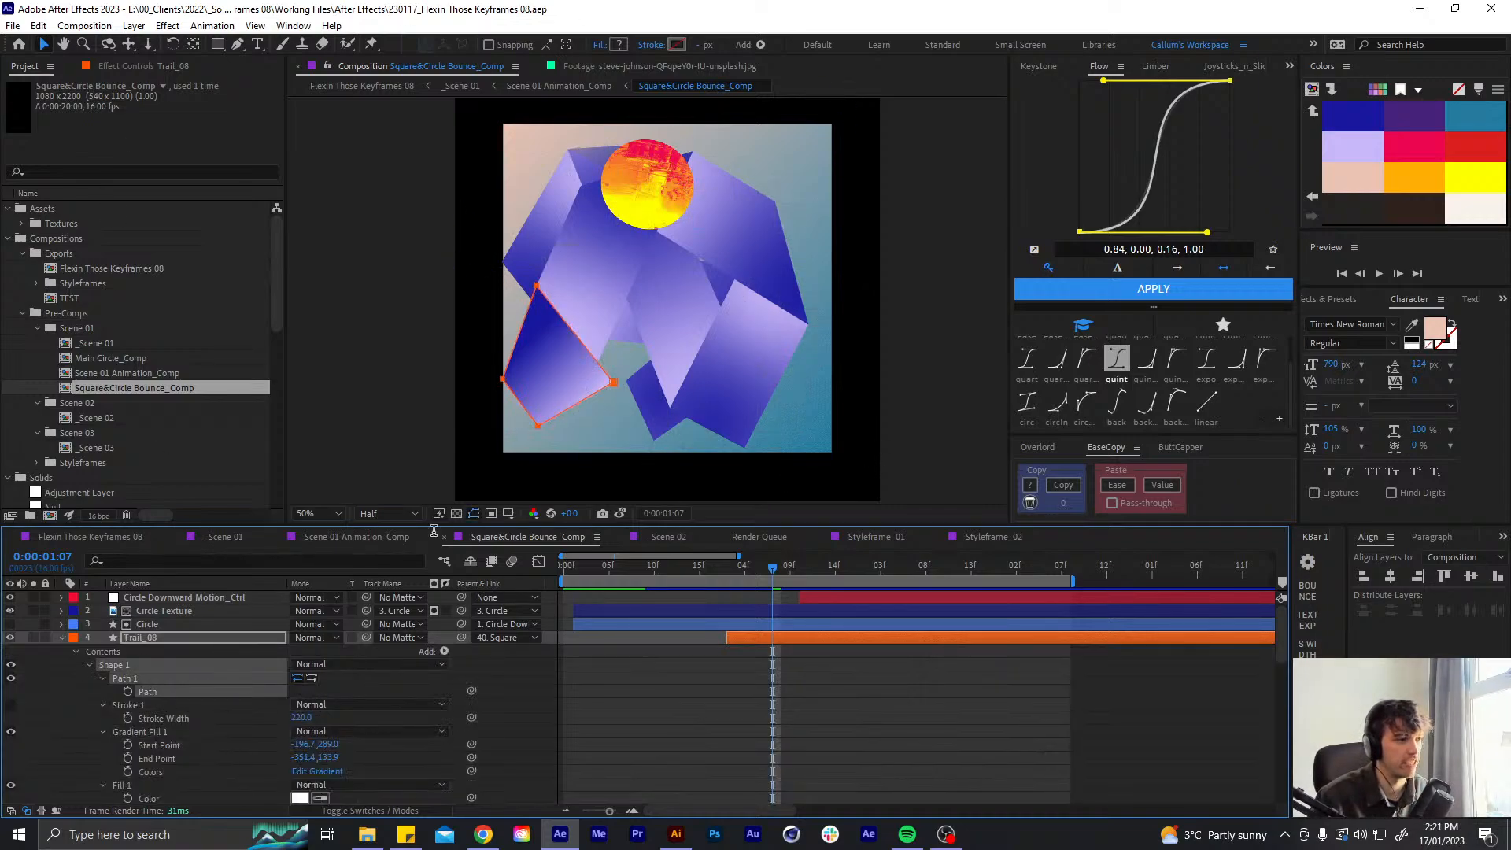
pyautogui.press('u')
# - Examine the four Shape Layer 1 path nulls and the Create Nulls From Paths Extended script entry
pyautogui.click(162, 652)
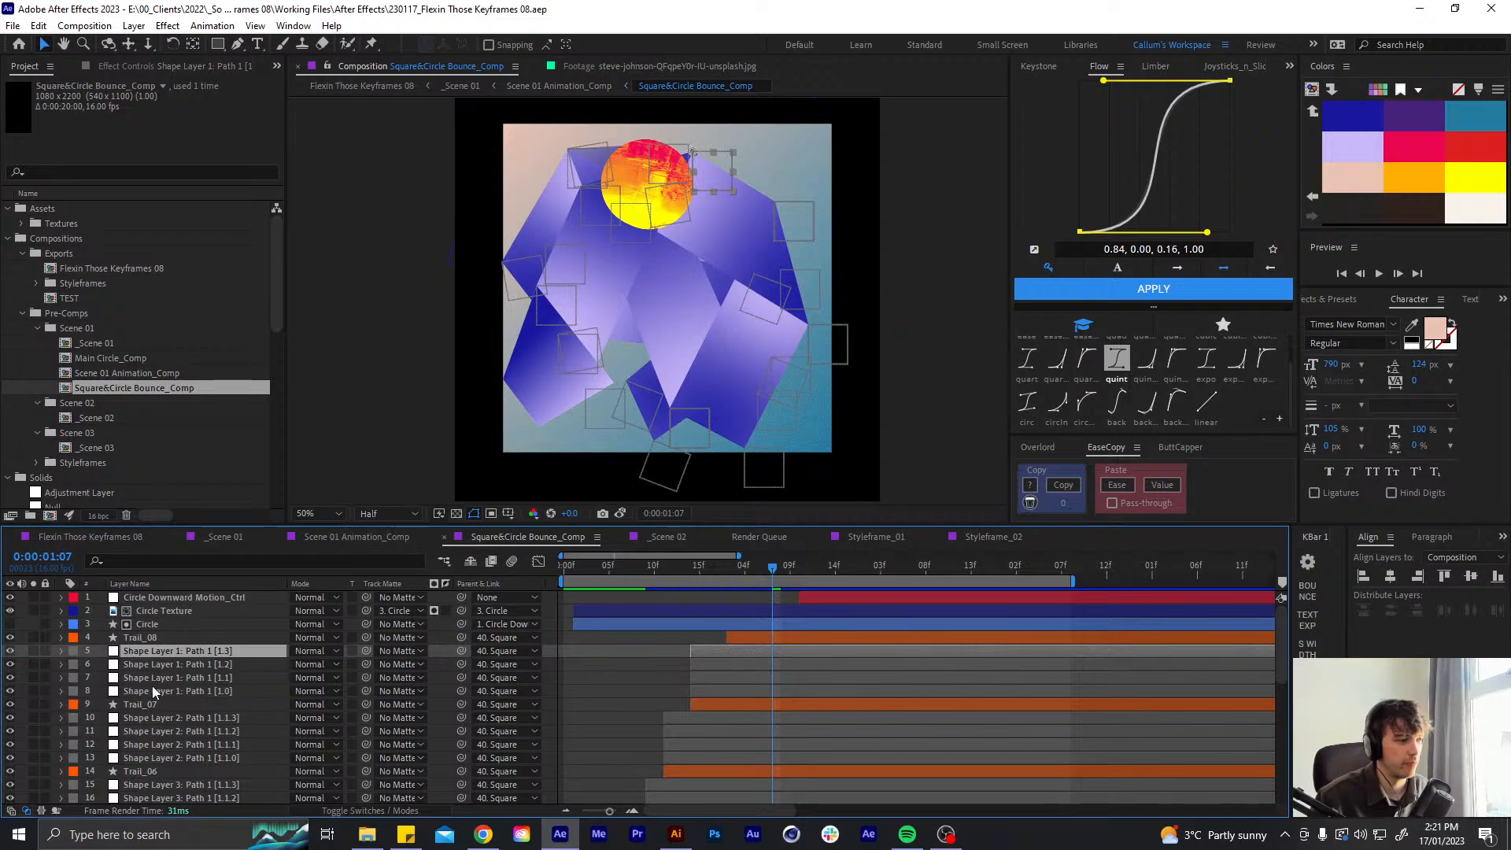
pyautogui.keyDown('shift'); pyautogui.click(153, 689); pyautogui.keyUp('shift')
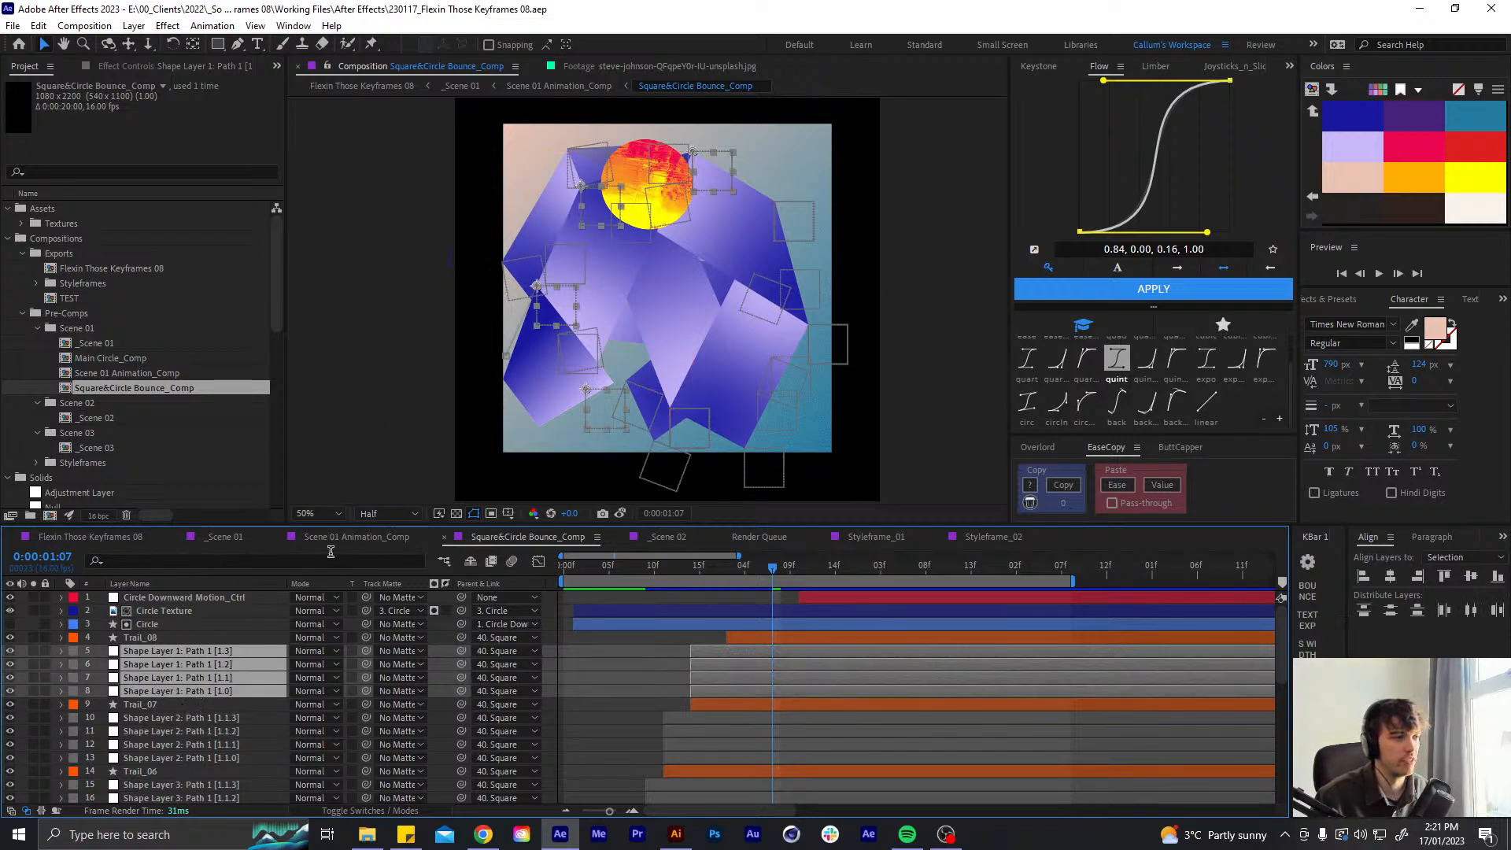
pyautogui.click(1501, 536)
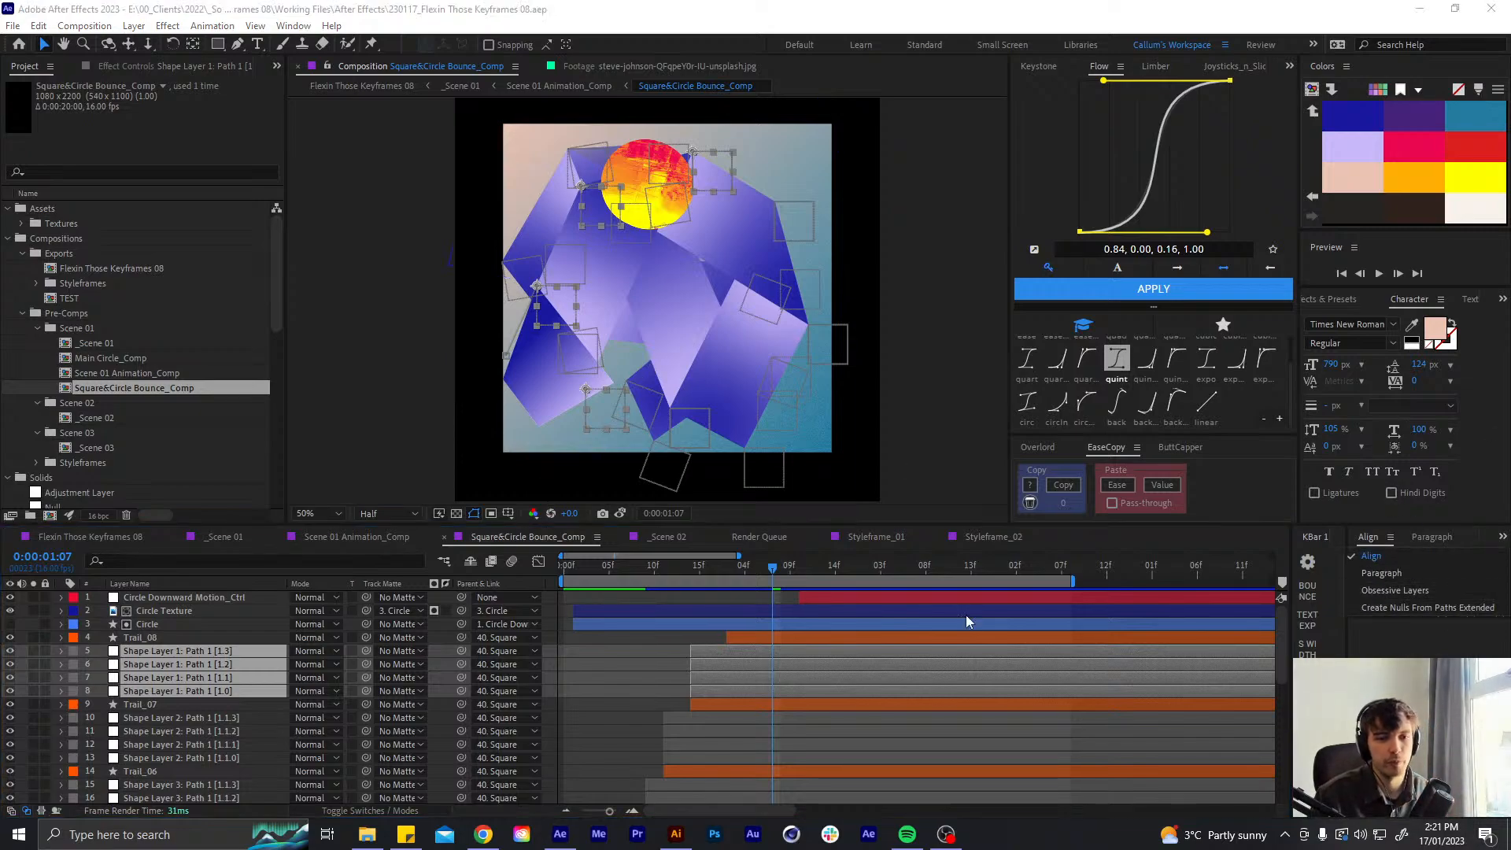
pyautogui.click(625, 696)
pyautogui.click(626, 698)
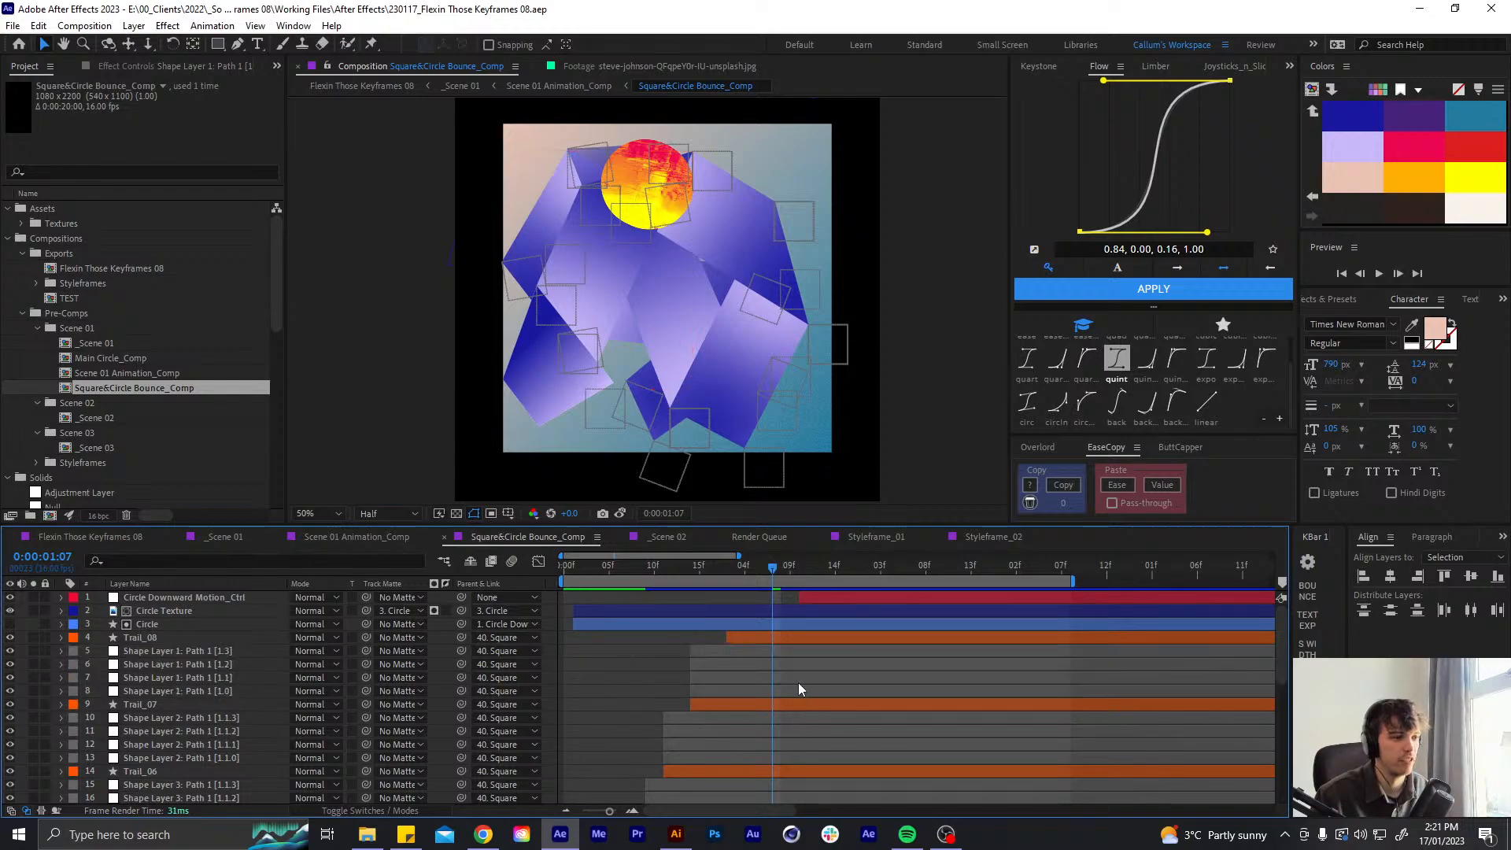
# - Inspect up close where the Shape Layer 1: Path 1 [1.3] and Shape Layer 2: Path 1 [1.1.3] nulls sit on the trail corners
pyautogui.click(754, 652)
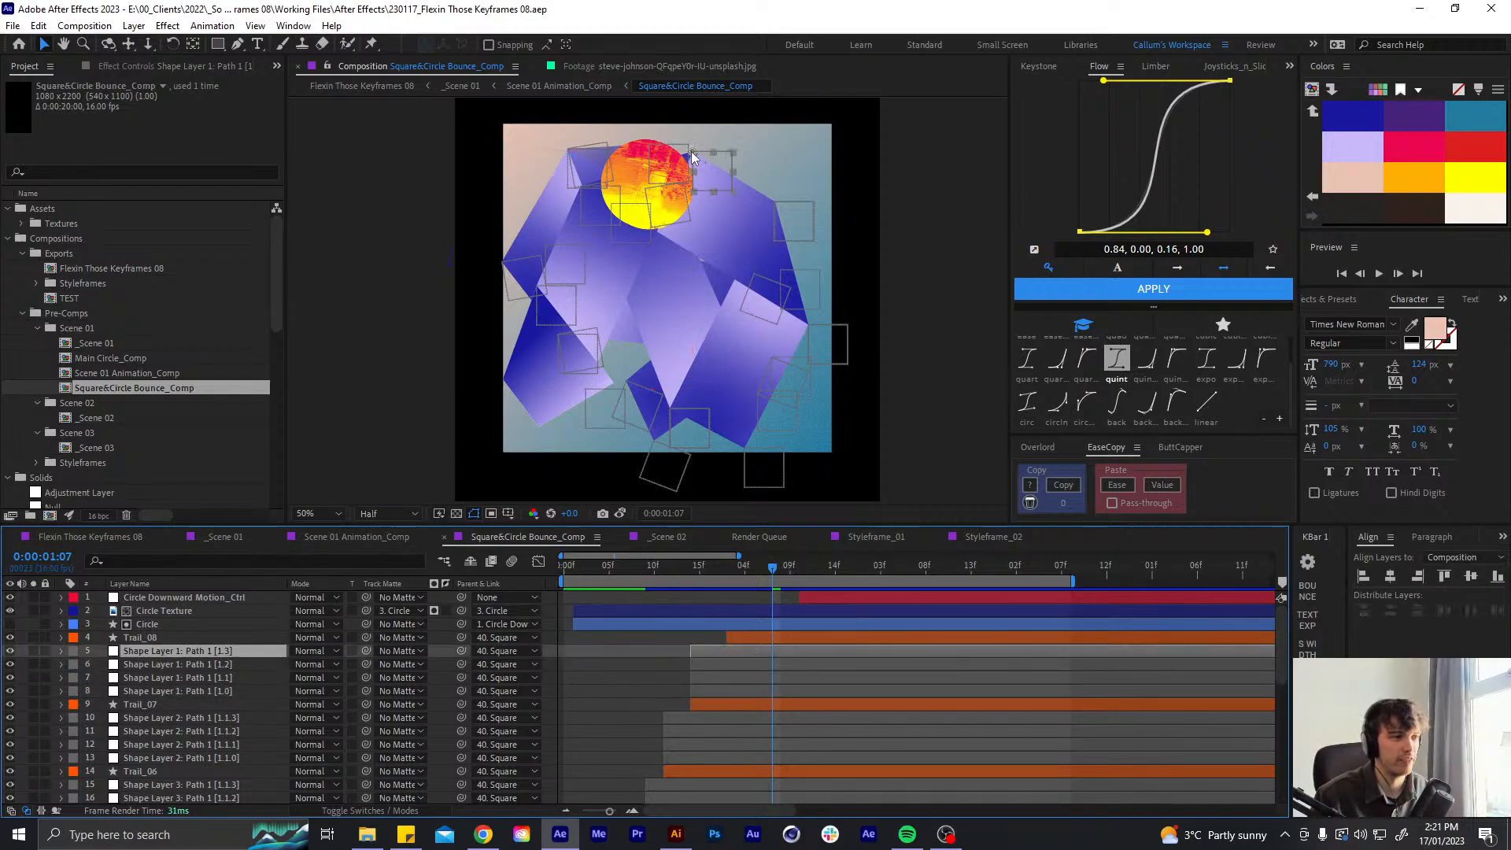
pyautogui.moveTo(692, 154); pyautogui.dragTo(629, 385)
pyautogui.scroll(2, 697, 149)
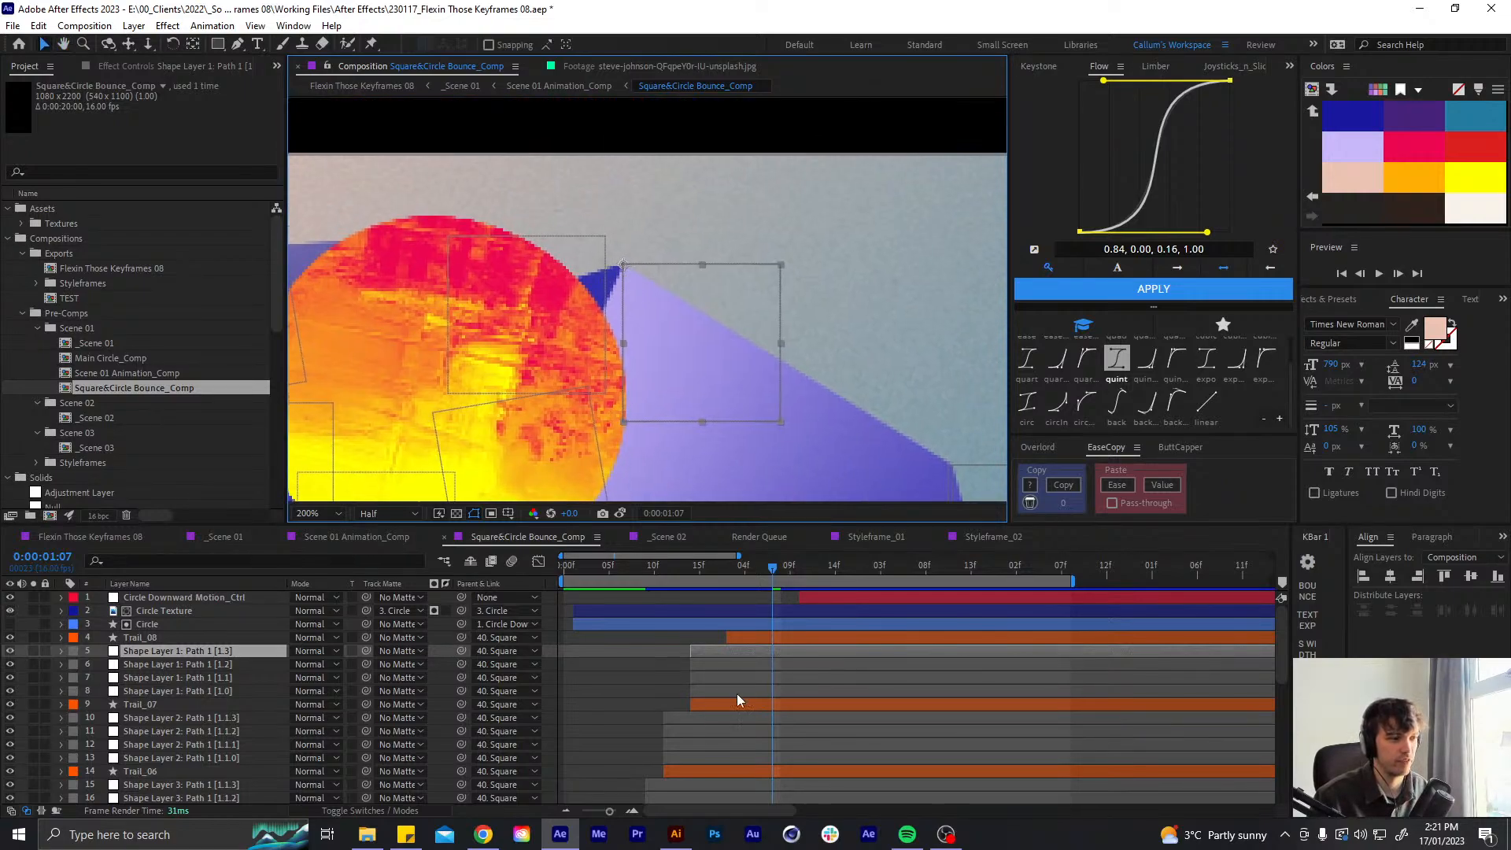
pyautogui.click(720, 717)
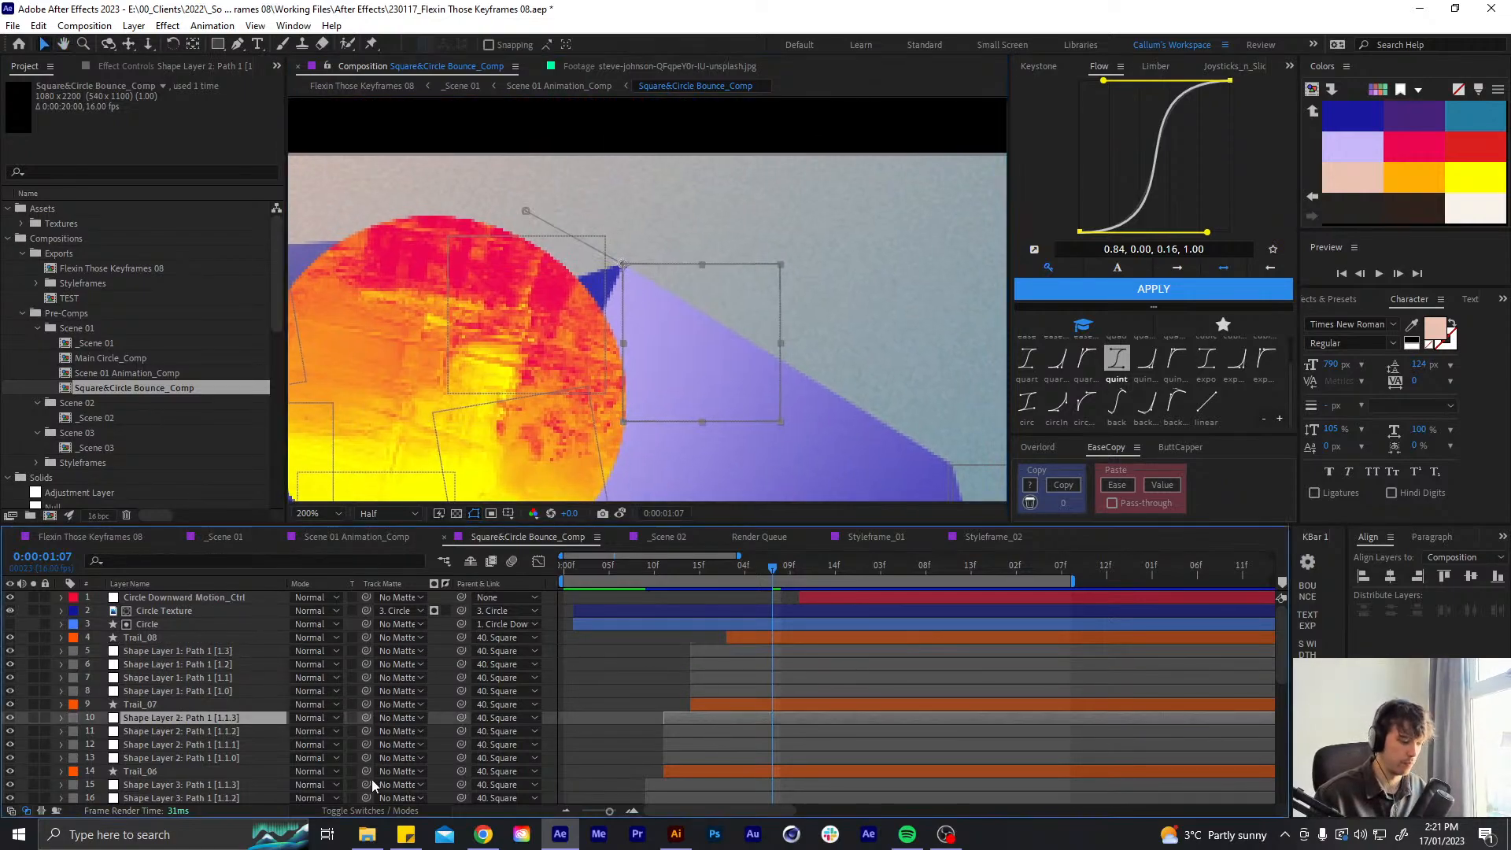
# - Examine the position keyframes of the Shape Layer 2: Path 1 [1.1.3] null and the path expression on Trail_07
pyautogui.press('p')
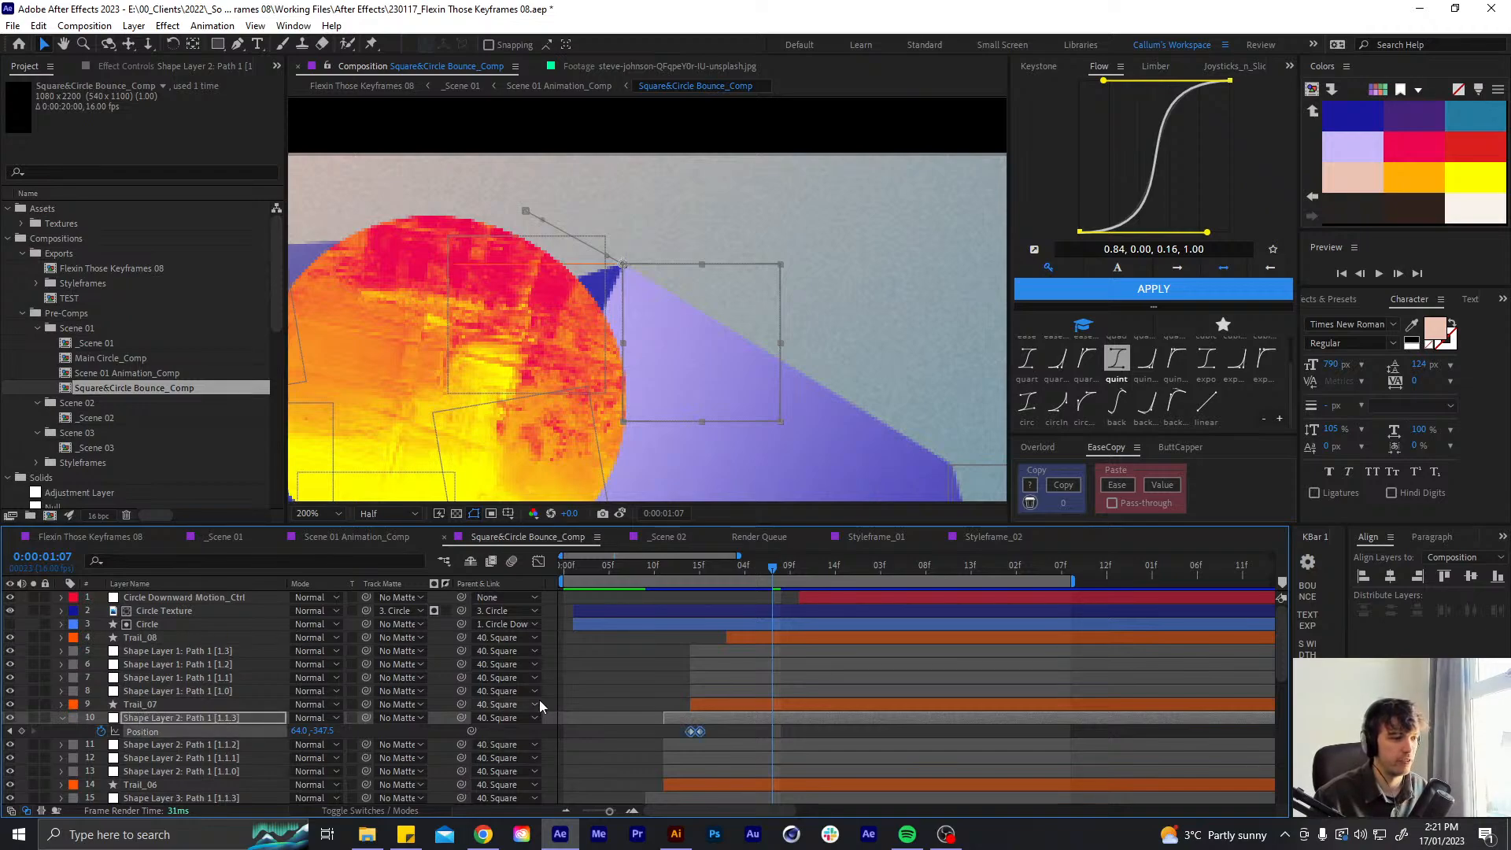
pyautogui.press('p')
pyautogui.click(172, 705)
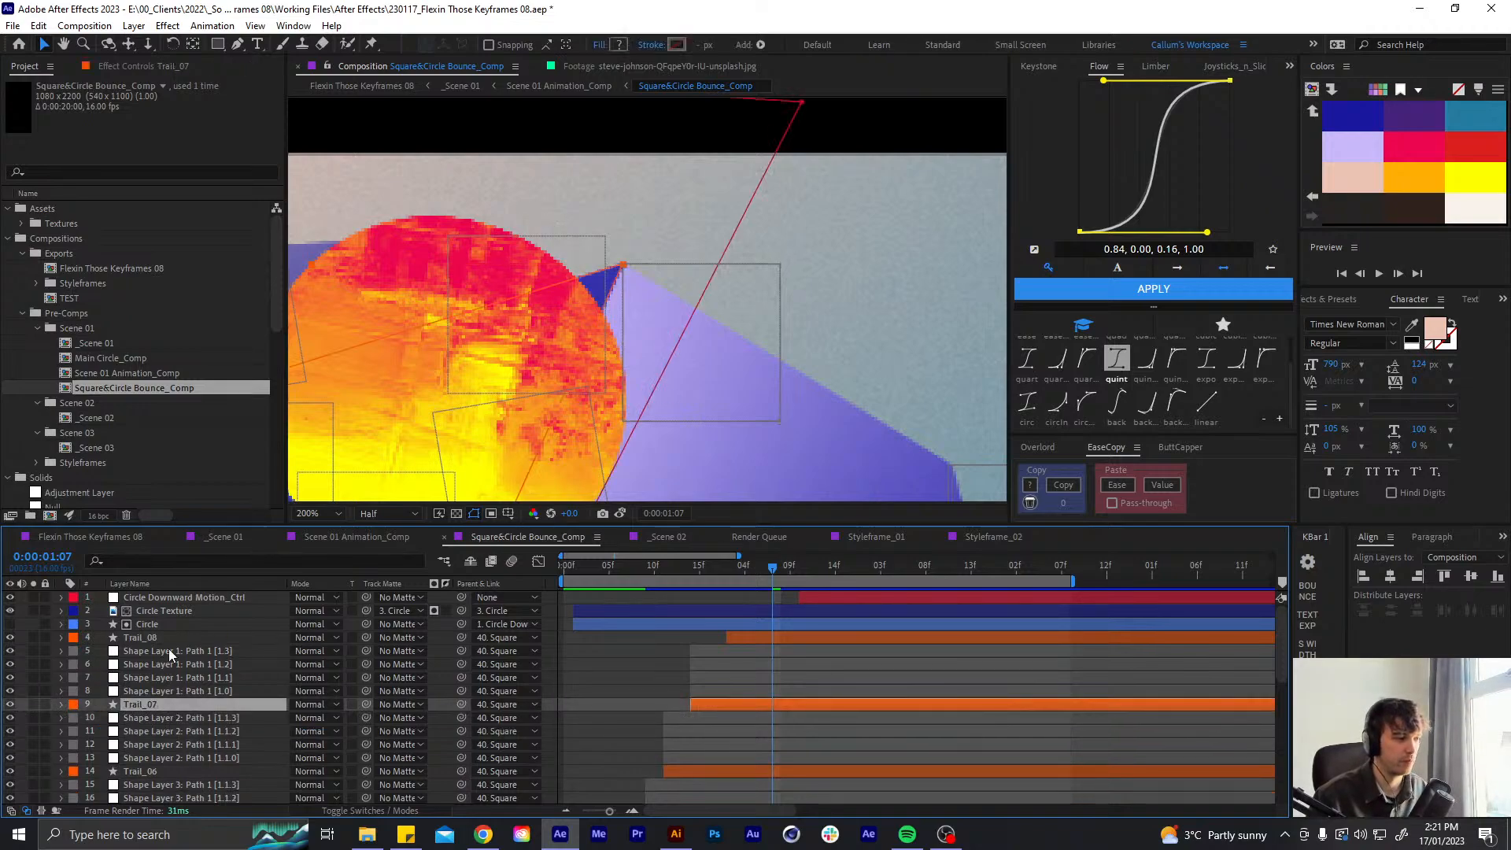
pyautogui.press('u')
pyautogui.press('u')
pyautogui.click(150, 759)
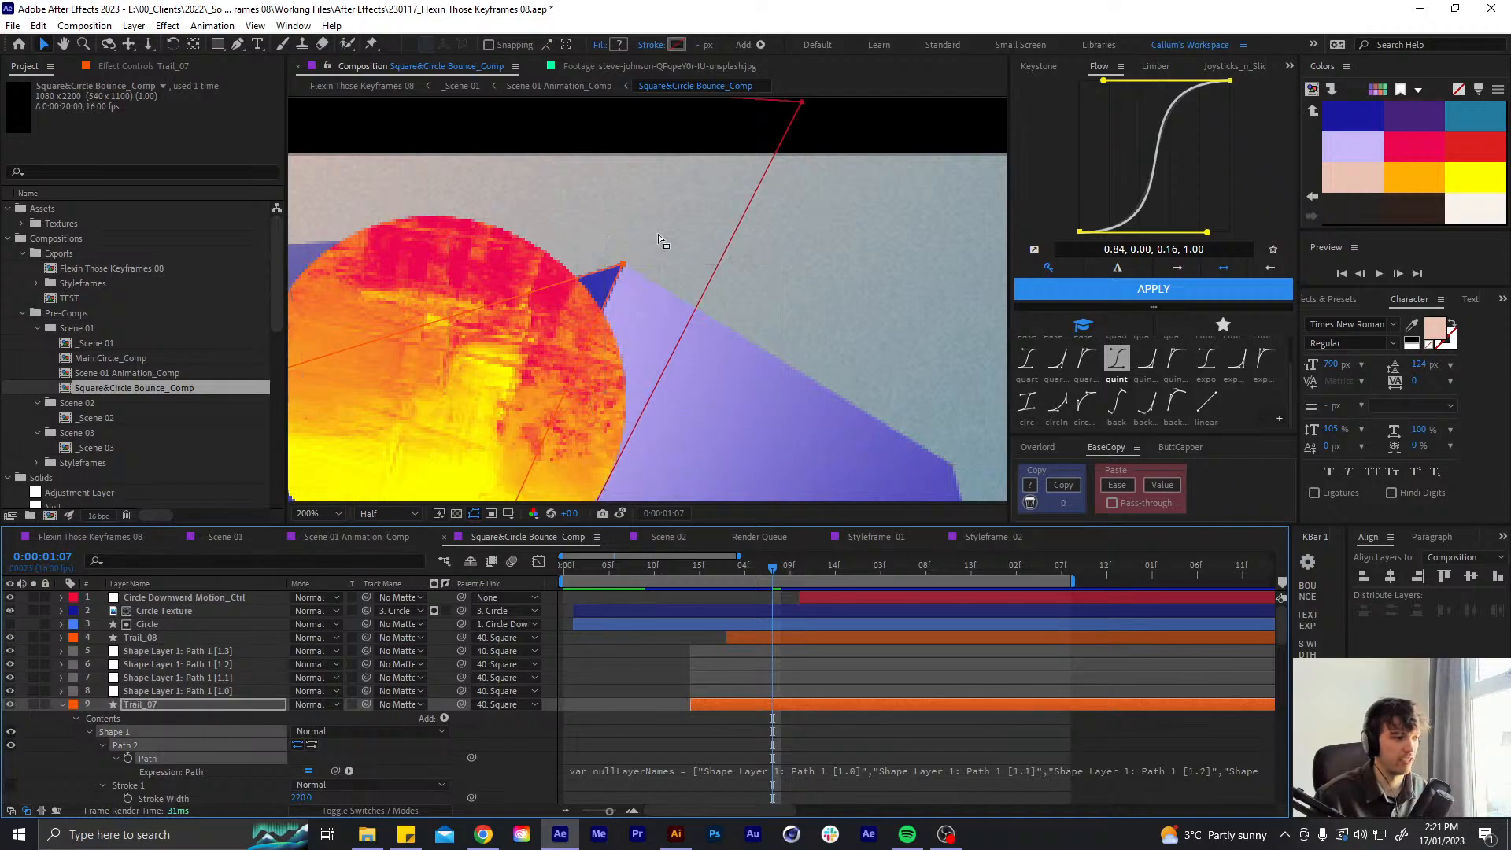
pyautogui.press('u')
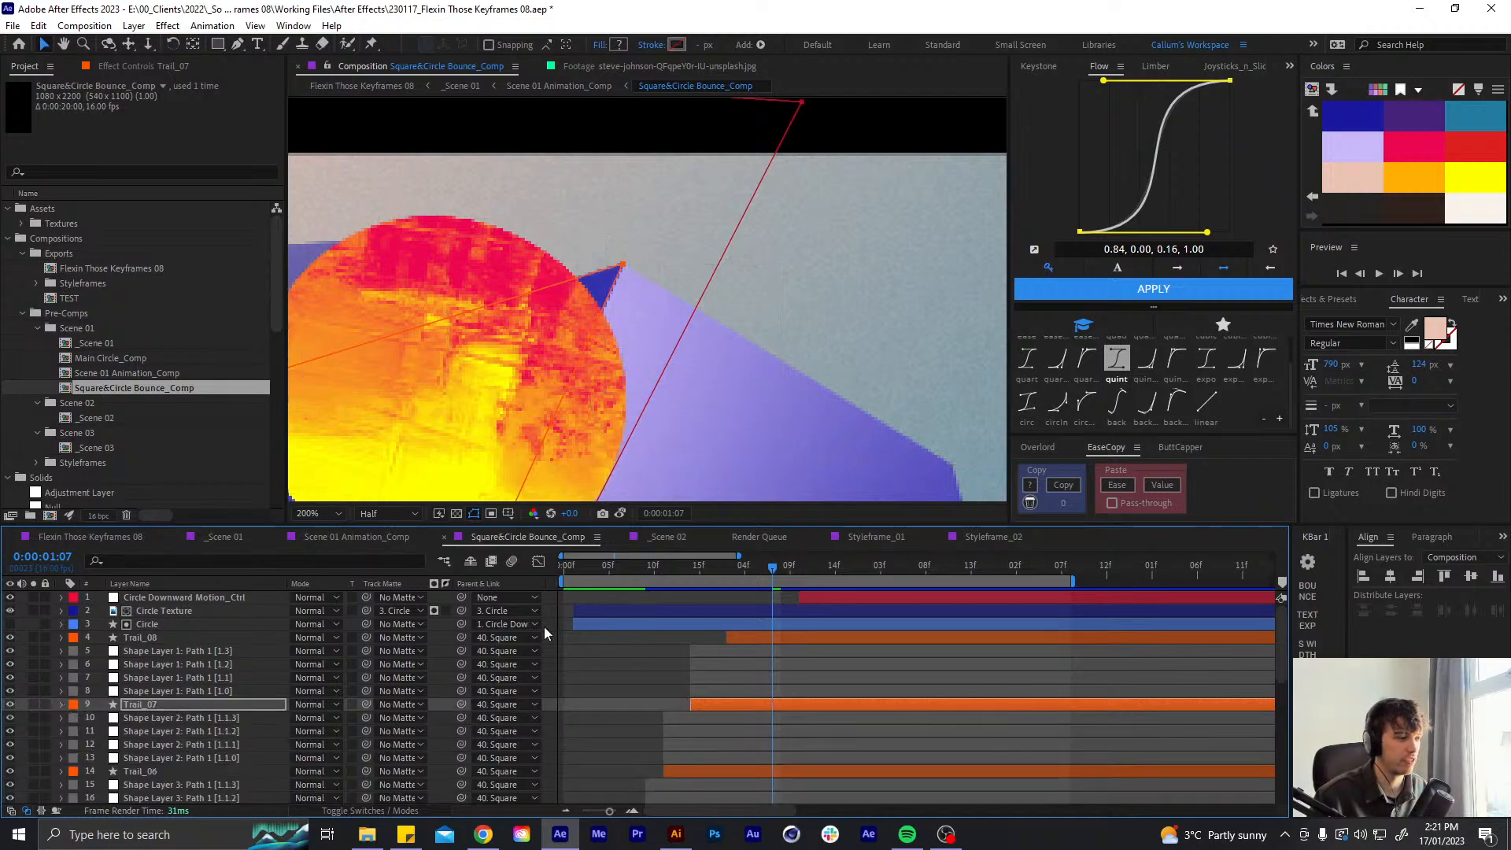
# - With the whole composition in view, compare the outlines of Trail_08, Trail_01, Trail_02 and Trail_03 one after another
pyautogui.click(787, 641)
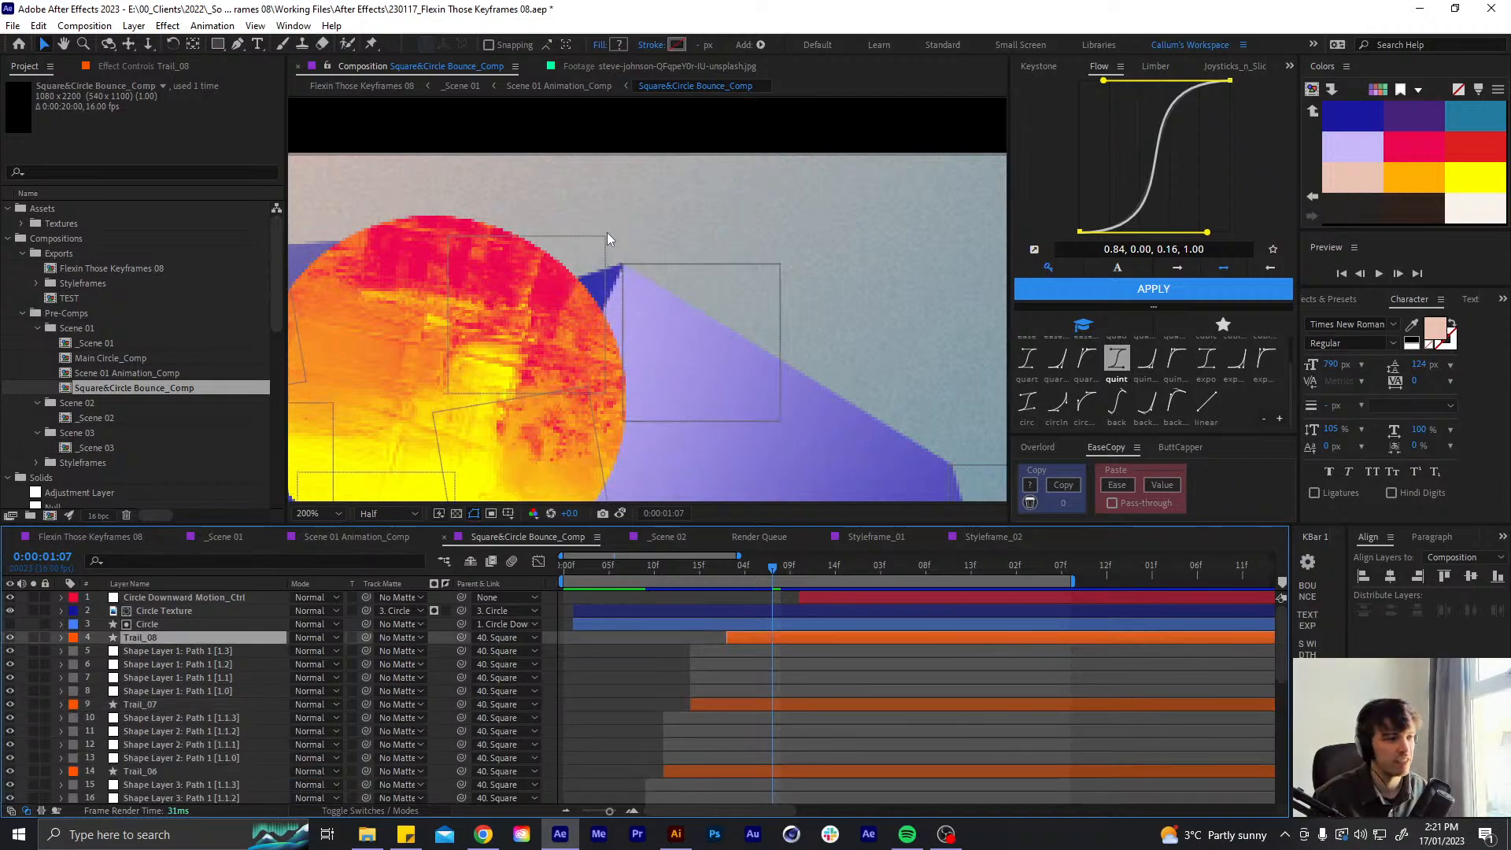
pyautogui.press(',')
pyautogui.click(314, 513)
pyautogui.click(317, 600)
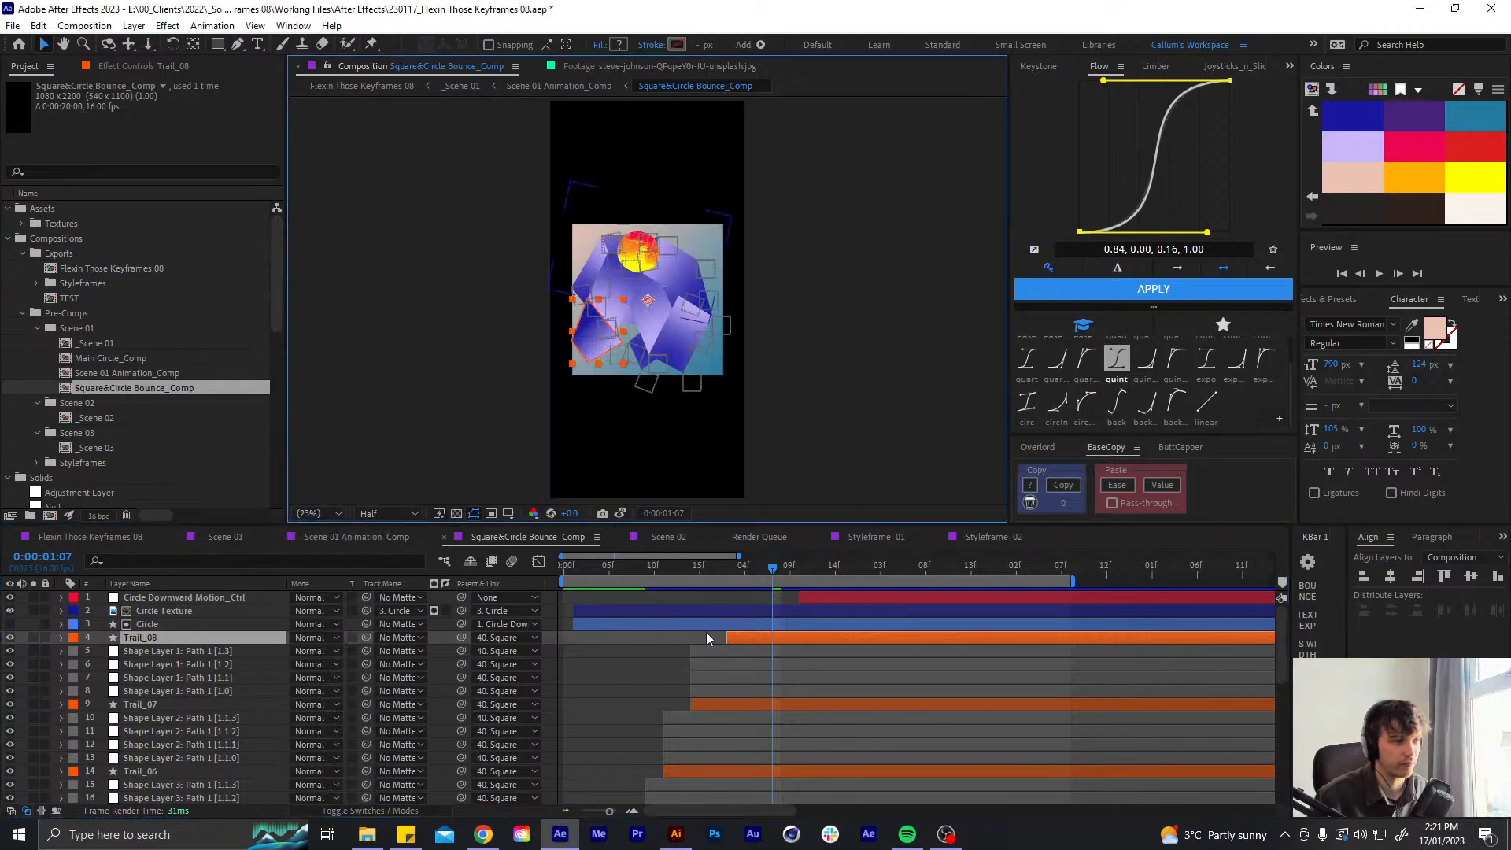
pyautogui.click(637, 675)
pyautogui.scroll(3, 624, 326)
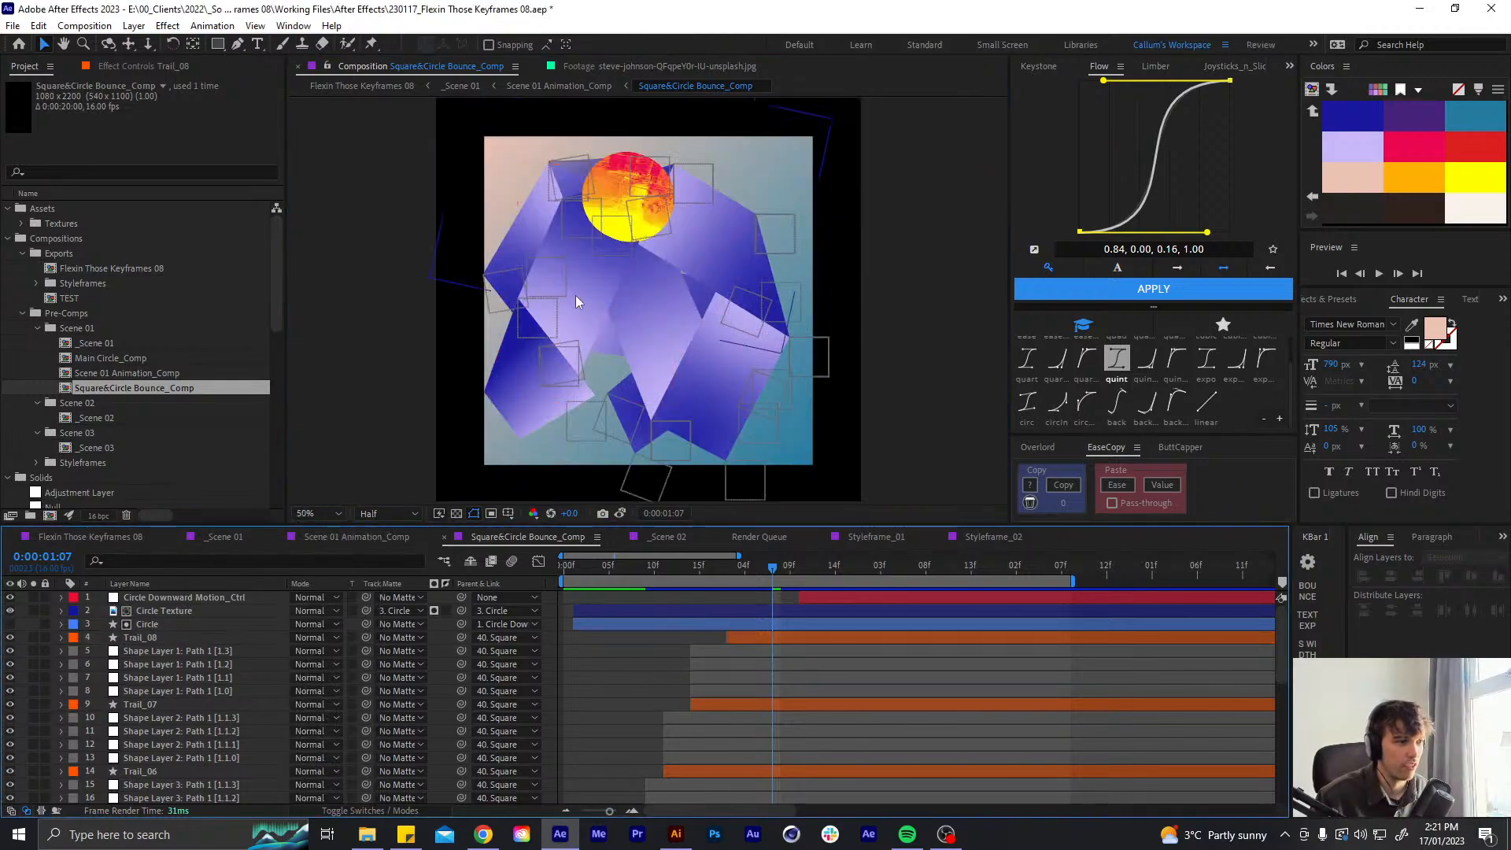
pyautogui.click(184, 639)
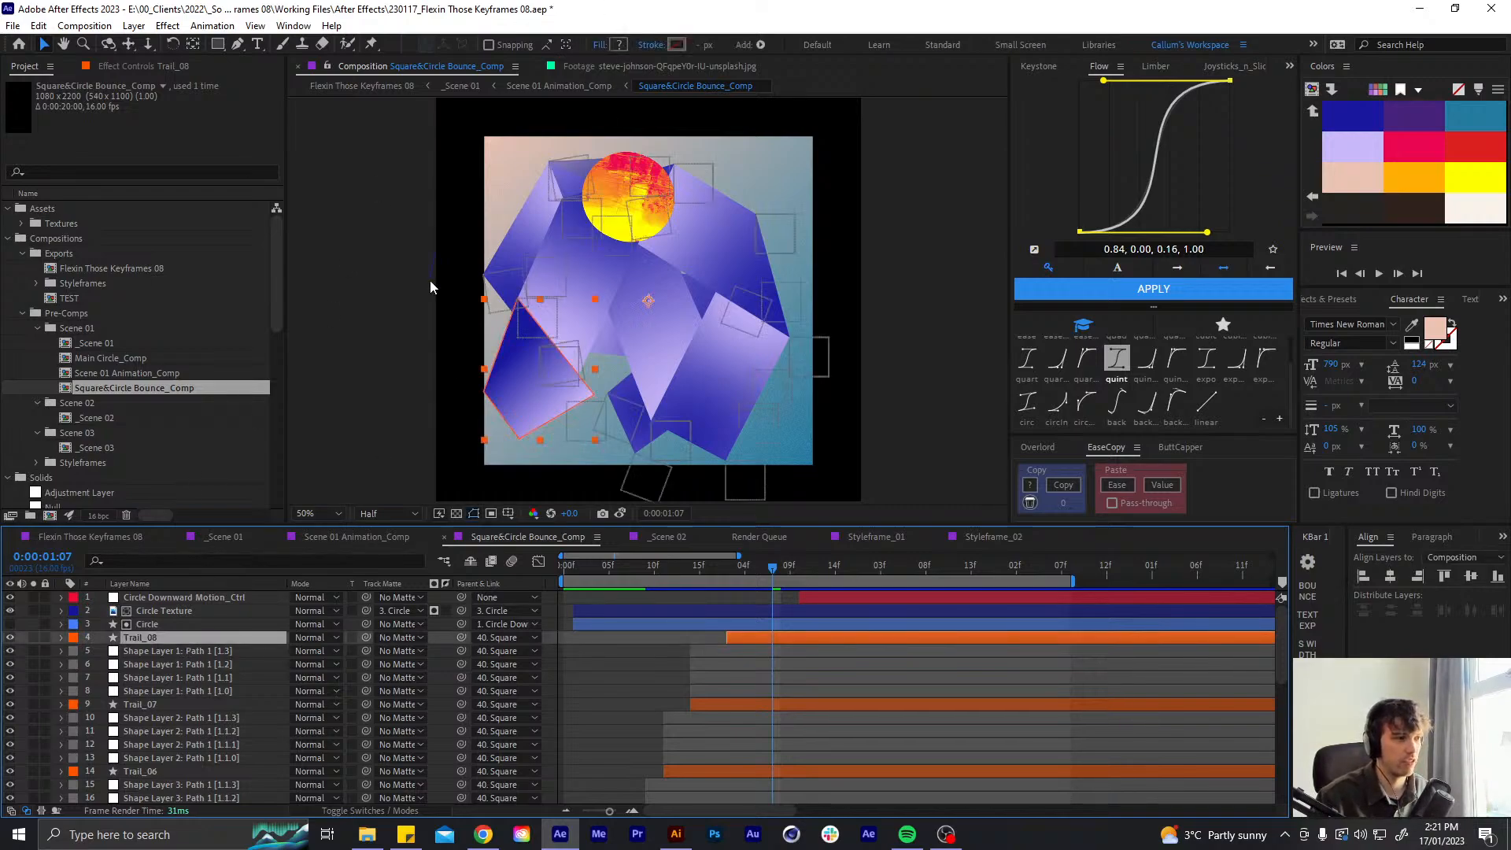
pyautogui.scroll(-6, 192, 724)
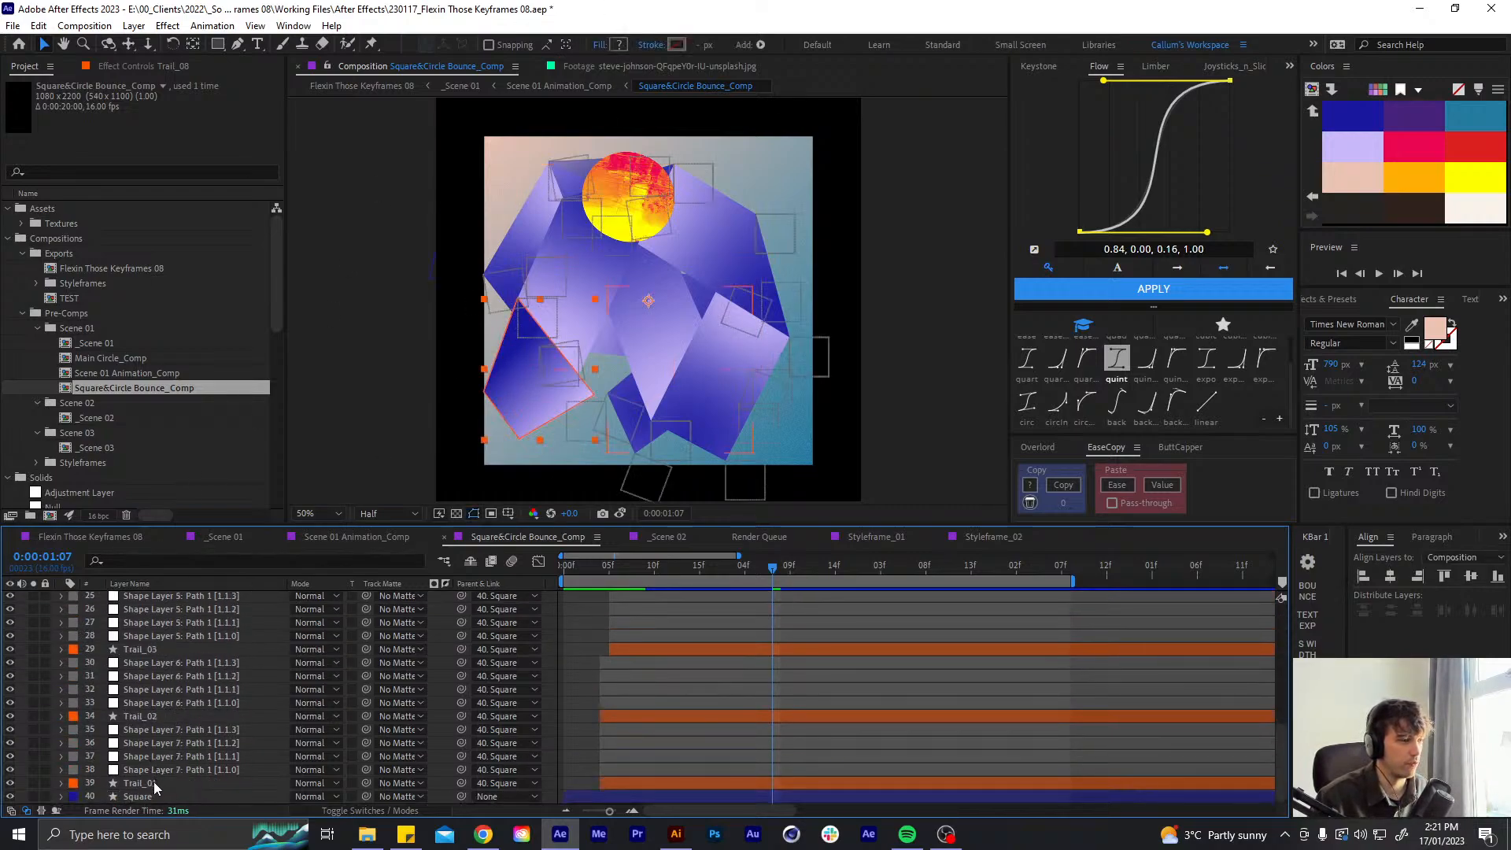
pyautogui.click(153, 782)
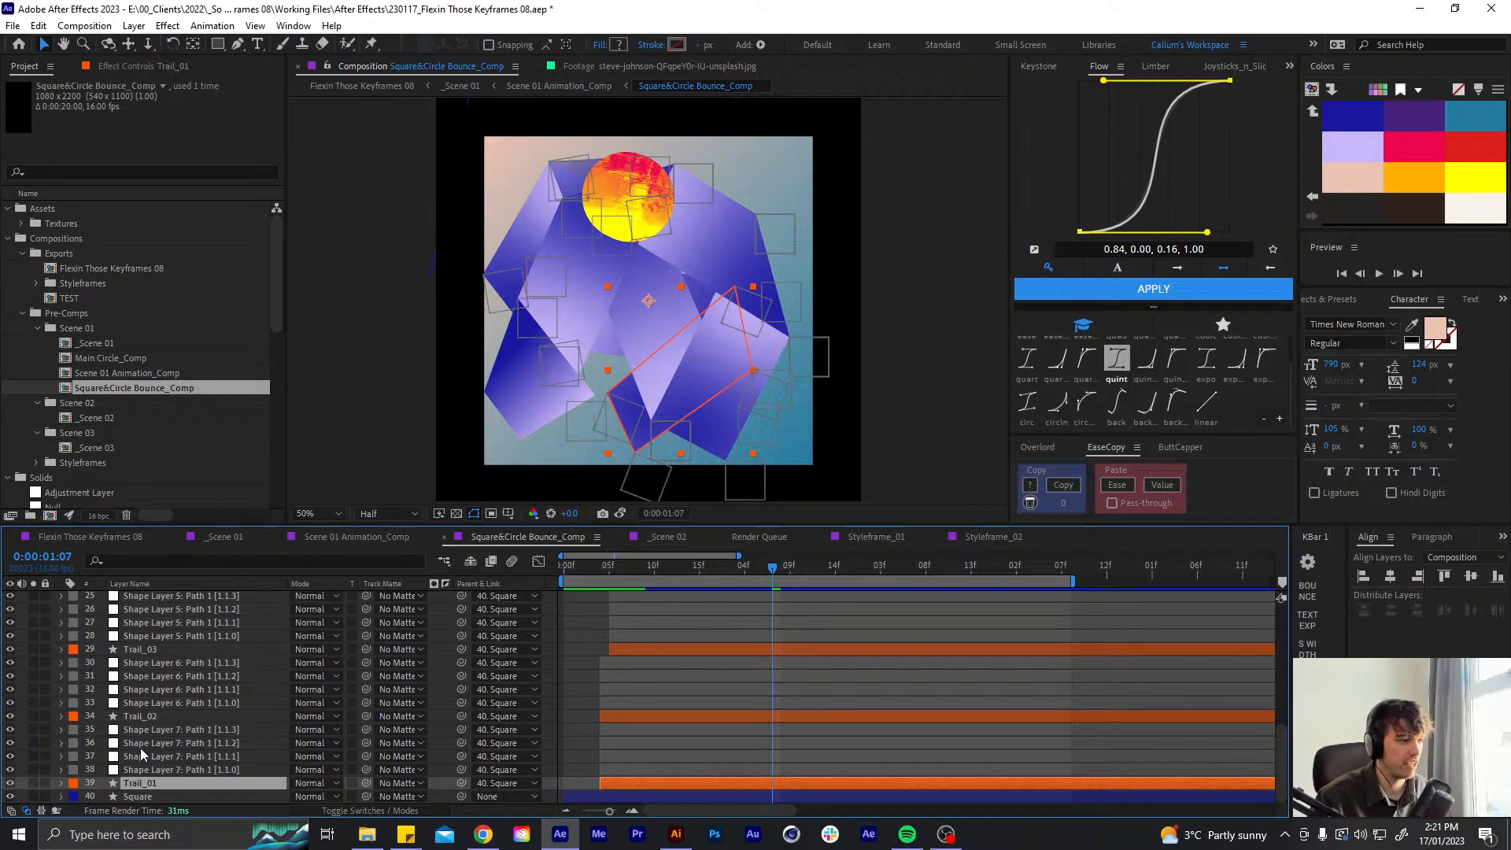
pyautogui.click(139, 713)
pyautogui.click(167, 650)
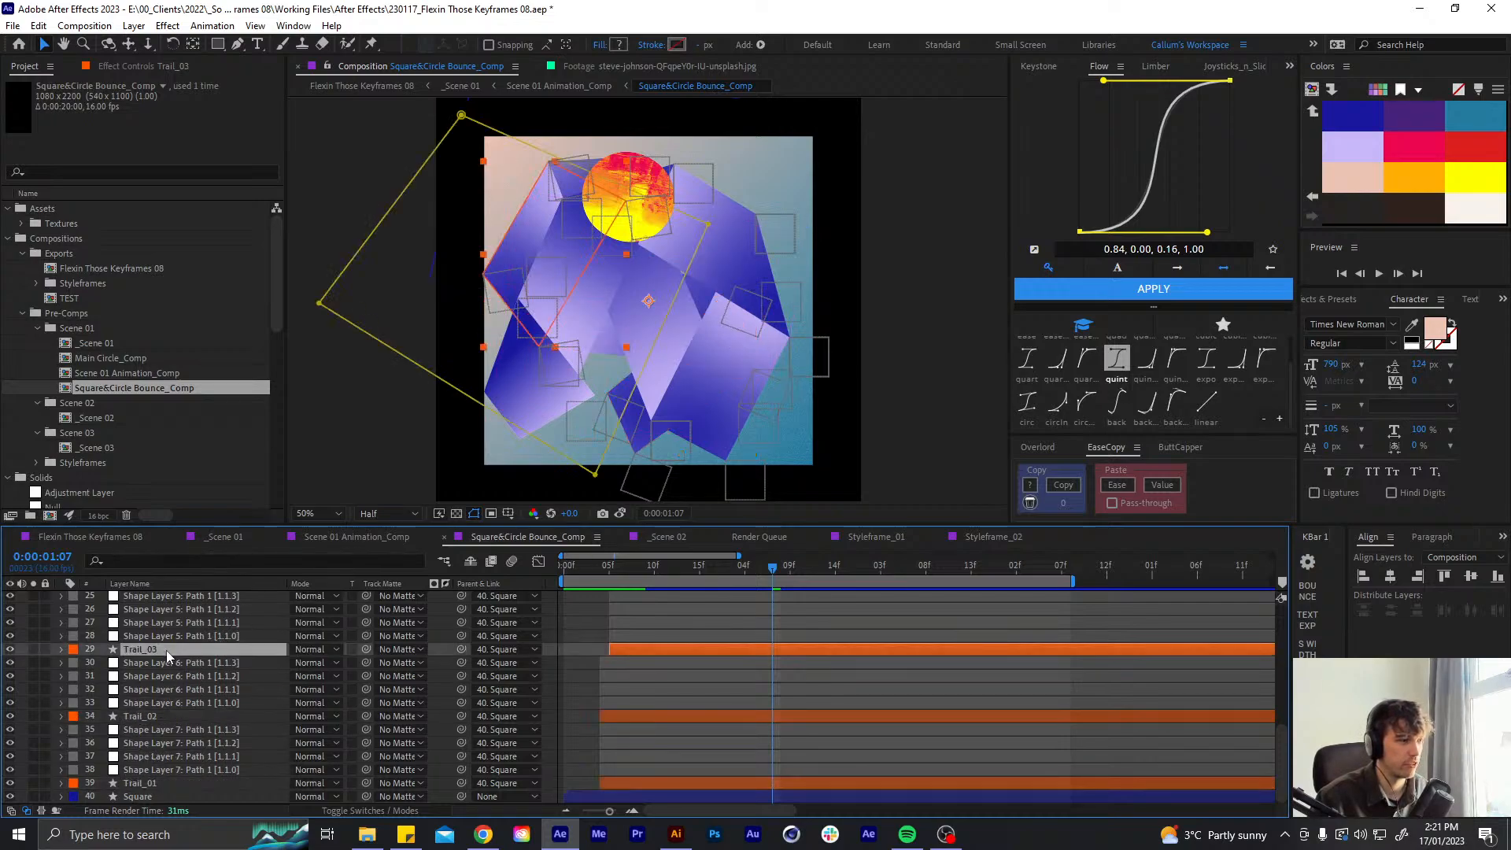
pyautogui.scroll(2, 212, 614)
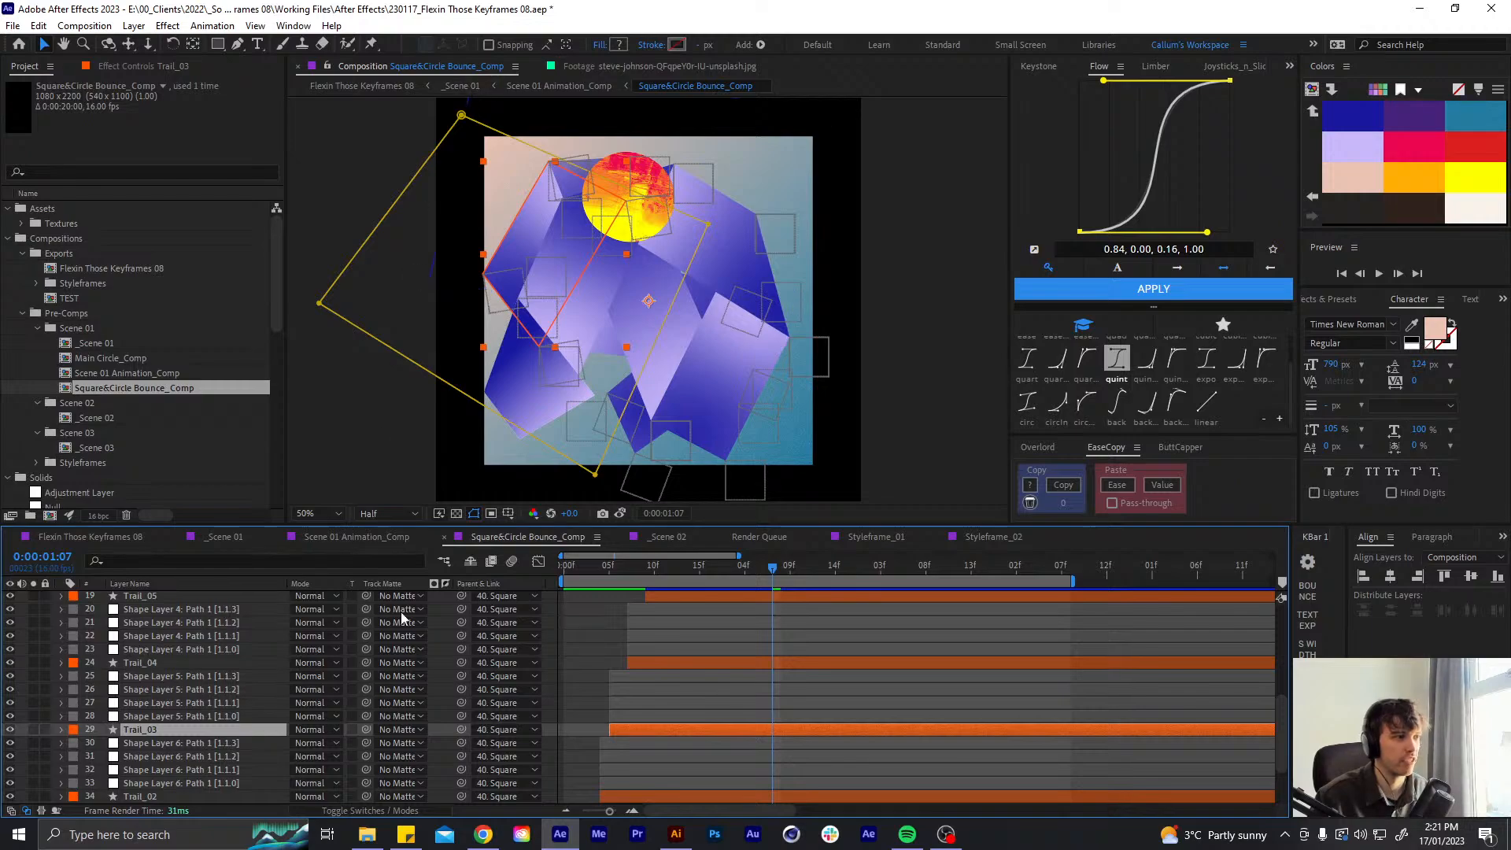
pyautogui.scroll(-2, 191, 721)
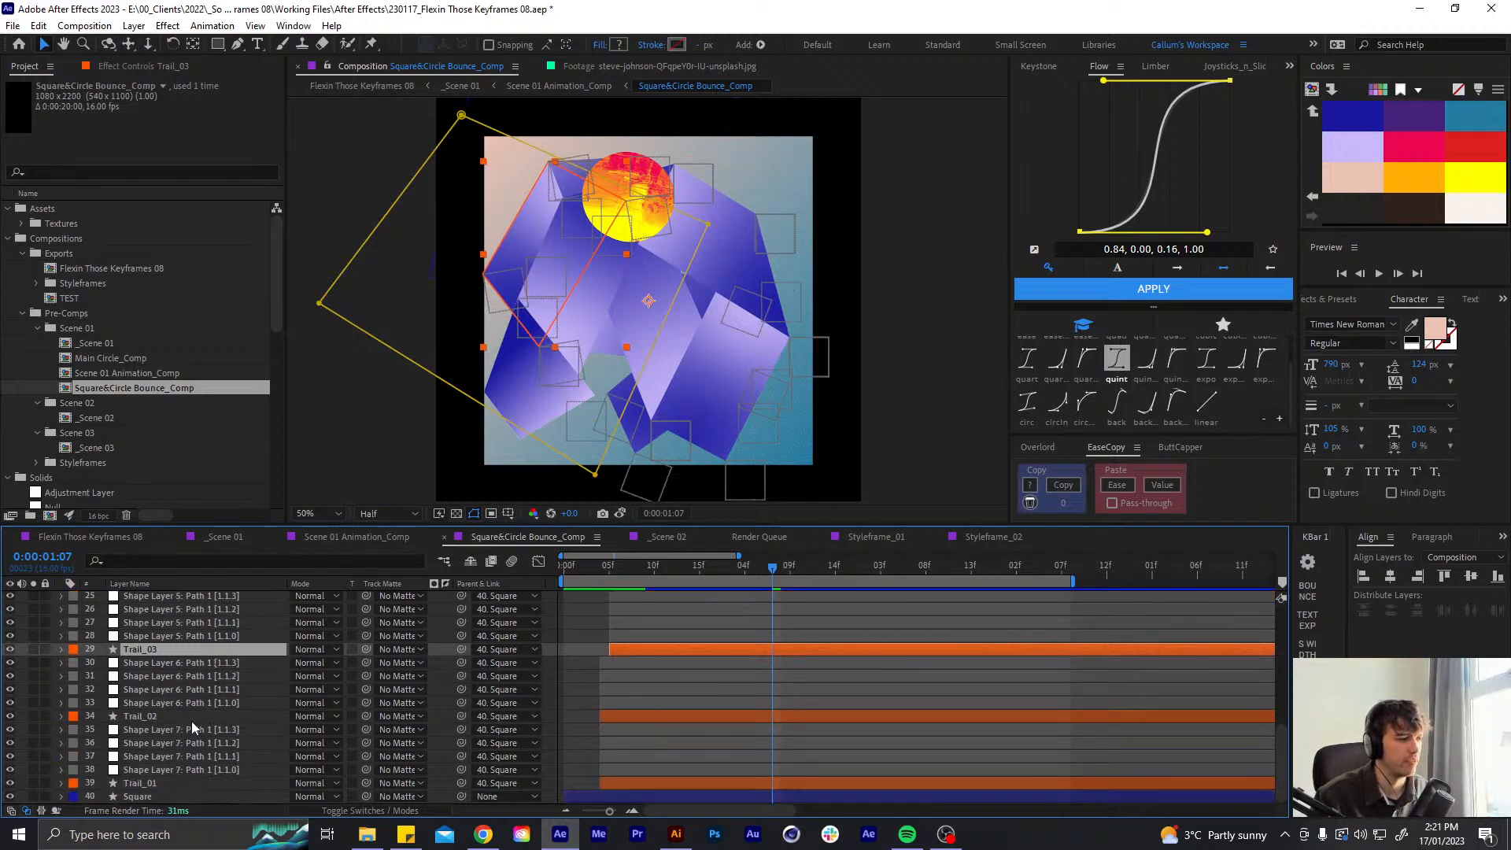
# - Examine Trail_02's Mask 1 path keyframes at 0:00:00:04 and compare the masked layer with Trail_01
pyautogui.click(188, 715)
pyautogui.press('m')
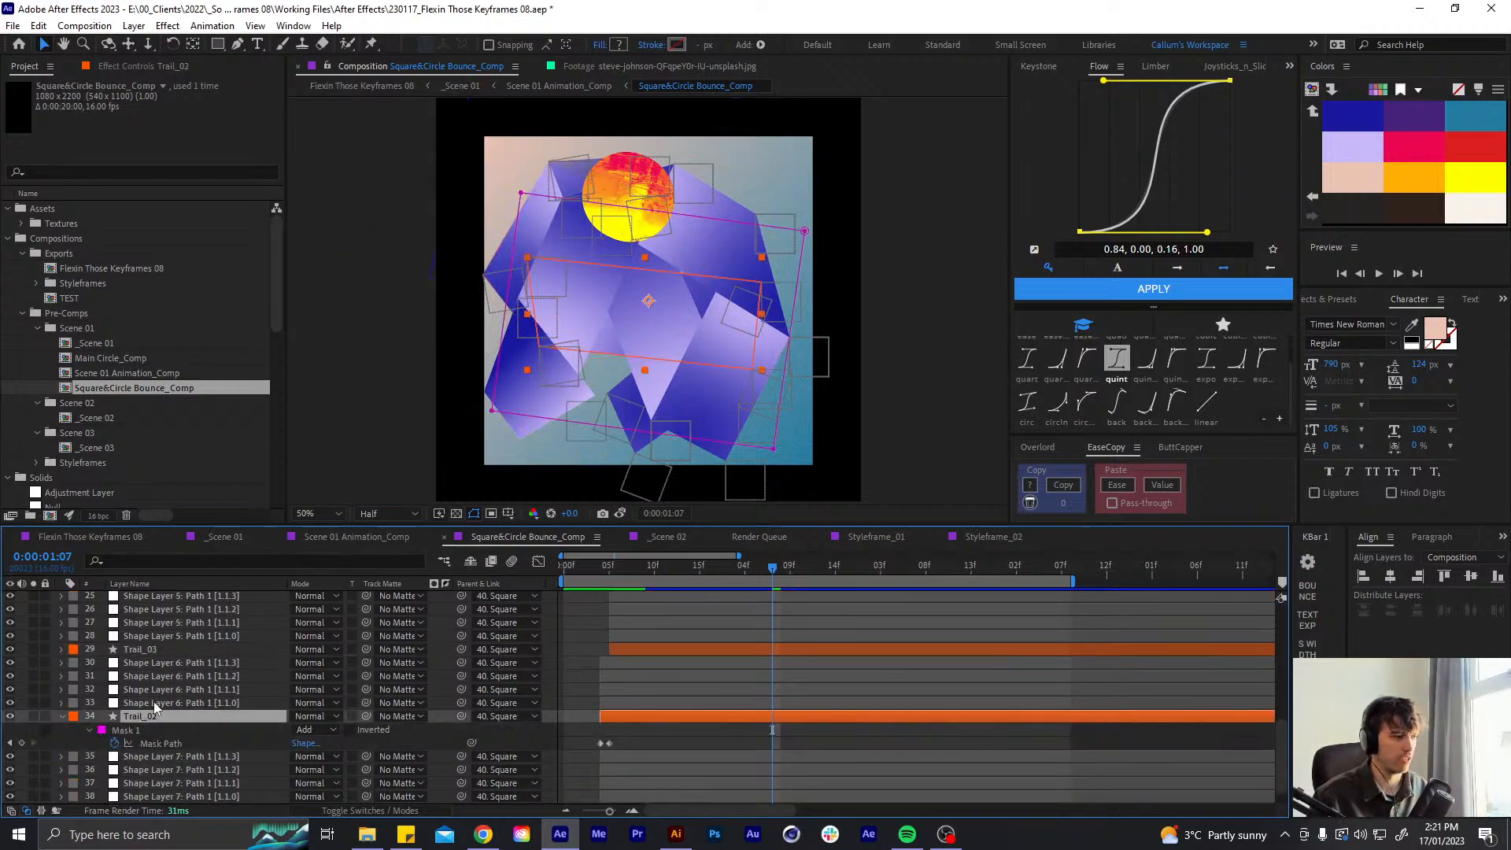
pyautogui.scroll(-1, 153, 701)
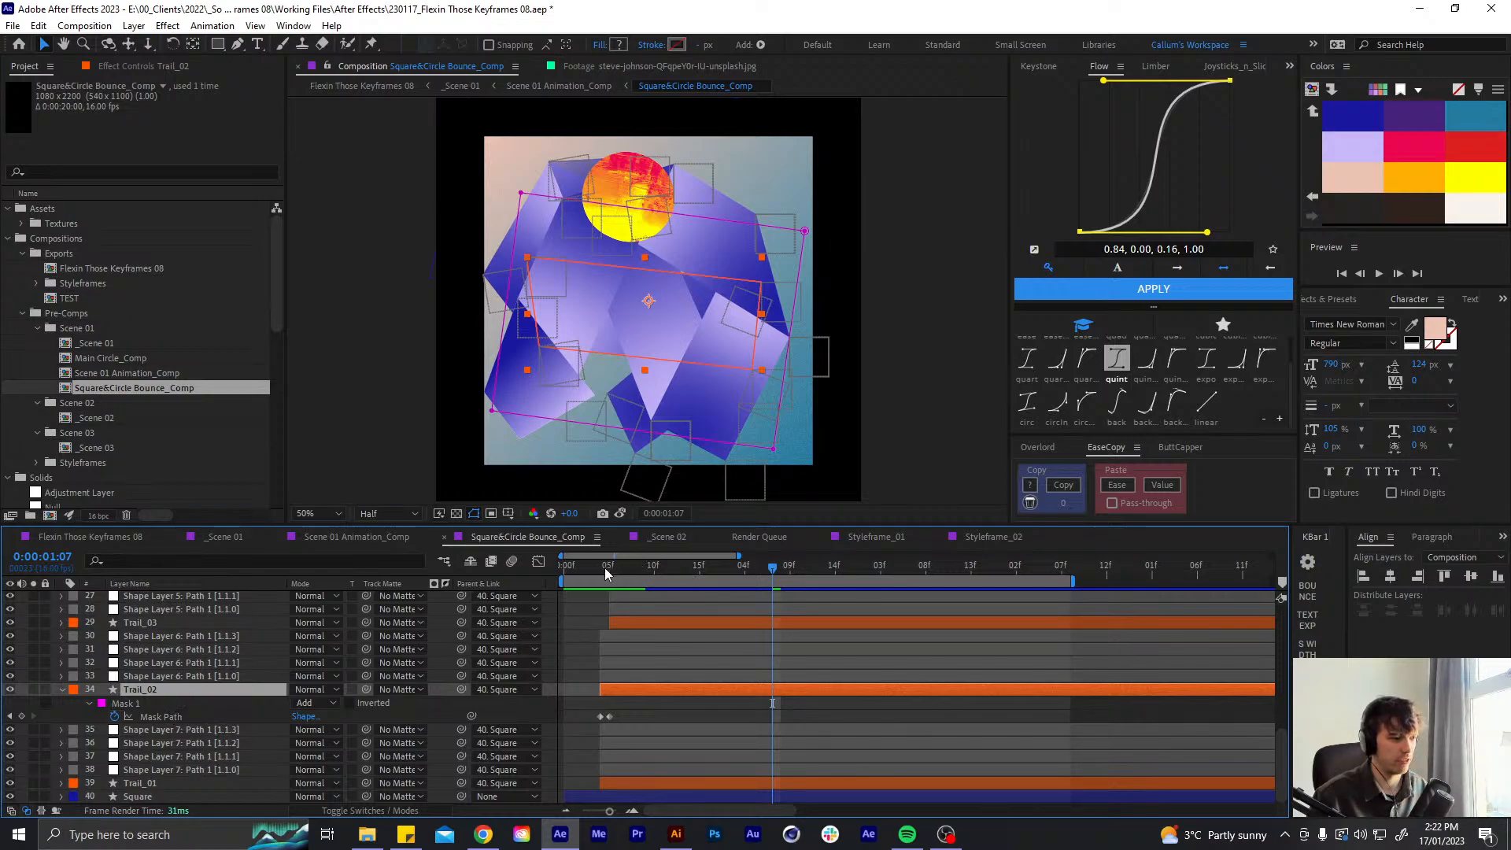
pyautogui.moveTo(606, 573); pyautogui.dragTo(602, 572)
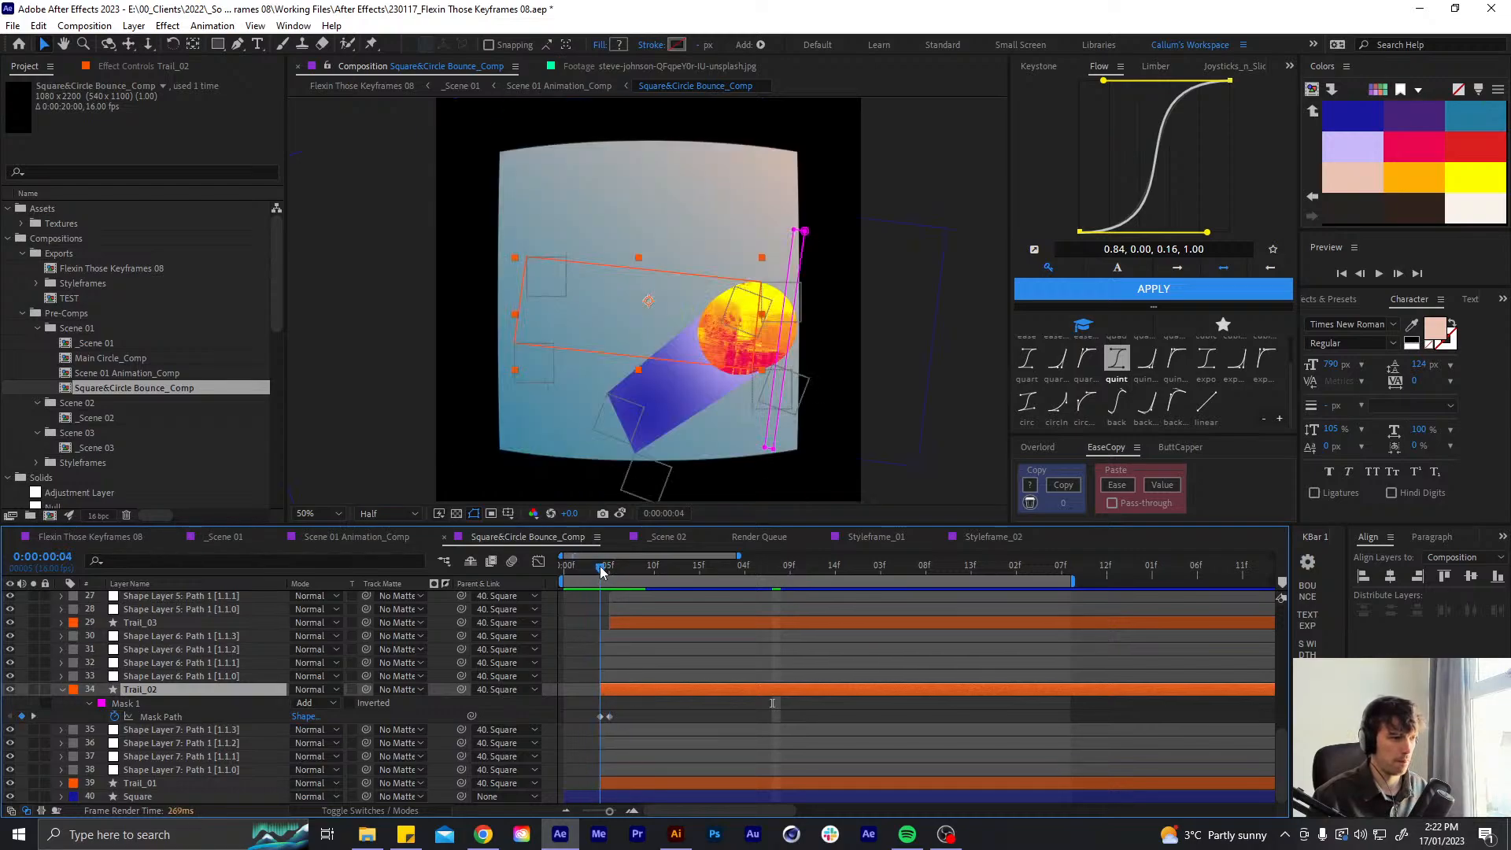
pyautogui.click(621, 782)
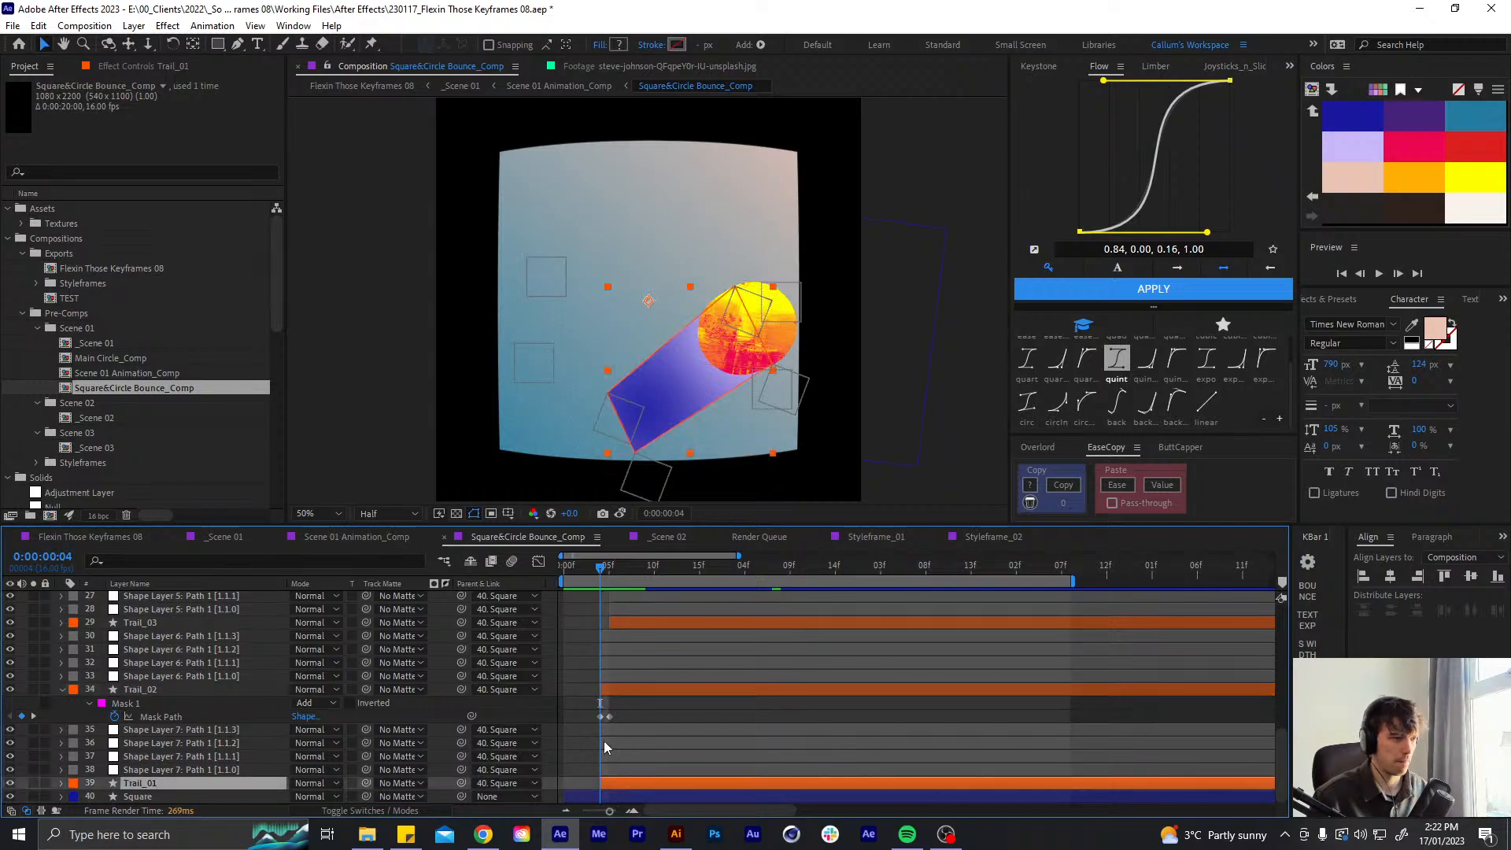
pyautogui.click(631, 689)
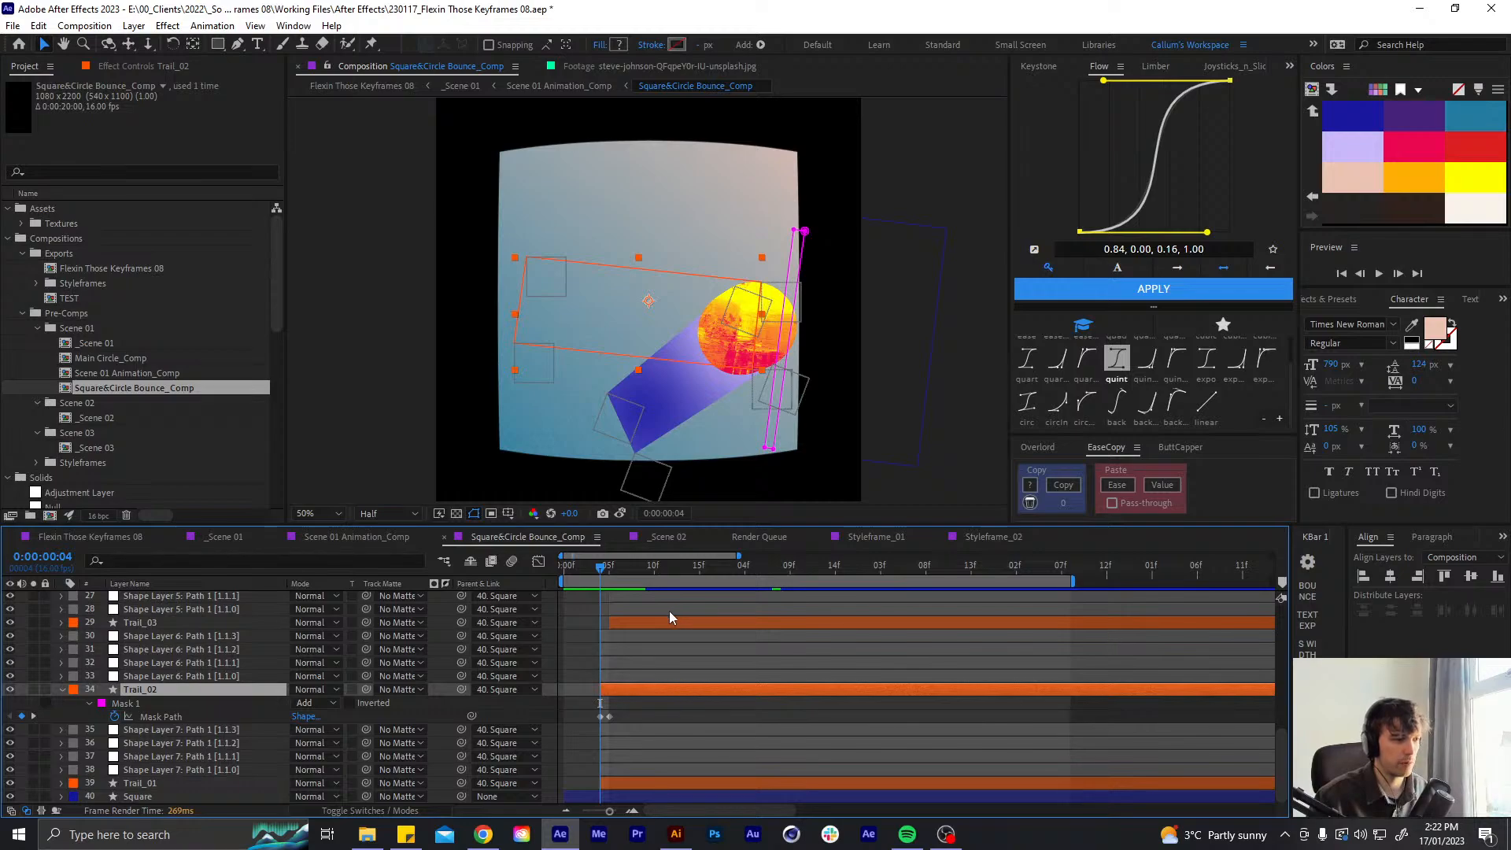
# - Reveal the keyframed mask properties of Trail_03, Trail_04 and Trail_05 to examine their timing
pyautogui.click(650, 625)
pyautogui.press('u')
pyautogui.scroll(2, 654, 632)
pyautogui.click(649, 638)
pyautogui.press('u')
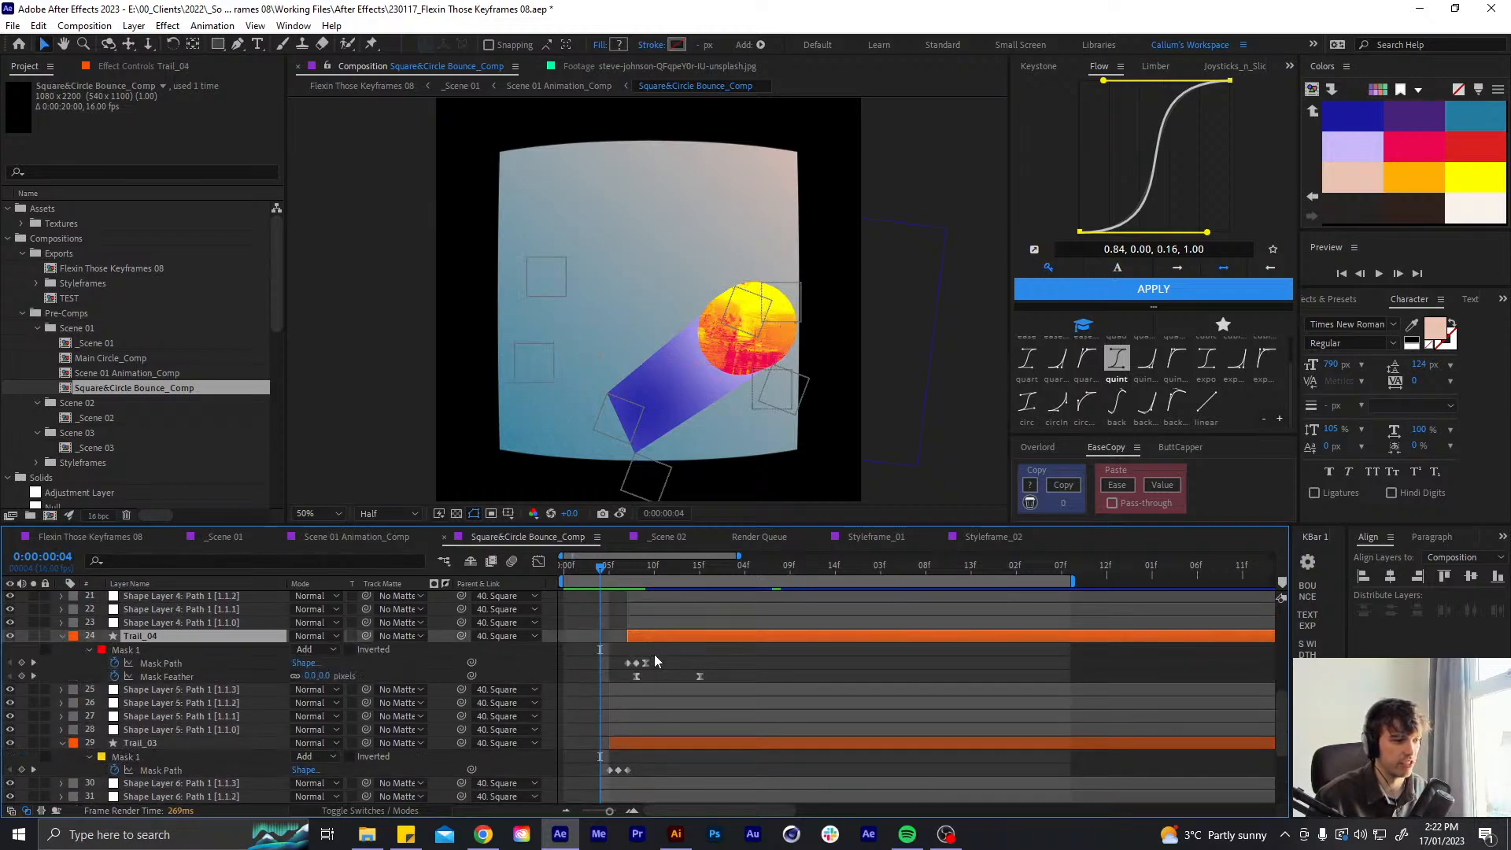
pyautogui.scroll(2, 656, 647)
pyautogui.click(659, 649)
pyautogui.press('u')
pyautogui.scroll(-2, 650, 677)
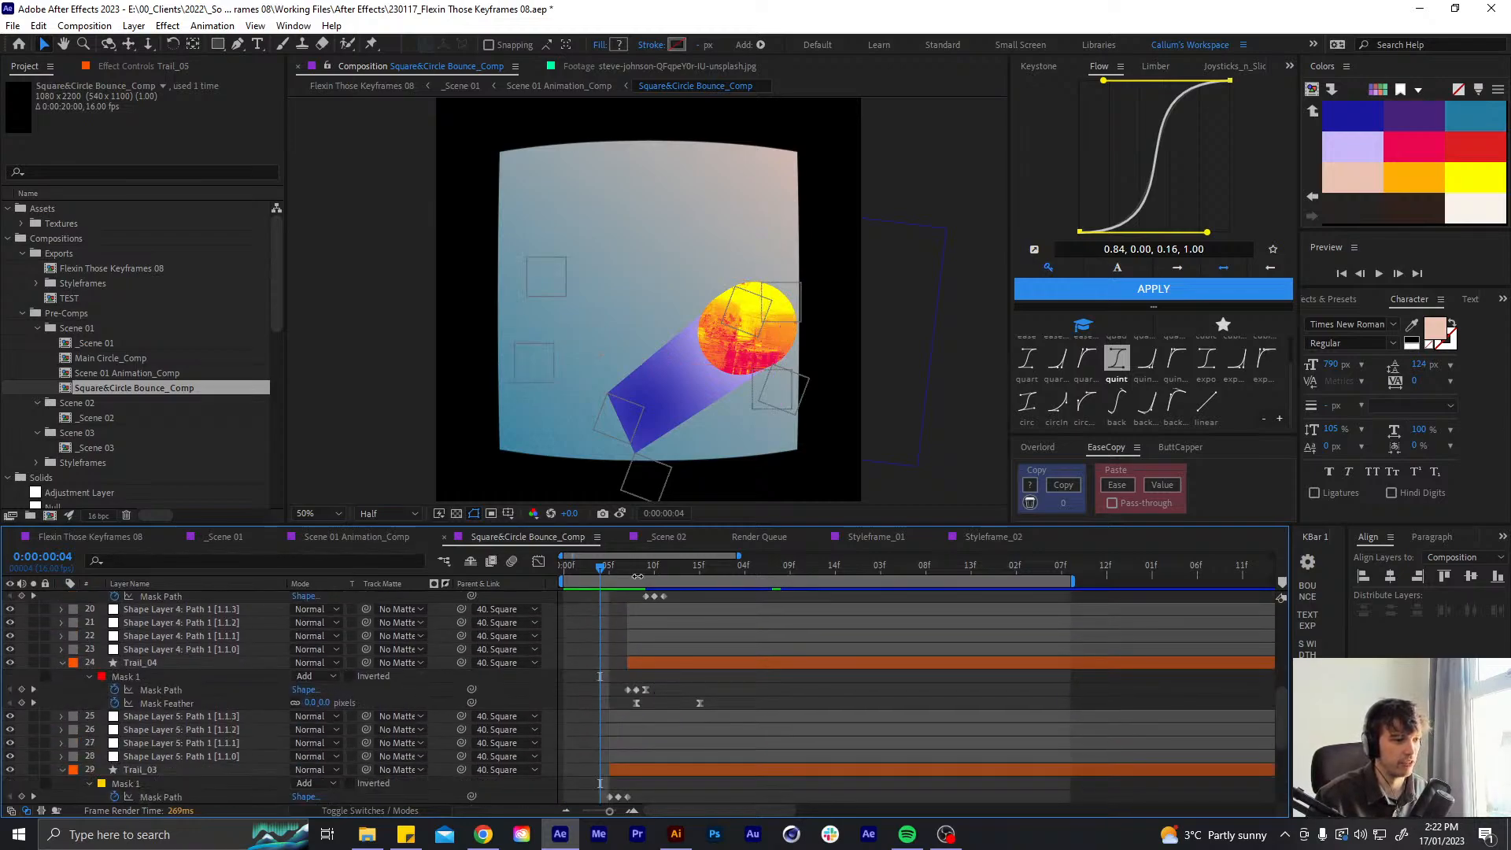
# - Step through 0:00:00:10 and 0:00:00:11 to examine how Trail_05's mask follows the circle
pyautogui.moveTo(645, 577); pyautogui.dragTo(655, 576)
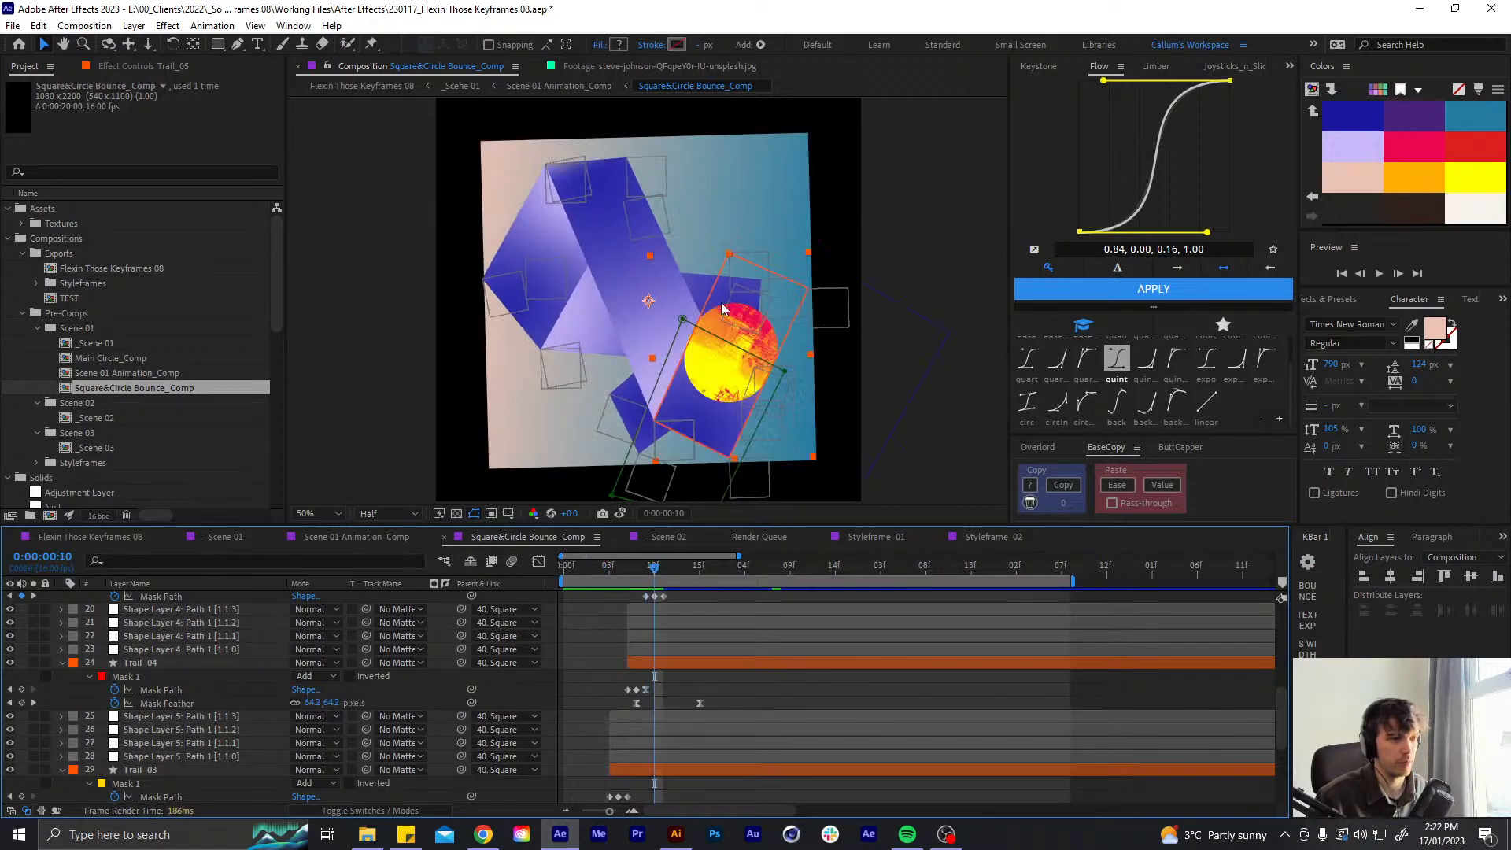
pyautogui.moveTo(656, 572); pyautogui.dragTo(664, 581)
pyautogui.scroll(4, 673, 707)
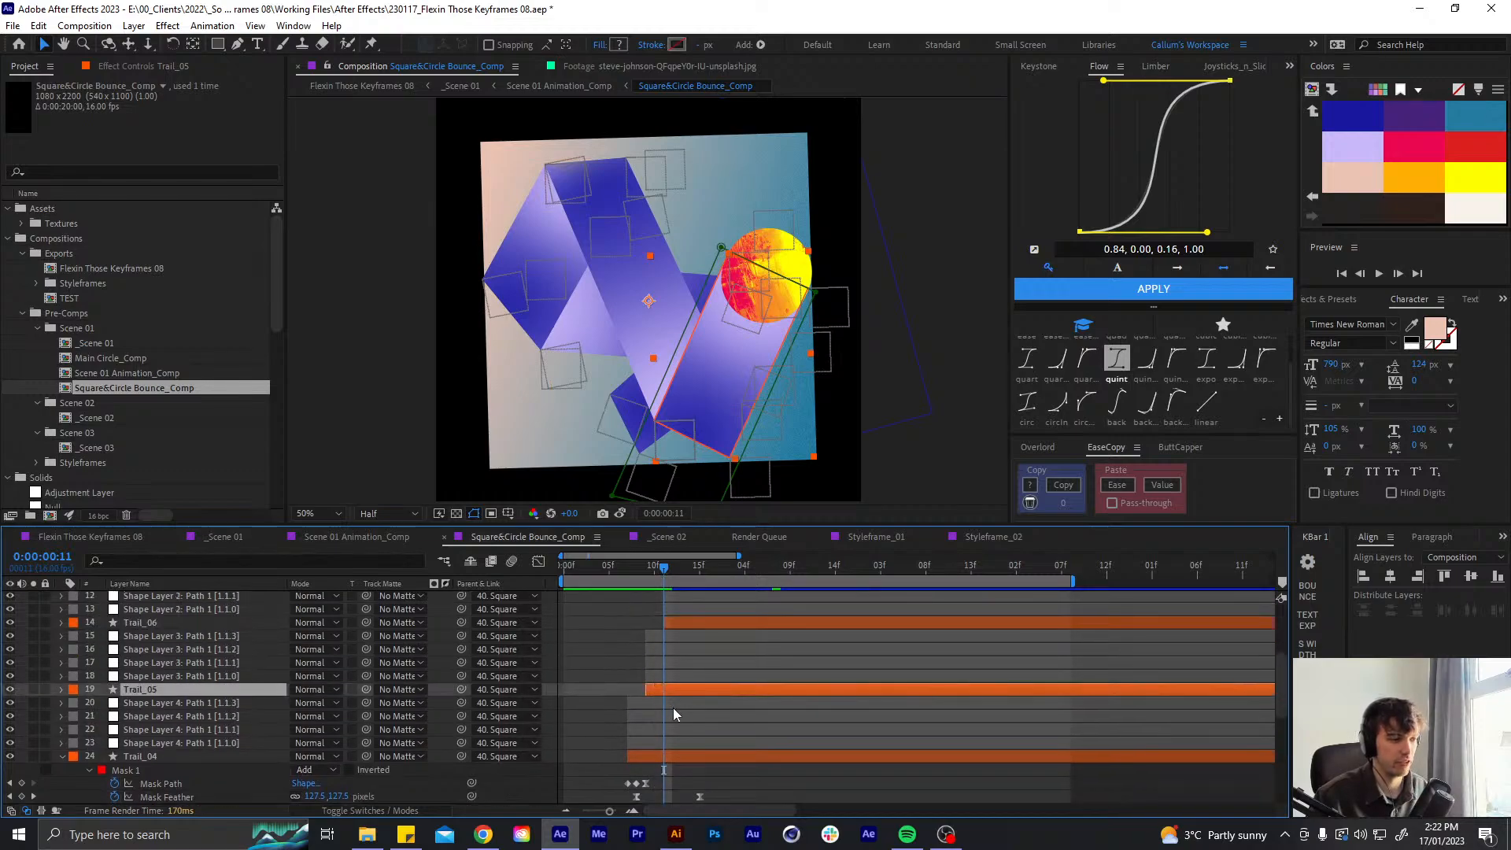
# - Collapse the revealed mask properties of Trail_04, Trail_03 and Trail_02
pyautogui.click(662, 746)
pyautogui.click(661, 754)
pyautogui.press('u')
pyautogui.scroll(-5, 628, 712)
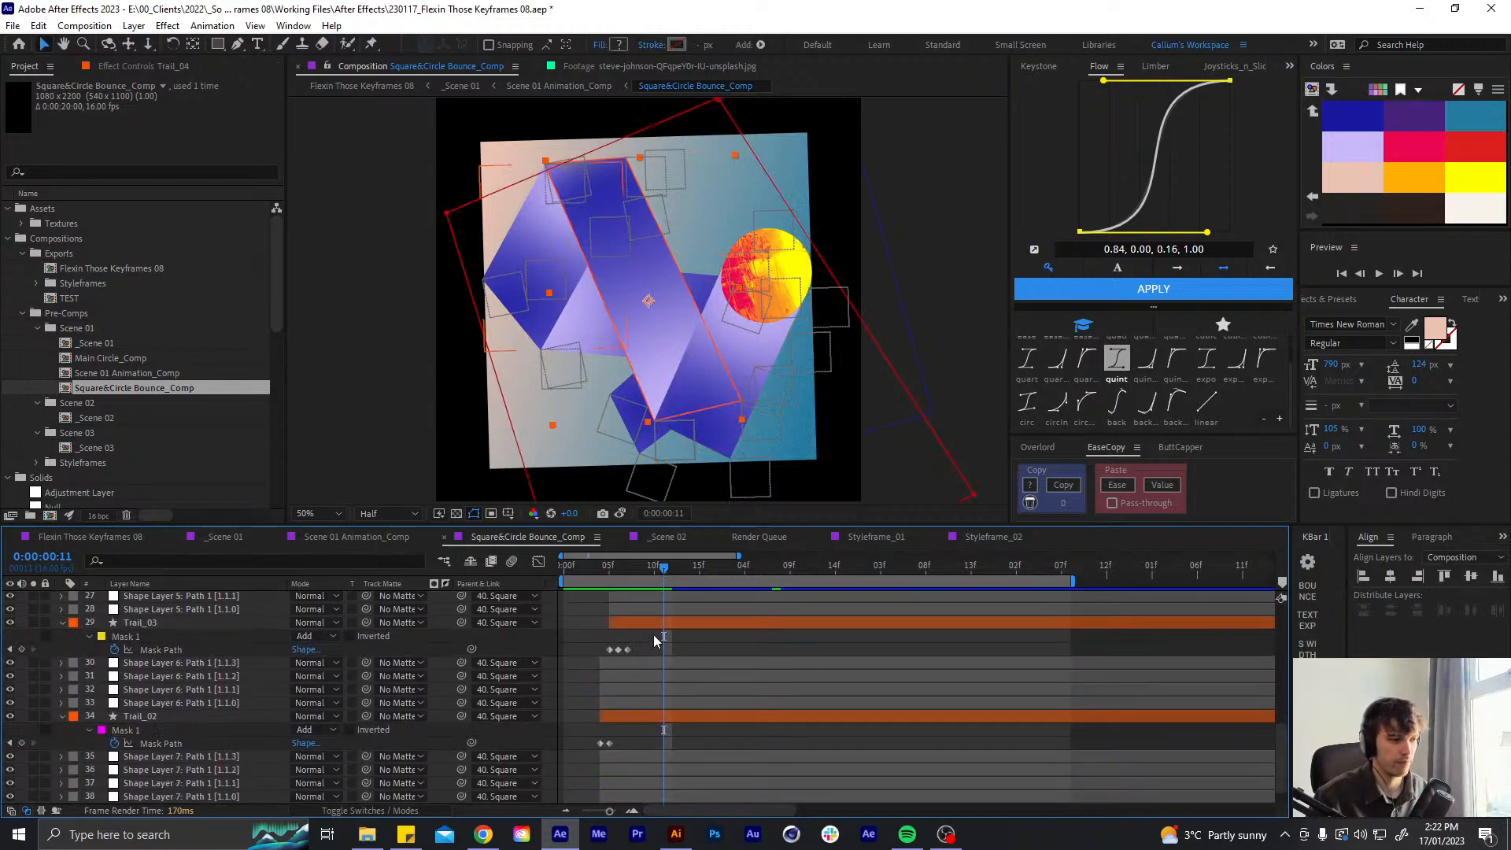
pyautogui.click(660, 624)
pyautogui.press('u')
pyautogui.click(629, 688)
pyautogui.press('u')
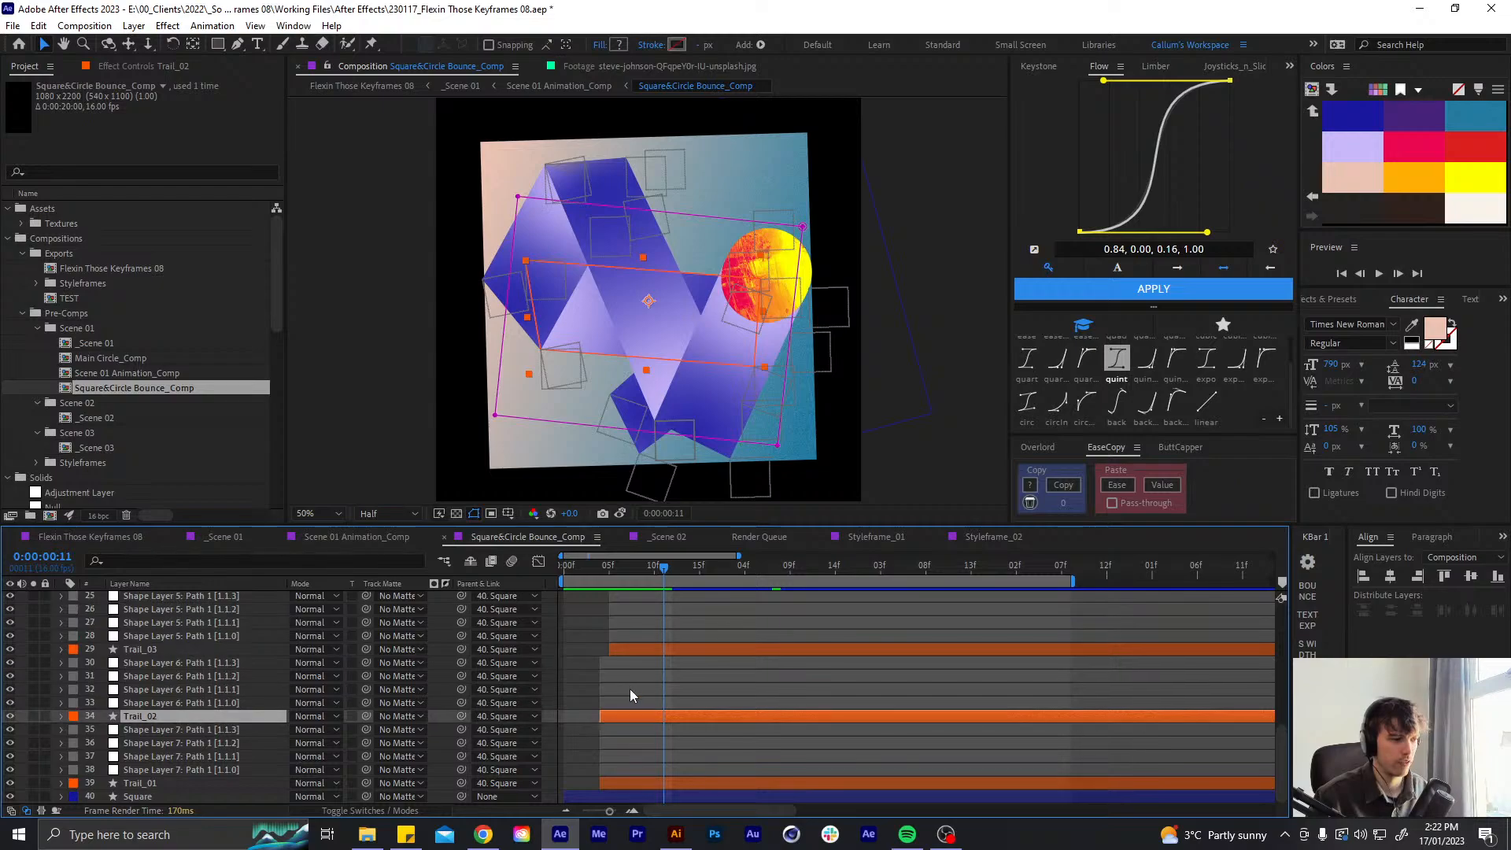
# - Check Trail_01 on its own at 0:00:00:05, restore the other layers, and step through the frames up to 0:00:00:08
pyautogui.click(613, 783)
pyautogui.click(608, 566)
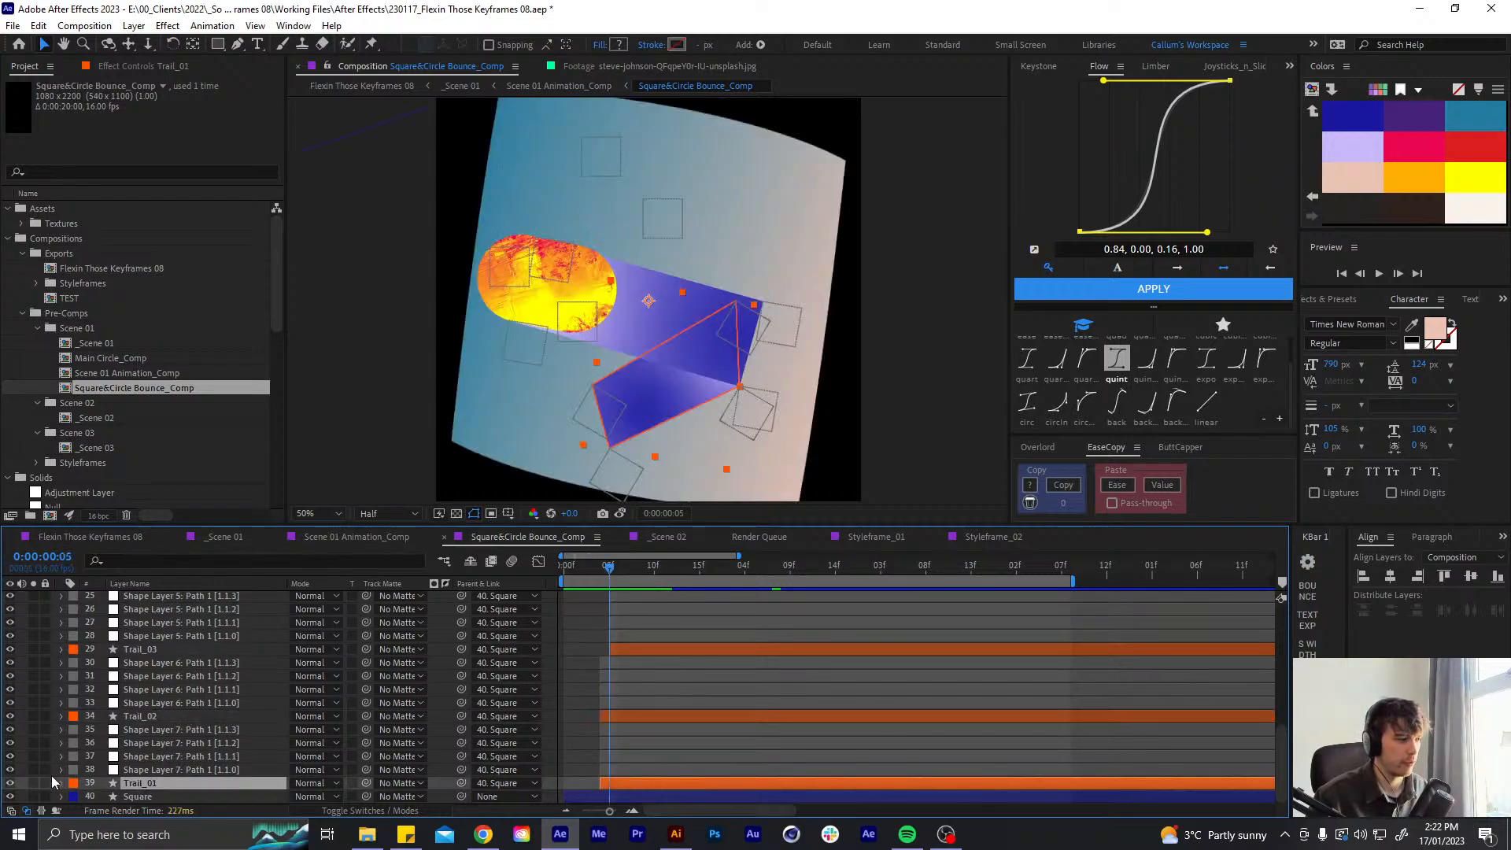
pyautogui.click(33, 783)
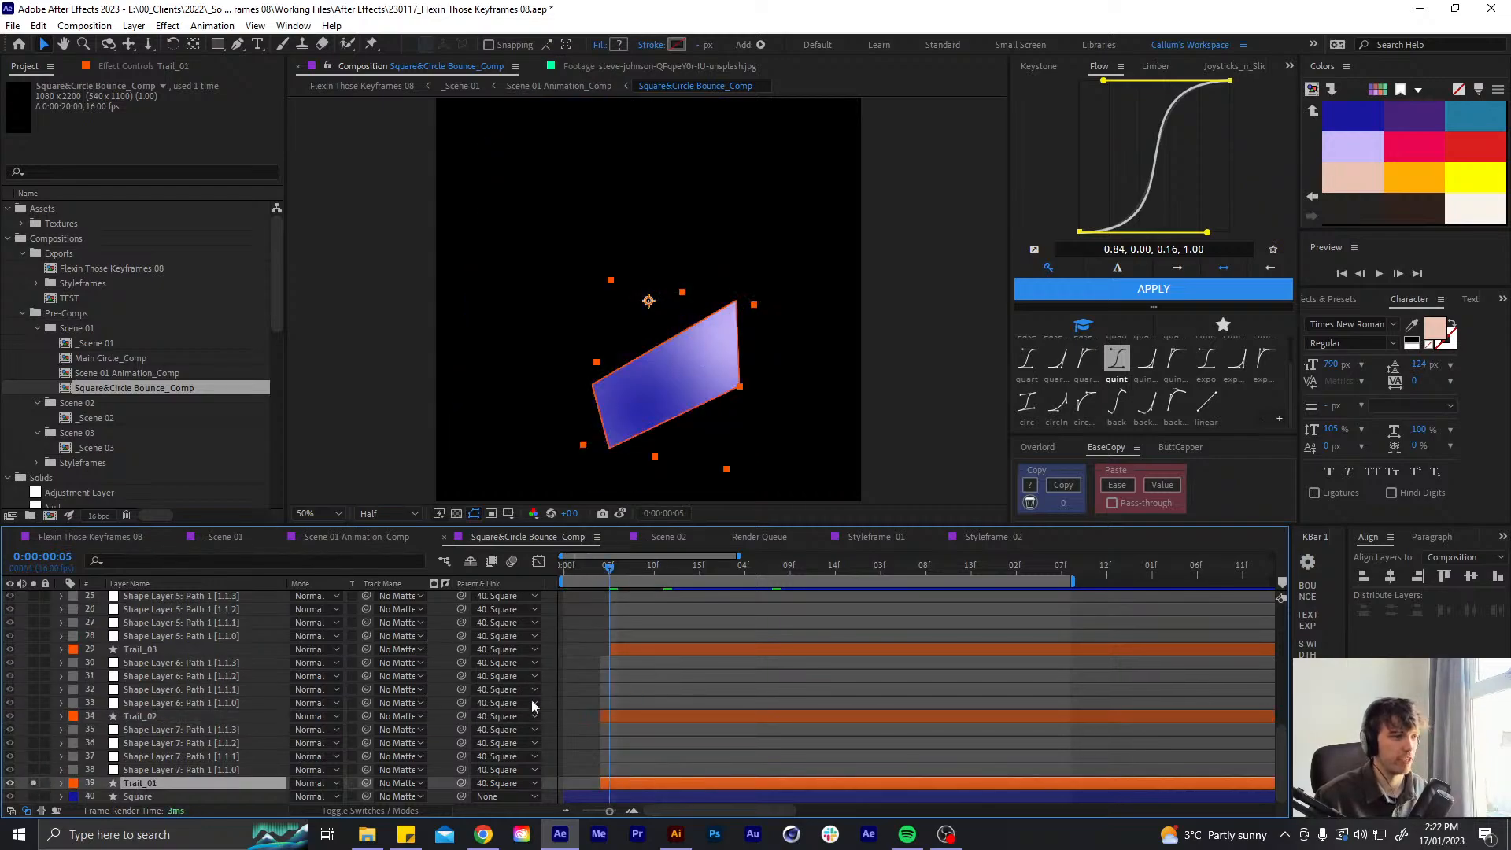
pyautogui.click(34, 782)
pyautogui.moveTo(609, 567); pyautogui.dragTo(616, 568)
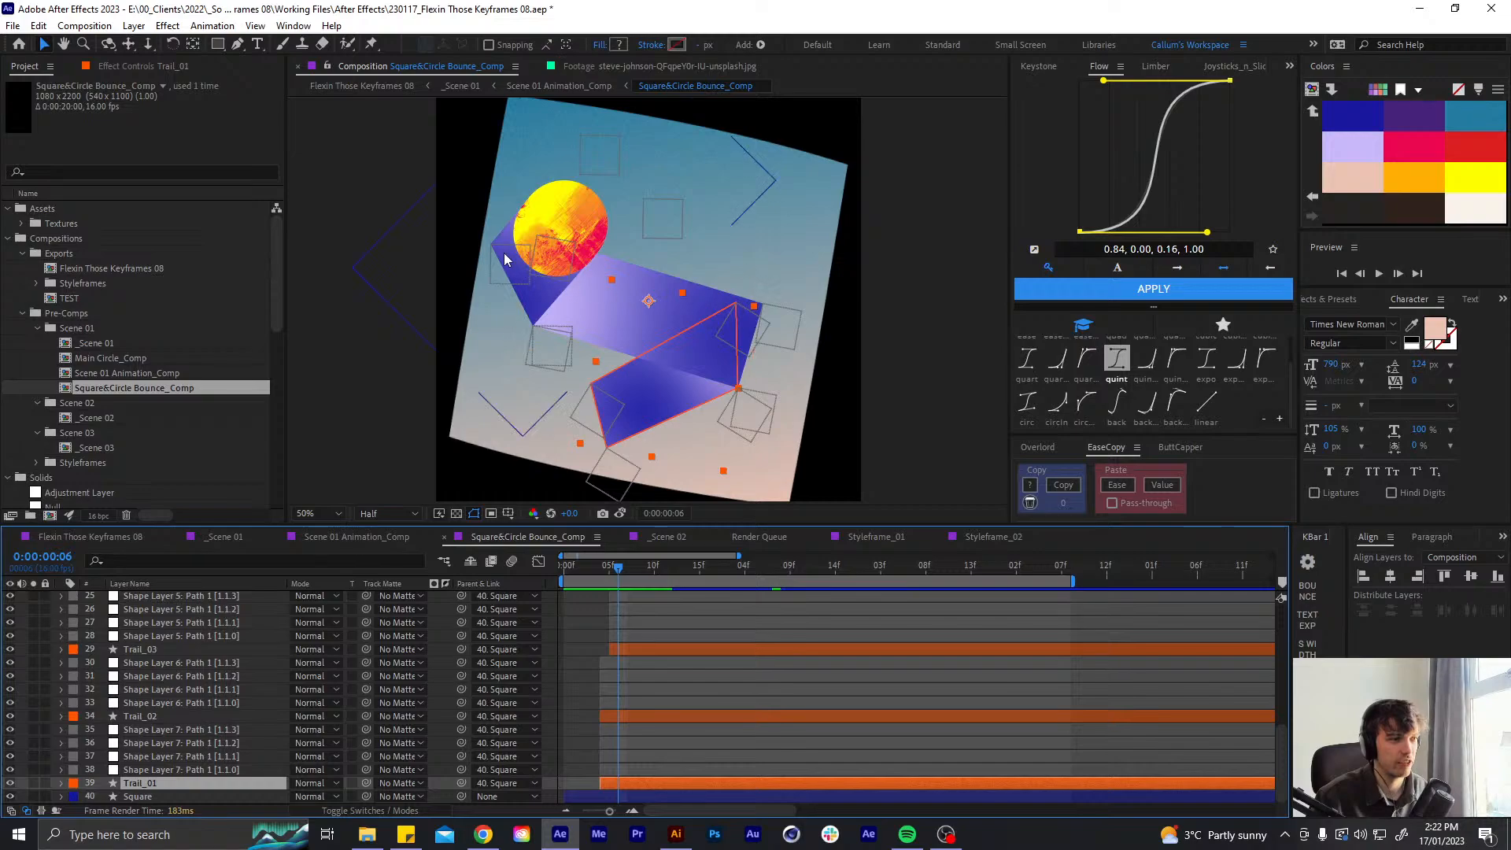
pyautogui.moveTo(627, 569); pyautogui.dragTo(645, 570)
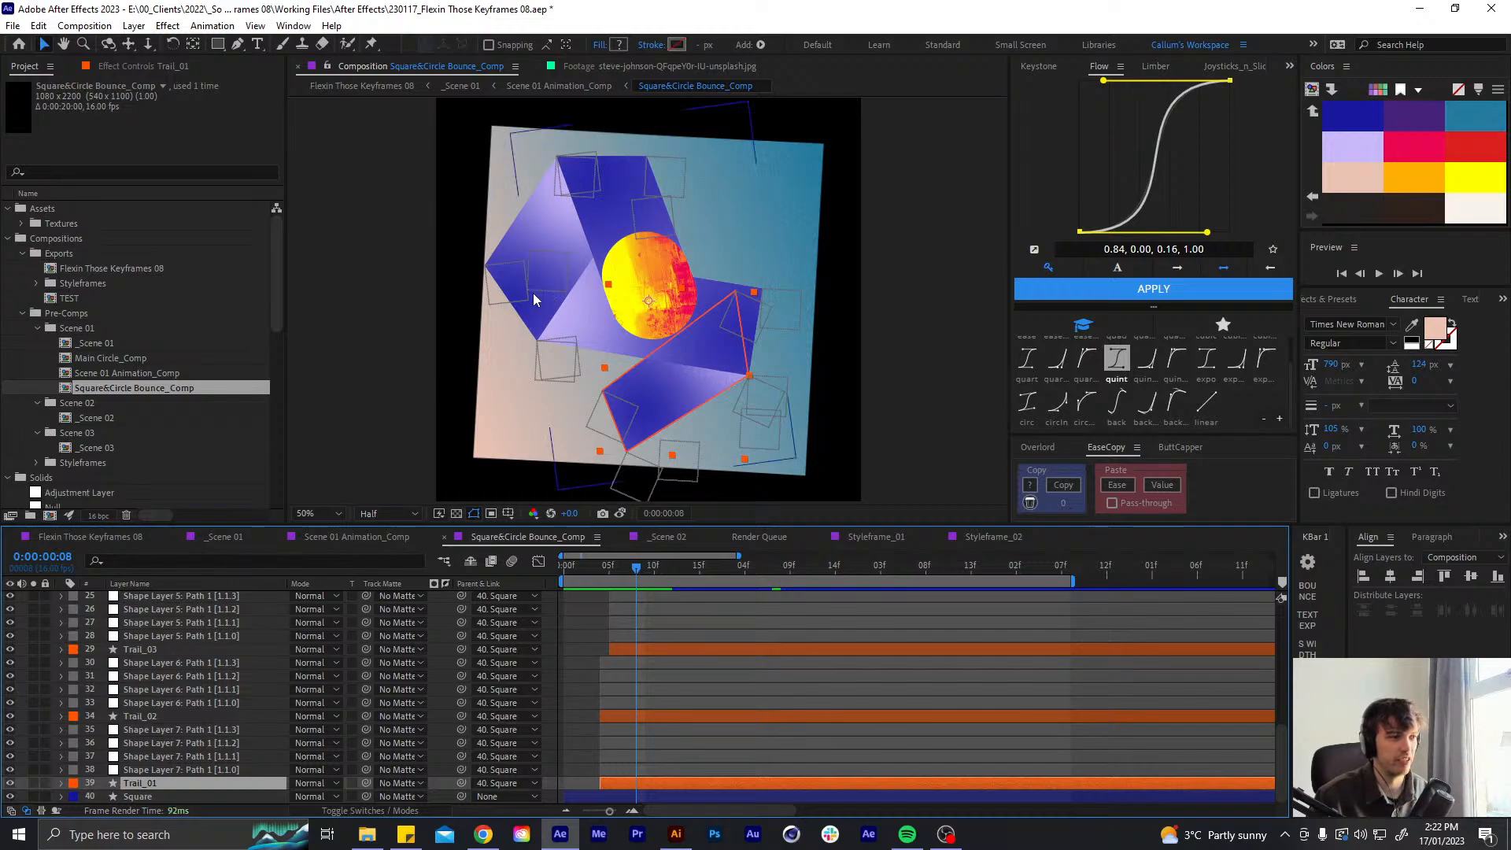
# - At 0:00:00:04, draw a closed four-point Pen mask on Trail_01, just outside the lower-left end of the trail
pyautogui.click(572, 681)
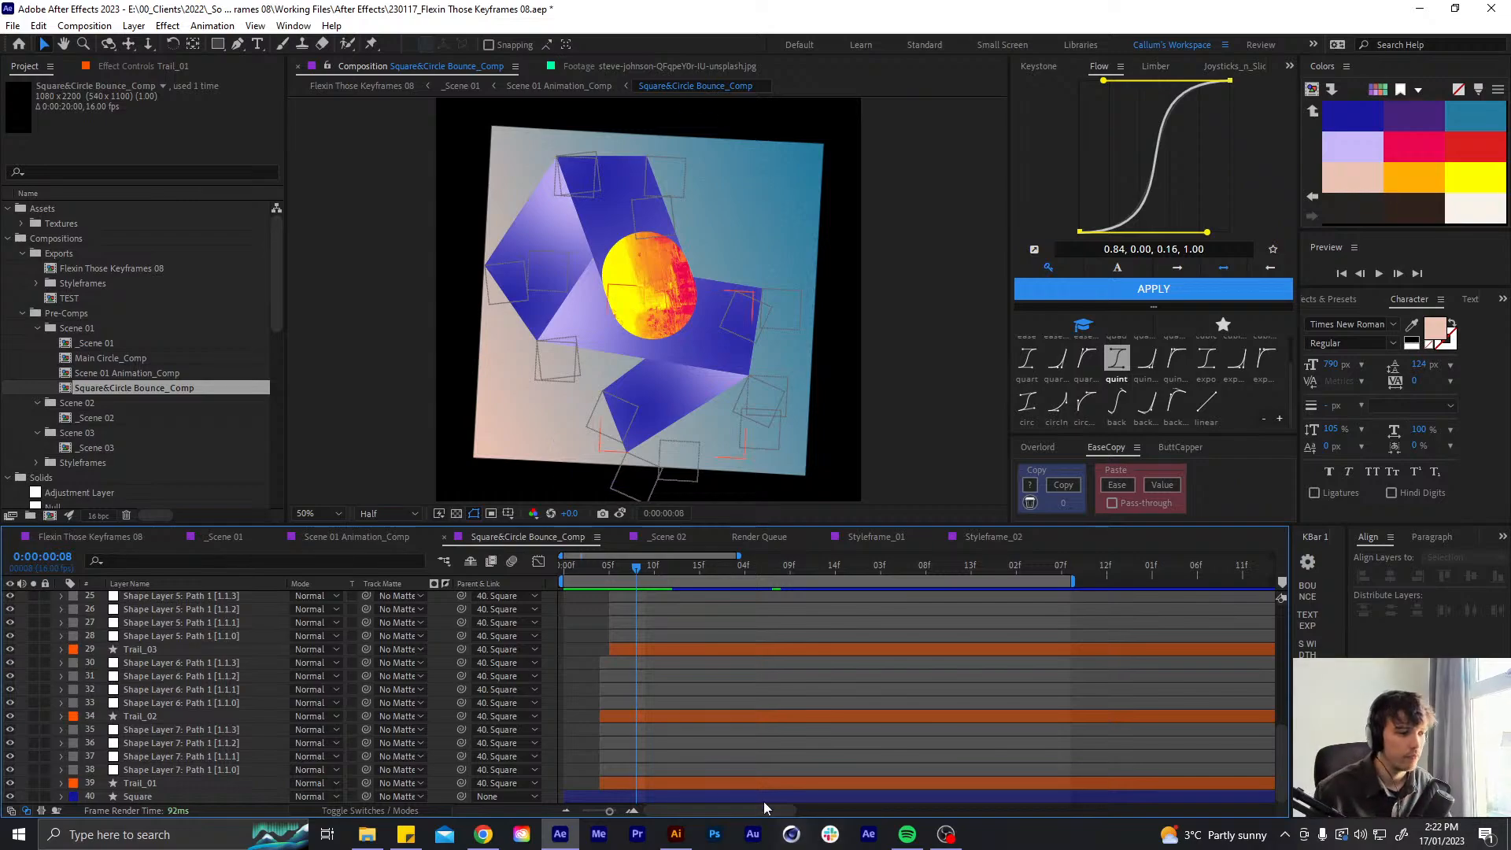
pyautogui.click(749, 784)
pyautogui.click(604, 572)
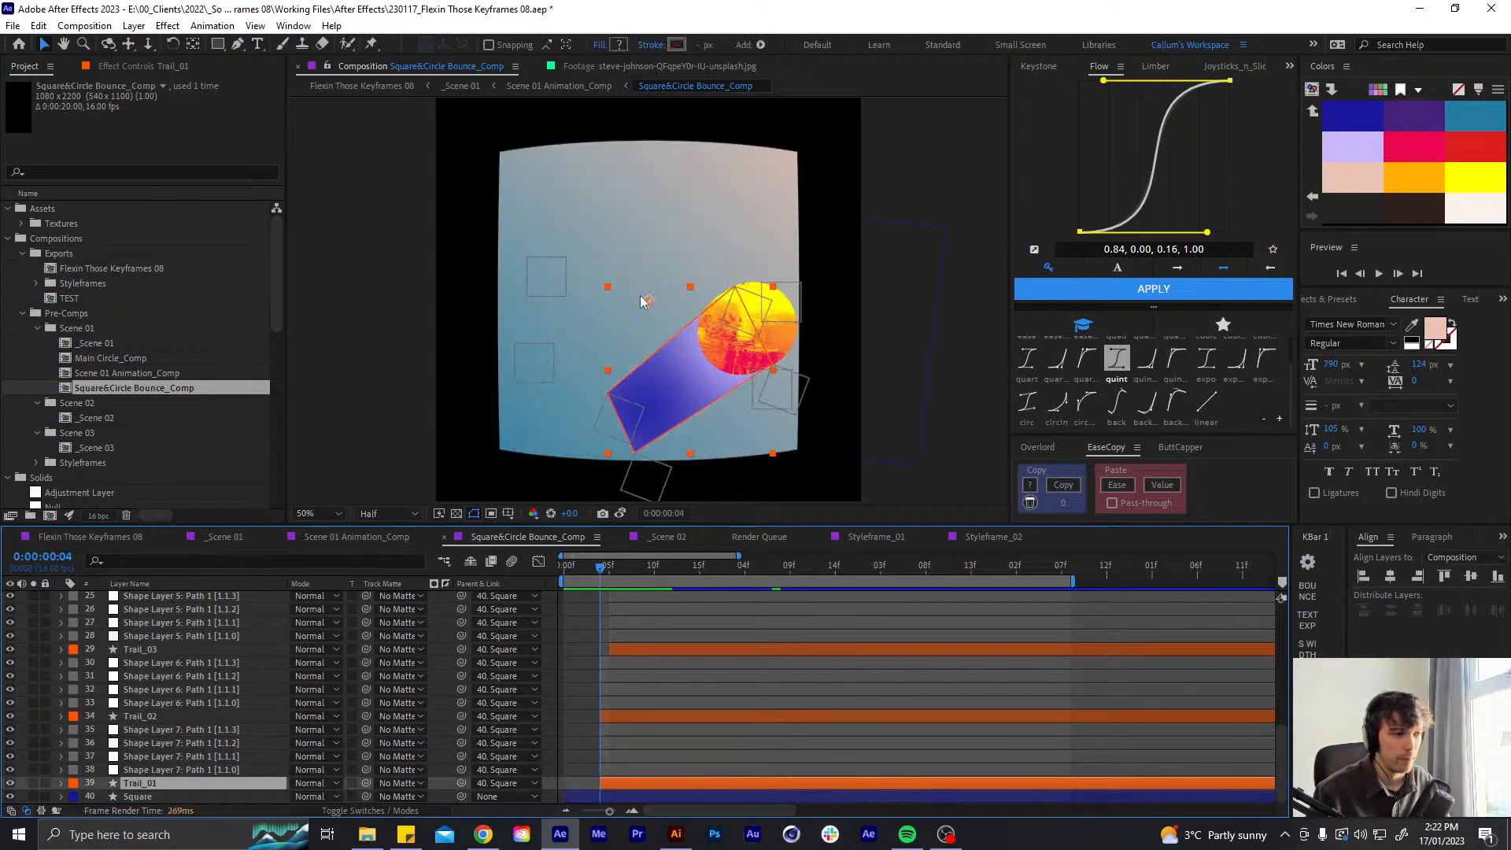
pyautogui.click(238, 44)
pyautogui.moveTo(604, 236); pyautogui.dragTo(571, 111)
pyautogui.moveTo(473, 217); pyautogui.dragTo(480, 259)
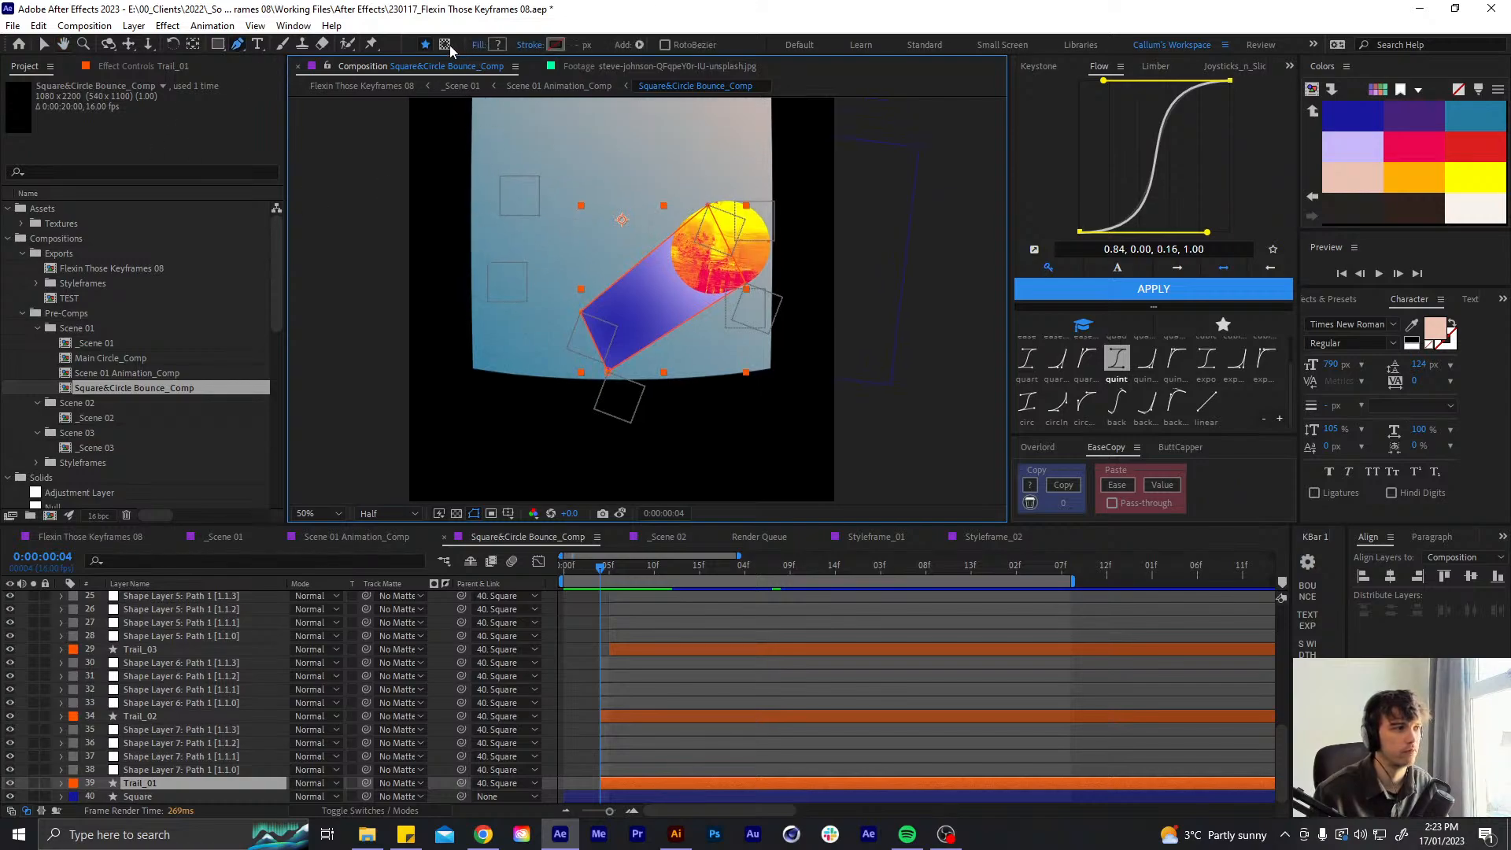
pyautogui.moveTo(690, 233); pyautogui.dragTo(697, 309)
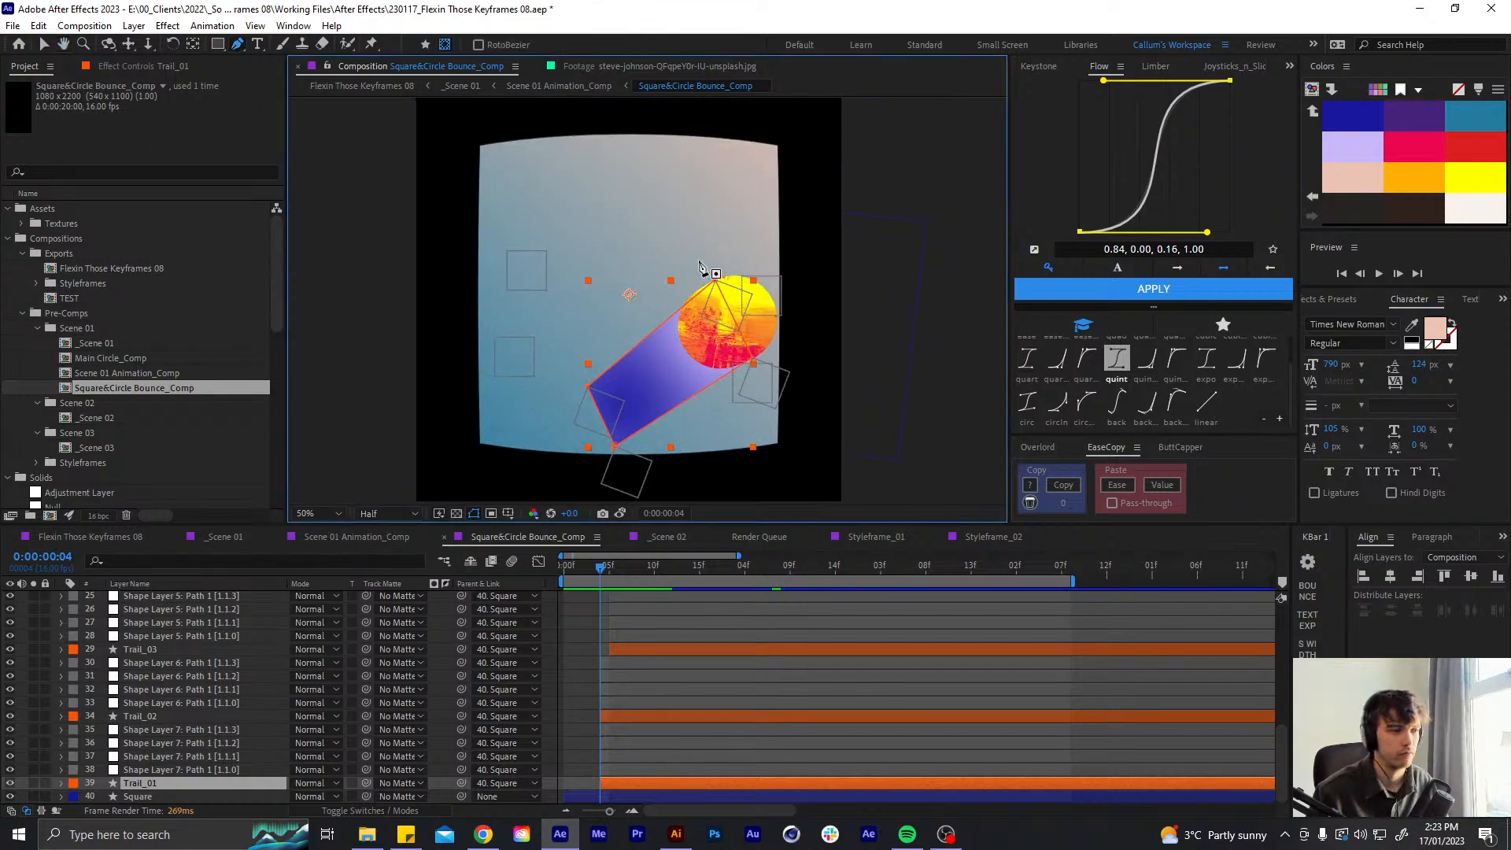
pyautogui.click(561, 362)
pyautogui.moveTo(580, 372); pyautogui.dragTo(564, 293)
pyautogui.click(591, 414)
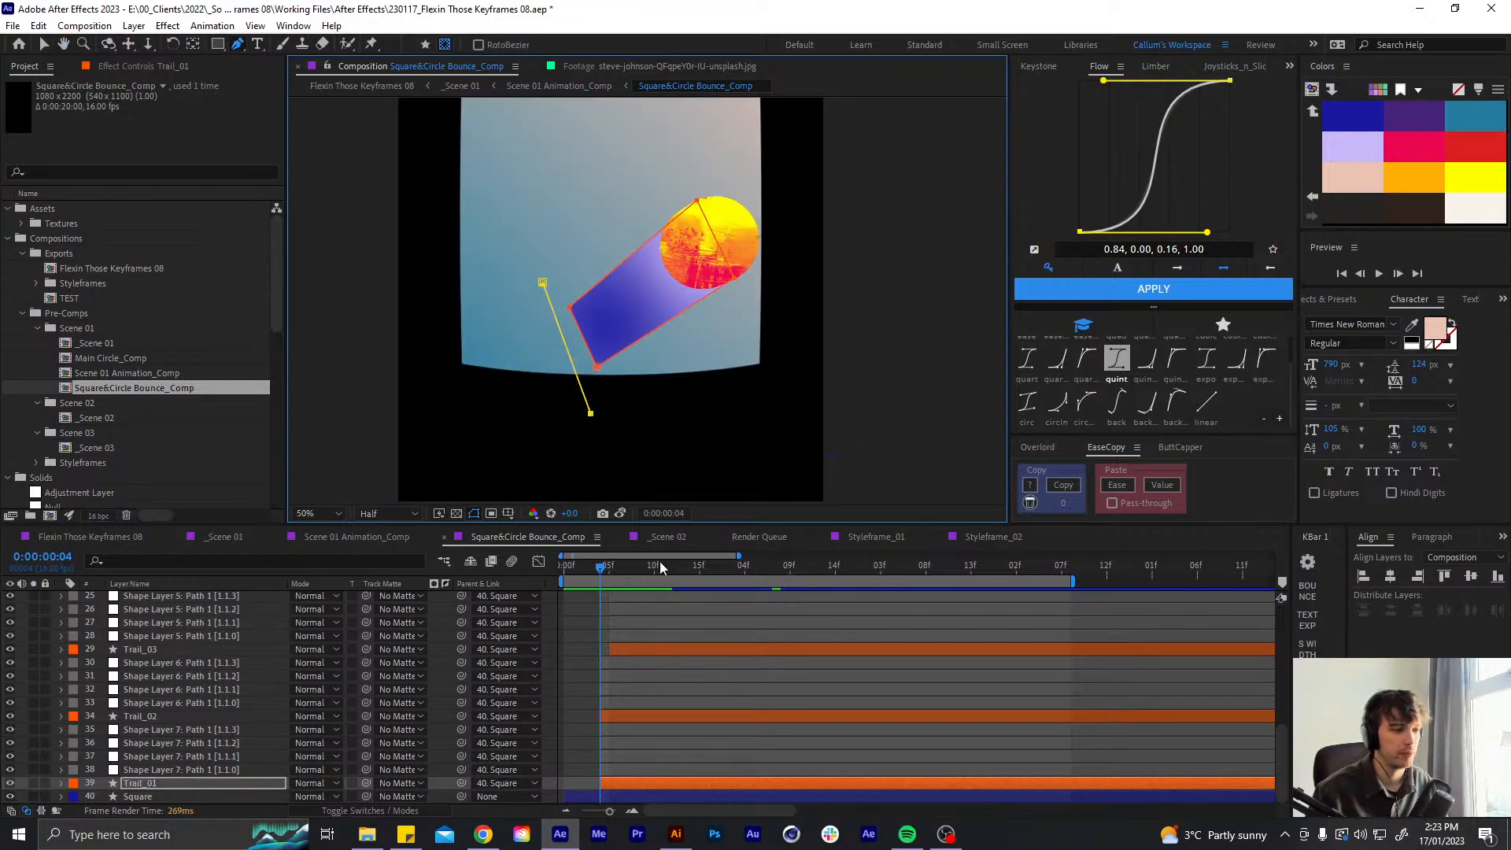
pyautogui.moveTo(603, 574); pyautogui.dragTo(602, 578)
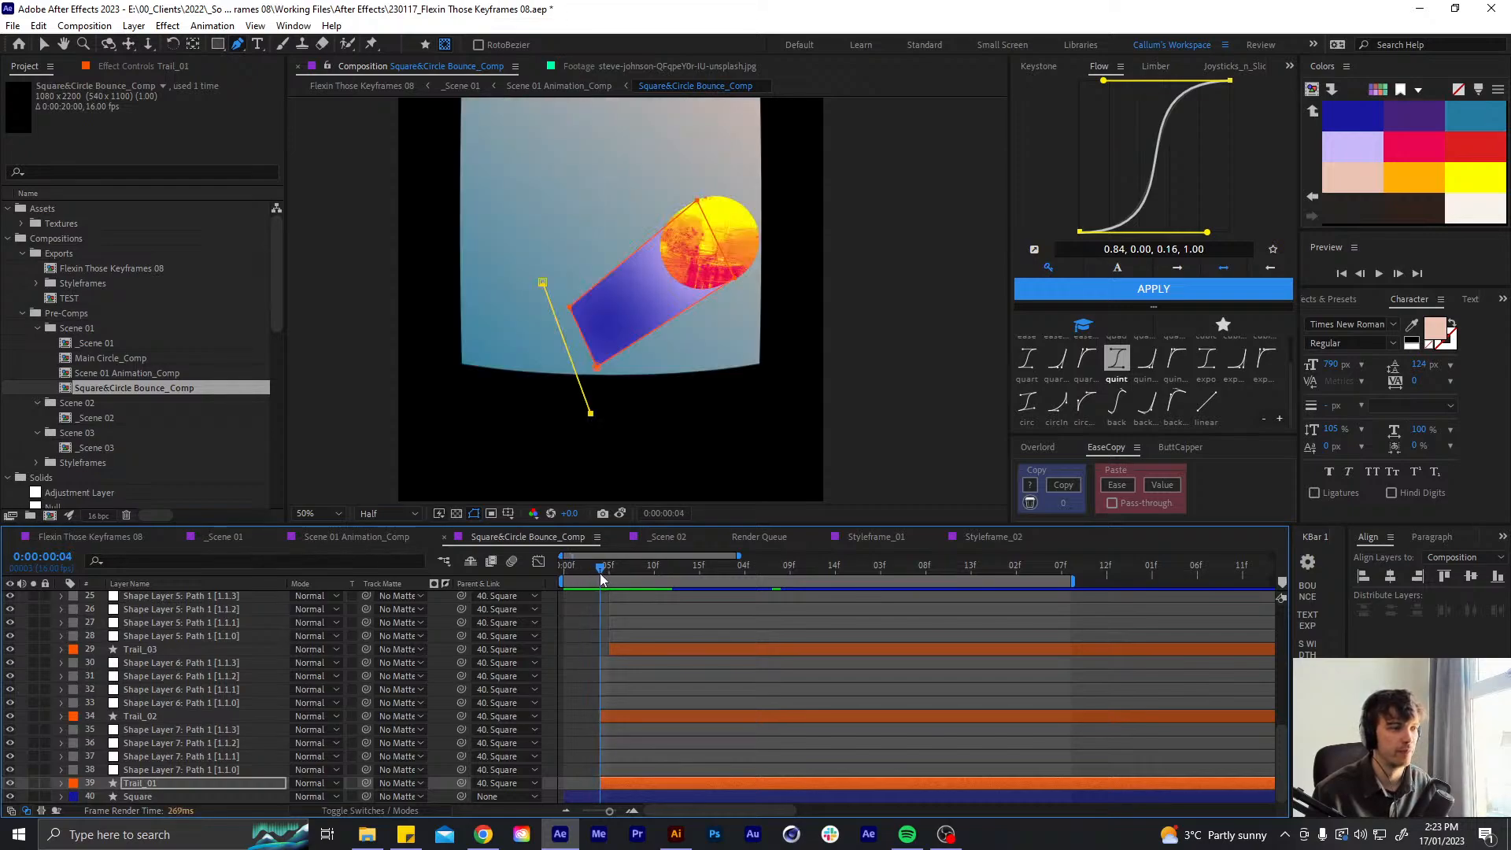
pyautogui.click(438, 475)
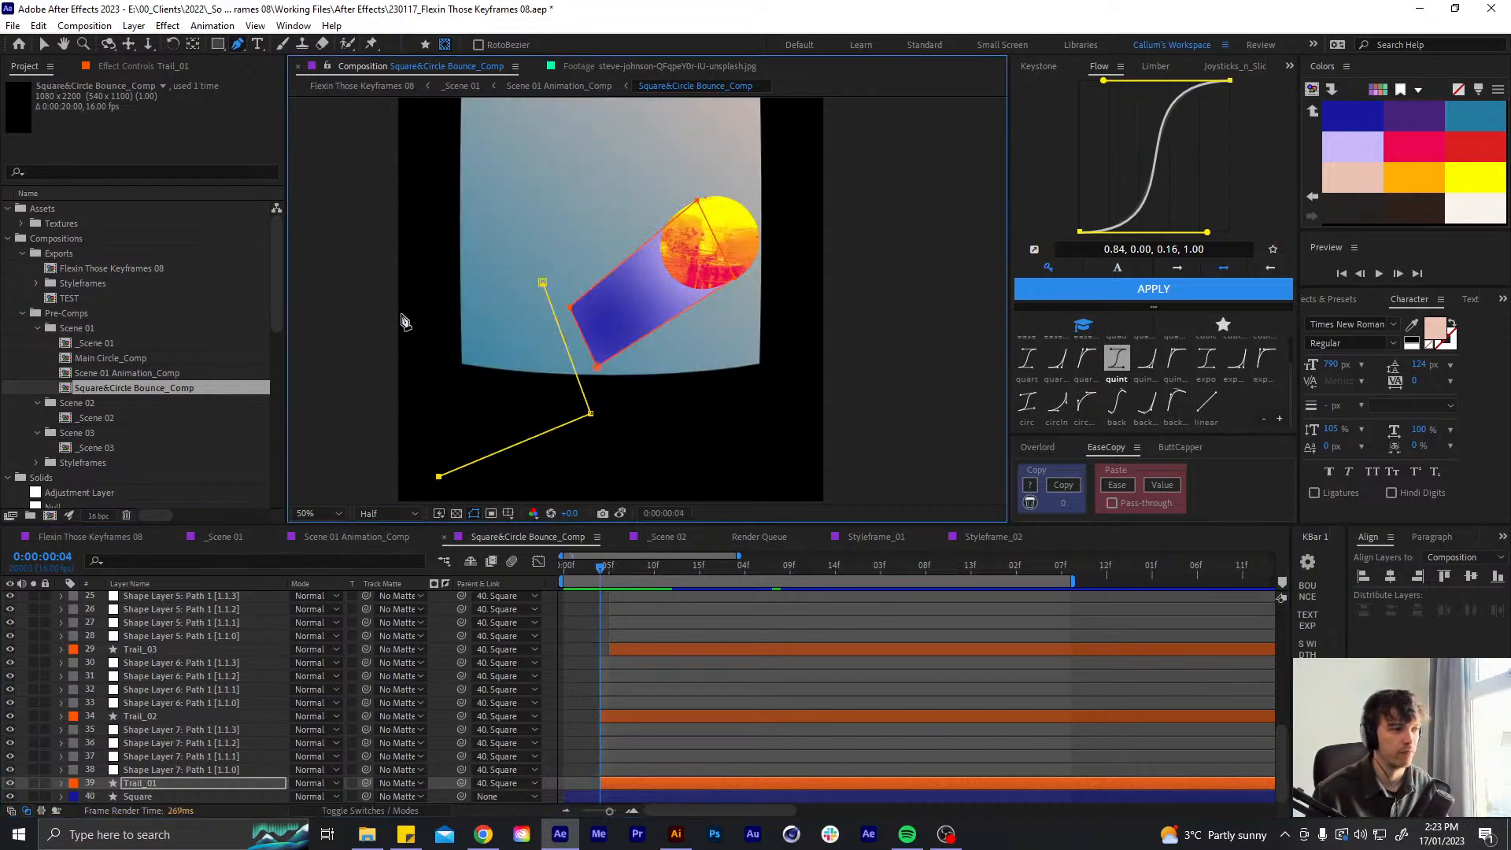
pyautogui.click(413, 304)
pyautogui.click(543, 281)
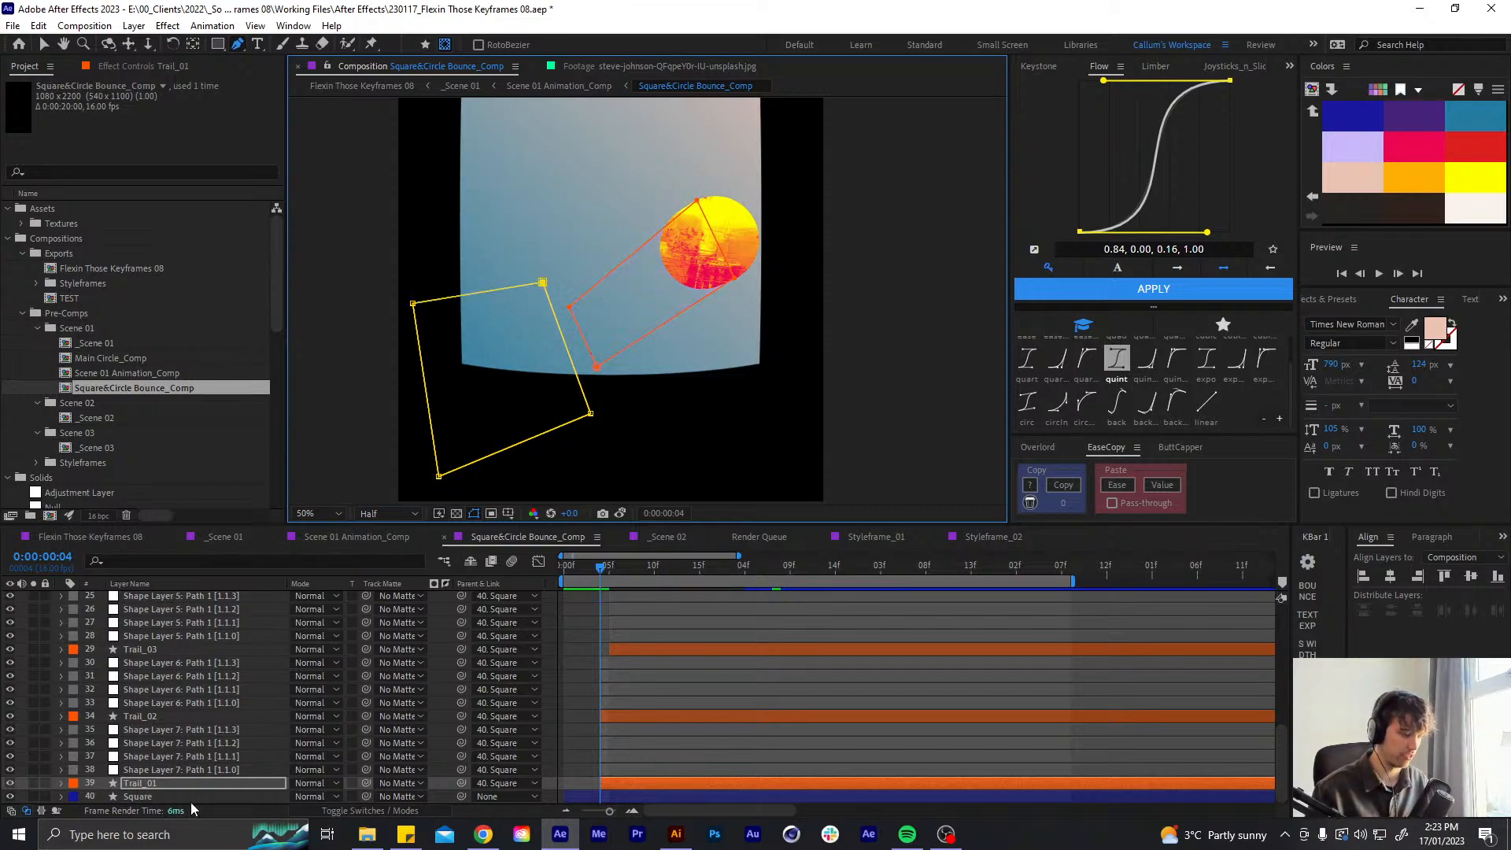
# - Keyframe the mask path of Trail_01 at 0:00:00:04 and set the mask mode to Subtract
pyautogui.press('m')
pyautogui.scroll(-1, 323, 771)
pyautogui.click(326, 768)
pyautogui.click(335, 684)
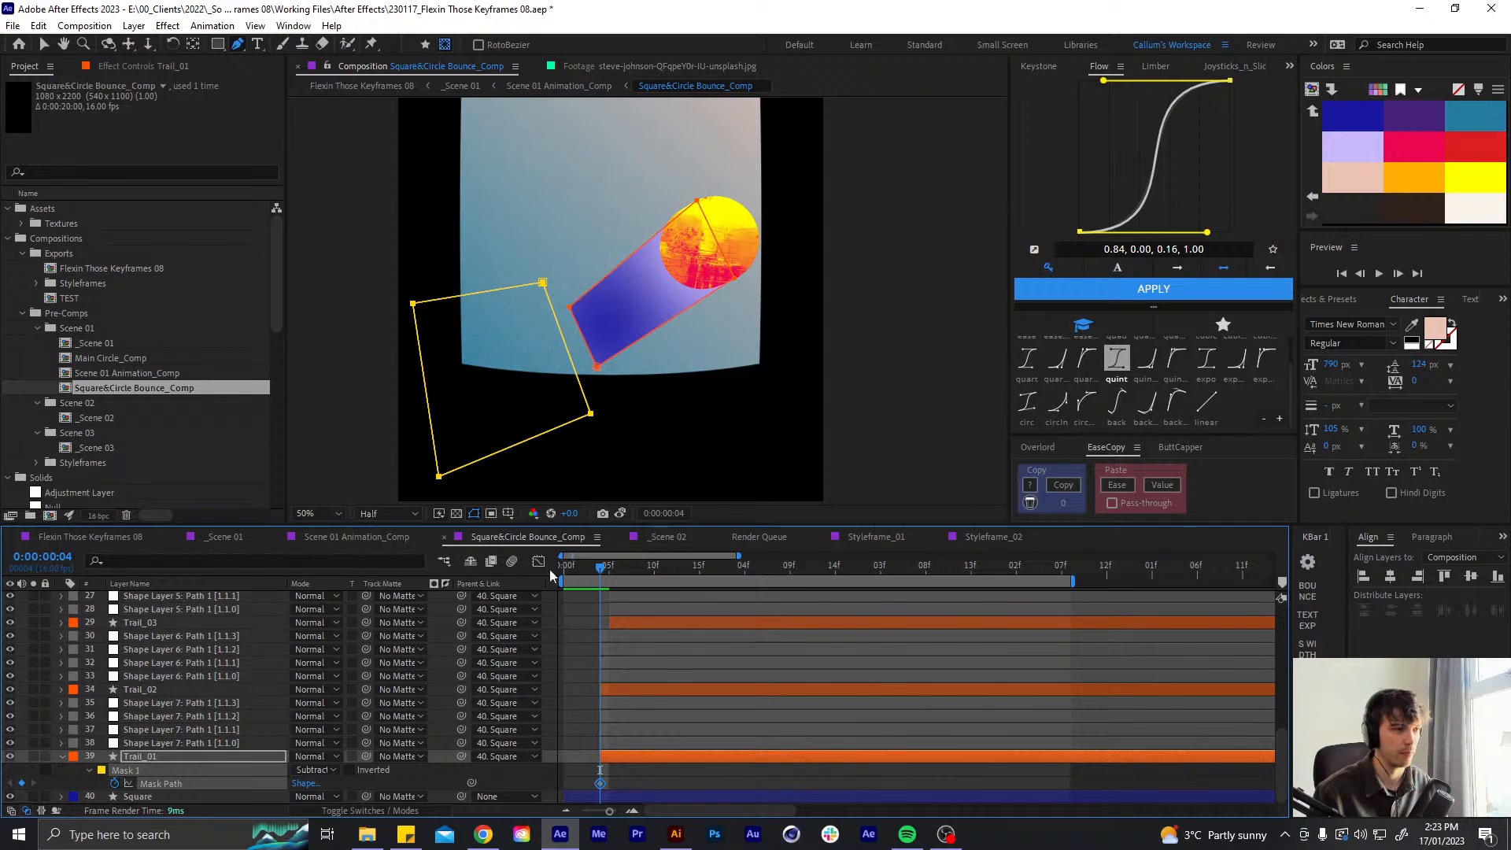
# - Inspect Trail_02's mask at 0:00:00:05, try moving one of its corner points, and undo the move
pyautogui.click(626, 691)
pyautogui.press('m')
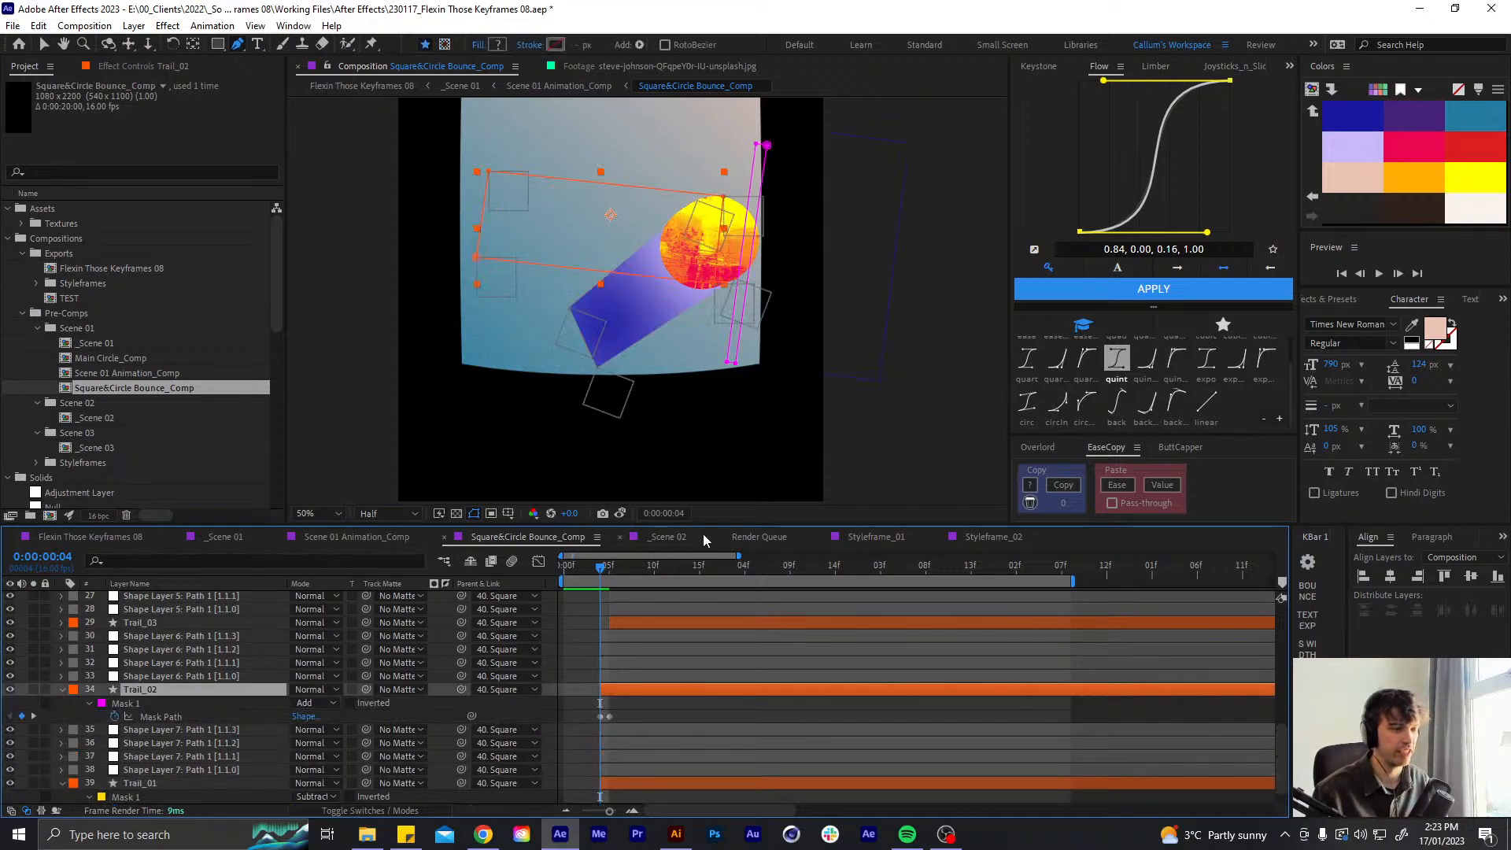
pyautogui.click(609, 572)
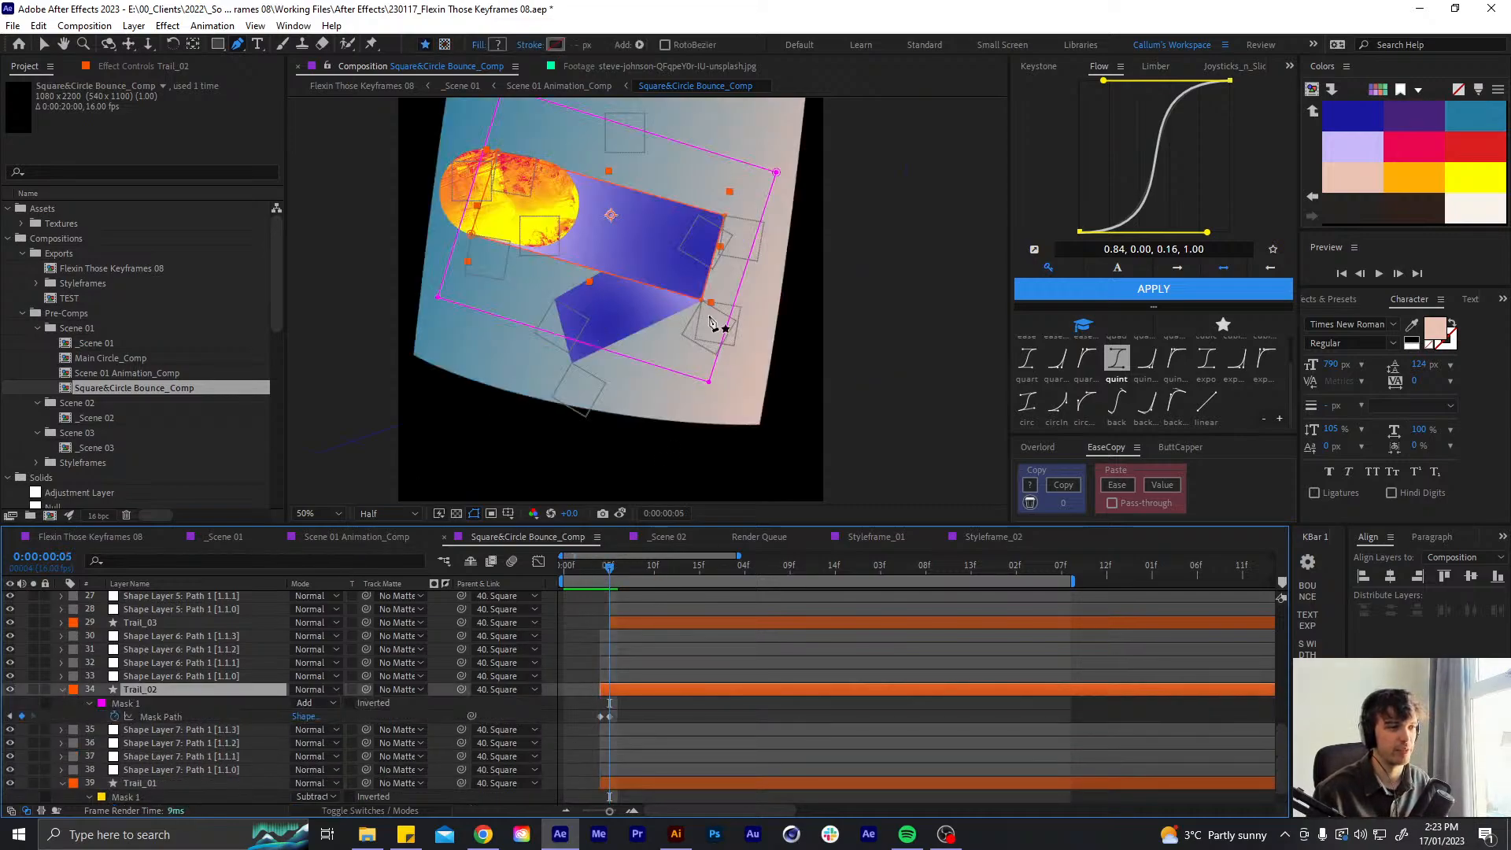
pyautogui.click(707, 383)
pyautogui.moveTo(777, 172); pyautogui.dragTo(577, 122)
pyautogui.hotkey('ctrl', 'z')
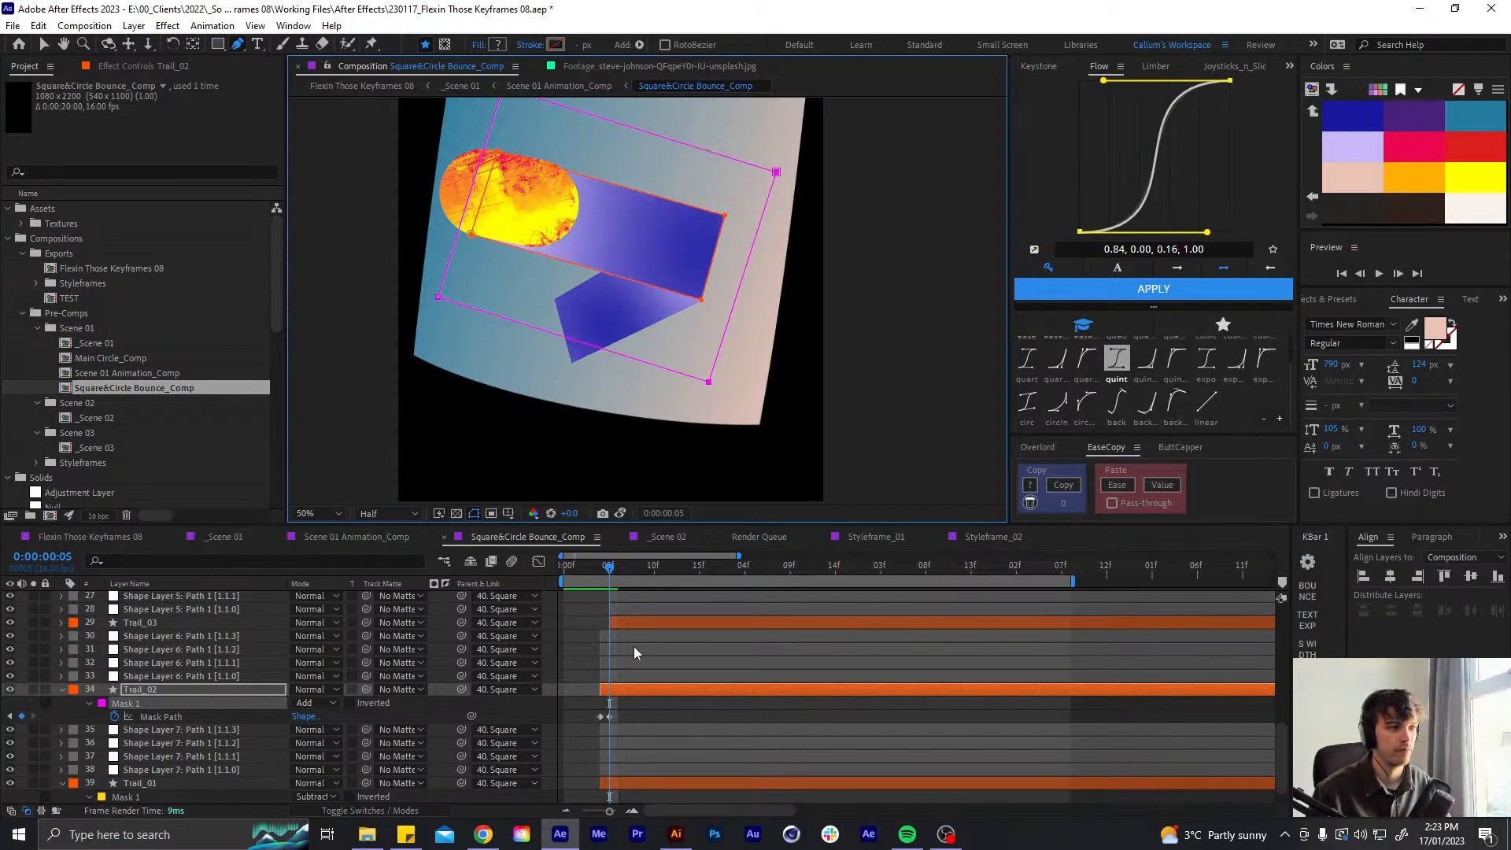
pyautogui.press('u')
# - Move Trail_01's mask path keyframe to 0:00:00:05
pyautogui.click(626, 763)
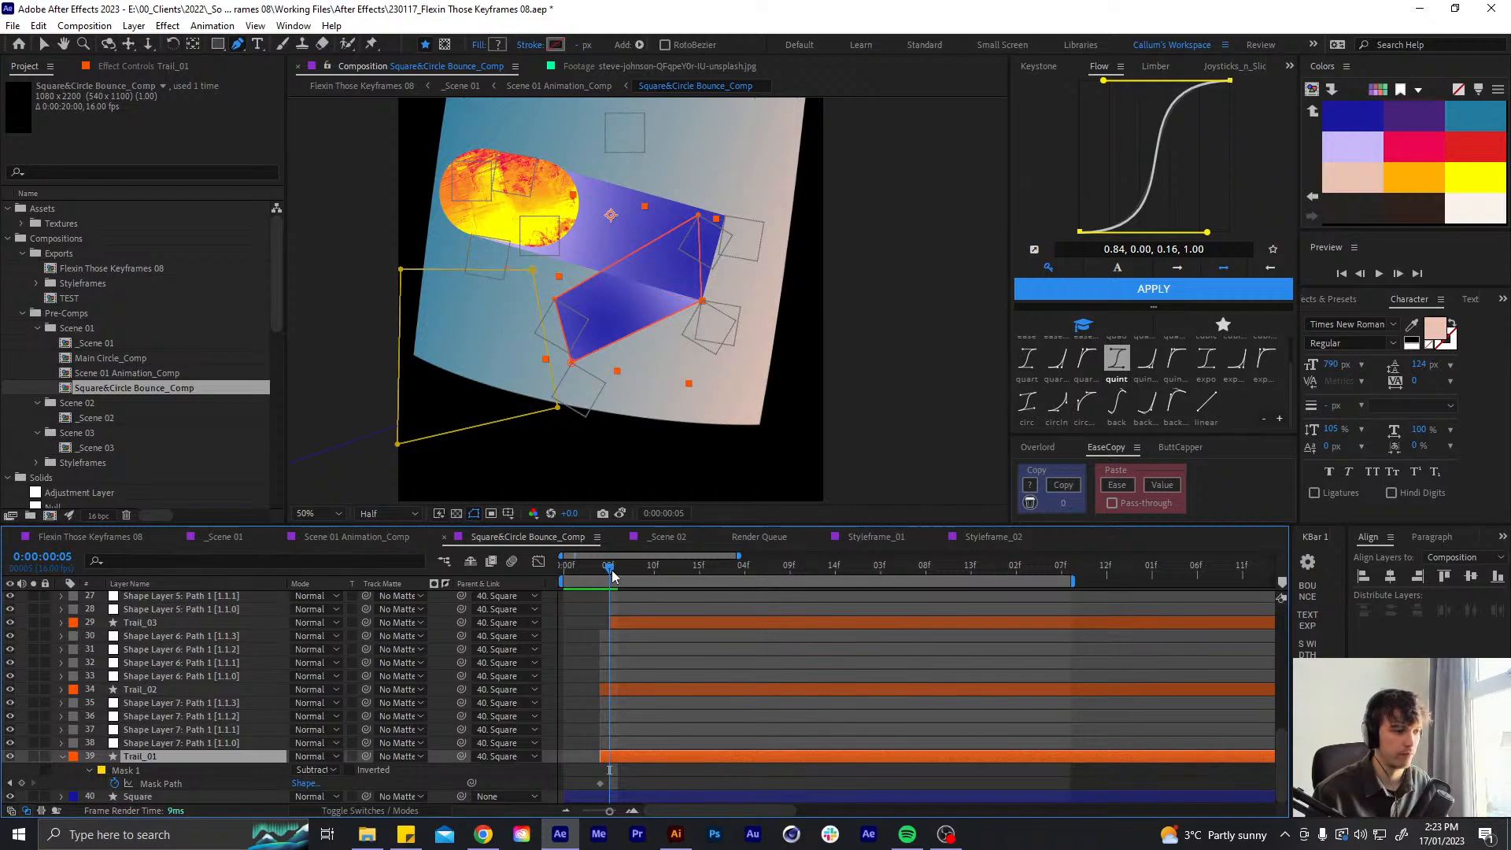
pyautogui.moveTo(611, 572); pyautogui.dragTo(603, 574)
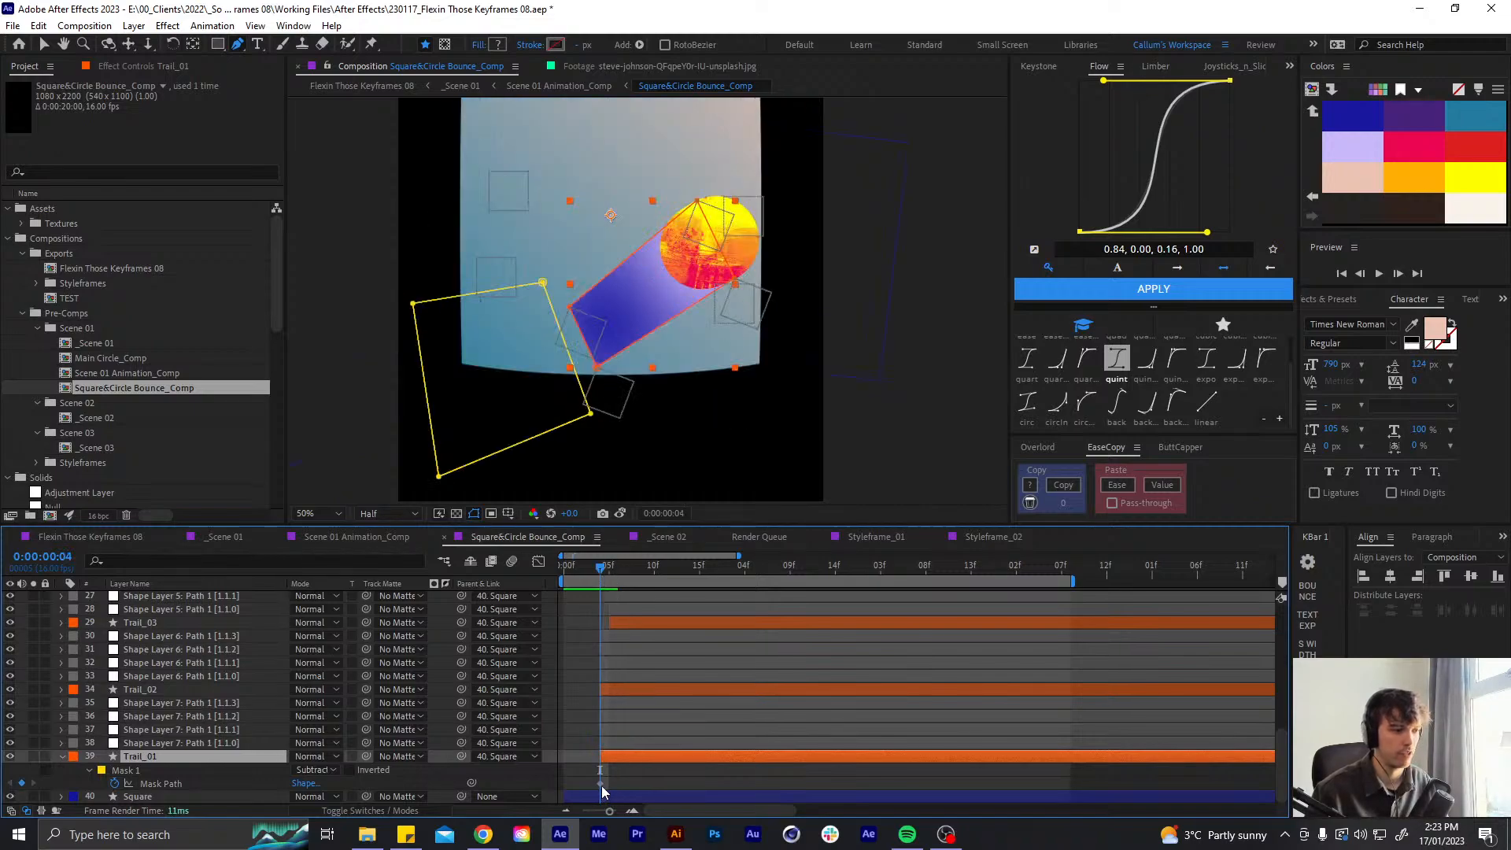
pyautogui.moveTo(600, 785); pyautogui.dragTo(607, 787)
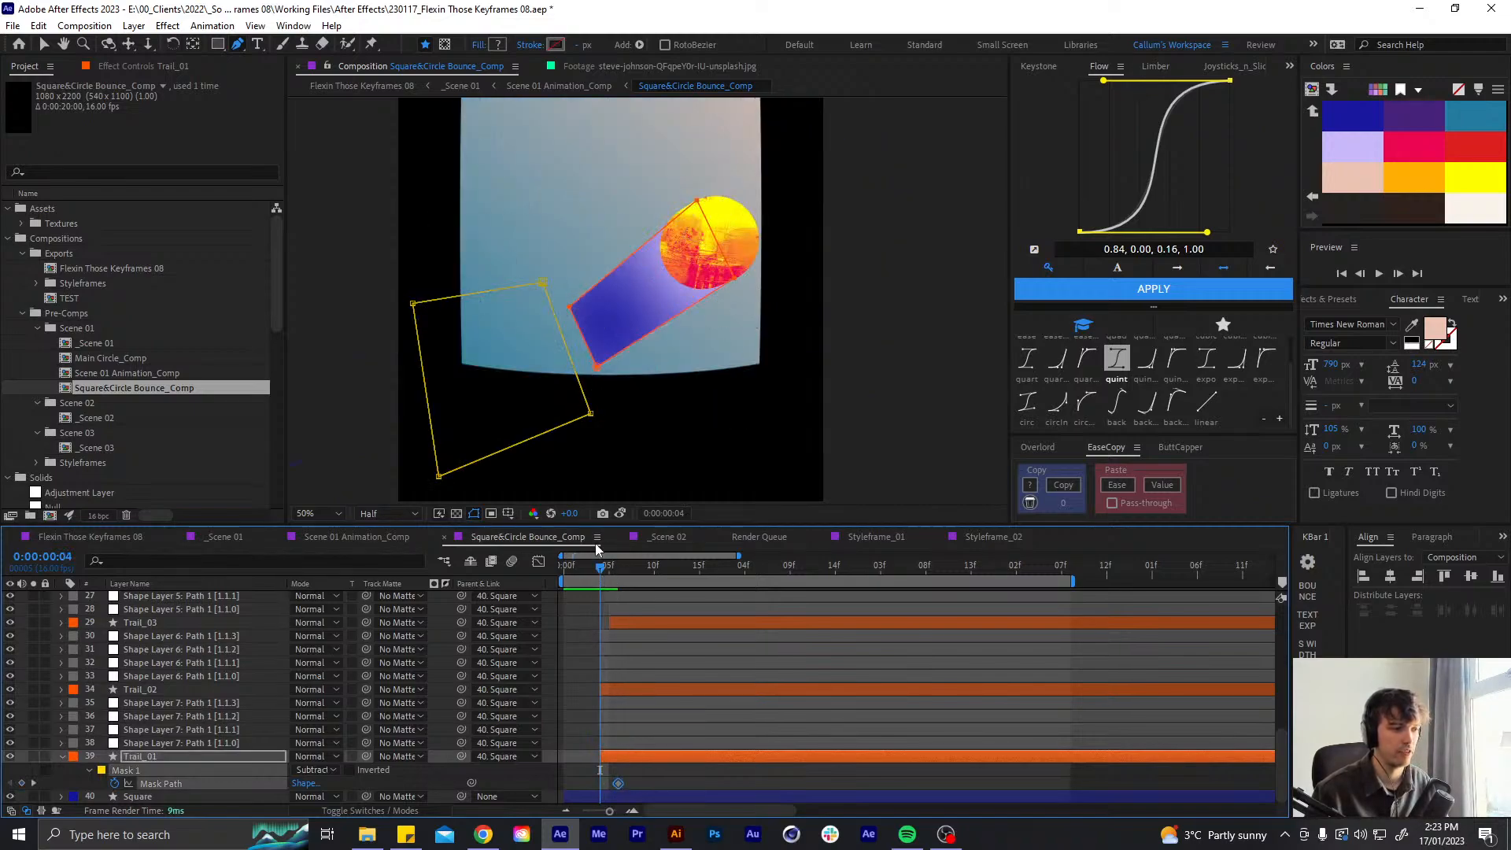
pyautogui.click(621, 569)
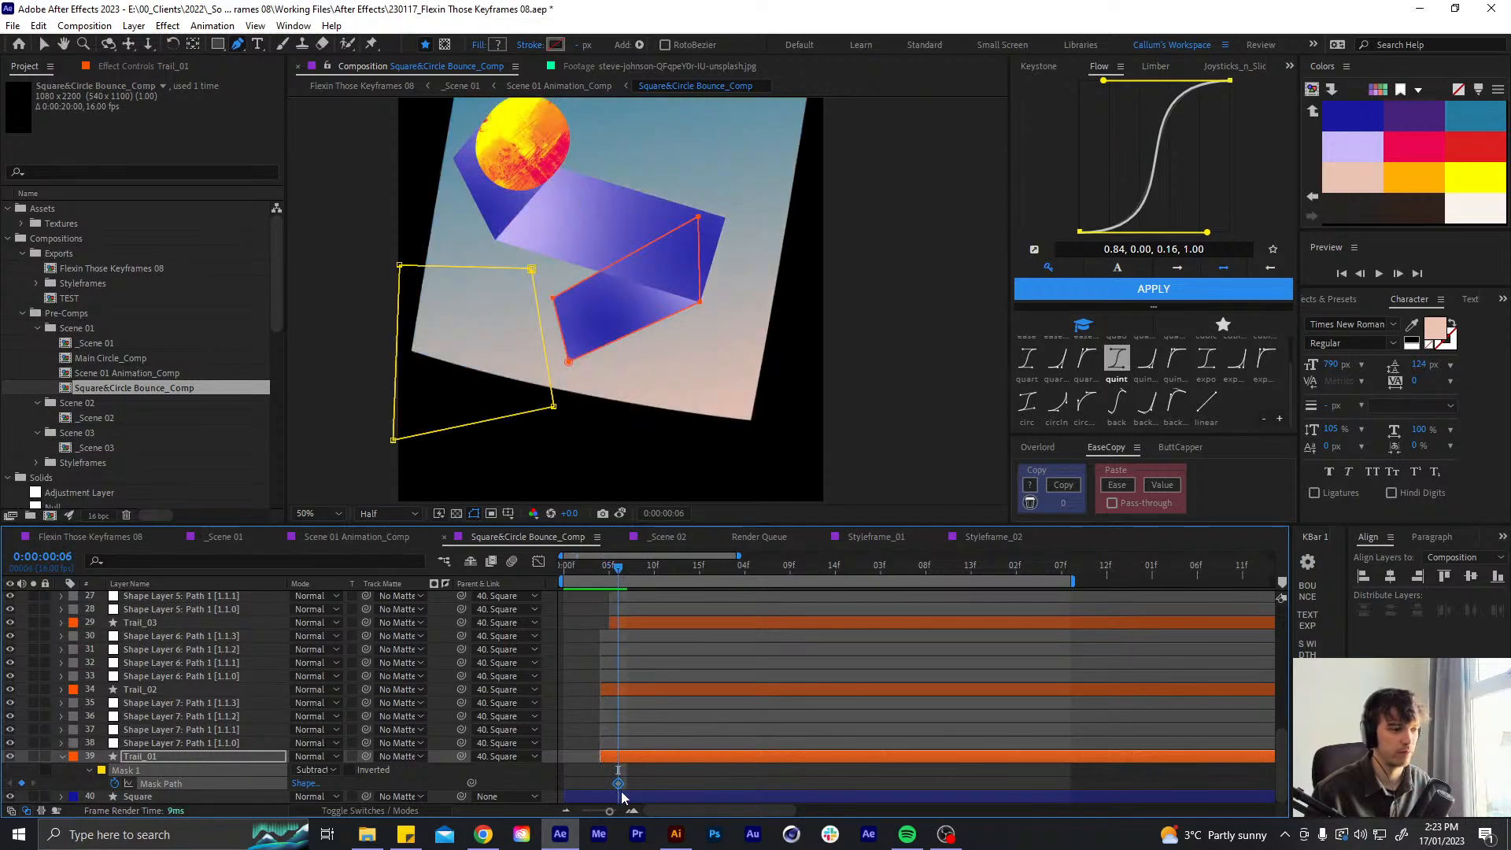
pyautogui.moveTo(617, 784); pyautogui.dragTo(609, 785)
pyautogui.click(609, 570)
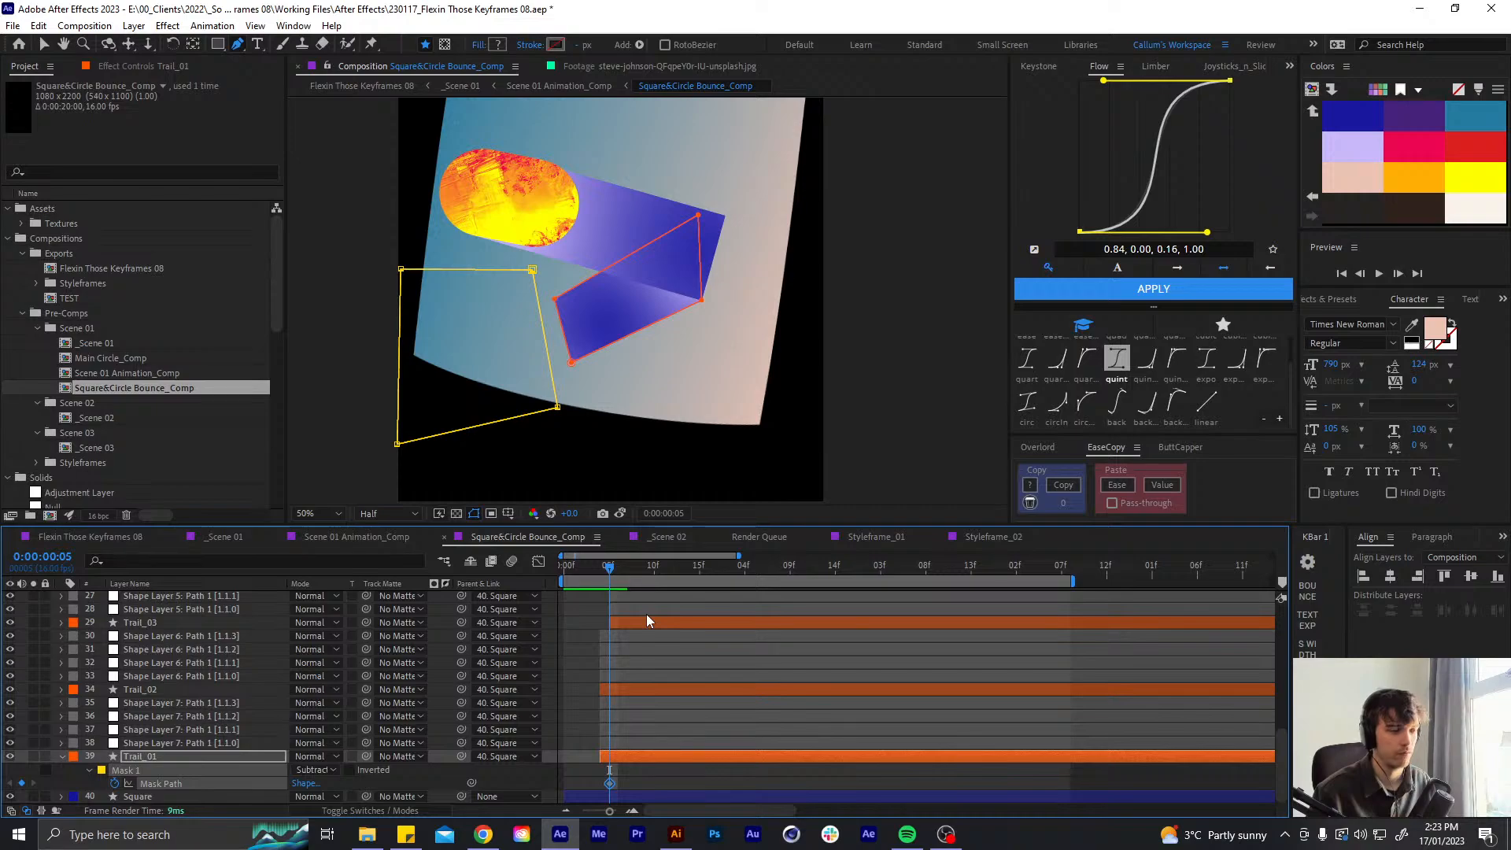
# - At 0:00:00:10, reshape Trail_01's mask by moving its two right-hand corners beyond the upper-right end of the trail
pyautogui.press('pagedown')
pyautogui.press('pagedown')
pyautogui.press('pagedown')
pyautogui.press('pagedown')
pyautogui.press('pagedown')
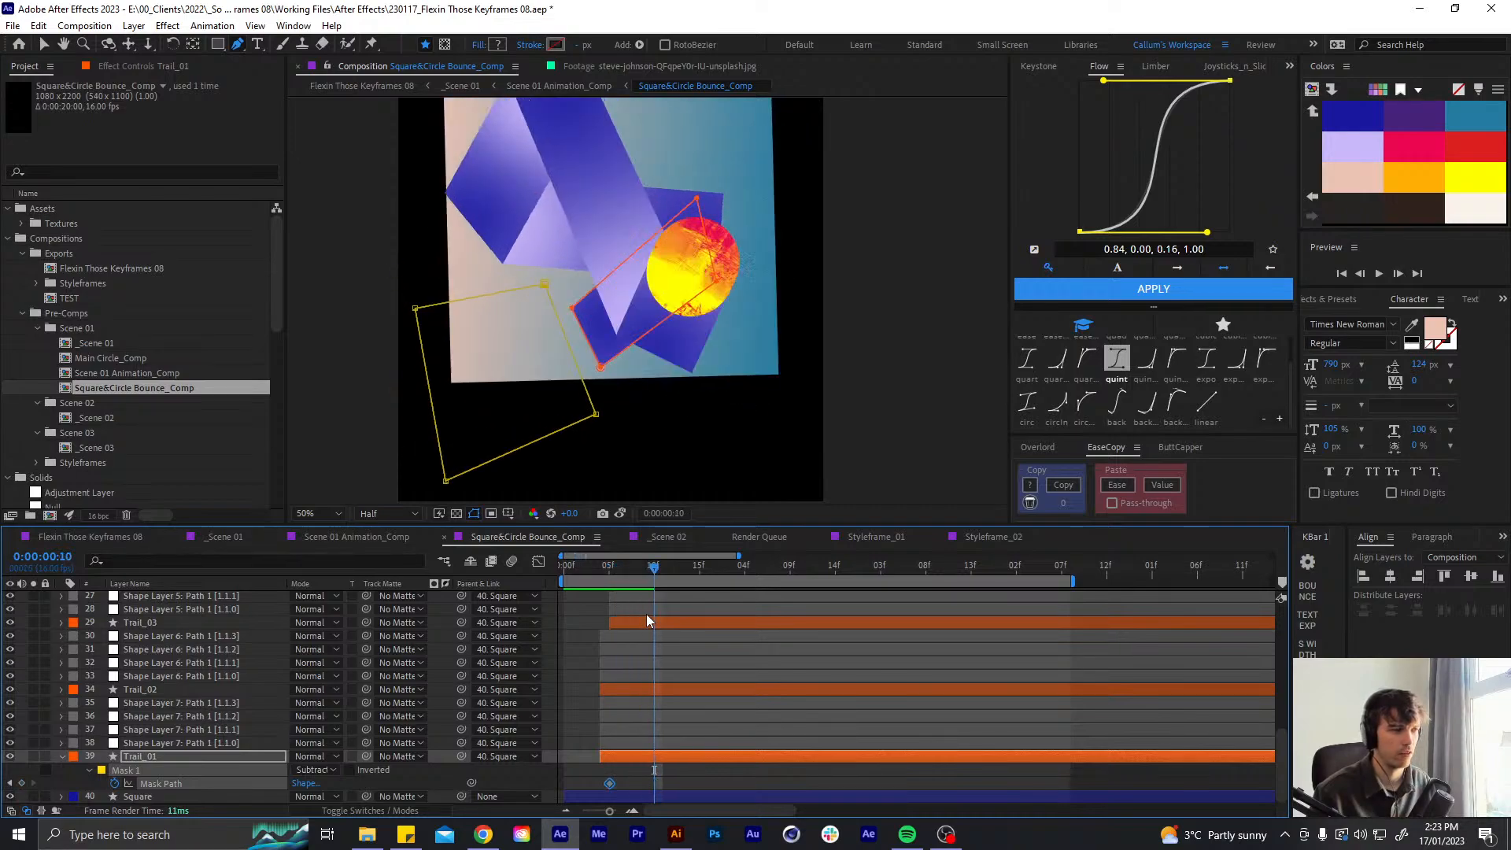
pyautogui.moveTo(595, 415); pyautogui.dragTo(773, 302)
pyautogui.moveTo(544, 285); pyautogui.dragTo(722, 138)
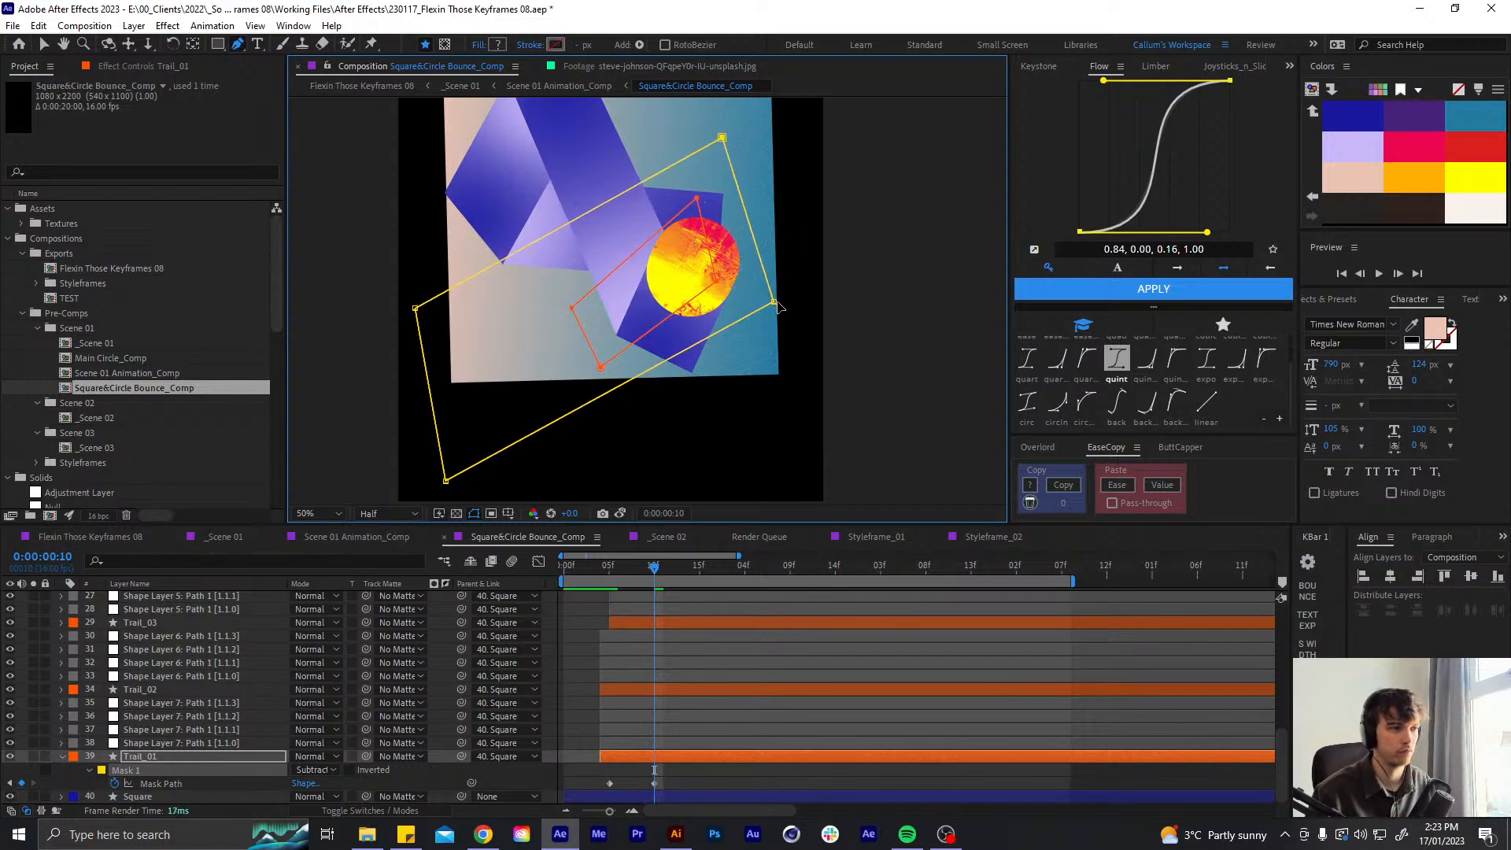
pyautogui.moveTo(779, 307); pyautogui.dragTo(858, 318)
# - Enlarge Trail_01's mask at 0:00:00:10 by repositioning all four corners well outside the trail
pyautogui.press(',')
pyautogui.moveTo(546, 389); pyautogui.dragTo(582, 451)
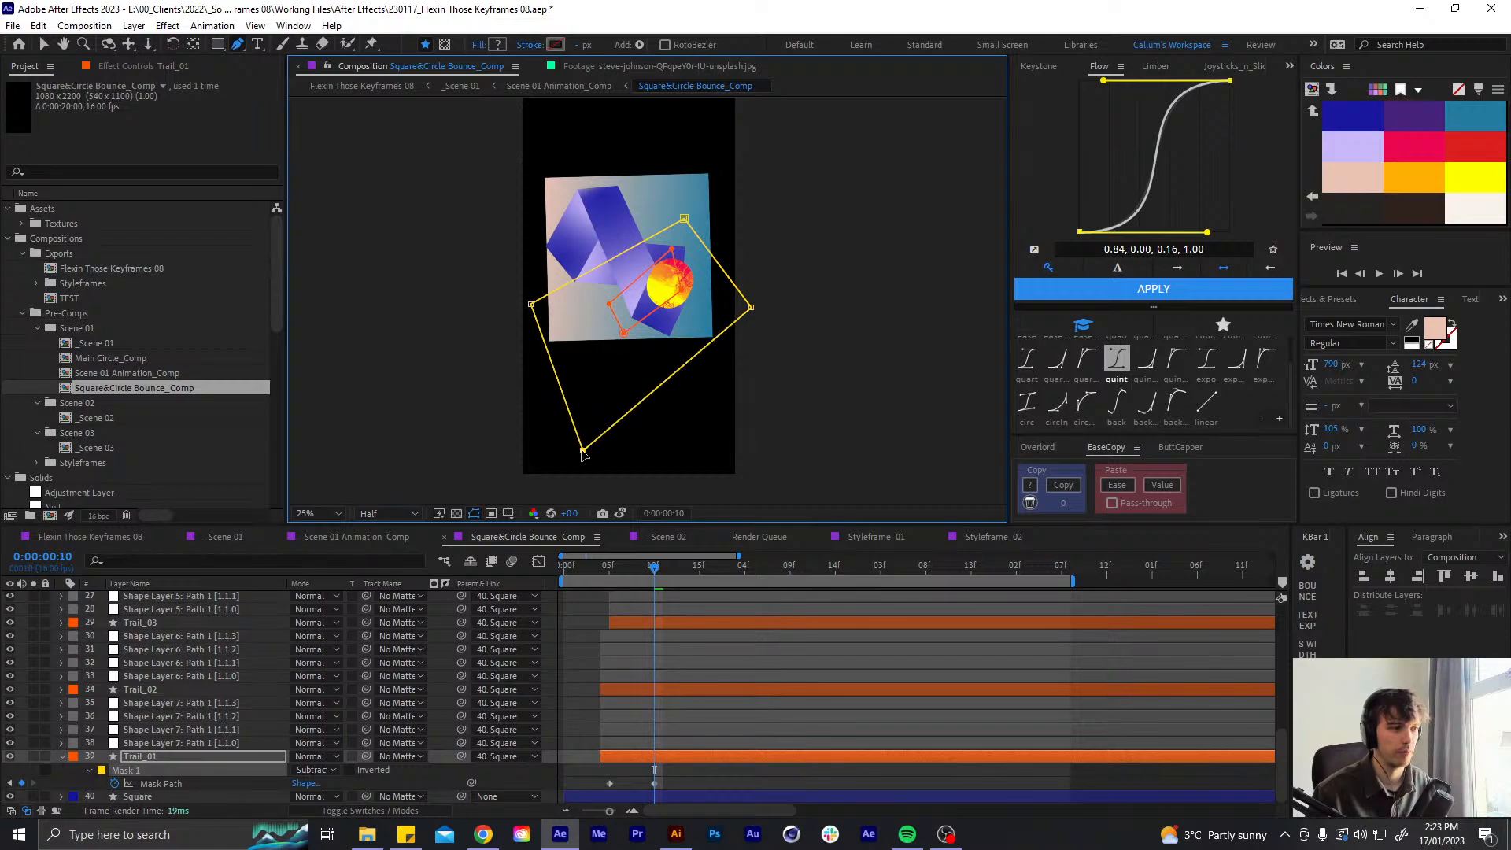
pyautogui.moveTo(531, 303); pyautogui.dragTo(516, 286)
pyautogui.moveTo(684, 222); pyautogui.dragTo(661, 182)
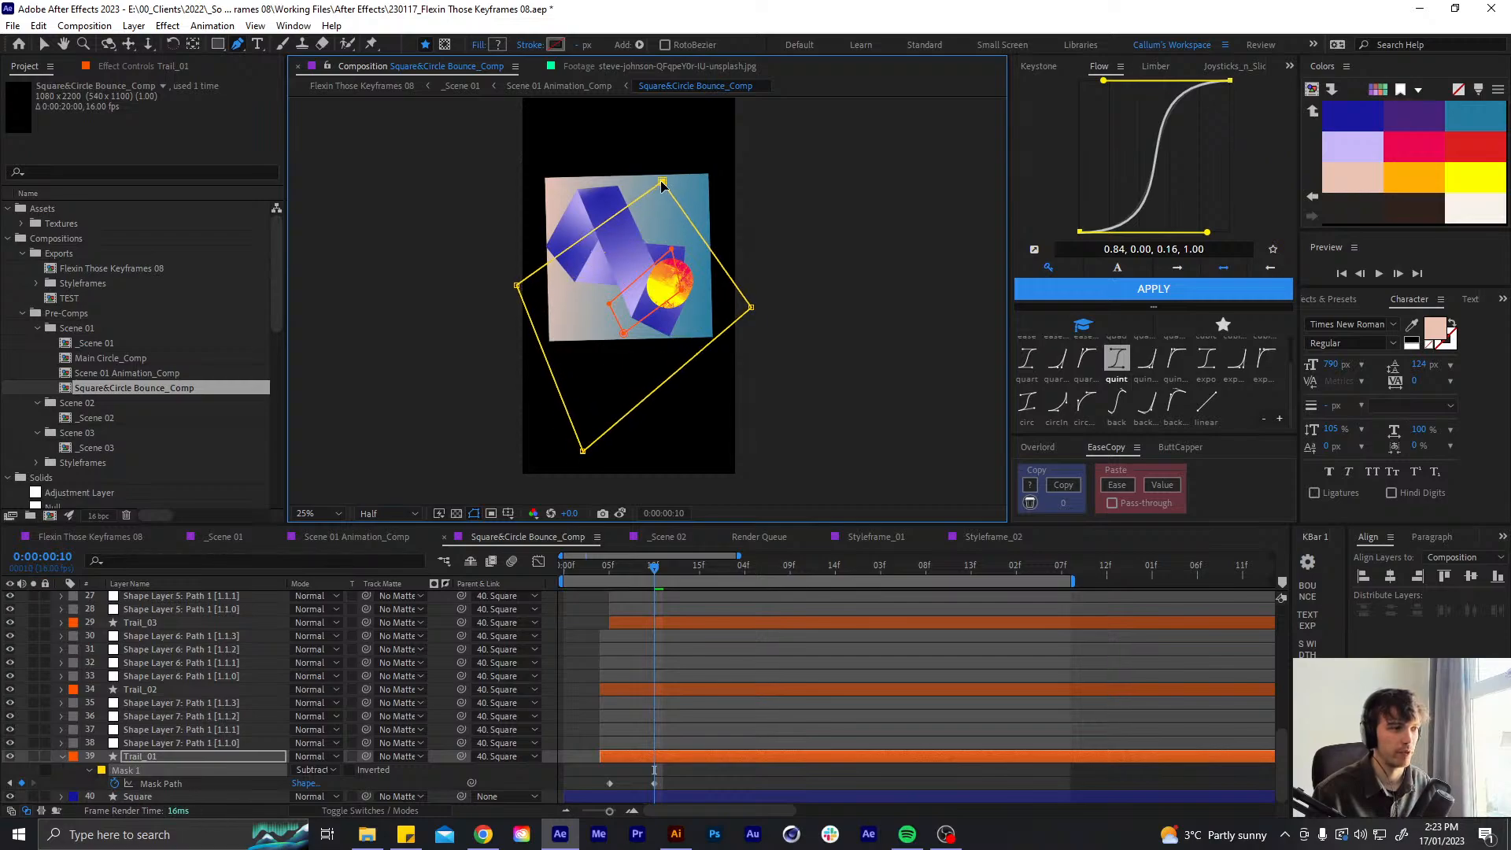
pyautogui.moveTo(751, 307); pyautogui.dragTo(783, 342)
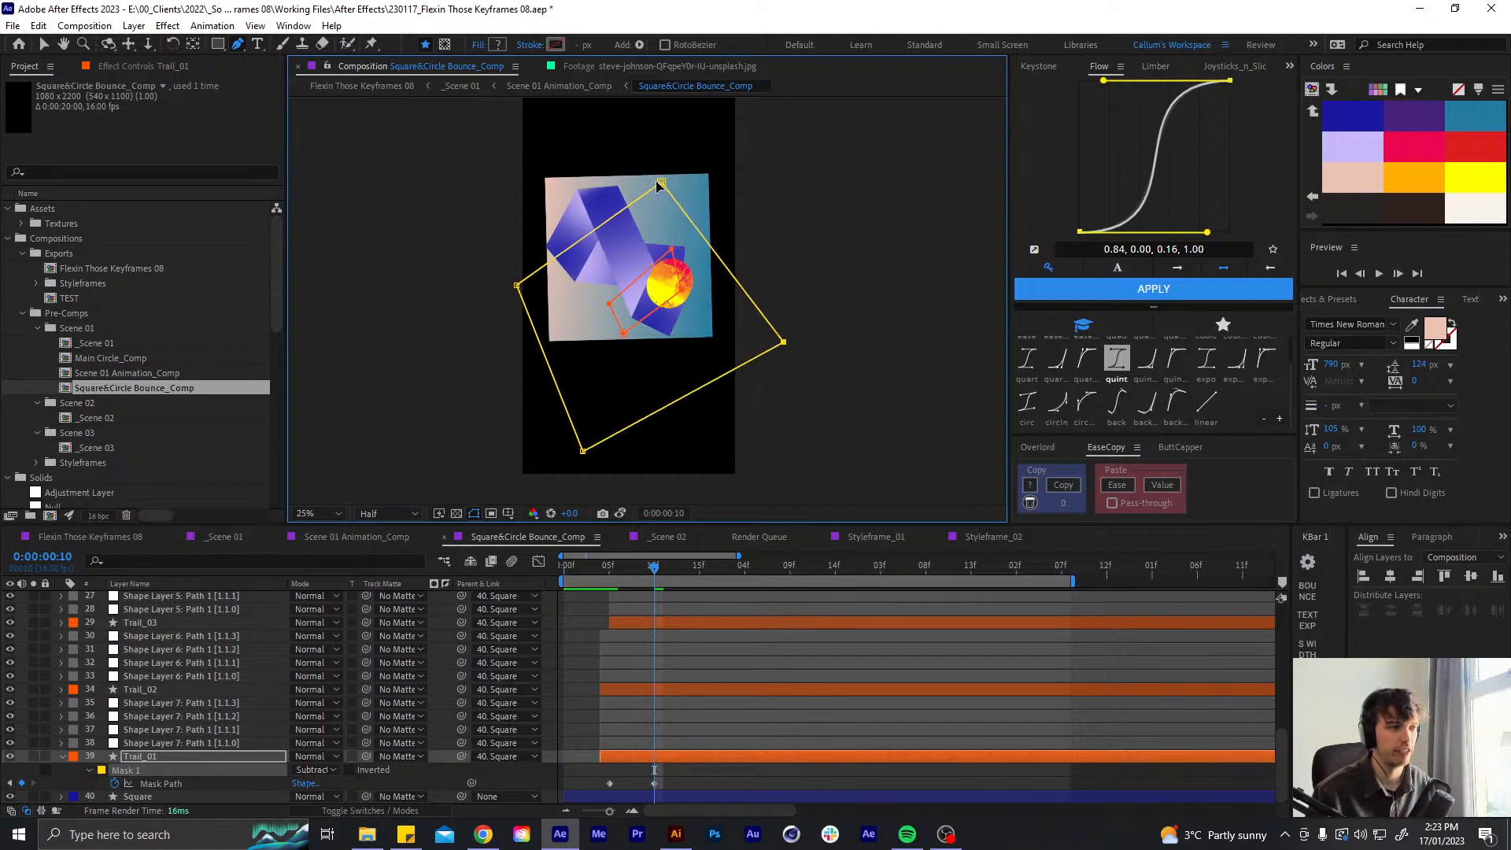
pyautogui.moveTo(661, 182); pyautogui.dragTo(683, 169)
pyautogui.moveTo(784, 344); pyautogui.dragTo(741, 363)
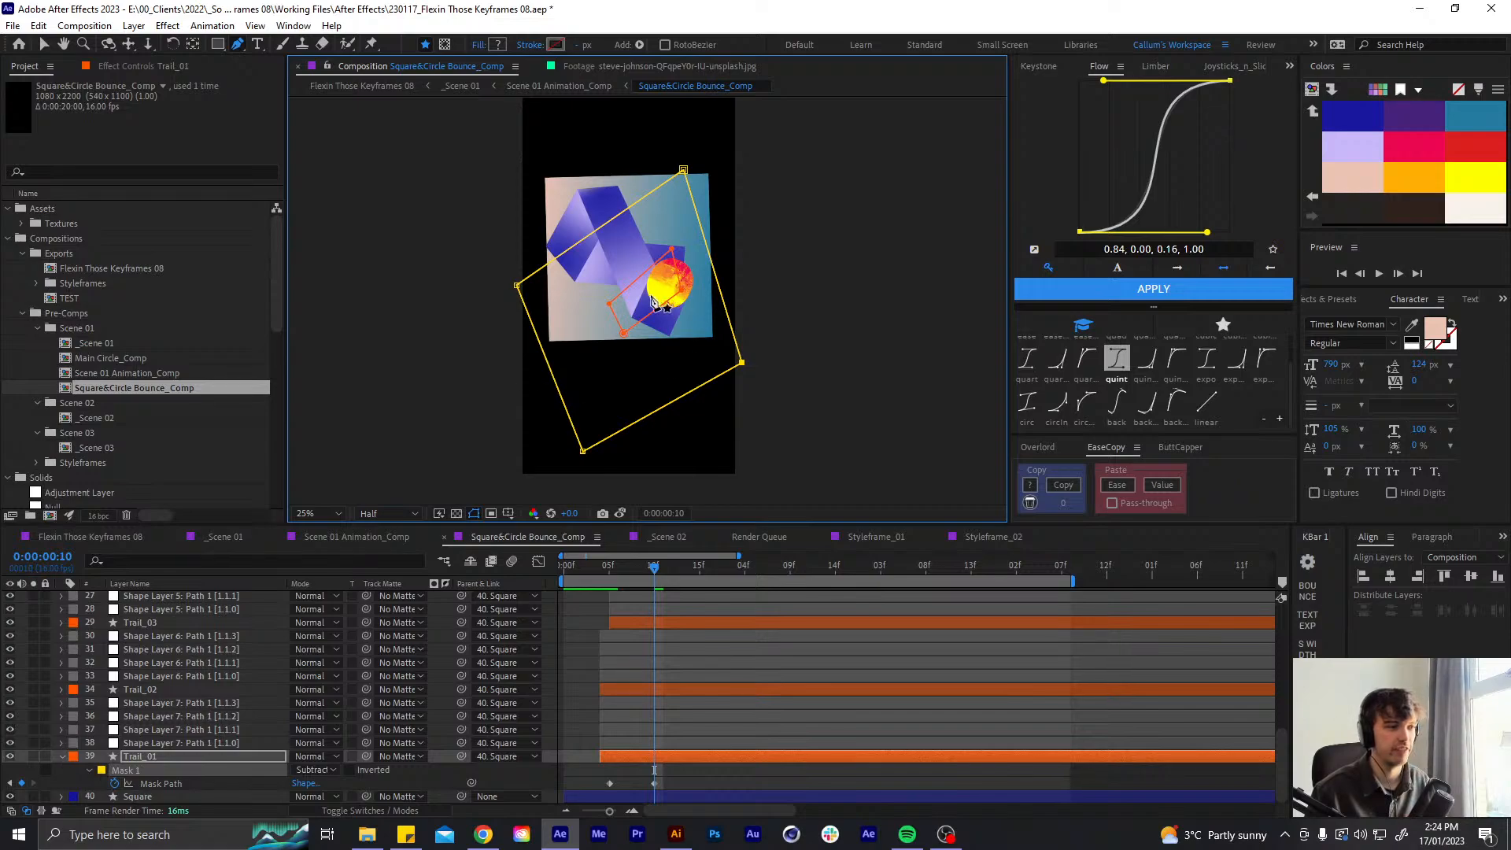
# - Set the mask feather of Trail_01 to 95 pixels while viewing 0:00:00:06, and show its mask path keyframes again
pyautogui.moveTo(642, 581); pyautogui.dragTo(617, 579)
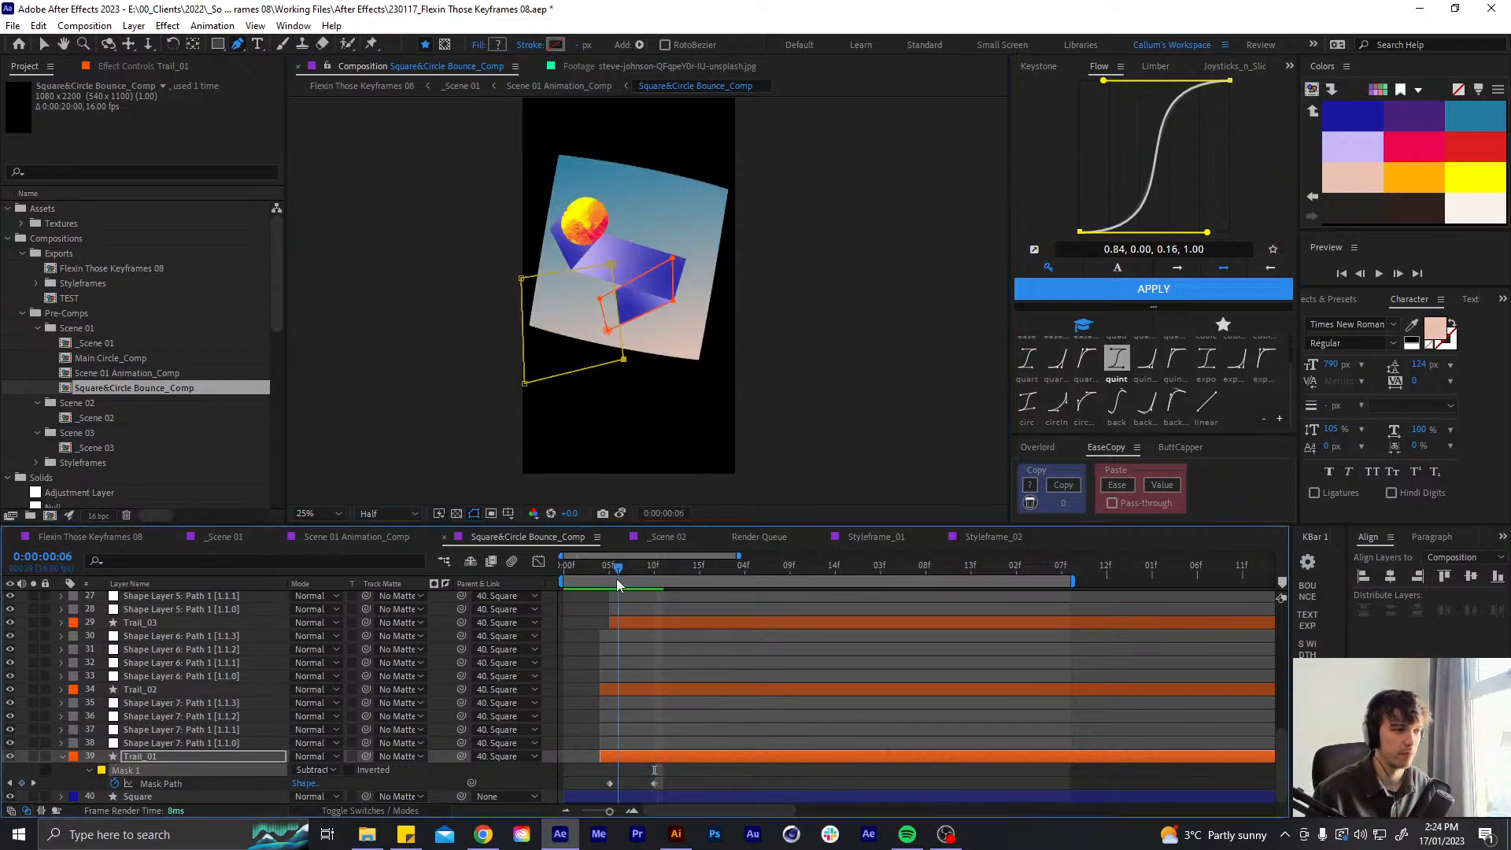
pyautogui.click(327, 513)
pyautogui.click(357, 526)
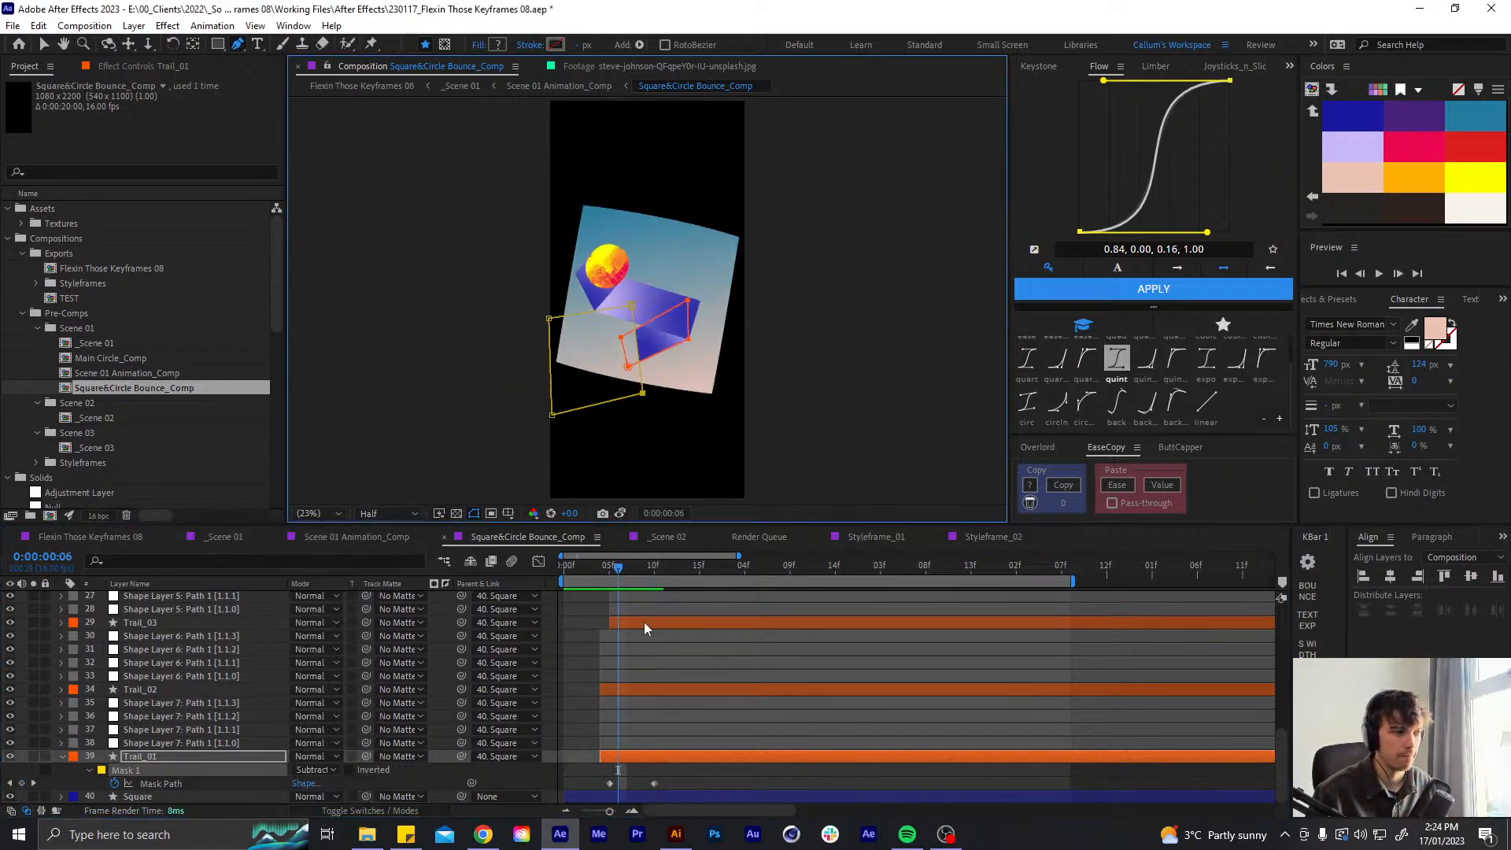
pyautogui.press('.')
pyautogui.press('.')
pyautogui.press('.')
pyautogui.press('f')
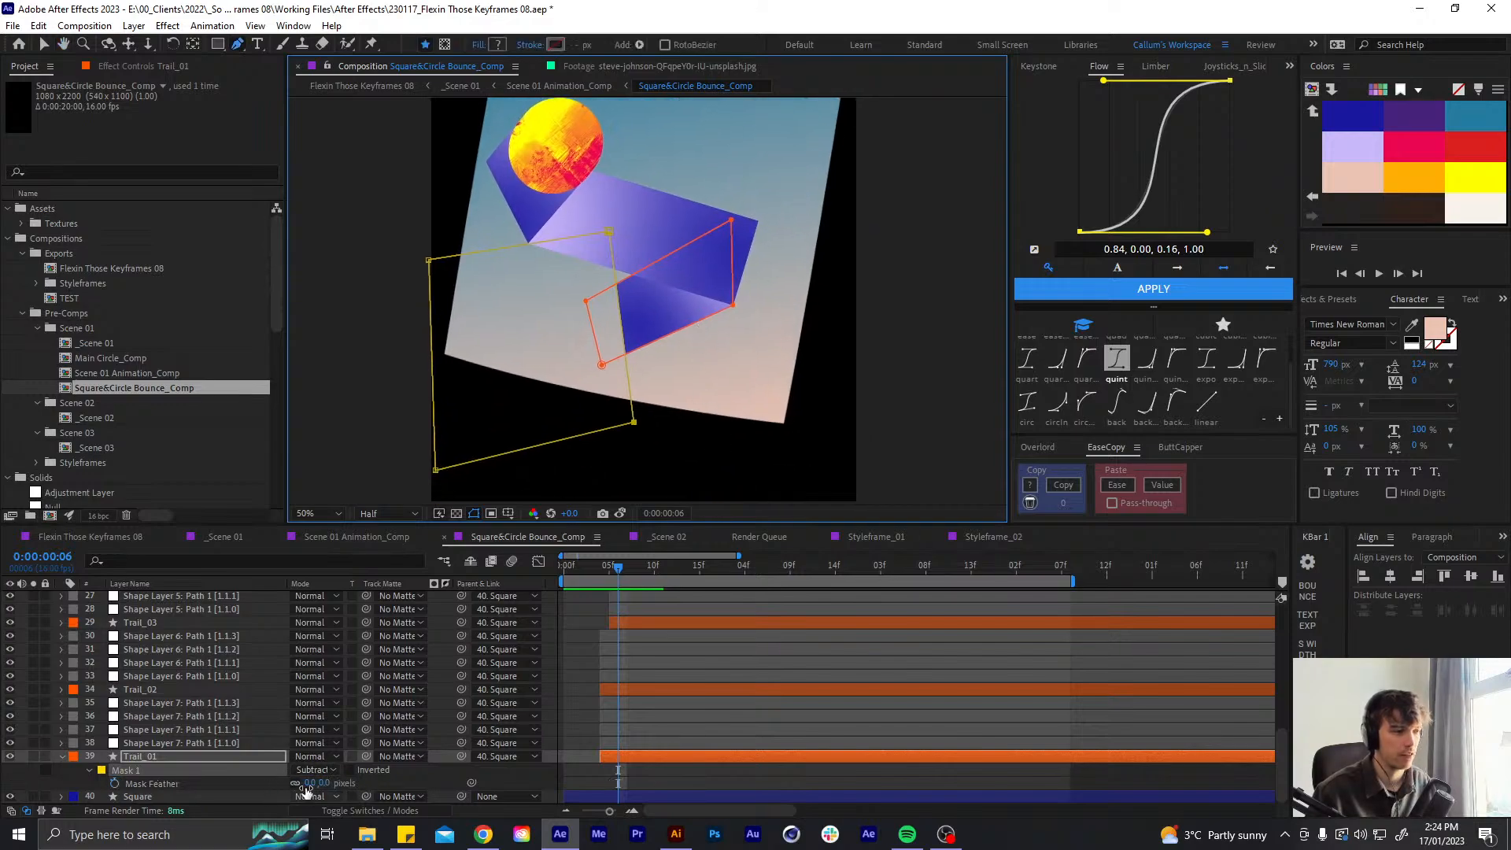
pyautogui.moveTo(307, 784); pyautogui.dragTo(356, 796)
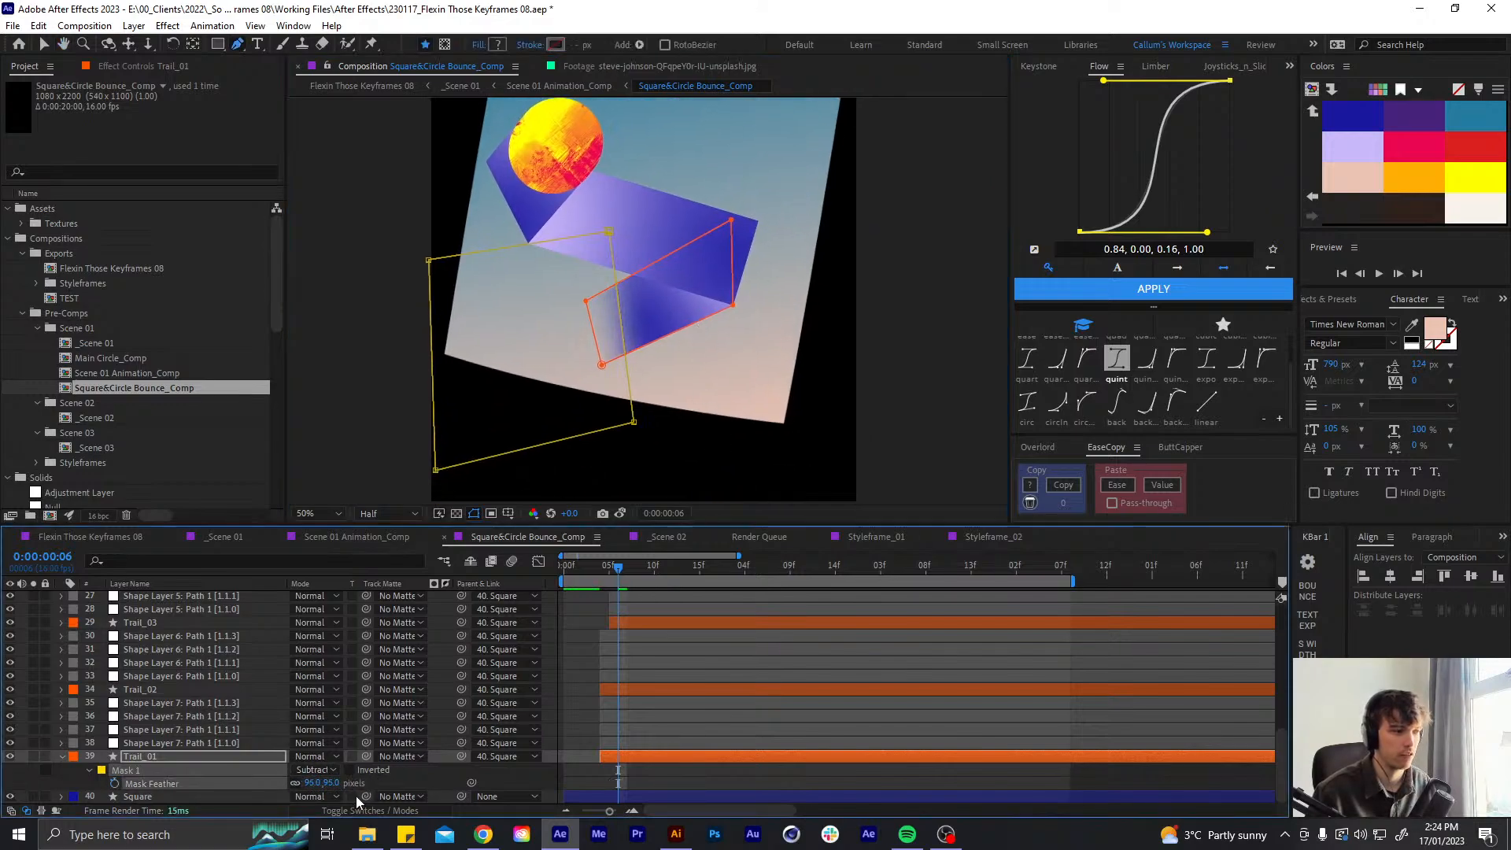
pyautogui.press('m')
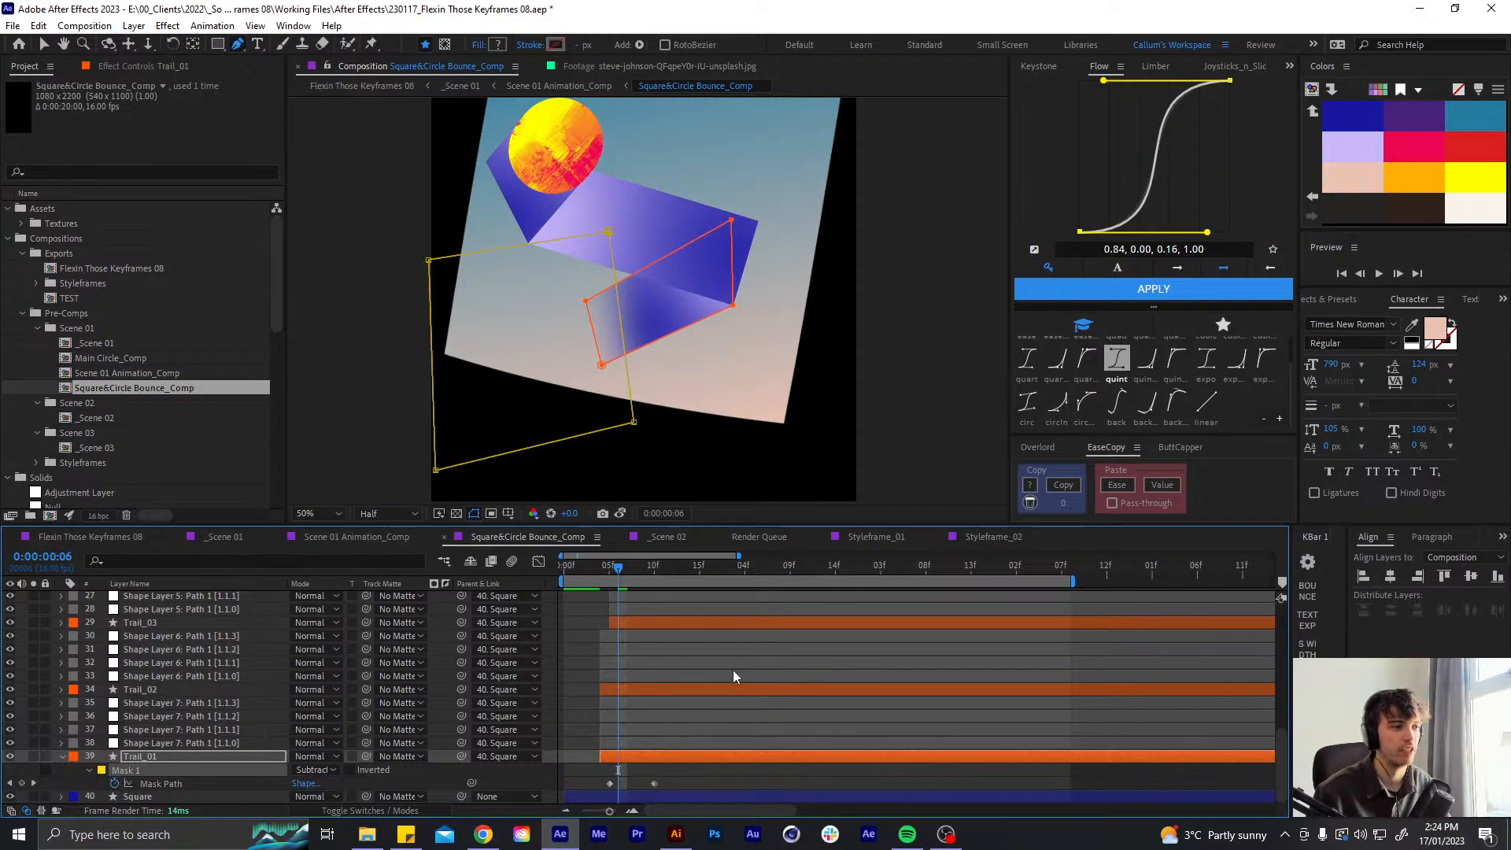
# - Fit the composition in the viewer and preview the animation from the start
pyautogui.moveTo(621, 568); pyautogui.dragTo(562, 568)
pyautogui.press('space')
pyautogui.click(584, 568)
pyautogui.click(319, 515)
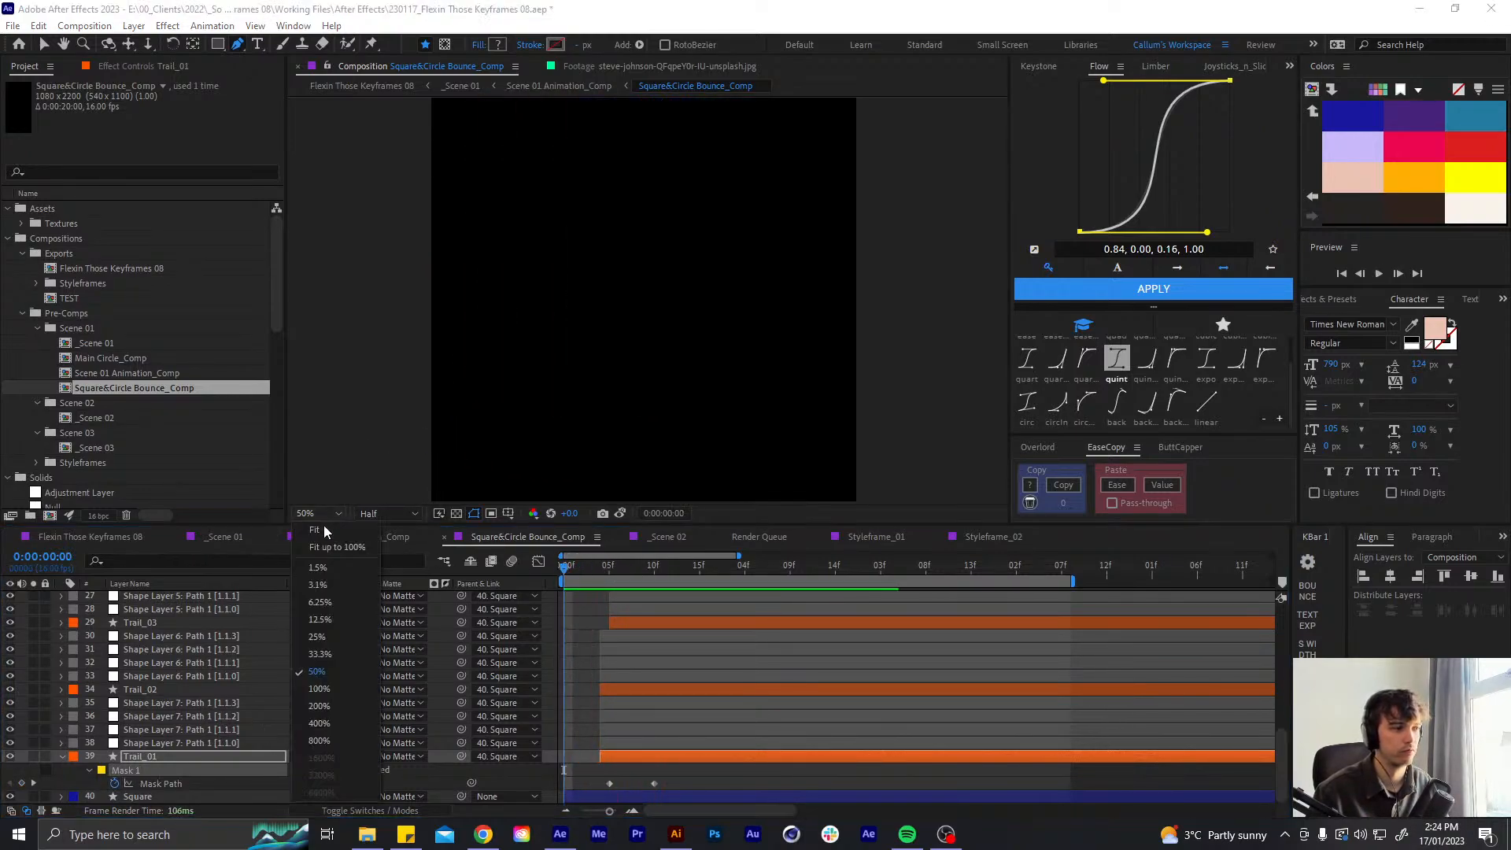
pyautogui.click(323, 529)
pyautogui.press('space')
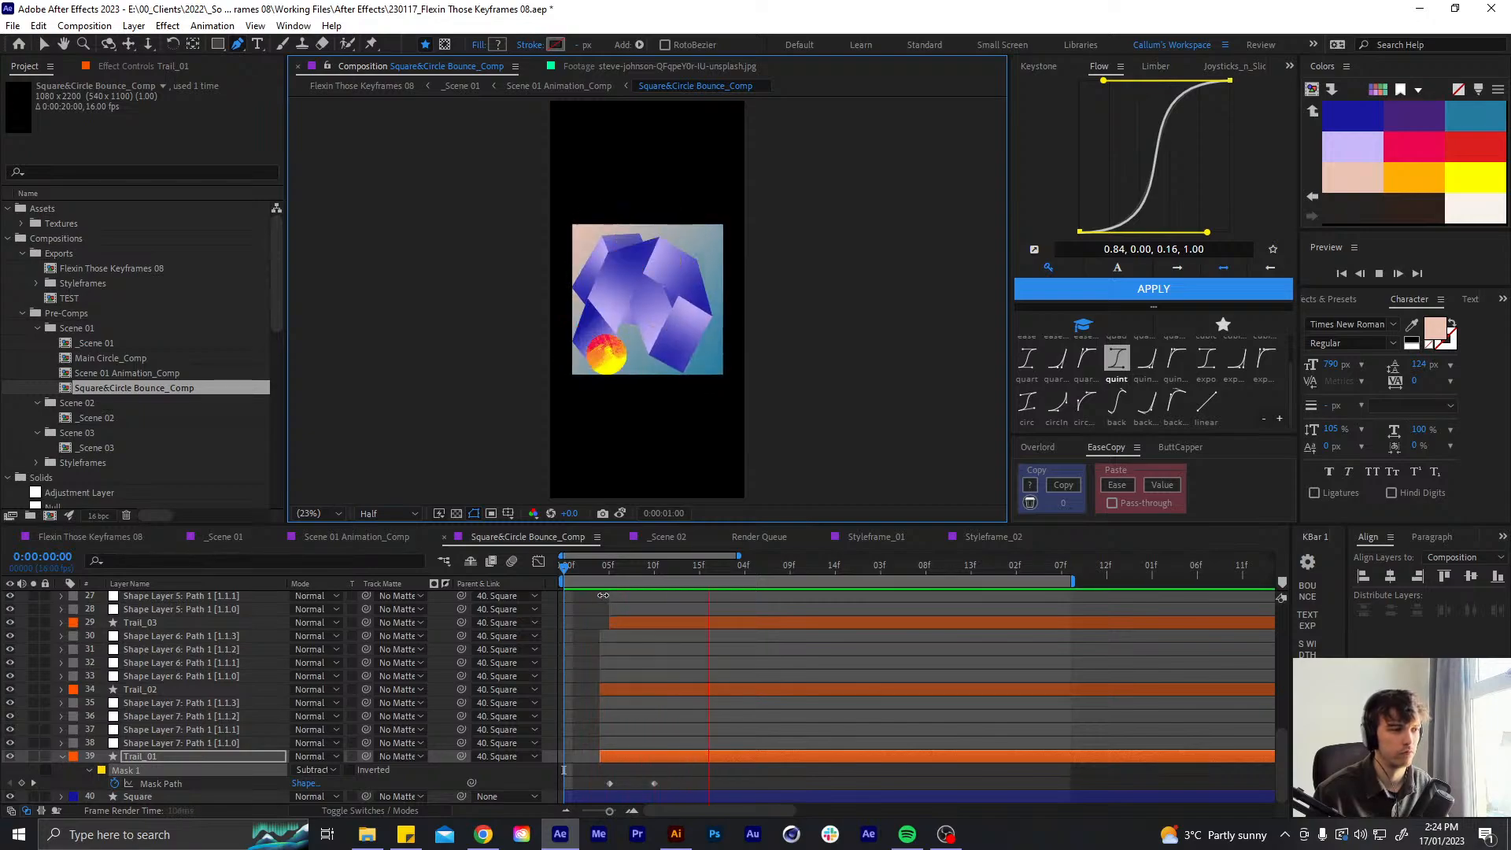
# - Ease Trail_01's first Mask Path keyframe at 0:00:00:05 and lengthen its outgoing influence in the speed graph
pyautogui.click(620, 568)
pyautogui.click(583, 625)
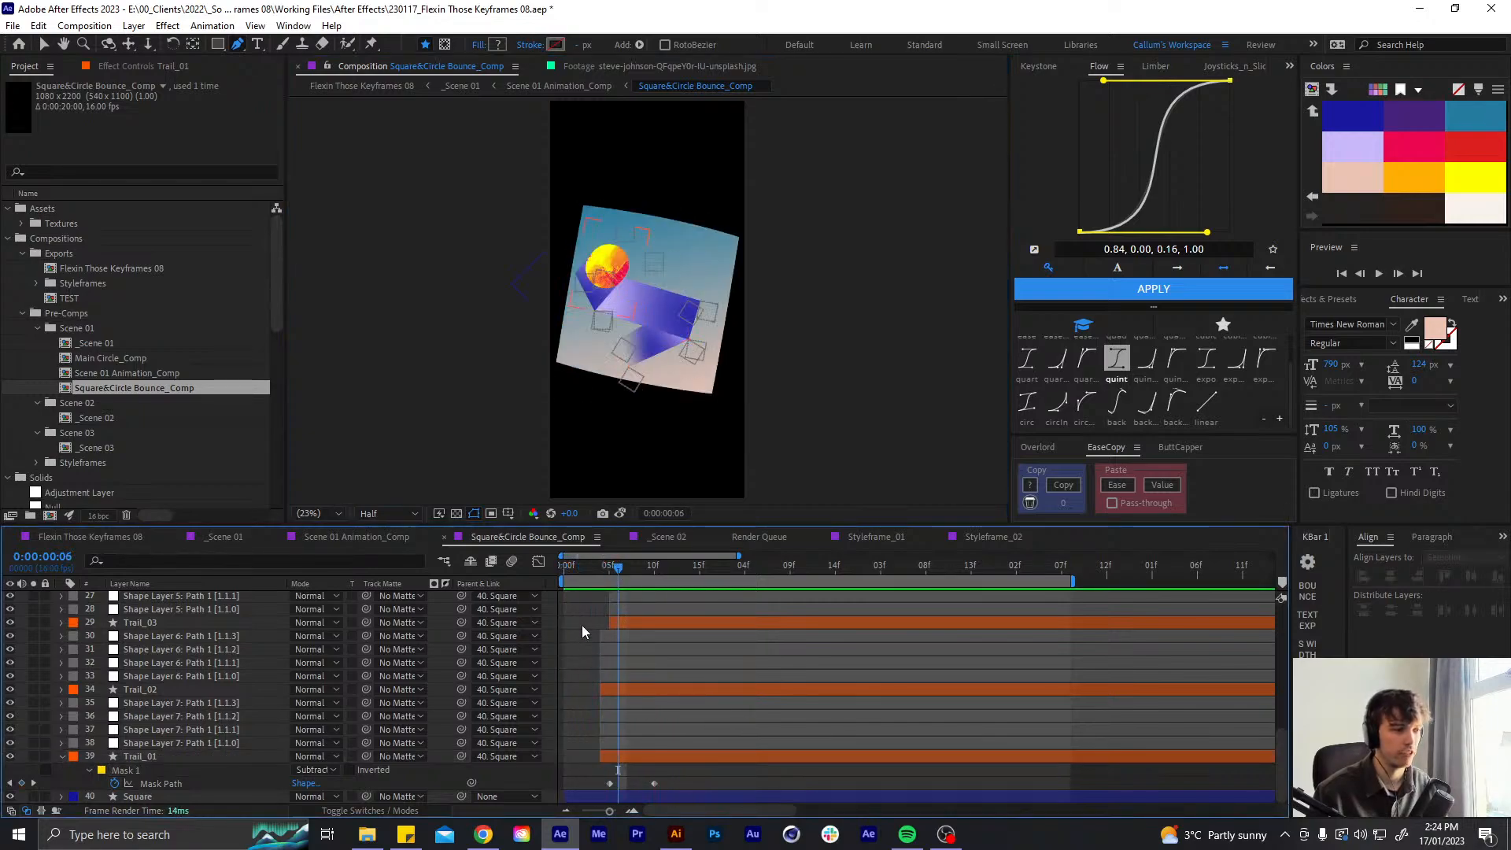
pyautogui.press('v')
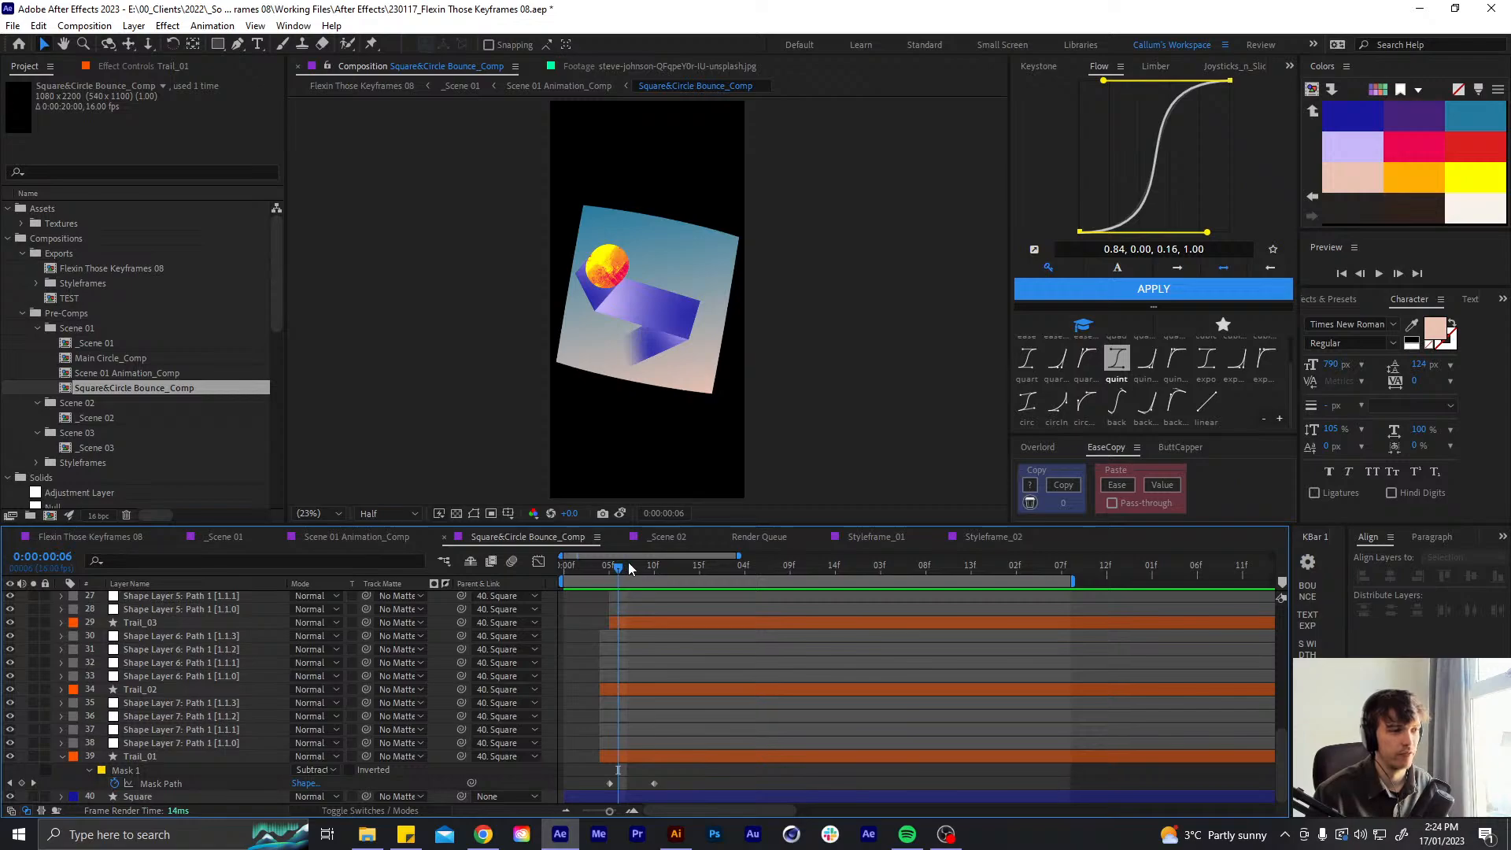
pyautogui.moveTo(628, 562)
pyautogui.mouseDown()
pyautogui.moveTo(644, 559)
pyautogui.moveTo(611, 570)
pyautogui.mouseUp()
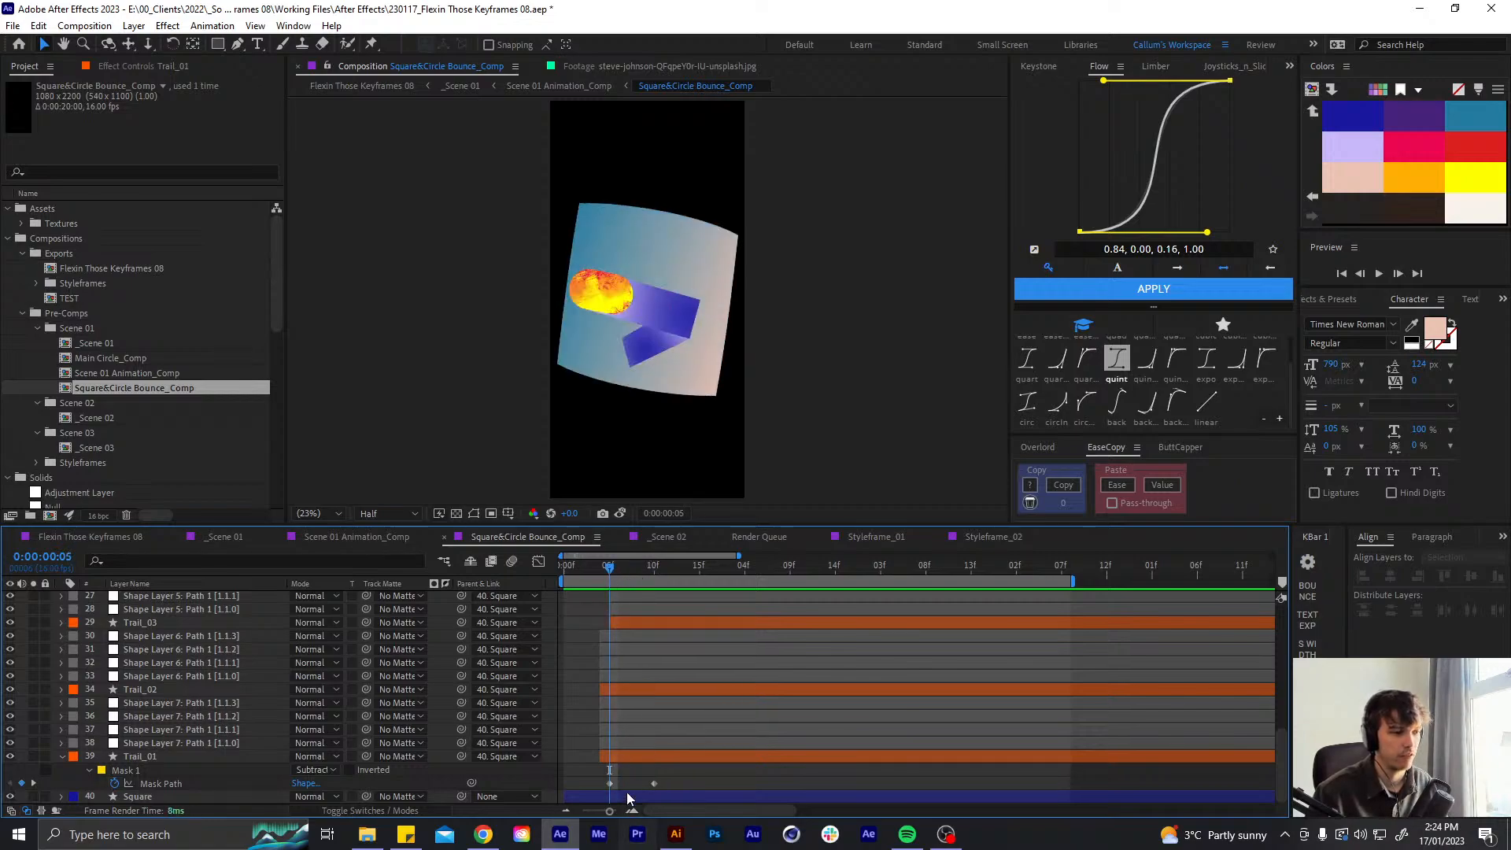
pyautogui.click(609, 783)
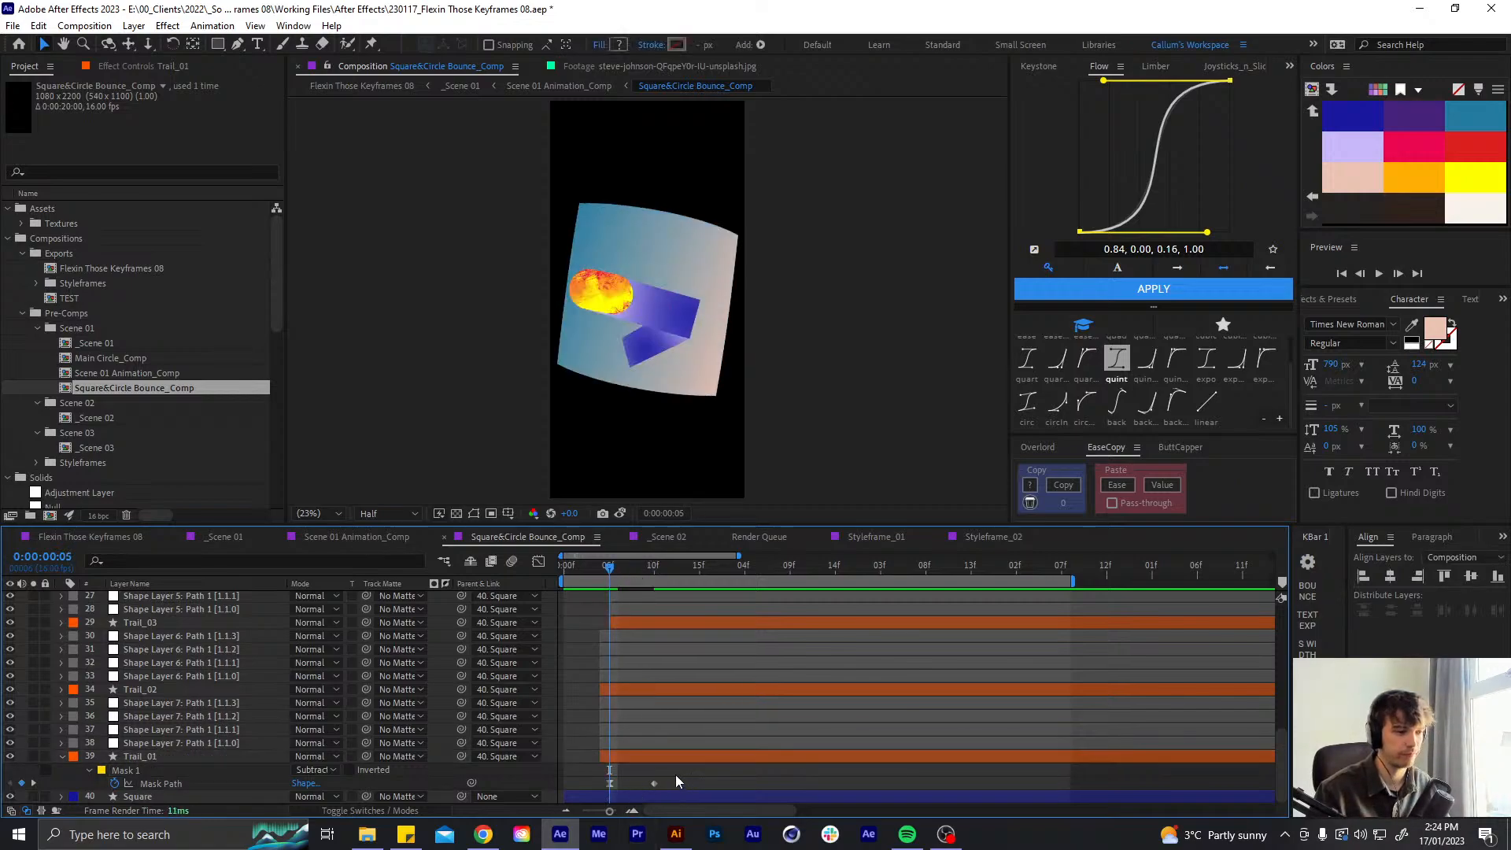
pyautogui.click(539, 562)
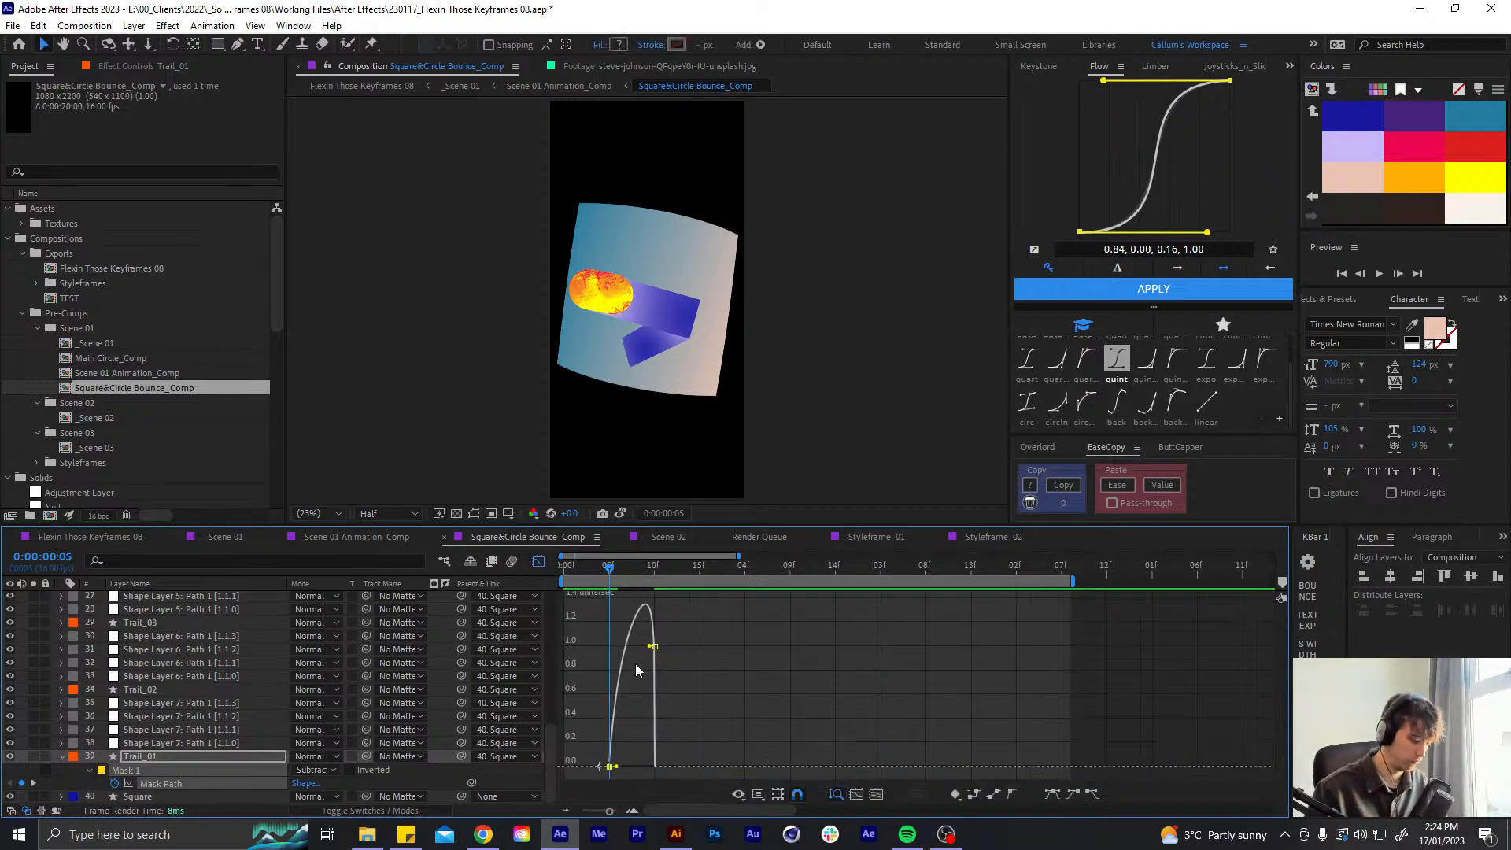
pyautogui.press('=')
pyautogui.press('=')
pyautogui.moveTo(641, 766); pyautogui.dragTo(667, 765)
pyautogui.click(539, 562)
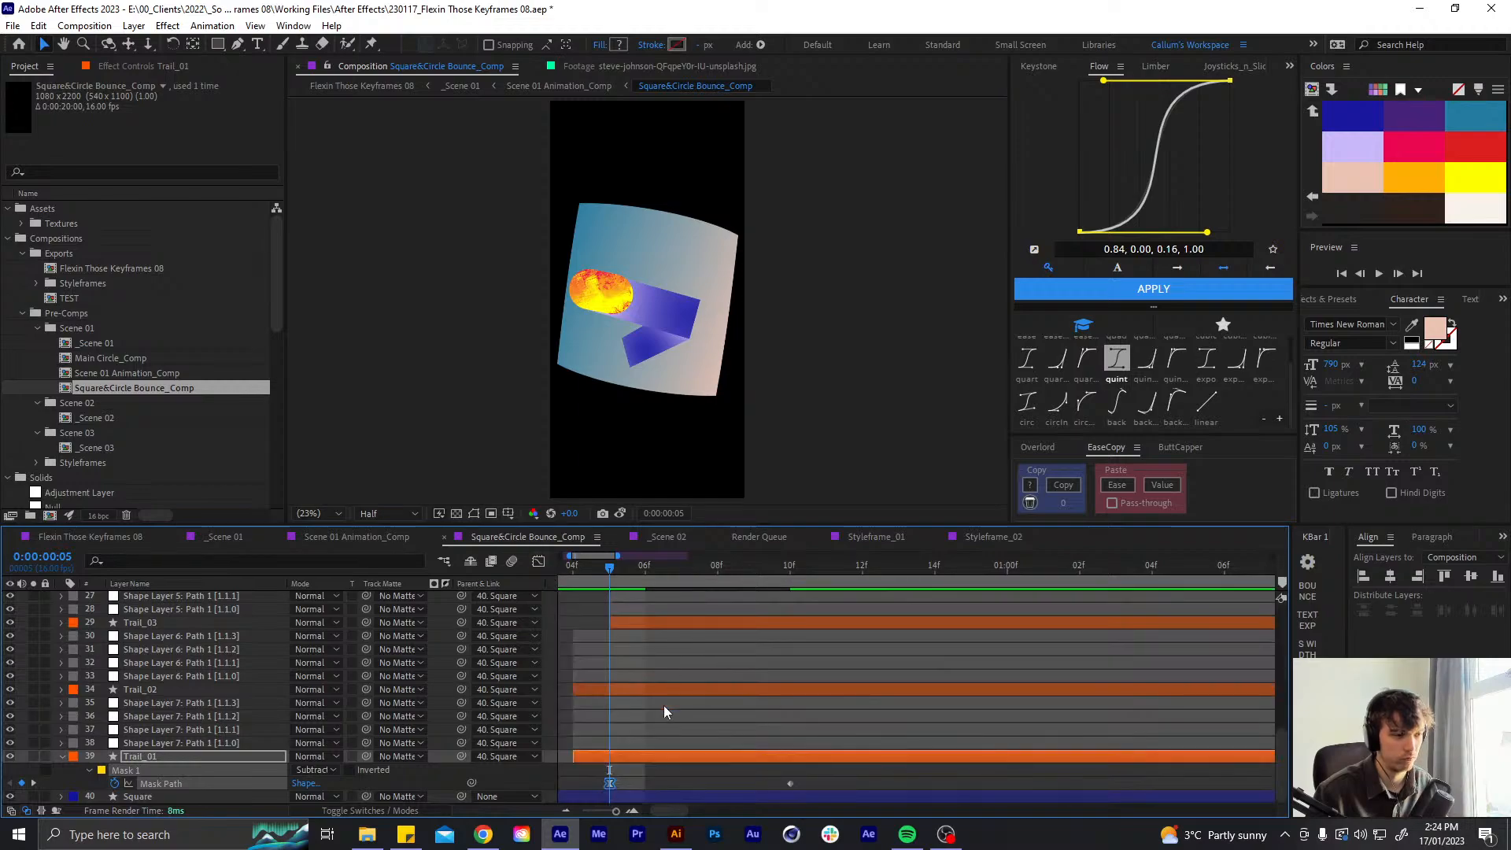
# - Preview the eased Trail_01 mask animation from the start of the composition
pyautogui.click(591, 779)
pyautogui.press('space')
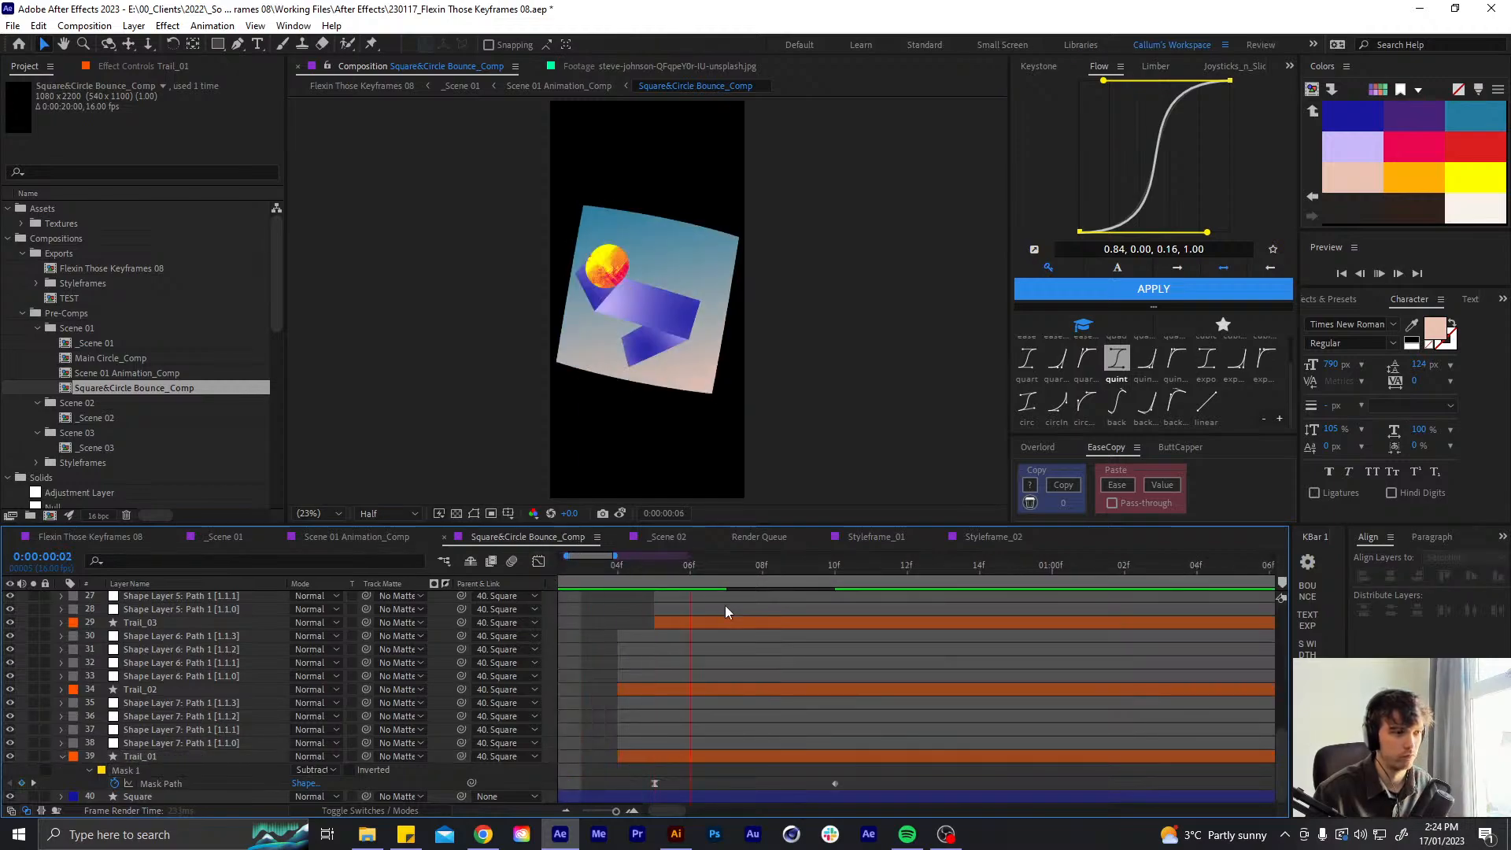
pyautogui.moveTo(621, 568); pyautogui.dragTo(354, 574)
pyautogui.press('space')
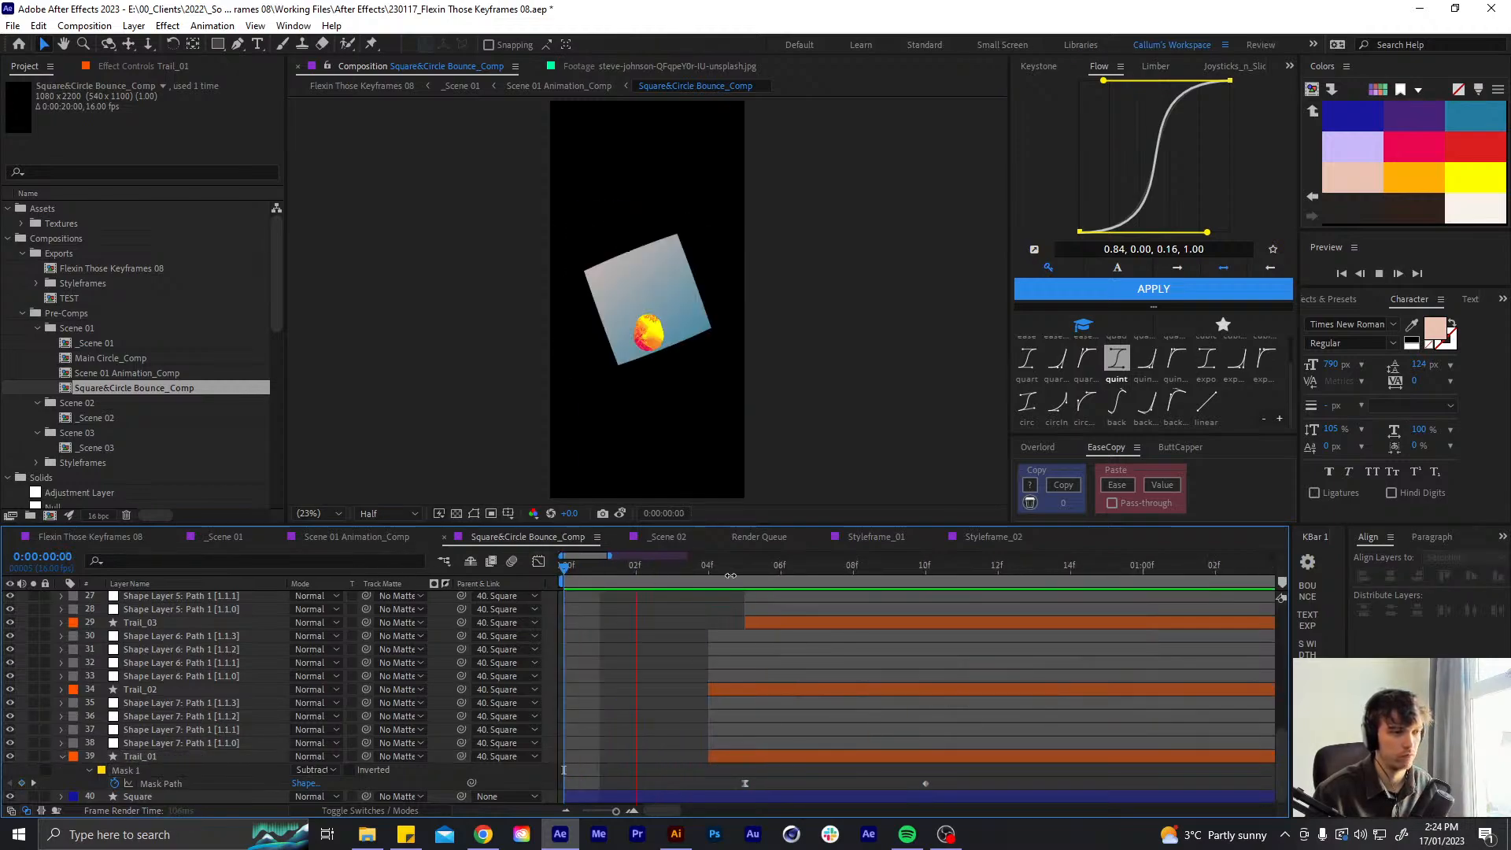
# - Shorten the outgoing influence of Trail_01's first Mask Path keyframe and move the keyframe one frame earlier to 0:00:00:04
pyautogui.click(734, 569)
pyautogui.click(744, 783)
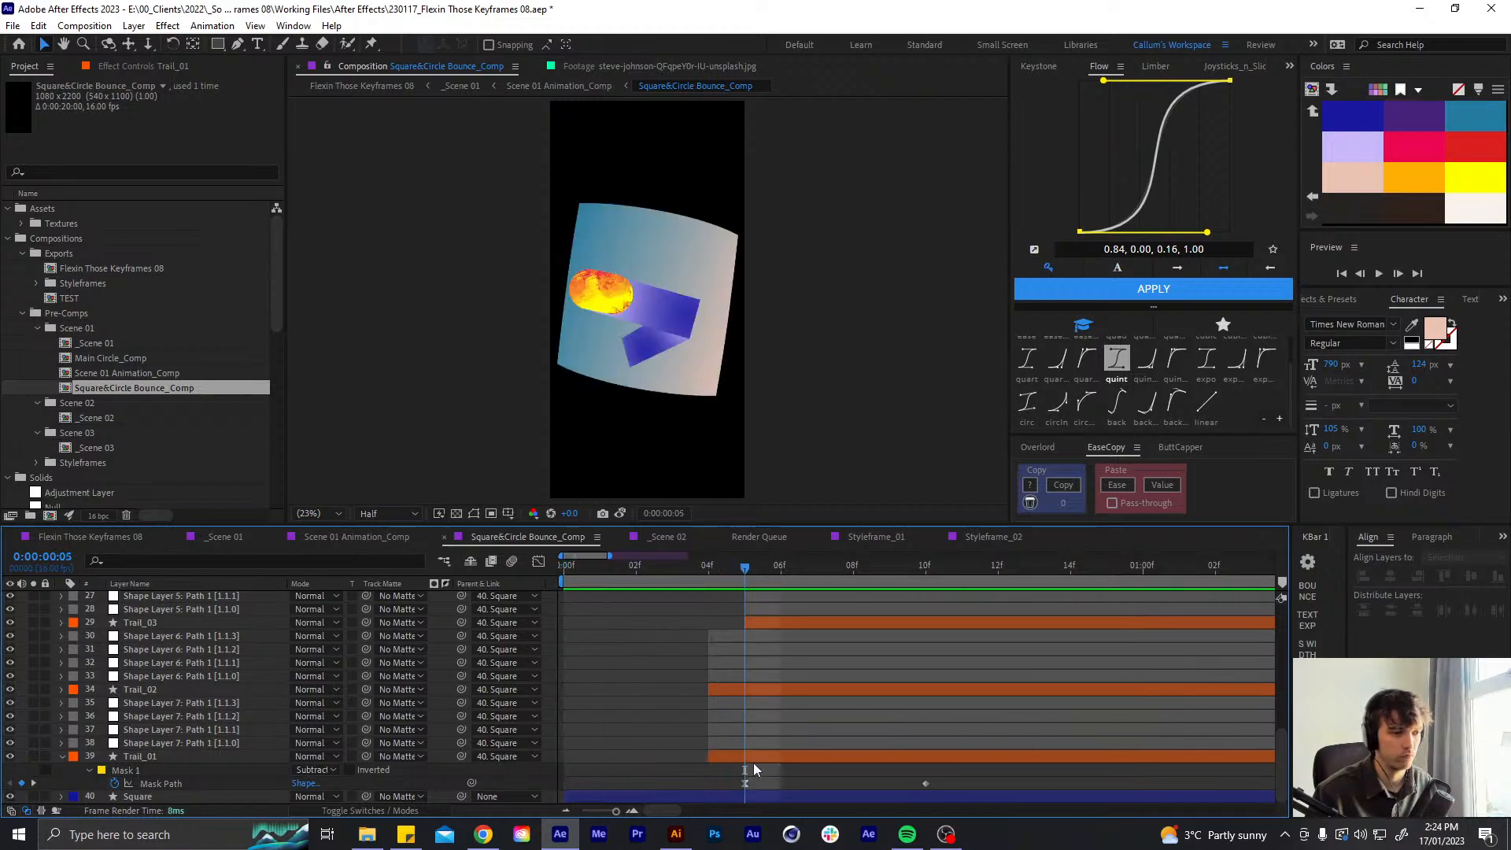
pyautogui.hotkey('shift', 'F3')
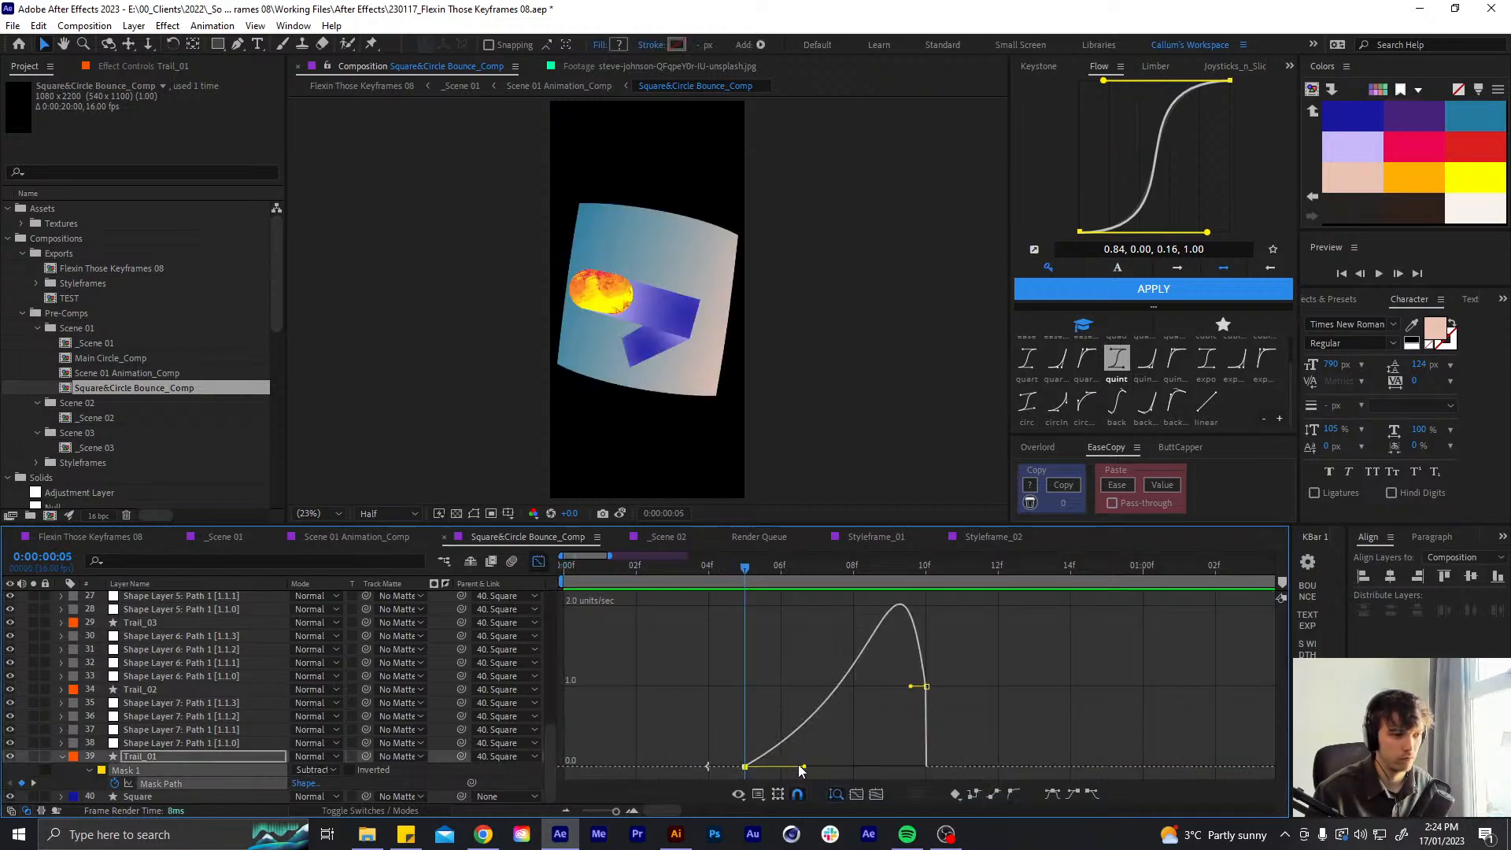
pyautogui.moveTo(799, 765); pyautogui.dragTo(783, 768)
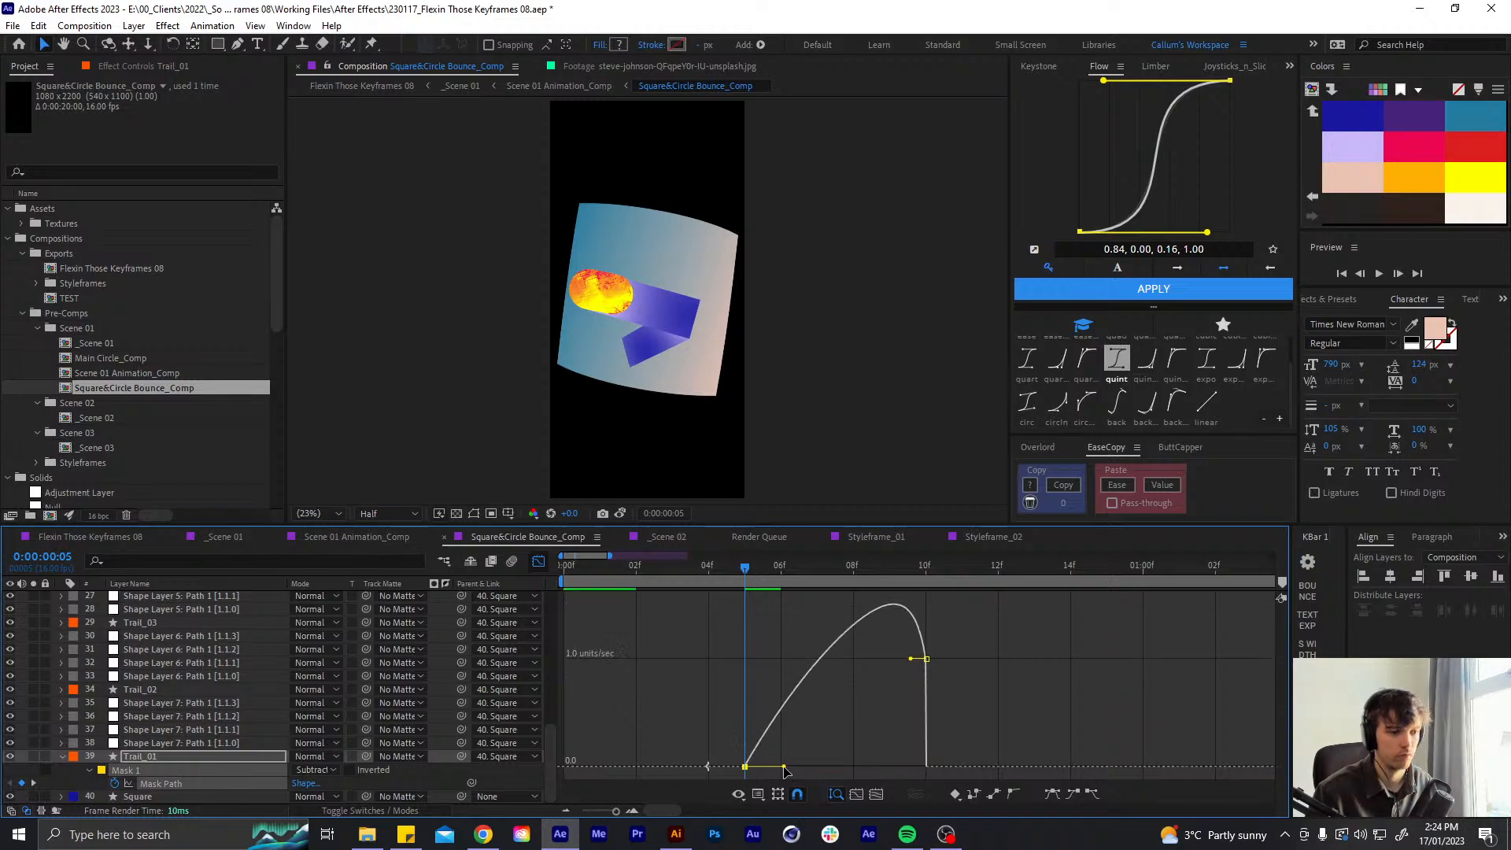
pyautogui.click(540, 561)
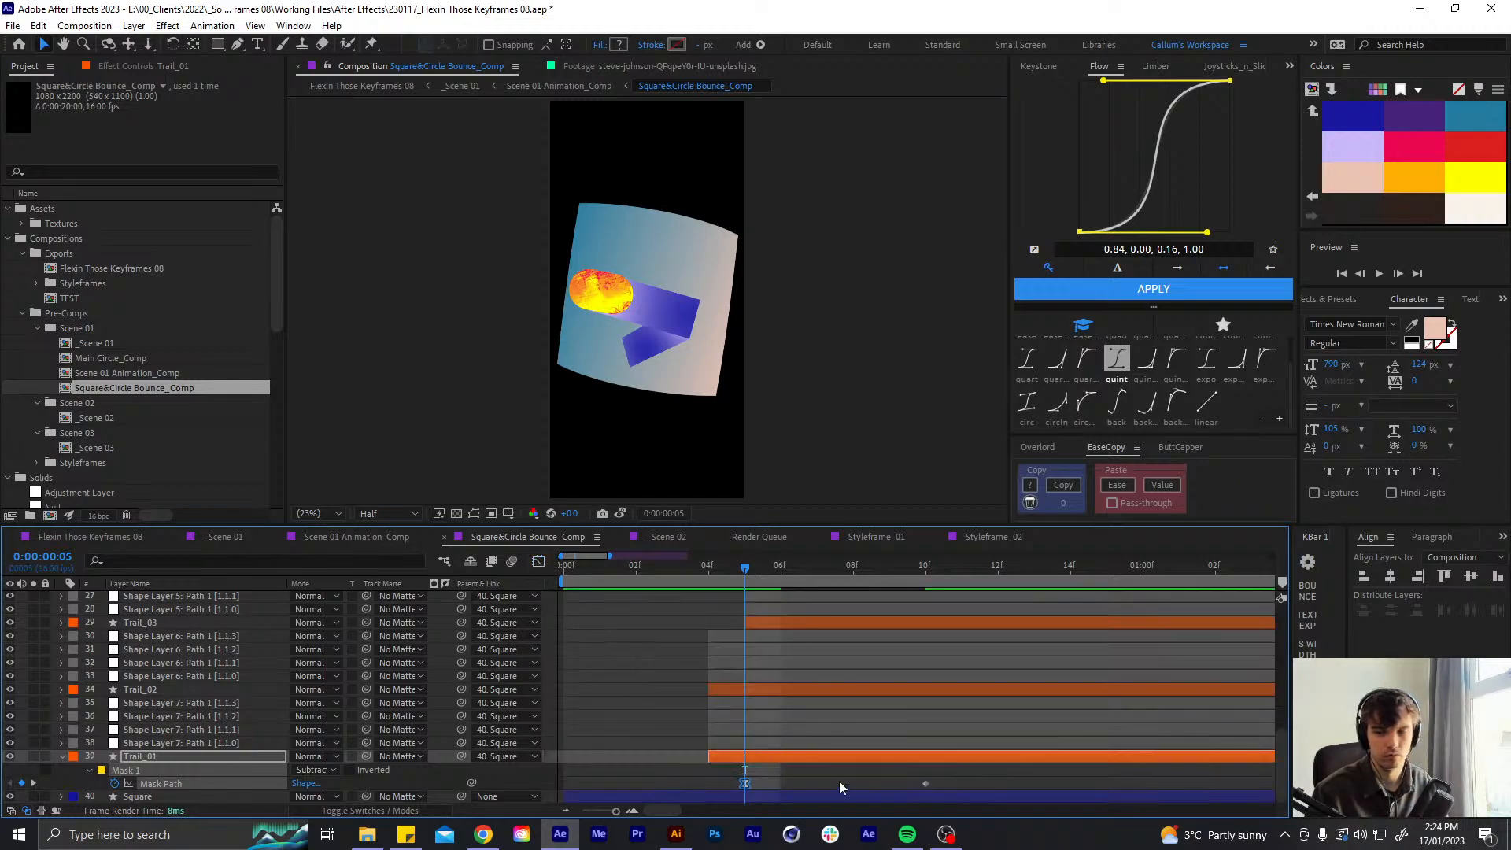
pyautogui.hotkey('alt', 'Left')
pyautogui.click(742, 788)
# - Preview the retimed Trail_01 mask from 0:00:00:00 and scrub to 0:00:00:07 to check the trail's disappearance
pyautogui.moveTo(693, 562); pyautogui.dragTo(351, 557)
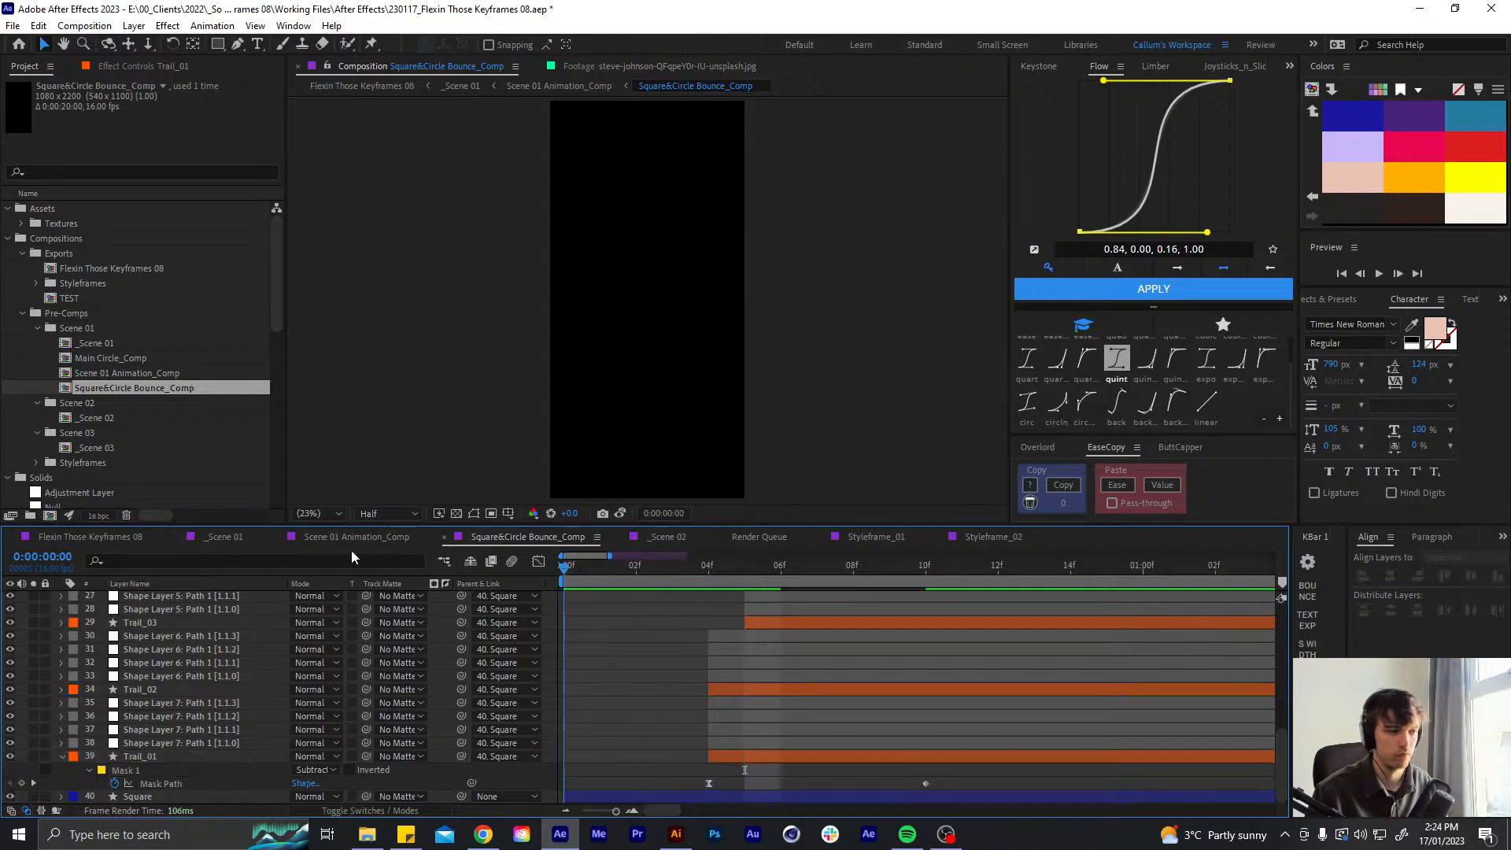
pyautogui.press('space')
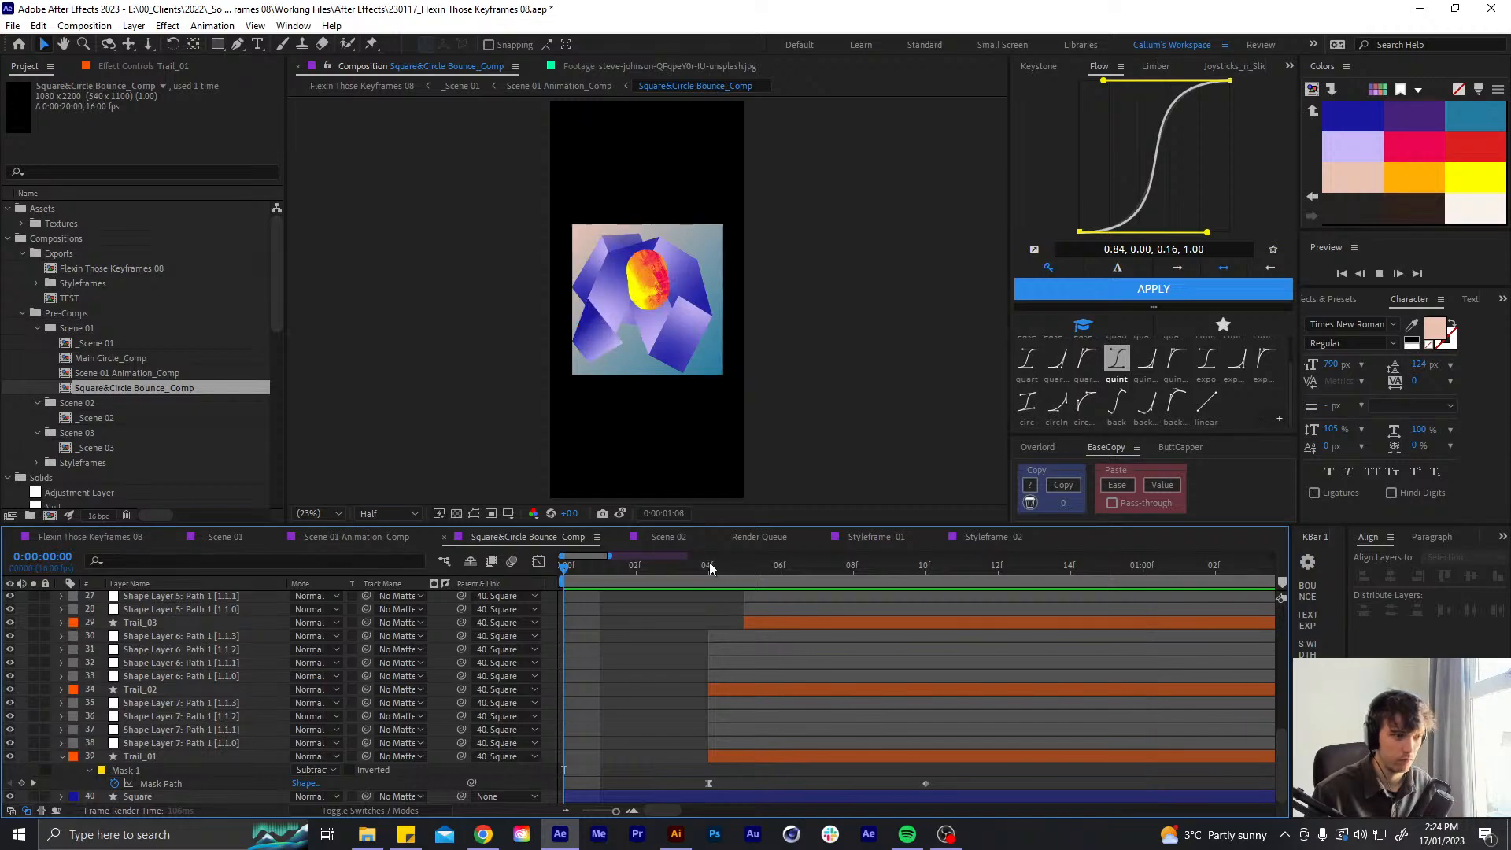
pyautogui.moveTo(710, 572); pyautogui.dragTo(812, 595)
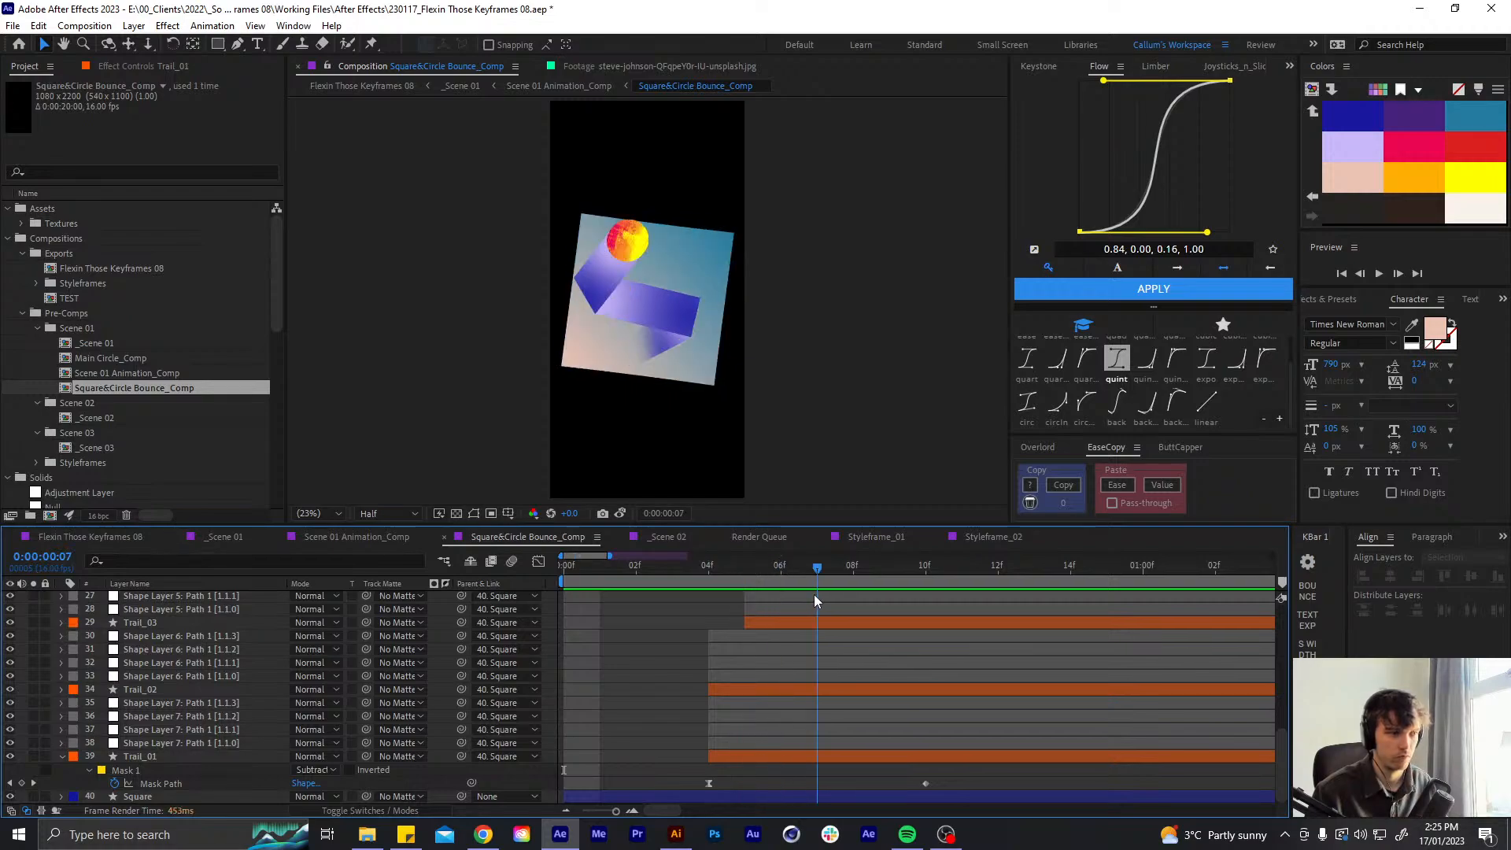
# - Shorten the first Mask Path keyframe's outgoing influence on Trail_01 further for a faster start, and collapse the layer's properties
pyautogui.click(710, 783)
pyautogui.click(539, 562)
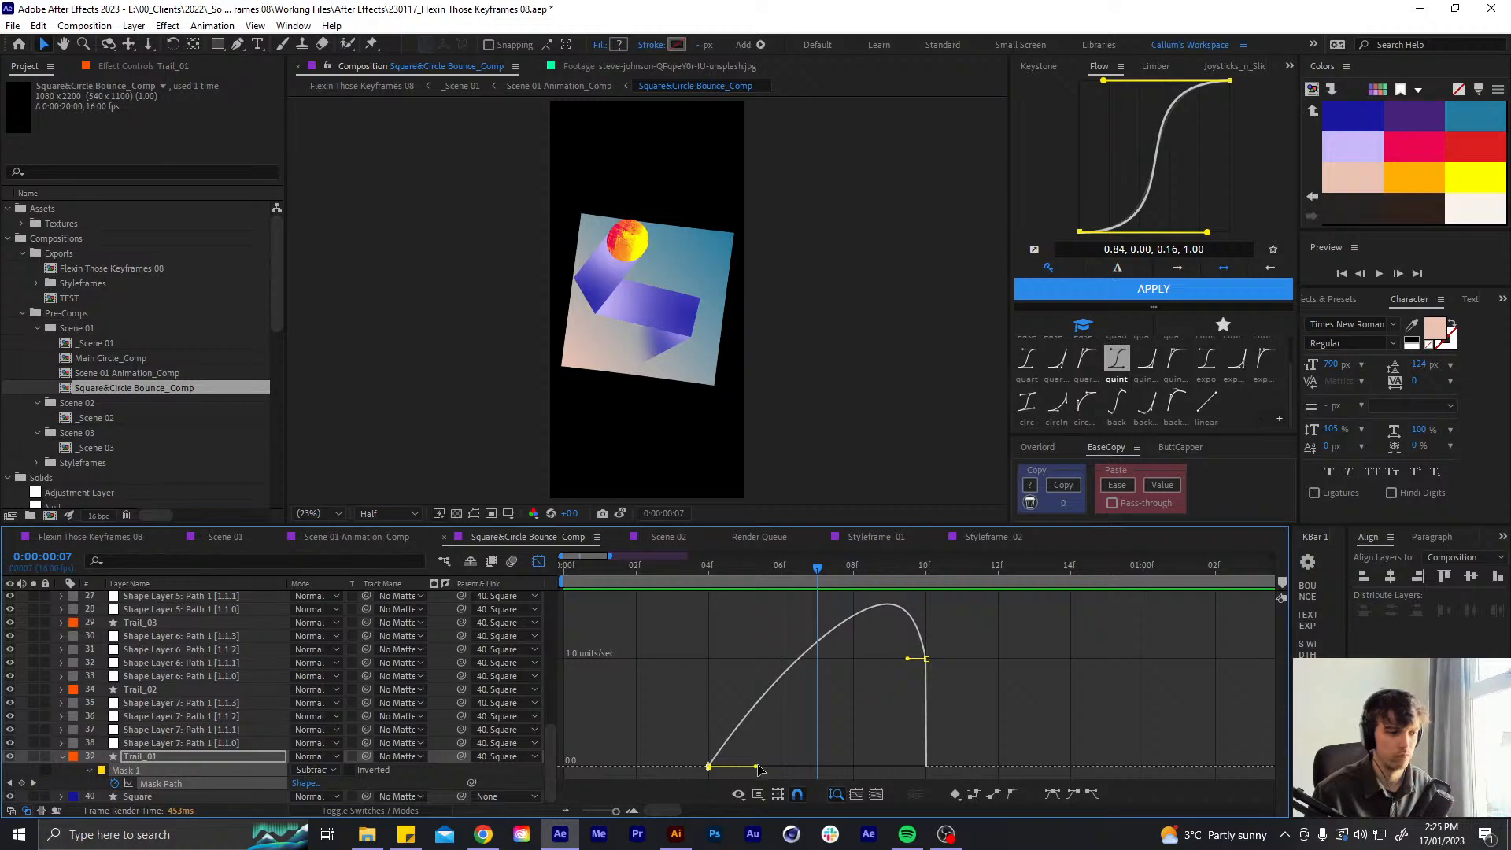
pyautogui.moveTo(758, 769); pyautogui.dragTo(738, 766)
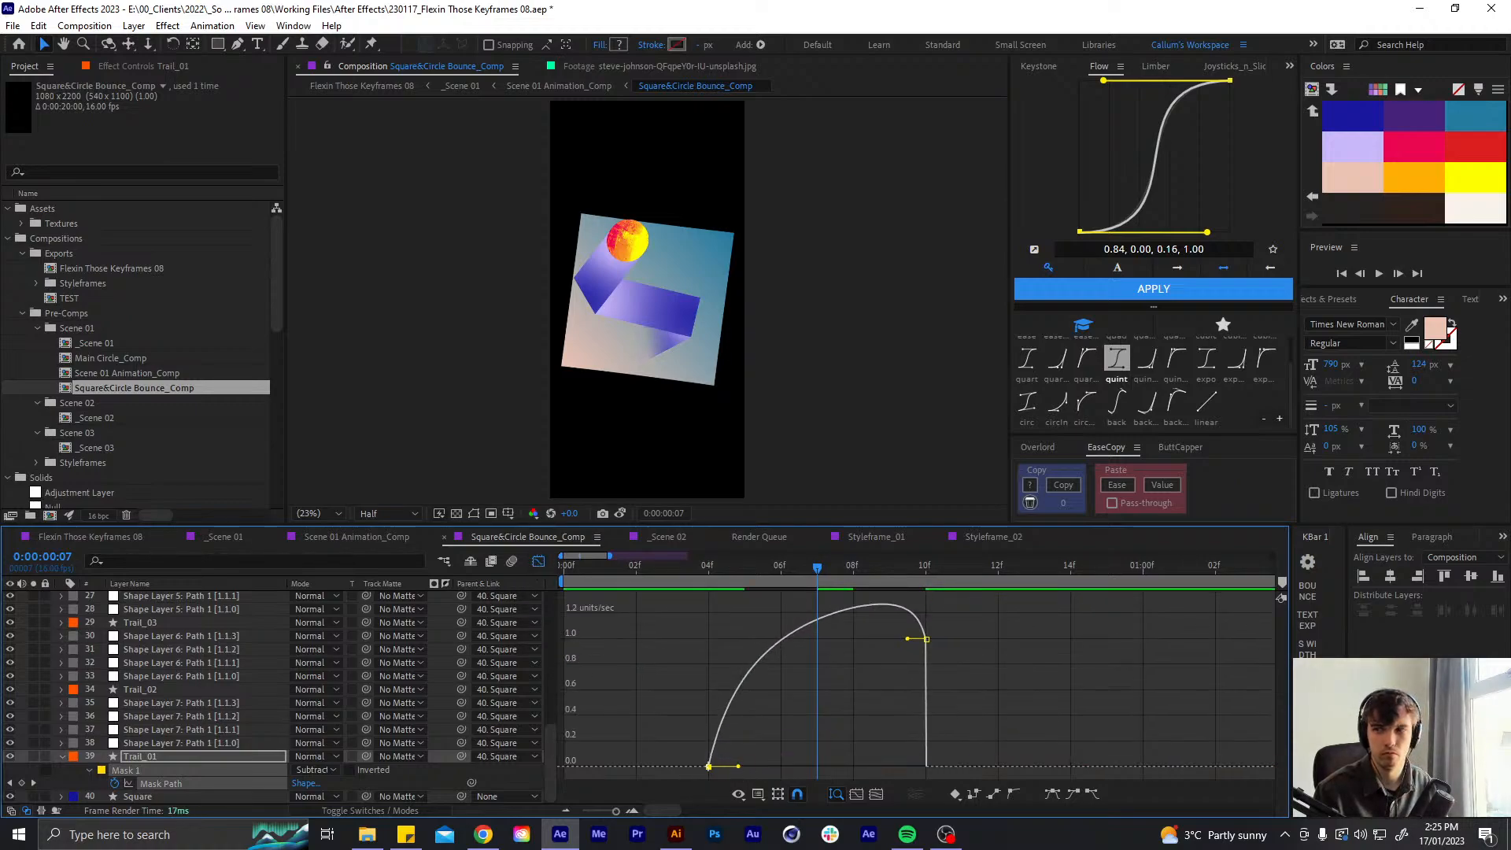
pyautogui.hotkey('alt', 'Tab')
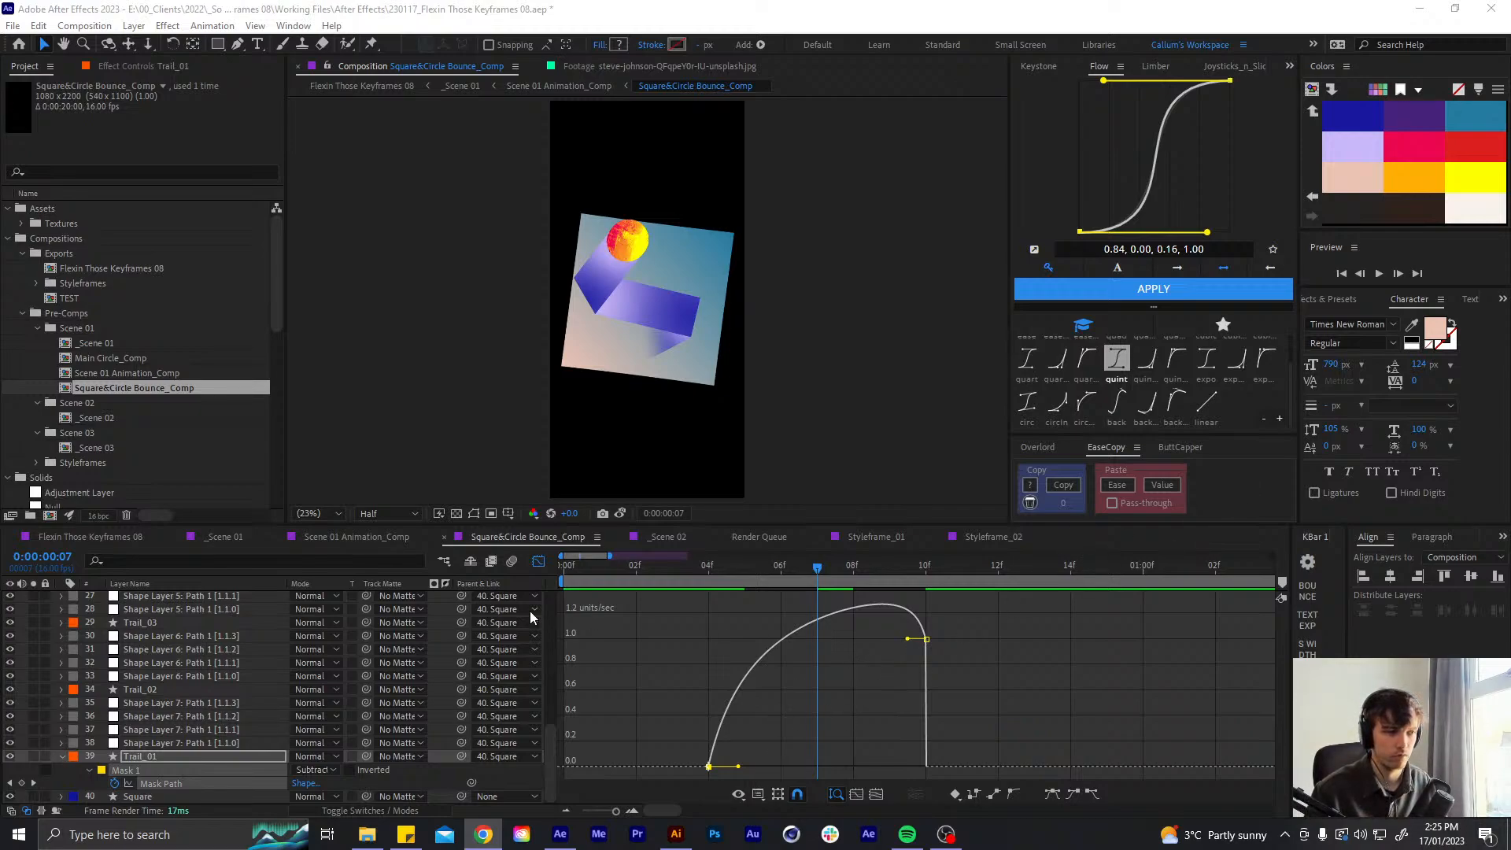
pyautogui.click(540, 562)
pyautogui.click(848, 758)
pyautogui.press('u')
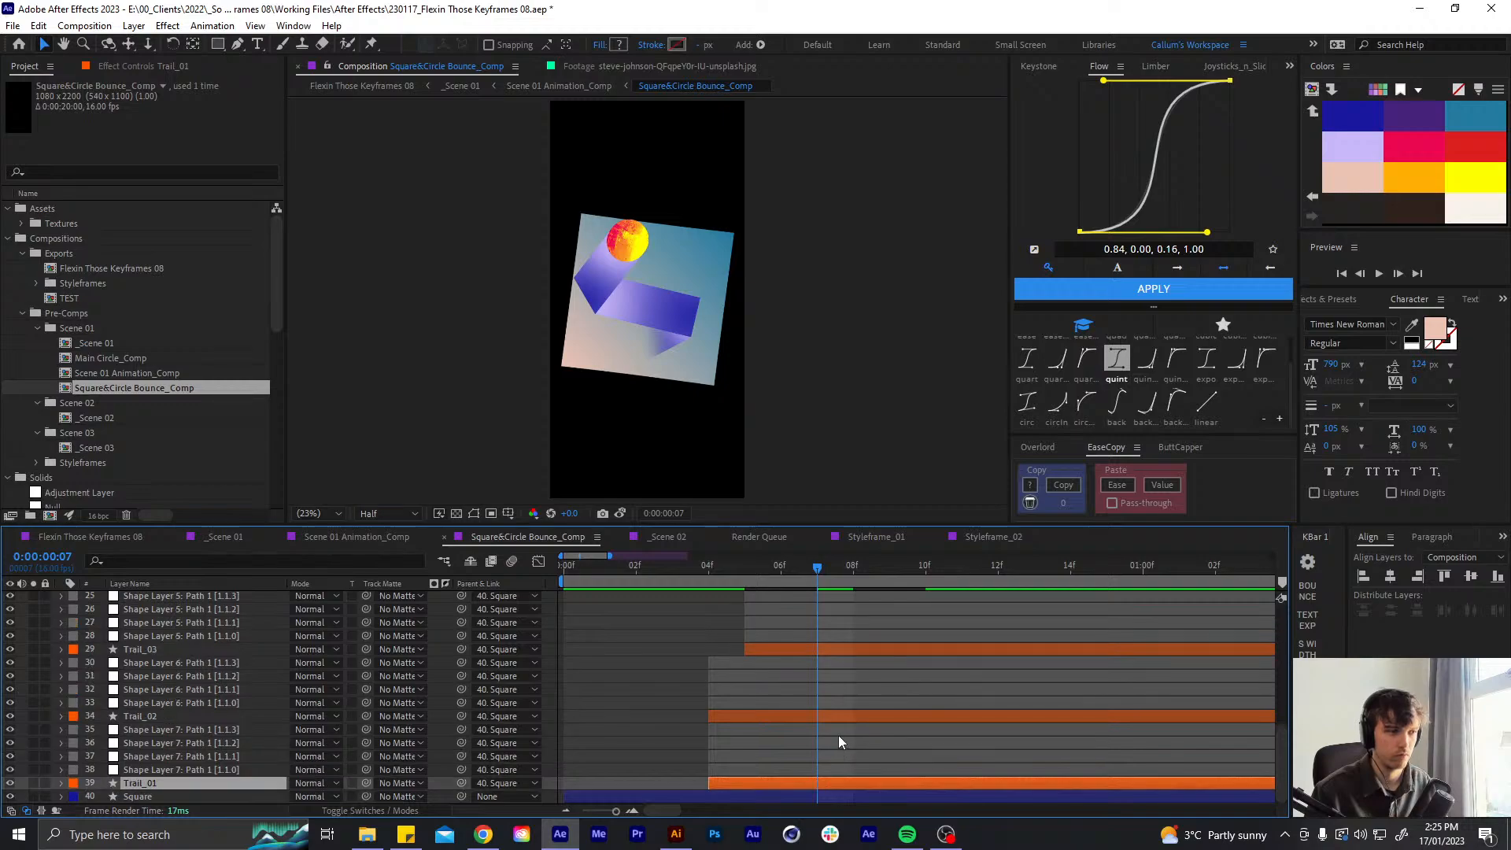
# - Add Mask Path and Mask Feather keyframes to Trail_02 at 0:00:00:08
pyautogui.click(838, 566)
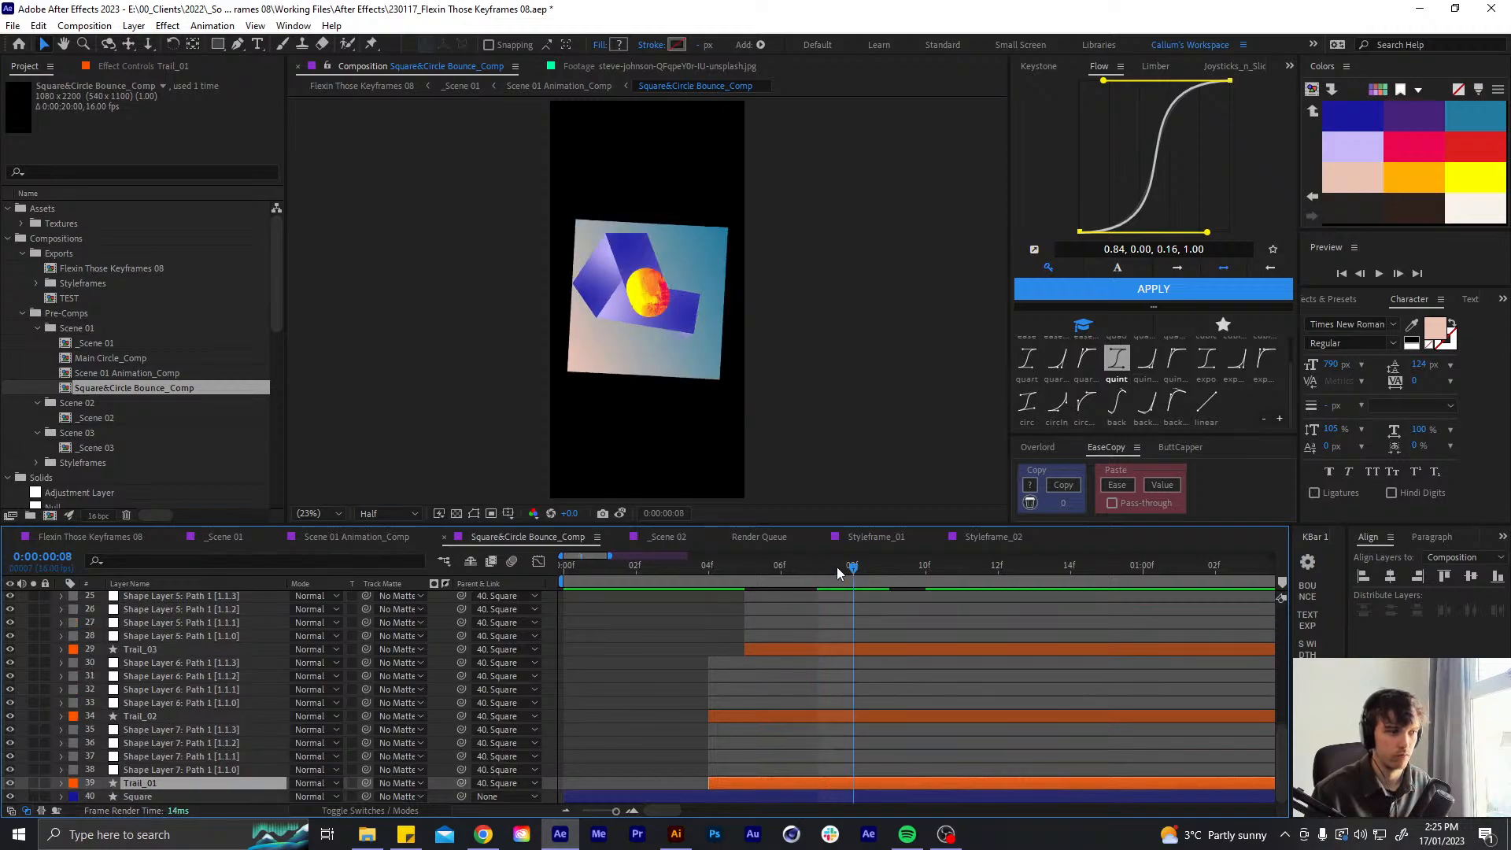
pyautogui.click(805, 716)
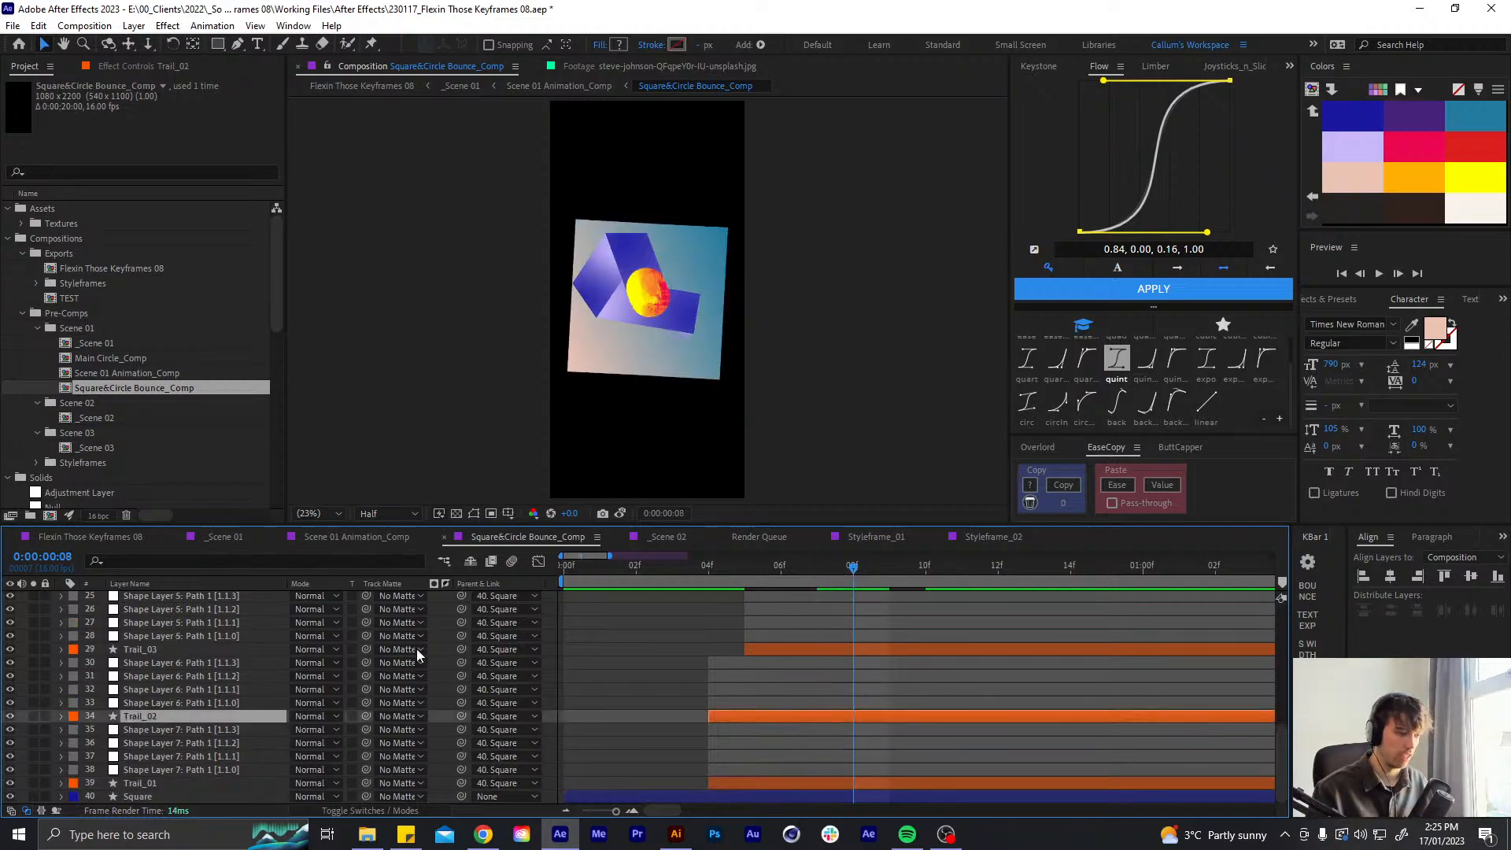
pyautogui.press('u')
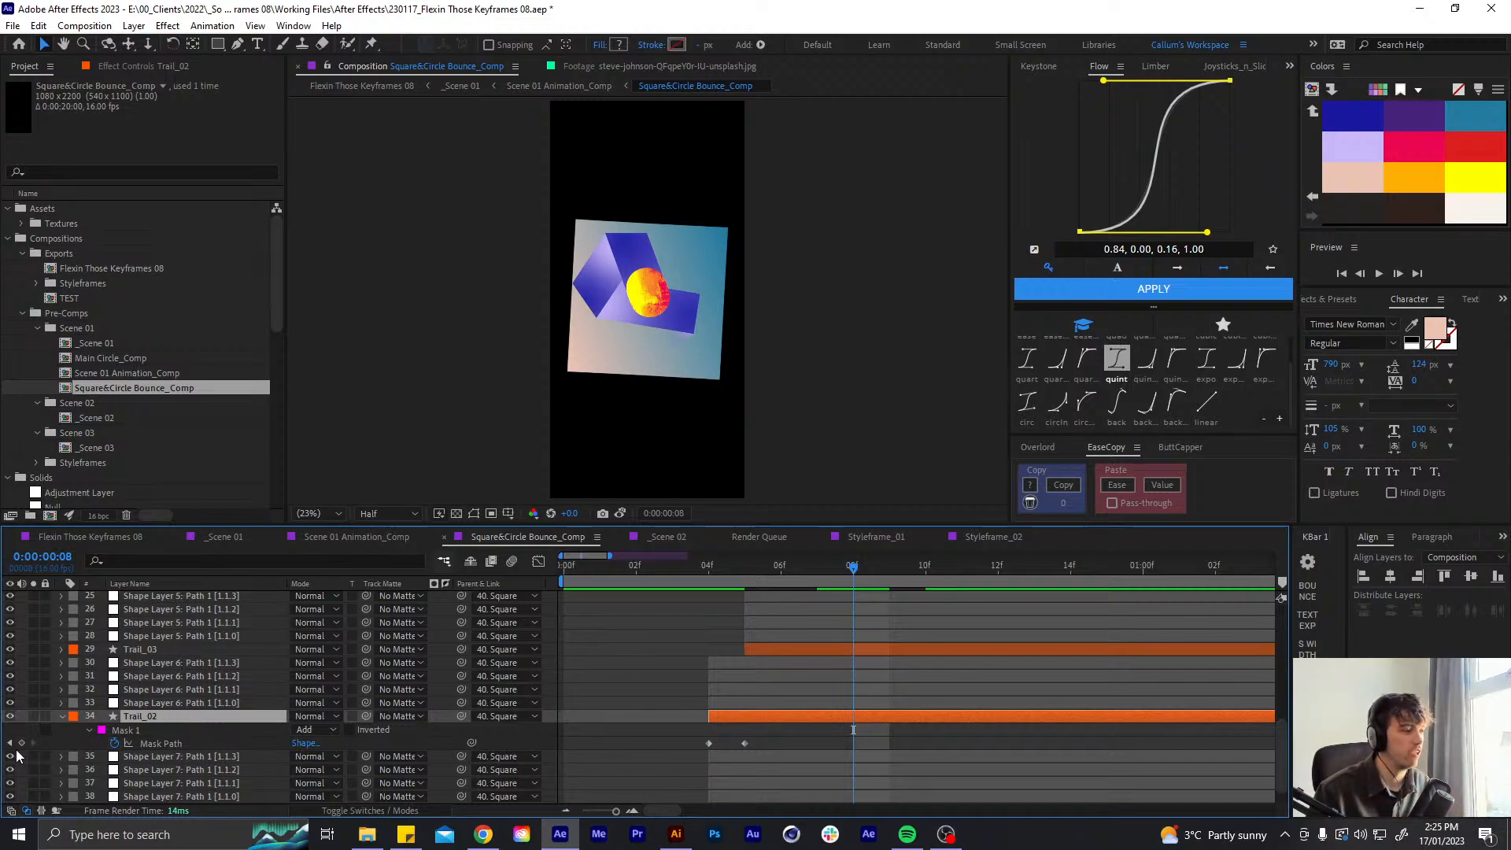
pyautogui.press('f')
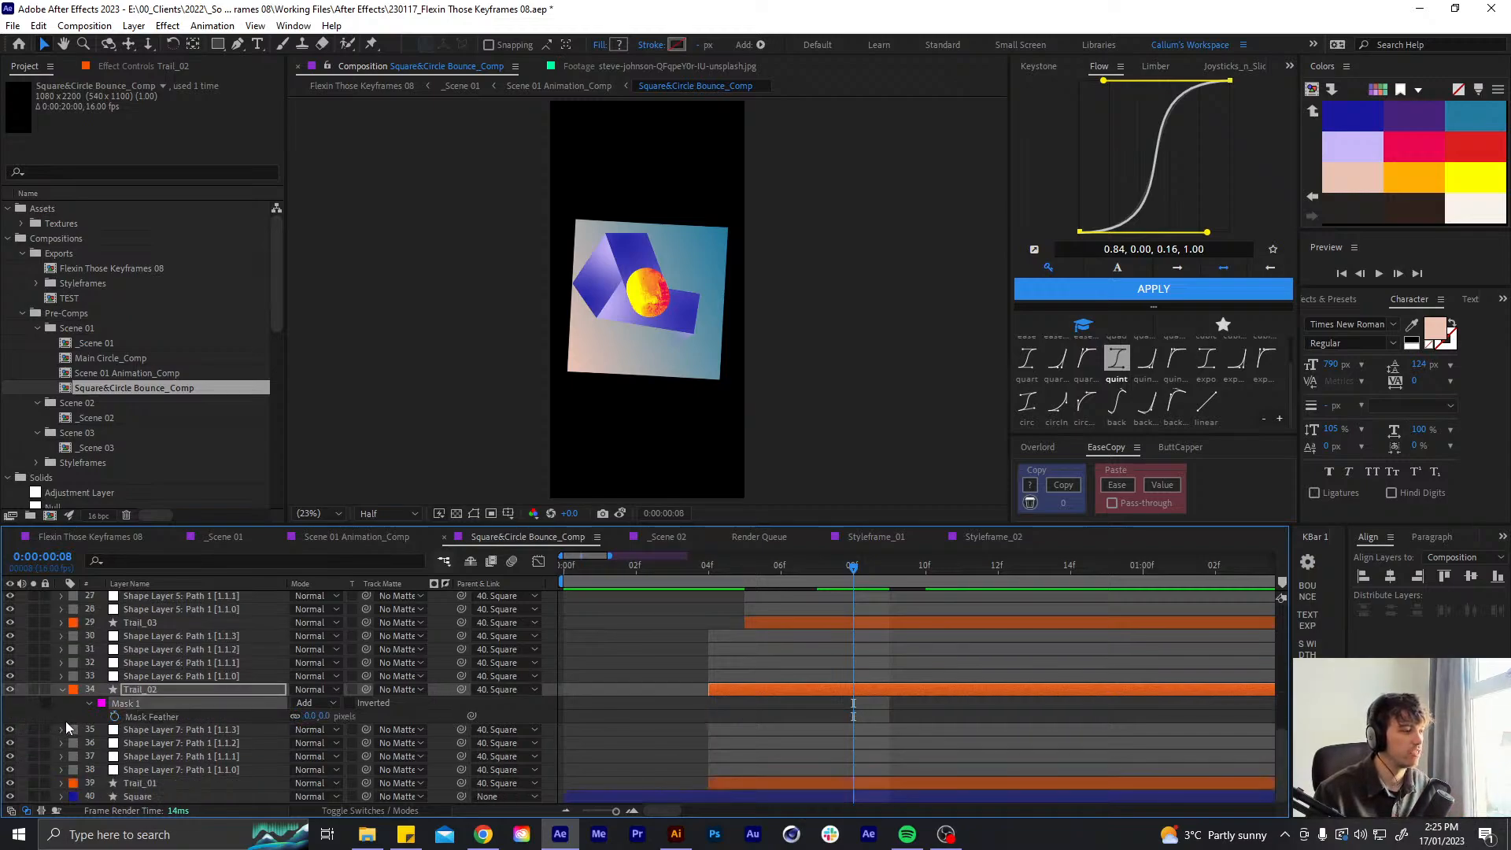
pyautogui.click(114, 717)
pyautogui.press('u')
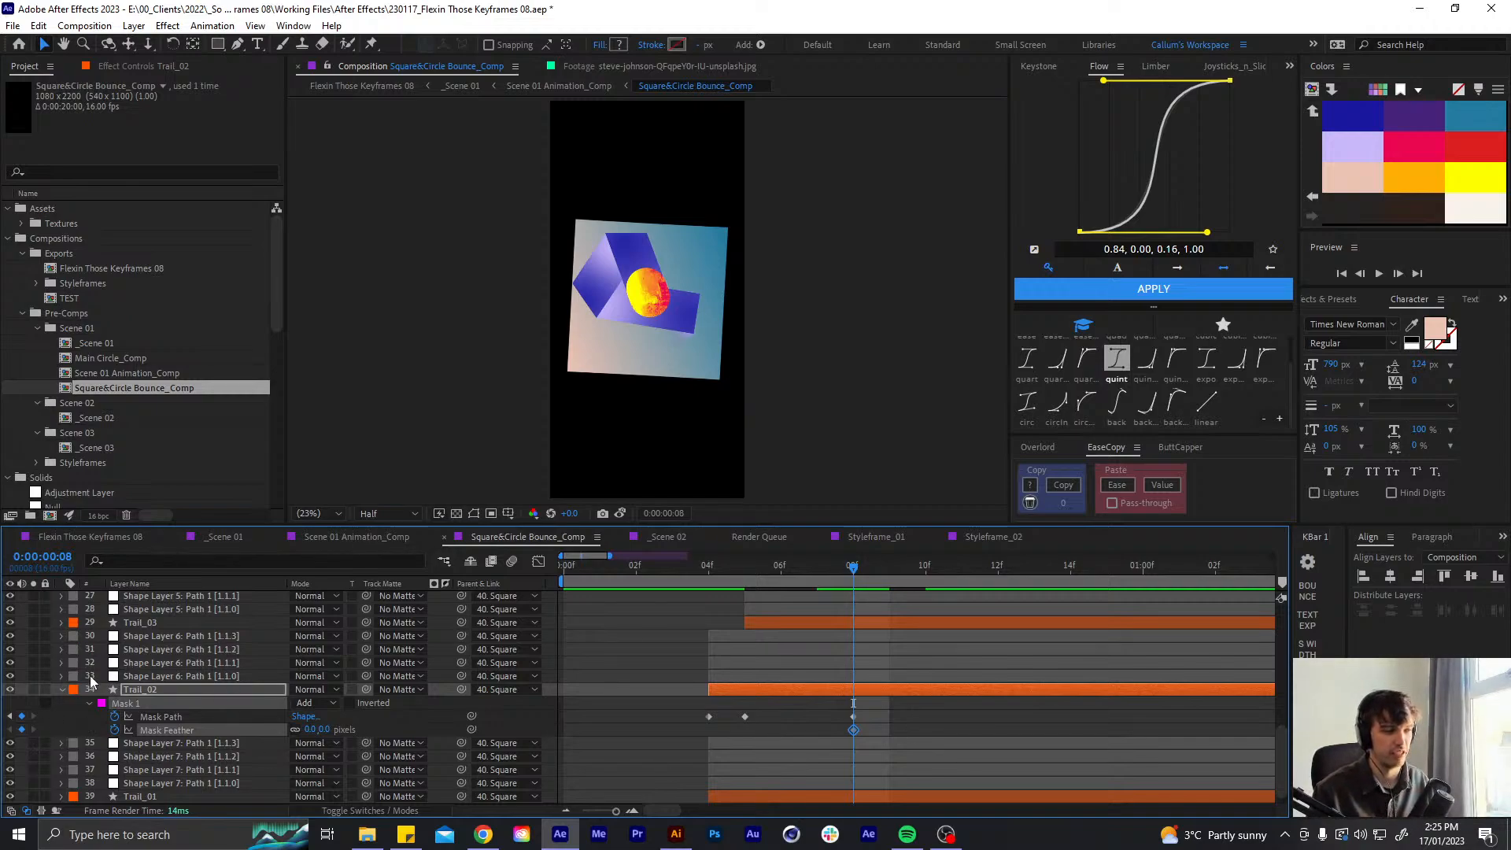
# - Show the mask outlines and, at 0:00:00:11, move all four corners of Trail_02's mask beyond the left end of the trail
pyautogui.hotkey('ctrl', 'shift', 'h')
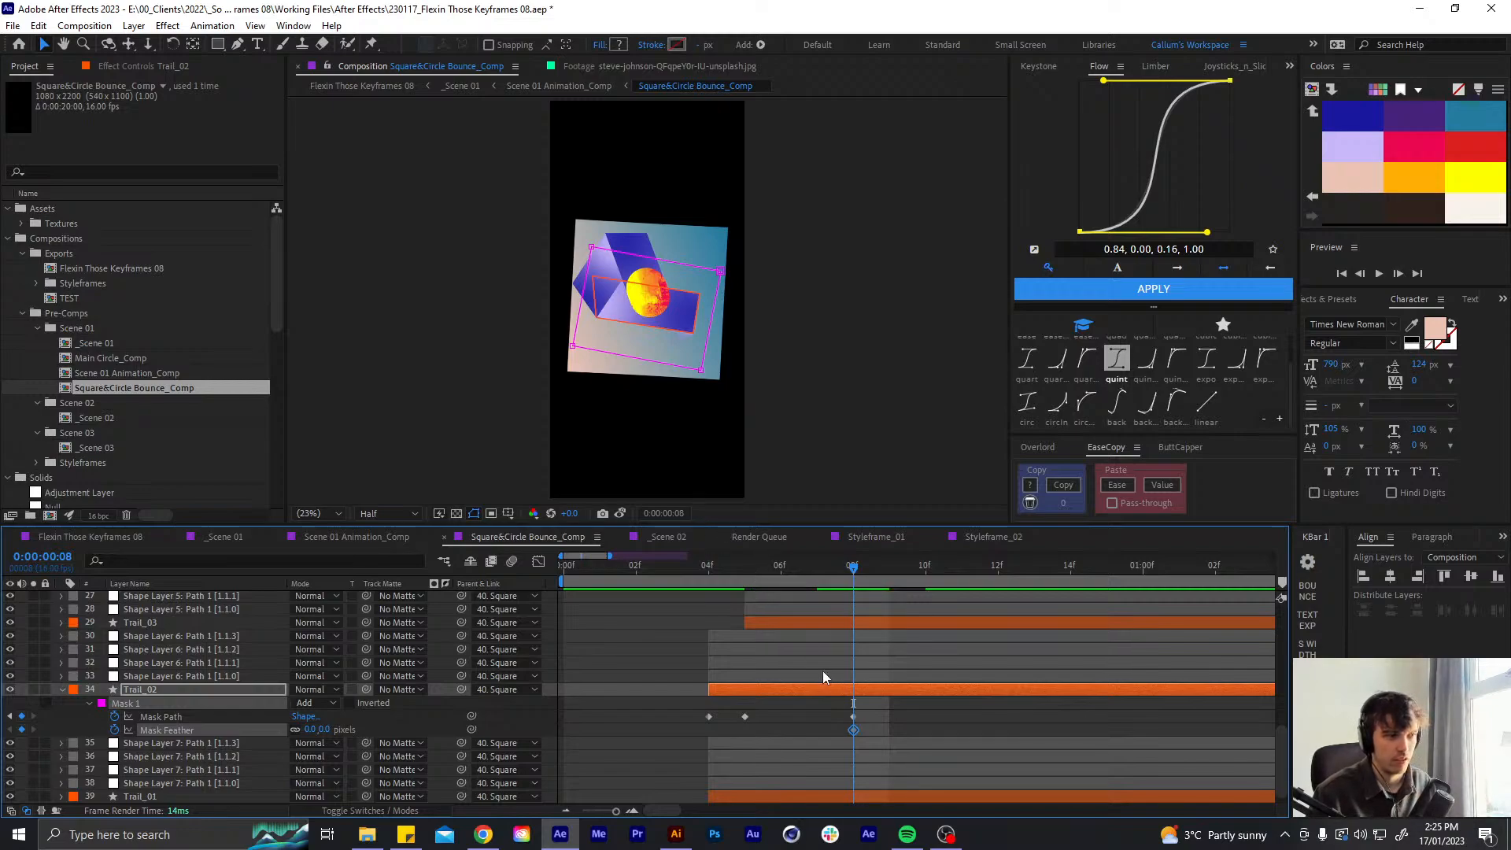
pyautogui.press('pageup')
pyautogui.press('pagedown')
pyautogui.press('pagedown')
pyautogui.press('pagedown')
pyautogui.press('pagedown')
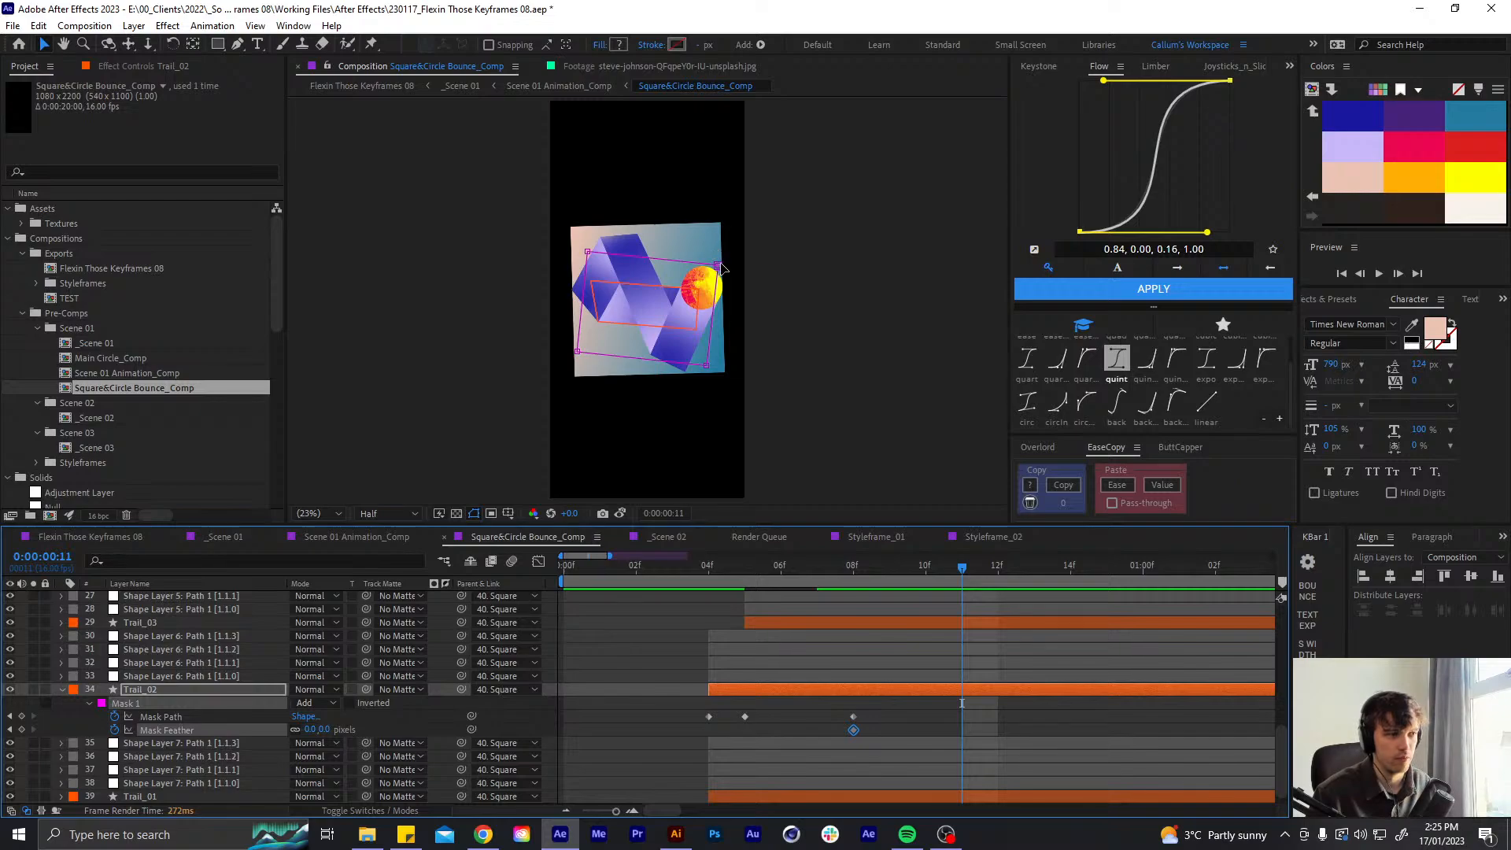
pyautogui.moveTo(719, 266); pyautogui.dragTo(615, 260)
pyautogui.moveTo(707, 365); pyautogui.dragTo(603, 353)
pyautogui.moveTo(616, 261); pyautogui.dragTo(540, 226)
pyautogui.moveTo(576, 352); pyautogui.dragTo(485, 337)
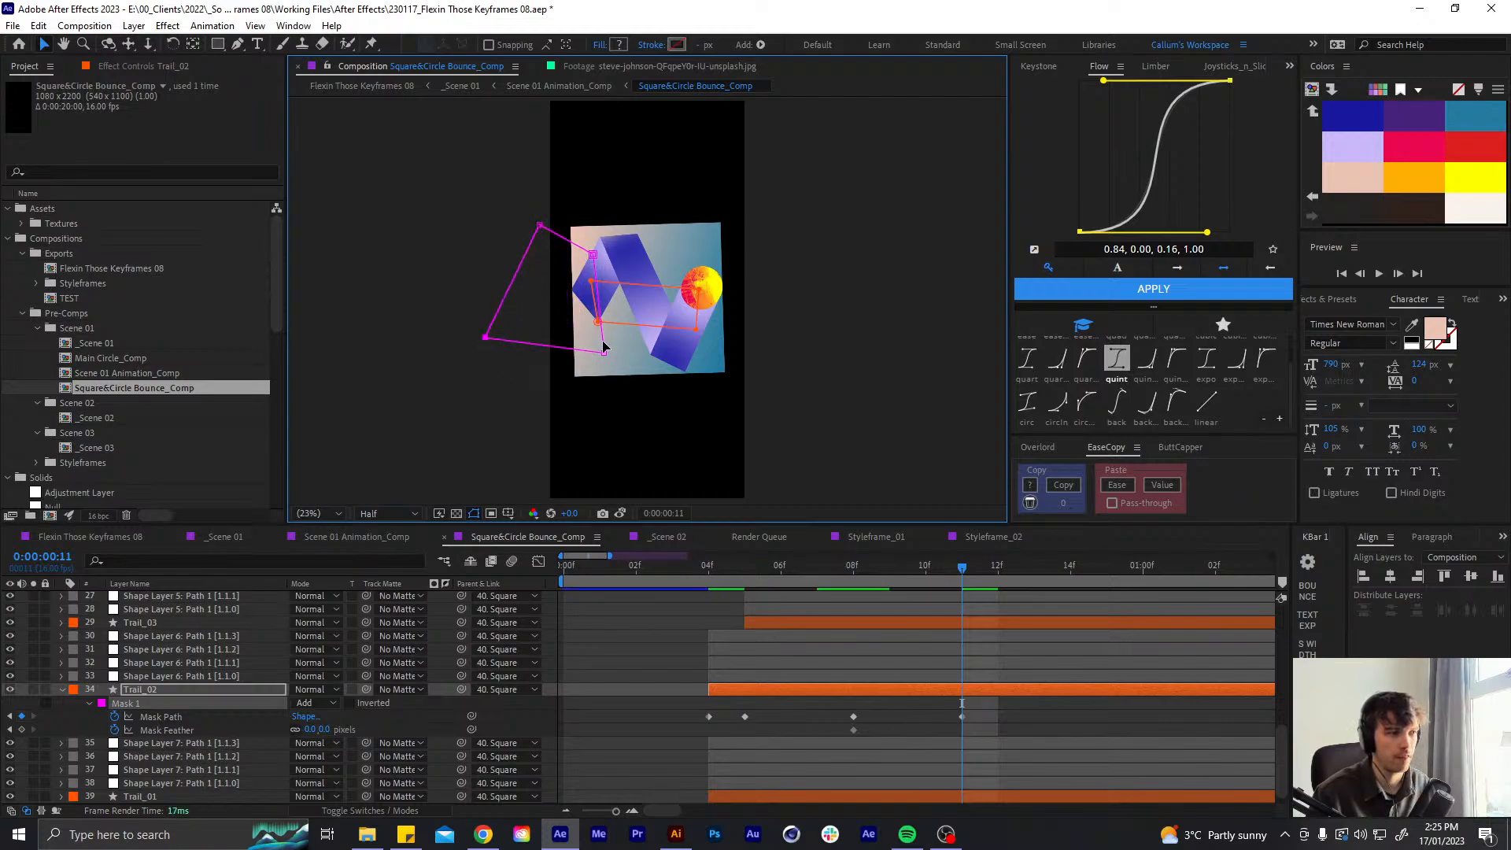
pyautogui.moveTo(604, 353); pyautogui.dragTo(555, 357)
pyautogui.moveTo(593, 254); pyautogui.dragTo(500, 227)
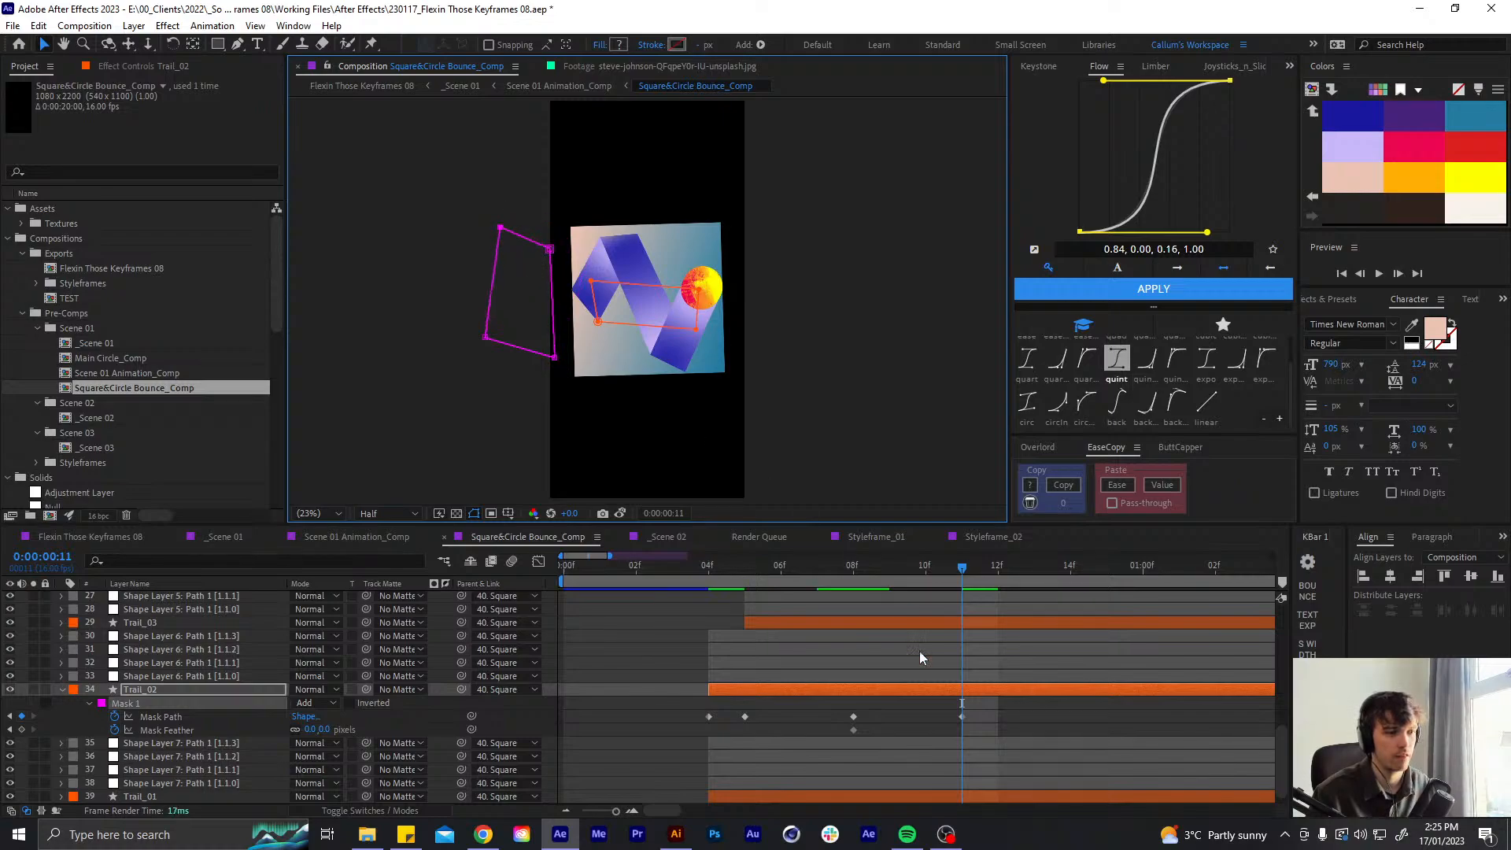
# - Scrub through Trail_02's mask movement and shift its Mask Feather keyframe one frame earlier to 0:00:00:07
pyautogui.moveTo(848, 565); pyautogui.dragTo(926, 567)
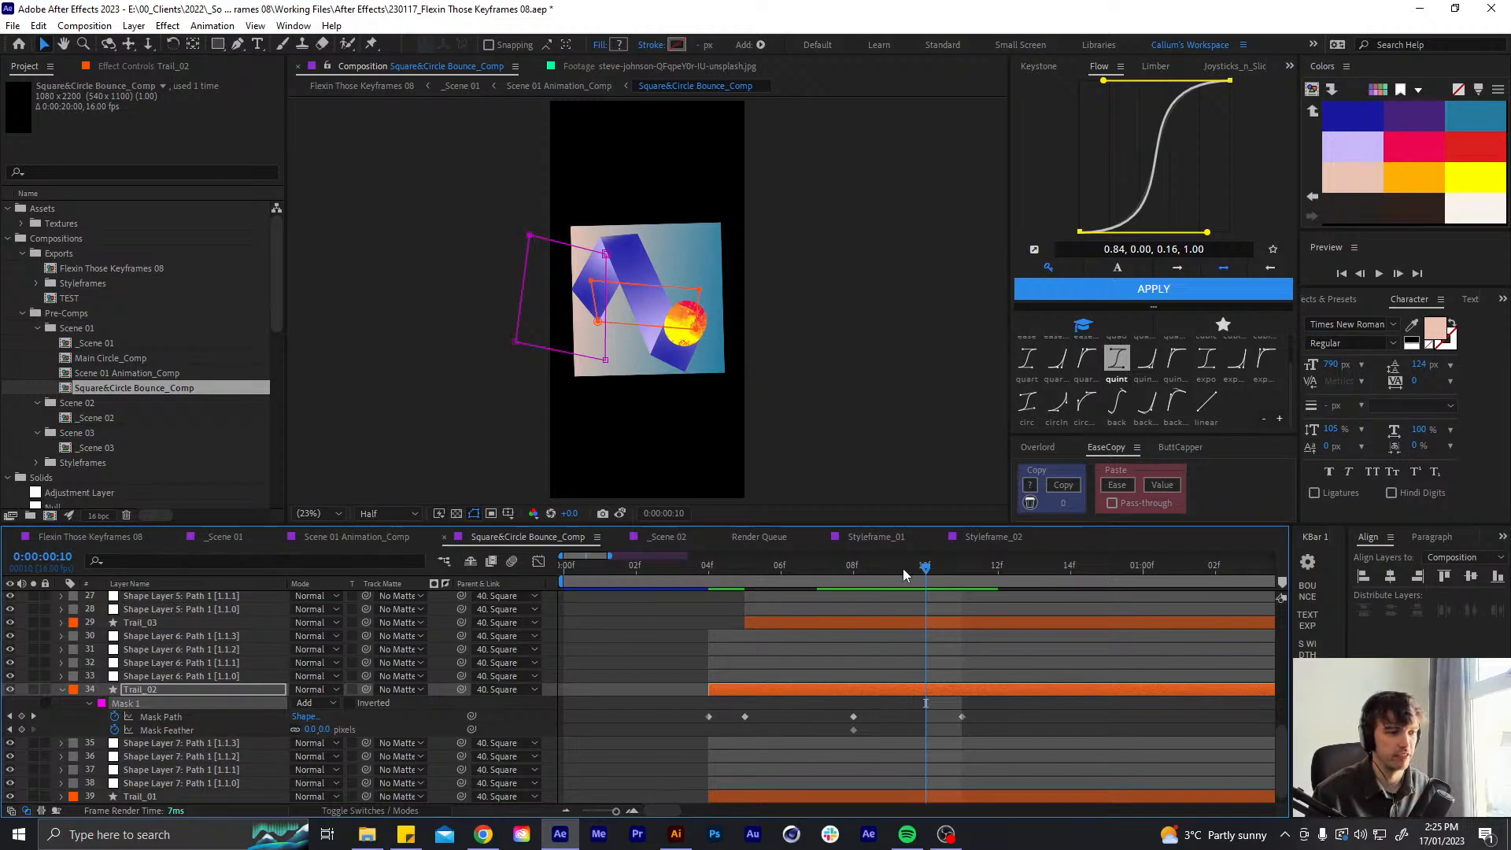
pyautogui.moveTo(904, 567); pyautogui.dragTo(862, 565)
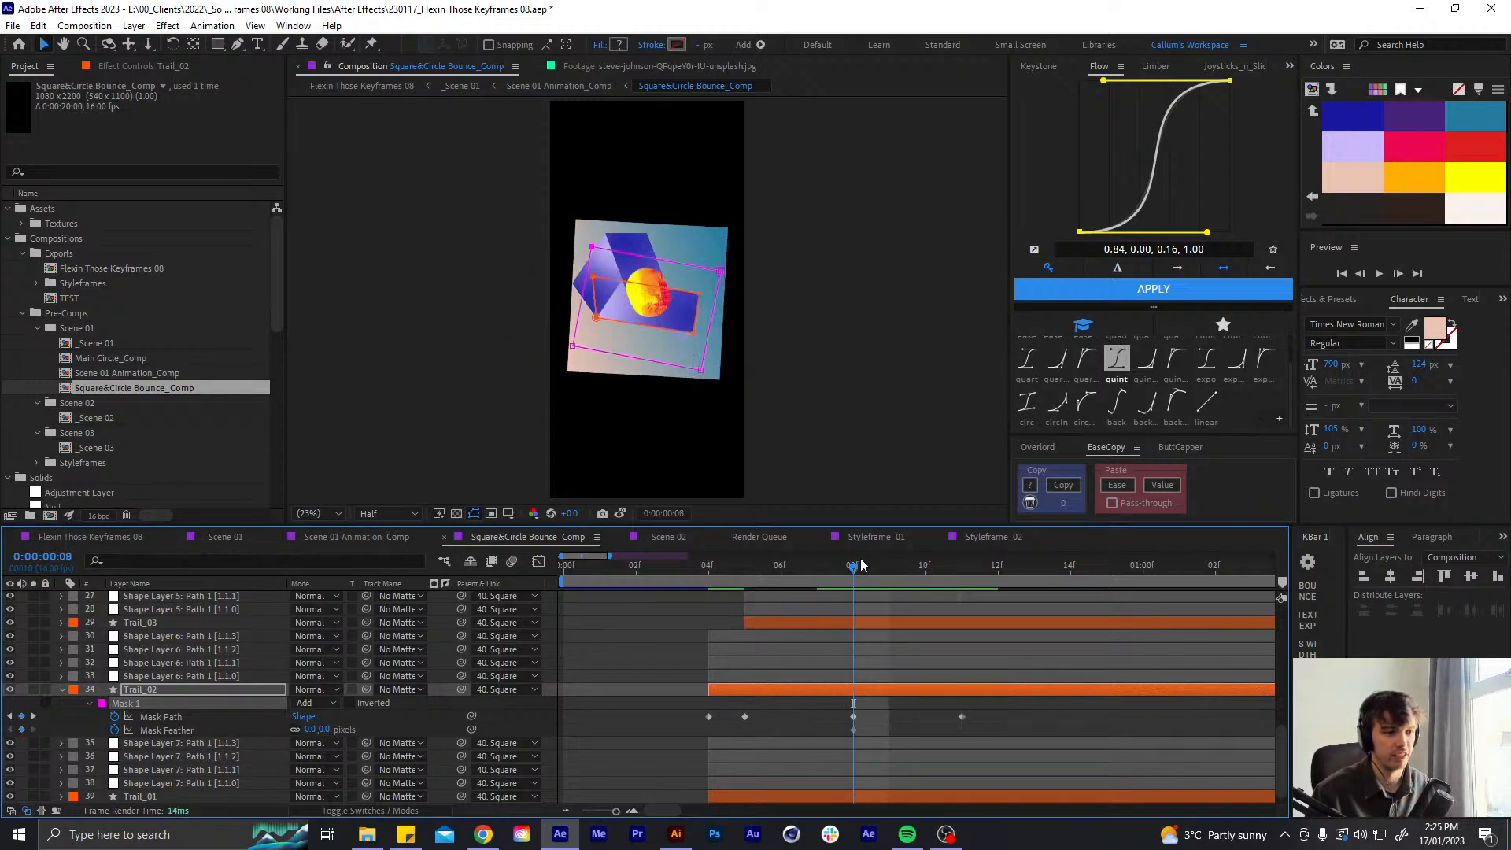
pyautogui.click(853, 729)
pyautogui.hotkey('alt', 'Left')
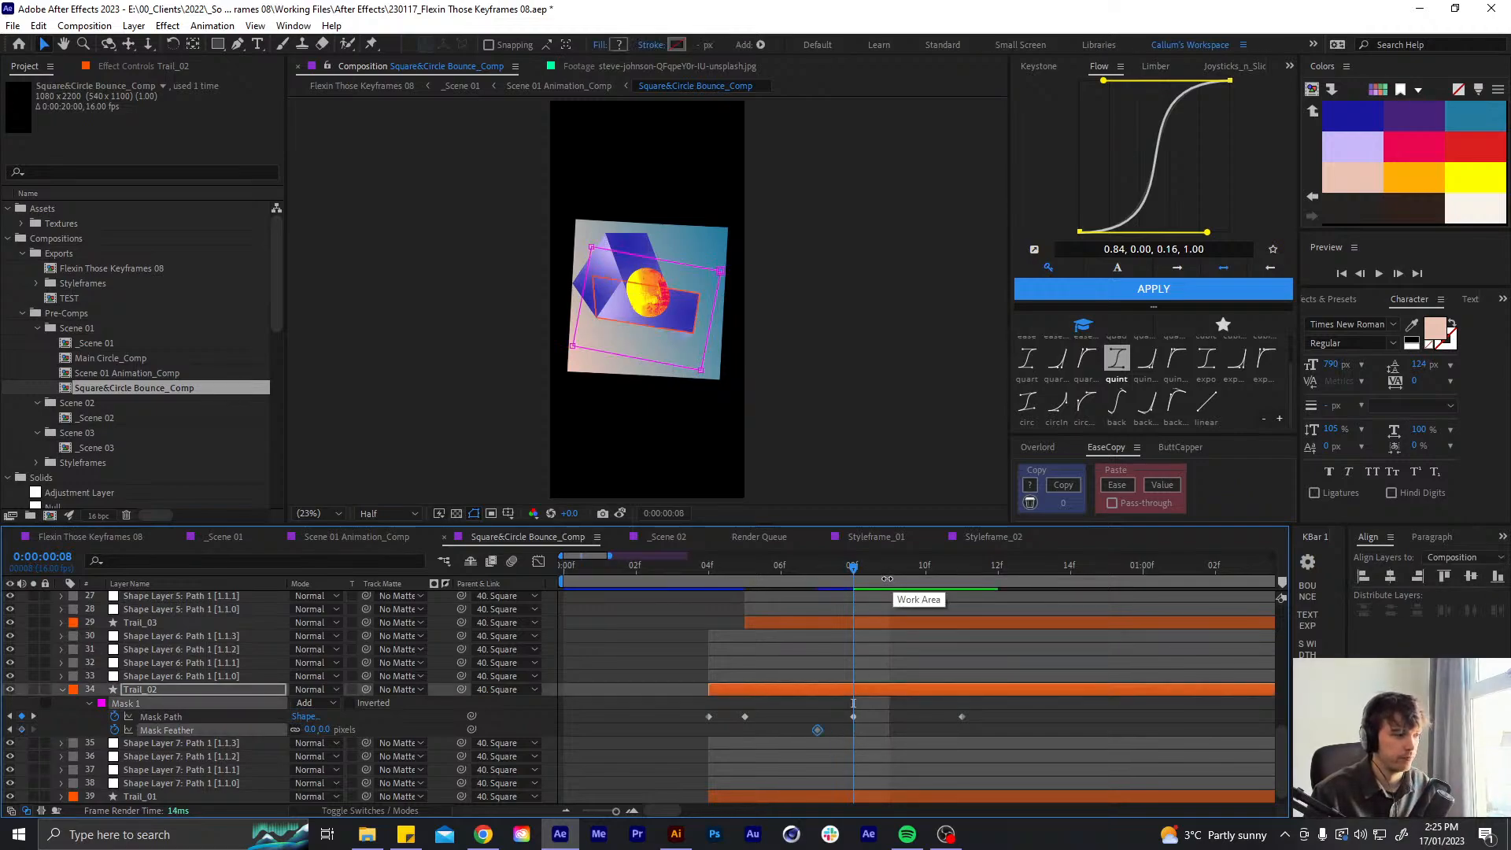
# - Set Trail_02's mask feather to 124 pixels at 0:00:00:10 and play back the trail's fade
pyautogui.click(894, 569)
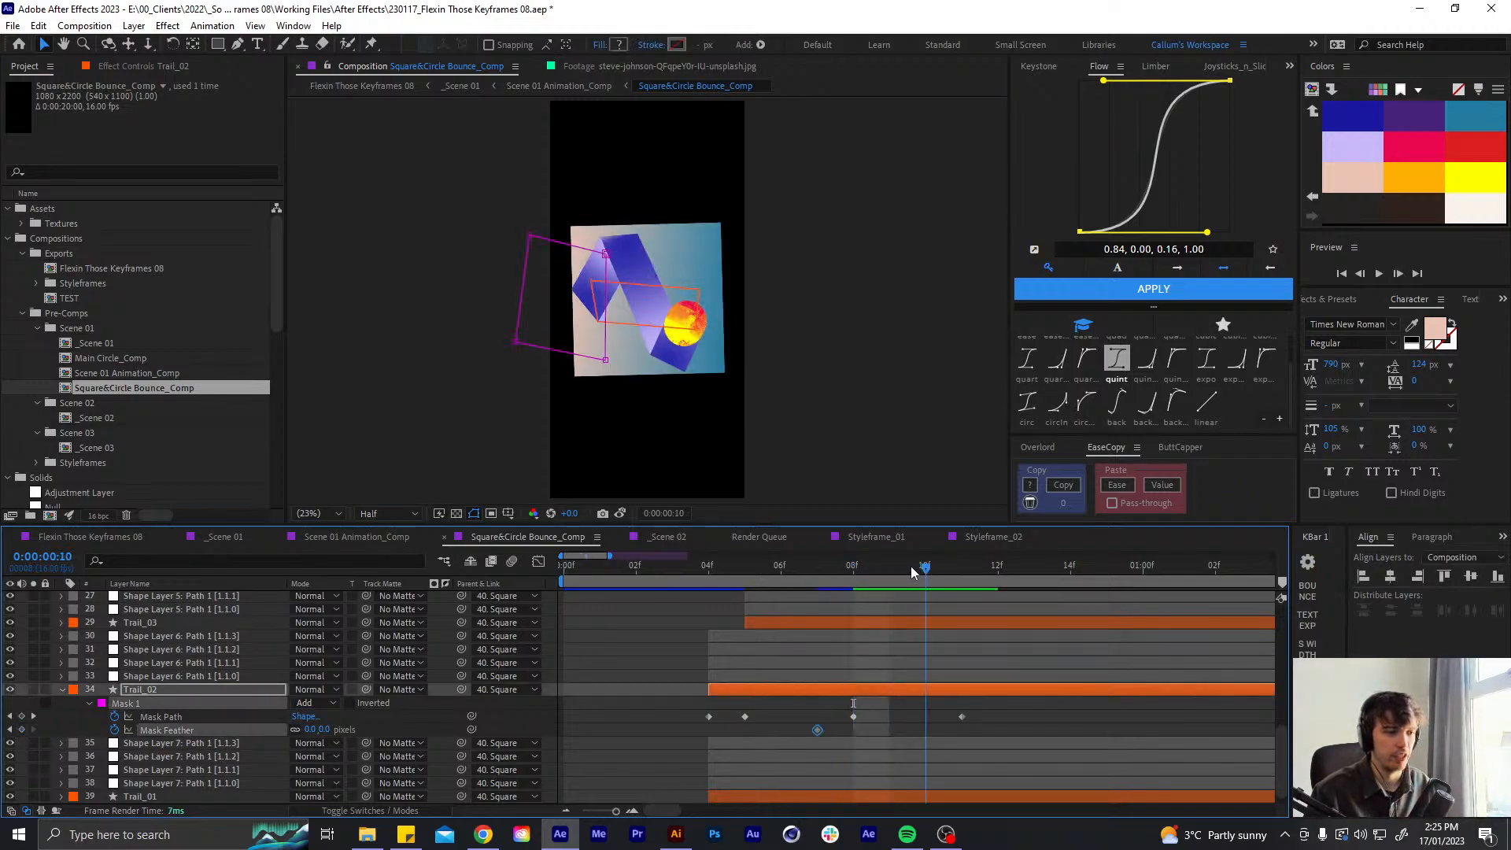
pyautogui.click(922, 569)
pyautogui.click(310, 730)
pyautogui.write('124')
pyautogui.press('Return')
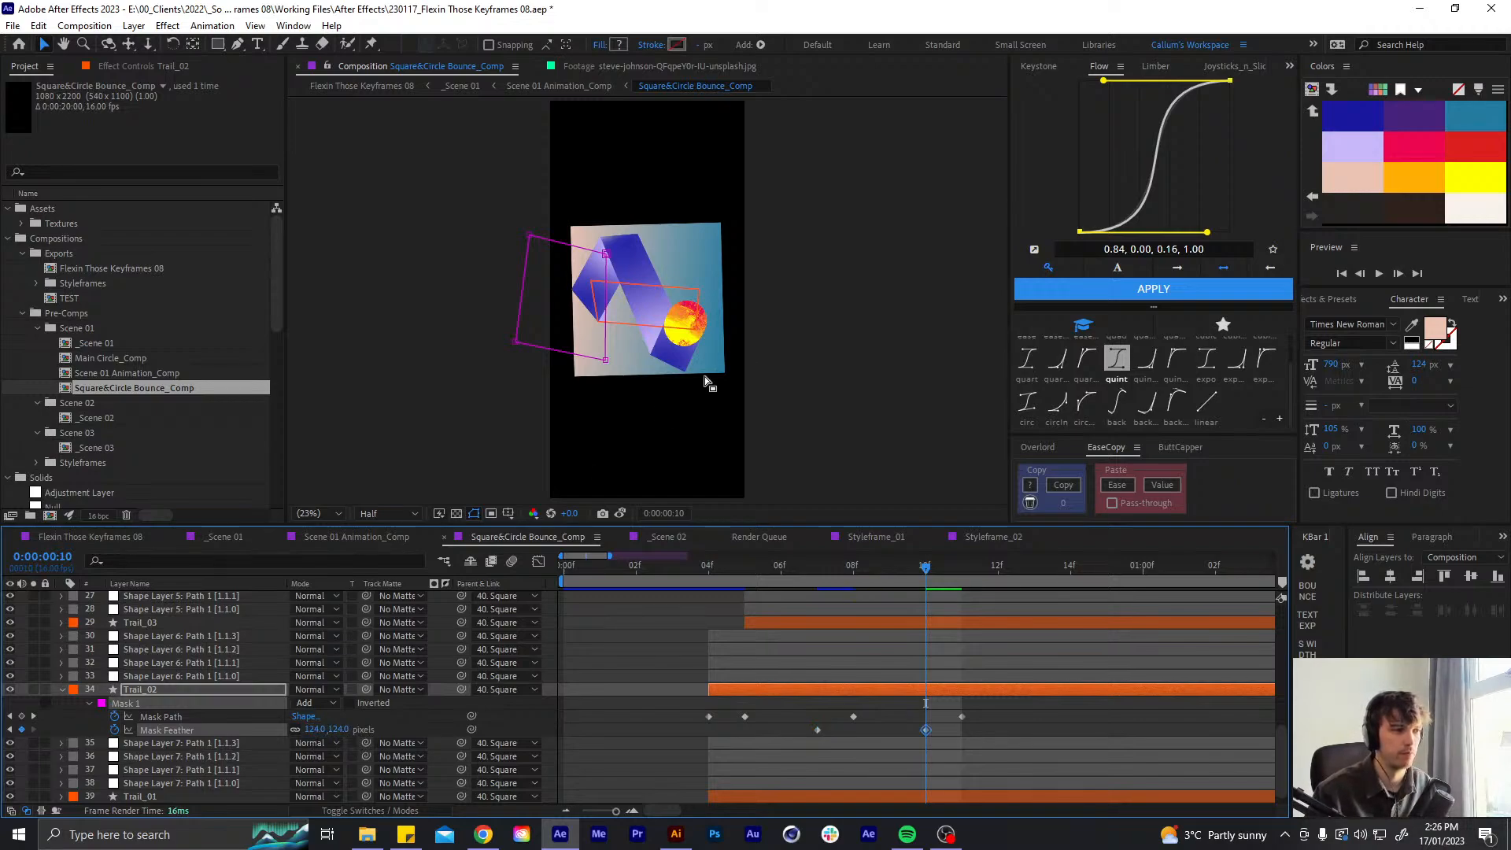
pyautogui.click(873, 712)
pyautogui.click(804, 565)
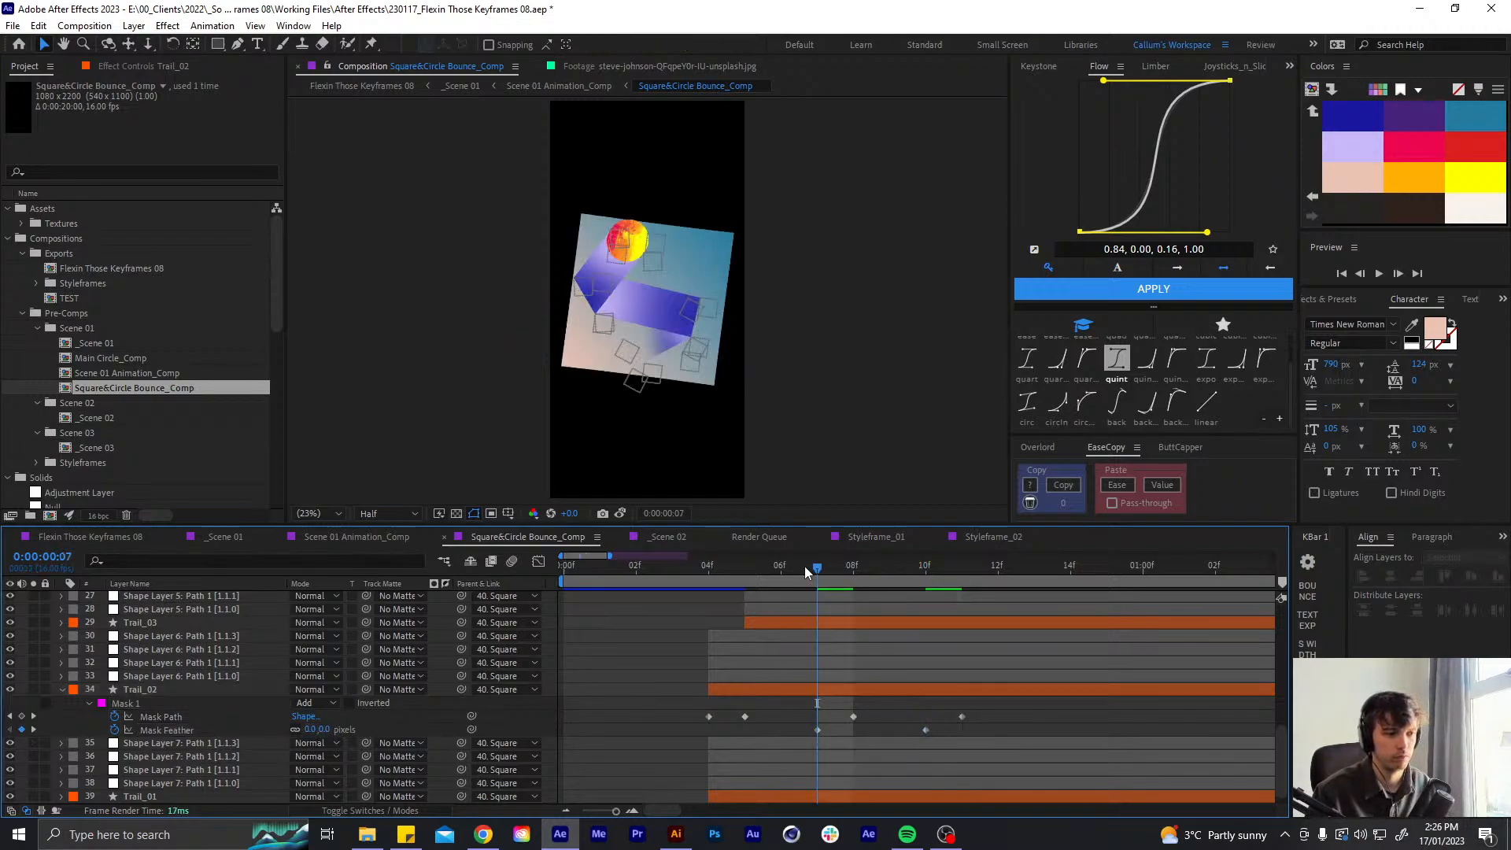
pyautogui.press('space')
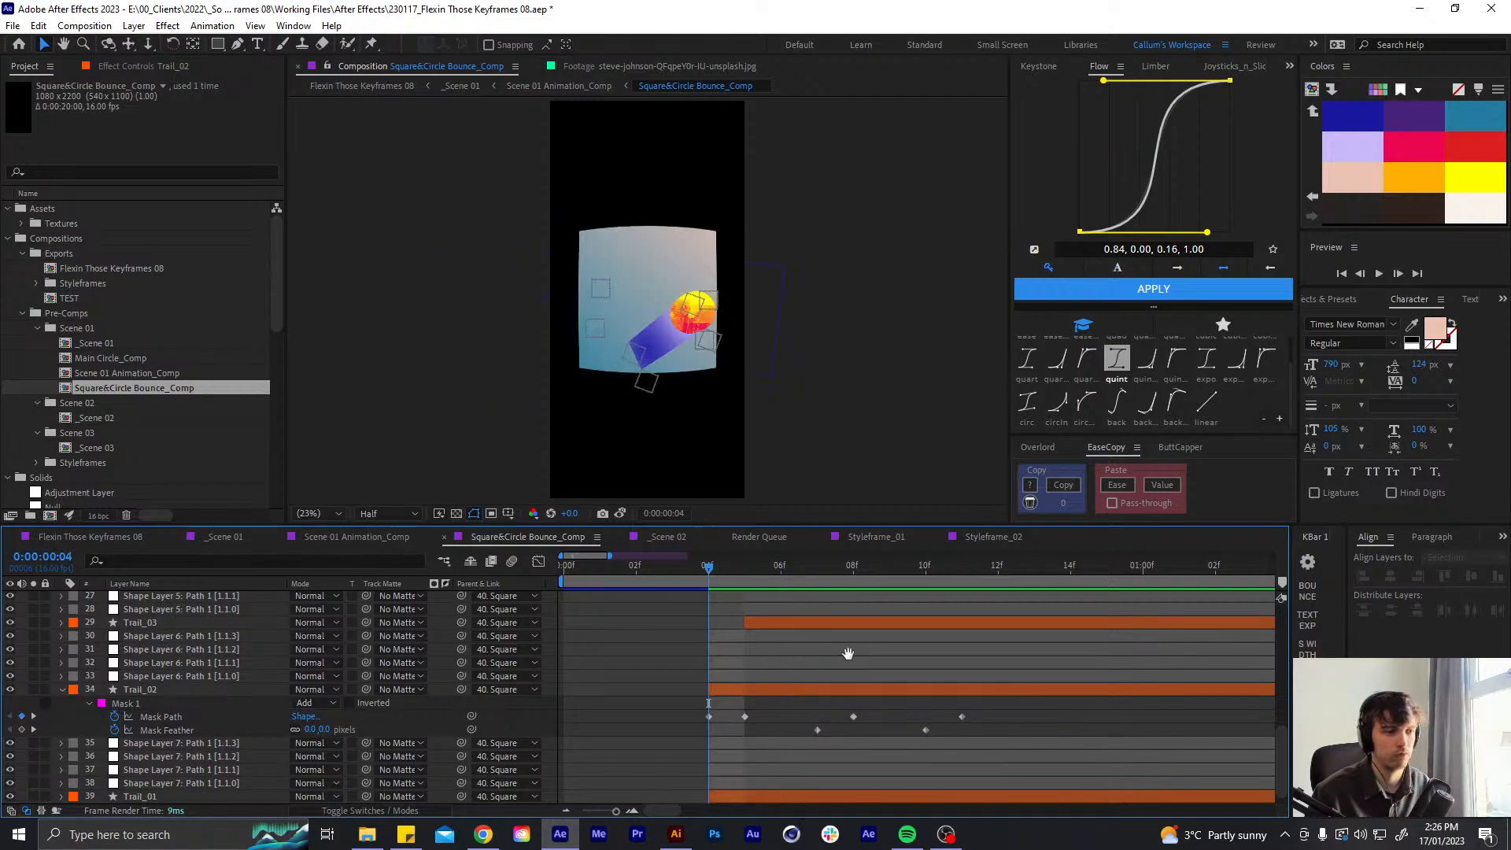
# - Move Trail_02's last Mask Path keyframe to 0:00:00:12 and its last Mask Feather keyframe to 0:00:00:11, and play back the fade
pyautogui.click(885, 567)
pyautogui.moveTo(909, 558); pyautogui.dragTo(927, 563)
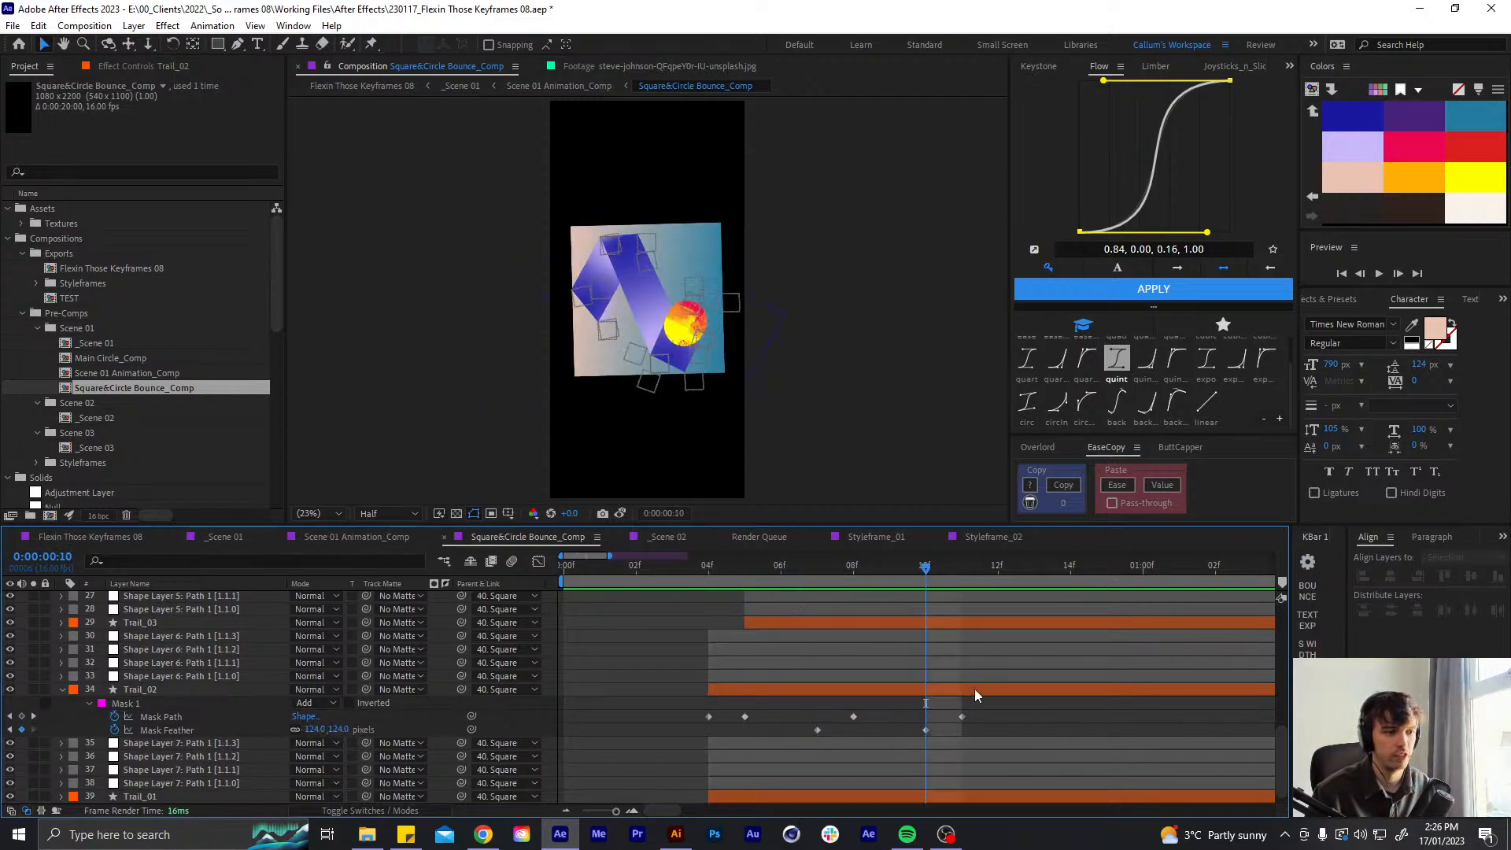
pyautogui.moveTo(978, 707)
pyautogui.mouseDown()
pyautogui.moveTo(923, 732)
pyautogui.moveTo(998, 716)
pyautogui.mouseUp()
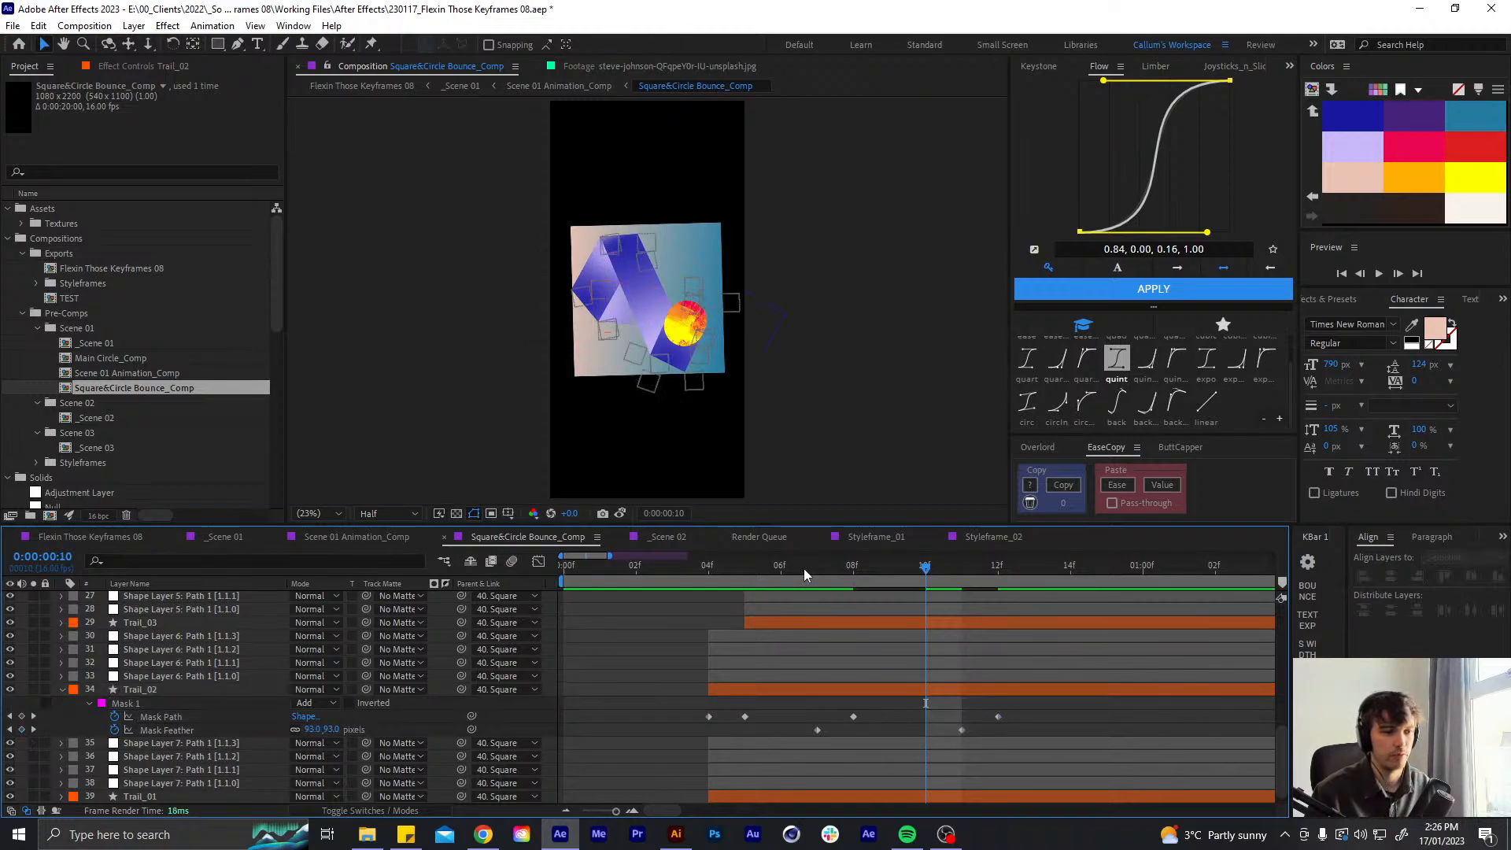
pyautogui.press('space')
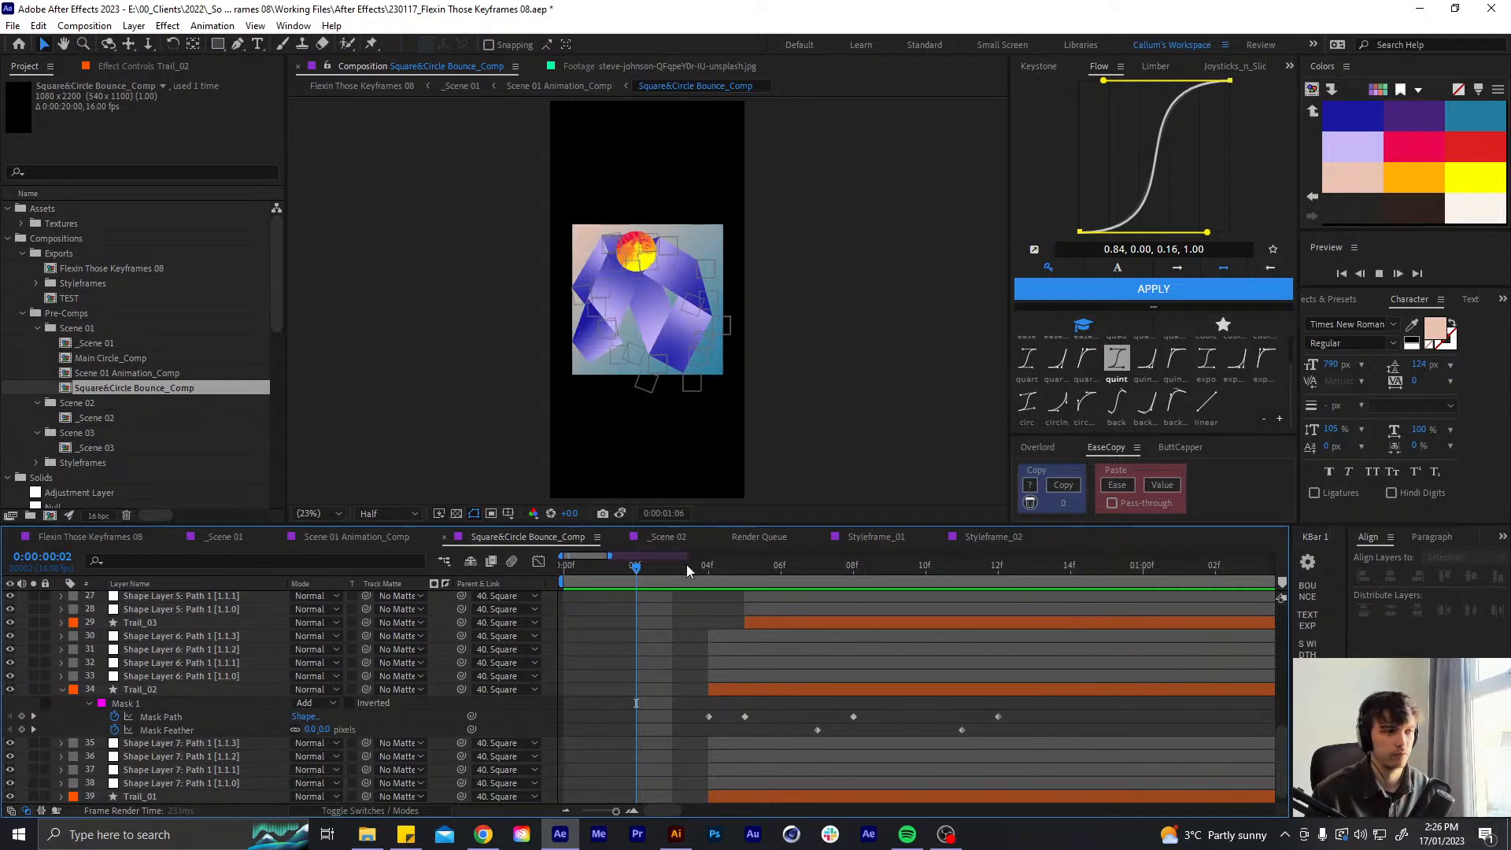
pyautogui.click(686, 564)
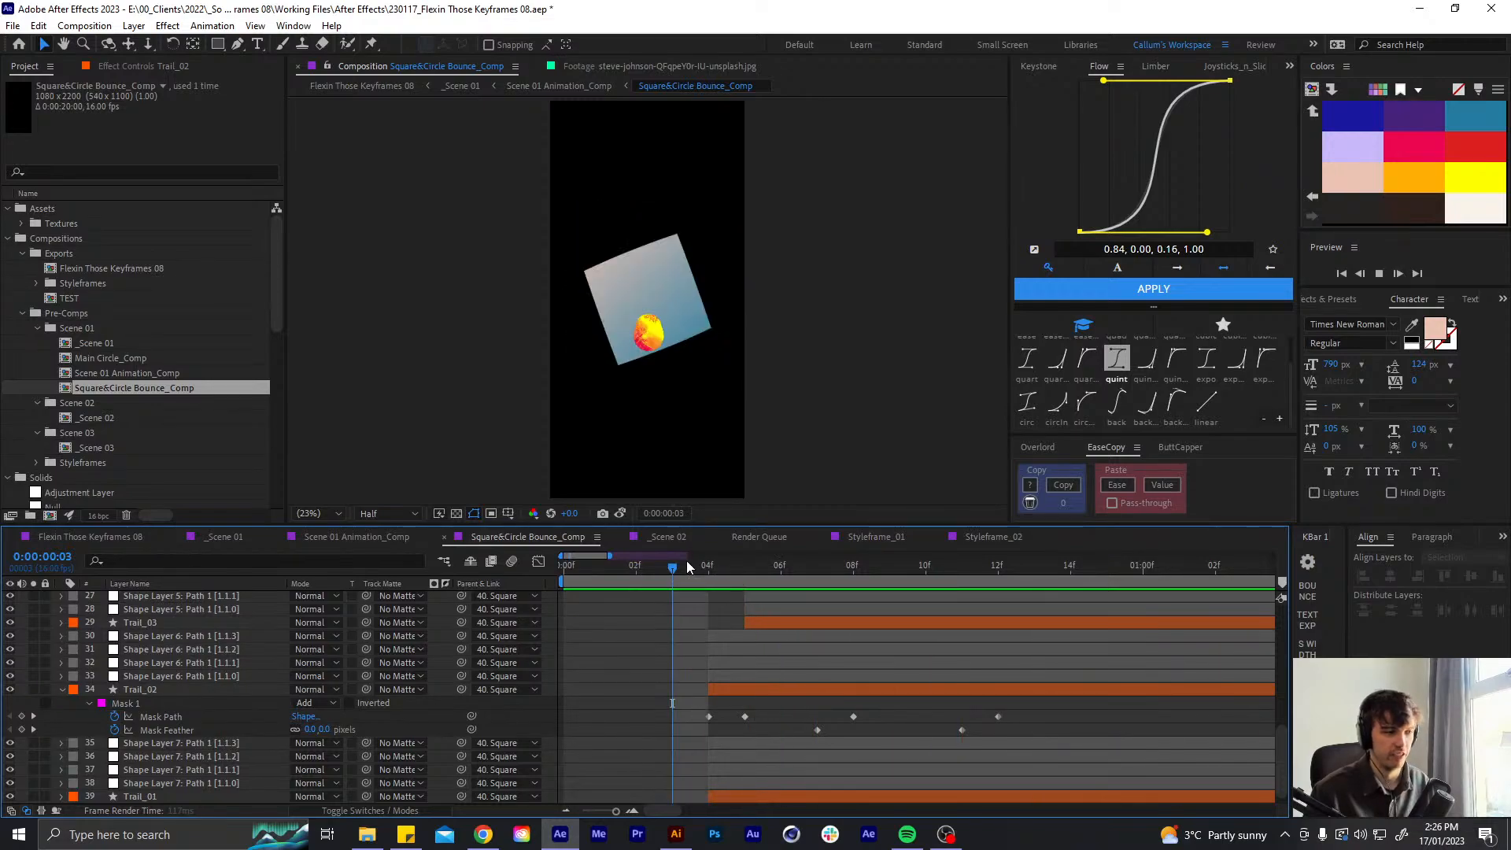
pyautogui.press('Home')
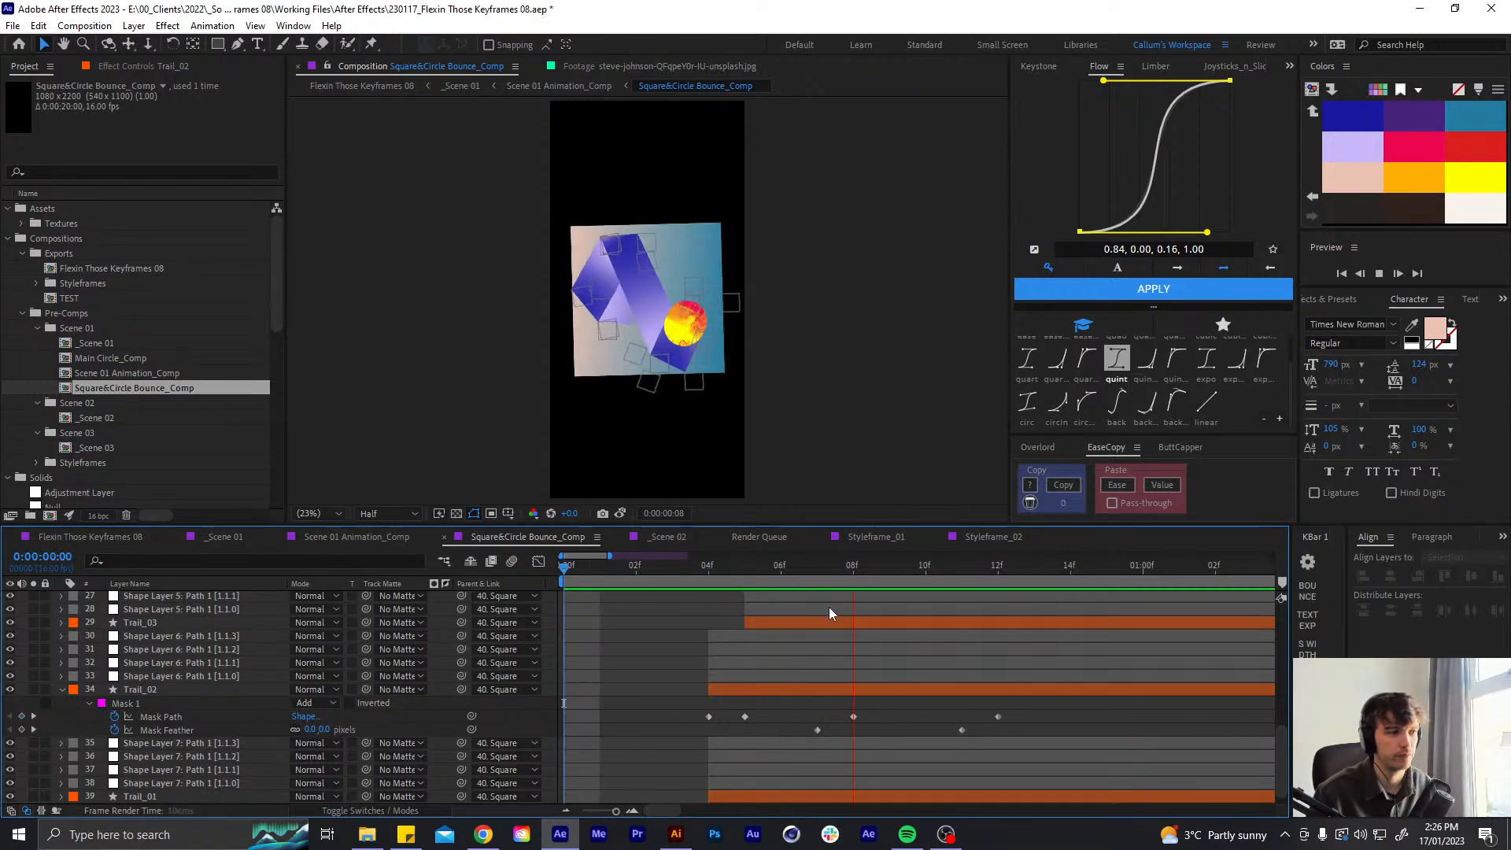
# - Move Trail_02's third Mask Path keyframe to 0:00:00:07 and first Mask Feather keyframe to 0:00:00:06, and preview the animation
pyautogui.click(815, 562)
pyautogui.moveTo(828, 560); pyautogui.dragTo(846, 561)
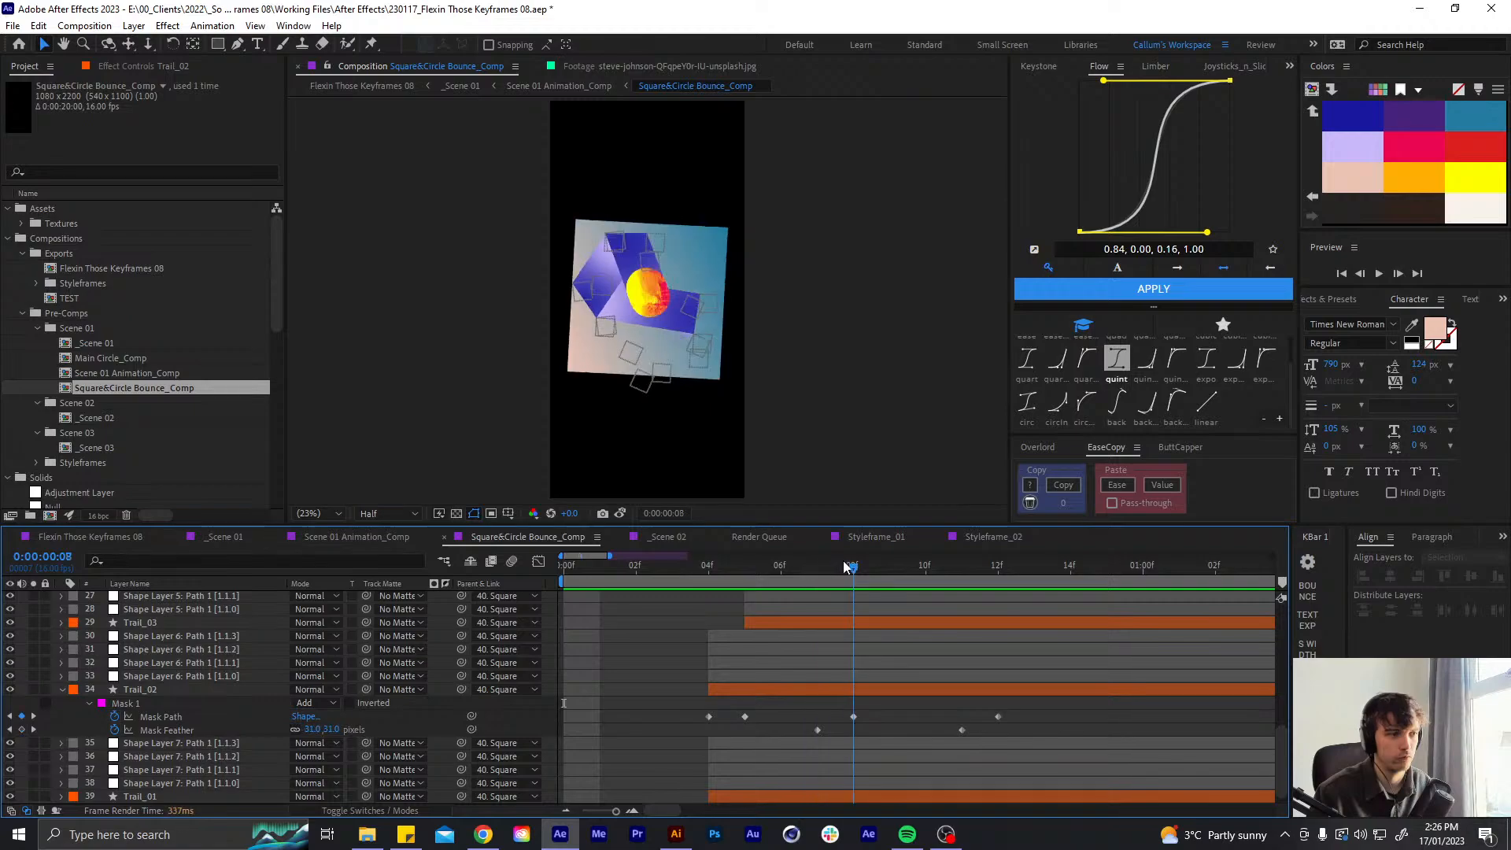
pyautogui.moveTo(856, 714)
pyautogui.mouseDown()
pyautogui.moveTo(811, 734)
pyautogui.moveTo(842, 719)
pyautogui.moveTo(828, 719)
pyautogui.mouseUp()
pyautogui.click(859, 716)
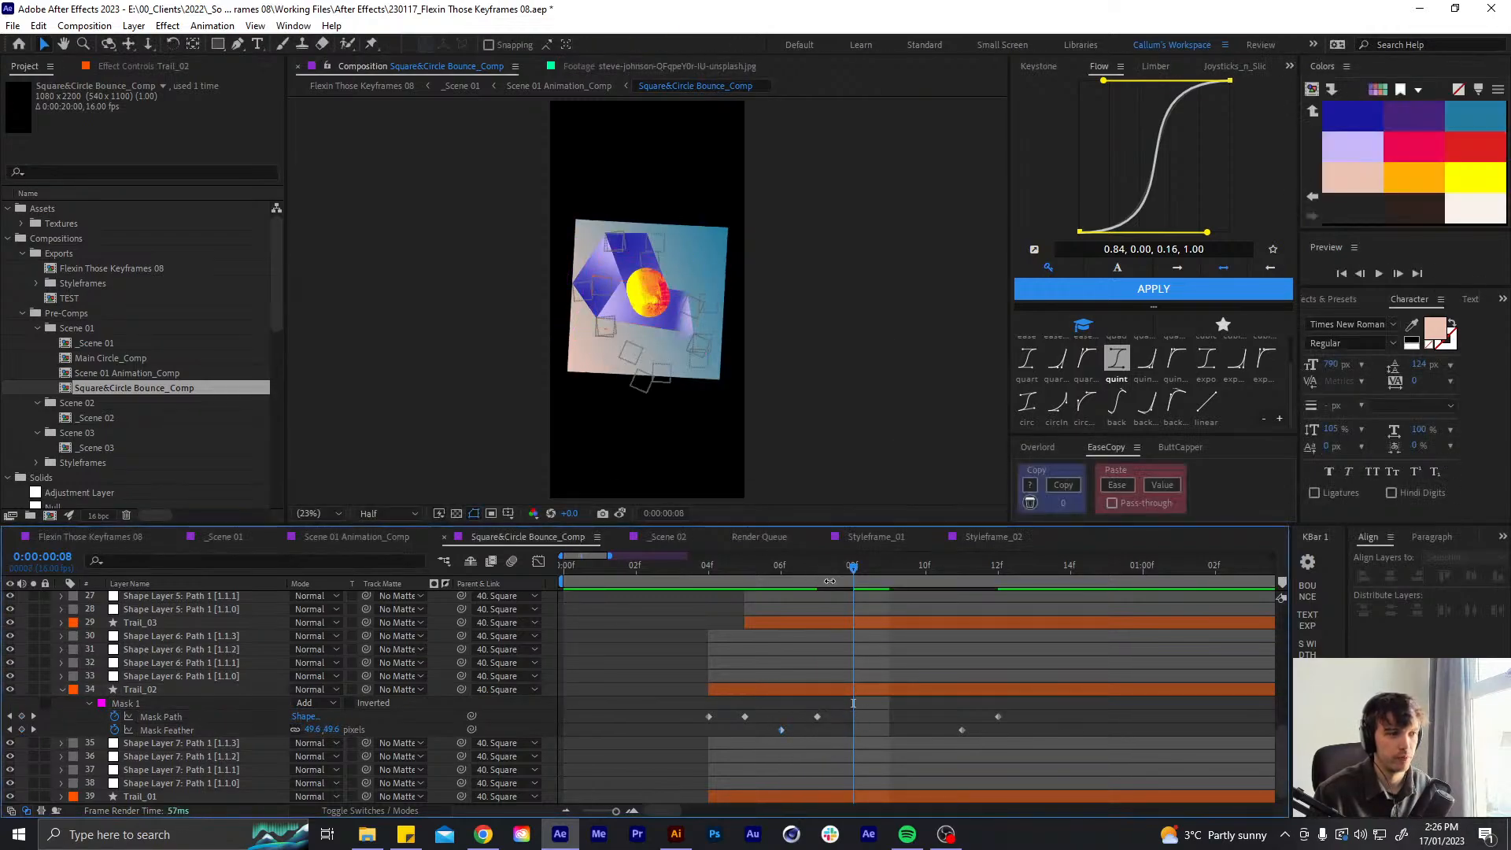
pyautogui.moveTo(830, 567)
pyautogui.mouseDown()
pyautogui.moveTo(799, 573)
pyautogui.moveTo(848, 580)
pyautogui.mouseUp()
pyautogui.press('space')
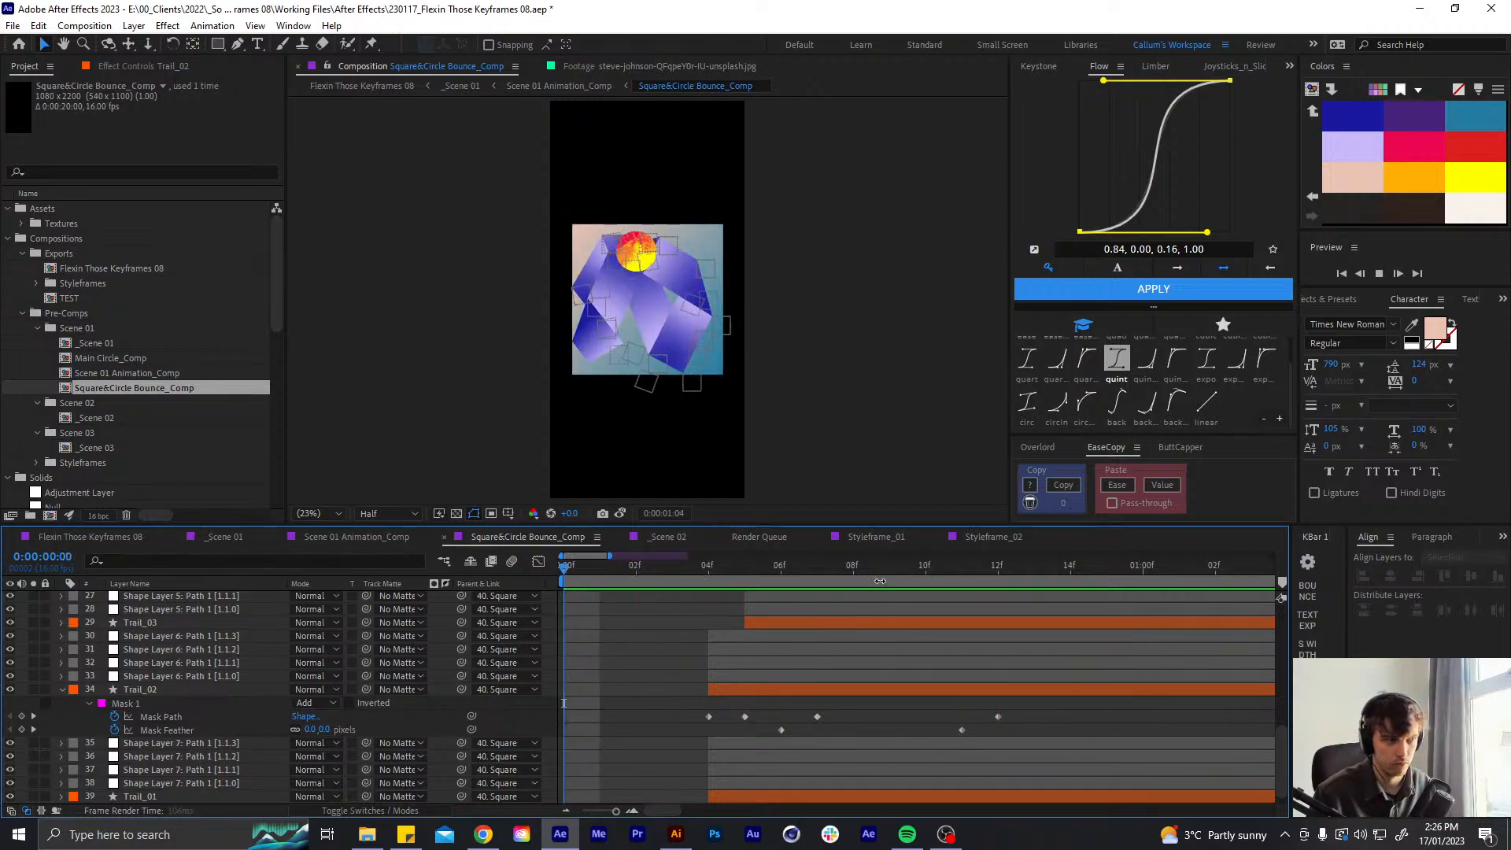
# - Add a Mask Path keyframe at 0:00:00:10 and a Mask Feather keyframe at 0:00:00:09 to Trail_03
pyautogui.moveTo(813, 564); pyautogui.dragTo(929, 570)
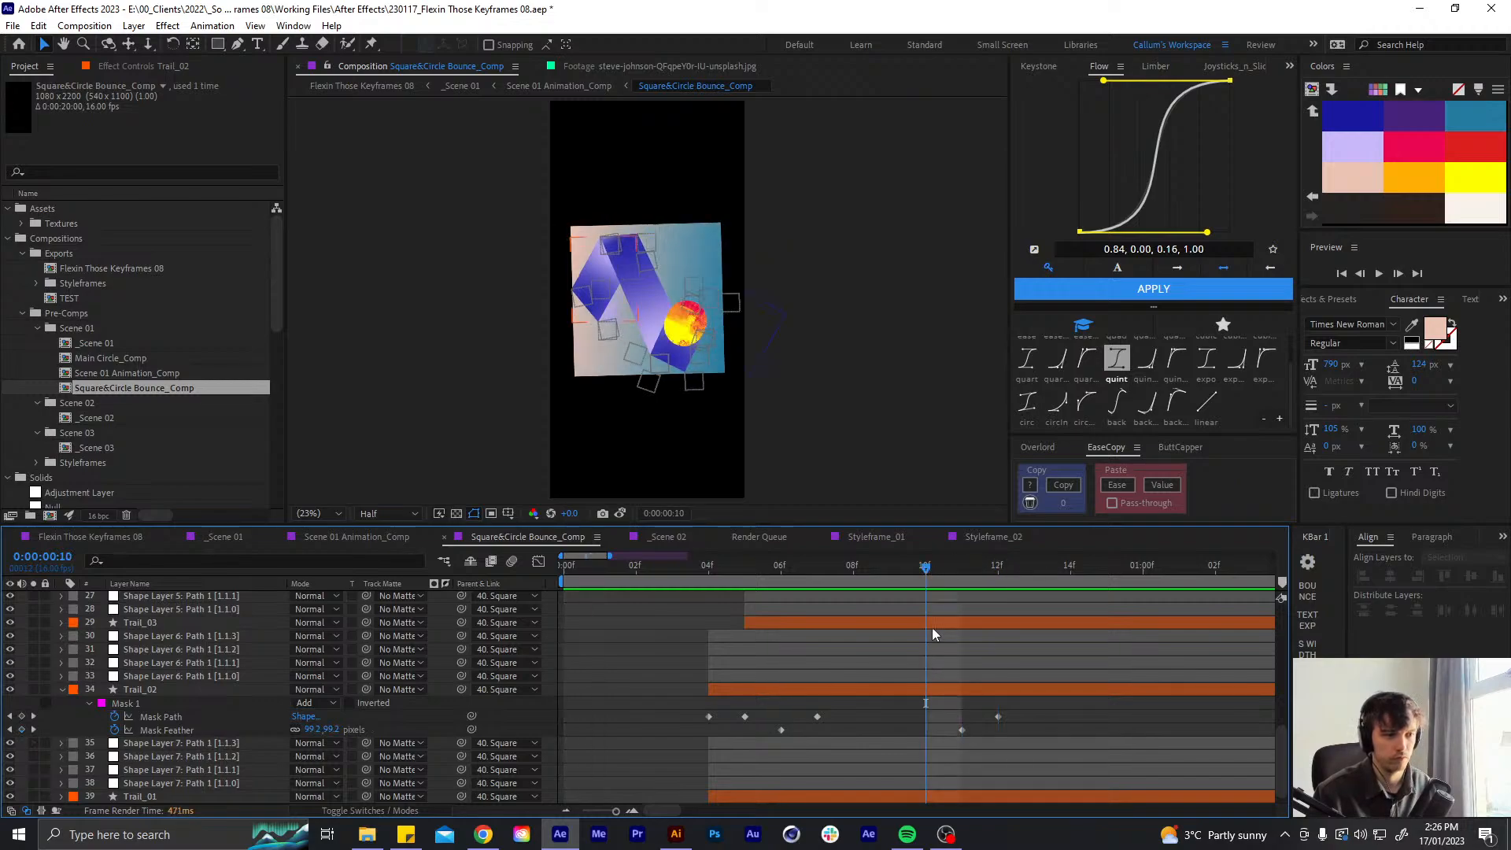
pyautogui.click(235, 623)
pyautogui.press('m')
pyautogui.click(21, 649)
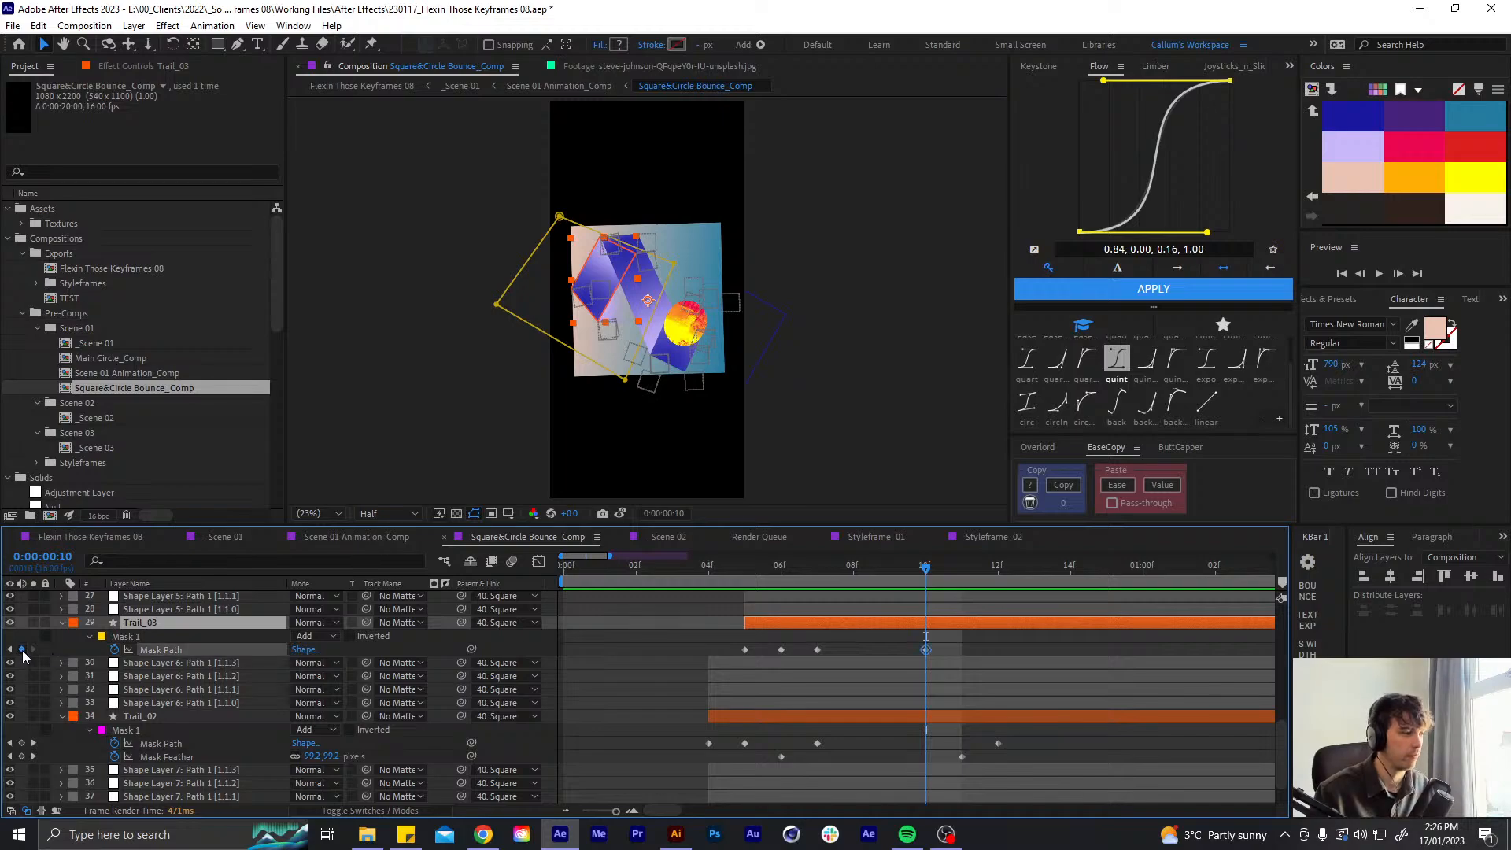
pyautogui.press('f')
pyautogui.click(115, 650)
pyautogui.press('u')
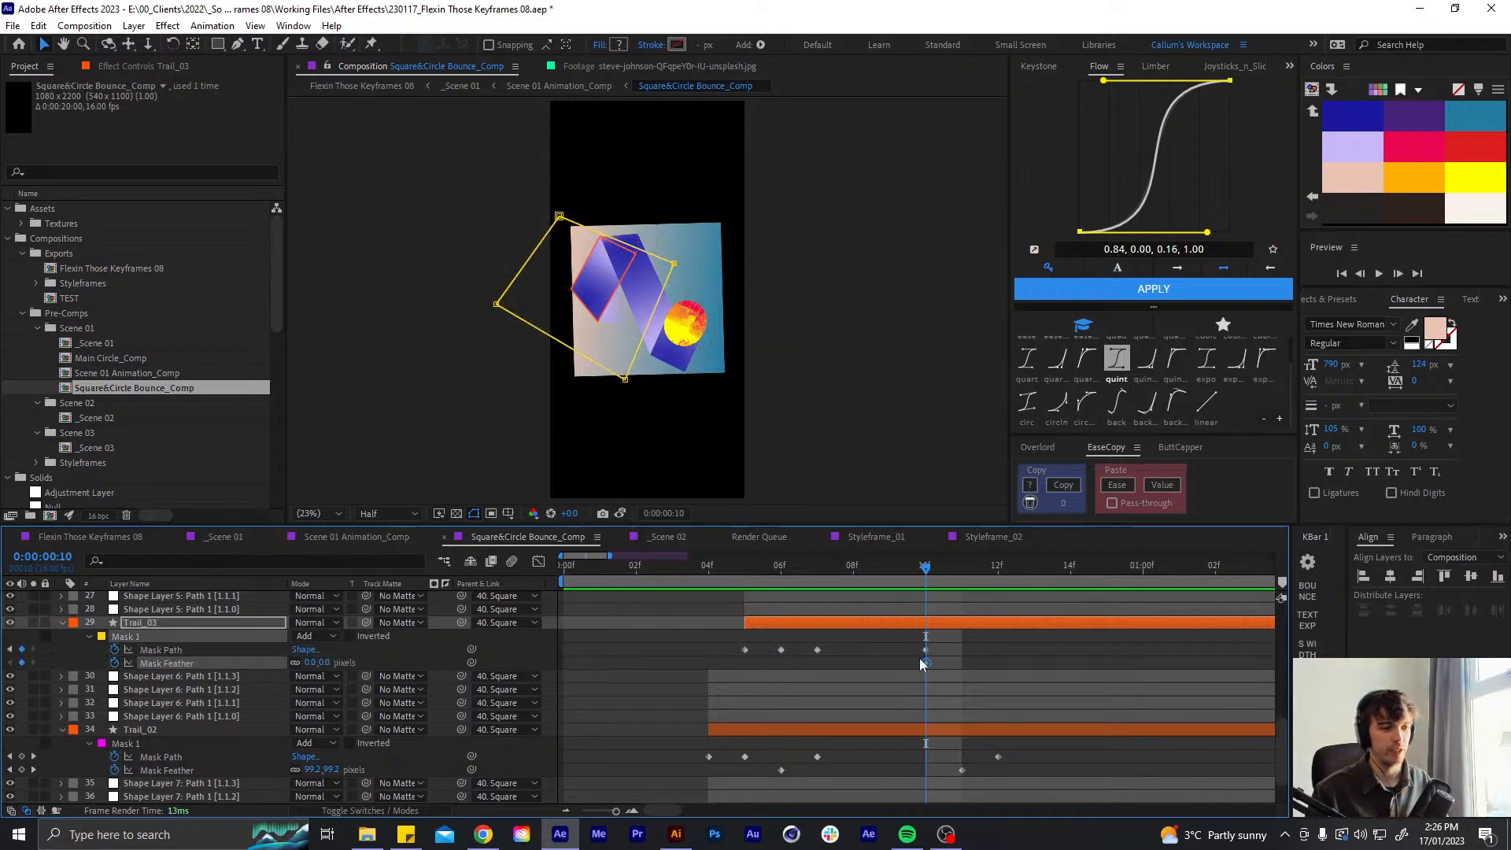
pyautogui.hscroll(2, 834, 685)
pyautogui.click(739, 664)
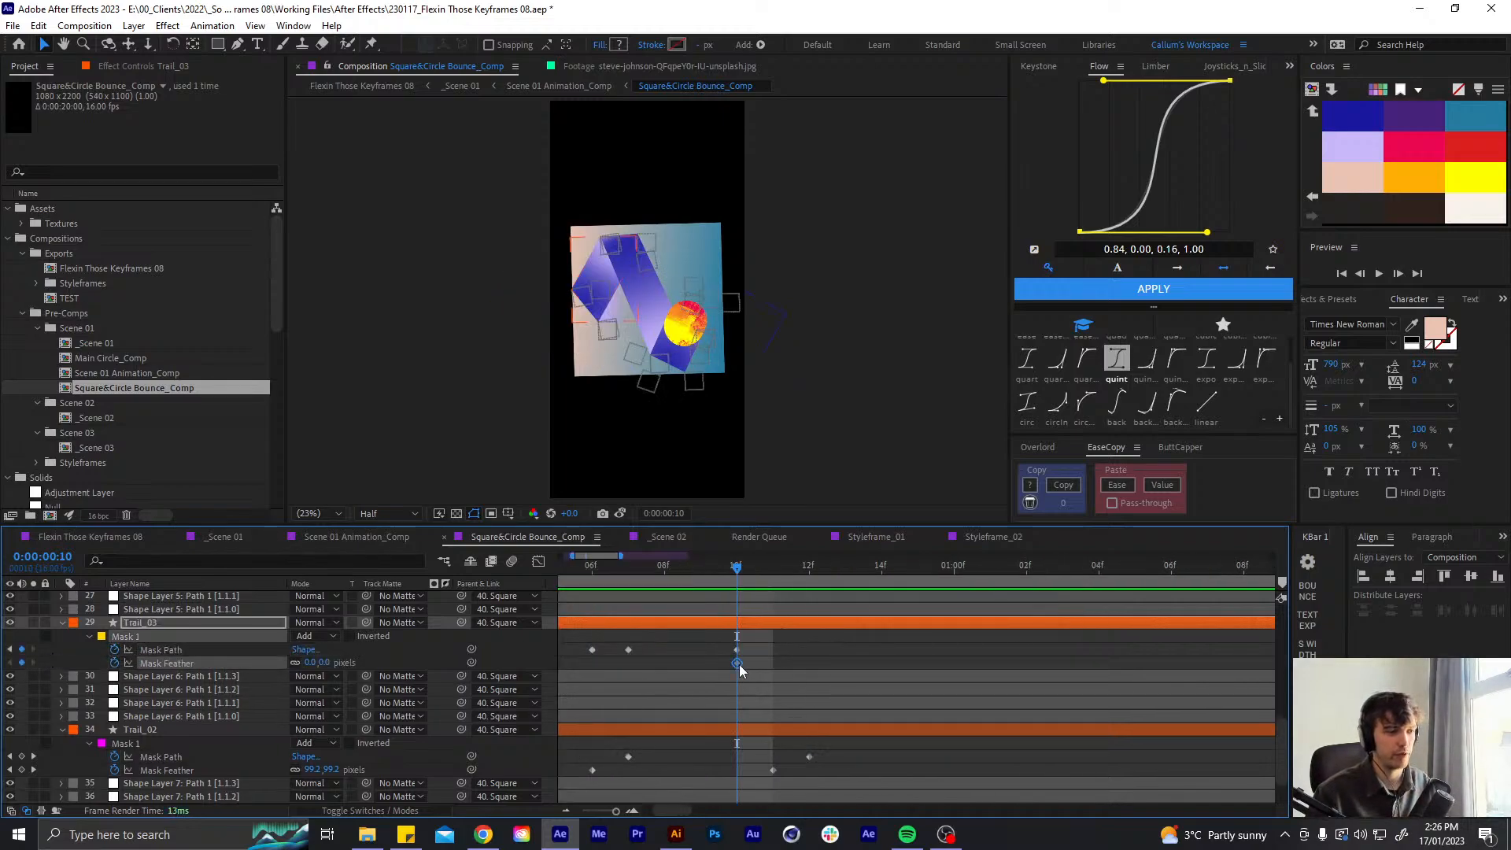
pyautogui.moveTo(735, 665); pyautogui.dragTo(720, 666)
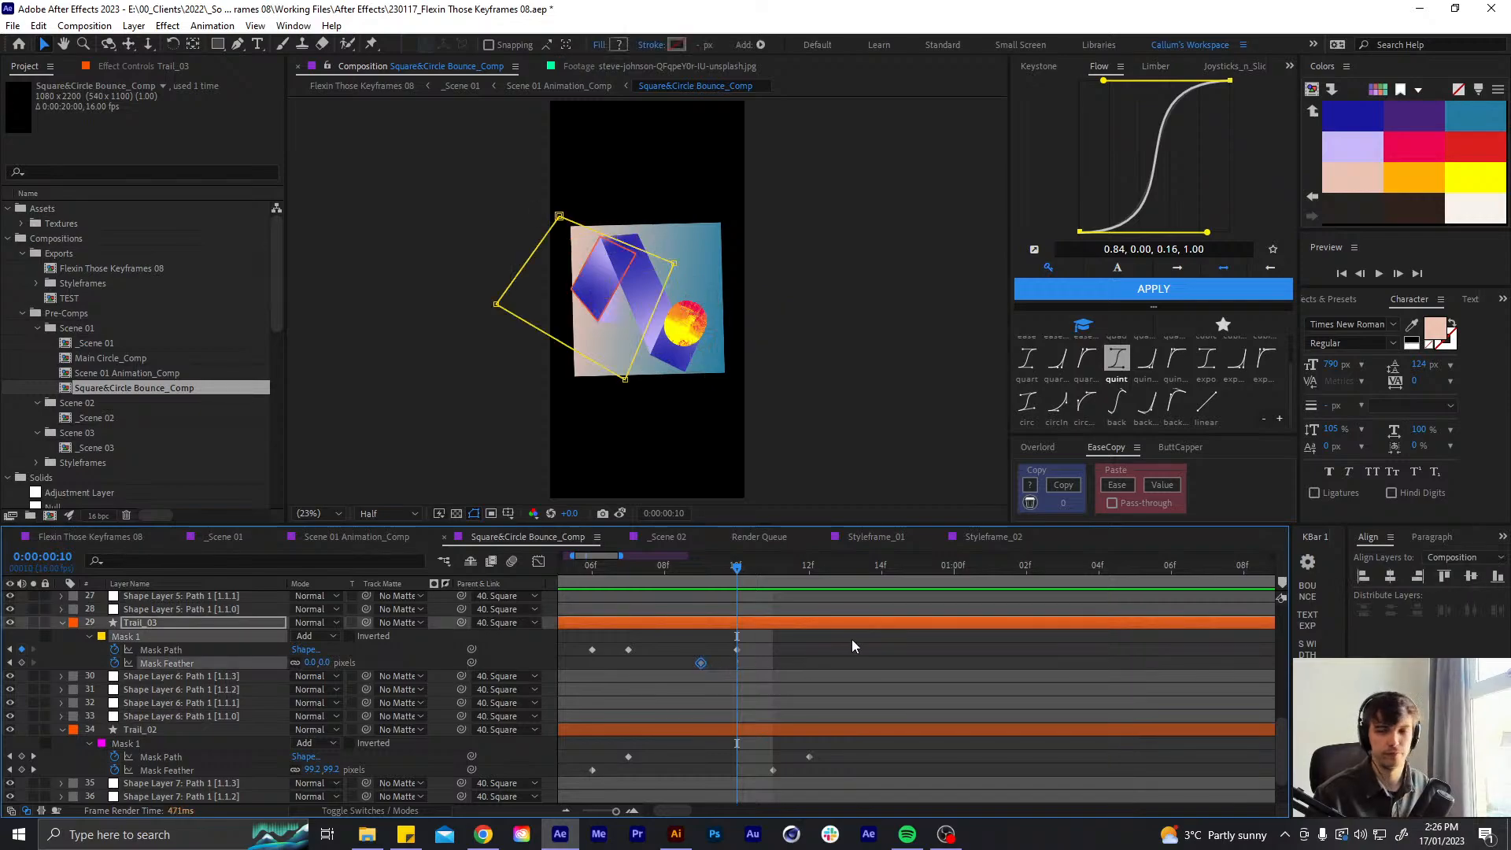
# - At 0:00:00:14, move all four corners of Trail_03's mask beyond the upper end of the trail
pyautogui.press('pagedown')
pyautogui.press('pagedown')
pyautogui.press('pagedown')
pyautogui.press('pagedown')
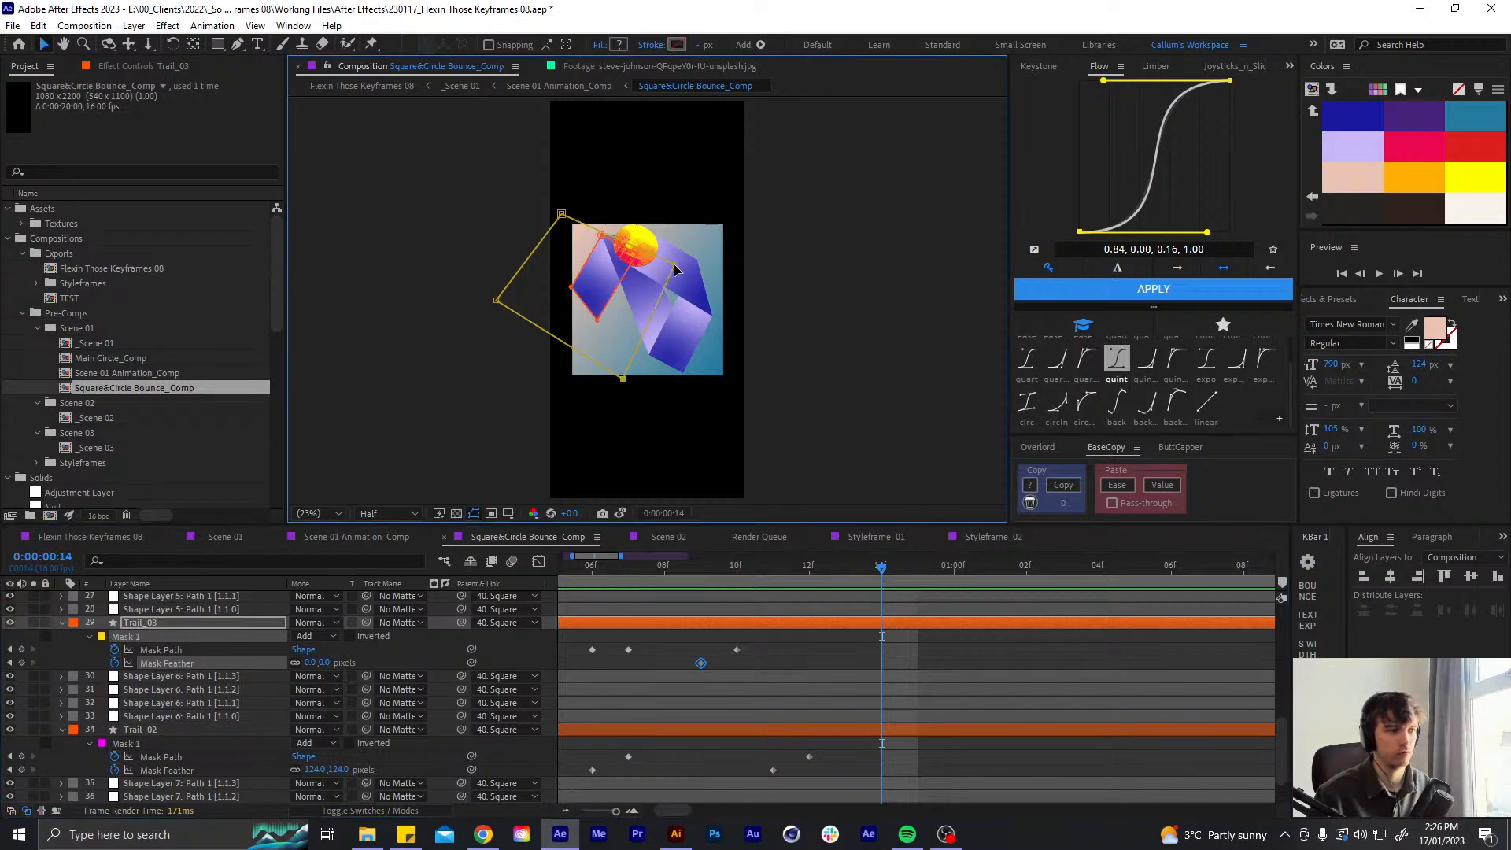
pyautogui.moveTo(675, 269); pyautogui.dragTo(733, 197)
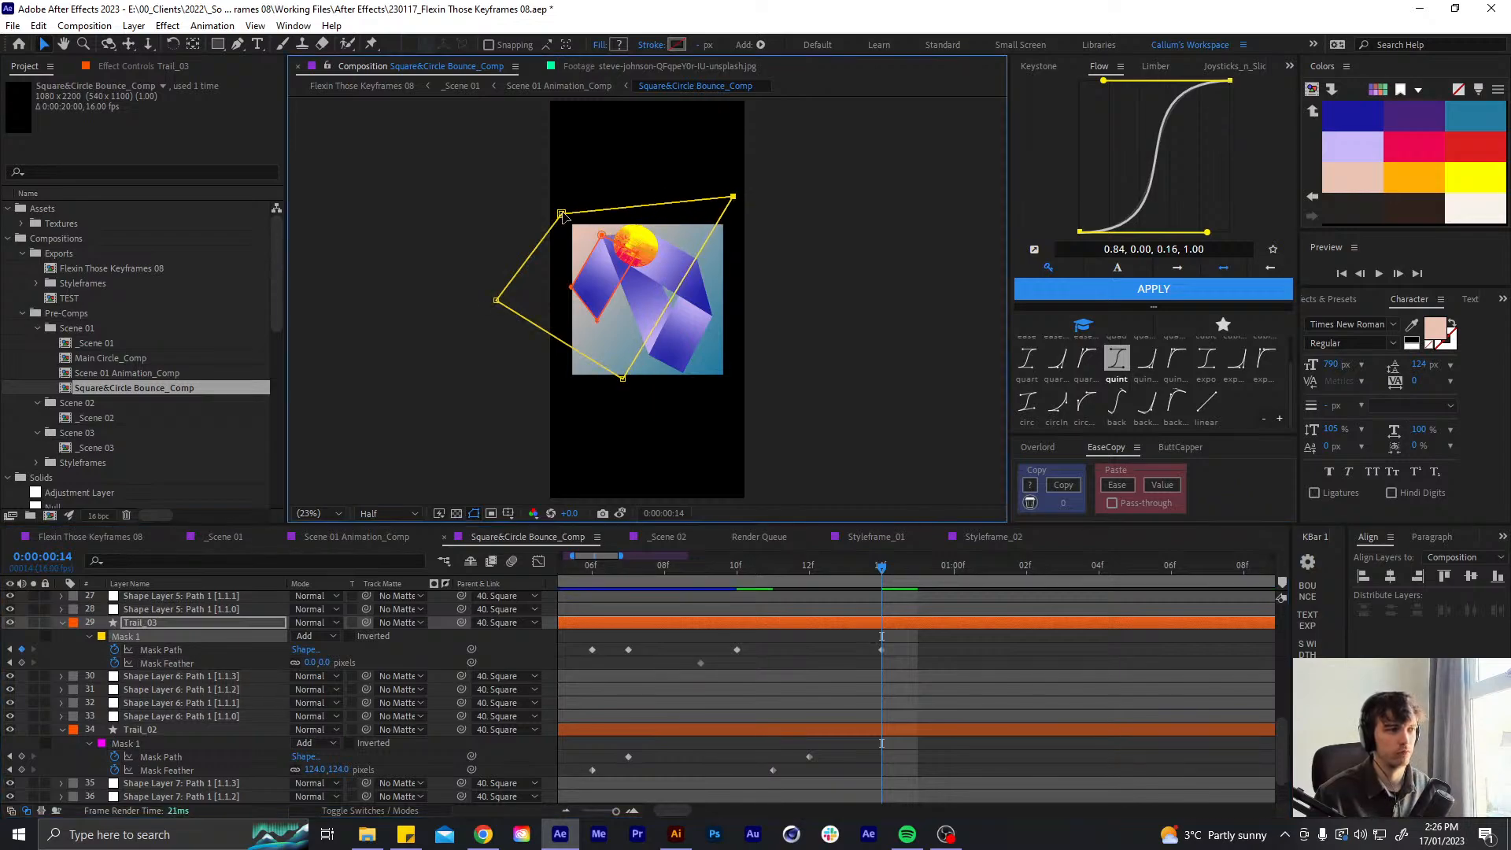
pyautogui.moveTo(562, 215); pyautogui.dragTo(605, 153)
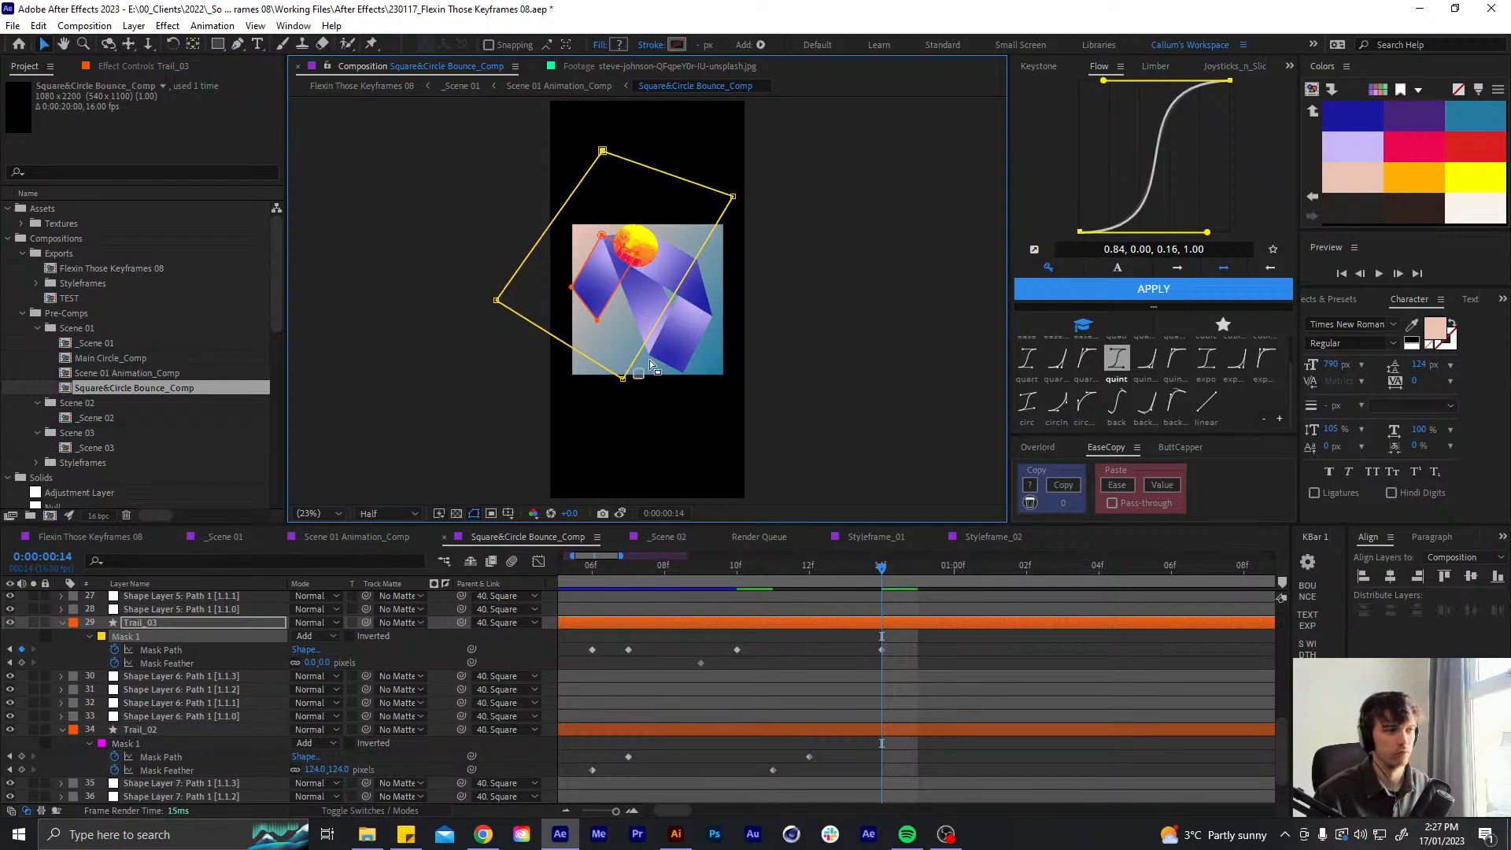
pyautogui.moveTo(622, 380); pyautogui.dragTo(700, 258)
pyautogui.moveTo(497, 301); pyautogui.dragTo(578, 200)
pyautogui.moveTo(712, 256); pyautogui.dragTo(716, 252)
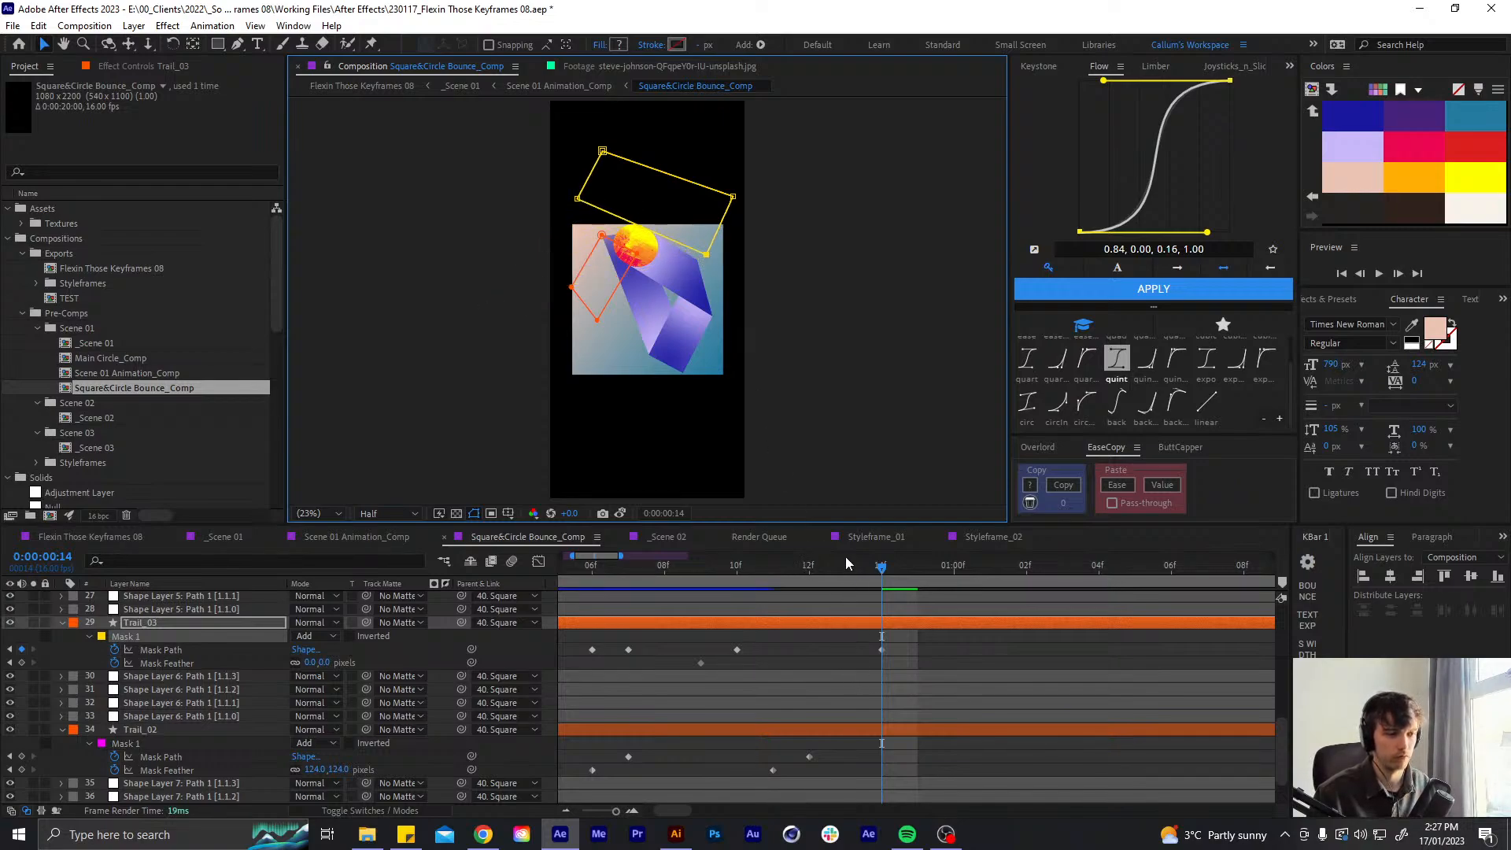
# - Set Trail_03's mask feather to 124 pixels at 0:00:00:12
pyautogui.moveTo(829, 571); pyautogui.dragTo(799, 577)
pyautogui.click(310, 663)
pyautogui.write('124')
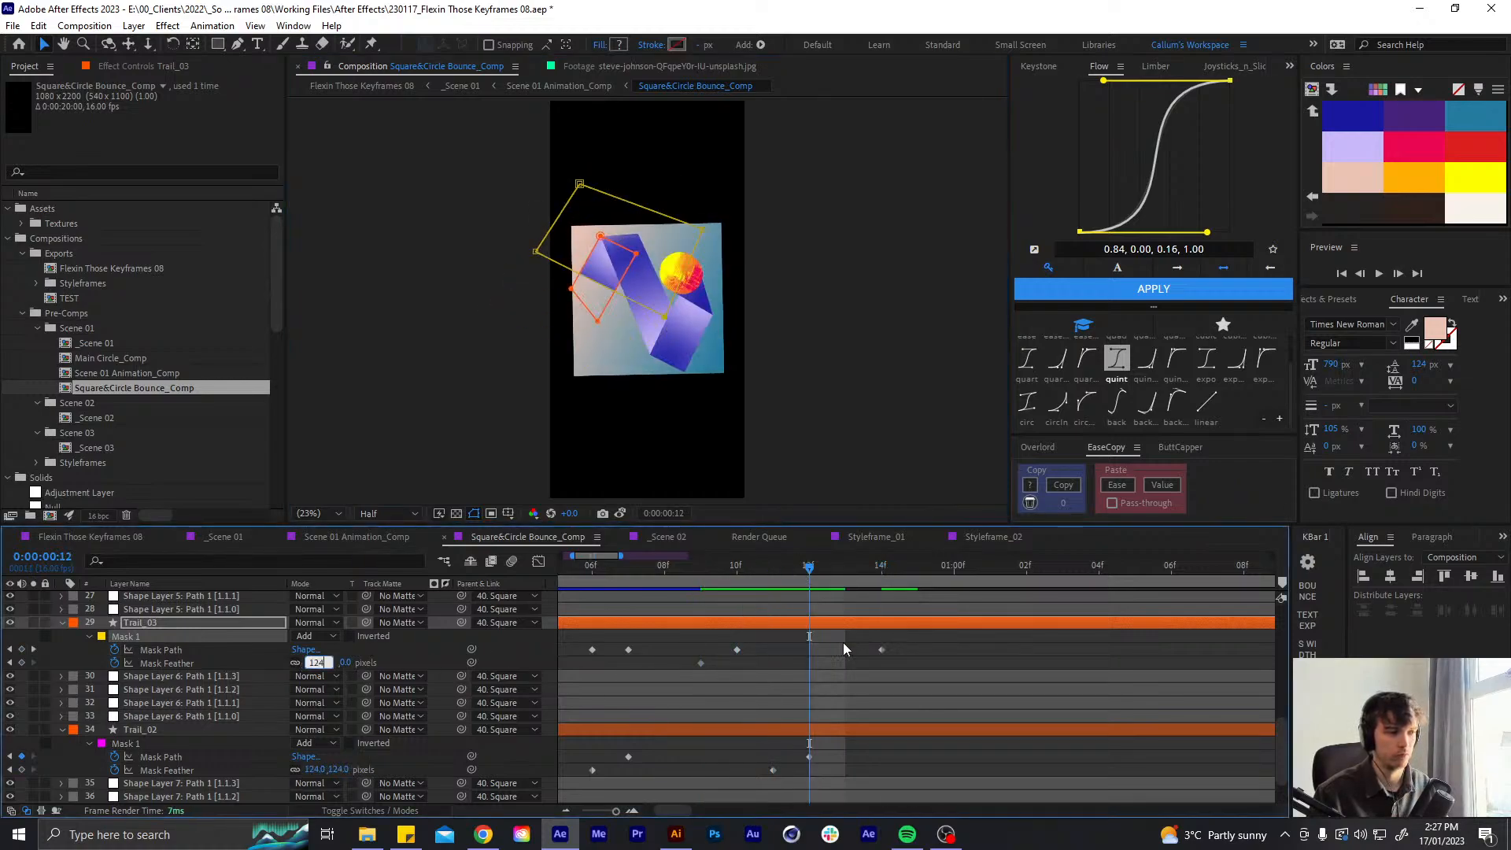
pyautogui.click(810, 650)
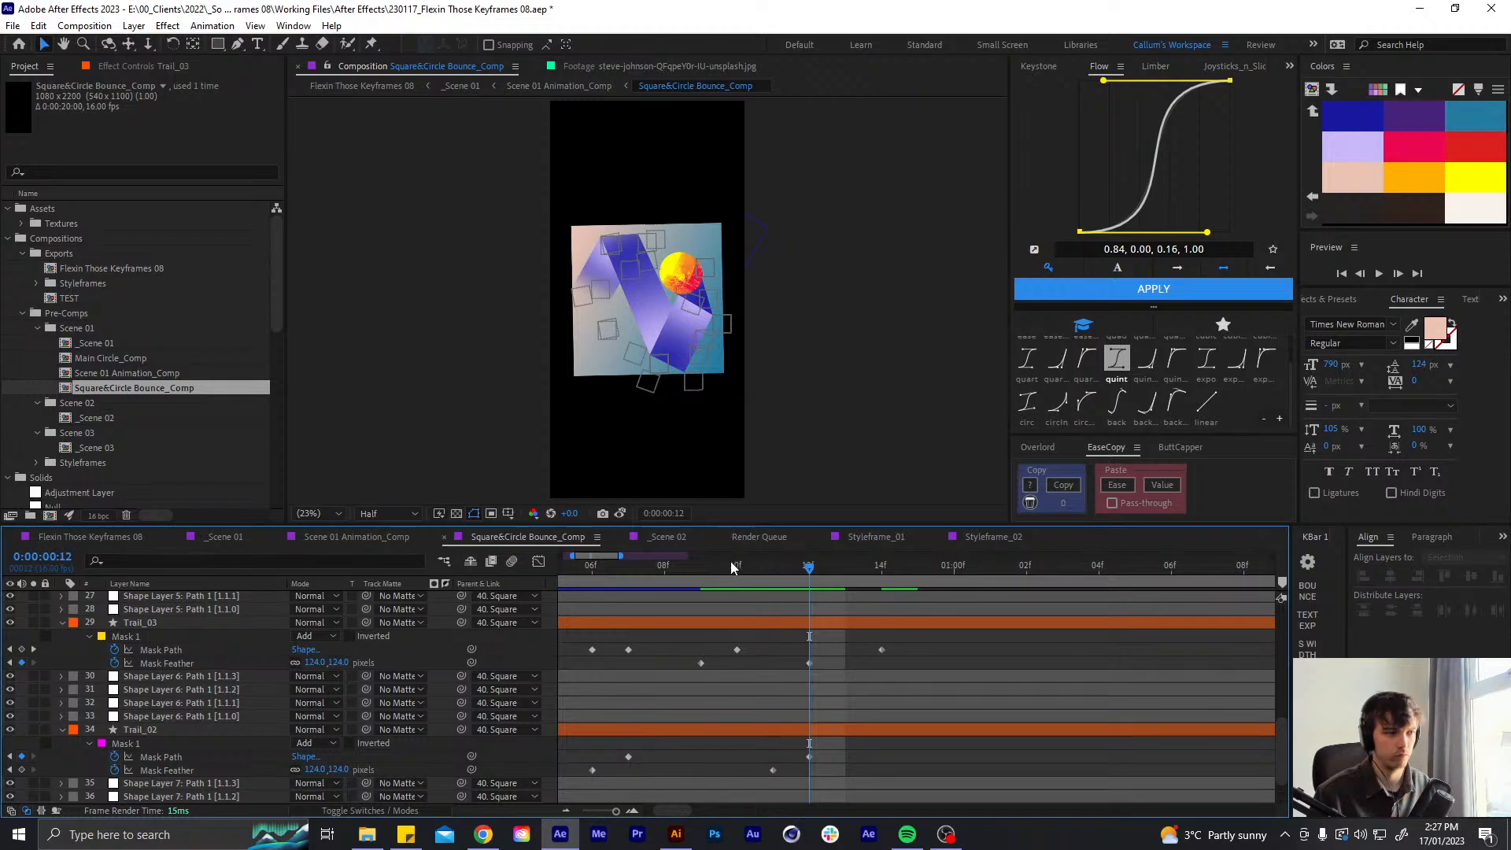
# - Shift Trail_03's Mask Path keyframe at 0:00:00:10 and both its Mask Feather keyframes one frame earlier
pyautogui.moveTo(730, 567); pyautogui.dragTo(773, 577)
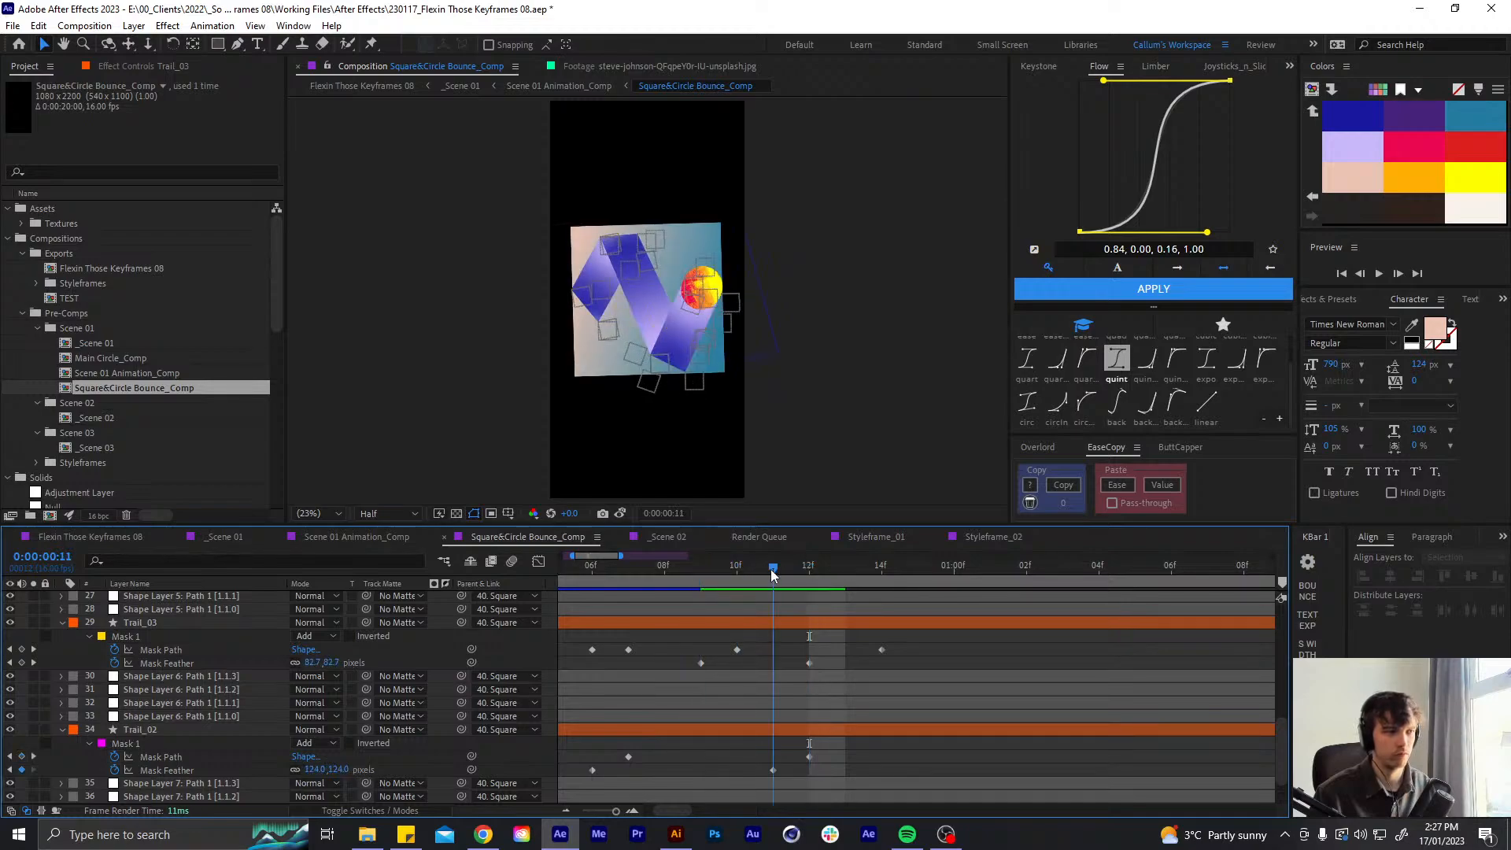
pyautogui.moveTo(796, 648); pyautogui.dragTo(710, 654)
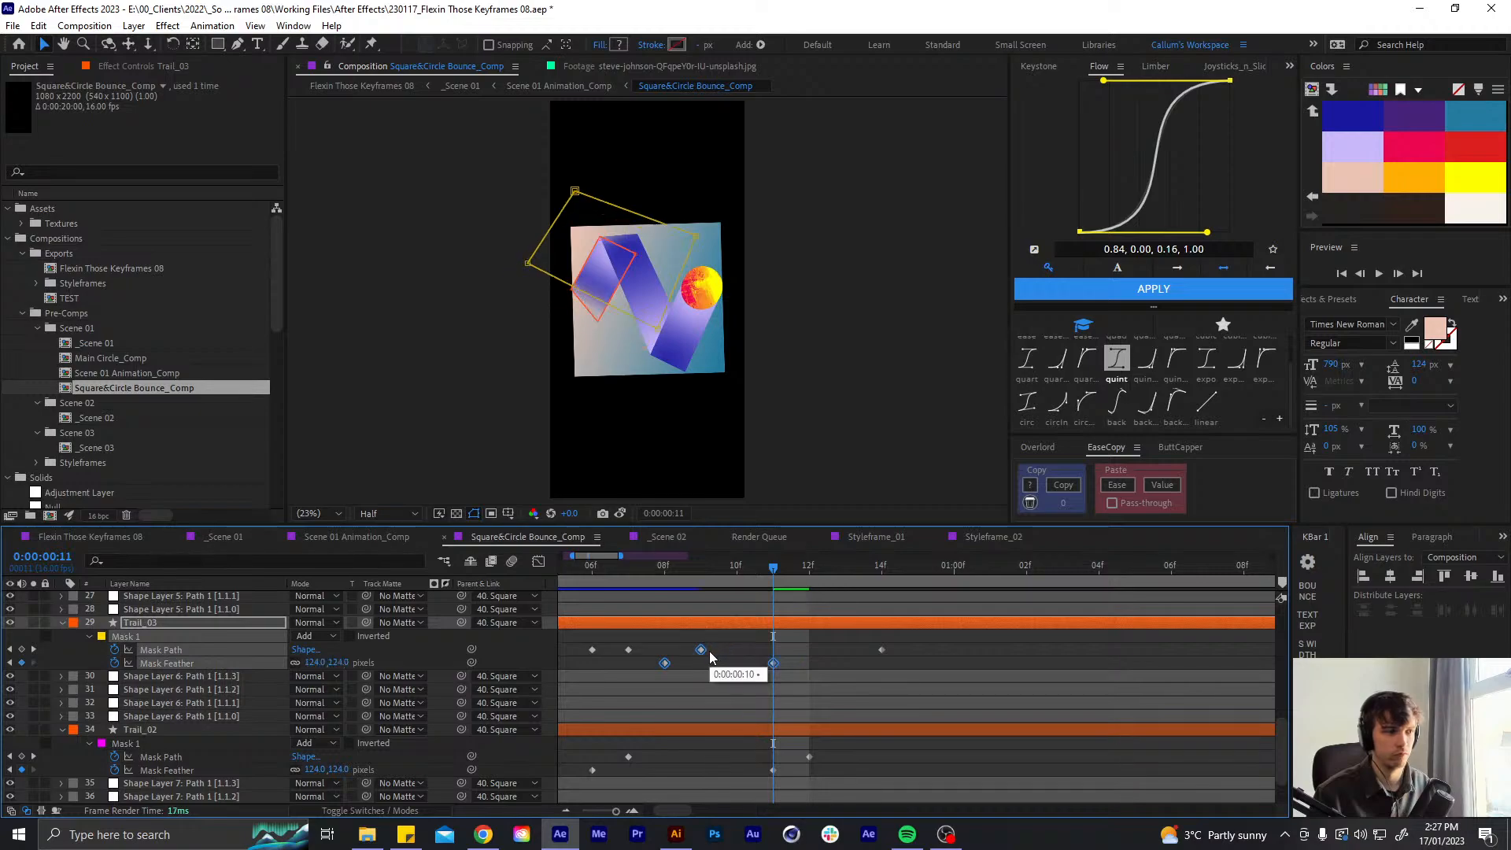
pyautogui.click(795, 647)
# - Play back and scrub through the bounce animation up to 0:00:00:11 to examine how Trail_02 and Trail_03 fade out
pyautogui.click(658, 575)
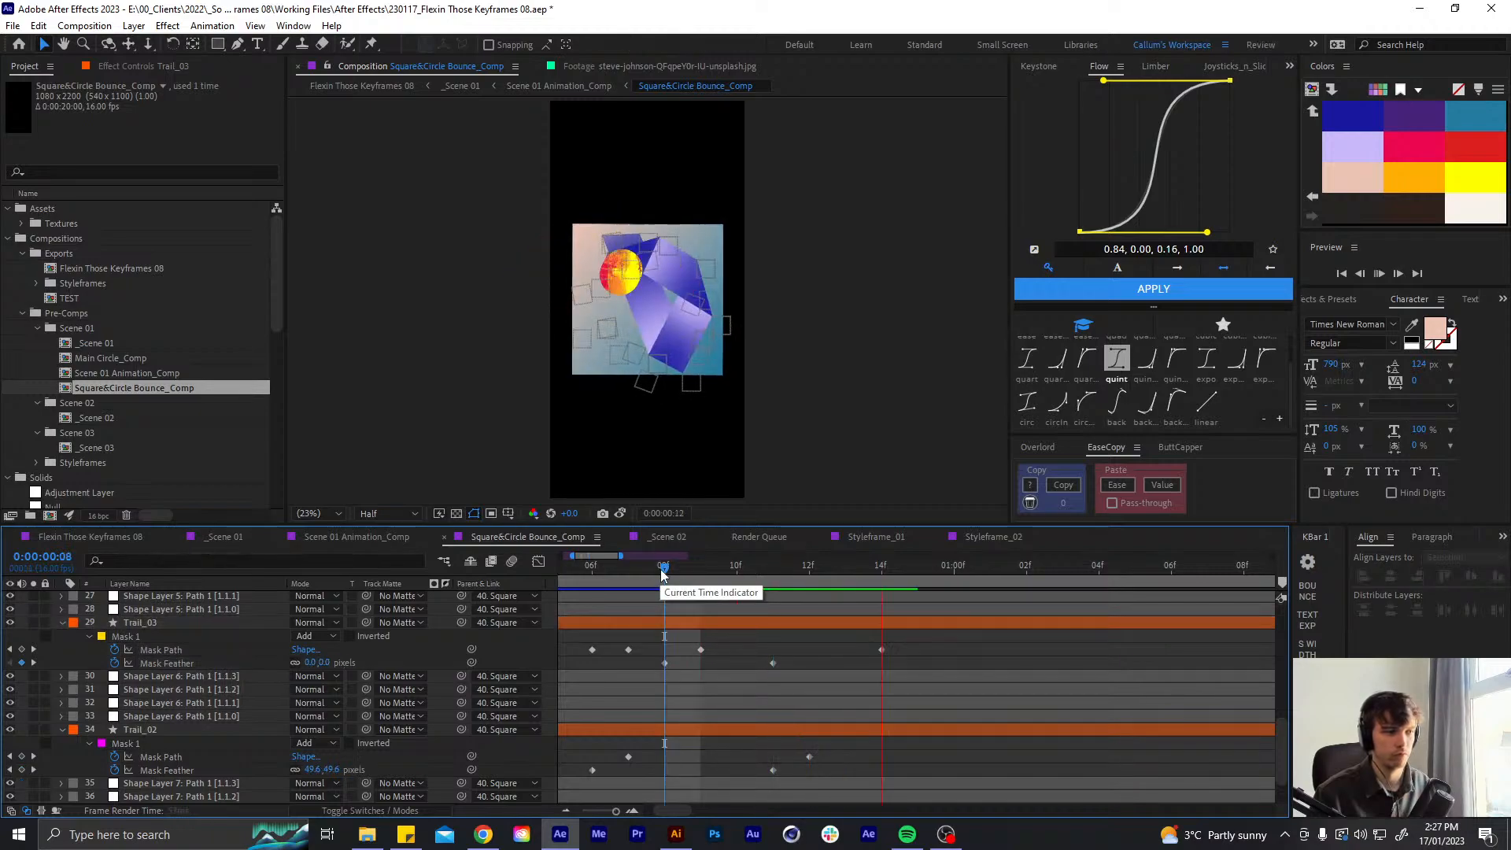
pyautogui.press('space')
pyautogui.moveTo(663, 573)
pyautogui.mouseDown()
pyautogui.moveTo(507, 579)
pyautogui.moveTo(655, 601)
pyautogui.mouseUp()
pyautogui.press('space')
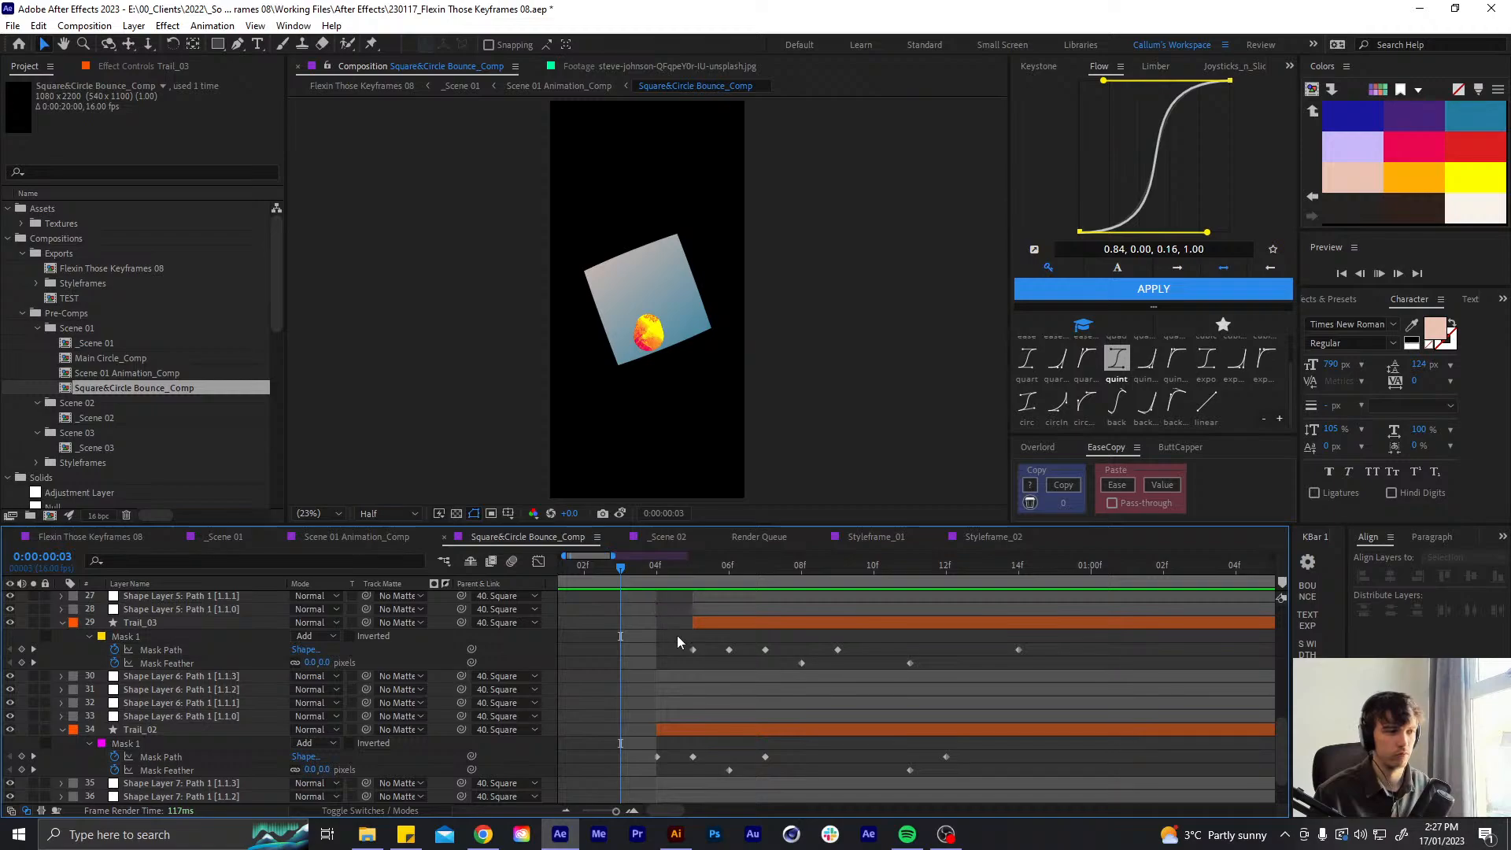
pyautogui.click(639, 566)
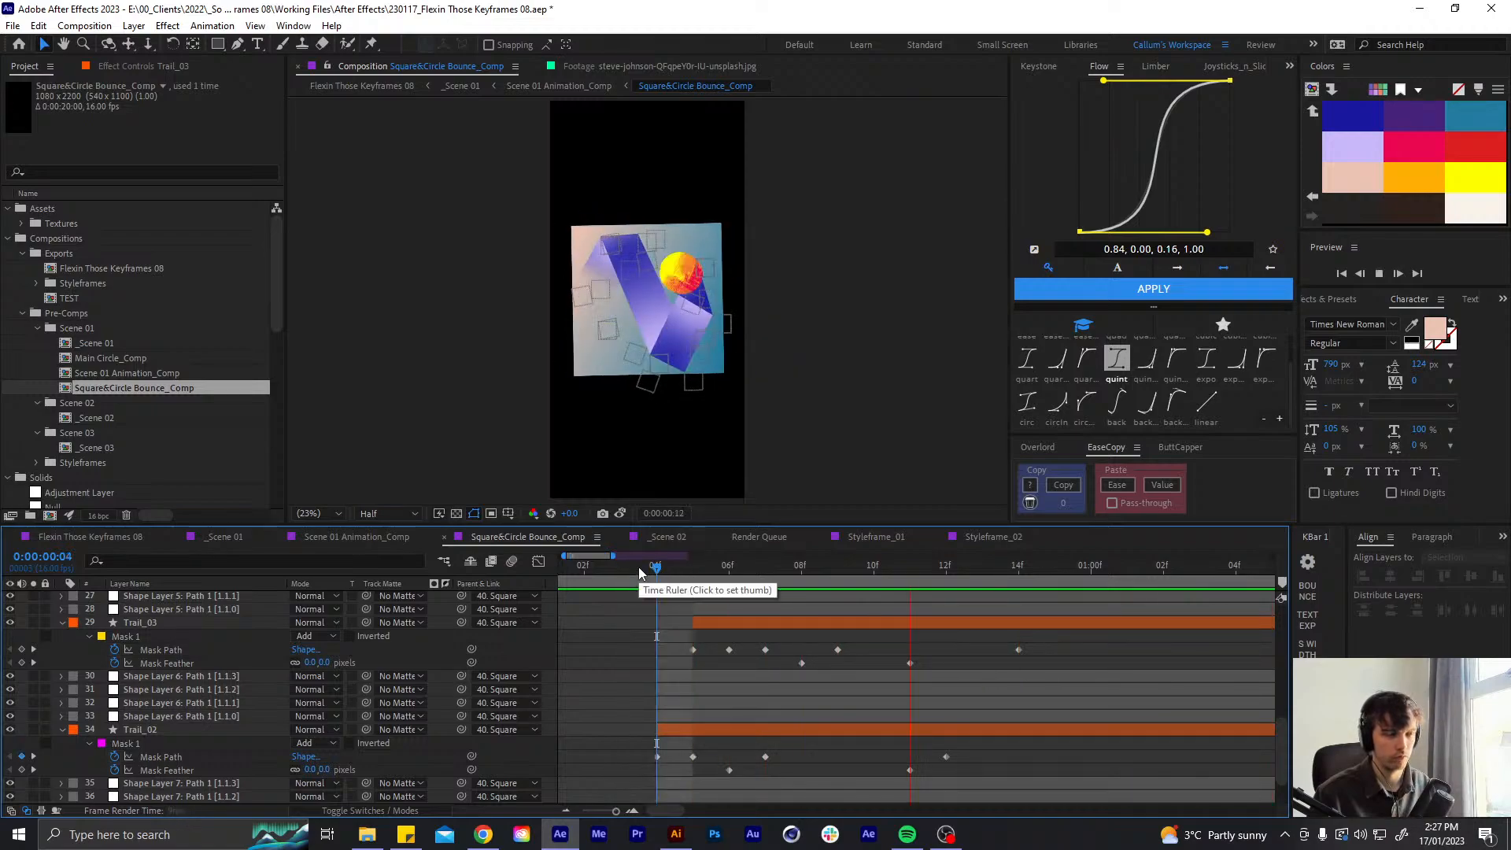
pyautogui.press('space')
pyautogui.press('Home')
pyautogui.press('space')
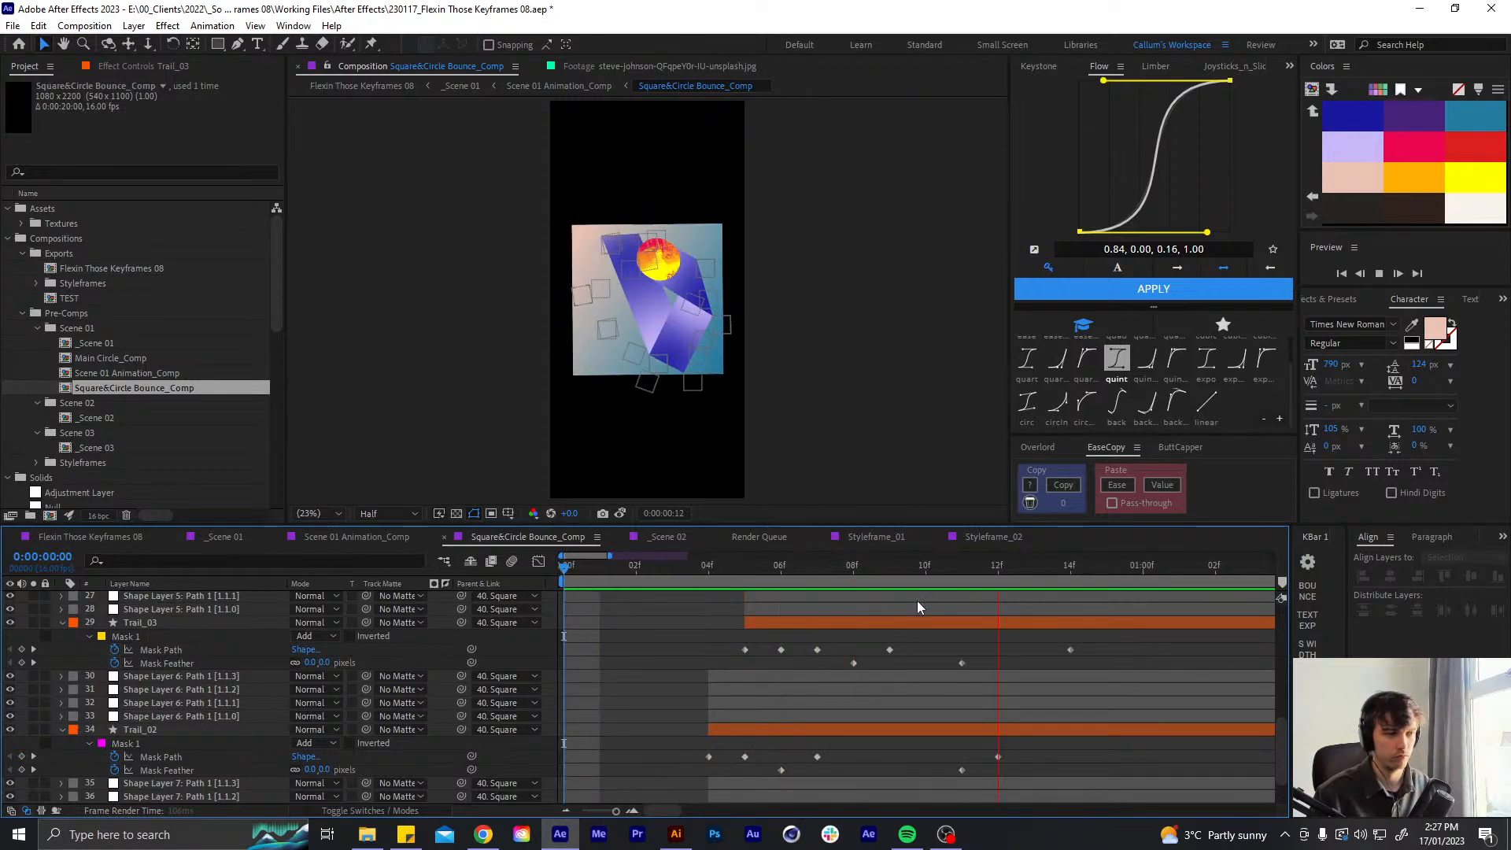
pyautogui.click(566, 580)
pyautogui.press('space')
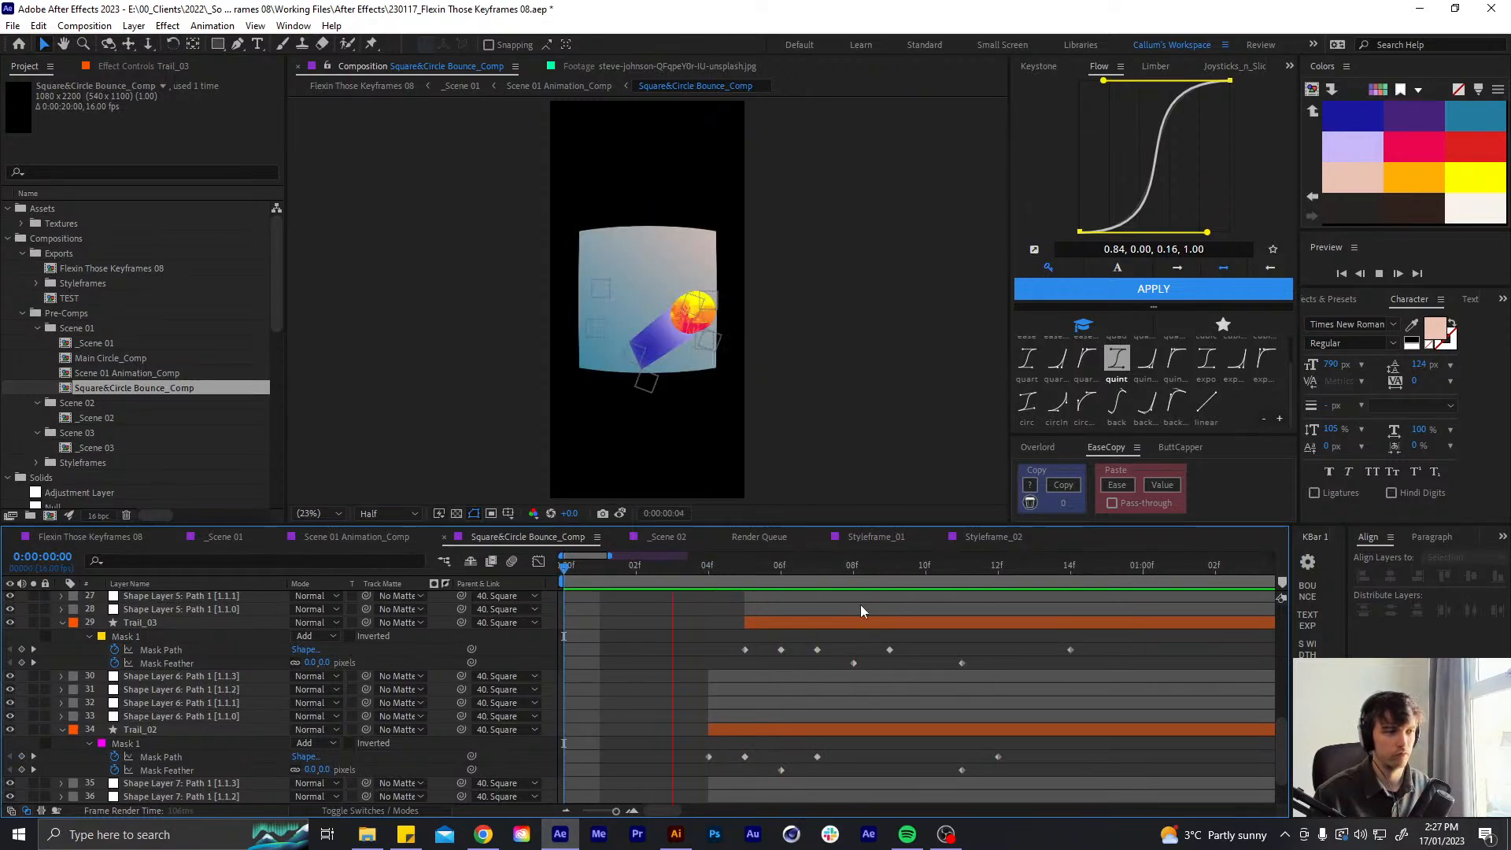
pyautogui.click(689, 565)
pyautogui.moveTo(689, 565); pyautogui.dragTo(962, 569)
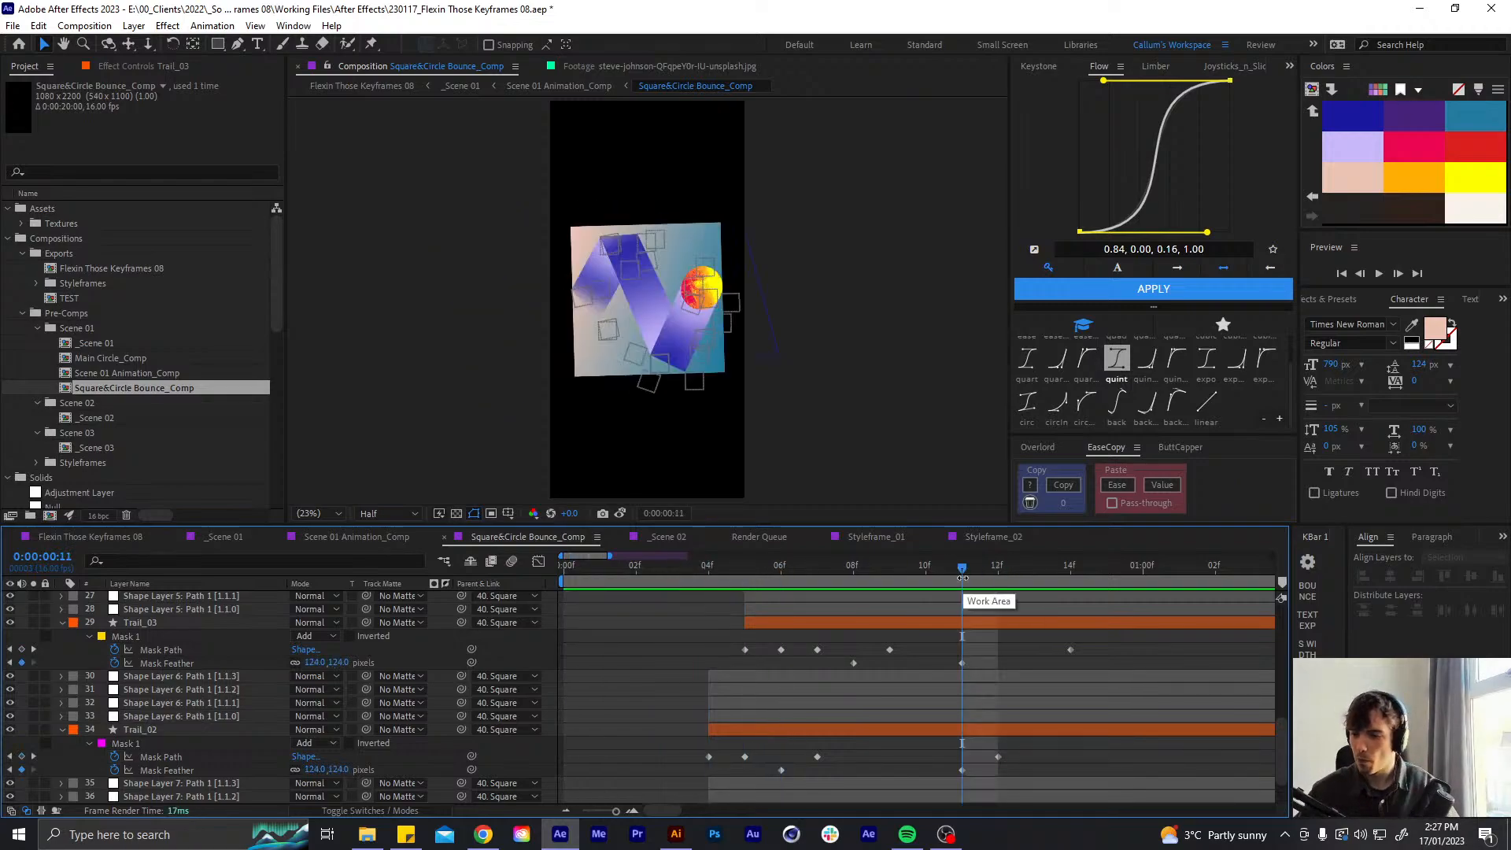
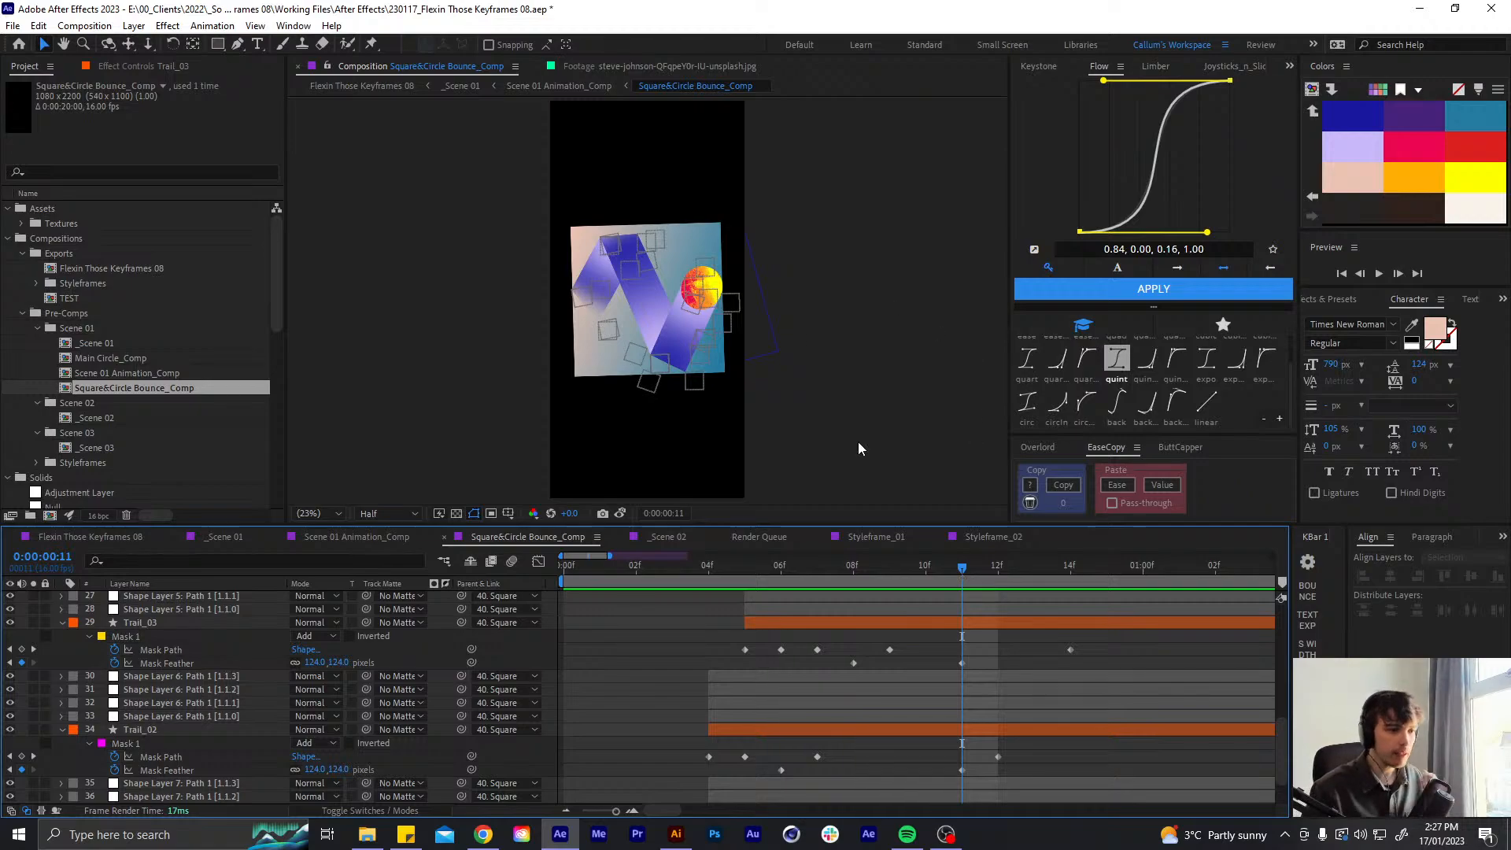
# - Show Trail_04's Mask Path and Mask Feather keyframes and scrub through its animation between 0:00:00:08 and 0:00:00:12
pyautogui.hscroll(3, 932, 665)
pyautogui.scroll(2, 770, 685)
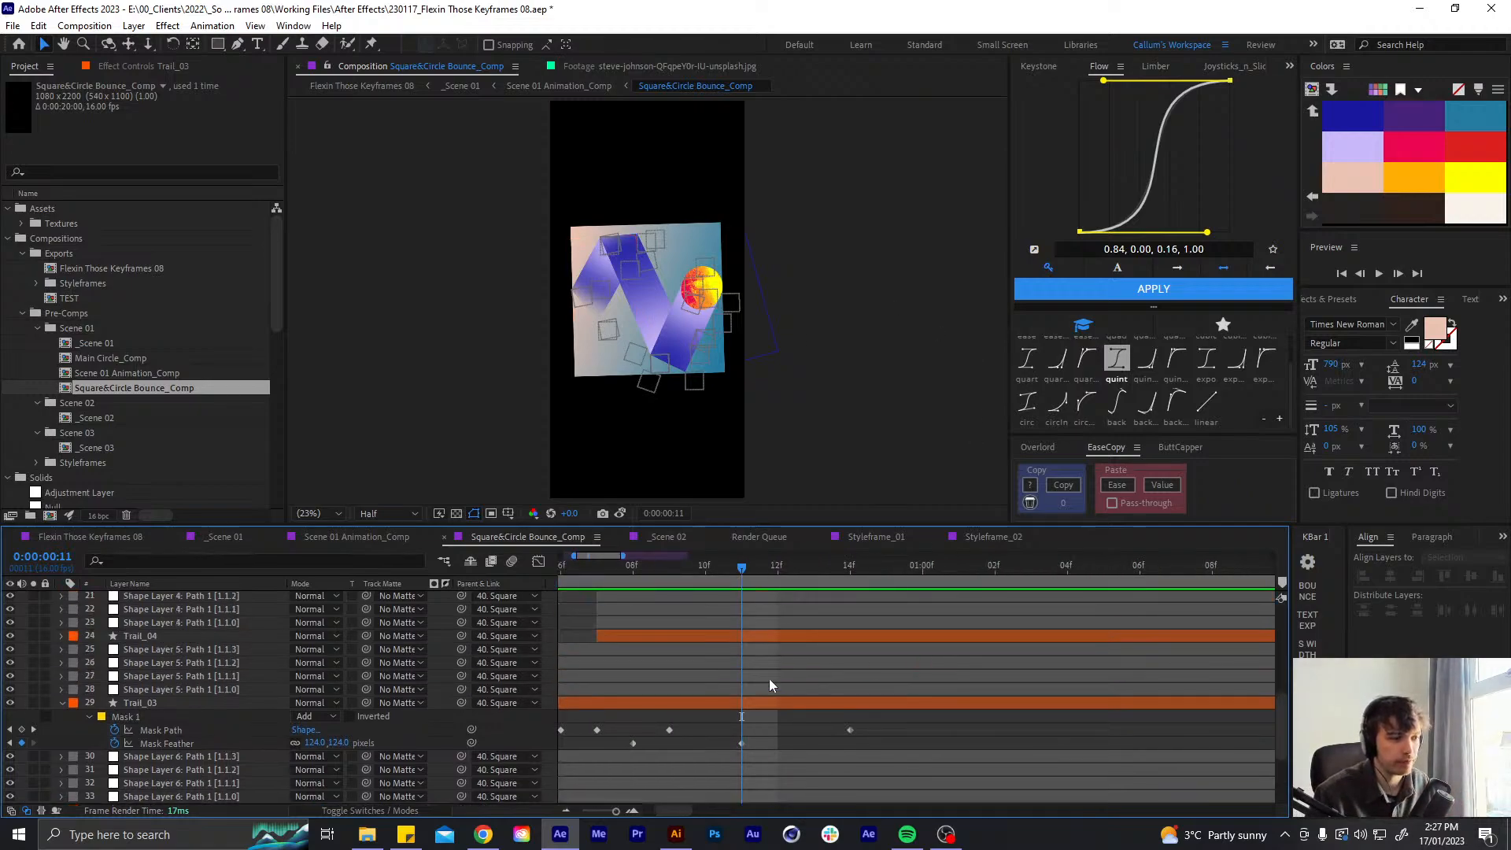
pyautogui.click(762, 636)
pyautogui.press('u')
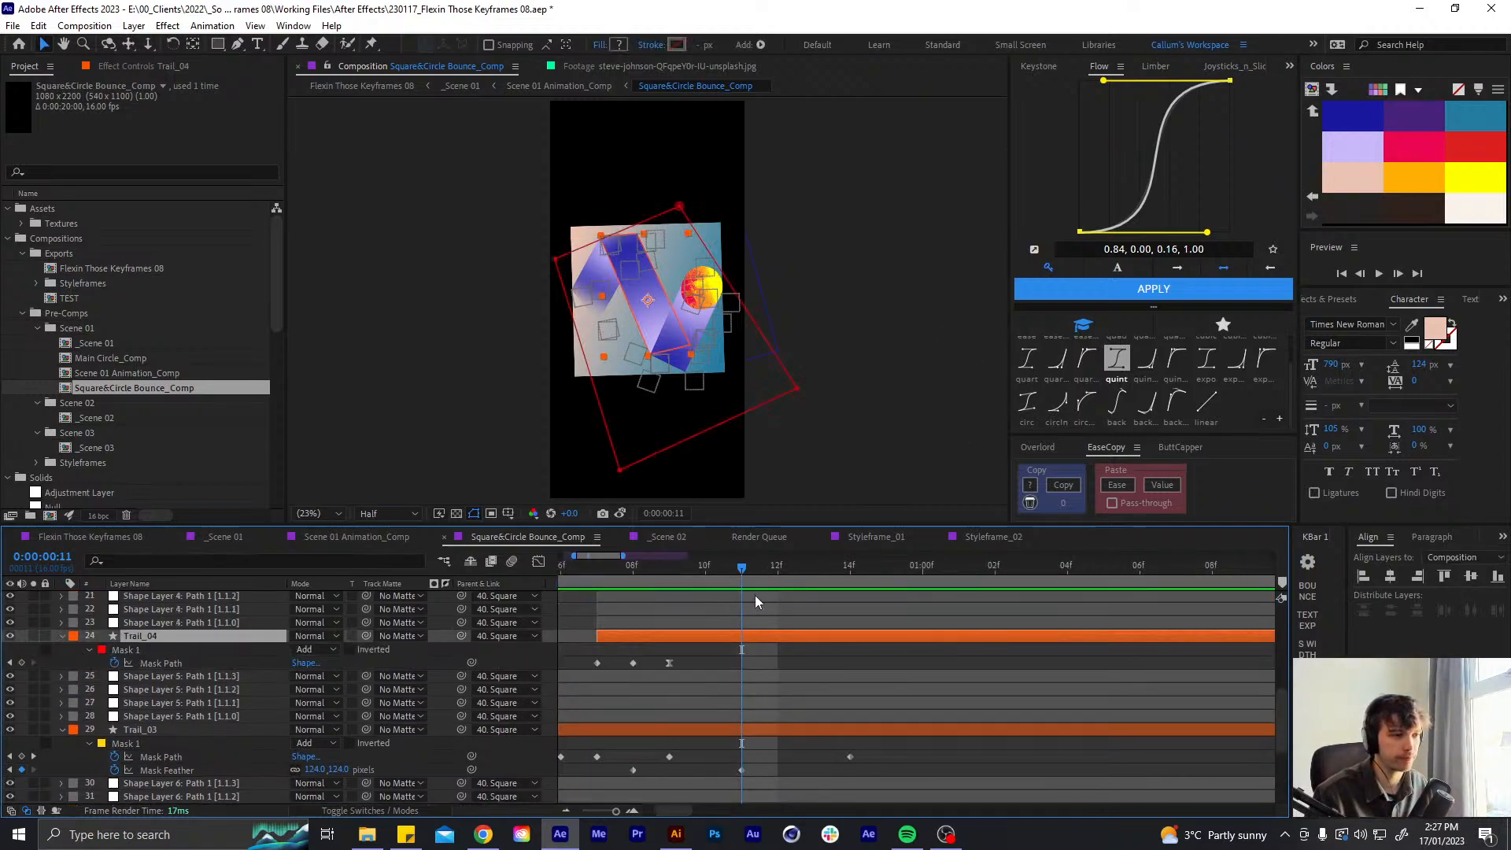
pyautogui.moveTo(760, 571)
pyautogui.mouseDown()
pyautogui.moveTo(798, 569)
pyautogui.moveTo(769, 589)
pyautogui.mouseUp()
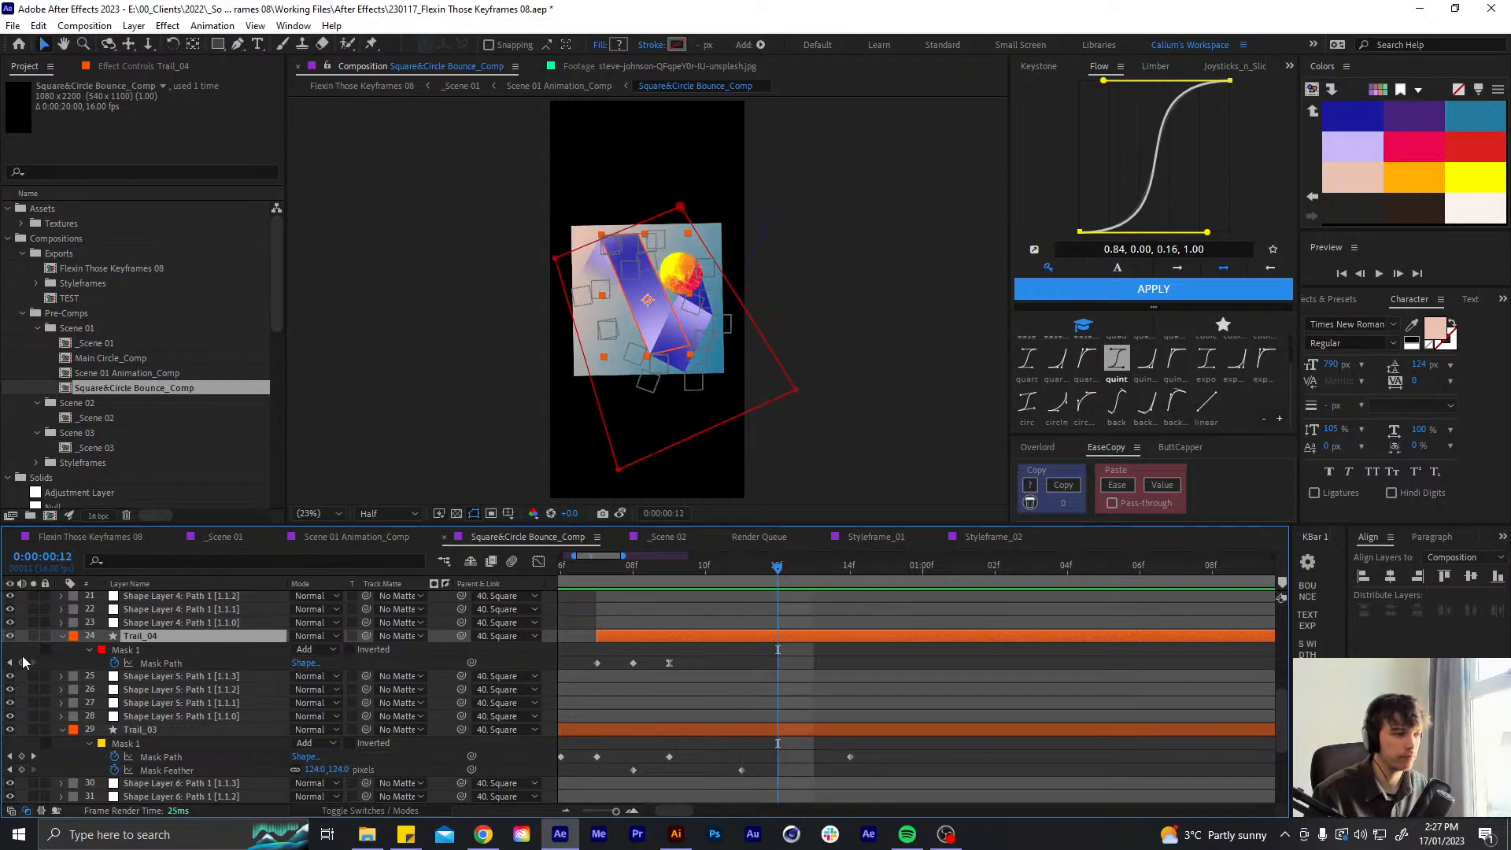
pyautogui.hotkey('shift', 'f')
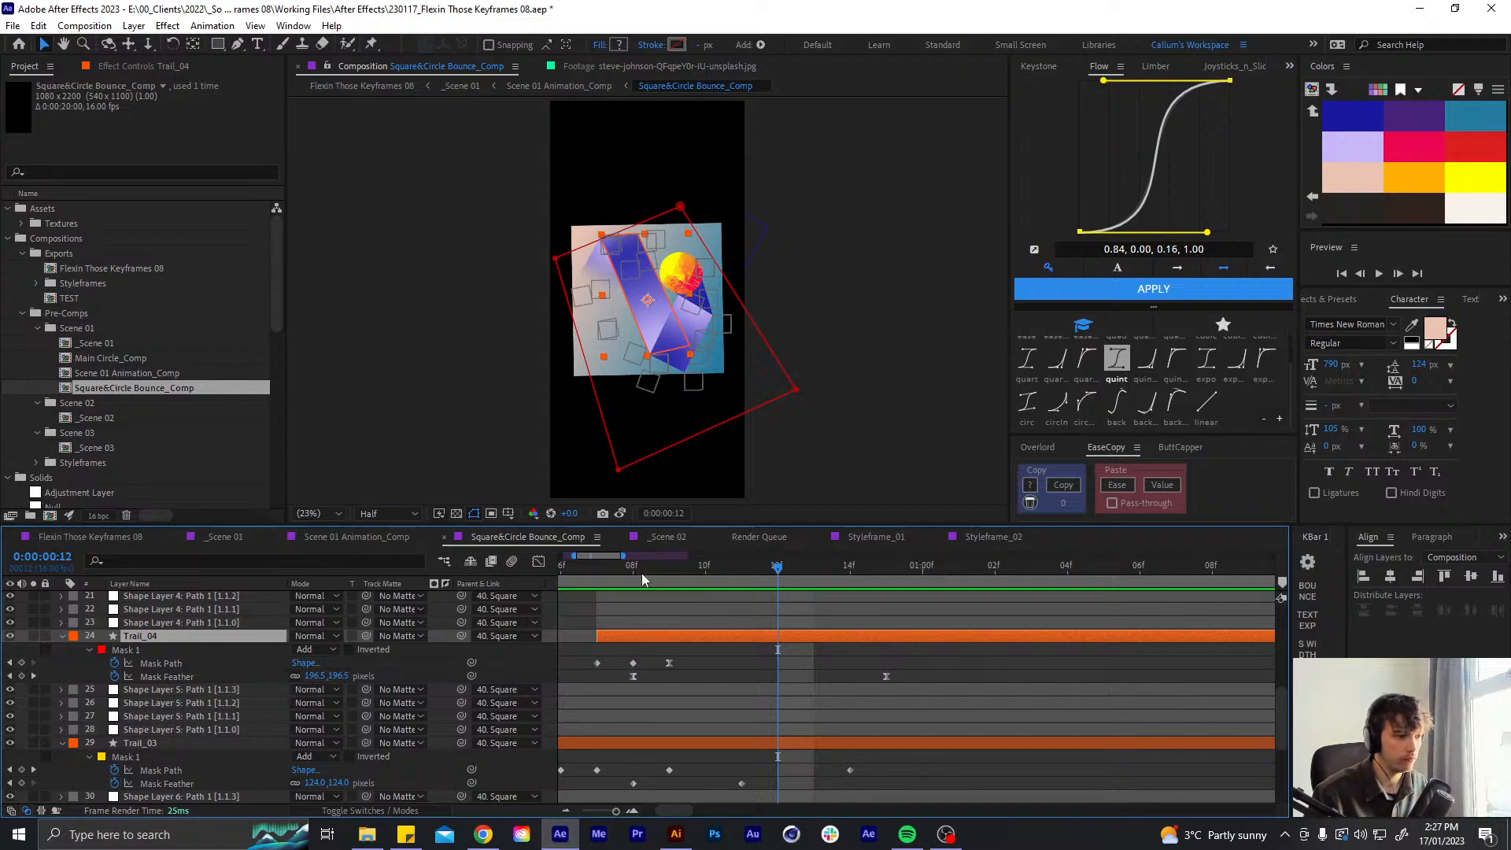
pyautogui.moveTo(641, 573); pyautogui.dragTo(695, 587)
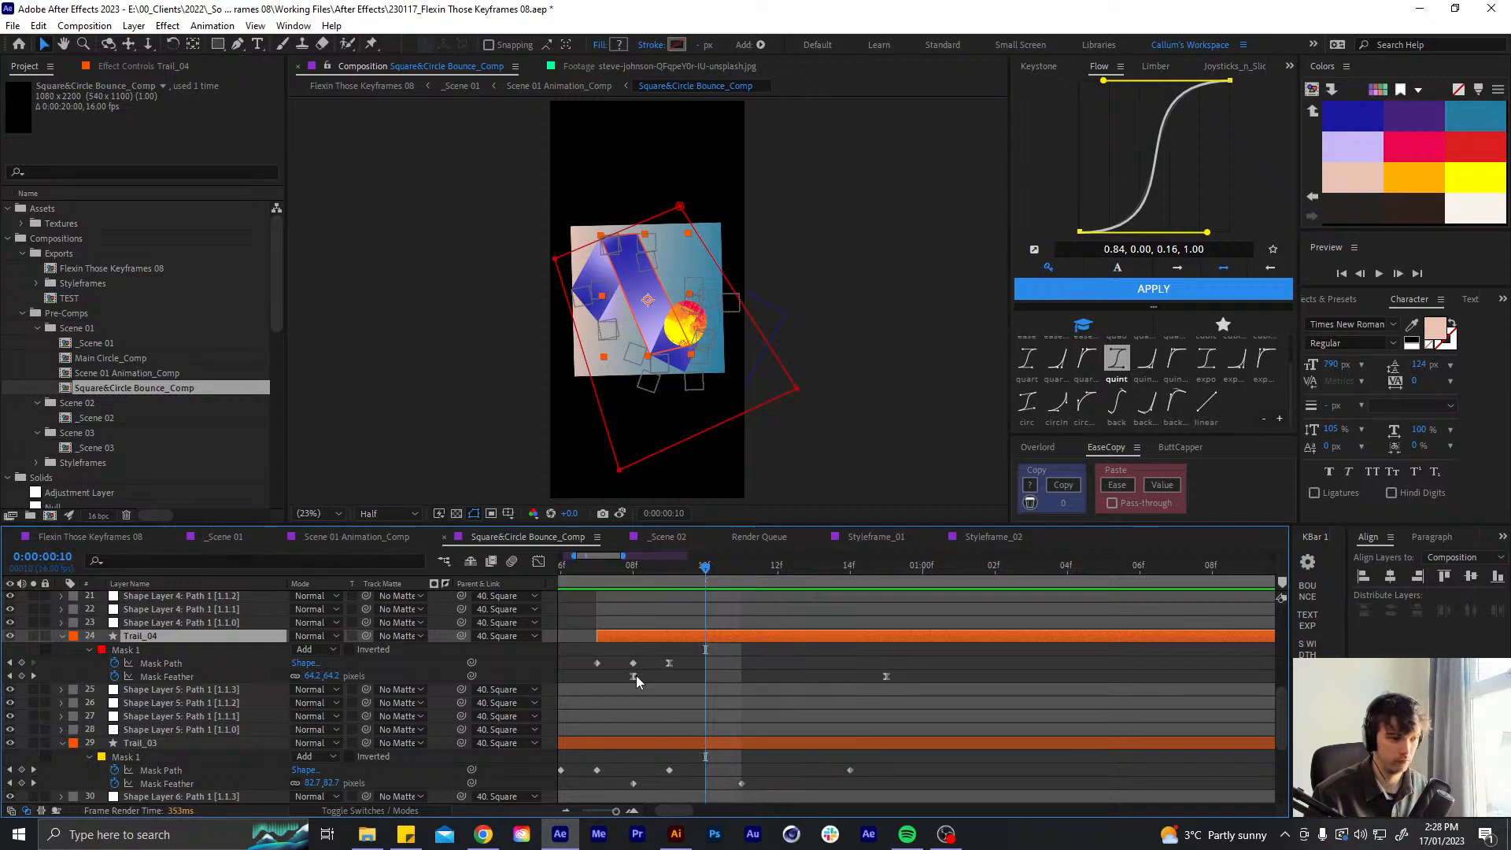
# - Move Trail_03's second Mask Feather keyframe to 0:00:00:12 and delete both of Trail_04's Mask Feather keyframes
pyautogui.moveTo(635, 678)
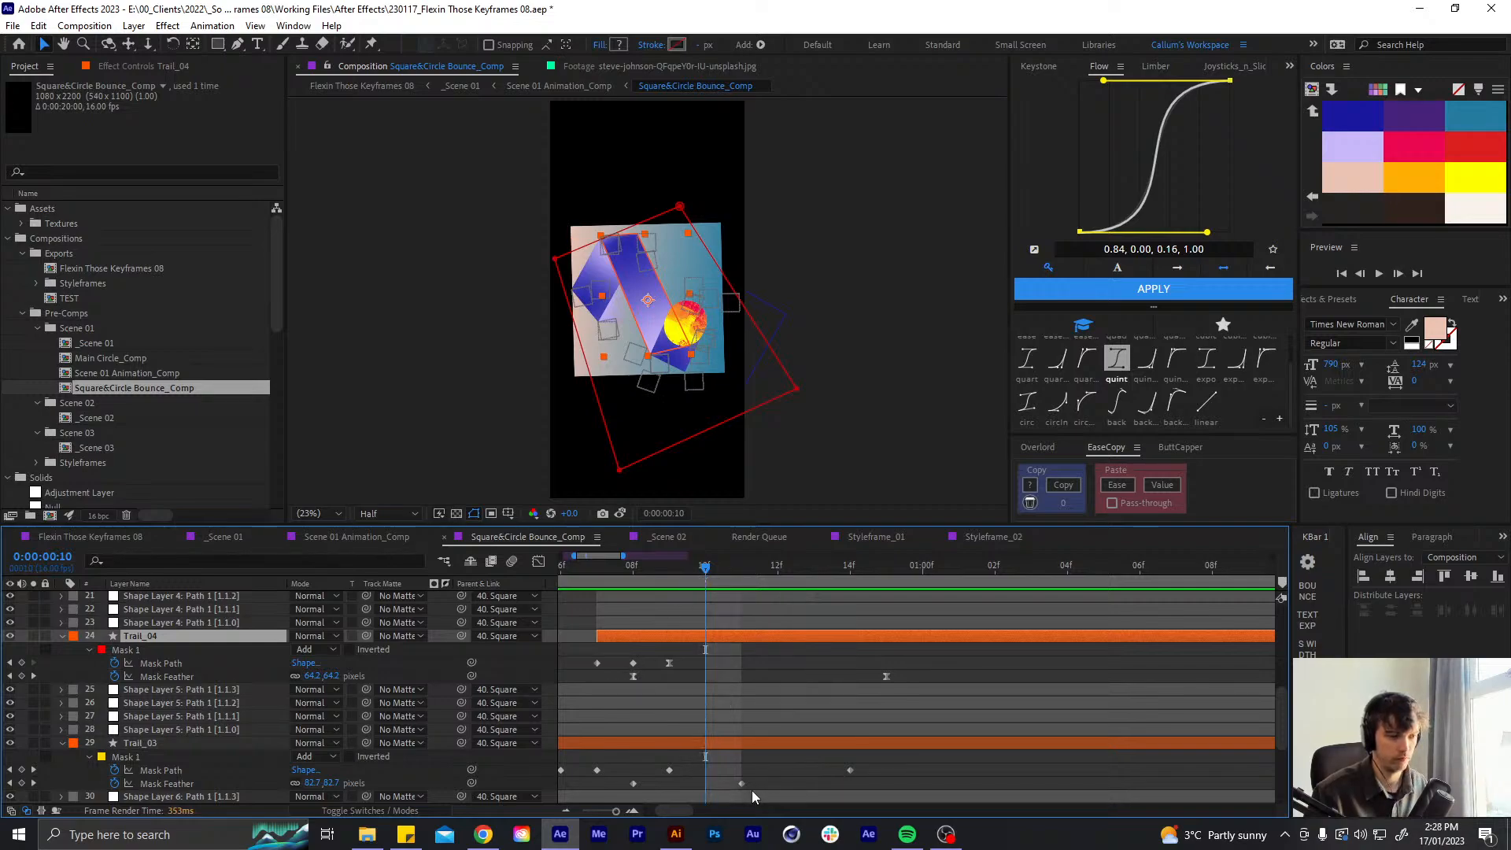
pyautogui.moveTo(741, 784); pyautogui.dragTo(757, 789)
pyautogui.moveTo(900, 682); pyautogui.dragTo(658, 679)
pyautogui.press('Delete')
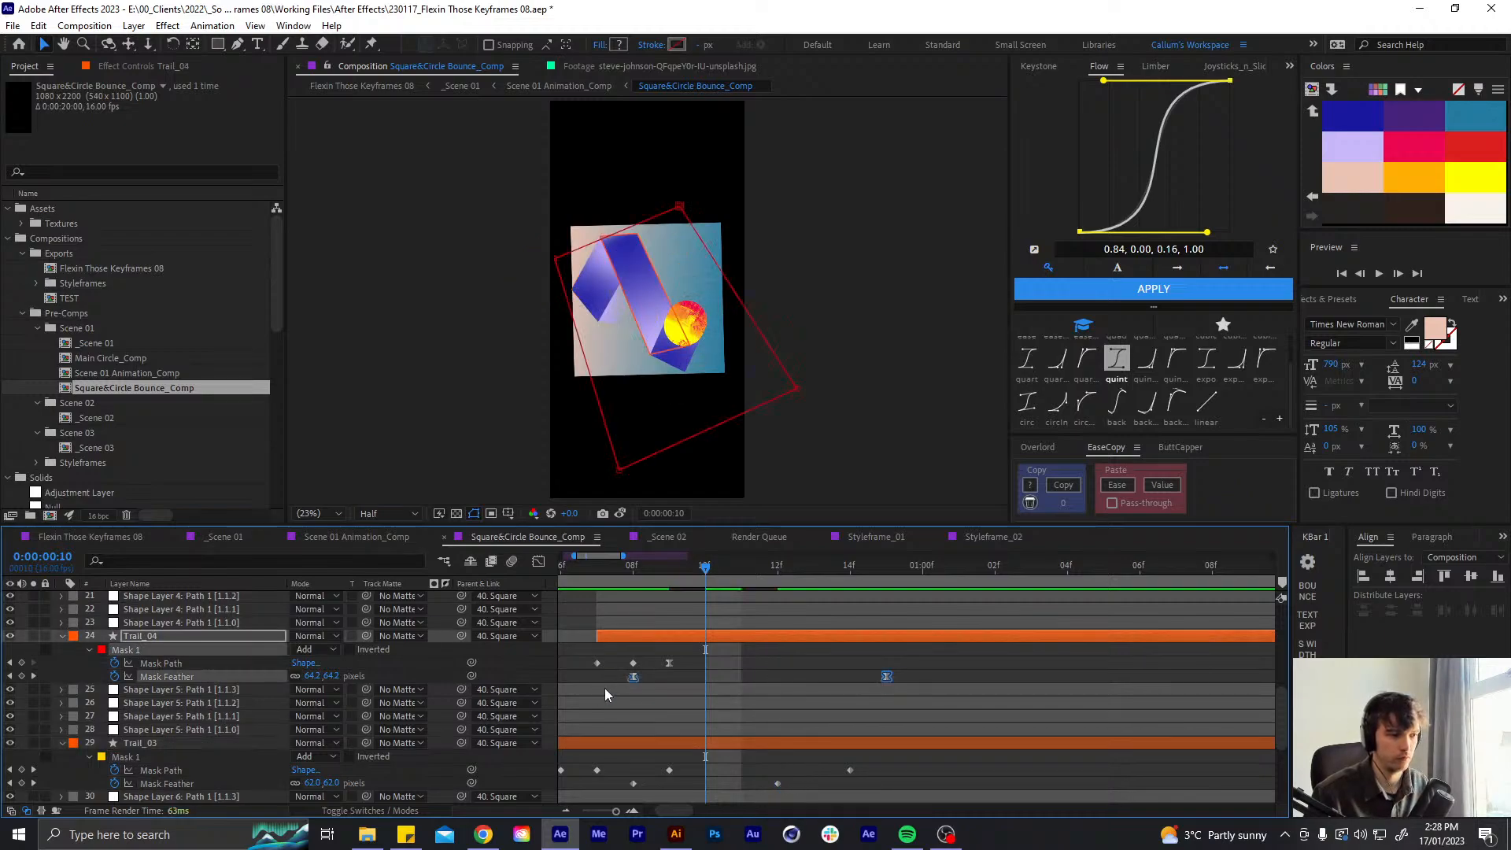
pyautogui.click(707, 673)
# - Make Trail_04's eased Mask Path keyframe at 0:00:00:09 linear and move it to 0:00:00:12
pyautogui.click(671, 565)
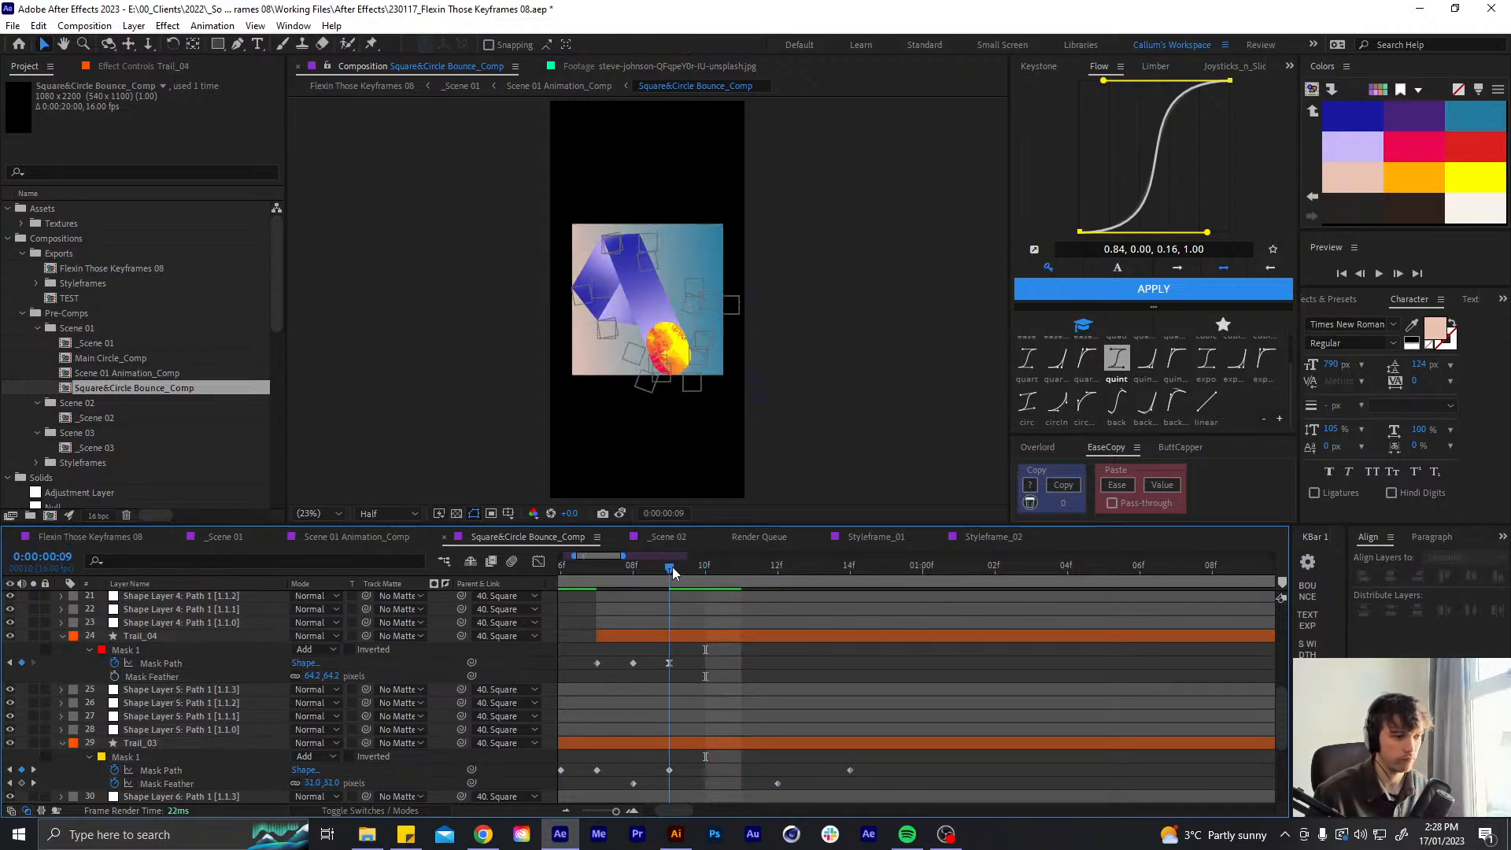
pyautogui.click(669, 663)
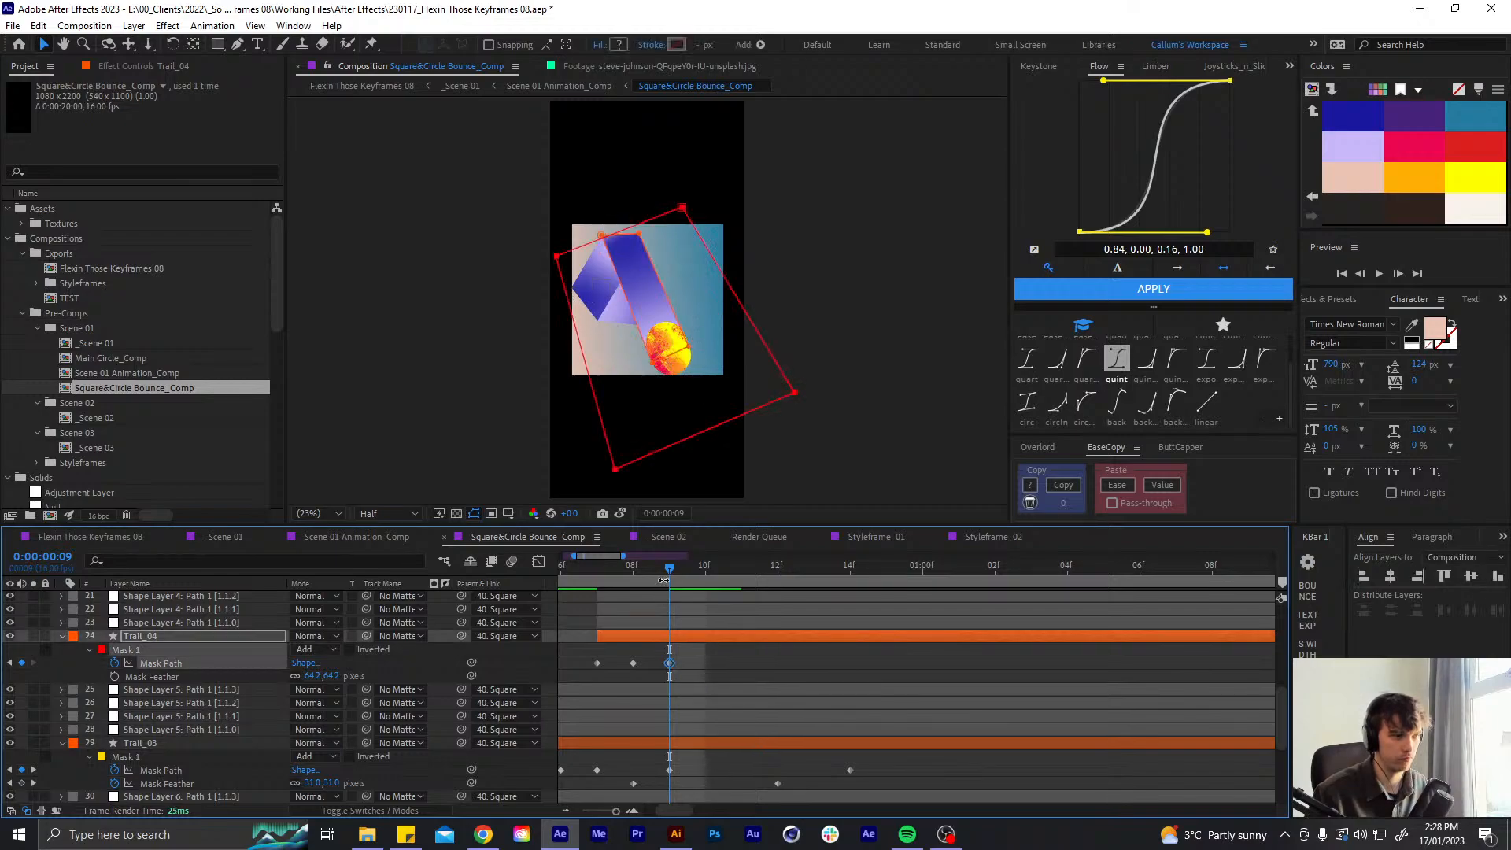
pyautogui.moveTo(709, 569); pyautogui.dragTo(769, 579)
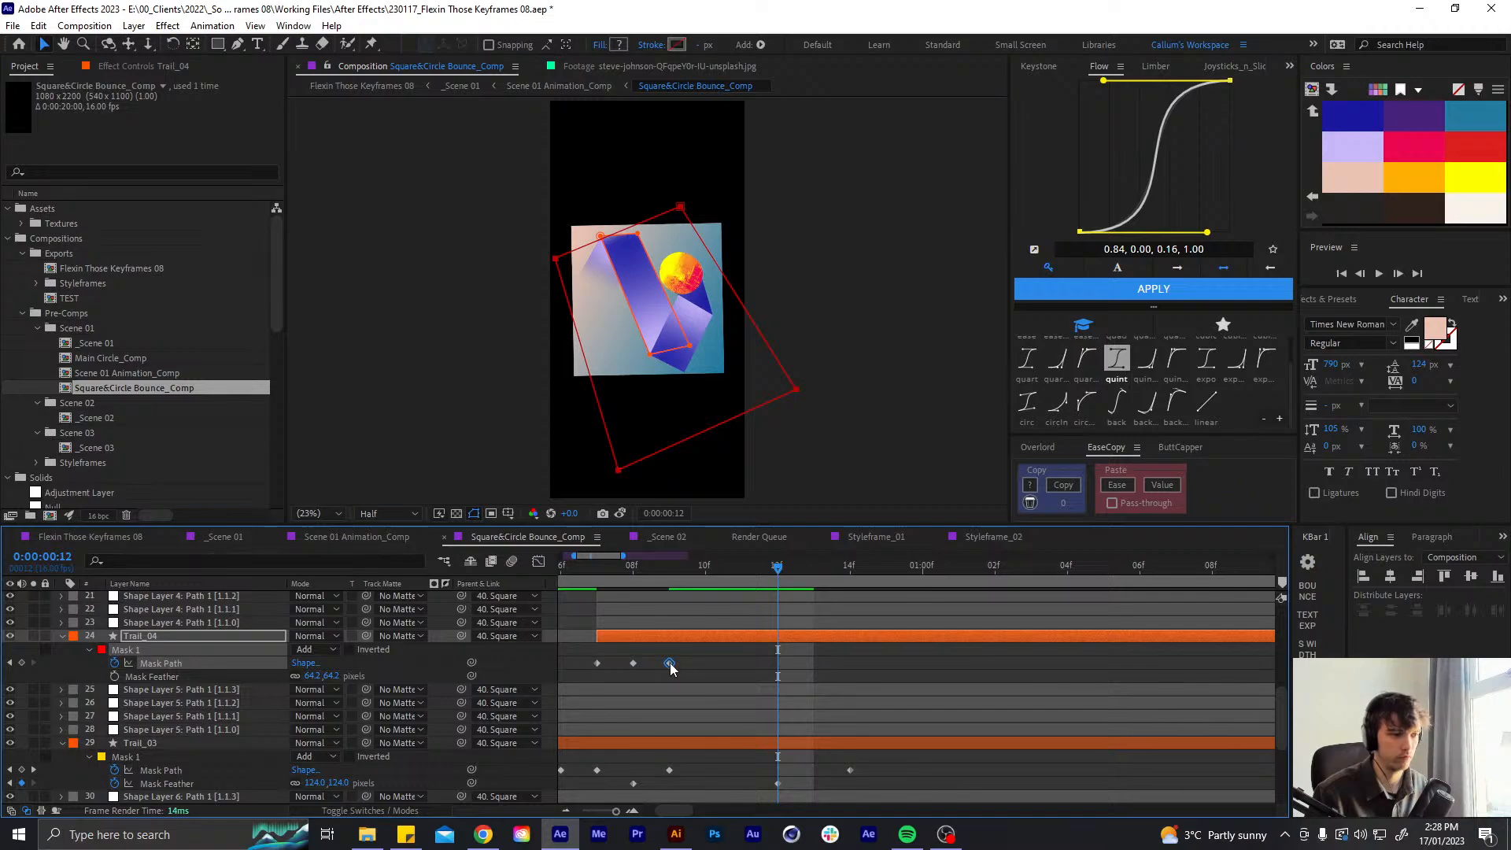
pyautogui.click(777, 664)
# - At 0:00:01:00, pull both upper points of Trail_04's mask down until the mask lies clear of the trail
pyautogui.click(836, 567)
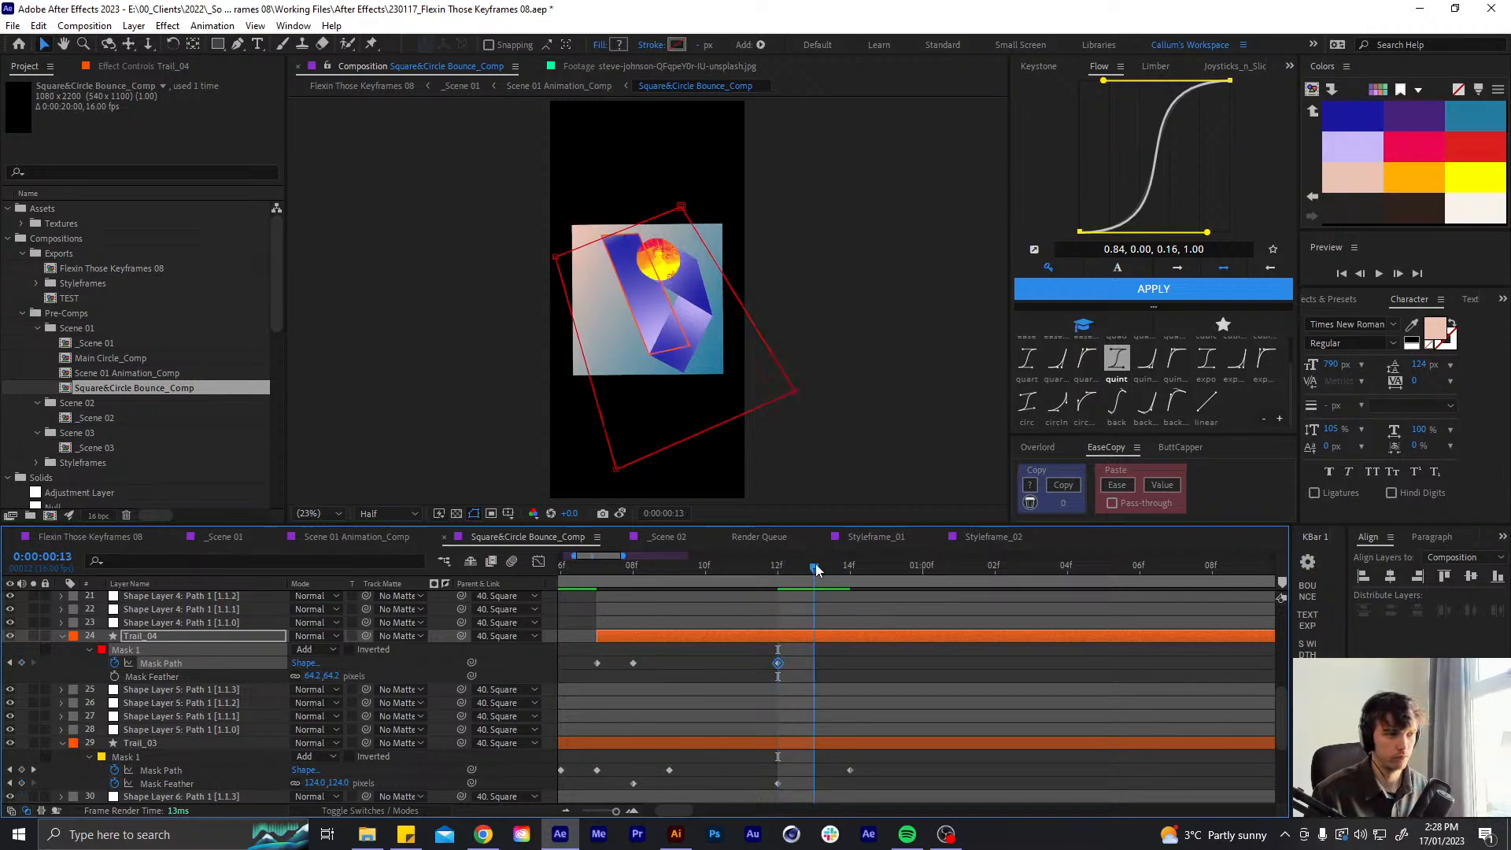
pyautogui.moveTo(850, 575); pyautogui.dragTo(914, 578)
pyautogui.moveTo(683, 210); pyautogui.dragTo(767, 373)
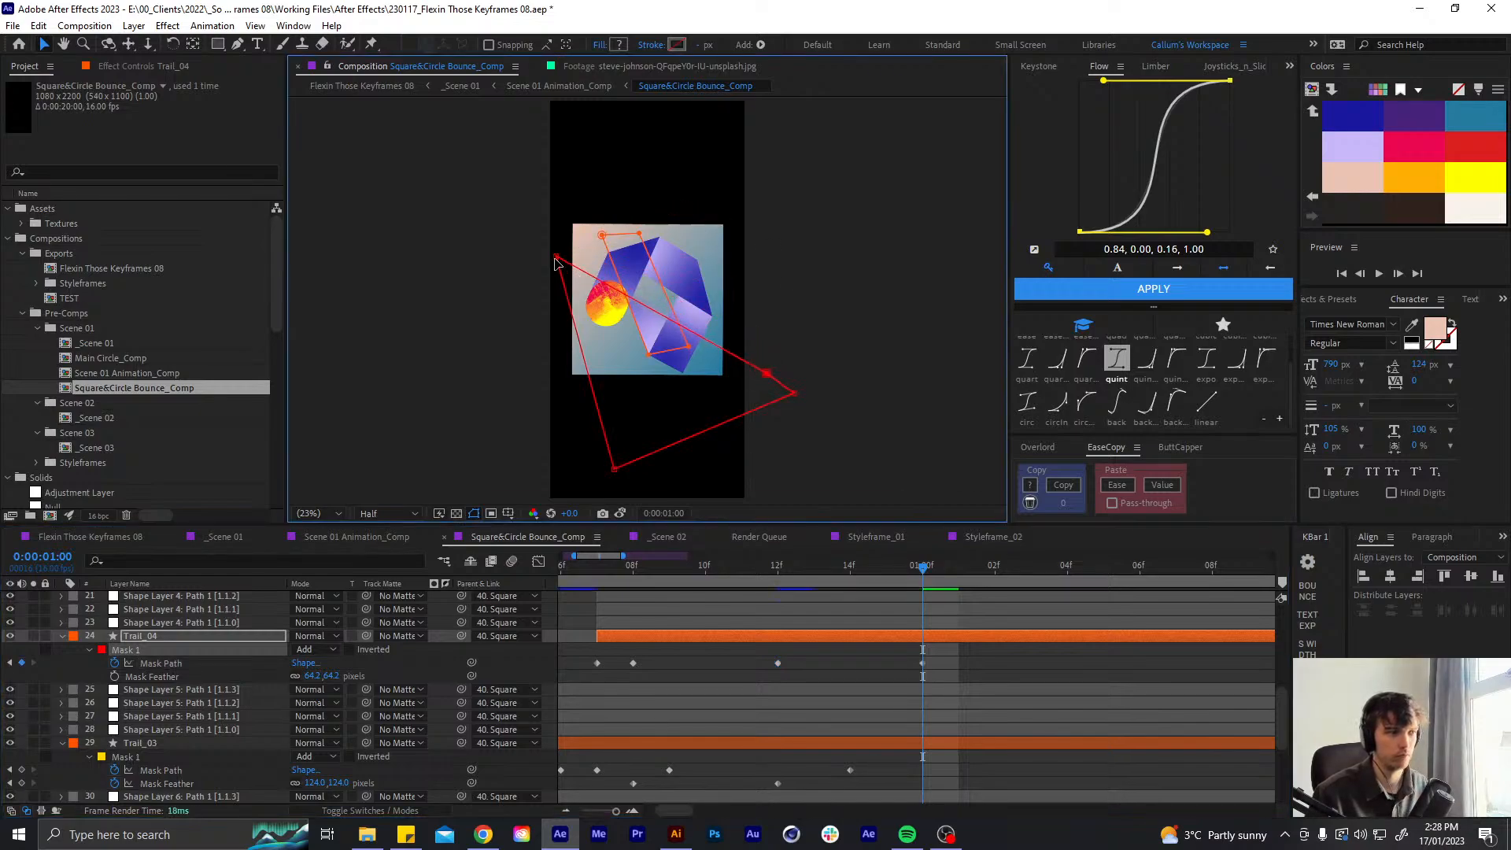
pyautogui.moveTo(555, 259); pyautogui.dragTo(612, 429)
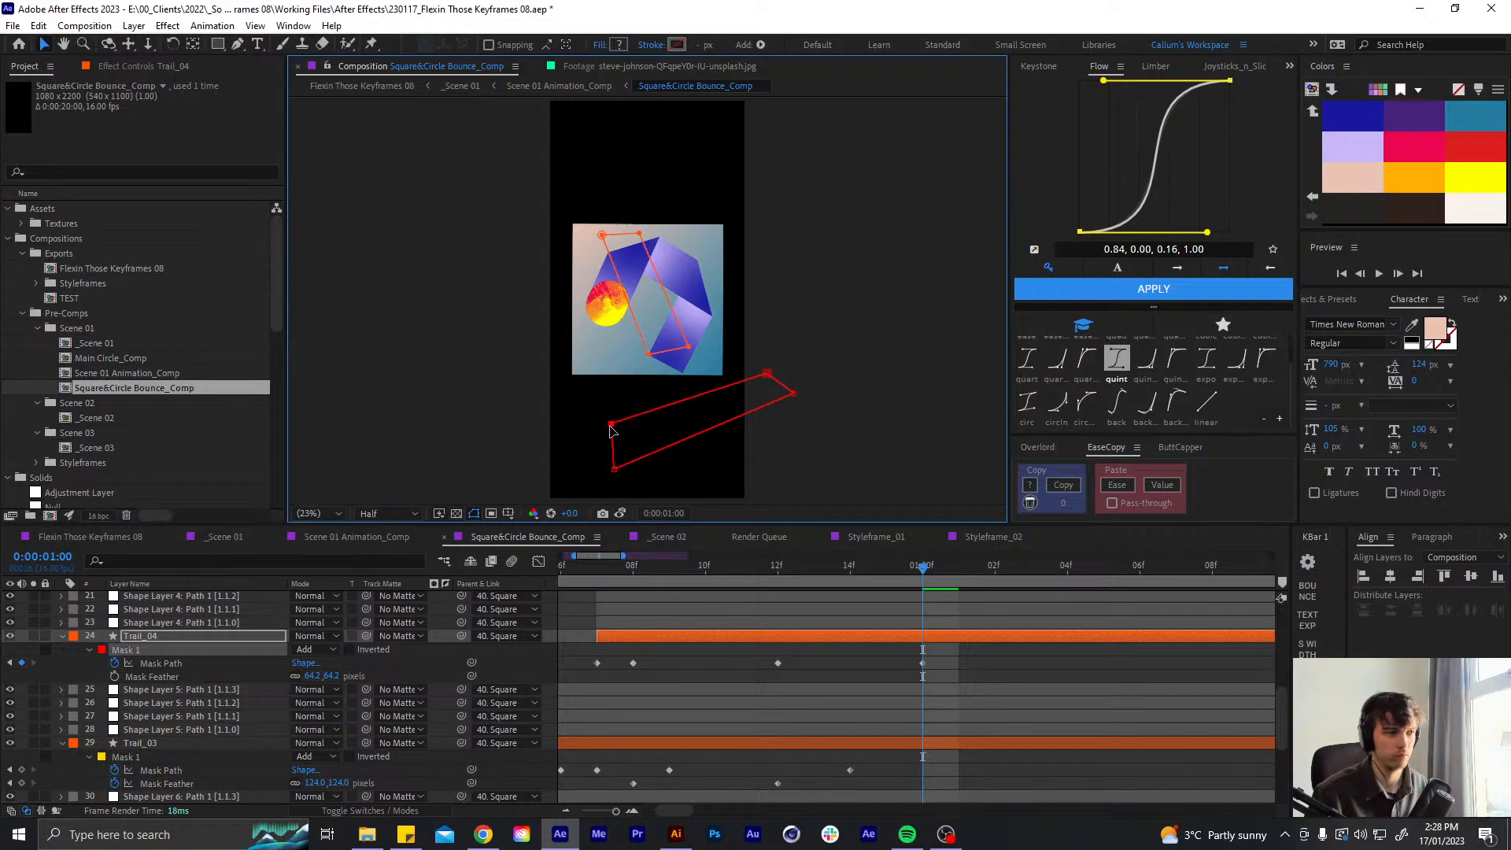
# - Keyframe Trail_04's Mask Feather at 0:00:00:11 and set it to 124 pixels at 0:00:00:14
pyautogui.moveTo(842, 574)
pyautogui.mouseDown()
pyautogui.moveTo(749, 583)
pyautogui.moveTo(852, 572)
pyautogui.mouseUp()
pyautogui.click(115, 676)
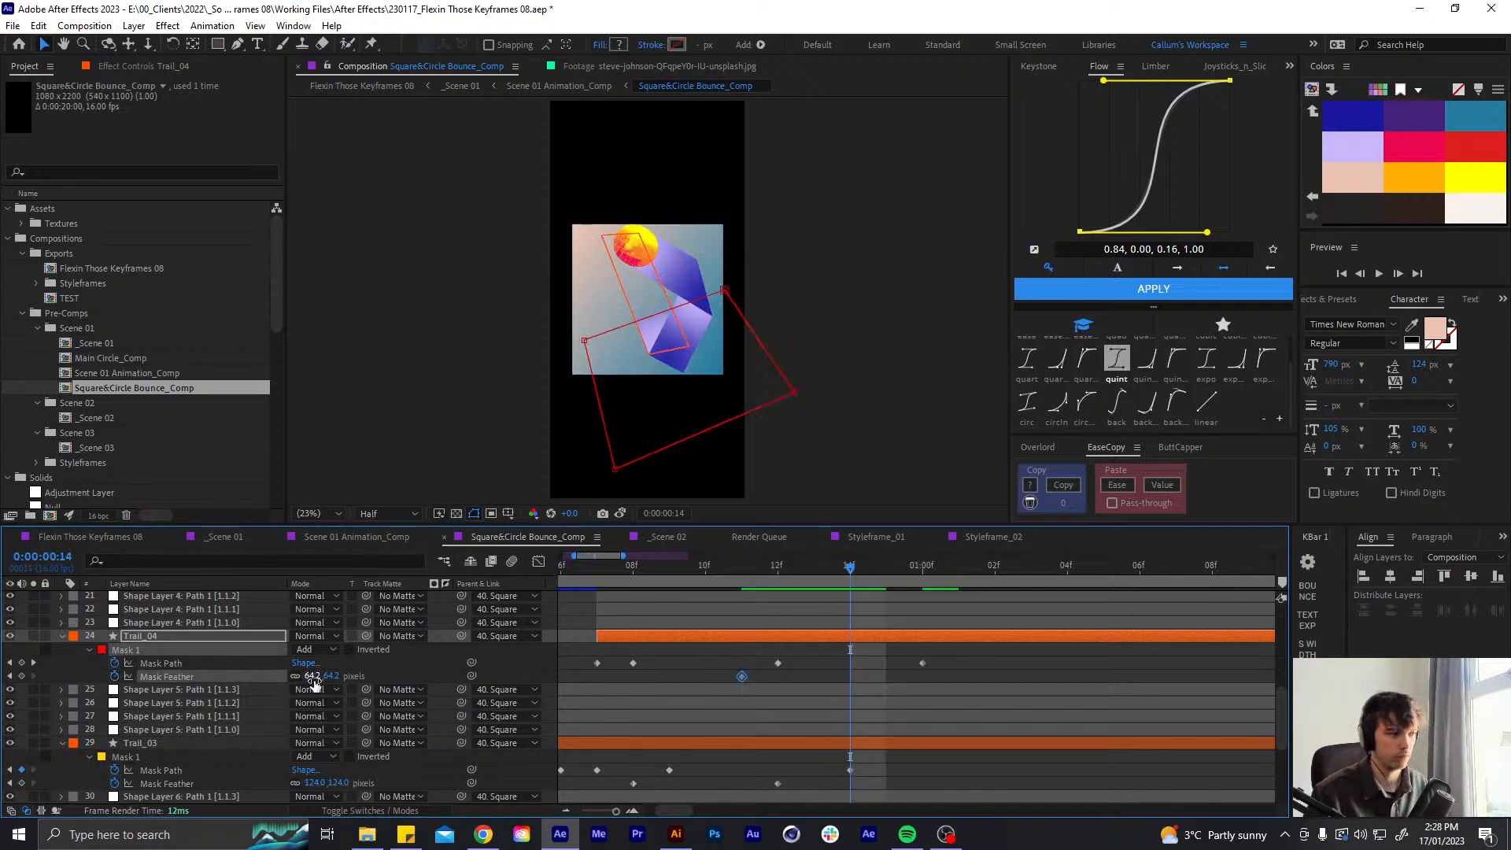
pyautogui.click(313, 676)
pyautogui.write('124')
pyautogui.click(880, 668)
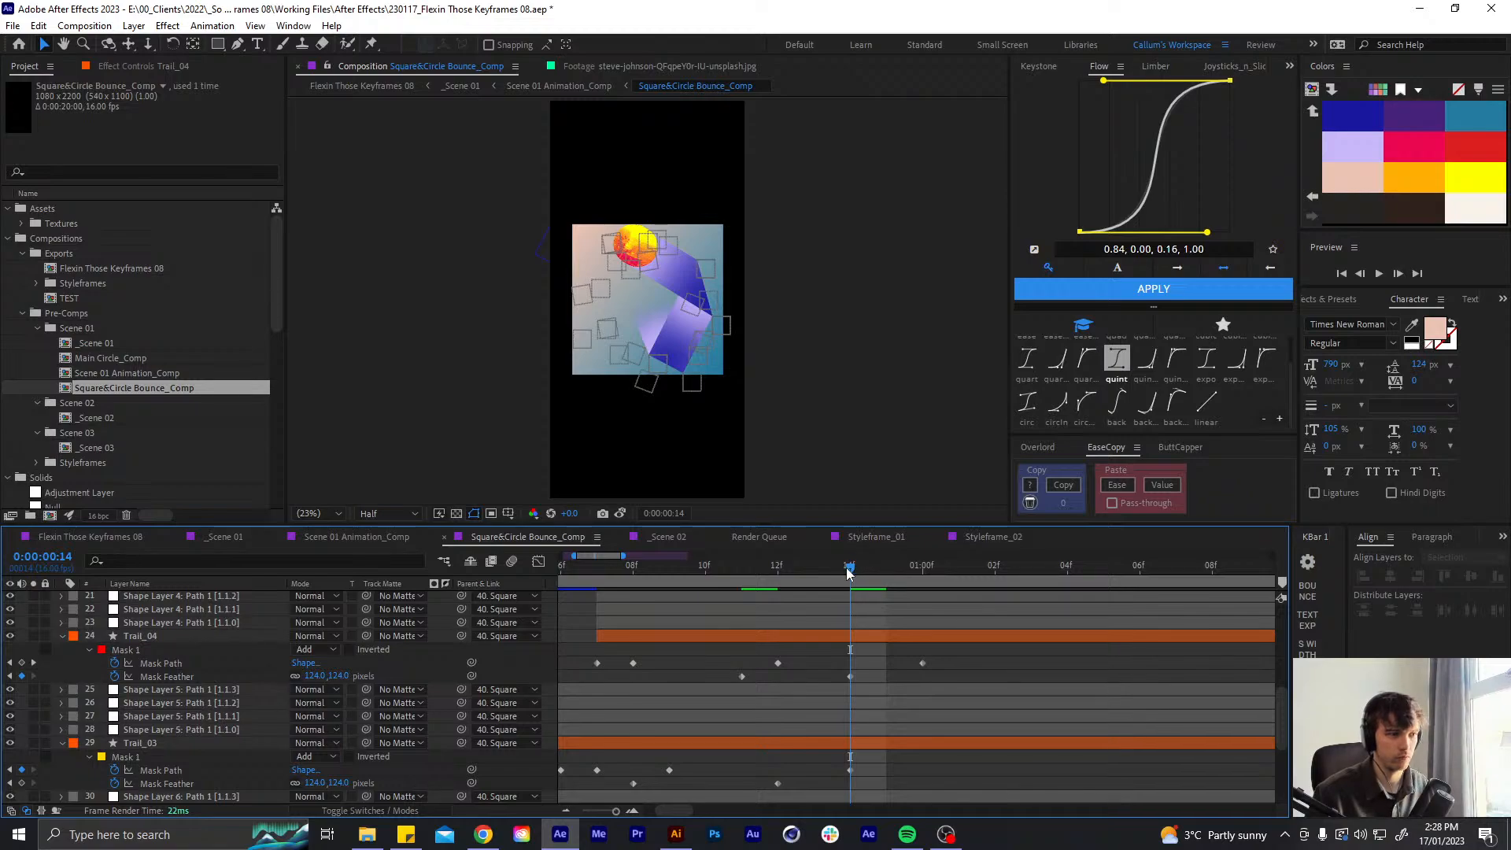
# - Play back the bounce animation and scrub to 0:00:00:14 to examine Trail_04's fade
pyautogui.press('space')
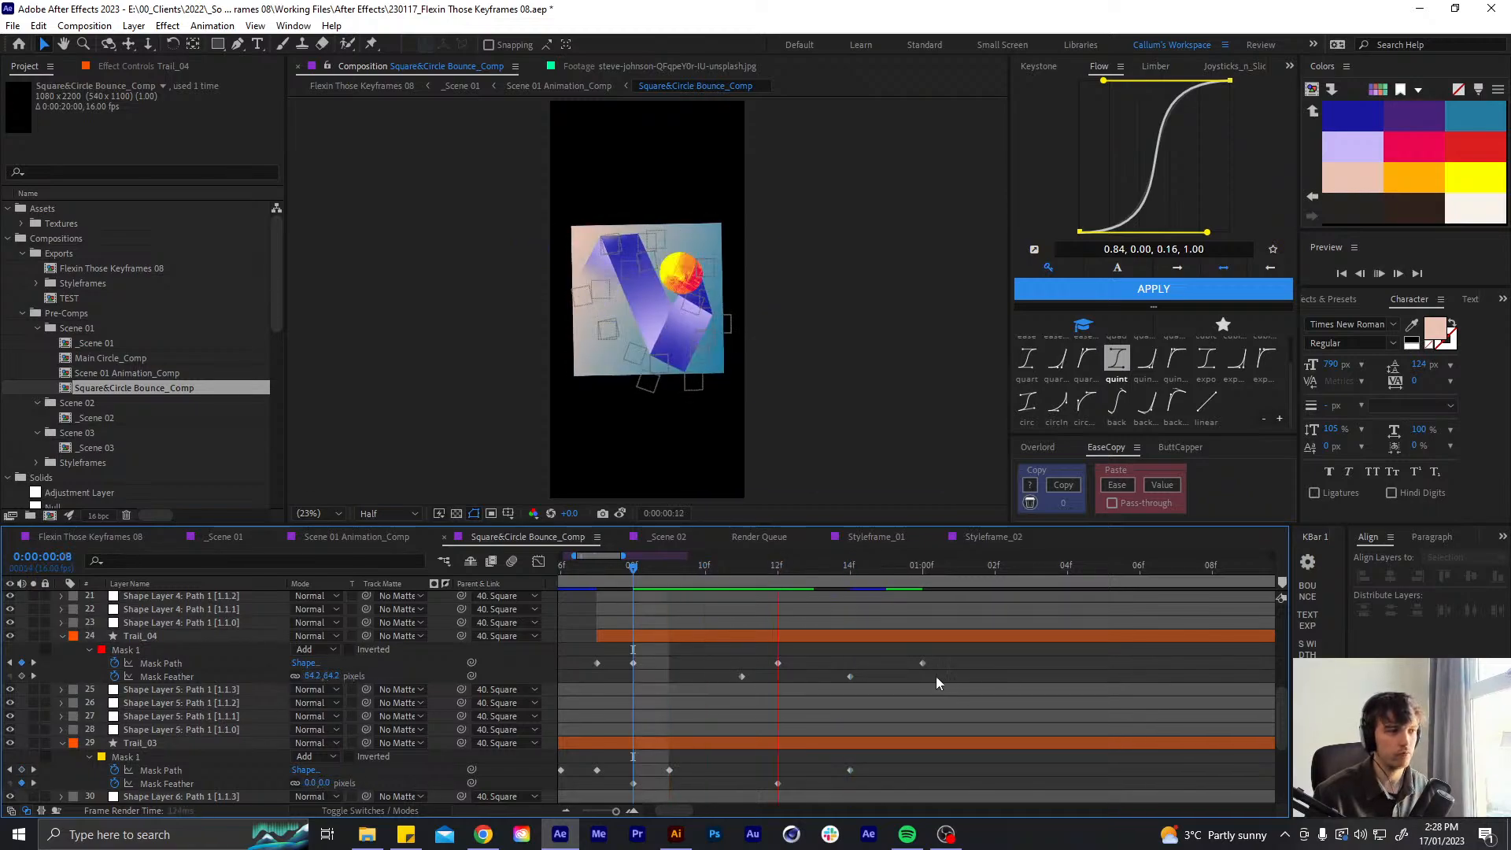
pyautogui.press('space')
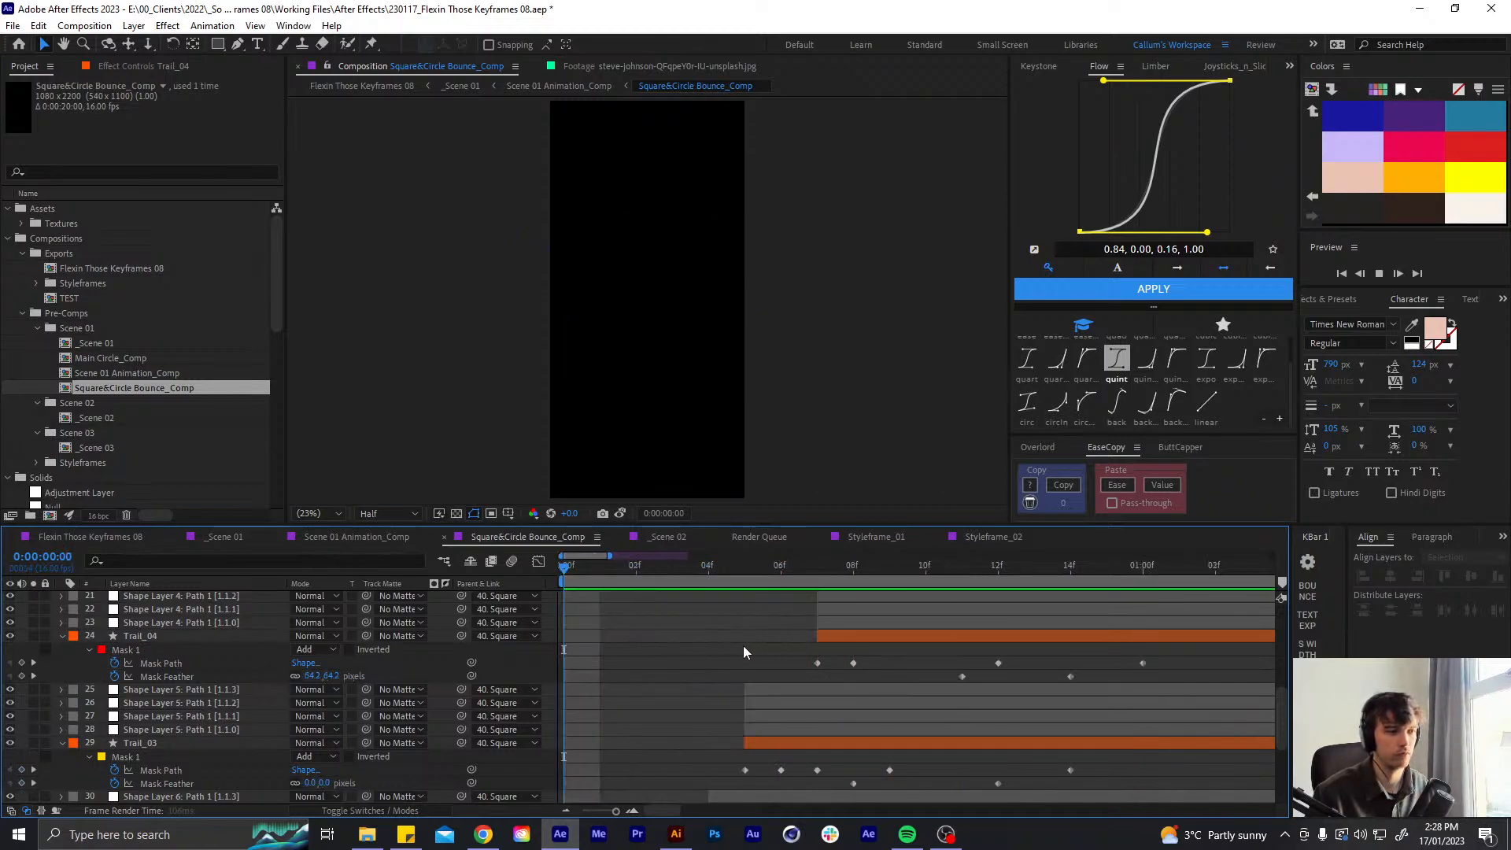
pyautogui.moveTo(749, 568); pyautogui.dragTo(1068, 582)
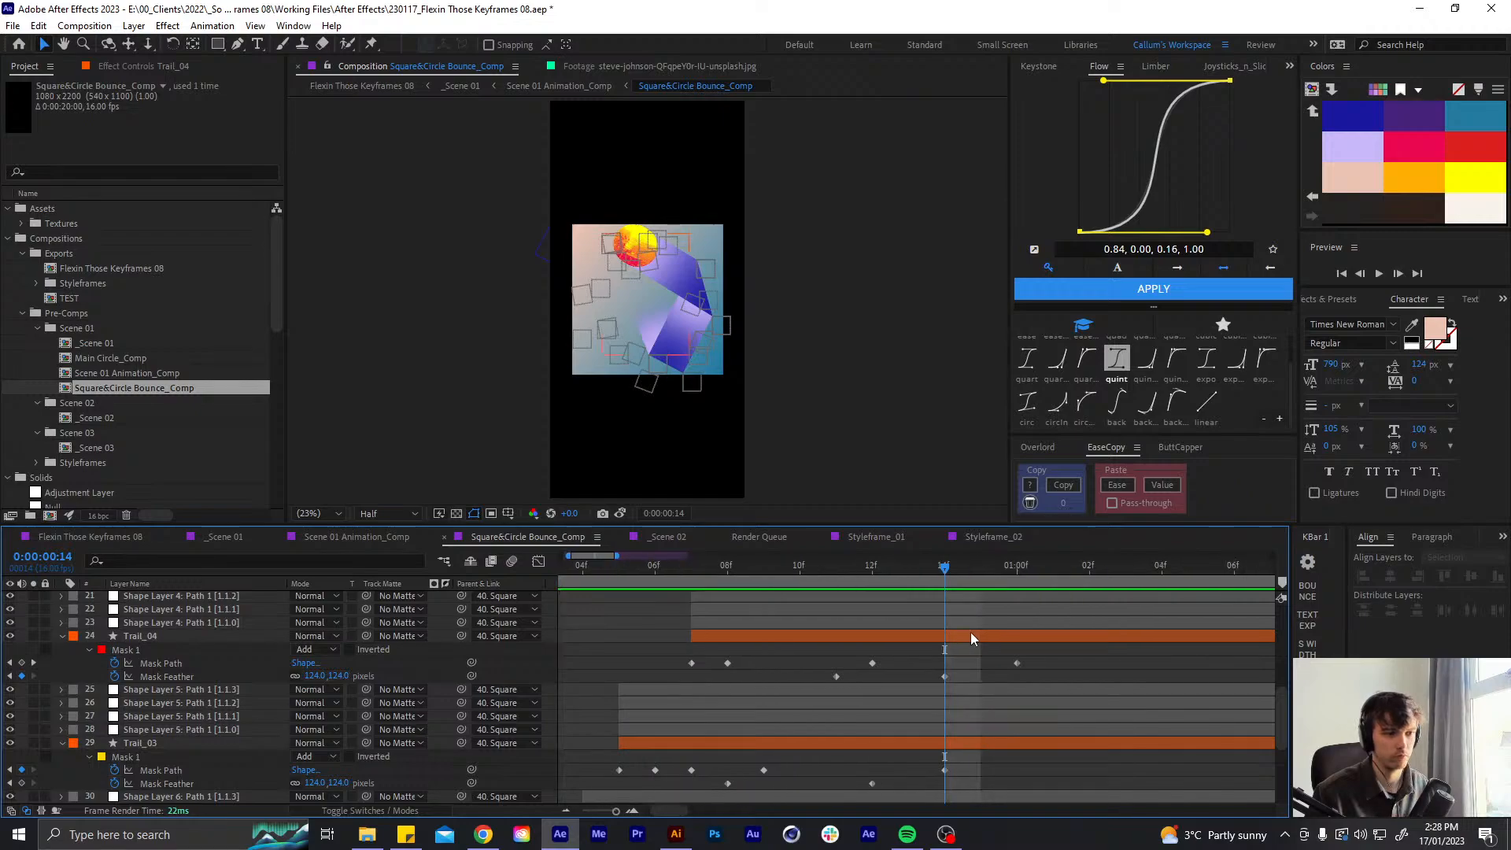
# - Set Trail_04's mask feather at 0:00:00:14 to 184 pixels
pyautogui.hscroll(3, 970, 633)
pyautogui.click(326, 676)
pyautogui.write('144')
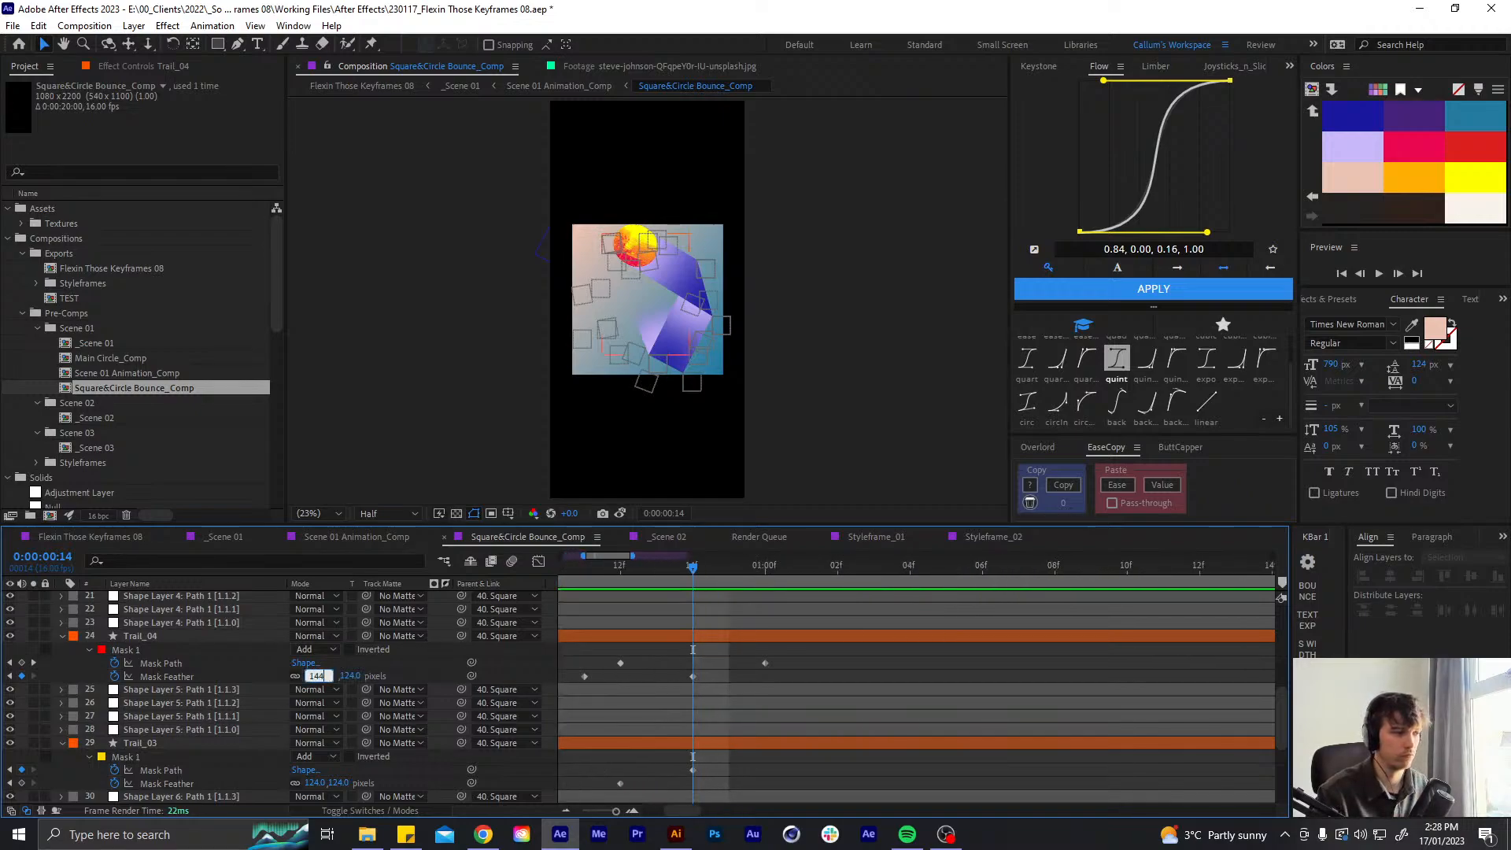
pyautogui.press('Return')
pyautogui.click(317, 676)
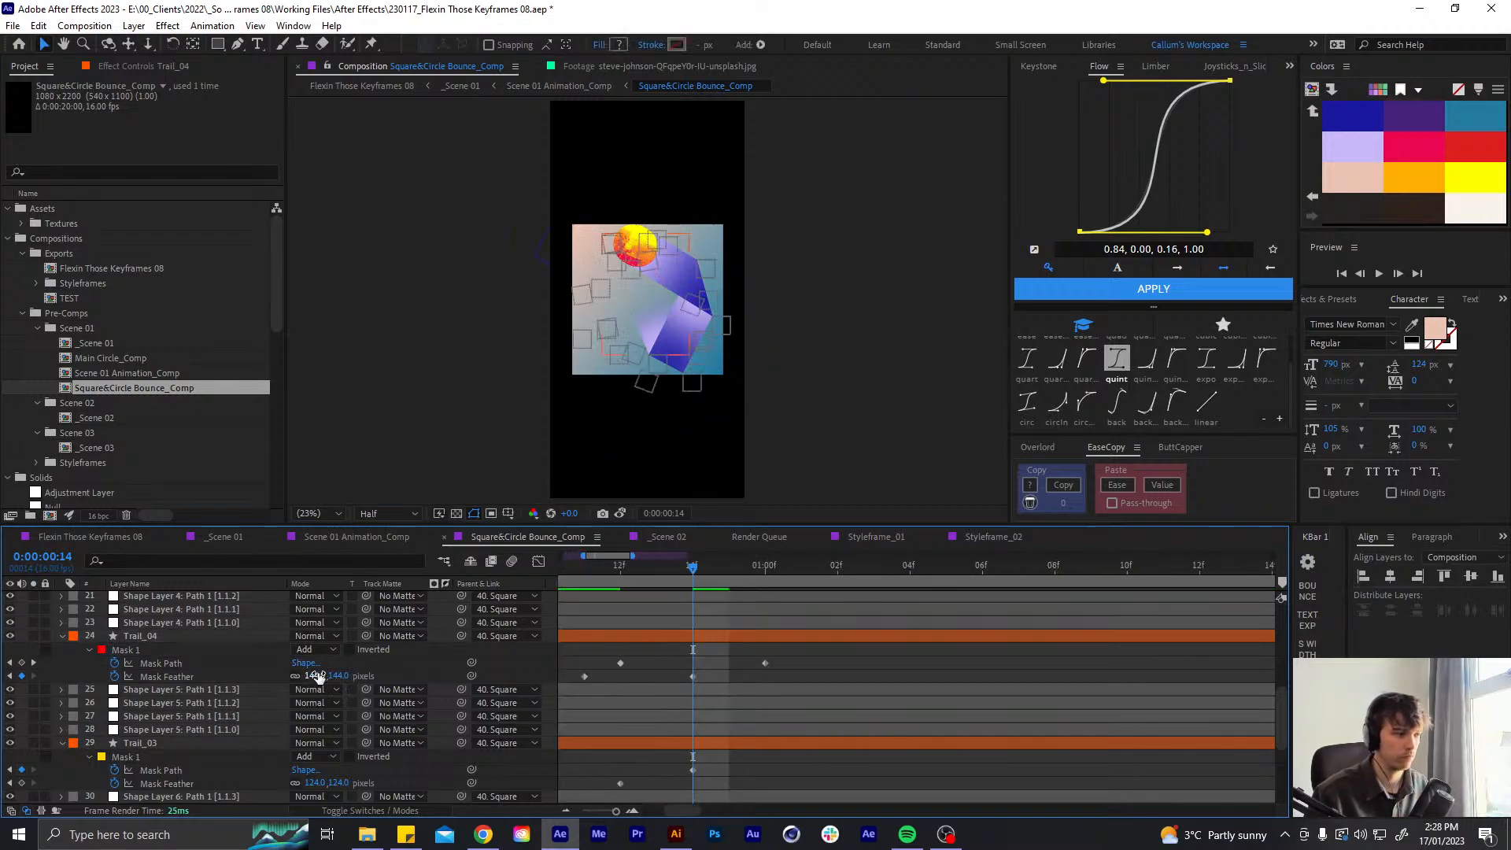
pyautogui.write('184')
pyautogui.press('Return')
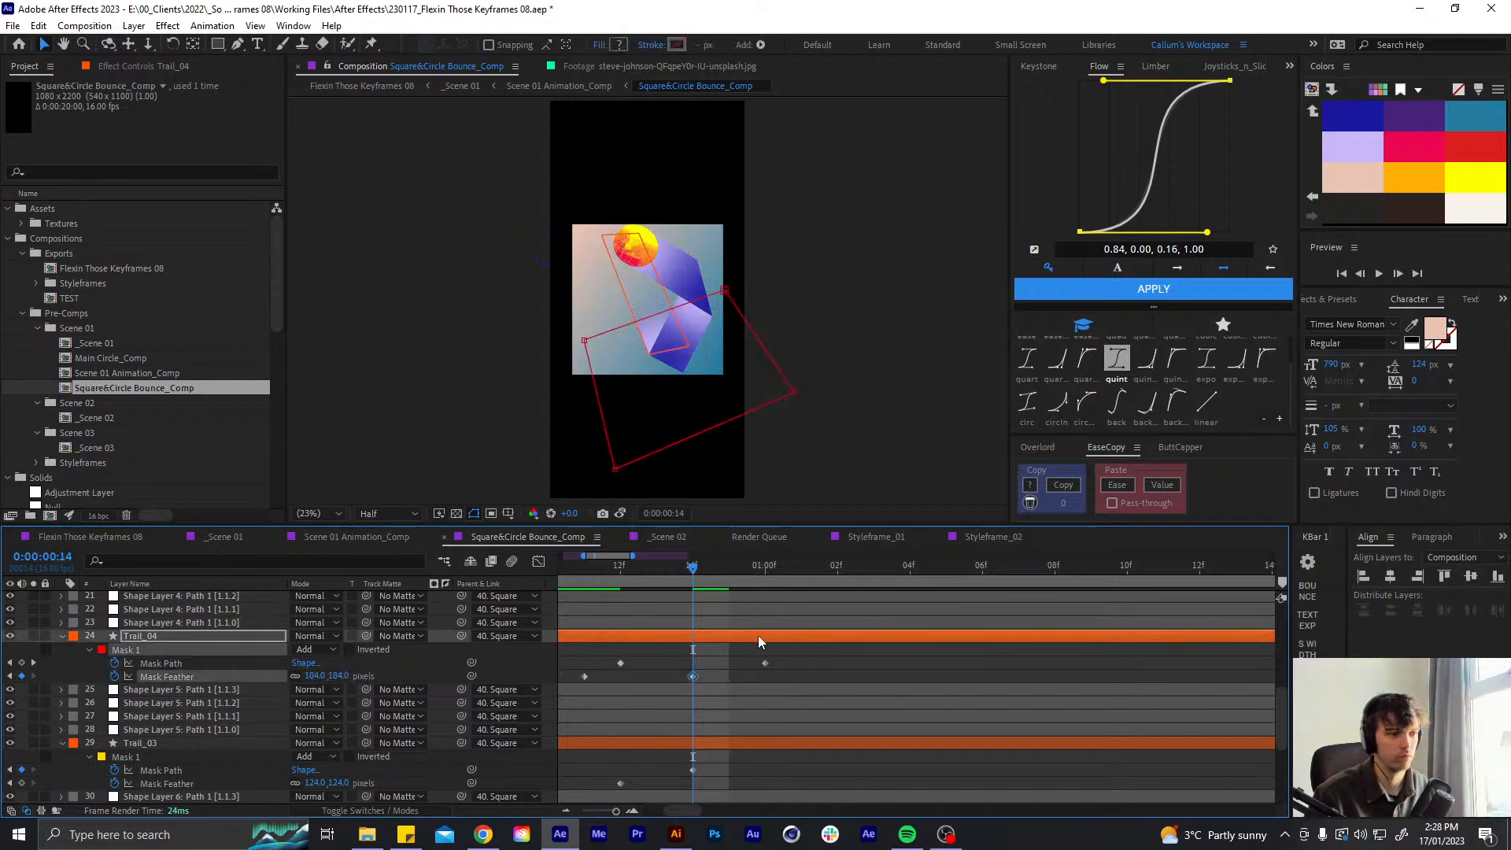
# - Try Trail_04's last Mask Path keyframe at 0:00:01:01 with a preview of the bounce, and return it to 0:00:01:00
pyautogui.click(706, 404)
pyautogui.moveTo(766, 662); pyautogui.dragTo(789, 663)
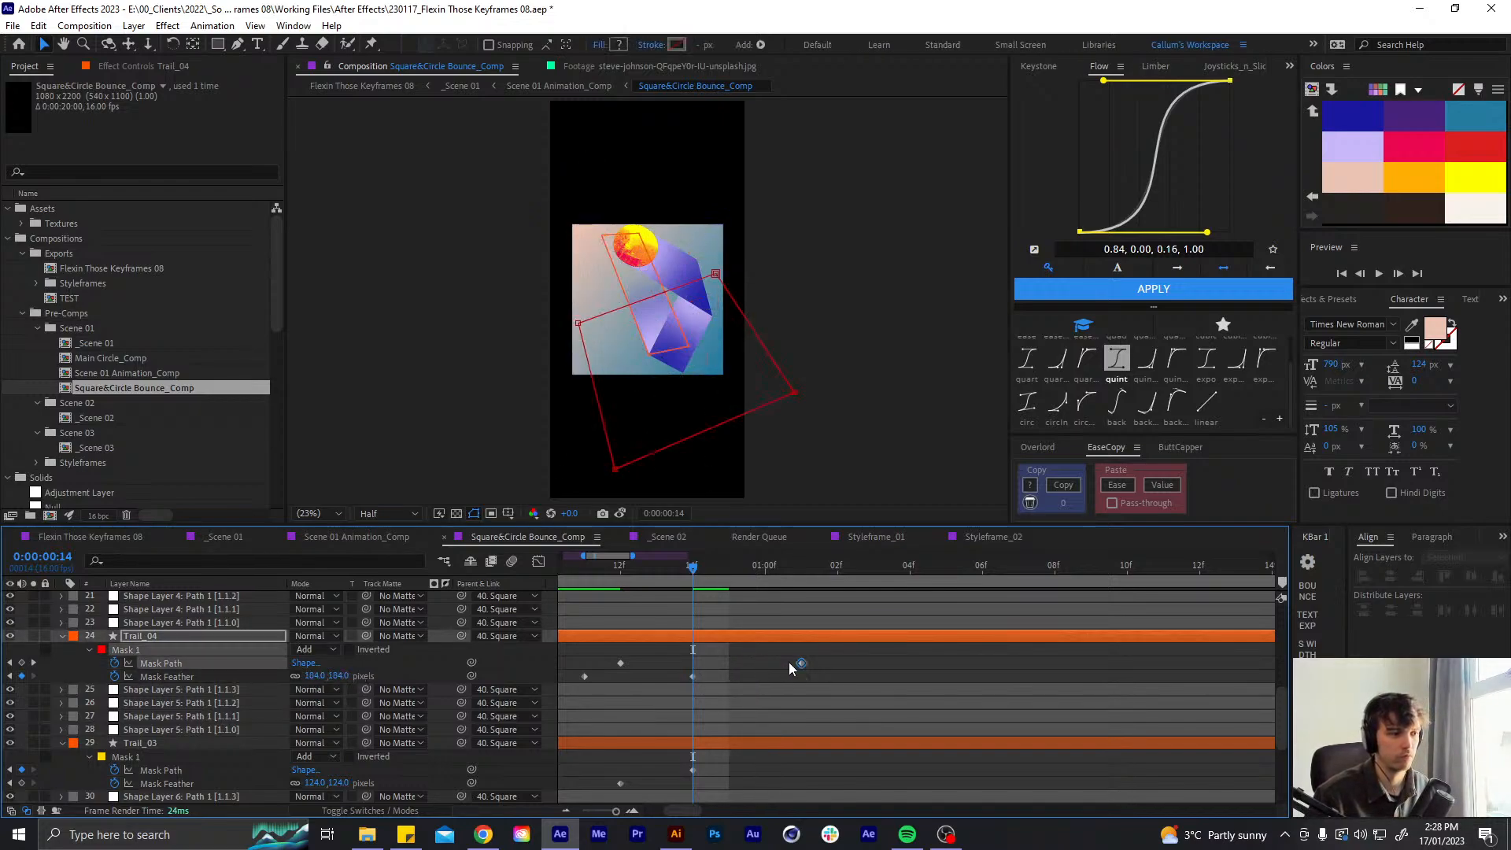
pyautogui.click(732, 652)
pyautogui.hscroll(-3, 693, 636)
pyautogui.click(730, 565)
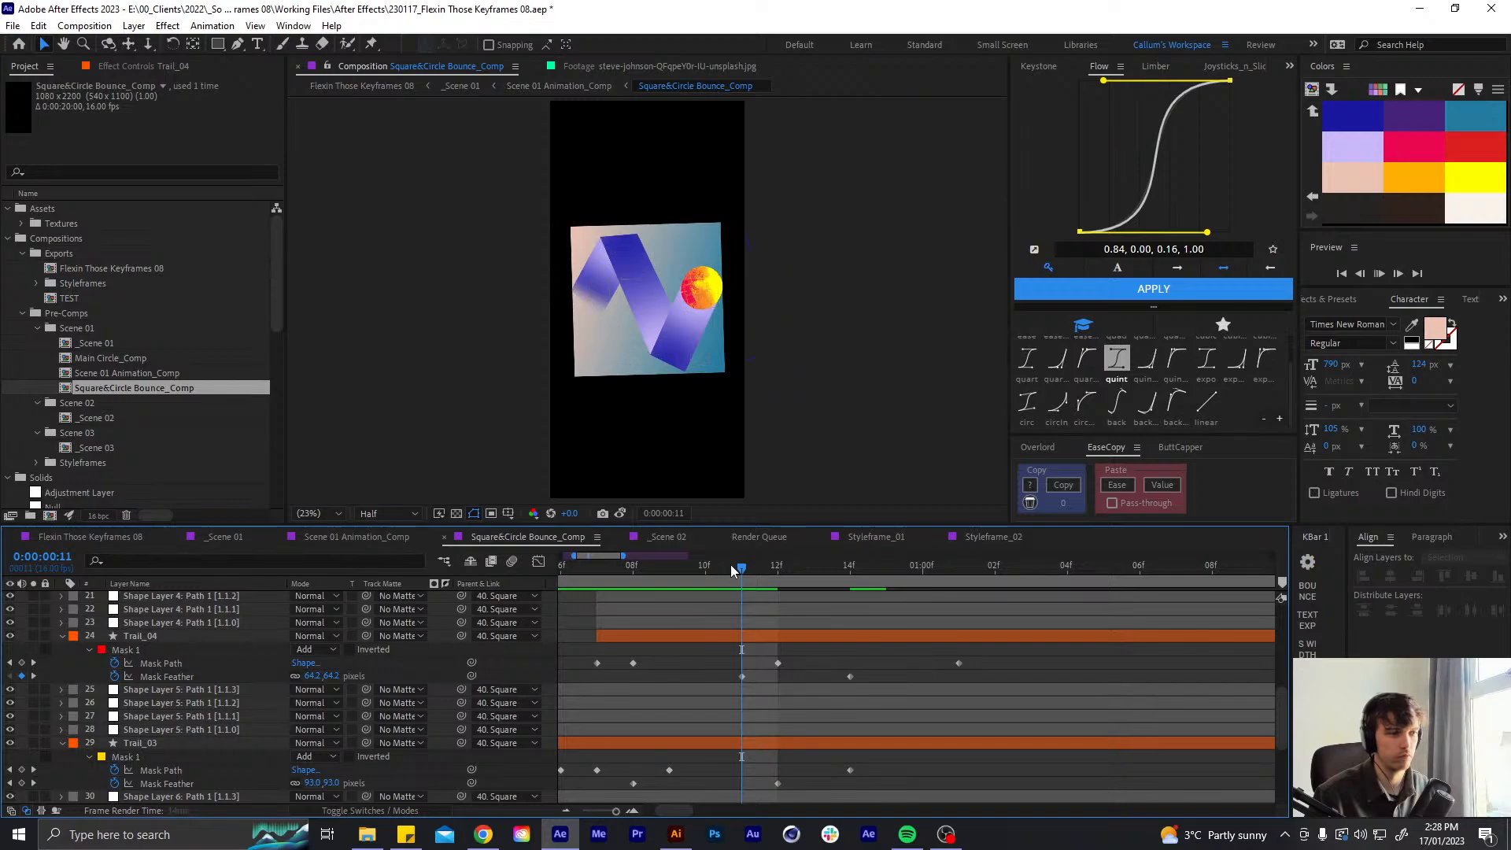
pyautogui.press('space')
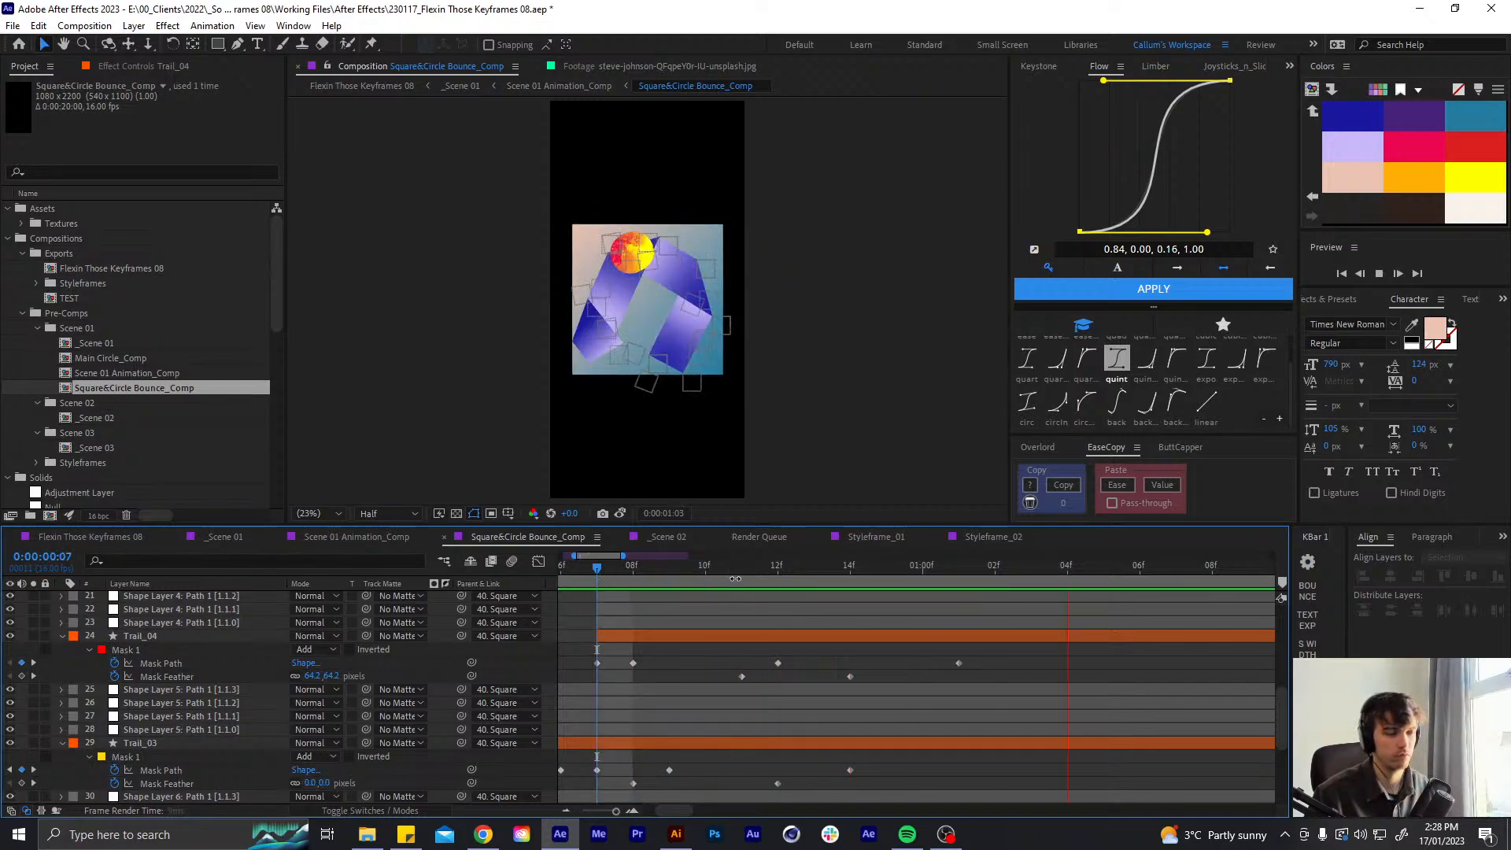
pyautogui.moveTo(692, 570); pyautogui.dragTo(531, 589)
pyautogui.press('space')
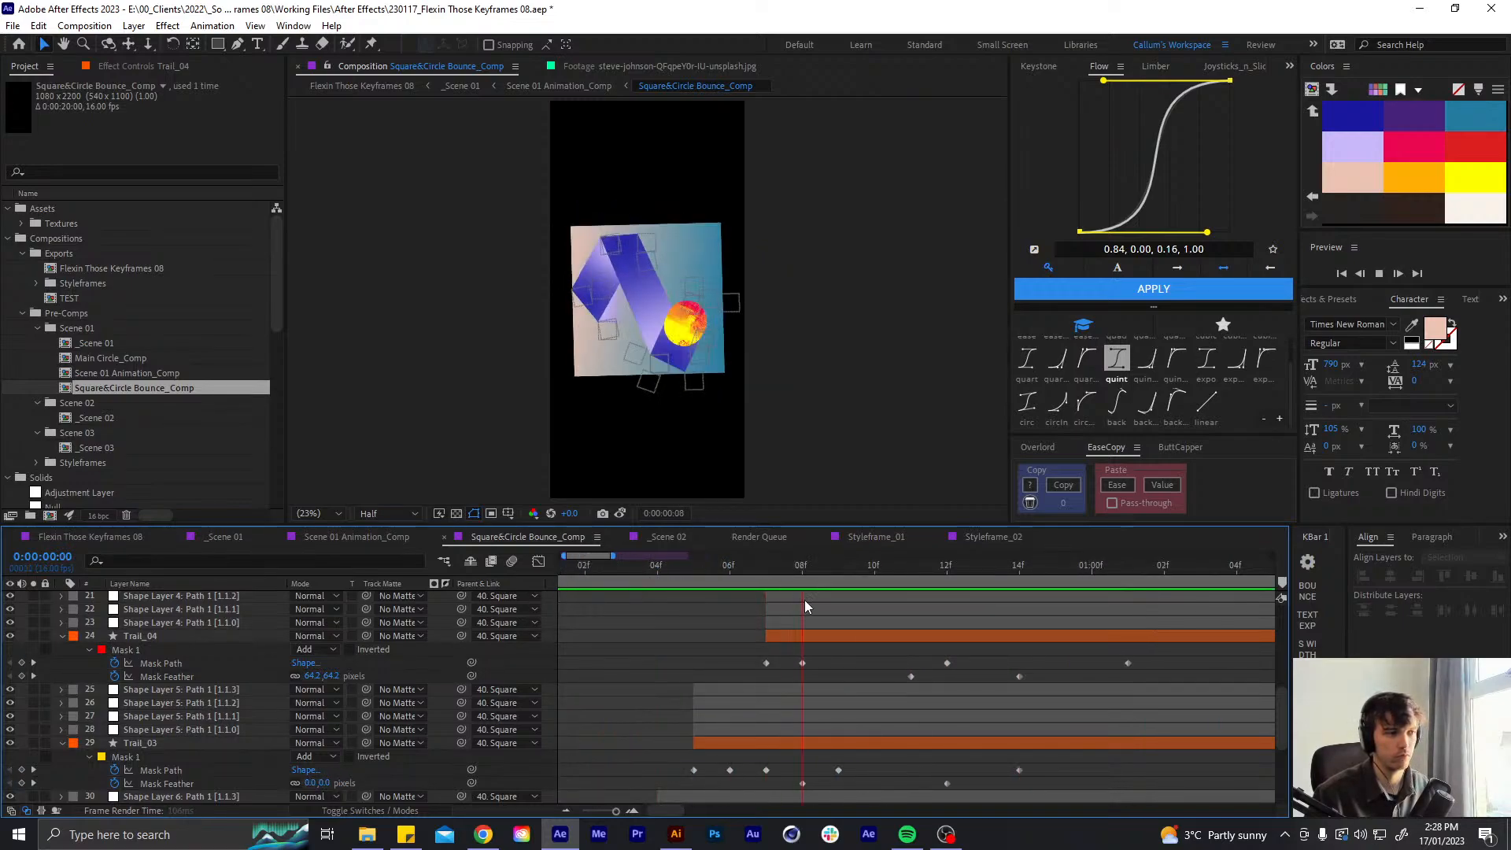
pyautogui.click(949, 567)
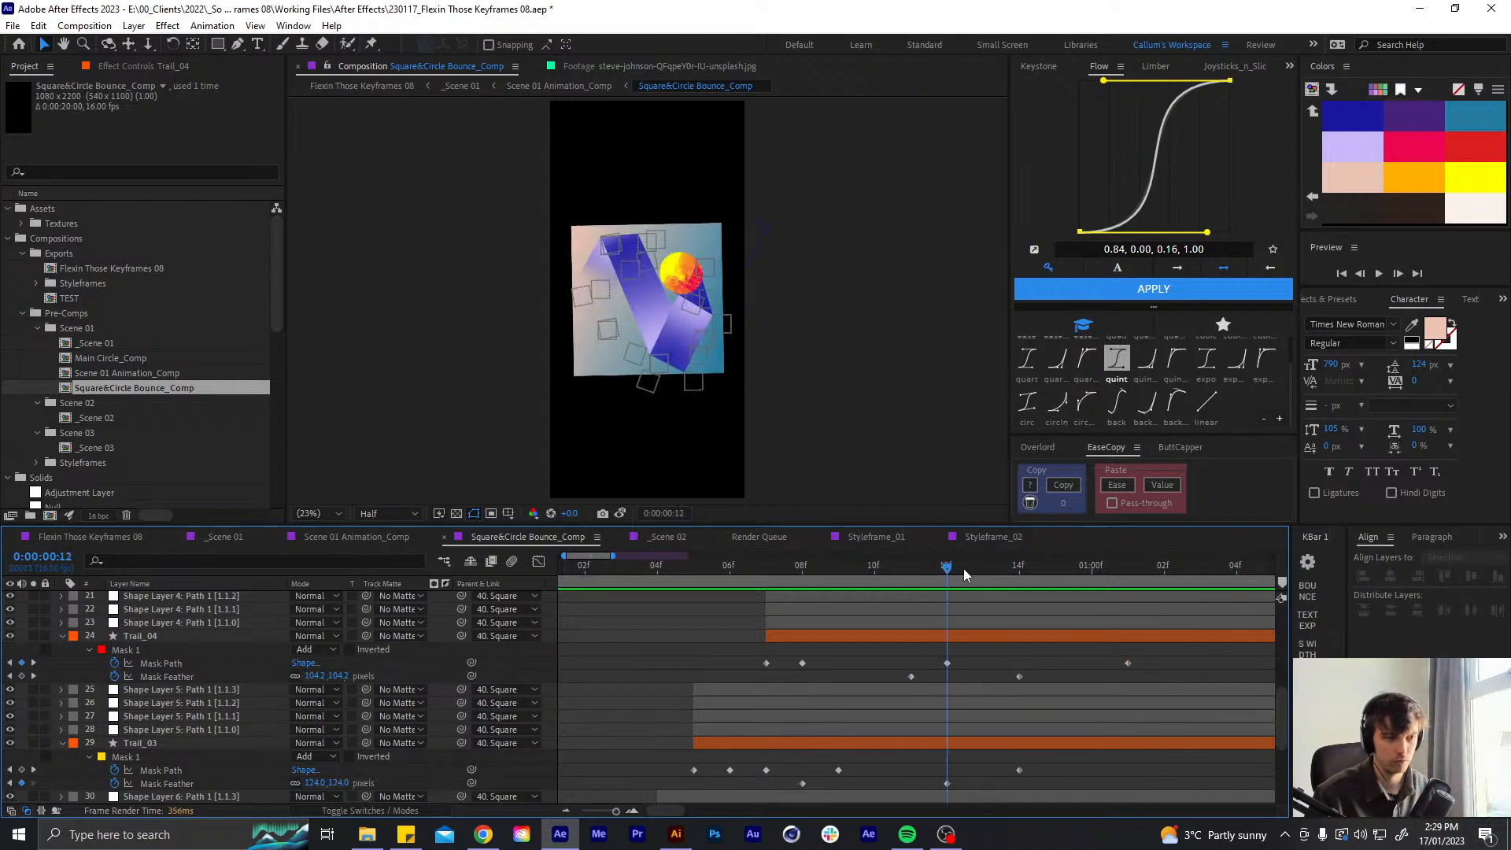
pyautogui.click(1128, 663)
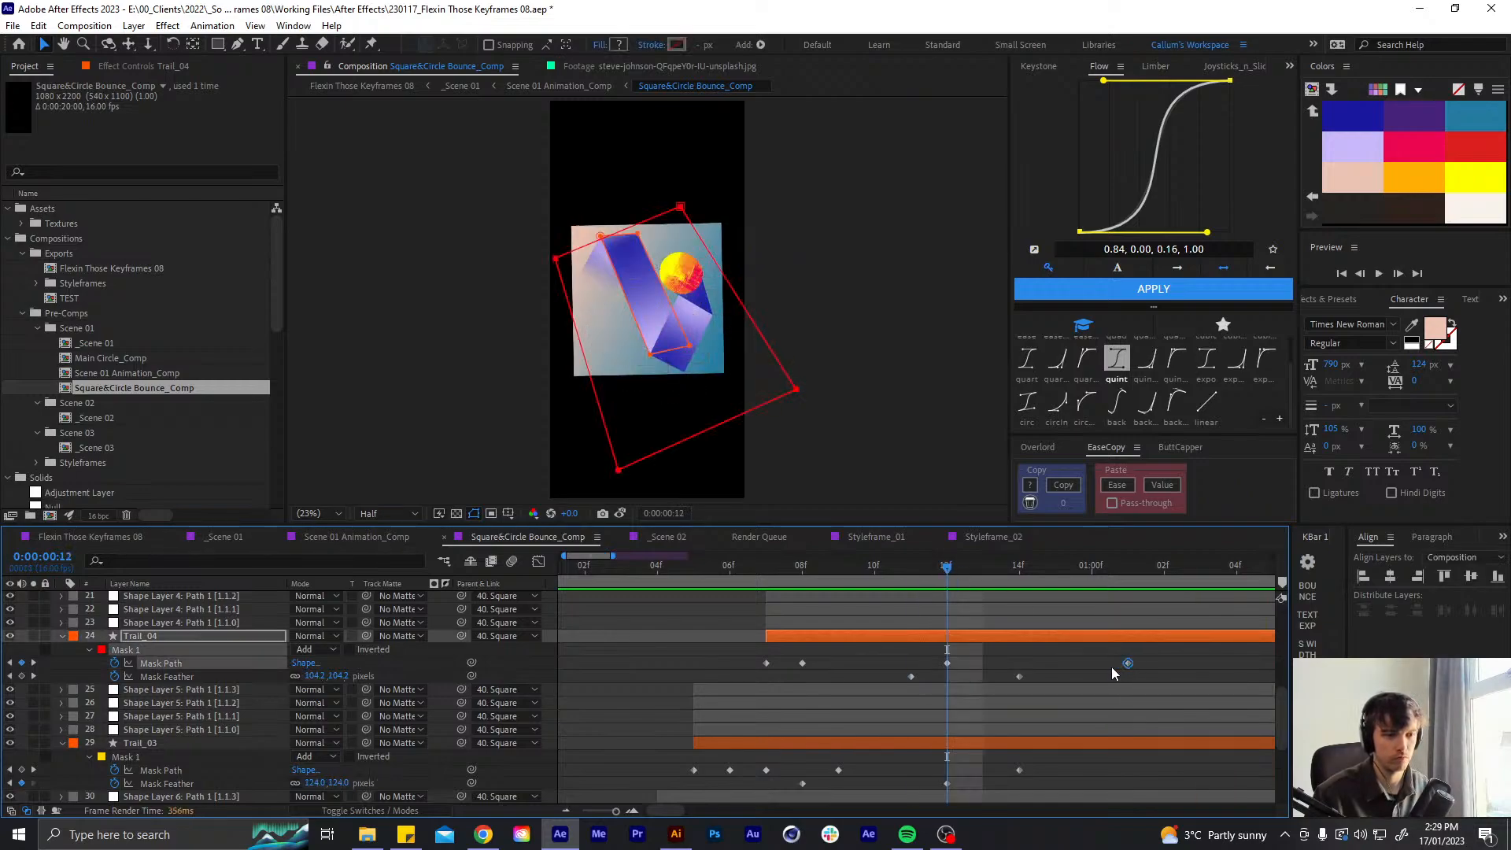
pyautogui.moveTo(1112, 668); pyautogui.dragTo(1101, 663)
# - Show Trail_05's keyframes and add a Mask Path keyframe at 0:00:00:14
pyautogui.hscroll(5, 953, 647)
pyautogui.scroll(2, 828, 641)
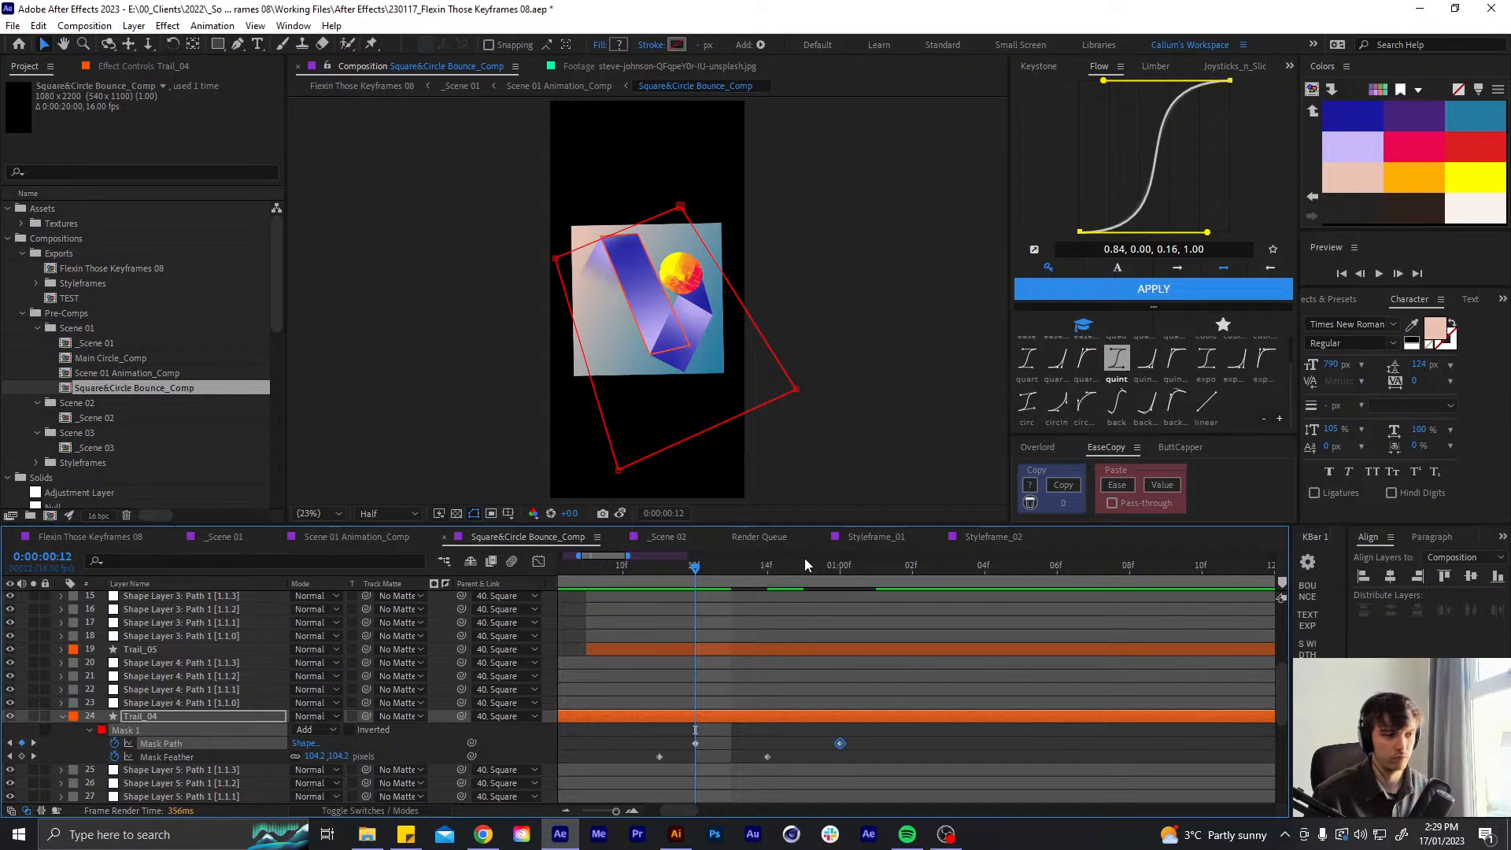
pyautogui.click(770, 579)
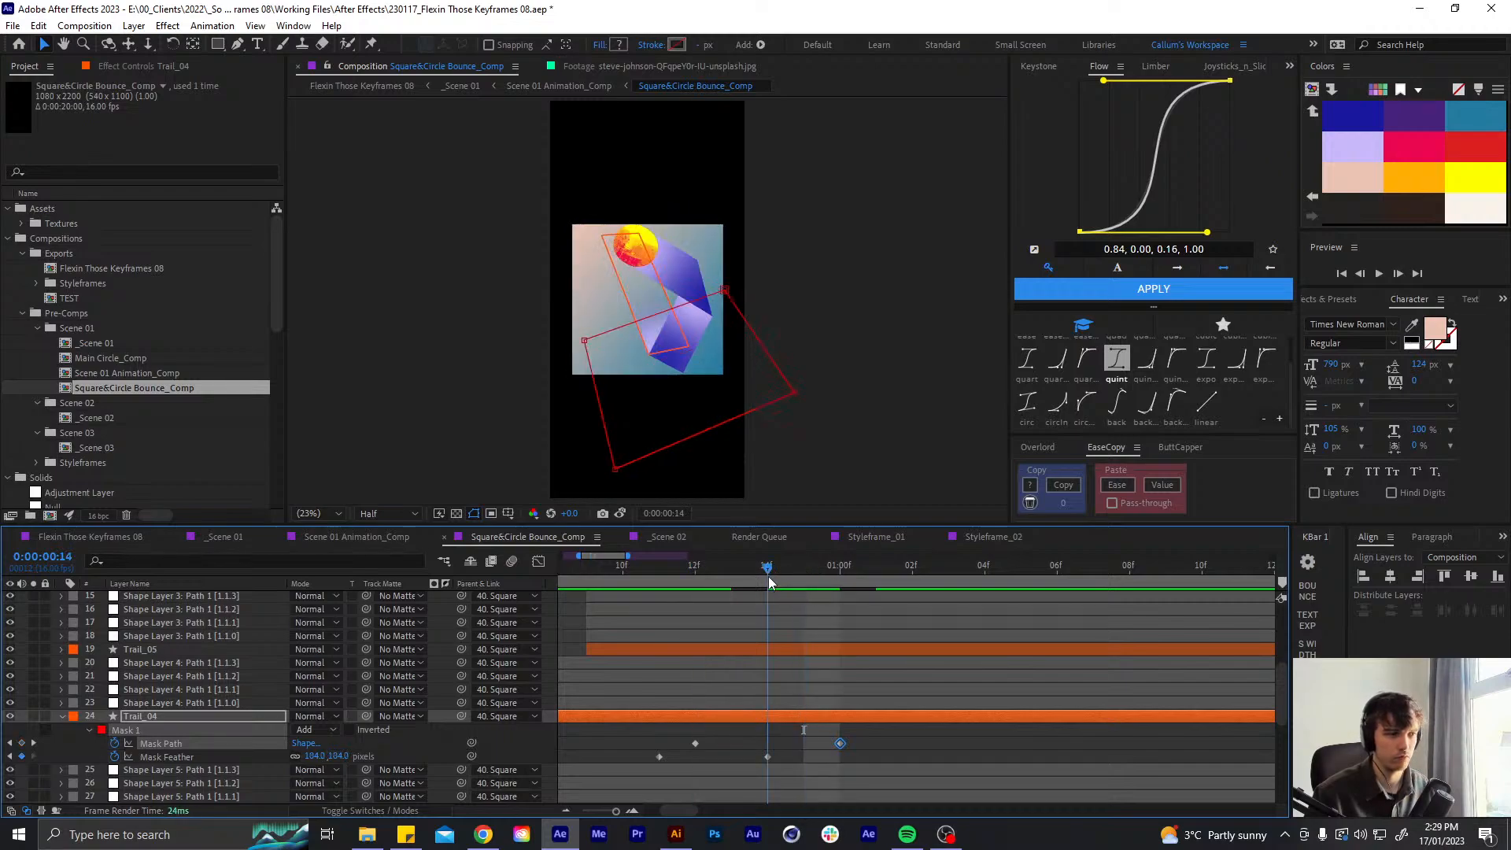
pyautogui.click(790, 650)
pyautogui.press('u')
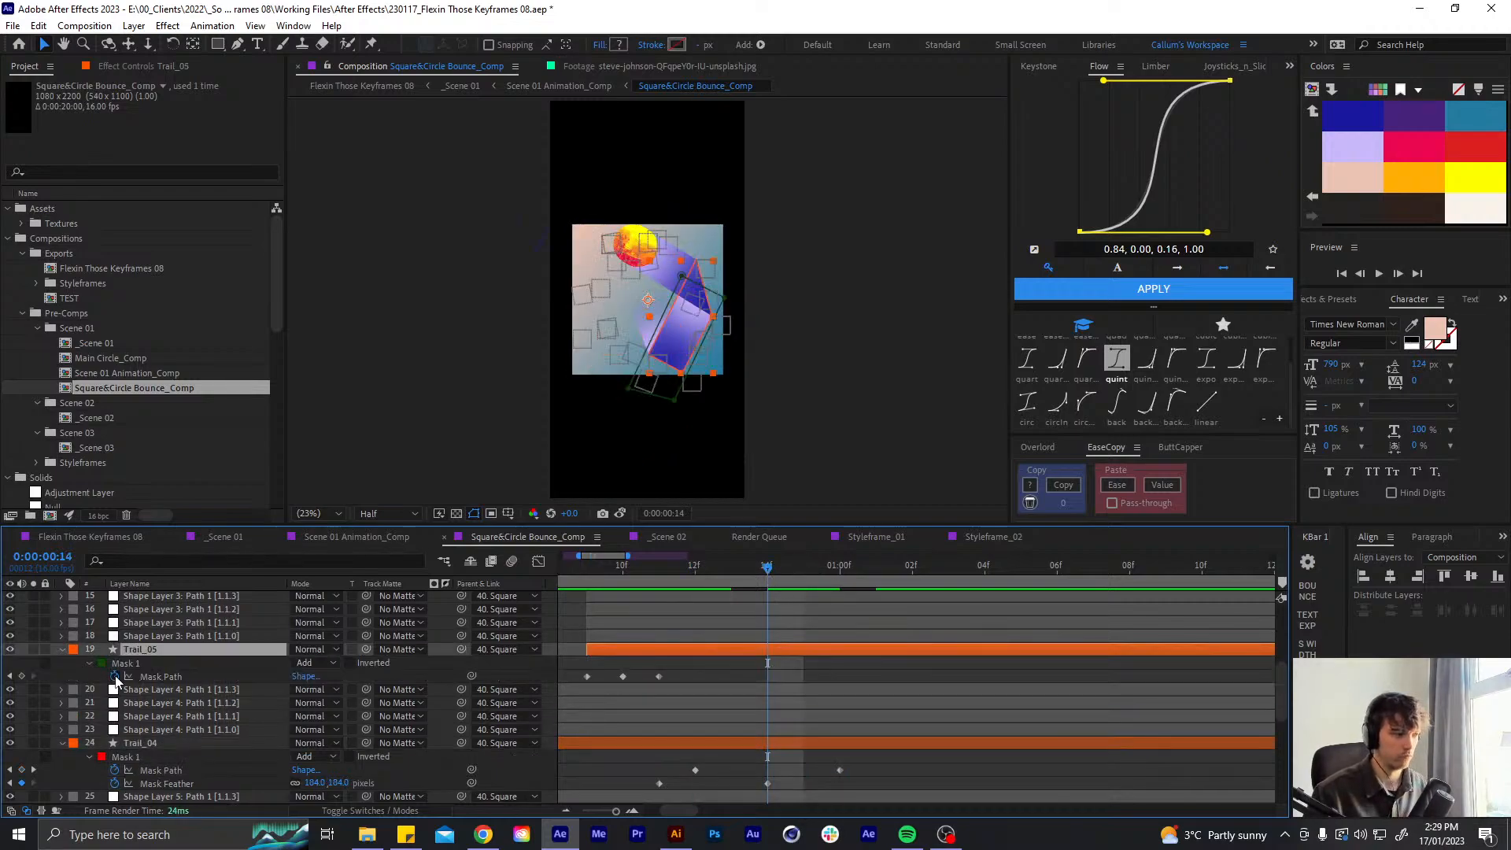
pyautogui.click(22, 677)
pyautogui.moveTo(685, 669); pyautogui.dragTo(655, 688)
pyautogui.press('Delete')
pyautogui.hotkey('ctrl', 'z')
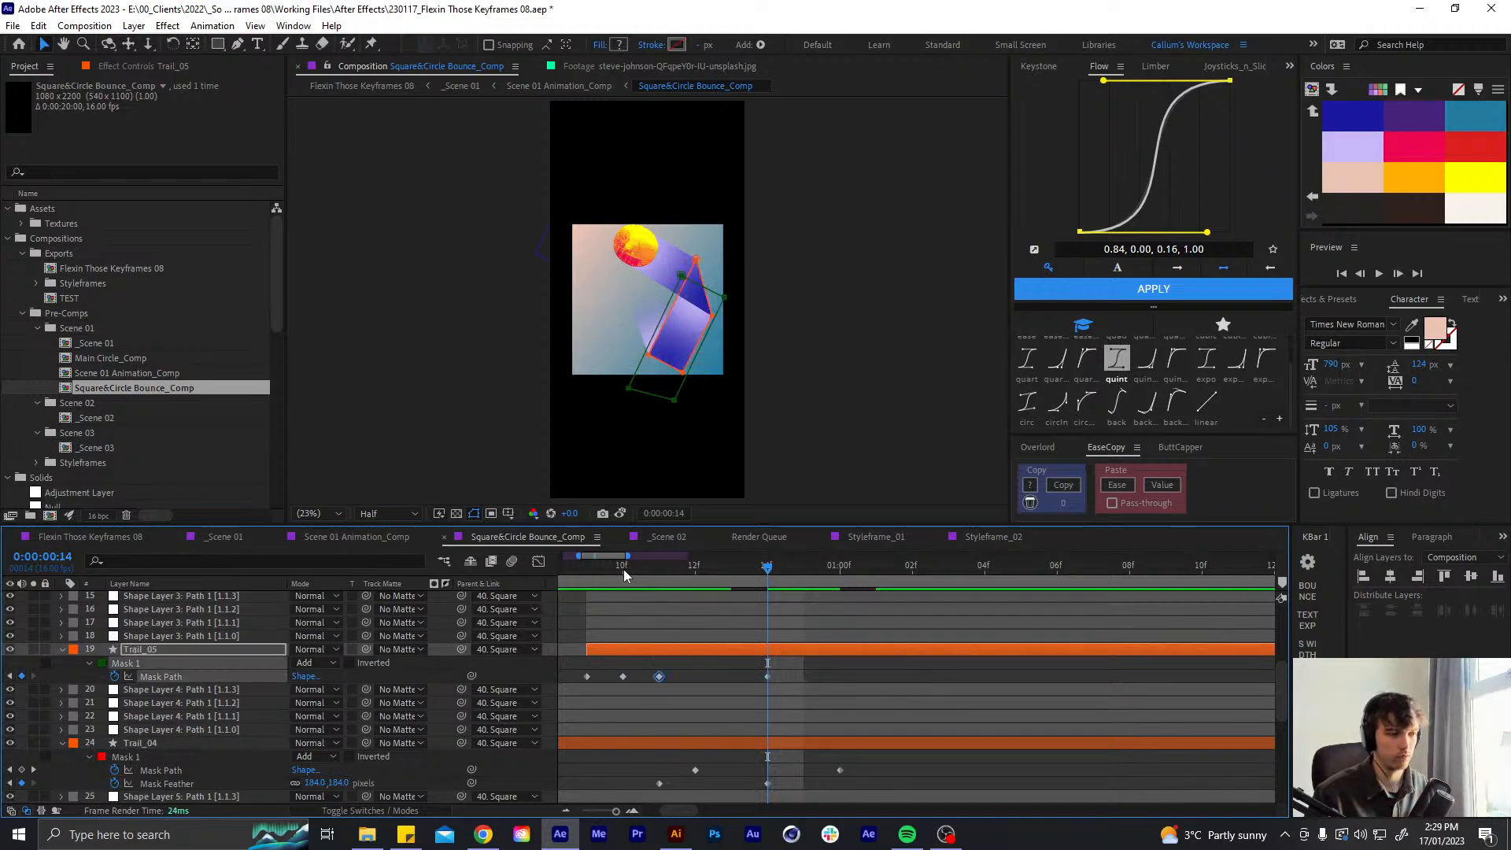
# - Copy Trail_04's Mask Path keyframe from 0:00:00:12 to 0:00:00:09 so the mask holds between them
pyautogui.moveTo(623, 569); pyautogui.dragTo(645, 569)
pyautogui.hscroll(-3, 728, 704)
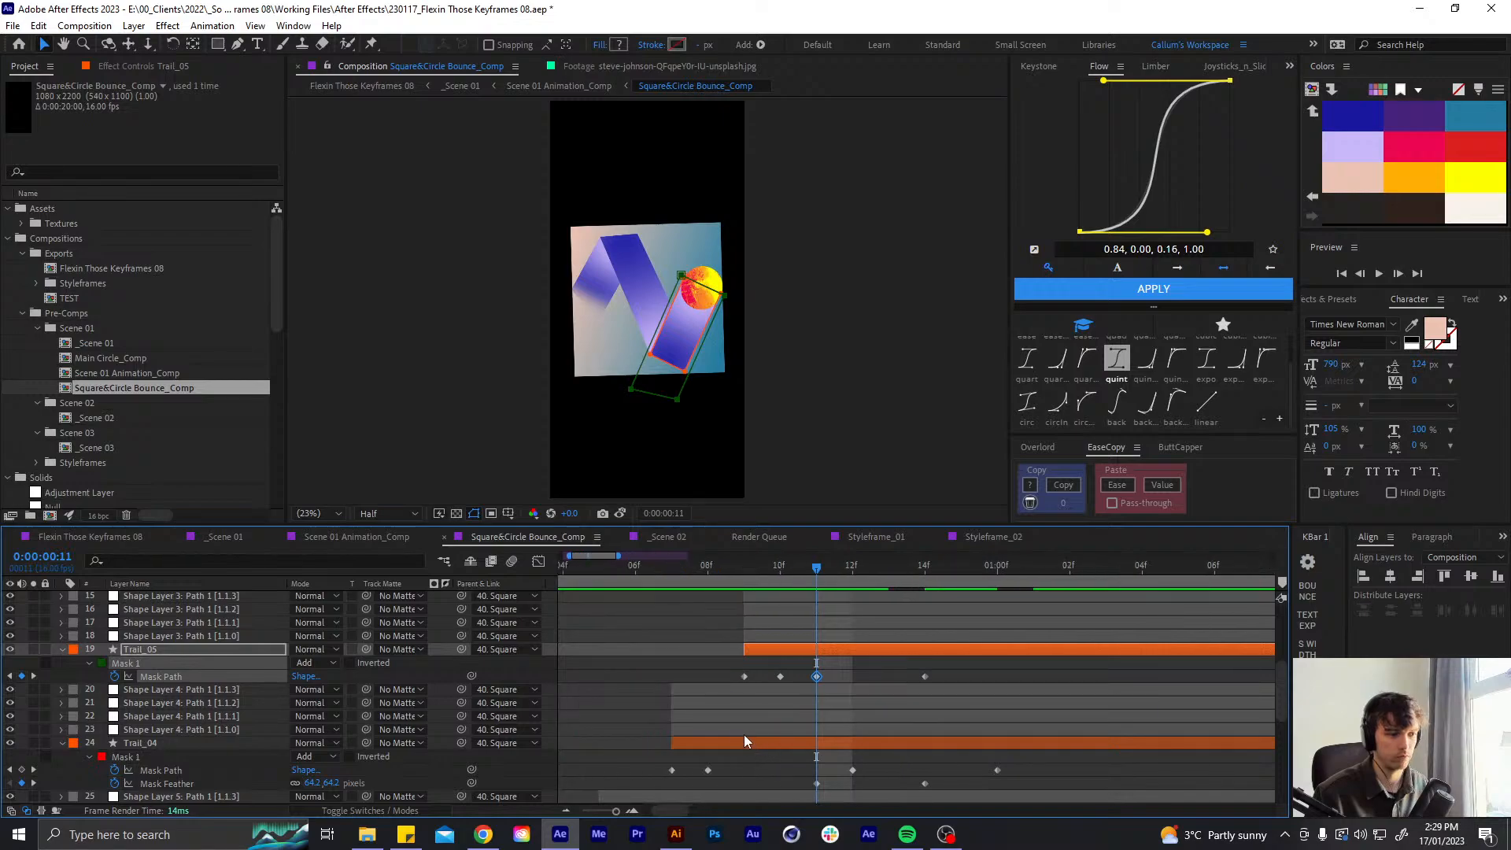
pyautogui.click(671, 573)
pyautogui.click(696, 567)
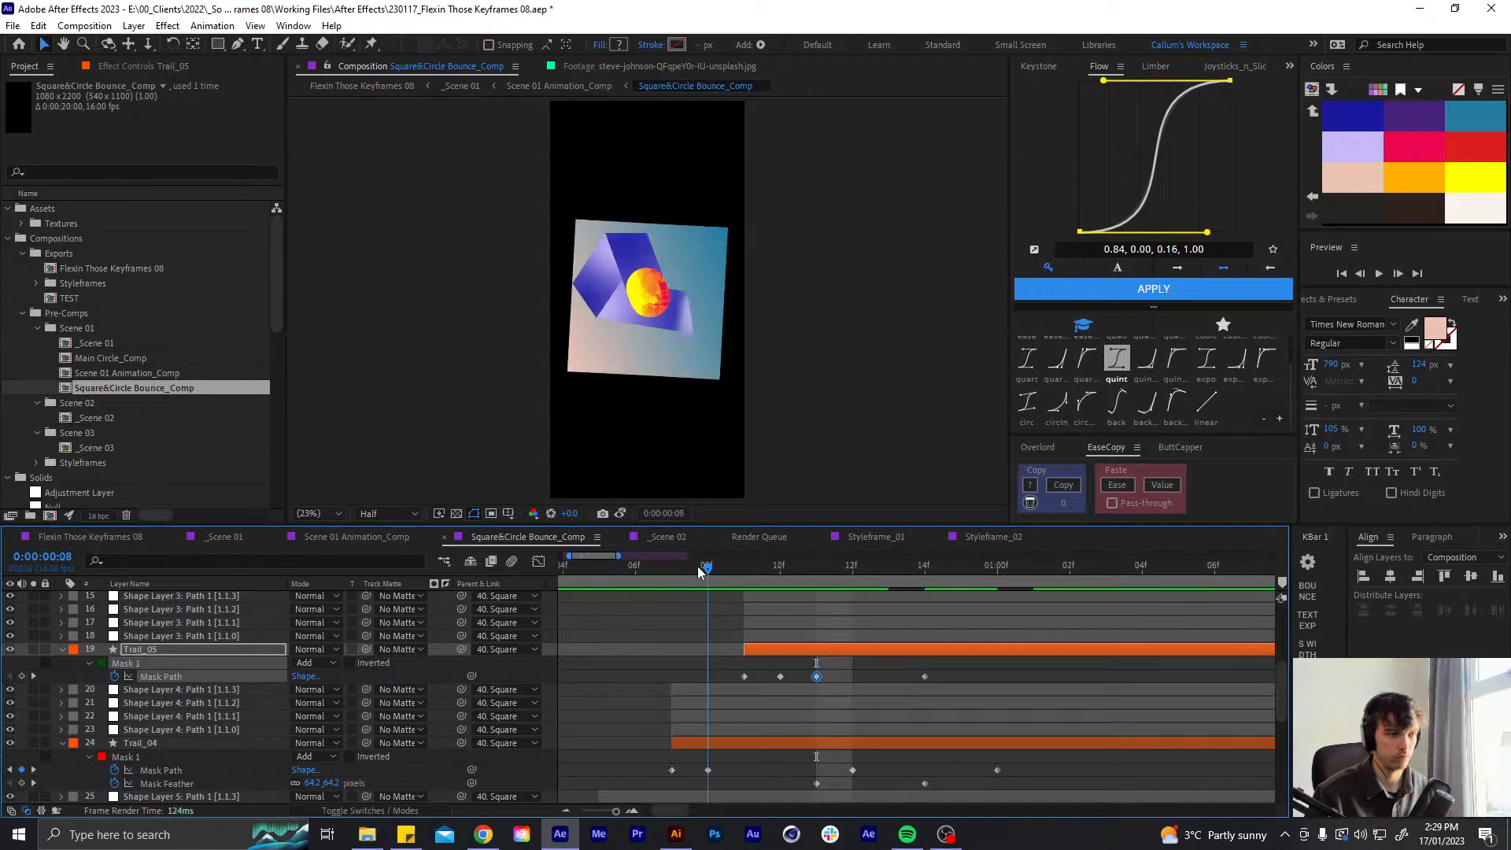
pyautogui.click(706, 744)
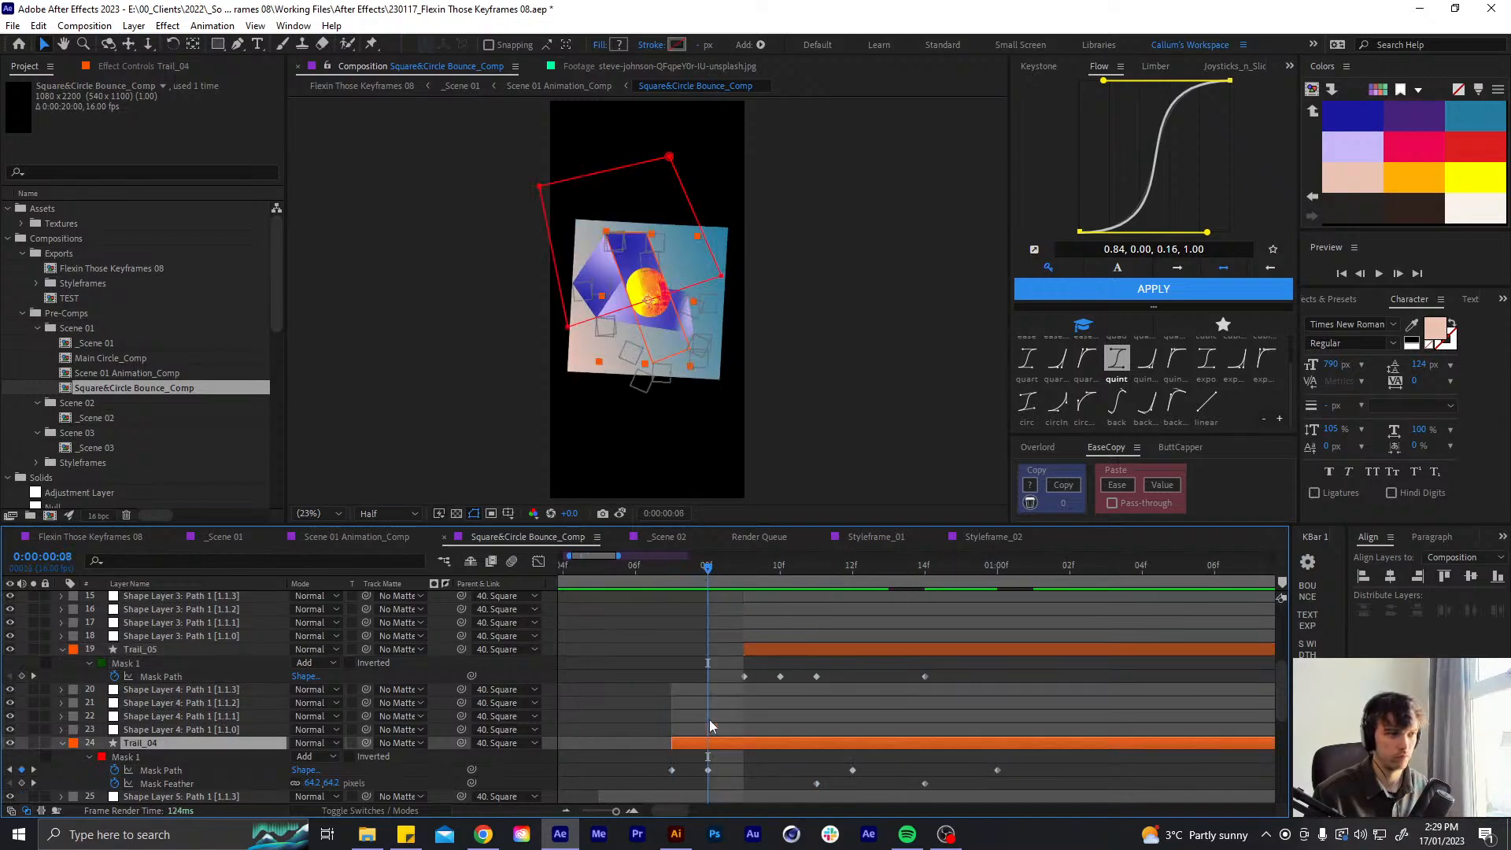
pyautogui.click(736, 569)
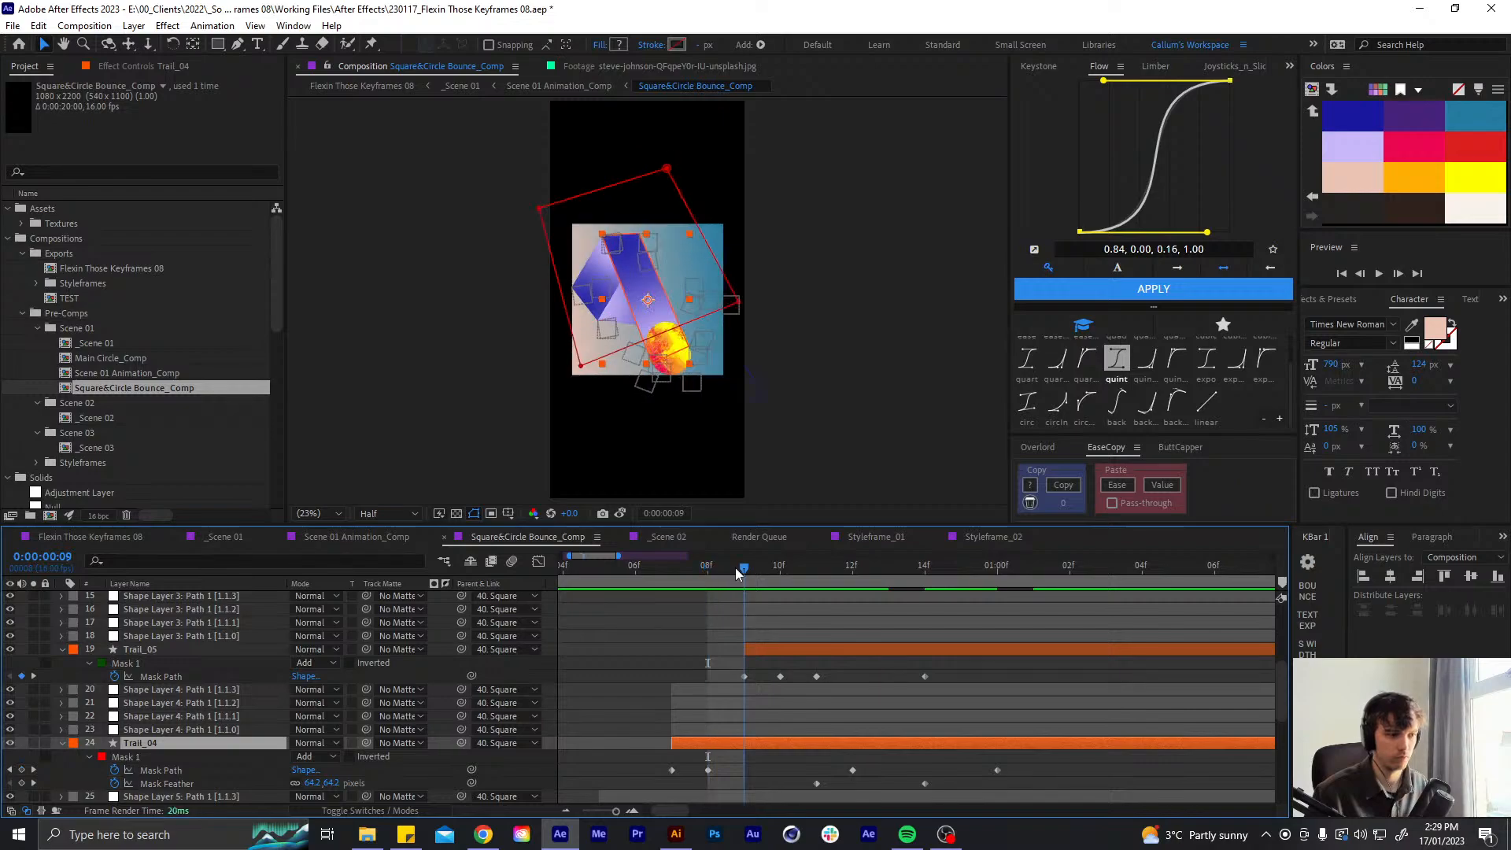
pyautogui.click(710, 575)
pyautogui.click(734, 572)
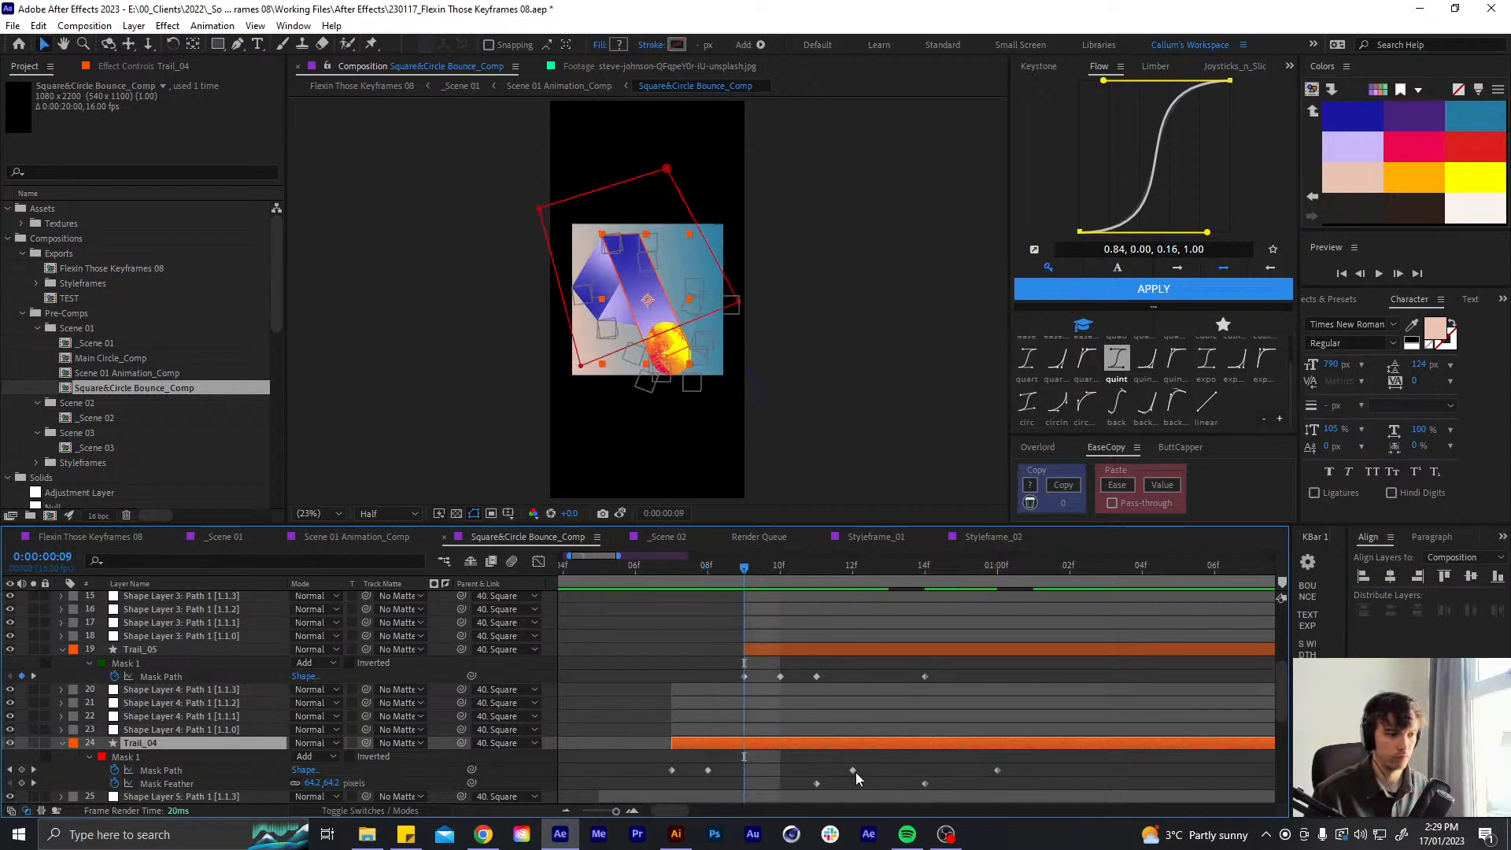
pyautogui.hotkey('ctrl', 'v')
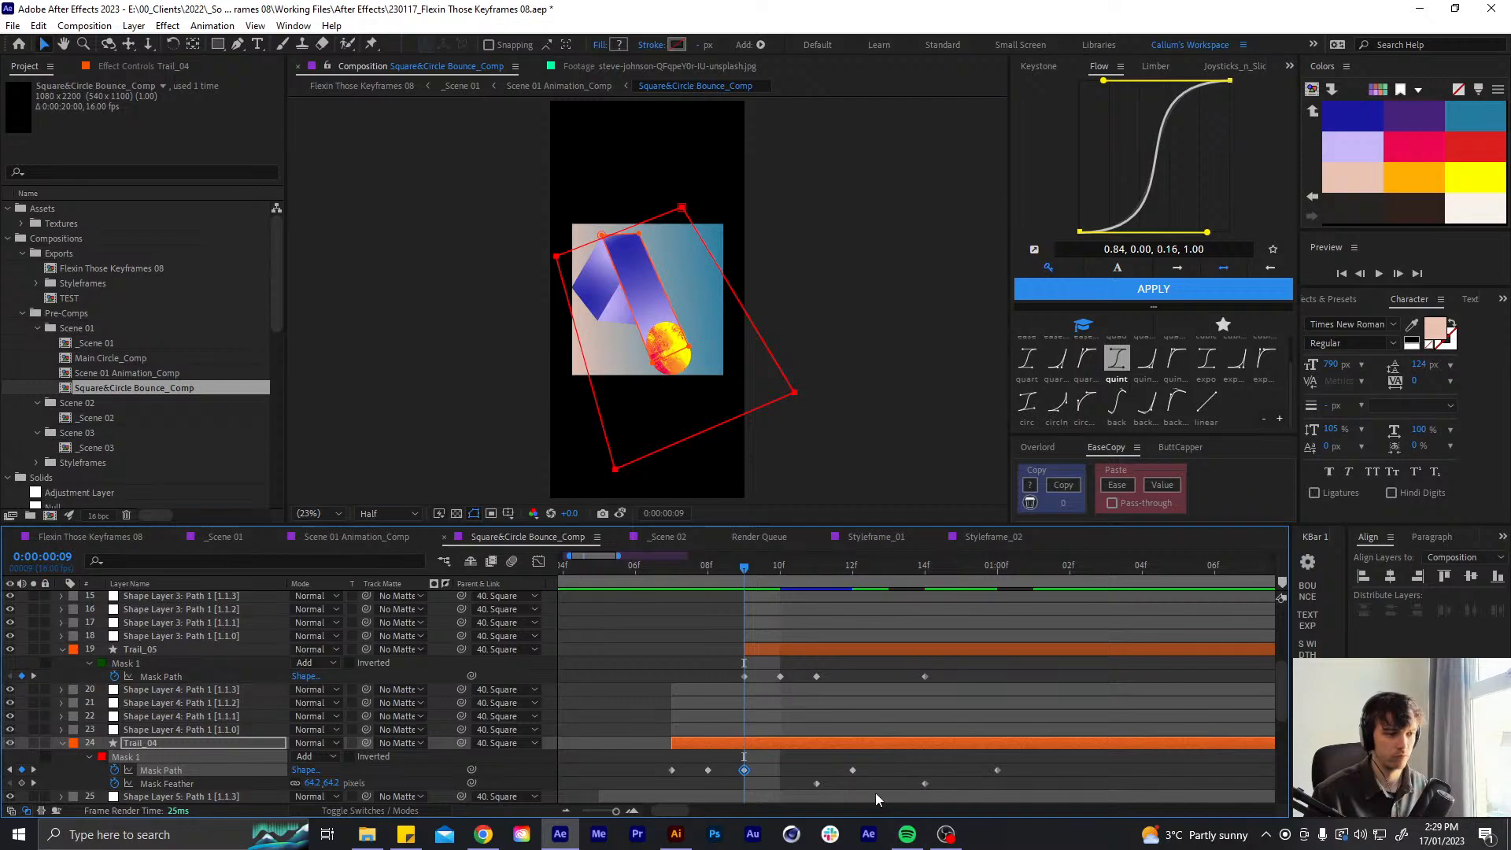
# - Scrub between 0:00:00:08 and 0:00:00:09 to examine Trail_04's mask, and collapse the layer's keyframed properties
pyautogui.click(716, 572)
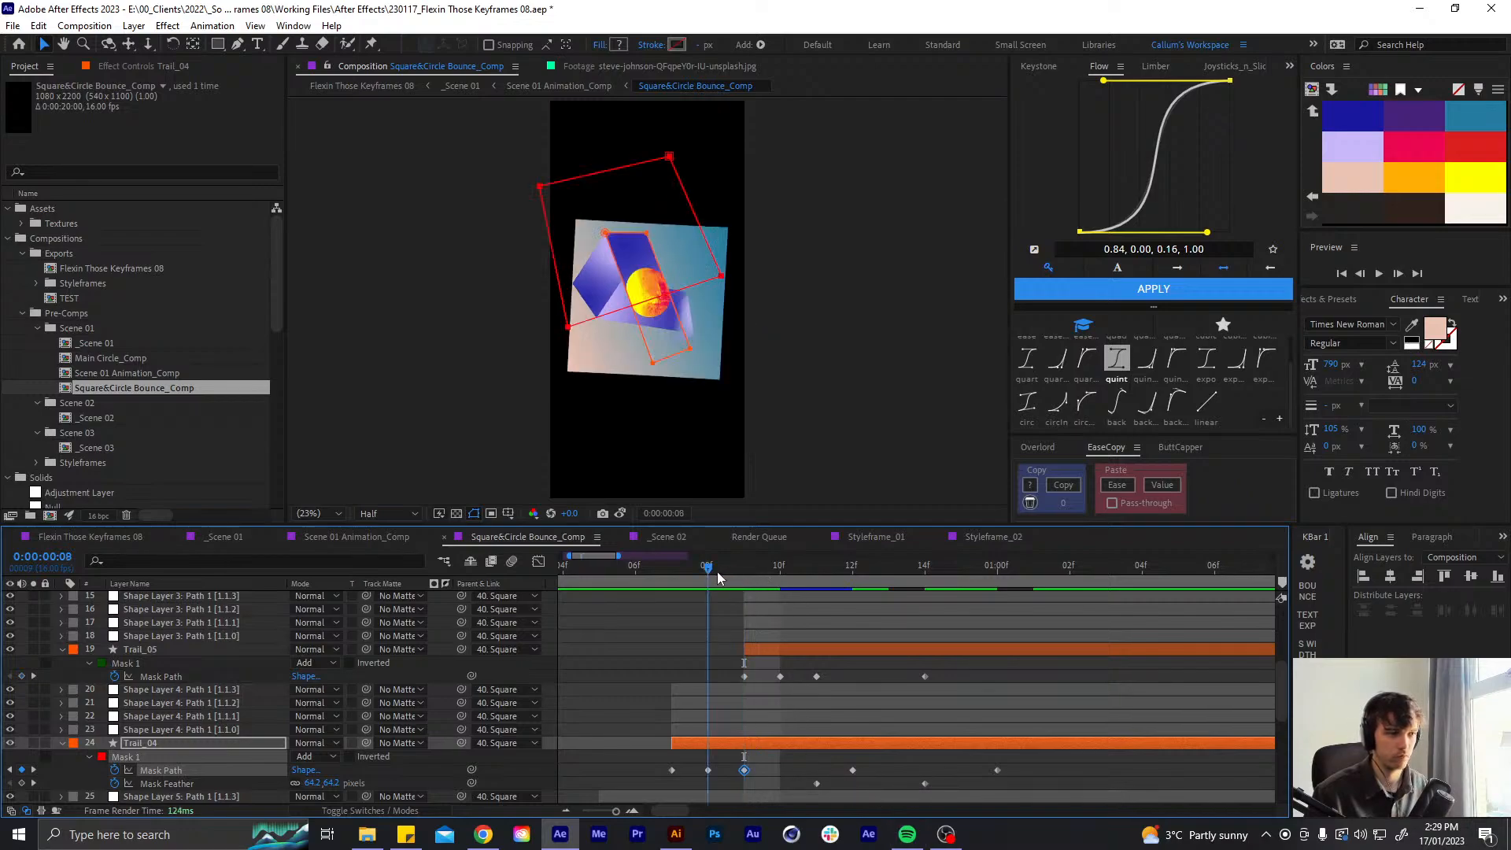
pyautogui.click(749, 579)
pyautogui.moveTo(730, 578)
pyautogui.mouseDown()
pyautogui.moveTo(717, 579)
pyautogui.moveTo(741, 579)
pyautogui.mouseUp()
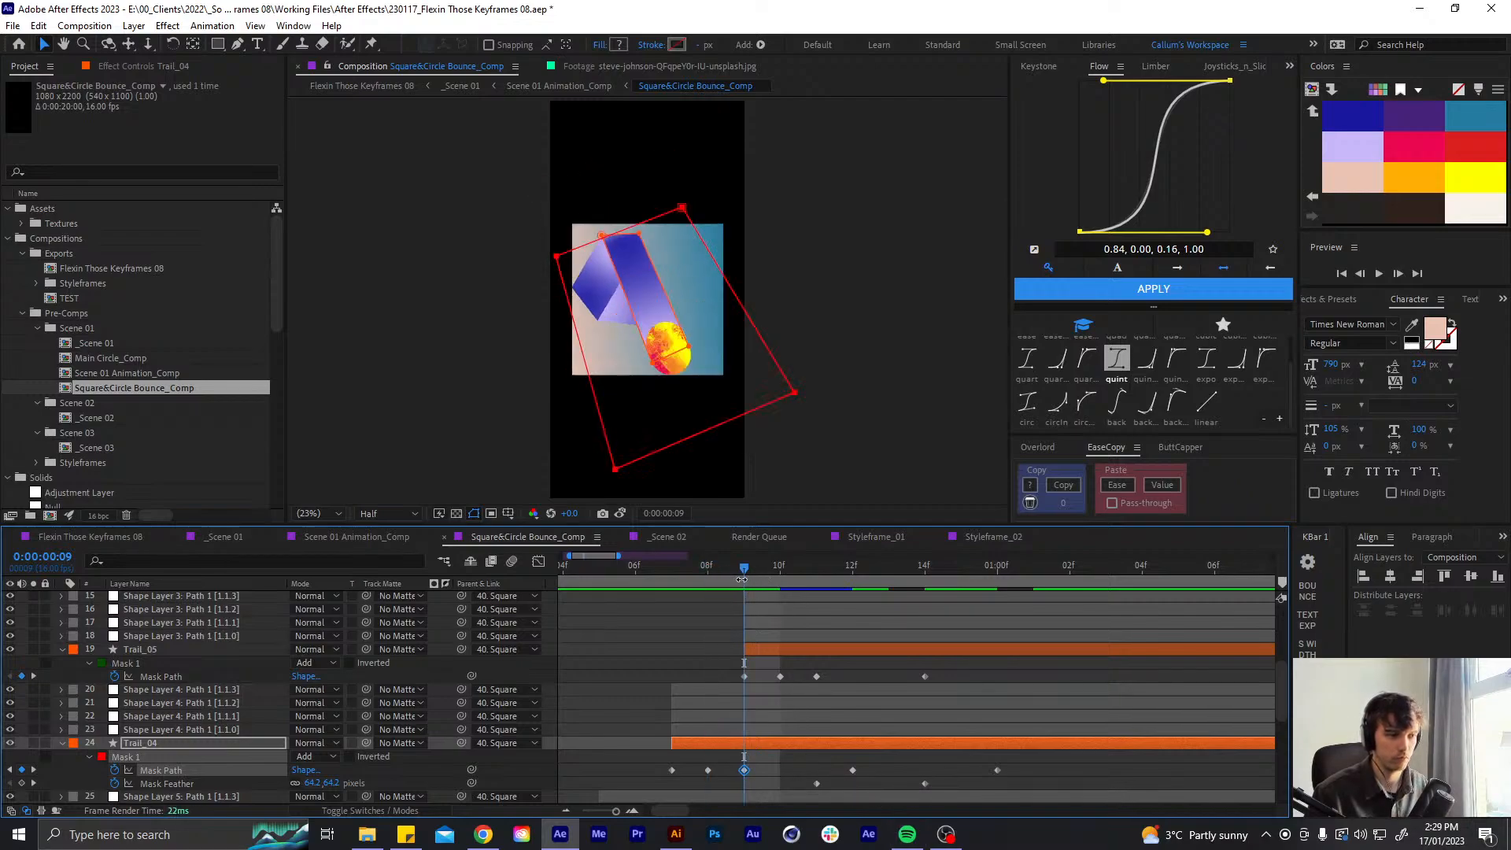
pyautogui.click(870, 741)
pyautogui.press('u')
pyautogui.hscroll(2, 836, 715)
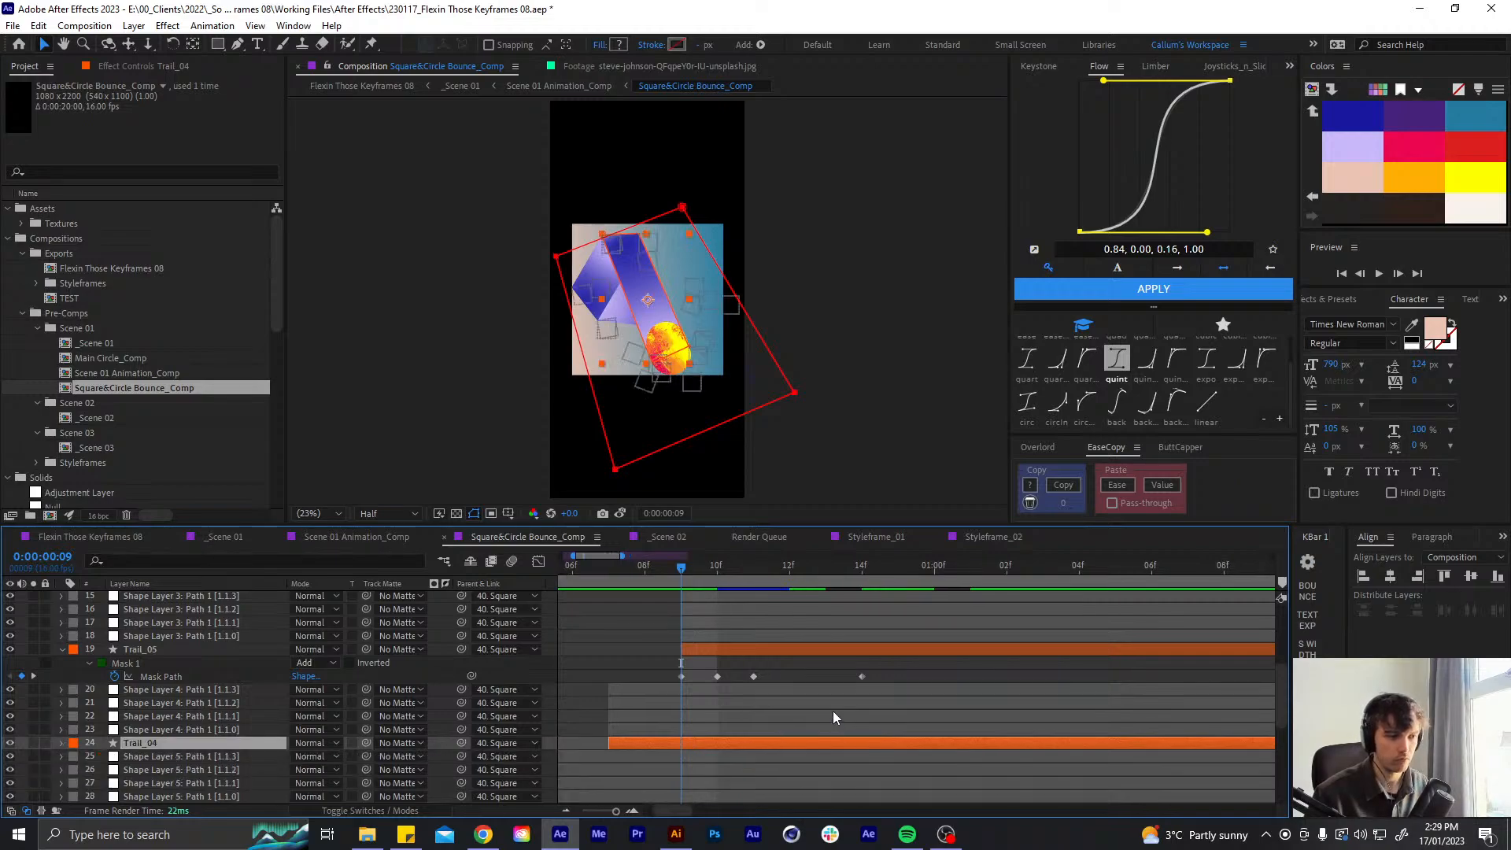
# - Replace Trail_05's Mask Path keyframe at 0:00:00:14 with a new one and pull the mask's two lower corners outward past the trail
pyautogui.moveTo(633, 567); pyautogui.dragTo(762, 581)
pyautogui.click(676, 647)
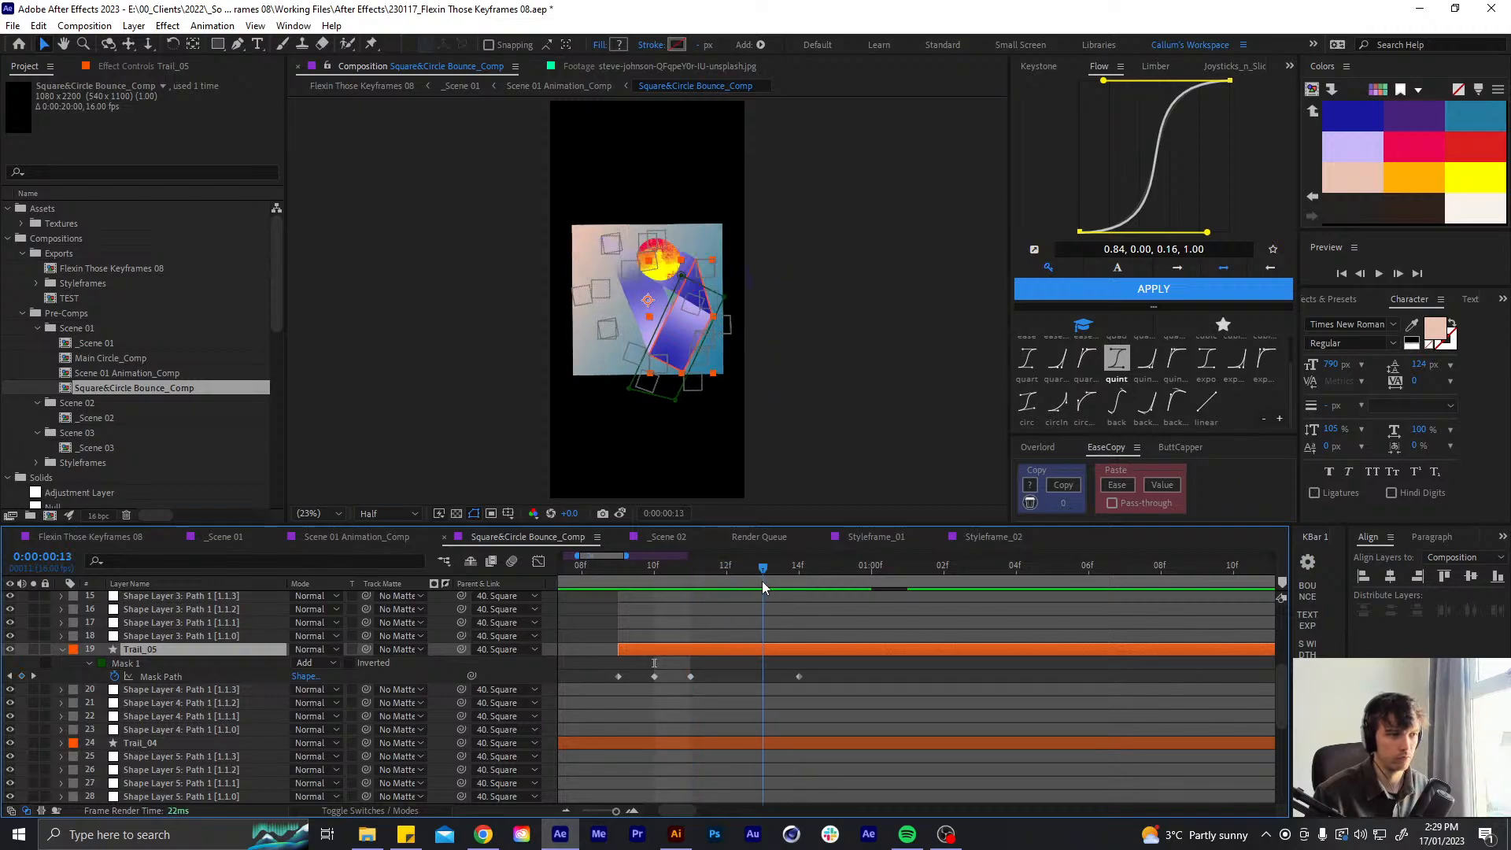
pyautogui.click(799, 676)
pyautogui.press('Delete')
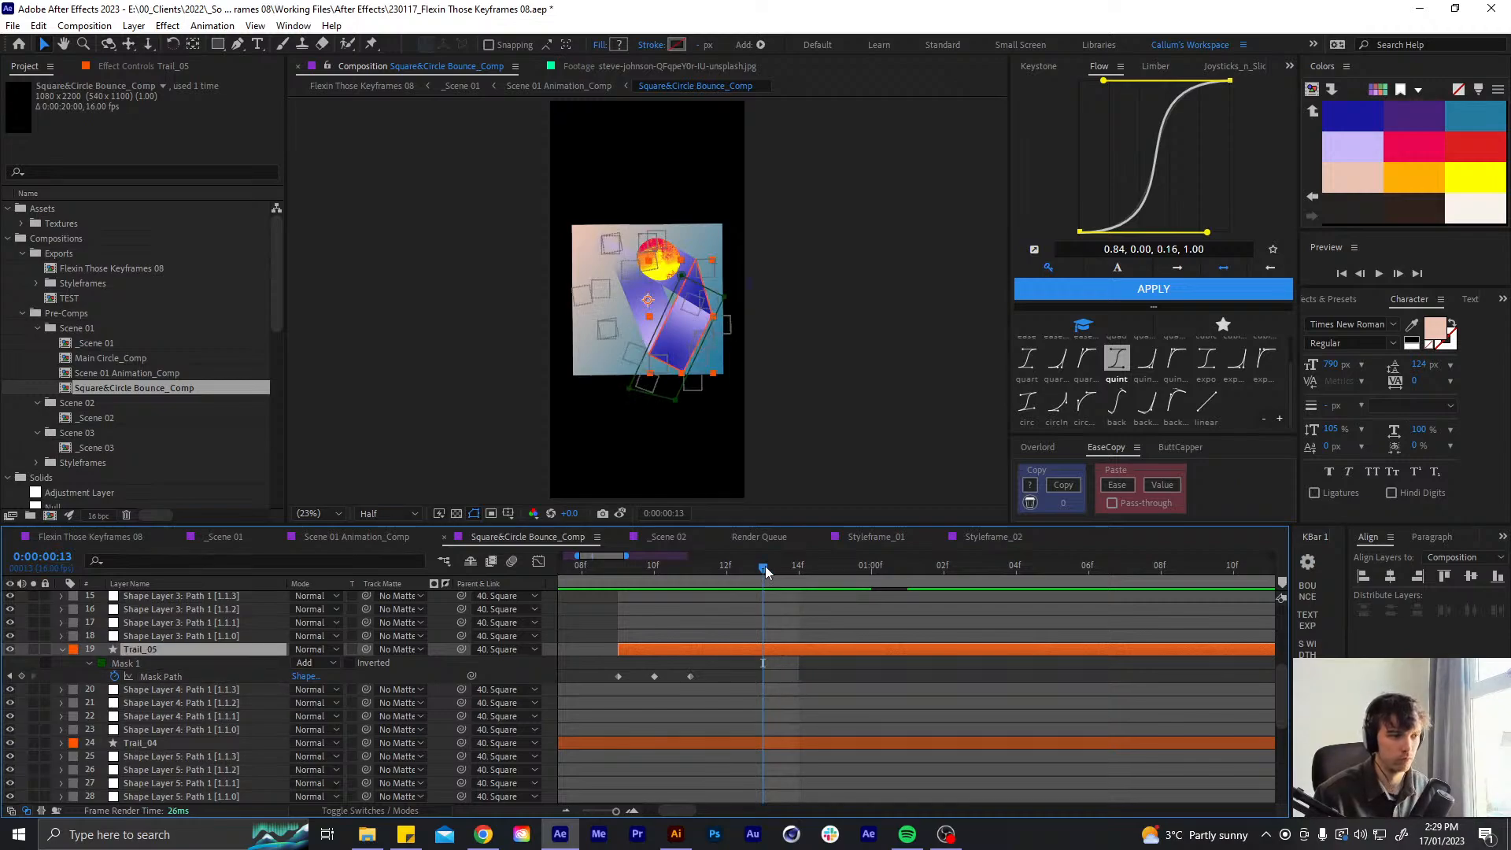
pyautogui.moveTo(776, 567); pyautogui.dragTo(797, 568)
pyautogui.moveTo(735, 670); pyautogui.dragTo(683, 687)
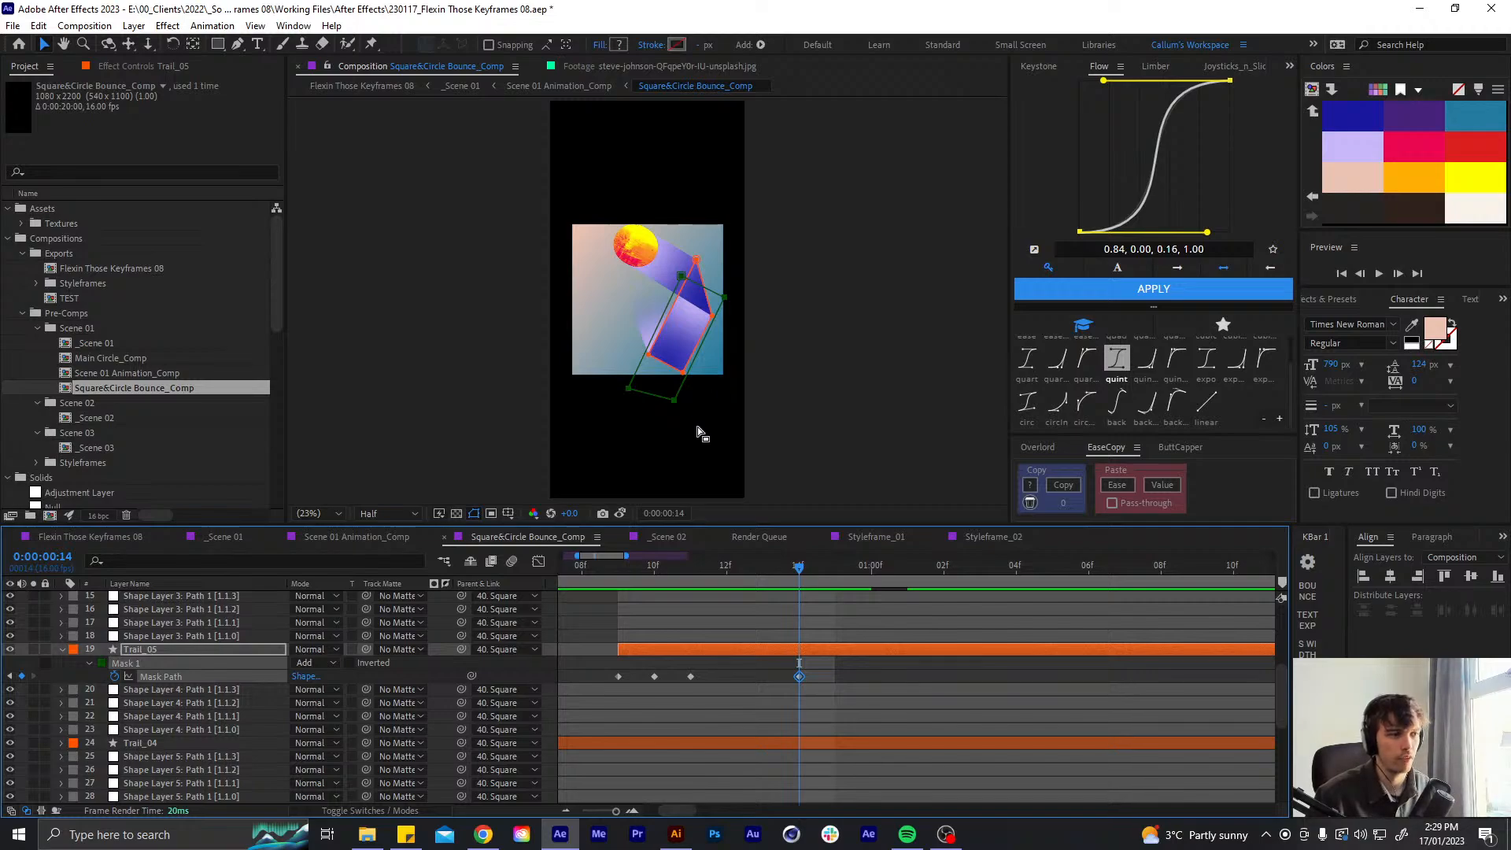
pyautogui.moveTo(697, 426)
pyautogui.mouseDown()
pyautogui.moveTo(668, 393)
pyautogui.moveTo(720, 433)
pyautogui.mouseUp()
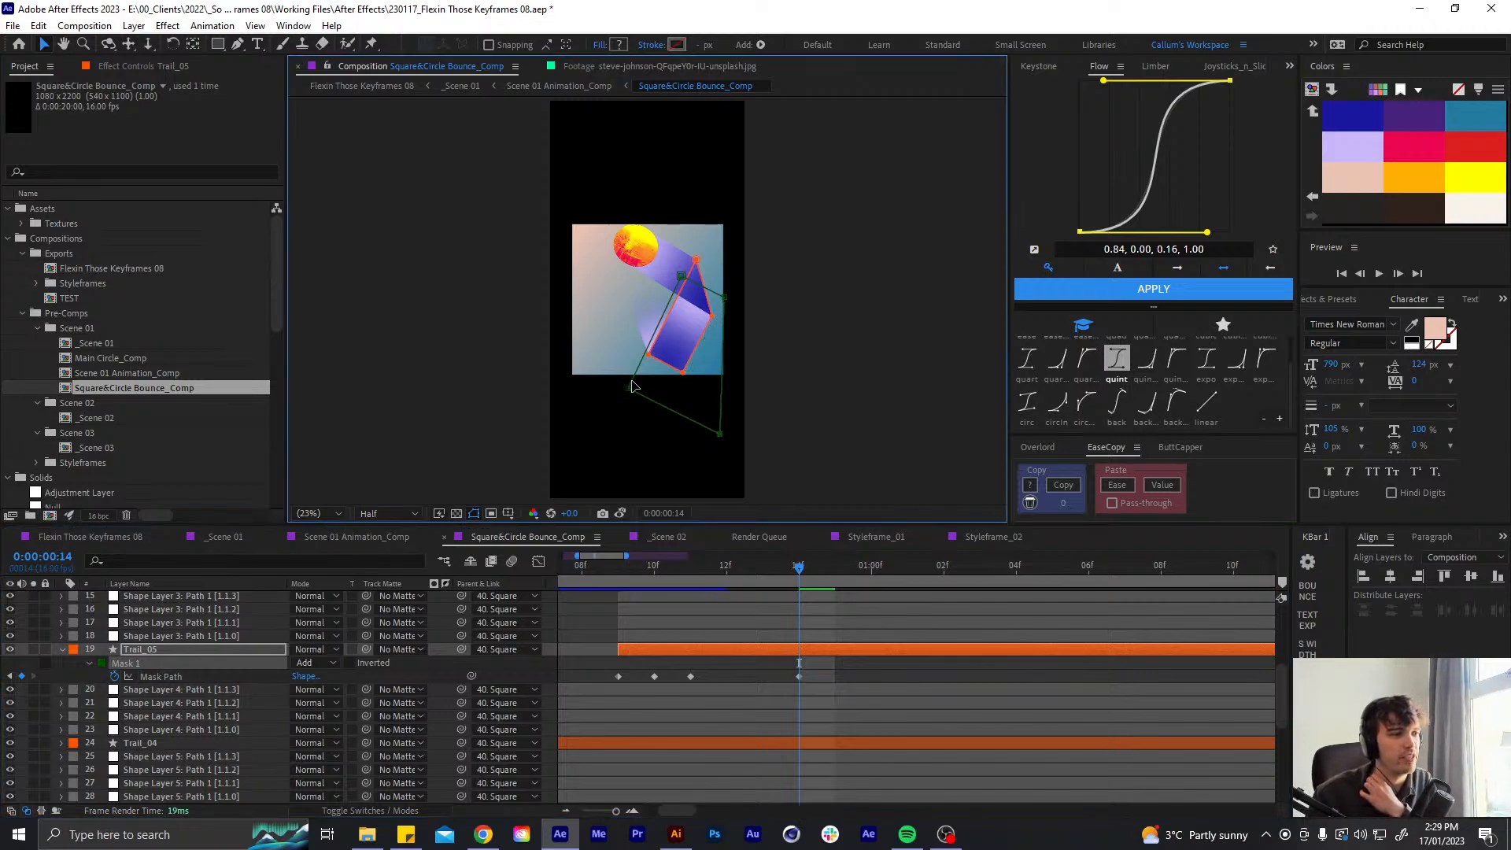
pyautogui.moveTo(630, 392); pyautogui.dragTo(582, 366)
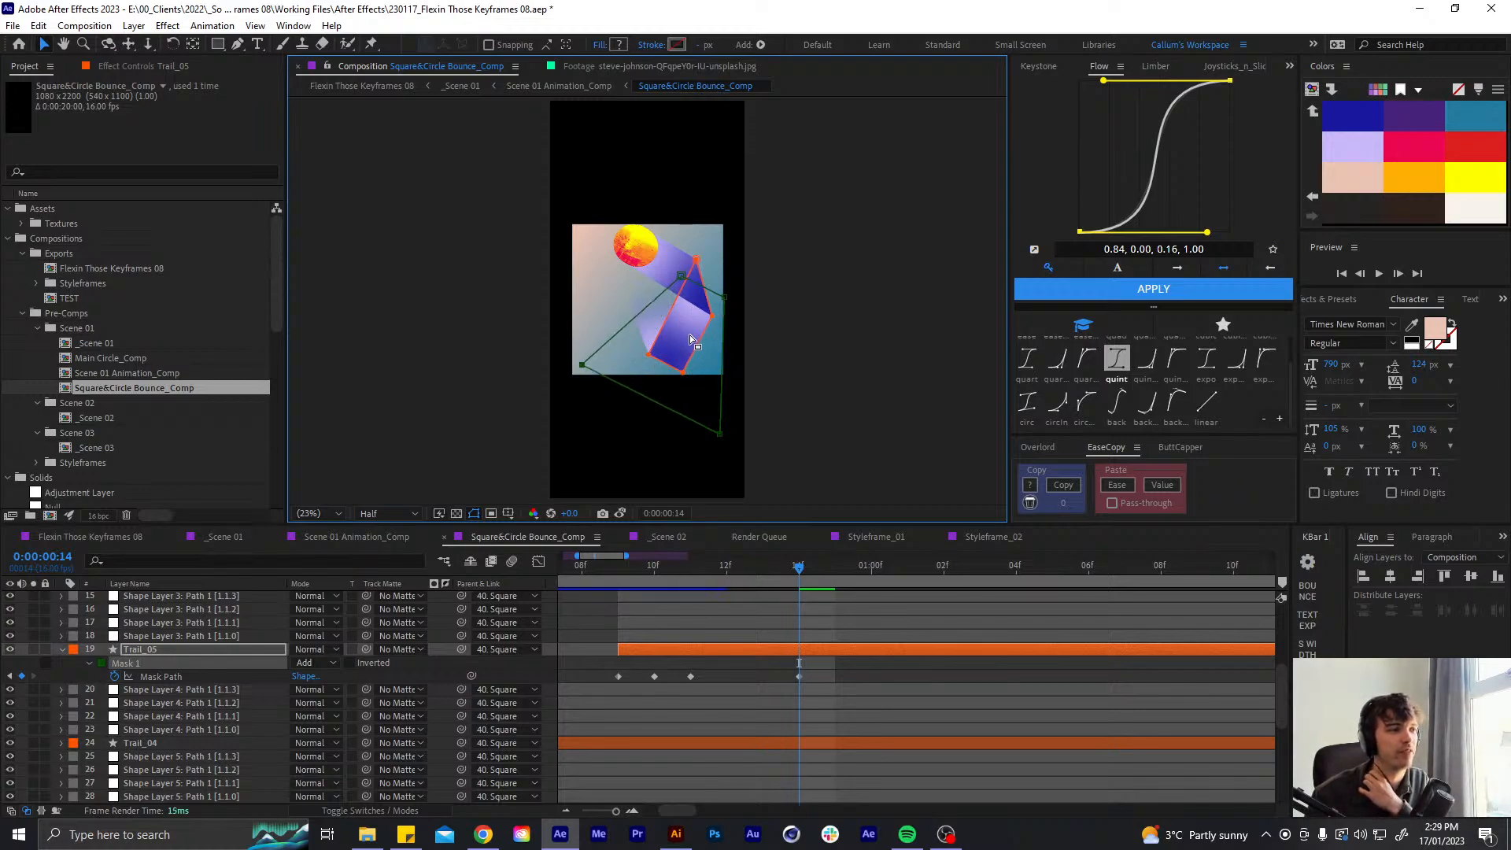
# - Keyframe Trail_05's mask at 0:00:01:02, moving its upper corners outward and its lower corners up and right so it clears the trail
pyautogui.scroll(3, 726, 667)
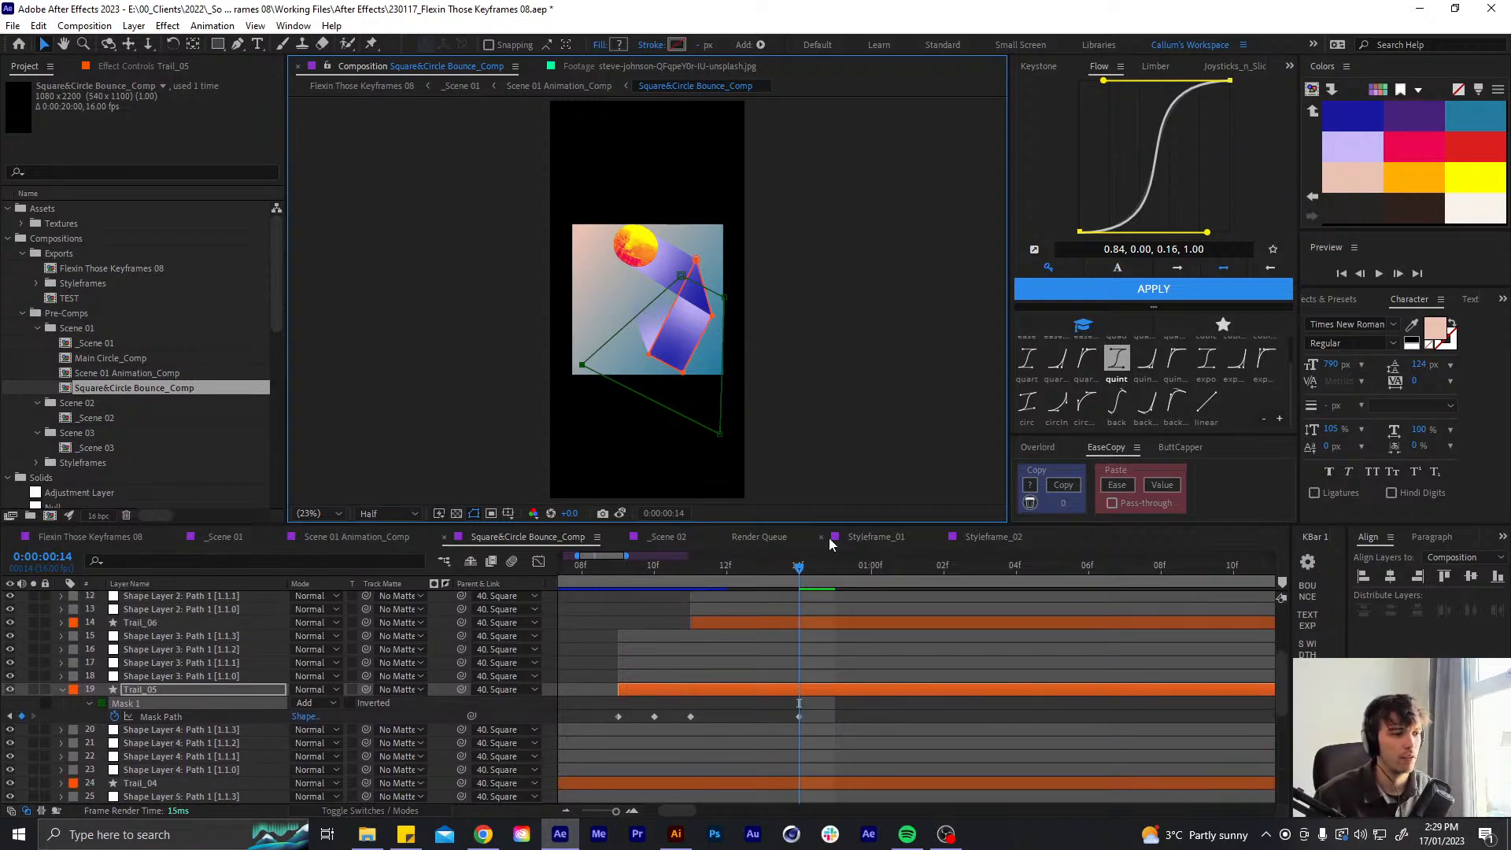
pyautogui.moveTo(797, 582)
pyautogui.mouseDown()
pyautogui.moveTo(779, 569)
pyautogui.moveTo(699, 577)
pyautogui.moveTo(808, 580)
pyautogui.mouseUp()
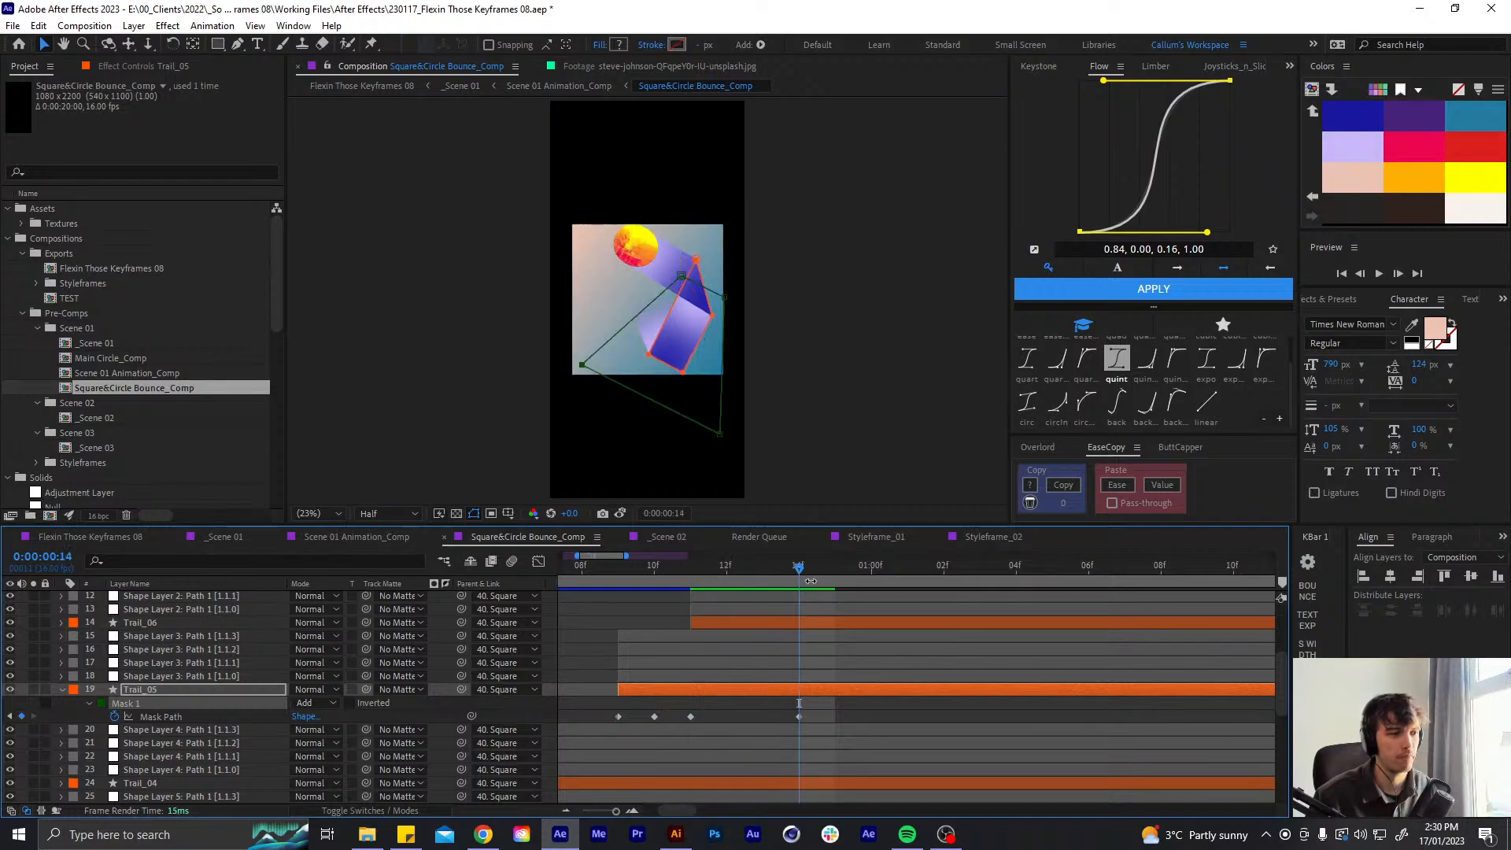
pyautogui.press('pagedown')
pyautogui.press('pagedown')
pyautogui.press('pagedown')
pyautogui.press('pagedown')
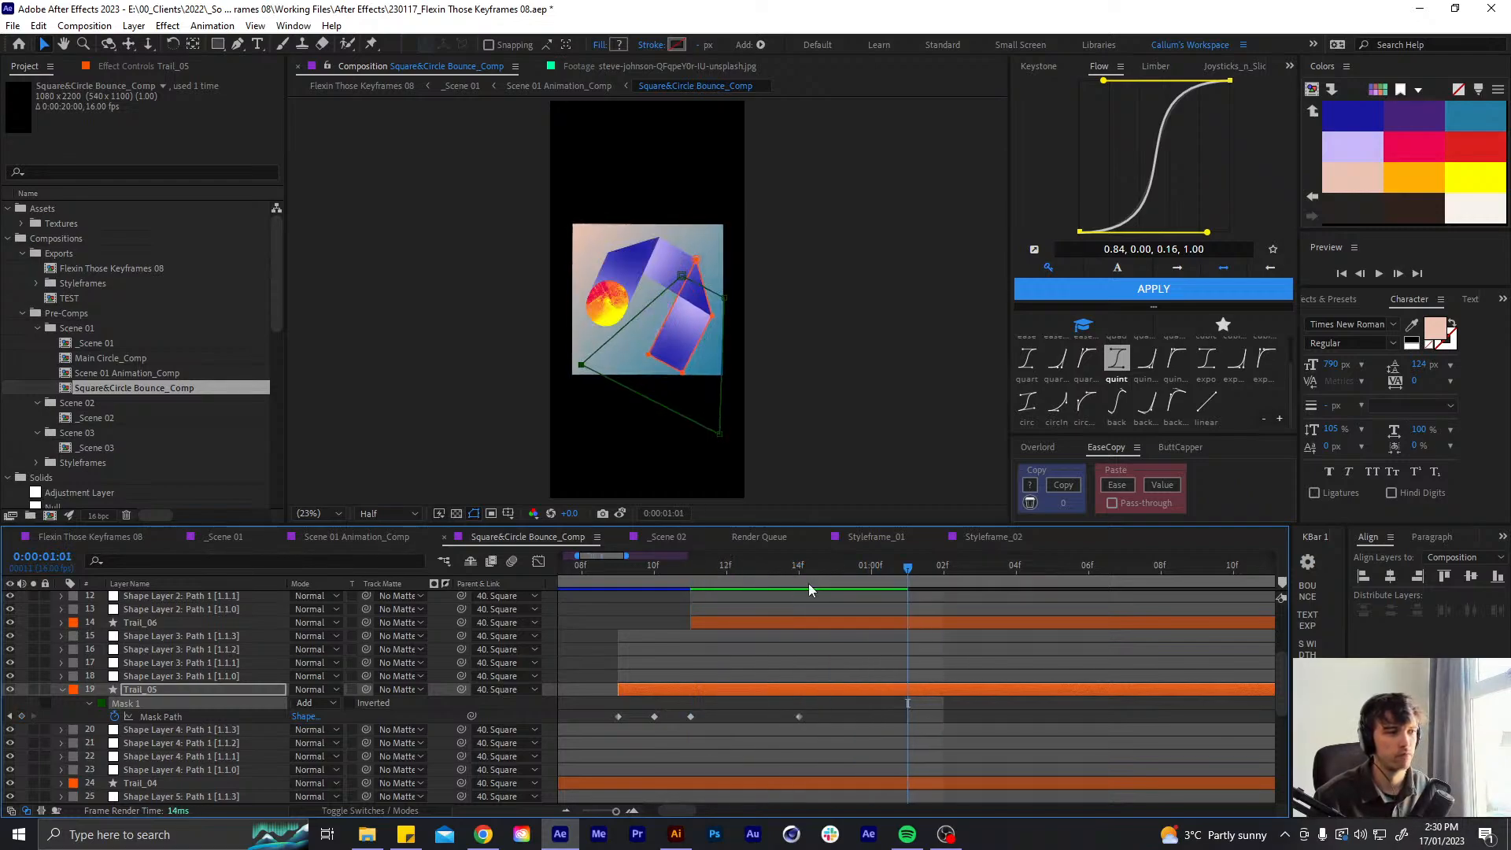
pyautogui.moveTo(764, 265)
pyautogui.mouseDown()
pyautogui.moveTo(664, 308)
pyautogui.moveTo(708, 300)
pyautogui.moveTo(752, 247)
pyautogui.mouseUp()
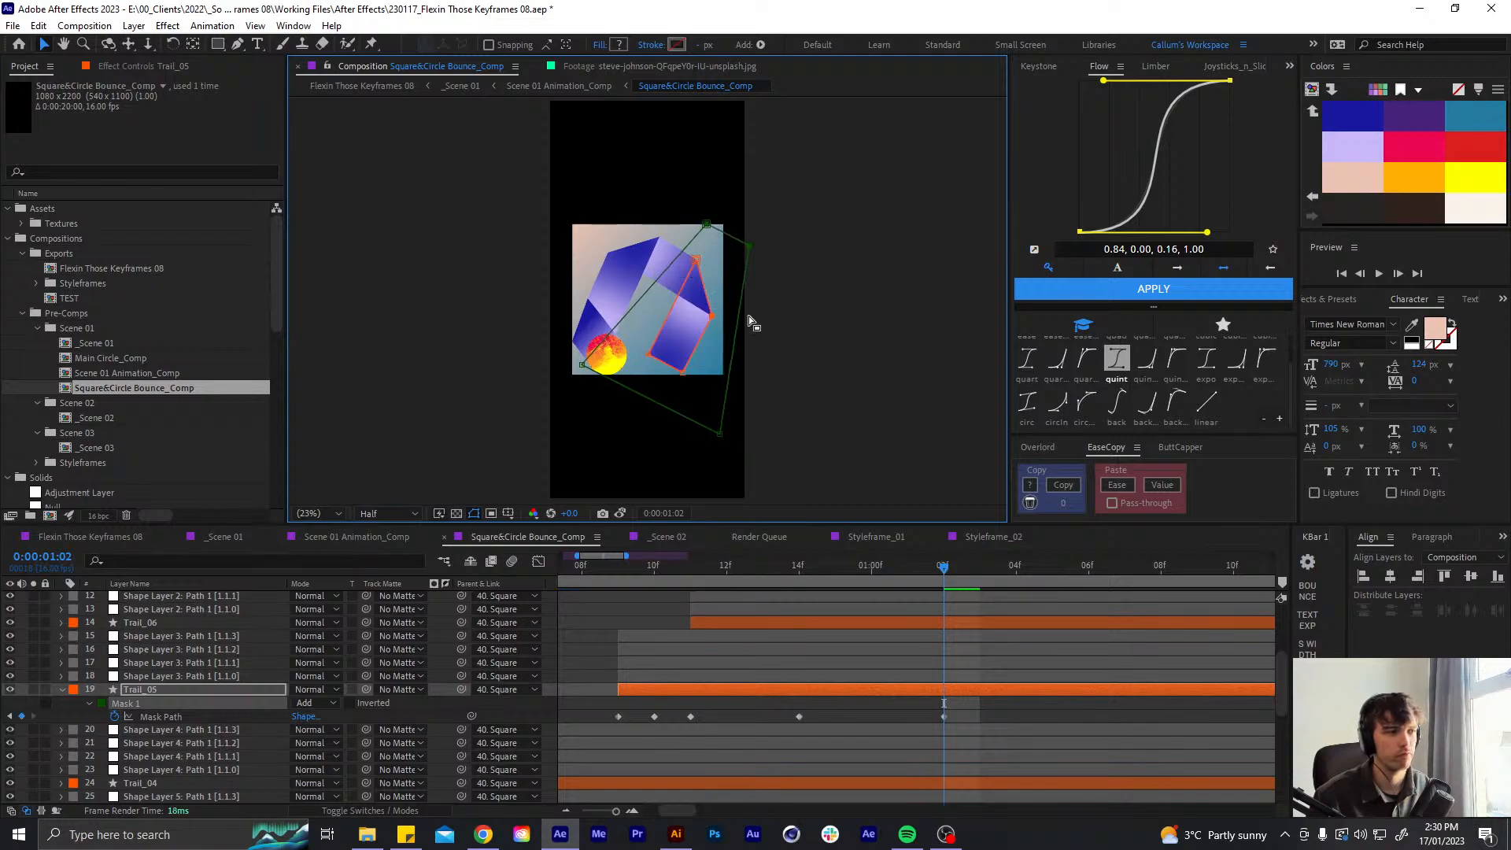
pyautogui.moveTo(746, 429); pyautogui.dragTo(708, 452)
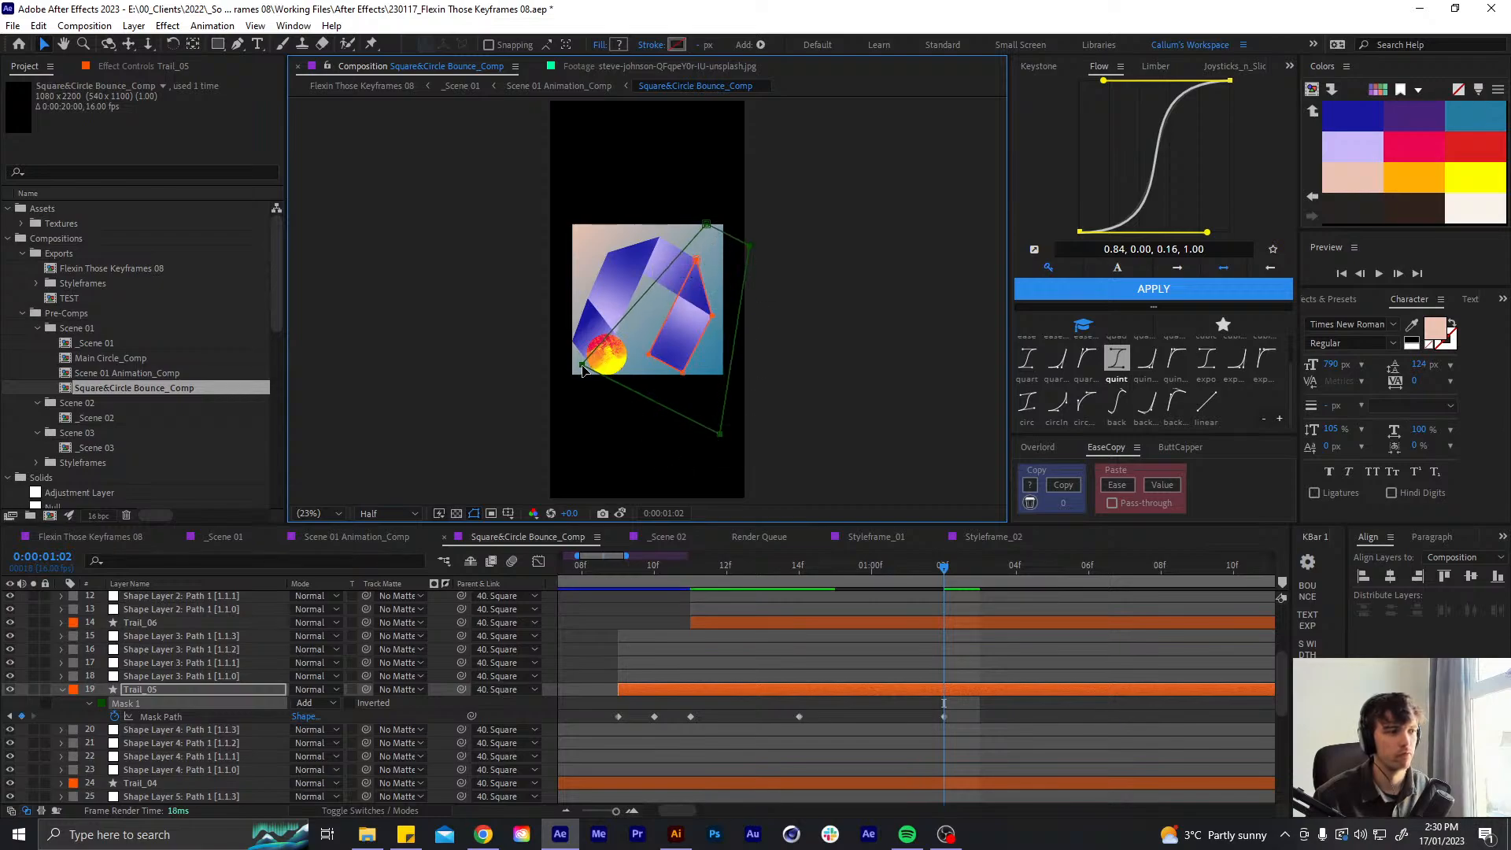
pyautogui.moveTo(583, 370); pyautogui.dragTo(666, 246)
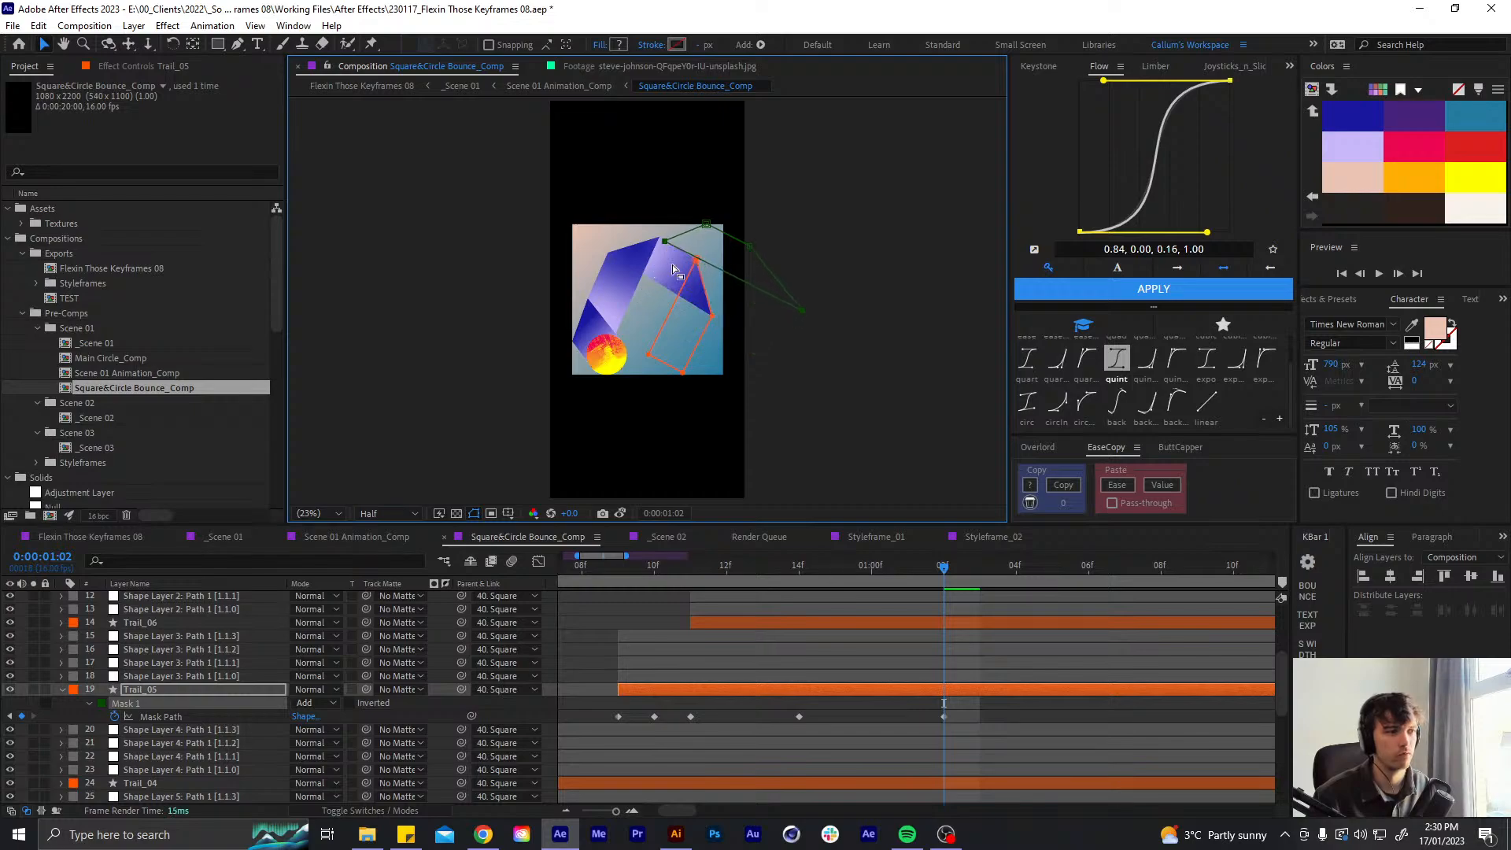
# - Keyframe Trail_05's Mask Feather at 0 pixels at 0:00:00:13 and at 144 pixels at 0:00:01:00
pyautogui.moveTo(797, 577); pyautogui.dragTo(772, 573)
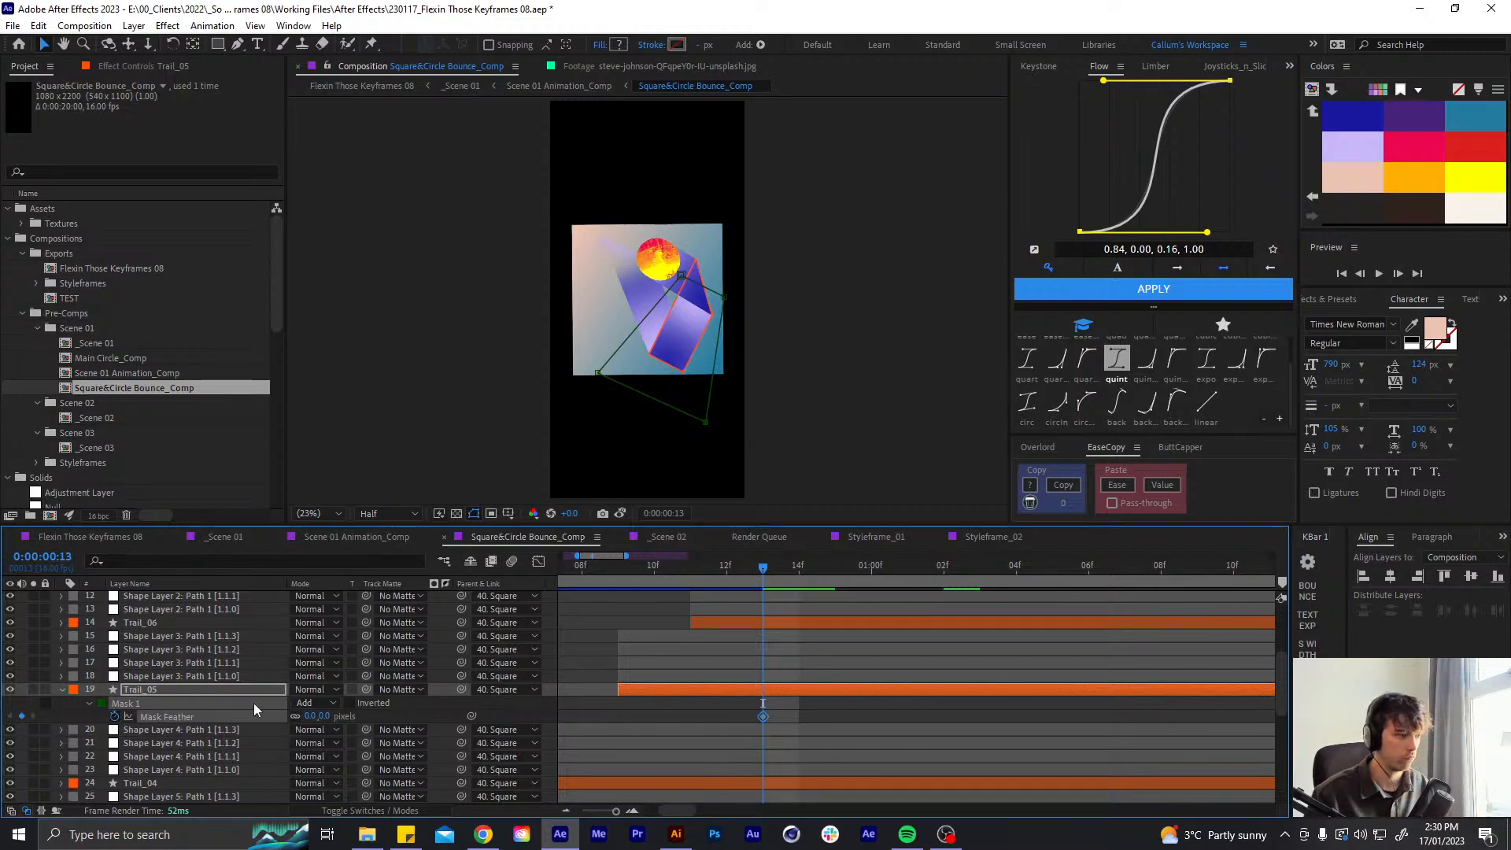
pyautogui.hotkey('alt', 'shift', 'f')
pyautogui.click(787, 564)
pyautogui.moveTo(789, 565); pyautogui.dragTo(856, 574)
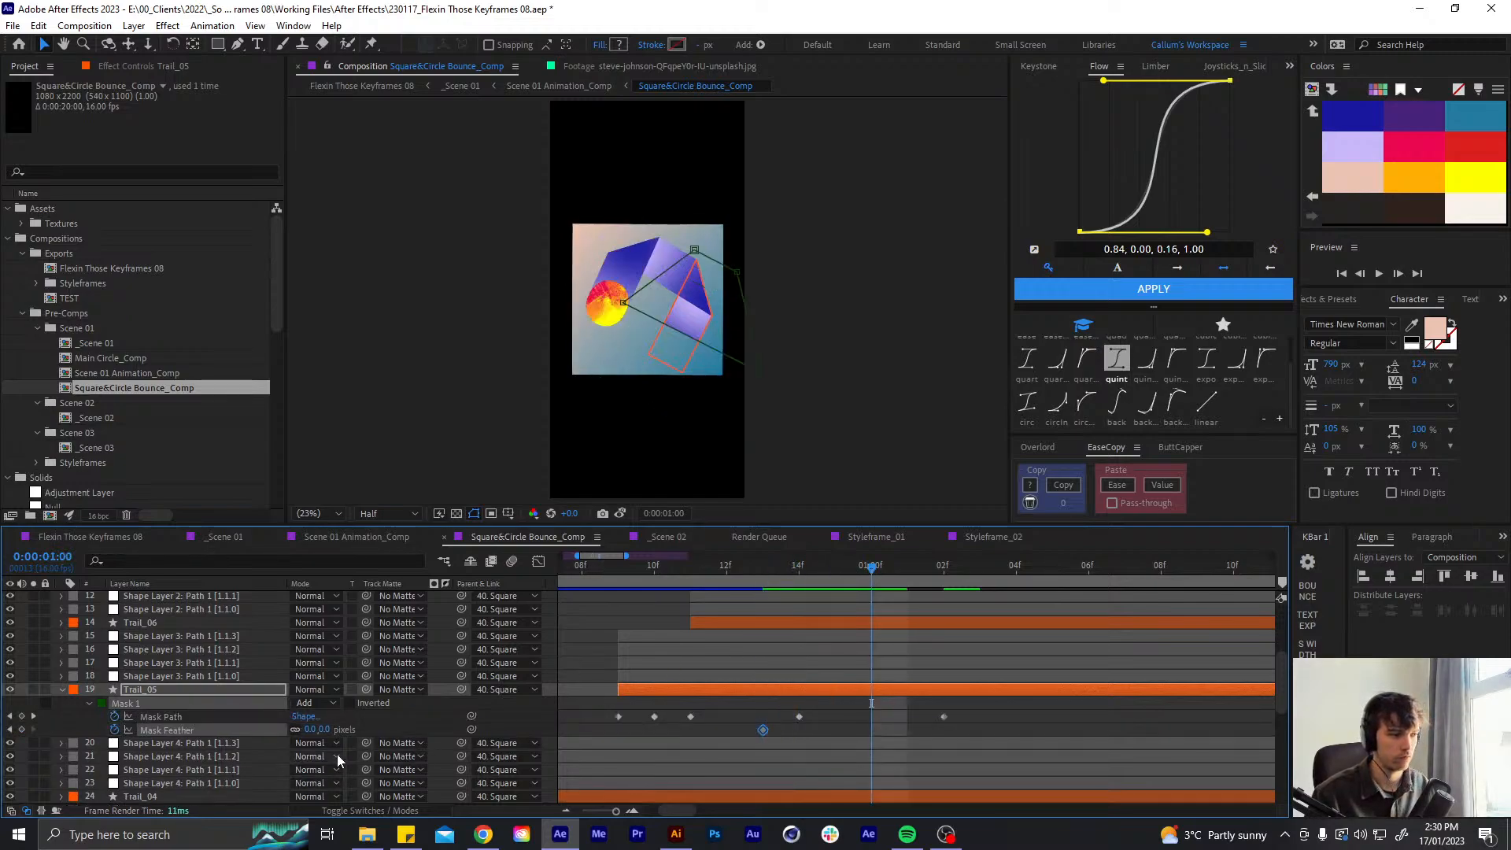
pyautogui.click(311, 729)
pyautogui.write('124')
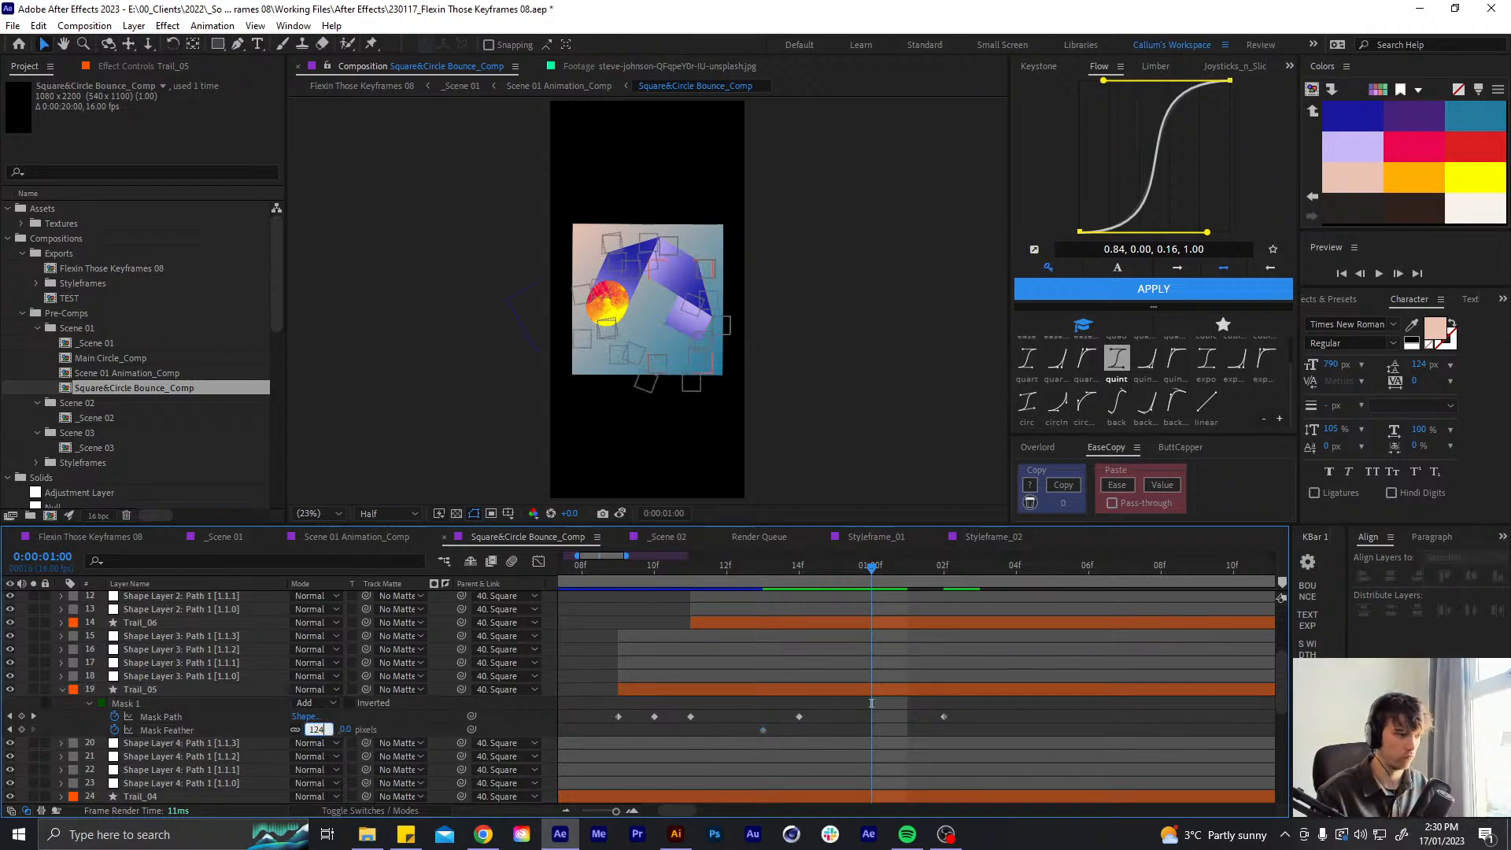
pyautogui.press('Return')
pyautogui.click(317, 730)
pyautogui.write('13')
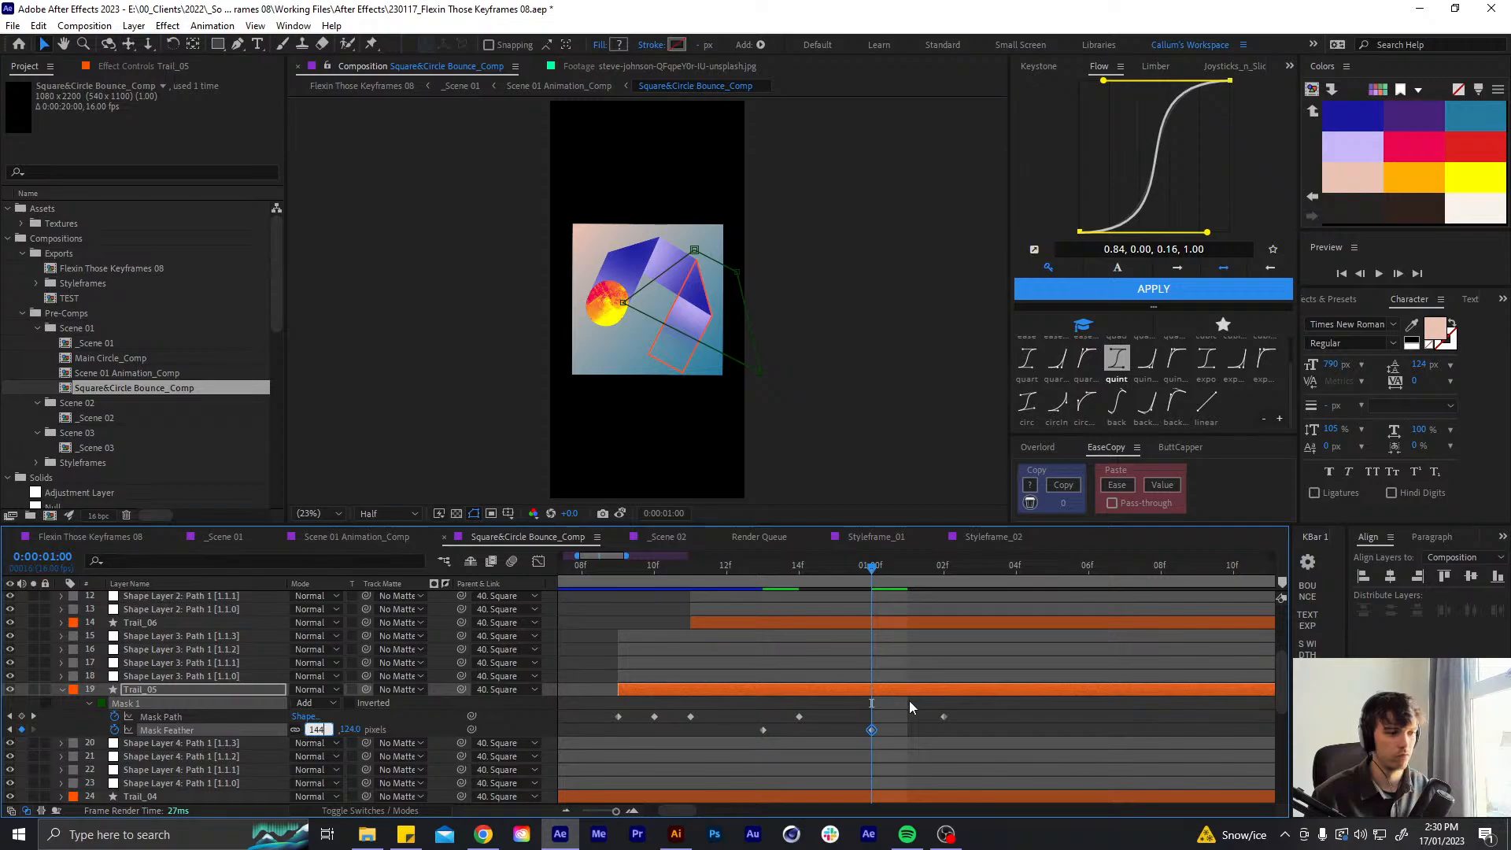
pyautogui.press('Return')
# - Shift Trail_05's last two Mask Path keyframes and both Mask Feather keyframes one frame earlier, and scrub through the fade
pyautogui.moveTo(965, 709); pyautogui.dragTo(754, 737)
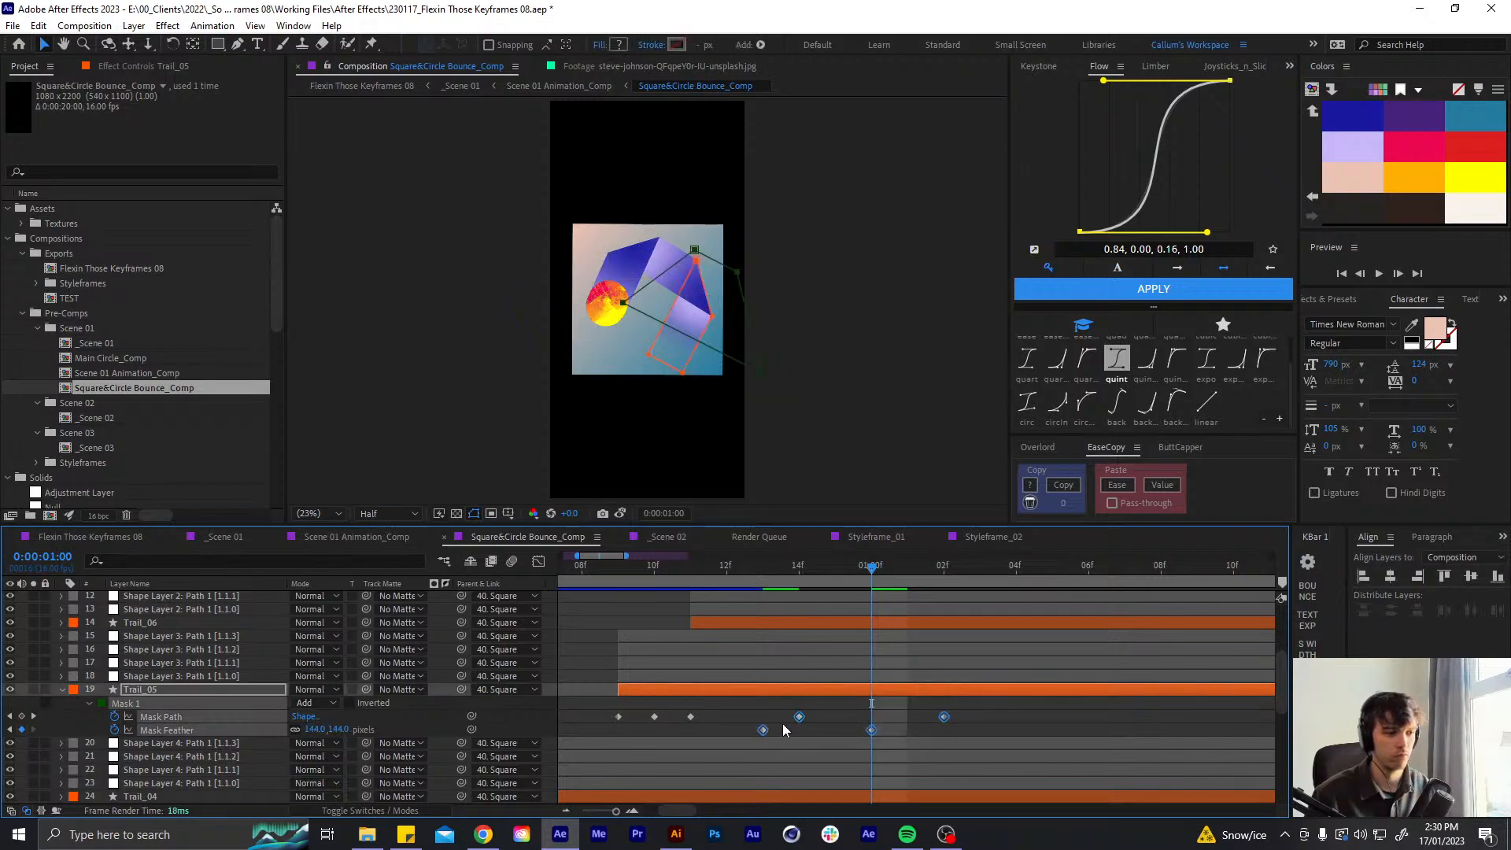
pyautogui.hotkey('alt', 'Left')
pyautogui.click(772, 724)
pyautogui.click(732, 567)
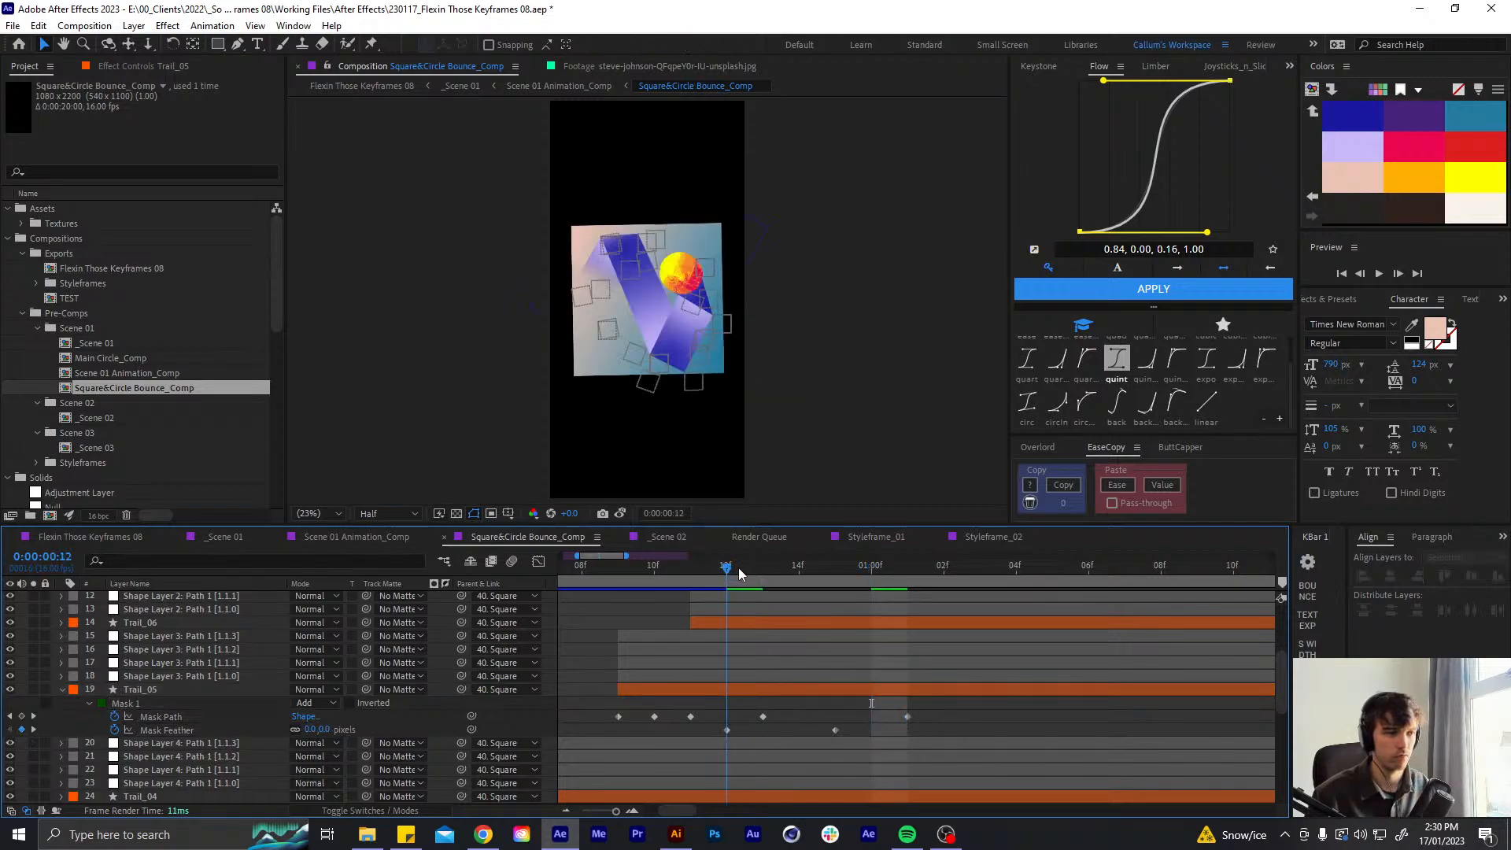
pyautogui.moveTo(738, 574); pyautogui.dragTo(872, 577)
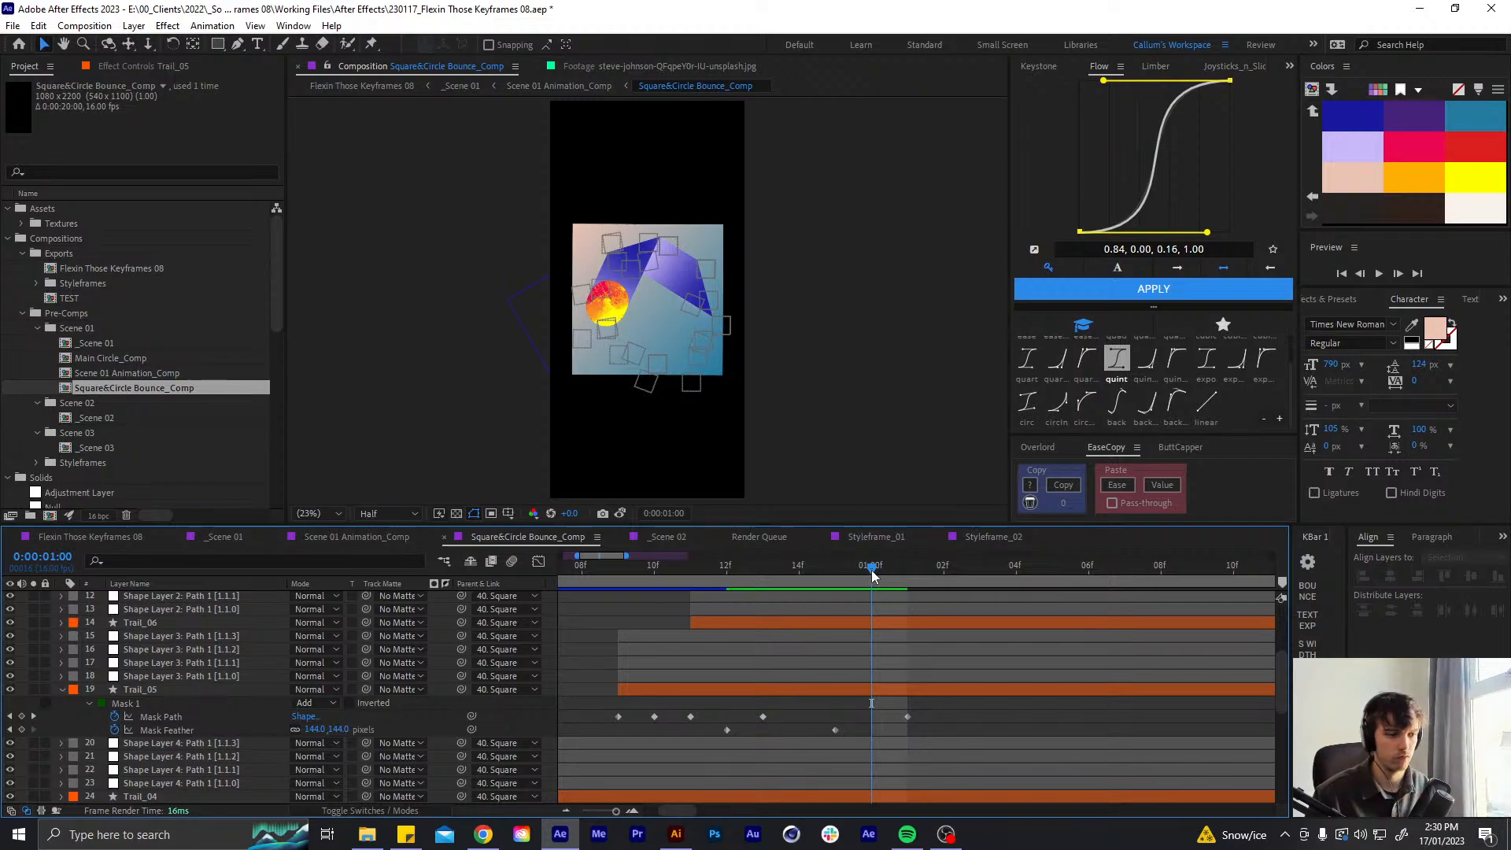
# - Move Trail_05's last Mask Path keyframe to 0:00:01:02 and preview the bounce animation
pyautogui.moveTo(908, 716); pyautogui.dragTo(944, 717)
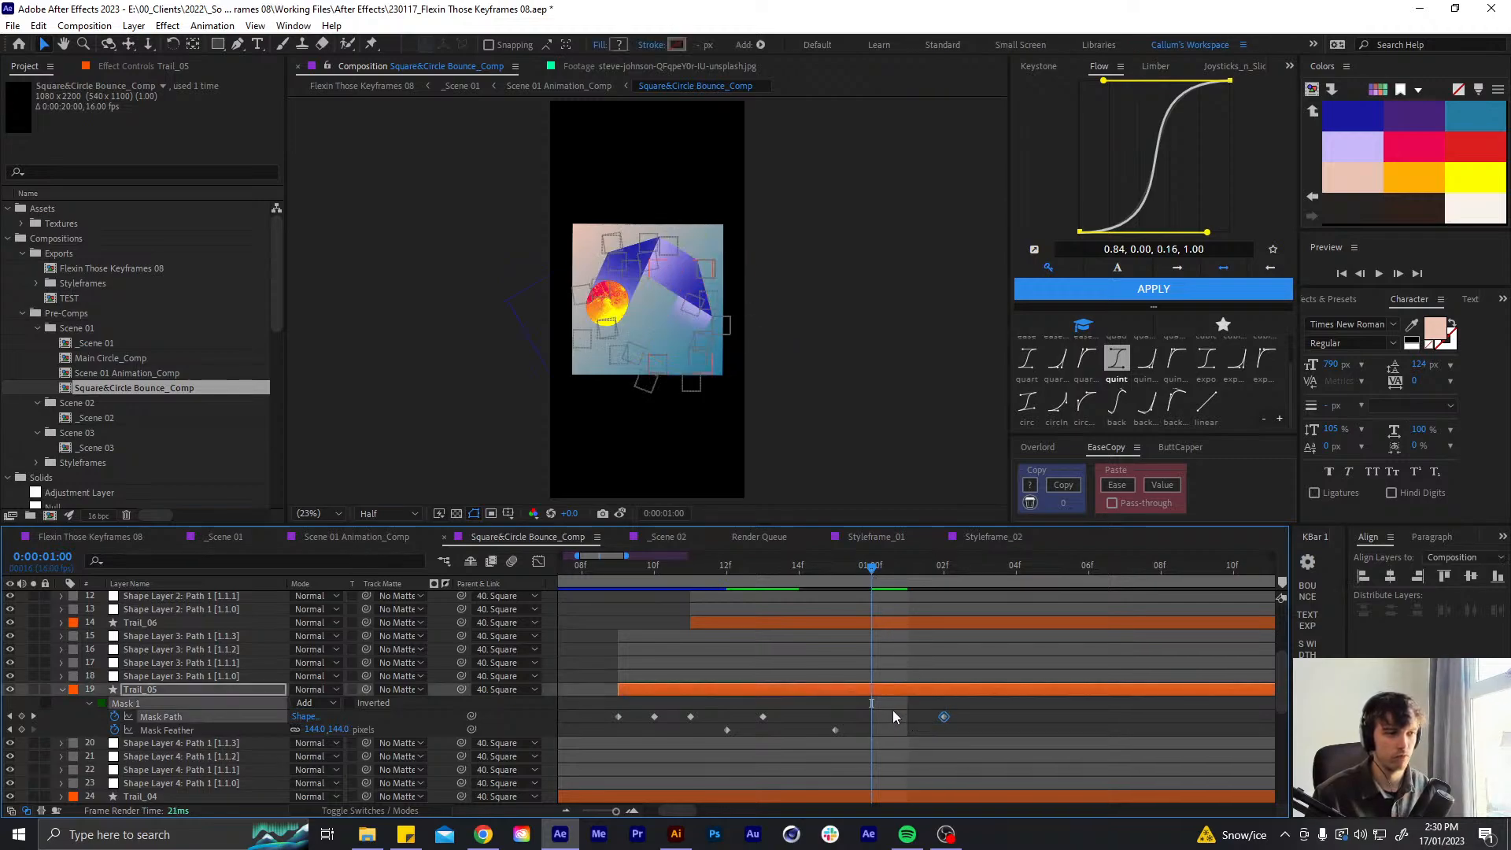
pyautogui.press('space')
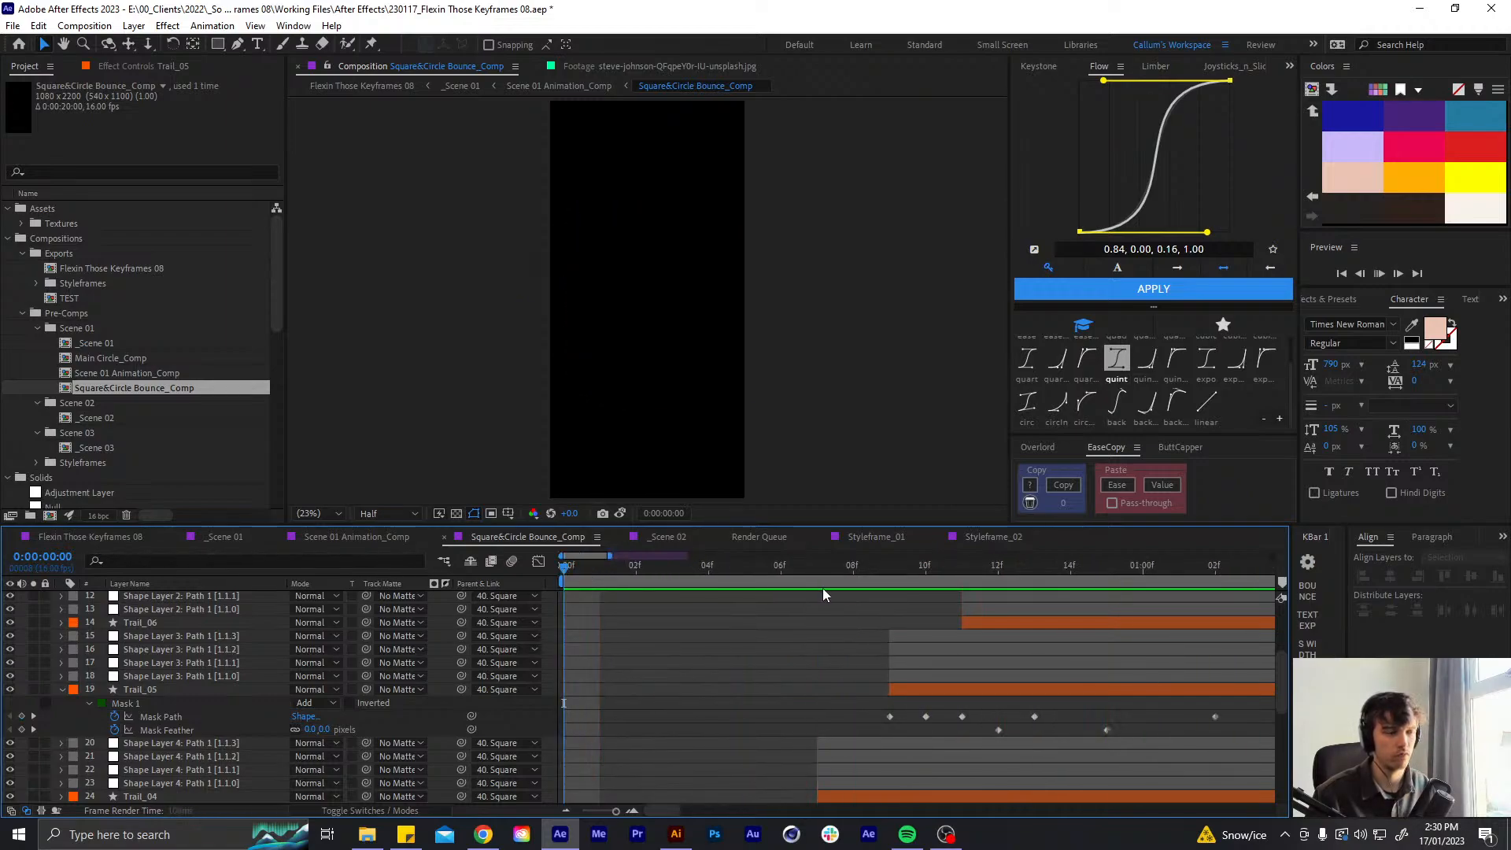
pyautogui.press('space')
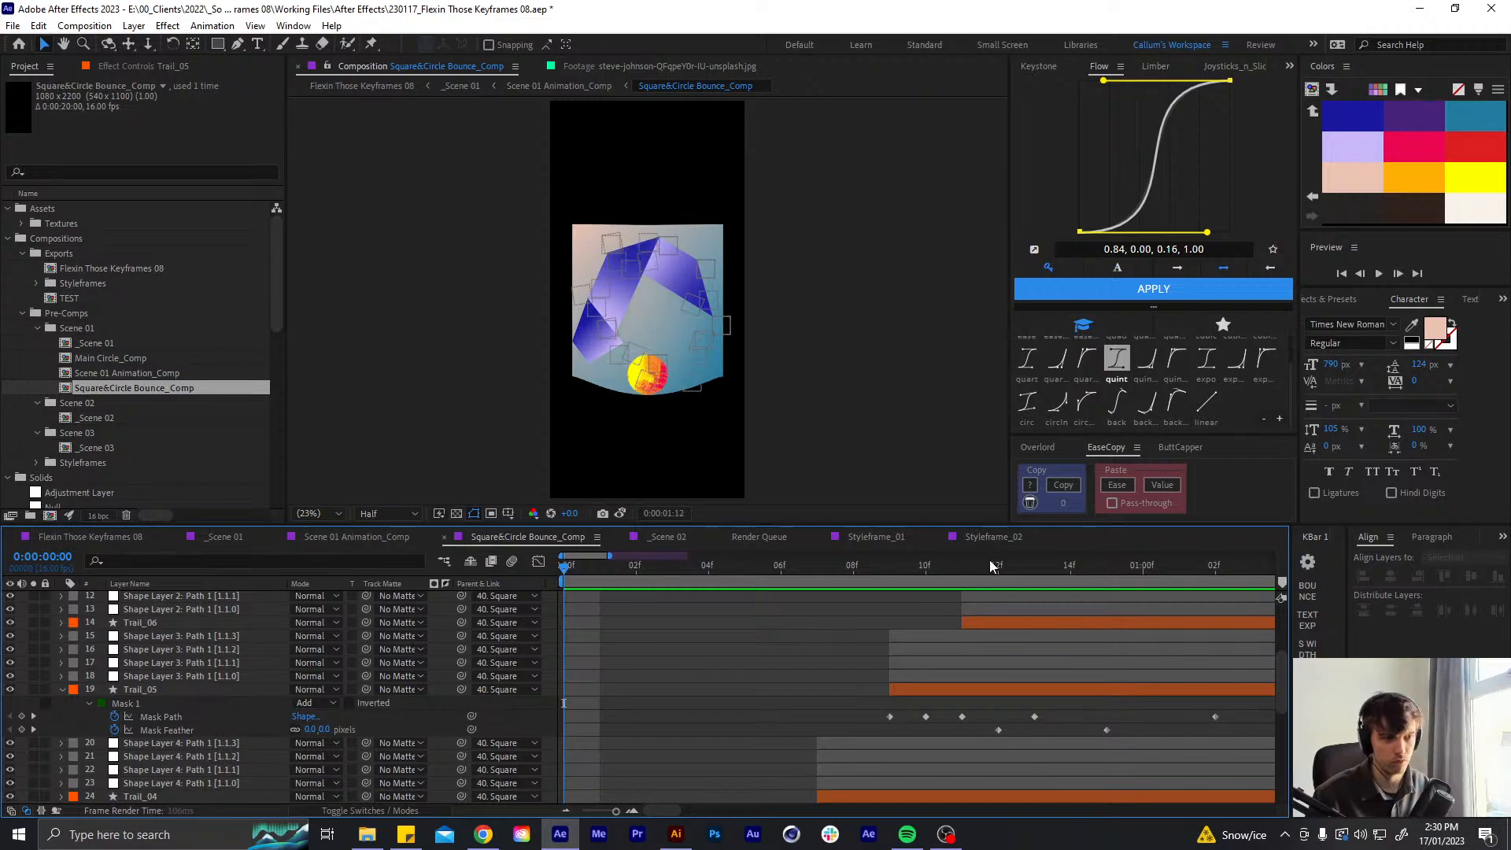
# - Save the project and scrub Trail_05's disappearance from 0:00:00:12 to 0:00:01:00
pyautogui.hscroll(8, 889, 671)
pyautogui.hotkey('ctrl', 's')
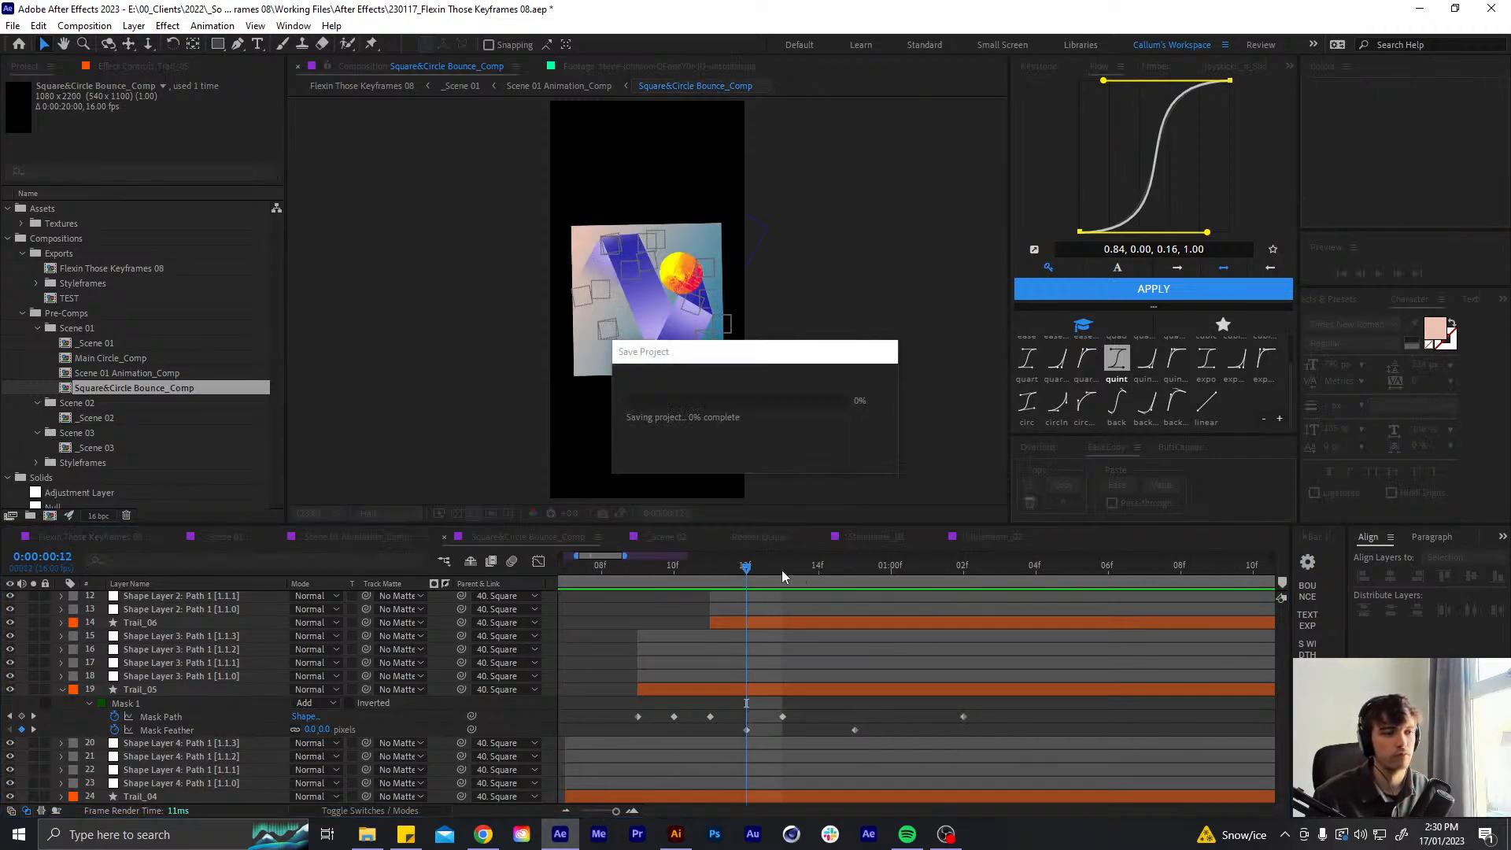
pyautogui.moveTo(795, 570); pyautogui.dragTo(875, 562)
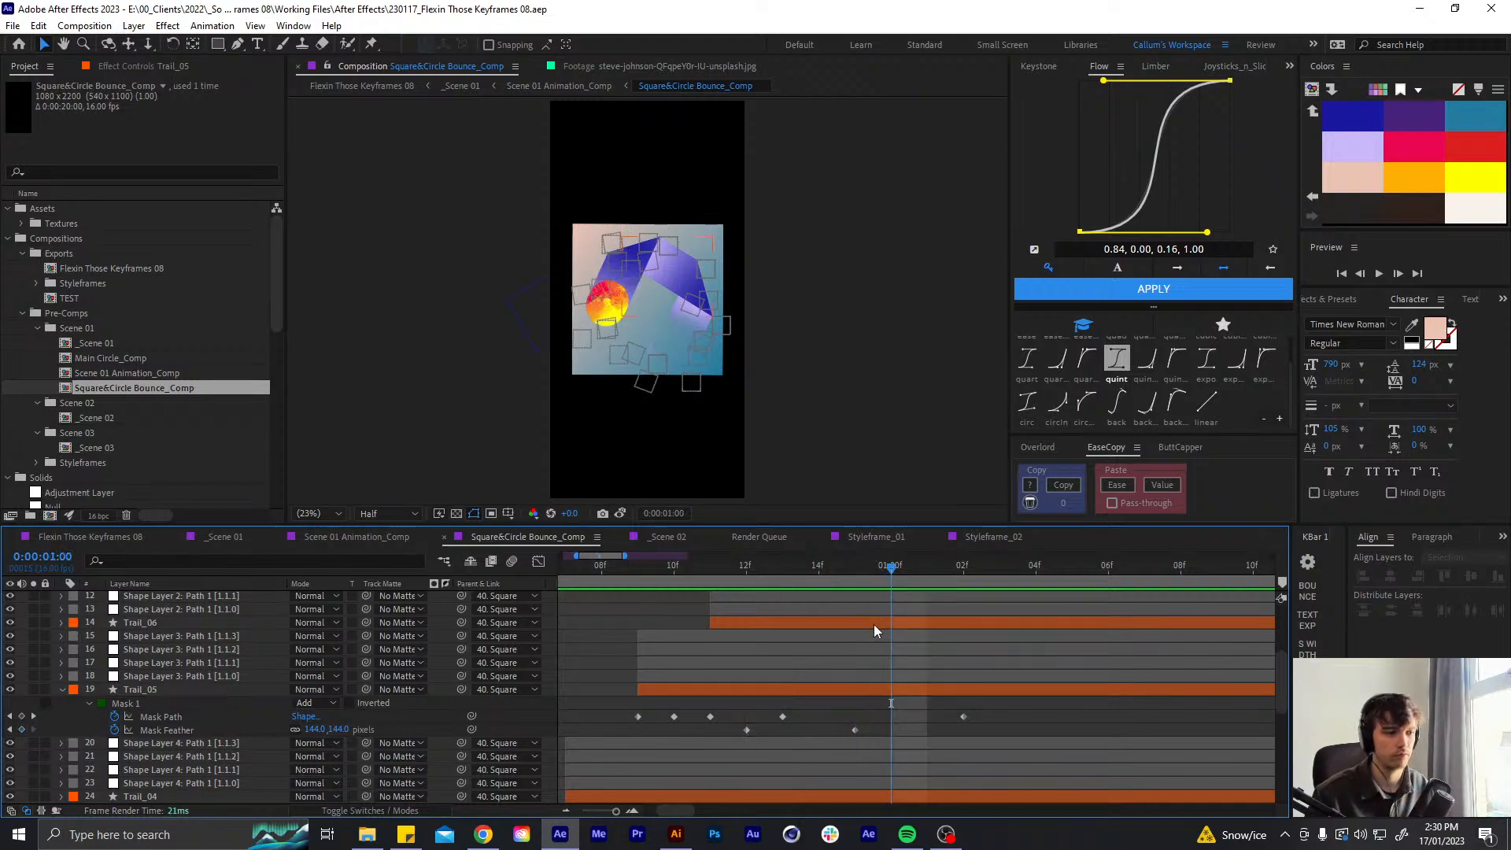
# - Keyframe Trail_06's Mask Feather at 0 pixels at 0:00:00:15 and at 124 pixels at 0:00:01:02
pyautogui.click(874, 625)
pyautogui.click(862, 573)
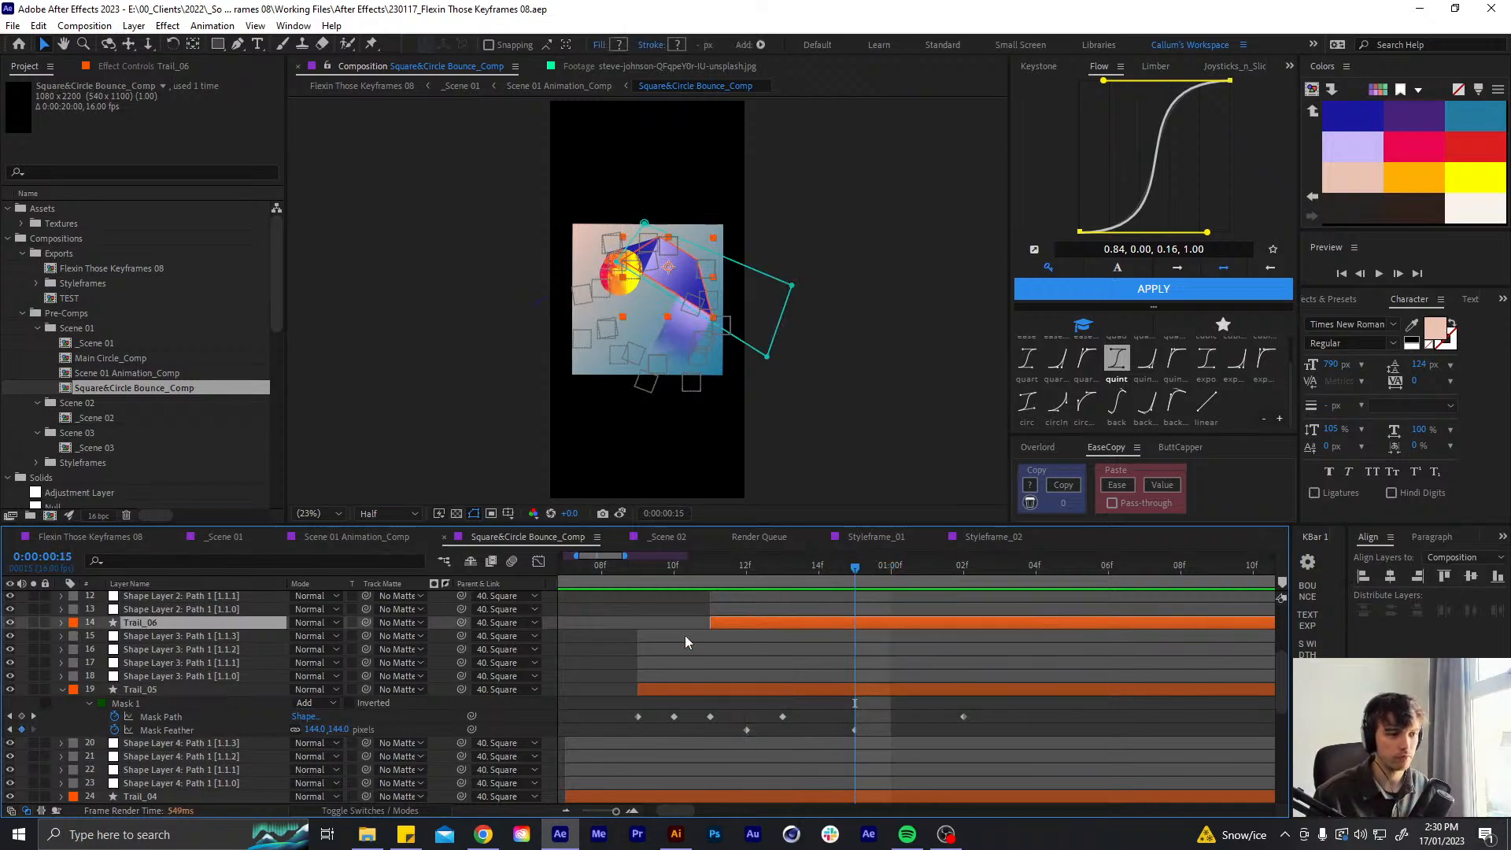
pyautogui.press('f')
pyautogui.press('pagedown')
pyautogui.press('pagedown')
pyautogui.press('pagedown')
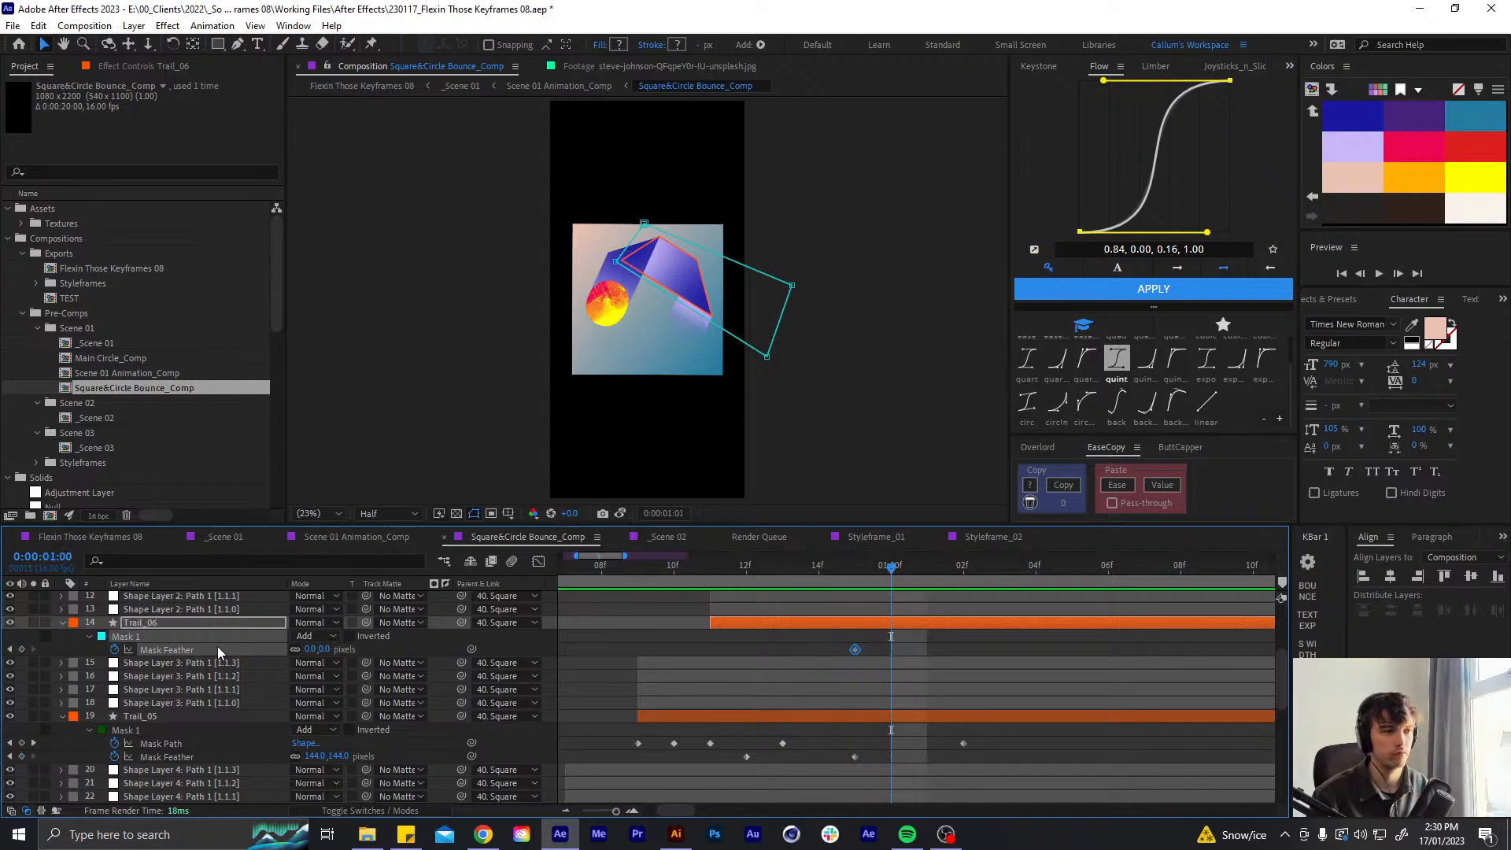
pyautogui.click(312, 650)
pyautogui.write('124')
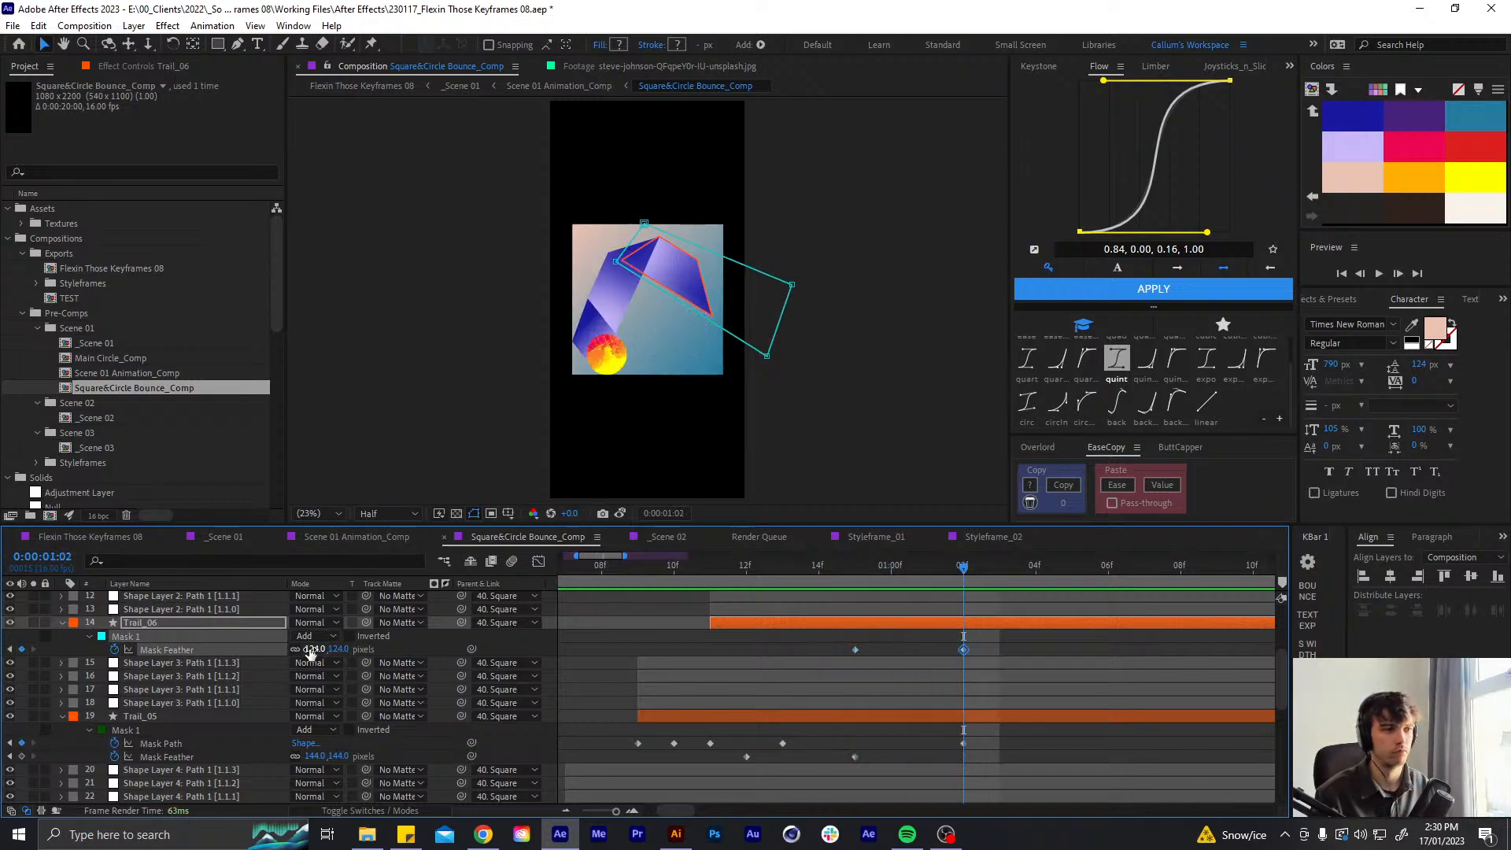
# - Return to 0:00:00:15 and show Trail_06's Mask Path and Mask Feather keyframes together
pyautogui.press('pageup')
pyautogui.press('pageup')
pyautogui.press('pageup')
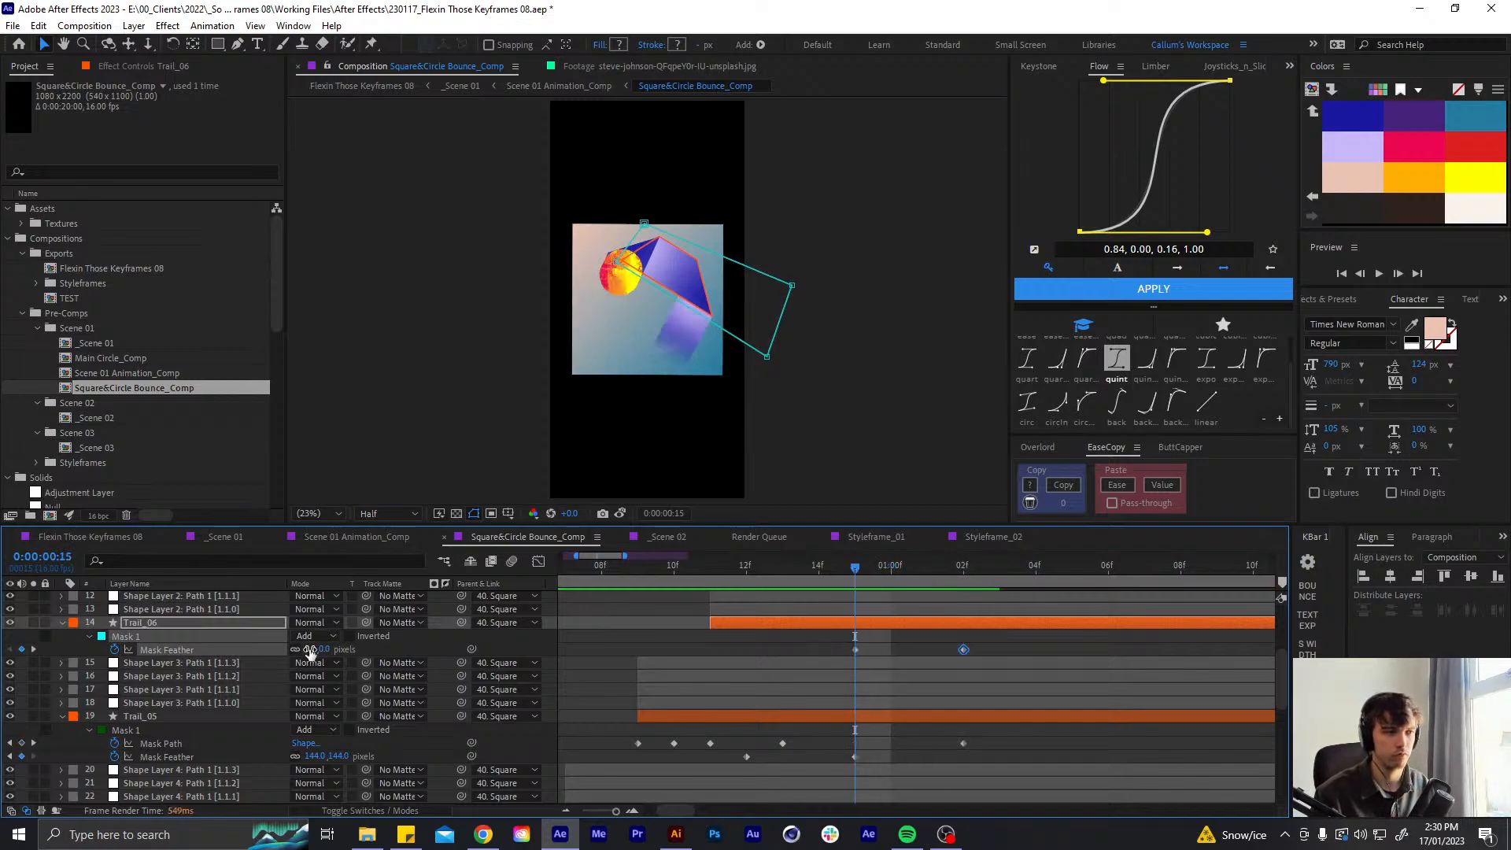
pyautogui.press('m')
pyautogui.click(819, 650)
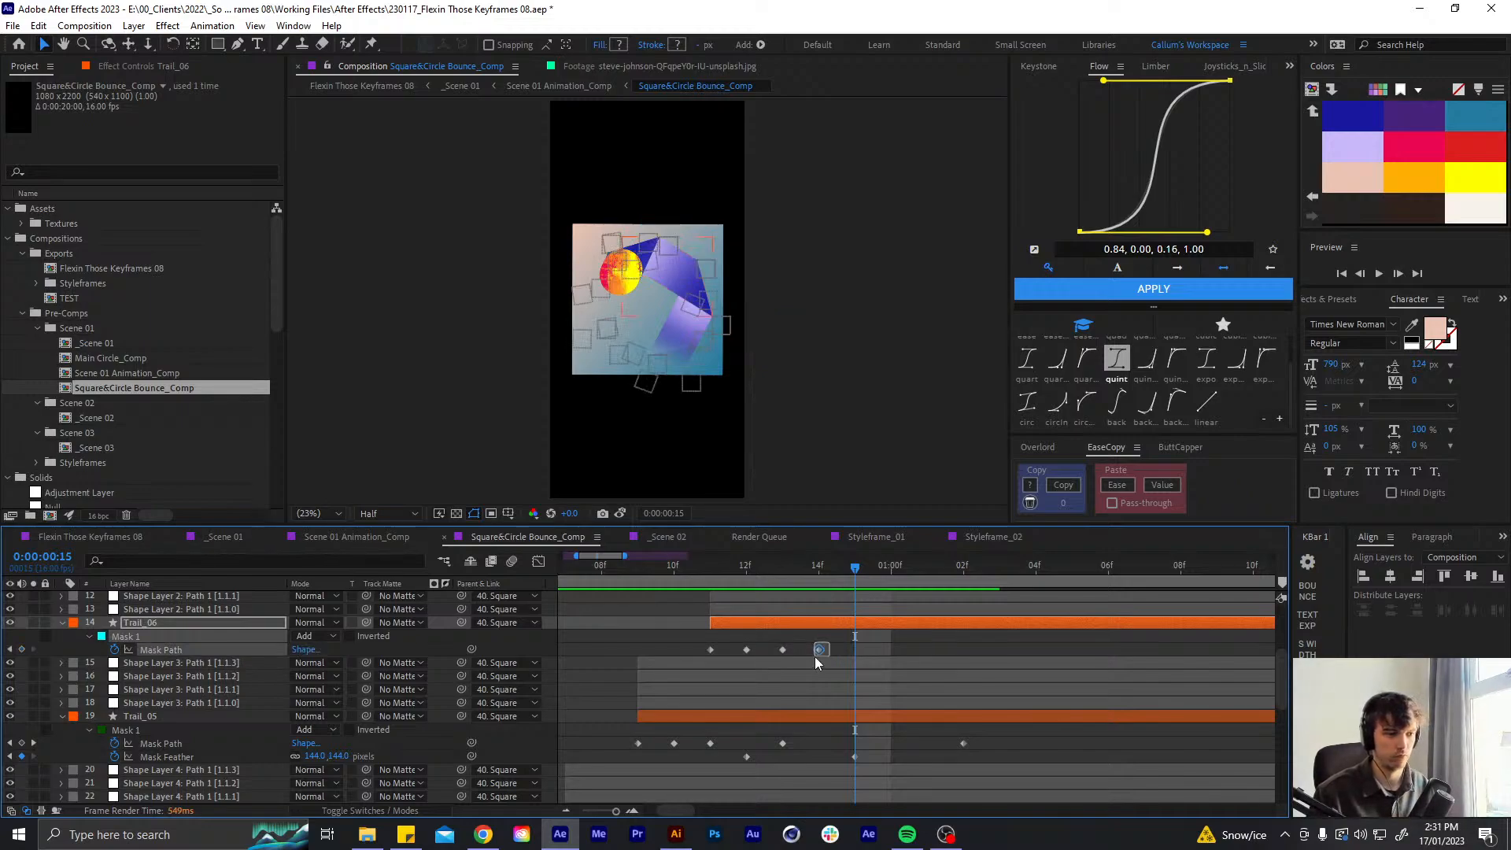
pyautogui.click(855, 649)
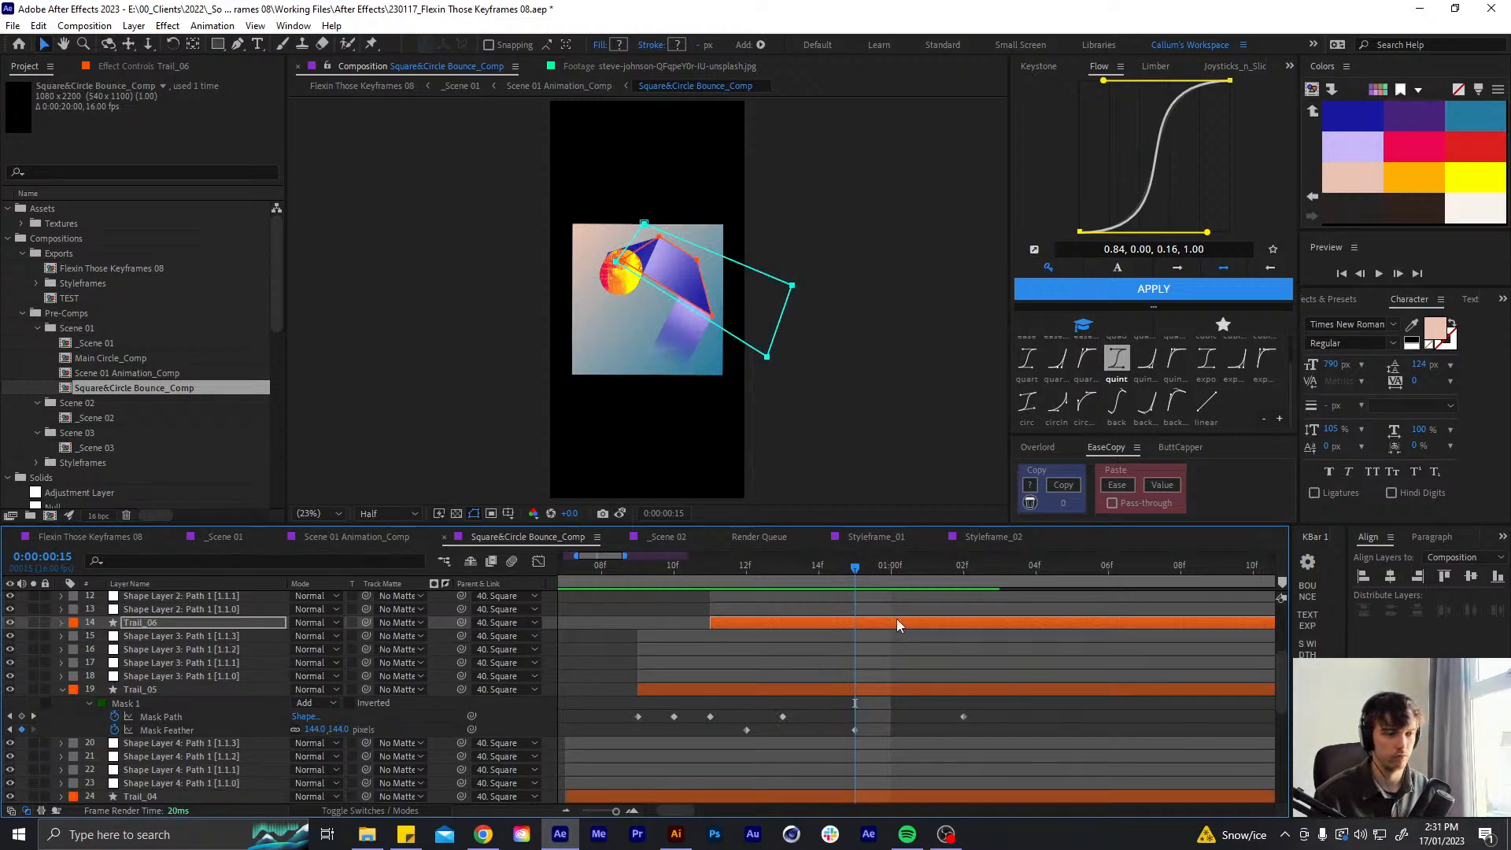
pyautogui.hotkey('shift', 'f')
# - Pull all four corners of Trail_06's mask outward around the trail and move the new Mask Path keyframe to 0:00:01:00
pyautogui.moveTo(806, 339); pyautogui.dragTo(748, 427)
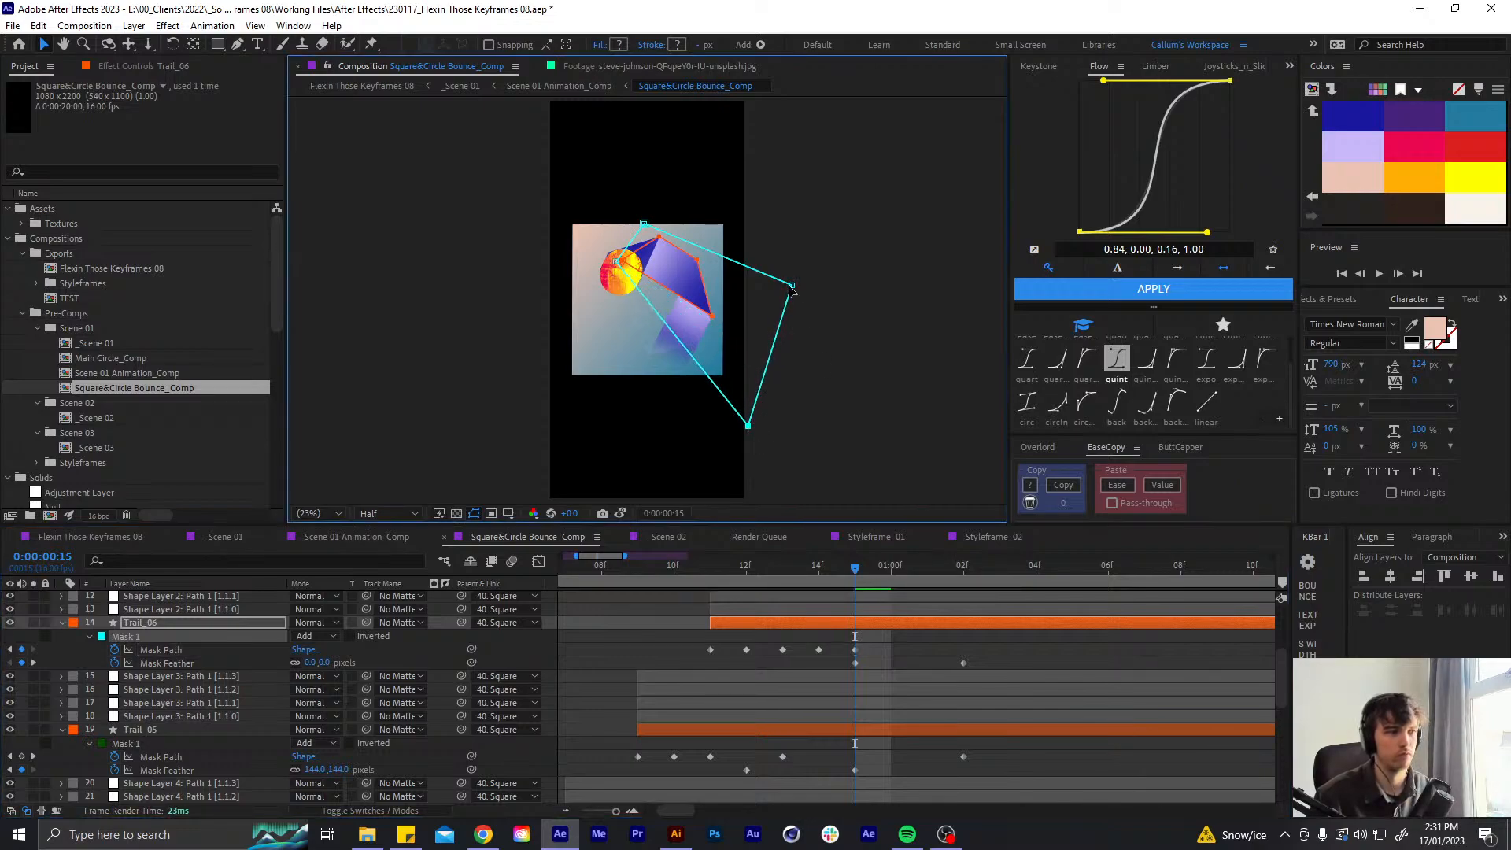
pyautogui.moveTo(792, 284); pyautogui.dragTo(747, 185)
pyautogui.moveTo(748, 428); pyautogui.dragTo(784, 424)
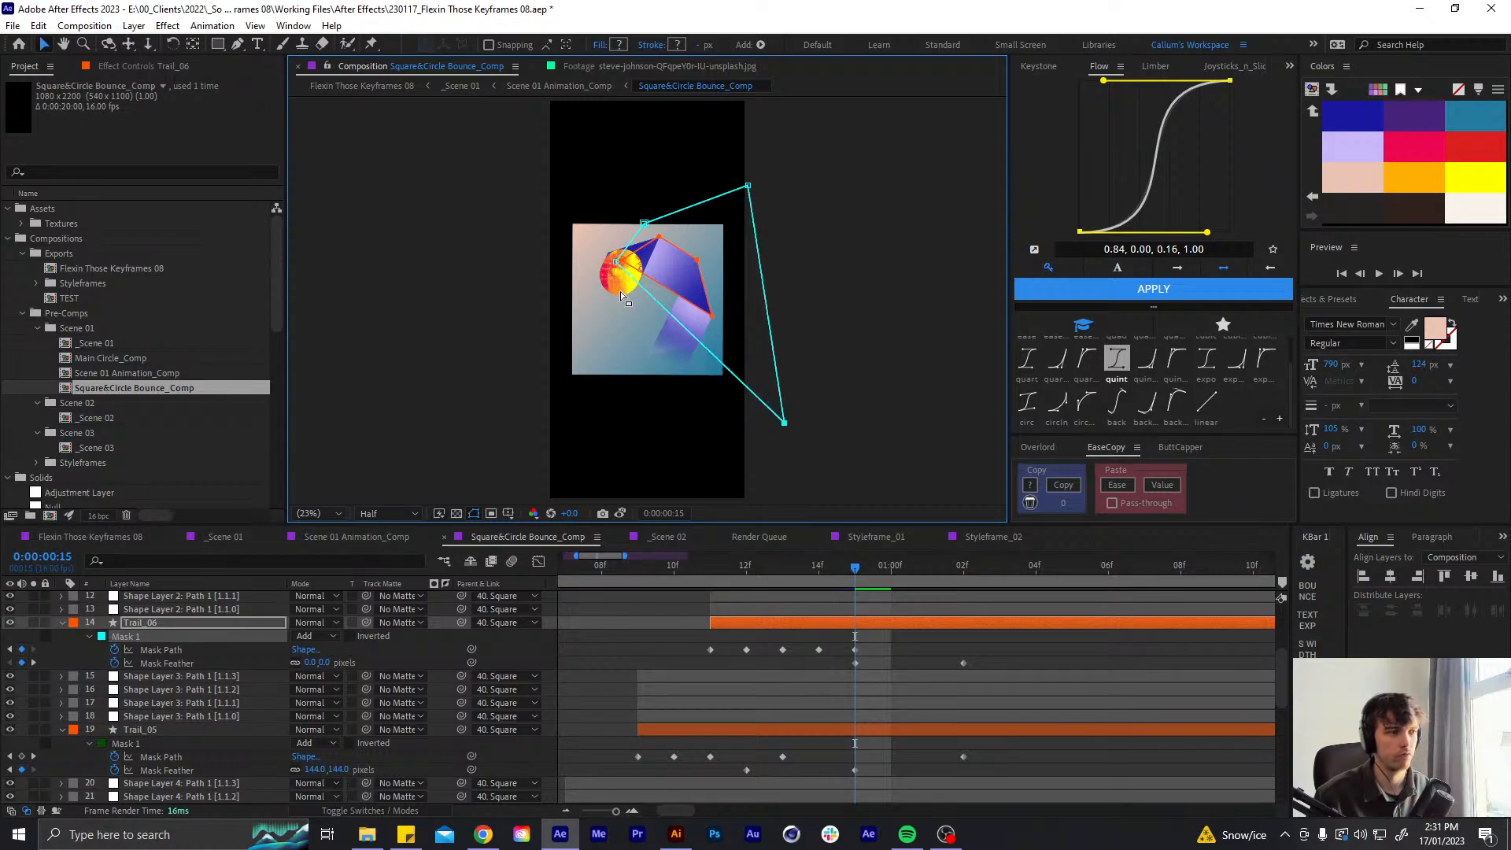
pyautogui.moveTo(613, 265); pyautogui.dragTo(540, 254)
pyautogui.moveTo(644, 223); pyautogui.dragTo(587, 194)
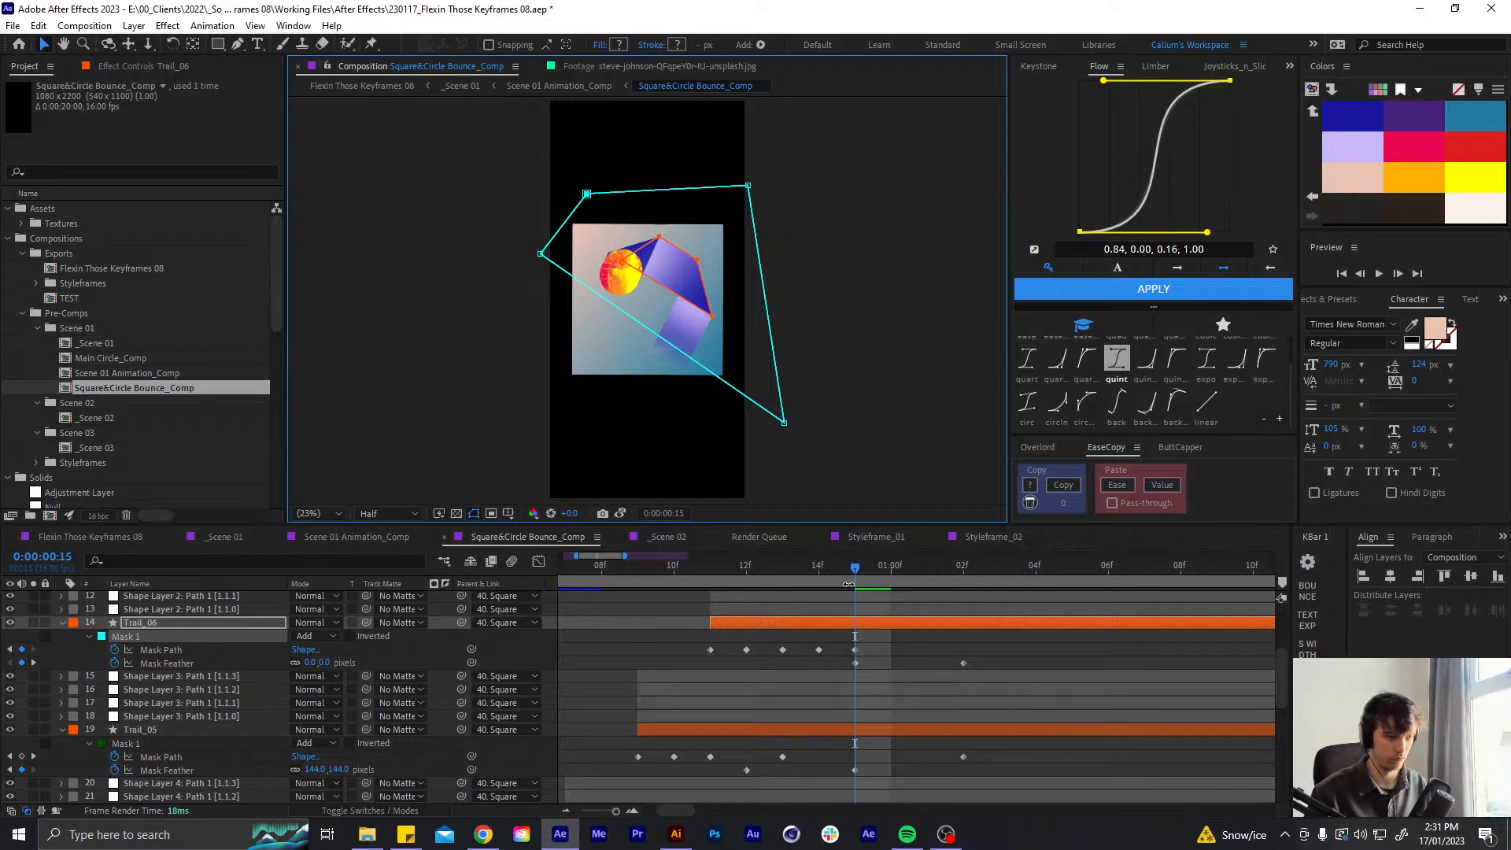
pyautogui.moveTo(857, 650); pyautogui.dragTo(892, 651)
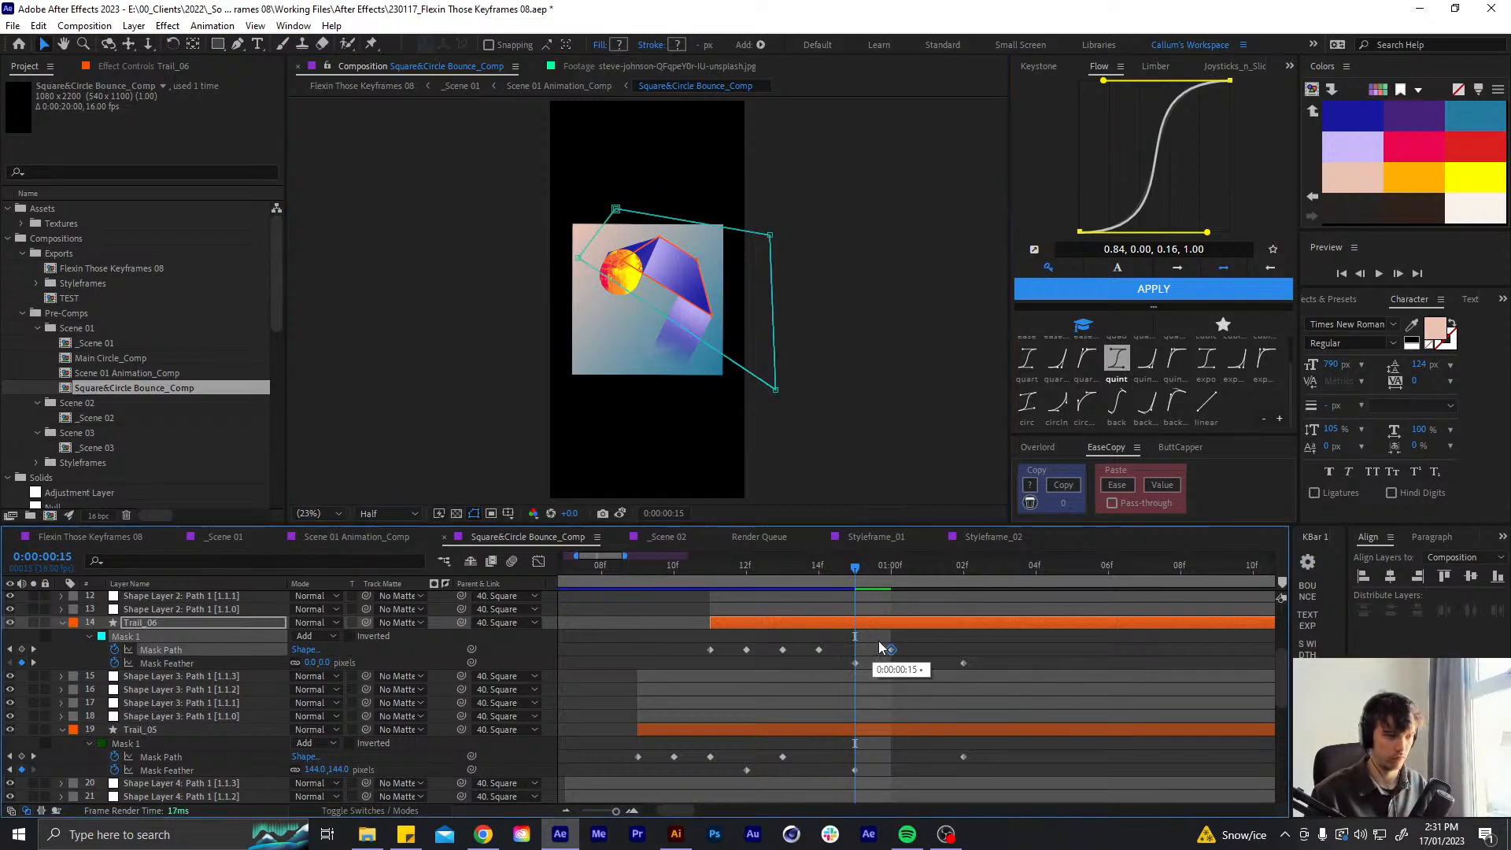
pyautogui.moveTo(821, 565); pyautogui.dragTo(885, 568)
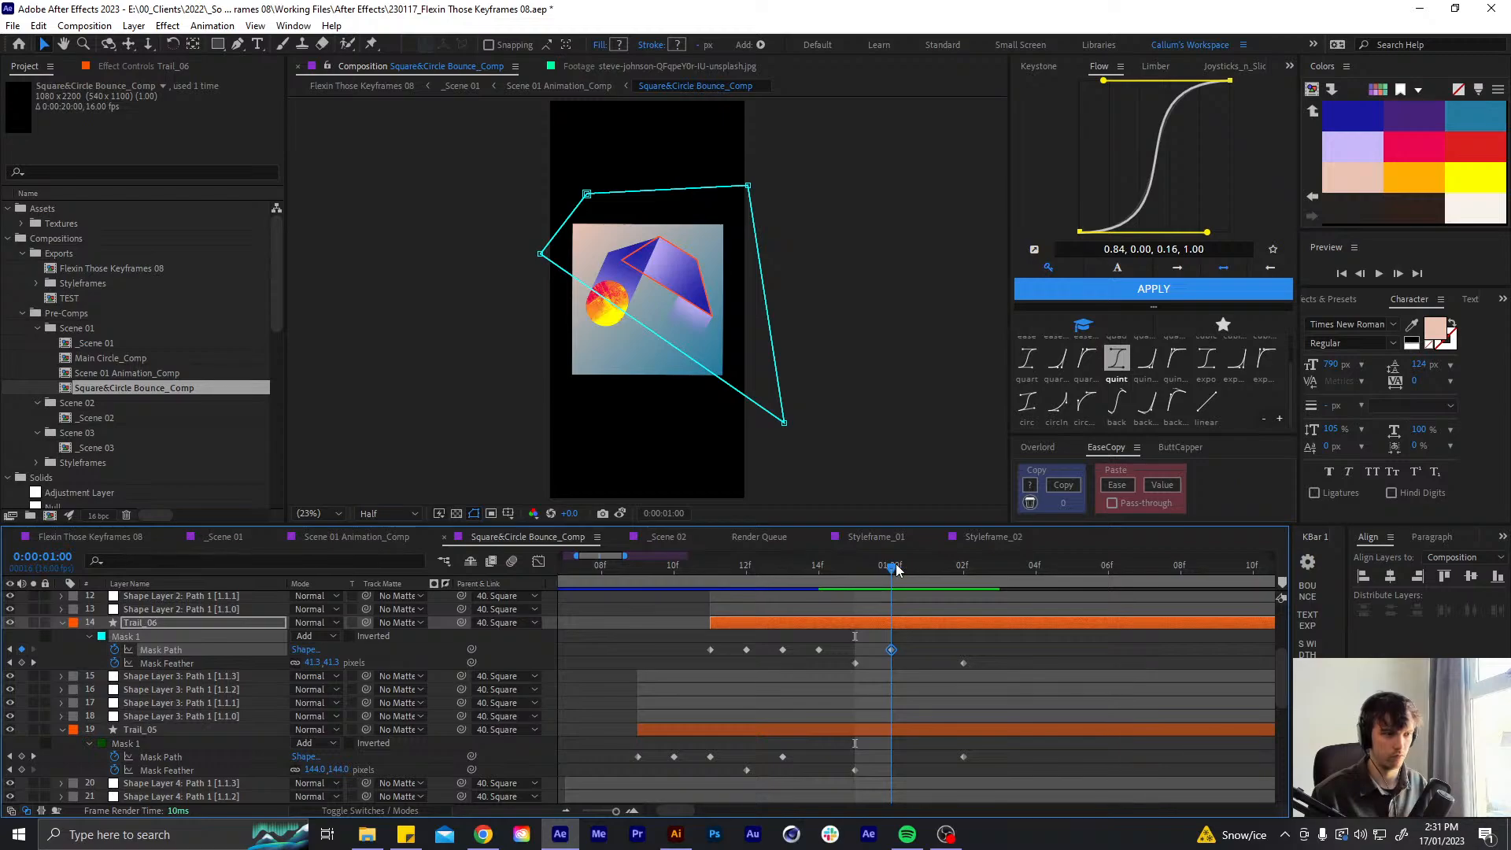
# - At 0:00:01:03, pull the two right-hand corners of Trail_06's mask inward across the trail until the mask no longer covers it
pyautogui.press('pagedown')
pyautogui.press('pagedown')
pyautogui.press('pagedown')
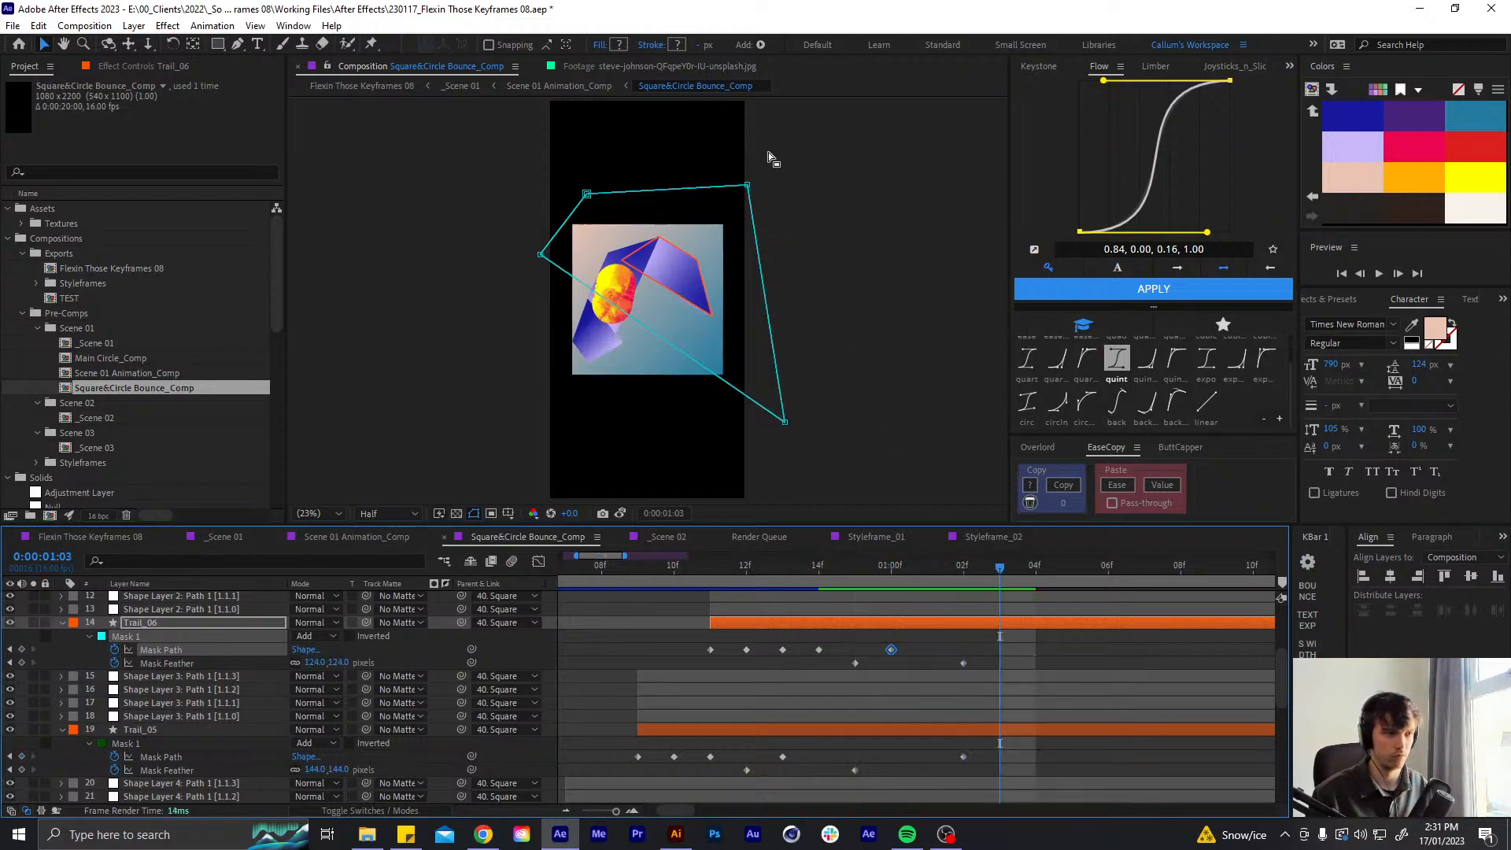
pyautogui.moveTo(768, 153); pyautogui.dragTo(791, 430)
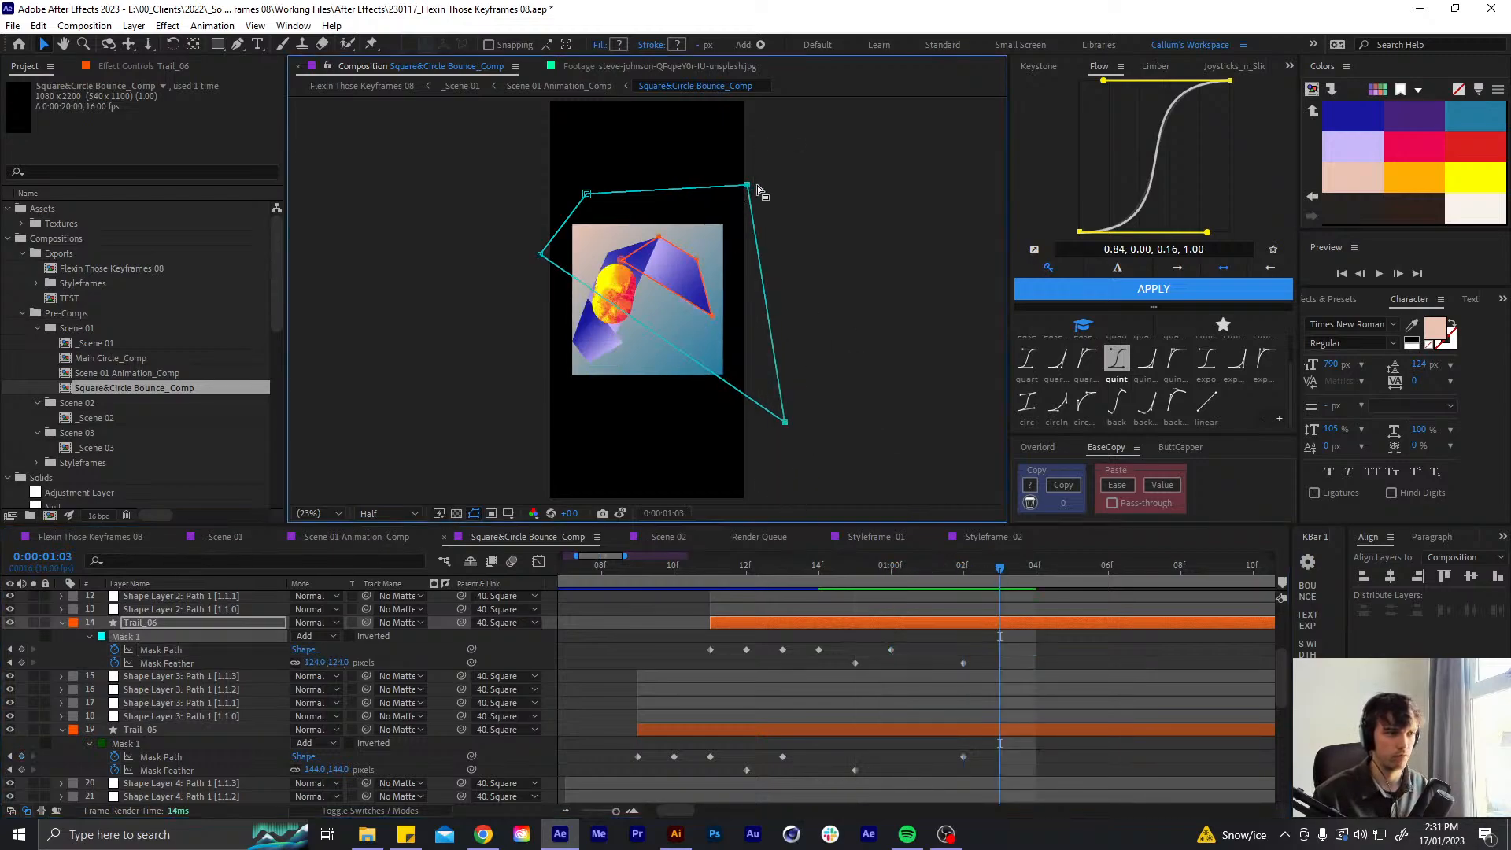
pyautogui.moveTo(748, 189); pyautogui.dragTo(660, 181)
pyautogui.moveTo(697, 423); pyautogui.dragTo(637, 391)
pyautogui.moveTo(663, 178); pyautogui.dragTo(564, 325)
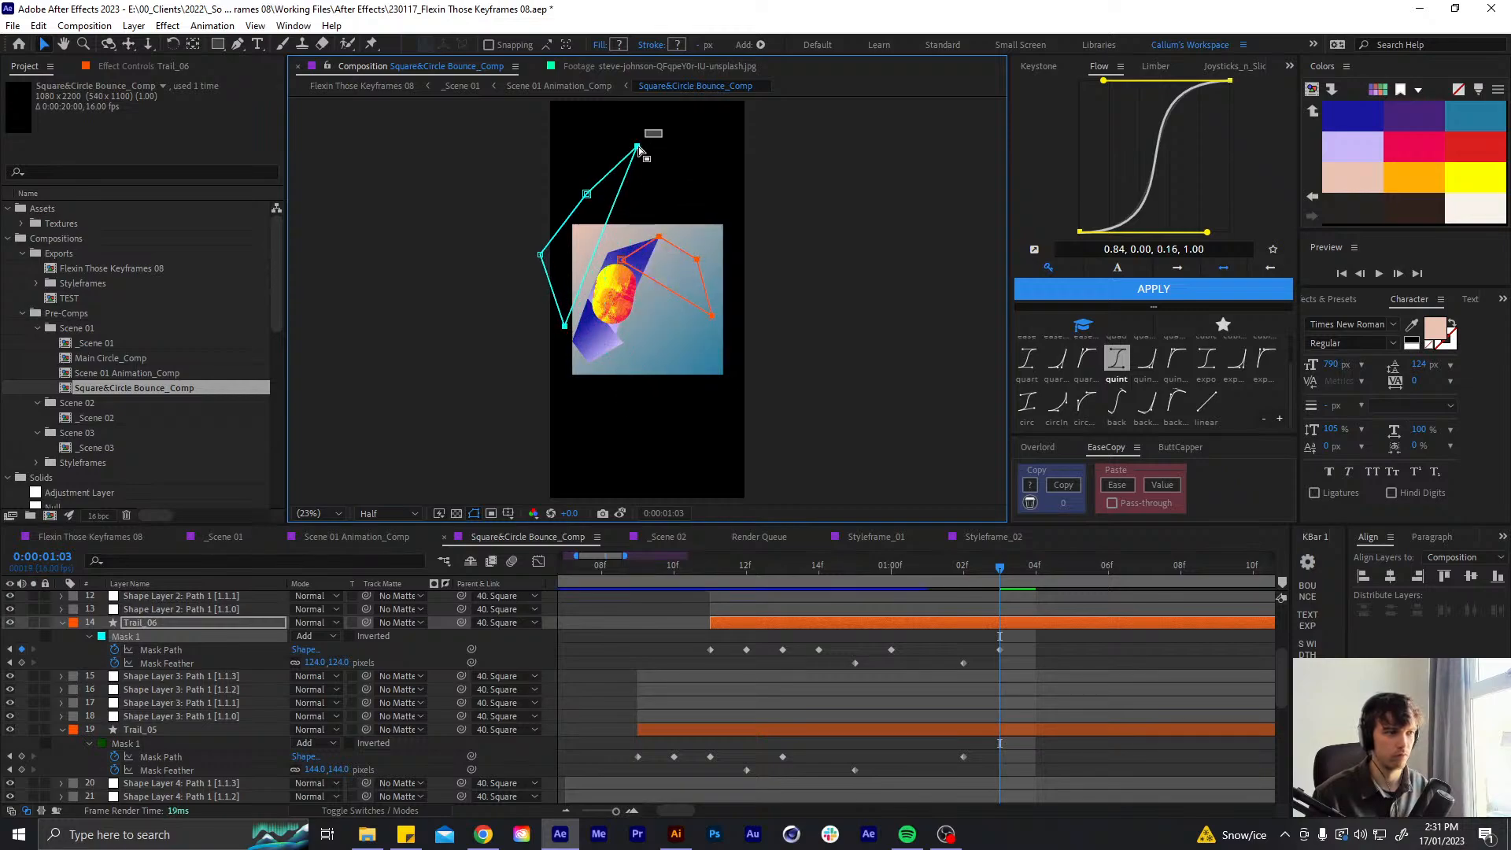
pyautogui.moveTo(639, 150); pyautogui.dragTo(654, 163)
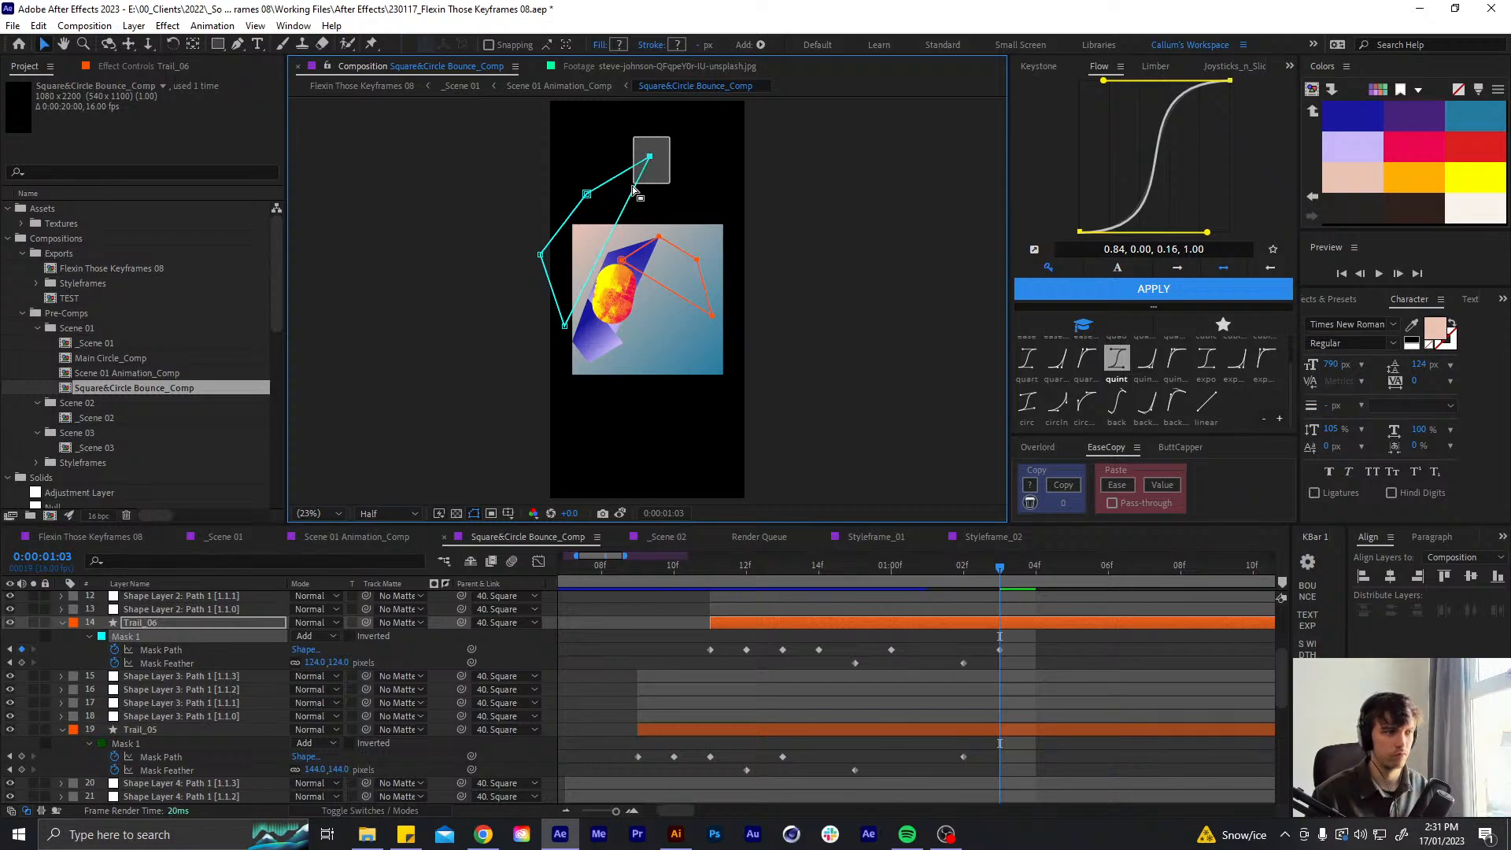
pyautogui.moveTo(569, 337); pyautogui.dragTo(555, 327)
# - At 0:00:01:00, reposition the two right-hand corners of Trail_06's mask around the trail and scrub to 0:00:01:02 to check the wipe
pyautogui.click(895, 565)
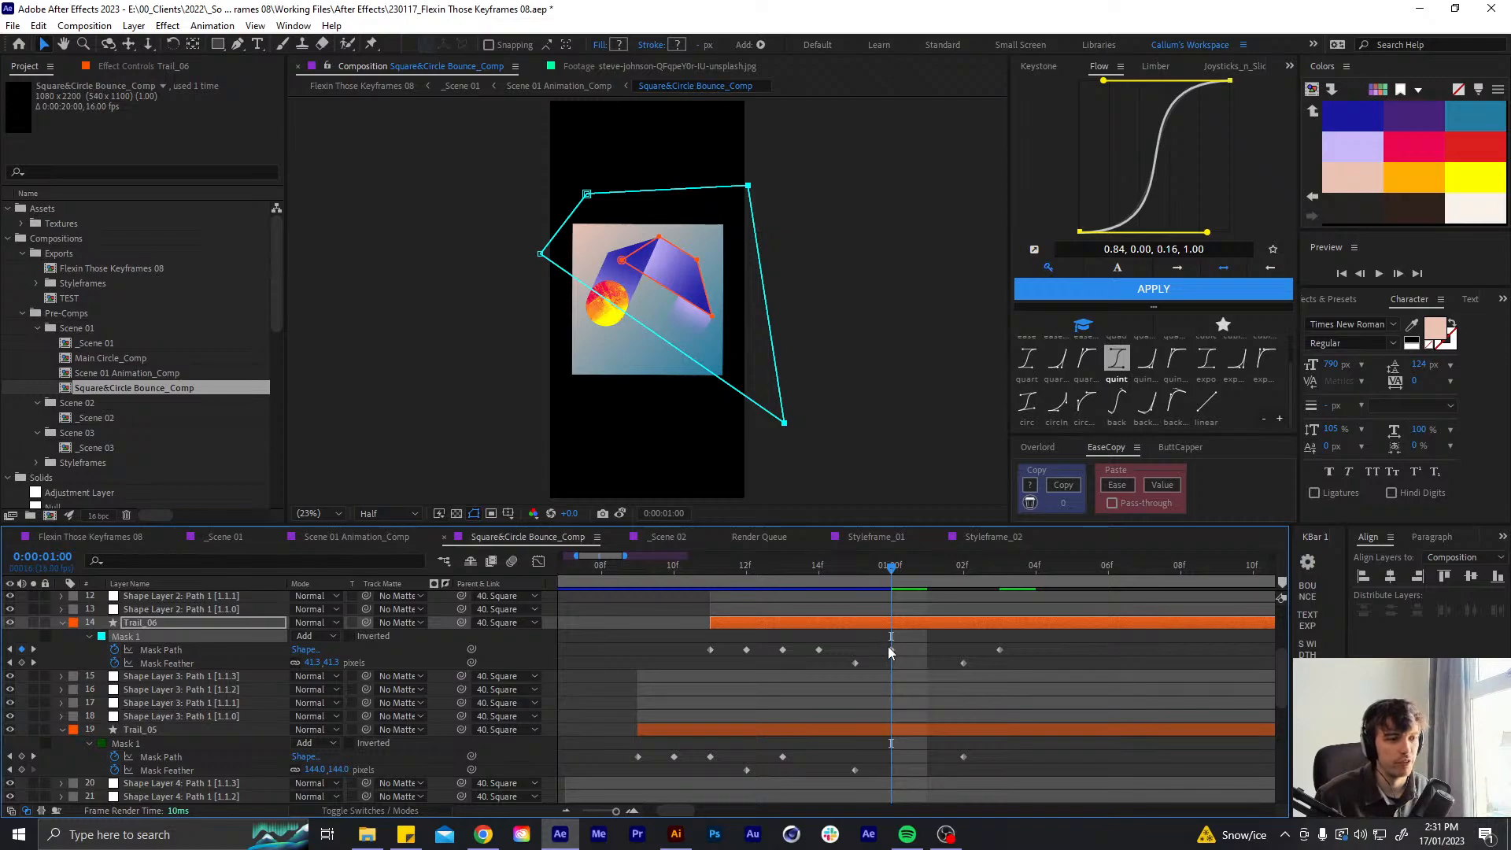
pyautogui.click(896, 644)
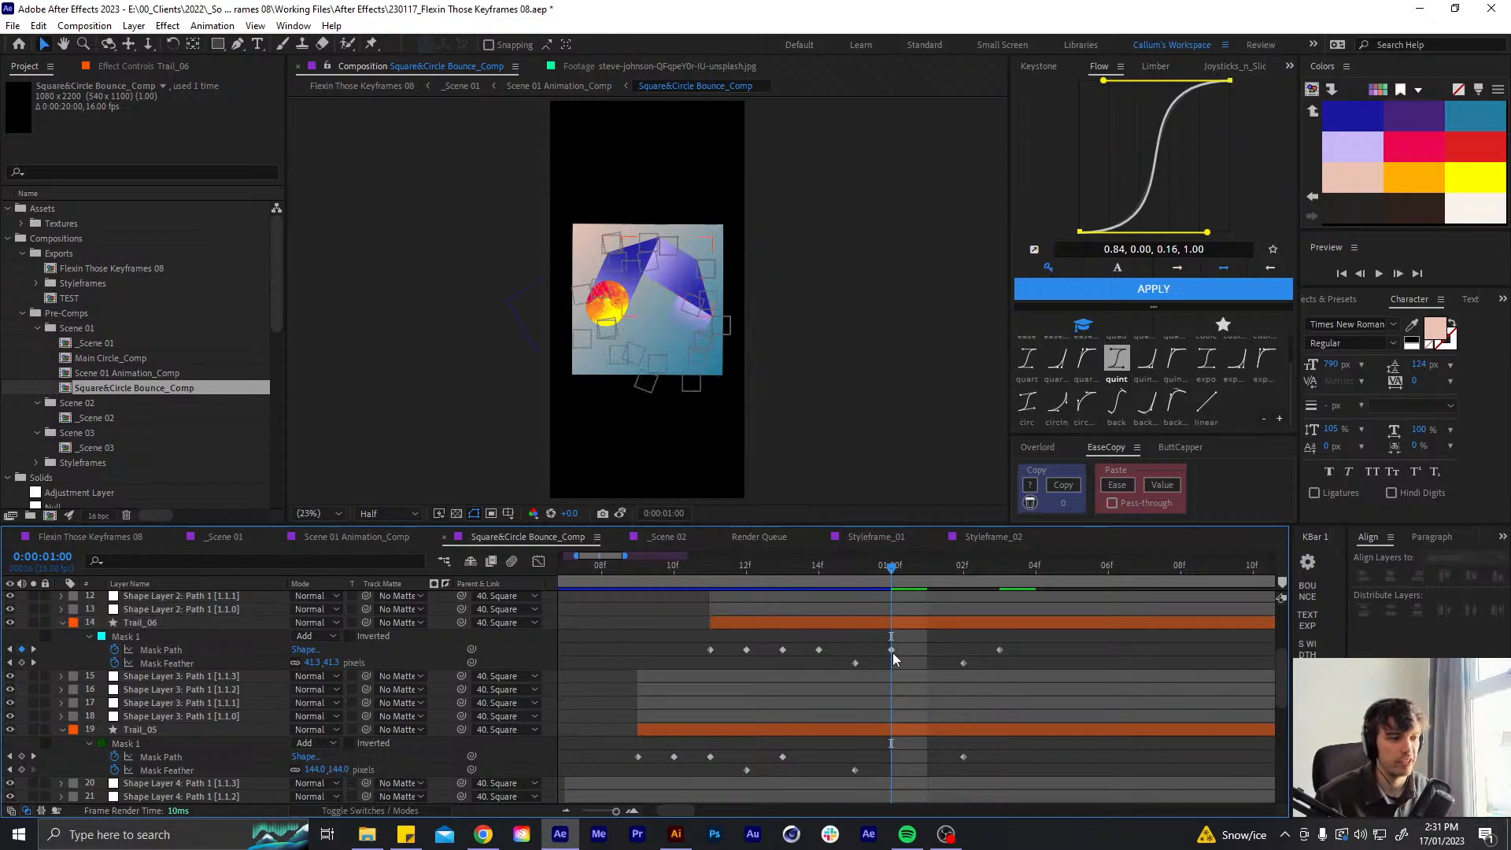
pyautogui.click(892, 650)
pyautogui.click(745, 184)
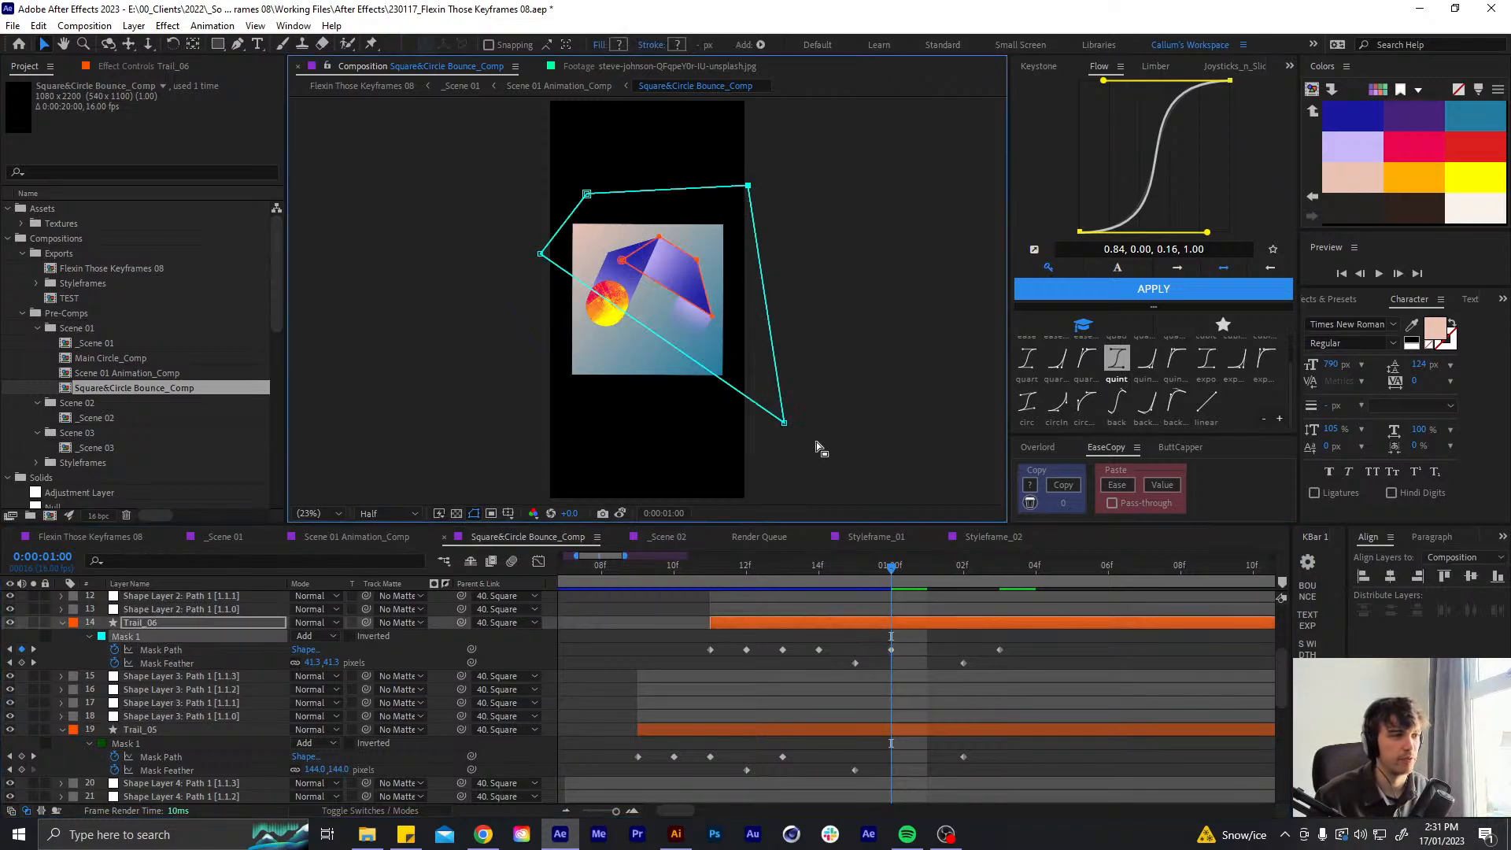
pyautogui.moveTo(785, 437); pyautogui.dragTo(716, 391)
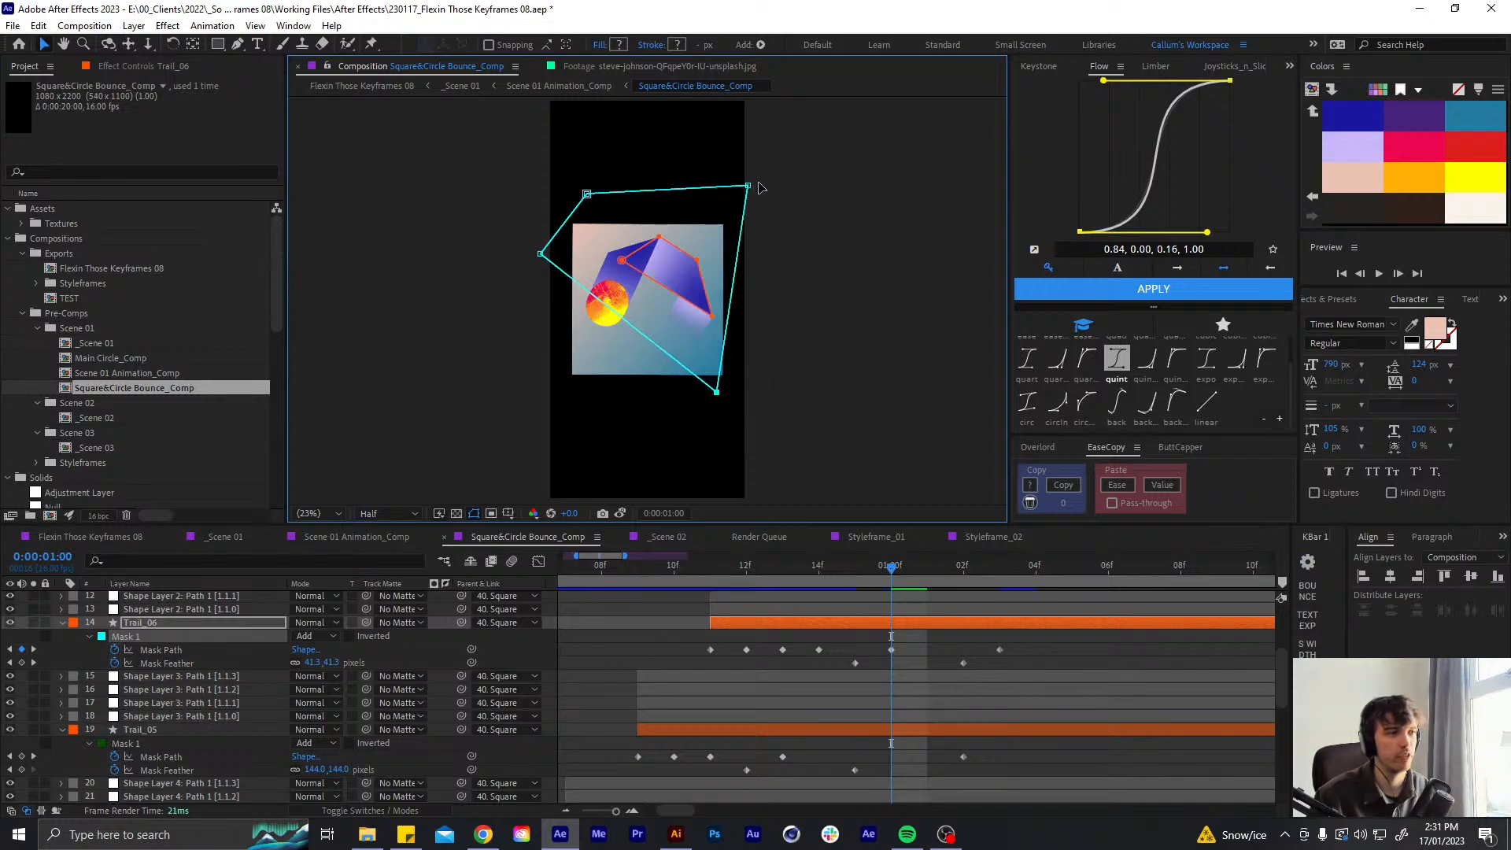
pyautogui.moveTo(749, 186); pyautogui.dragTo(772, 187)
pyautogui.moveTo(717, 392); pyautogui.dragTo(749, 428)
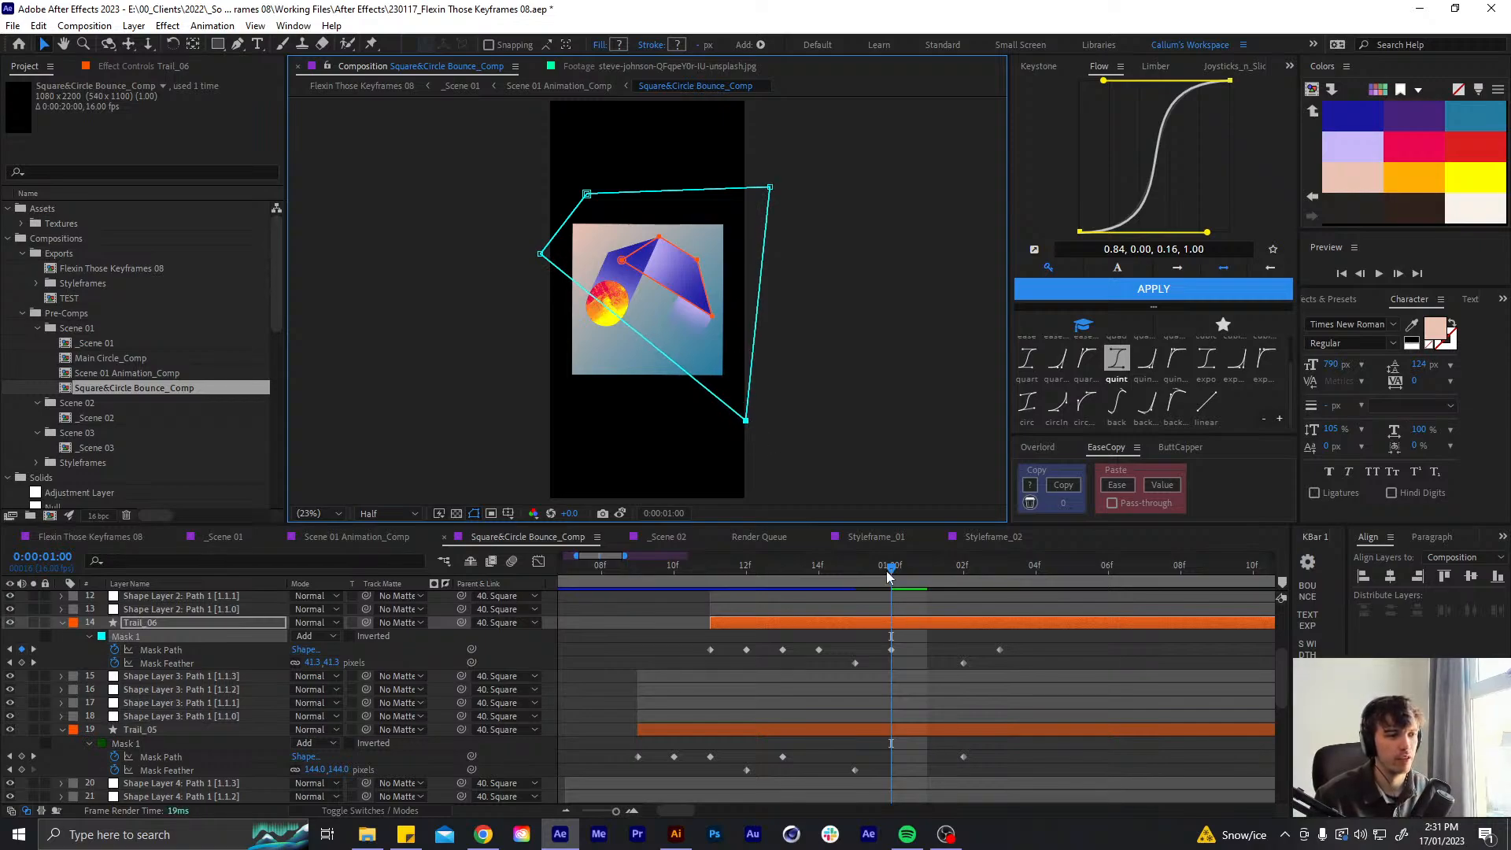
pyautogui.moveTo(888, 577); pyautogui.dragTo(953, 598)
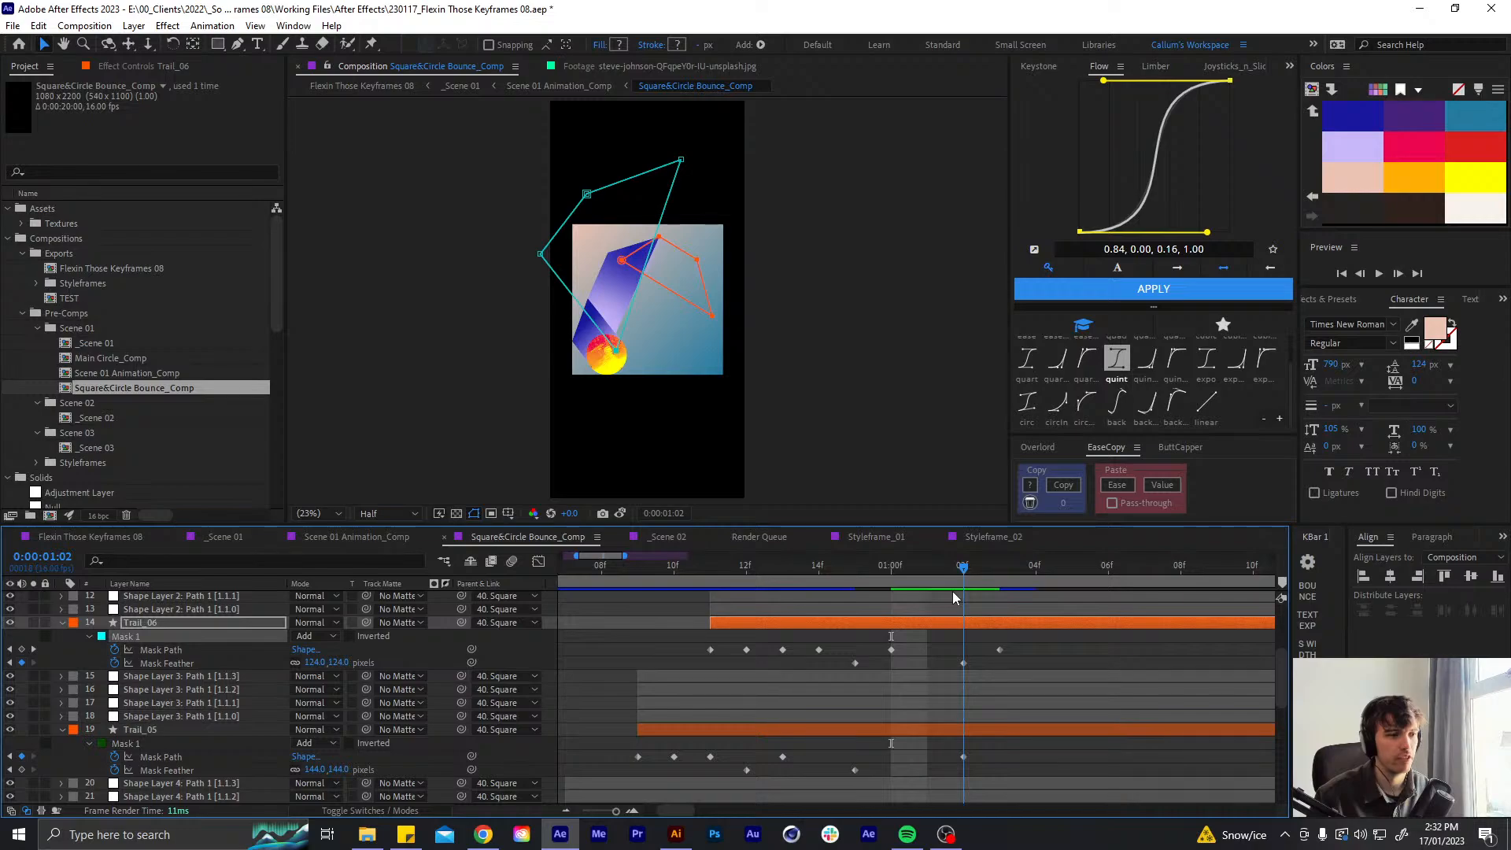
# - Retime Trail_06's Mask Feather keyframes to 0:00:00:14 and 0:00:01:02 and scrub through the fade
pyautogui.click(999, 649)
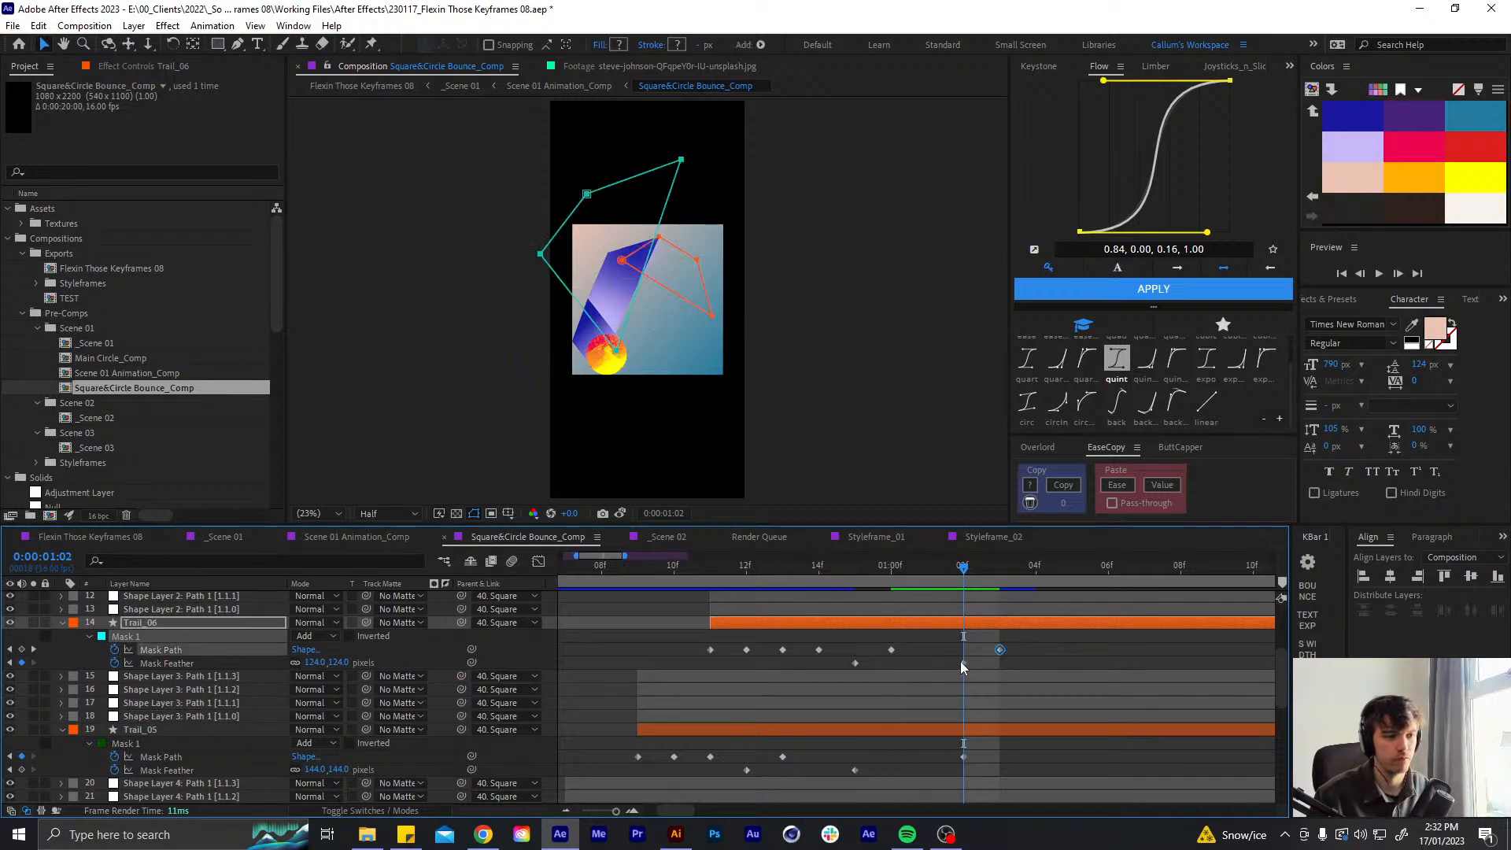
pyautogui.moveTo(962, 662); pyautogui.dragTo(939, 668)
pyautogui.click(913, 640)
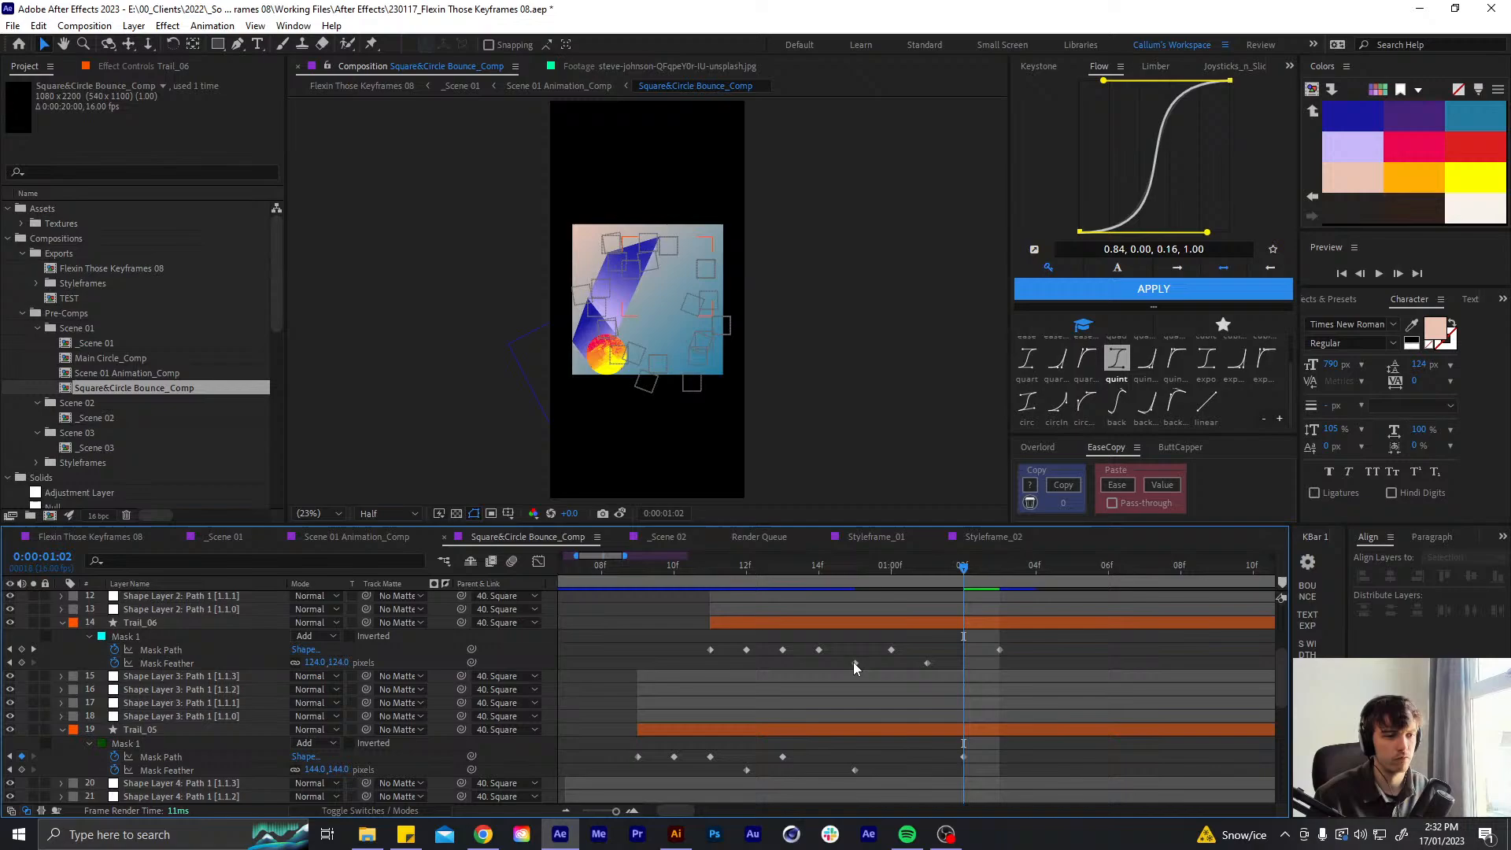
pyautogui.click(930, 663)
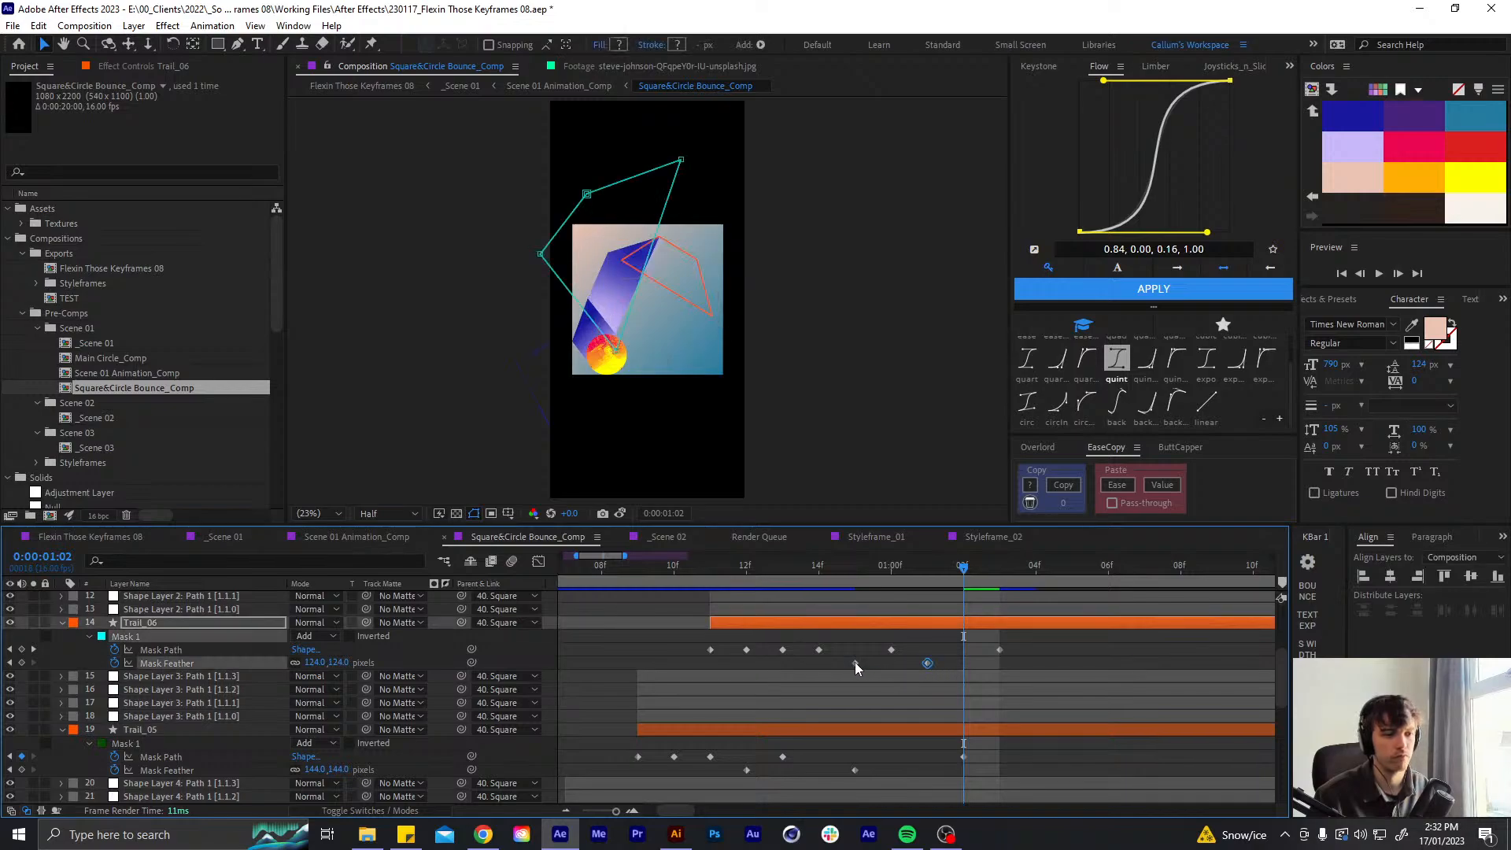
pyautogui.moveTo(855, 662); pyautogui.dragTo(824, 665)
pyautogui.moveTo(949, 667); pyautogui.dragTo(950, 665)
pyautogui.click(934, 641)
pyautogui.moveTo(807, 569); pyautogui.dragTo(969, 586)
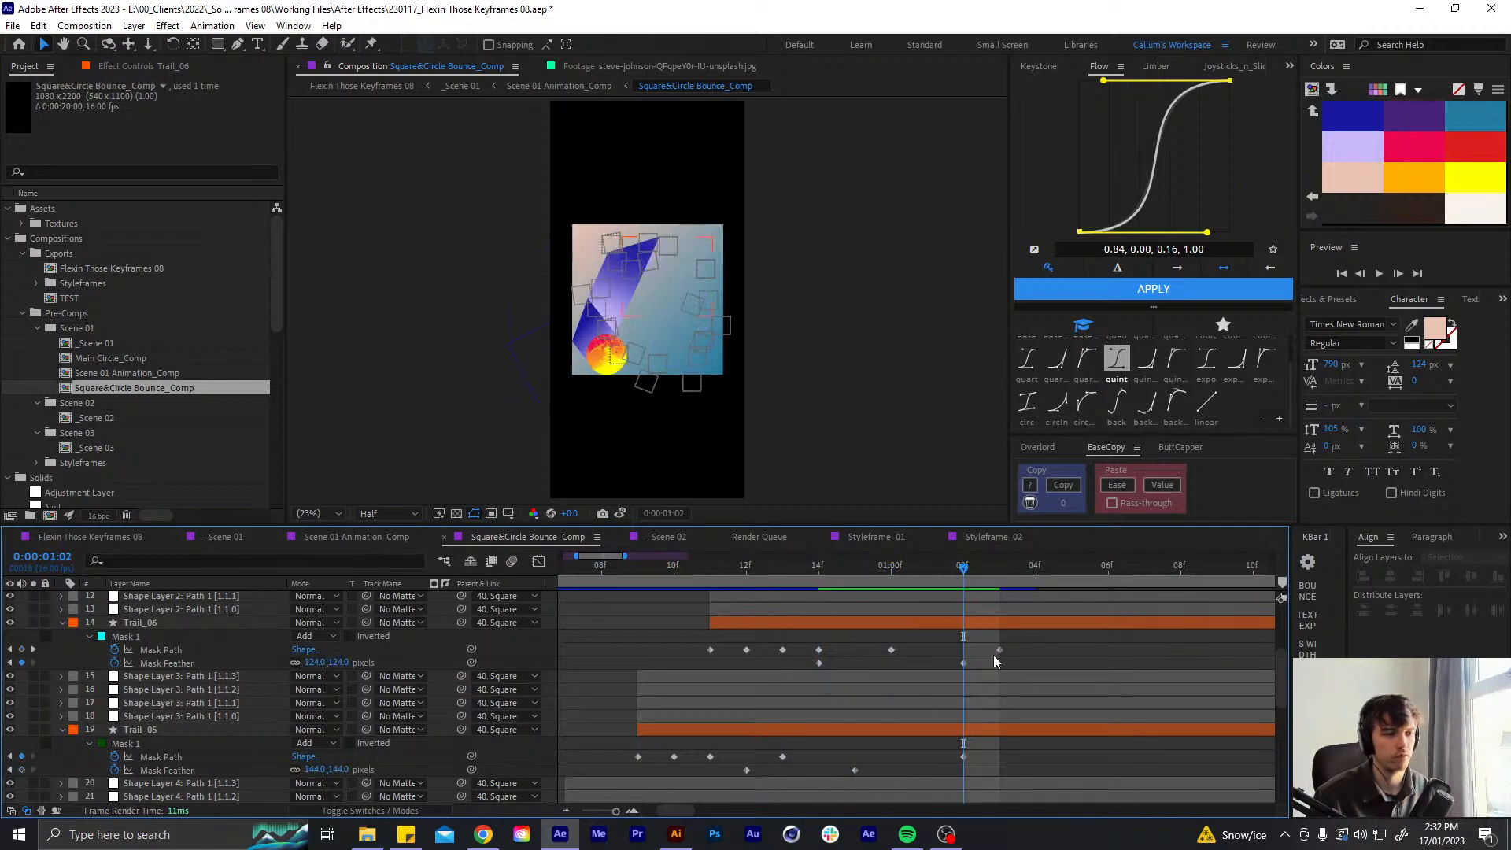
# - Move Trail_06's last Mask Path keyframe to 0:00:01:04 and check the frame at 0:00:01:03
pyautogui.moveTo(999, 650); pyautogui.dragTo(1036, 649)
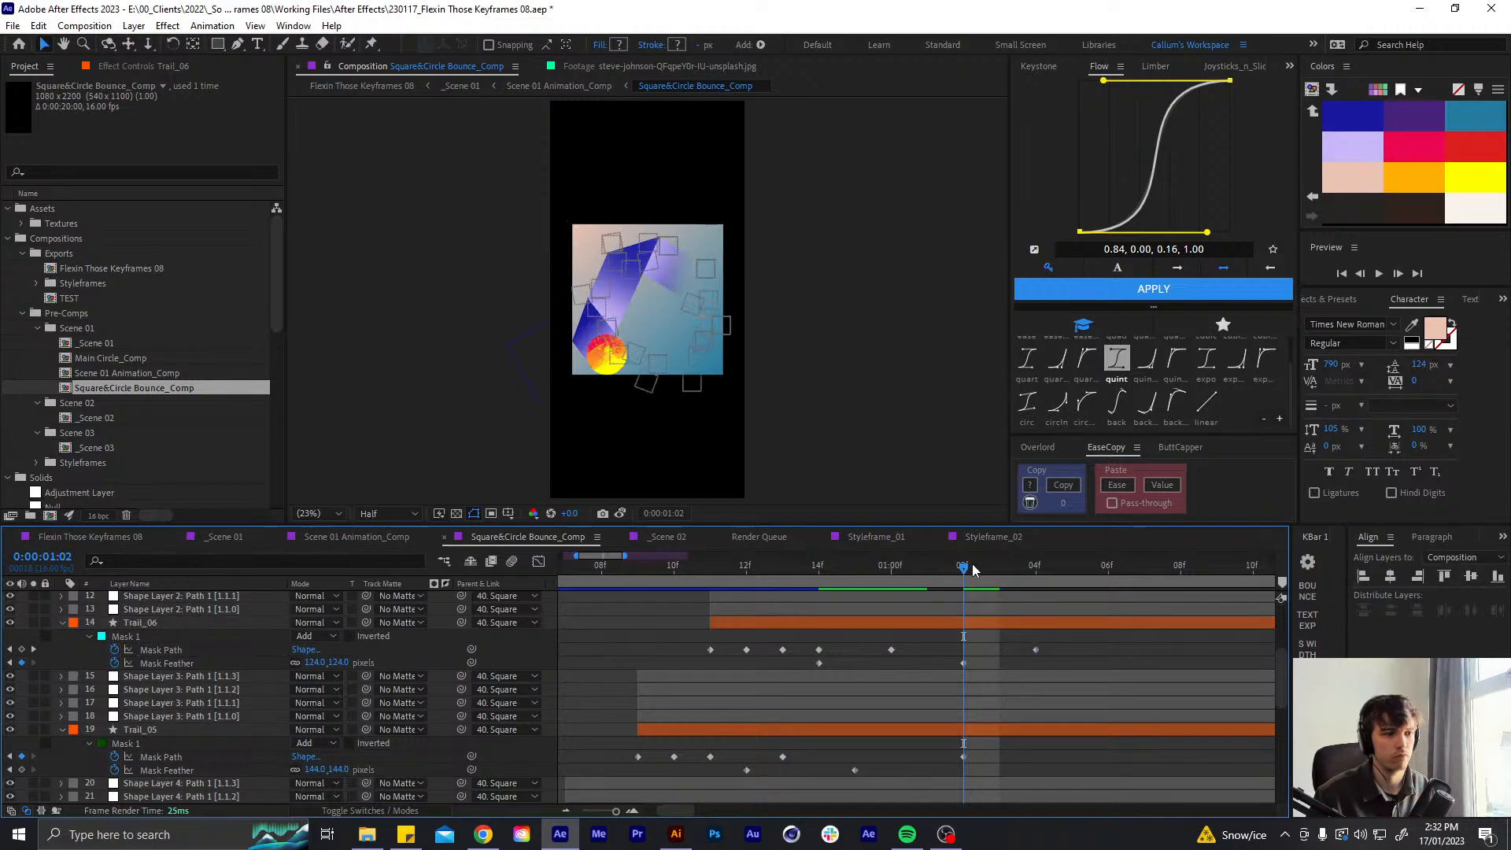
pyautogui.click(992, 581)
pyautogui.click(993, 623)
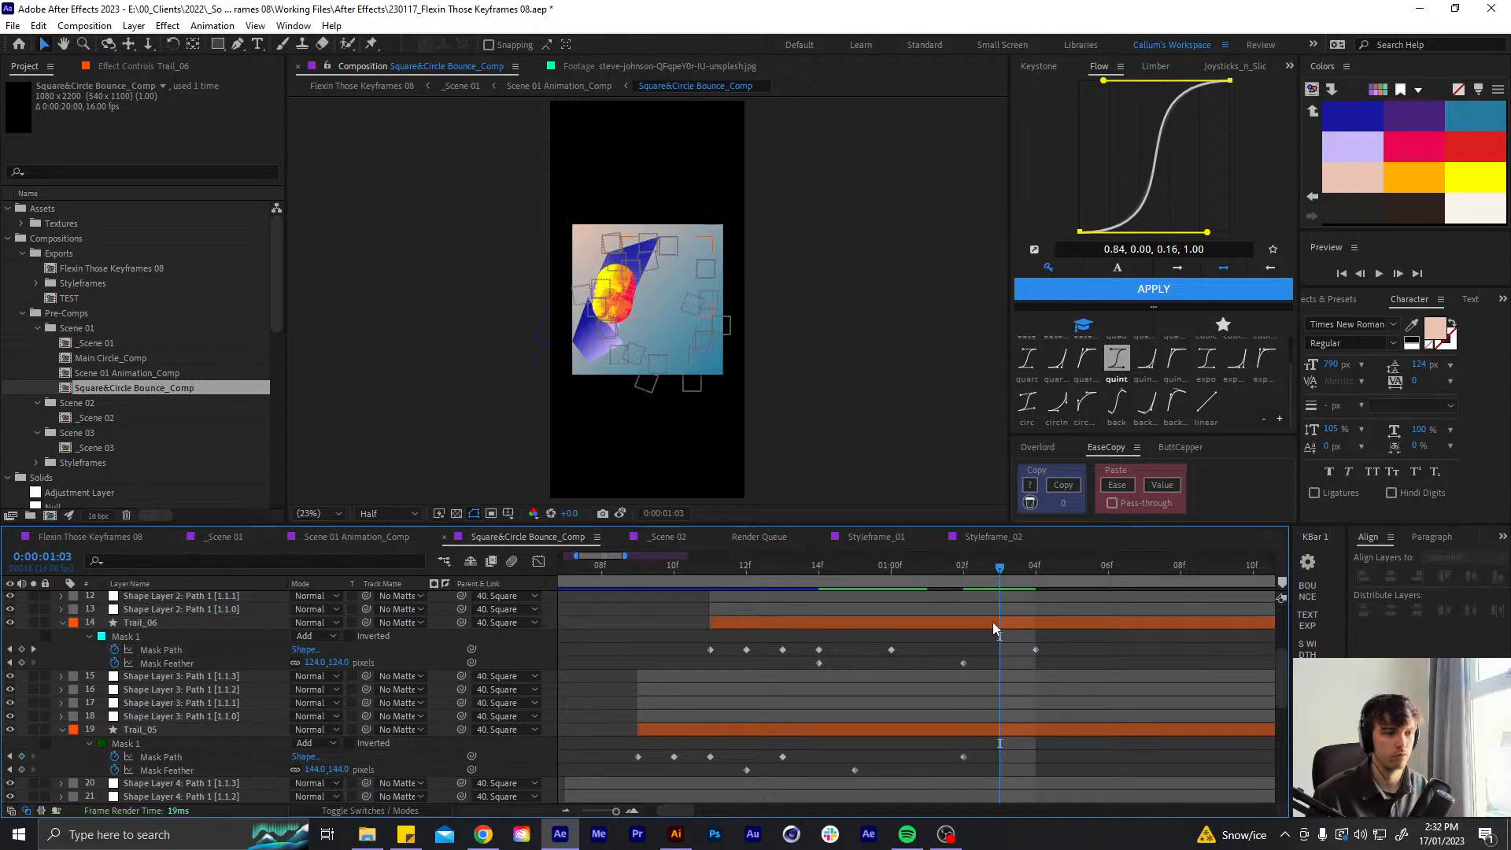
# - Play back the square-and-circle animation several times and scrub from 0:00:00:05 to 0:00:00:07 to check the trails
pyautogui.press('space')
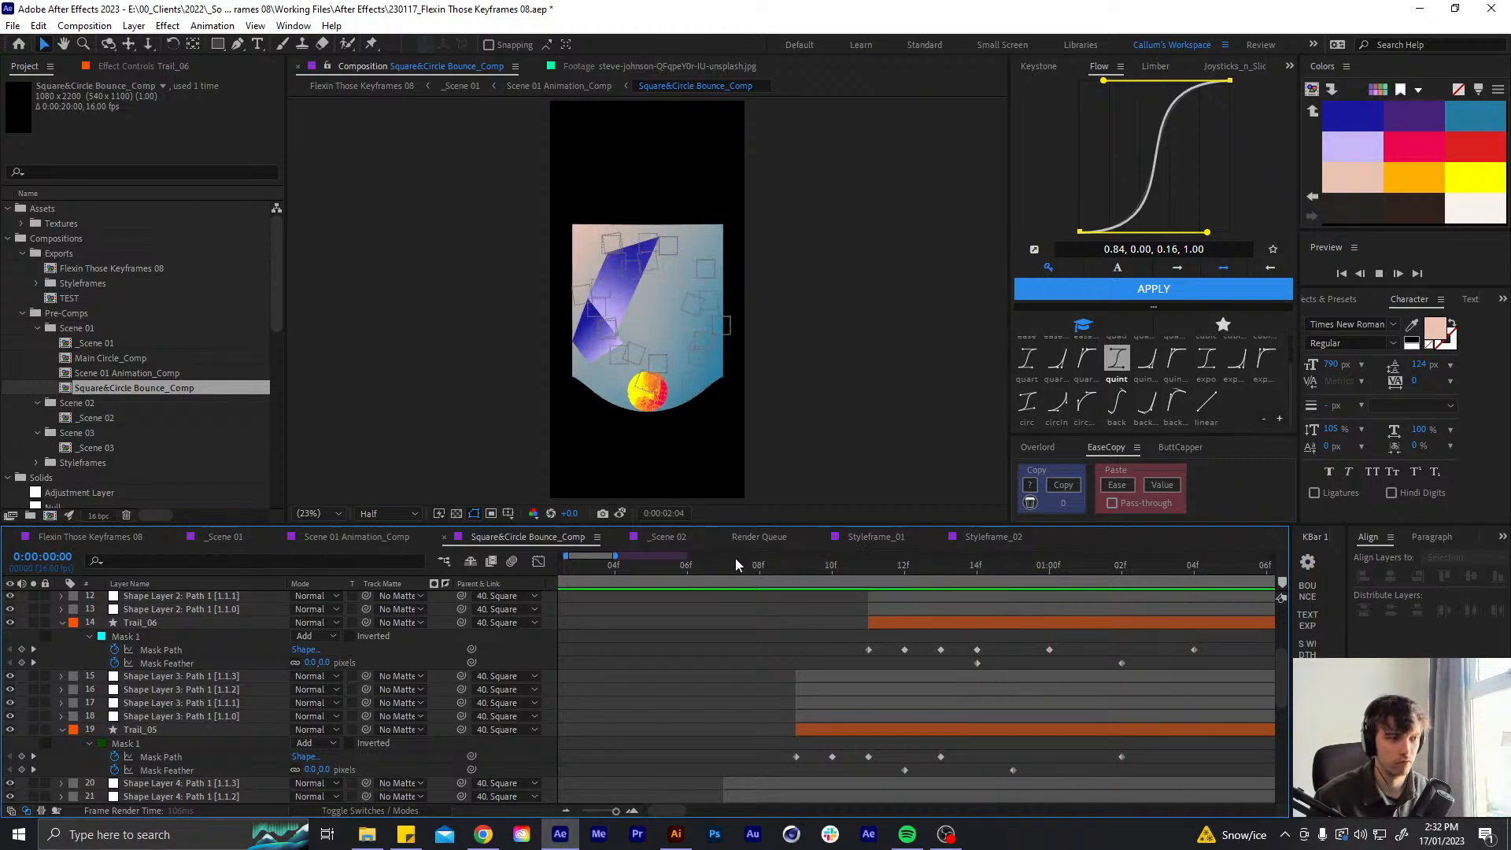
pyautogui.click(605, 569)
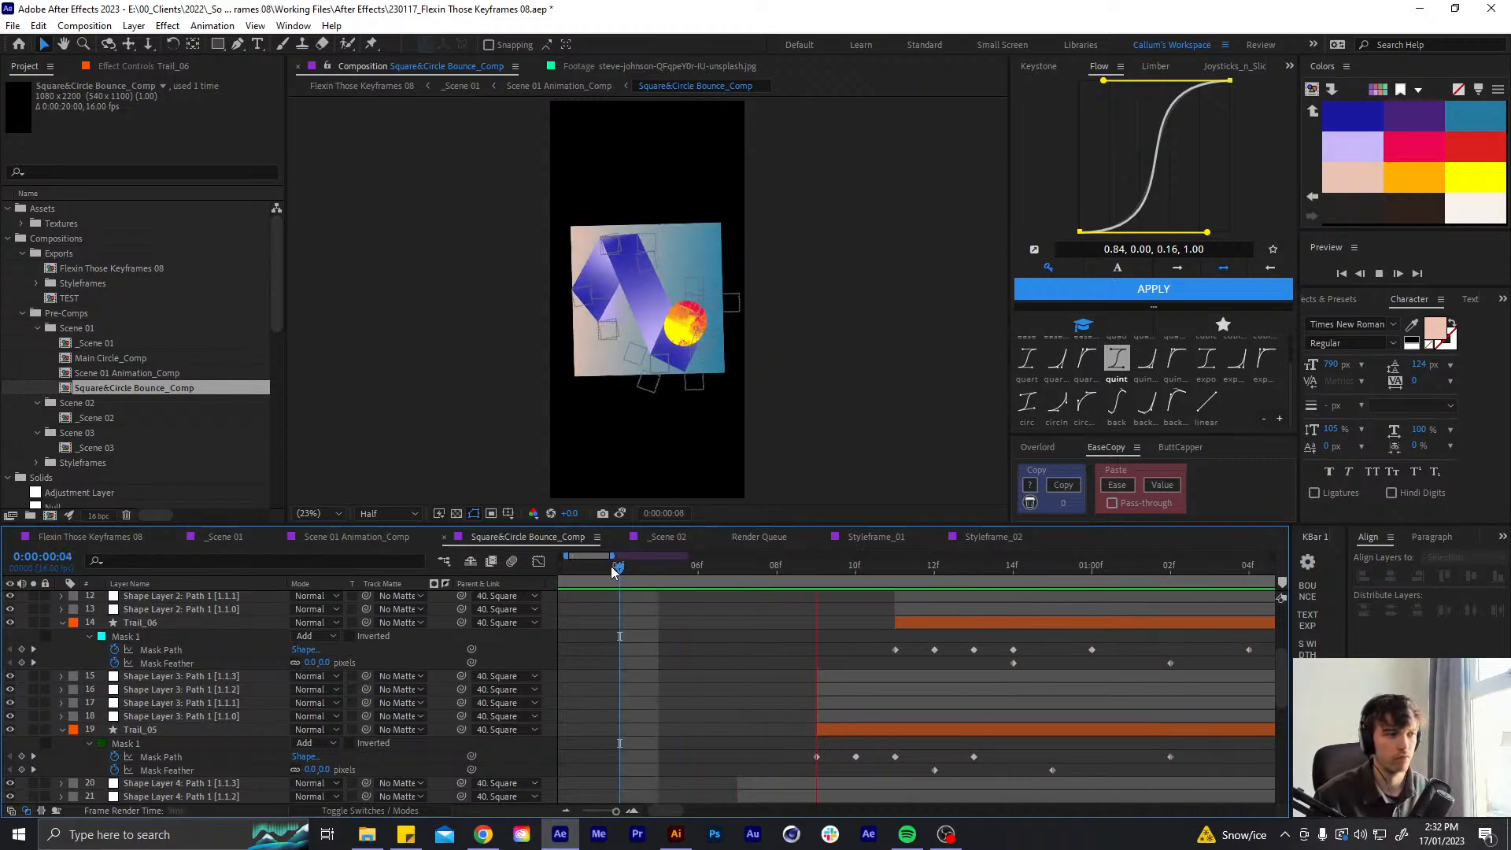
pyautogui.press('space')
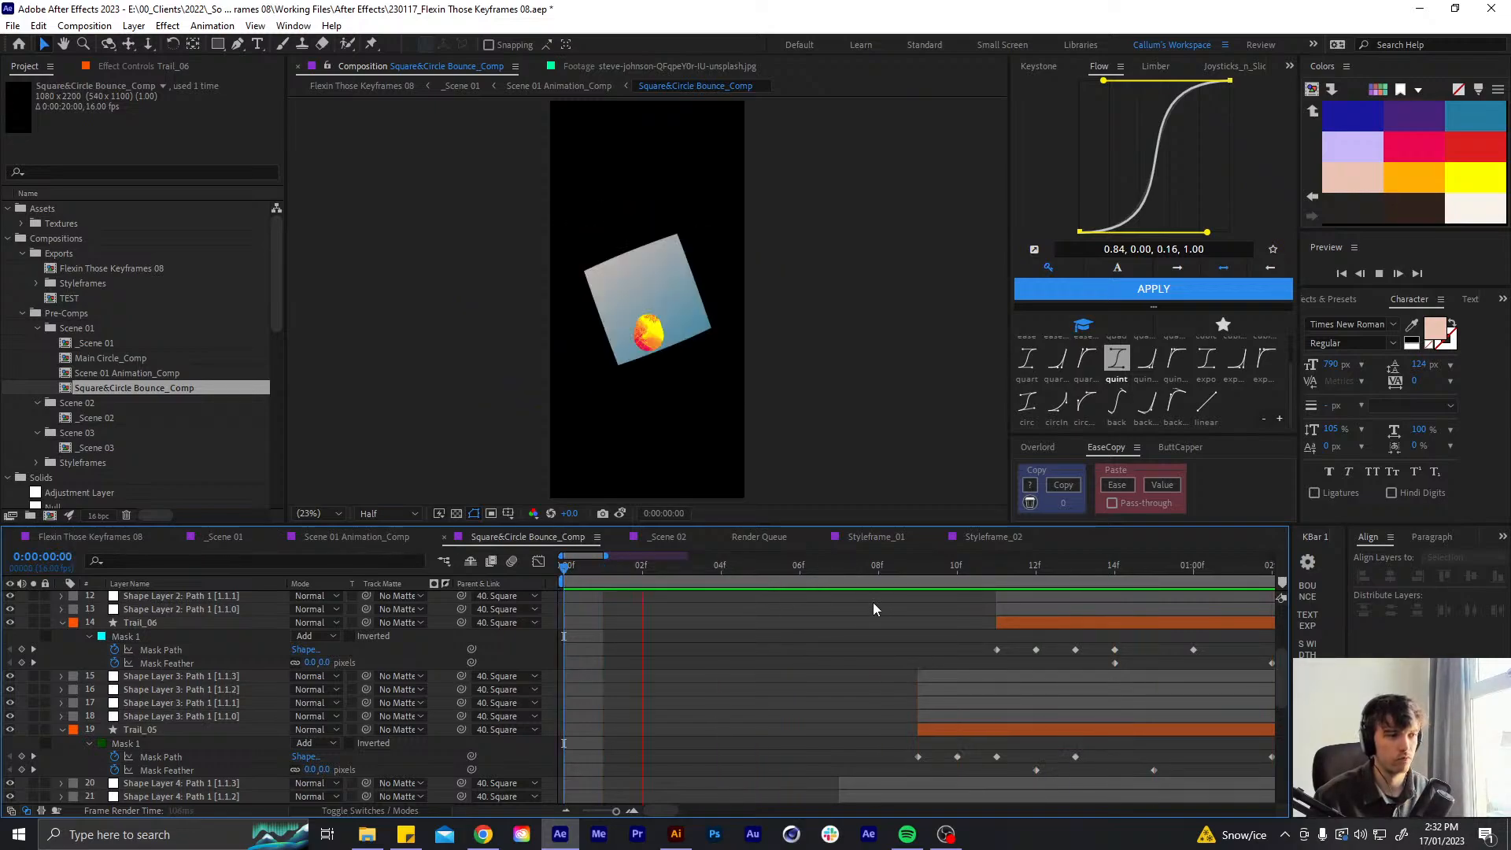
pyautogui.click(760, 570)
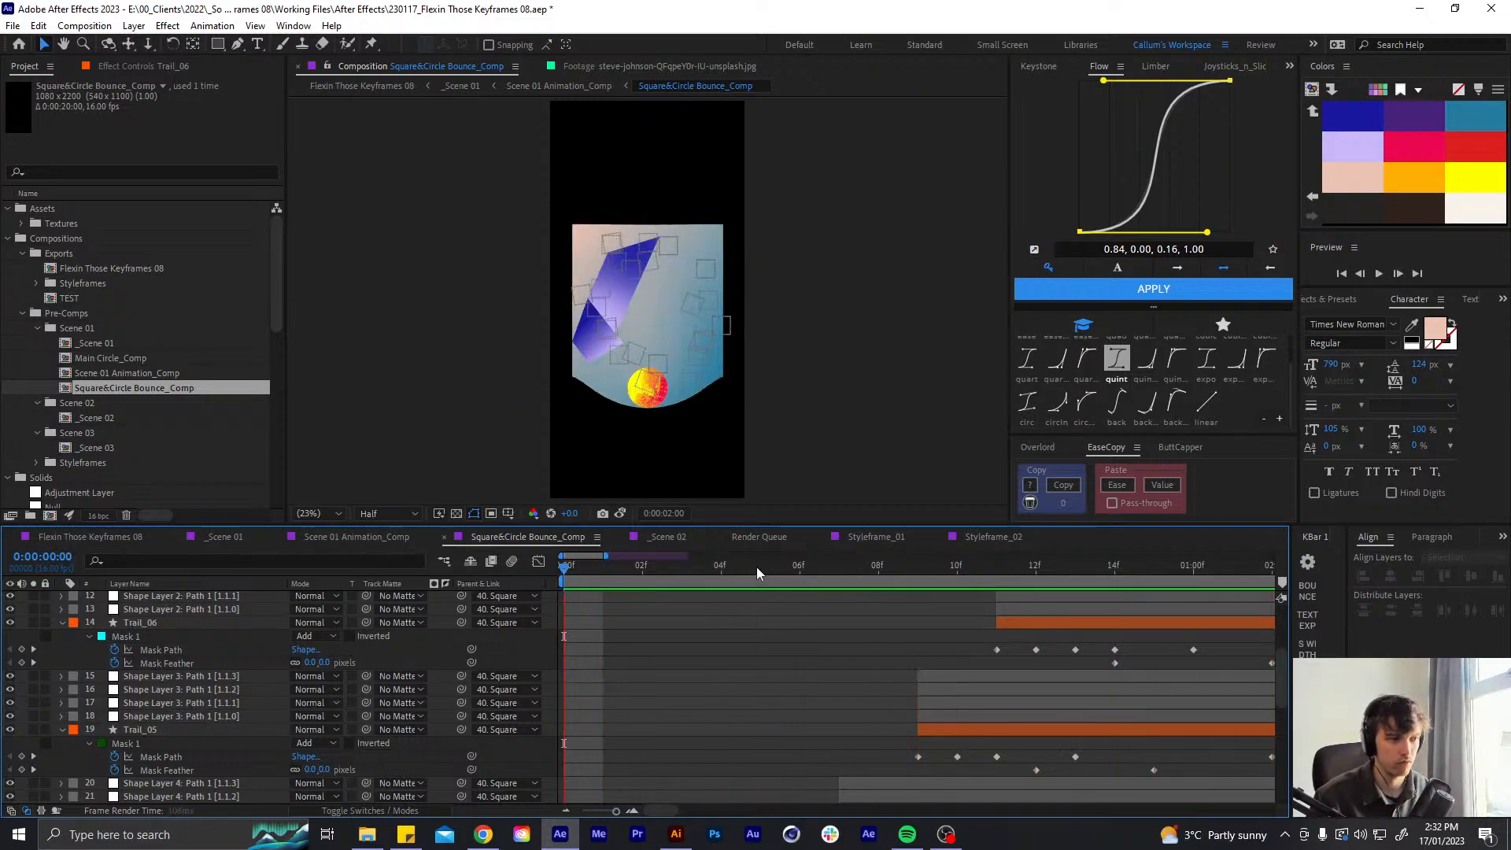
pyautogui.press('space')
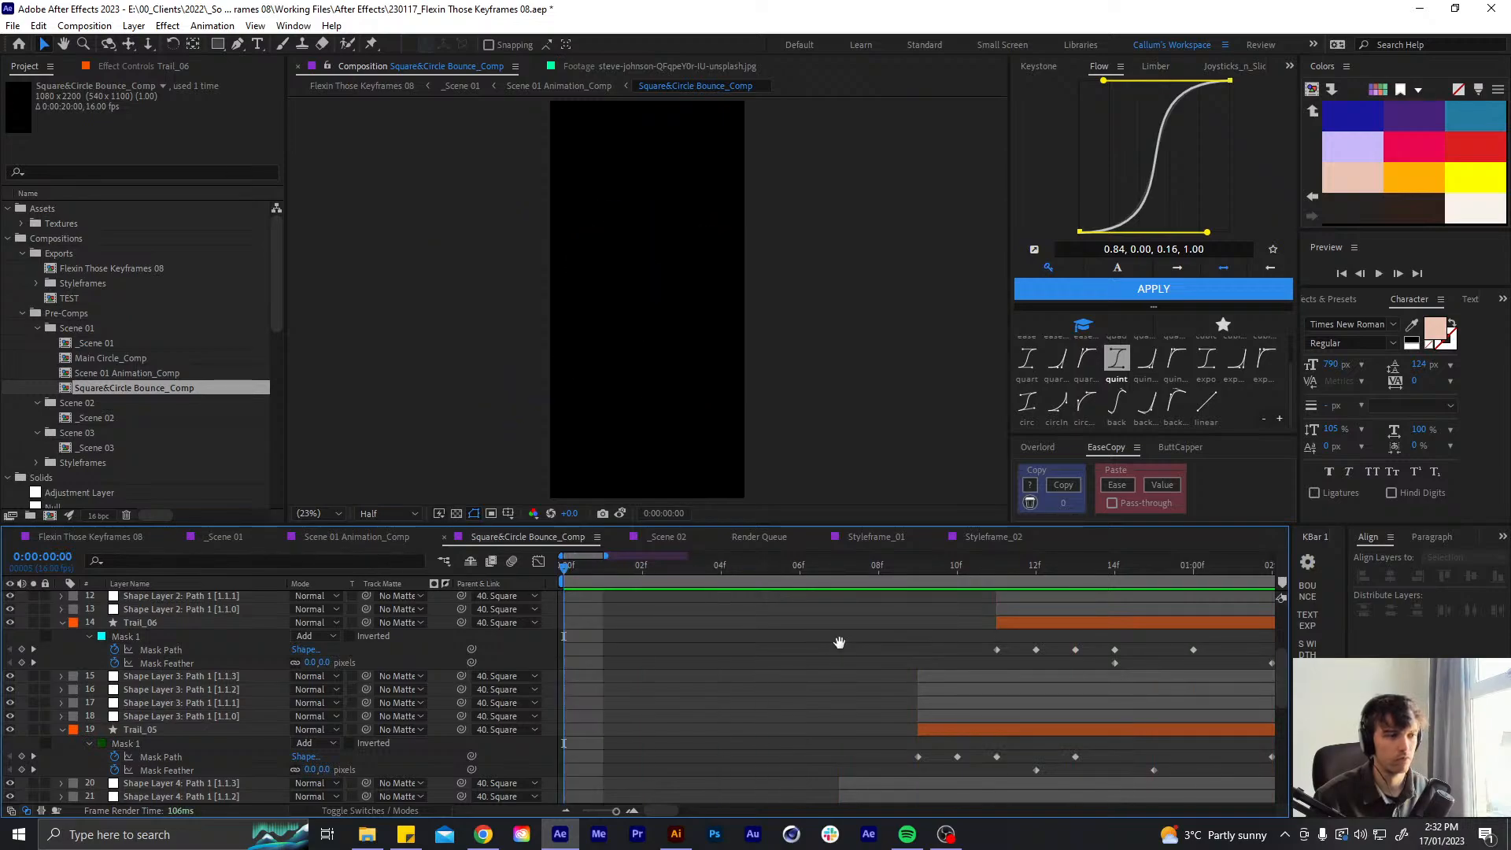
pyautogui.click(776, 573)
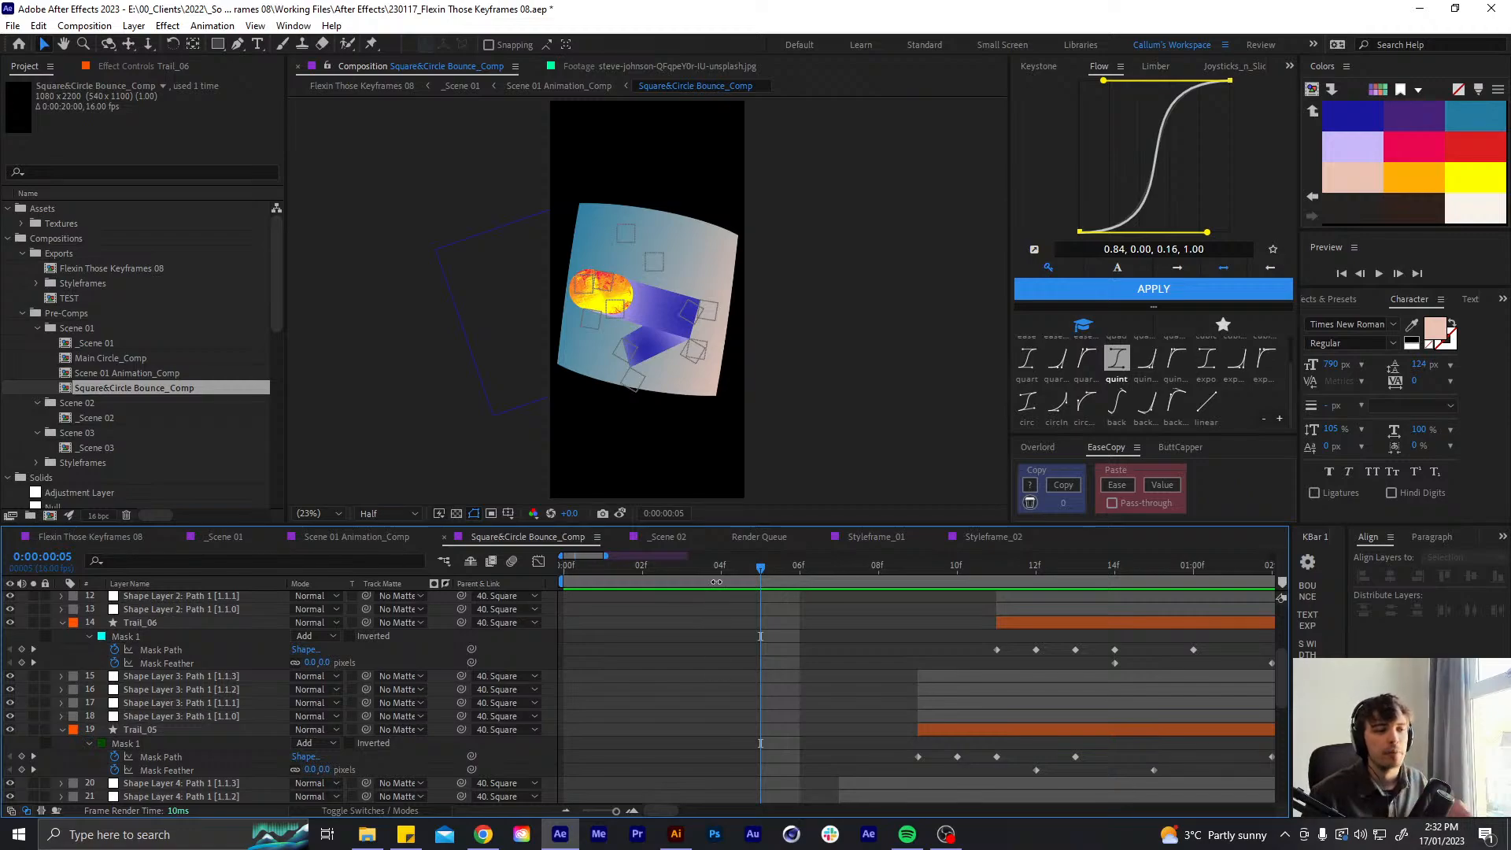
pyautogui.moveTo(761, 569); pyautogui.dragTo(839, 568)
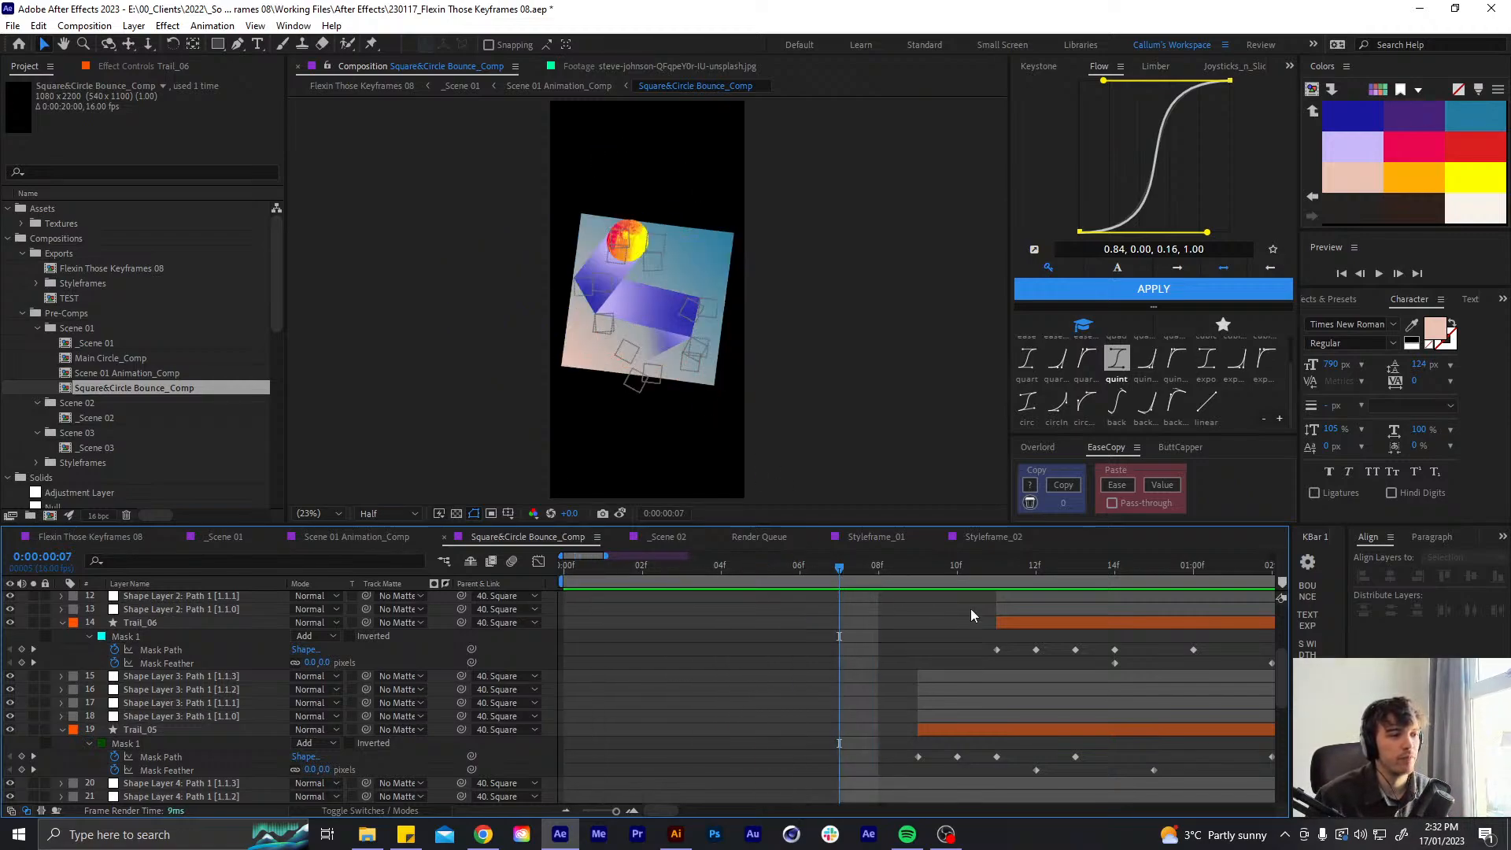
# - Reveal Trail_07's mask keyframes and copy its last Mask Path keyframe from 0:00:01:01 to 0:00:01:02
pyautogui.hscroll(3, 769, 639)
pyautogui.scroll(4, 771, 630)
pyautogui.hscroll(1, 787, 602)
pyautogui.click(839, 573)
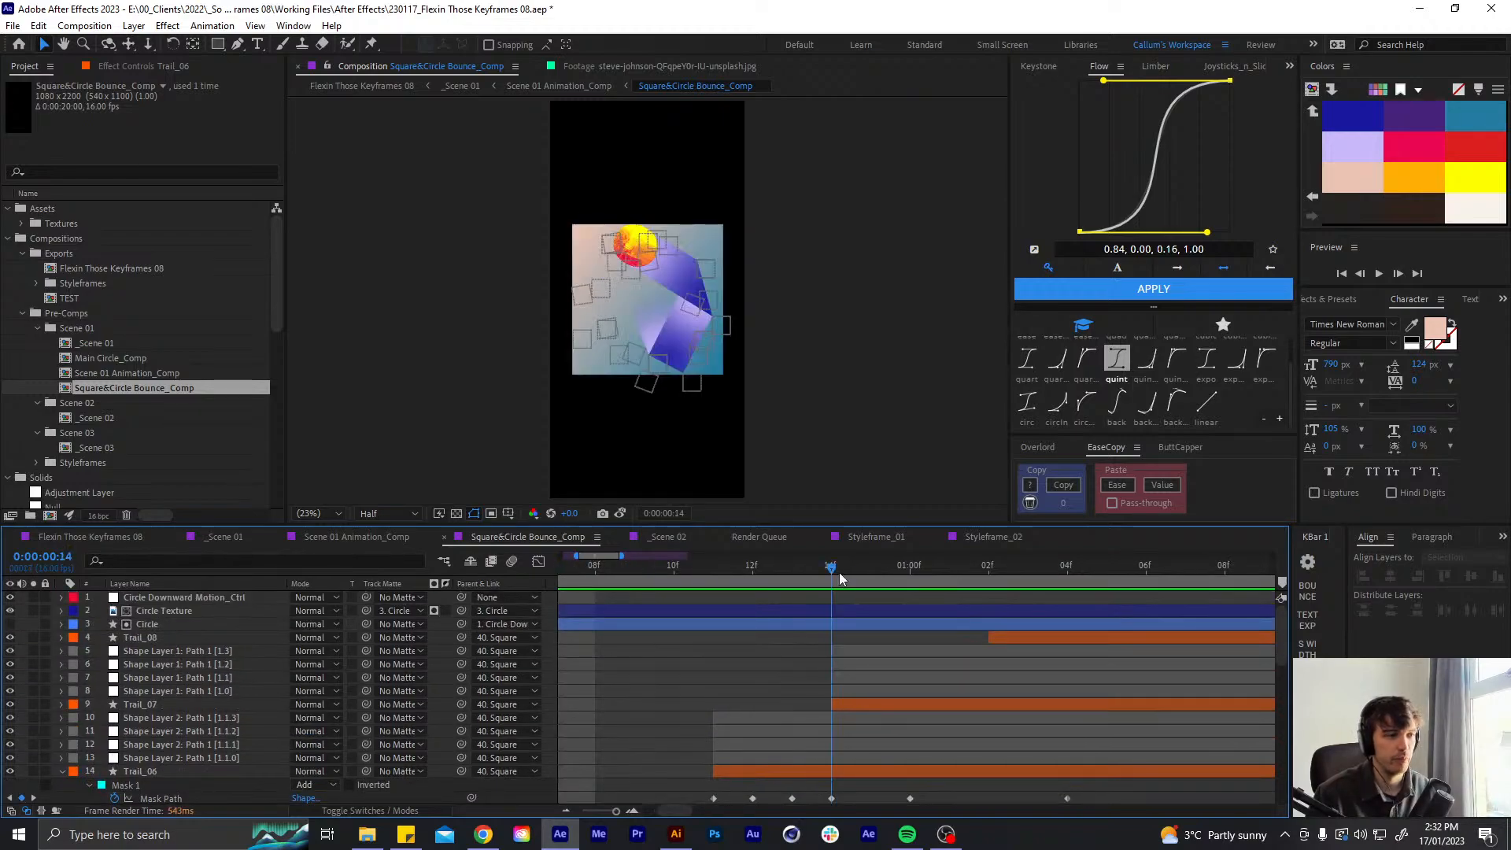
pyautogui.scroll(-2, 910, 708)
pyautogui.click(880, 692)
pyautogui.click(848, 626)
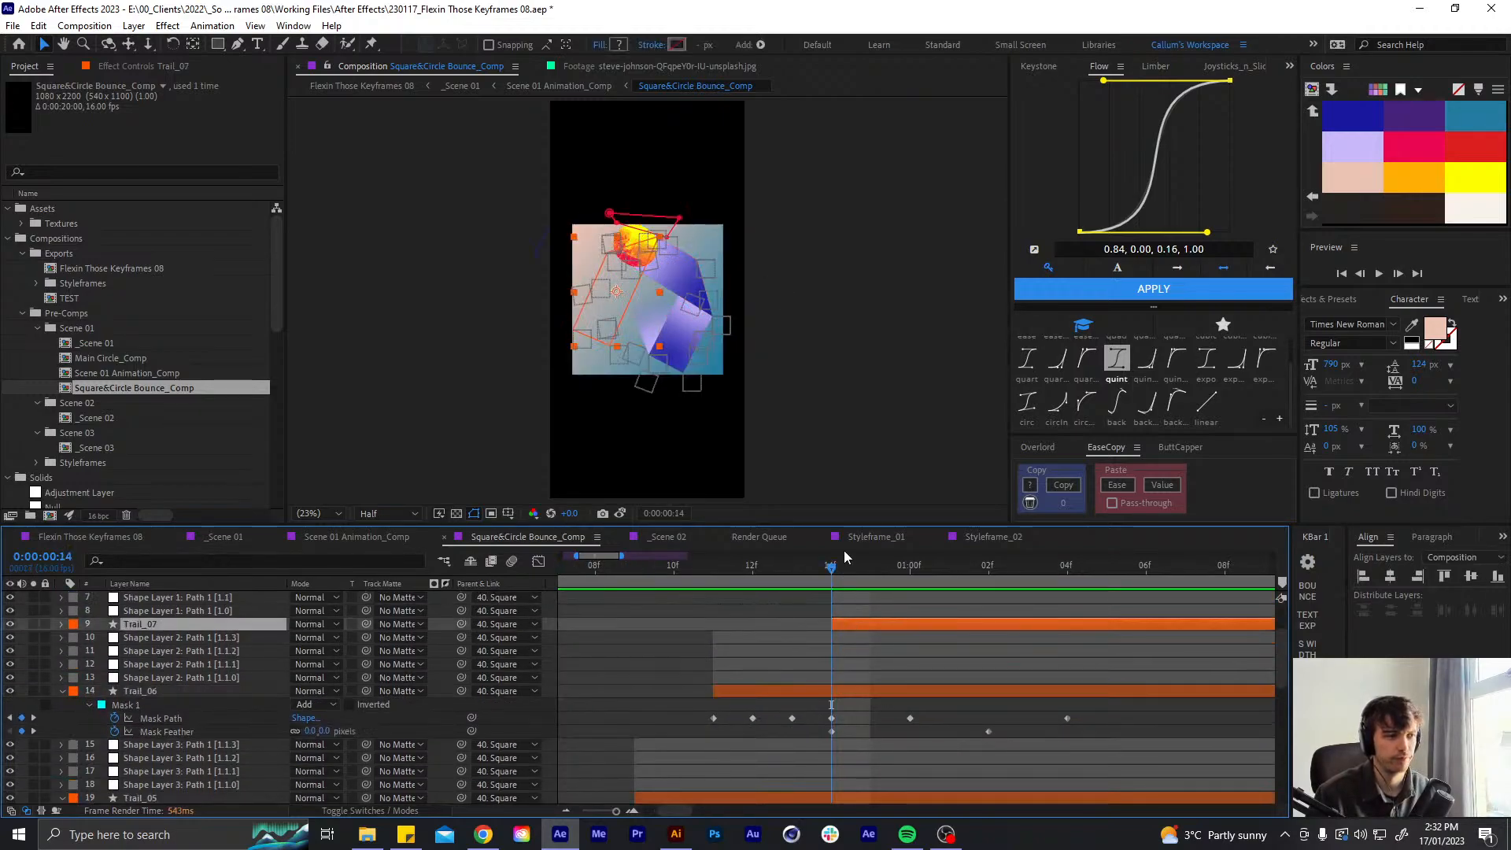
pyautogui.moveTo(830, 573); pyautogui.dragTo(939, 565)
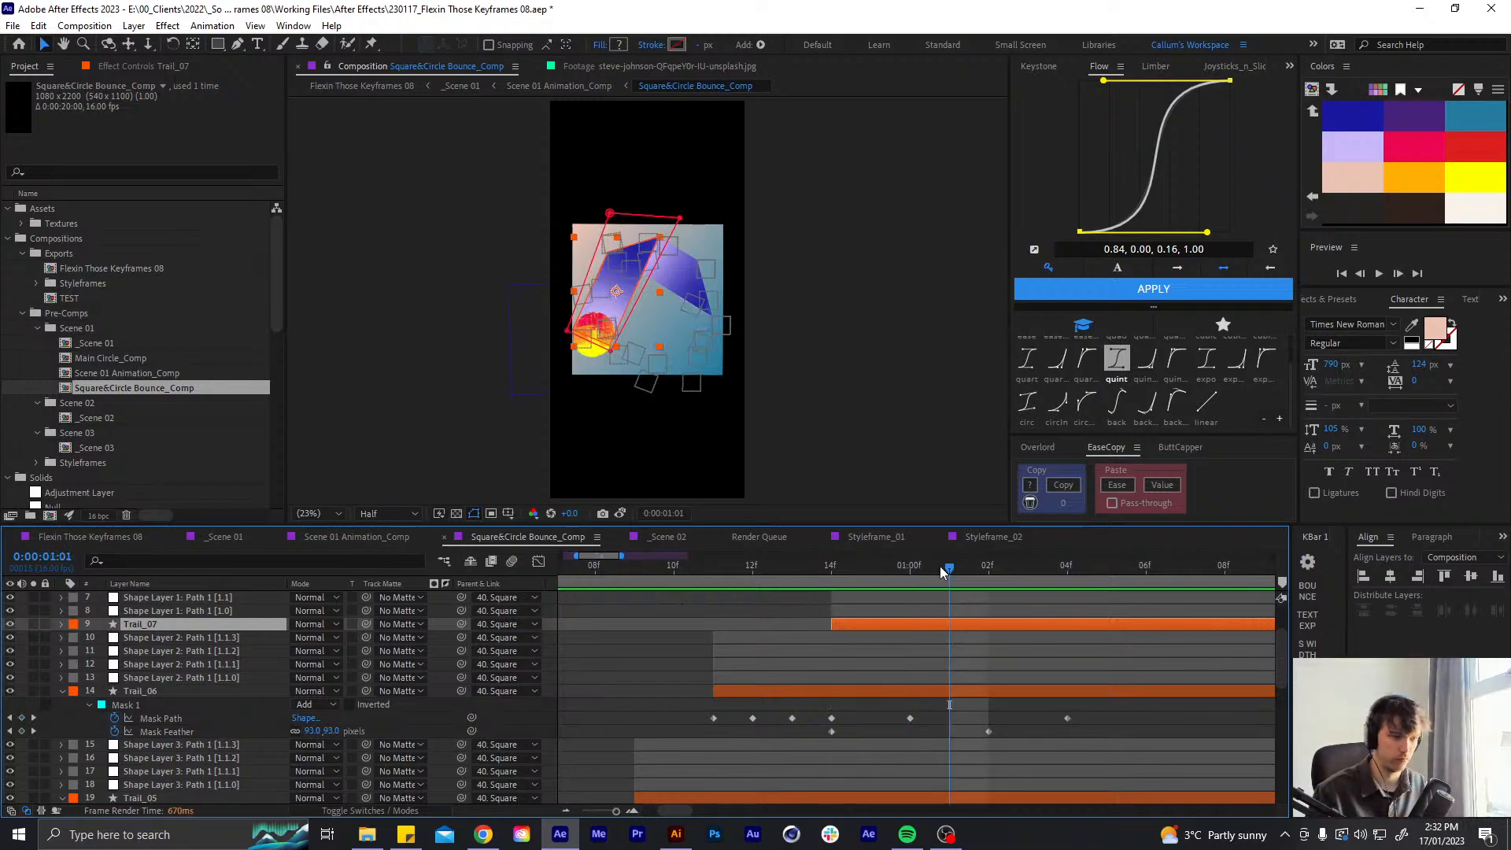
pyautogui.press('u')
pyautogui.press('pagedown')
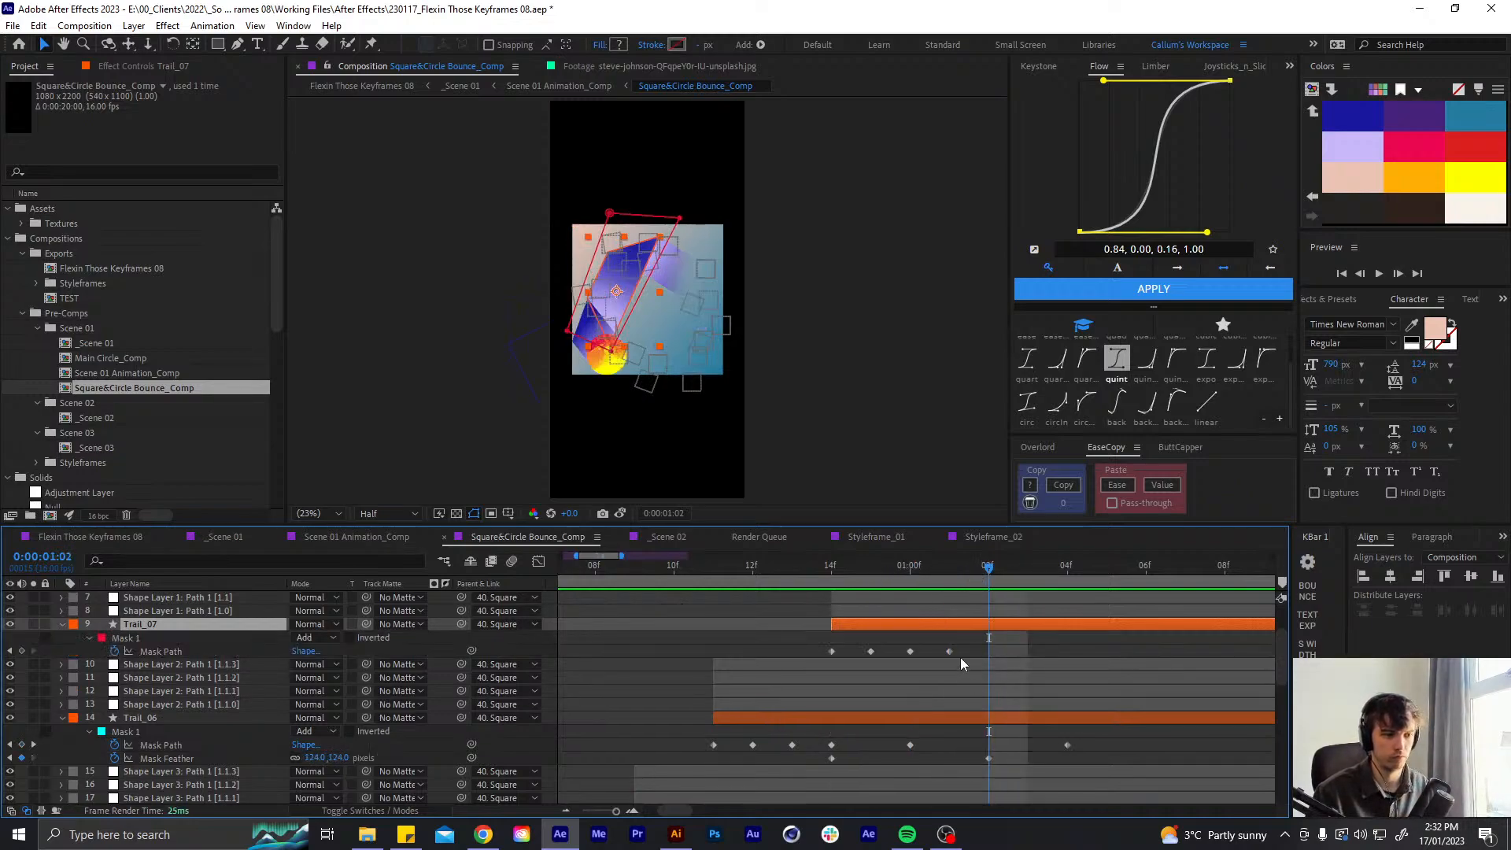
pyautogui.click(950, 652)
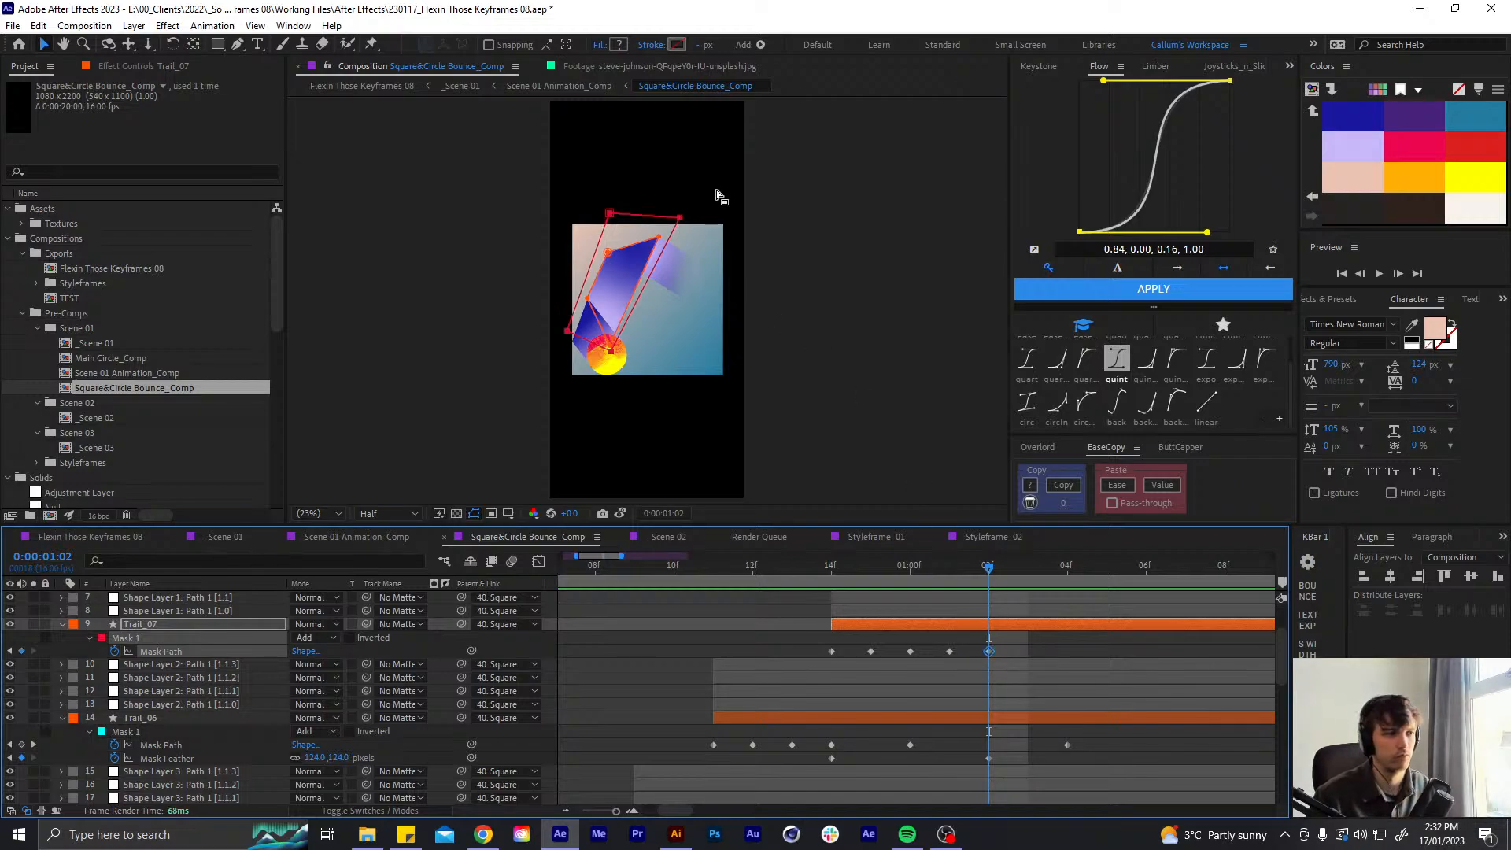
# - Pull all four corners of Trail_07's mask outward around the trail at 0:00:01:02
pyautogui.moveTo(679, 218); pyautogui.dragTo(752, 215)
pyautogui.moveTo(610, 213); pyautogui.dragTo(566, 195)
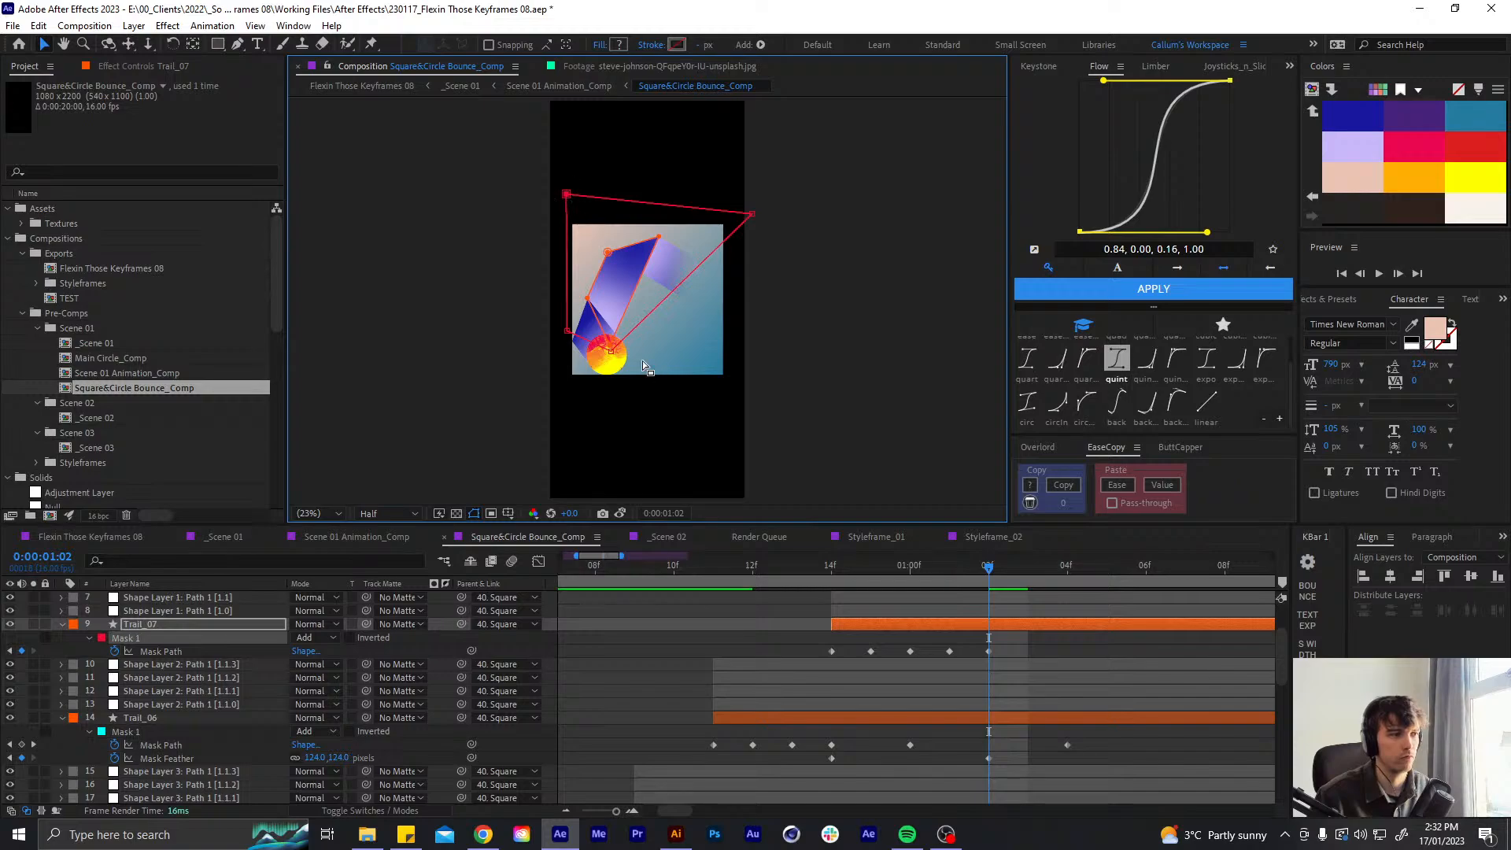
pyautogui.moveTo(611, 352); pyautogui.dragTo(660, 387)
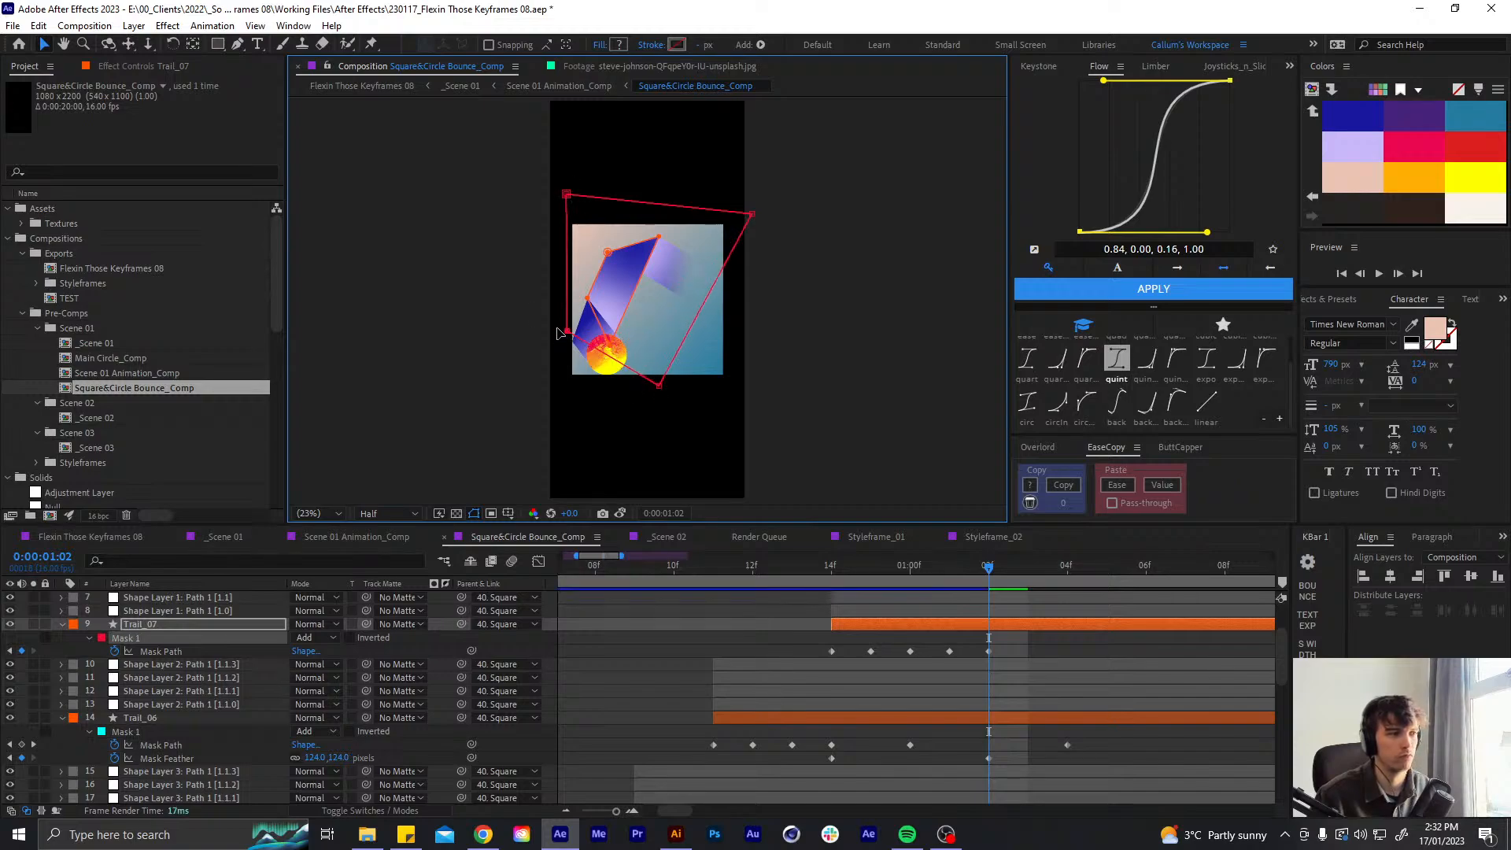
pyautogui.moveTo(566, 331); pyautogui.dragTo(519, 313)
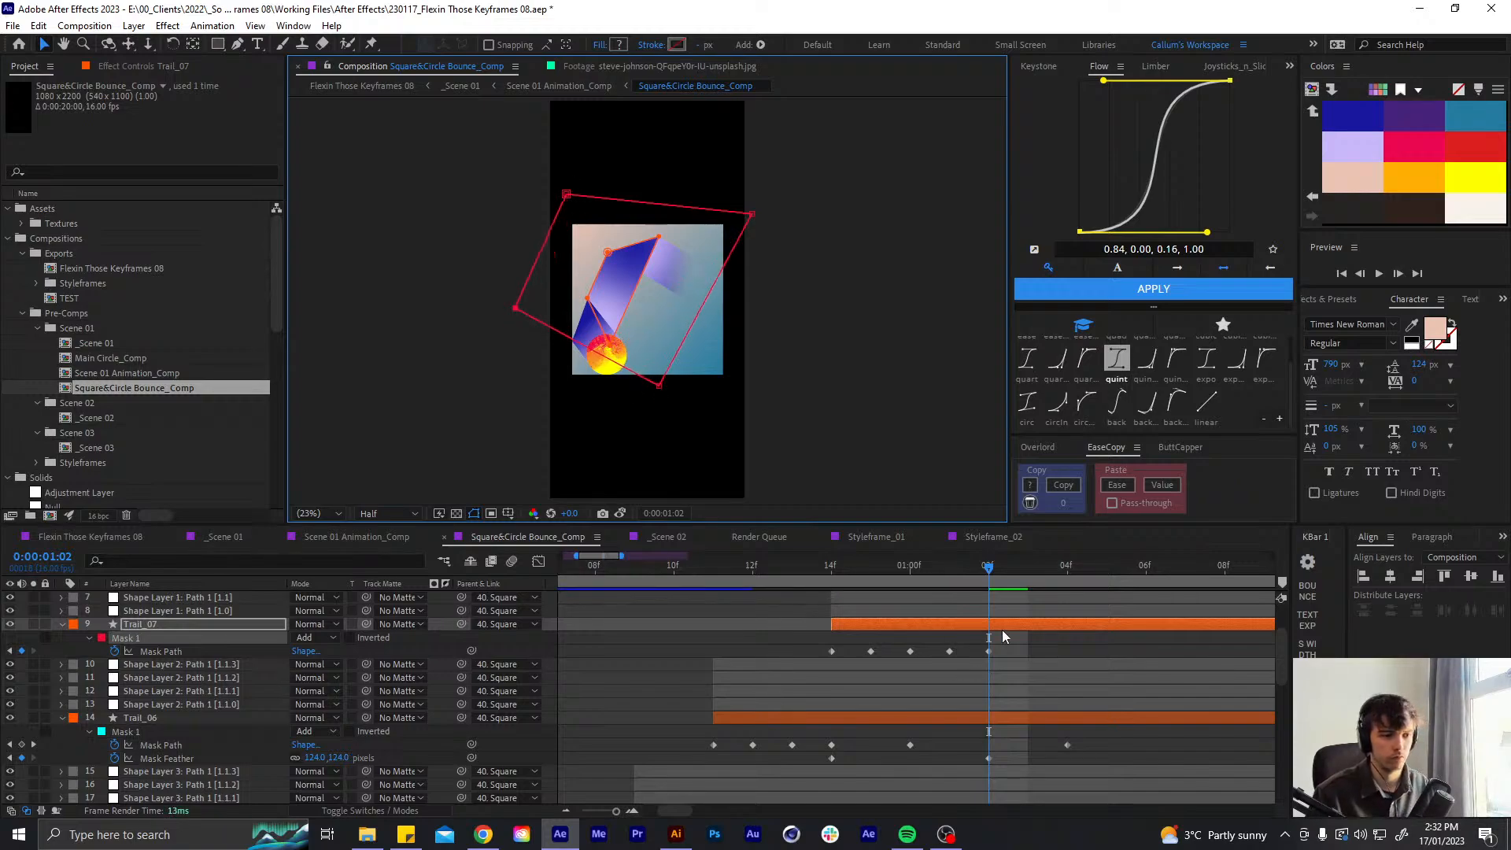
# - Keyframe Trail_07's Mask Feather at 0 pixels at 0:00:01:01 and at 144 pixels at 0:00:01:04
pyautogui.click(950, 568)
pyautogui.press('f')
pyautogui.click(115, 652)
pyautogui.press('u')
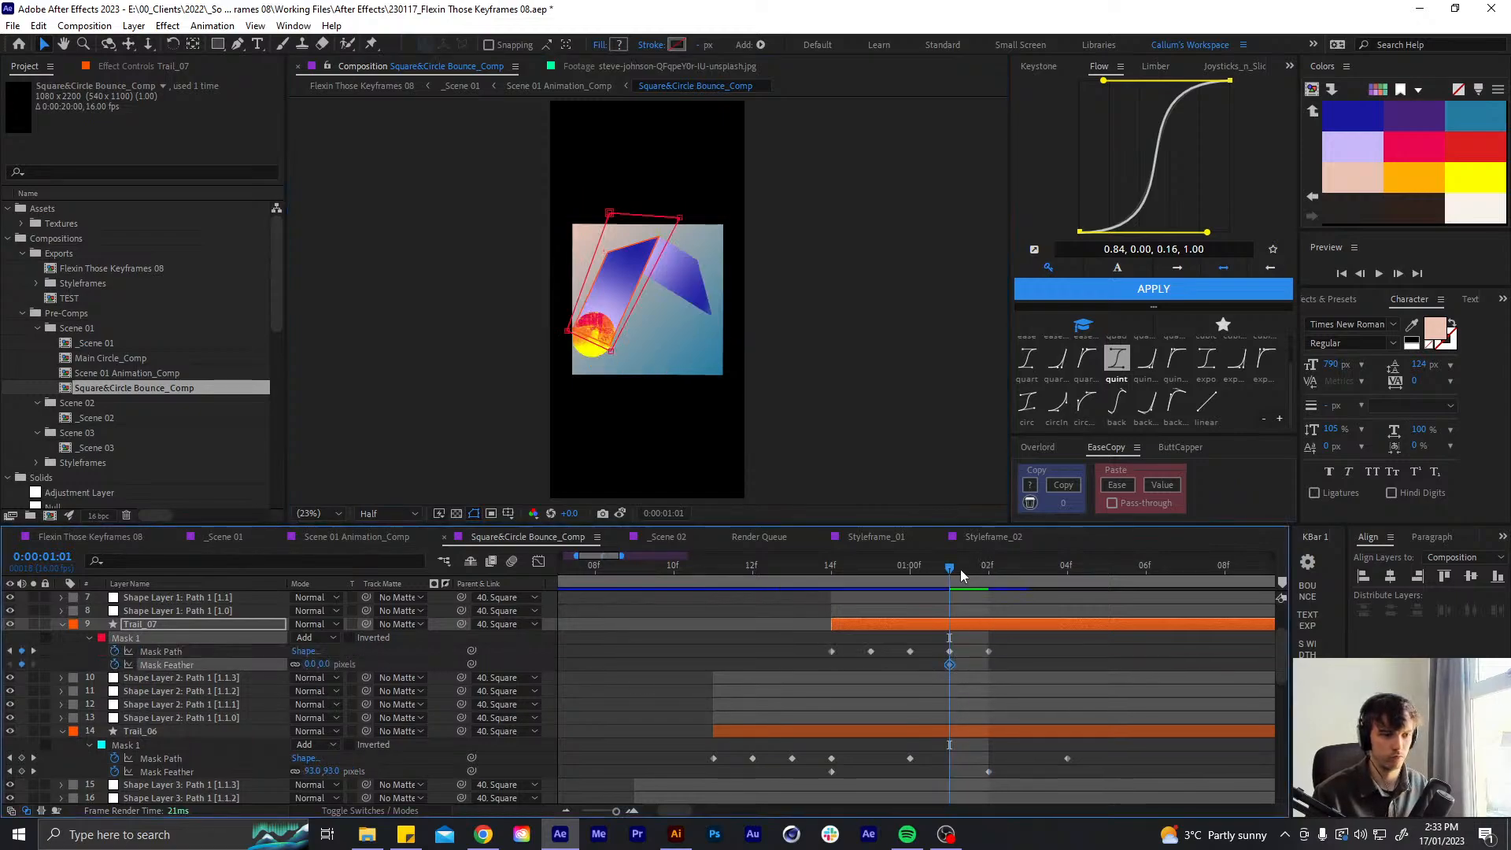
pyautogui.moveTo(960, 569); pyautogui.dragTo(1062, 572)
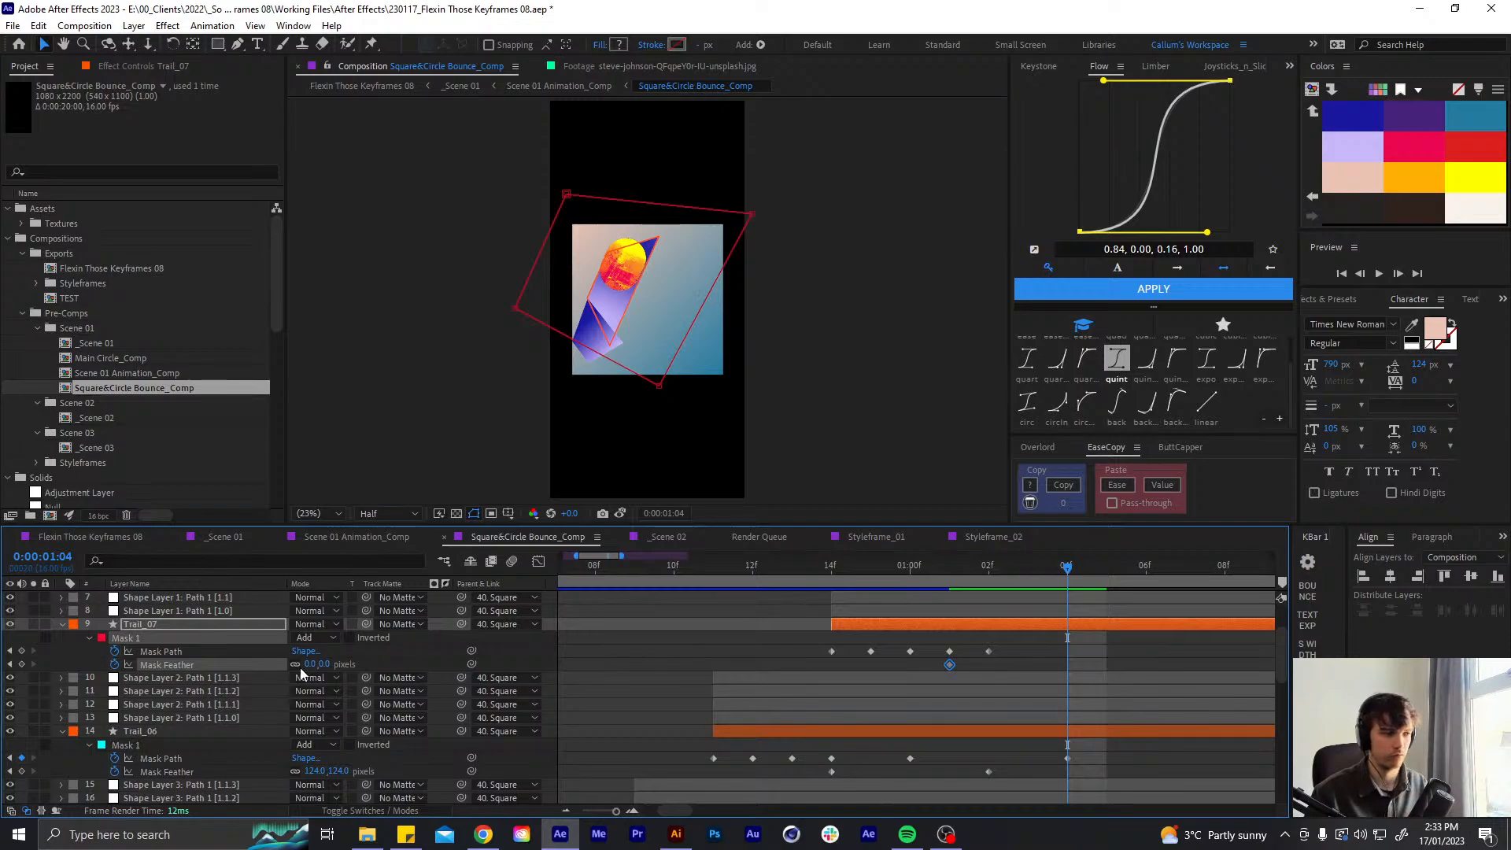
pyautogui.write('144')
pyautogui.press('Return')
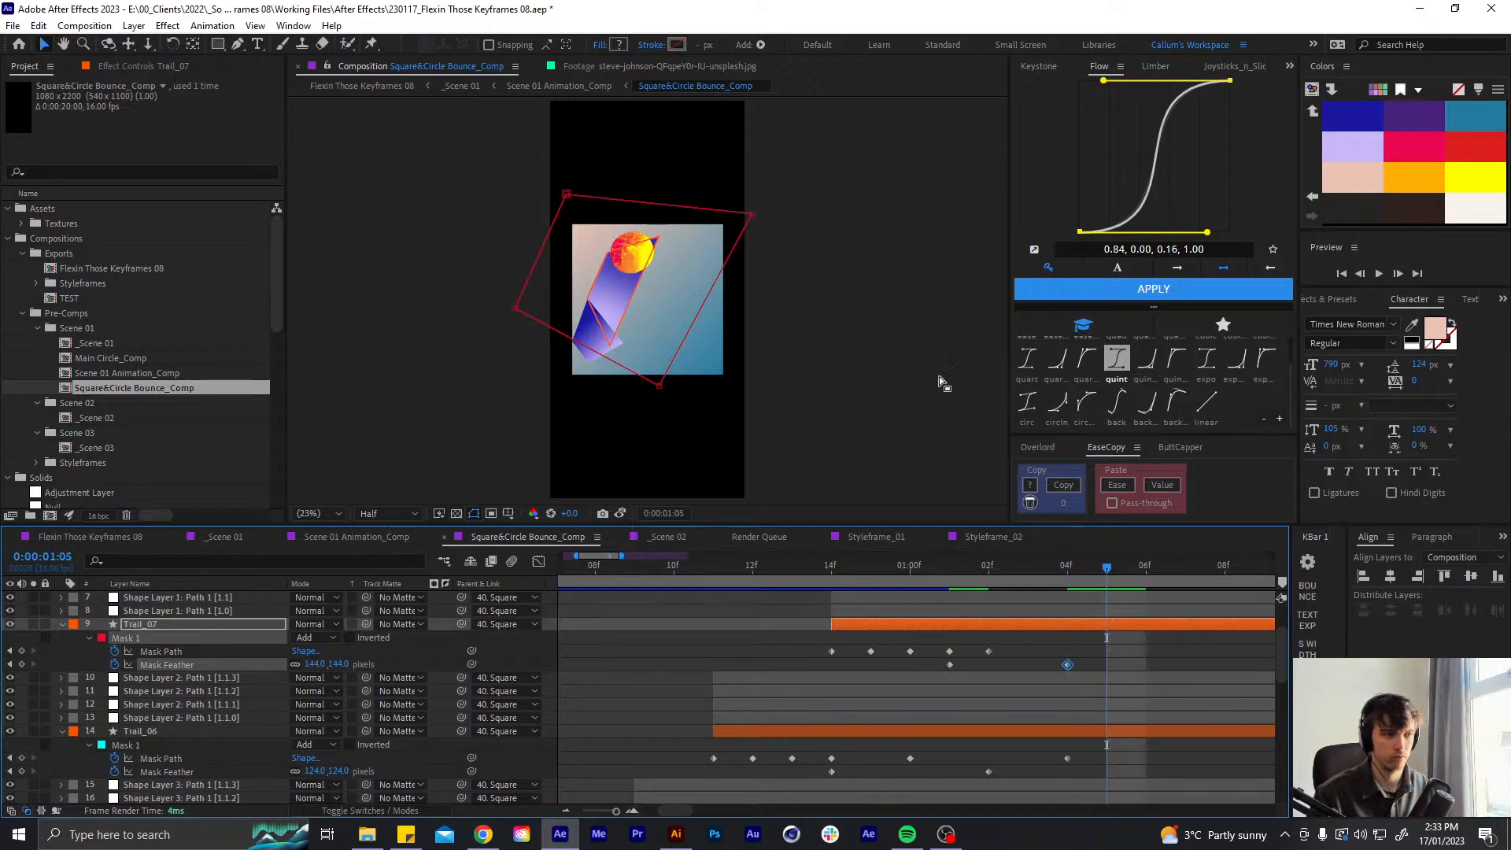
# - At 0:00:01:05, pull the corners of Trail_07's mask down past the lower end of the trail to hide it
pyautogui.click(753, 214)
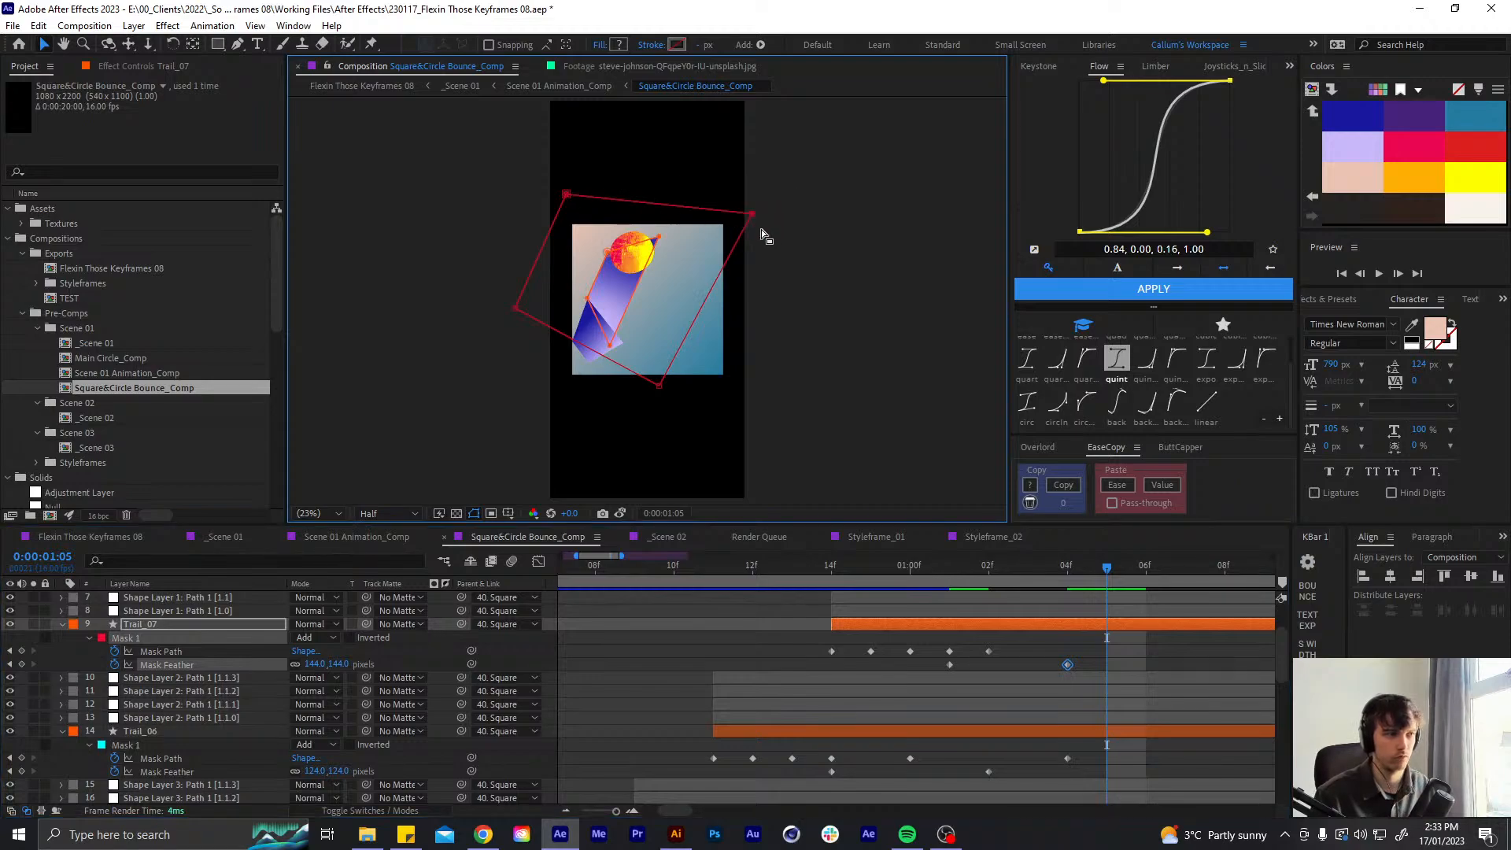
pyautogui.moveTo(752, 214); pyautogui.dragTo(686, 373)
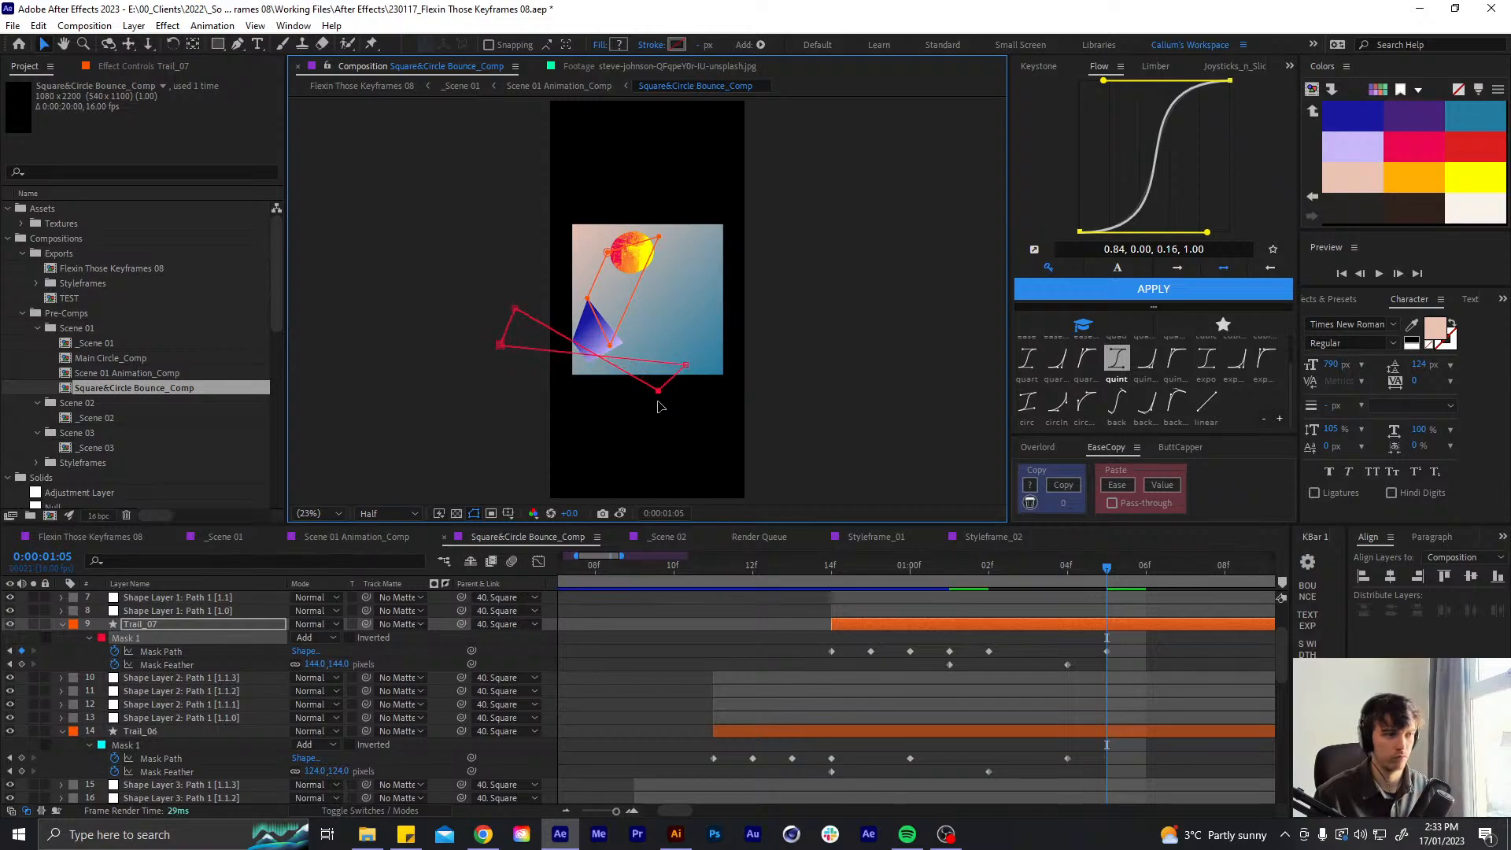
pyautogui.moveTo(515, 310); pyautogui.dragTo(500, 360)
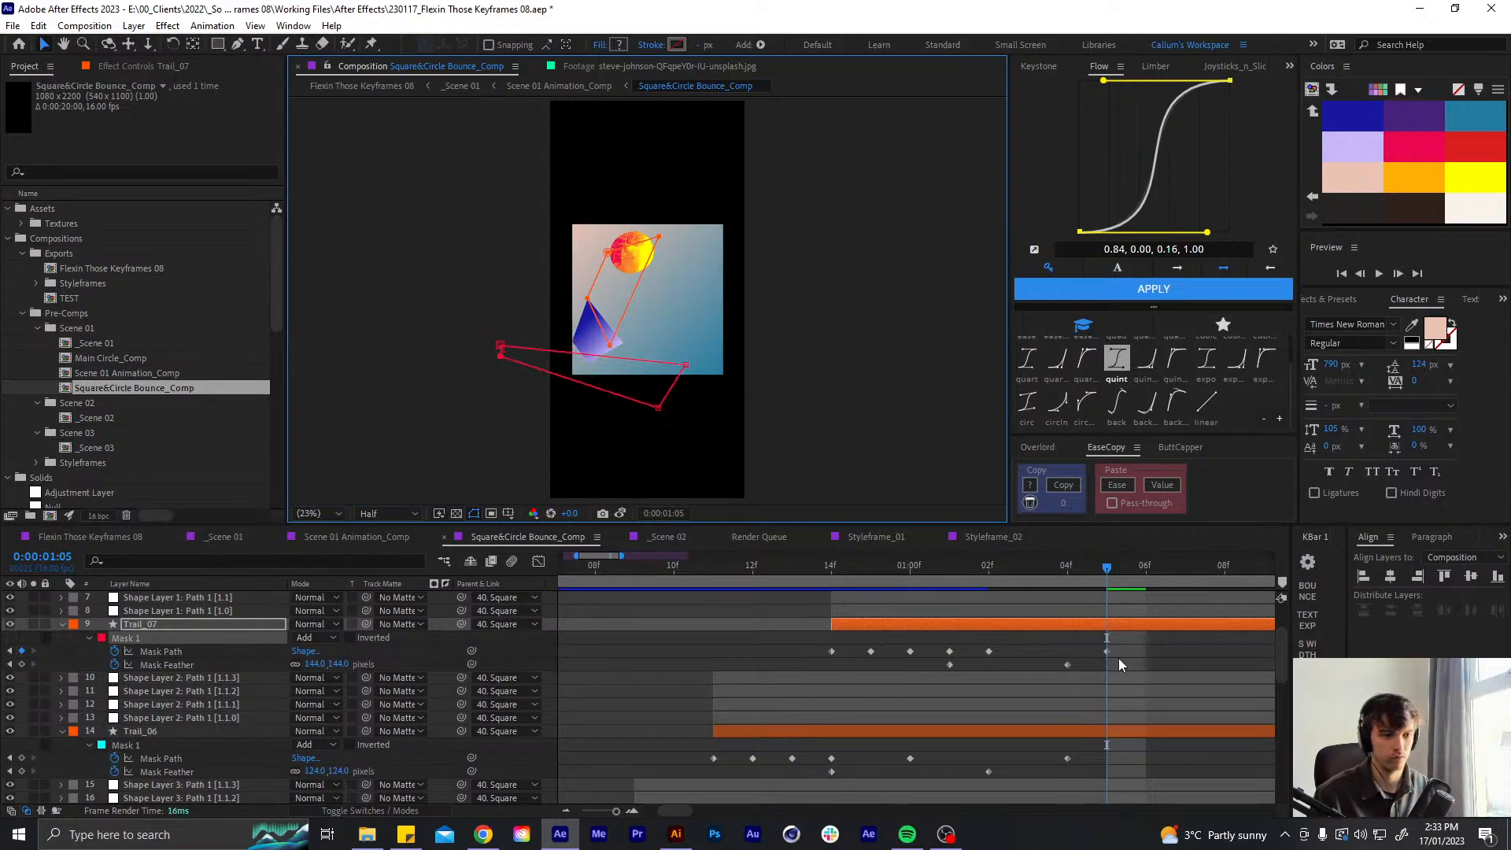
# - Play back the animation and scrub around 0:00:01:00 to 0:00:01:03 to check how Trail_07 disappears
pyautogui.press('space')
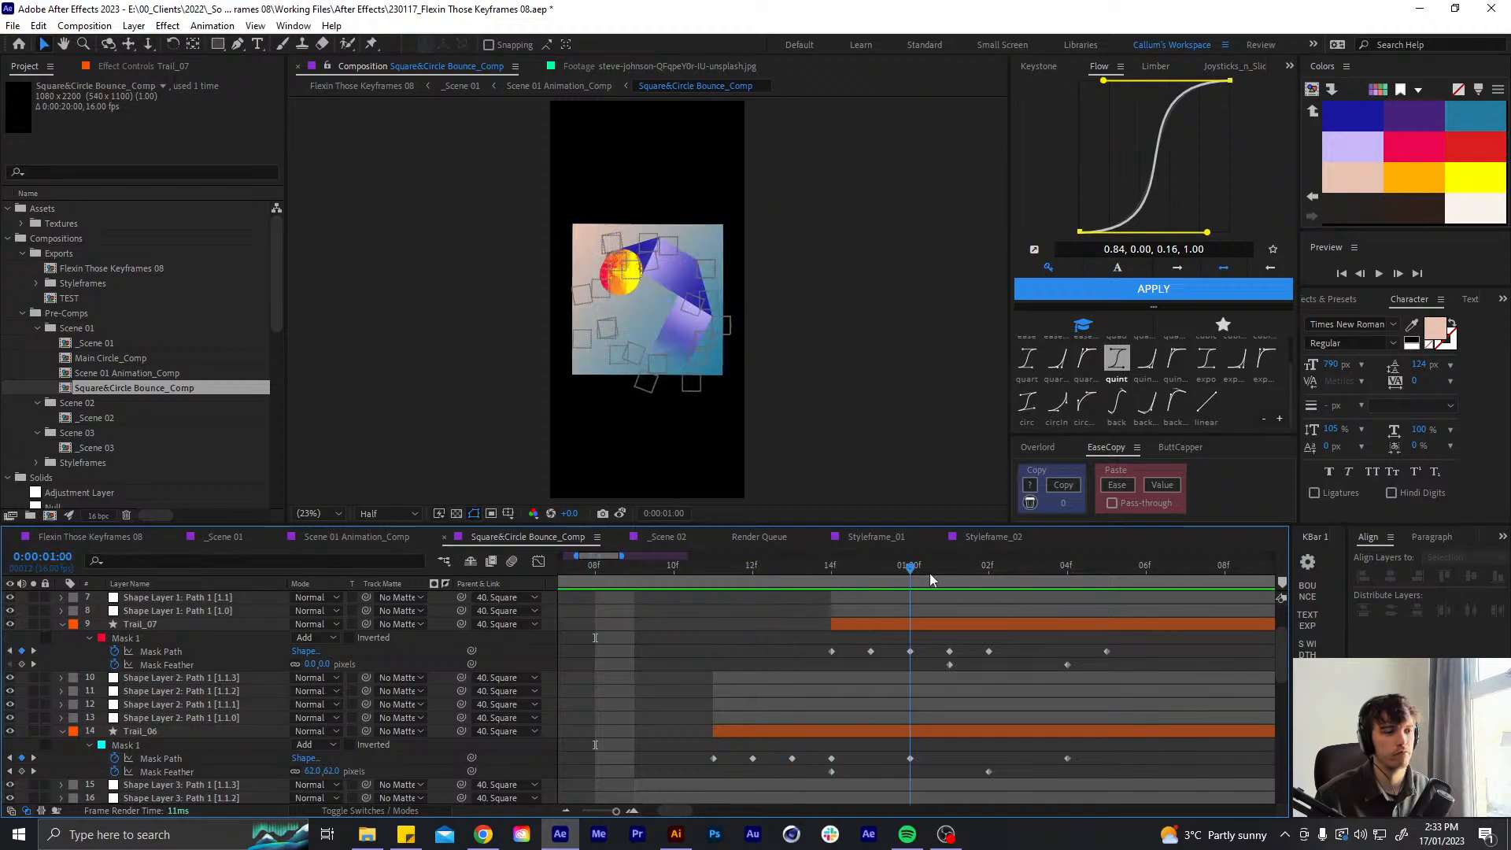
pyautogui.press('space')
pyautogui.moveTo(976, 582); pyautogui.dragTo(1022, 592)
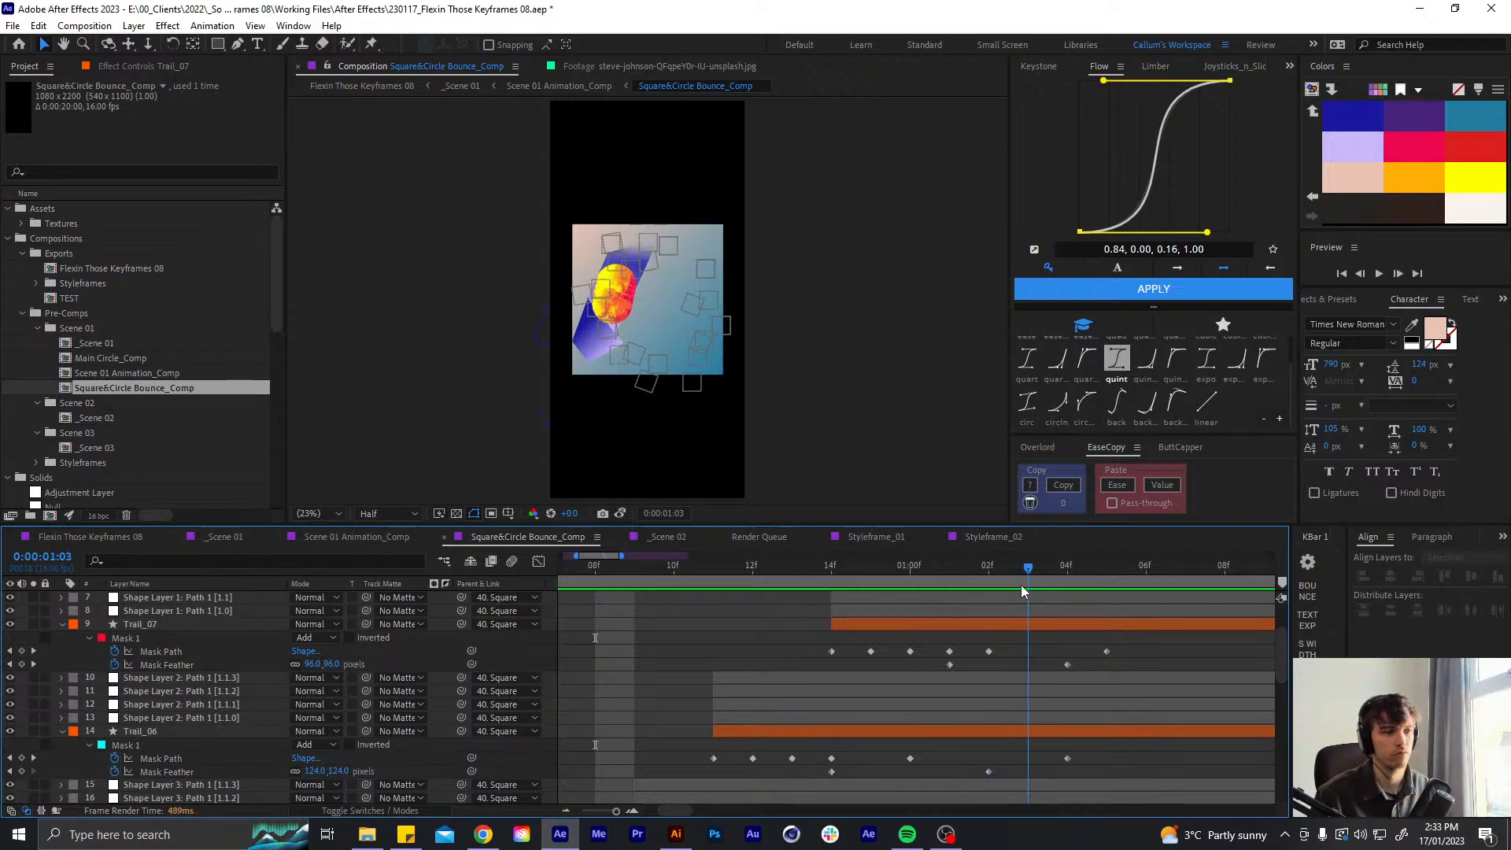
# - Shift Trail_07's last mask keyframes one frame earlier and place its final Mask Feather keyframe at 0:00:01:02
pyautogui.press('pageup')
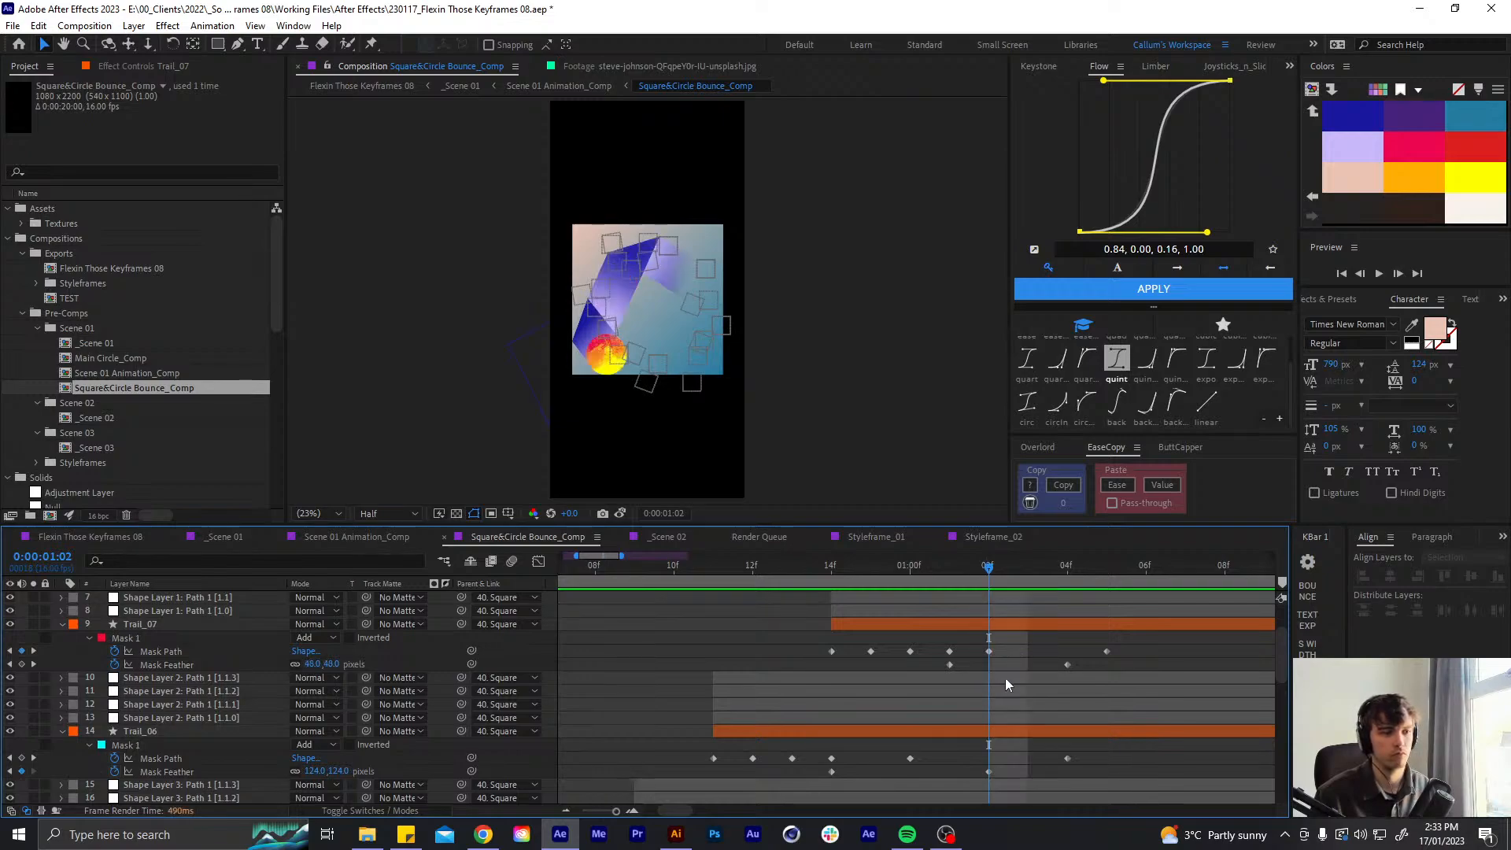
pyautogui.moveTo(1130, 649); pyautogui.dragTo(912, 666)
pyautogui.click(949, 665)
pyautogui.click(1010, 637)
pyautogui.moveTo(1026, 663); pyautogui.dragTo(990, 668)
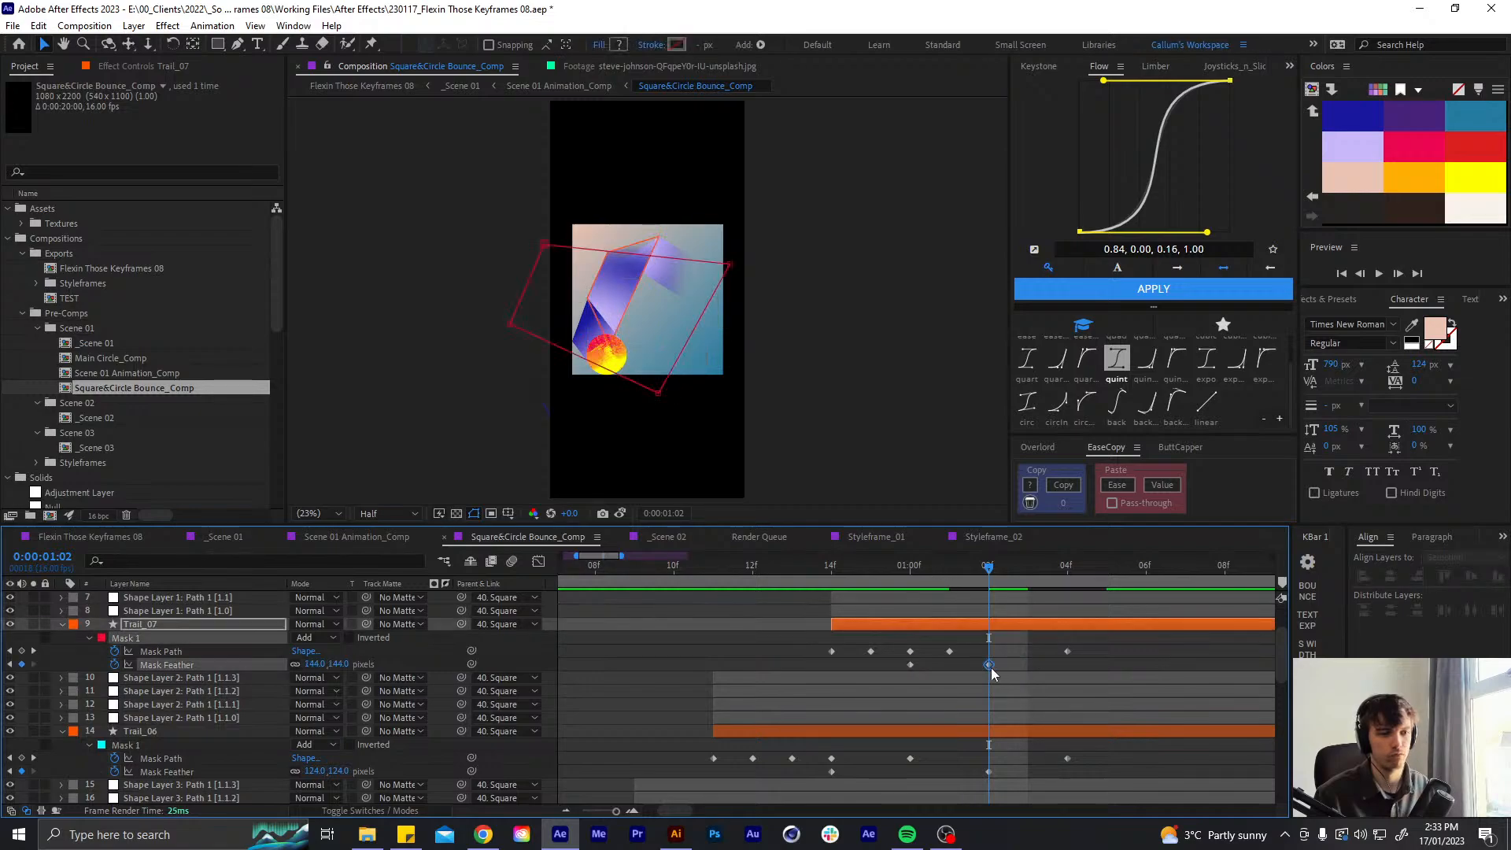
# - Scrub through Trail_07's disappearance and move its last Mask Path keyframe to 0:00:01:05
pyautogui.click(889, 574)
pyautogui.moveTo(890, 574); pyautogui.dragTo(1035, 583)
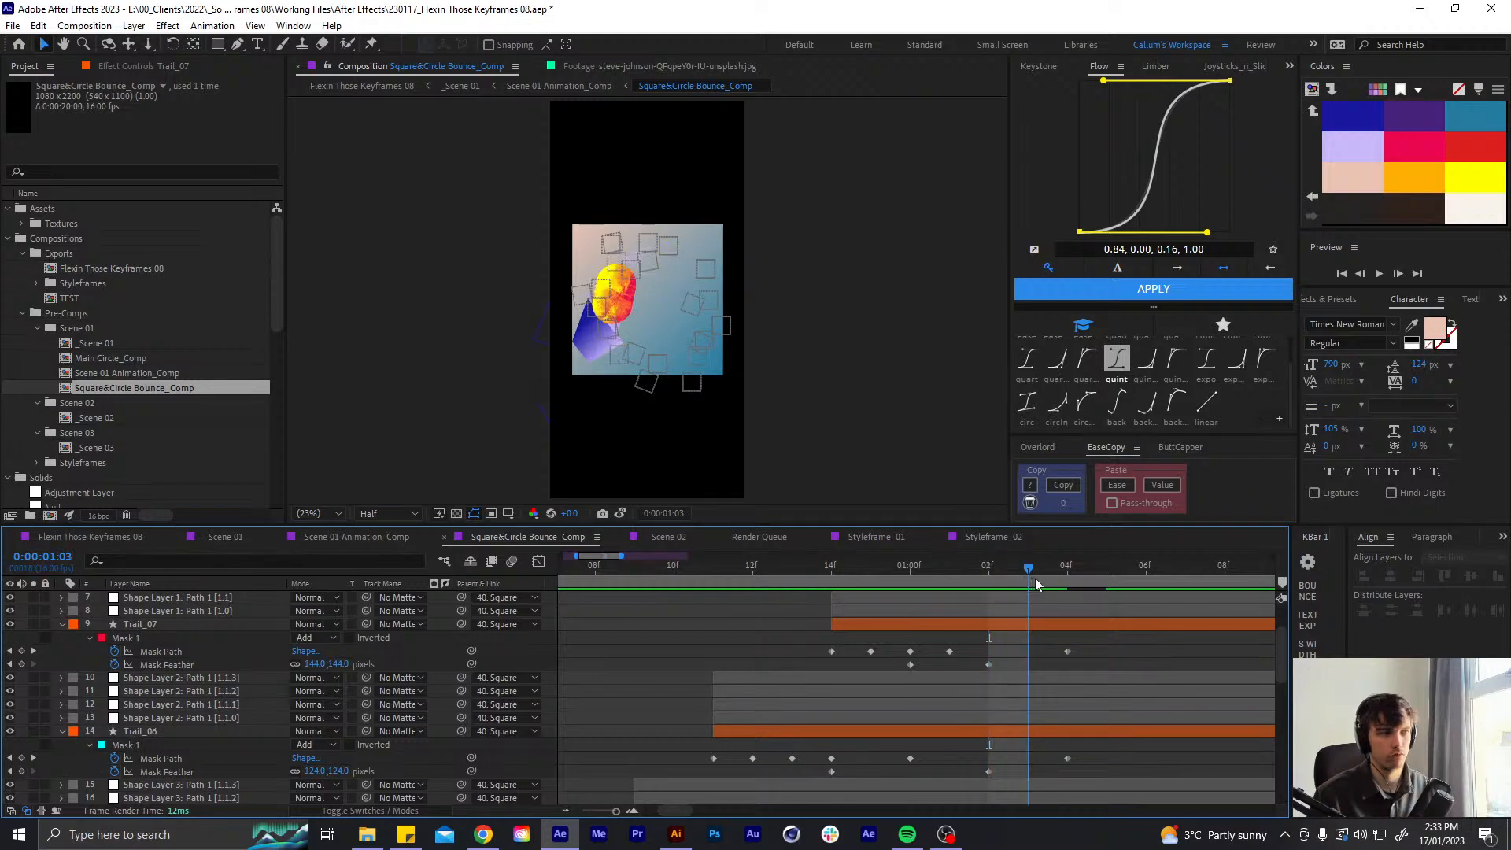
pyautogui.moveTo(1067, 652); pyautogui.dragTo(1098, 653)
# - Centre Trail_08's anchor point on its shape
pyautogui.scroll(2, 1044, 639)
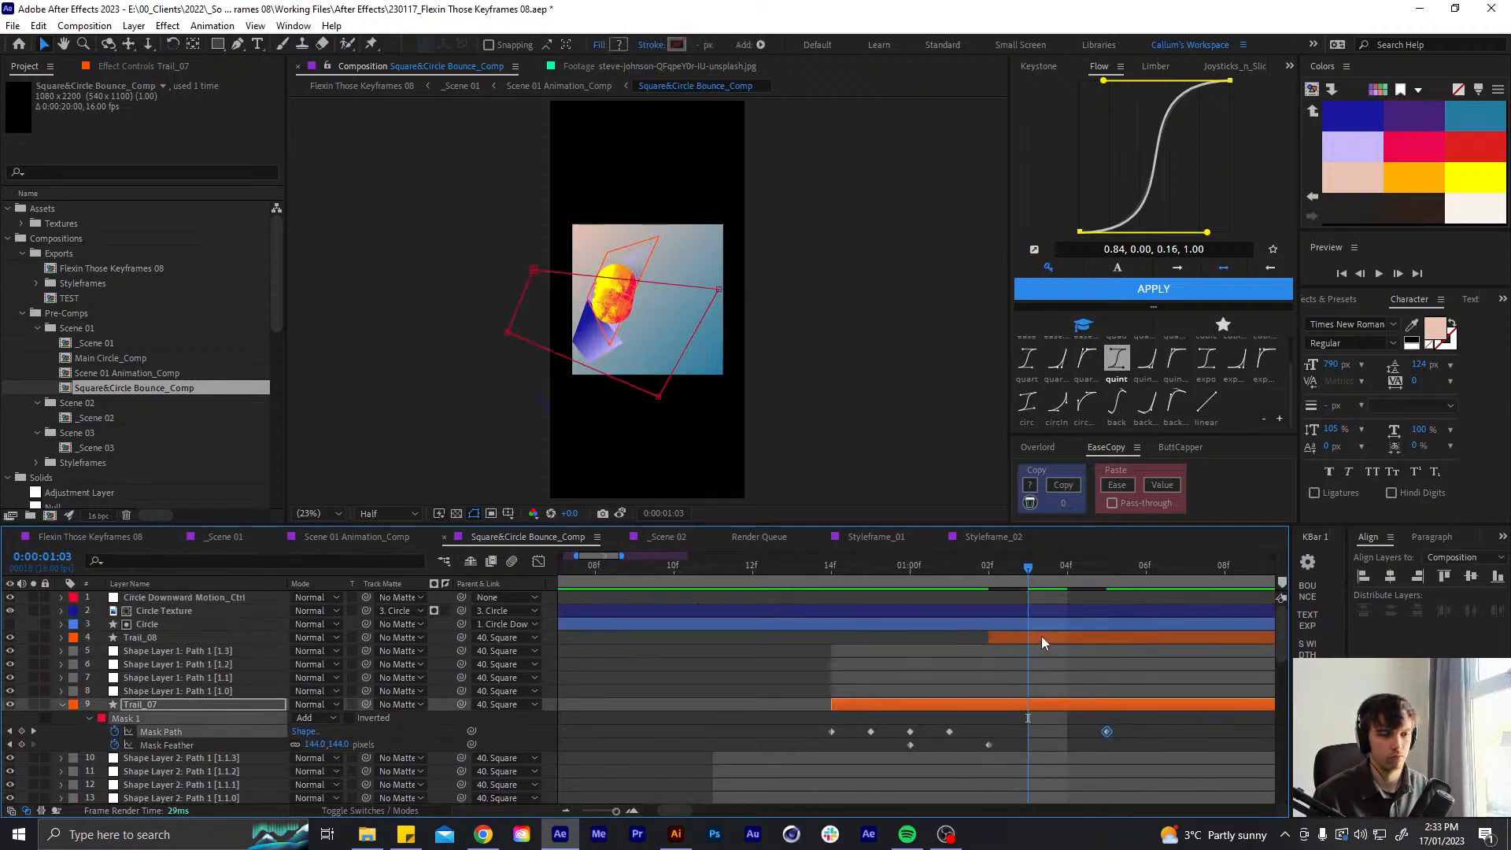
pyautogui.click(1042, 638)
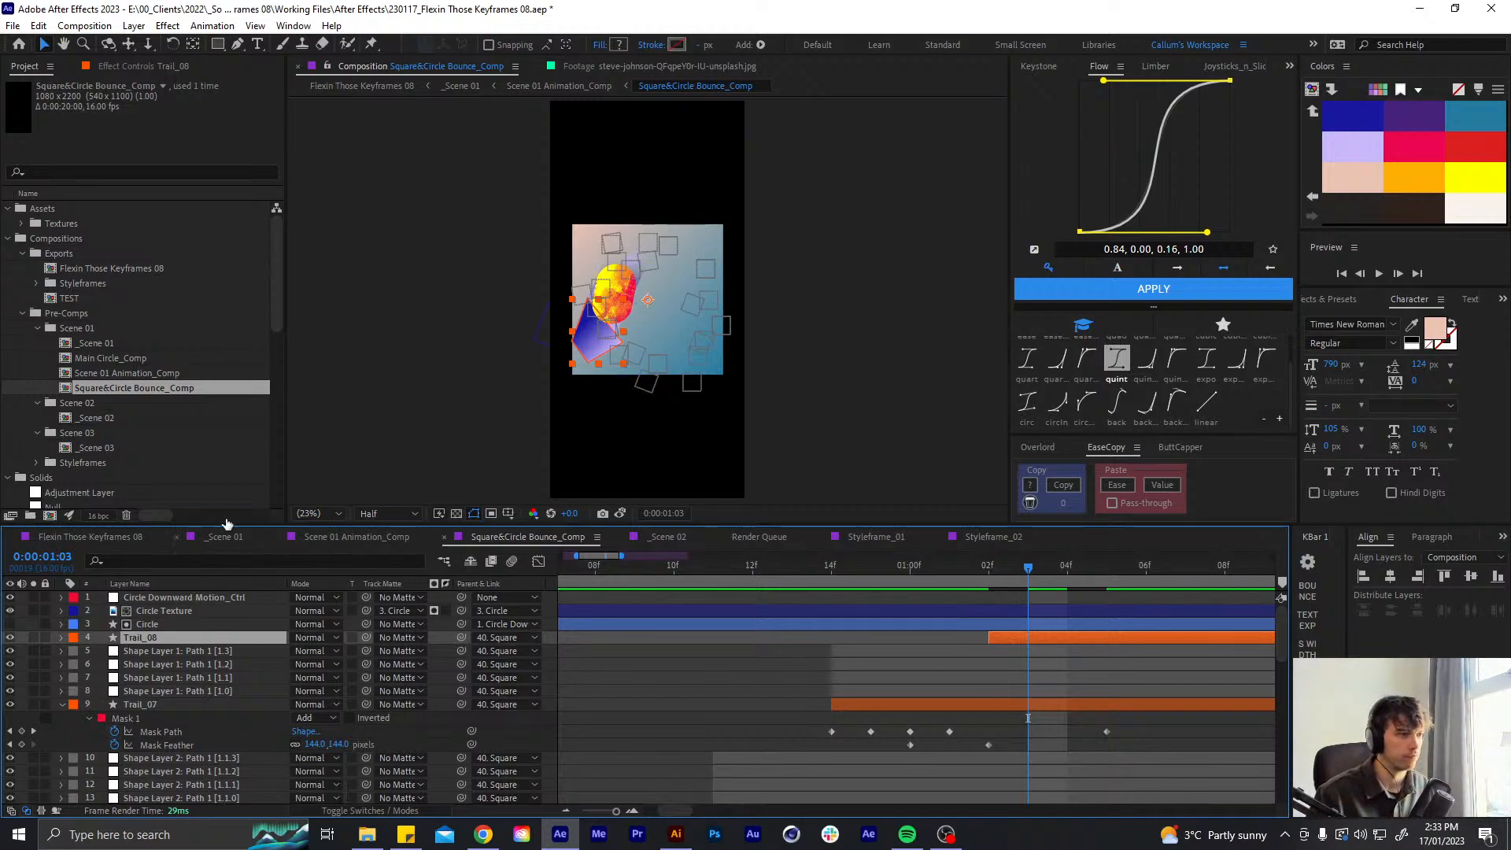
pyautogui.press('.')
pyautogui.doubleClick(192, 47)
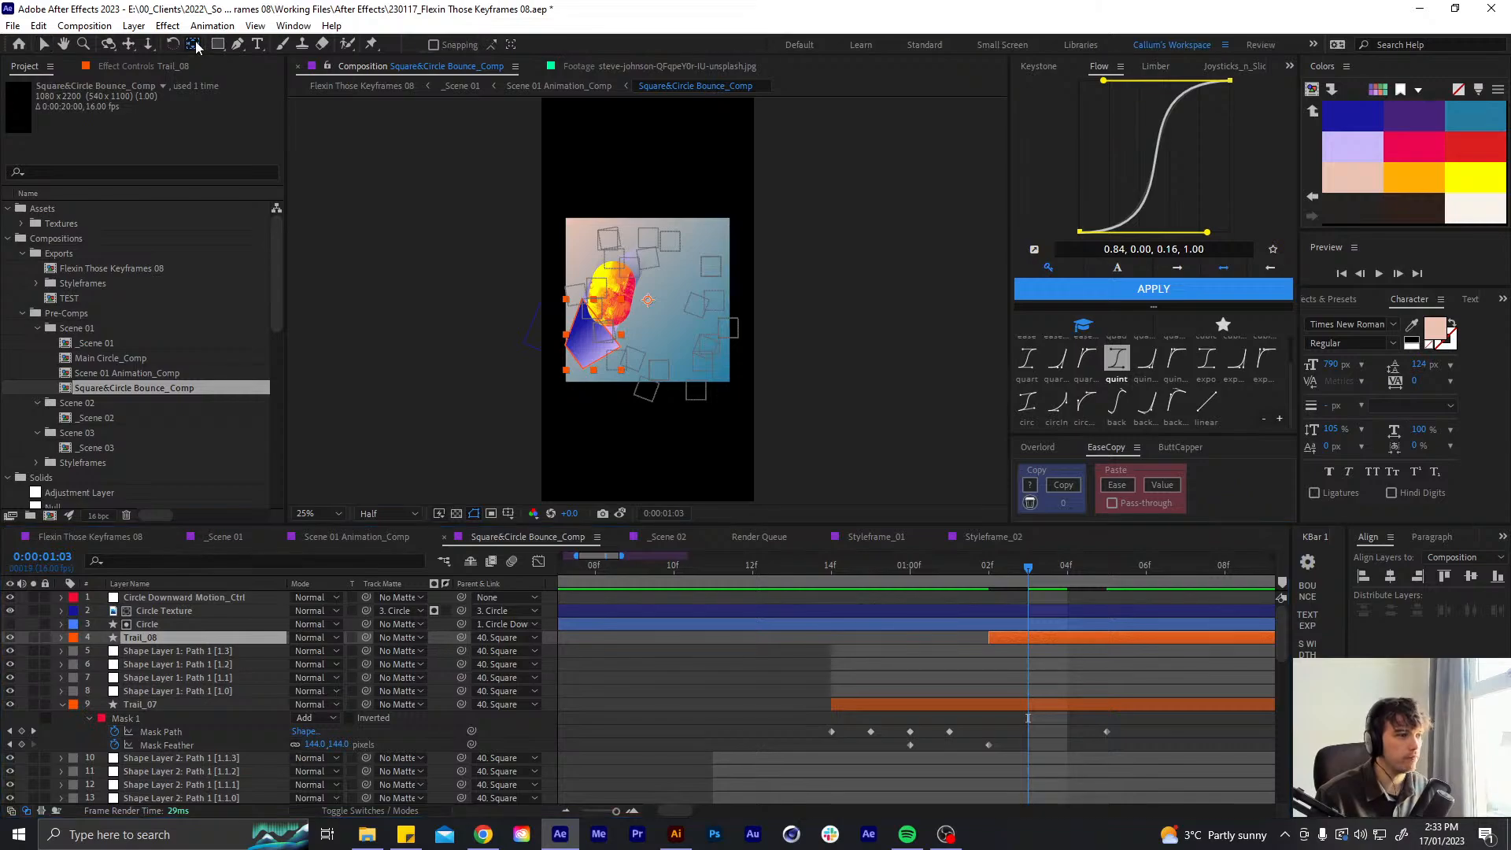
pyautogui.scroll(2, 573, 341)
pyautogui.press('space')
pyautogui.moveTo(674, 417); pyautogui.dragTo(718, 365)
# - Draw a narrow four-point mask with the Pen tool diagonally up and outside of Trail_08 at 0:00:01:02
pyautogui.click(238, 44)
pyautogui.scroll(-2, 737, 374)
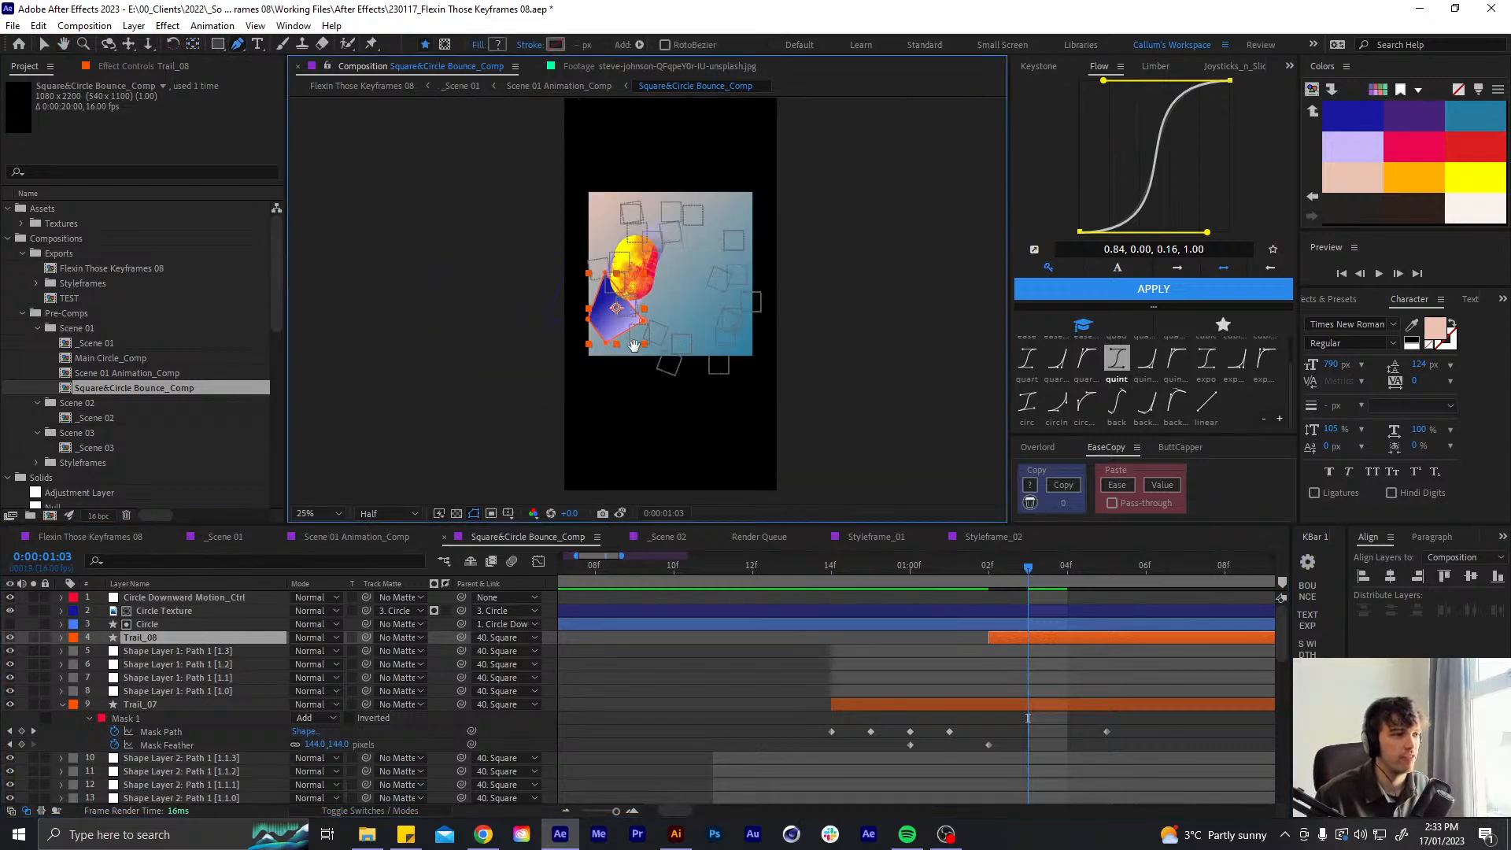
pyautogui.scroll(2, 695, 344)
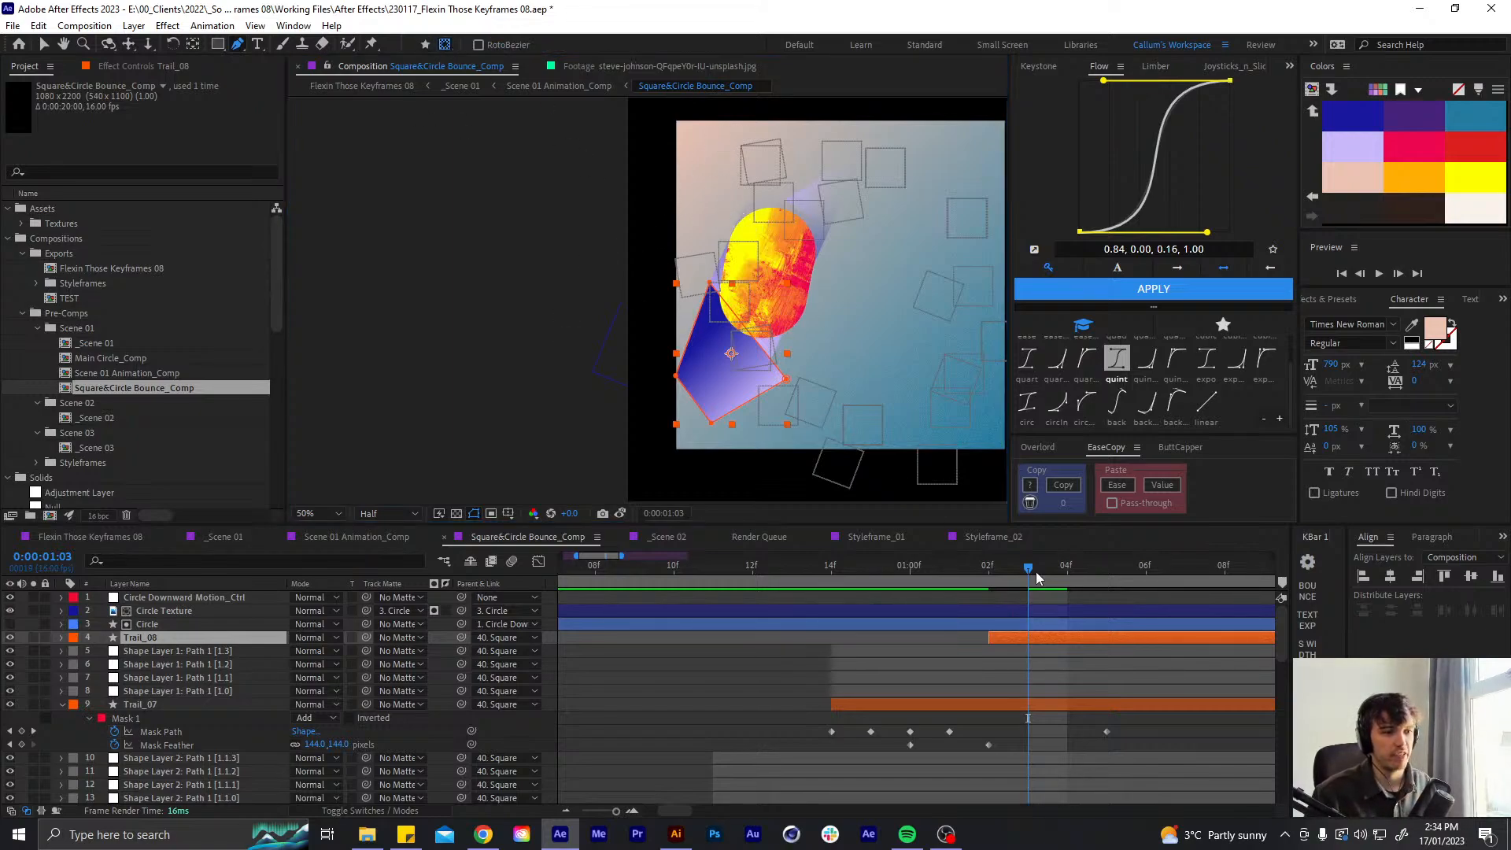
pyautogui.moveTo(1037, 579); pyautogui.dragTo(992, 580)
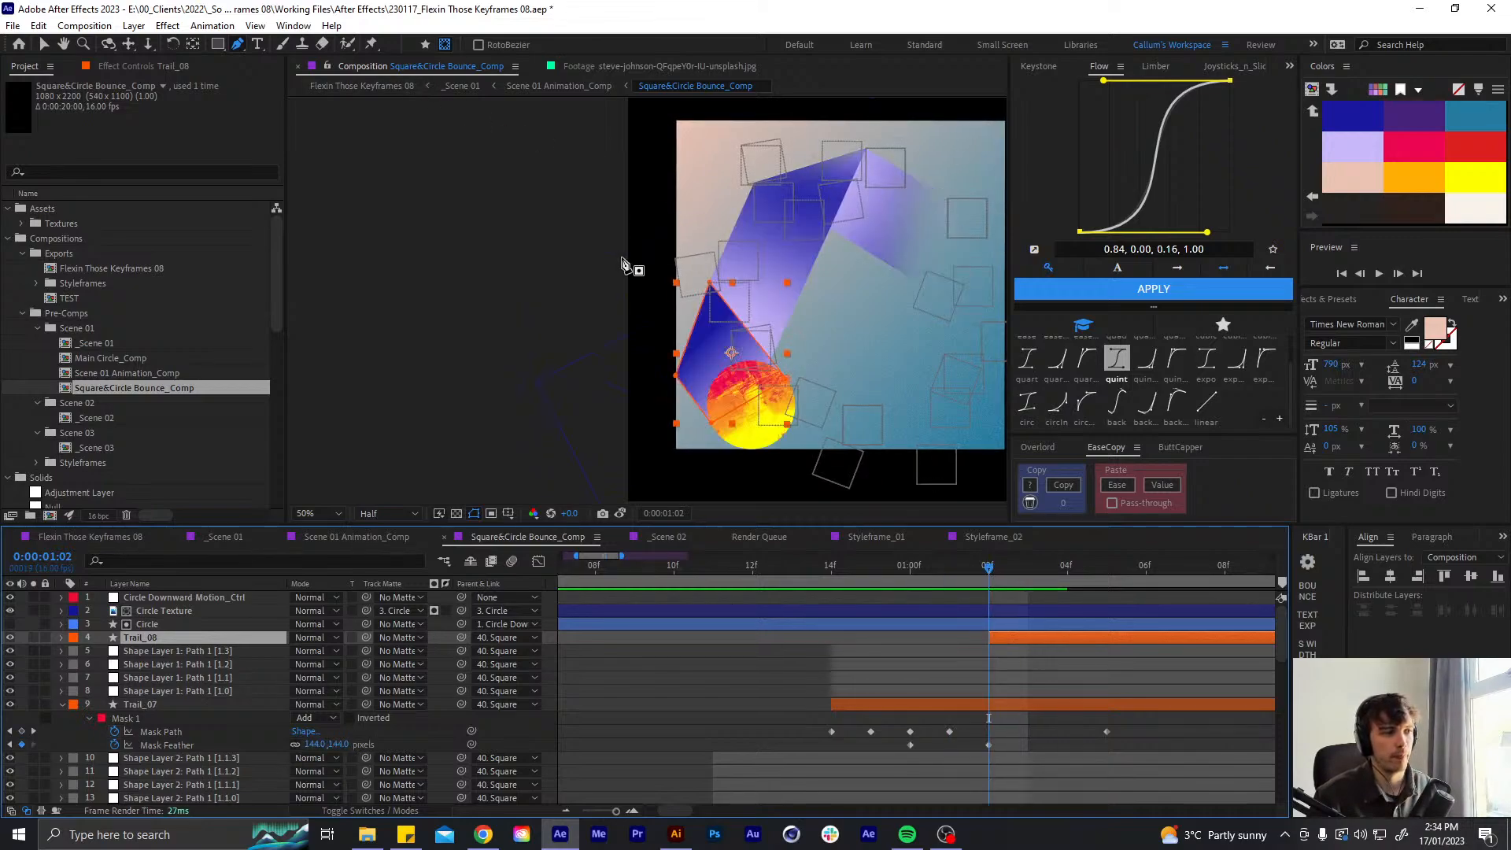
pyautogui.click(707, 173)
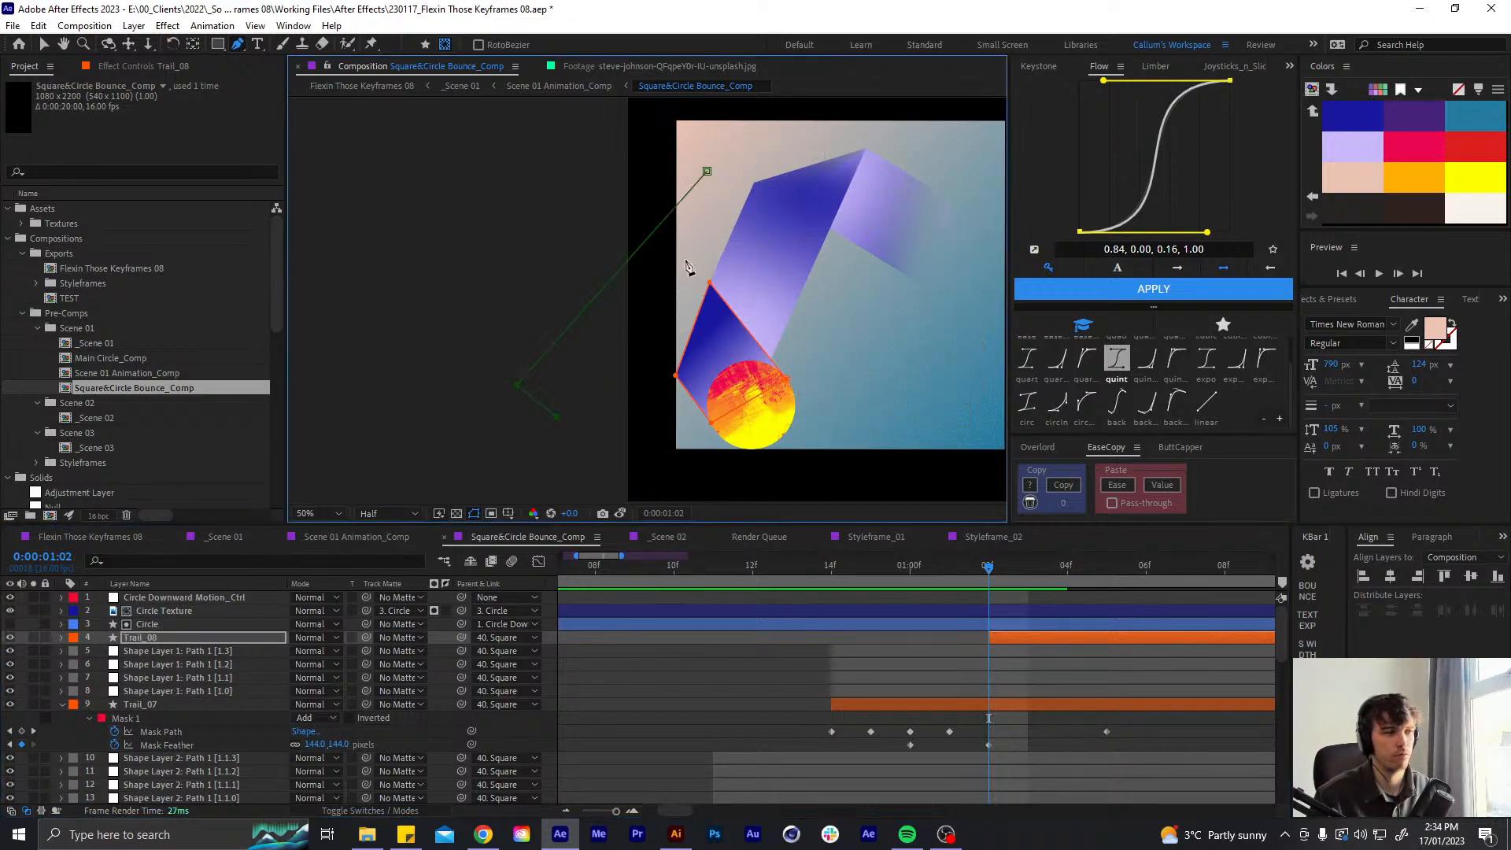
pyautogui.click(724, 188)
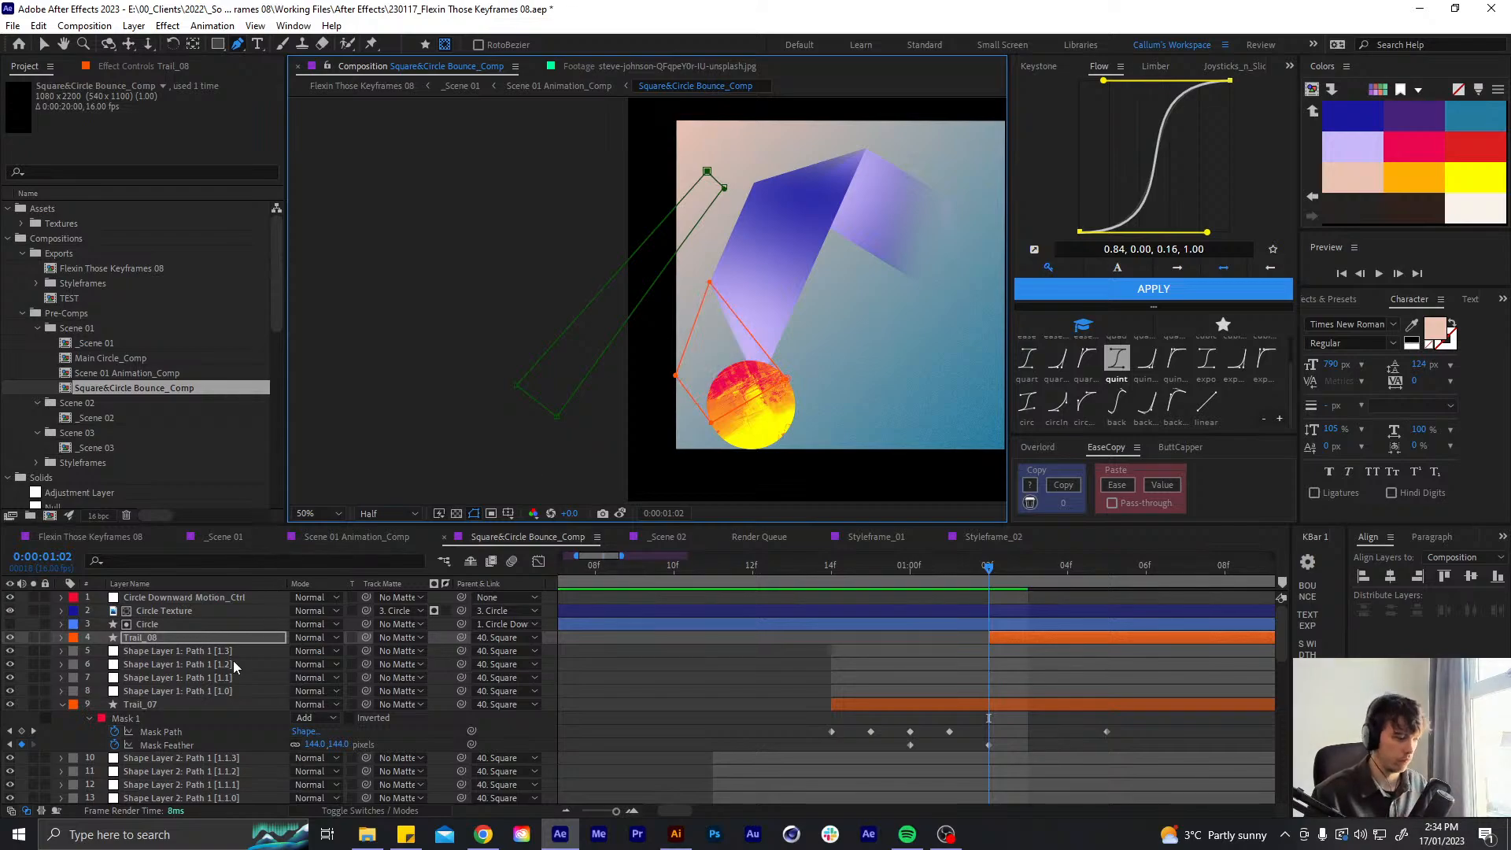
# - Set Trail_08's mask mode to Subtract and its Mask Feather to 124 pixels
pyautogui.press('m')
pyautogui.click(314, 650)
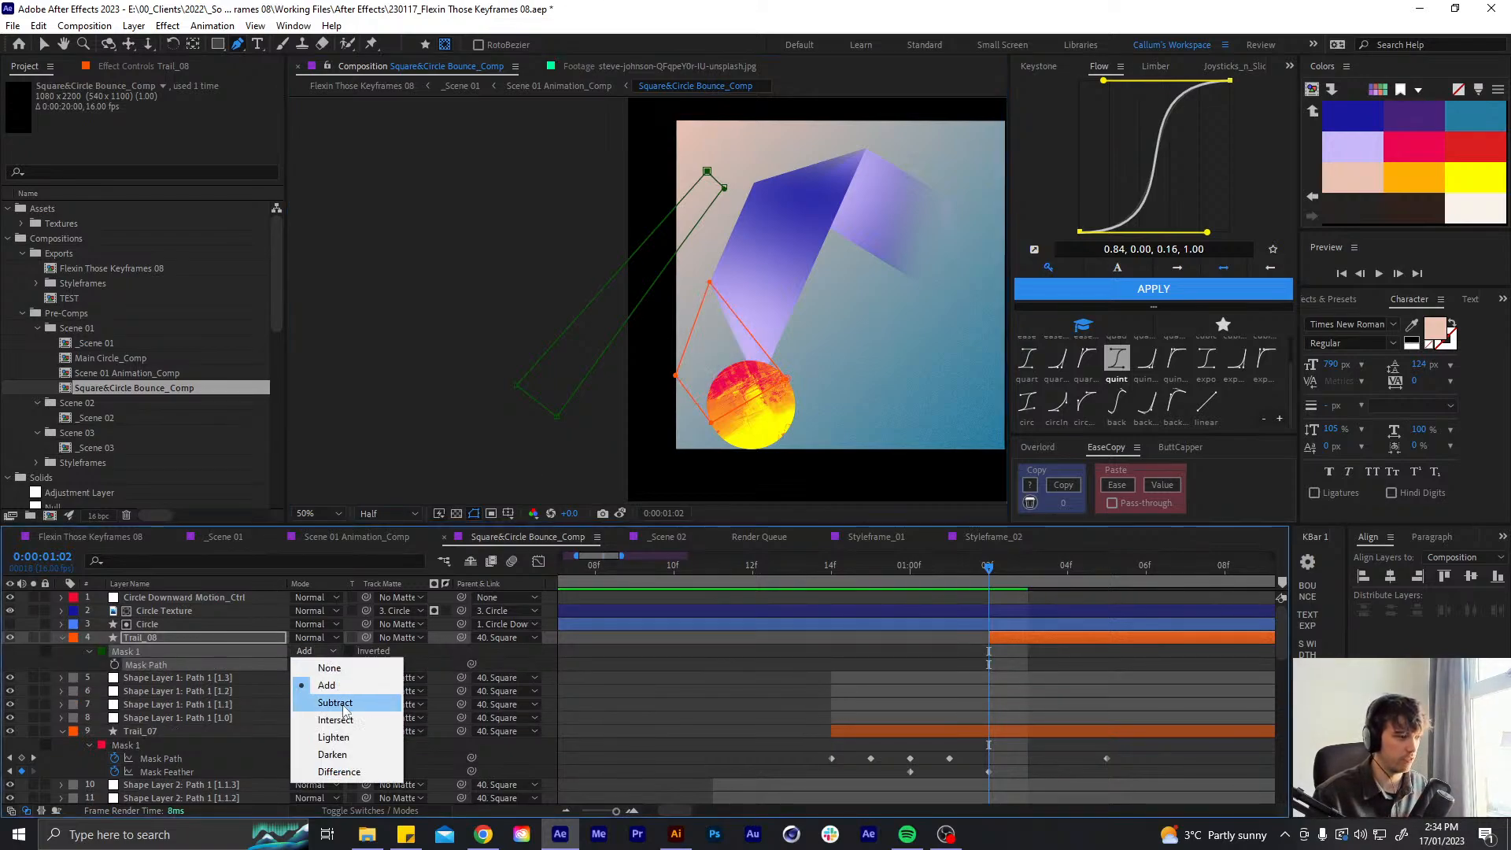
pyautogui.click(295, 694)
pyautogui.write('12')
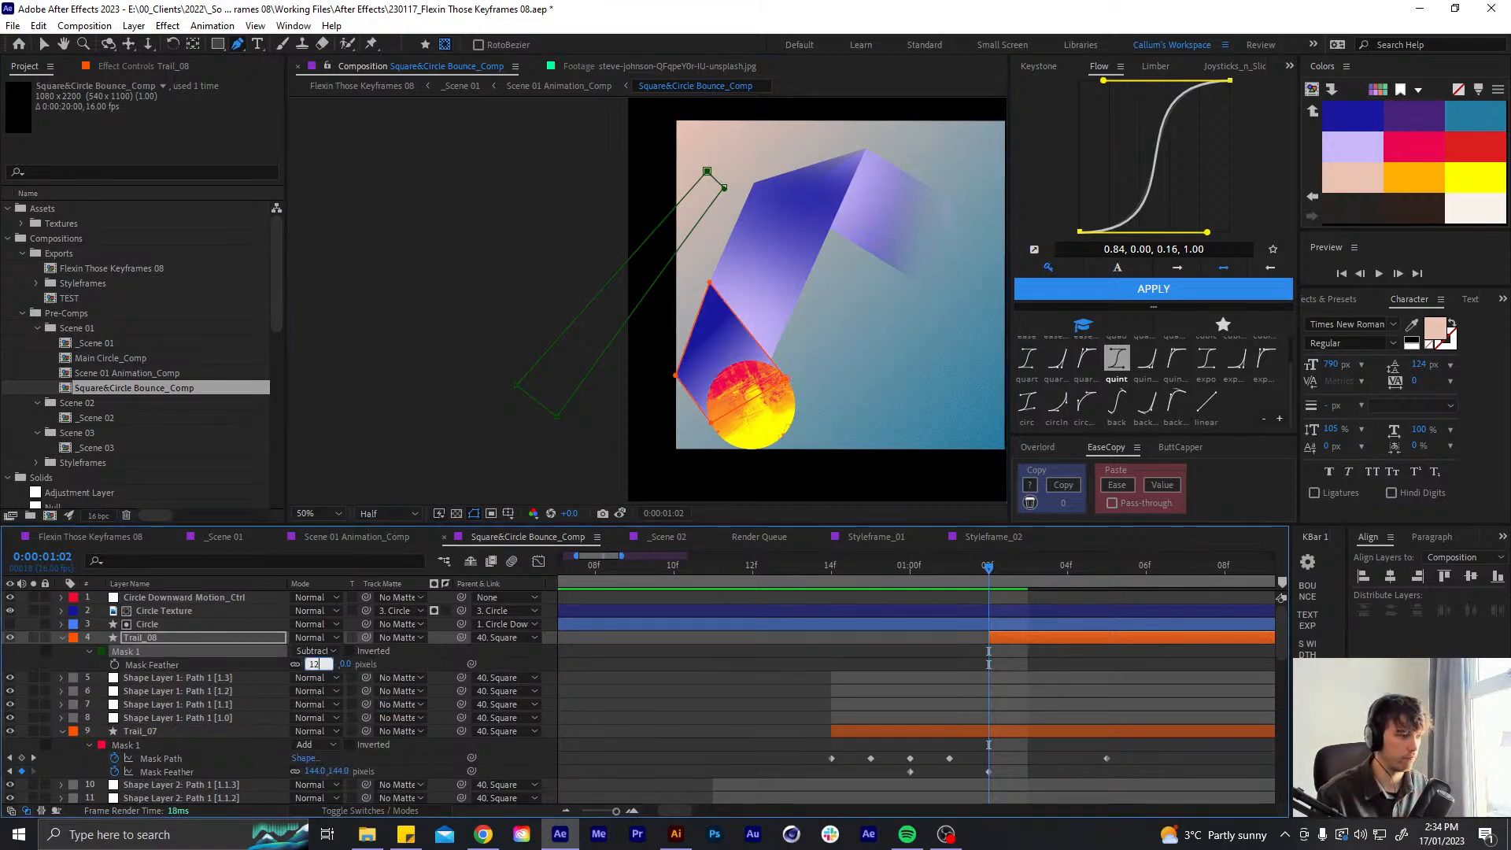
pyautogui.write('4')
pyautogui.press('Return')
# - Keyframe Trail_08's Mask Path at 0:00:01:02, and at 0:00:01:05 stretch the mask across the whole trail
pyautogui.press('m')
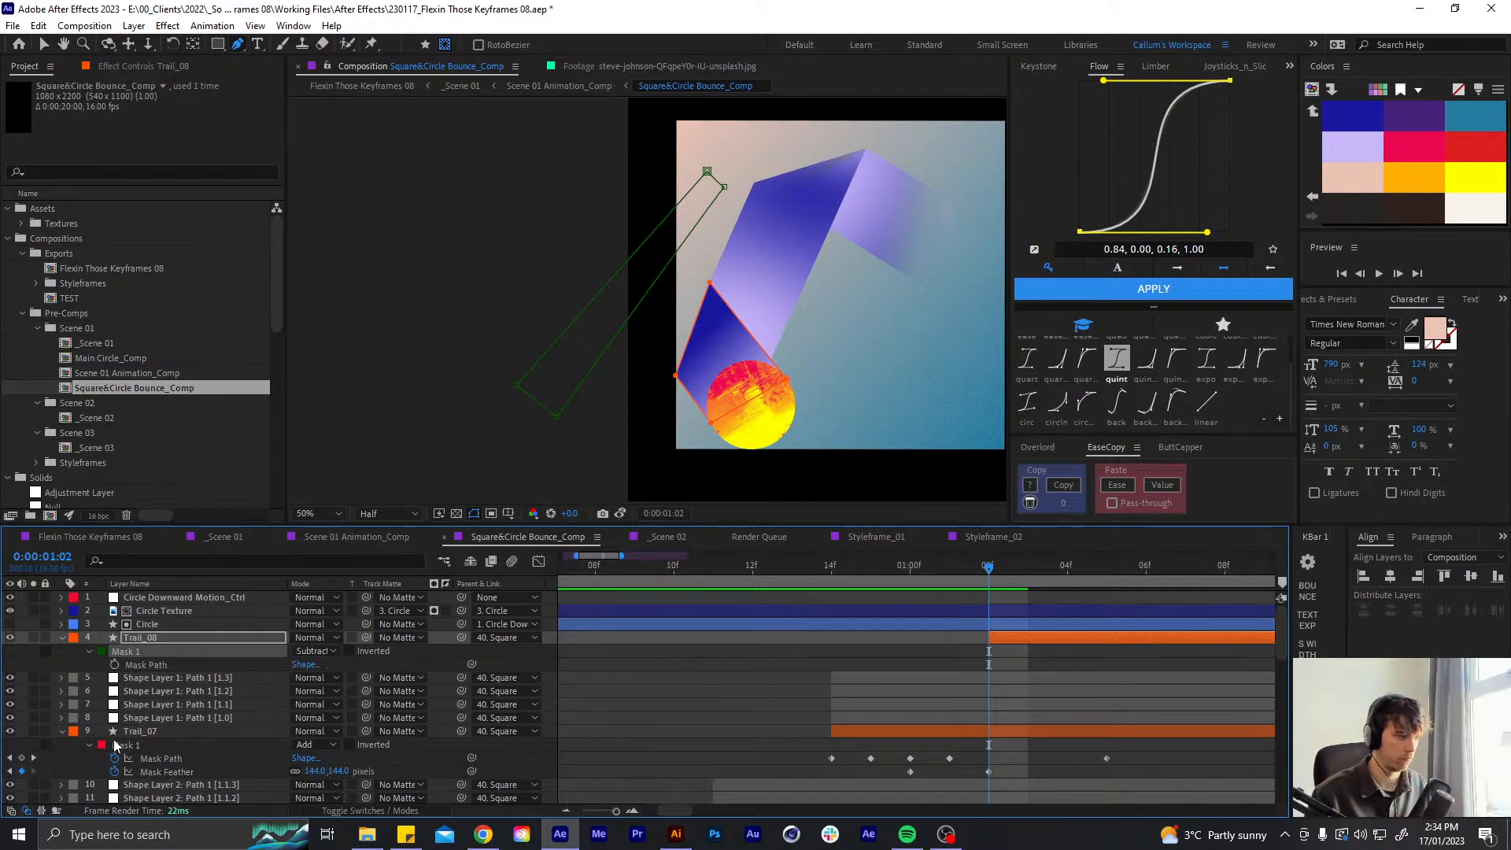
pyautogui.click(115, 664)
pyautogui.moveTo(1009, 568); pyautogui.dragTo(1103, 588)
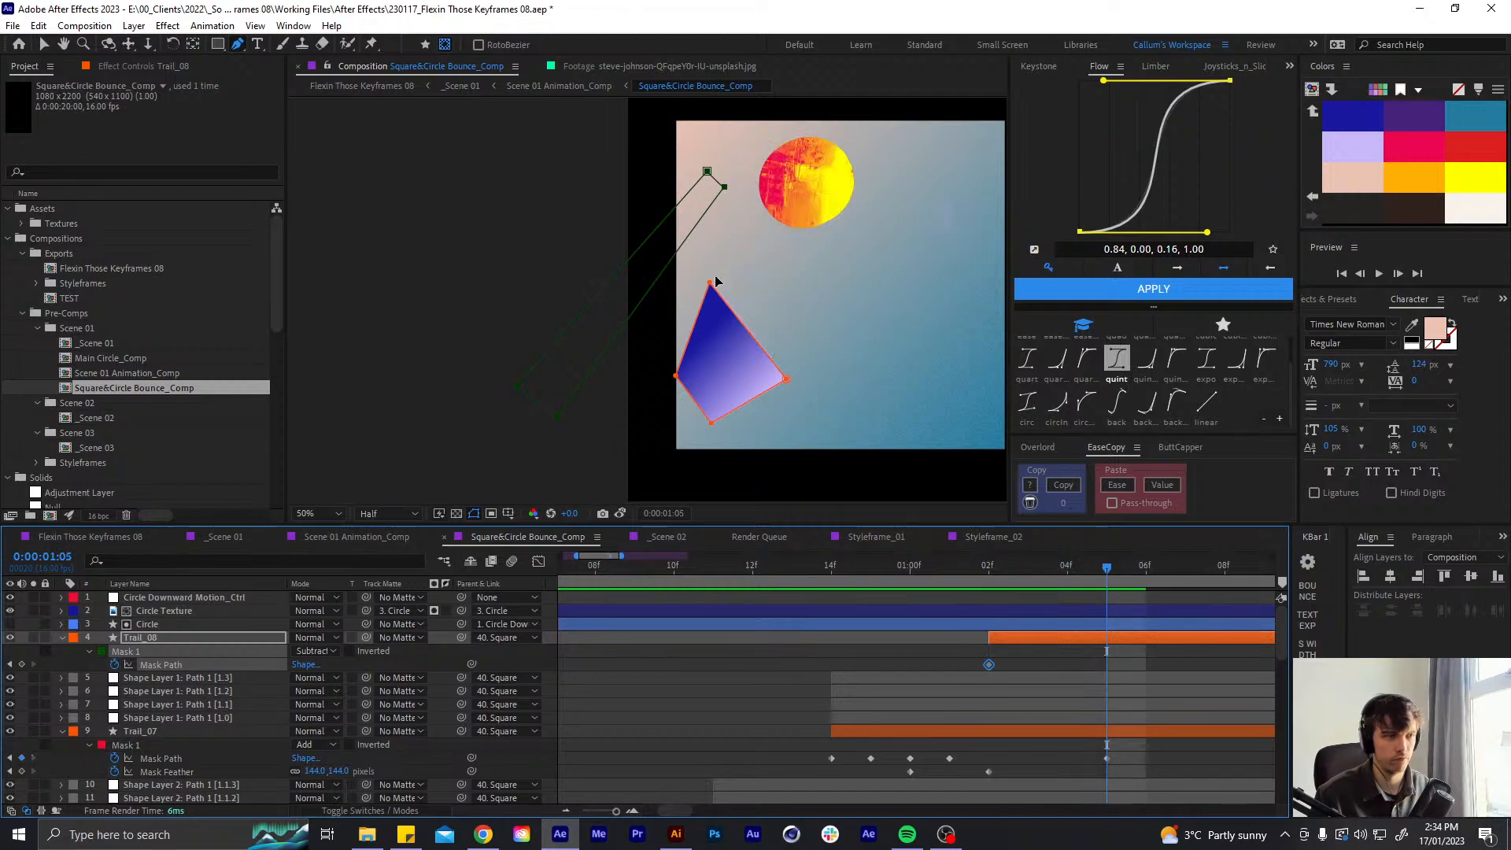
pyautogui.press('v')
pyautogui.click(724, 196)
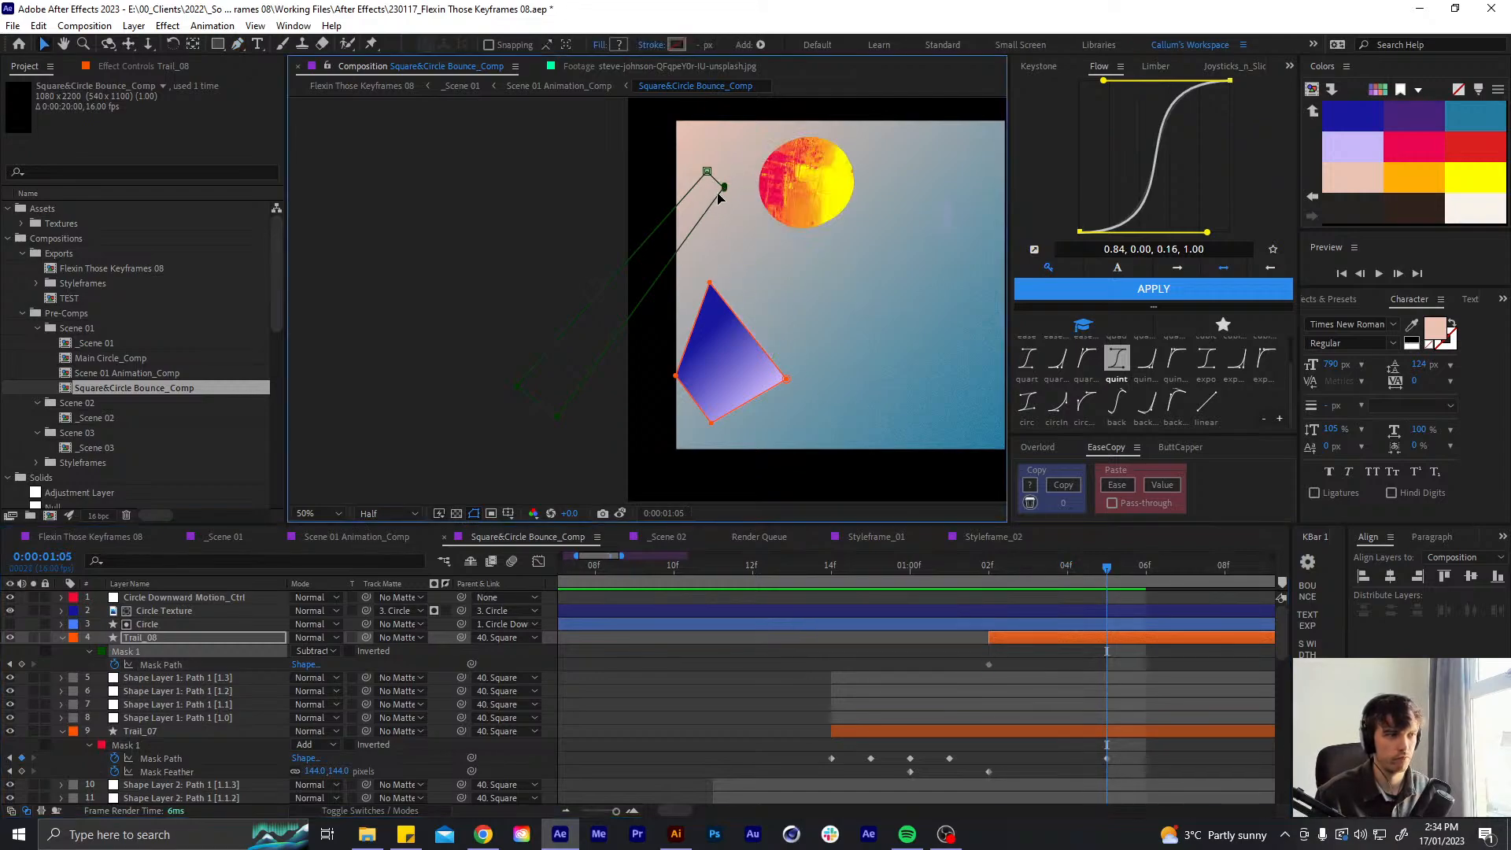
pyautogui.moveTo(722, 193); pyautogui.dragTo(924, 356)
pyautogui.click(898, 647)
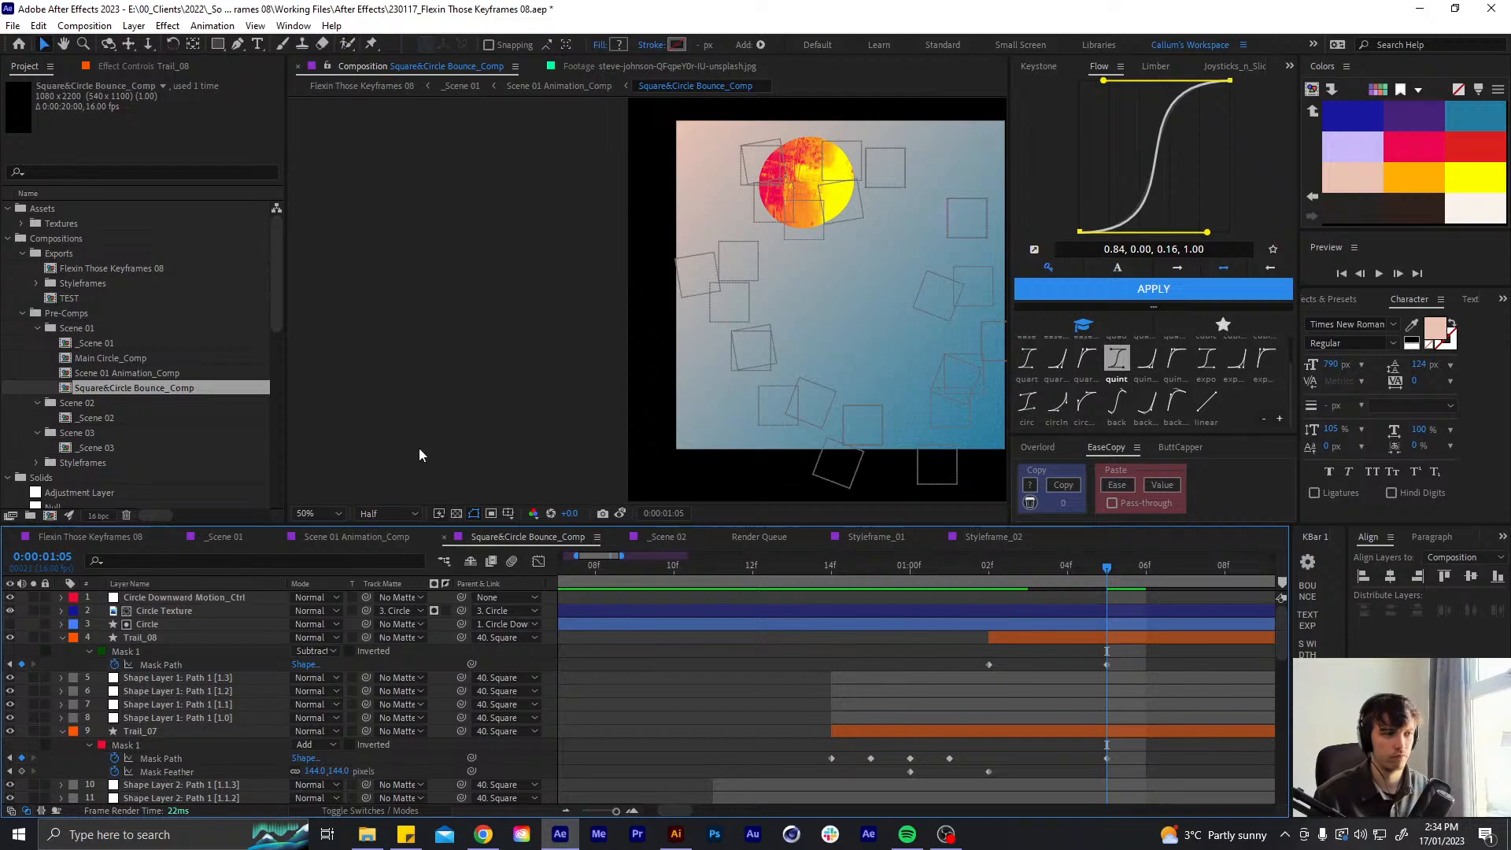
# - Collapse all open layer properties and play back the animation from the start, stopping at 0:00:01:03 to check the trails
pyautogui.click(306, 512)
pyautogui.click(334, 547)
pyautogui.click(662, 641)
pyautogui.click(596, 570)
pyautogui.press('Home')
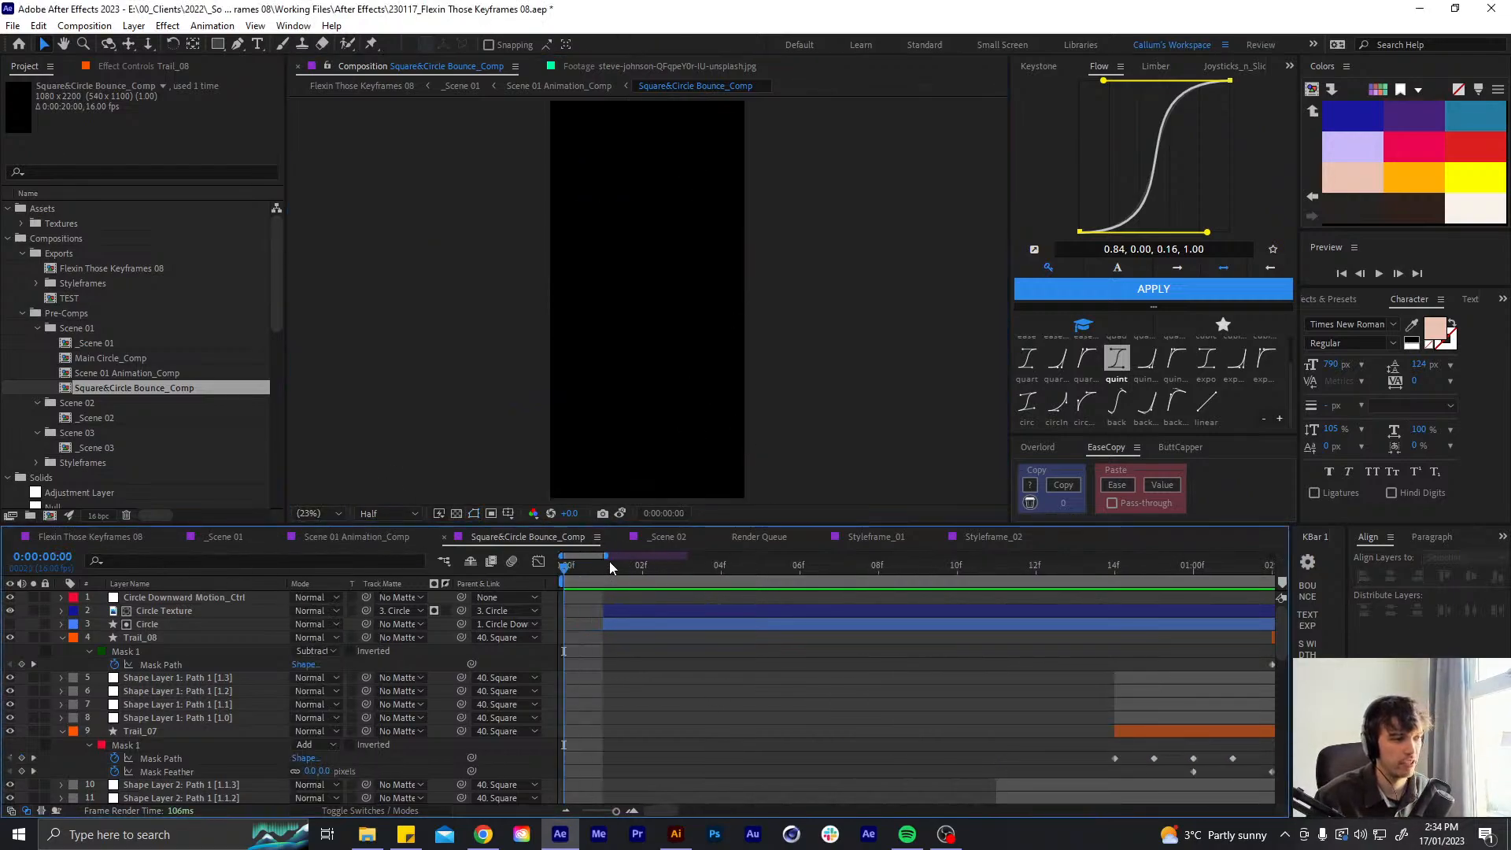
pyautogui.scroll(-5, 614, 678)
pyautogui.press('u')
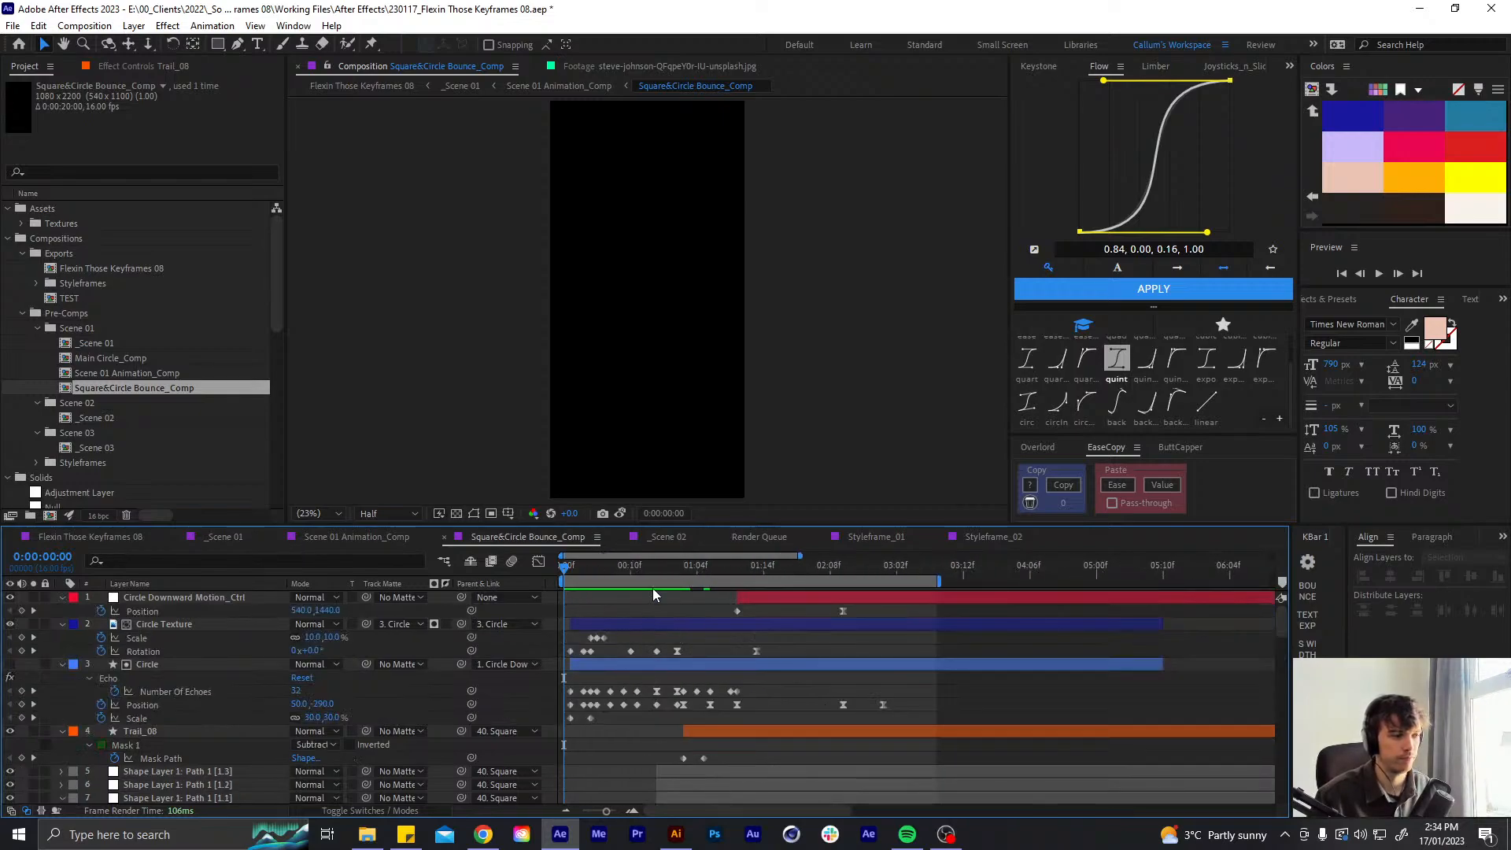
pyautogui.press('u')
pyautogui.scroll(-6, 710, 673)
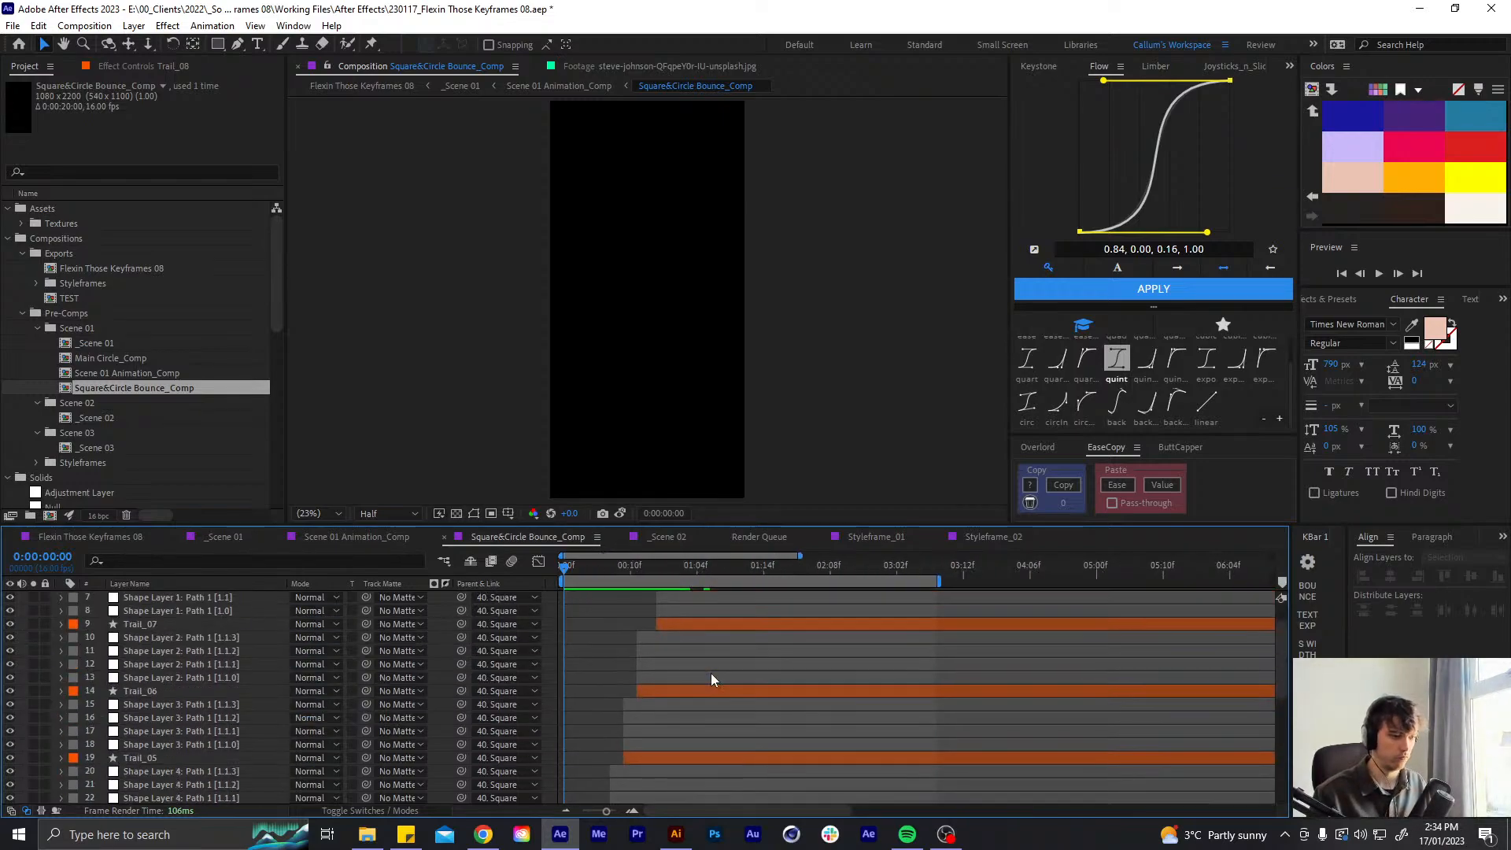
pyautogui.press('space')
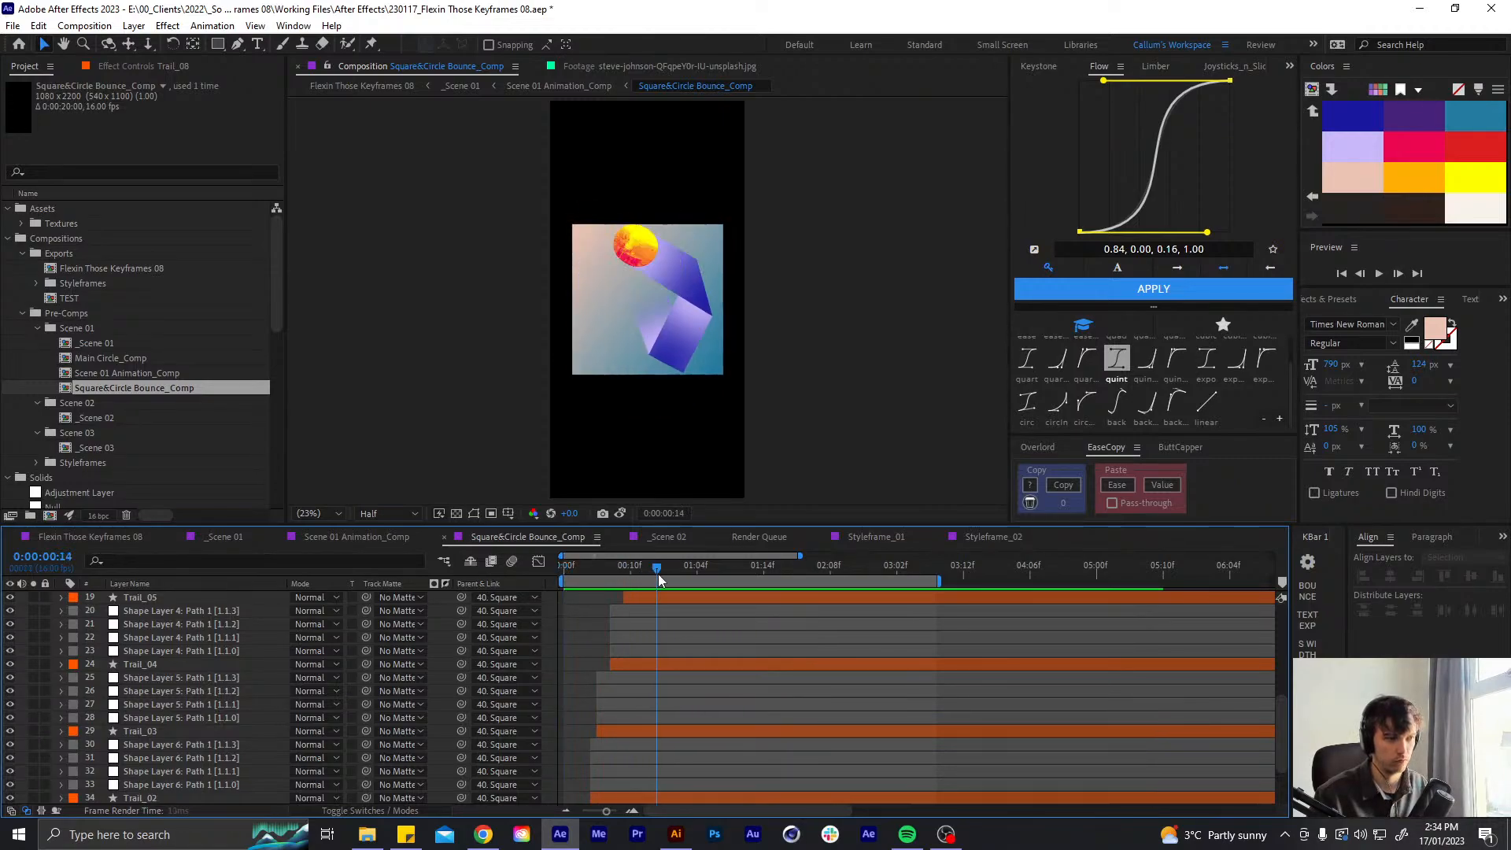
pyautogui.click(692, 580)
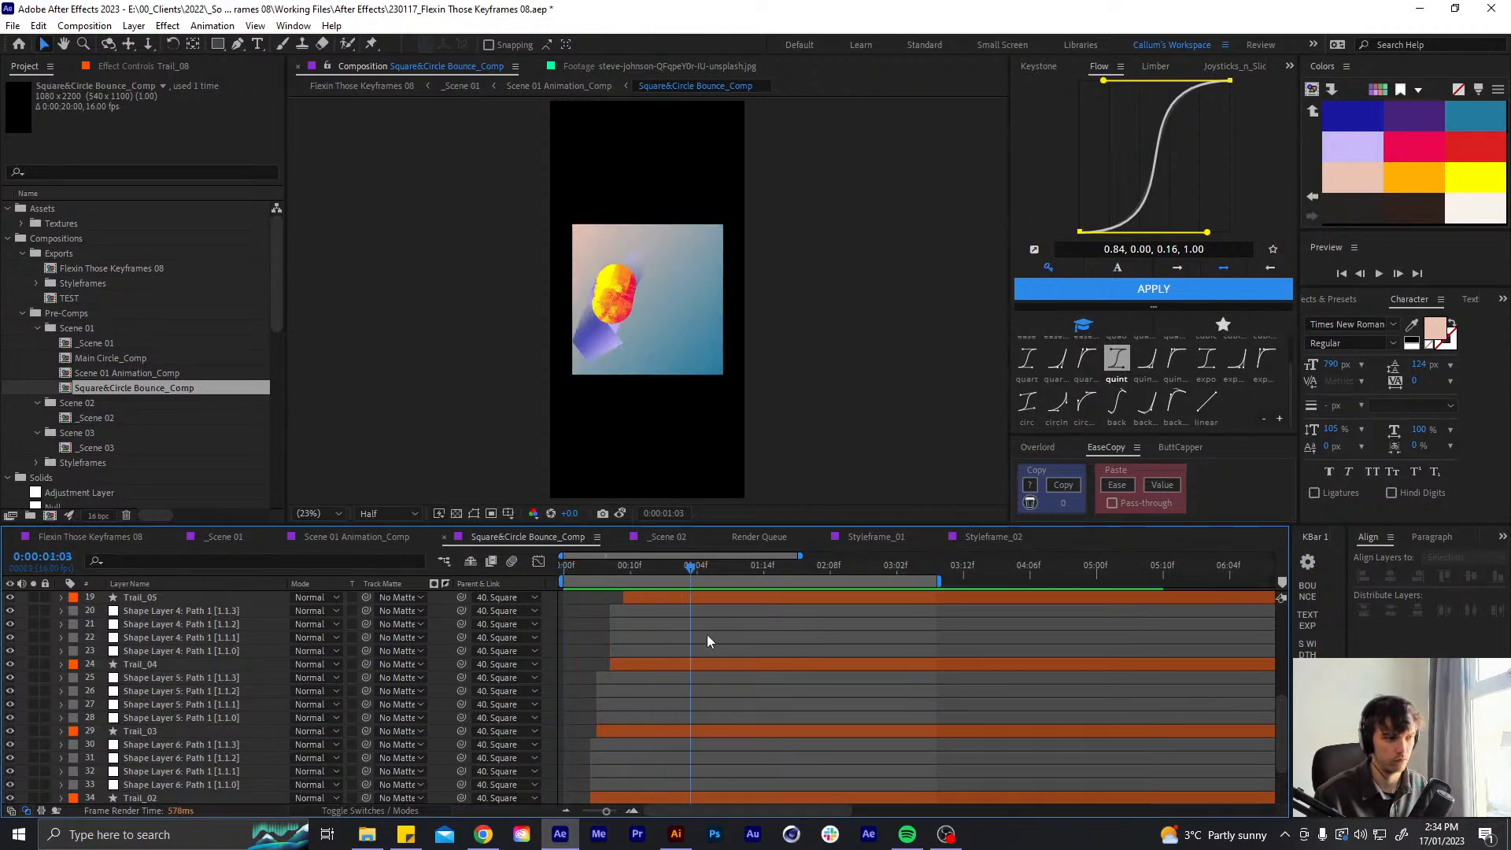
# - Shift both of Trail_08's Mask Path keyframes one frame later, starting at 0:00:01:03
pyautogui.scroll(6, 702, 615)
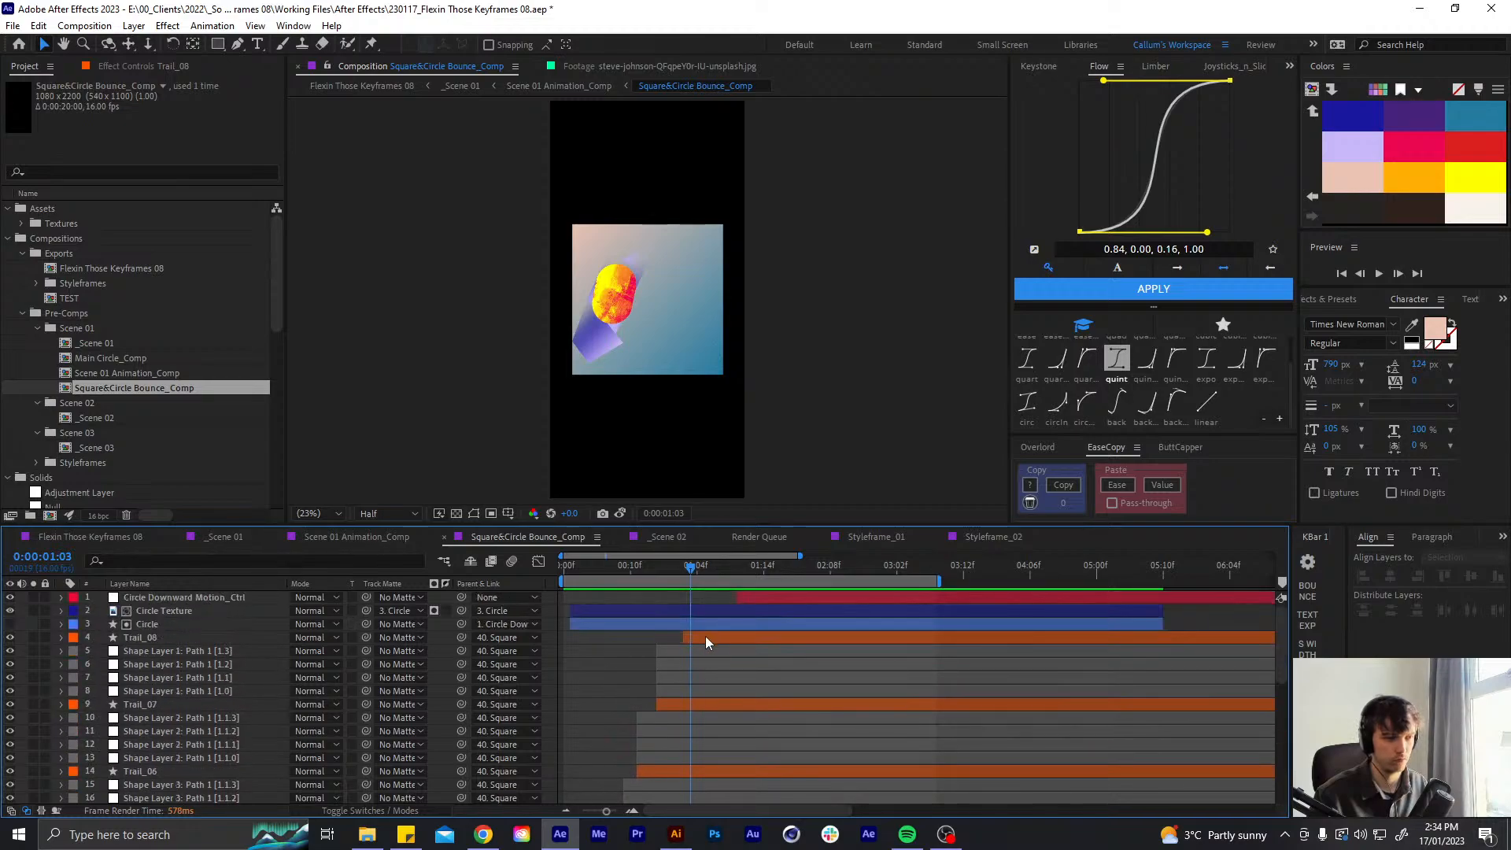
pyautogui.click(706, 637)
pyautogui.press('m')
pyautogui.moveTo(717, 658); pyautogui.dragTo(690, 675)
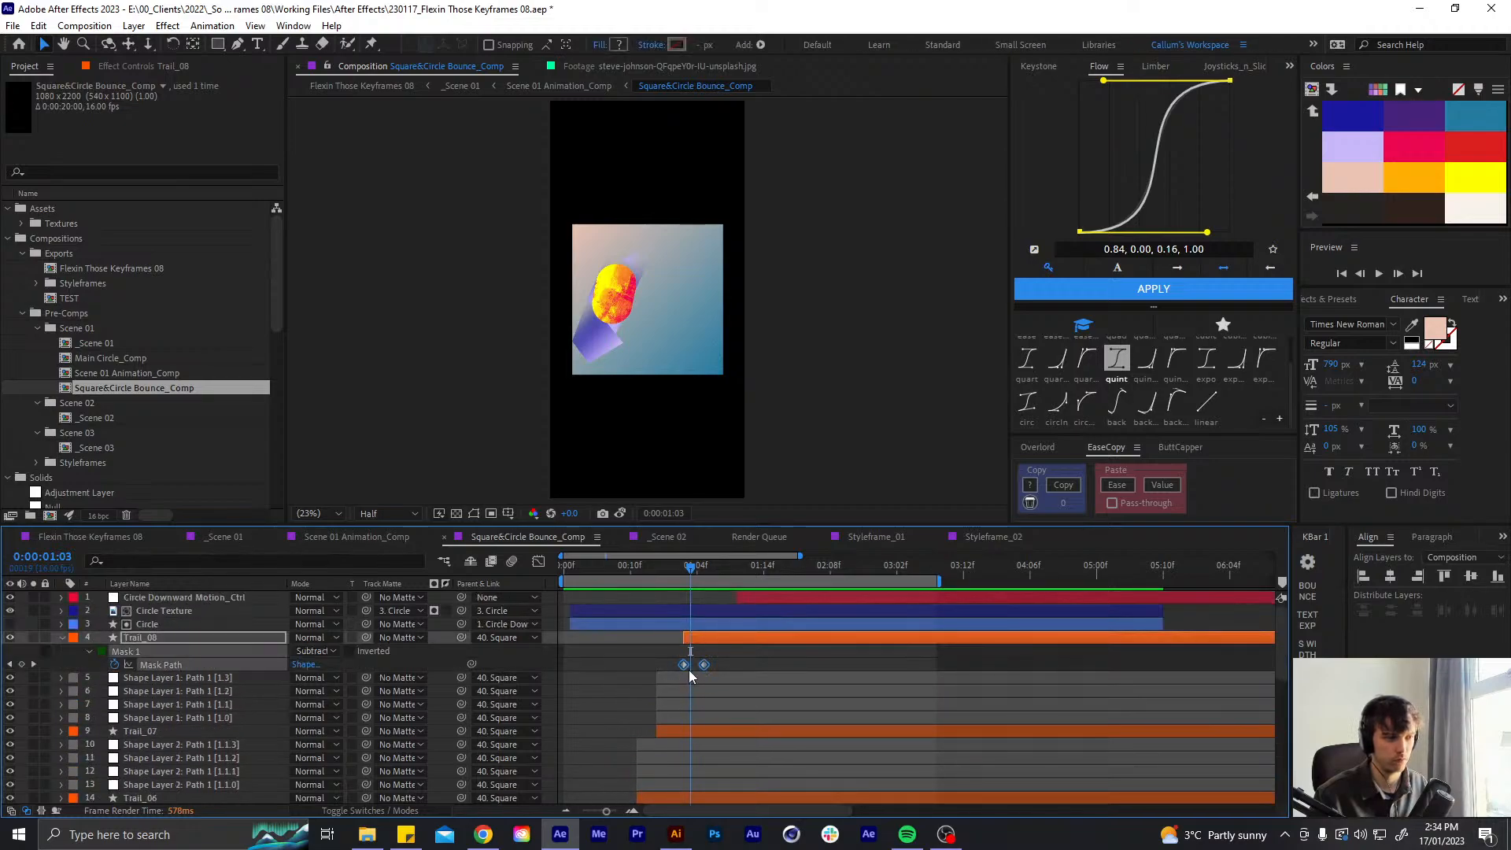
pyautogui.click(704, 651)
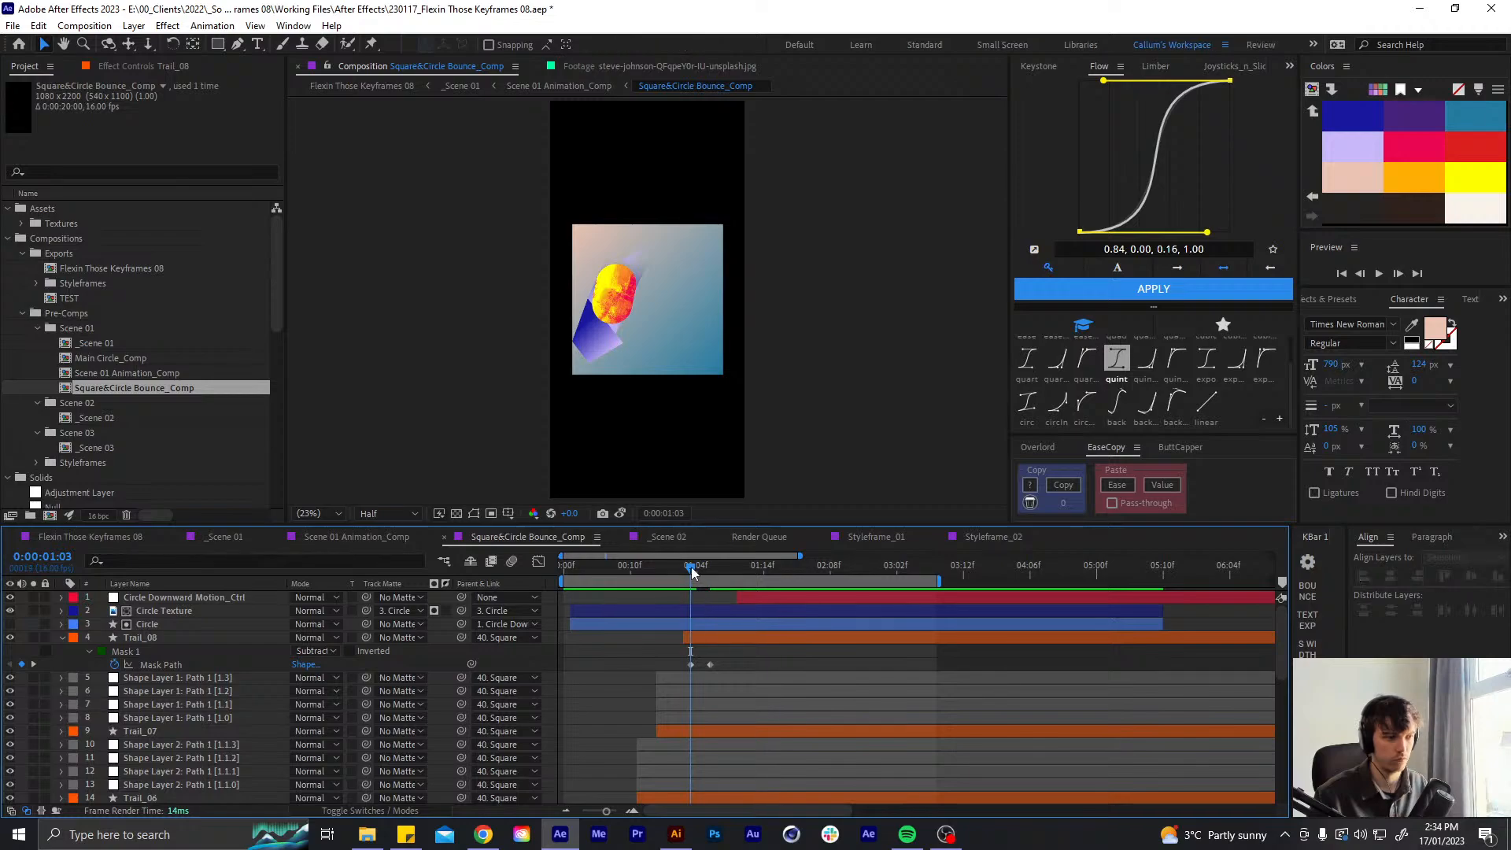
# - Reveal Trail_07's mask keyframes and move its last Mask Path keyframe to 0:00:01:04
pyautogui.moveTo(691, 568); pyautogui.dragTo(697, 574)
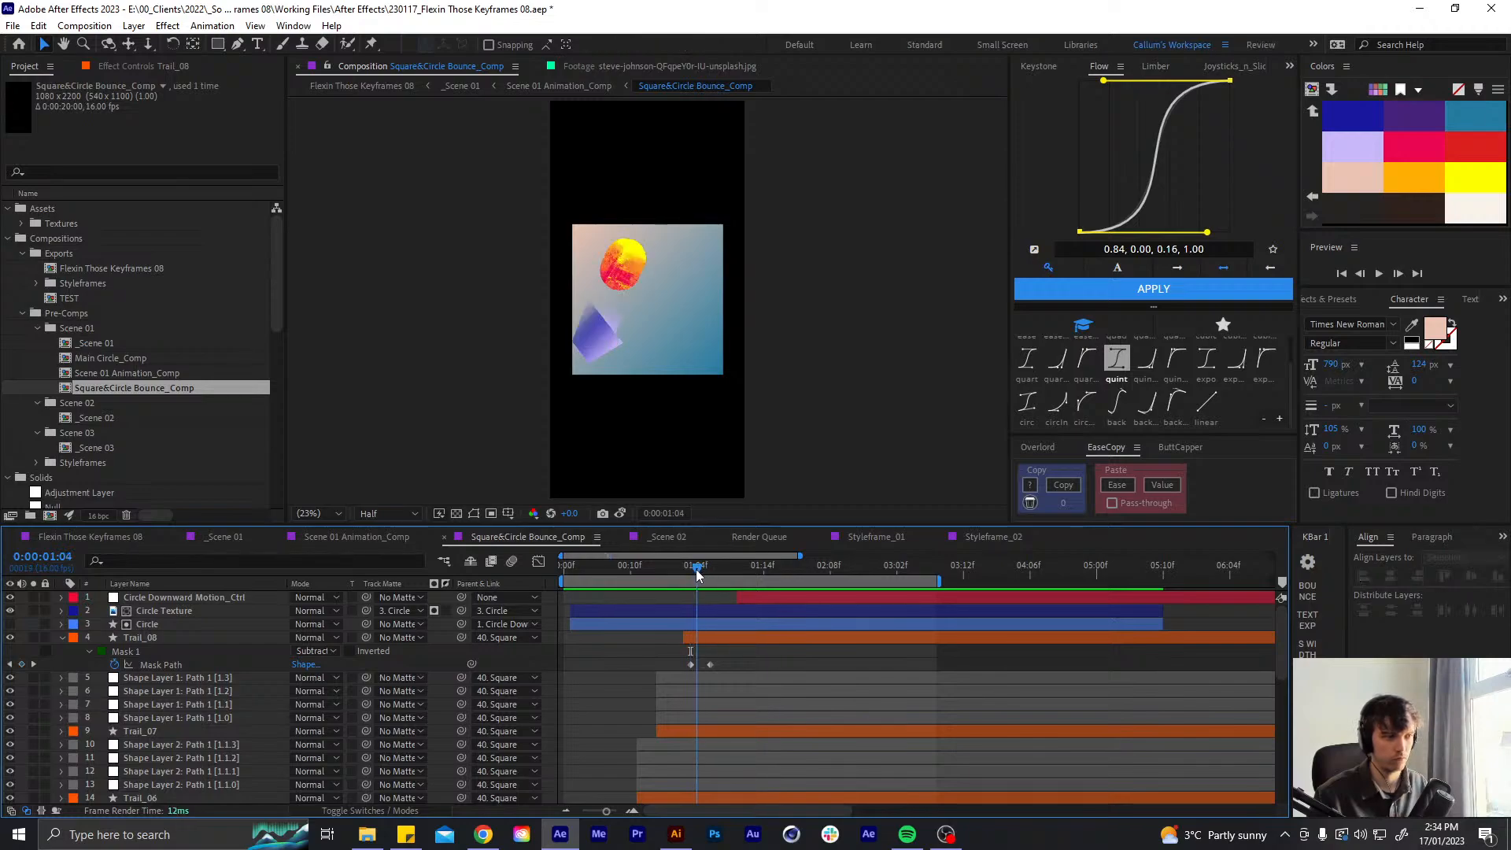
pyautogui.click(710, 732)
pyautogui.press('u')
pyautogui.click(704, 759)
pyautogui.moveTo(703, 759); pyautogui.dragTo(697, 759)
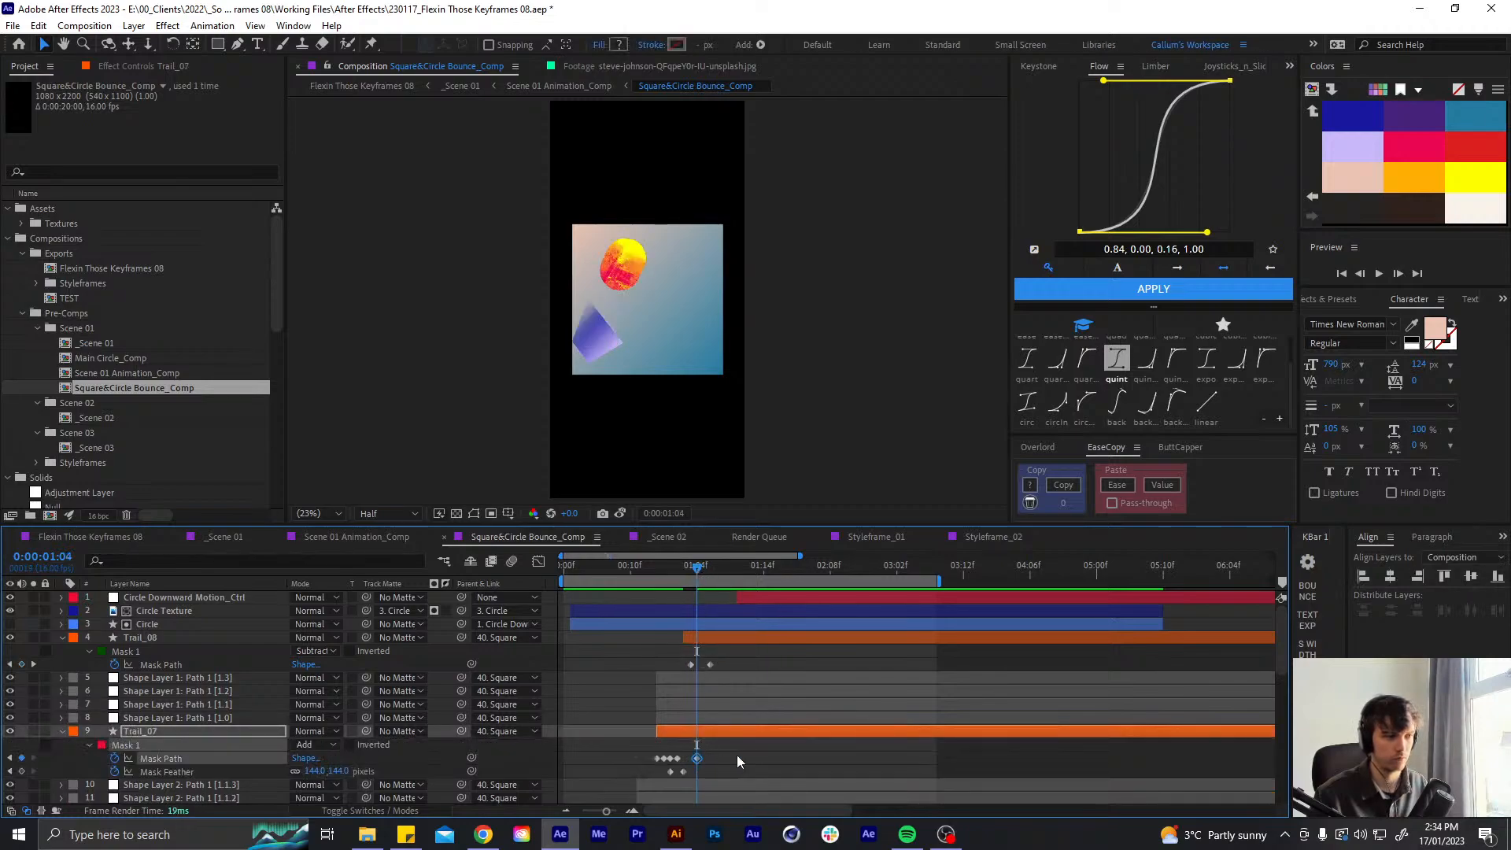
pyautogui.click(738, 759)
# - Move Trail_08's last Mask Path keyframe to 0:00:01:05 and scrub up to it to check the trail
pyautogui.moveTo(651, 567); pyautogui.dragTo(705, 665)
pyautogui.press('space')
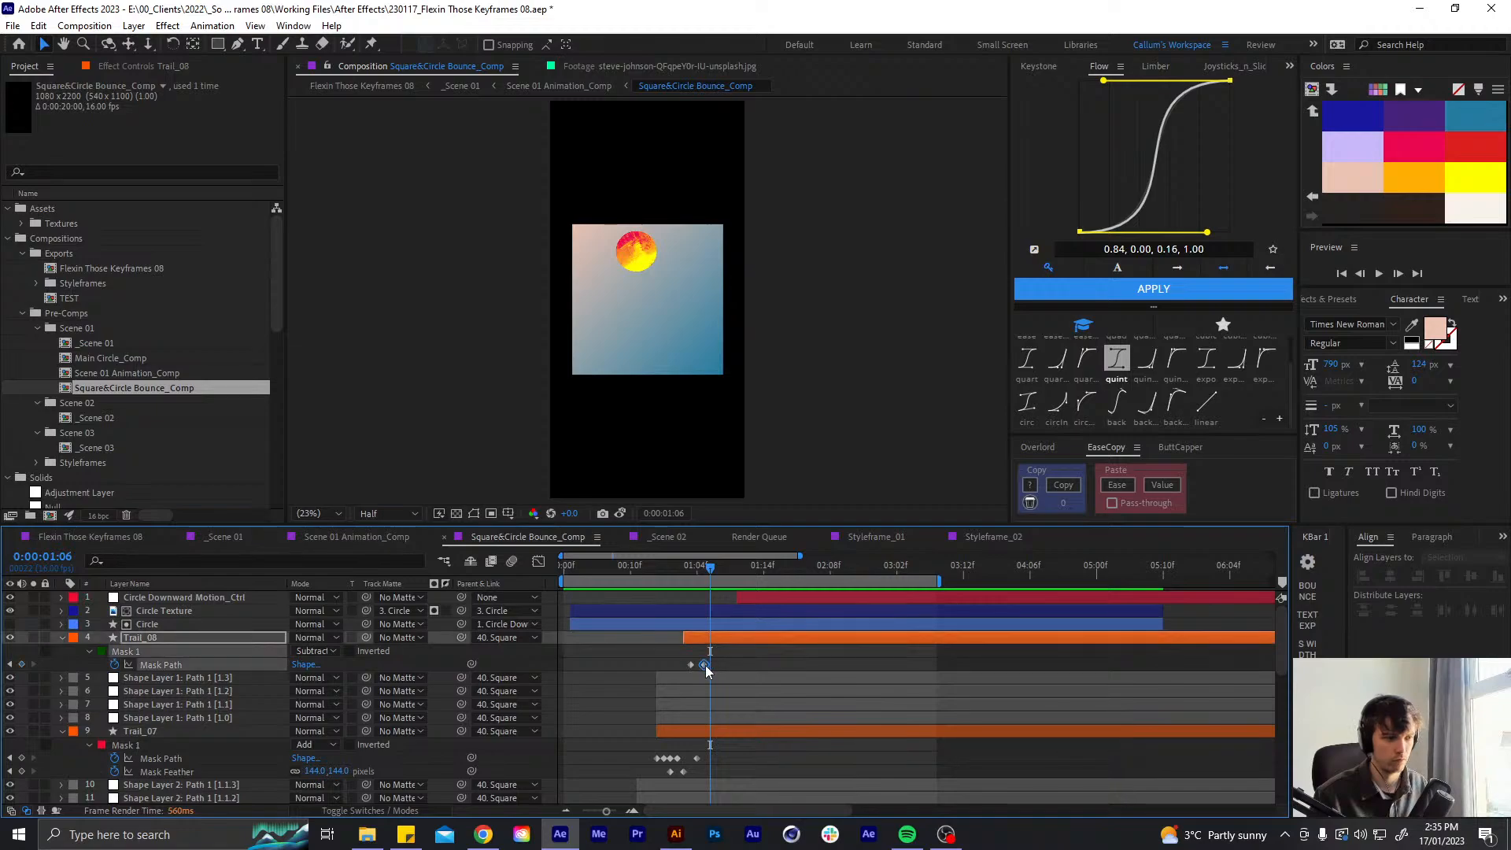
pyautogui.moveTo(661, 568); pyautogui.dragTo(701, 572)
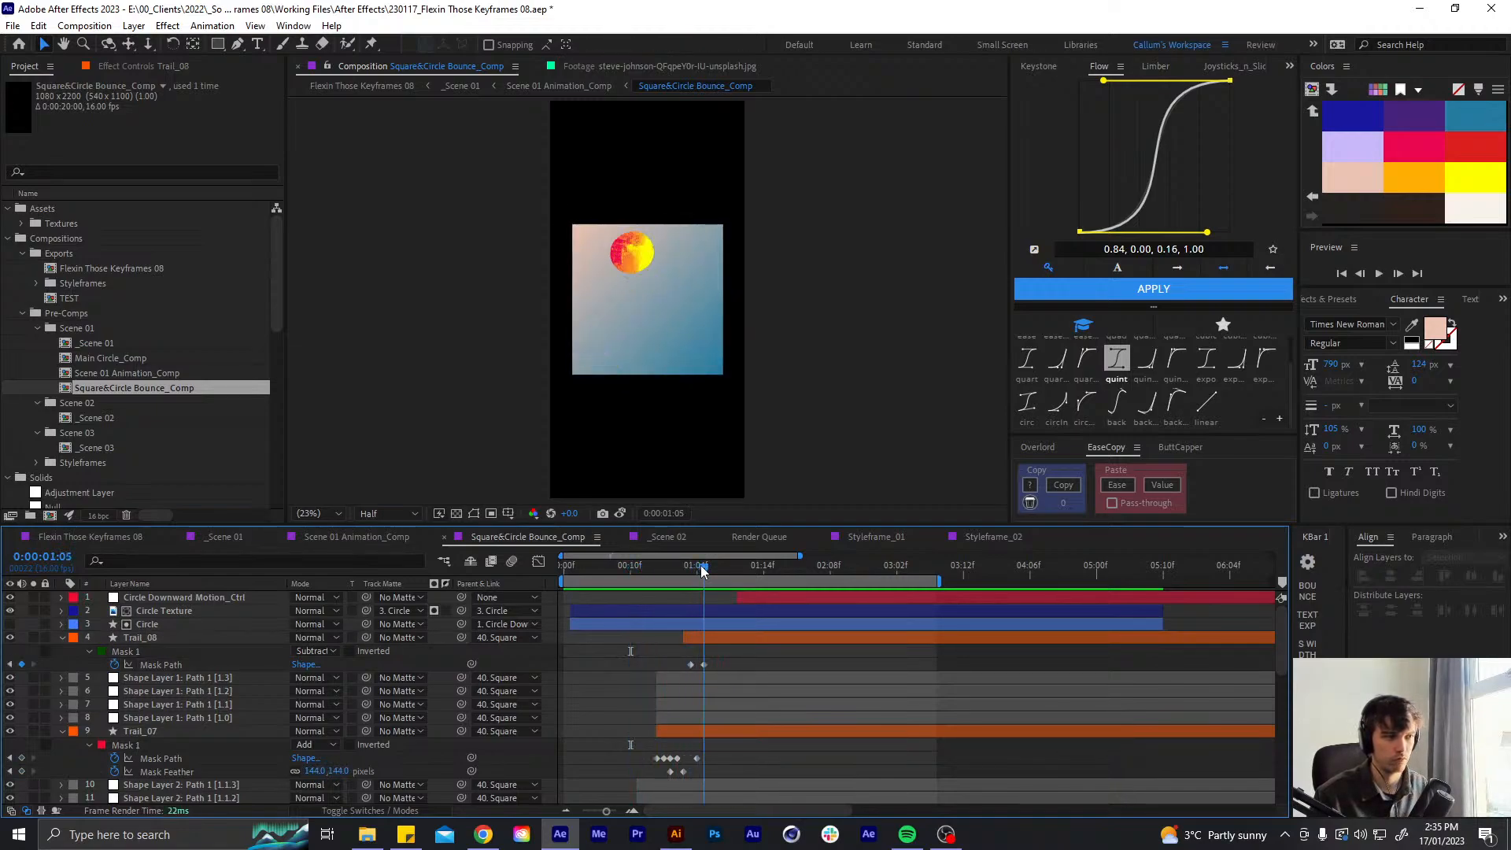
pyautogui.press('=')
pyautogui.click(710, 664)
pyautogui.moveTo(697, 575); pyautogui.dragTo(706, 570)
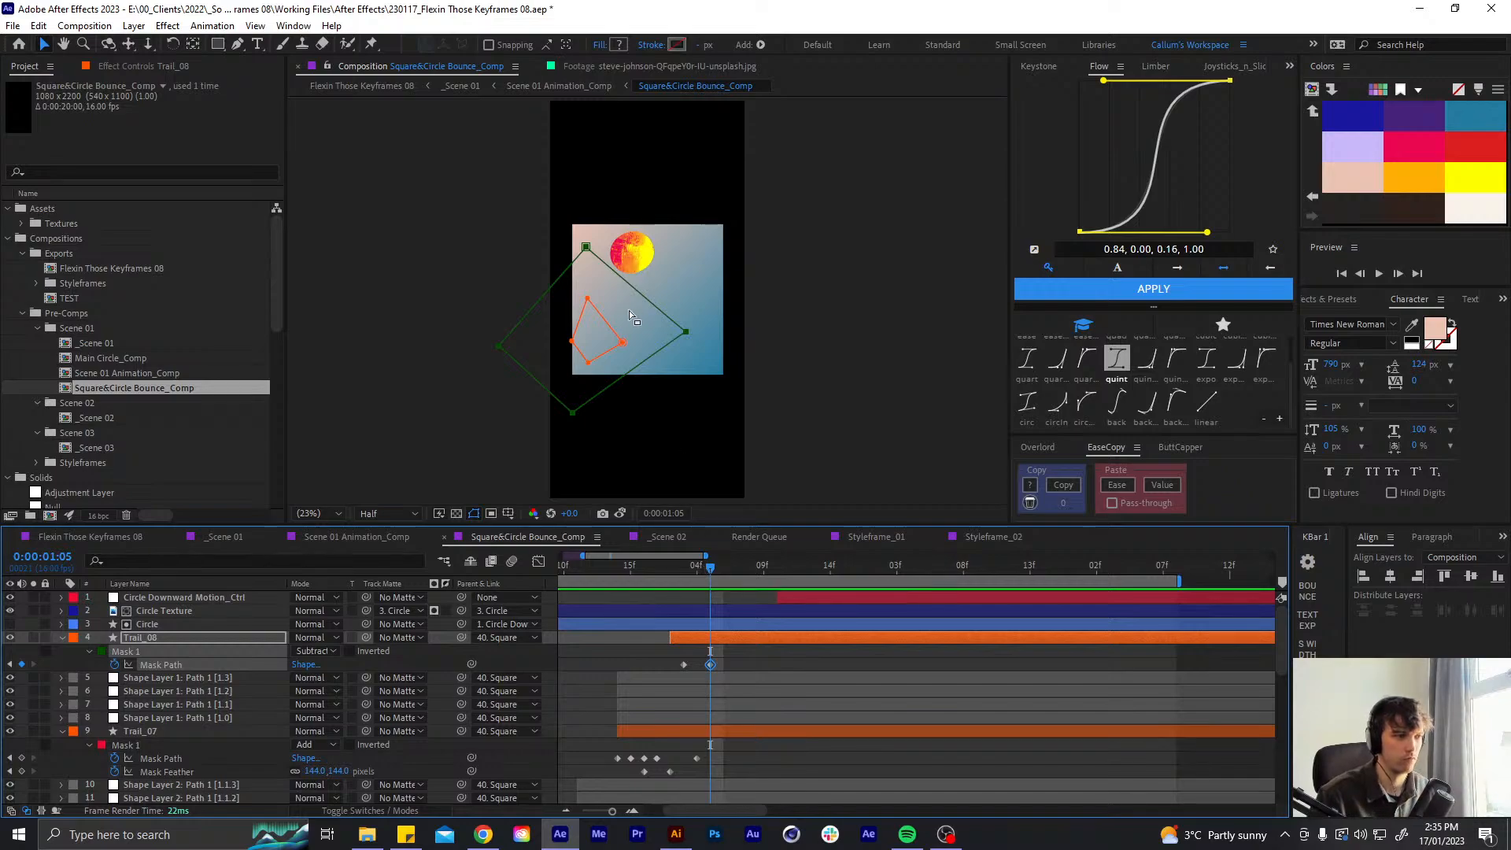
# - Reposition the lower corner of Trail_08's subtract mask at 0:00:01:05 and pull its upper-right corner outward at 0:00:01:03
pyautogui.moveTo(572, 412); pyautogui.dragTo(558, 400)
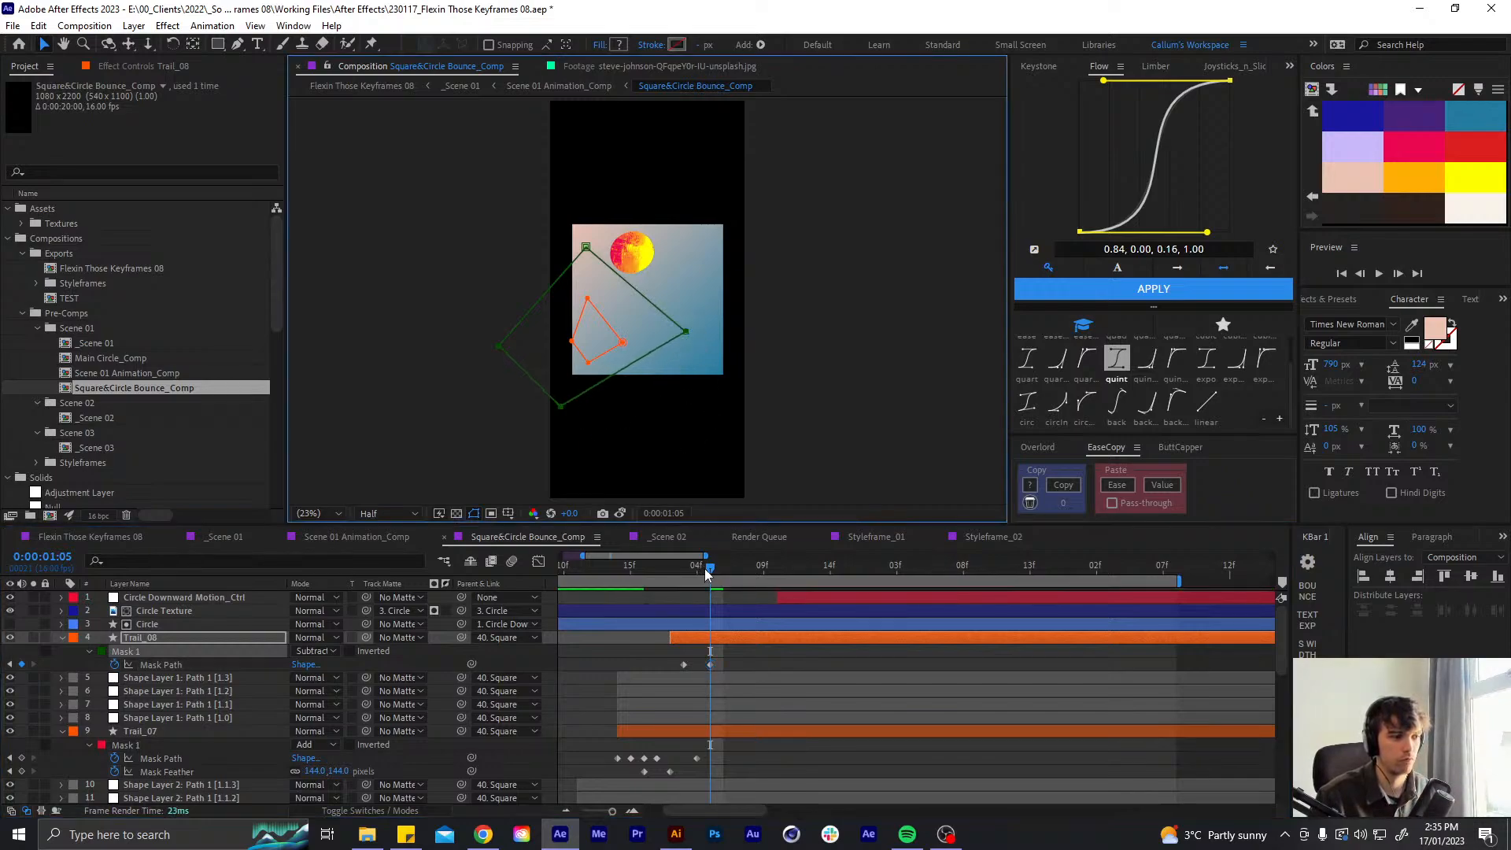
pyautogui.moveTo(706, 573); pyautogui.dragTo(684, 574)
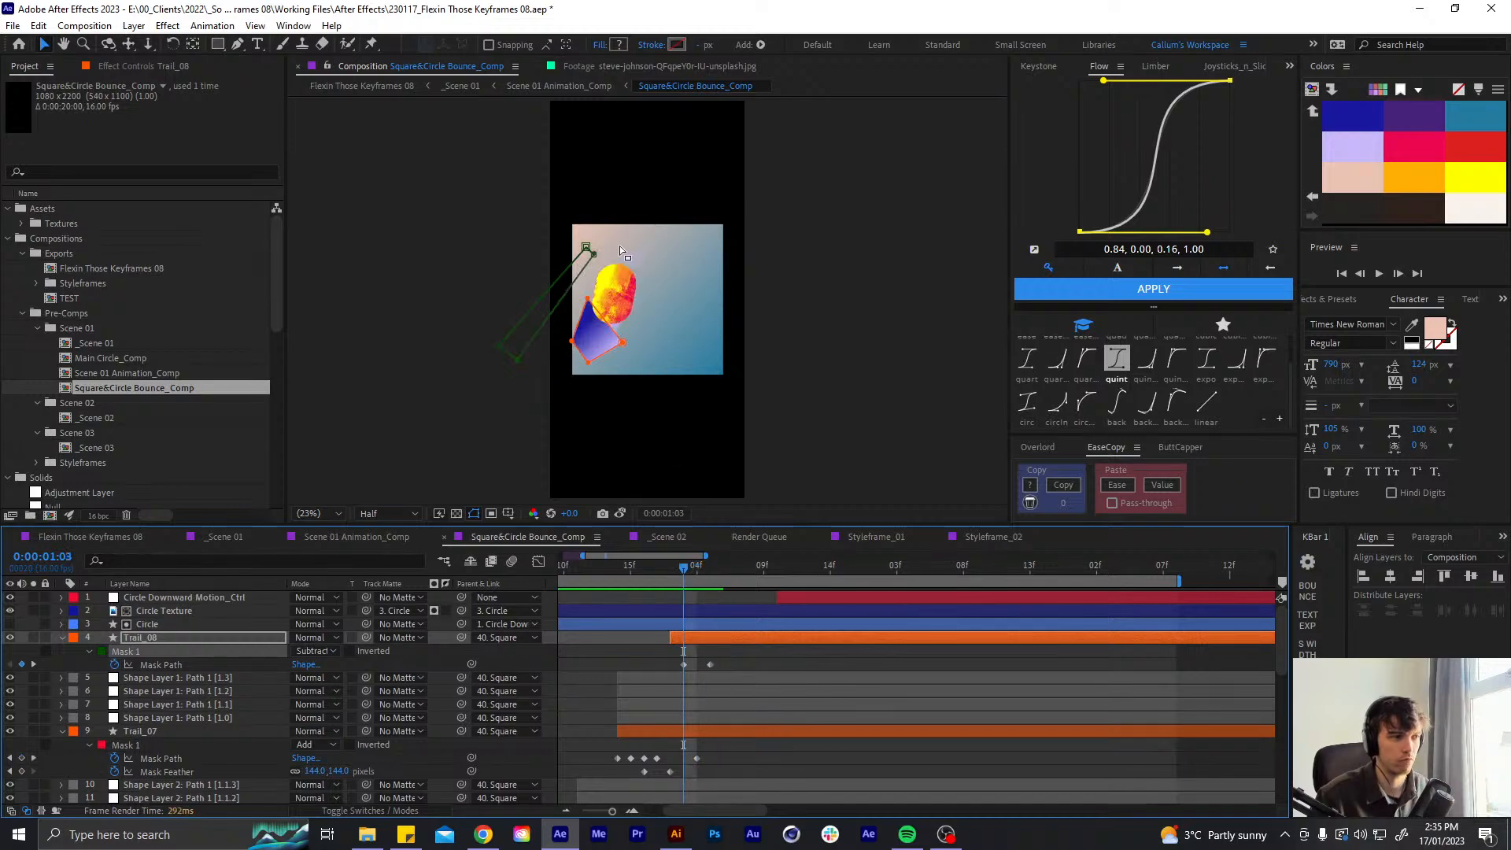
pyautogui.click(589, 266)
pyautogui.moveTo(596, 259); pyautogui.dragTo(621, 267)
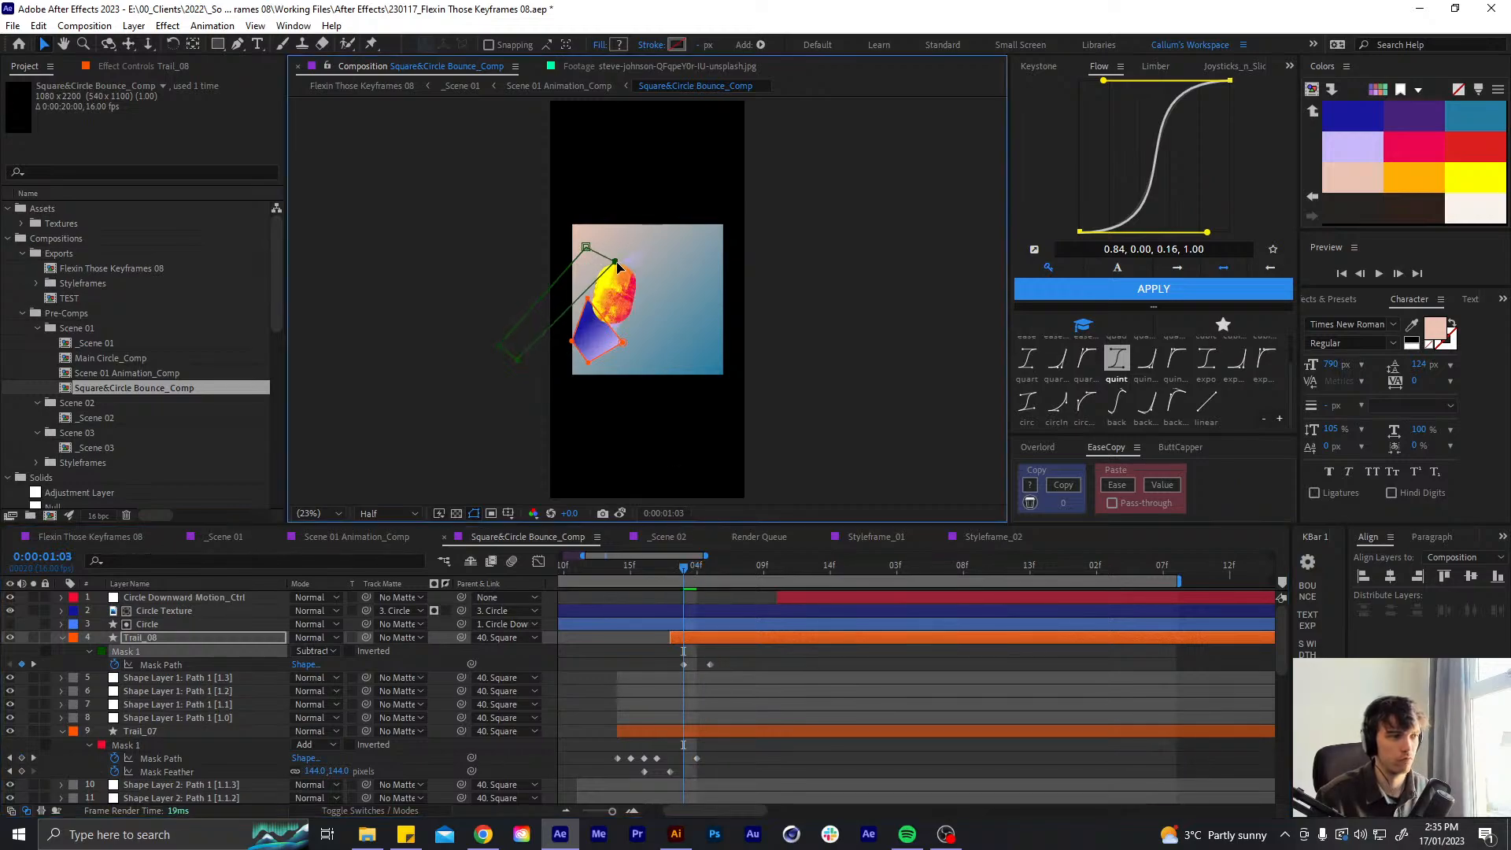
pyautogui.click(721, 657)
pyautogui.moveTo(686, 574)
pyautogui.mouseDown()
pyautogui.moveTo(713, 581)
pyautogui.moveTo(687, 596)
pyautogui.mouseUp()
# - Keyframe Trail_08's Mask Feather at 0:00:01:03 and set it to 164 pixels at 0:00:01:04
pyautogui.click(689, 638)
pyautogui.press('f')
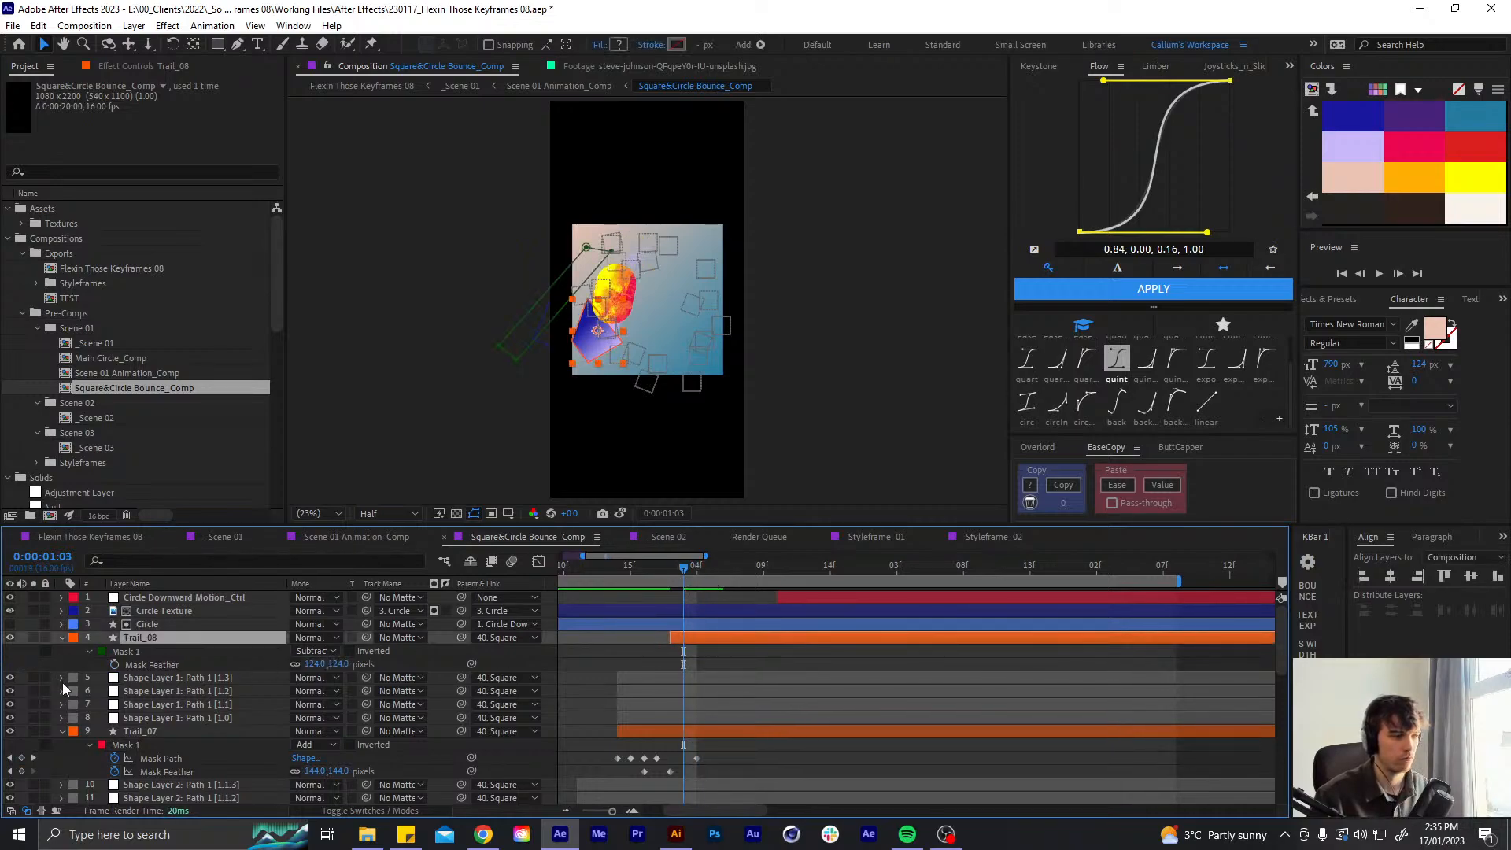
pyautogui.click(115, 665)
pyautogui.press('u')
pyautogui.press('pagedown')
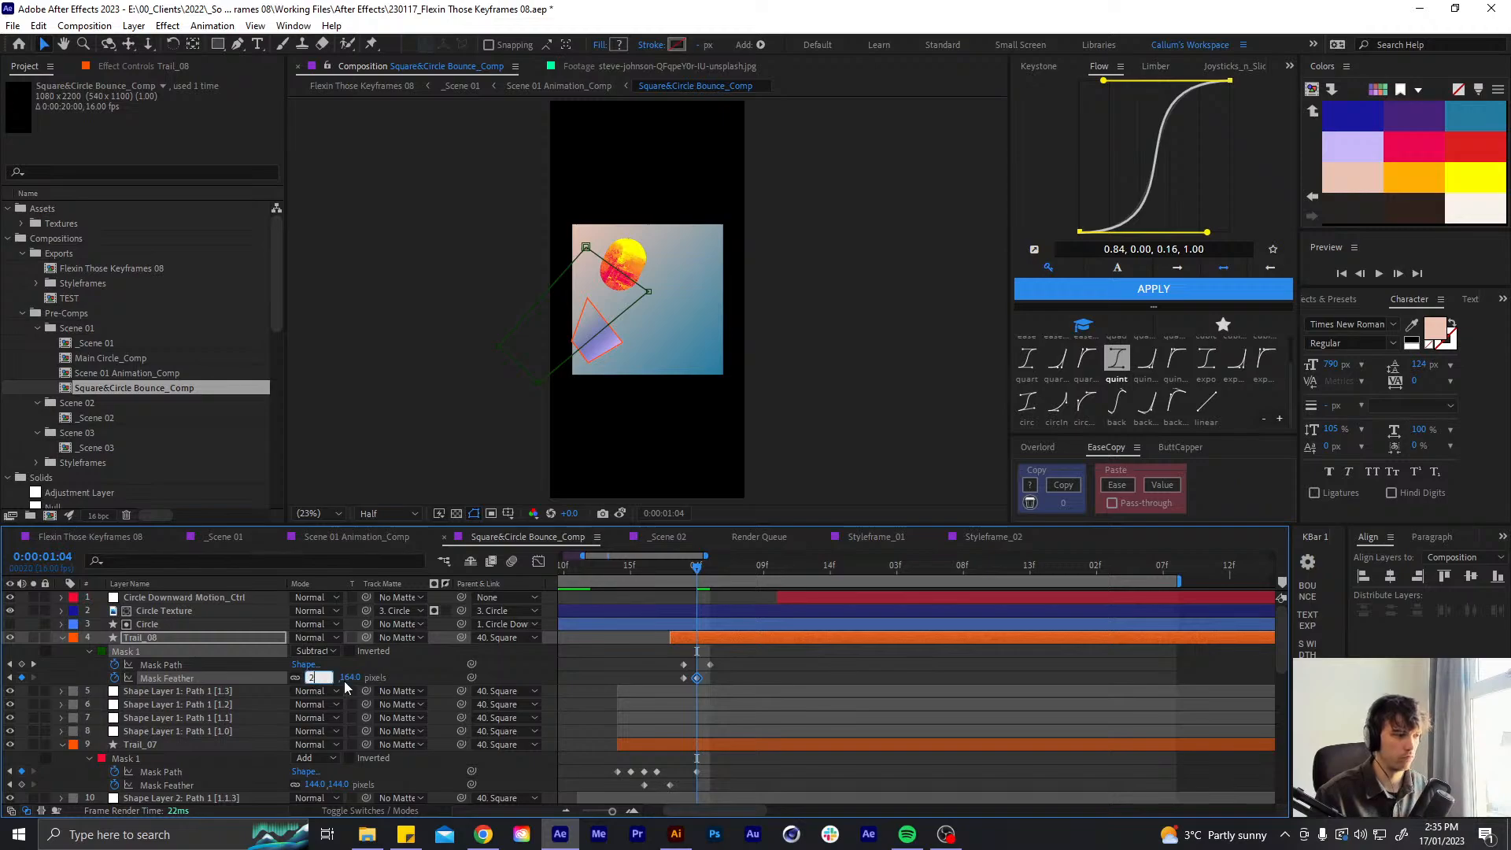
pyautogui.write('224')
pyautogui.click(805, 671)
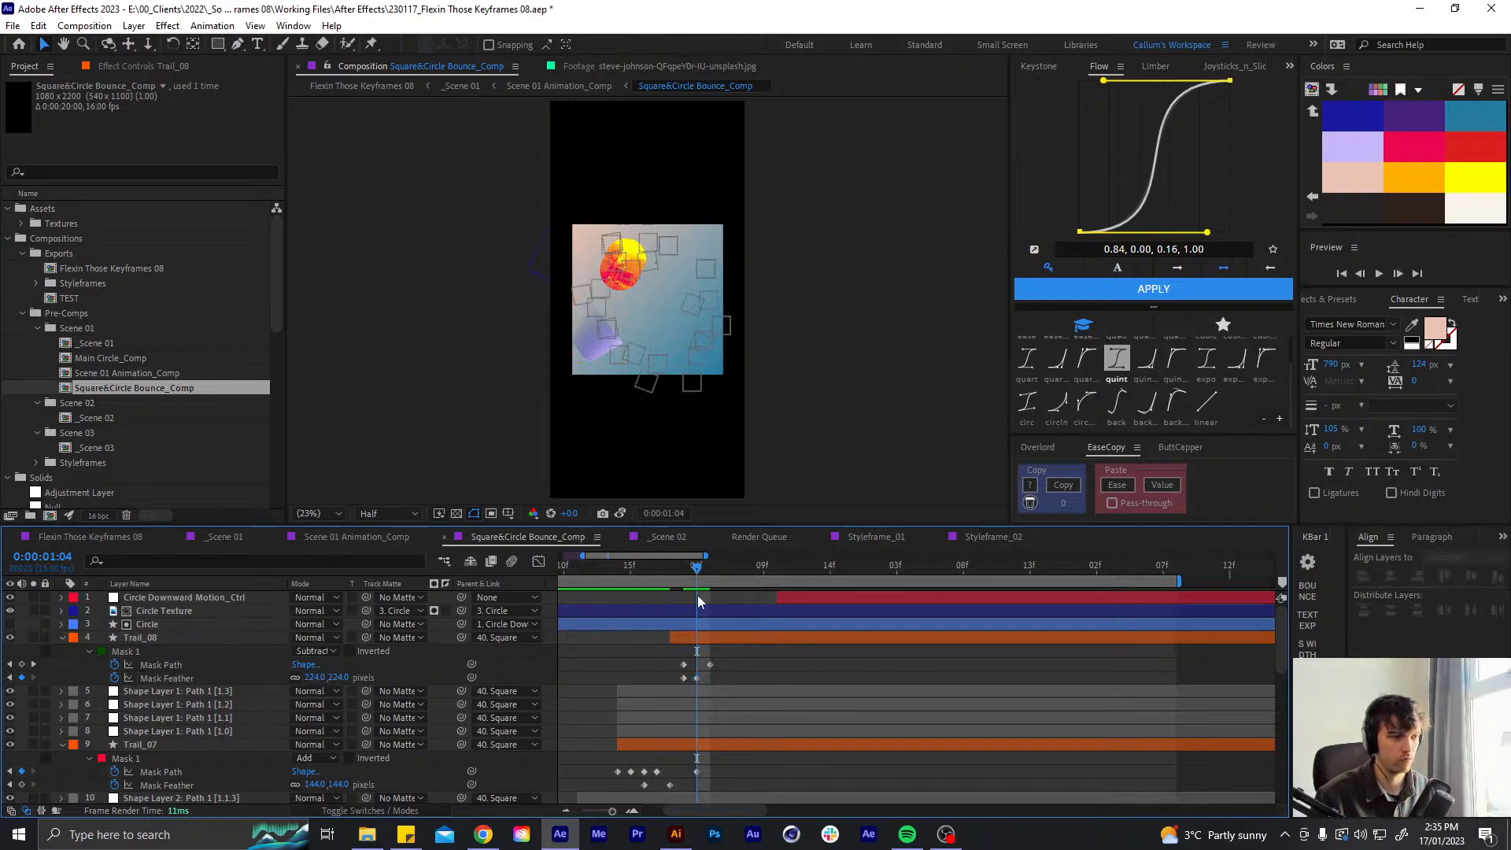
pyautogui.moveTo(319, 678); pyautogui.dragTo(307, 678)
# - Collapse the properties of all layers and play back the animation from the start to check the trails
pyautogui.hotkey('ctrl', 'a')
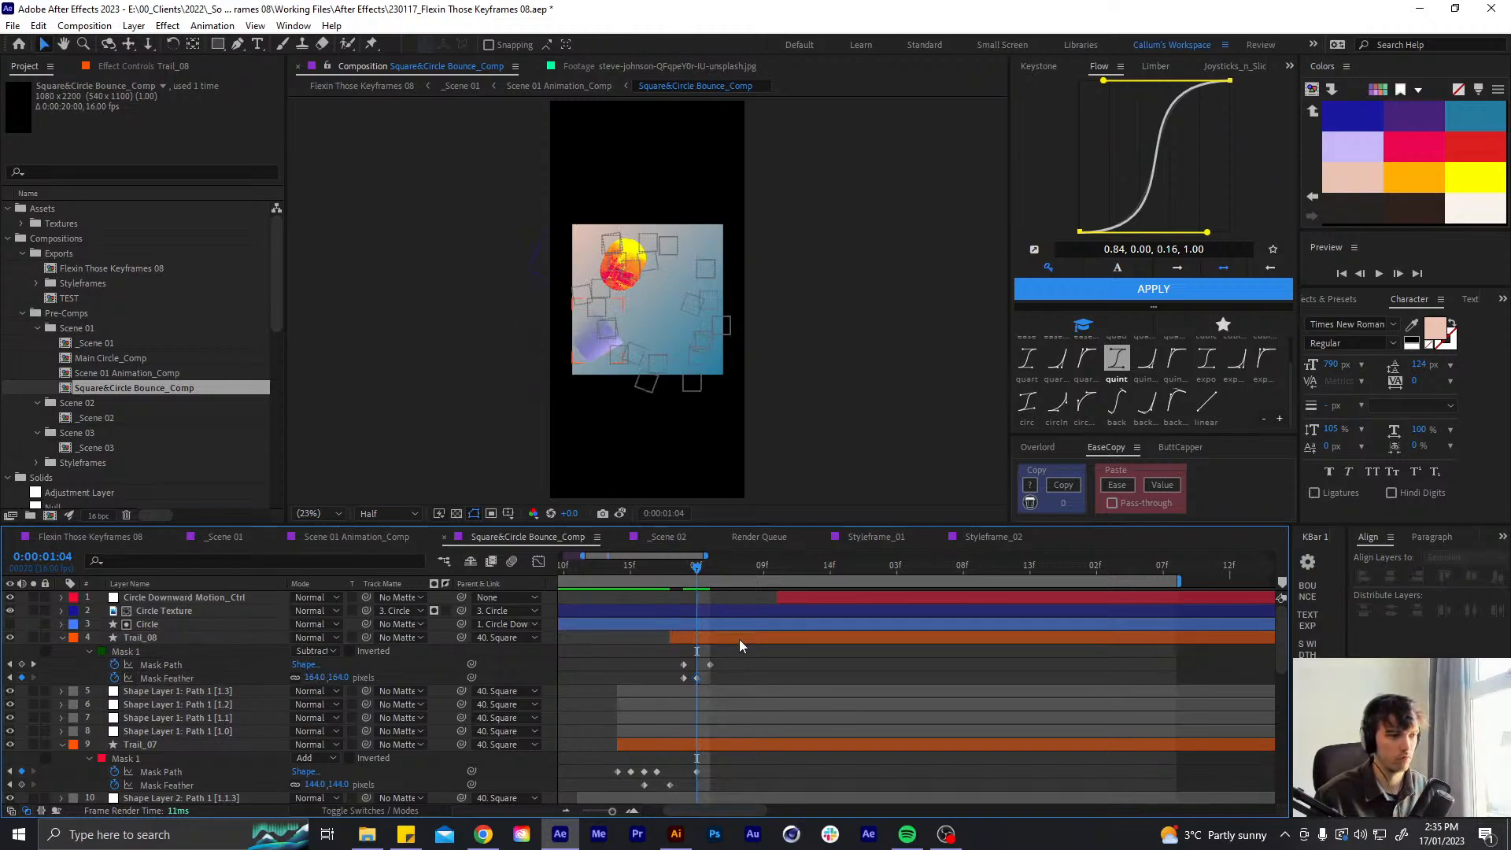
pyautogui.press('u')
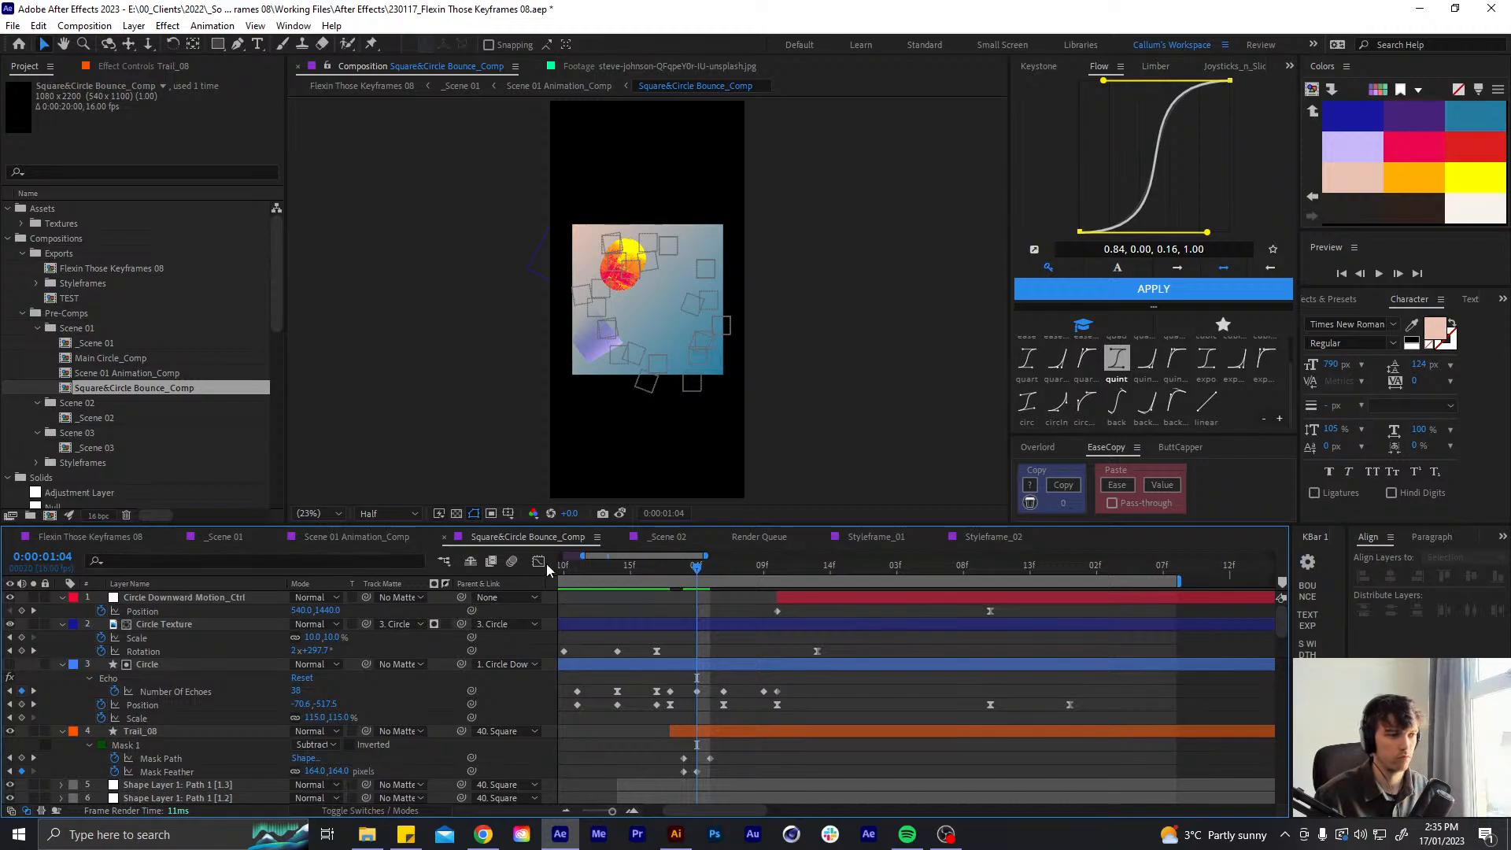
pyautogui.press('u')
pyautogui.press('Home')
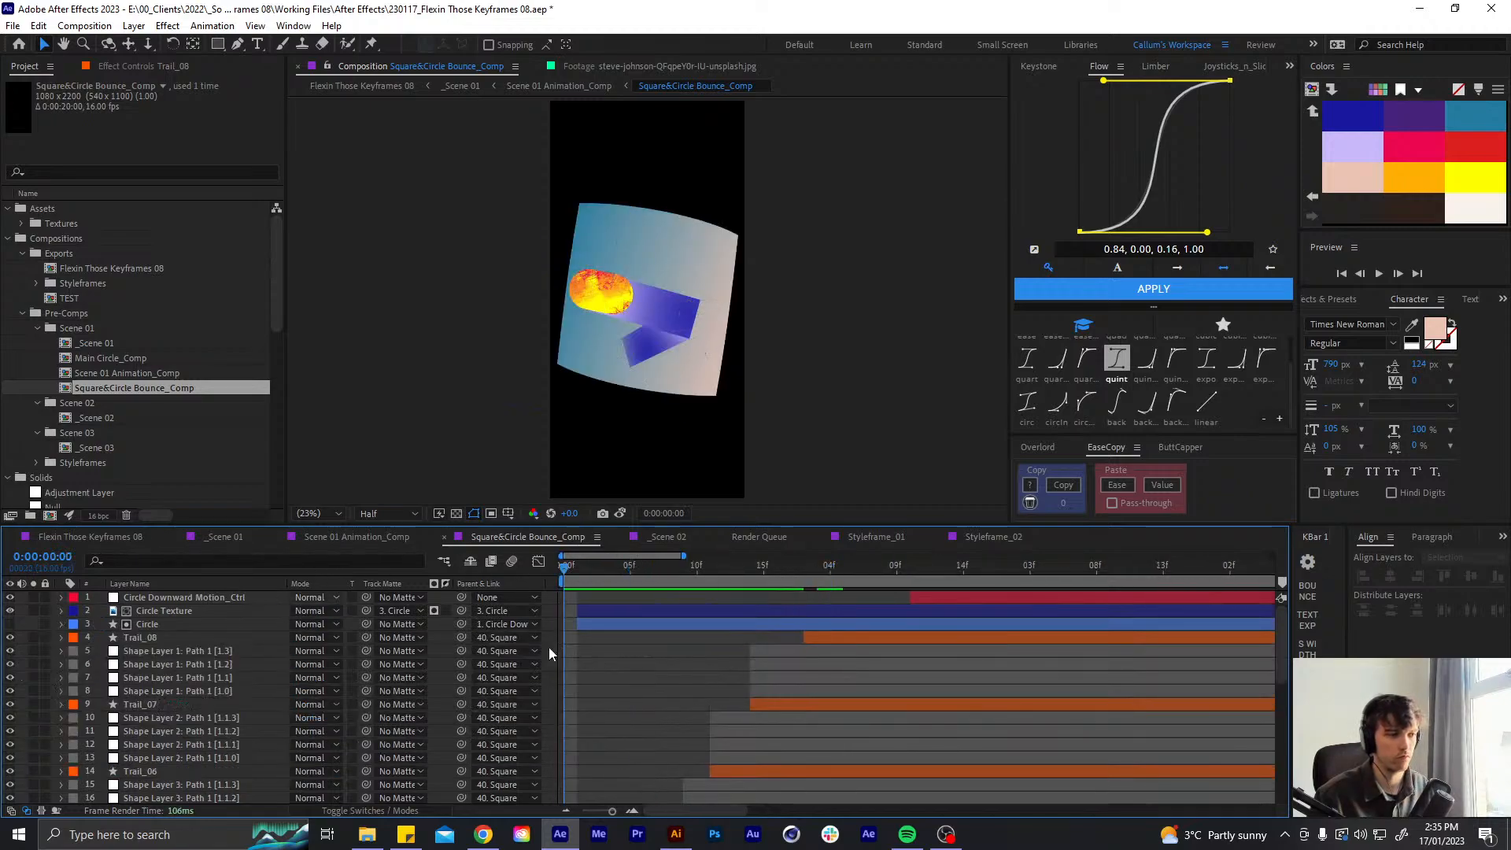
pyautogui.press('space')
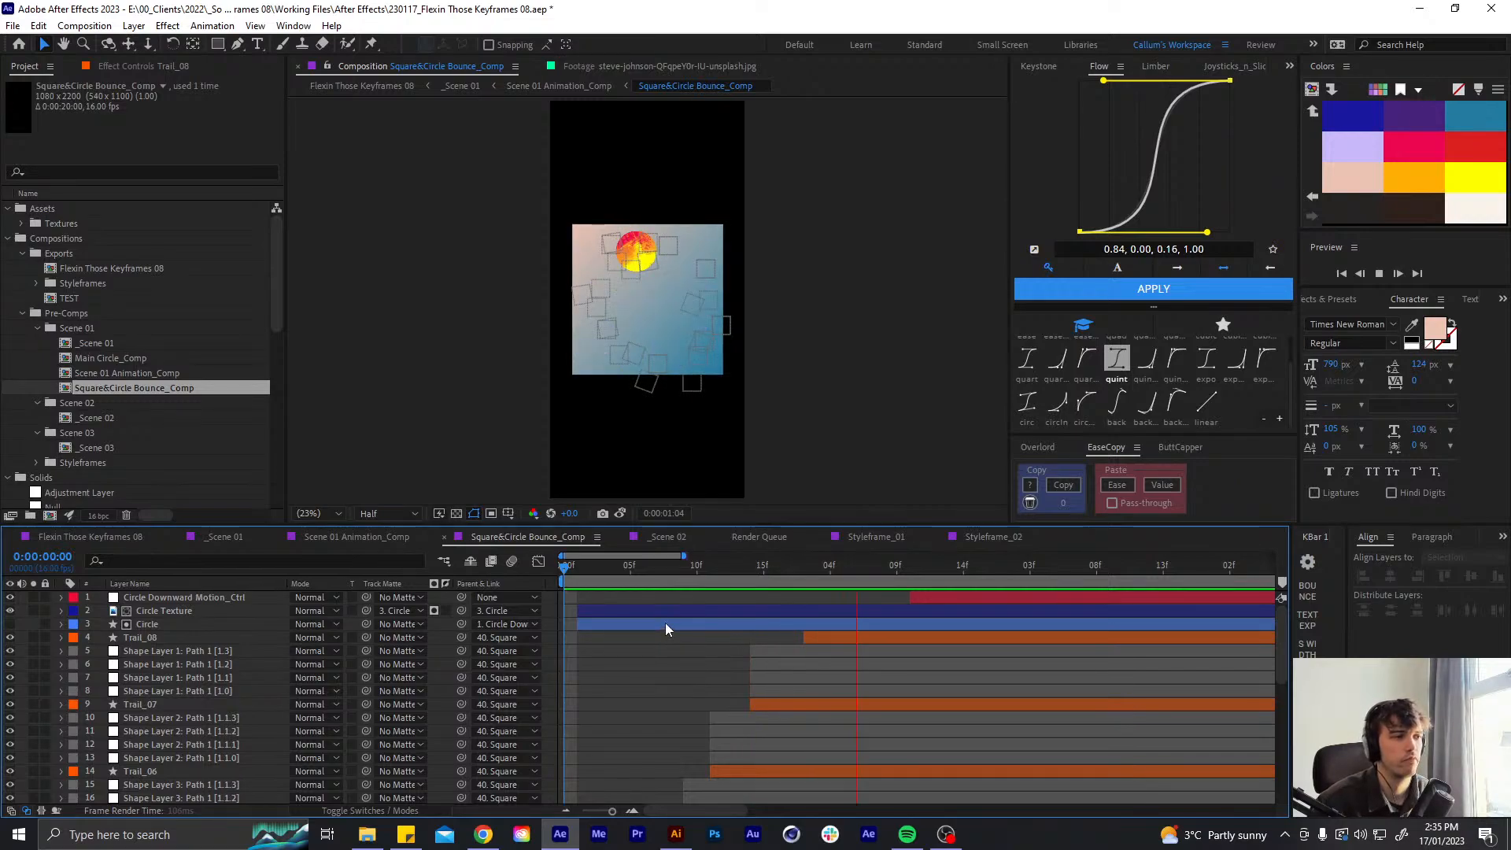
pyautogui.press('space')
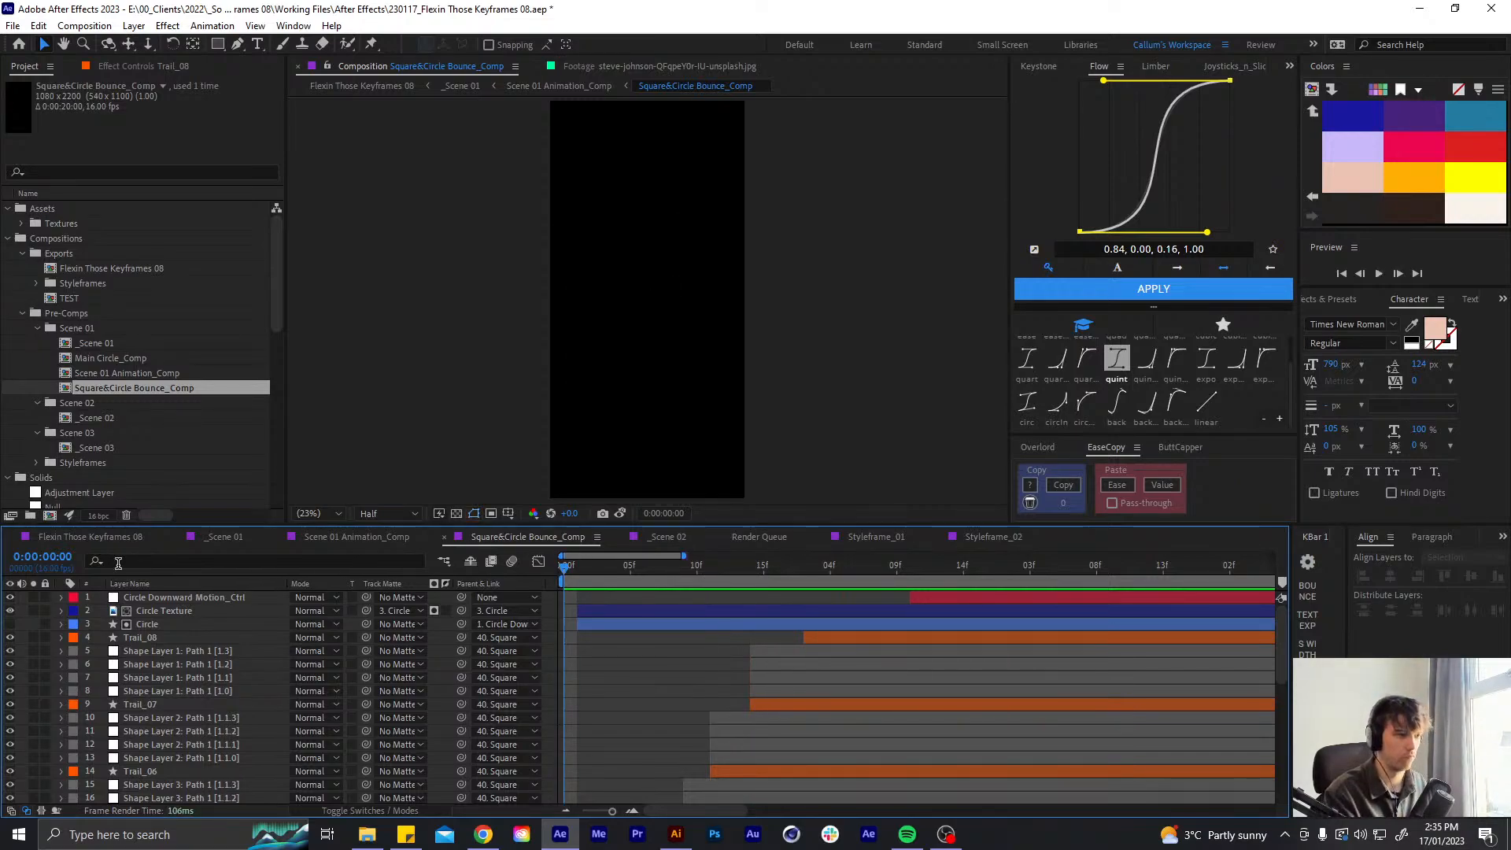
pyautogui.press('space')
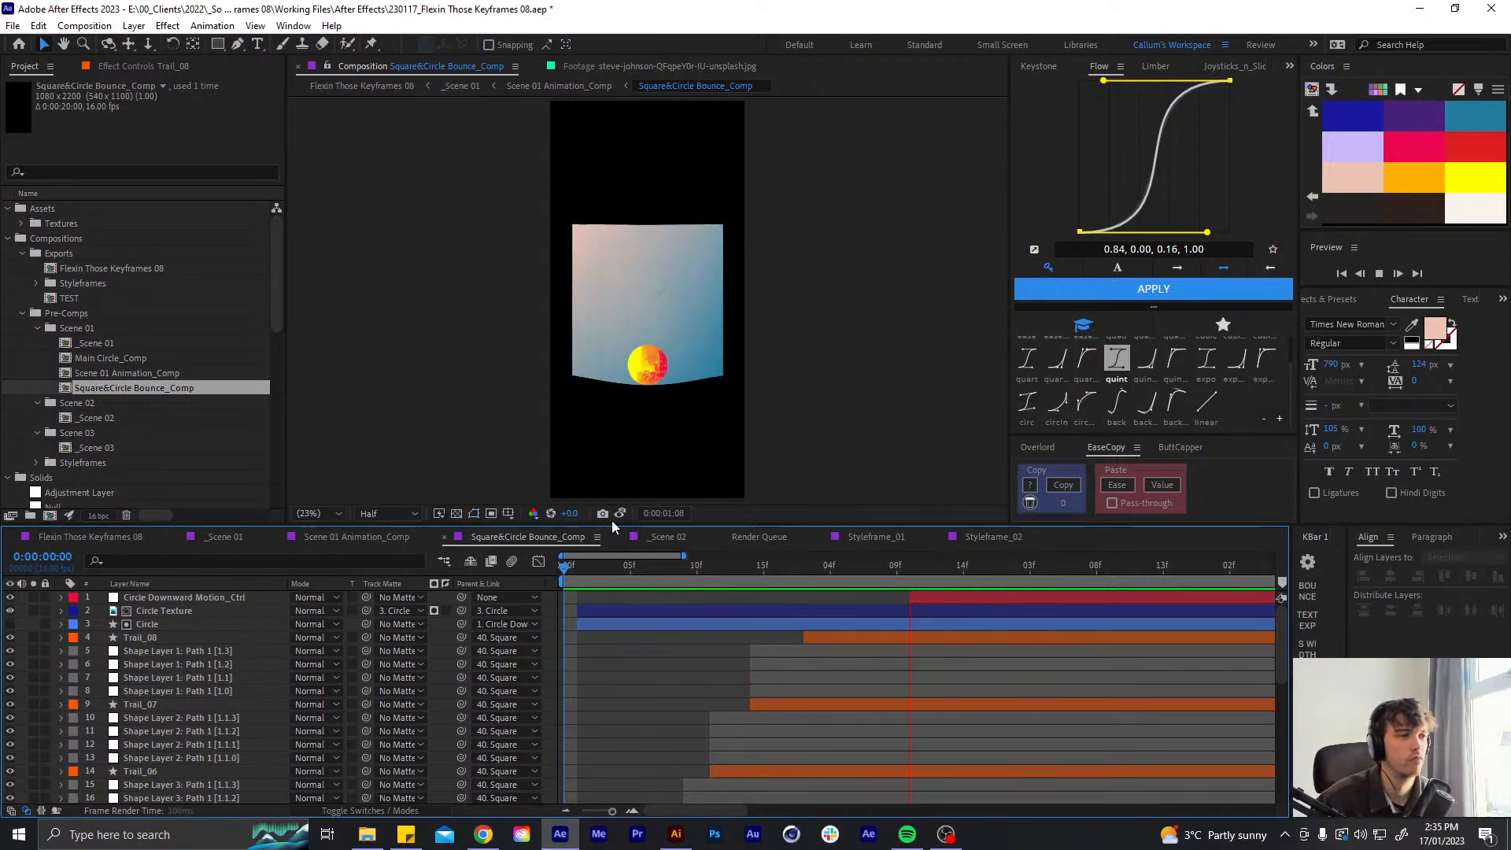
pyautogui.press('space')
# - Replay the animation from several early frames and scrub up to 0:00:01:02 to examine the trail timing
pyautogui.moveTo(736, 575); pyautogui.dragTo(676, 589)
pyautogui.press('space')
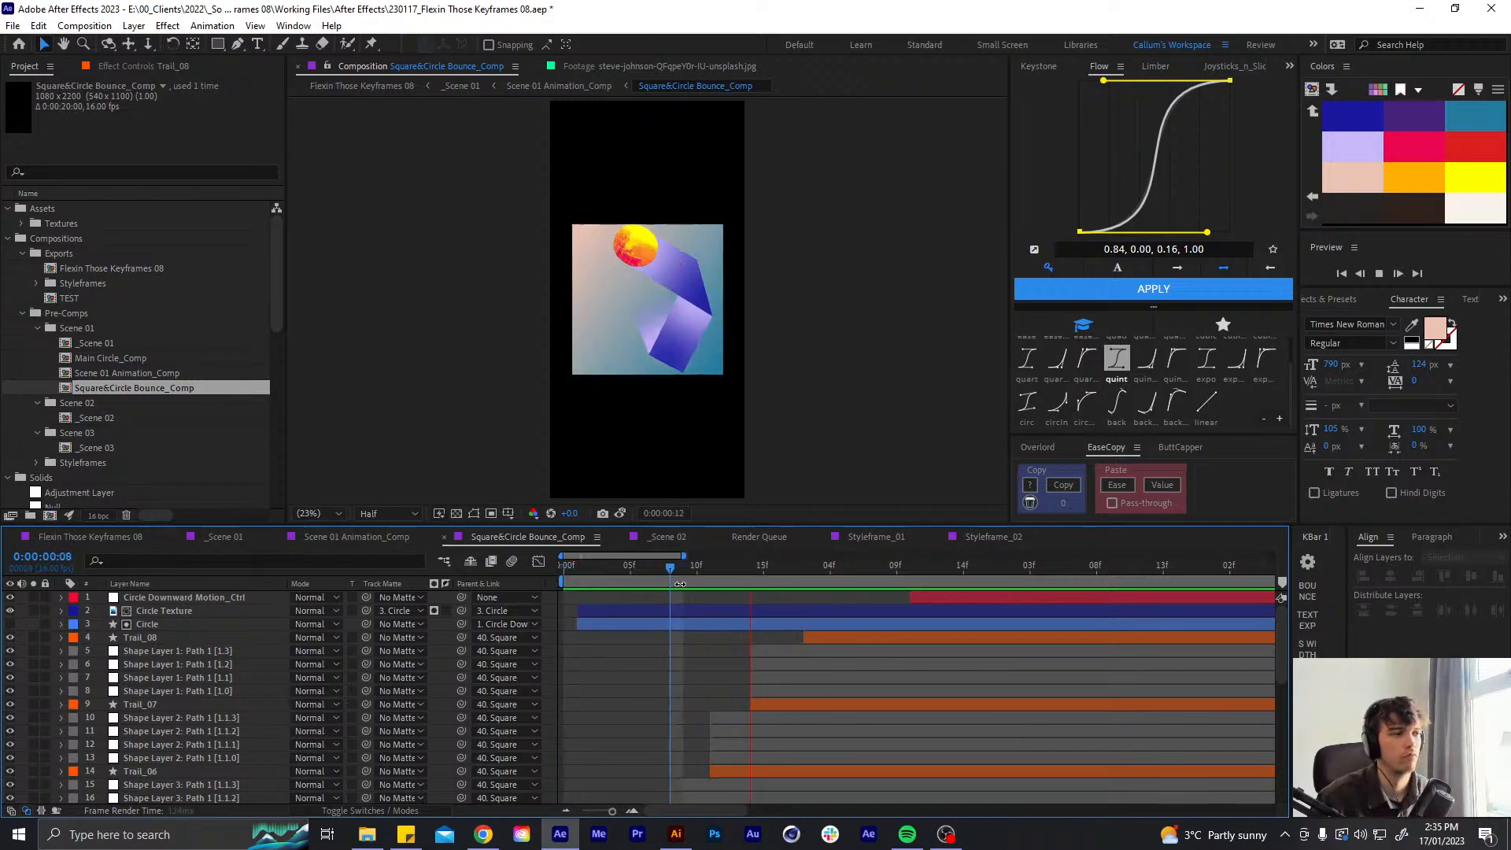
pyautogui.click(694, 566)
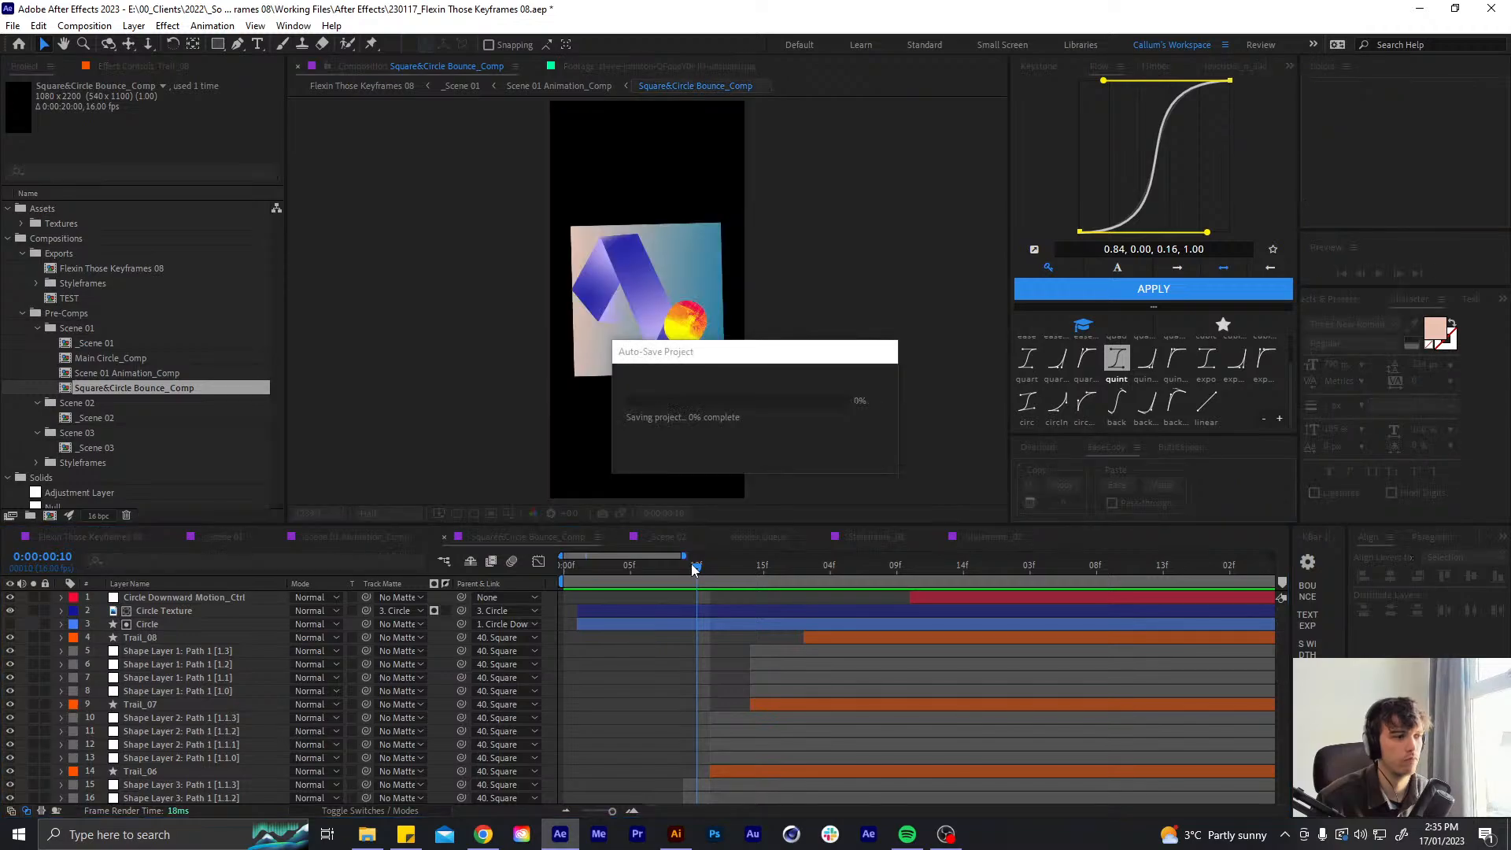
pyautogui.click(674, 571)
pyautogui.click(650, 579)
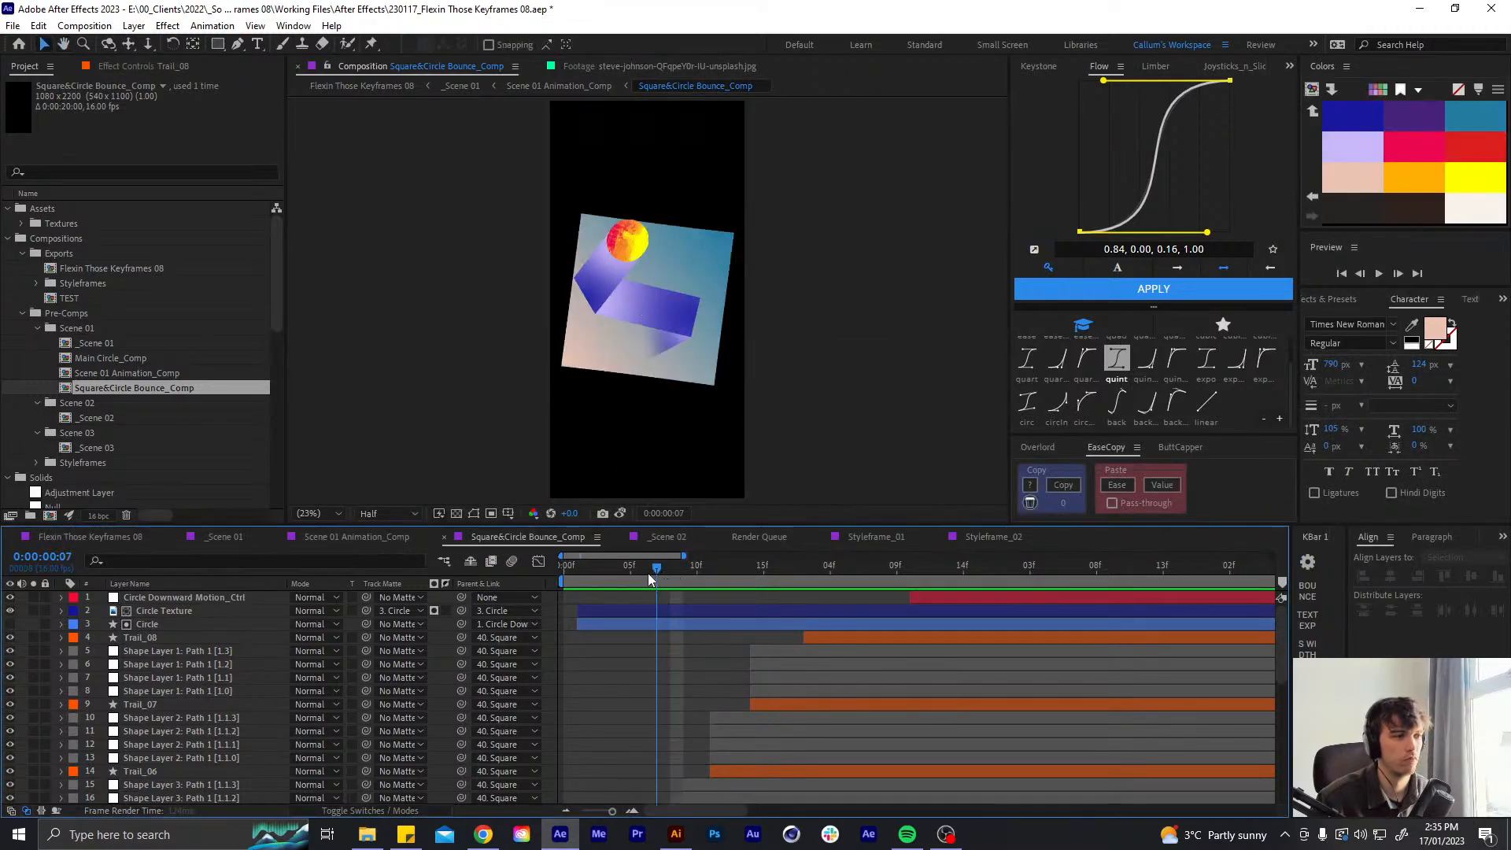
pyautogui.press('space')
pyautogui.moveTo(726, 569); pyautogui.dragTo(808, 578)
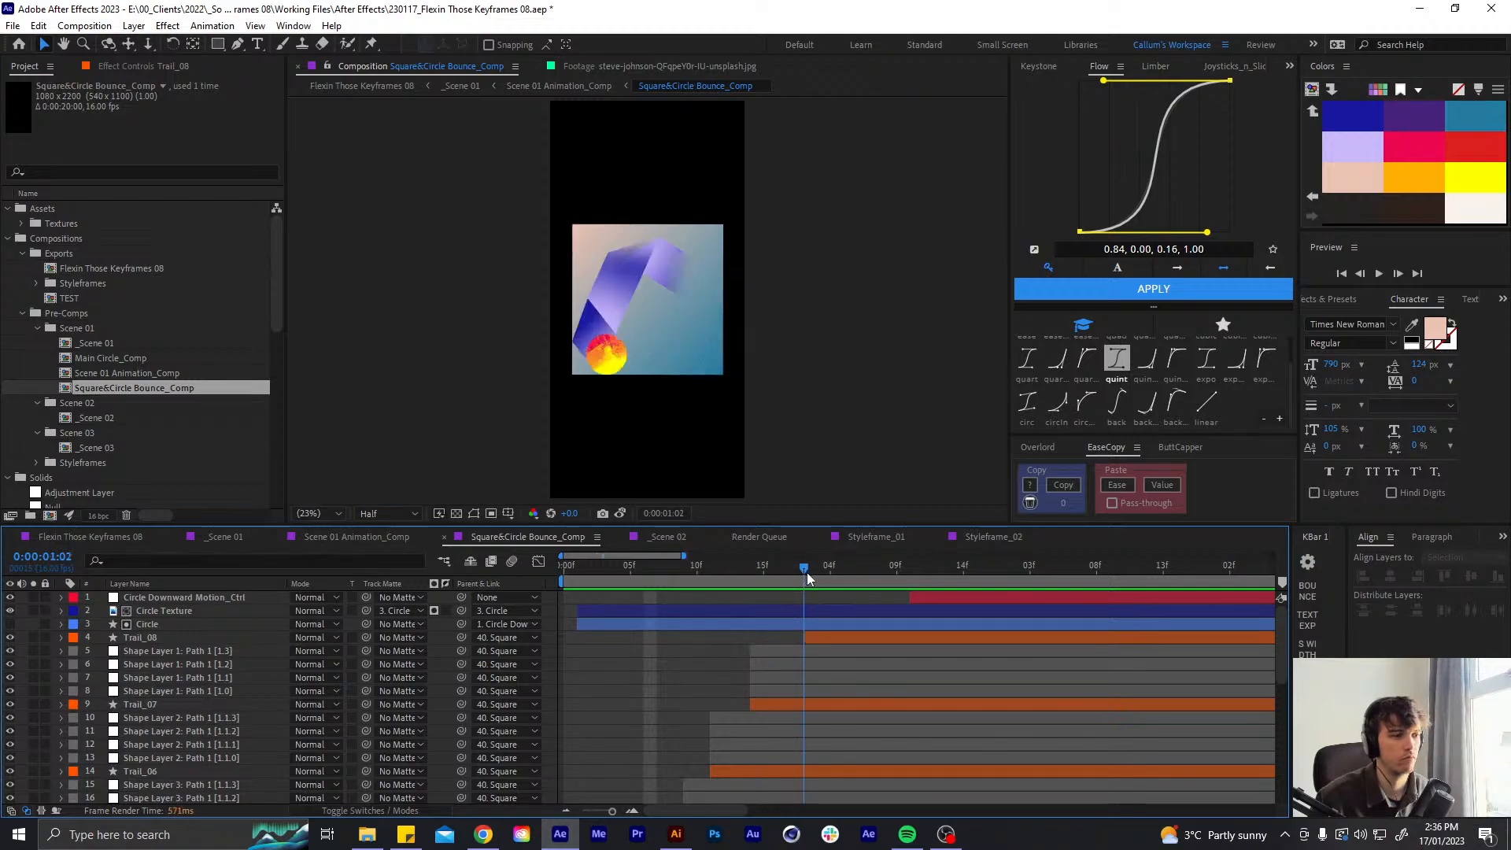
# - Shift Trail_07's last two Mask Path keyframes and both Mask Feather keyframes one frame later
pyautogui.click(818, 705)
pyautogui.press('u')
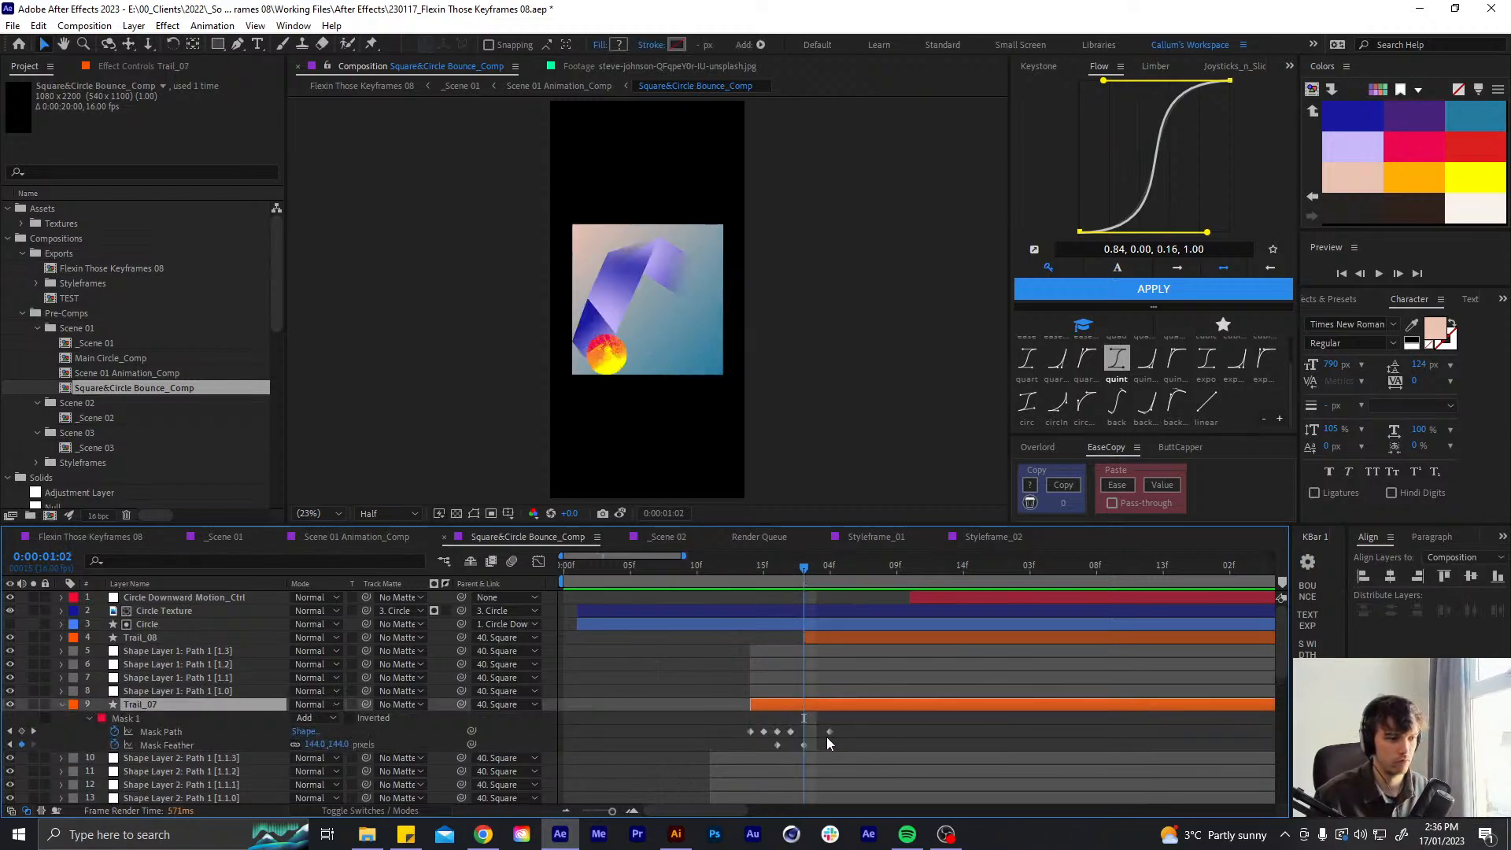
pyautogui.click(791, 732)
pyautogui.moveTo(791, 732)
pyautogui.mouseDown()
pyautogui.moveTo(803, 732)
pyautogui.moveTo(752, 758)
pyautogui.moveTo(788, 745)
pyautogui.mouseUp()
pyautogui.click(830, 732)
pyautogui.click(812, 719)
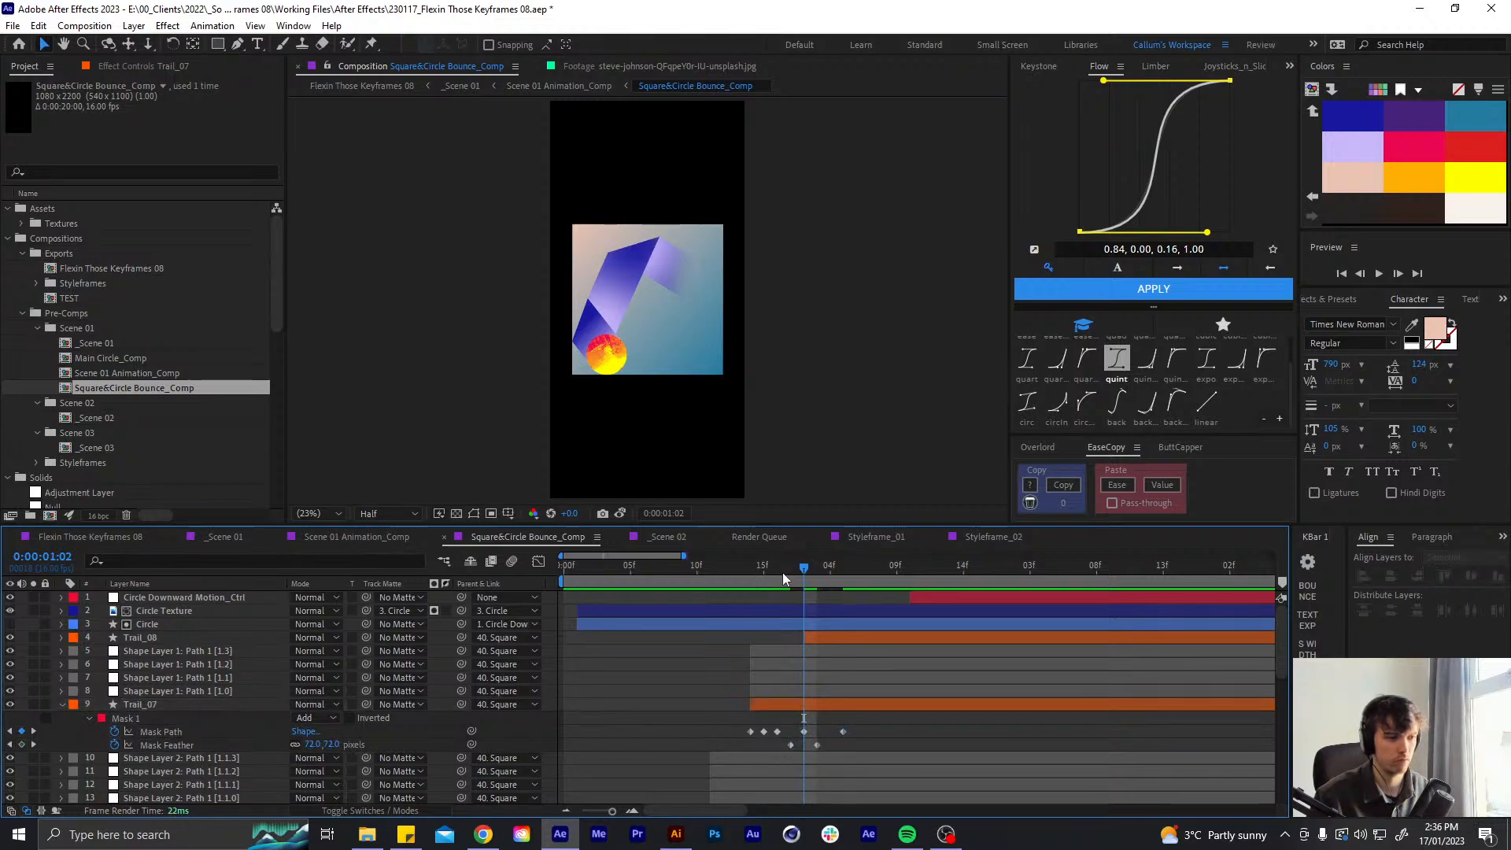
# - Scrub to 0:00:01:05 and shift all of Trail_08's Mask Path and Mask Feather keyframes one frame later
pyautogui.moveTo(784, 573); pyautogui.dragTo(841, 577)
pyautogui.click(843, 640)
pyautogui.press('u')
pyautogui.moveTo(862, 659); pyautogui.dragTo(830, 666)
pyautogui.click(780, 663)
# - Reveal all layers' keyframes and replay the animation from different frames to check how Trail_07 and Trail_08 disappear
pyautogui.press('u')
pyautogui.press('space')
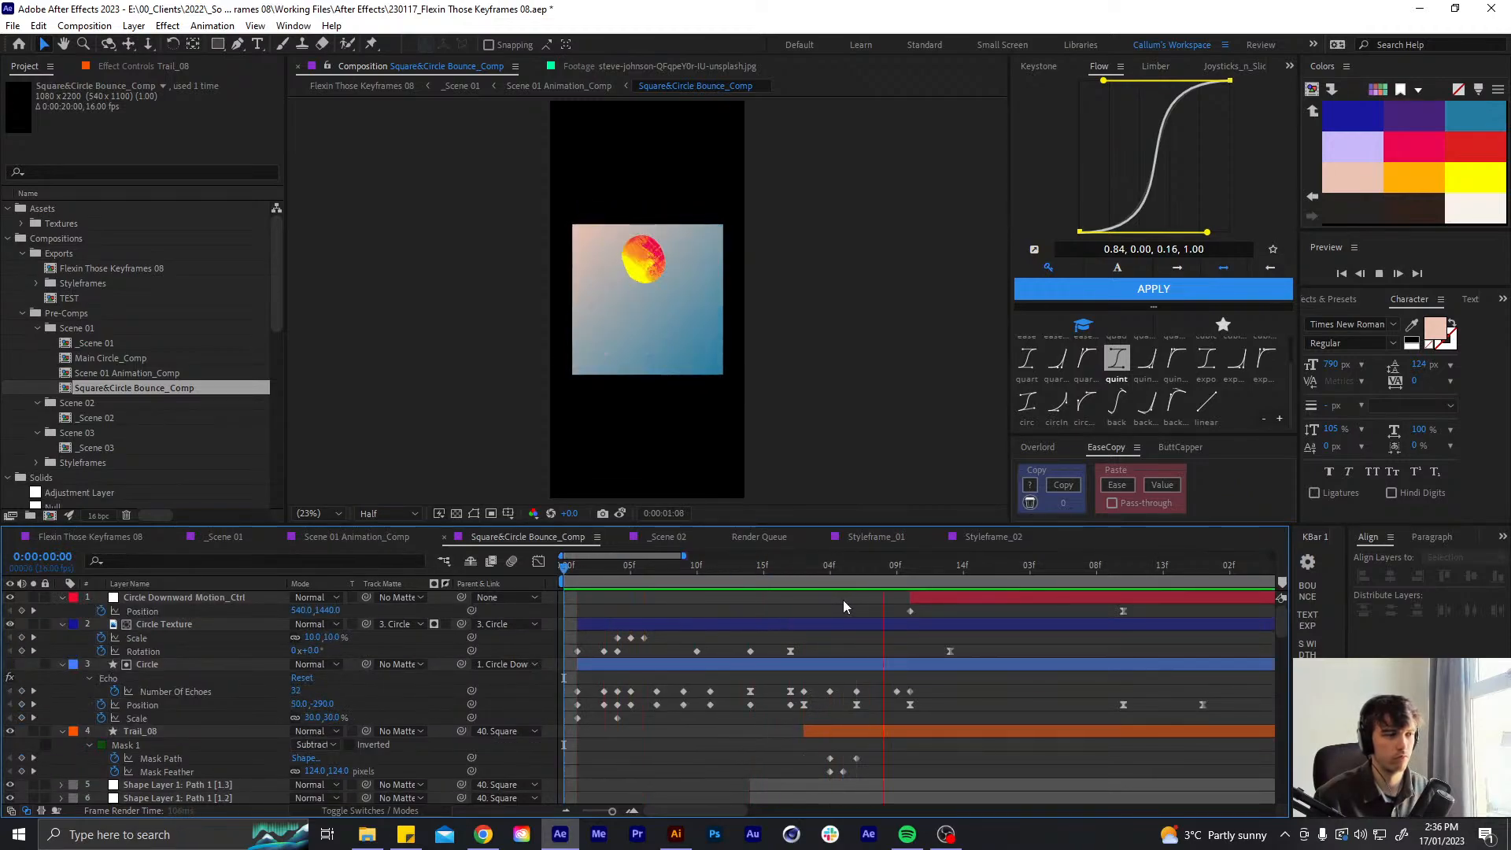
pyautogui.moveTo(818, 567)
pyautogui.mouseDown()
pyautogui.moveTo(832, 568)
pyautogui.moveTo(799, 581)
pyautogui.moveTo(843, 580)
pyautogui.moveTo(831, 580)
pyautogui.mouseUp()
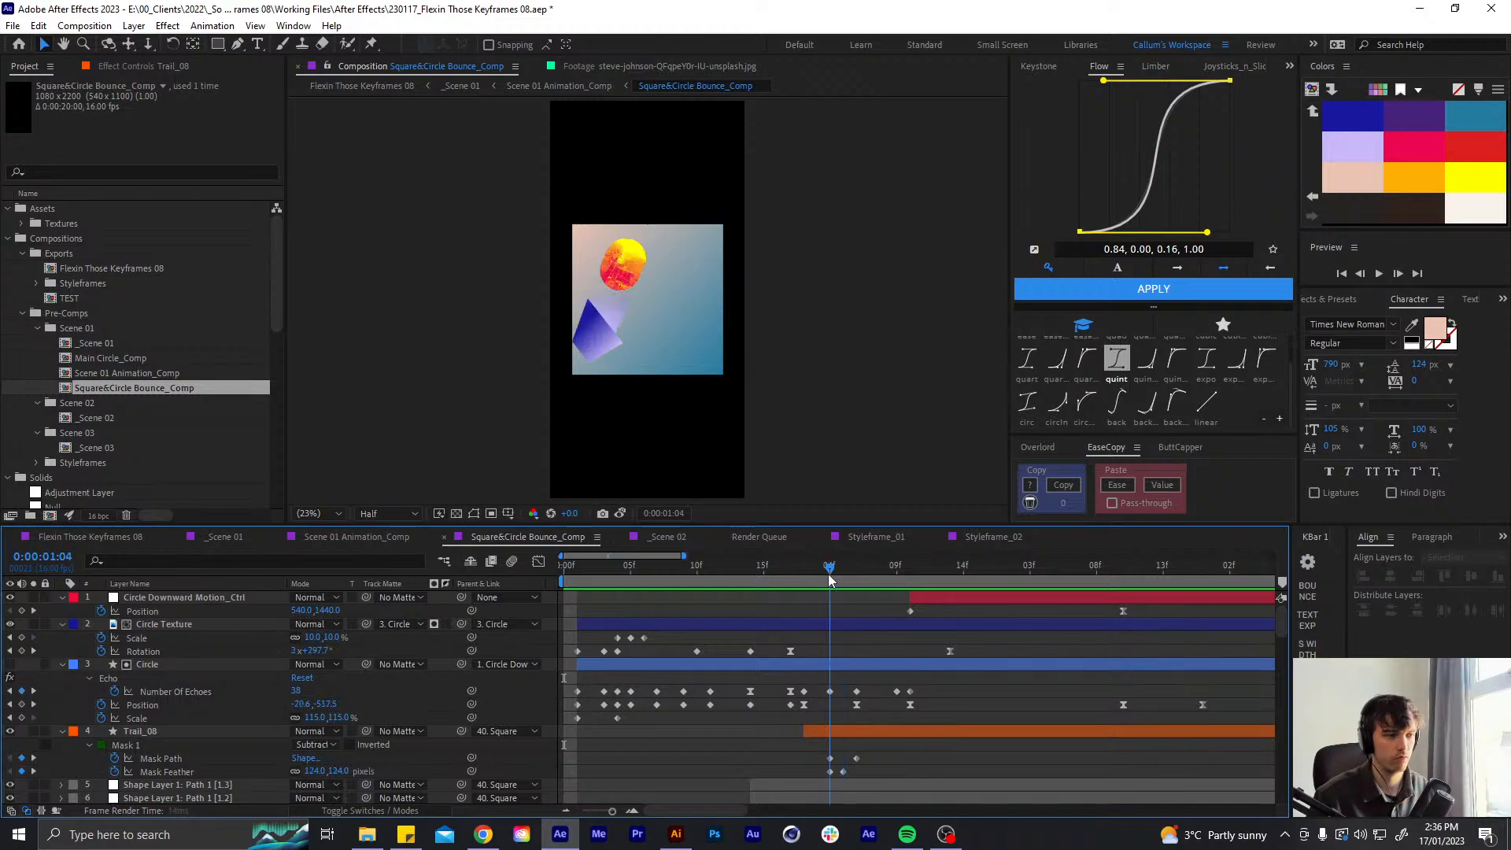
pyautogui.press('space')
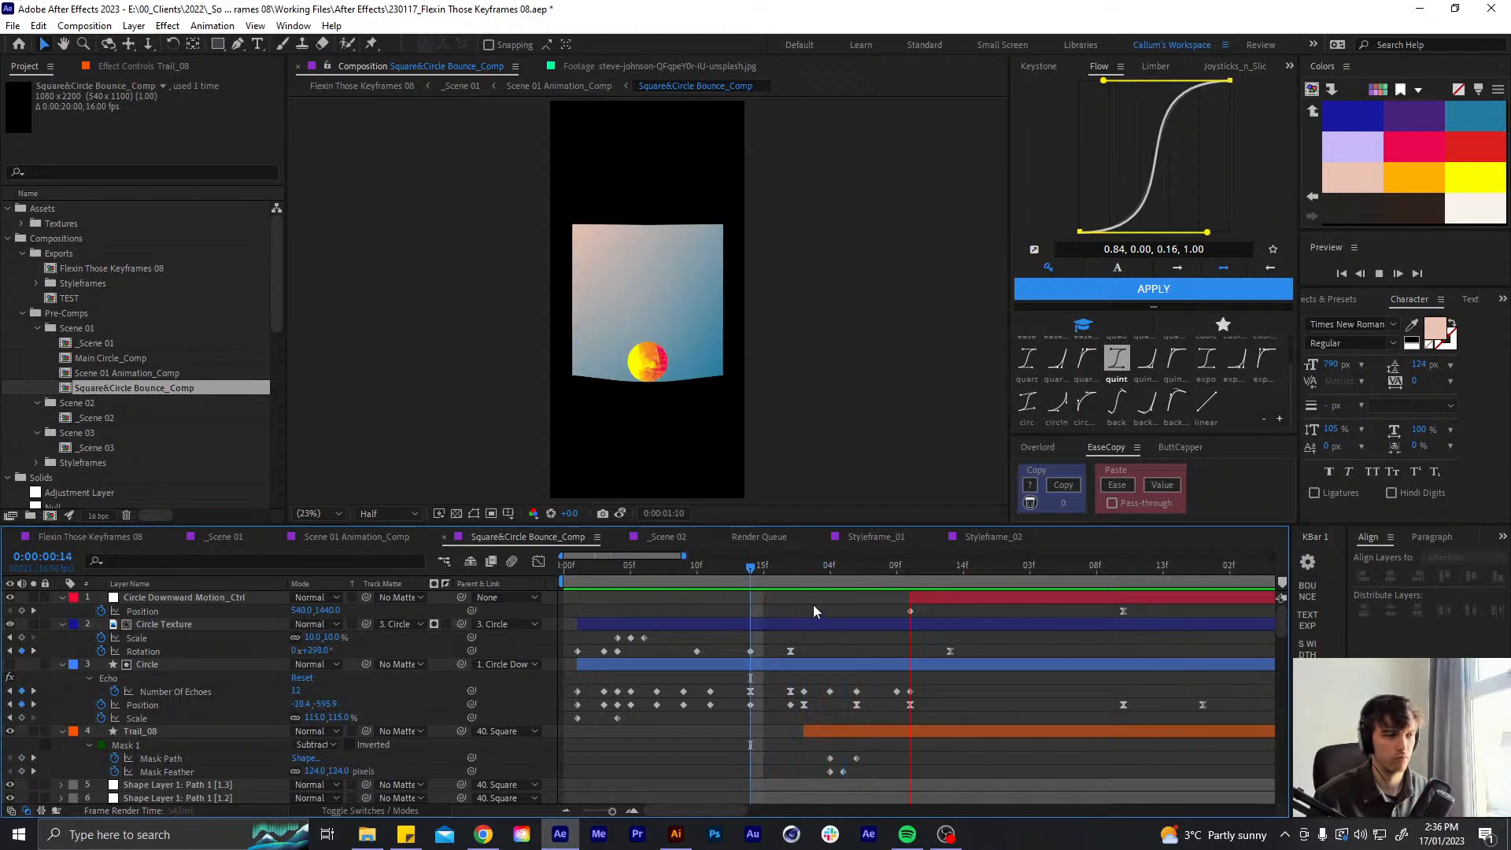
pyautogui.moveTo(750, 568); pyautogui.dragTo(605, 567)
pyautogui.press('space')
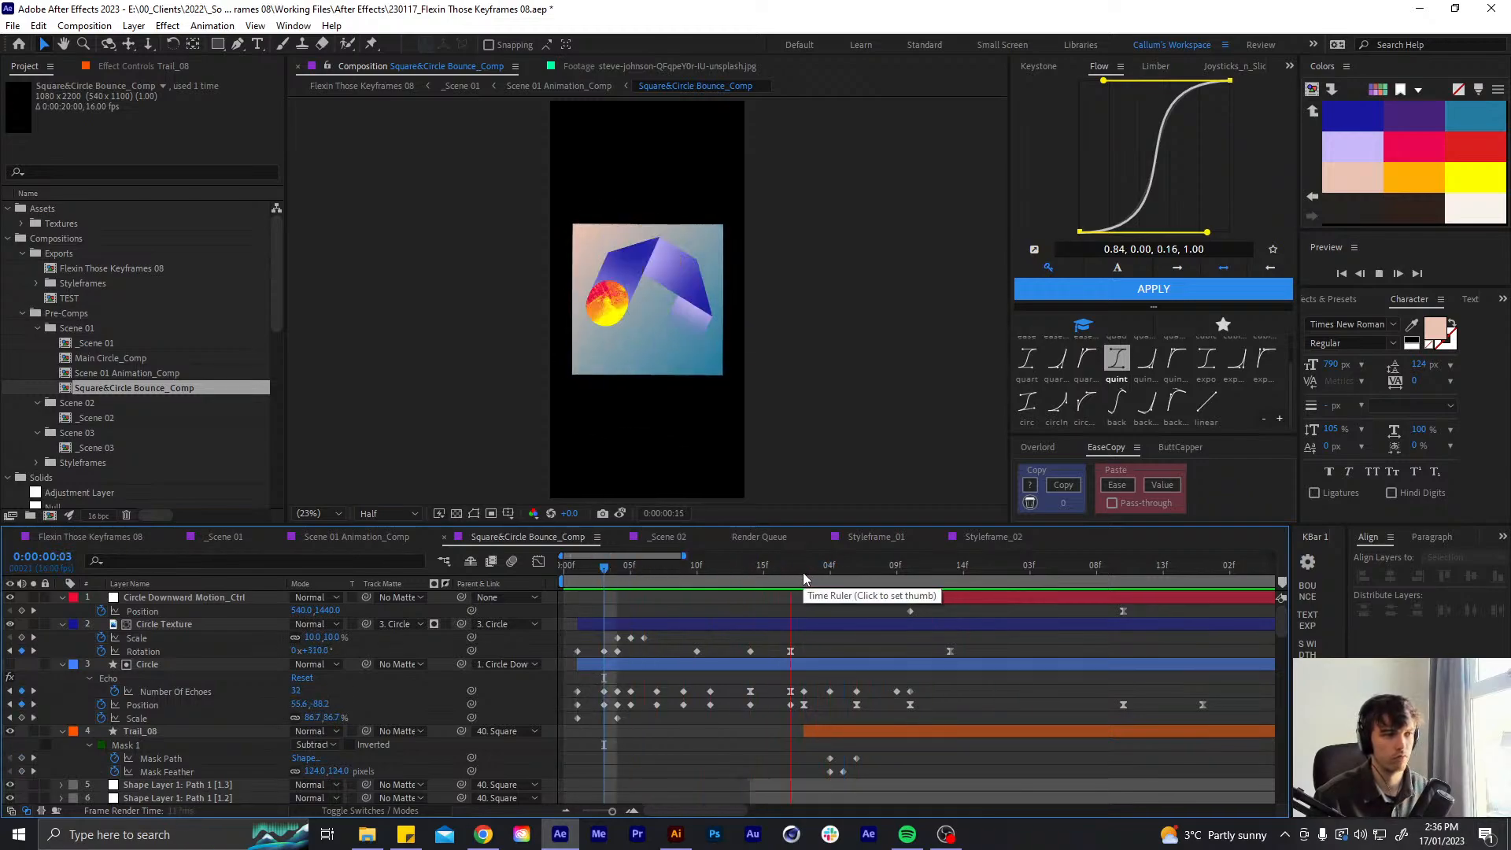
# - Move Trail_08's first Mask Path and Mask Feather keyframes one frame earlier, to 0:00:01:03
pyautogui.click(836, 574)
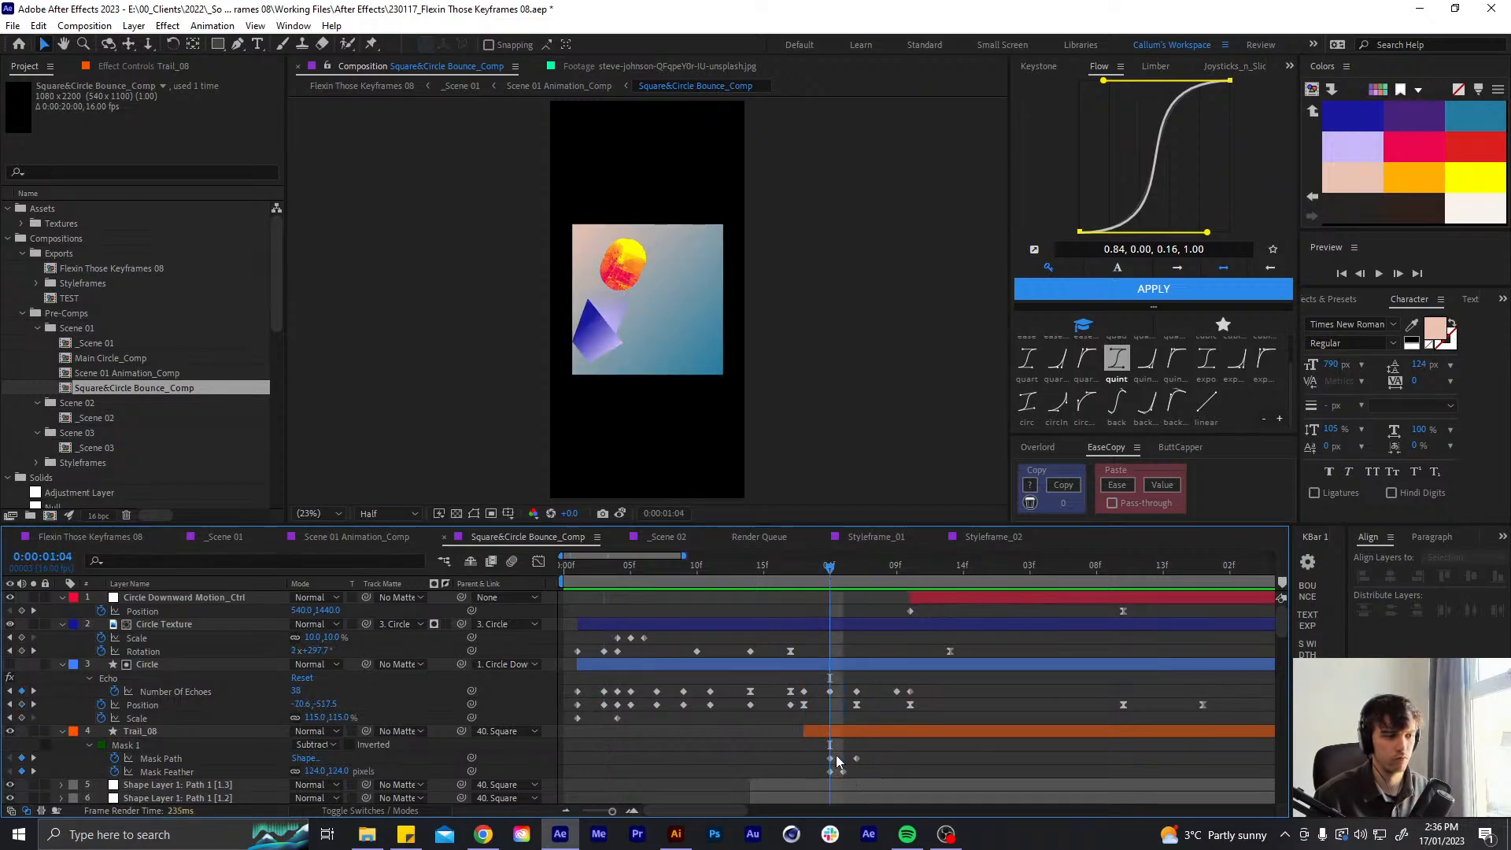
pyautogui.moveTo(837, 761); pyautogui.dragTo(817, 775)
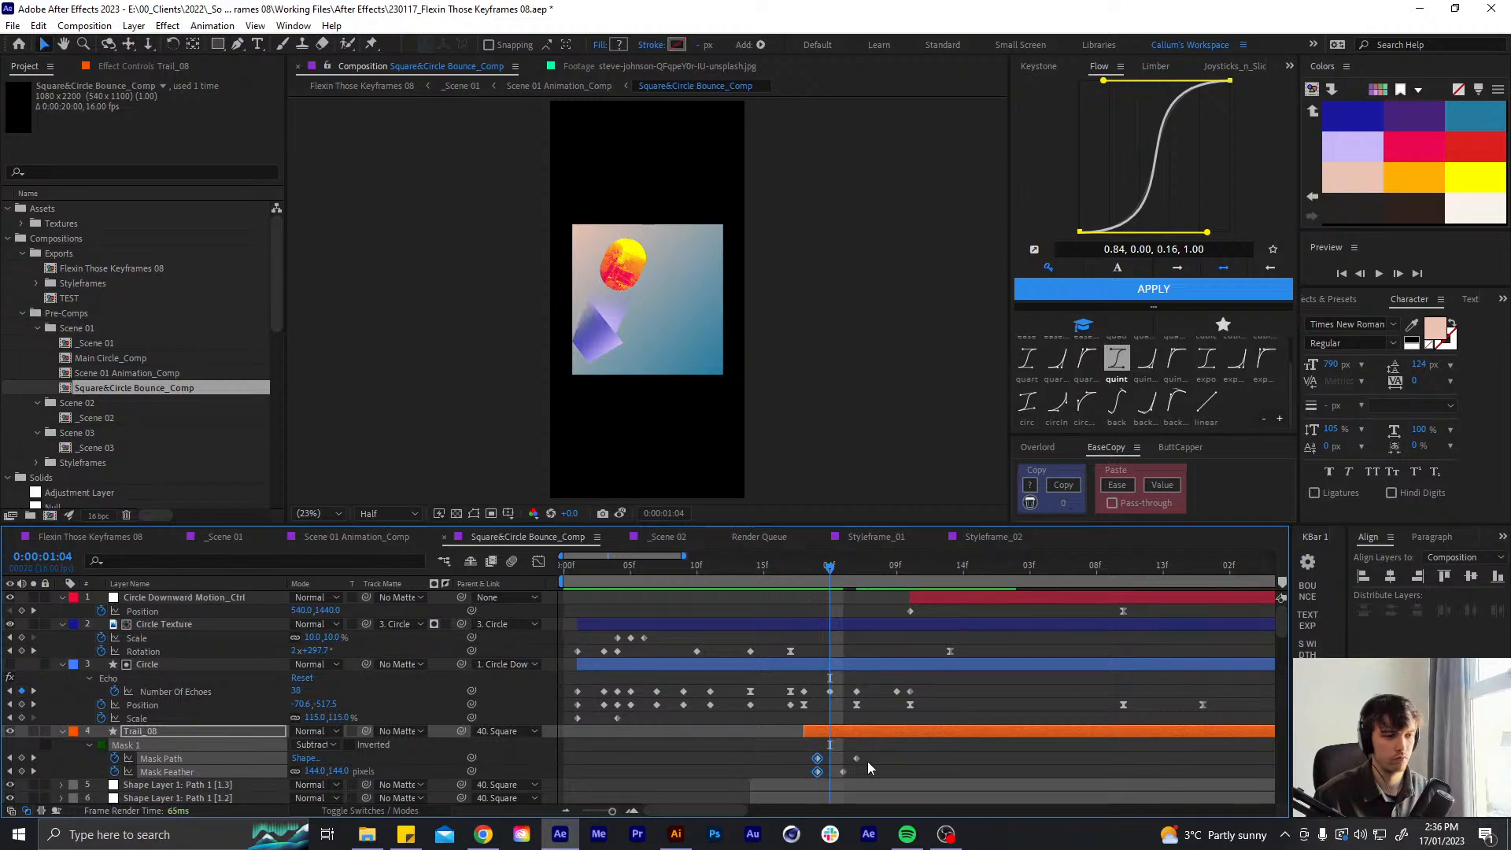
pyautogui.click(867, 765)
# - Reshape Trail_08's mask at its last Mask Path keyframe, 0:00:01:06, by moving the lower corner farther left
pyautogui.moveTo(813, 572); pyautogui.dragTo(857, 574)
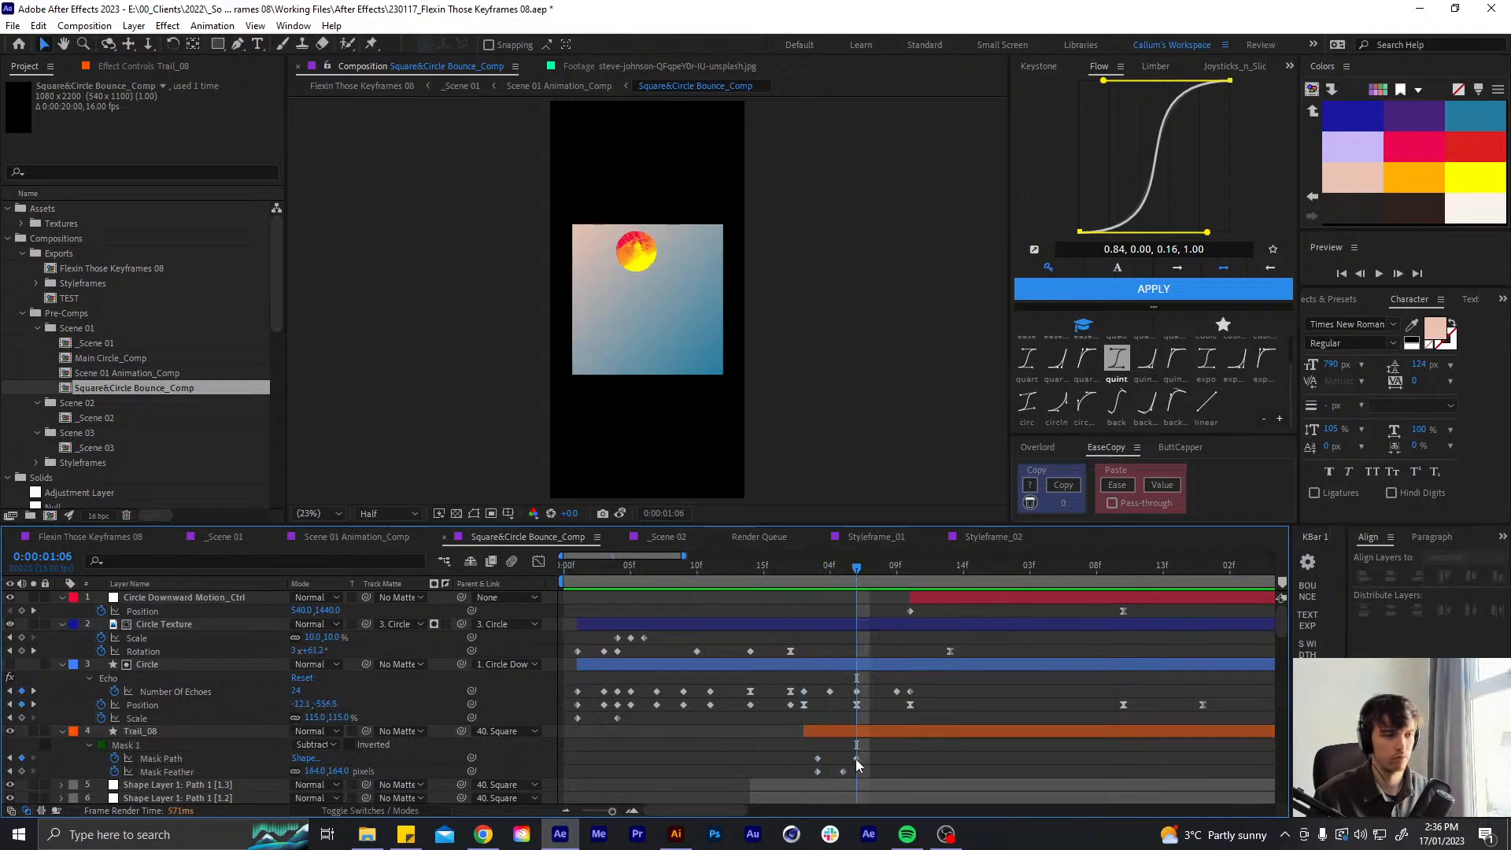
pyautogui.click(856, 759)
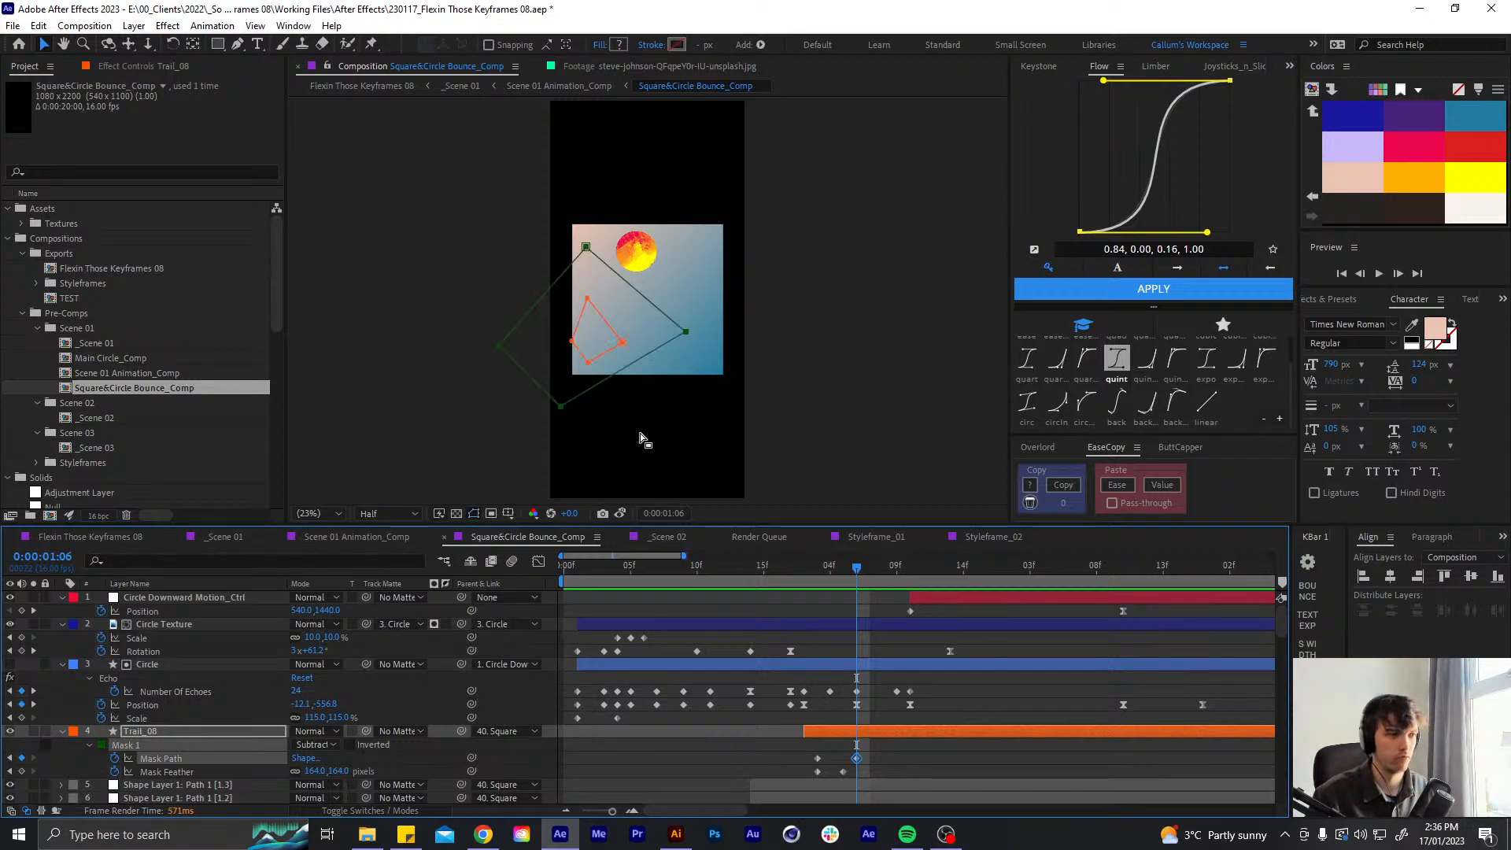
pyautogui.moveTo(560, 406); pyautogui.dragTo(531, 405)
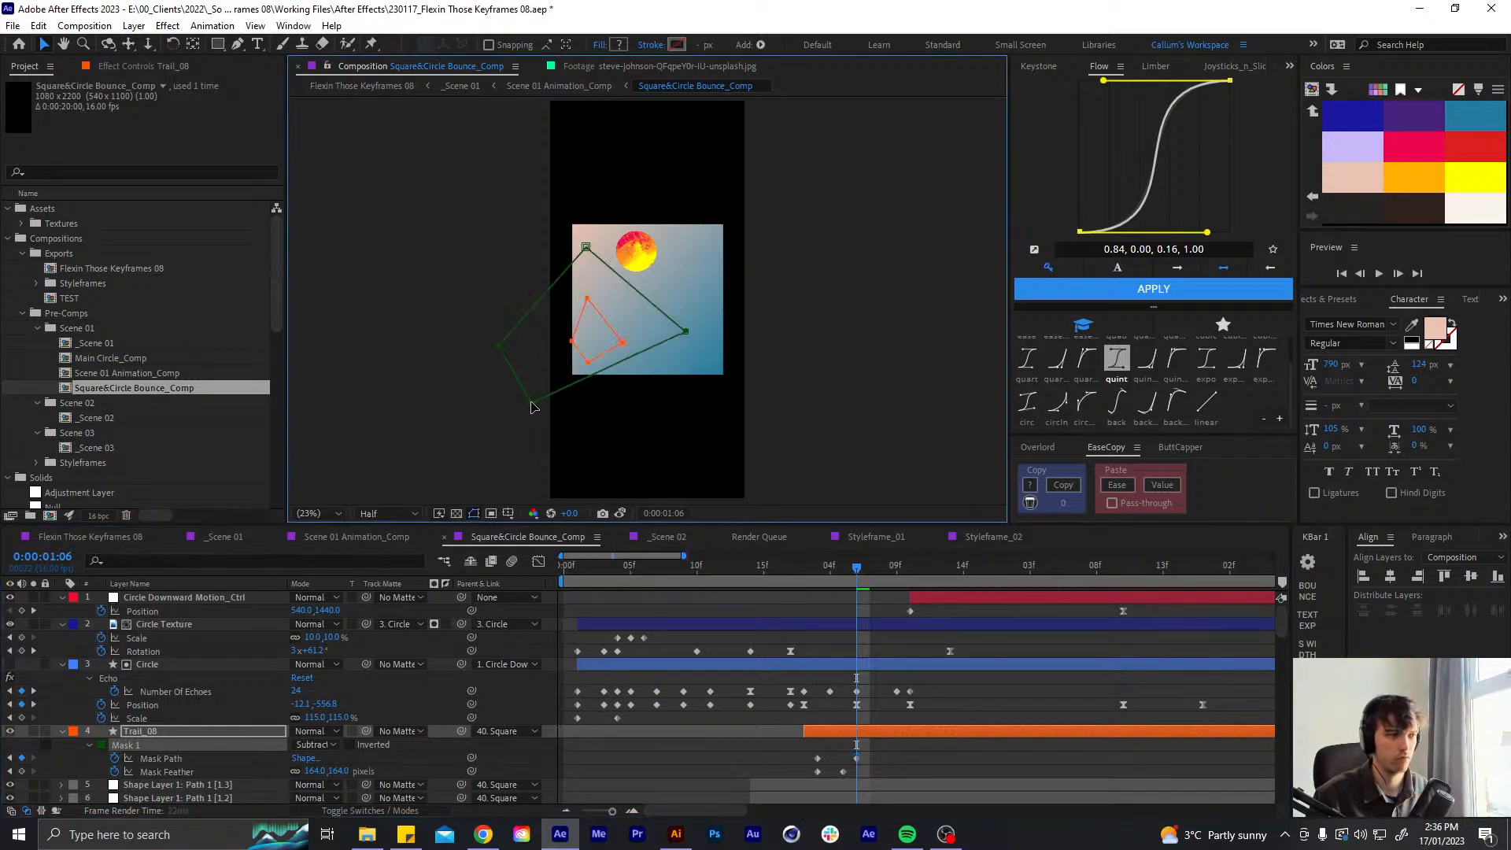
pyautogui.click(890, 743)
# - Preview the trail, then move Trail_08's last Mask Path keyframe to 0:00:01:05 and last Mask Feather keyframe to 0:00:01:04
pyautogui.moveTo(823, 566)
pyautogui.mouseDown()
pyautogui.moveTo(740, 576)
pyautogui.moveTo(841, 575)
pyautogui.mouseUp()
pyautogui.press('space')
pyautogui.press('space')
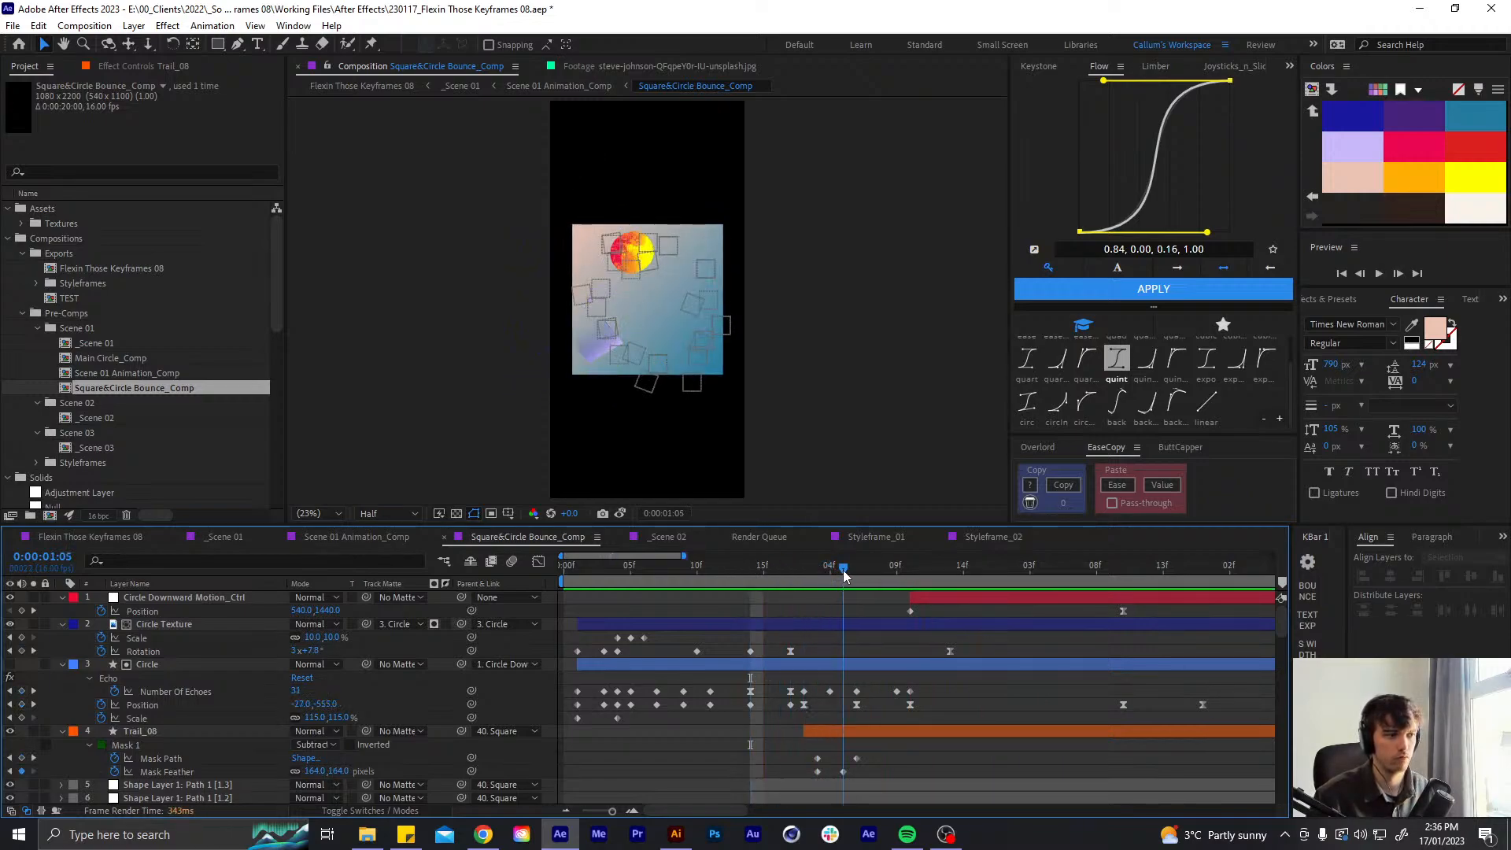
pyautogui.moveTo(876, 750); pyautogui.dragTo(843, 759)
pyautogui.click(867, 763)
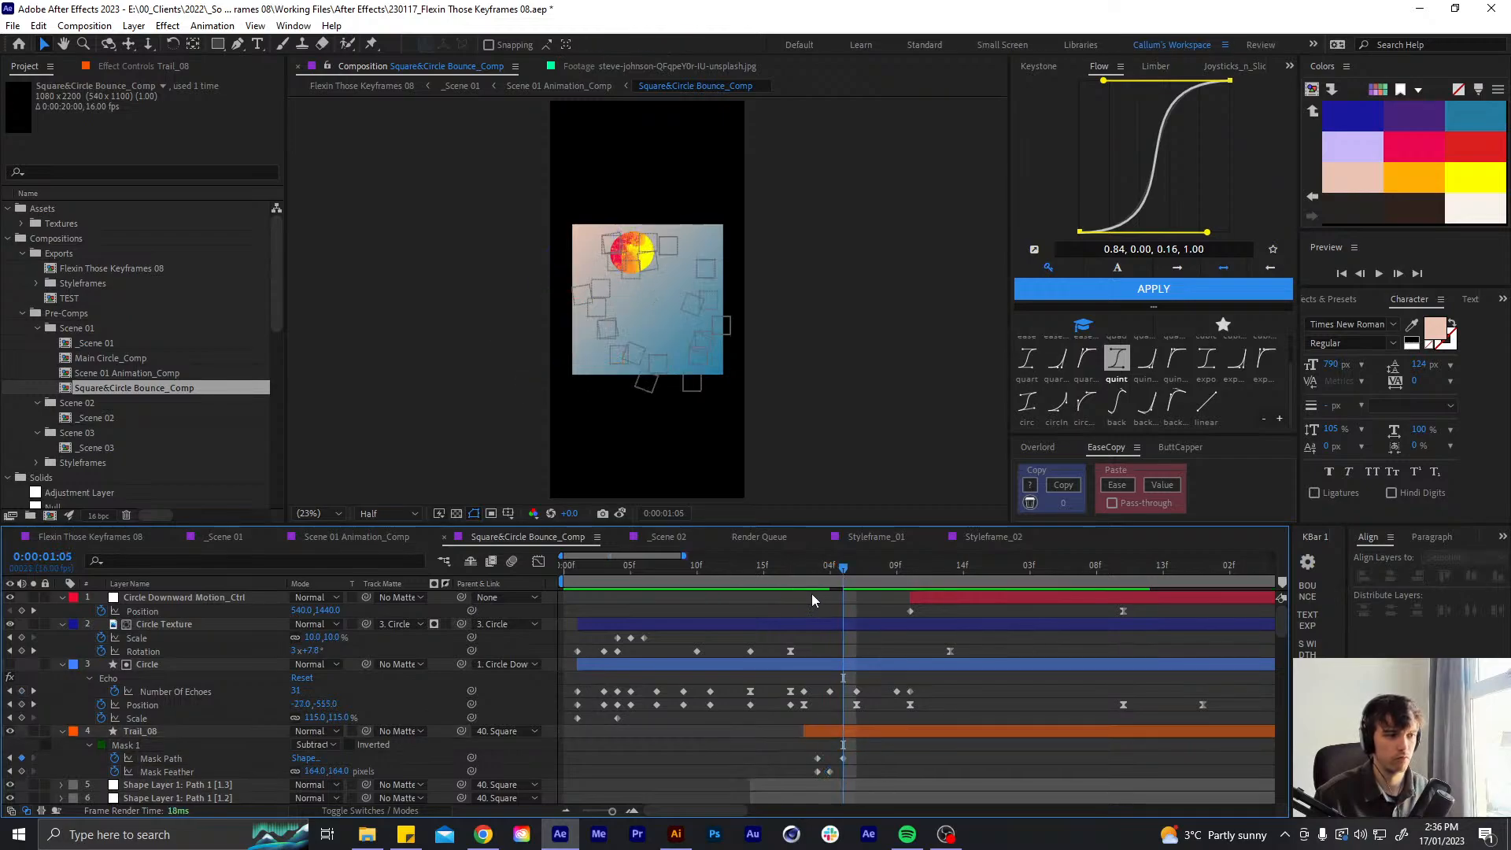
# - Play back the animation from the start and check Trail_08 around 0:00:01:04
pyautogui.press('space')
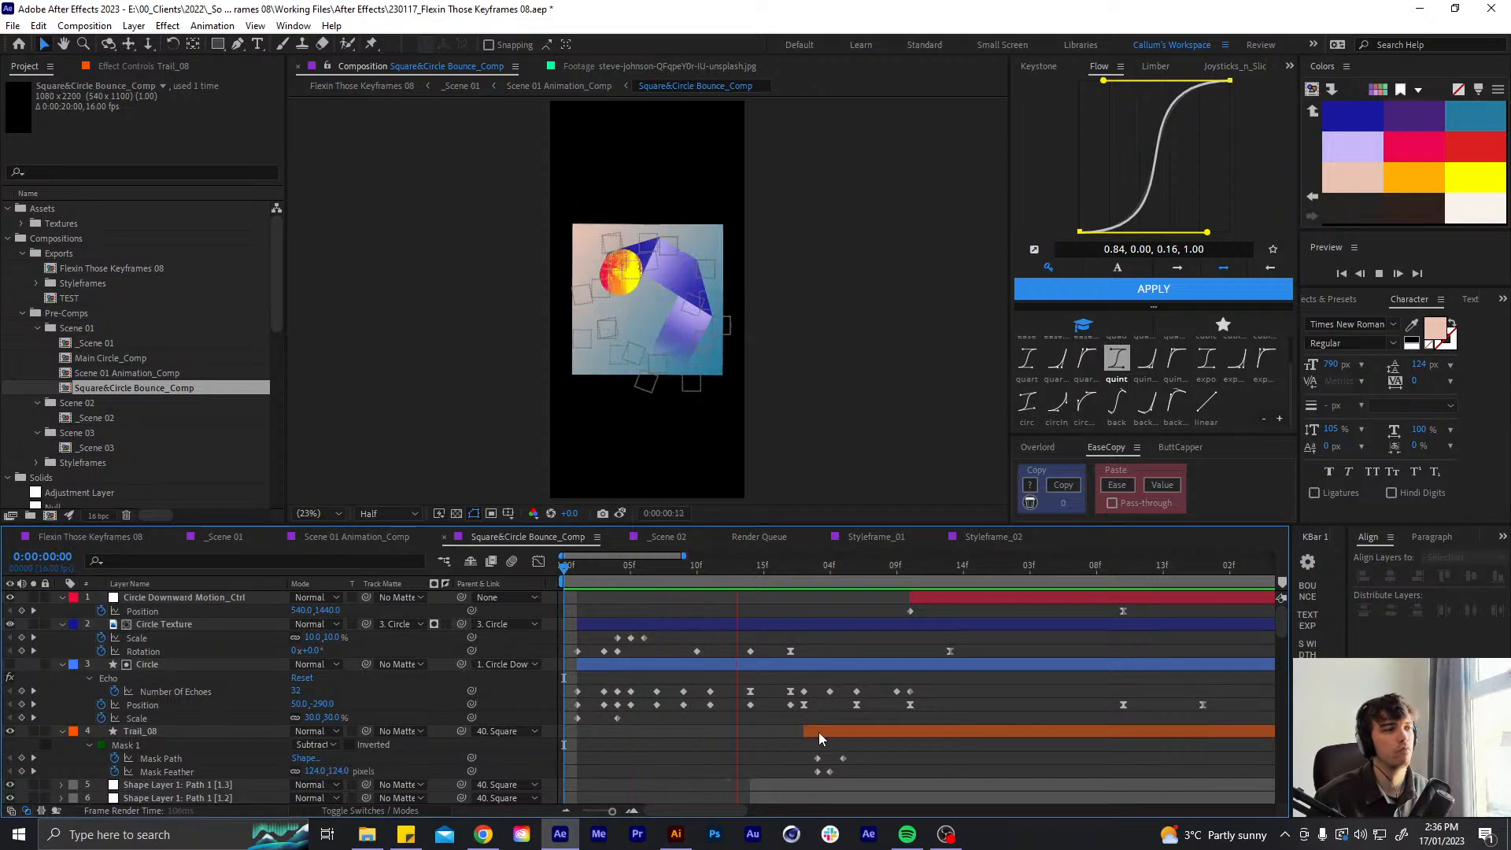
pyautogui.click(830, 567)
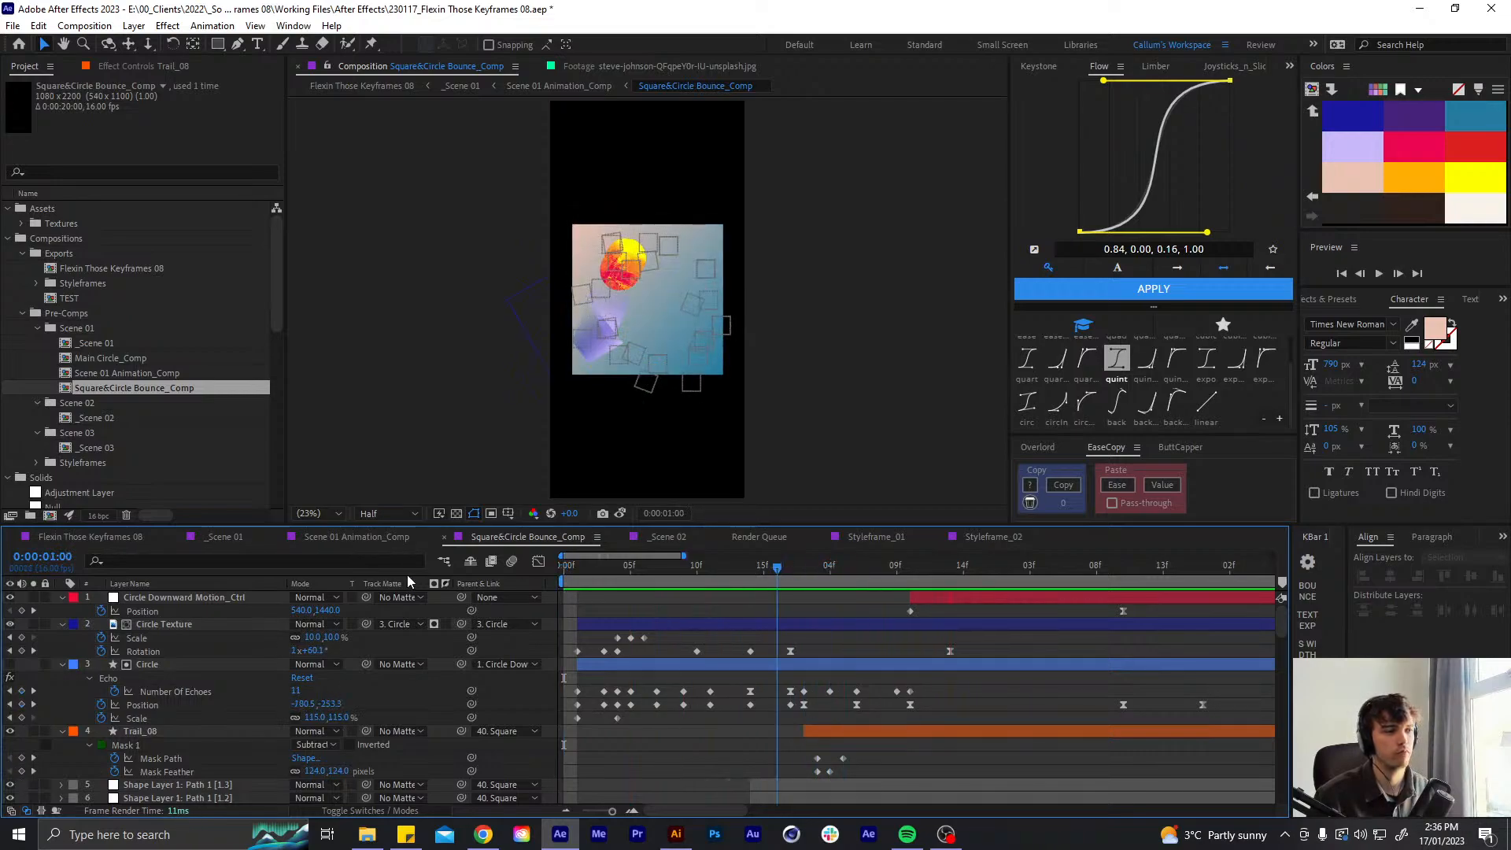
pyautogui.press('Home')
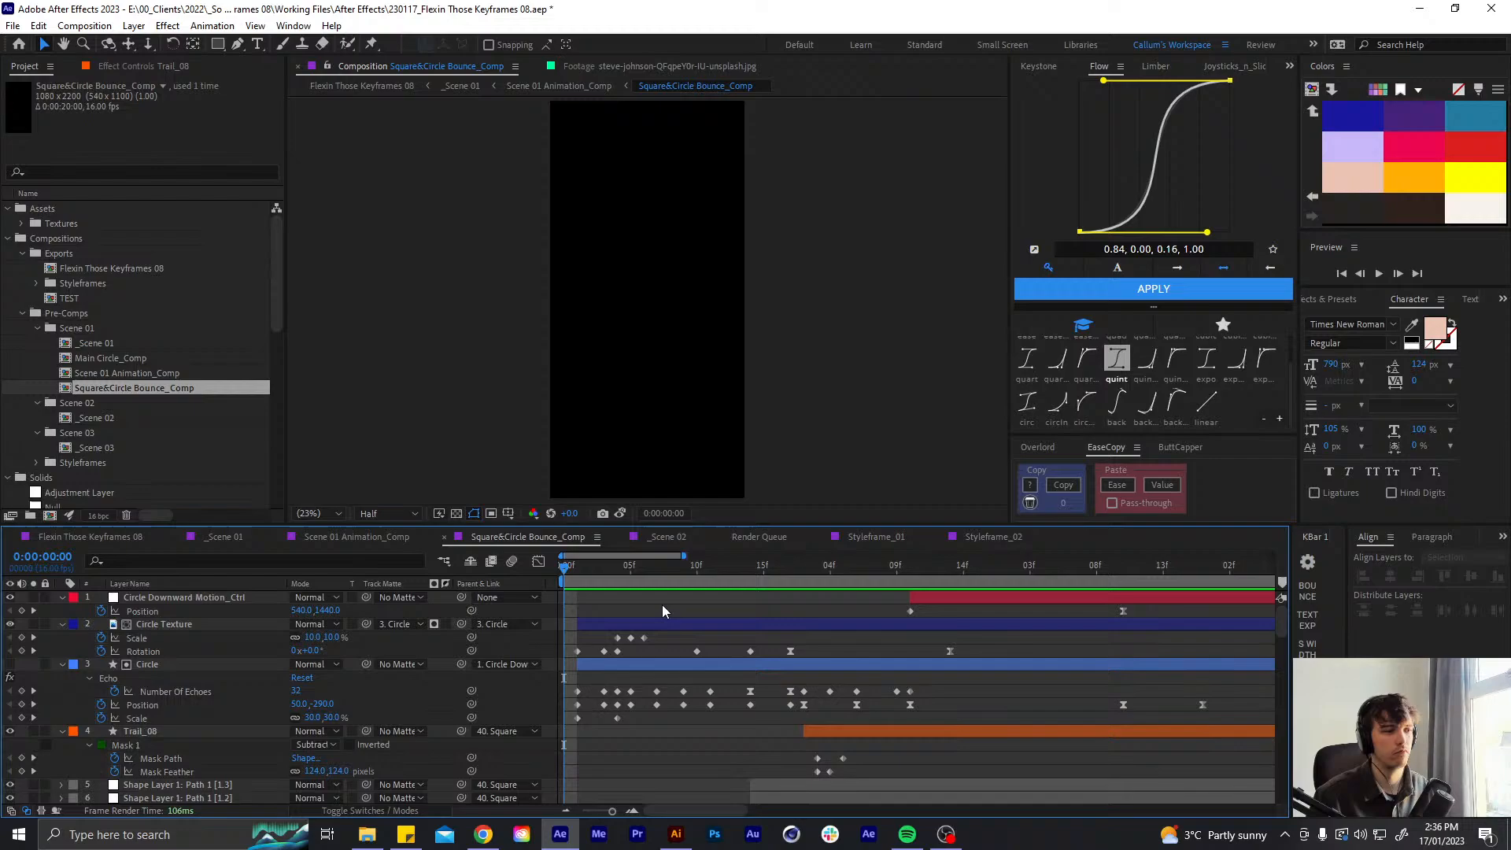
# - Collapse all layer properties, show a longer stretch of the timeline, and preview the composition from the start
pyautogui.press('u')
pyautogui.click(697, 568)
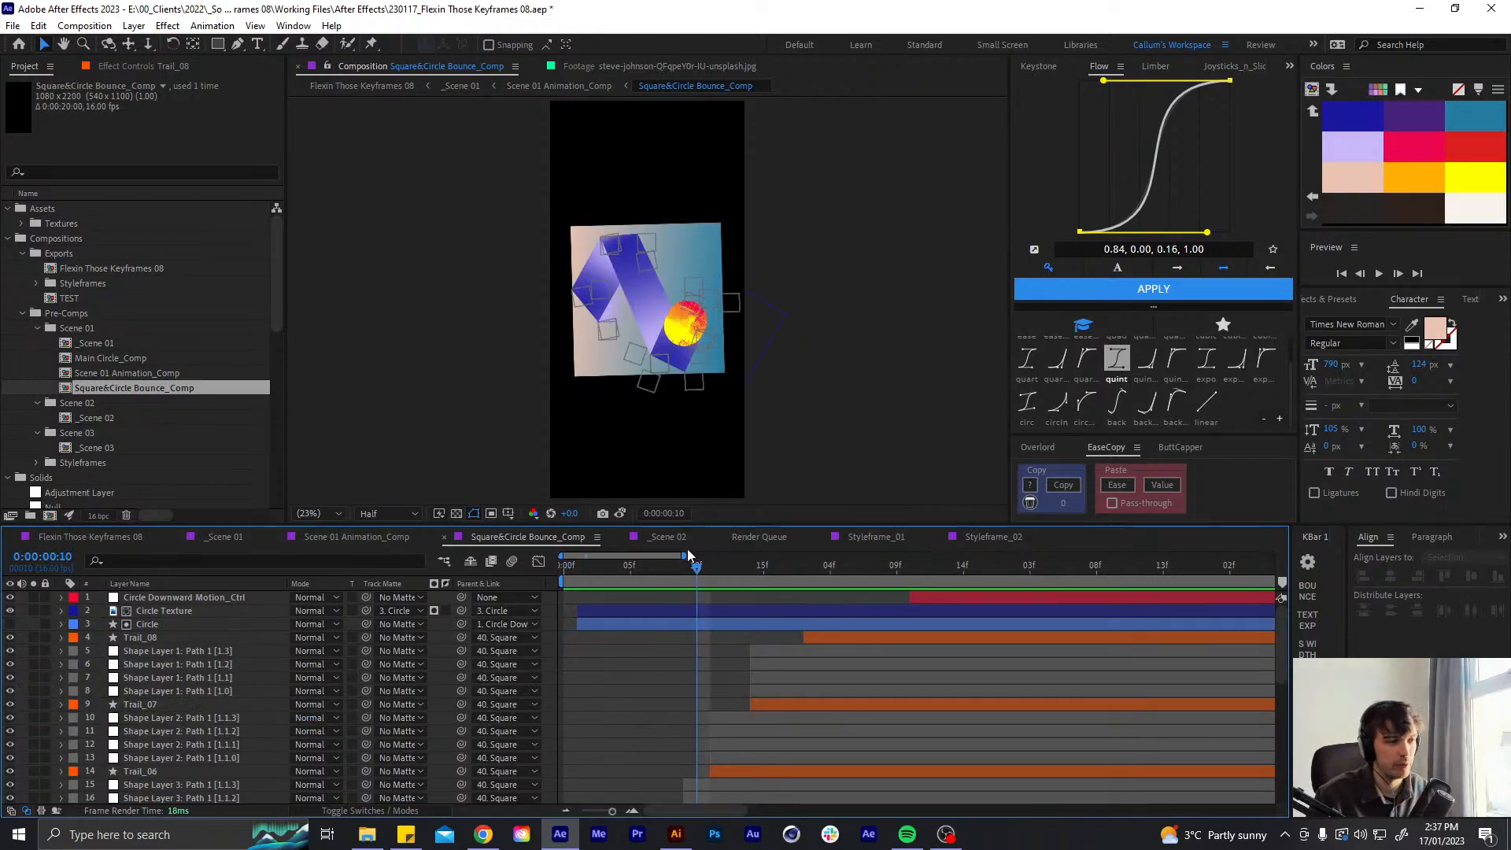
pyautogui.moveTo(691, 555); pyautogui.dragTo(256, 563)
pyautogui.press('space')
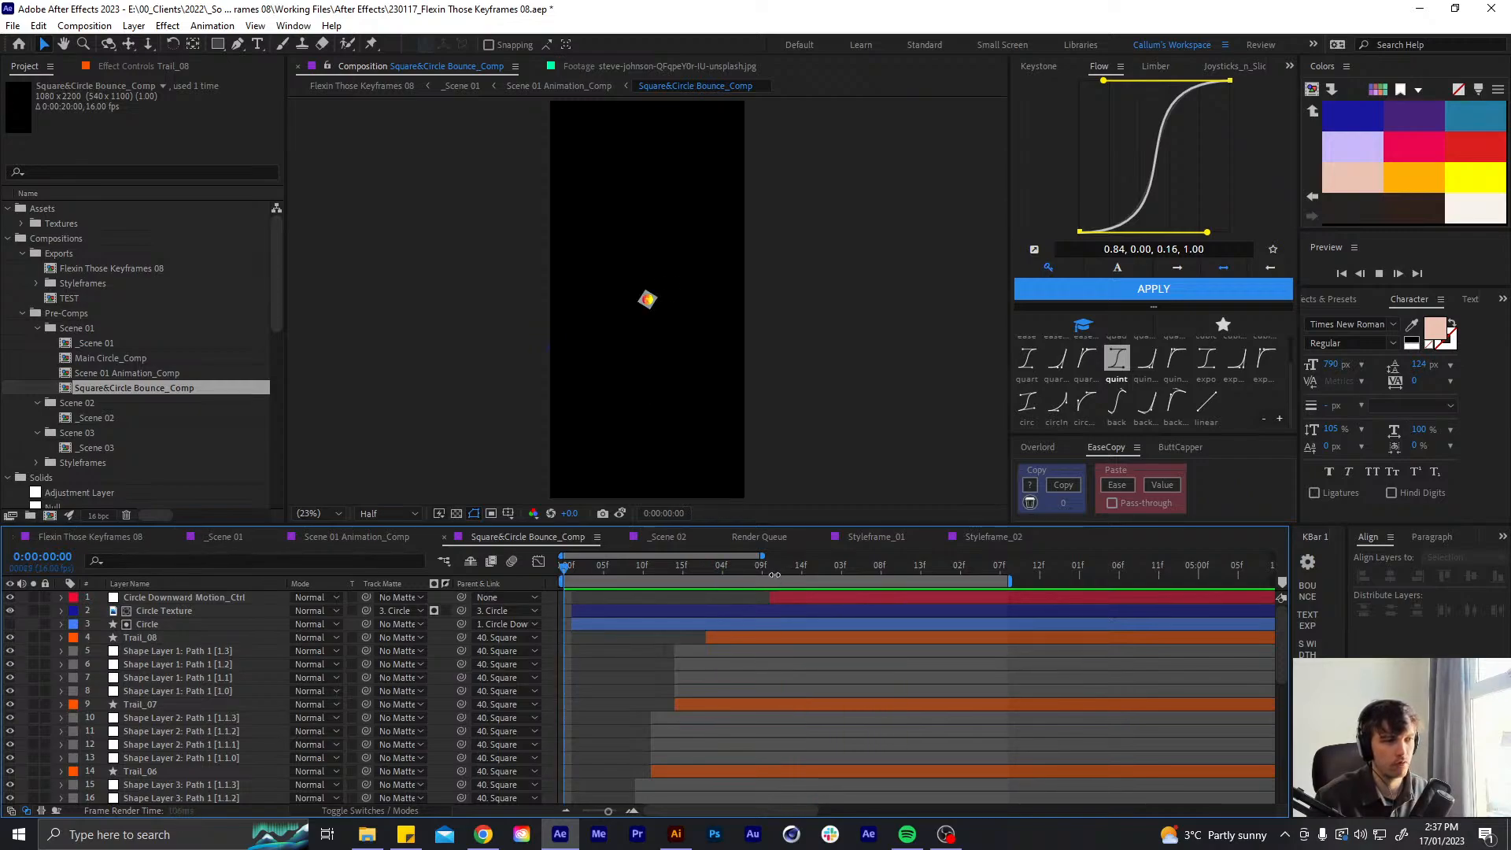
pyautogui.press('space')
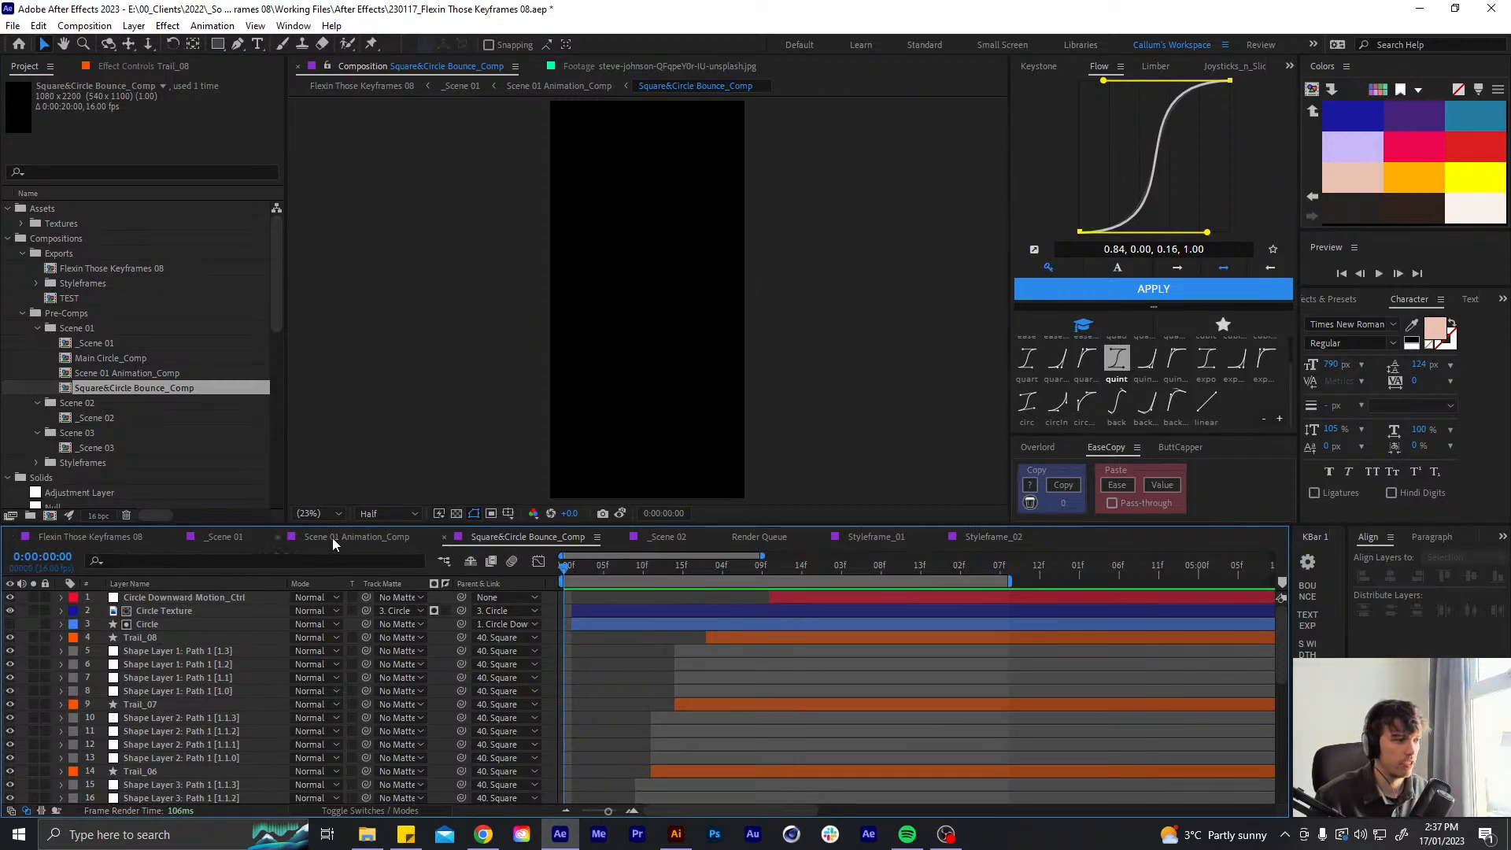
# - Preview Scene 01 Animation_Comp from the start and examine the overlapping trails around 0:00:02:02
pyautogui.click(333, 537)
pyautogui.click(657, 653)
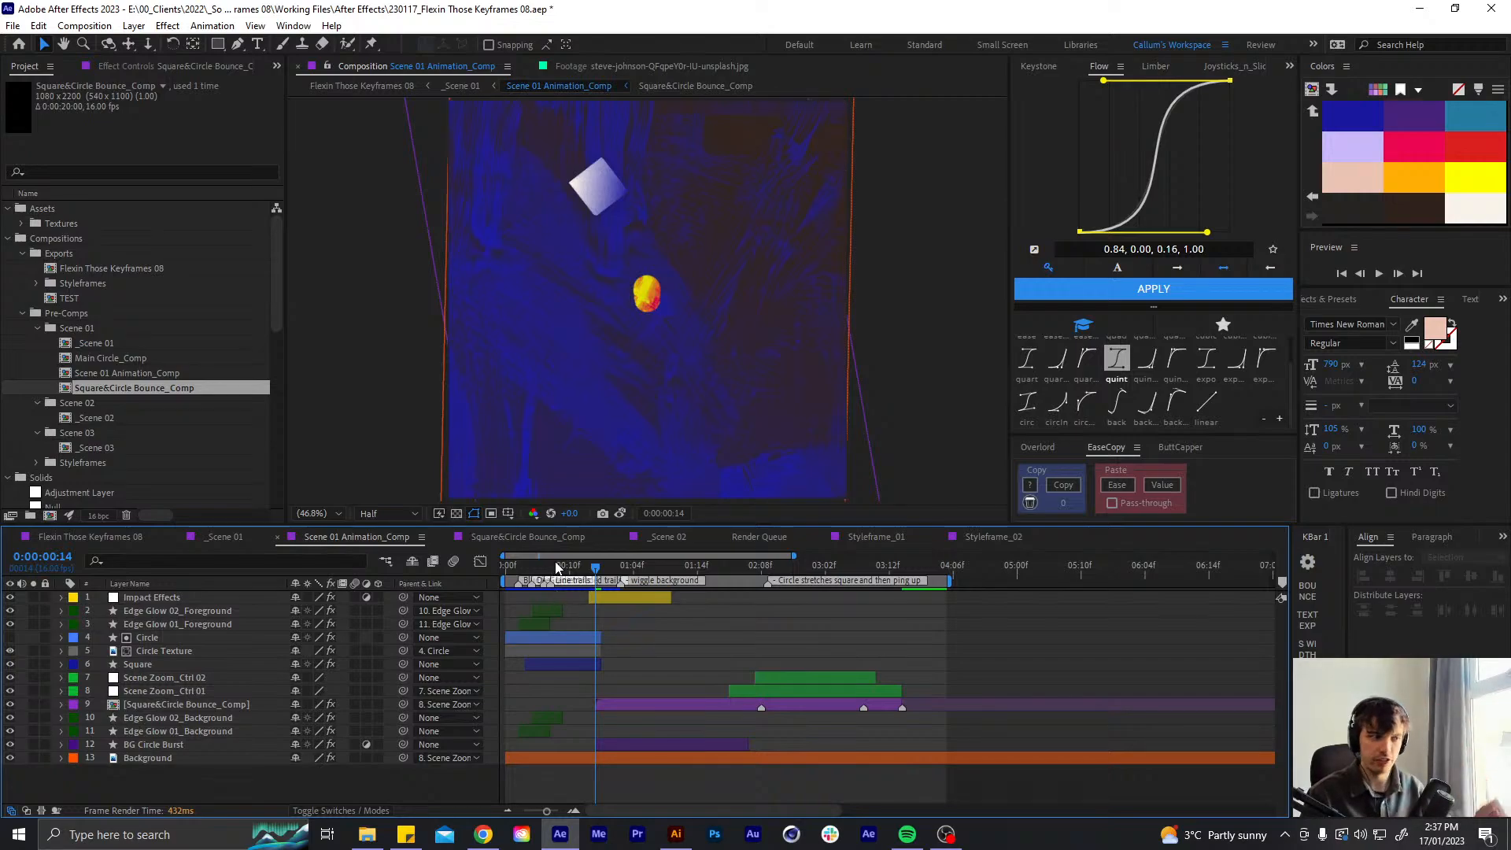
pyautogui.press('space')
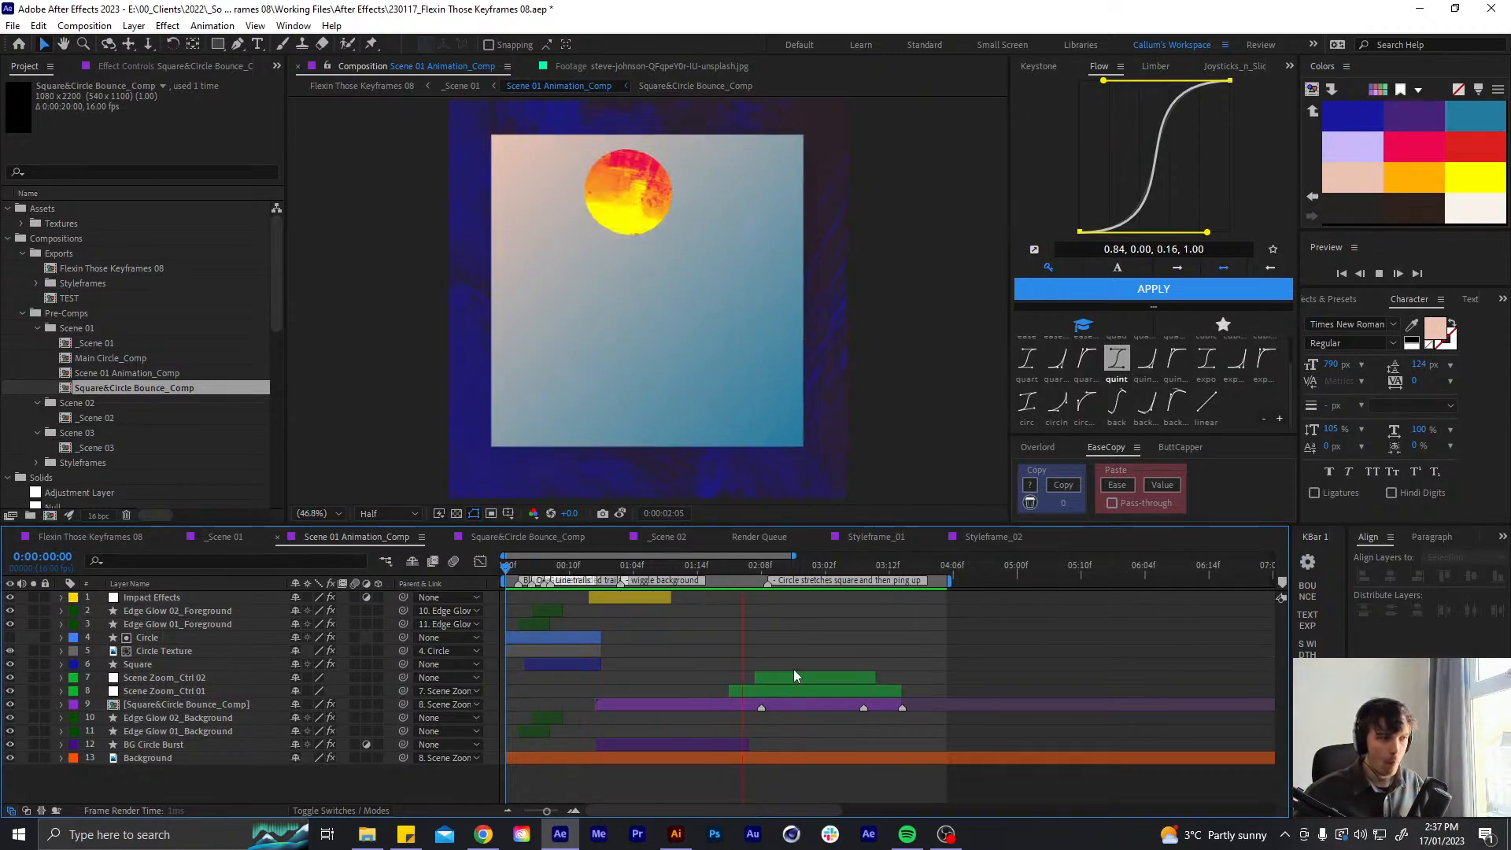
pyautogui.press('space')
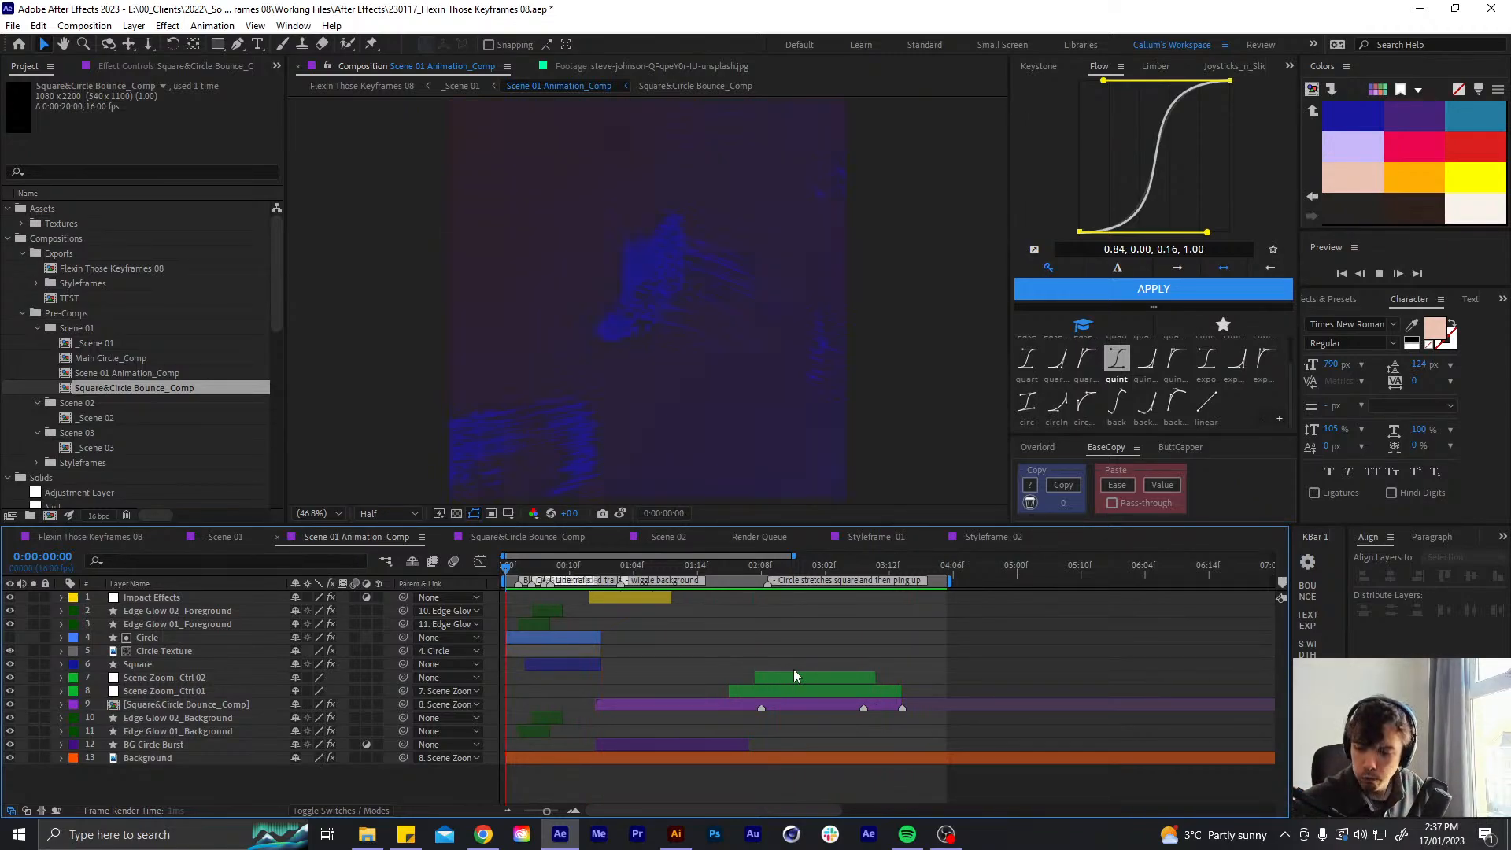
pyautogui.press('space')
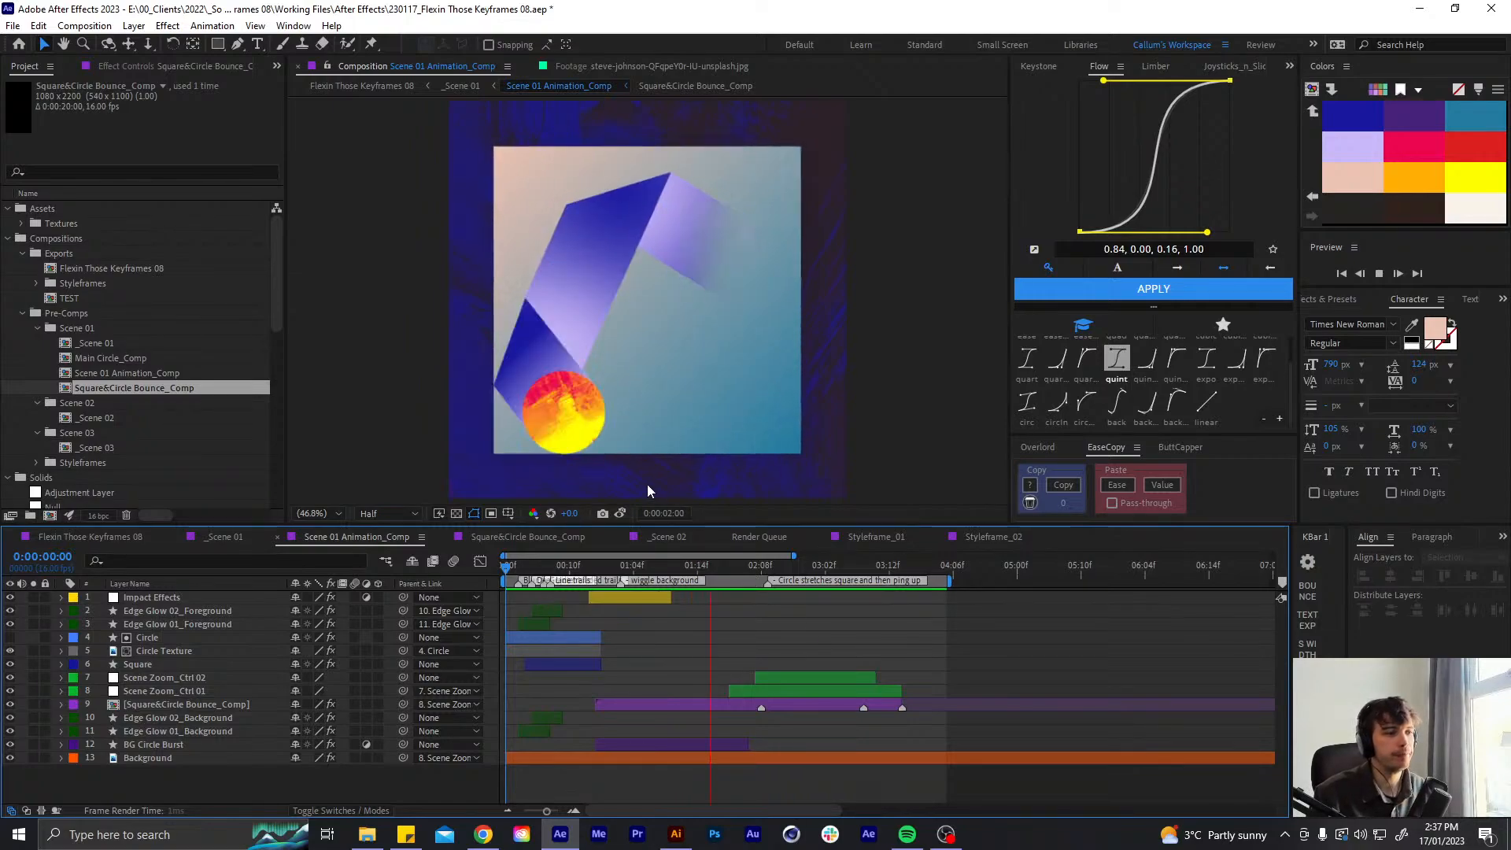
pyautogui.click(721, 568)
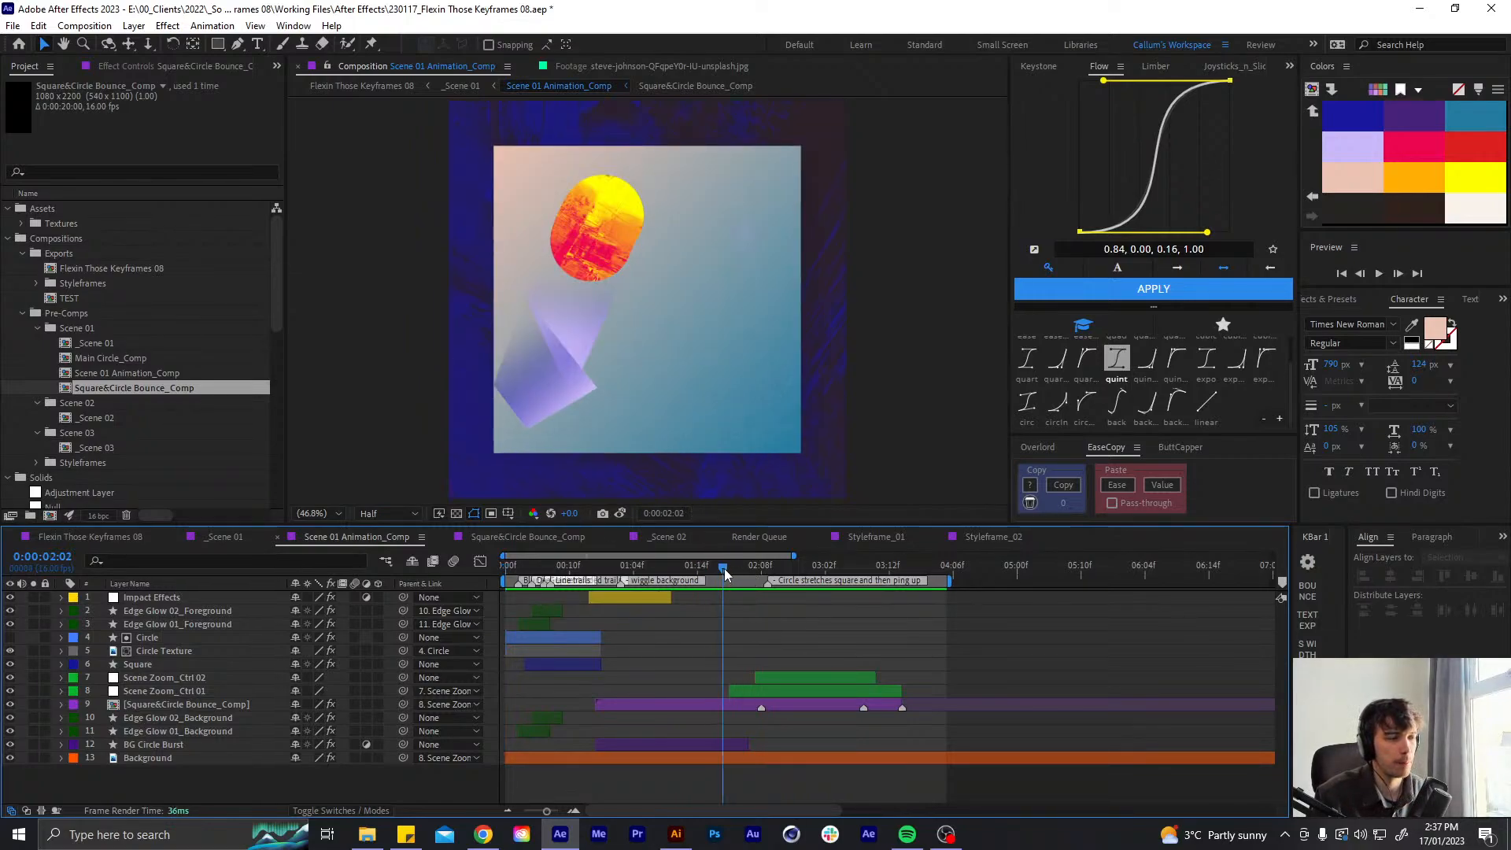
pyautogui.moveTo(724, 569); pyautogui.dragTo(723, 568)
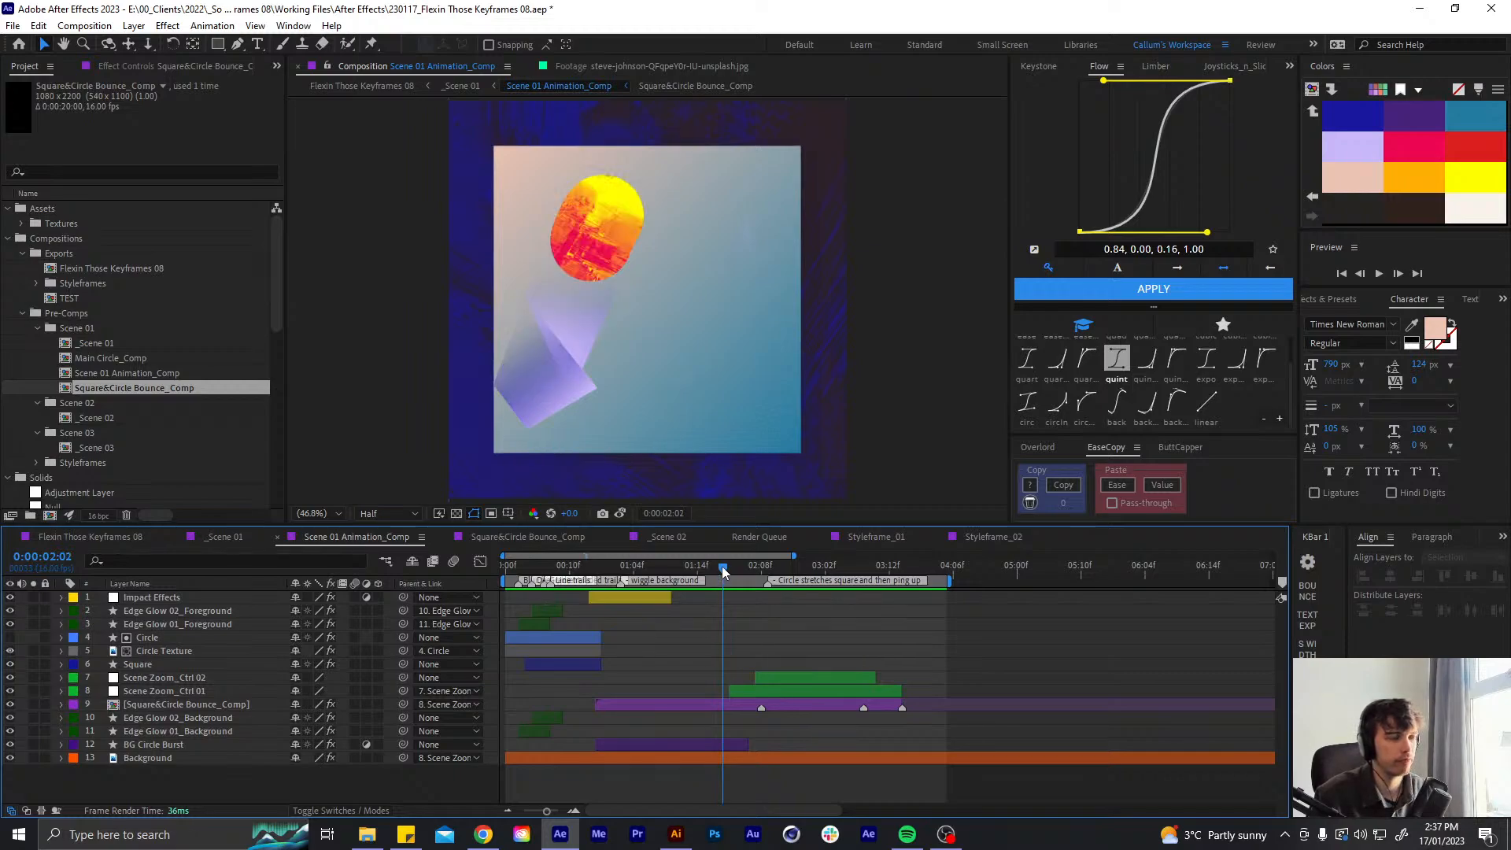
pyautogui.moveTo(721, 573)
pyautogui.mouseDown()
pyautogui.moveTo(705, 572)
pyautogui.moveTo(724, 574)
pyautogui.mouseUp()
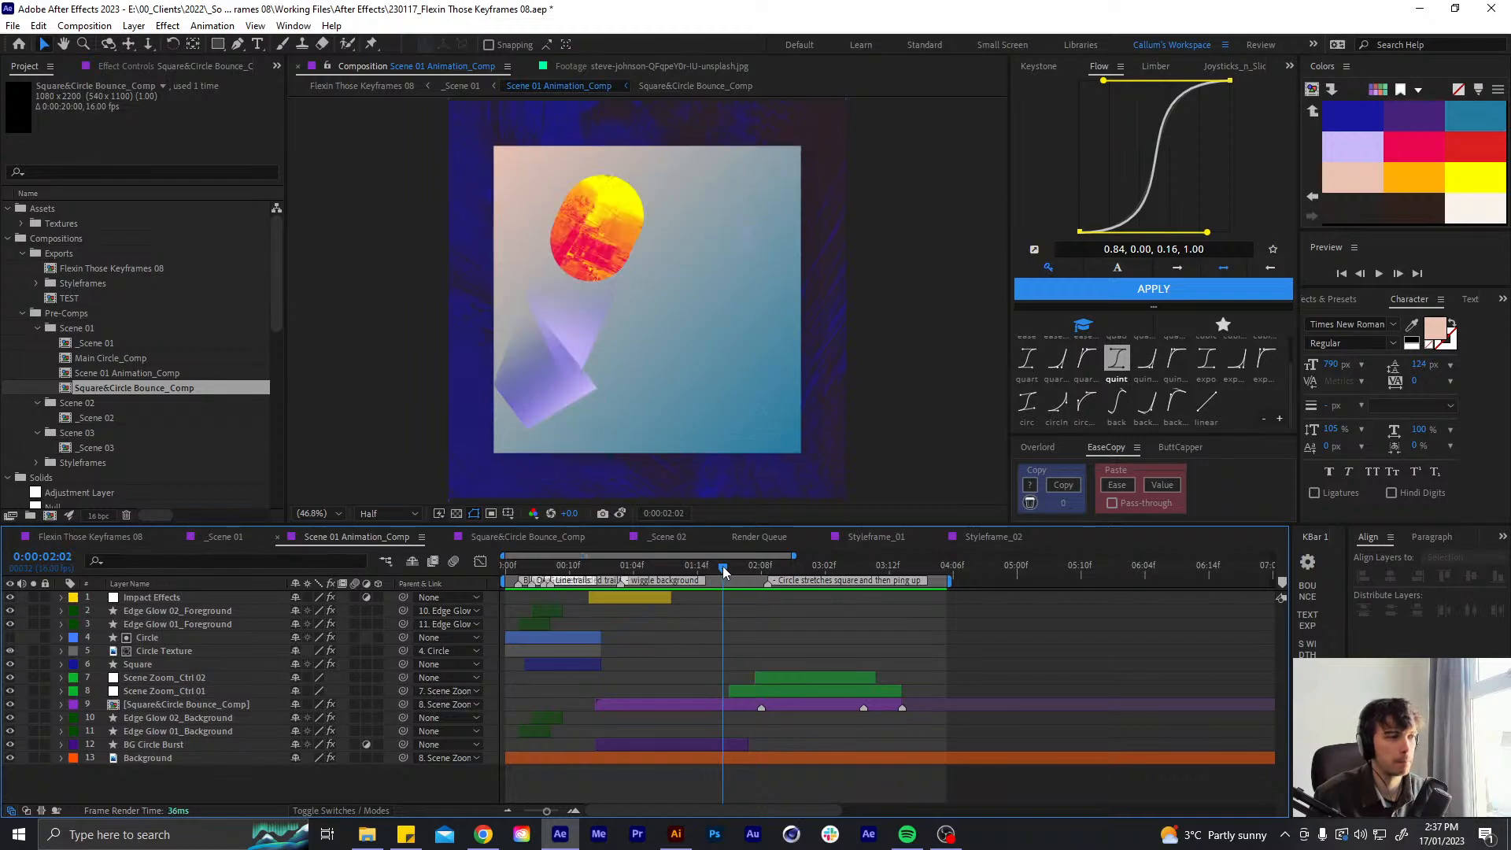
# - In Square&Circle Bounce_Comp, keyframe Position of null Shape Layer 1: Path 1 [1.2] at 0:00:01:03 and move it to about -176.0, 190.9 at 0:00:01:04
pyautogui.doubleClick(724, 706)
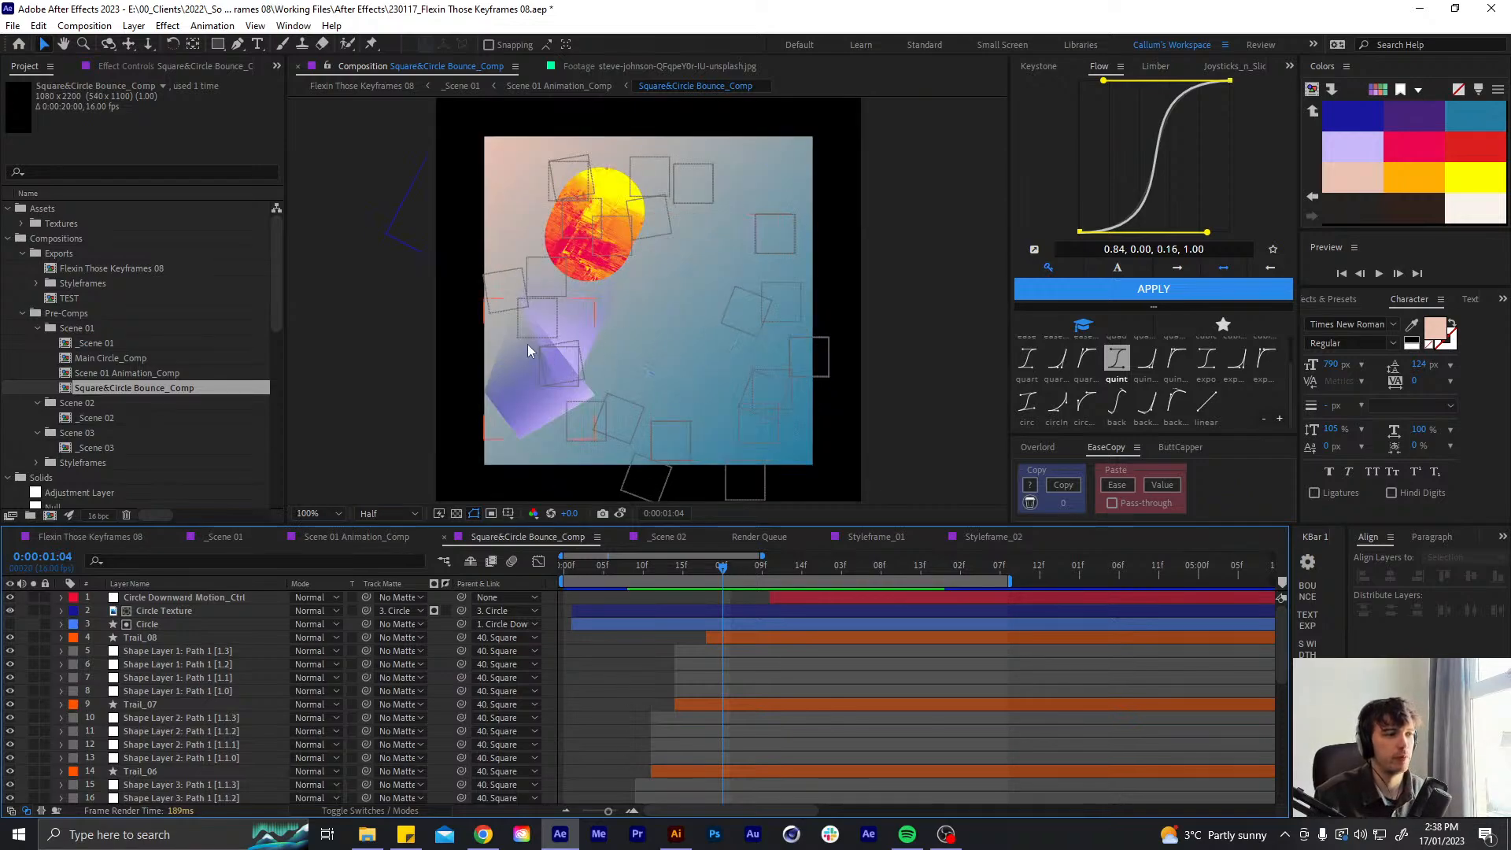
pyautogui.click(737, 650)
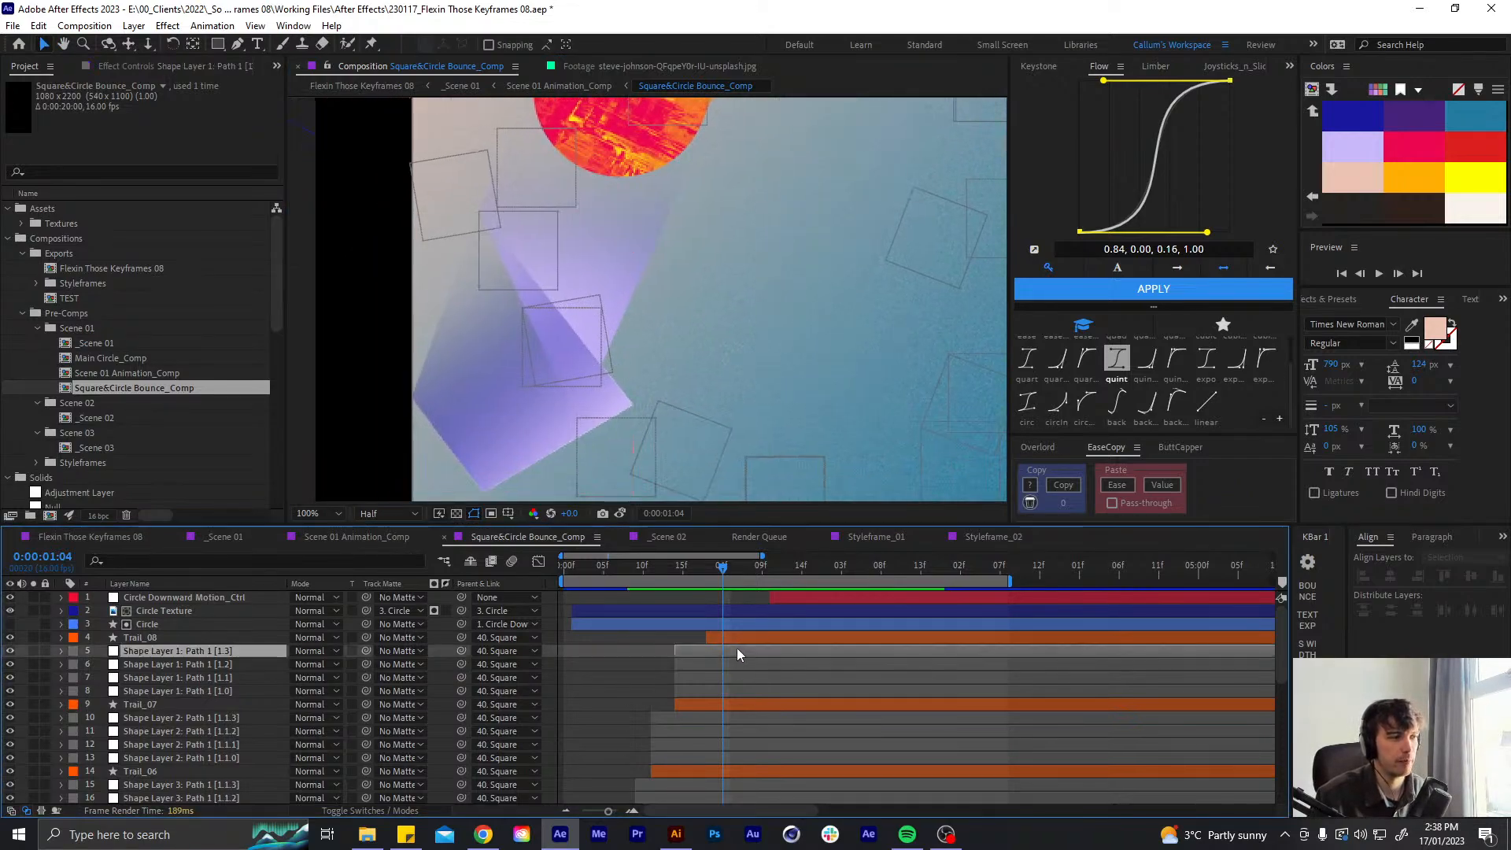
pyautogui.click(737, 668)
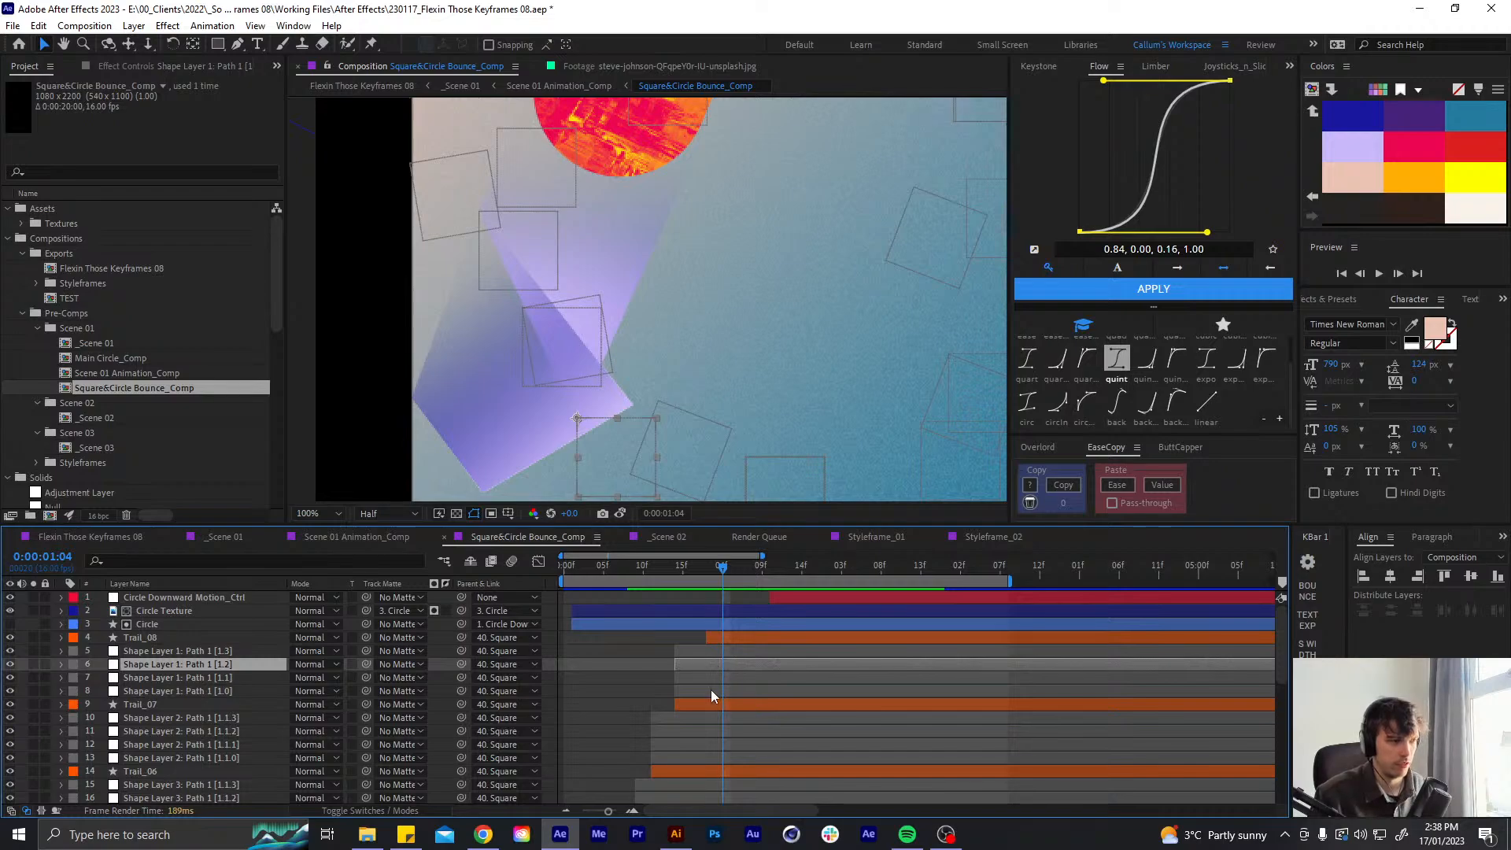
pyautogui.press('pageup')
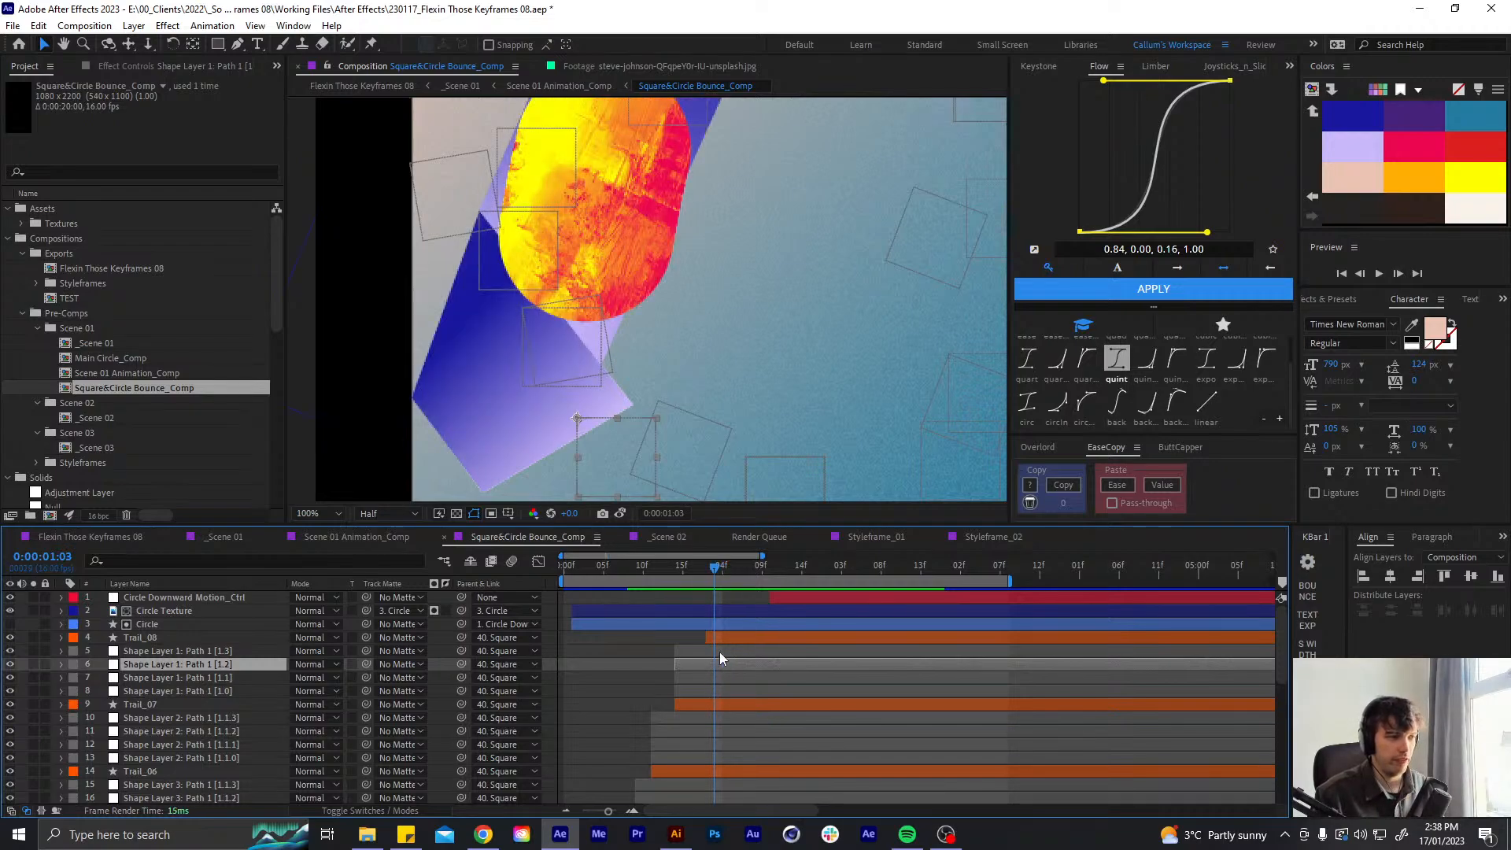
pyautogui.press('p')
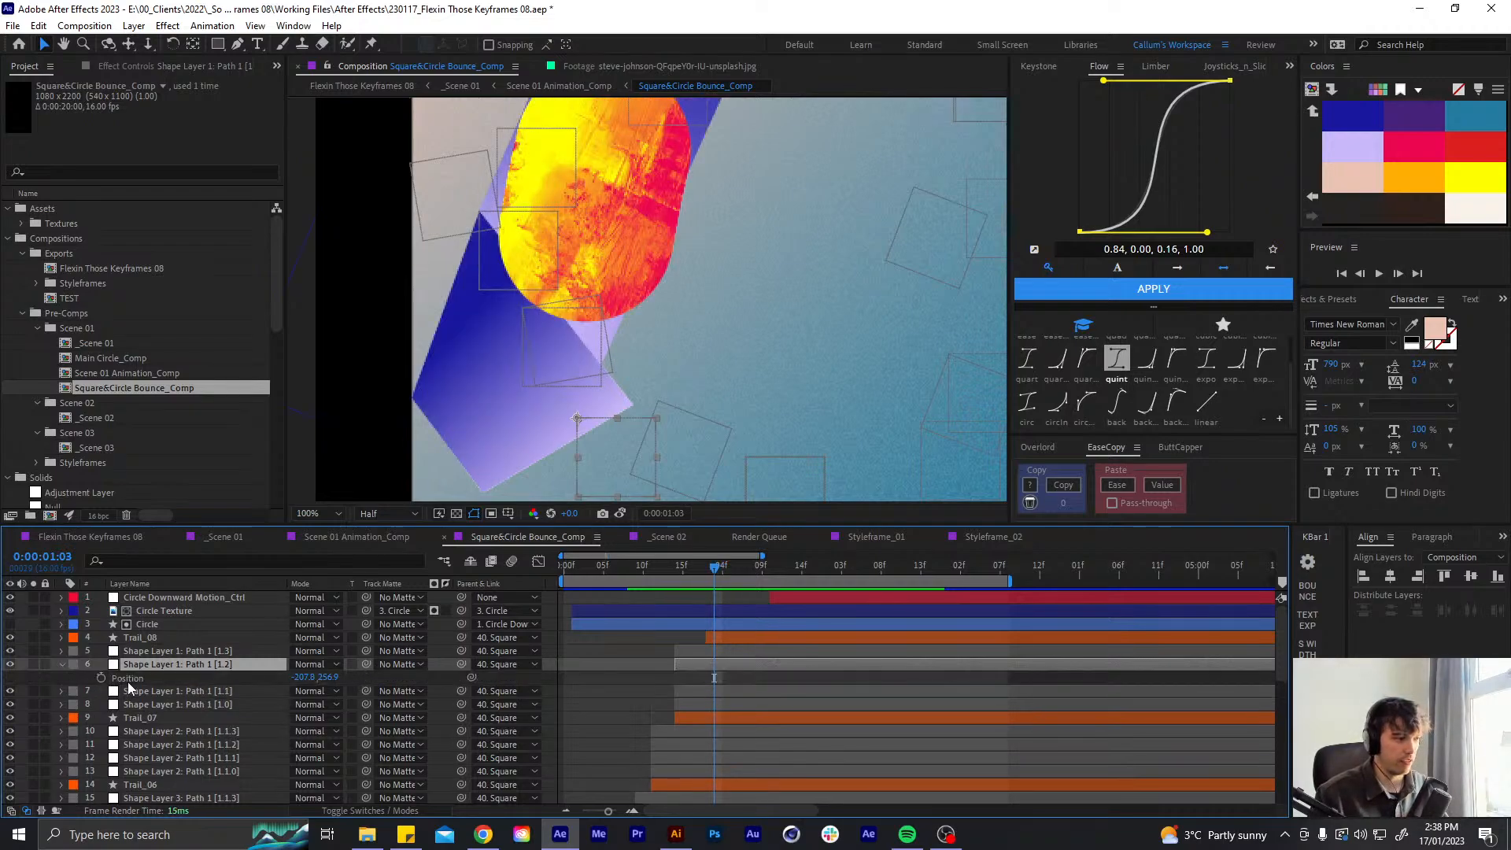
pyautogui.click(101, 678)
pyautogui.press('pagedown')
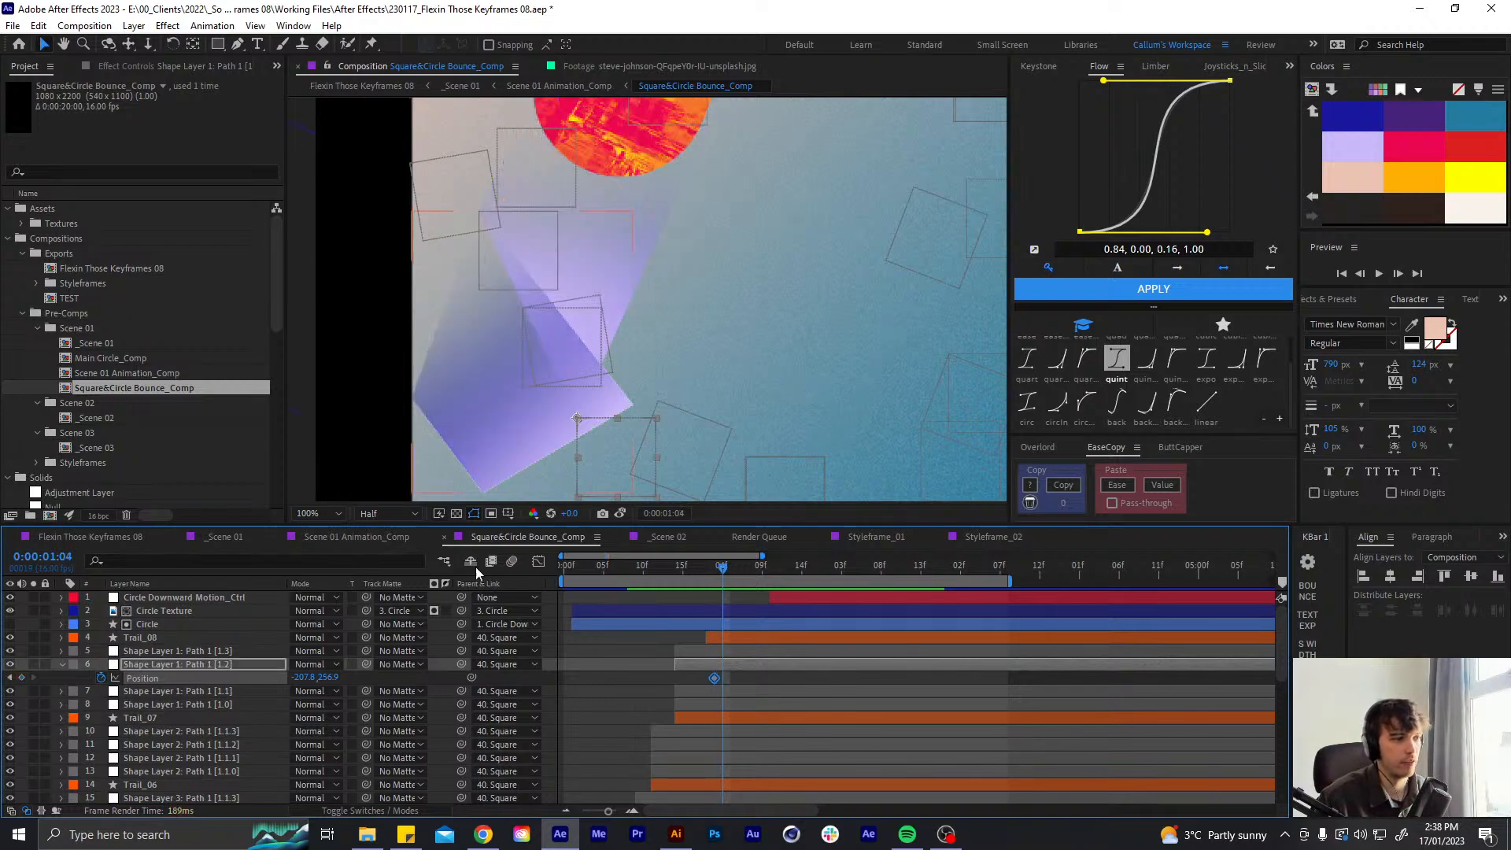
pyautogui.moveTo(583, 426); pyautogui.dragTo(602, 369)
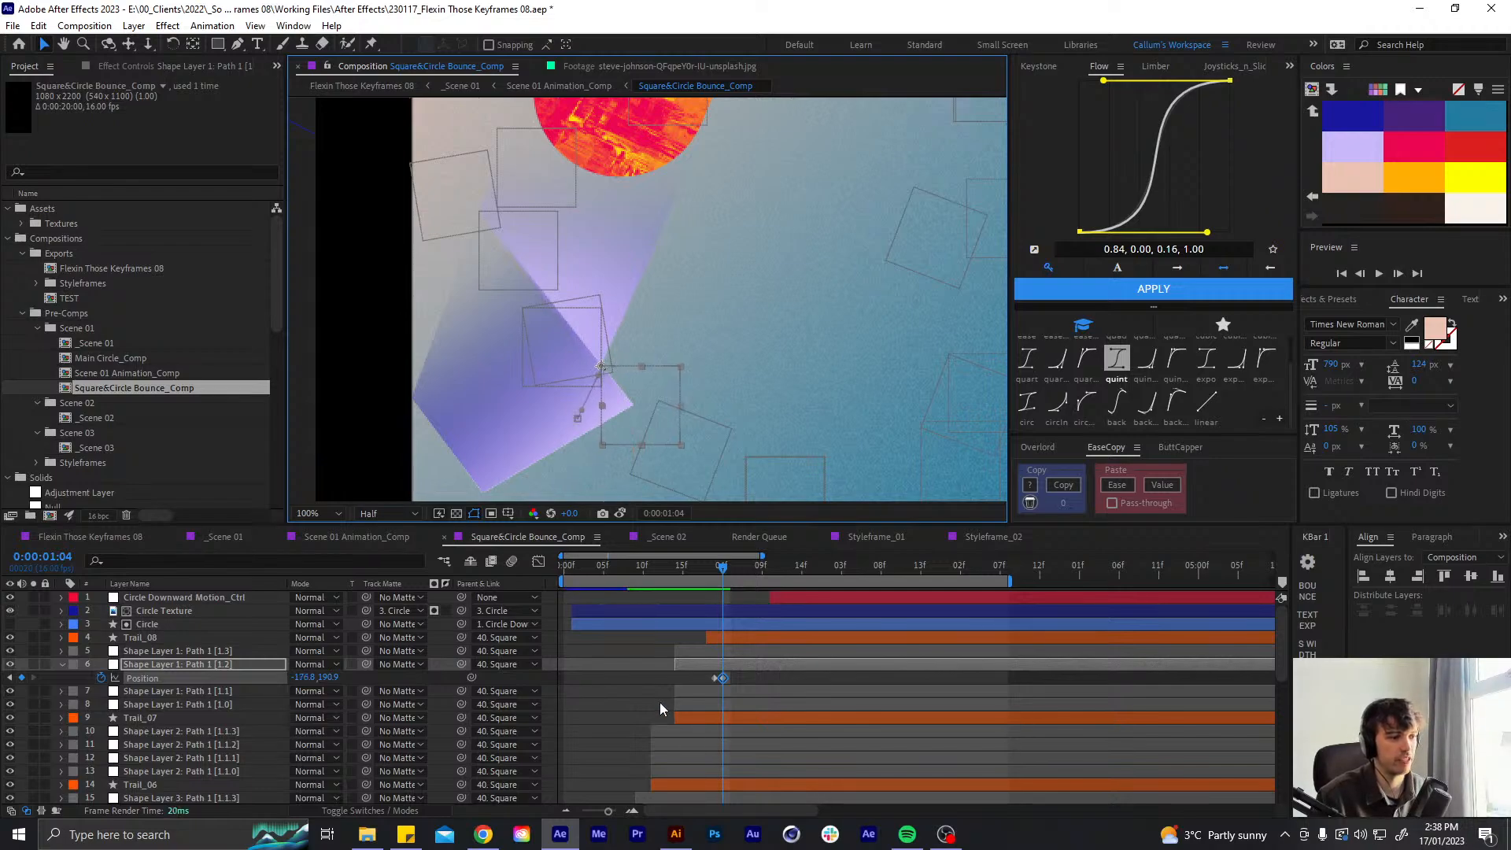
pyautogui.moveTo(721, 568); pyautogui.dragTo(724, 561)
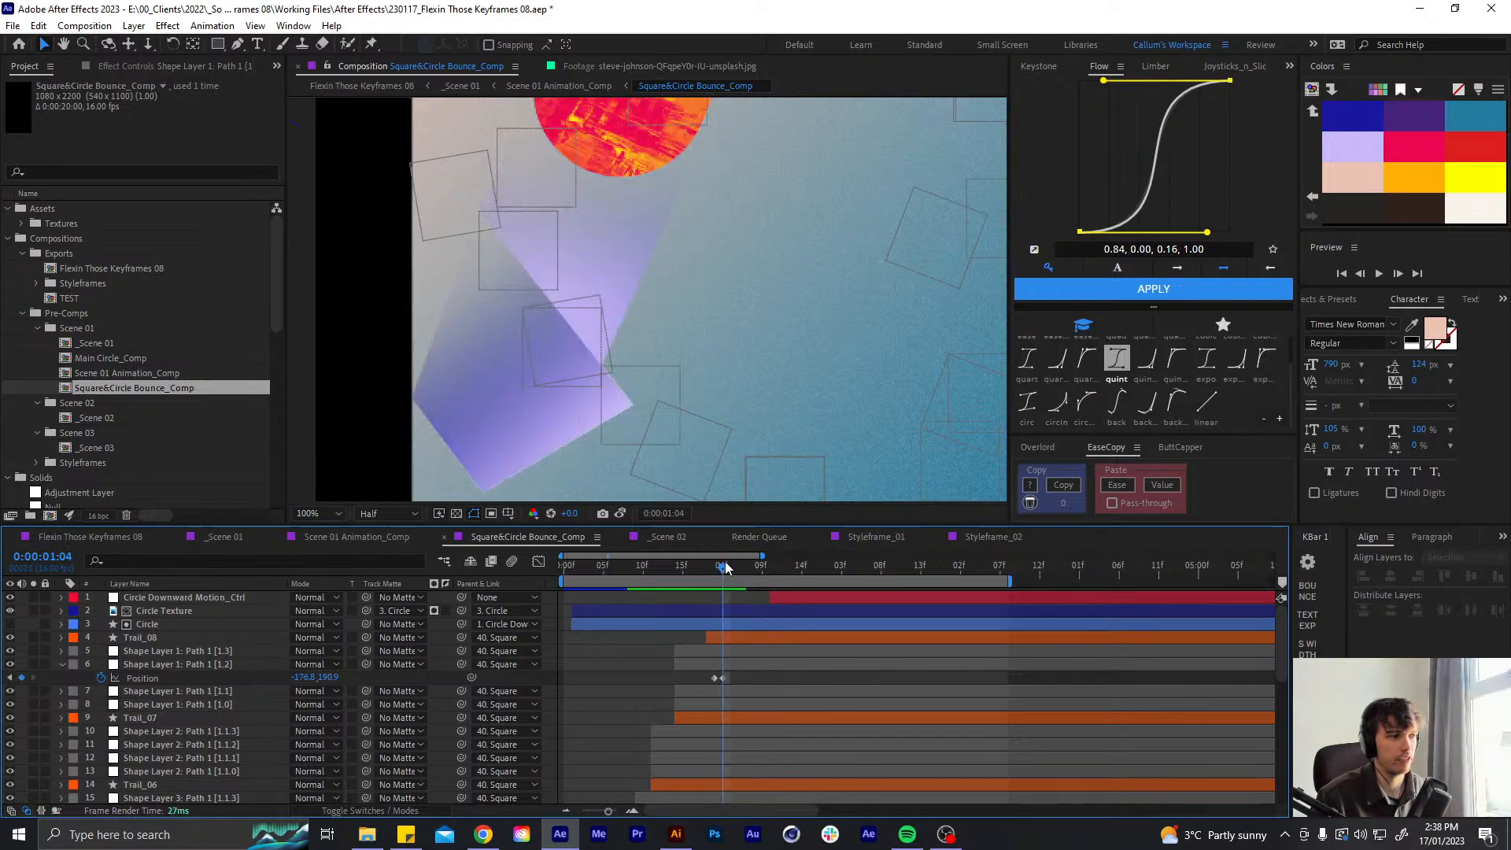
# - Keyframe Trail_07's opacity from 100% at 0:00:01:03 to 50% at 0:00:01:04
pyautogui.click(745, 637)
pyautogui.click(724, 664)
pyautogui.press('u')
pyautogui.click(728, 703)
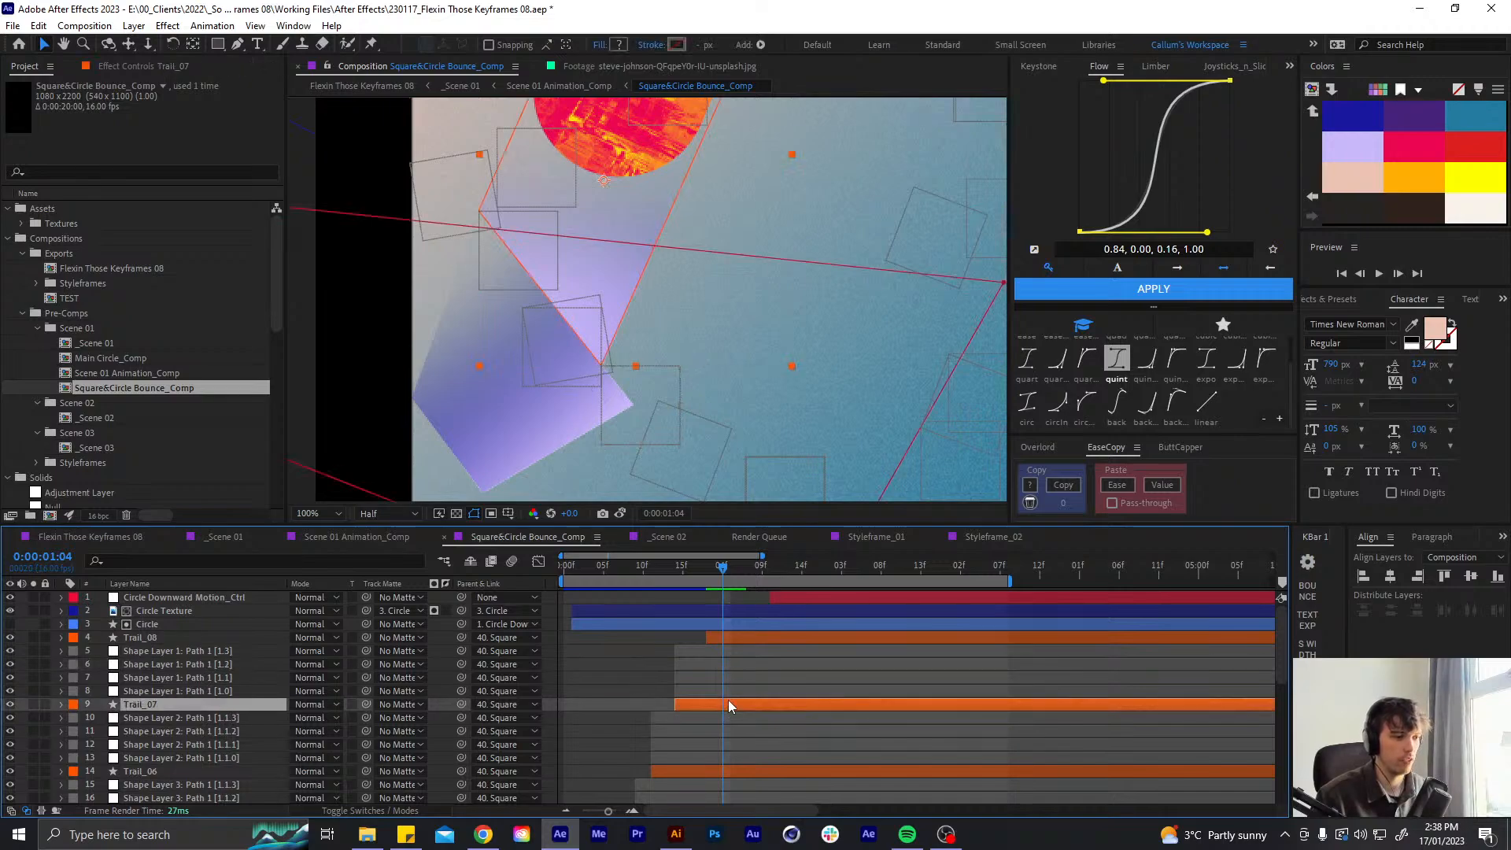
pyautogui.press('t')
pyautogui.press('pageup')
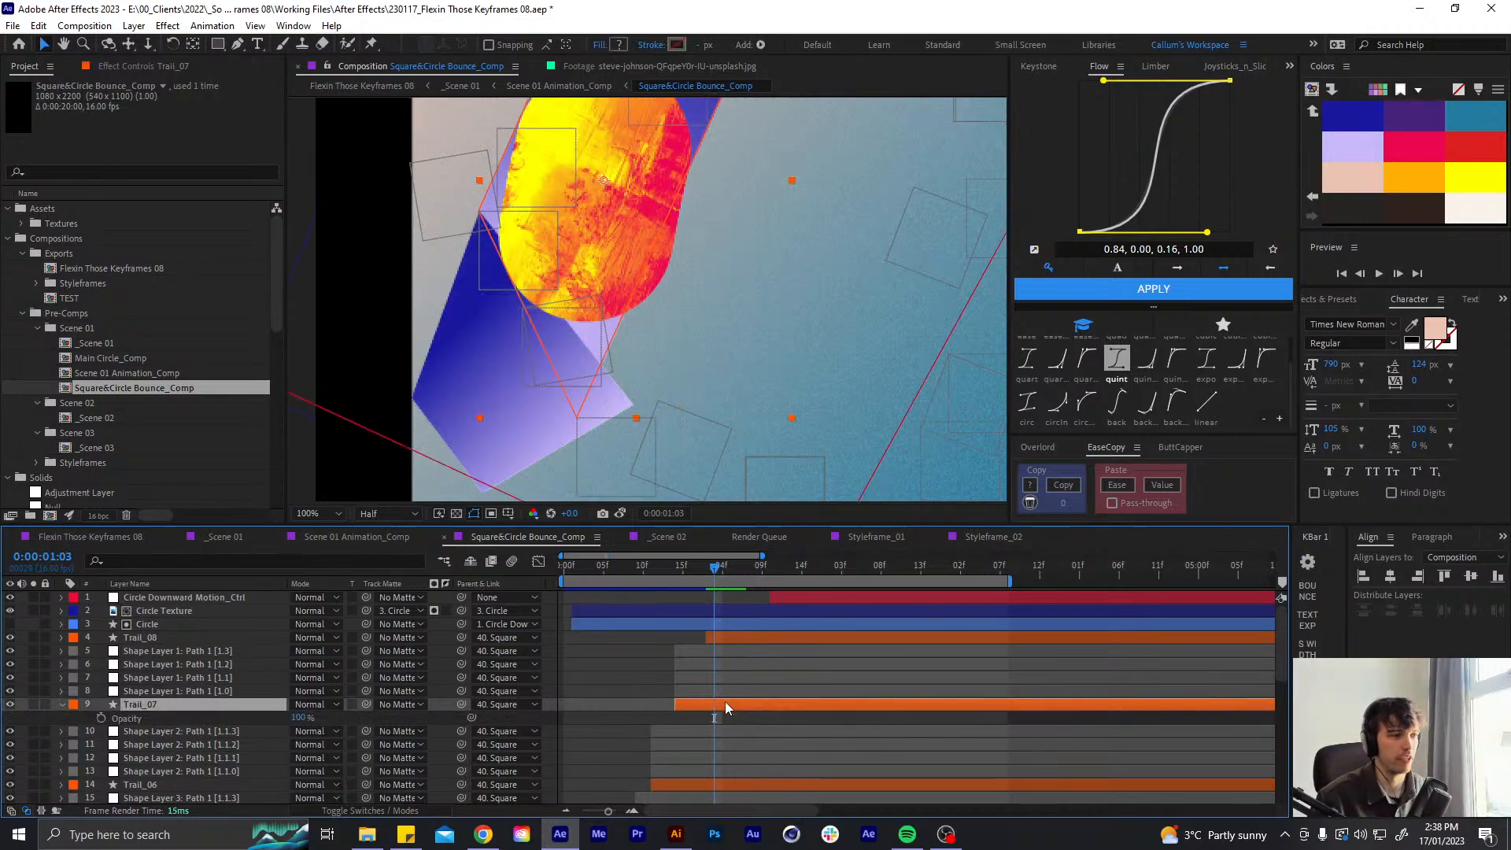
pyautogui.click(101, 718)
pyautogui.press('pagedown')
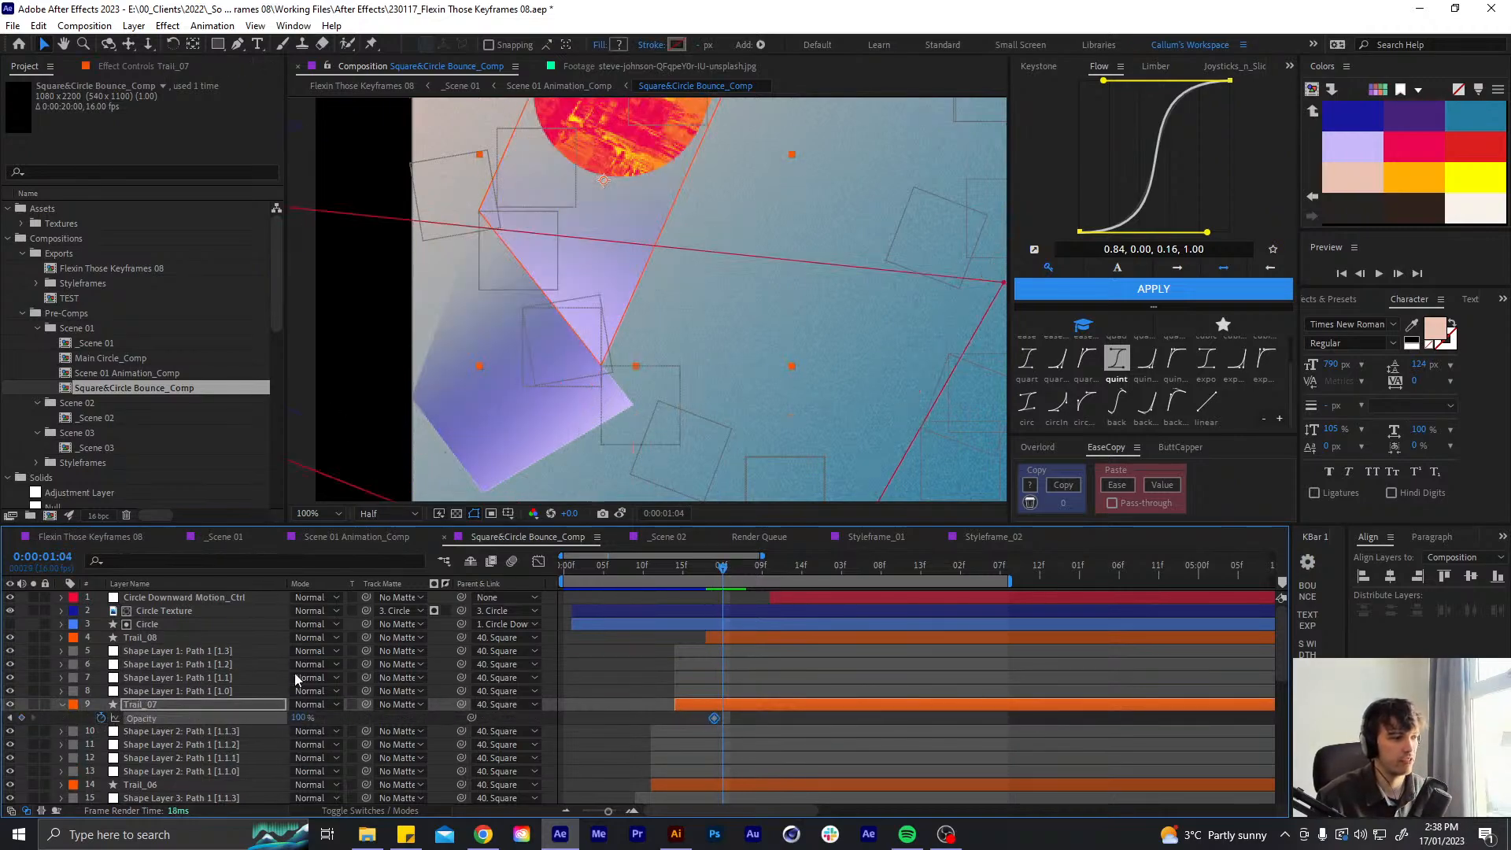
pyautogui.press('Return')
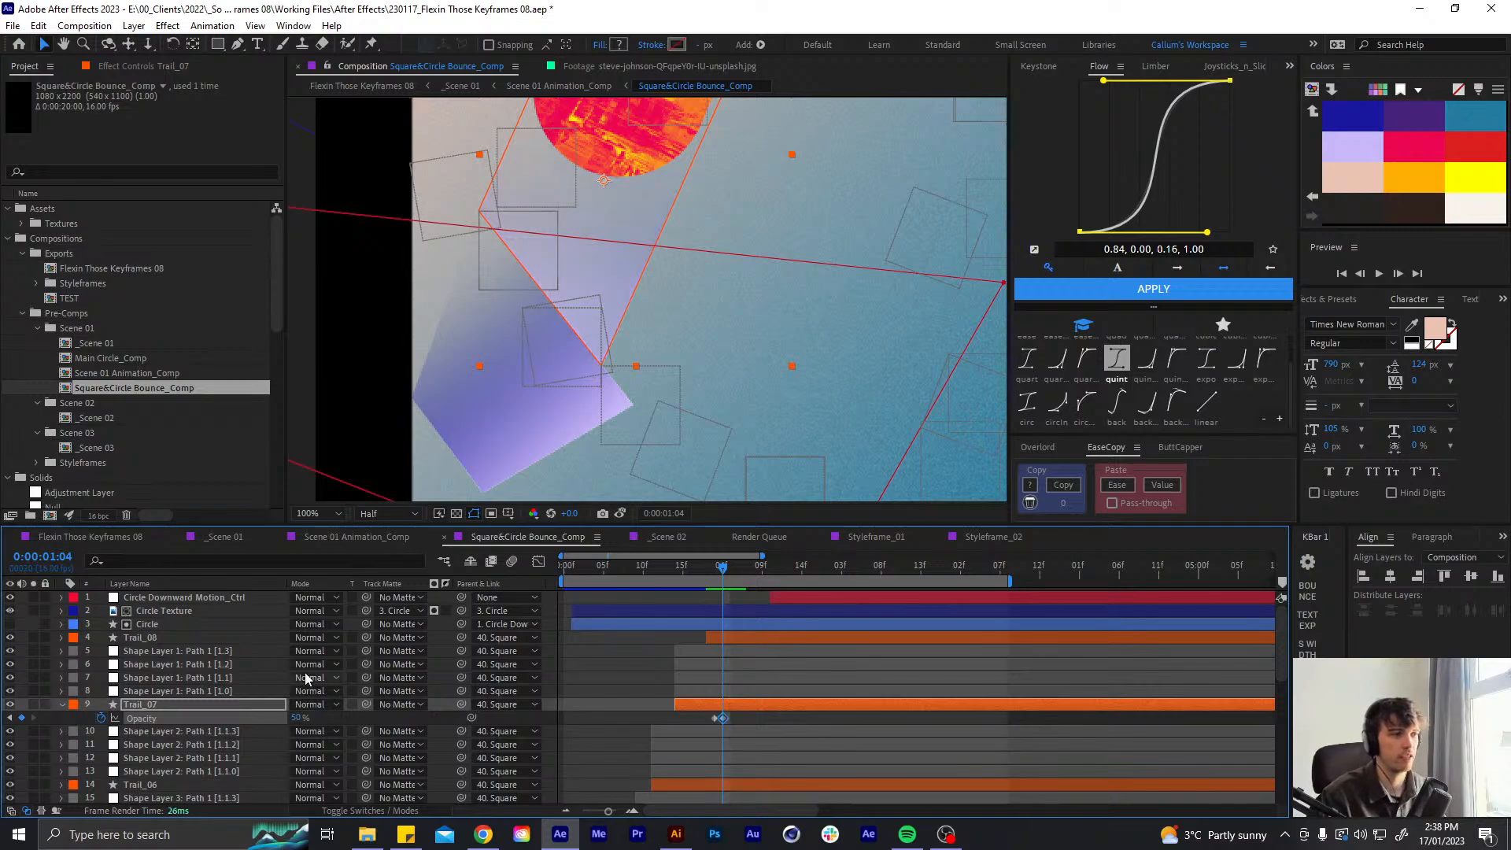
pyautogui.hotkey('ctrl', 'shift', 'a')
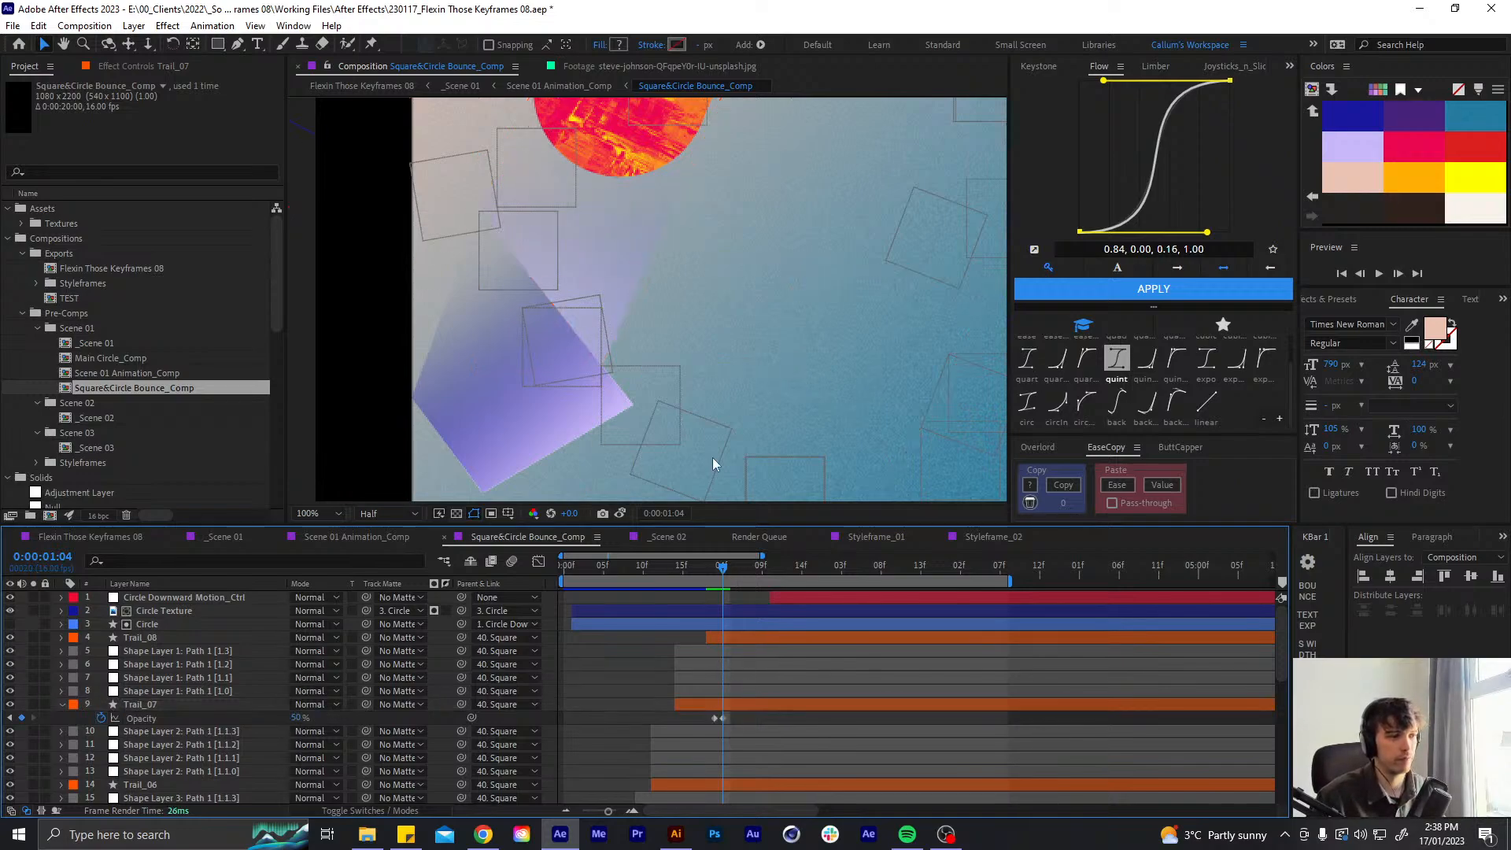
# - Set Trail_07's opacity keyframe at 0:00:01:04 to 25%
pyautogui.click(297, 717)
pyautogui.write('25')
pyautogui.press('Return')
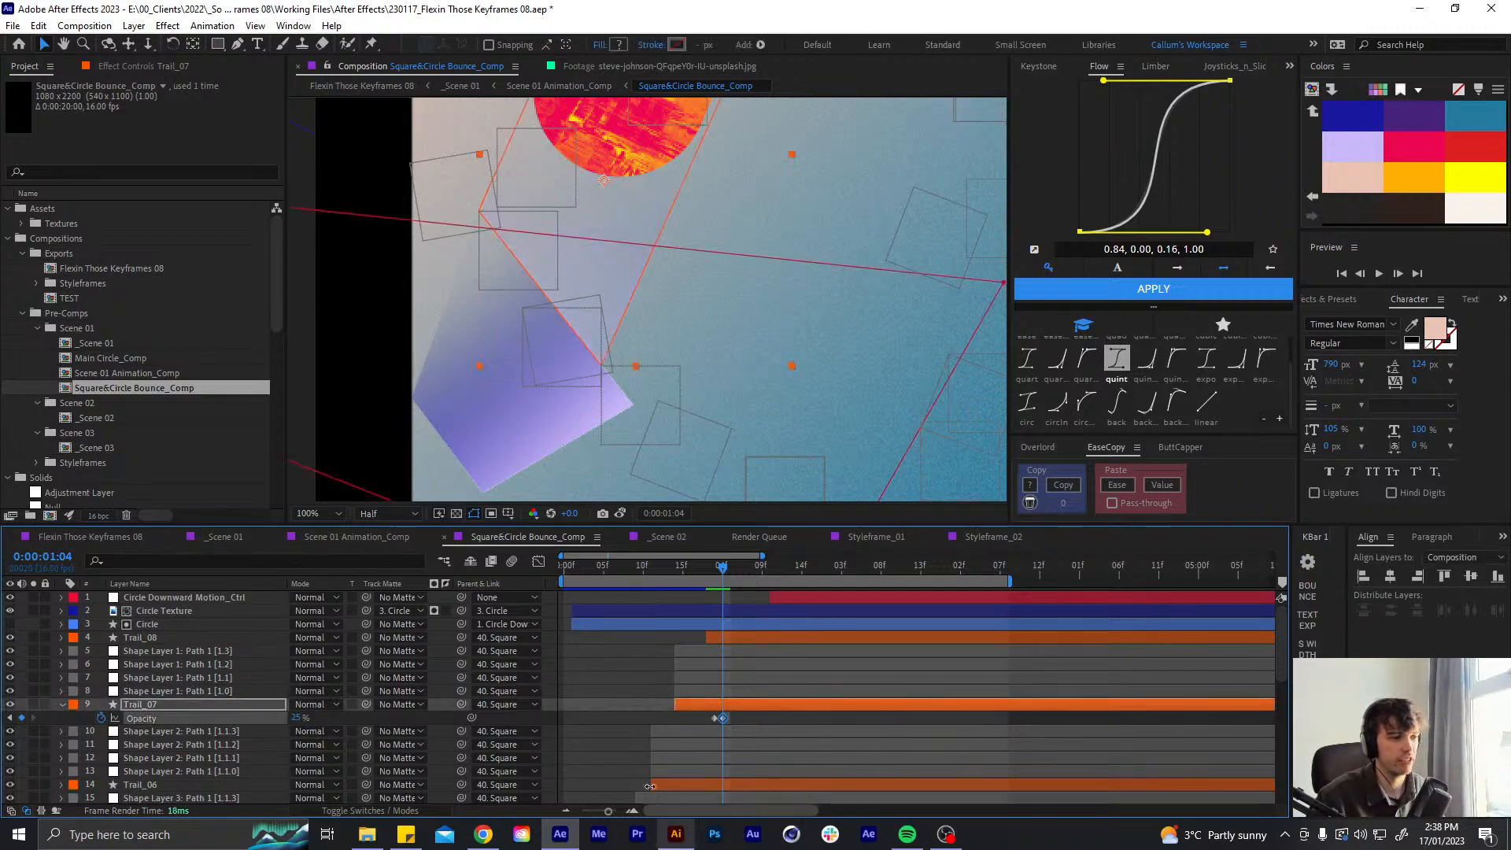
pyautogui.hotkey('ctrl', 'shift', 'a')
# - Preview the trail fade from the start in Square&Circle Bounce_Comp and in Scene 01 Animation_Comp
pyautogui.moveTo(691, 567); pyautogui.dragTo(302, 567)
pyautogui.press('space')
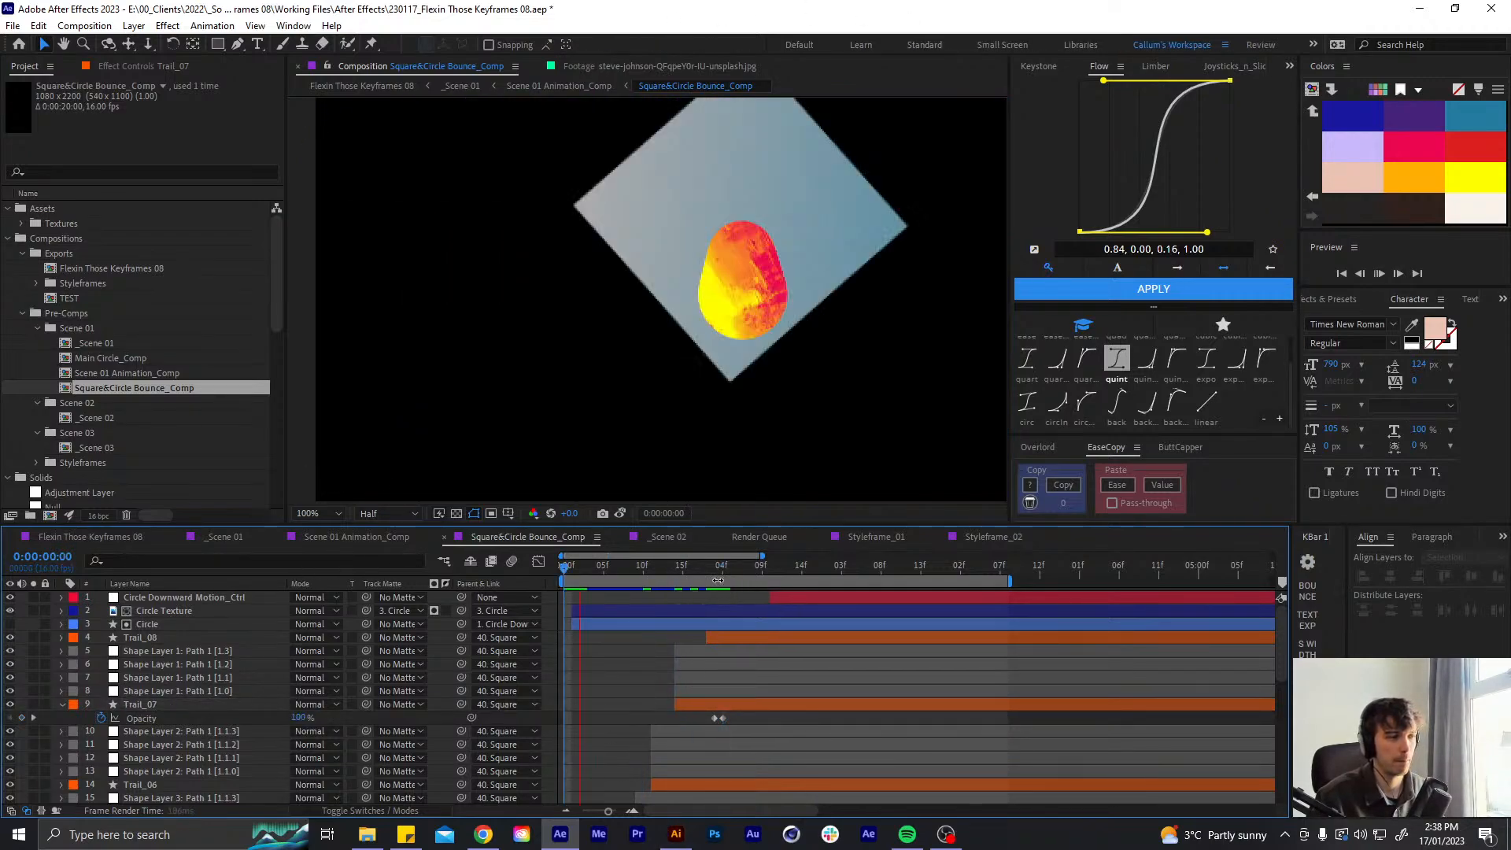
pyautogui.click(299, 536)
pyautogui.click(506, 567)
pyautogui.click(729, 629)
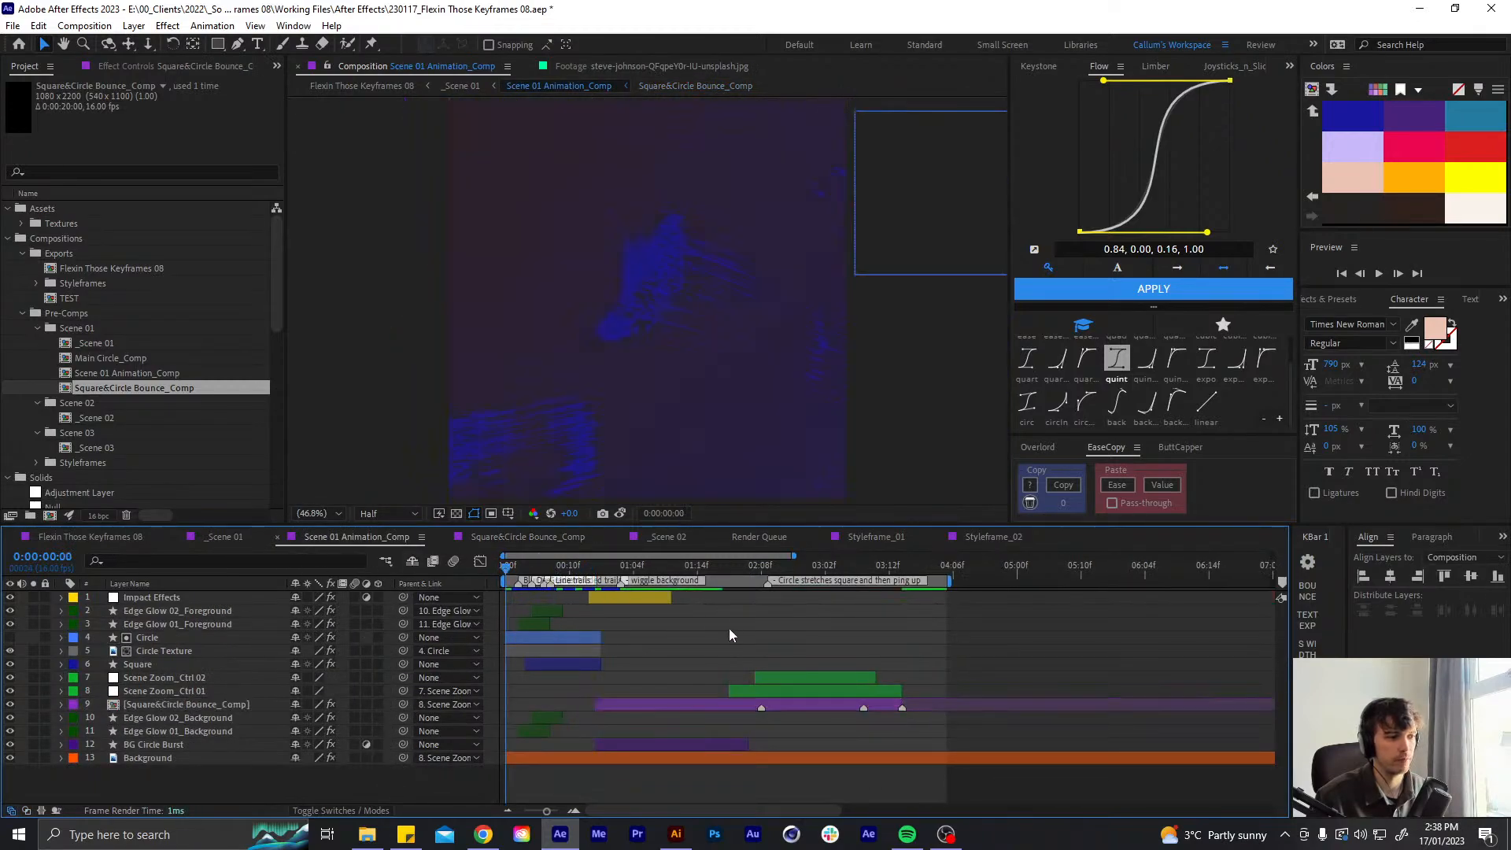
pyautogui.press('space')
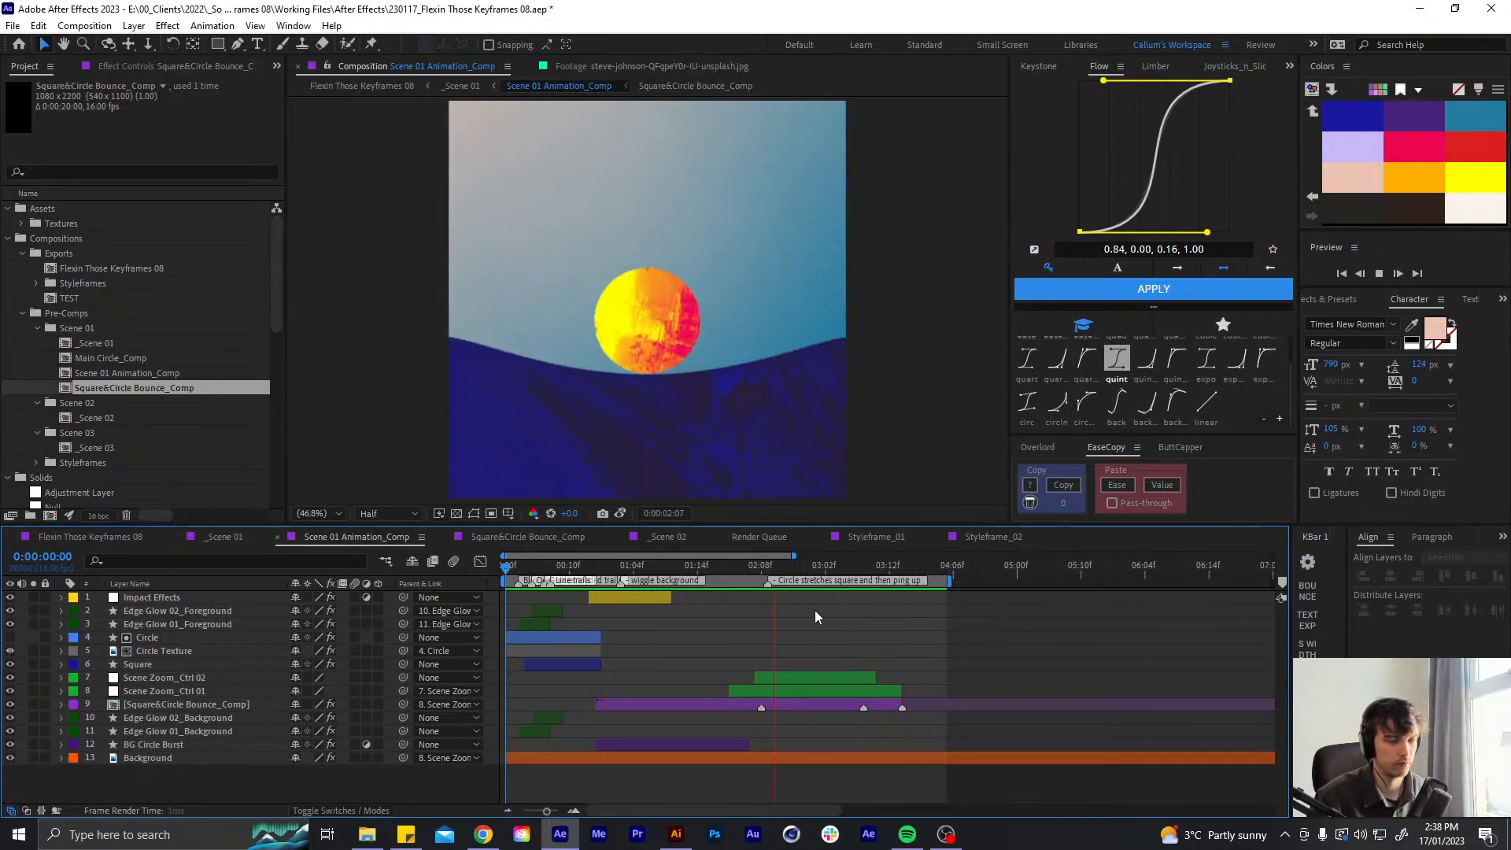
# - Replay the bounce section of Scene 01 Animation_Comp and inspect the trails around 0:00:02:02
pyautogui.click(697, 567)
pyautogui.press('space')
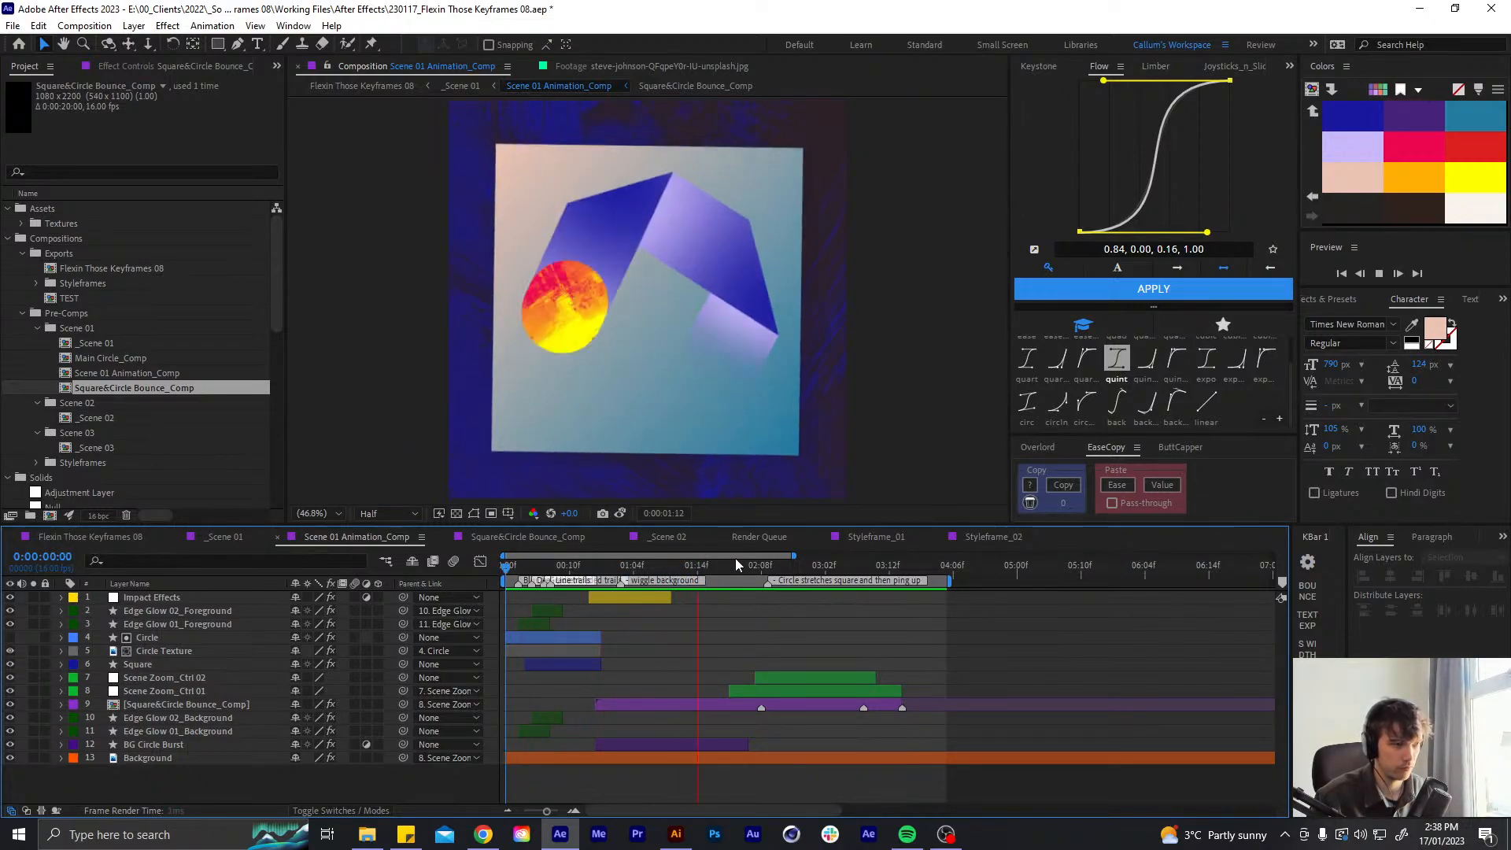
pyautogui.press('space')
pyautogui.press('space')
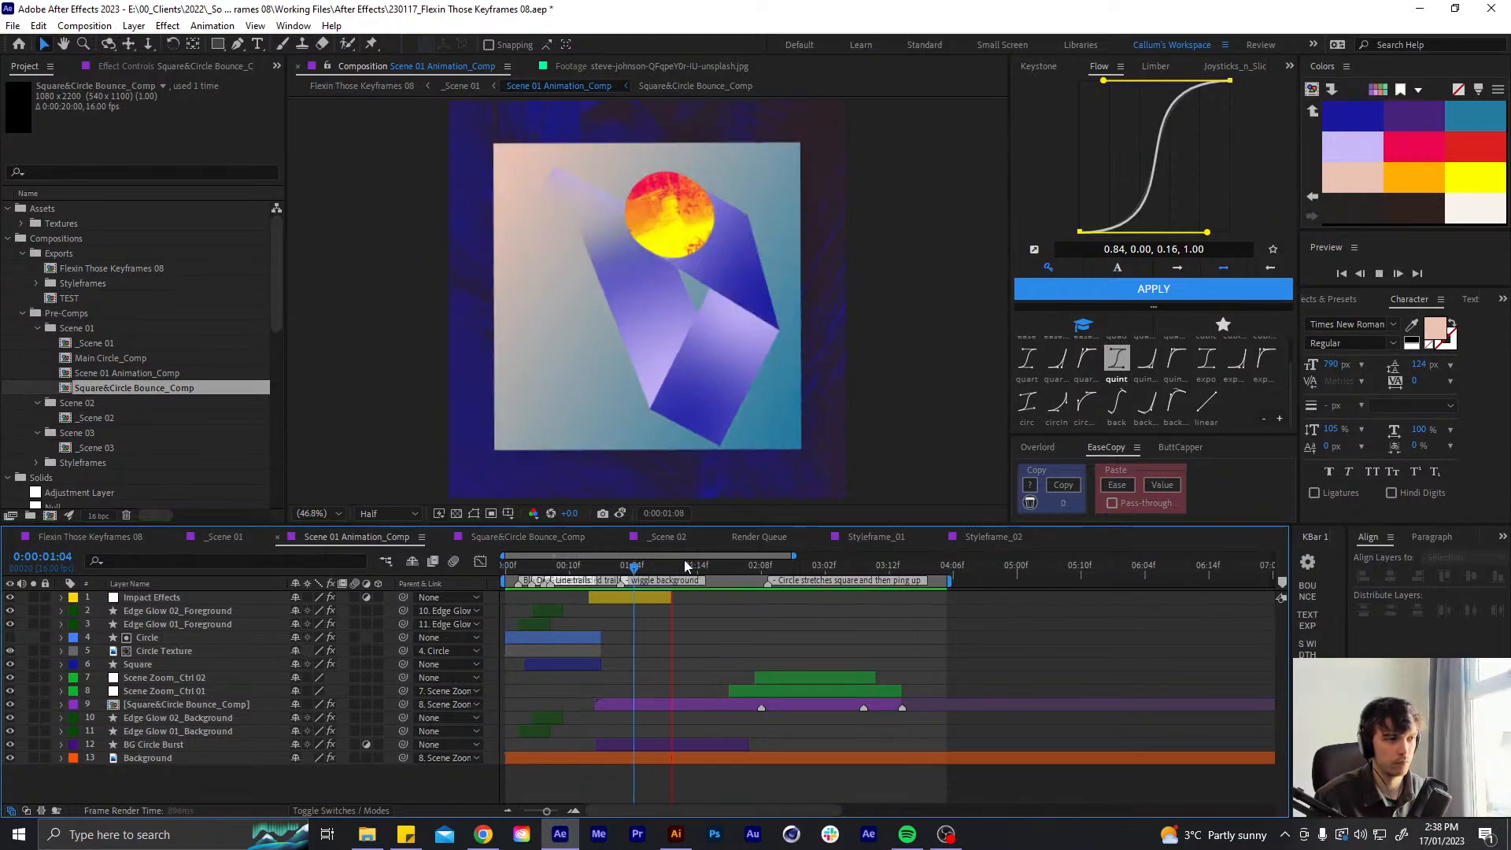
pyautogui.click(712, 569)
pyautogui.moveTo(712, 570); pyautogui.dragTo(722, 570)
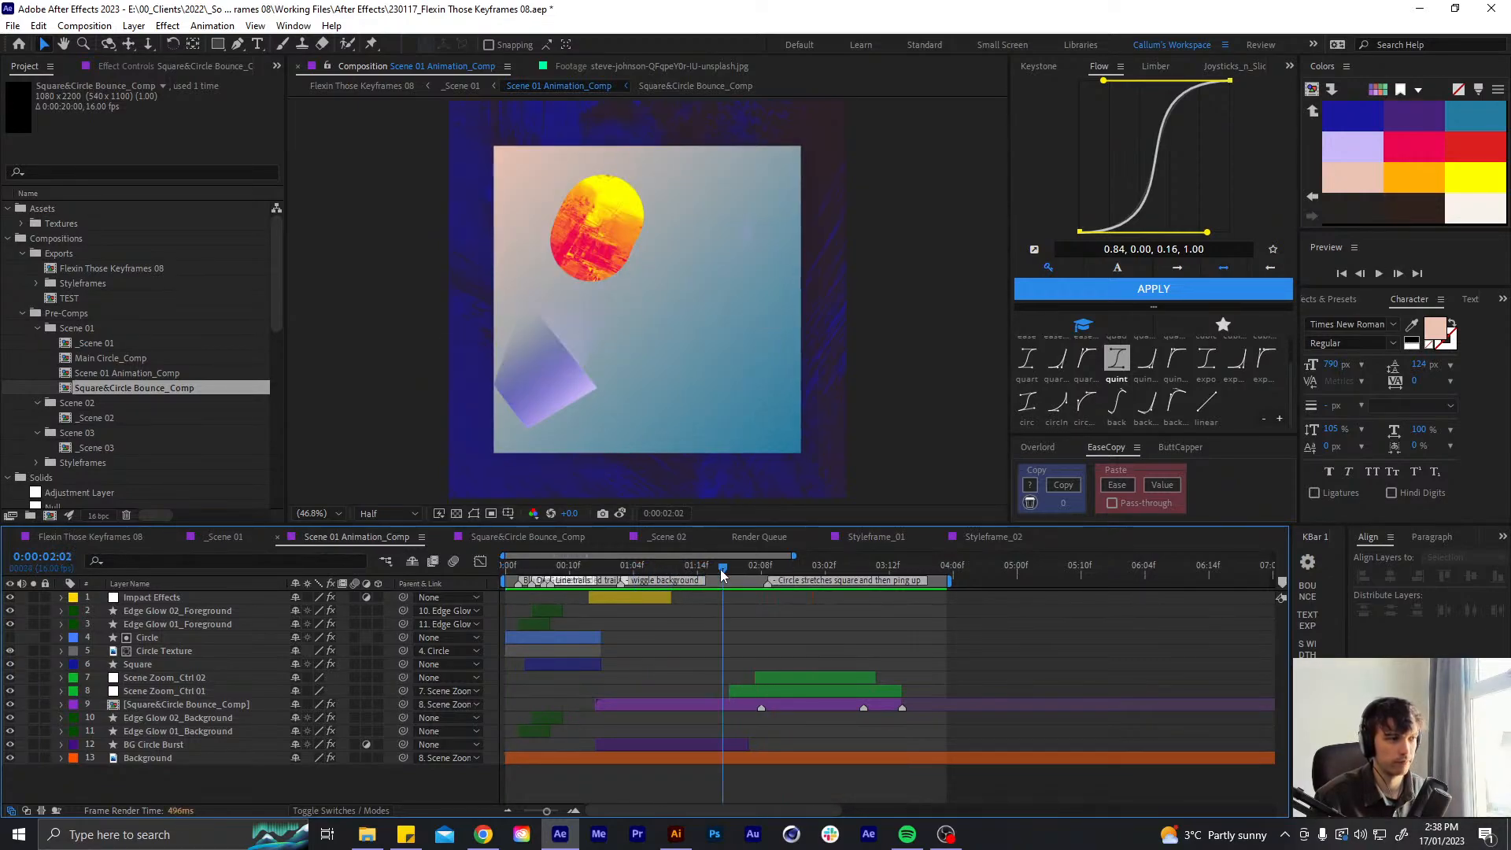
# - Open Square&Circle Bounce_Comp and shift Trail_06's last Mask Path keyframe one frame later to 0:00:01:05
pyautogui.doubleClick(685, 703)
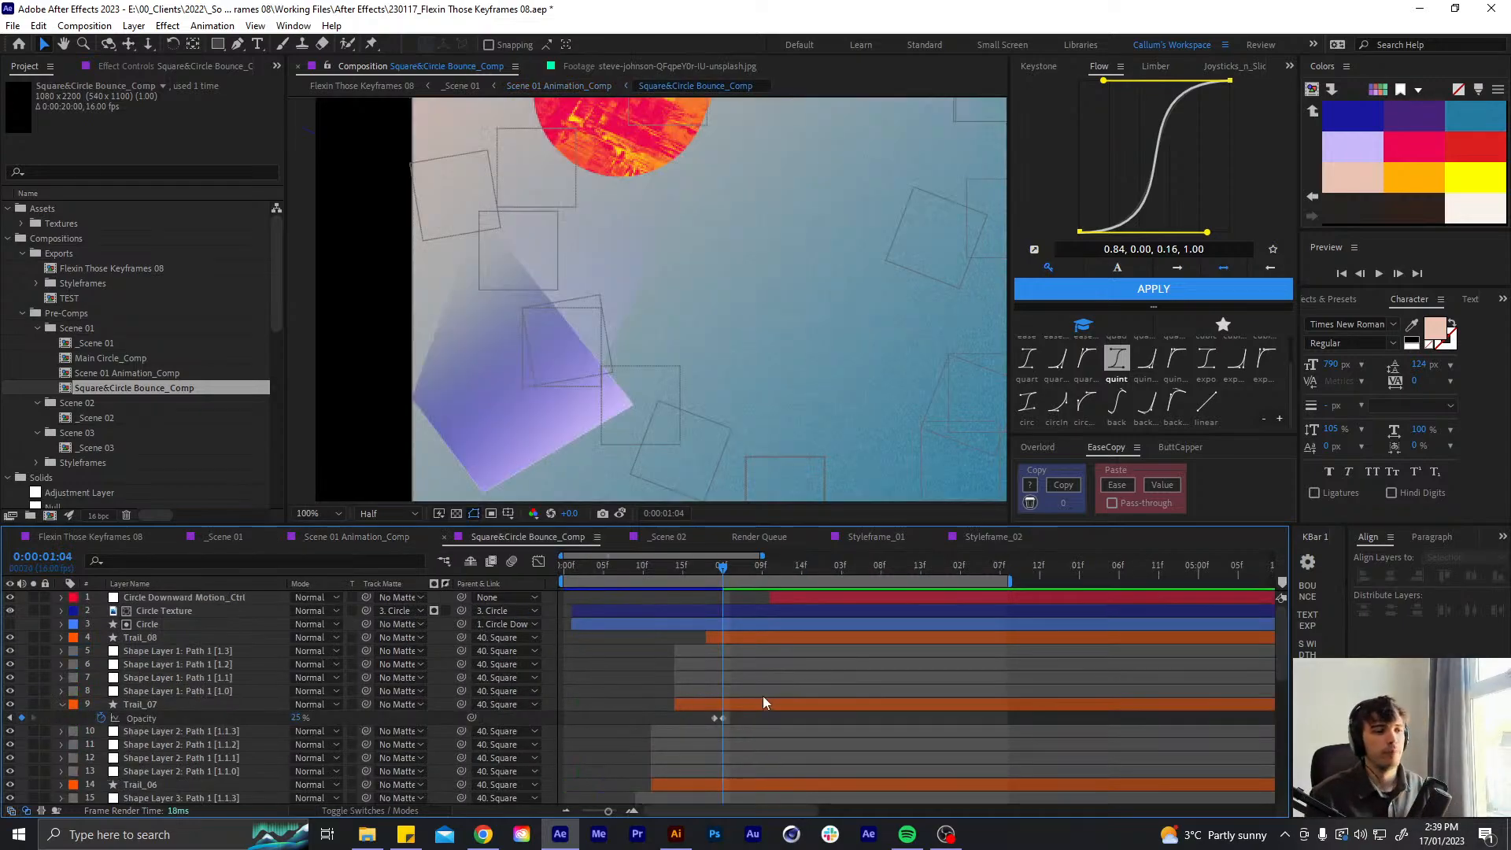
pyautogui.click(757, 702)
pyautogui.press('u')
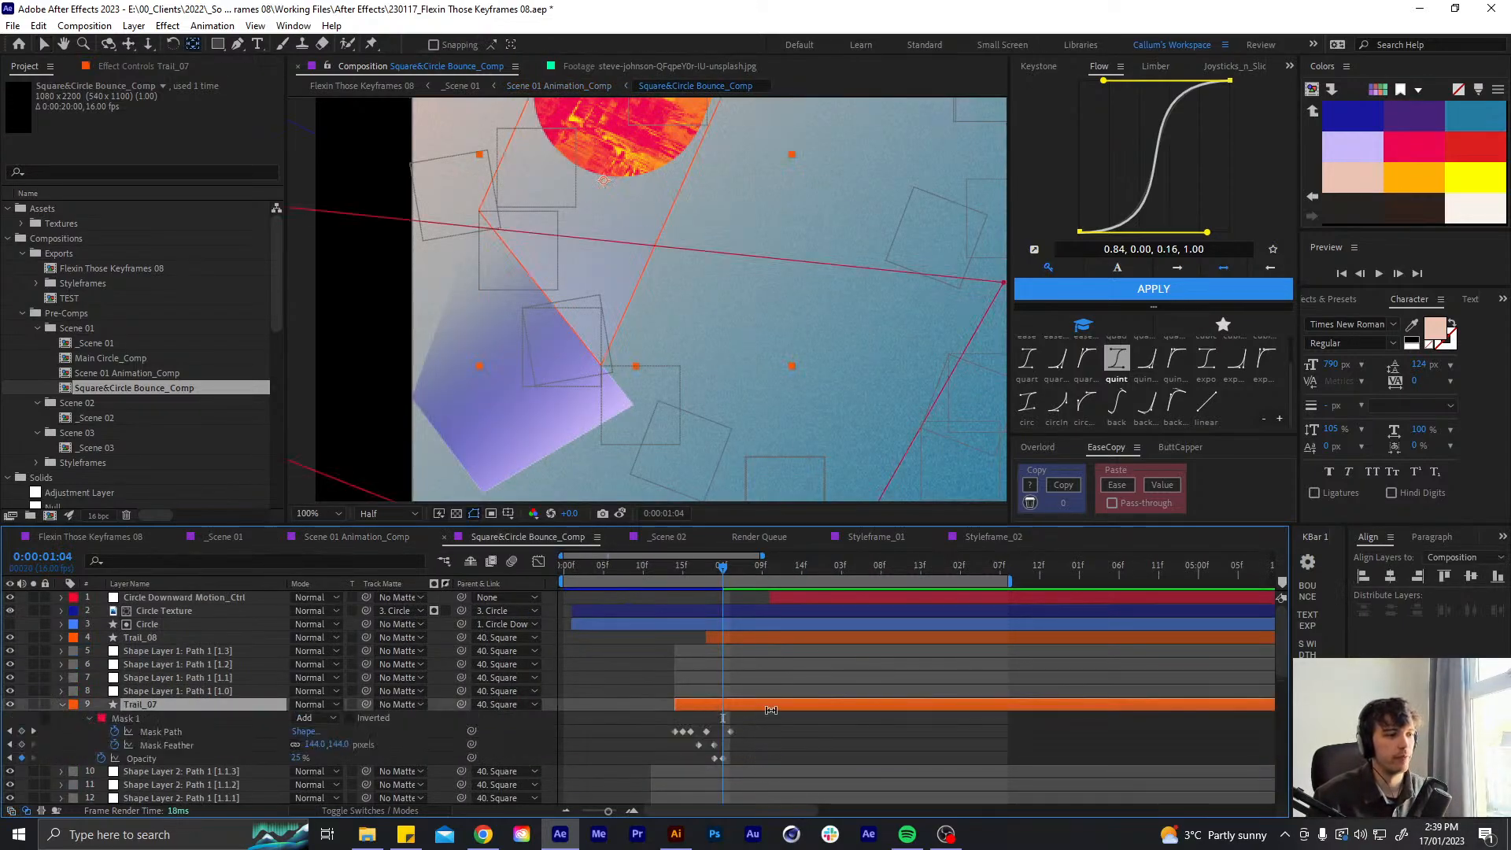
pyautogui.press('u')
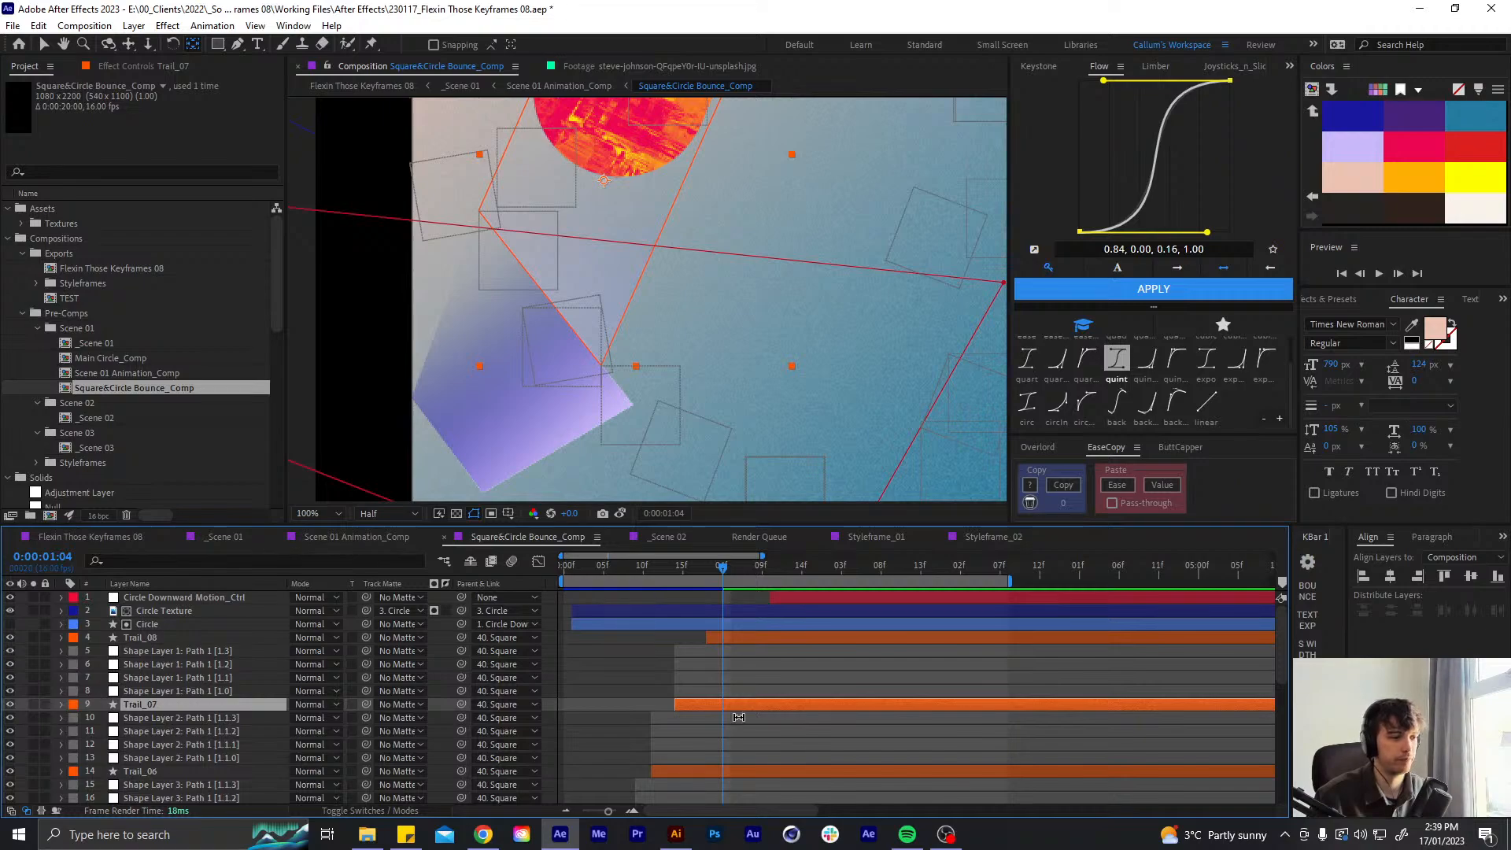
pyautogui.click(315, 514)
pyautogui.click(316, 530)
pyautogui.press('v')
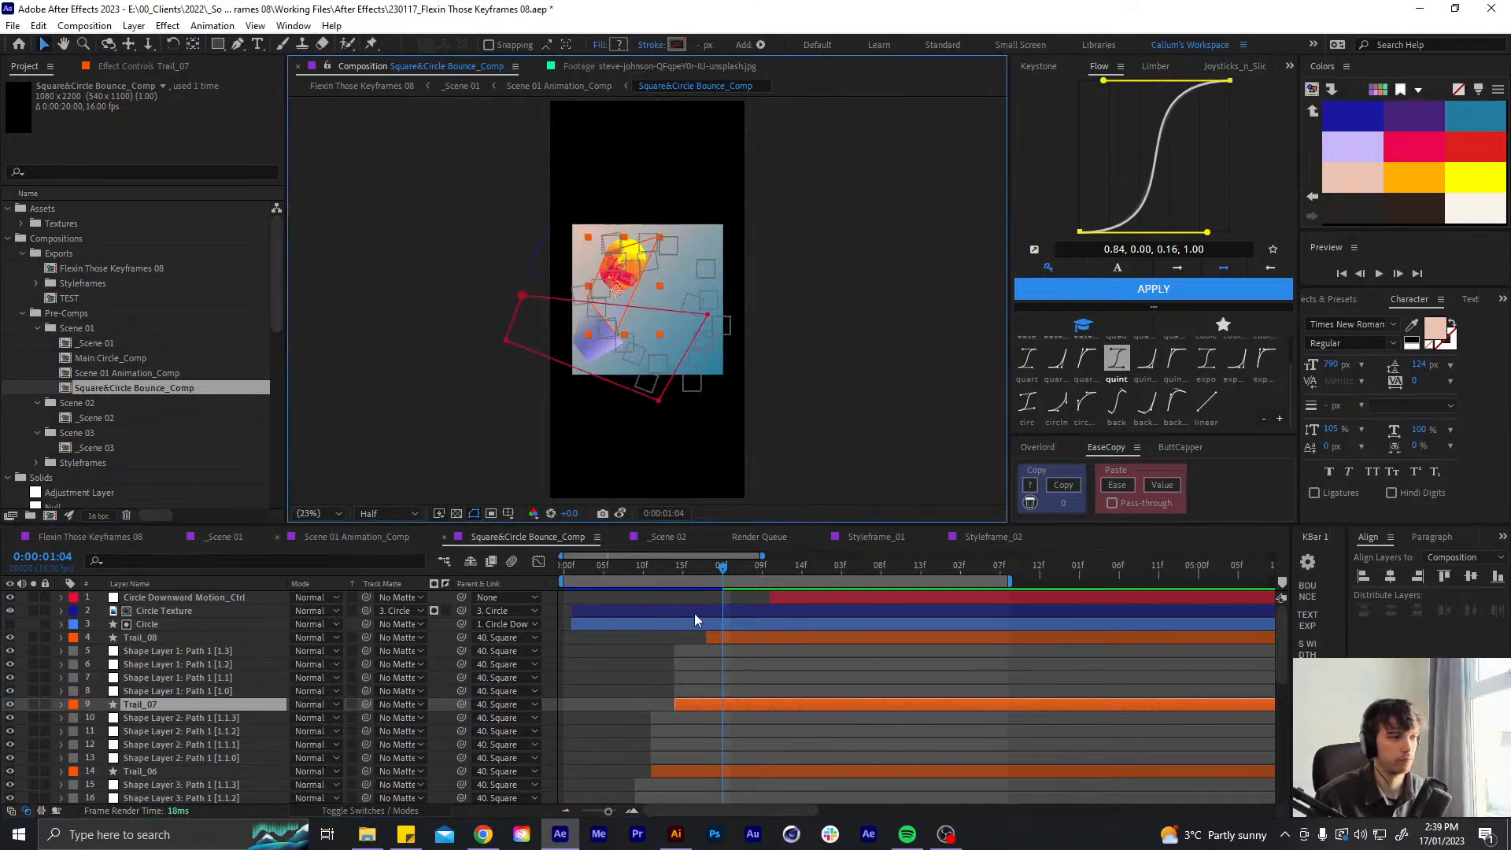
pyautogui.click(724, 771)
pyautogui.press('u')
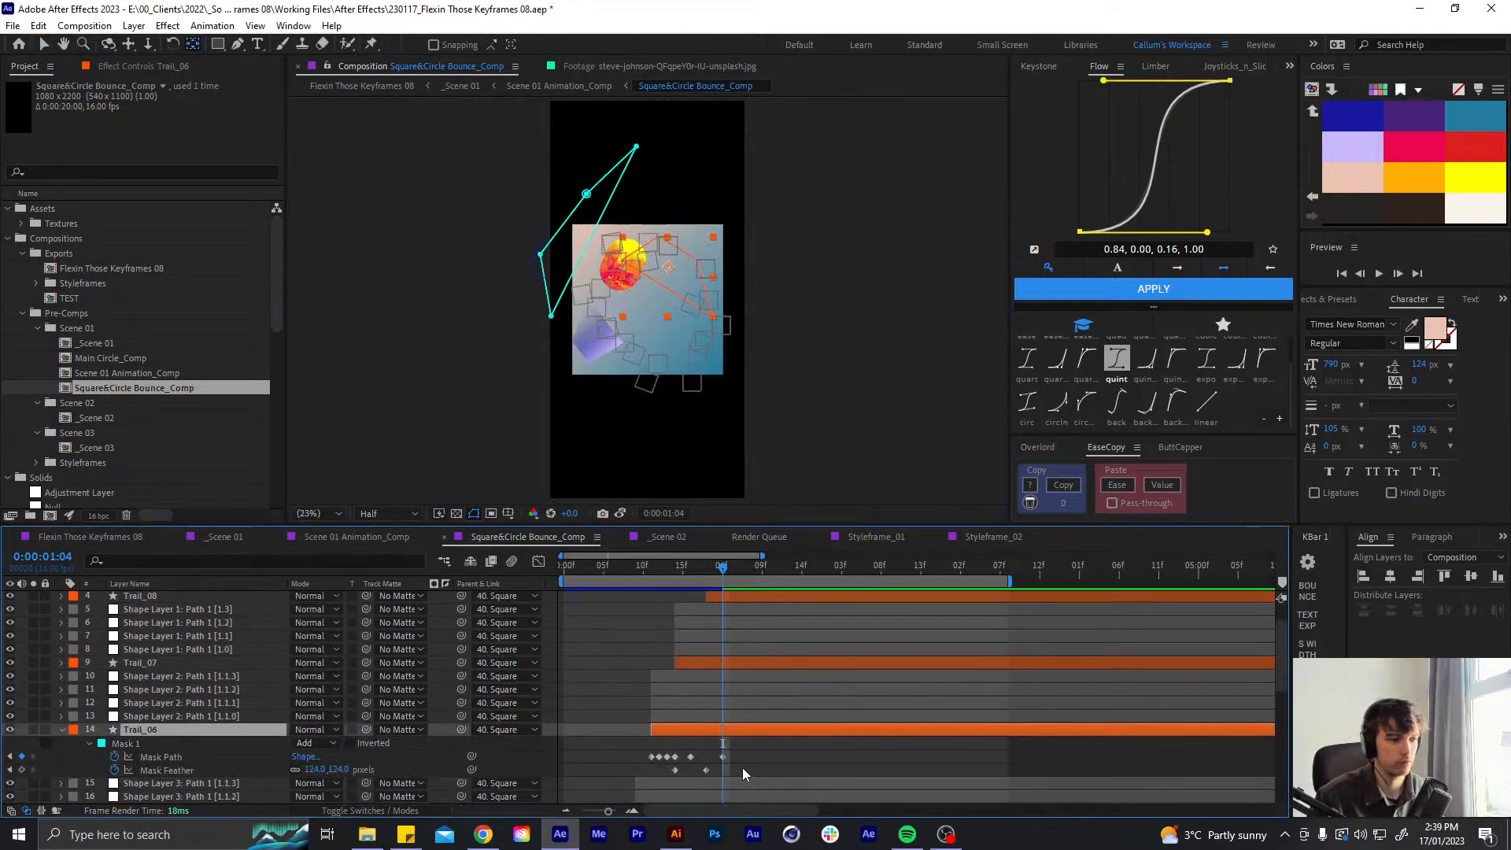
pyautogui.moveTo(733, 749)
pyautogui.mouseDown()
pyautogui.moveTo(704, 771)
pyautogui.moveTo(732, 757)
pyautogui.mouseUp()
pyautogui.click(725, 767)
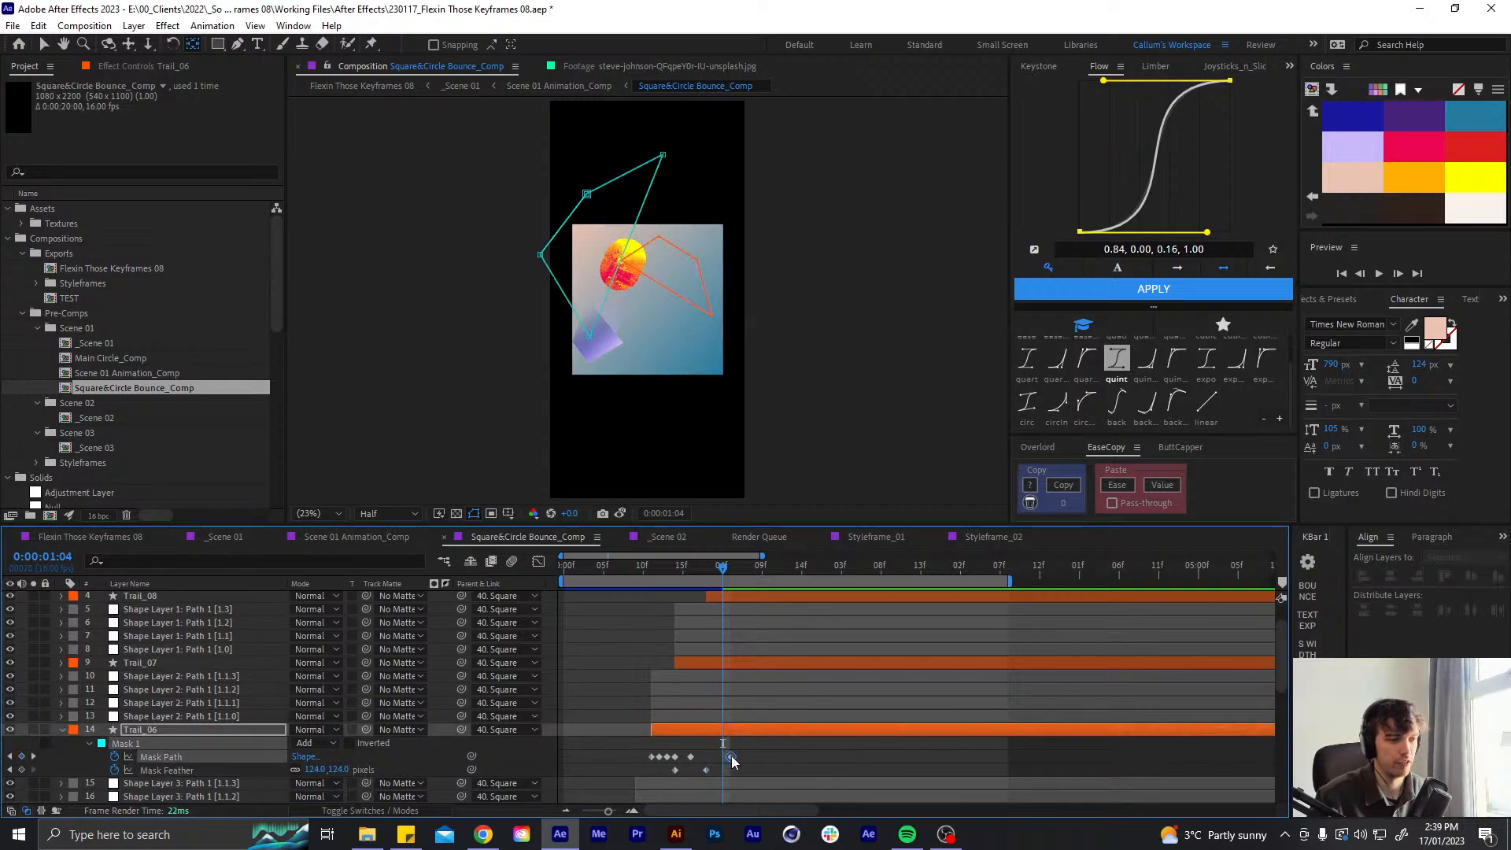
# - Shift Trail_07's last Mask Path keyframe to 0:00:01:06 and both its Opacity keyframes one frame later
pyautogui.click(744, 663)
pyautogui.press('u')
pyautogui.click(731, 689)
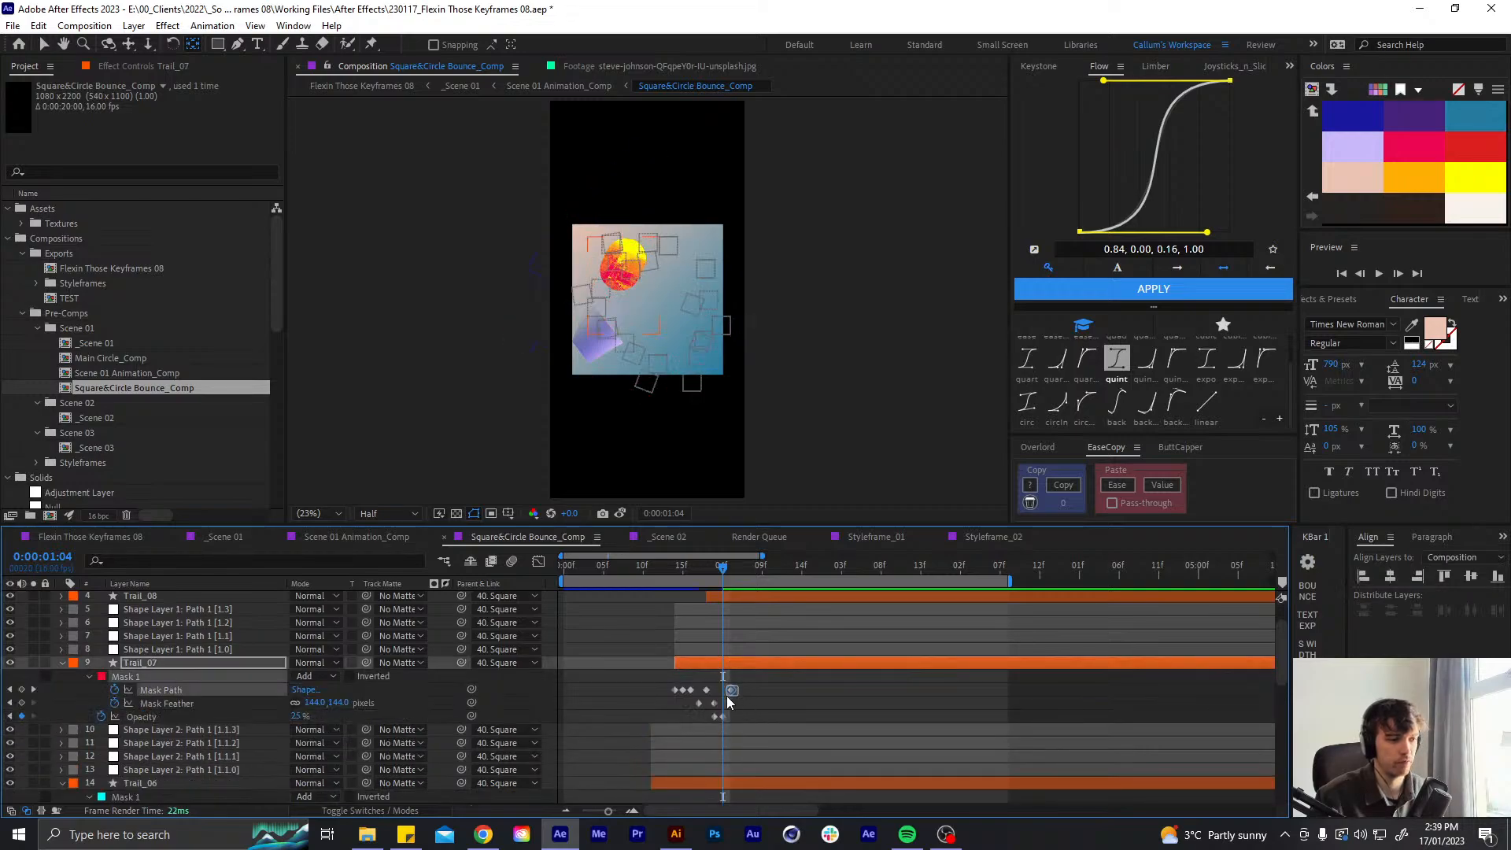
pyautogui.moveTo(734, 691); pyautogui.dragTo(738, 690)
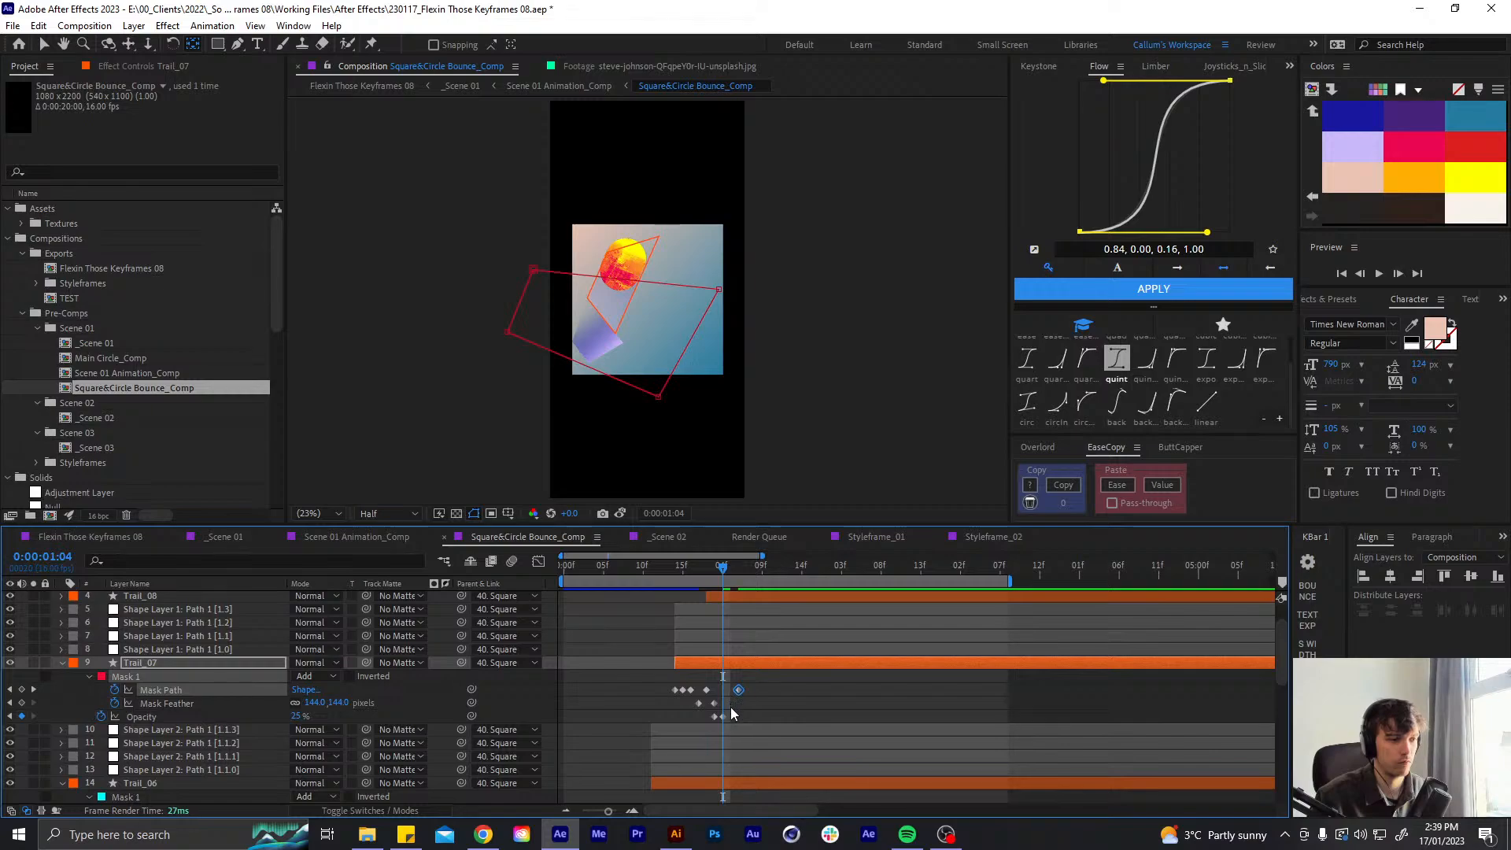
pyautogui.click(729, 715)
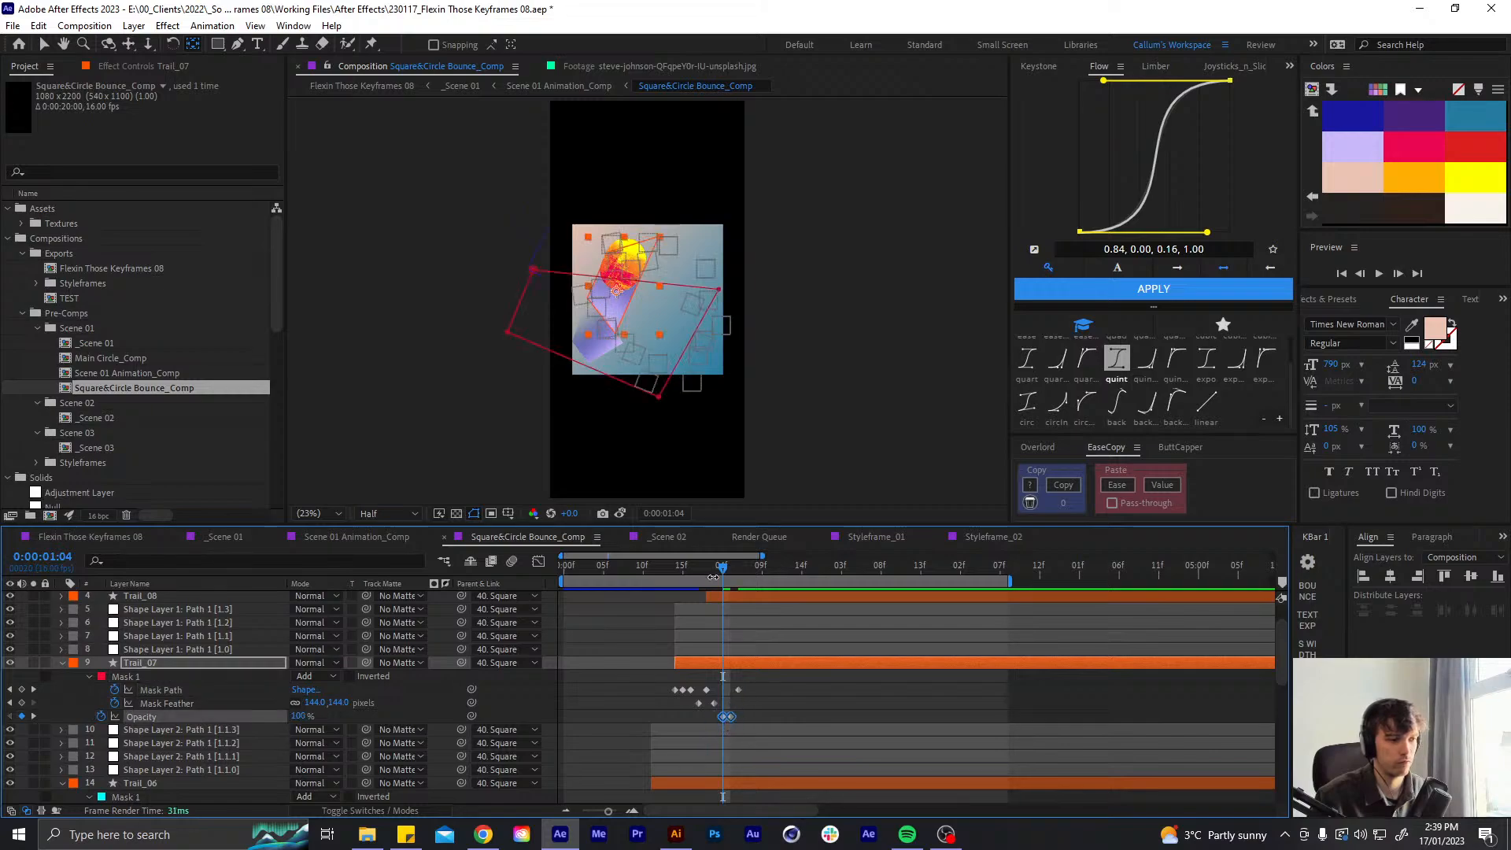
# - Move Trail_08's first Mask Path and Mask Feather keyframes one frame earlier to 0:00:01:03
pyautogui.moveTo(712, 577); pyautogui.dragTo(723, 626)
pyautogui.click(734, 598)
pyautogui.press('u')
pyautogui.click(764, 611)
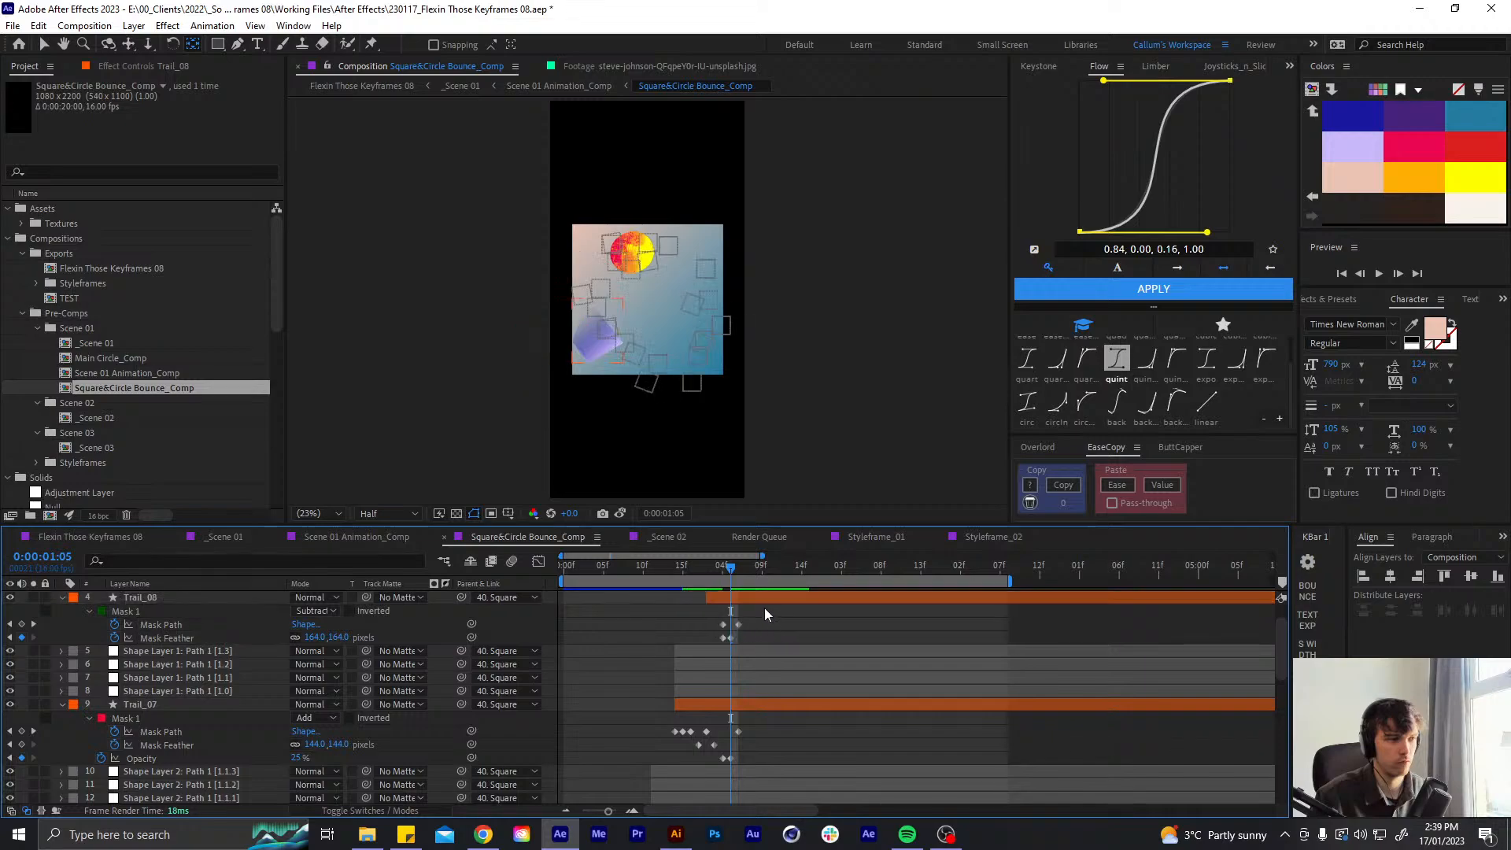
pyautogui.moveTo(728, 571)
pyautogui.mouseDown()
pyautogui.moveTo(692, 577)
pyautogui.moveTo(669, 612)
pyautogui.moveTo(722, 572)
pyautogui.mouseUp()
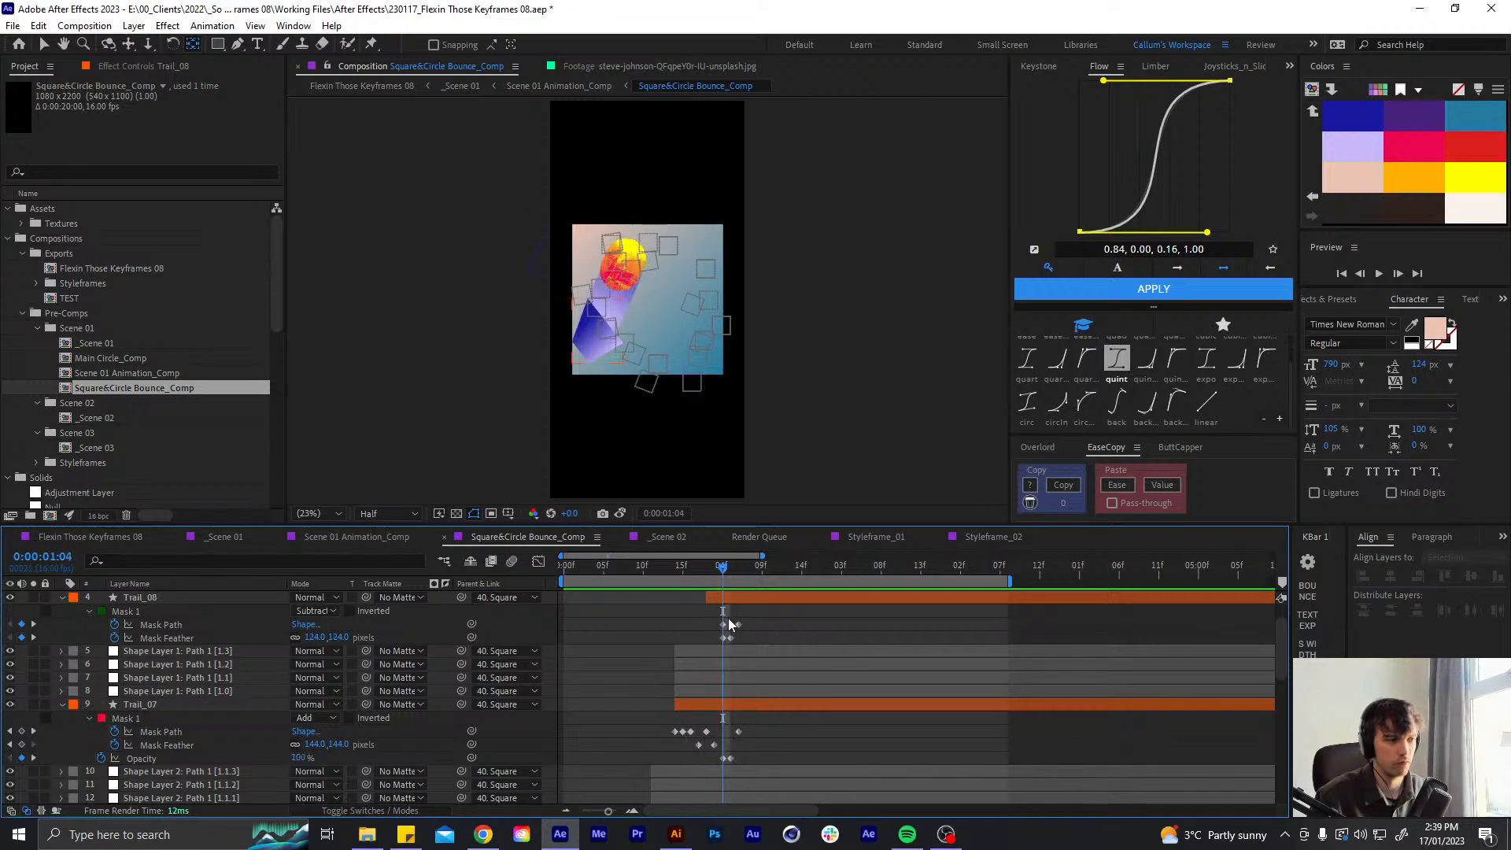
pyautogui.moveTo(728, 625); pyautogui.dragTo(720, 637)
pyautogui.click(720, 575)
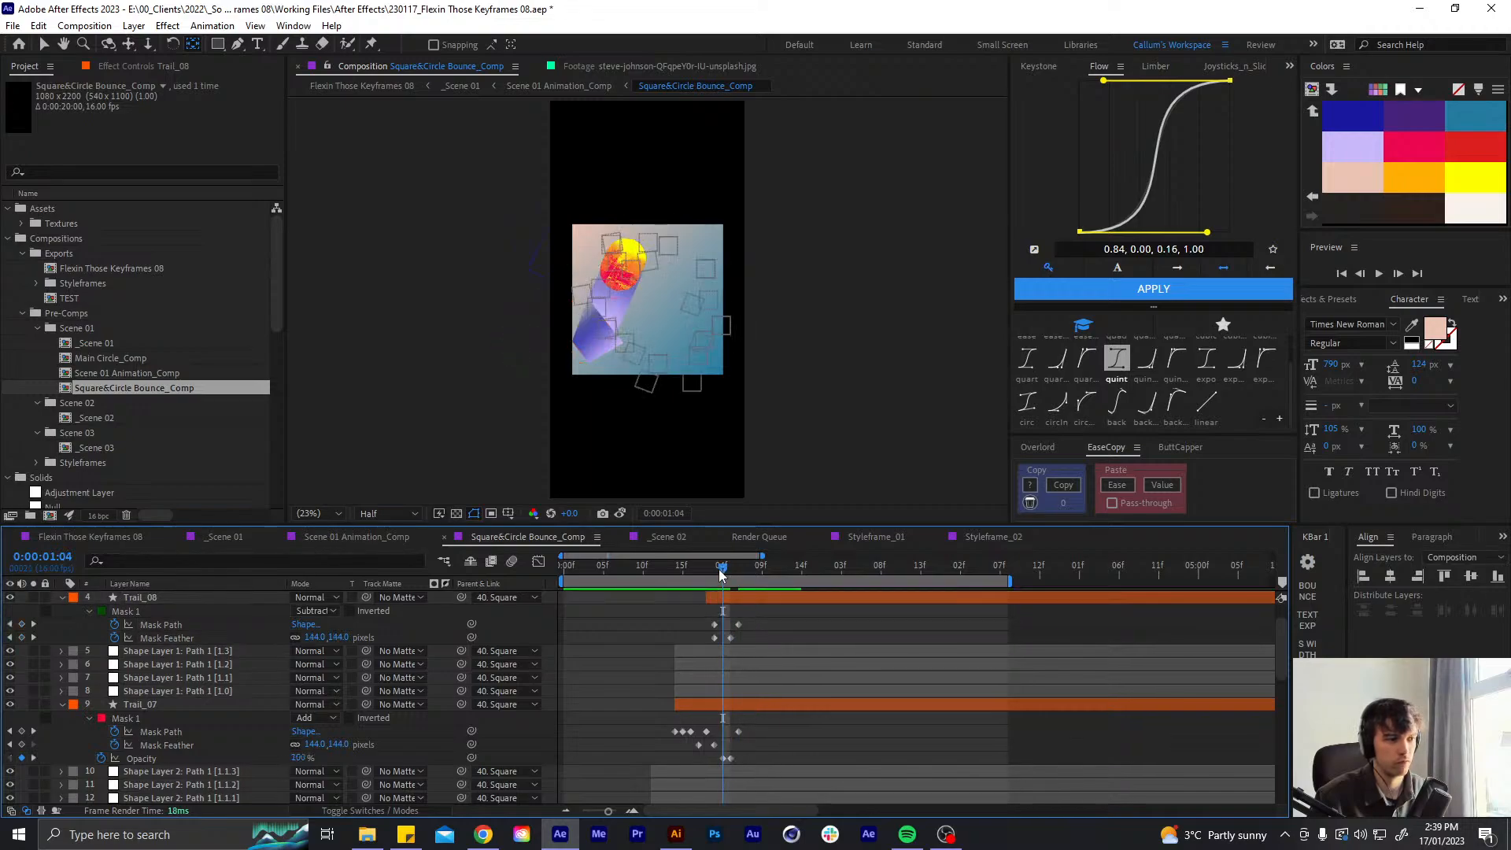
pyautogui.moveTo(720, 574)
pyautogui.mouseDown()
pyautogui.moveTo(740, 576)
pyautogui.moveTo(715, 576)
pyautogui.mouseUp()
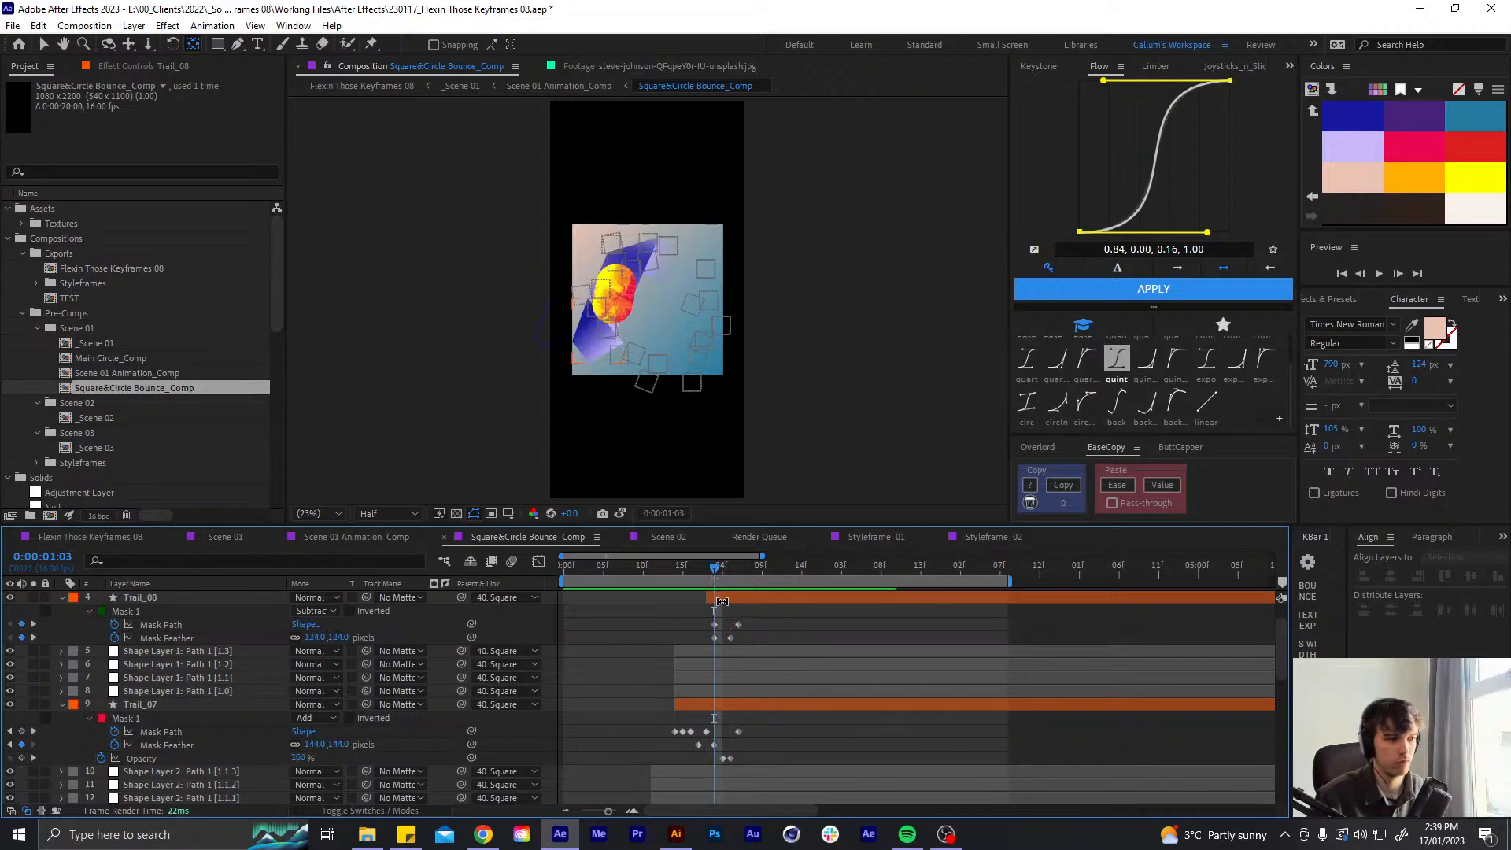
# - Keyframe Trail_08's opacity from 100% at 0:00:01:03 to 25% at 0:00:01:06 and Easy Ease both keyframes
pyautogui.click(157, 598)
pyautogui.press('t')
pyautogui.click(101, 612)
pyautogui.press('u')
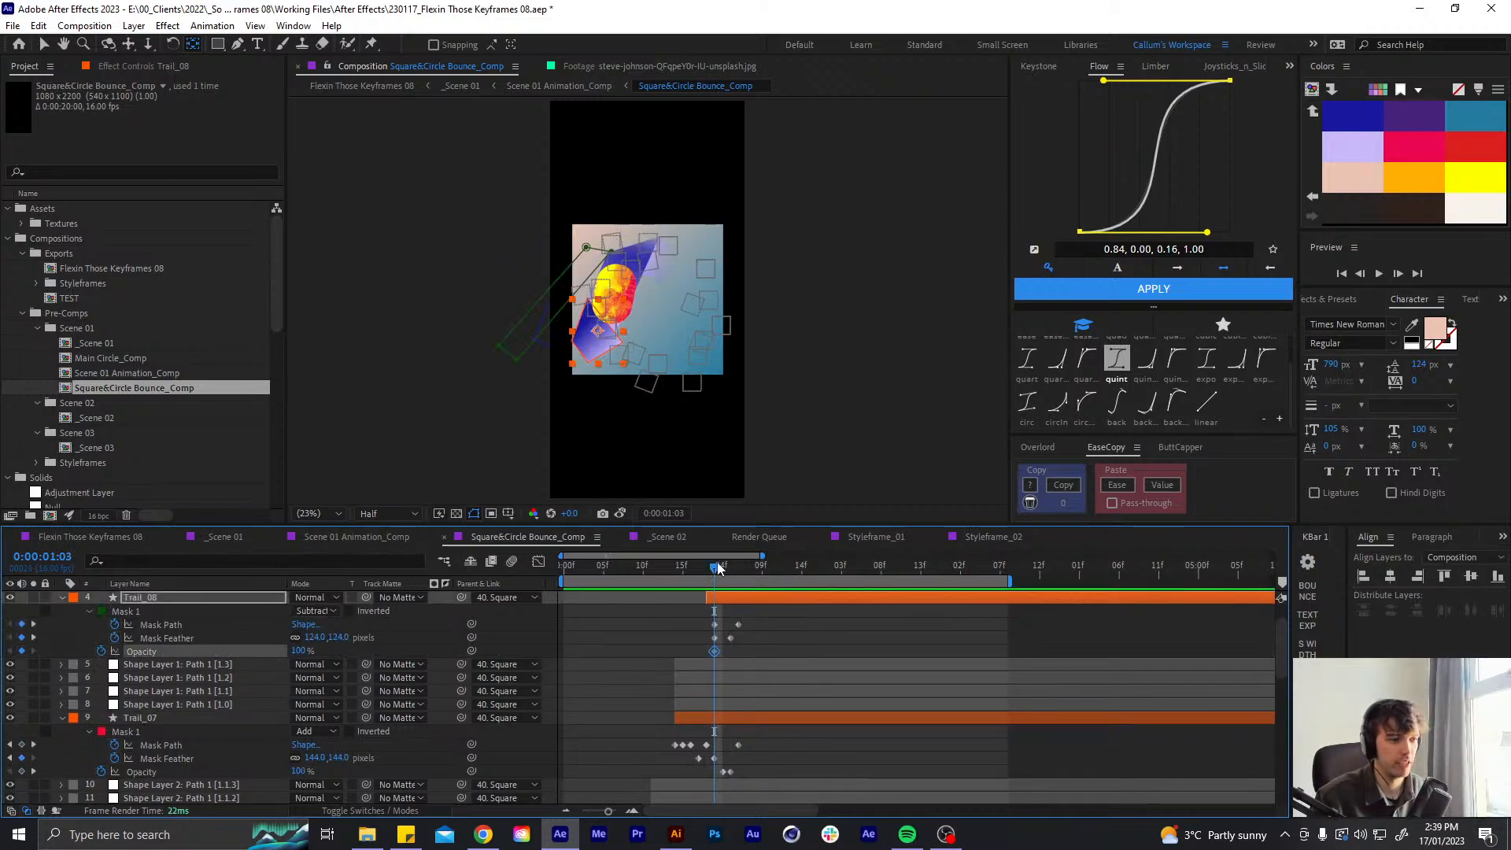
pyautogui.moveTo(737, 562); pyautogui.dragTo(739, 562)
pyautogui.click(307, 651)
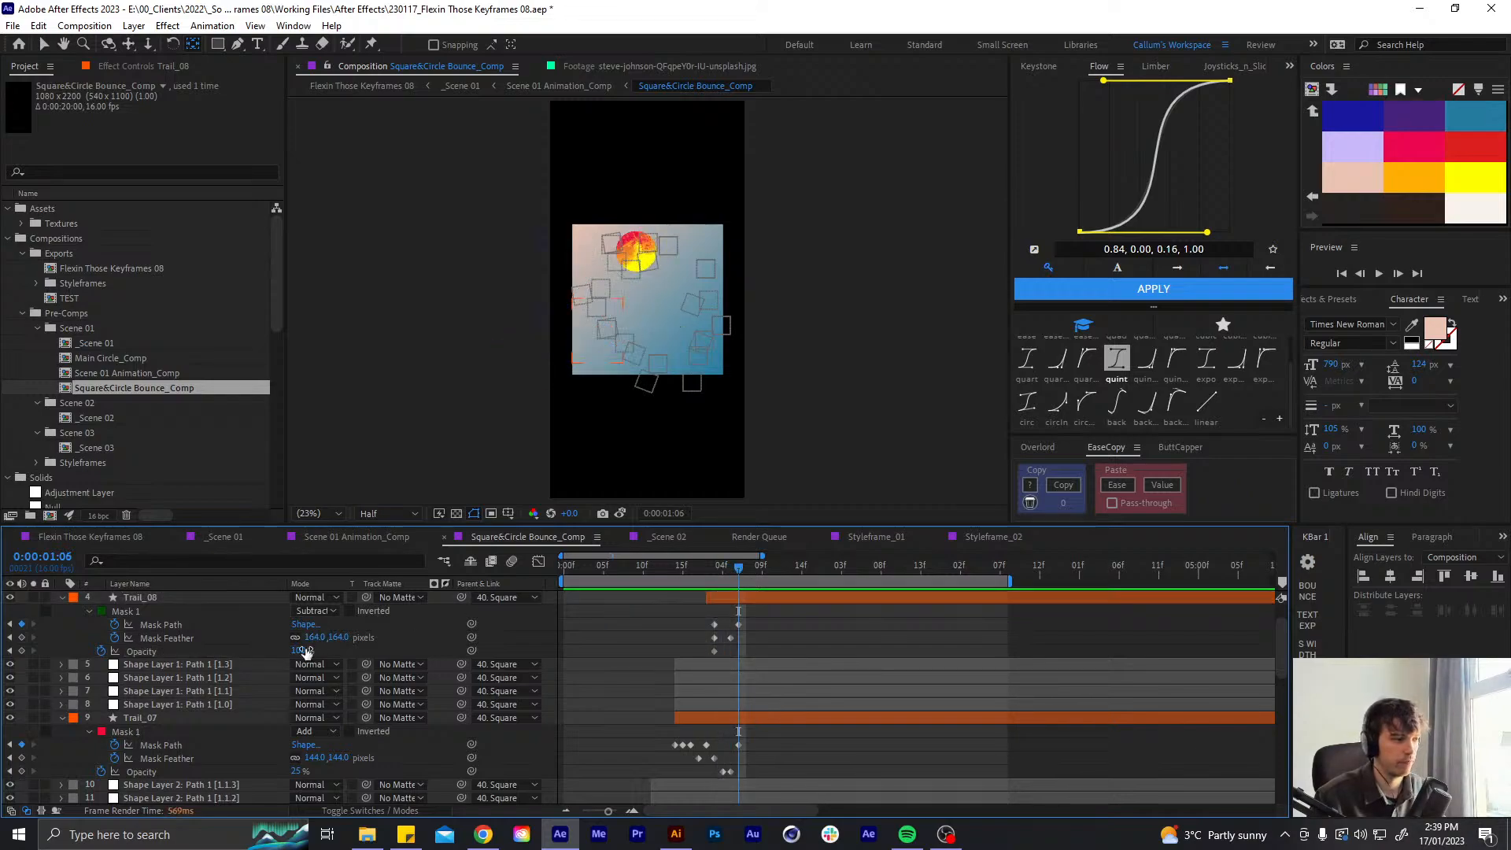
pyautogui.press('2')
pyautogui.moveTo(750, 652); pyautogui.dragTo(666, 669)
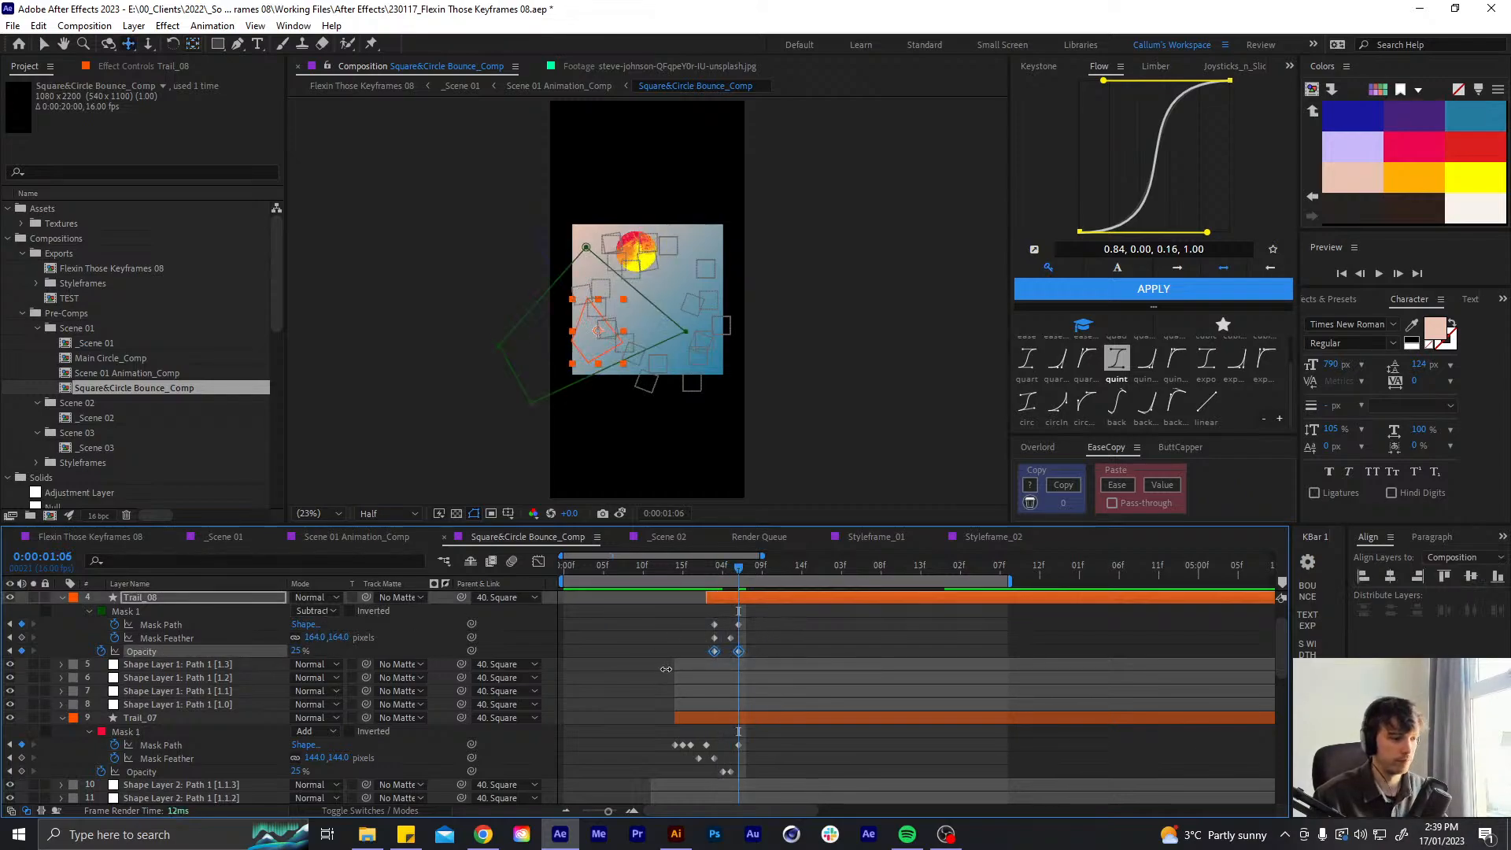
pyautogui.press('F9')
pyautogui.click(788, 623)
# - Collapse the layers' keyframed properties and preview the trail animation in Square&Circle Bounce_Comp
pyautogui.moveTo(702, 563); pyautogui.dragTo(634, 568)
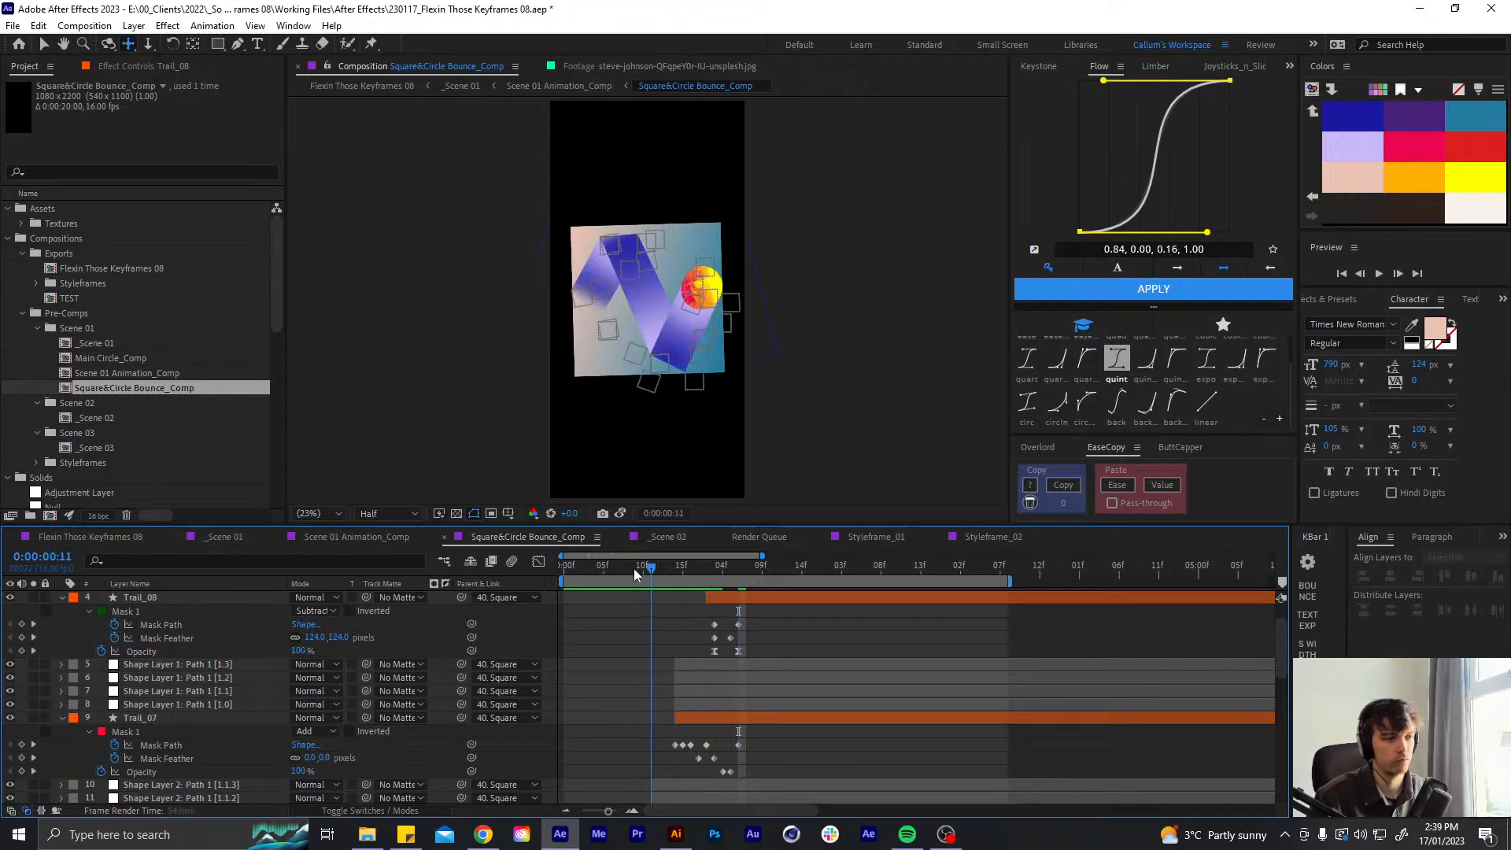
pyautogui.click(699, 569)
pyautogui.scroll(5, 814, 628)
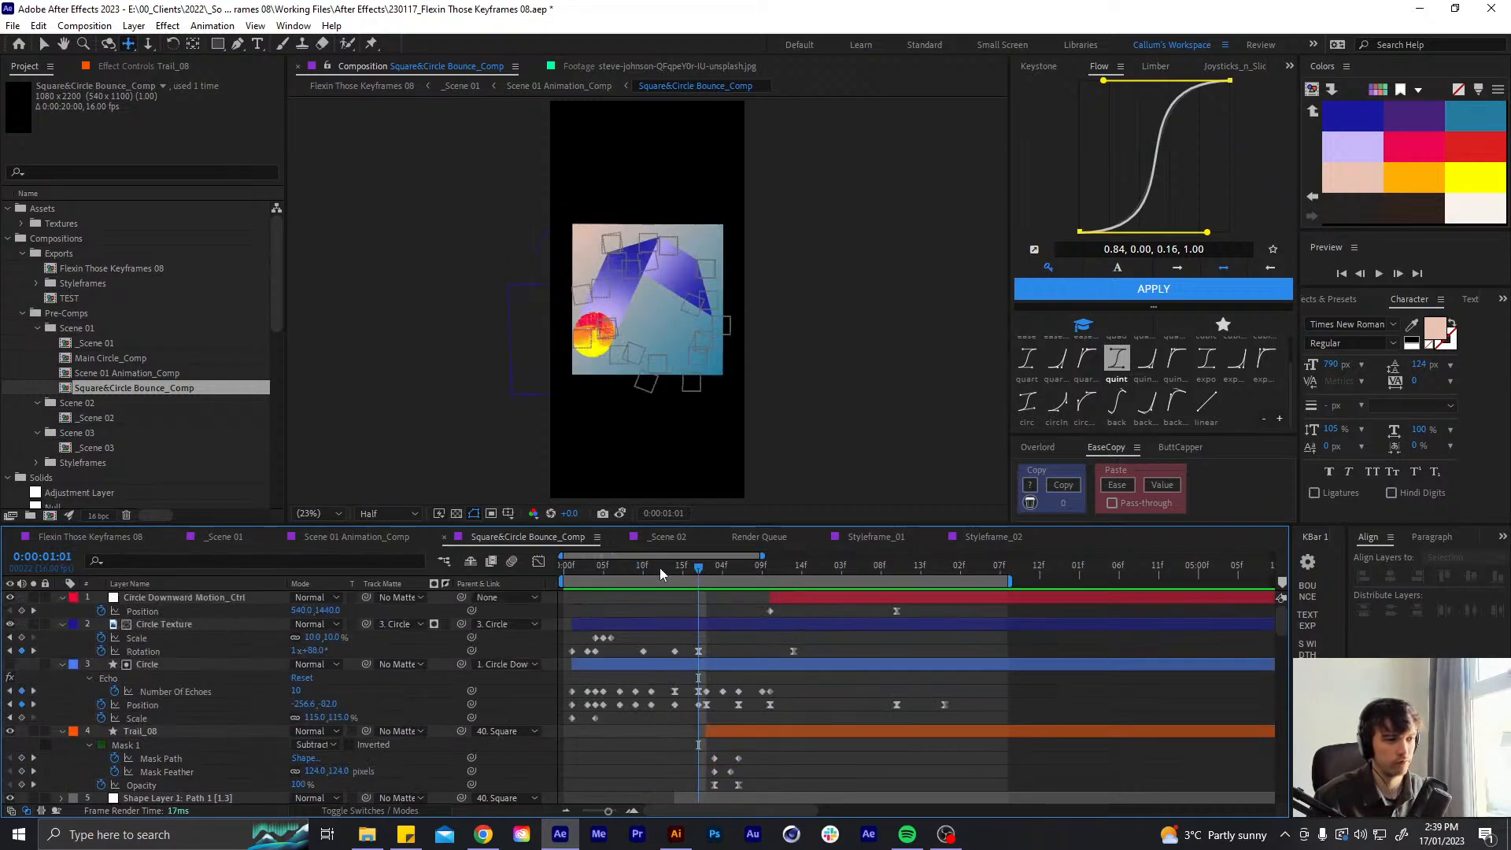
pyautogui.press('u')
pyautogui.press('space')
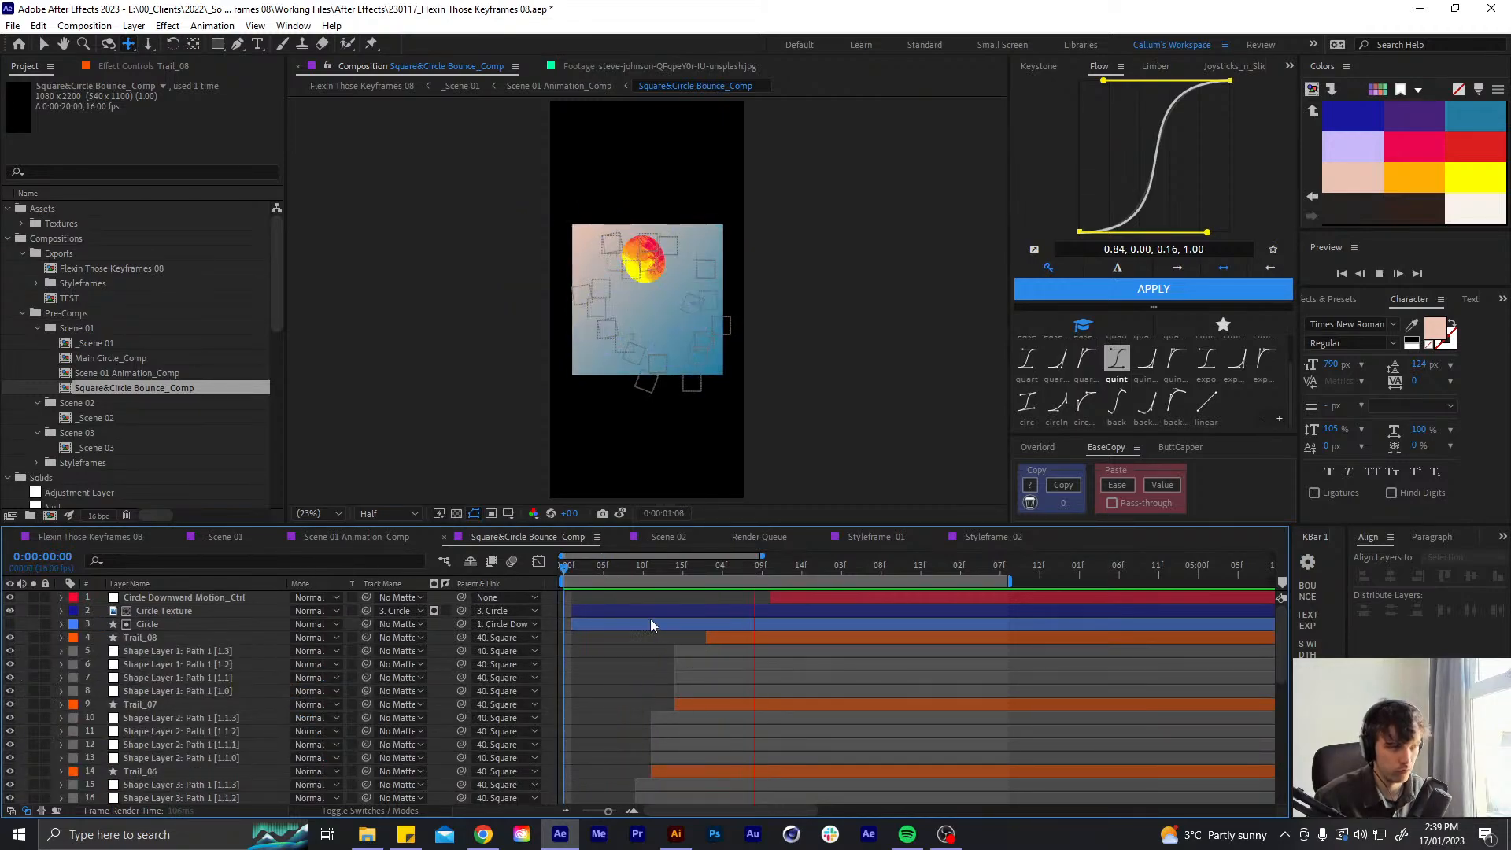
pyautogui.press('space')
pyautogui.press('space')
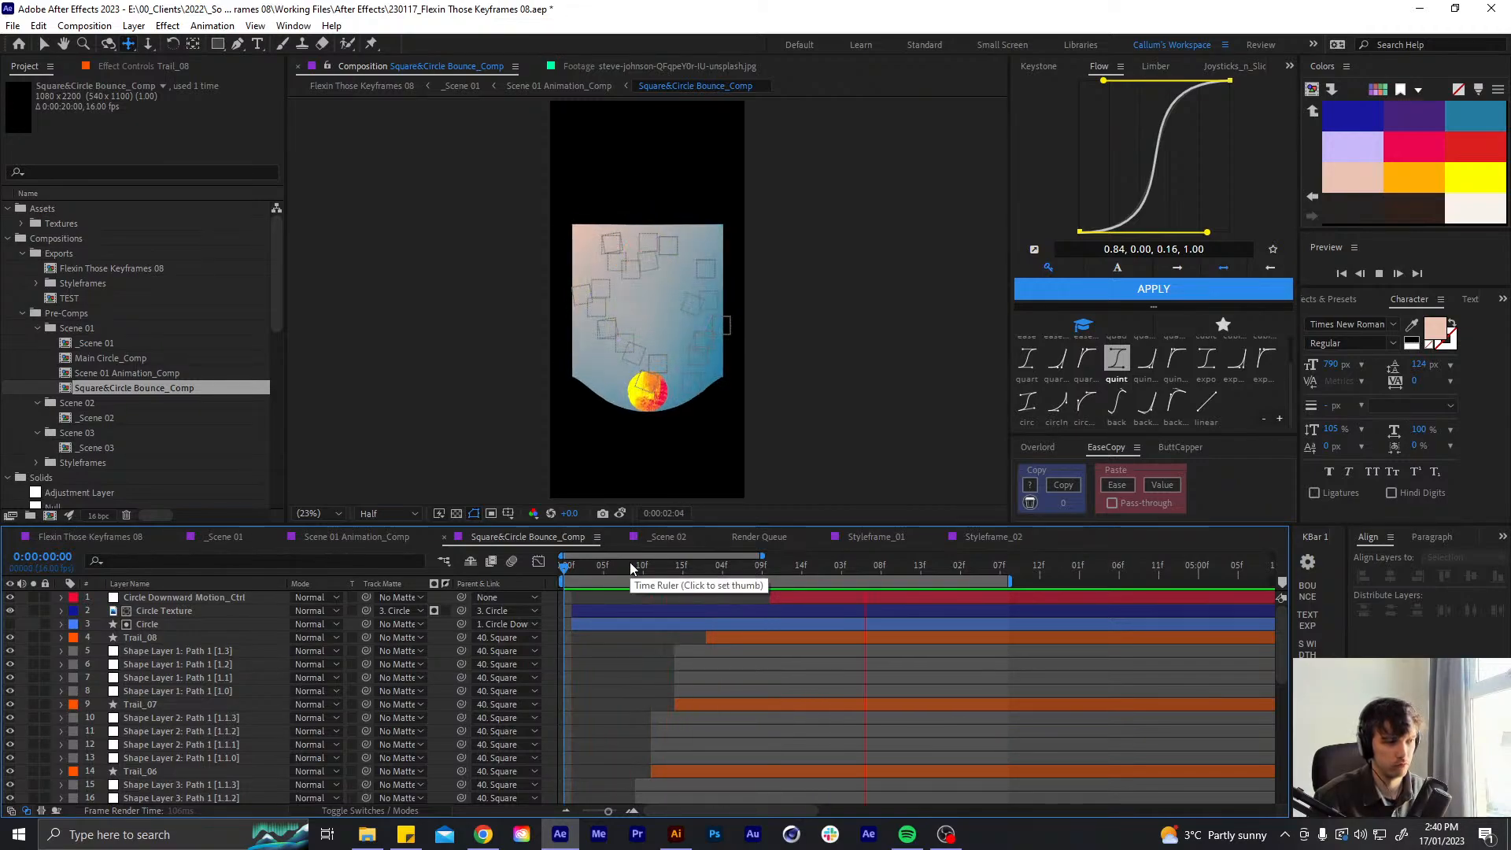
# - Play Scene 01 Animation_Comp and check how the last trails fade around 0:00:02:03
pyautogui.click(362, 538)
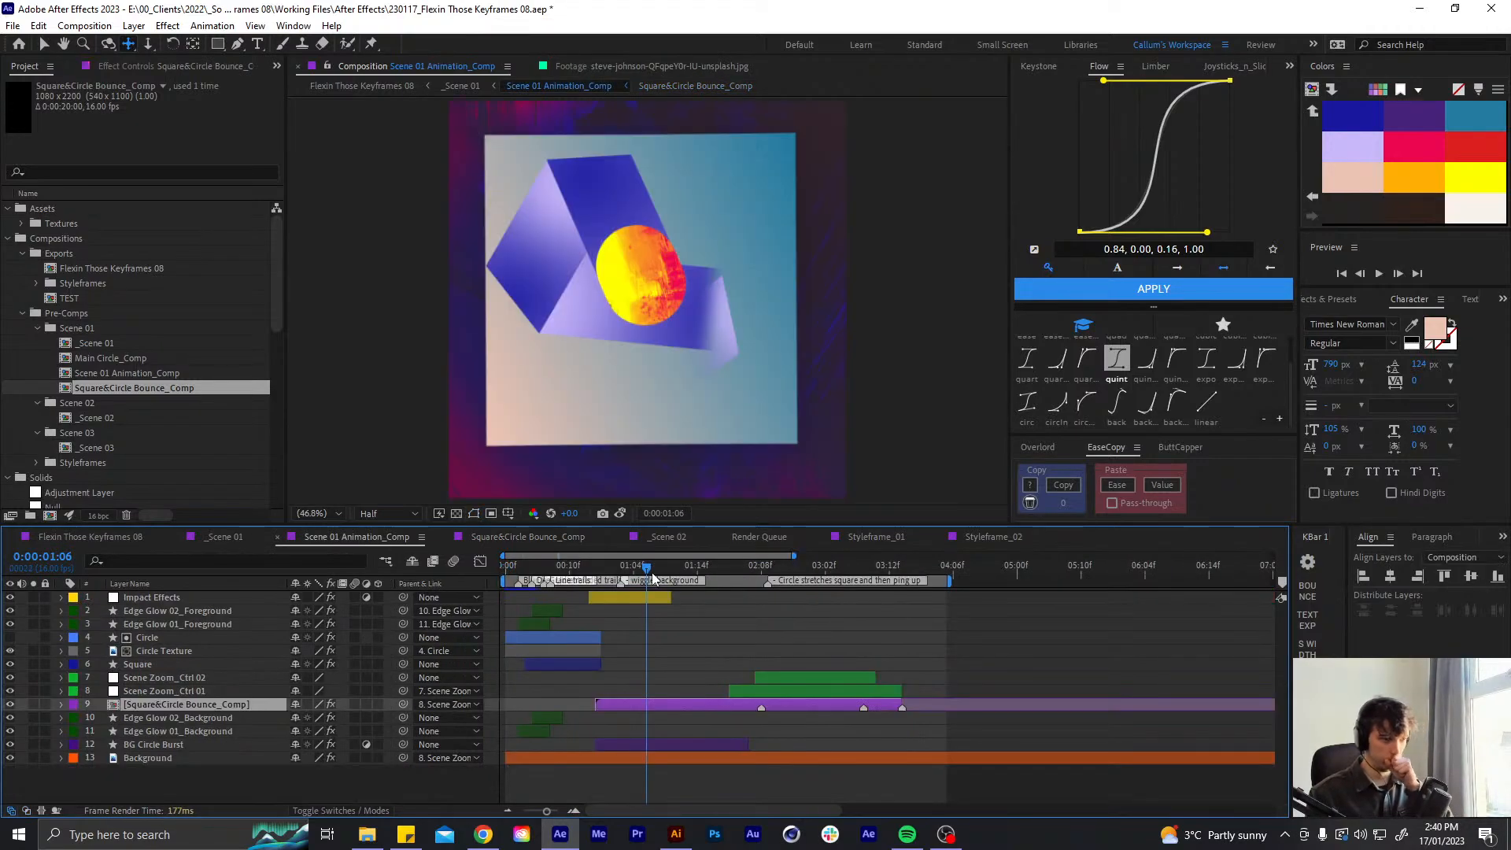
pyautogui.click(631, 650)
pyautogui.press('space')
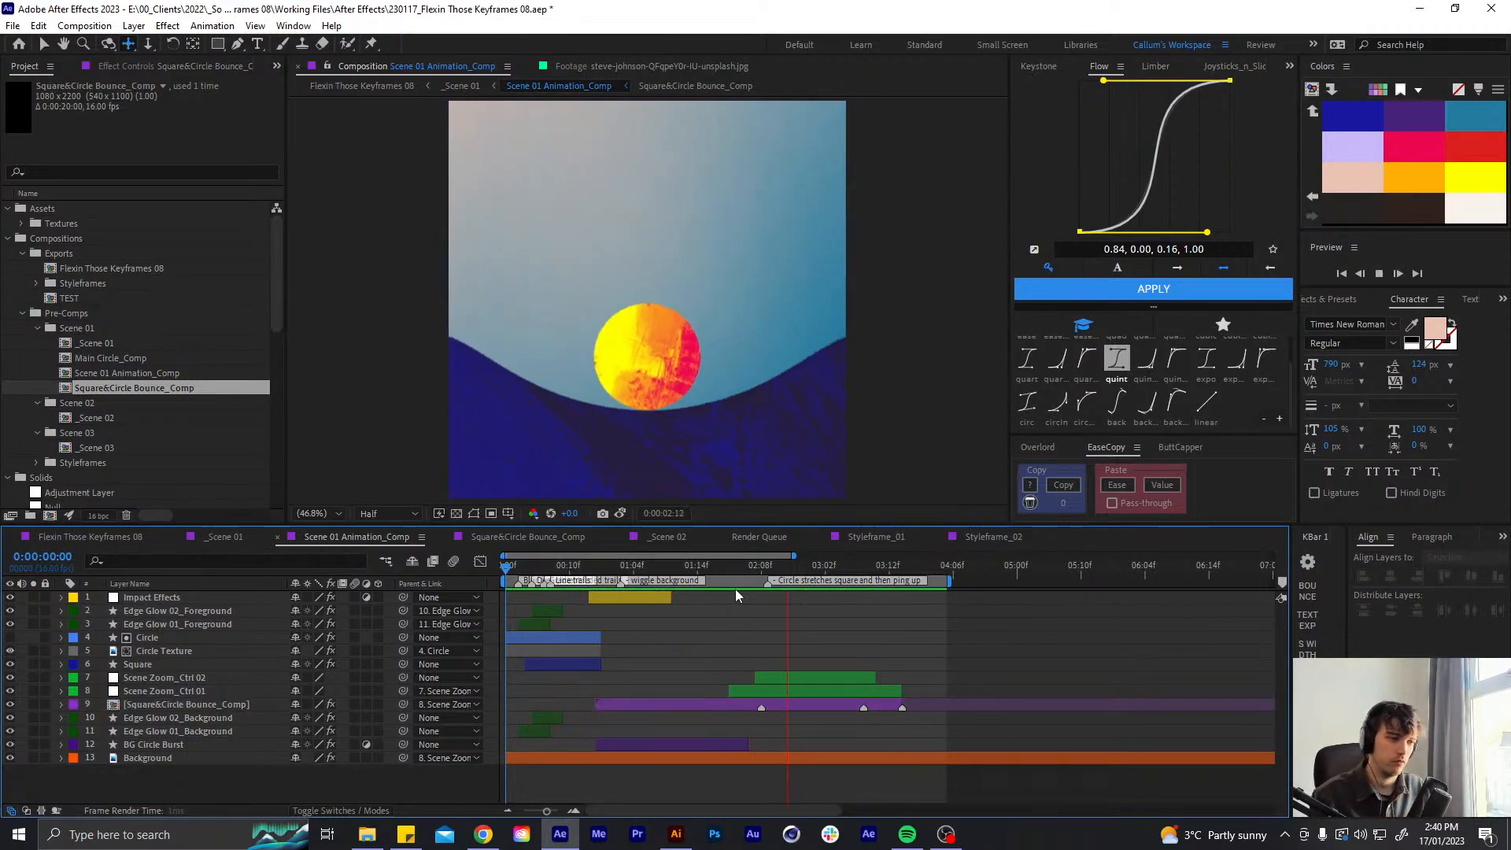
pyautogui.moveTo(725, 571)
pyautogui.mouseDown()
pyautogui.moveTo(740, 572)
pyautogui.moveTo(711, 580)
pyautogui.moveTo(726, 577)
pyautogui.mouseUp()
pyautogui.press('space')
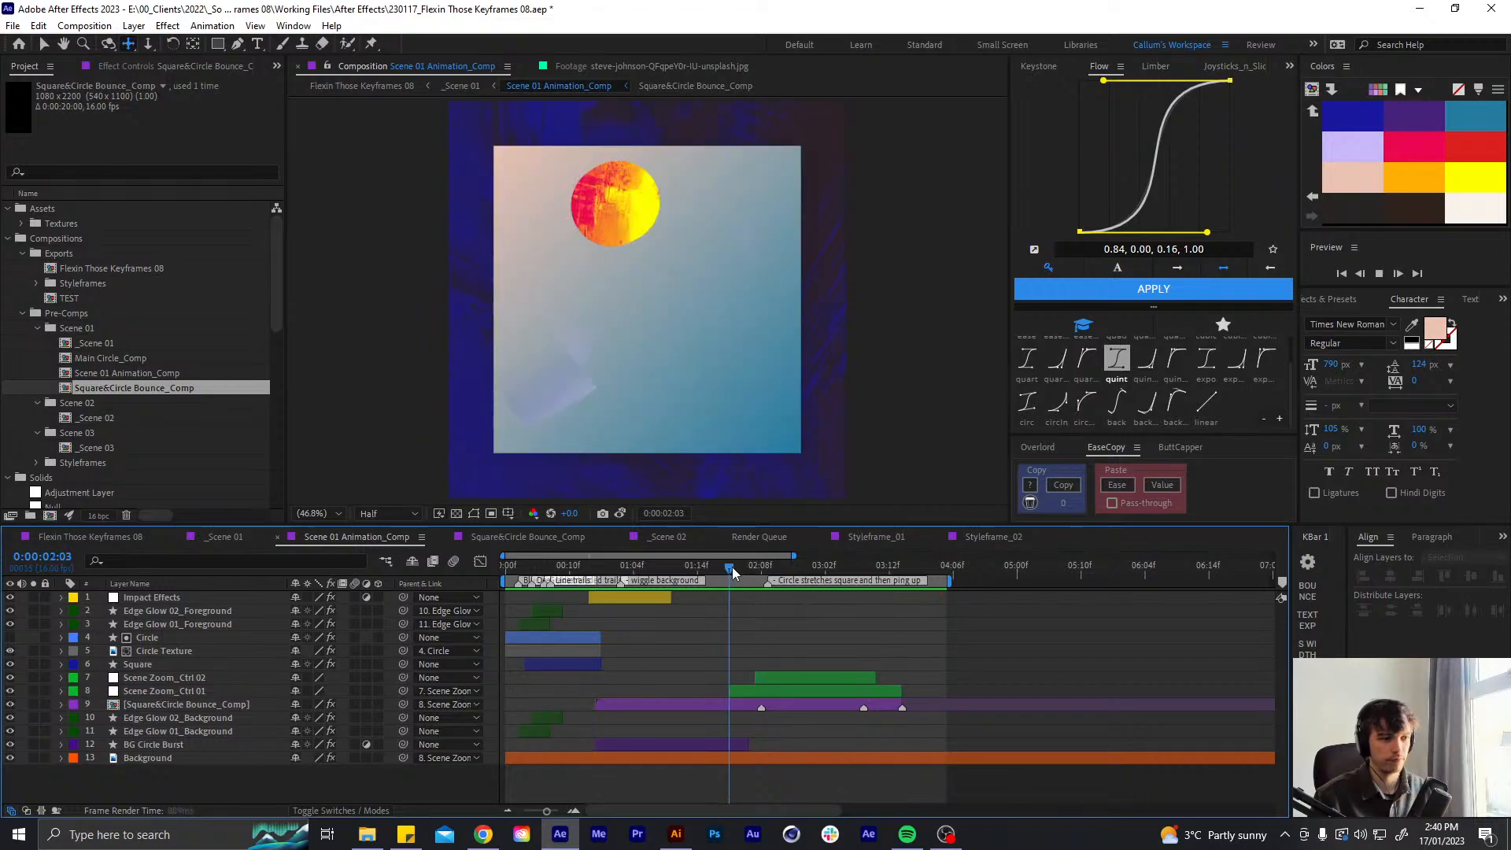
# - Replay Scene 01 Animation_Comp from the start and return to 0:00:02:03 to inspect the last trail's fade
pyautogui.press('space')
pyautogui.press('space')
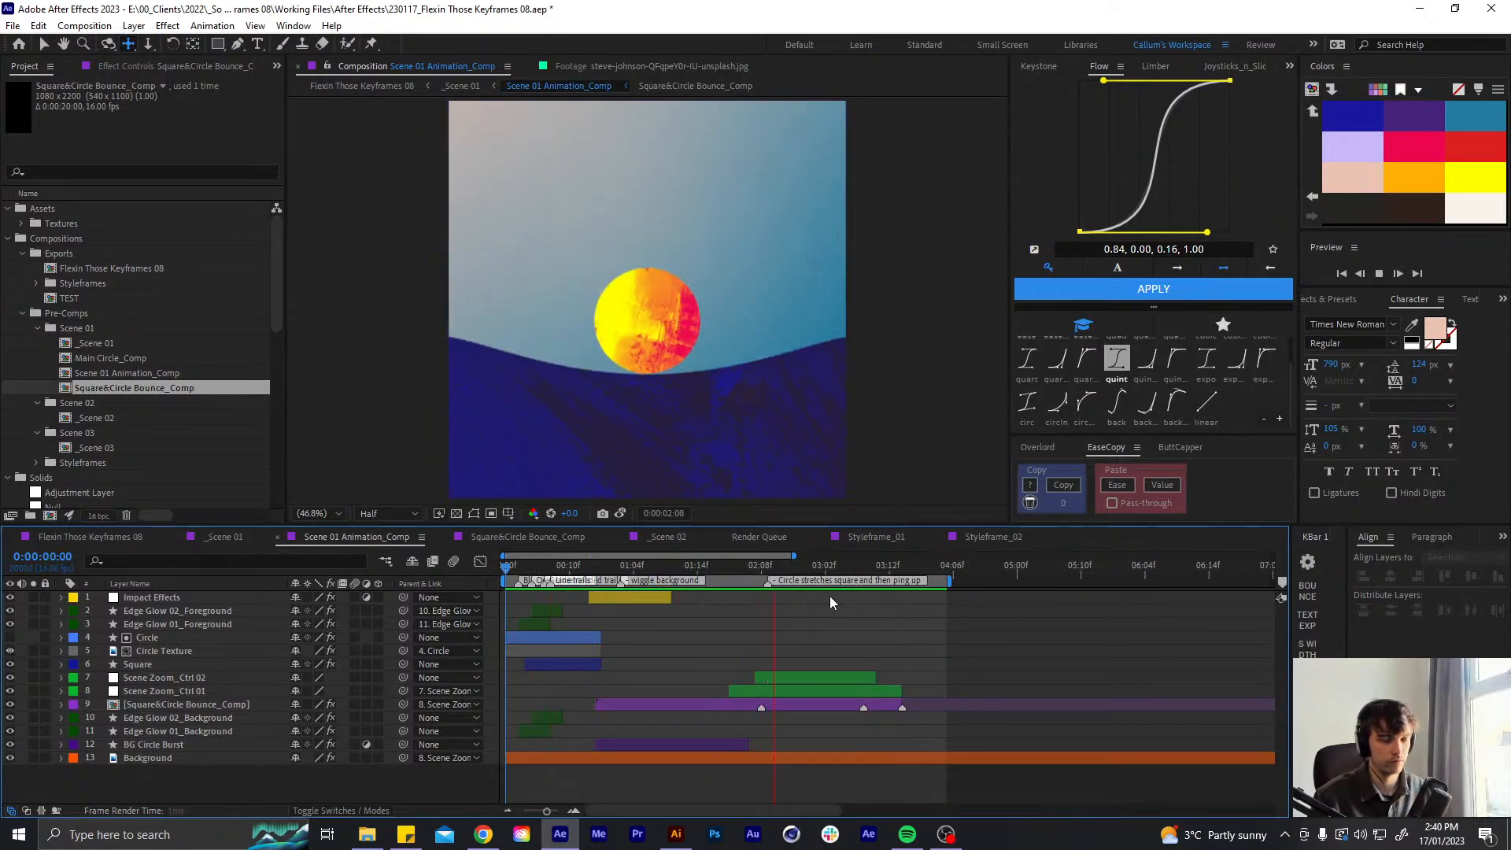
pyautogui.click(728, 565)
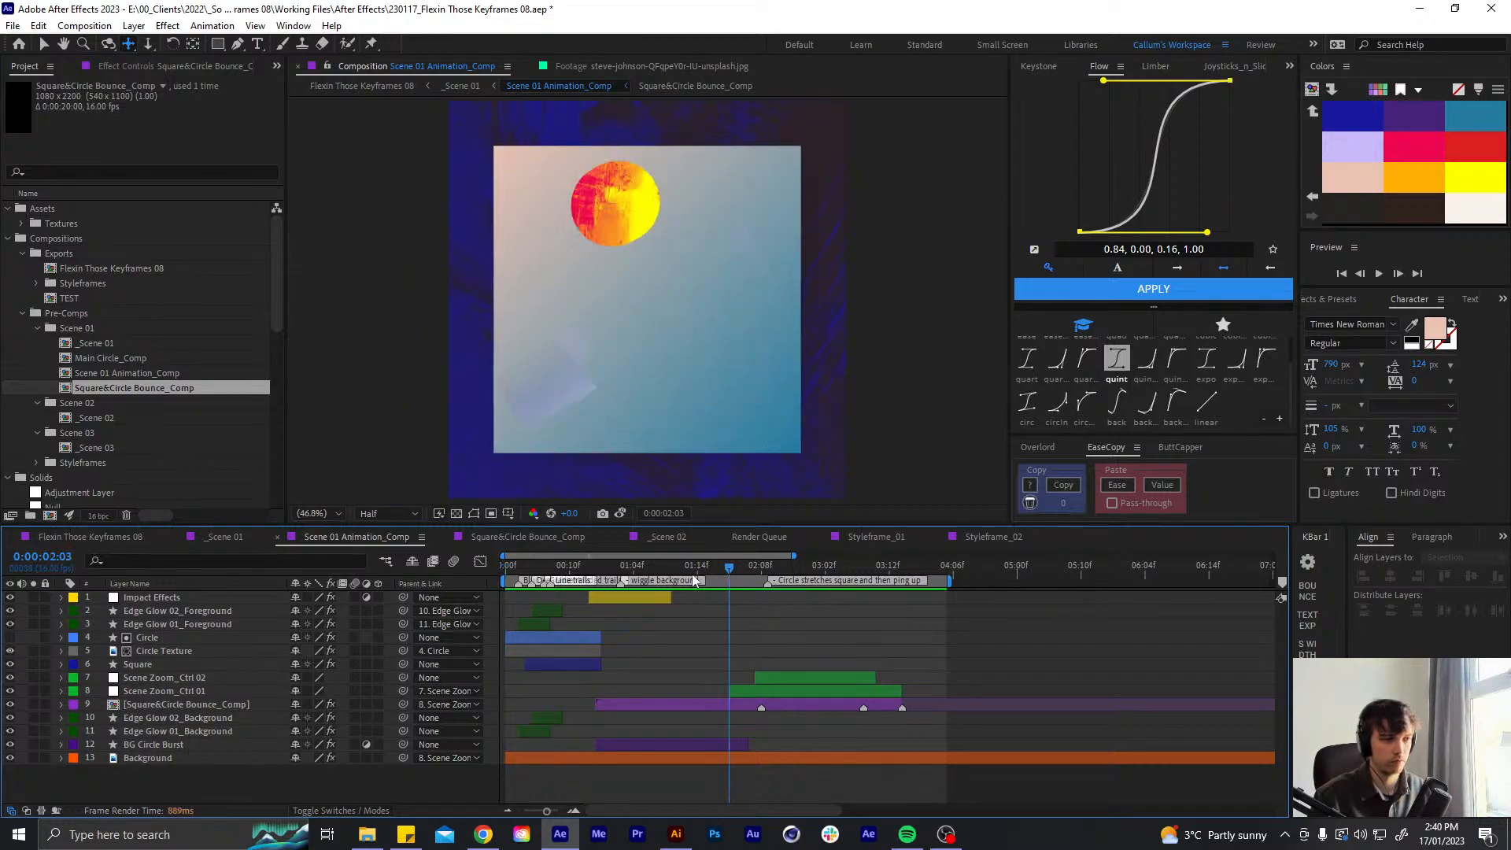
# - In Square&Circle Bounce_Comp, try starting Trail_08's Mask Path, Mask Feather and Opacity keyframes one frame later at 0:00:01:04, then undo it
pyautogui.click(551, 537)
pyautogui.click(693, 538)
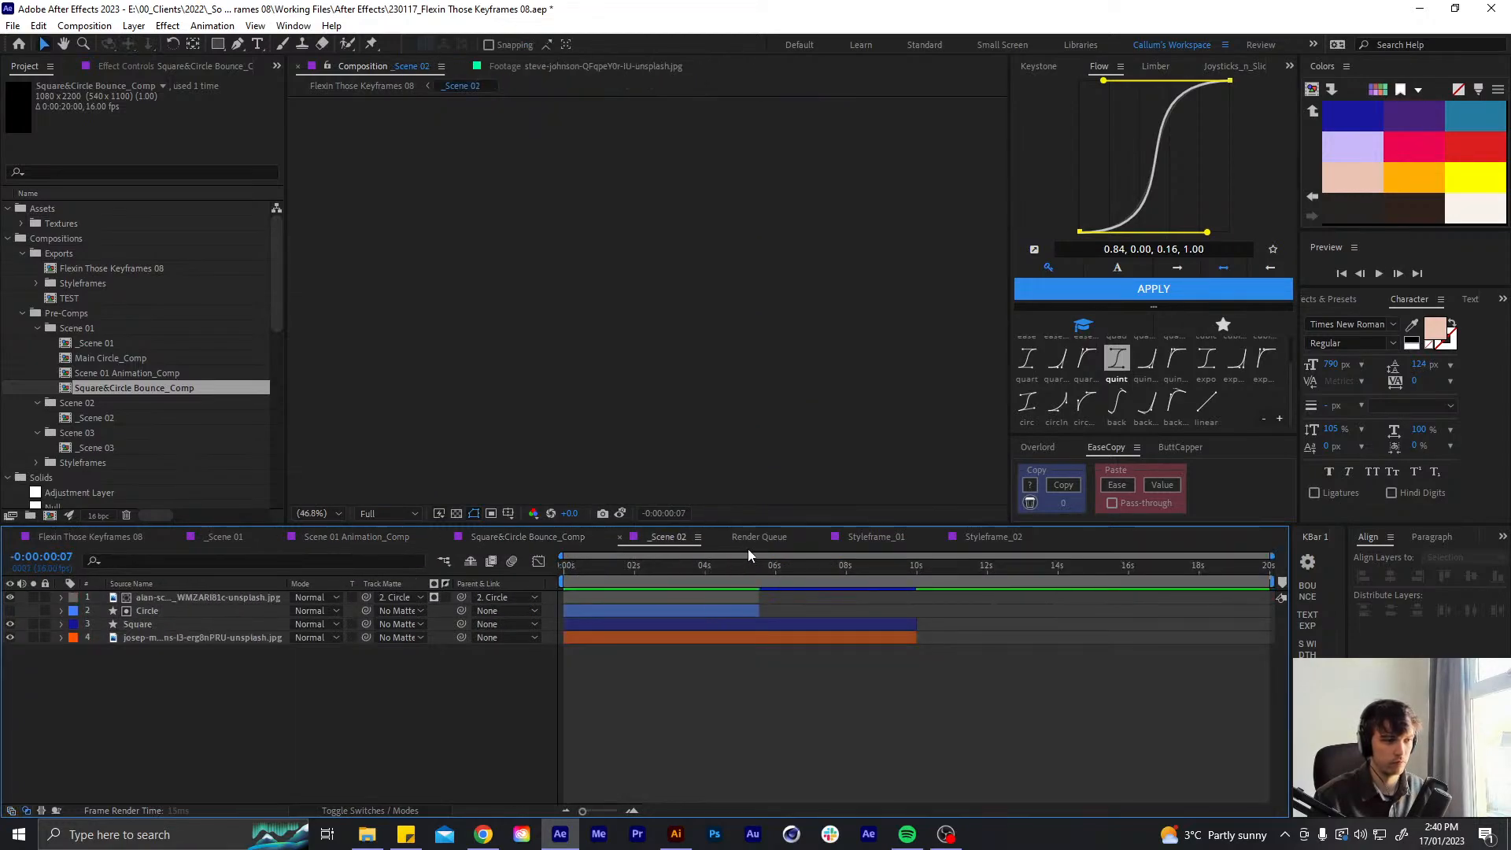
pyautogui.click(531, 536)
pyautogui.click(742, 640)
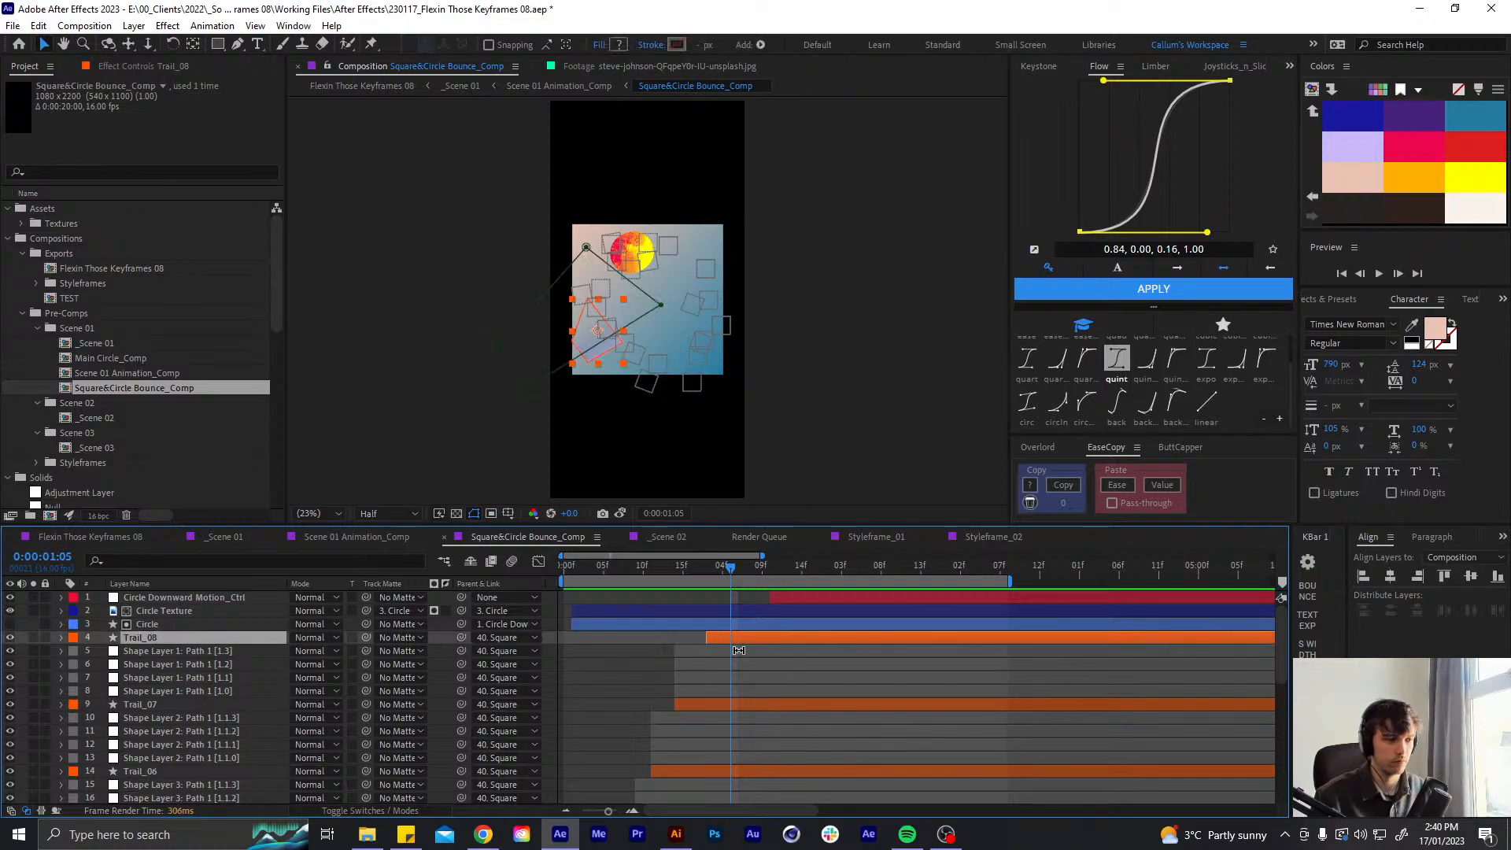
pyautogui.press('u')
pyautogui.moveTo(703, 658); pyautogui.dragTo(722, 693)
pyautogui.click(694, 678)
pyautogui.press('space')
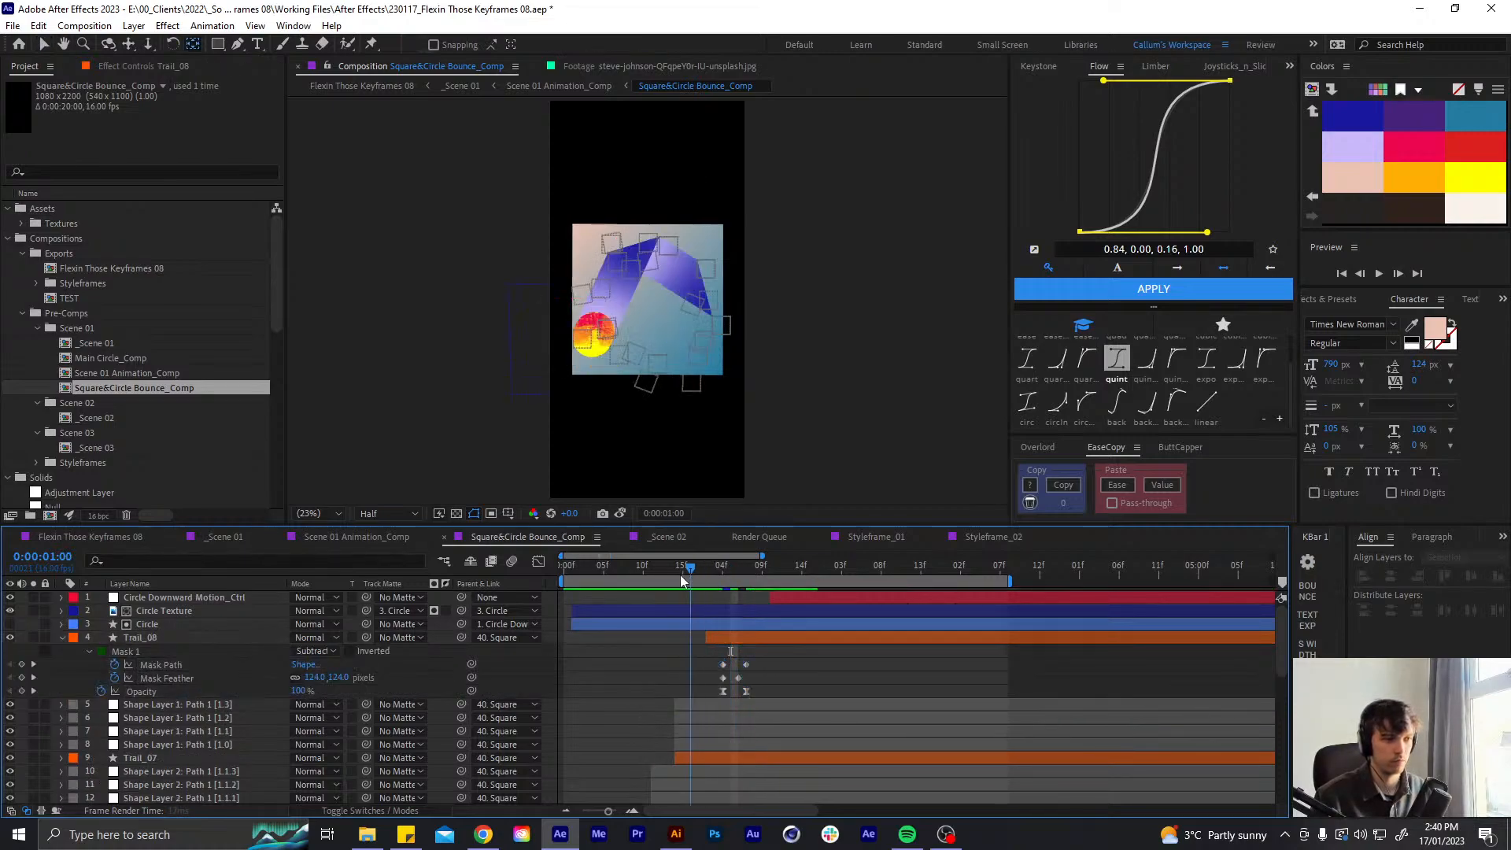
pyautogui.moveTo(682, 568); pyautogui.dragTo(738, 576)
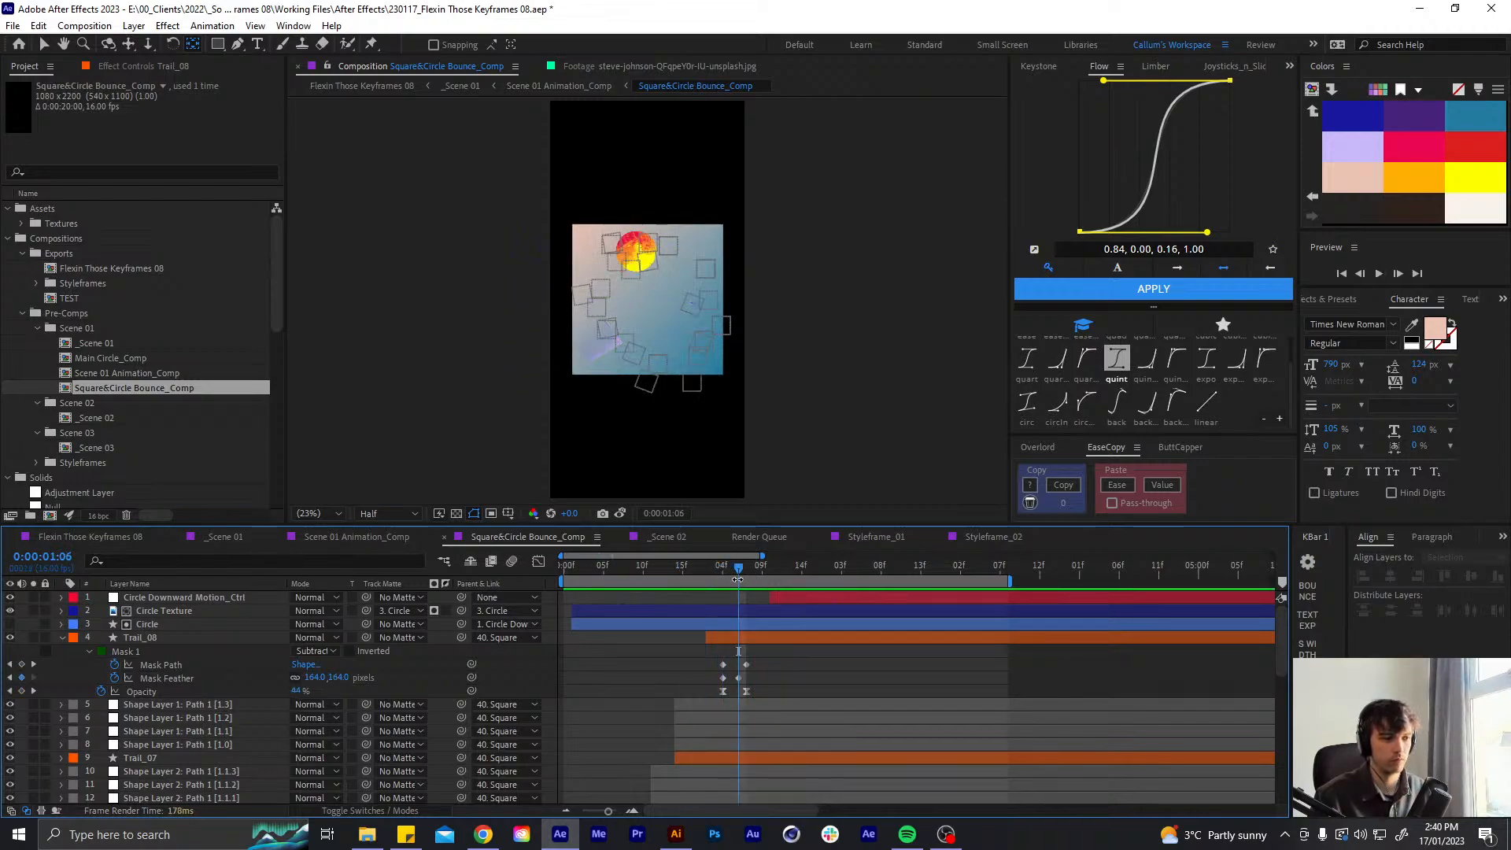
pyautogui.hotkey('ctrl', 'z')
# - Preview Square&Circle Bounce_Comp with Trail_08's keyframes shown and check the trails around 0:00:01:02
pyautogui.moveTo(758, 657); pyautogui.dragTo(746, 693)
pyautogui.click(752, 652)
pyautogui.press('space')
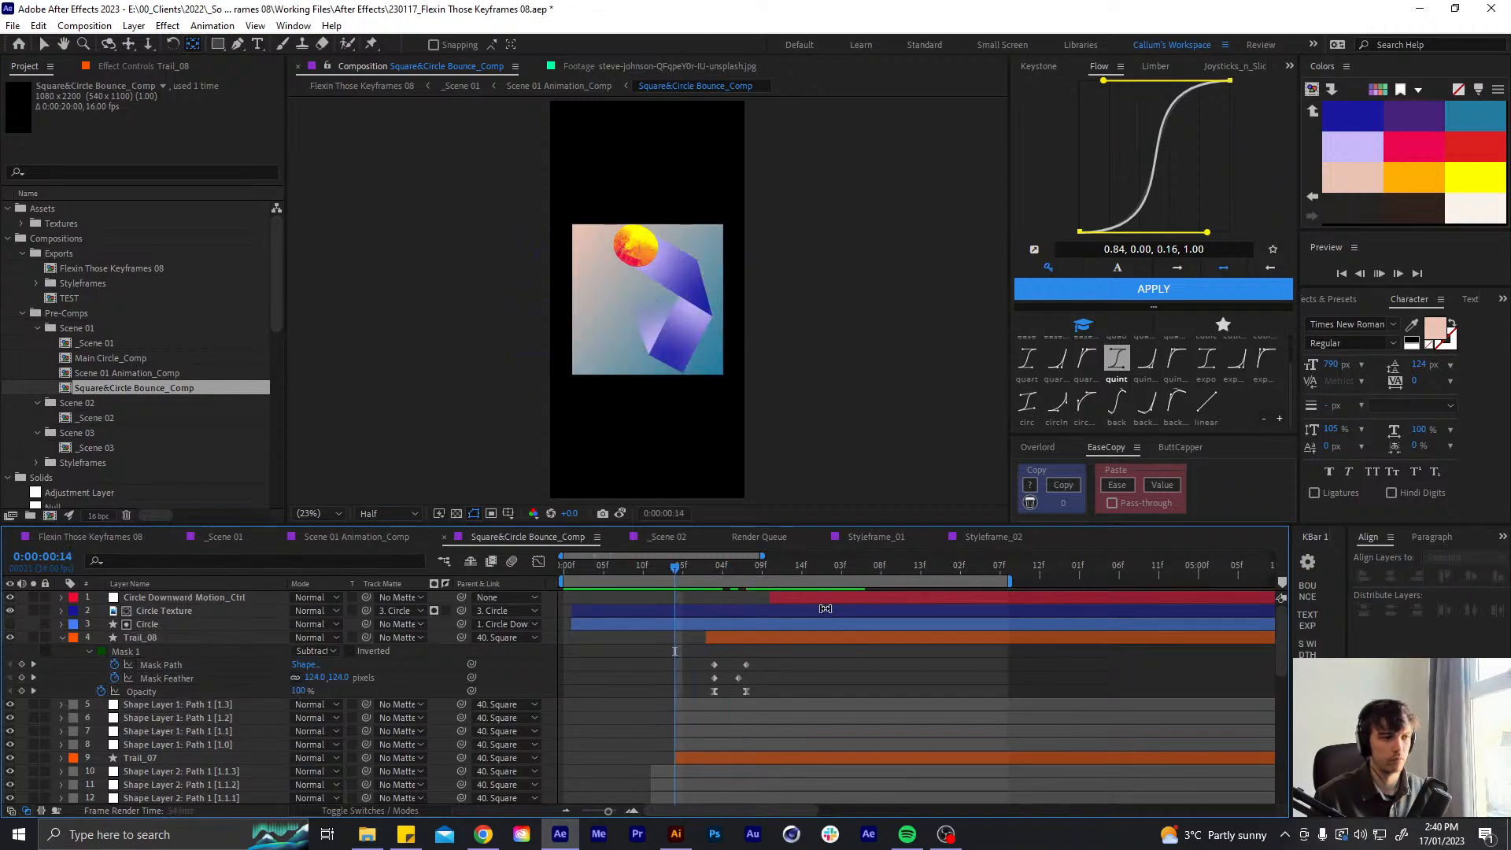
pyautogui.click(710, 566)
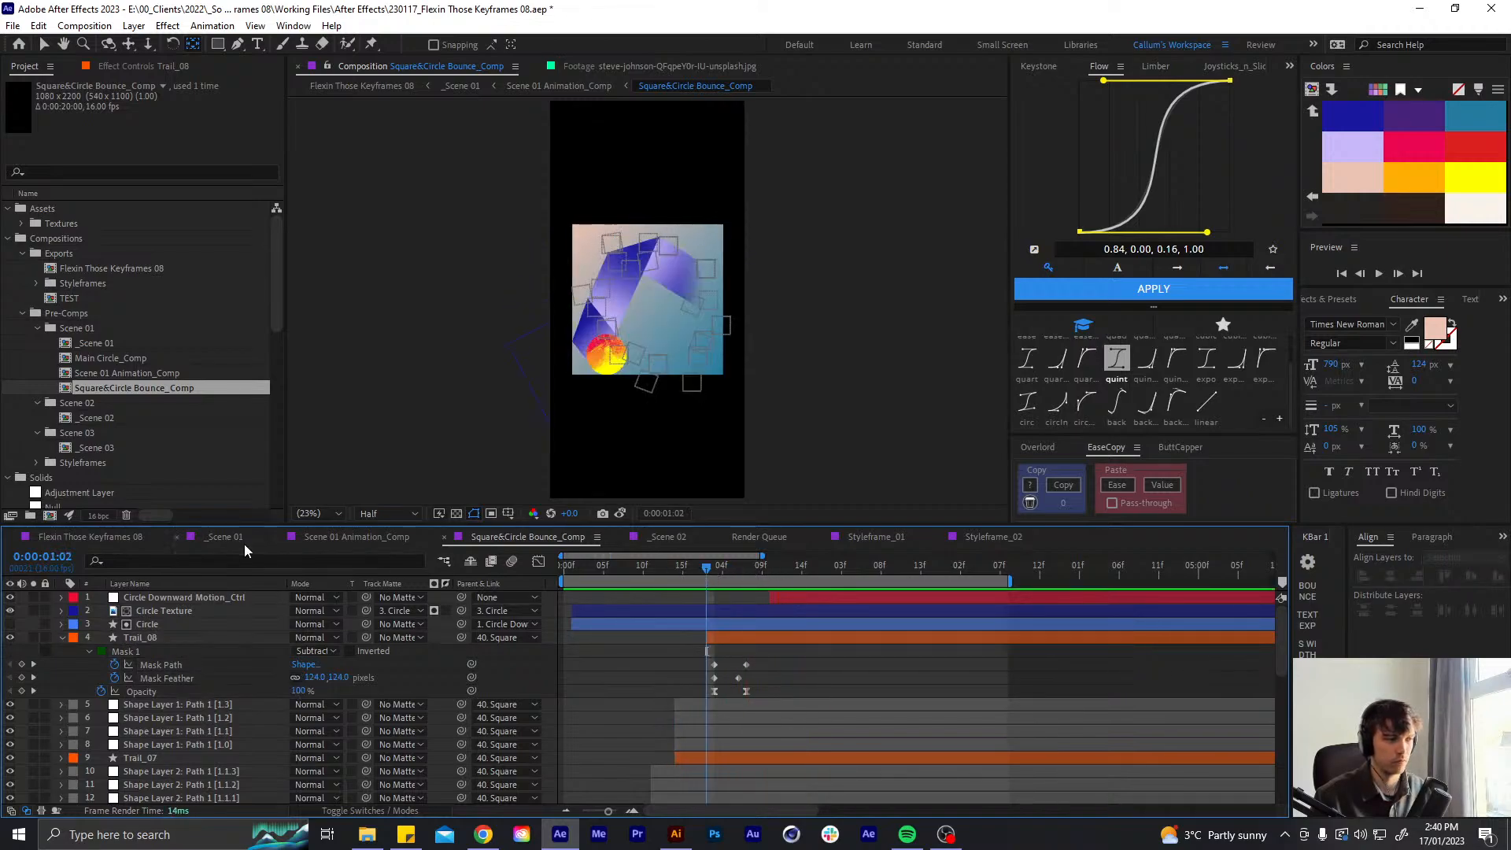
# - Play Scene 01 Animation_Comp several times and examine the trail shading between 0:00:01:01 and 0:00:01:08
pyautogui.click(355, 537)
pyautogui.press('space')
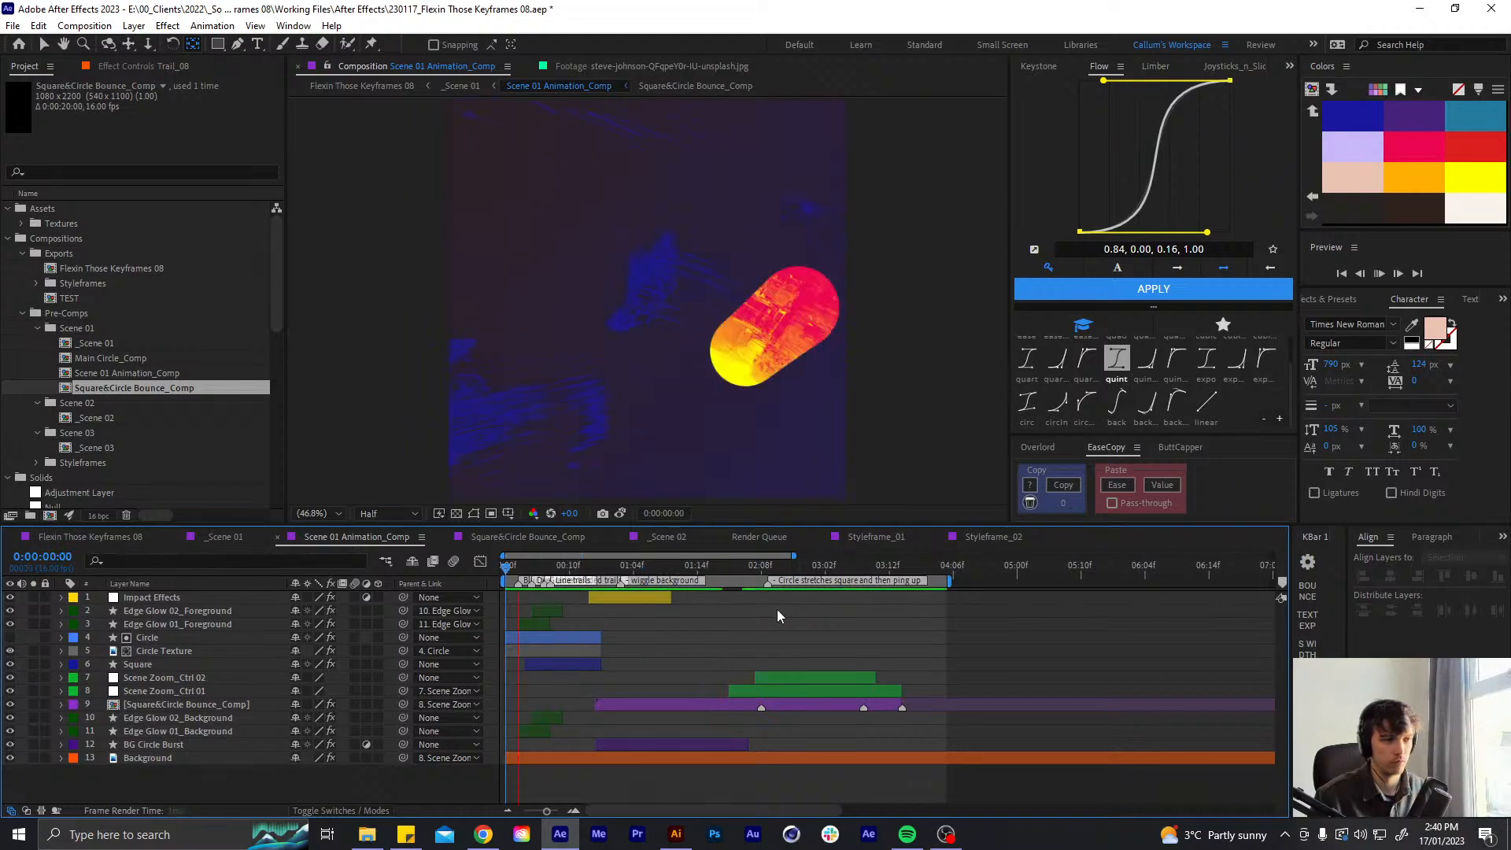
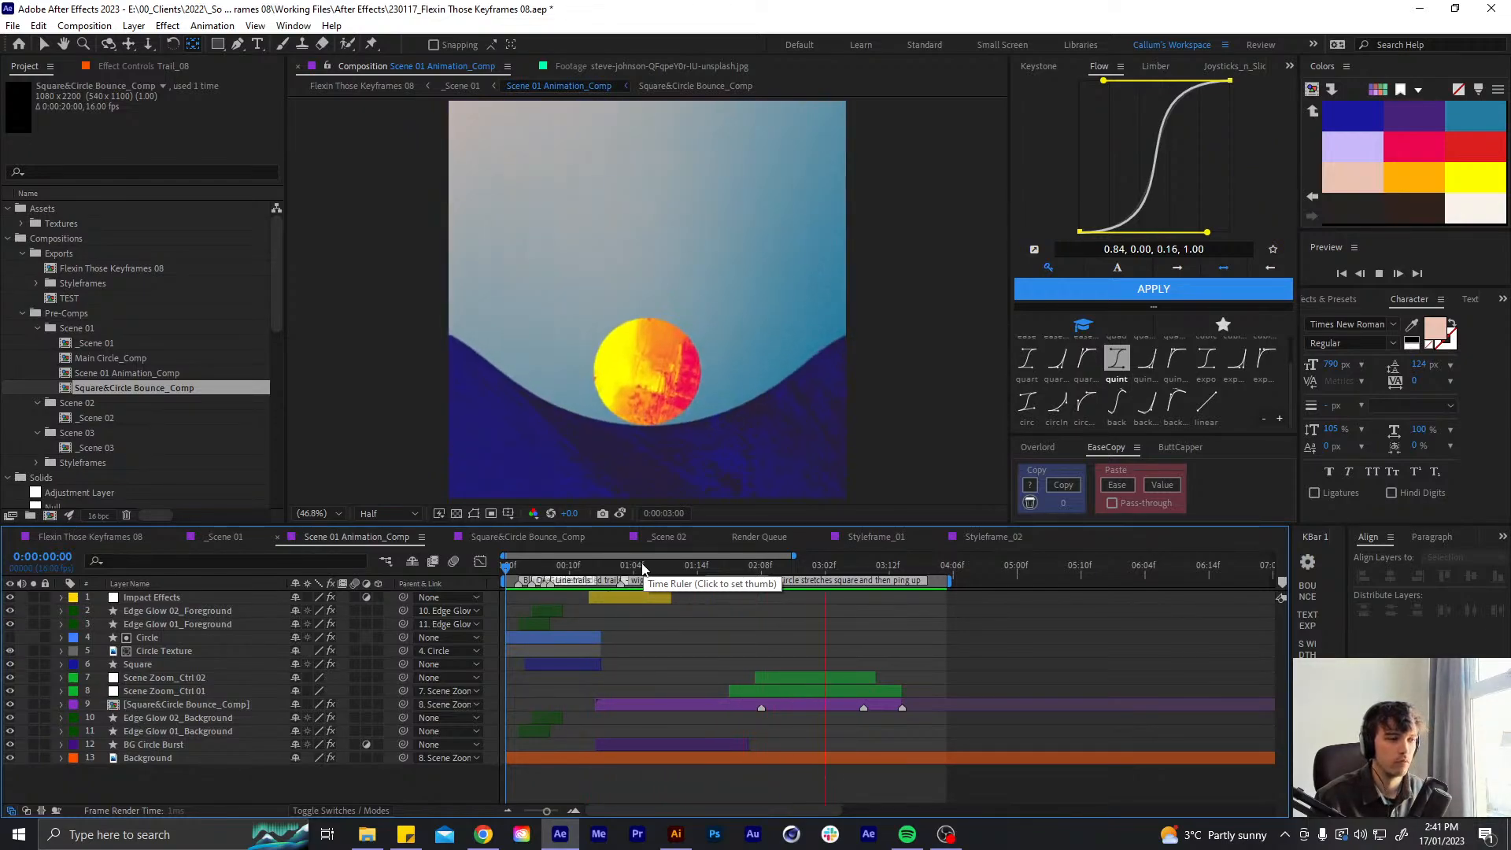
pyautogui.click(641, 566)
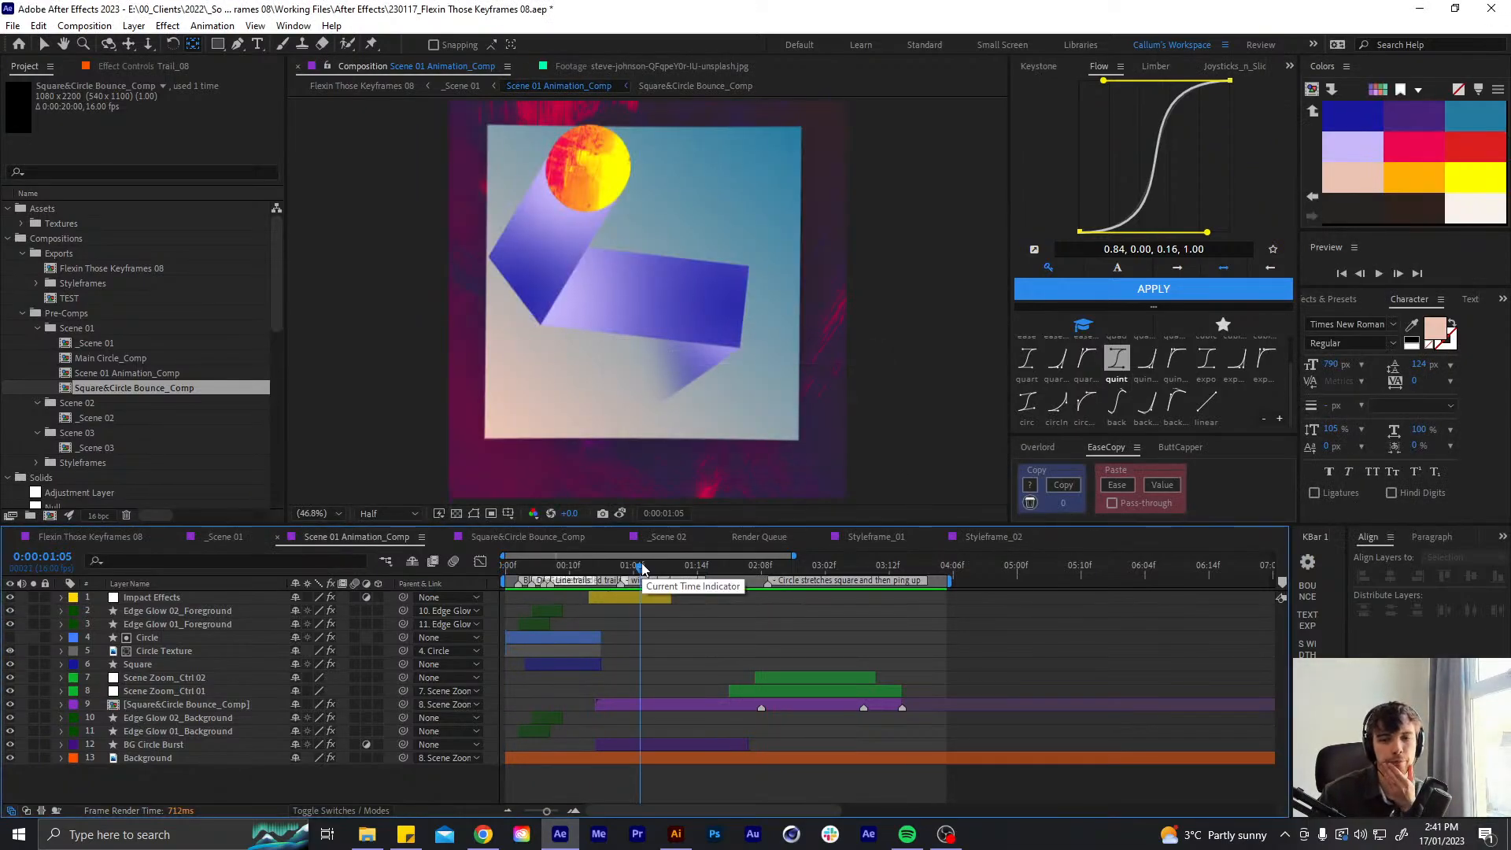
pyautogui.moveTo(641, 568)
pyautogui.mouseDown()
pyautogui.moveTo(581, 570)
pyautogui.moveTo(713, 581)
pyautogui.moveTo(618, 582)
pyautogui.mouseUp()
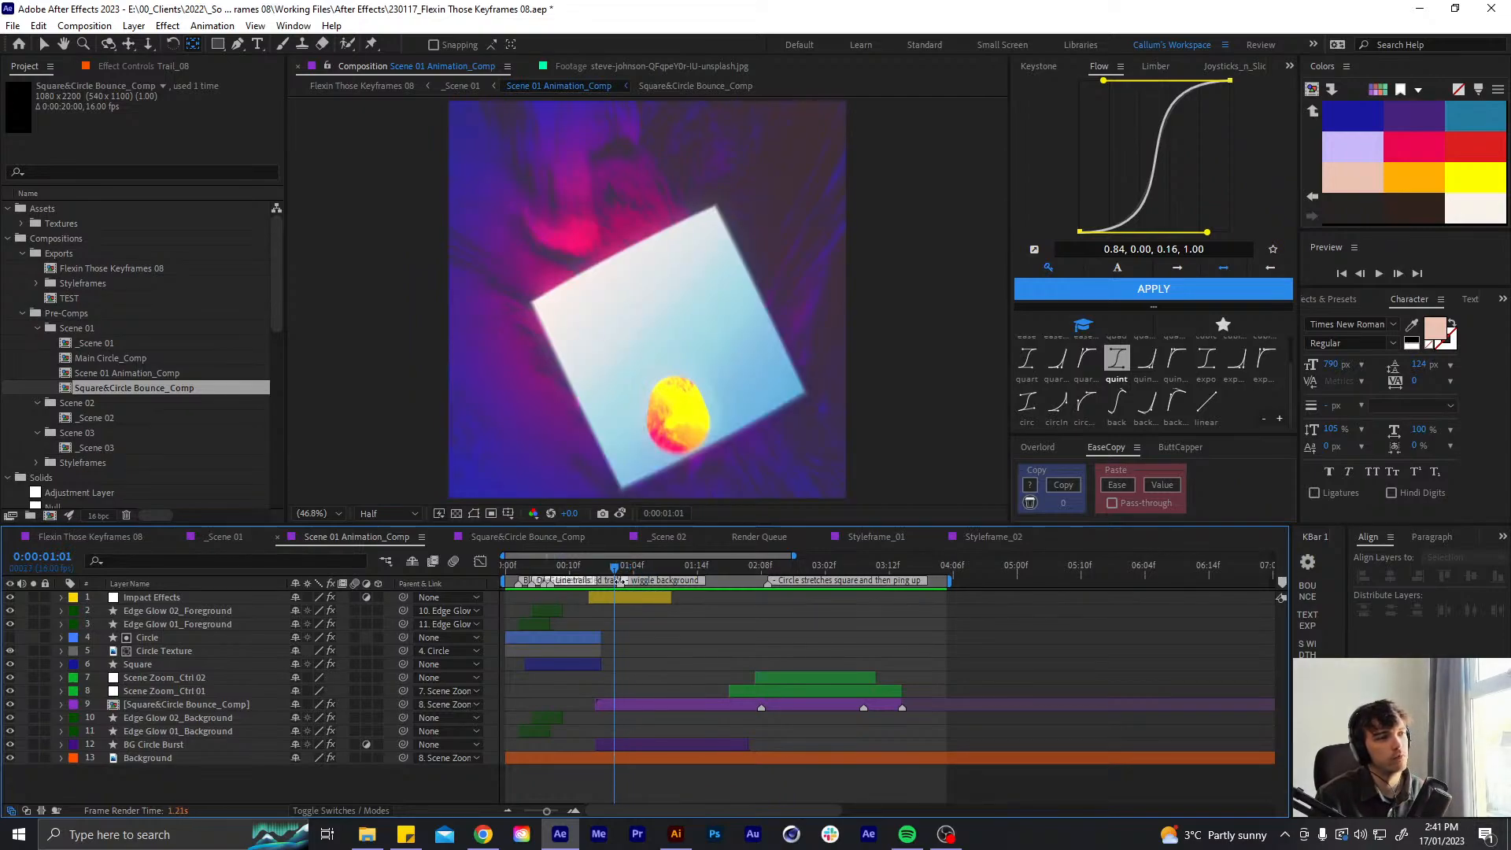
pyautogui.press('space')
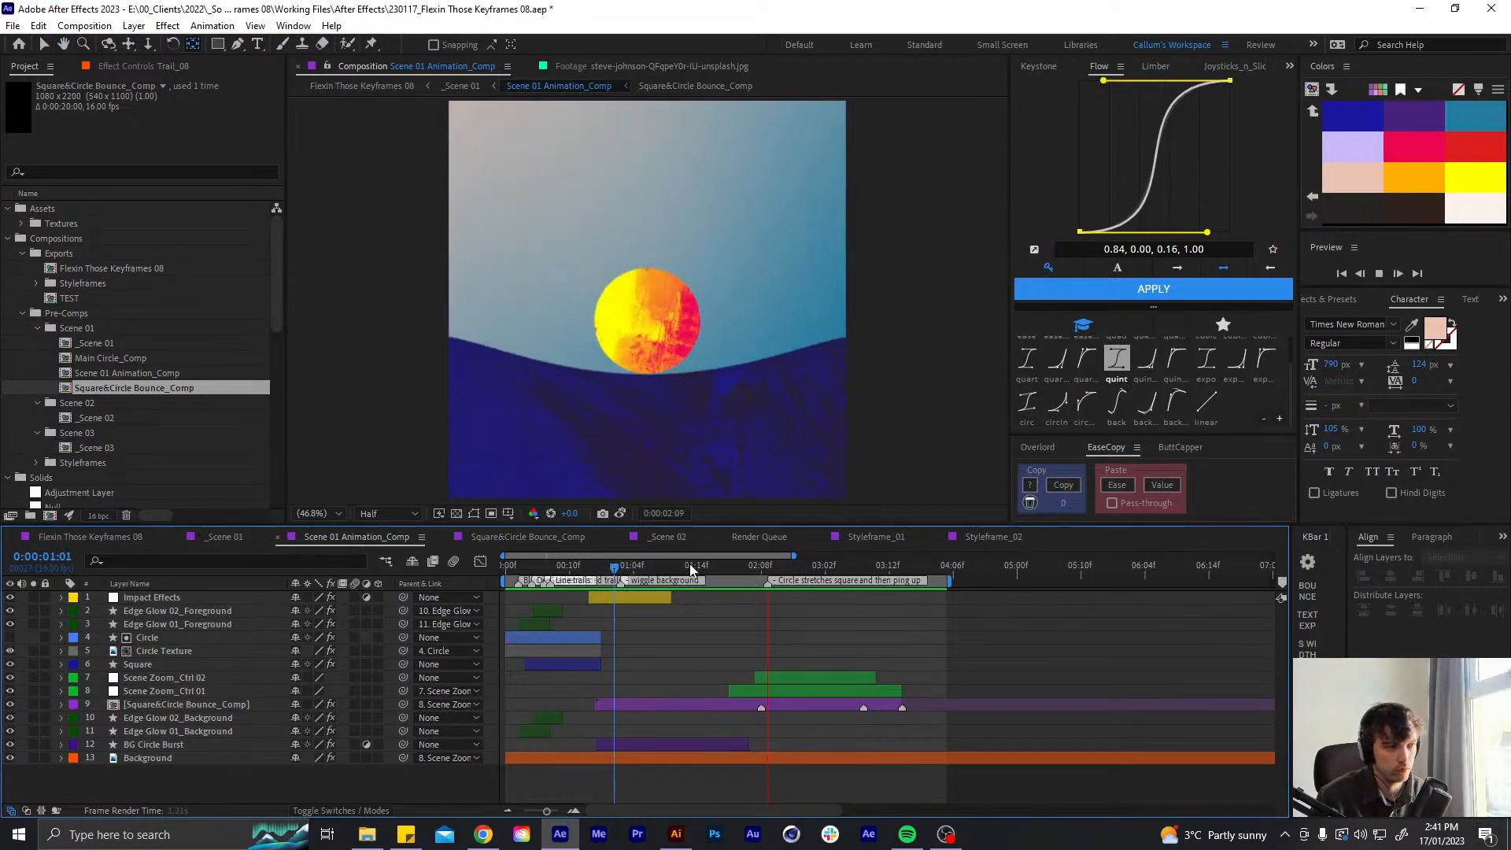
pyautogui.click(680, 573)
pyautogui.press('Home')
pyautogui.press('space')
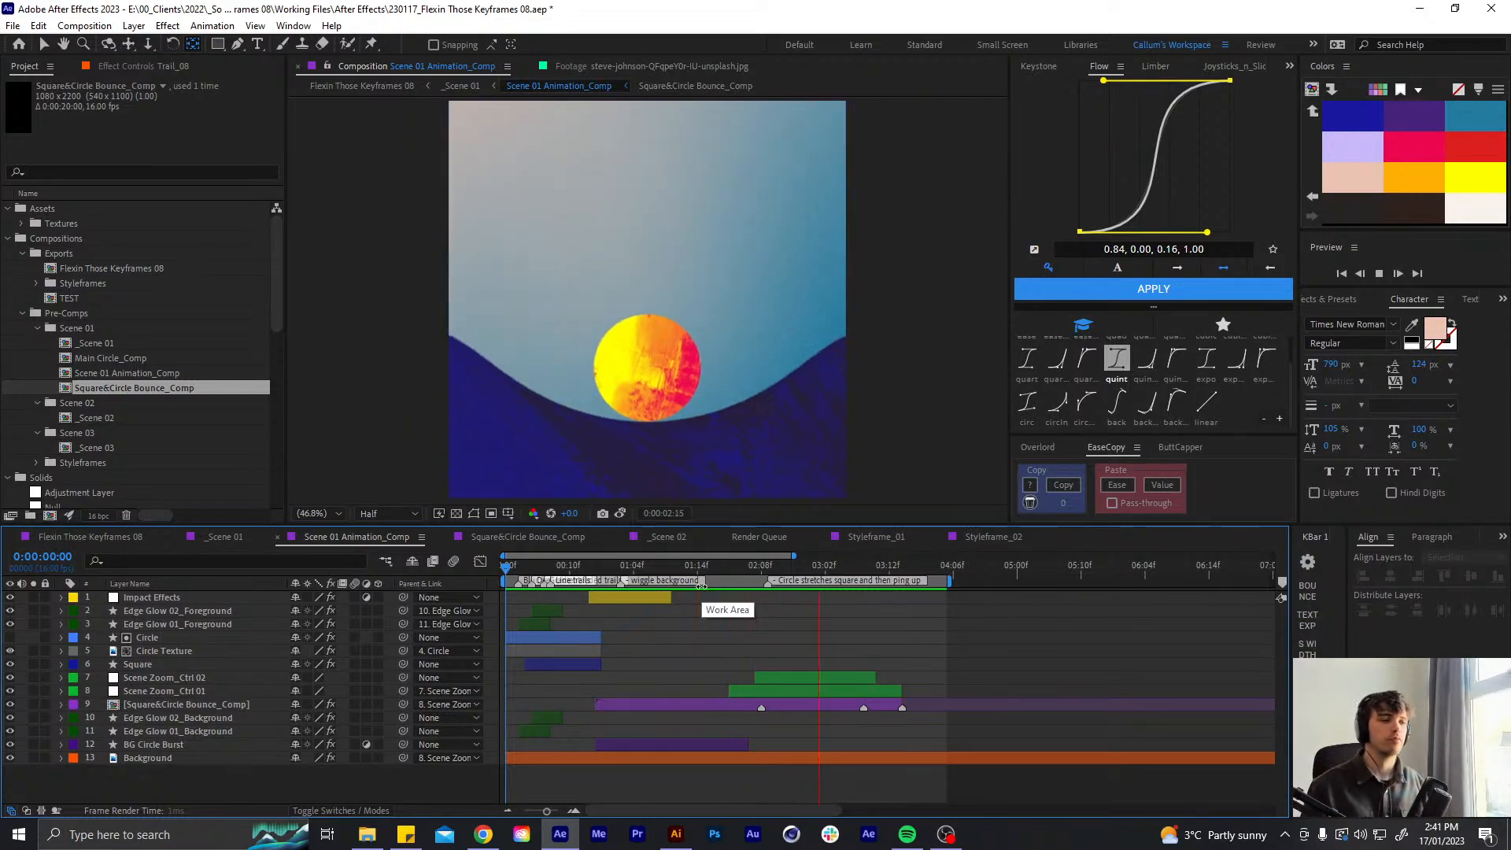
pyautogui.click(663, 565)
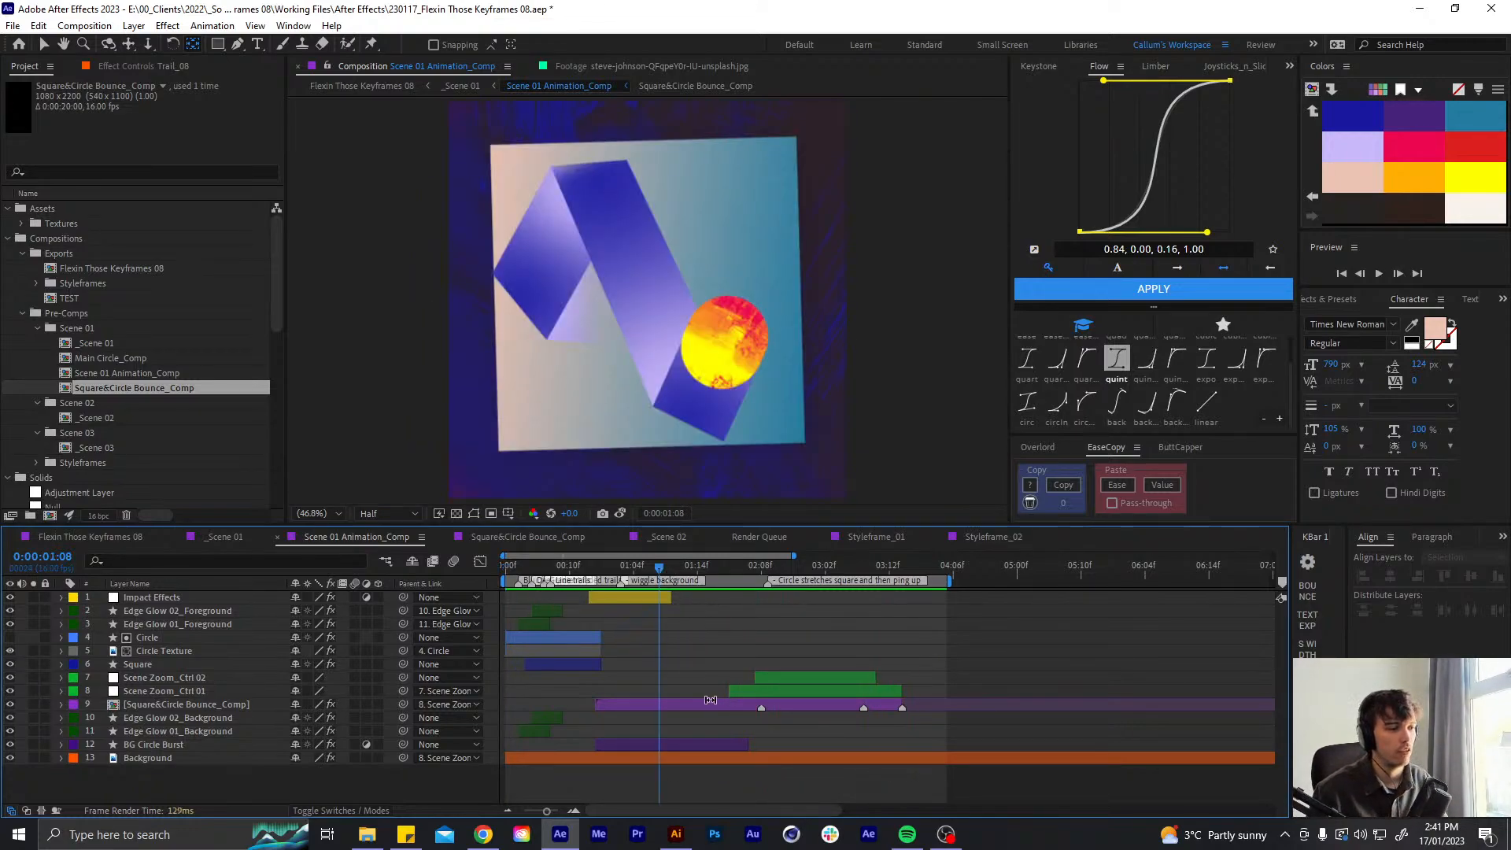
# - Select Trail_01 in Square&Circle Bounce_Comp and display its 4-Color Gradient effect's control points in the composition
pyautogui.doubleClick(710, 700)
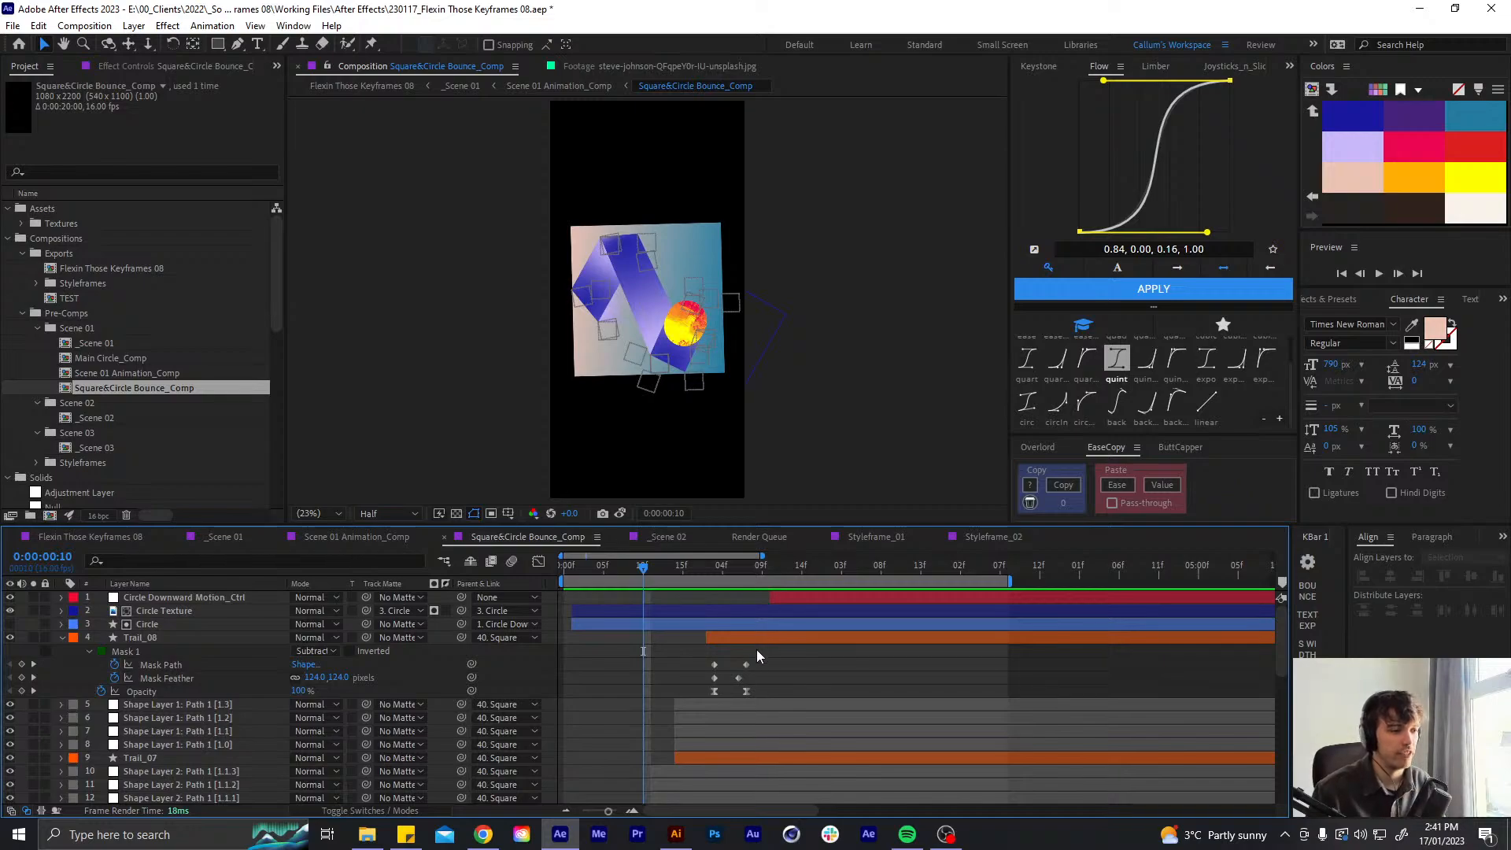
pyautogui.click(757, 636)
pyautogui.scroll(-5, 628, 697)
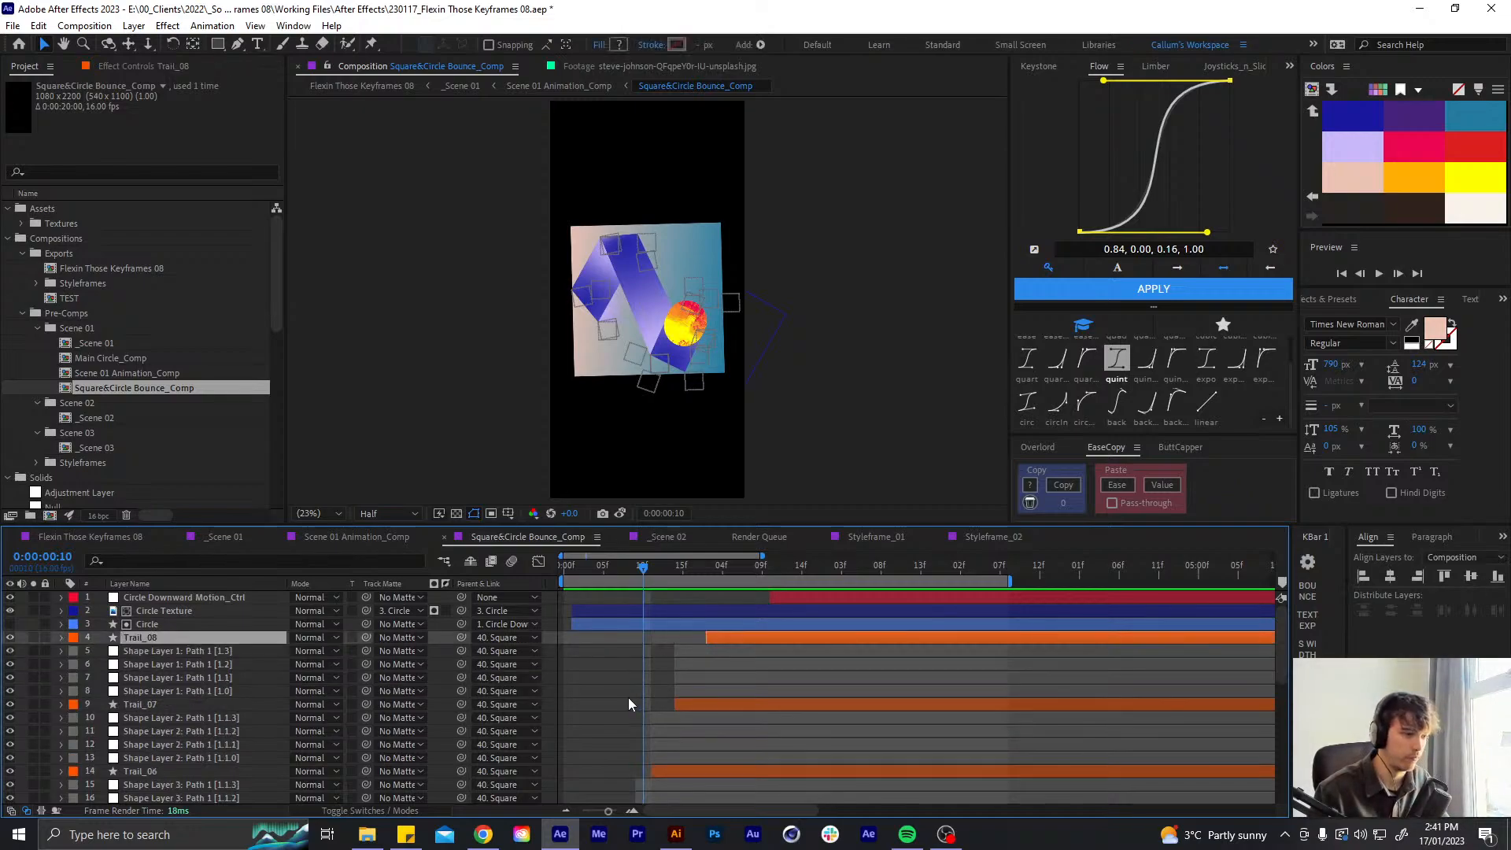
pyautogui.scroll(-5, 621, 689)
pyautogui.click(635, 781)
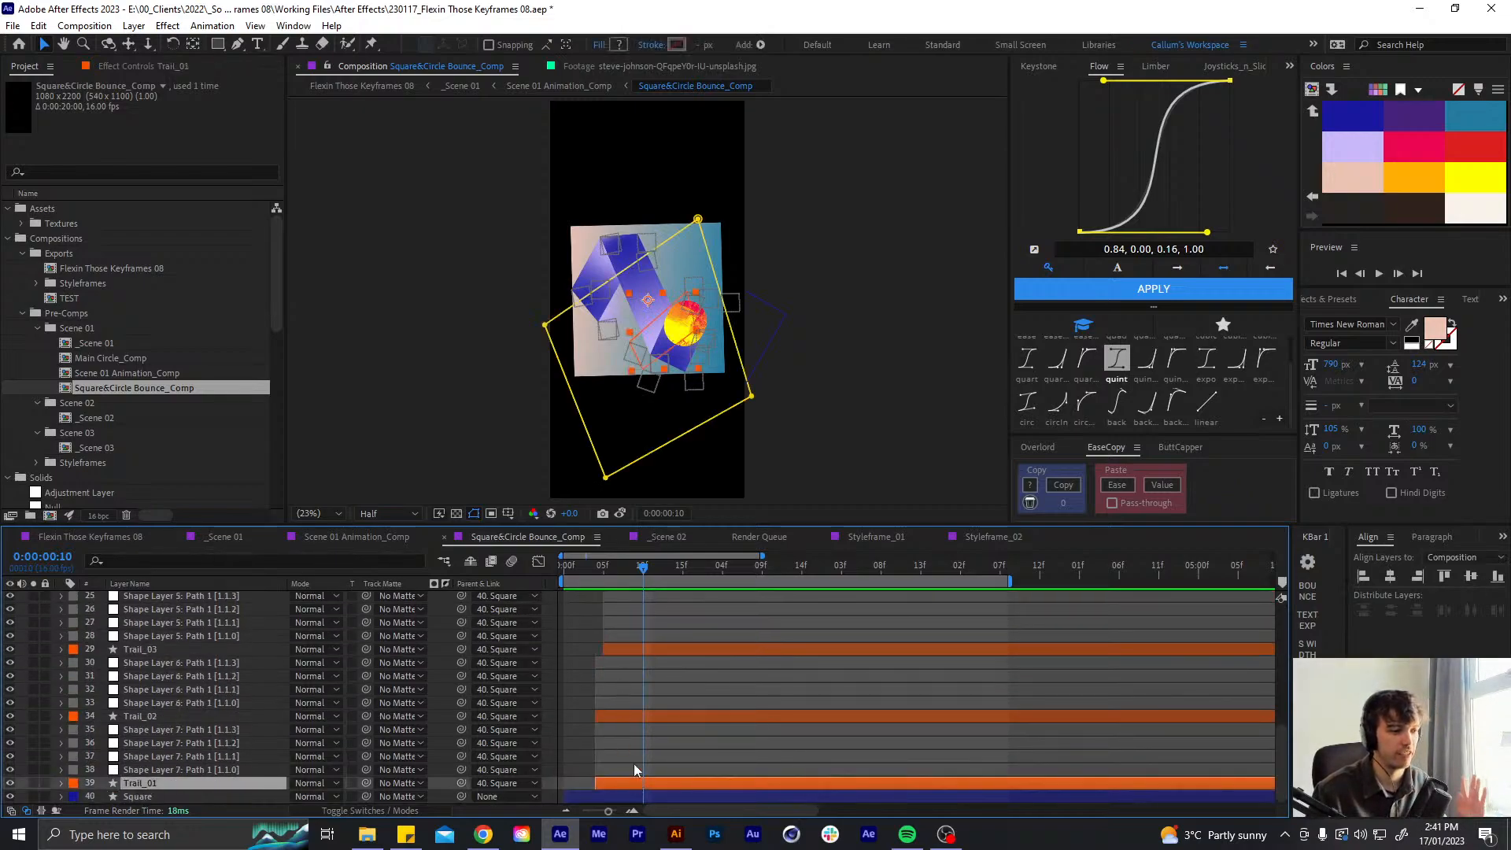
pyautogui.scroll(3, 686, 398)
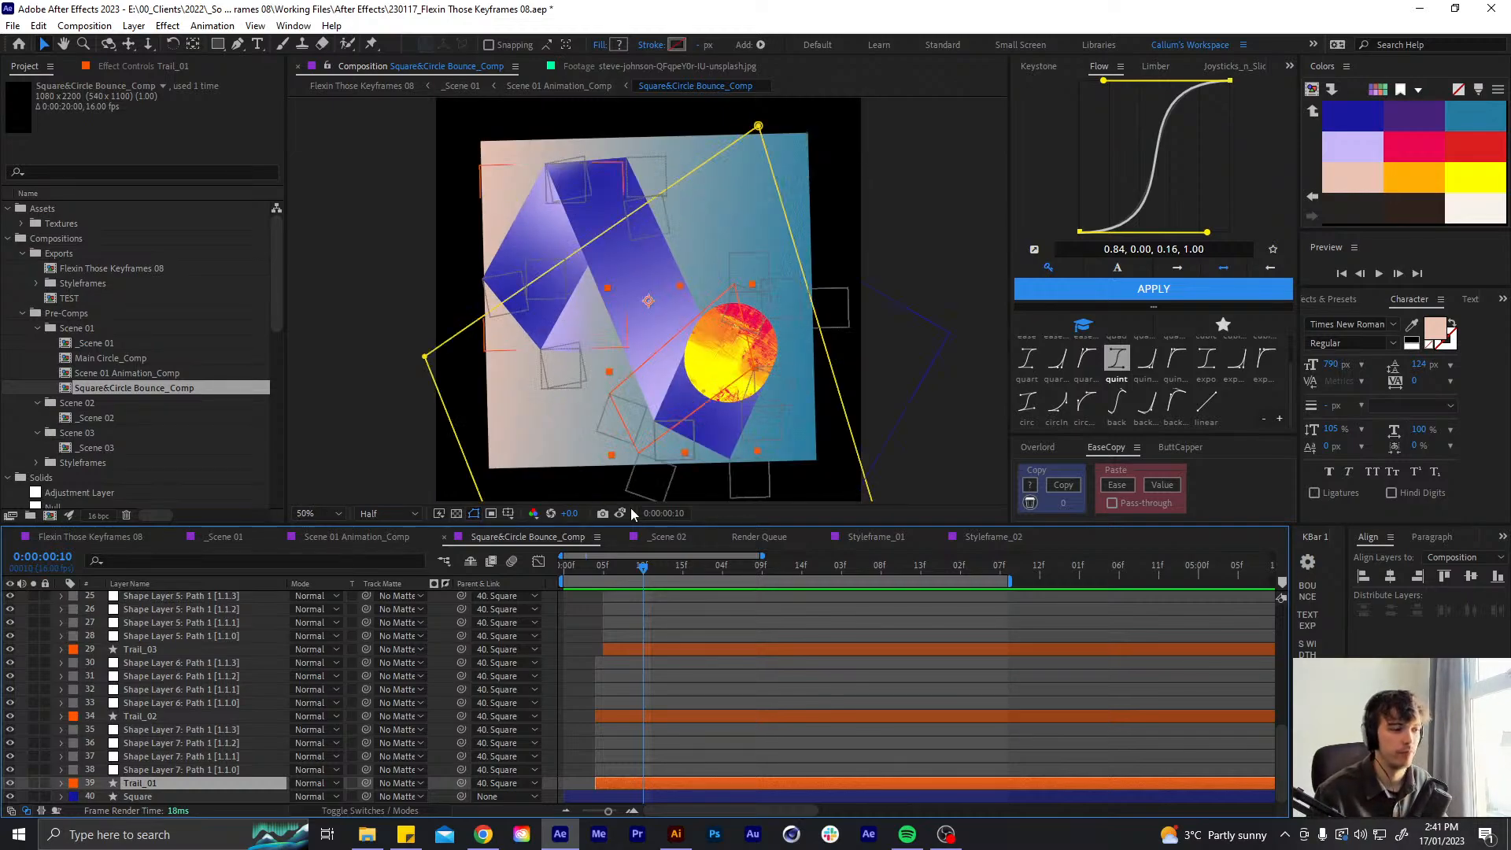
pyautogui.click(123, 69)
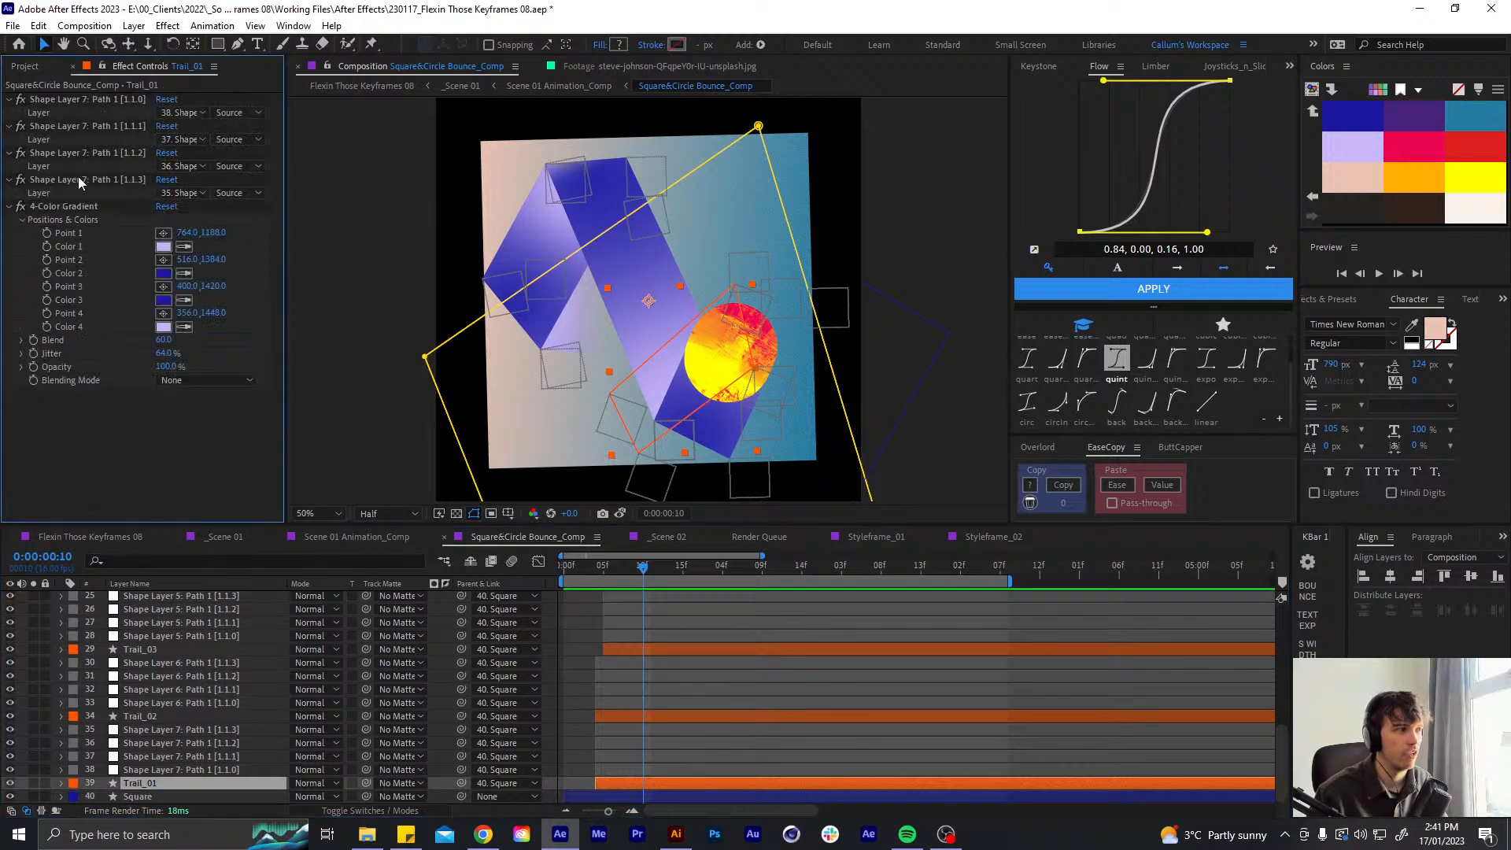
pyautogui.click(63, 206)
pyautogui.scroll(2, 698, 374)
pyautogui.moveTo(651, 351); pyautogui.dragTo(561, 185)
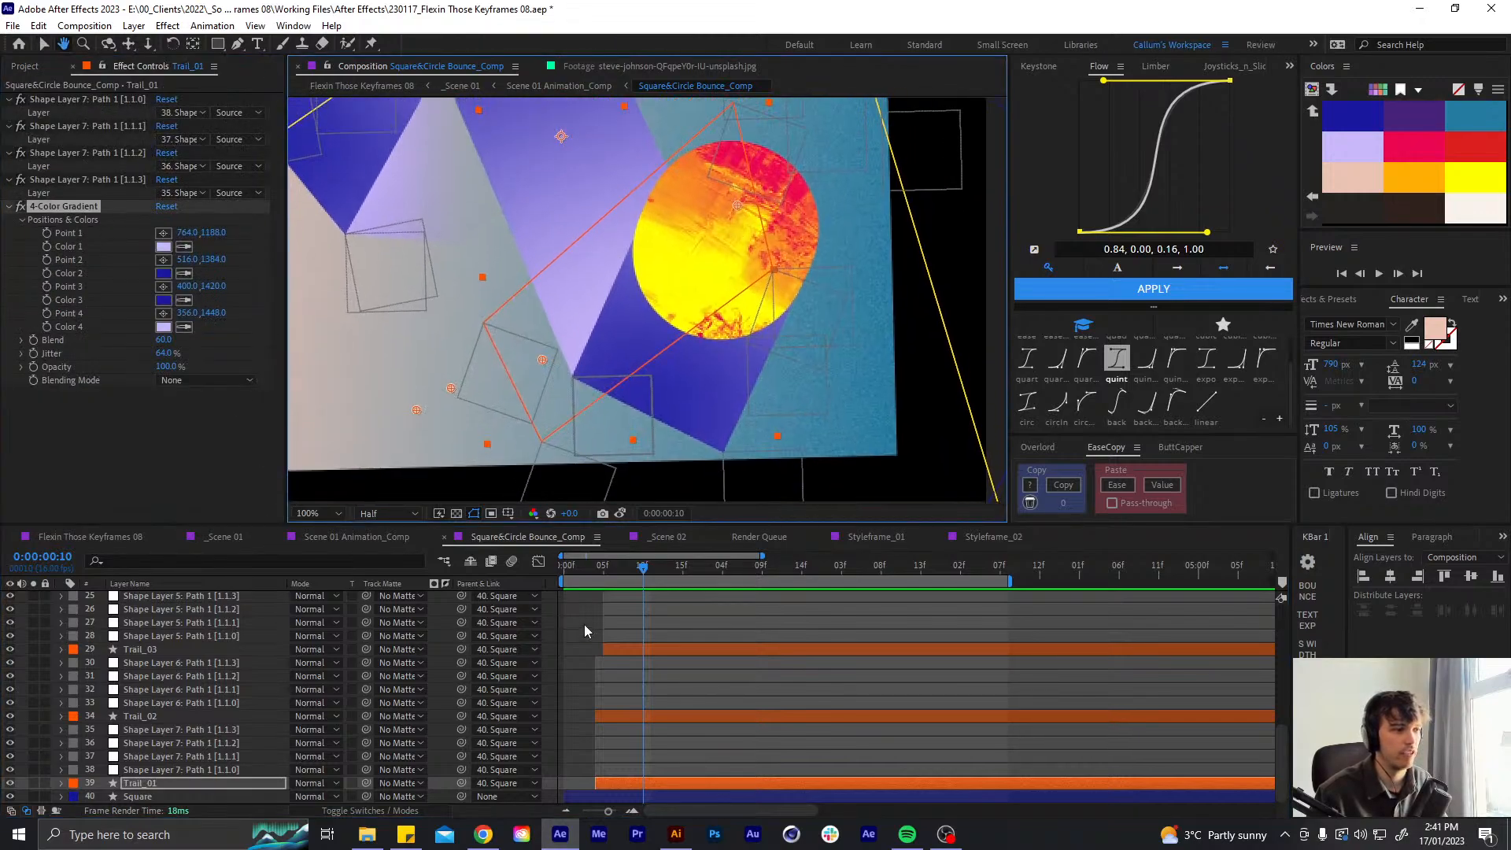
# - Solo Trail_01 and go to its first frame at 0:00:00:04 with all gradient points in view
pyautogui.click(33, 783)
pyautogui.moveTo(644, 567); pyautogui.dragTo(596, 573)
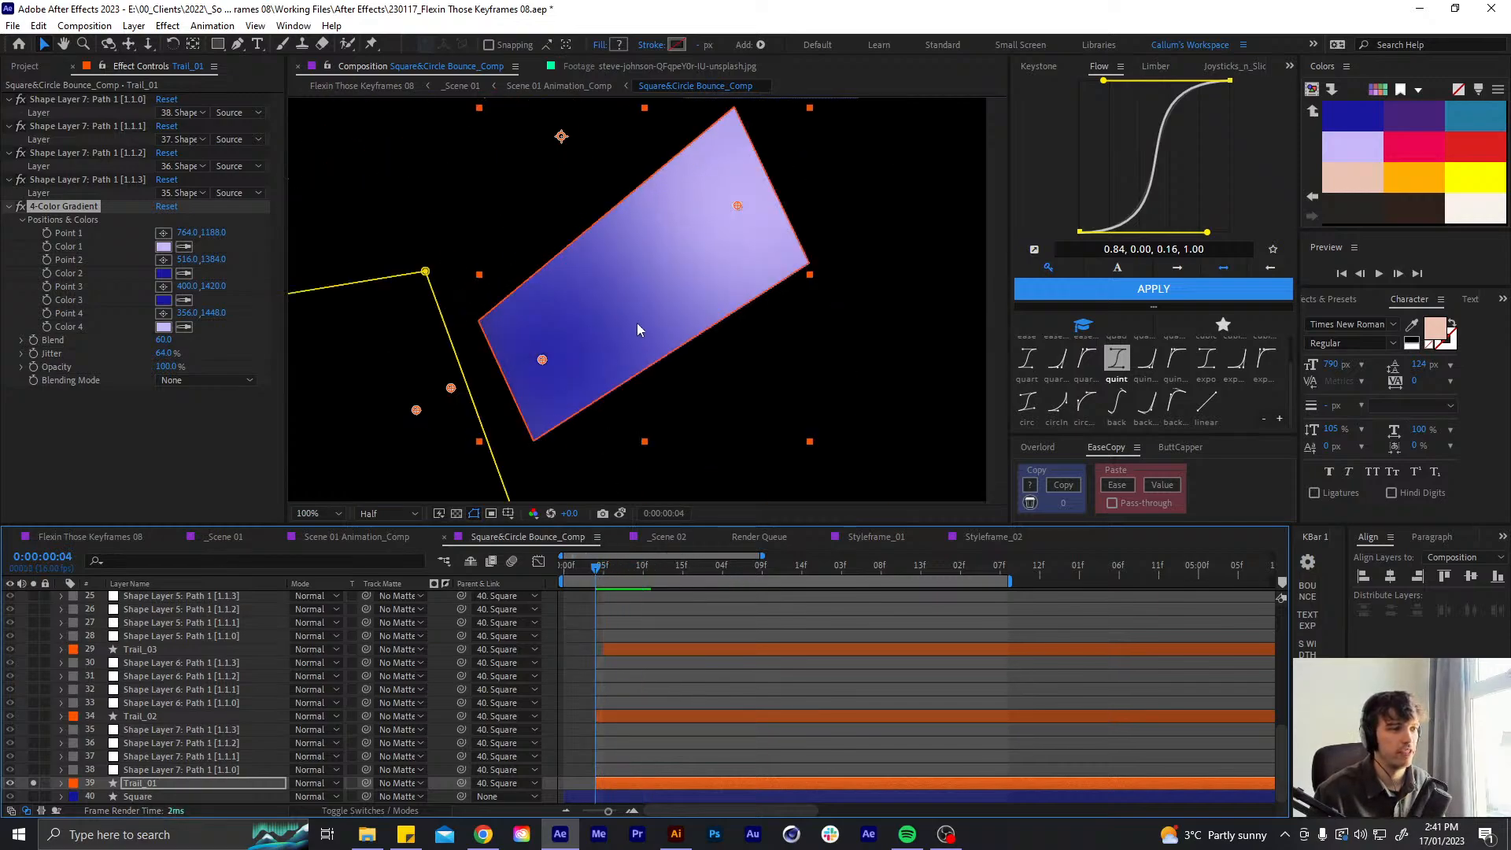
pyautogui.press(',')
pyautogui.press(',')
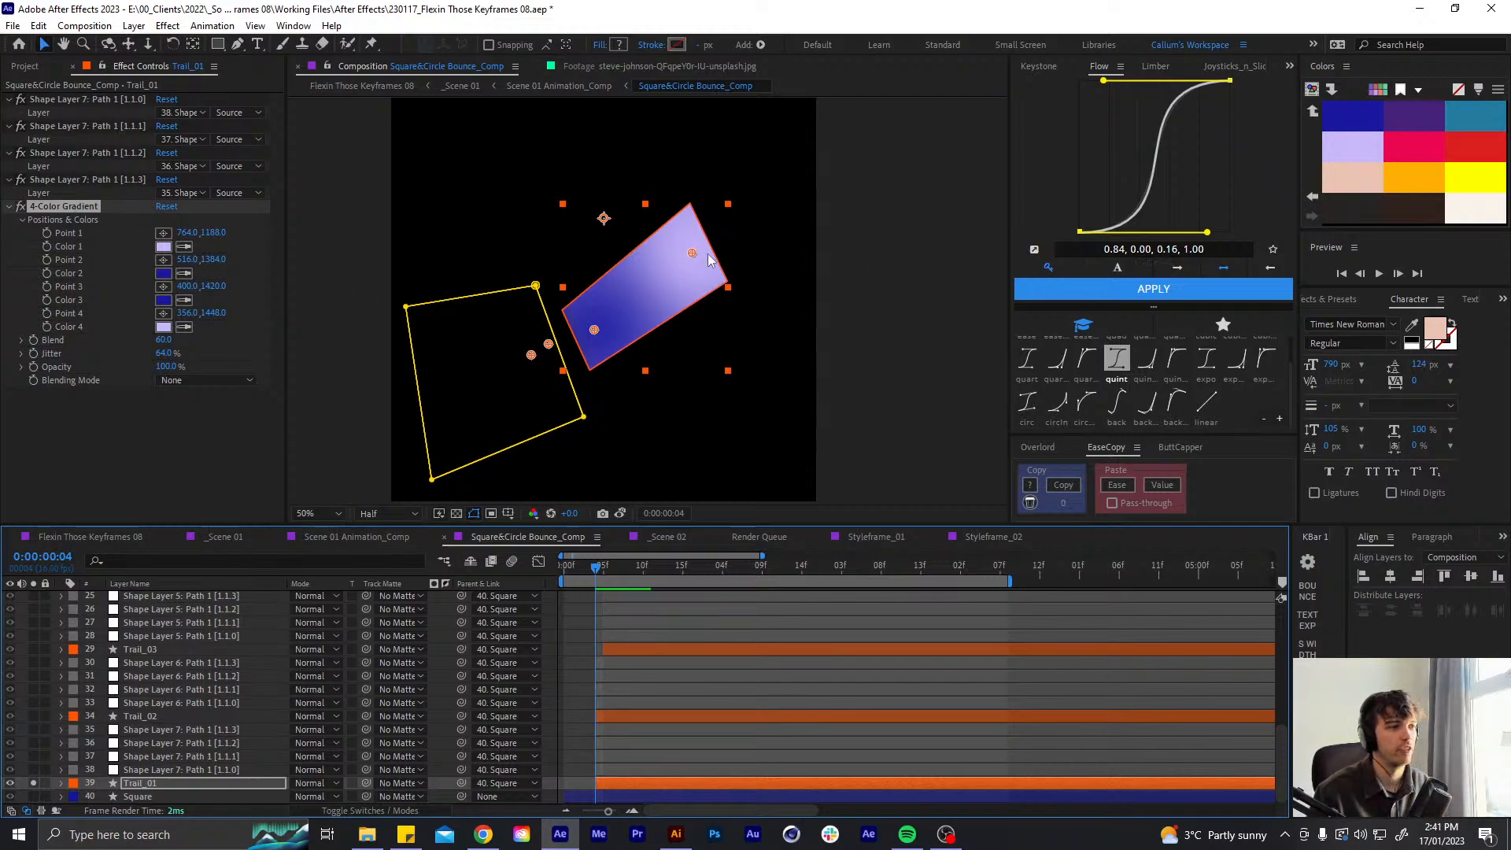
# - Try repositioning Trail_01's four gradient points so the dark end shifts toward the upper right, then undo all the point moves
pyautogui.moveTo(692, 253); pyautogui.dragTo(822, 178)
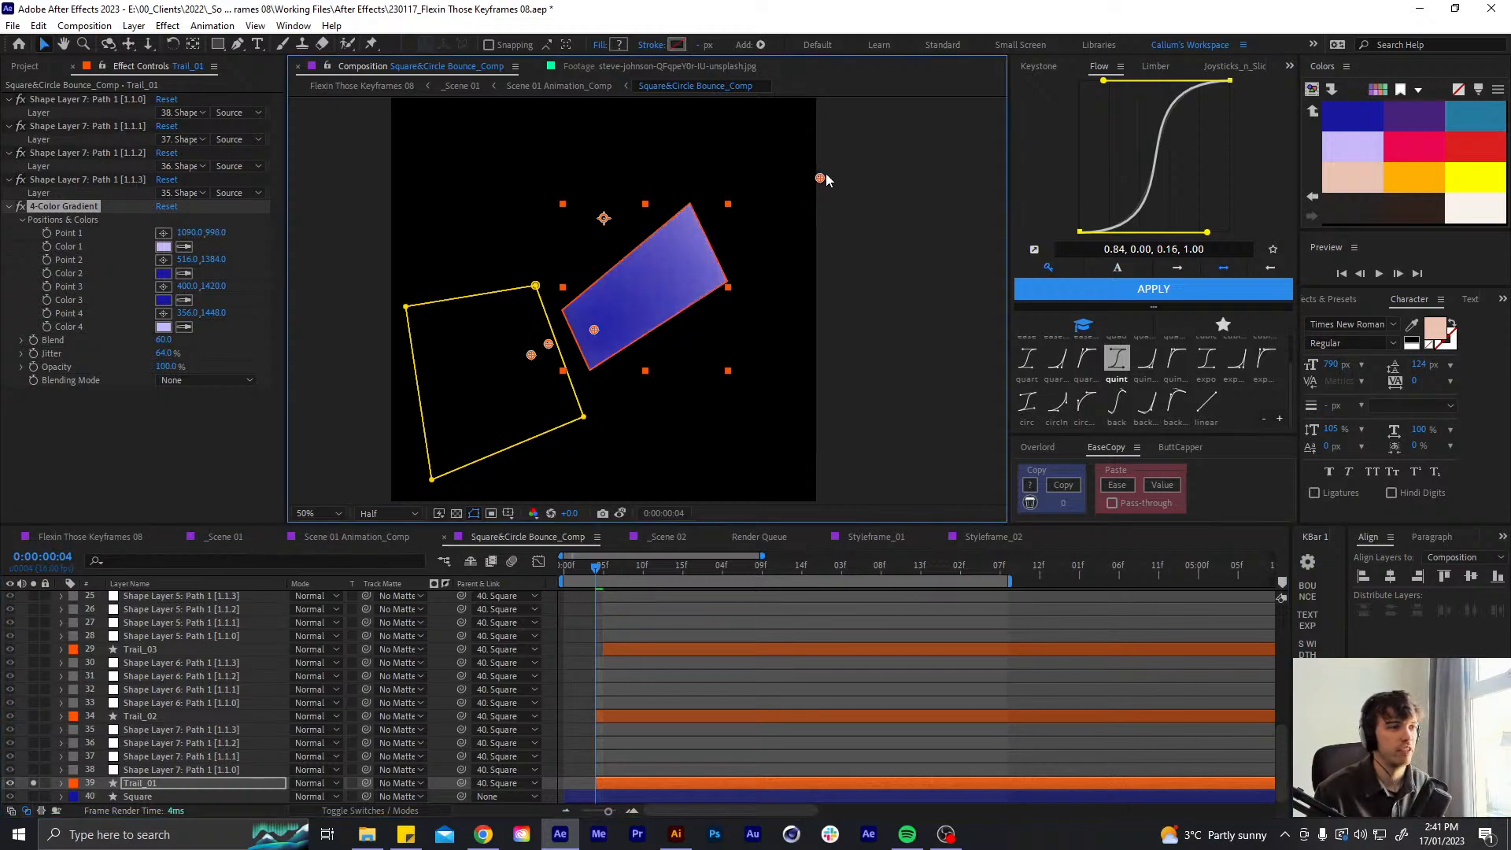
pyautogui.moveTo(596, 331); pyautogui.dragTo(729, 235)
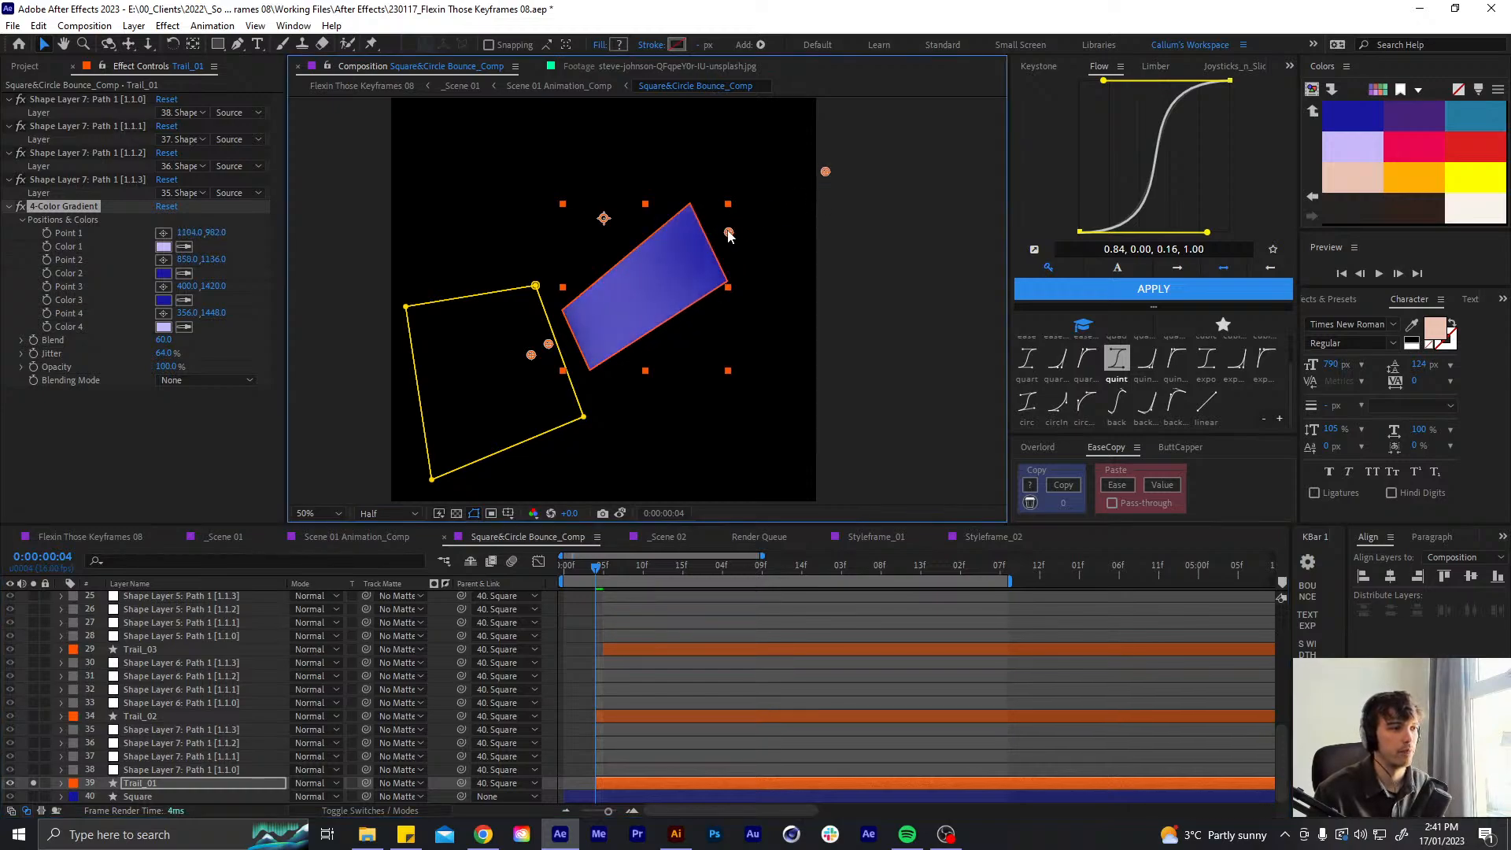
pyautogui.moveTo(548, 345); pyautogui.dragTo(717, 250)
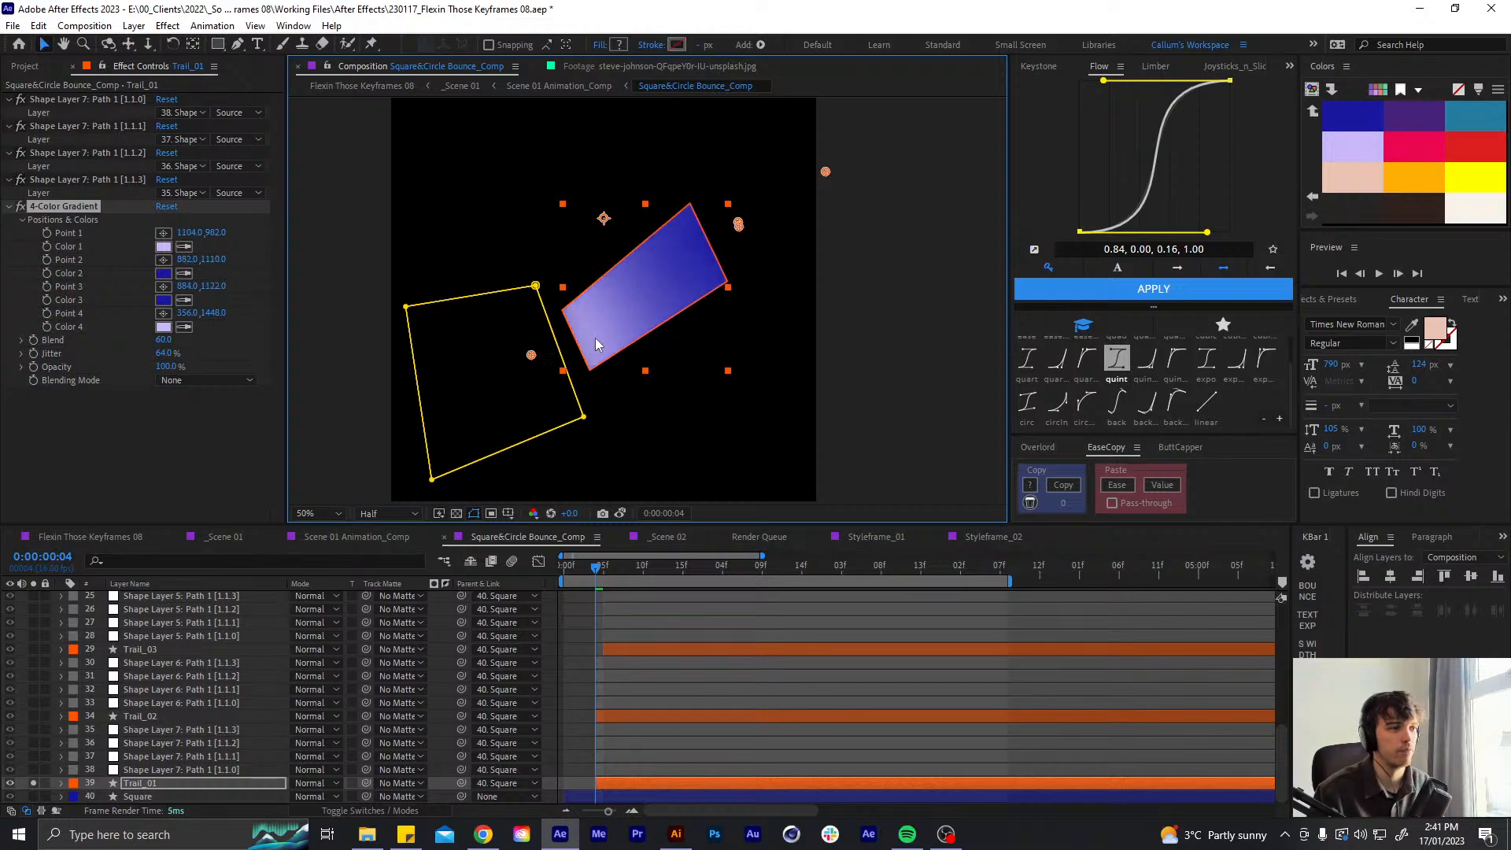
pyautogui.moveTo(531, 357); pyautogui.dragTo(557, 347)
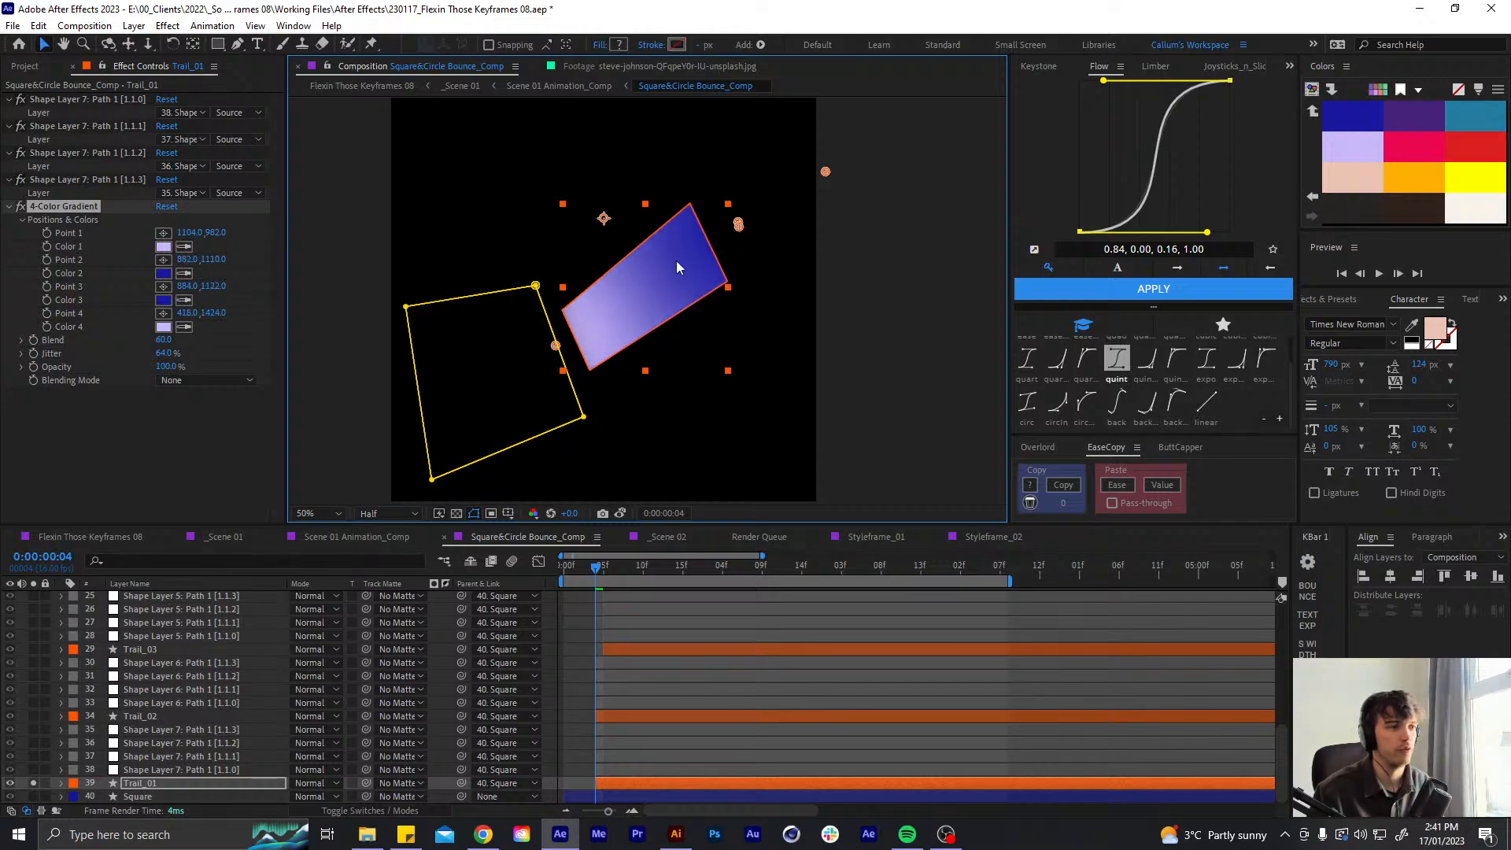
pyautogui.hotkey('ctrl', 'z')
pyautogui.hotkey('ctrl', 'z')
pyautogui.hotkey('ctrl', 'z')
pyautogui.hotkey('ctrl', 'z')
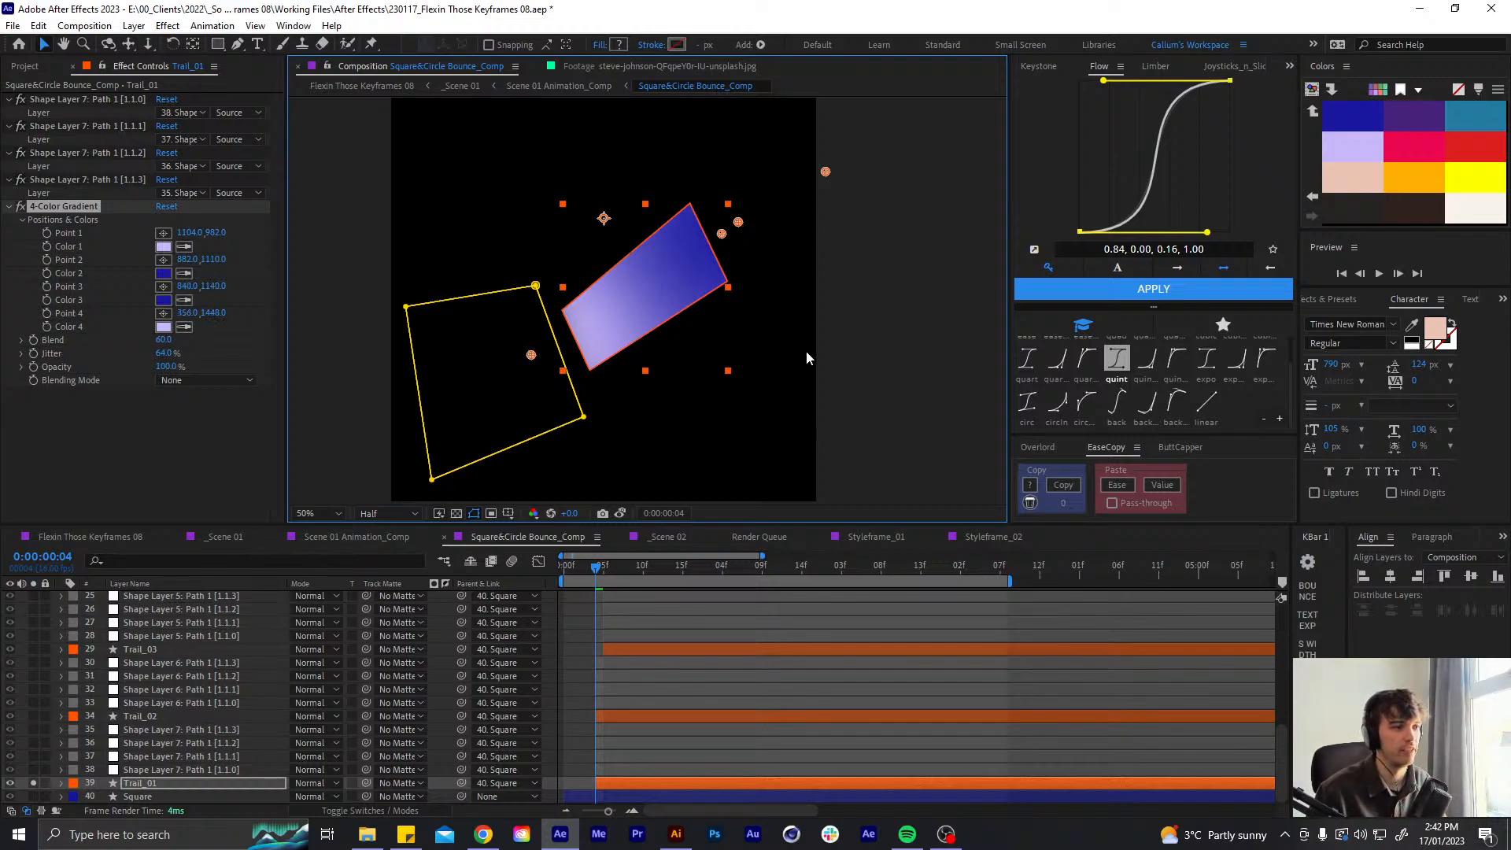
pyautogui.hotkey('ctrl', 'z')
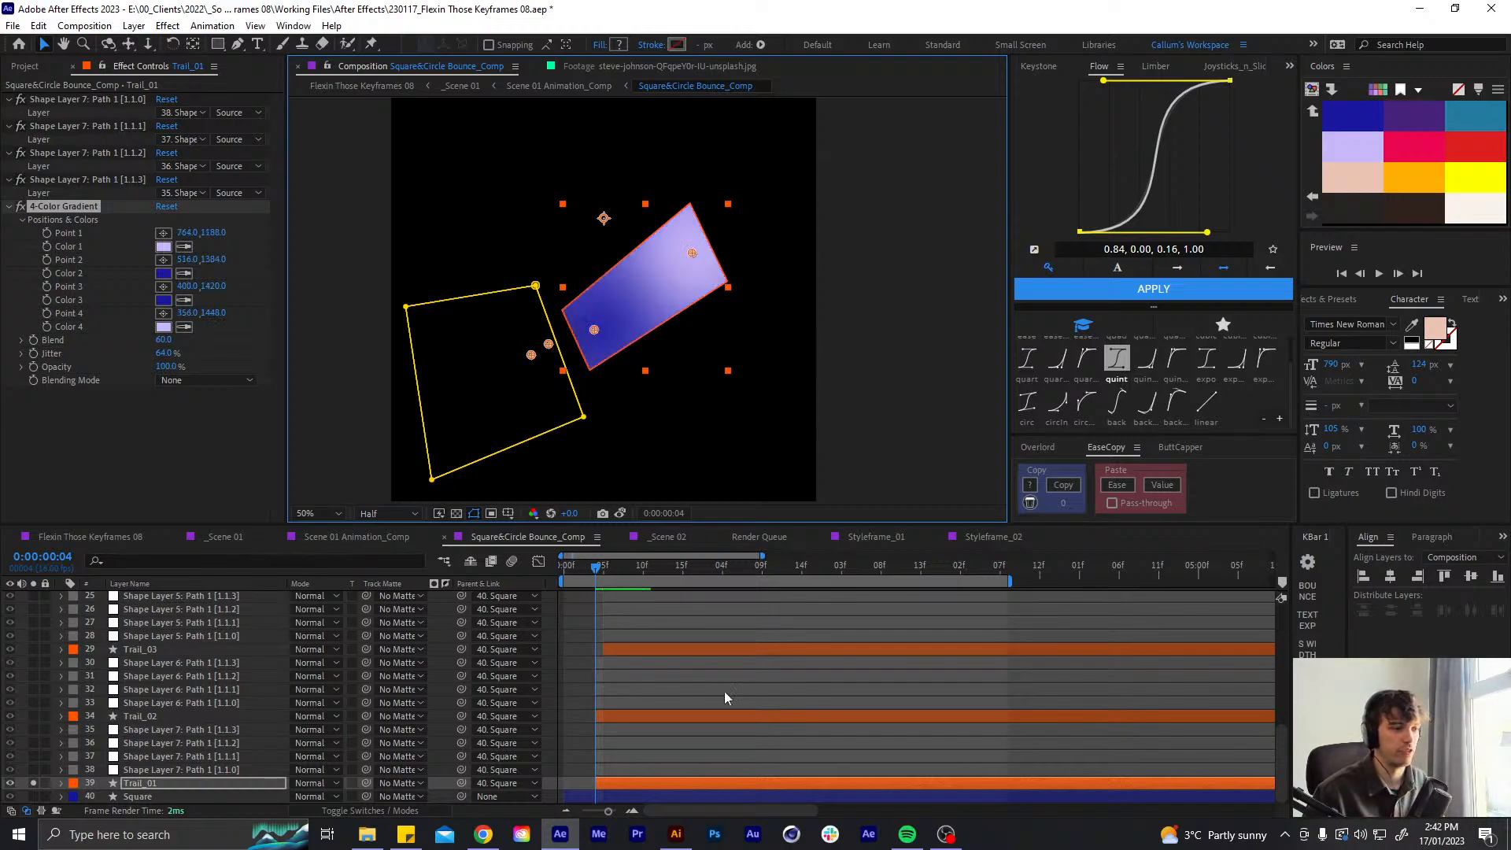
# - Keyframe Points 1 to 4 of Trail_01's 4-Color Gradient at 0:00:00:04 and reveal the layer's keyframes
pyautogui.click(48, 233)
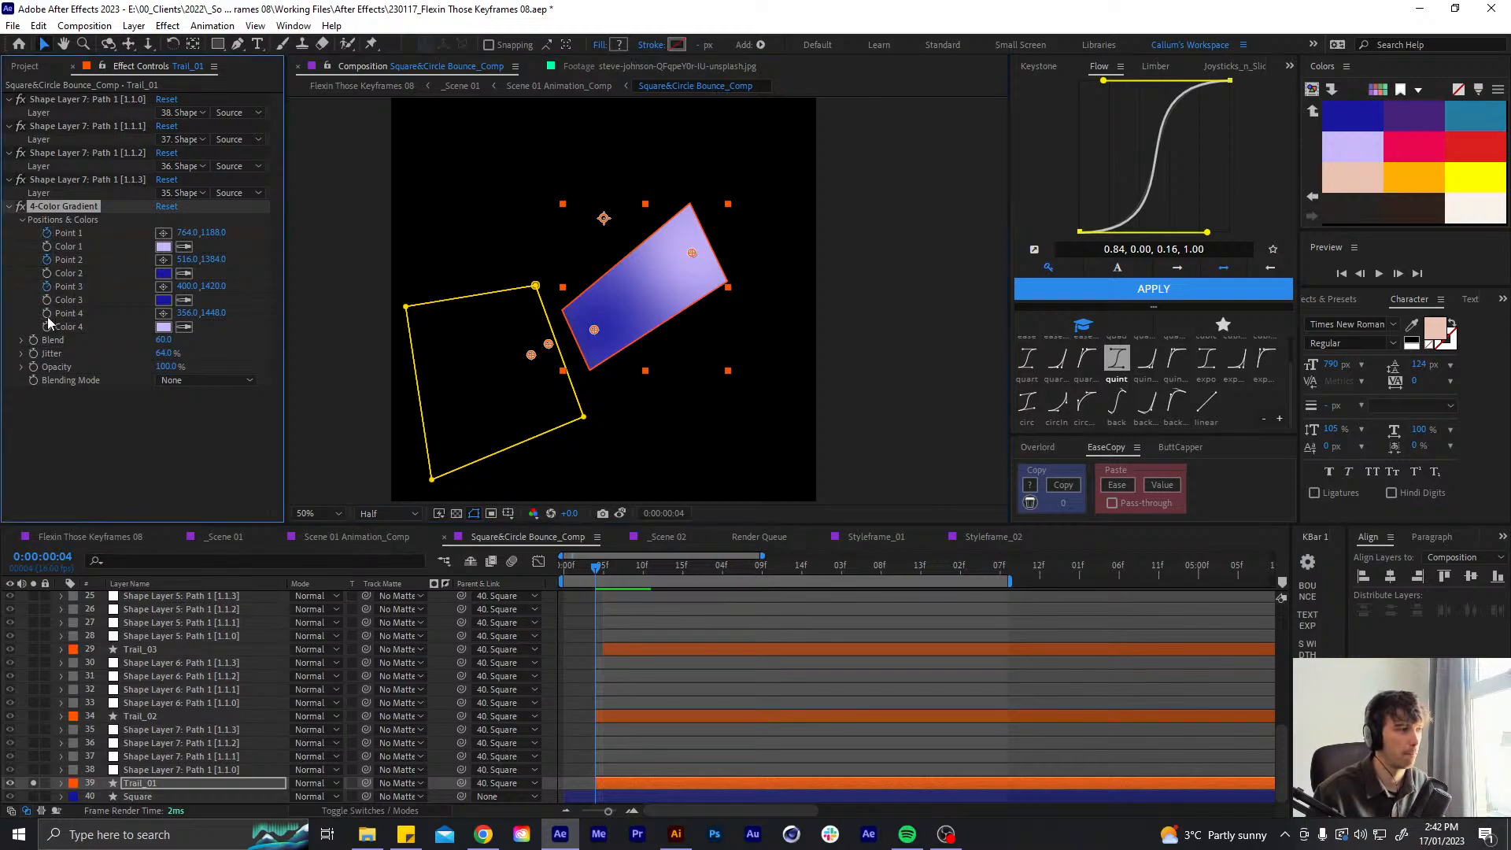
pyautogui.press('u')
# - At 0:00:00:07, move Trail_01's gradient Points 1–4 to about 1046,1102; 860,1158; 784,1182; and 434,1396
pyautogui.press('pagedown')
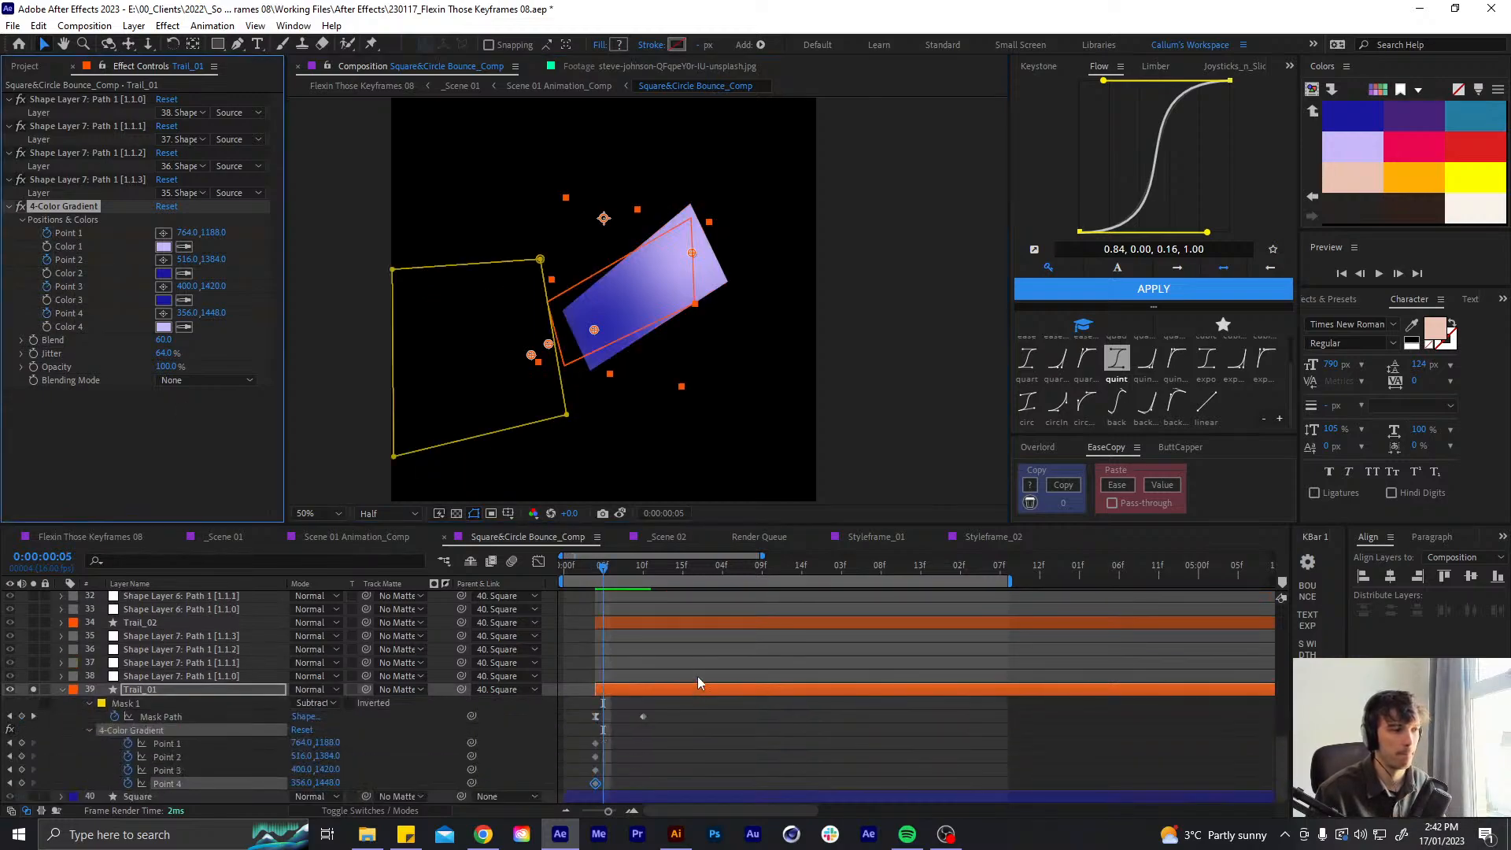
pyautogui.press('pagedown')
pyautogui.press('pagedown')
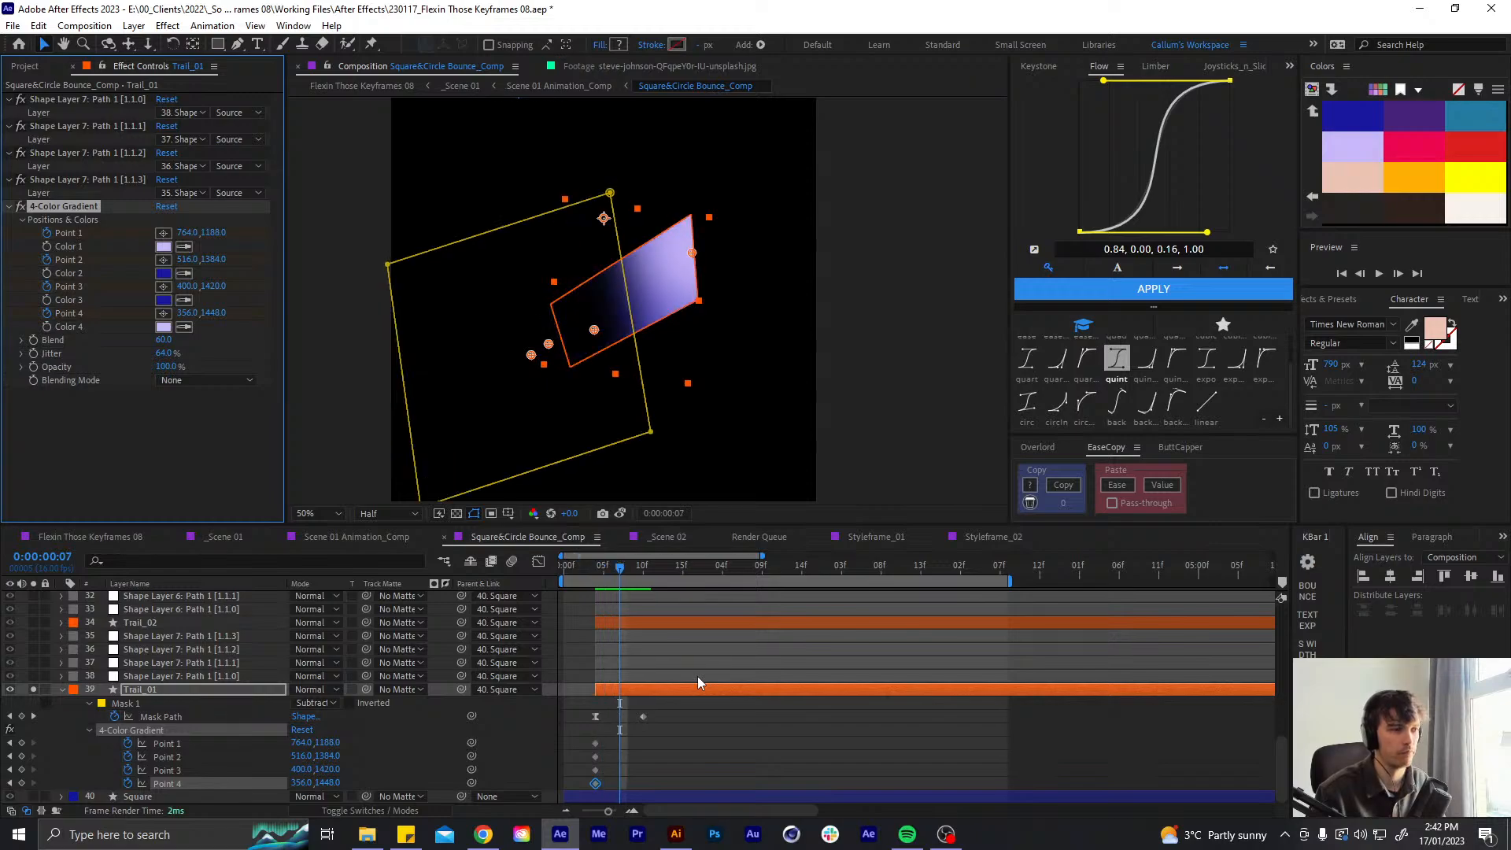
pyautogui.moveTo(694, 254); pyautogui.dragTo(802, 219)
pyautogui.moveTo(598, 332); pyautogui.dragTo(730, 241)
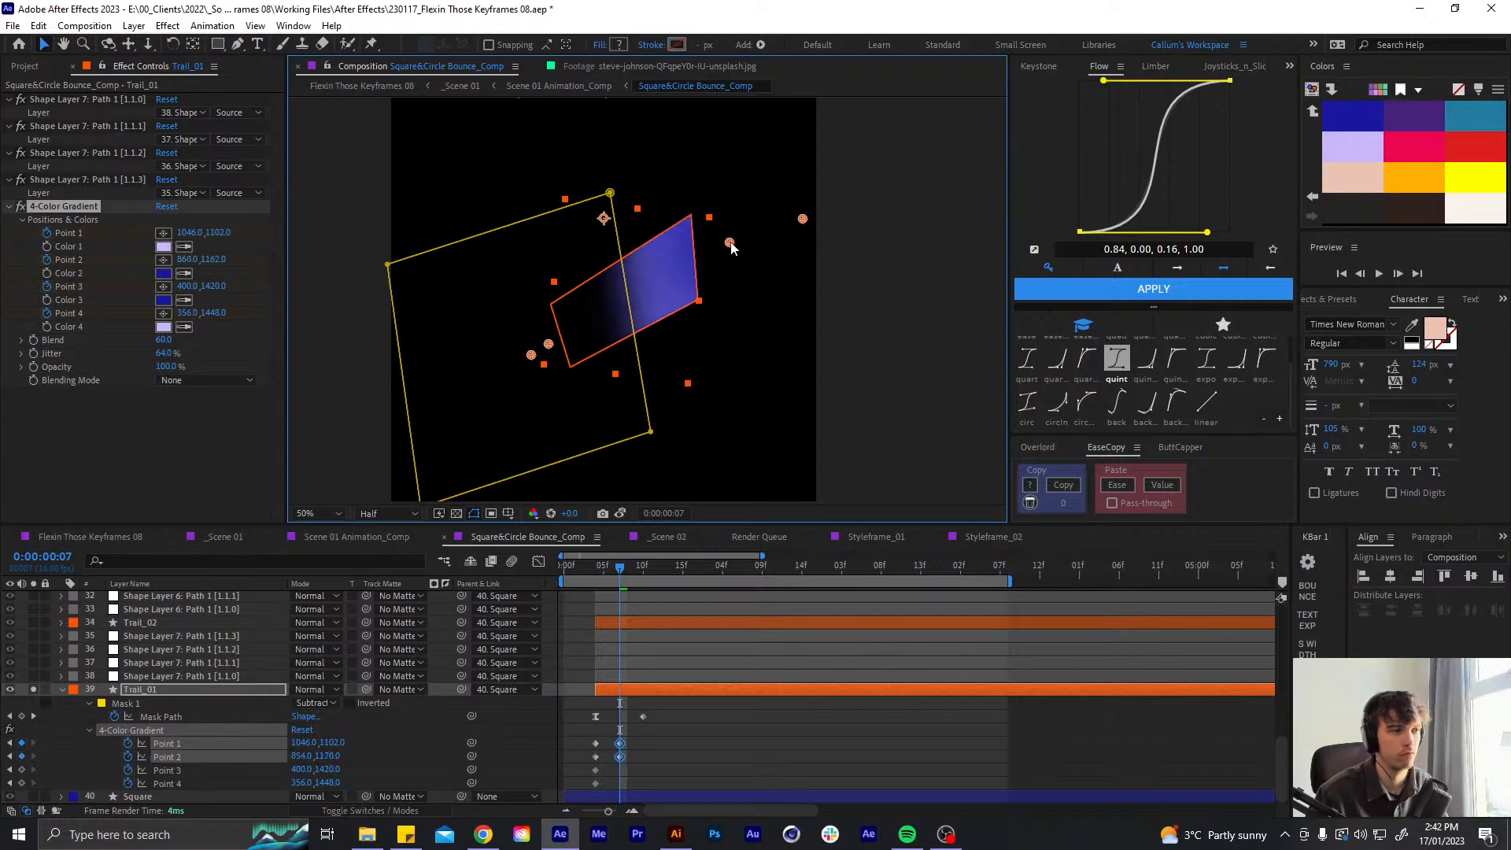
pyautogui.moveTo(549, 346); pyautogui.dragTo(701, 258)
pyautogui.moveTo(532, 356); pyautogui.dragTo(560, 338)
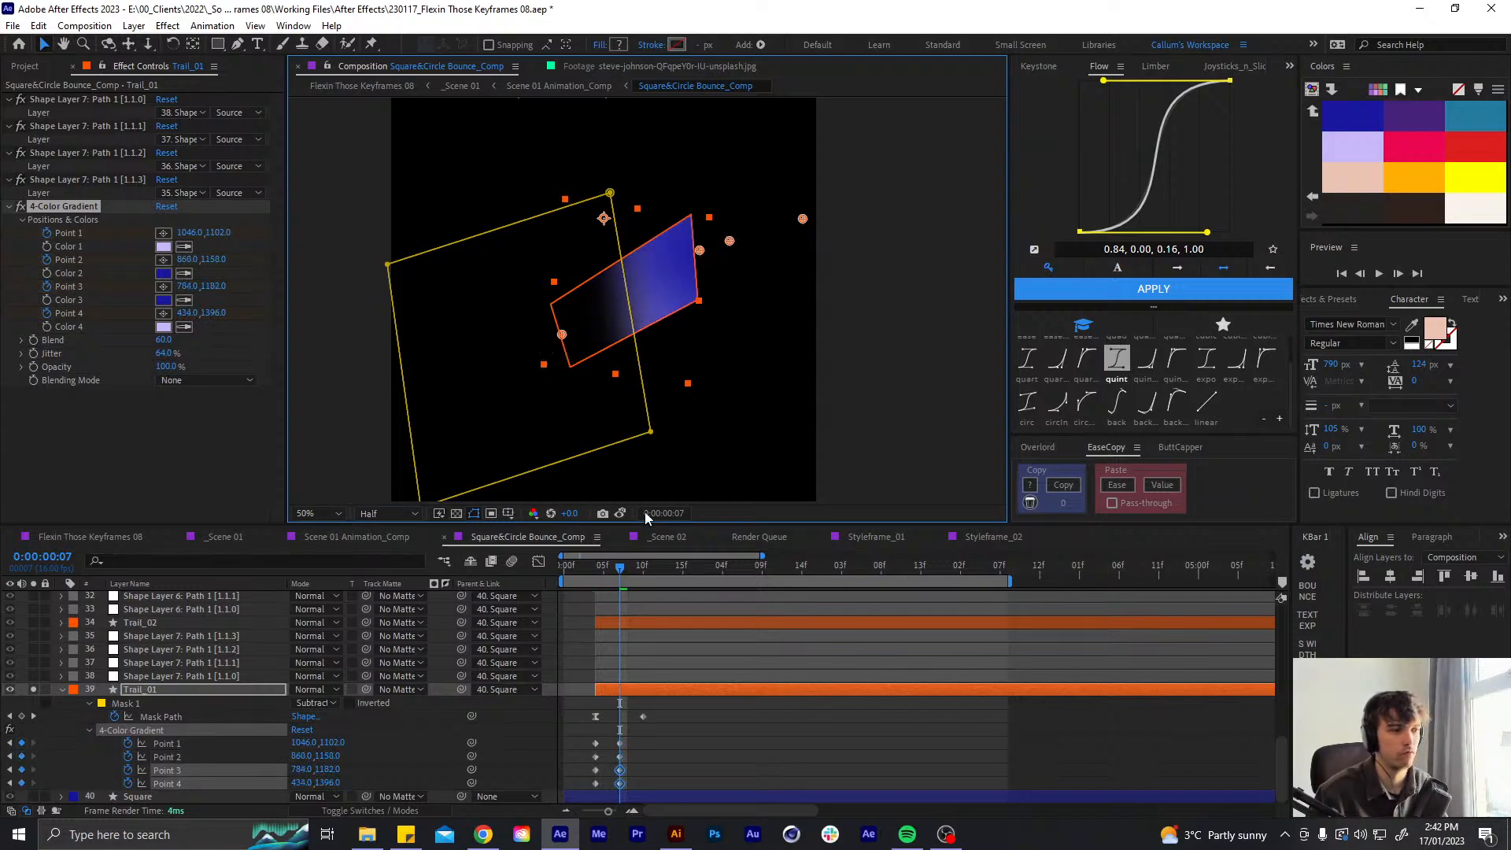
# - Play the soloed Trail_01 from 0:00:00:00 to check its gradient movement
pyautogui.moveTo(620, 567); pyautogui.dragTo(563, 570)
pyautogui.click(730, 732)
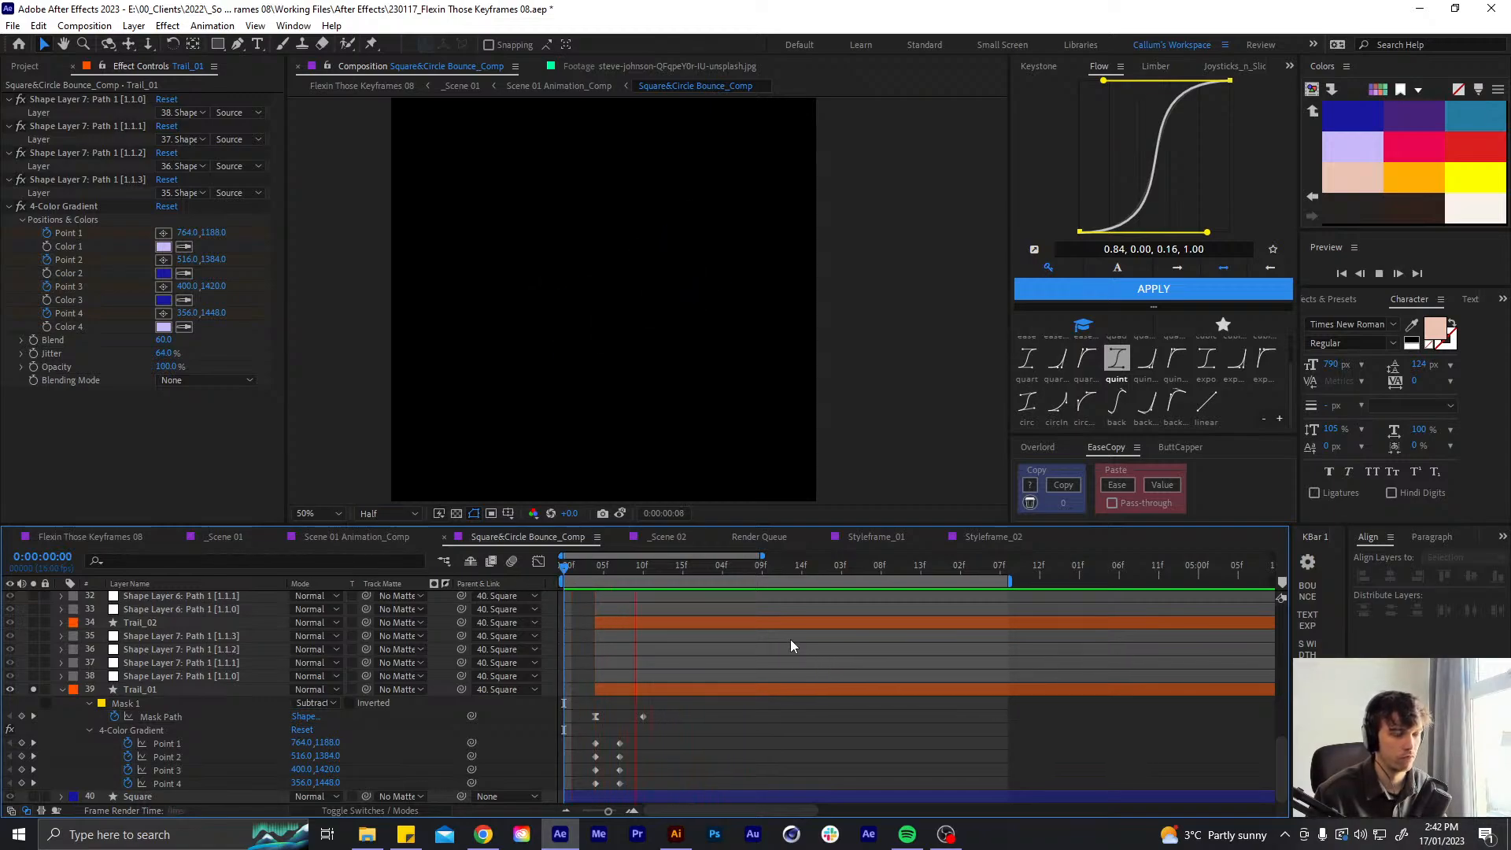
# - Move Trail_01's second set of gradient point keyframes to 0:00:00:08 and play the animation from the start
pyautogui.moveTo(587, 565)
pyautogui.mouseDown()
pyautogui.moveTo(618, 566)
pyautogui.moveTo(597, 567)
pyautogui.mouseUp()
pyautogui.moveTo(631, 734); pyautogui.dragTo(616, 799)
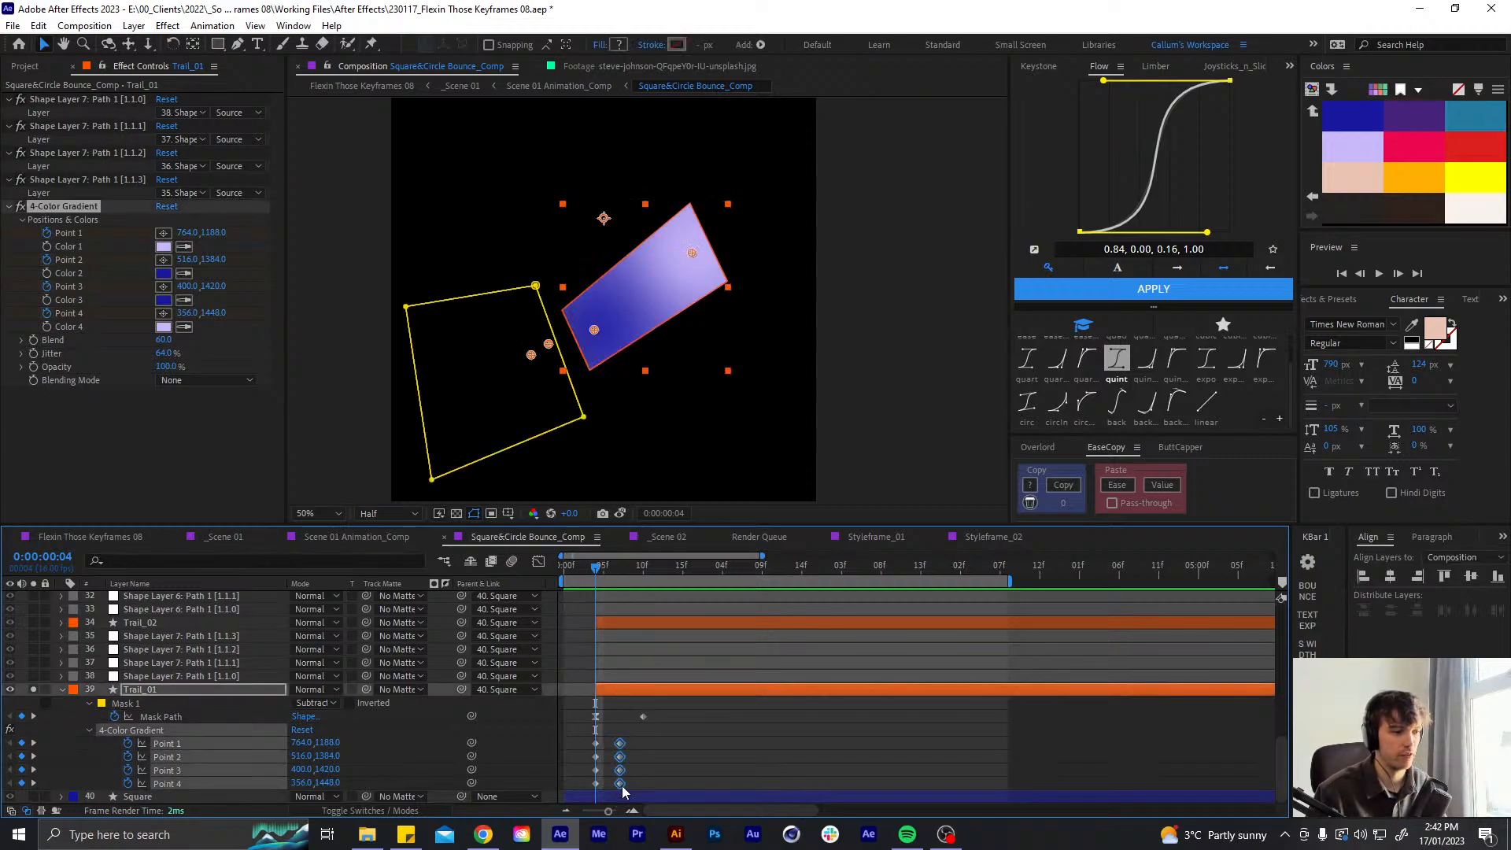
pyautogui.click(725, 745)
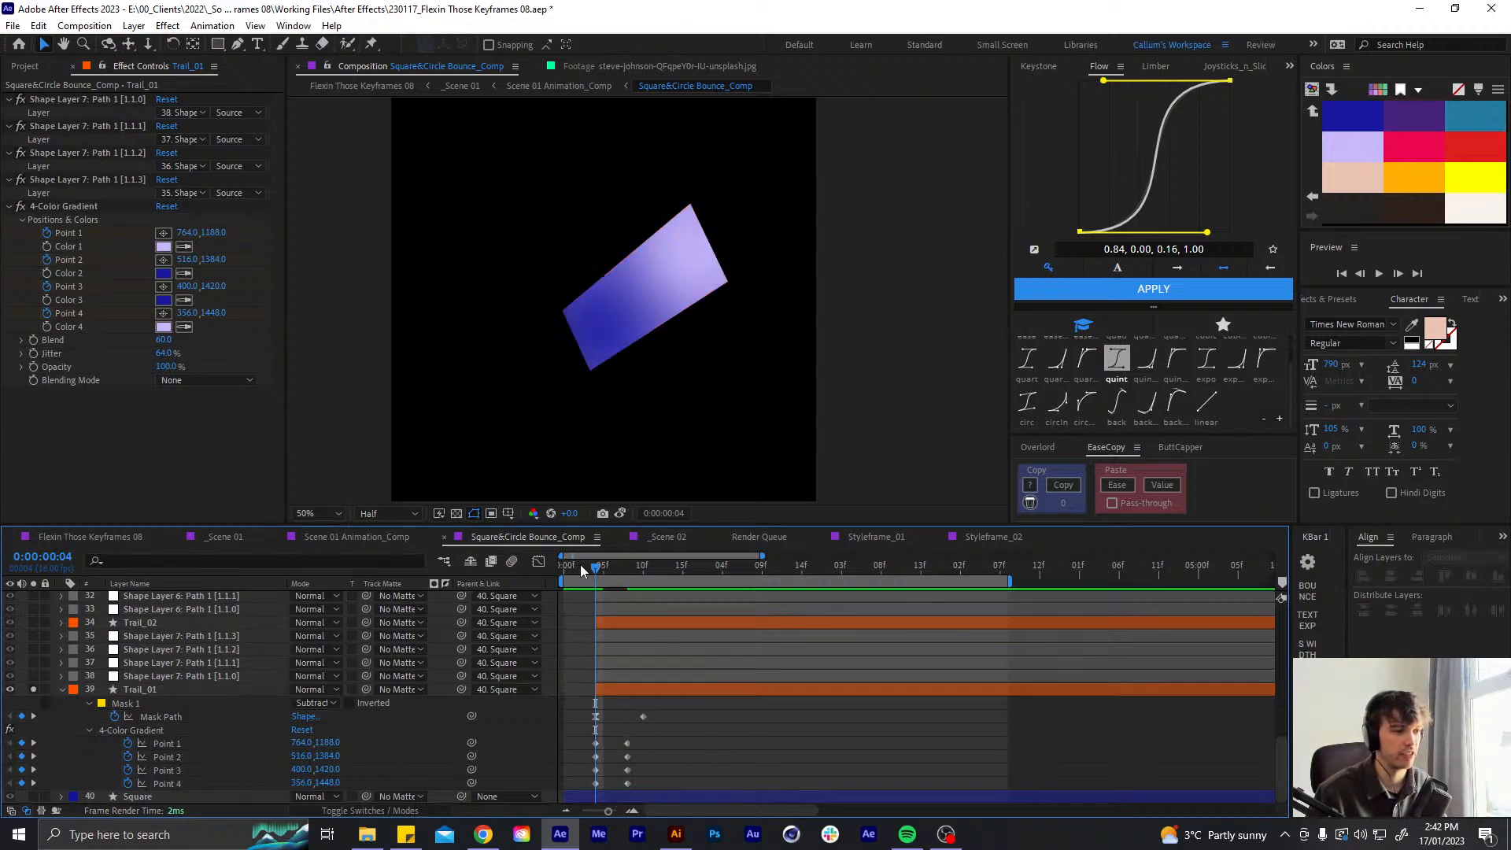
pyautogui.moveTo(584, 563); pyautogui.dragTo(511, 576)
pyautogui.press('space')
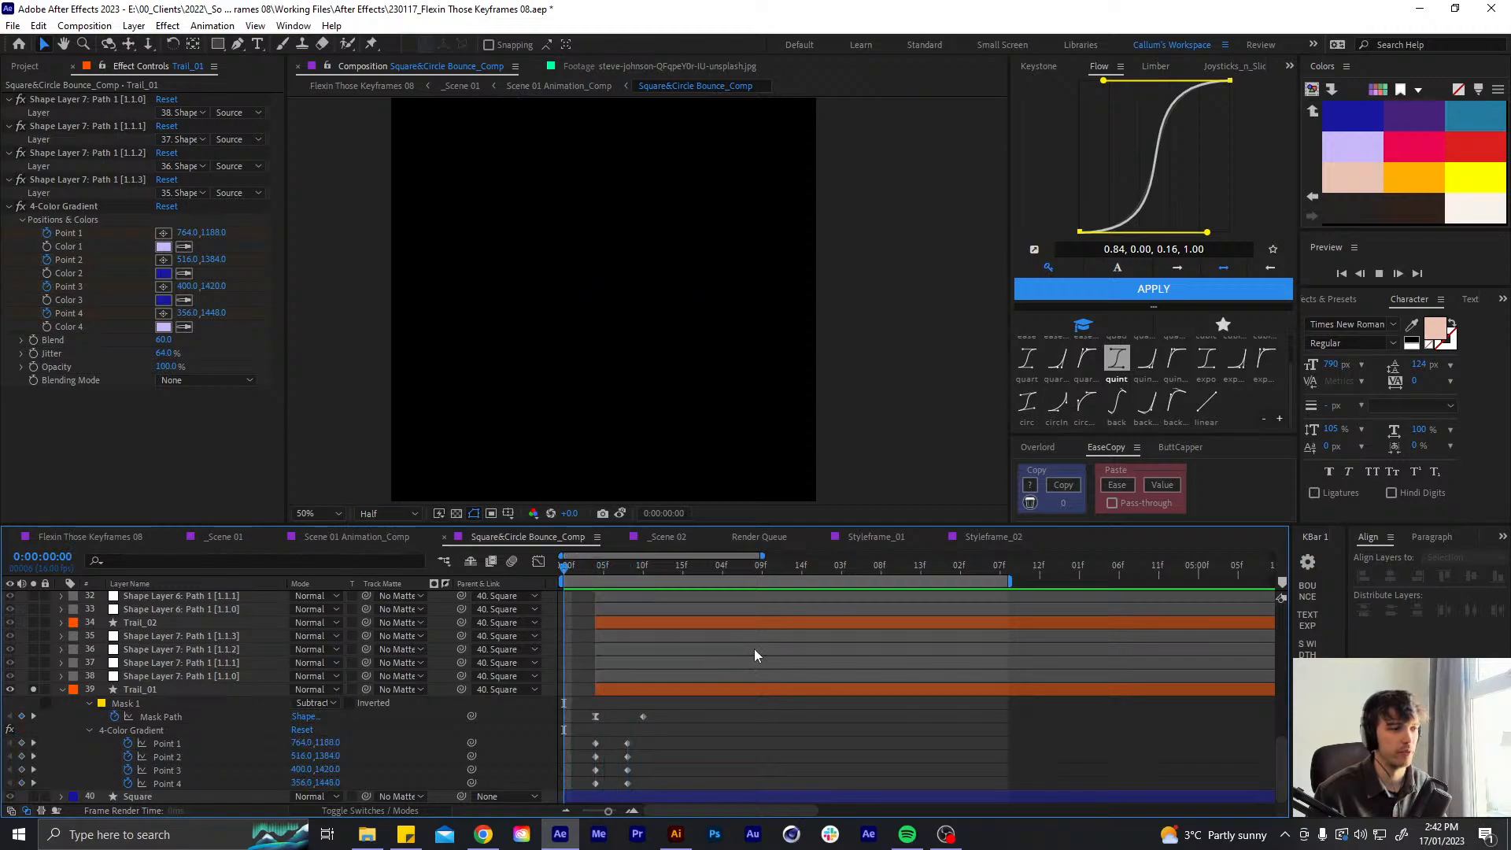
# - Apply Easy Ease to Trail_01's ending gradient keyframes for Points 1 to 4 and collapse the layer's properties
pyautogui.moveTo(631, 565); pyautogui.dragTo(585, 571)
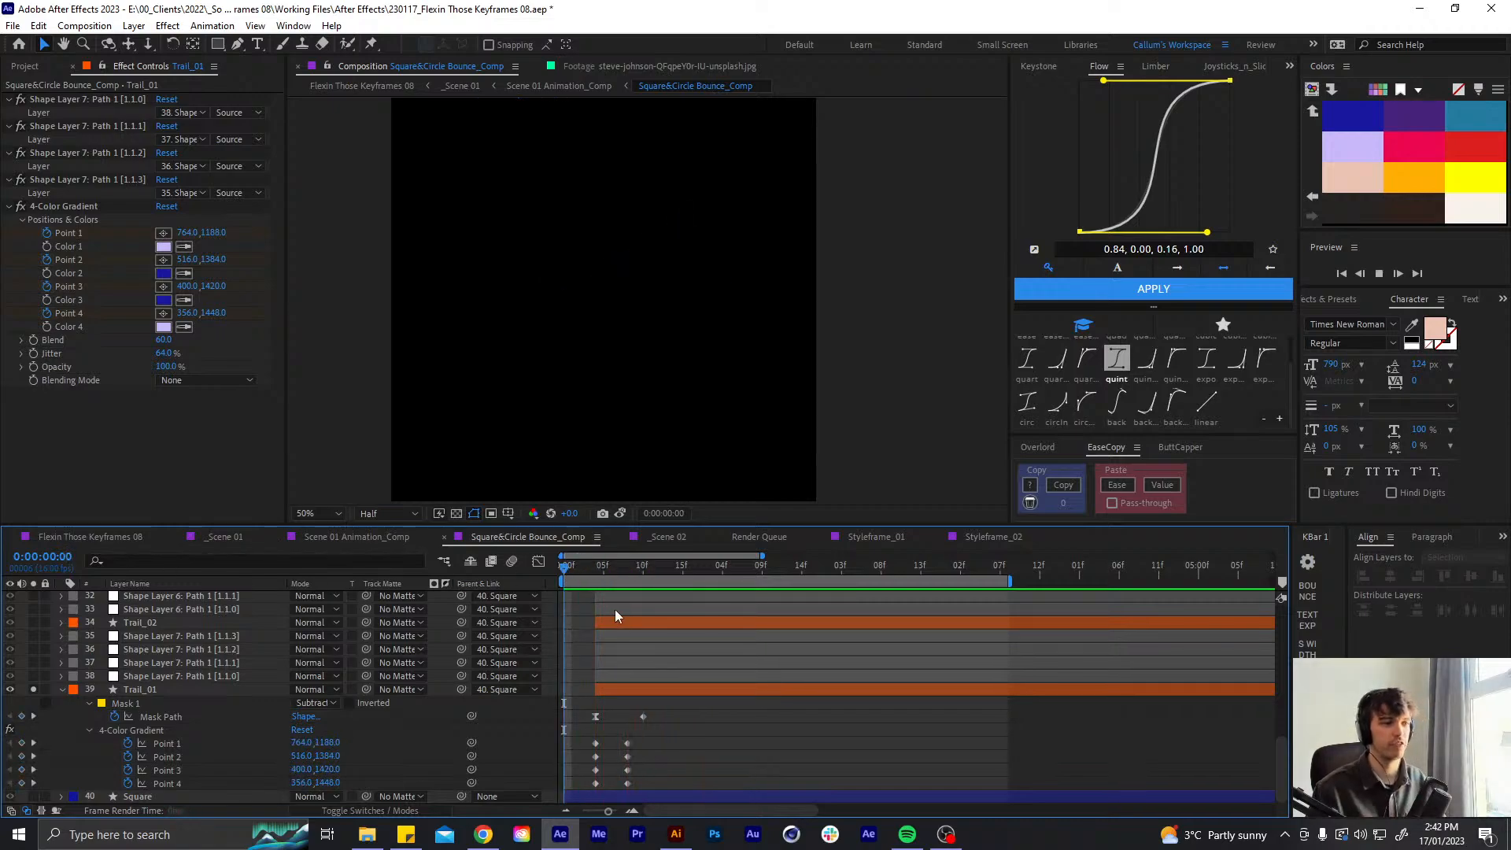
pyautogui.click(602, 573)
pyautogui.moveTo(601, 571); pyautogui.dragTo(587, 572)
pyautogui.moveTo(622, 801); pyautogui.dragTo(621, 794)
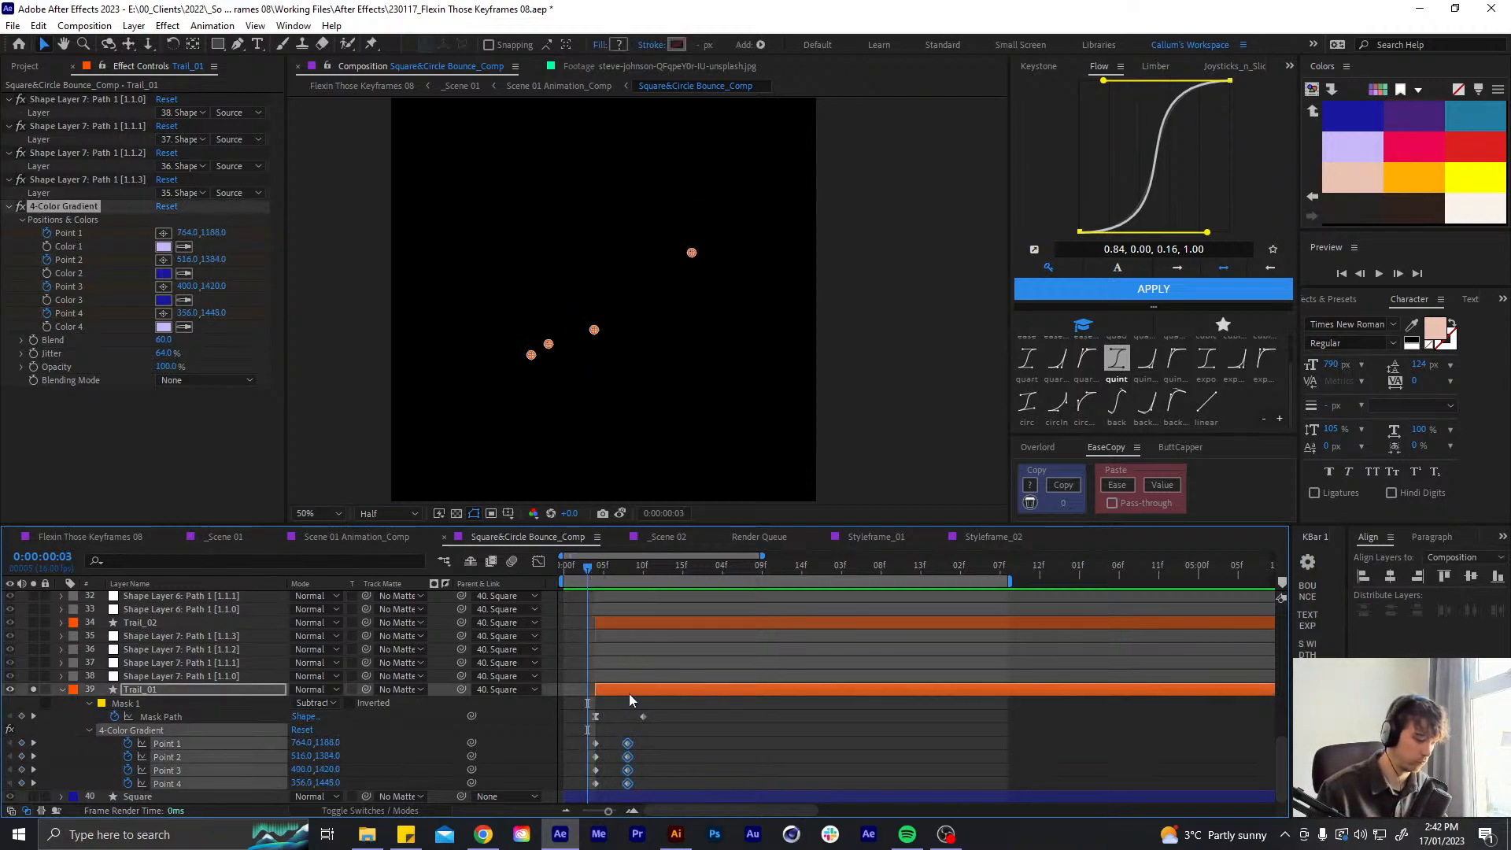
pyautogui.press('F9')
pyautogui.moveTo(627, 571); pyautogui.dragTo(631, 570)
pyautogui.press('u')
pyautogui.hotkey('ctrl', 'shift', 'h')
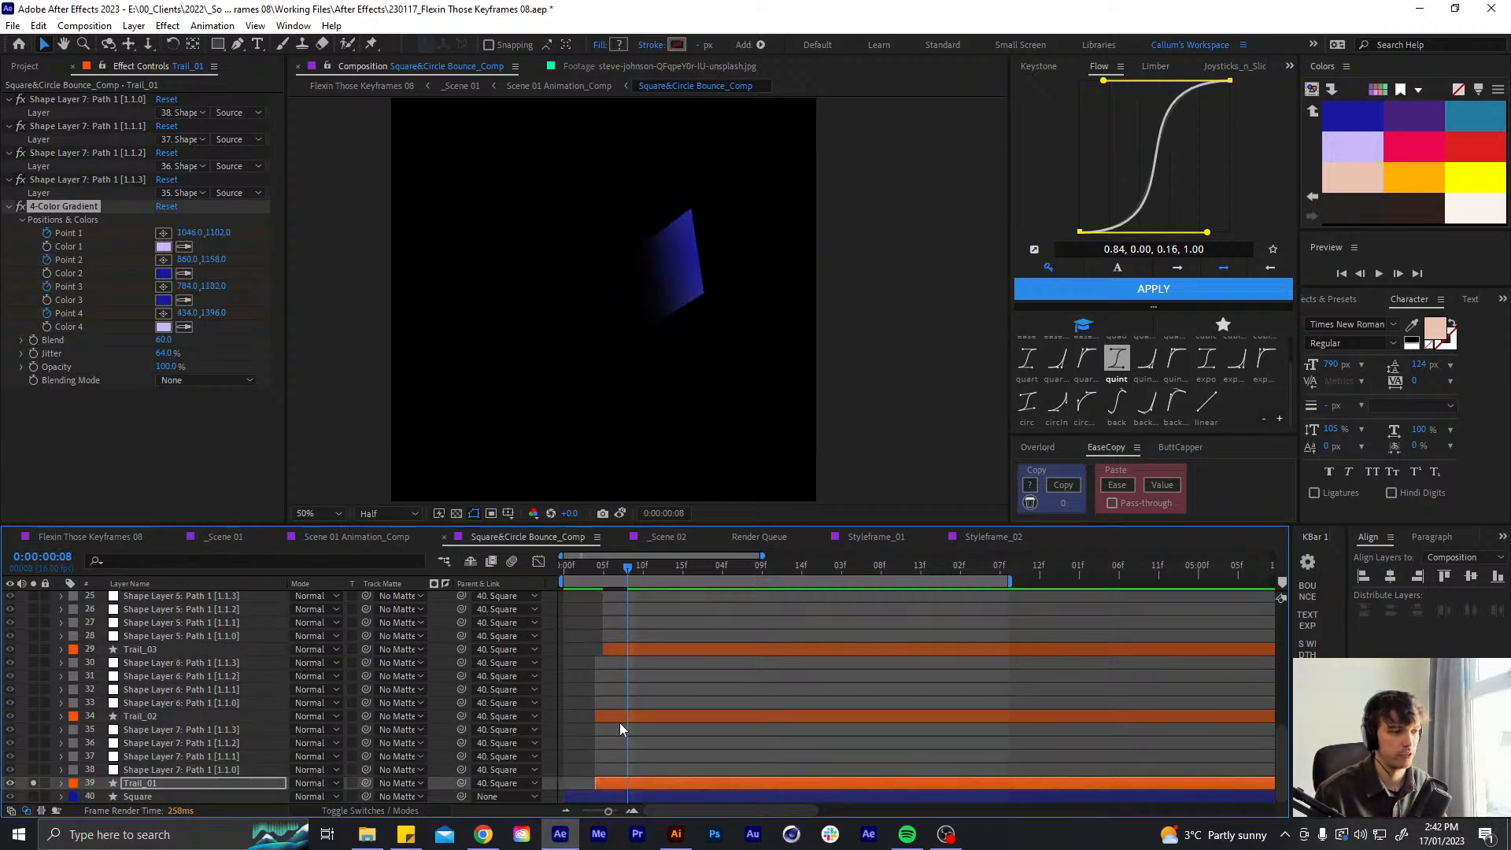
# - Solo Trail_02 instead of Trail_01, keyframe its 4-Color Gradient Points 1 to 4 at 0:00:00:05, and reveal the keyframes
pyautogui.click(617, 716)
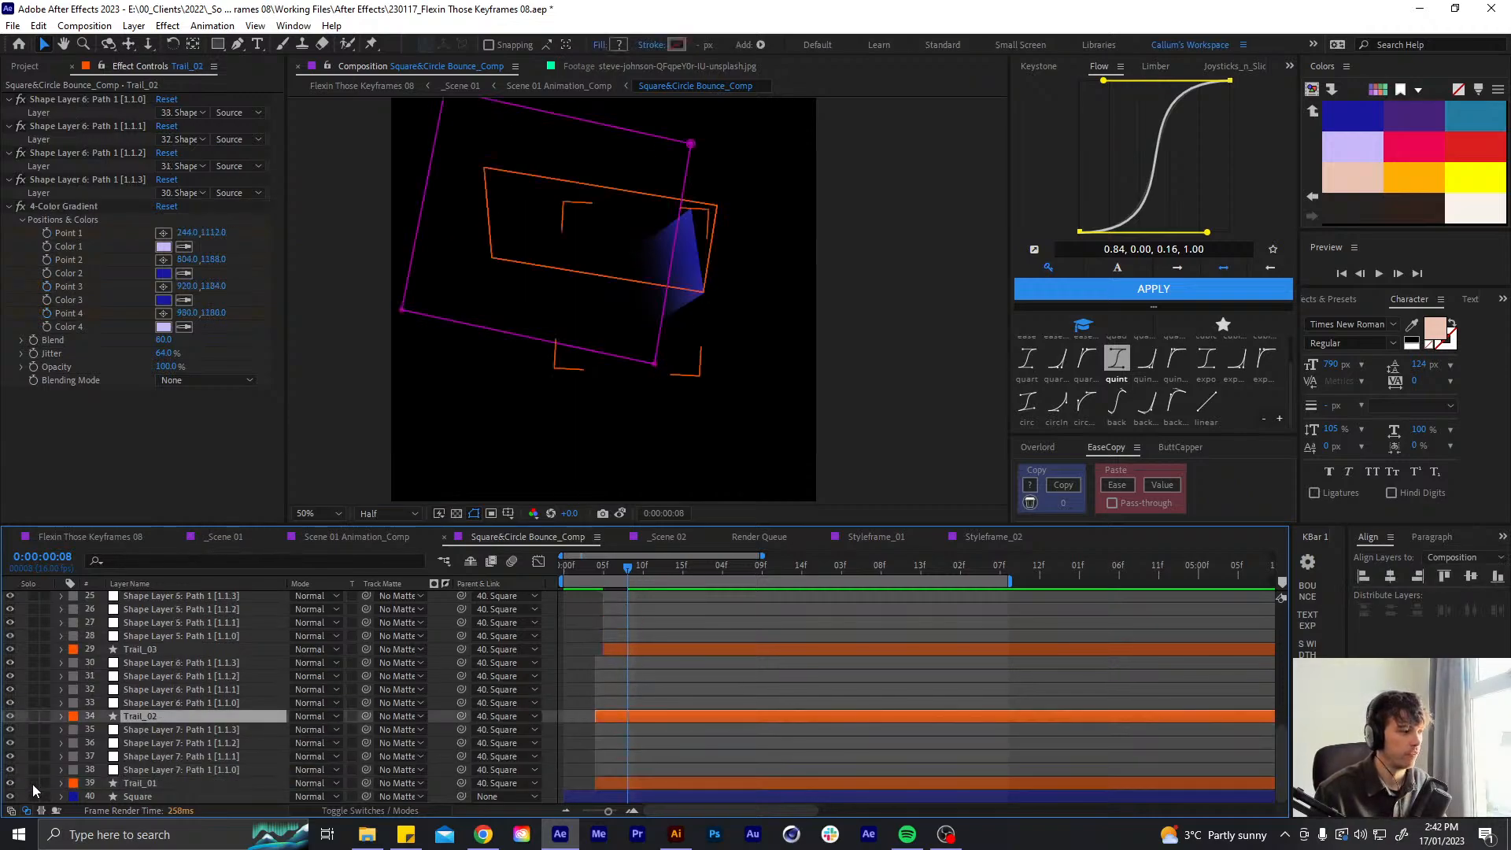
pyautogui.click(33, 717)
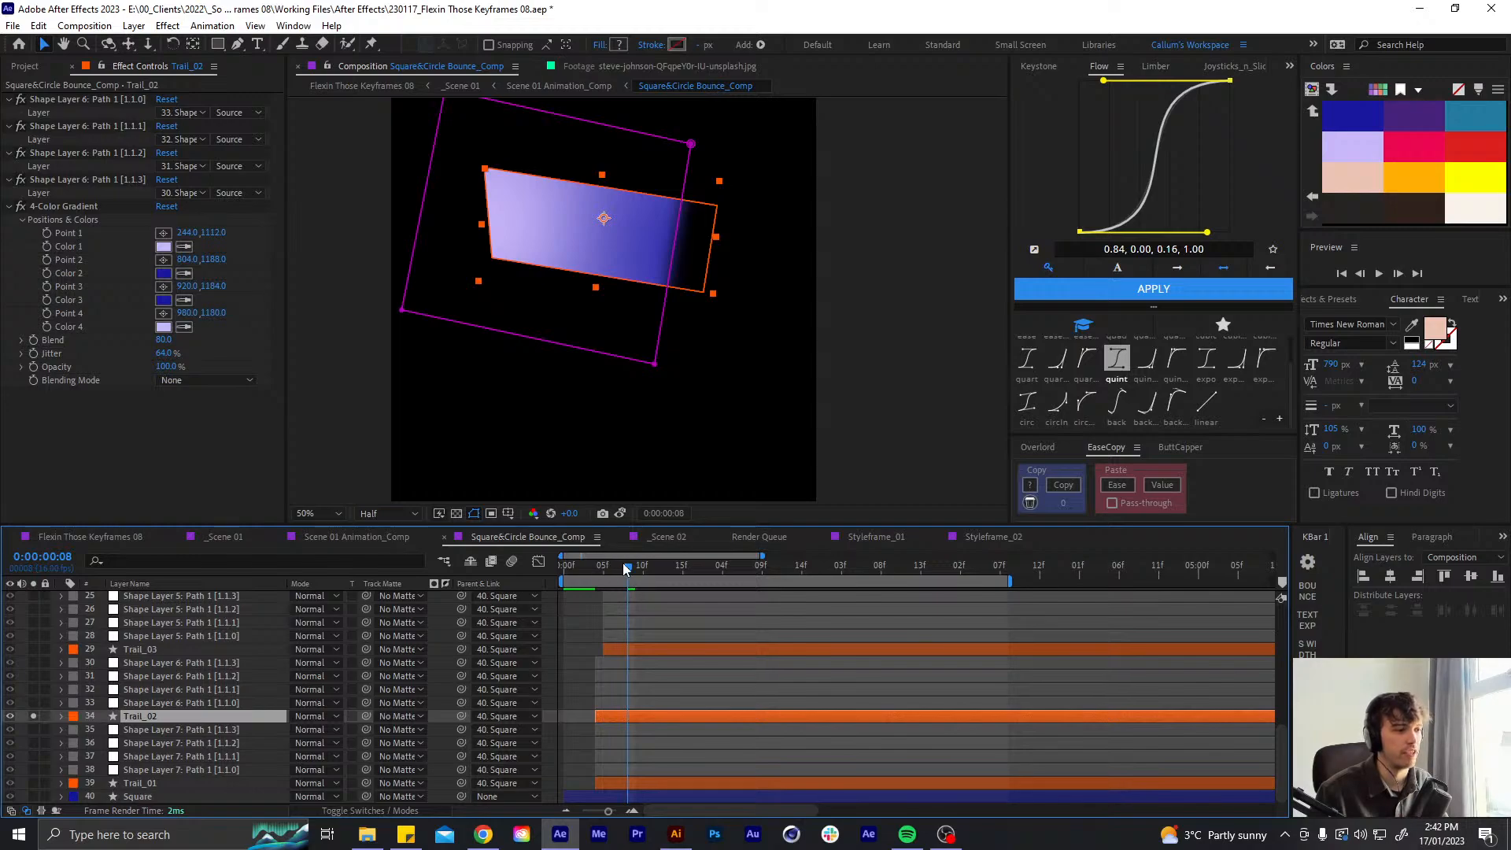
pyautogui.moveTo(624, 563); pyautogui.dragTo(603, 574)
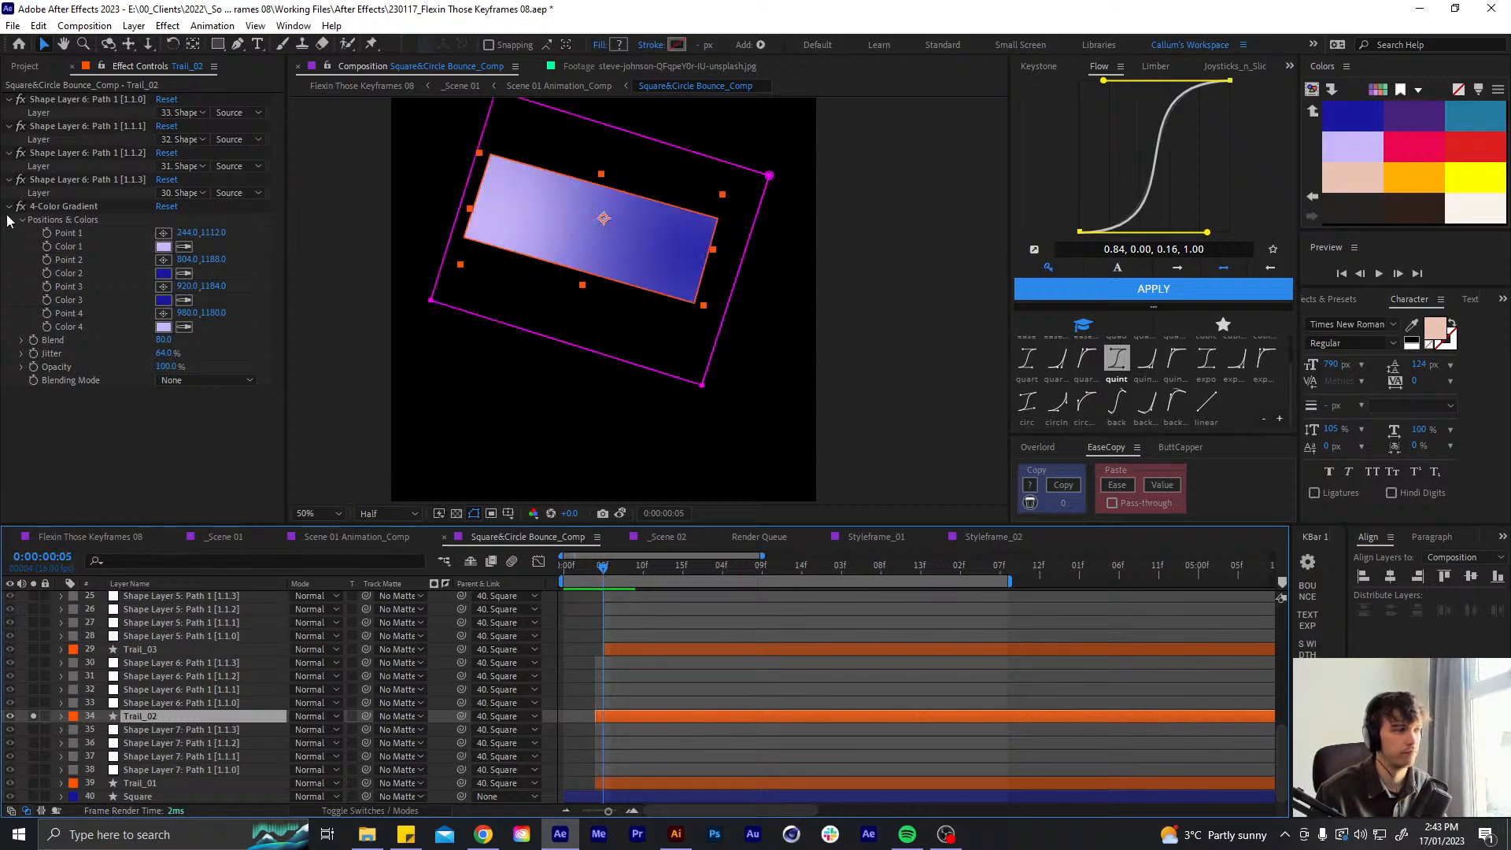
pyautogui.click(45, 235)
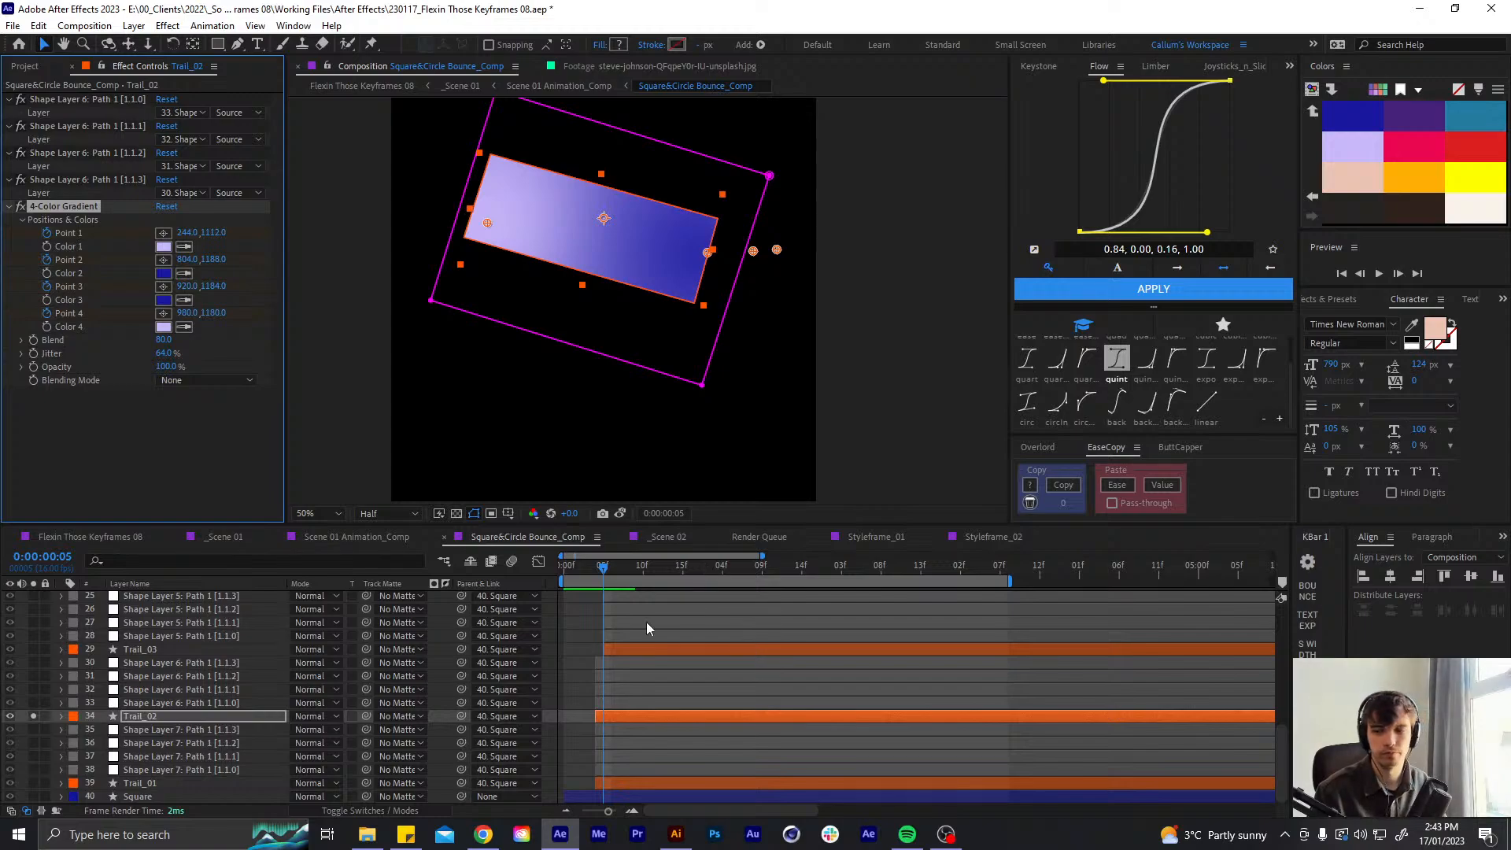
pyautogui.press('u')
pyautogui.scroll(-2, 693, 702)
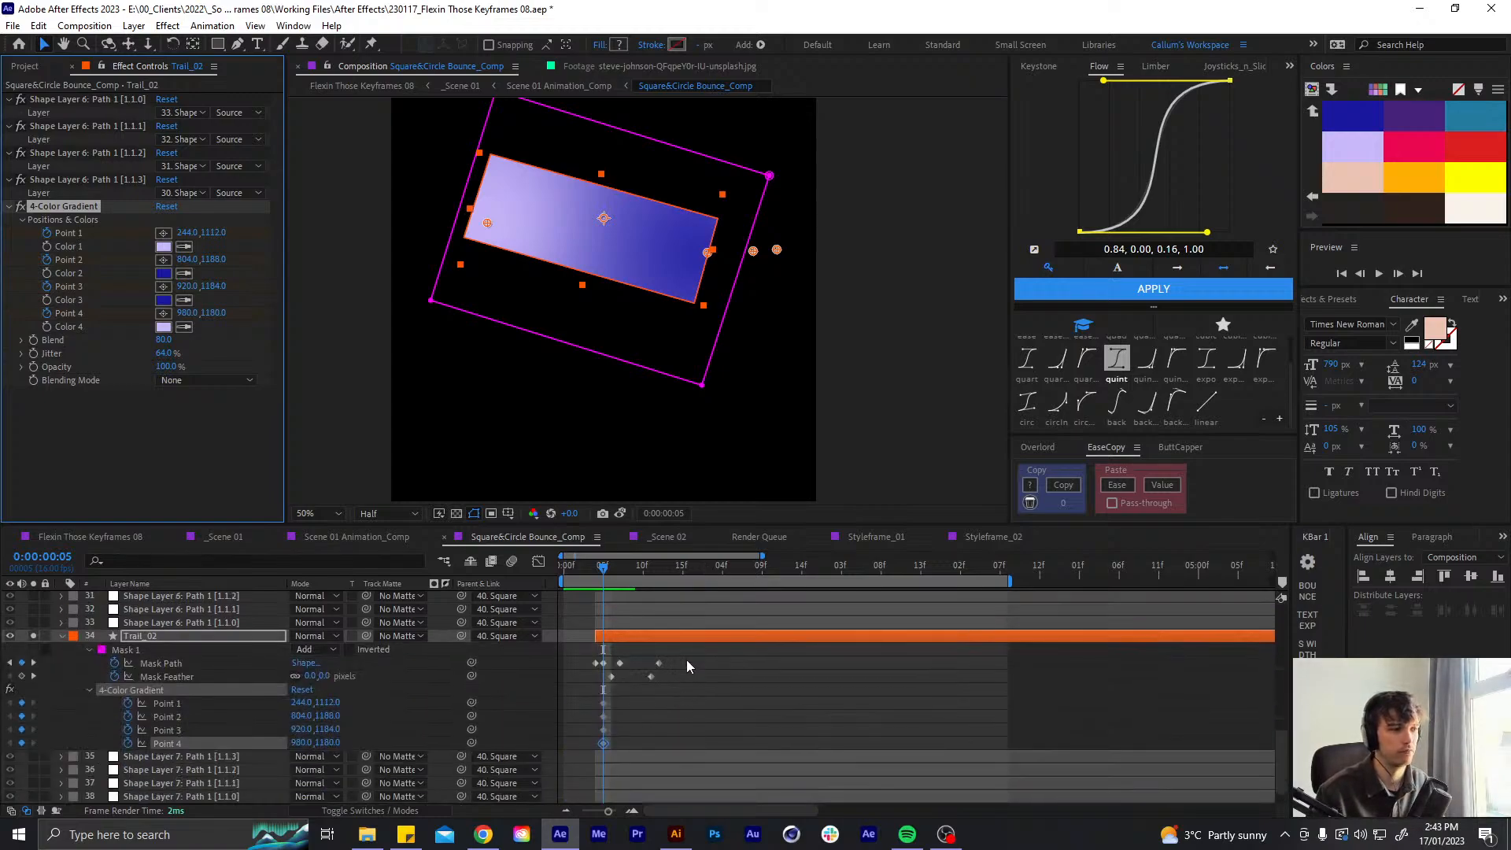
# - At 0:00:00:09, move Trail_02's gradient Points 1–4 to about -38,1094; 138,1114; 222,1116; and 768,1160
pyautogui.press('space')
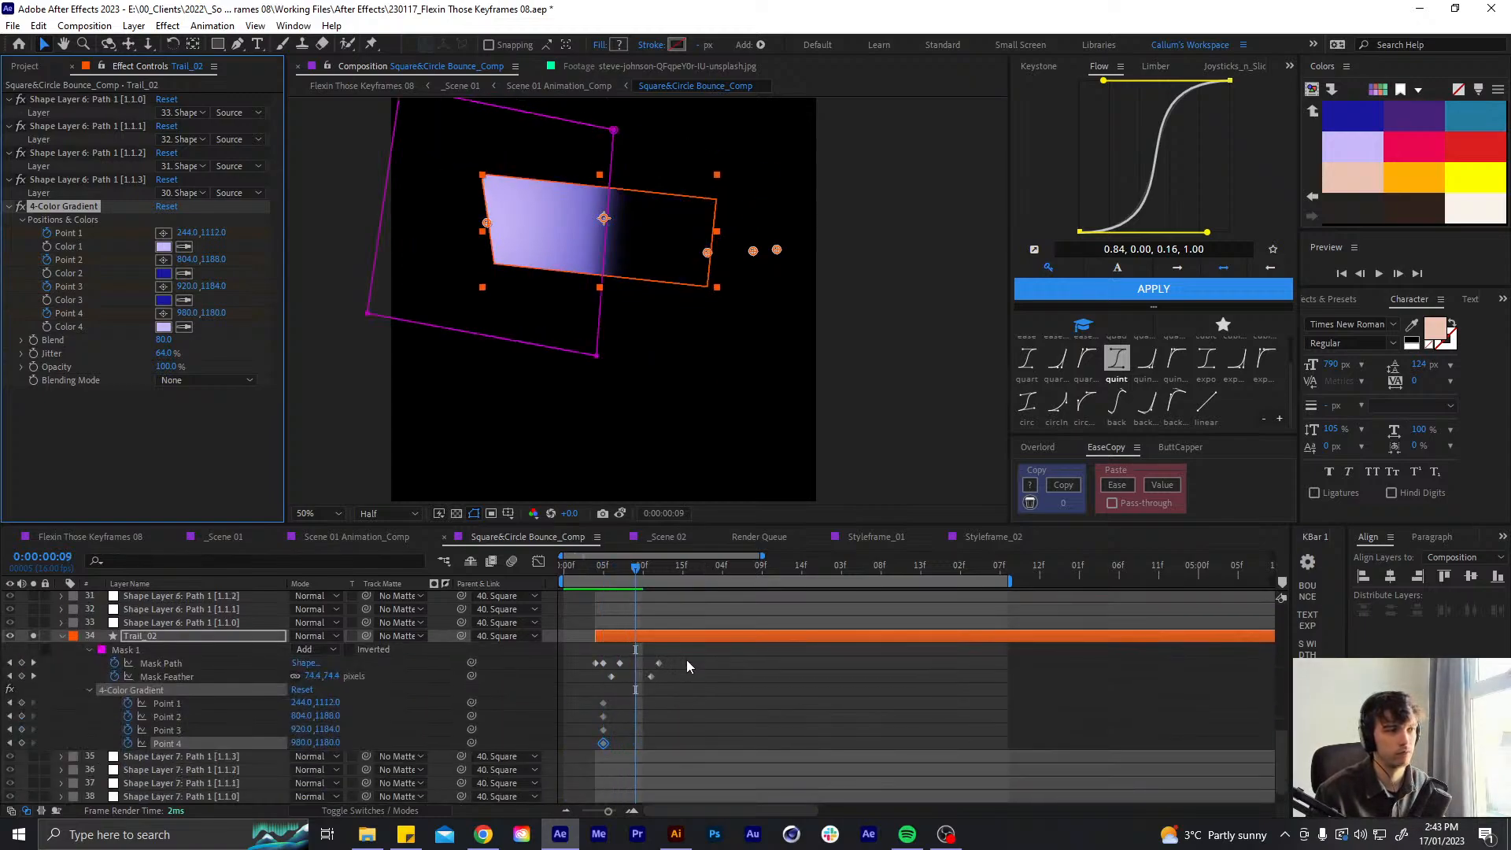
pyautogui.scroll(-2, 567, 296)
pyautogui.scroll(2, 585, 270)
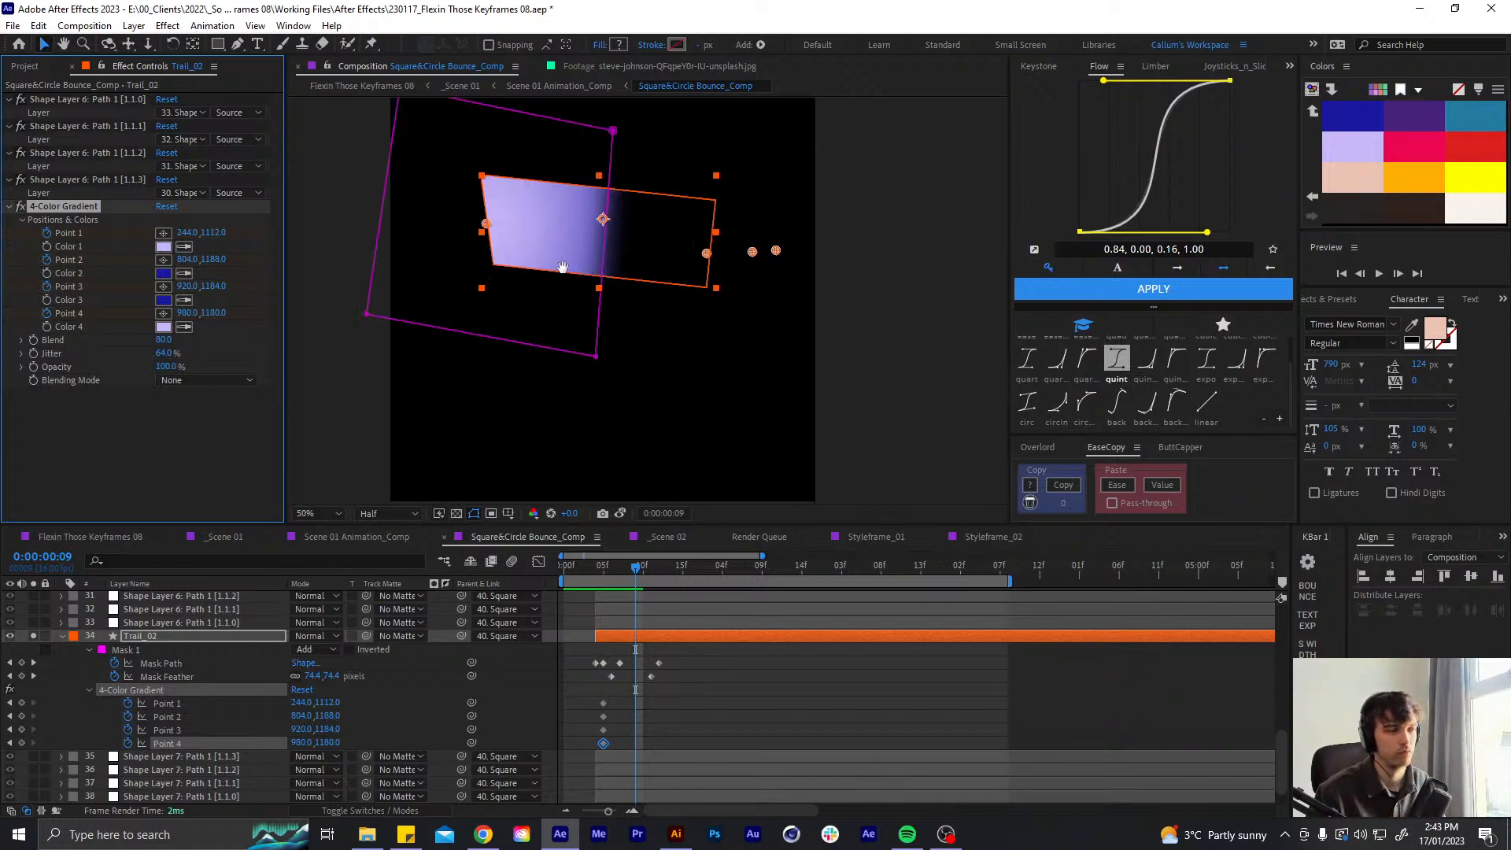
pyautogui.moveTo(562, 267); pyautogui.dragTo(633, 321)
pyautogui.moveTo(558, 275); pyautogui.dragTo(442, 279)
pyautogui.moveTo(778, 305); pyautogui.dragTo(530, 277)
pyautogui.moveTo(824, 304); pyautogui.dragTo(516, 277)
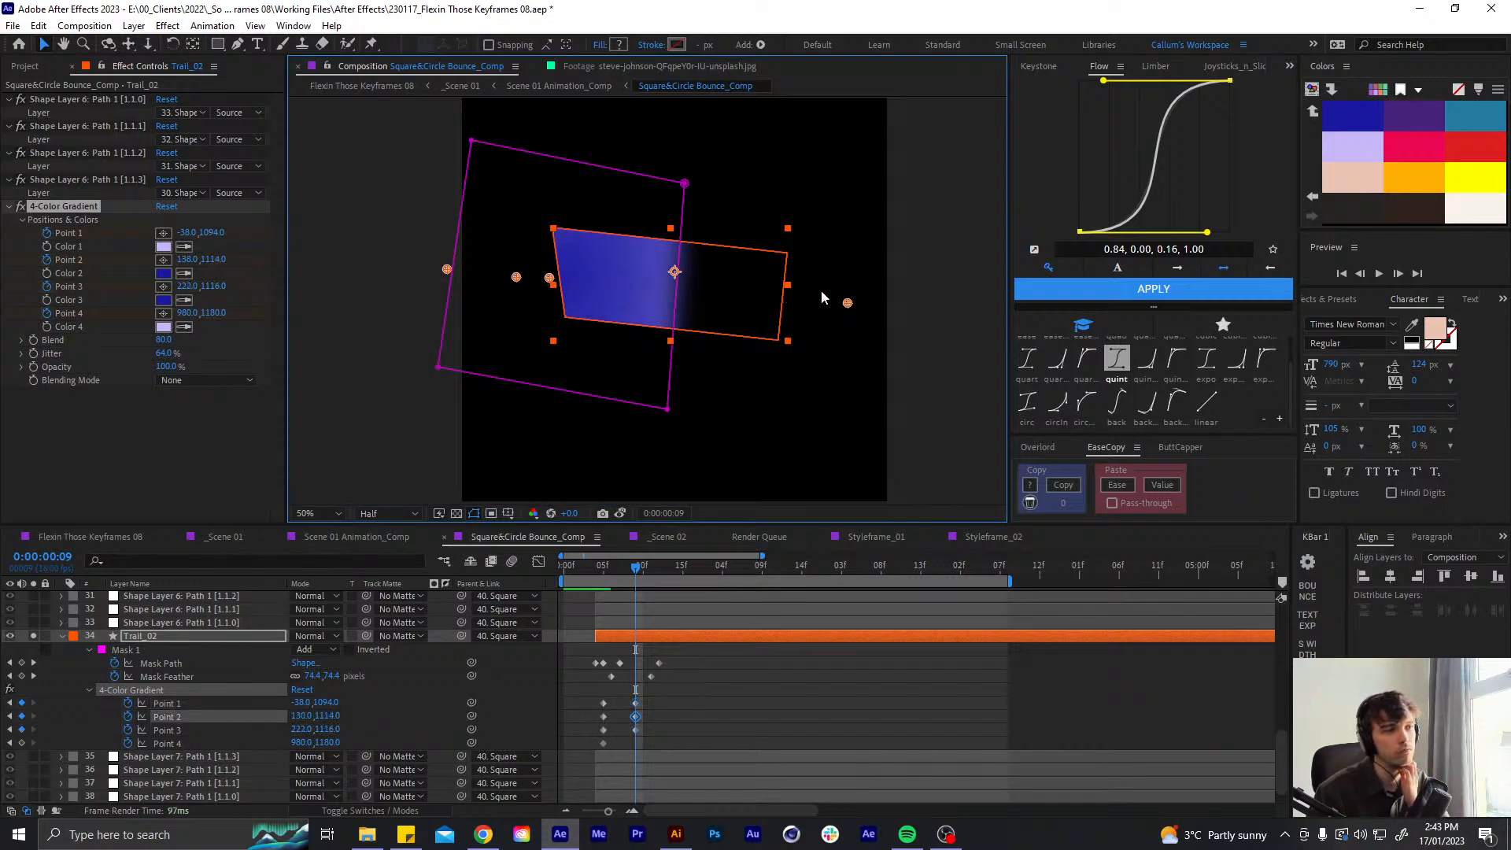
pyautogui.moveTo(848, 305); pyautogui.dragTo(770, 302)
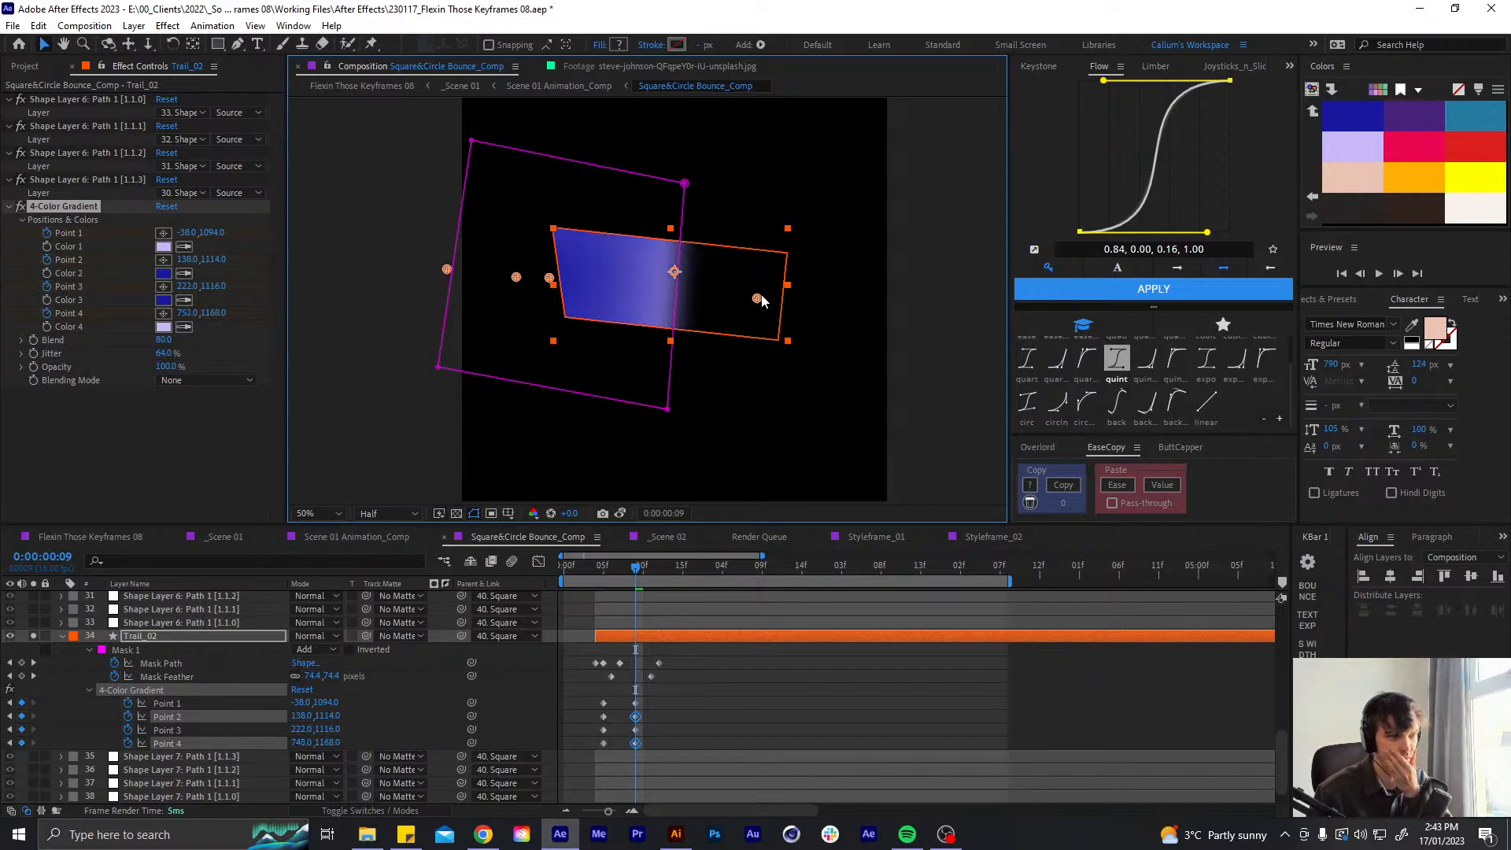
# - Apply Easy Ease to Trail_02's ending gradient keyframes and move them to 0:00:00:10
pyautogui.moveTo(645, 699); pyautogui.dragTo(630, 753)
pyautogui.press('F9')
pyautogui.press('pagedown')
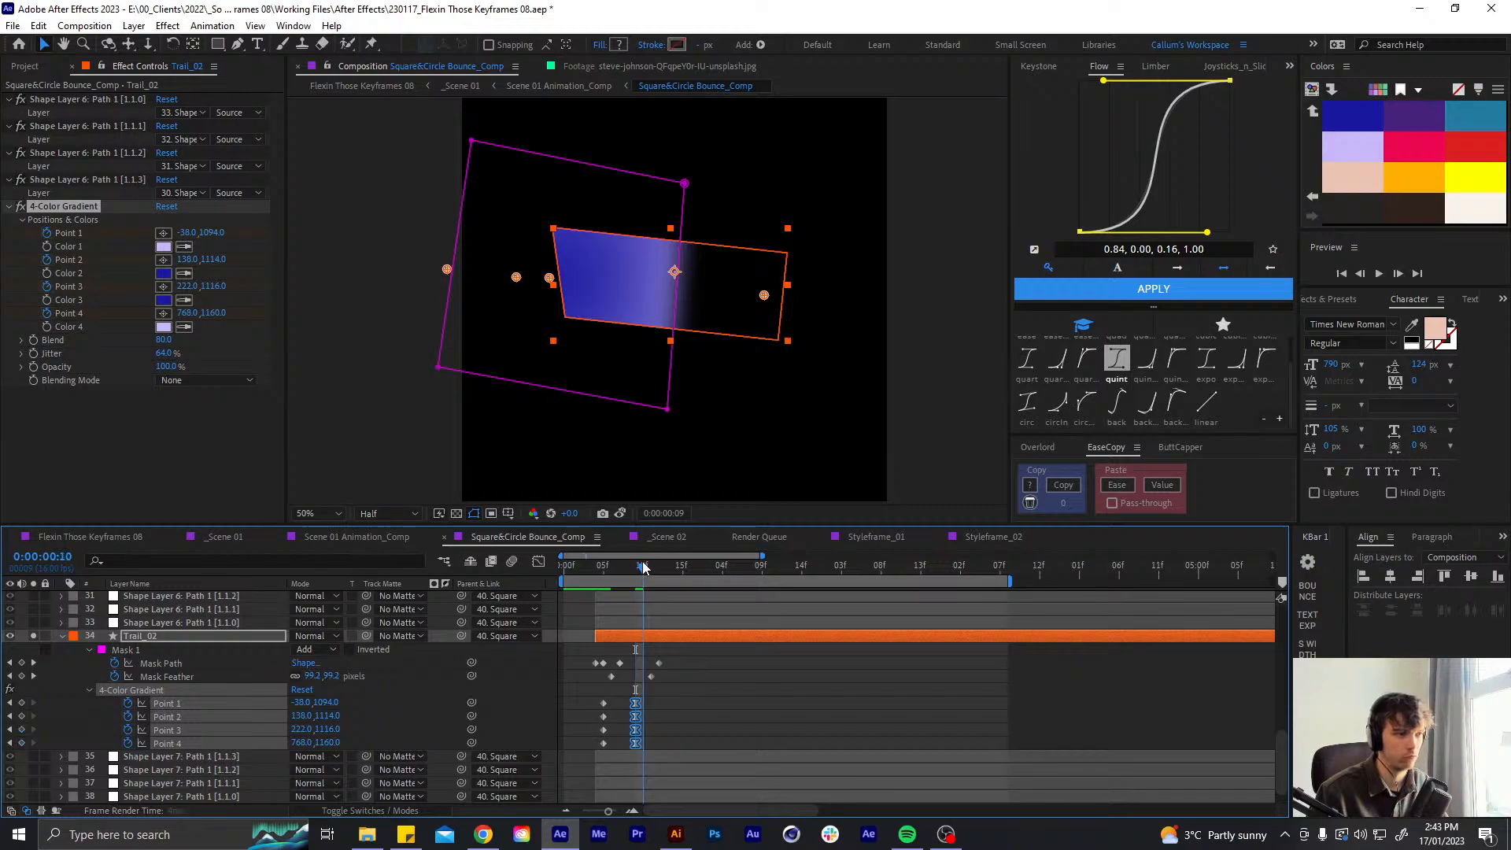
pyautogui.moveTo(638, 703); pyautogui.dragTo(646, 703)
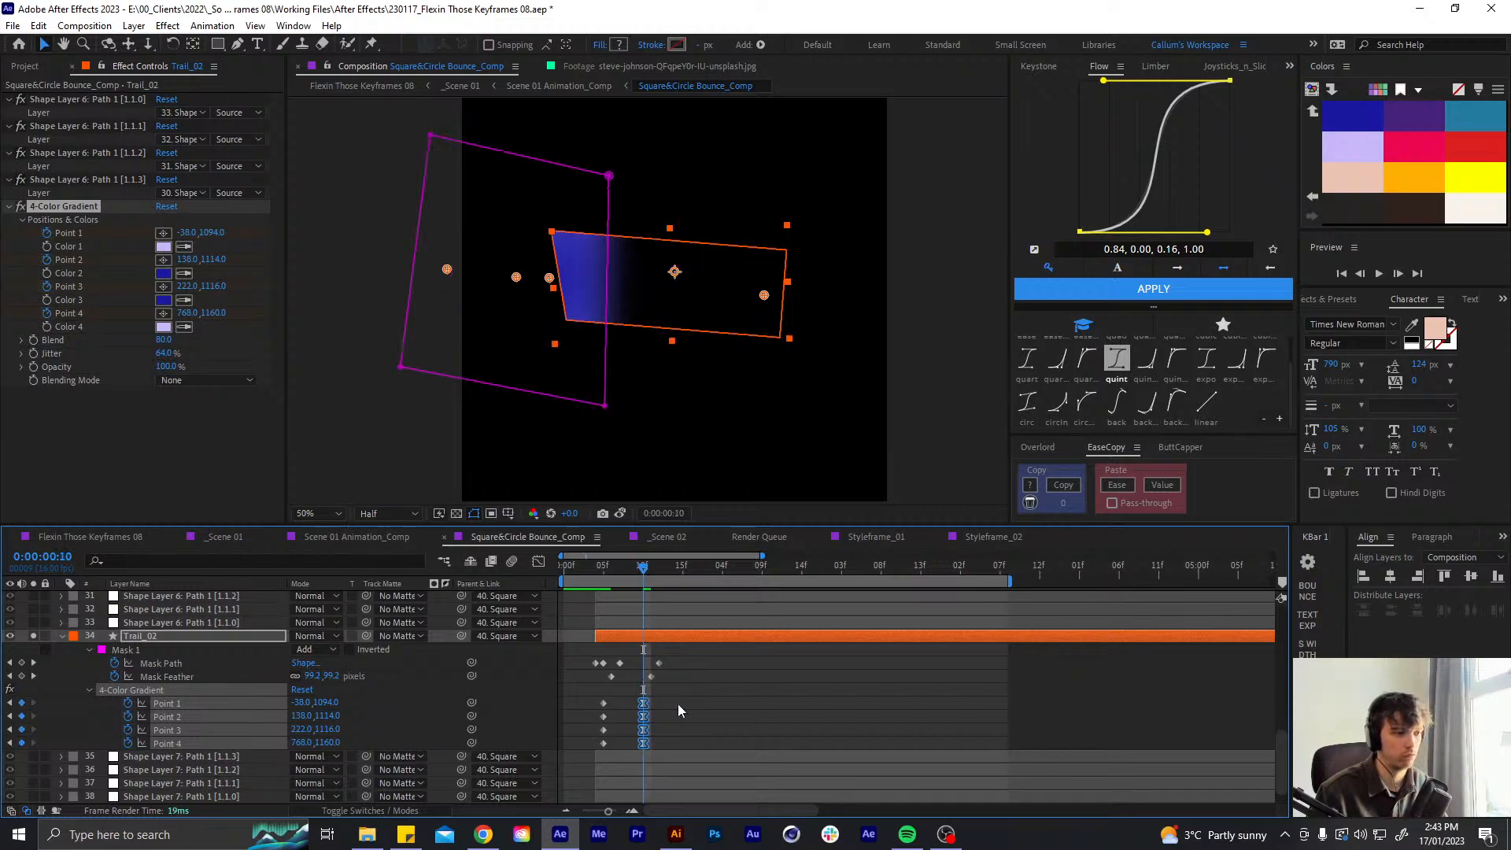
# - Play and scrub the soloed Trail_02 from 0:00:00:00 to check its gradient movement
pyautogui.click(680, 709)
pyautogui.press('Home')
pyautogui.press('space')
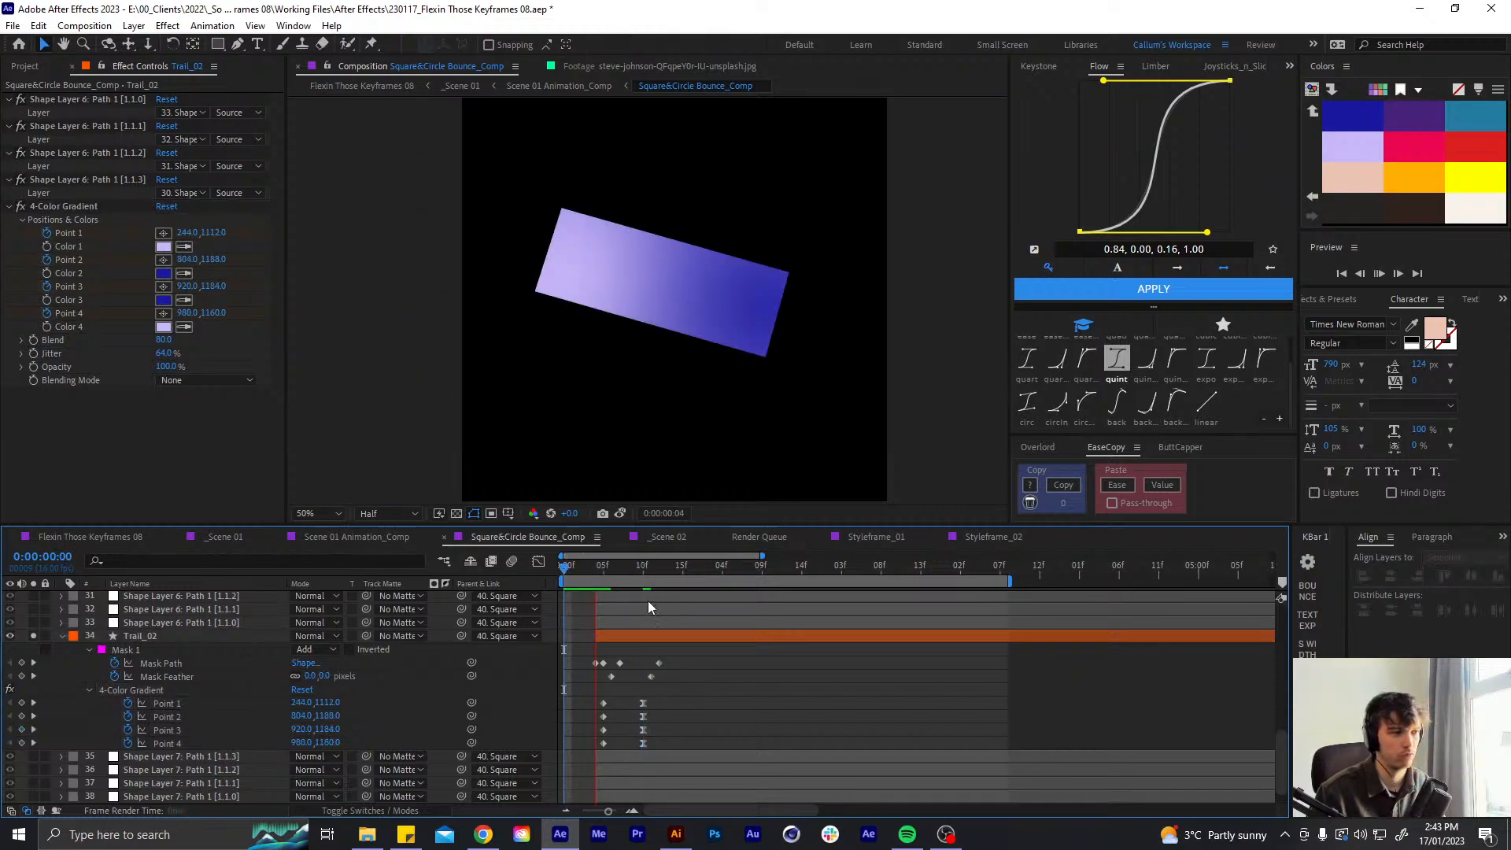
pyautogui.moveTo(592, 564); pyautogui.dragTo(650, 557)
pyautogui.press('Home')
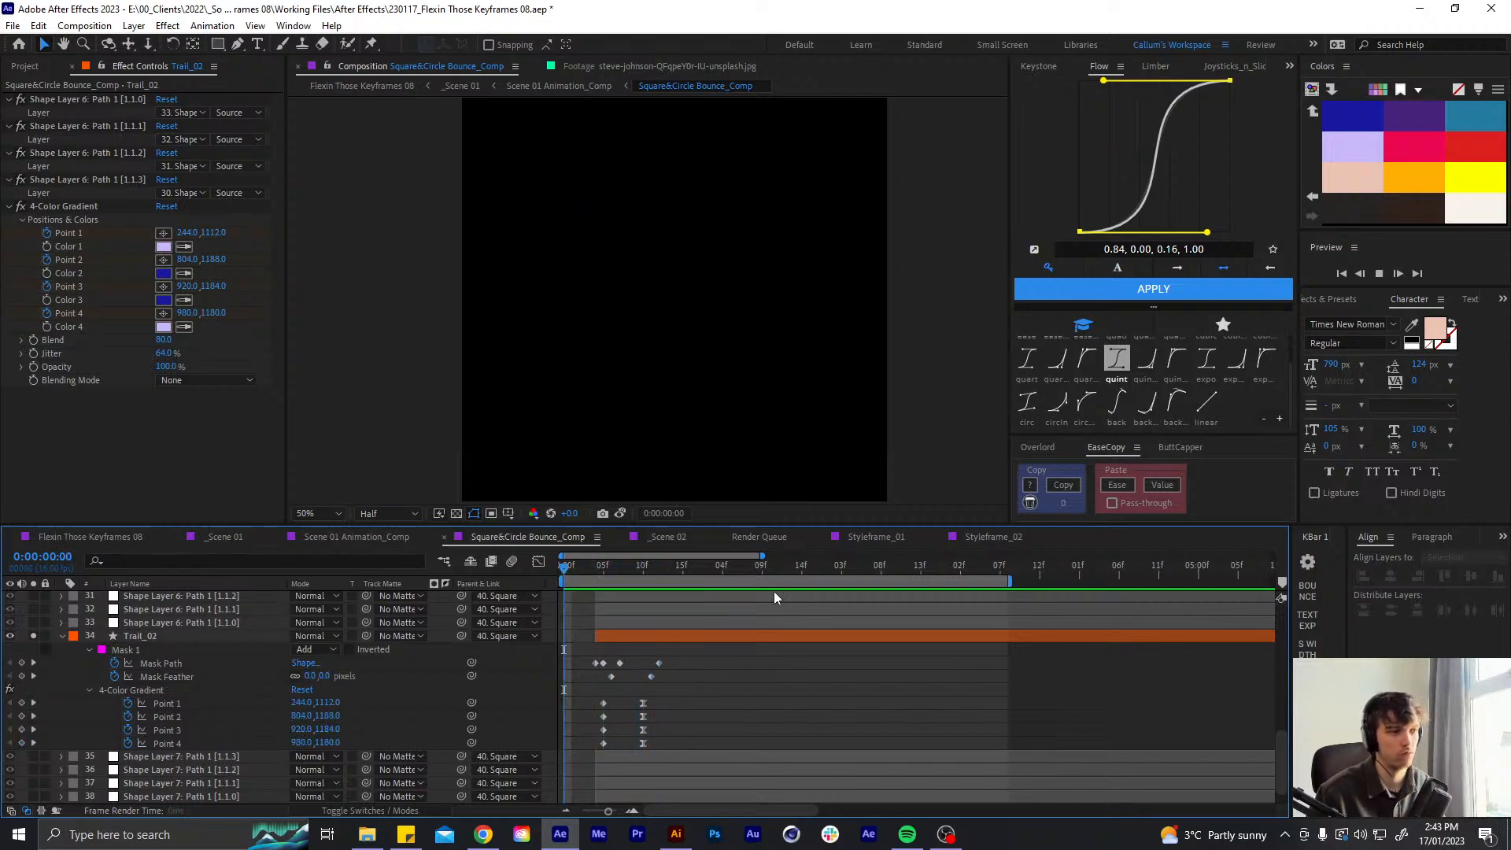
pyautogui.press('space')
# - Try the CC Light Rays effect on Trail_02 at 0:00:00:05, then undo adding it
pyautogui.click(601, 565)
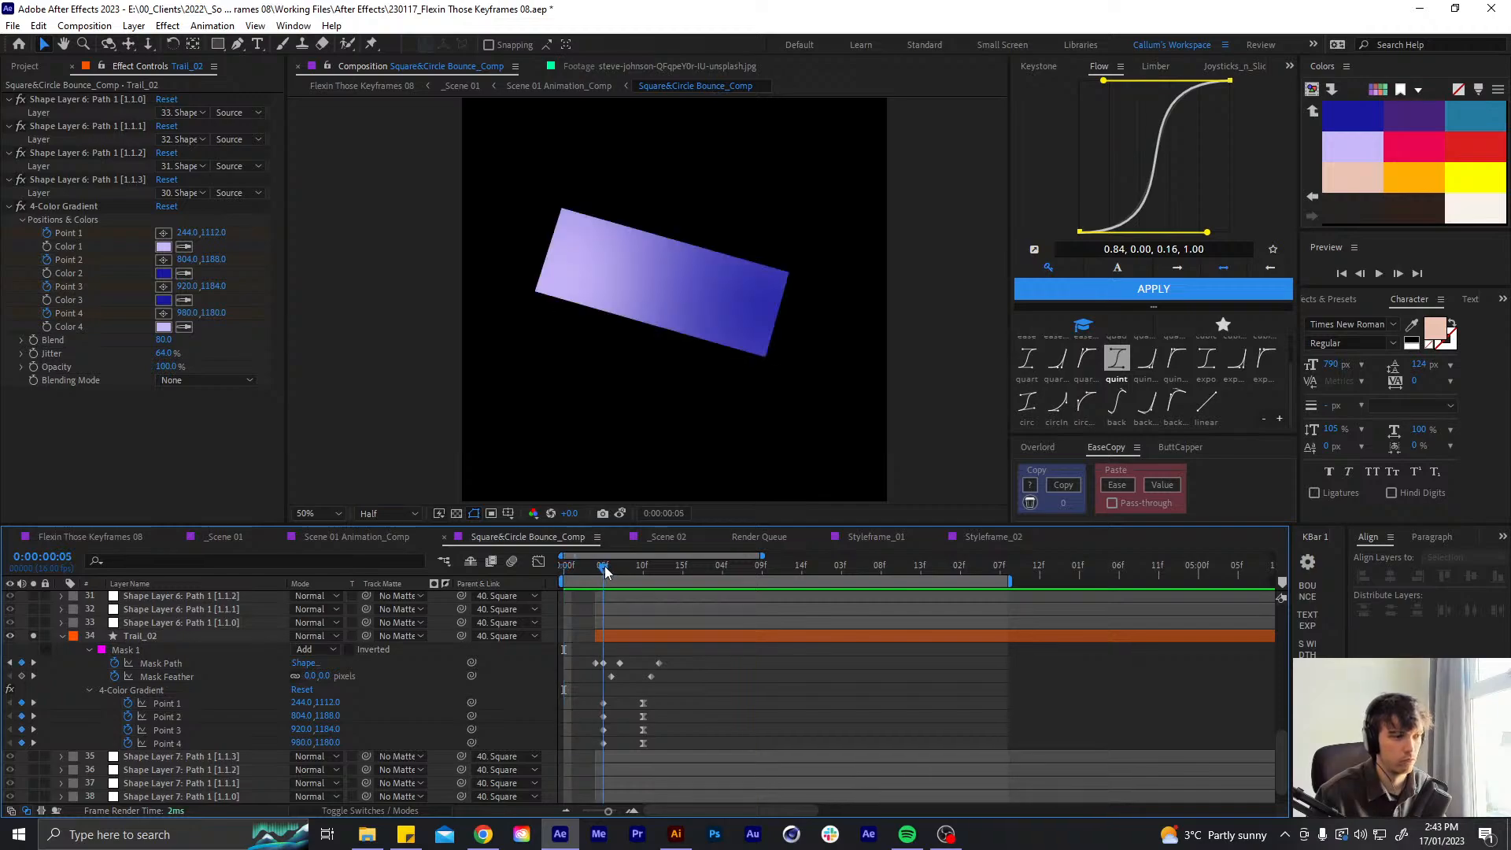
pyautogui.click(626, 635)
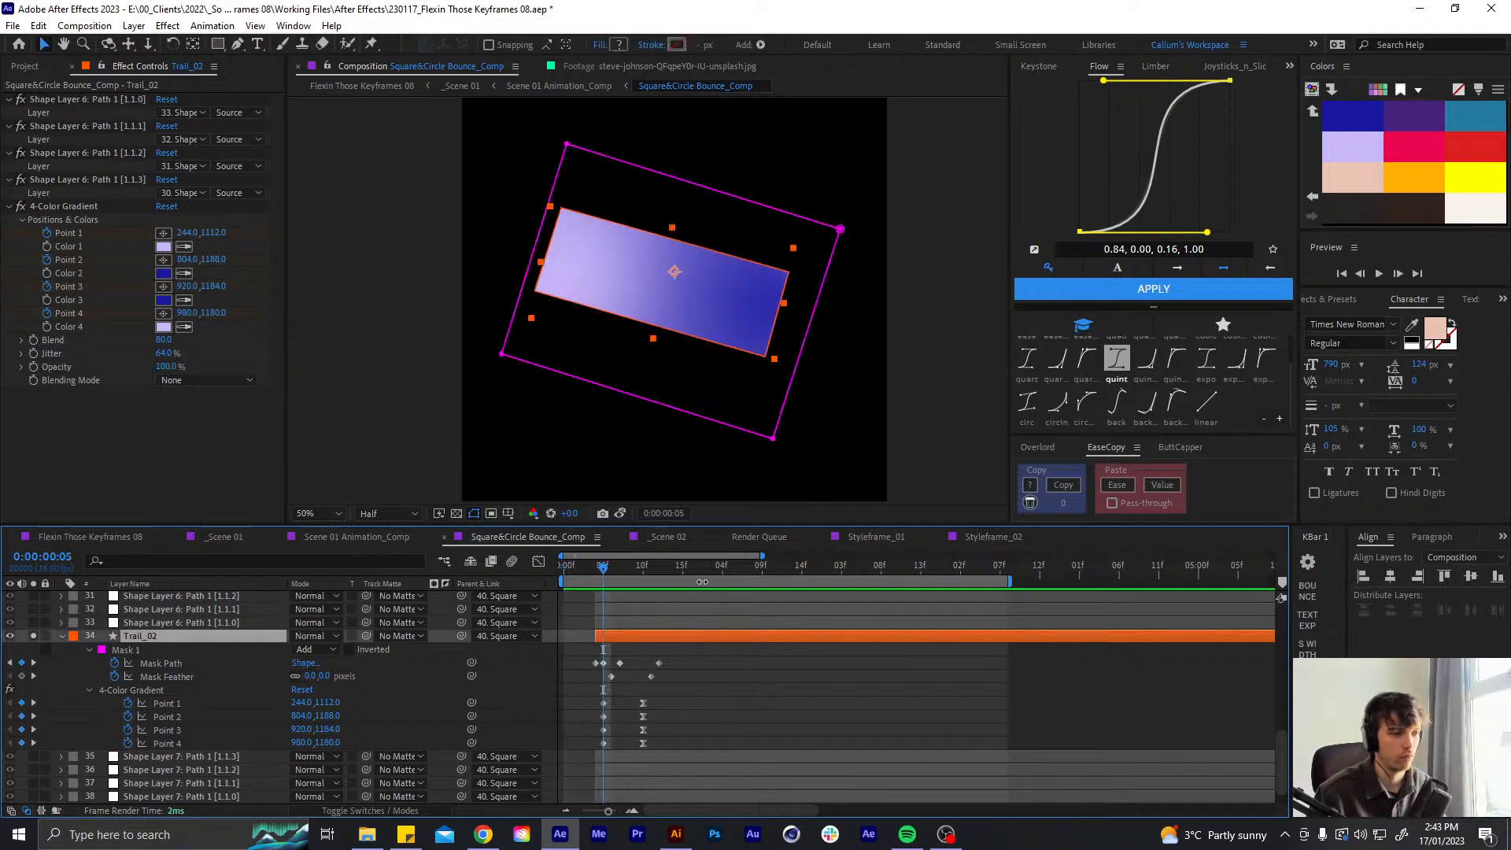
pyautogui.hotkey('ctrl', 'space')
pyautogui.write('cc light')
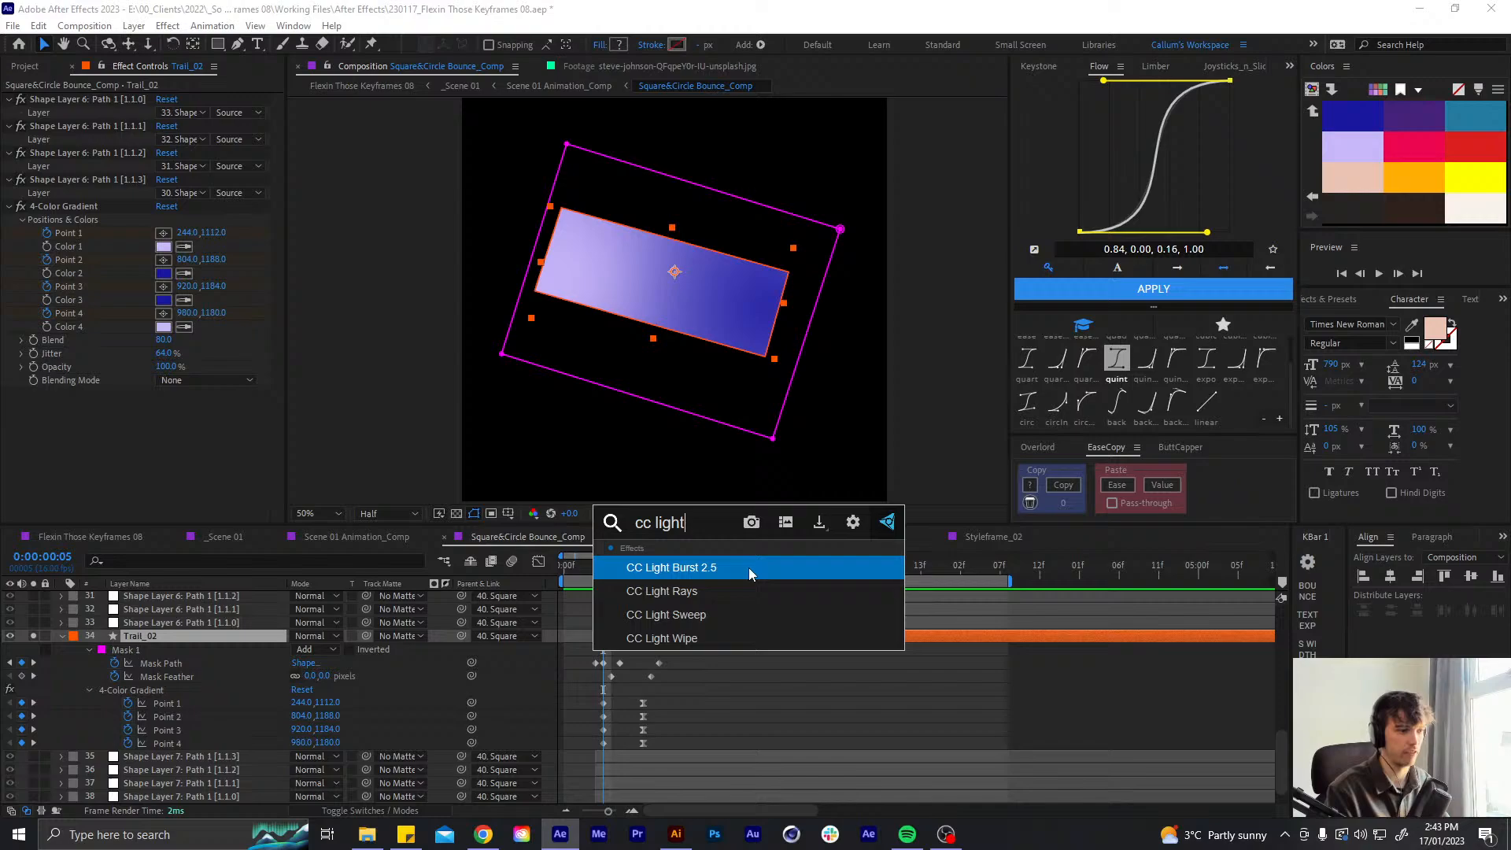
pyautogui.press('Down')
pyautogui.press('Return')
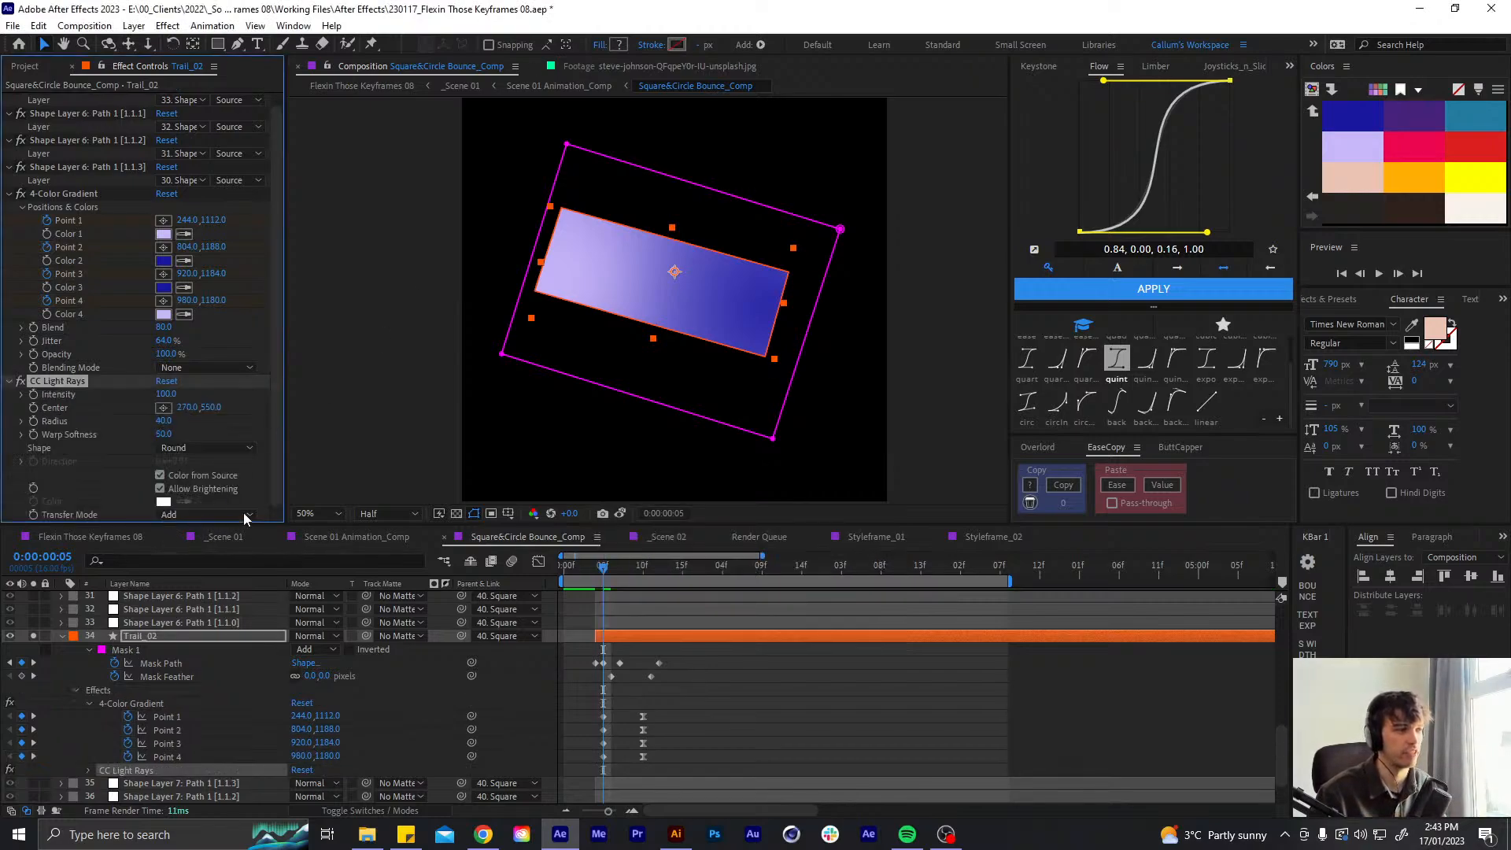
pyautogui.hotkey('ctrl', 'z')
# - Try applying the CC Light Sweep effect to Trail_02
pyautogui.hotkey('ctrl', 'space')
pyautogui.write('cc light')
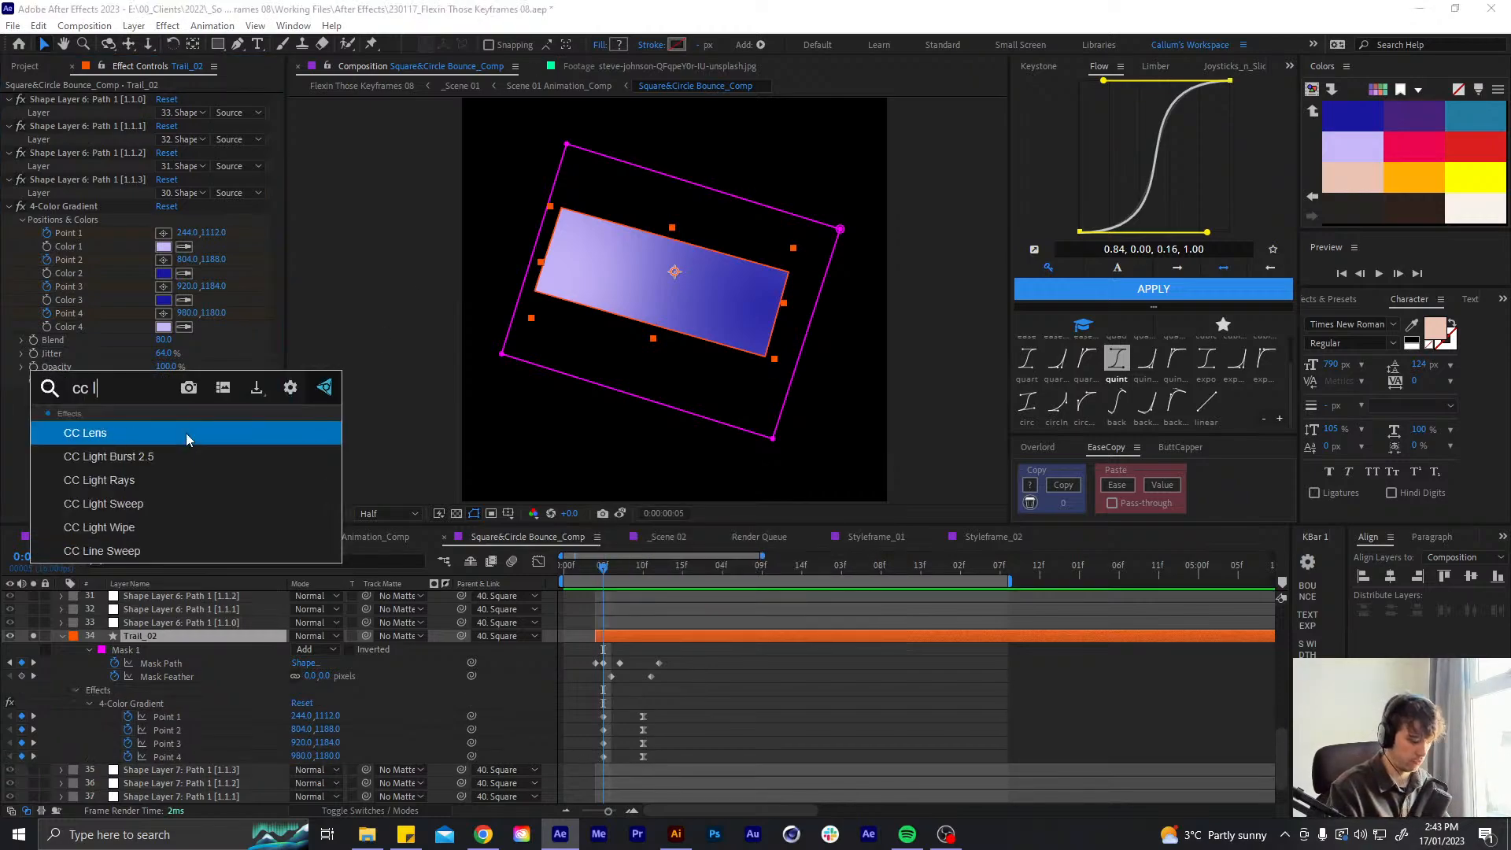
pyautogui.press('Down')
pyautogui.press('Down')
pyautogui.press('Return')
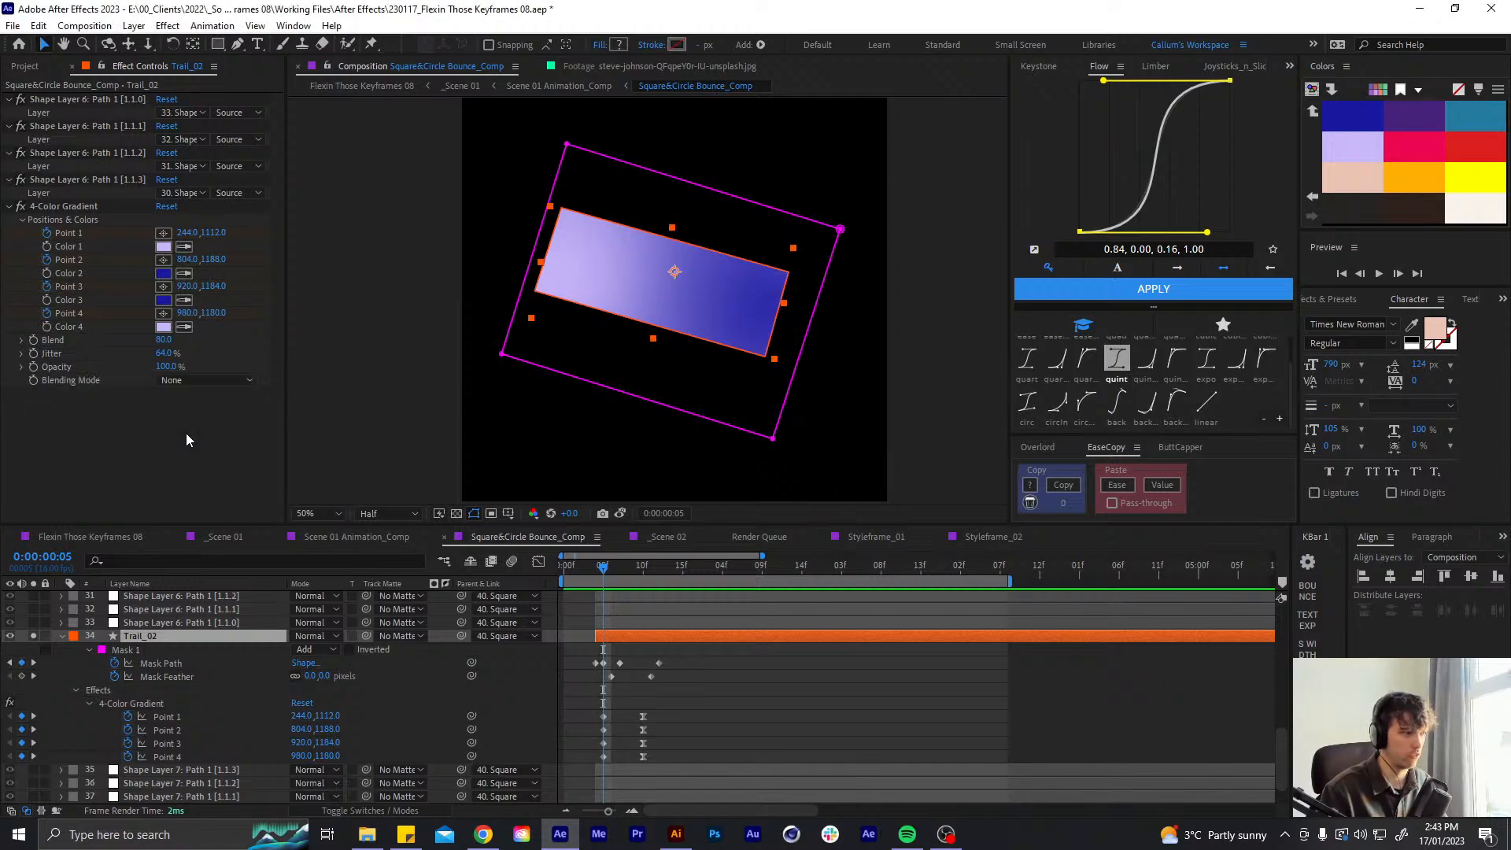
pyautogui.moveTo(174, 406); pyautogui.dragTo(172, 393)
pyautogui.click(185, 436)
pyautogui.click(181, 465)
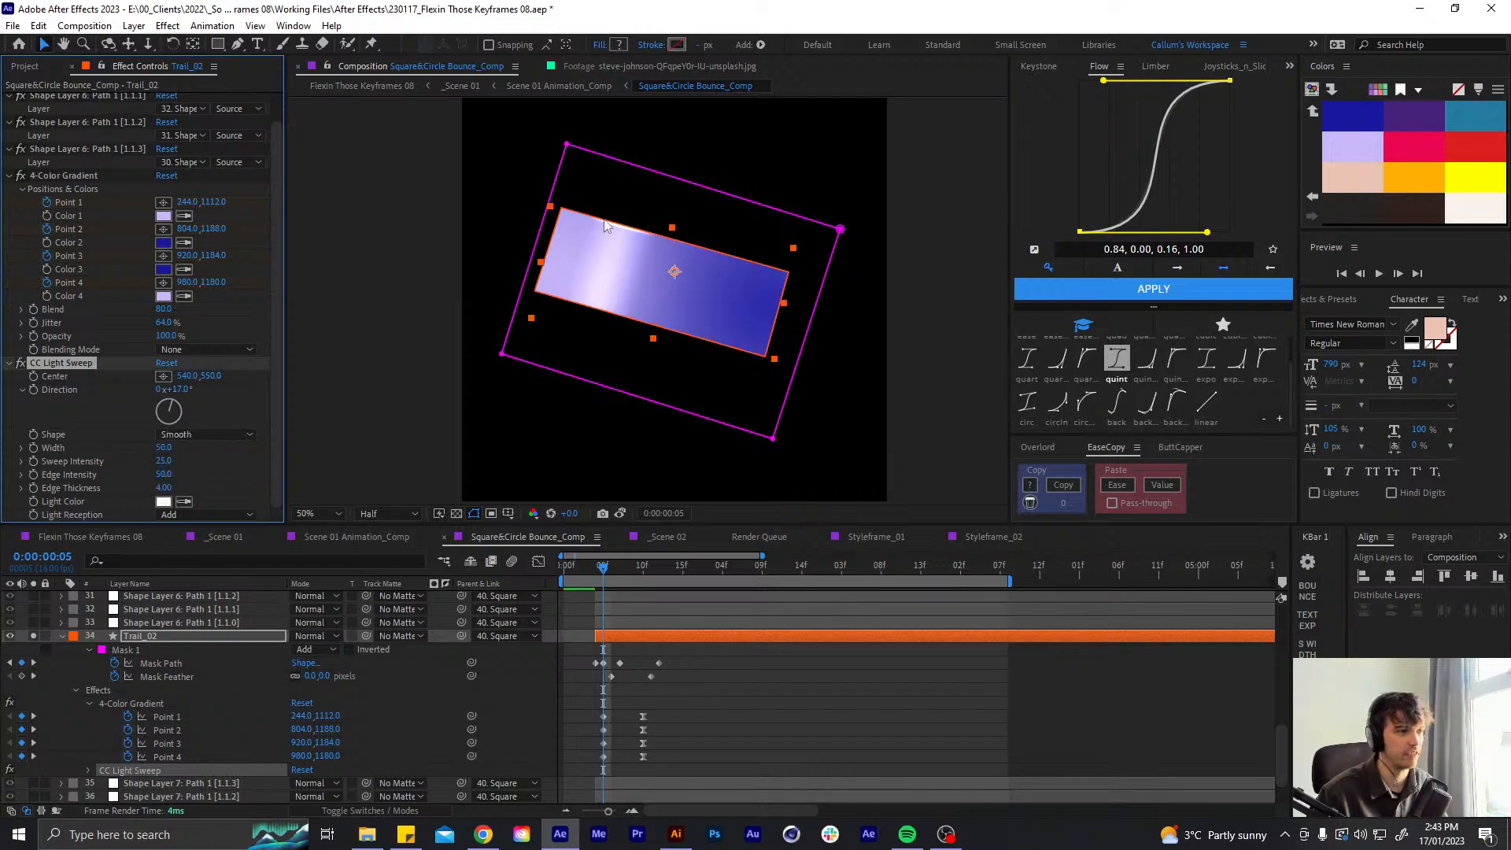
# - Try shifting the CC Light Sweep's center across Trail_02, then delete the effect
pyautogui.click(161, 379)
pyautogui.click(642, 264)
pyautogui.moveTo(677, 281); pyautogui.dragTo(599, 281)
pyautogui.click(9, 363)
pyautogui.press('Delete')
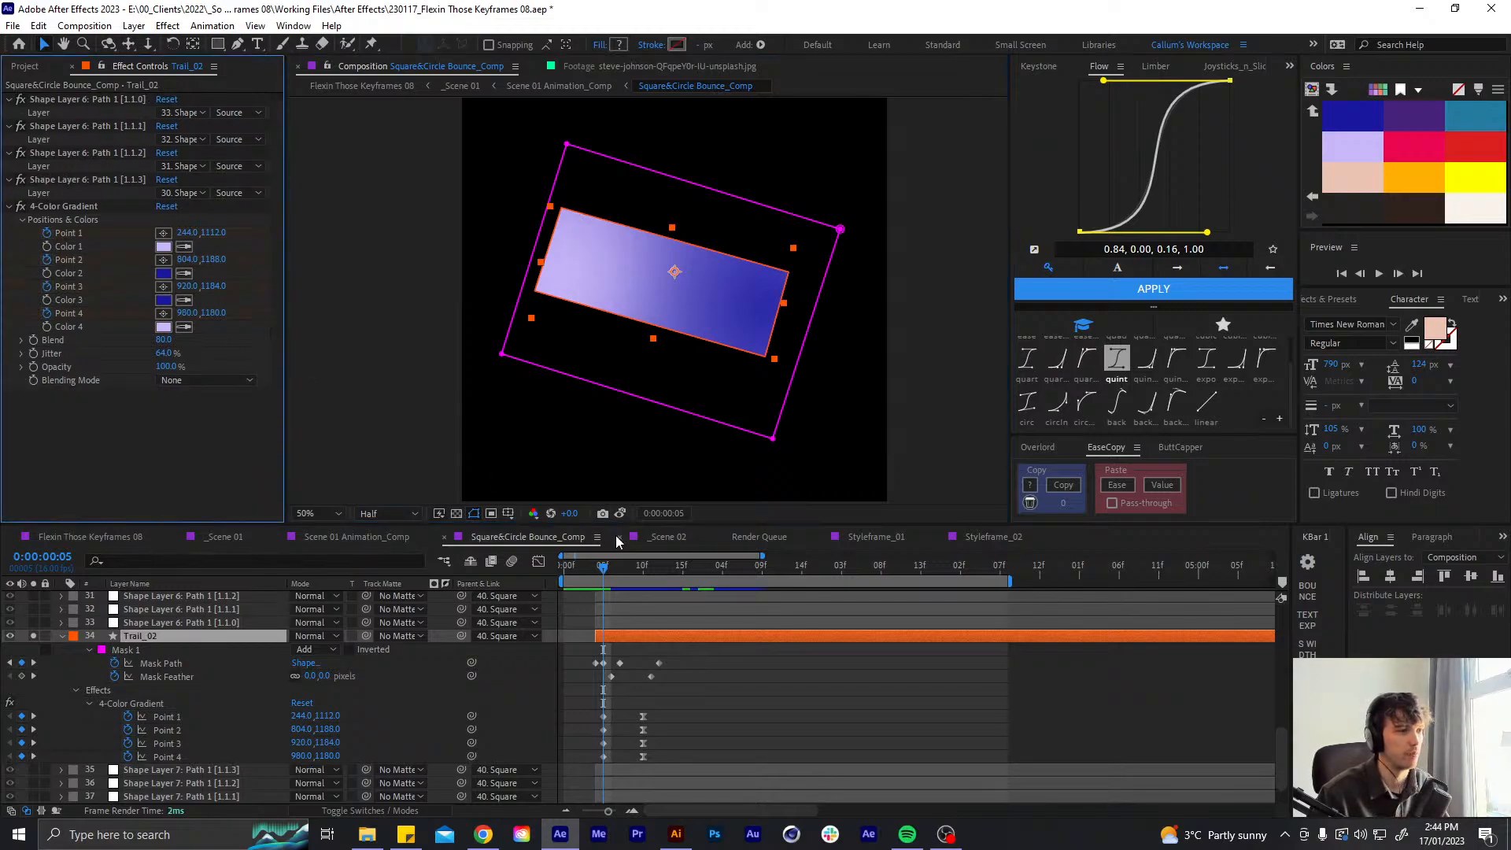
# - Collapse Trail_02's properties, solo Trail_03 in its place, and reveal Trail_03's keyframes
pyautogui.click(746, 728)
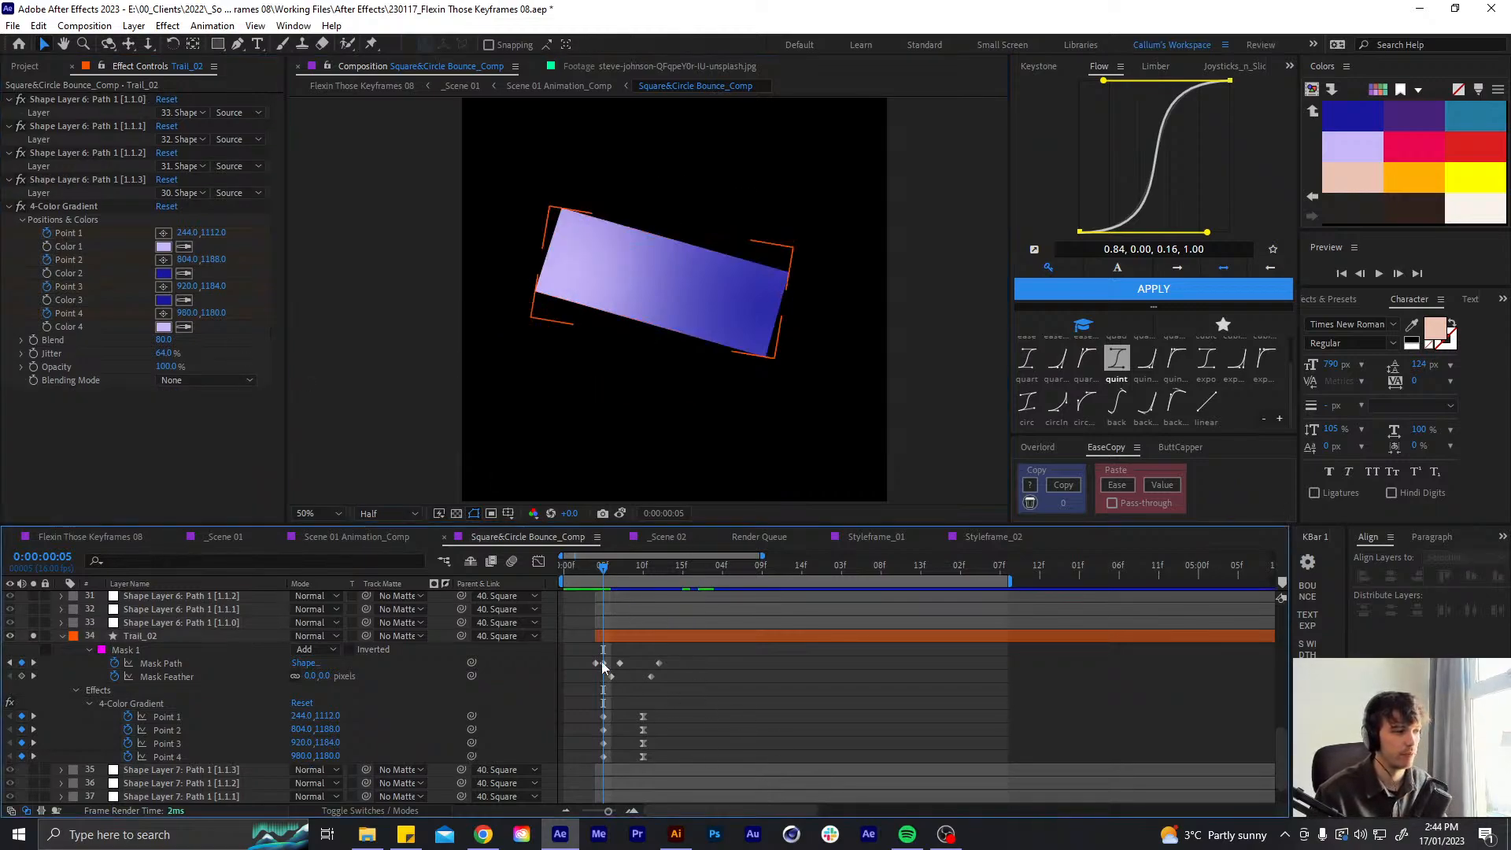
pyautogui.moveTo(596, 566)
pyautogui.mouseDown()
pyautogui.moveTo(577, 571)
pyautogui.moveTo(642, 551)
pyautogui.moveTo(600, 559)
pyautogui.mouseUp()
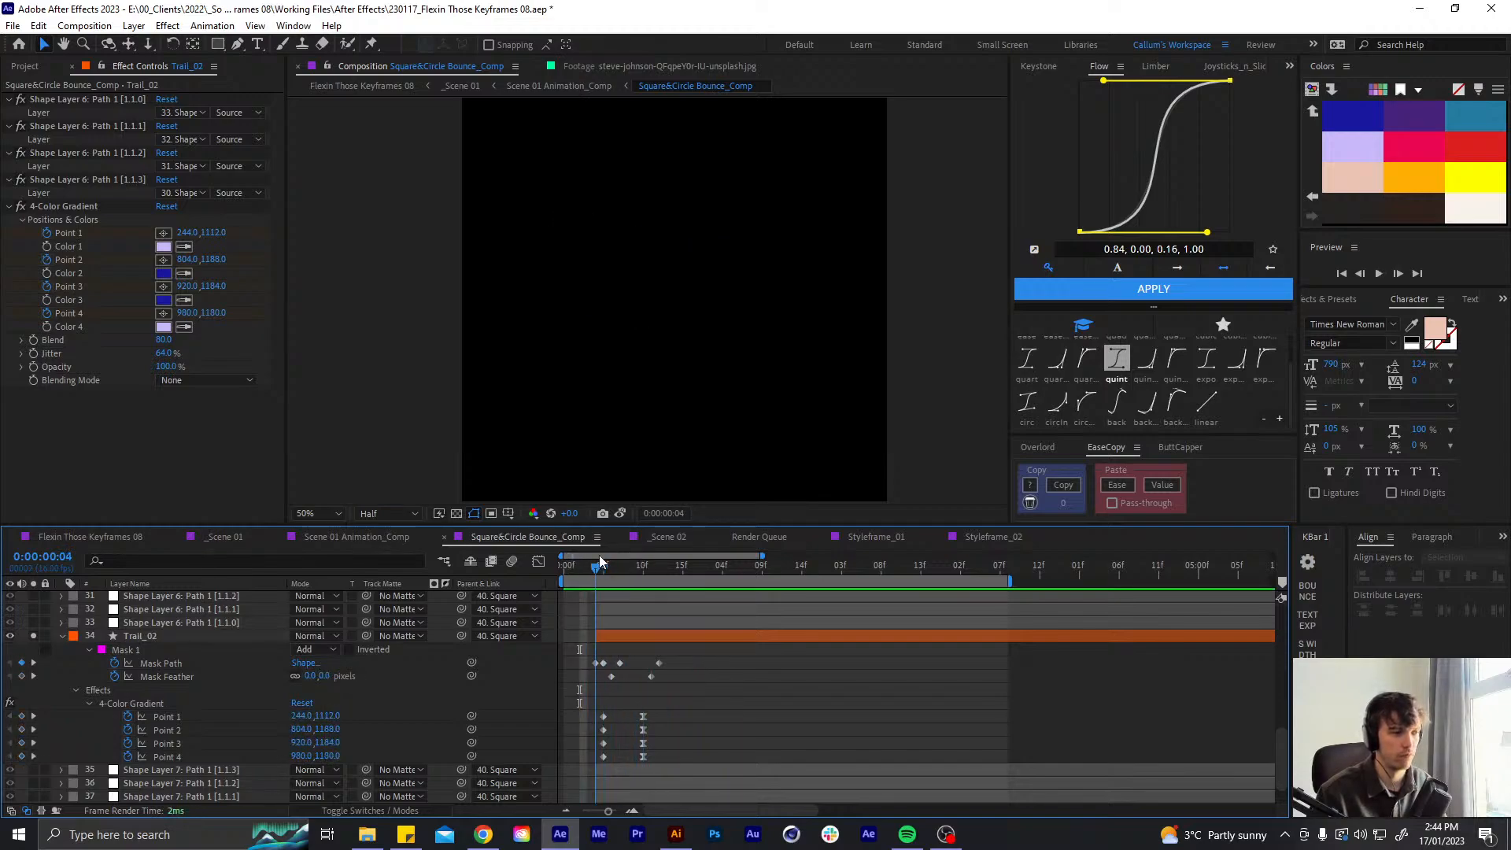
pyautogui.click(609, 636)
pyautogui.click(63, 636)
pyautogui.click(35, 648)
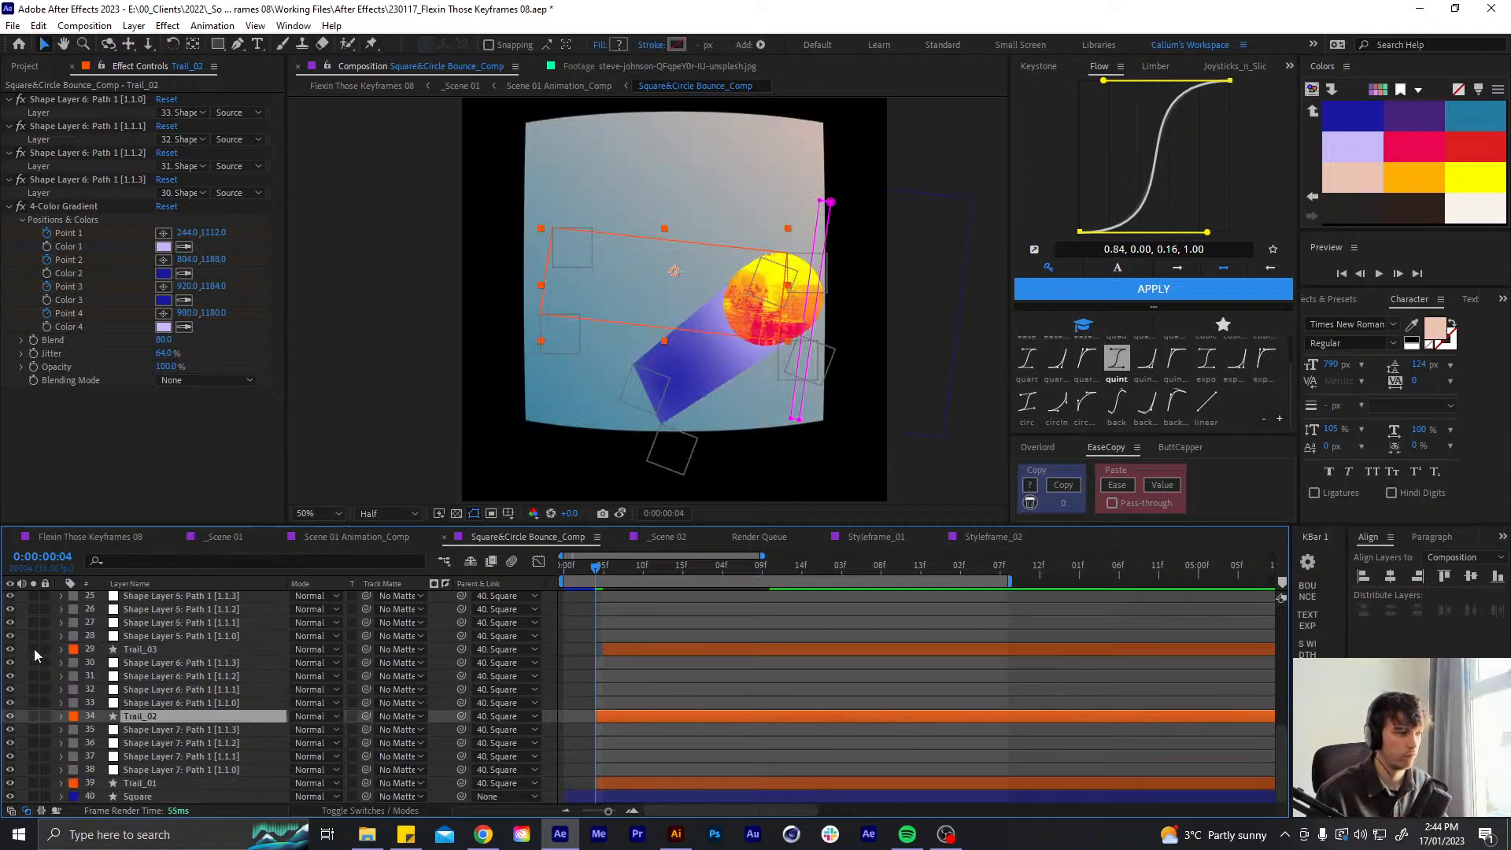
pyautogui.click(163, 650)
pyautogui.press('u')
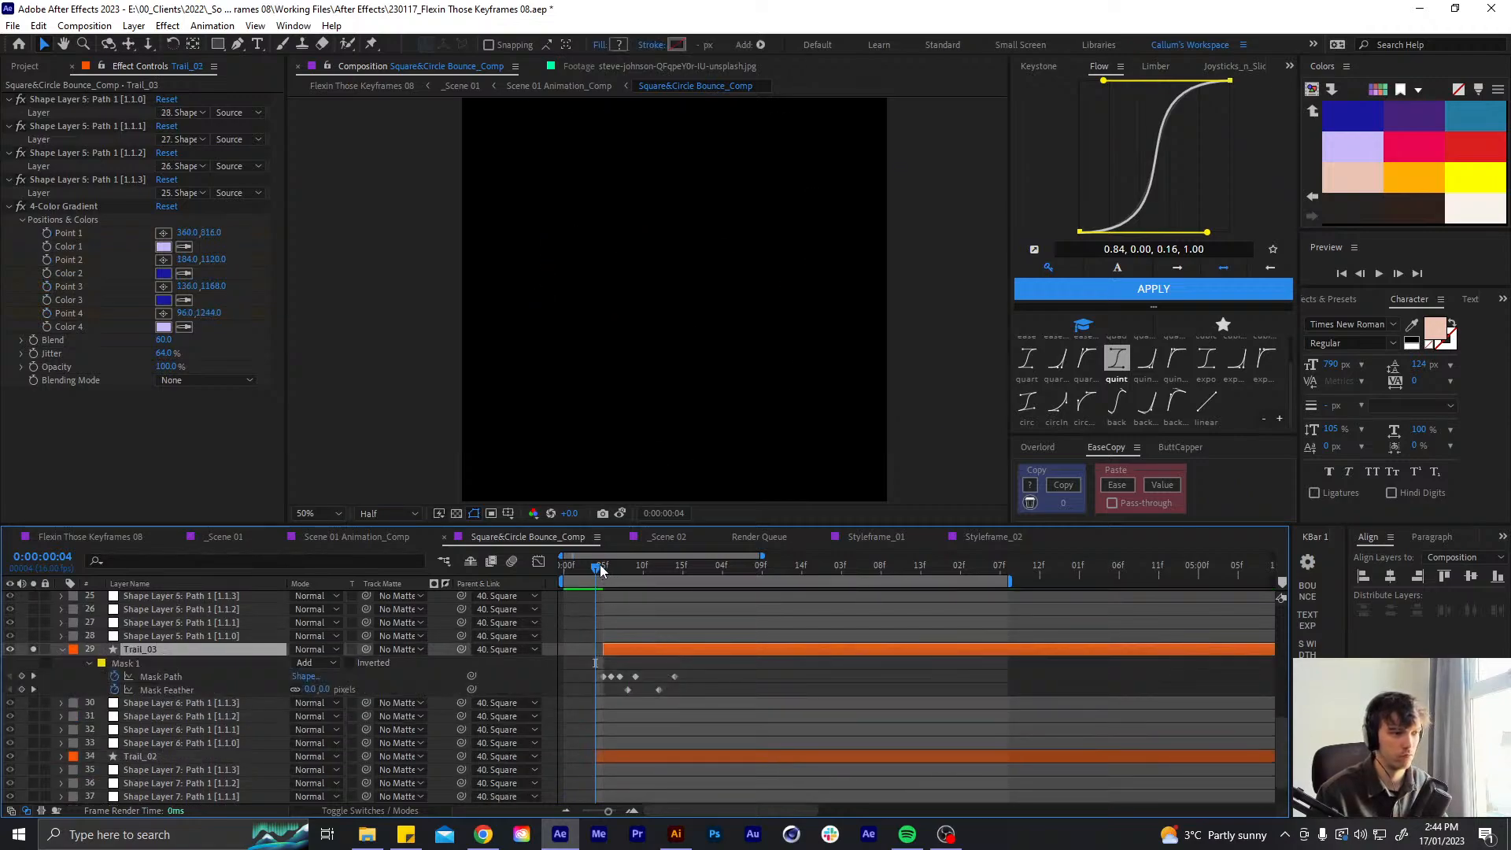
# - Keyframe Points 1 to 4 of Trail_03's 4-Color Gradient at 0:00:00:06 and show them in the timeline
pyautogui.moveTo(601, 568); pyautogui.dragTo(611, 567)
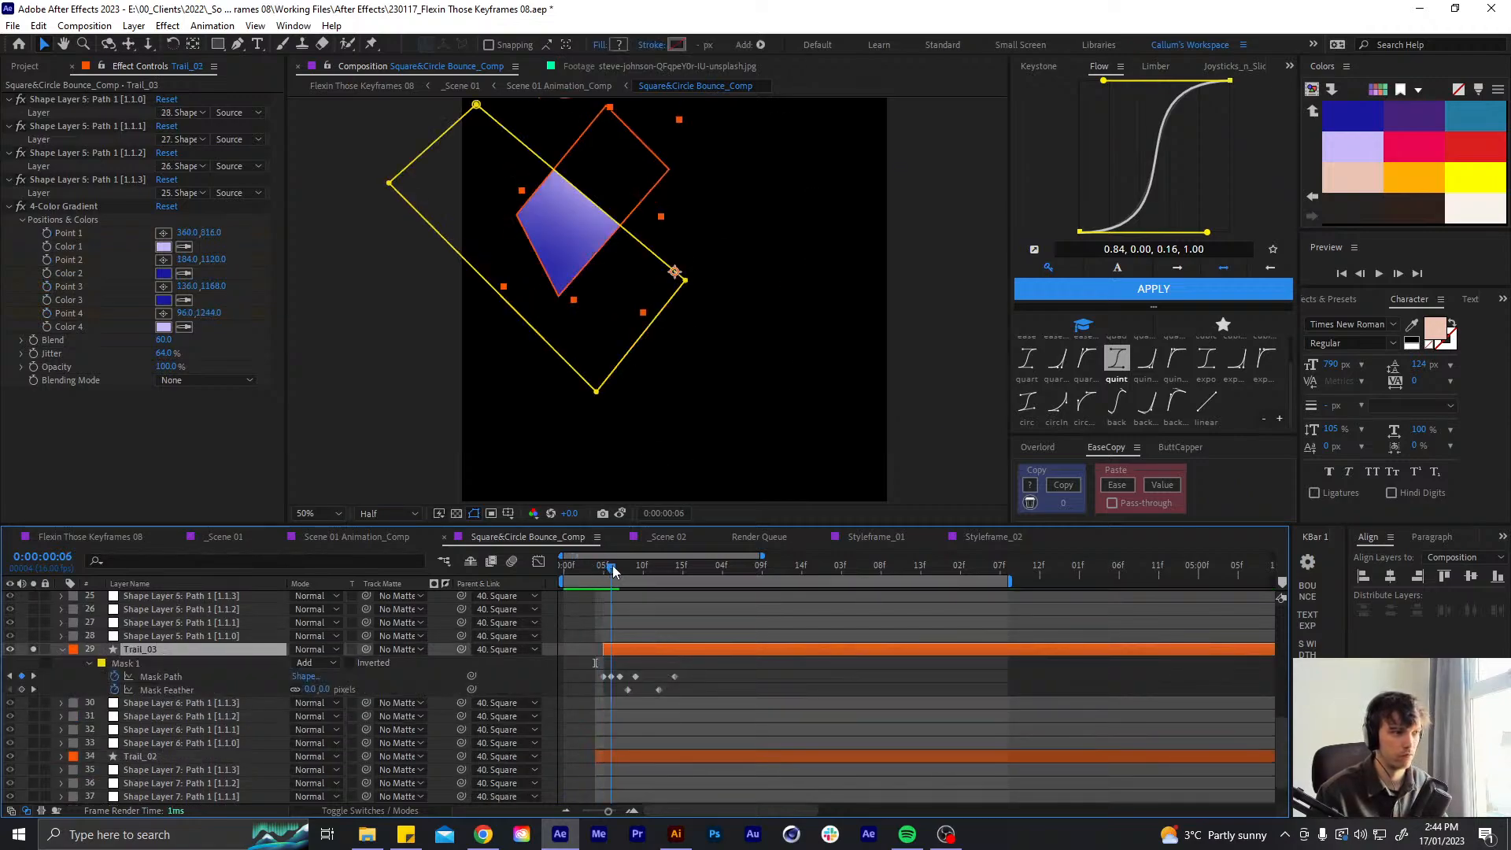
pyautogui.click(46, 238)
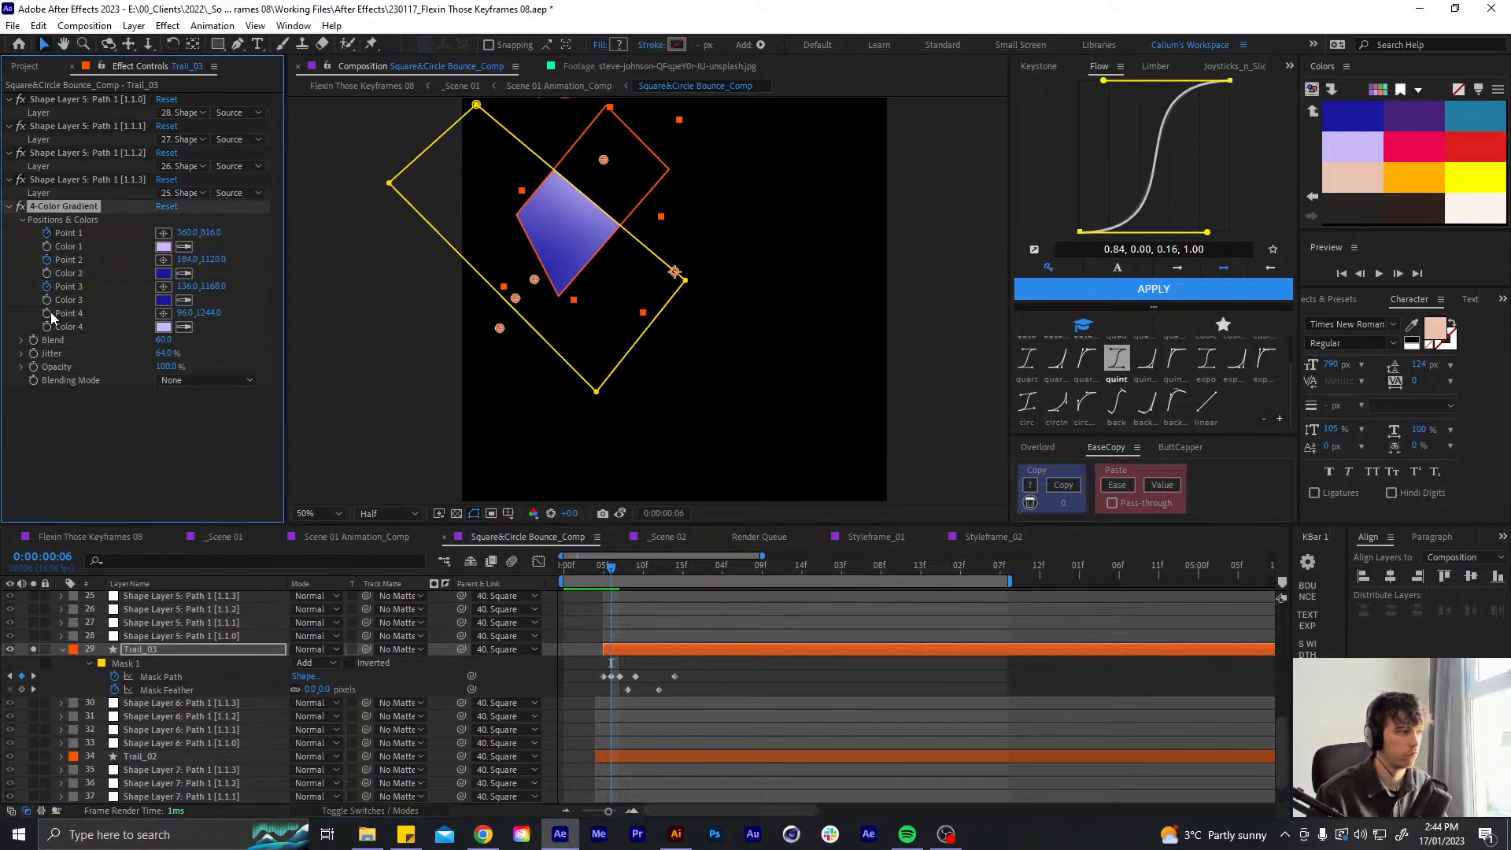
pyautogui.press('u')
pyautogui.press('u')
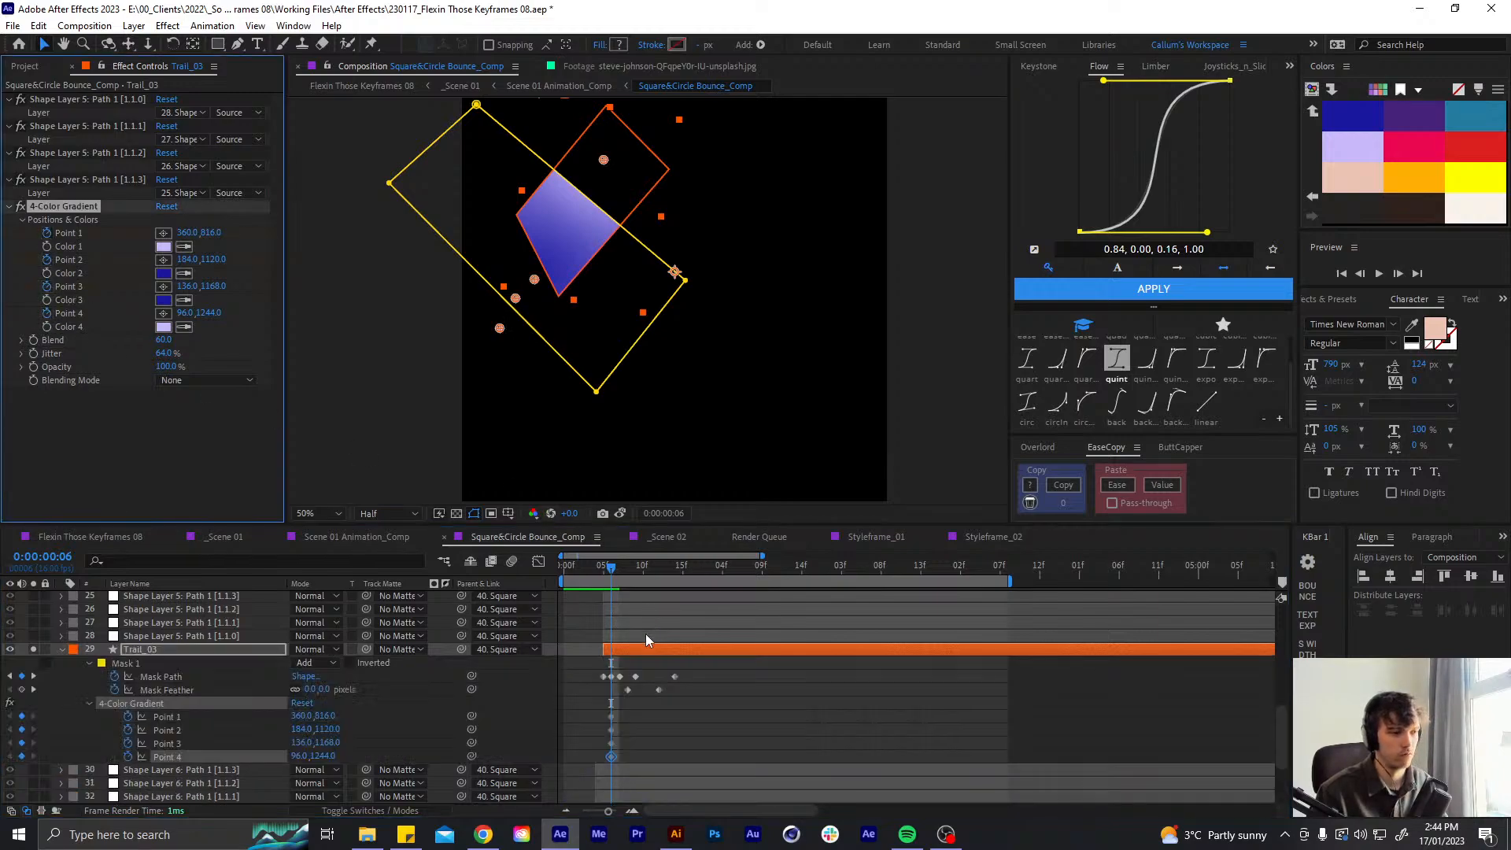
# - At 0:00:00:12, move Trail_03's gradient Points 1 to 4 to about 494,620; 454,684; 384,792 and 264,1030
pyautogui.moveTo(615, 572); pyautogui.dragTo(662, 572)
pyautogui.press('space')
pyautogui.moveTo(635, 314); pyautogui.dragTo(627, 418)
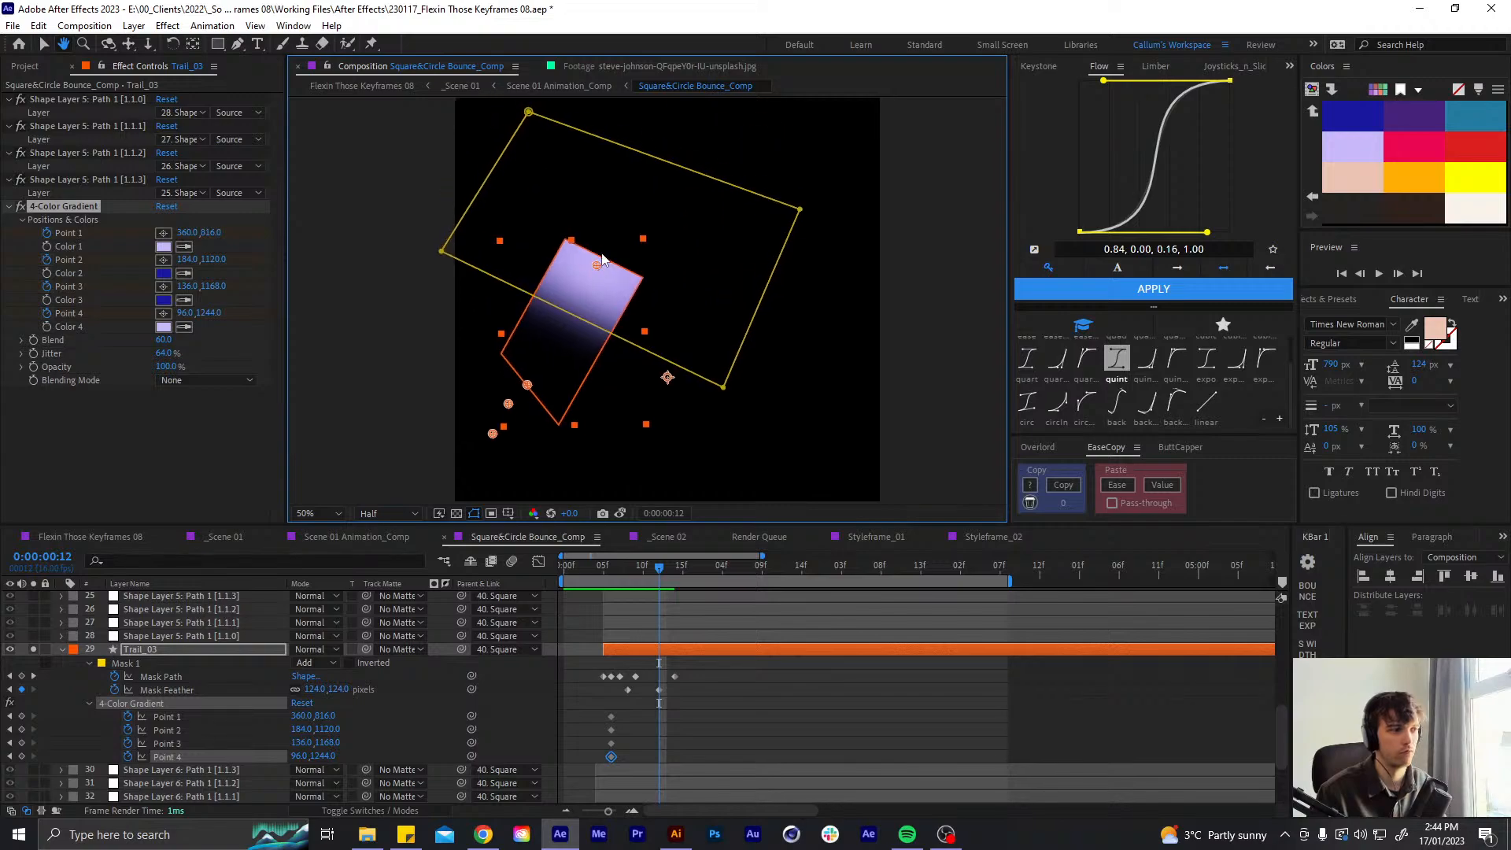
pyautogui.moveTo(597, 266); pyautogui.dragTo(637, 204)
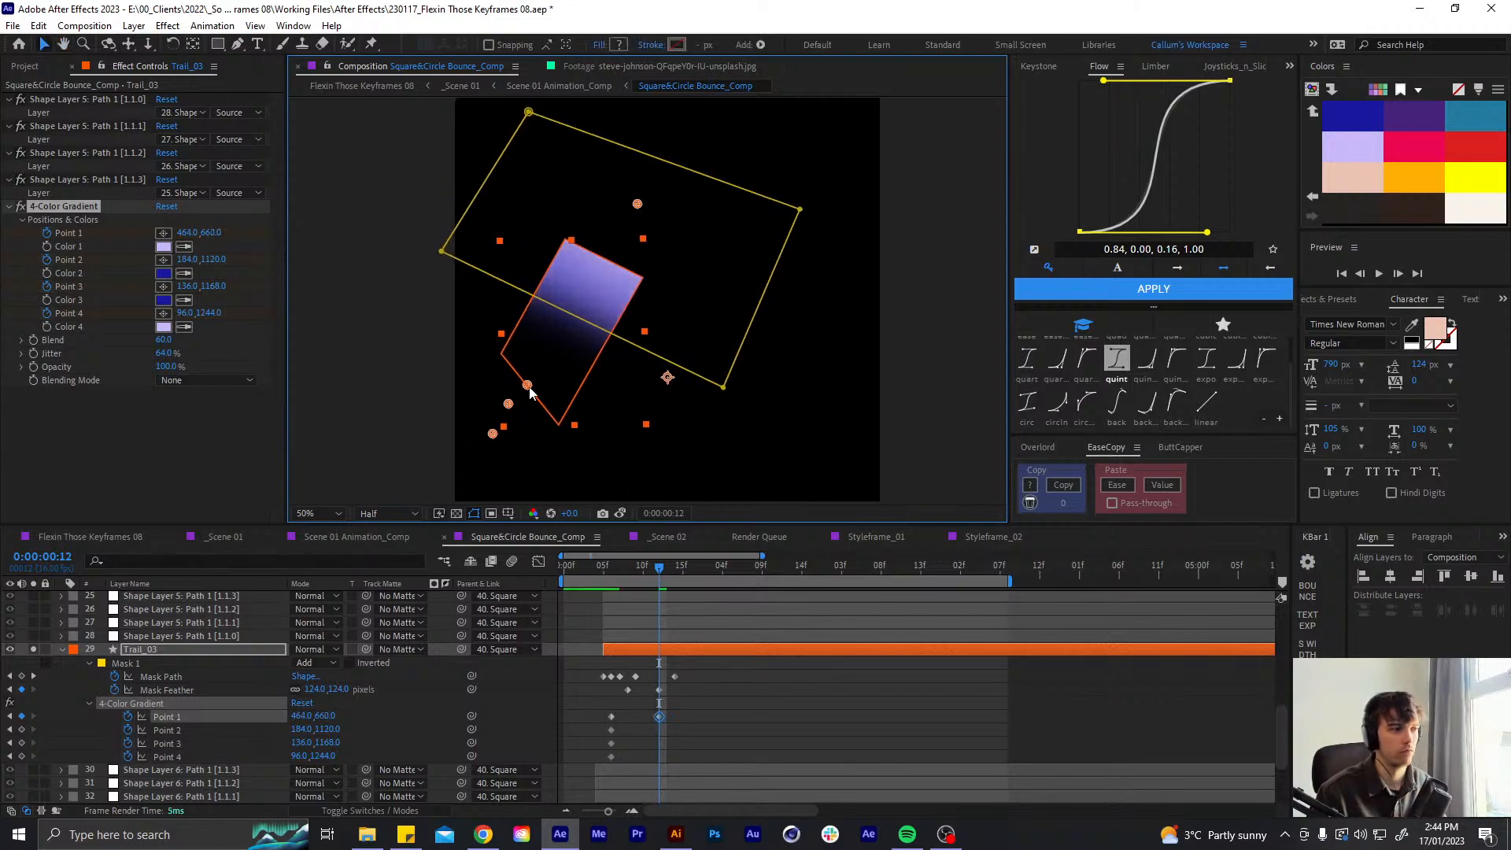
pyautogui.moveTo(528, 386); pyautogui.dragTo(618, 233)
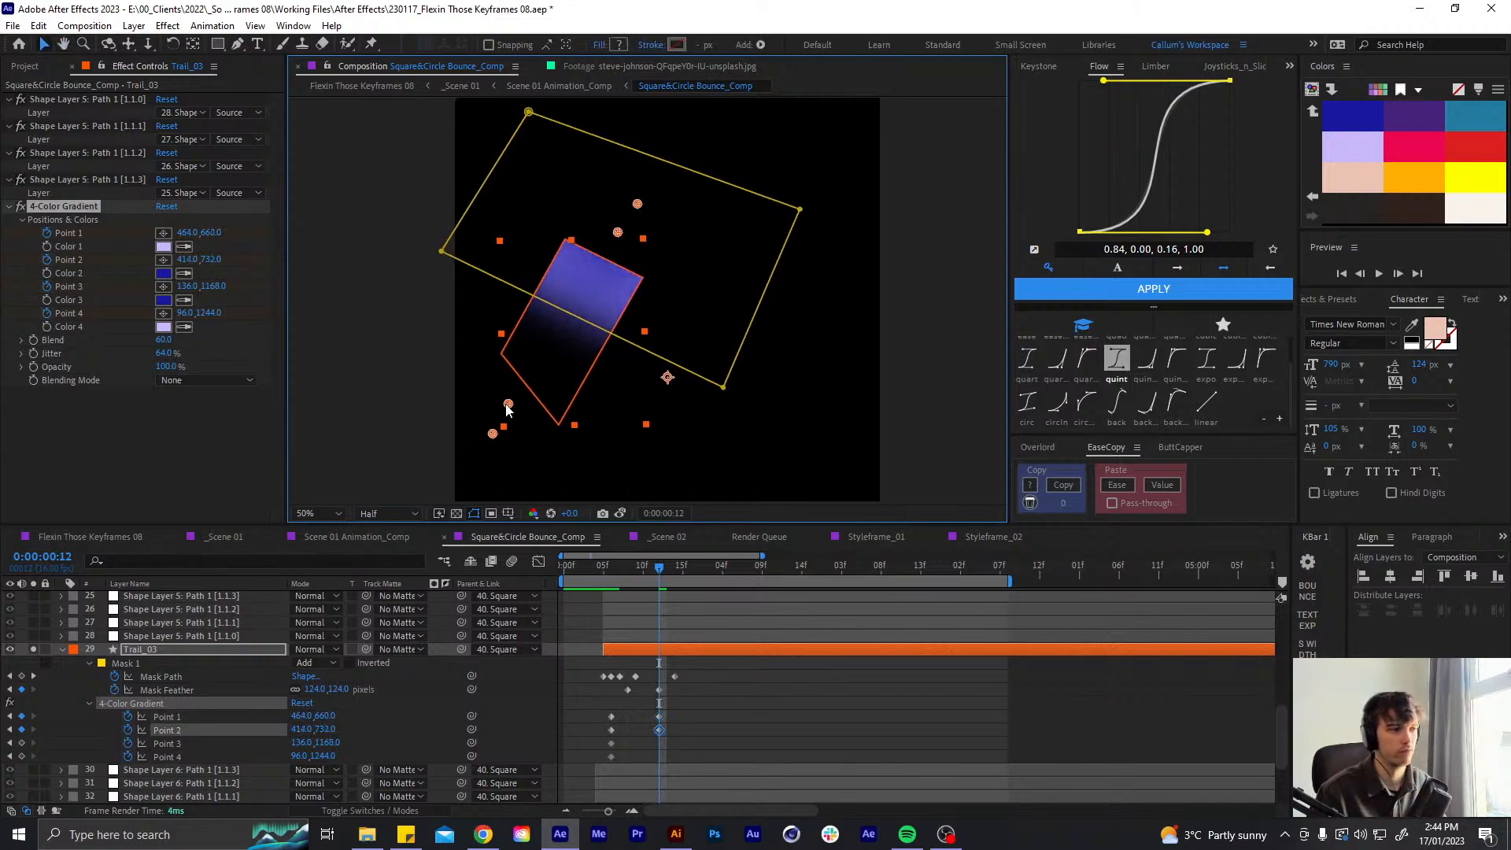
pyautogui.moveTo(508, 406); pyautogui.dragTo(612, 247)
pyautogui.moveTo(493, 435); pyautogui.dragTo(532, 388)
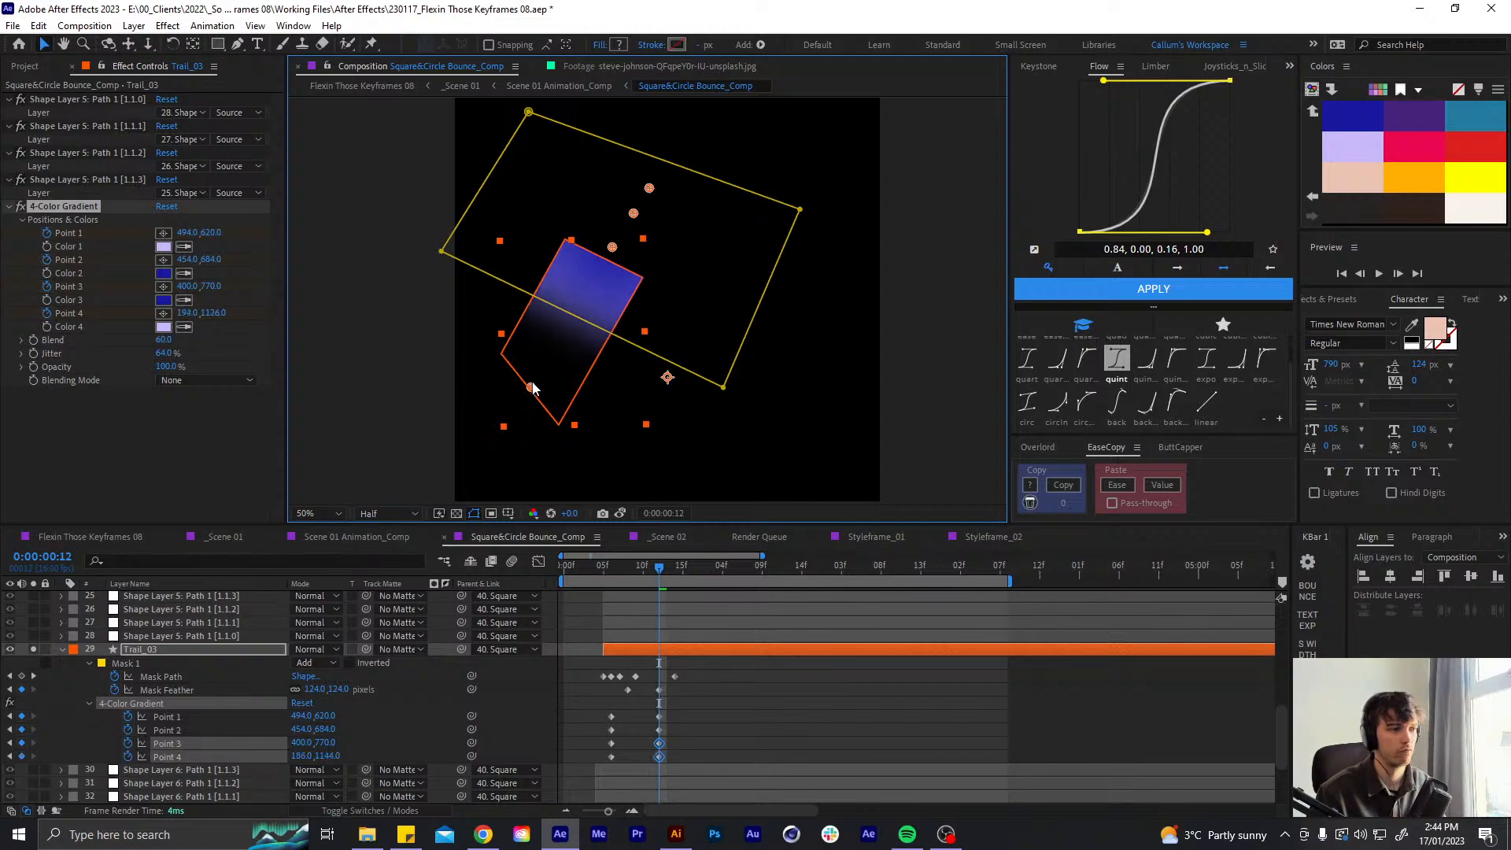
pyautogui.moveTo(613, 249); pyautogui.dragTo(607, 256)
pyautogui.moveTo(539, 378); pyautogui.dragTo(558, 349)
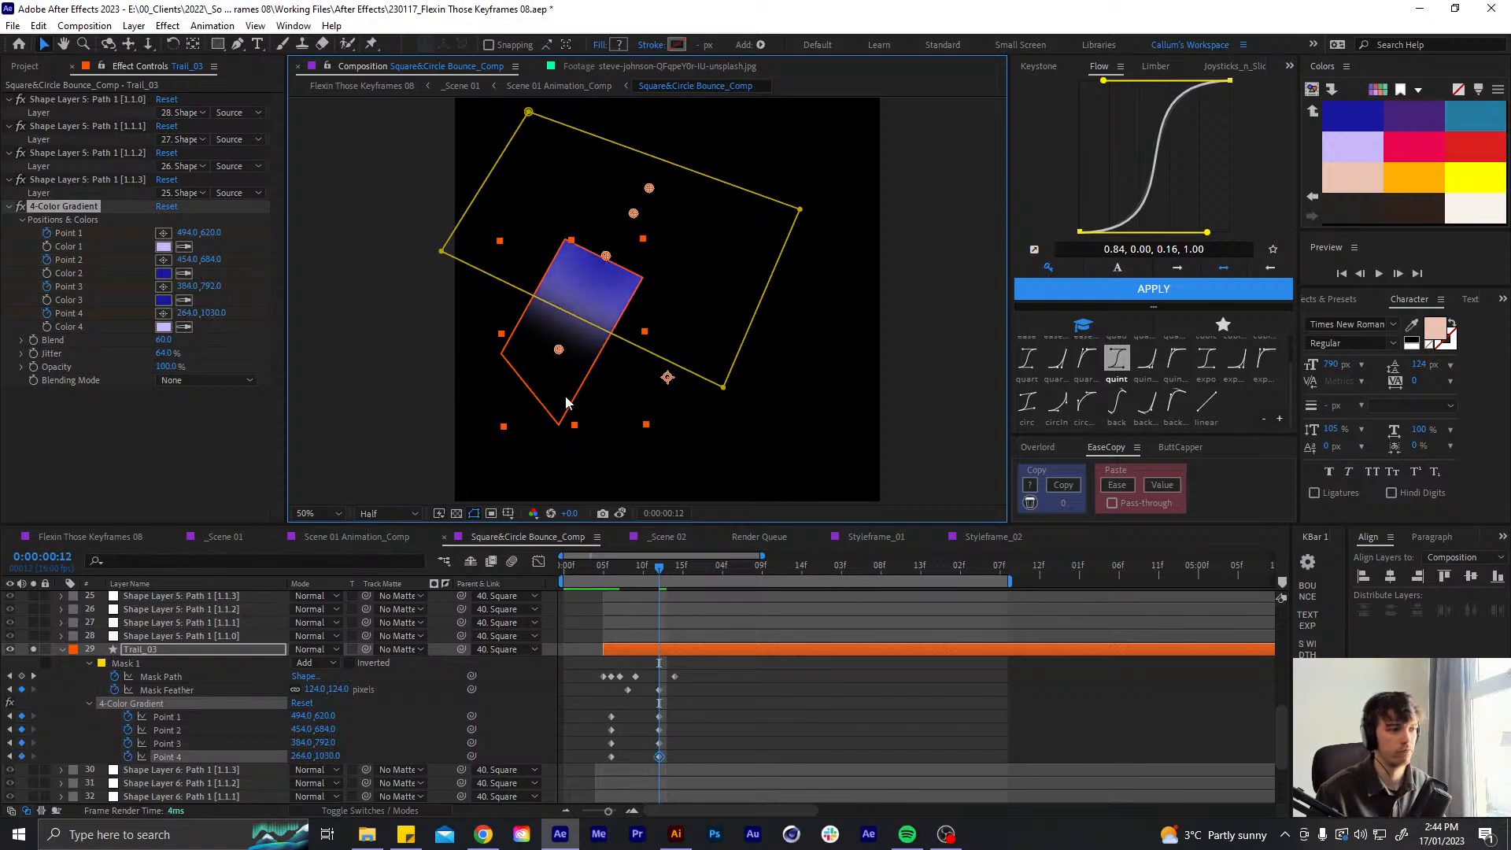
# - Shift Trail_03's four end point keyframes to 0:00:00:13, apply Easy Ease to them, and collapse the layer's properties
pyautogui.moveTo(669, 706); pyautogui.dragTo(668, 756)
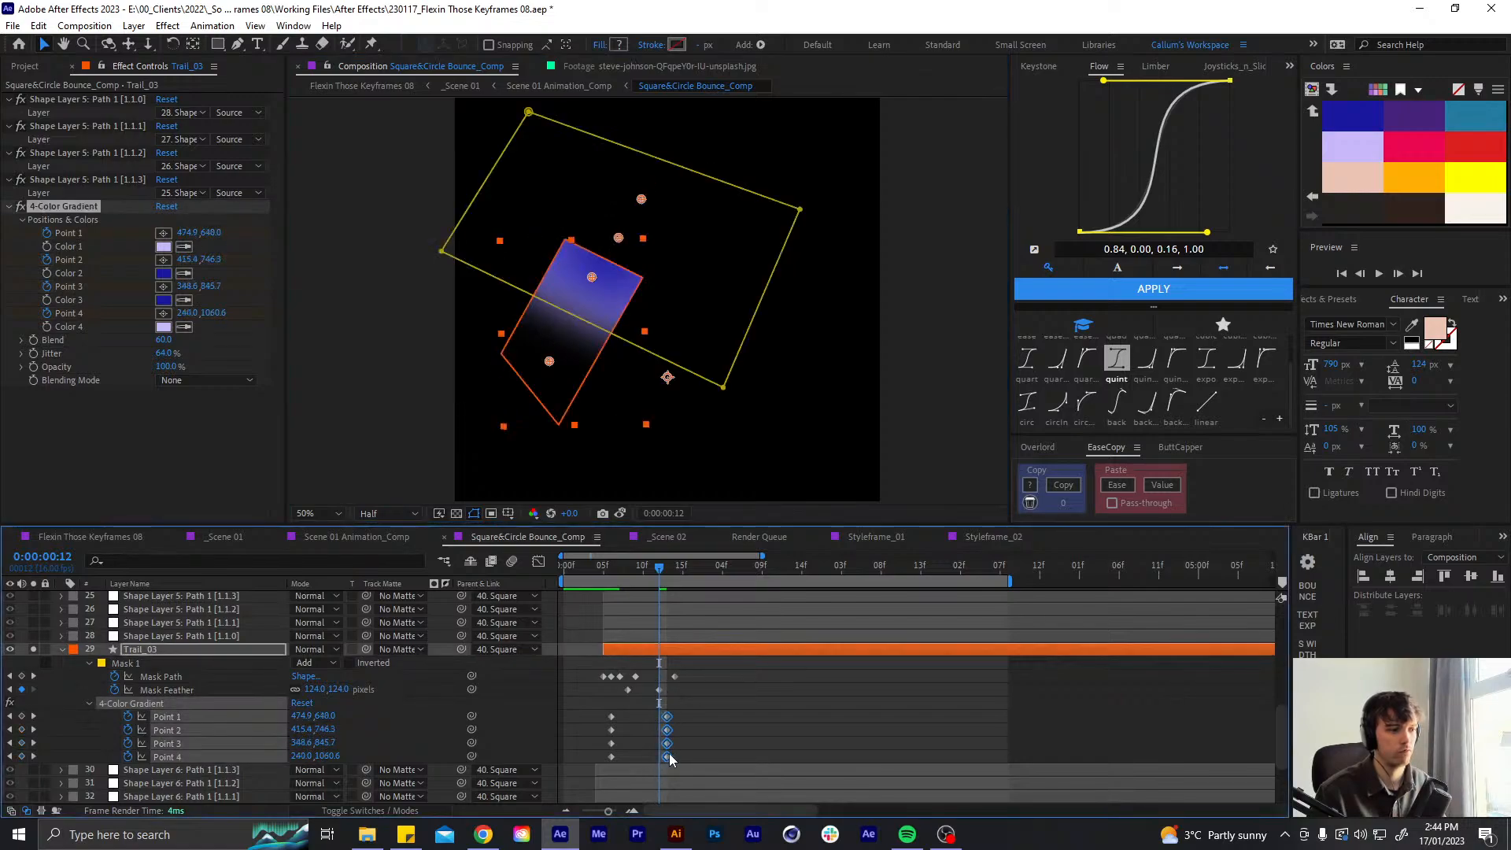
pyautogui.moveTo(662, 565); pyautogui.dragTo(668, 566)
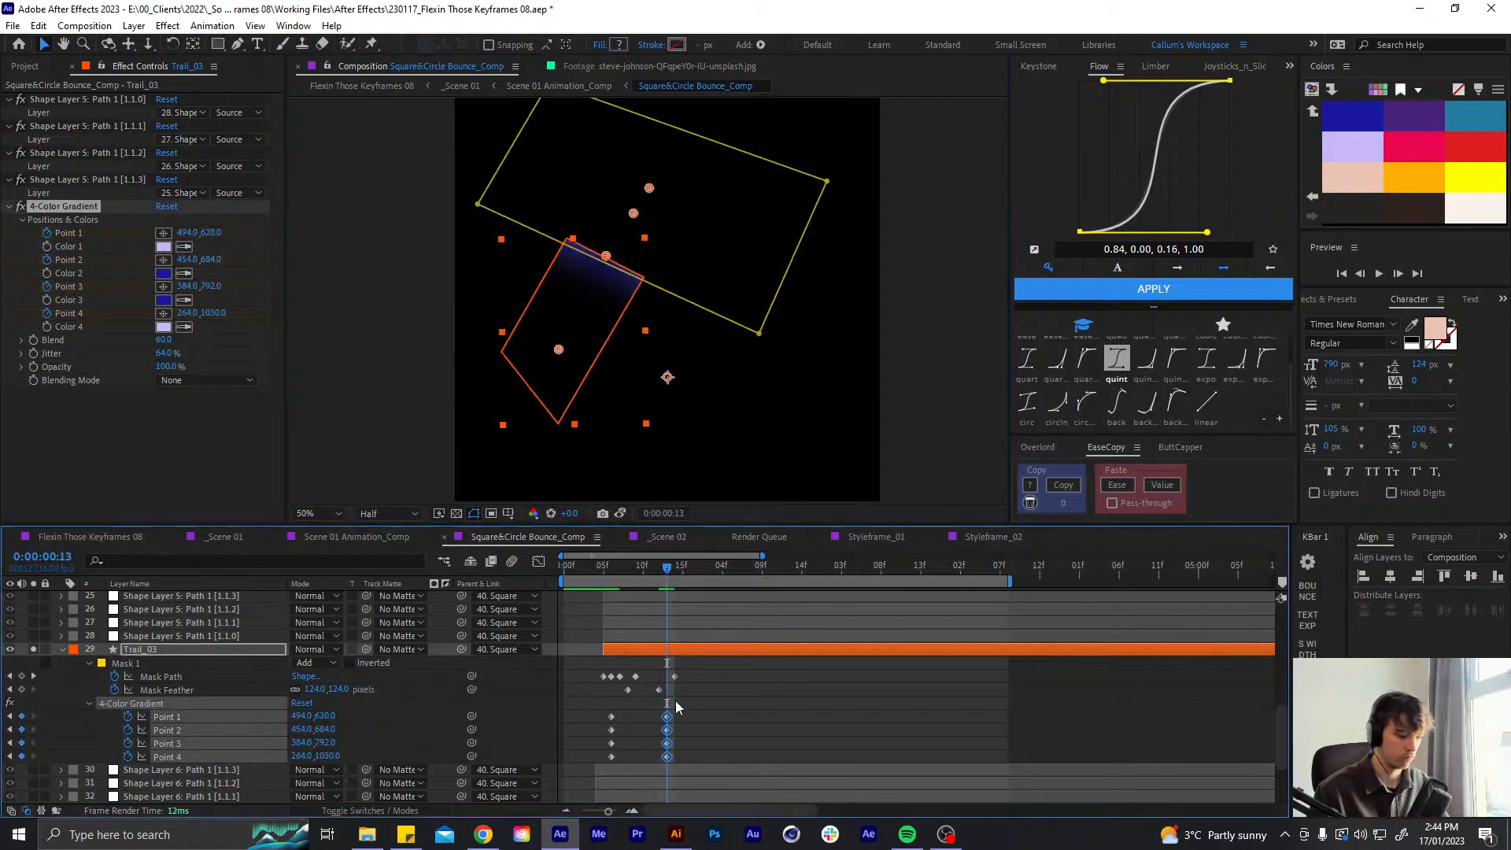
pyautogui.press('F9')
pyautogui.press('u')
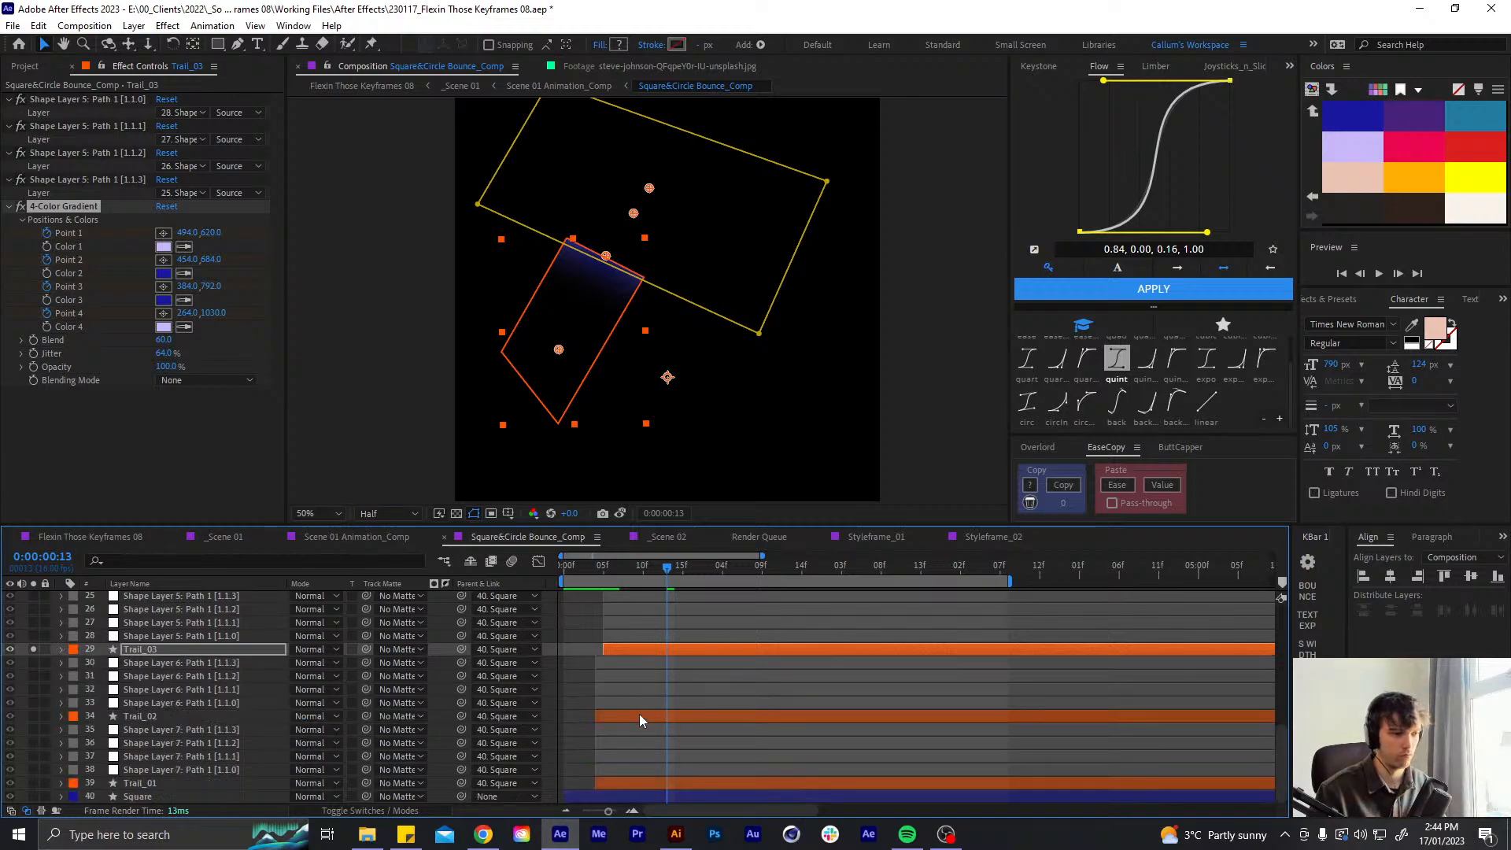
# - Reveal Trail_02's keyframes and solo the layer alongside Trail_03 to compare the two gradients
pyautogui.click(638, 715)
pyautogui.press('u')
pyautogui.moveTo(648, 568); pyautogui.dragTo(645, 568)
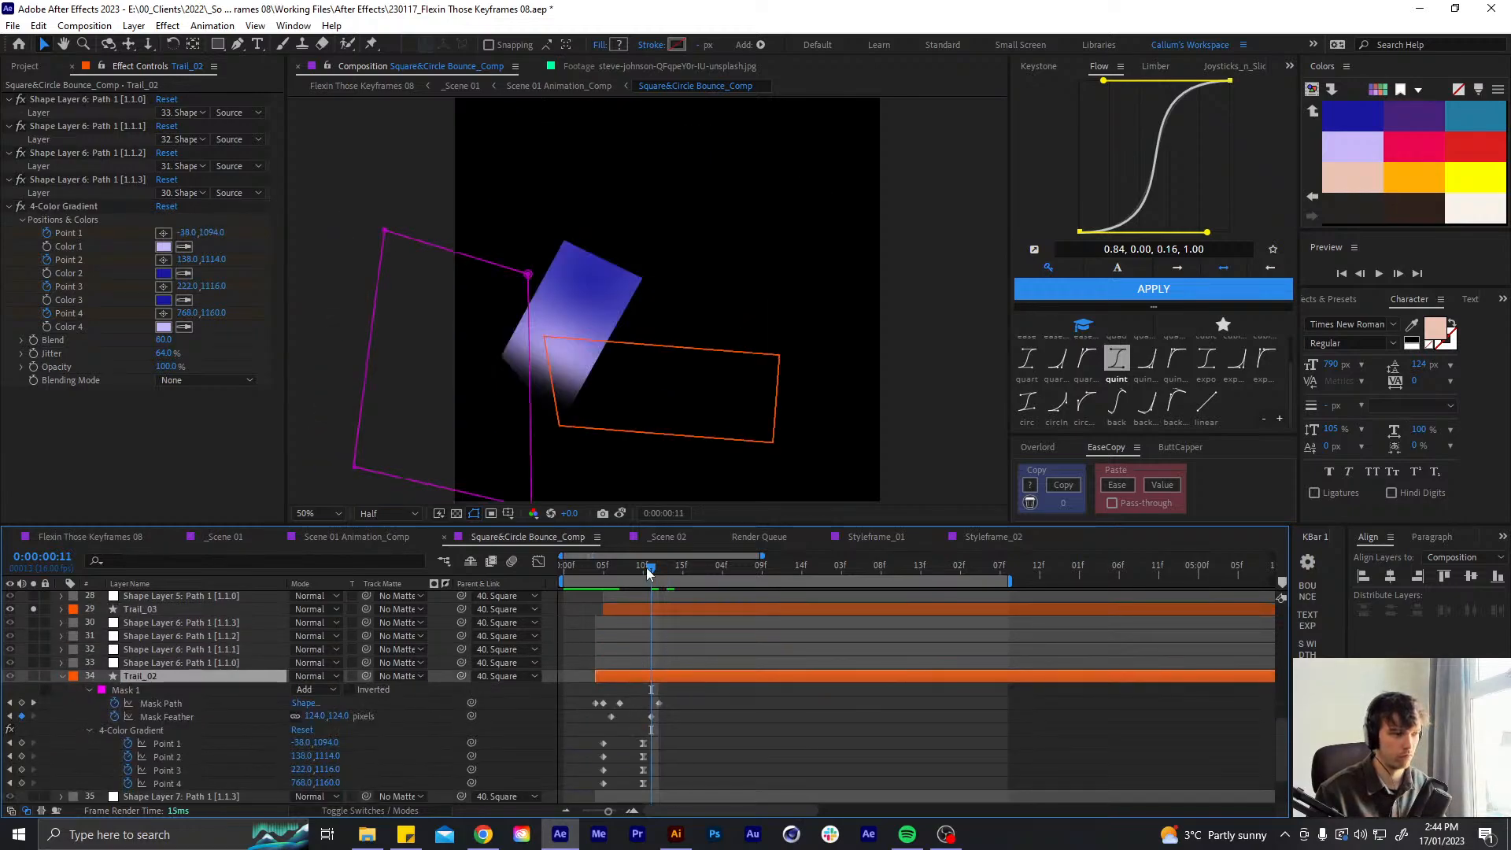
pyautogui.click(643, 783)
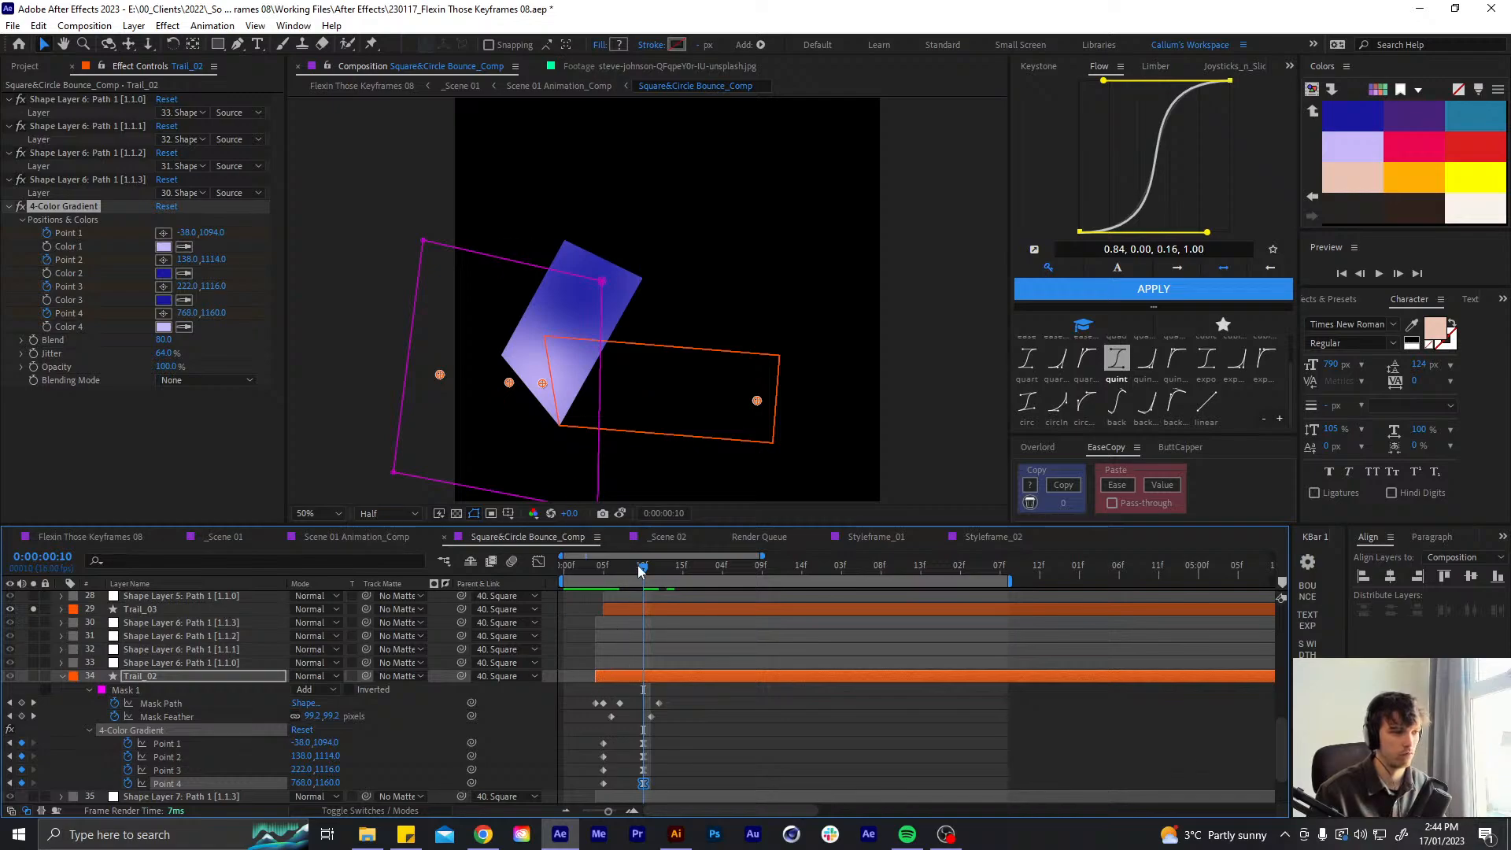
pyautogui.moveTo(640, 571); pyautogui.dragTo(636, 571)
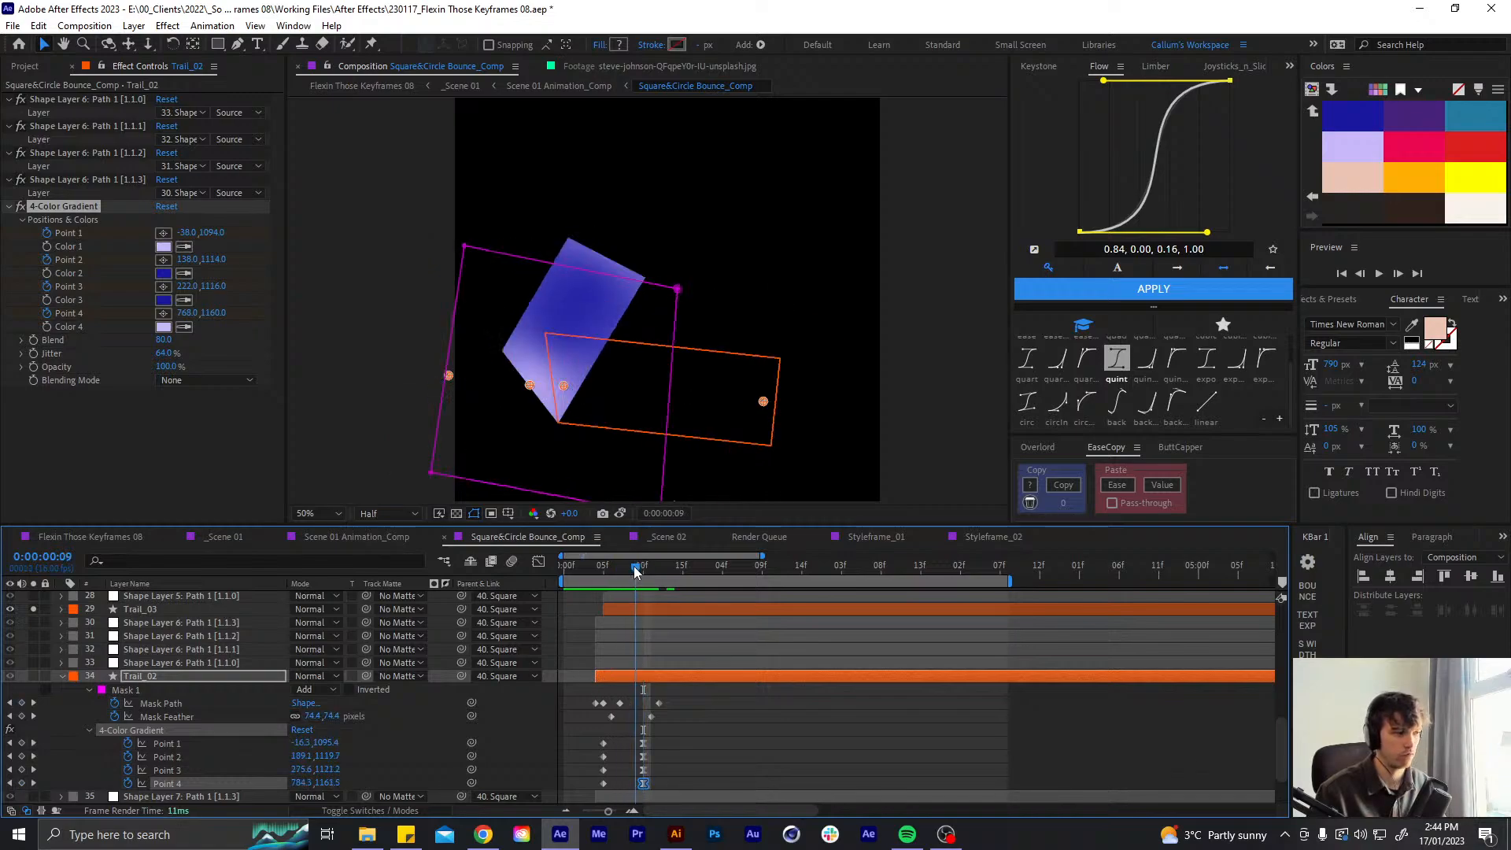
pyautogui.click(33, 676)
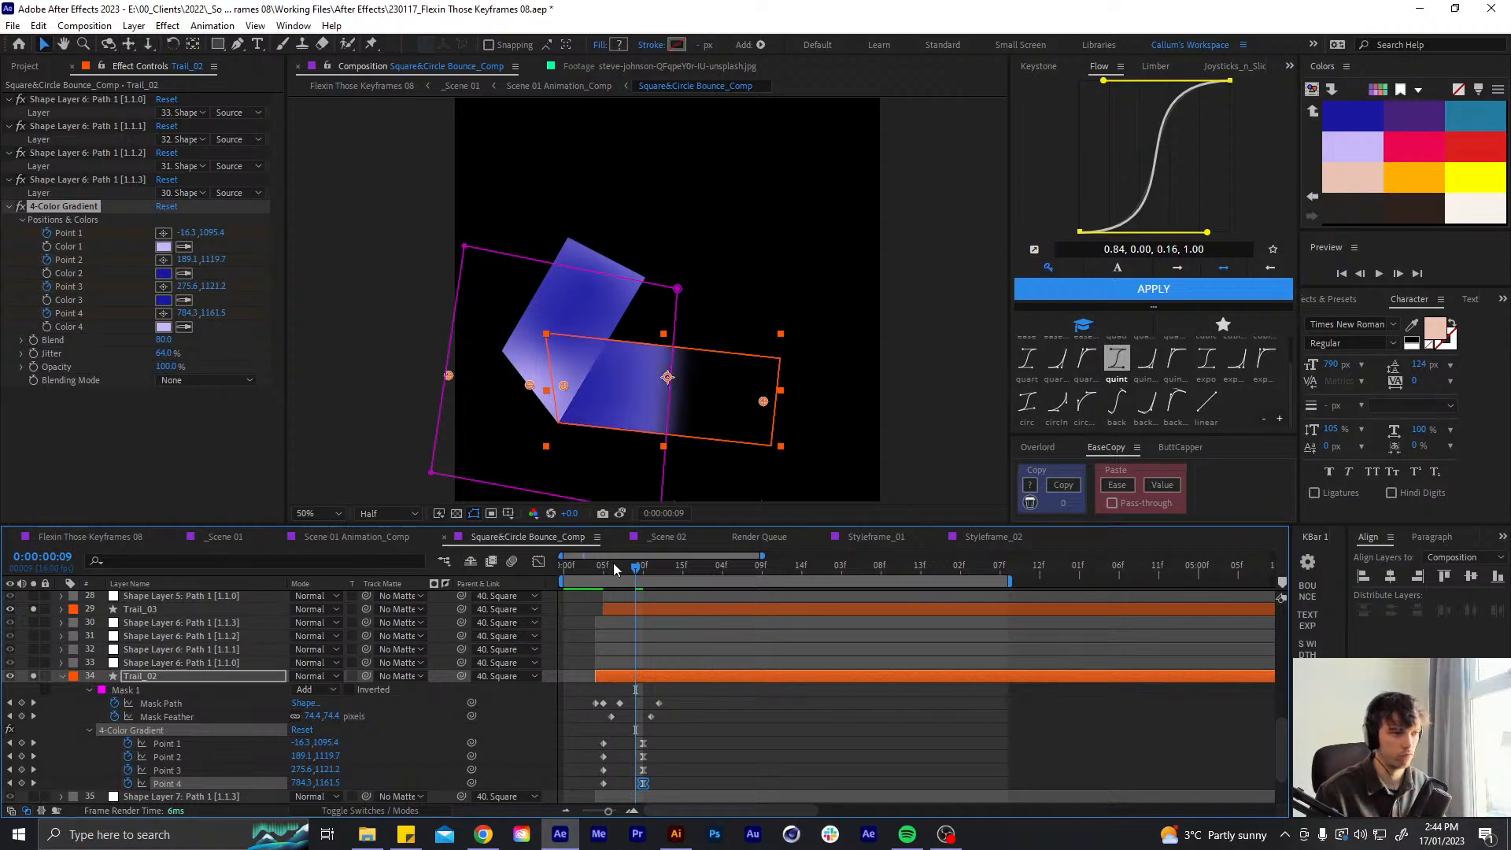
# - At 0:00:00:10, move Point 4 of Trail_02's 4-Color Gradient inward along the trail to about 598,1132
pyautogui.moveTo(638, 573); pyautogui.dragTo(643, 570)
pyautogui.click(666, 738)
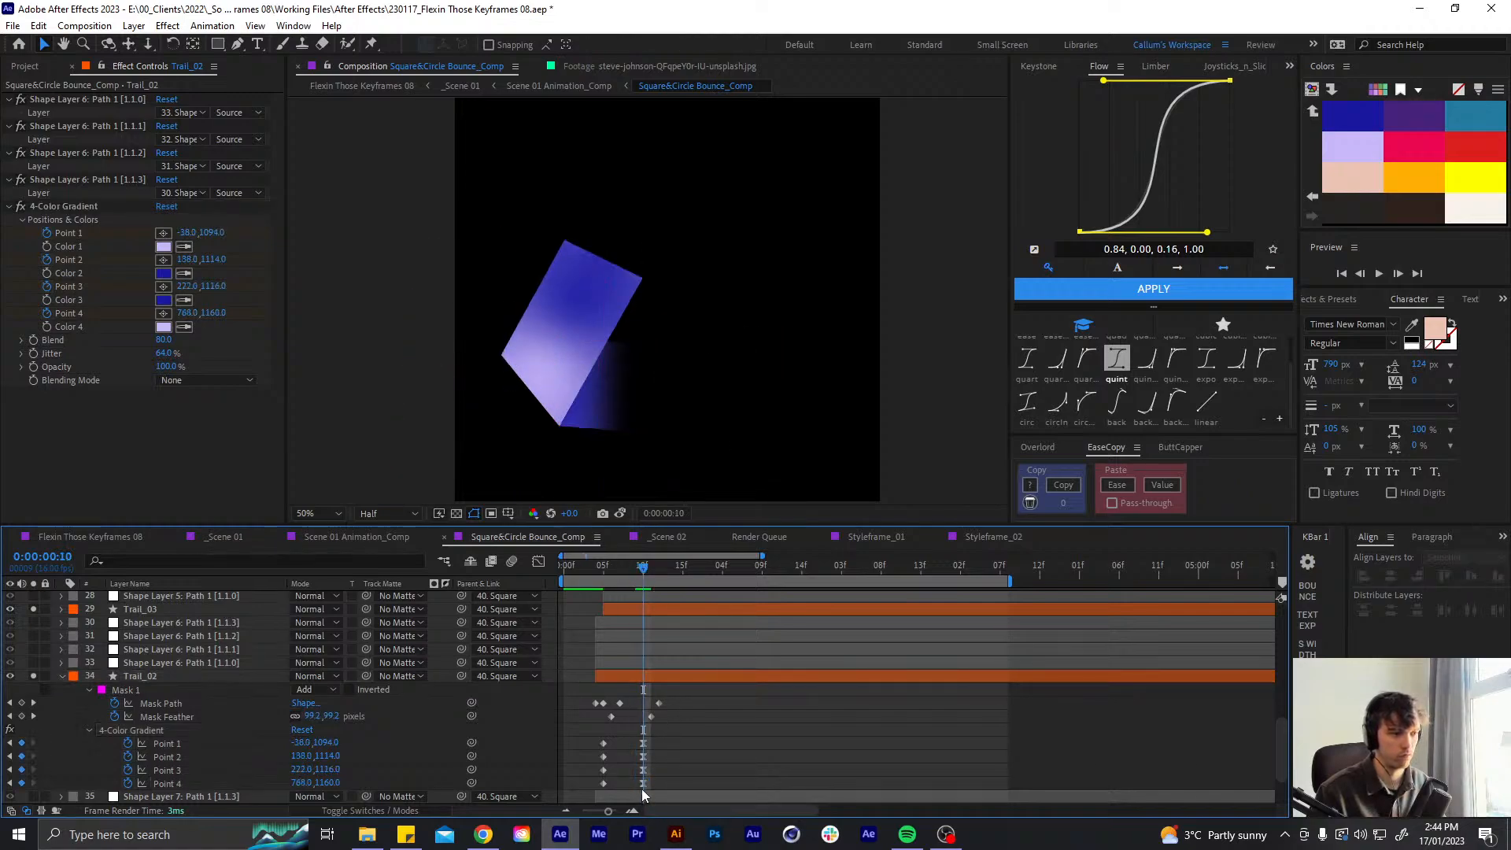
pyautogui.click(650, 677)
pyautogui.click(54, 208)
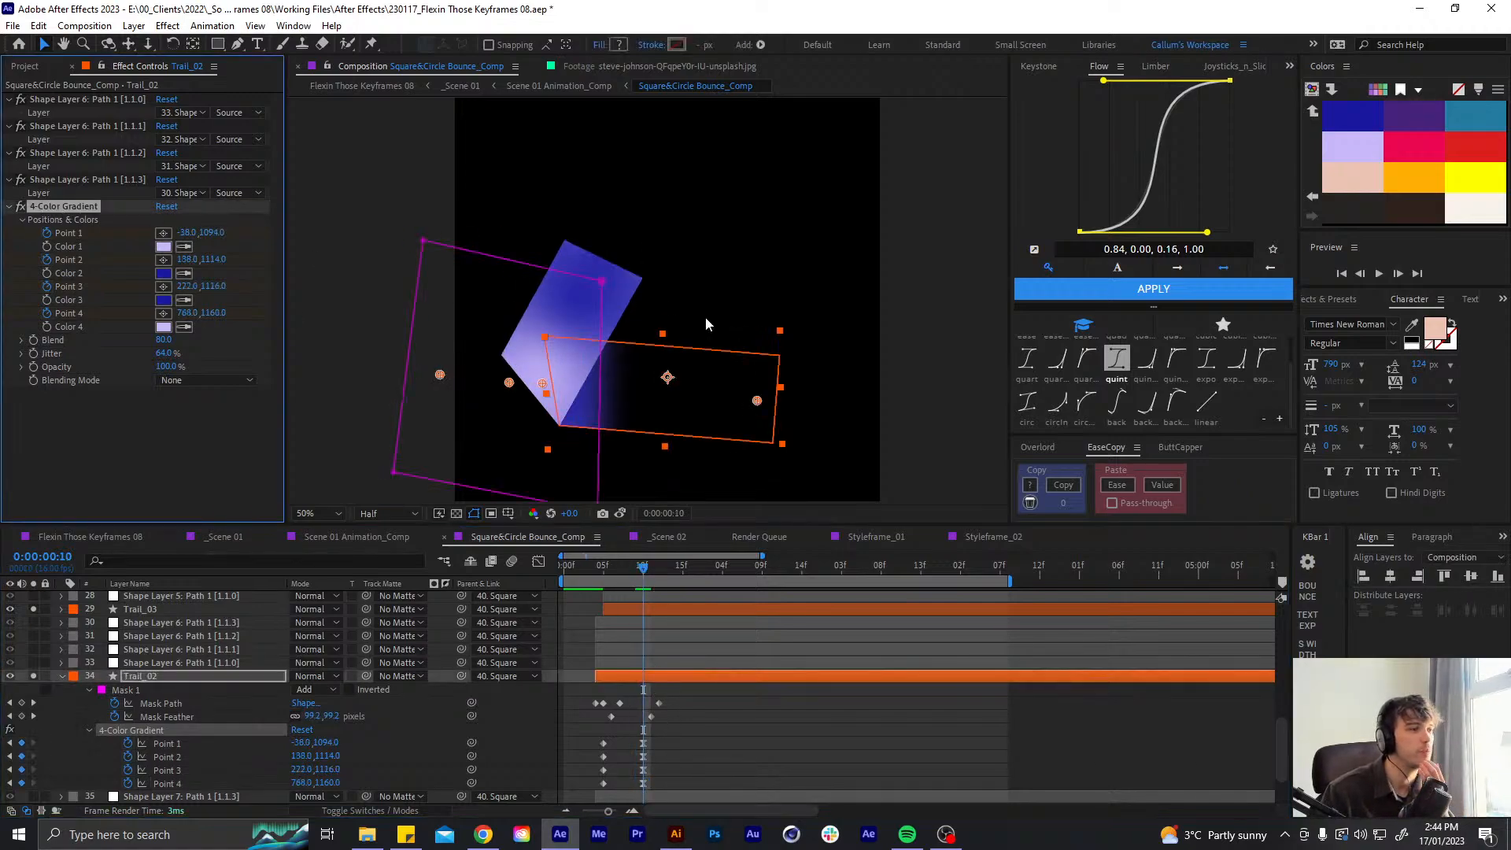
pyautogui.moveTo(754, 401); pyautogui.dragTo(686, 393)
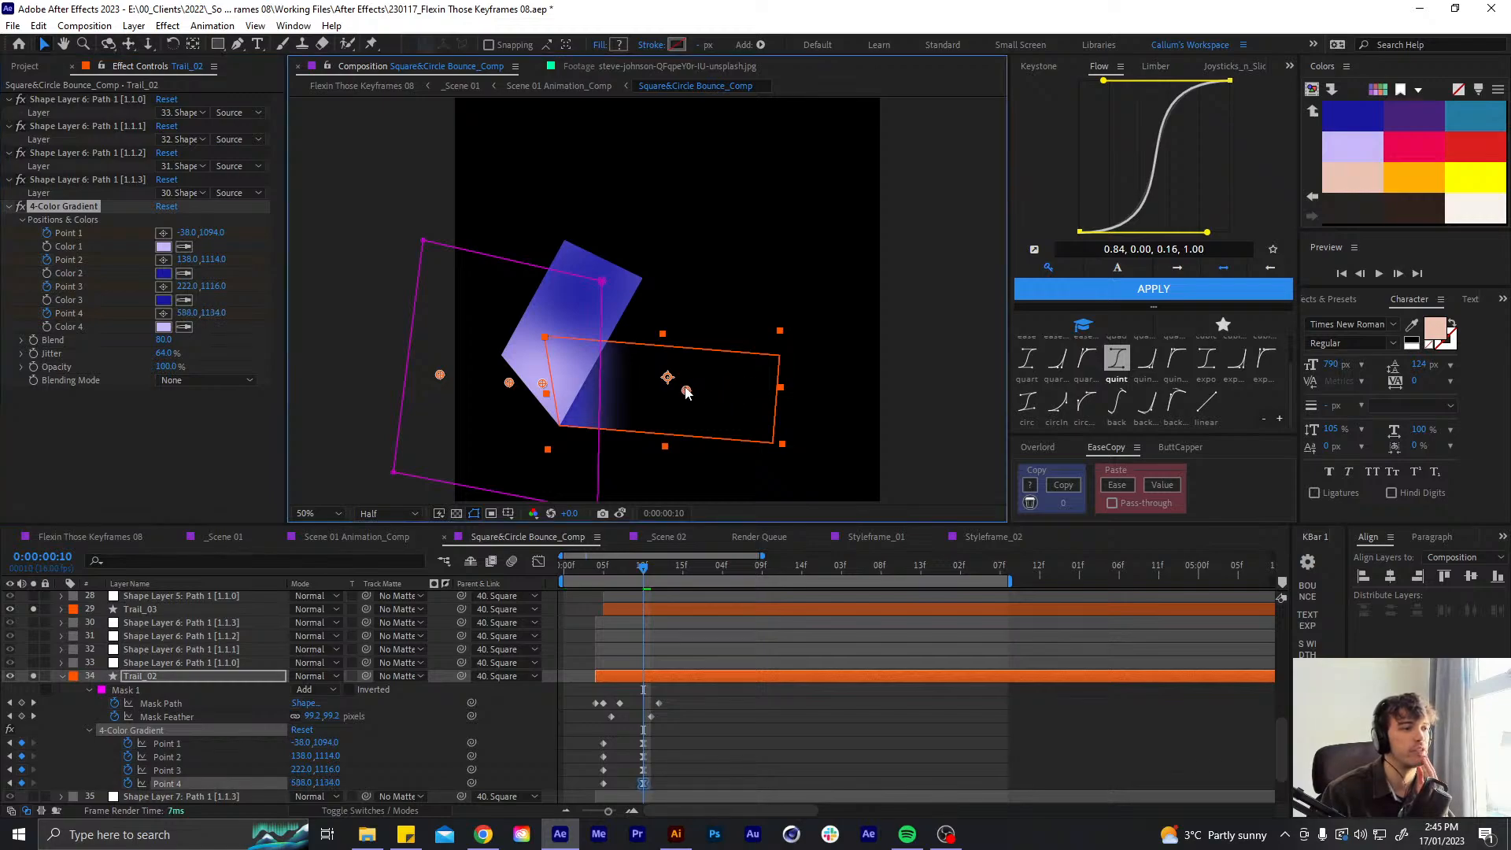
pyautogui.moveTo(641, 563)
pyautogui.mouseDown()
pyautogui.moveTo(578, 574)
pyautogui.moveTo(644, 574)
pyautogui.mouseUp()
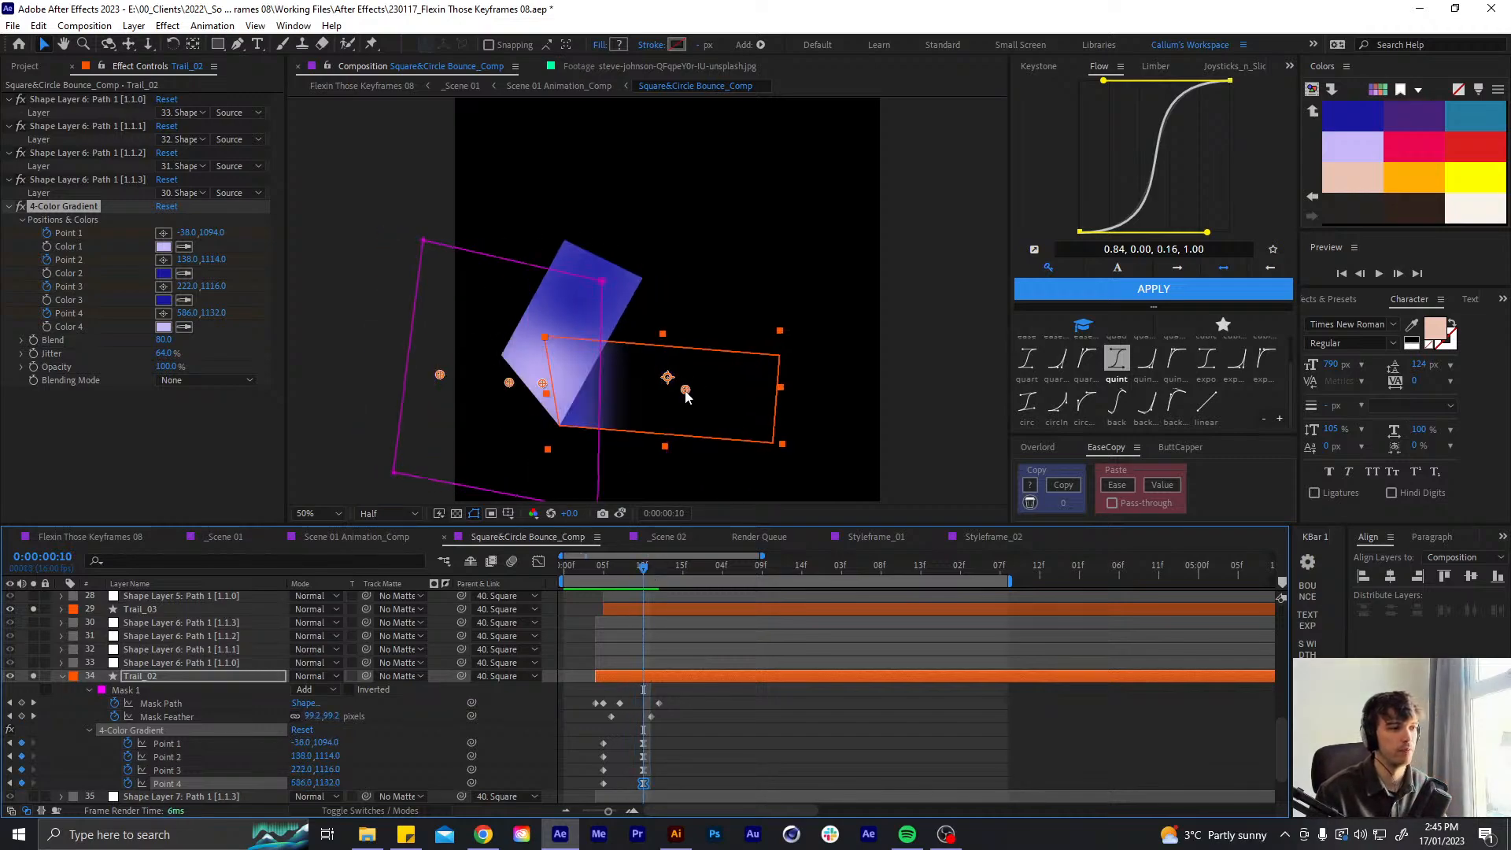
pyautogui.moveTo(685, 391); pyautogui.dragTo(689, 392)
# - Collapse Trail_02's properties, unsolo Trail_02 and Trail_03, and solo Trail_04 instead
pyautogui.press('u')
pyautogui.click(34, 717)
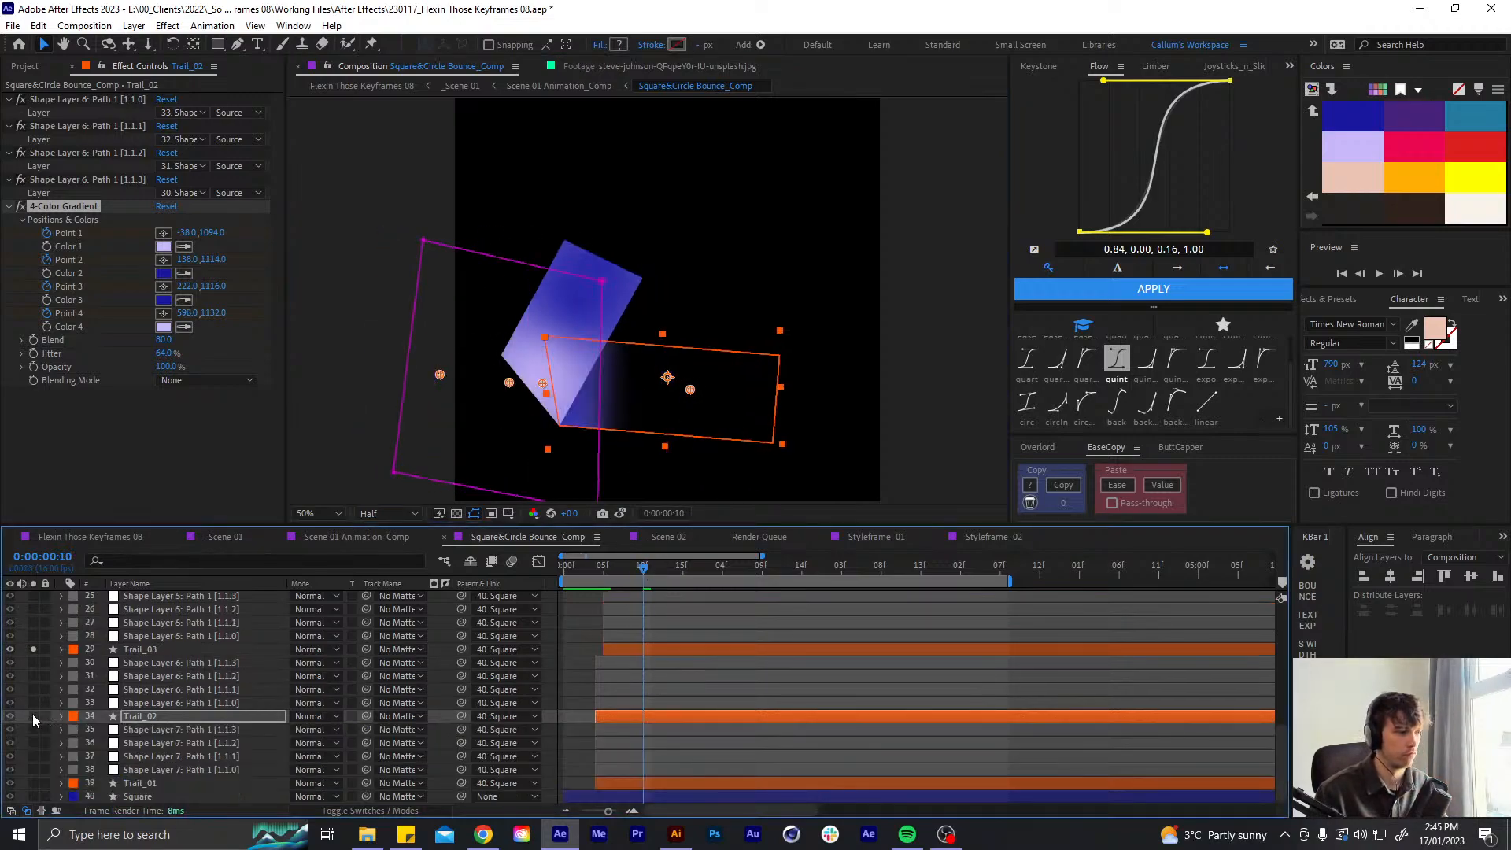
pyautogui.click(31, 650)
pyautogui.scroll(1, 143, 662)
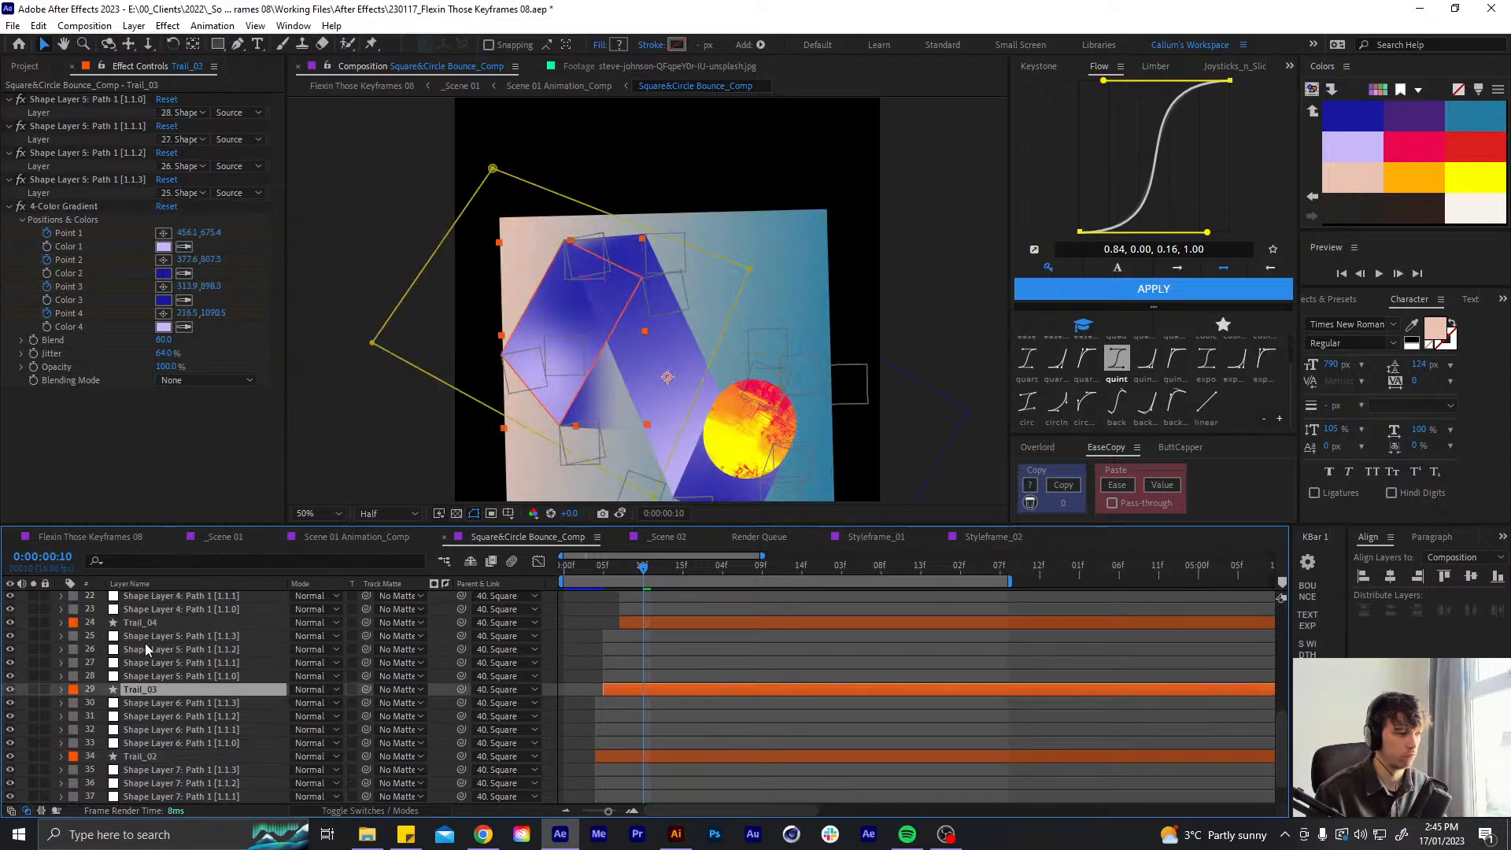
pyautogui.click(140, 622)
pyautogui.click(32, 623)
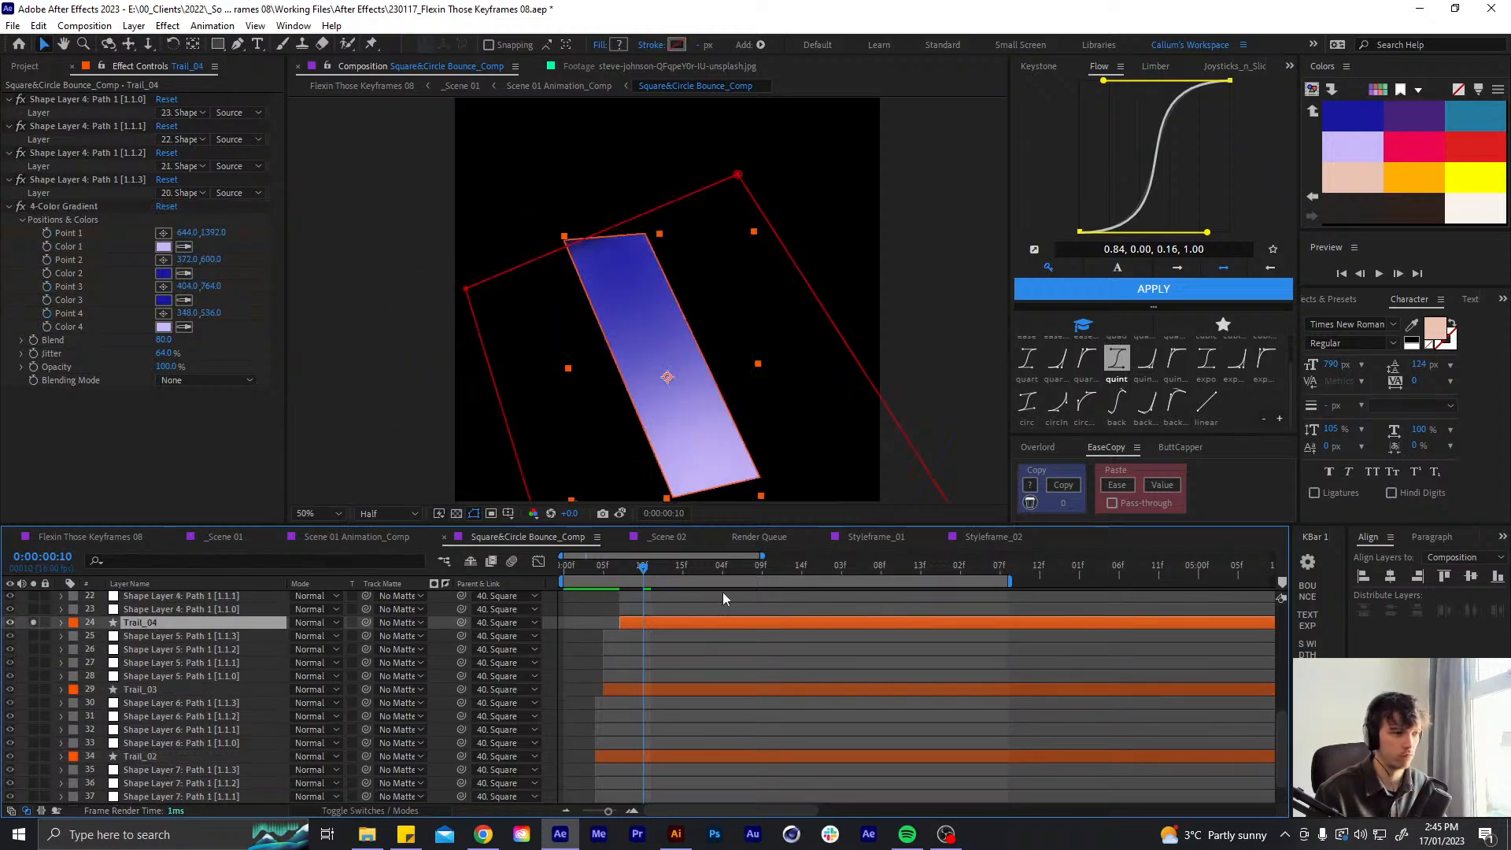
# - Keyframe Points 1 to 4 of Trail_04's 4-Color Gradient at 0:00:00:08 and show them in the timeline
pyautogui.click(625, 564)
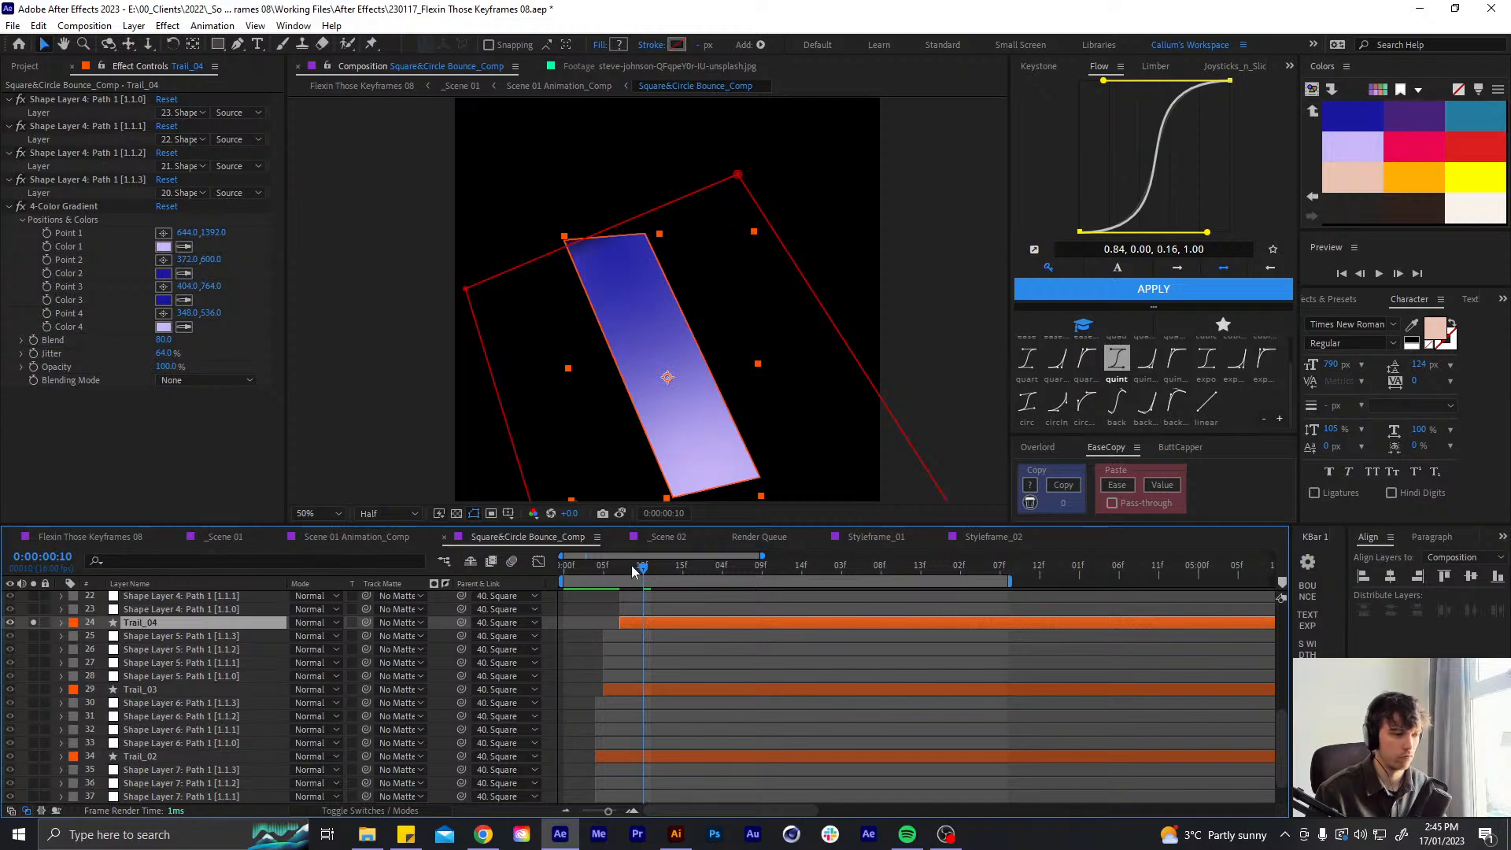
pyautogui.moveTo(619, 572); pyautogui.dragTo(626, 572)
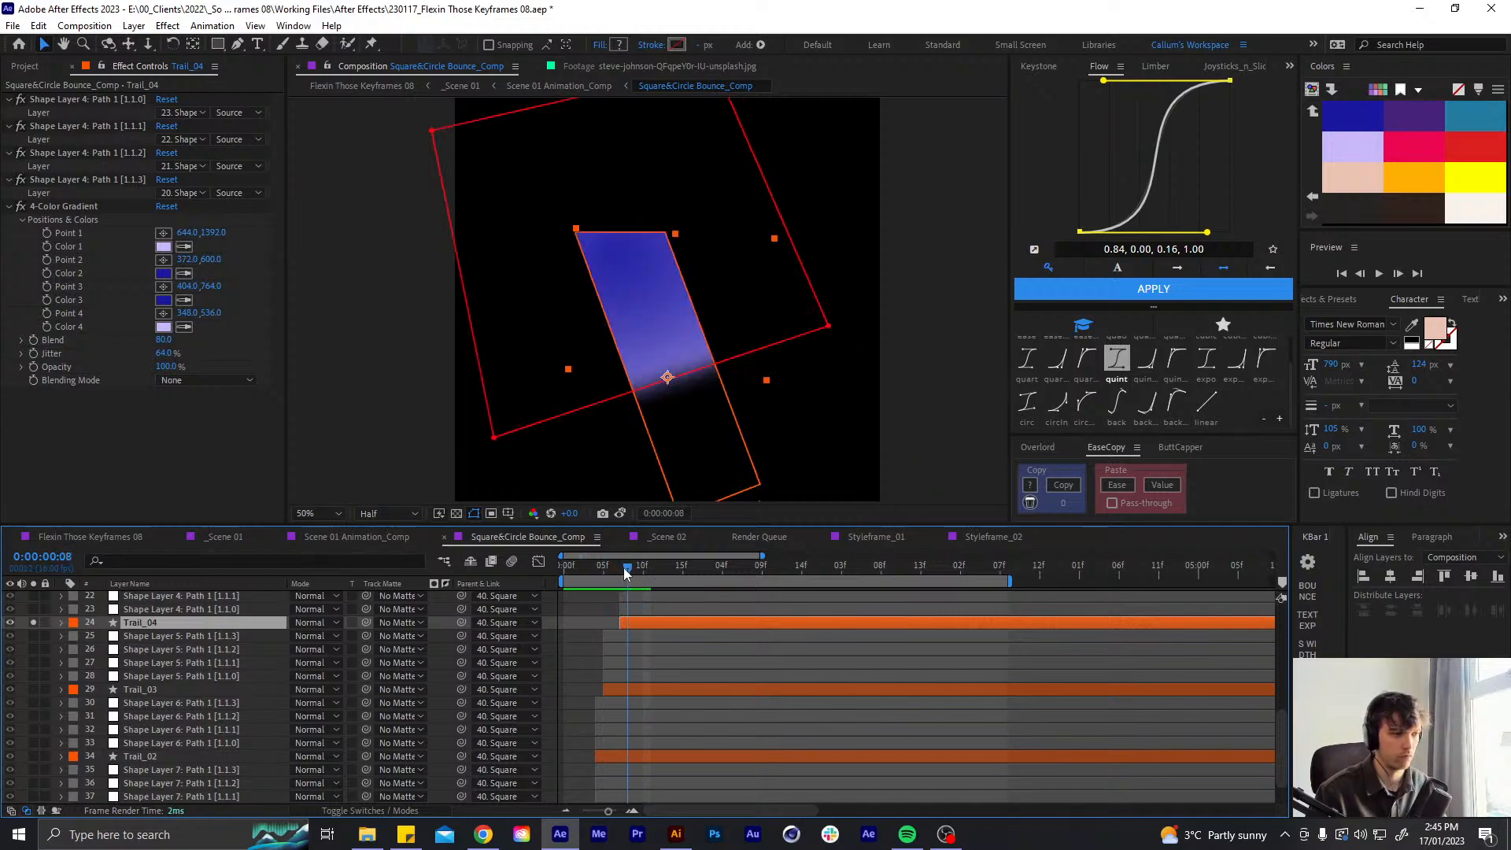
pyautogui.click(54, 234)
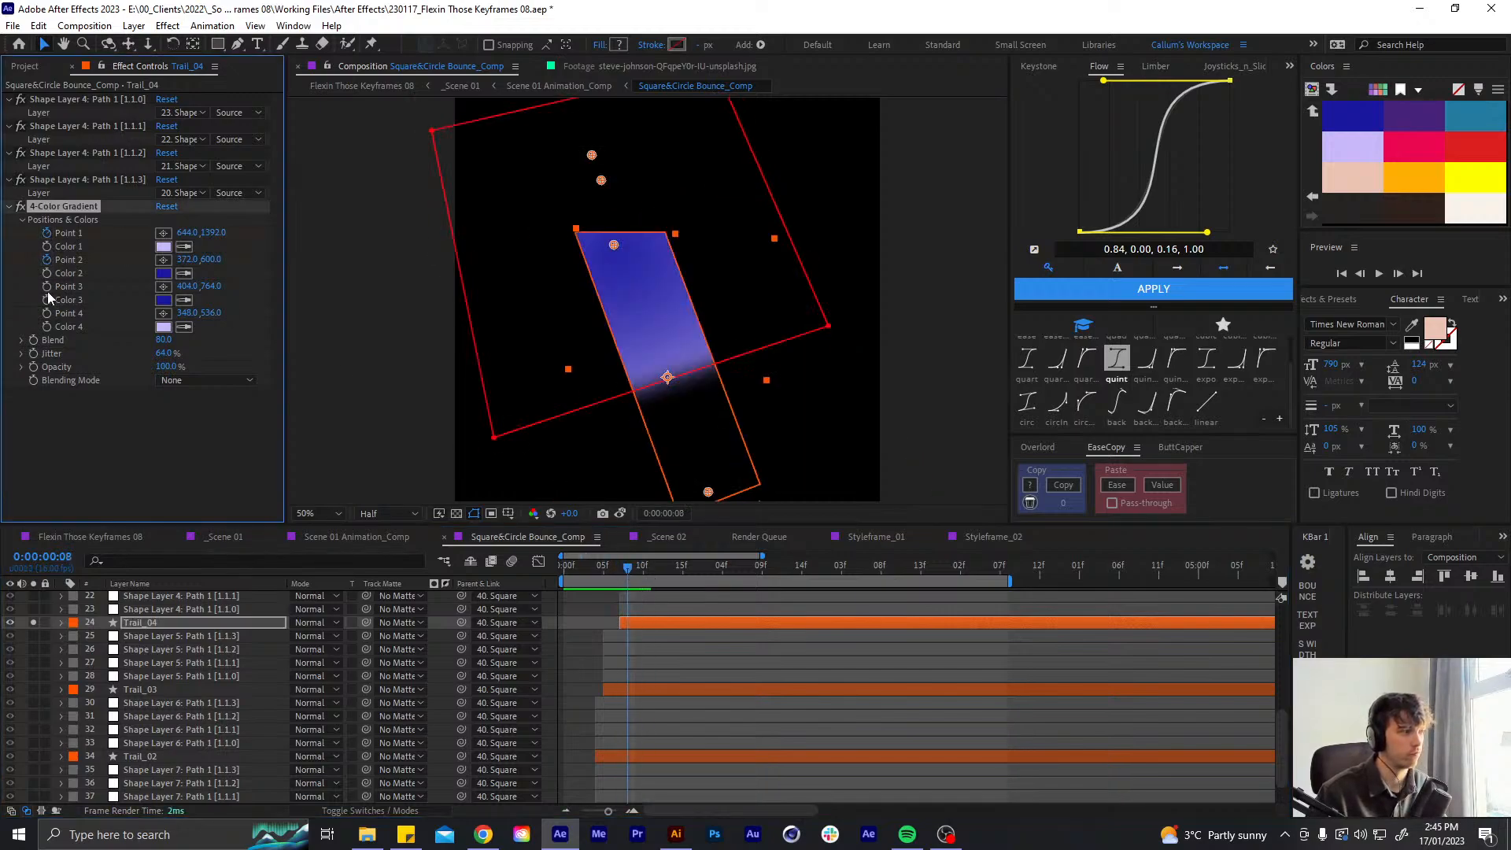
pyautogui.press('u')
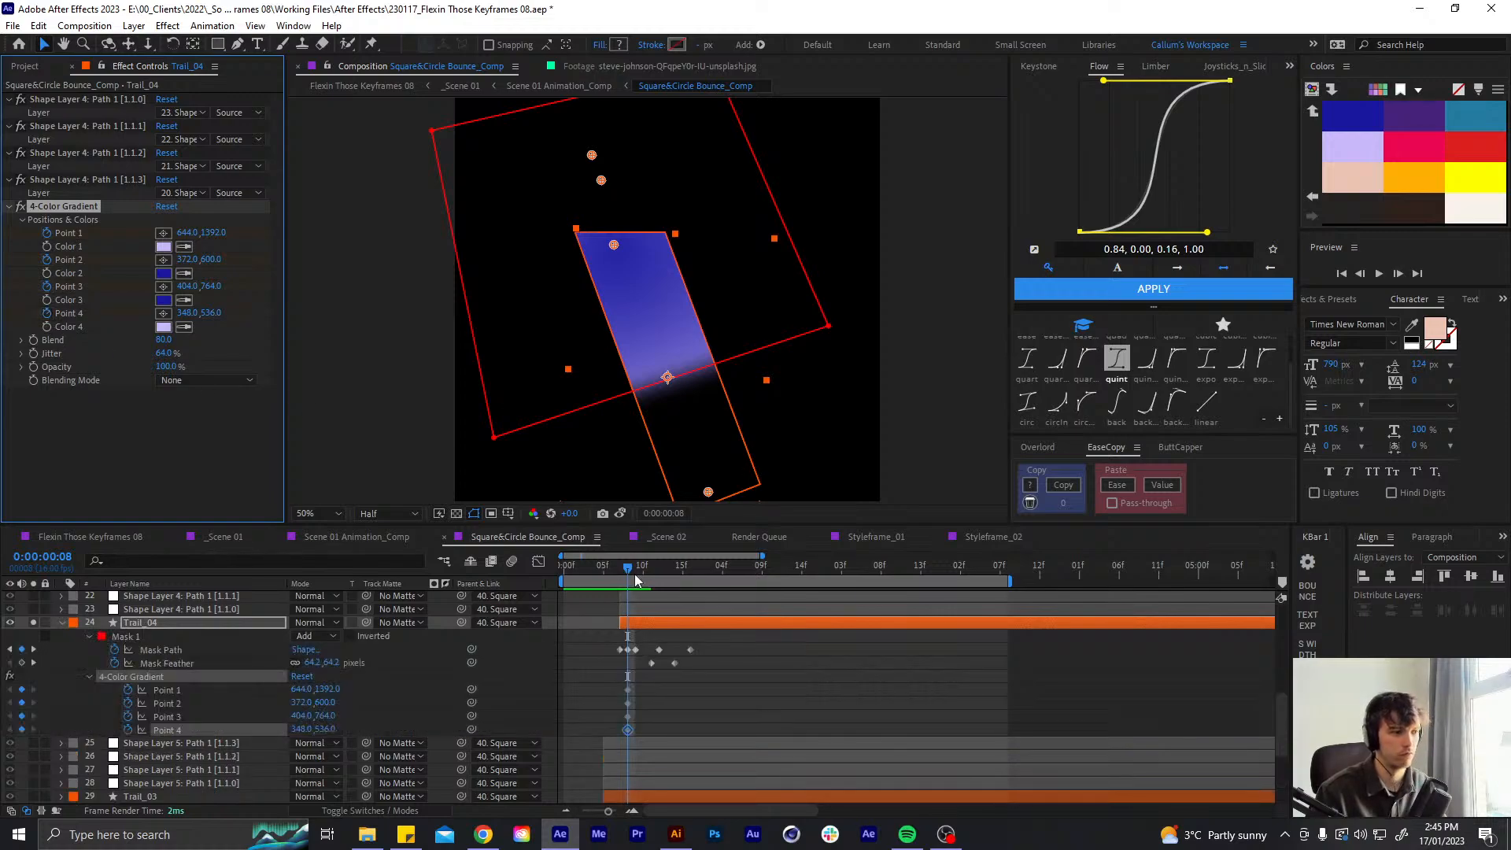
# - At 0:00:00:13, move Trail_04's gradient Points 1 to 4 to about 740,1628; 668,1408; 704,1500 and 492,952
pyautogui.moveTo(636, 580); pyautogui.dragTo(666, 580)
pyautogui.scroll(-2, 691, 298)
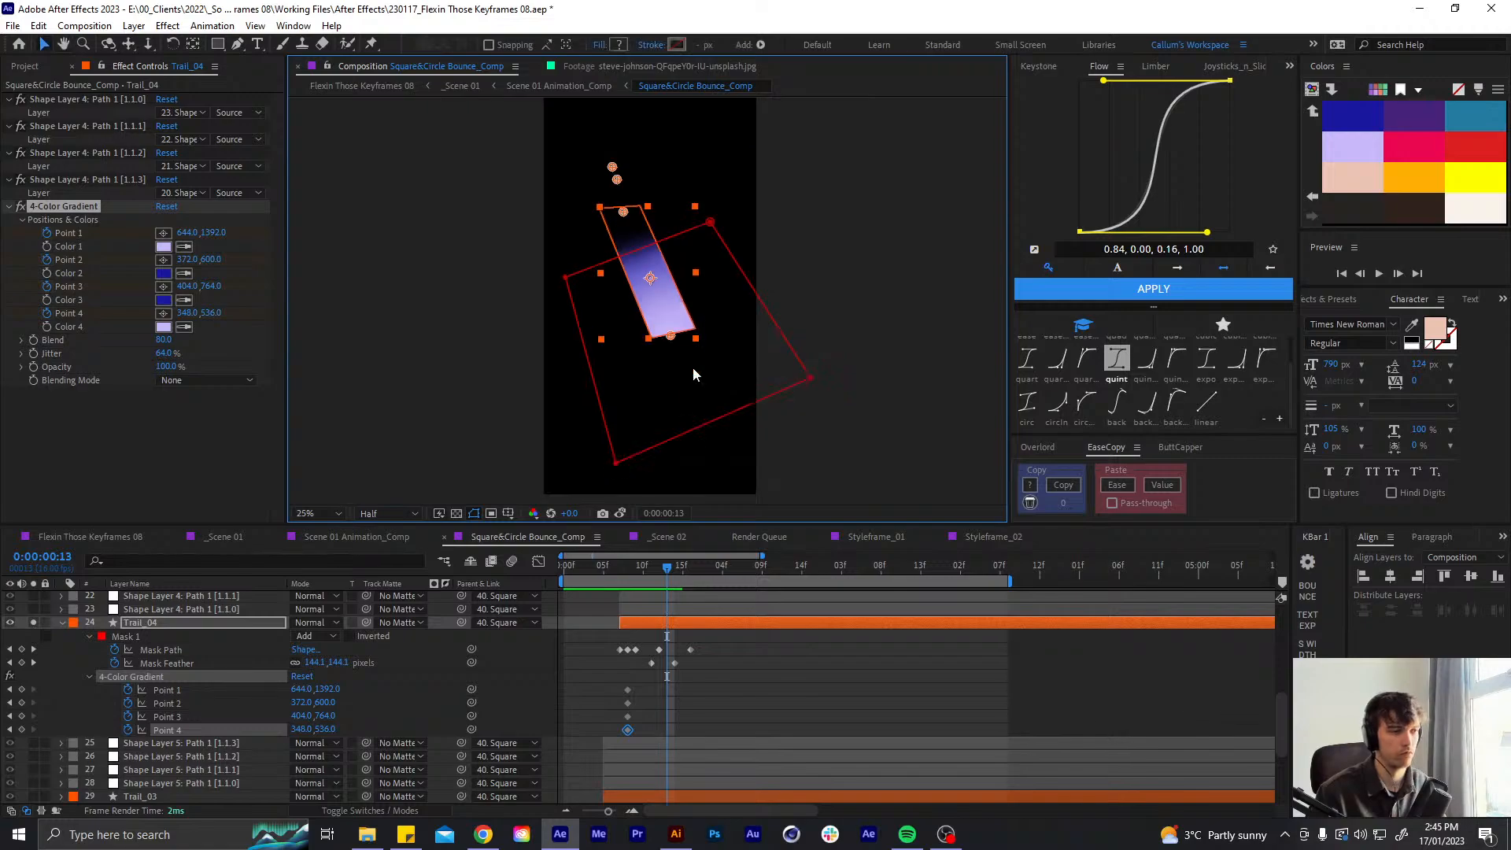
pyautogui.moveTo(670, 338); pyautogui.dragTo(690, 381)
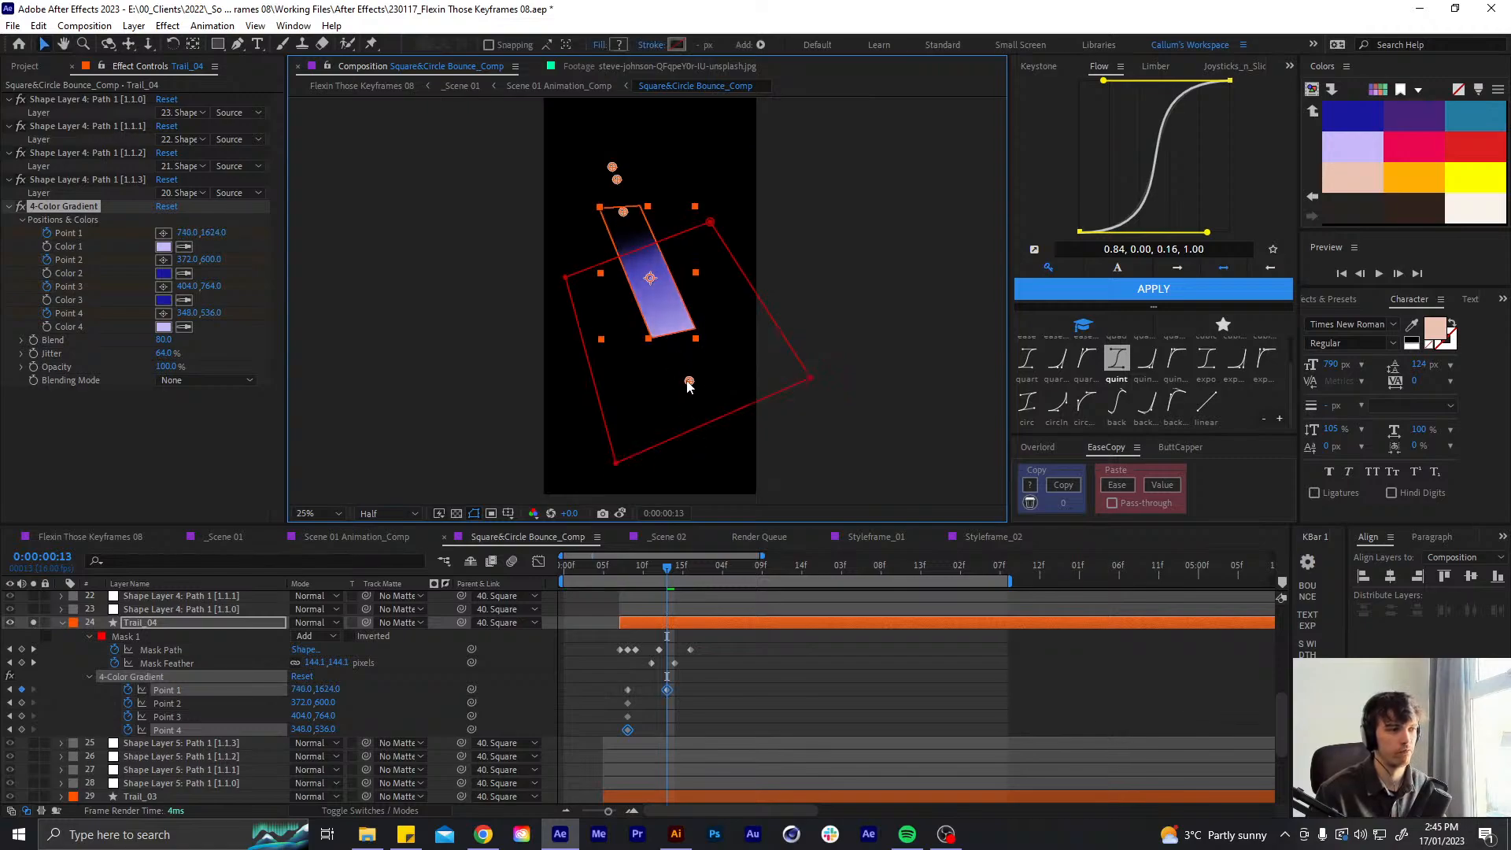
pyautogui.moveTo(624, 214); pyautogui.dragTo(684, 364)
pyautogui.moveTo(619, 183); pyautogui.dragTo(678, 342)
pyautogui.moveTo(613, 167); pyautogui.dragTo(642, 257)
# - Shift Trail_04's end point keyframes to one frame past 0:00:00:14, apply Easy Ease to them, and collapse the layer's properties
pyautogui.moveTo(691, 678); pyautogui.dragTo(674, 716)
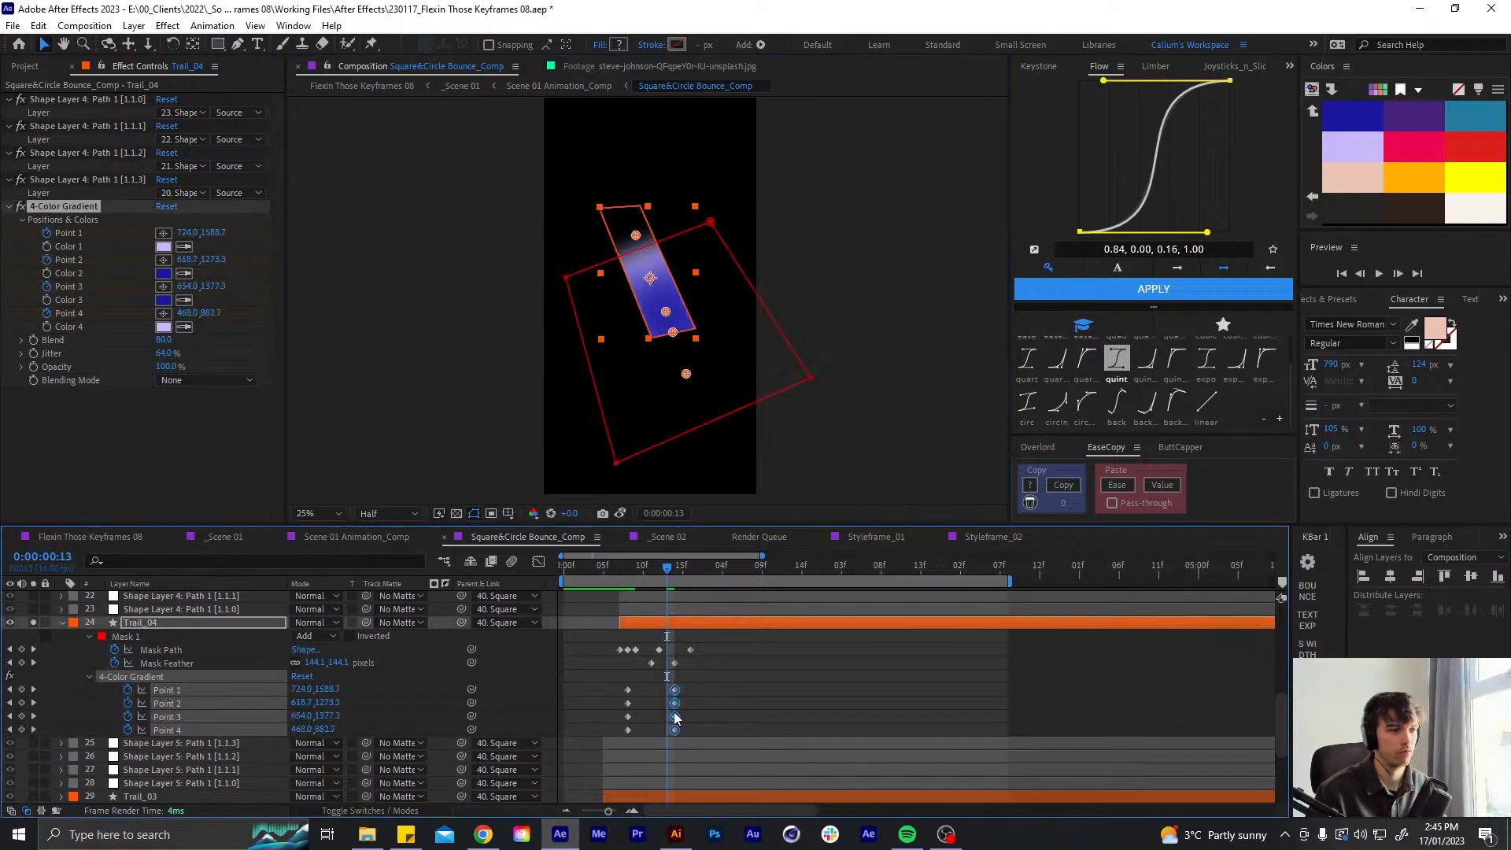
pyautogui.click(672, 577)
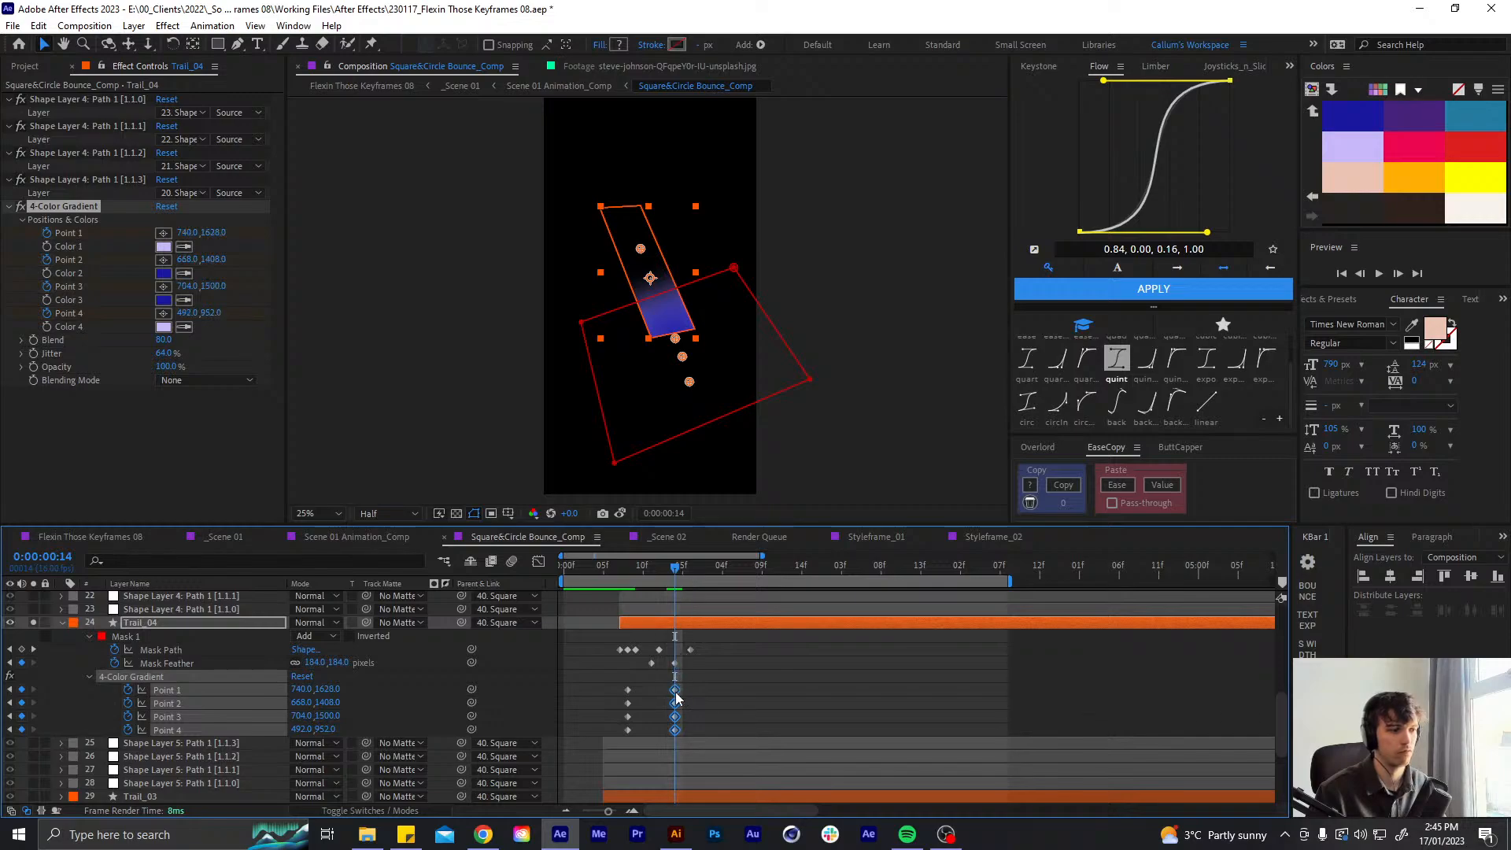
pyautogui.moveTo(678, 684); pyautogui.dragTo(685, 687)
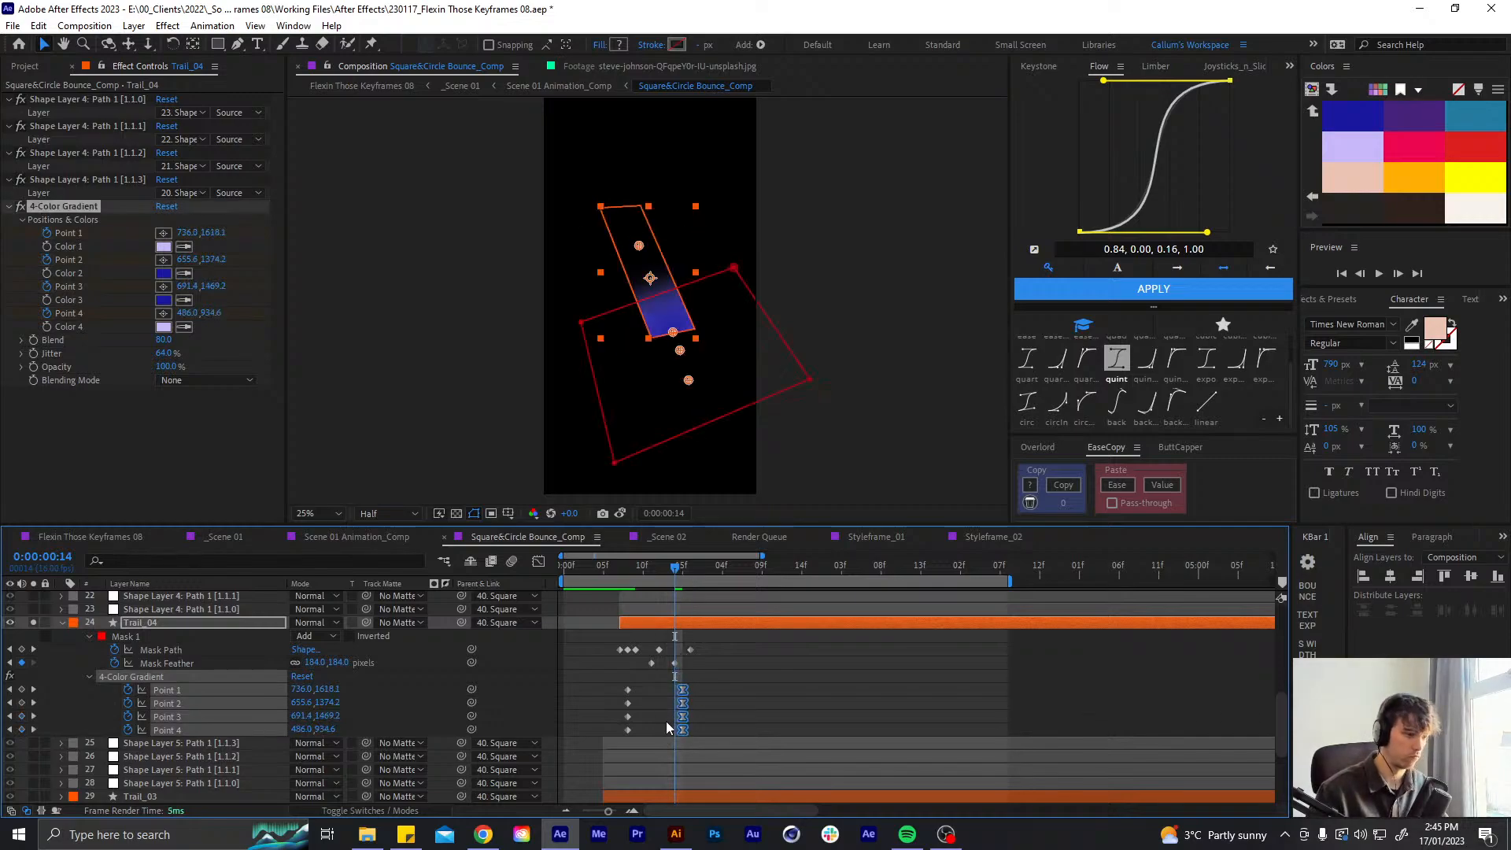
pyautogui.press('u')
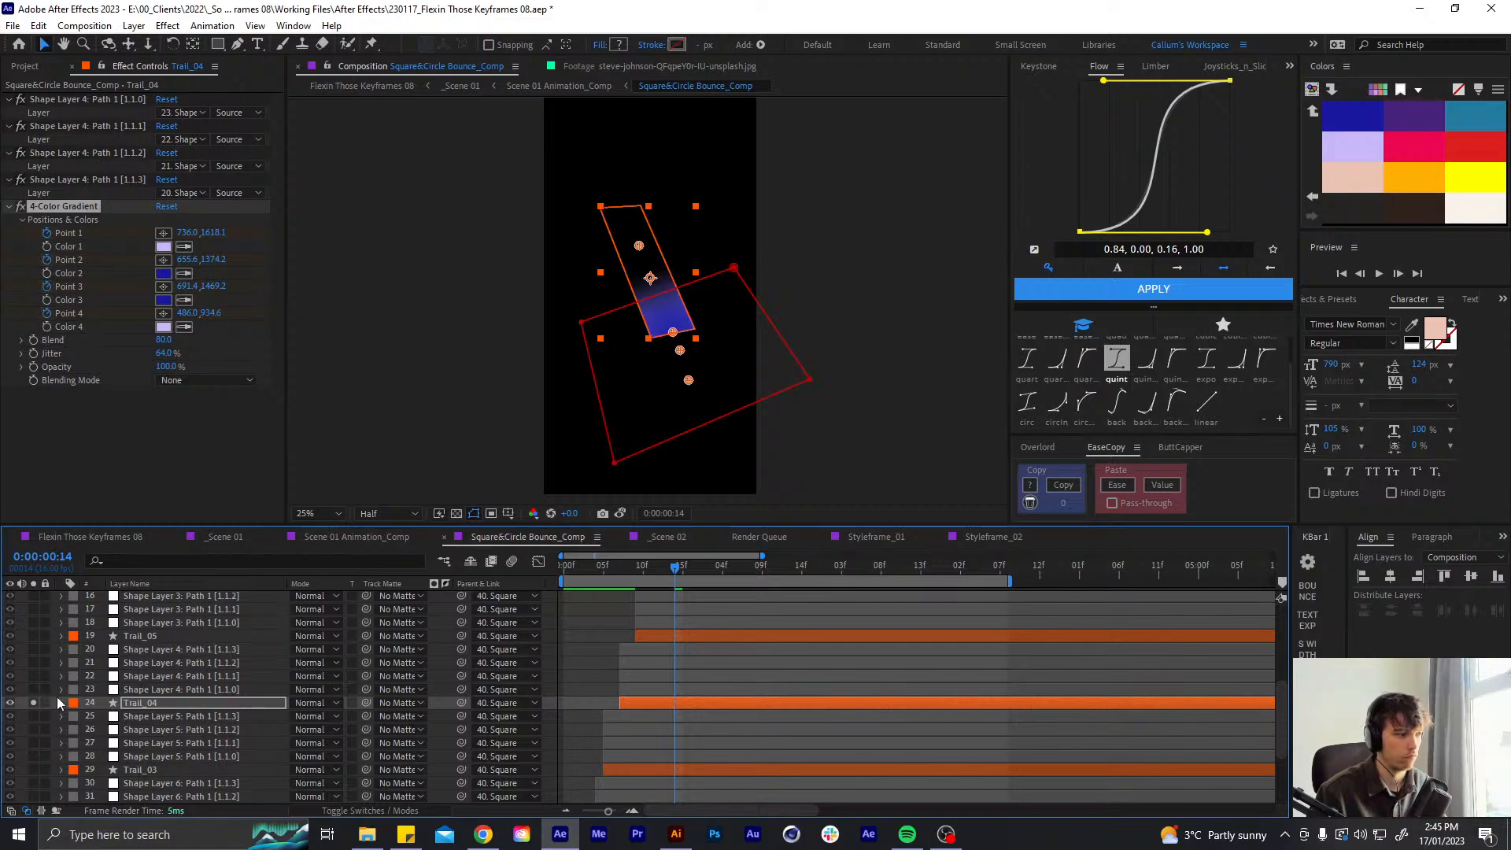
# - Solo Trail_05 in place of Trail_04, keyframe its gradient Points 1 to 4 at 0:00:00:10, and show them in the timeline
pyautogui.click(124, 637)
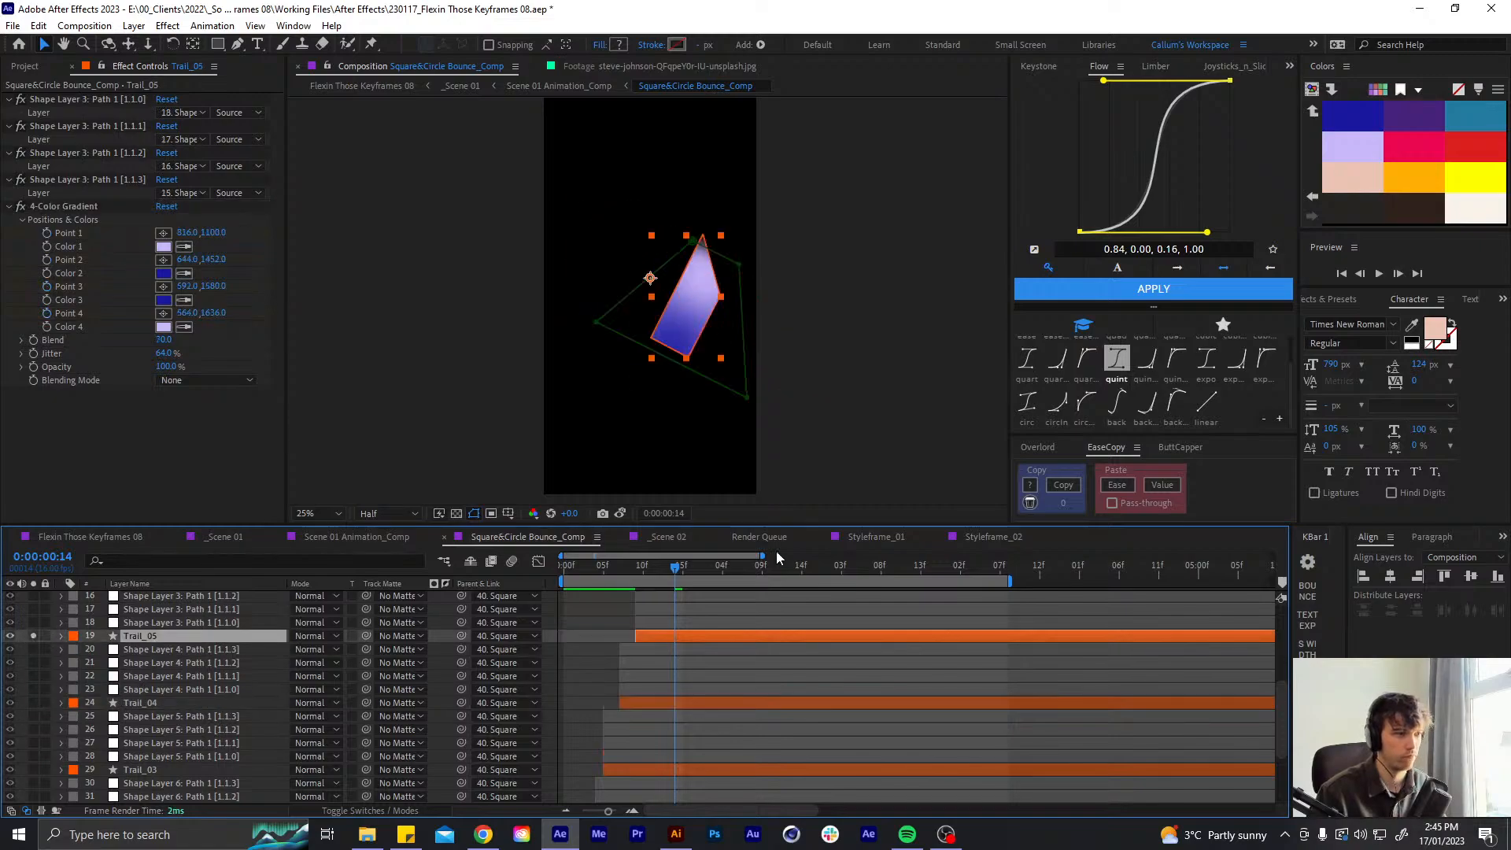
pyautogui.moveTo(654, 569); pyautogui.dragTo(644, 572)
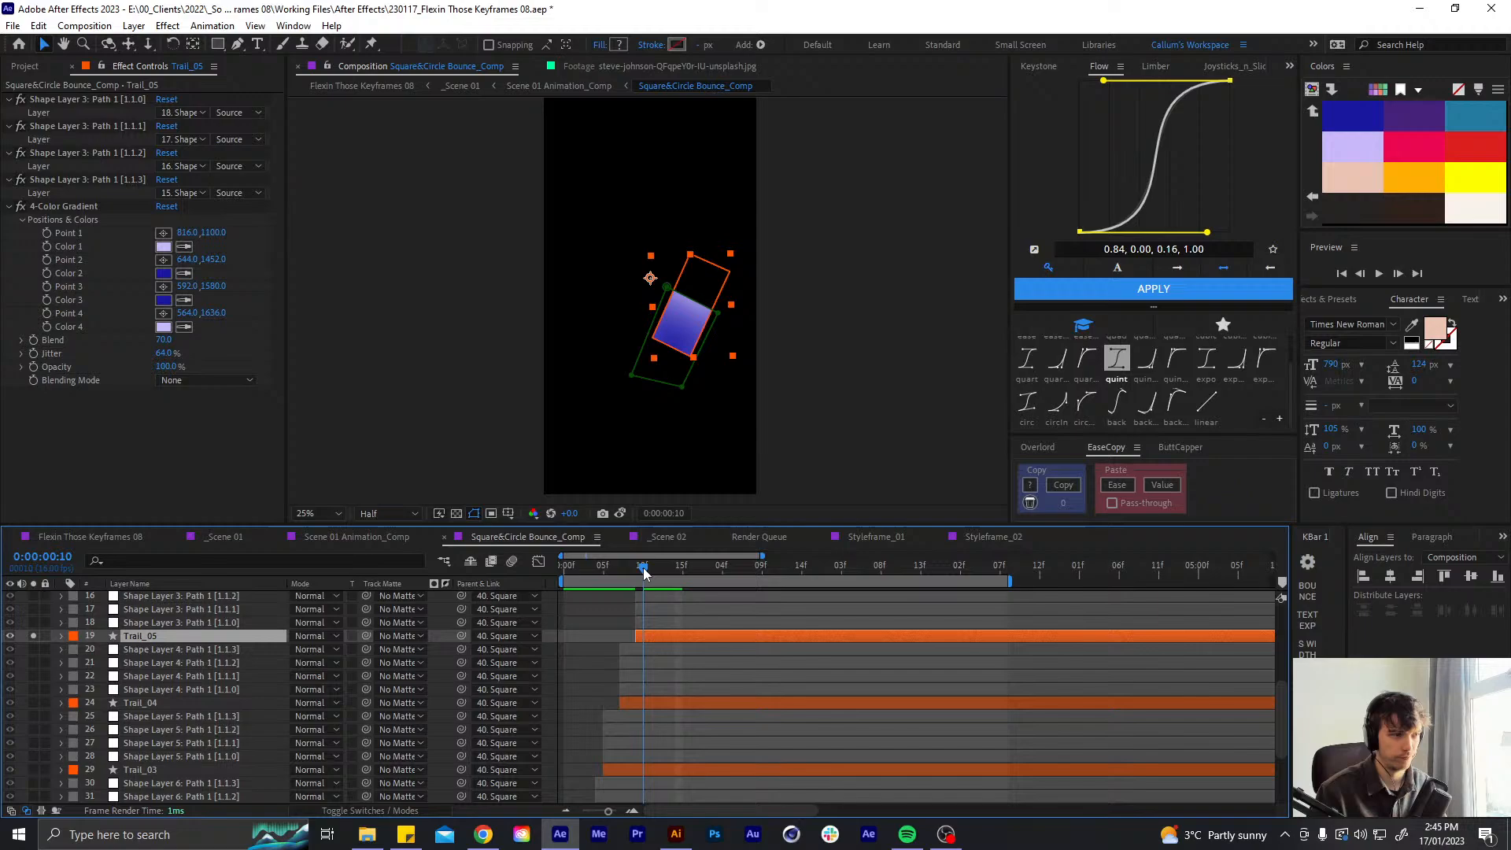
pyautogui.click(50, 231)
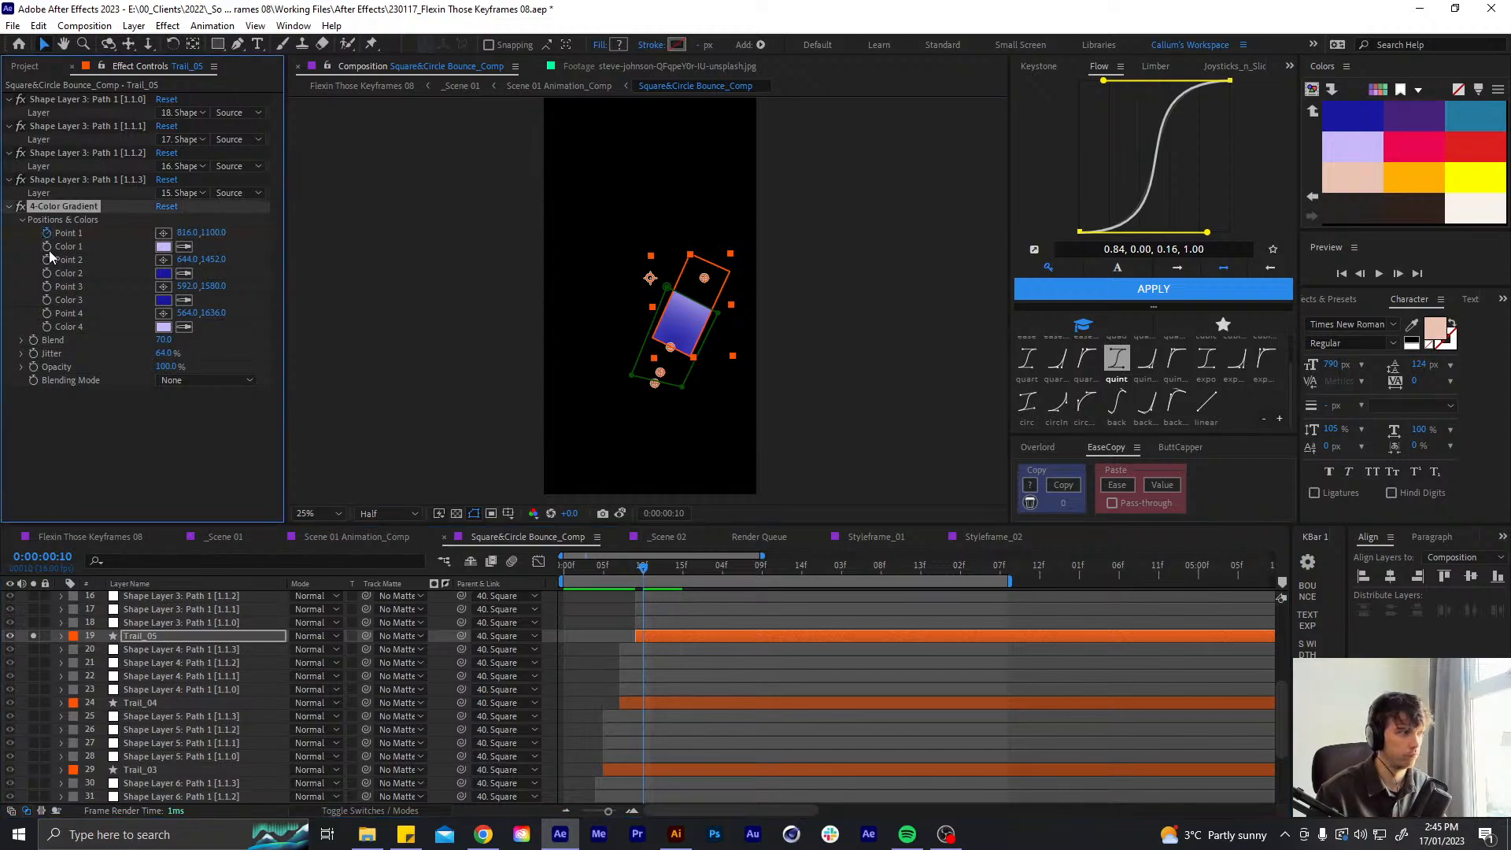
pyautogui.click(46, 313)
pyautogui.press('u')
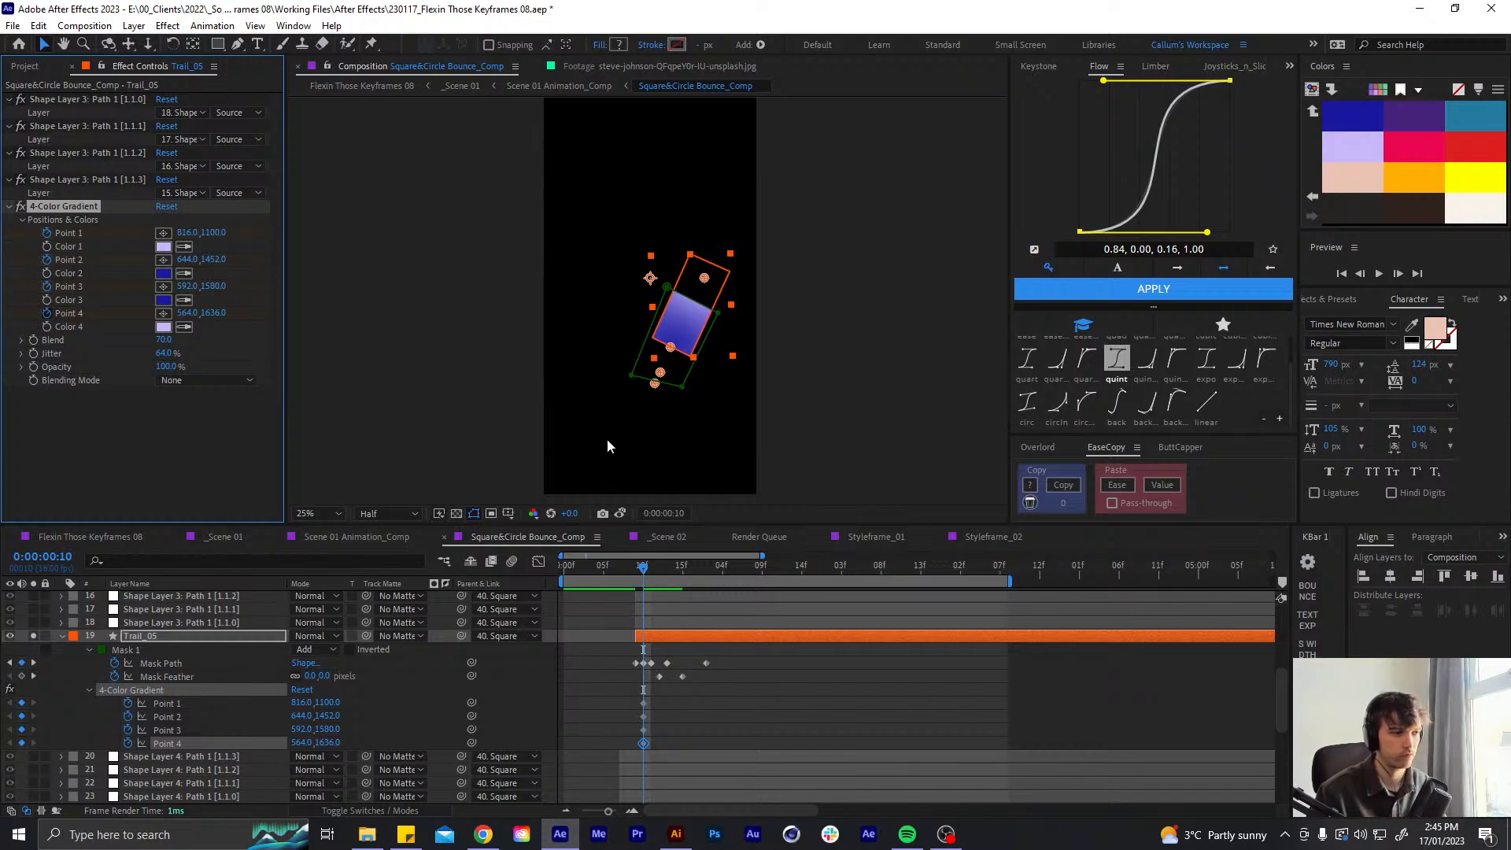
# - At 0:00:01:00, move Trail_05's gradient Points 1 to 4 to about 998,798; 942,898; 904,974 and 750,1224
pyautogui.scroll(2, 607, 442)
pyautogui.moveTo(650, 573); pyautogui.dragTo(691, 574)
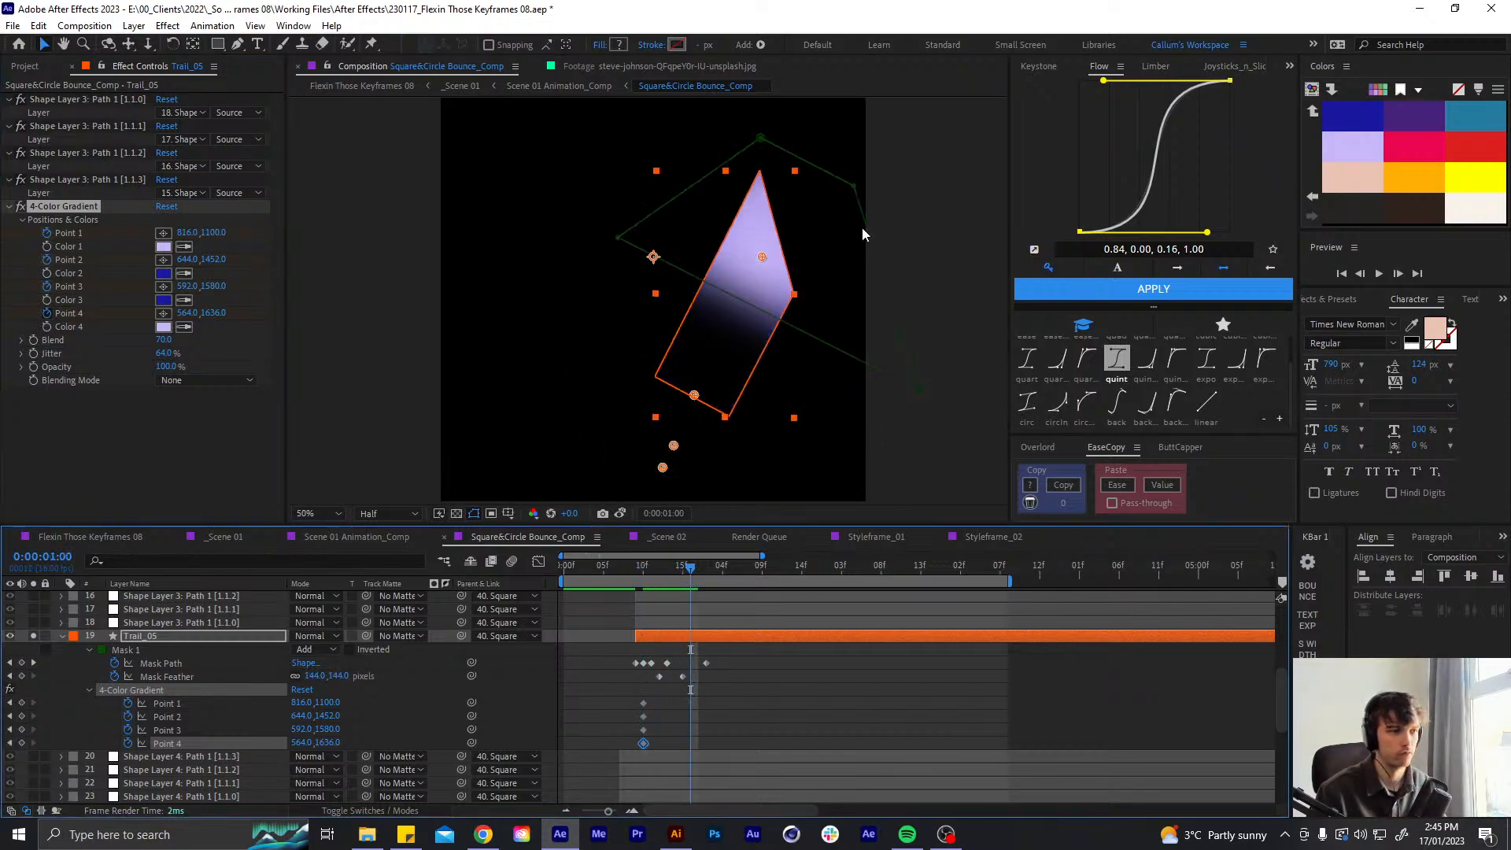
pyautogui.moveTo(762, 258); pyautogui.dragTo(834, 141)
pyautogui.moveTo(697, 397); pyautogui.dragTo(816, 179)
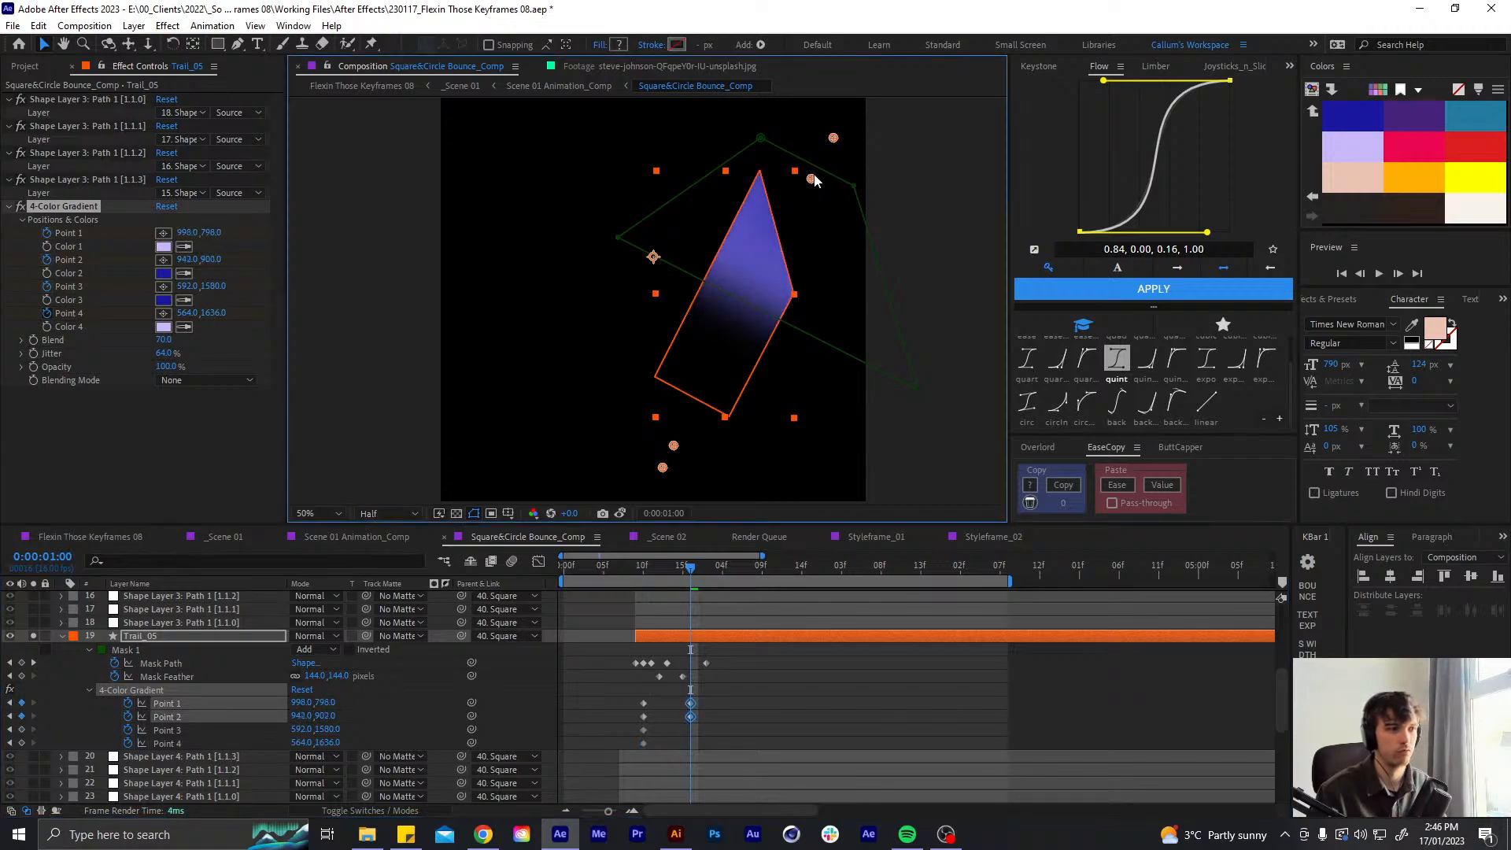
pyautogui.moveTo(674, 446); pyautogui.dragTo(736, 306)
# - Shift Trail_05's end point keyframes one frame to 0:00:01:01, apply Easy Ease to them, and collapse the layer's properties
pyautogui.moveTo(703, 699); pyautogui.dragTo(684, 745)
pyautogui.press('F9')
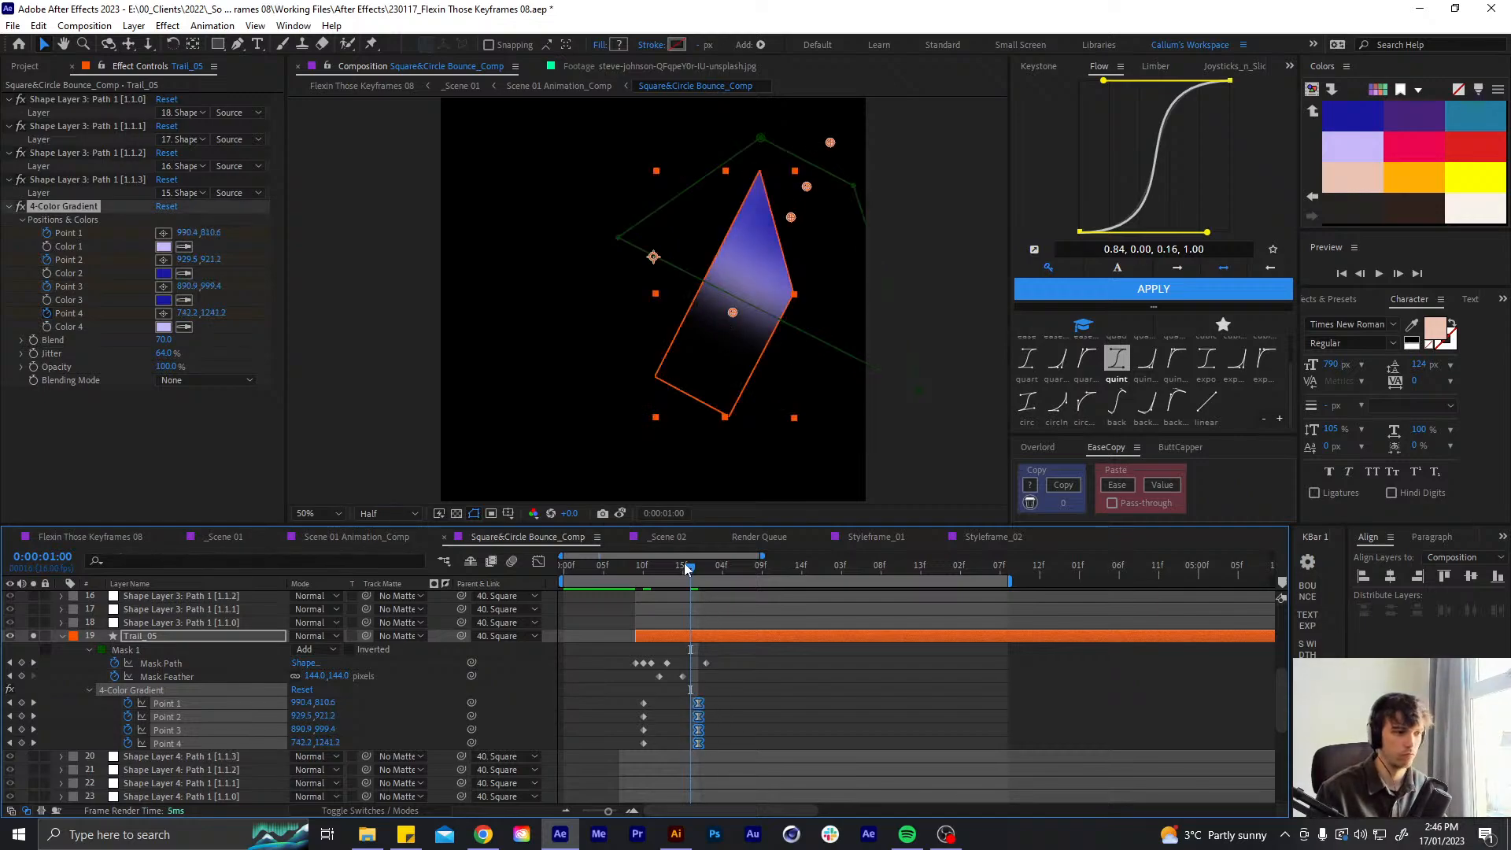
pyautogui.click(699, 569)
pyautogui.press('u')
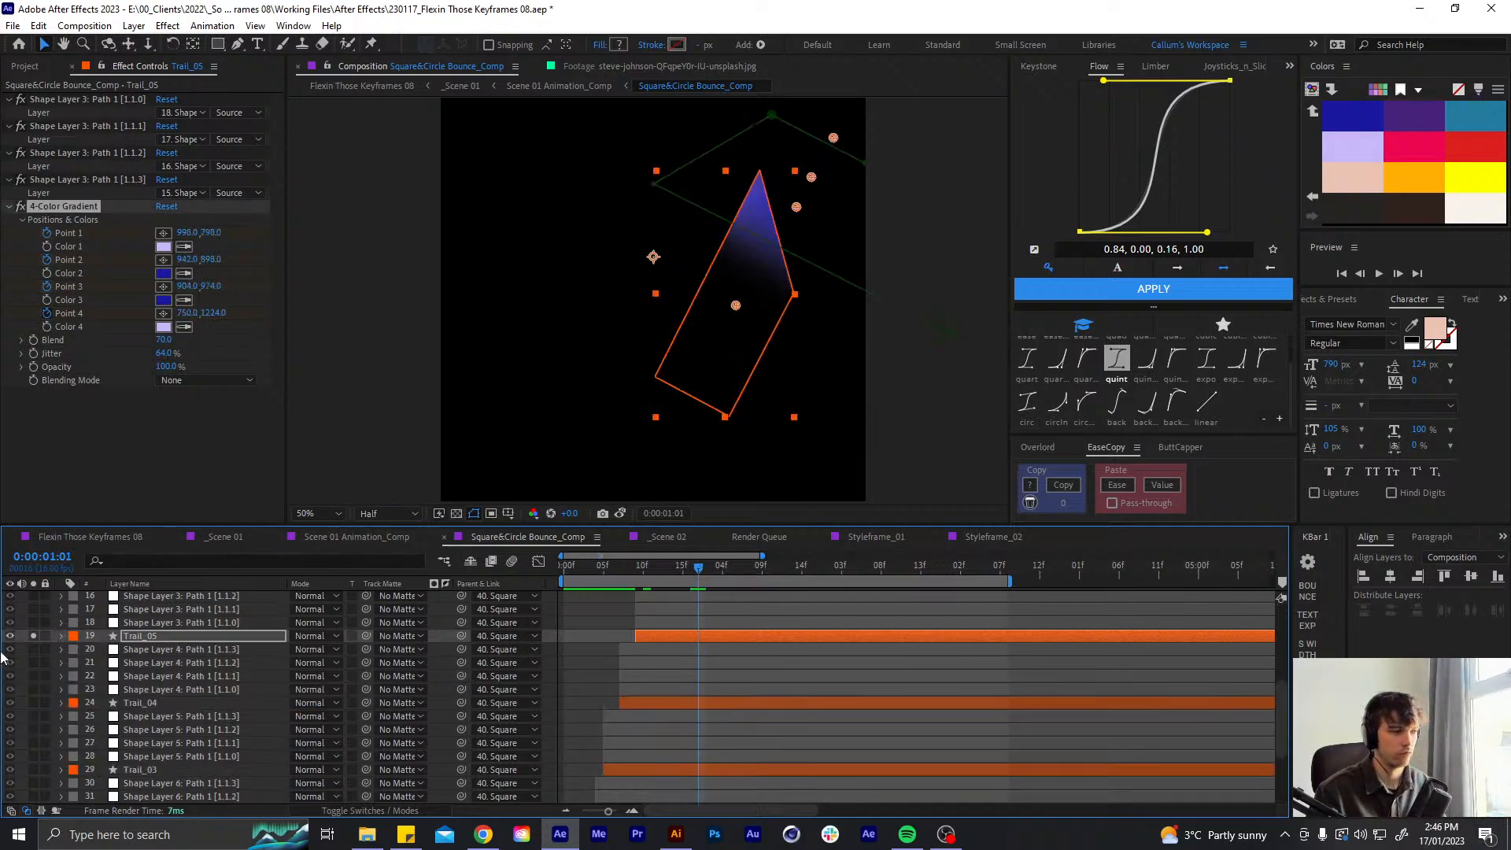
# - Solo Trail_06 in place of Trail_05 and show its keyframed properties in the timeline
pyautogui.click(31, 636)
pyautogui.scroll(2, 94, 646)
pyautogui.click(159, 655)
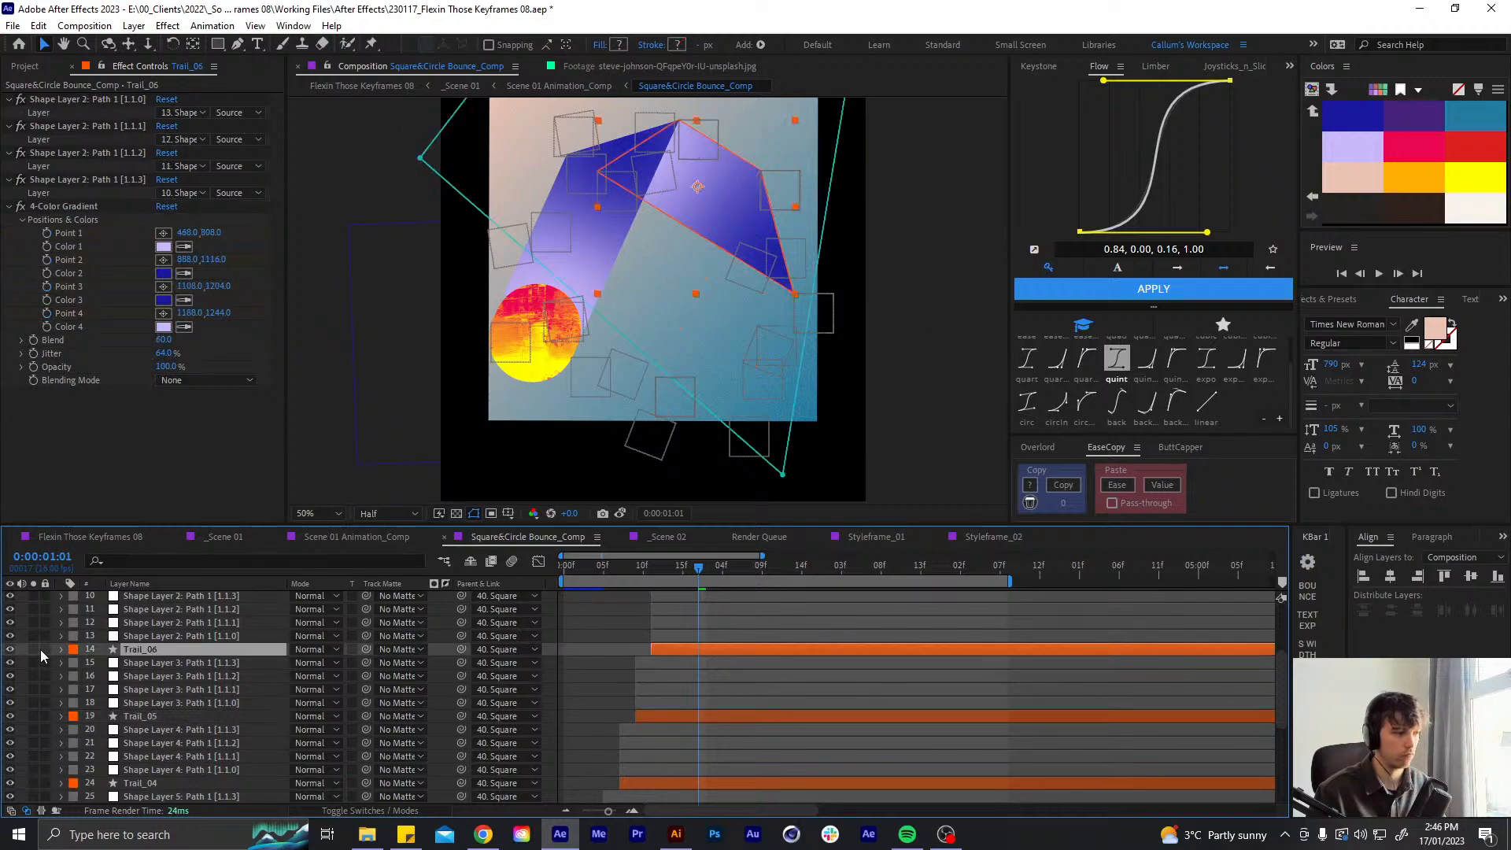
pyautogui.click(31, 650)
pyautogui.press('u')
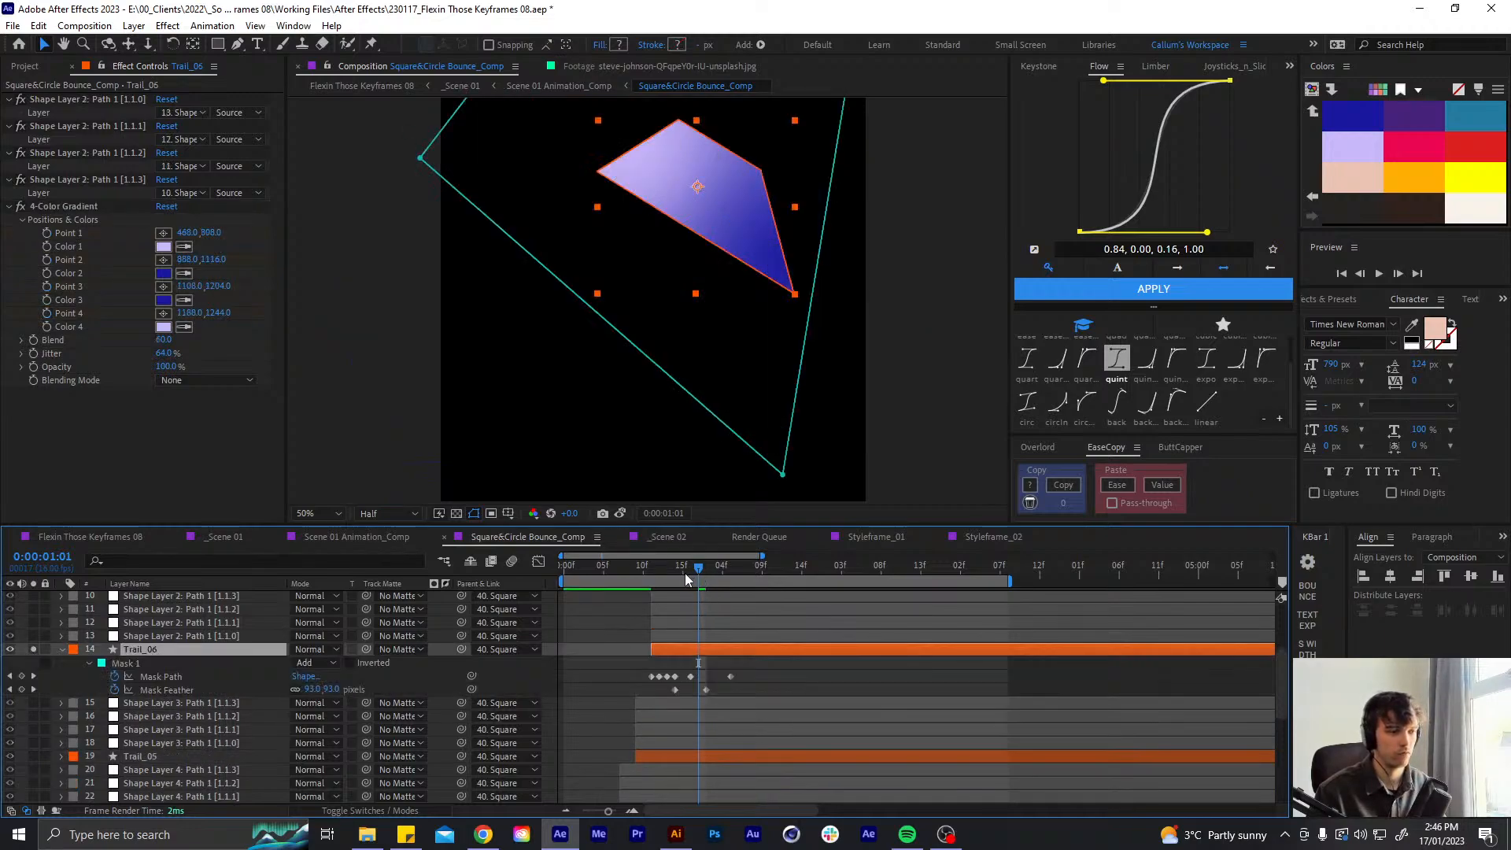
# - Keyframe Points 1 to 4 of Trail_06's 4-Color Gradient at 0:00:00:12 and show them in the timeline
pyautogui.moveTo(684, 573); pyautogui.dragTo(659, 579)
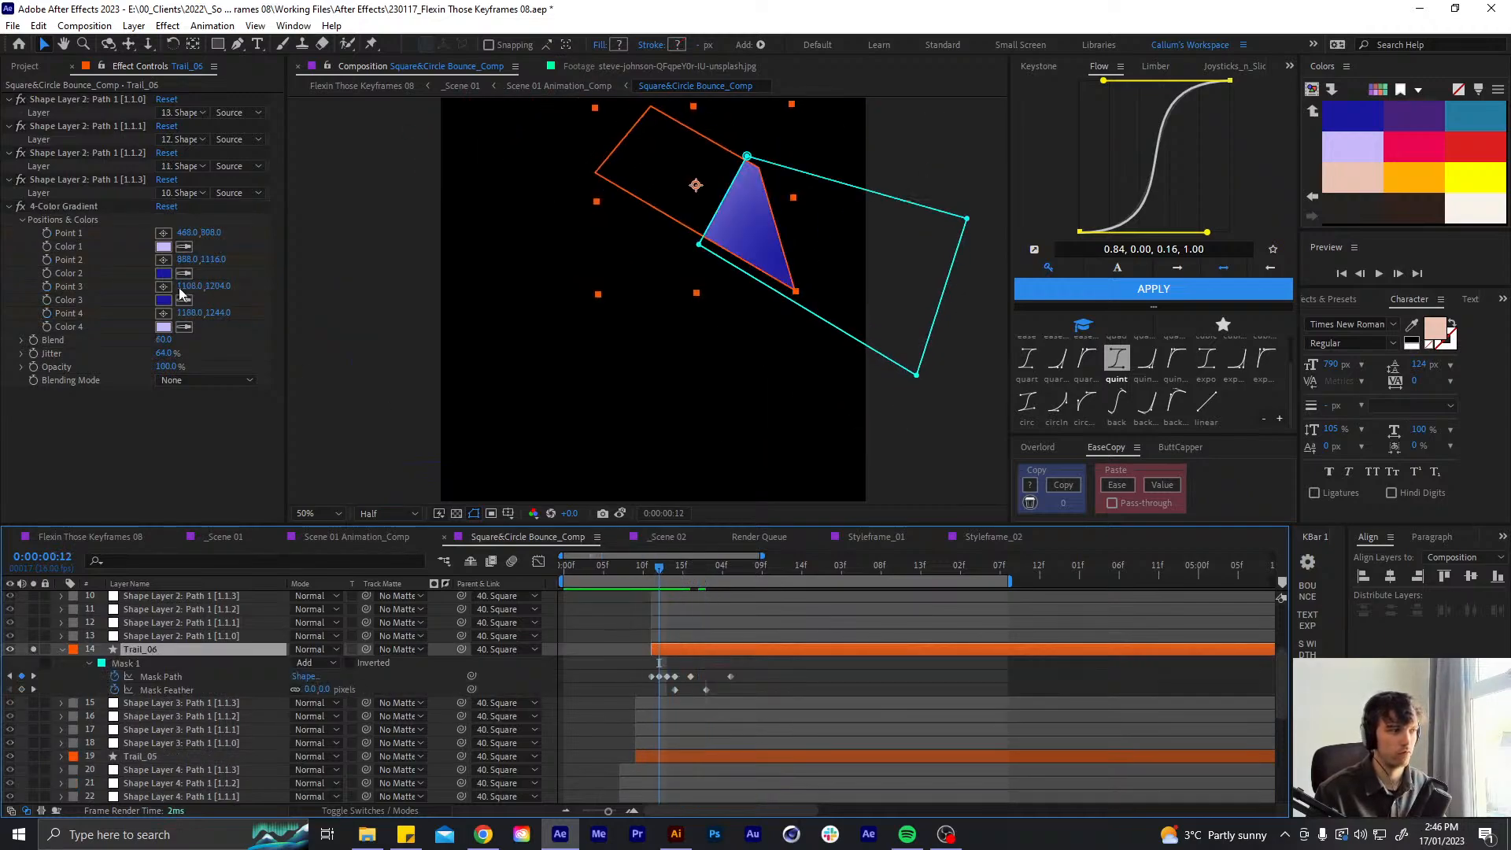
pyautogui.click(54, 272)
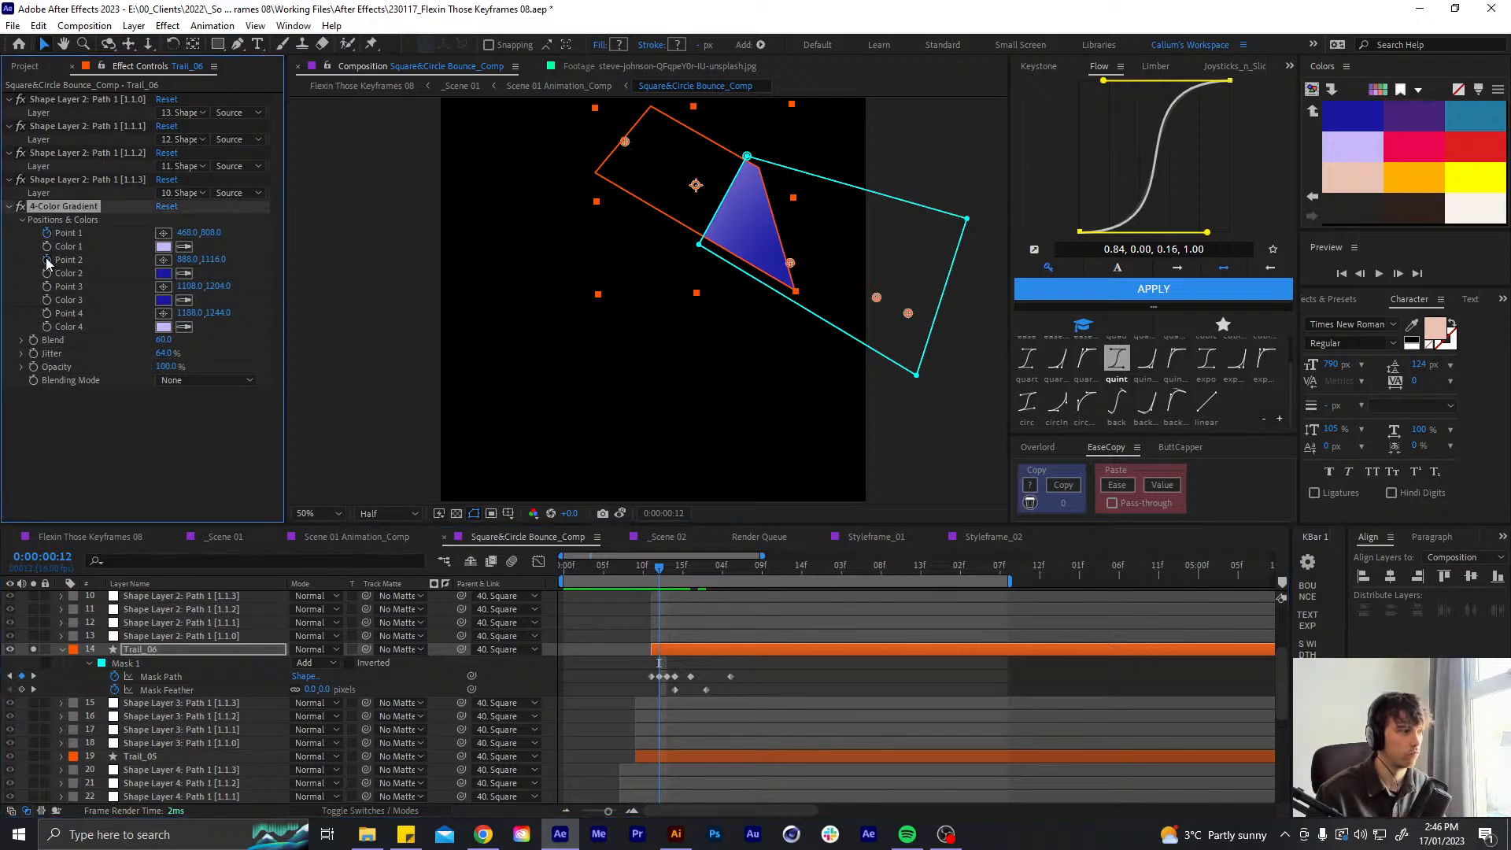
pyautogui.press('u')
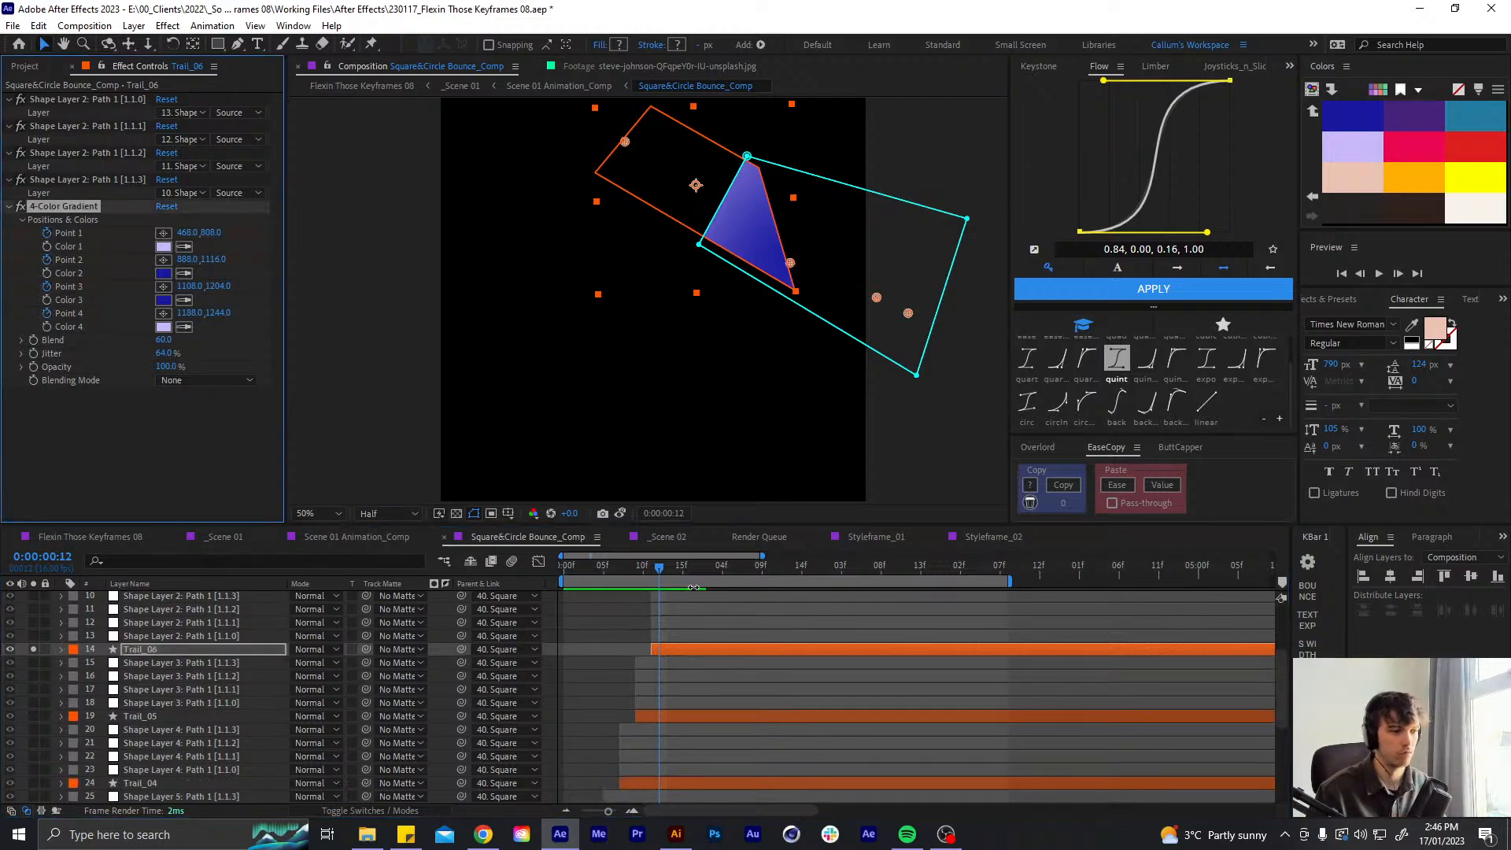
pyautogui.press('u')
# - At 0:00:01:03, move Trail_06's gradient Points 1 to 4 to about 250,646; 316,696; 448,788 and 732,970
pyautogui.click(682, 568)
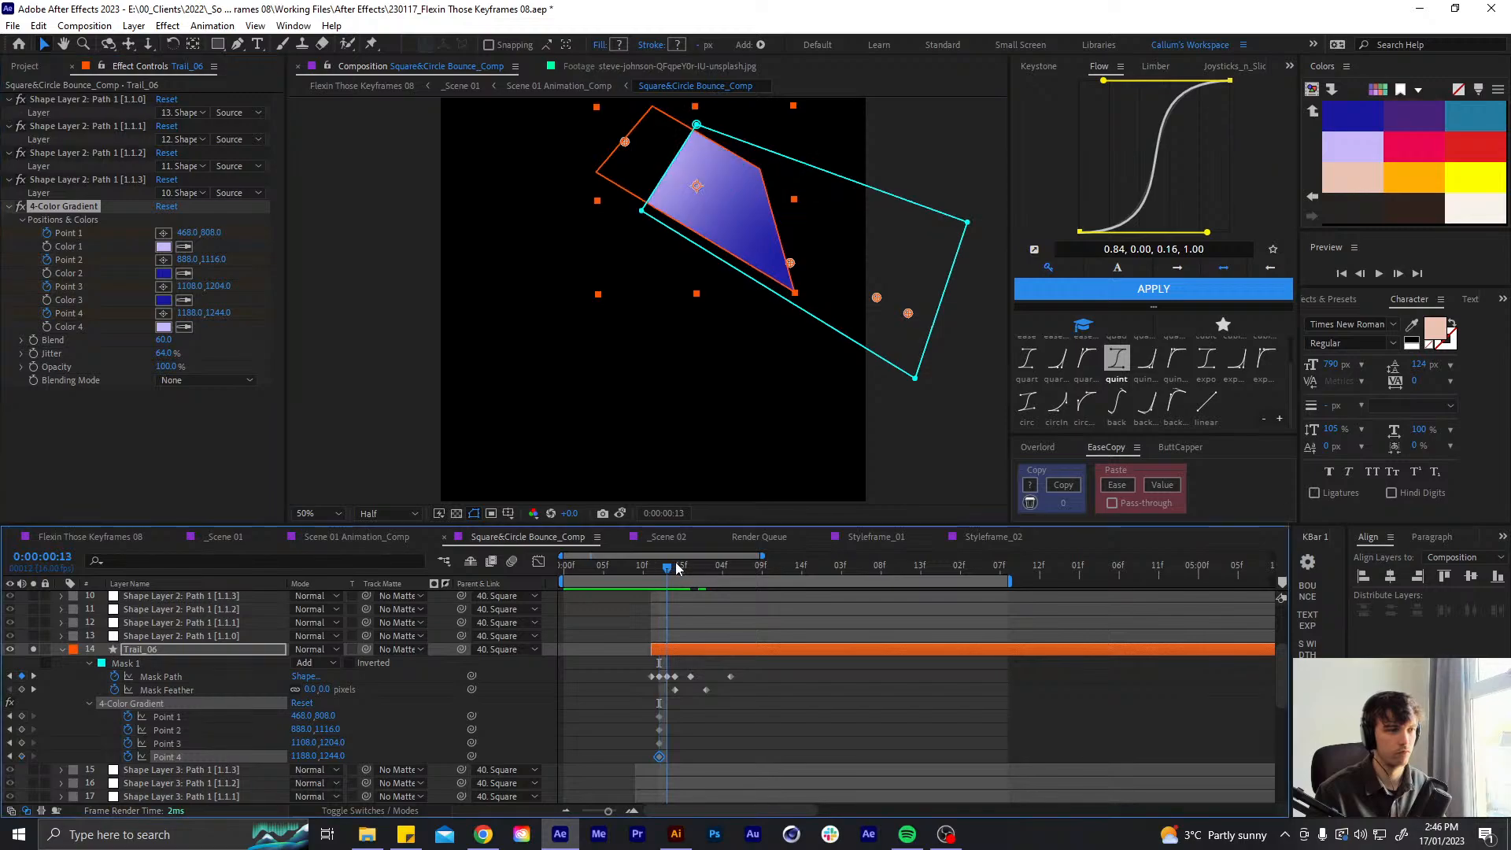
pyautogui.moveTo(681, 568); pyautogui.dragTo(698, 569)
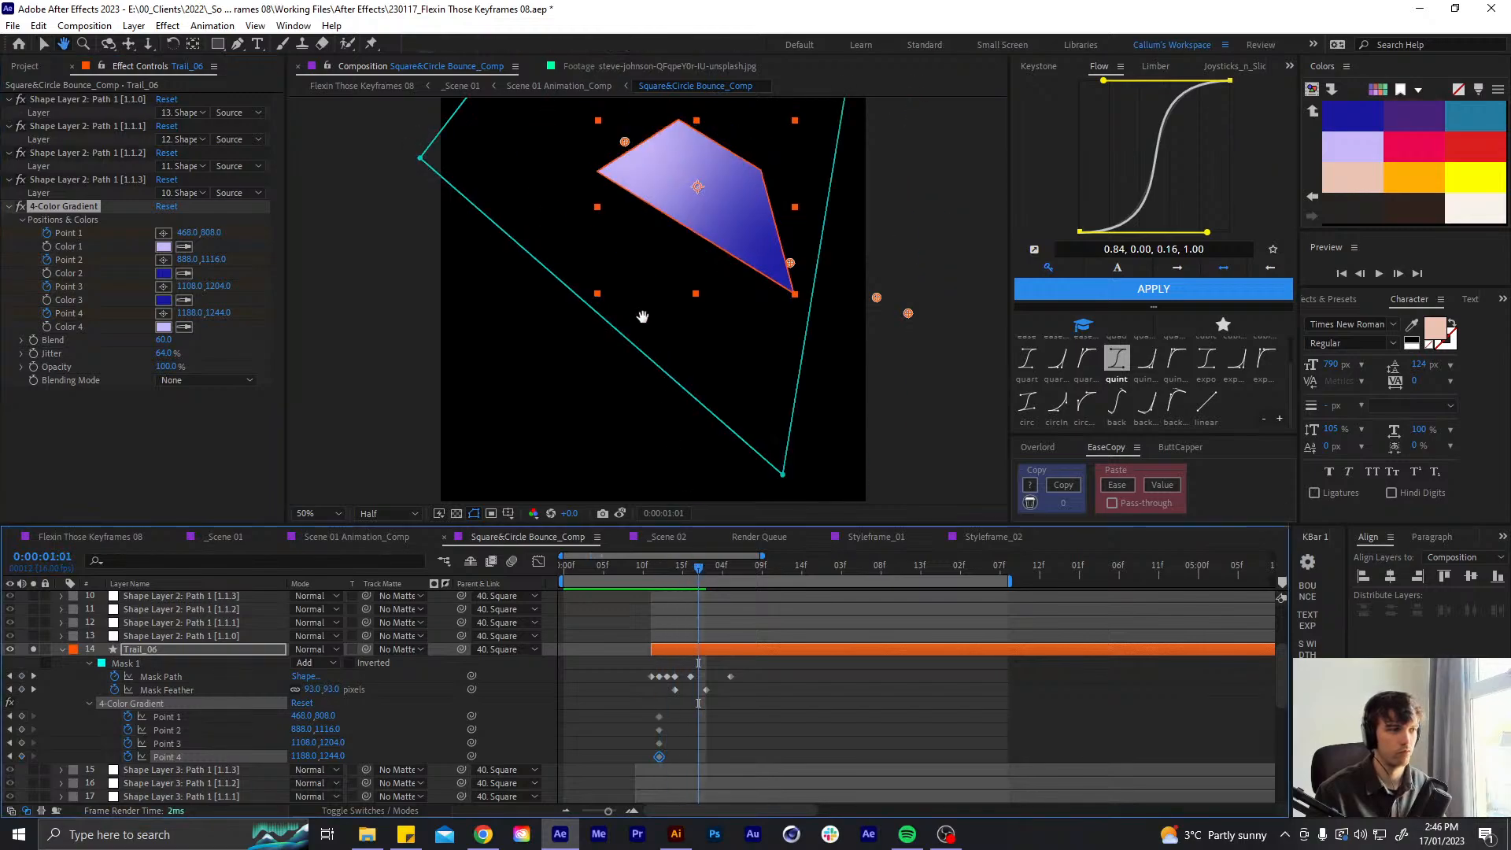
pyautogui.press('h')
pyautogui.moveTo(626, 265); pyautogui.dragTo(642, 381)
pyautogui.press('v')
pyautogui.moveTo(699, 568); pyautogui.dragTo(714, 573)
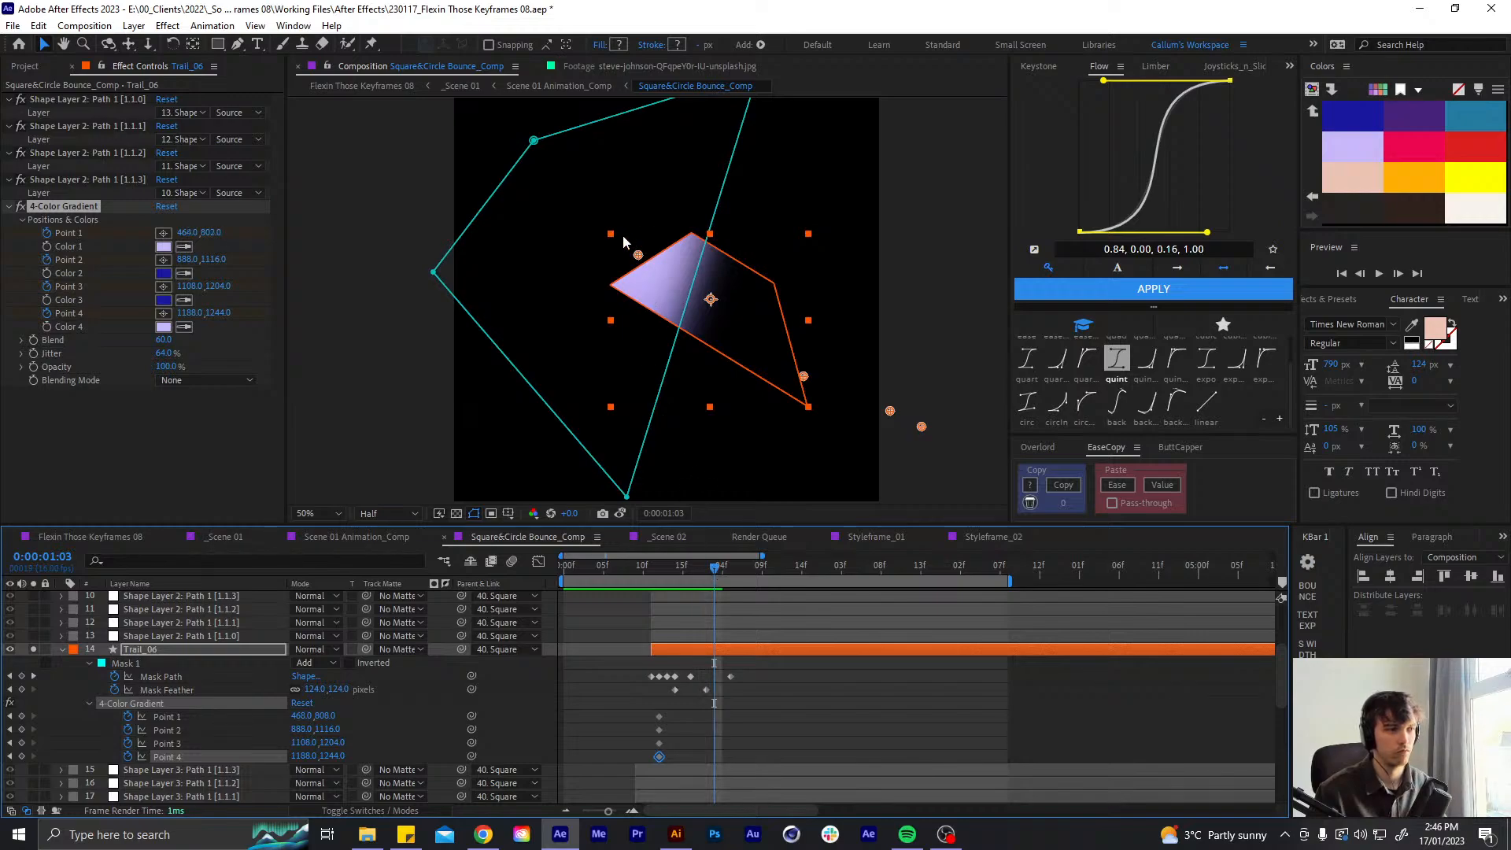
pyautogui.moveTo(638, 255); pyautogui.dragTo(554, 193)
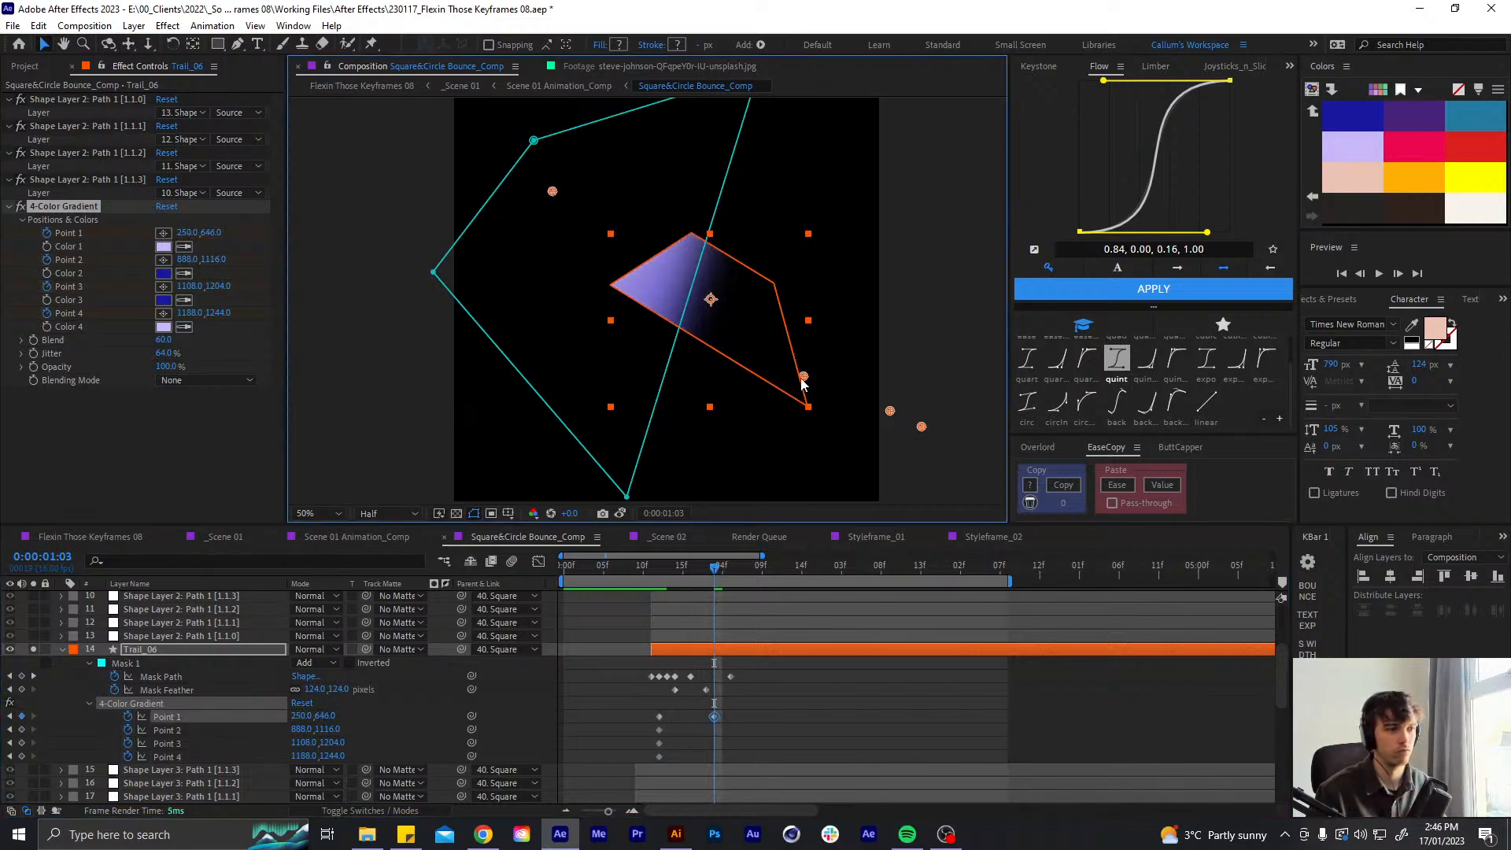
pyautogui.moveTo(802, 381); pyautogui.dragTo(578, 213)
pyautogui.moveTo(889, 413); pyautogui.dragTo(630, 248)
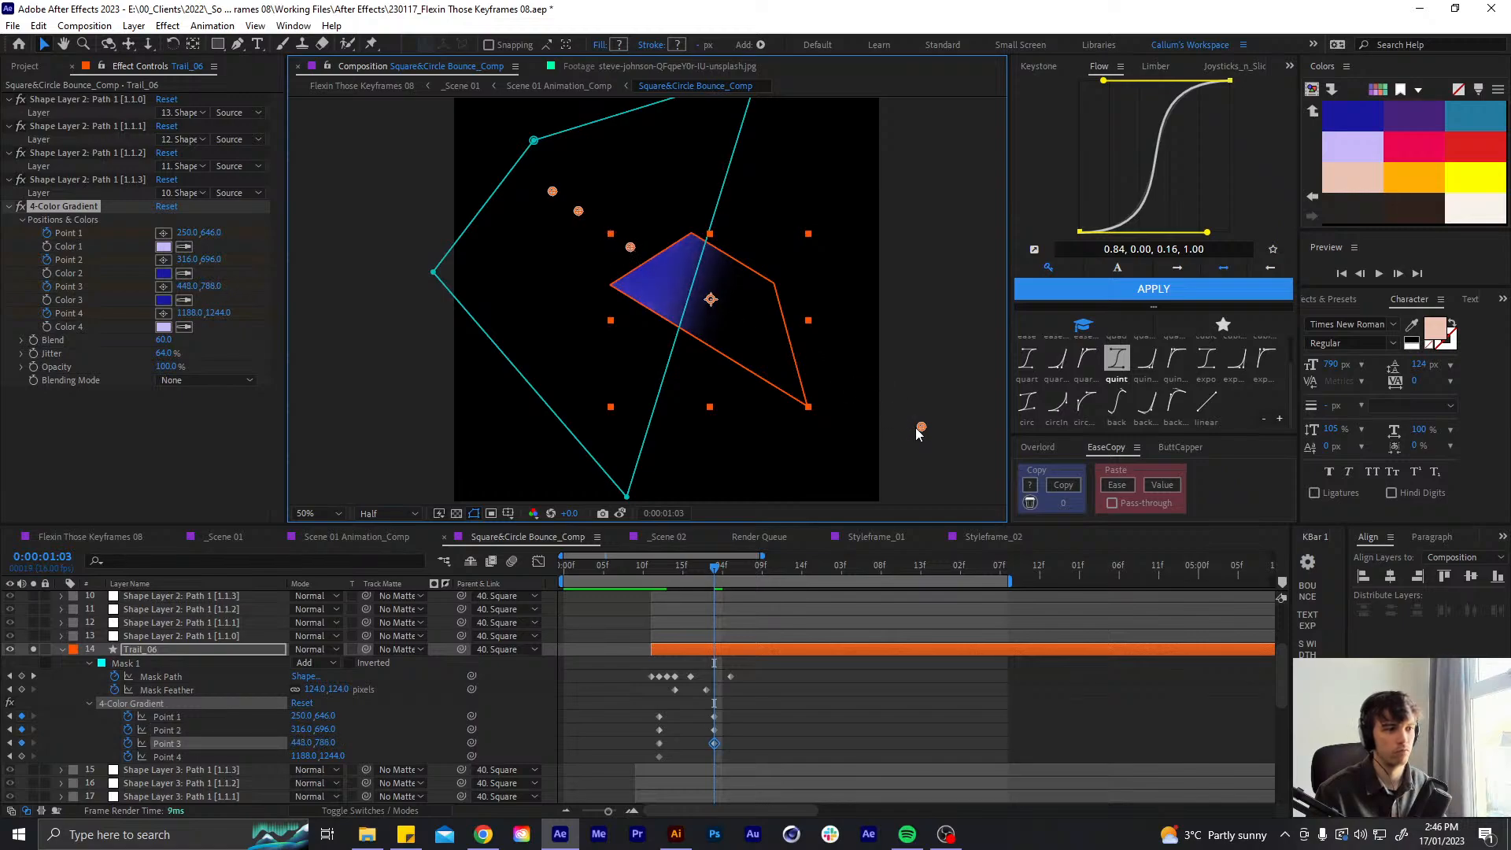
pyautogui.moveTo(922, 427); pyautogui.dragTo(743, 322)
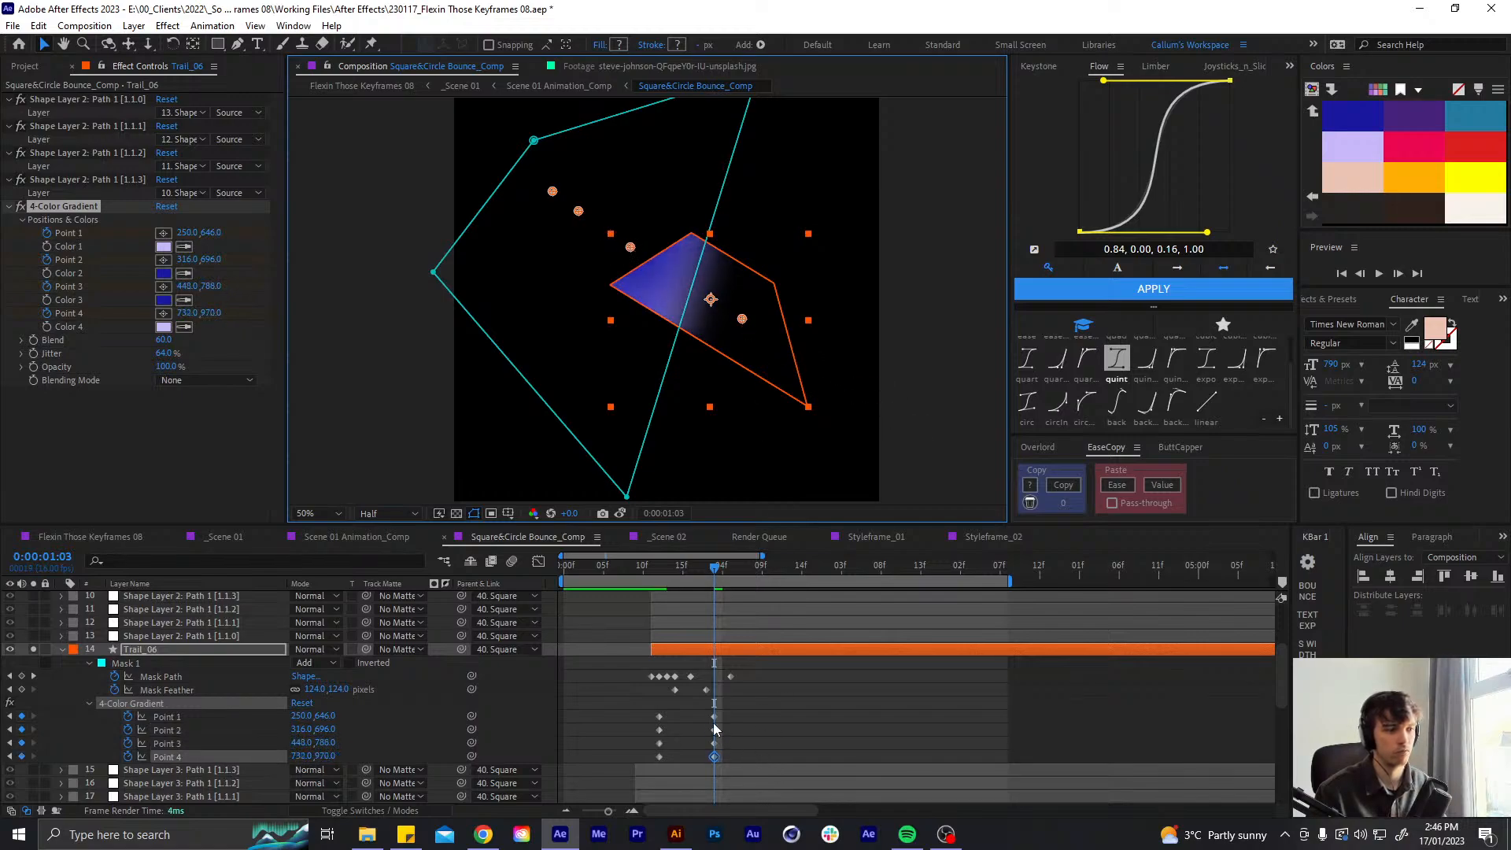
# - Shift Trail_06's end point keyframes one frame to 0:00:01:04 and collapse the layer's properties
pyautogui.moveTo(728, 712); pyautogui.dragTo(723, 756)
pyautogui.moveTo(716, 567); pyautogui.dragTo(725, 565)
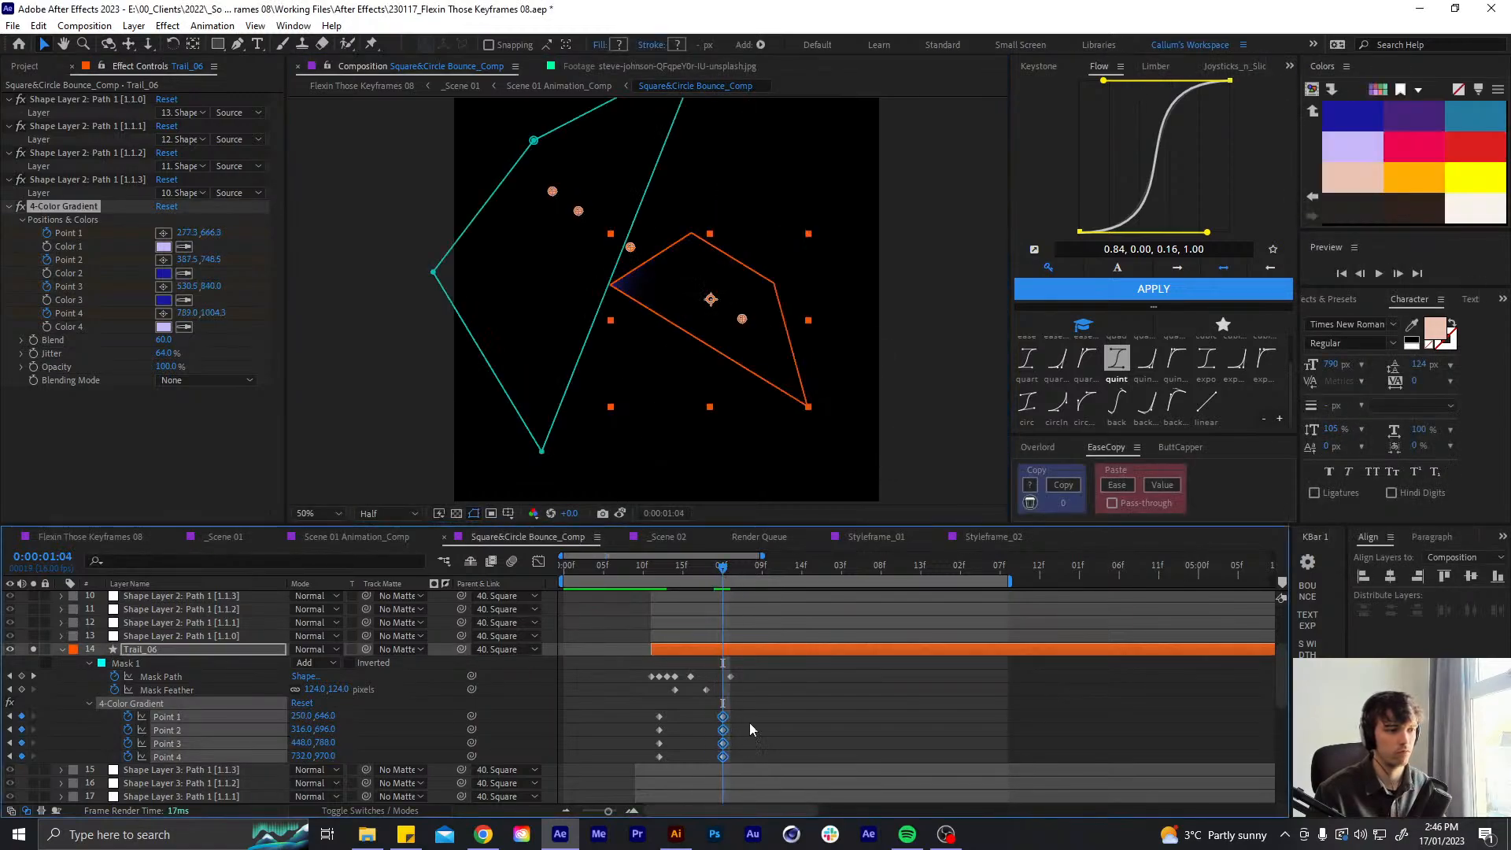
pyautogui.press('u')
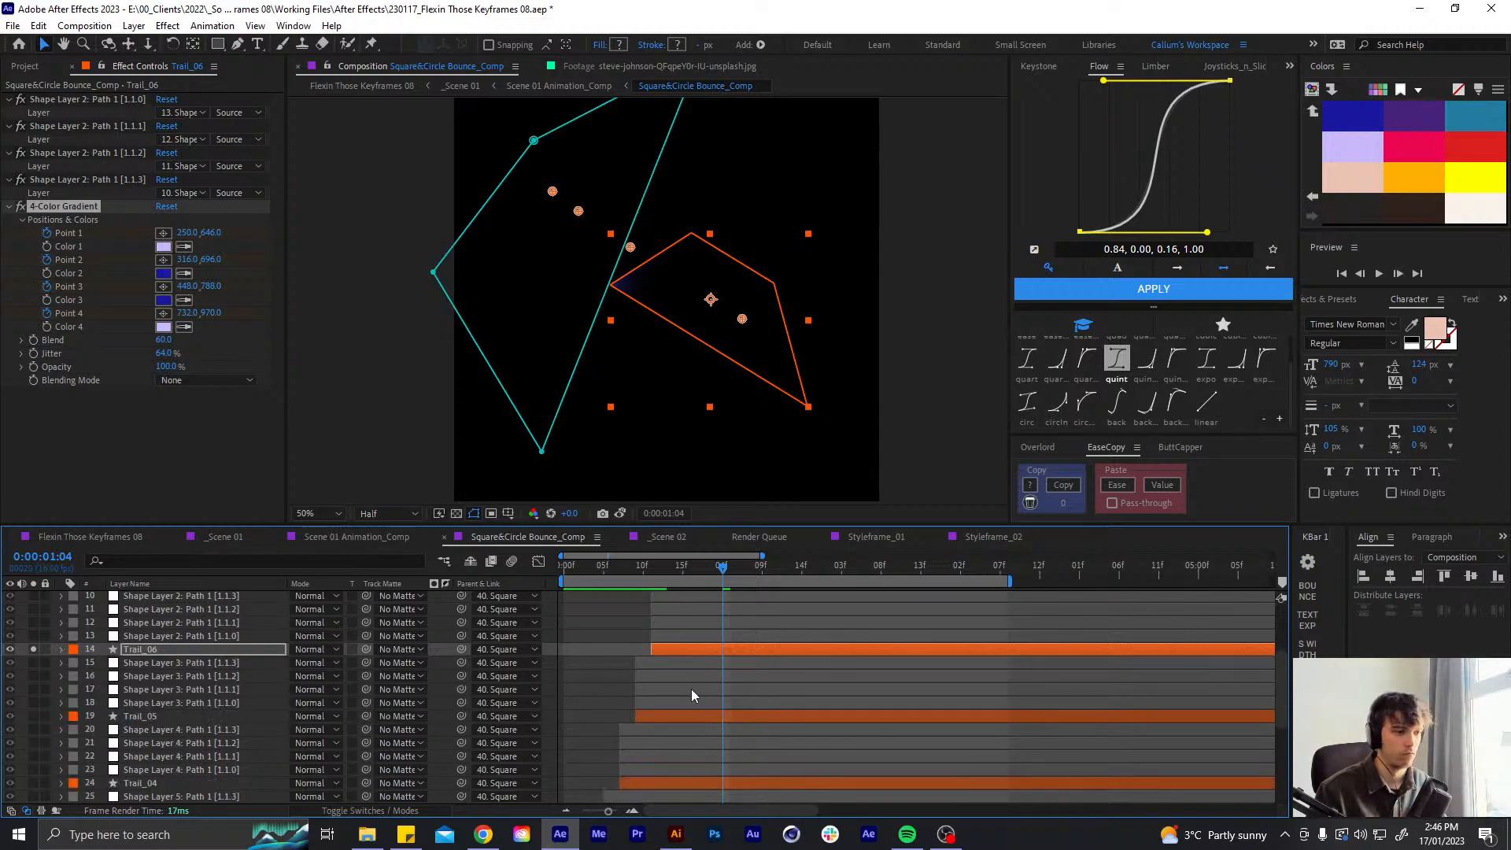
# - Solo Trail_07 in place of Trail_06 and show its keyframed properties in the timeline
pyautogui.click(33, 649)
pyautogui.scroll(3, 210, 701)
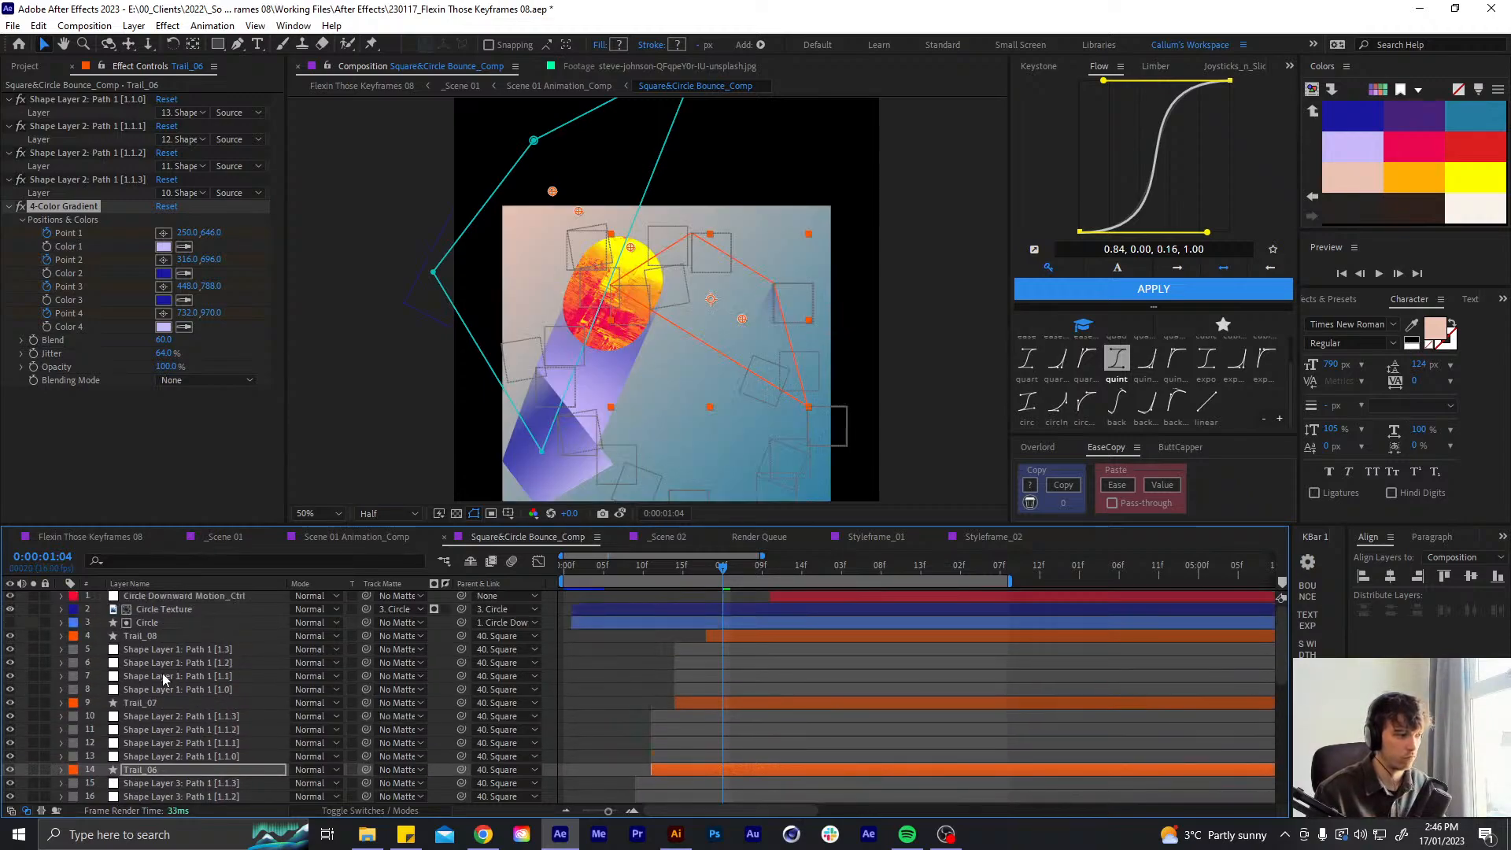
pyautogui.click(160, 702)
pyautogui.click(33, 702)
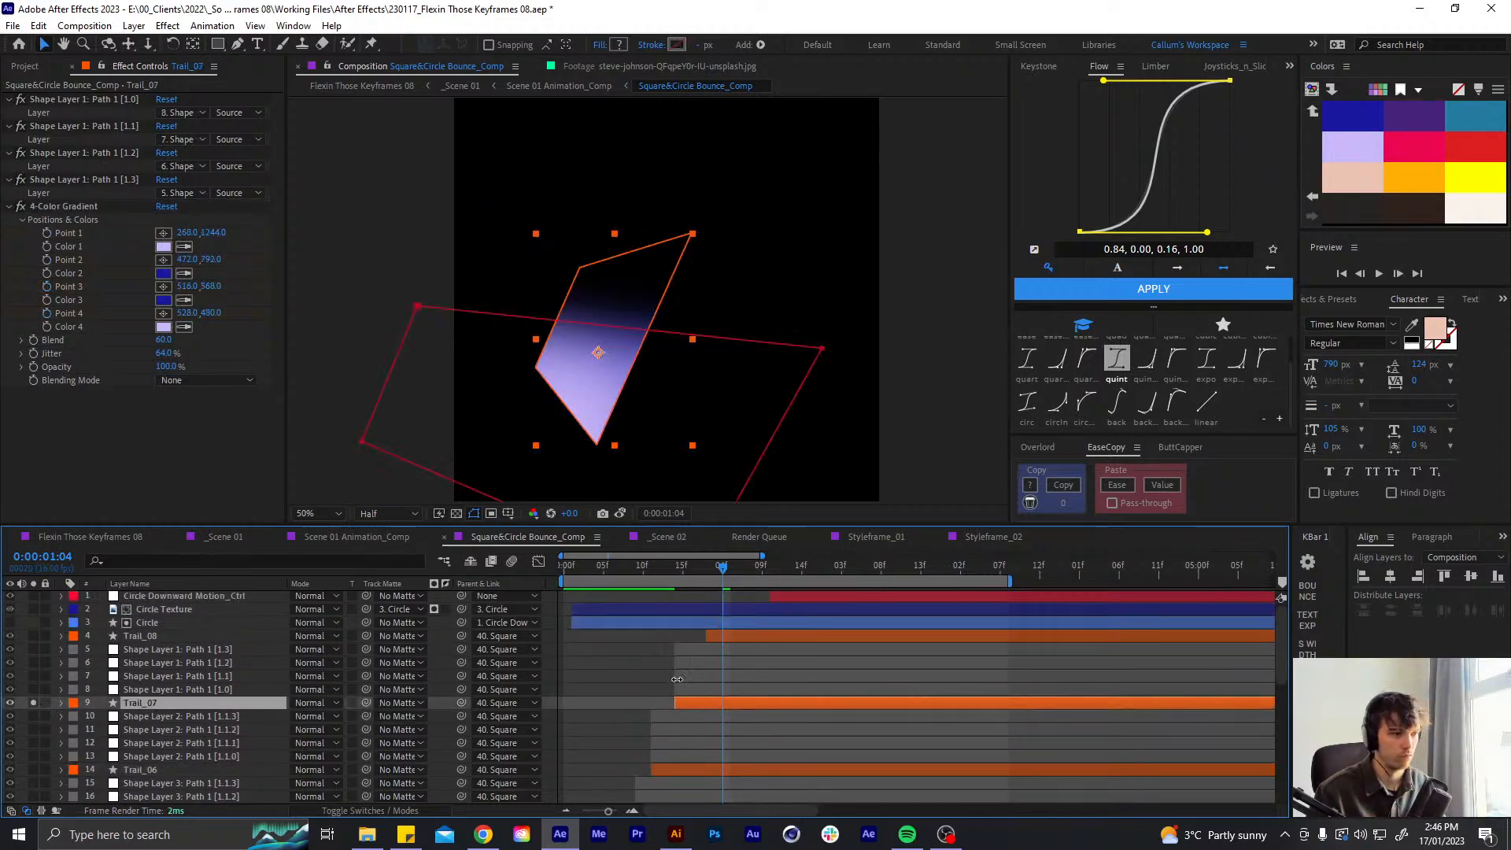
pyautogui.scroll(-2, 709, 654)
pyautogui.press('u')
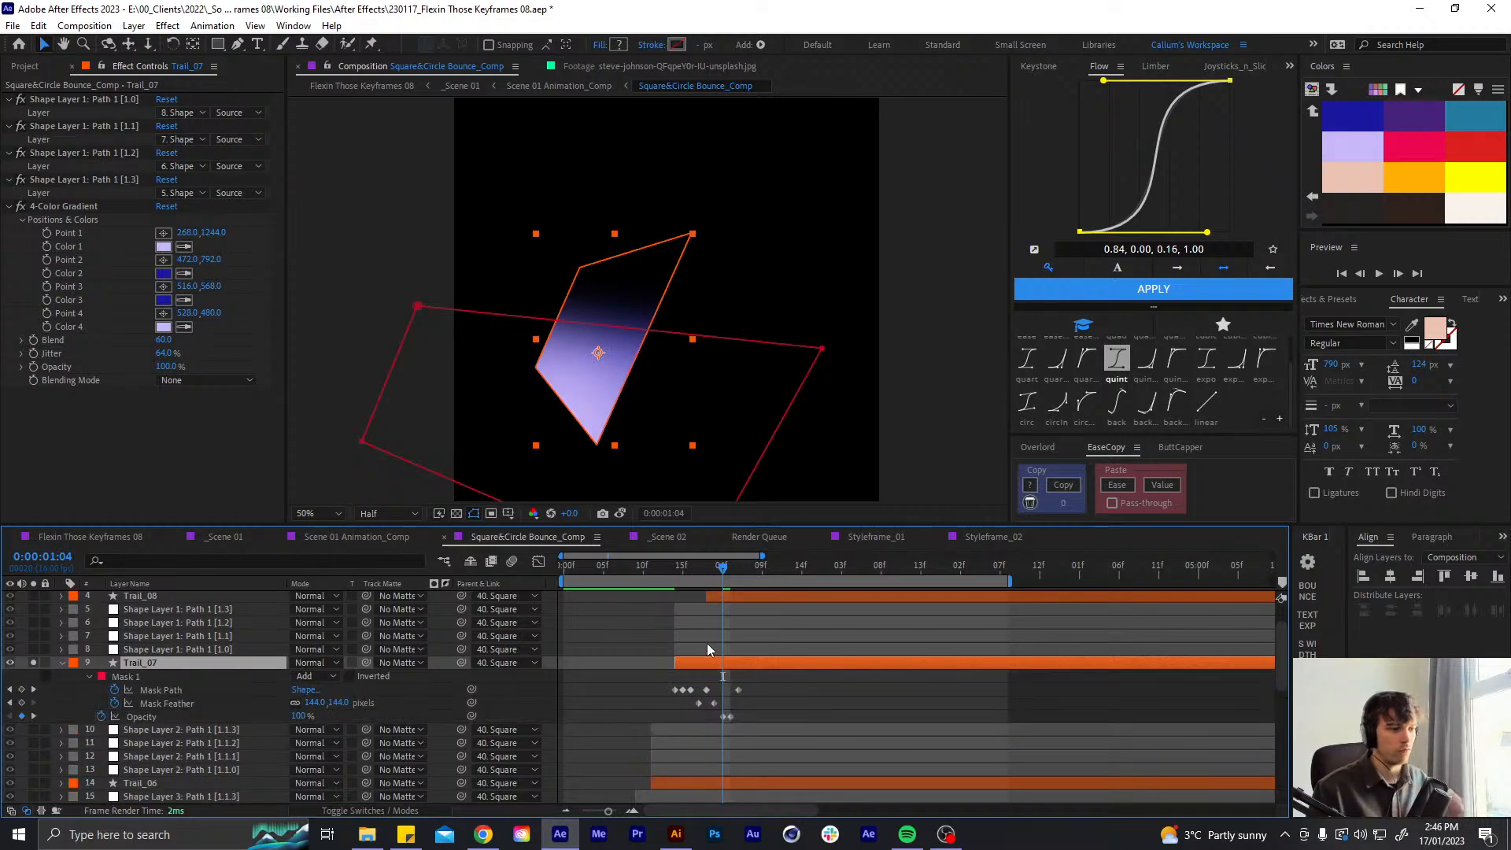
# - Keyframe Points 1 to 4 of Trail_07's 4-Color Gradient and place the keyframes at 0:00:00:15
pyautogui.click(30, 261)
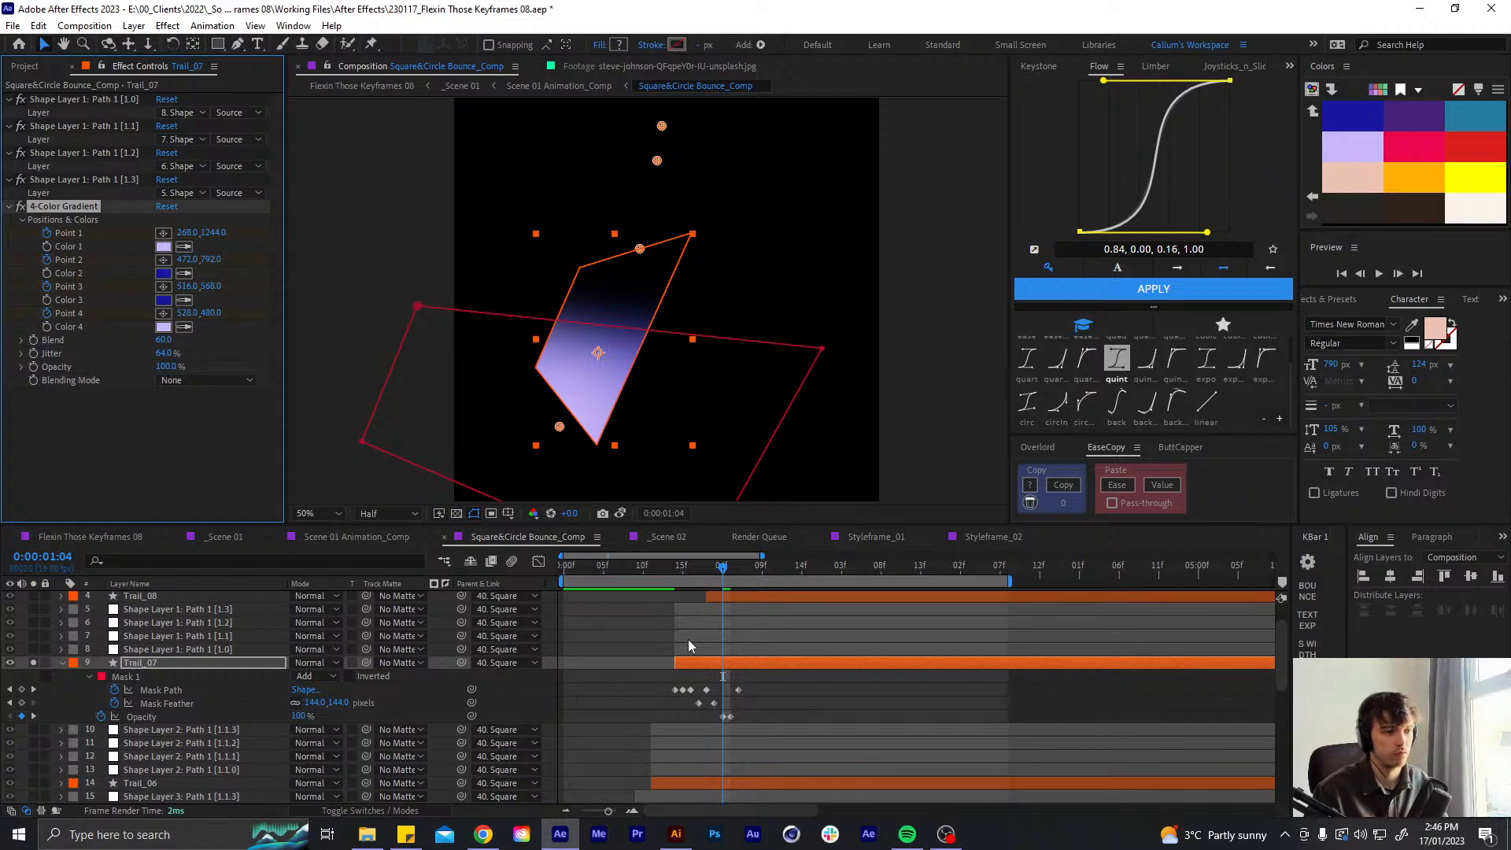
pyautogui.press('u')
pyautogui.press('u')
pyautogui.moveTo(732, 788)
pyautogui.mouseDown()
pyautogui.moveTo(713, 723)
pyautogui.moveTo(706, 776)
pyautogui.mouseUp()
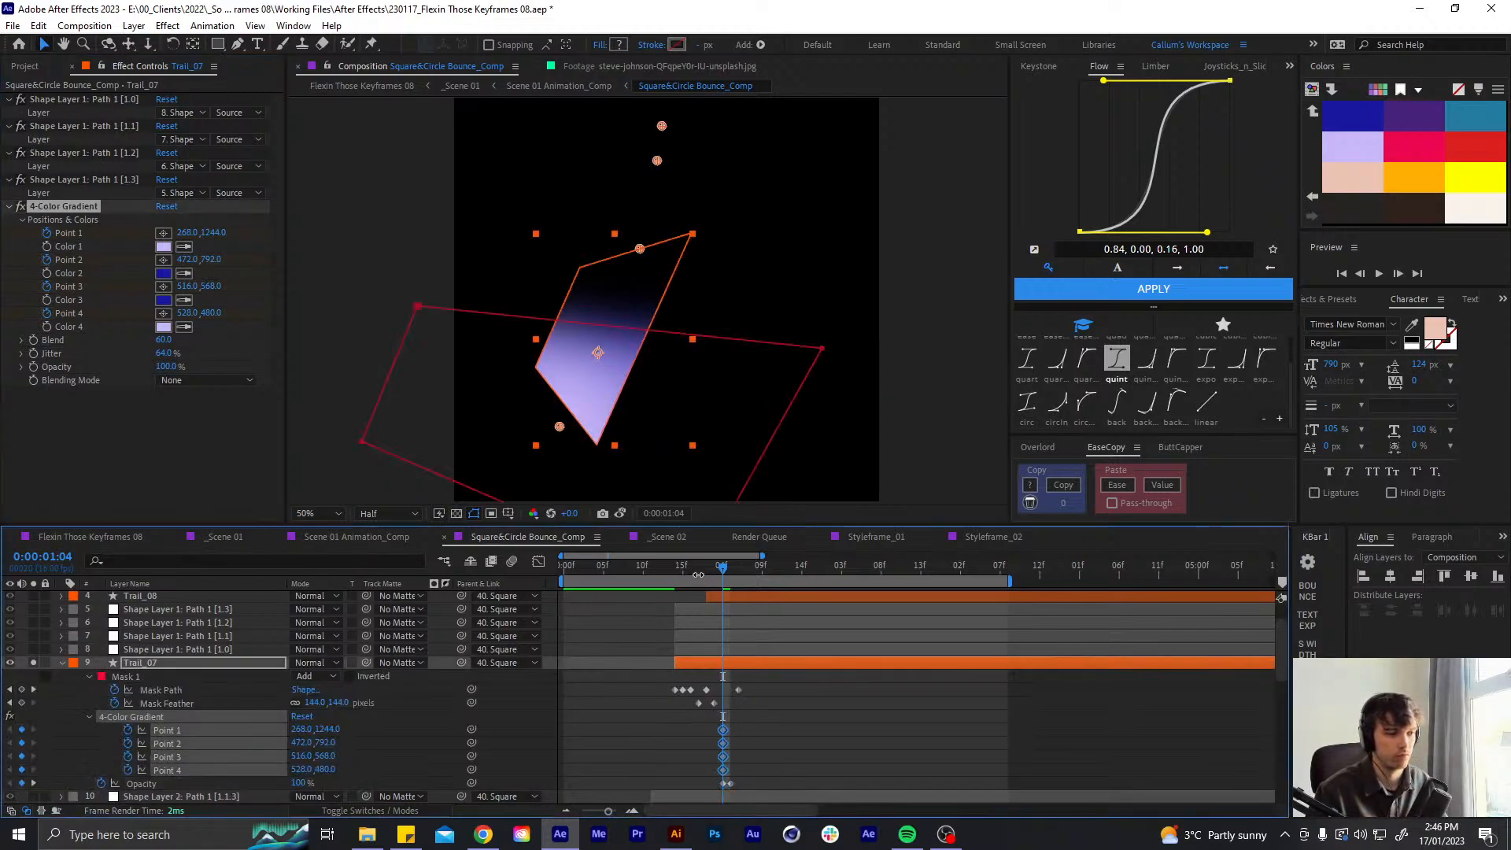
pyautogui.moveTo(696, 569); pyautogui.dragTo(685, 581)
pyautogui.moveTo(723, 735); pyautogui.dragTo(683, 735)
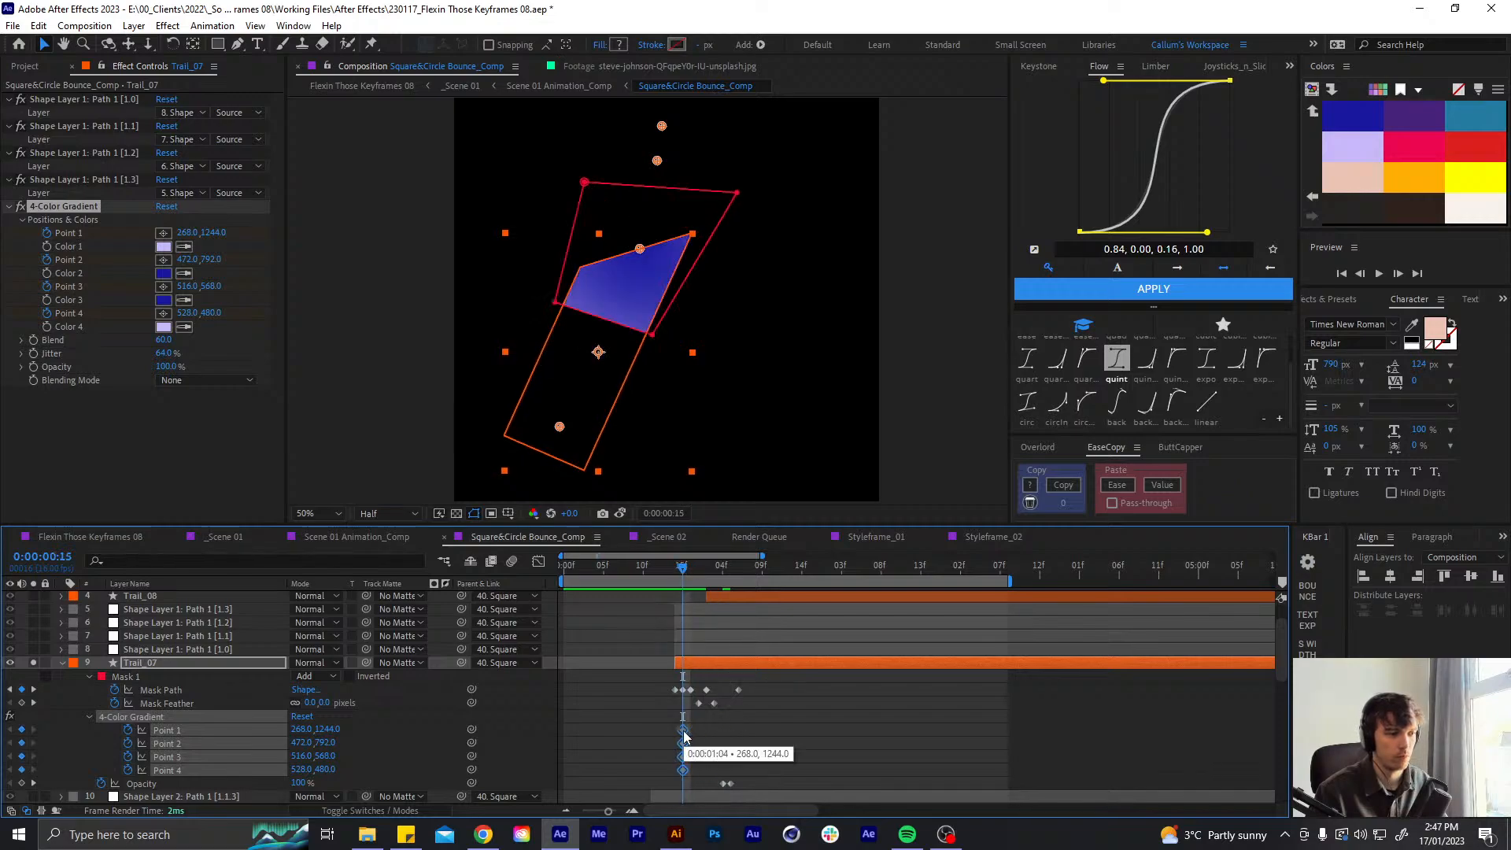
# - At 0:00:01:04, move Trail_07's gradient Points 1 to 4 to about 162,1368; 216,1290; 258,1234 and 408,924
pyautogui.click(695, 572)
pyautogui.moveTo(694, 573); pyautogui.dragTo(722, 577)
pyautogui.click(782, 686)
pyautogui.click(79, 206)
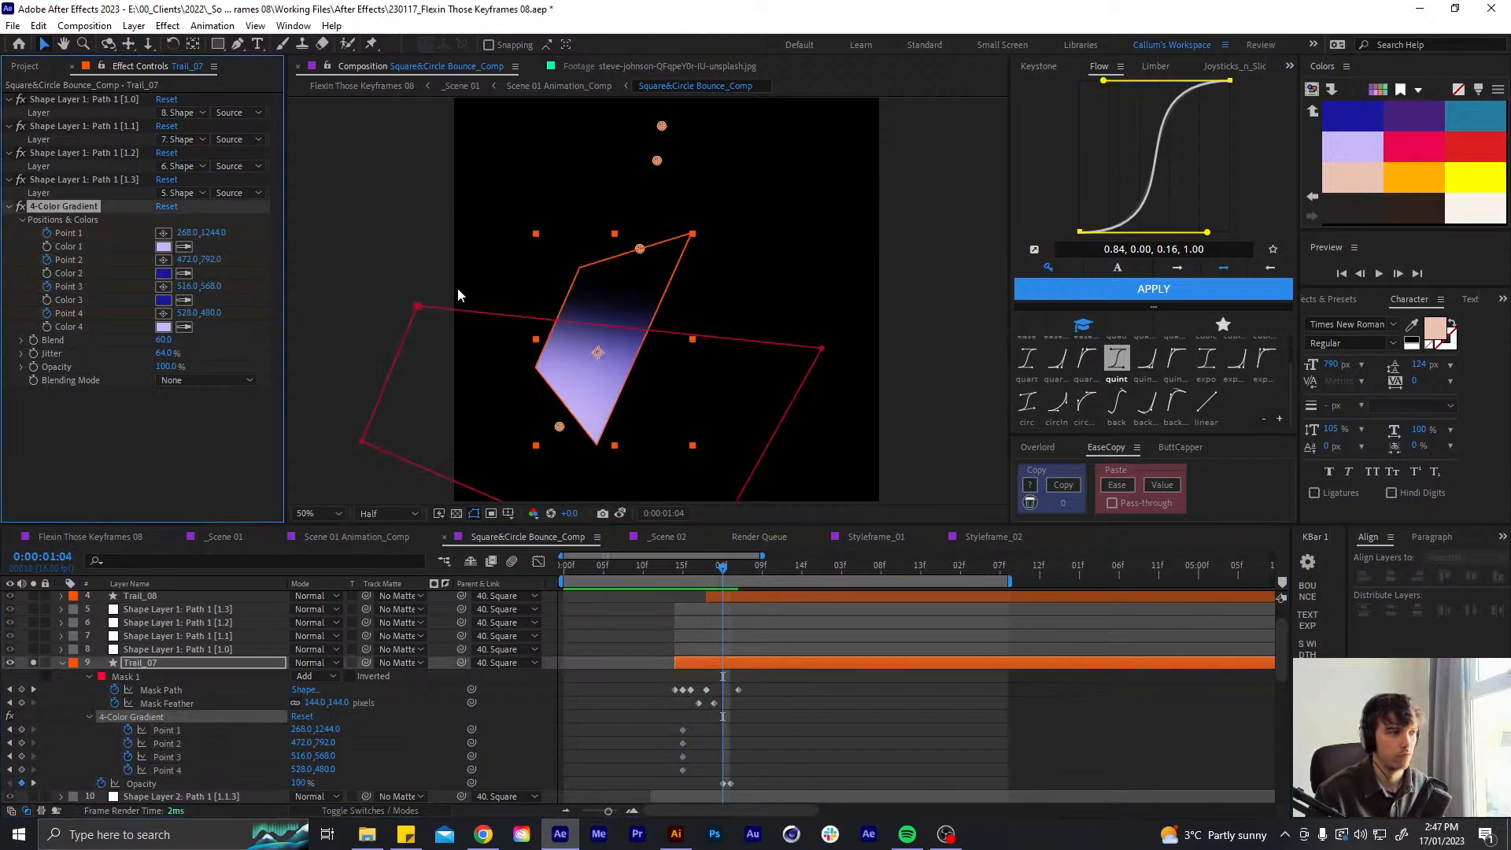
pyautogui.moveTo(561, 431); pyautogui.dragTo(512, 482)
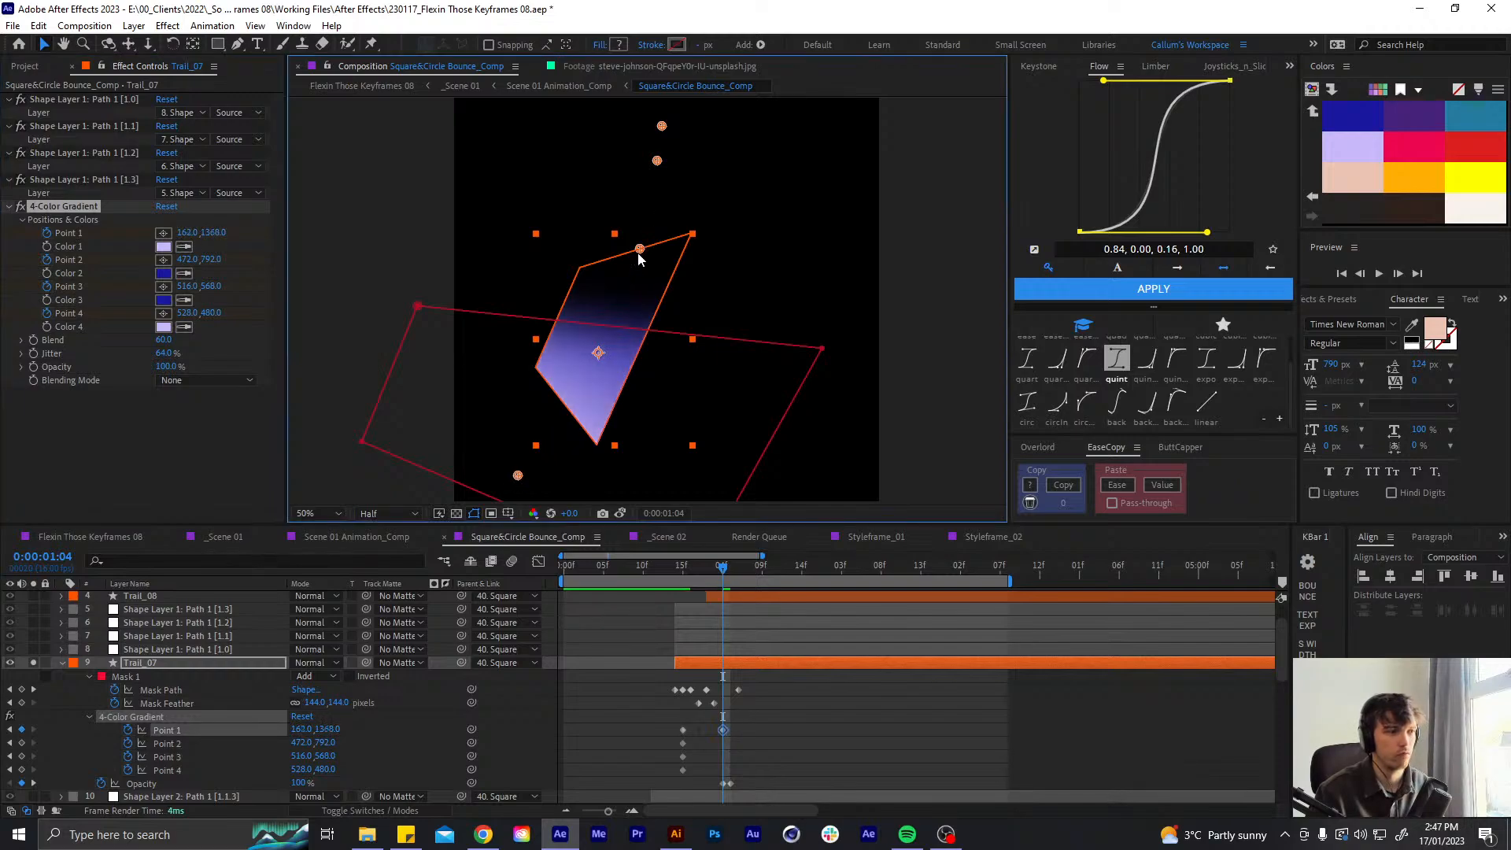
pyautogui.moveTo(640, 249); pyautogui.dragTo(538, 444)
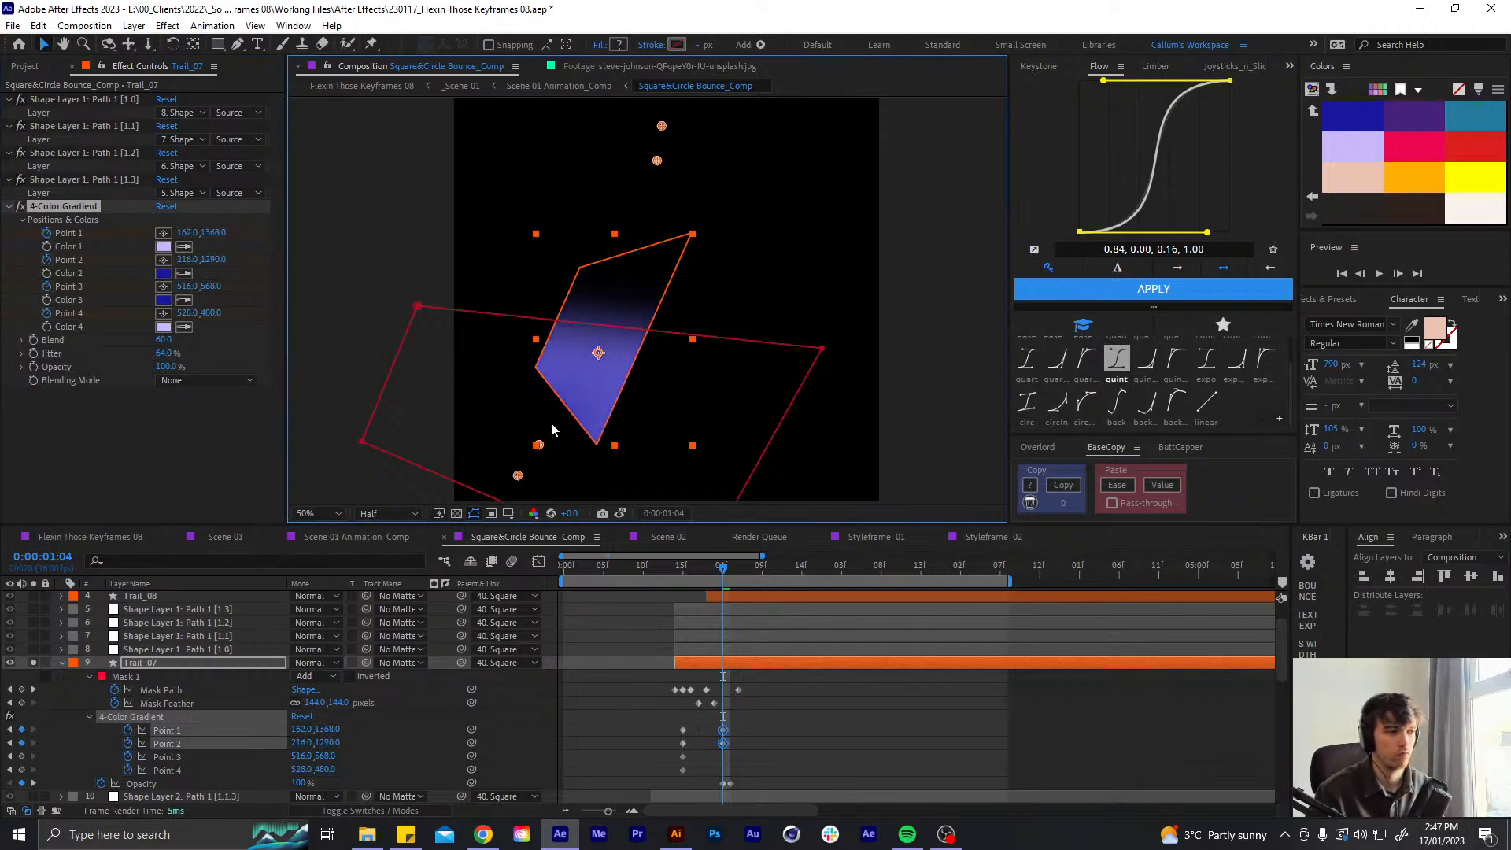
pyautogui.moveTo(657, 161); pyautogui.dragTo(591, 310)
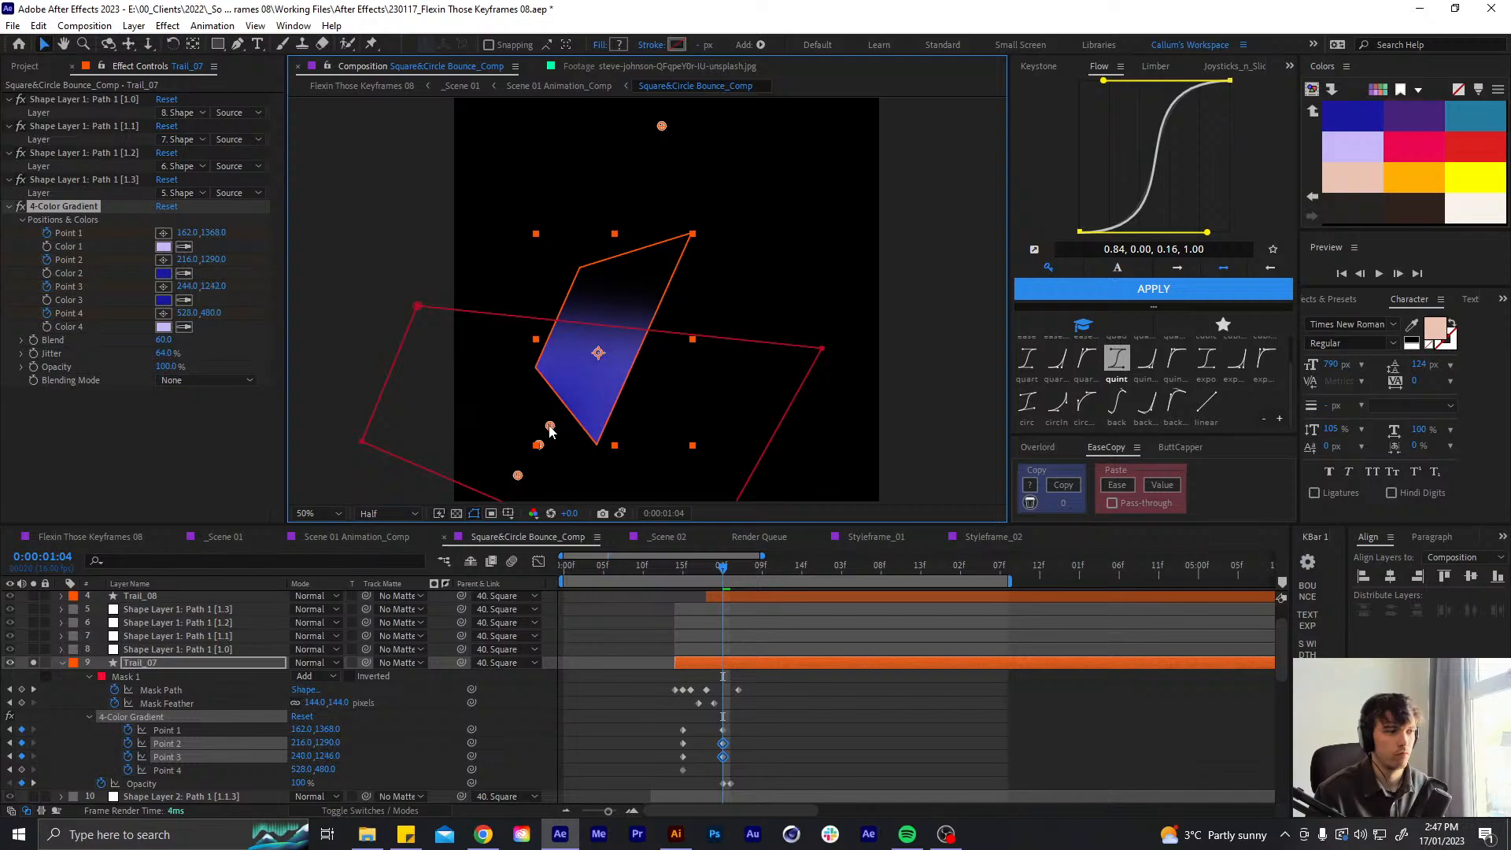
pyautogui.moveTo(550, 429); pyautogui.dragTo(557, 420)
pyautogui.moveTo(663, 129); pyautogui.dragTo(614, 301)
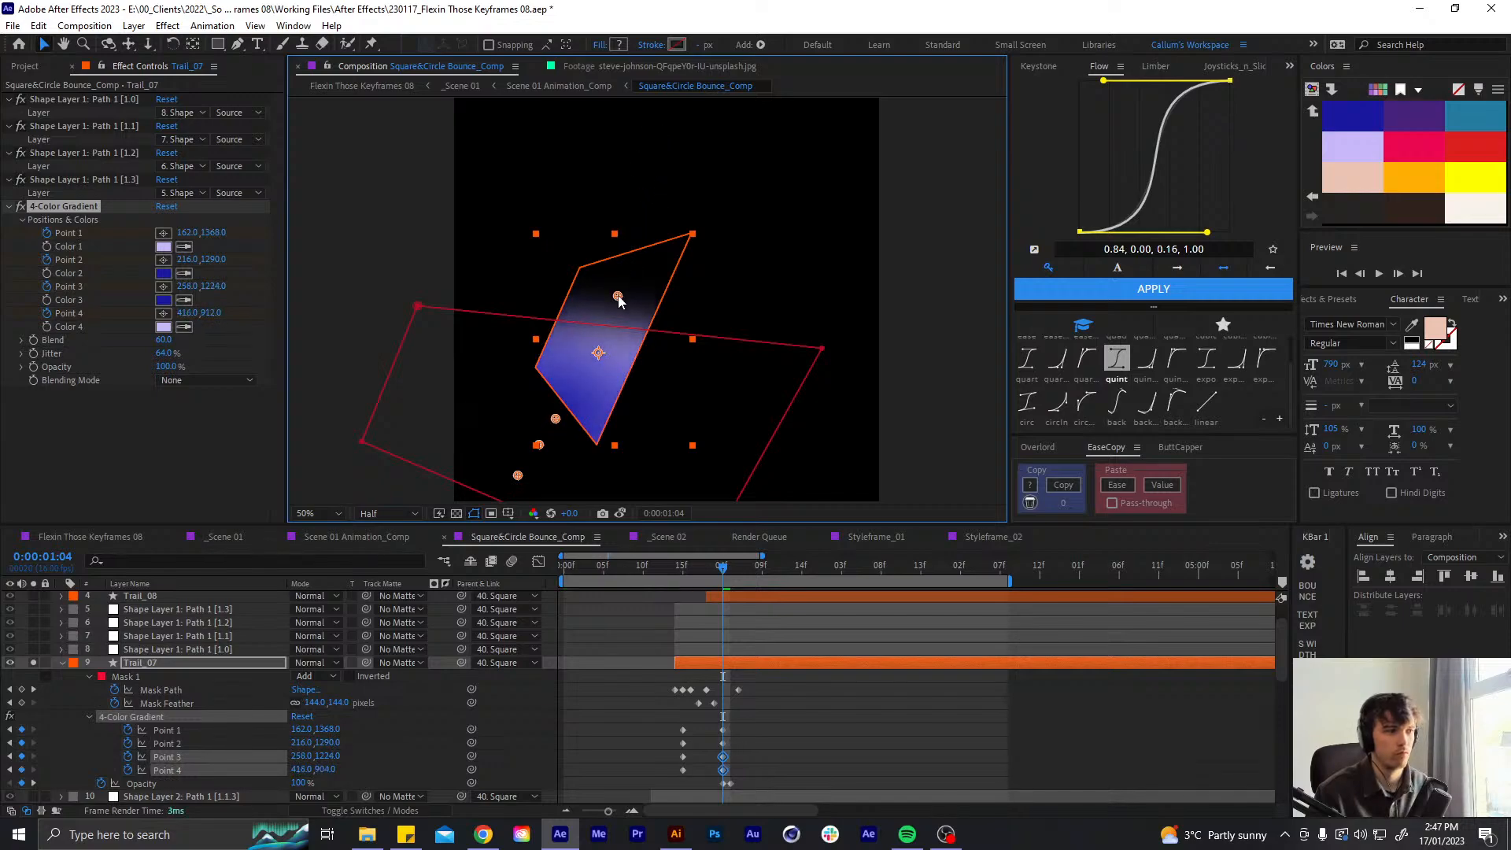
# - Shift Trail_07's end point keyframes one frame to 0:00:01:05, apply Easy Ease to them, and collapse the layer's properties
pyautogui.click(722, 768)
pyautogui.moveTo(719, 759); pyautogui.dragTo(720, 778)
pyautogui.moveTo(739, 722); pyautogui.dragTo(730, 772)
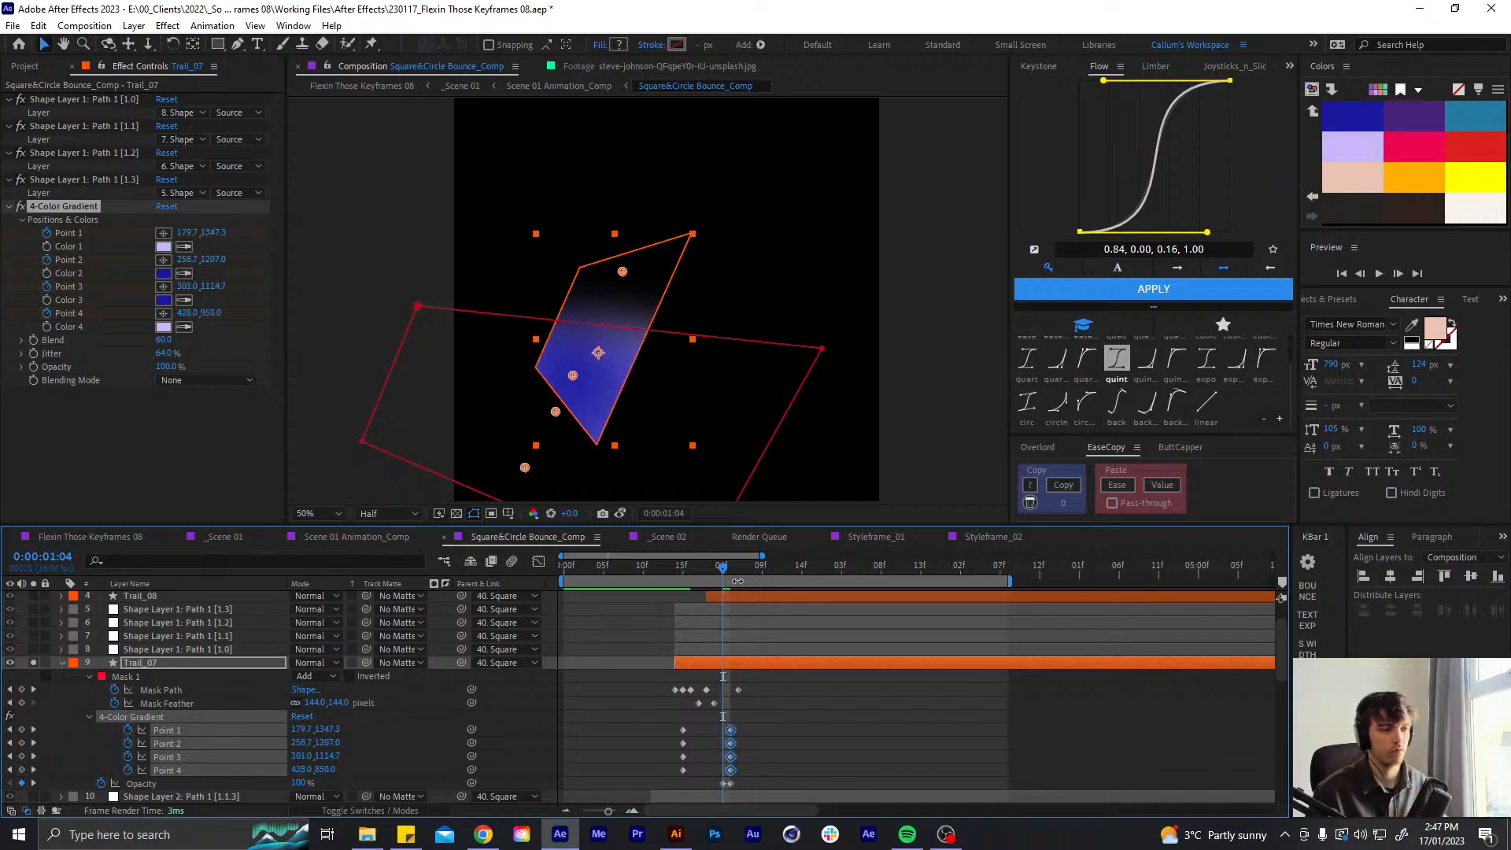
pyautogui.moveTo(725, 570); pyautogui.dragTo(733, 581)
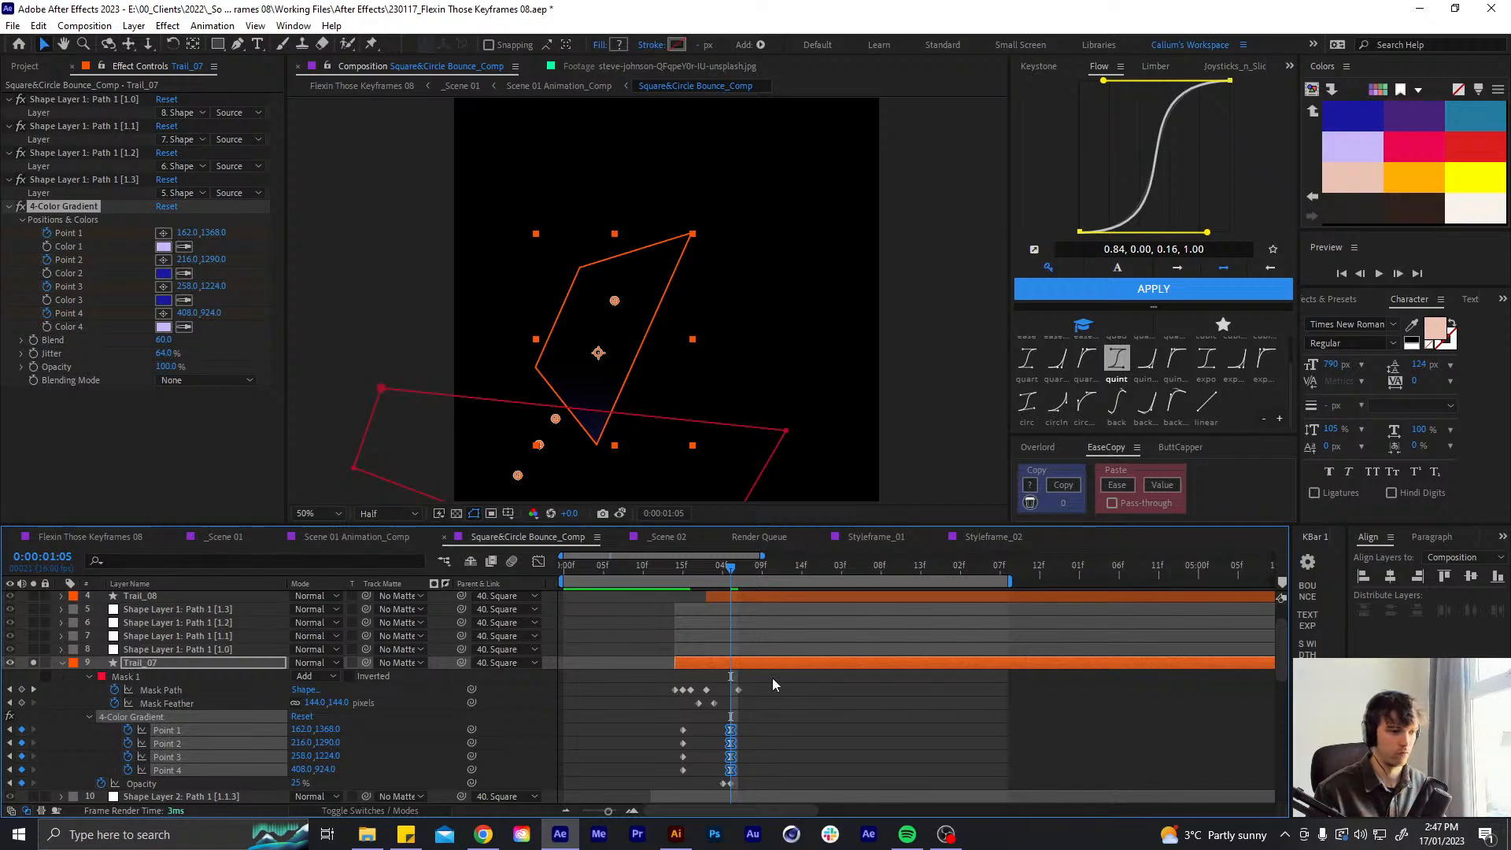
pyautogui.press('u')
# - Turn off Trail_07's solo so all layers show, and clear the layer selection
pyautogui.click(742, 636)
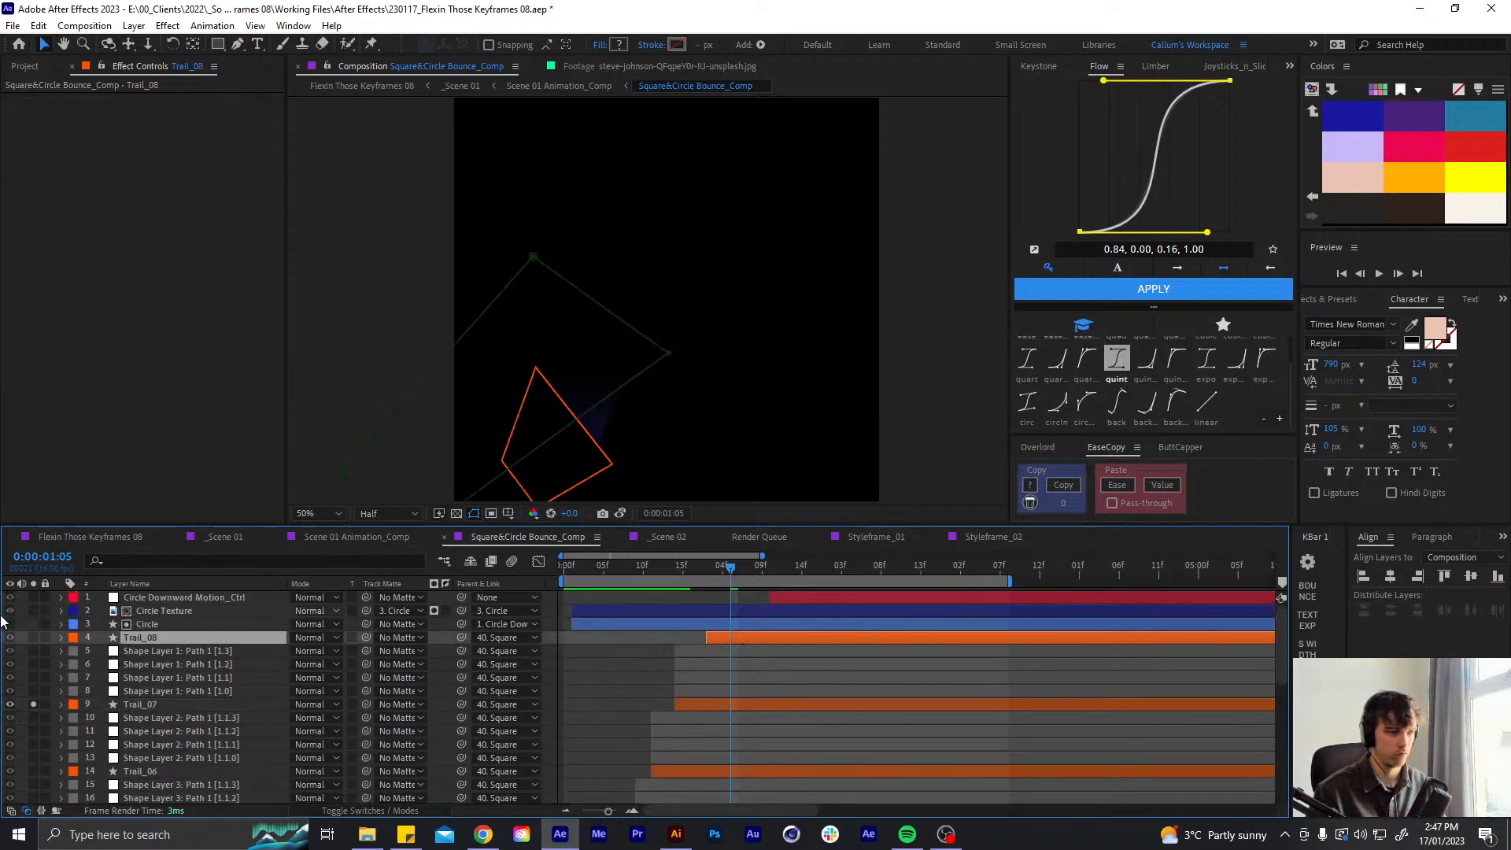
pyautogui.click(33, 704)
pyautogui.hotkey('ctrl', 'shift', 'a')
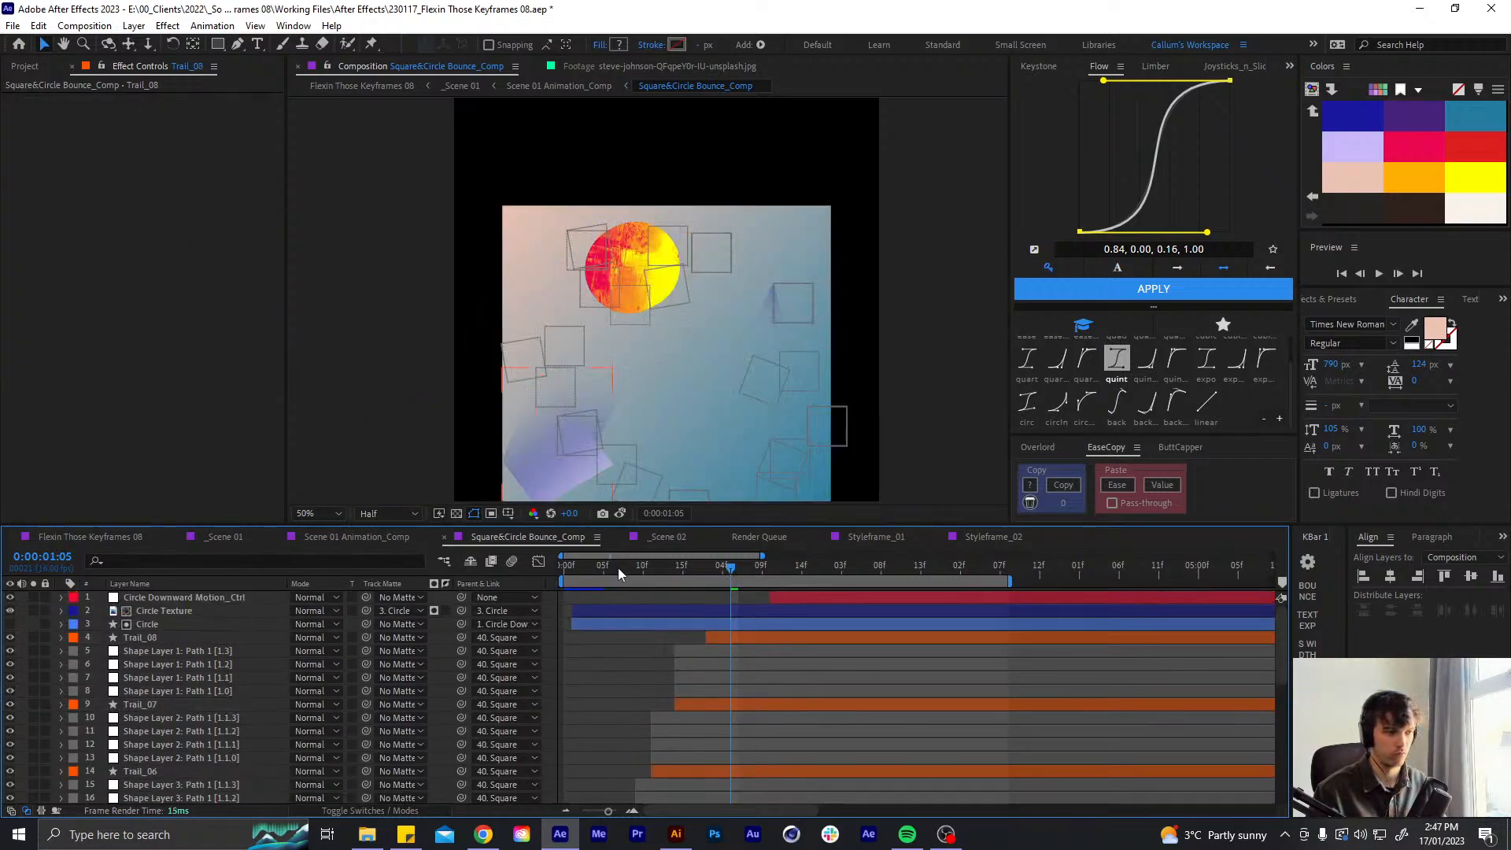
# - Fit the composition in the viewer and preview the bounce animation with its trails from the start
pyautogui.click(331, 514)
pyautogui.click(321, 532)
pyautogui.press('Home')
pyautogui.press('space')
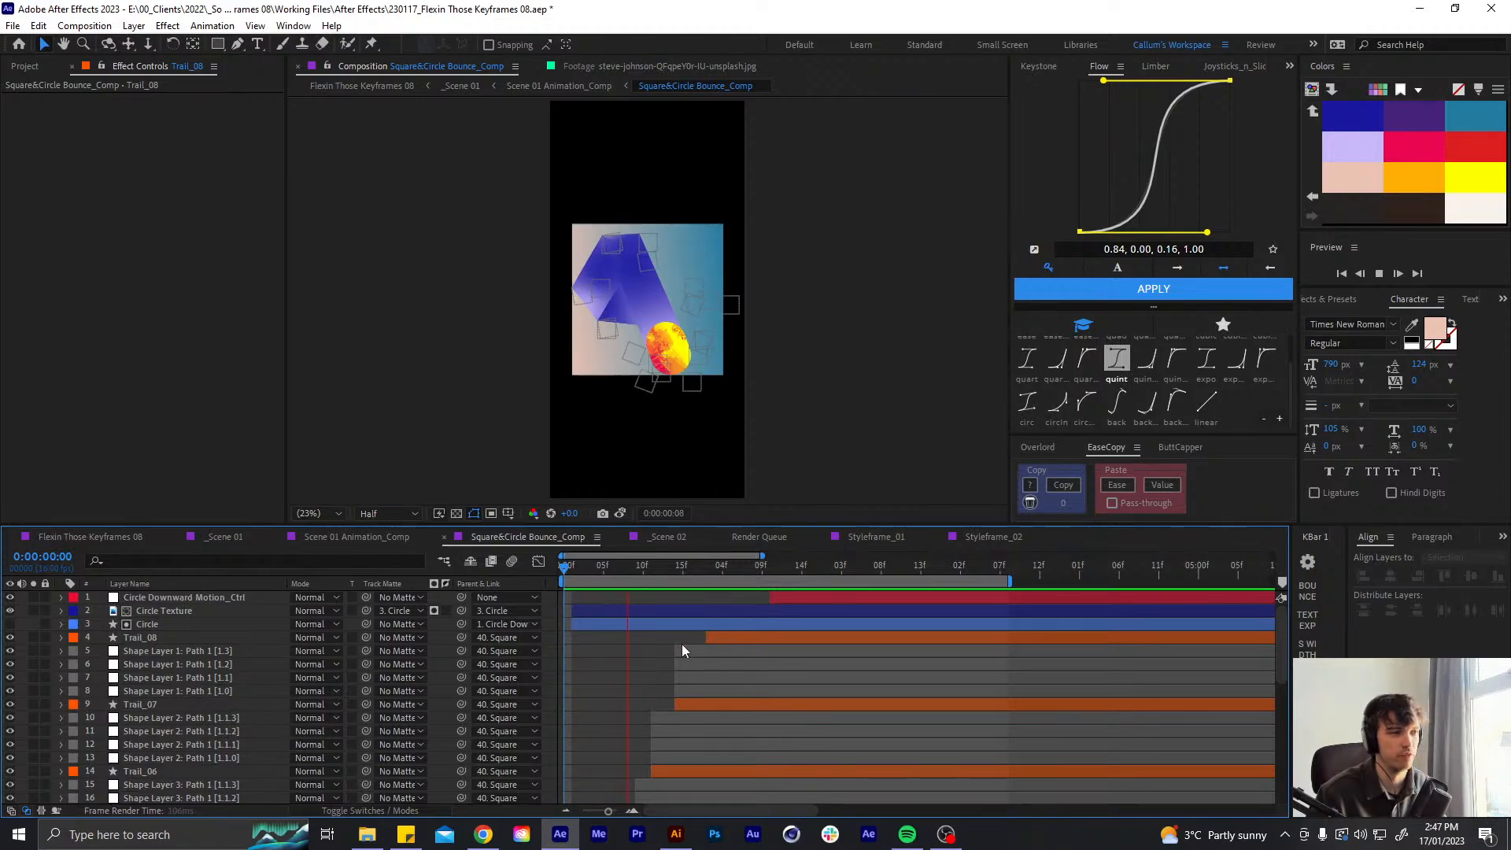
pyautogui.press('space')
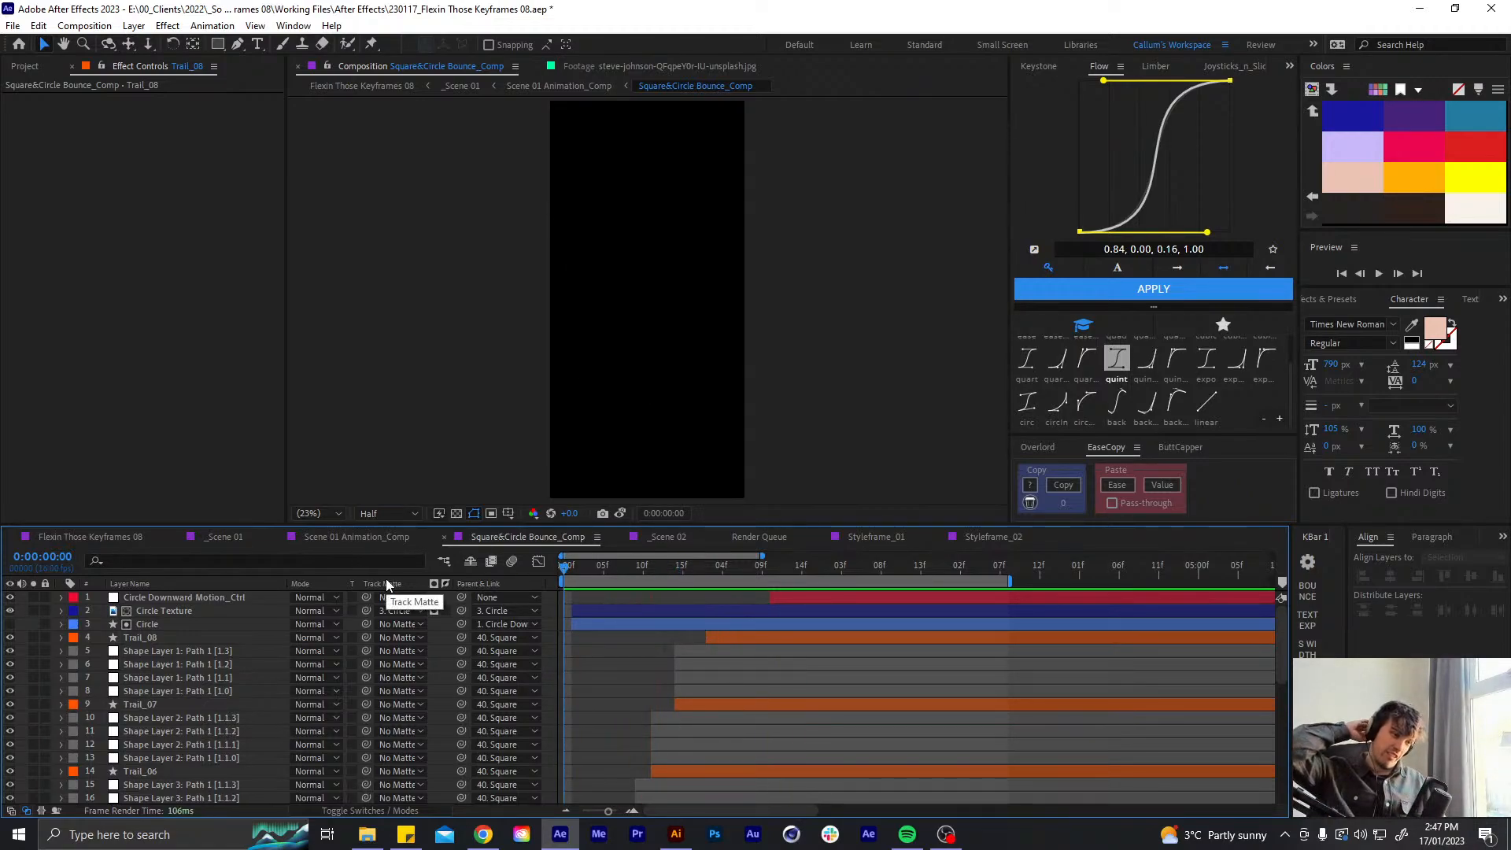
pyautogui.press('space')
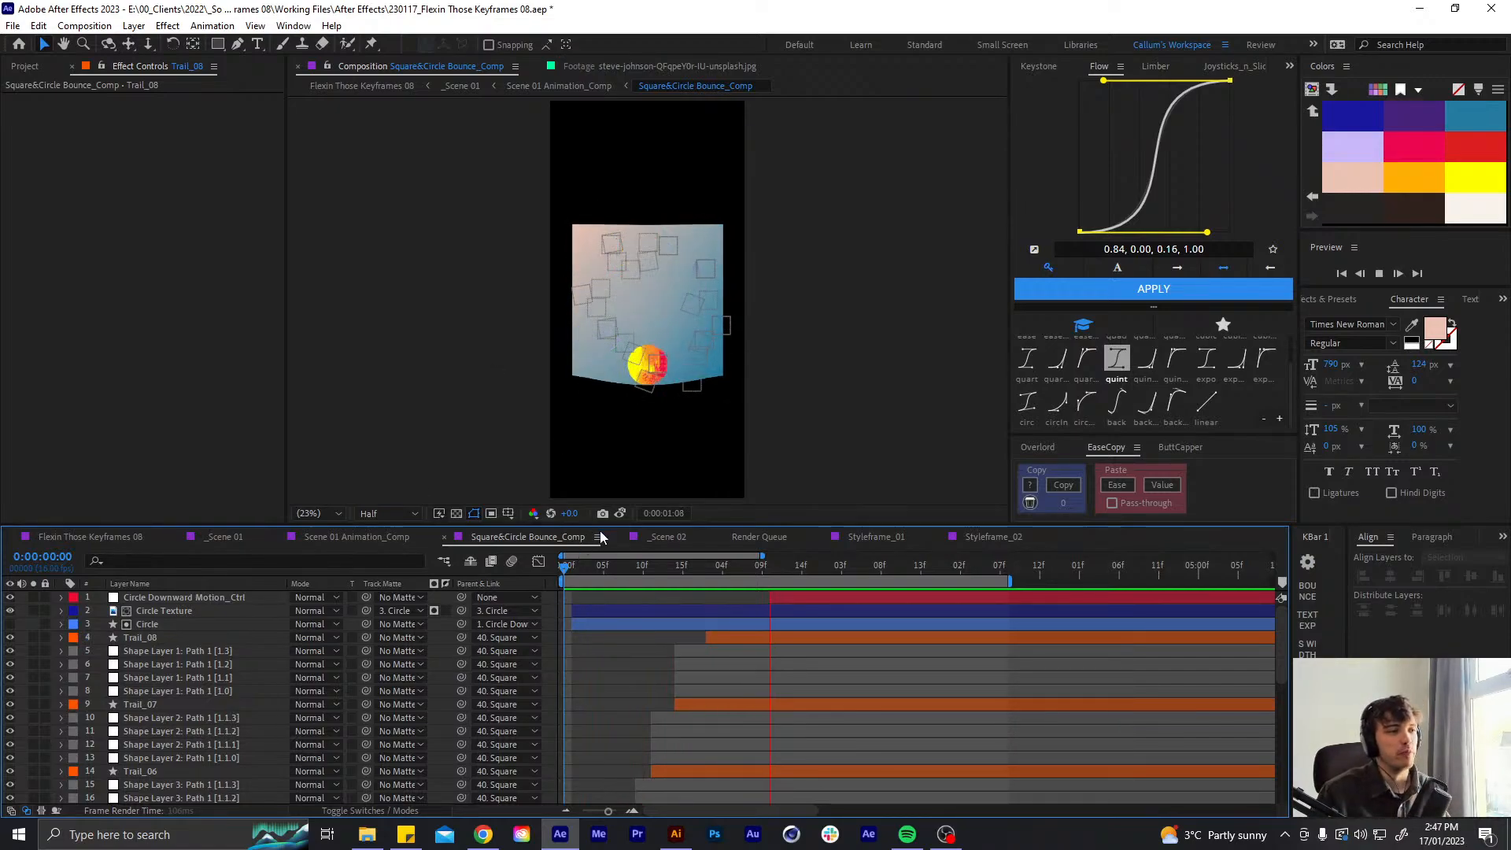
# - Preview the bounce animation and examine the trails up close at 0:00:00:13
pyautogui.moveTo(618, 571); pyautogui.dragTo(592, 555)
pyautogui.press('space')
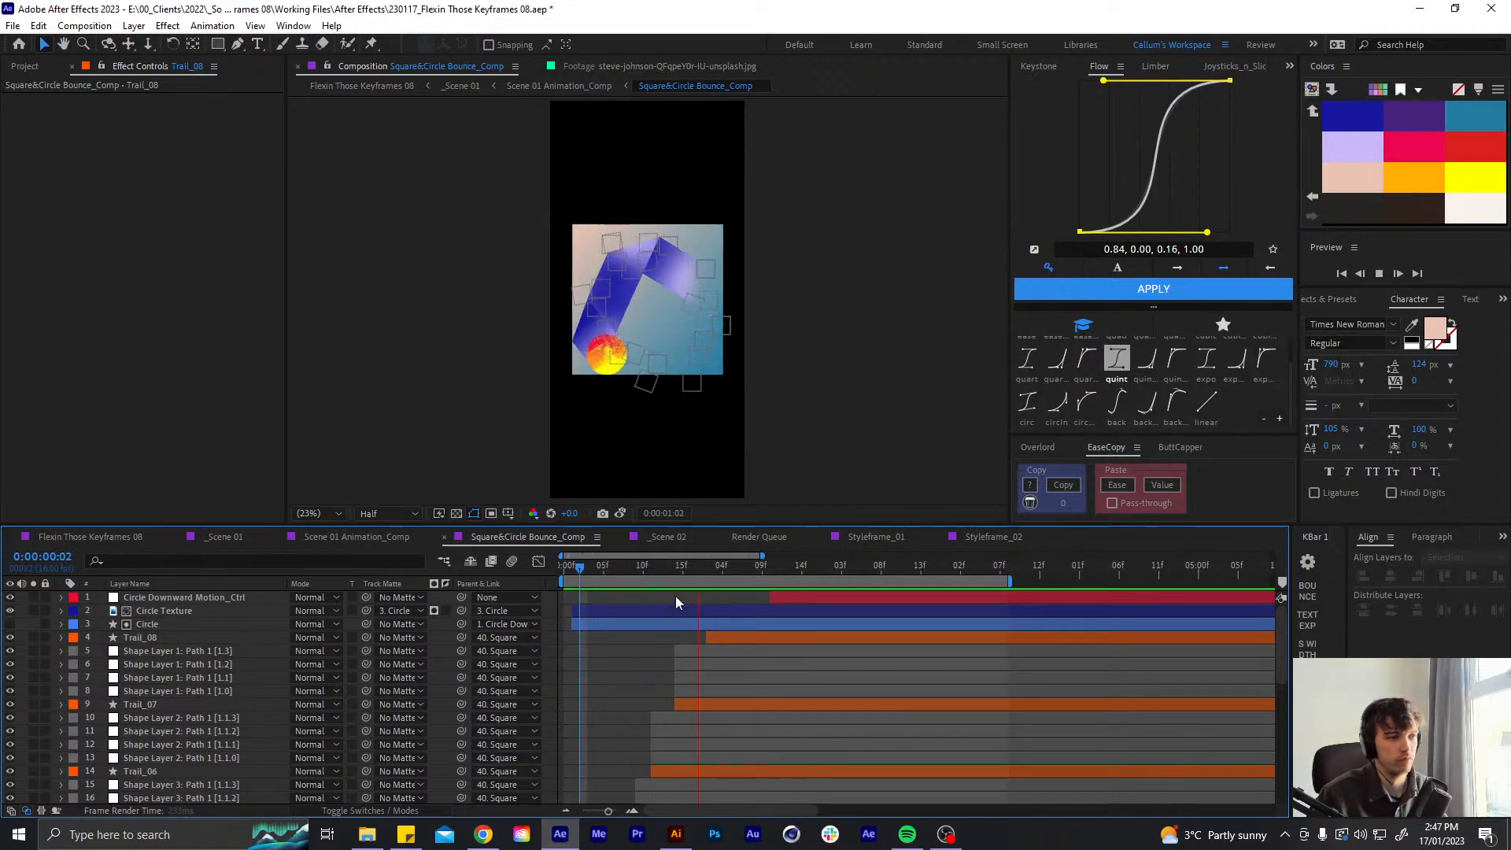
pyautogui.click(659, 562)
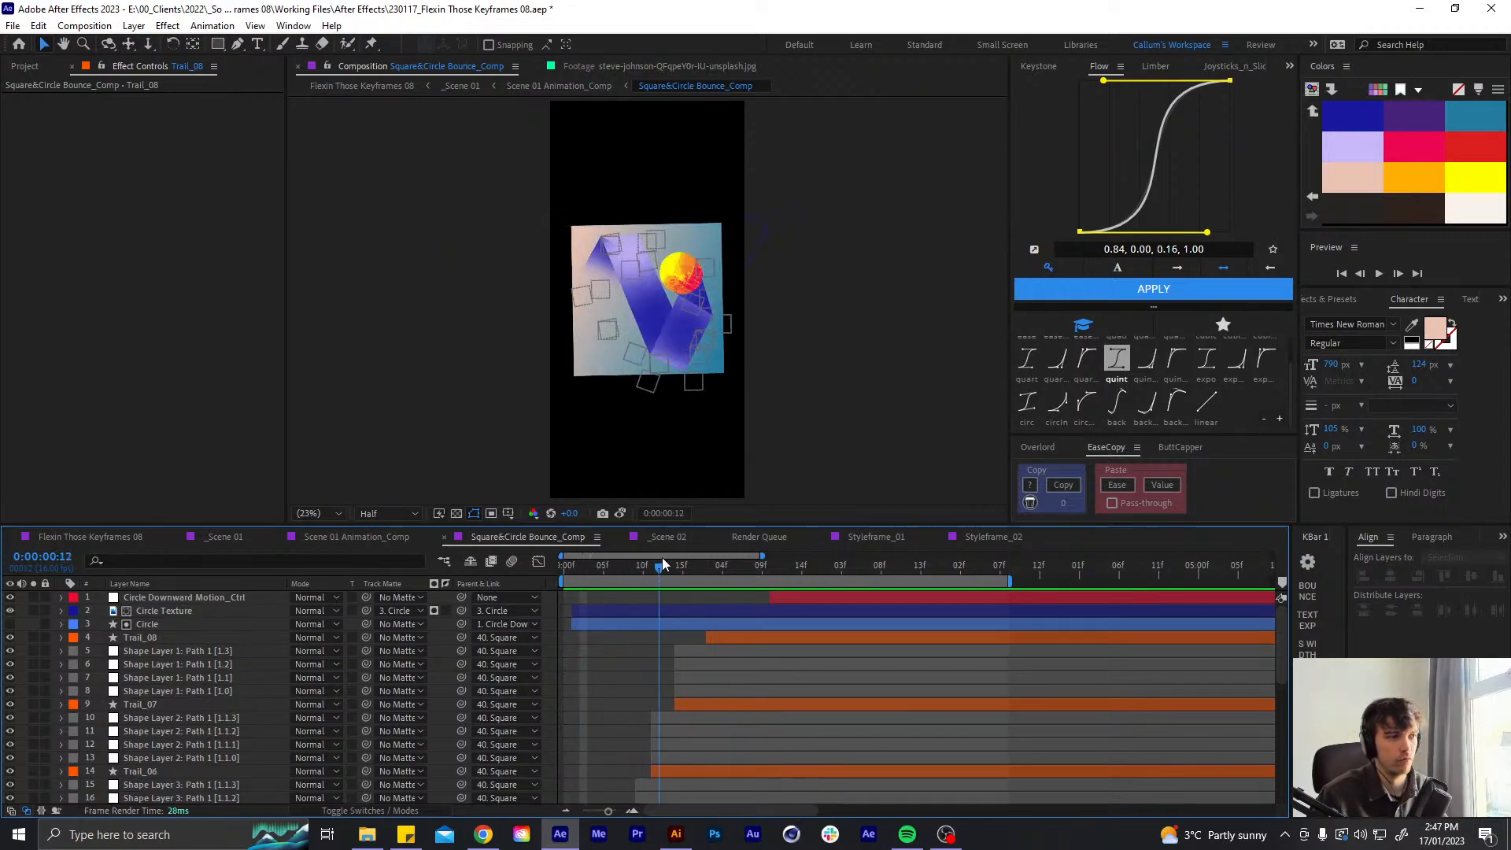
pyautogui.click(663, 557)
pyautogui.scroll(1, 642, 241)
pyautogui.scroll(2, 642, 241)
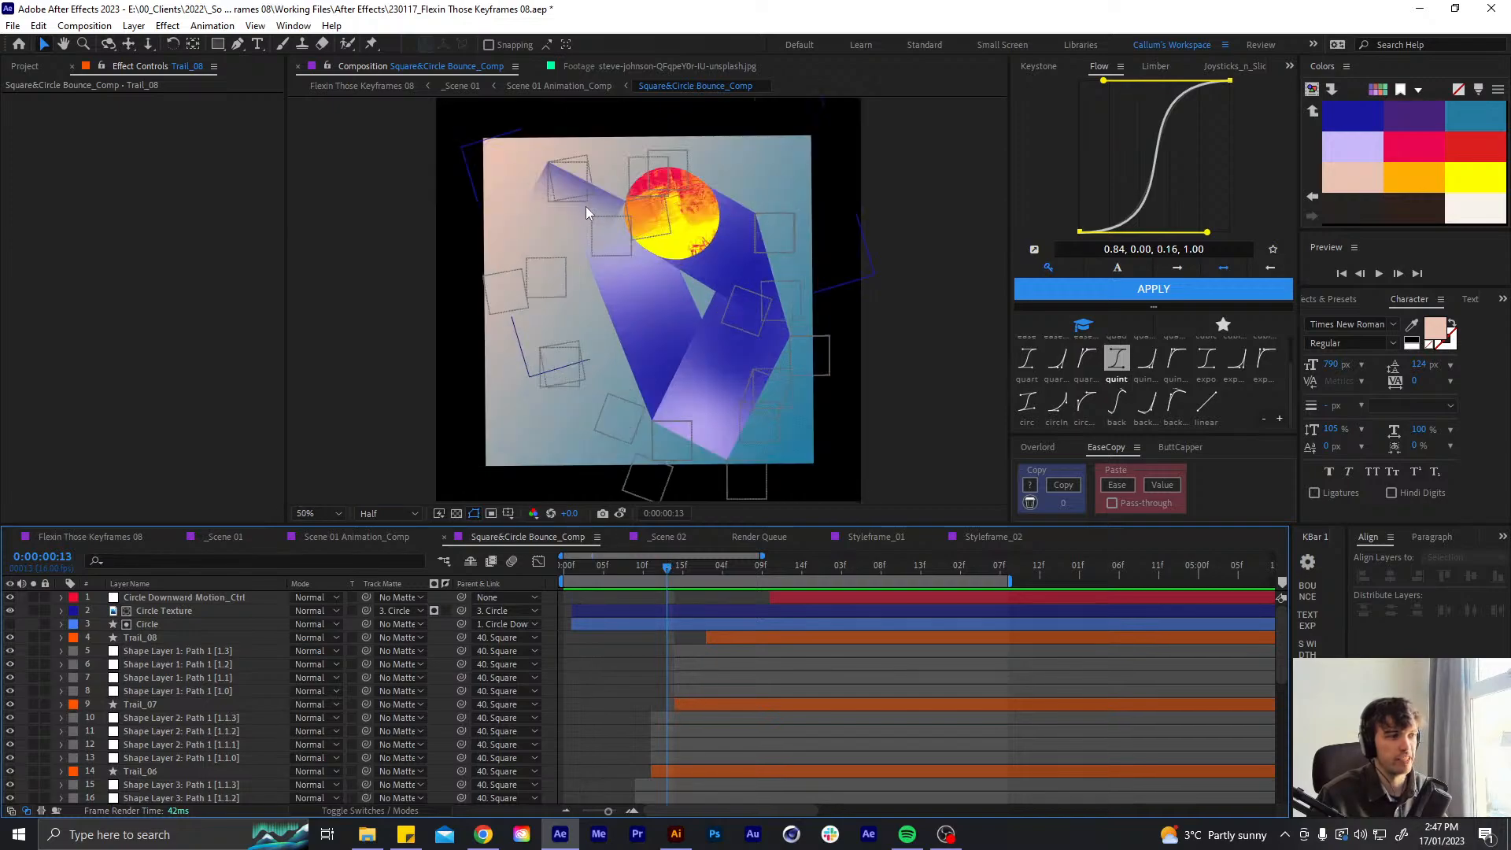
# - Delay Trail_04's last two Mask Path keyframes and both Mask Feather keyframes by one frame, and collapse the layer's properties
pyautogui.scroll(-1, 724, 774)
pyautogui.click(666, 728)
pyautogui.scroll(-2, 672, 721)
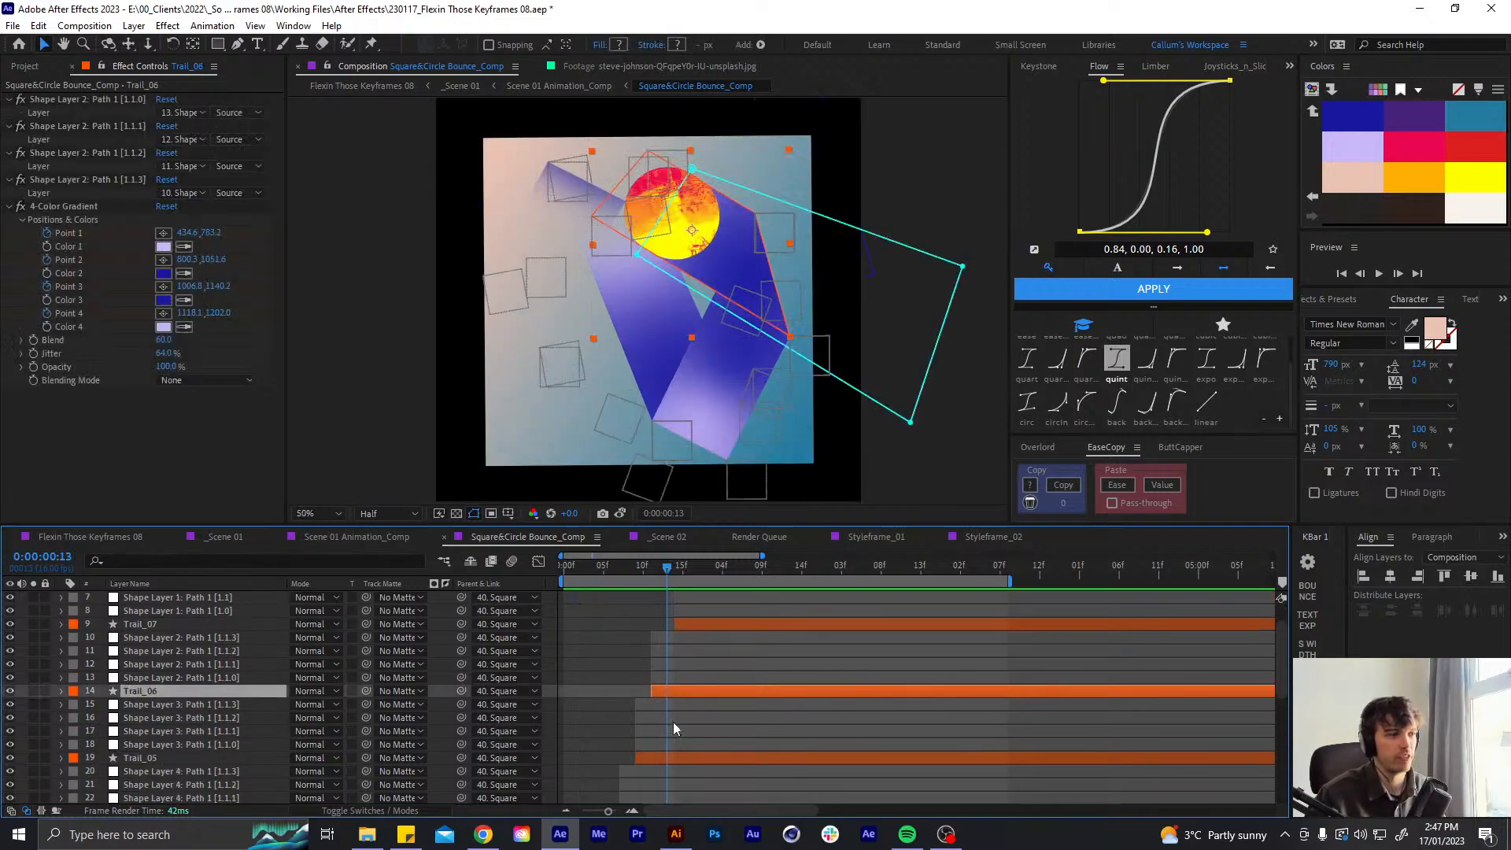
pyautogui.click(686, 716)
pyautogui.scroll(-2, 686, 716)
pyautogui.click(683, 704)
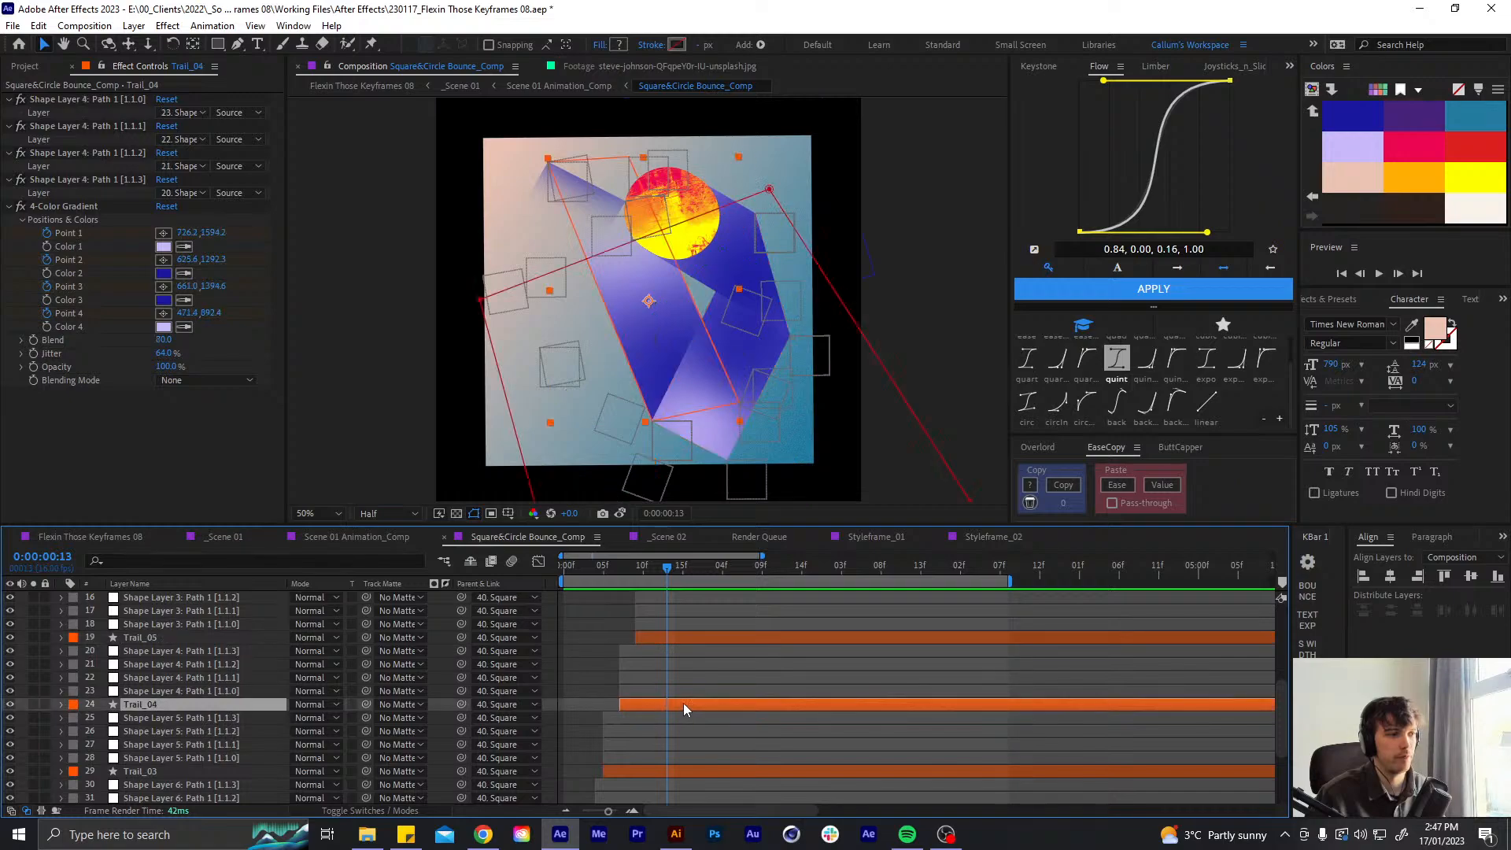
pyautogui.scroll(-2, 682, 717)
pyautogui.press('u')
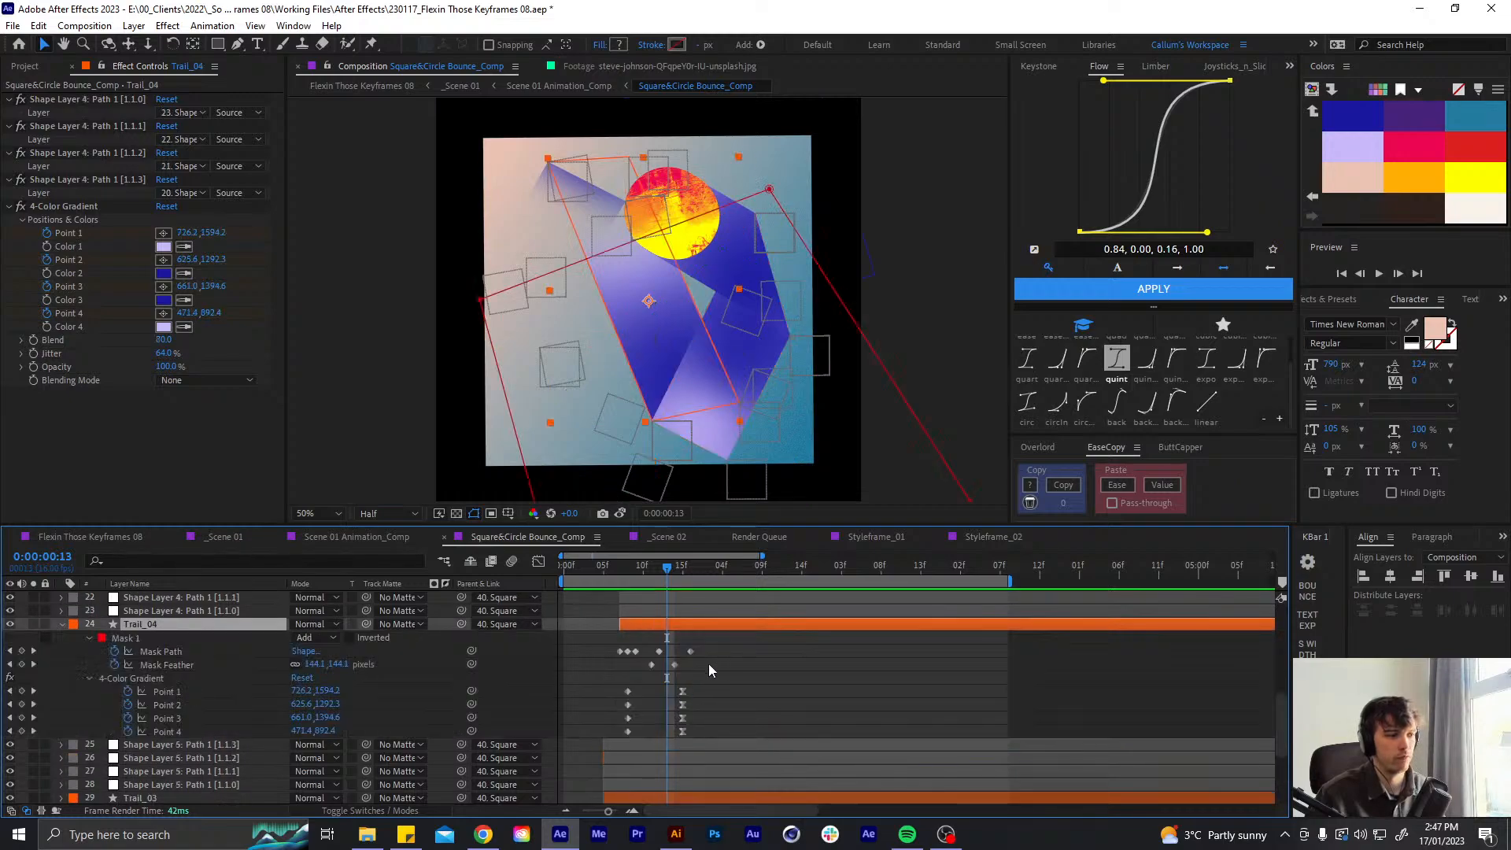
pyautogui.moveTo(702, 646); pyautogui.dragTo(669, 655)
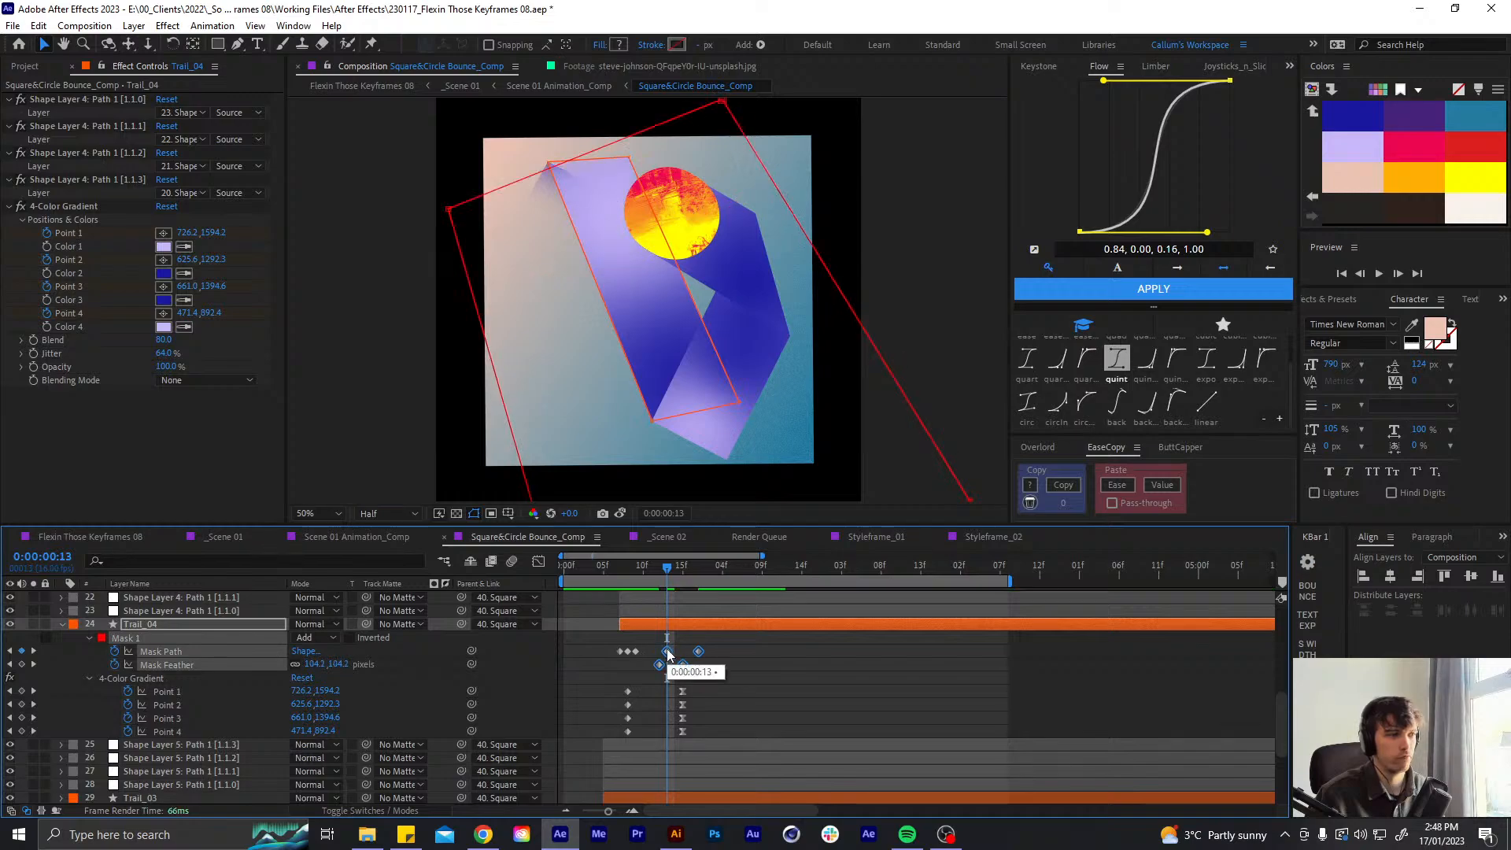
pyautogui.press('u')
pyautogui.scroll(2, 713, 668)
# - Delay Trail_05's closing mask keyframes and its 4-Color Gradient end point keyframes by one frame
pyautogui.click(700, 637)
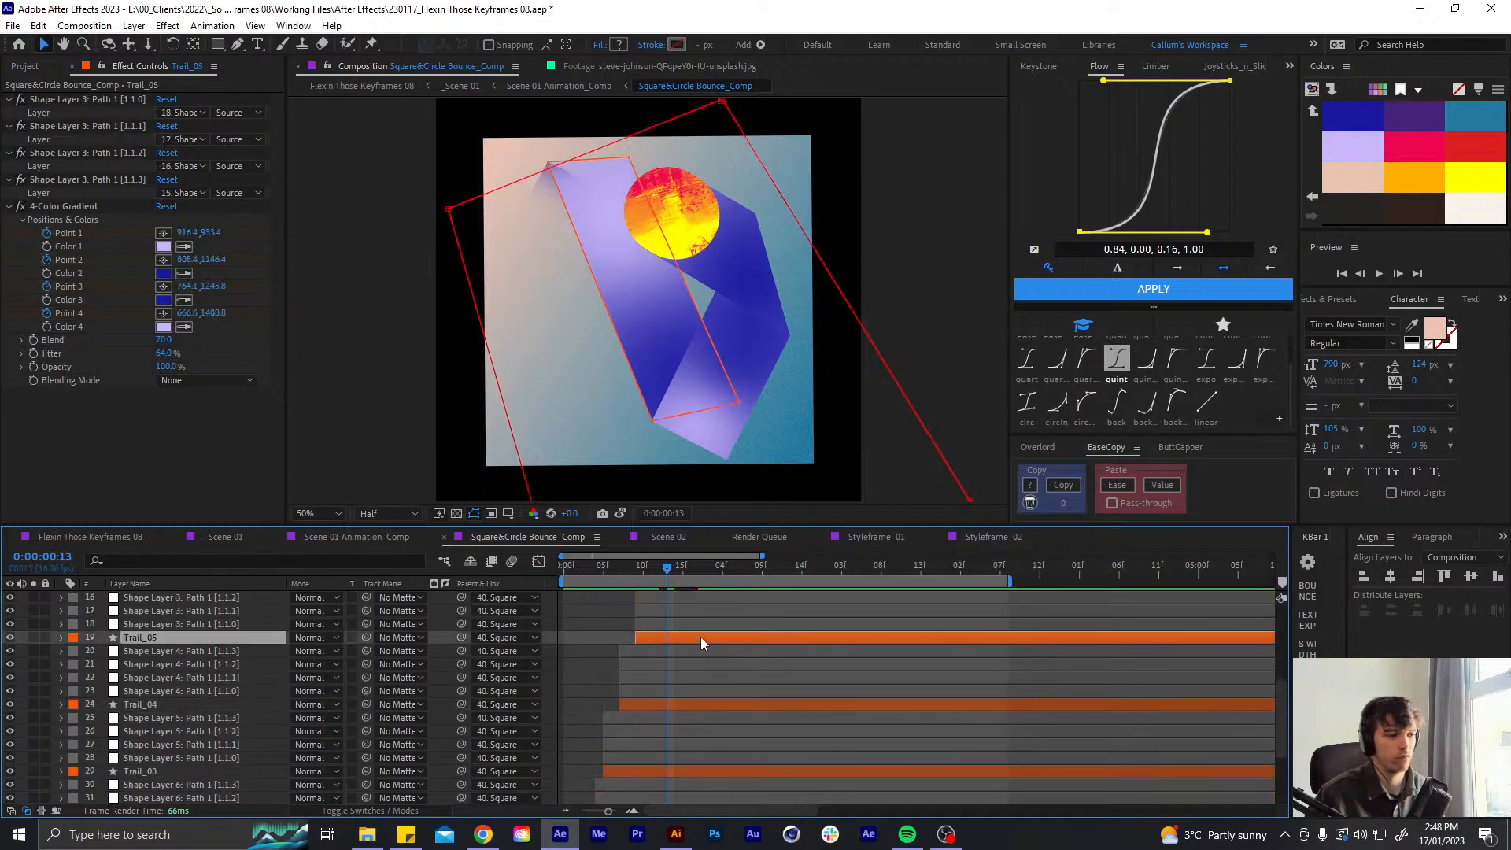
pyautogui.press('u')
pyautogui.moveTo(717, 660); pyautogui.dragTo(691, 713)
pyautogui.press('u')
# - Delay Trail_04's 4-Color Gradient end keyframes for Points 1 to 4 by one frame to match its mask timing
pyautogui.click(683, 704)
pyautogui.press('u')
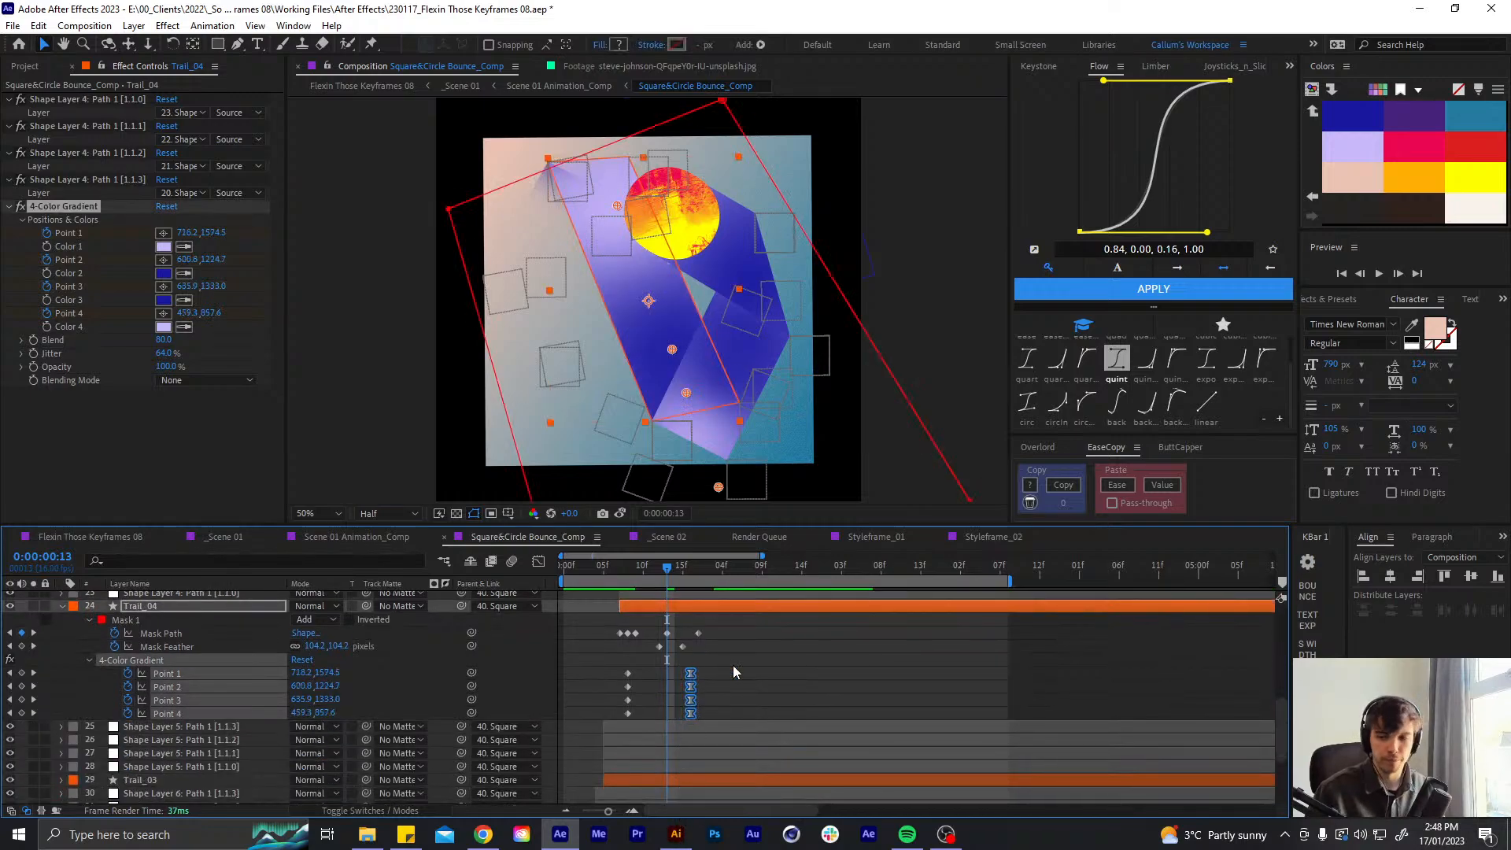
pyautogui.press('u')
pyautogui.scroll(3, 732, 677)
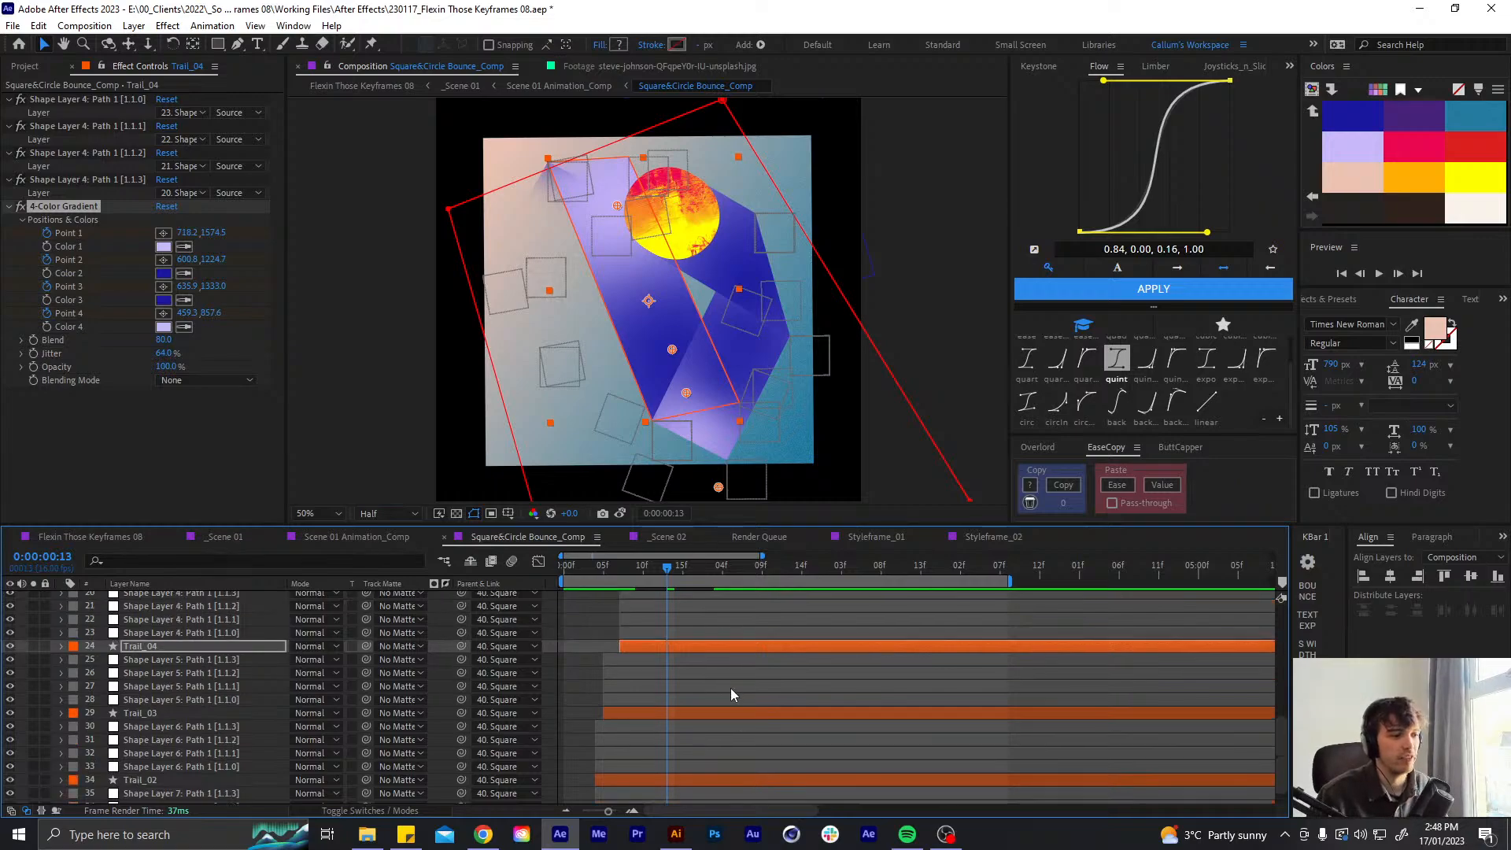
# - Delay Trail_06's last two Mask Path keyframes, both Mask Feather keyframes and its gradient end keyframes by one frame
pyautogui.click(679, 659)
pyautogui.press('u')
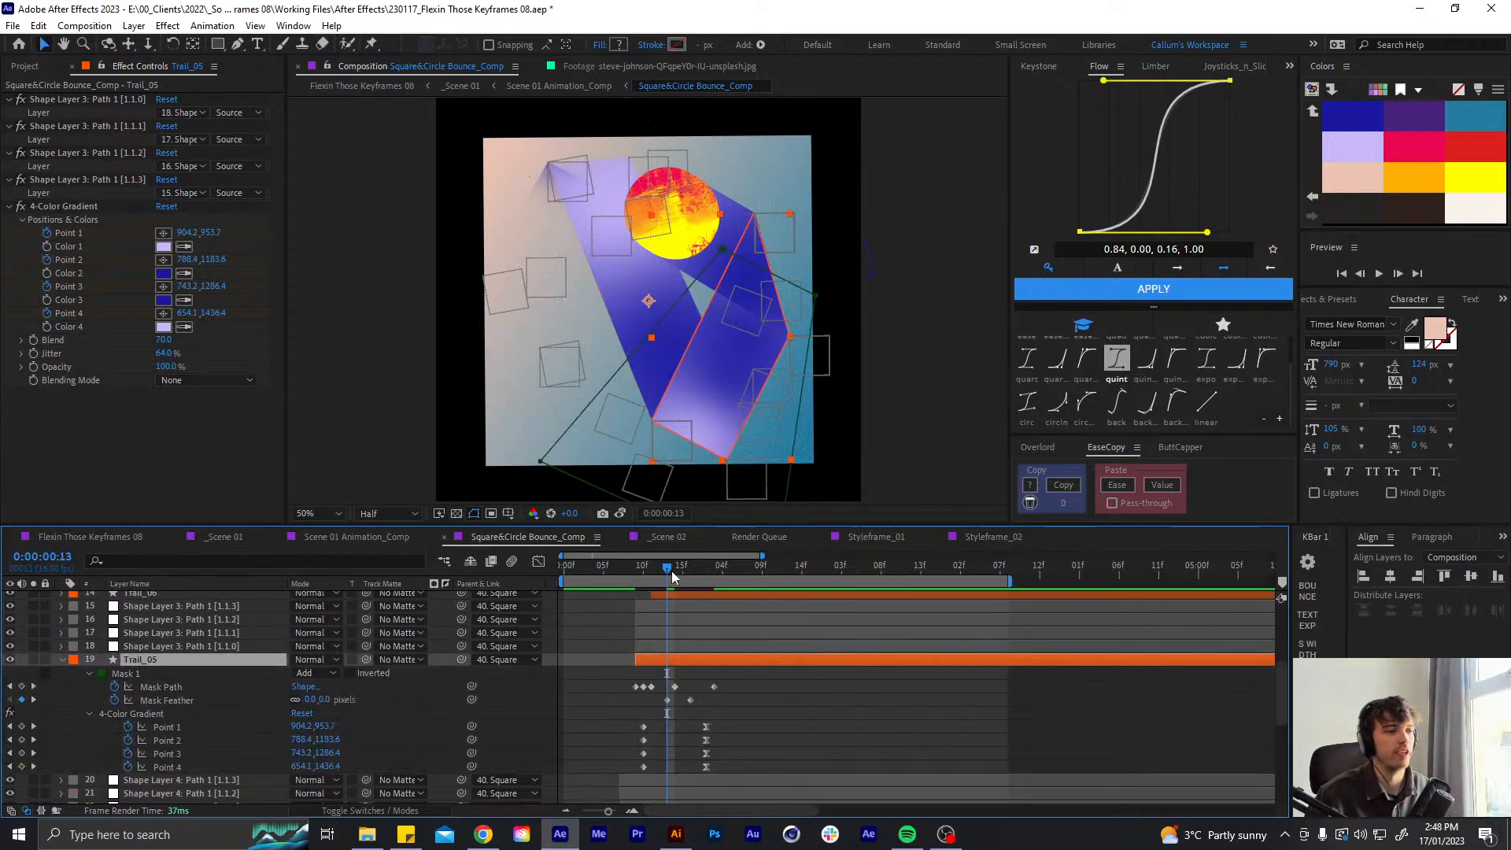
pyautogui.moveTo(673, 577); pyautogui.dragTo(717, 567)
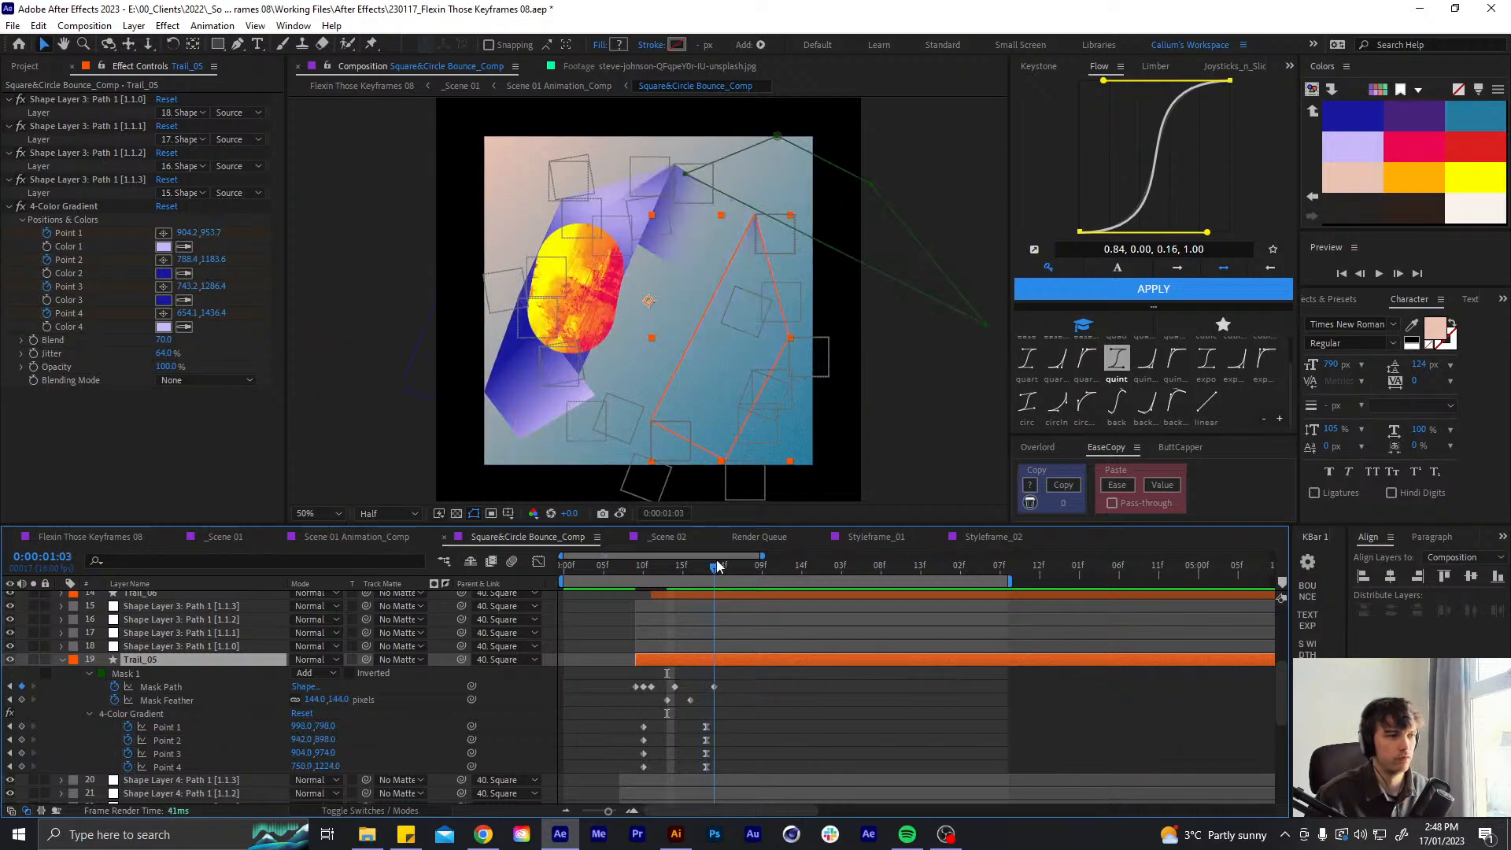
pyautogui.scroll(3, 706, 669)
pyautogui.click(712, 628)
pyautogui.press('u')
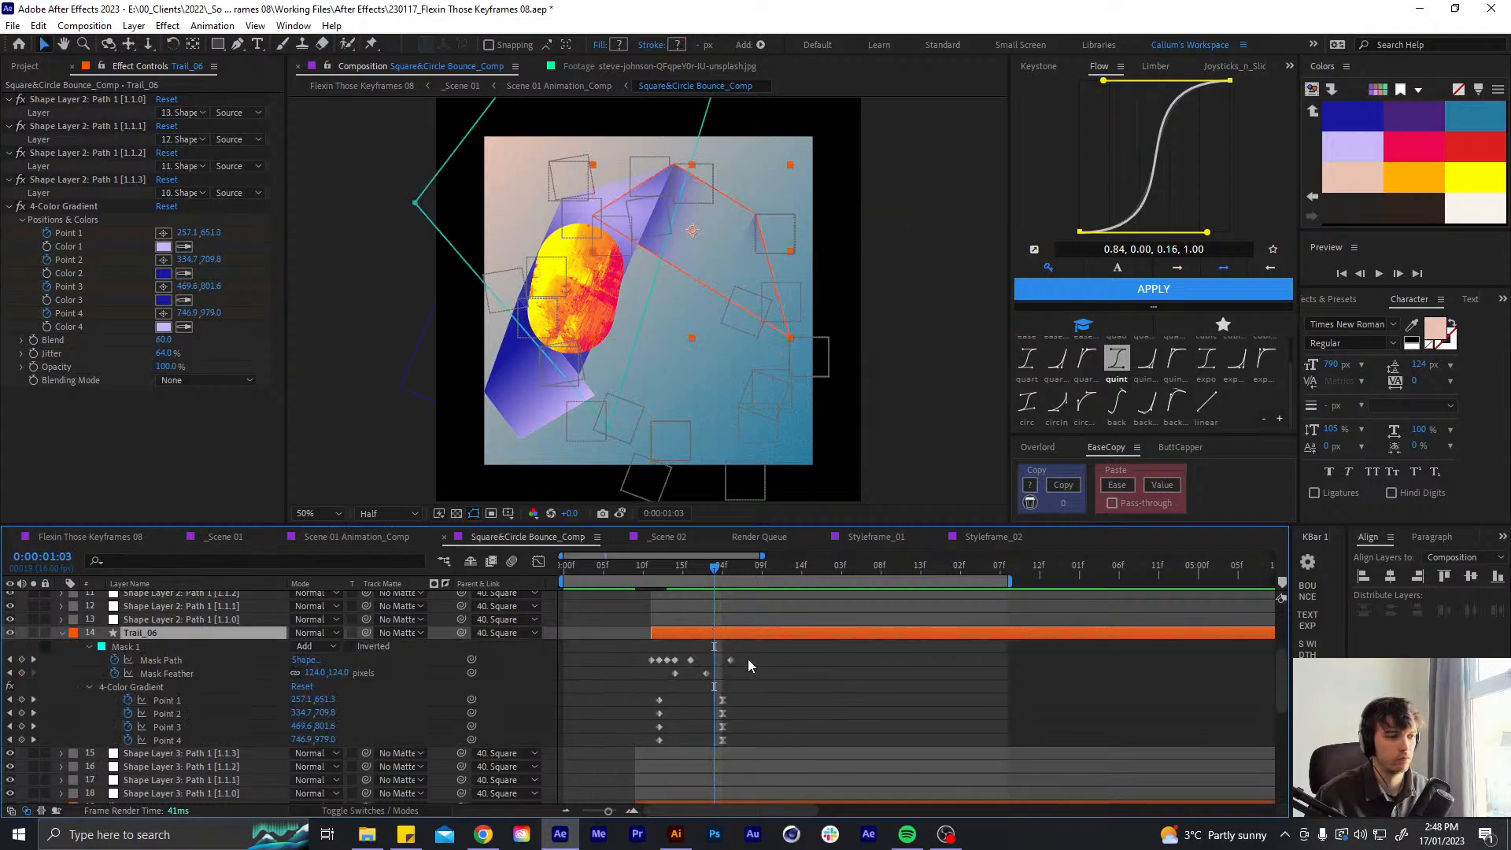
pyautogui.moveTo(740, 656); pyautogui.dragTo(714, 754)
pyautogui.moveTo(722, 700); pyautogui.dragTo(731, 700)
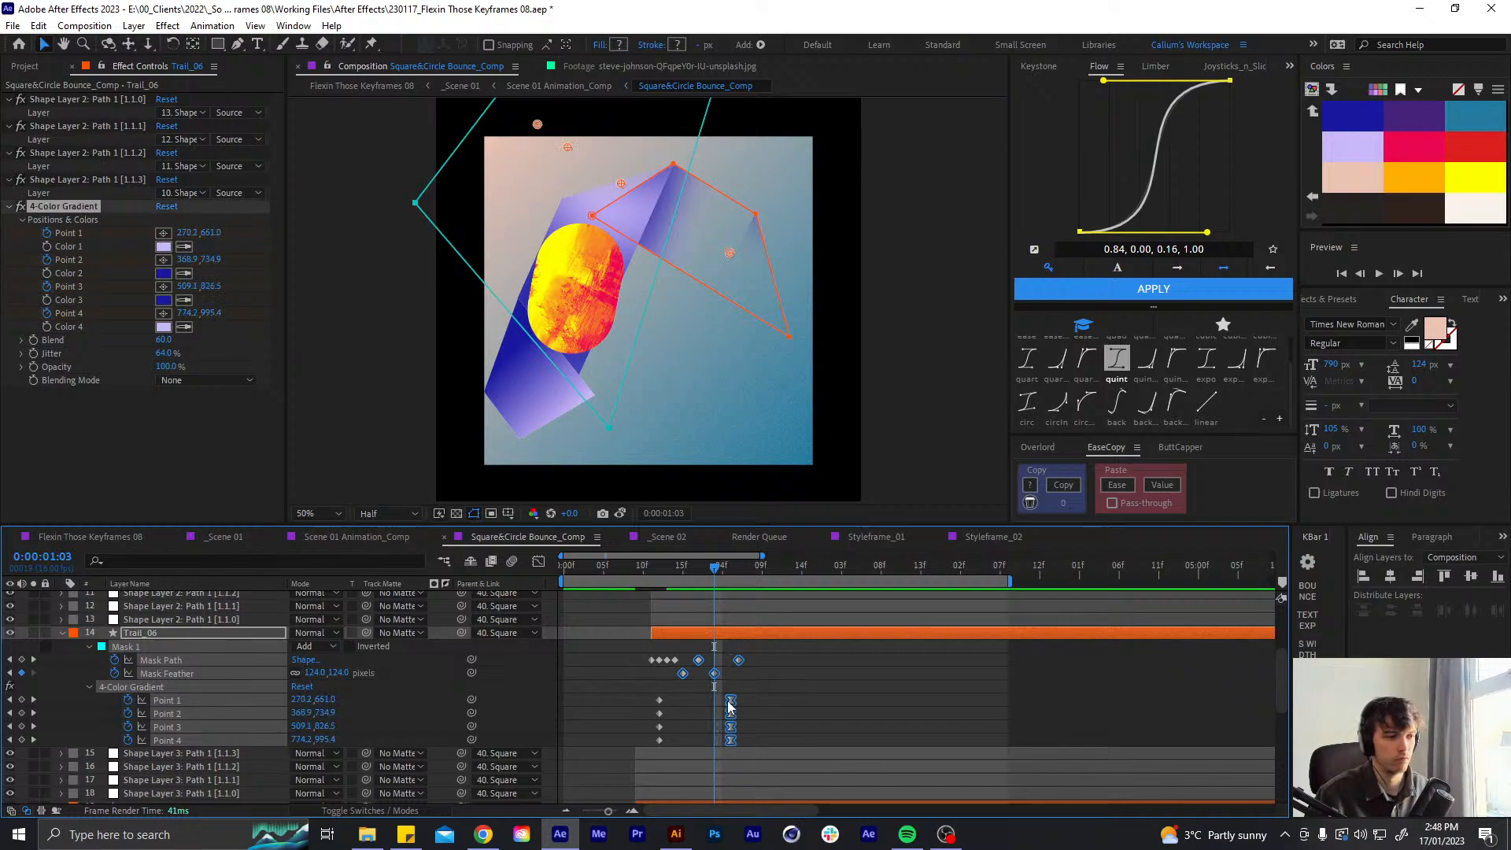
pyautogui.press('u')
# - Delay Trail_07's last two Mask Path keyframes and its Mask Feather, gradient end point and Opacity keyframes by one frame
pyautogui.scroll(2, 716, 658)
pyautogui.click(718, 647)
pyautogui.press('u')
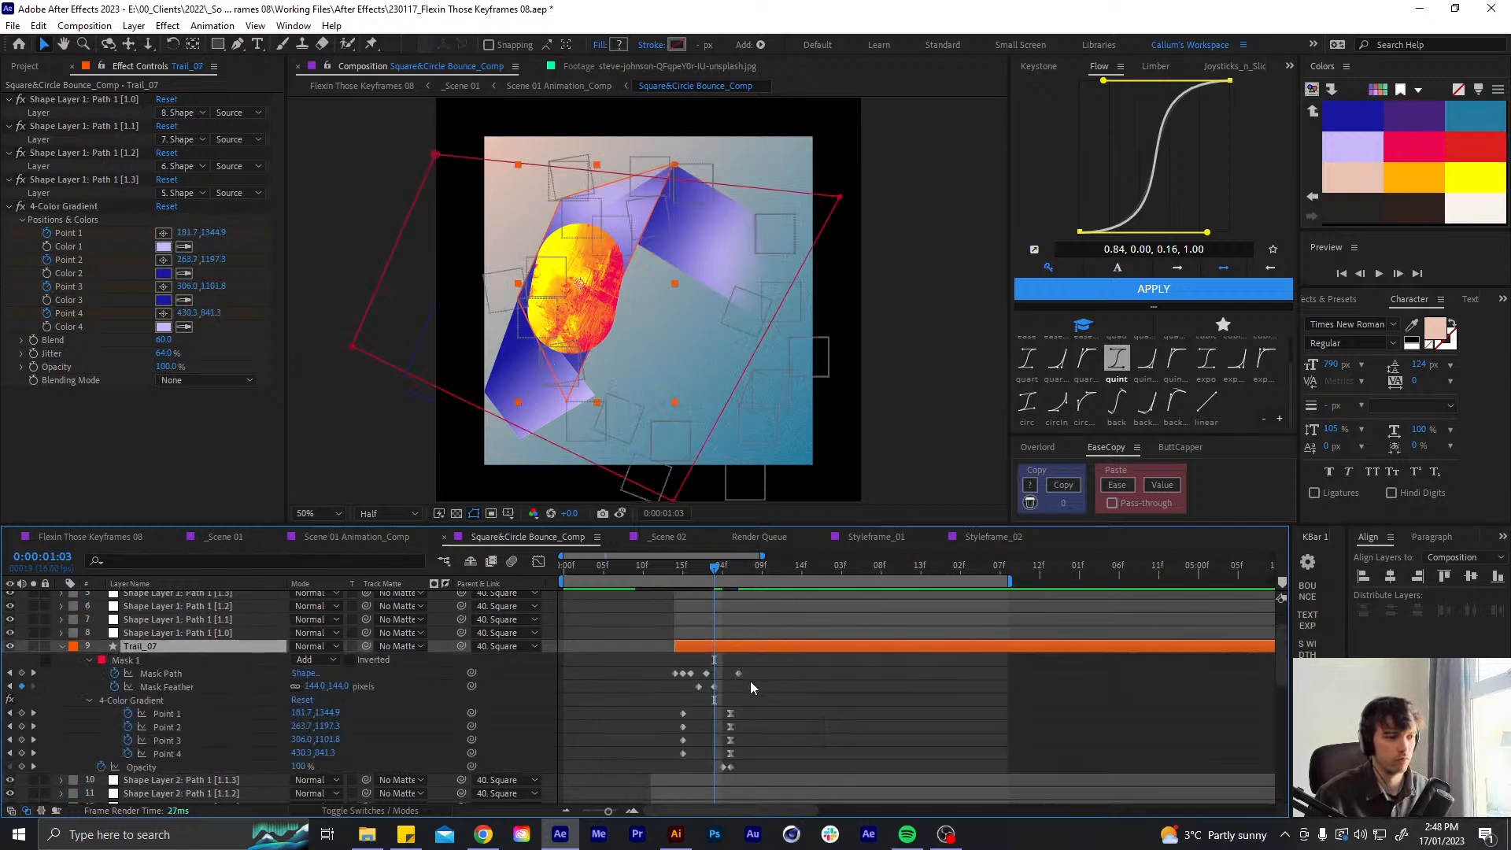
pyautogui.moveTo(756, 671); pyautogui.dragTo(715, 774)
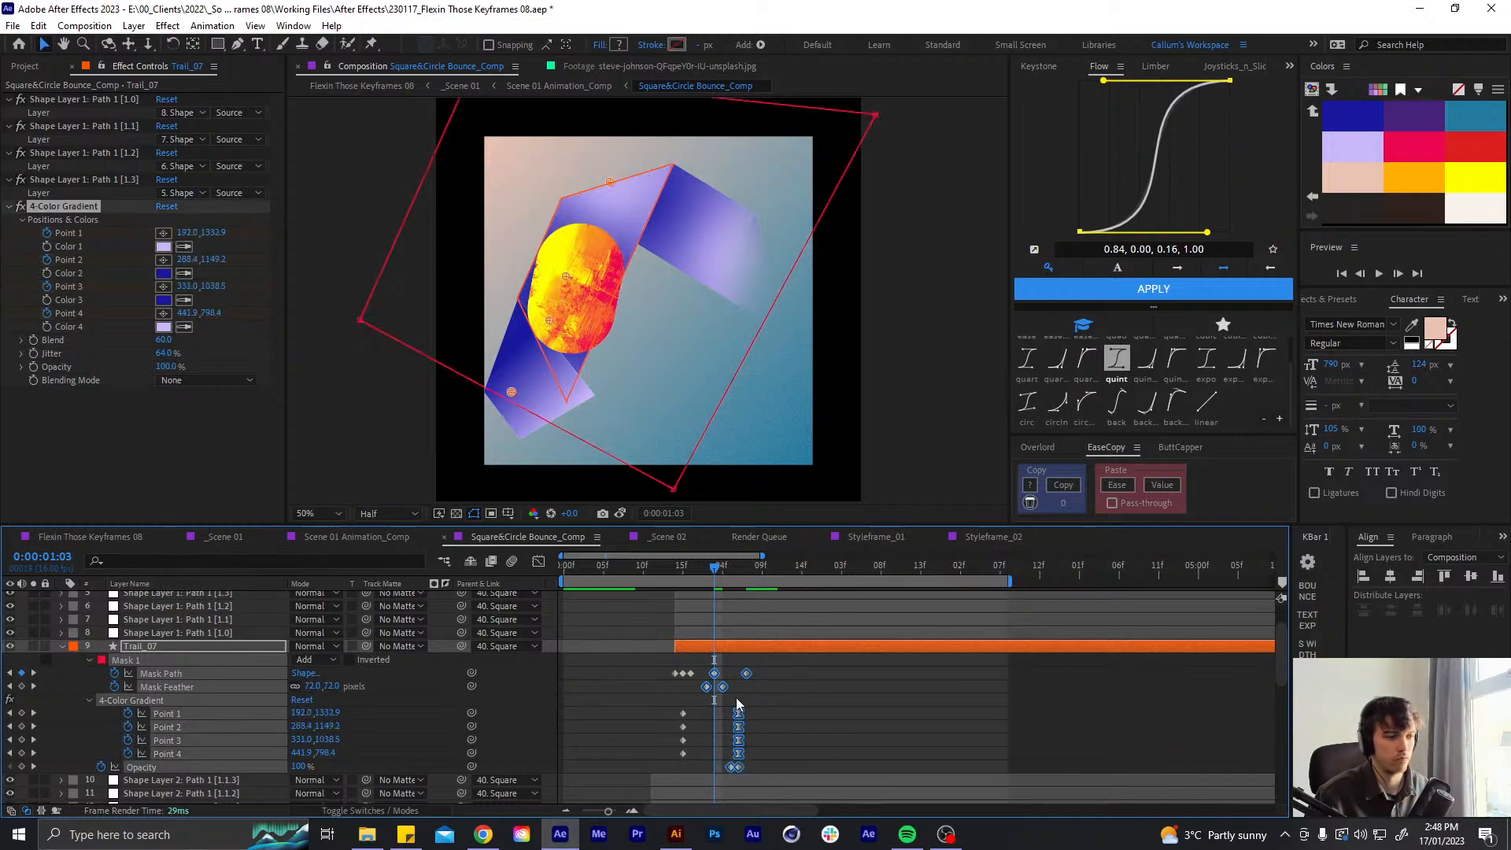
pyautogui.press('u')
# - Delay all of Trail_08's Mask Path, Mask Feather and Opacity keyframes by one frame, and clear the selection
pyautogui.scroll(2, 736, 697)
pyautogui.click(752, 640)
pyautogui.press('u')
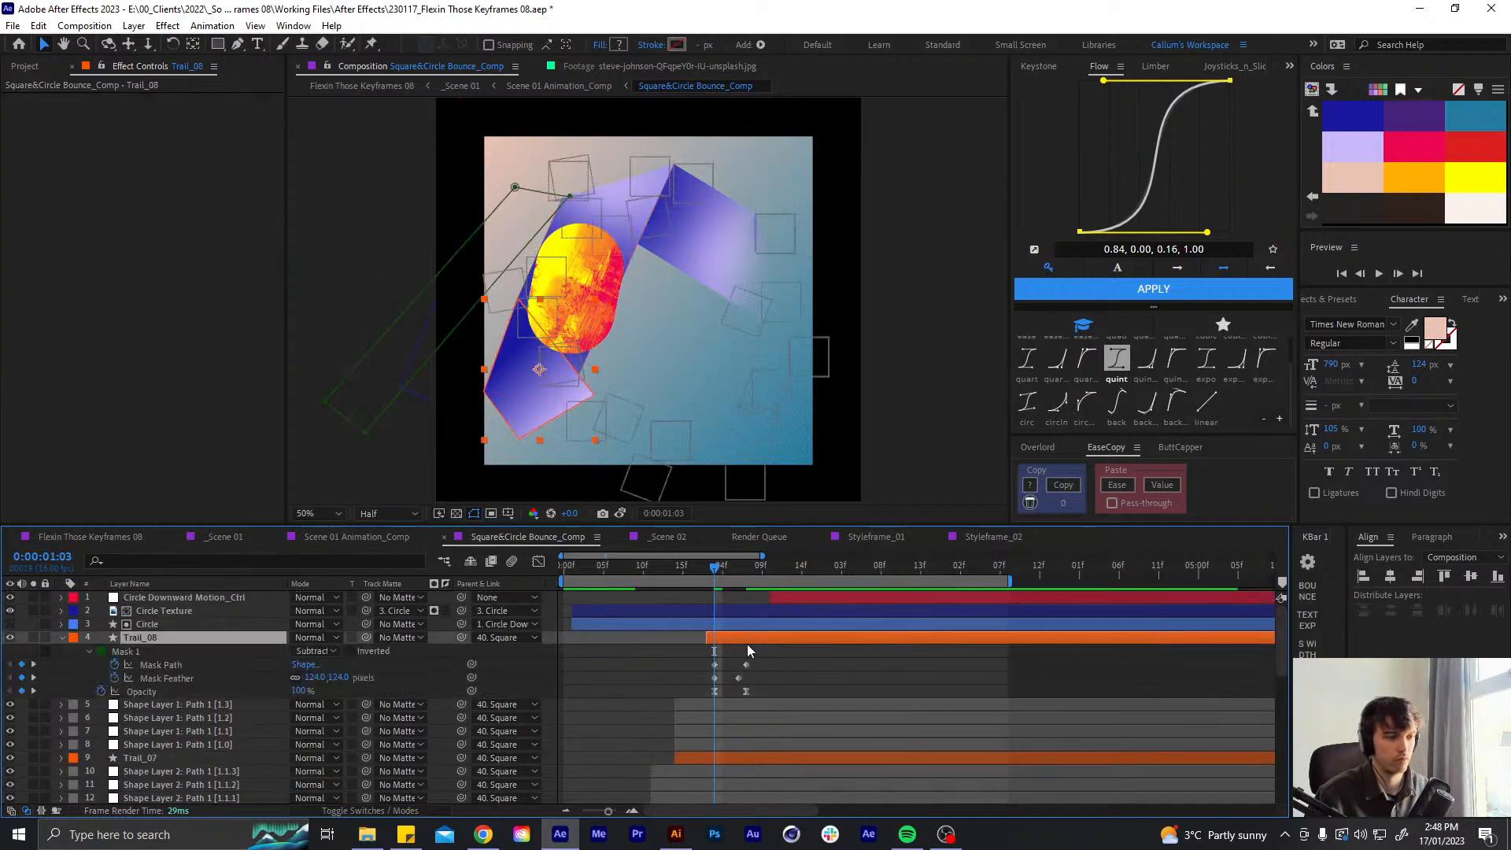
pyautogui.moveTo(754, 663); pyautogui.dragTo(721, 666)
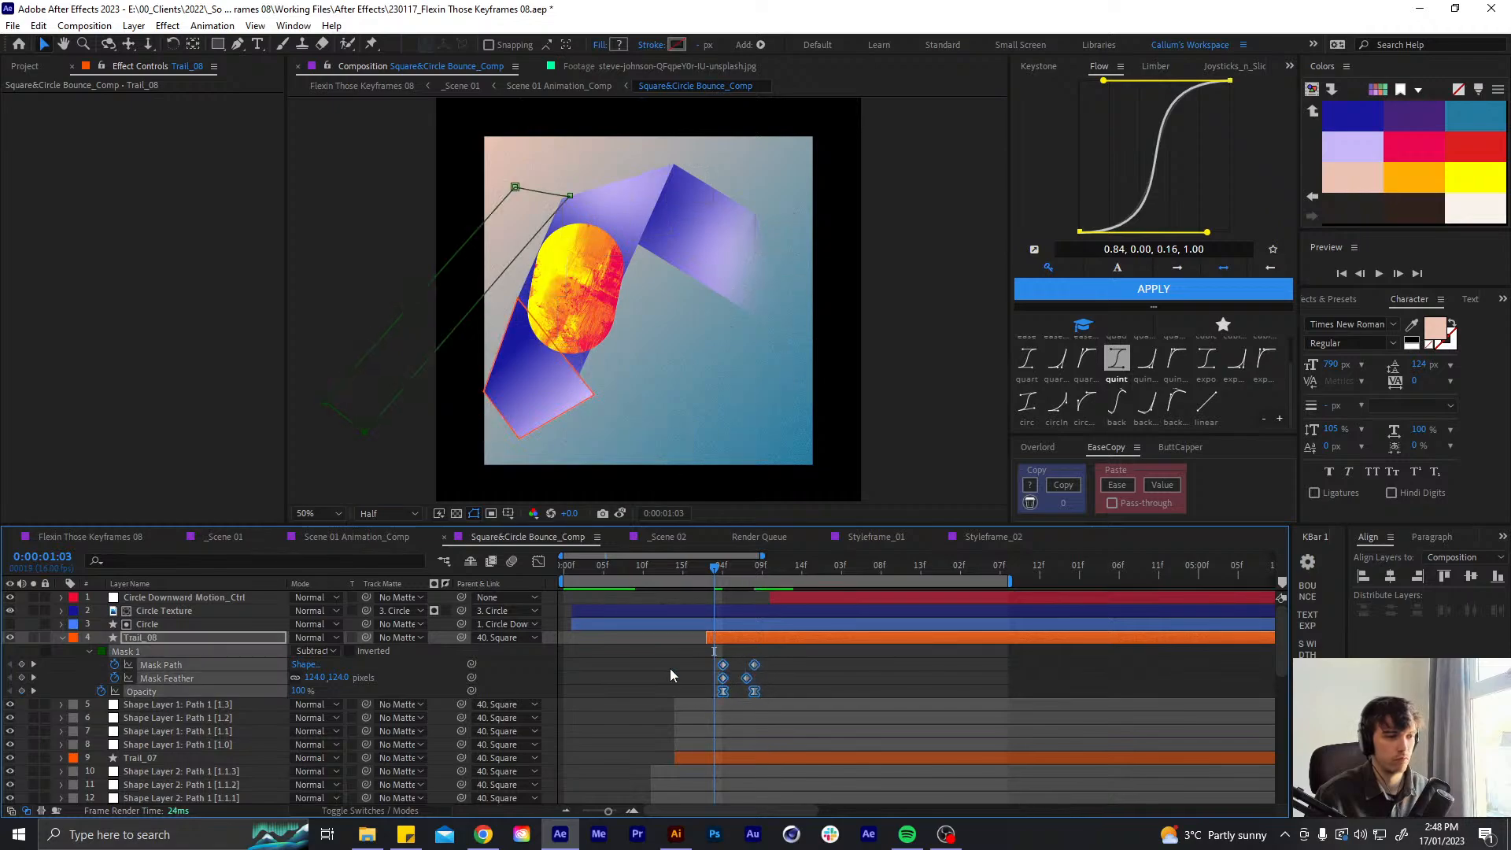
pyautogui.click(671, 670)
pyautogui.press('u')
# - Hide the revealed keyframes, preview the bounce from the start, and examine the trails at 0:00:00:10
pyautogui.click(564, 568)
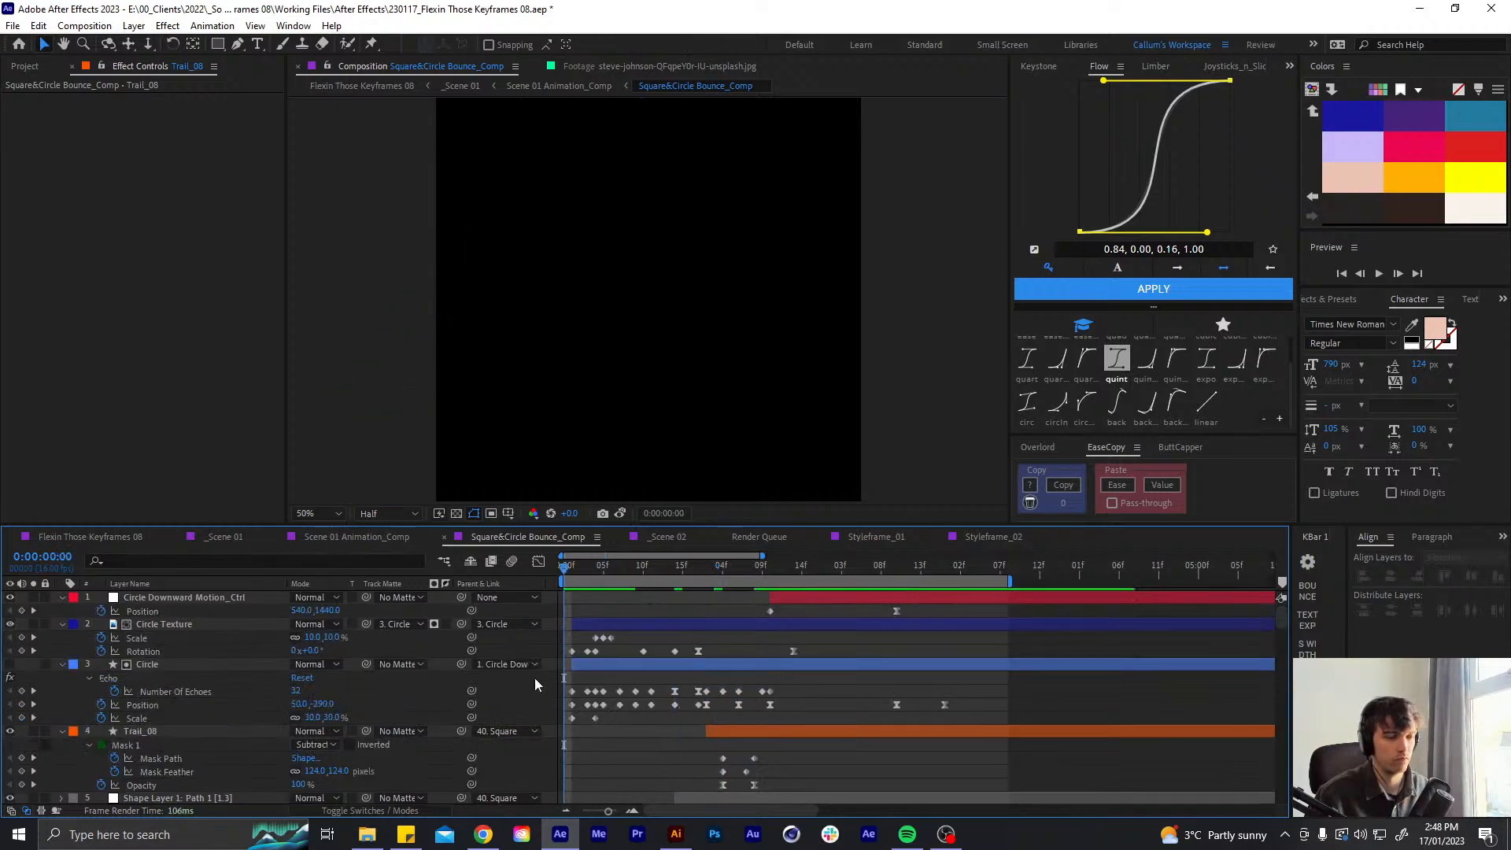
pyautogui.press('u')
pyautogui.press('space')
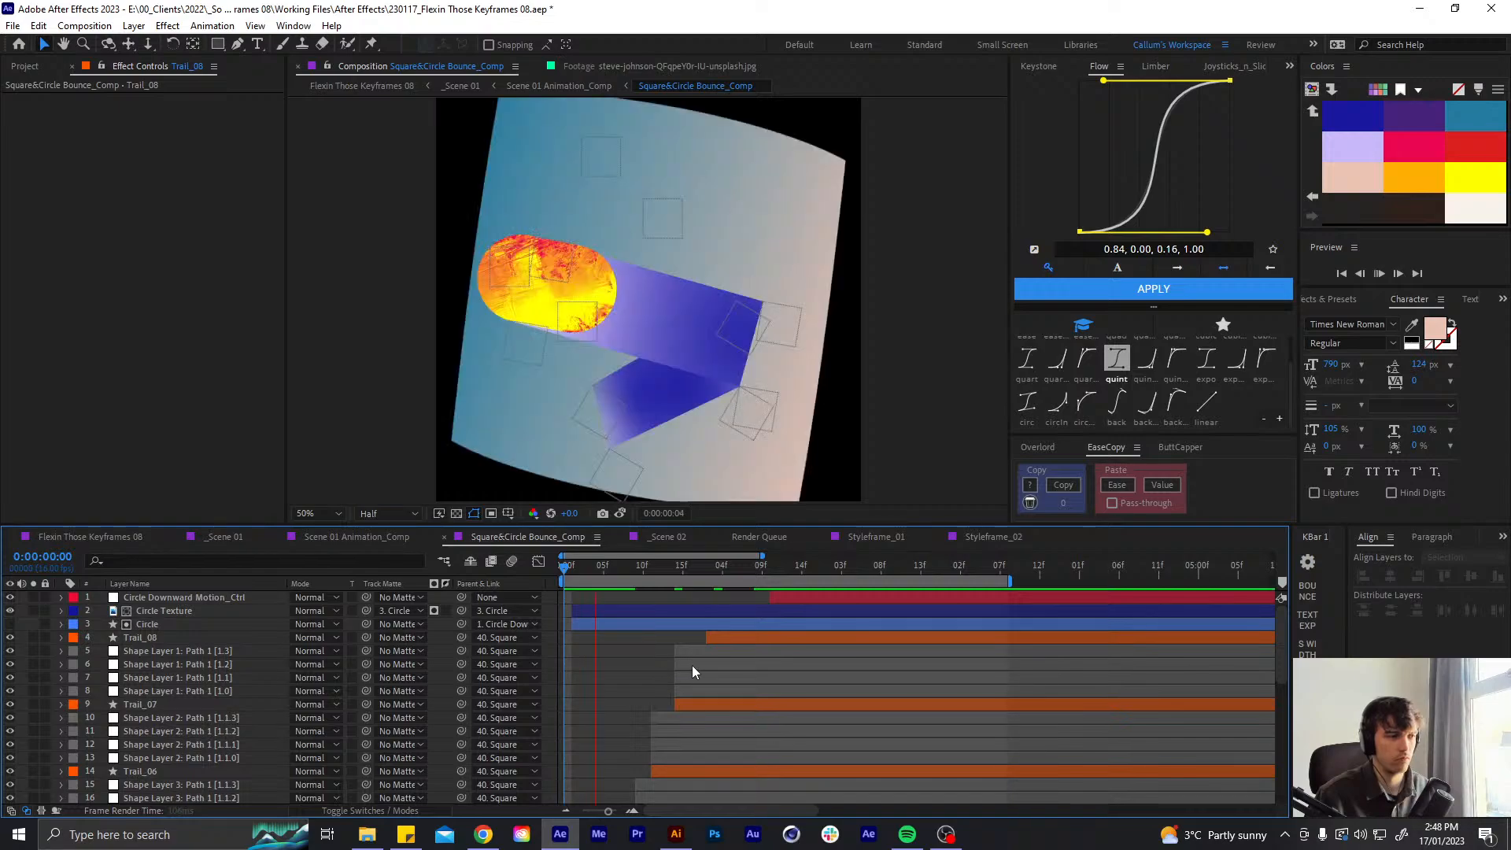
pyautogui.click(650, 570)
pyautogui.moveTo(650, 572); pyautogui.dragTo(643, 573)
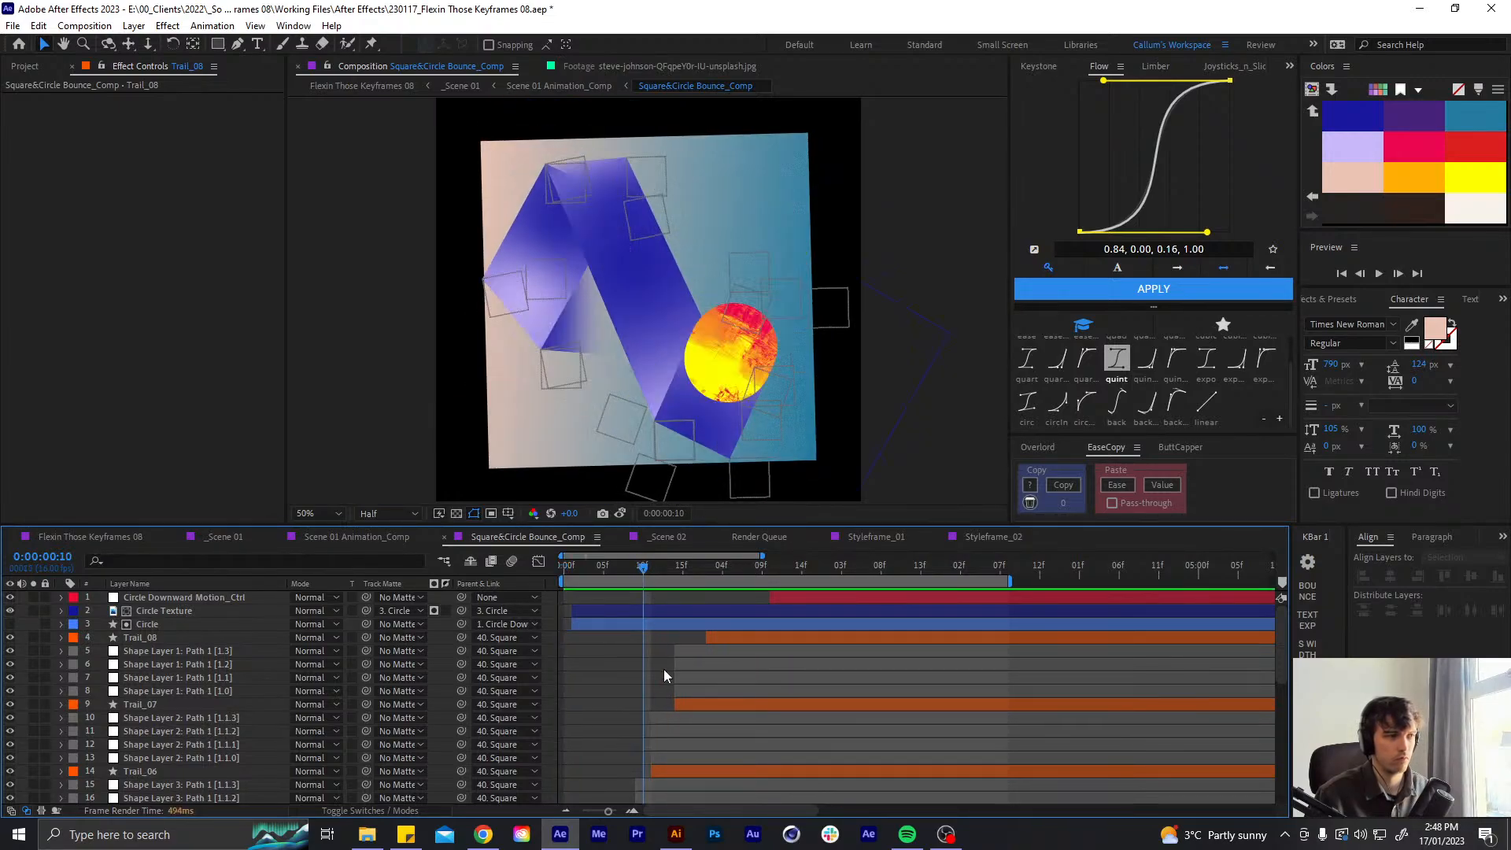
# - At 0:00:00:12, set Trail_04's Mask Feather keyframe to 0 pixels
pyautogui.scroll(-2, 663, 684)
pyautogui.click(658, 758)
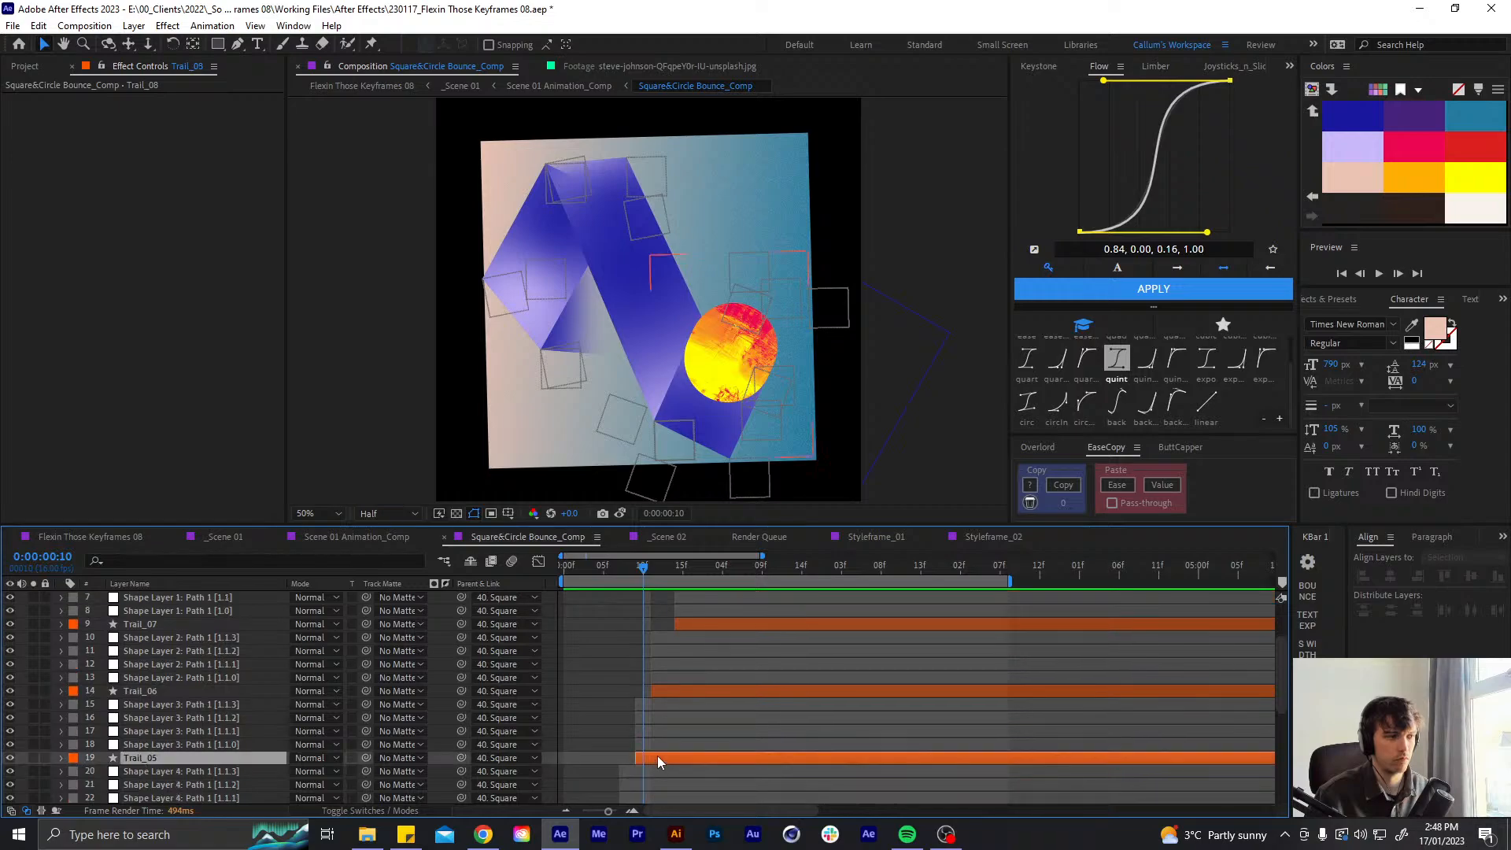
pyautogui.scroll(-3, 675, 688)
pyautogui.click(667, 706)
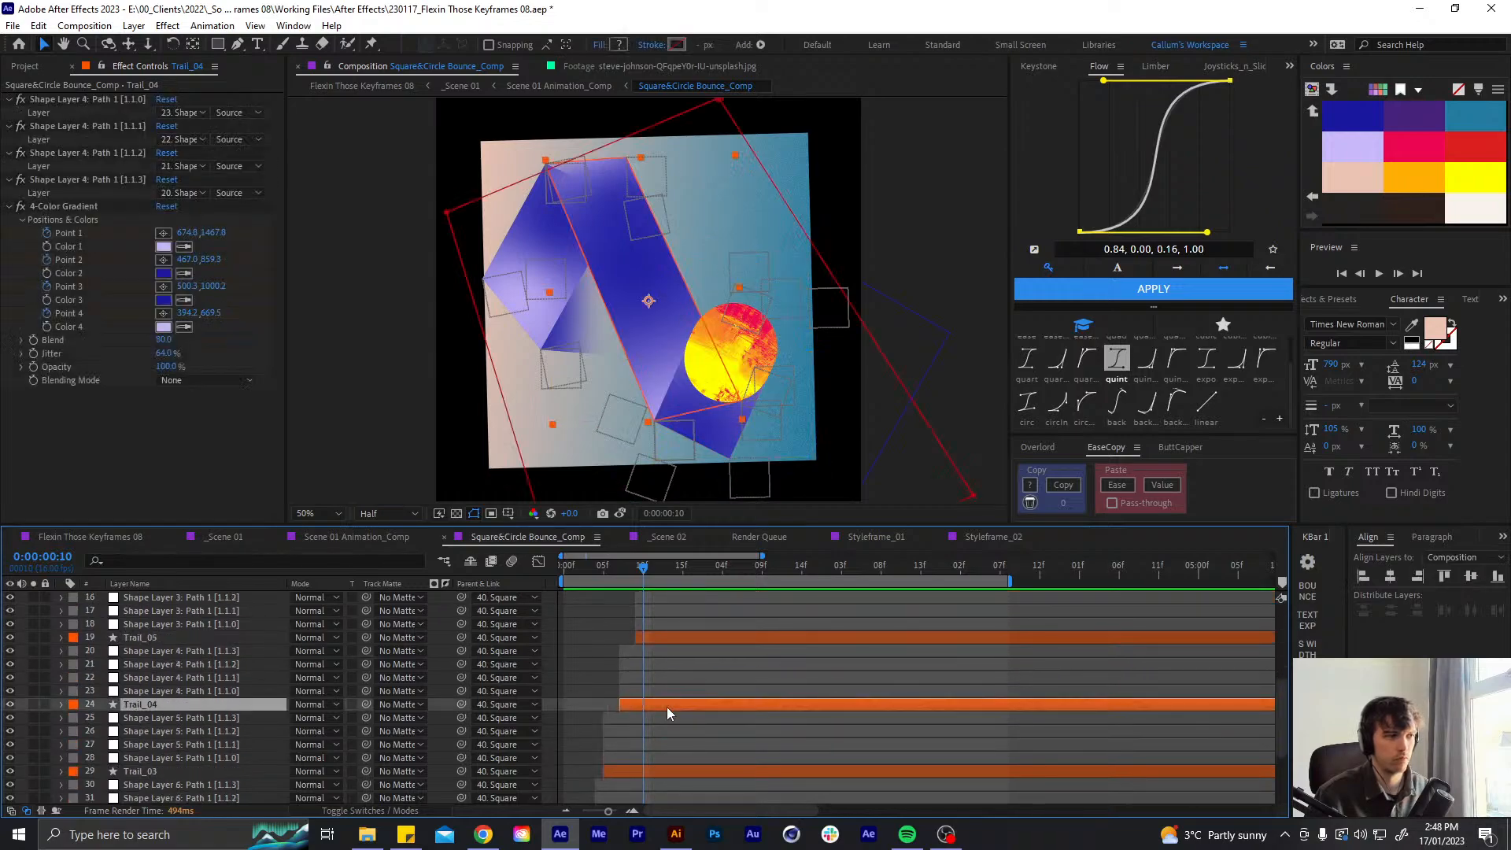
pyautogui.press('u')
pyautogui.scroll(-2, 666, 705)
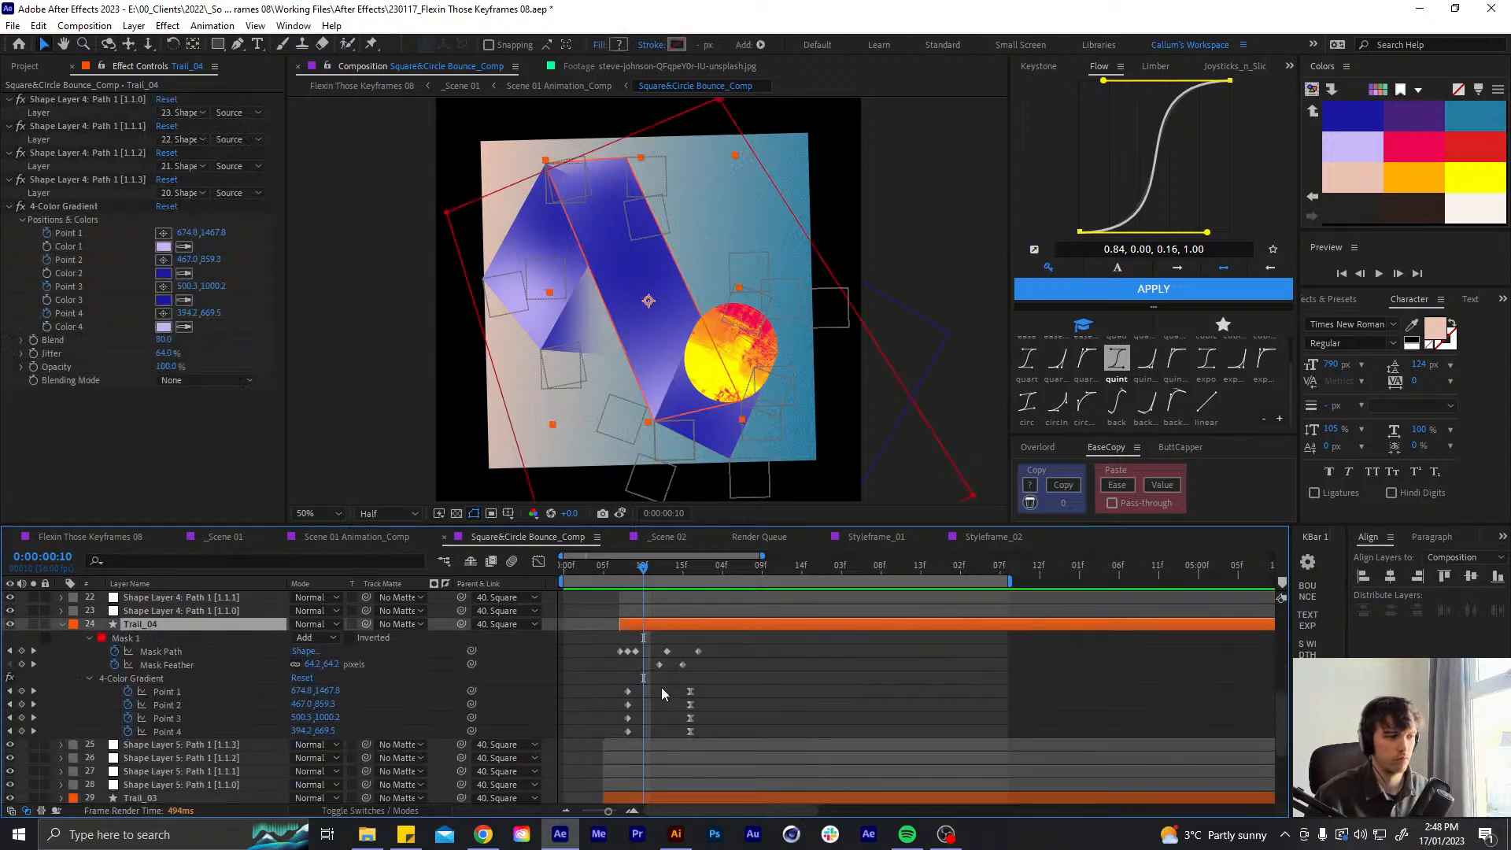
pyautogui.click(661, 570)
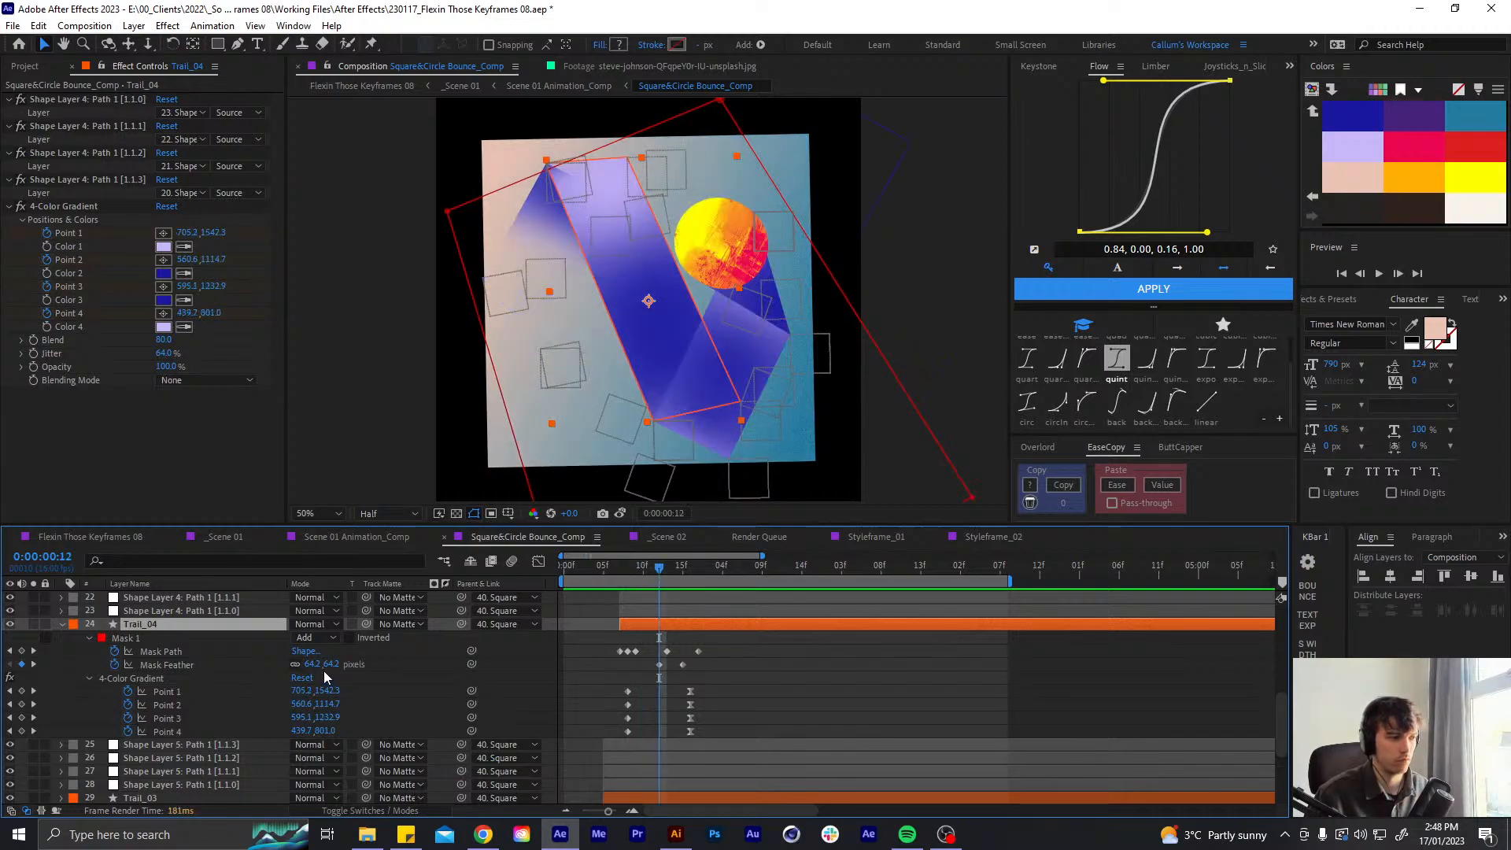
pyautogui.click(813, 710)
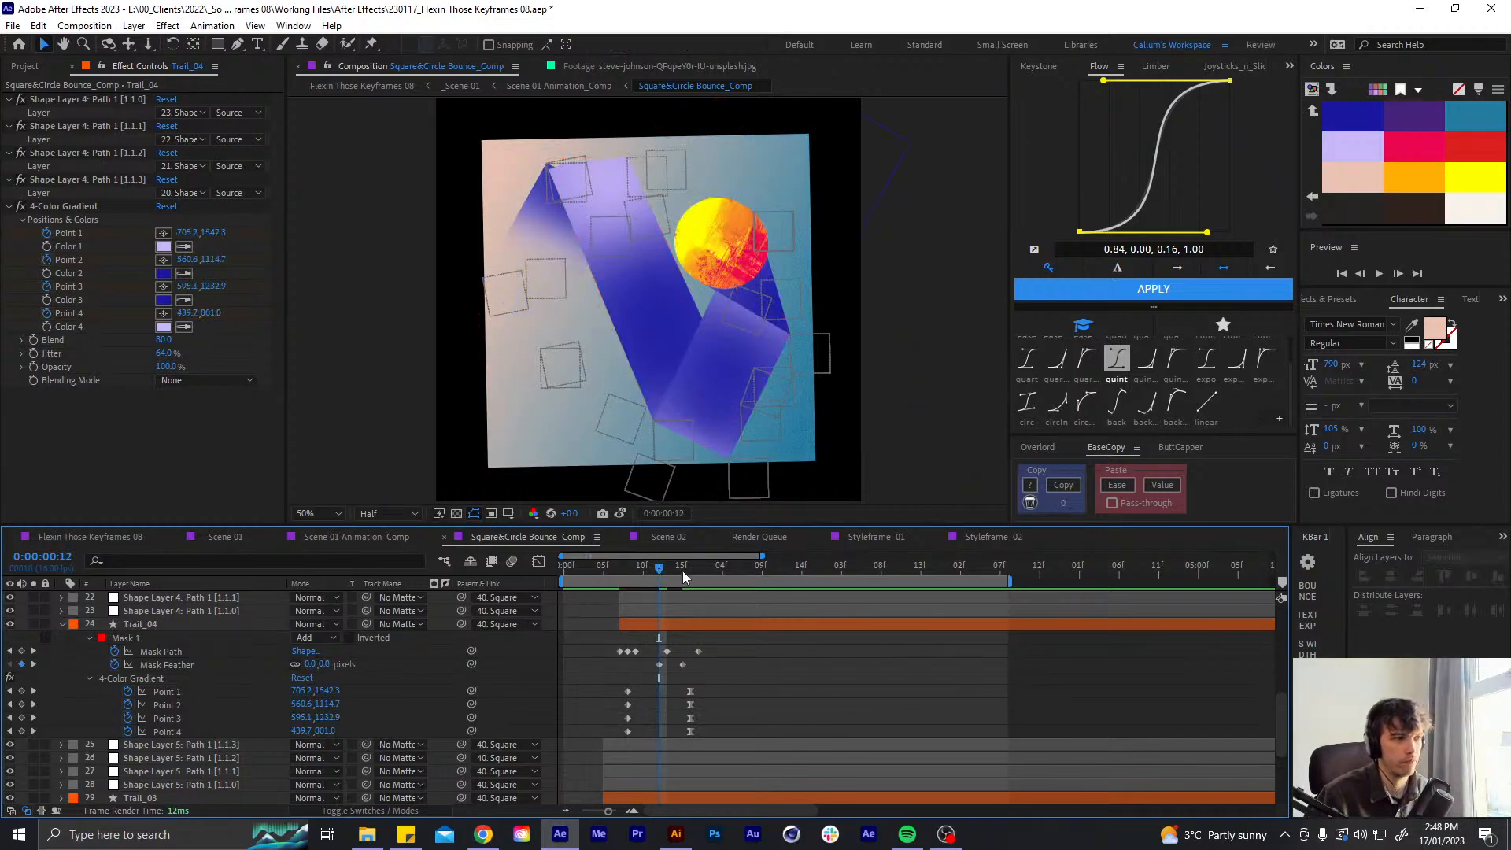
# - At 0:00:00:09, move the top edge of Trail_04's mask outward, away from the trail's upper end
pyautogui.moveTo(656, 566)
pyautogui.mouseDown()
pyautogui.moveTo(644, 564)
pyautogui.moveTo(663, 559)
pyautogui.mouseUp()
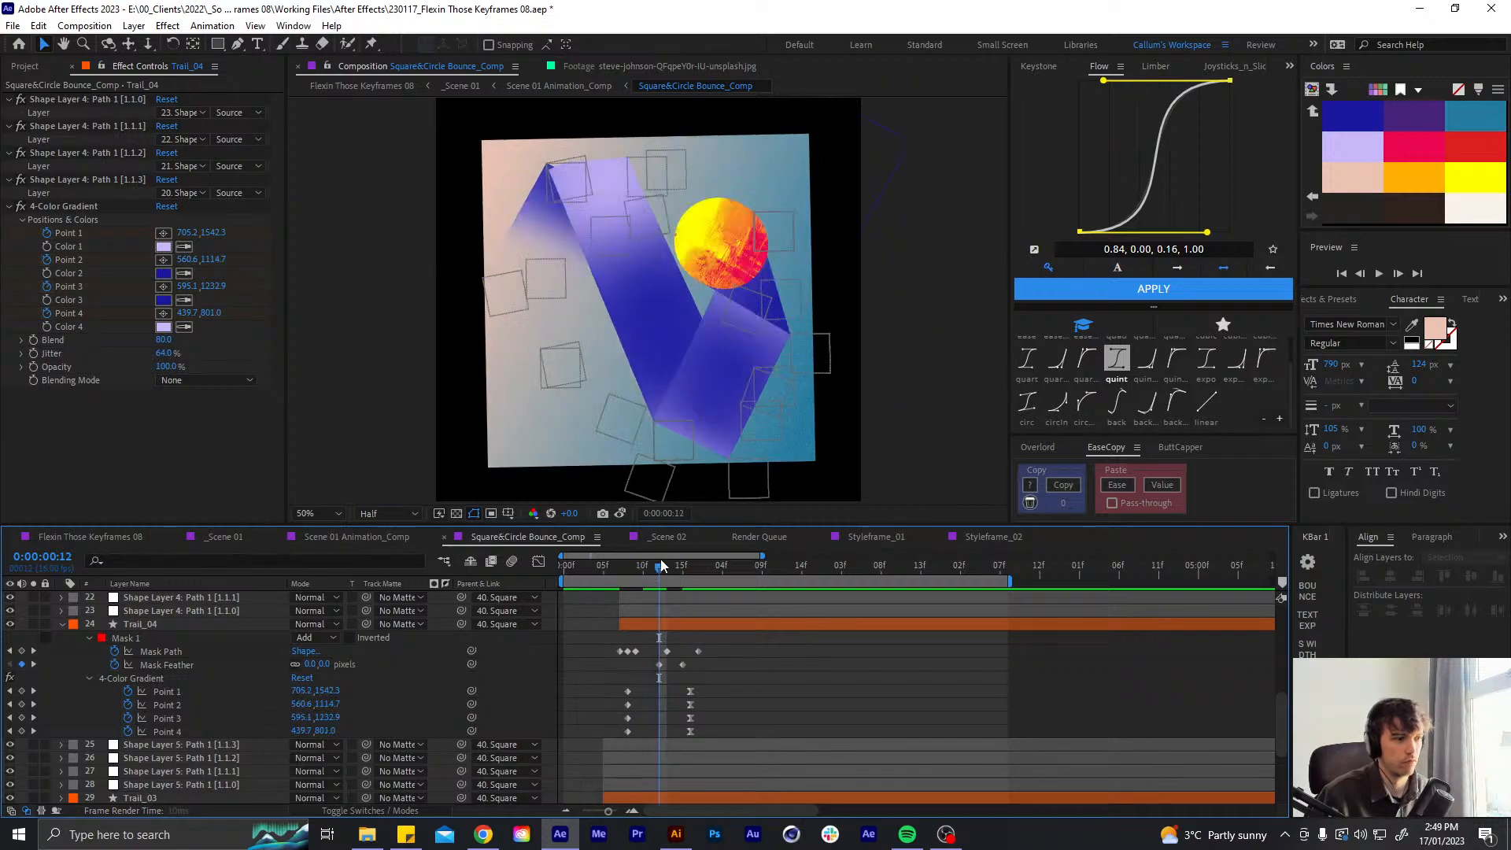
pyautogui.click(664, 627)
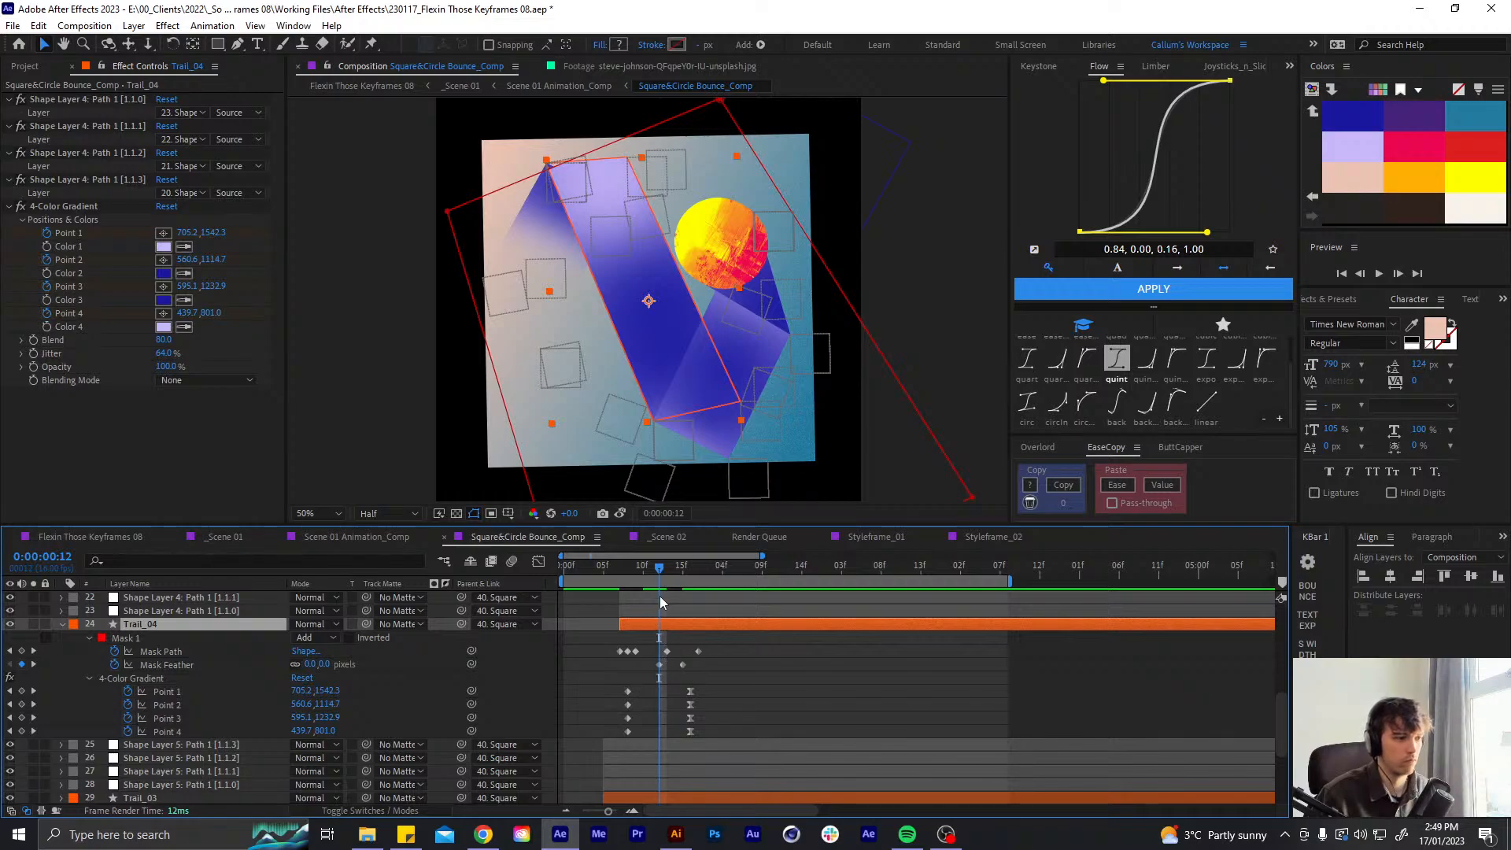
pyautogui.moveTo(662, 575); pyautogui.dragTo(635, 573)
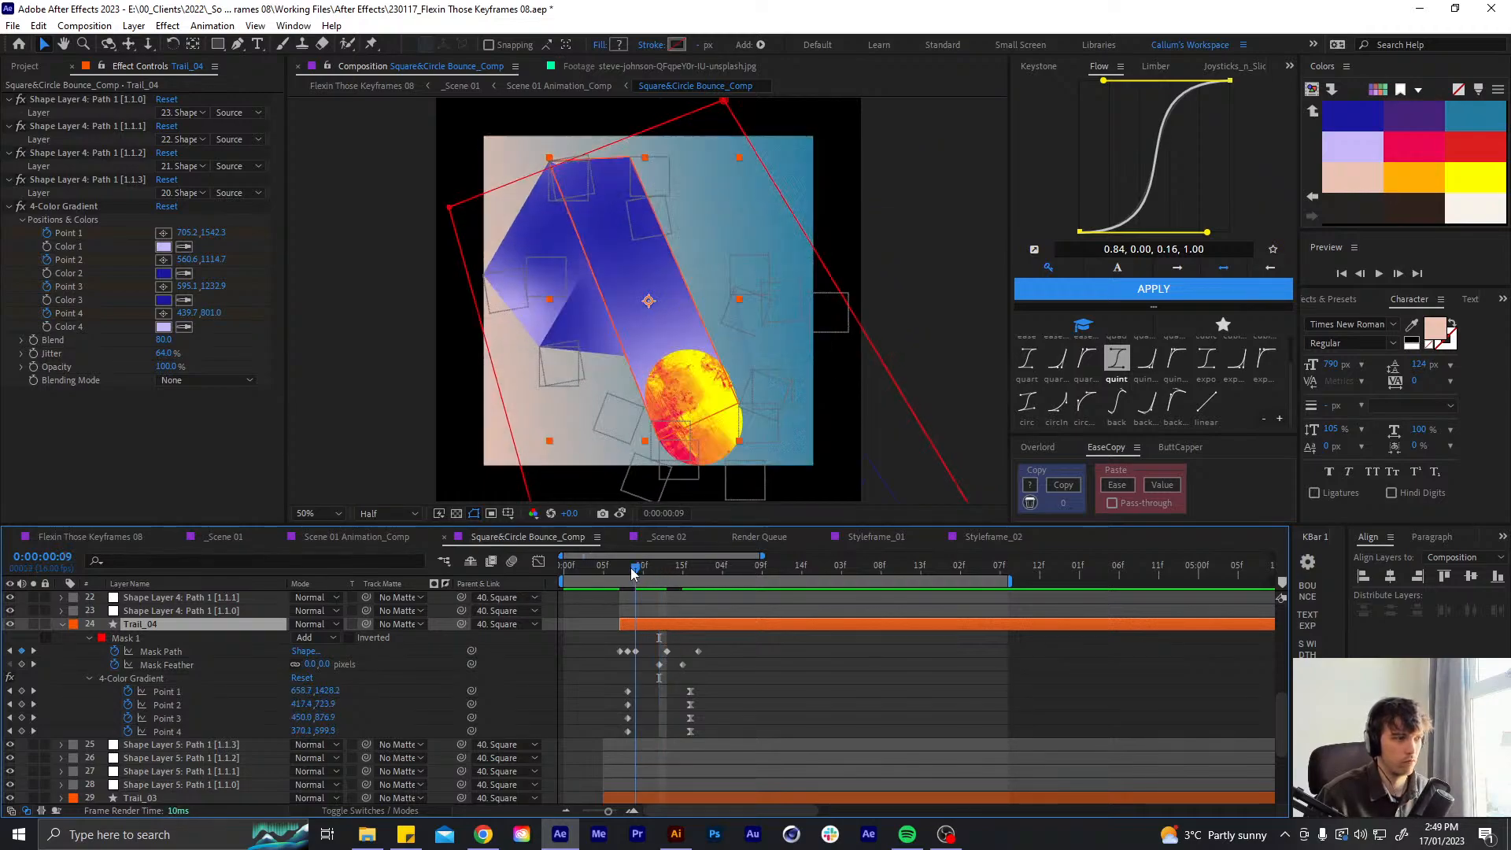
pyautogui.press(',')
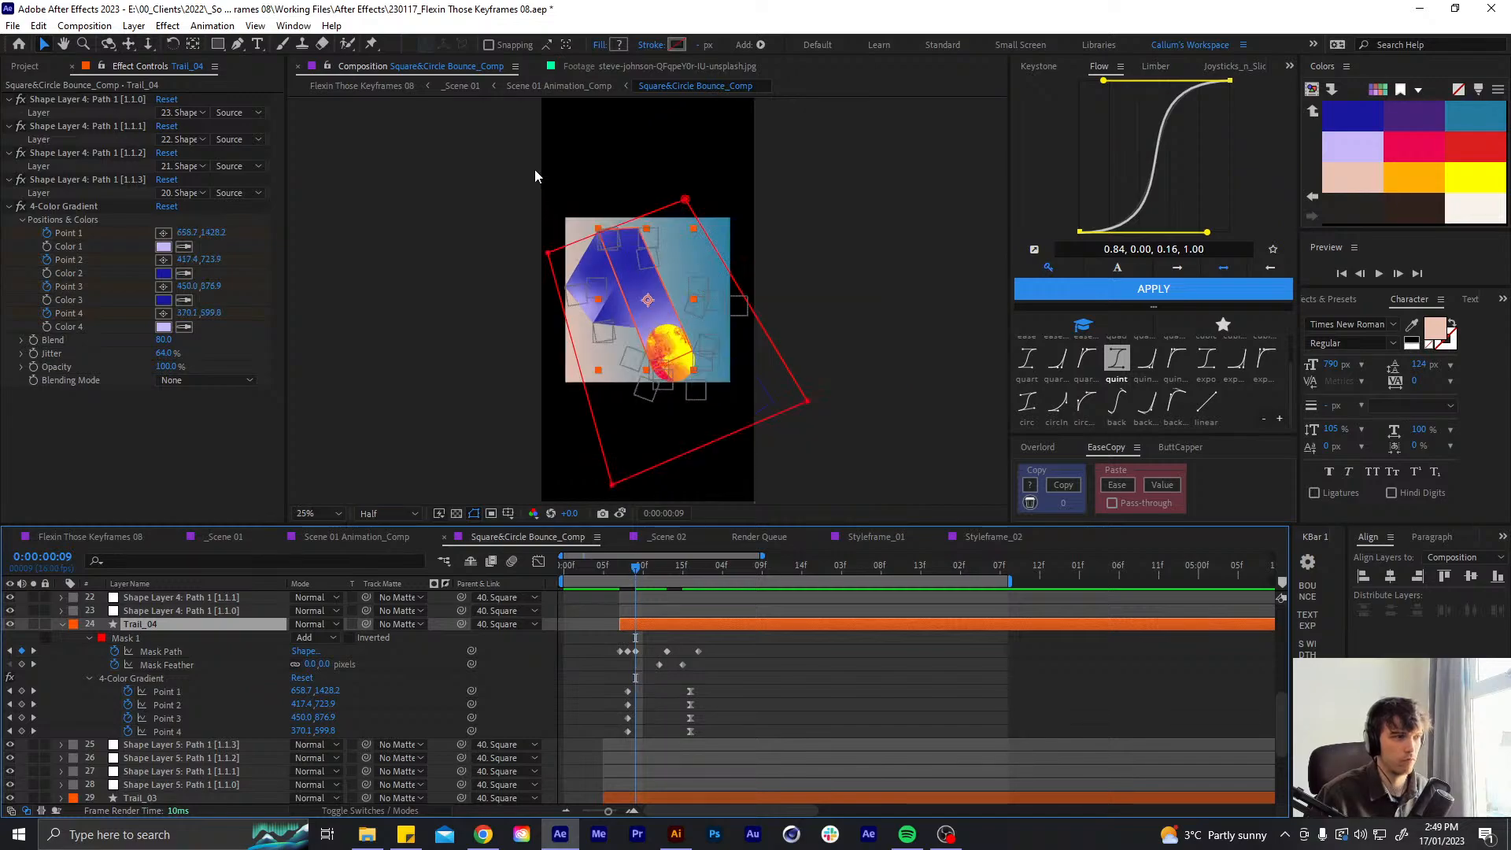
pyautogui.click(549, 253)
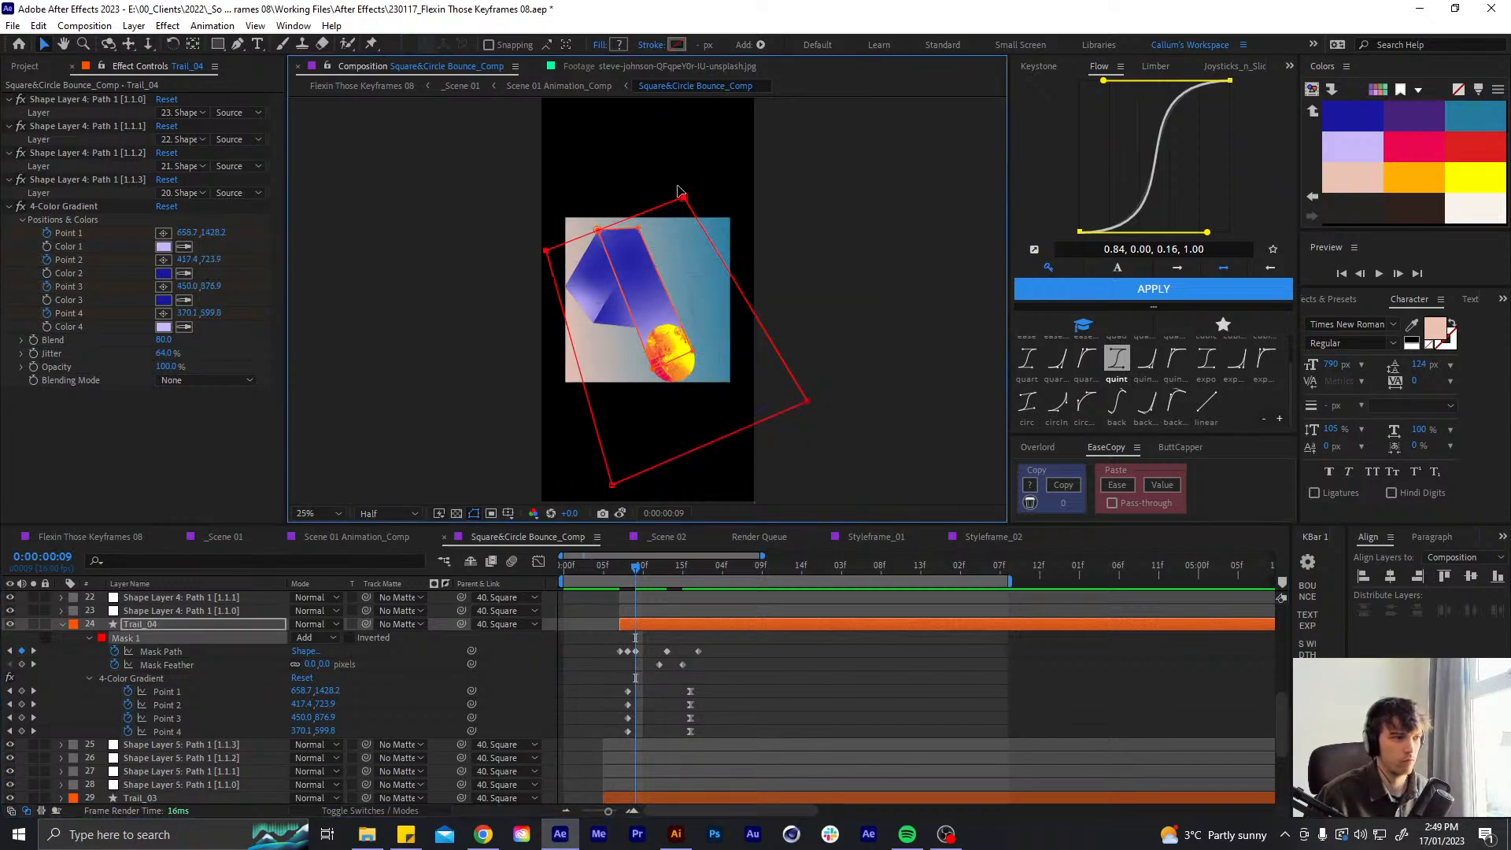
pyautogui.moveTo(681, 191); pyautogui.dragTo(676, 183)
# - At 0:00:00:13, move the top edge of Trail_04's mask outward to match, then collapse and deselect the layer
pyautogui.moveTo(651, 579); pyautogui.dragTo(666, 564)
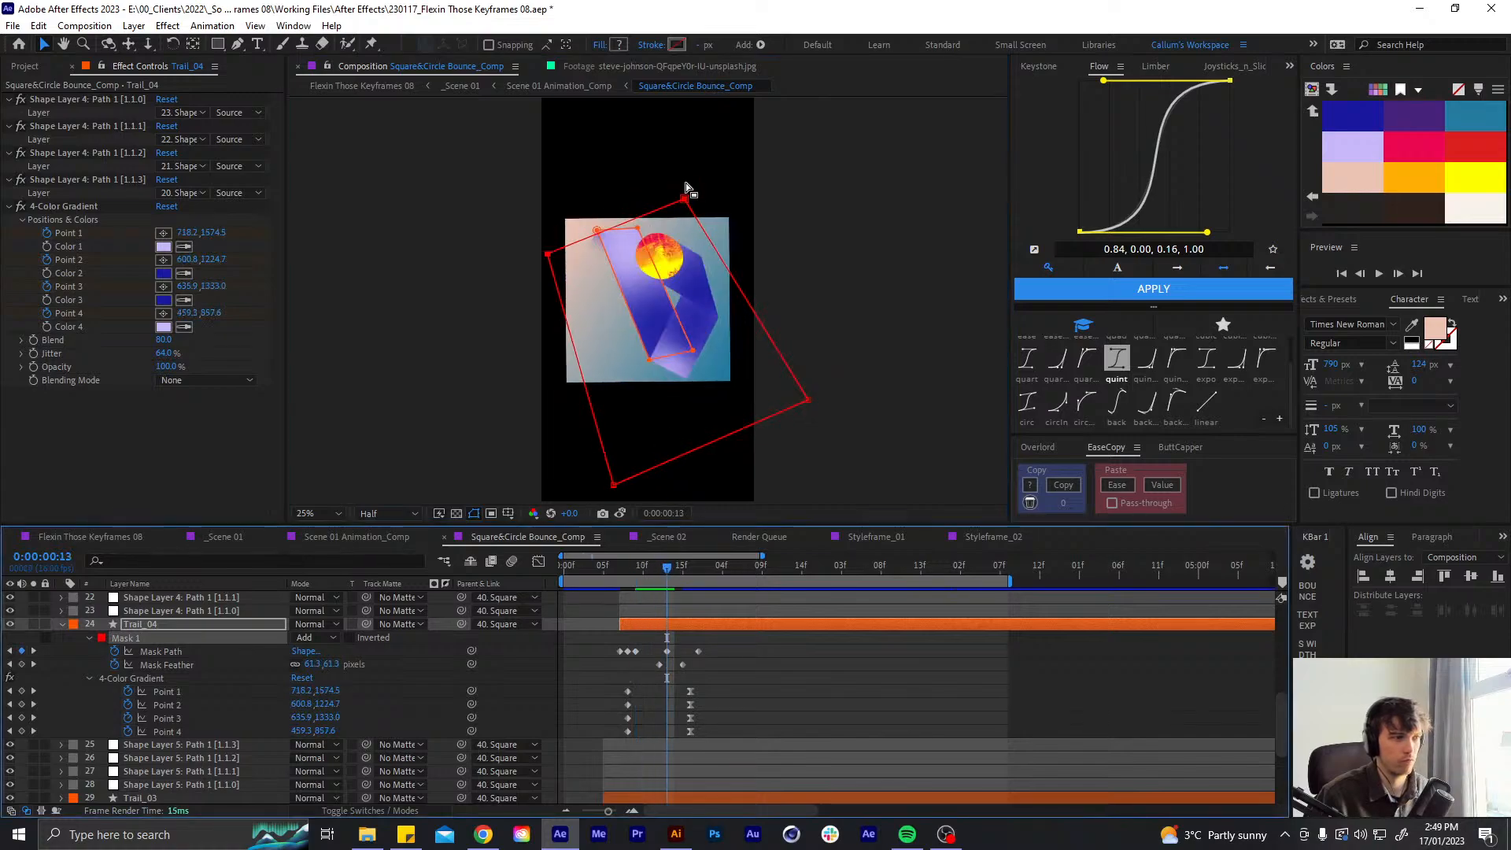
pyautogui.moveTo(684, 204); pyautogui.dragTo(673, 182)
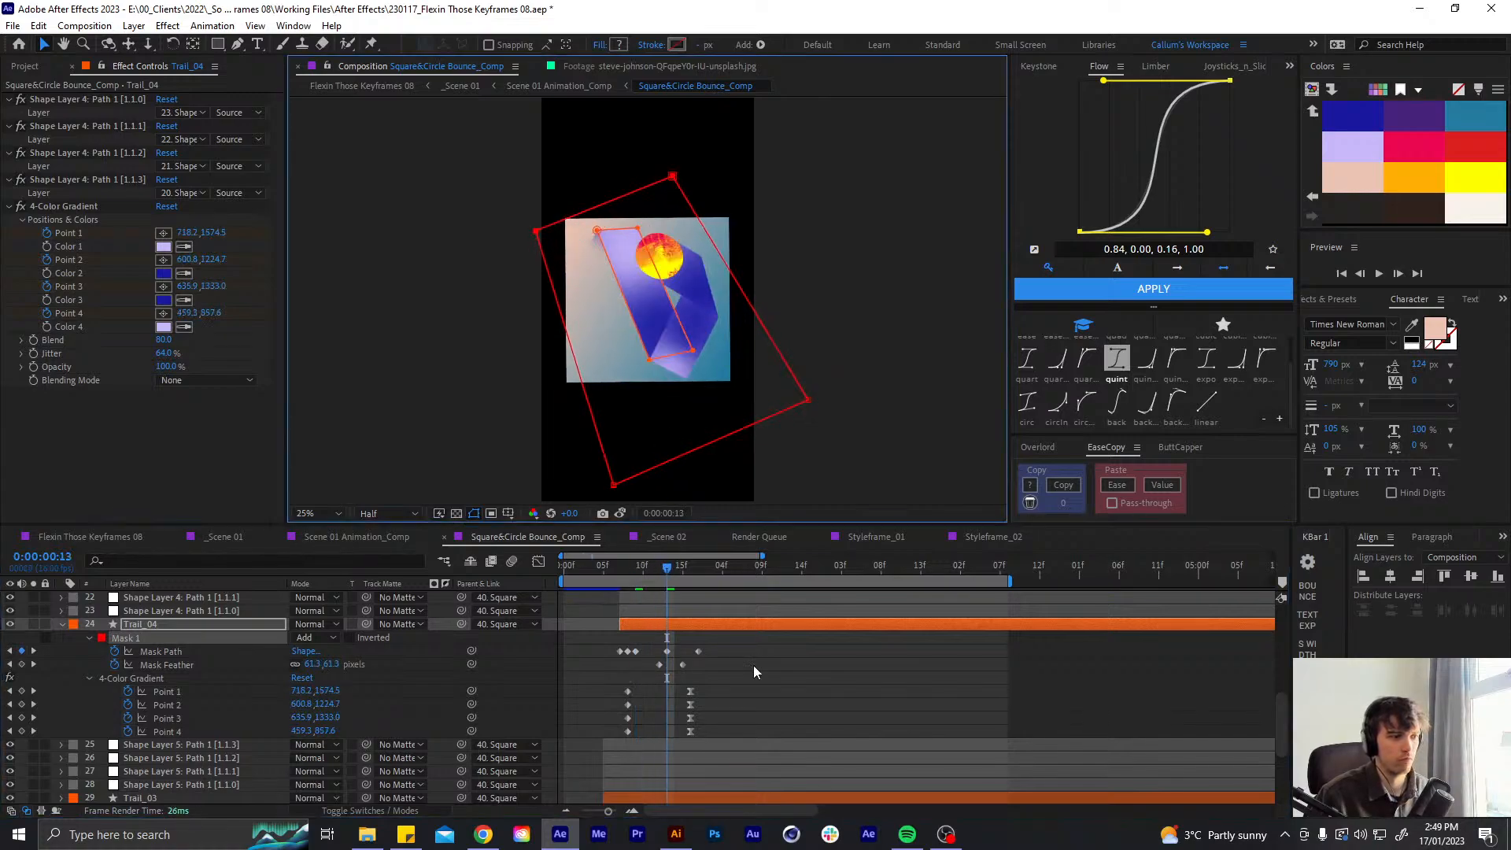
pyautogui.press('y')
pyautogui.press('u')
pyautogui.click(587, 611)
# - Switch to the Scene 01 Animation_Comp composition and preview the full animation from the start
pyautogui.click(373, 538)
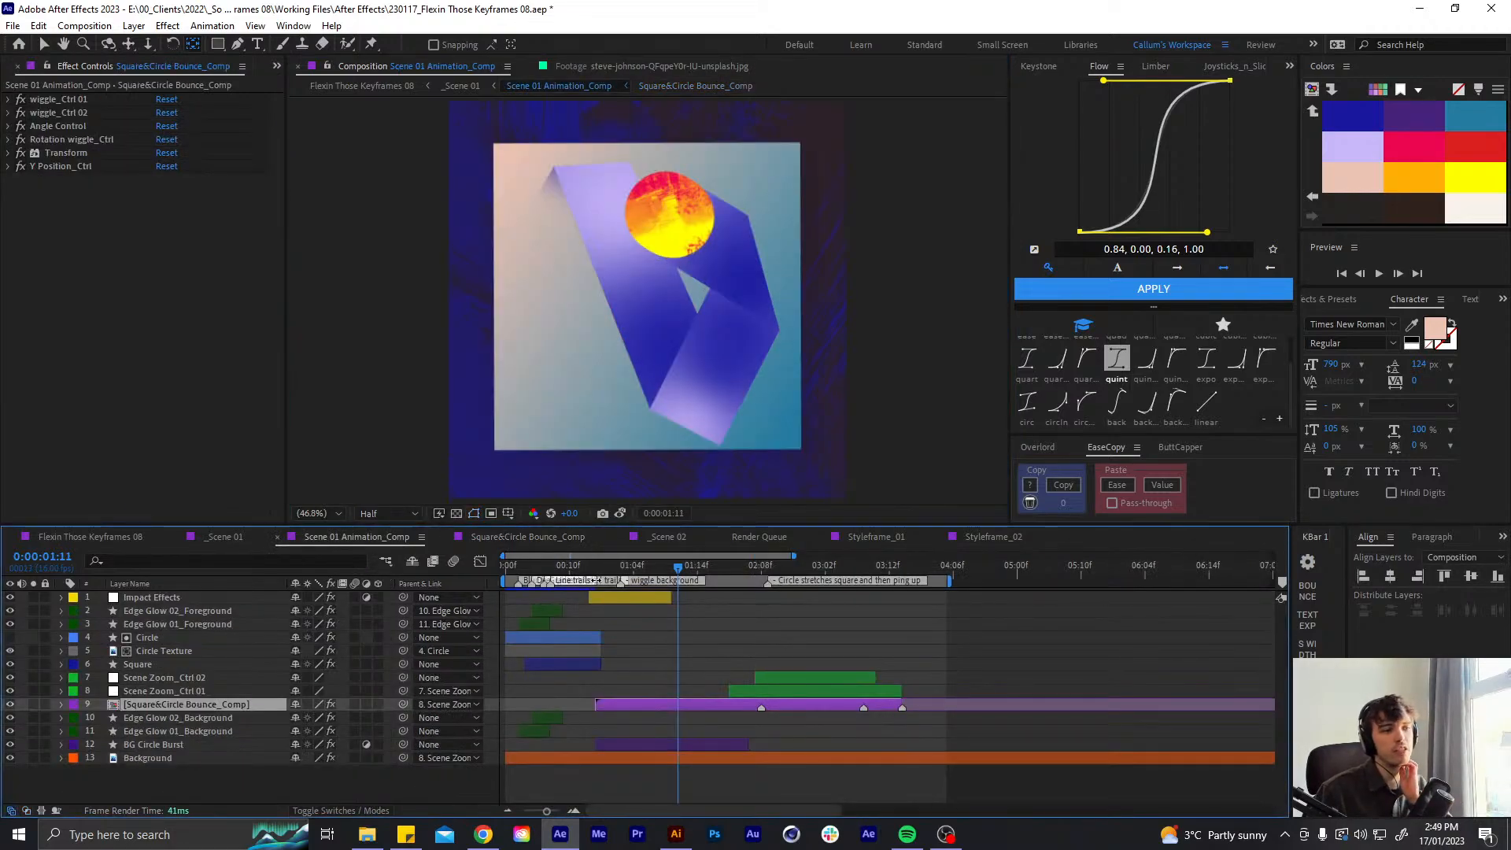
pyautogui.press('space')
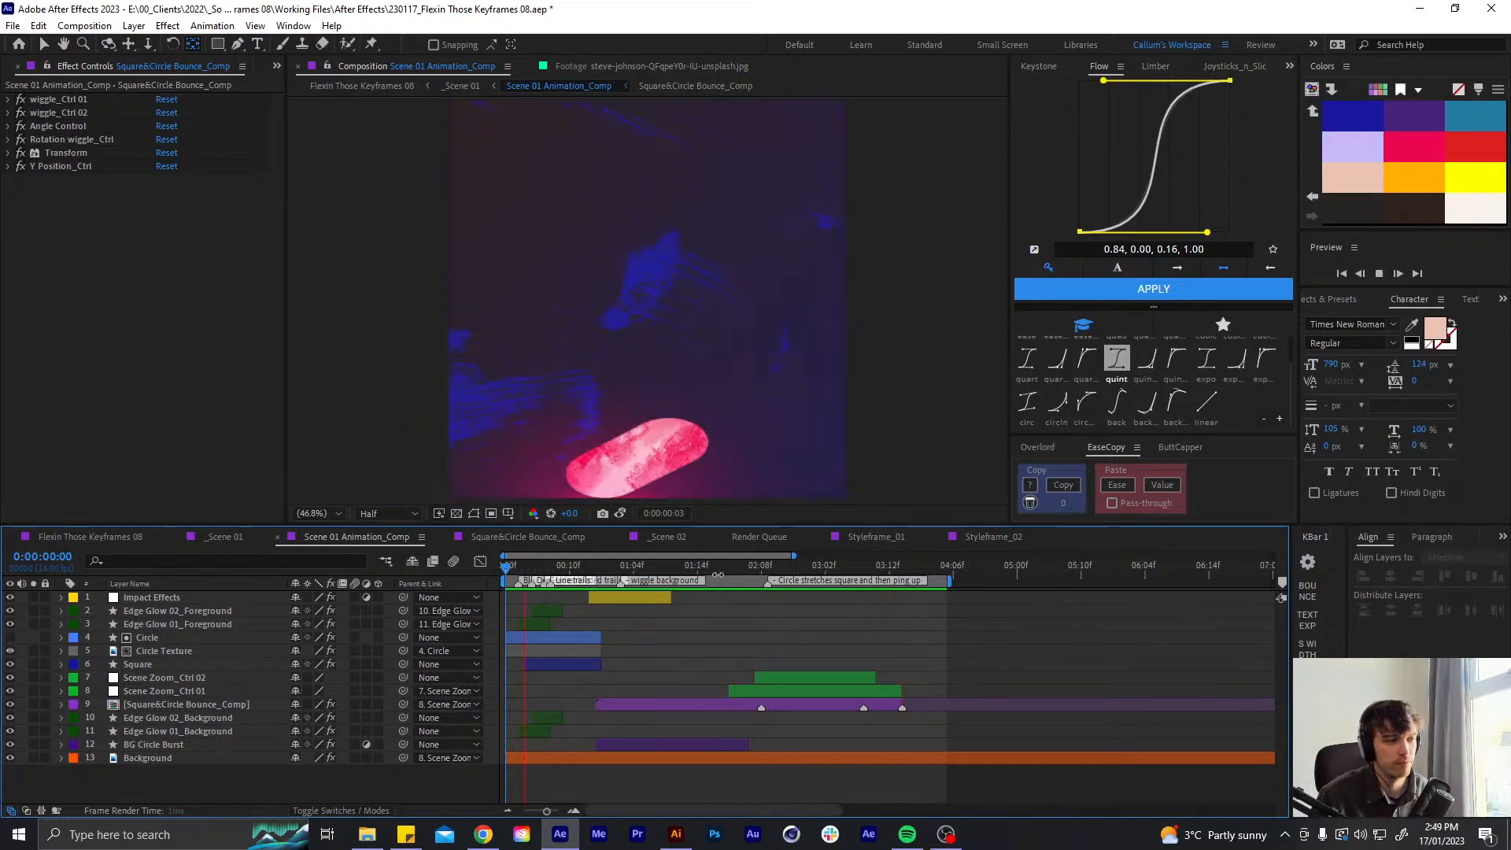
# - At 0:00:02:03, open the Square&Circle Bounce_Comp composition and check which trail layer leaves the stray fragment near the square's upper-right corner
pyautogui.moveTo(720, 565); pyautogui.dragTo(736, 566)
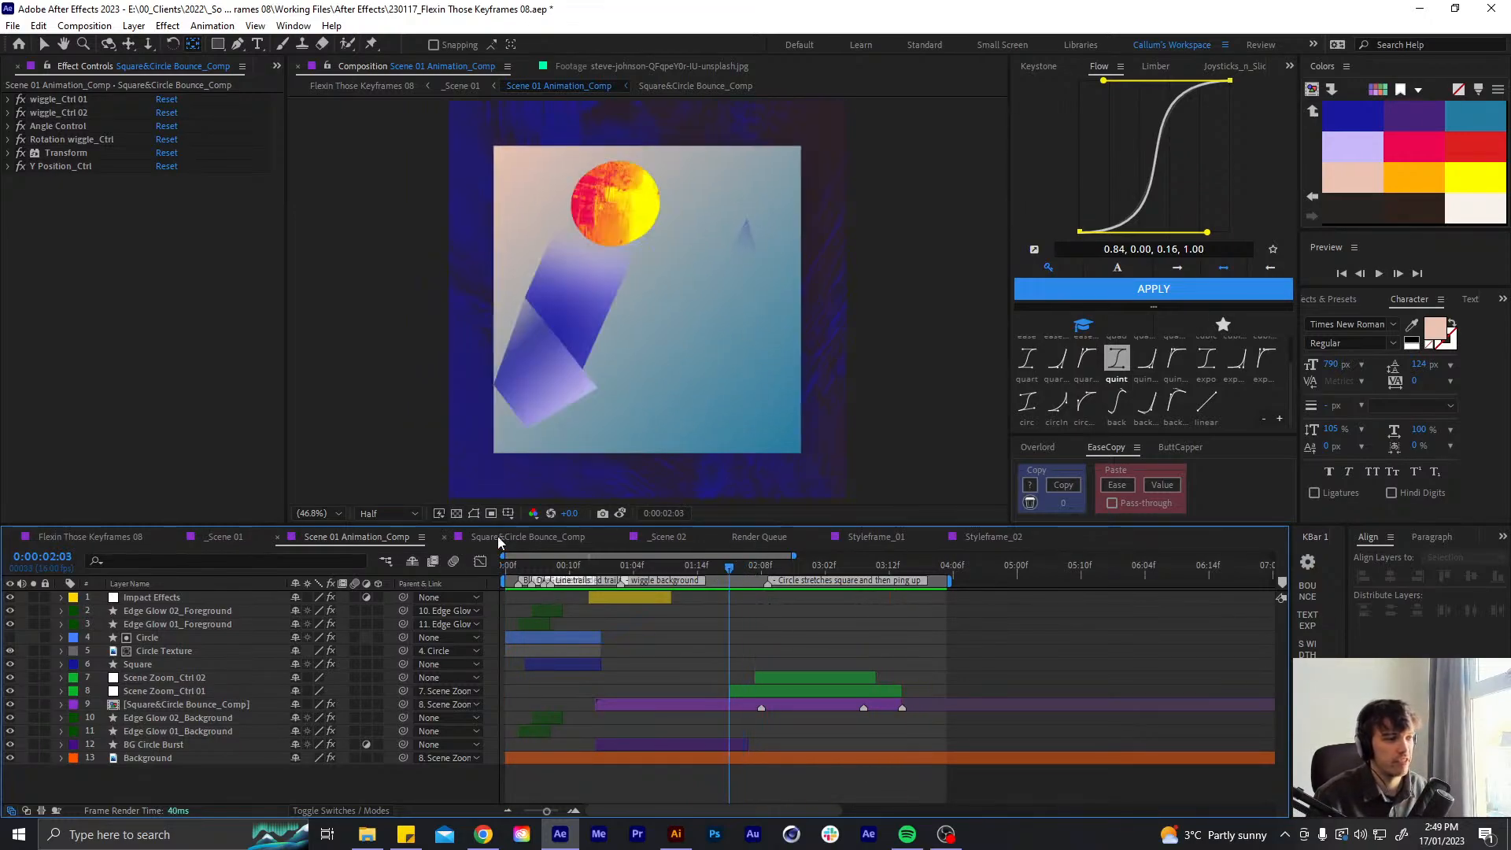
pyautogui.click(499, 542)
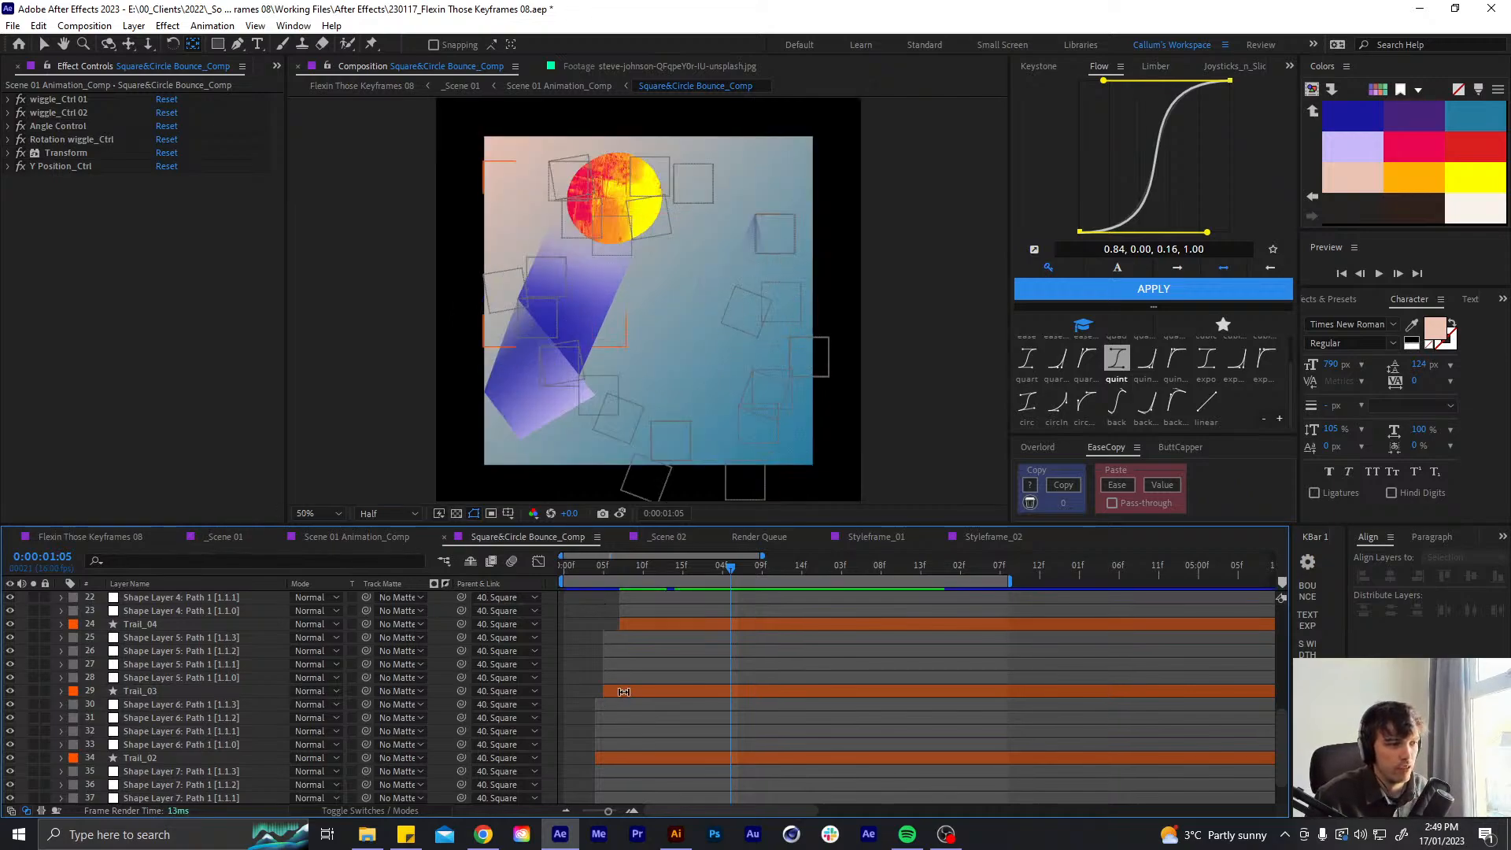
pyautogui.click(676, 691)
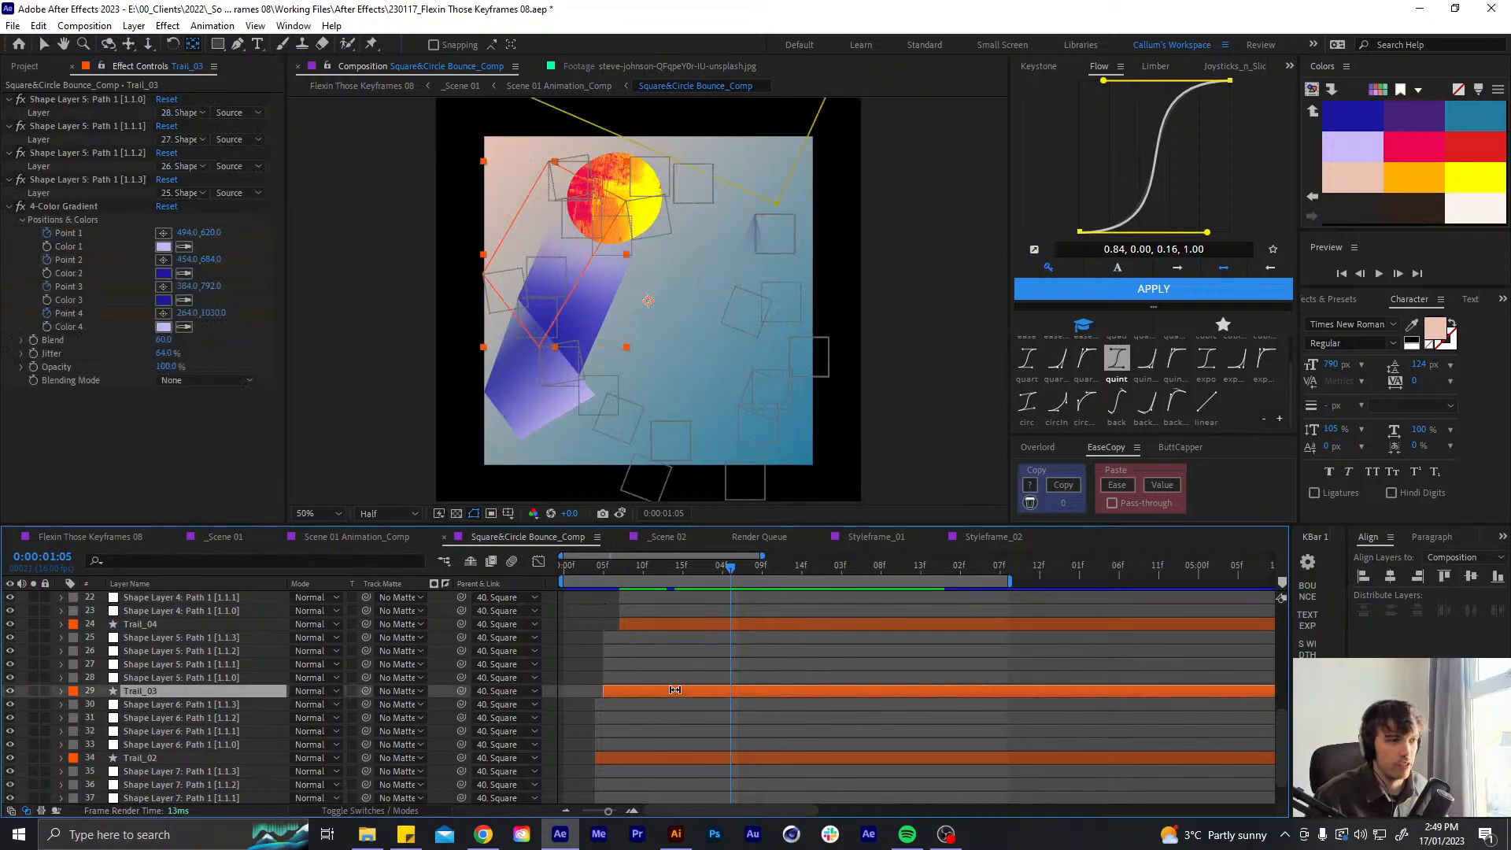
pyautogui.click(705, 762)
pyautogui.scroll(-1, 705, 693)
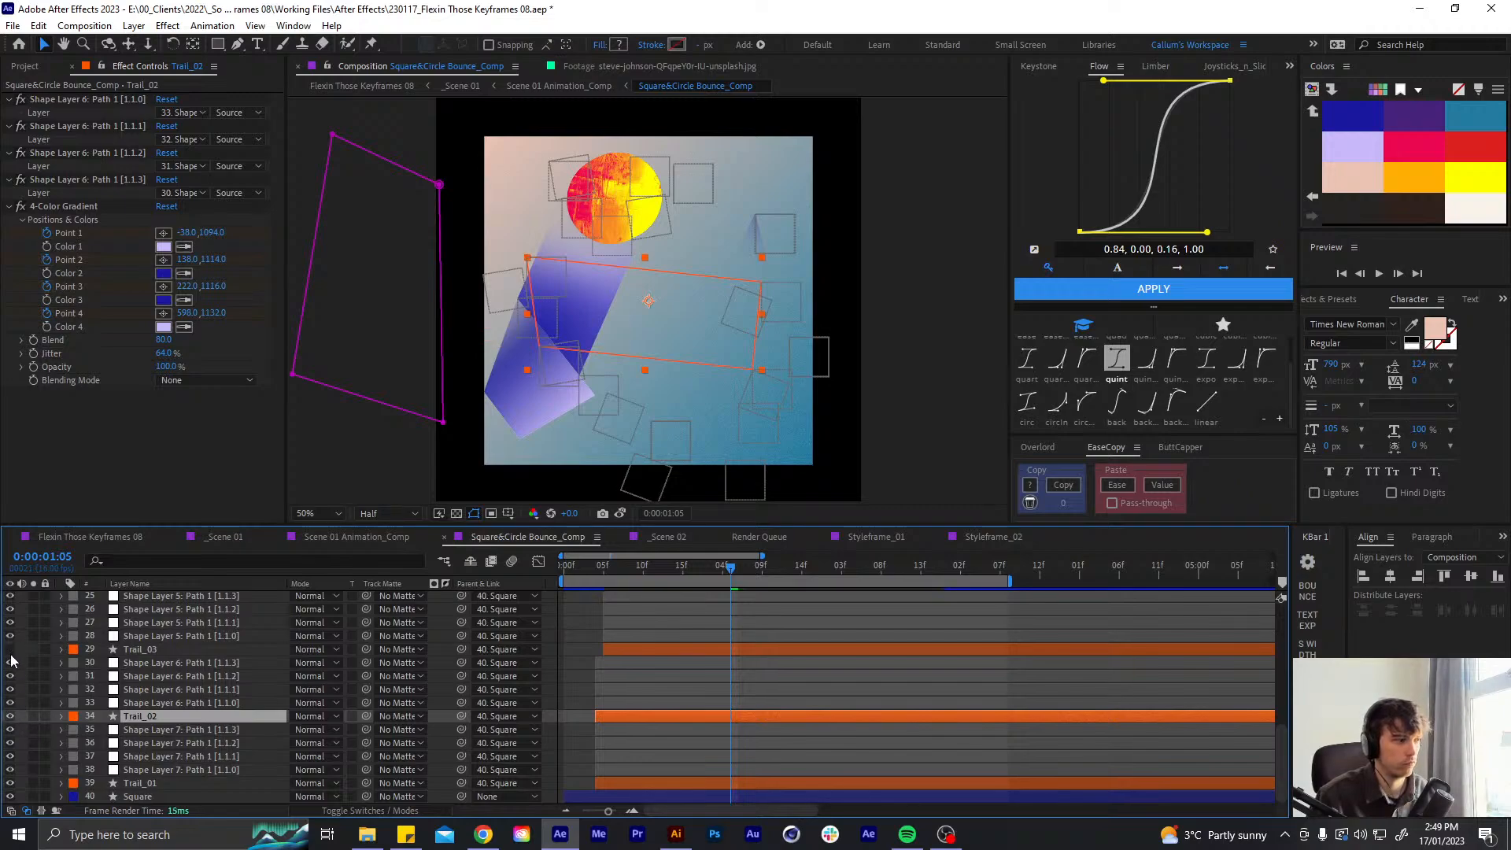
pyautogui.scroll(2, 14, 660)
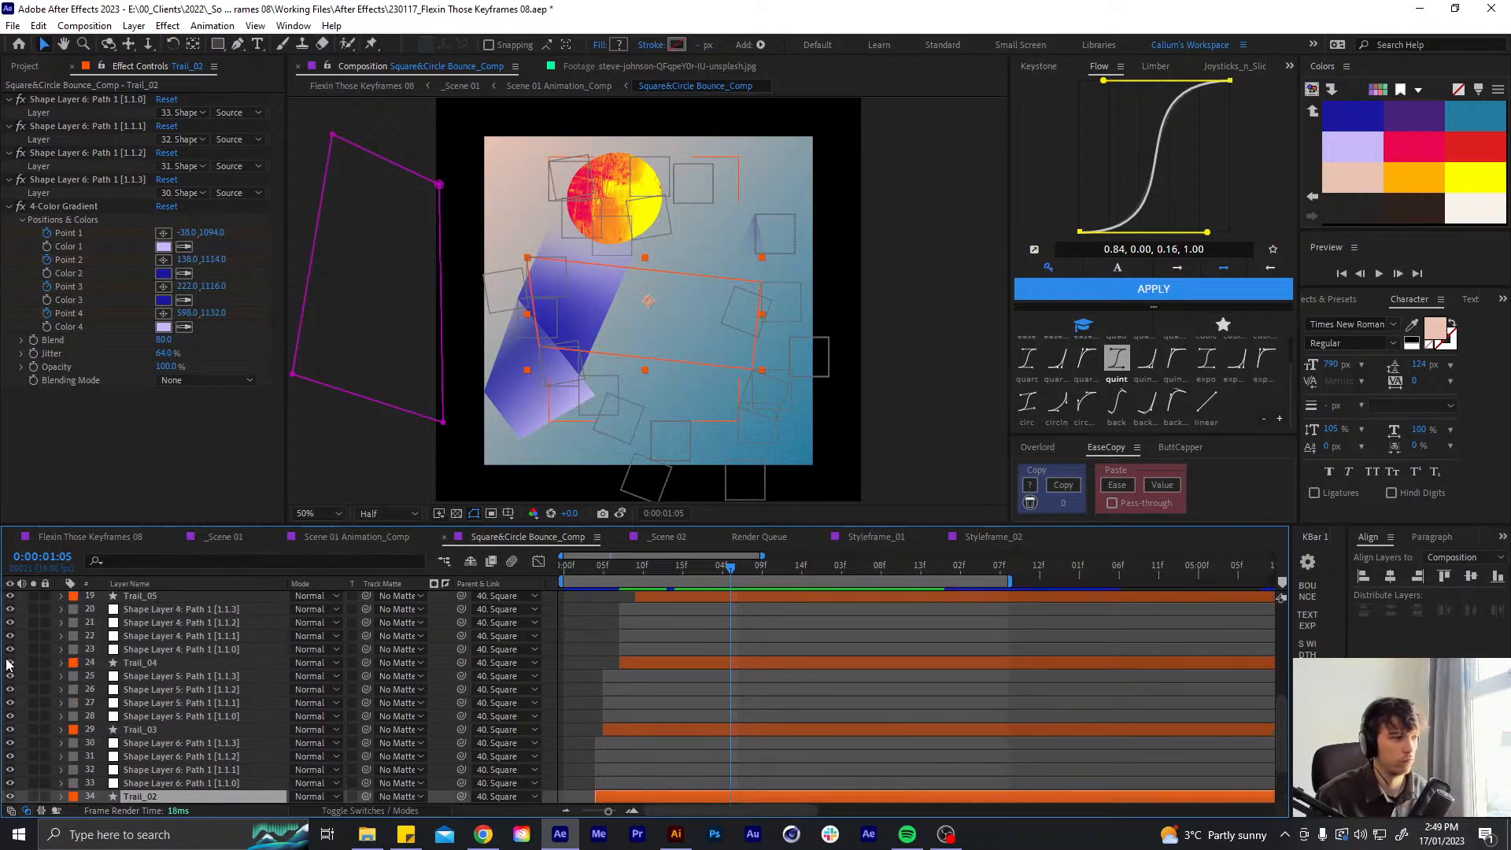
pyautogui.scroll(2, 8, 665)
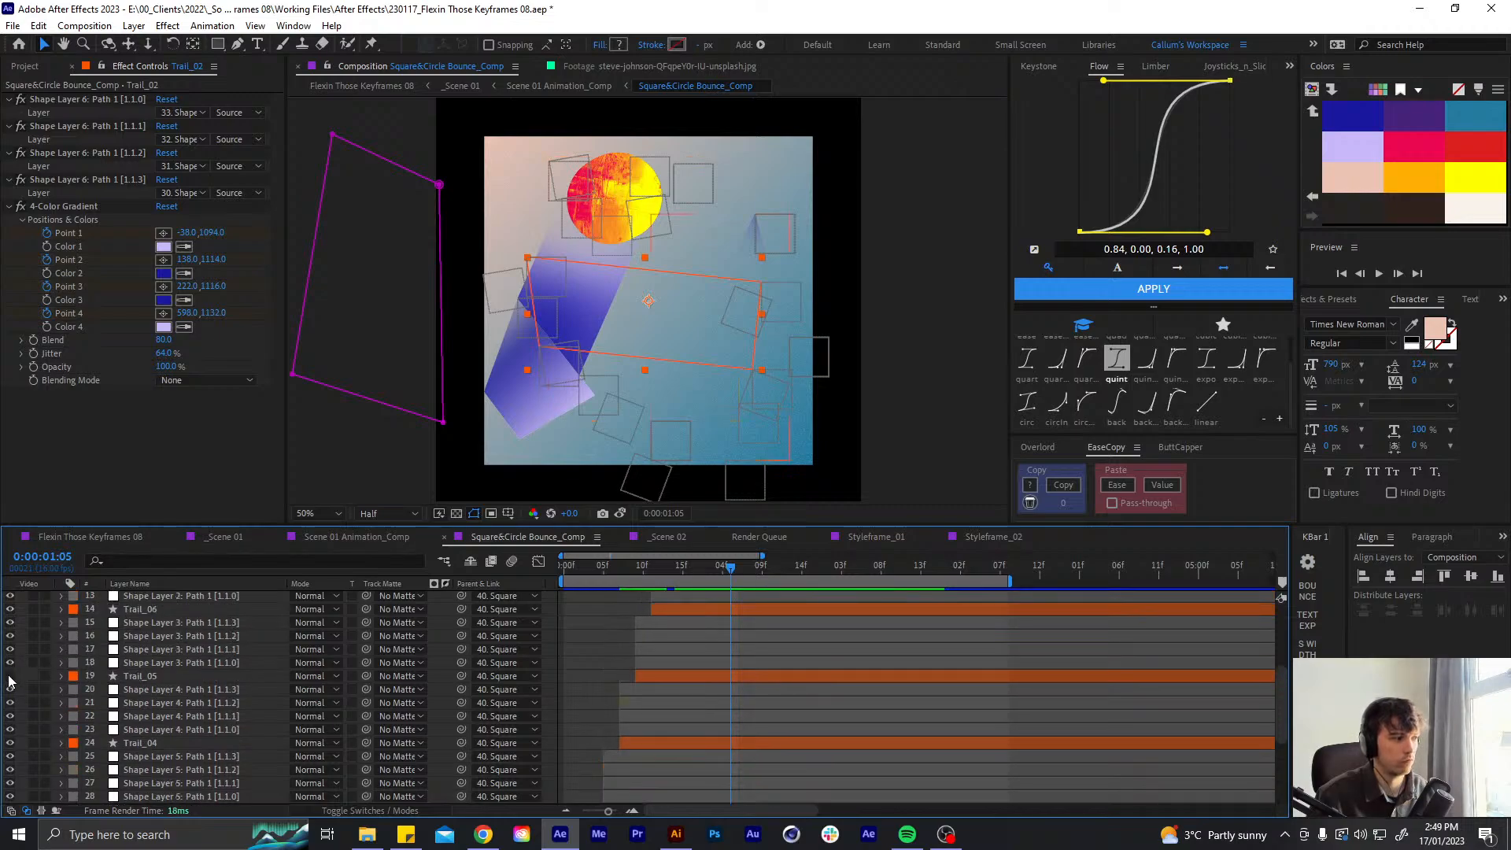
# - At 0:00:01:03, move the lower edge of Trail_05's mask outward, clear of the trail's upper end, then collapse the layer
pyautogui.click(142, 675)
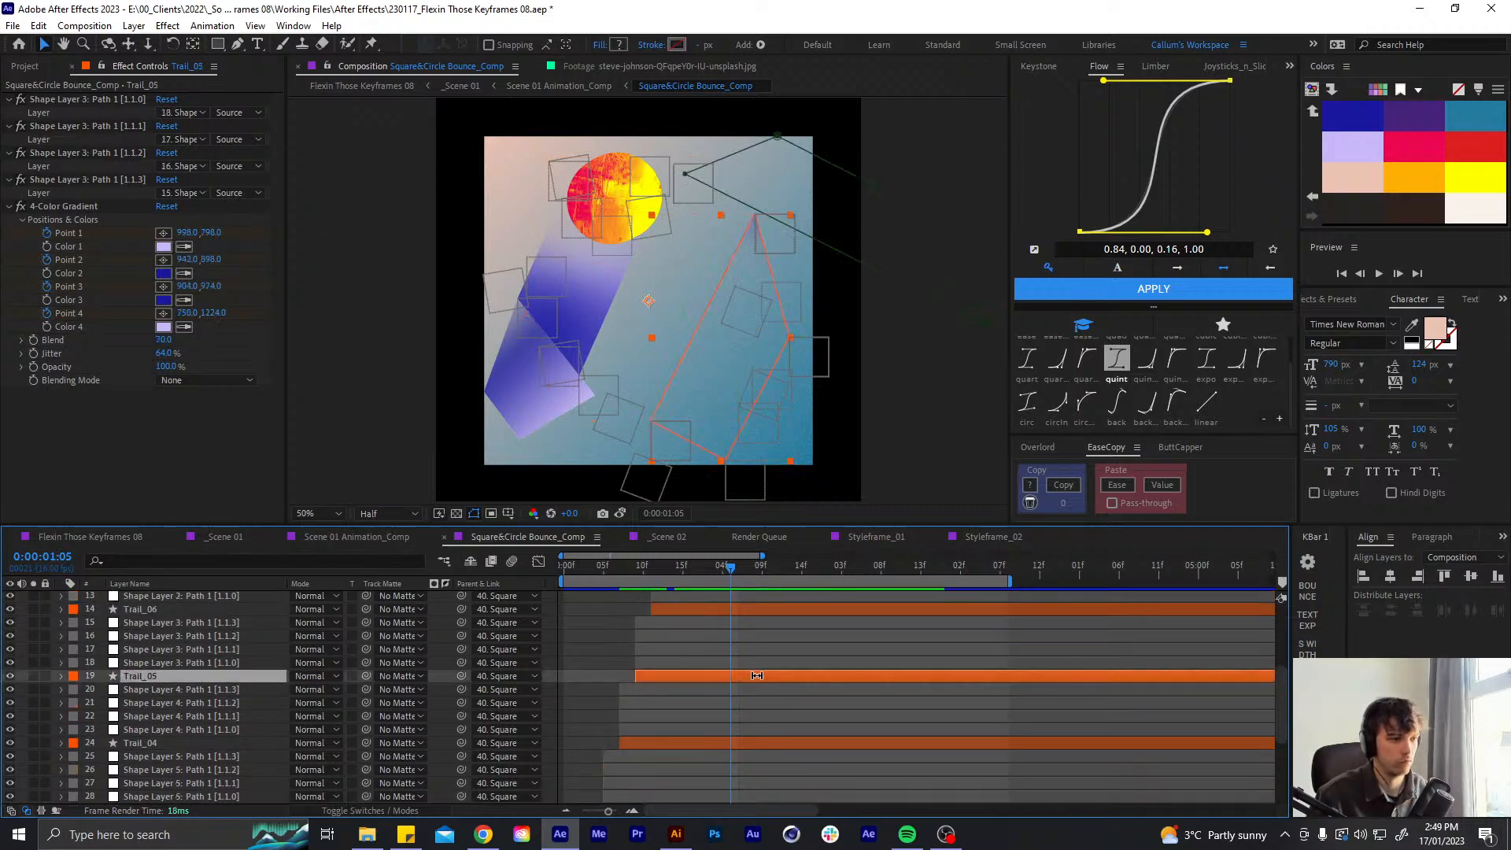
pyautogui.press('y')
pyautogui.press('u')
pyautogui.press('j')
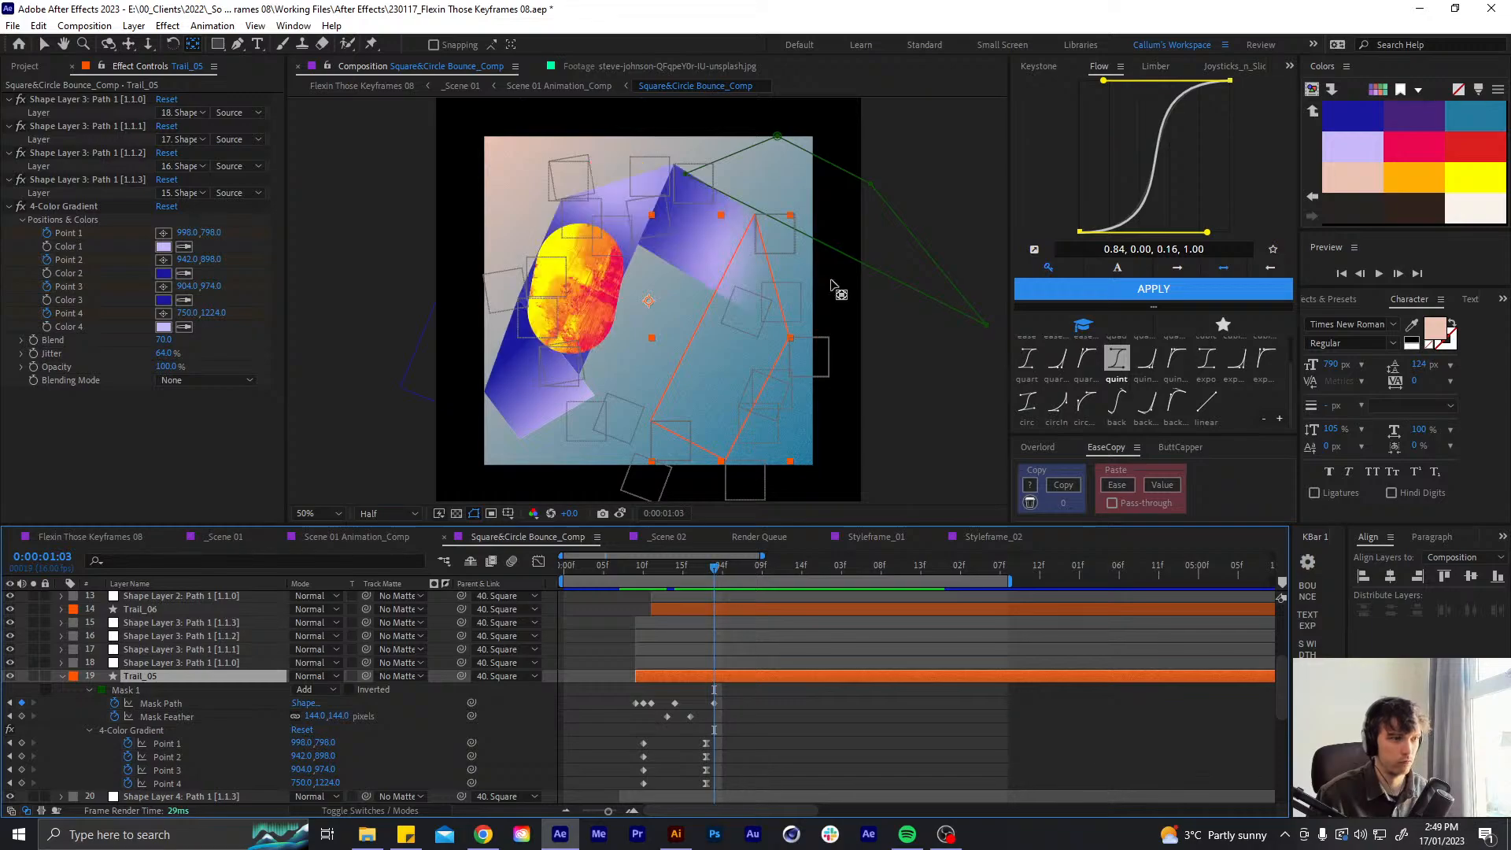
pyautogui.press('v')
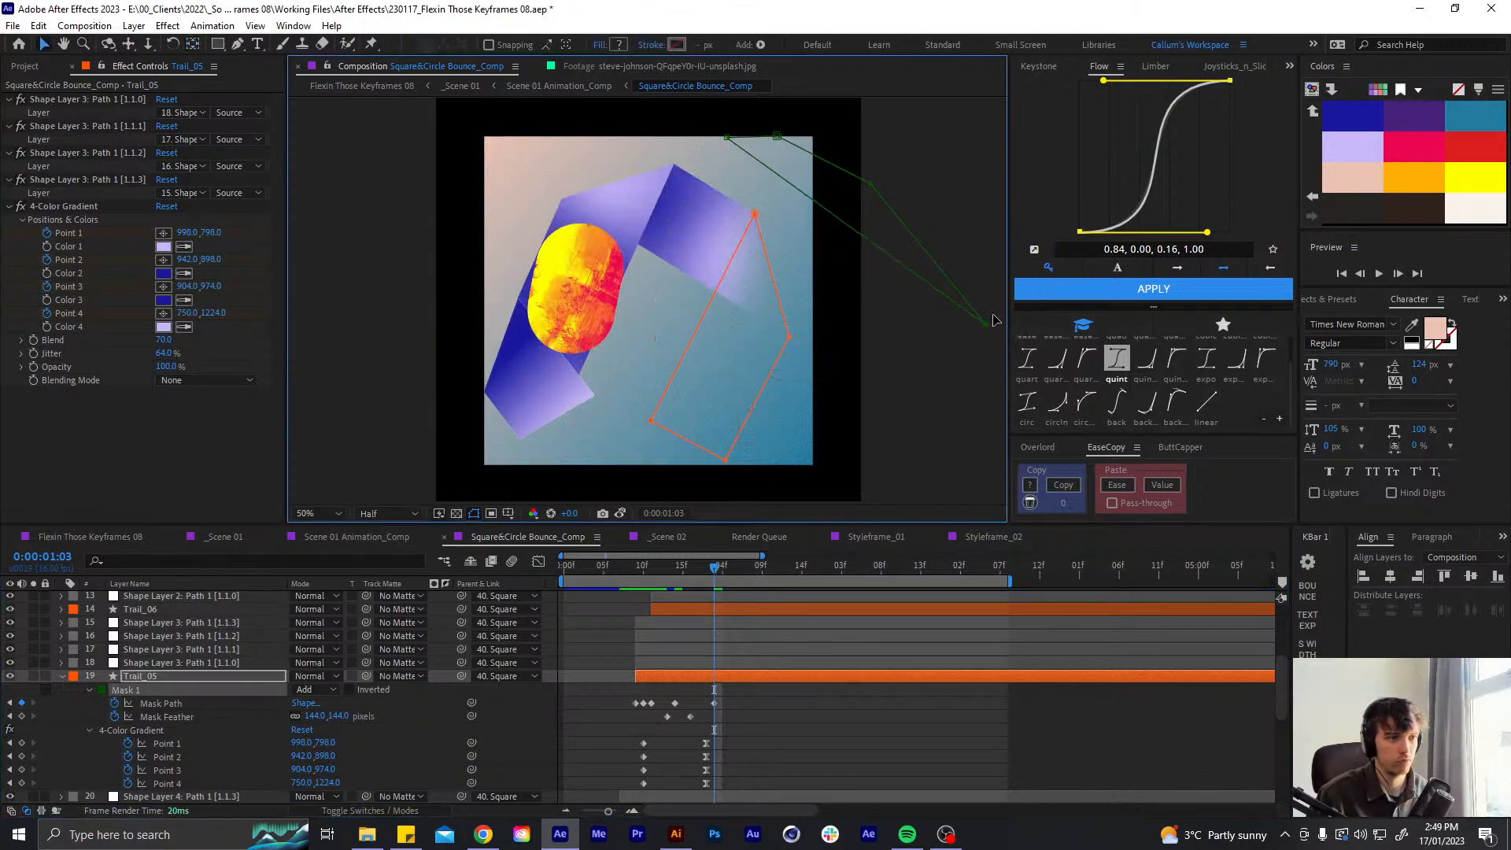
pyautogui.moveTo(992, 315); pyautogui.dragTo(998, 289)
pyautogui.moveTo(715, 568)
pyautogui.mouseDown()
pyautogui.moveTo(677, 569)
pyautogui.moveTo(758, 572)
pyautogui.moveTo(706, 575)
pyautogui.mouseUp()
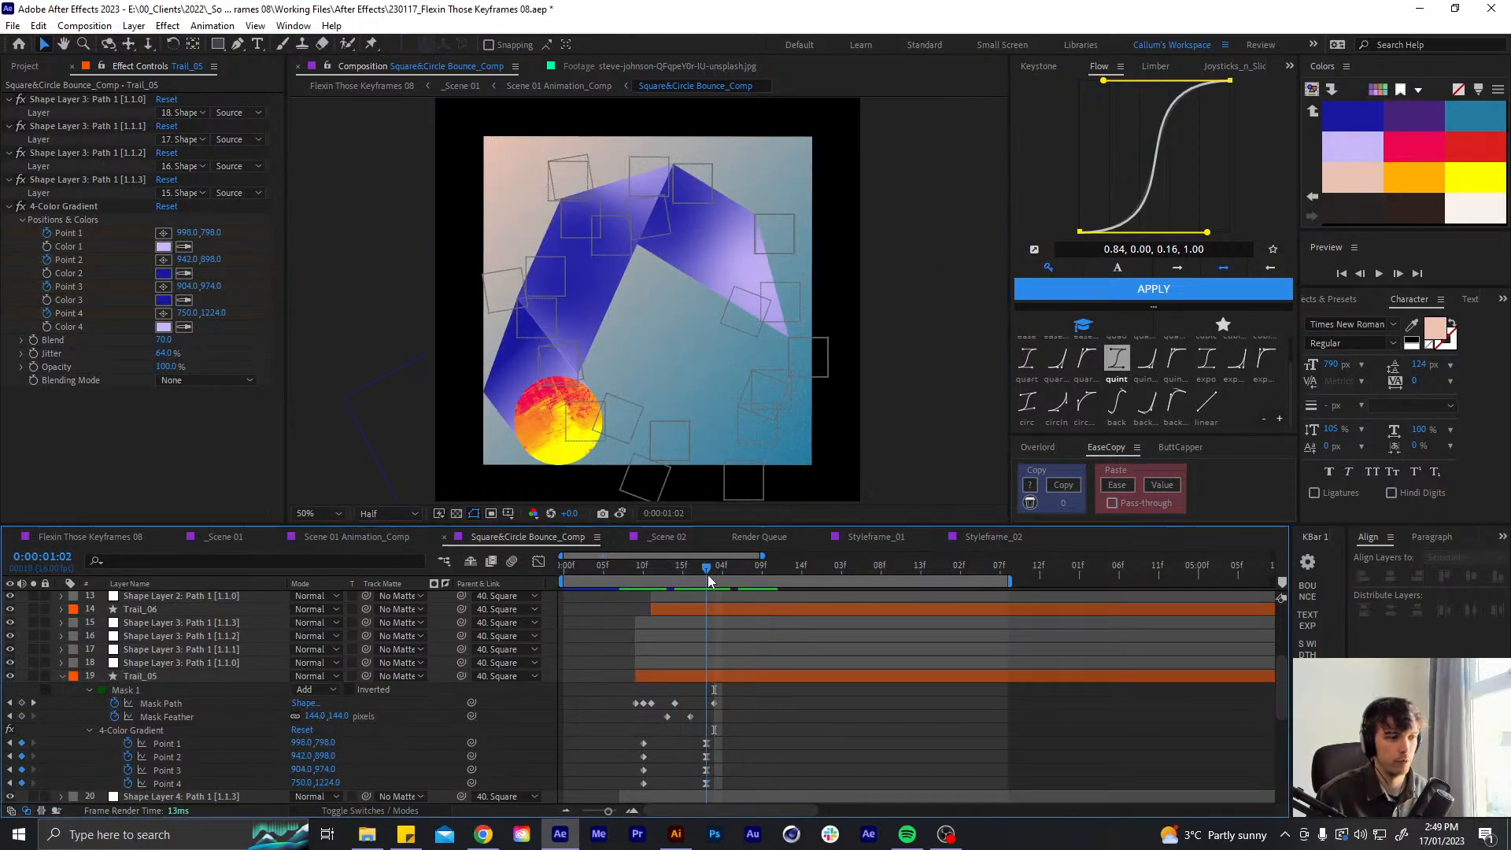
pyautogui.click(725, 674)
pyautogui.press('u')
# - Trim the out points of Trail_01 and its Shape Layer 7 path nulls to its last mask keyframe at 0:00:00:10
pyautogui.scroll(-4, 720, 651)
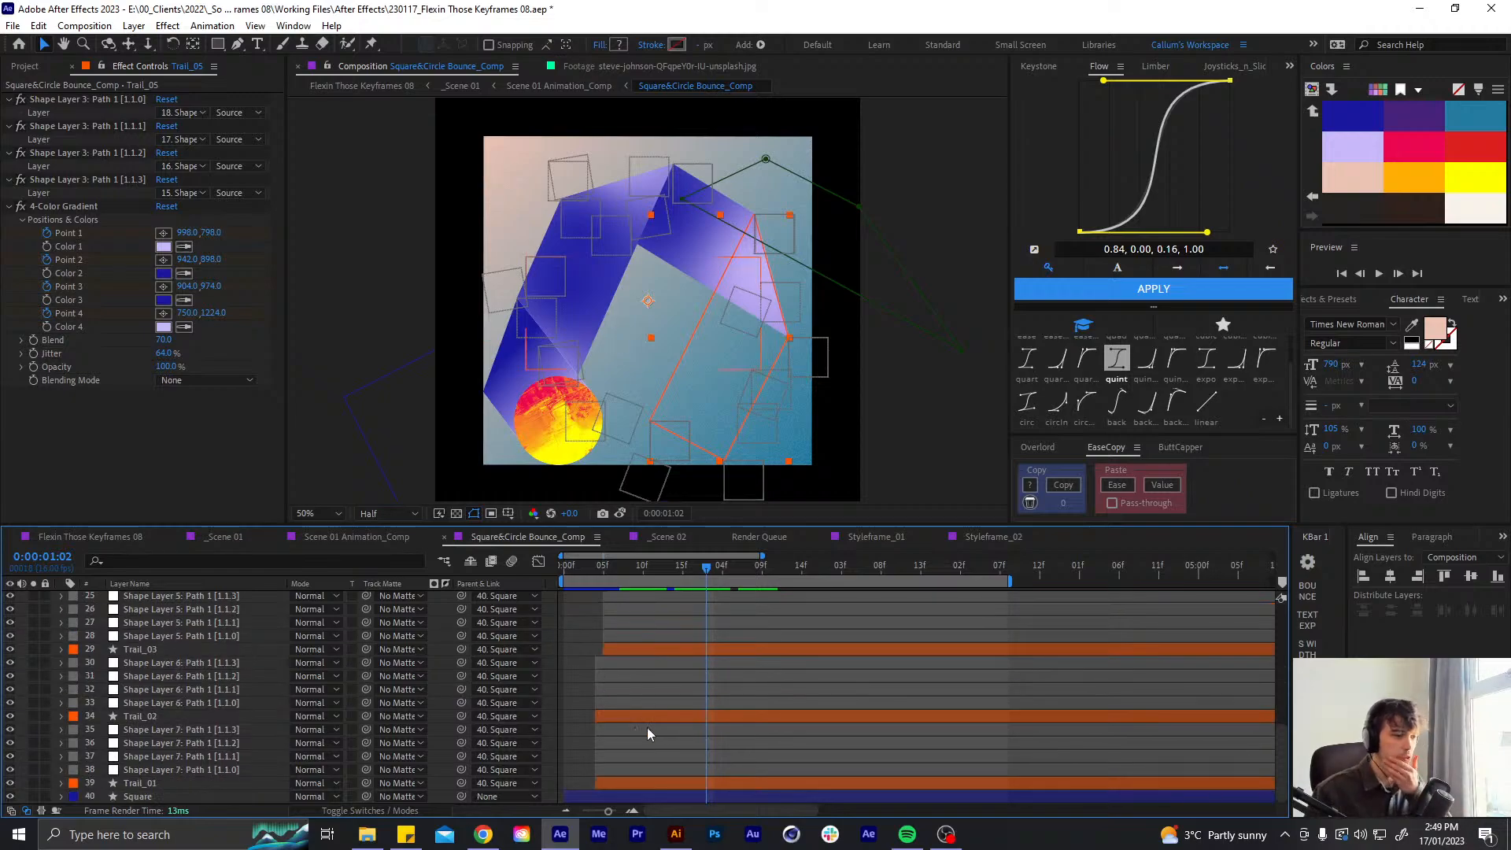
pyautogui.click(628, 782)
pyautogui.keyDown('shift'); pyautogui.click(646, 730); pyautogui.keyUp('shift')
pyautogui.press('u')
pyautogui.scroll(-3, 686, 686)
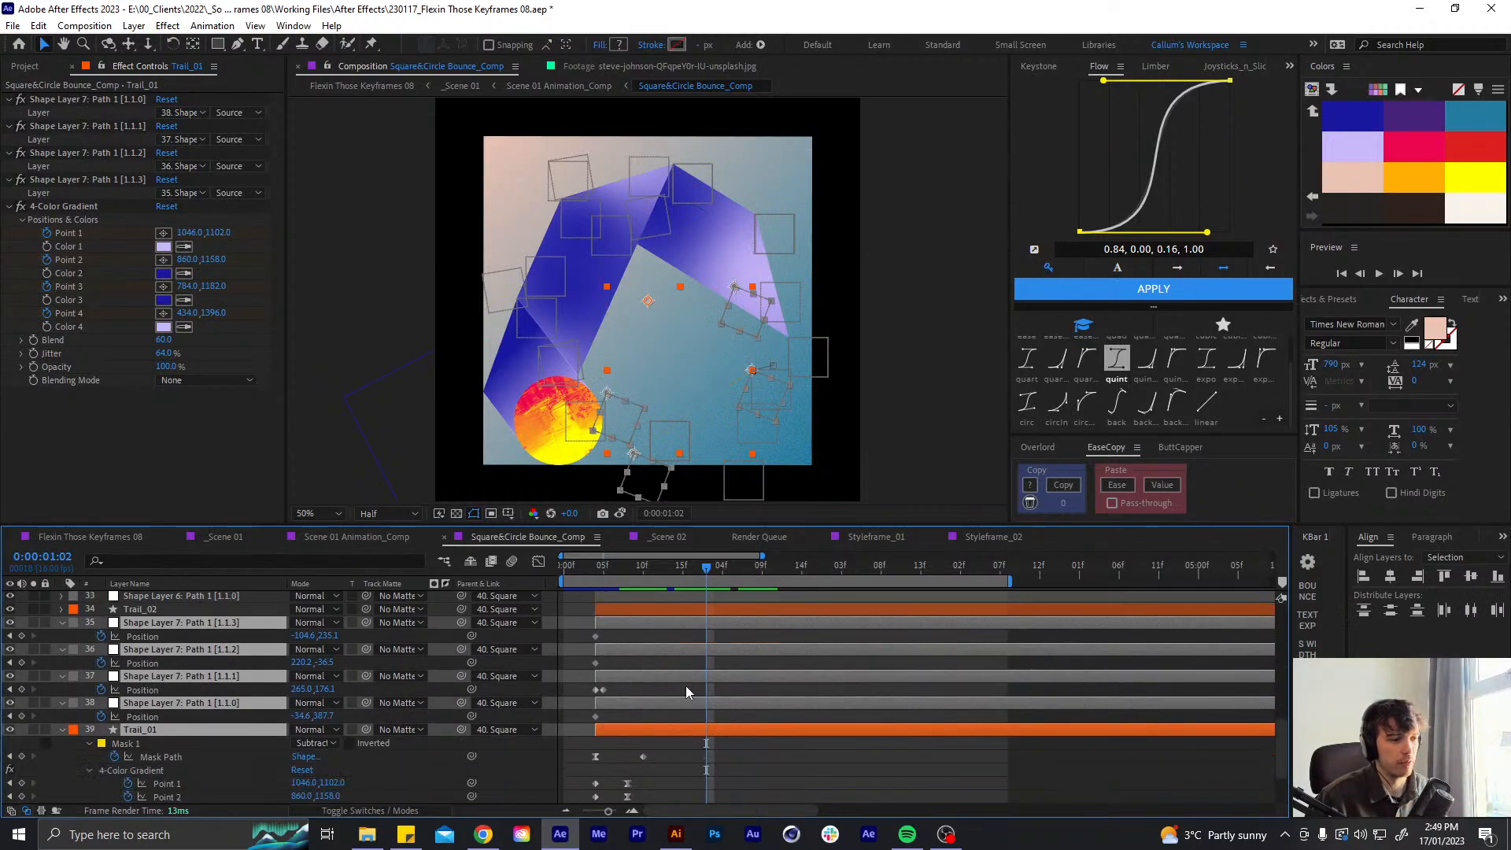
pyautogui.press('j')
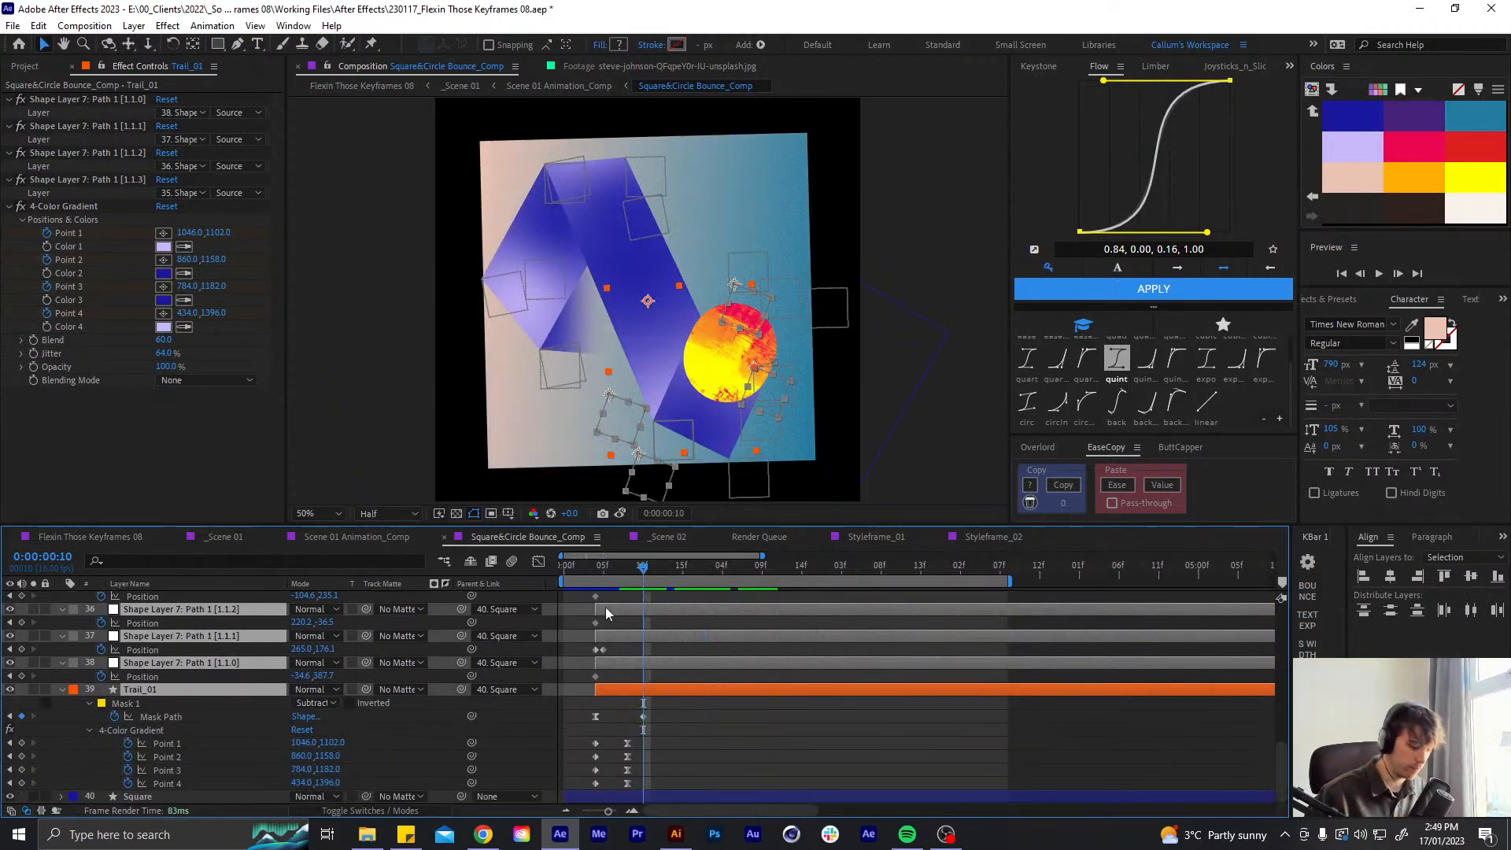
pyautogui.hotkey('alt', ']')
pyautogui.press('u')
# - Trim the out points of Trail_02 and its Shape Layer 6 path nulls to its last mask keyframe at 0:00:00:12
pyautogui.scroll(3, 800, 691)
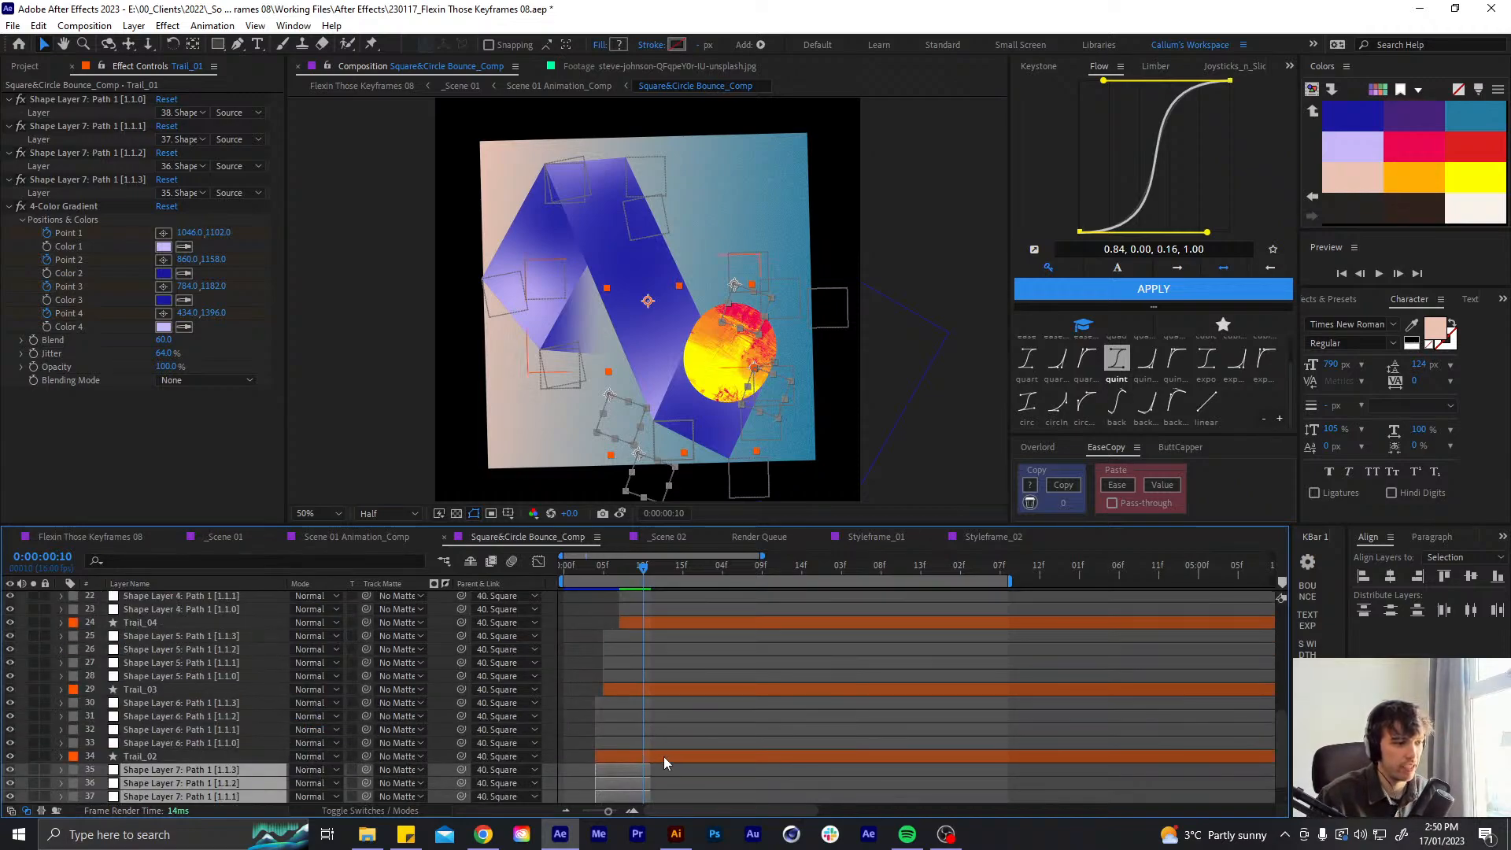
pyautogui.click(663, 757)
pyautogui.keyDown('shift'); pyautogui.click(669, 715); pyautogui.keyUp('shift')
pyautogui.keyDown('shift'); pyautogui.click(673, 704); pyautogui.keyUp('shift')
pyautogui.press('u')
pyautogui.scroll(-2, 666, 677)
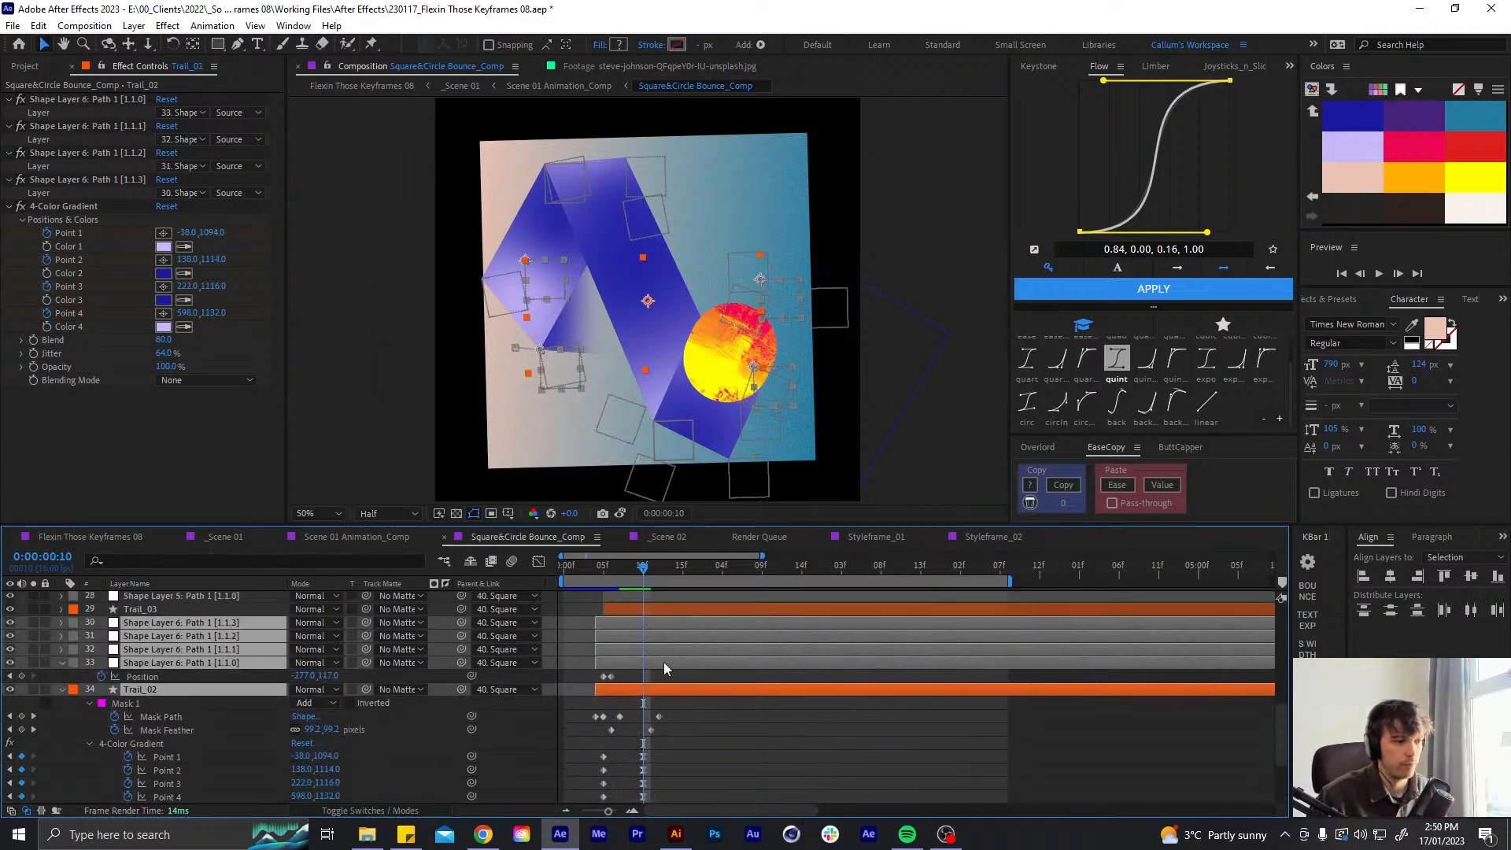
pyautogui.press('k')
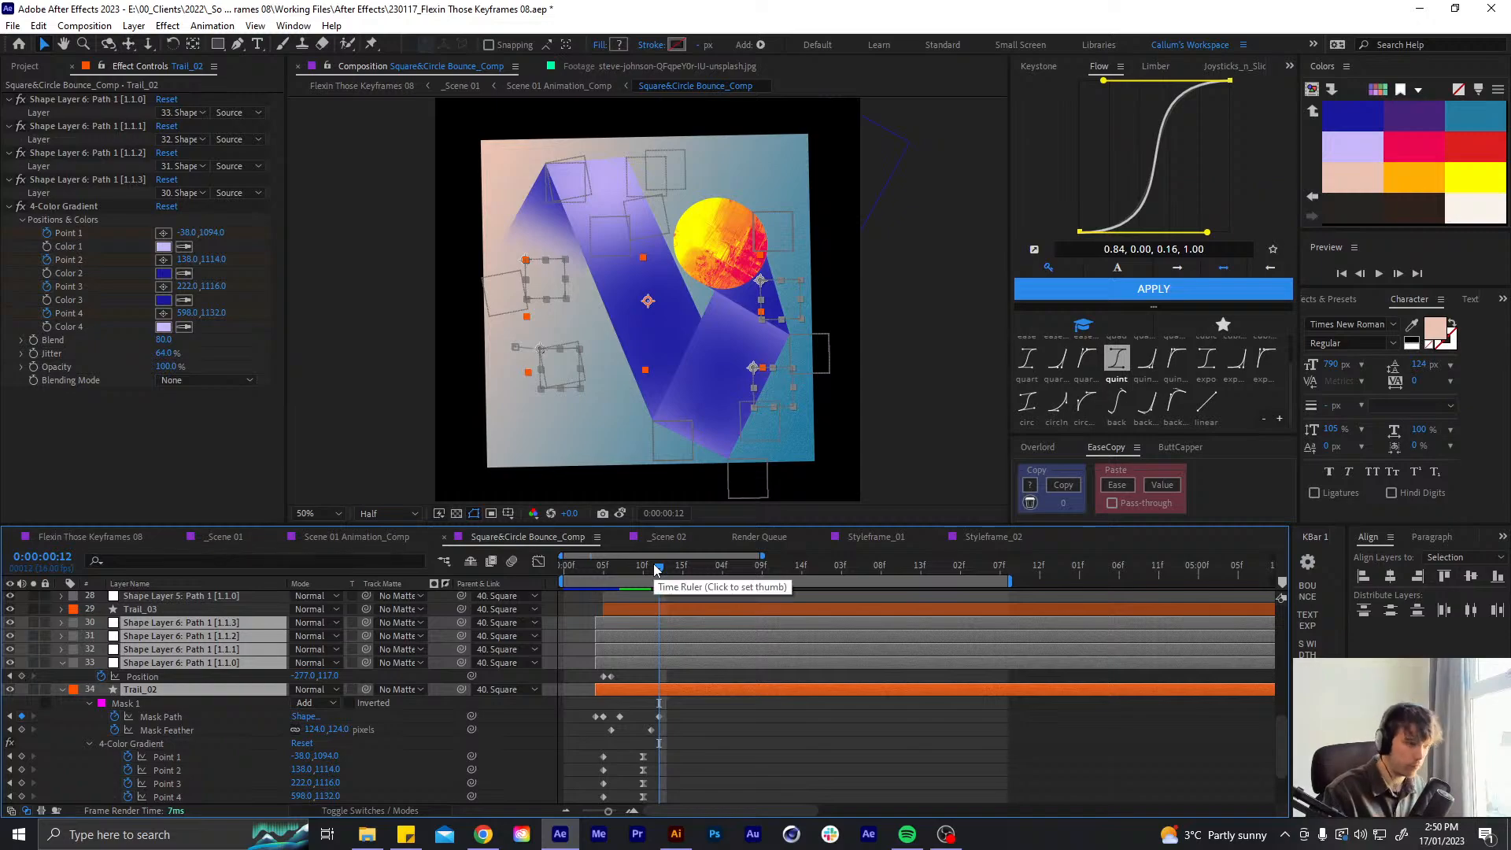
pyautogui.hotkey('alt', ']')
pyautogui.press('u')
# - Trim the out points of Trail_03 and its Shape Layer 5 path nulls to its last mask keyframe at 0:00:00:14
pyautogui.click(659, 649)
pyautogui.scroll(1, 659, 649)
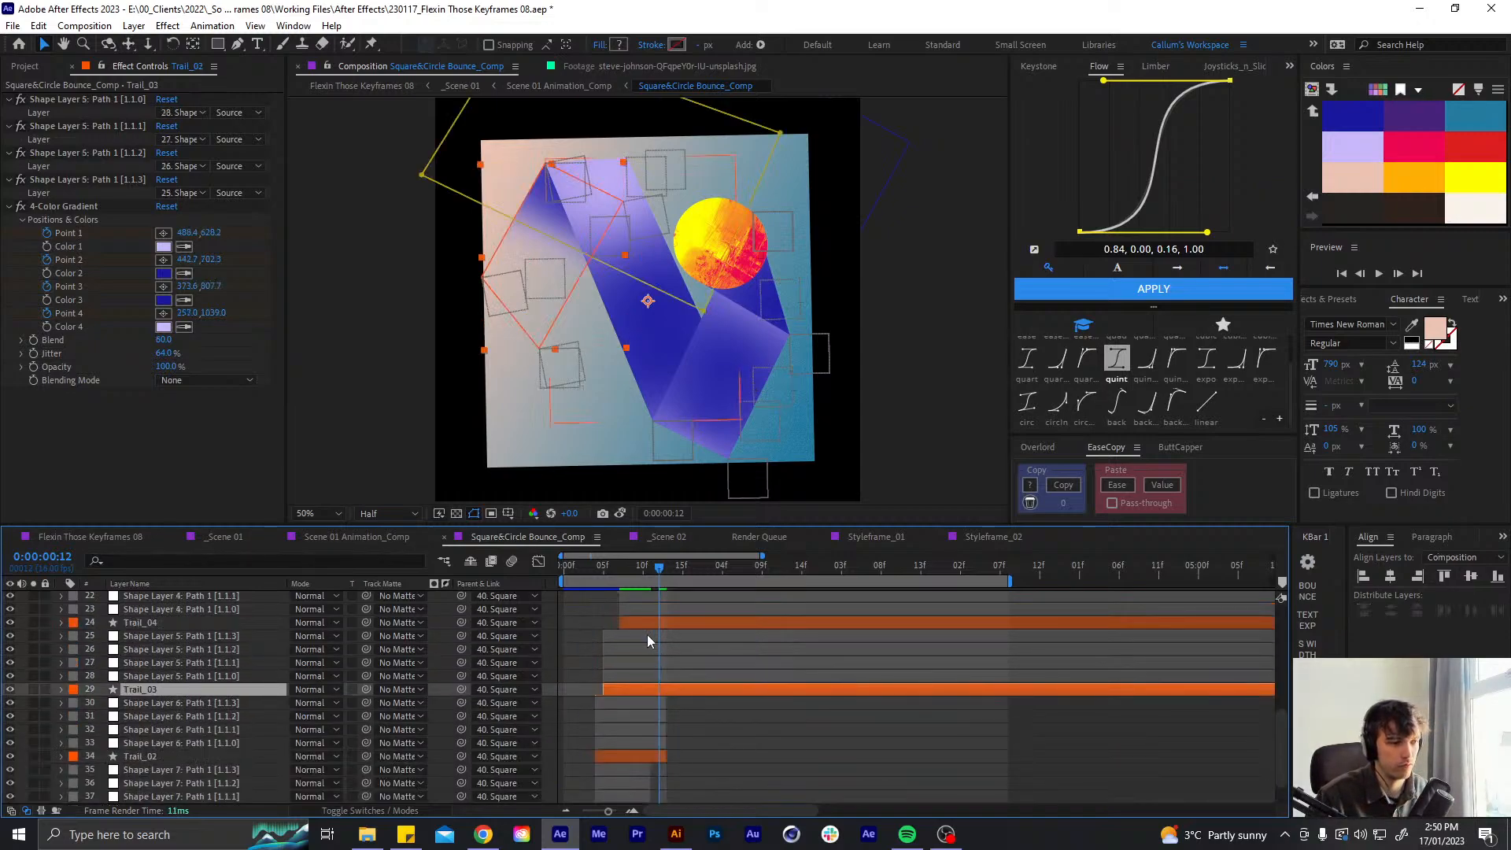
pyautogui.keyDown('shift'); pyautogui.click(647, 635); pyautogui.keyUp('shift')
pyautogui.press('u')
pyautogui.scroll(-2, 701, 649)
pyautogui.click(675, 567)
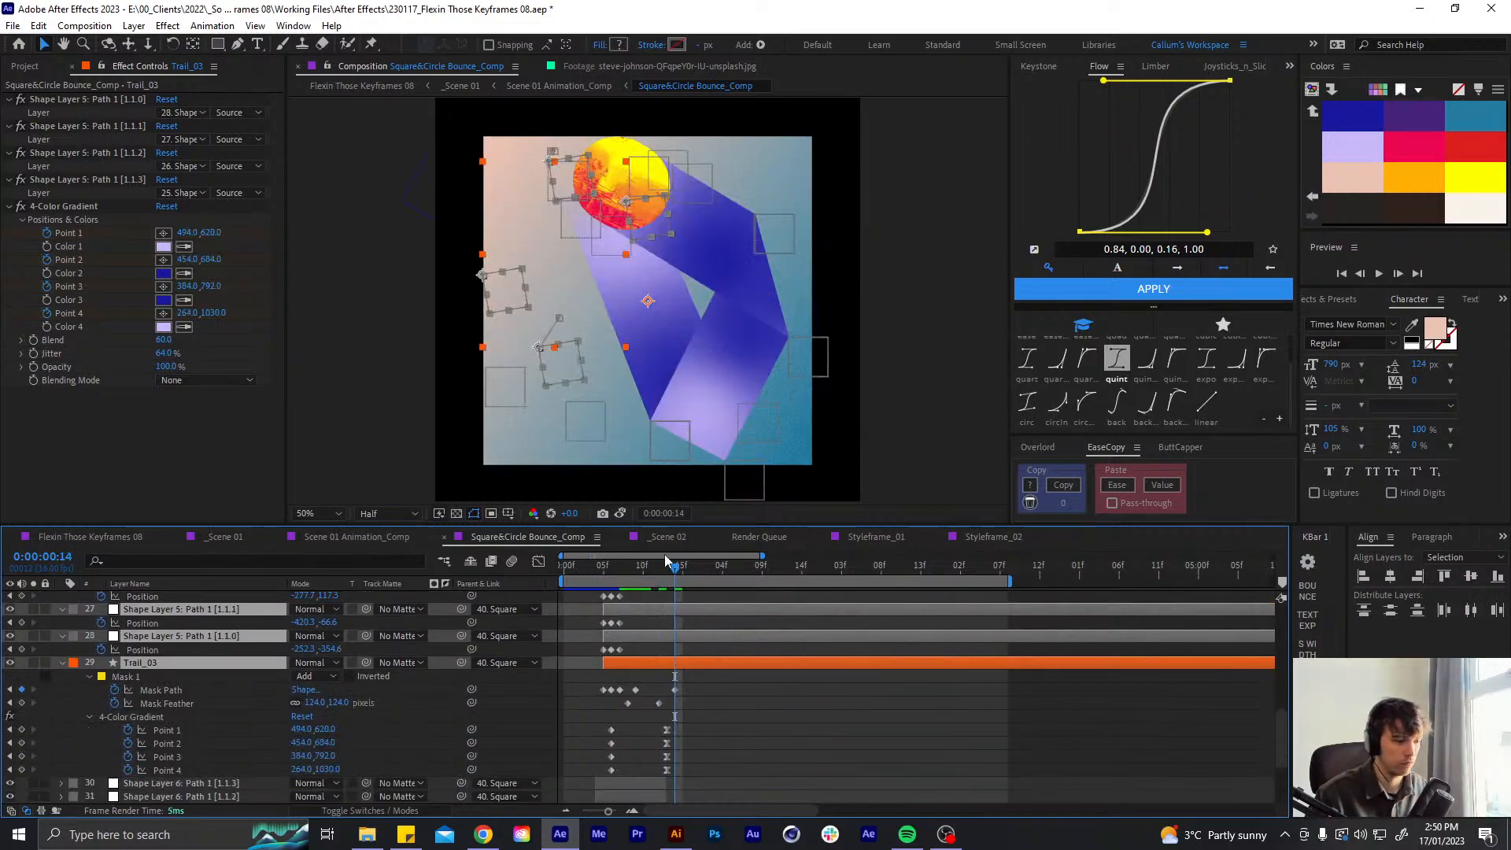
pyautogui.hotkey('alt', ']')
pyautogui.press('u')
# - Trim the out points of Trail_04 and its Shape Layer 4 path nulls to its last mask keyframe at 0:00:01:01
pyautogui.click(678, 661)
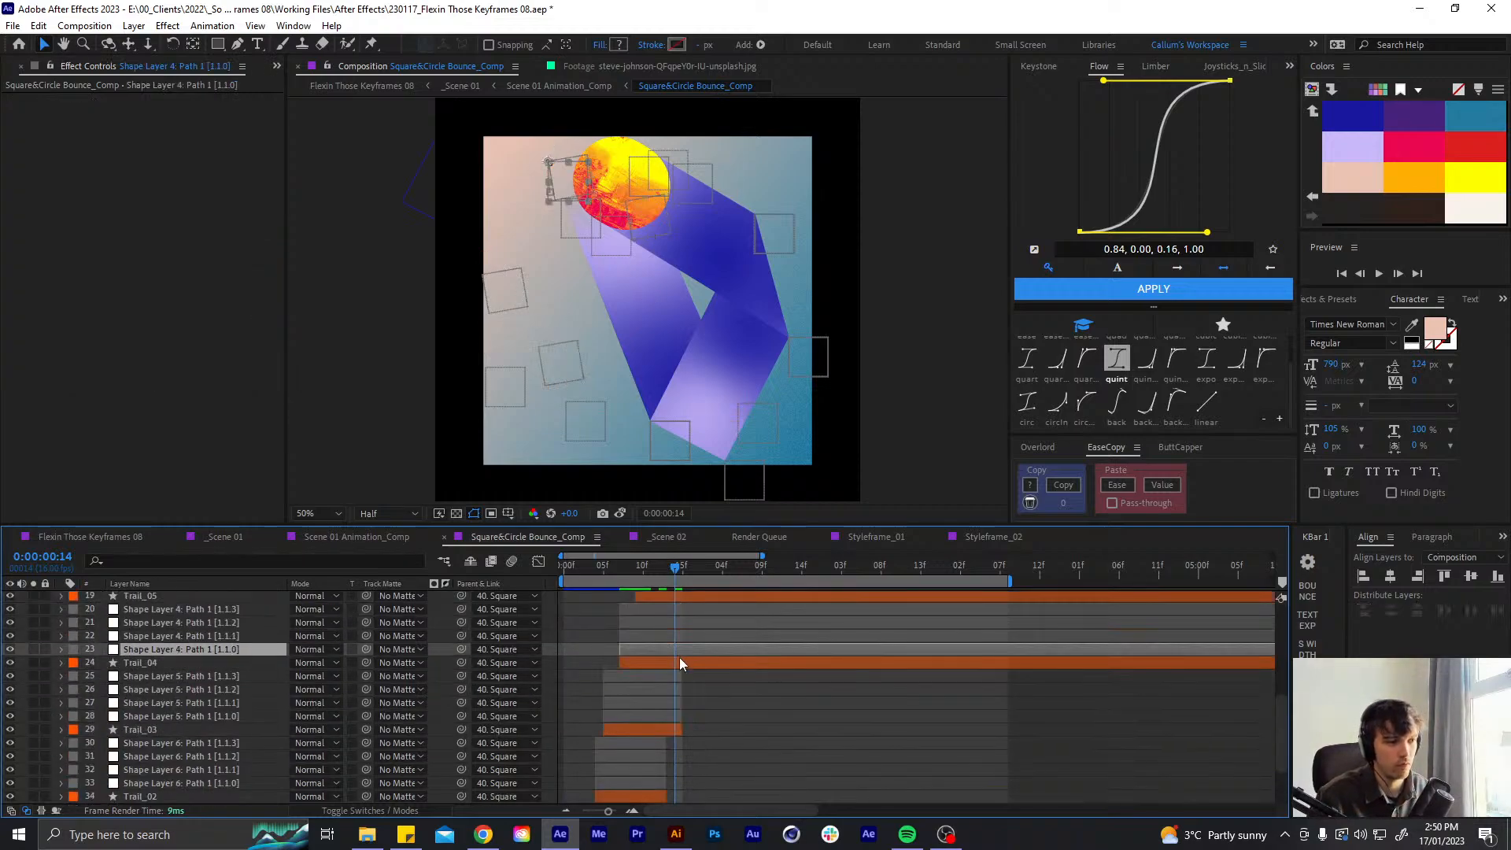
pyautogui.keyDown('shift'); pyautogui.click(689, 610); pyautogui.keyUp('shift')
pyautogui.press('u')
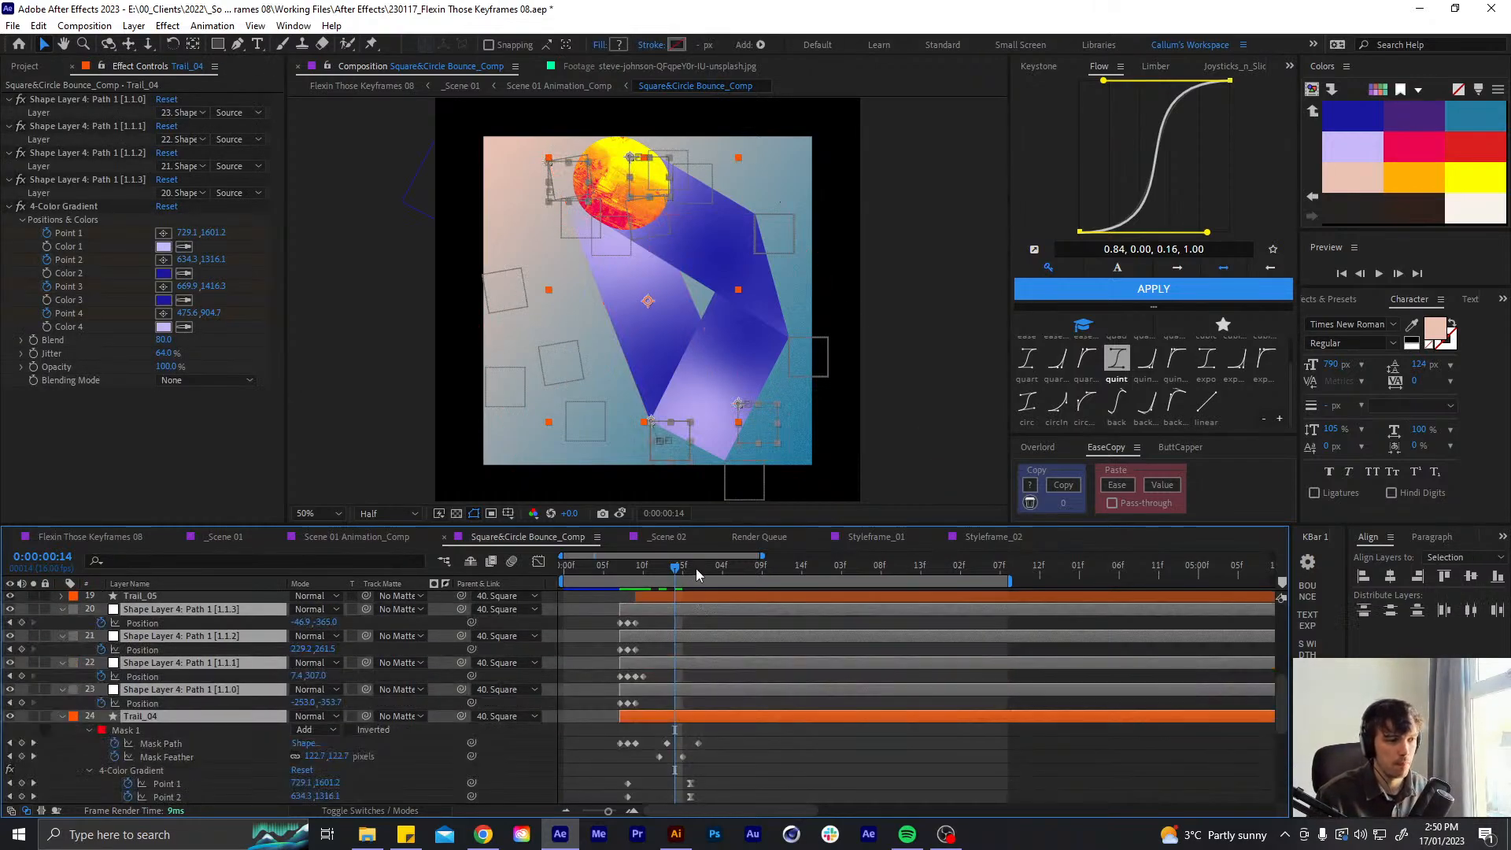
pyautogui.click(698, 568)
pyautogui.hotkey('alt', ']')
pyautogui.press('u')
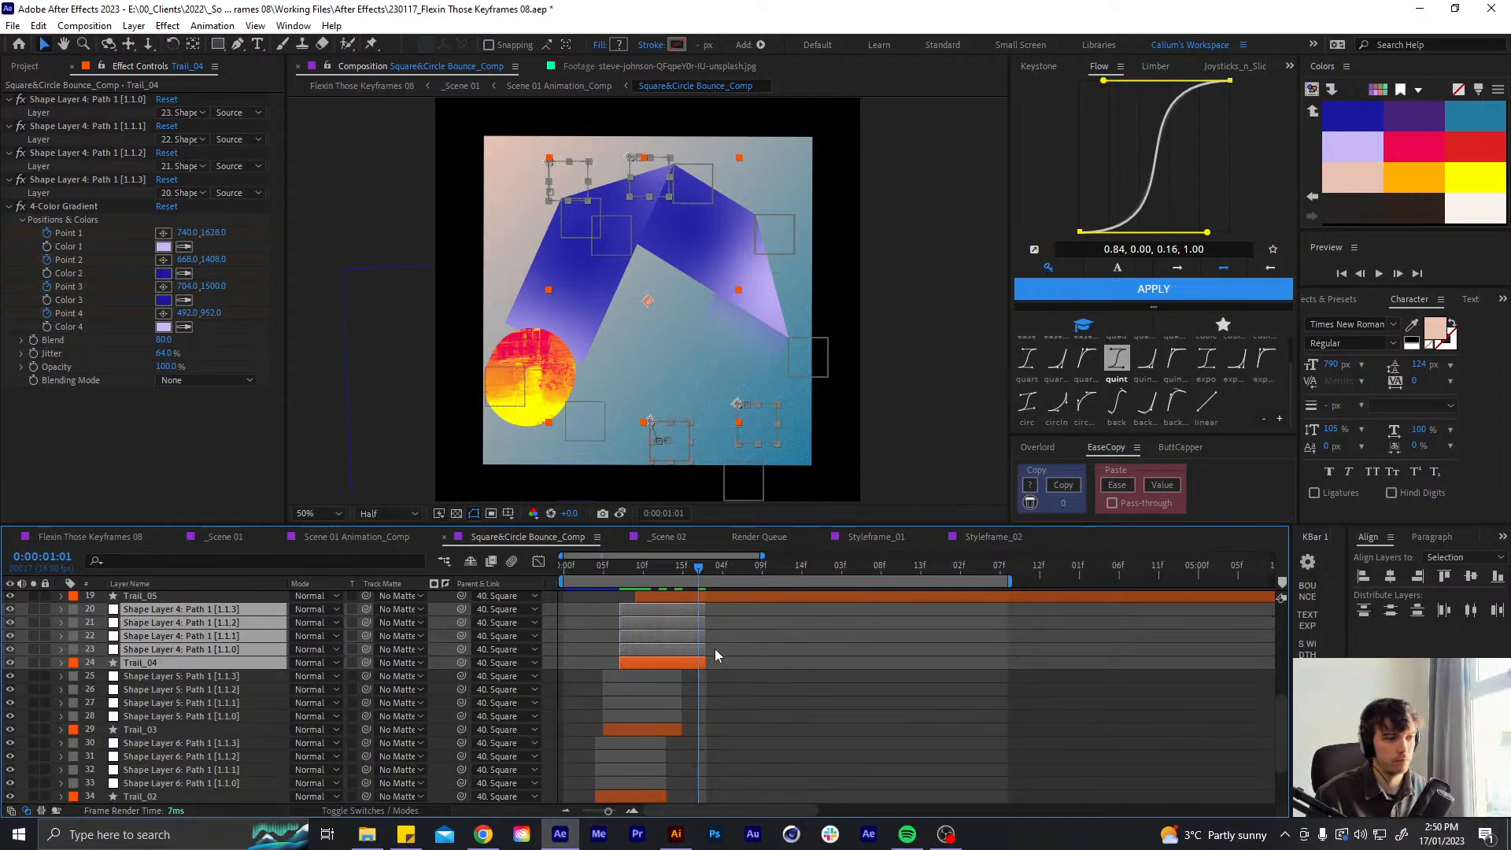
# - Trim the out points of Trail_05 and its Shape Layer 3 path nulls to its last mask keyframe at 0:00:01:03
pyautogui.scroll(2, 715, 649)
pyautogui.click(685, 673)
pyautogui.keyDown('shift'); pyautogui.click(693, 622); pyautogui.keyUp('shift')
pyautogui.press('u')
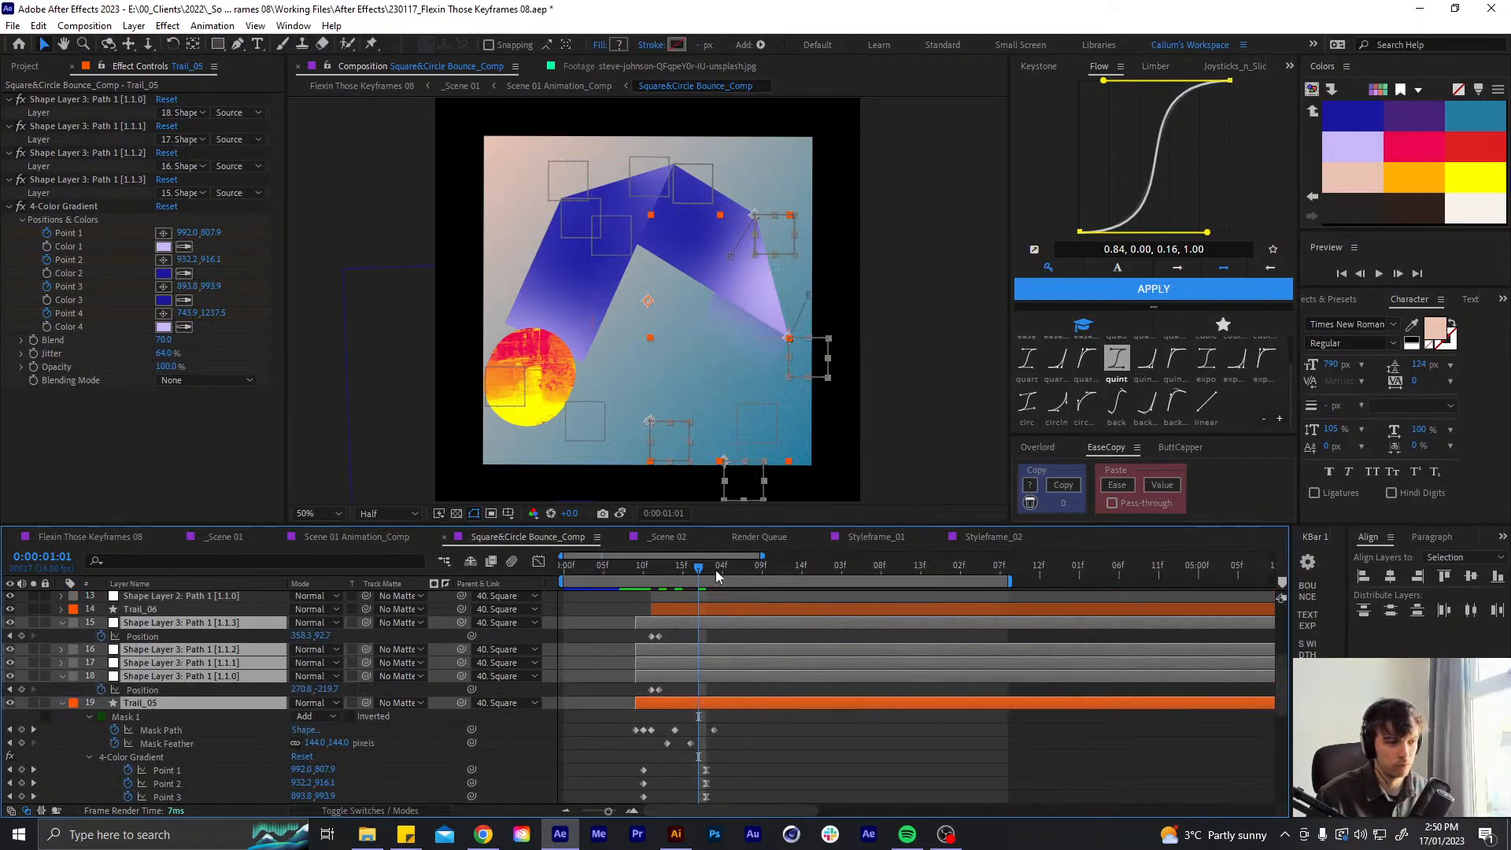
pyautogui.click(714, 566)
pyautogui.hotkey('alt', ']')
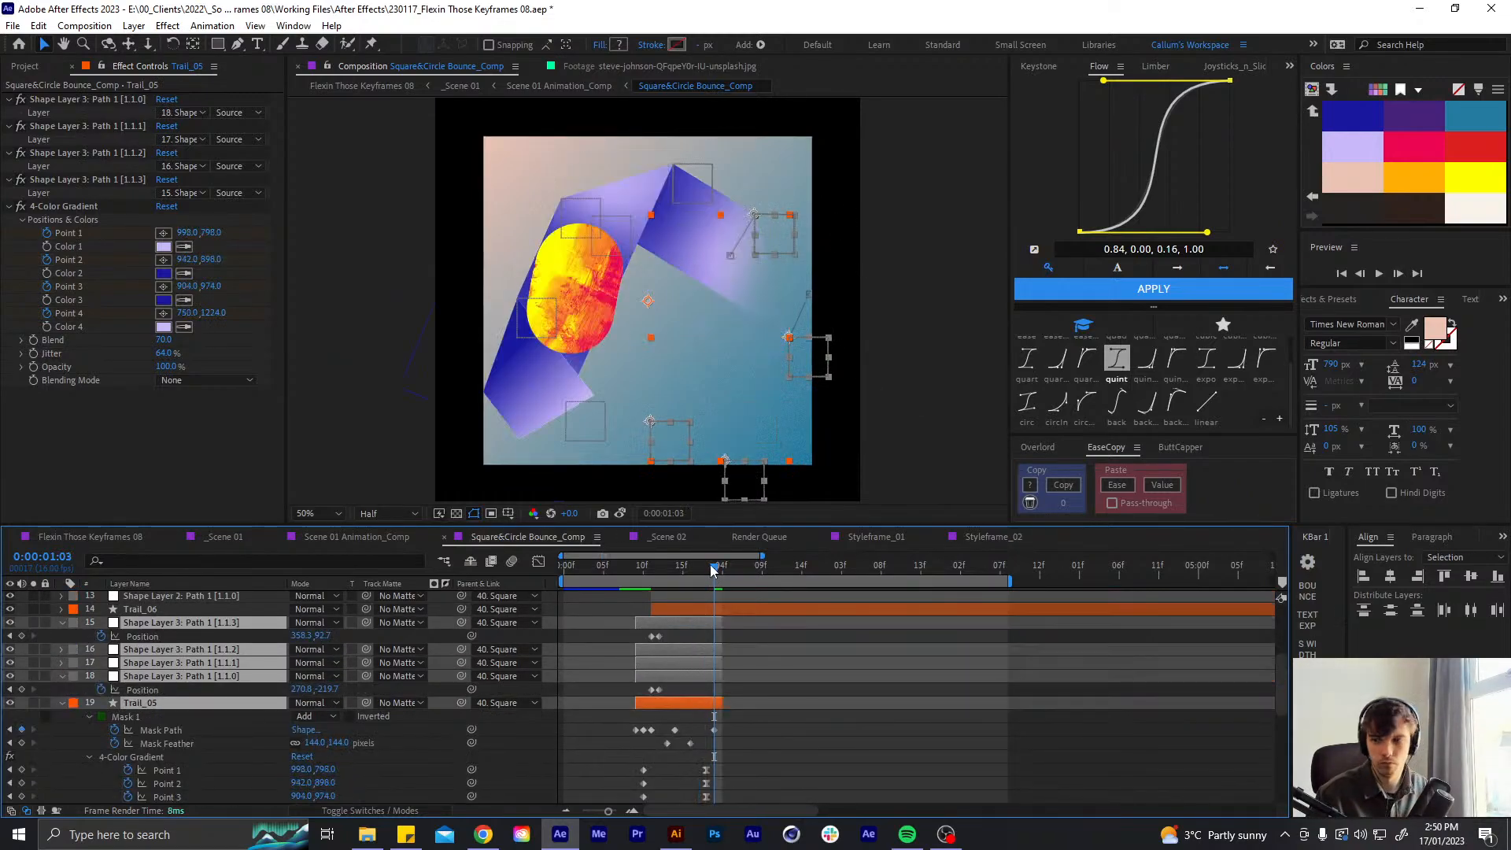
pyautogui.press('u')
# - Trim the out points of Trail_06 and its Shape Layer 2 path nulls to its last mask keyframe at 0:00:01:06
pyautogui.scroll(2, 722, 693)
pyautogui.click(725, 683)
pyautogui.keyDown('shift'); pyautogui.click(733, 635); pyautogui.keyUp('shift')
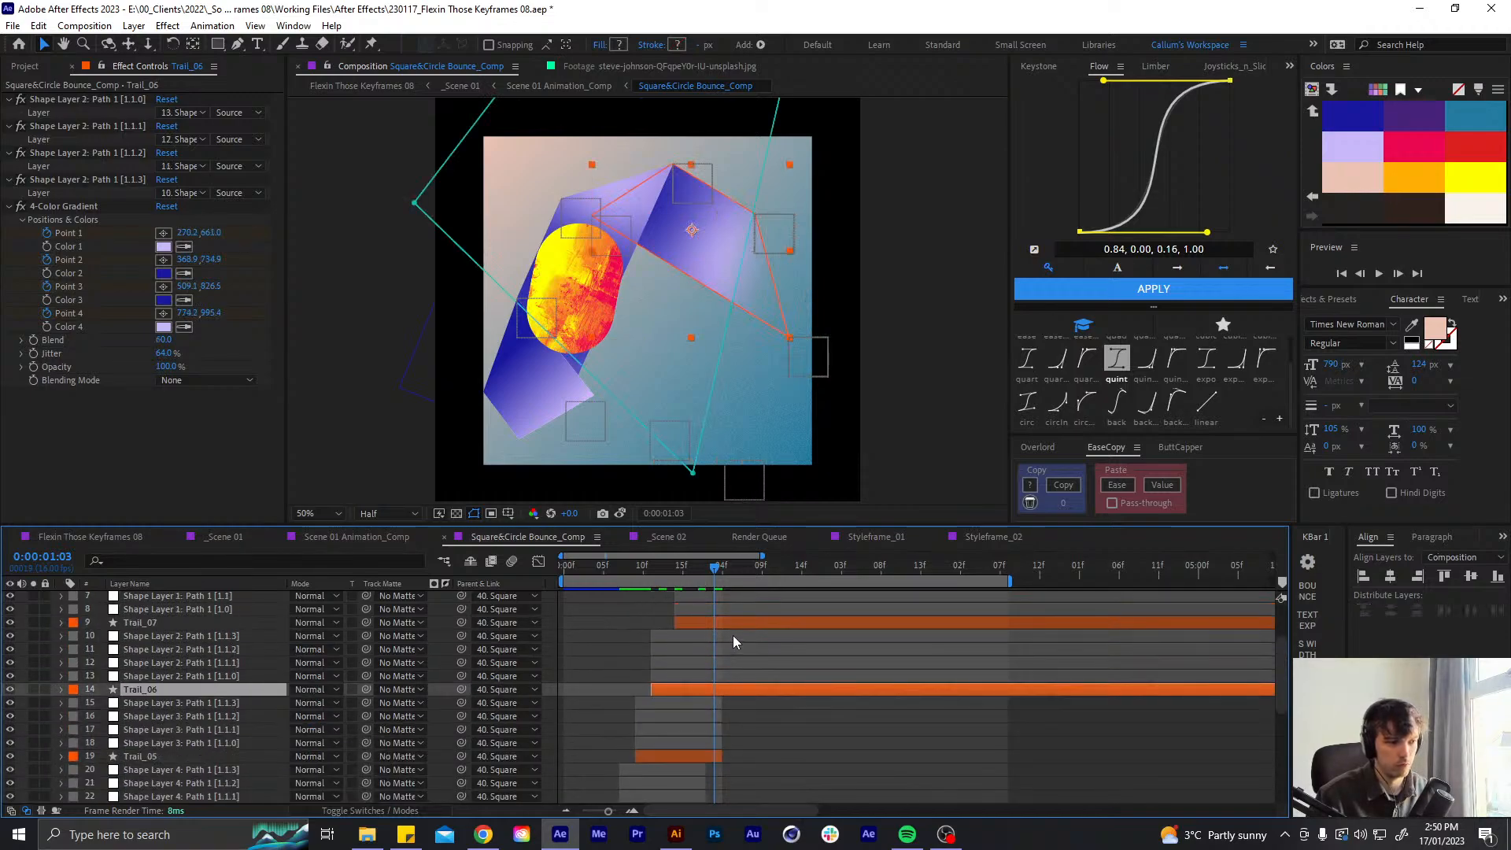
pyautogui.press('u')
pyautogui.click(738, 568)
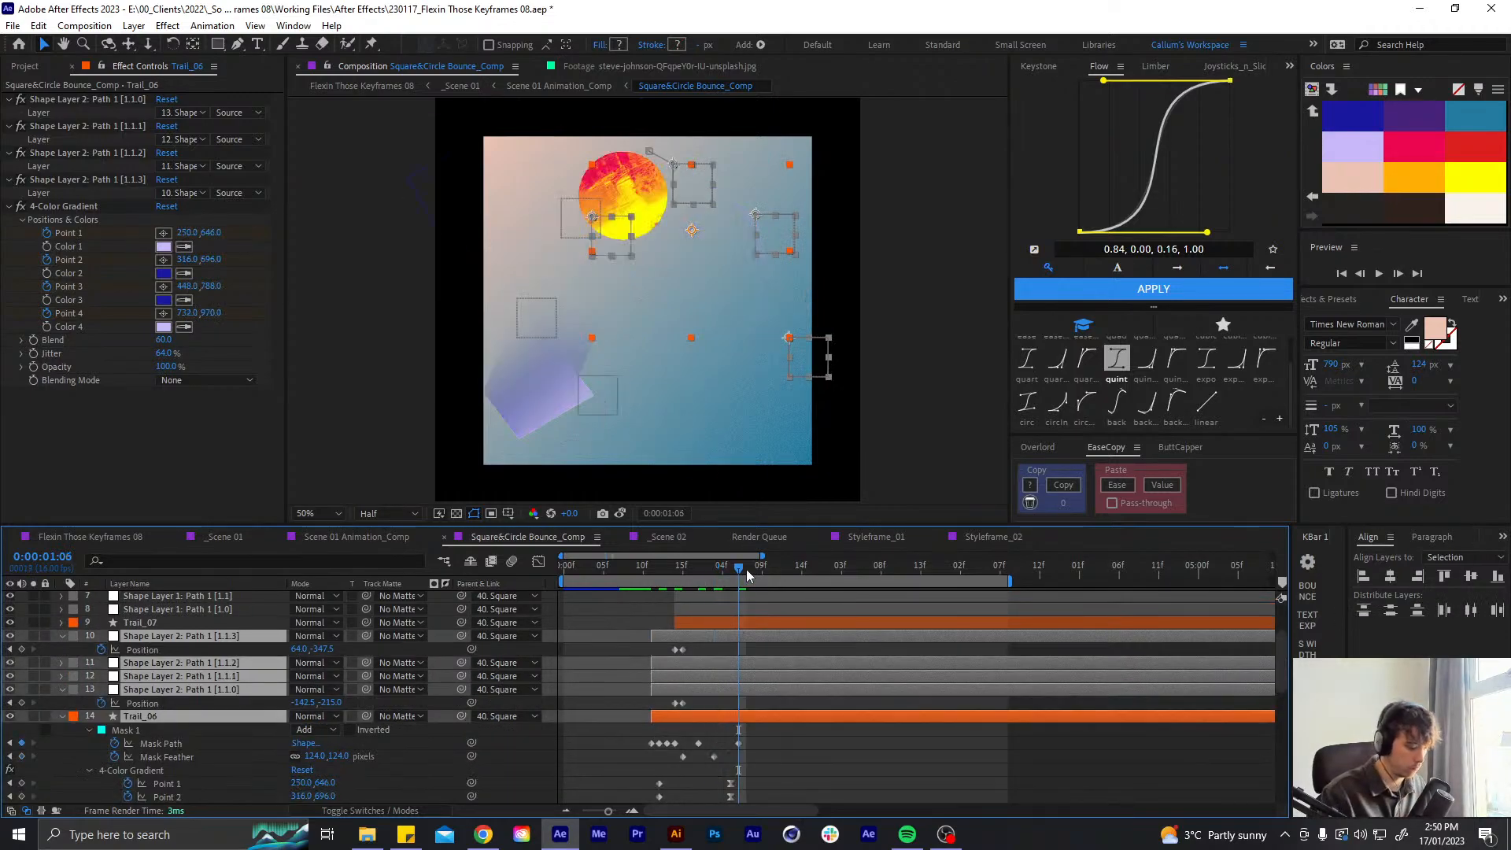
pyautogui.hotkey('alt', ']')
pyautogui.press('u')
# - Trim the out points of Trail_07 and its Shape Layer 1 path nulls to its last mask keyframe at 0:00:01:07
pyautogui.click(732, 623)
pyautogui.scroll(2, 731, 639)
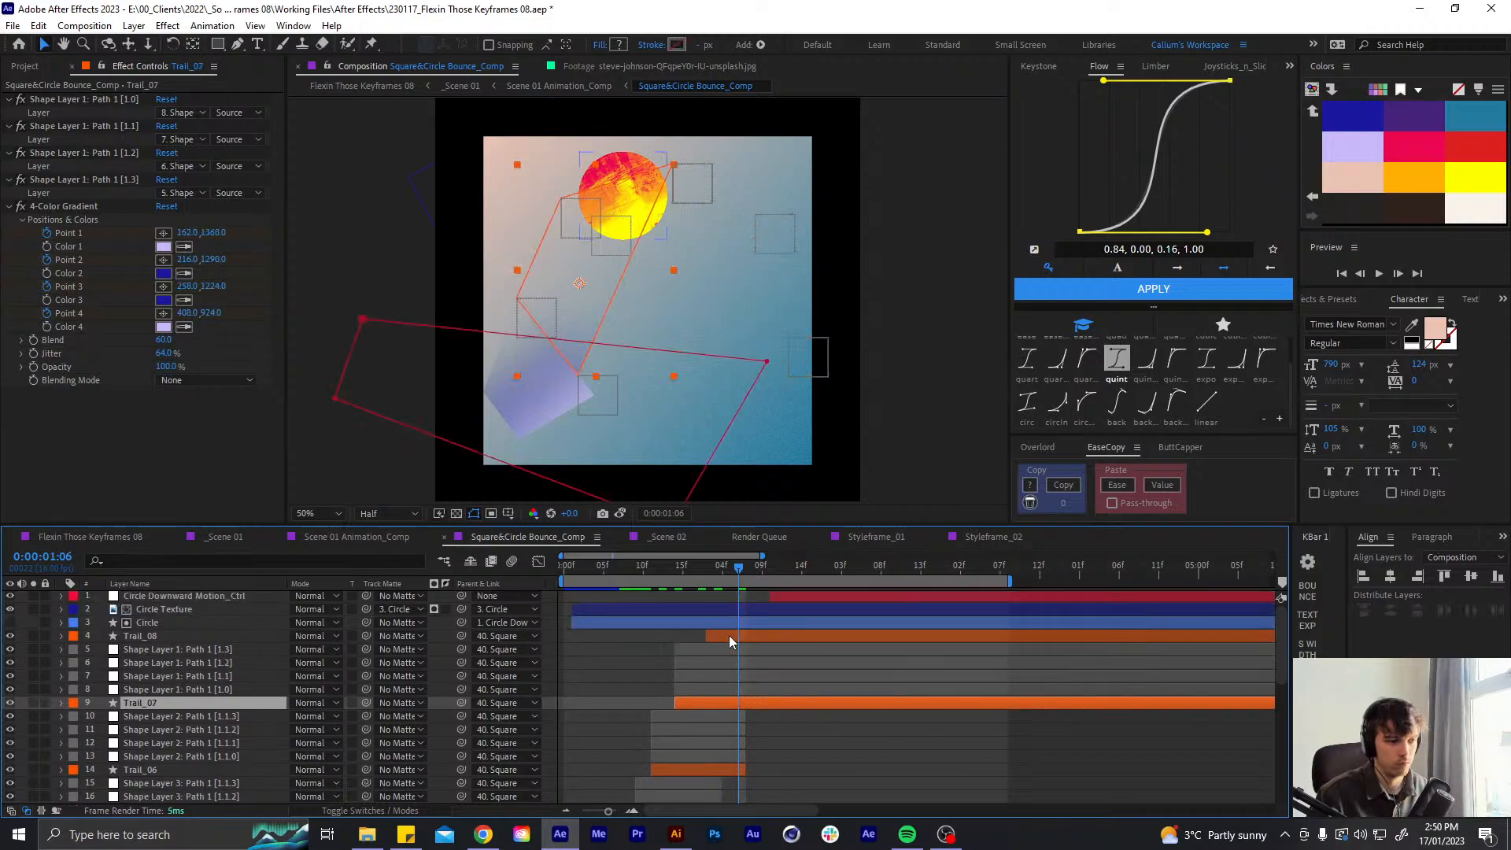
pyautogui.keyDown('shift'); pyautogui.click(731, 650); pyautogui.keyUp('shift')
pyautogui.press('u')
pyautogui.click(746, 575)
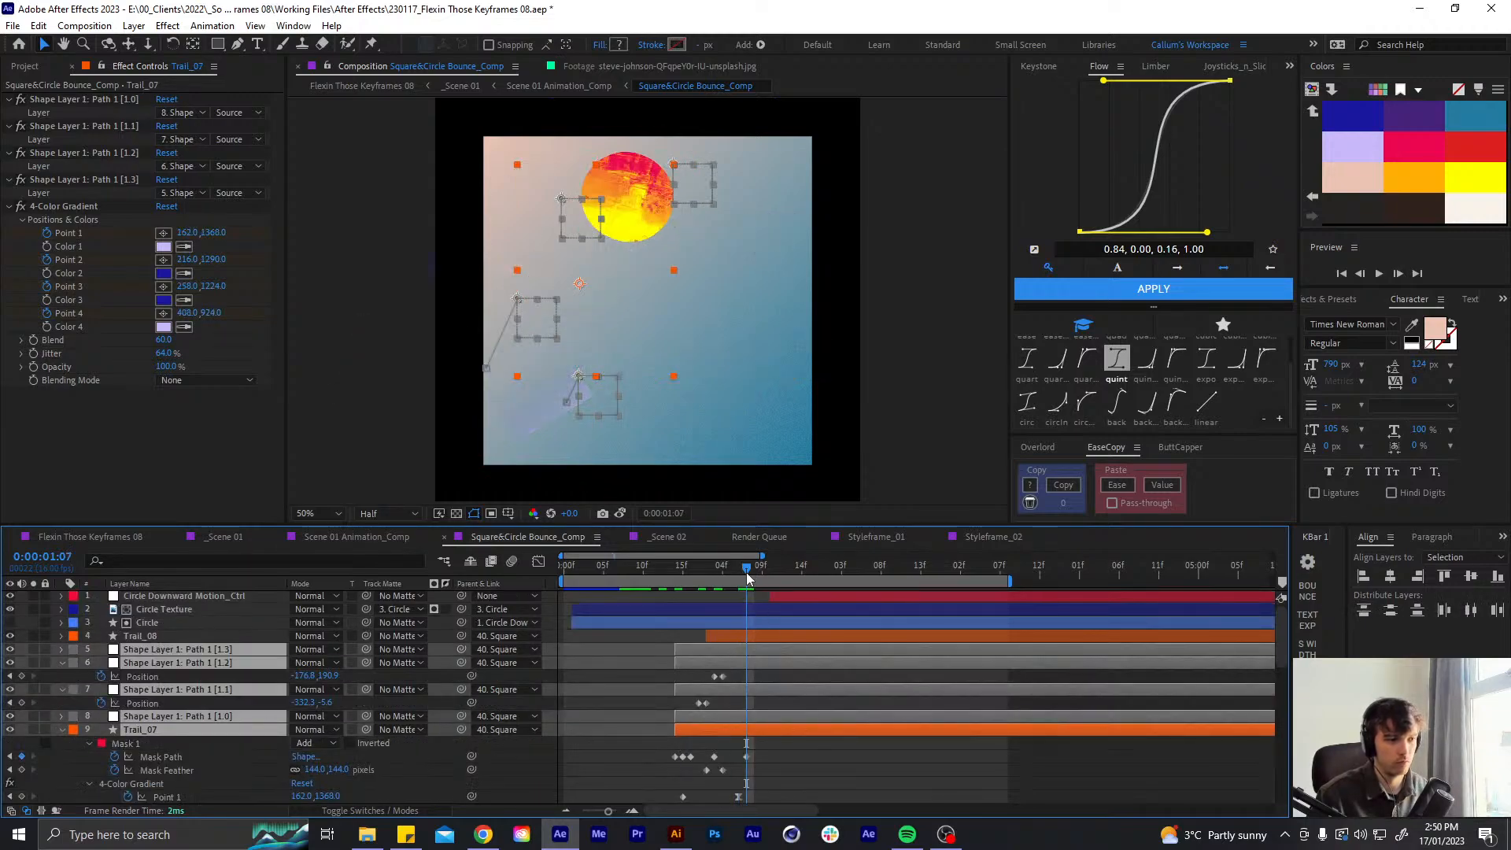
pyautogui.hotkey('alt', ']')
pyautogui.press('u')
# - Trim the out point of Trail_08 to its last mask keyframe at 0:00:01:08, then collapse and deselect the layer
pyautogui.click(758, 634)
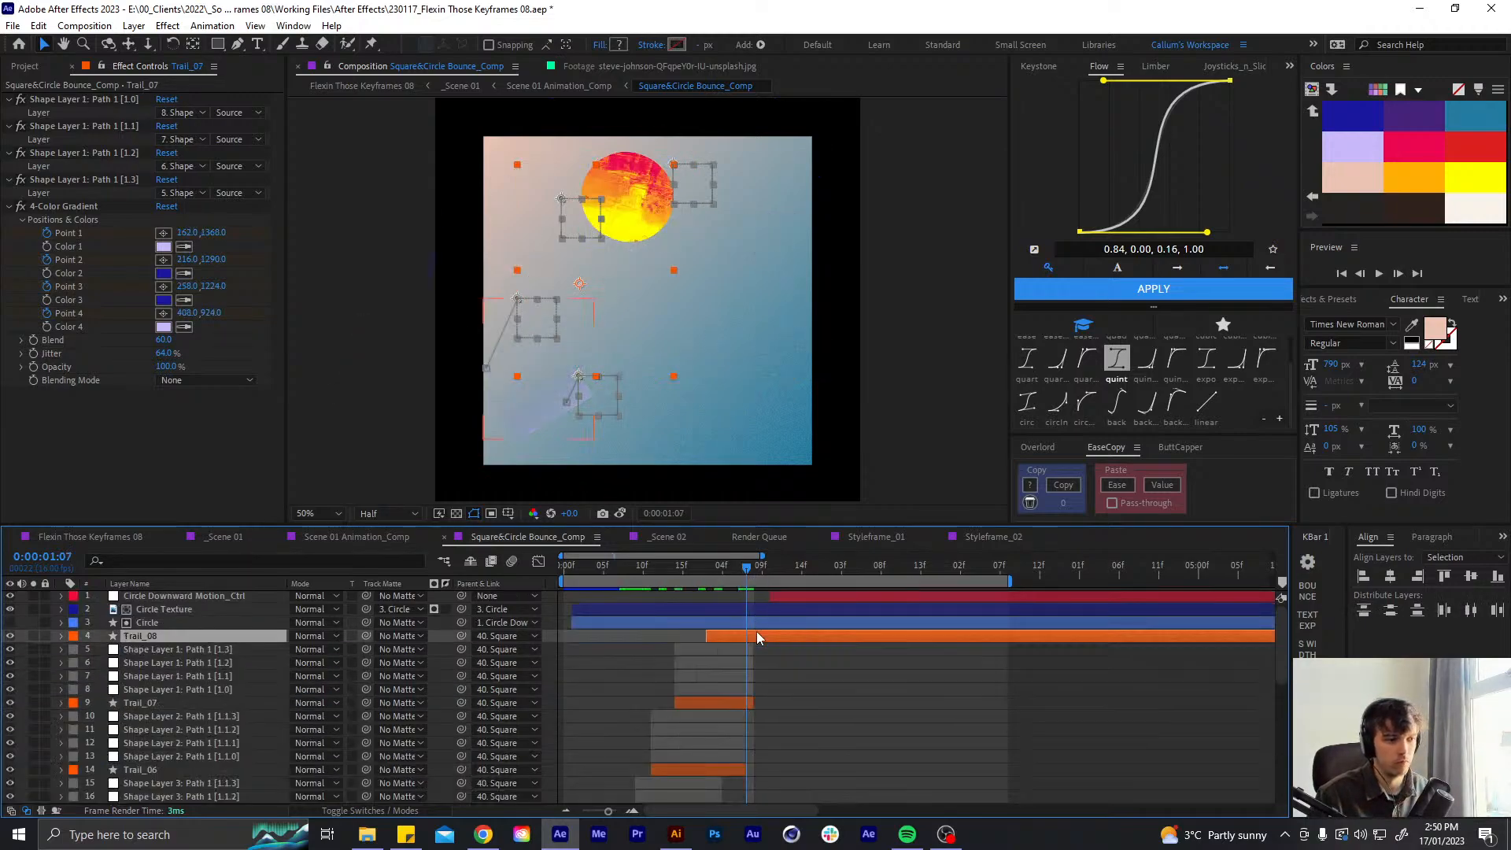
pyautogui.press('u')
pyautogui.click(756, 572)
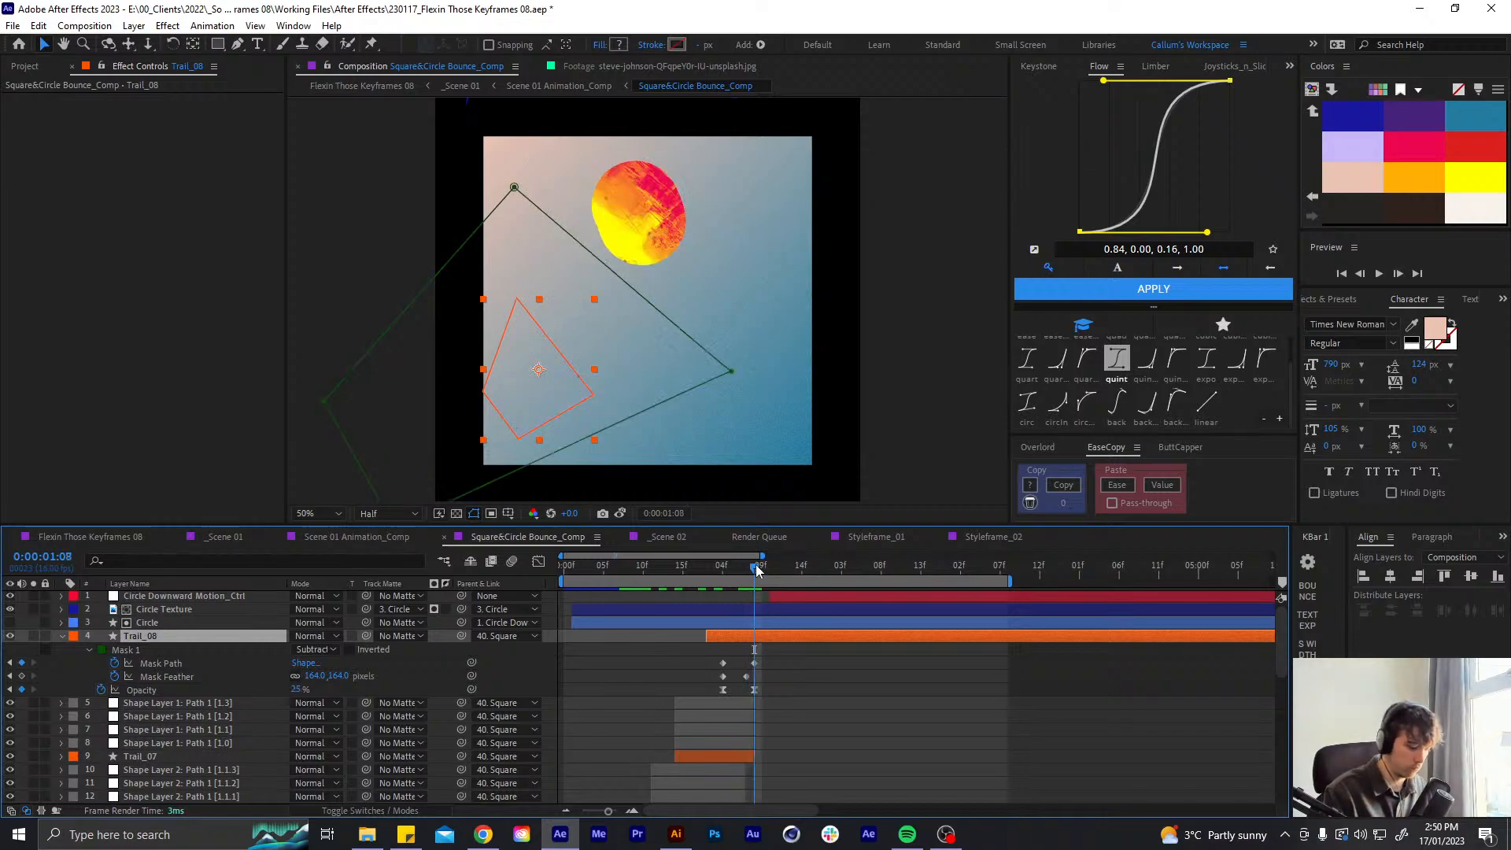
pyautogui.hotkey('alt', ']')
pyautogui.press('u')
pyautogui.press('i')
pyautogui.click(817, 652)
# - Preview the trimmed trails from the start in Square&Circle Bounce_Comp, then preview the Scene 01 Animation_Comp composition
pyautogui.scroll(-5, 768, 677)
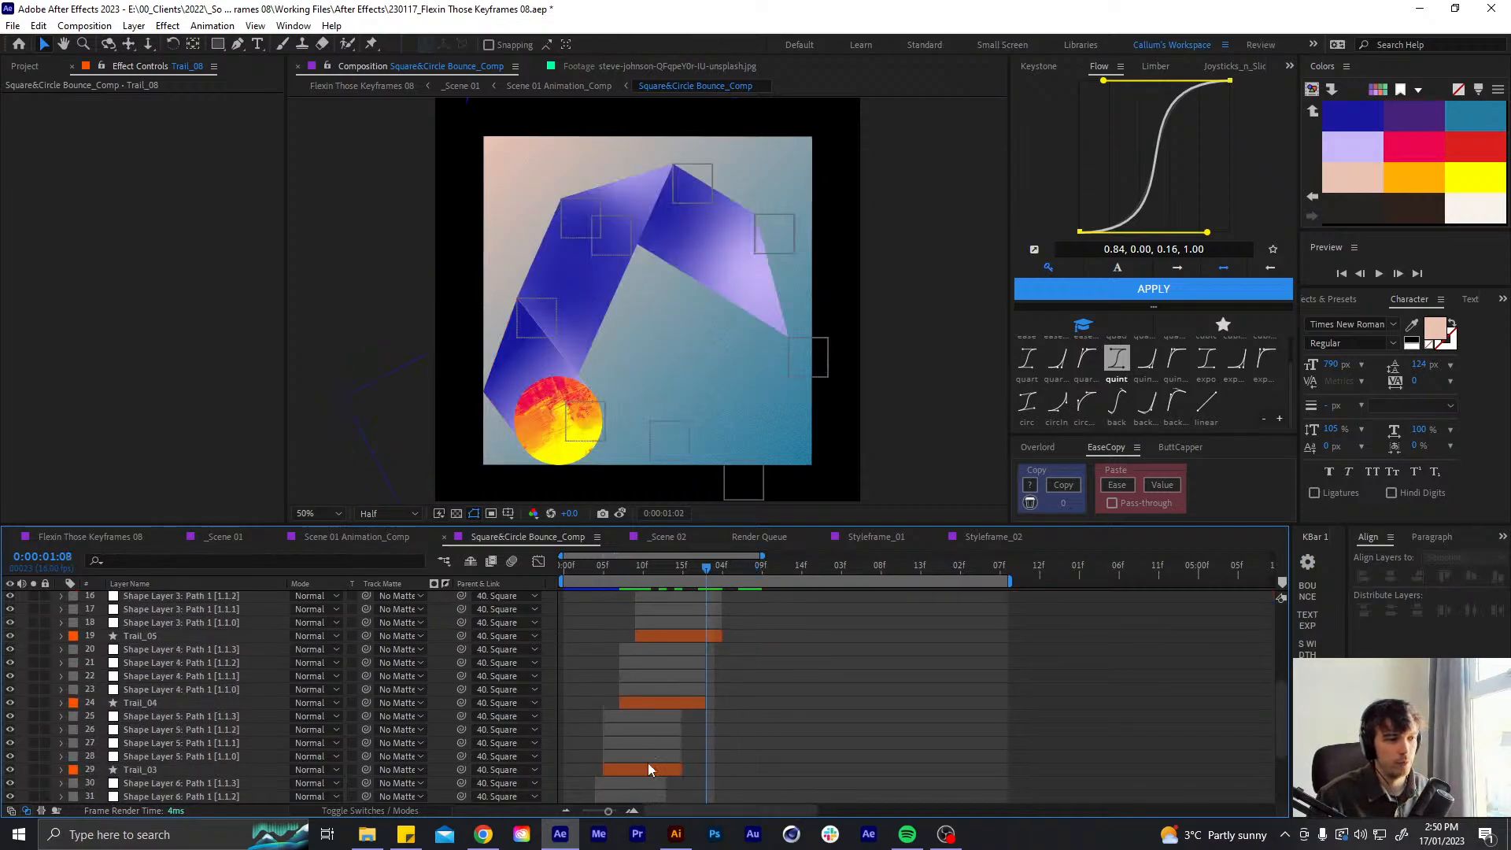
pyautogui.scroll(-3, 649, 762)
pyautogui.press('Home')
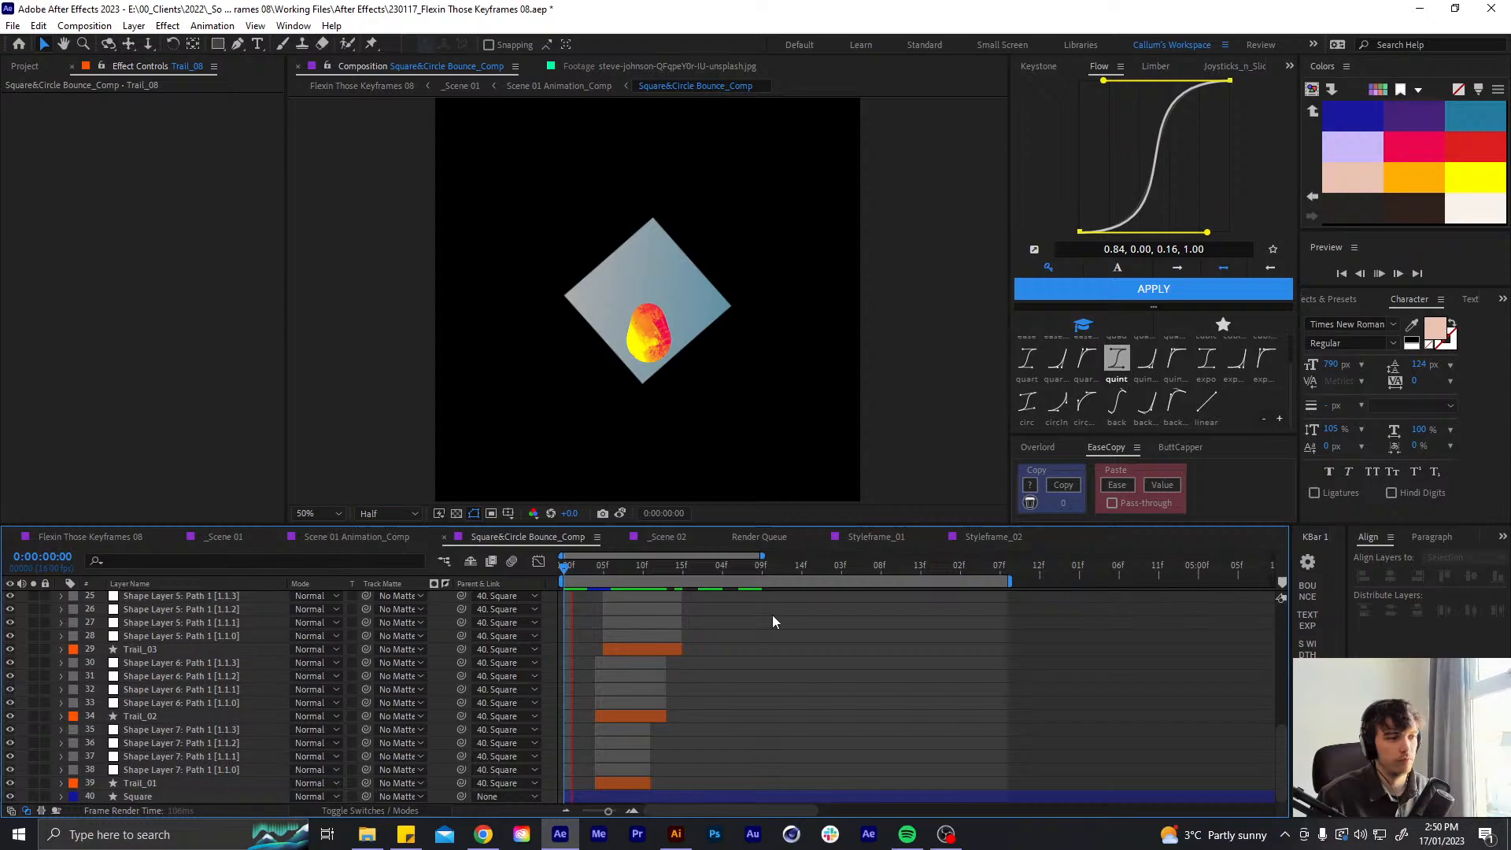
pyautogui.press('space')
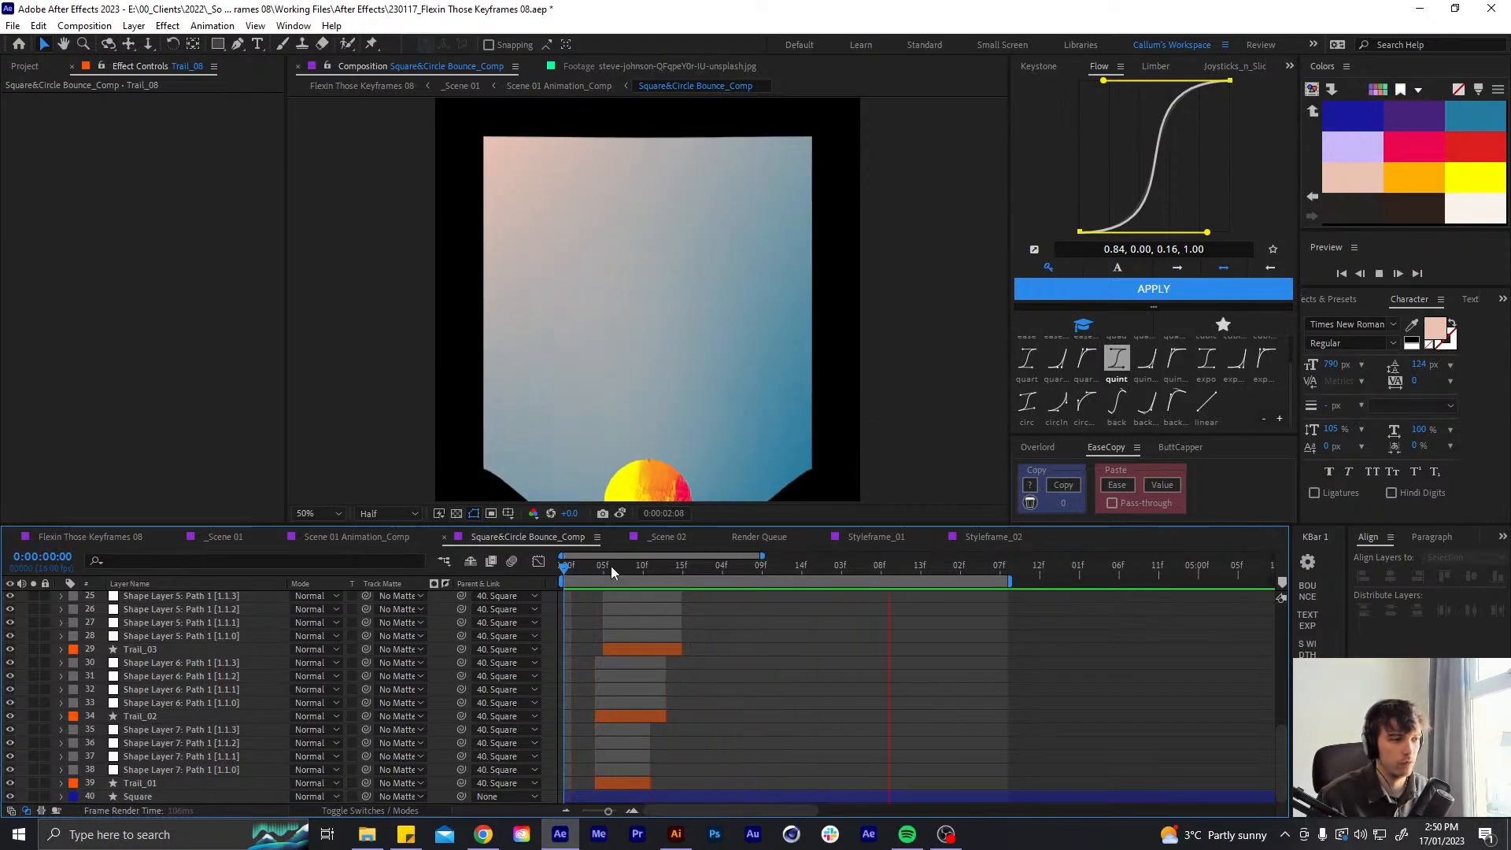
pyautogui.click(310, 533)
pyautogui.press('space')
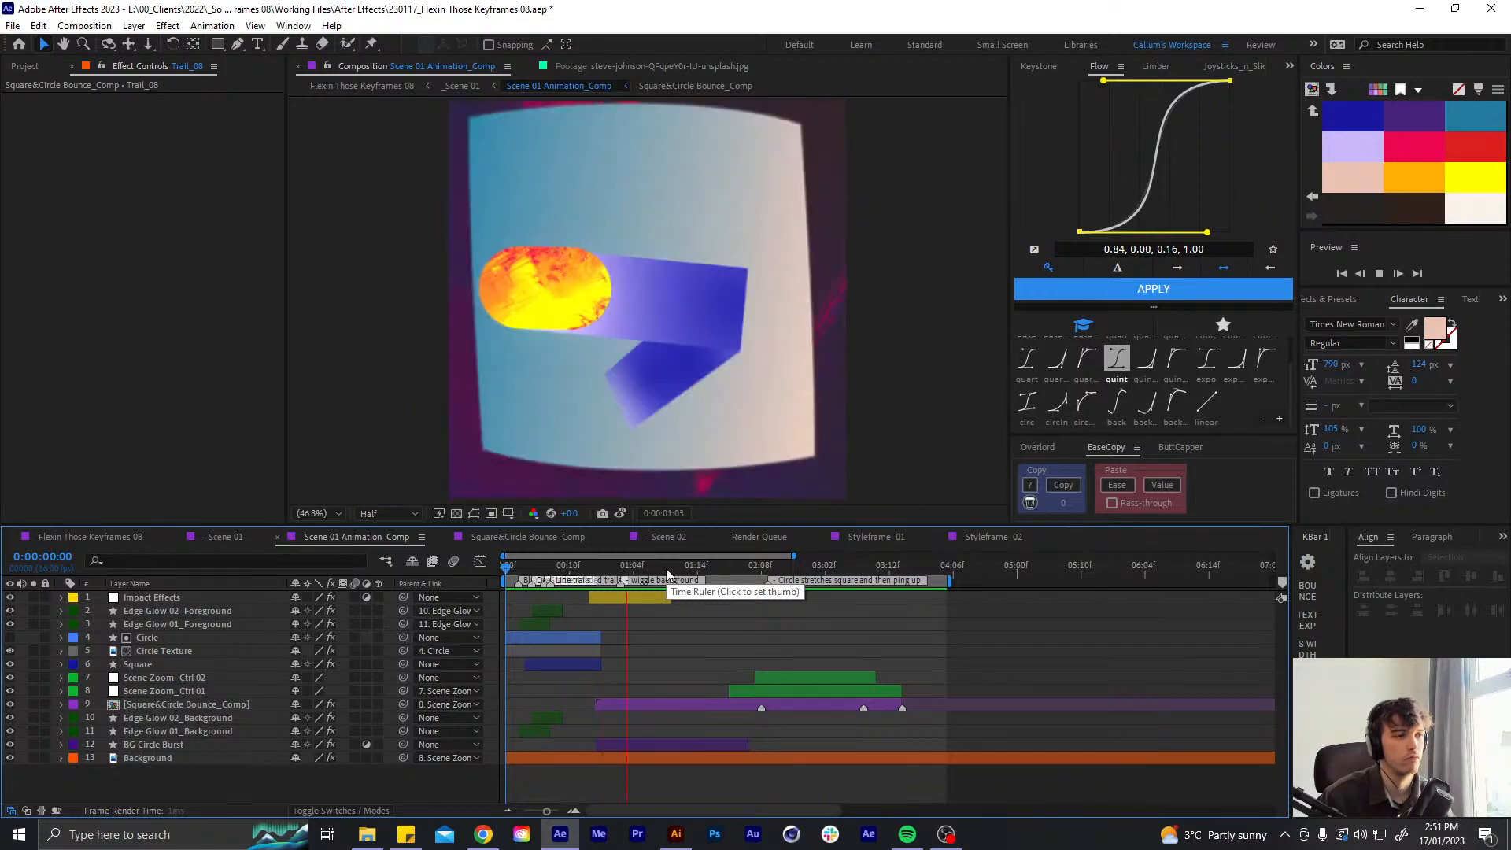
# - Inspect the trails at 0:00:01:12 in Scene 01 Animation_Comp and open the Square&Circle Bounce_Comp layer's composition at that frame
pyautogui.click(672, 567)
pyautogui.moveTo(673, 568); pyautogui.dragTo(684, 569)
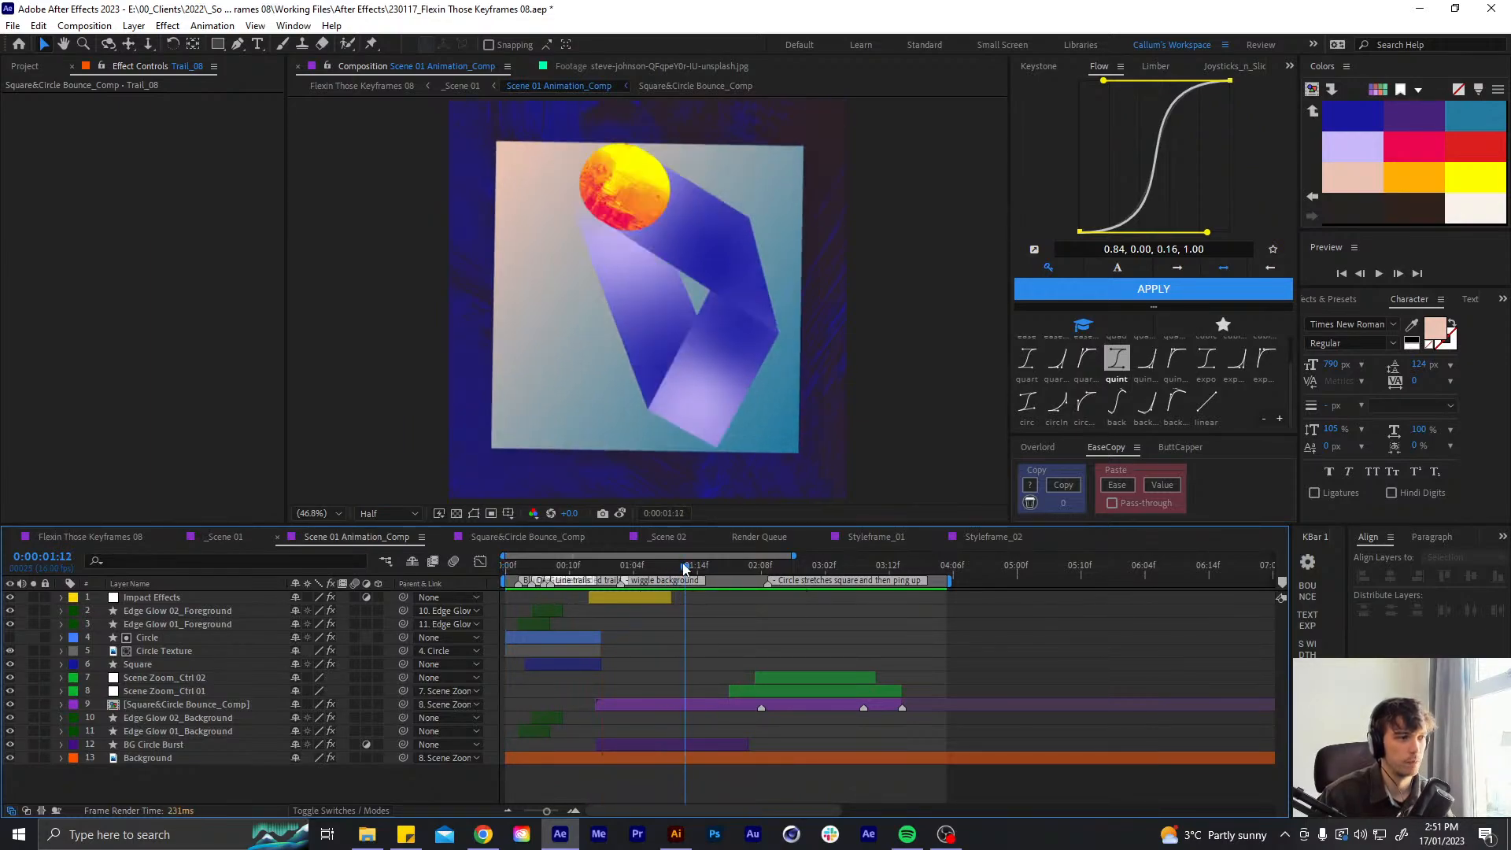
pyautogui.doubleClick(692, 707)
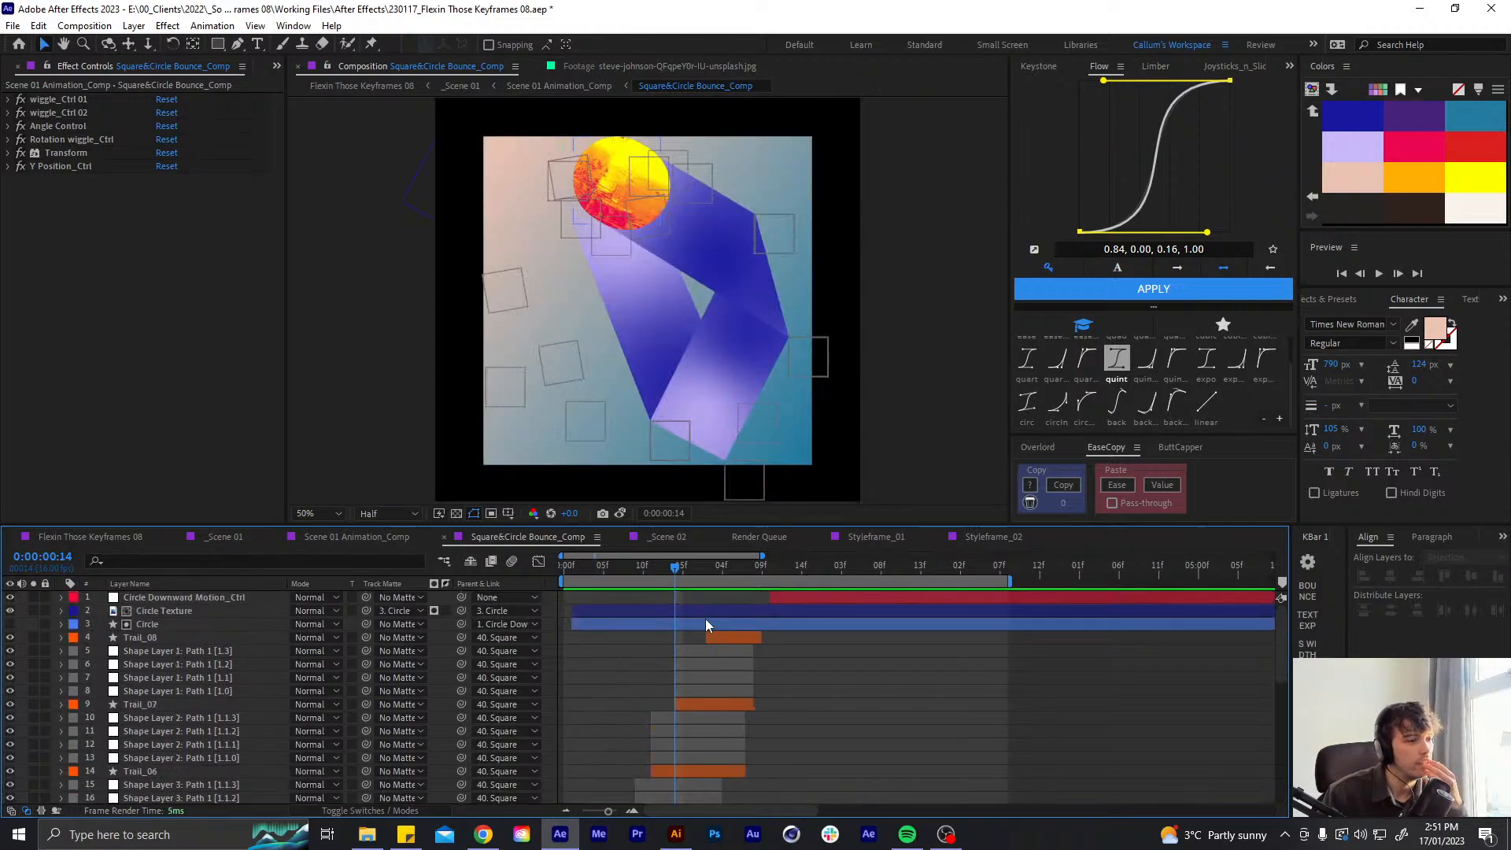
# - Duplicate the Circle layer in Square&Circle Bounce_Comp, place the copy below the original, and rename it Circle Echo
pyautogui.click(705, 622)
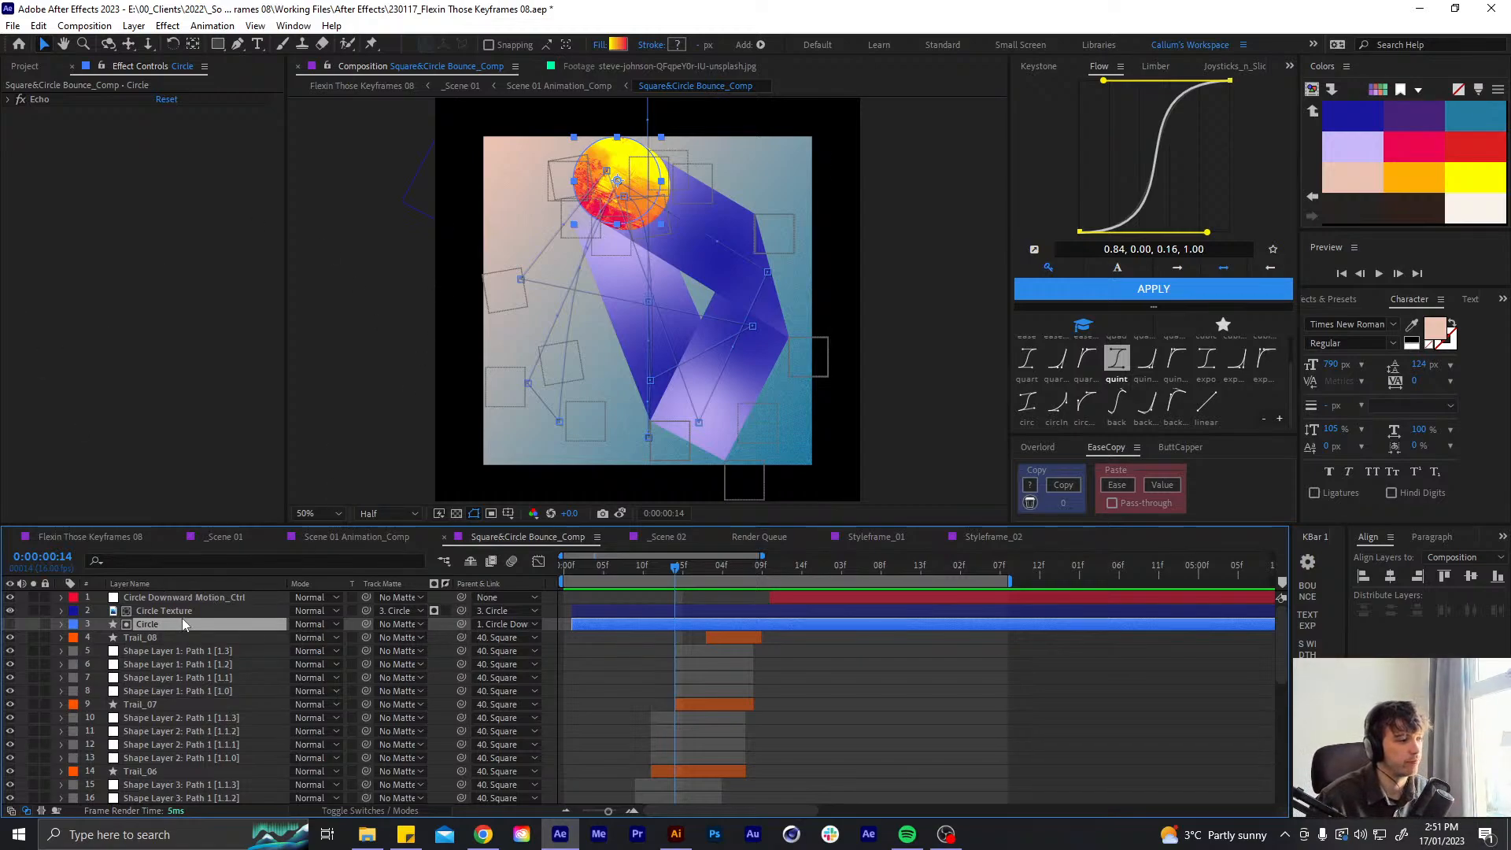
pyautogui.hotkey('ctrl', 'd')
pyautogui.moveTo(171, 626); pyautogui.dragTo(167, 648)
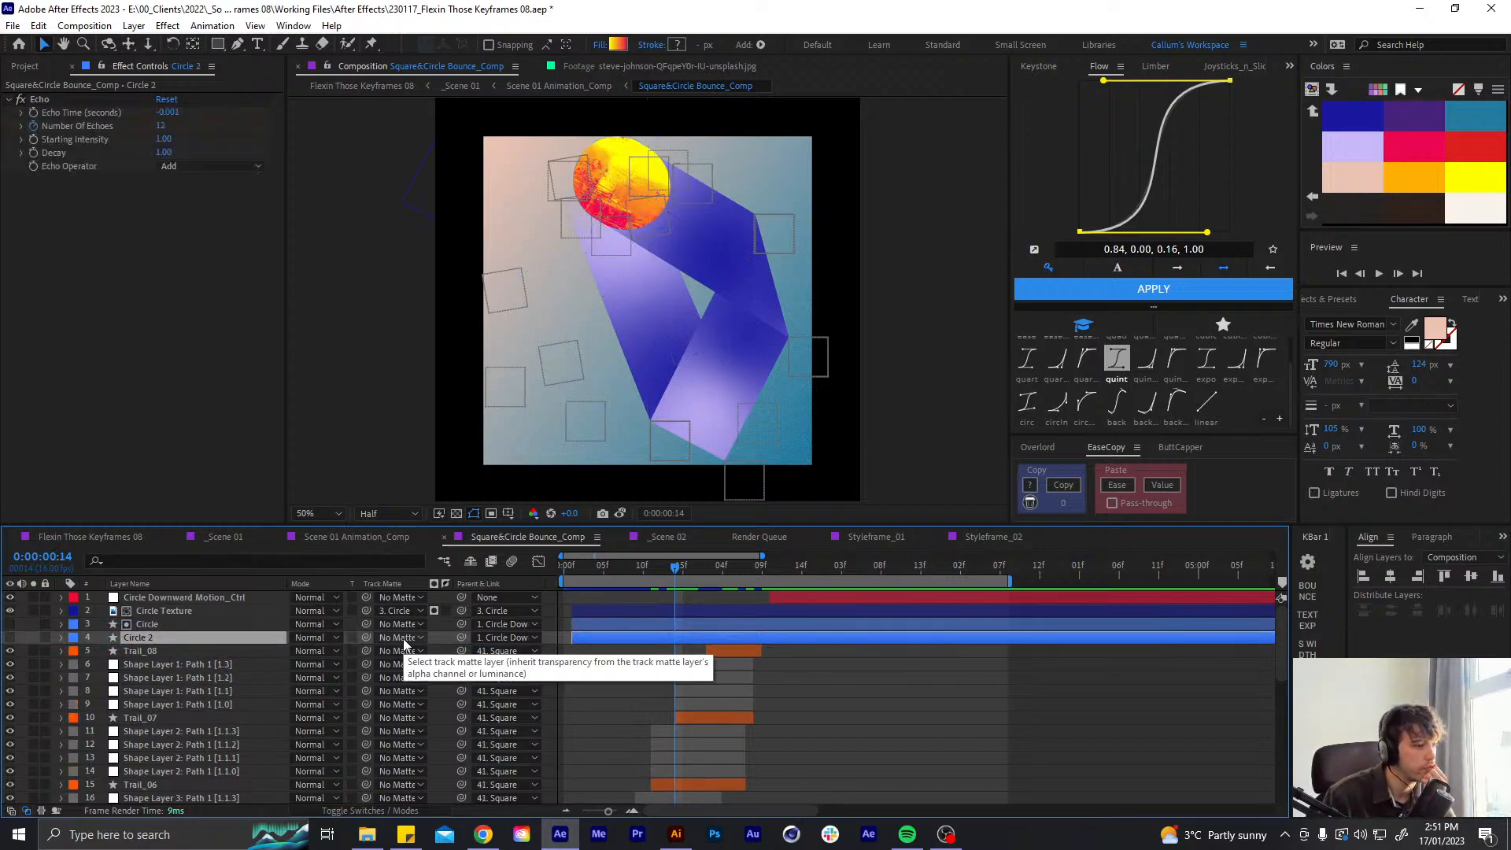
pyautogui.press('Return')
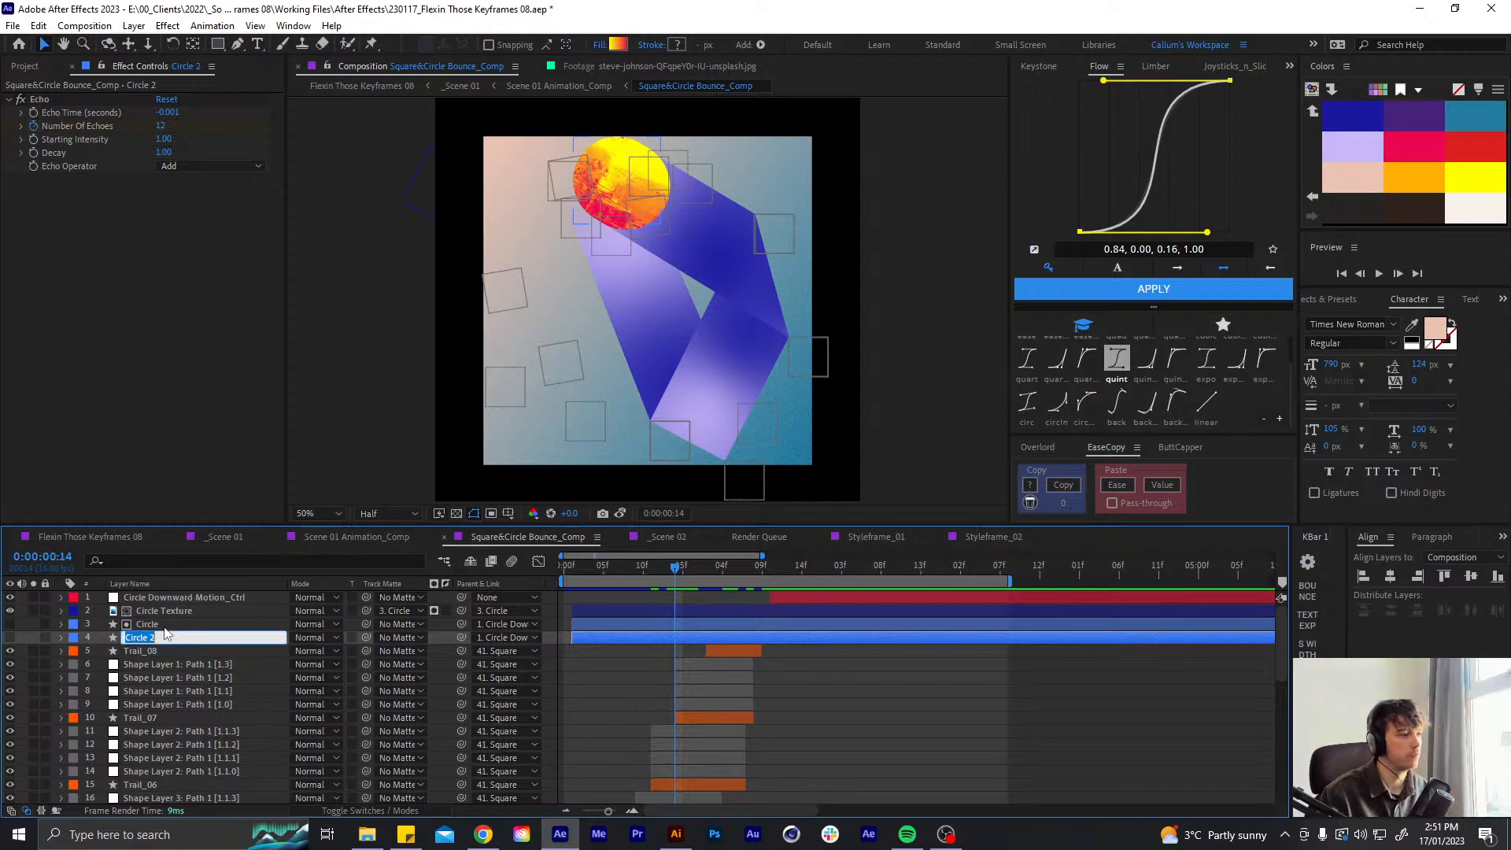
pyautogui.press('Right')
pyautogui.press('BackSpace')
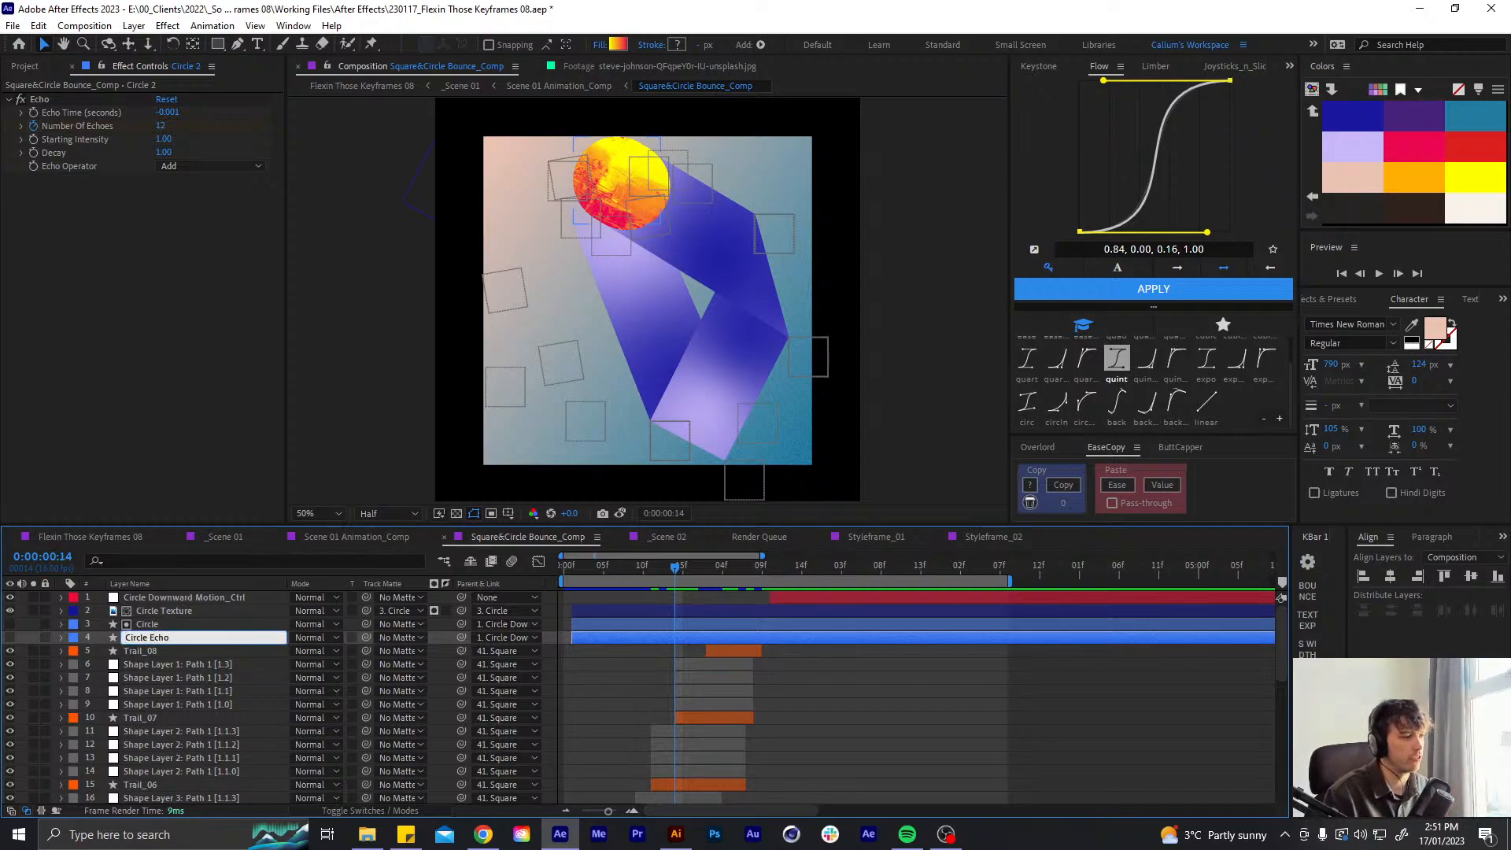
pyautogui.write('Echo')
pyautogui.press('Return')
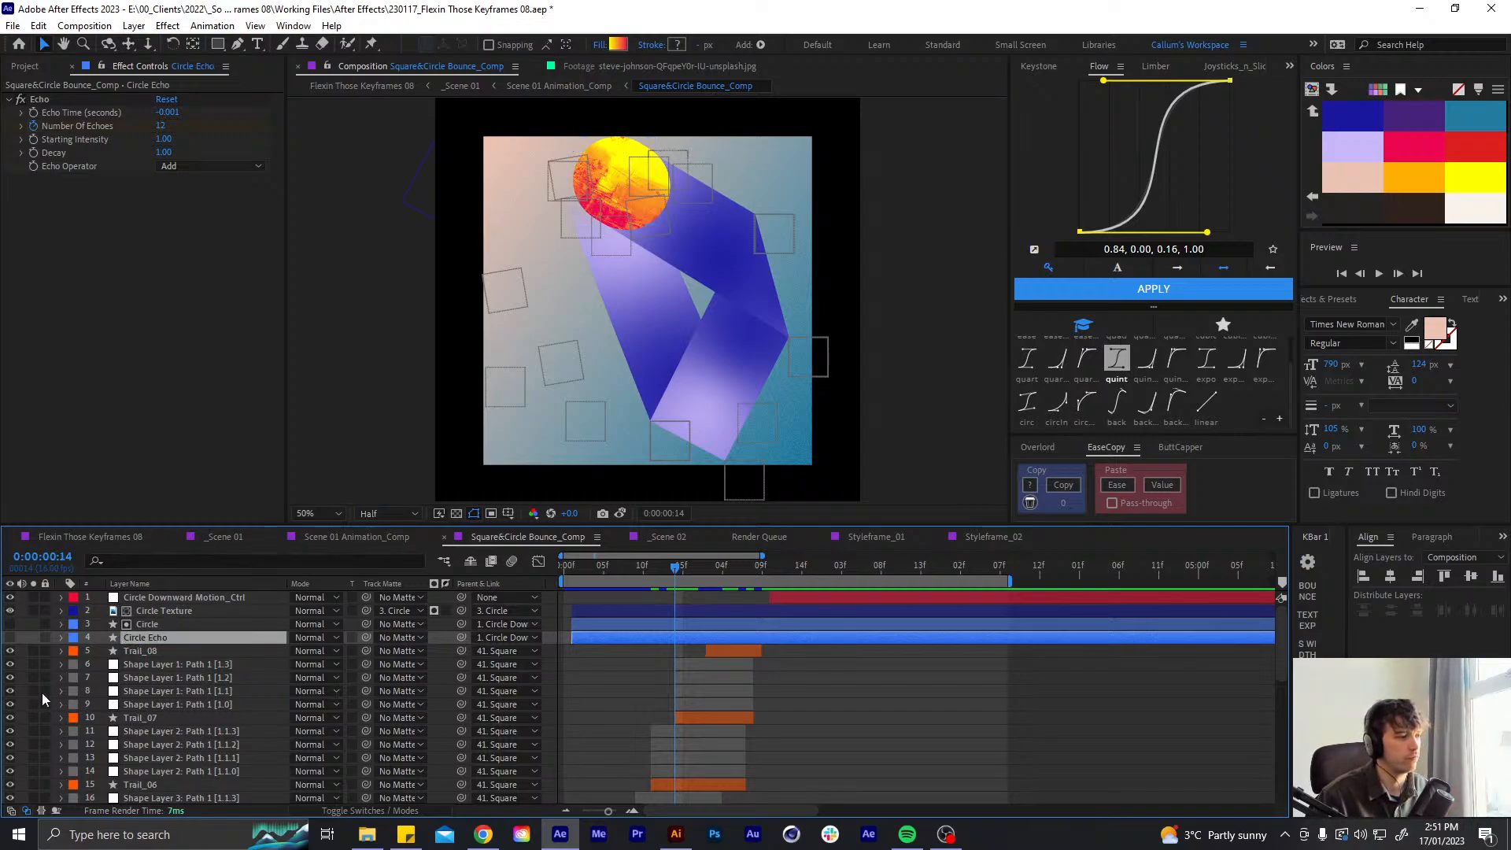
# - Make the Circle Echo layer visible with an Aqua label and solo it
pyautogui.click(10, 637)
pyautogui.click(73, 636)
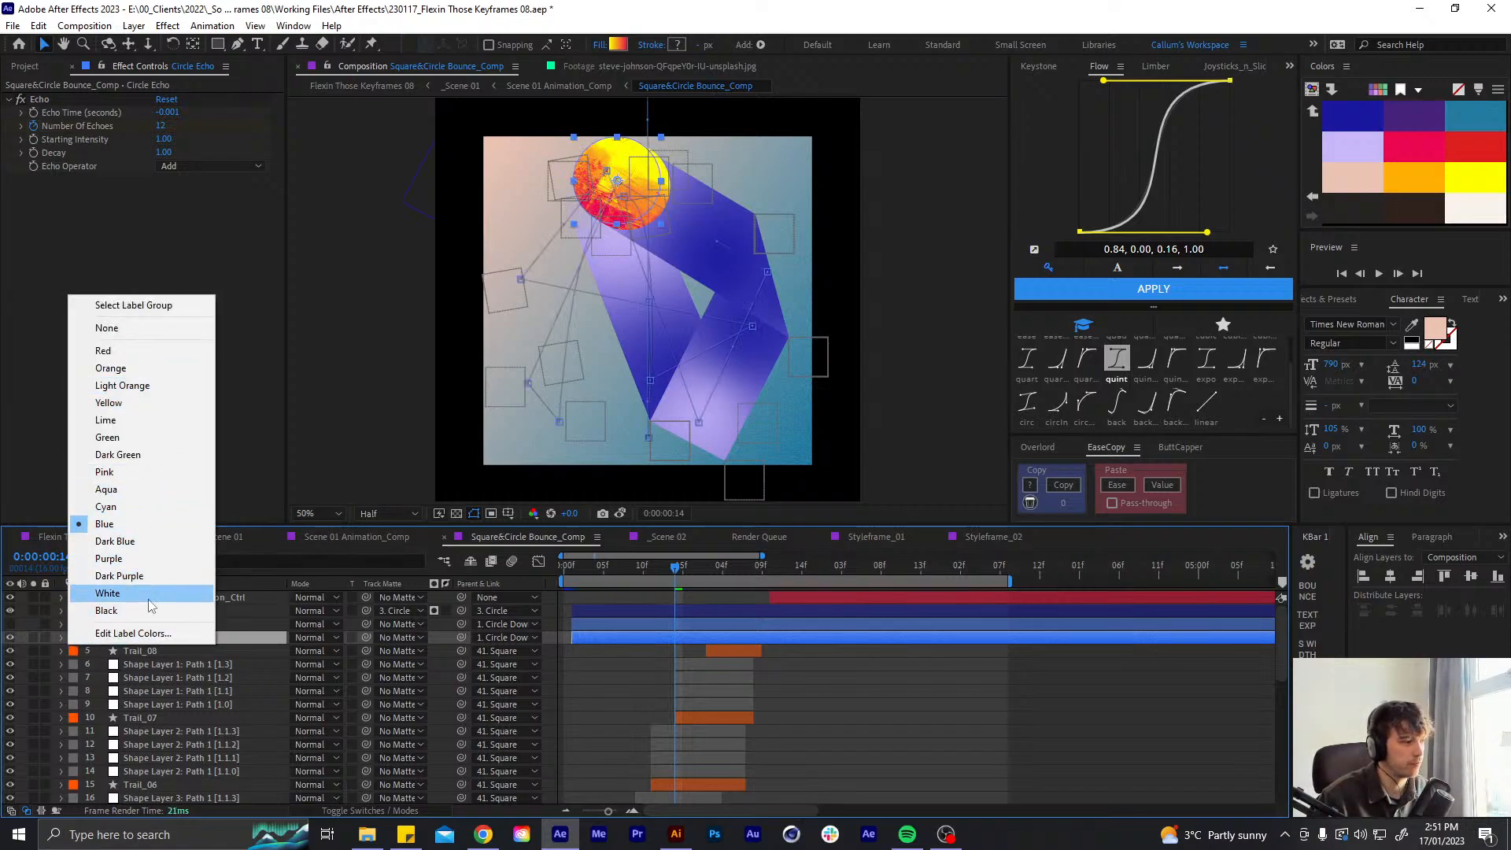
pyautogui.click(110, 489)
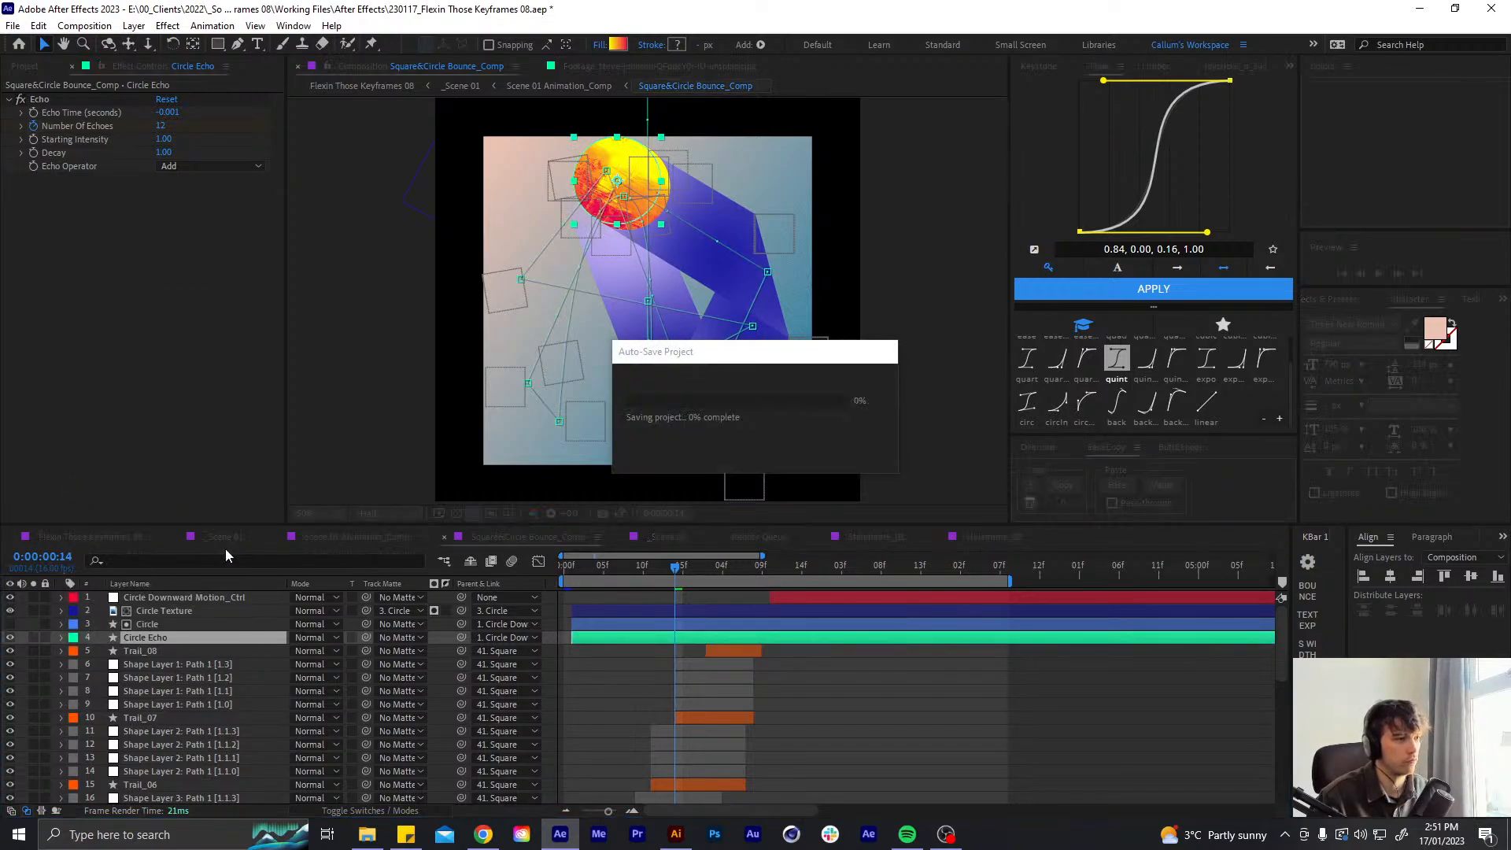
pyautogui.click(33, 636)
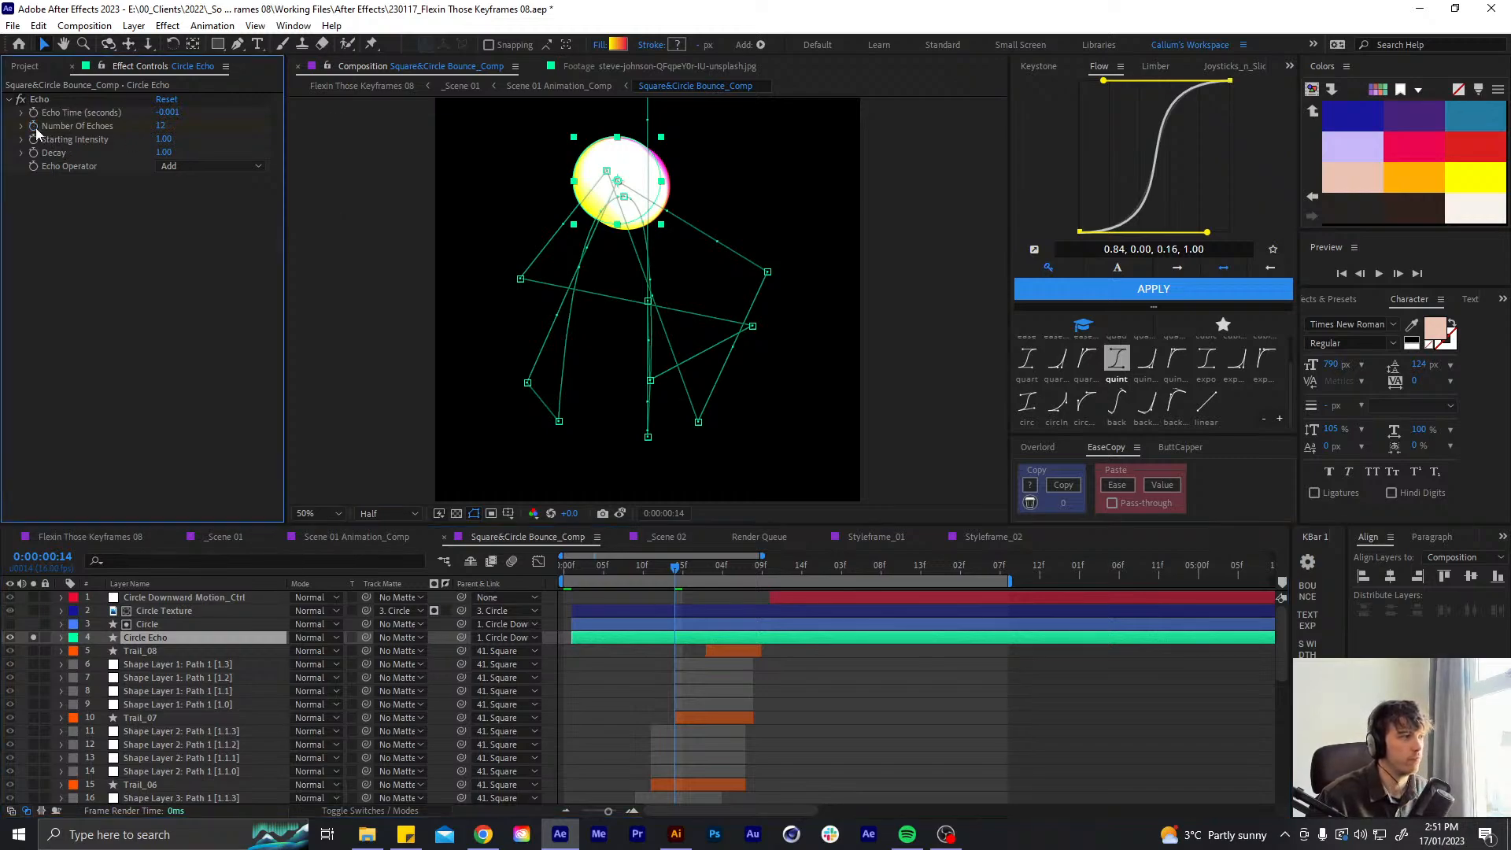
# - Set the Echo effect on Circle Echo to an Echo Time of -0.1 seconds and reduce Number of Echoes to 4
pyautogui.click(38, 99)
pyautogui.press('u')
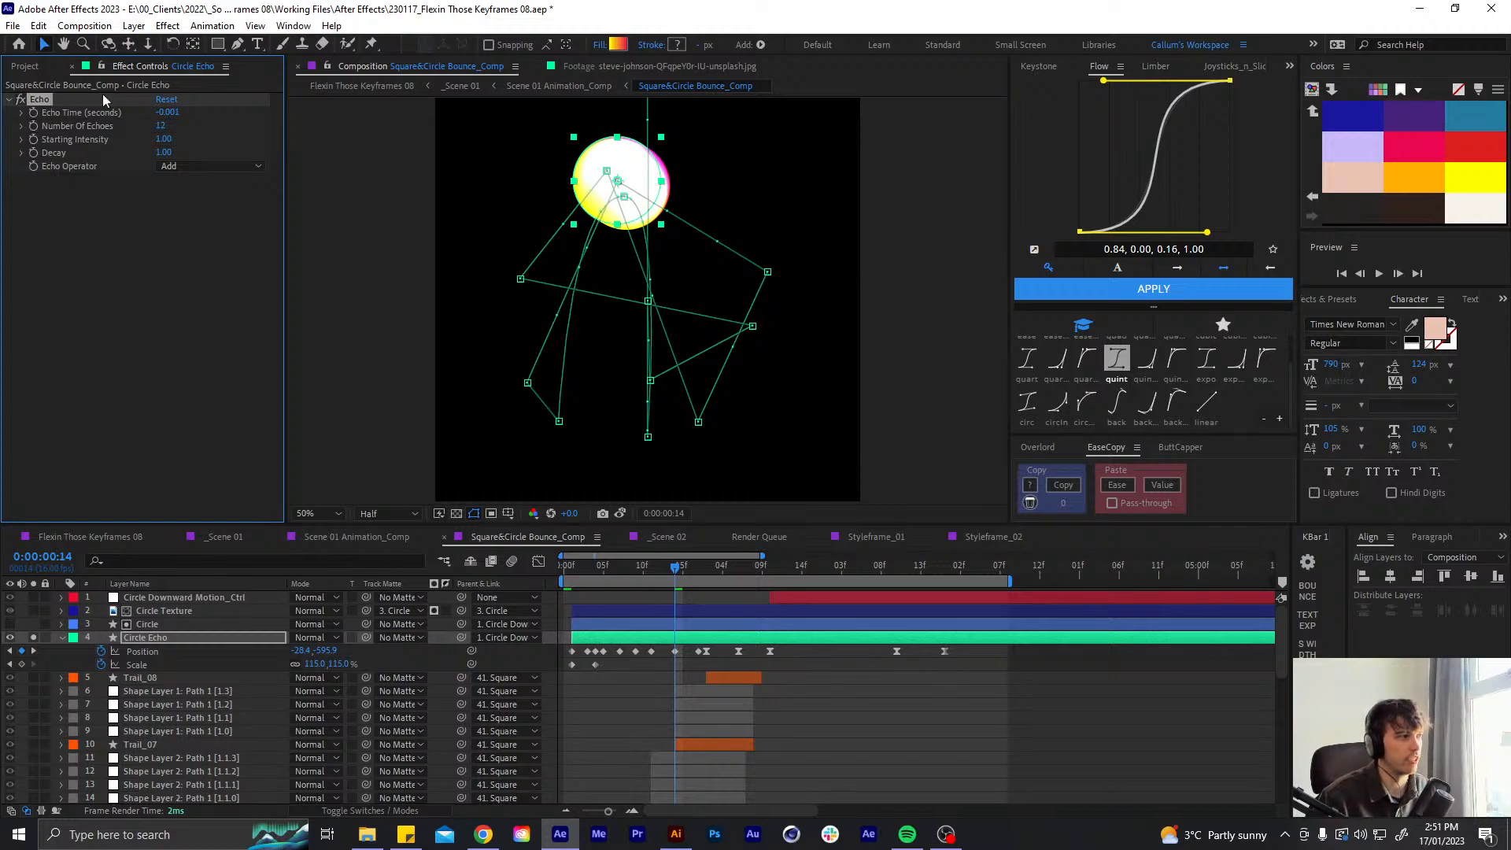
pyautogui.click(166, 112)
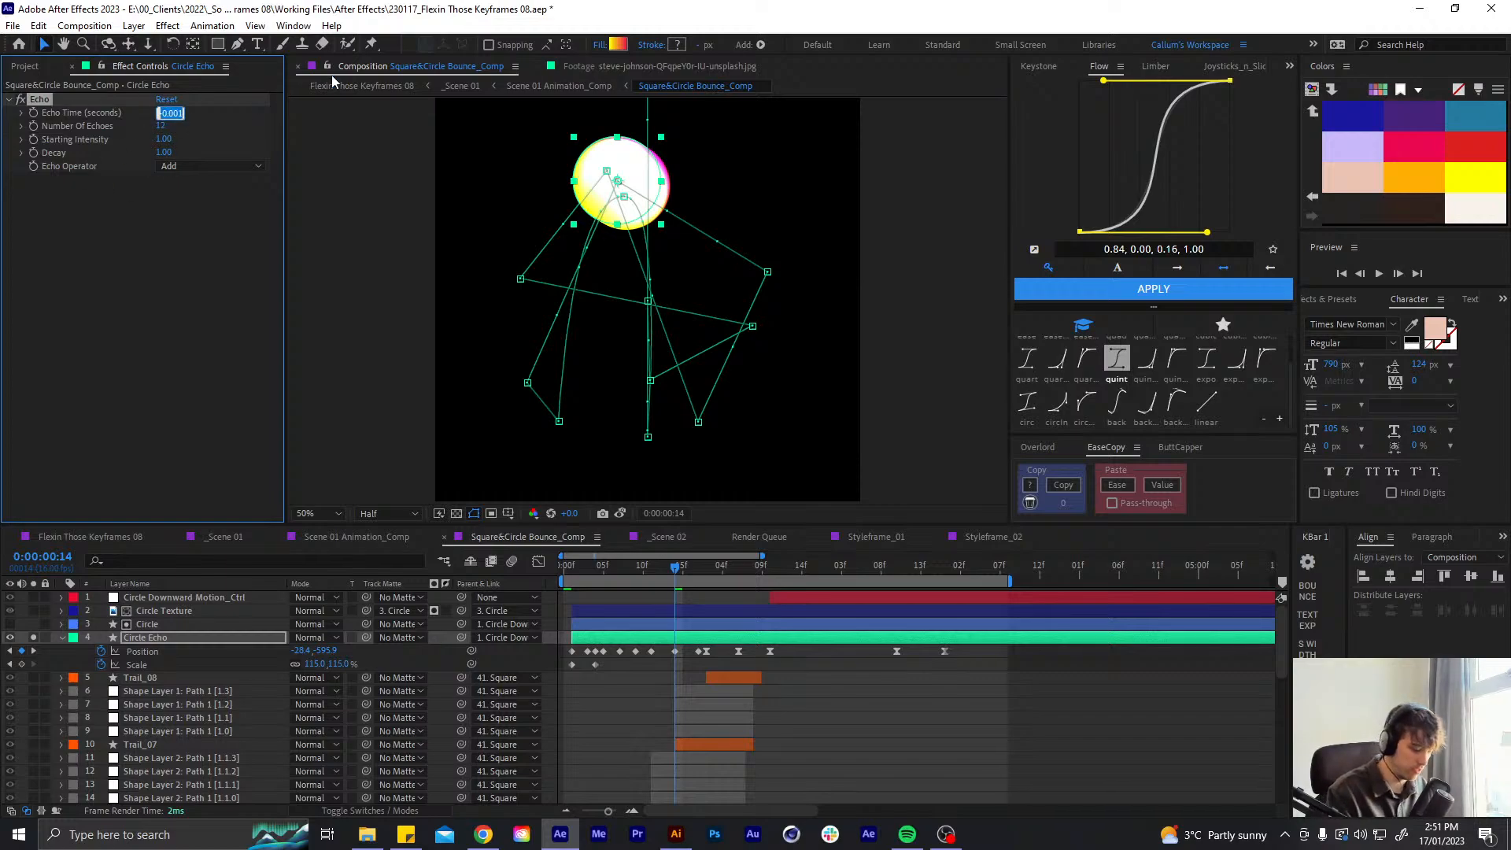
pyautogui.write('-0.1')
pyautogui.press('Return')
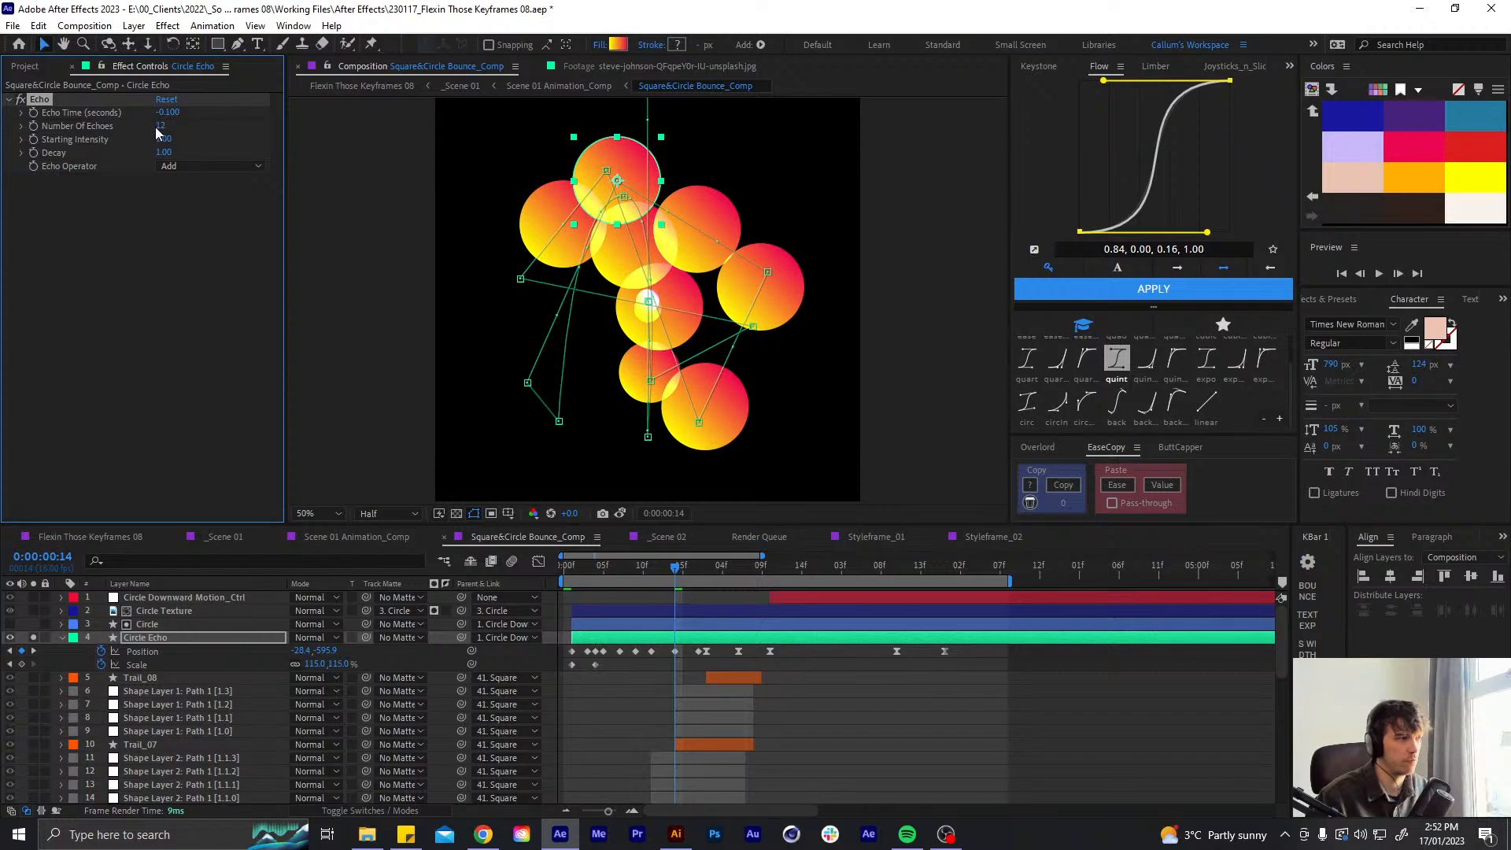
pyautogui.moveTo(157, 126); pyautogui.dragTo(162, 253)
# - Set the Decay of Circle Echo's Echo effect to 0.6 and hide the layer controls in the composition view
pyautogui.click(161, 152)
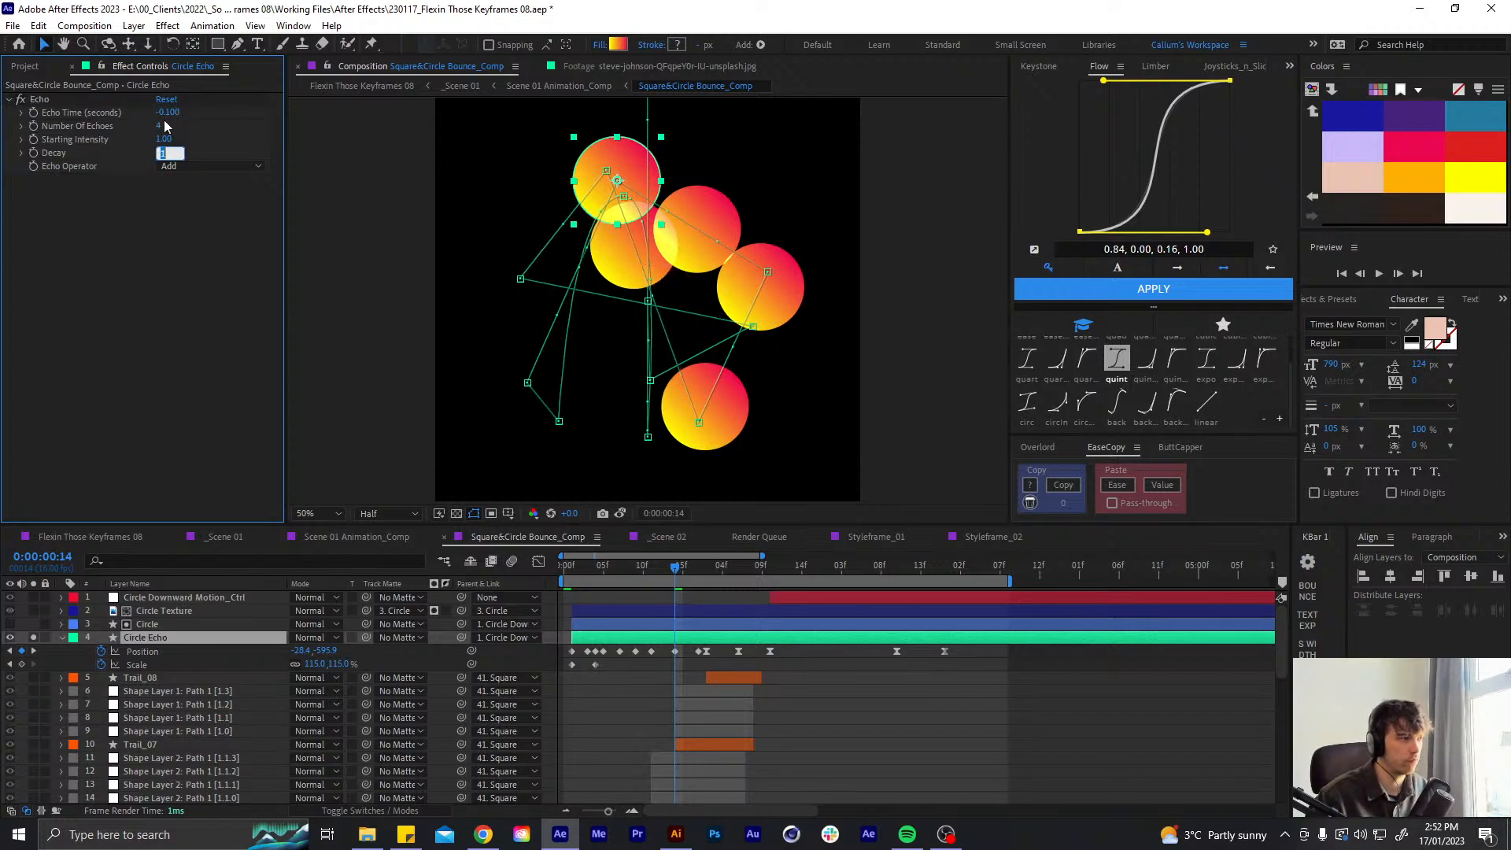
pyautogui.write('.9')
pyautogui.press('Return')
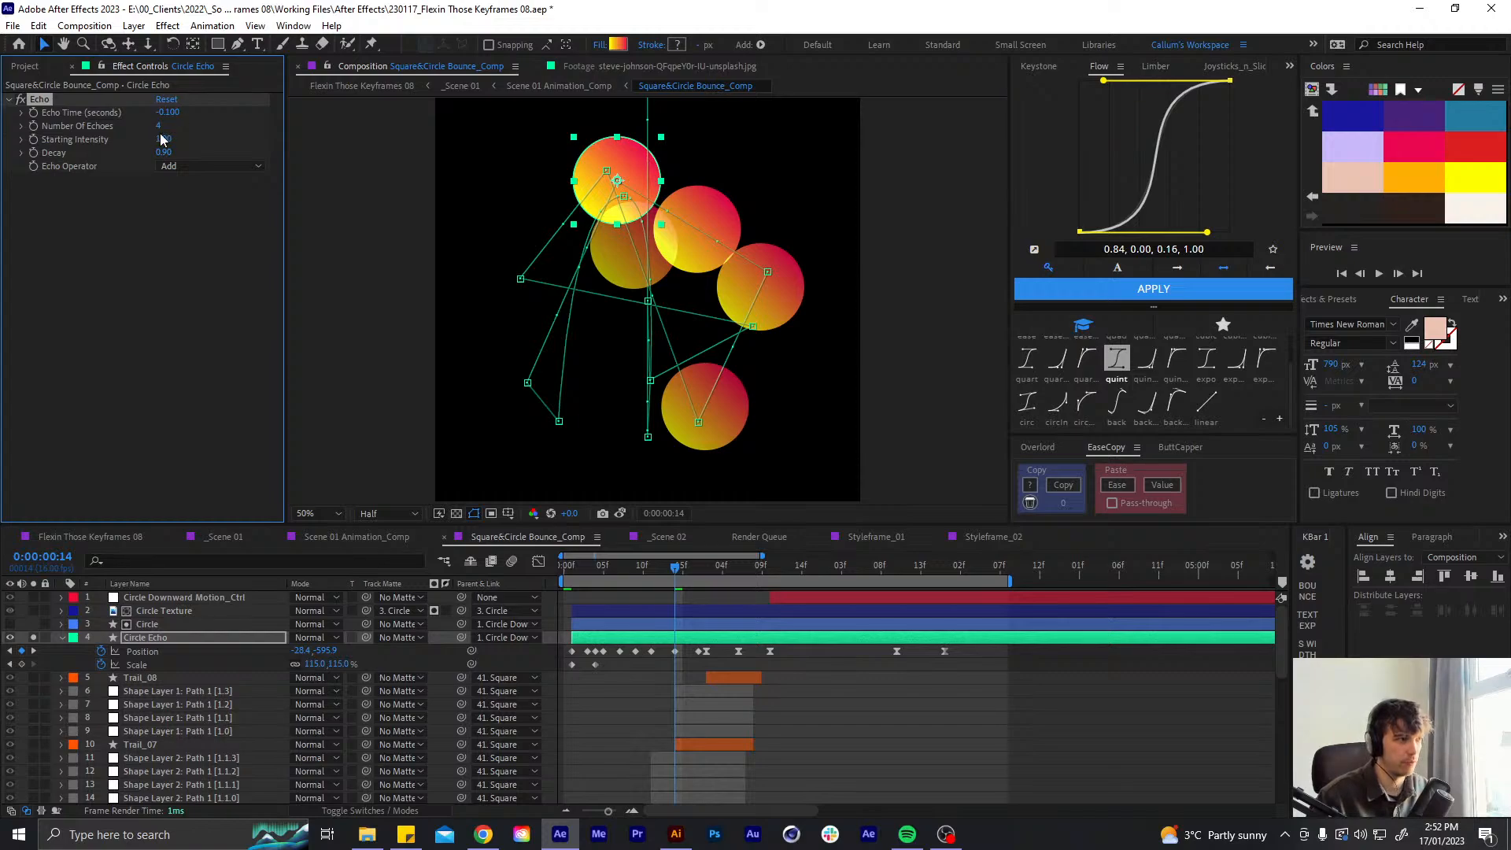
pyautogui.click(163, 152)
pyautogui.write('.5')
pyautogui.press('Return')
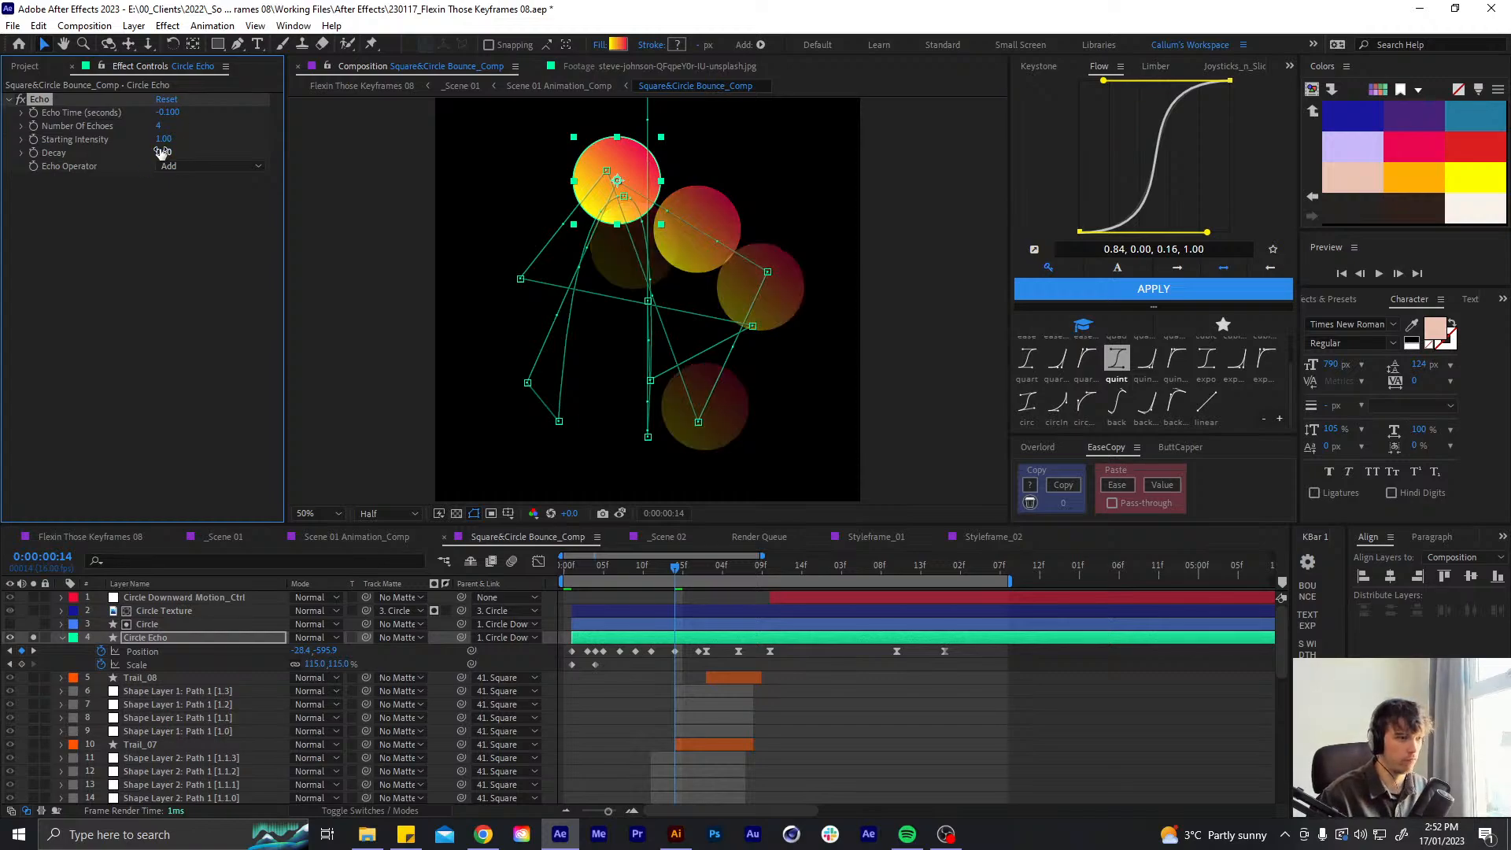
pyautogui.hotkey('ctrl', 'shift', 'h')
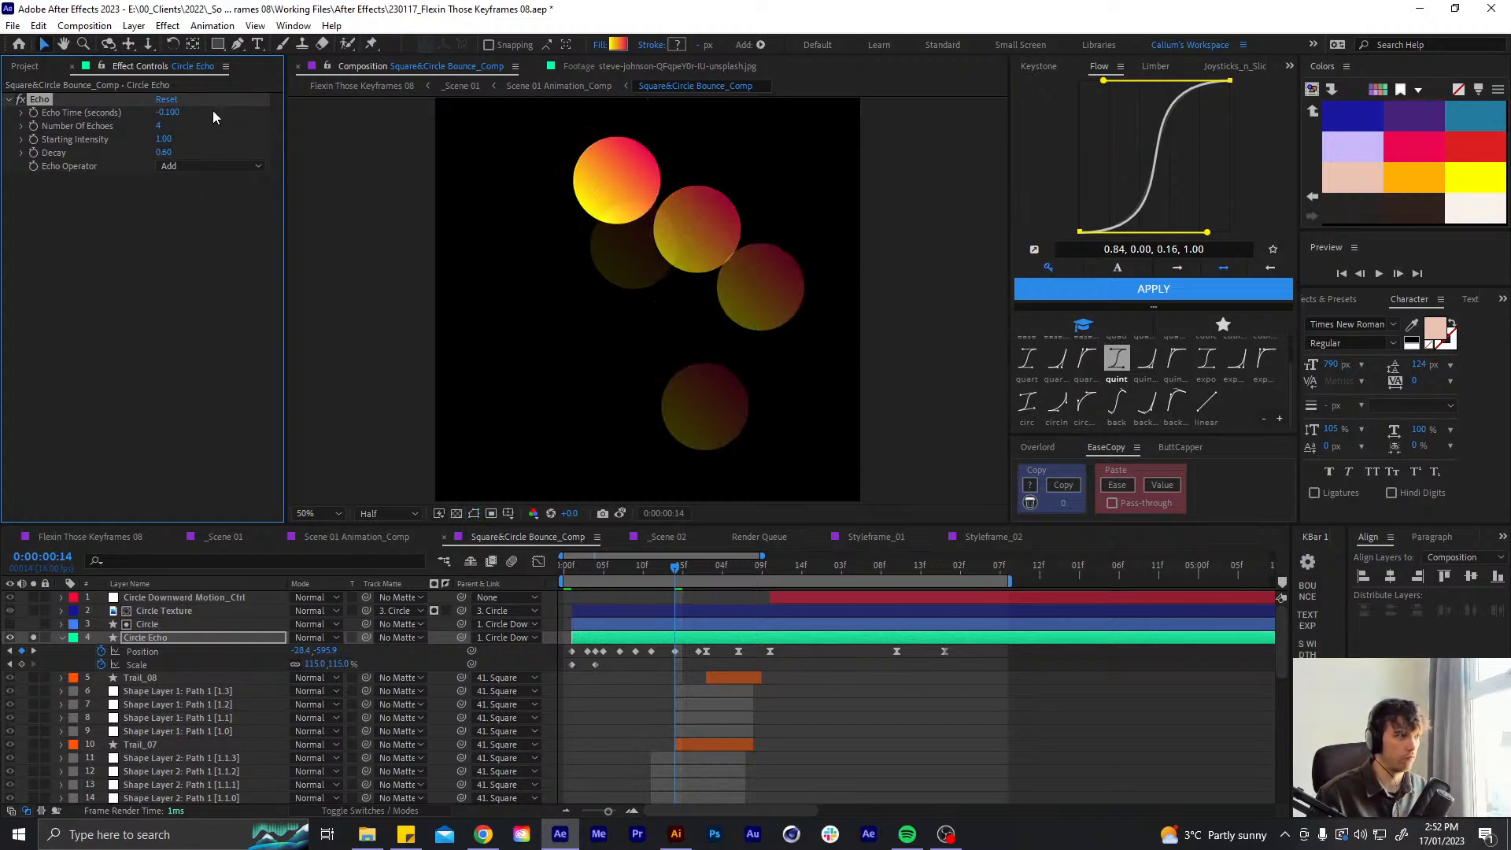
# - Try an Echo Time of -0.2 seconds on the soloed Circle Echo, then undo the change
pyautogui.click(168, 113)
pyautogui.write('-0.1')
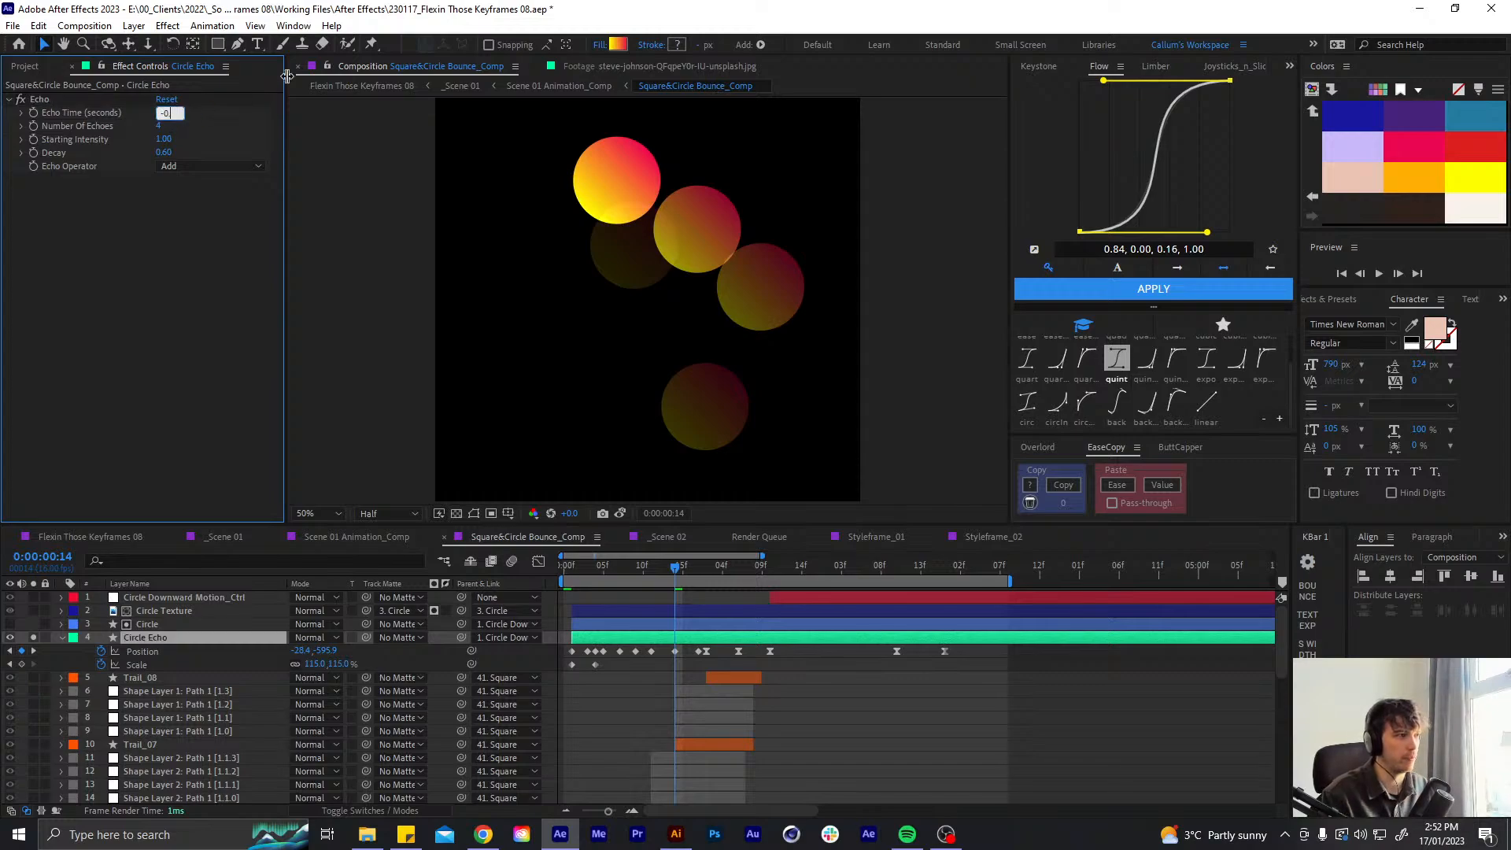
pyautogui.write('2')
pyautogui.press('Return')
pyautogui.hotkey('ctrl', 'z')
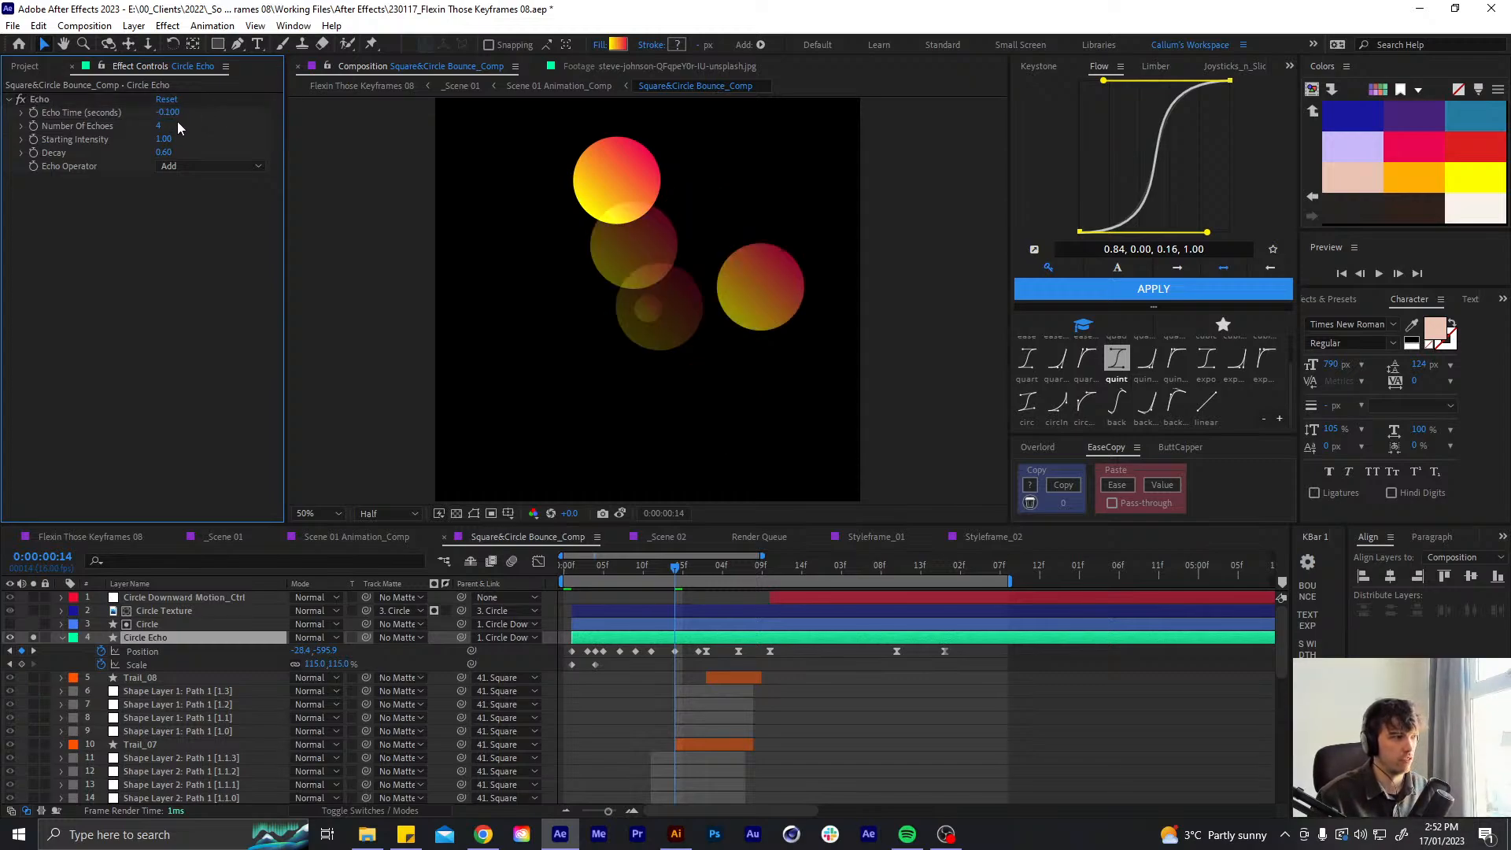
# - Try Echo Time values of -1 and -0.5 seconds on Circle Echo, then set it back to -0.1
pyautogui.click(167, 113)
pyautogui.press('Right')
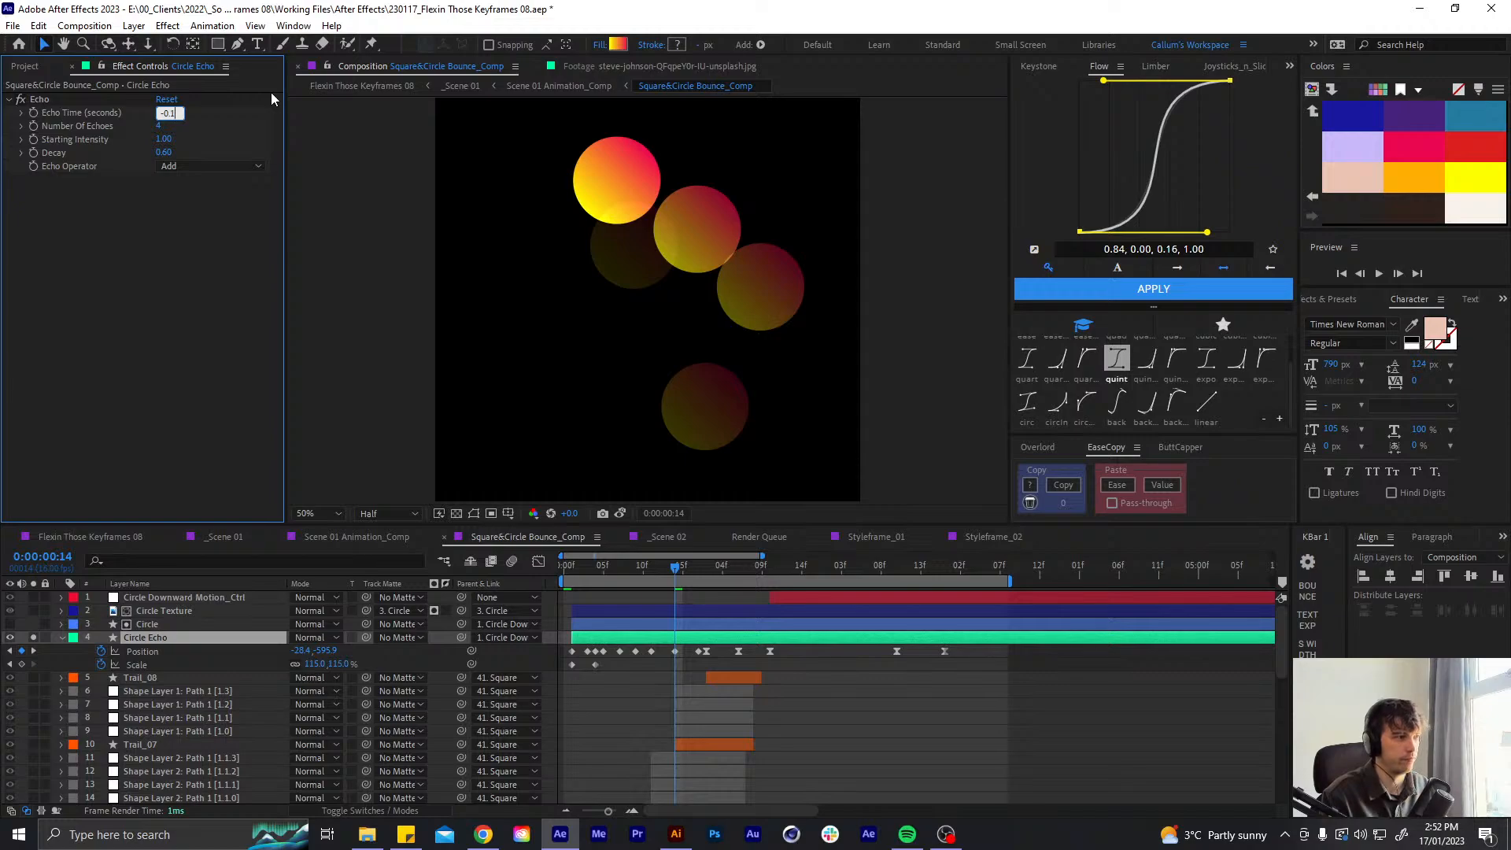
pyautogui.press('BackSpace')
pyautogui.press('BackSpace')
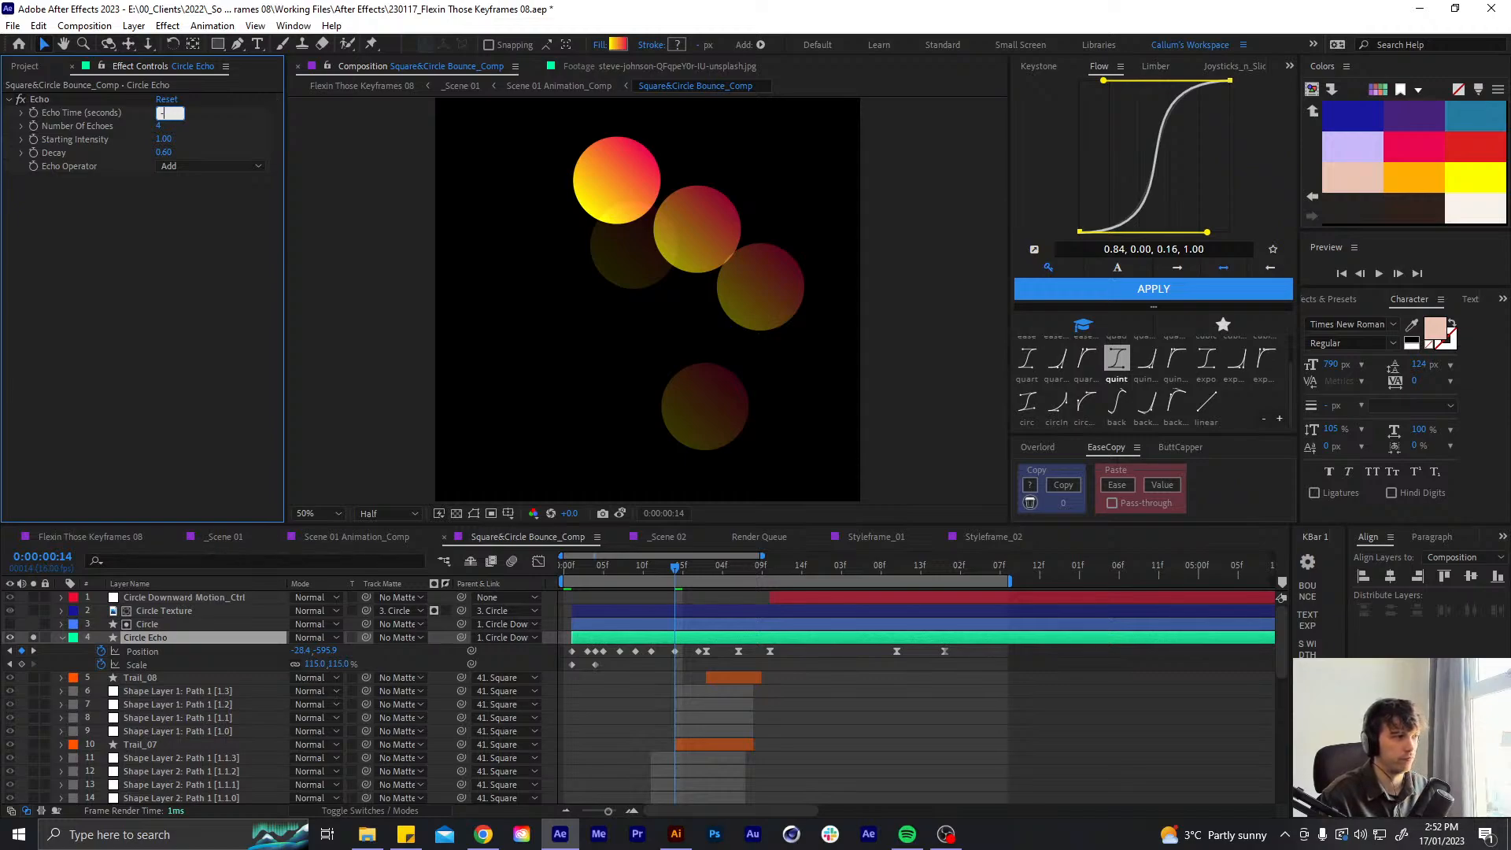
pyautogui.write('1')
pyautogui.press('Return')
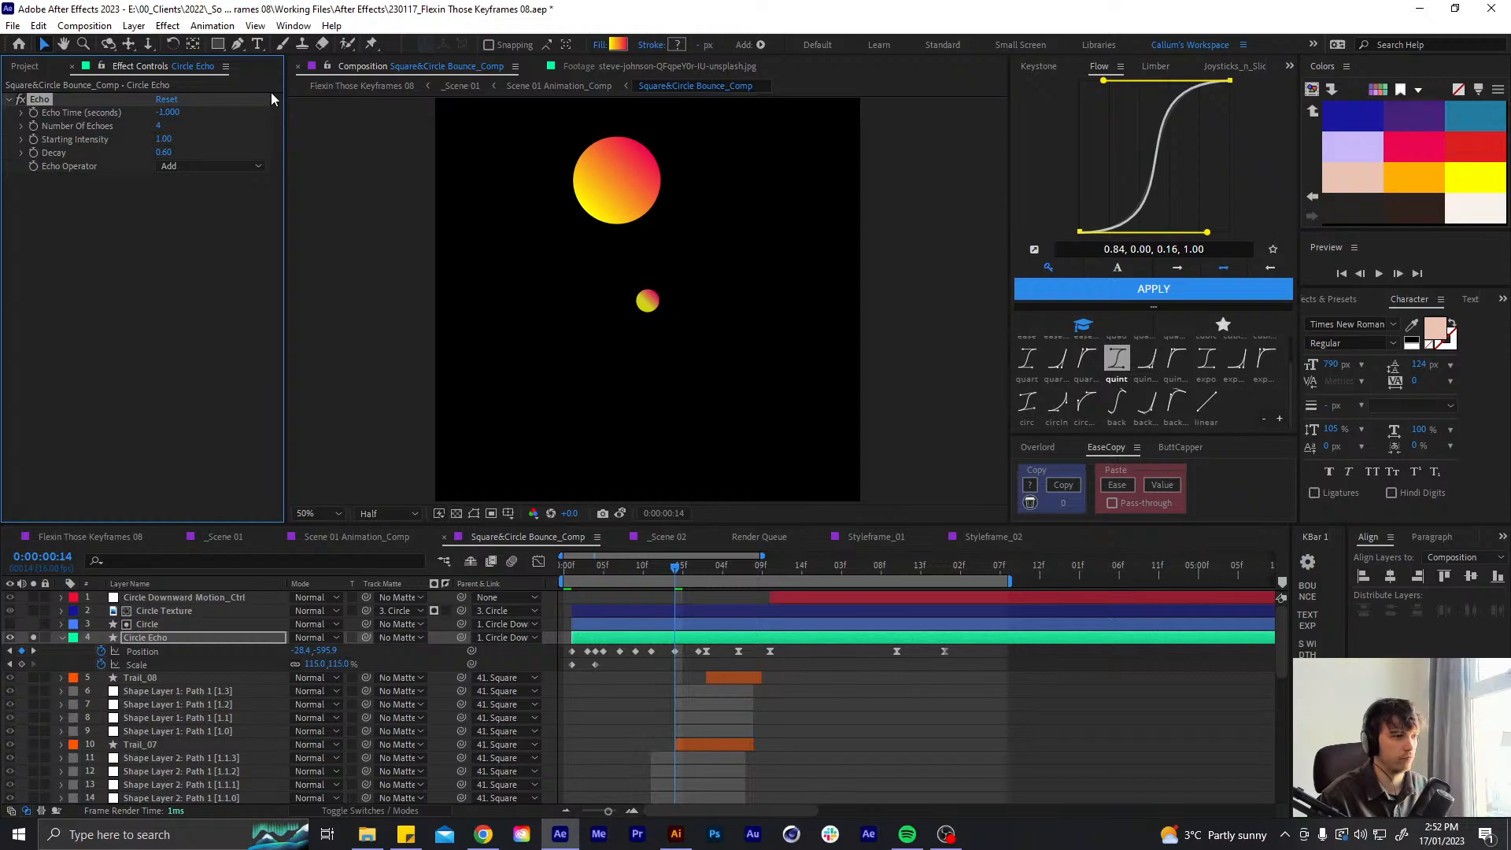
pyautogui.click(169, 112)
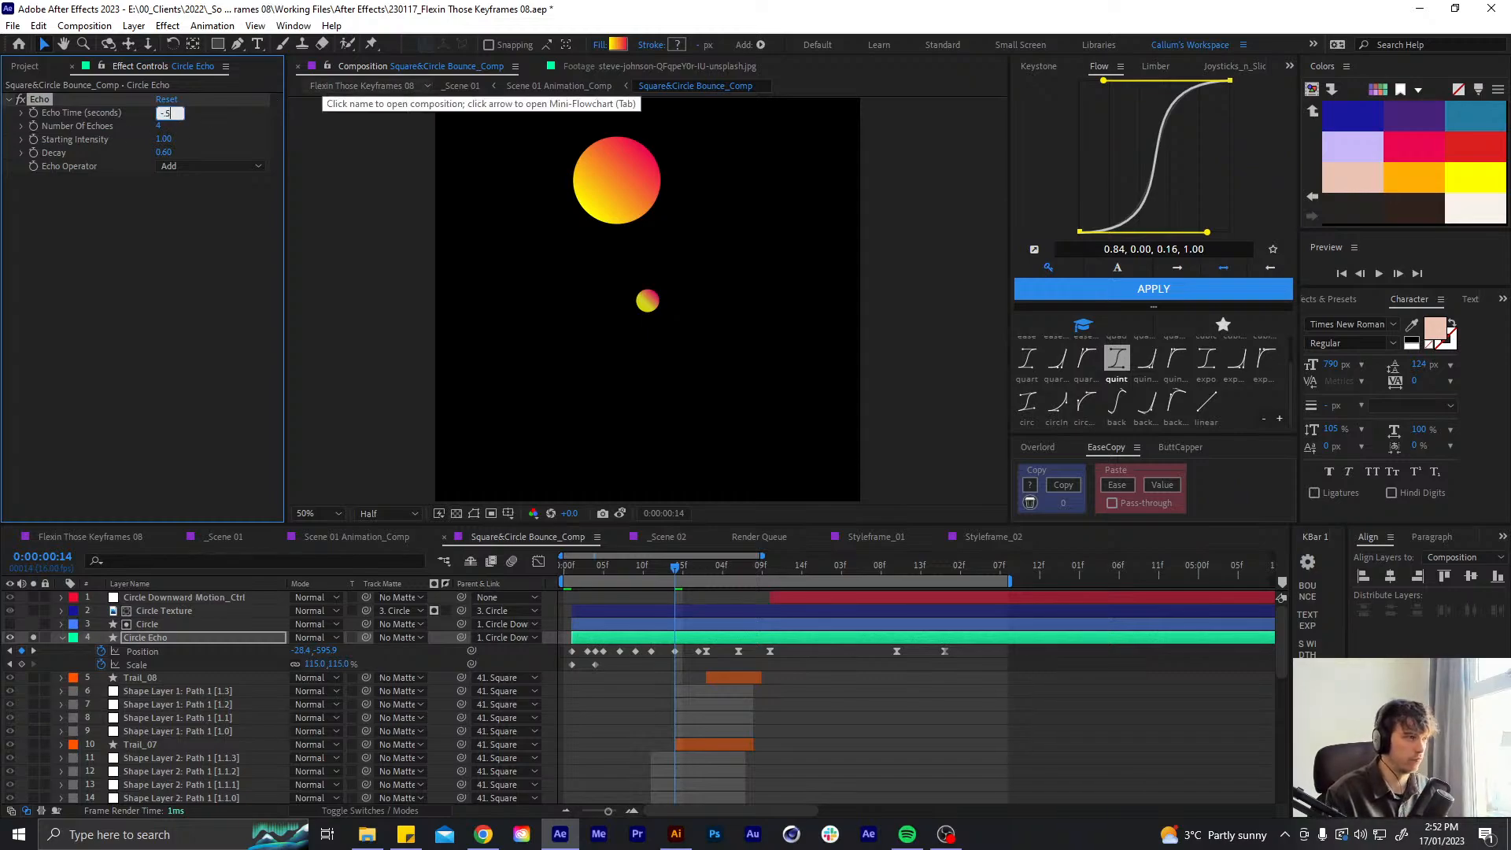
pyautogui.press('Return')
pyautogui.click(170, 112)
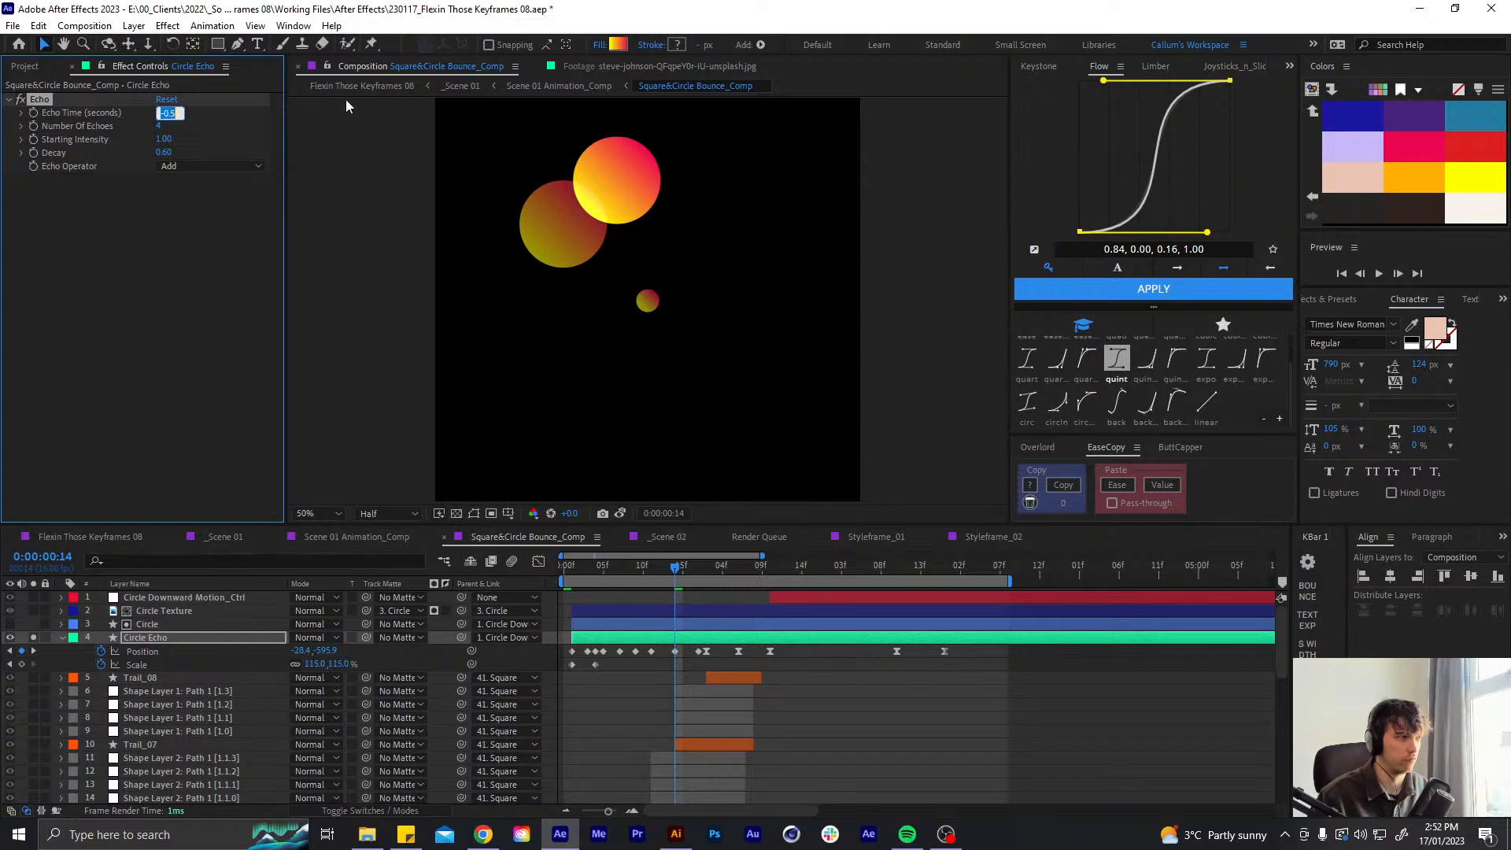
pyautogui.write('-0.1')
pyautogui.press('Return')
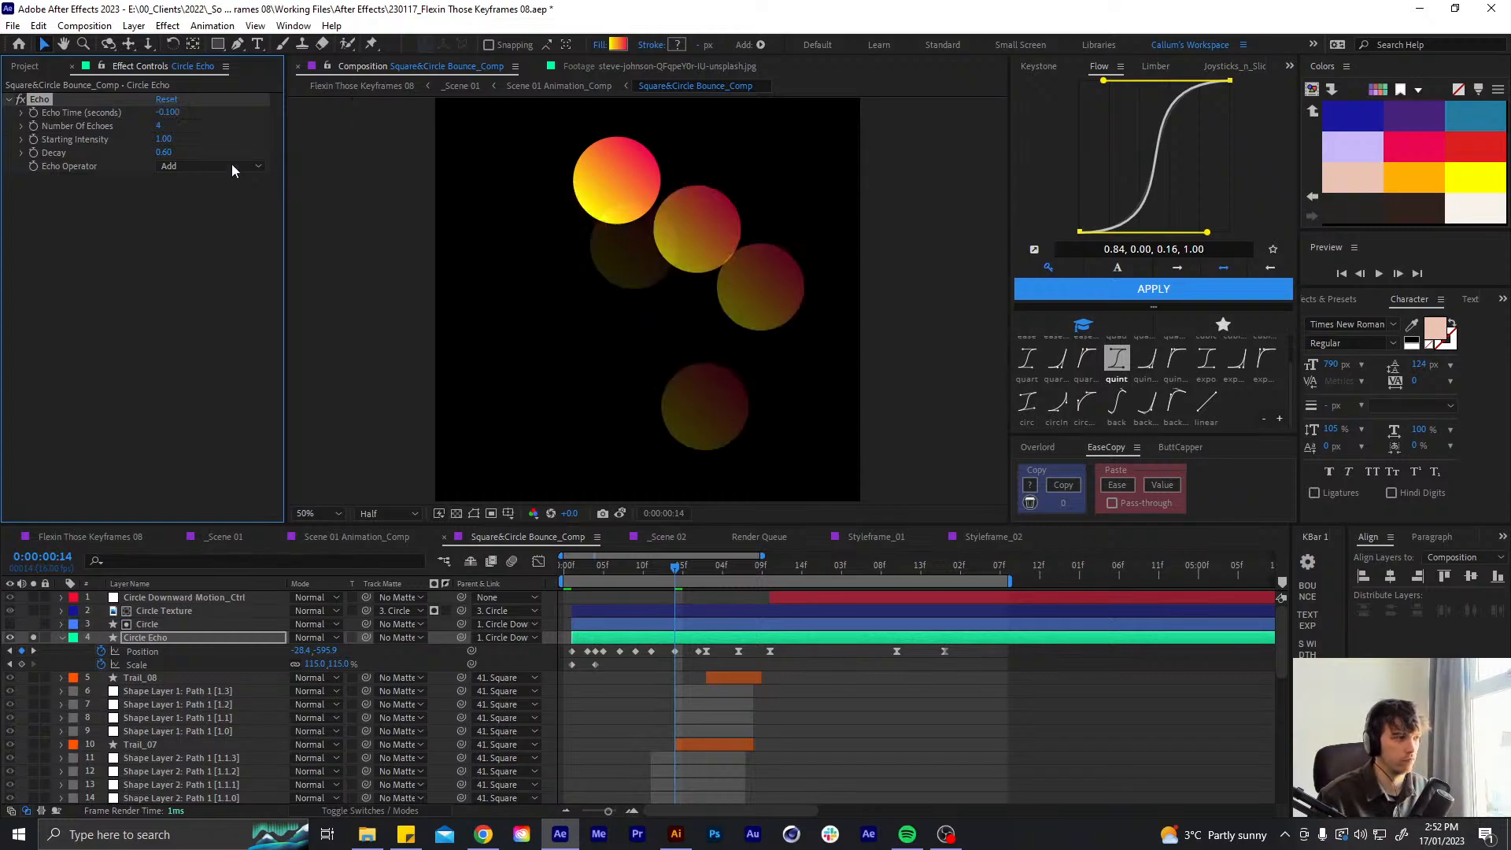
# - Try an Echo Time of -0.4 seconds on Circle Echo
pyautogui.click(168, 113)
pyautogui.press('BackSpace')
pyautogui.write('4')
pyautogui.press('Return')
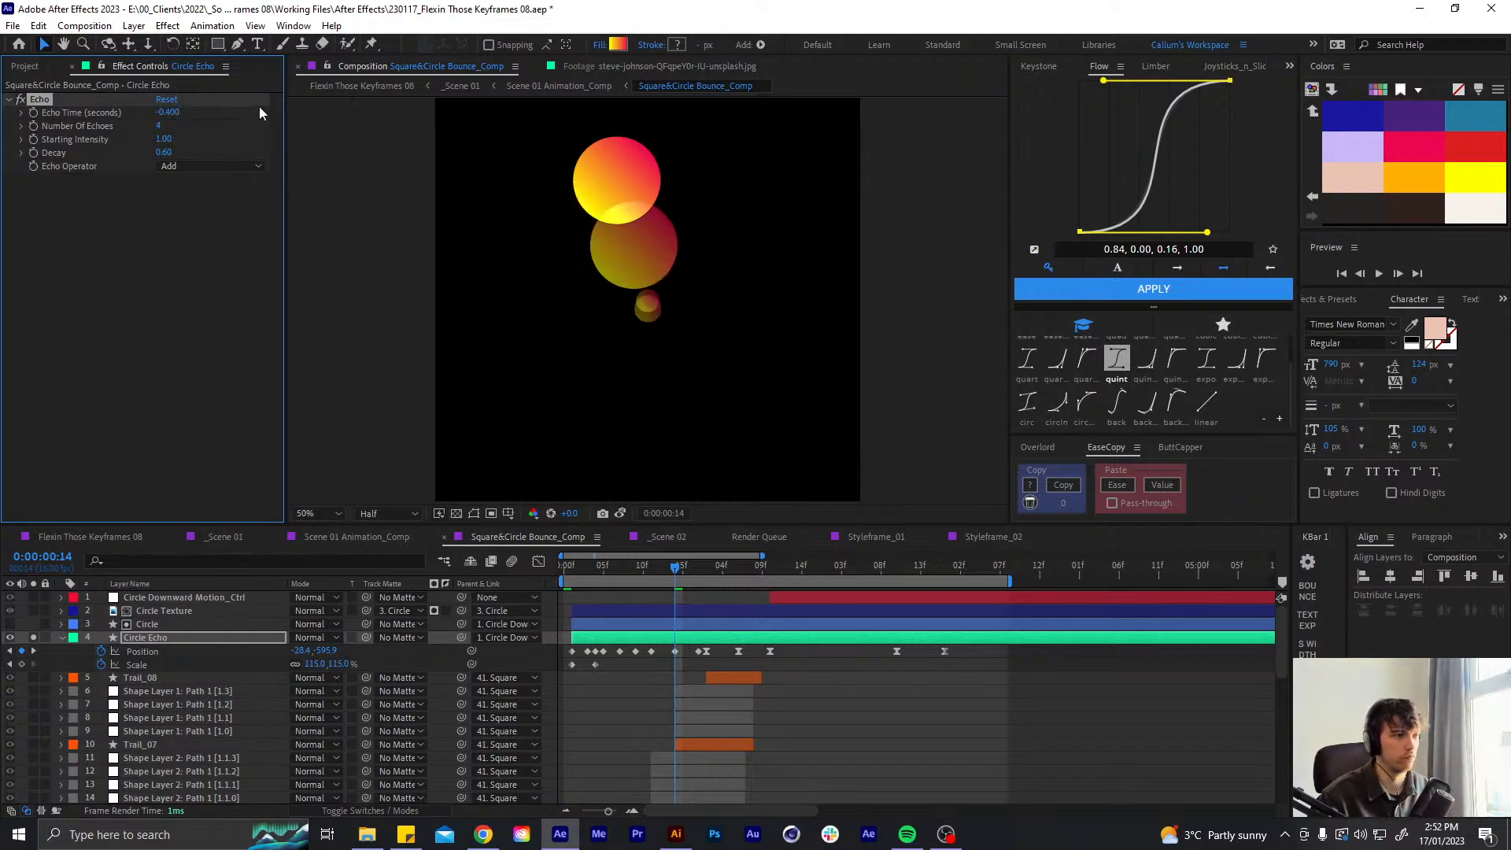
# - Try an Echo Time of -0.01 seconds on Circle Echo, undo it, and edit the Echo Time again
pyautogui.click(170, 112)
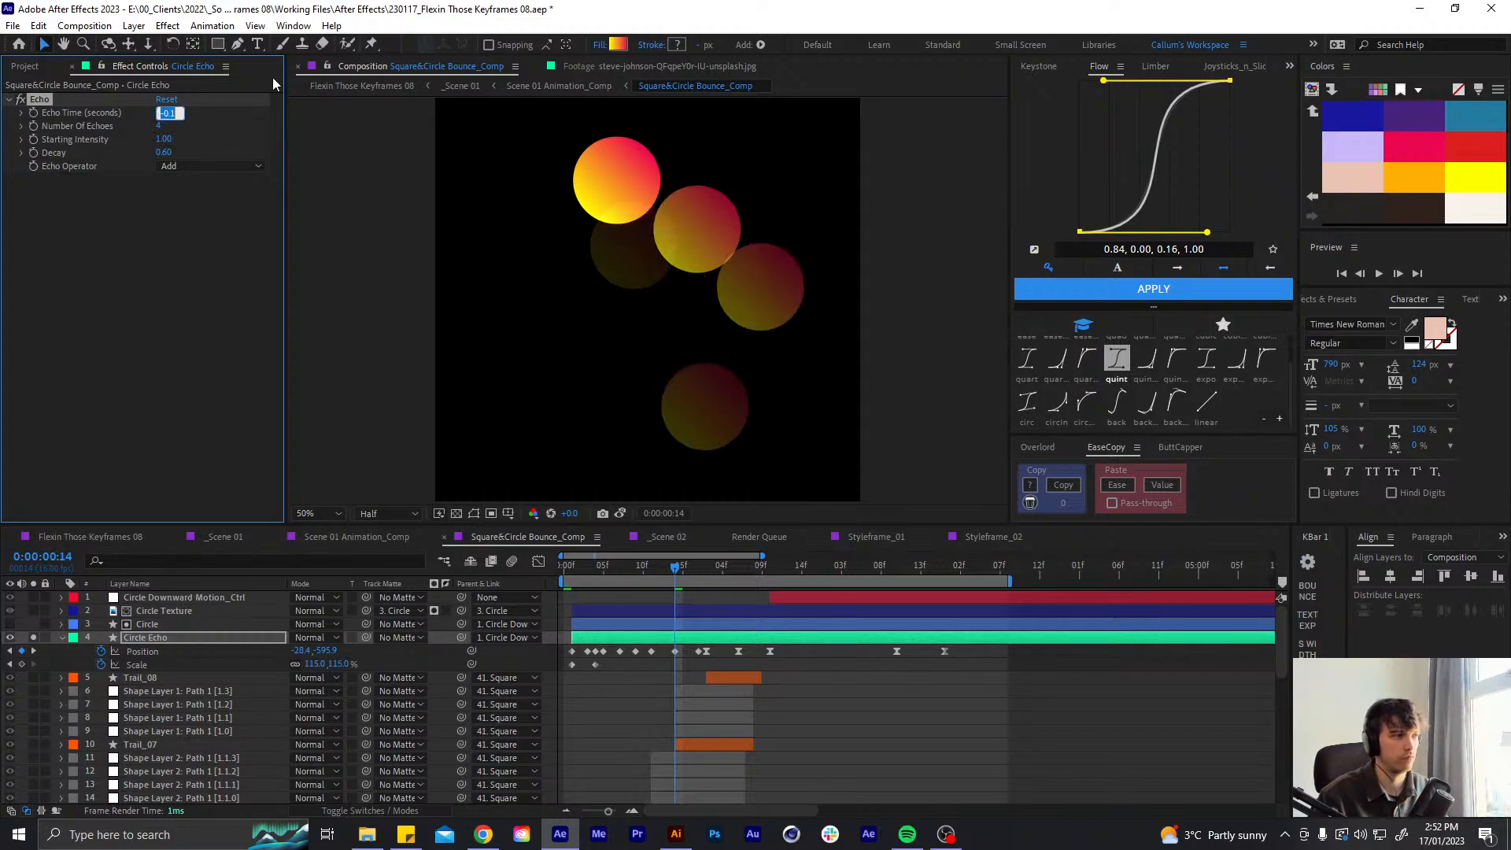
pyautogui.press('Right')
pyautogui.press('BackSpace')
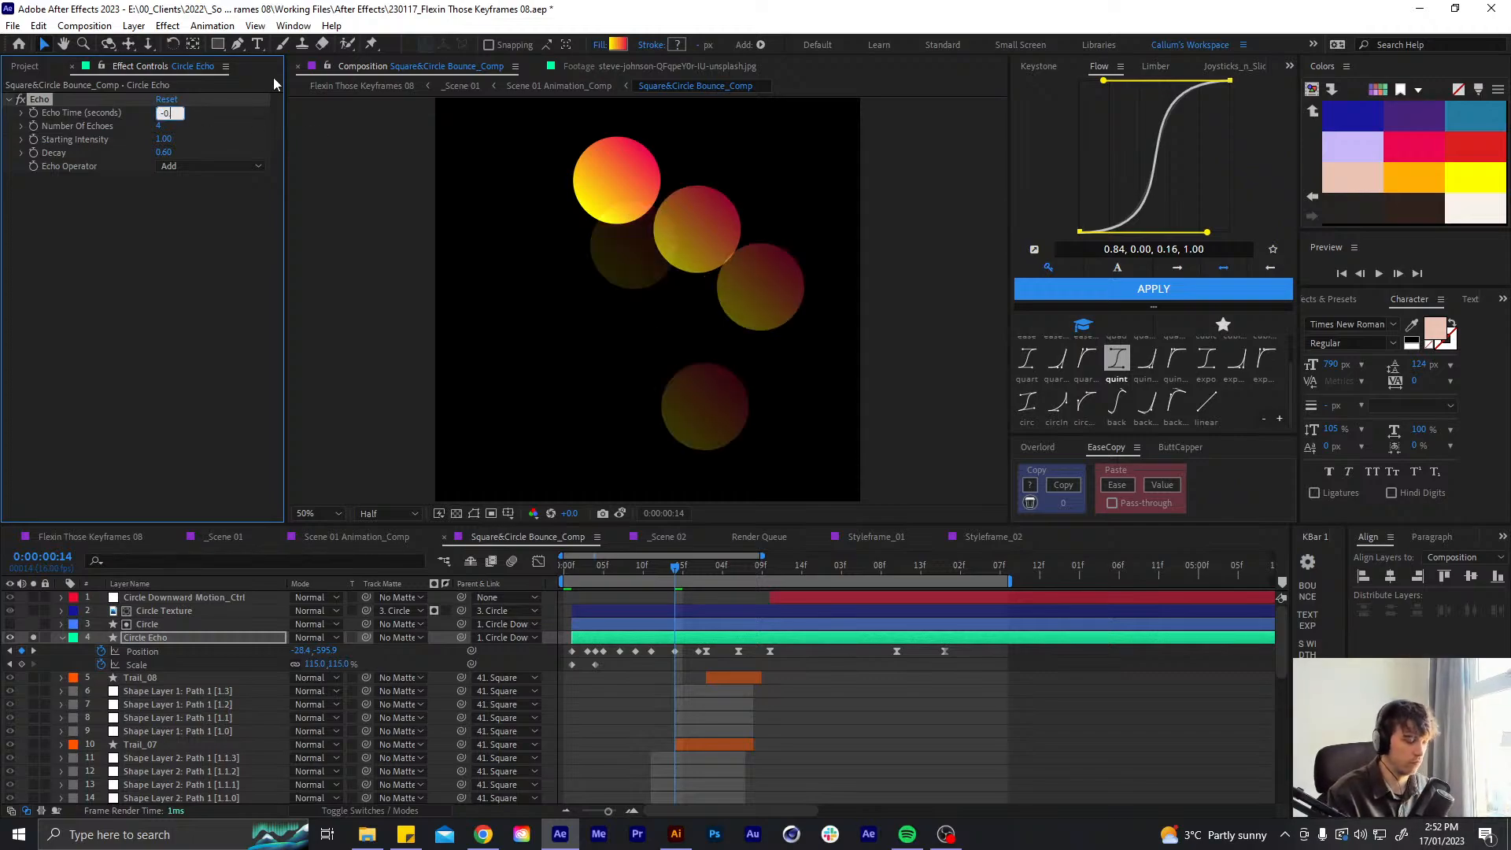
pyautogui.write('01')
pyautogui.press('Return')
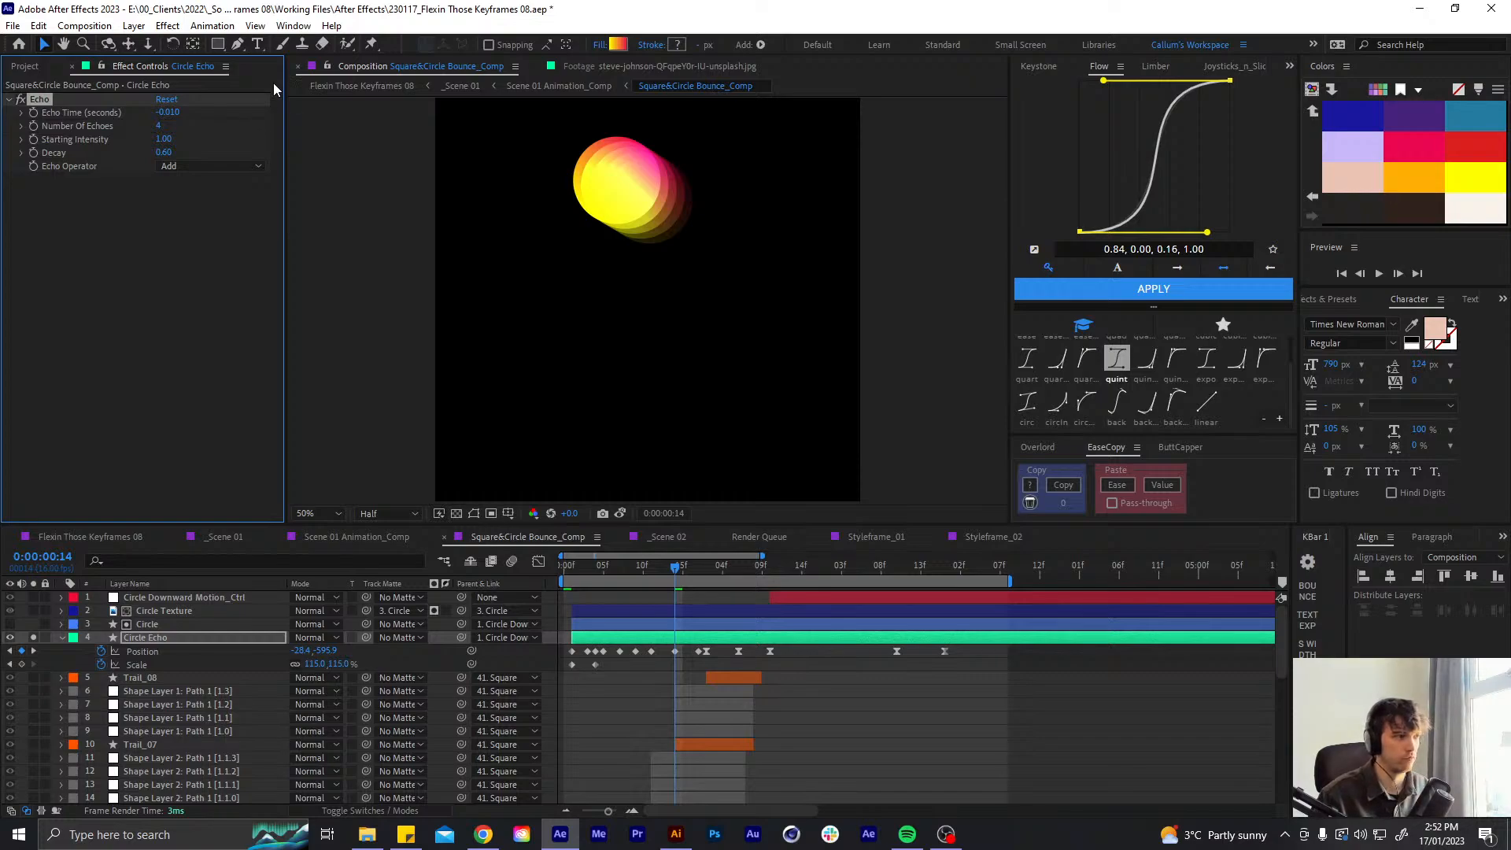
pyautogui.hotkey('ctrl', 'z')
pyautogui.click(170, 112)
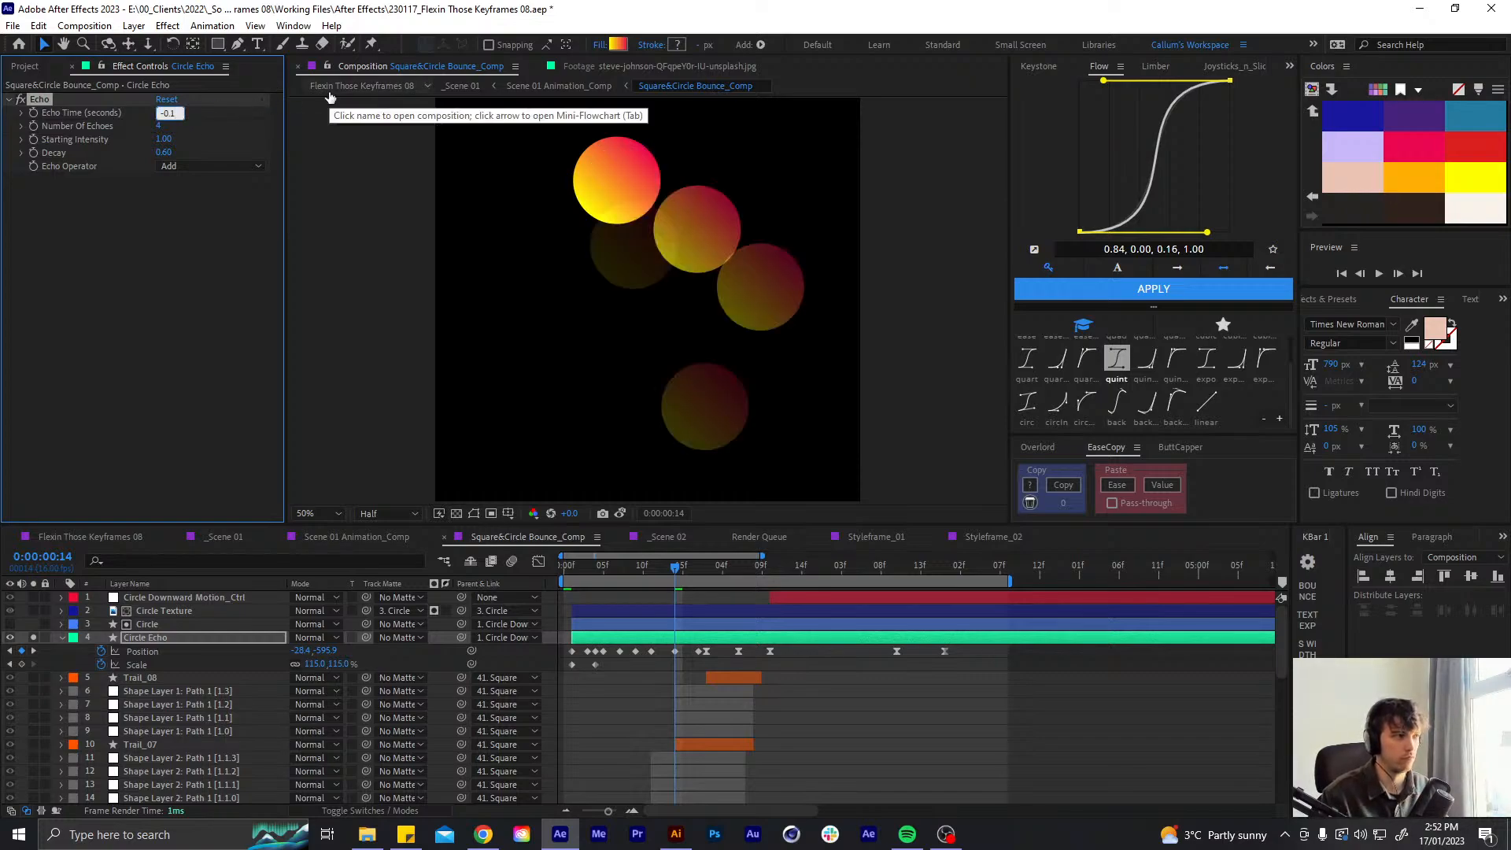
pyautogui.press('Return')
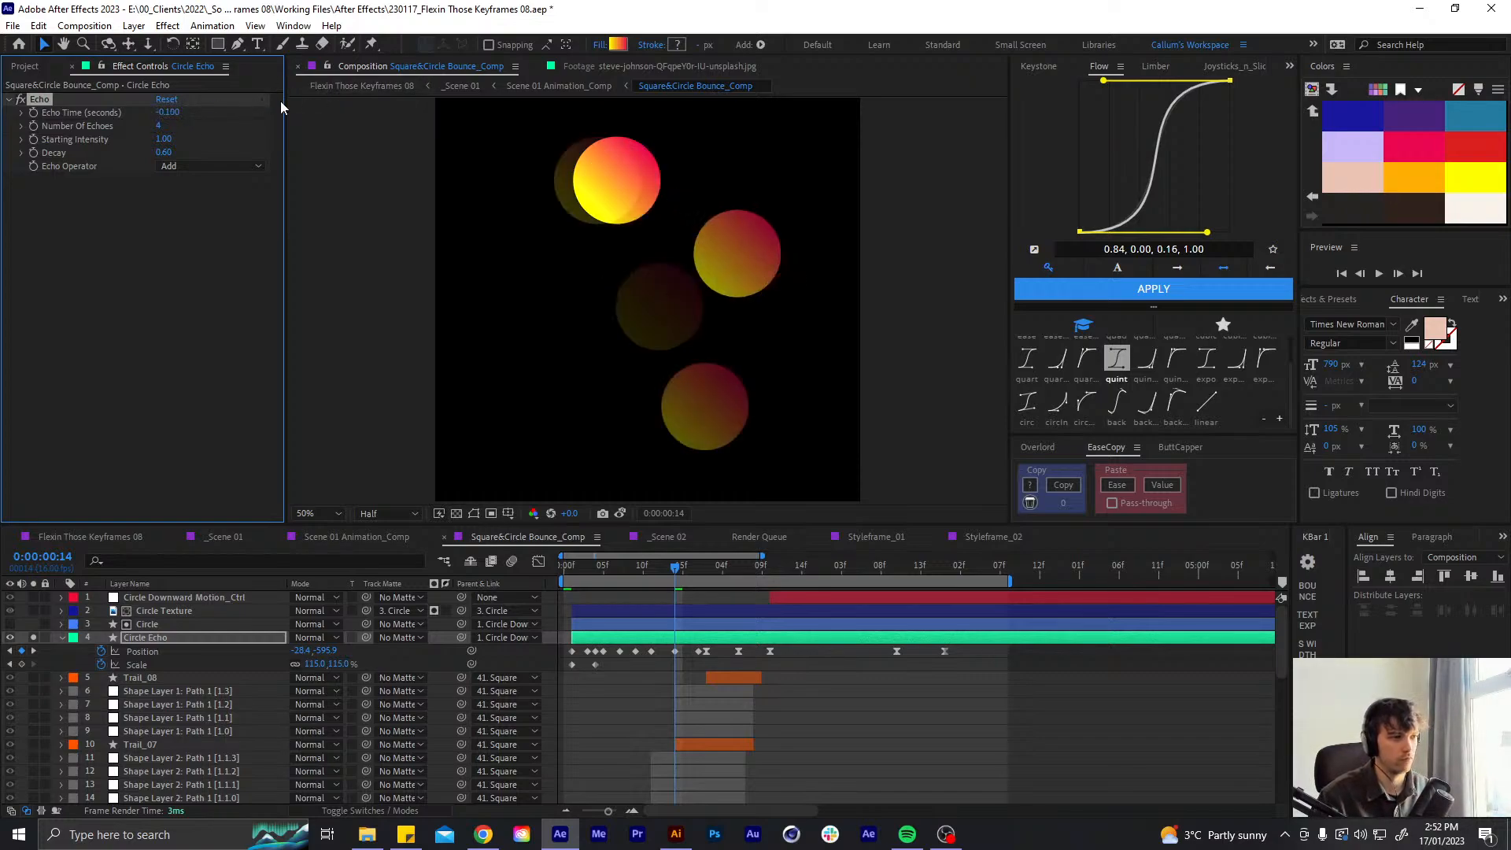
# - Turn off solo for Circle Echo and try an Echo Time of -0.2 seconds against the full composition
pyautogui.click(33, 638)
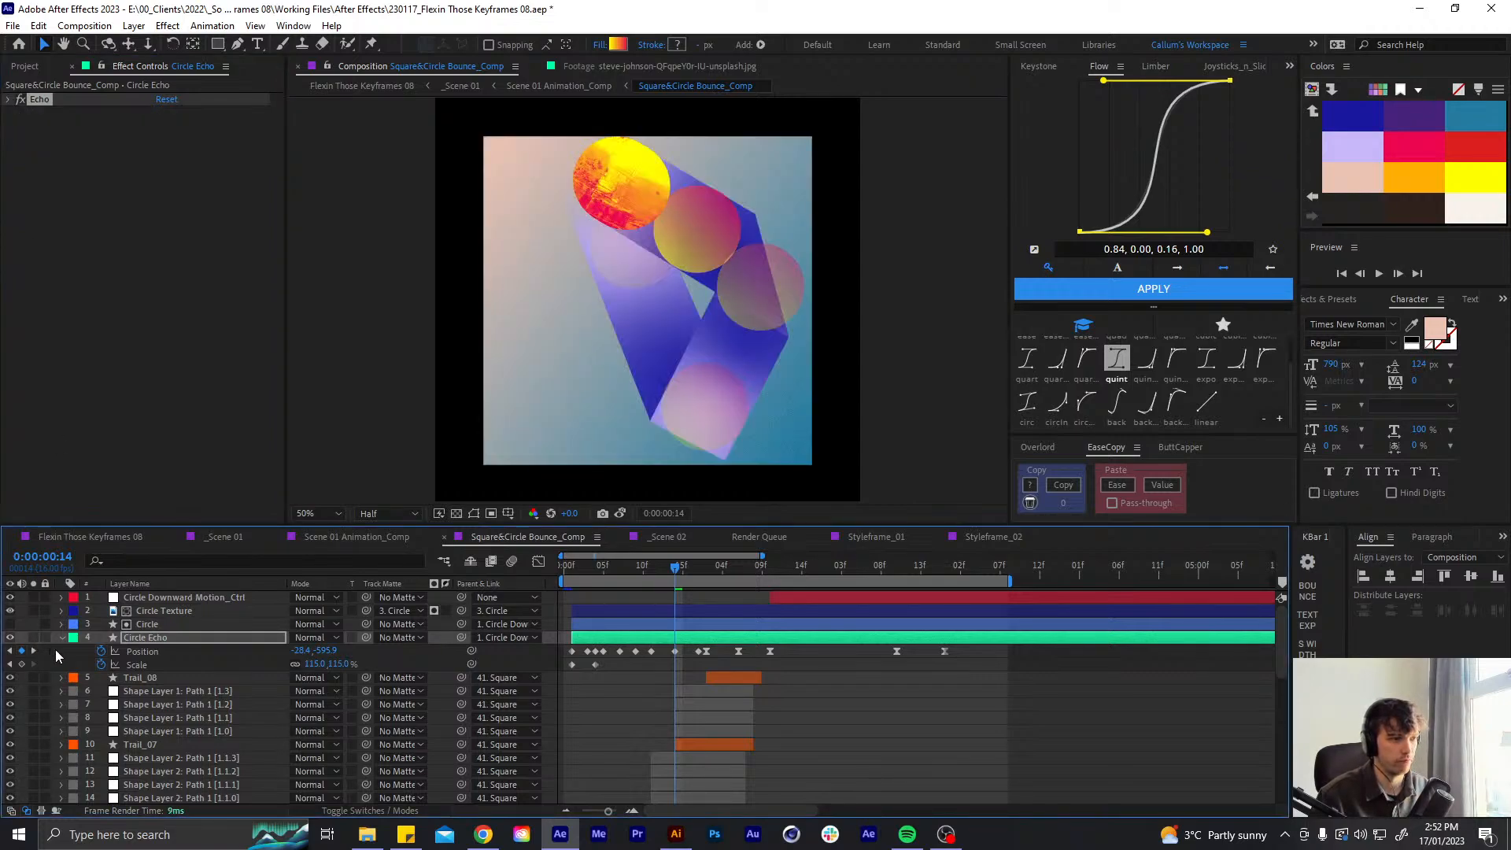
pyautogui.click(7, 99)
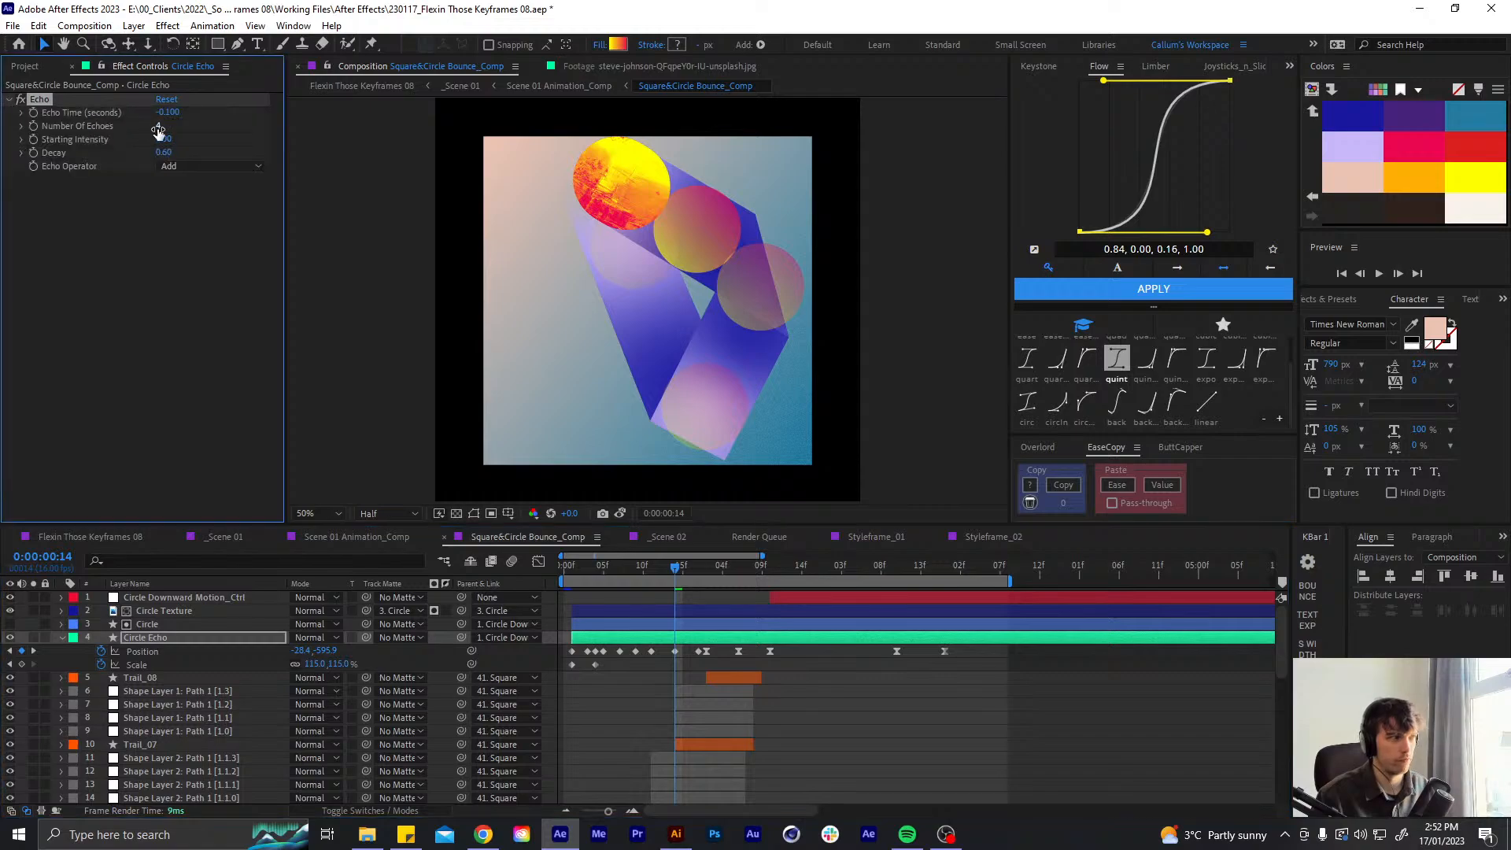
pyautogui.click(169, 113)
pyautogui.write('-0.2')
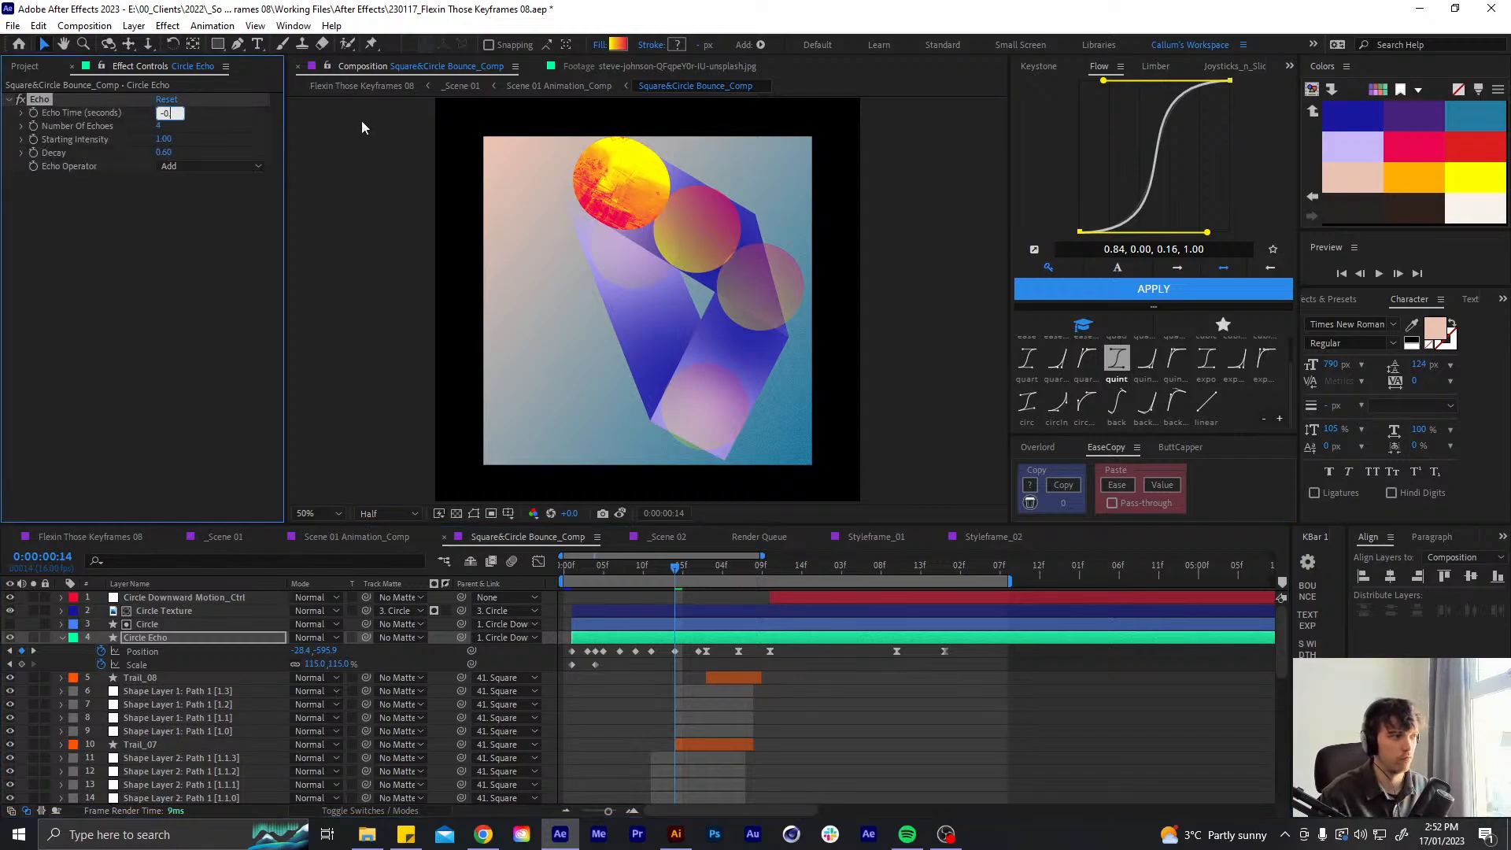
pyautogui.press('Return')
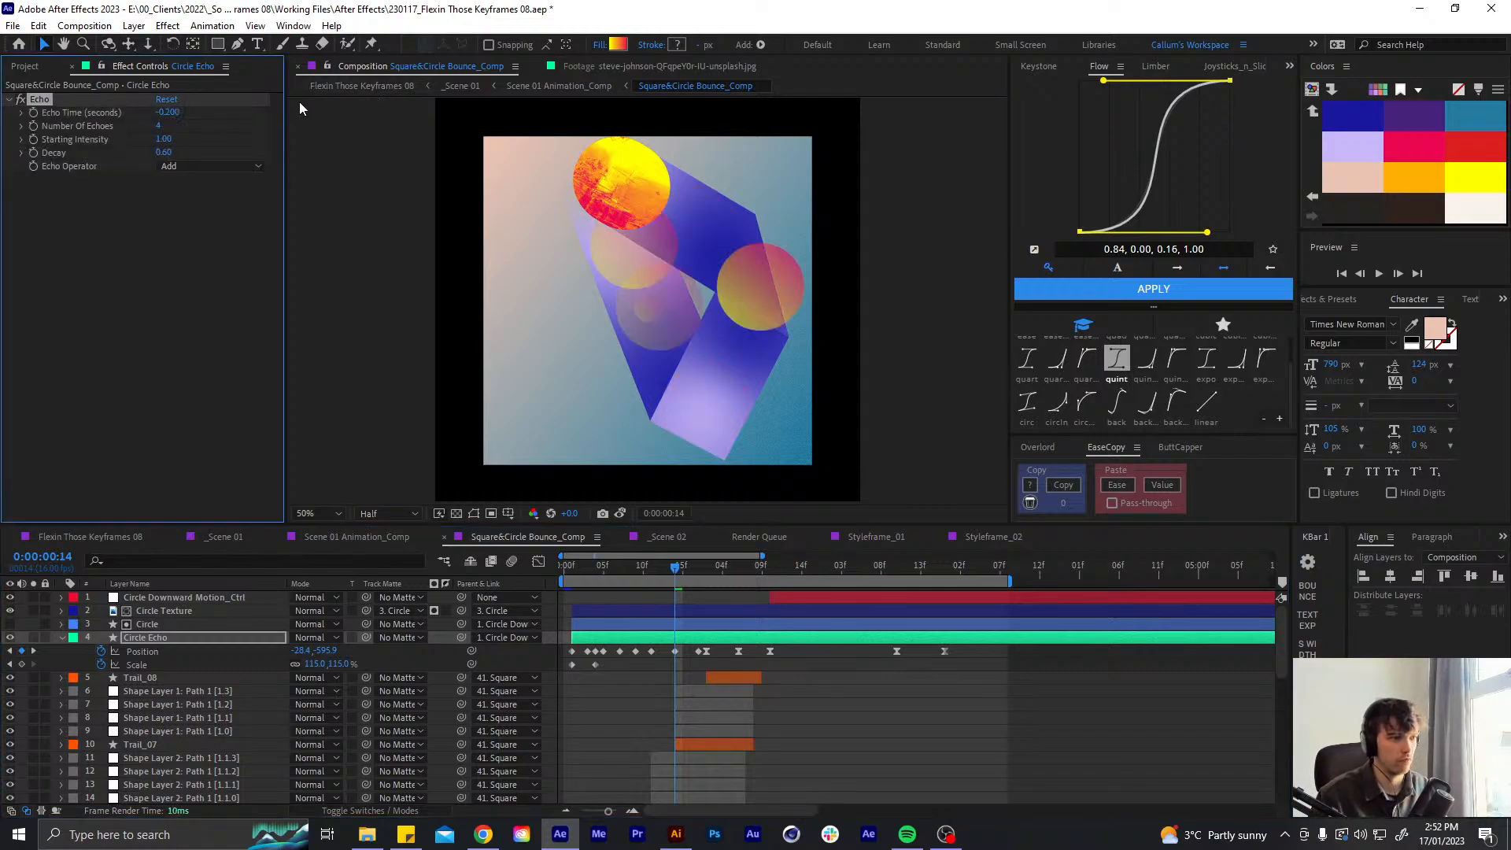
# - Set the Echo Time of Circle Echo to -0.15 seconds
pyautogui.click(169, 113)
pyautogui.write('-0.15')
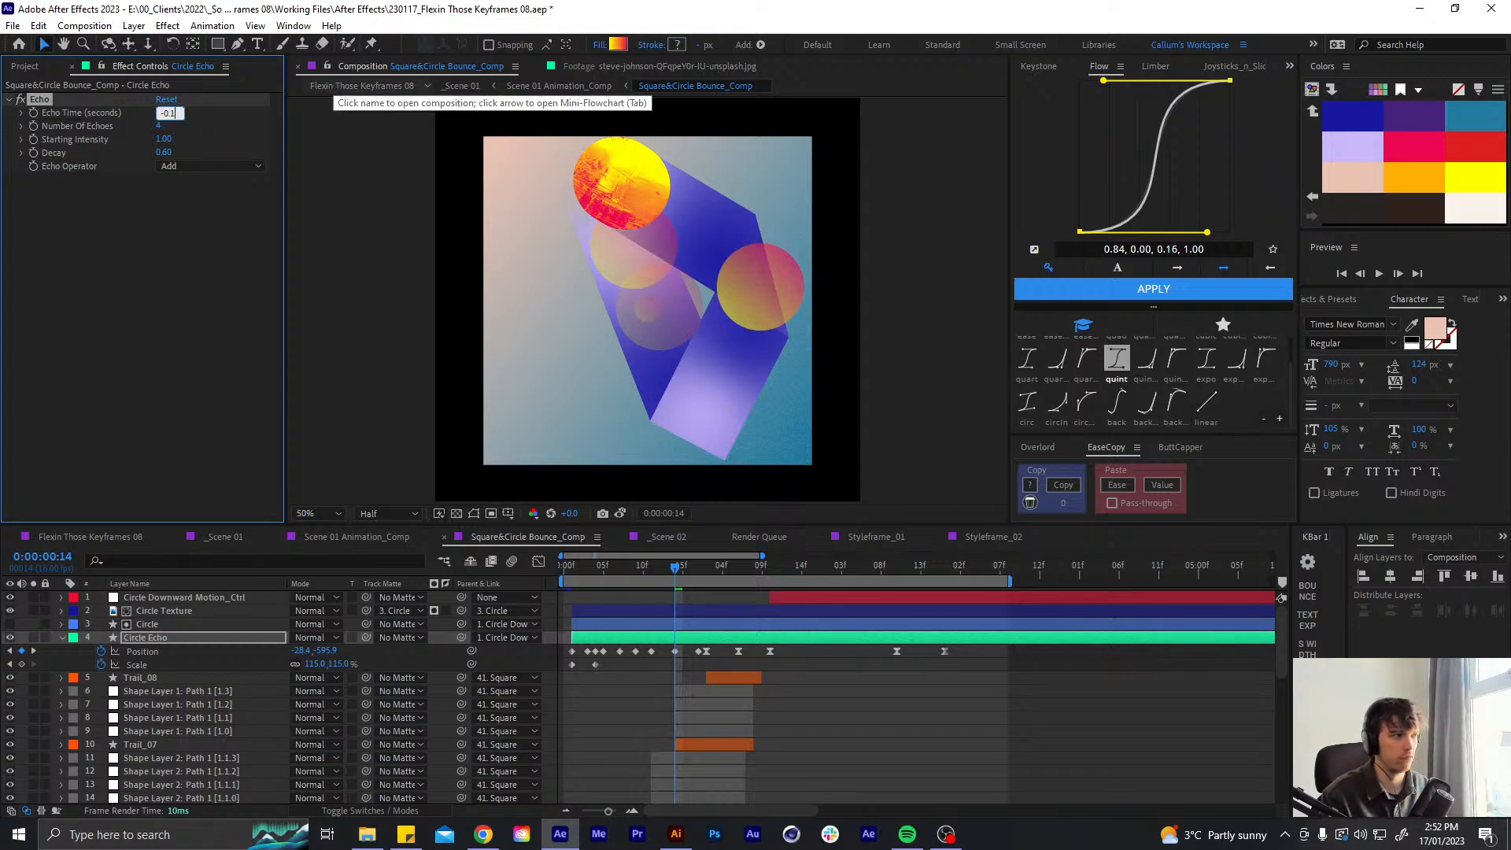
pyautogui.press('Return')
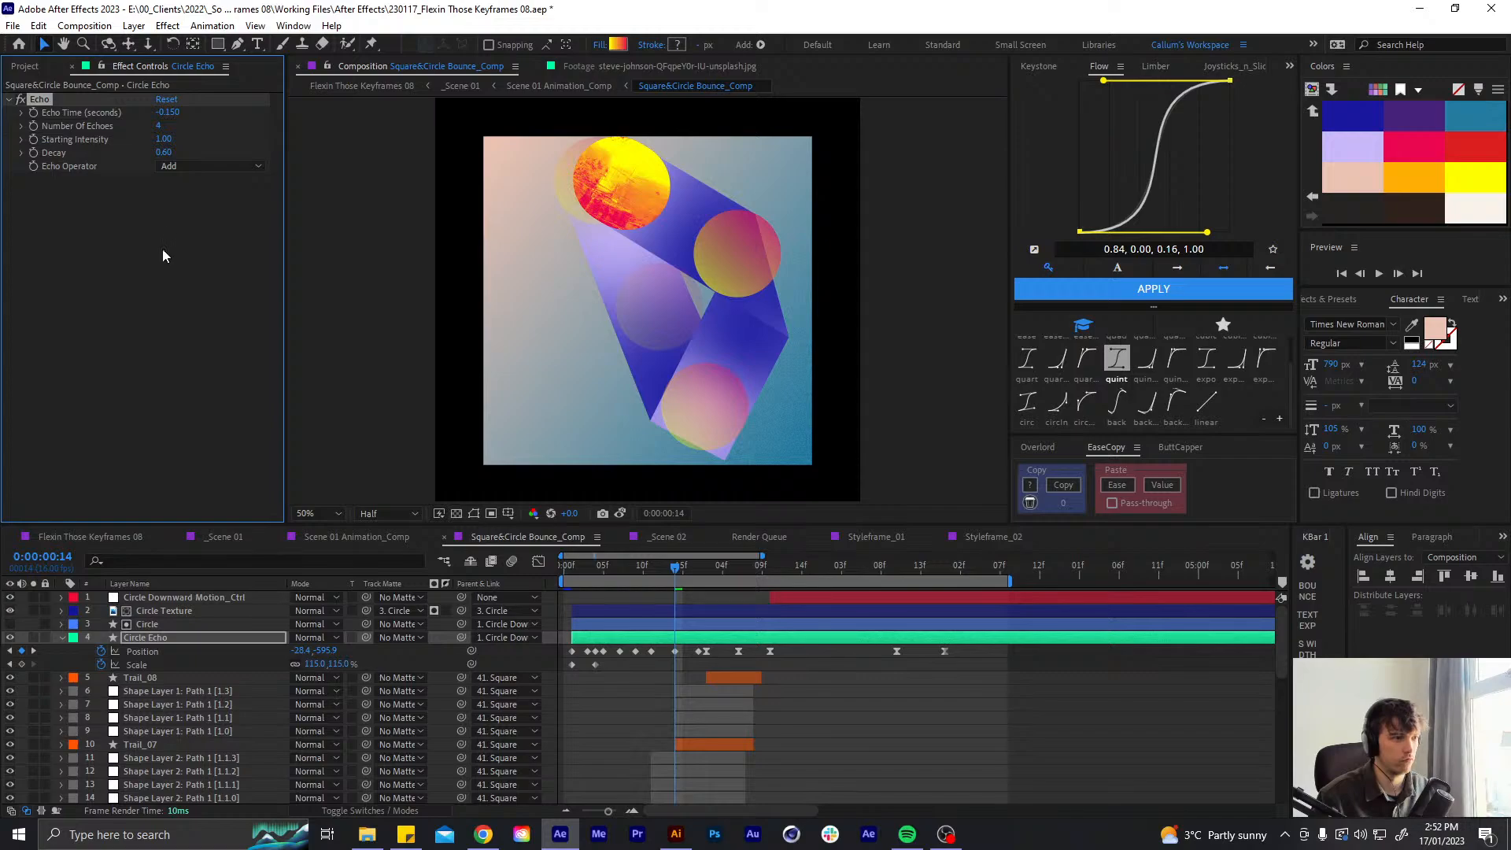
# - Collapse the Circle Echo properties and preview the echo trails across the bounce
pyautogui.click(63, 639)
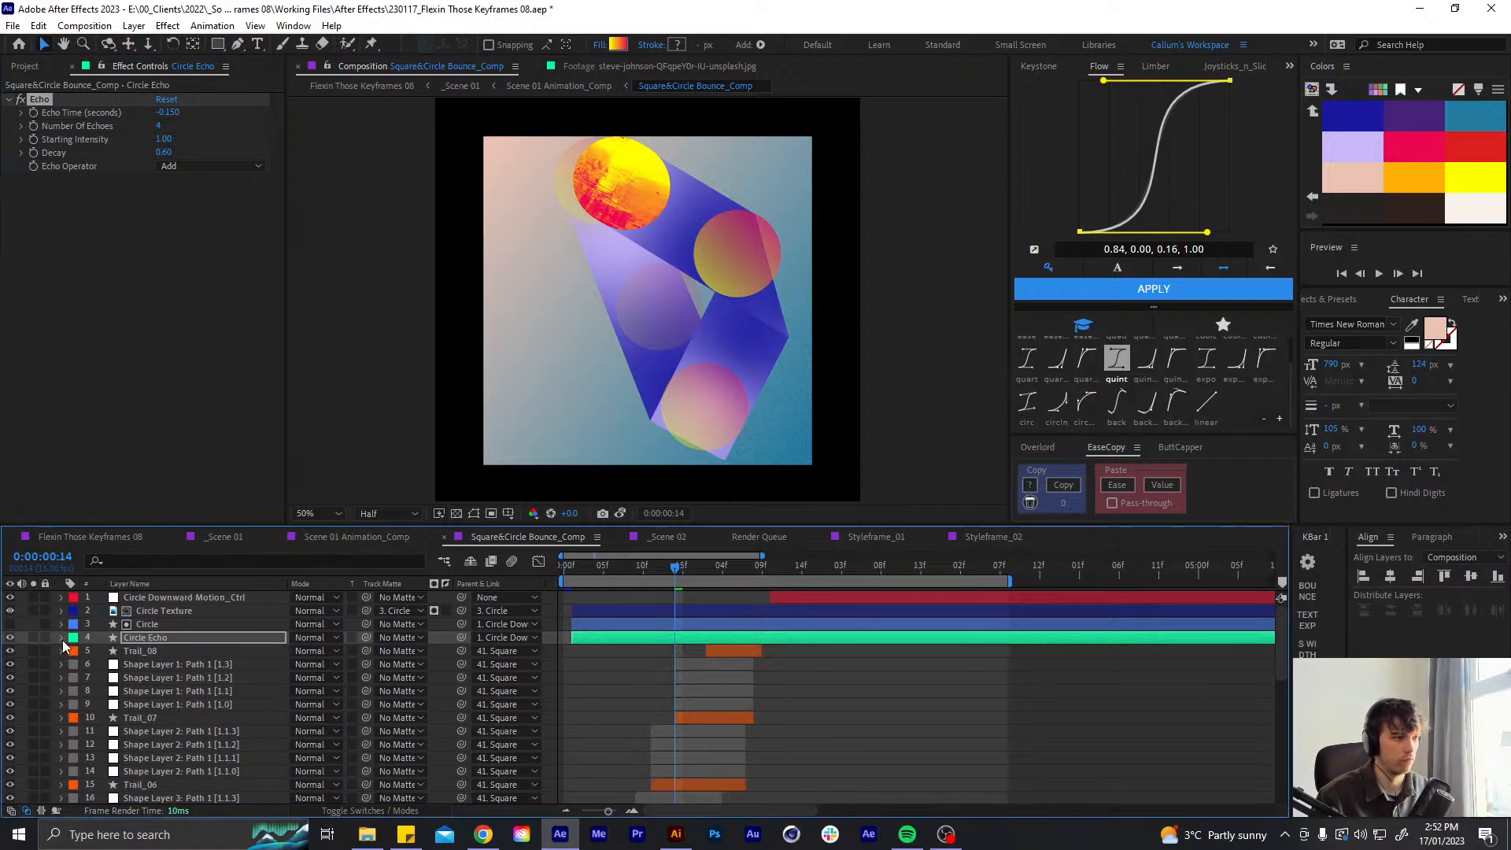
pyautogui.press('space')
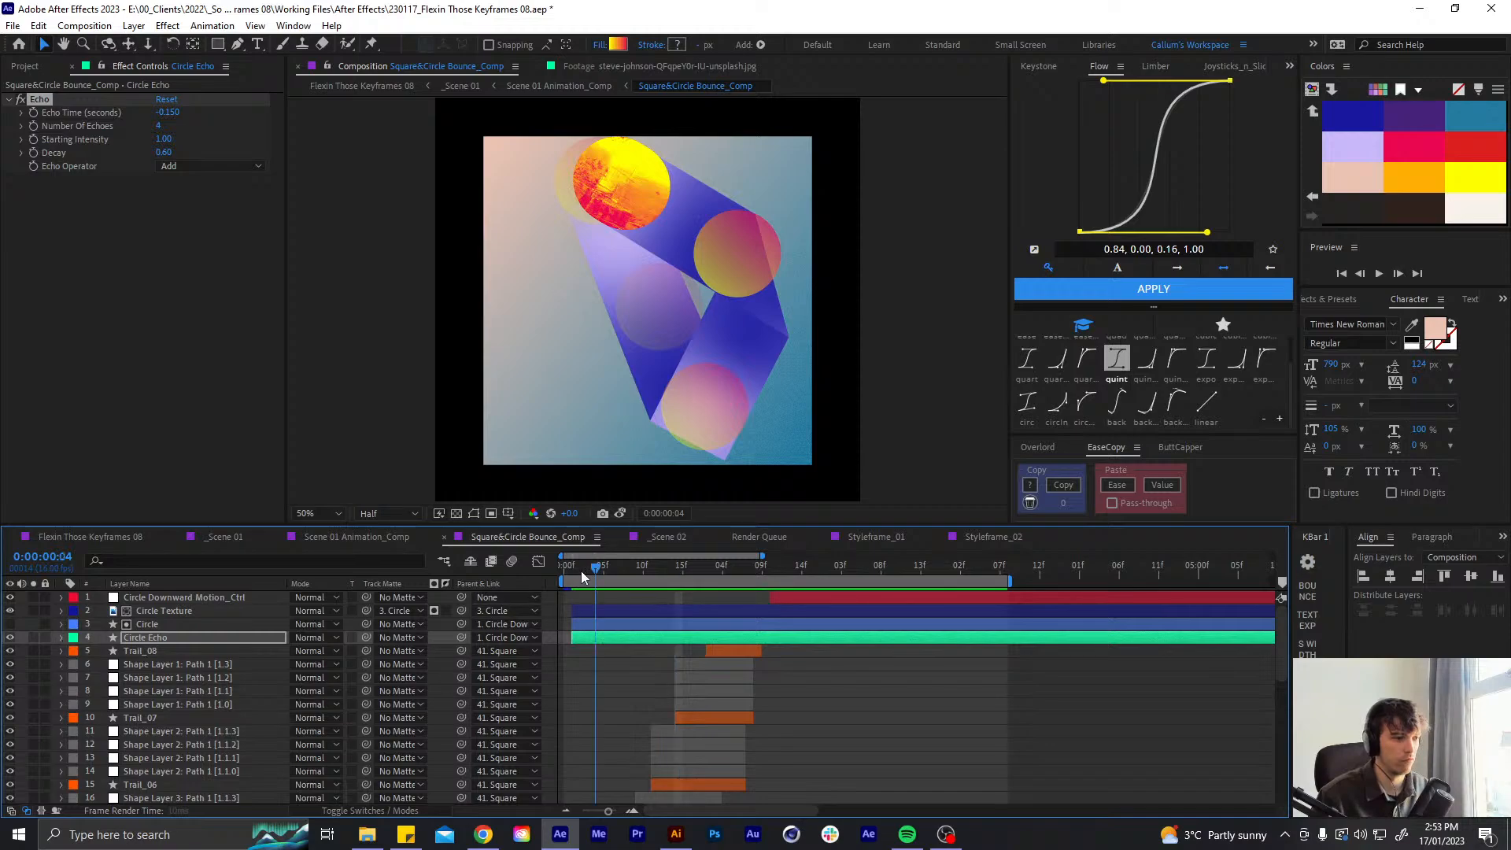
pyautogui.click(607, 673)
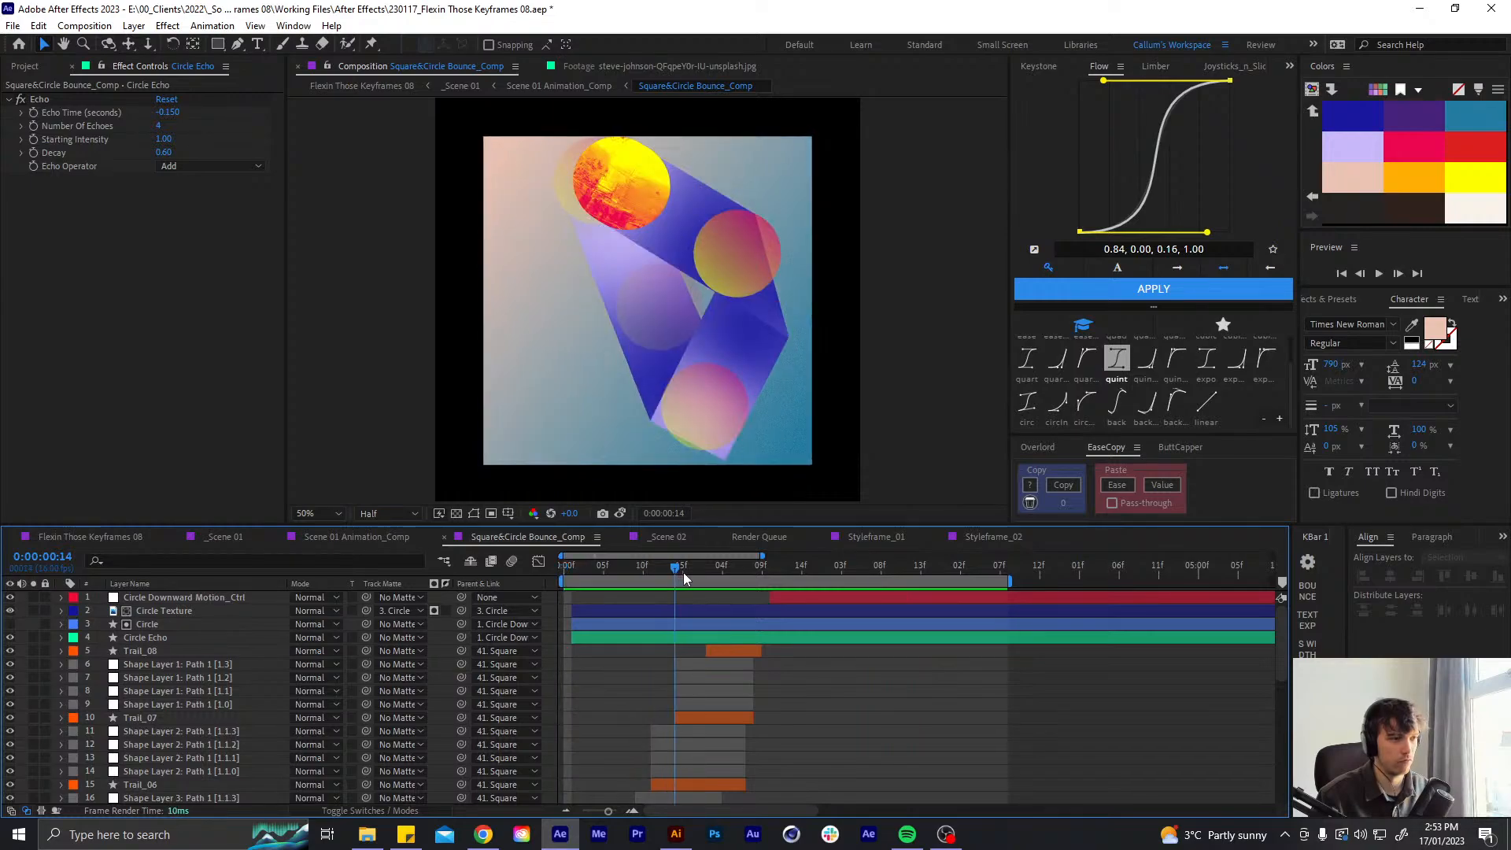
pyautogui.press('space')
# - Set Circle Echo's Echo Time to -0.1 seconds and Number of Echoes to 2, and play back the result
pyautogui.click(175, 111)
pyautogui.press('Right')
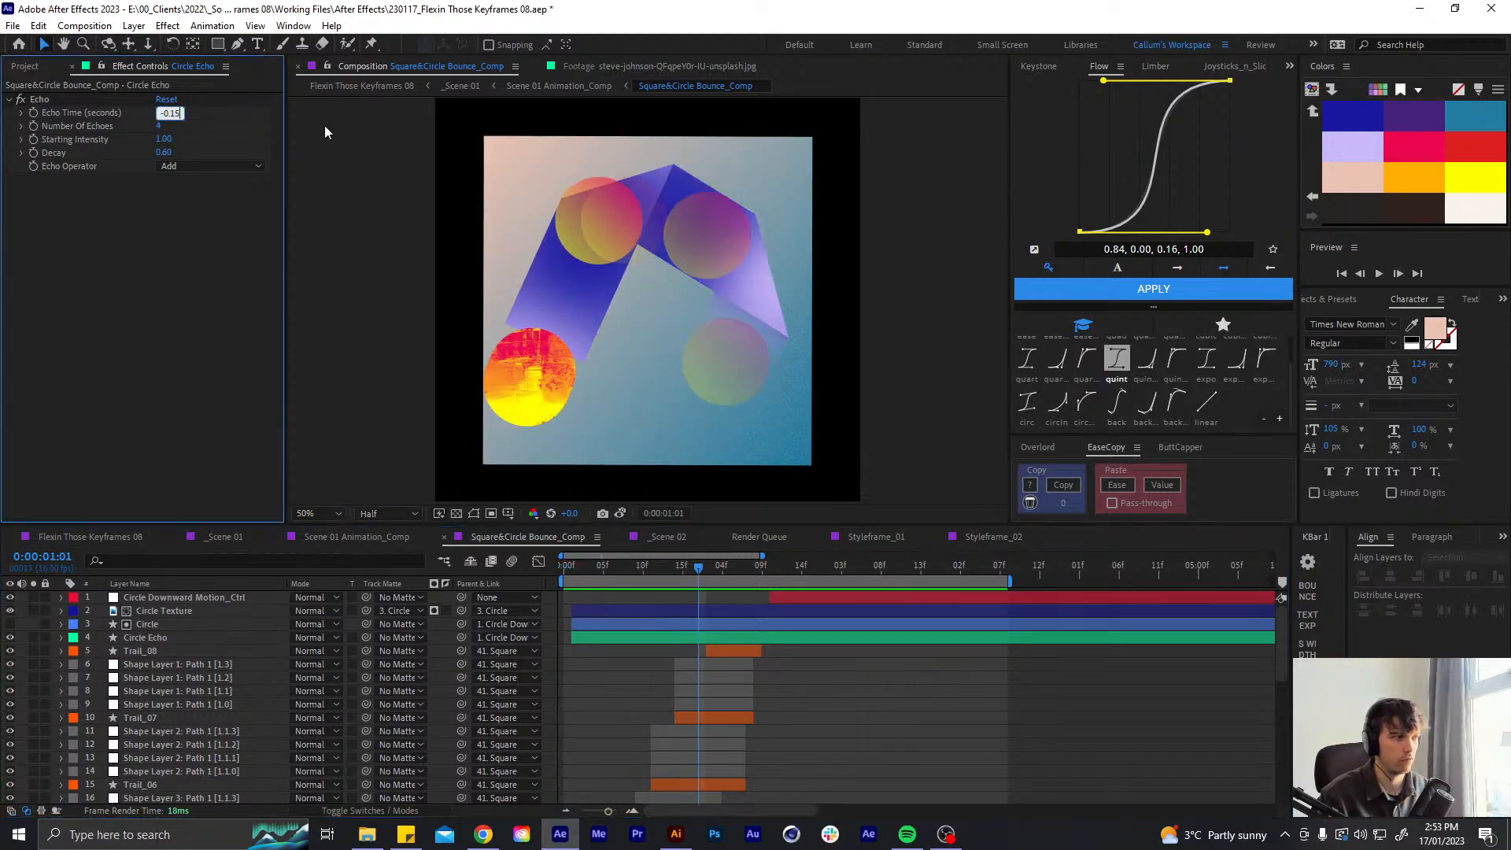
pyautogui.press('BackSpace')
pyautogui.press('Return')
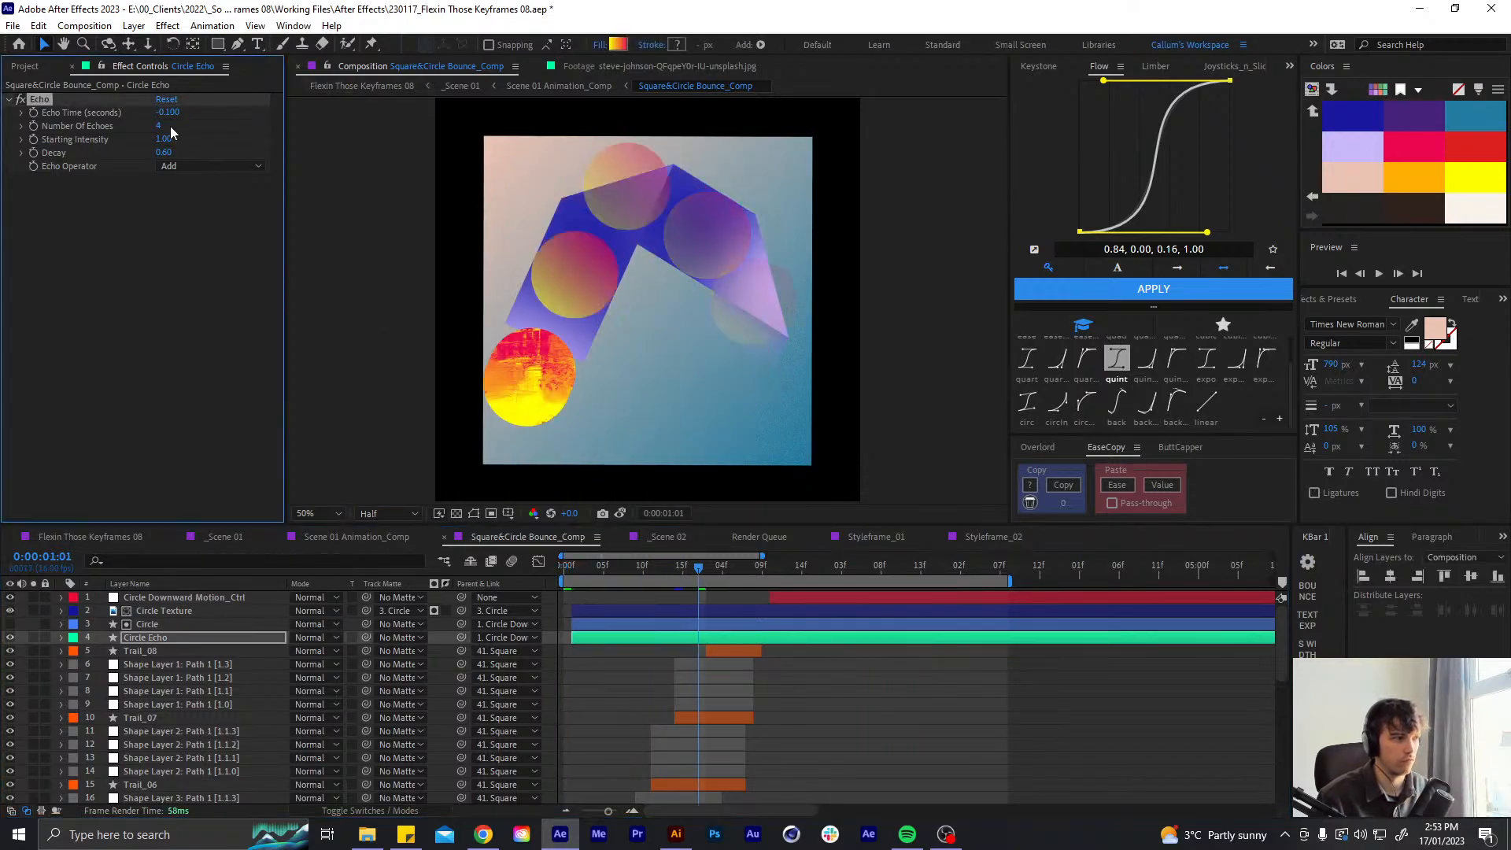
pyautogui.click(170, 126)
pyautogui.write('2')
pyautogui.press('Return')
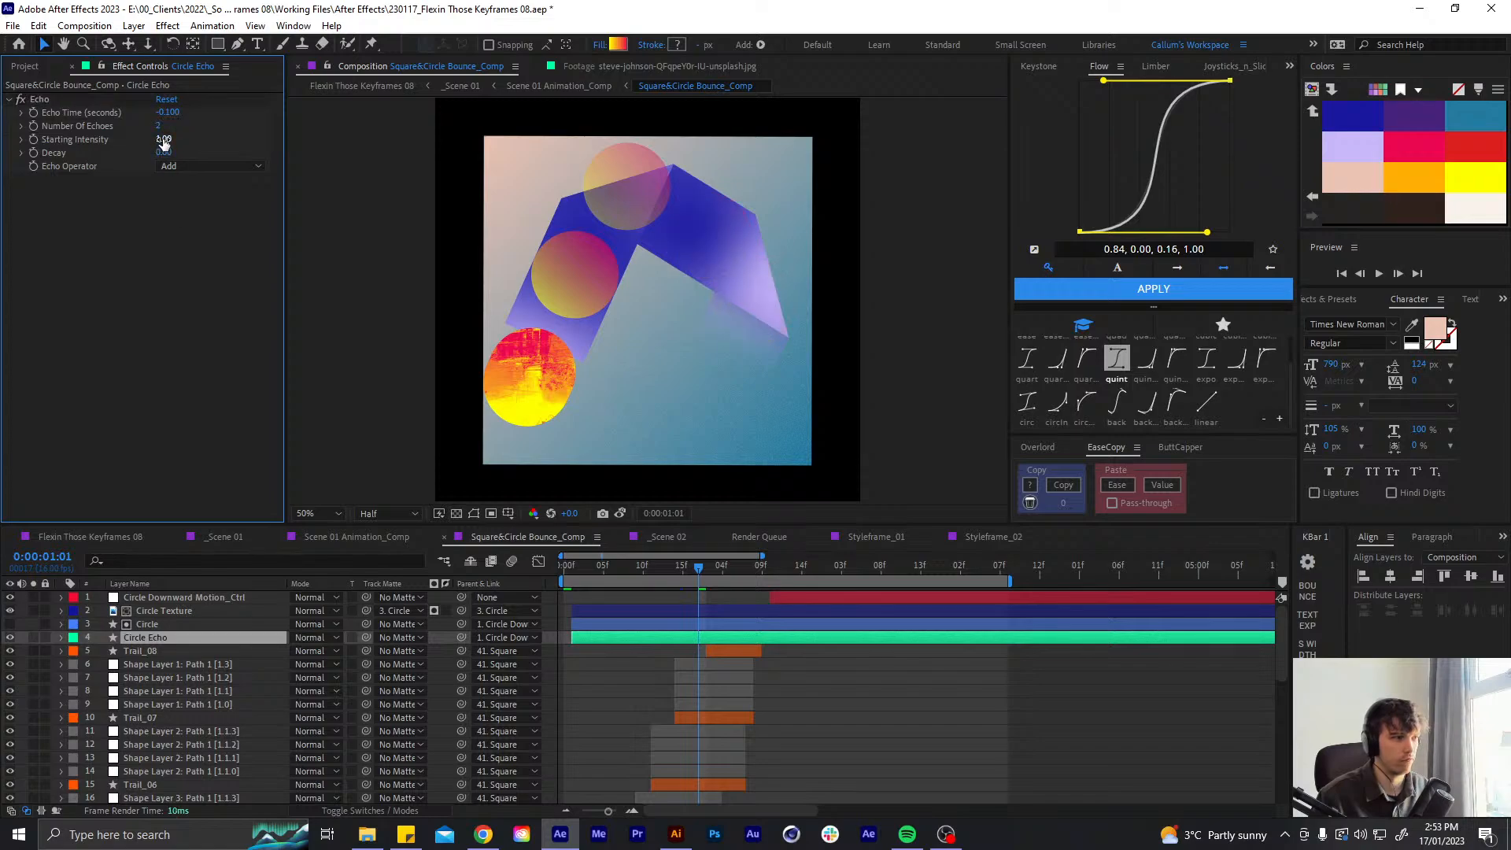
pyautogui.press('space')
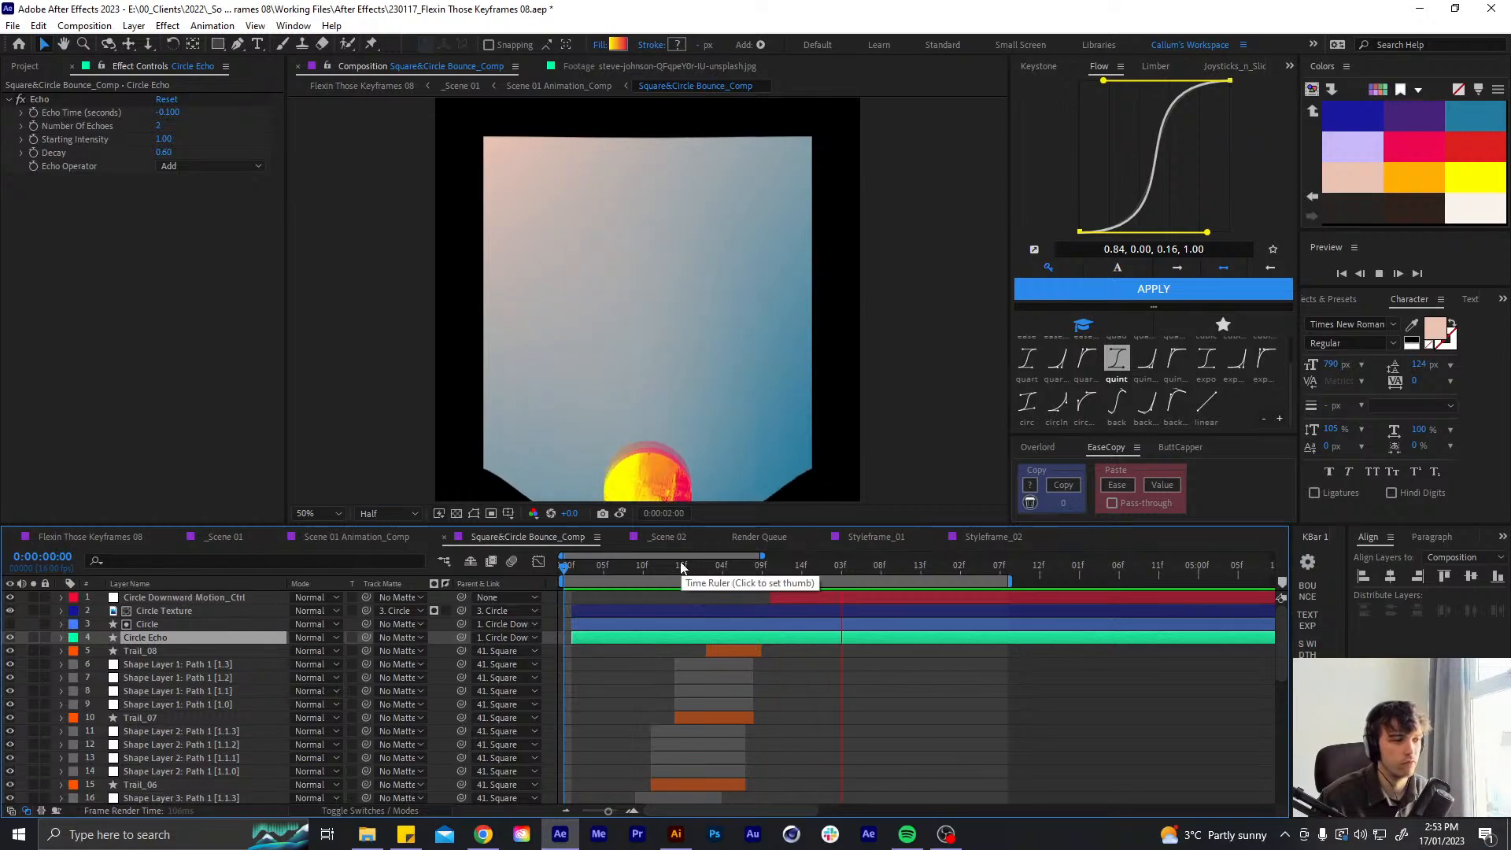
pyautogui.moveTo(673, 569)
pyautogui.mouseDown()
pyautogui.moveTo(646, 569)
pyautogui.moveTo(664, 573)
pyautogui.mouseUp()
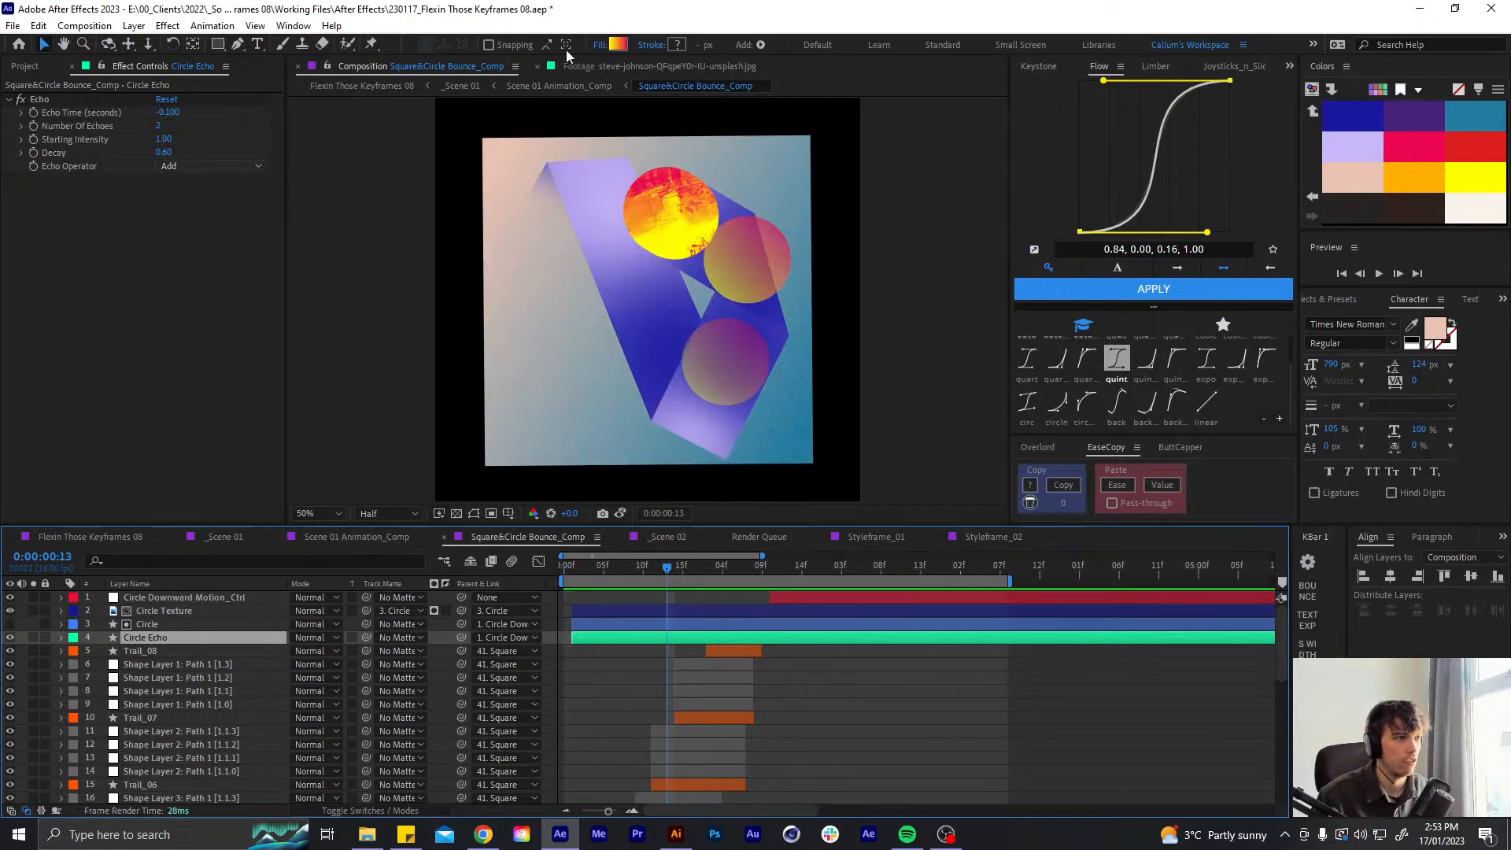
# - Reveal the Gradient Fill 1 properties inside Group 1 of the Circle Echo layer
pyautogui.click(61, 638)
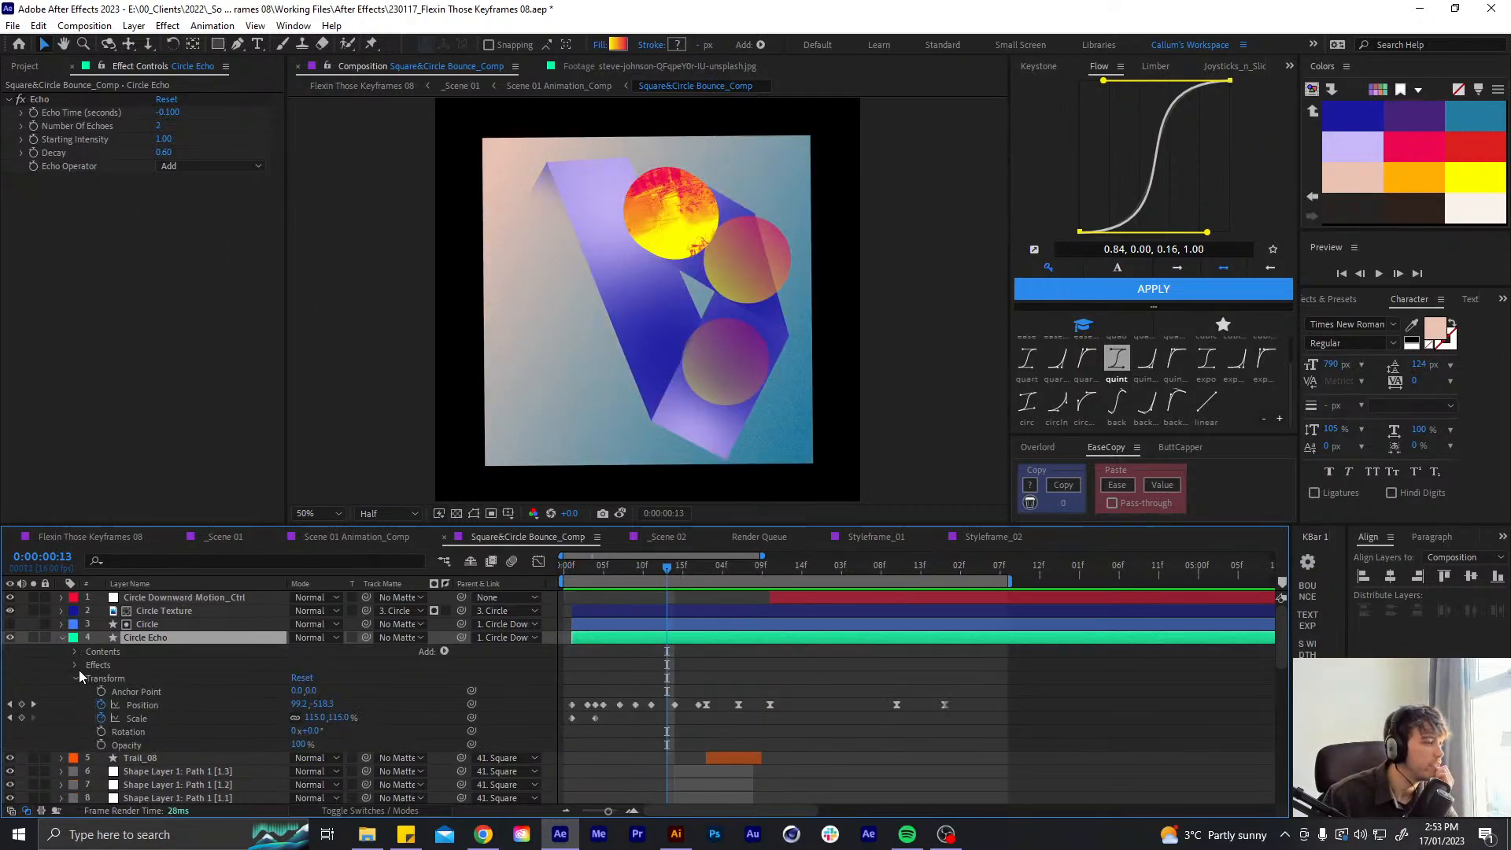
pyautogui.click(75, 675)
pyautogui.click(75, 651)
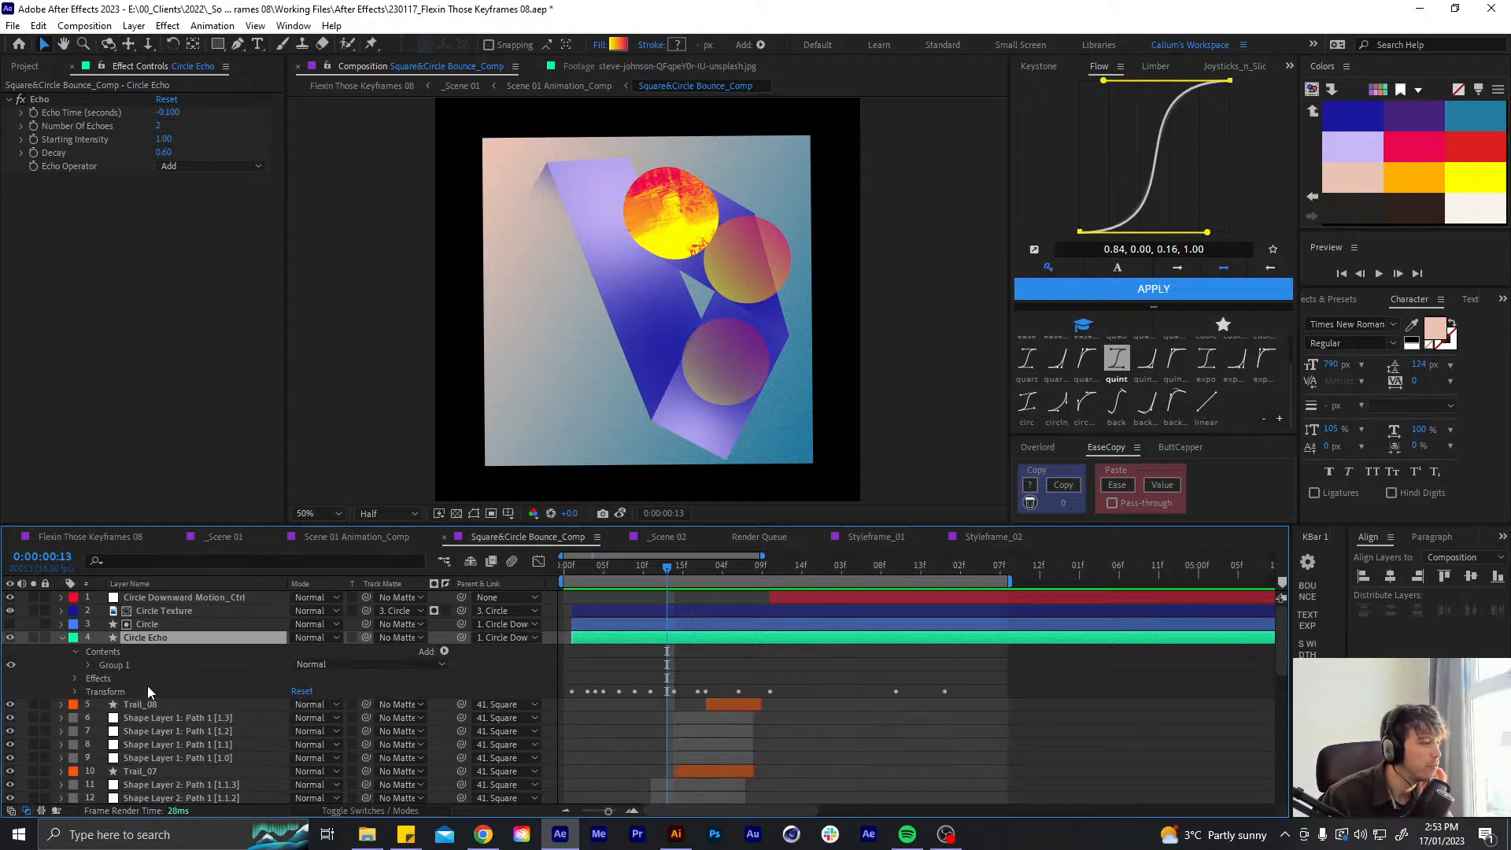
pyautogui.click(79, 664)
pyautogui.click(89, 665)
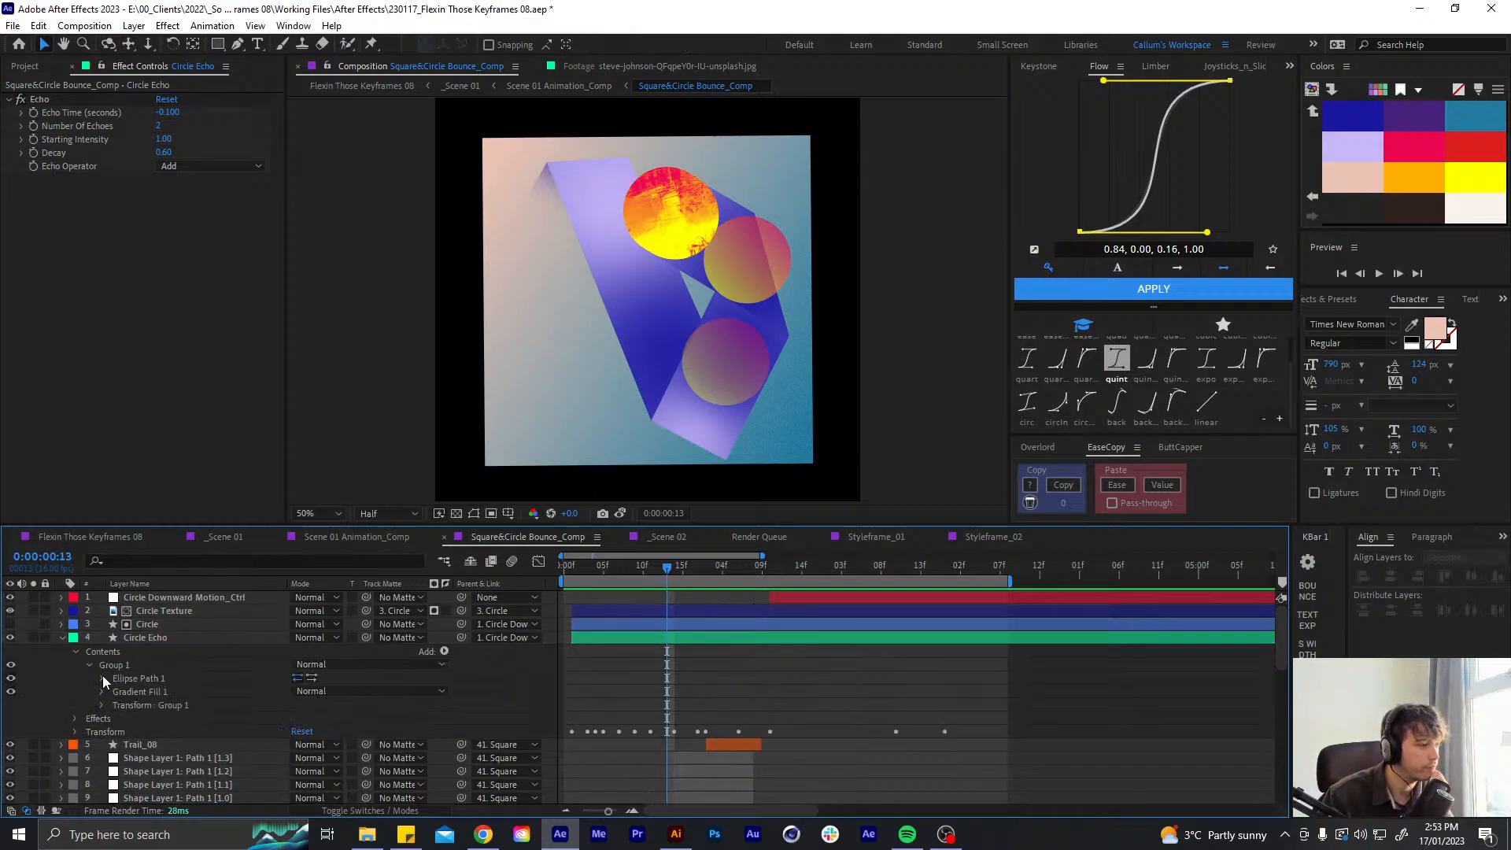
pyautogui.click(102, 679)
pyautogui.click(100, 679)
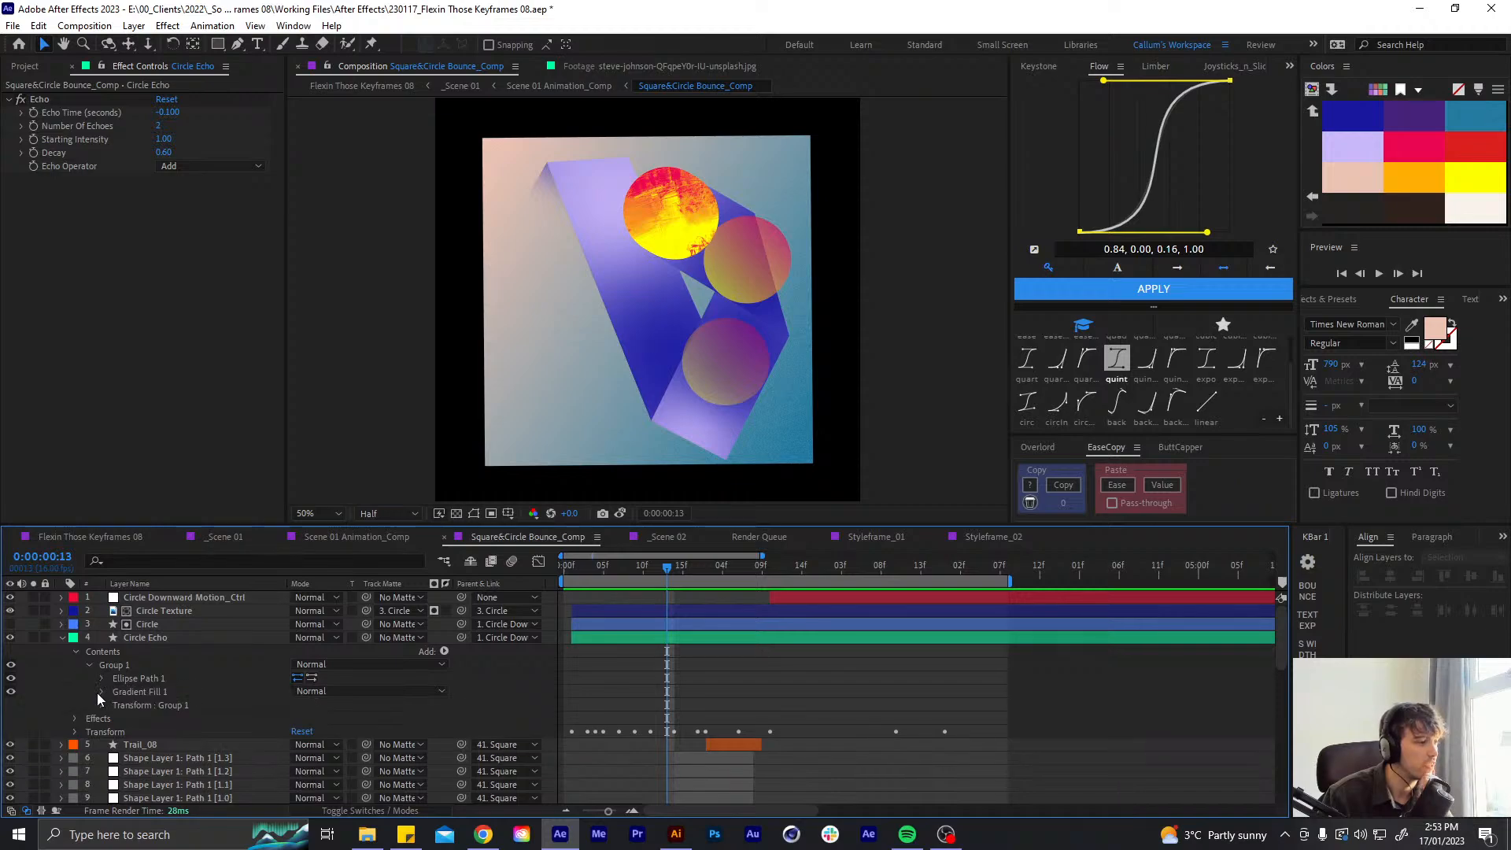
pyautogui.click(100, 691)
pyautogui.scroll(-3, 162, 702)
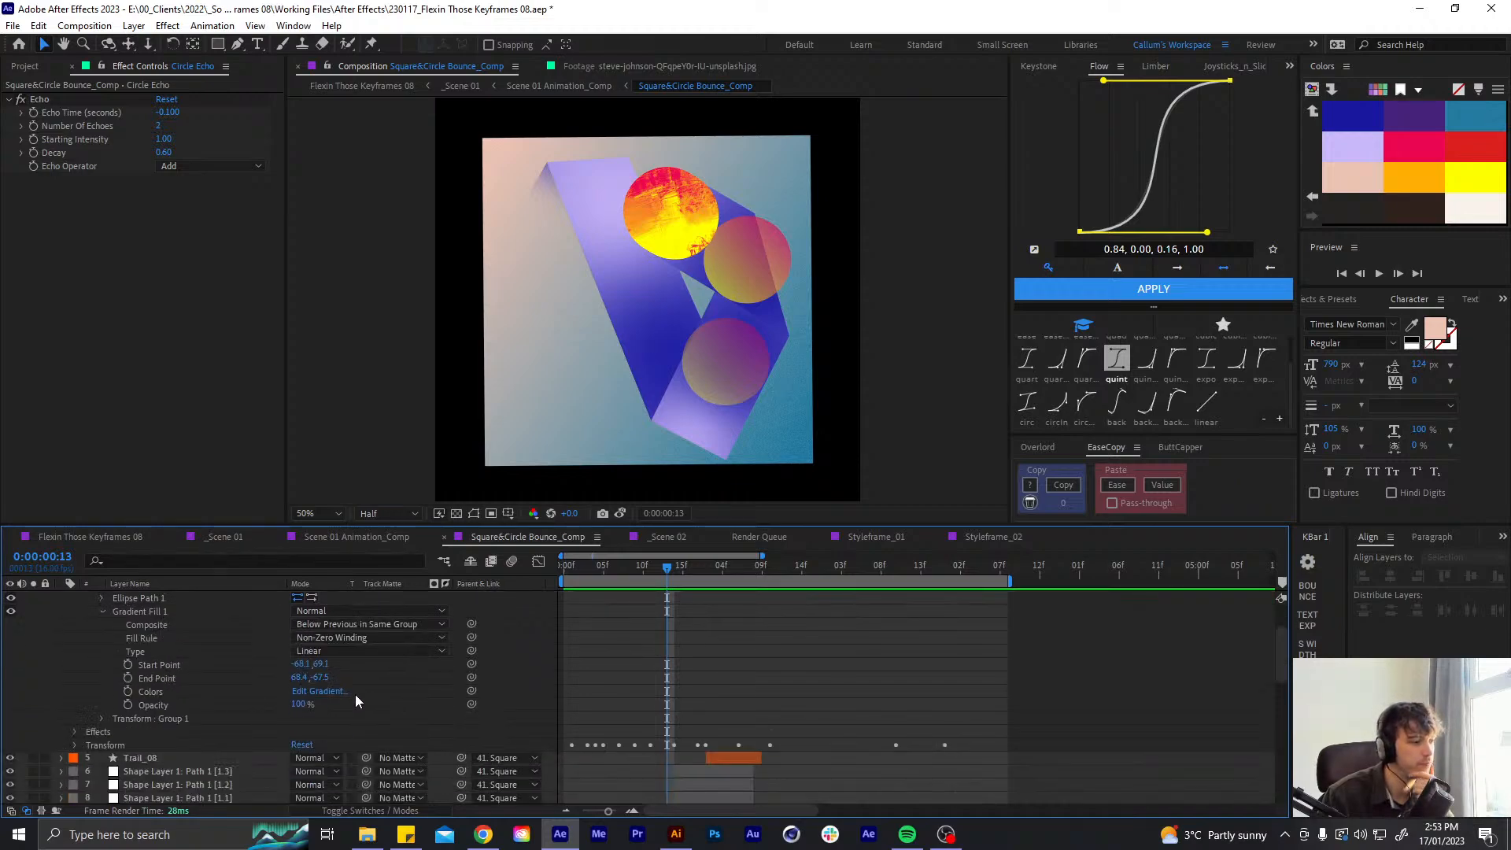
# - Sample the dark blue palette swatch as the text fill colour and copy its hex code
pyautogui.click(1412, 325)
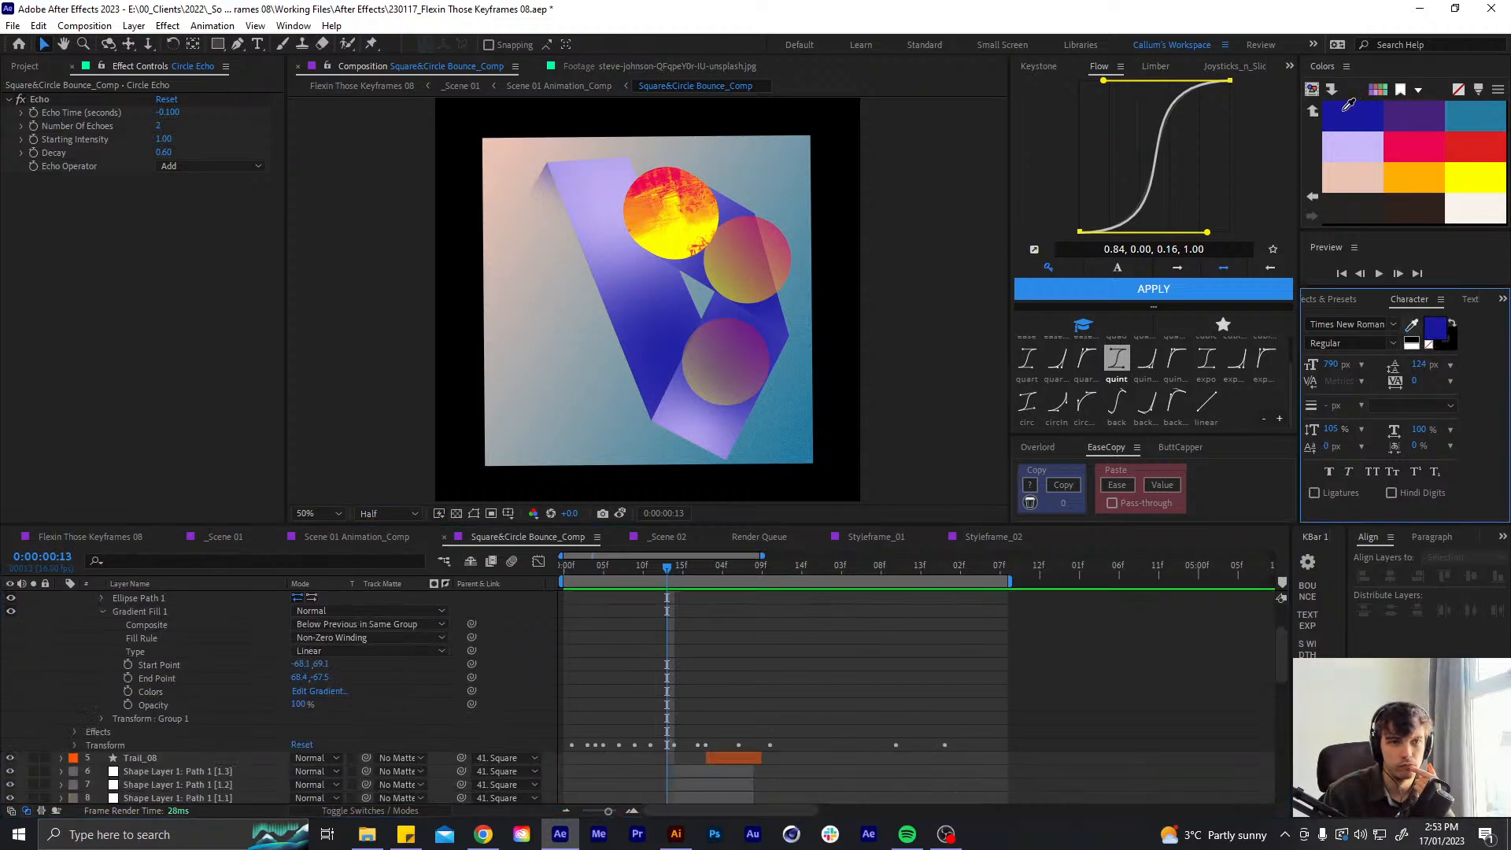
pyautogui.click(1342, 111)
pyautogui.click(1433, 323)
pyautogui.hotkey('ctrl', 'c')
pyautogui.press('Escape')
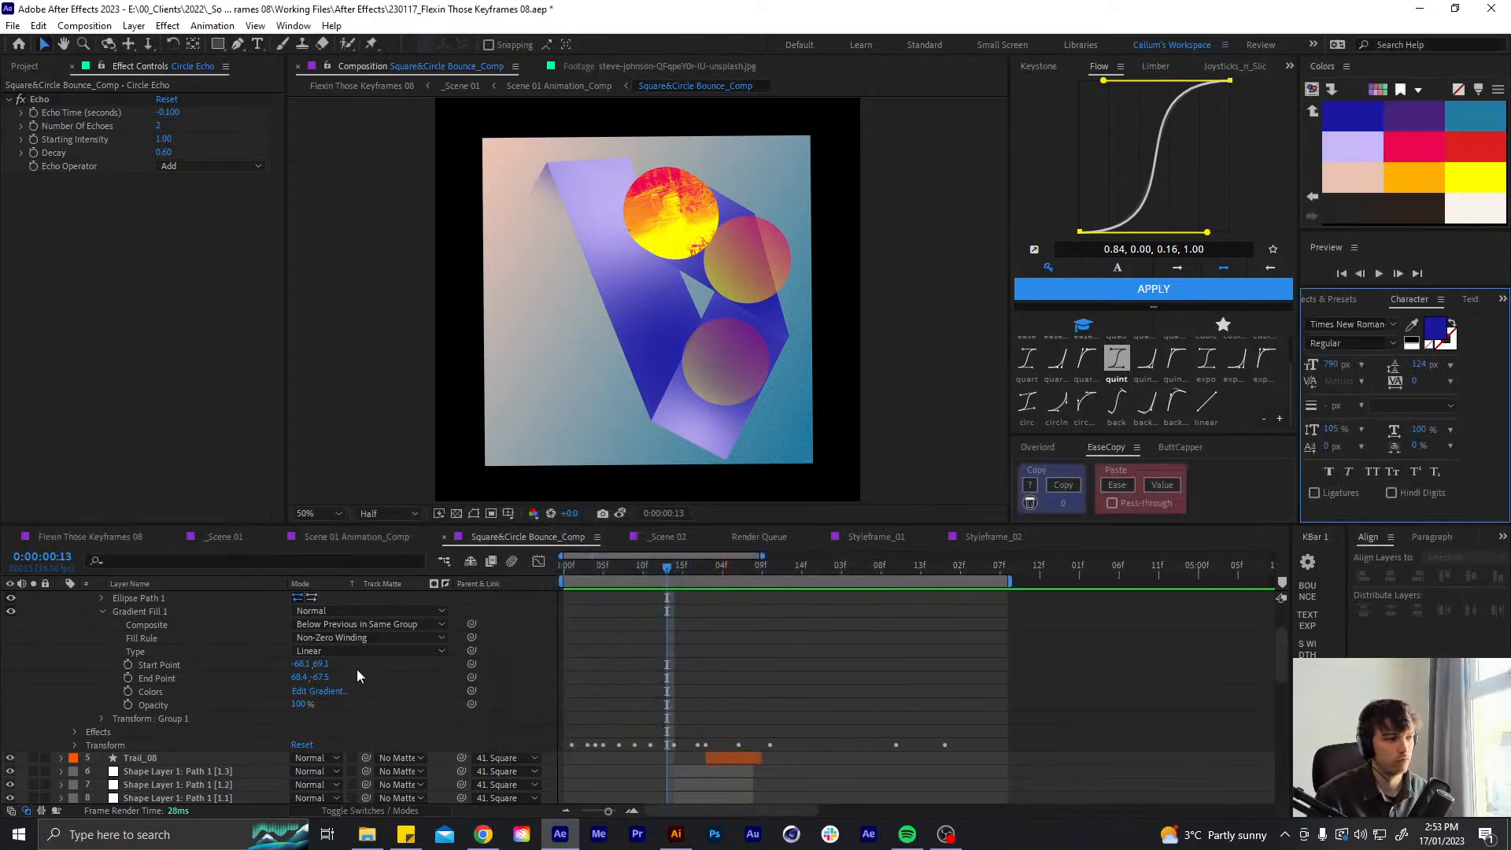
# - Try replacing the yellow start stop of Circle Echo's gradient fill with the copied hex code
pyautogui.click(330, 692)
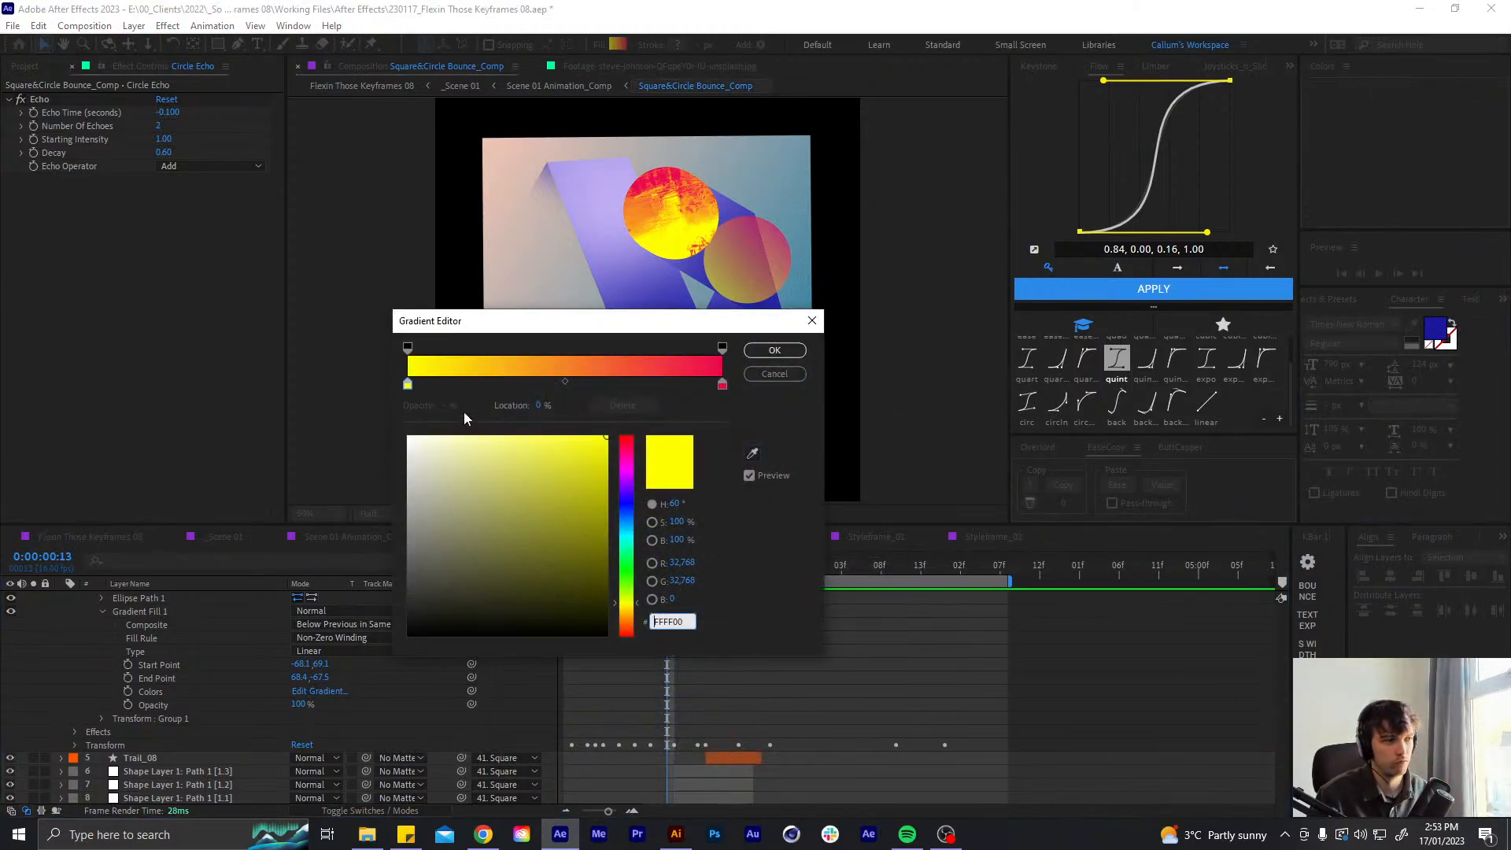
pyautogui.click(410, 388)
pyautogui.moveTo(688, 621); pyautogui.dragTo(659, 620)
pyautogui.hotkey('ctrl', 'v')
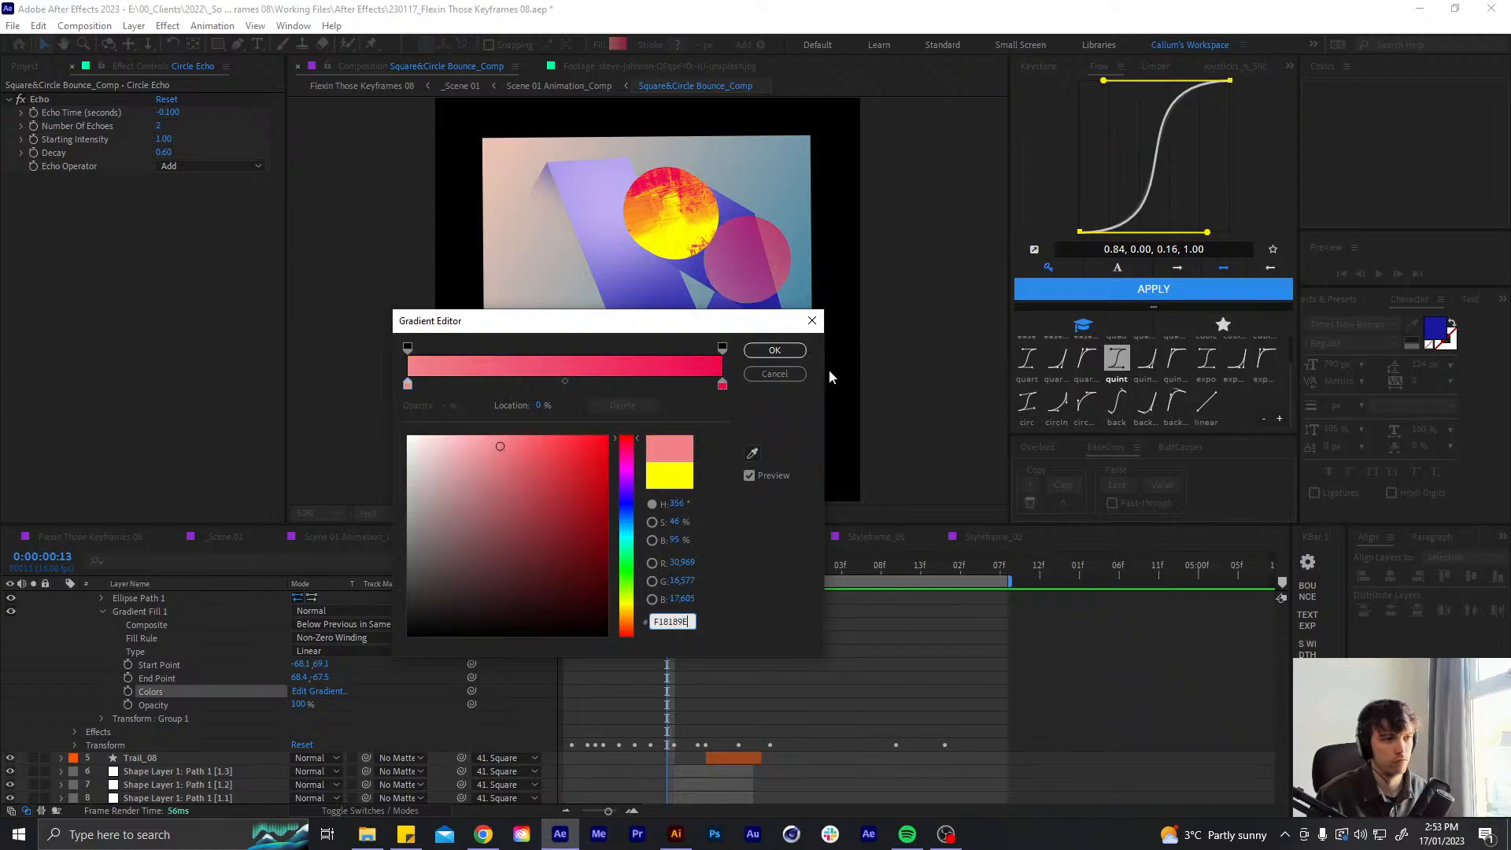
pyautogui.click(776, 352)
# - Sample the lavender palette swatch as the text fill colour and overwrite it with the copied dark blue code
pyautogui.click(1412, 325)
pyautogui.click(1363, 168)
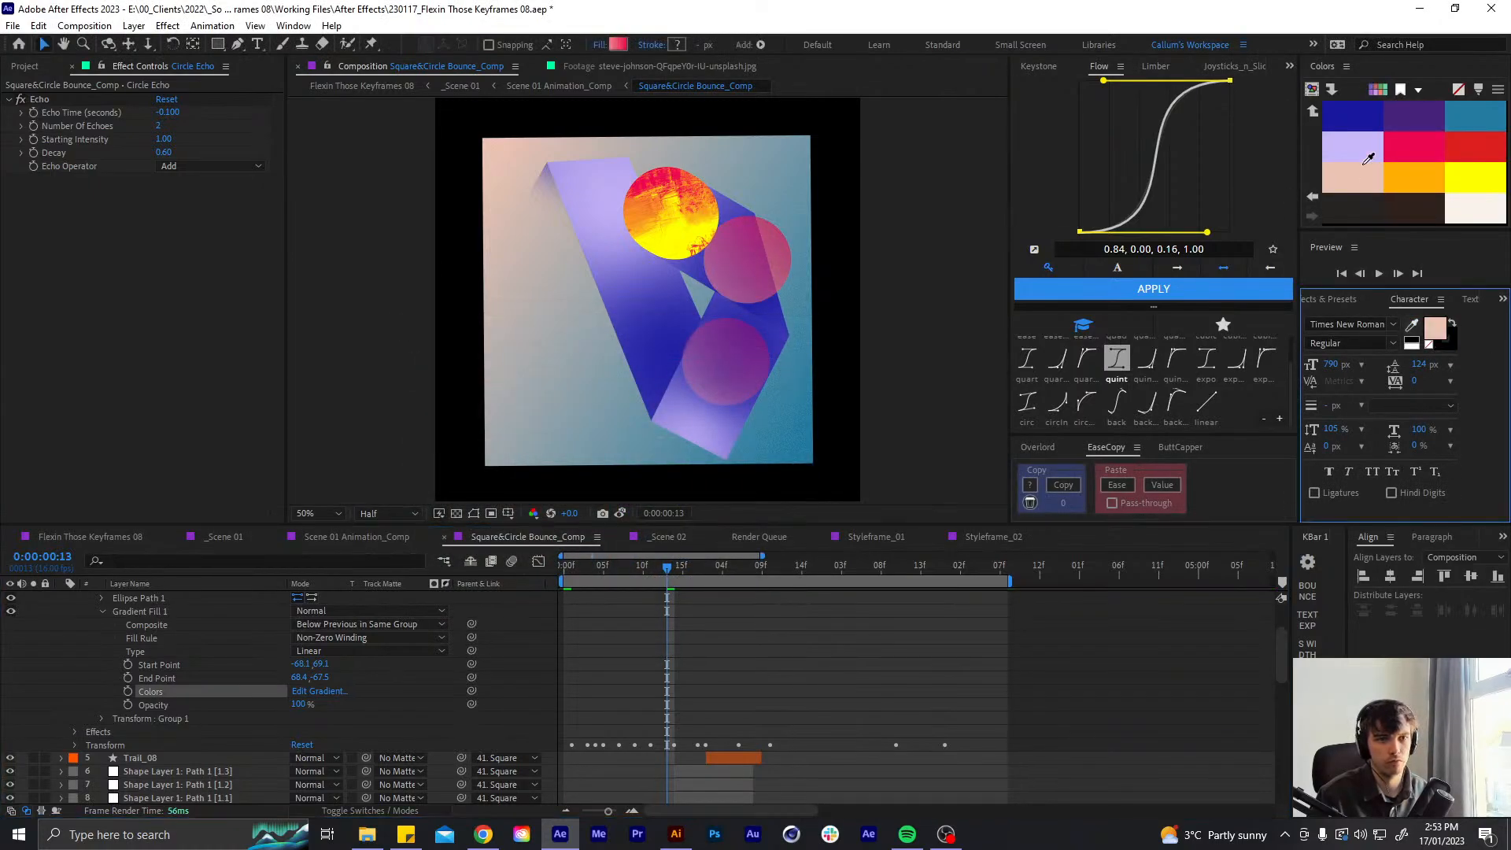
pyautogui.click(1411, 325)
pyautogui.click(1364, 156)
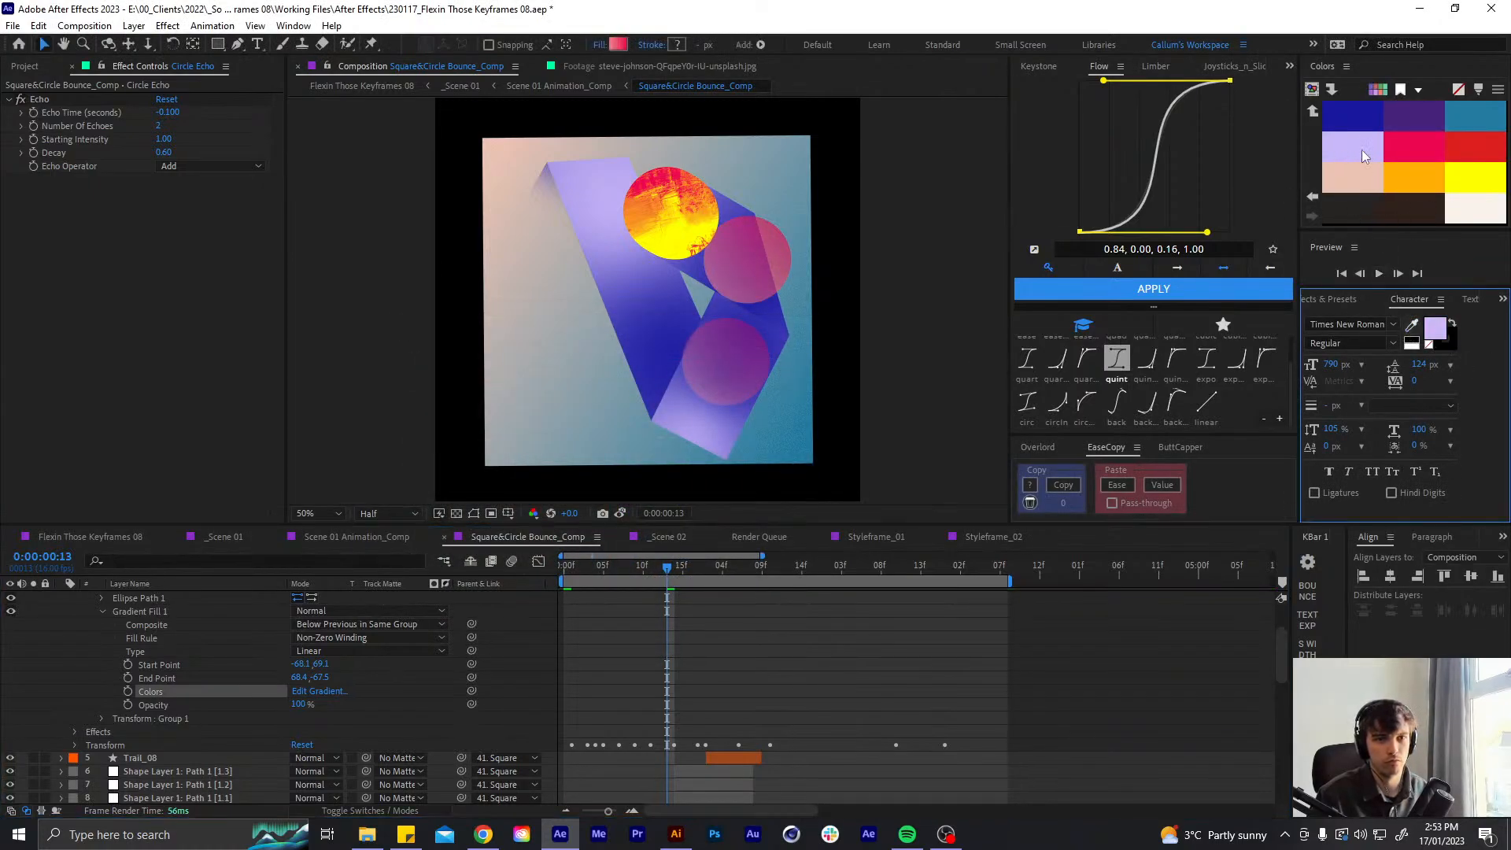
pyautogui.click(1440, 332)
pyautogui.hotkey('ctrl', 'v')
pyautogui.click(858, 548)
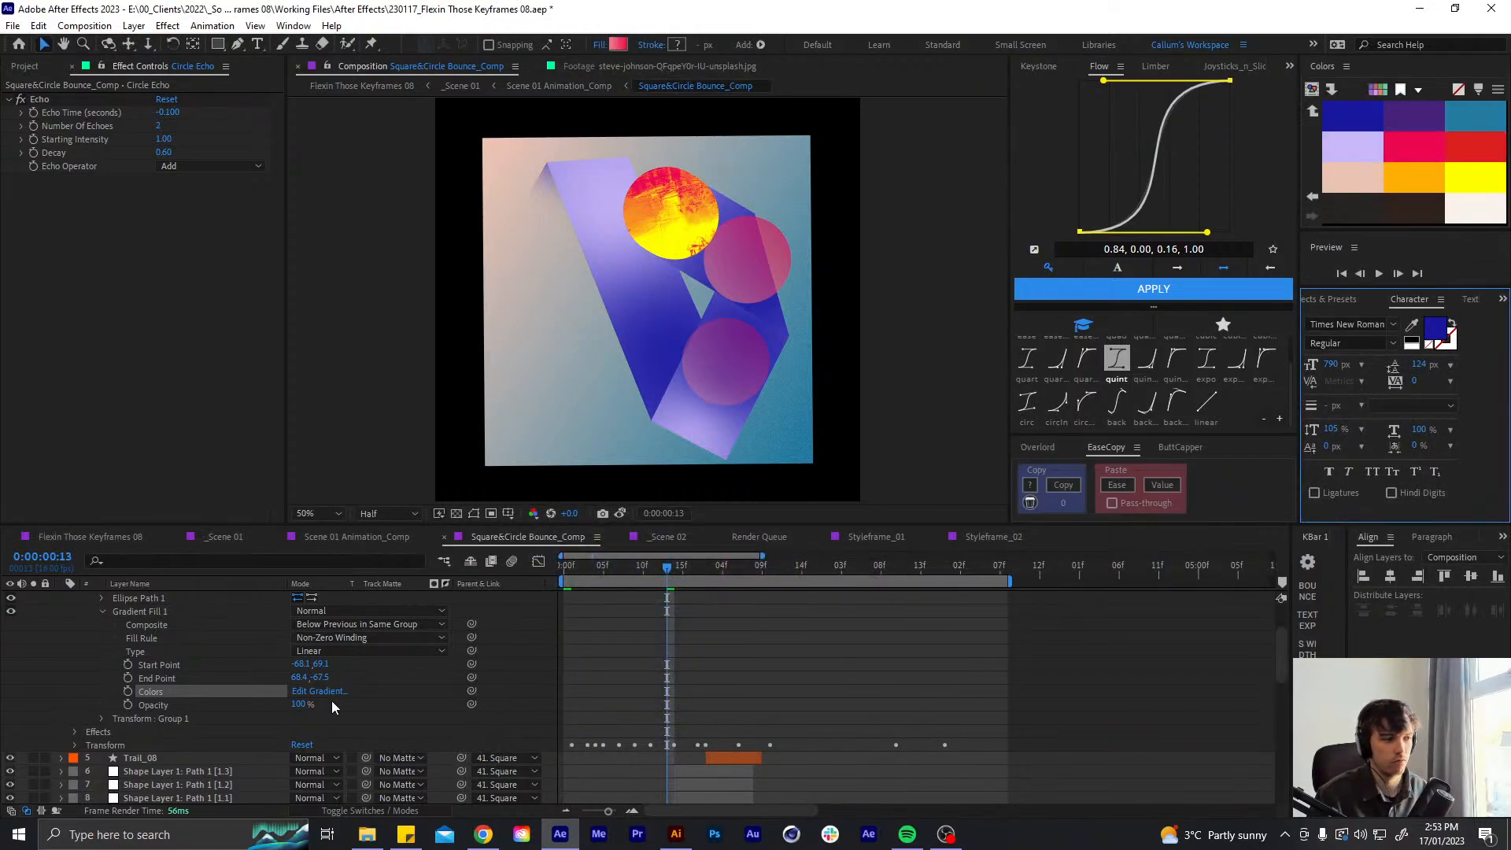
# - Set the end stop of Circle Echo's gradient fill to the copied dark blue
pyautogui.click(327, 692)
pyautogui.click(721, 384)
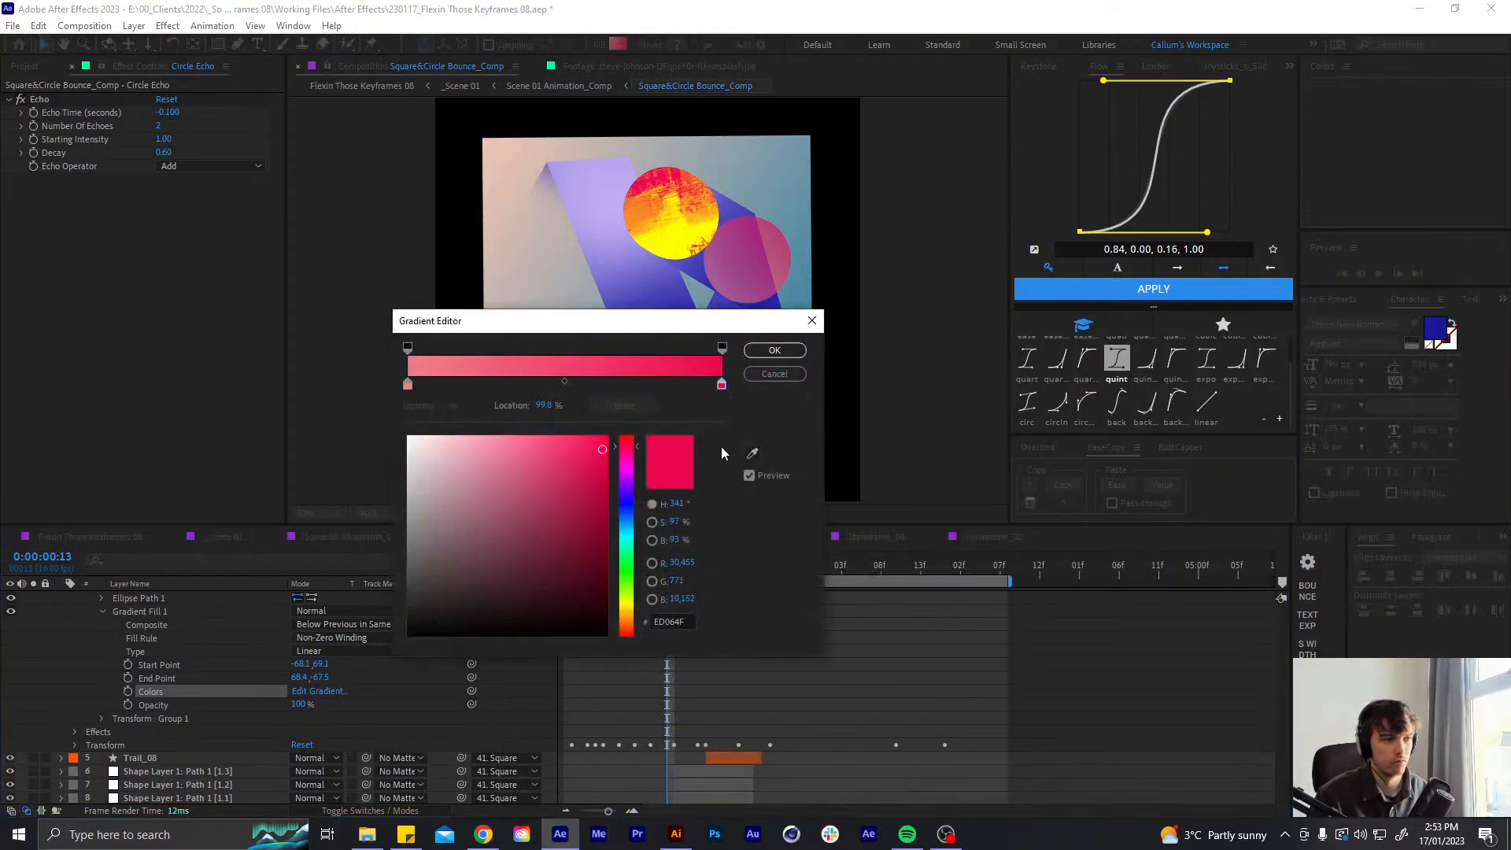
pyautogui.click(677, 621)
pyautogui.hotkey('ctrl', 'v')
pyautogui.click(775, 351)
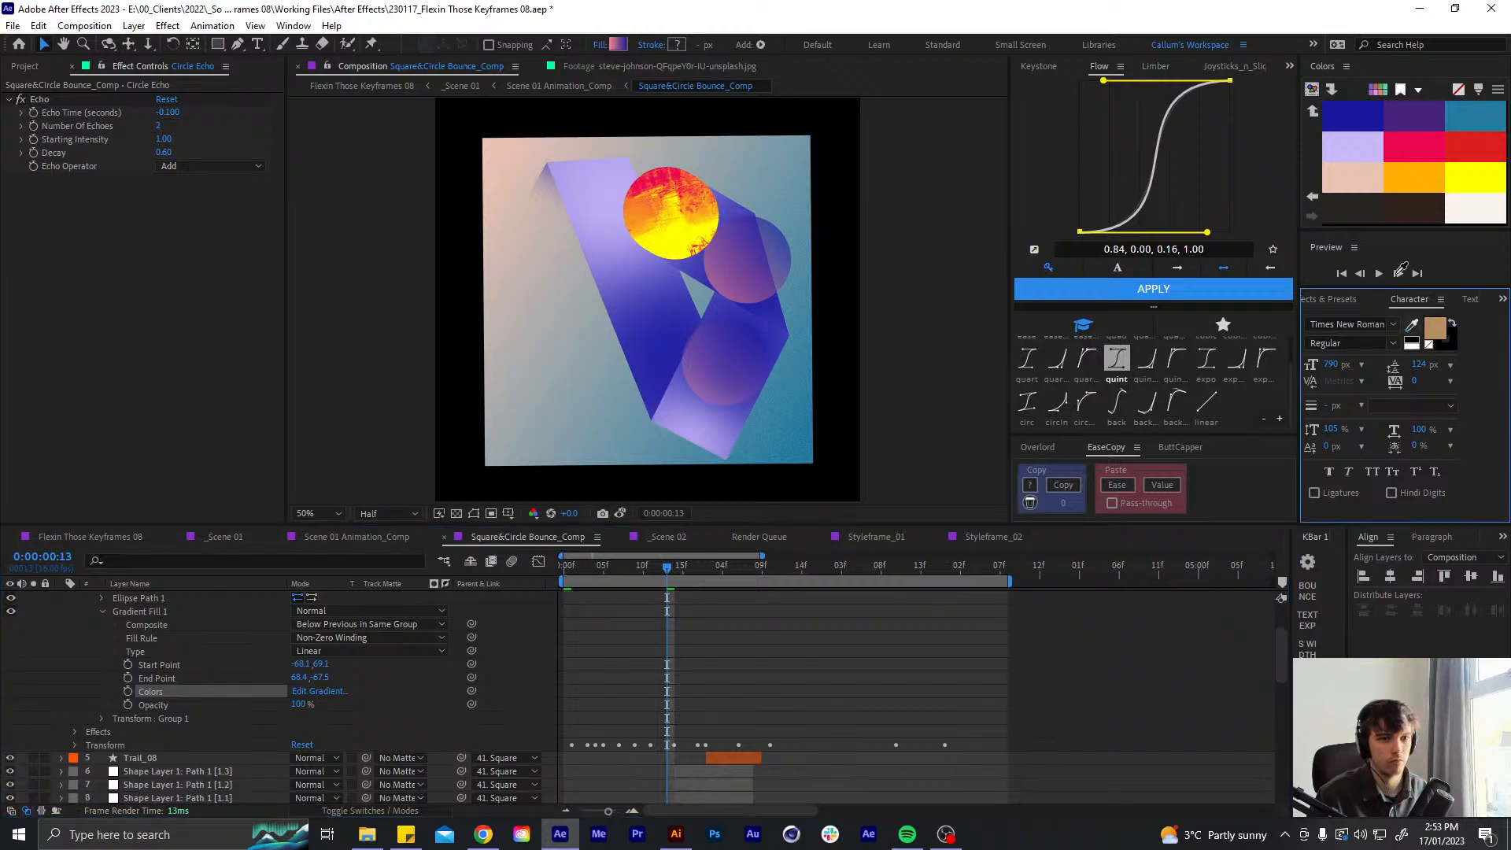
# - Sample the lavender palette swatch and apply its hex code to the start stop of Circle Echo's gradient fill
pyautogui.click(1363, 152)
pyautogui.click(1438, 330)
pyautogui.hotkey('ctrl', 'c')
pyautogui.click(854, 549)
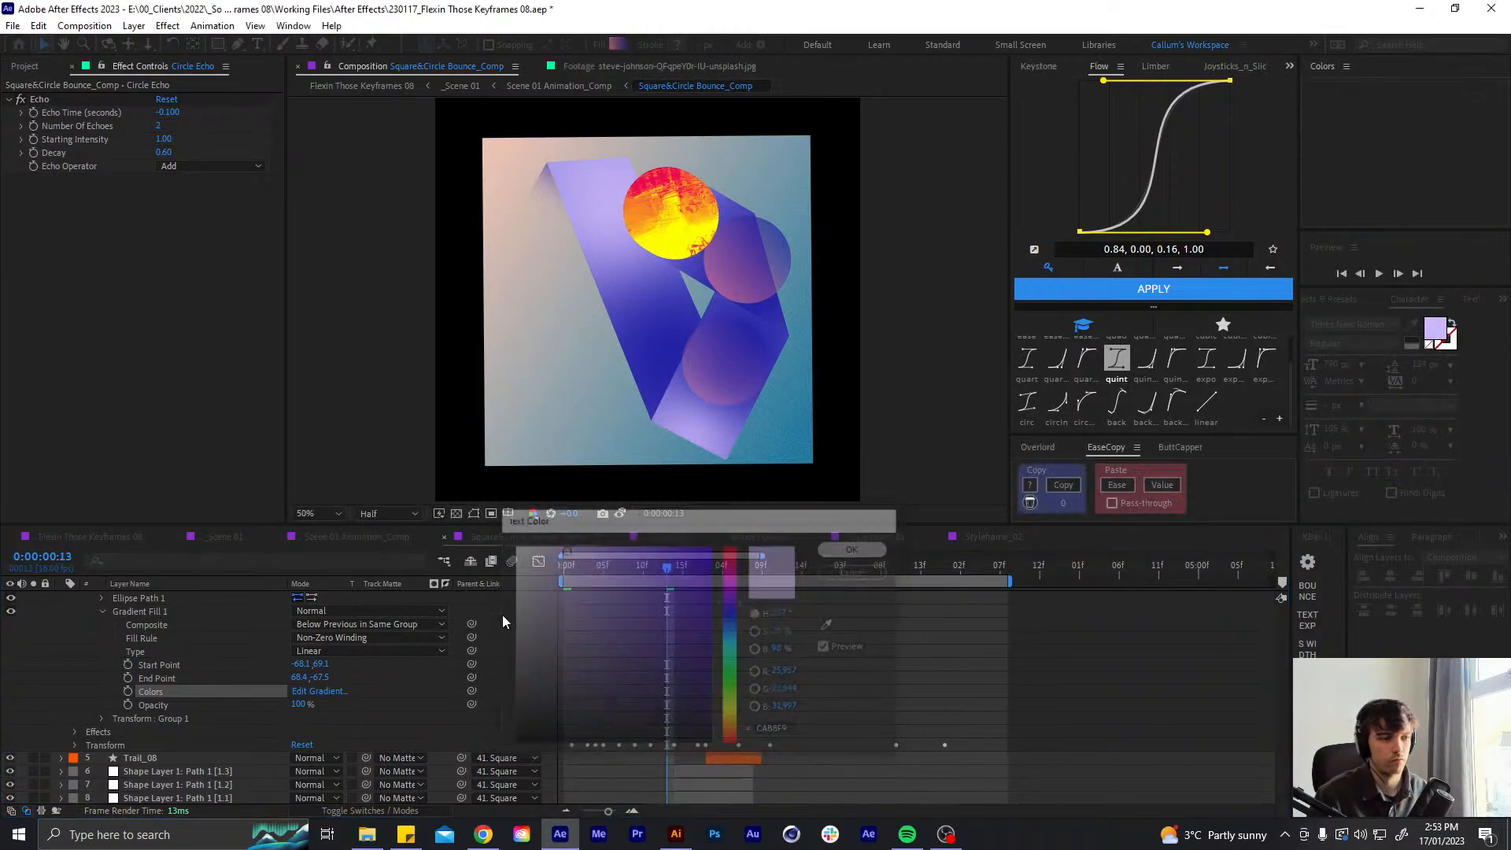
pyautogui.click(335, 691)
pyautogui.click(673, 621)
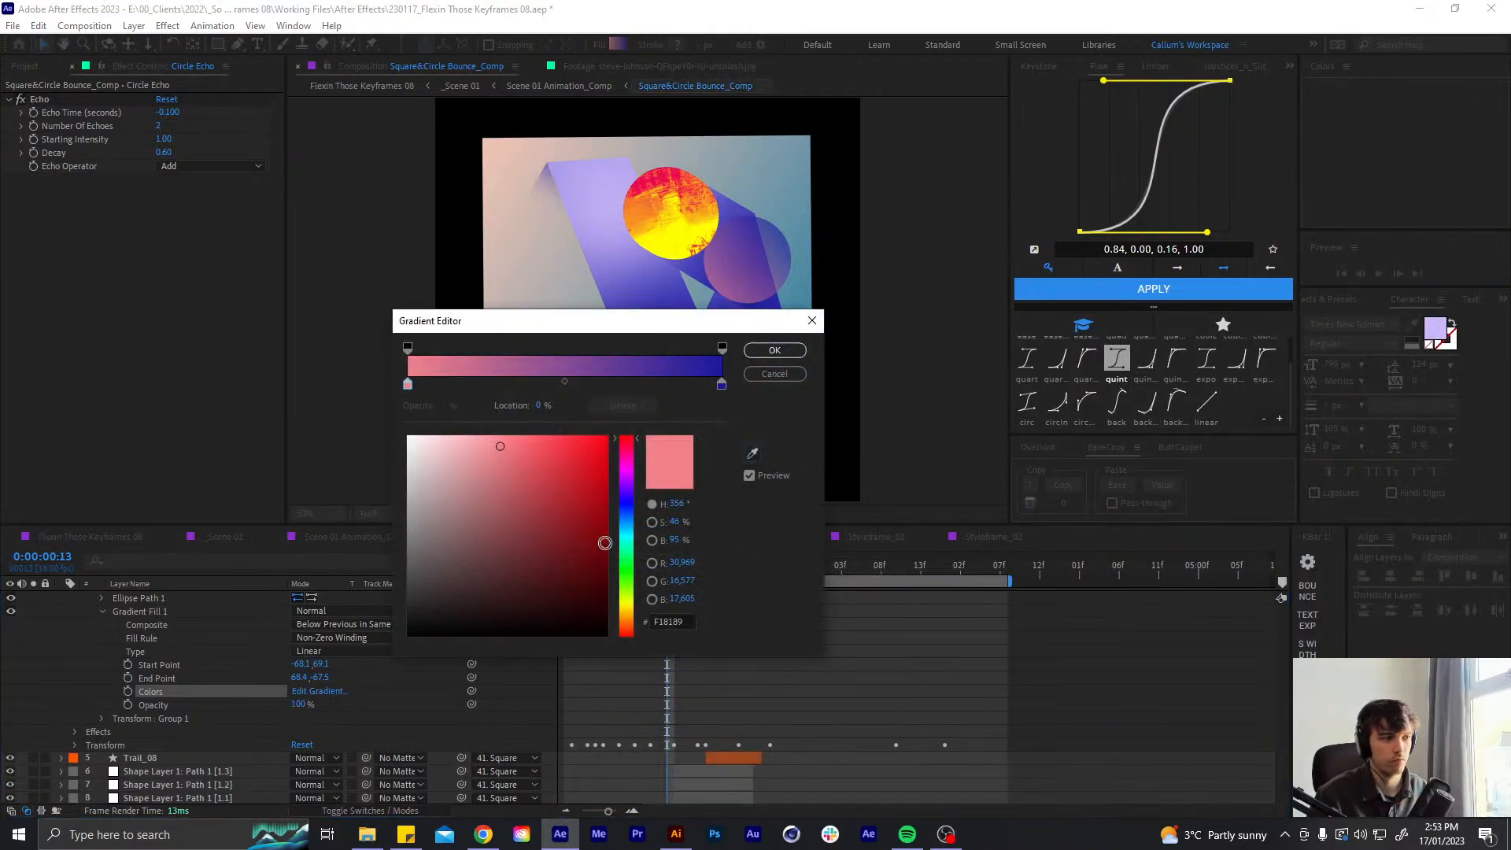
pyautogui.hotkey('ctrl', 'v')
pyautogui.click(774, 351)
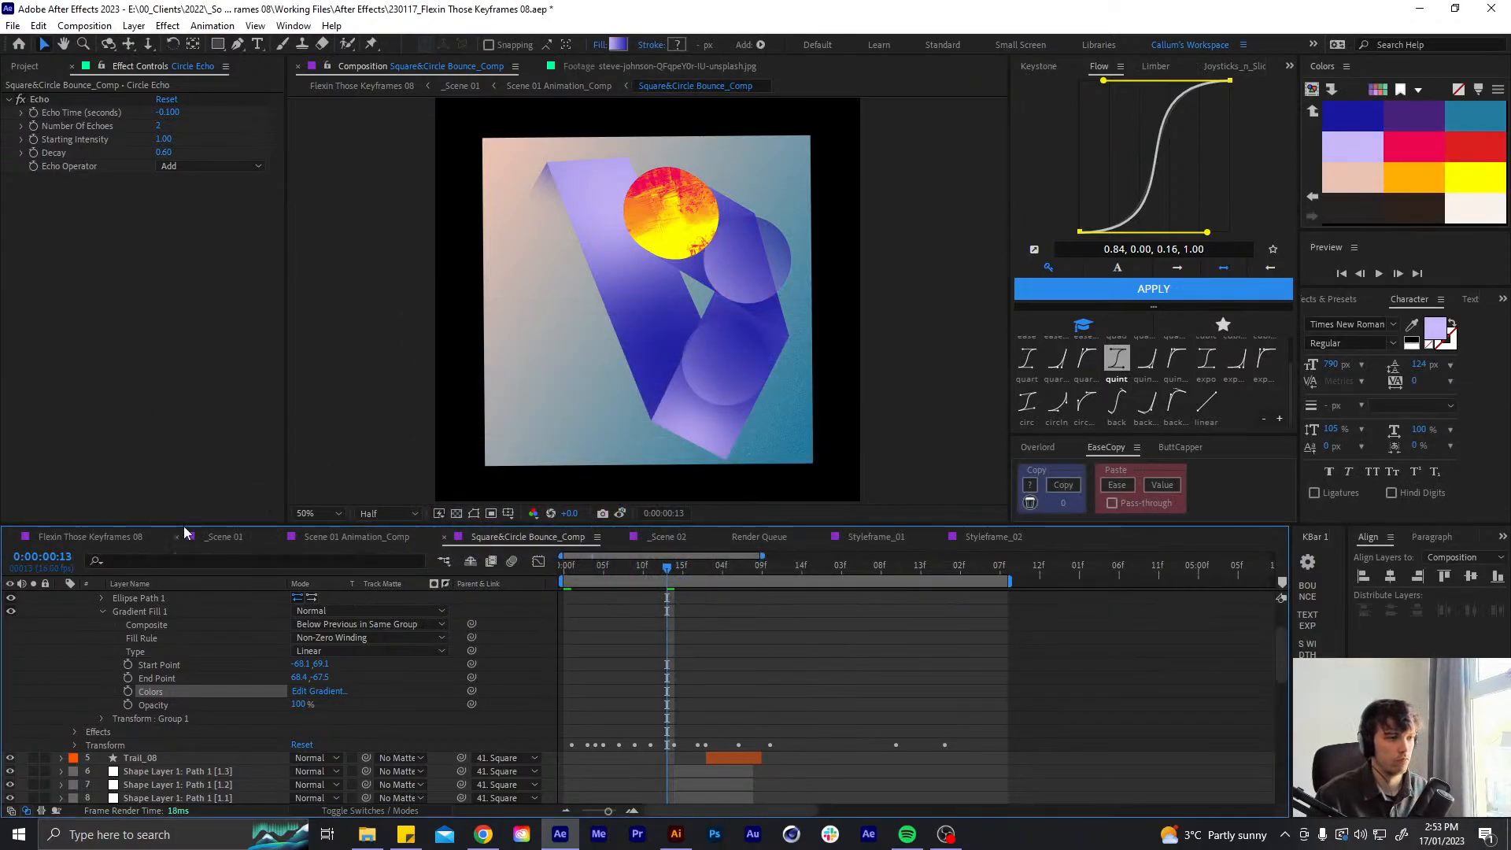
# - Add a Gradient Stroke to Group 1 of Circle Echo and hide its Gradient Fill 1
pyautogui.scroll(2, 195, 711)
pyautogui.click(163, 598)
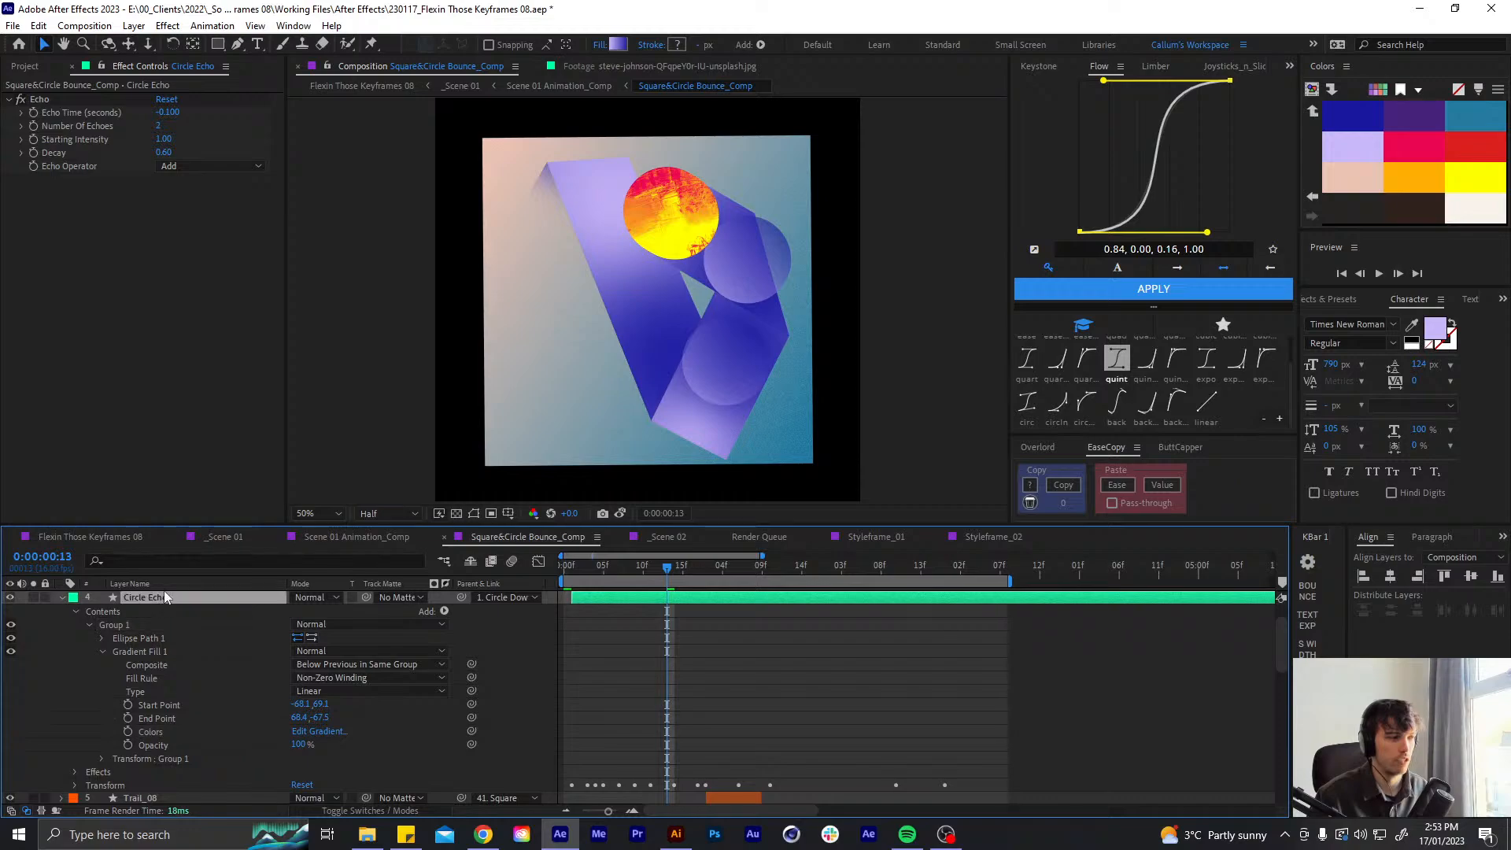
pyautogui.click(102, 651)
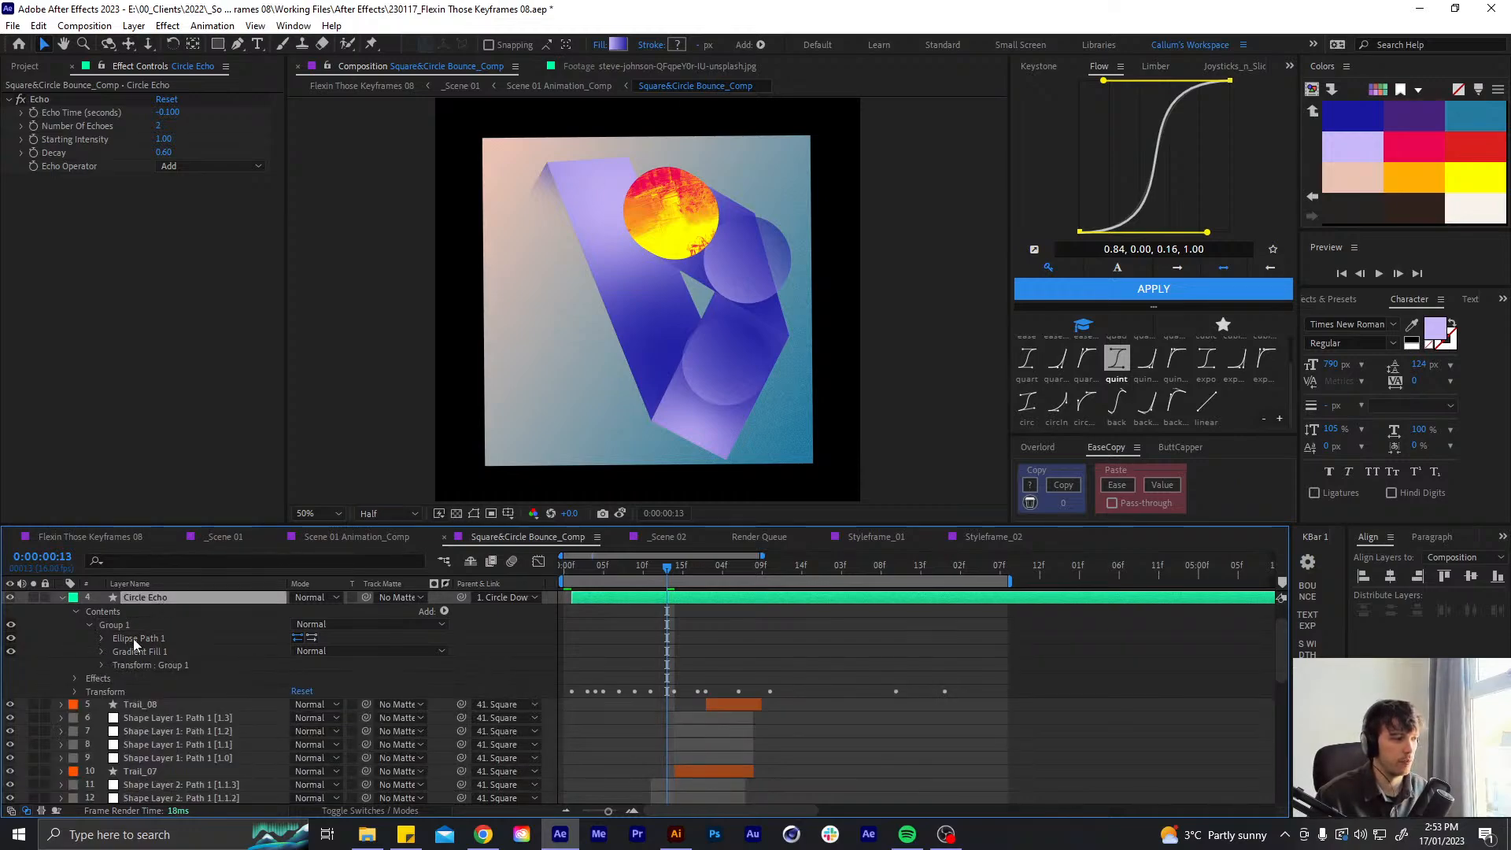
pyautogui.click(169, 651)
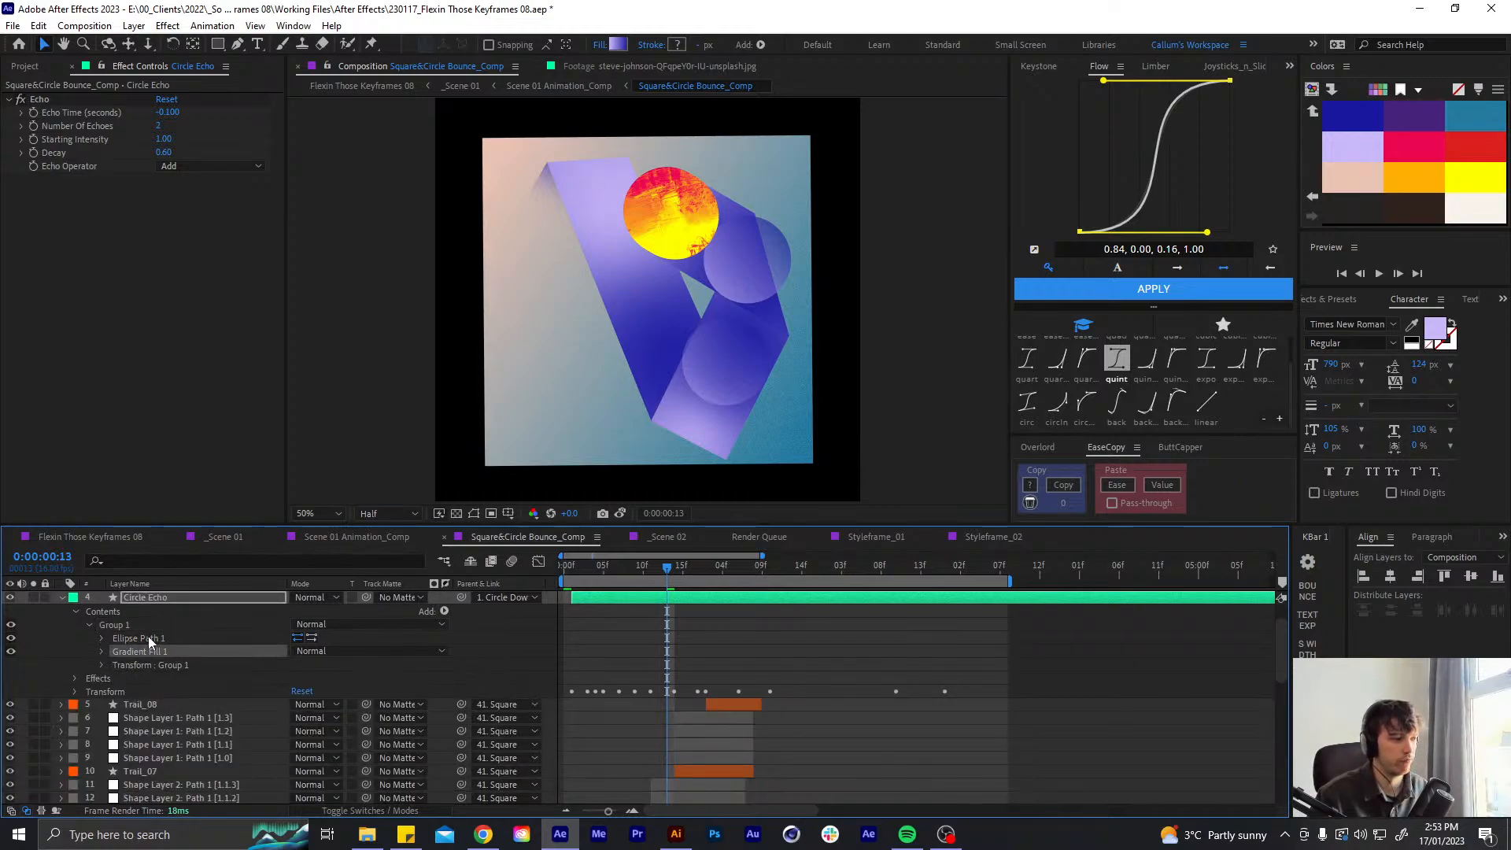
pyautogui.click(148, 638)
pyautogui.click(444, 612)
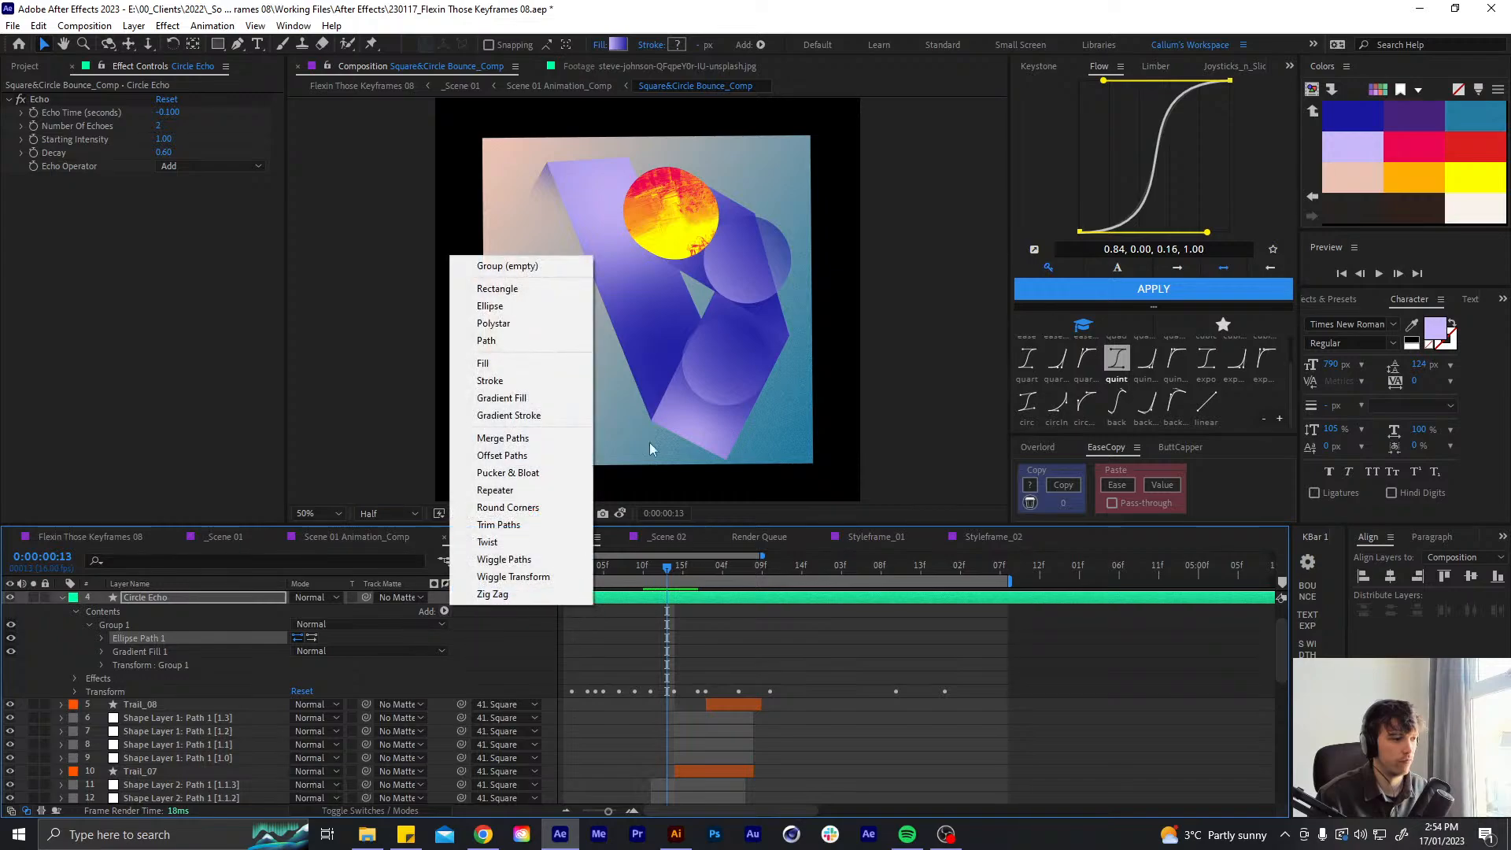
pyautogui.click(528, 416)
pyautogui.click(131, 665)
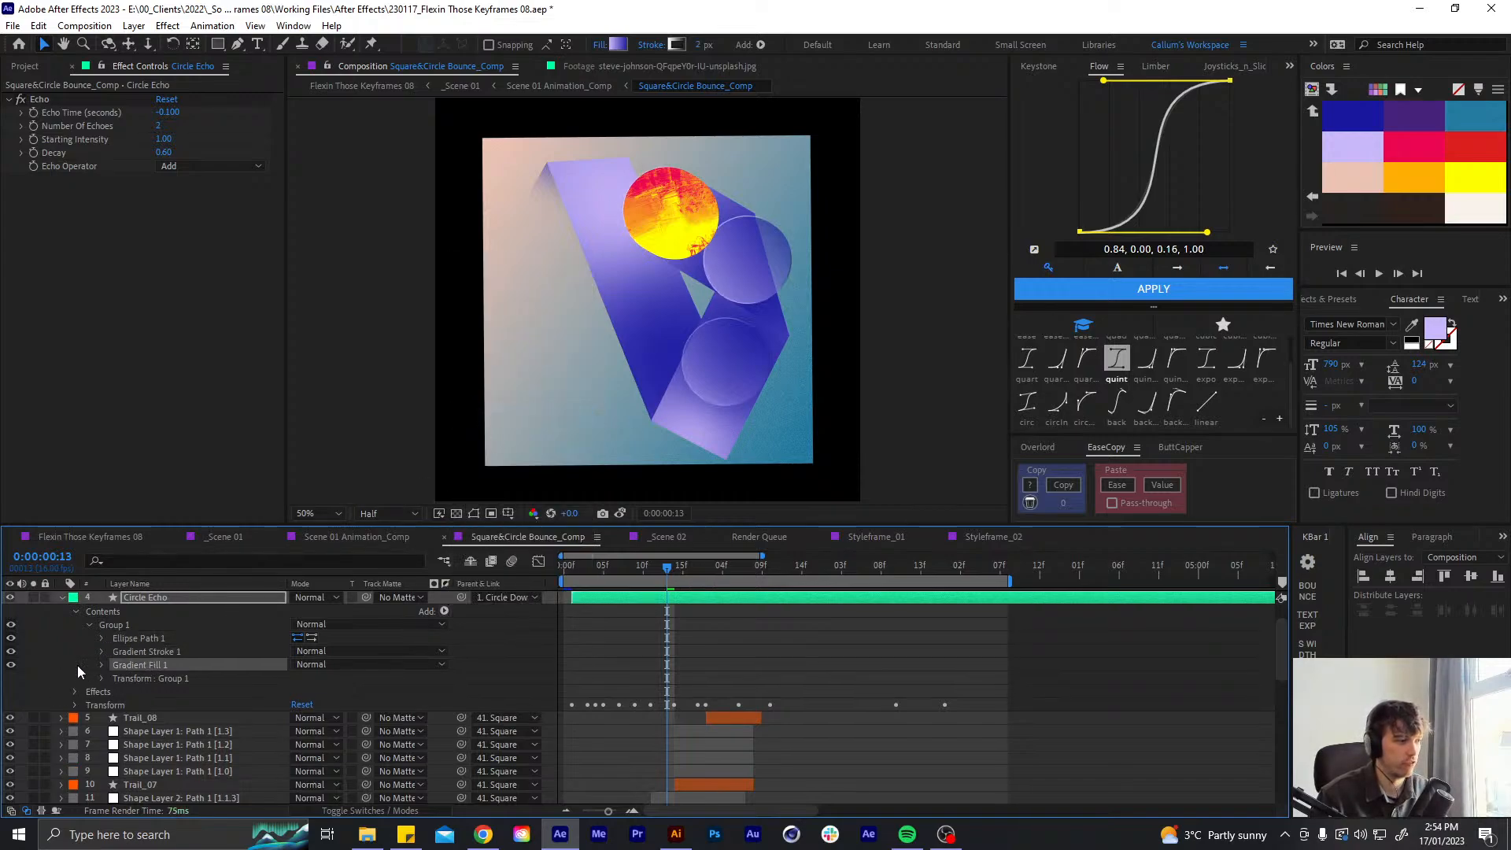
pyautogui.click(10, 665)
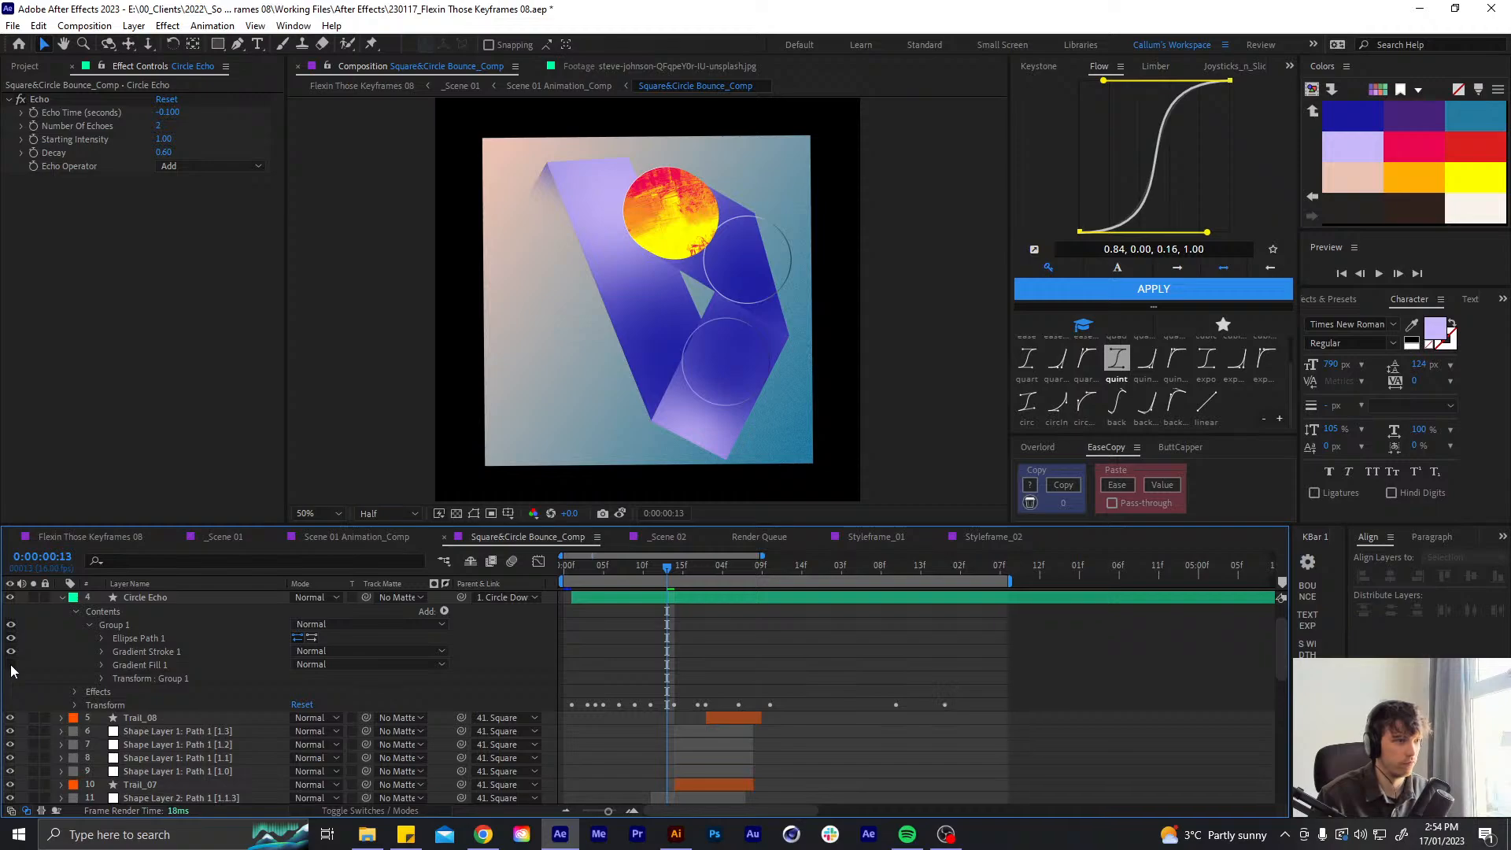
# - Try an Echo Time of -0.15 seconds on the outlined Circle Echo and settle on -0.14 seconds
pyautogui.click(168, 113)
pyautogui.write('-0.15')
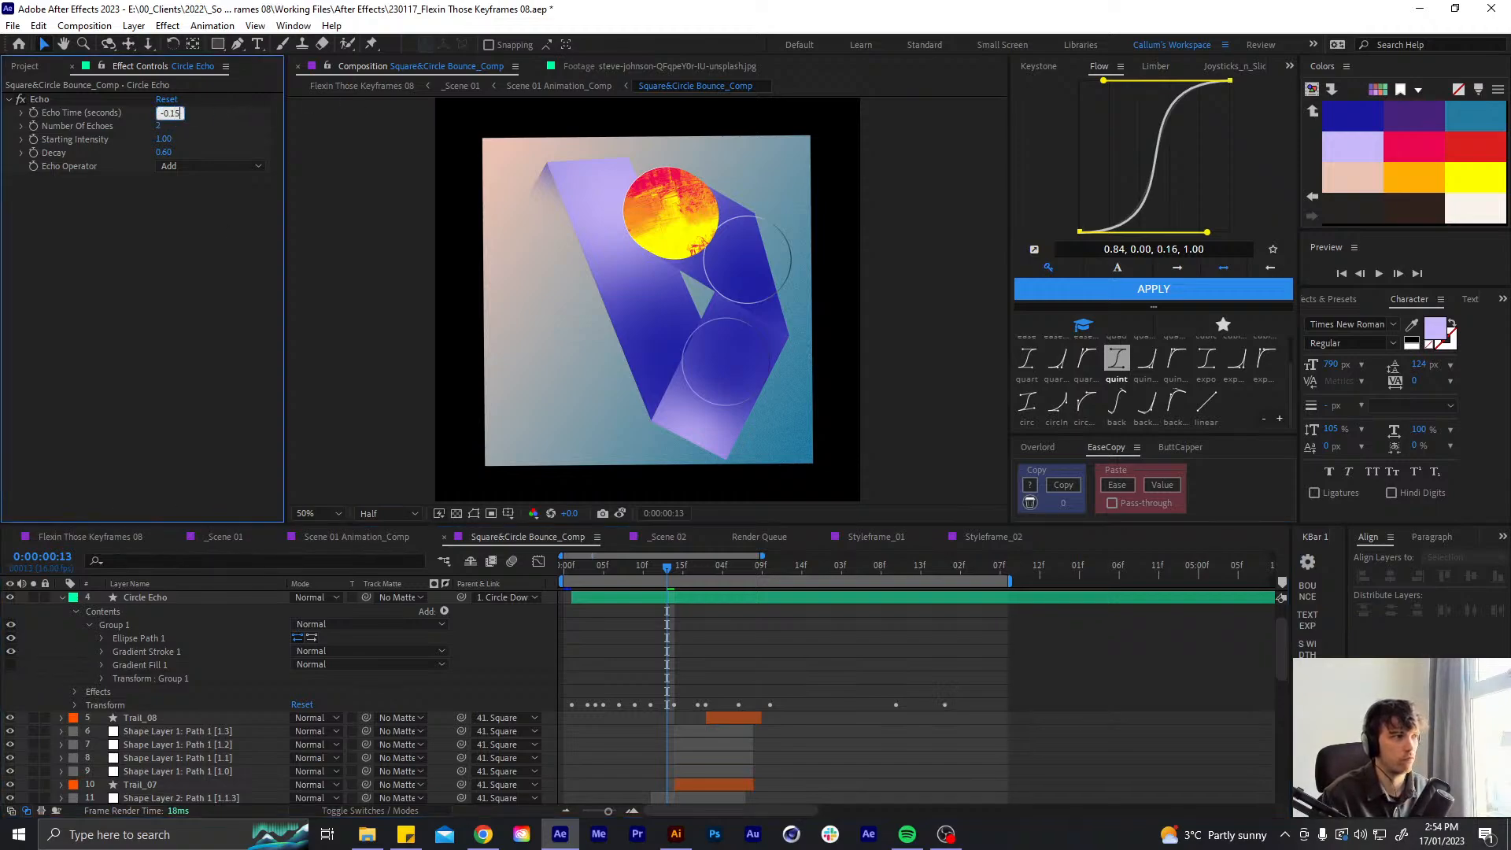
pyautogui.press('Return')
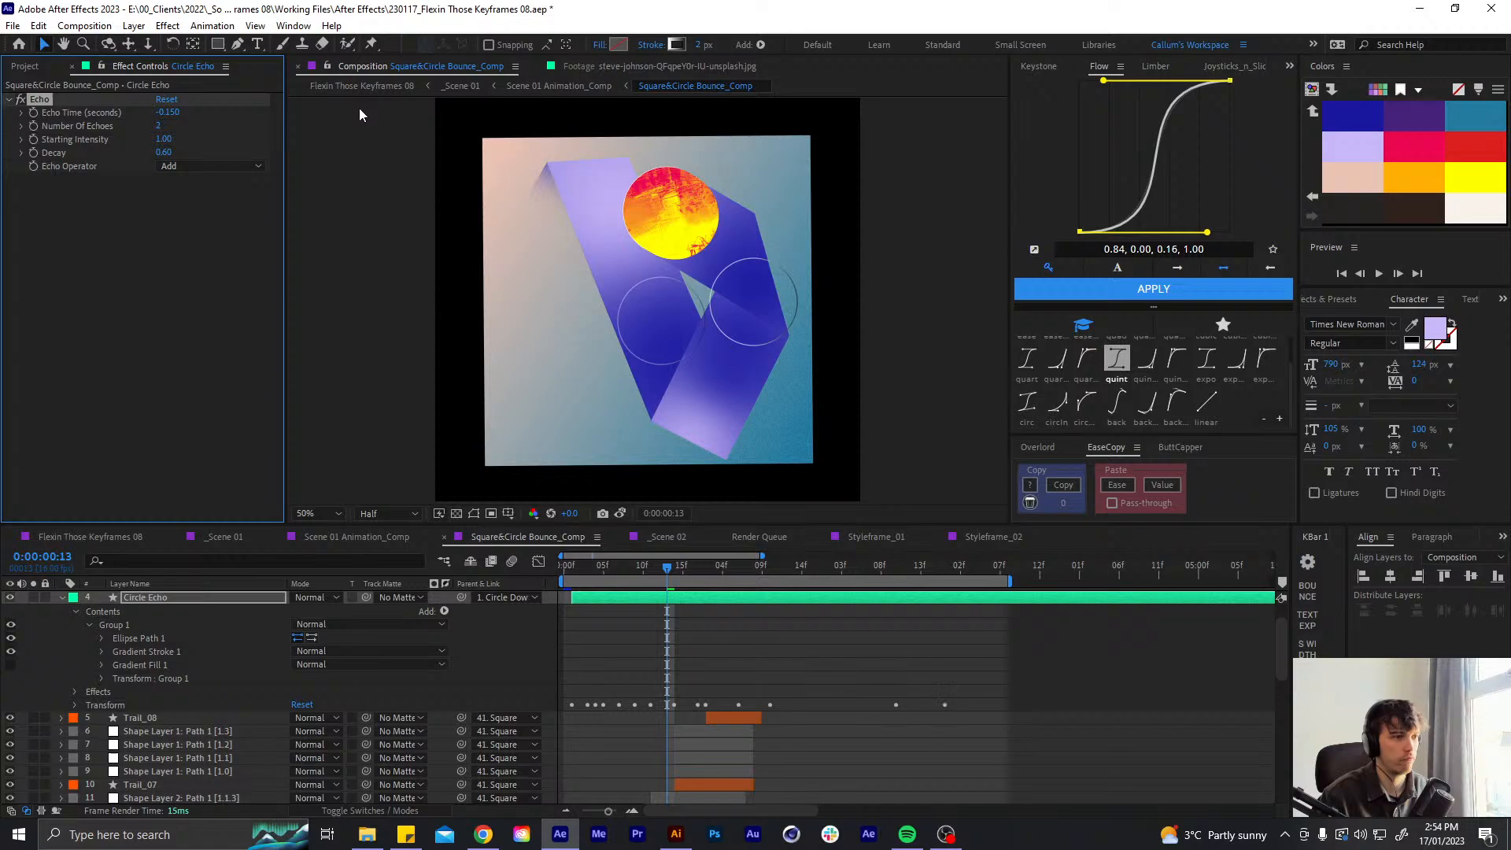
pyautogui.click(167, 112)
pyautogui.write('-0.14')
pyautogui.press('Return')
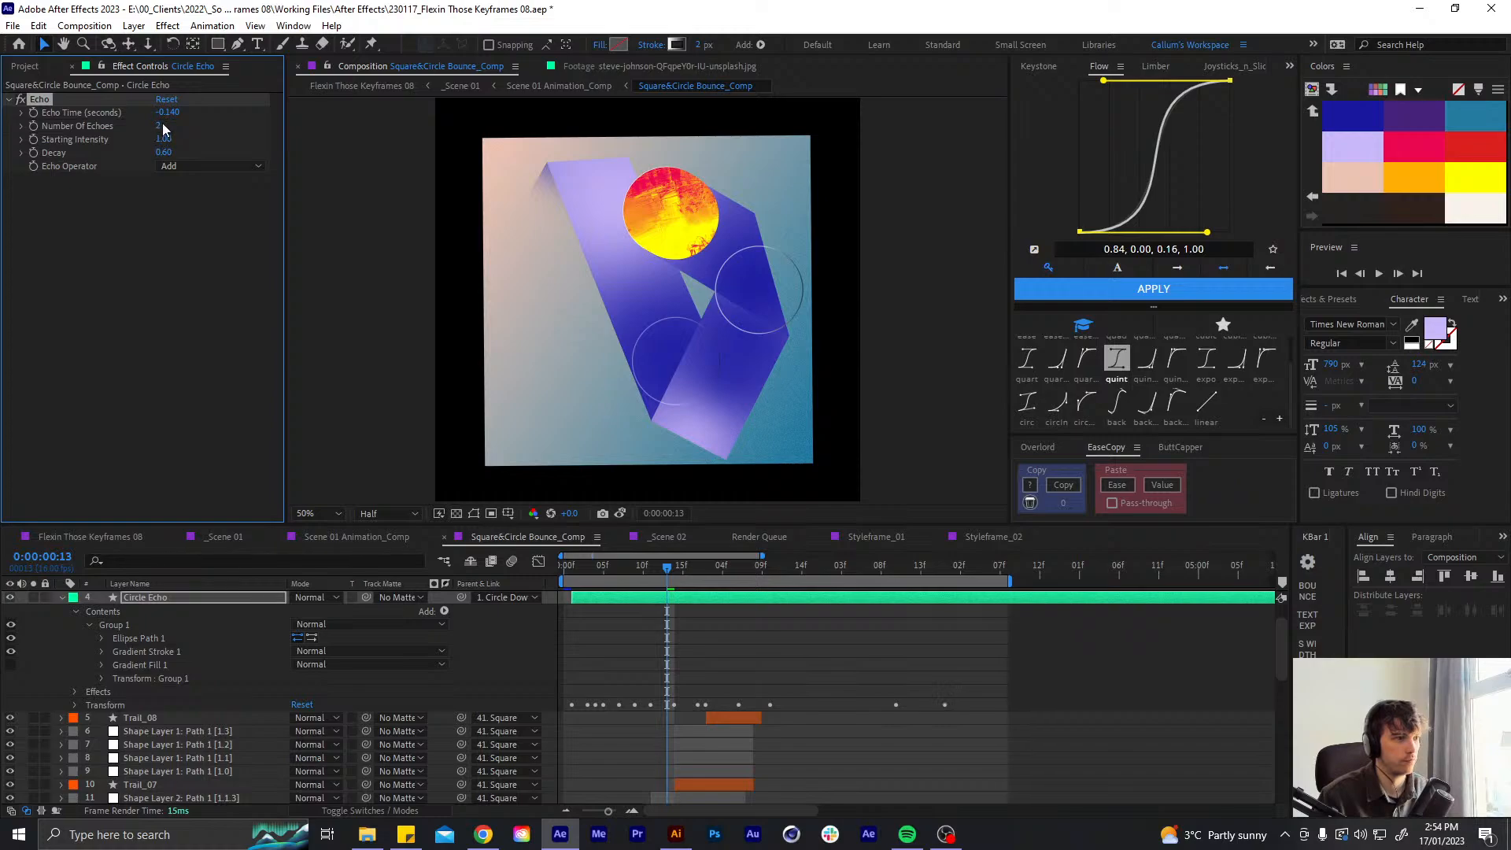
pyautogui.click(101, 651)
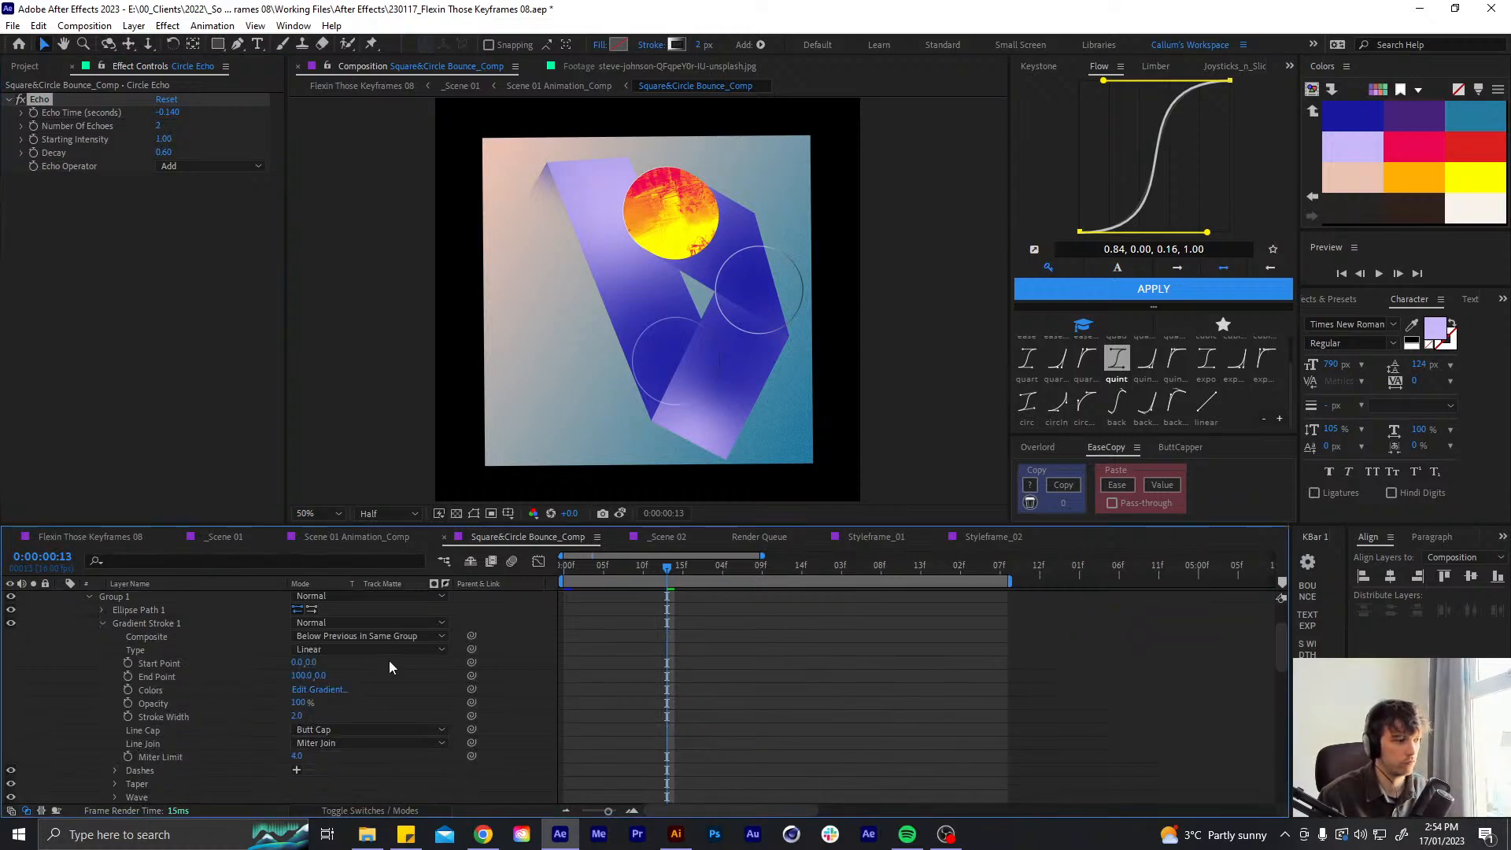
pyautogui.click(319, 690)
pyautogui.click(721, 384)
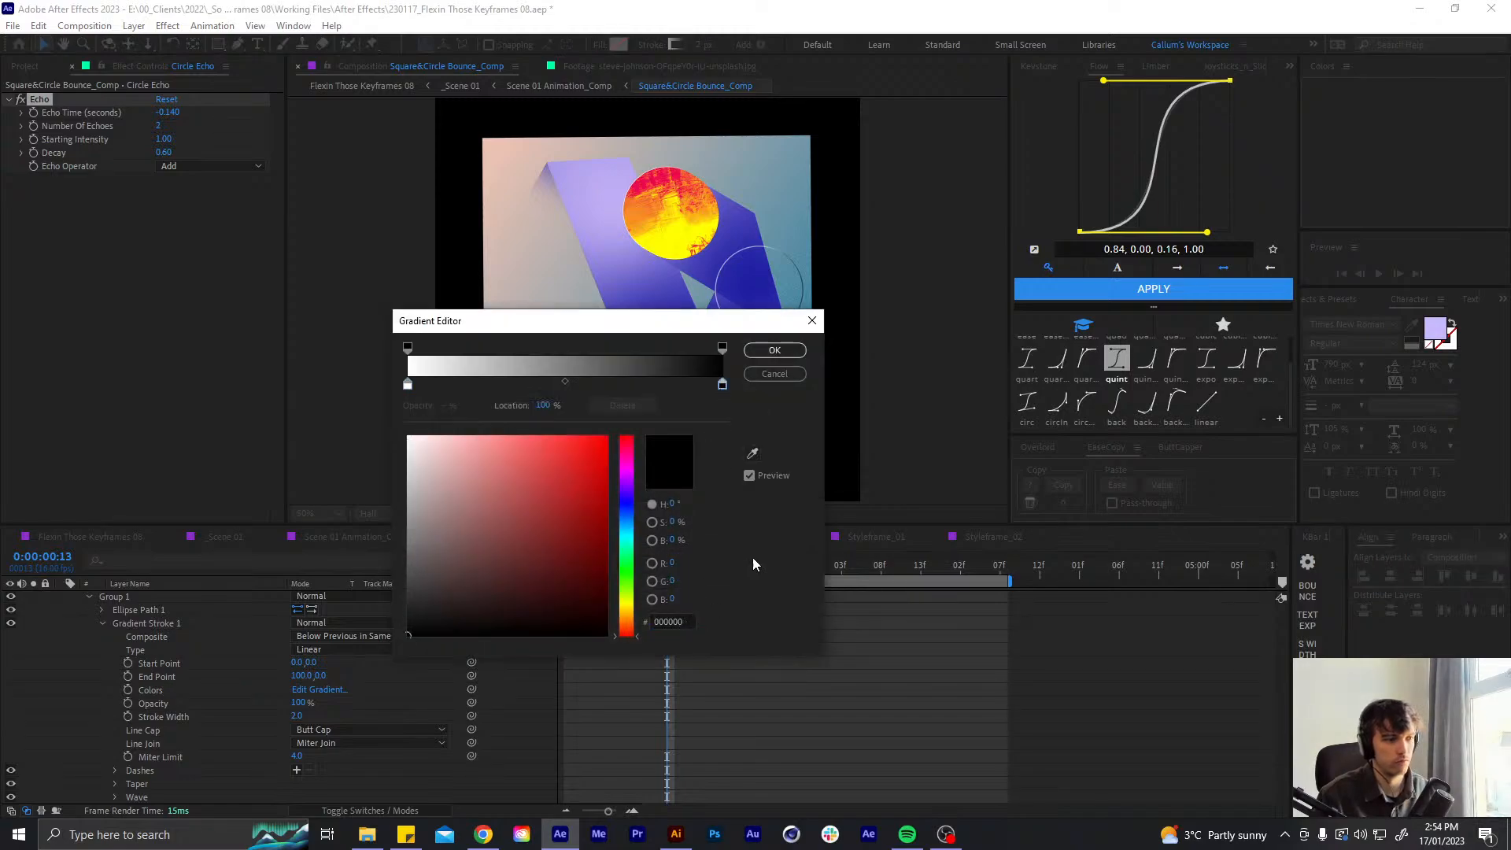
pyautogui.click(774, 375)
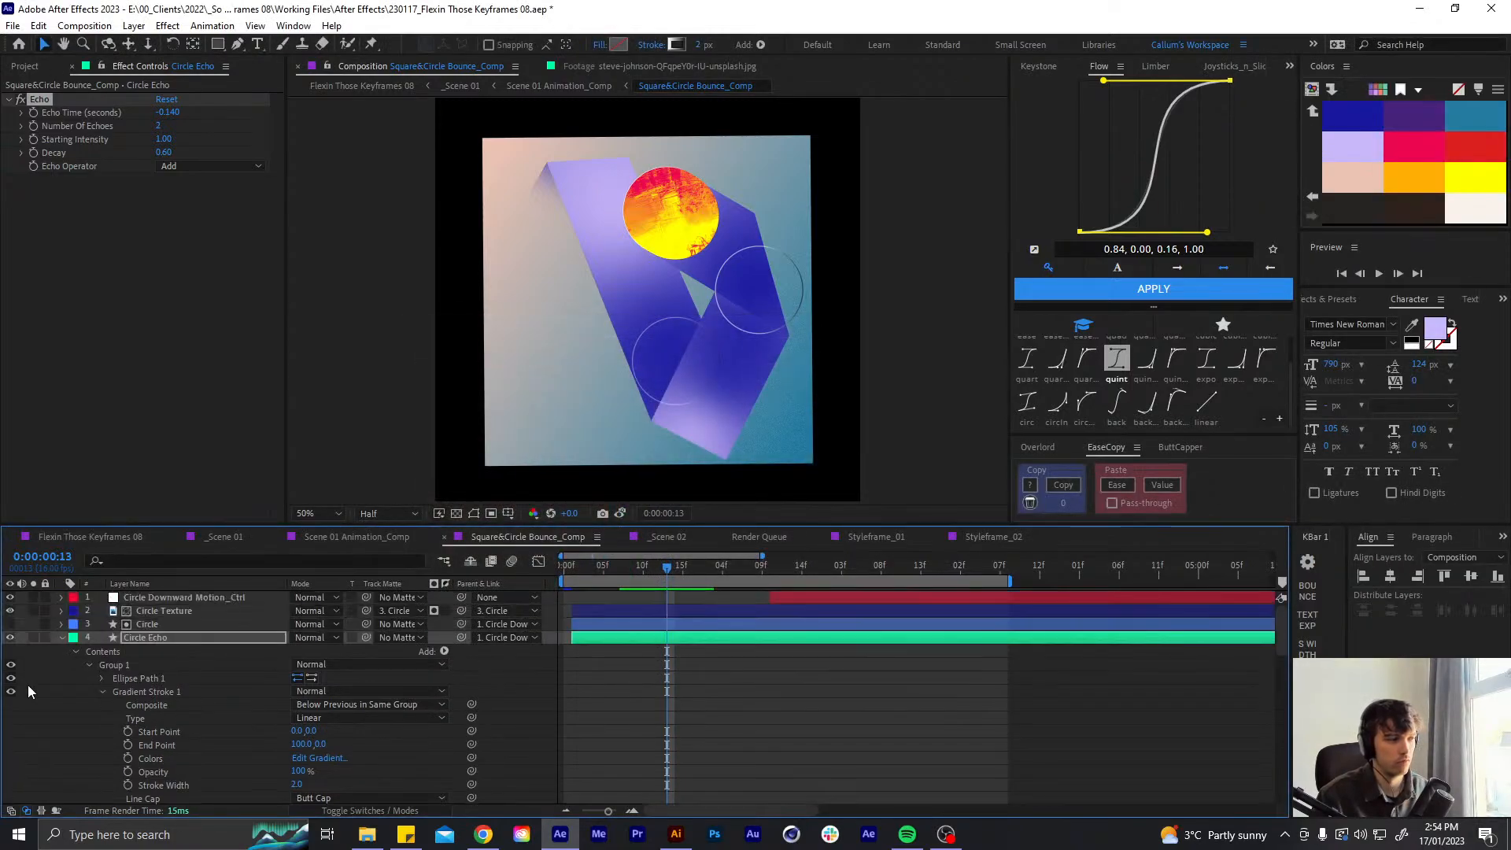
# - Solo the Circle Echo layer and apply a Tint effect to it
pyautogui.click(33, 638)
pyautogui.hotkey('ctrl', 'space')
pyautogui.write('tint')
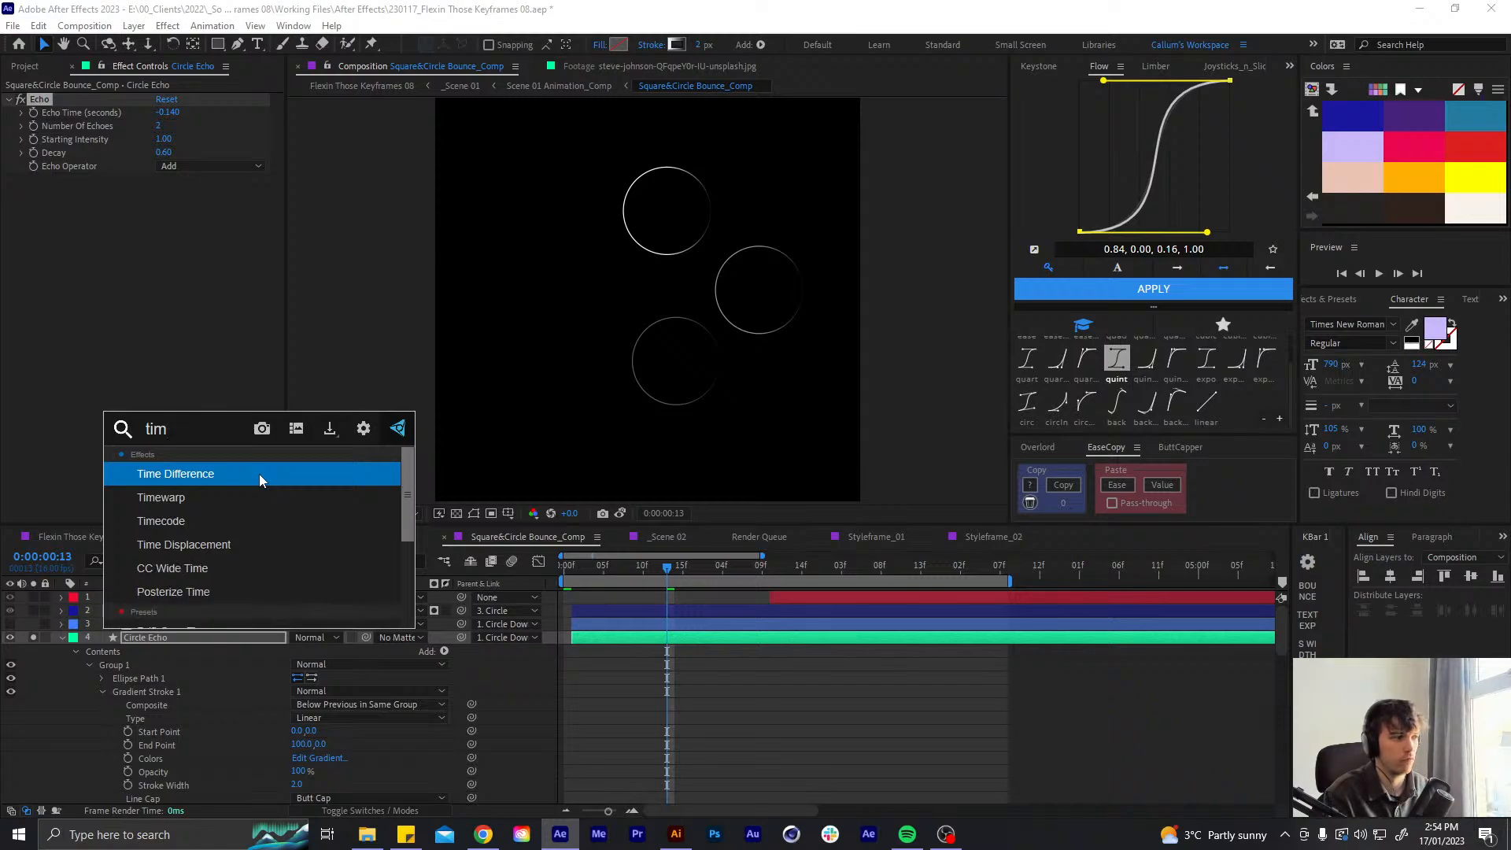
pyautogui.press('Return')
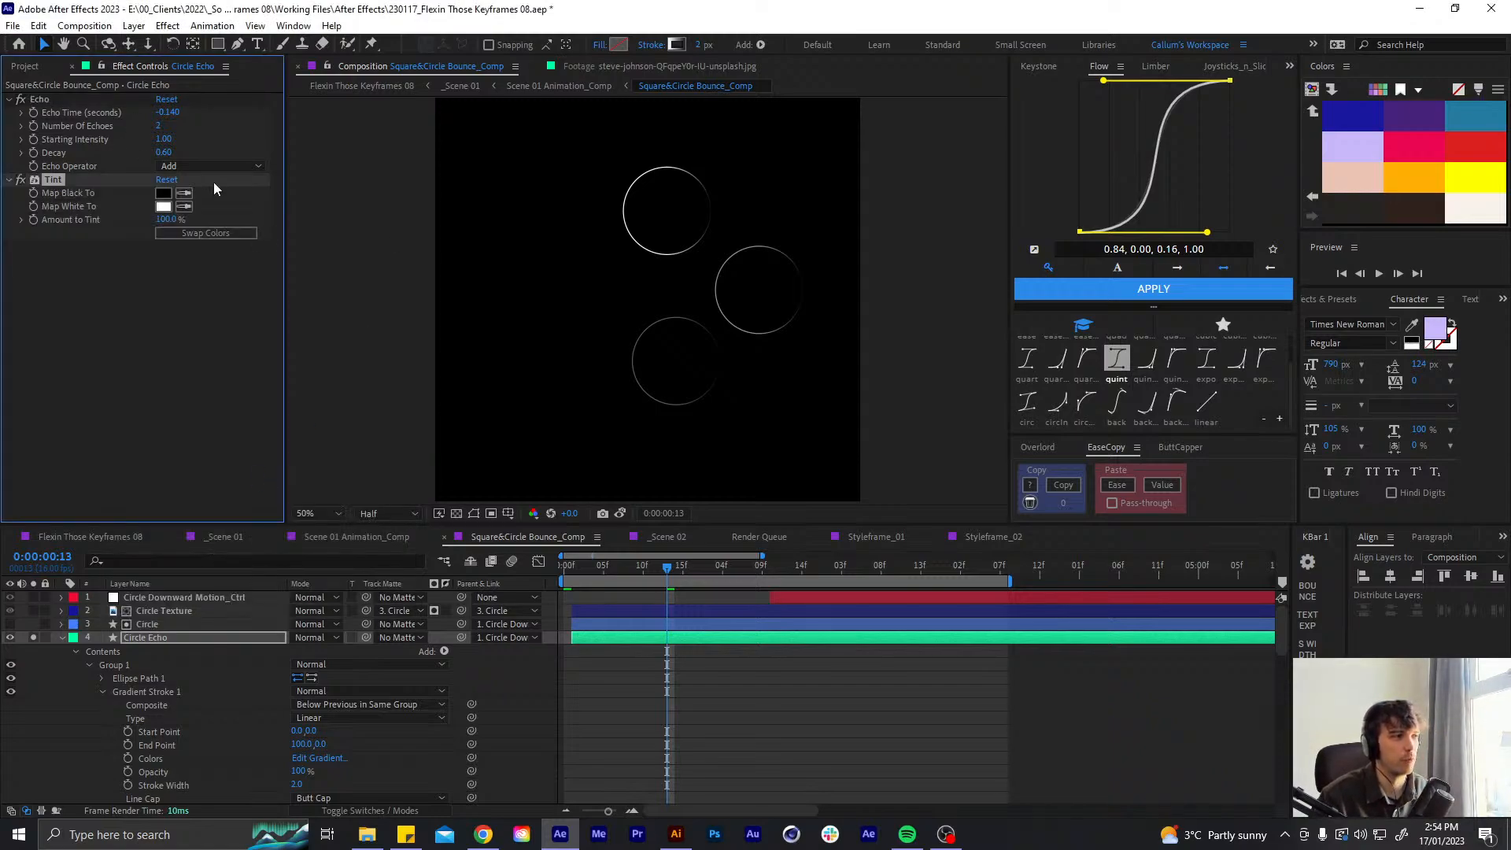
# - Map the Tint's black to the dark blue palette swatch and its white to the lavender swatch, and unsolo Circle Echo
pyautogui.click(184, 193)
pyautogui.click(1377, 118)
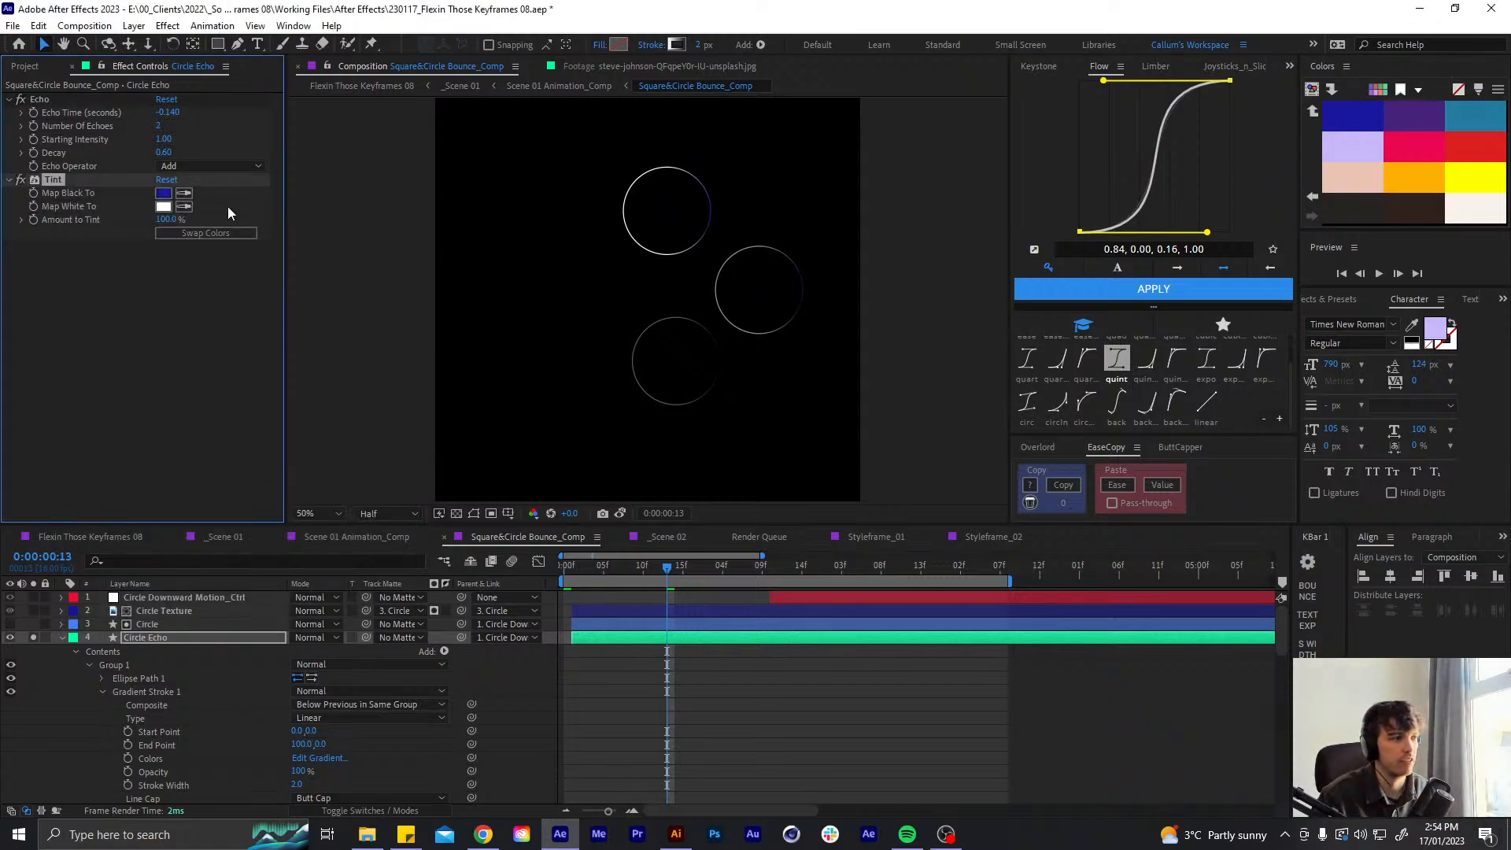
pyautogui.click(189, 207)
pyautogui.click(1362, 154)
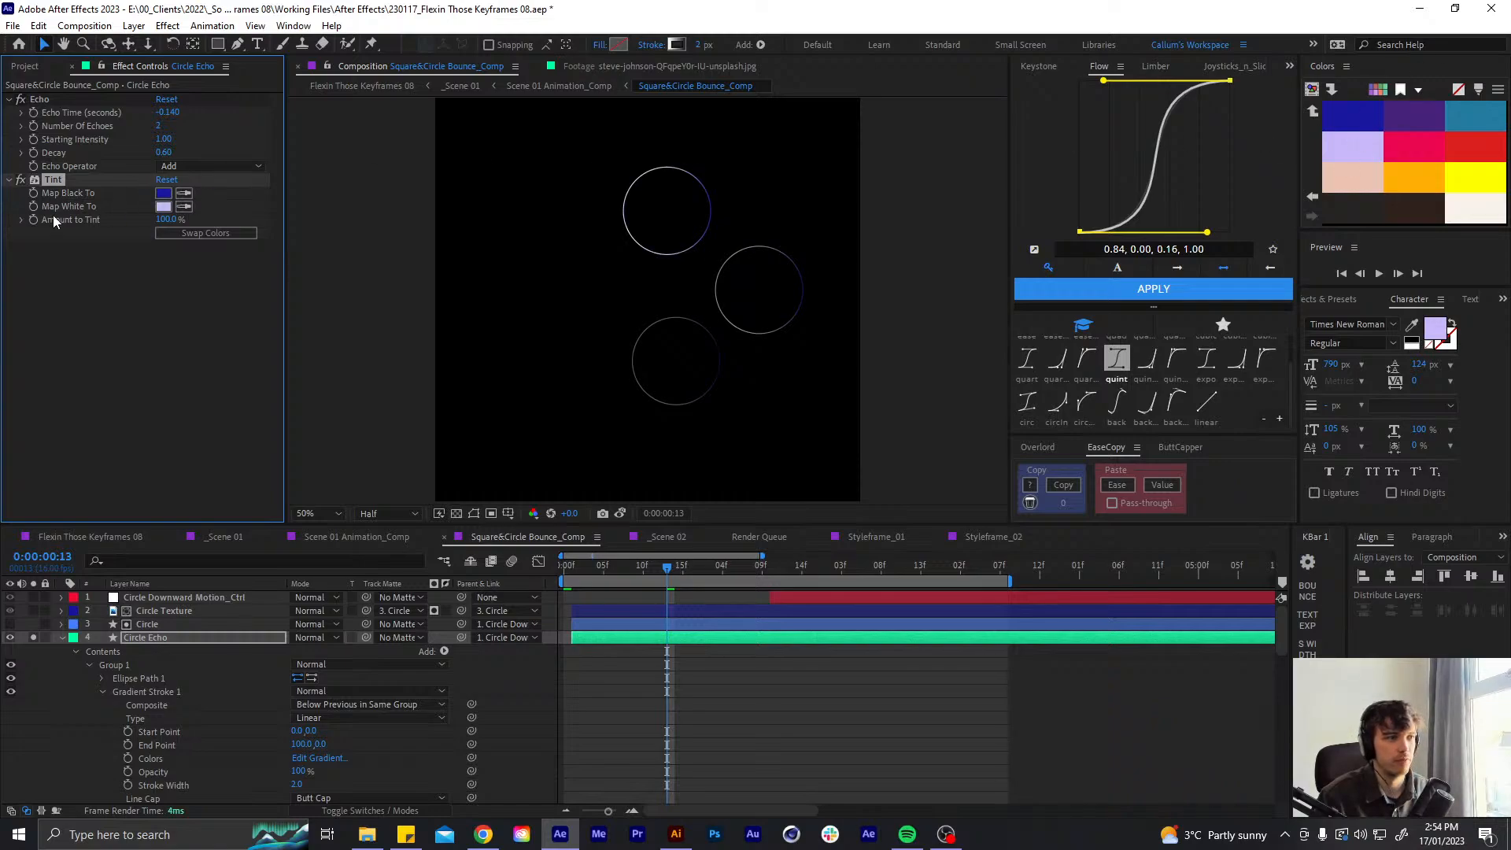
pyautogui.click(9, 180)
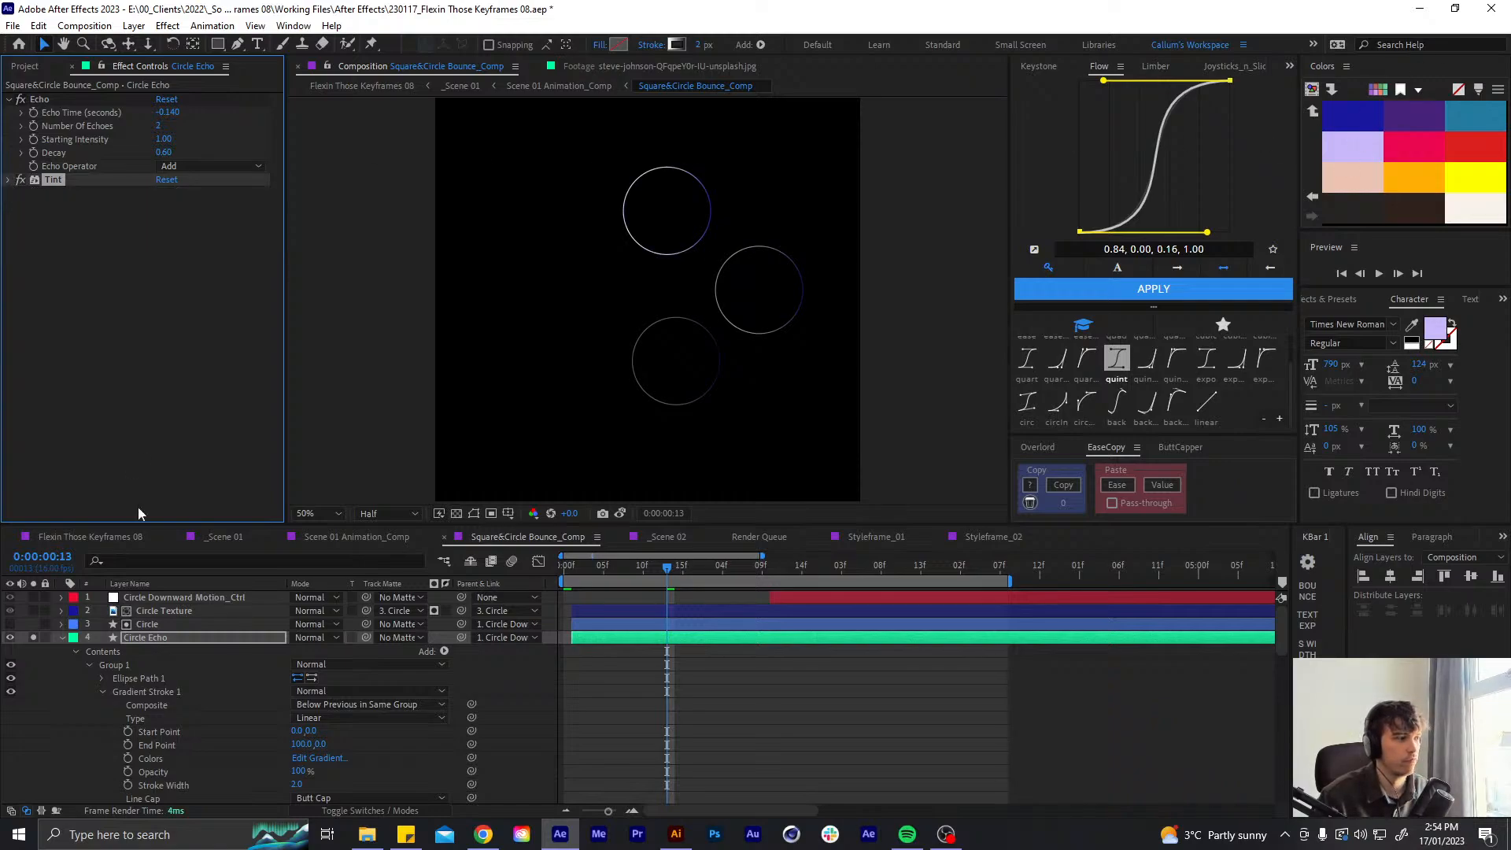
pyautogui.click(34, 637)
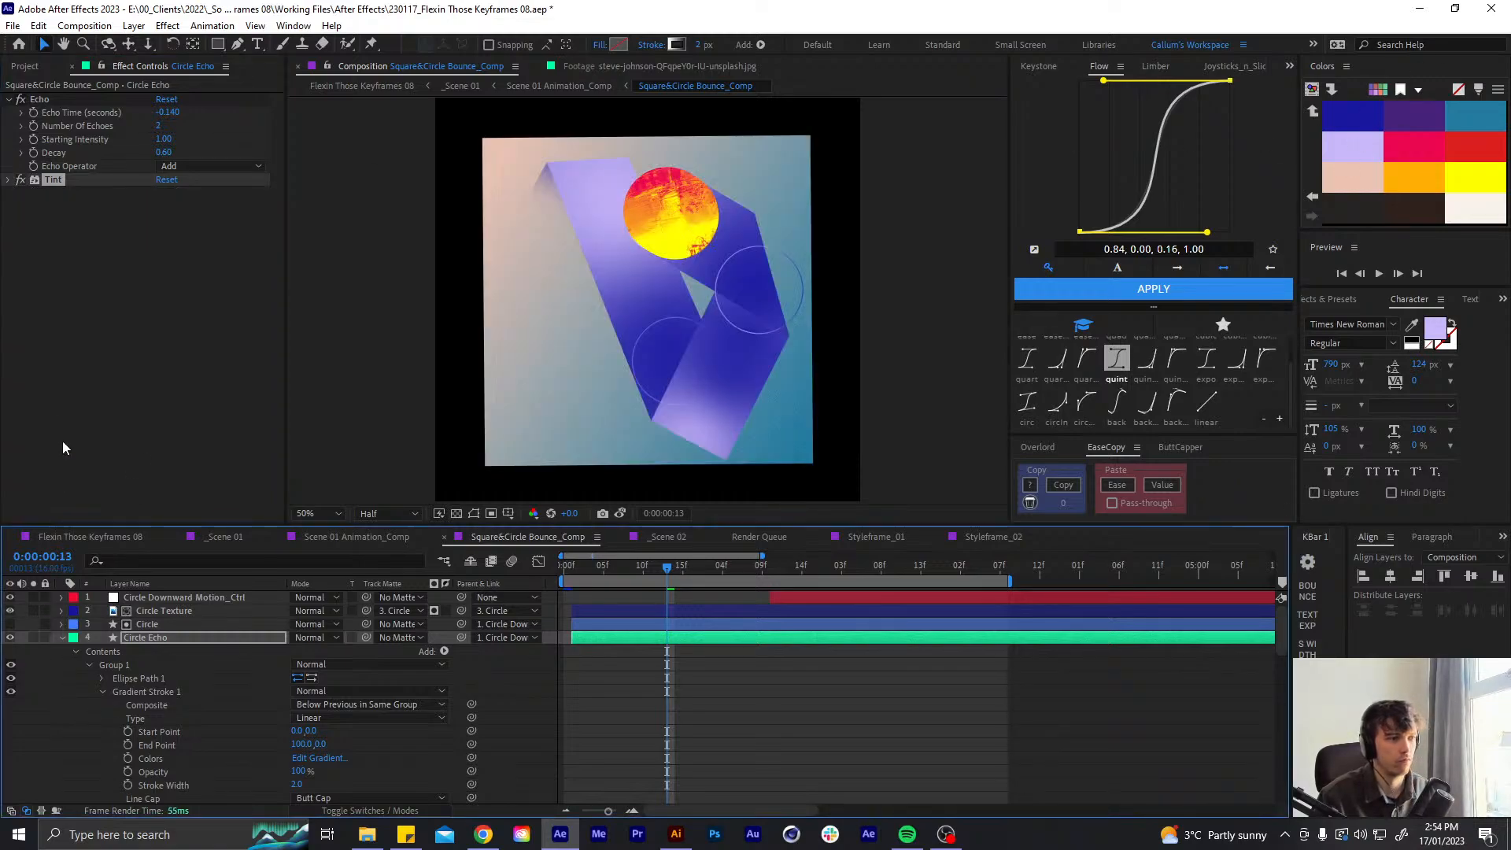
pyautogui.click(61, 638)
pyautogui.hotkey('ctrl', 'space')
pyautogui.write('find')
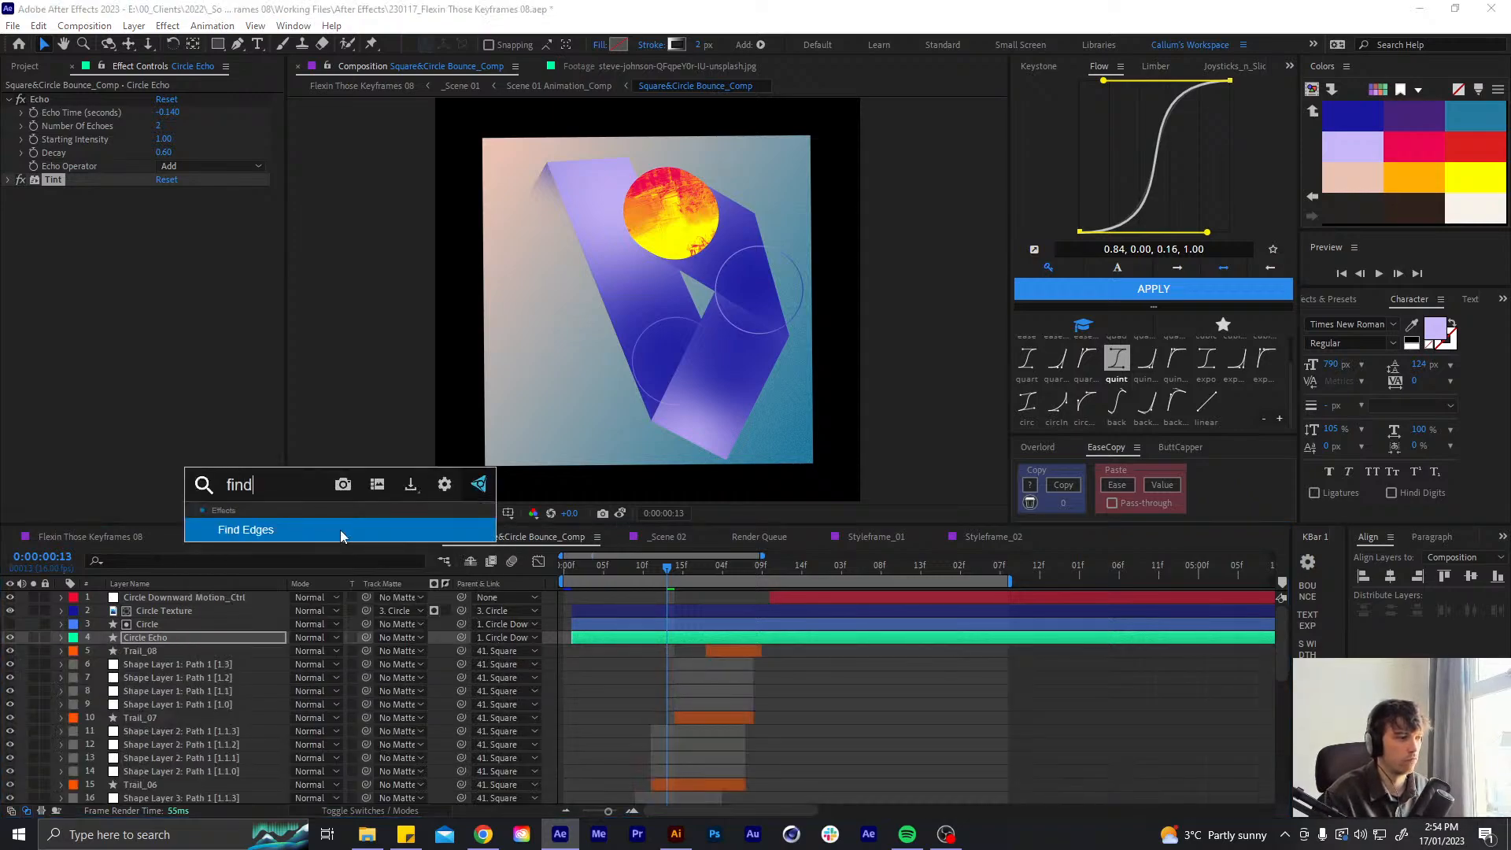
pyautogui.press('Return')
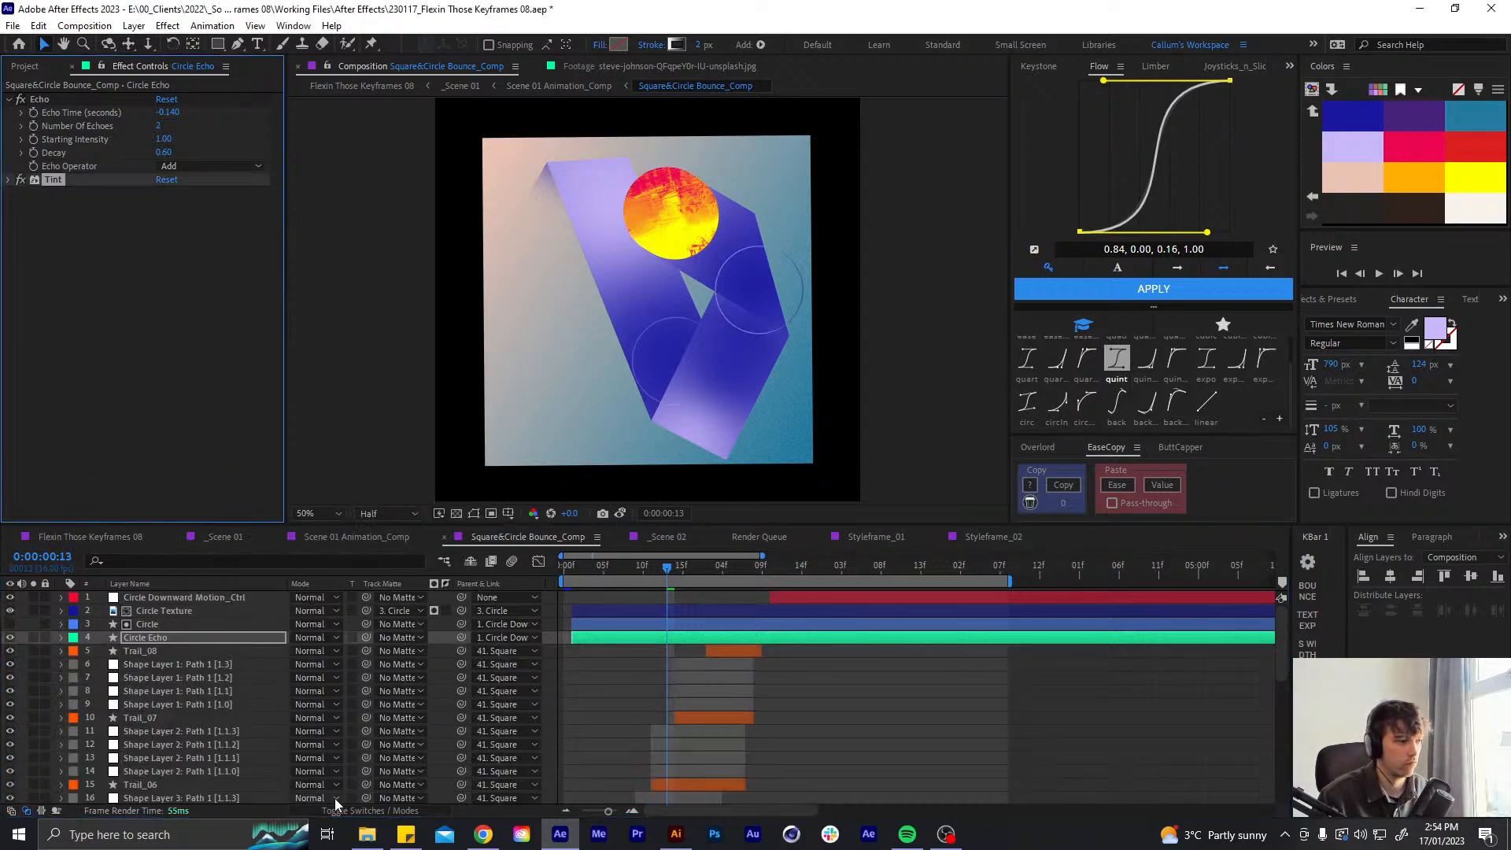
pyautogui.click(337, 811)
pyautogui.click(325, 811)
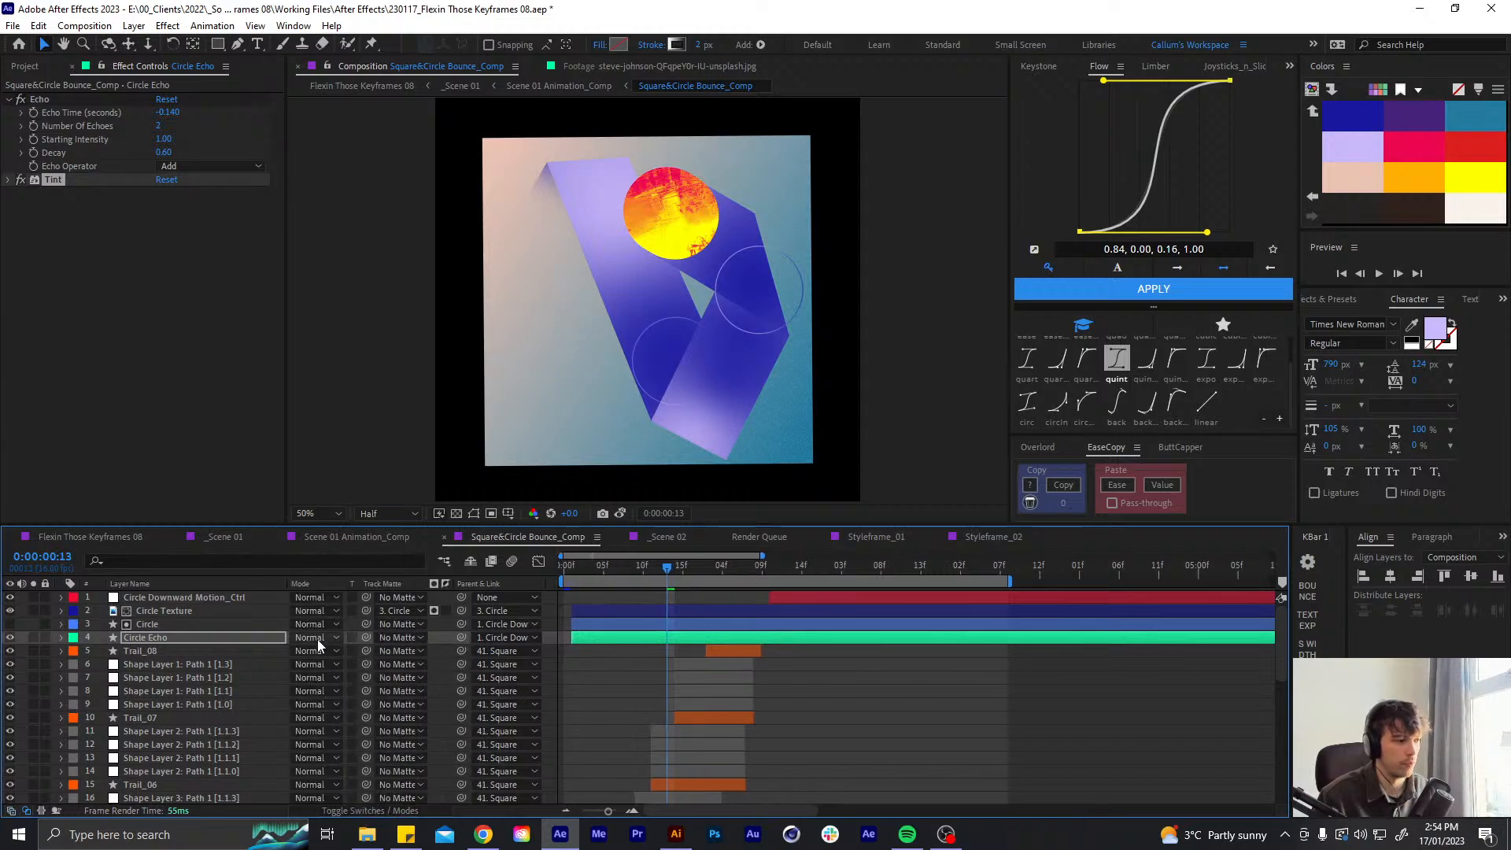
# - Try the Overlay, Lighten, Pin Light and Subtract blending modes on Circle Echo, and undo the Subtract mode
pyautogui.click(318, 639)
pyautogui.click(394, 425)
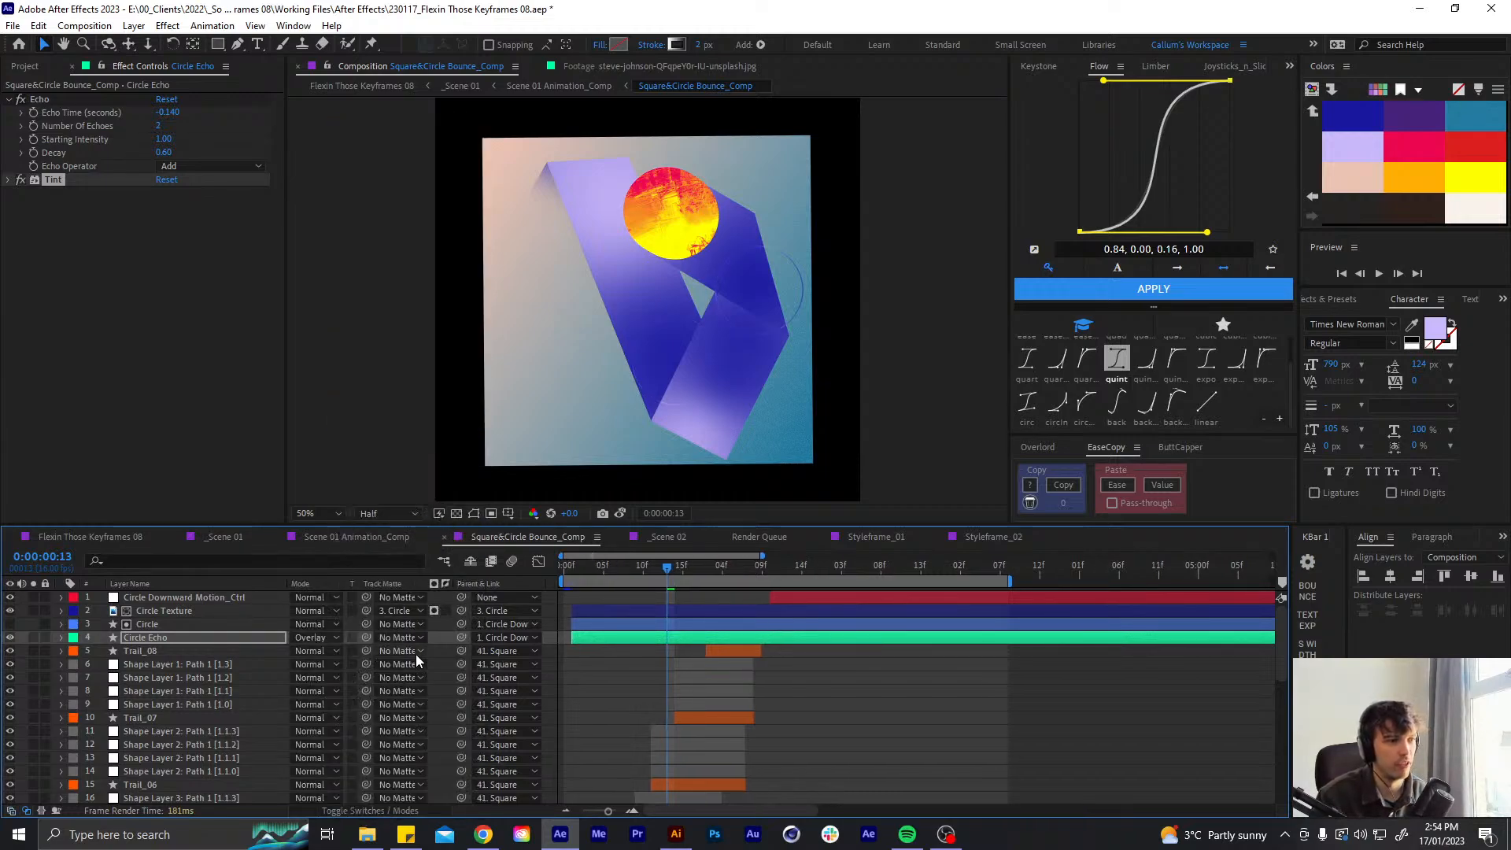
pyautogui.click(330, 639)
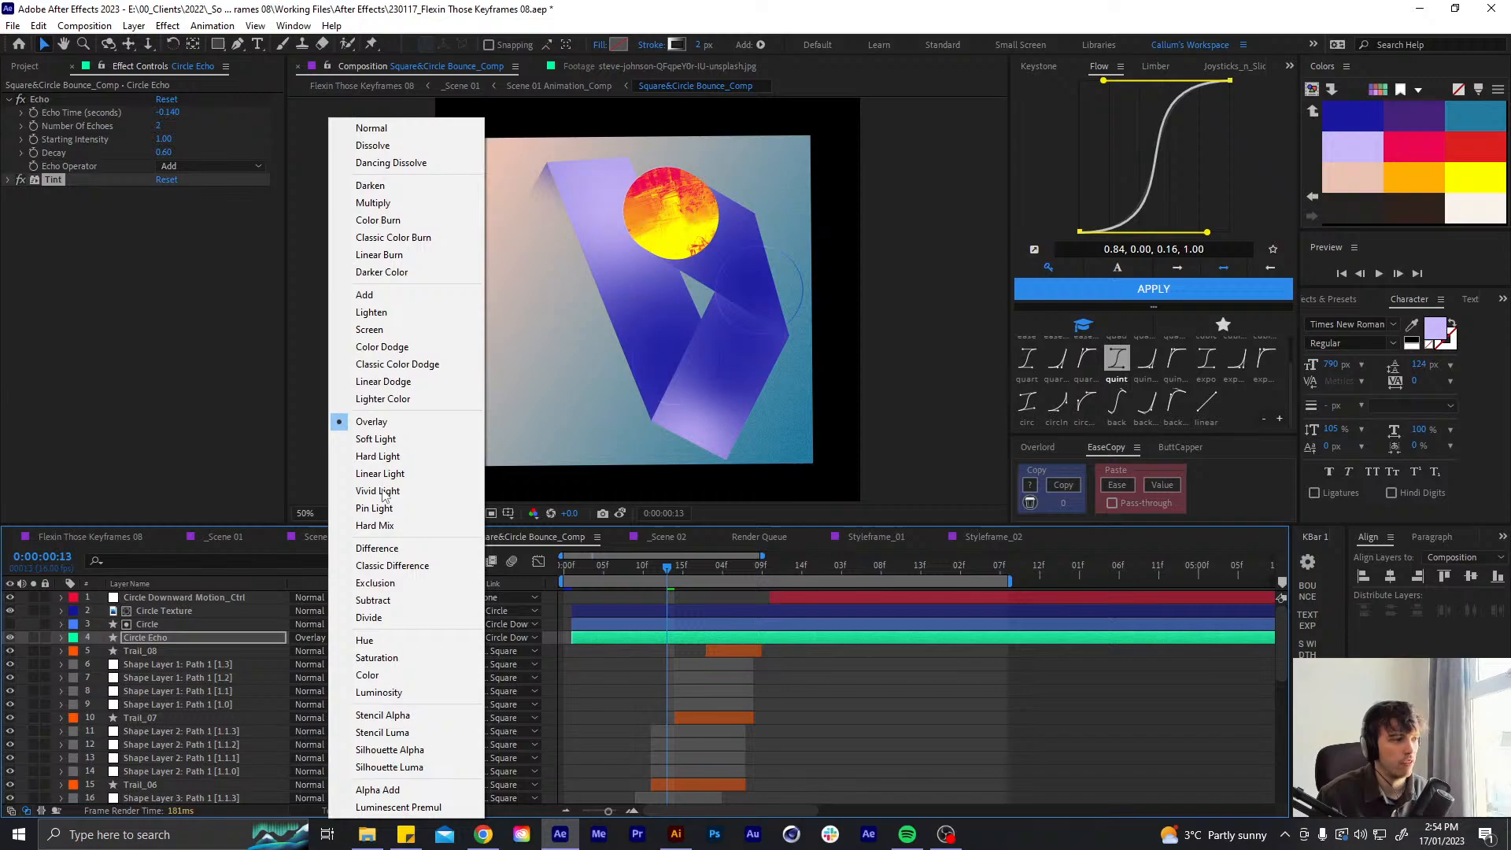
pyautogui.click(396, 311)
pyautogui.click(323, 638)
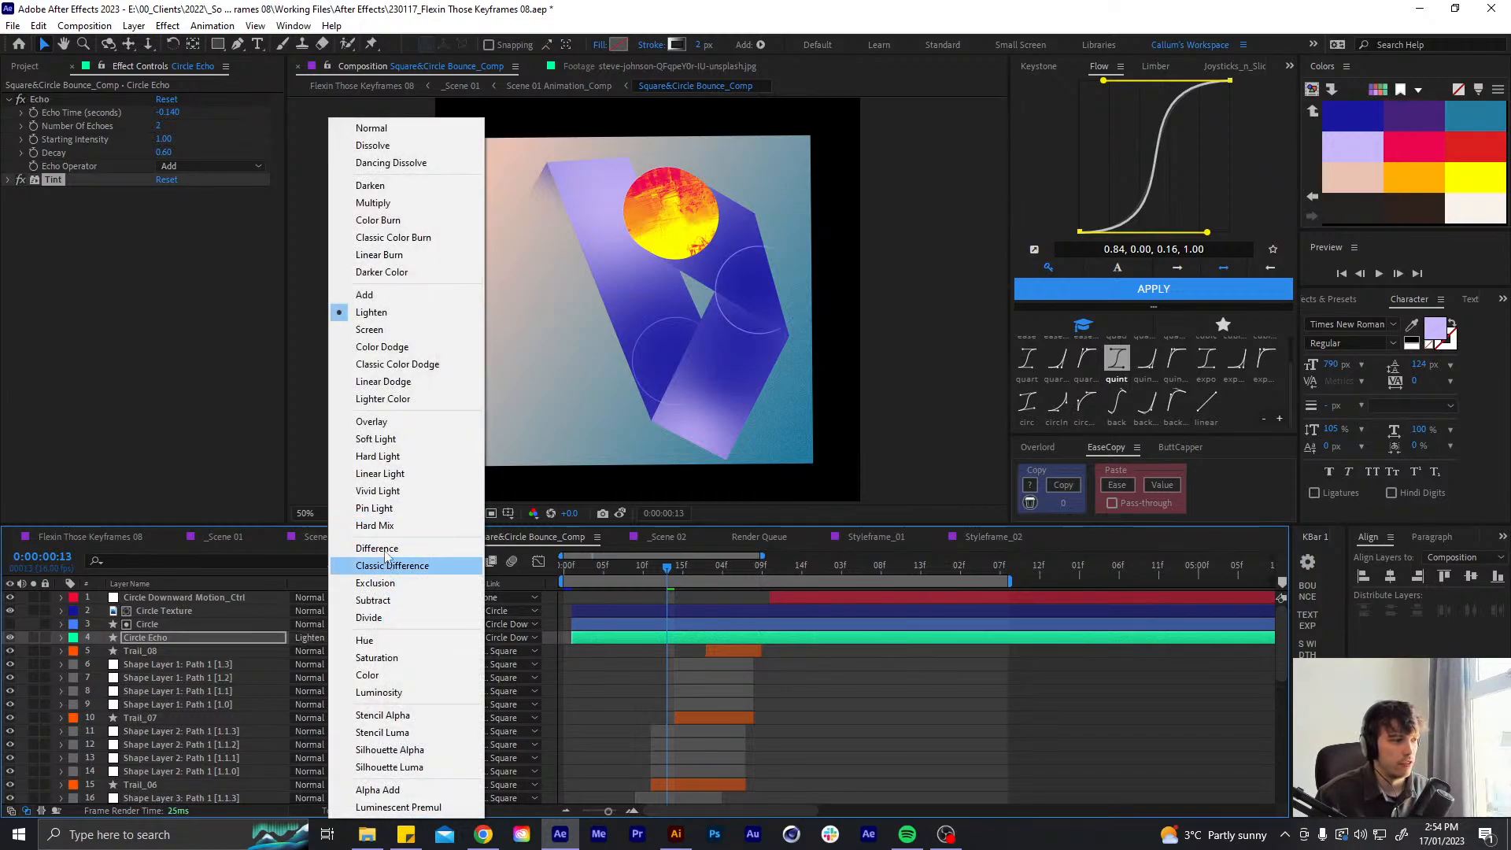
pyautogui.click(395, 496)
pyautogui.click(293, 637)
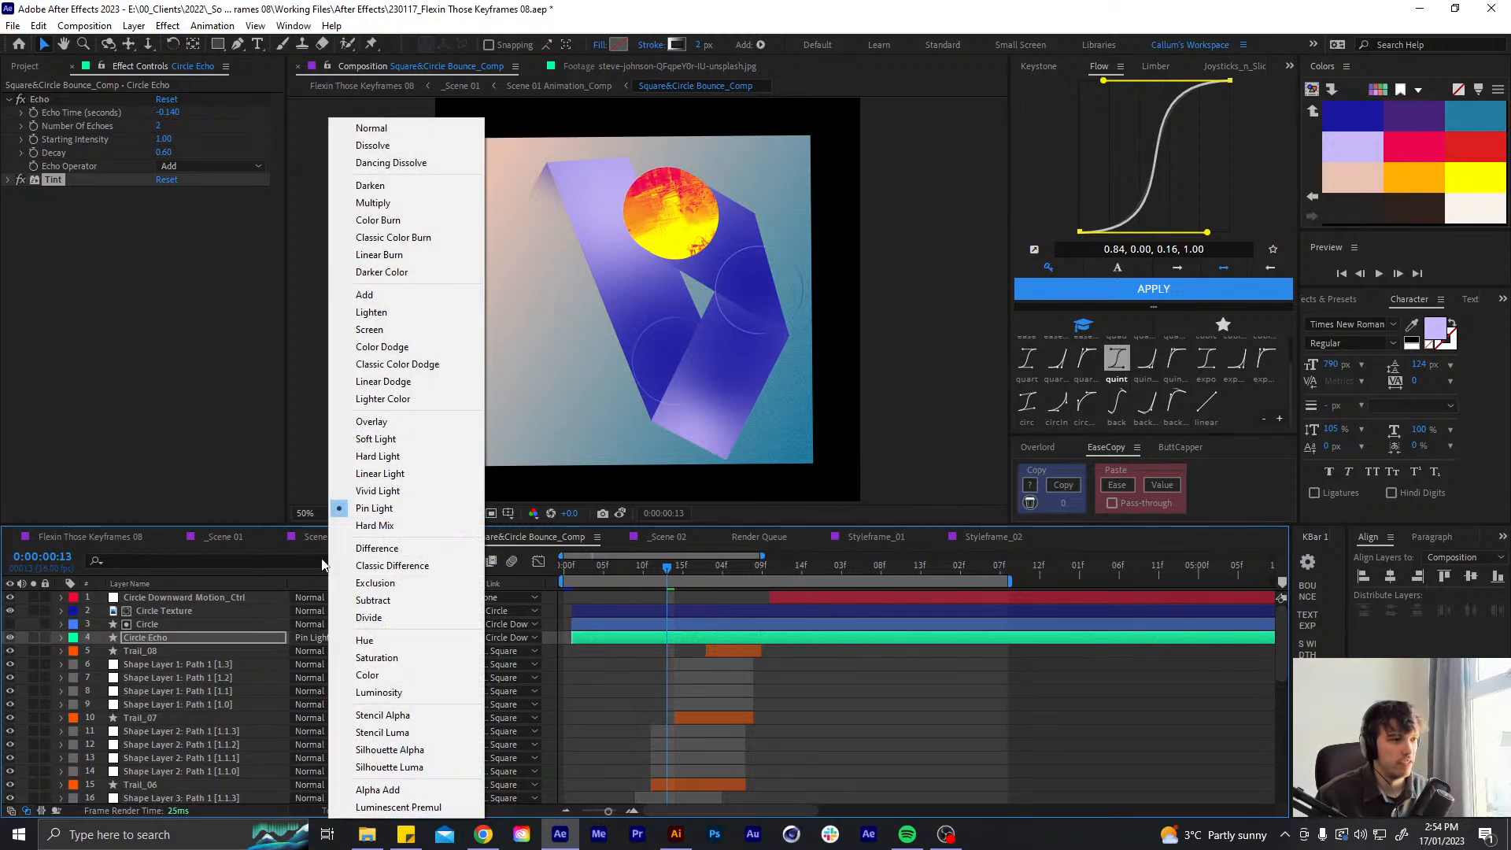
pyautogui.click(394, 601)
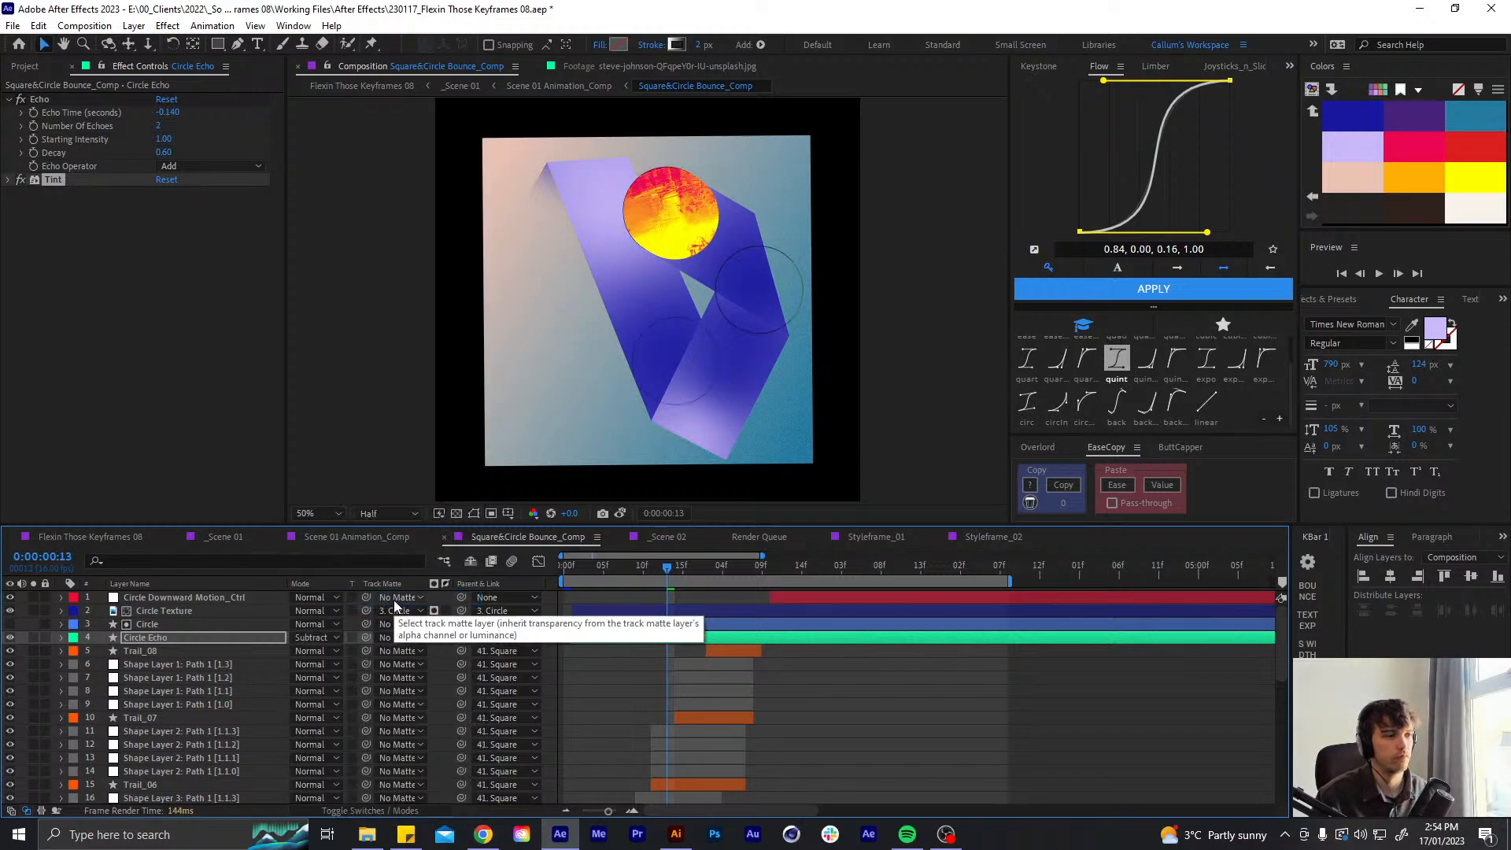
pyautogui.hotkey('ctrl', 'z')
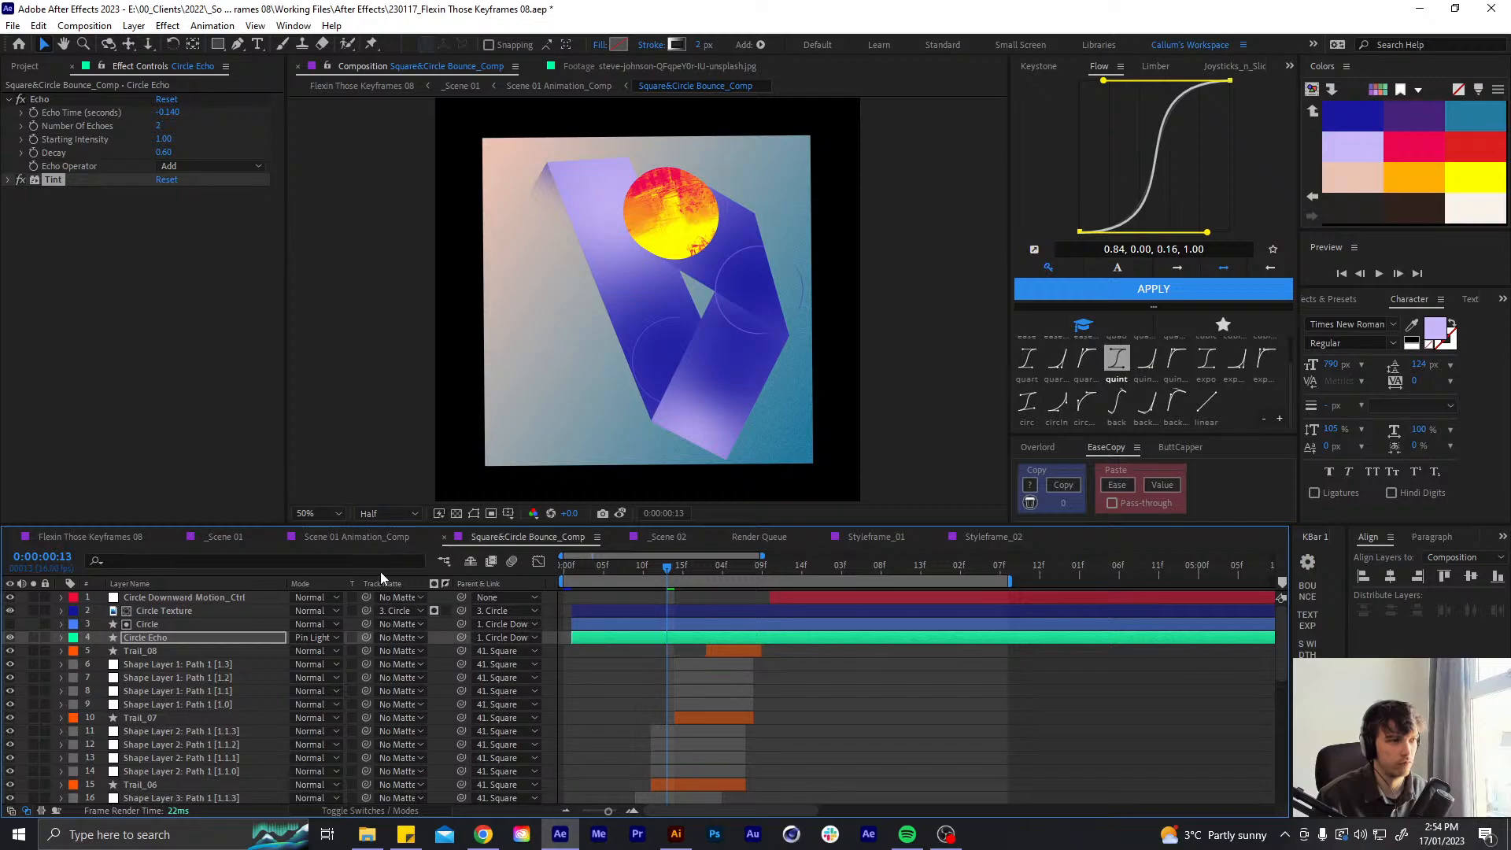
# - Set Circle Echo's blending mode to Overlay and play back the animation
pyautogui.click(311, 638)
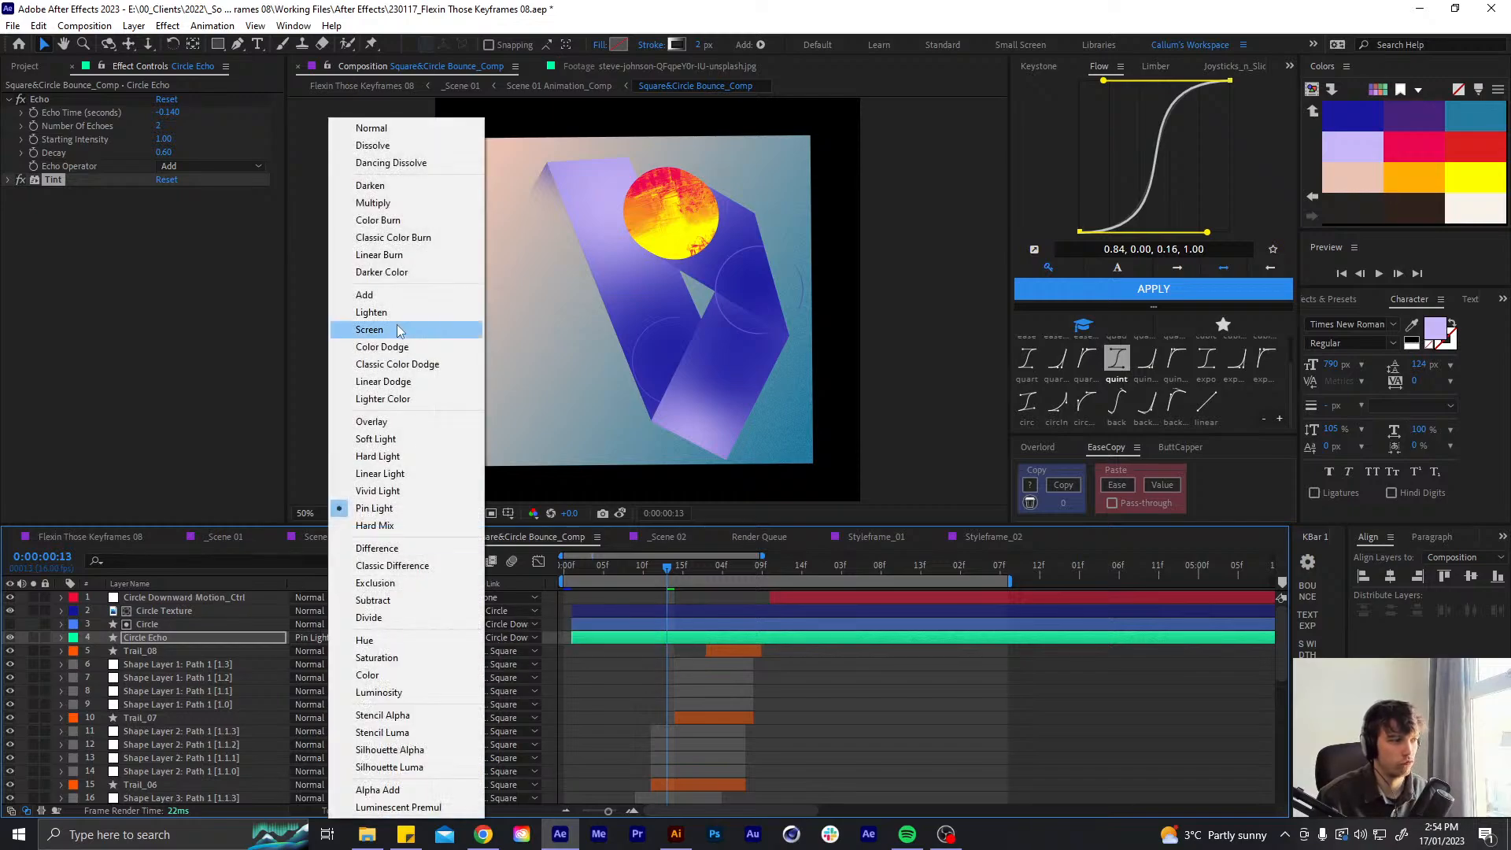
pyautogui.click(372, 421)
pyautogui.click(873, 720)
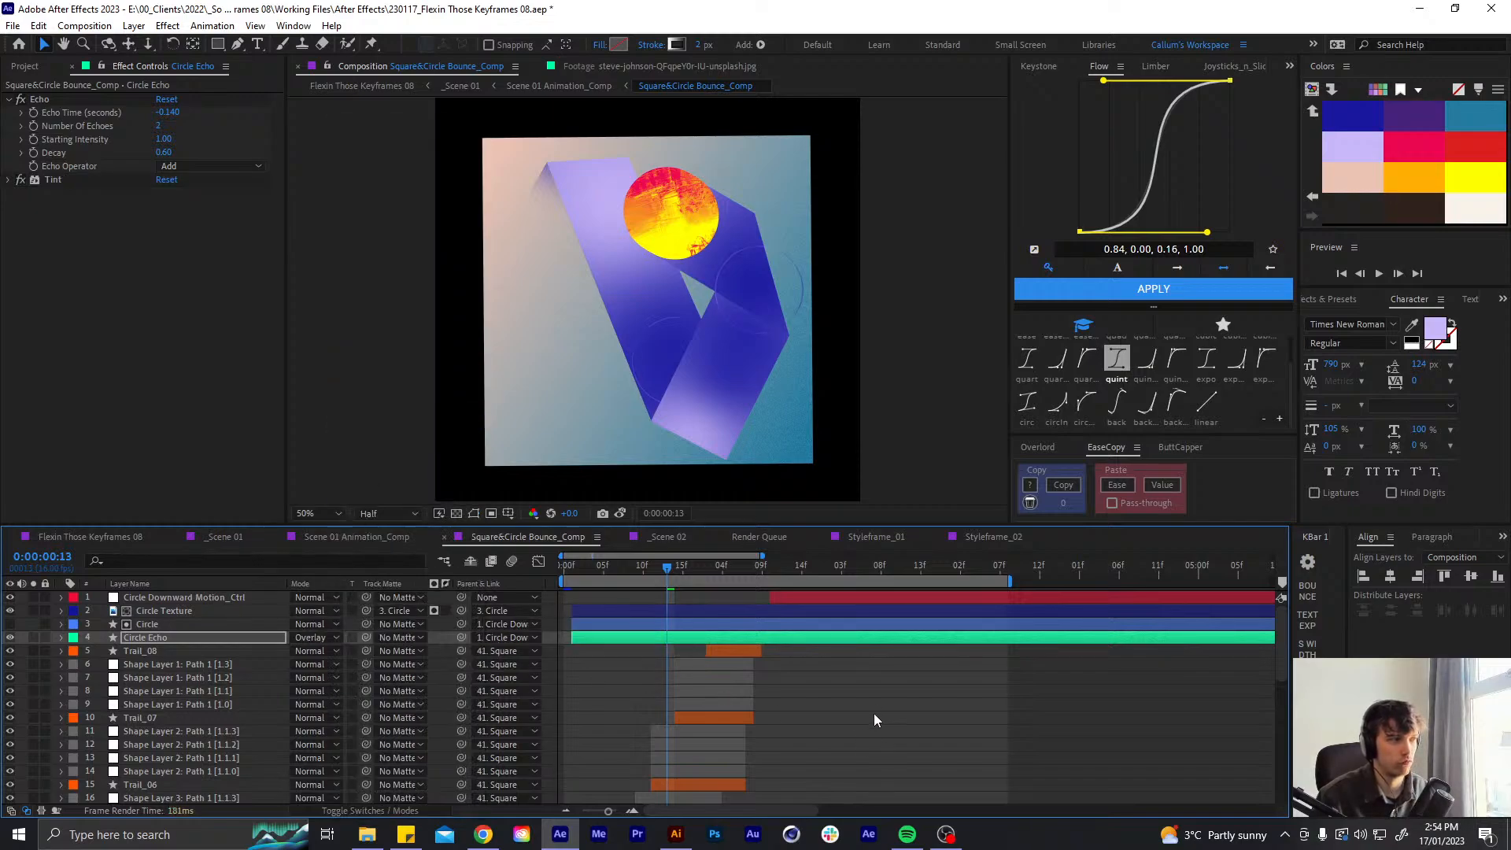
pyautogui.press('space')
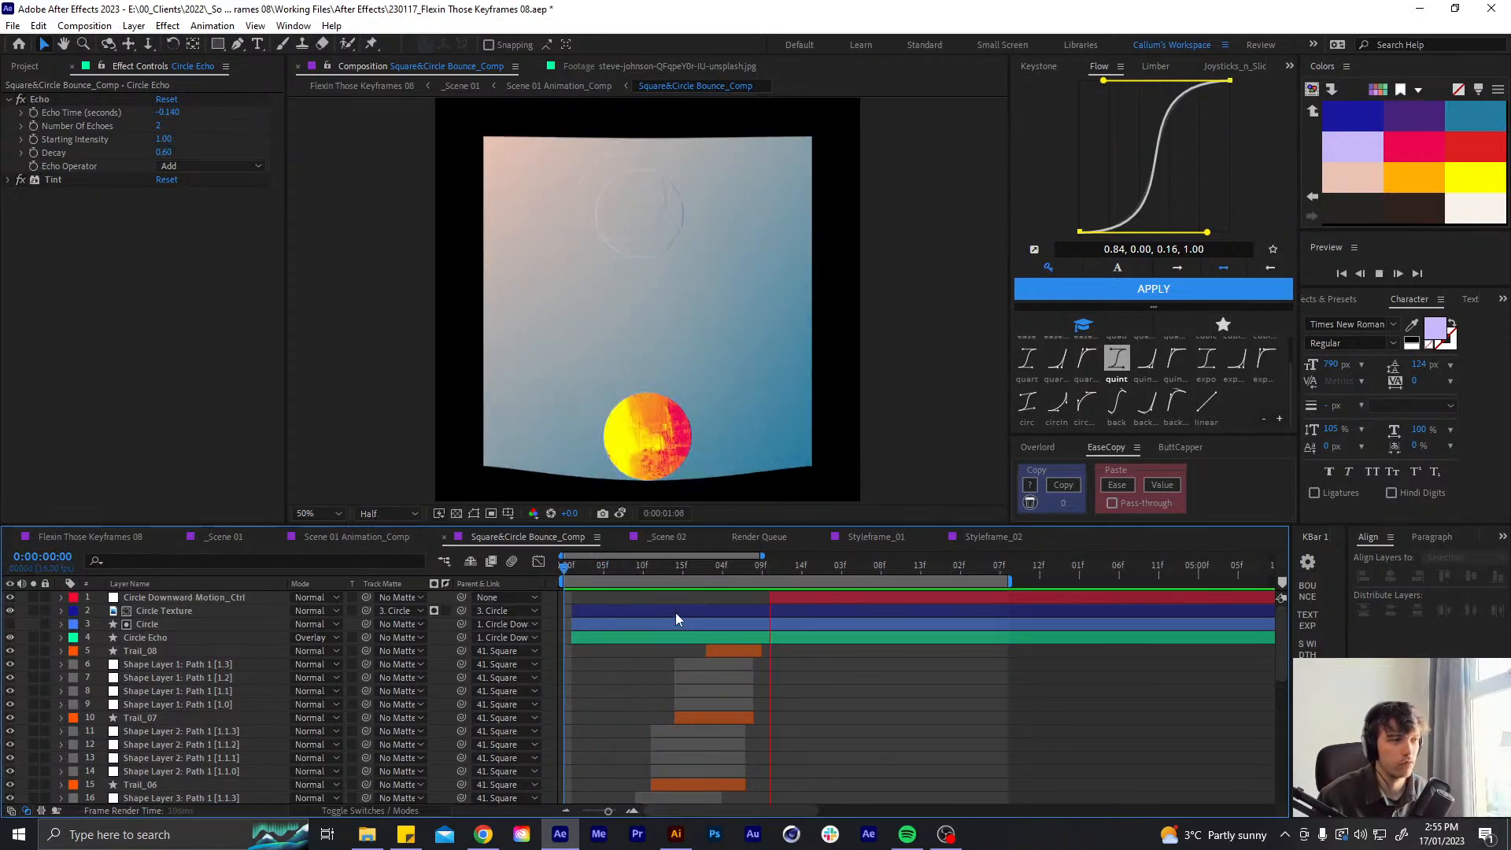
# - Set Circle Echo's Echo Time to -0.13 seconds while viewing frame 13, and play back the result
pyautogui.click(628, 570)
pyautogui.moveTo(627, 573); pyautogui.dragTo(667, 565)
pyautogui.click(180, 114)
pyautogui.press('Right')
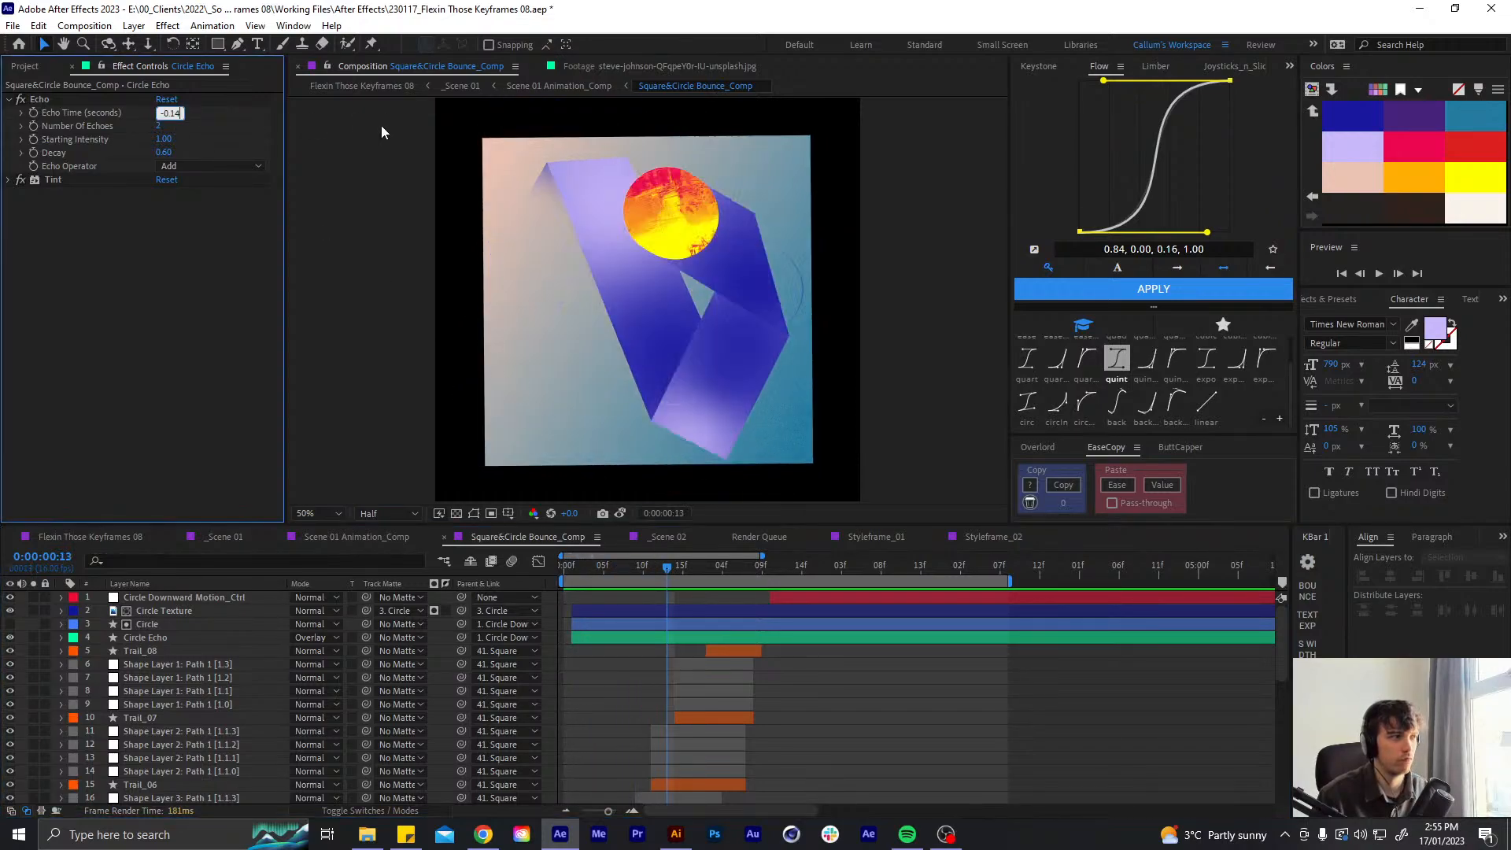
pyautogui.press('BackSpace')
pyautogui.write('3')
pyautogui.press('Return')
pyautogui.click(627, 671)
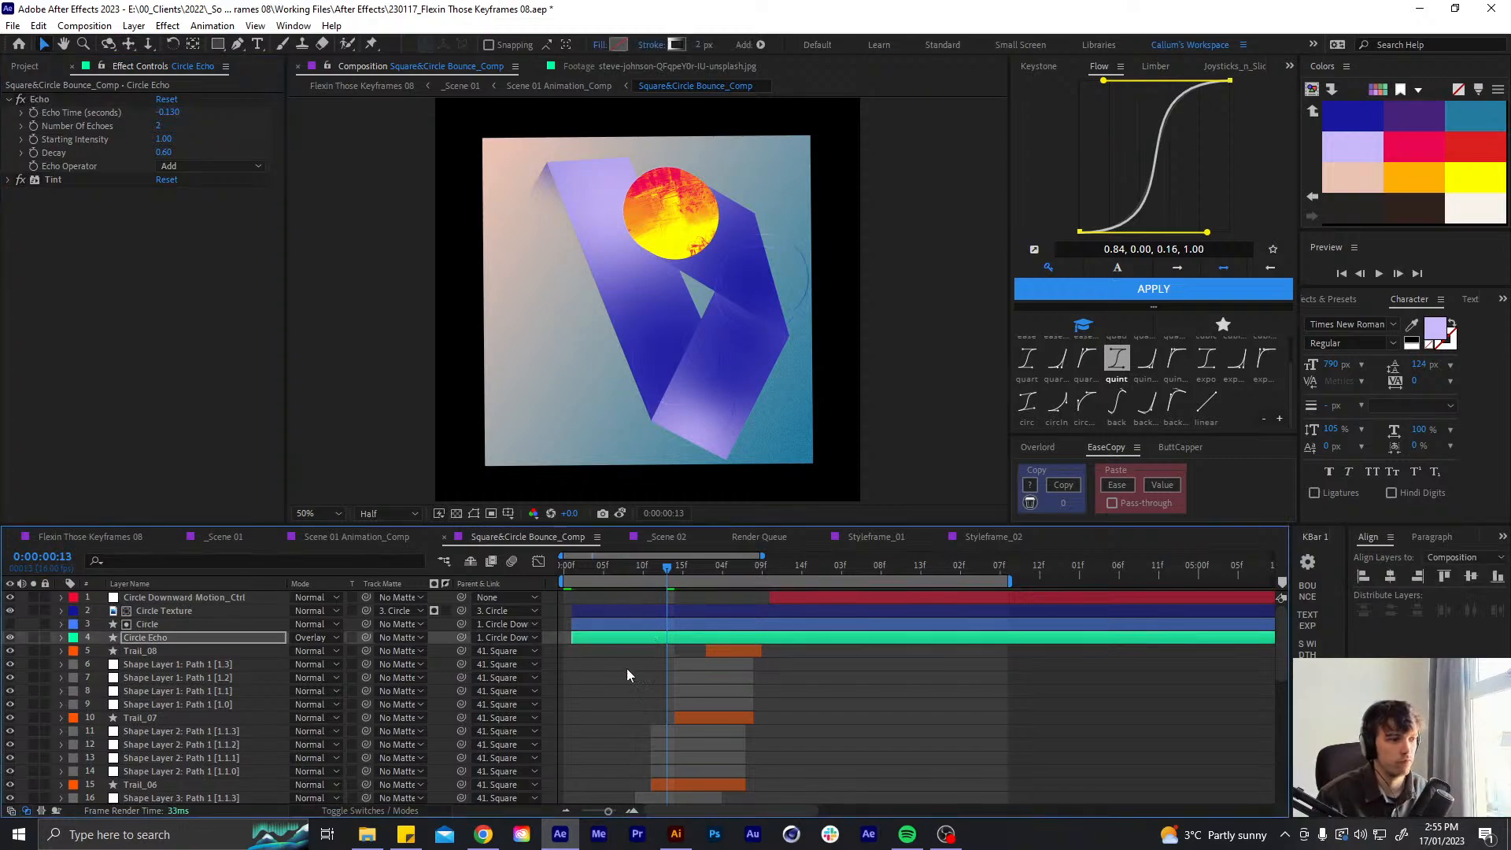
pyautogui.moveTo(604, 568)
pyautogui.mouseDown()
pyautogui.moveTo(537, 565)
pyautogui.moveTo(612, 566)
pyautogui.mouseUp()
pyautogui.press('space')
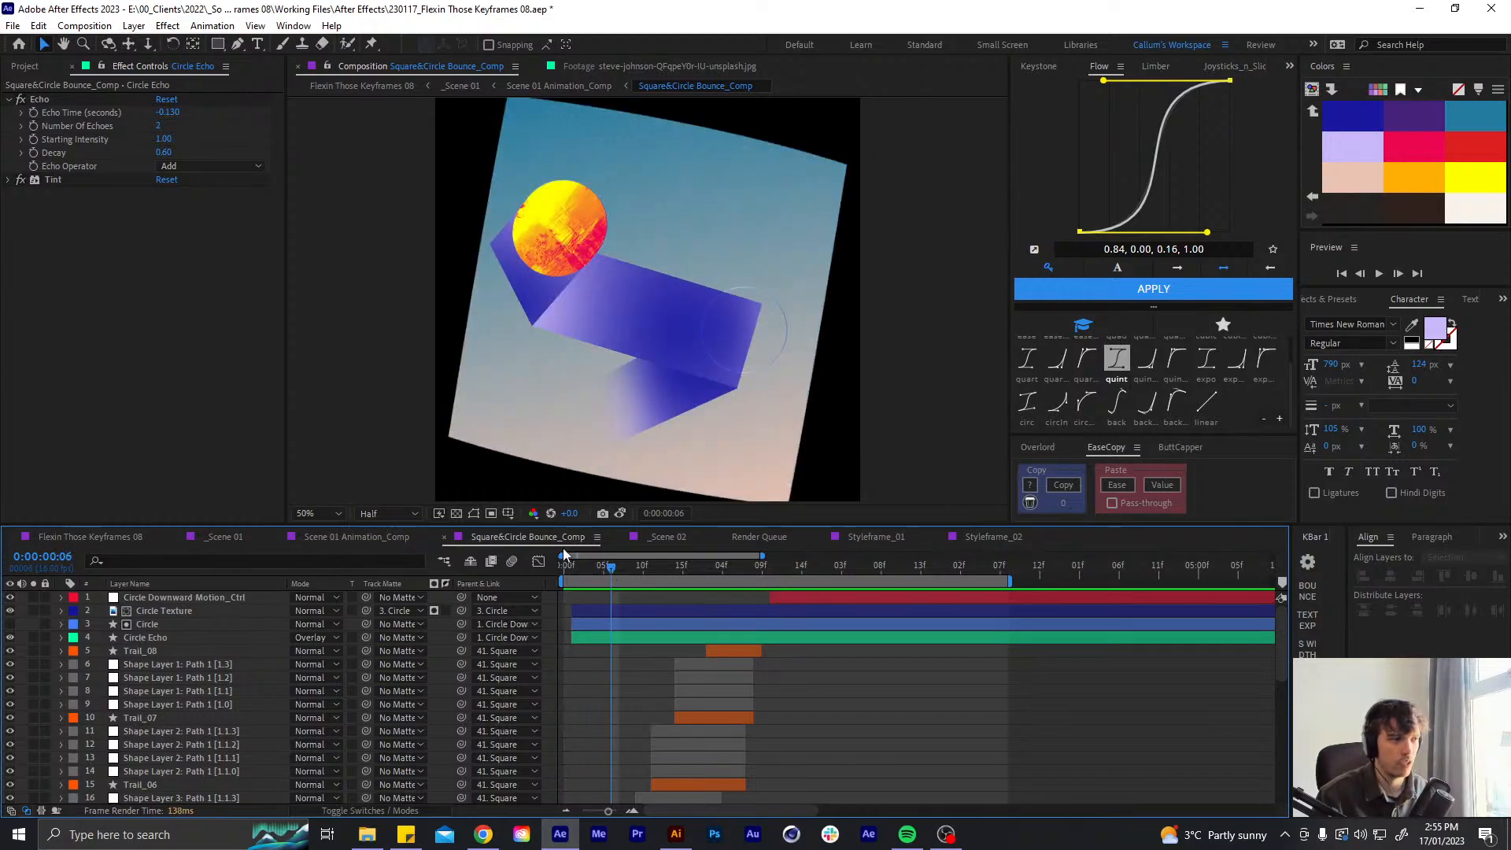
# - Keyframe the Echo effect's Number of Echoes at 0 on frame 6 and reveal Circle Echo's keyframed properties
pyautogui.click(61, 126)
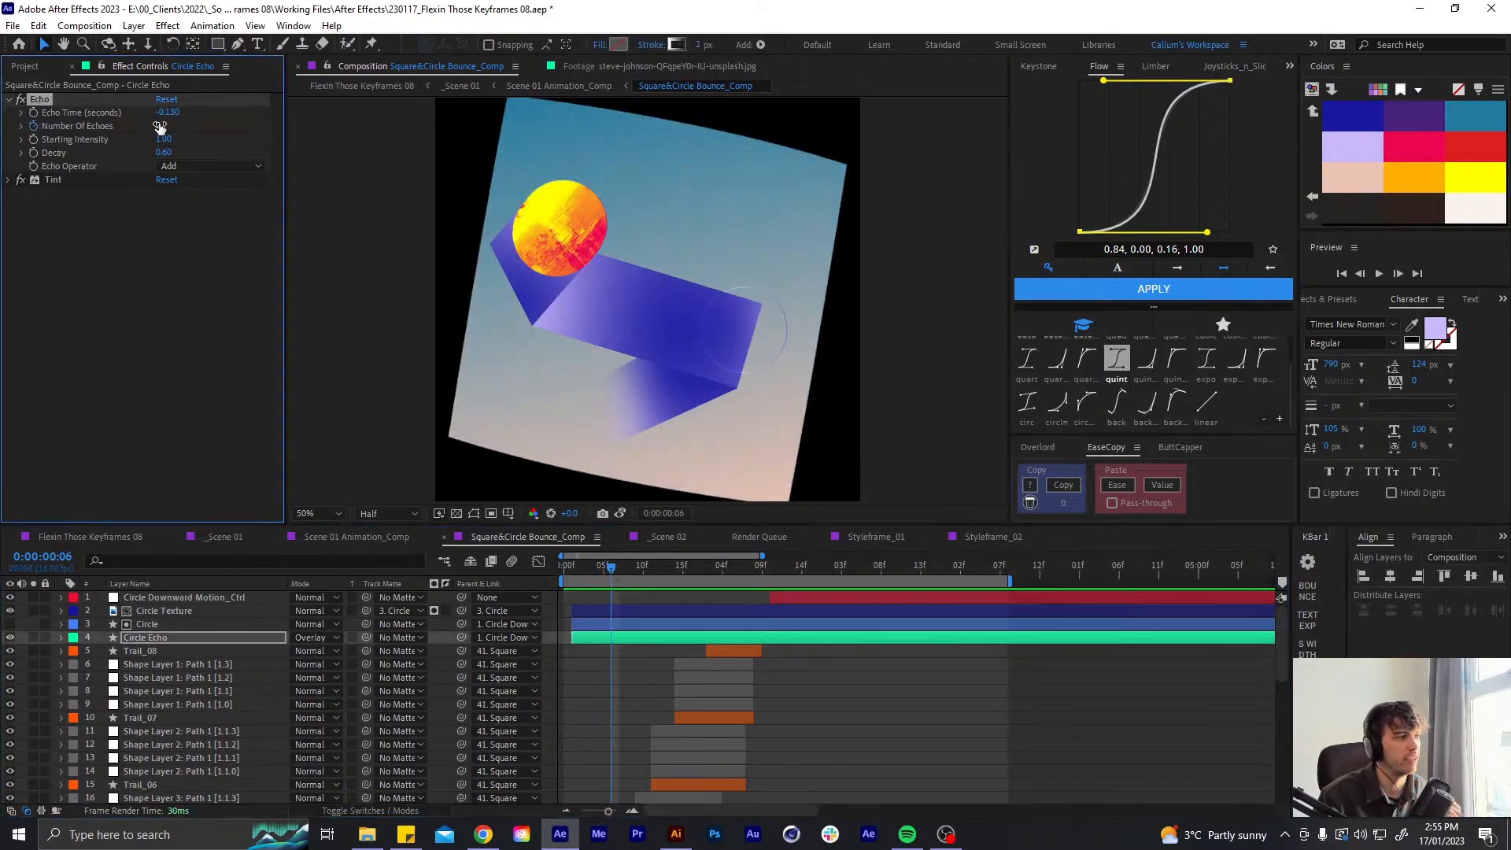
pyautogui.write('0')
pyautogui.press('Return')
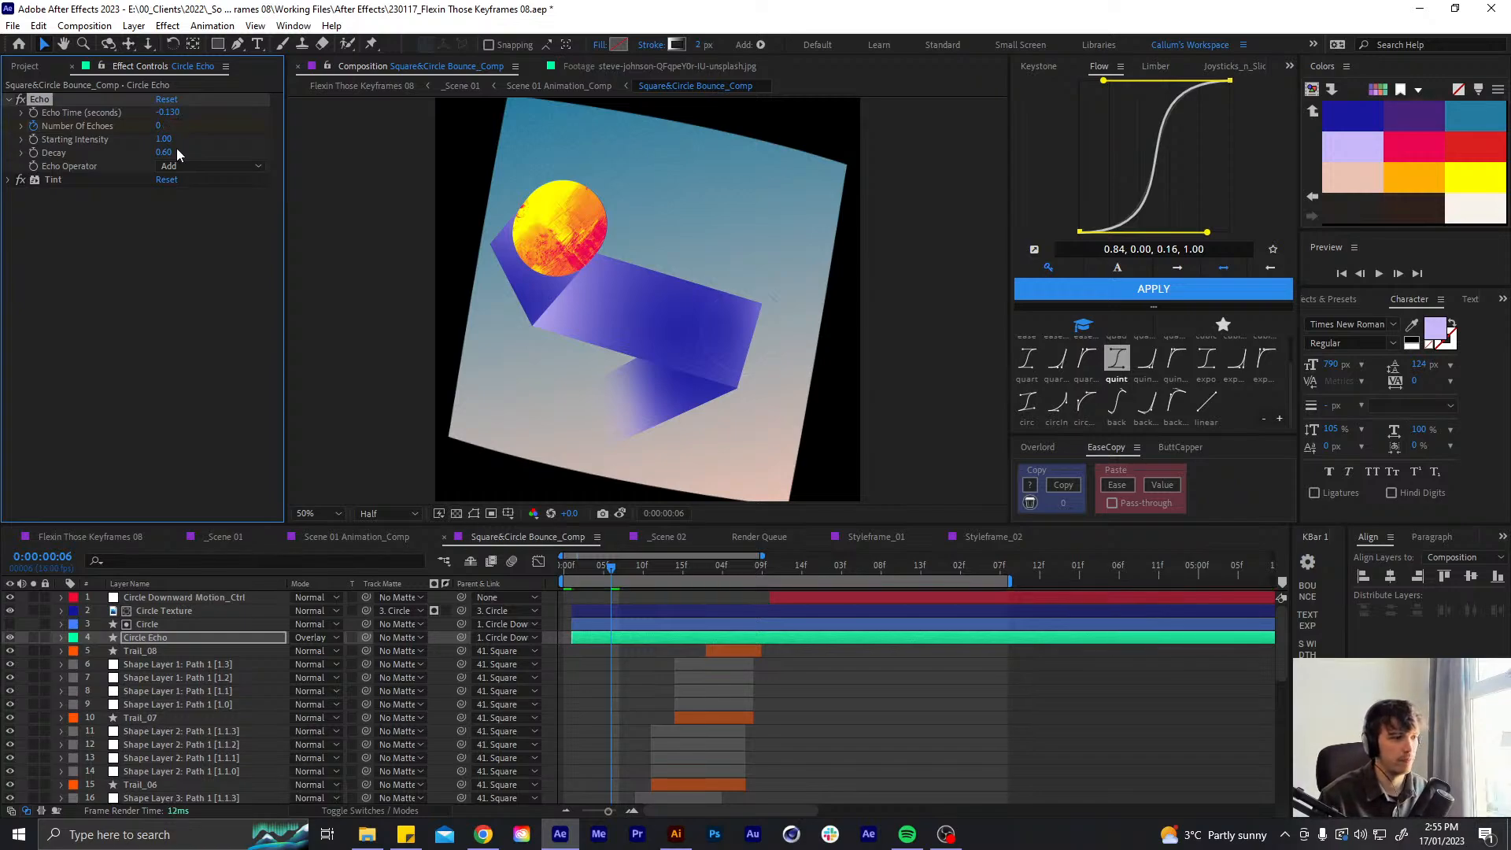
pyautogui.press('u')
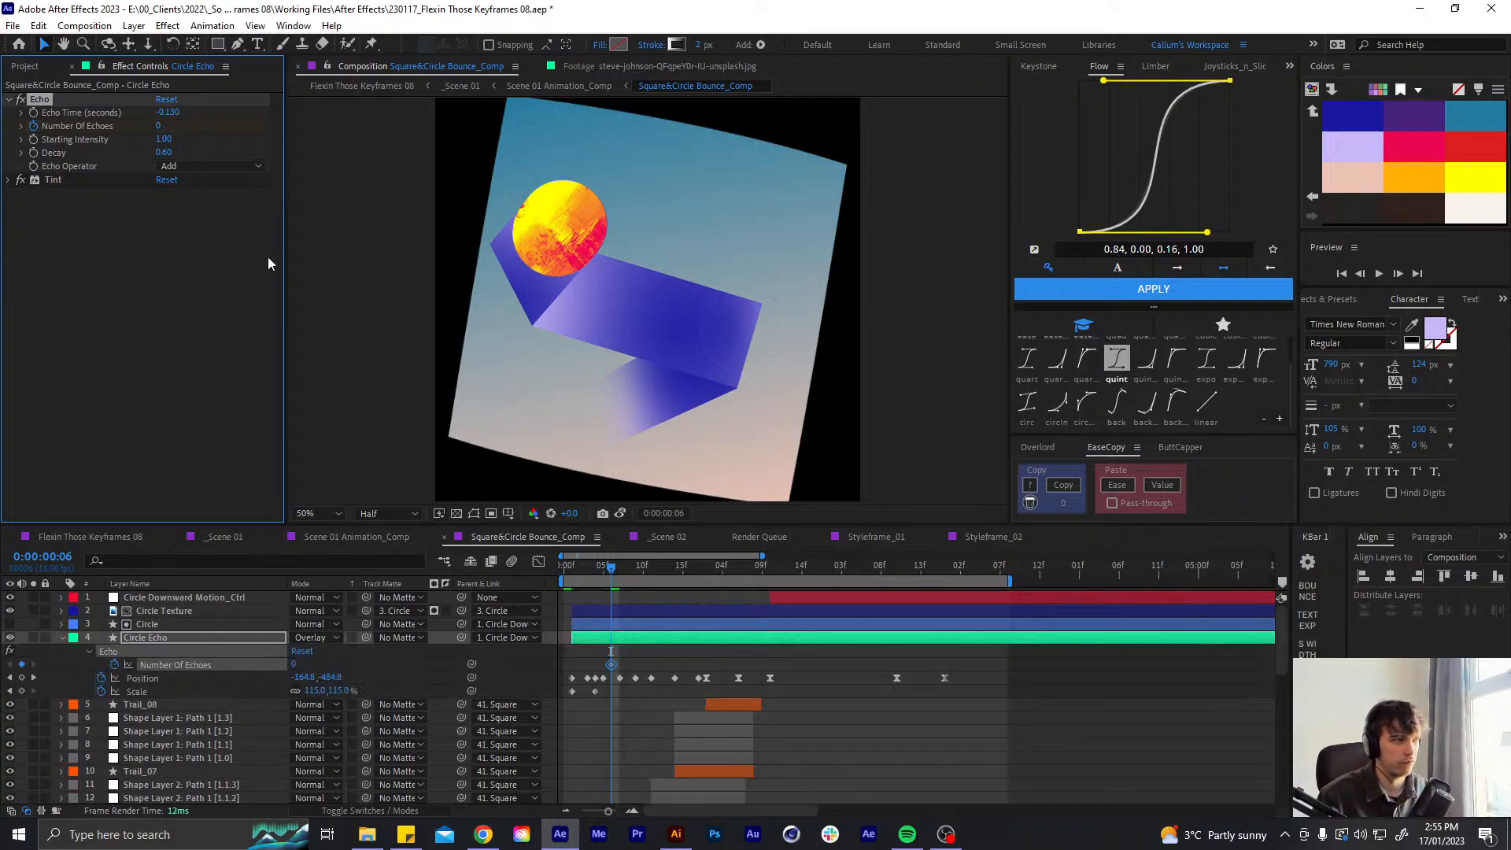
# - Try a Starting Intensity of 0 on Circle Echo's Echo effect
pyautogui.click(164, 139)
pyautogui.write('0')
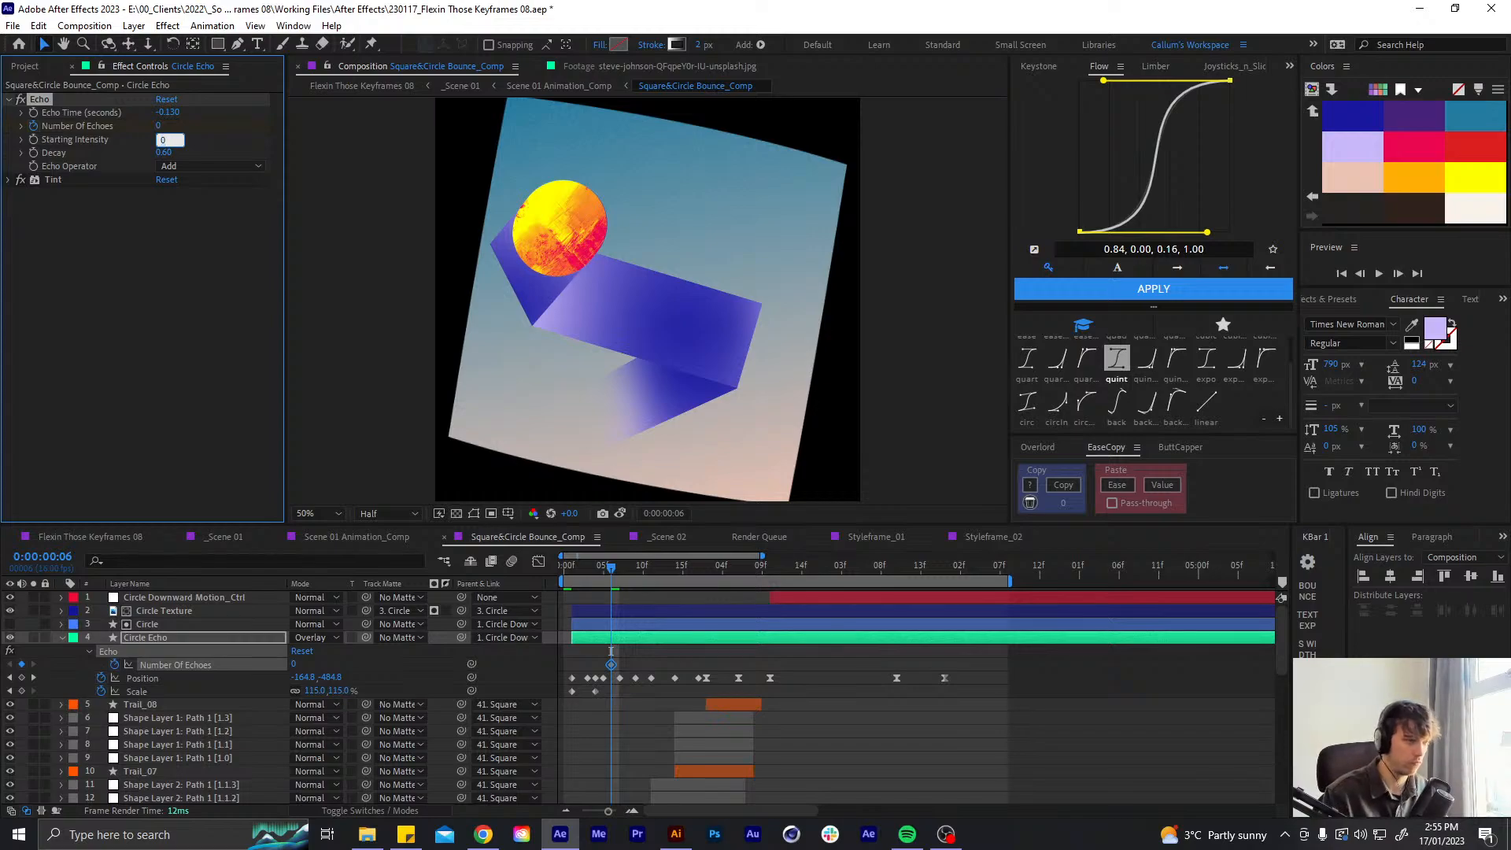
pyautogui.press('Return')
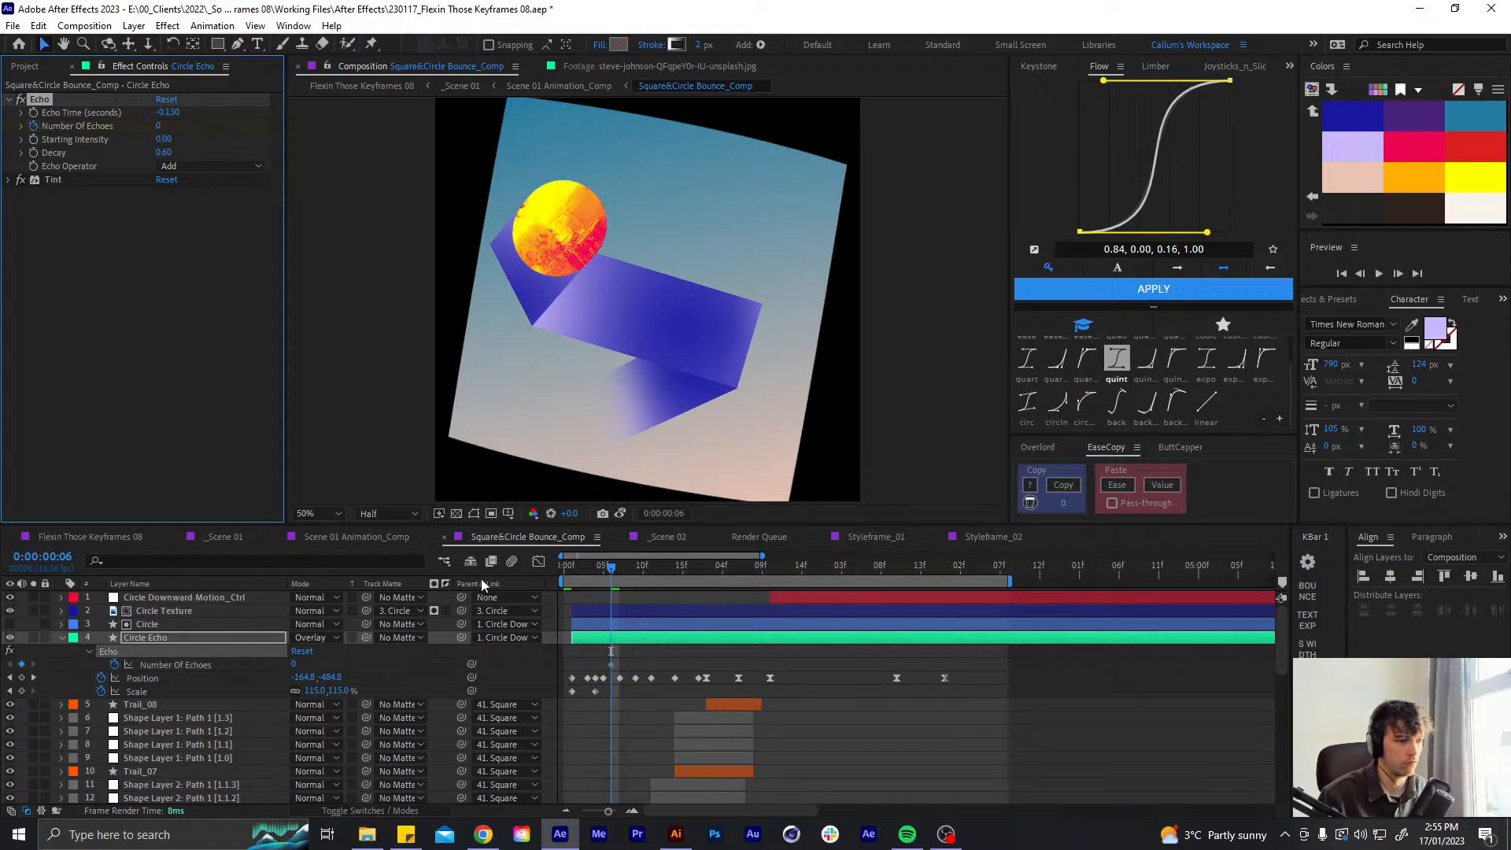
# - Add a Number of Echoes keyframe with a value of 2 and place it at frame 8
pyautogui.press('pagedown')
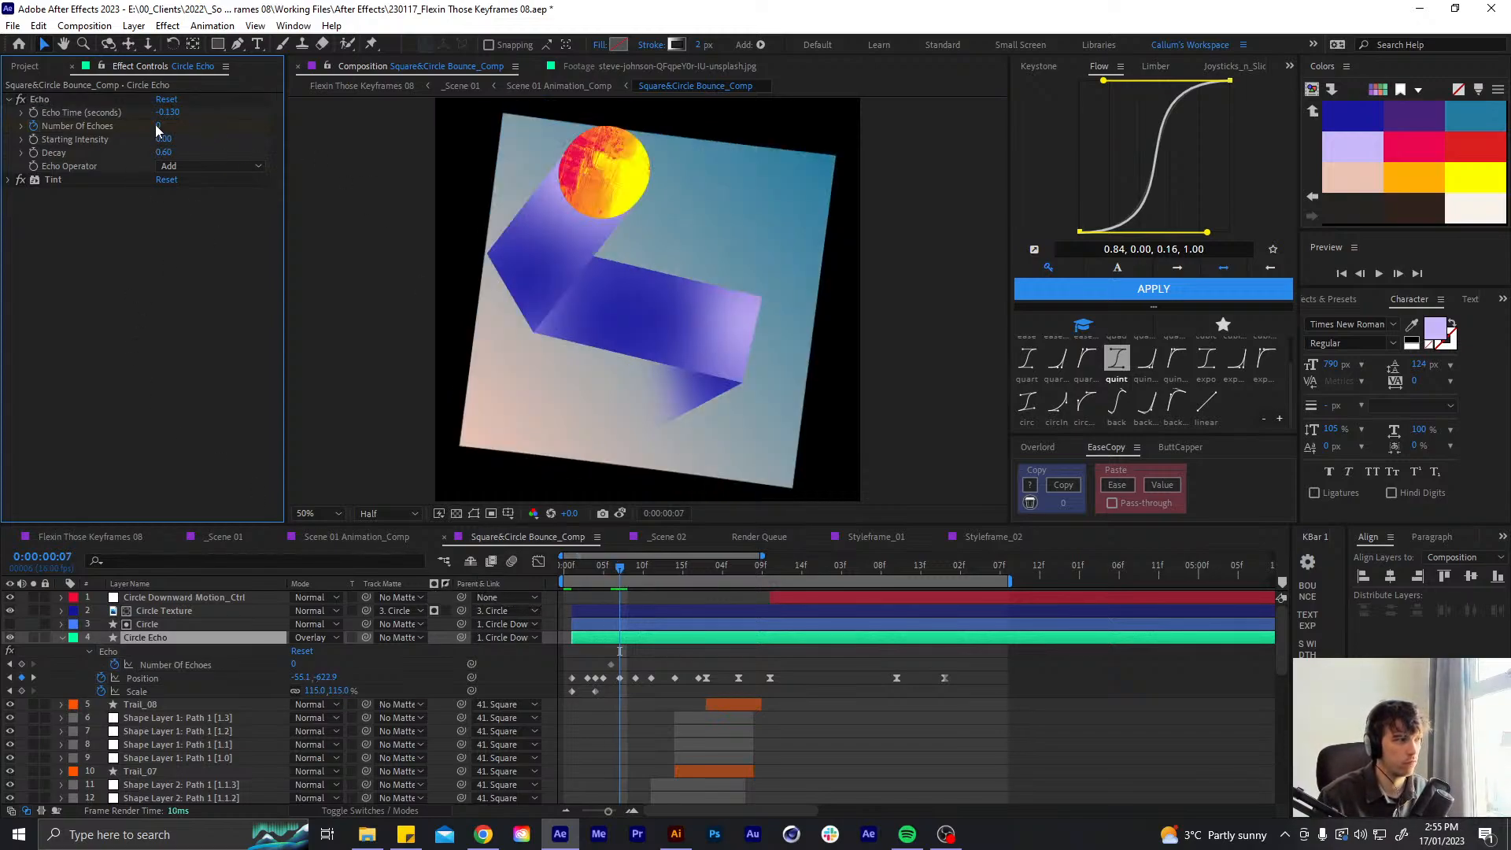
pyautogui.click(157, 126)
pyautogui.write('2')
pyautogui.press('Return')
pyautogui.press('pagedown')
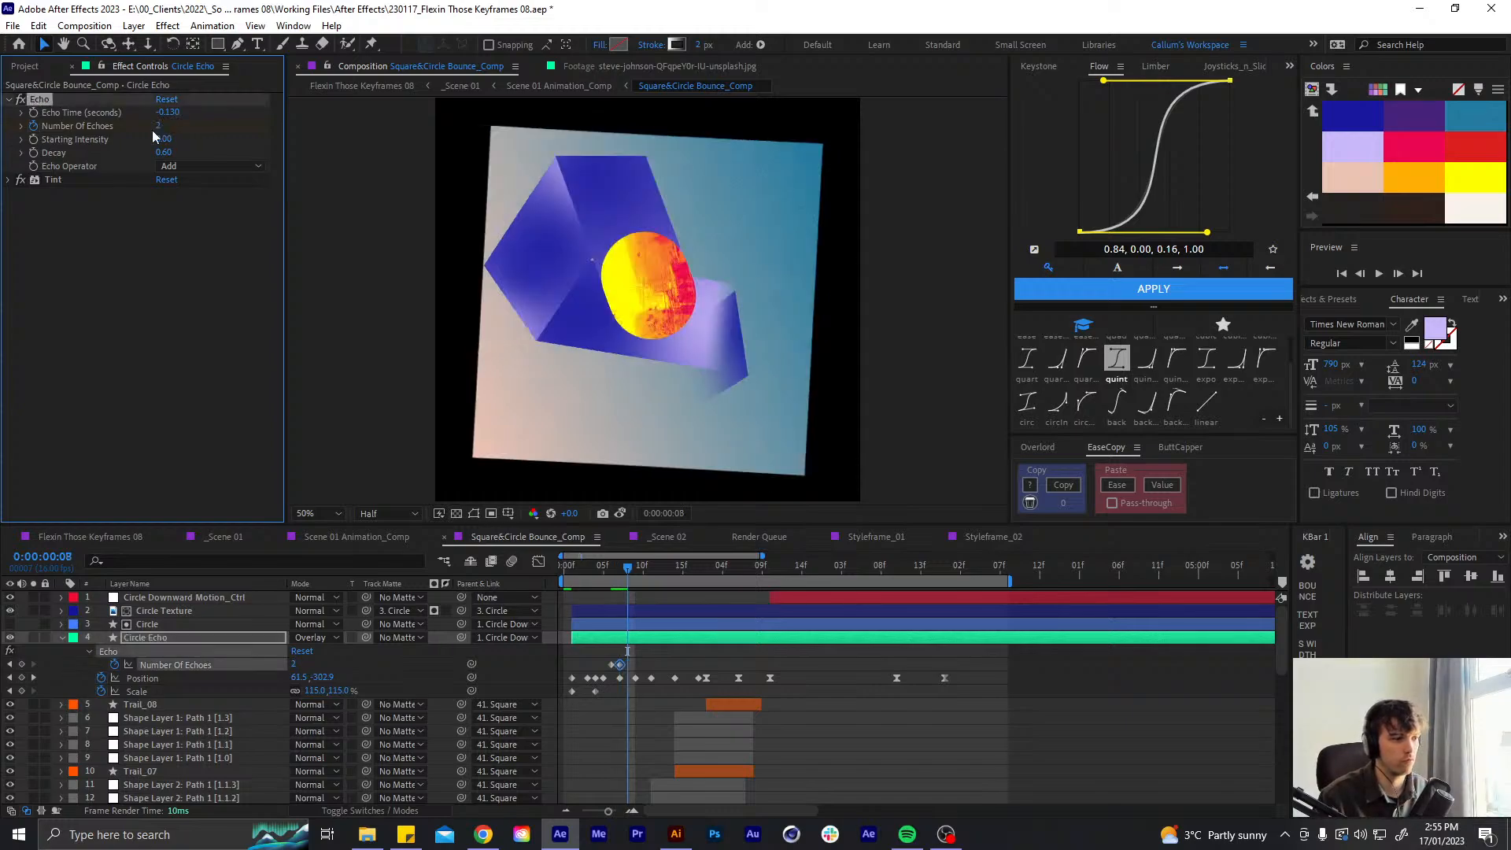
pyautogui.click(626, 665)
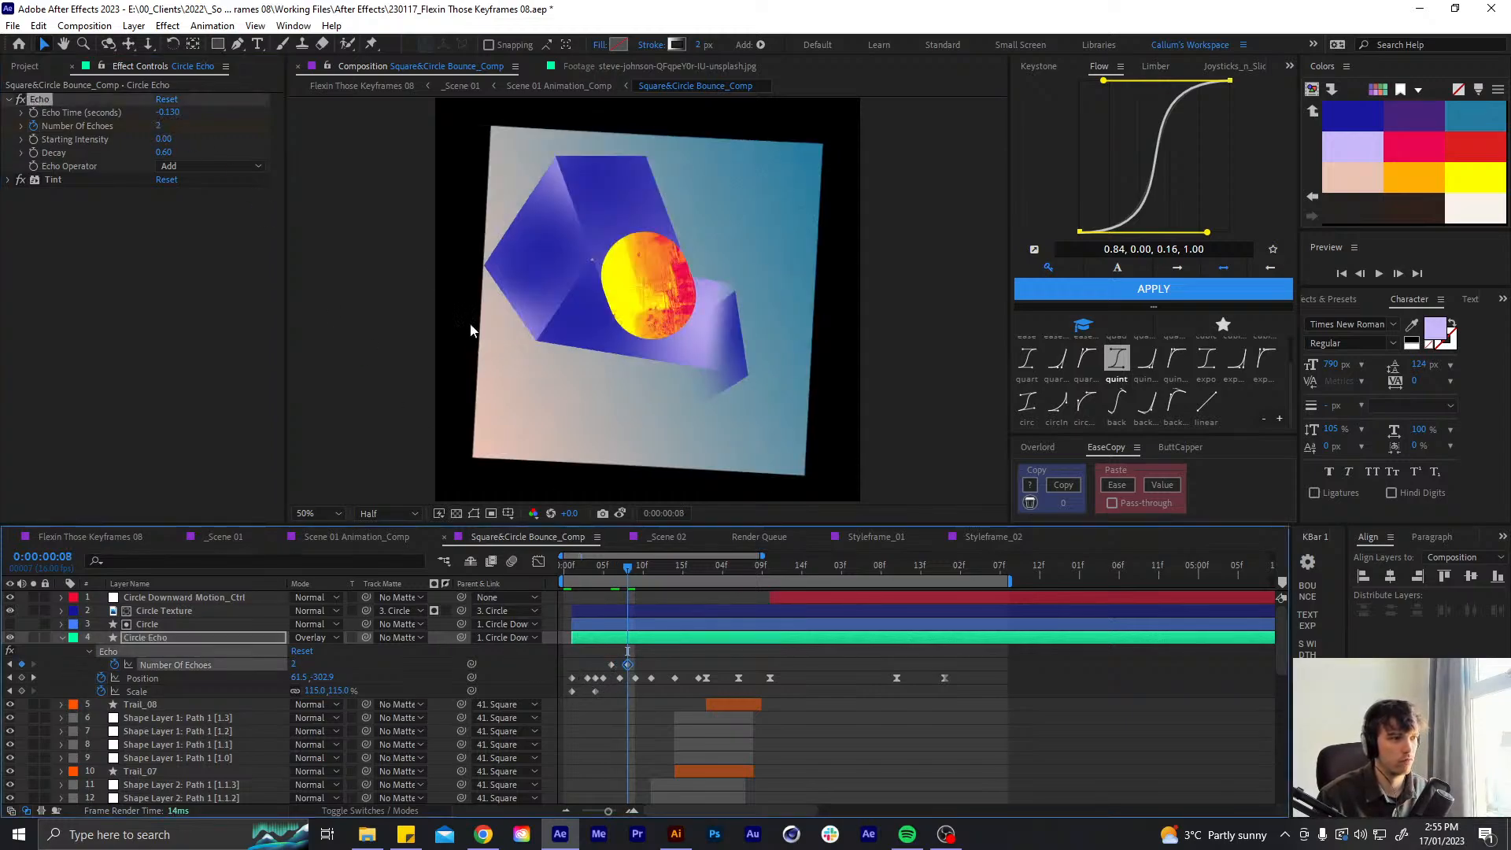
# - Restore the Echo's Starting Intensity to 1.00, set its operator to Composite In Front, and preview the animation from the start
pyautogui.click(163, 139)
pyautogui.click(186, 240)
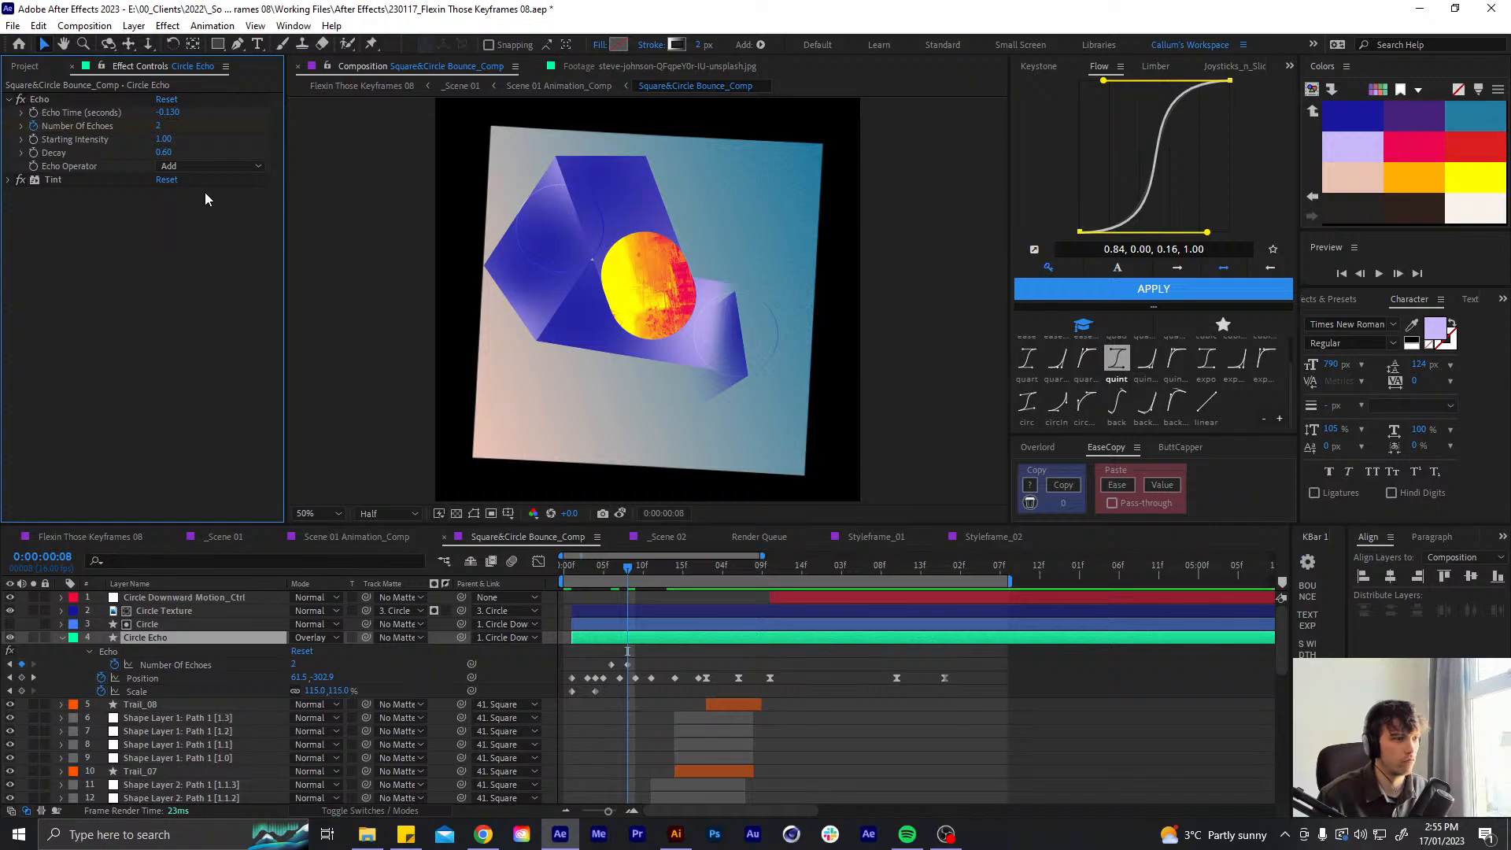
pyautogui.click(197, 167)
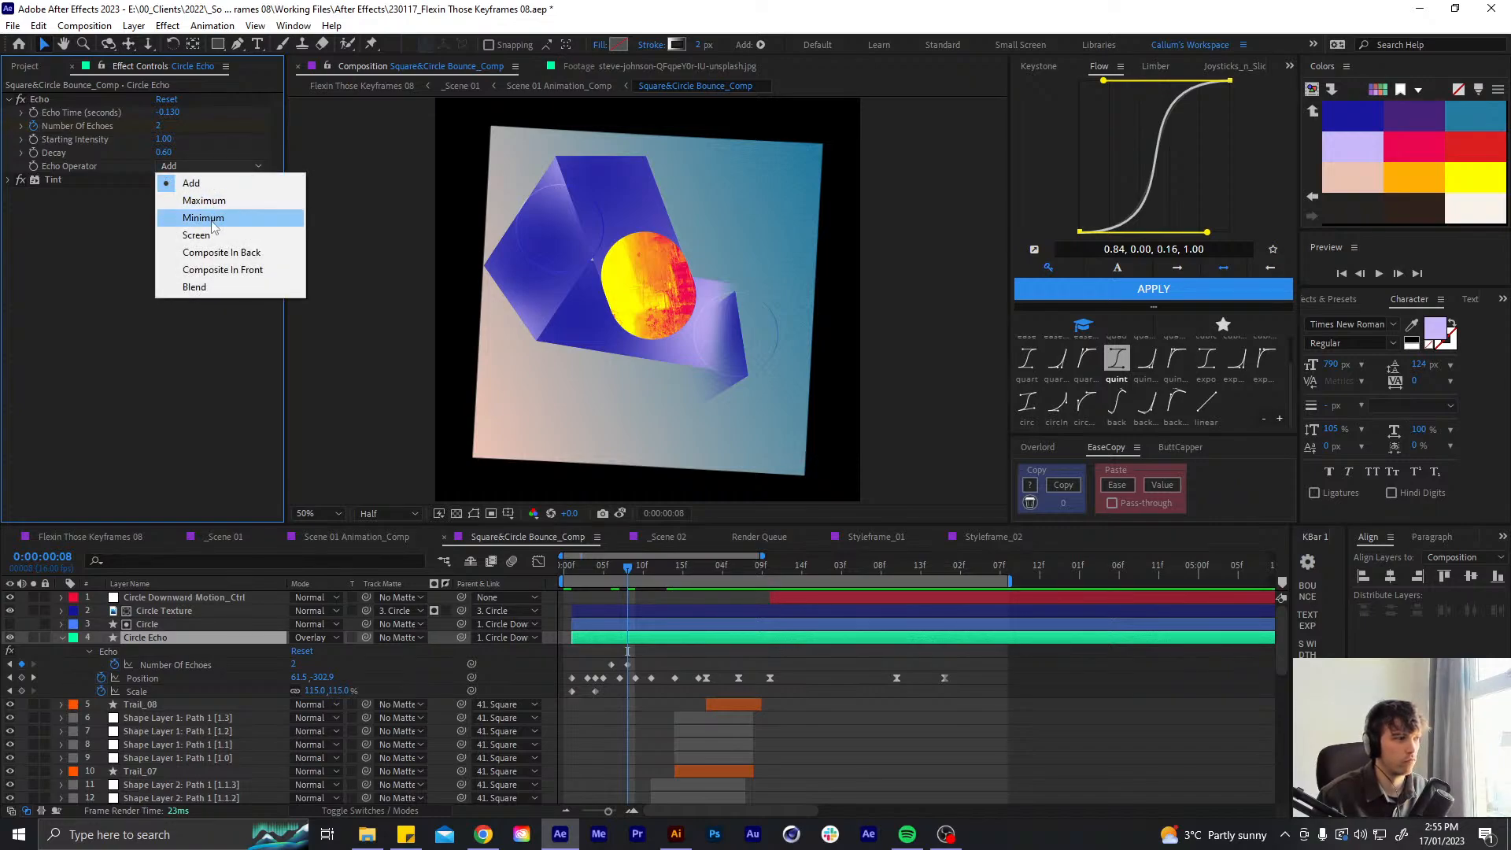
pyautogui.click(222, 270)
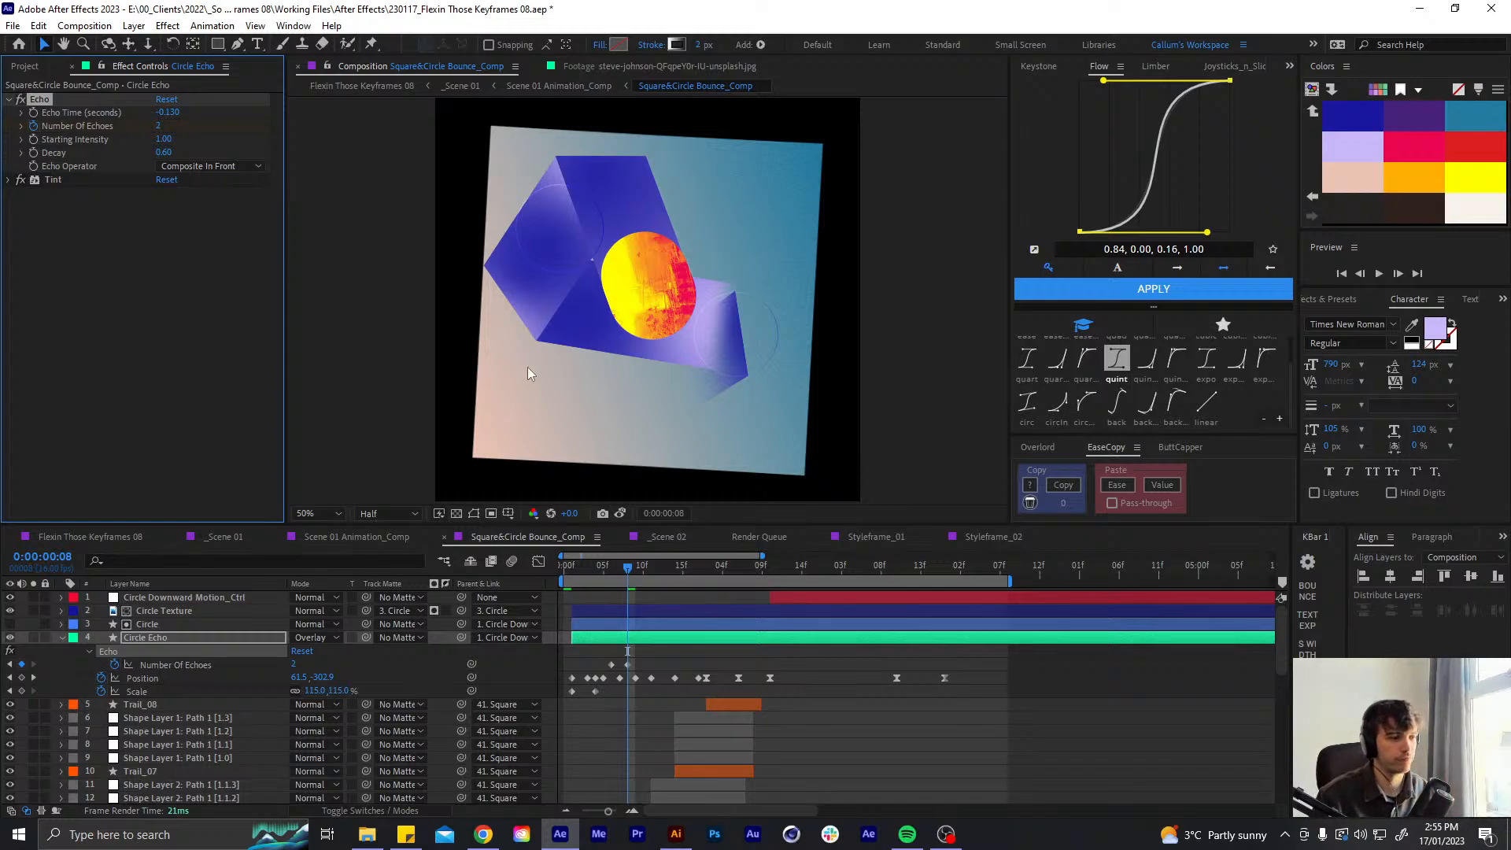
pyautogui.moveTo(621, 569); pyautogui.dragTo(416, 568)
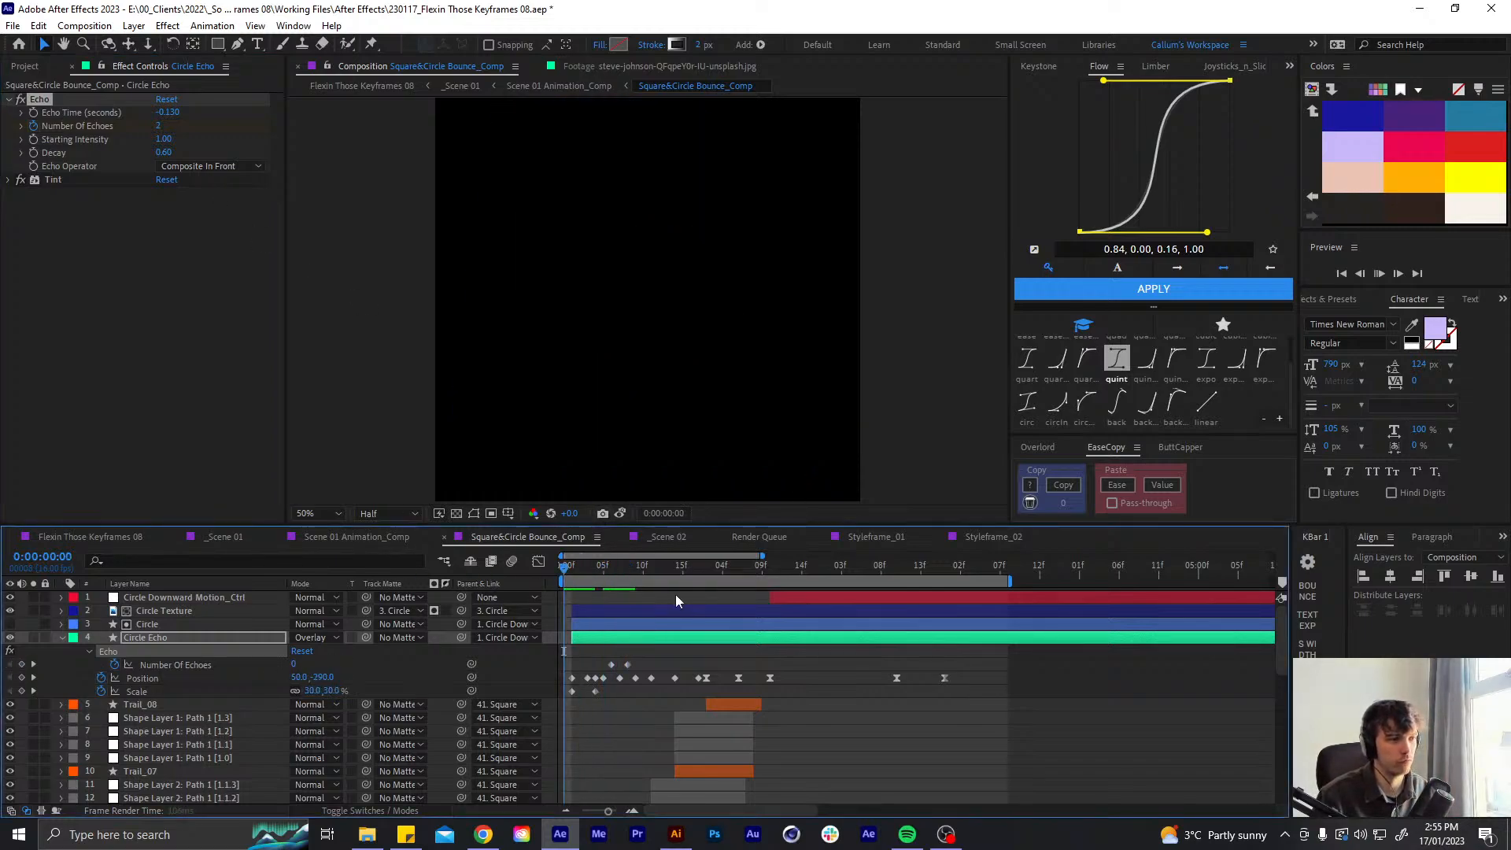
pyautogui.press('space')
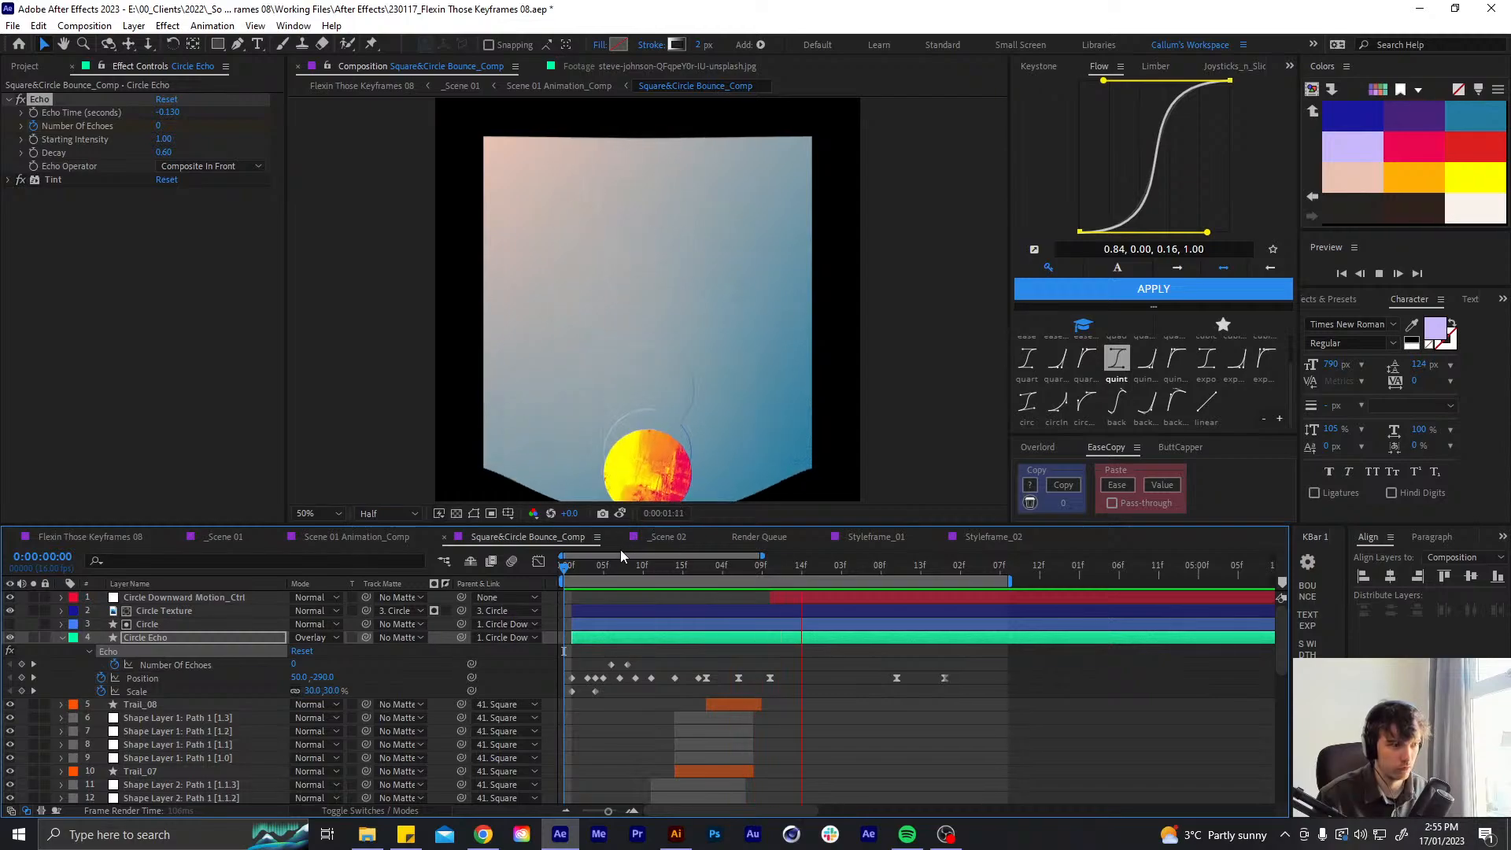
# - On Circle Echo, start Echo Time keyframing with its keyframe placed at 0:00:00:12, and add a Number Of Echoes keyframe at 0:00:00:15
pyautogui.moveTo(629, 568); pyautogui.dragTo(708, 578)
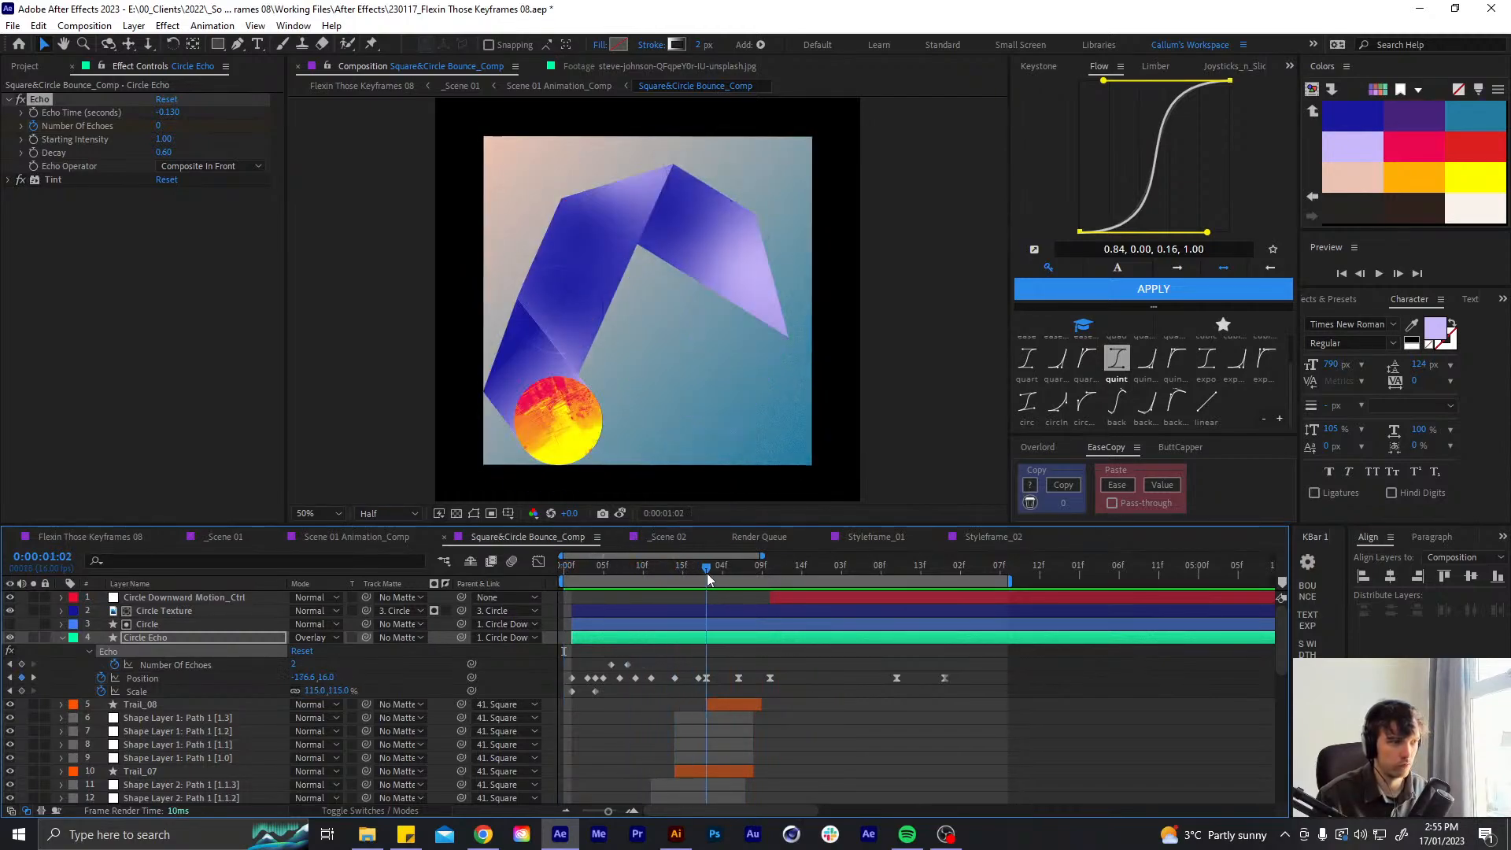
pyautogui.click(33, 112)
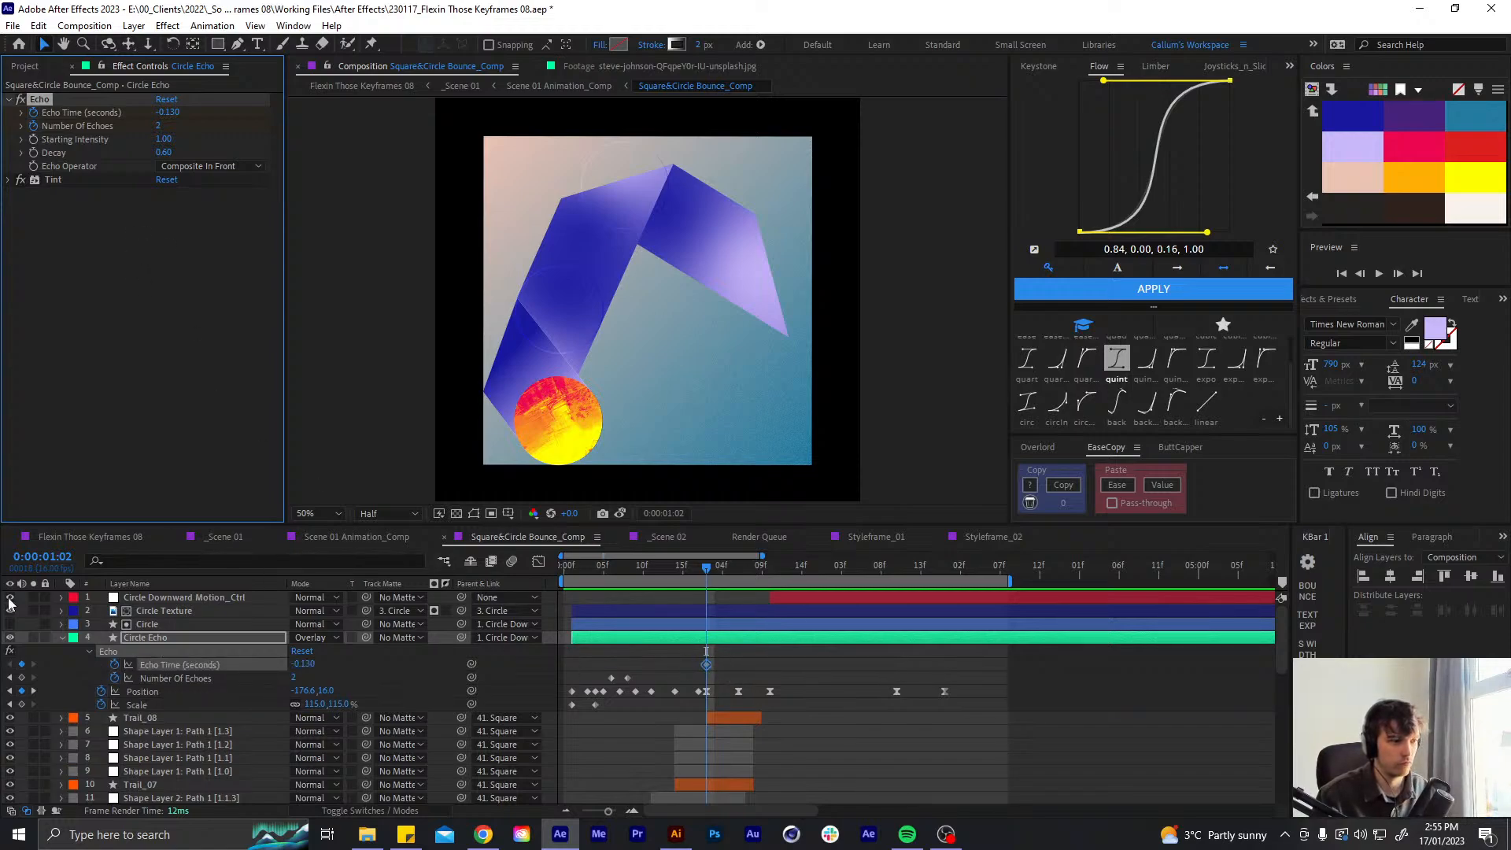
pyautogui.moveTo(699, 570); pyautogui.dragTo(682, 580)
pyautogui.click(22, 679)
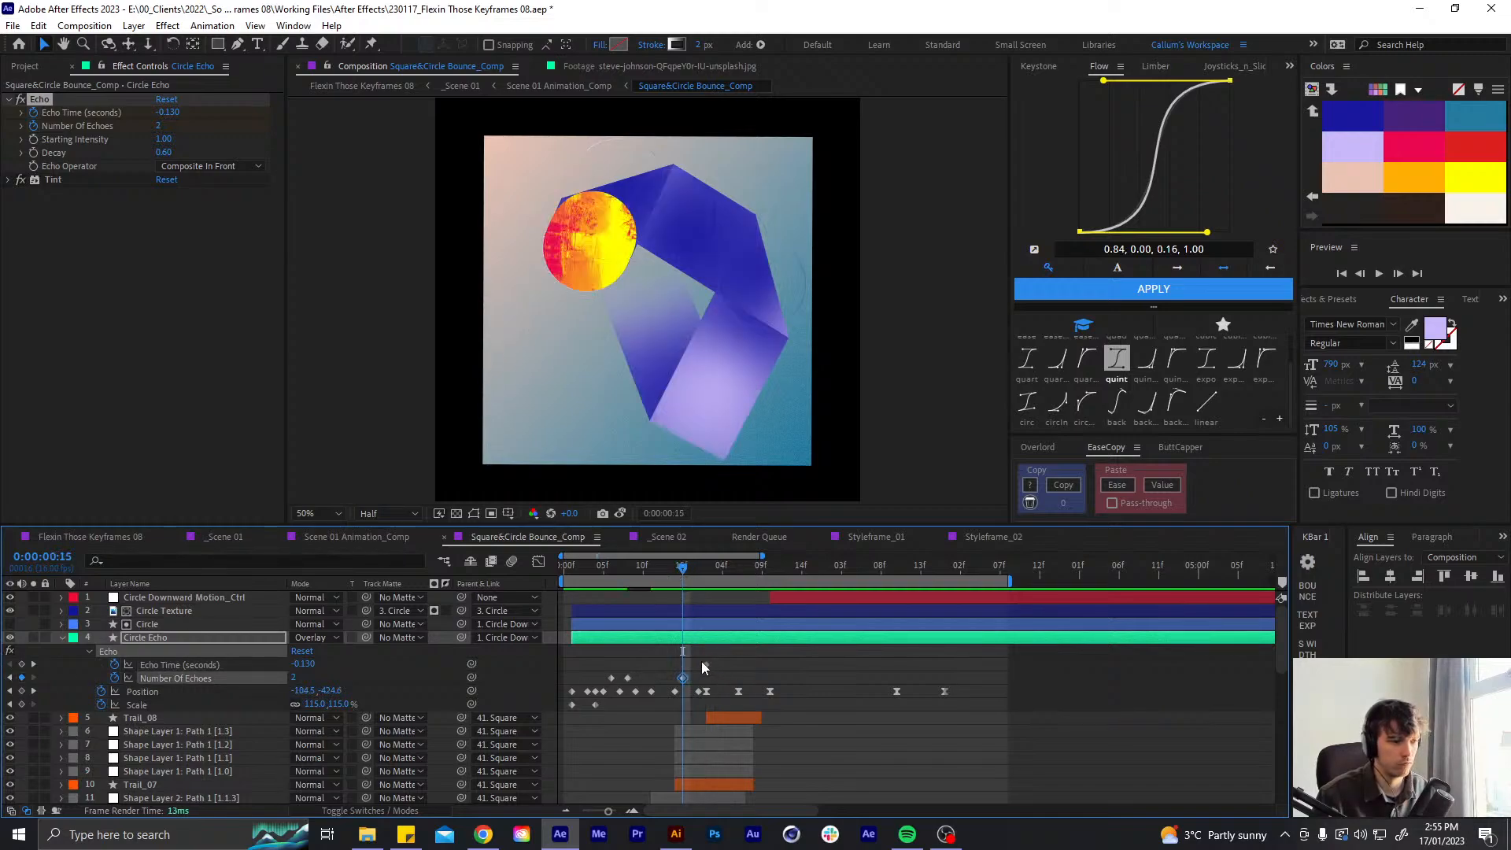
pyautogui.moveTo(706, 666); pyautogui.dragTo(658, 671)
# - At 0:00:01:06, keyframe Circle Echo's Number Of Echoes to 0 and Echo Time to -0.100
pyautogui.click(714, 578)
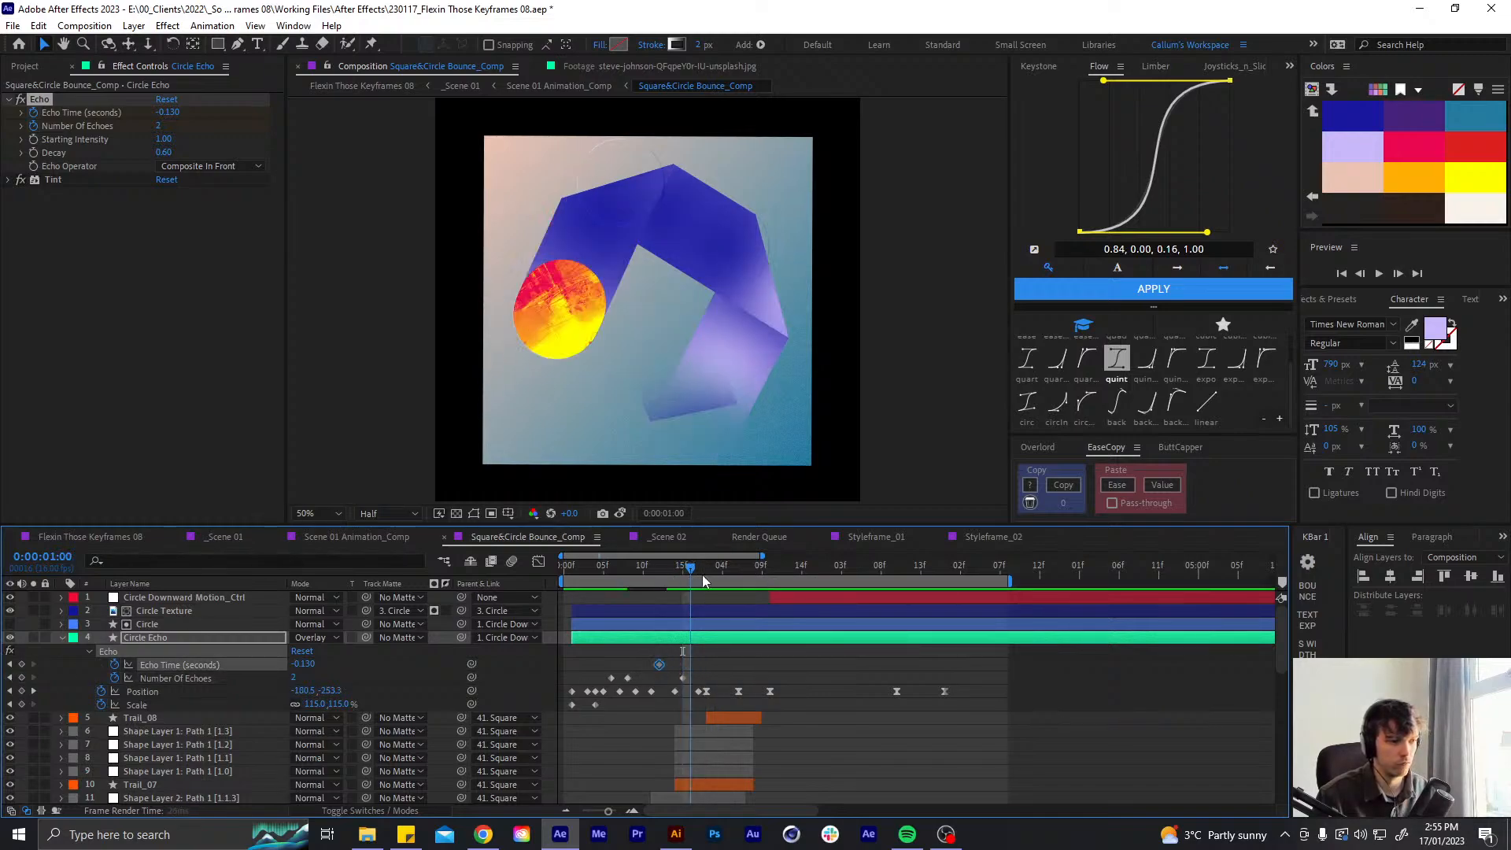
pyautogui.moveTo(714, 581); pyautogui.dragTo(722, 574)
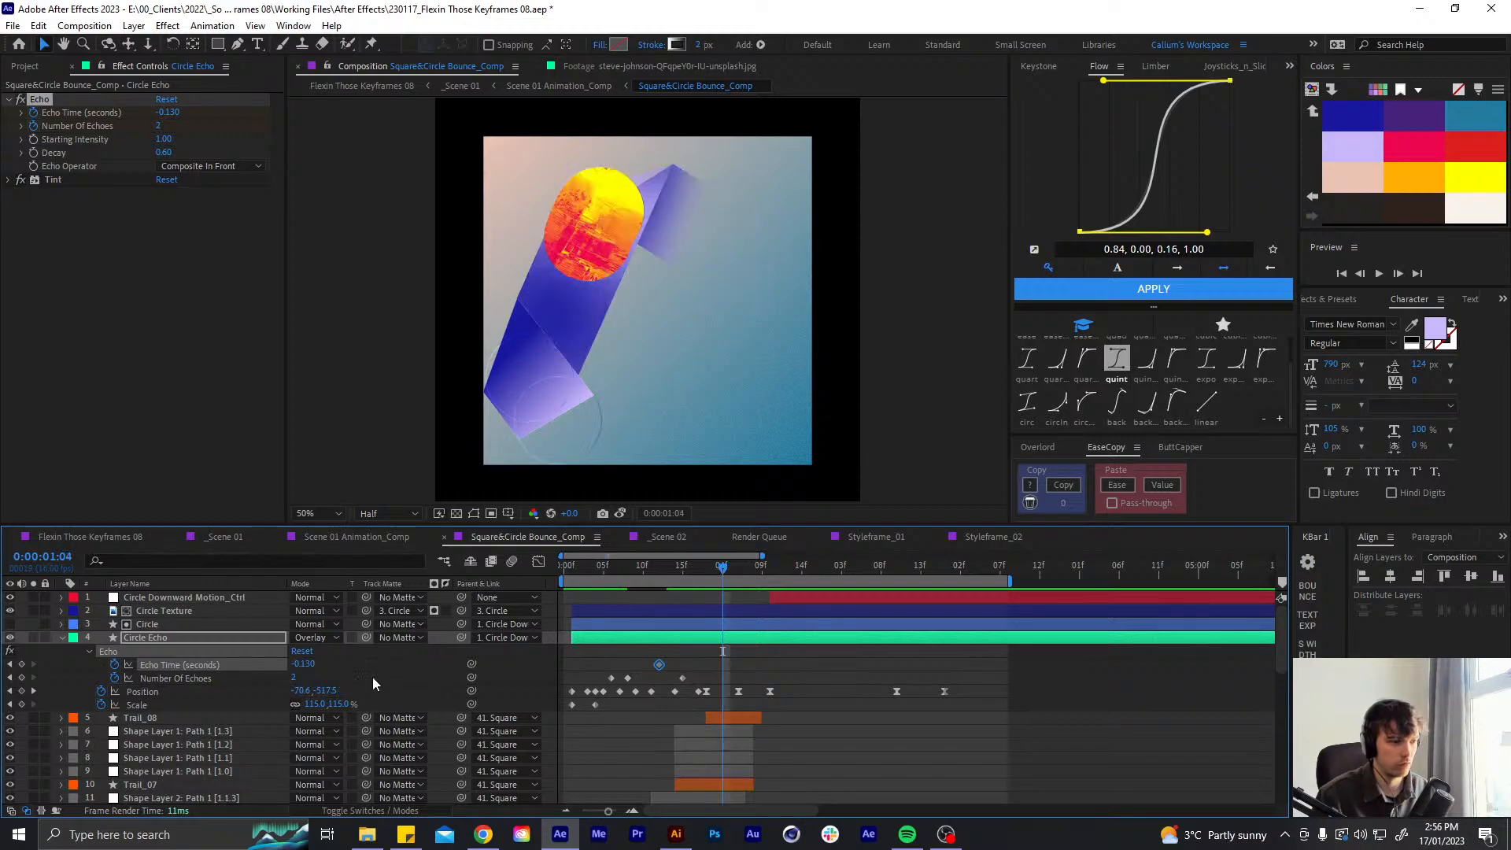
pyautogui.moveTo(731, 575); pyautogui.dragTo(735, 568)
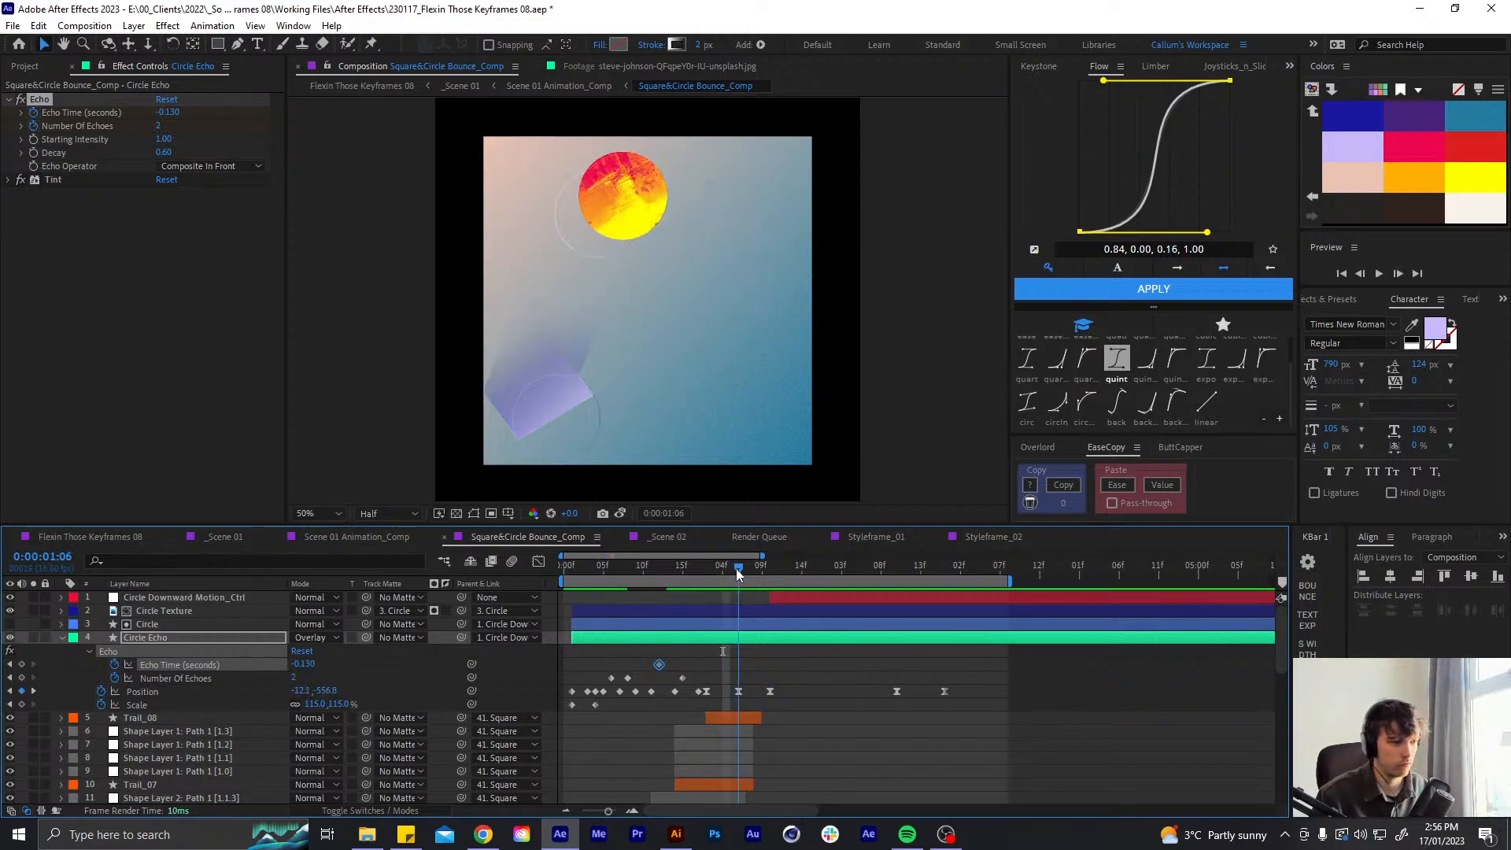
pyautogui.click(291, 678)
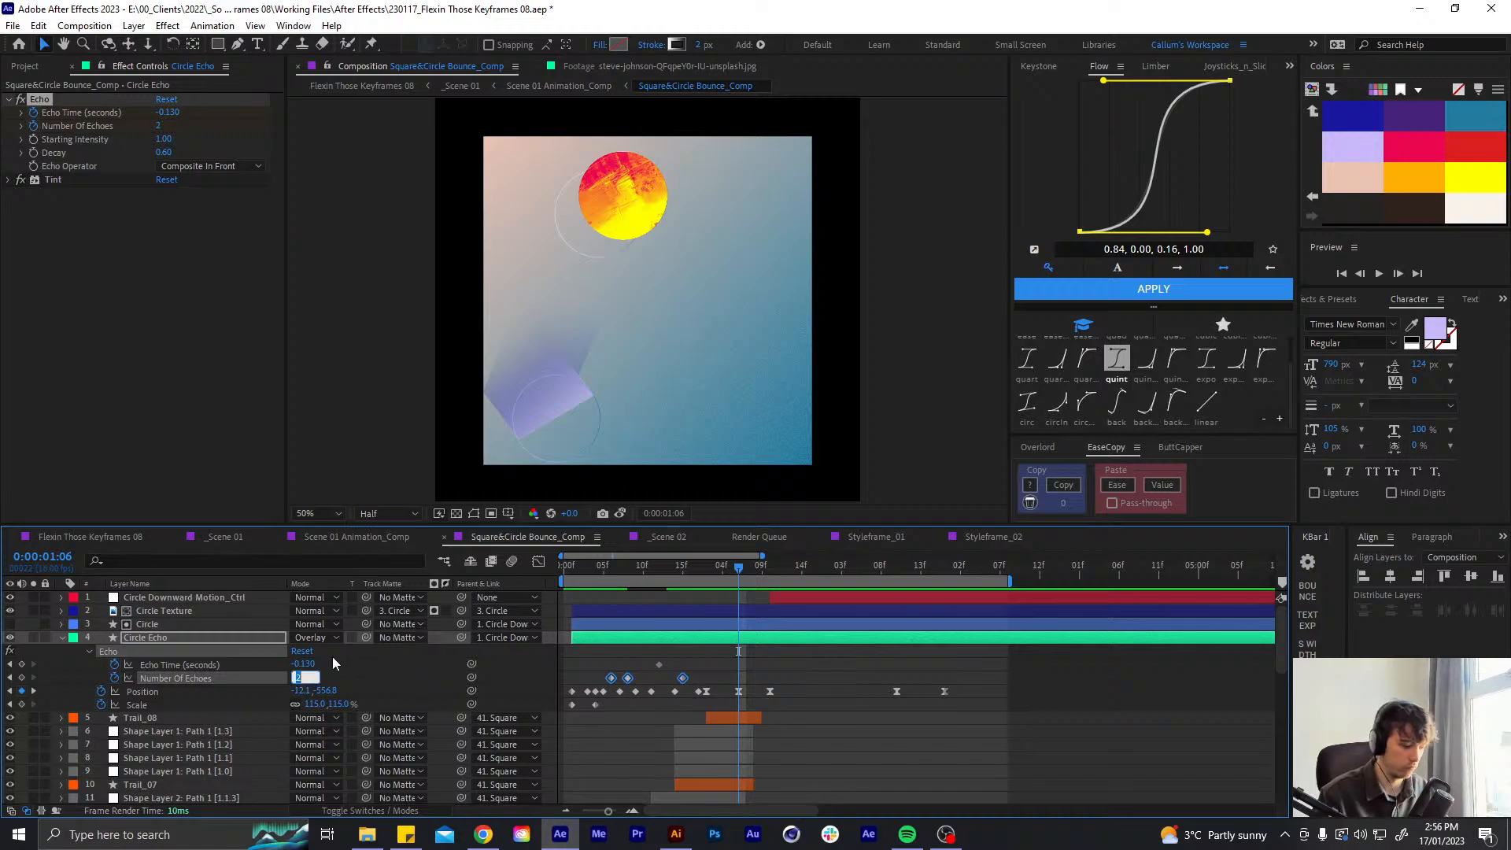
pyautogui.write('0')
pyautogui.press('Return')
pyautogui.click(303, 664)
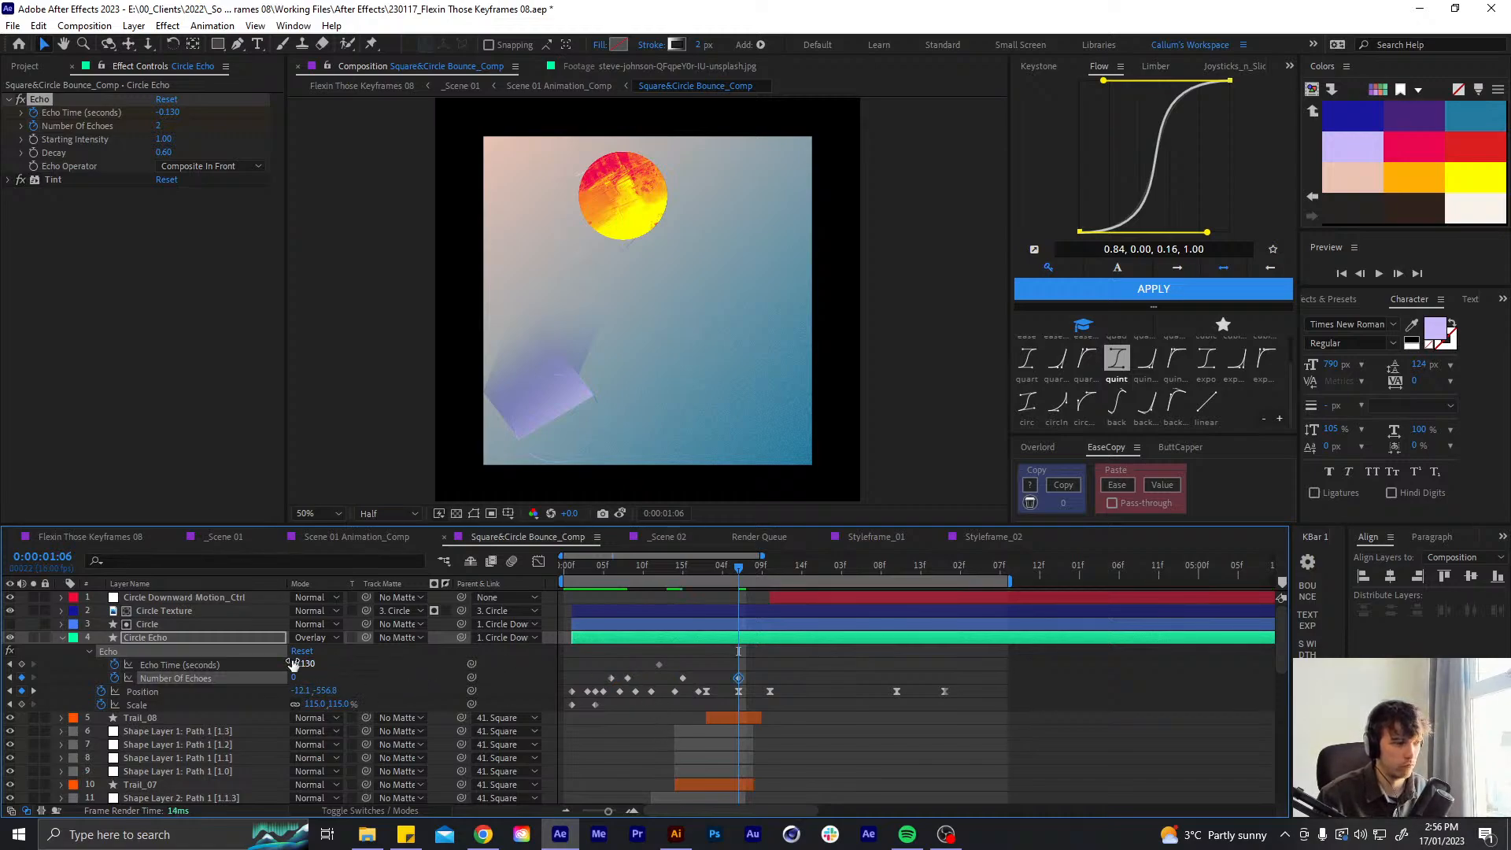
pyautogui.write('-.')
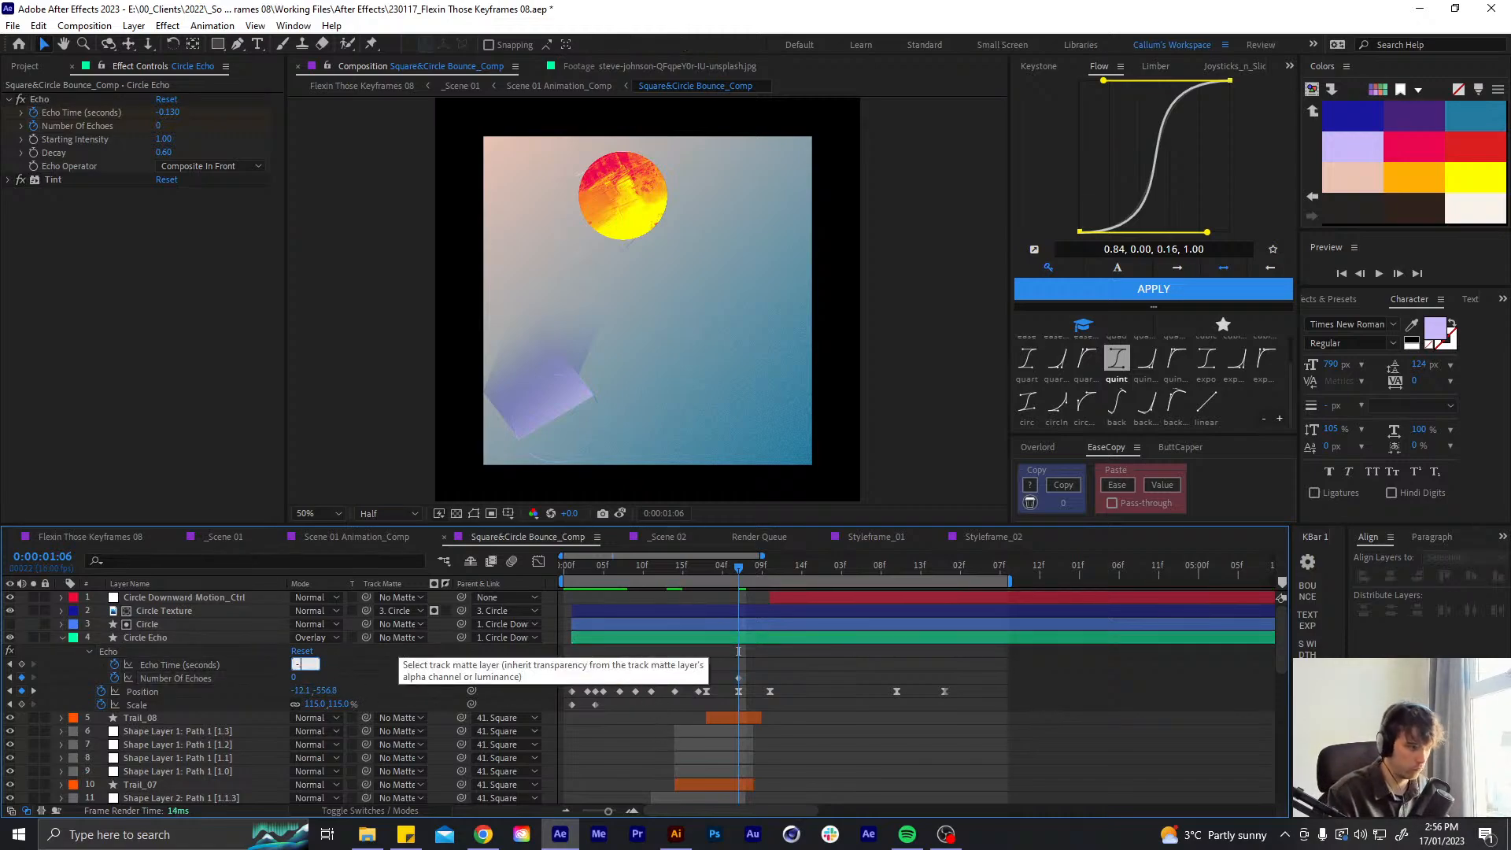
pyautogui.press('Return')
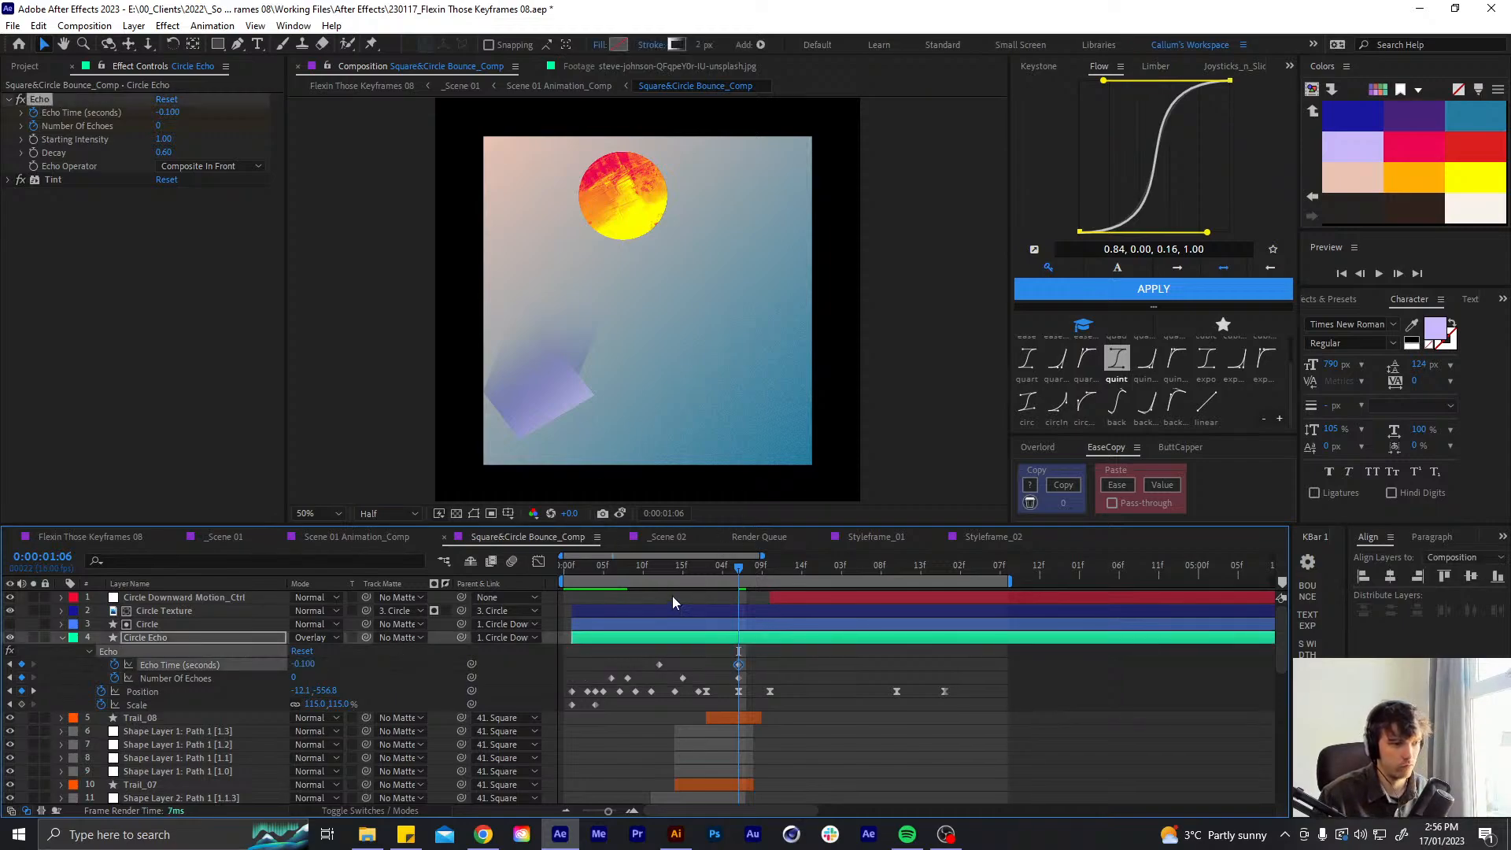
# - Apply Easy Ease to all of Circle Echo's Echo Time and Number Of Echoes keyframes and preview the animation
pyautogui.moveTo(650, 567); pyautogui.dragTo(512, 546)
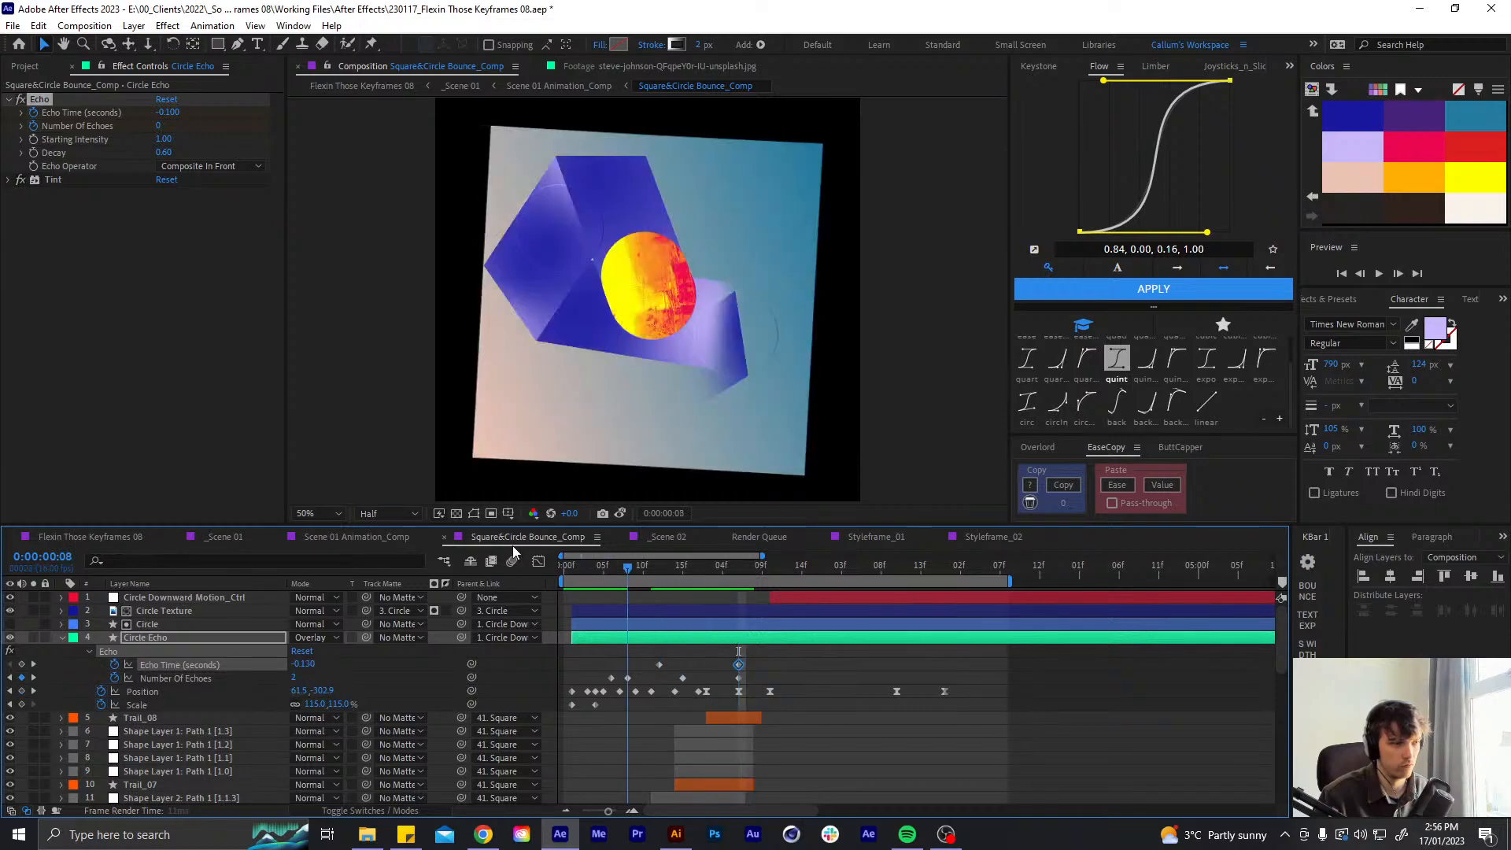
pyautogui.press('space')
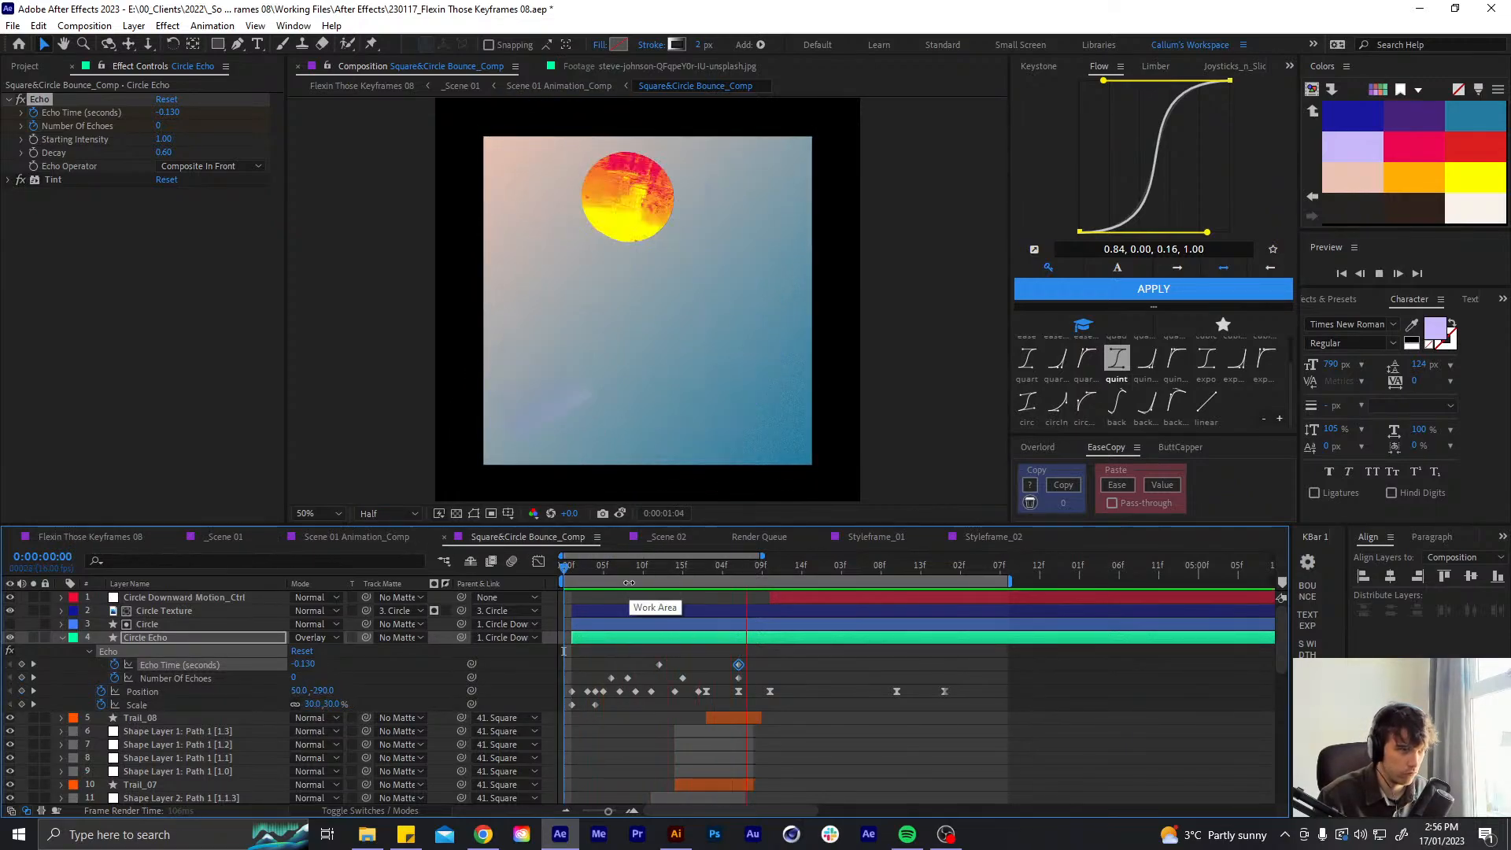
pyautogui.click(666, 564)
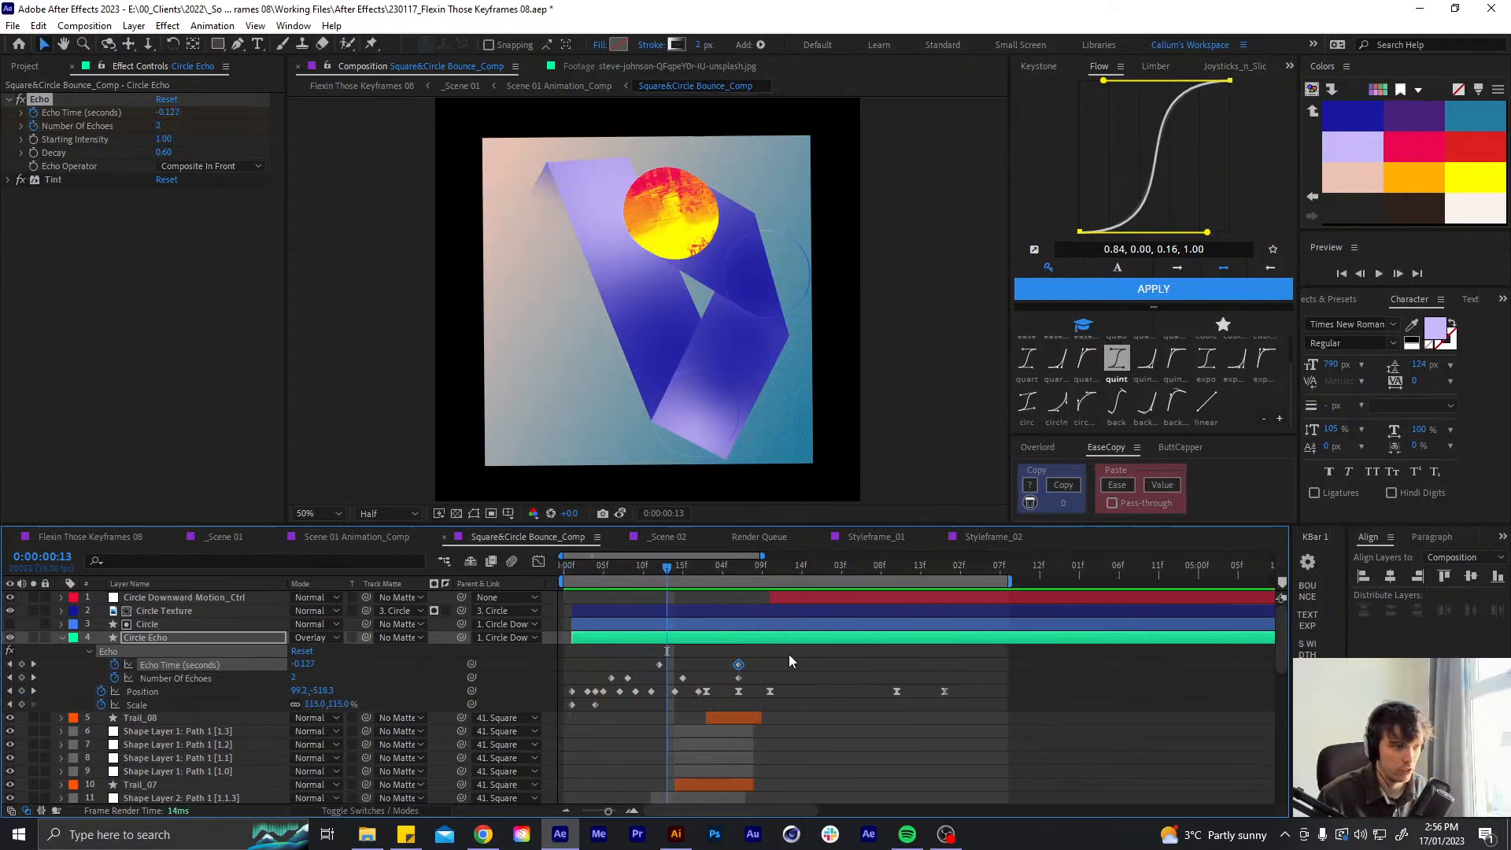
pyautogui.moveTo(790, 661); pyautogui.dragTo(614, 675)
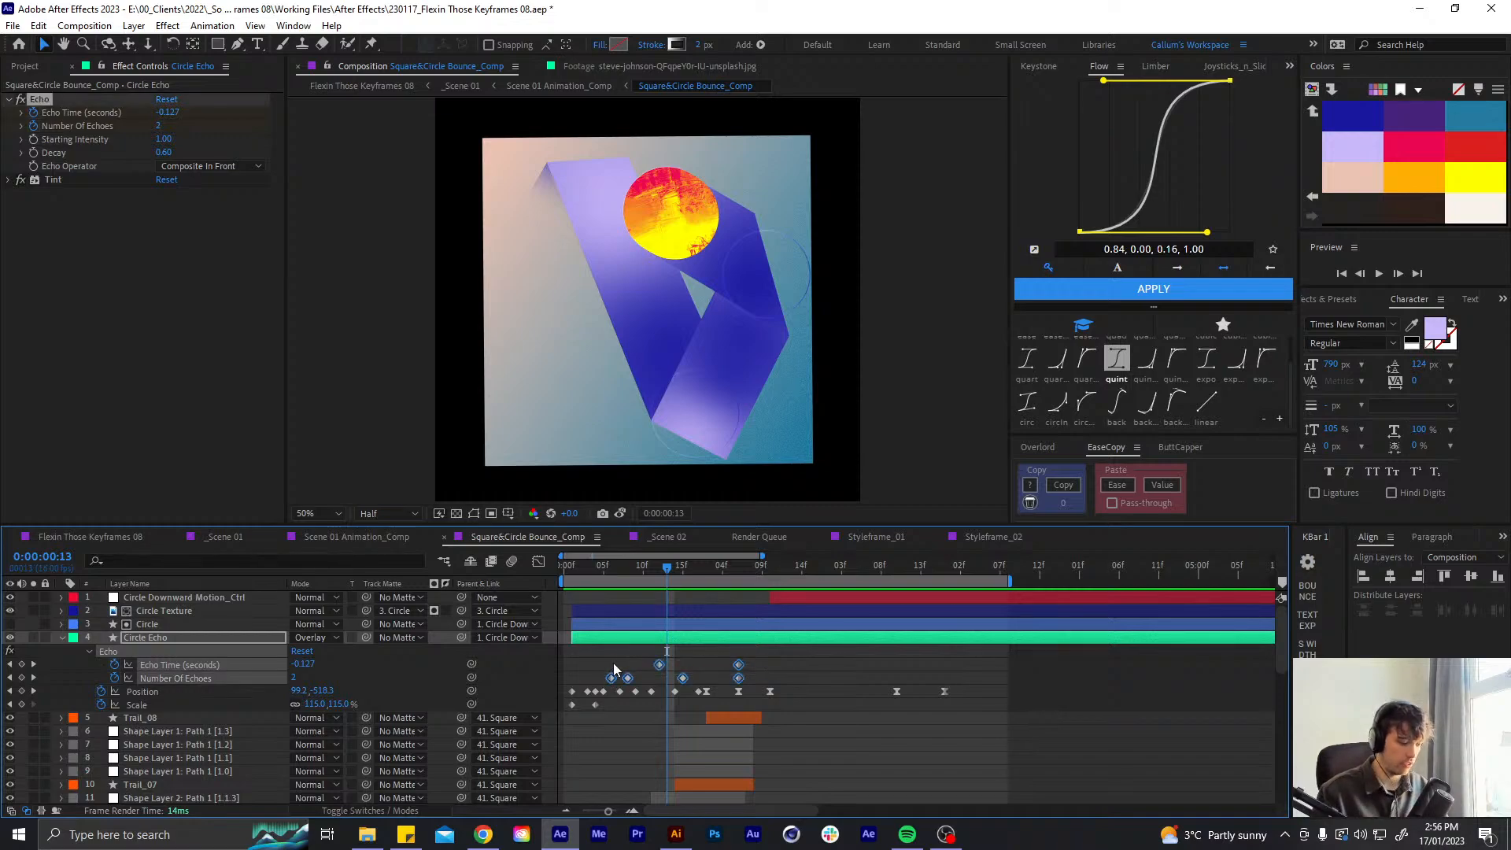
pyautogui.press('F9')
pyautogui.press('space')
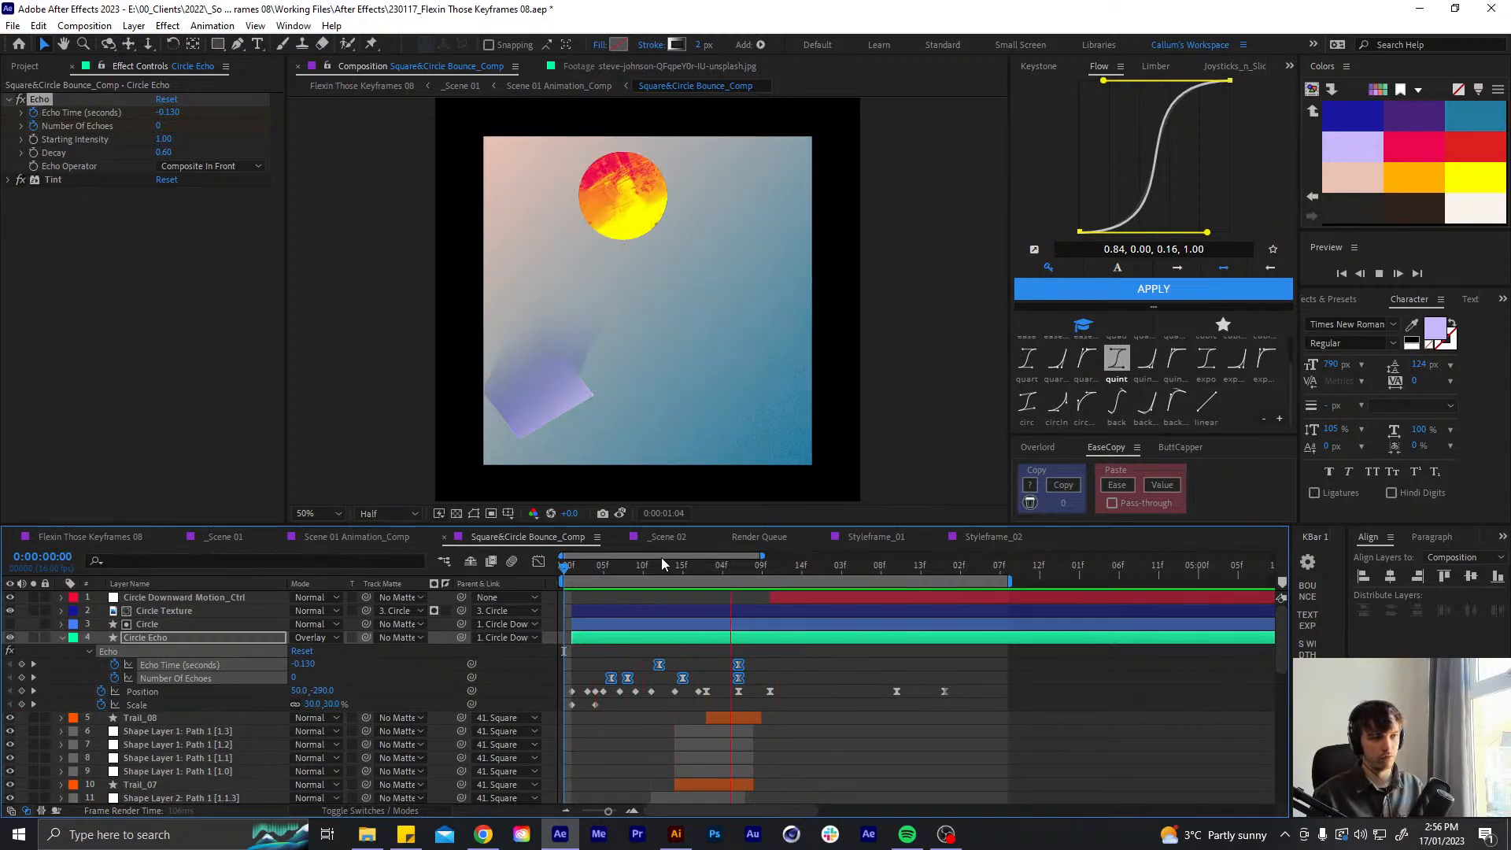
pyautogui.press('space')
# - Set the Circle Echo layer's opacity to 80%
pyautogui.click(659, 567)
pyautogui.click(418, 655)
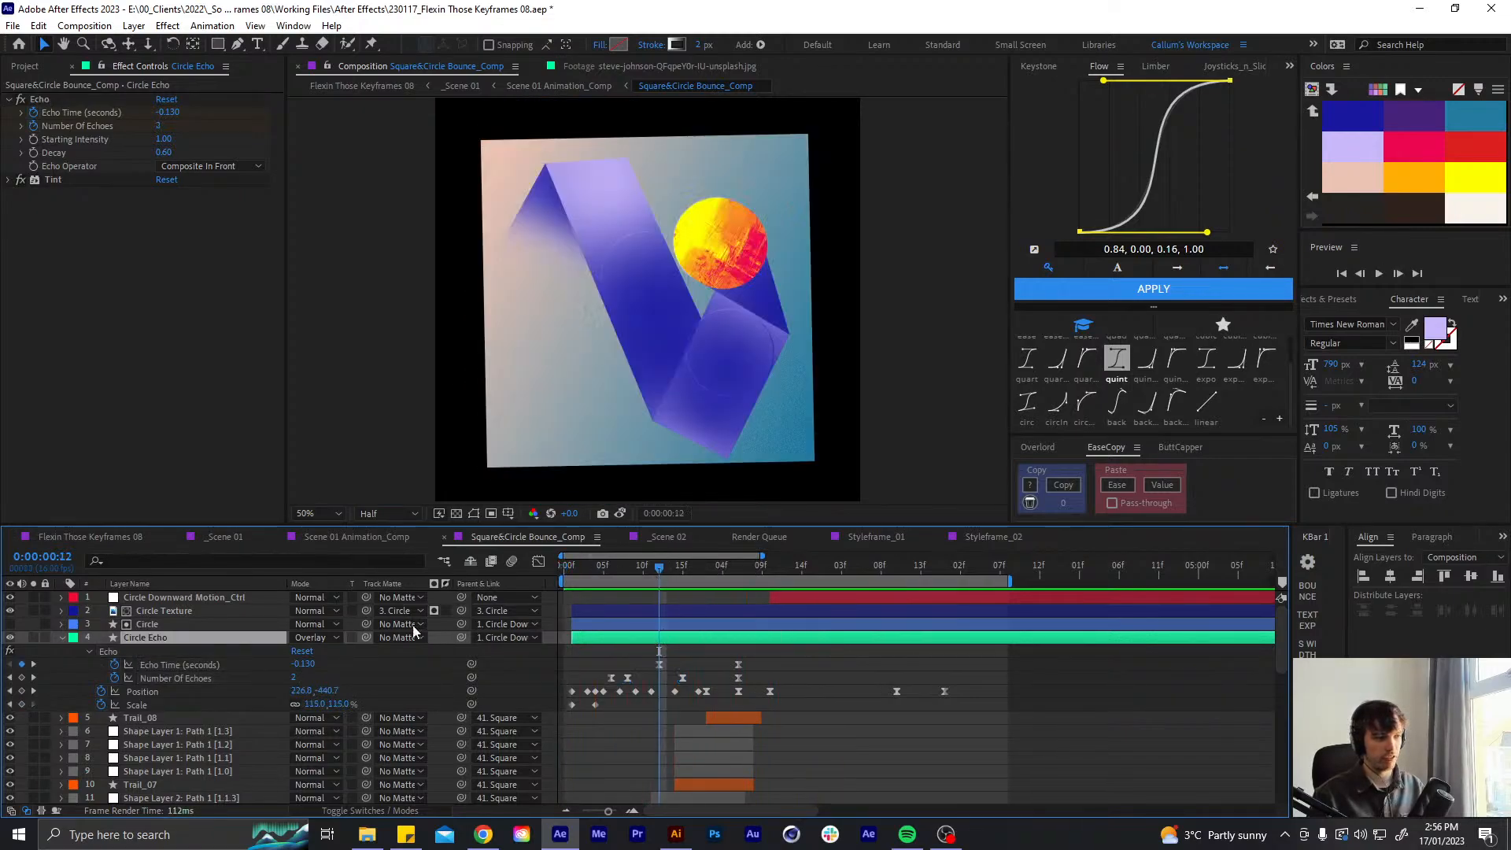
pyautogui.press('t')
pyautogui.click(299, 652)
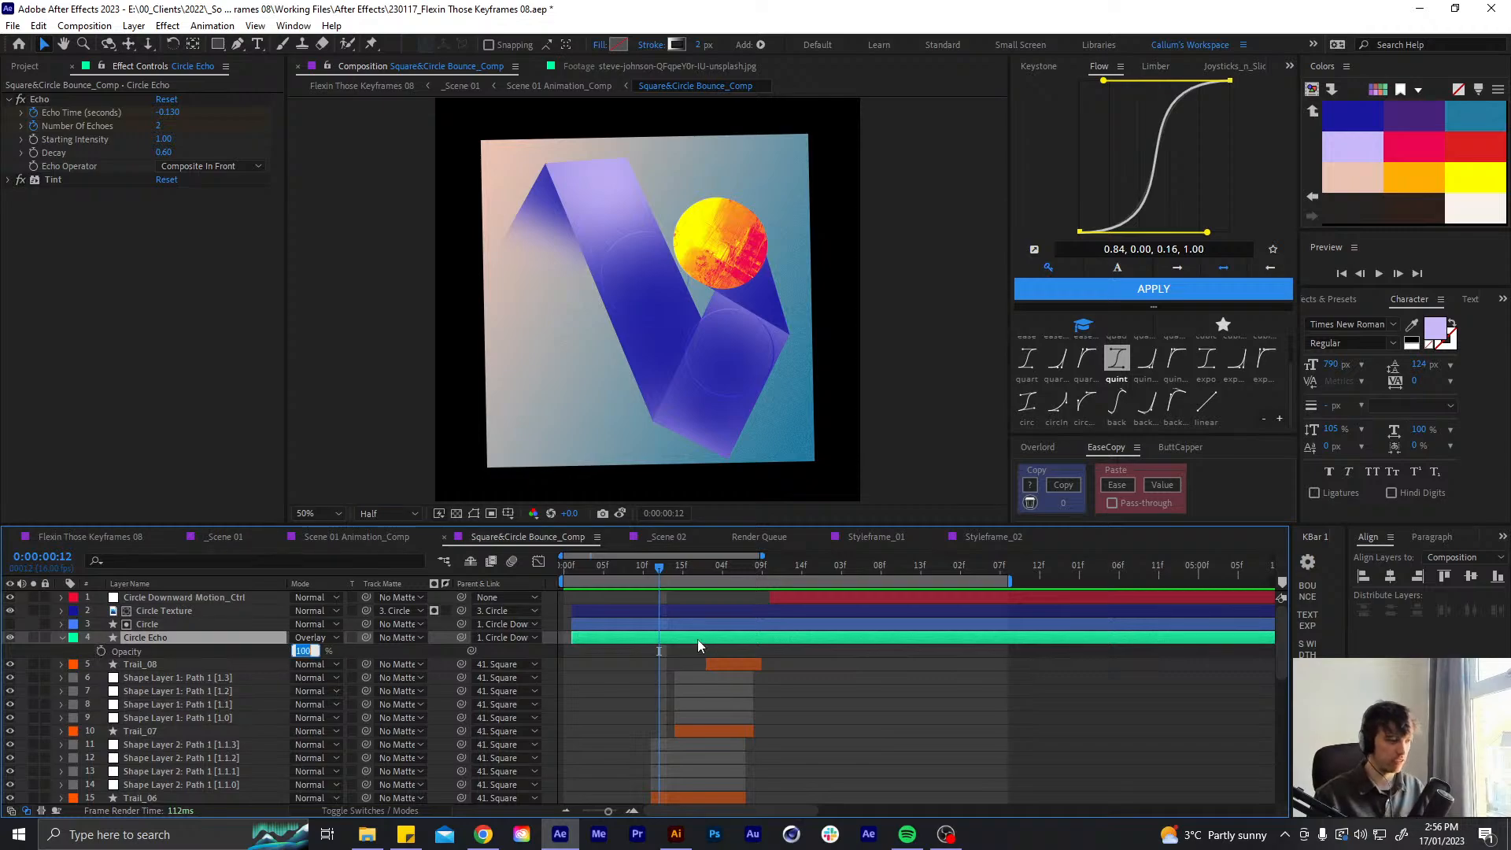
pyautogui.write('80')
pyautogui.press('Return')
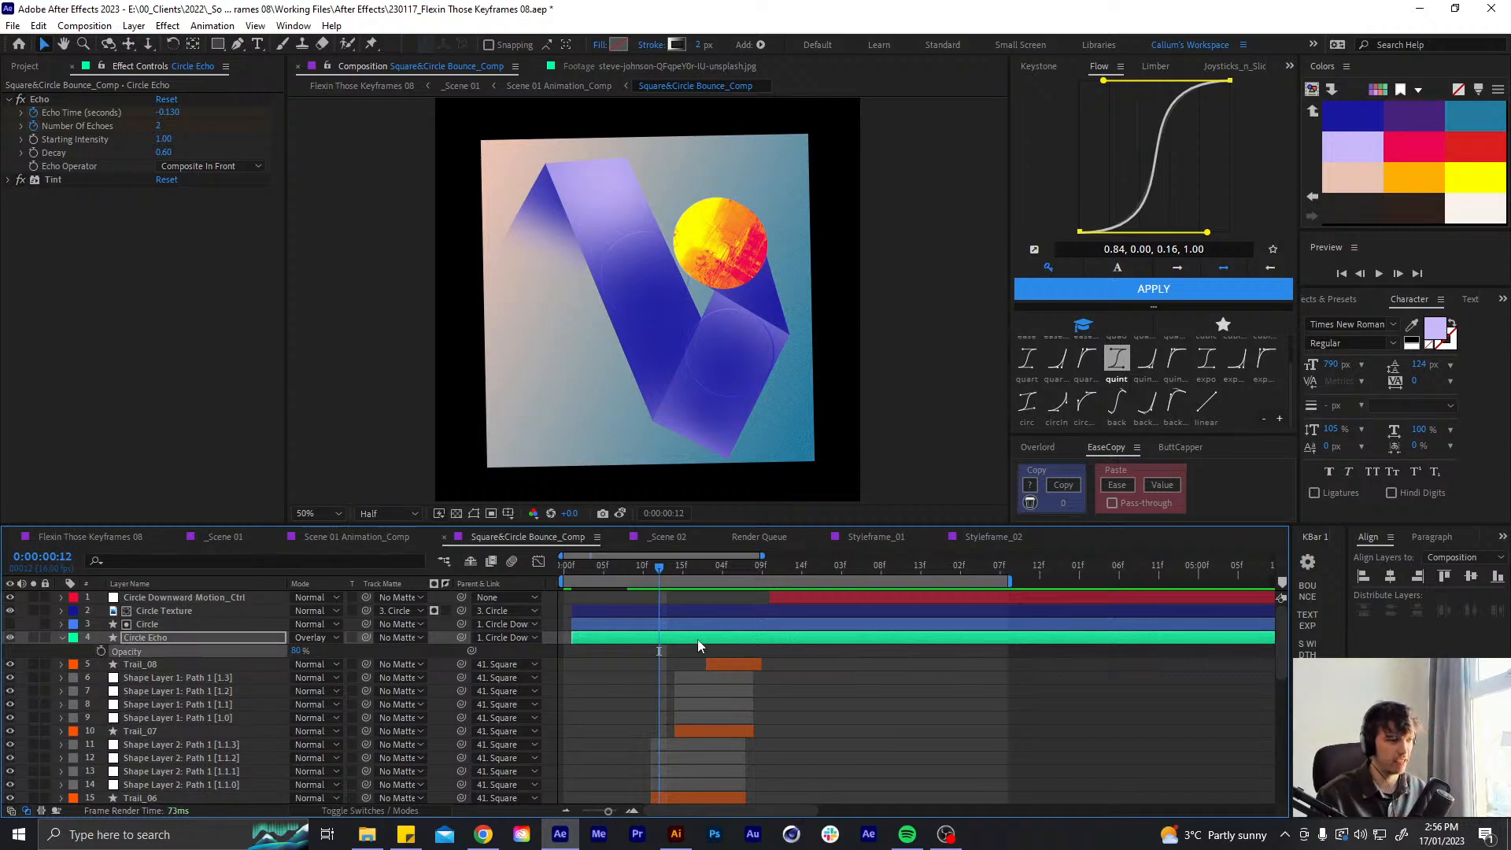
# - Add the expression wiggle(10,60) to Circle Echo's opacity and preview the flicker
pyautogui.hotkey('alt', 'shift', '=')
pyautogui.write('wiggle(')
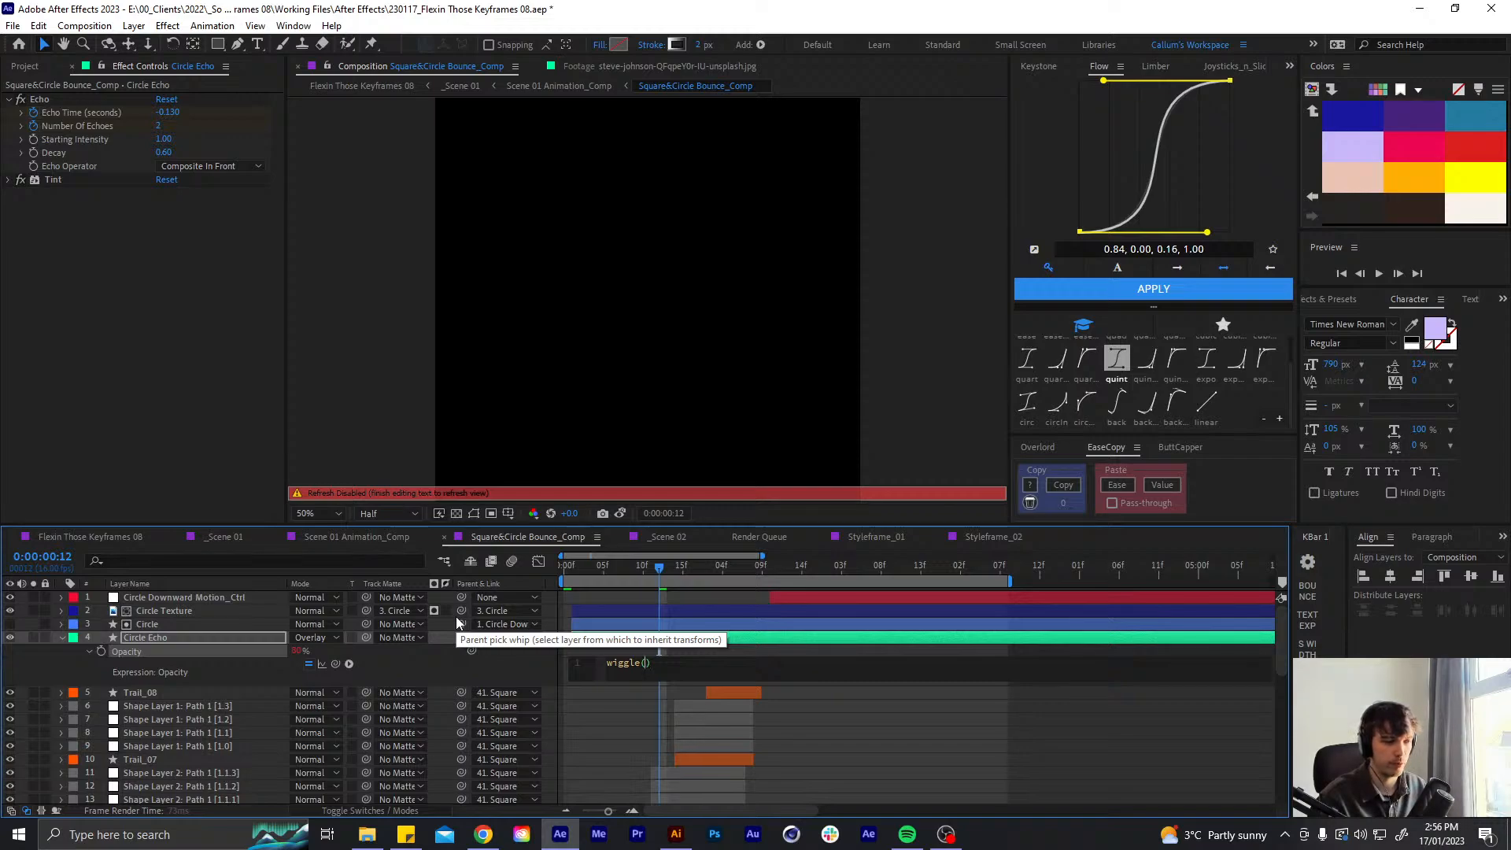
pyautogui.write('10,')
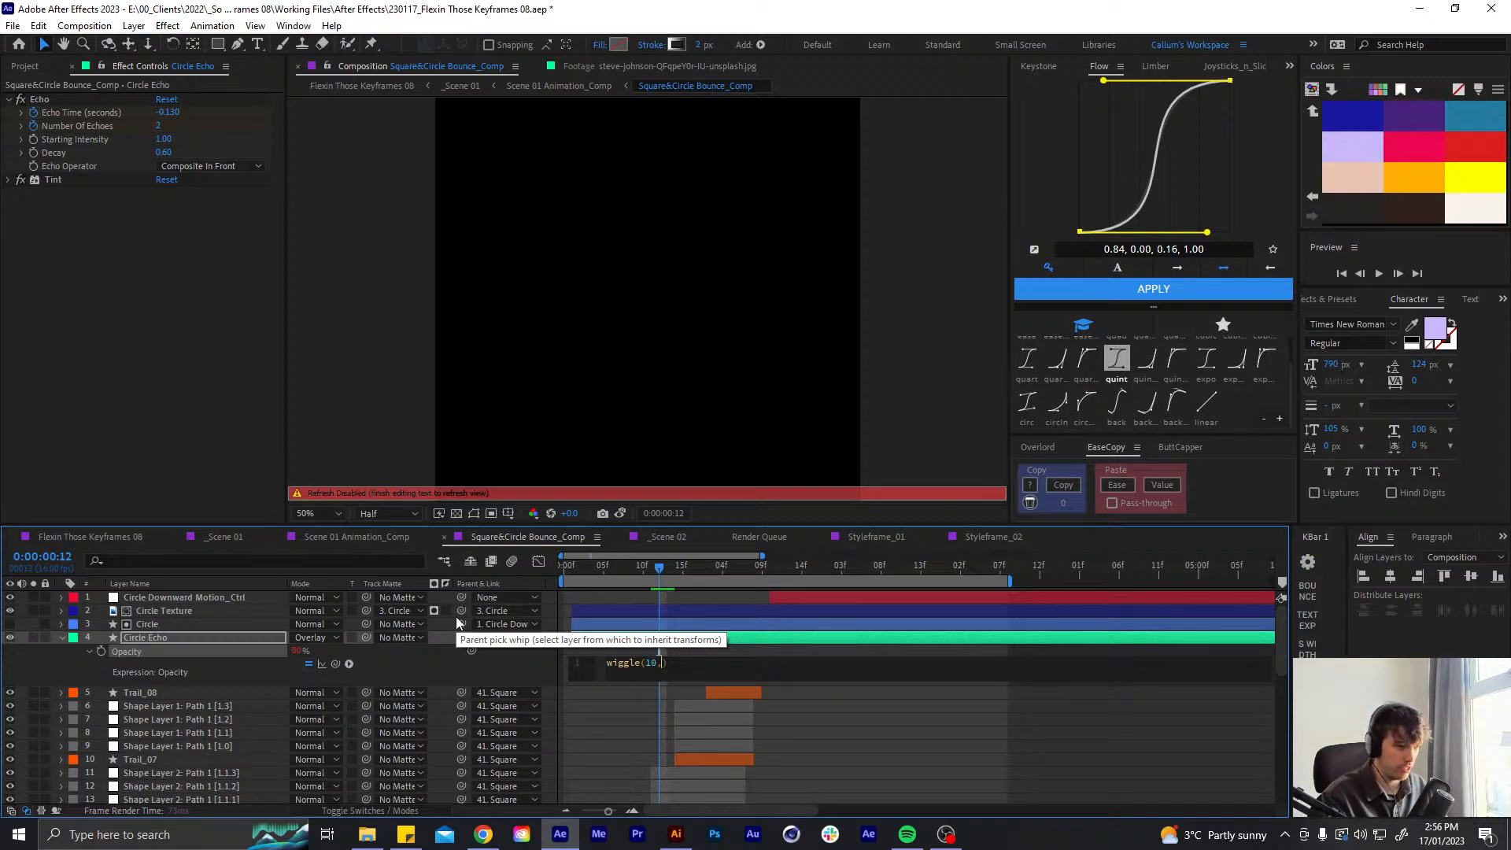
pyautogui.write('60')
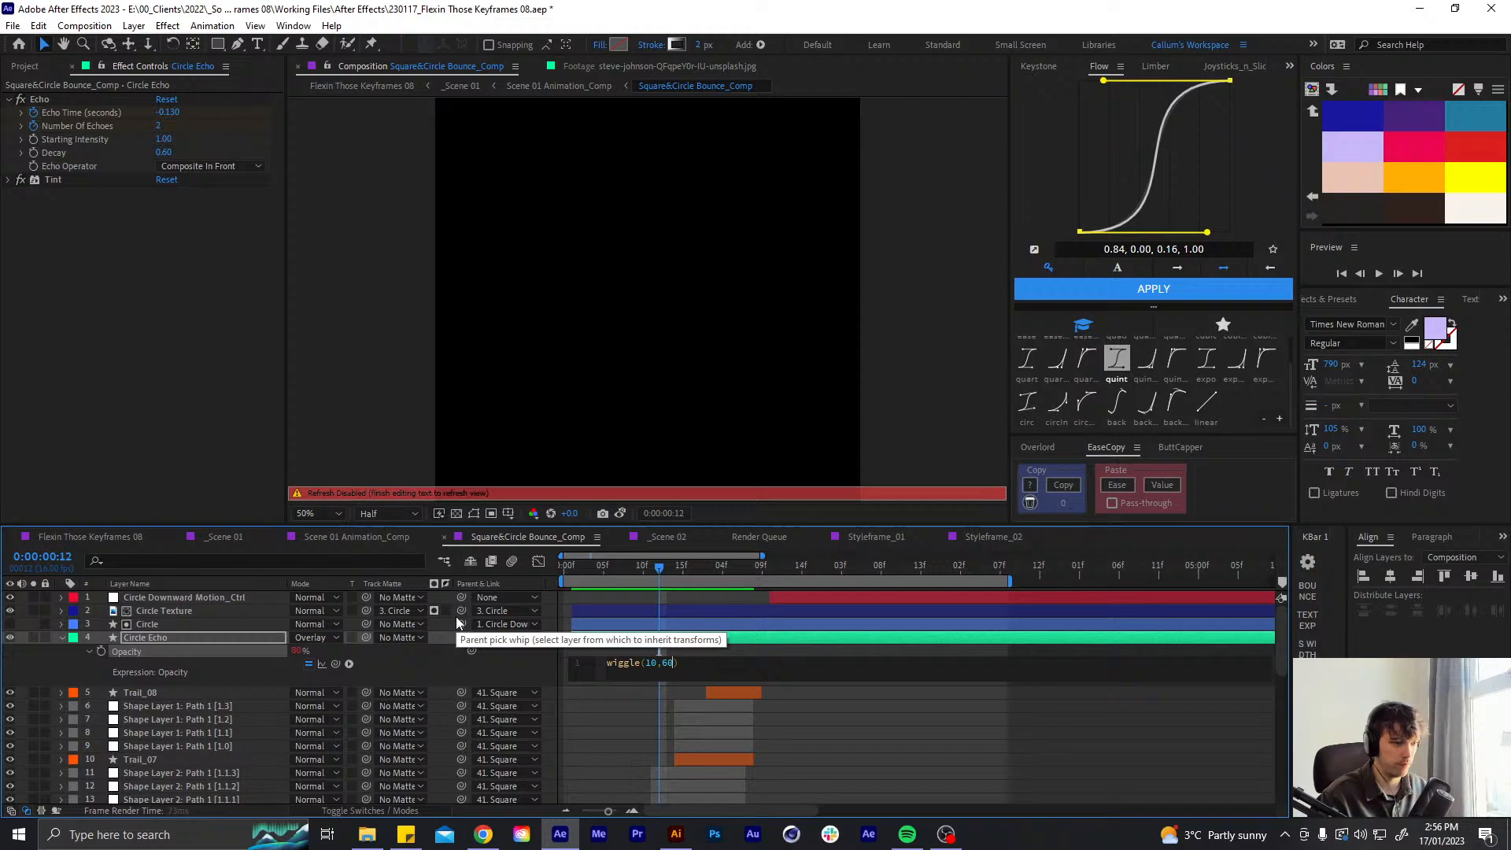
pyautogui.click(874, 701)
pyautogui.click(598, 568)
pyautogui.press('space')
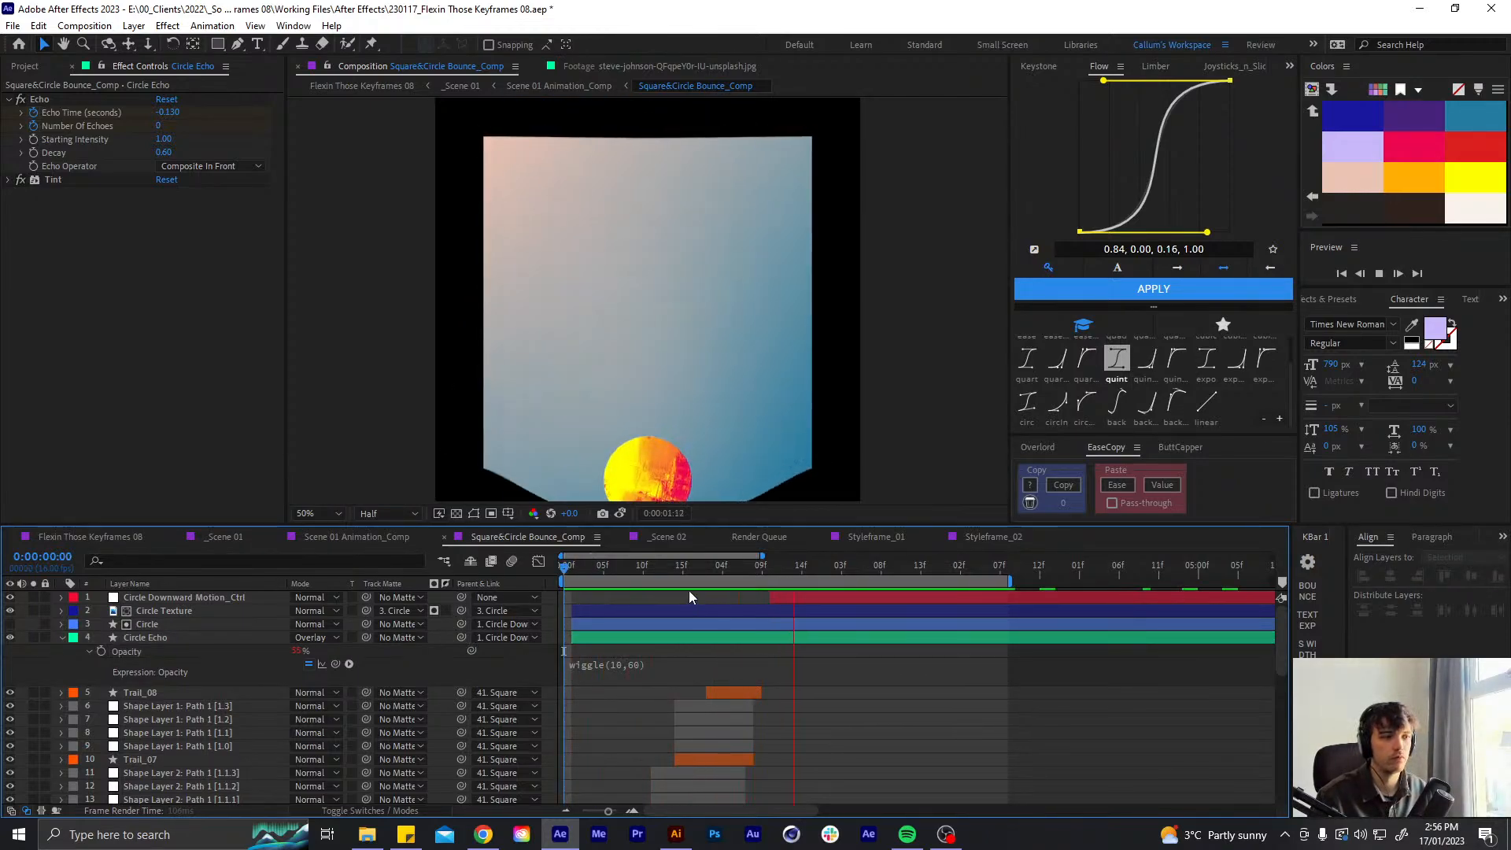
pyautogui.click(691, 566)
pyautogui.moveTo(691, 565); pyautogui.dragTo(668, 583)
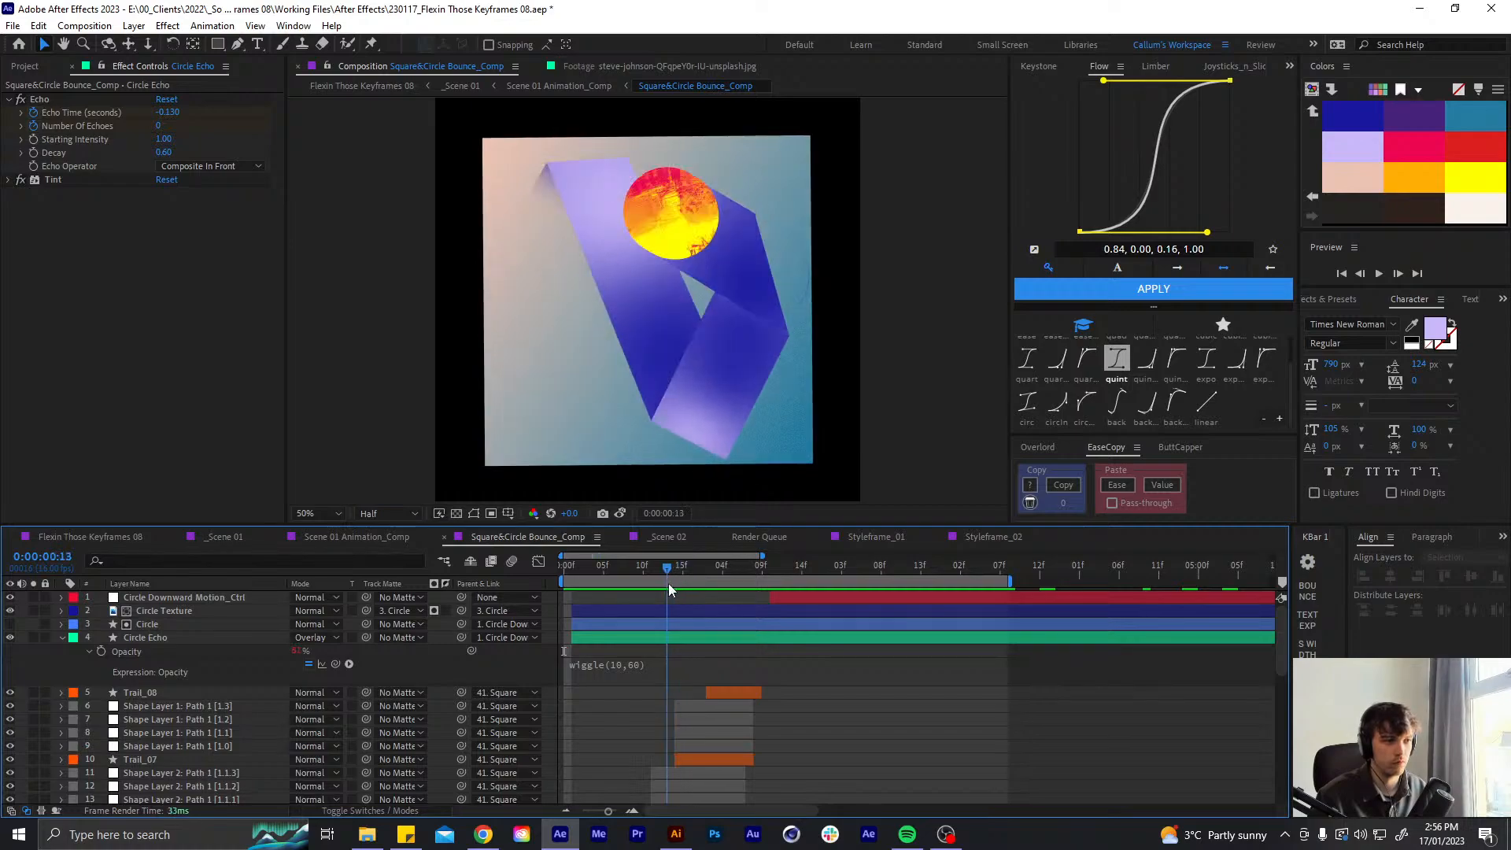
# - Apply the CC Force Motion Blur effect to the Circle Echo layer
pyautogui.click(659, 639)
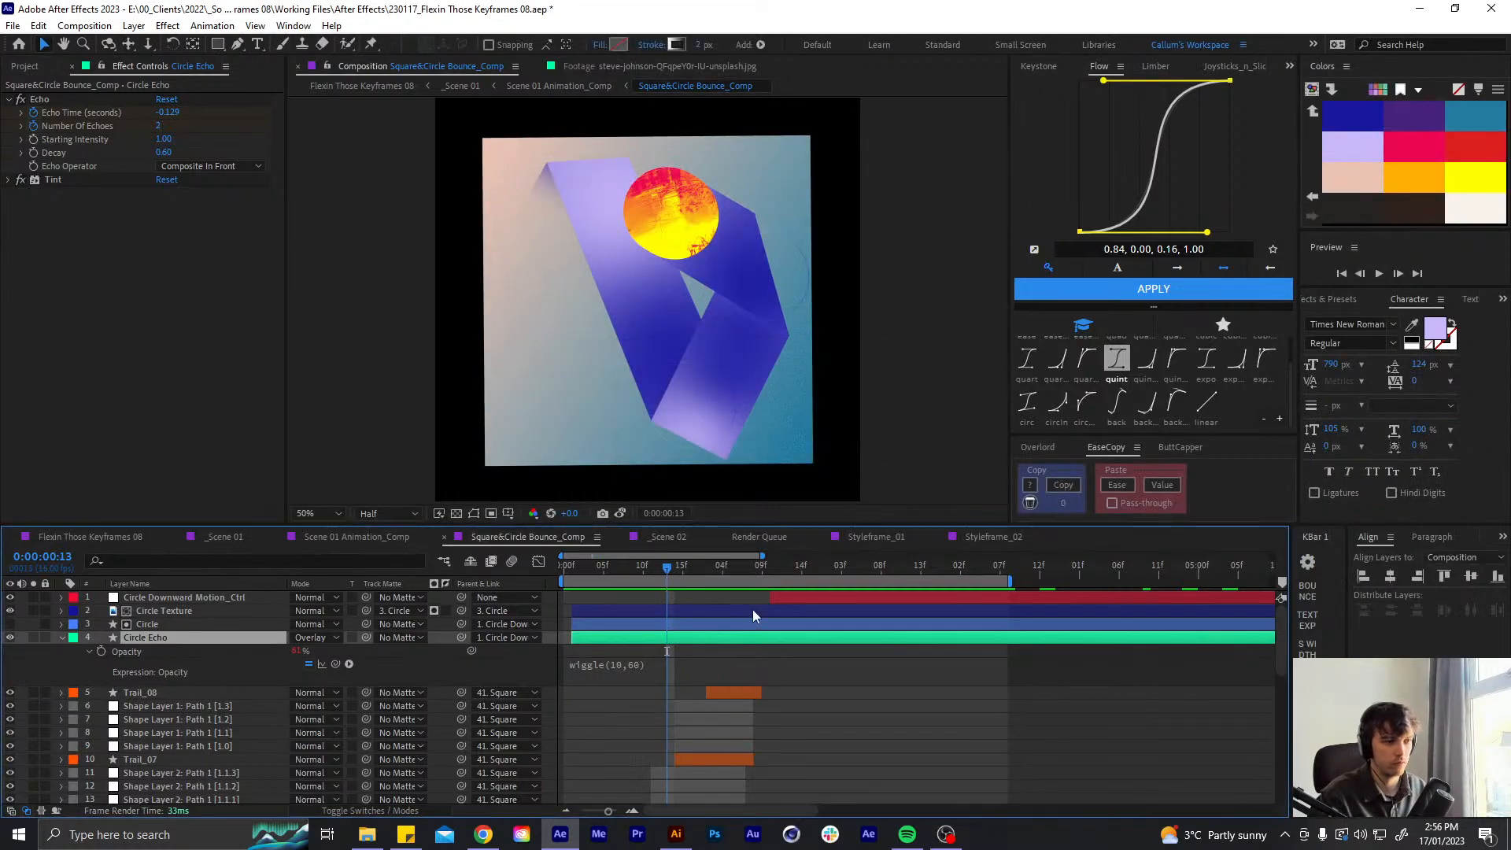
pyautogui.press('u')
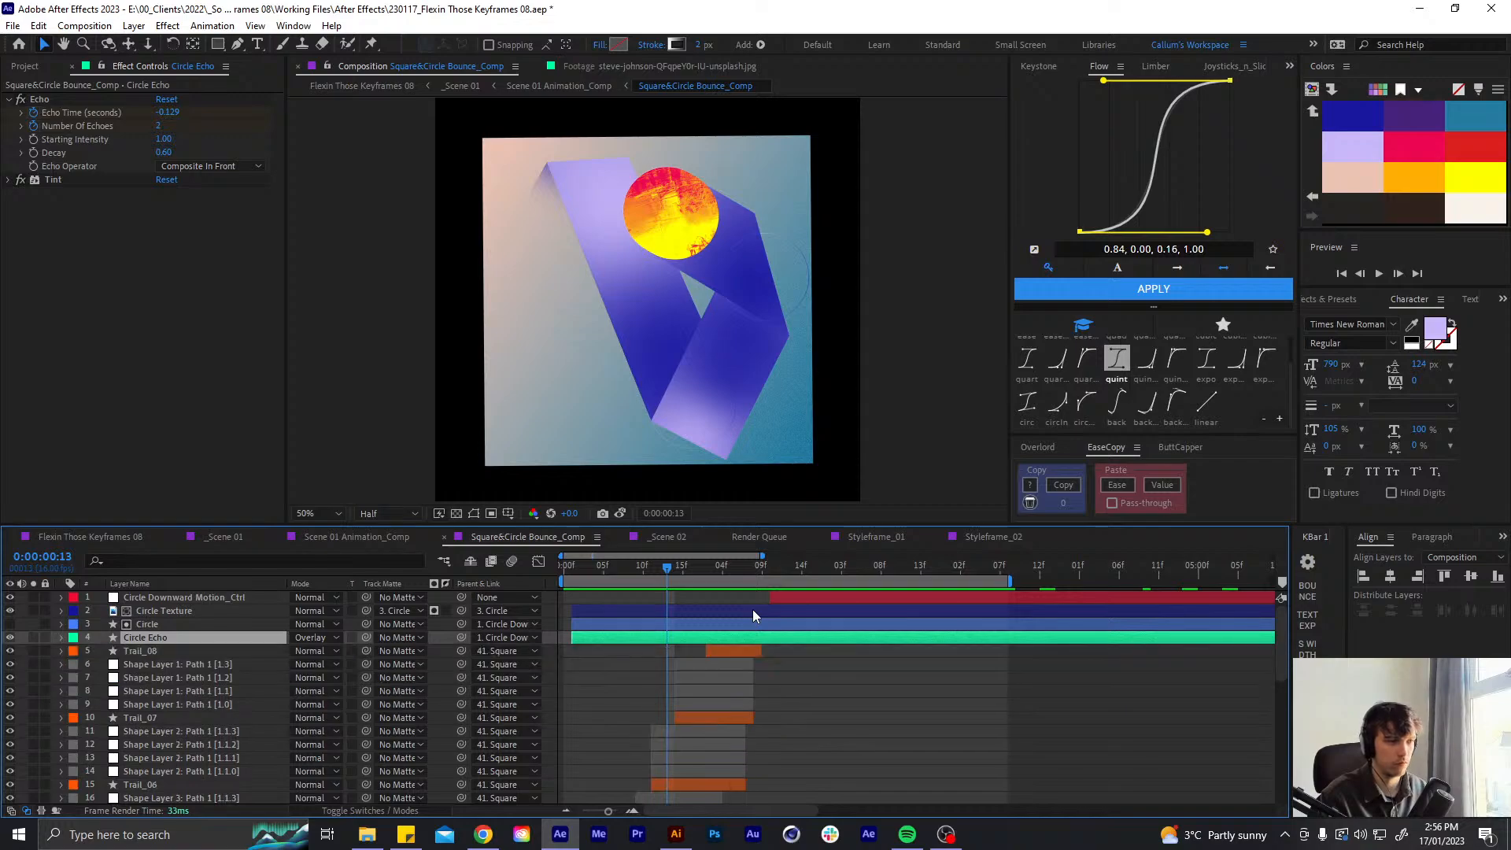
pyautogui.hotkey('ctrl', 'space')
pyautogui.write('for')
pyautogui.press('Down')
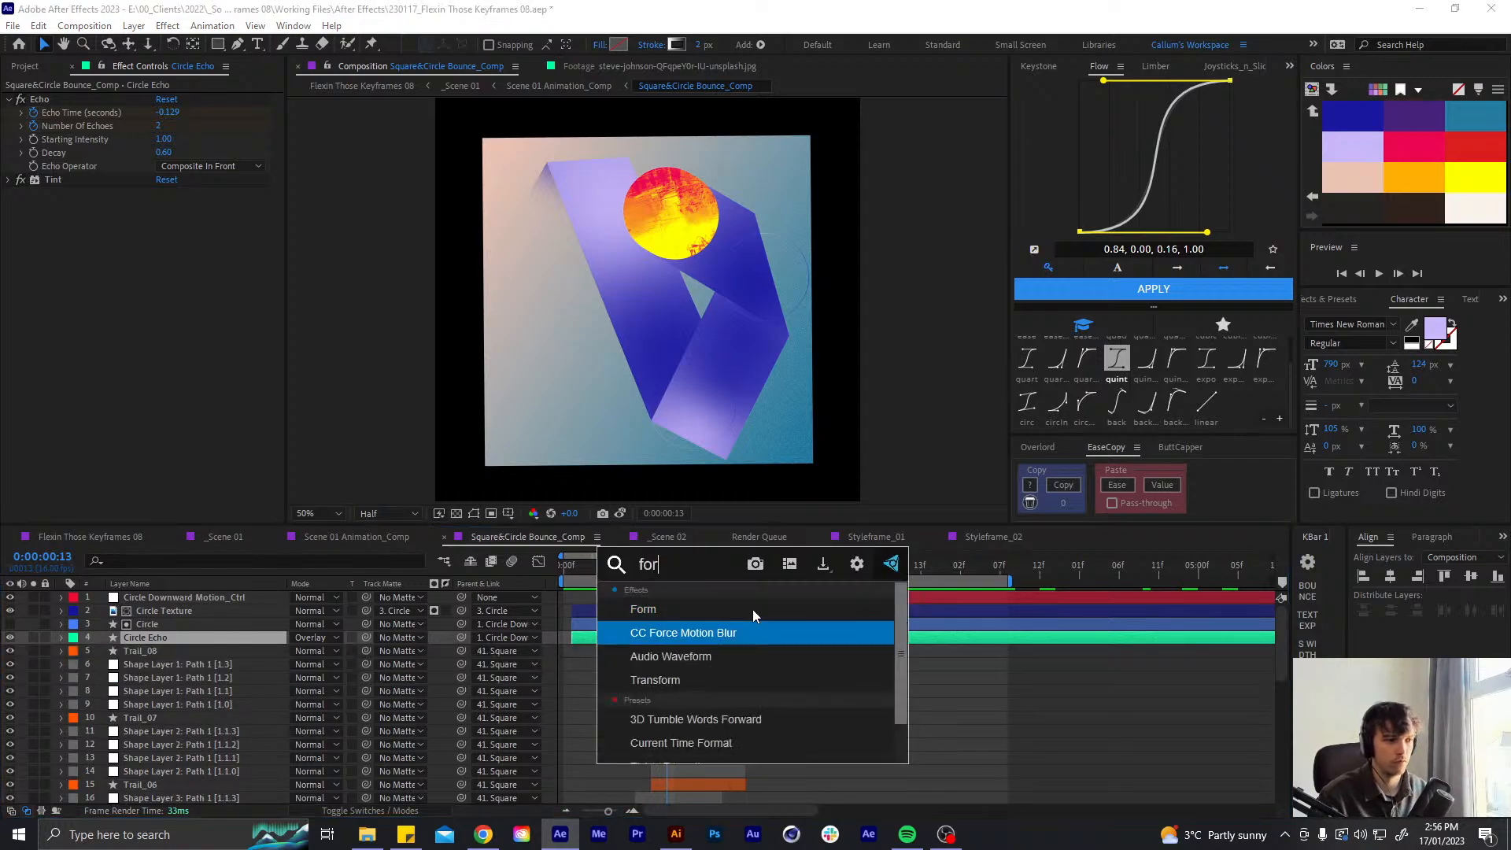
pyautogui.press('Return')
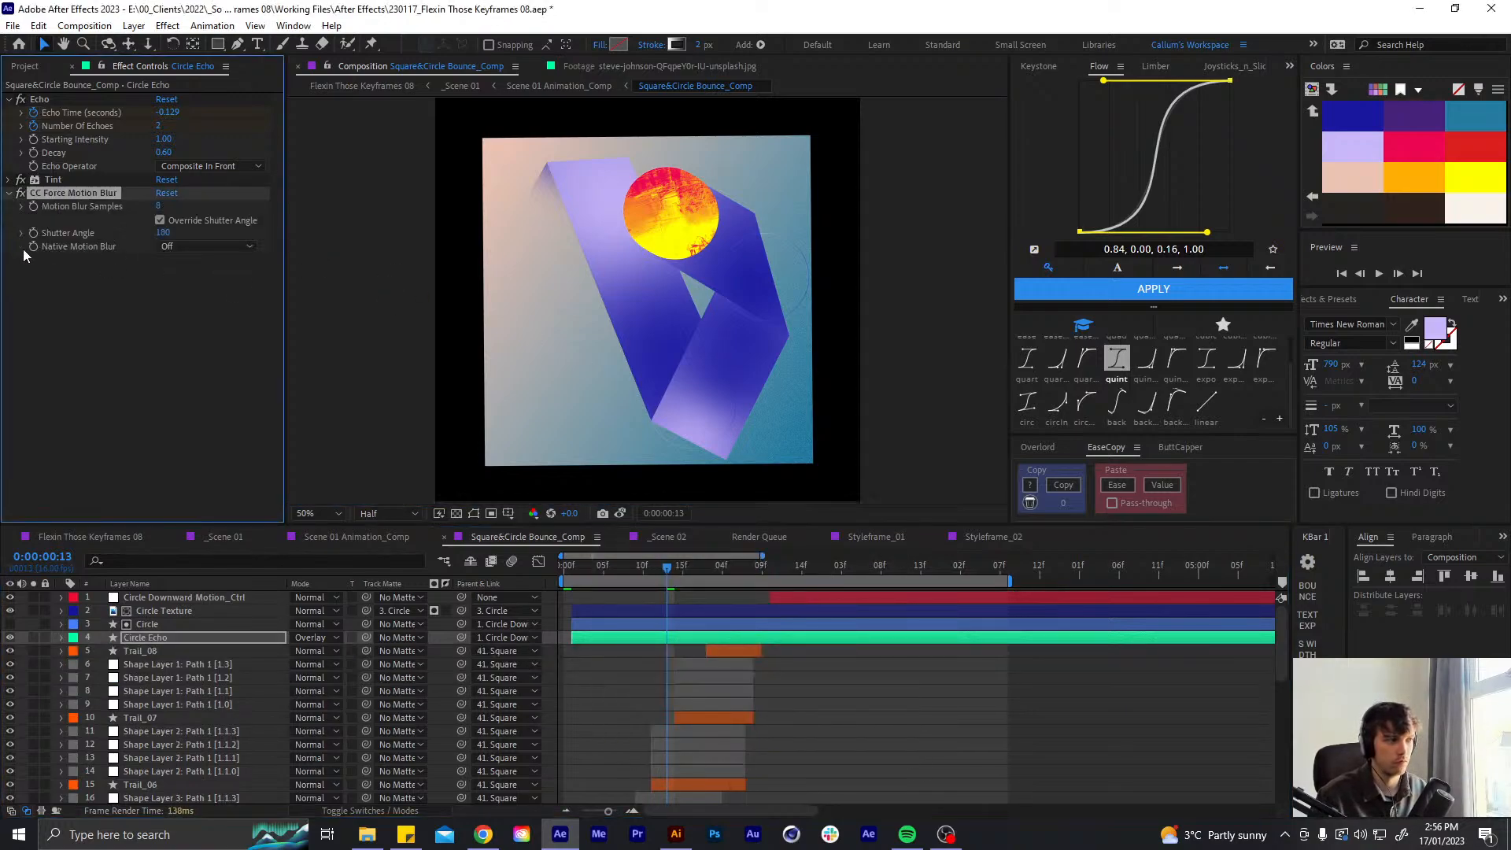
# - Solo Circle Echo and try out higher Motion Blur Samples and Shutter Angle values in CC Force Motion Blur
pyautogui.click(33, 638)
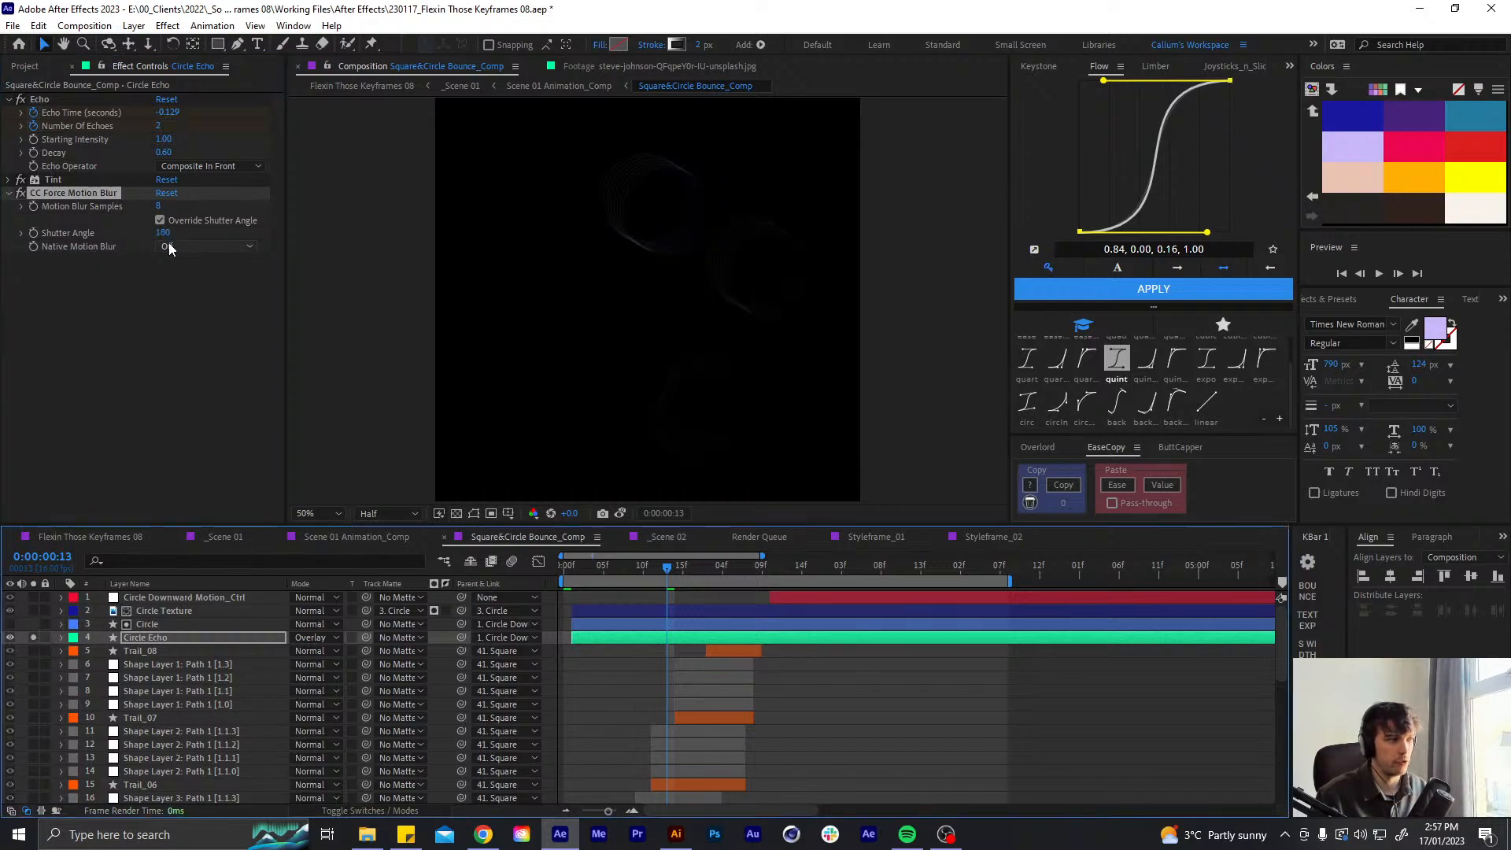
pyautogui.click(33, 637)
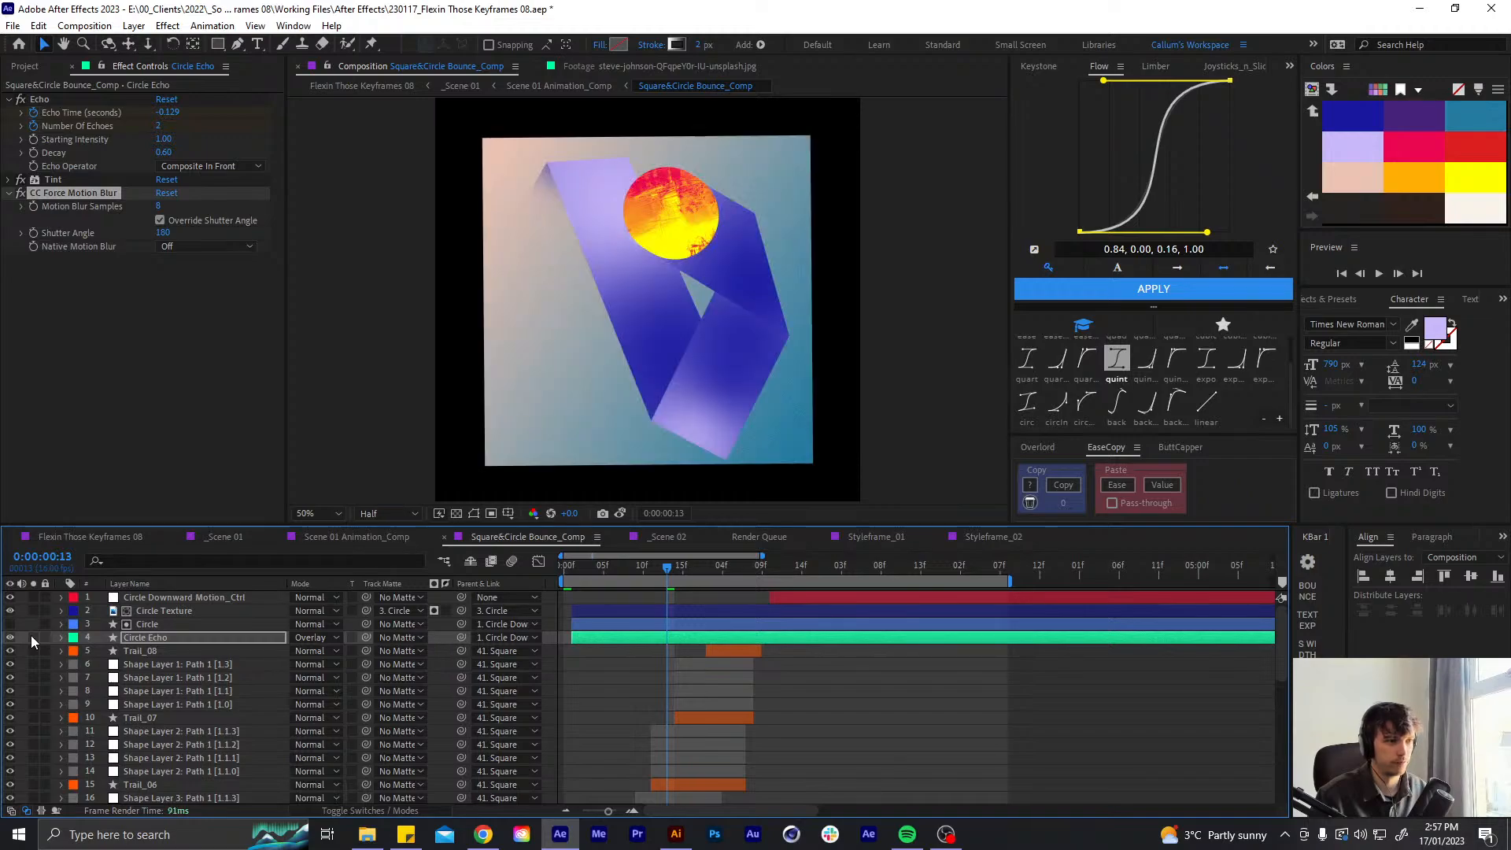
pyautogui.click(32, 637)
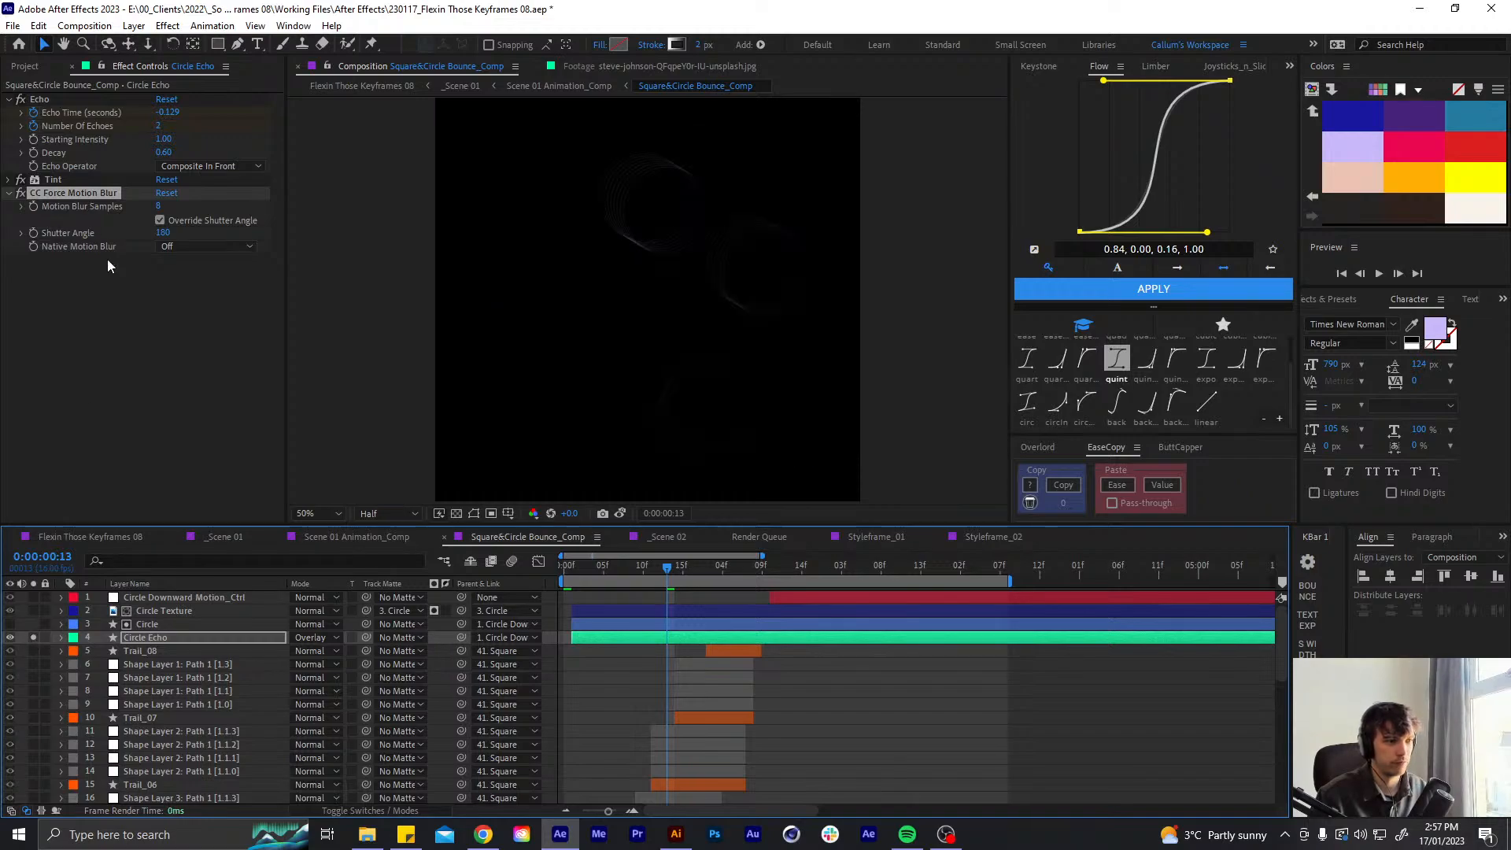
pyautogui.click(160, 221)
pyautogui.click(160, 221)
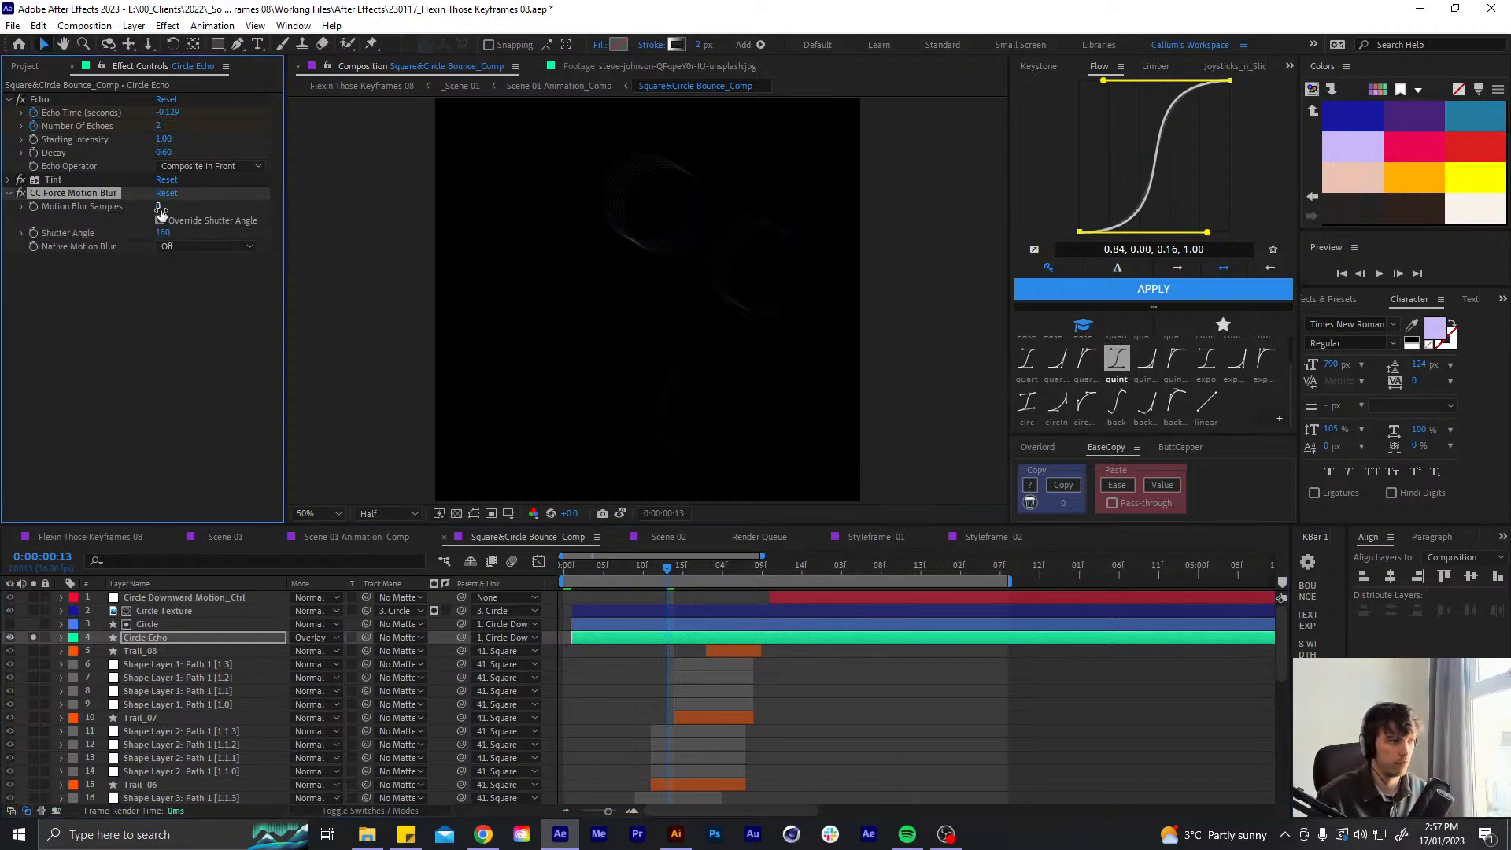
pyautogui.moveTo(158, 205); pyautogui.dragTo(200, 206)
pyautogui.hotkey('ctrl', 'z')
pyautogui.moveTo(162, 234); pyautogui.dragTo(334, 236)
pyautogui.hotkey('ctrl', 'z')
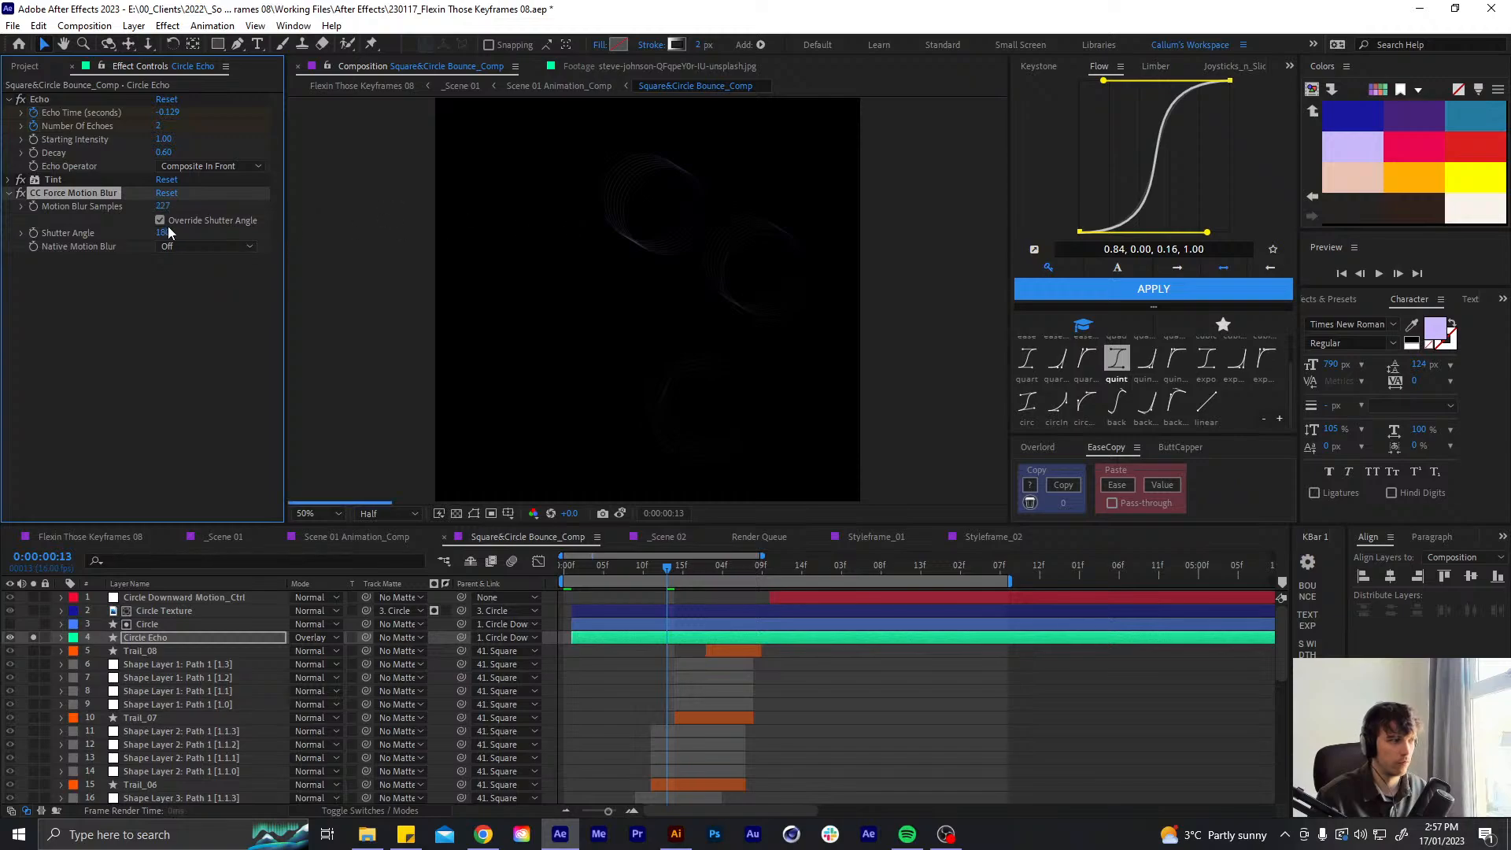
# - Set CC Force Motion Blur's Motion Blur Samples to 24 and turn off solo for Circle Echo
pyautogui.click(159, 205)
pyautogui.write('24')
pyautogui.press('Return')
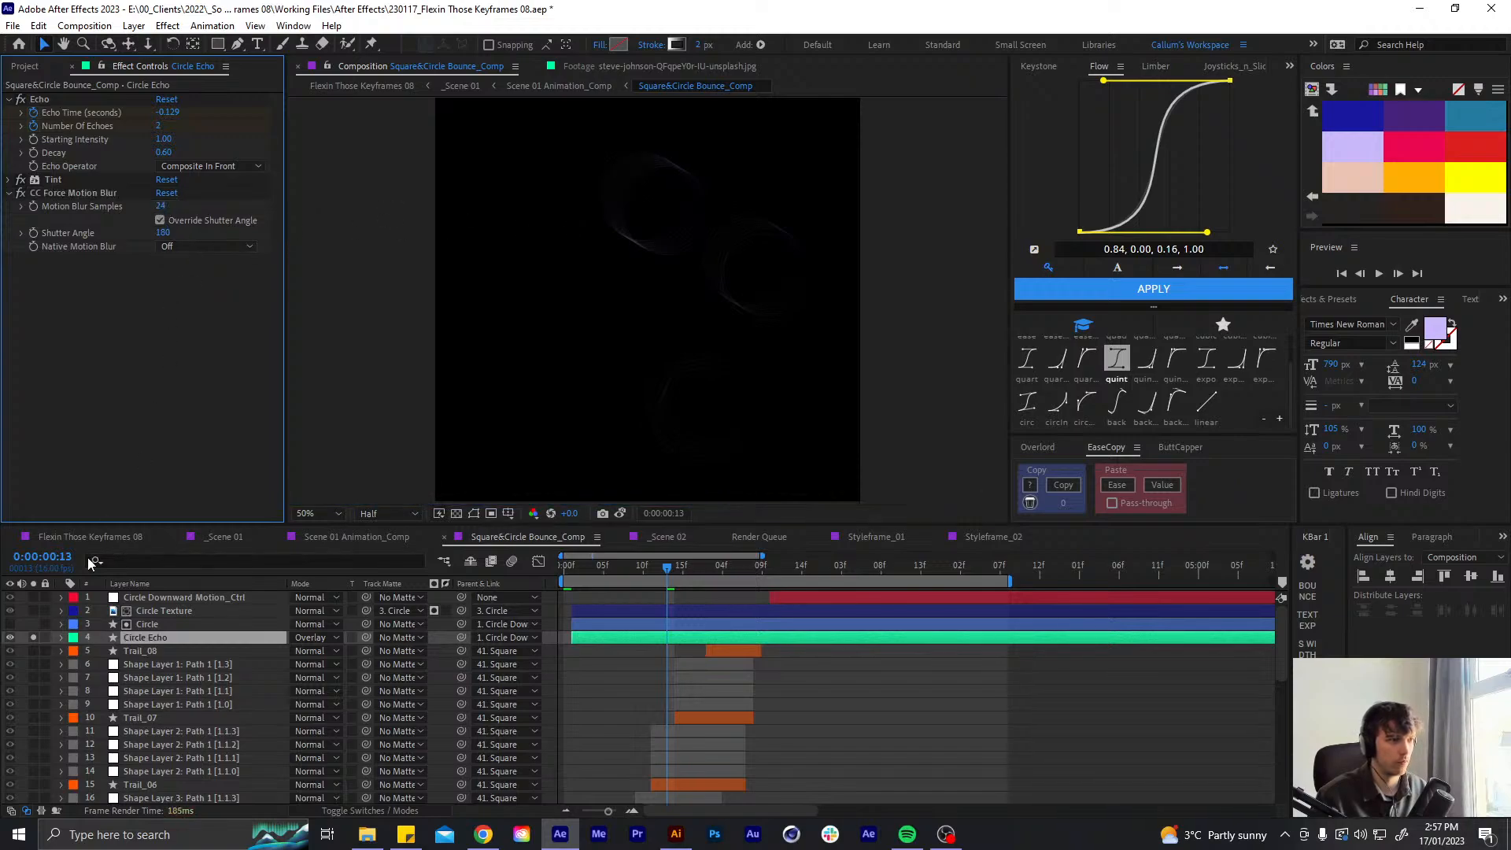
pyautogui.click(33, 638)
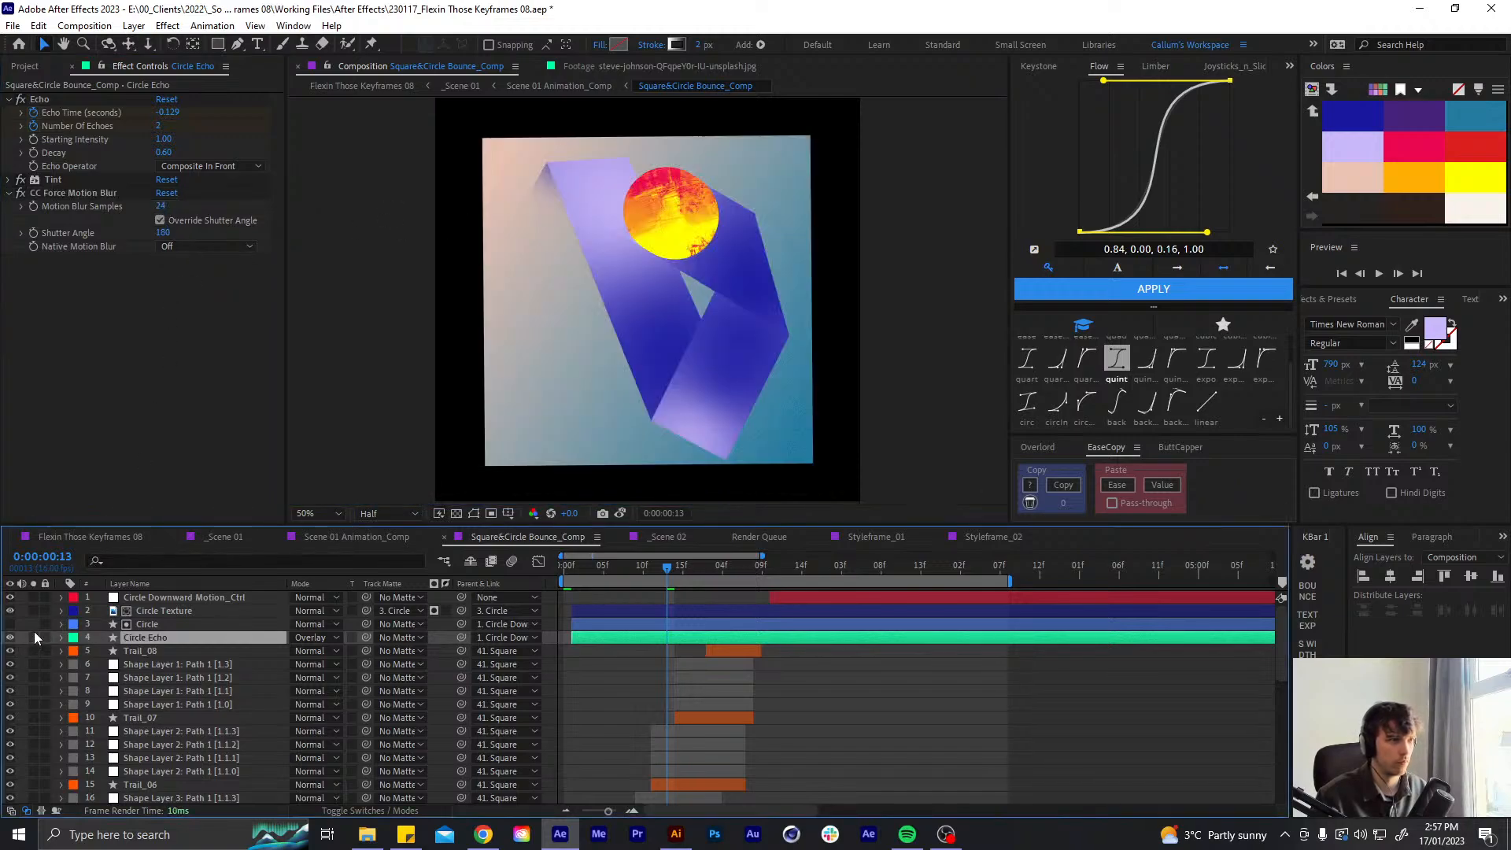
# - Set CC Force Motion Blur's Shutter Angle to 12 on Circle Echo and collapse its effects
pyautogui.moveTo(699, 46); pyautogui.dragTo(712, 49)
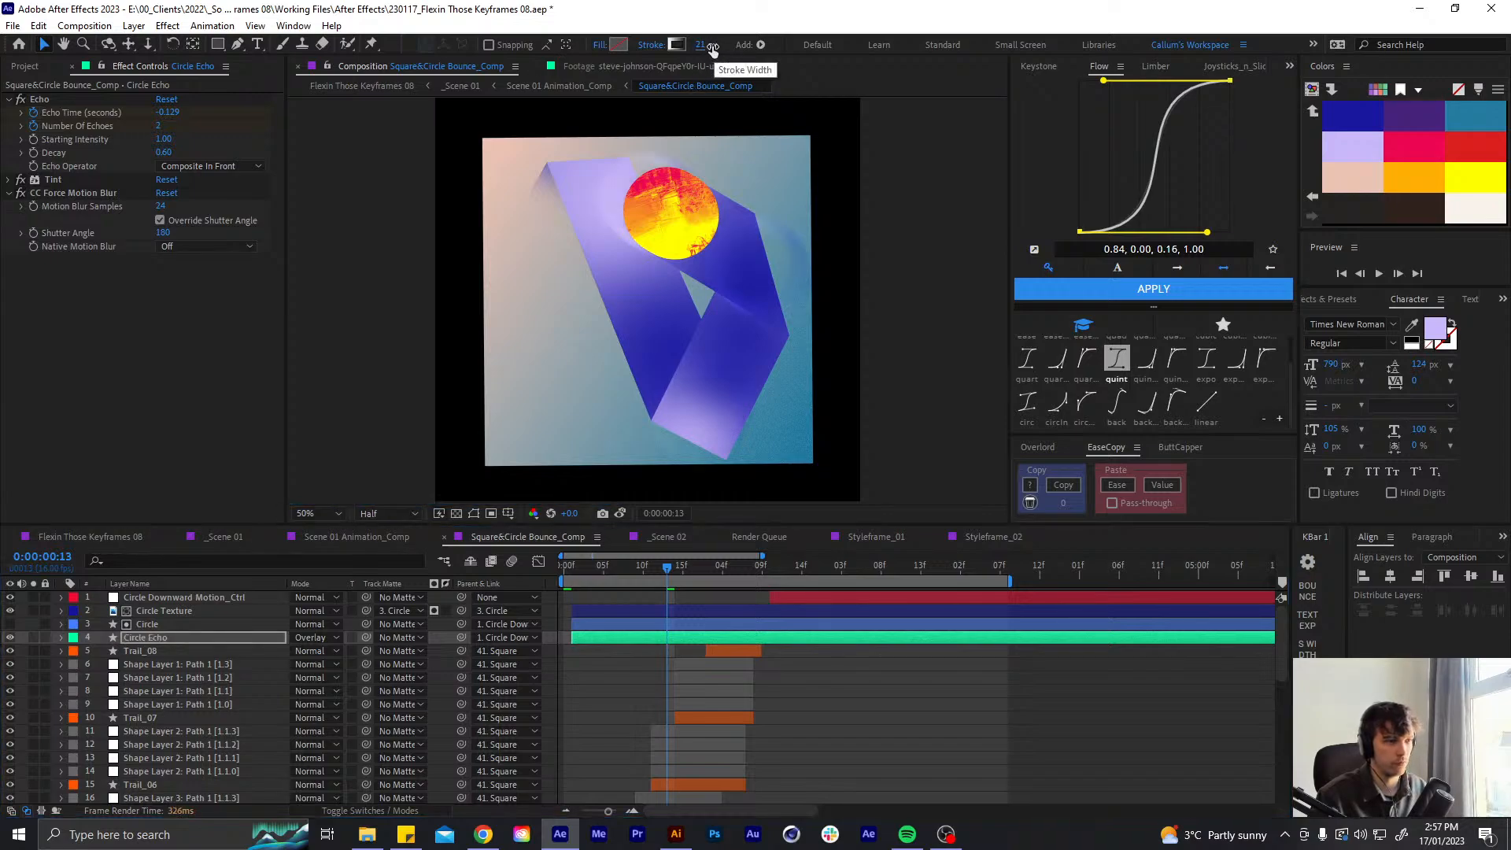
pyautogui.hotkey('ctrl', 'z')
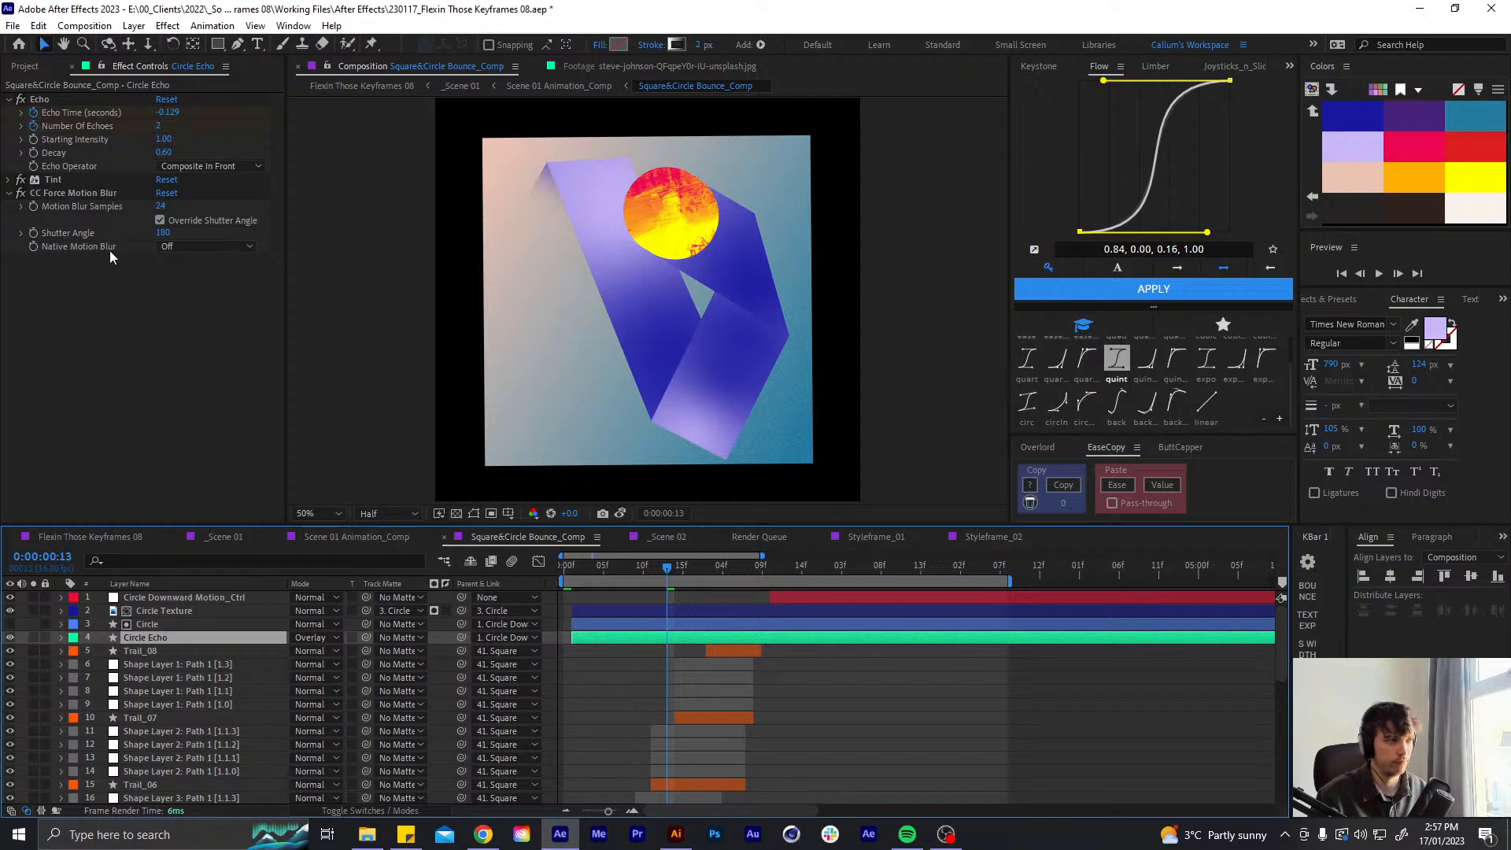
pyautogui.click(163, 232)
pyautogui.write('12')
pyautogui.click(147, 350)
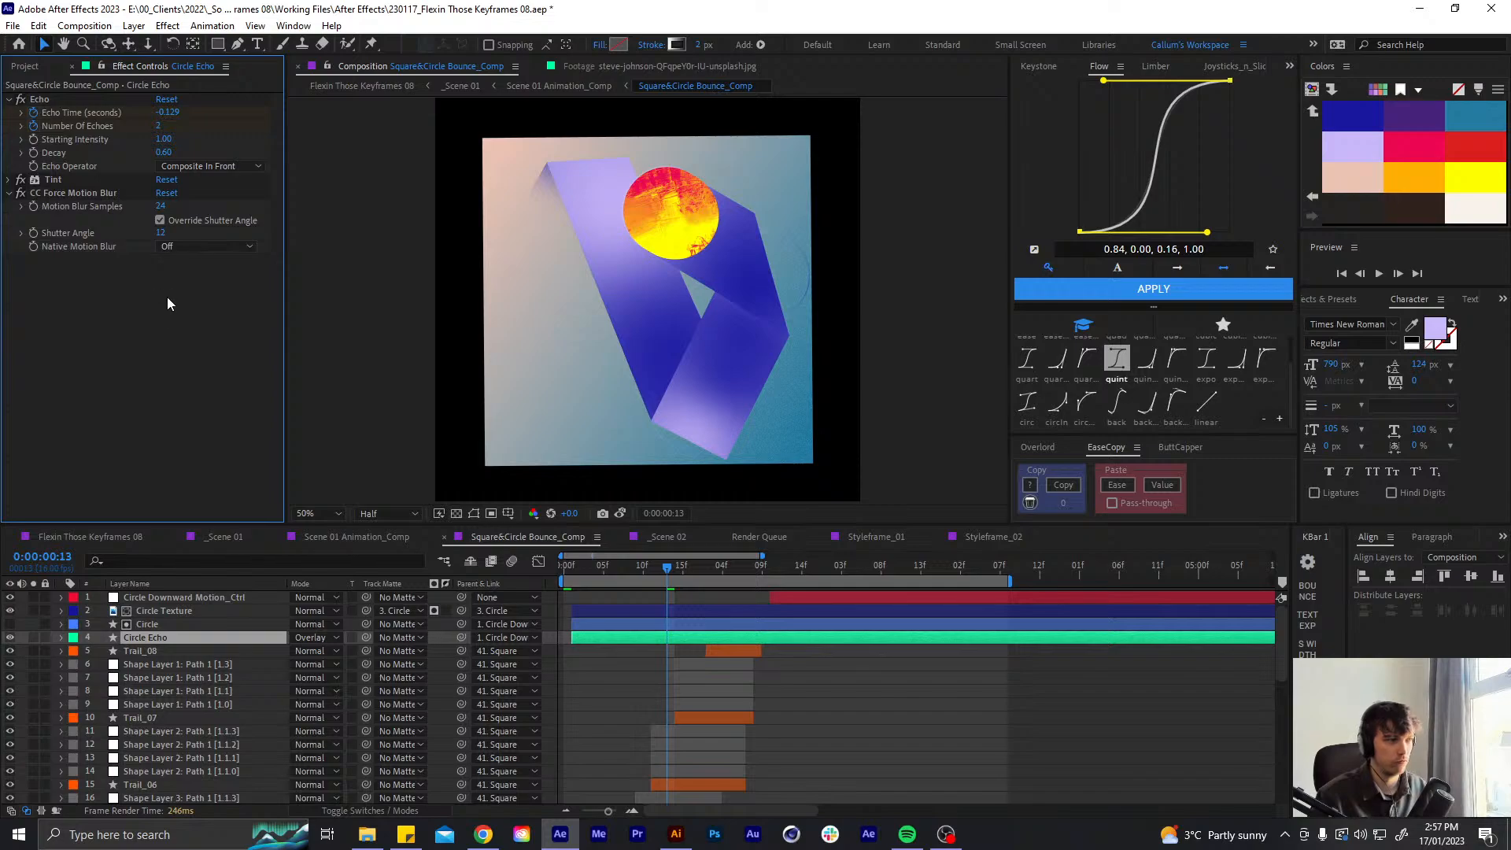
pyautogui.click(7, 99)
pyautogui.click(8, 126)
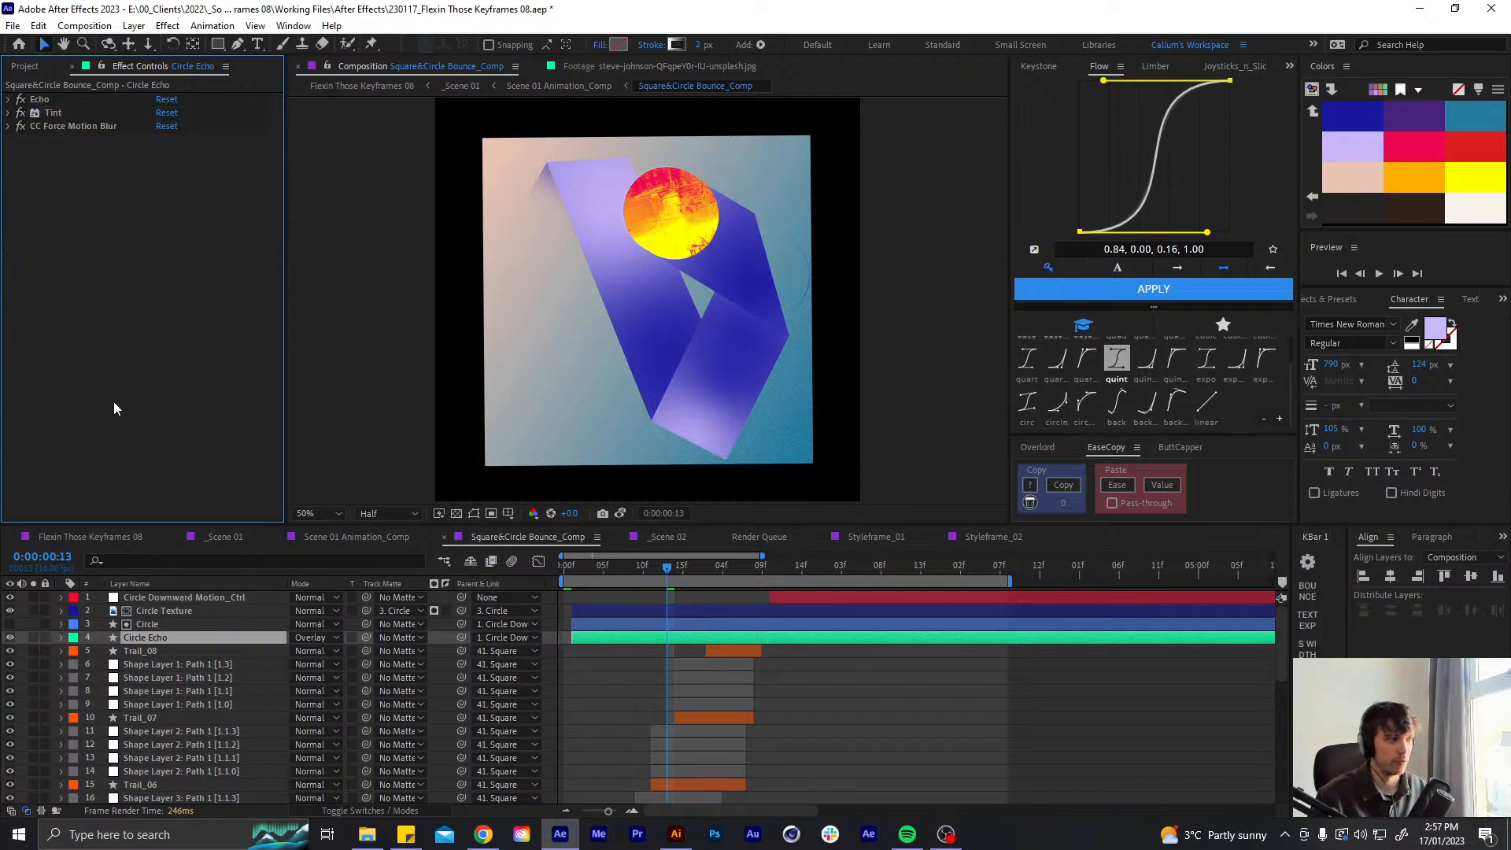
# - Rename Circle Echo as Circle Echo 01 and place a duplicate, Circle Echo 02, directly below it in the layer stack
pyautogui.press('Return')
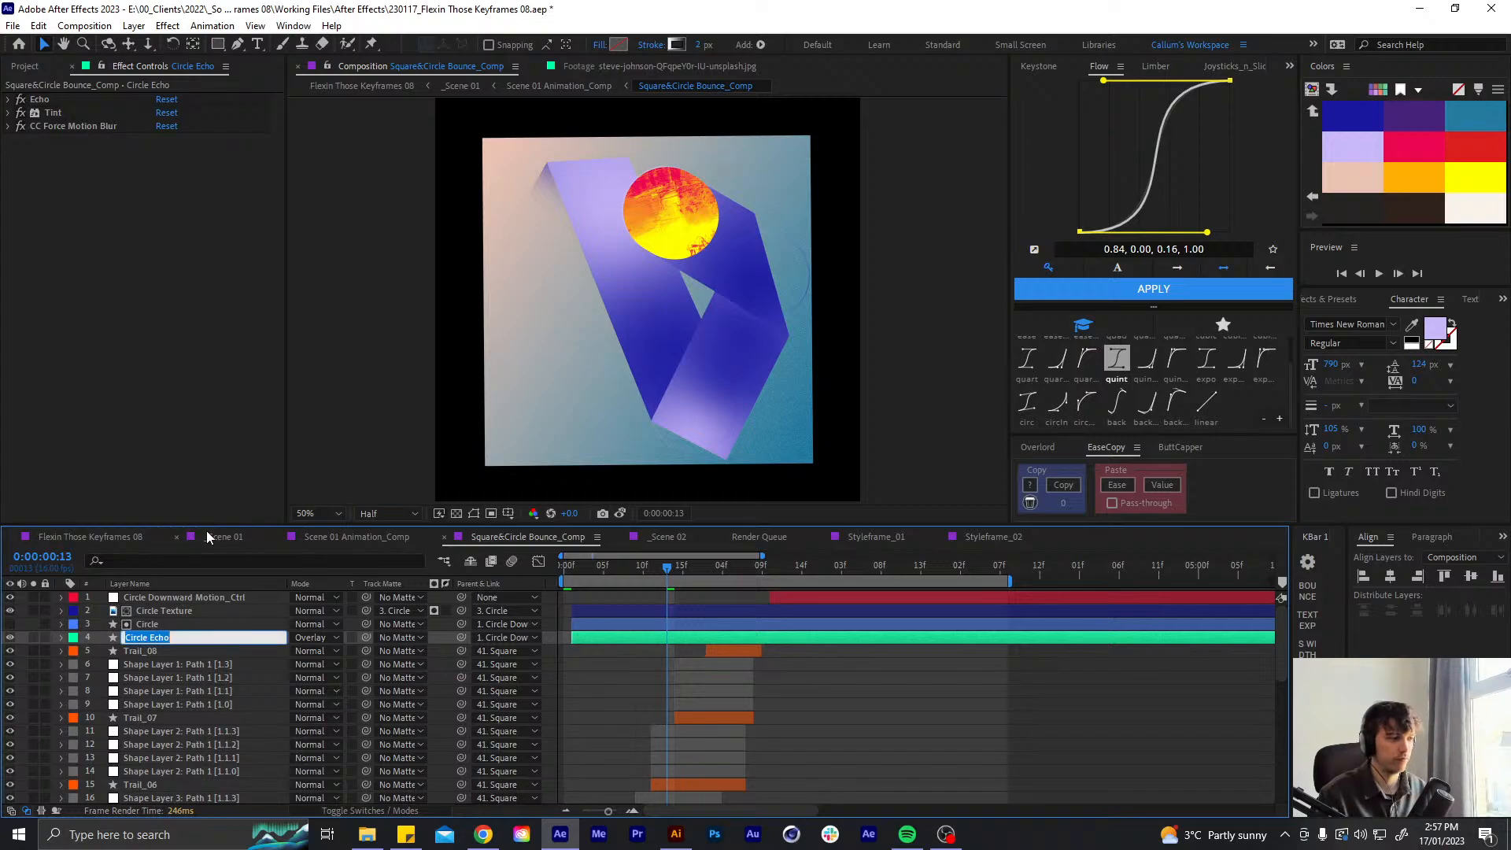
pyautogui.press('Right')
pyautogui.write('01')
pyautogui.press('Return')
pyautogui.hotkey('ctrl', 'd')
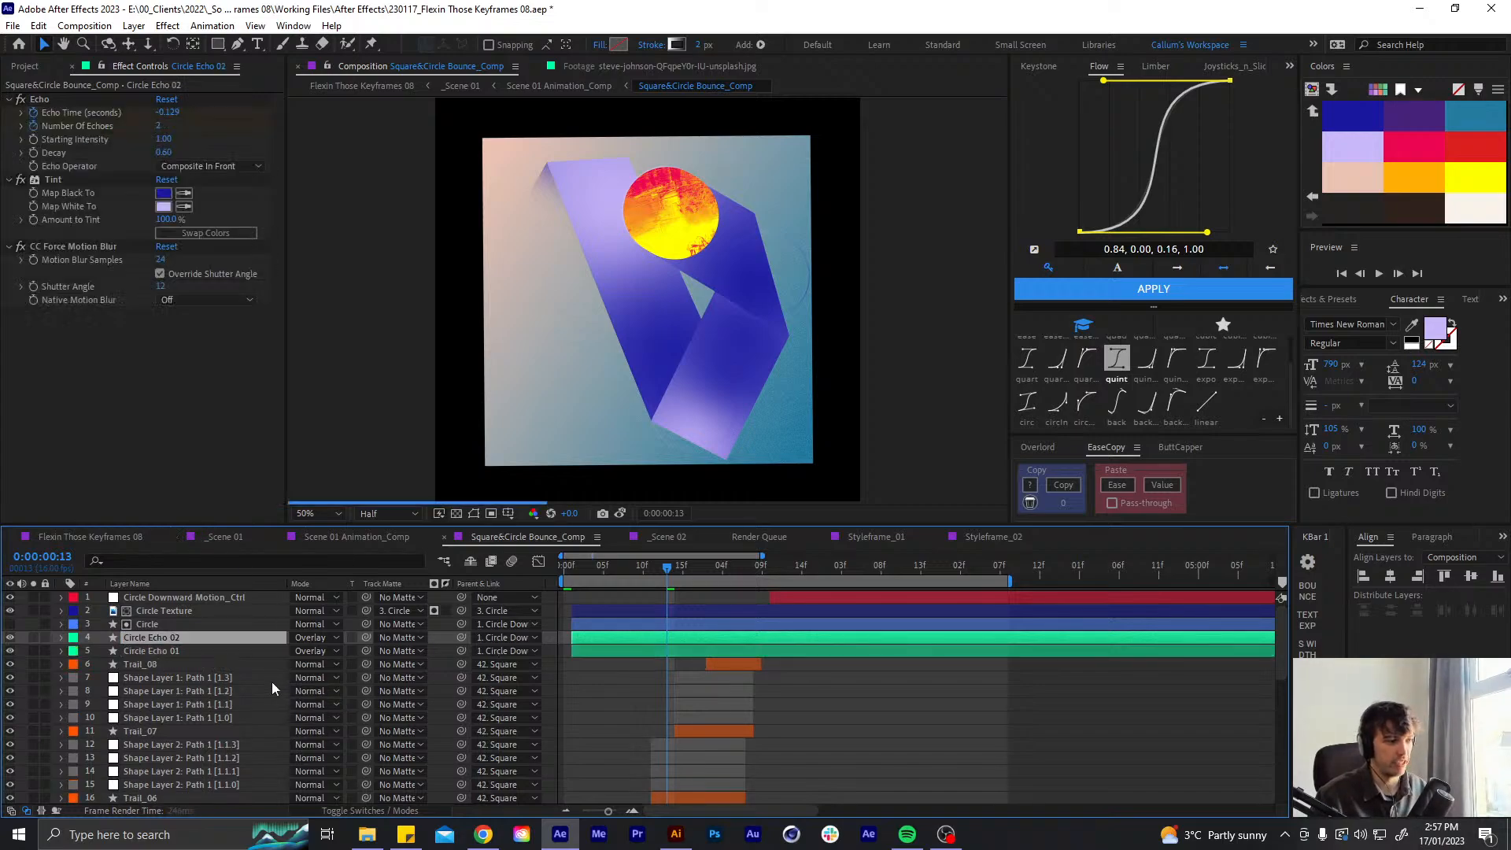
pyautogui.moveTo(177, 631); pyautogui.dragTo(172, 658)
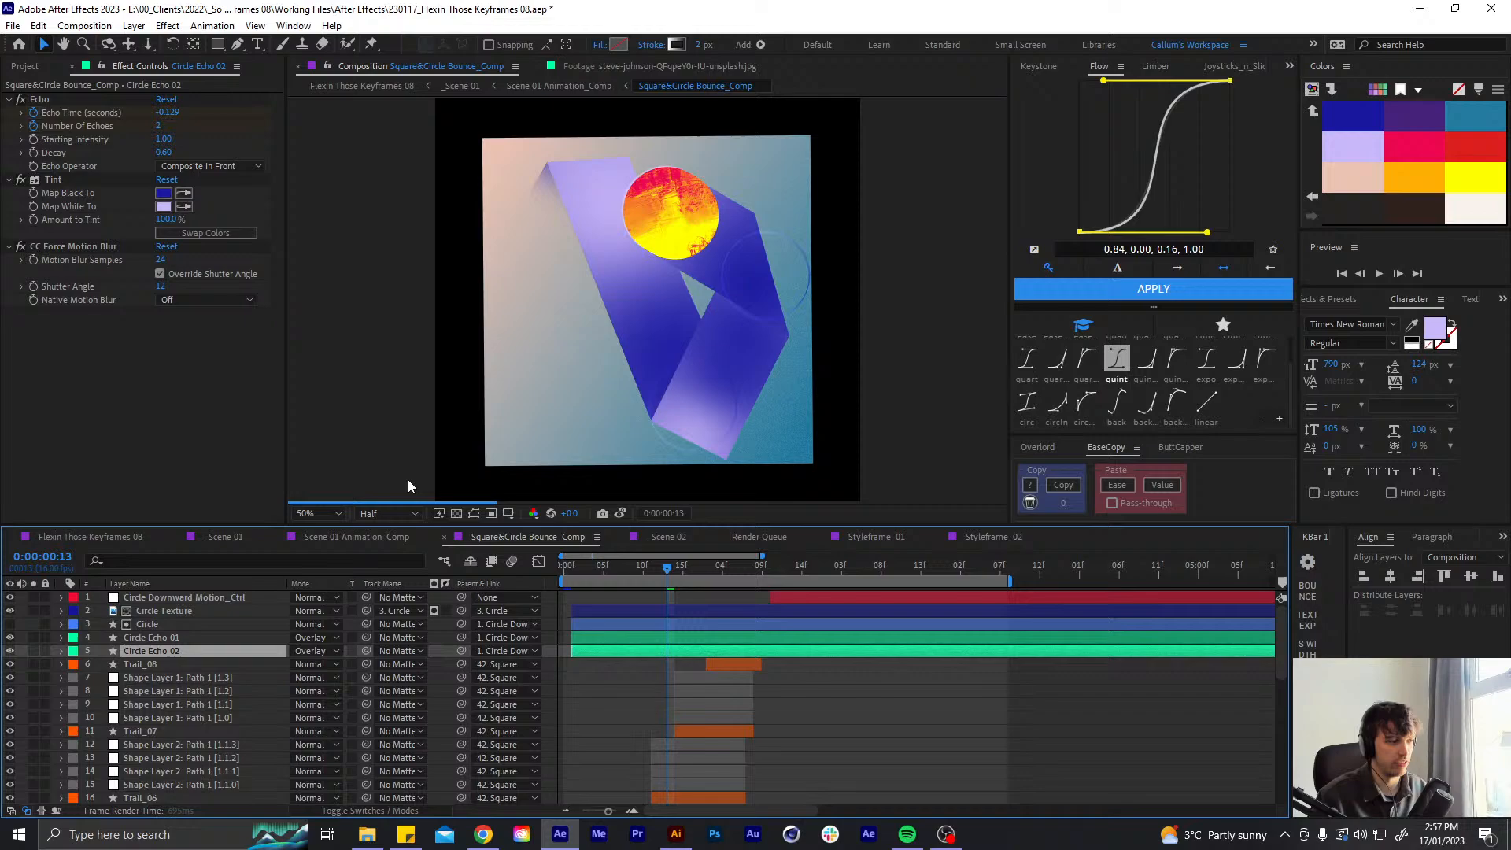
# - Set CC Force Motion Blur's Shutter Angle to 200 on Circle Echo 02
pyautogui.click(163, 288)
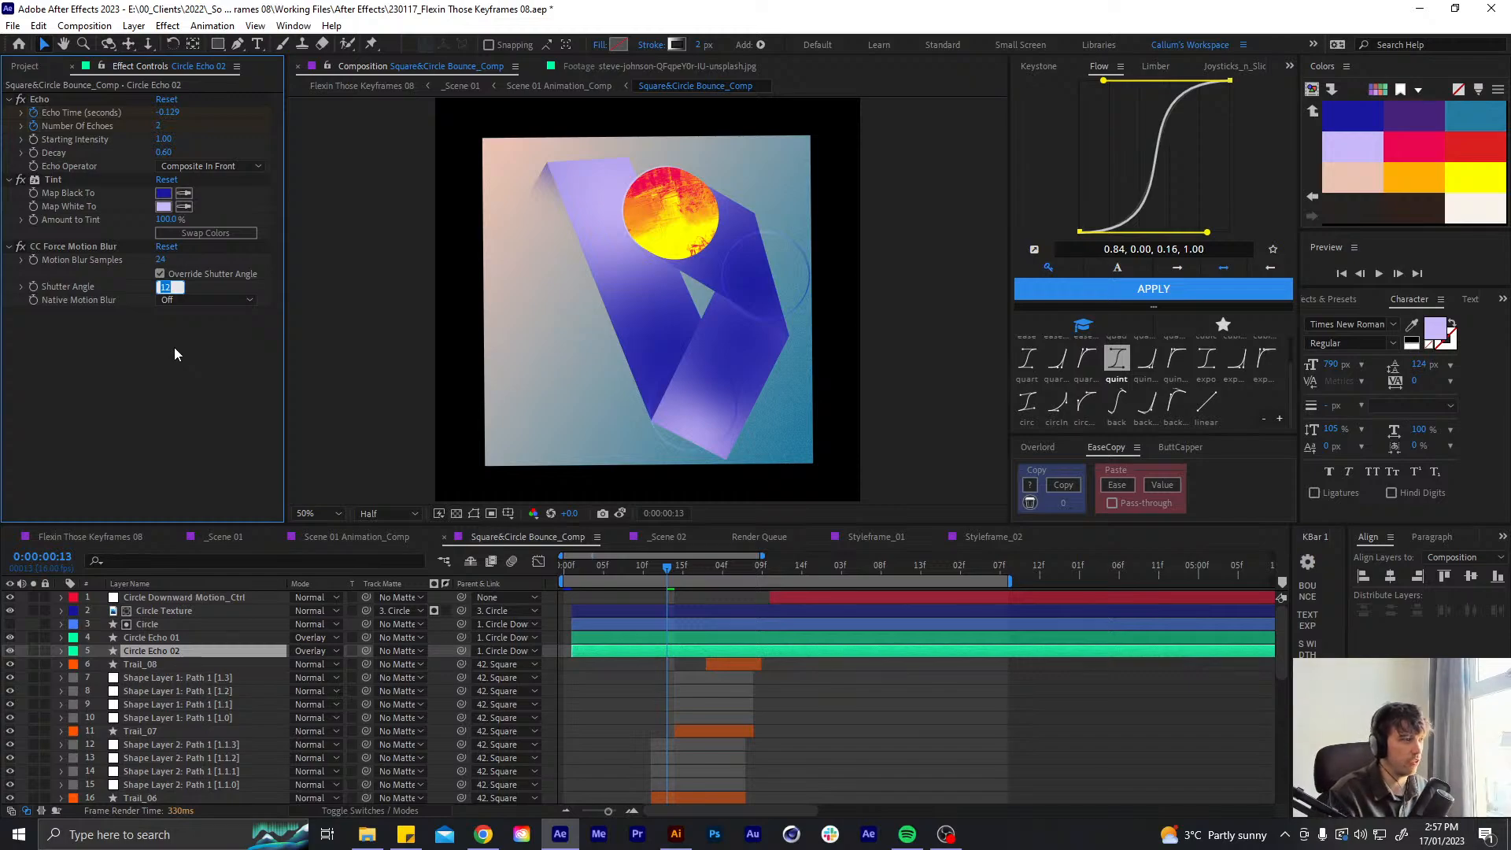
pyautogui.write('200')
pyautogui.press('Return')
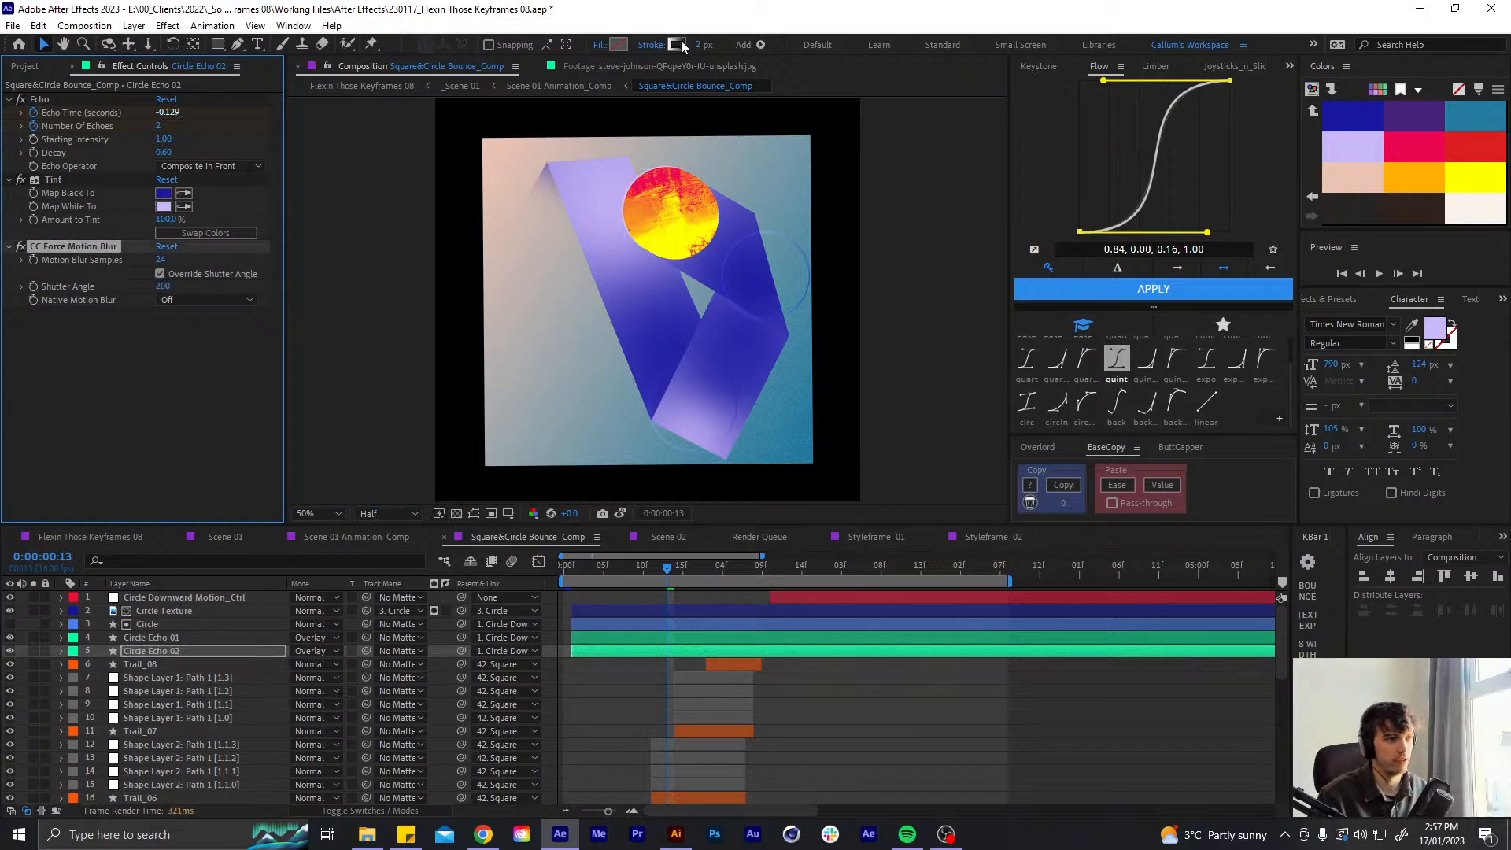
# - Try a stroke width of 12 px on Circle Echo 02, settle on 8 px and deselect the layer
pyautogui.click(699, 45)
pyautogui.write('10')
pyautogui.press('Return')
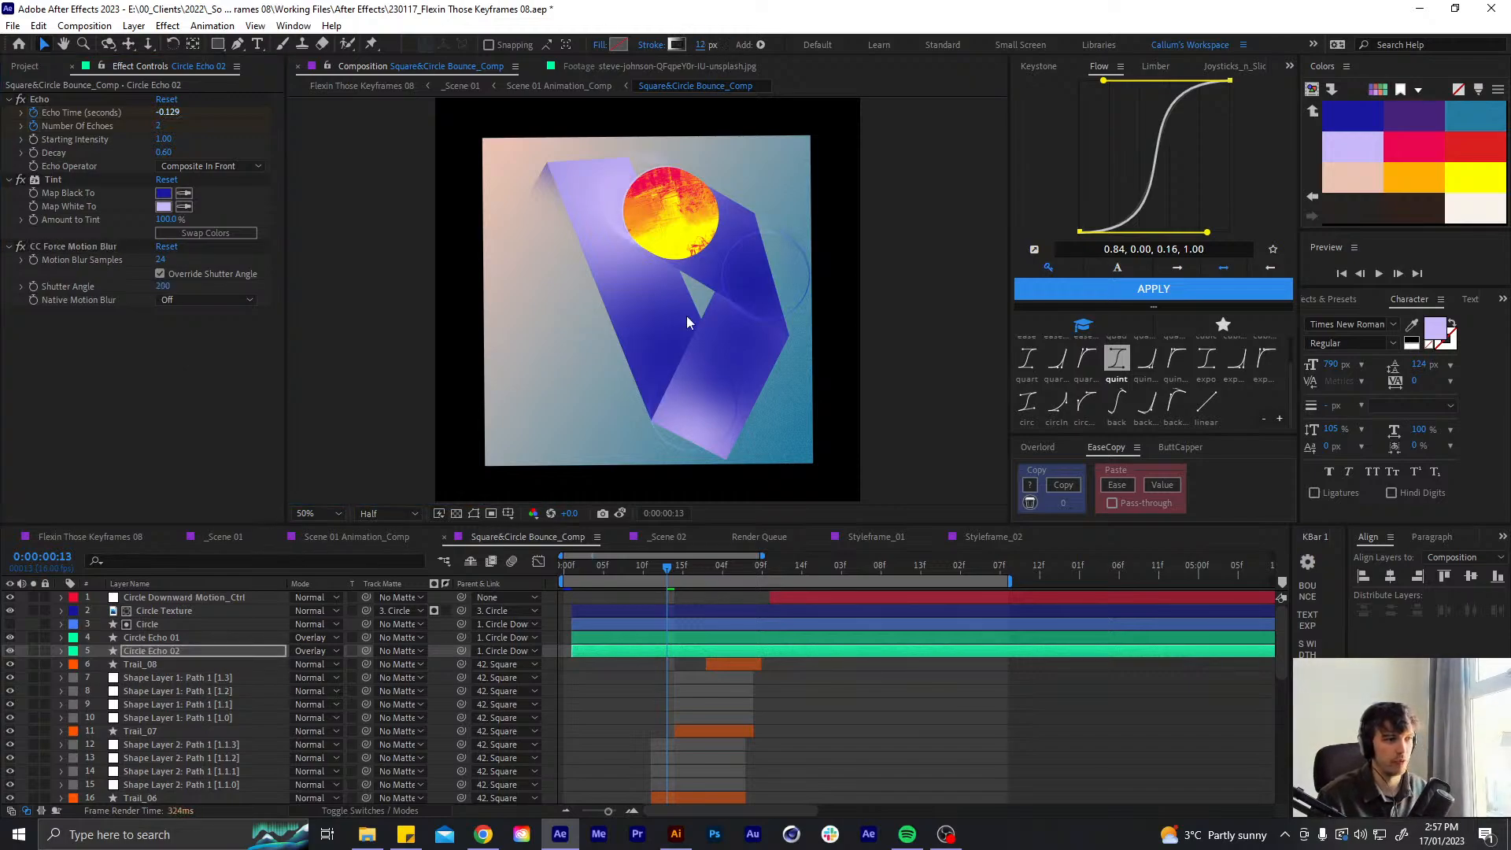
pyautogui.click(705, 44)
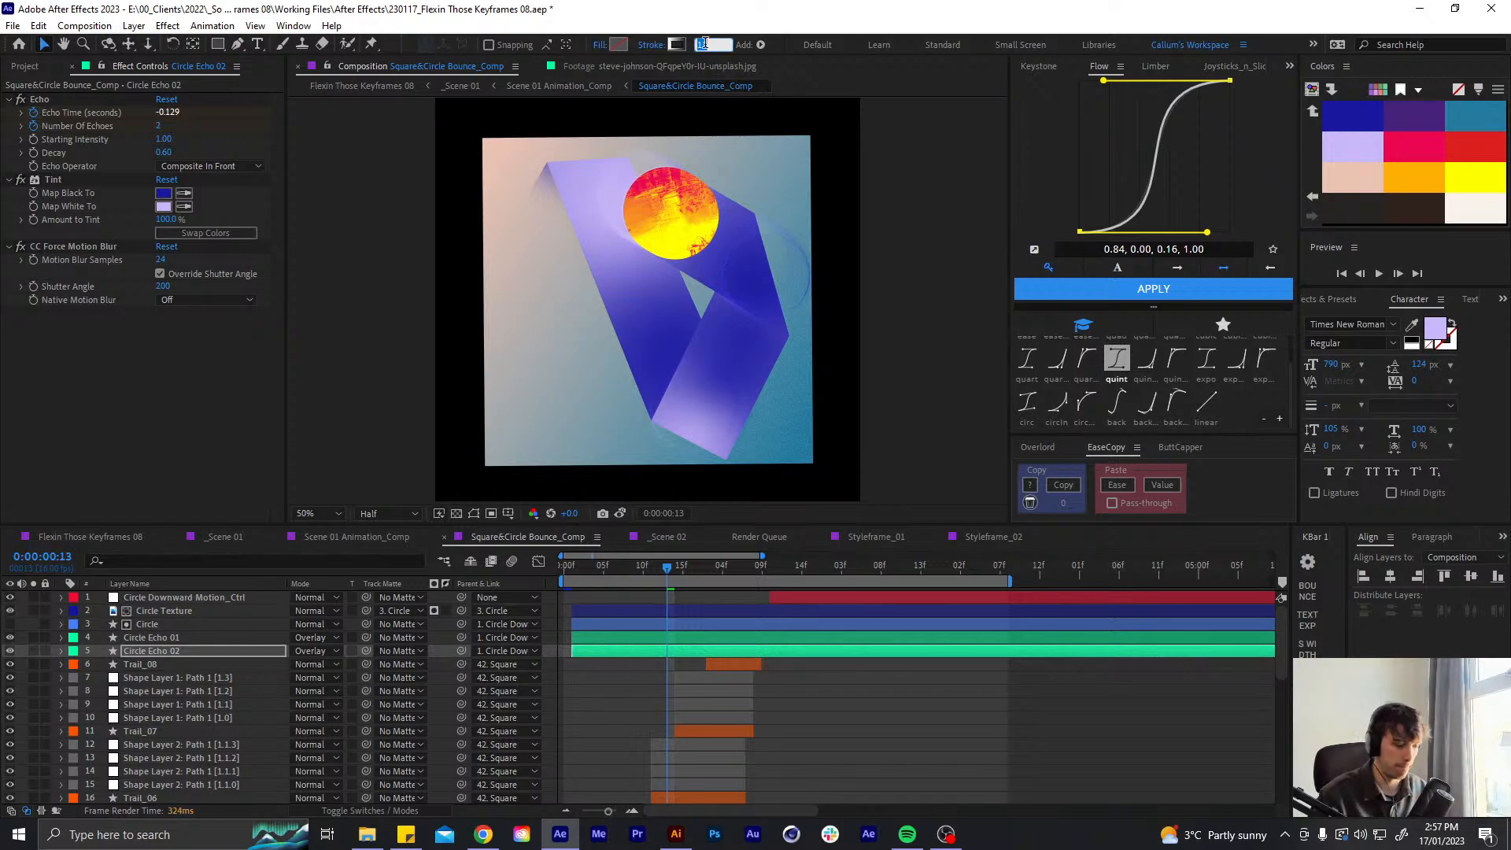
pyautogui.write('5')
pyautogui.press('Return')
pyautogui.click(854, 686)
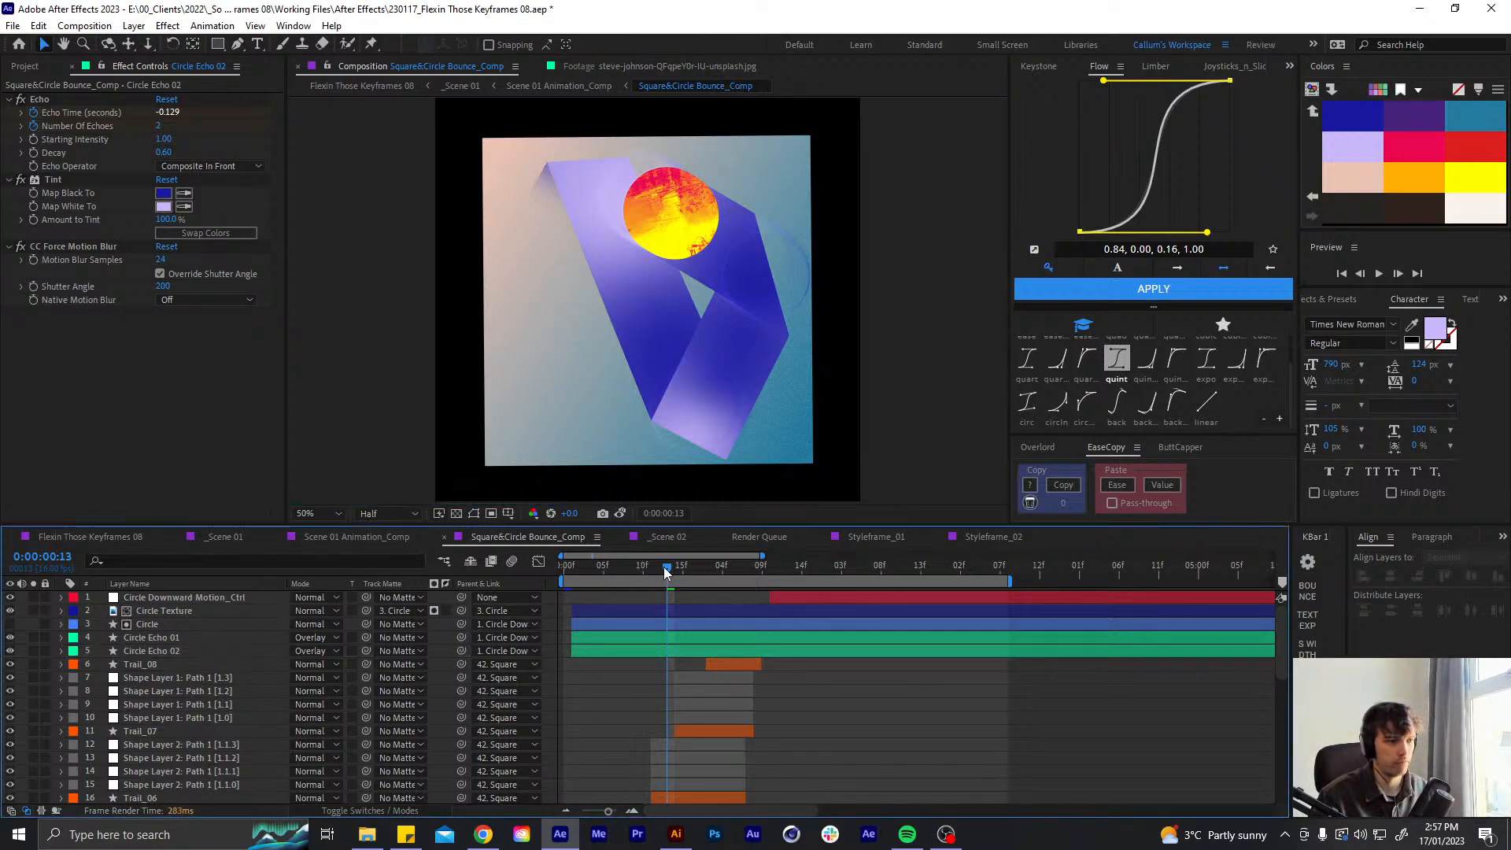
# - Preview the bounce from the first frame and stop at 0:00:00:15 to inspect the echo trail
pyautogui.moveTo(666, 569); pyautogui.dragTo(262, 589)
pyautogui.press('space')
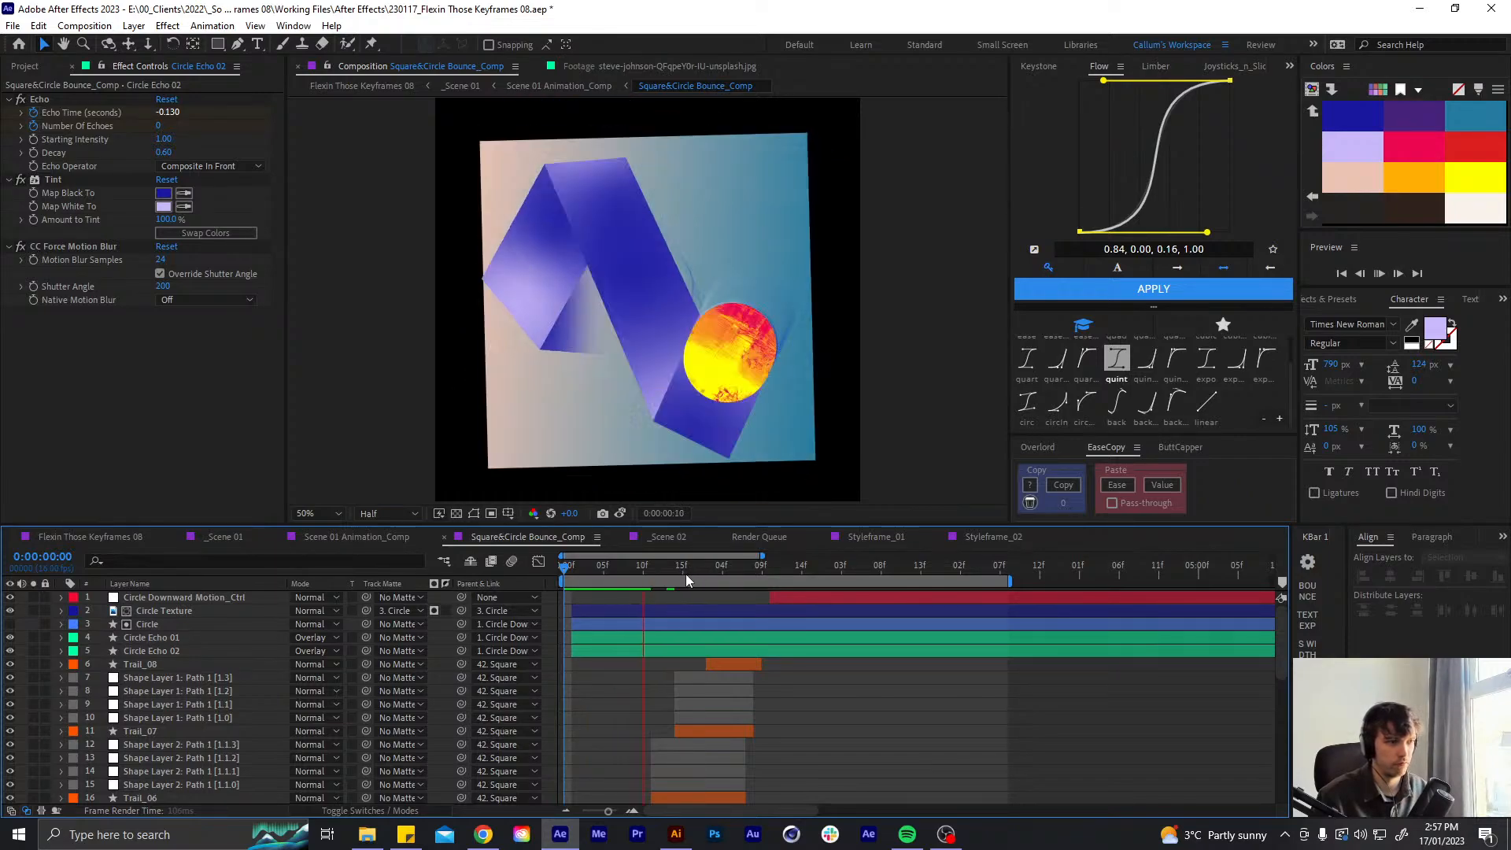
pyautogui.click(683, 569)
# - Compare Circle Echo 02 with CC Force Motion Blur switched off and on, and try out a Shutter Angle of 10 and the Native Motion Blur option
pyautogui.click(683, 649)
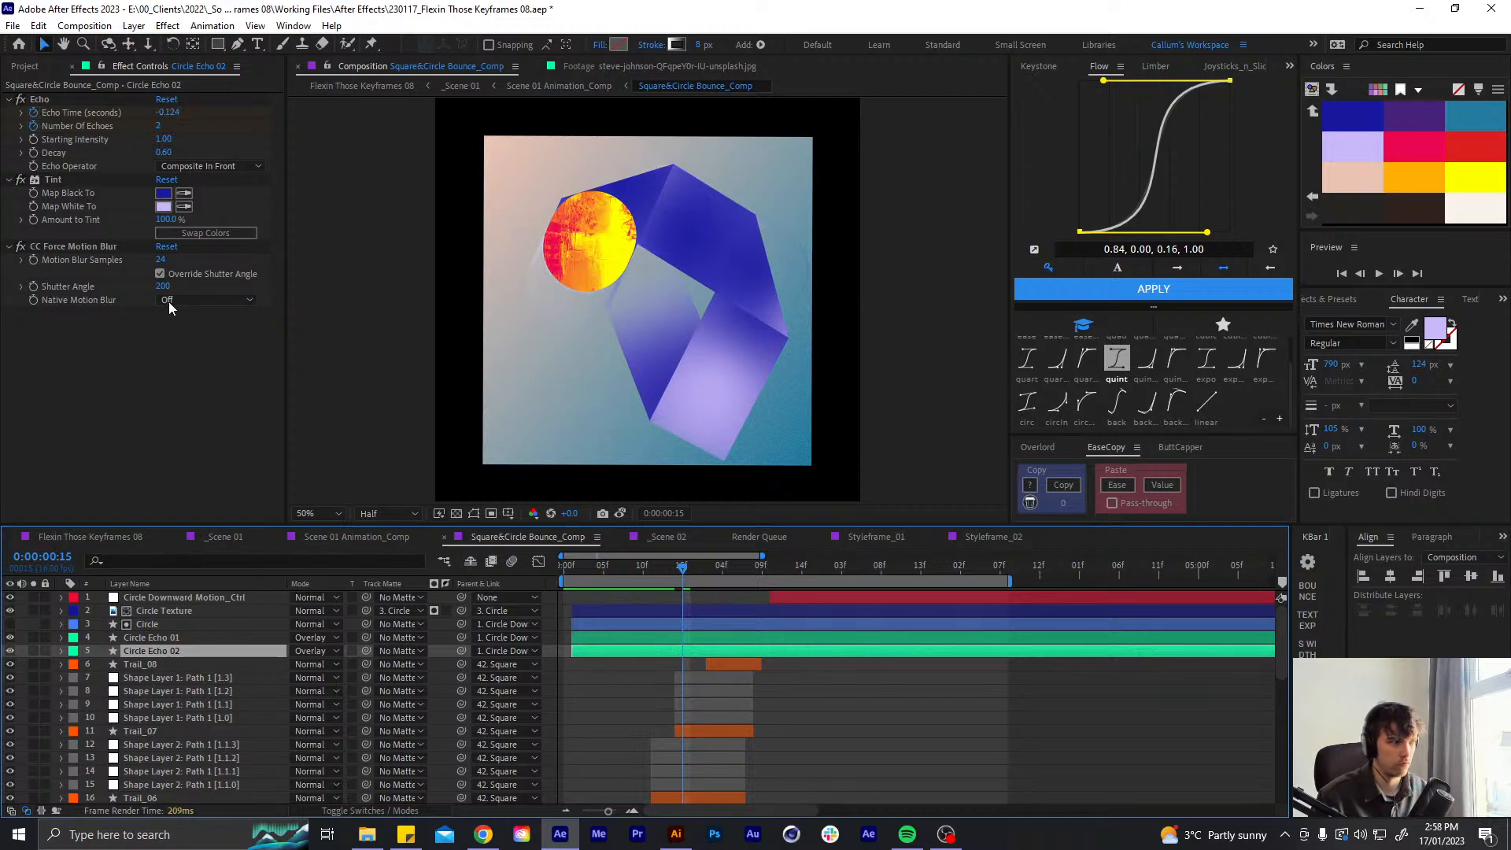
pyautogui.click(159, 273)
pyautogui.click(21, 246)
pyautogui.click(21, 247)
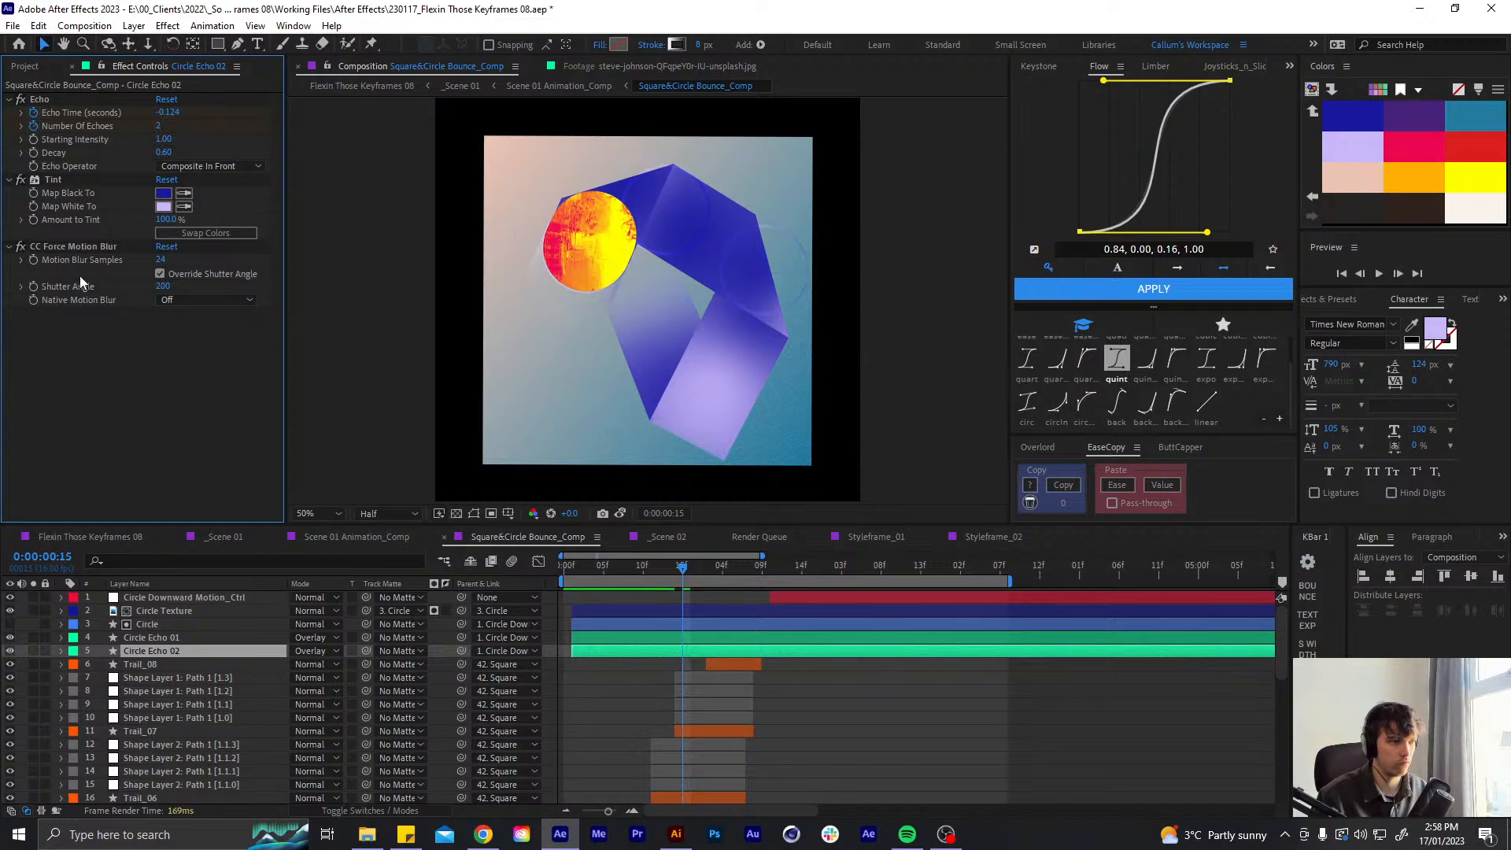
pyautogui.moveTo(160, 287); pyautogui.dragTo(3, 287)
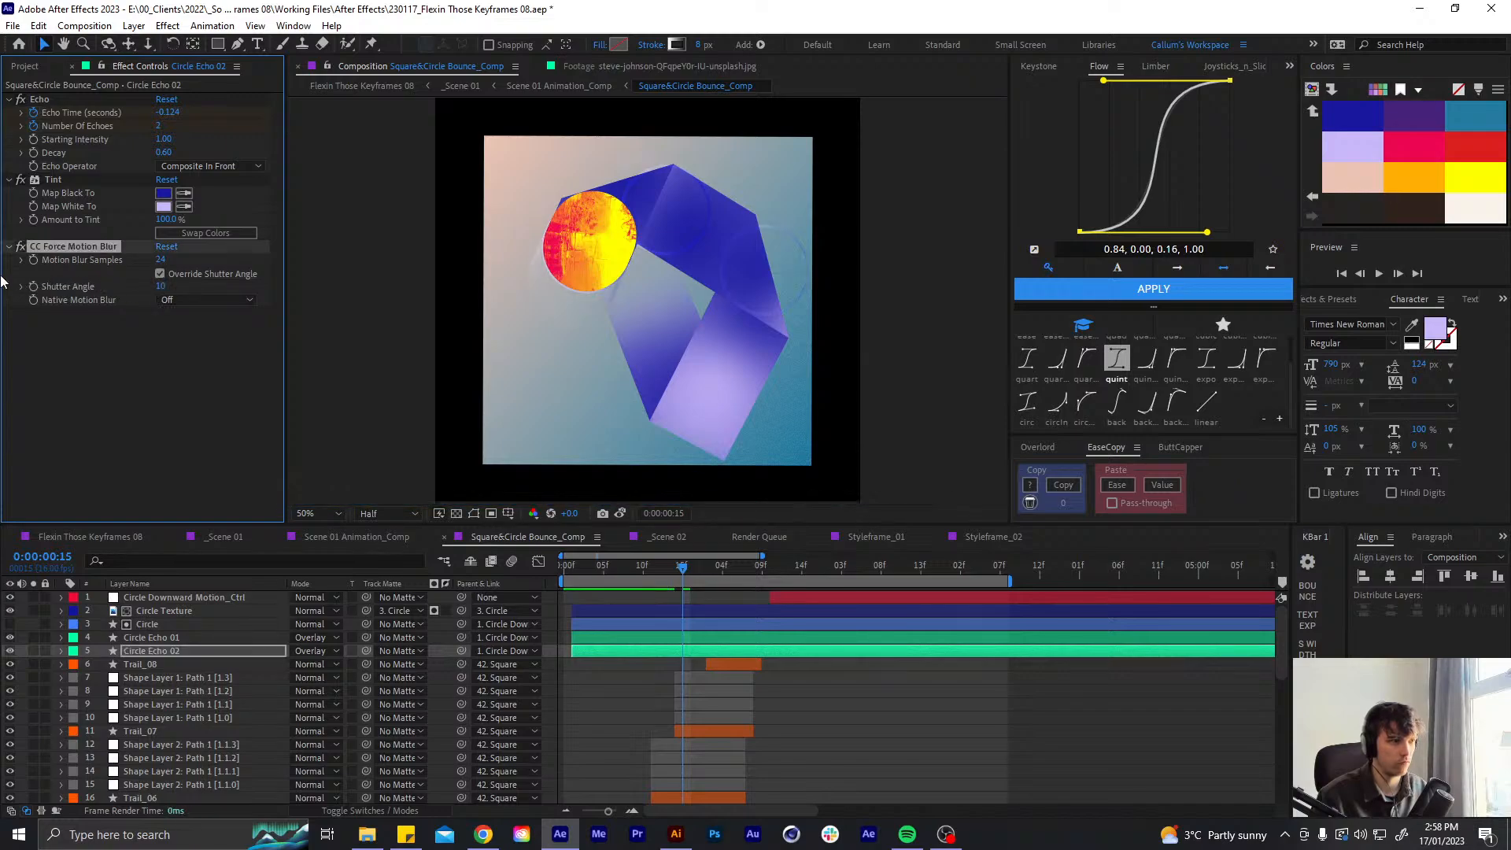
pyautogui.moveTo(163, 287); pyautogui.dragTo(168, 324)
pyautogui.hotkey('ctrl', 'z')
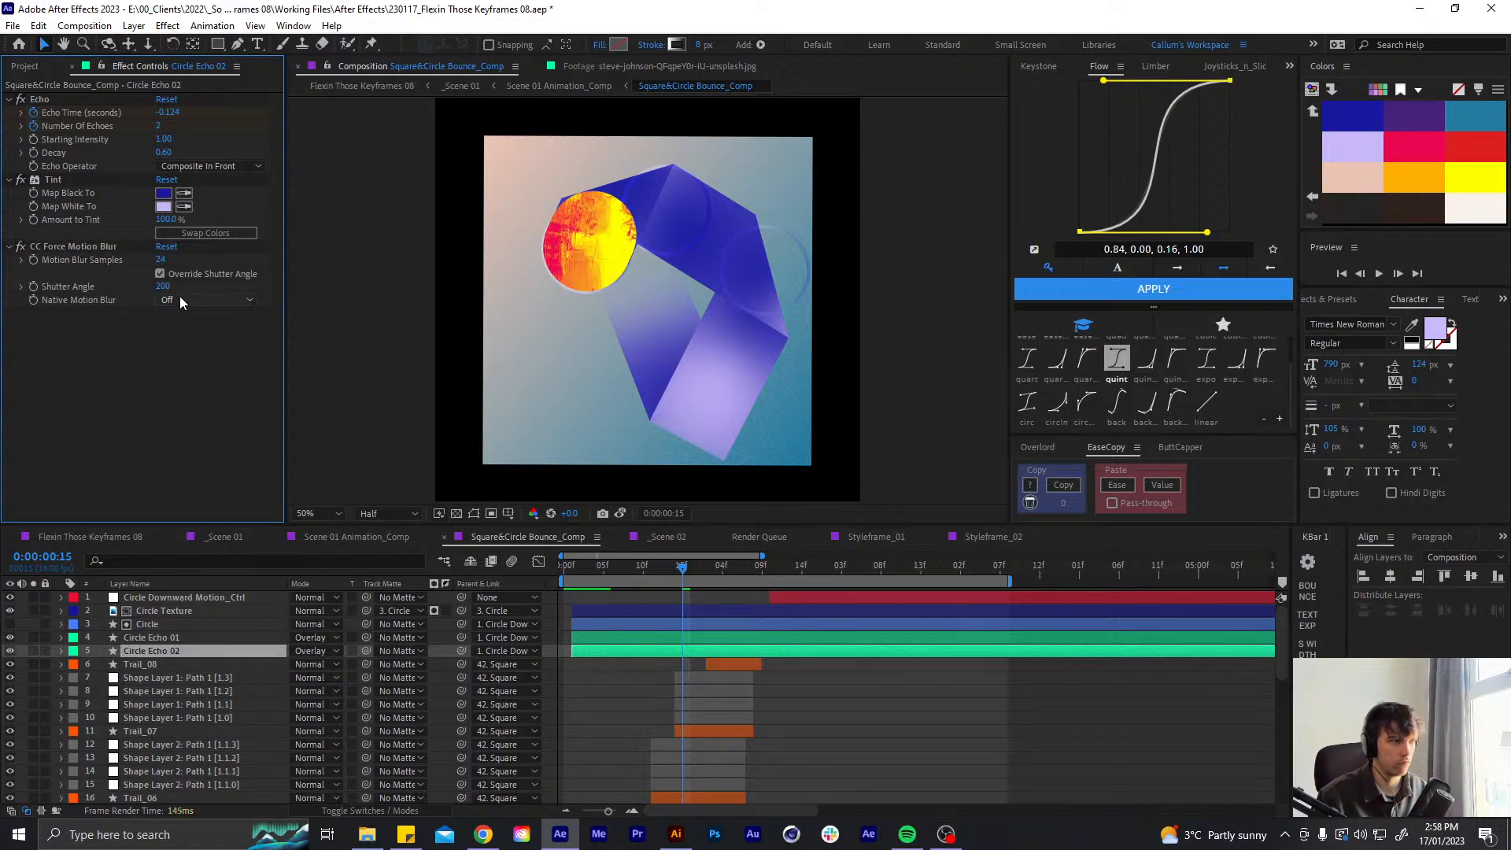
pyautogui.click(180, 301)
pyautogui.click(200, 316)
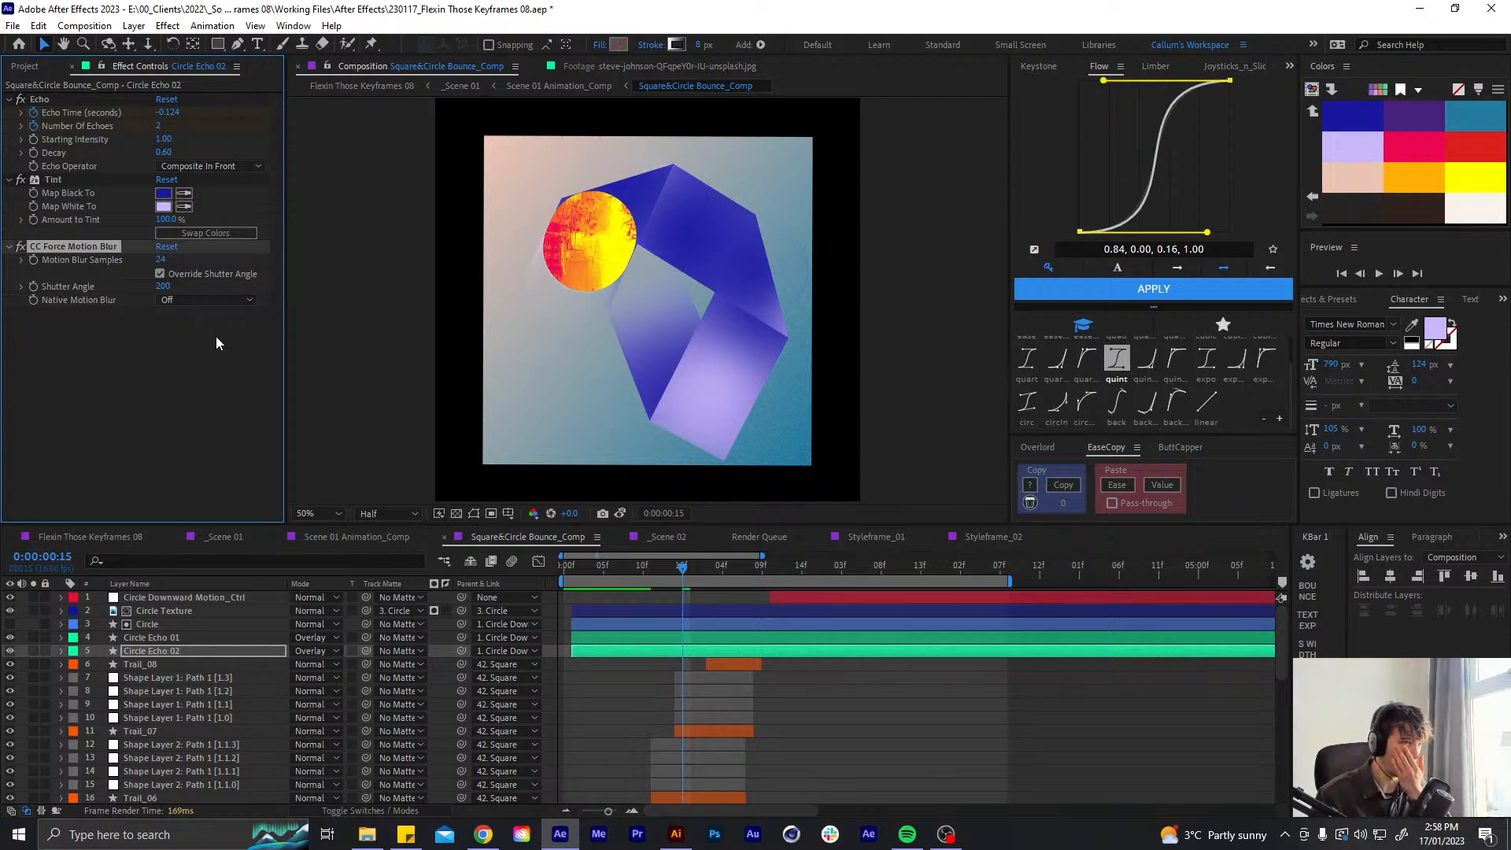
# - Solo Circle Echo 02 at 0:00:01:00 and try a Shutter Angle of 144 in CC Force Motion Blur
pyautogui.moveTo(683, 569)
pyautogui.mouseDown()
pyautogui.moveTo(696, 568)
pyautogui.moveTo(688, 579)
pyautogui.mouseUp()
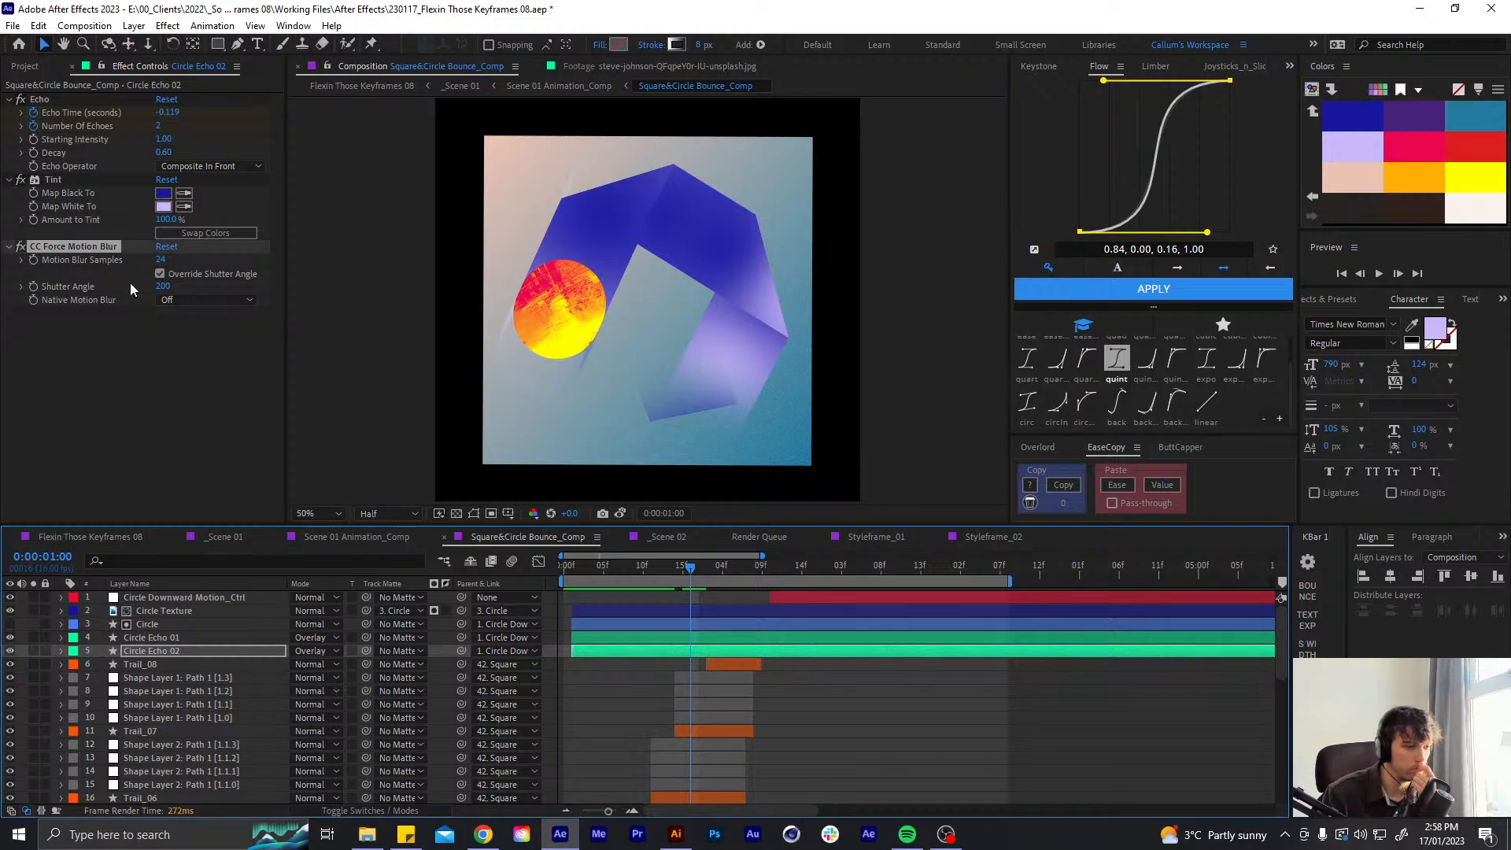
pyautogui.click(32, 651)
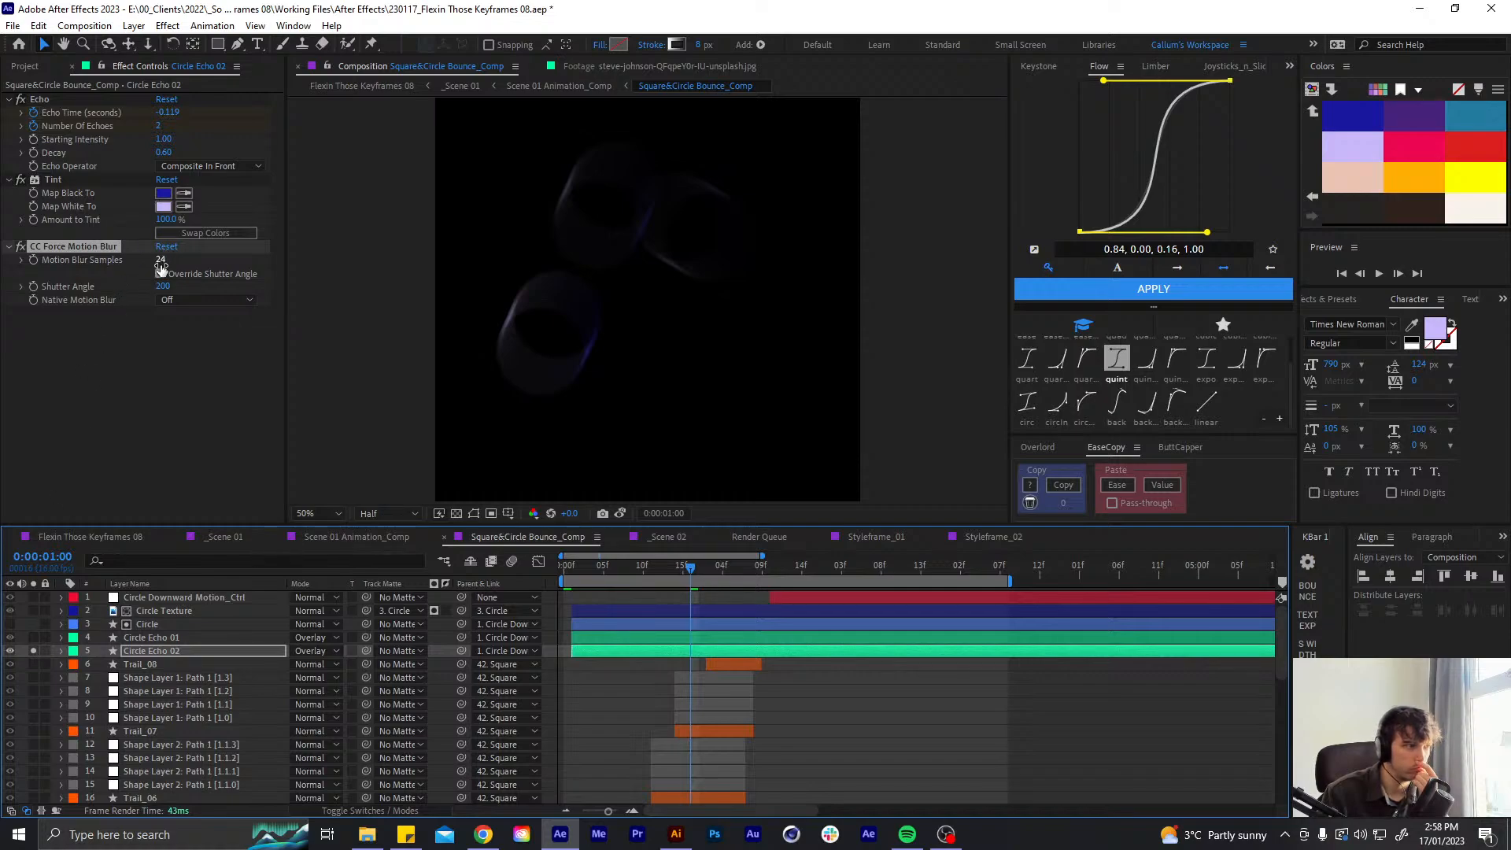
pyautogui.moveTo(163, 287); pyautogui.dragTo(123, 291)
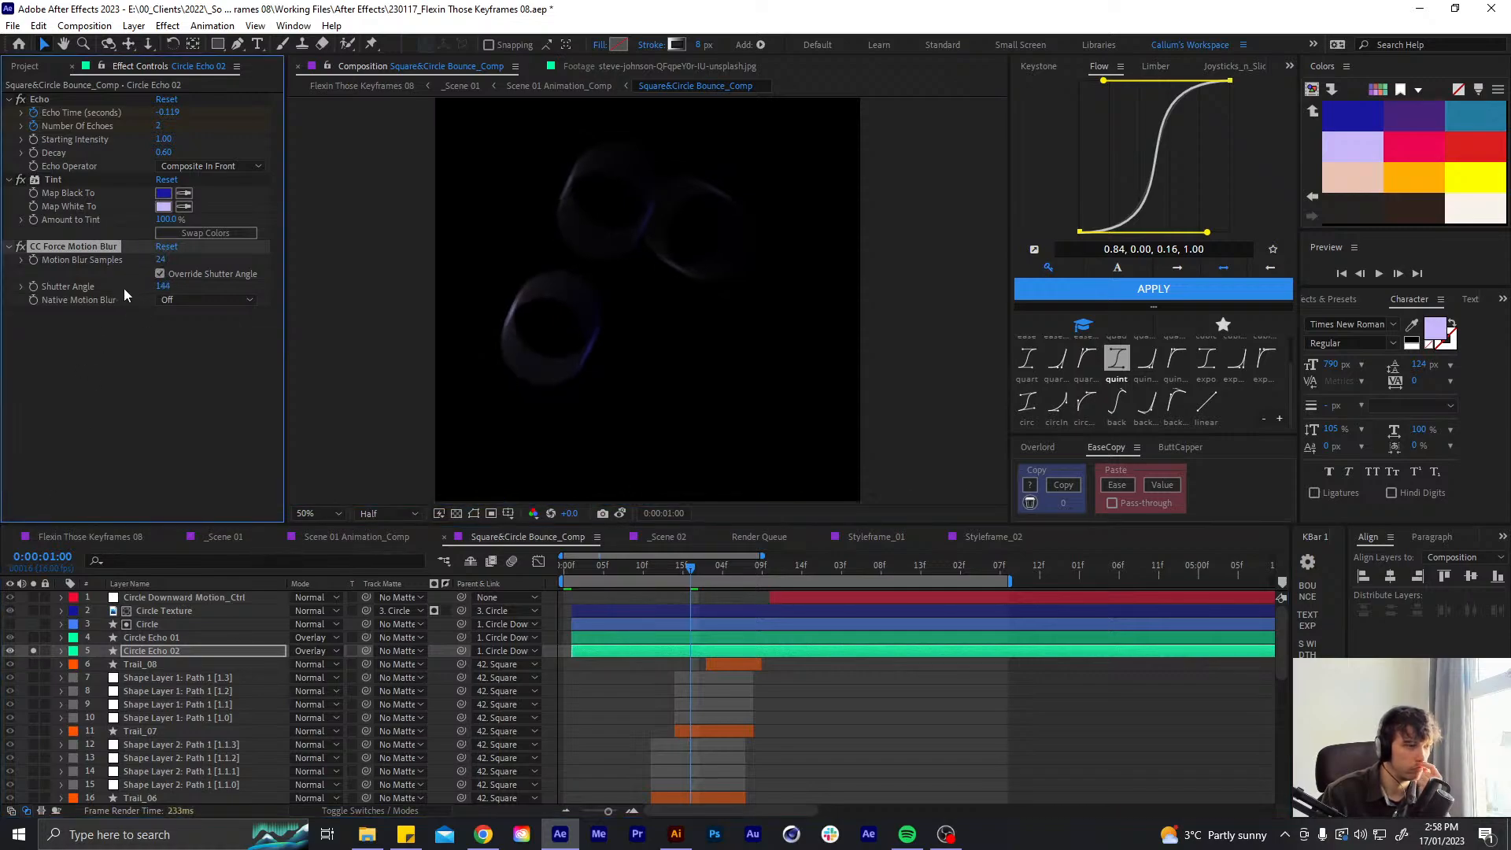
pyautogui.hotkey('ctrl', 'z')
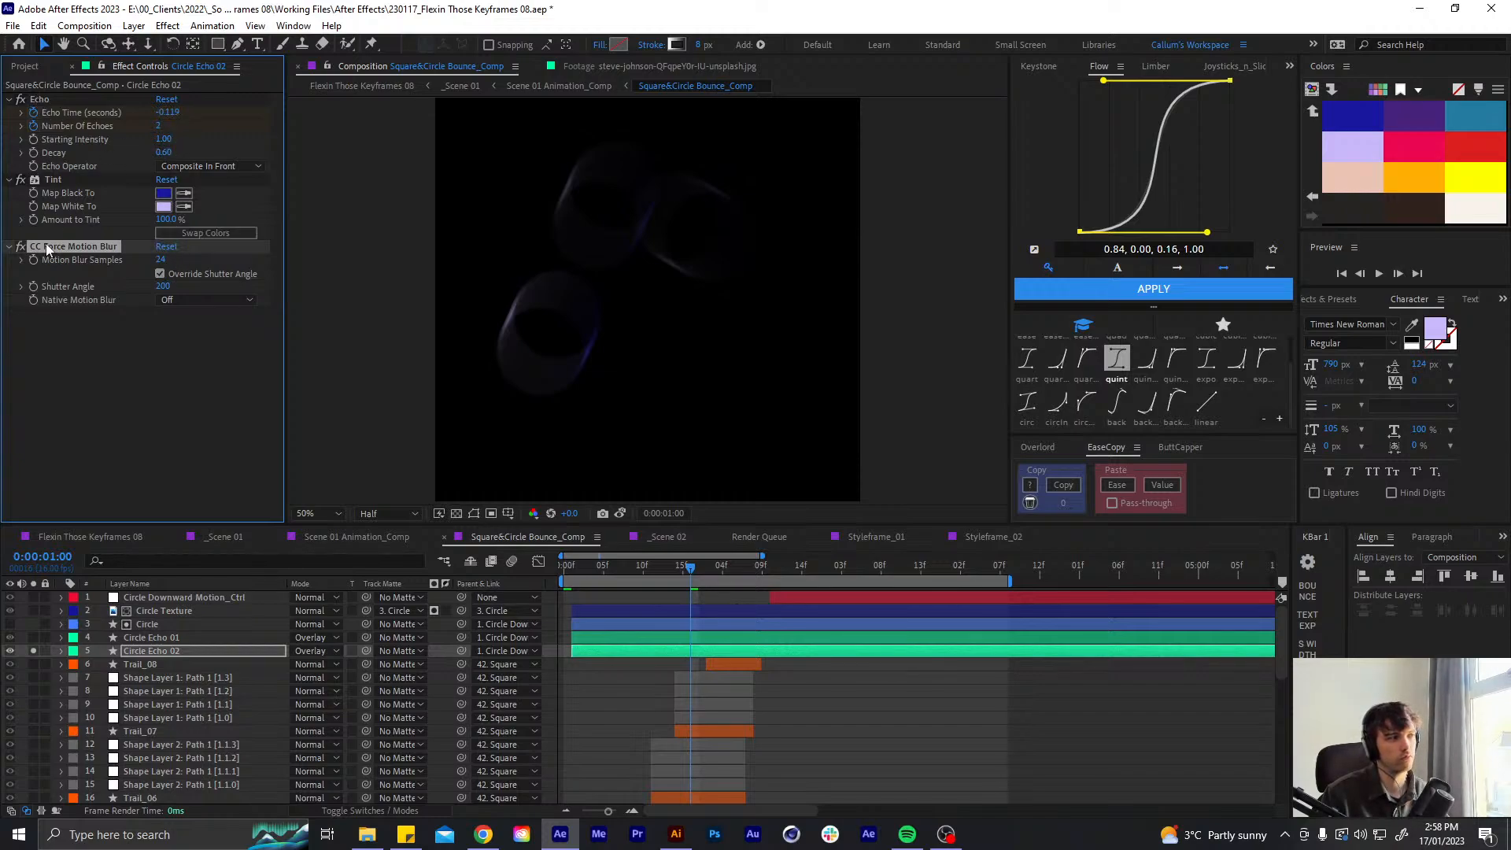
# - Try to replace CC Force Motion Blur on Circle Echo 02 with another CC effect, and undo the replacement
pyautogui.press('Delete')
pyautogui.hotkey('ctrl', 'space')
pyautogui.write('cc')
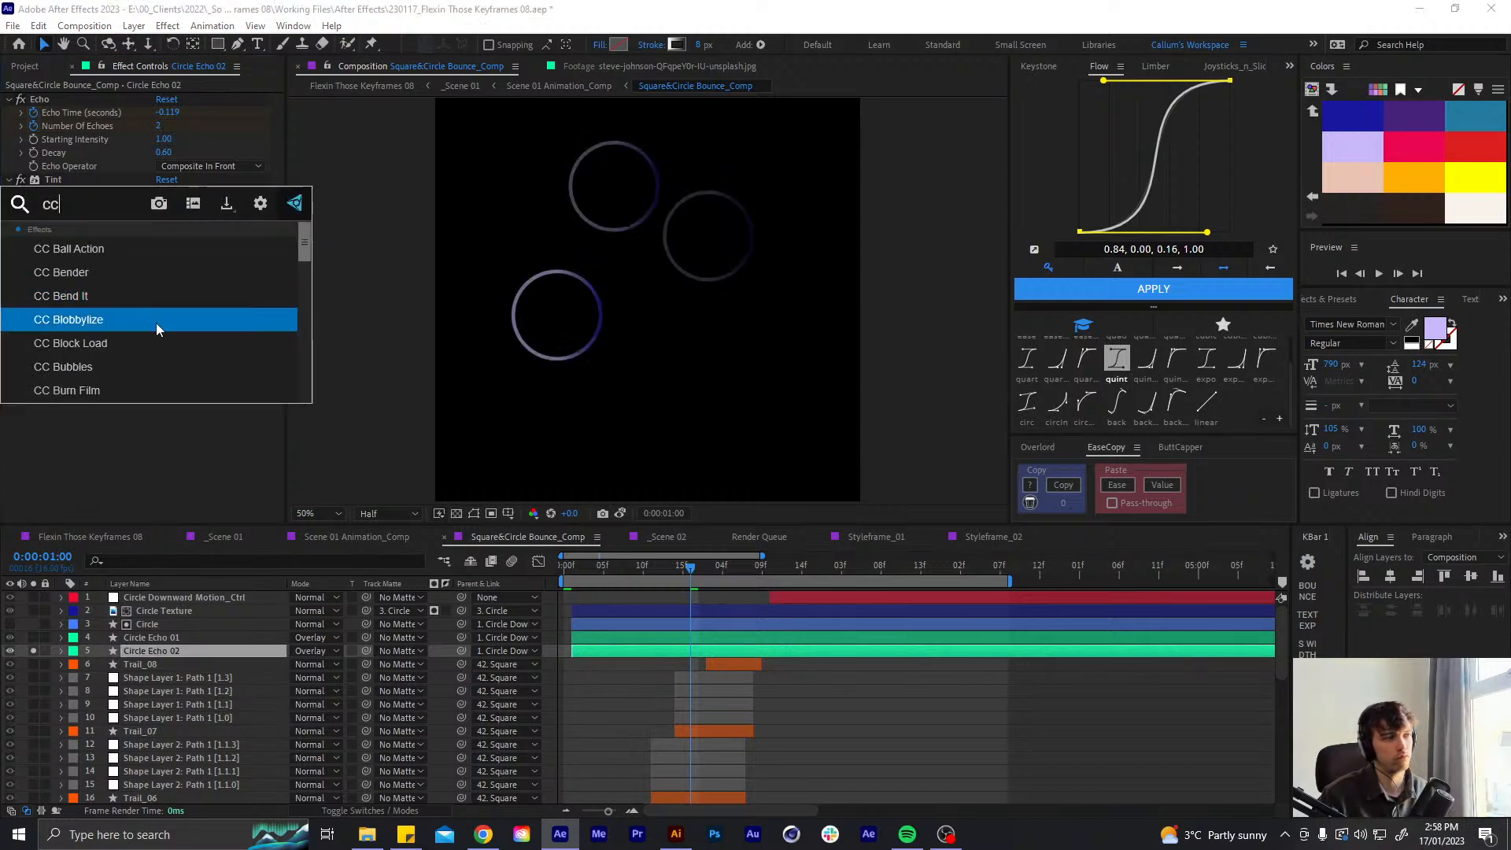
pyautogui.click(134, 398)
pyautogui.hotkey('ctrl', 'z')
pyautogui.hotkey('ctrl', 'z')
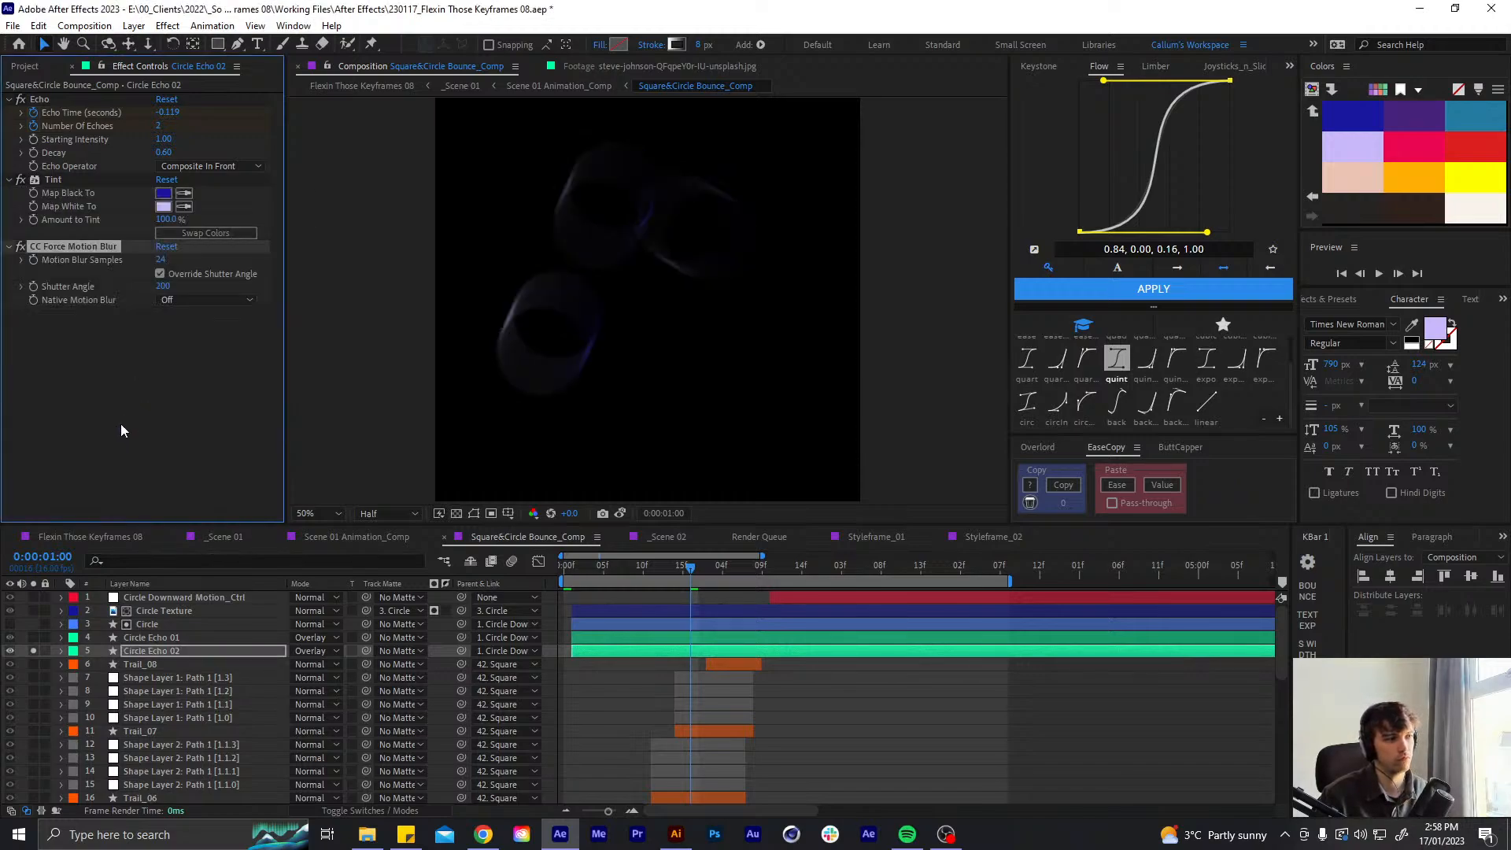
# - Shift the Circle Echo 02 layer one frame later in the timeline and leave its solo off
pyautogui.click(33, 651)
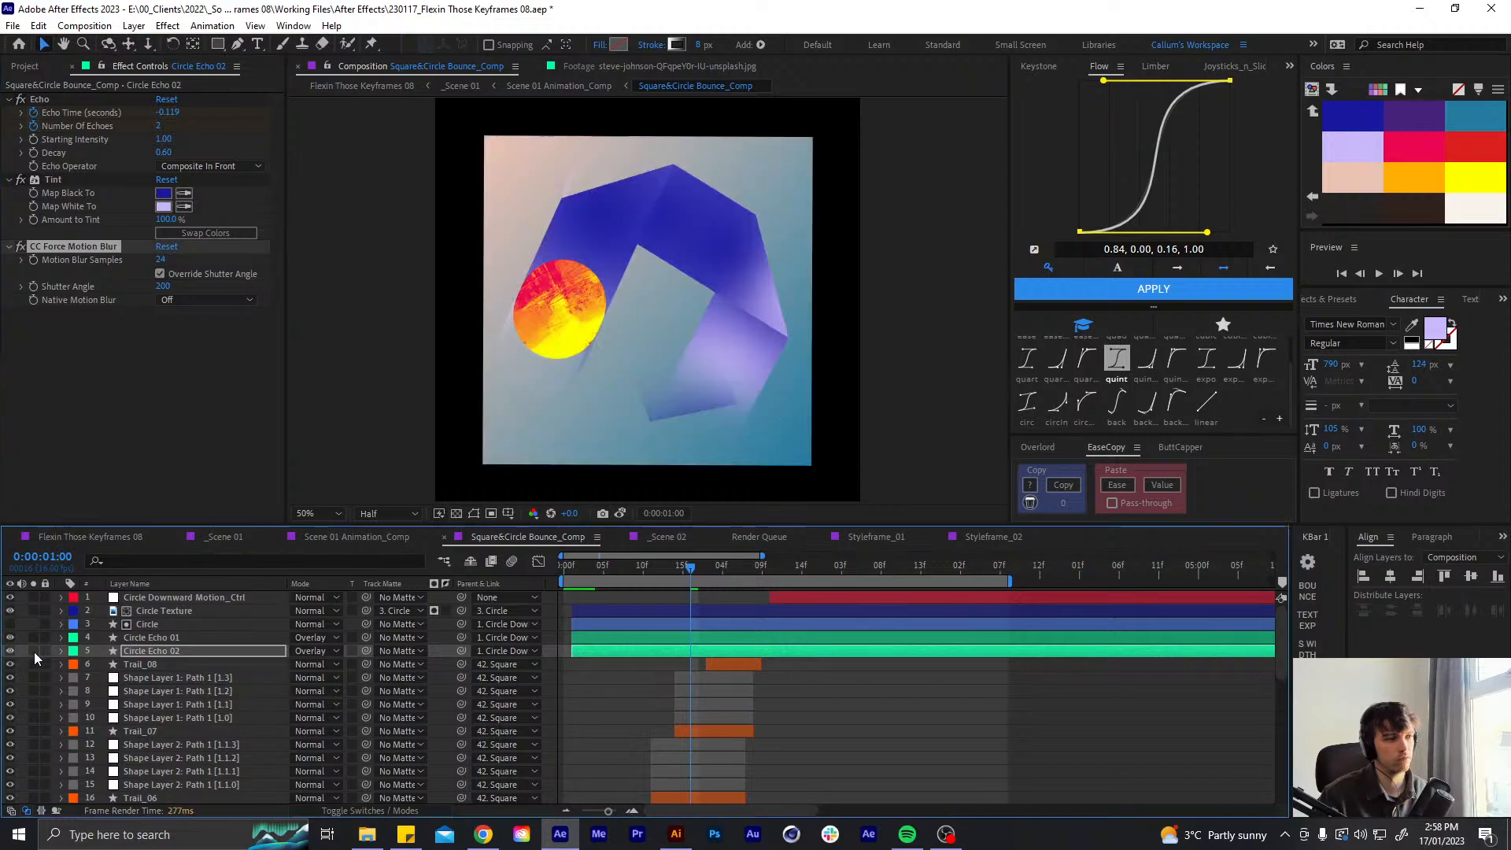
pyautogui.click(33, 651)
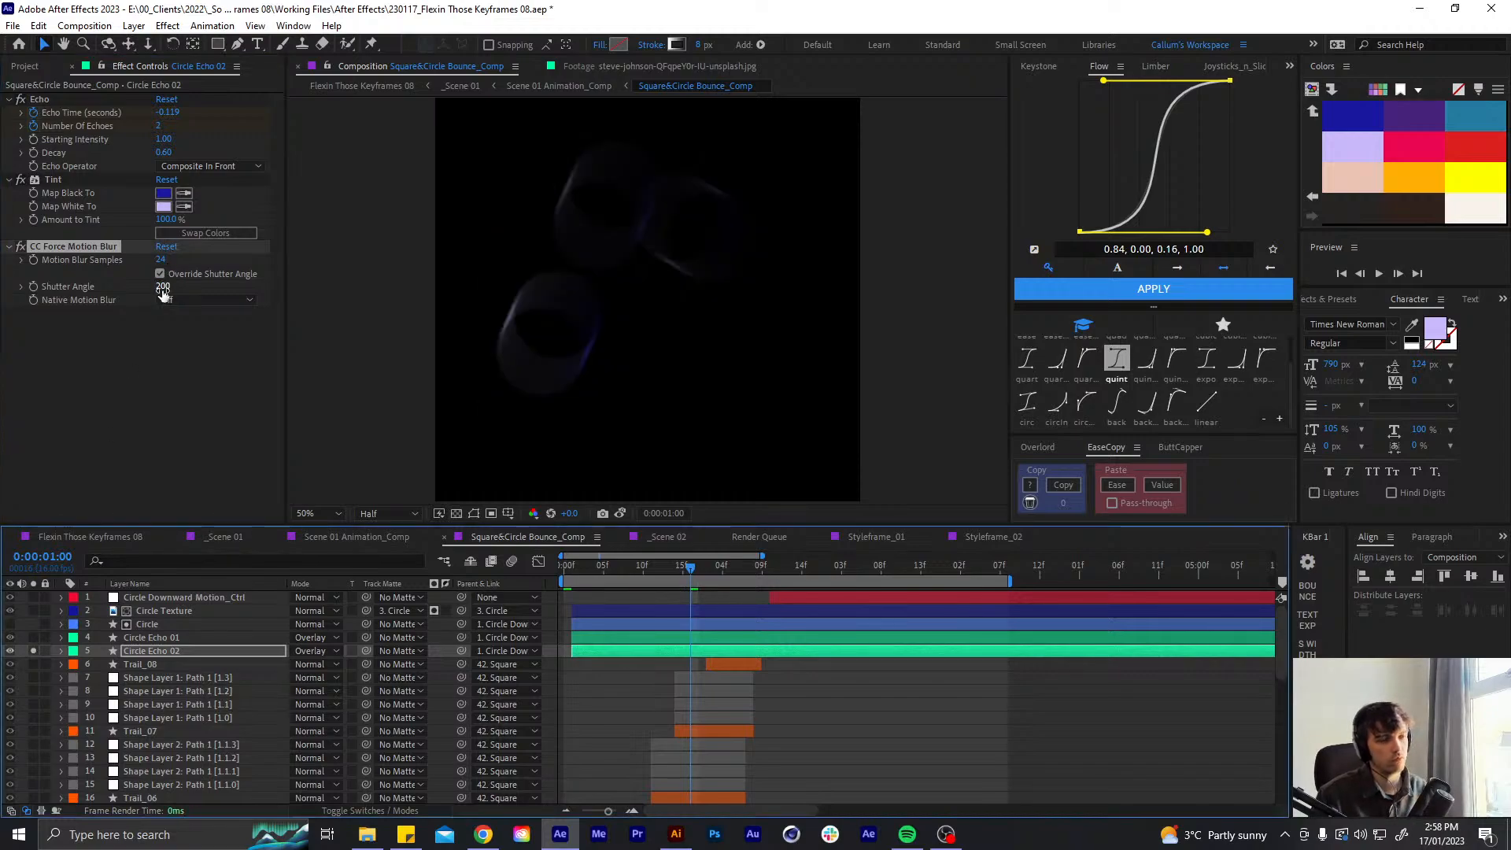
pyautogui.click(619, 656)
pyautogui.moveTo(619, 655); pyautogui.dragTo(625, 650)
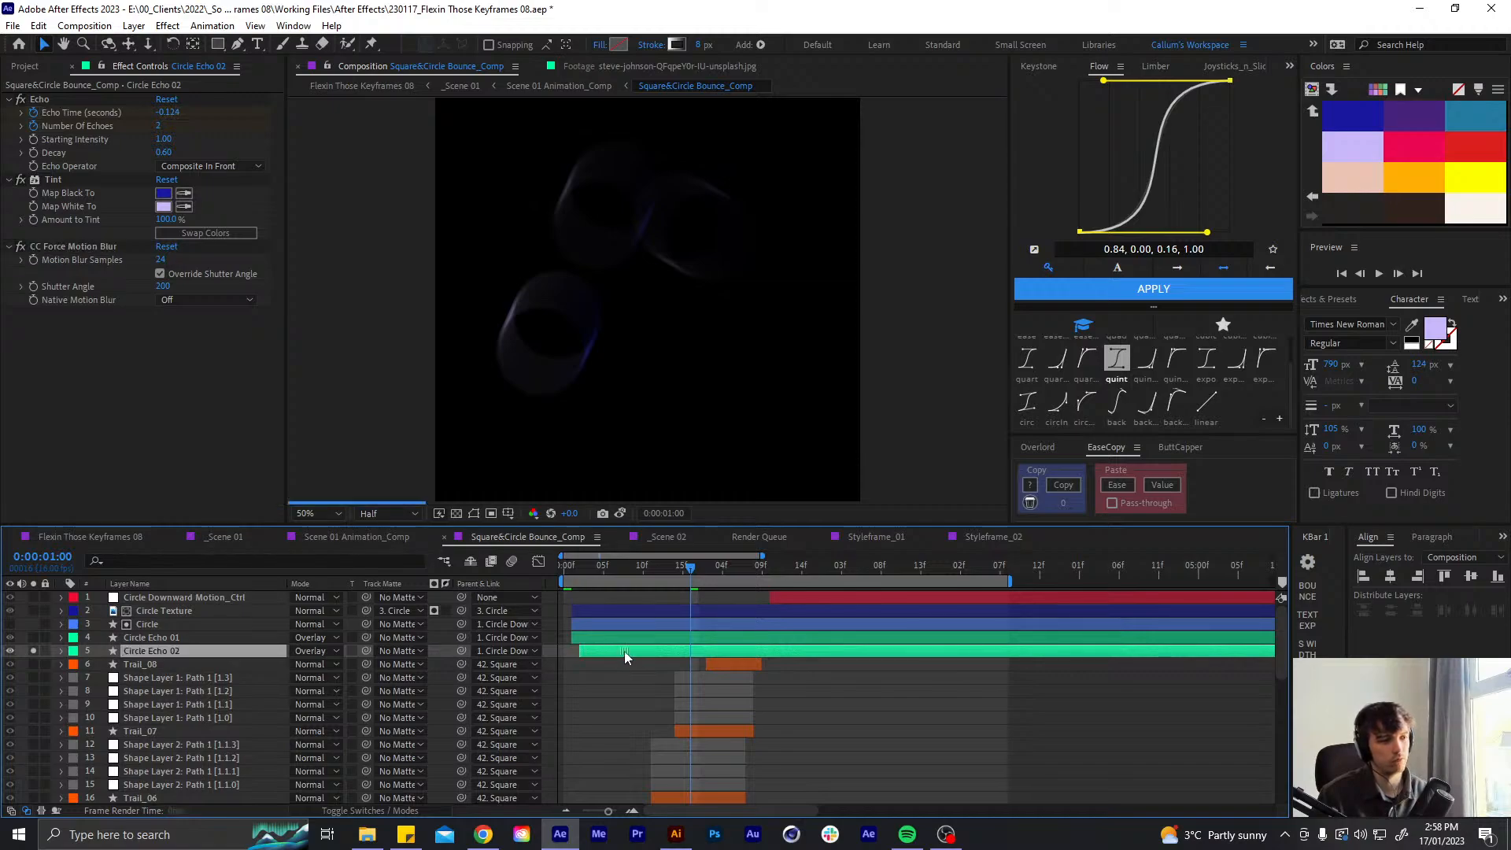
pyautogui.click(35, 648)
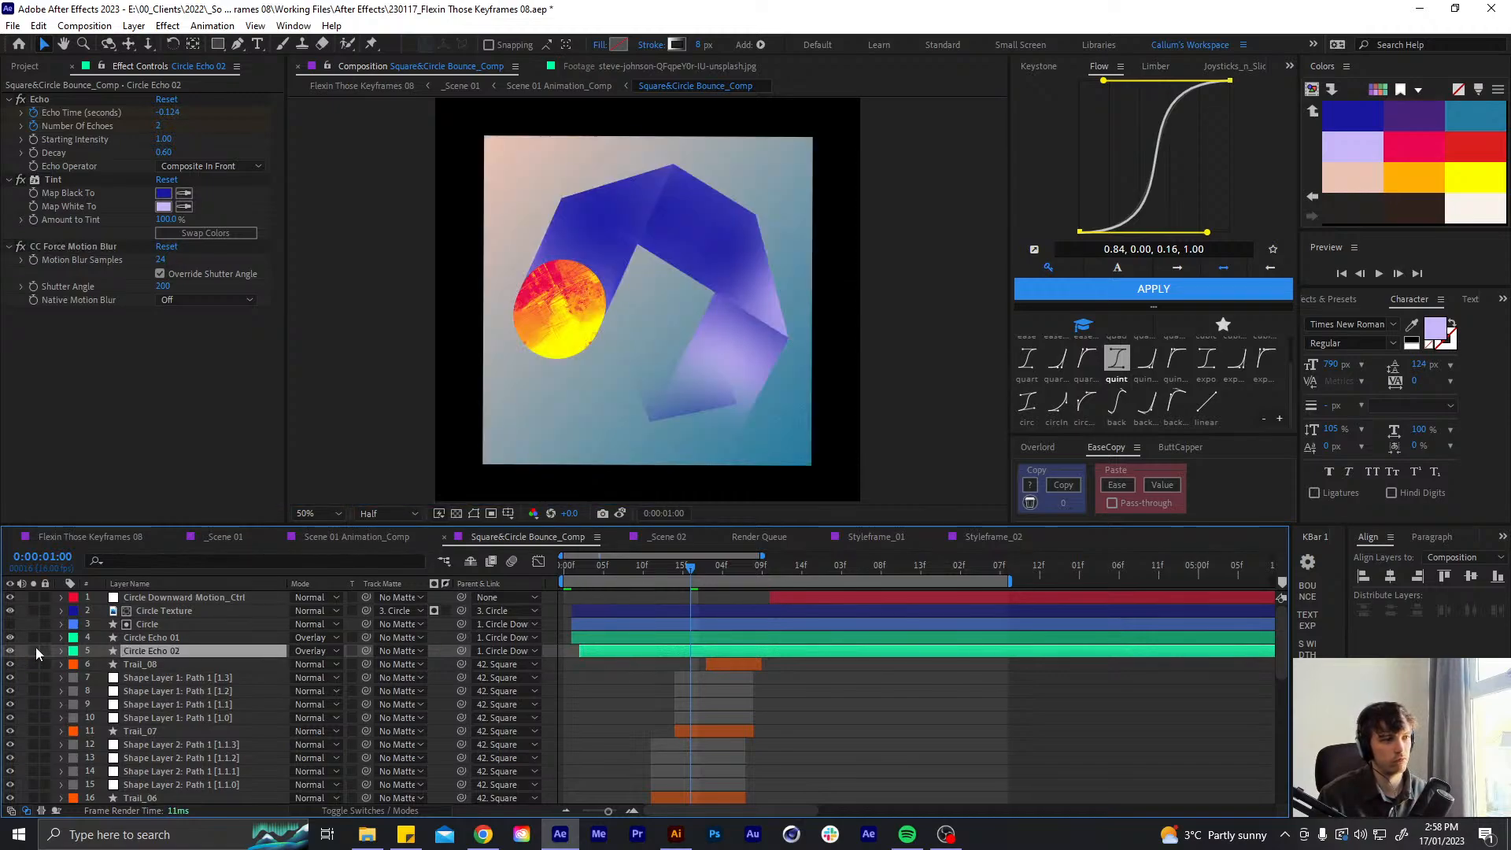
# - Scrub through the bounce and preview it from the first frame to check both circle echo trails
pyautogui.click(651, 568)
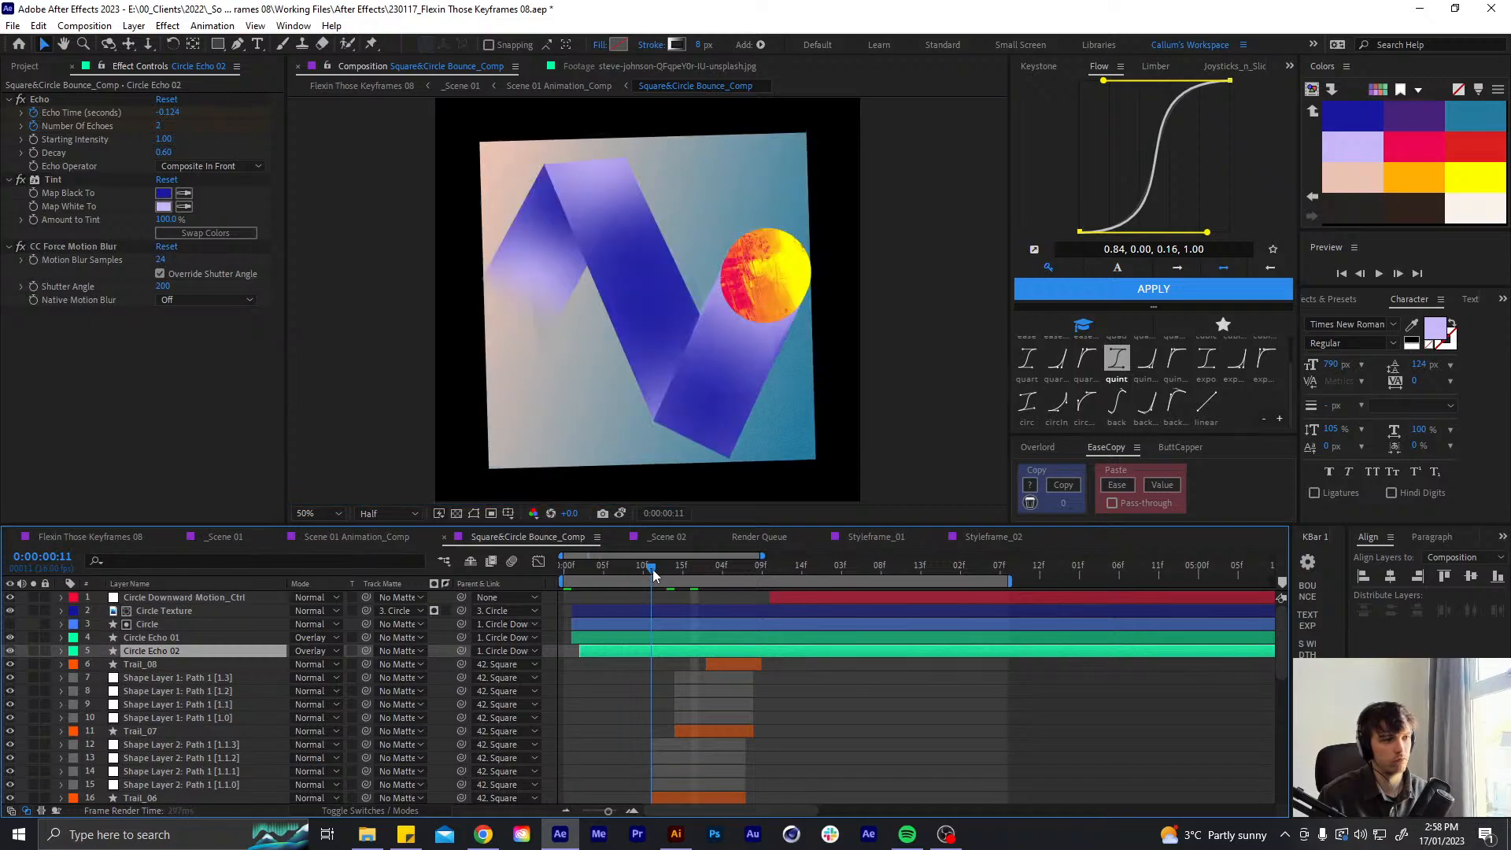
pyautogui.moveTo(651, 577); pyautogui.dragTo(635, 576)
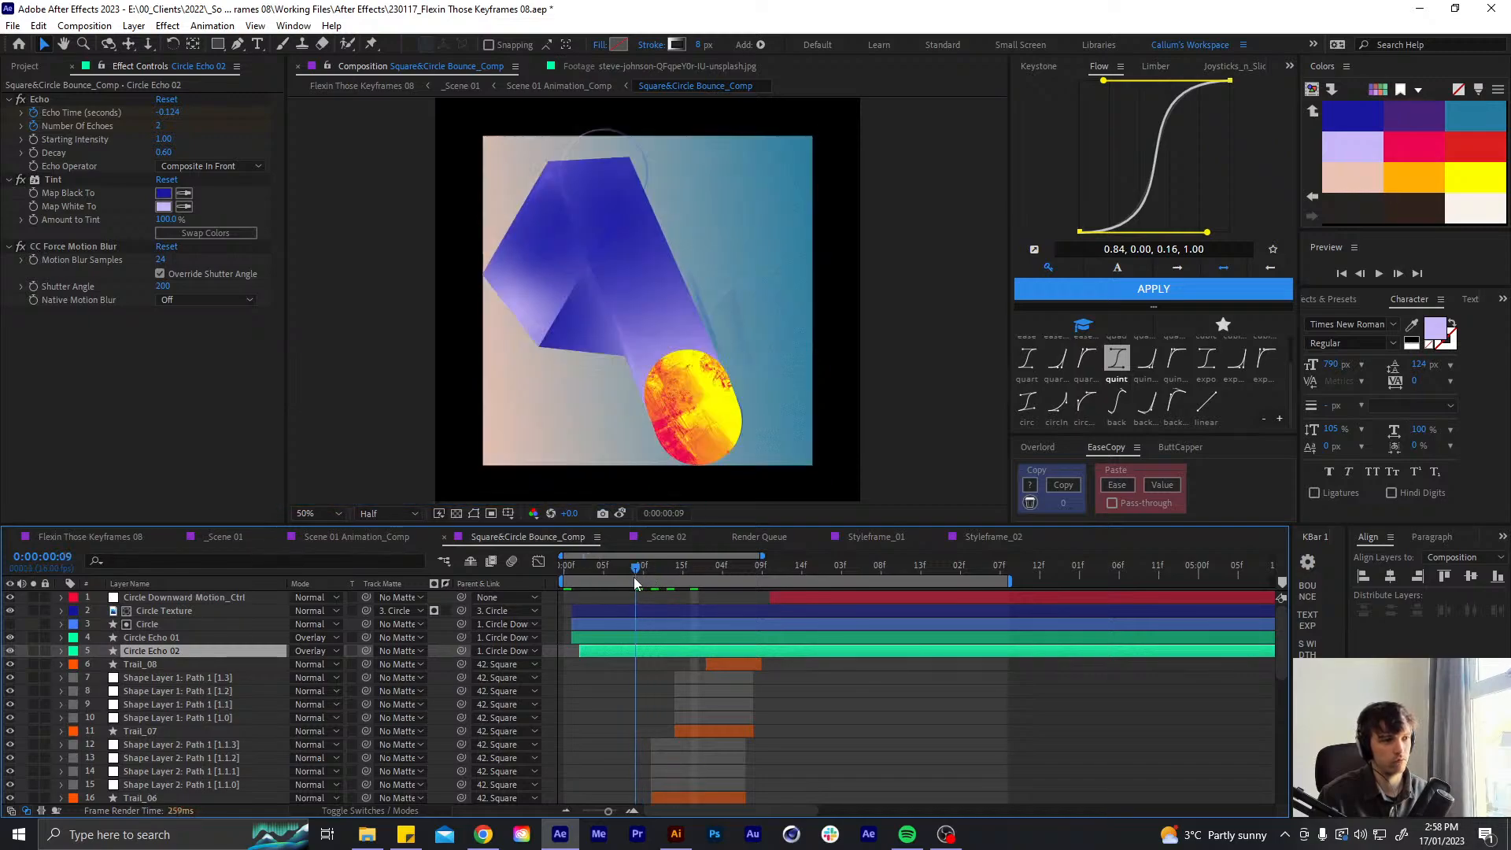
pyautogui.moveTo(634, 577); pyautogui.dragTo(564, 578)
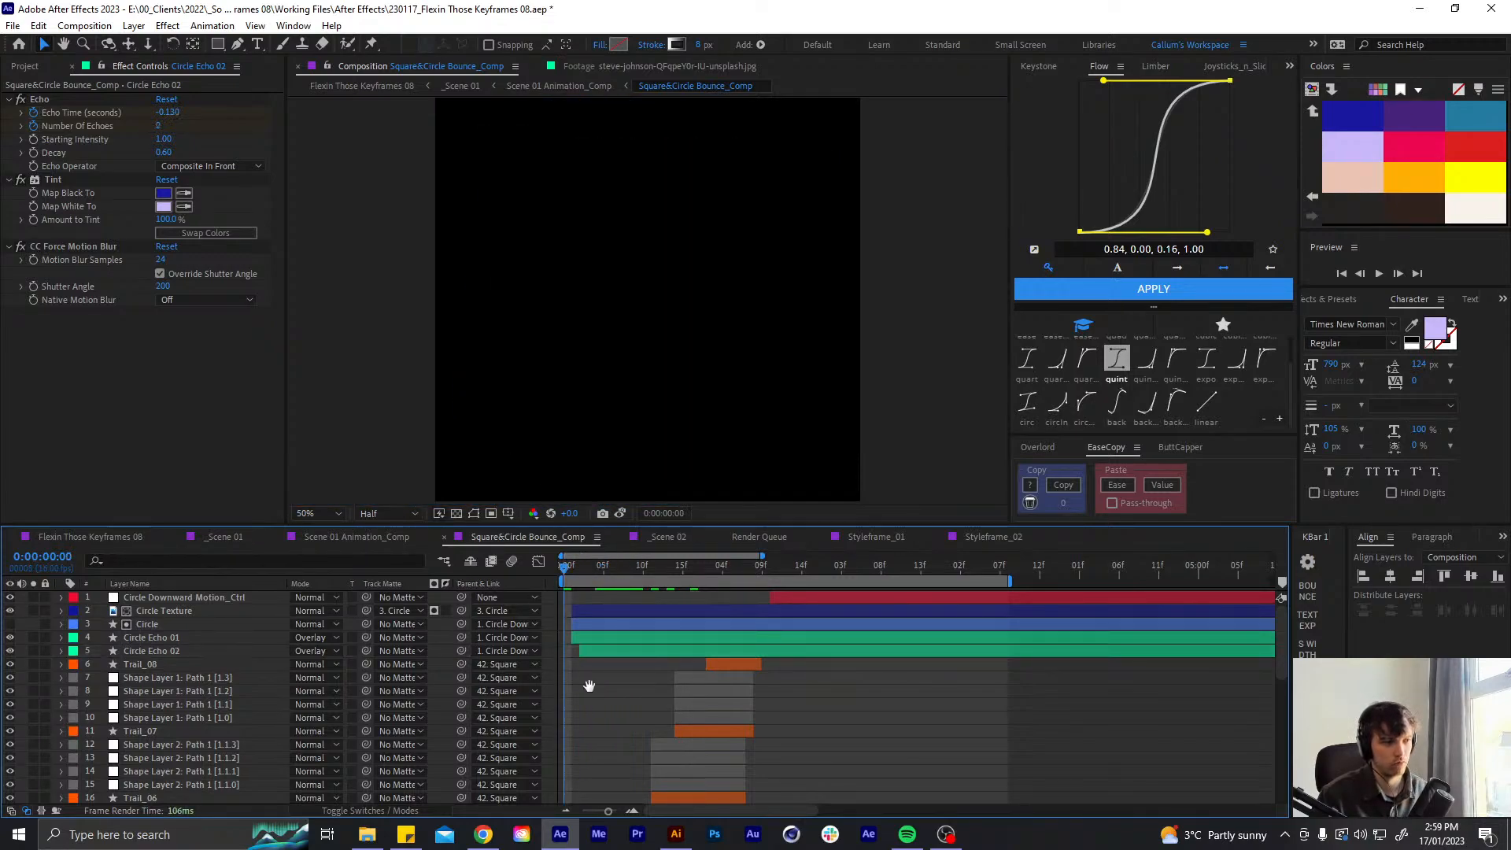
pyautogui.press('space')
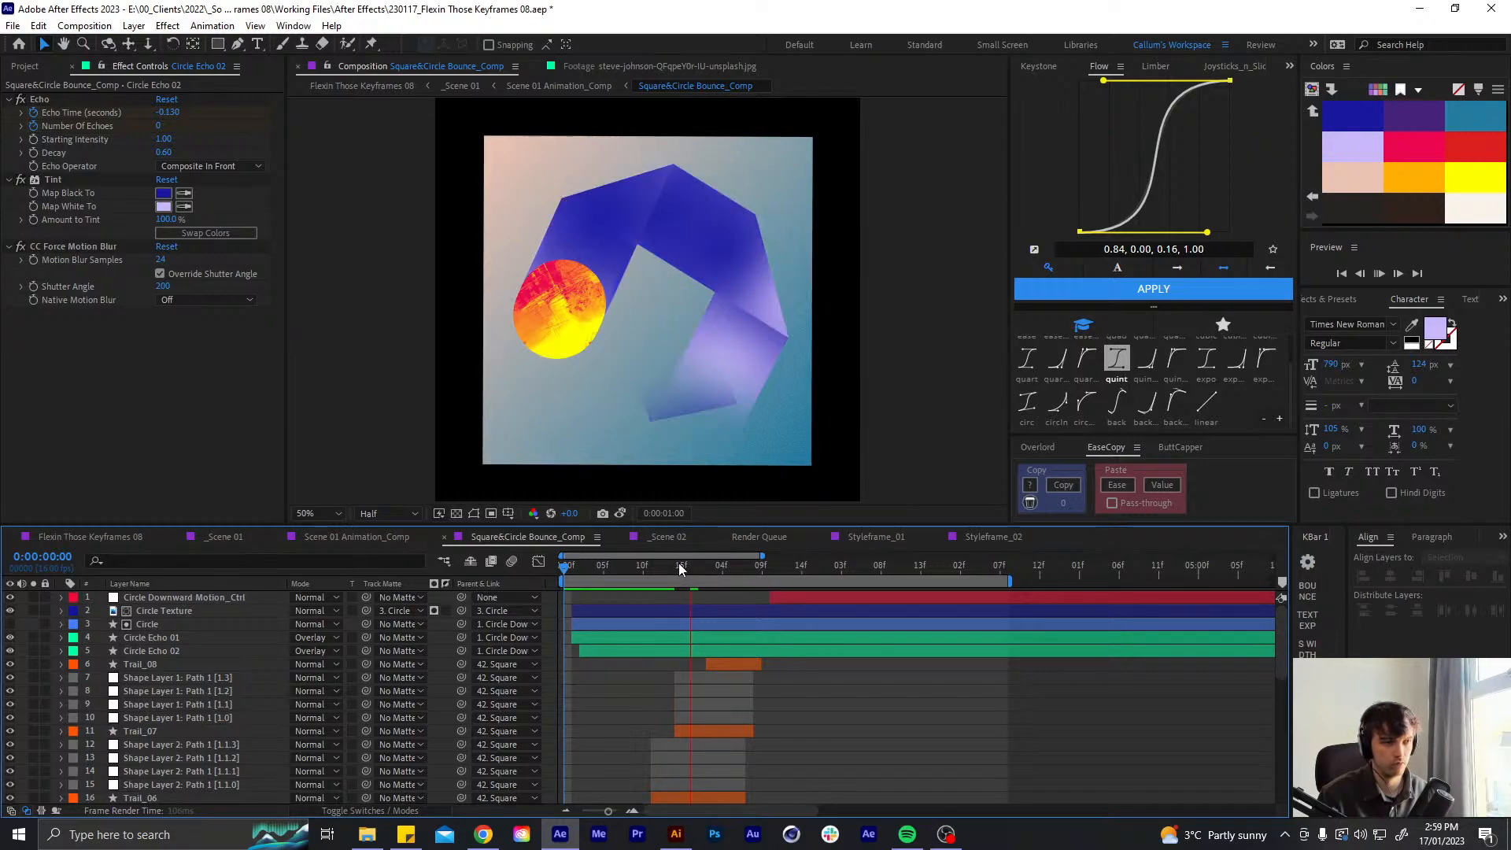
pyautogui.click(705, 573)
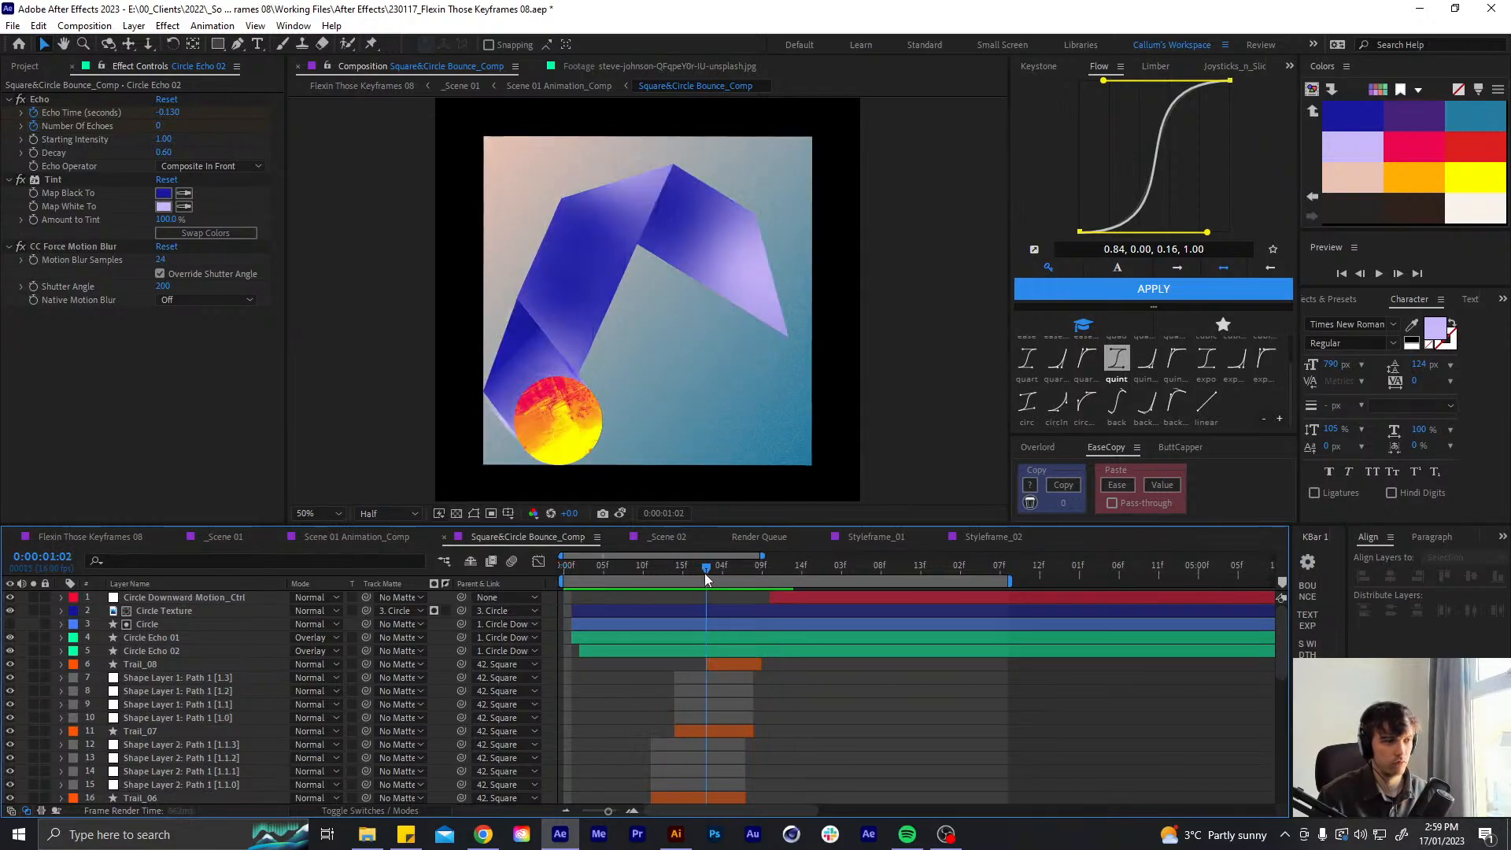
pyautogui.moveTo(705, 573); pyautogui.dragTo(750, 559)
pyautogui.press('Home')
pyautogui.press('space')
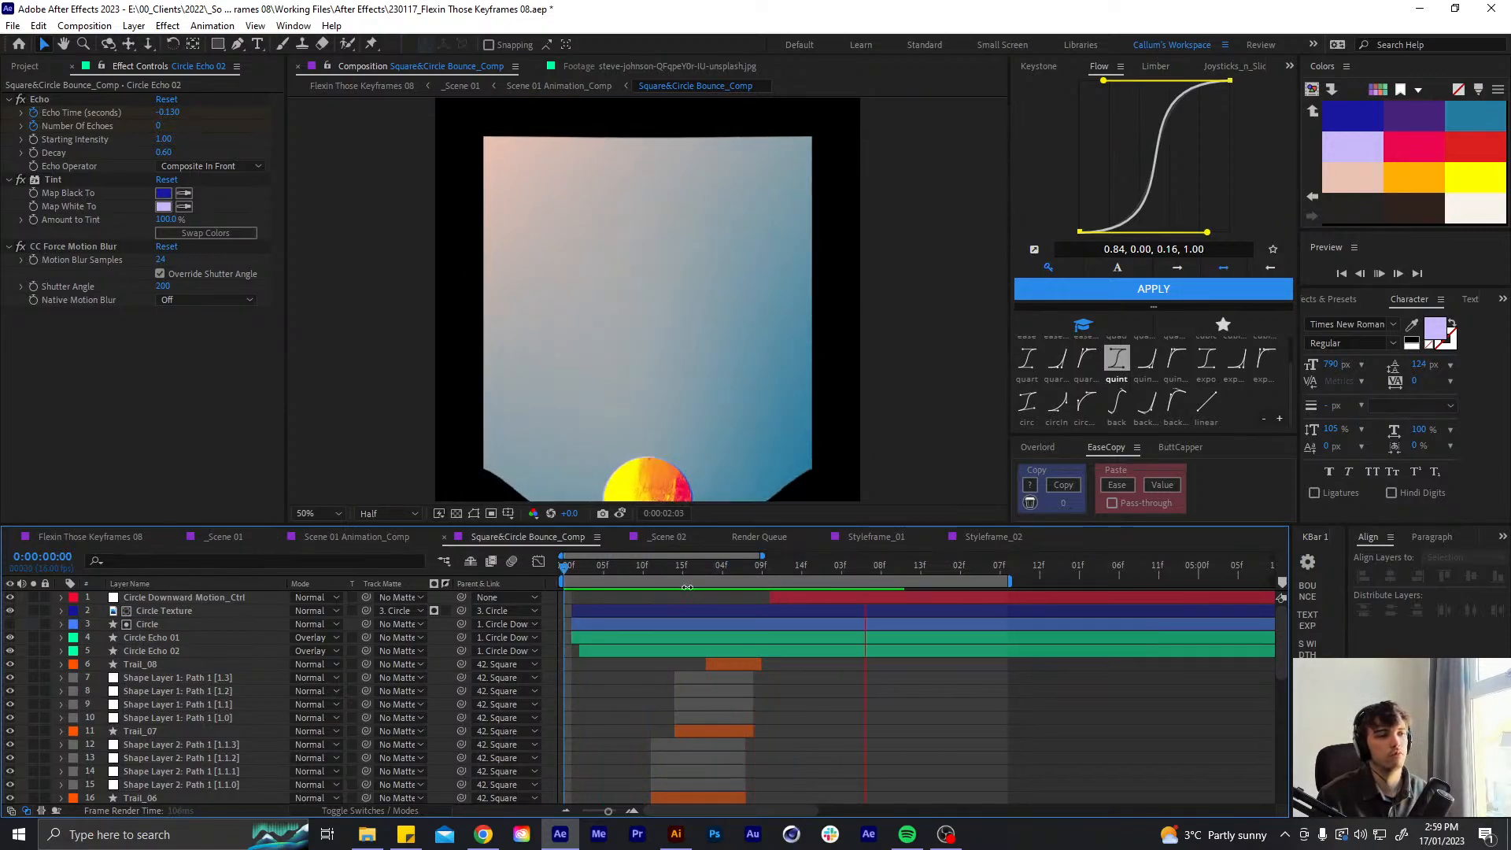
# - Select Circle Echo 01 and Circle Echo 02 and add an Opacity keyframe on both at 0:00:01:02
pyautogui.moveTo(691, 565)
pyautogui.mouseDown()
pyautogui.moveTo(745, 563)
pyautogui.moveTo(718, 555)
pyautogui.mouseUp()
pyautogui.click(706, 640)
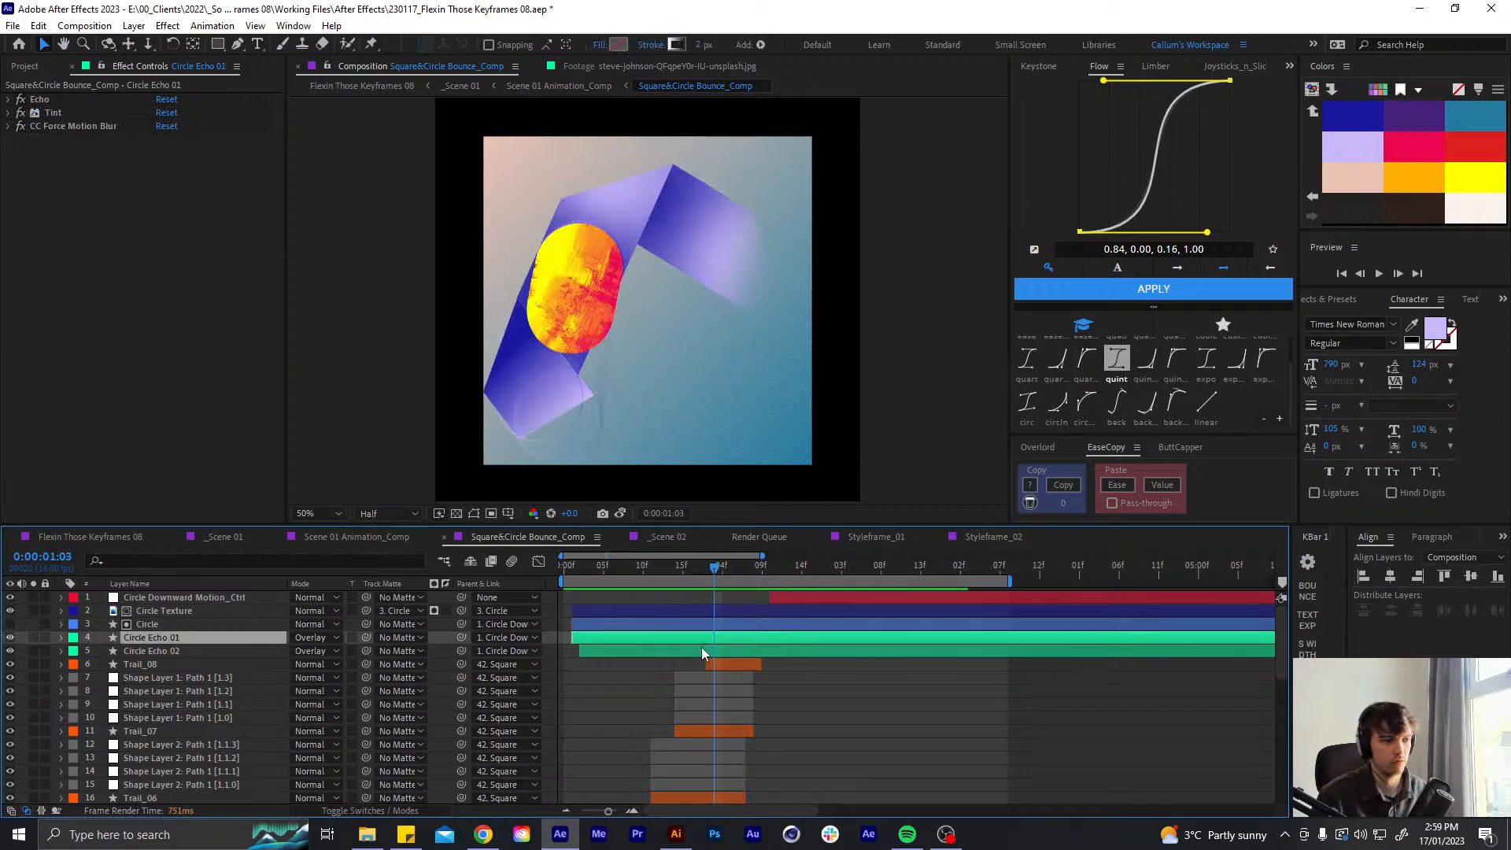
pyautogui.keyDown('shift'); pyautogui.click(701, 650); pyautogui.keyUp('shift')
pyautogui.press('pageup')
pyautogui.press('t')
pyautogui.click(100, 651)
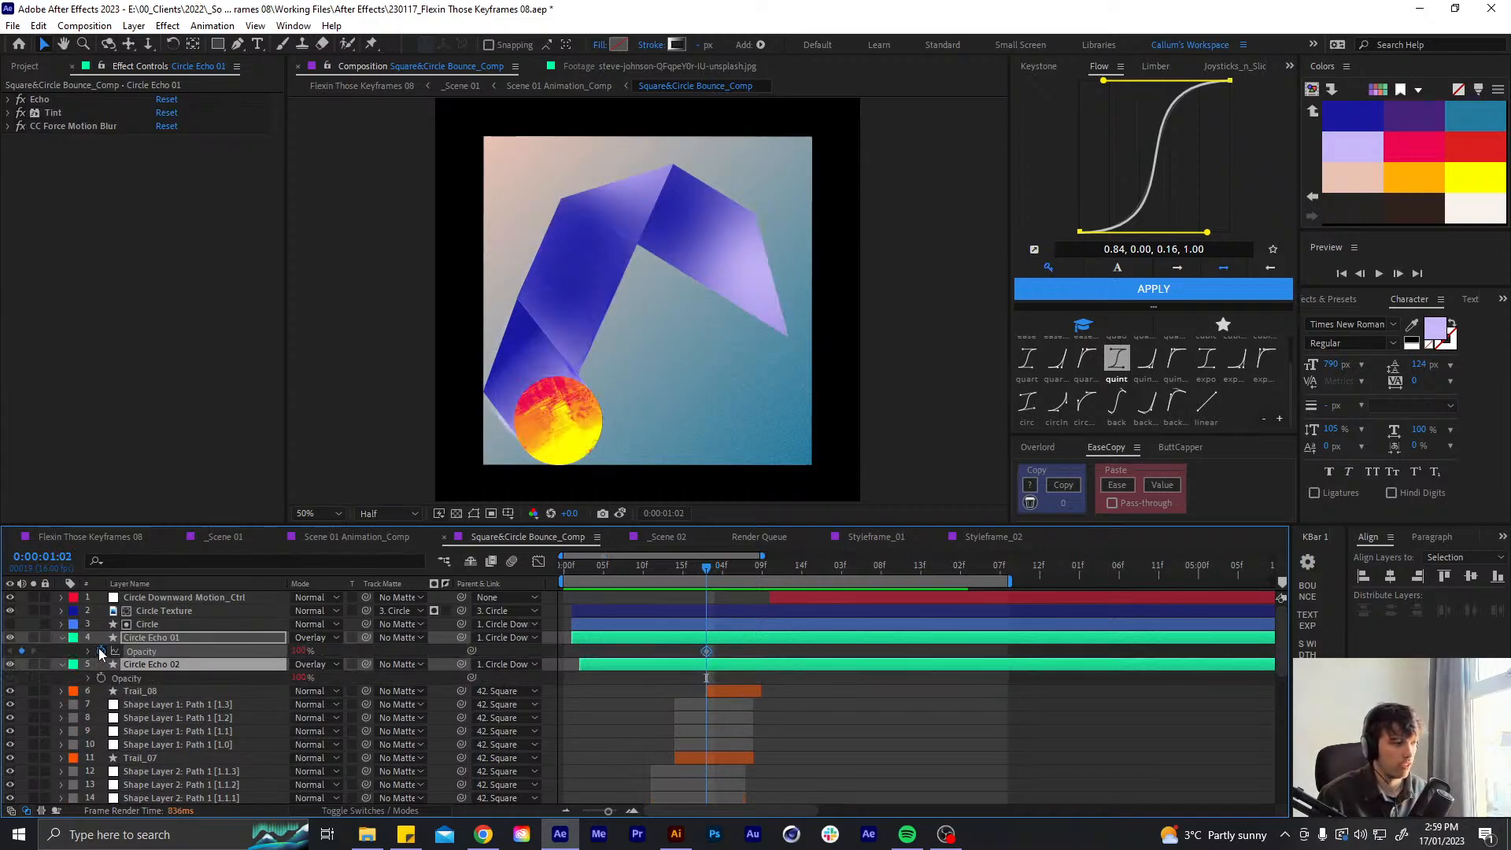
# - Lower the layer Opacity of Circle Echo 01 and Circle Echo 02 to 0% at 0:00:01:06
pyautogui.press('pagedown')
pyautogui.press('pagedown')
pyautogui.press('pagedown')
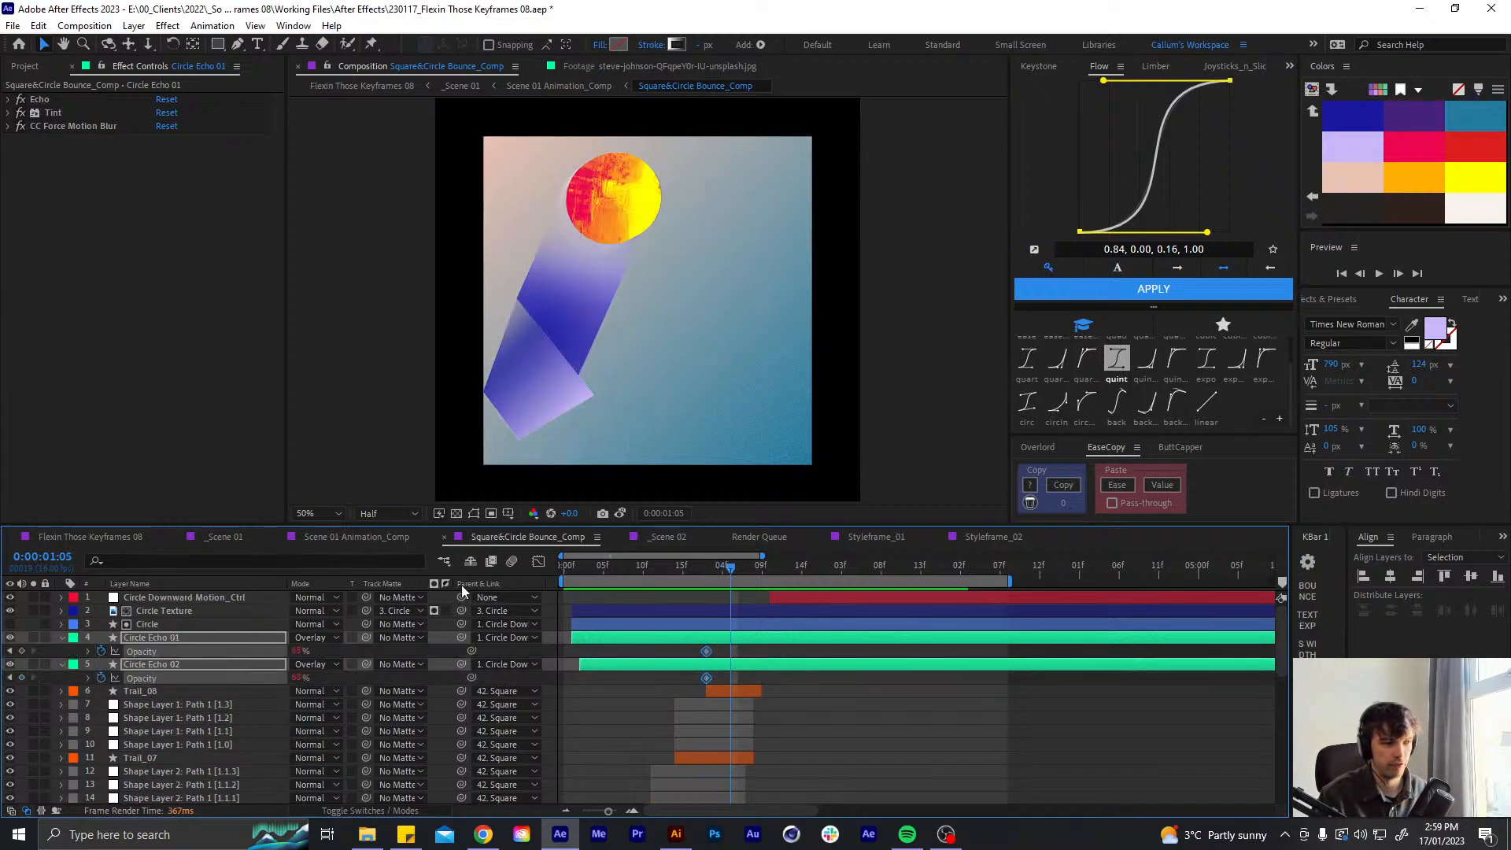
pyautogui.press('pagedown')
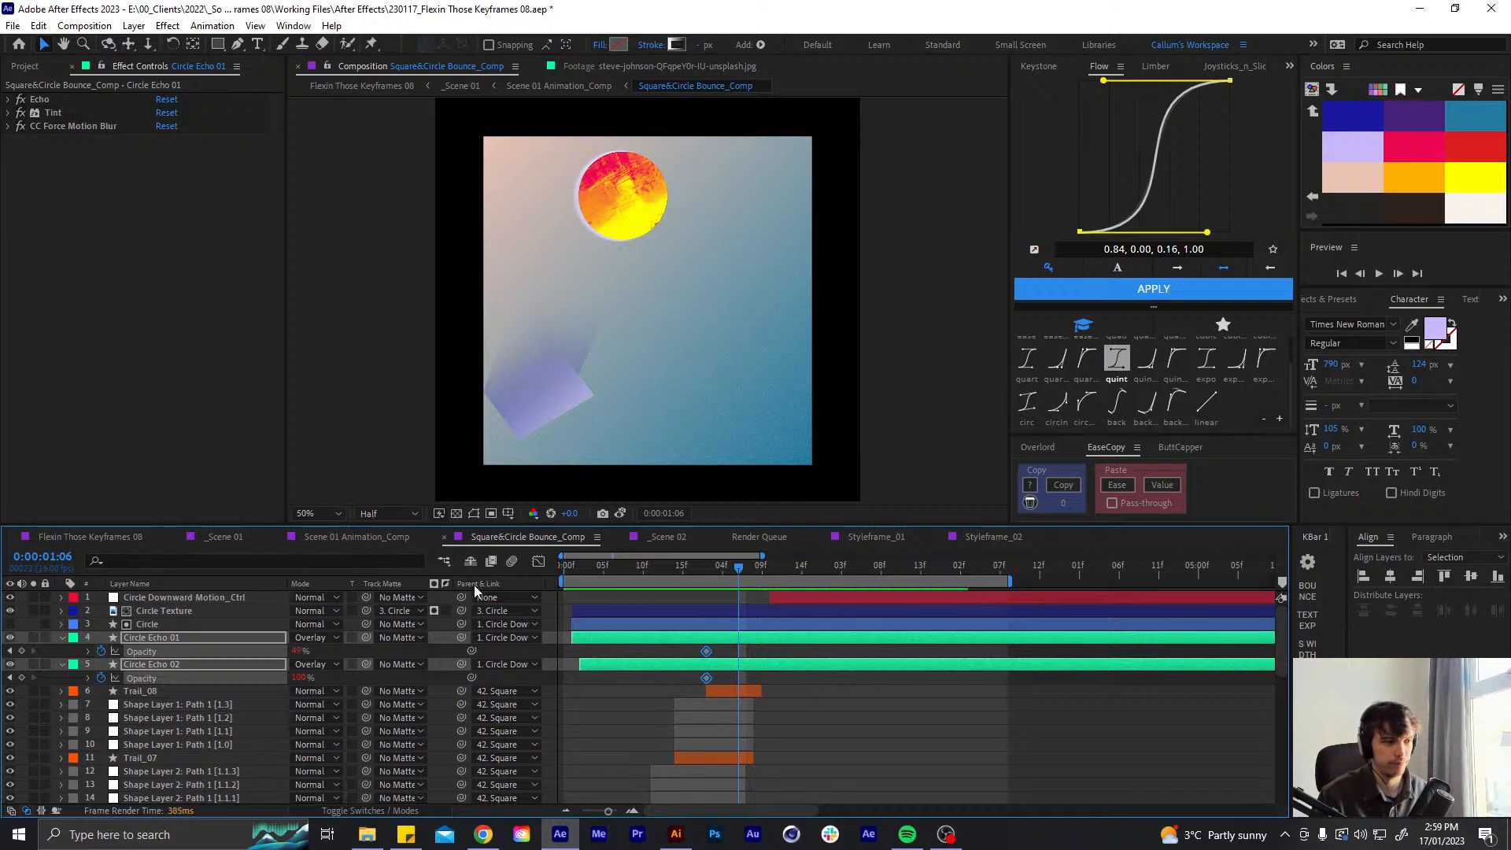
pyautogui.moveTo(300, 678); pyautogui.dragTo(242, 676)
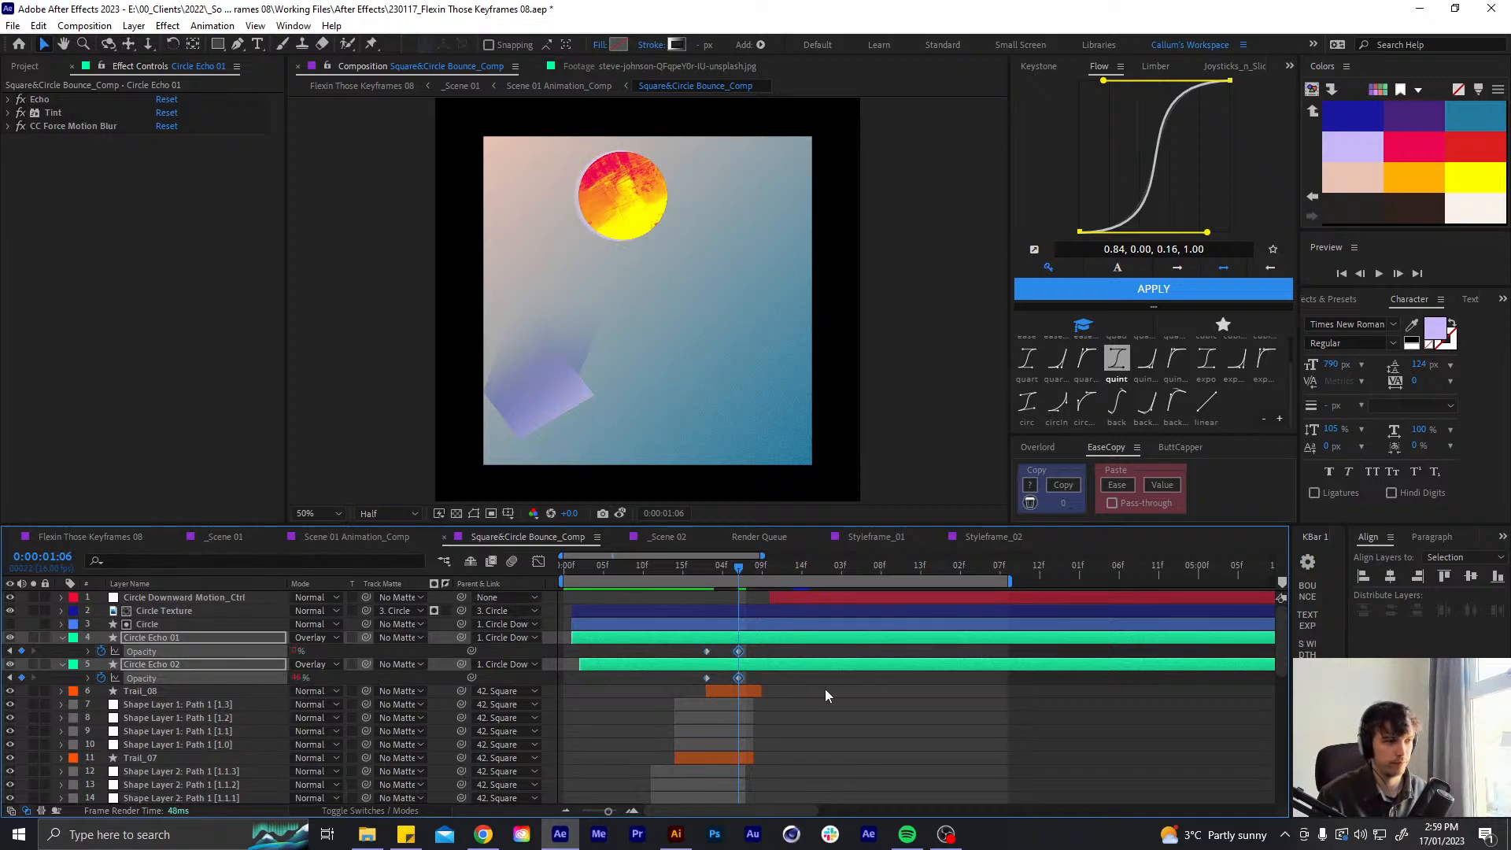
# - Trim the ends of both circle echo layers at 0:00:01:06 and apply Easy Ease to their Opacity keyframes
pyautogui.click(749, 647)
pyautogui.click(752, 638)
pyautogui.keyDown('ctrl'); pyautogui.click(754, 664); pyautogui.keyUp('ctrl')
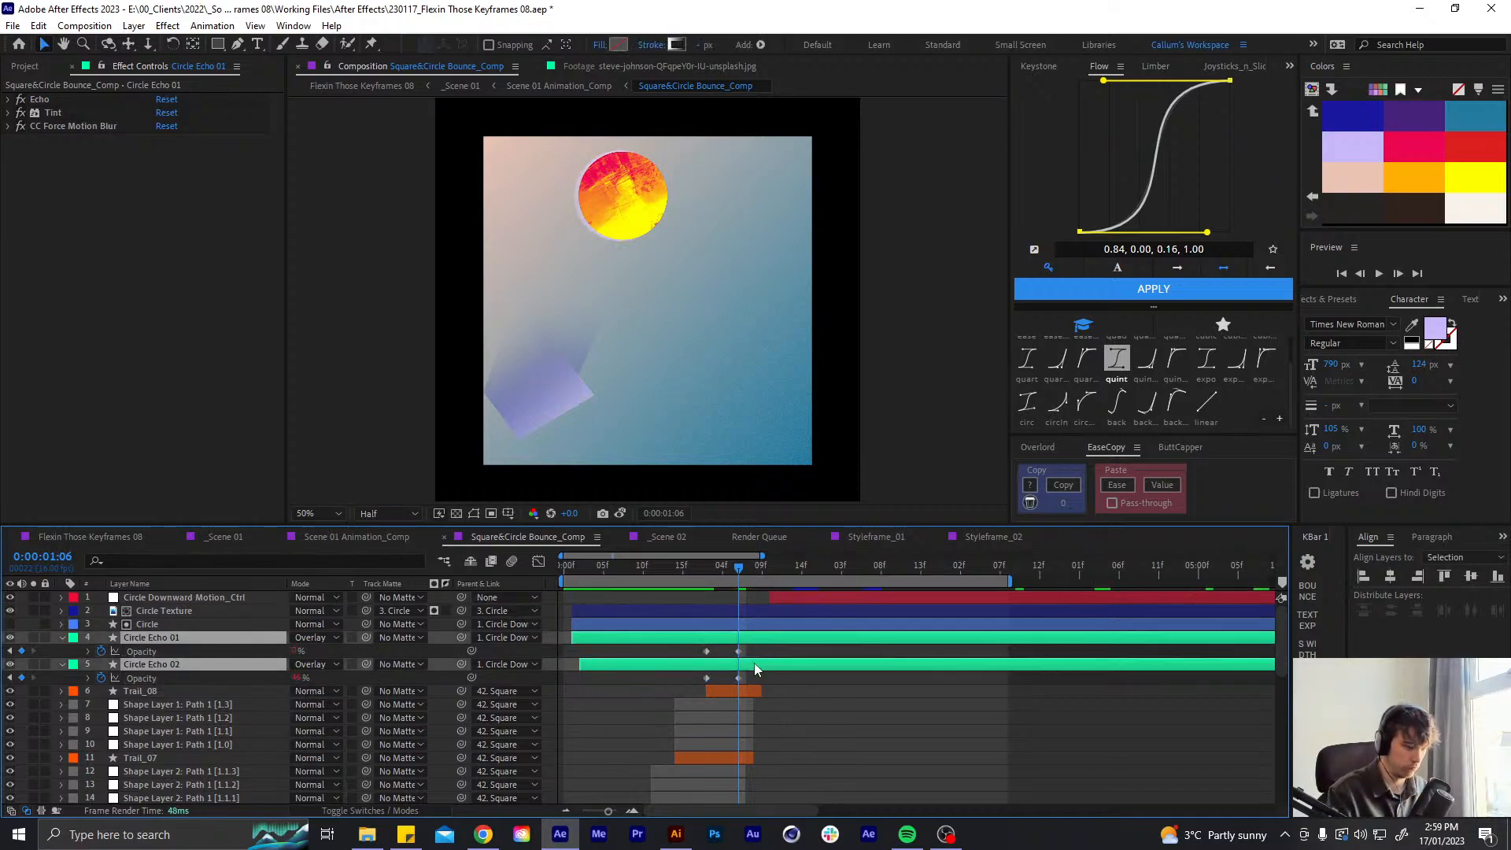
pyautogui.hotkey('alt', ']')
pyautogui.moveTo(757, 641); pyautogui.dragTo(679, 673)
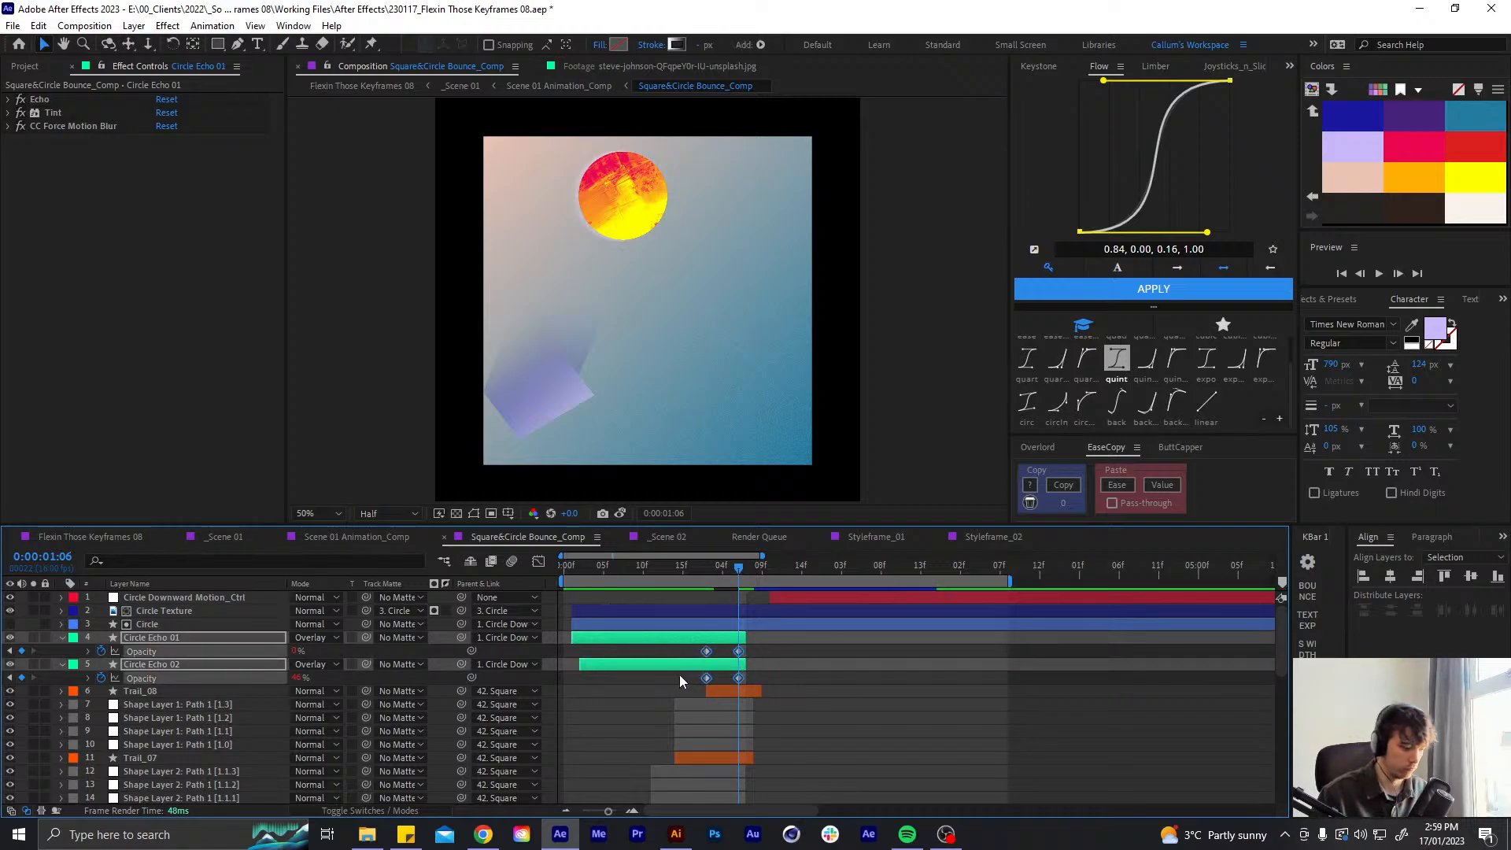
pyautogui.press('F9')
# - Add a Transform effect to Circle Echo 02 and keyframe the effect's Opacity of 100 at 0:00:01:02
pyautogui.click(672, 668)
pyautogui.click(705, 569)
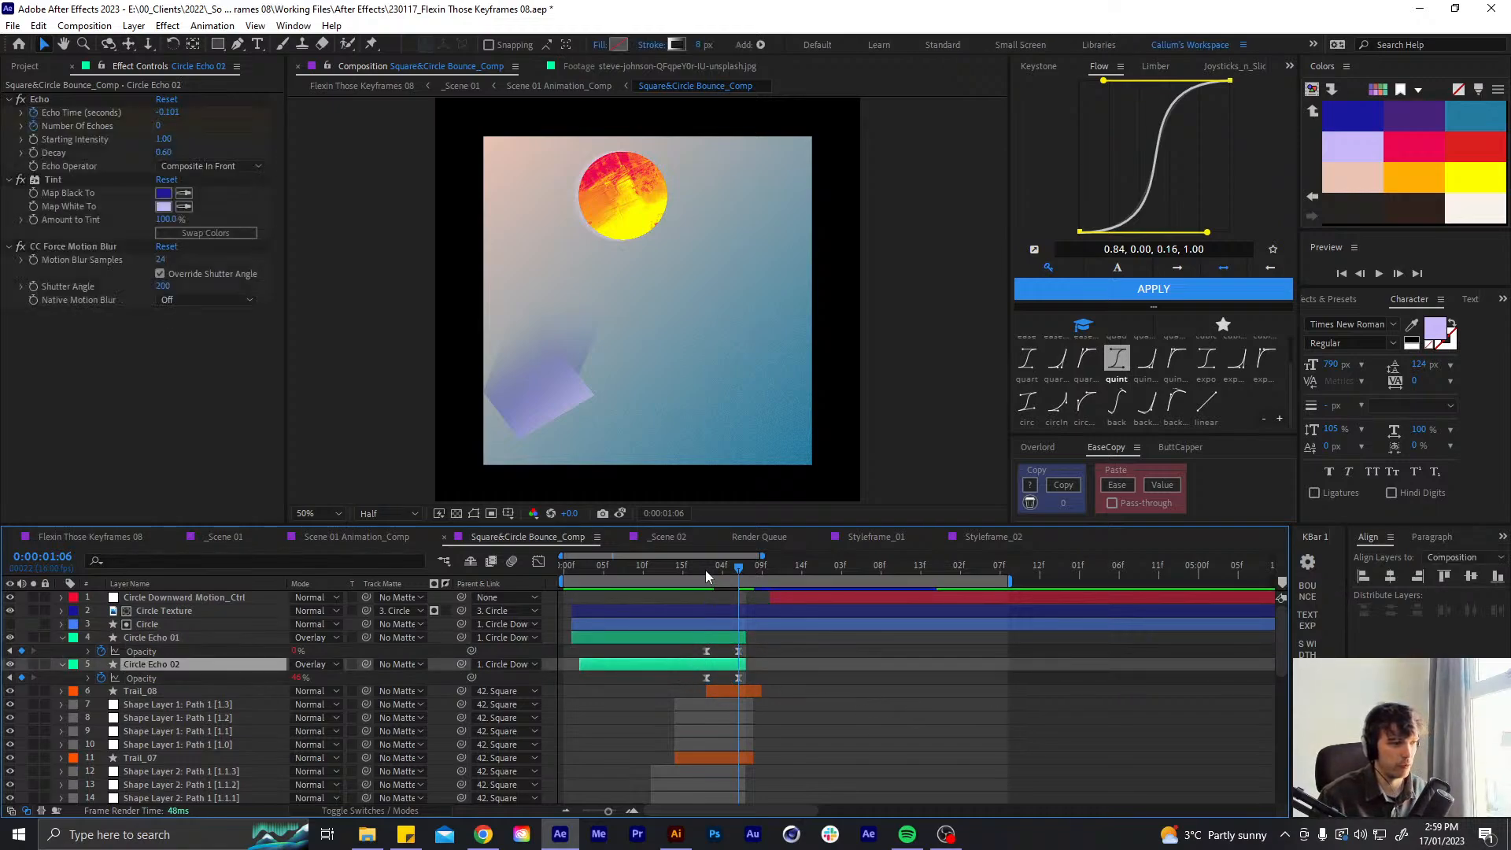
pyautogui.hotkey('ctrl', 'space')
pyautogui.write('tra')
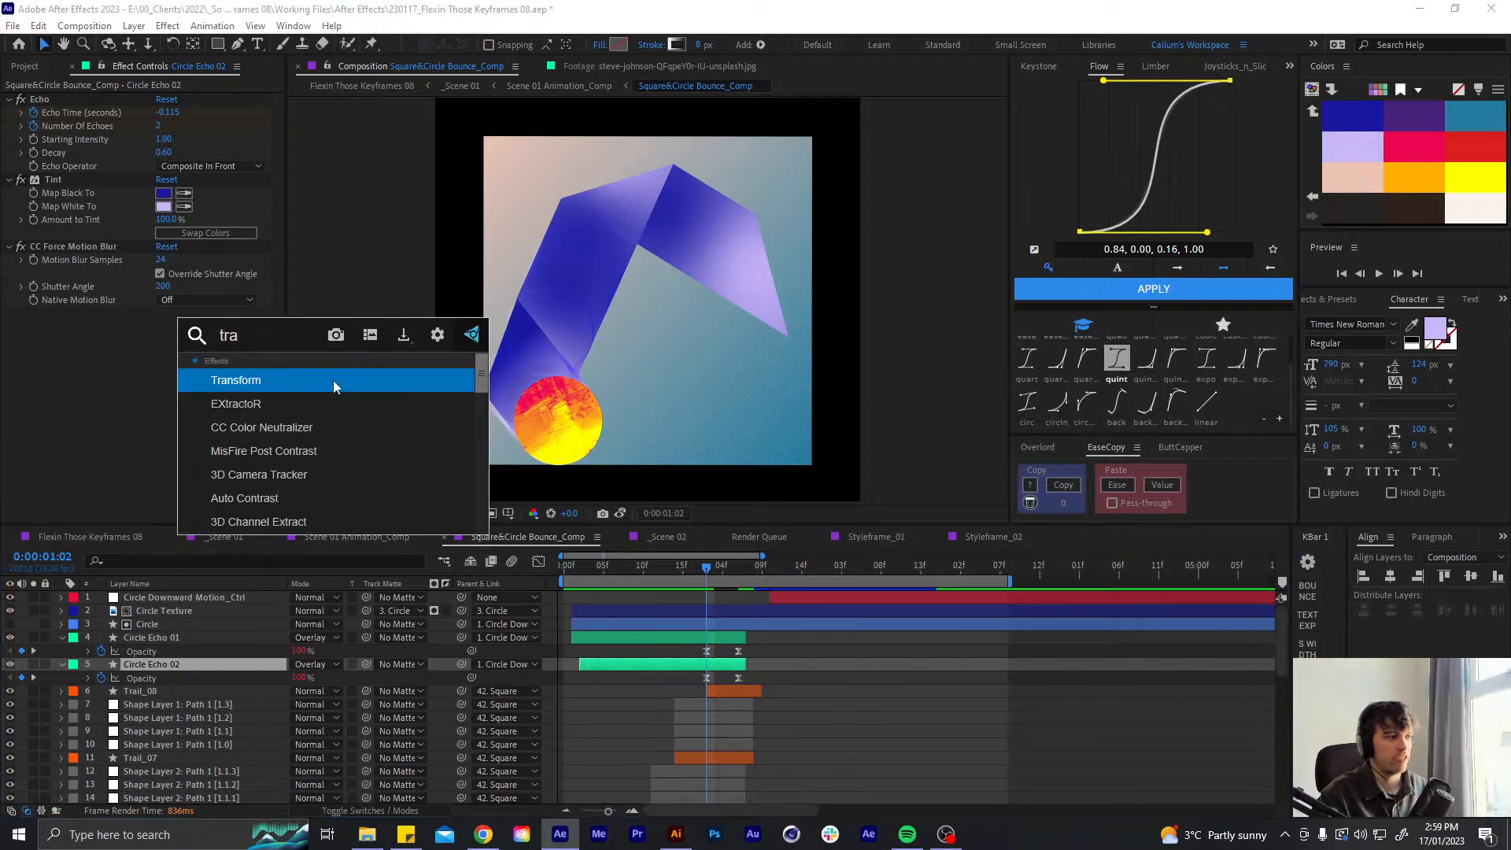
pyautogui.press('Return')
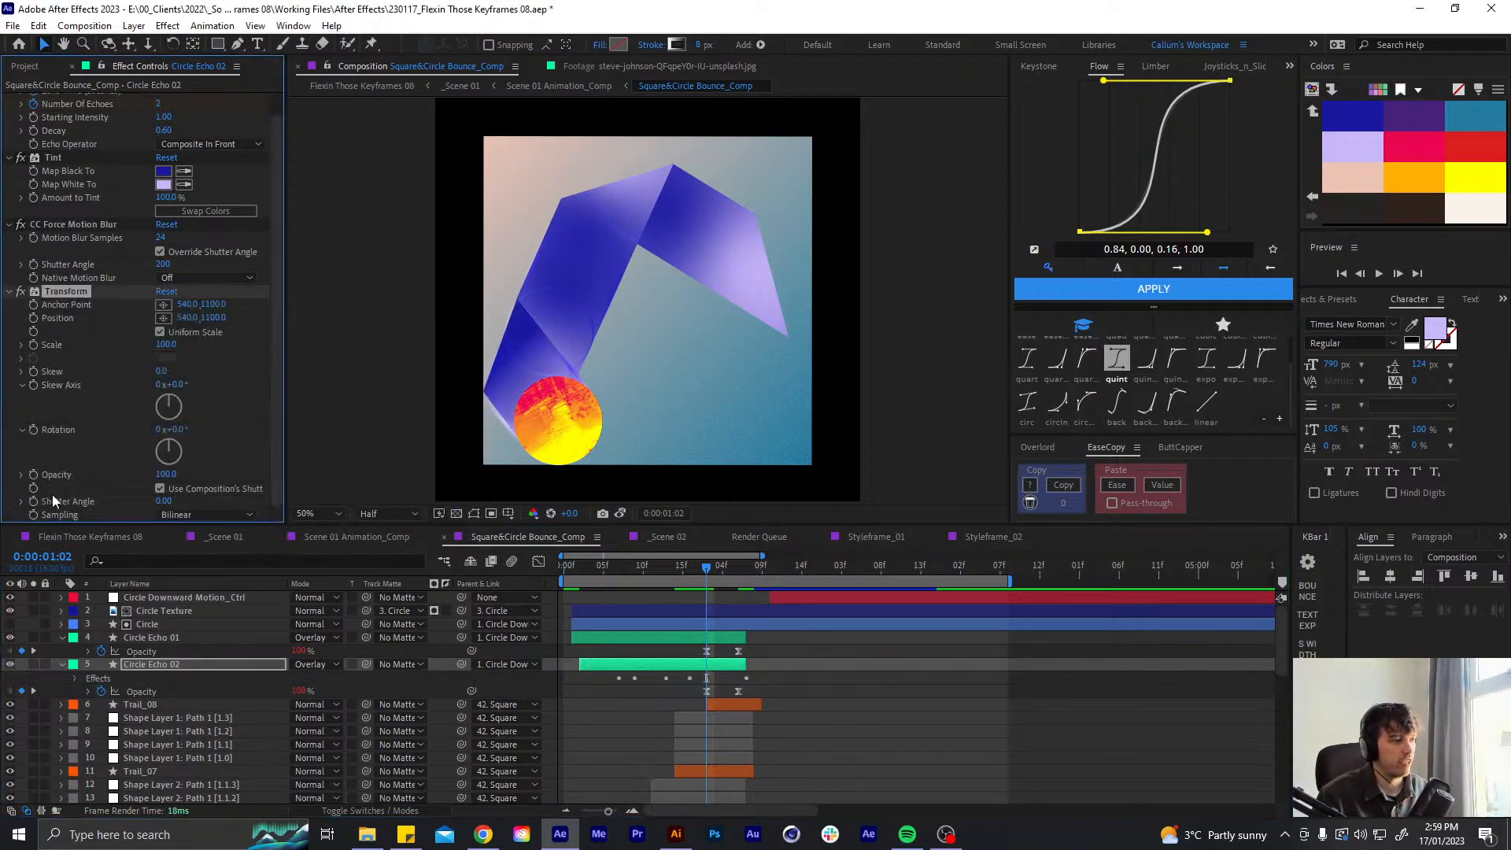
pyautogui.click(33, 474)
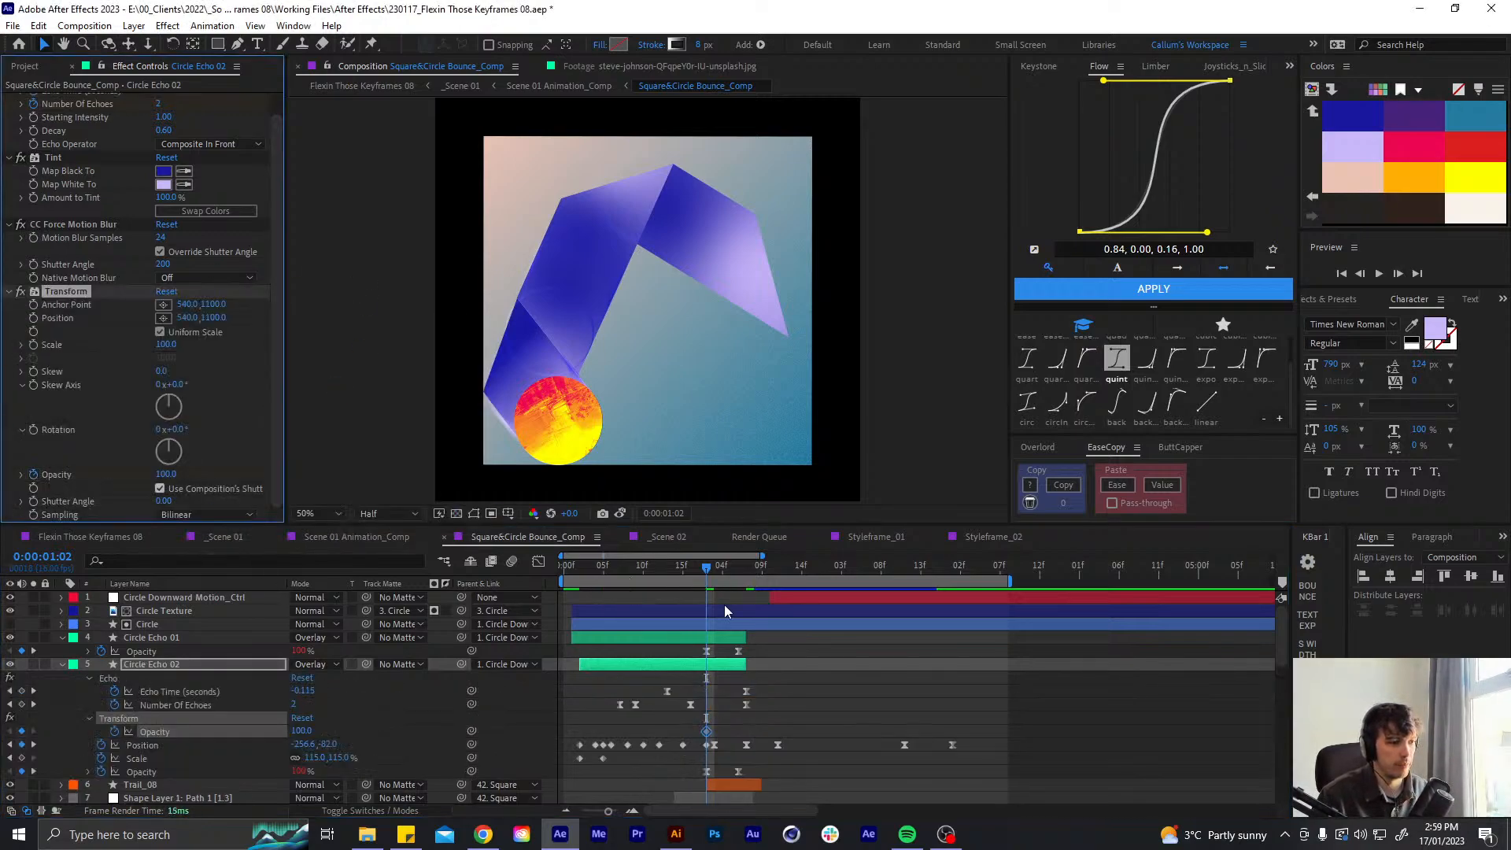
# - Set the Transform effect's Opacity on Circle Echo 02 to 0 at 0:00:01:06 and apply Easy Ease to both its keyframes
pyautogui.click(740, 575)
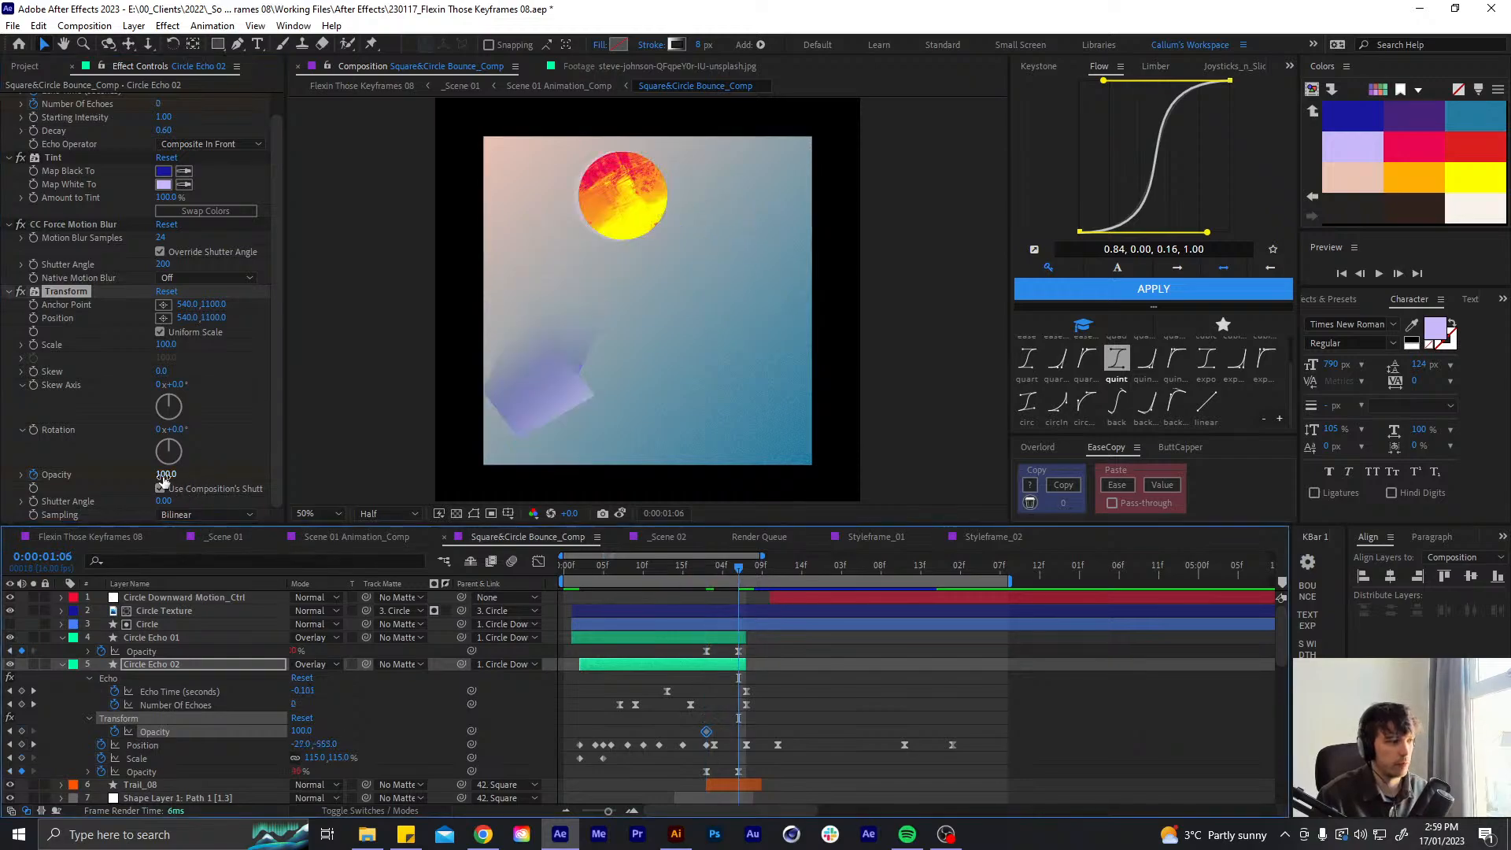
pyautogui.moveTo(164, 474); pyautogui.dragTo(11, 510)
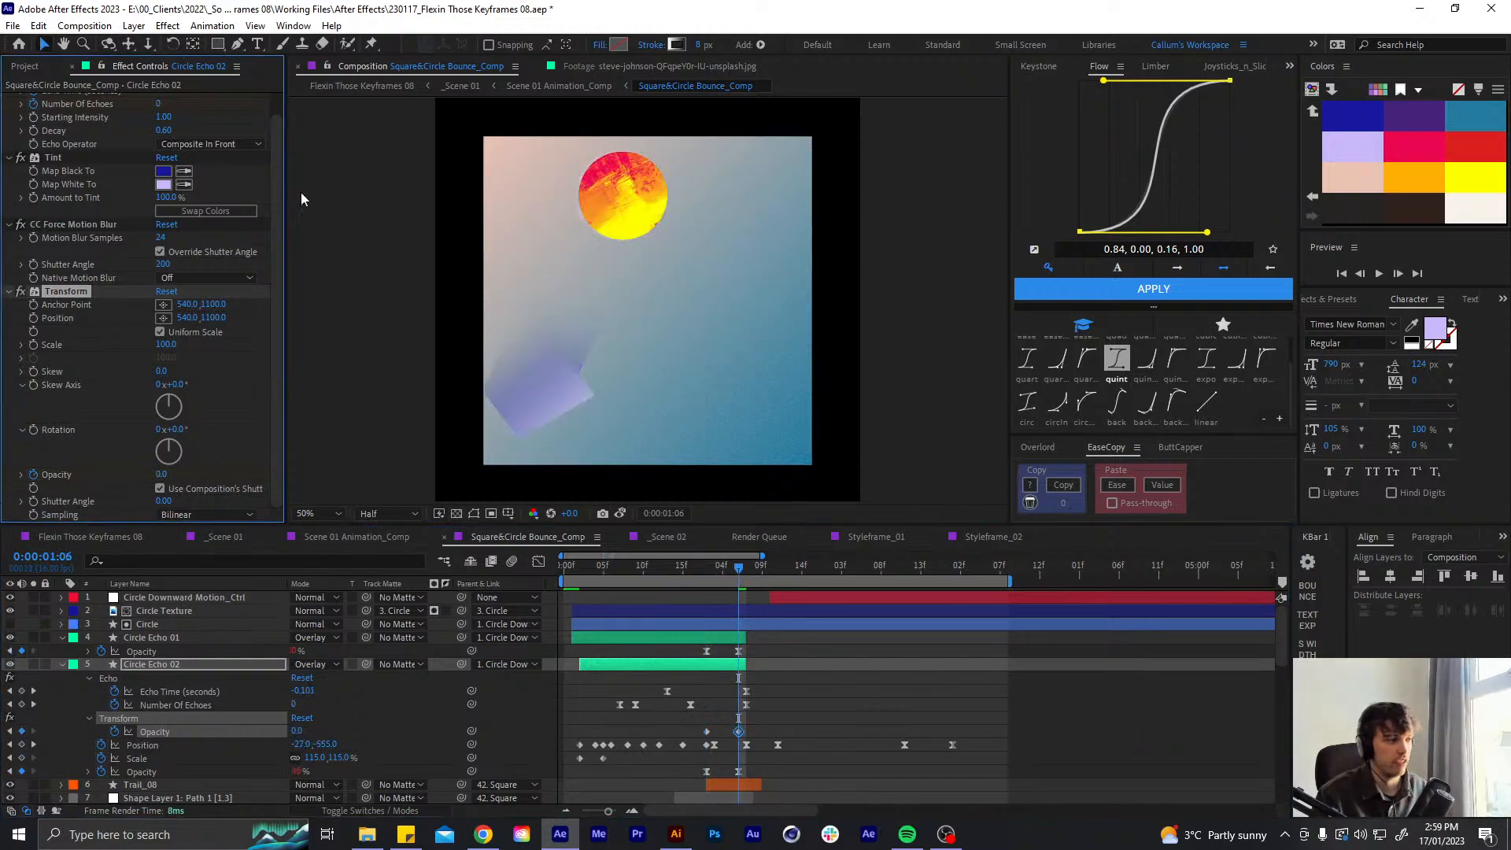
pyautogui.moveTo(768, 723); pyautogui.dragTo(681, 738)
pyautogui.press('F9')
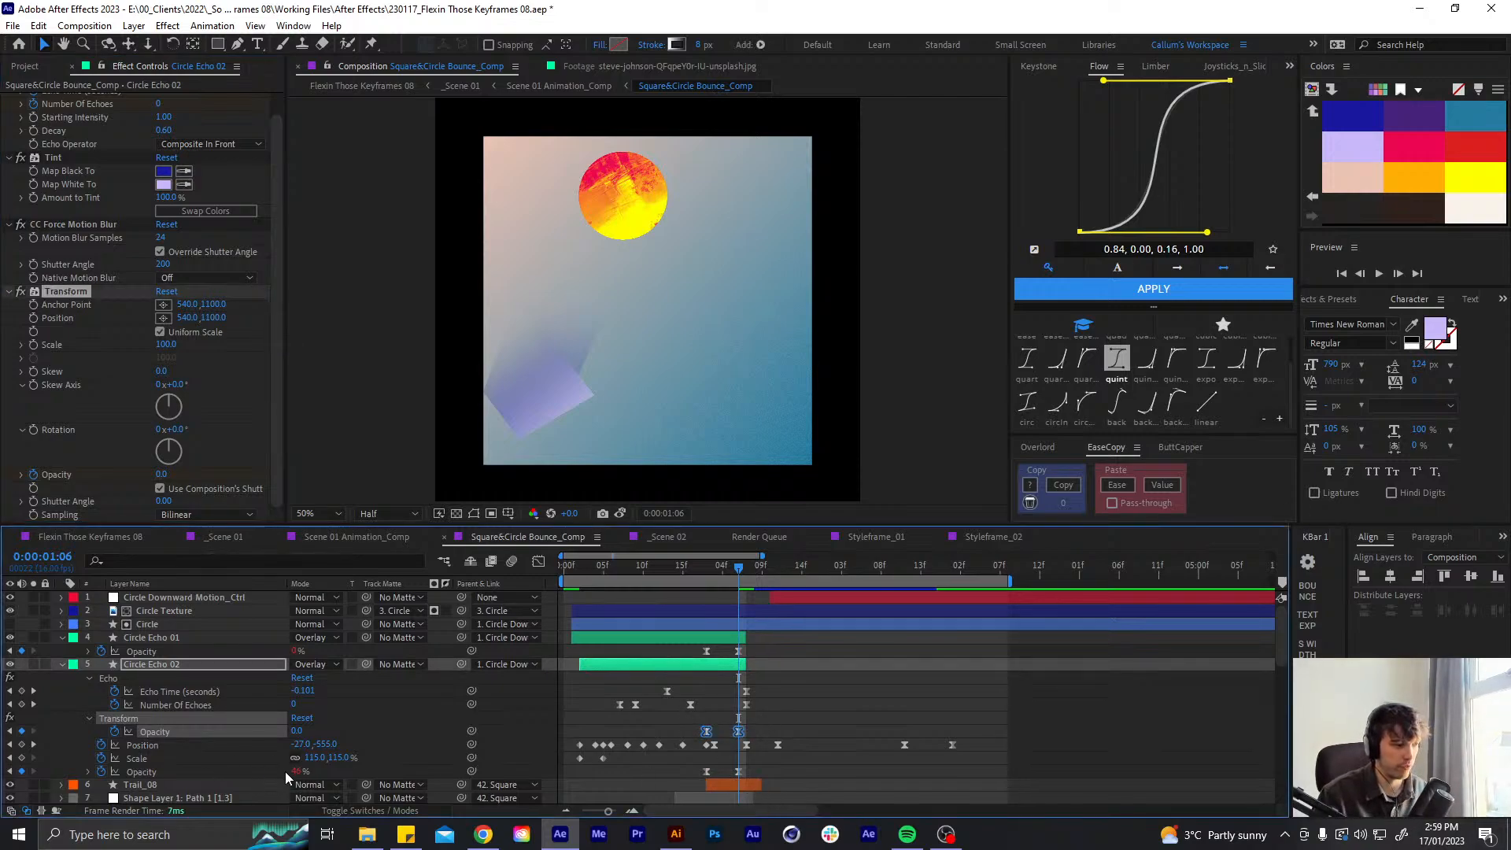
# - Collapse the keyframed properties of both circle echo layers, preview the bounce from the first frame and scrub to 0:00:00:11
pyautogui.click(746, 677)
pyautogui.click(737, 664)
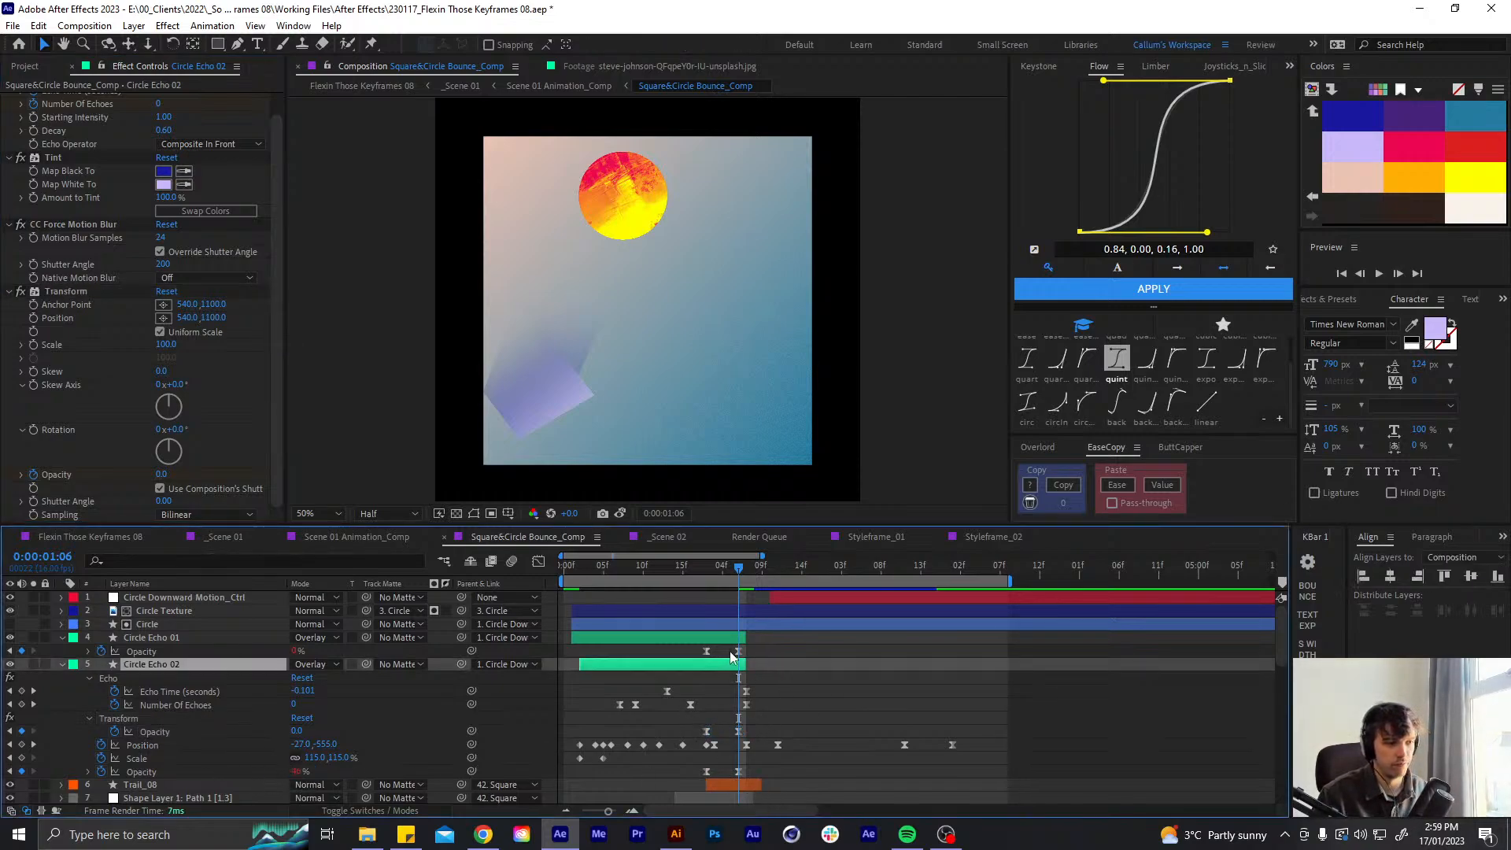
pyautogui.press('u')
pyautogui.click(732, 638)
pyautogui.press('u')
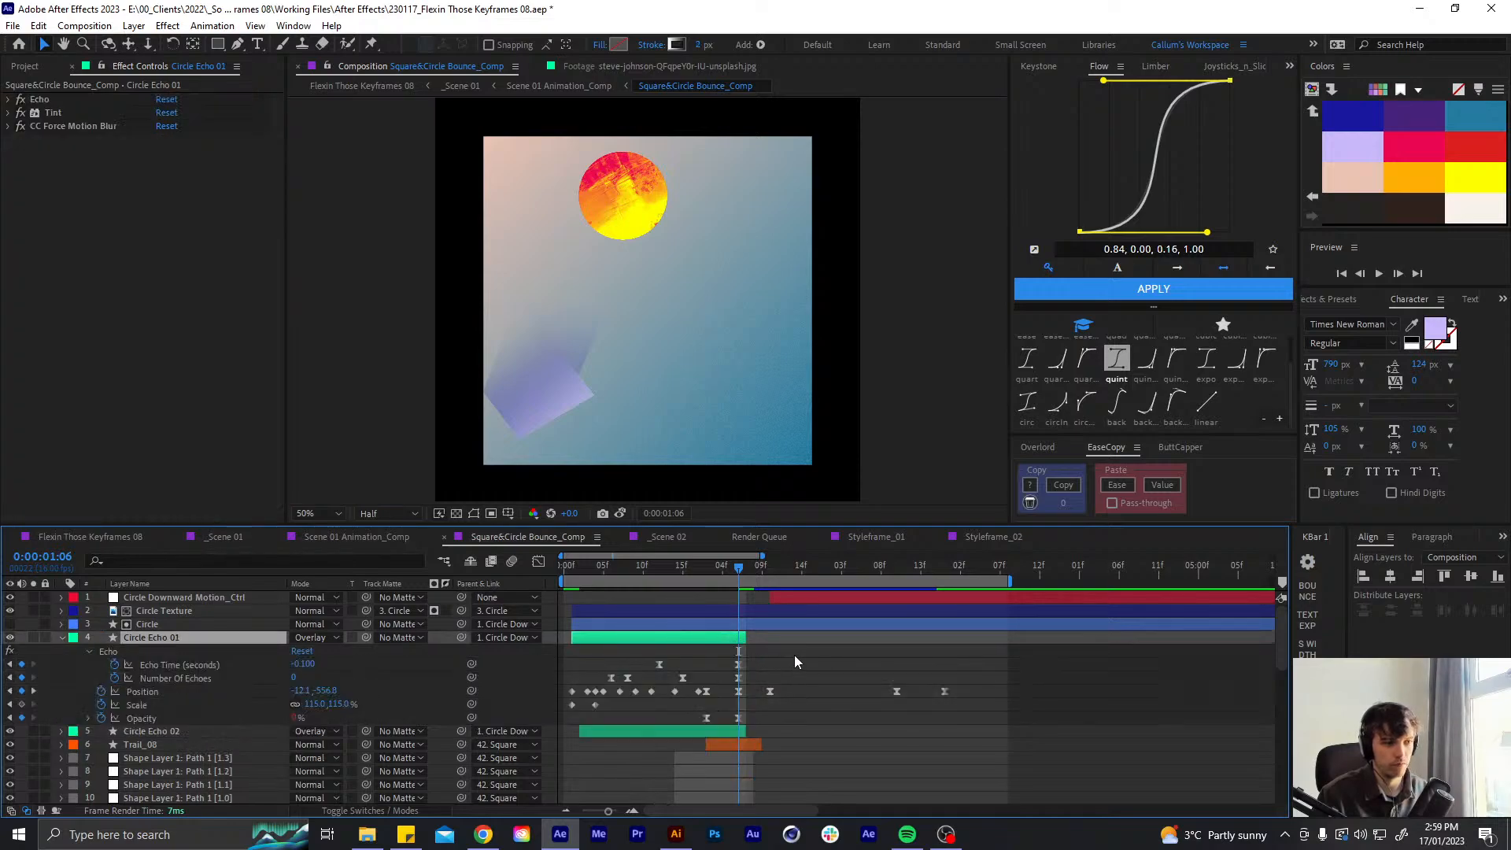
pyautogui.press('u')
pyautogui.click(806, 692)
pyautogui.press('Home')
pyautogui.press('space')
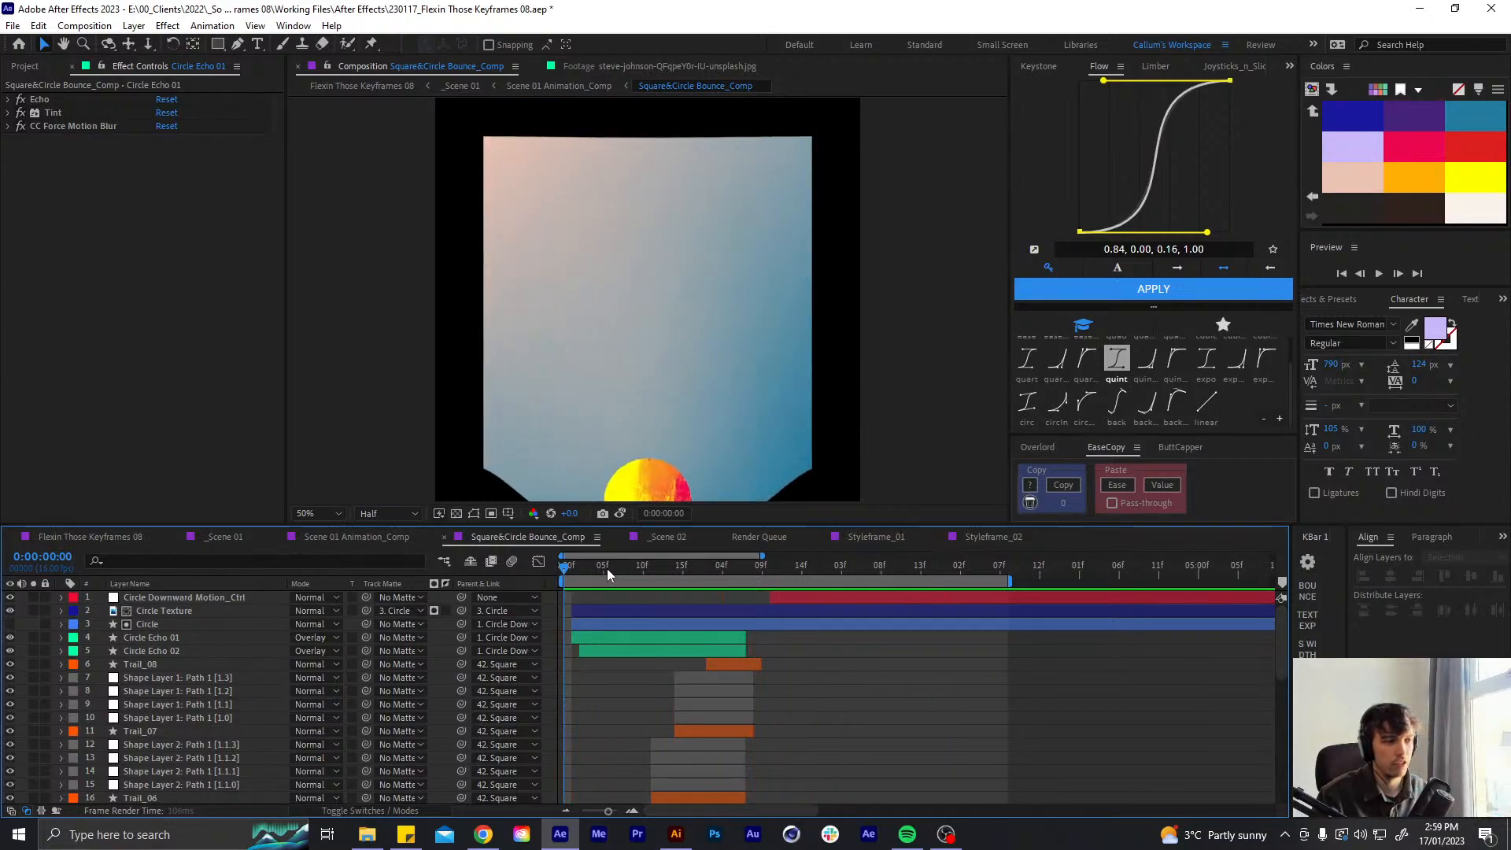
pyautogui.moveTo(608, 569); pyautogui.dragTo(649, 583)
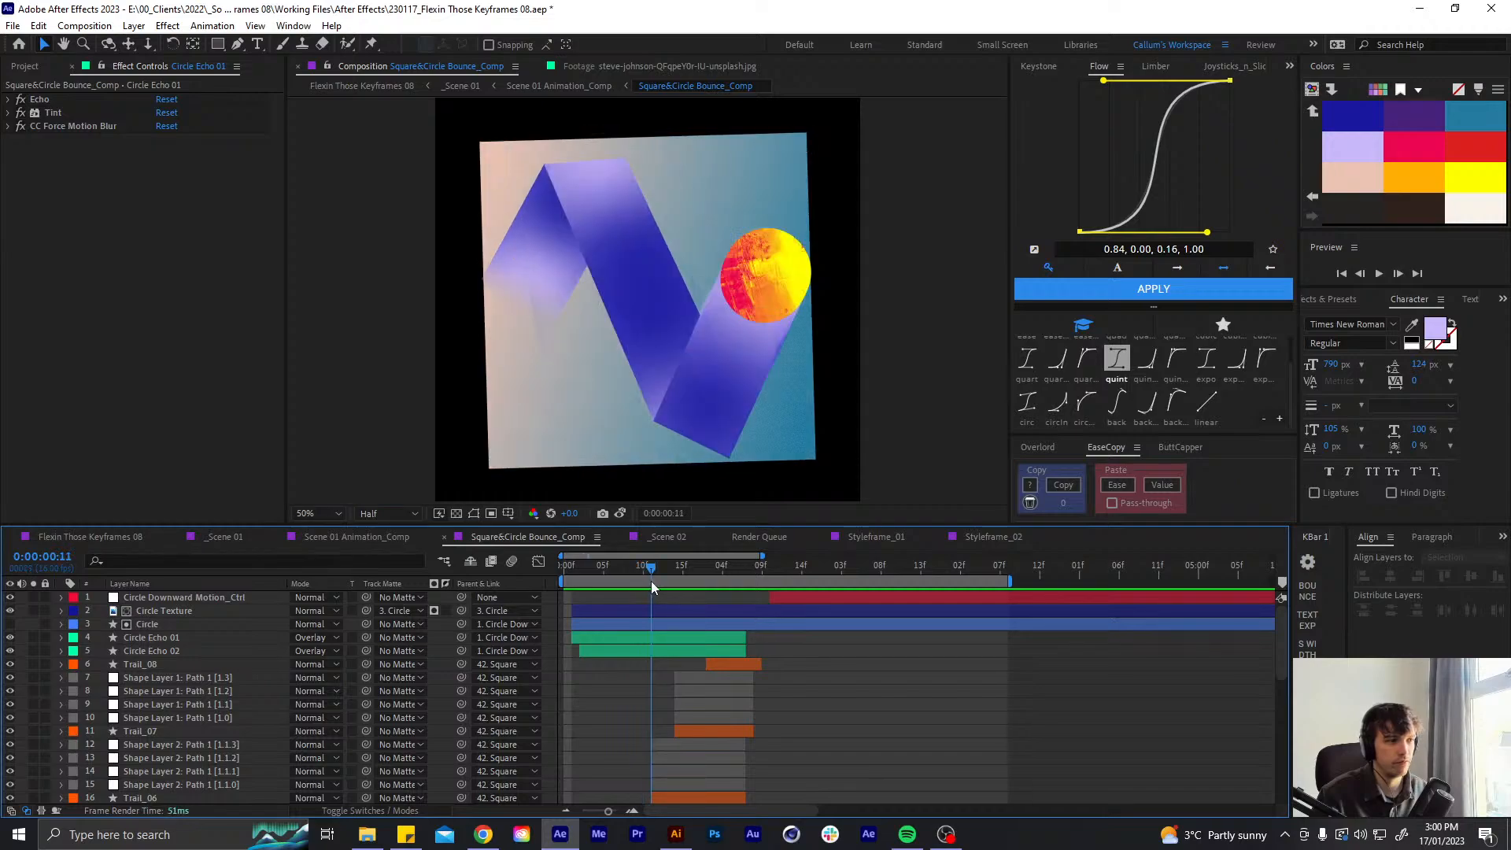
# - Save the project and preview the bounce within Scene 01 Animation_Comp, stopping at 0:00:01:09
pyautogui.hotkey('ctrl', 's')
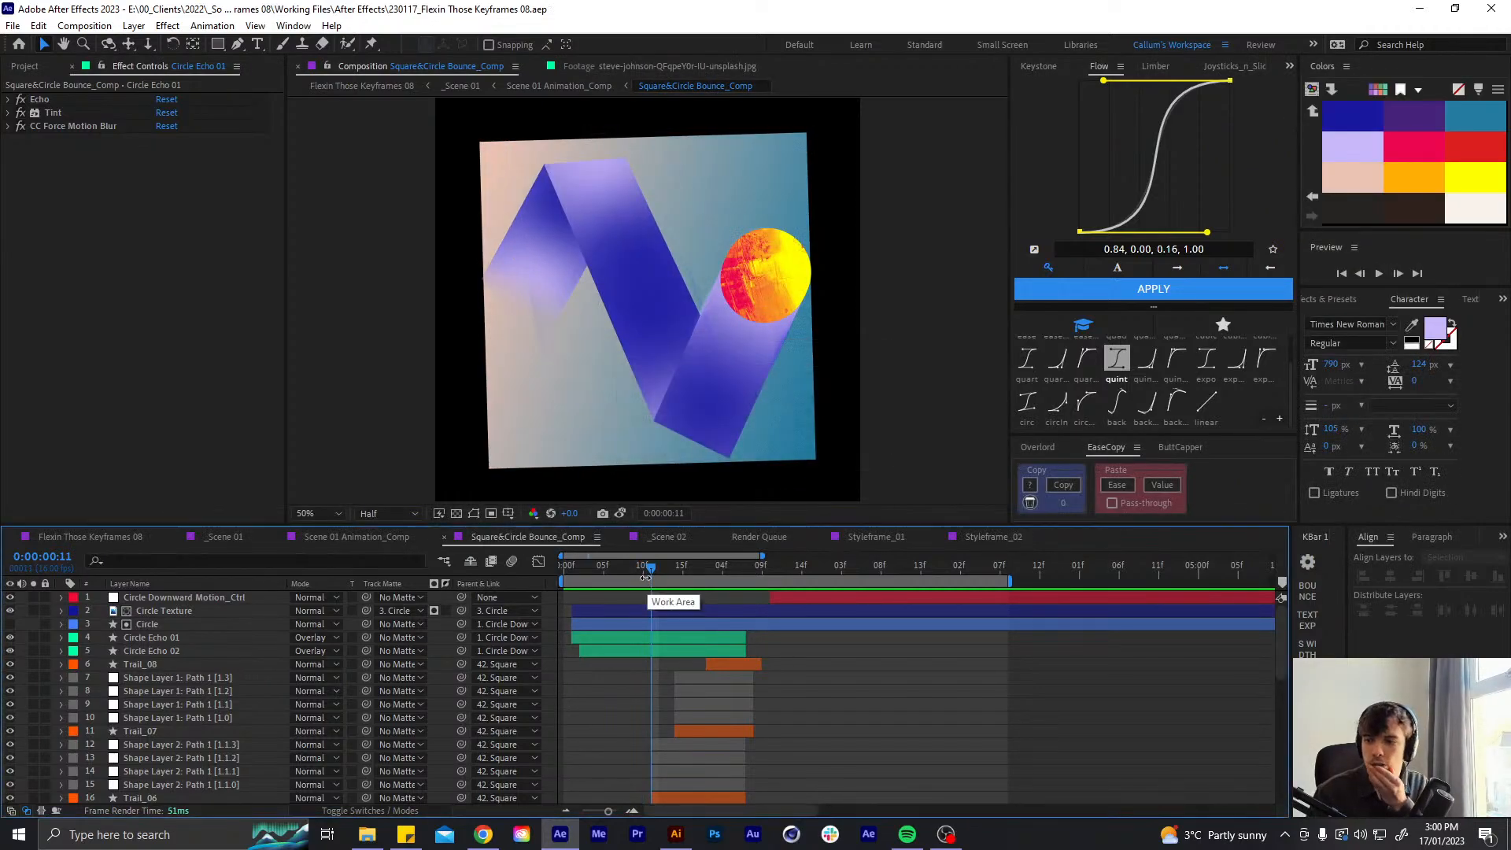
pyautogui.click(417, 539)
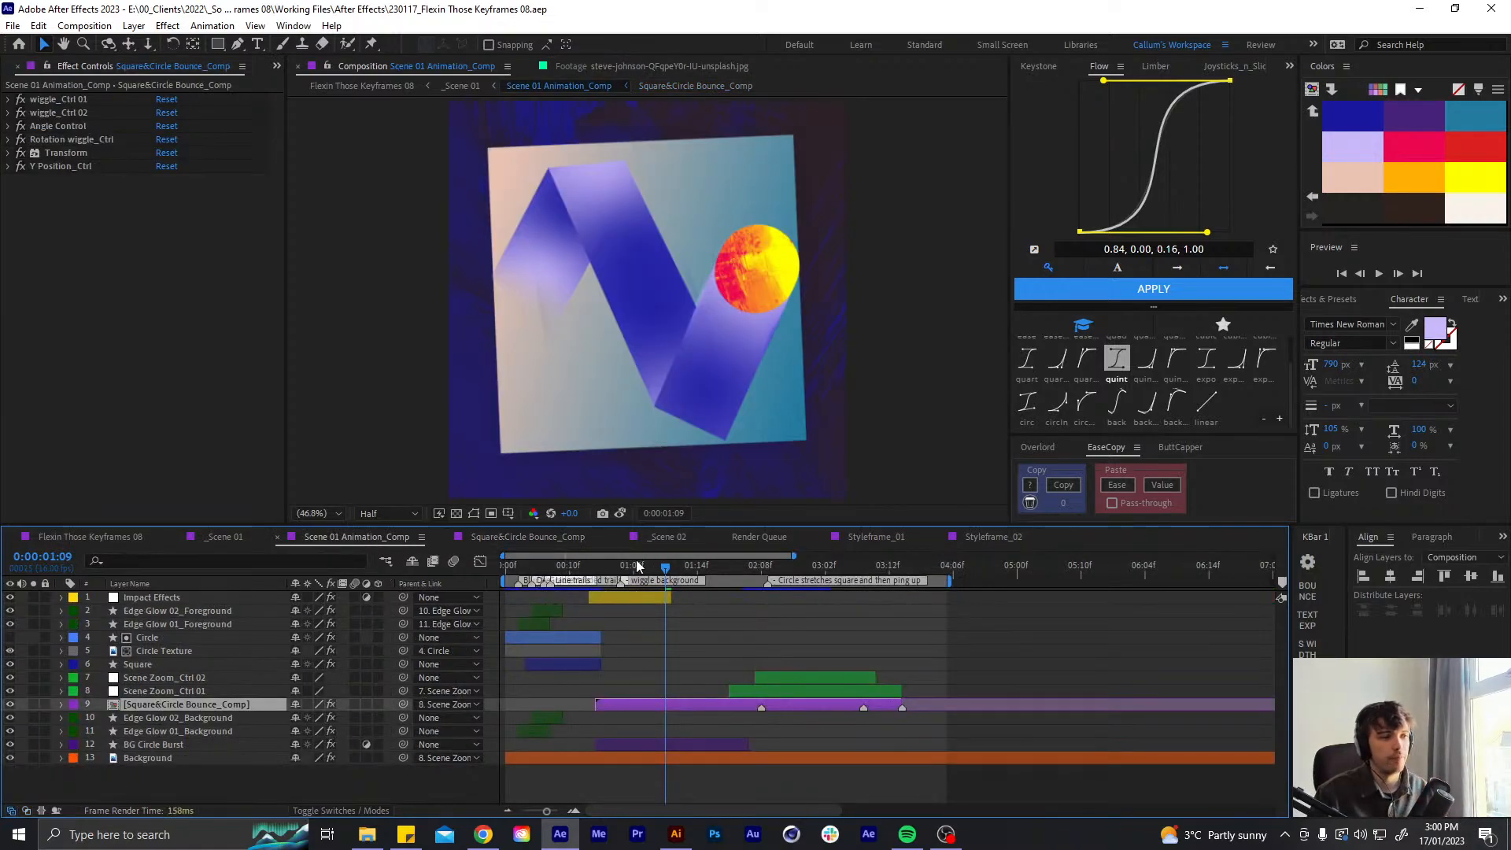
pyautogui.press('space')
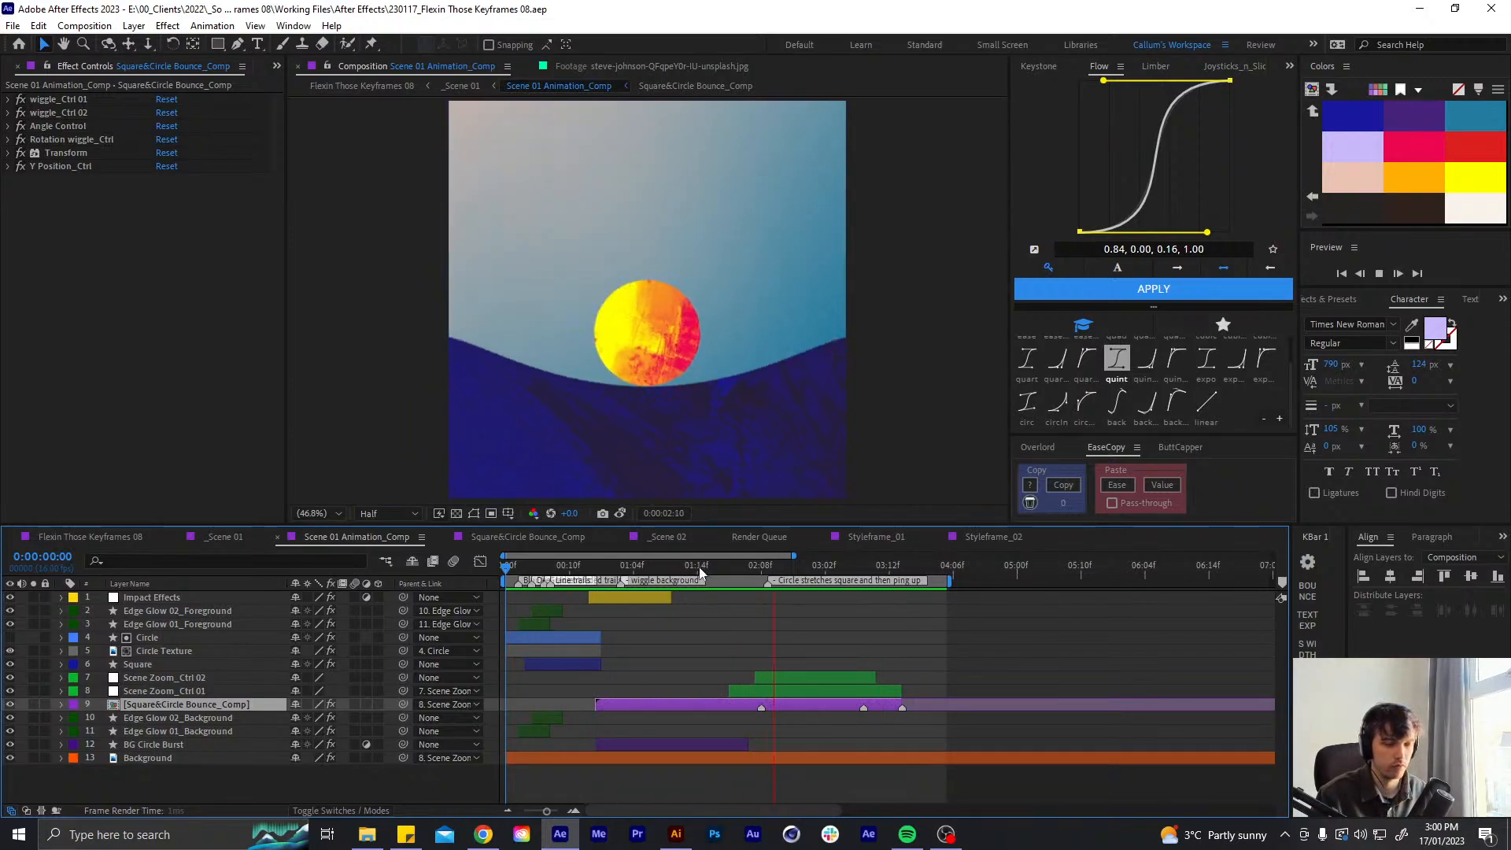
pyautogui.click(661, 566)
pyautogui.click(663, 564)
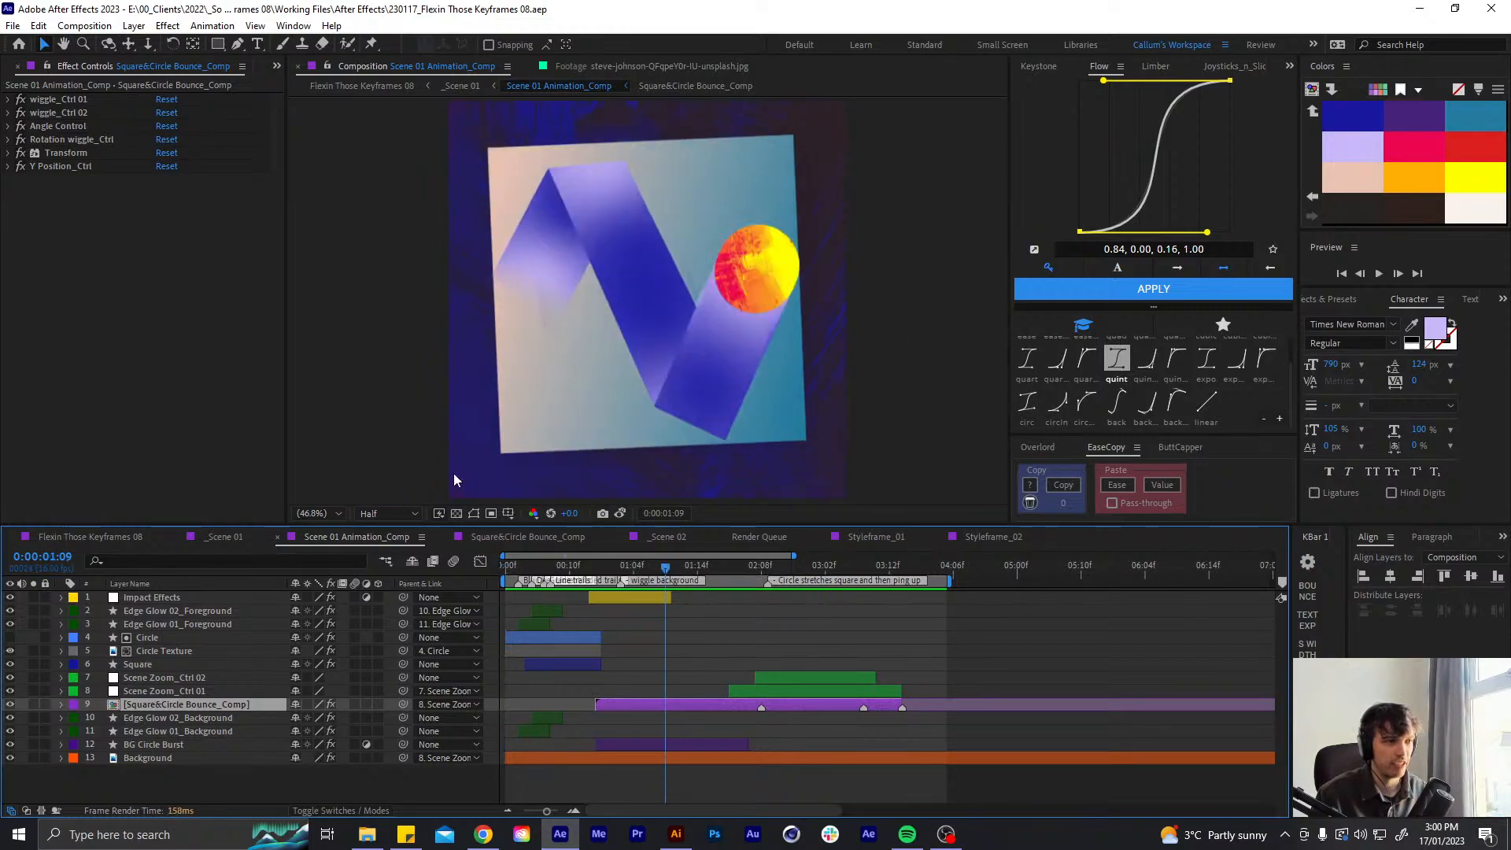
# - Inspect Circle Echo 02 soloed in Square&Circle Bounce_Comp, and collapse its Transform and CC Force Motion Blur effects
pyautogui.click(489, 540)
pyautogui.click(644, 652)
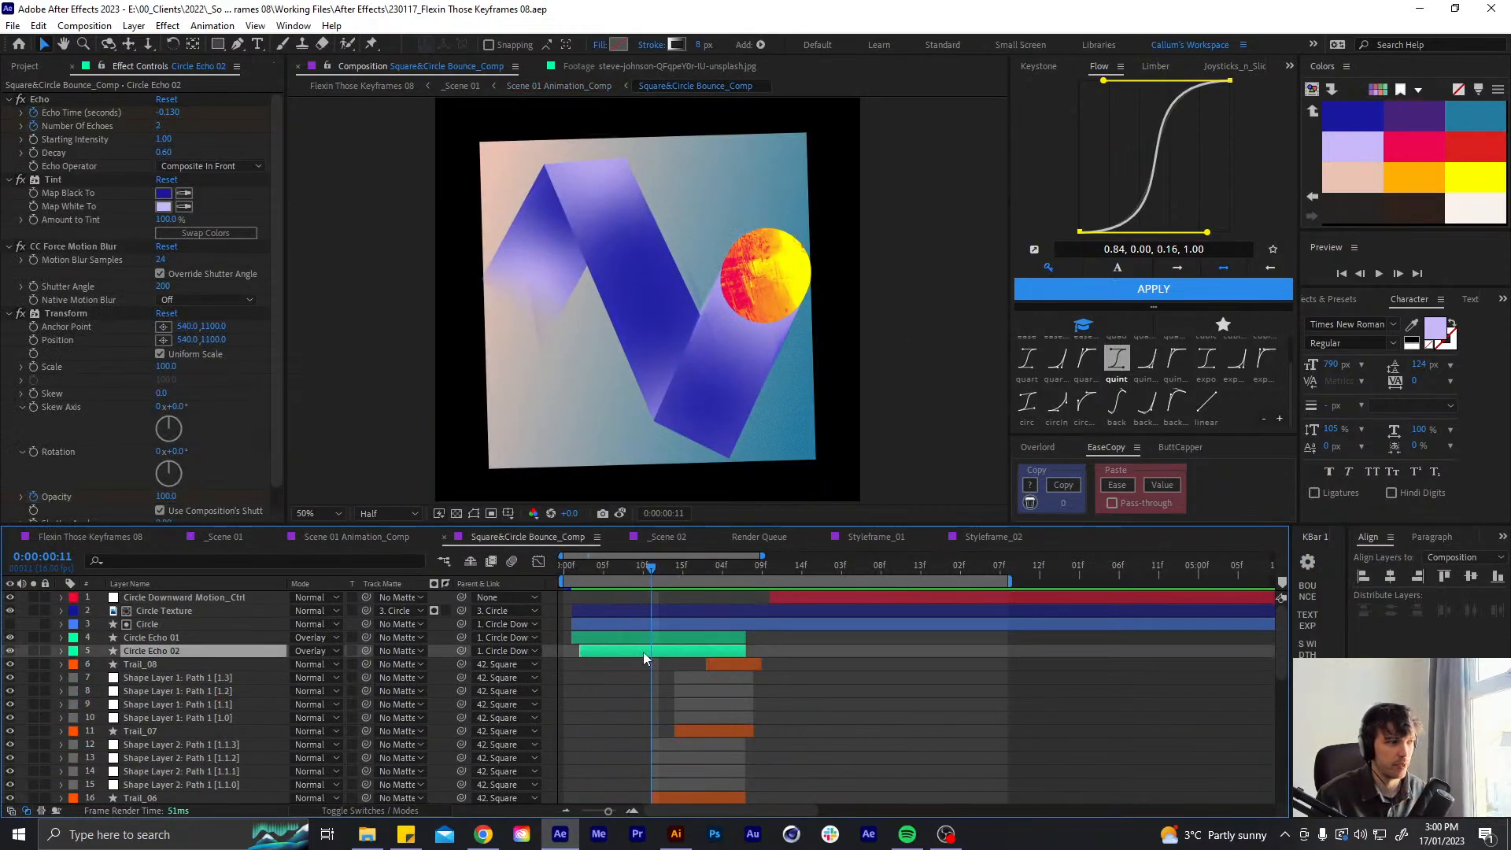
pyautogui.click(36, 654)
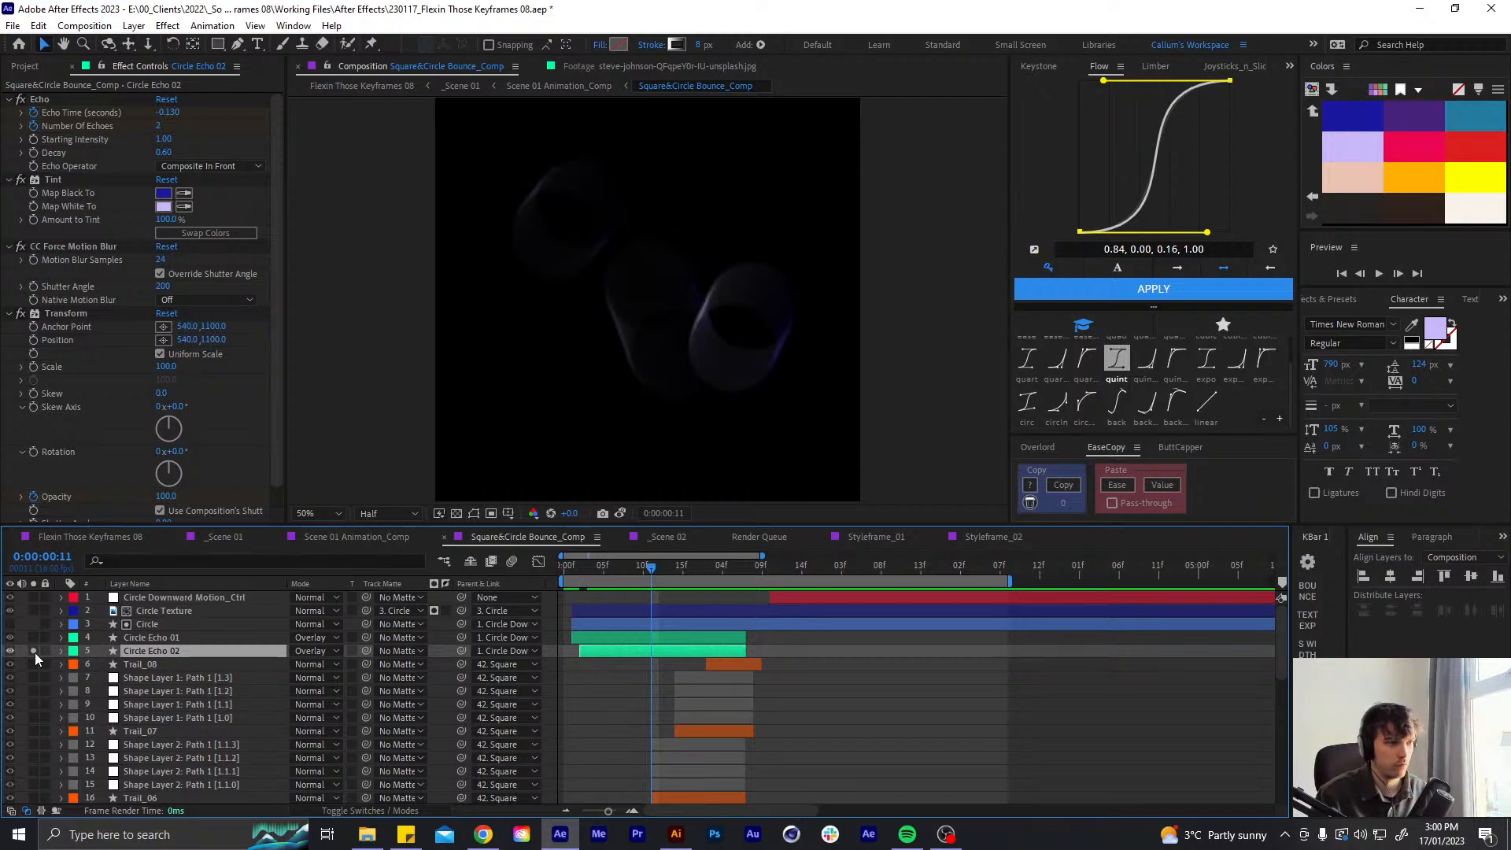
pyautogui.click(35, 654)
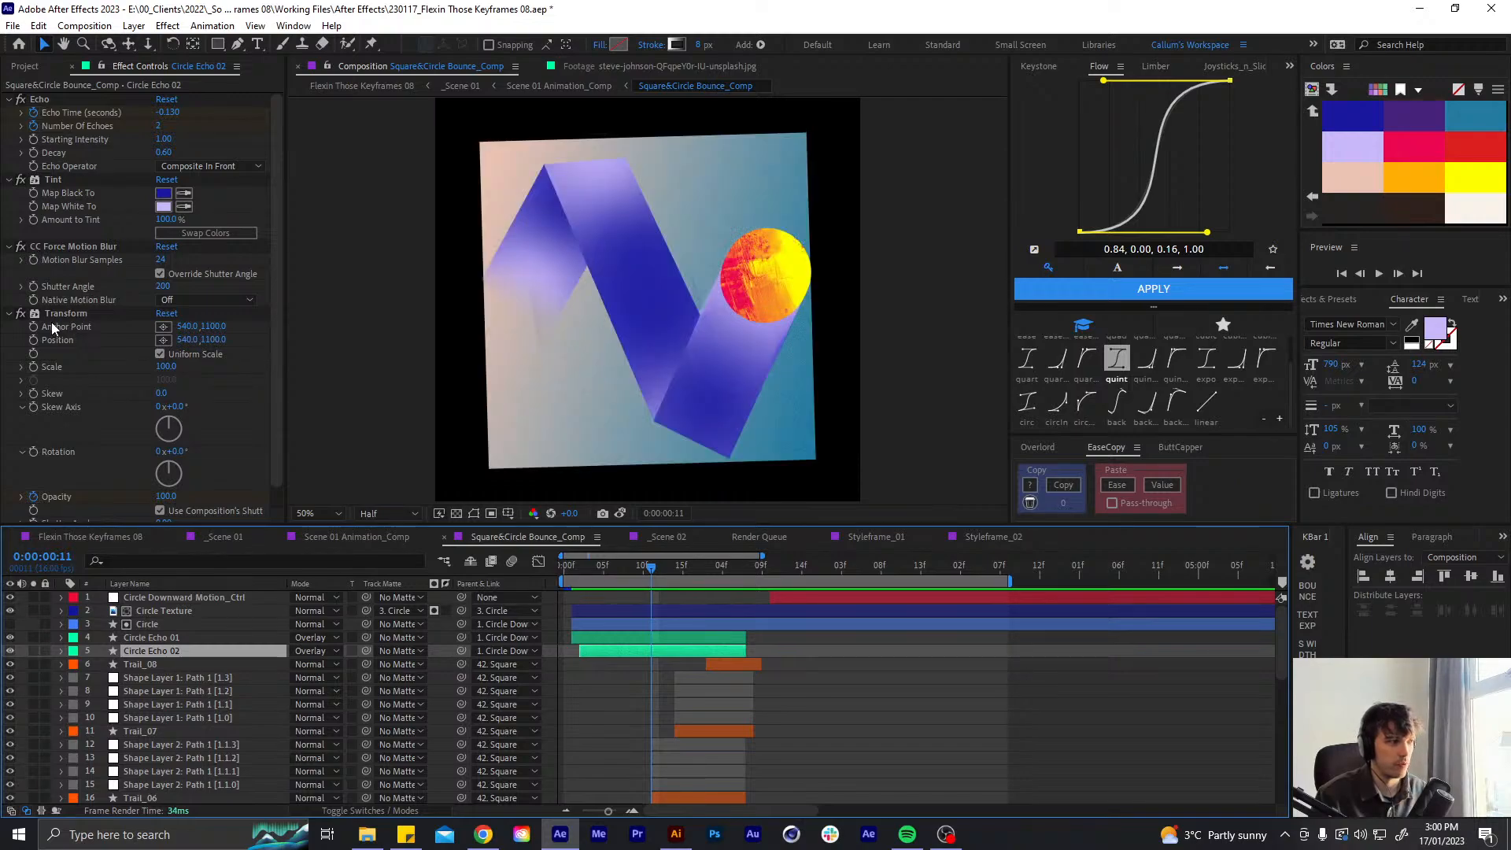
pyautogui.click(10, 313)
pyautogui.click(10, 247)
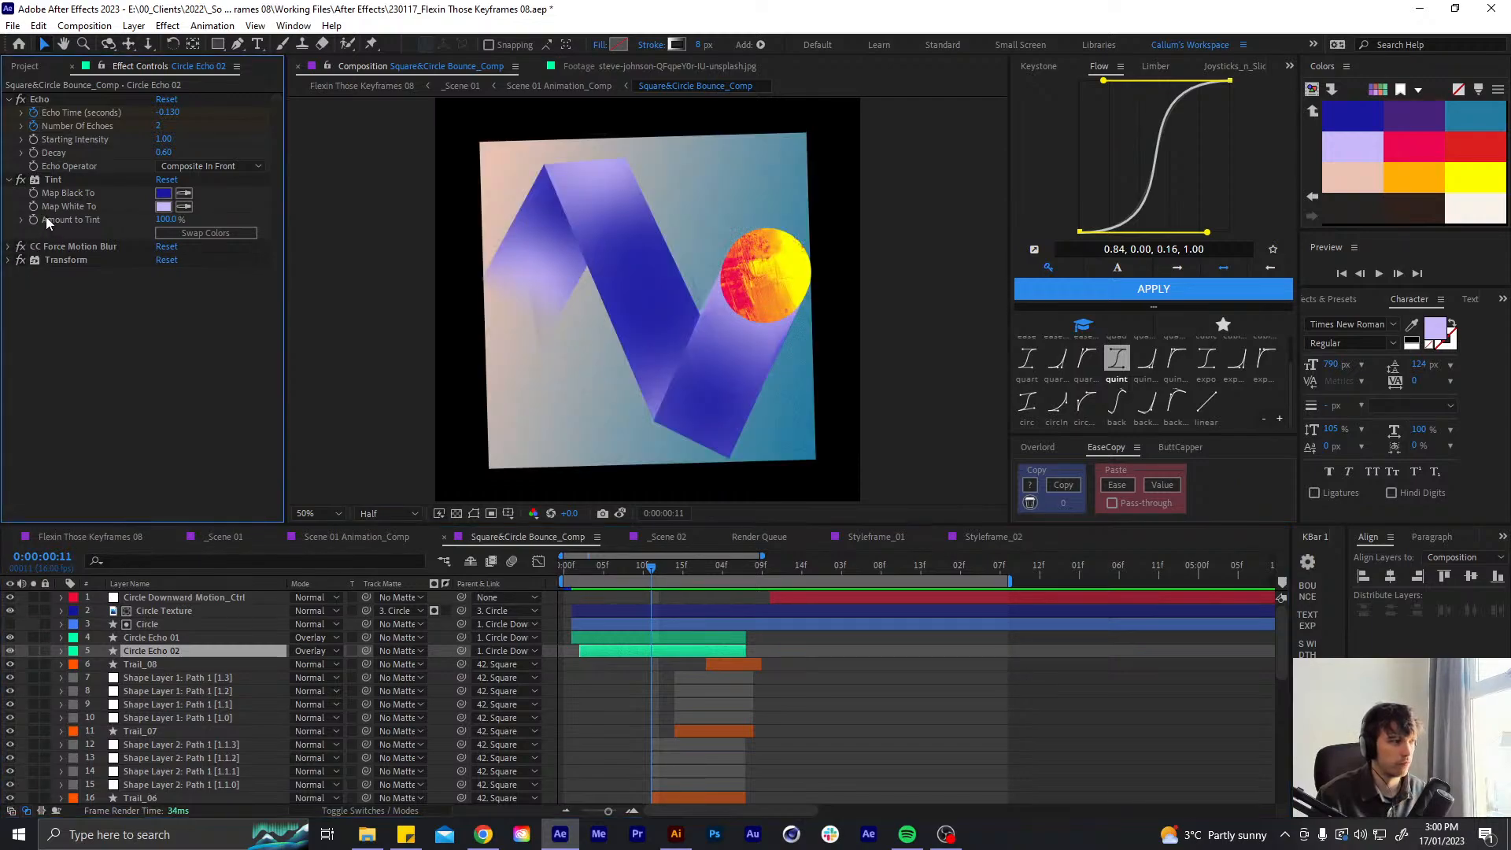
# - Keyframe the Tint effect's Map Black To and Map White To on Circle Echo 02 at 0:00:00:11 and 0:00:00:10
pyautogui.click(34, 192)
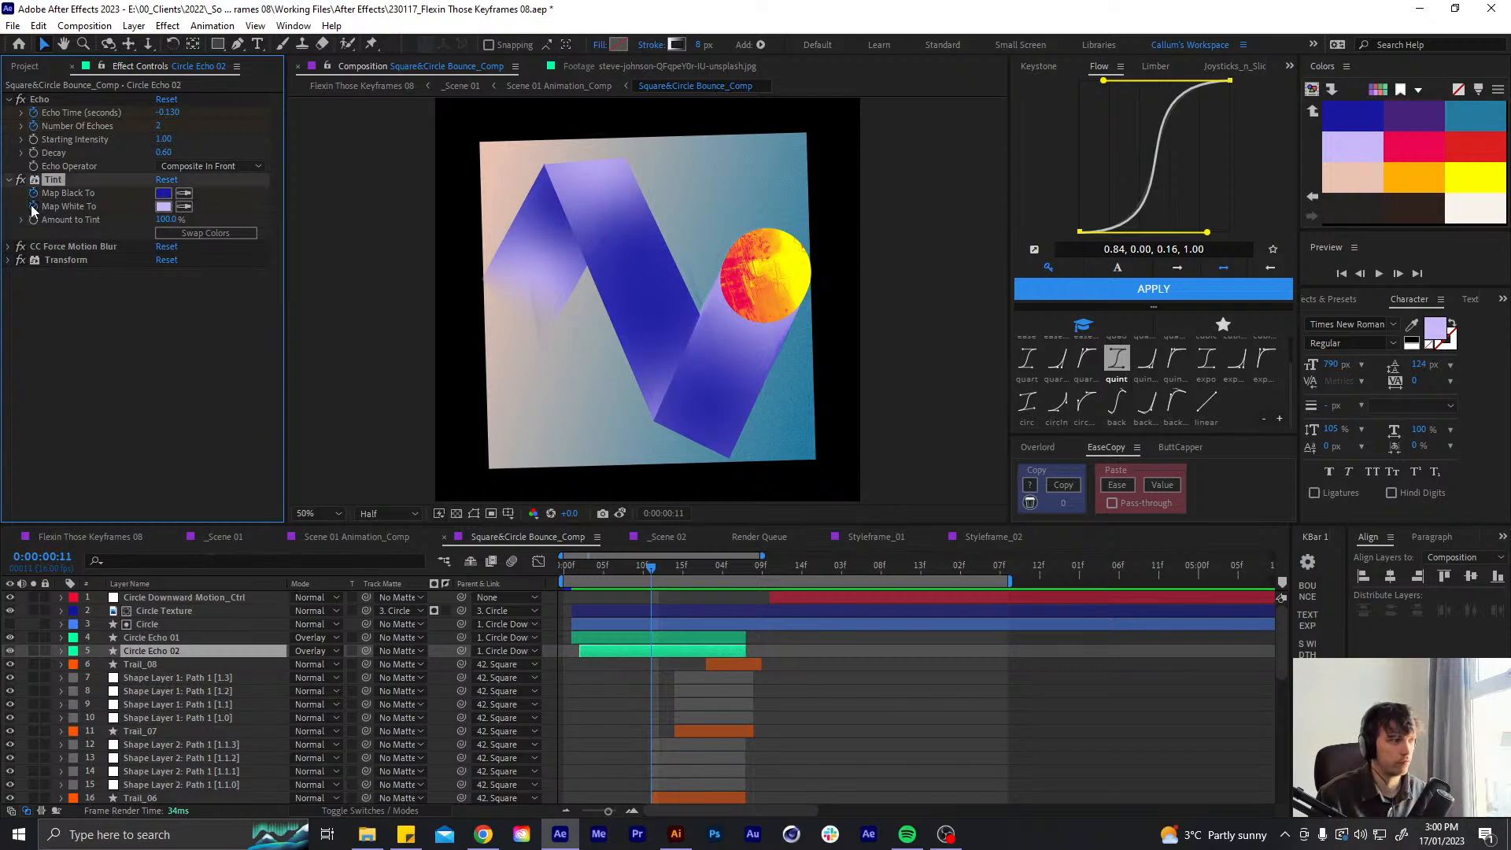
pyautogui.press('pageup')
pyautogui.press('u')
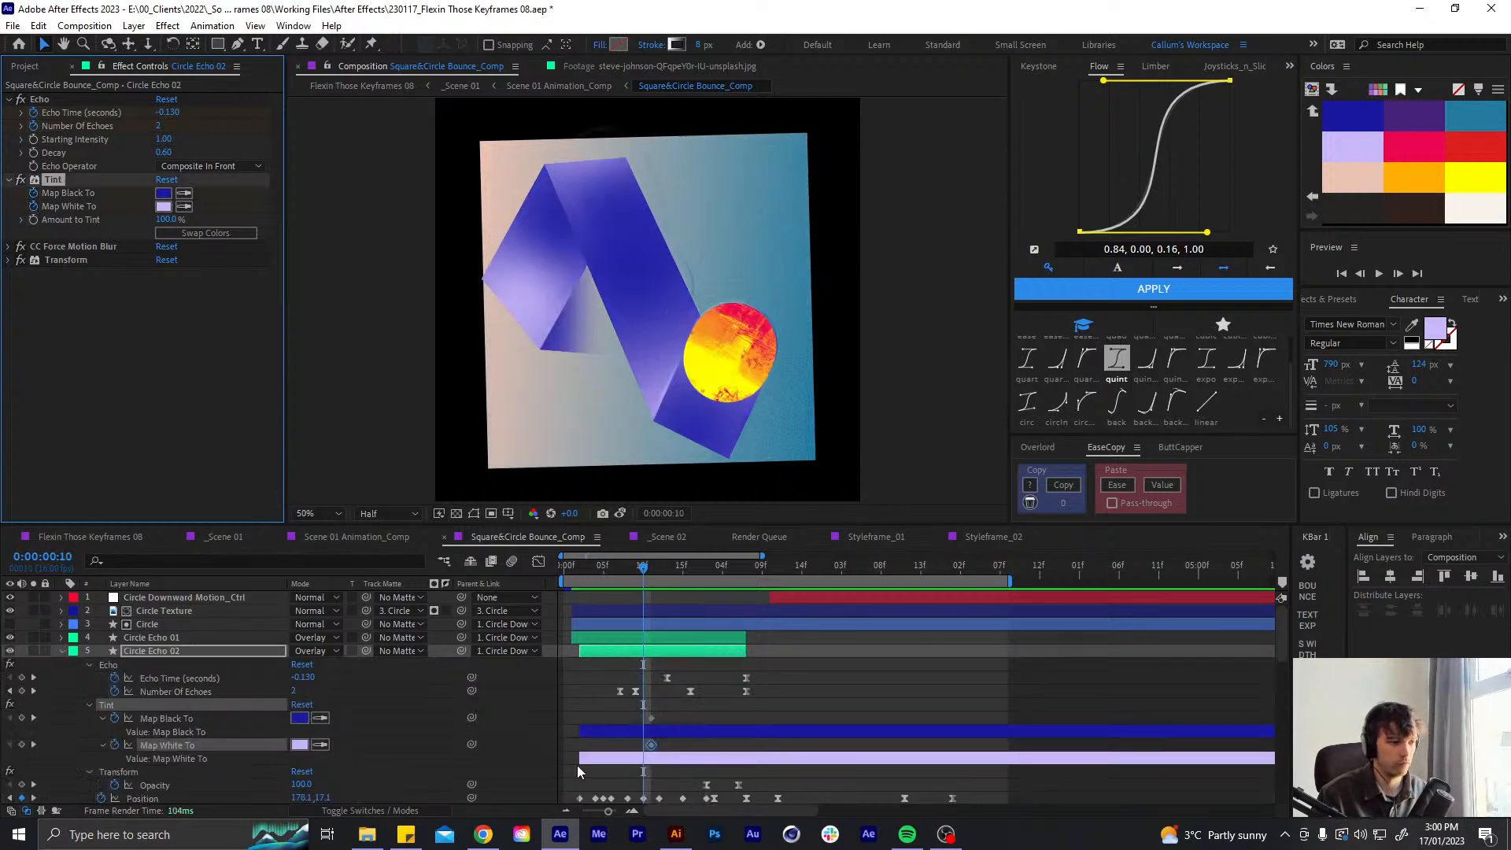
pyautogui.click(664, 726)
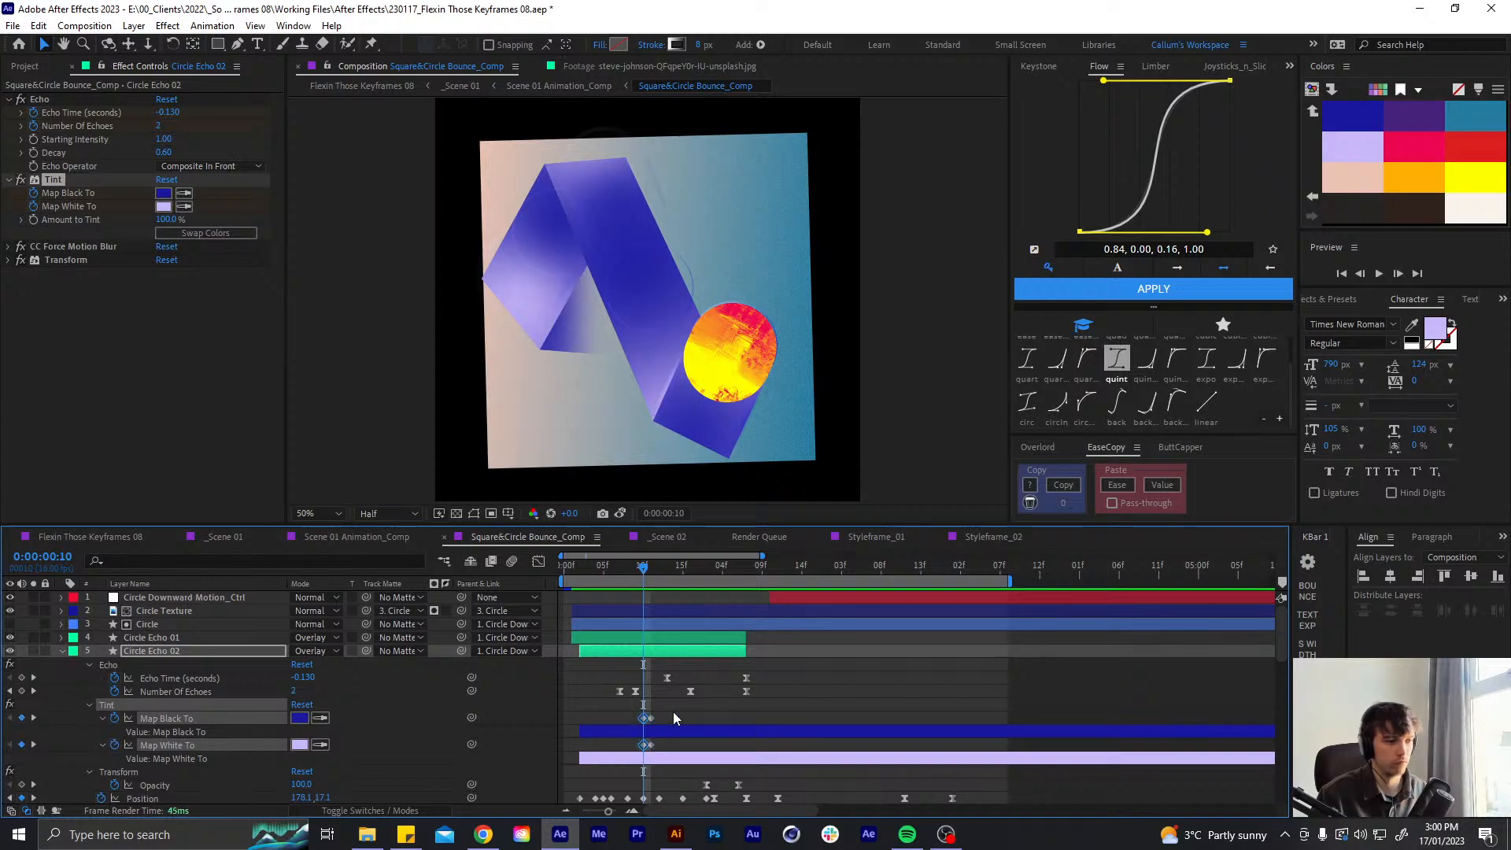
pyautogui.click(673, 713)
# - At 0:00:00:11, set Circle Echo 02's Tint to map black to yellow and white to off-white from the colour palette
pyautogui.click(651, 570)
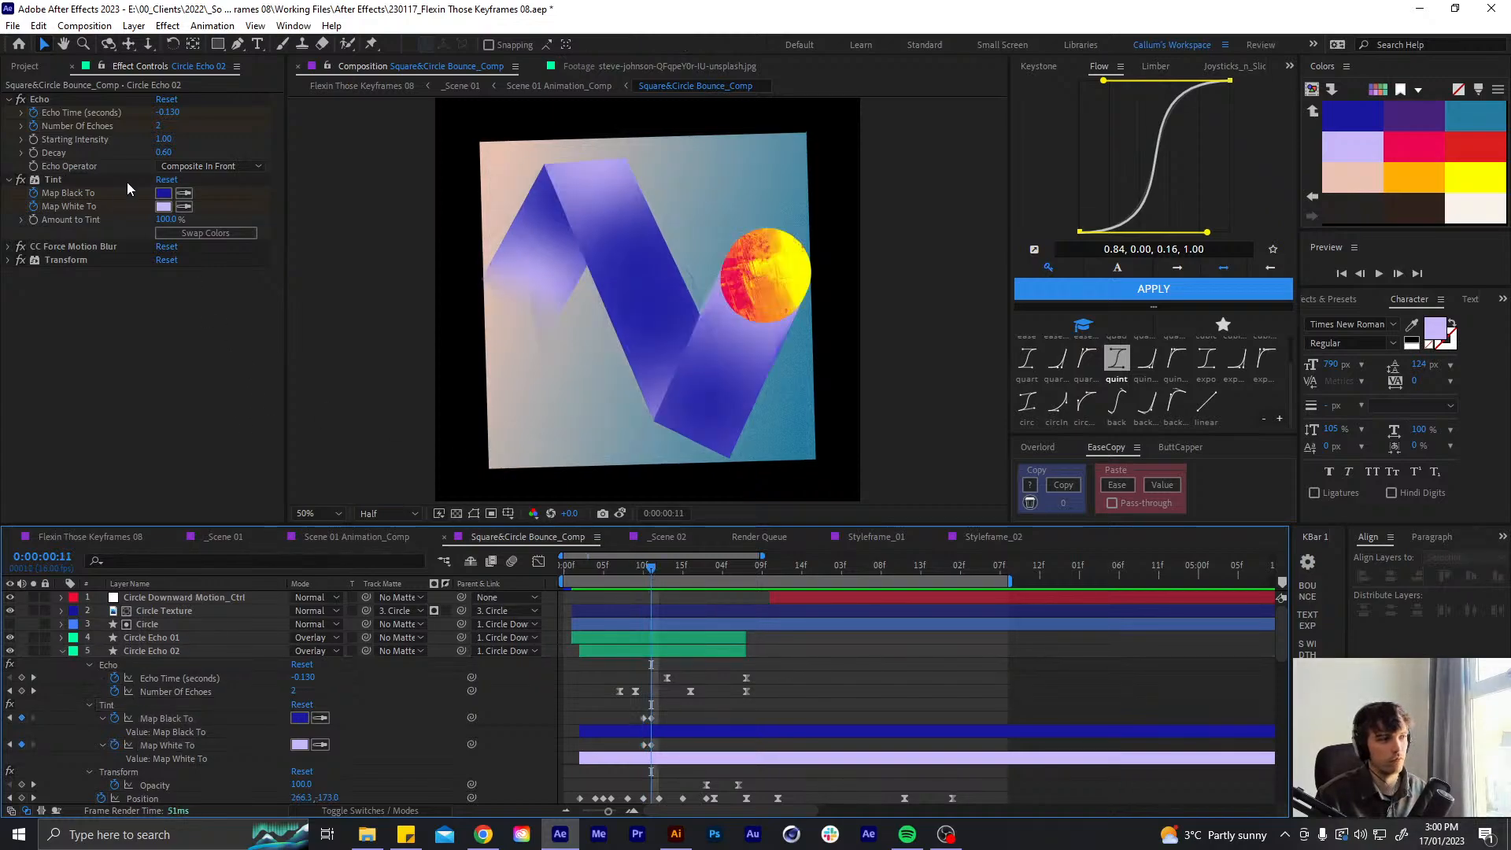
pyautogui.click(184, 193)
pyautogui.click(1471, 170)
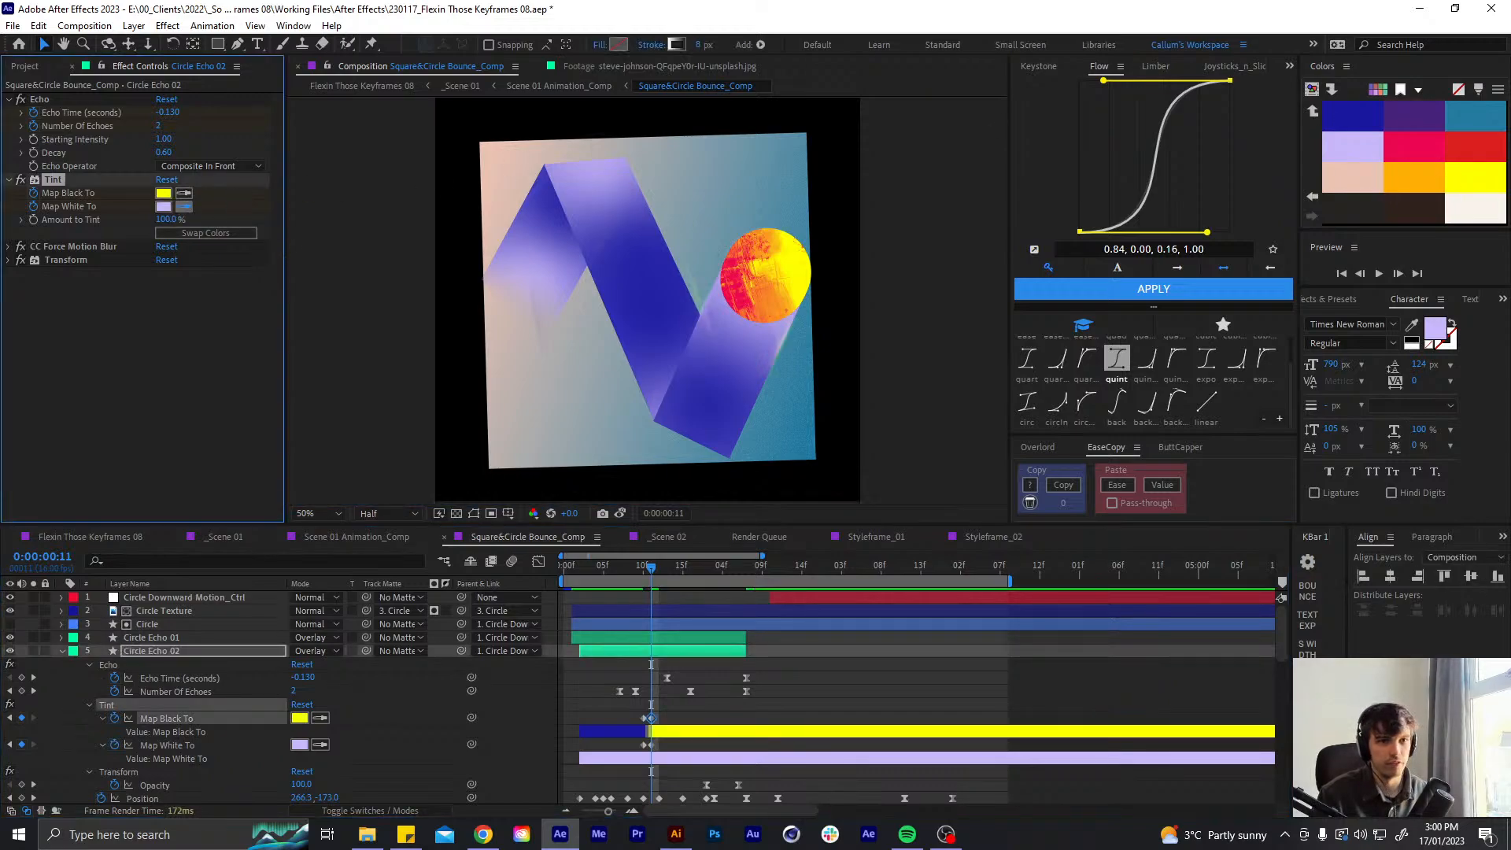
pyautogui.click(1488, 211)
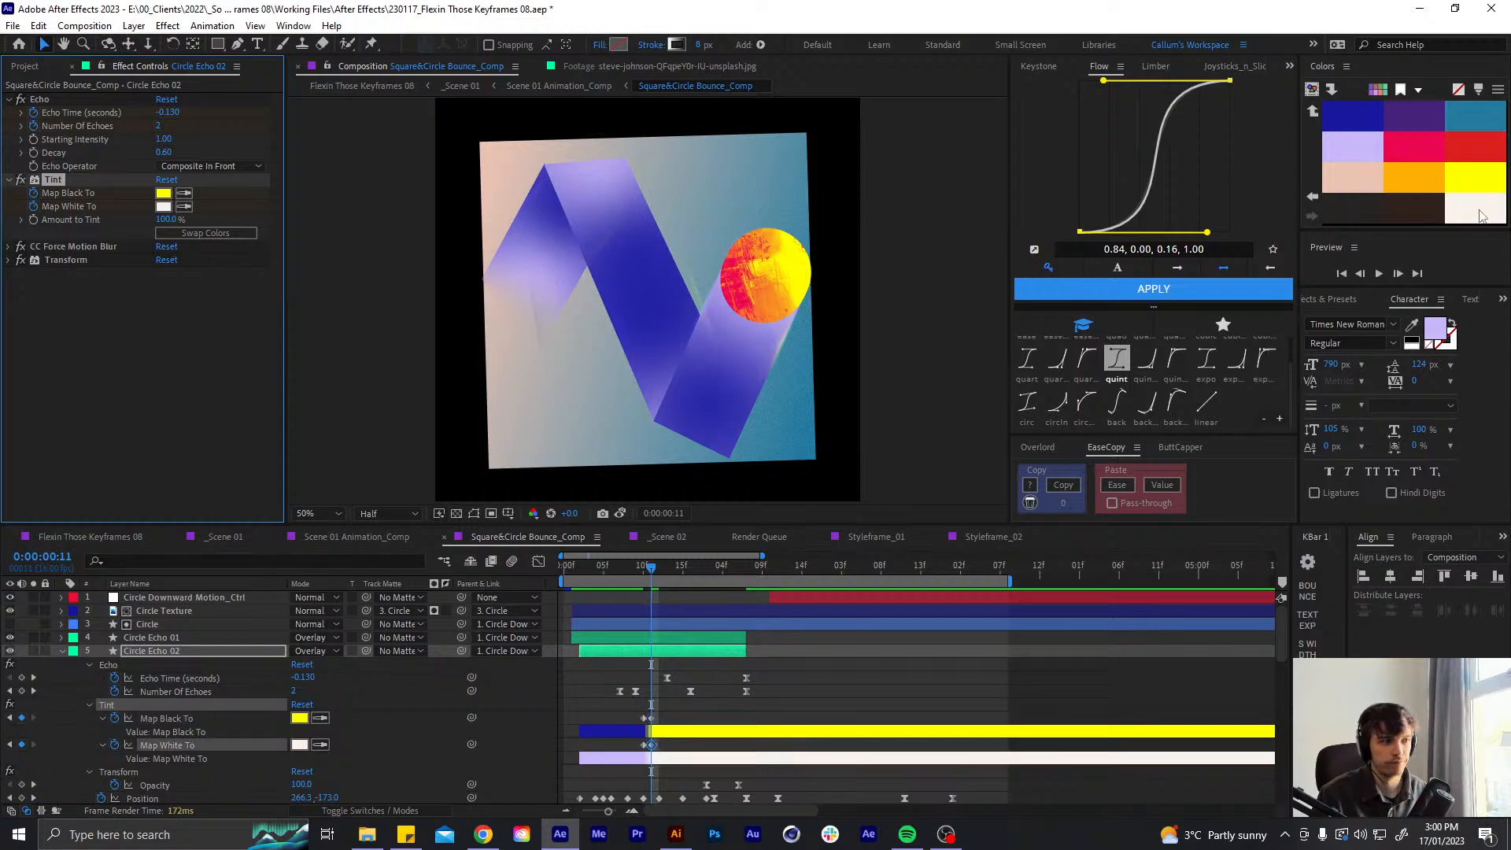
pyautogui.click(699, 705)
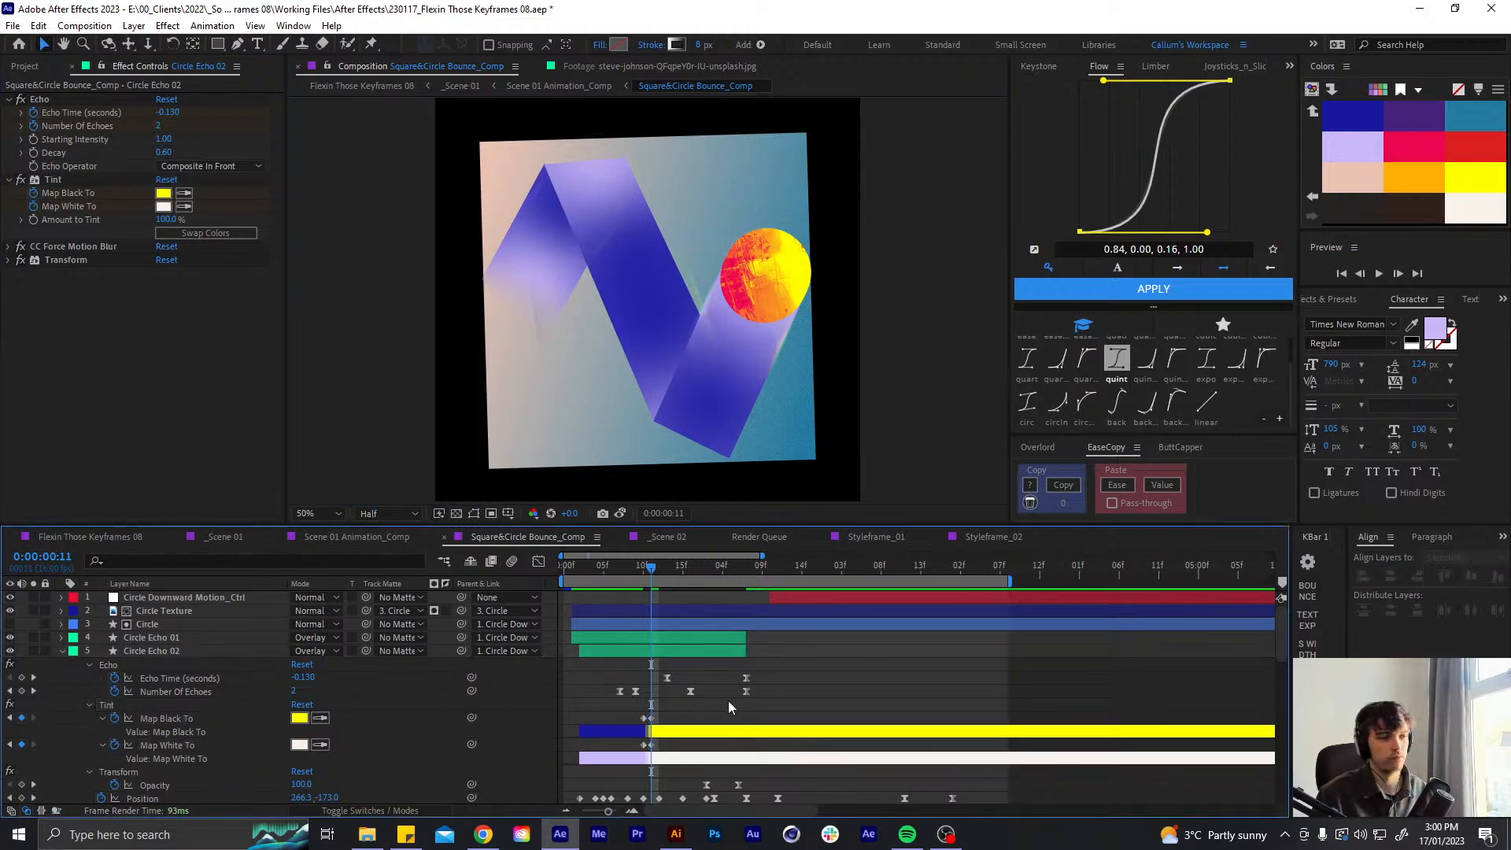
# - Copy Circle Echo 02's starting blue and lavender Tint keyframes to 0:00:00:13 and ease all of its Tint keyframes
pyautogui.press('pagedown')
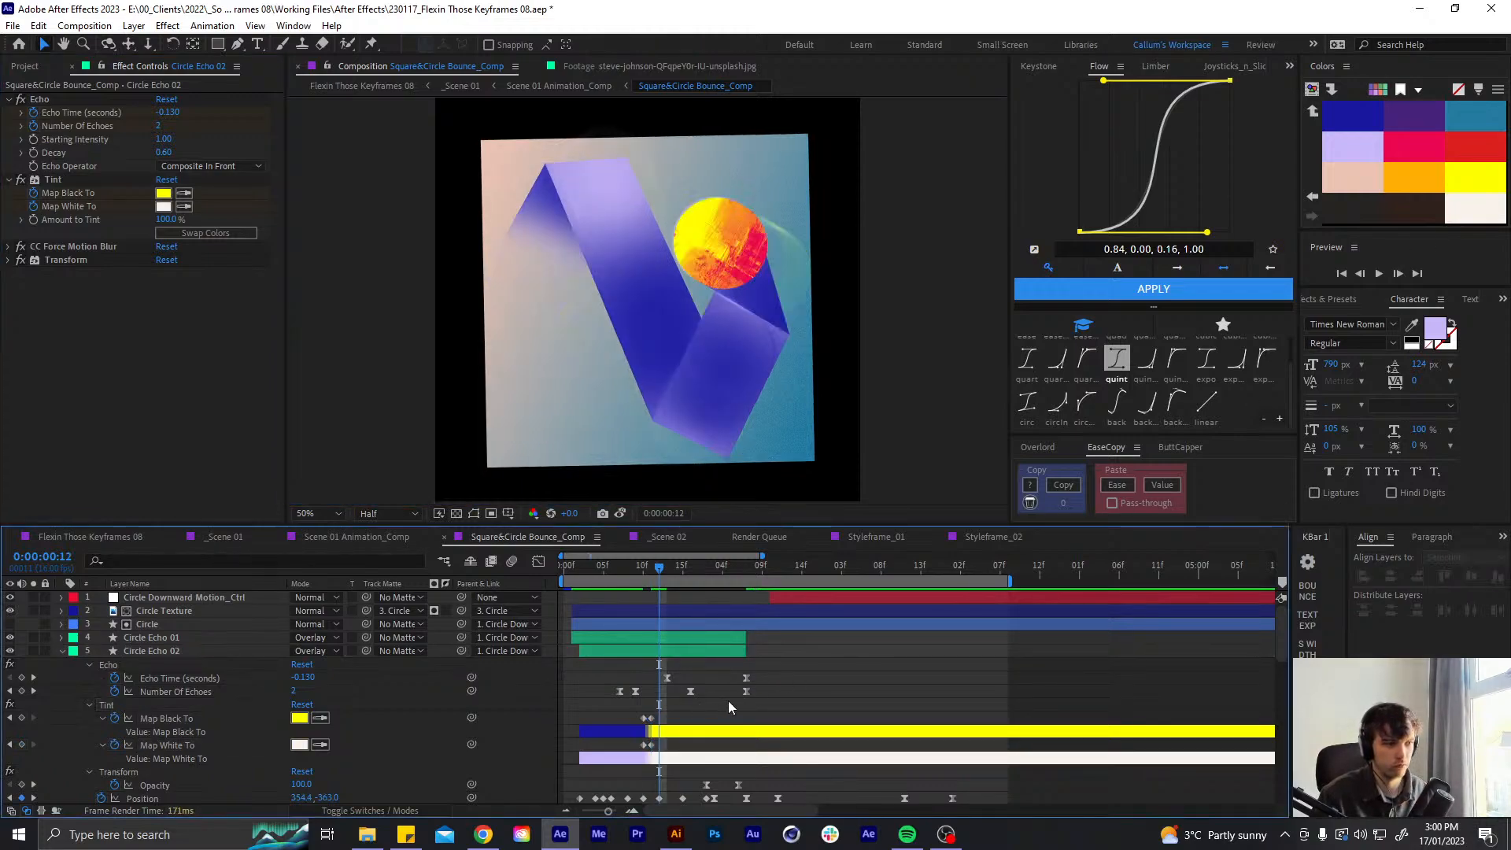
pyautogui.moveTo(644, 711); pyautogui.dragTo(645, 754)
pyautogui.hotkey('ctrl', 'c')
pyautogui.press('pagedown')
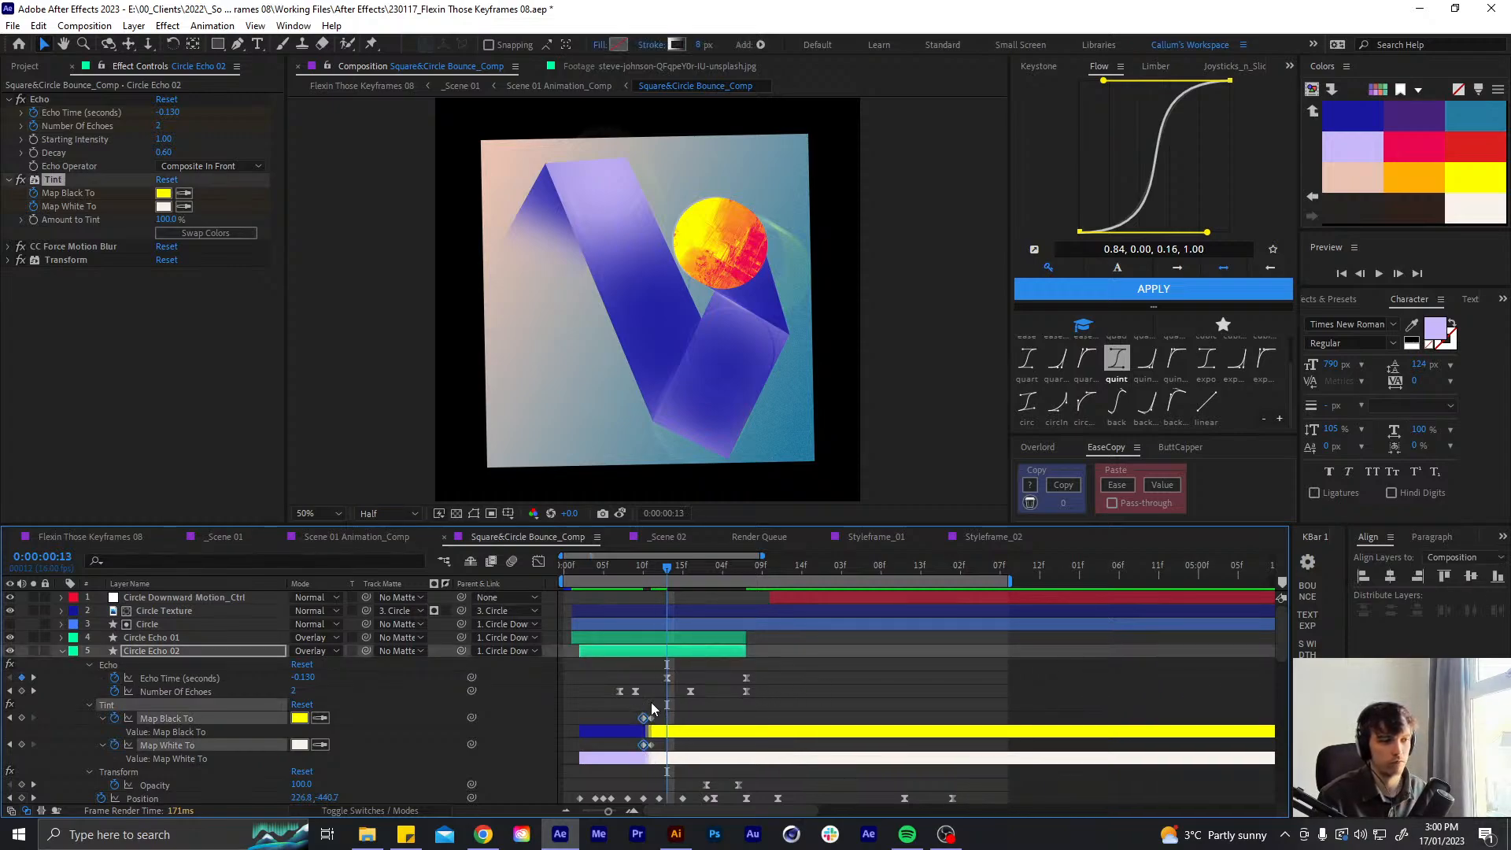
pyautogui.hotkey('ctrl', 'v')
pyautogui.moveTo(713, 709); pyautogui.dragTo(644, 748)
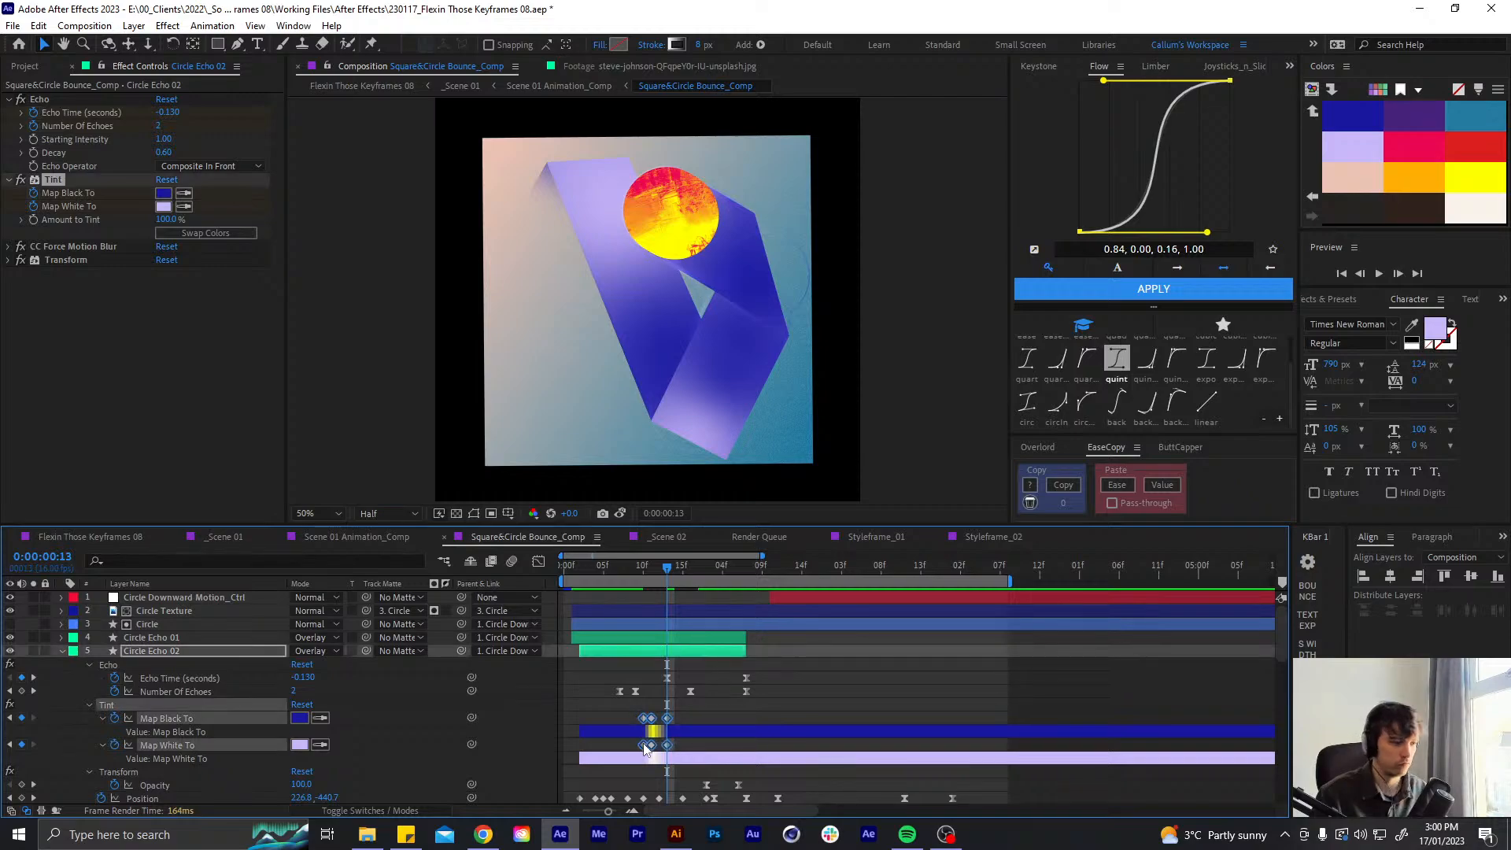
pyautogui.click(696, 711)
# - Hold the yellow and off-white Tint through 0:00:00:12, shift the closing keyframes to 0:00:00:14, and preview the bounce
pyautogui.press('Home')
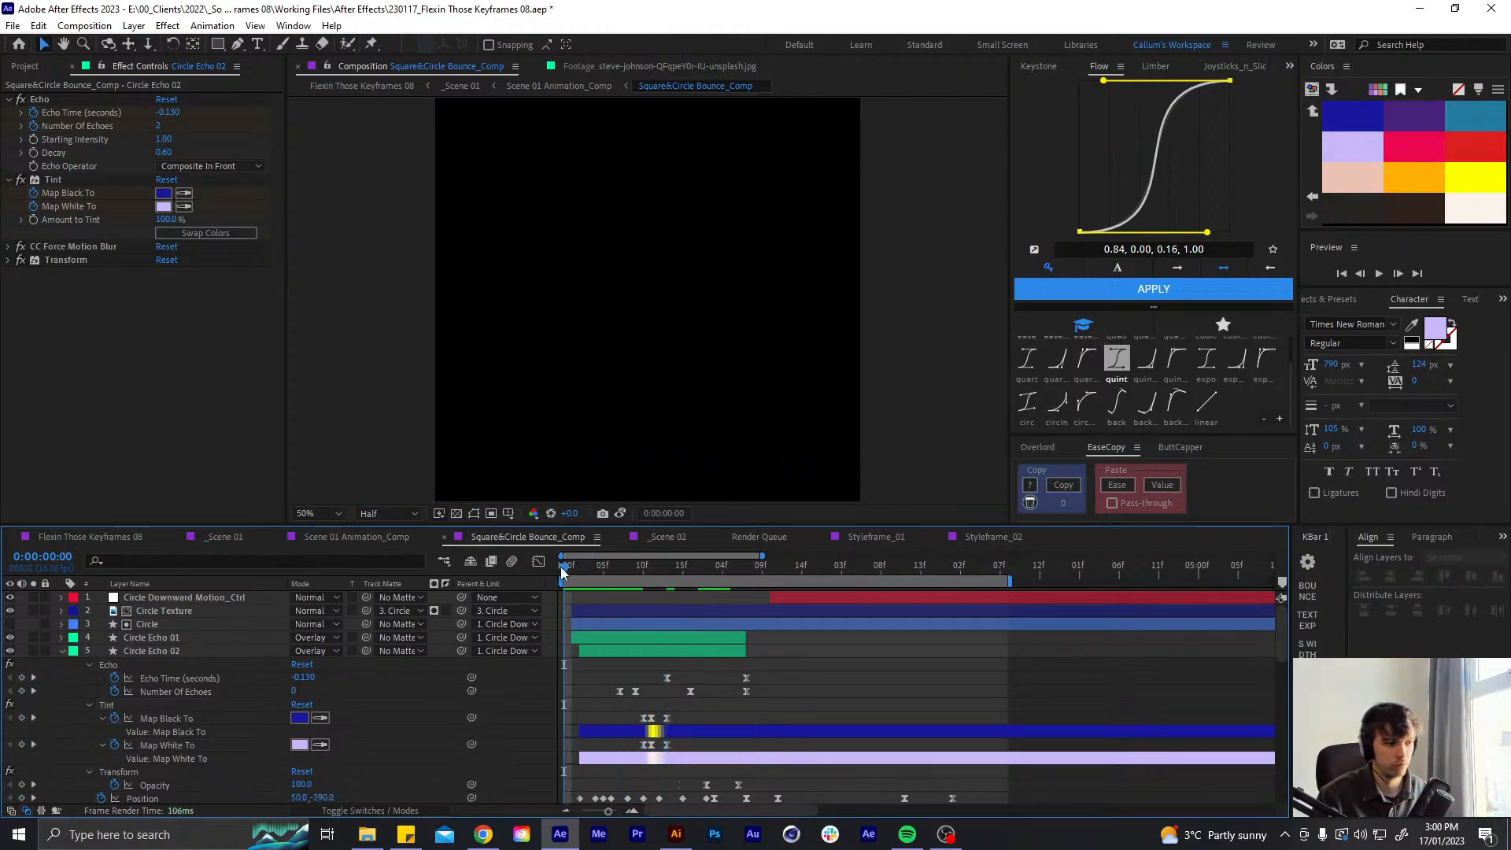
pyautogui.press('space')
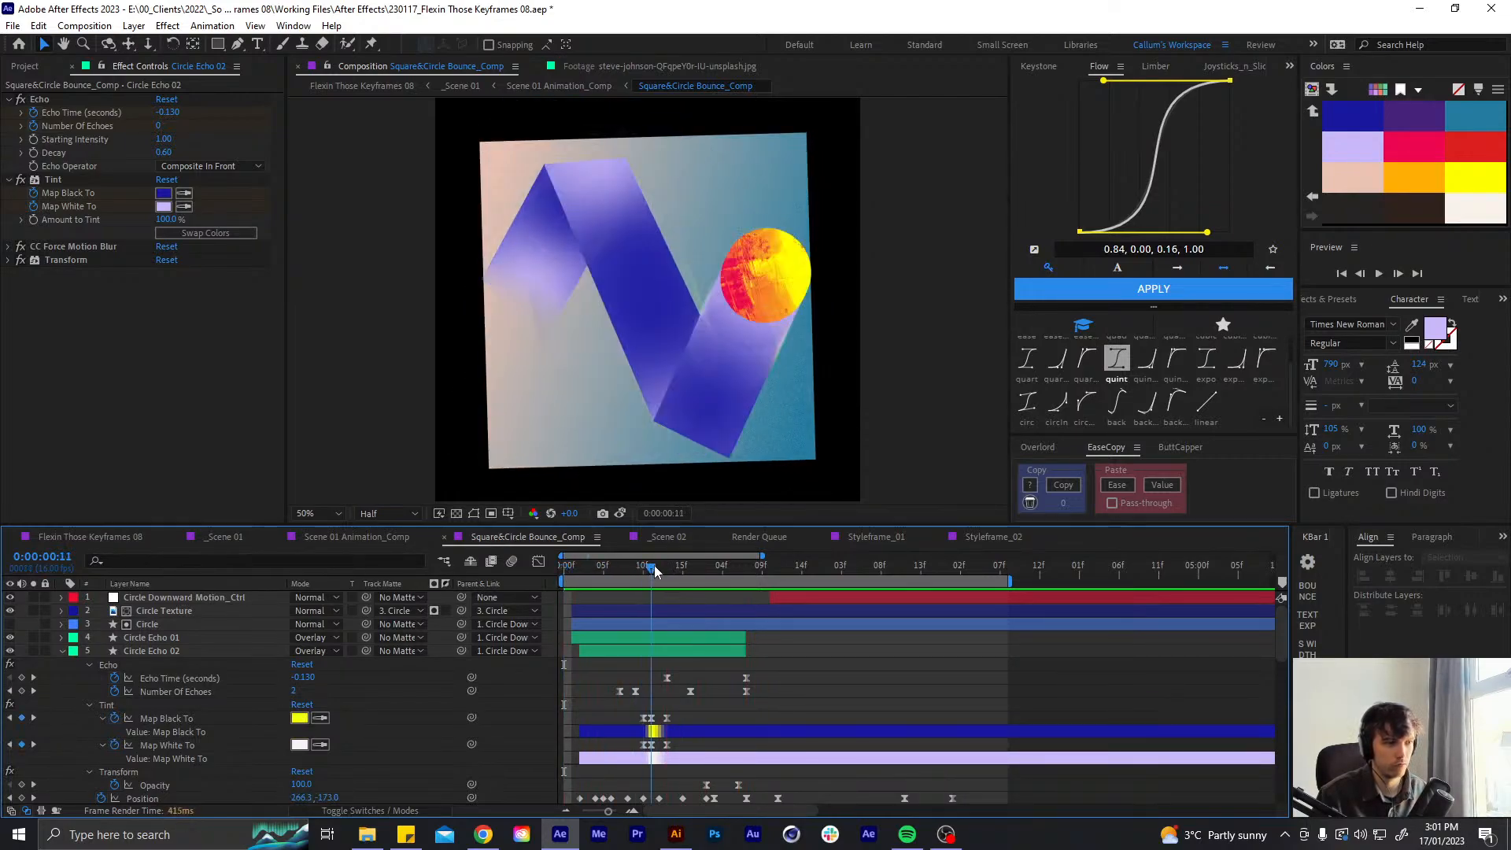
pyautogui.click(666, 566)
pyautogui.moveTo(665, 565); pyautogui.dragTo(653, 567)
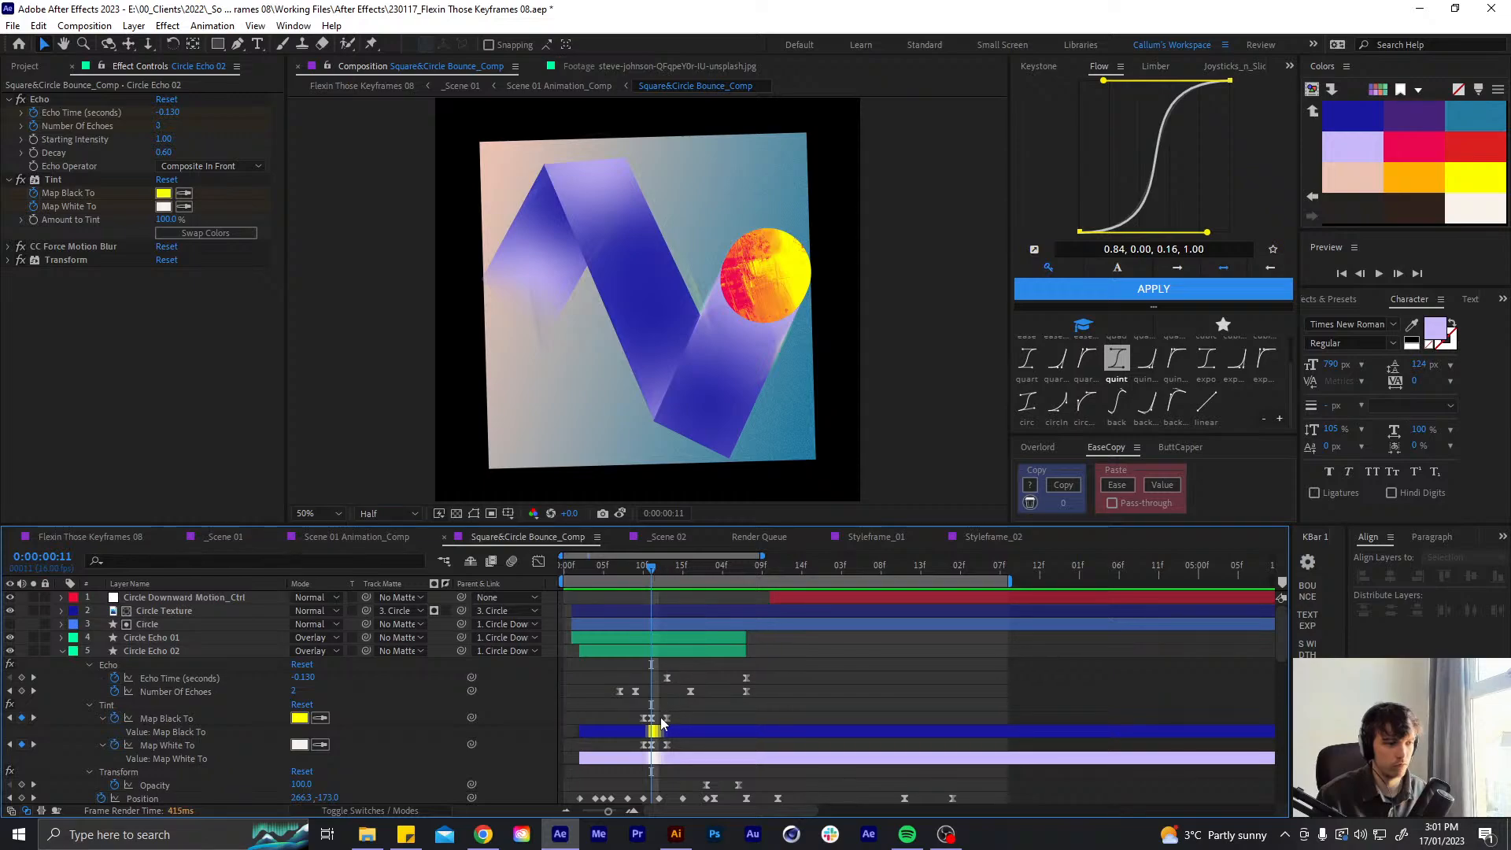
pyautogui.moveTo(655, 714); pyautogui.dragTo(644, 755)
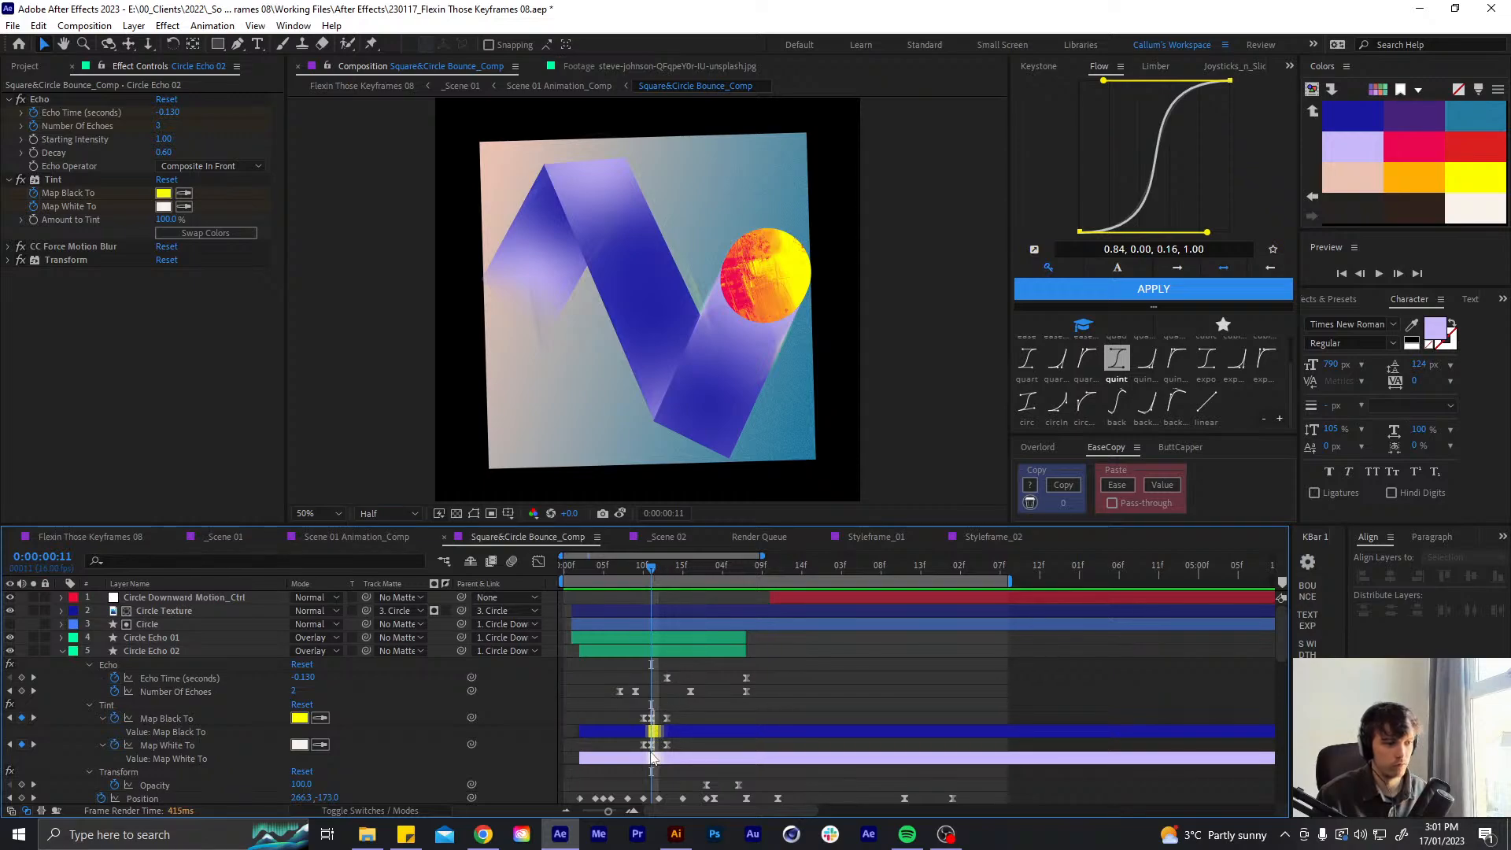
pyautogui.click(660, 567)
pyautogui.hotkey('ctrl', 'v')
pyautogui.moveTo(678, 708); pyautogui.dragTo(676, 746)
pyautogui.click(677, 701)
pyautogui.moveTo(658, 567); pyautogui.dragTo(561, 567)
pyautogui.press('space')
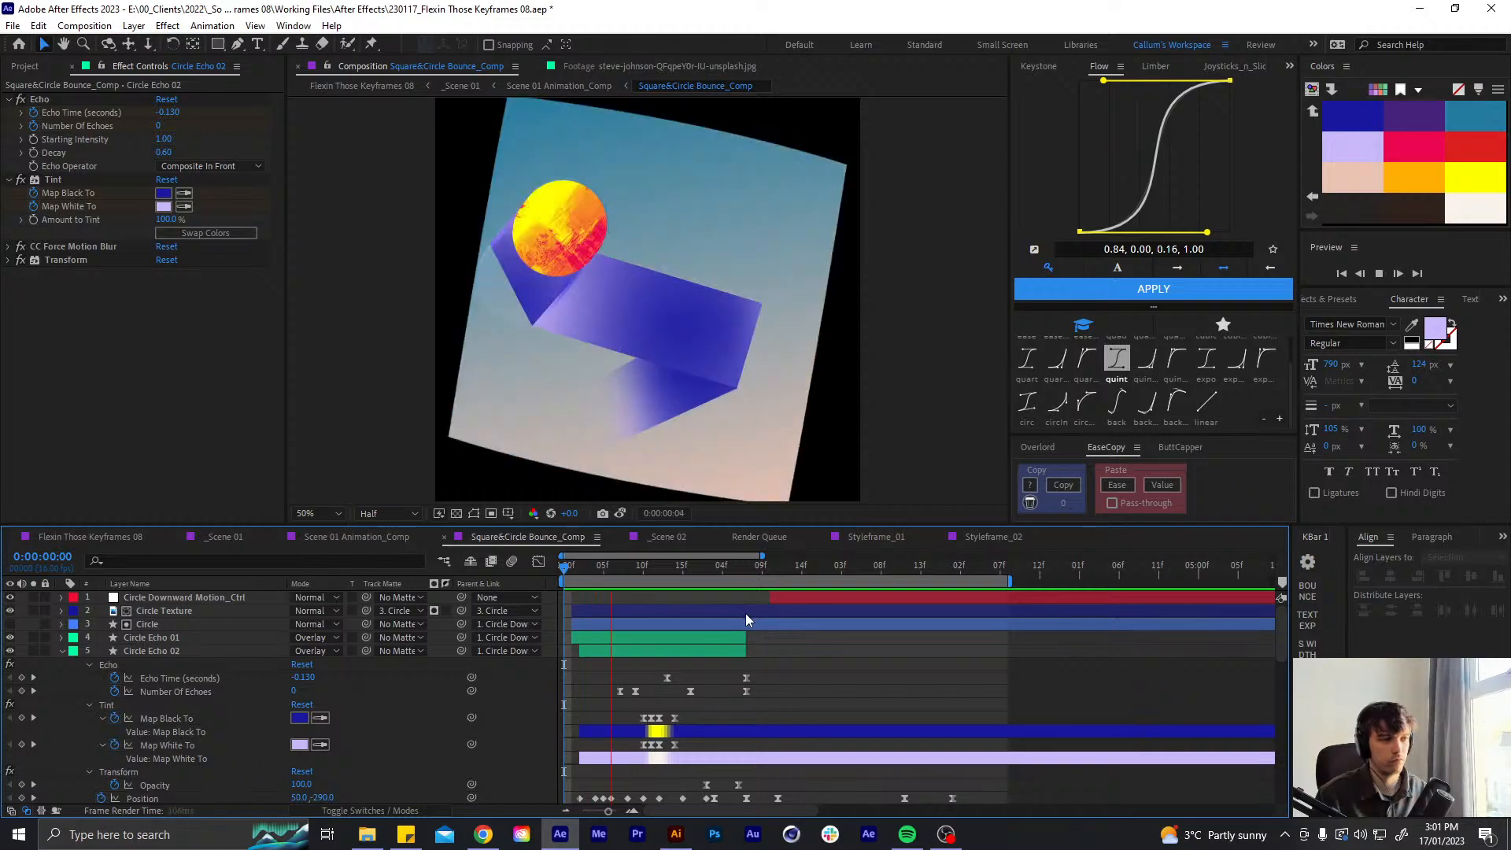
# - Restore the Tint flash to three keyframe pairs ending at 0:00:00:13 and paste a copy of it starting at 0:00:00:05
pyautogui.click(653, 568)
pyautogui.moveTo(652, 568); pyautogui.dragTo(605, 568)
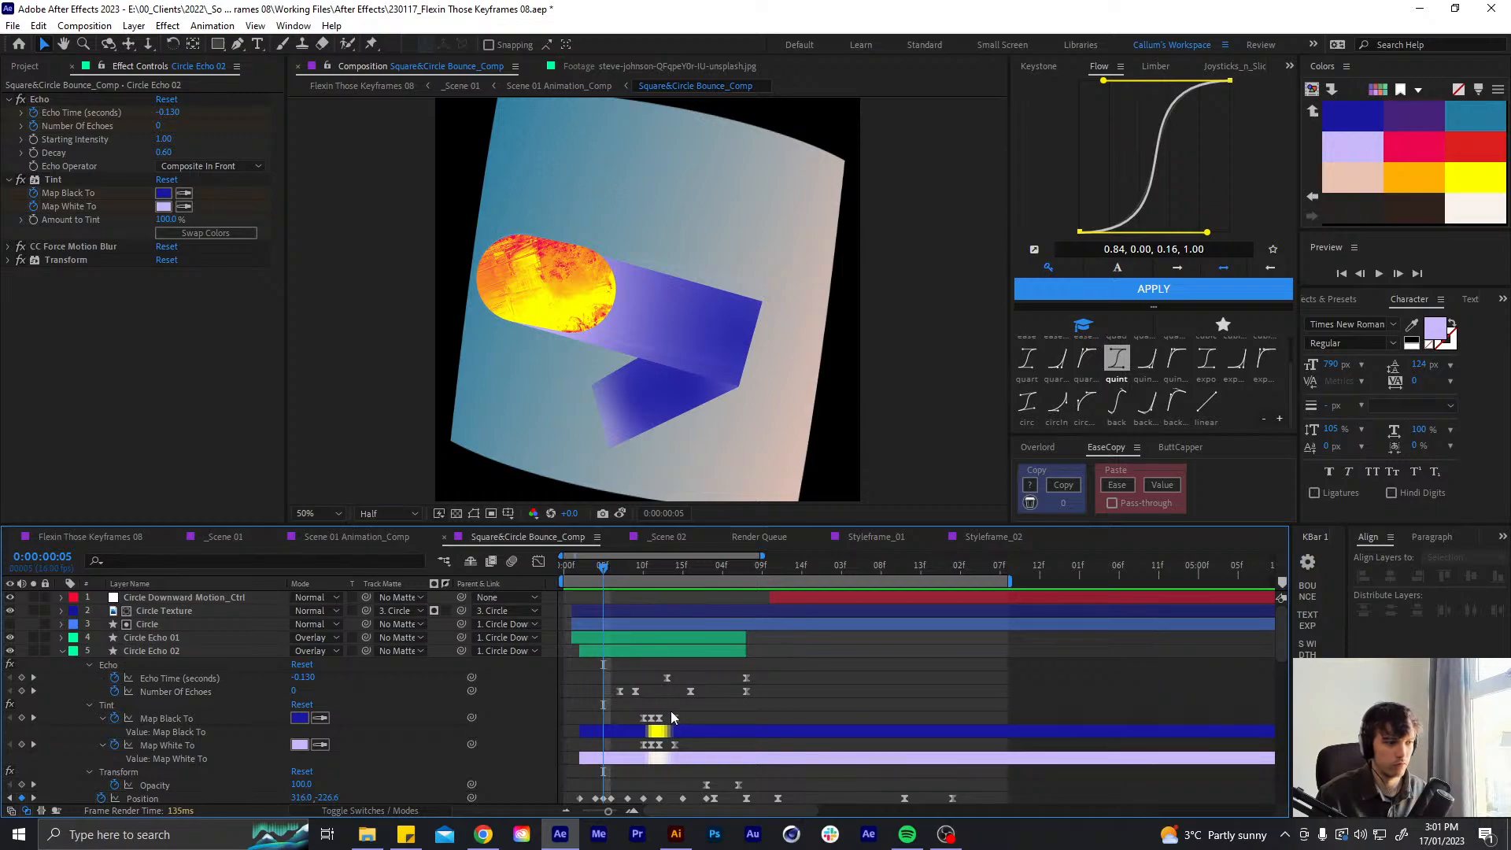
pyautogui.moveTo(668, 707); pyautogui.dragTo(637, 753)
pyautogui.press('Delete')
pyautogui.hotkey('alt', 'Left')
pyautogui.hotkey('ctrl', 'c')
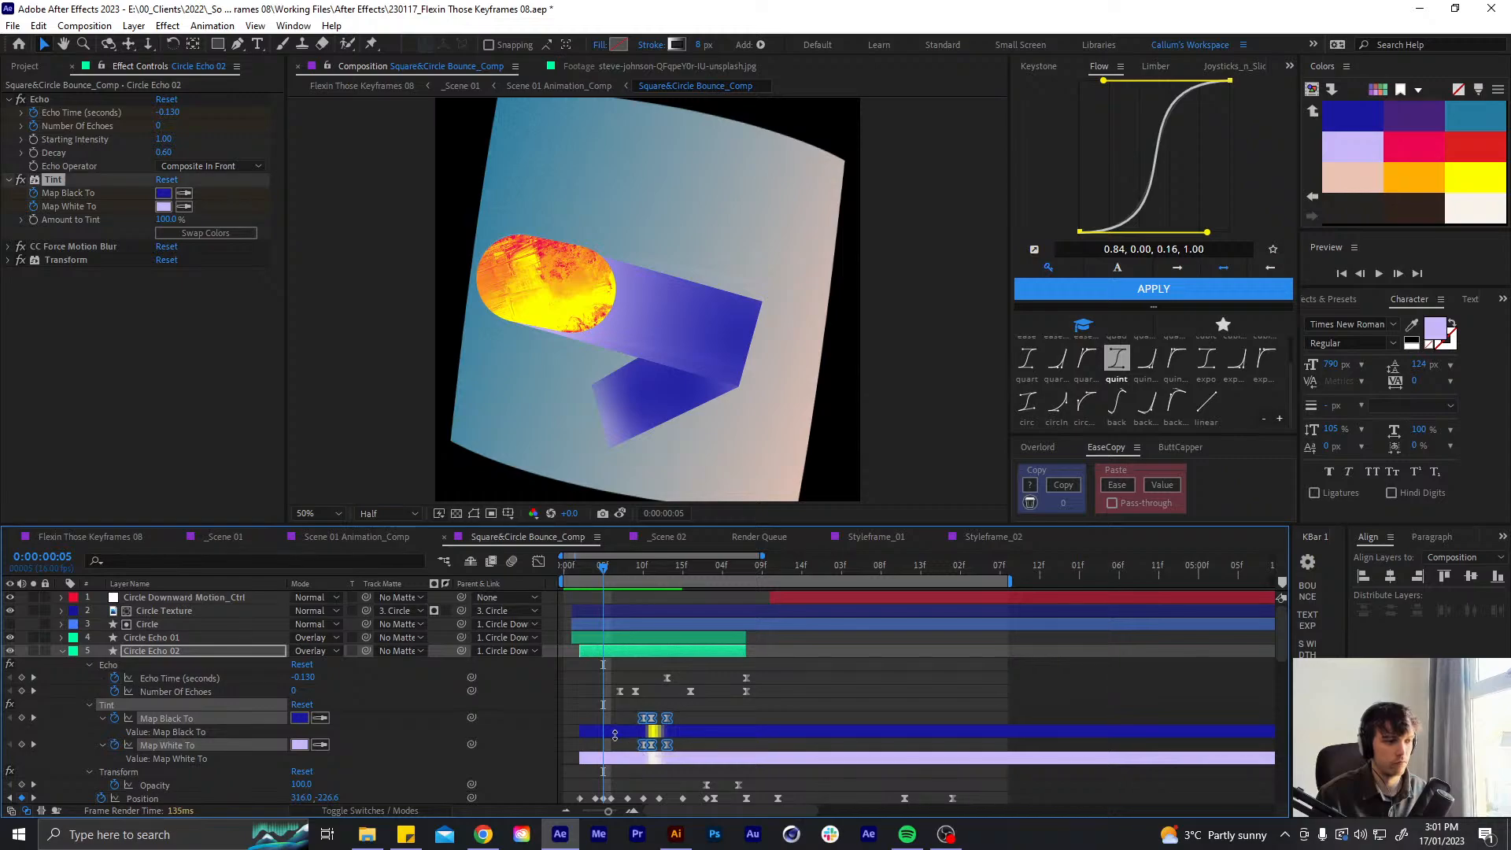
pyautogui.hotkey('ctrl', 'v')
# - Preview the bounce from the first frame to check both tint flashes on the circle's trail
pyautogui.moveTo(620, 564); pyautogui.dragTo(644, 556)
pyautogui.press('space')
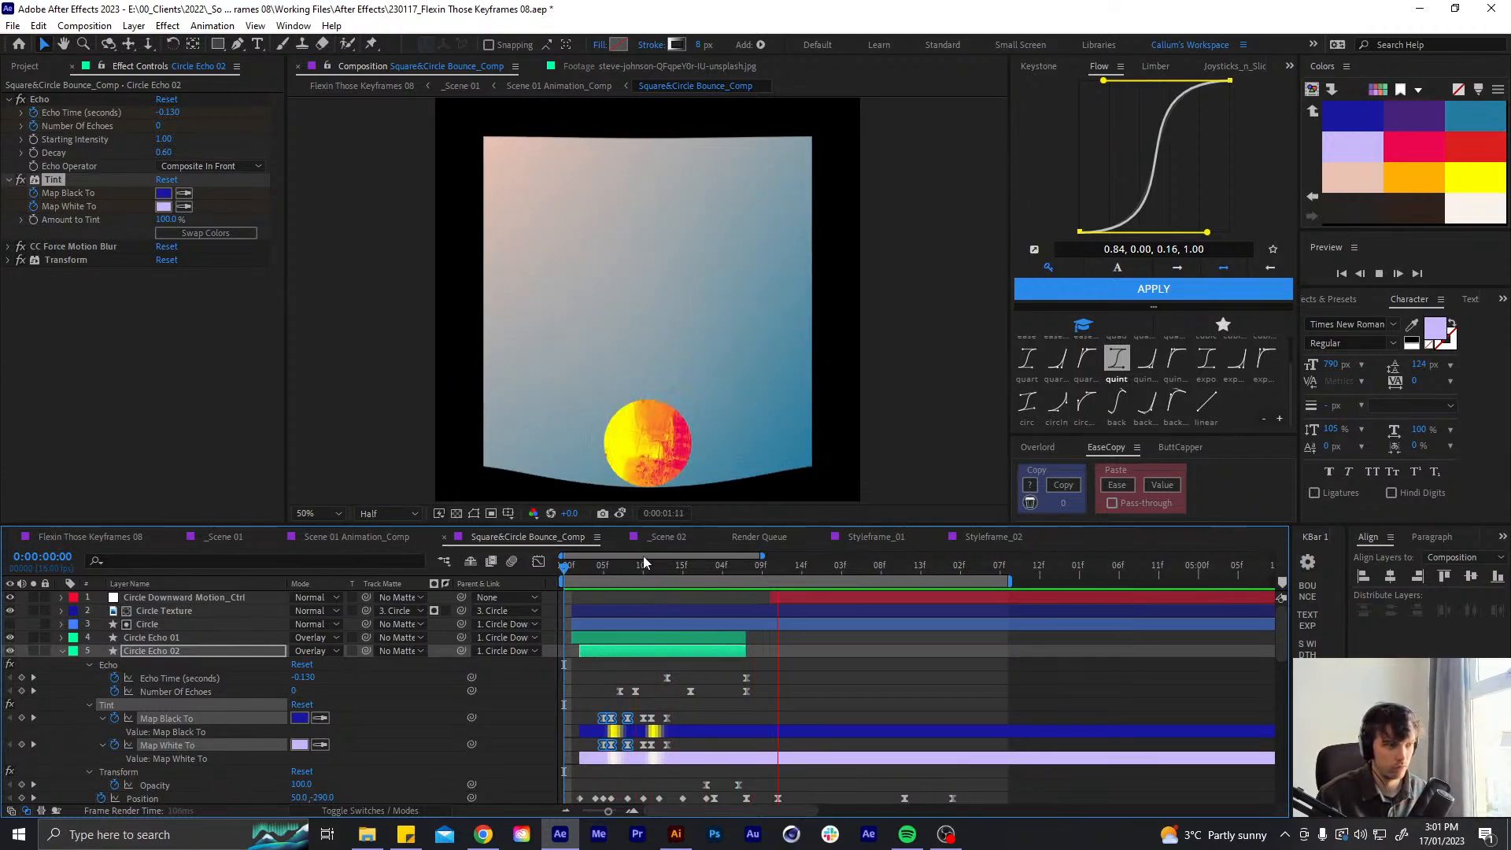
pyautogui.press('space')
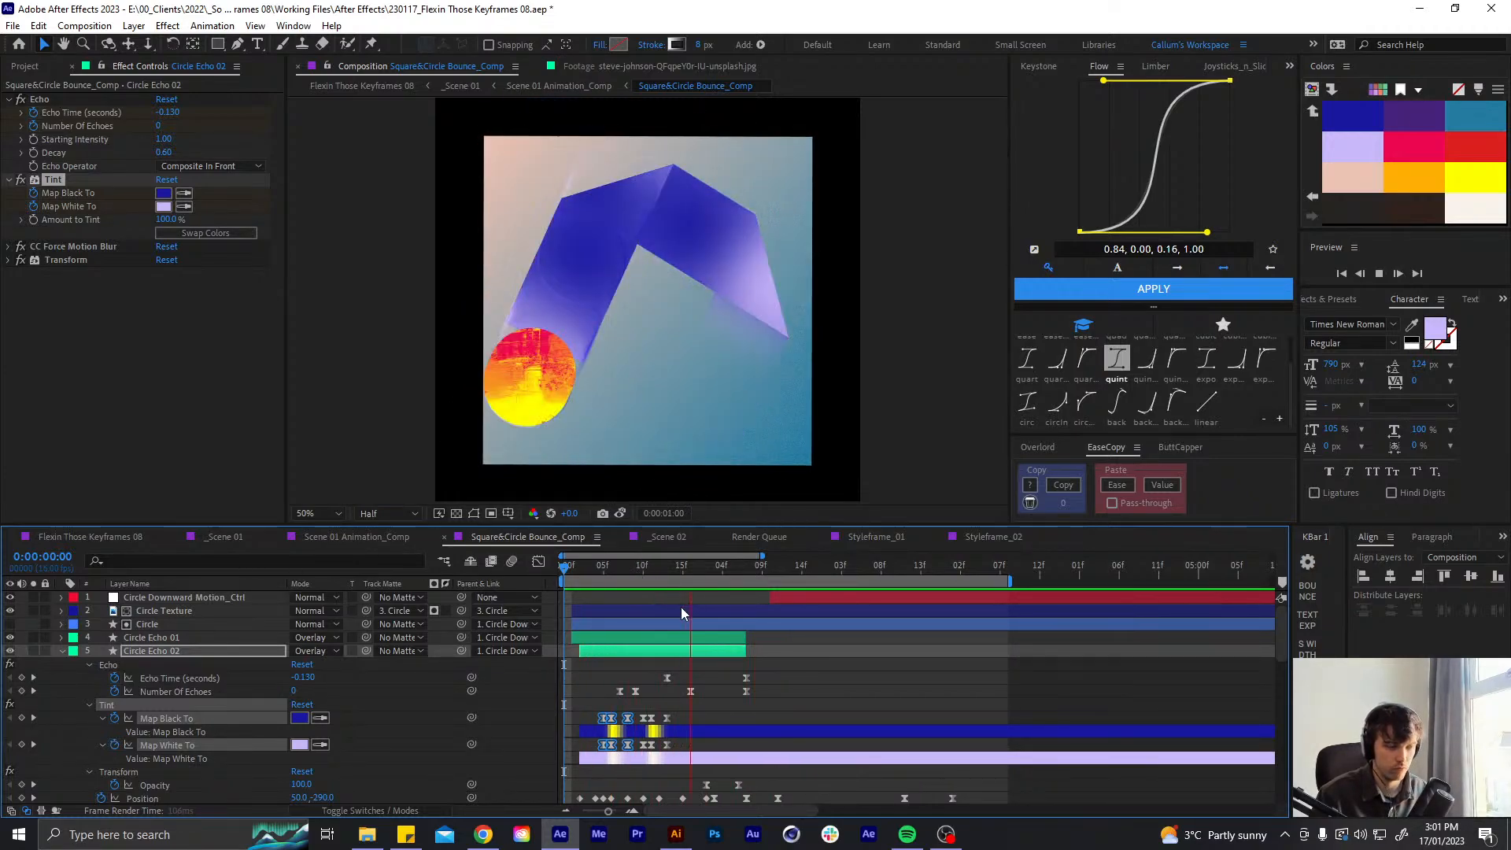
pyautogui.press('space')
# - Save the project with Circle Echo 02's properties collapsed, and play the animation in Scene 01 Animation_Comp
pyautogui.press('u')
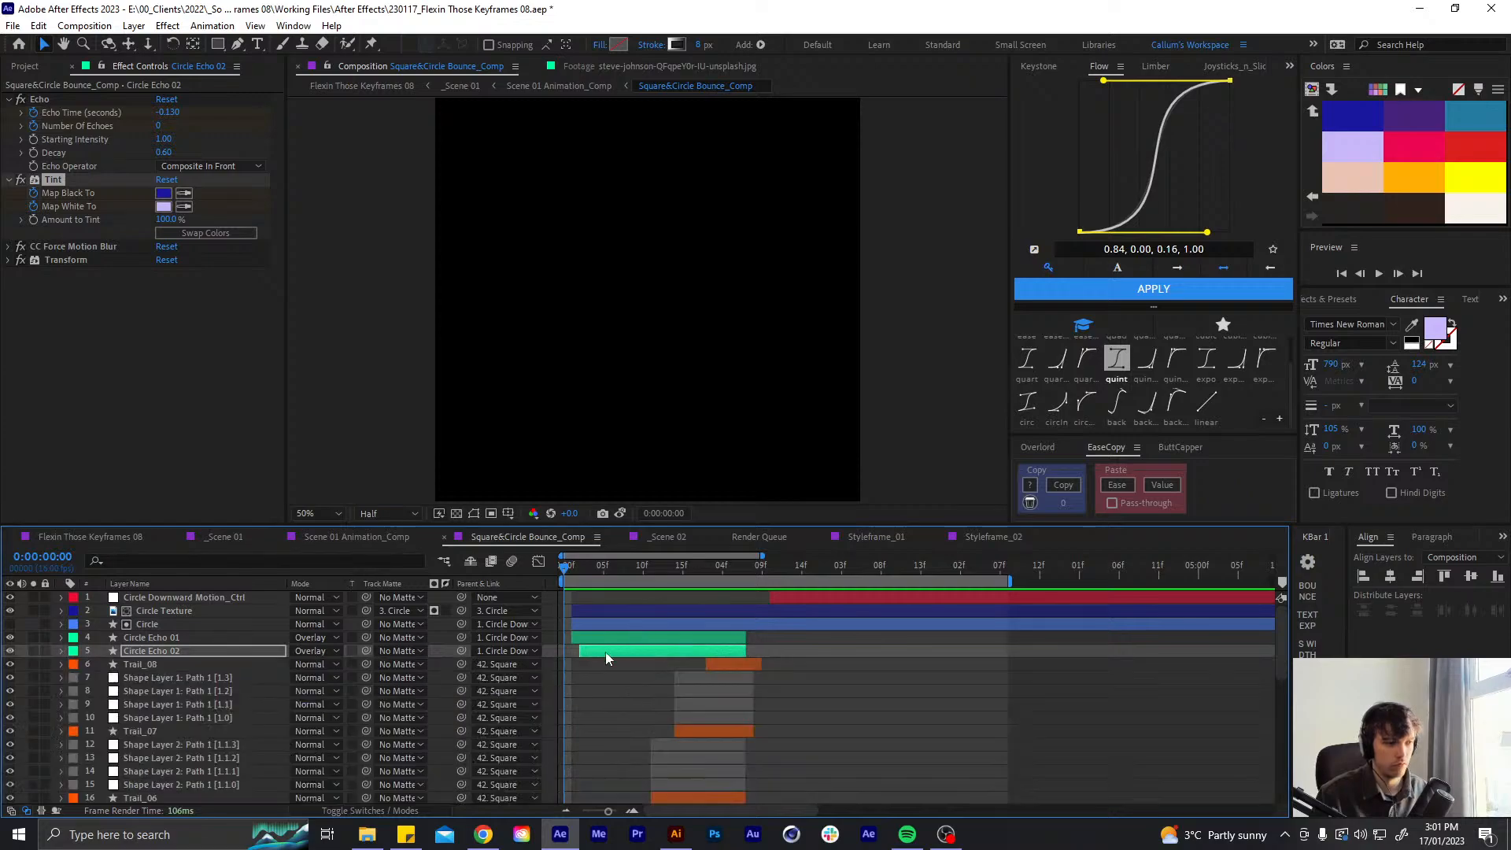
pyautogui.click(605, 654)
pyautogui.click(603, 684)
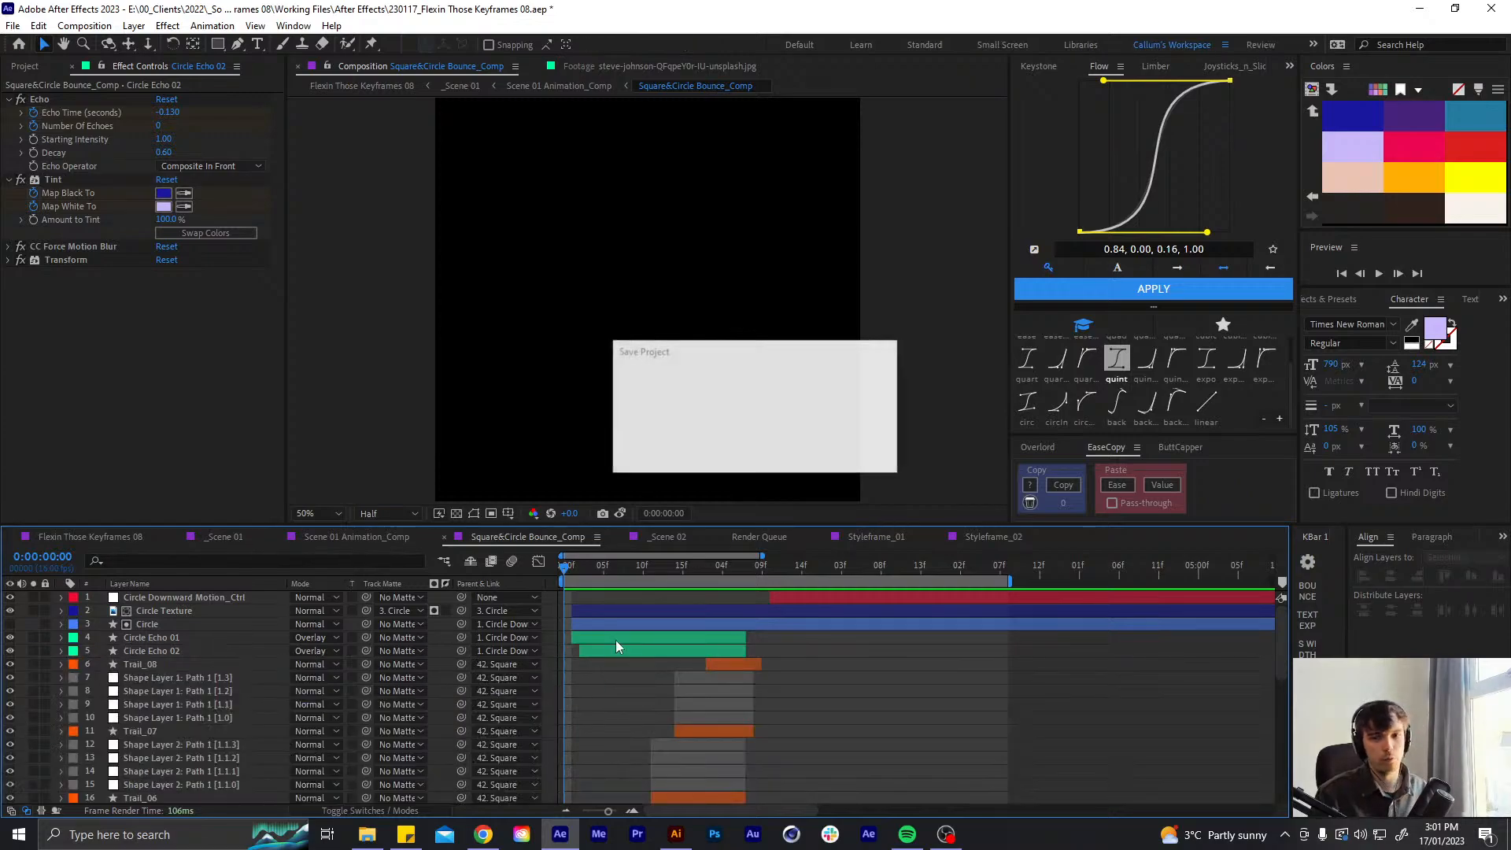
pyautogui.click(625, 566)
pyautogui.click(340, 536)
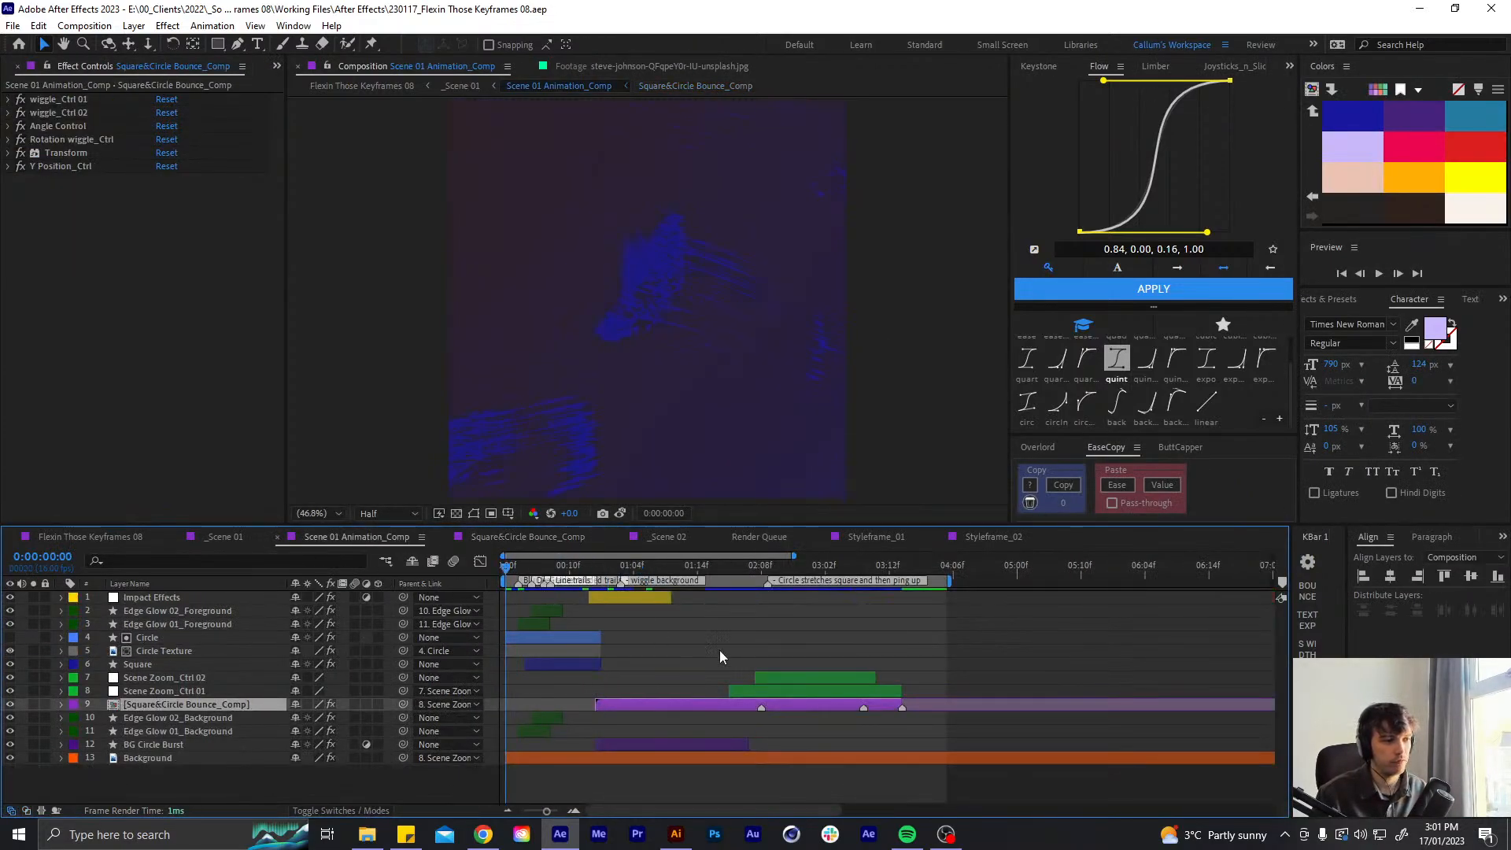
pyautogui.press('space')
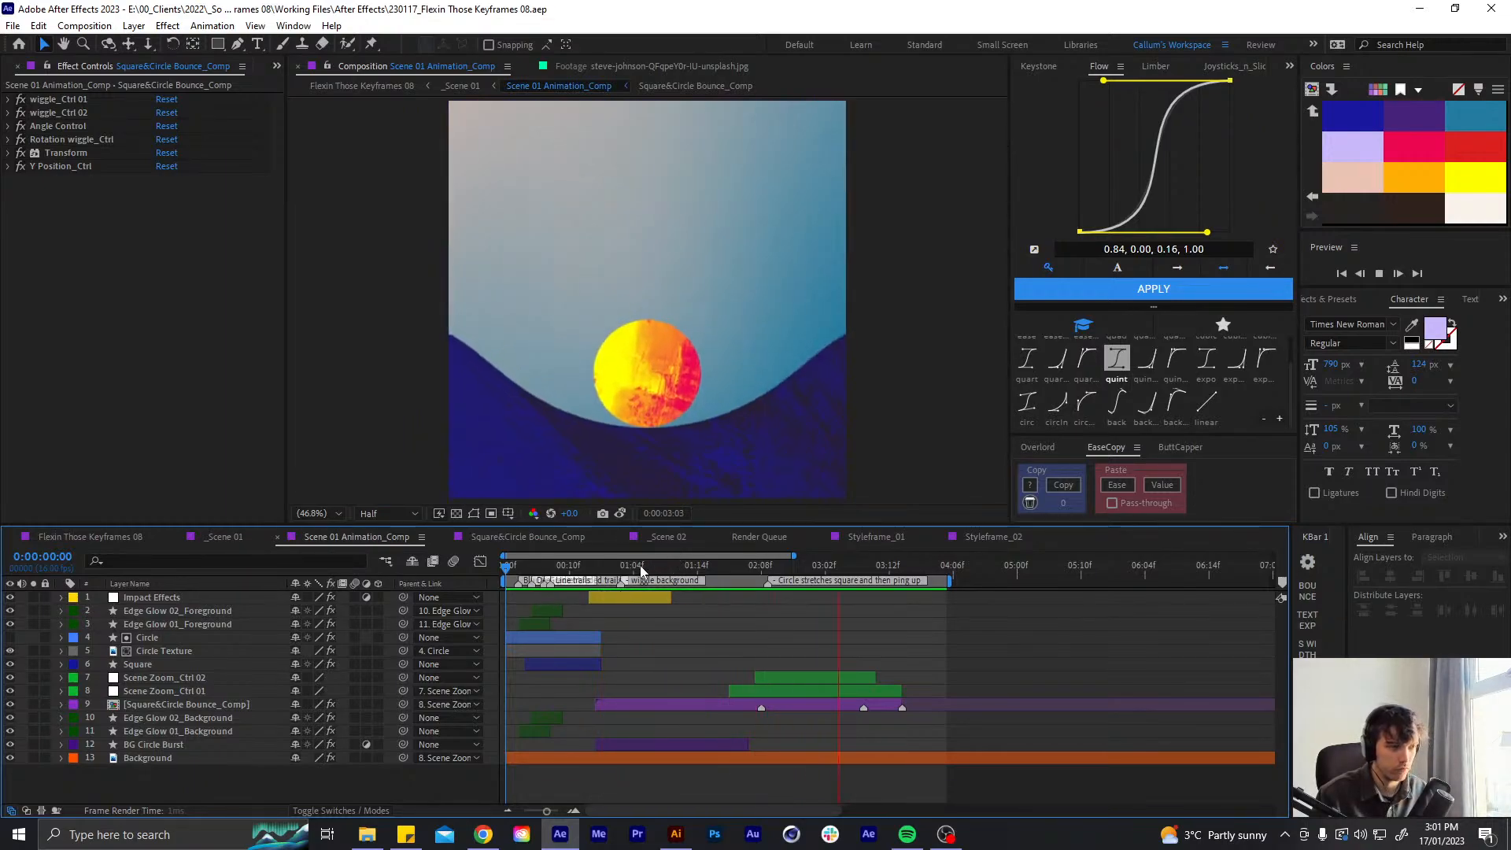
# - At 0:00:00:06 in Square&Circle Bounce_Comp, set Circle Echo 02's Tint to map black to crimson pink and white to yellow from the palette
pyautogui.click(519, 537)
pyautogui.click(627, 650)
pyautogui.press('u')
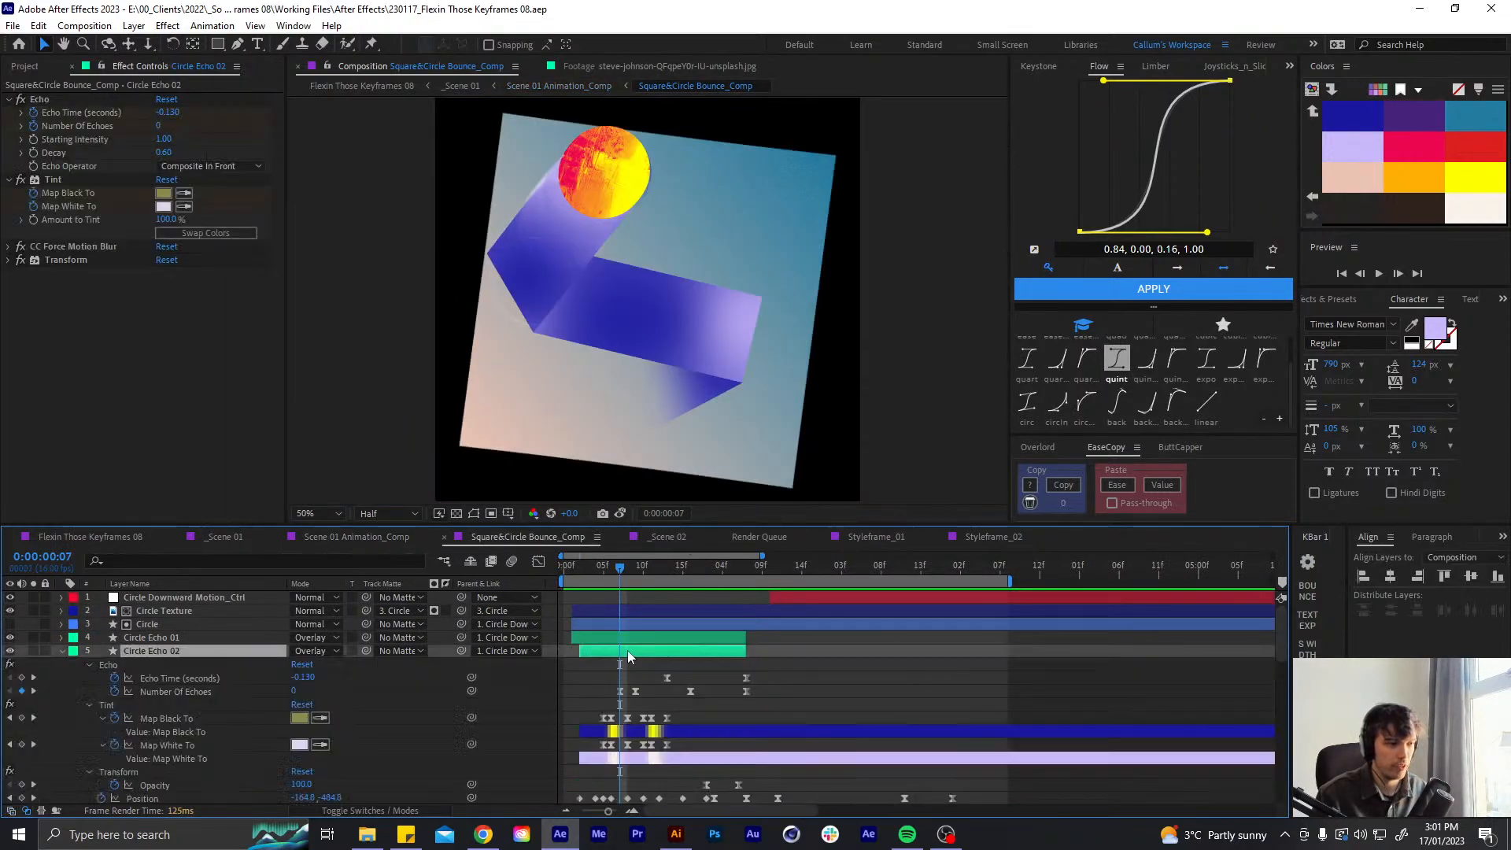
pyautogui.click(611, 568)
pyautogui.click(184, 193)
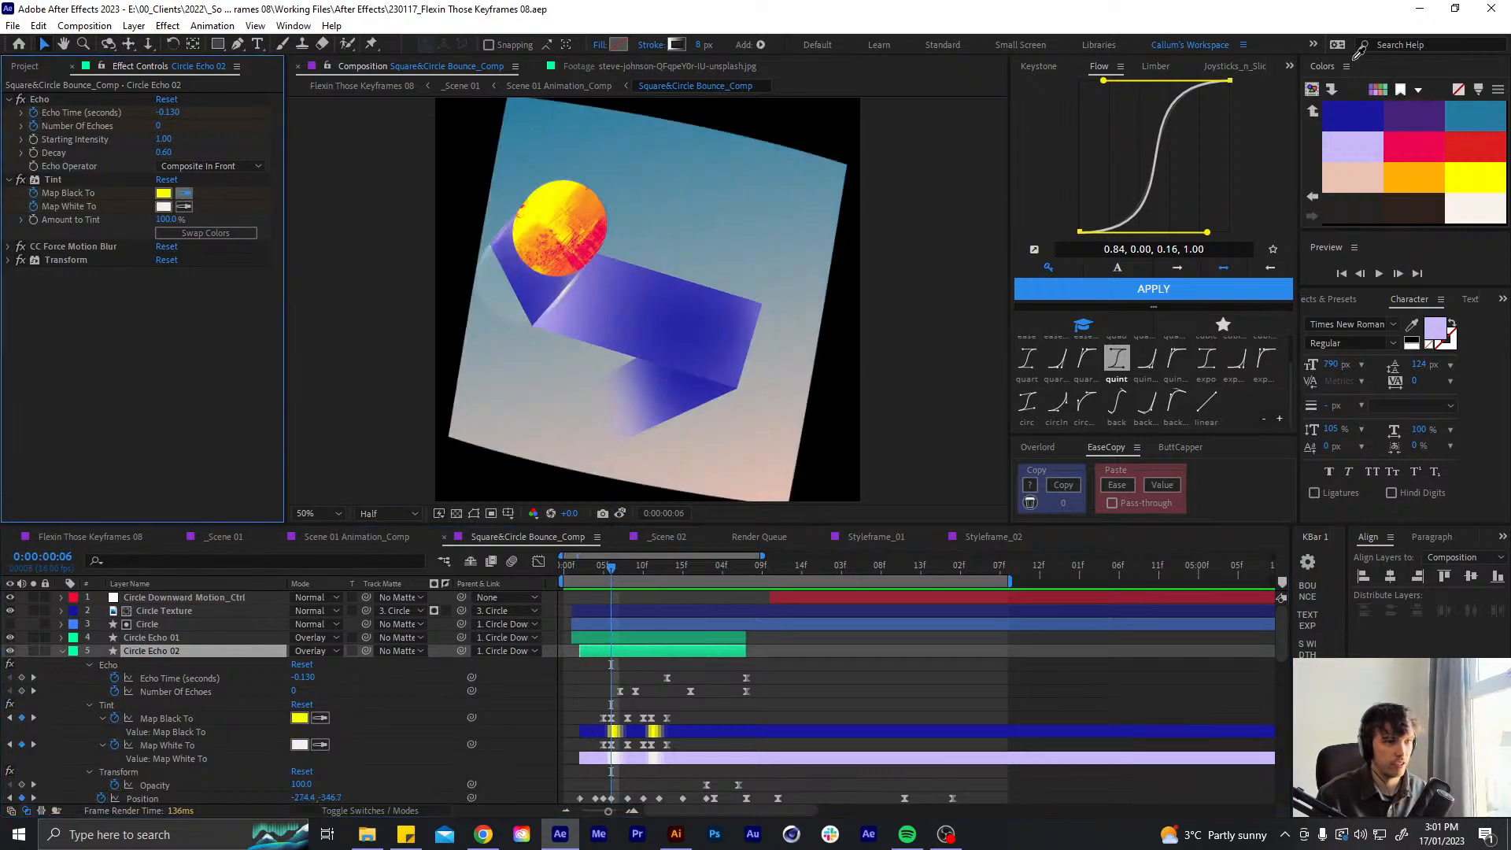
pyautogui.click(1420, 140)
pyautogui.click(183, 206)
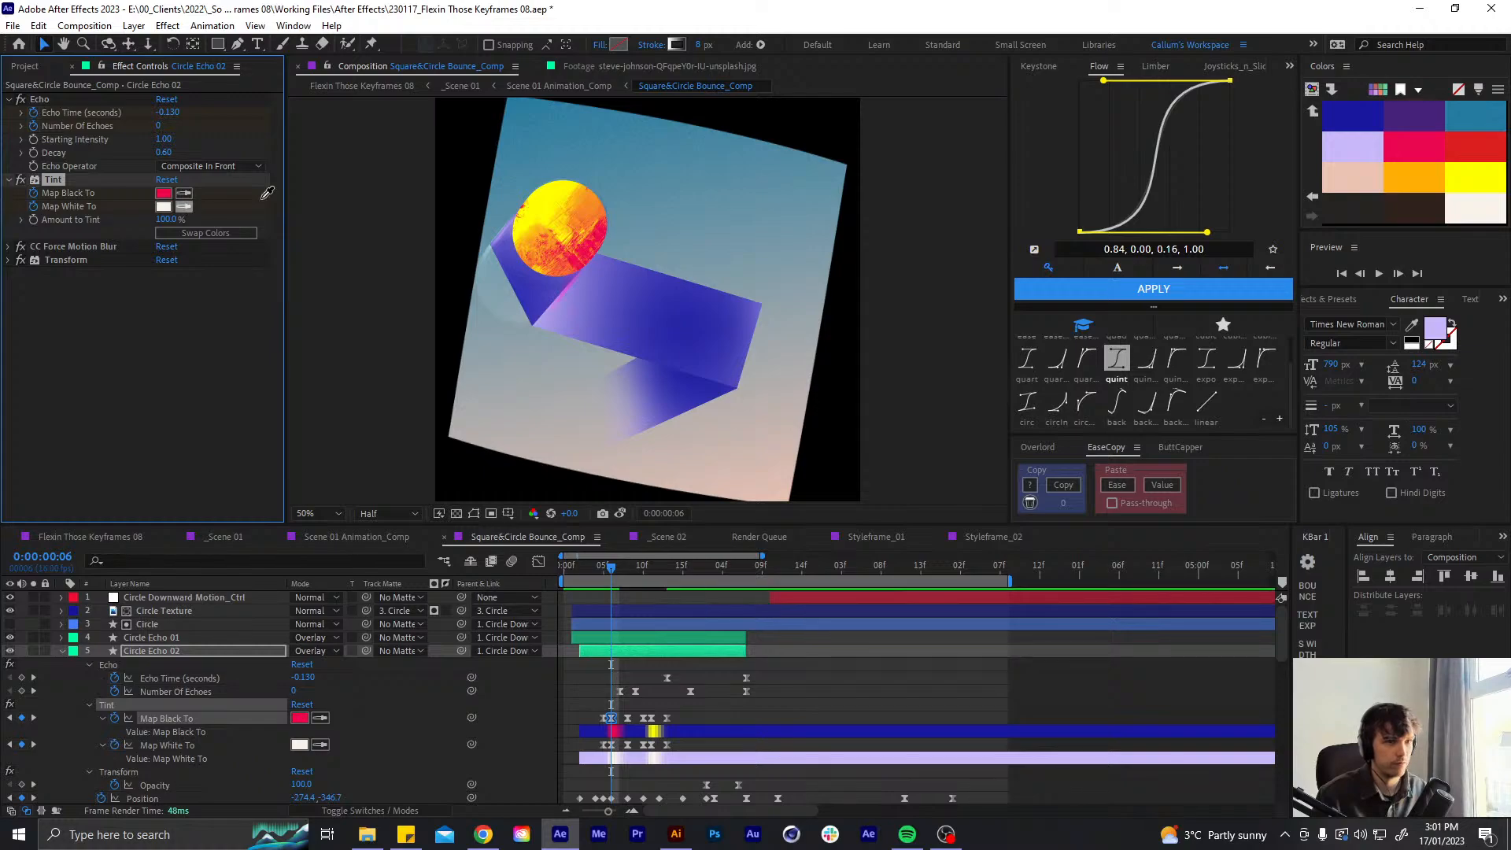
pyautogui.click(1494, 178)
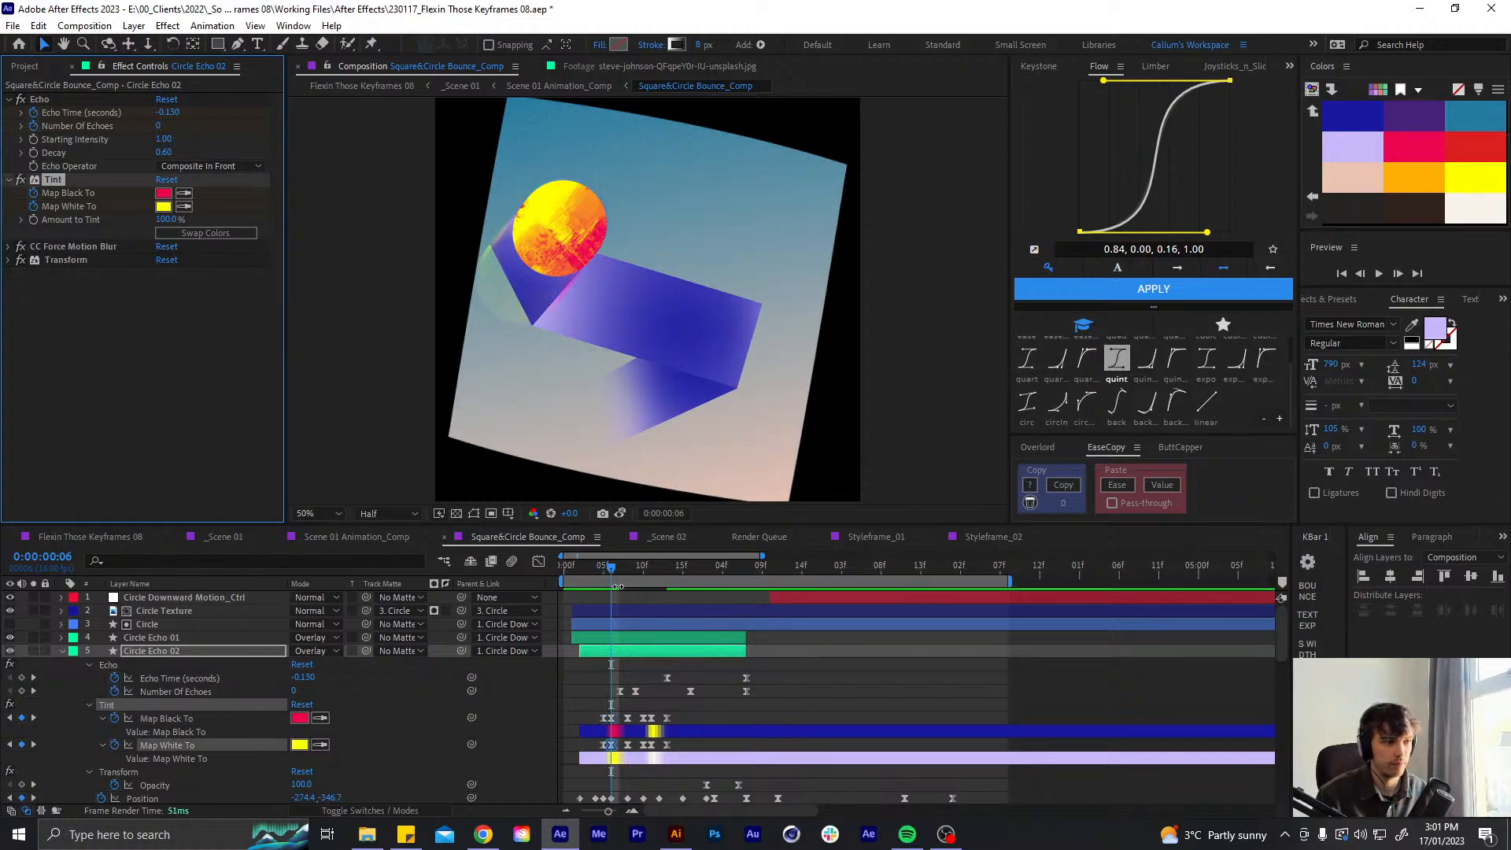
# - Collapse Circle Echo 02's properties and preview the recoloured trail in the bounce comp
pyautogui.moveTo(610, 563); pyautogui.dragTo(675, 551)
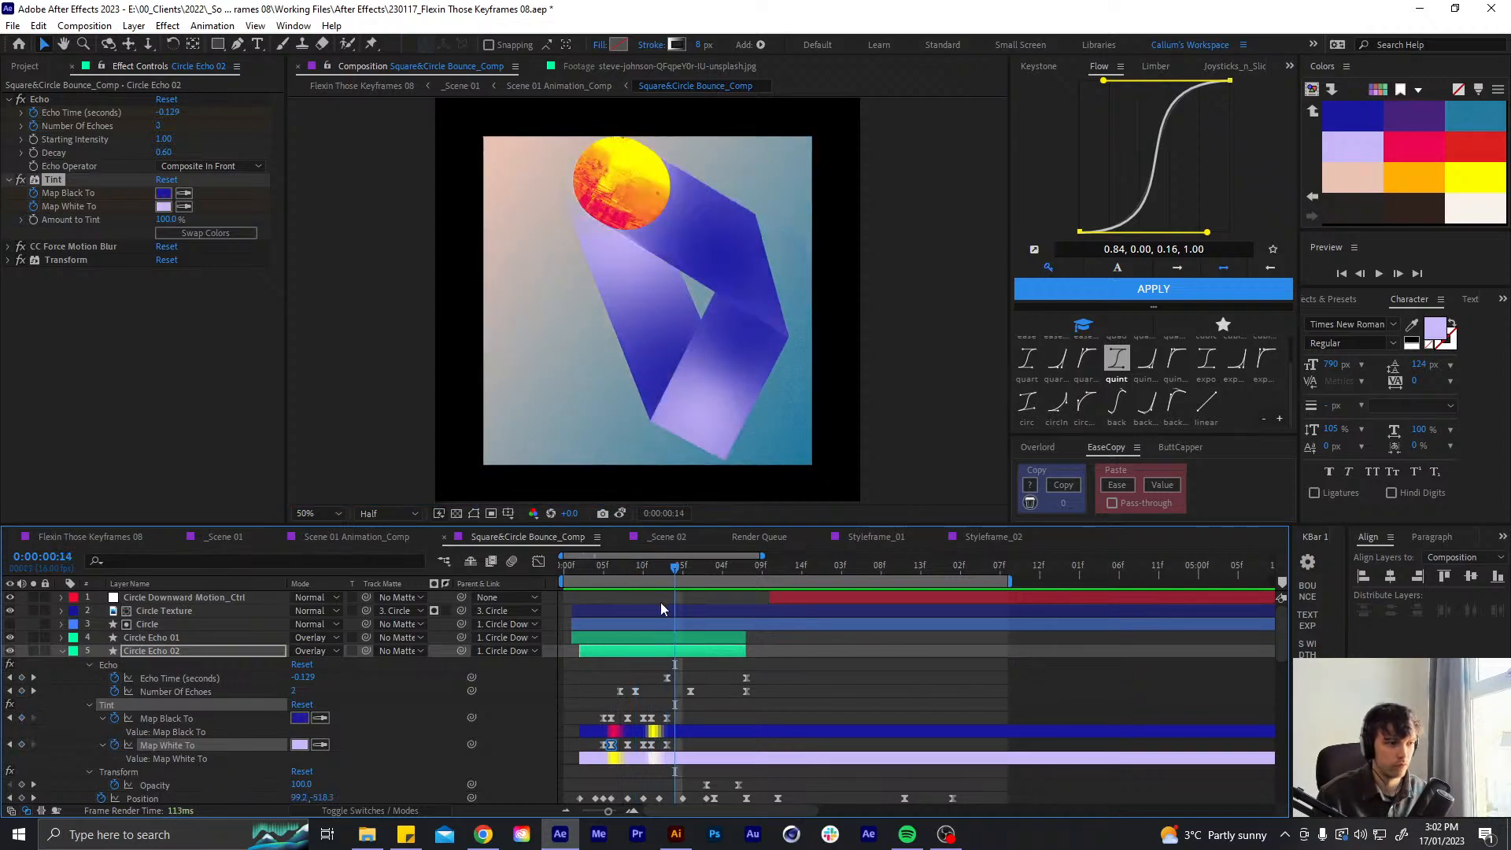
pyautogui.press('u')
pyautogui.press('space')
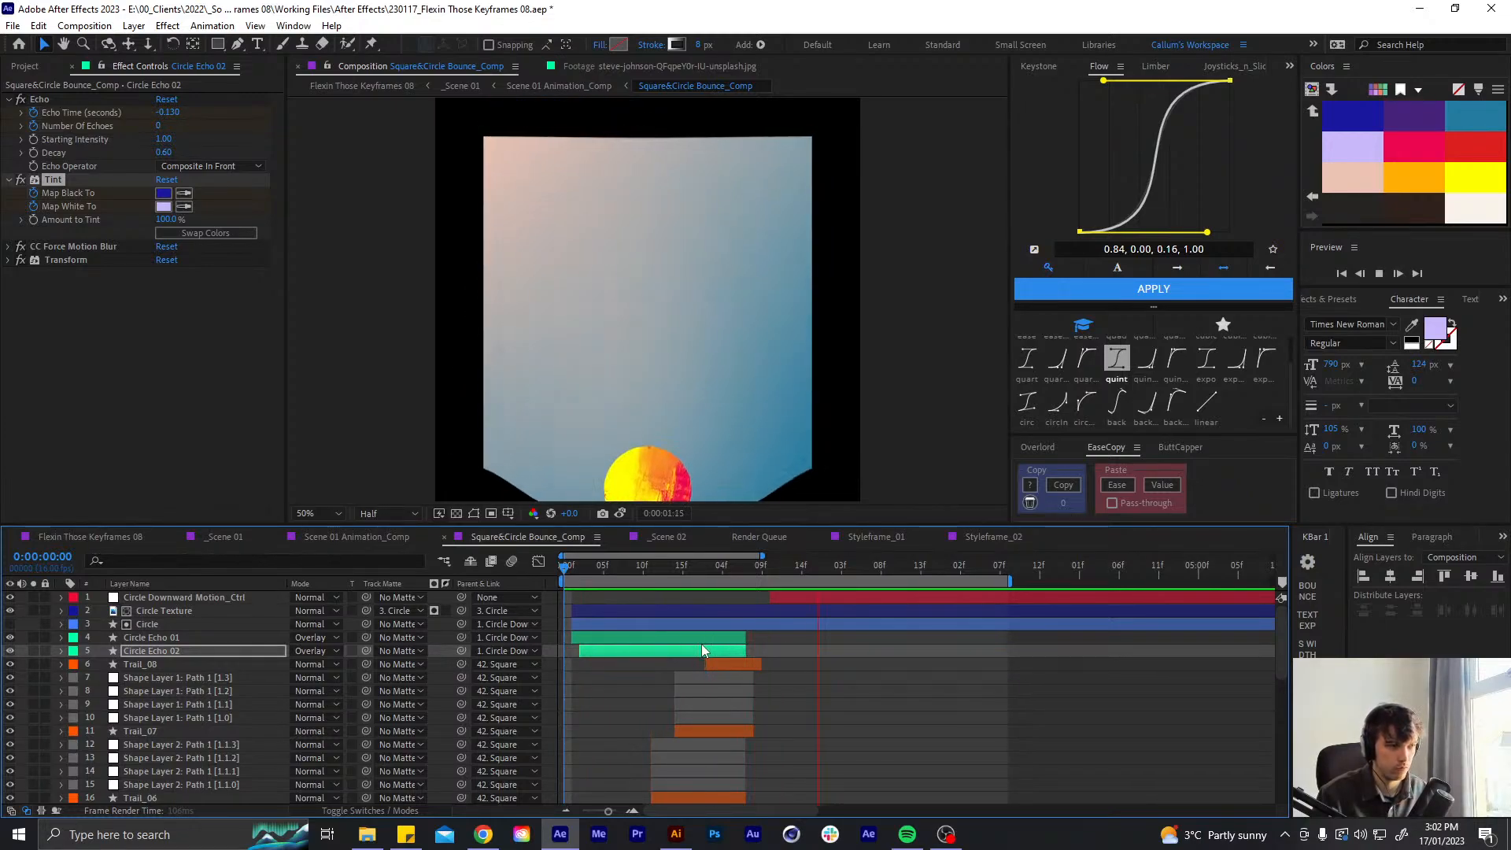
pyautogui.moveTo(636, 565); pyautogui.dragTo(683, 571)
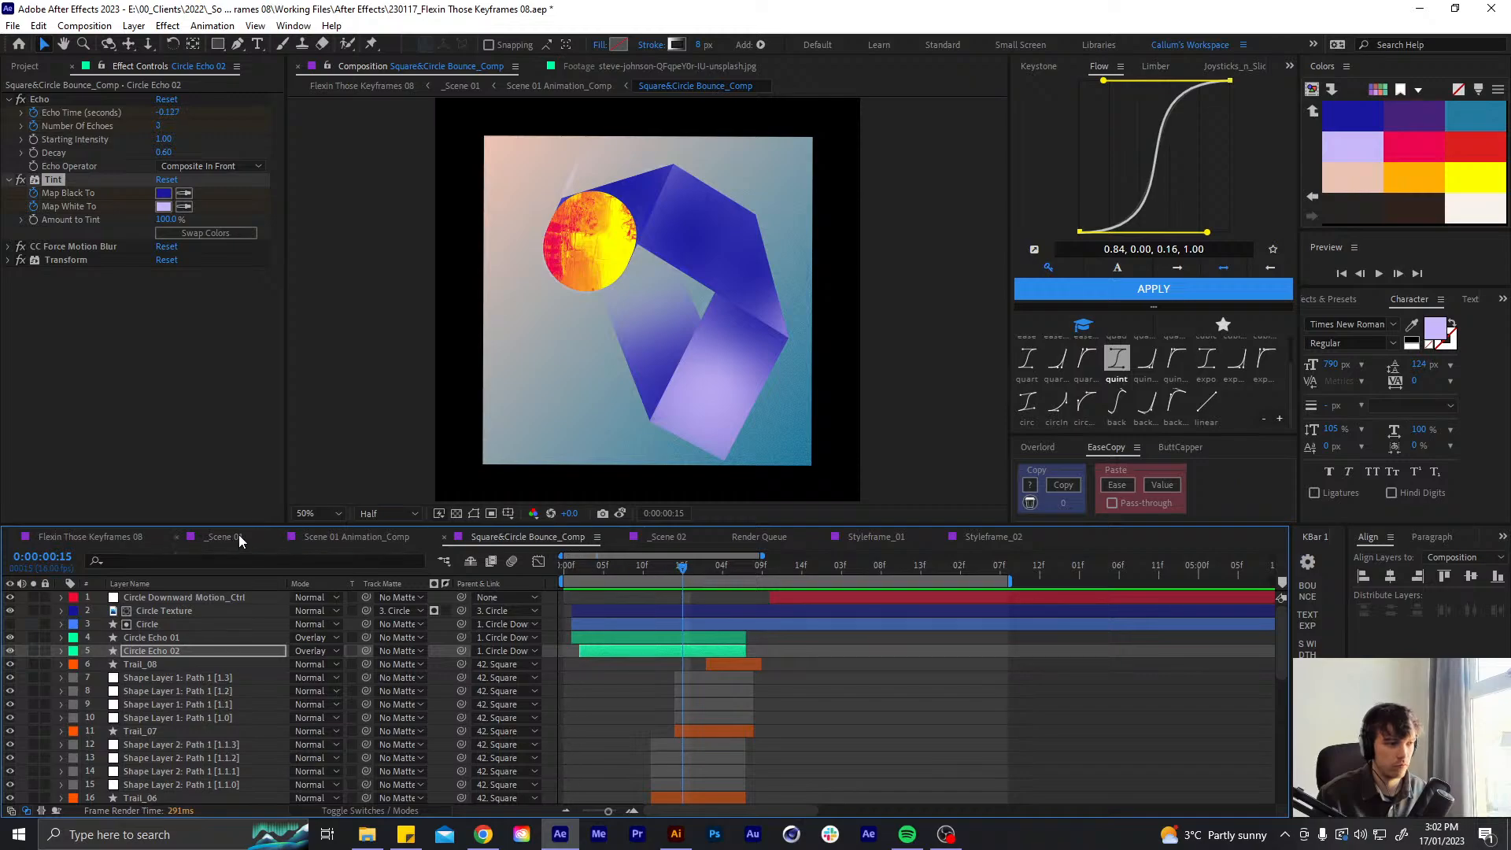
# - Examine the circle's upward launch in the Flexin Those Keyframes 08 comp around 0:00:03:11
pyautogui.click(129, 541)
pyautogui.moveTo(822, 566)
pyautogui.mouseDown()
pyautogui.moveTo(844, 564)
pyautogui.moveTo(834, 551)
pyautogui.mouseUp()
pyautogui.click(832, 683)
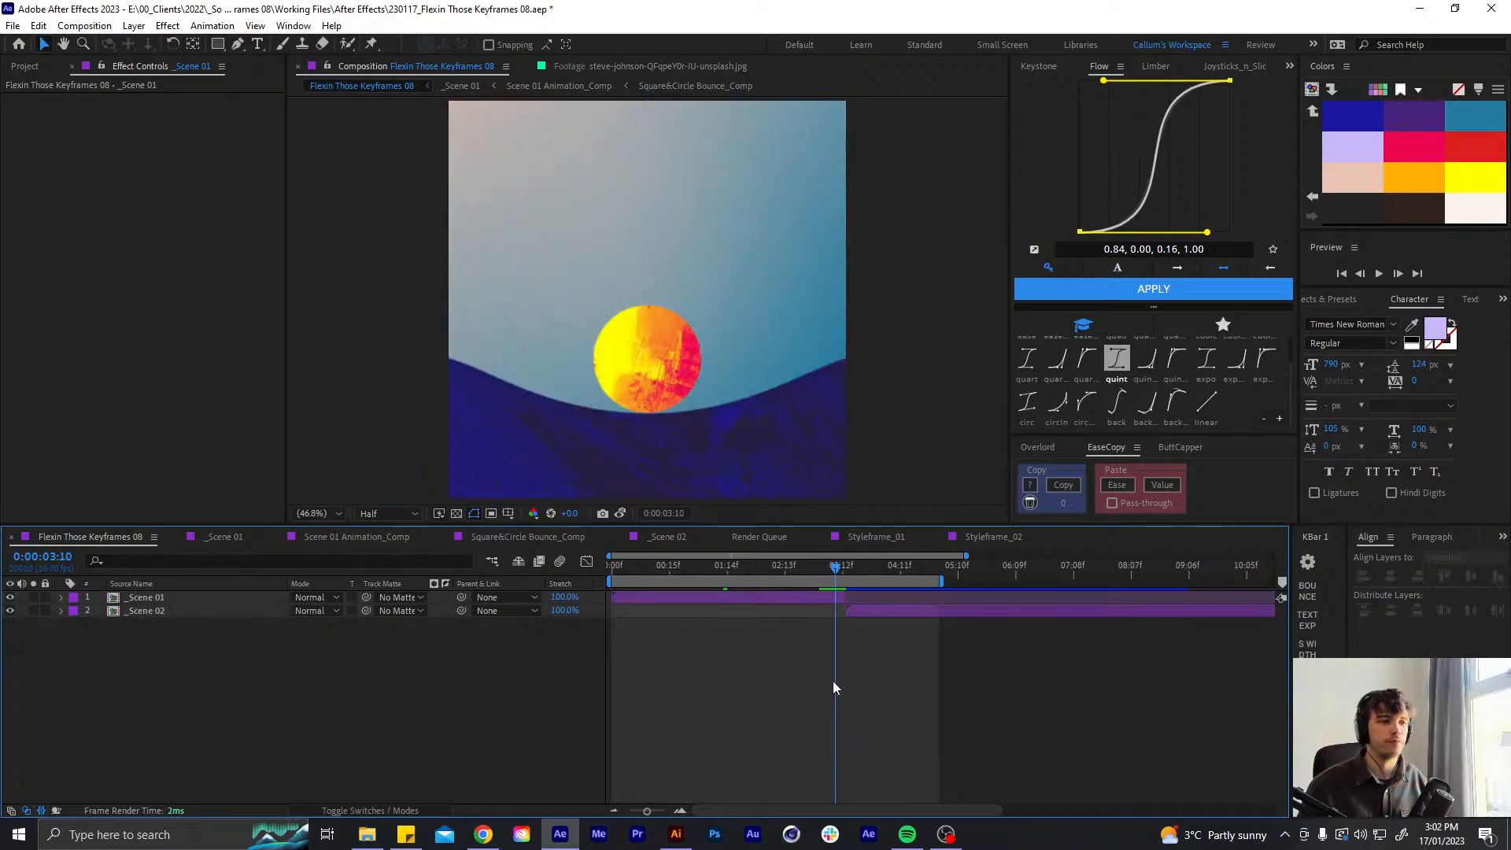
pyautogui.press('pagedown')
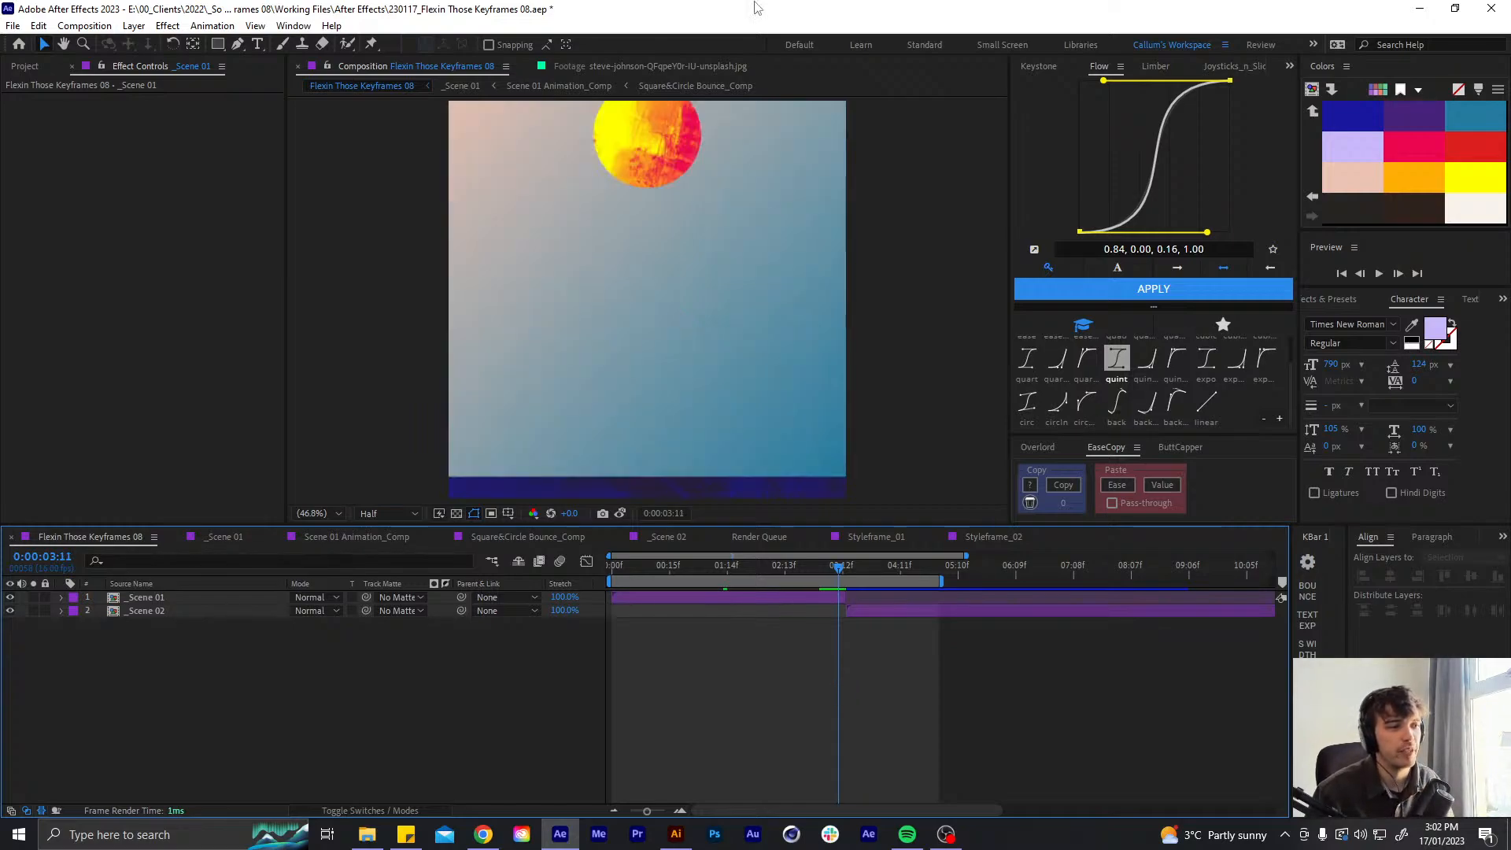
# - Return through the Scene 01 comps to Square&Circle Bounce_Comp and enable CC Smear 2 on the Square layer
pyautogui.doubleClick(776, 601)
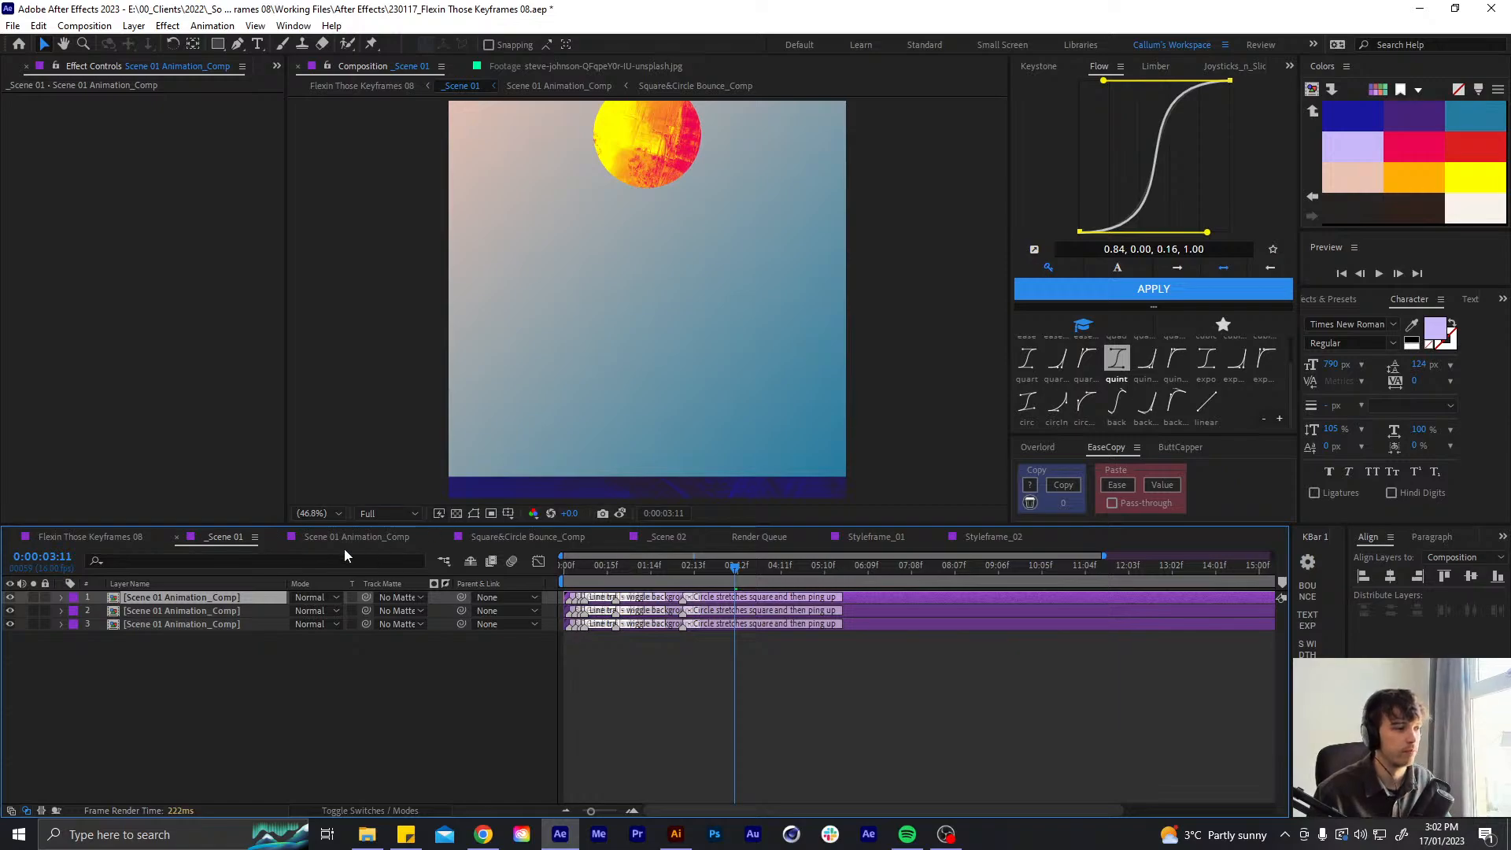
pyautogui.click(348, 537)
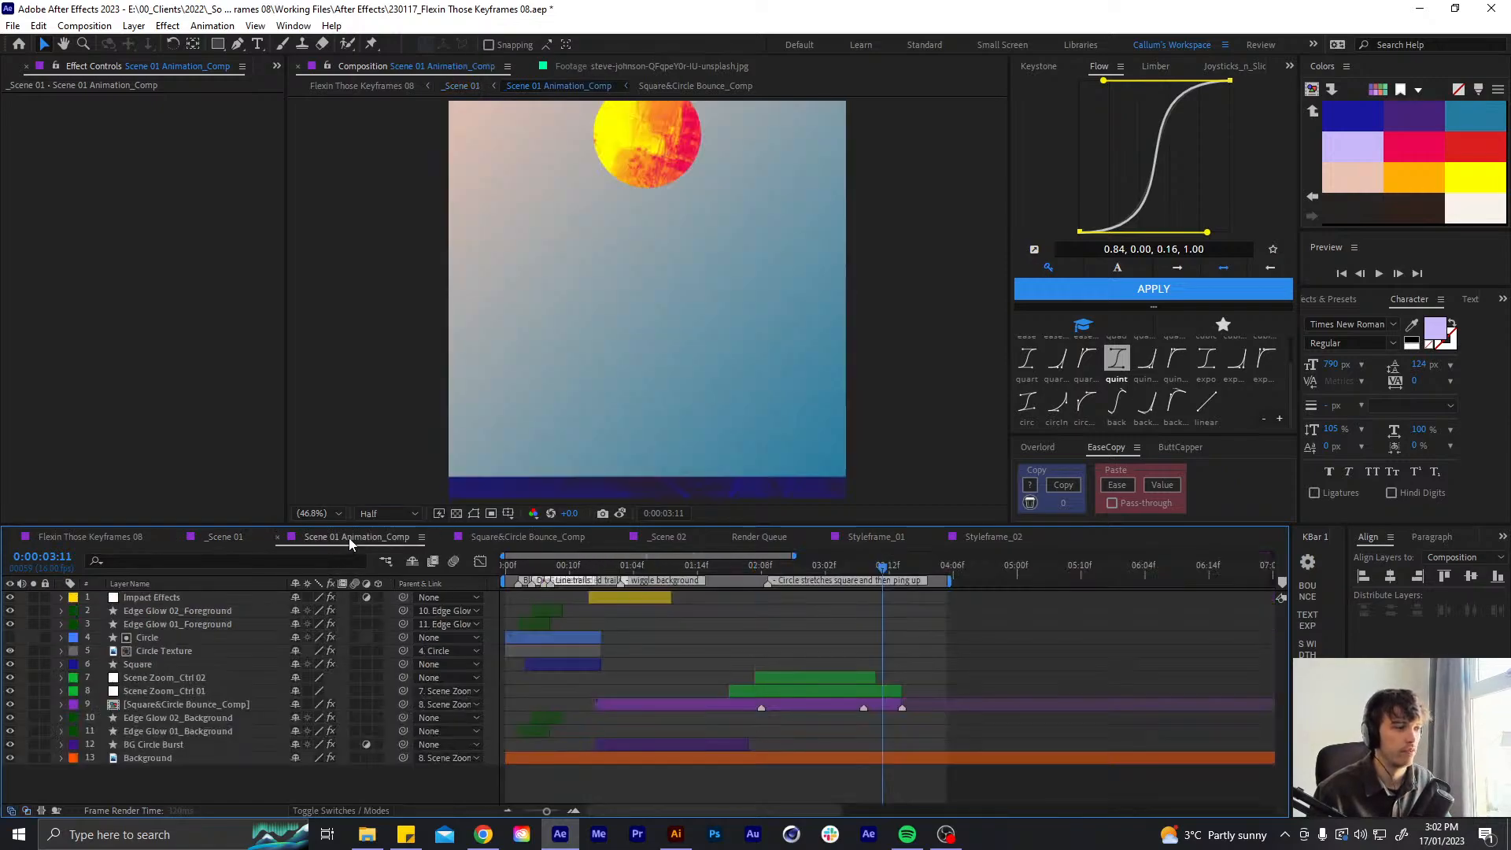
pyautogui.click(880, 702)
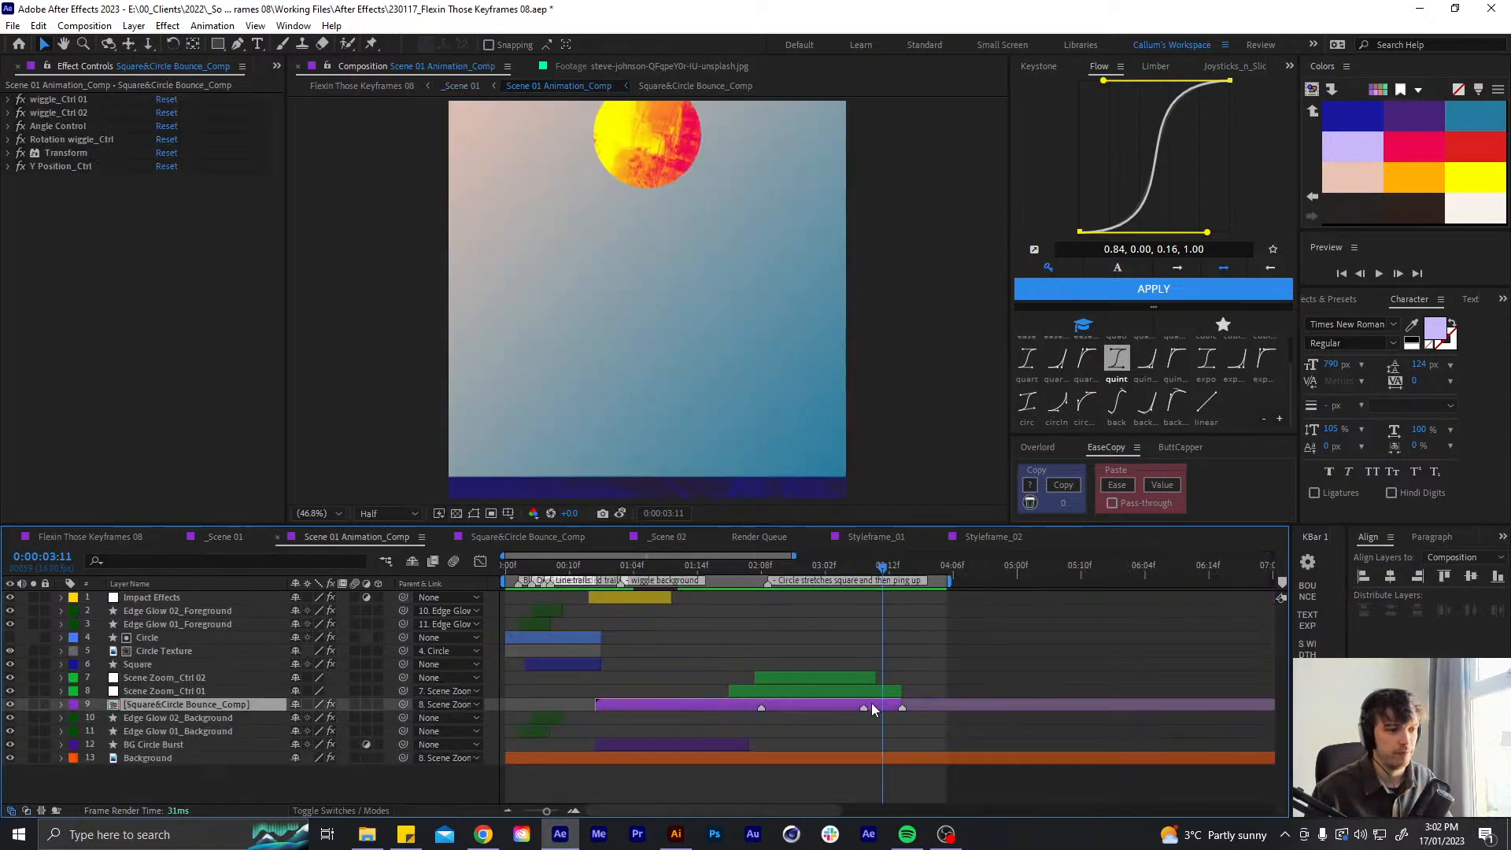
pyautogui.doubleClick(872, 702)
pyautogui.scroll(-8, 900, 620)
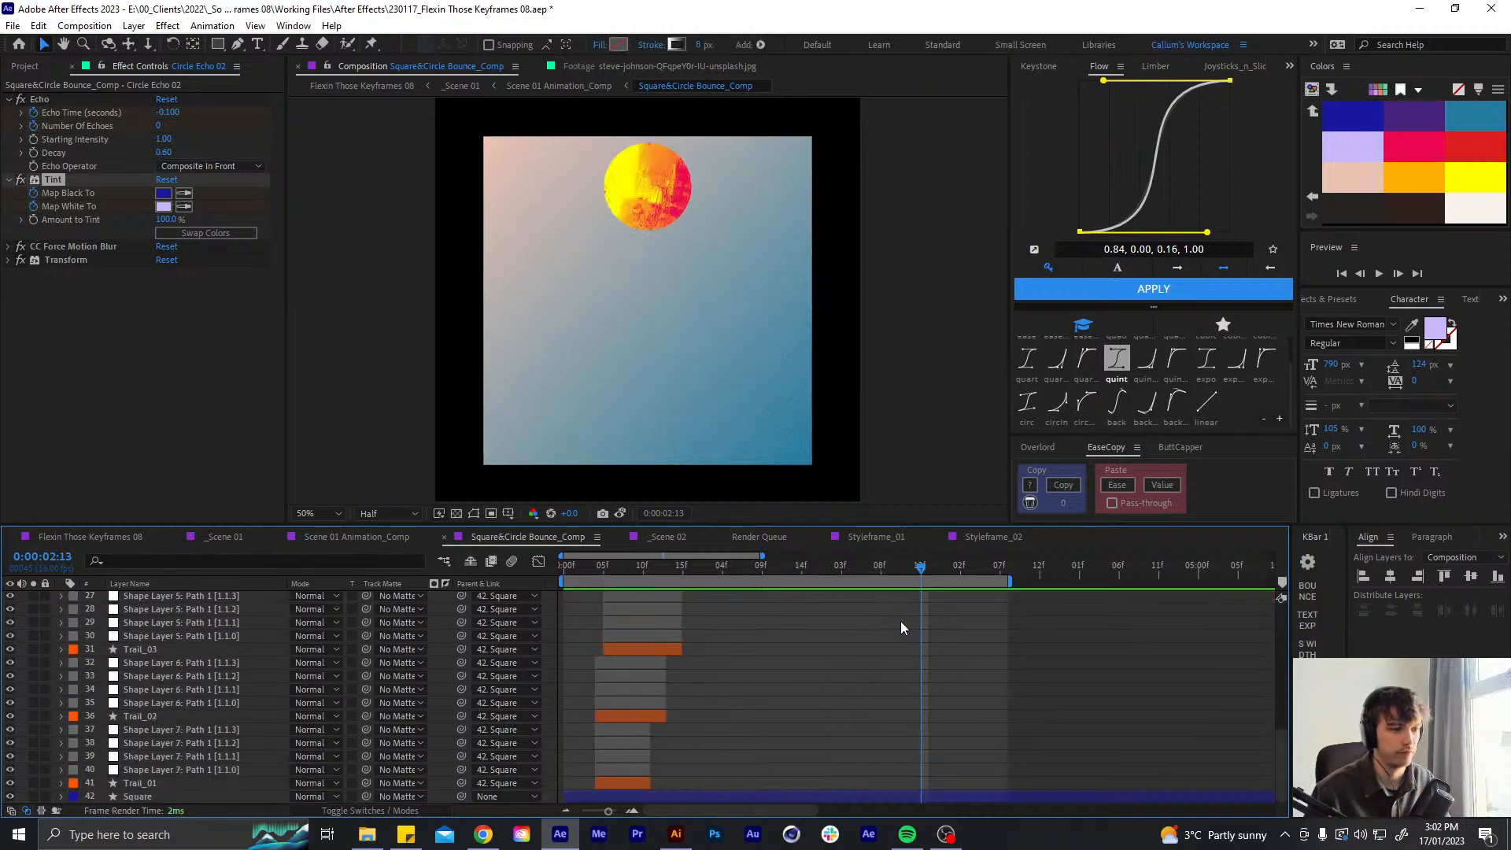
pyautogui.click(154, 795)
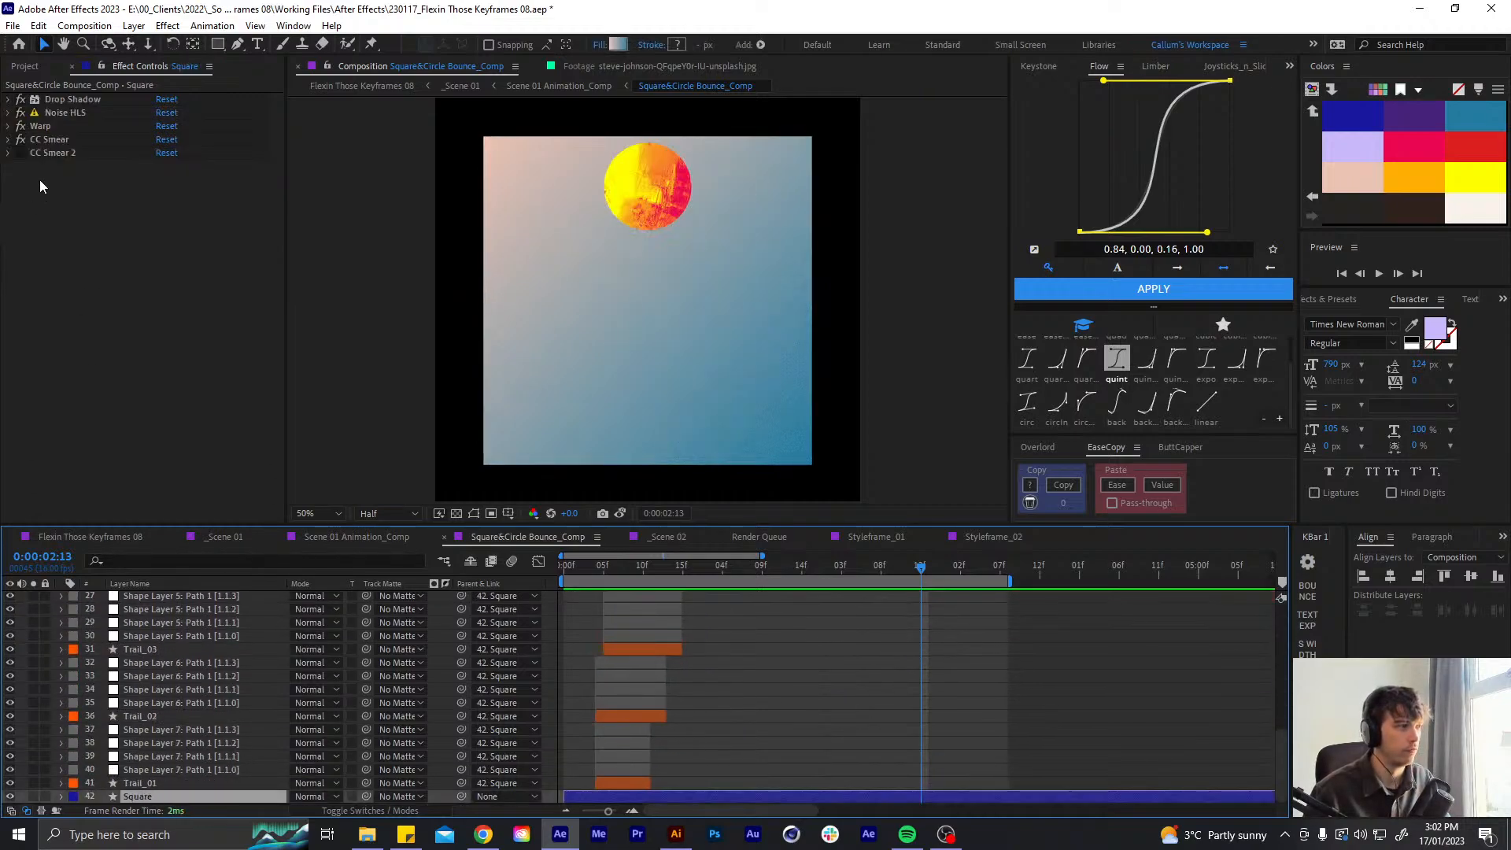
pyautogui.click(21, 152)
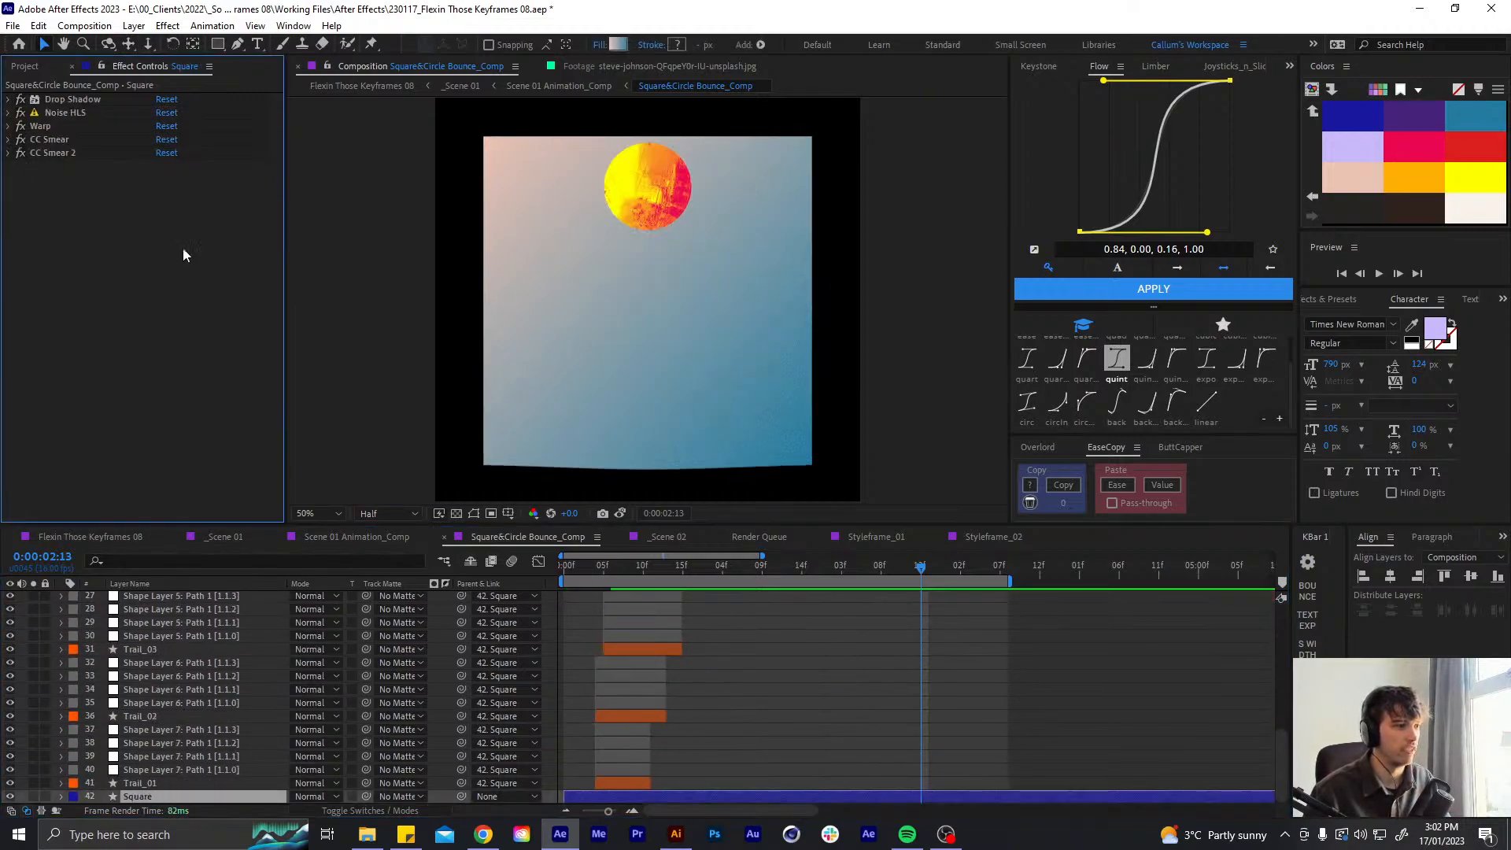
# - Set the To point of the Square layer's CC Smear 2 effect to 540.0, 1699.0
pyautogui.click(8, 153)
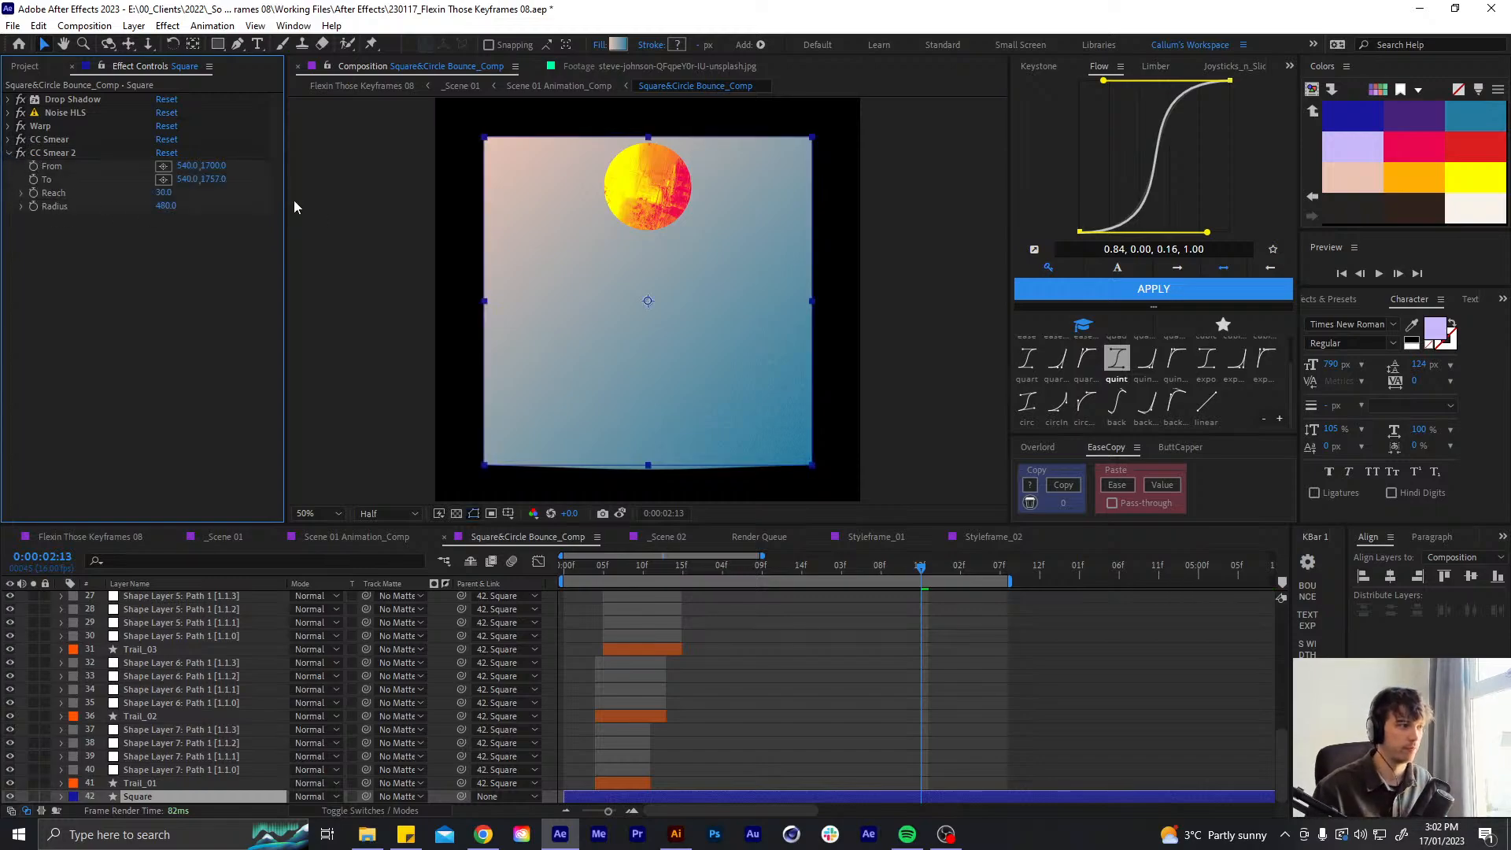
pyautogui.click(47, 154)
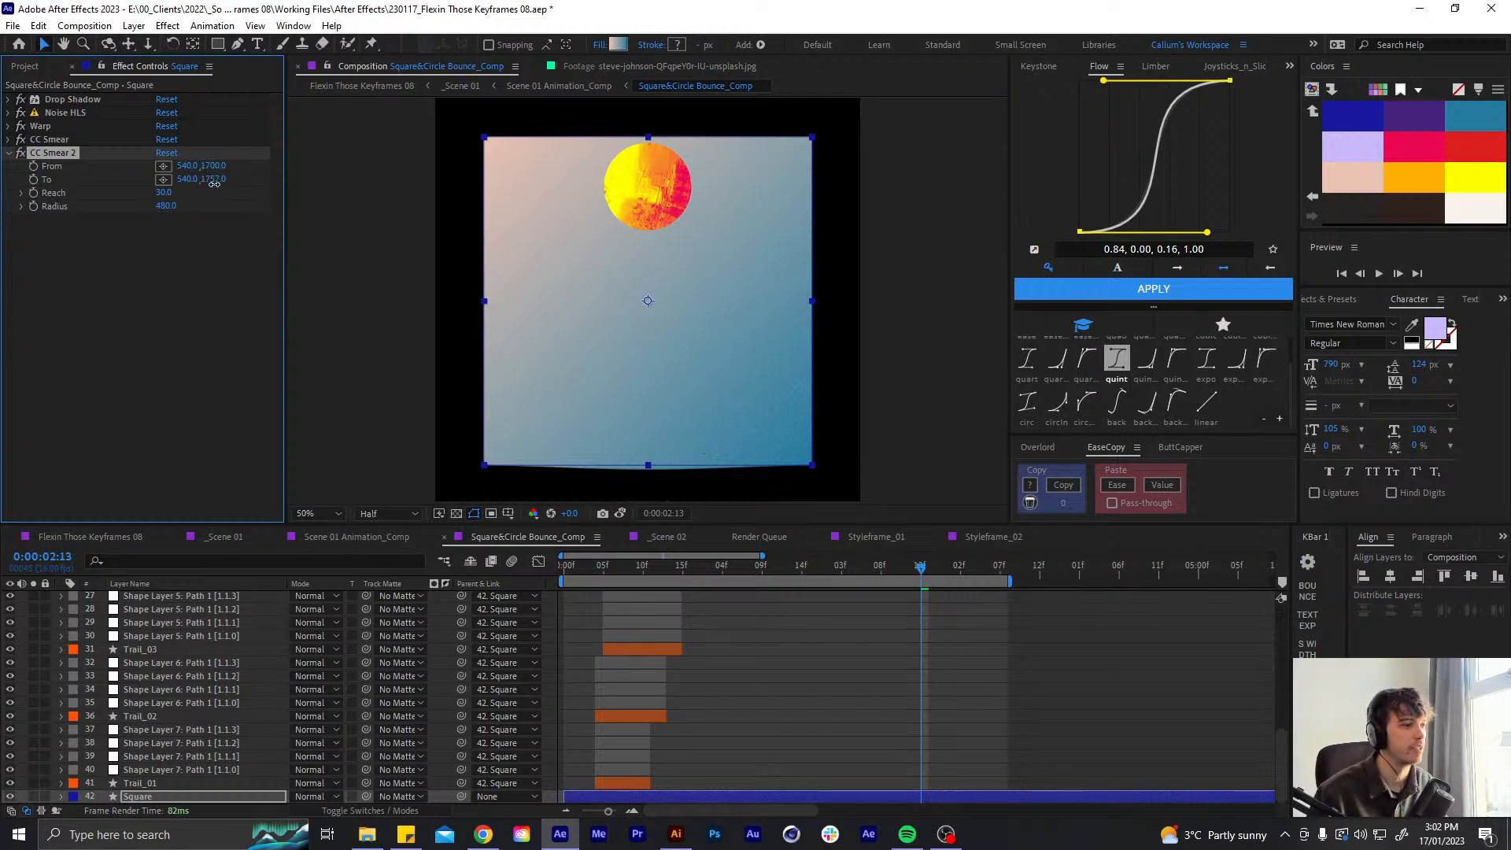
pyautogui.moveTo(214, 184)
pyautogui.mouseDown()
pyautogui.moveTo(189, 185)
pyautogui.moveTo(238, 174)
pyautogui.moveTo(114, 191)
pyautogui.moveTo(181, 207)
pyautogui.moveTo(168, 211)
pyautogui.moveTo(228, 174)
pyautogui.moveTo(294, 167)
pyautogui.moveTo(122, 195)
pyautogui.mouseUp()
pyautogui.hotkey('ctrl', 'z')
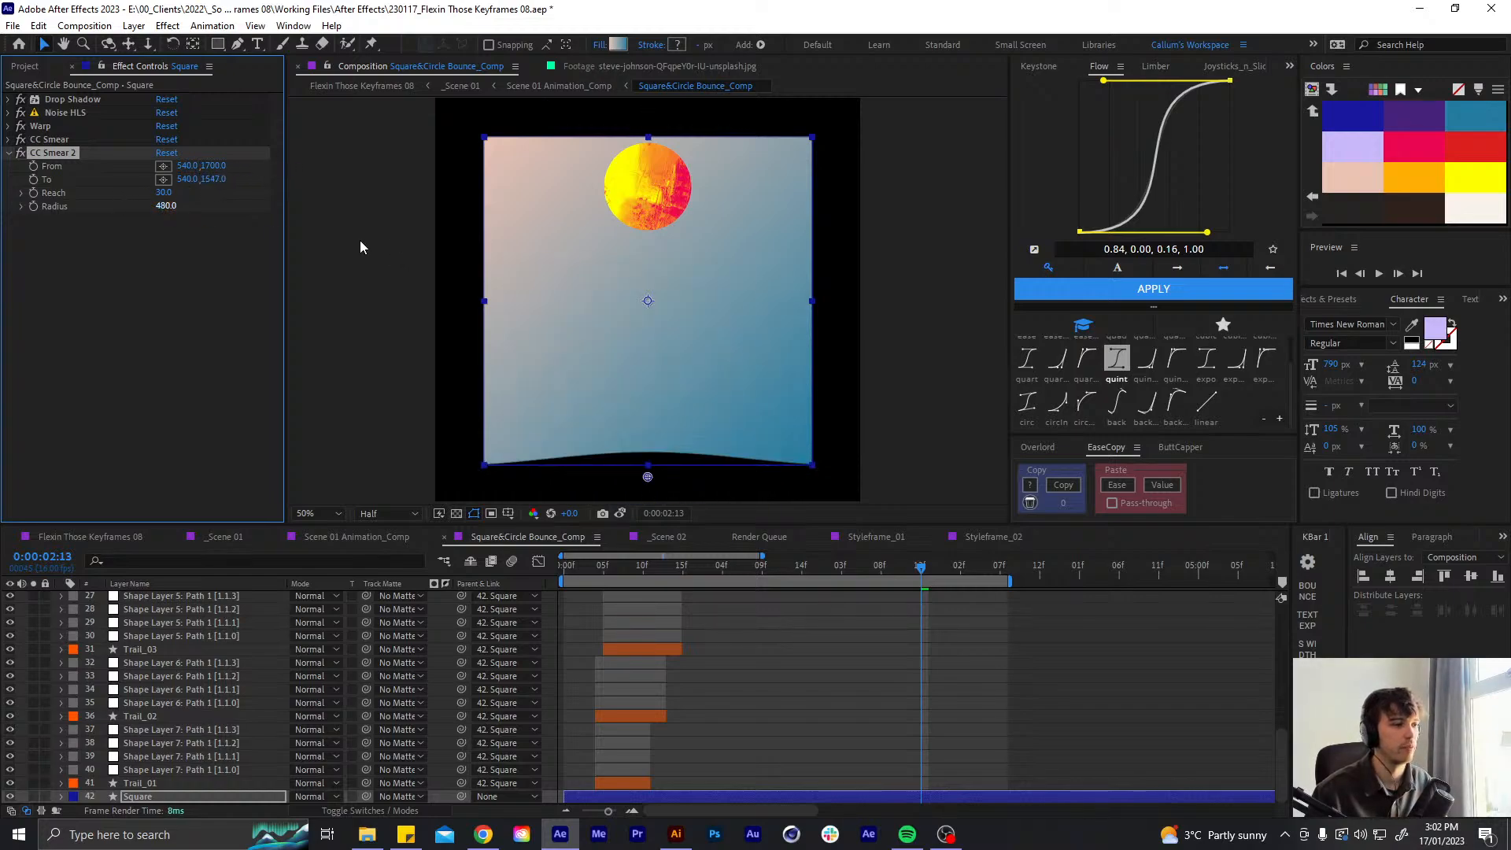
pyautogui.moveTo(225, 180); pyautogui.dragTo(325, 188)
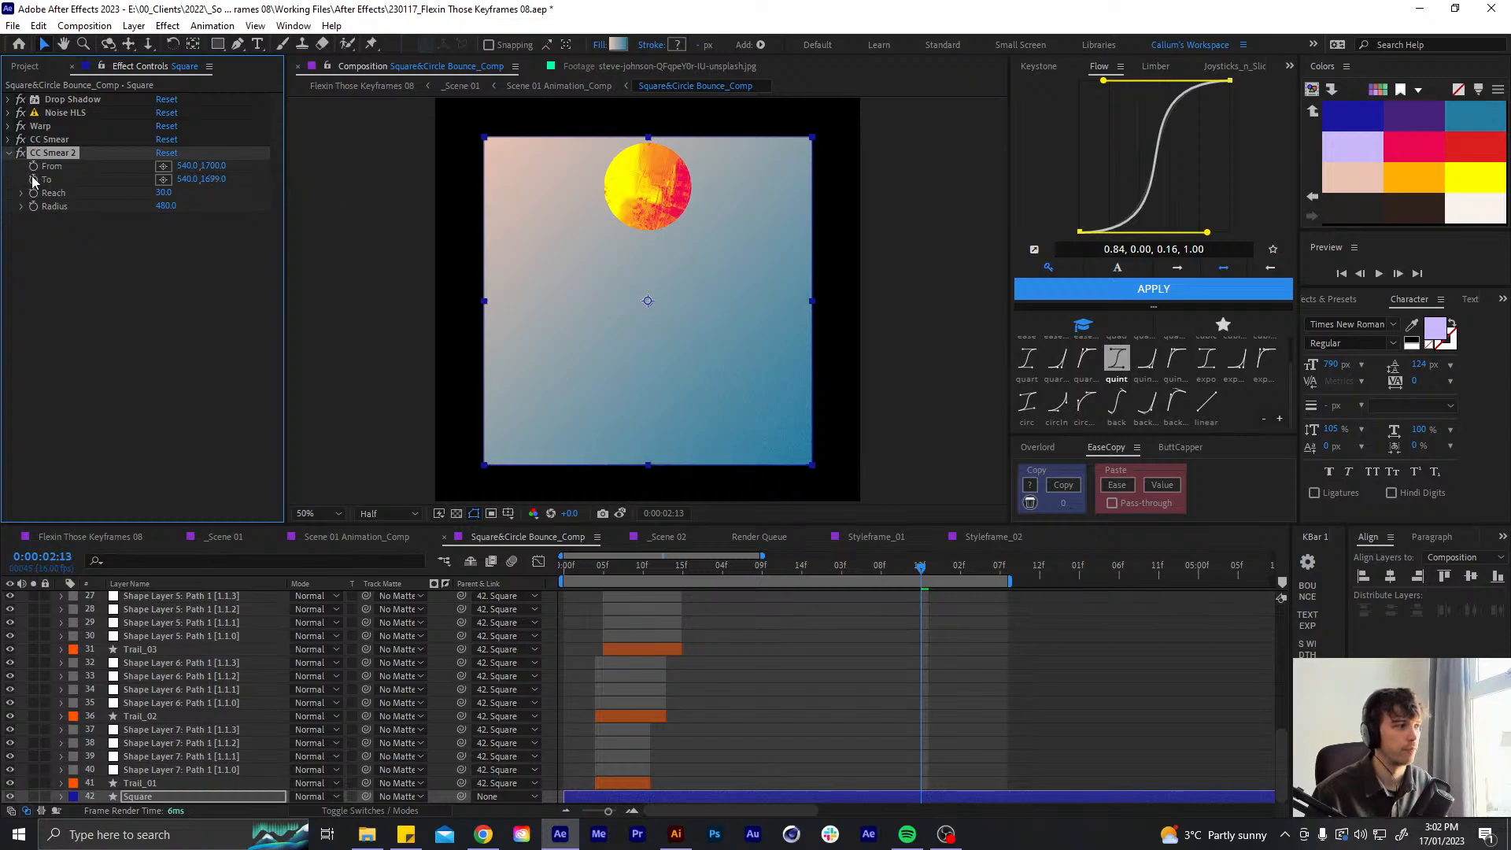
# - Add a mask reference to the compositing options of the Square layer's CC Smear 2 and set its Effect Opacity to 0%
pyautogui.press('e')
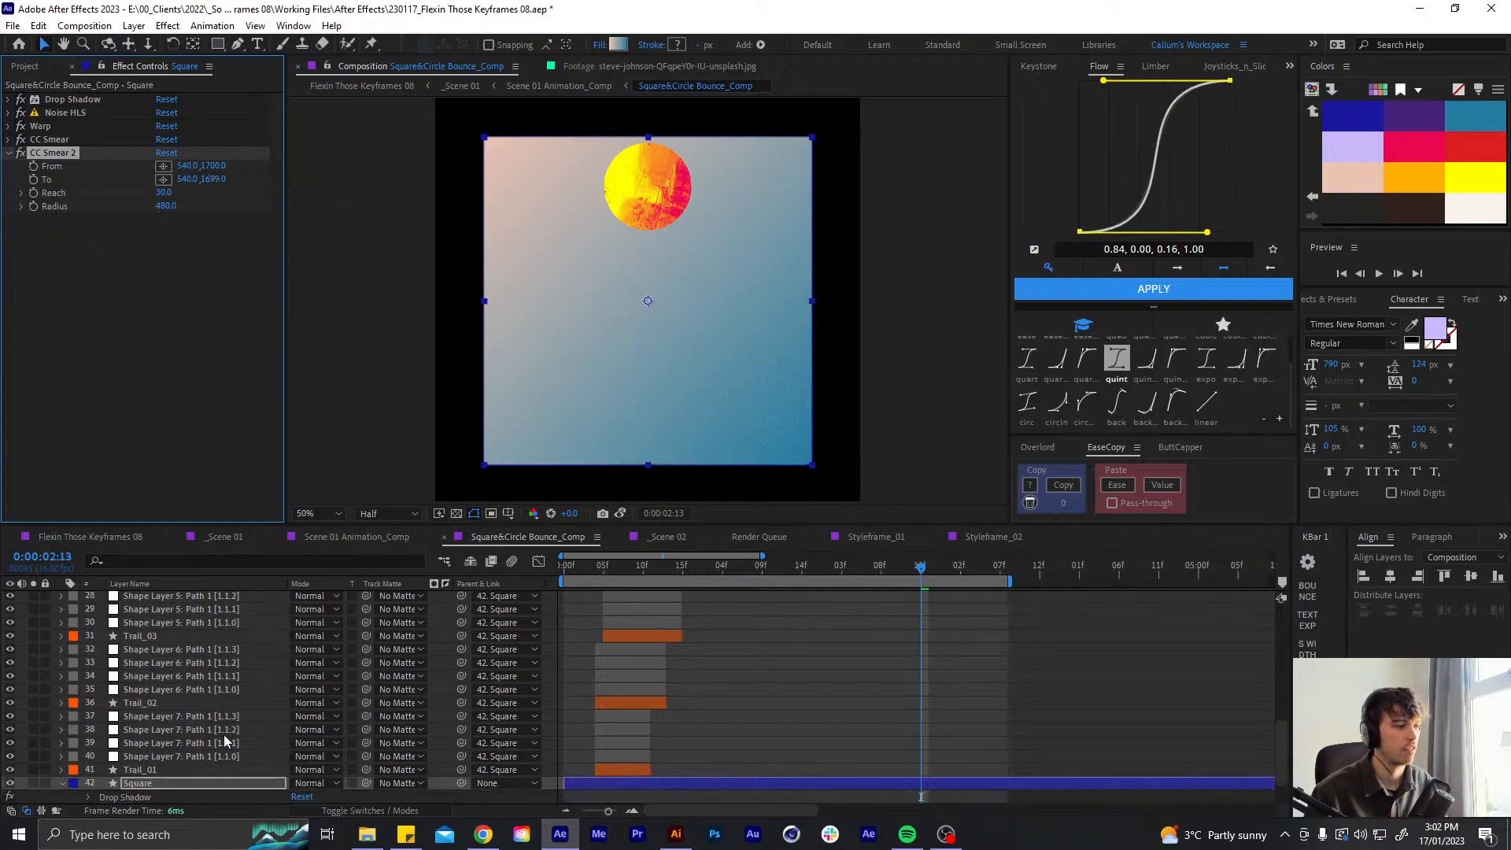
pyautogui.scroll(-2, 139, 781)
pyautogui.click(88, 796)
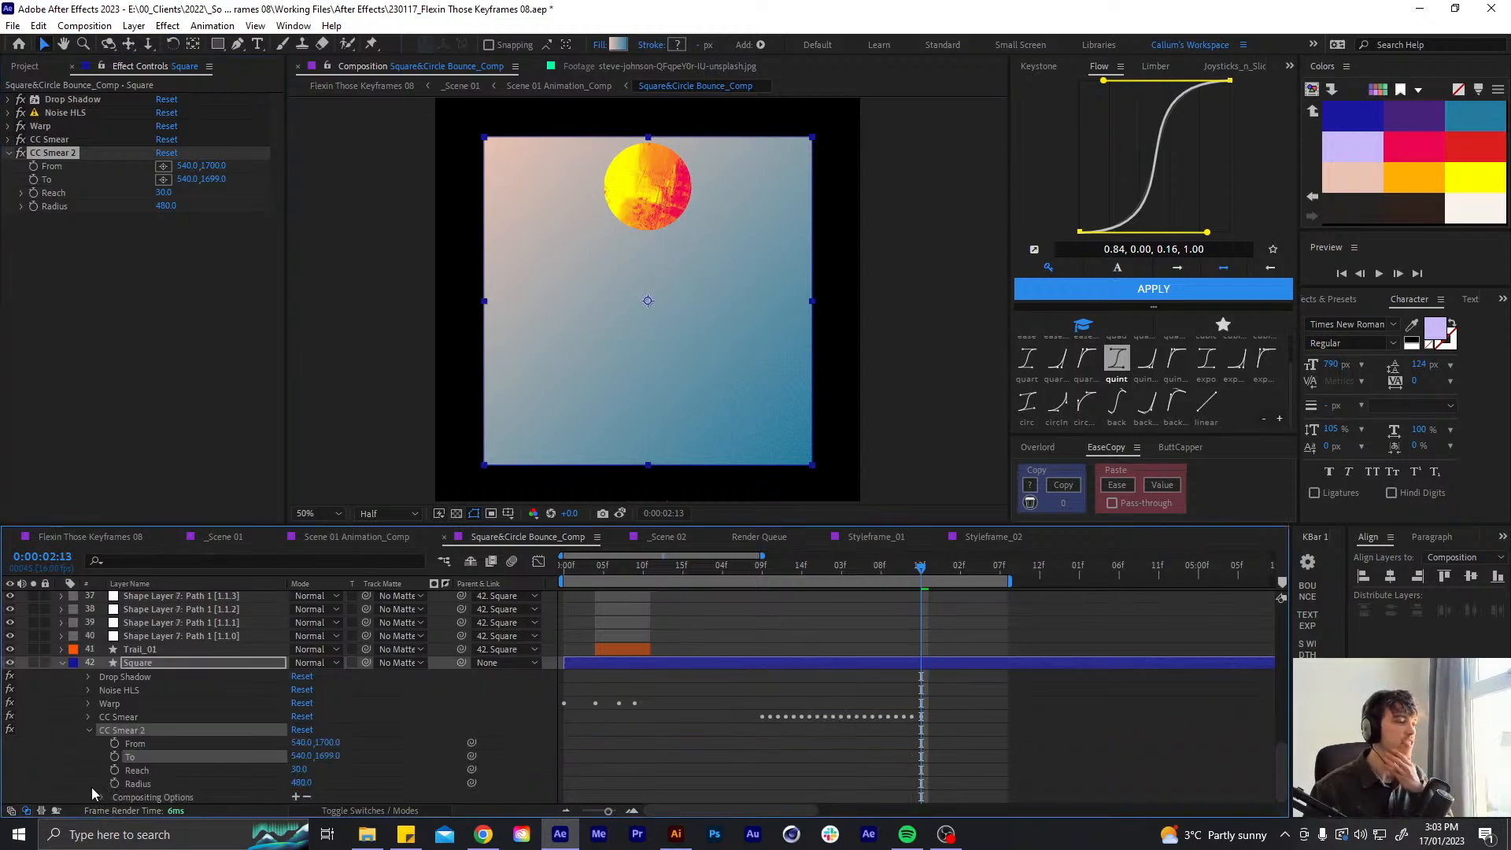
pyautogui.click(295, 797)
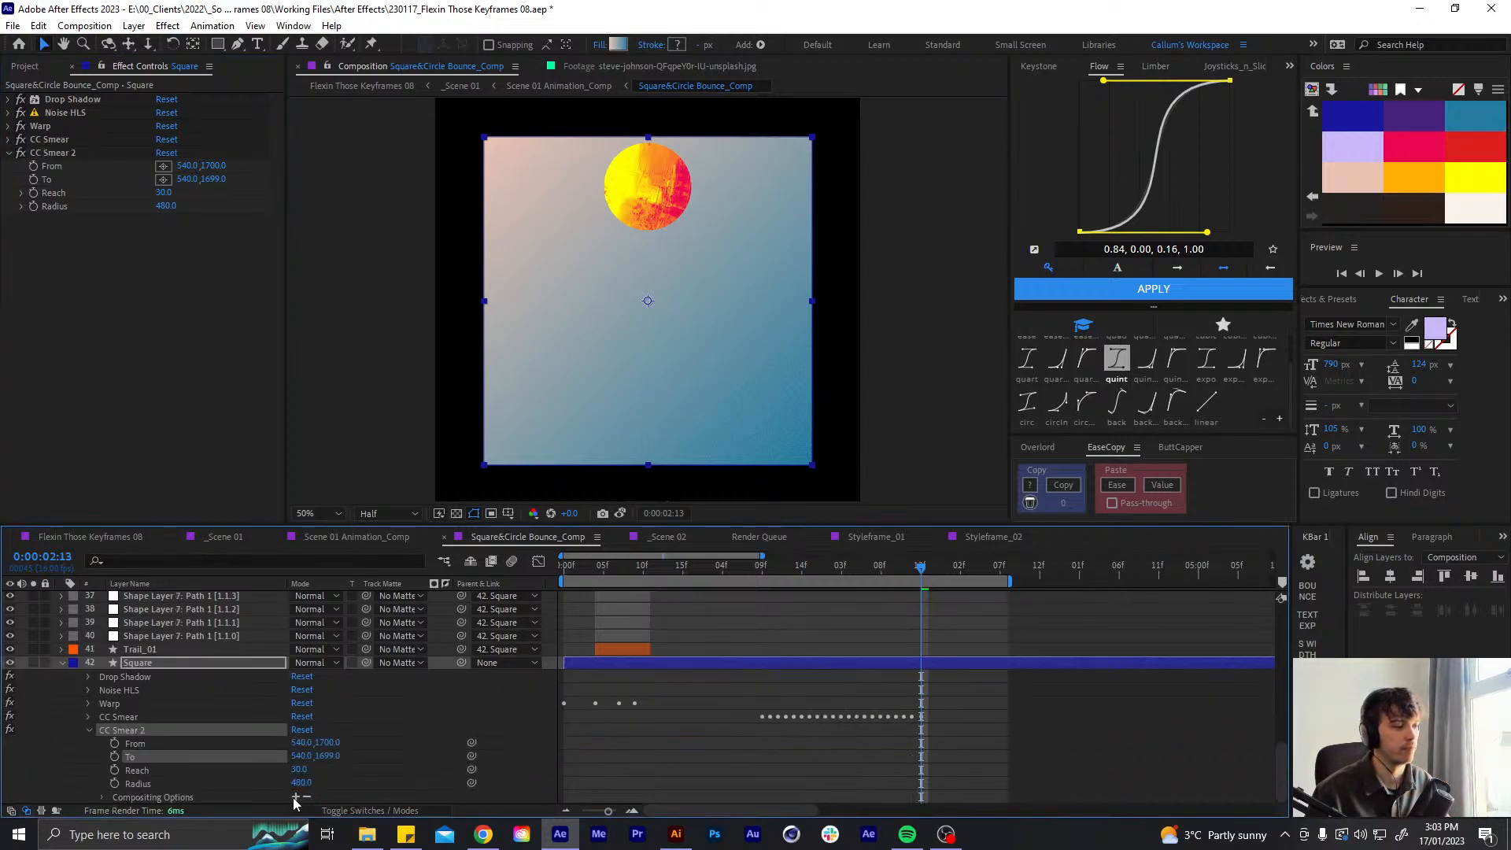
pyautogui.moveTo(300, 797); pyautogui.dragTo(178, 803)
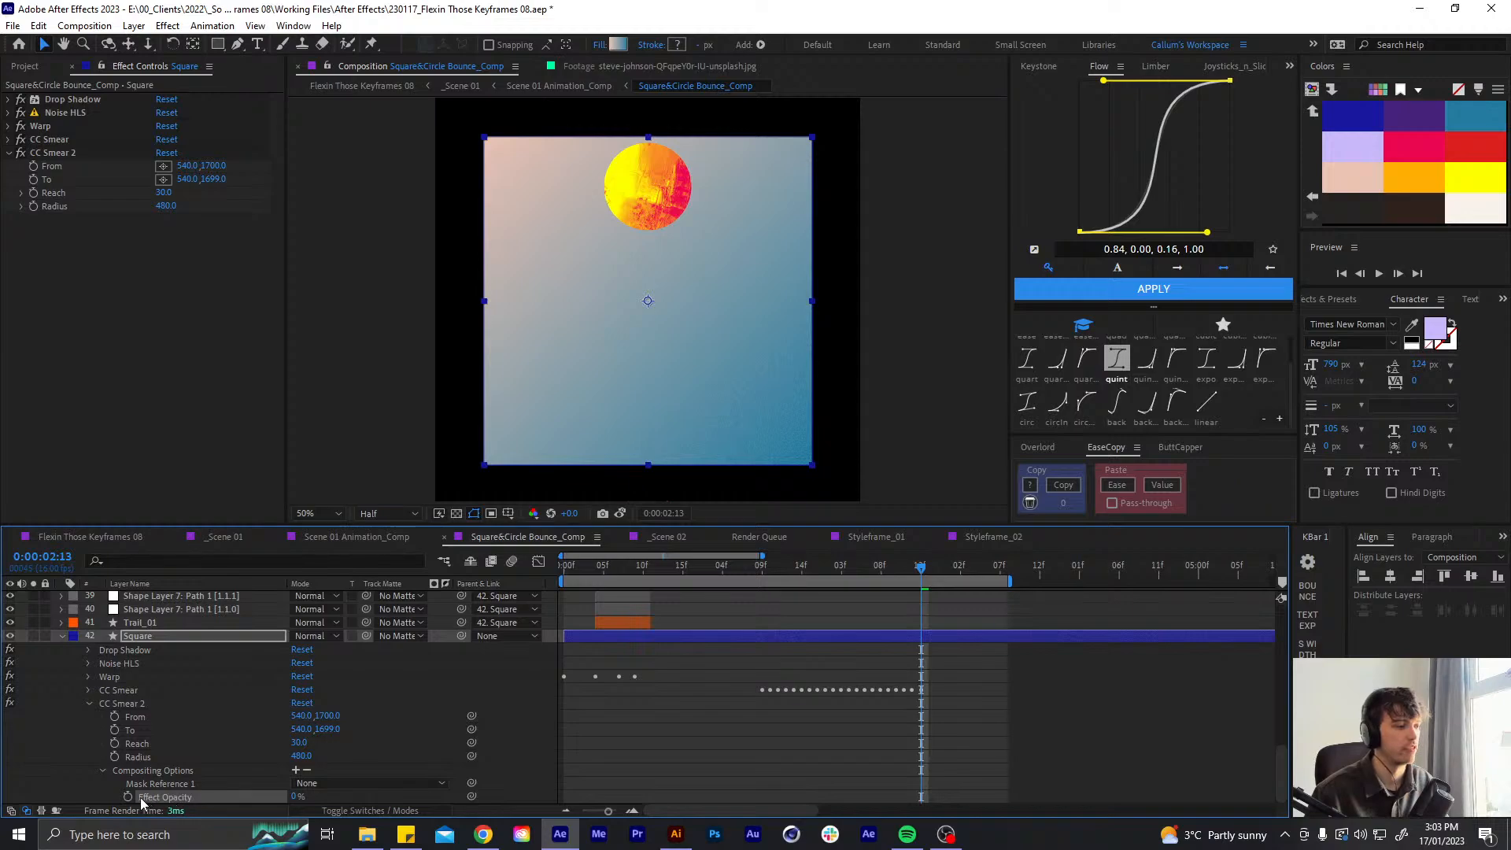
# - Keyframe CC Smear 2's Effect Opacity at 0% on frame 0:00:02:12 and 100% on frame 0:00:02:13
pyautogui.press('y')
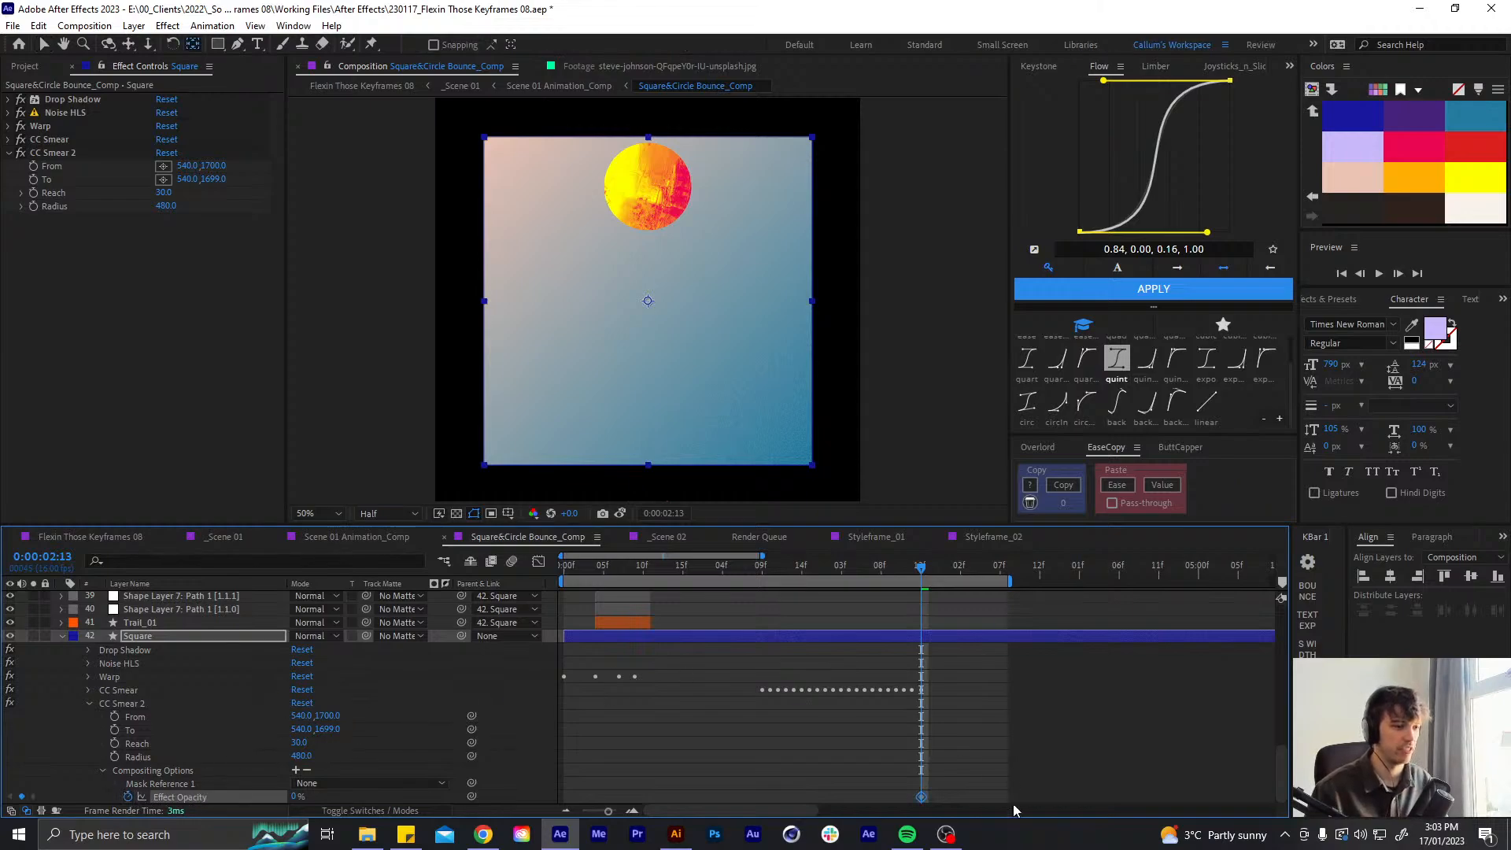
pyautogui.moveTo(922, 578); pyautogui.dragTo(922, 578)
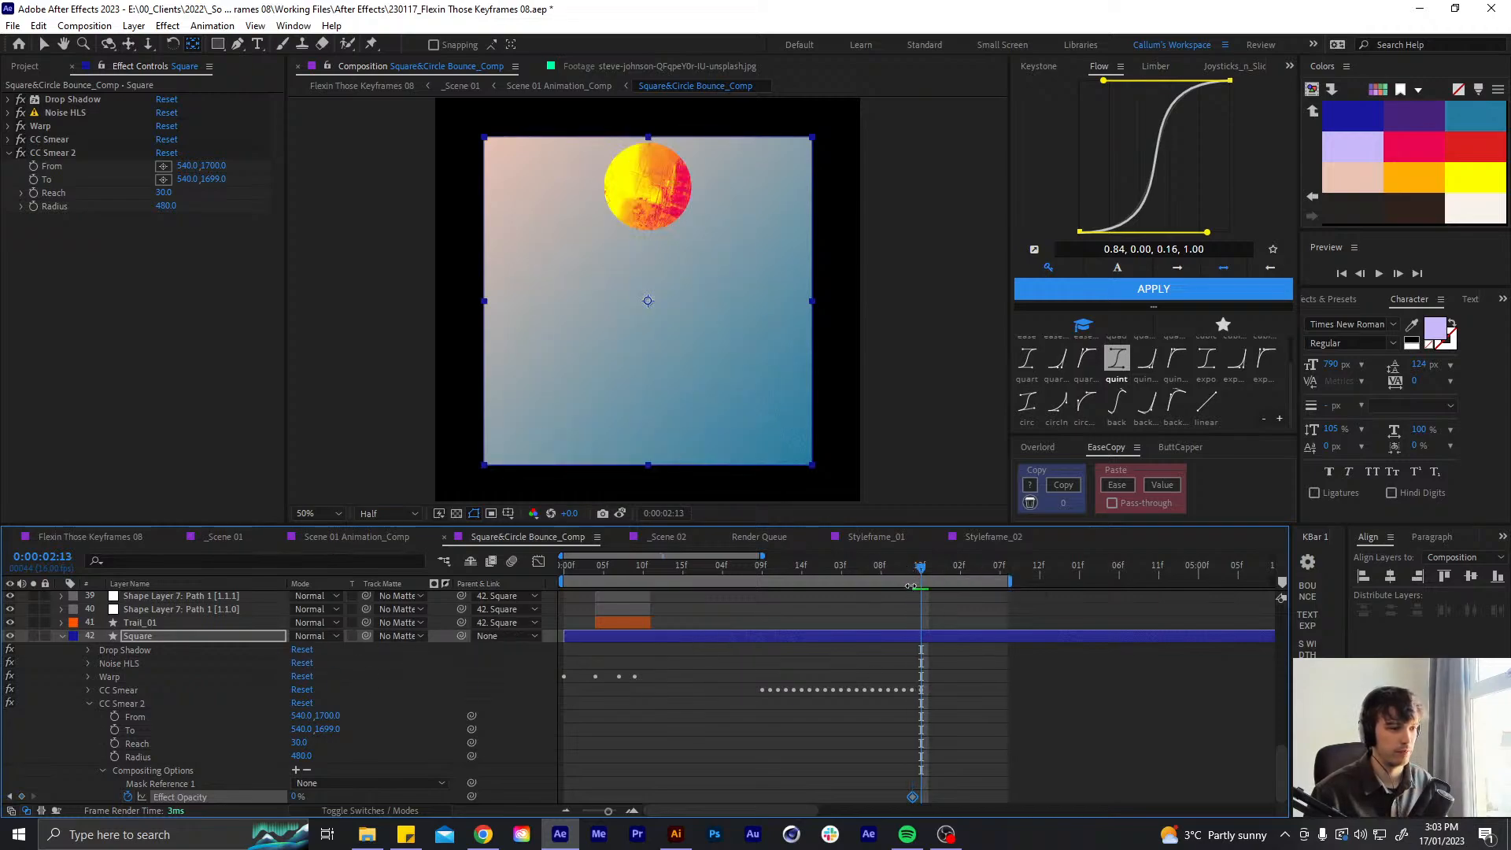
pyautogui.moveTo(294, 797); pyautogui.dragTo(425, 793)
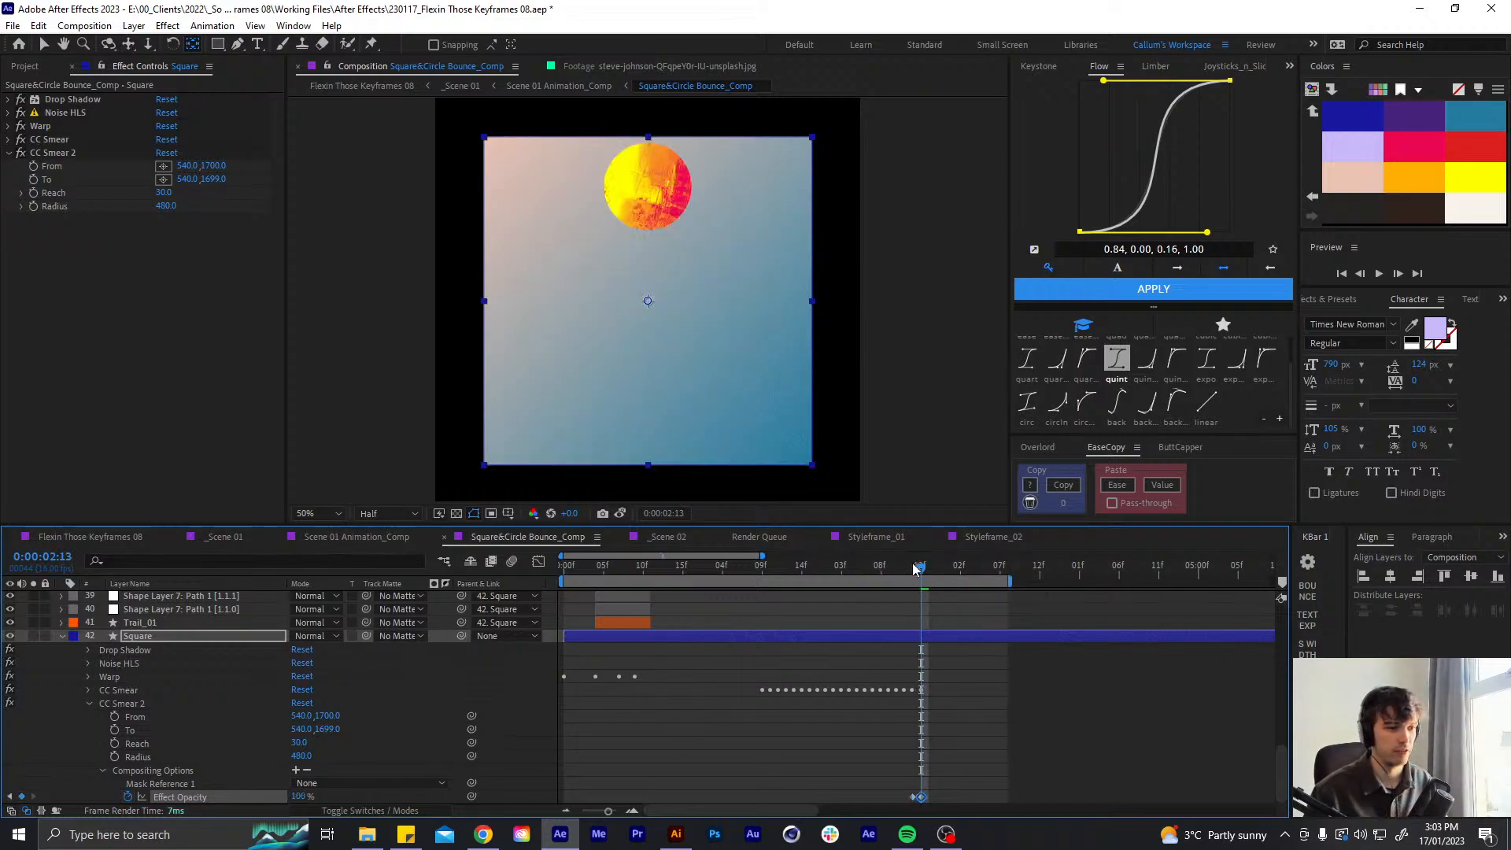
pyautogui.moveTo(912, 573); pyautogui.dragTo(905, 573)
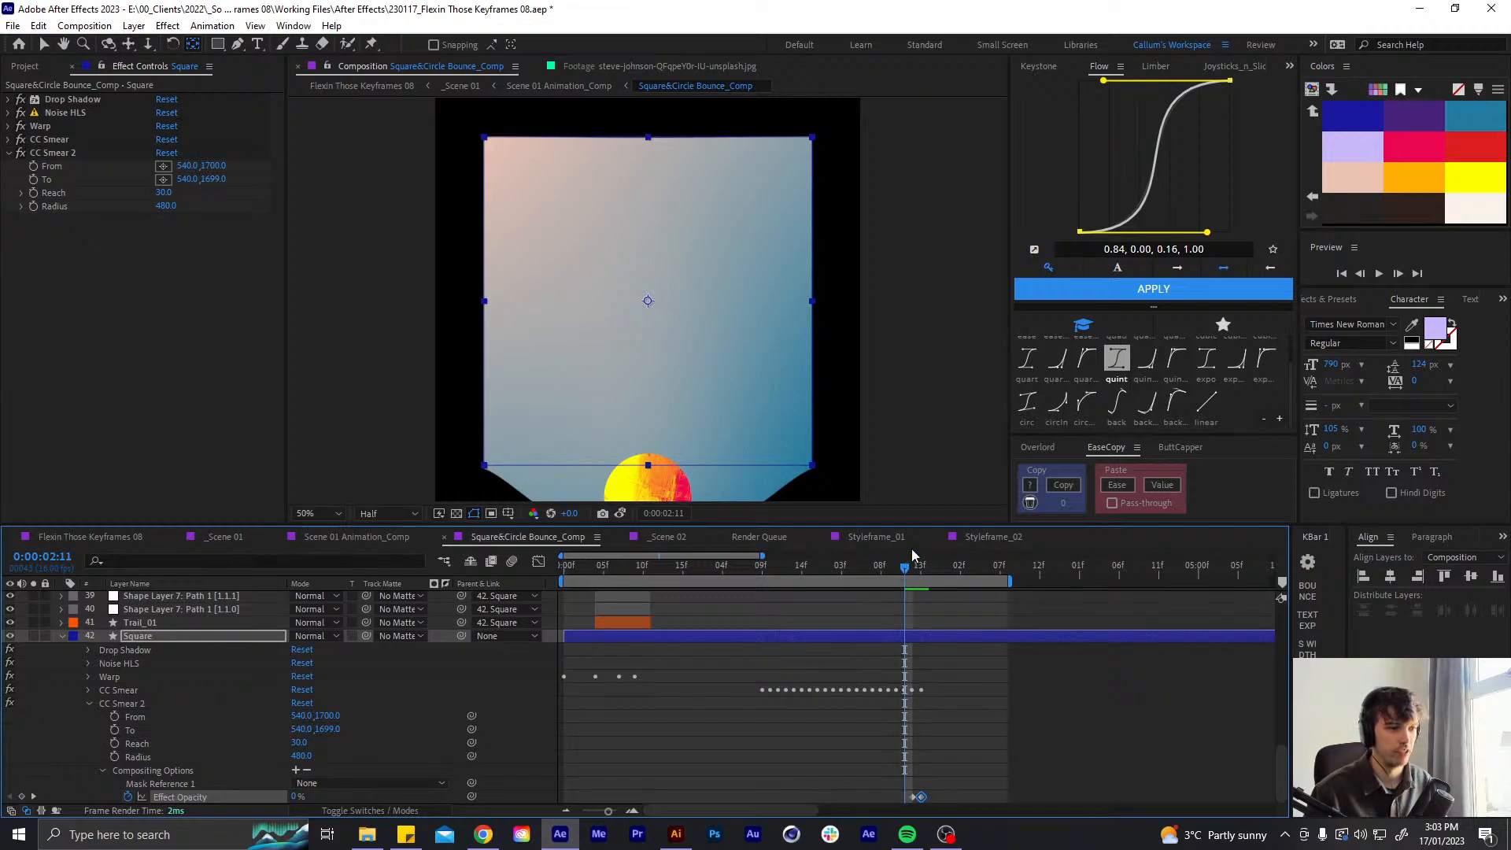
# - Keyframe CC Smear 2's To point at 540.0, 1699.0 on frame 0:00:02:12 and 540.0, 1523.0 on frame 0:00:02:13
pyautogui.click(913, 568)
pyautogui.click(33, 180)
pyautogui.press('u')
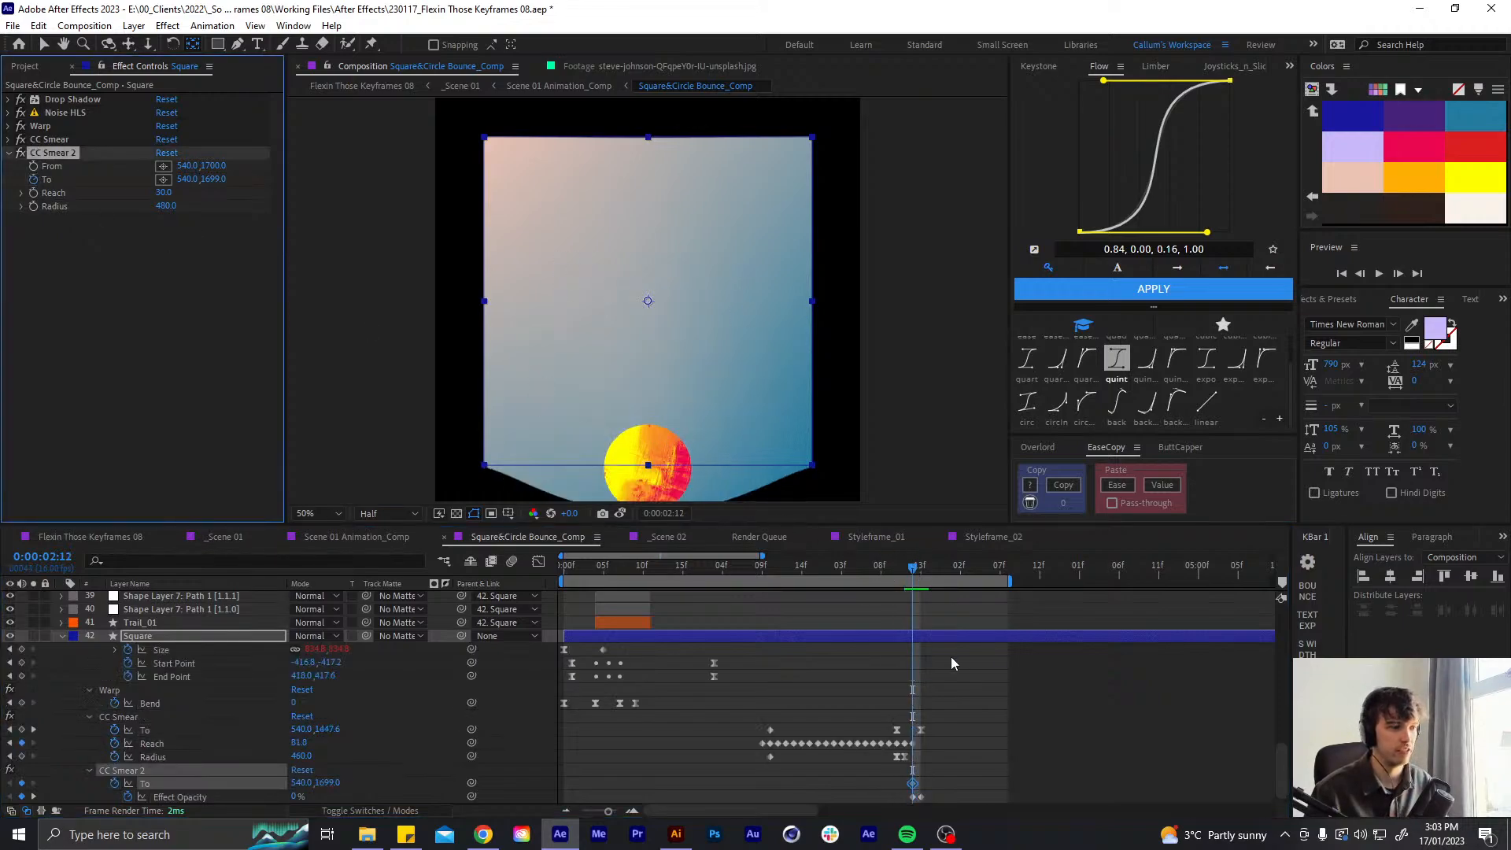
pyautogui.press('pagedown')
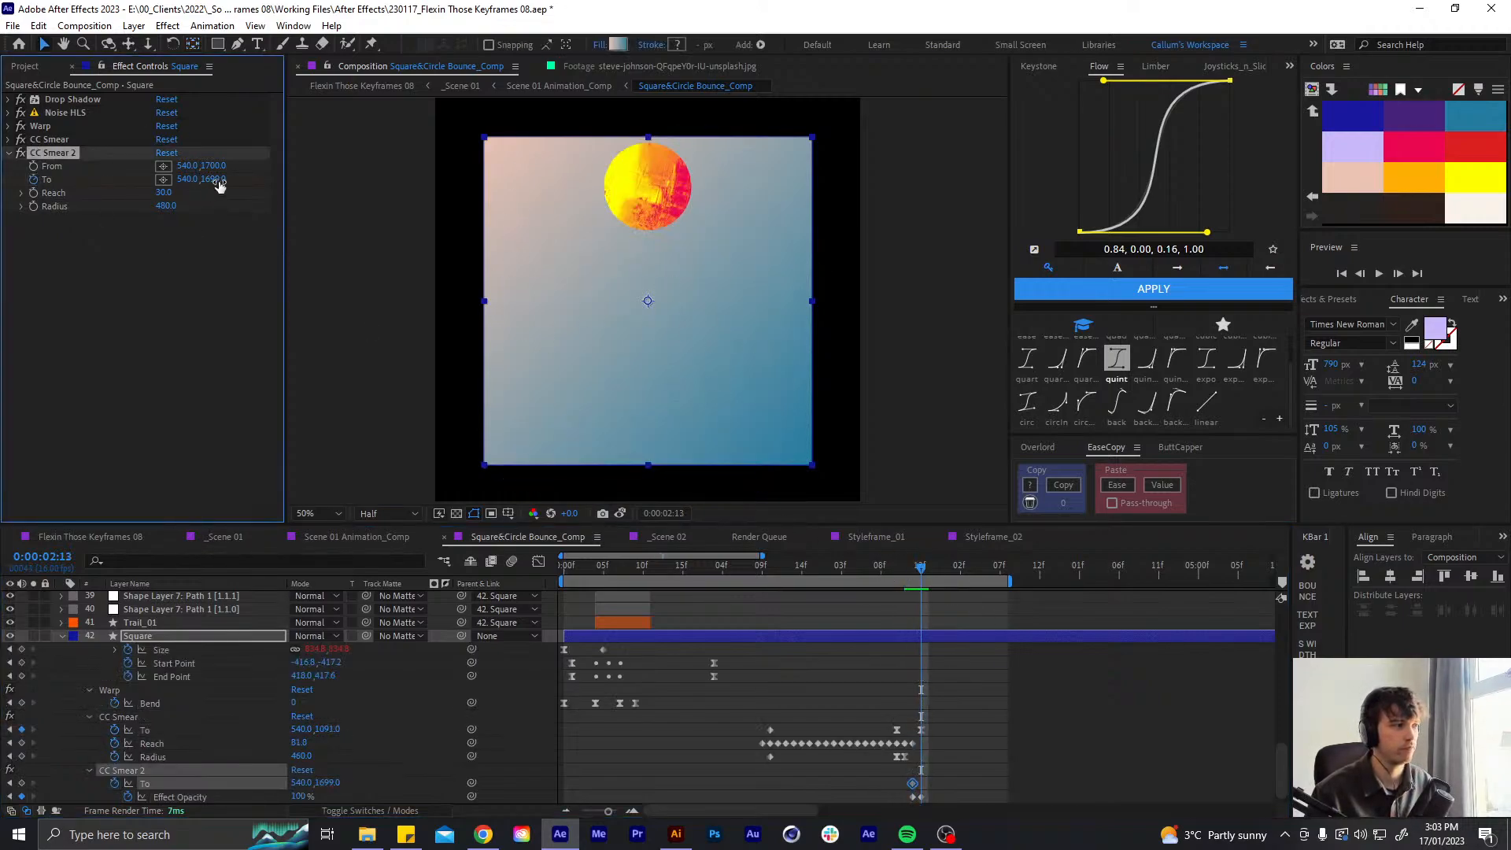
pyautogui.moveTo(213, 180); pyautogui.dragTo(94, 165)
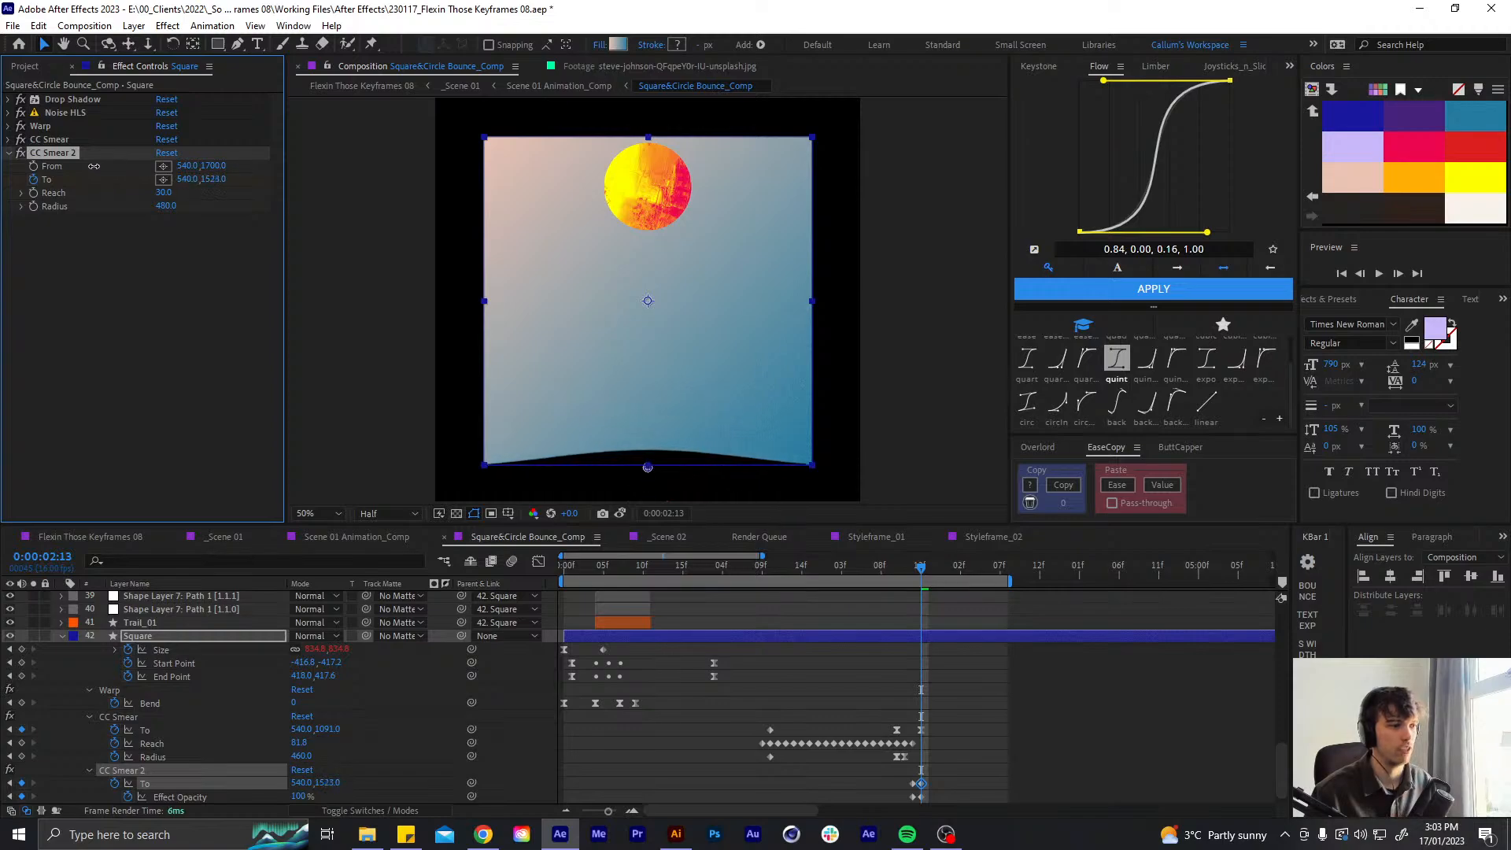
pyautogui.click(927, 687)
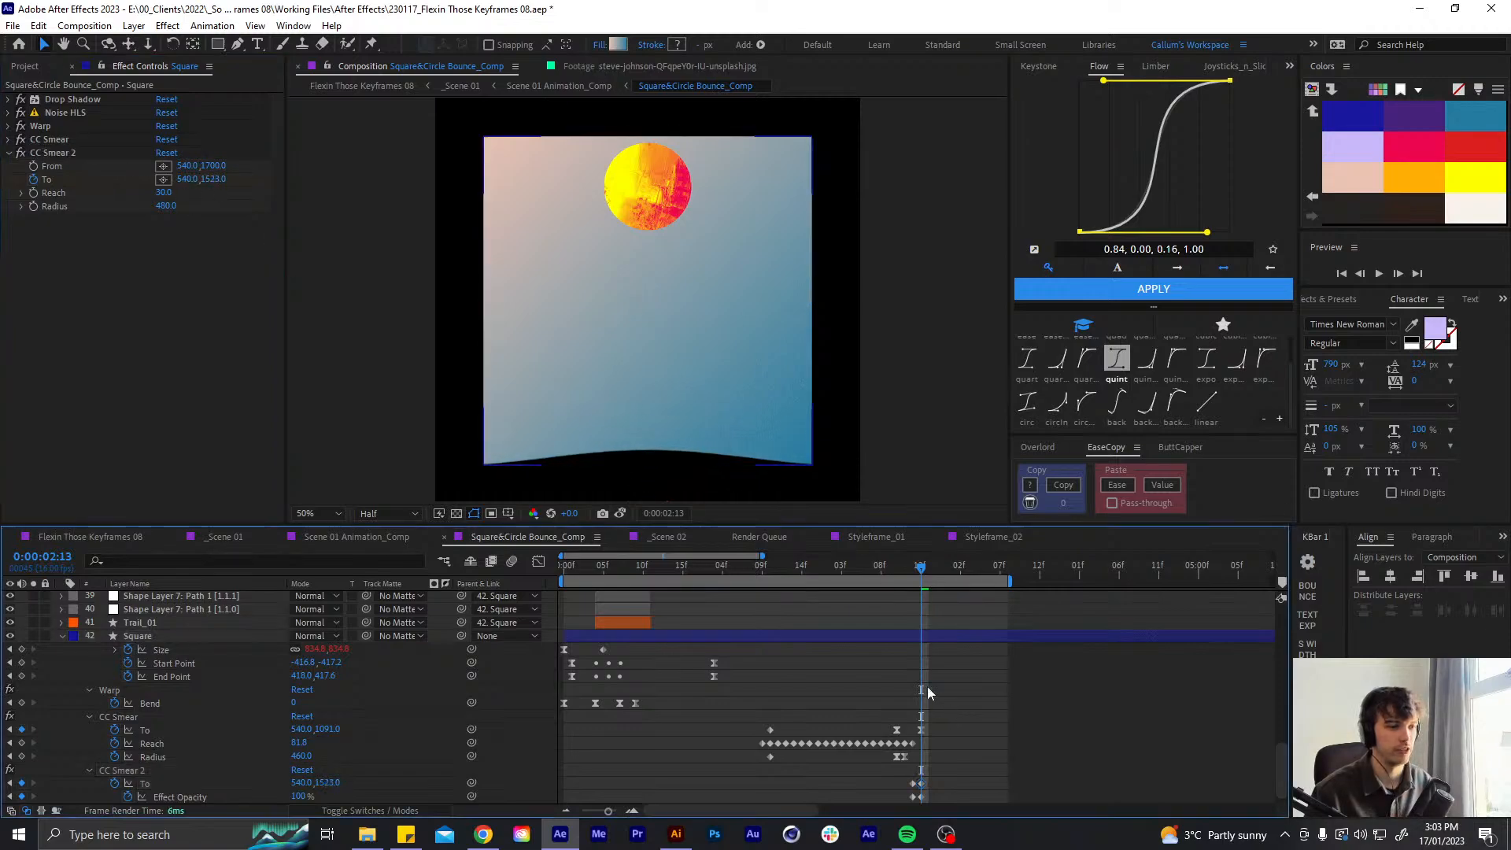
# - Examine the square's lower edge in the Scene 01 comp around 0:00:03:10 to 0:00:03:11
pyautogui.click(225, 542)
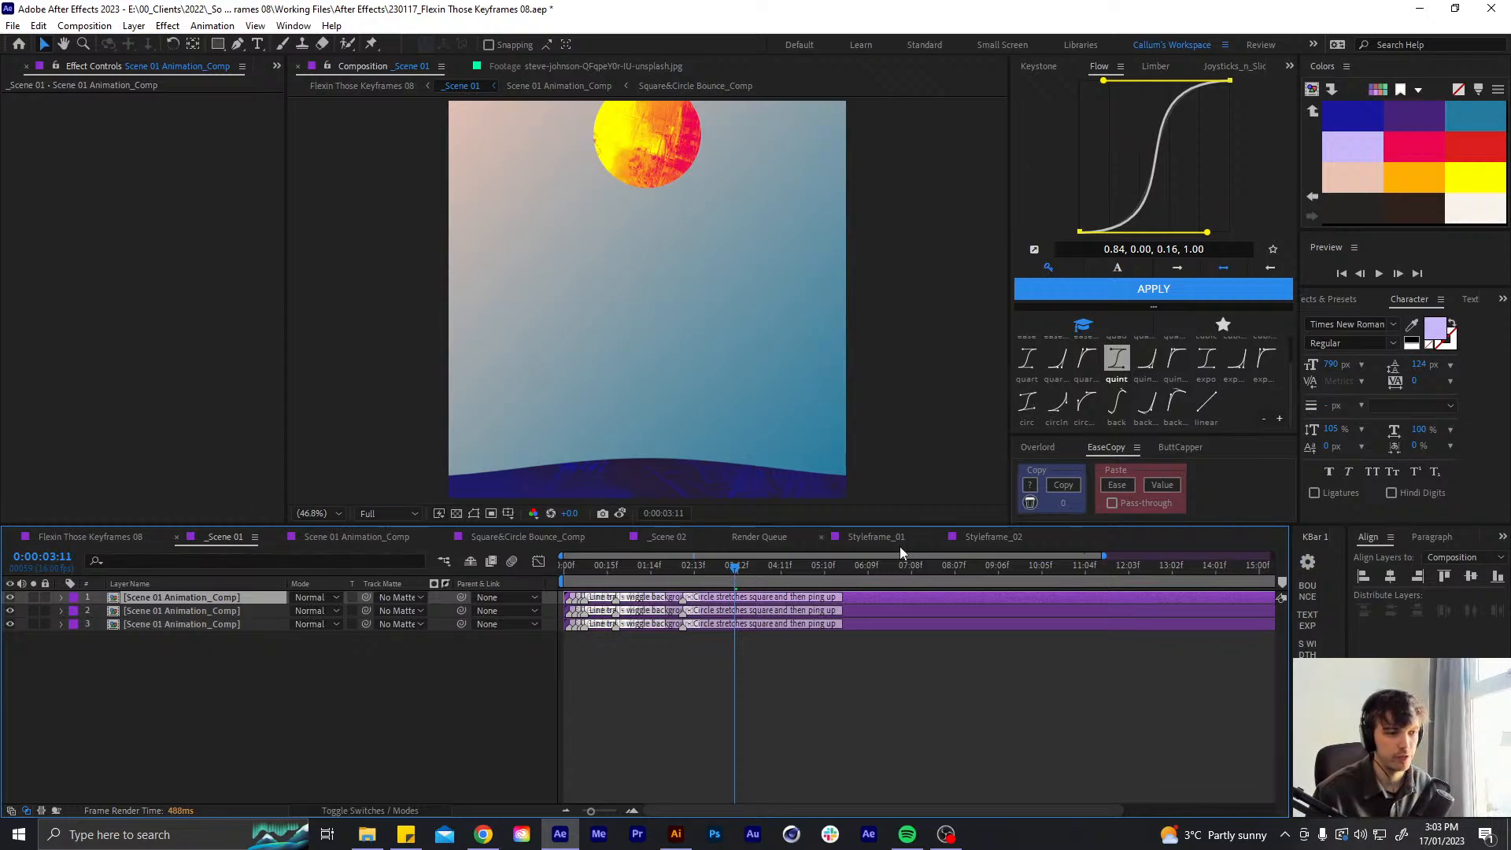
pyautogui.click(732, 572)
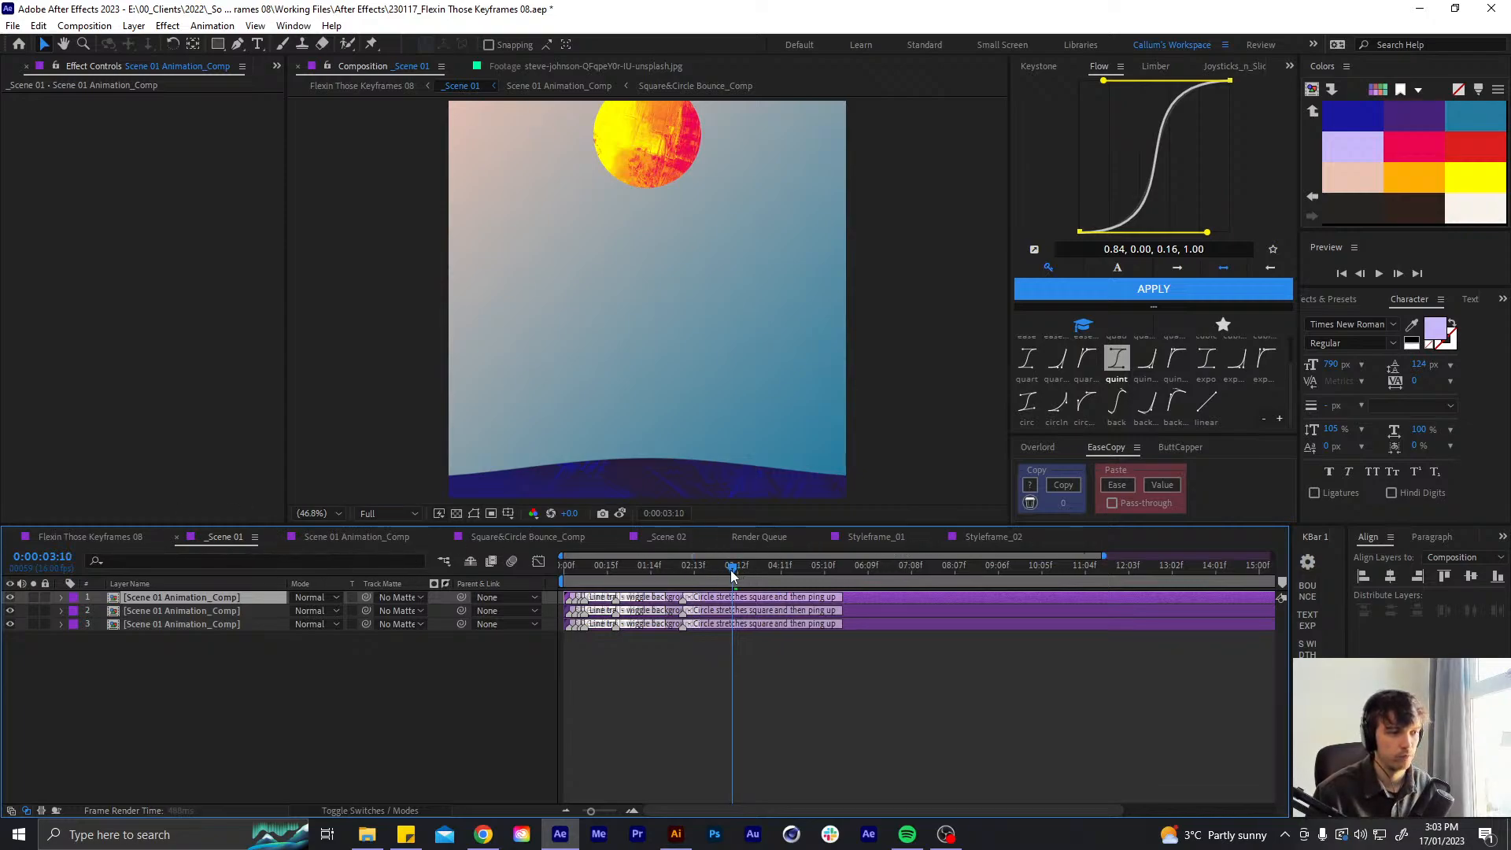
pyautogui.click(737, 571)
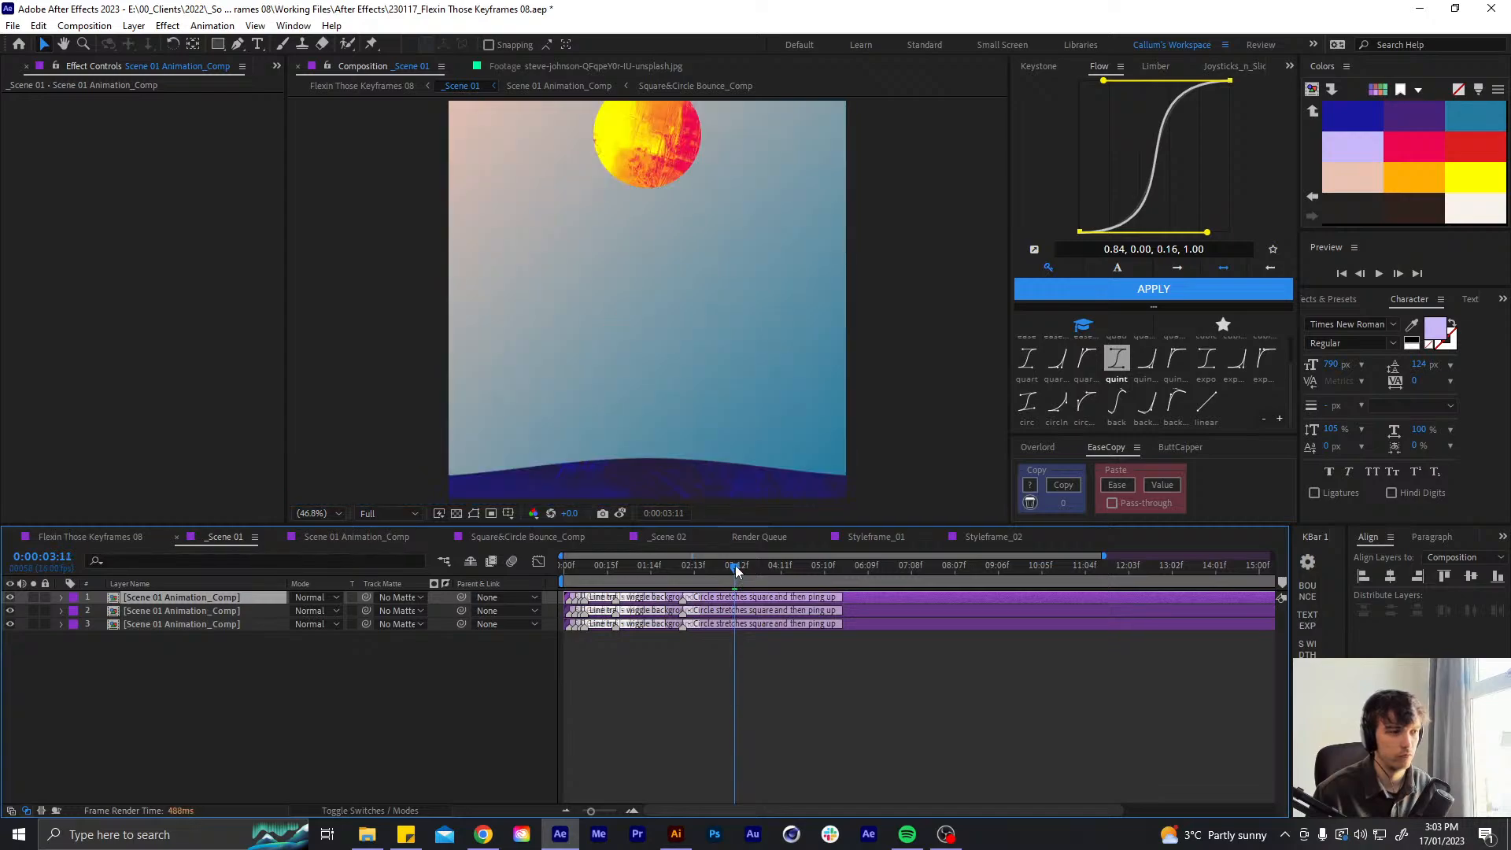
pyautogui.click(737, 571)
pyautogui.click(734, 573)
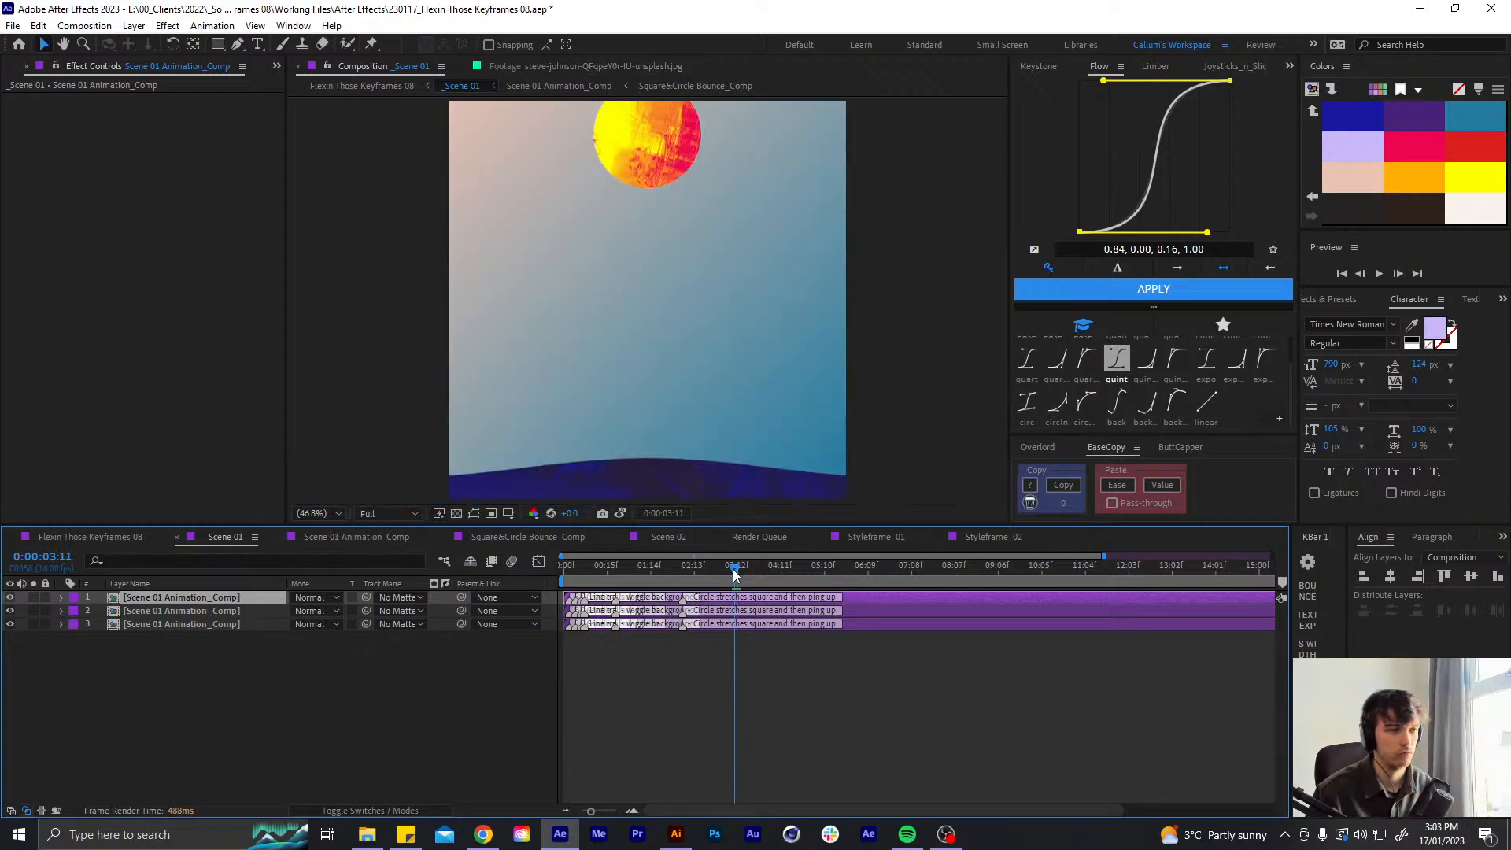
pyautogui.click(732, 577)
pyautogui.click(738, 573)
# - Return to Square&Circle Bounce_Comp and set the Square layer's CC Smear 2 To point to 540.0, 1501.0 at 0:00:02:13
pyautogui.click(370, 537)
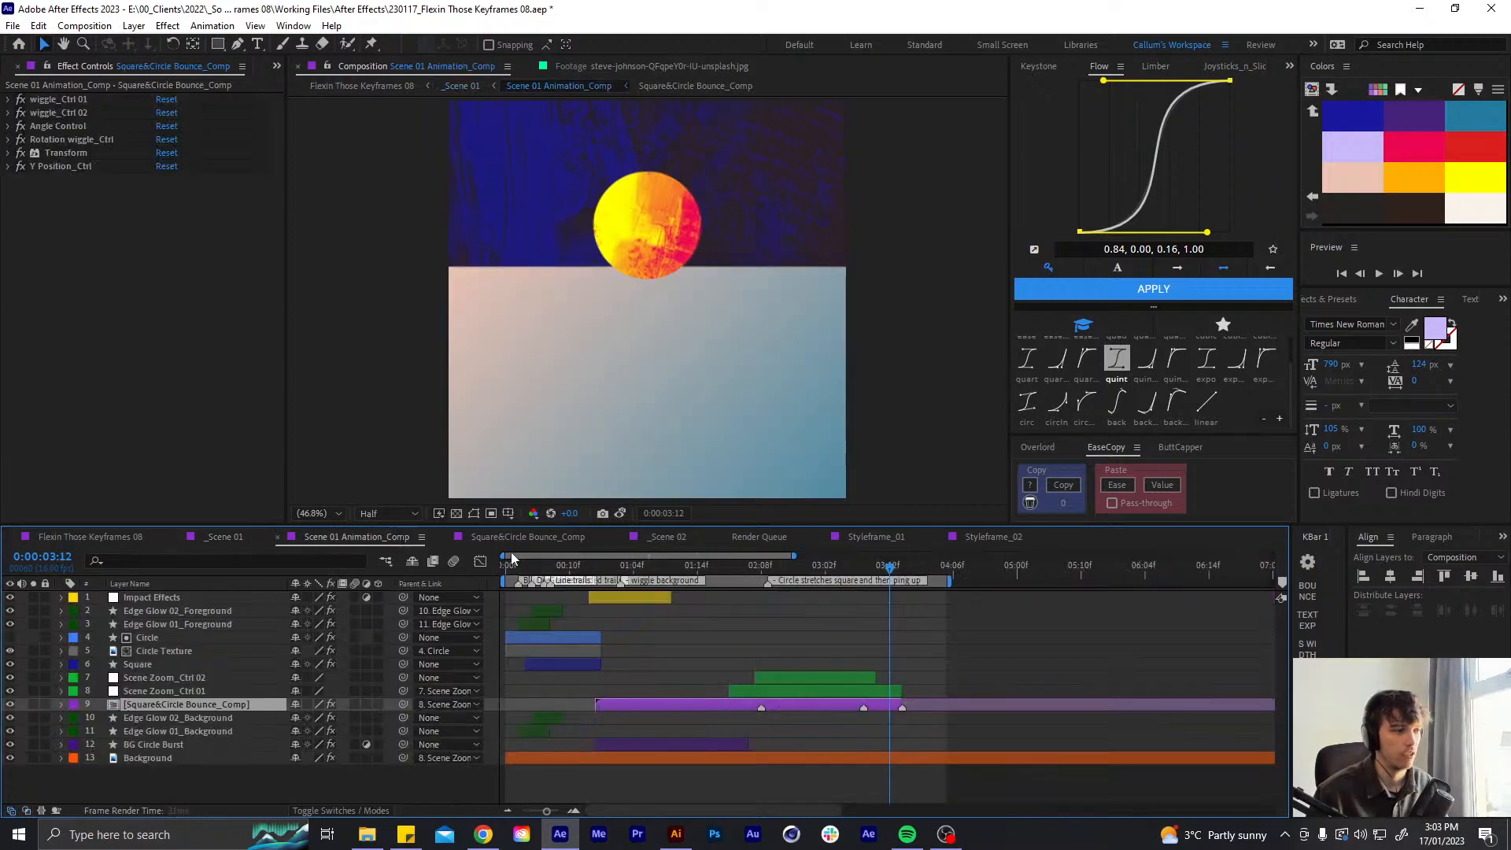
pyautogui.click(543, 537)
pyautogui.scroll(-1, 935, 658)
pyautogui.click(919, 571)
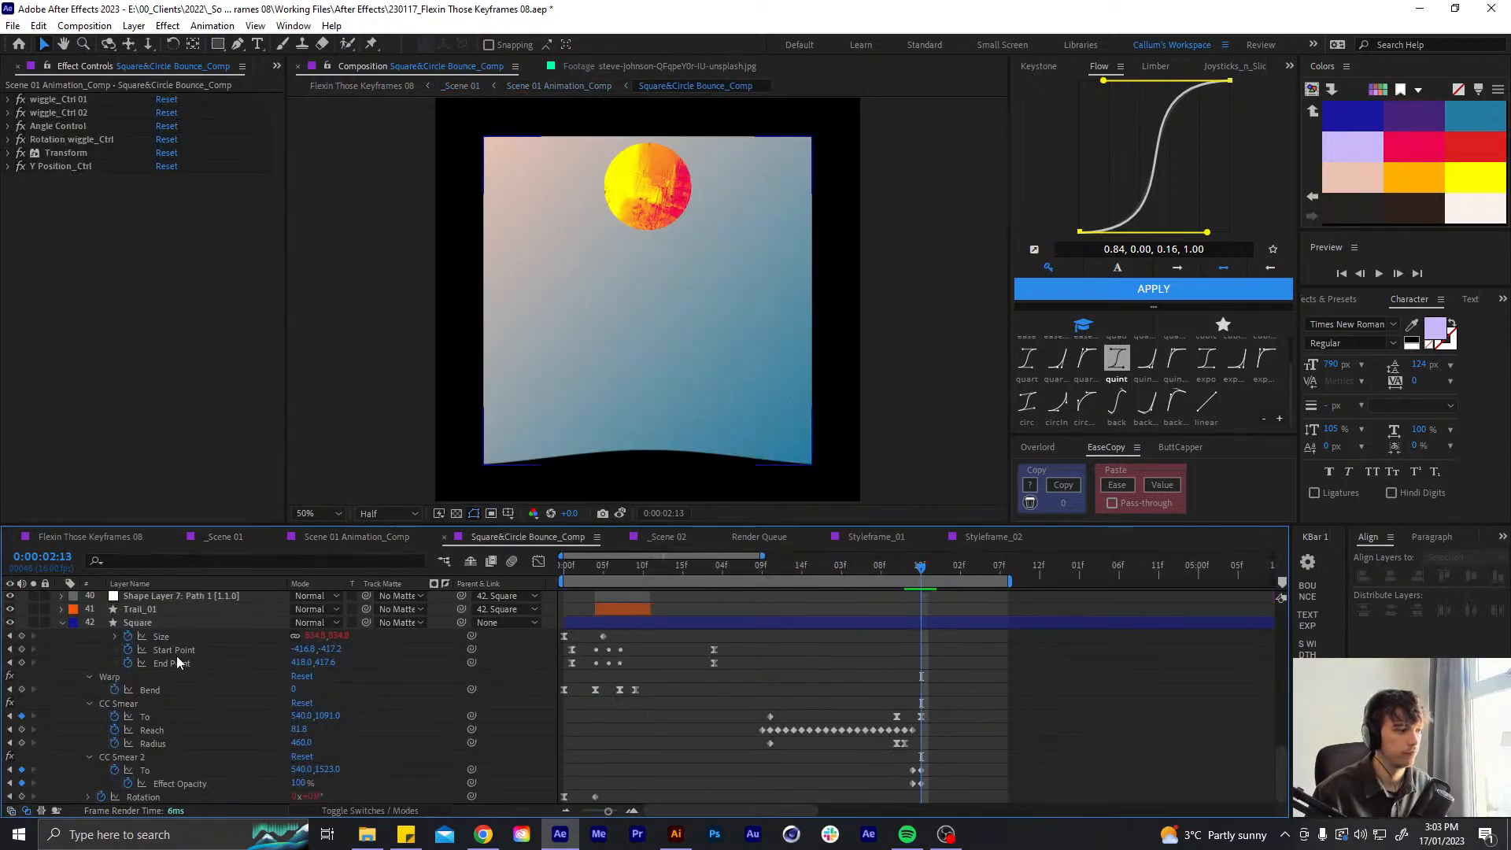
pyautogui.click(154, 623)
pyautogui.moveTo(210, 180)
pyautogui.mouseDown()
pyautogui.moveTo(175, 191)
pyautogui.moveTo(255, 194)
pyautogui.mouseUp()
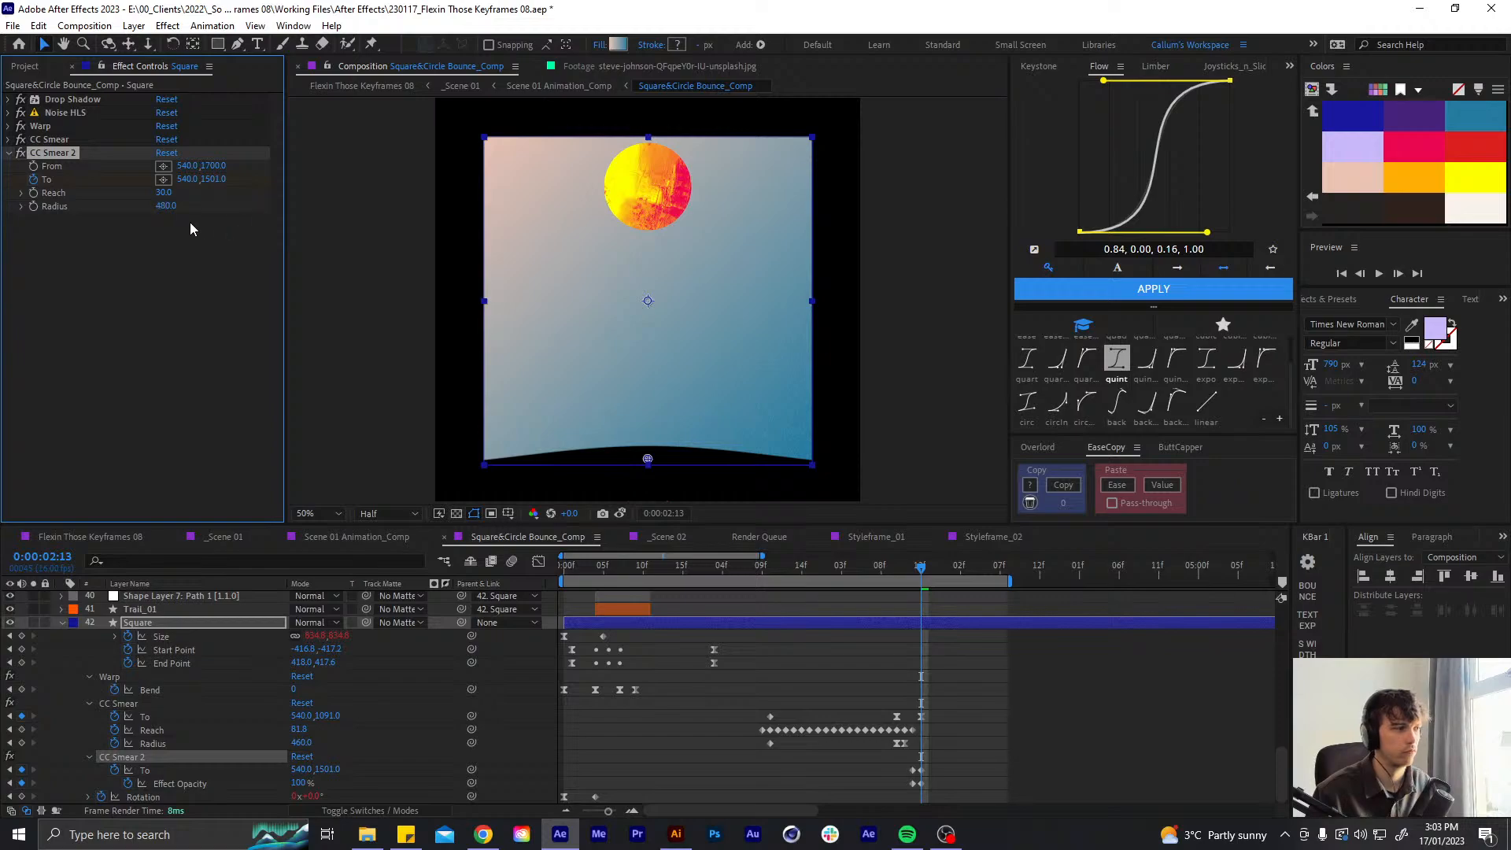
# - Set the Radius of the Square layer's CC Smear 2 to 485 and save the project
pyautogui.click(161, 207)
pyautogui.write('485')
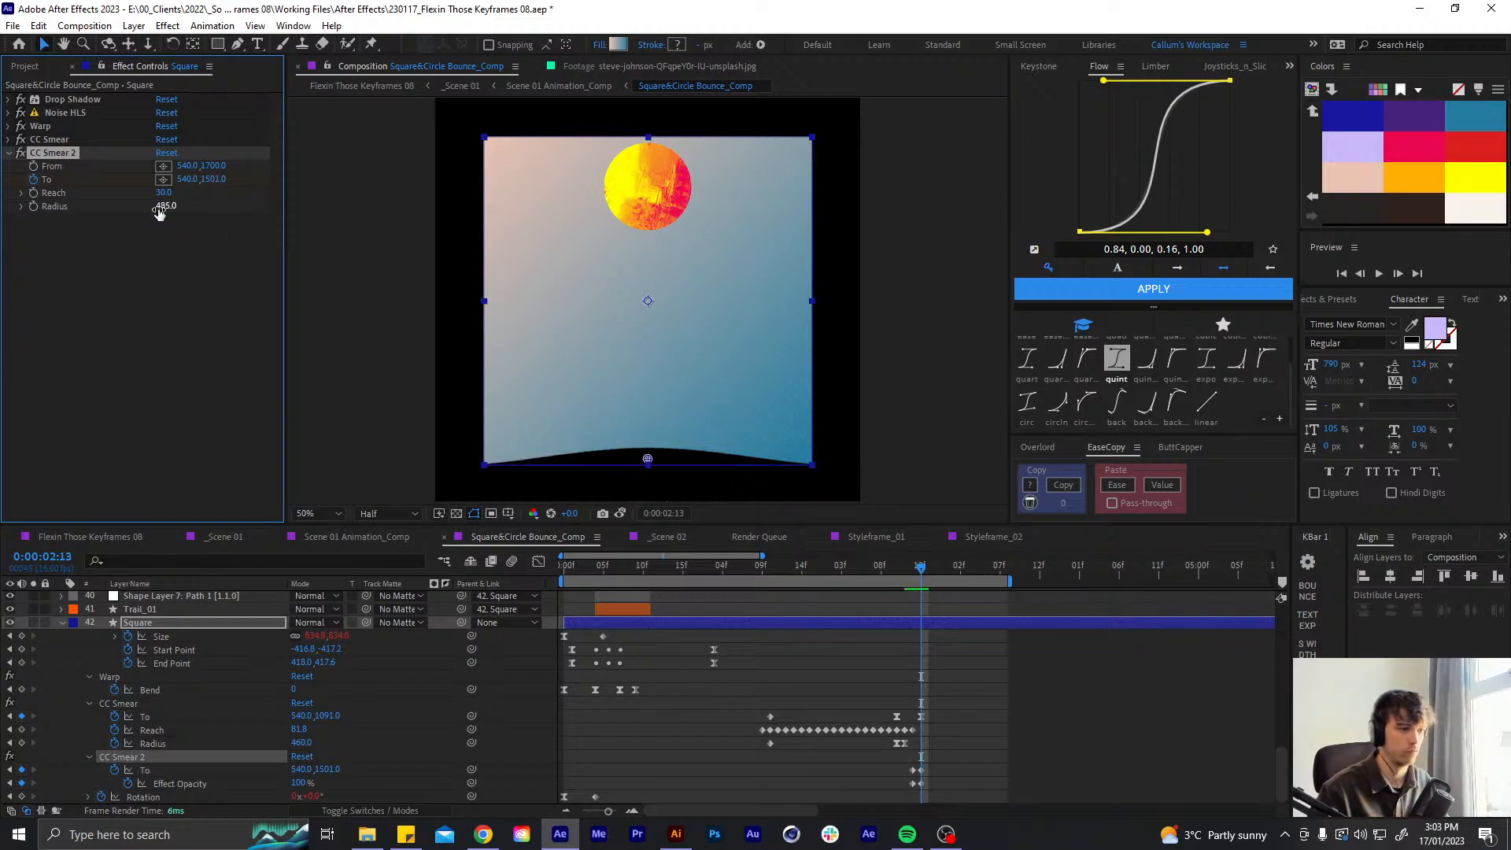
pyautogui.press('Return')
pyautogui.hotkey('ctrl', 's')
# - Collapse the revealed layer properties in the bounce comp and switch to Scene 01 Animation_Comp
pyautogui.scroll(15, 947, 697)
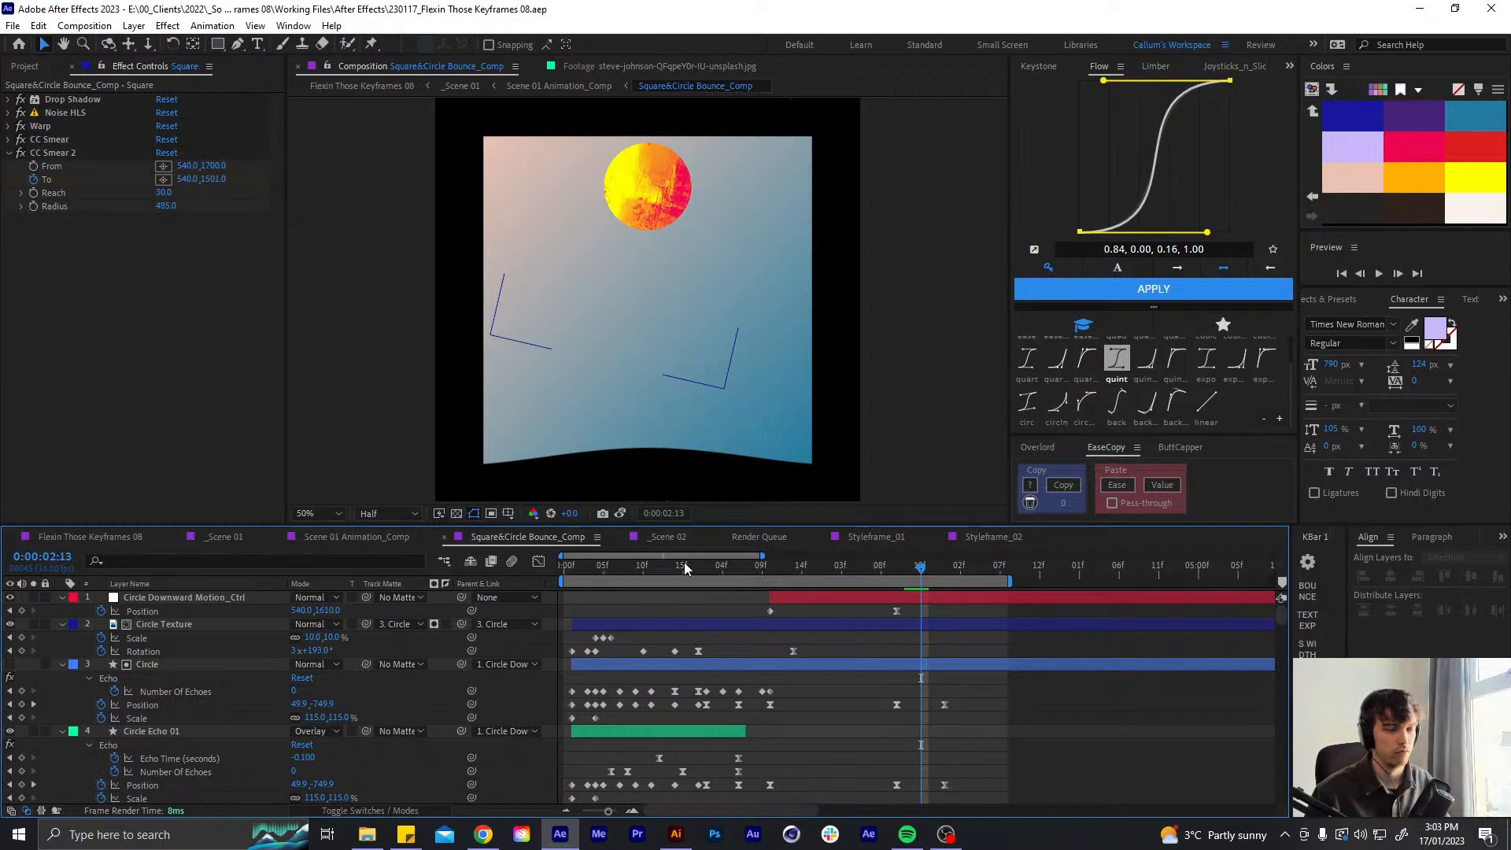
pyautogui.press('u')
pyautogui.moveTo(682, 567); pyautogui.dragTo(104, 556)
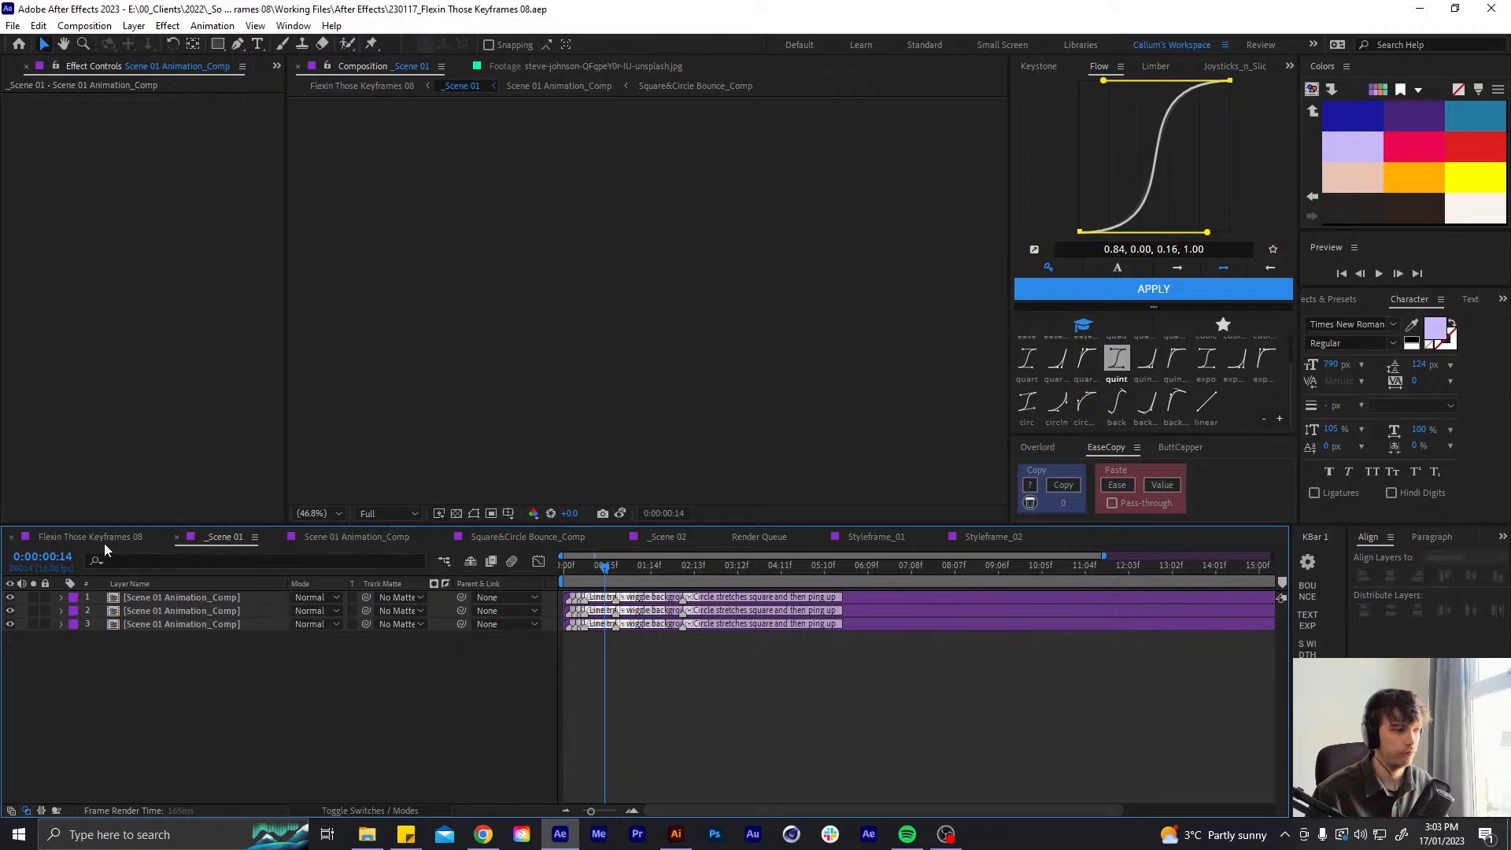
pyautogui.click(101, 538)
pyautogui.click(319, 540)
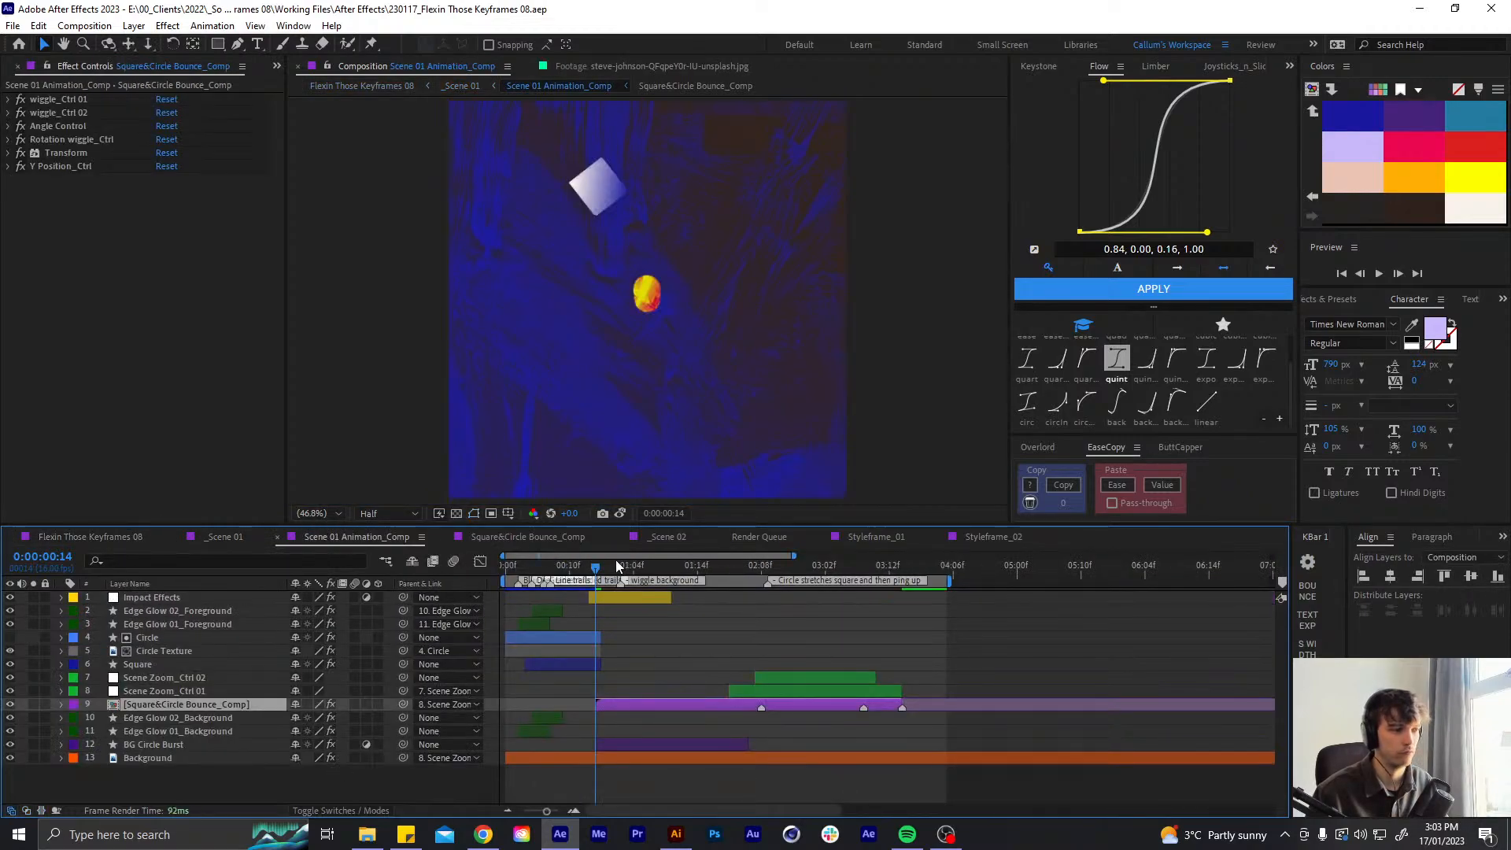
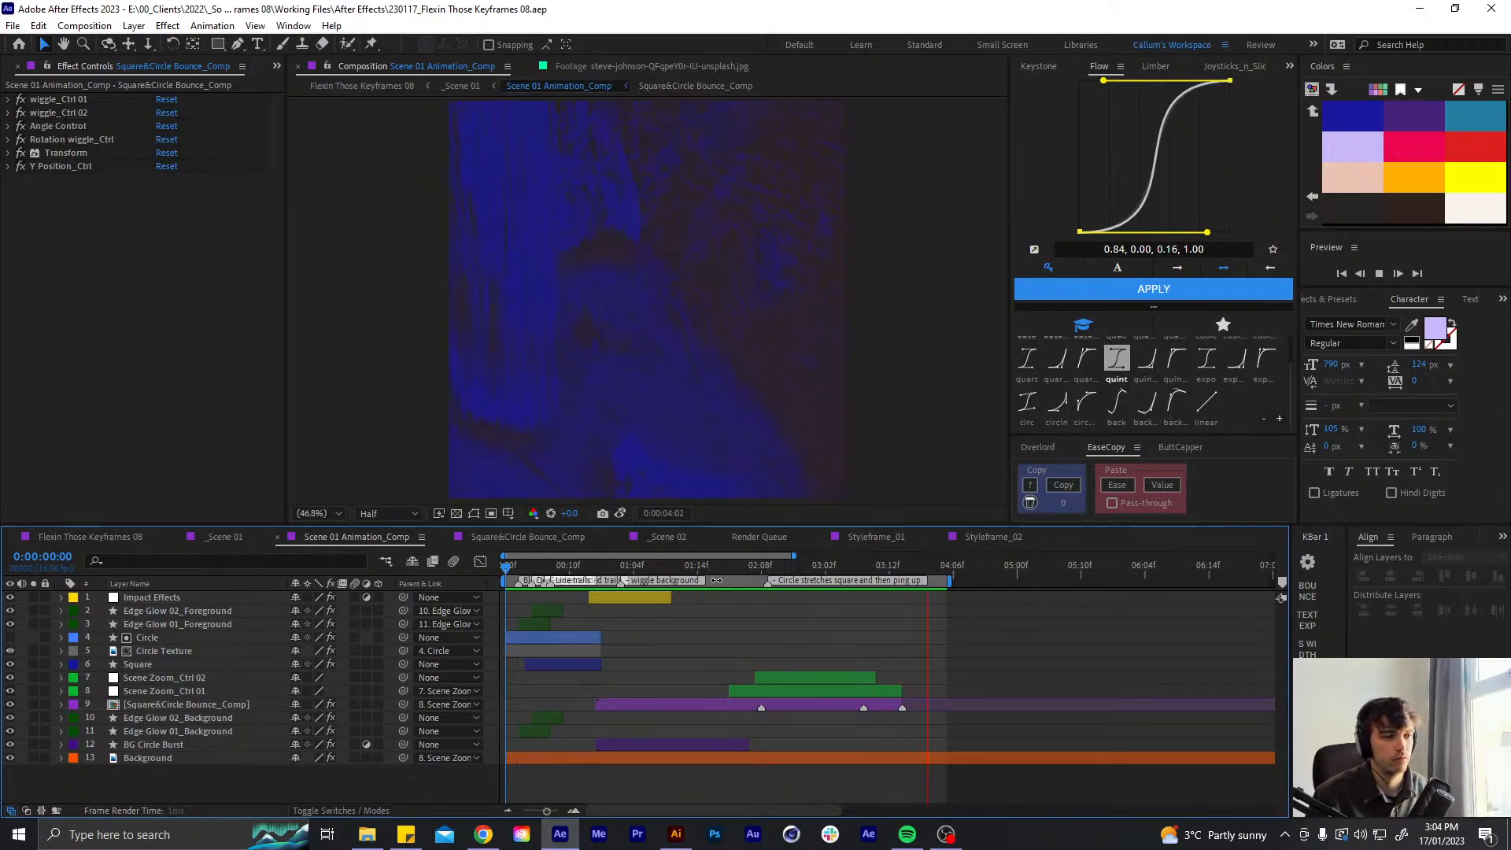
# - Preview Scene 01 Animation_Comp from around 0:00:02:04, from 0:00:01:03 and from the start
pyautogui.moveTo(742, 567)
pyautogui.mouseDown()
pyautogui.moveTo(694, 577)
pyautogui.moveTo(739, 561)
pyautogui.mouseUp()
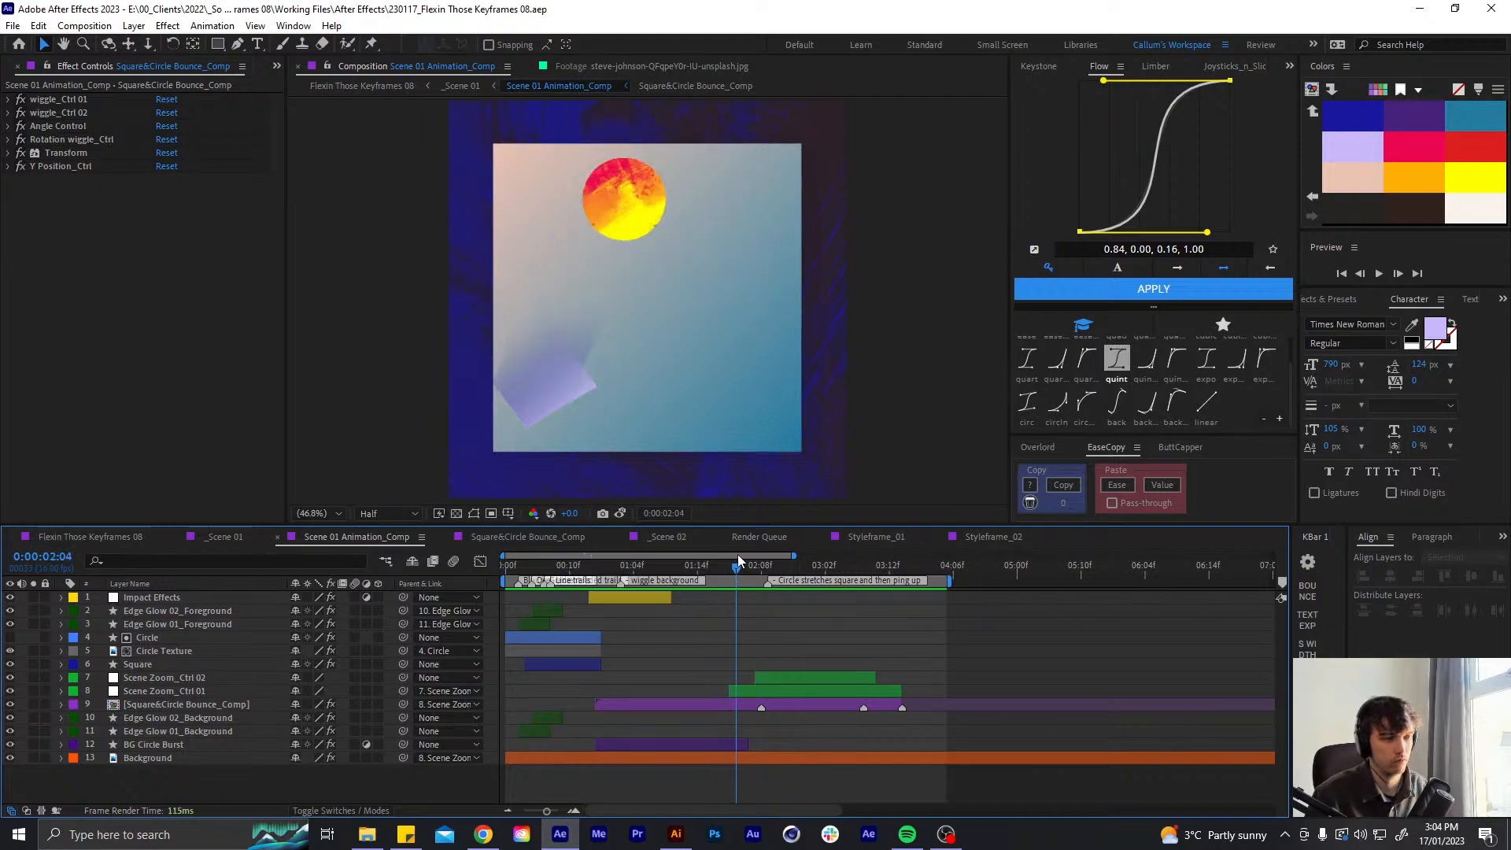
pyautogui.press('space')
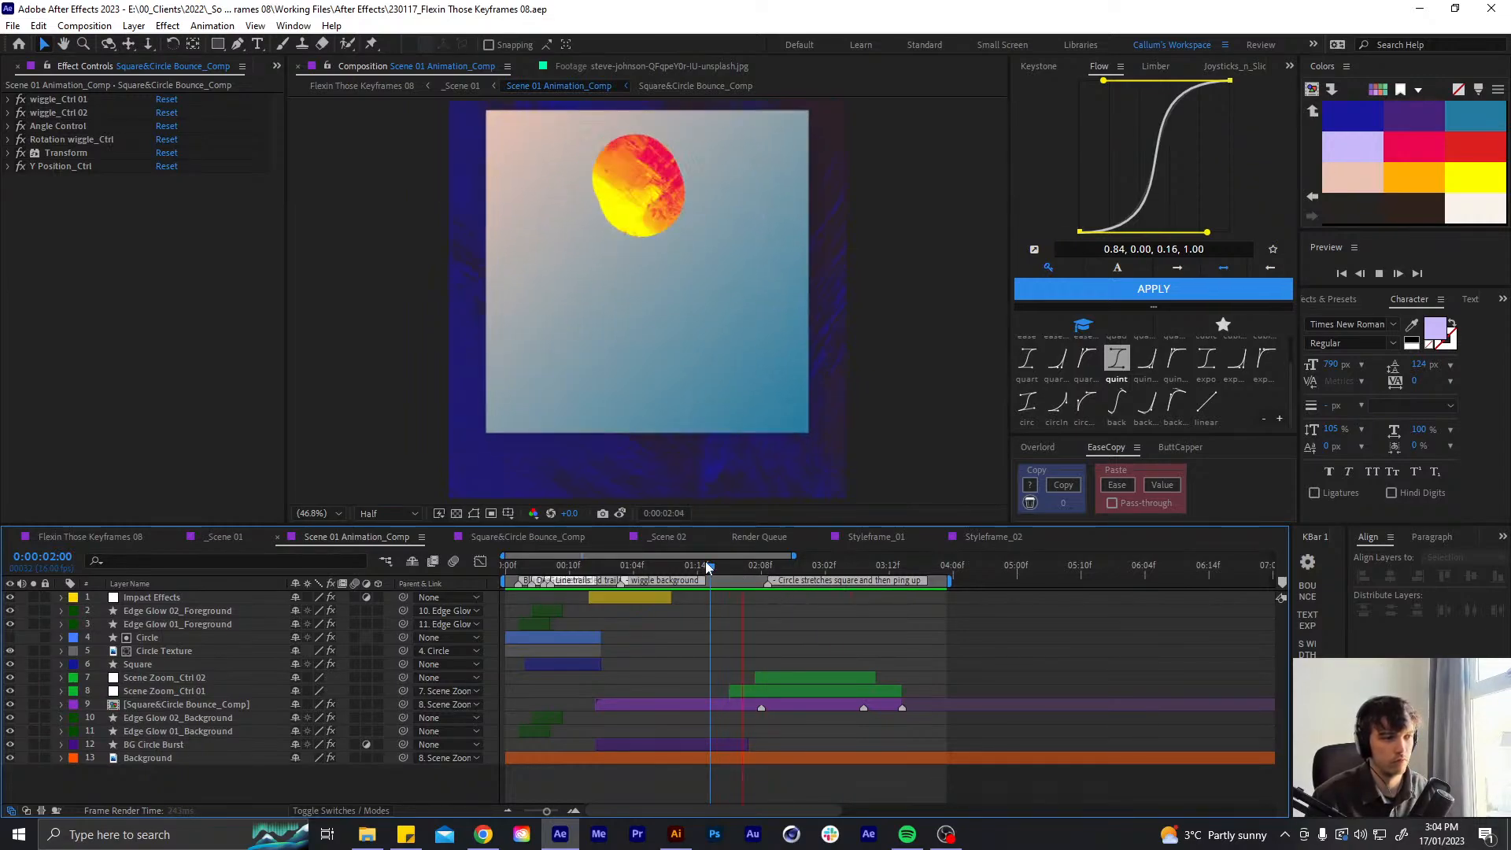
pyautogui.click(624, 567)
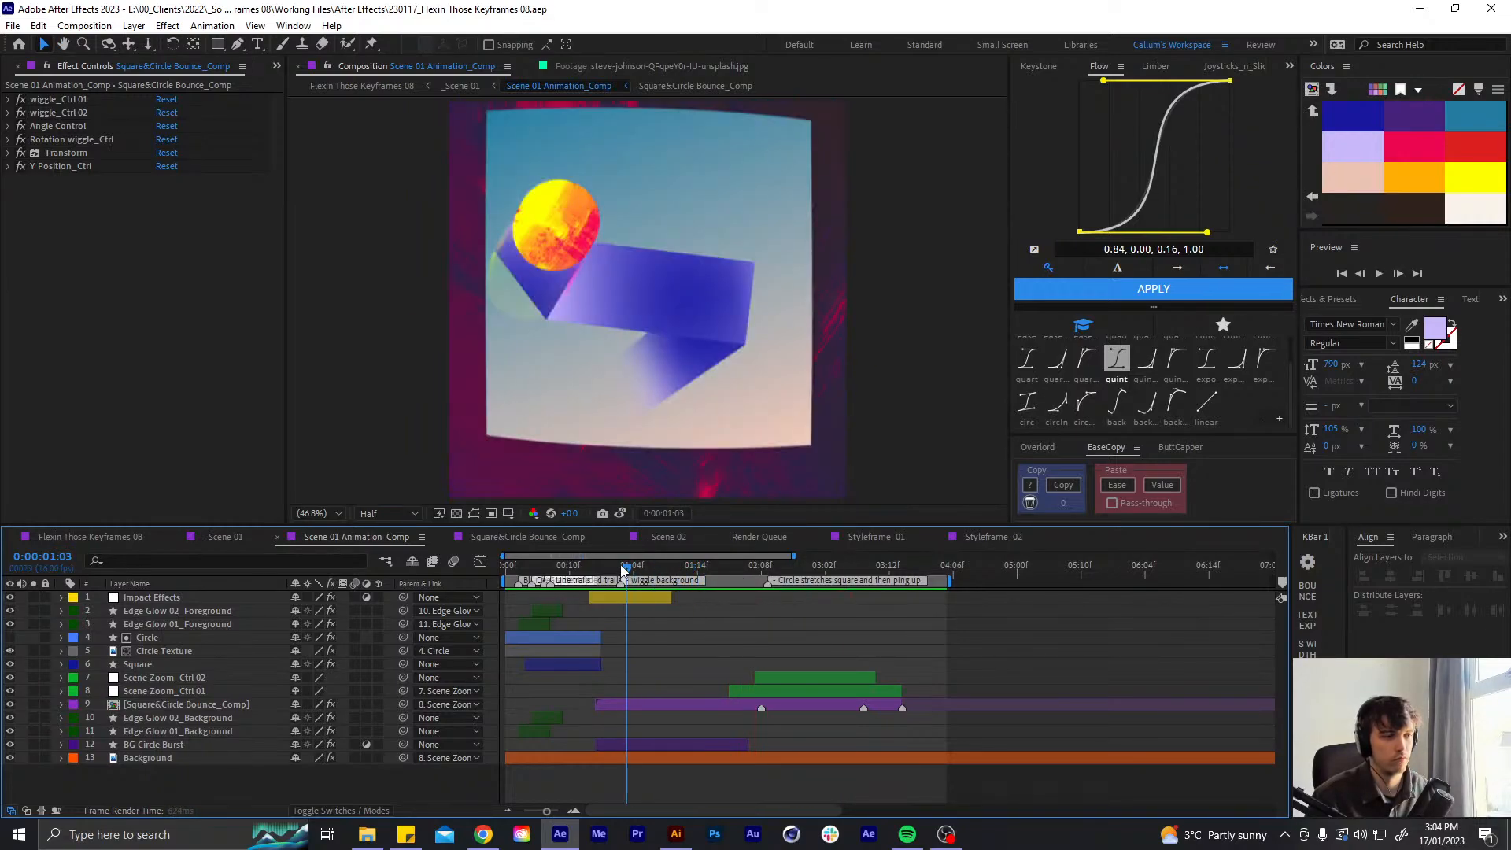
pyautogui.press('space')
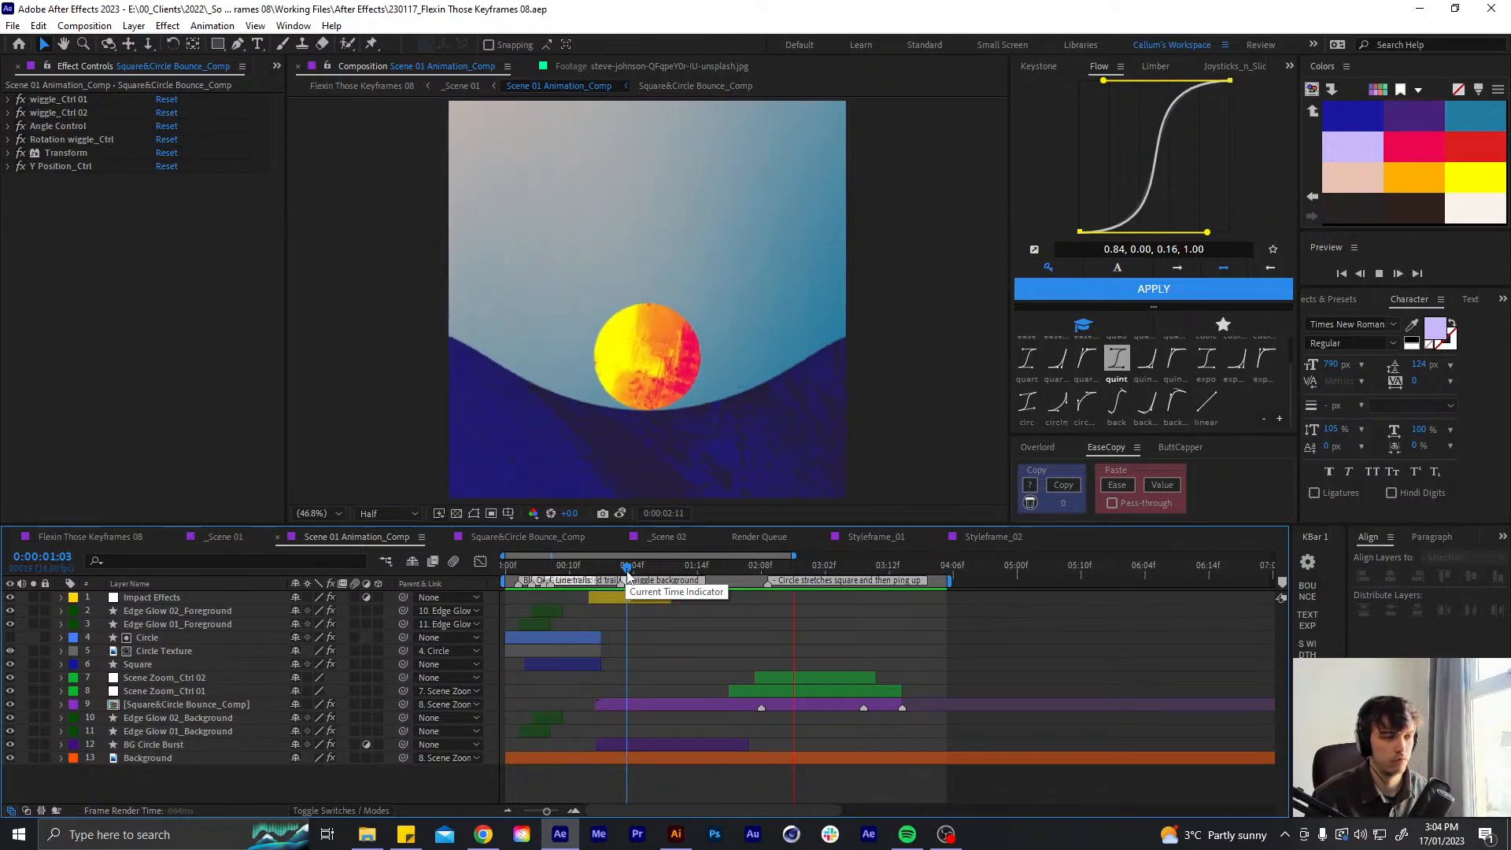
pyautogui.moveTo(628, 572); pyautogui.dragTo(504, 572)
pyautogui.press('space')
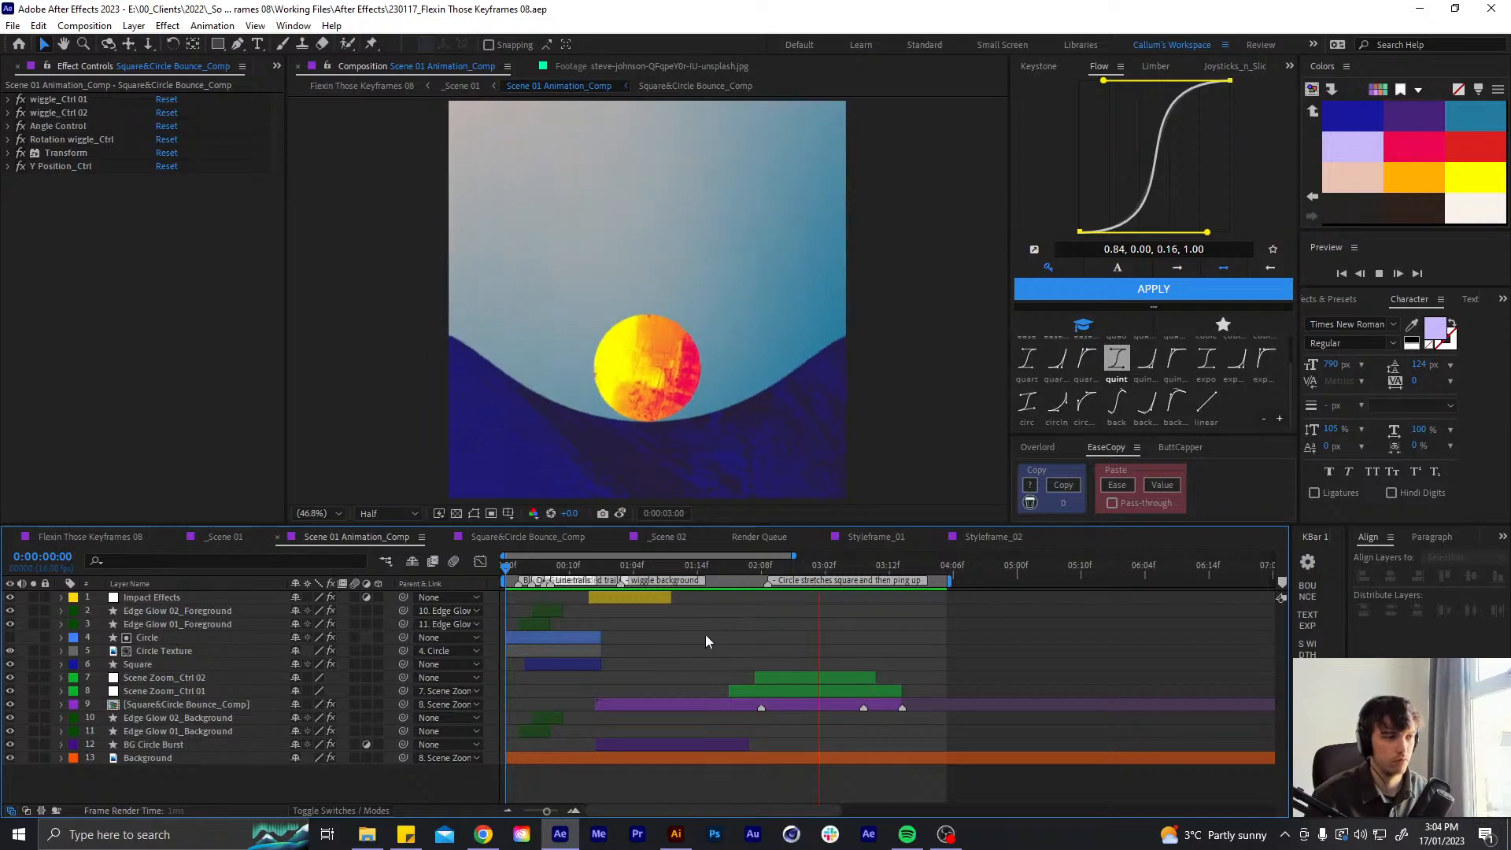
# - Open Square&Circle Bounce_Comp from the scene at 0:00:02:00 and select Circle Echo 01 at 0:00:00:13
pyautogui.click(710, 569)
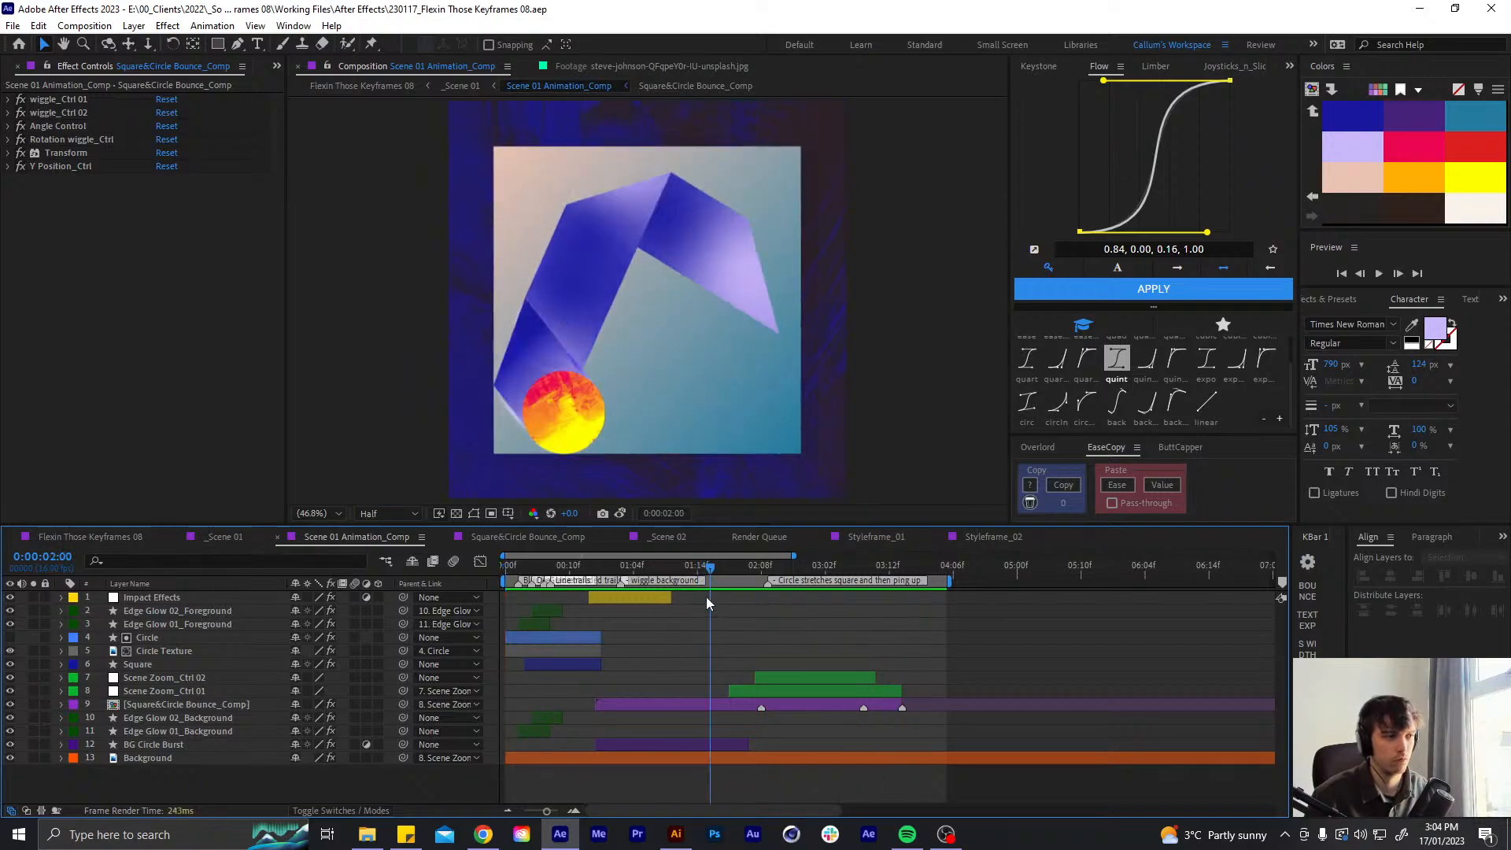
pyautogui.doubleClick(700, 707)
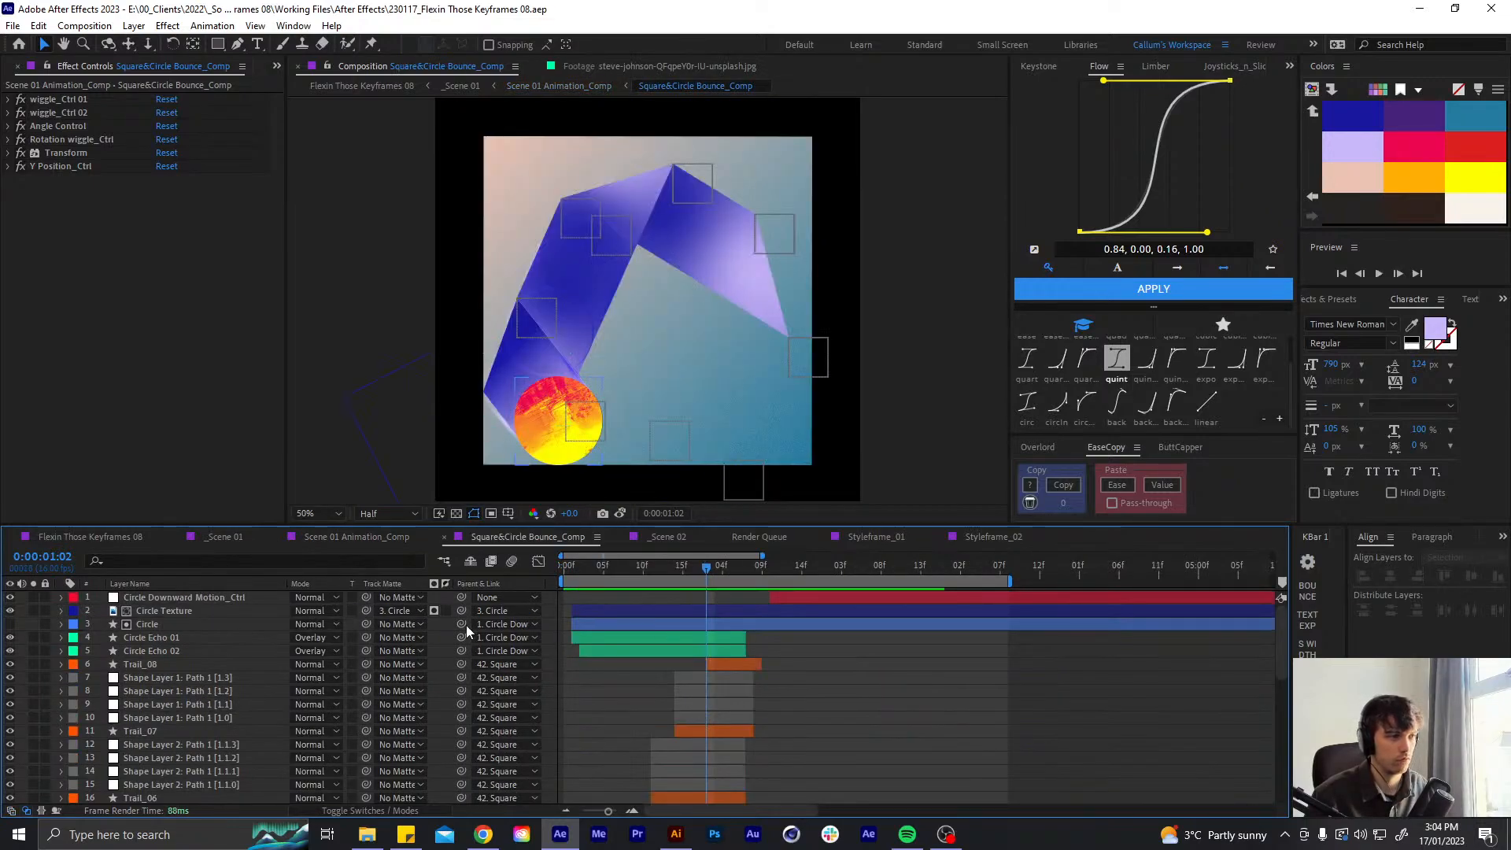
pyautogui.click(170, 639)
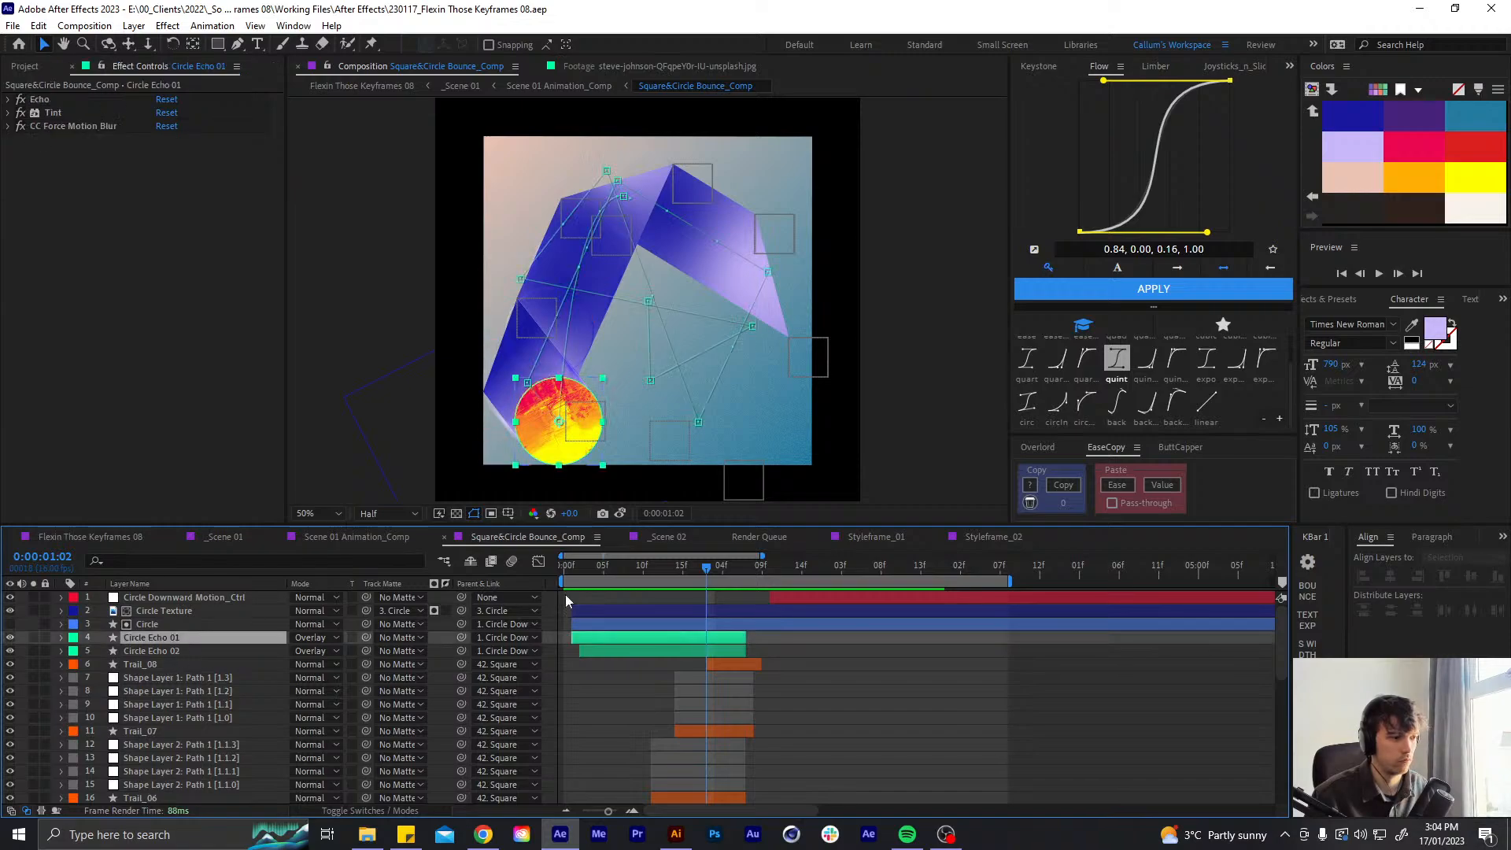
pyautogui.click(669, 567)
# - Try the Normal blending mode on Circle Echo 01, then undo it
pyautogui.click(305, 639)
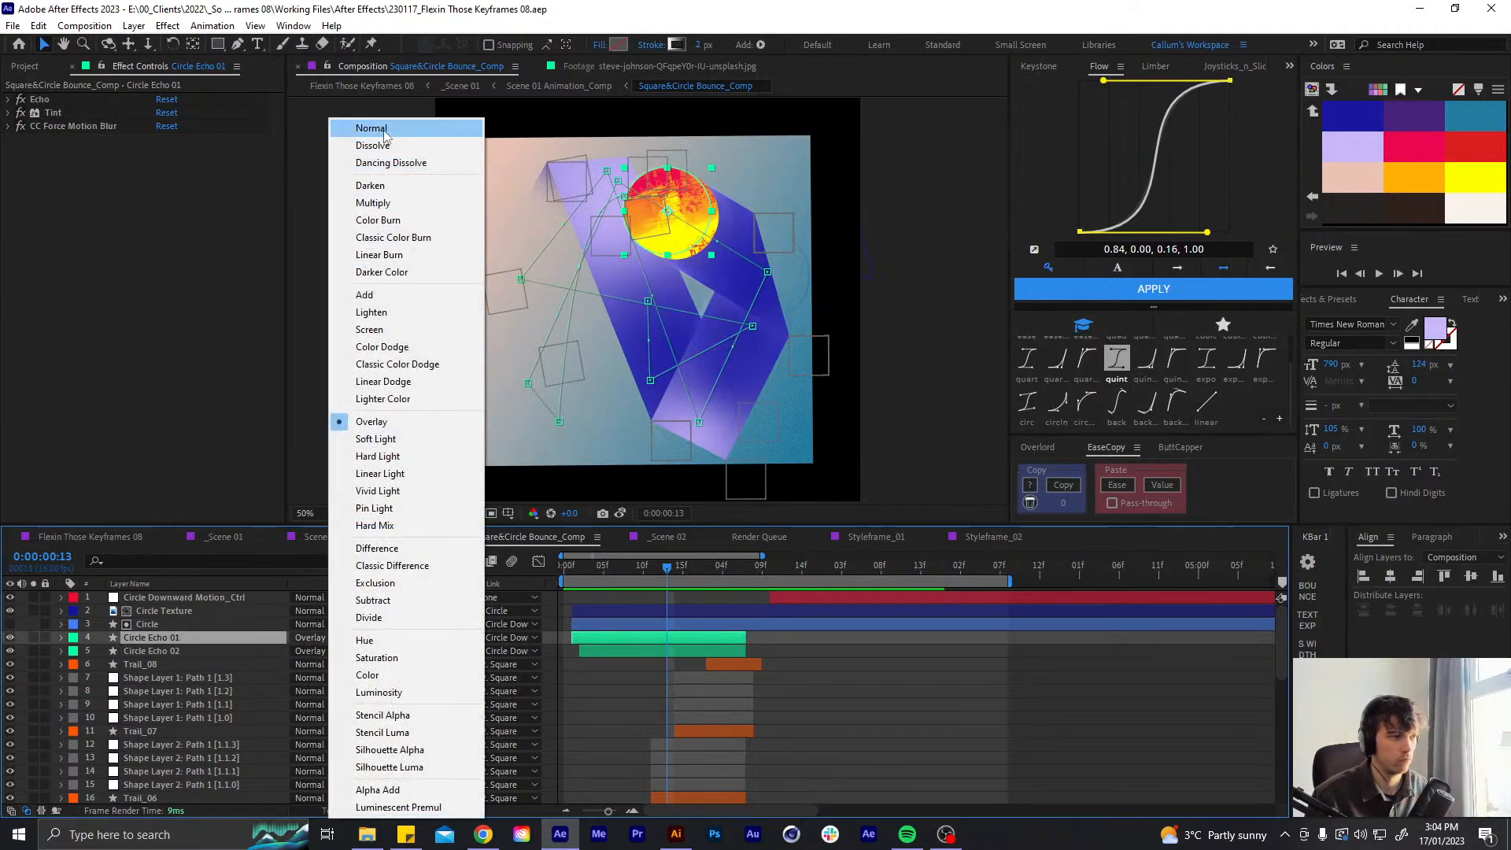
pyautogui.click(355, 126)
pyautogui.hotkey('ctrl', 'z')
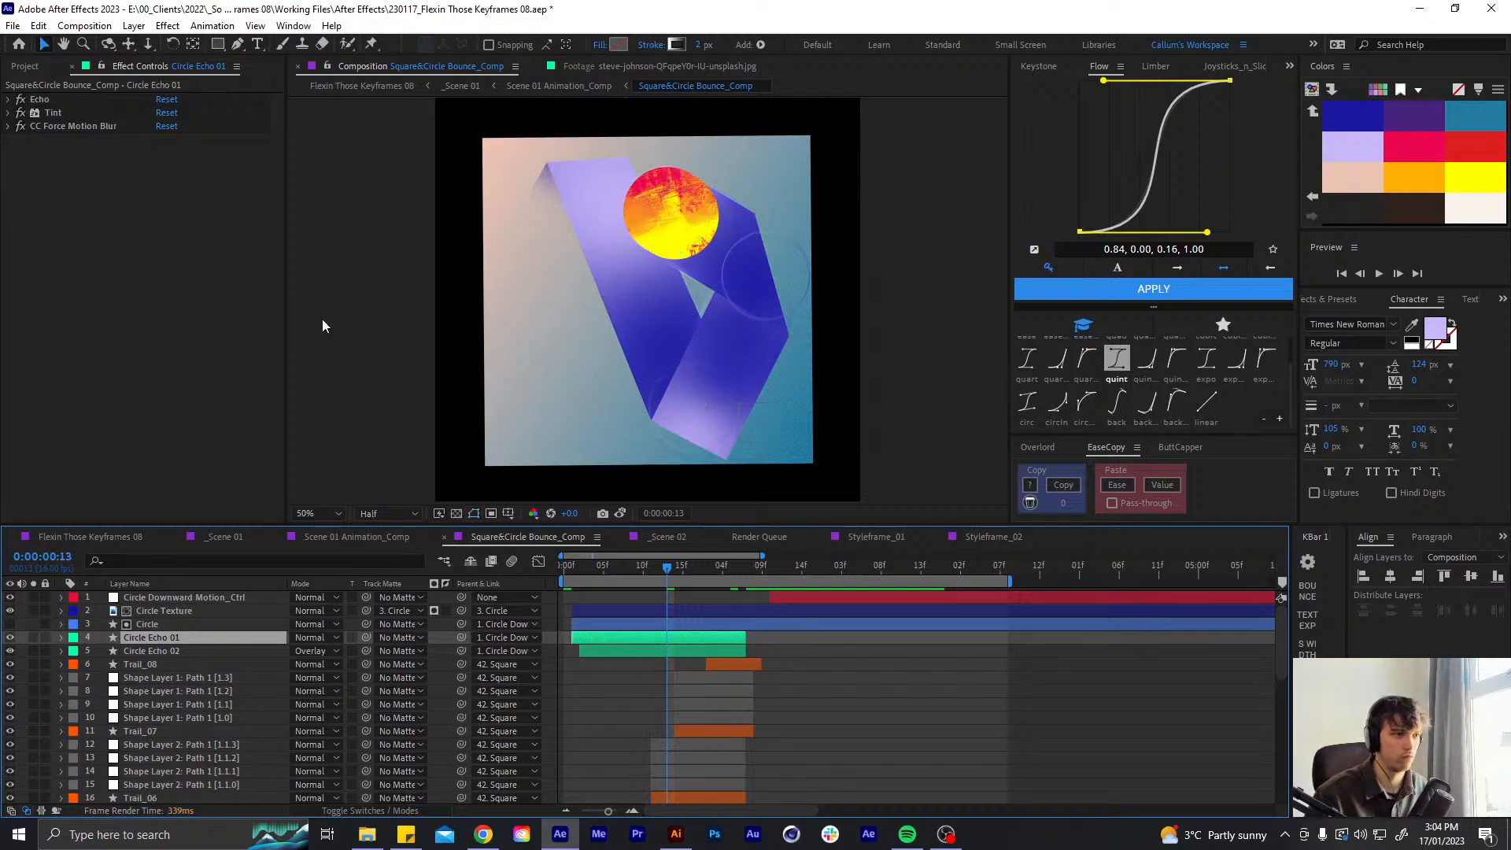
# - Set Circle Echo 01's blending mode to Add and shift the Circle Echo 01 and Circle Echo 02 layers one frame later
pyautogui.click(315, 638)
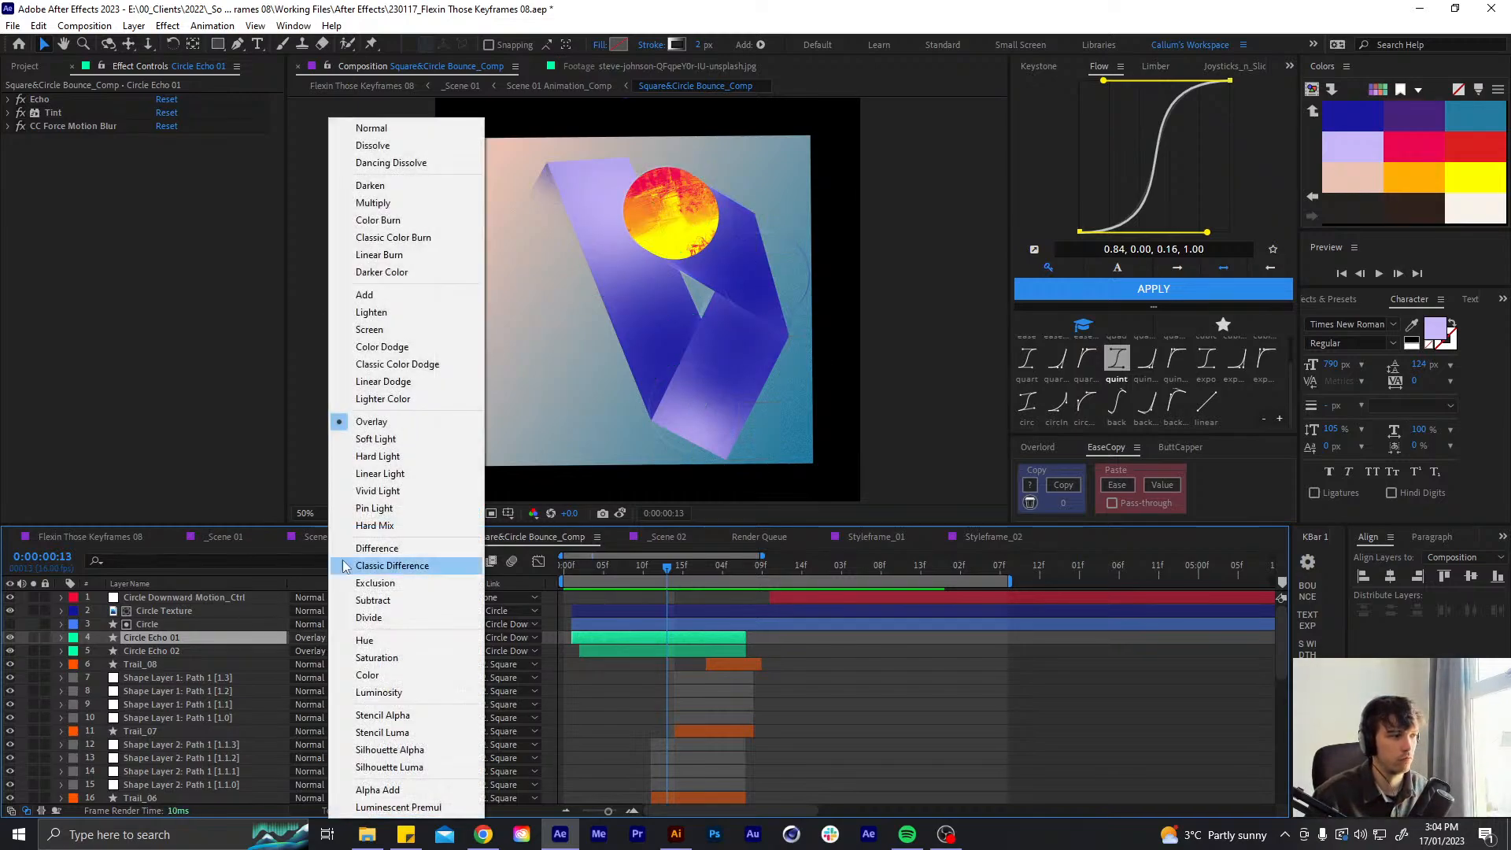
pyautogui.click(384, 295)
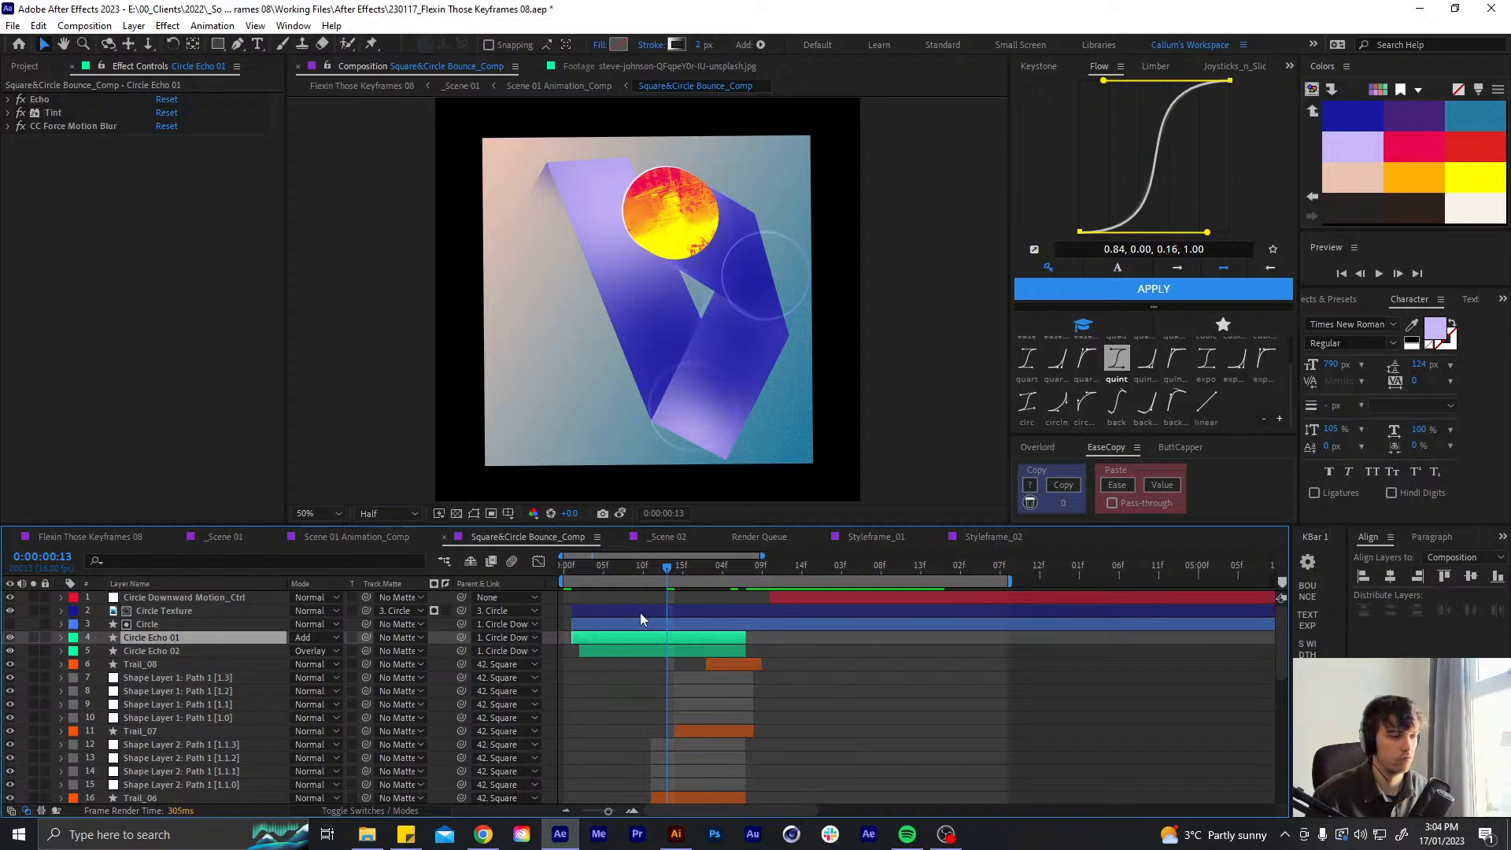
pyautogui.moveTo(634, 636); pyautogui.dragTo(641, 635)
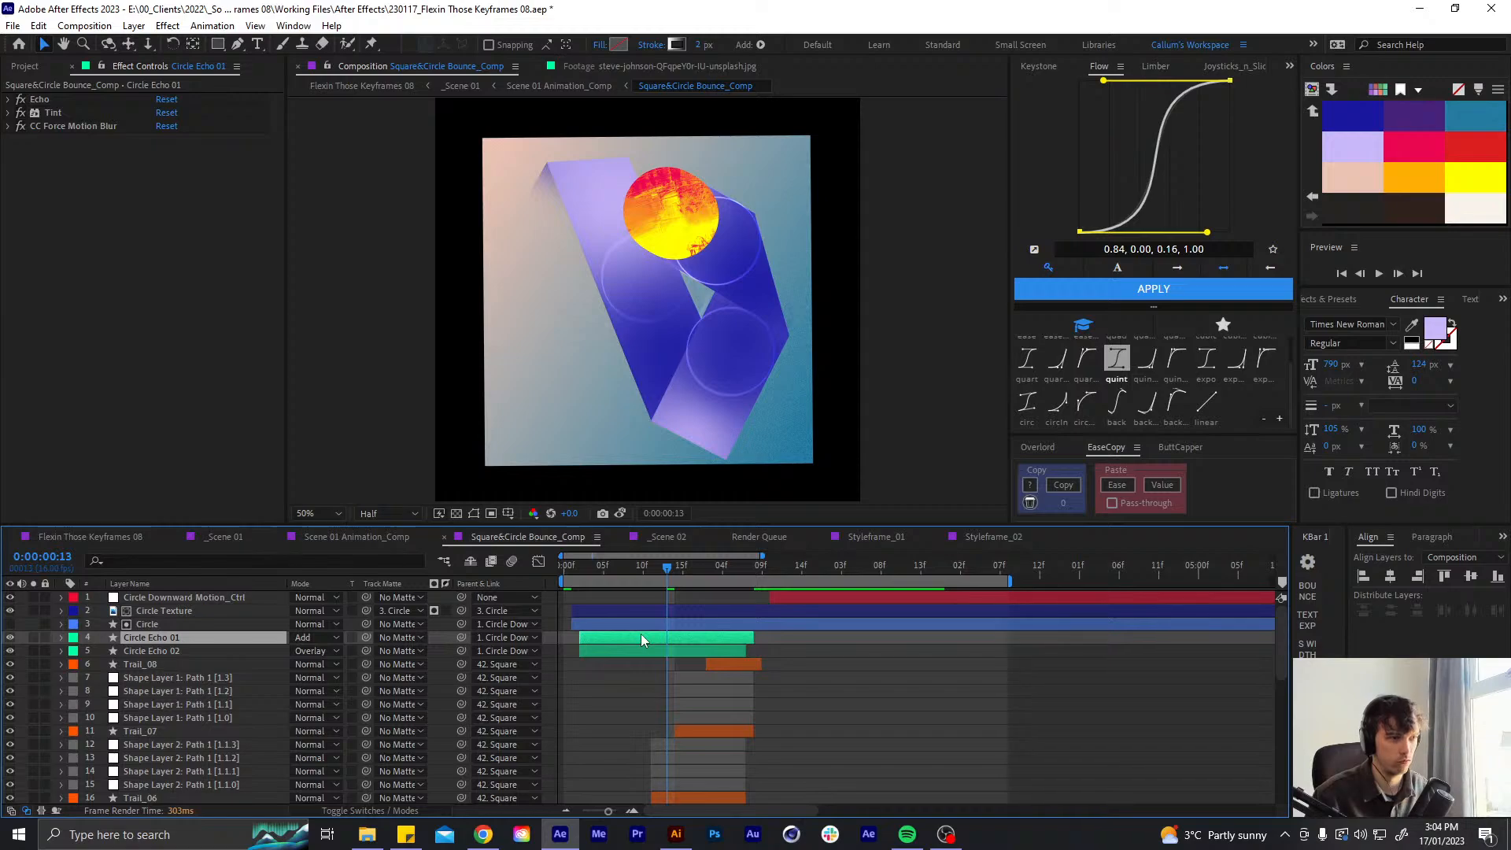
pyautogui.click(658, 652)
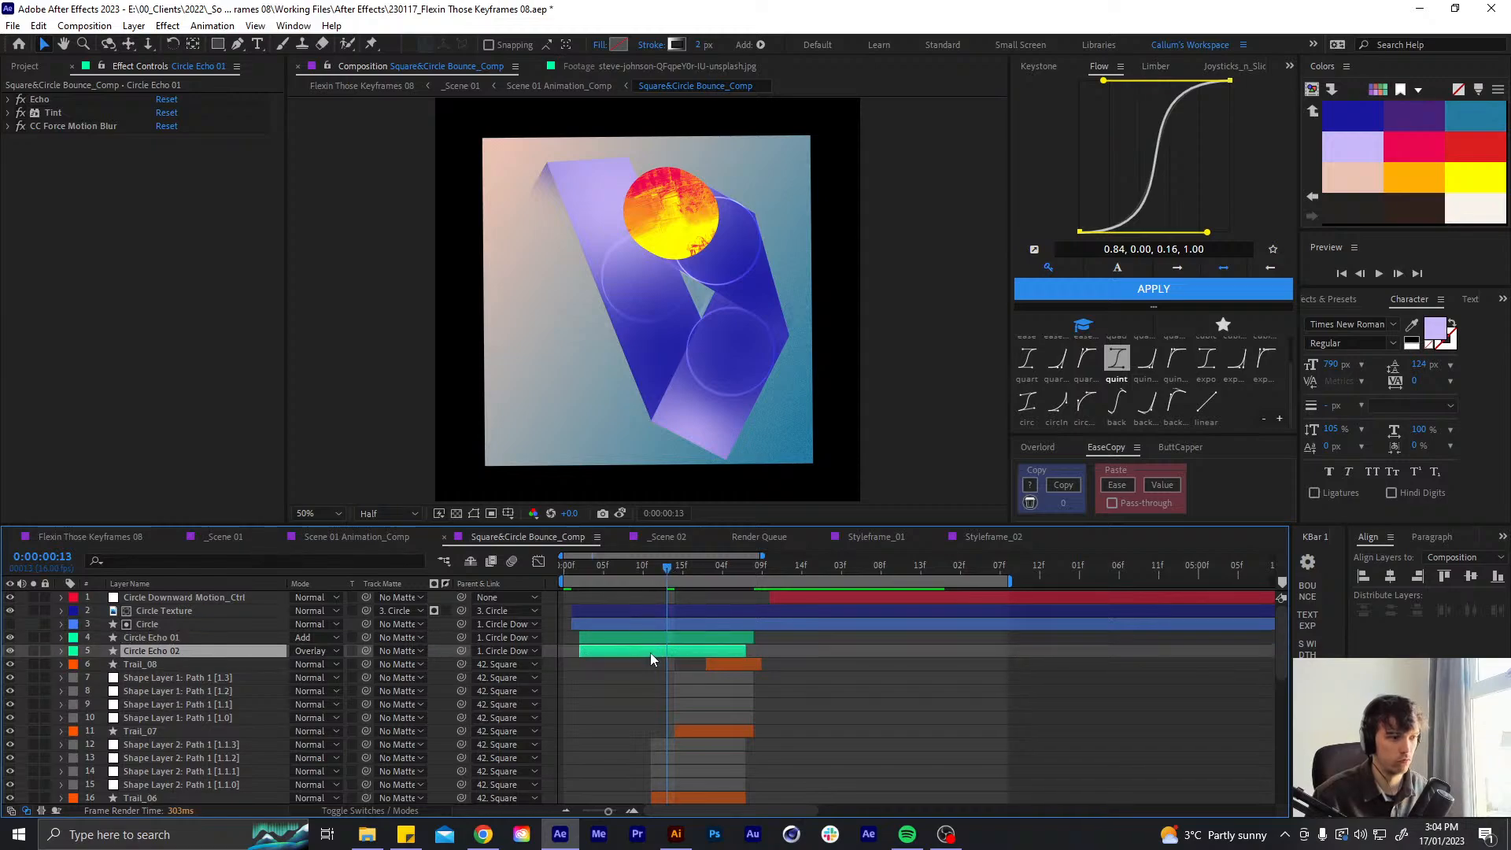
pyautogui.hotkey('alt', 'pagedown')
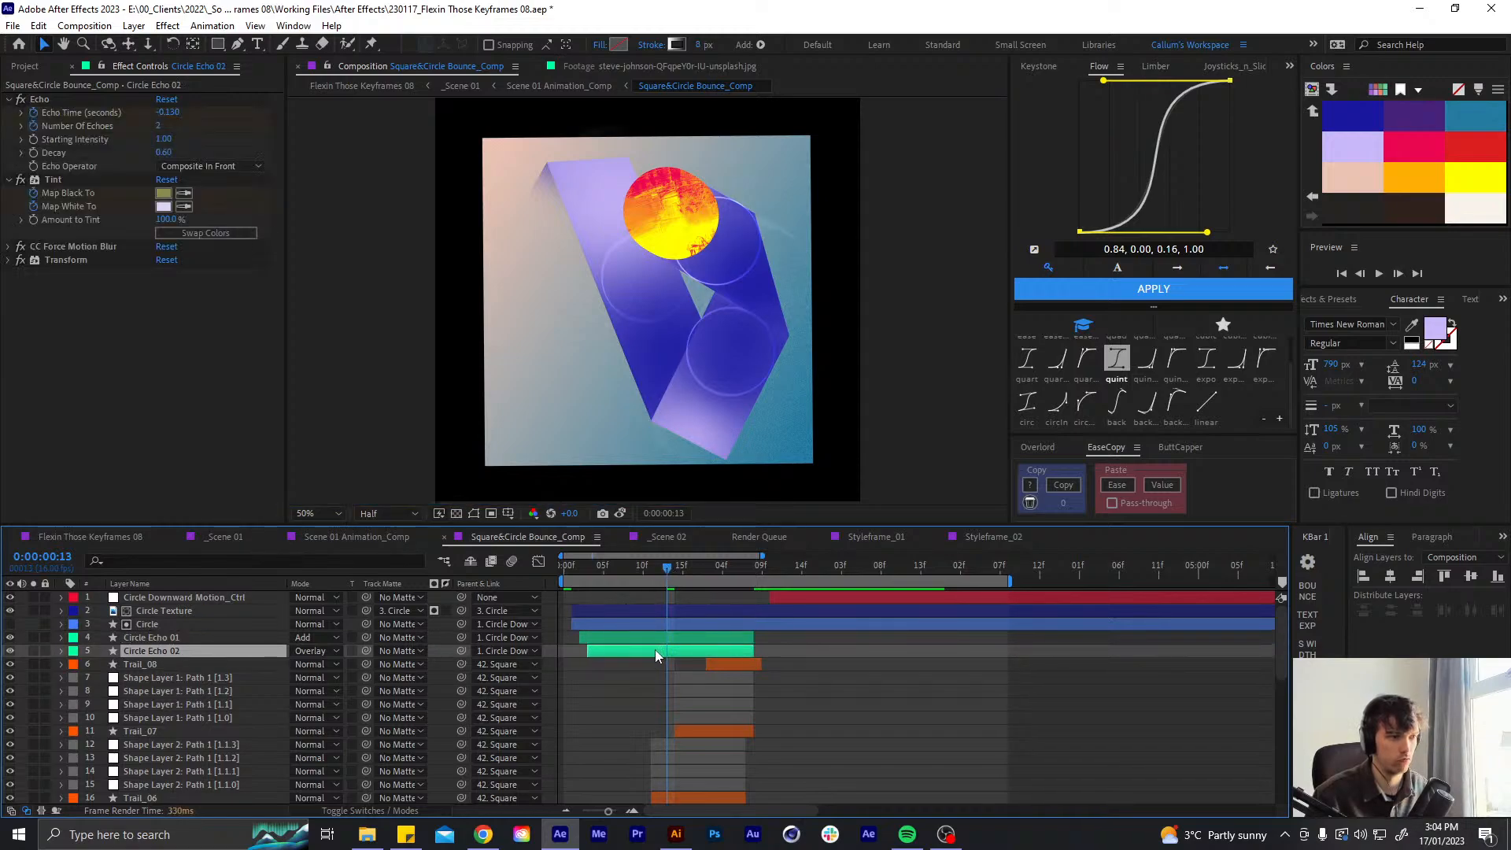
# - Examine the keyframed properties of Circle Echo 01 and Circle Echo 02 together, then collapse both layers
pyautogui.keyDown('shift'); pyautogui.click(746, 639); pyautogui.keyUp('shift')
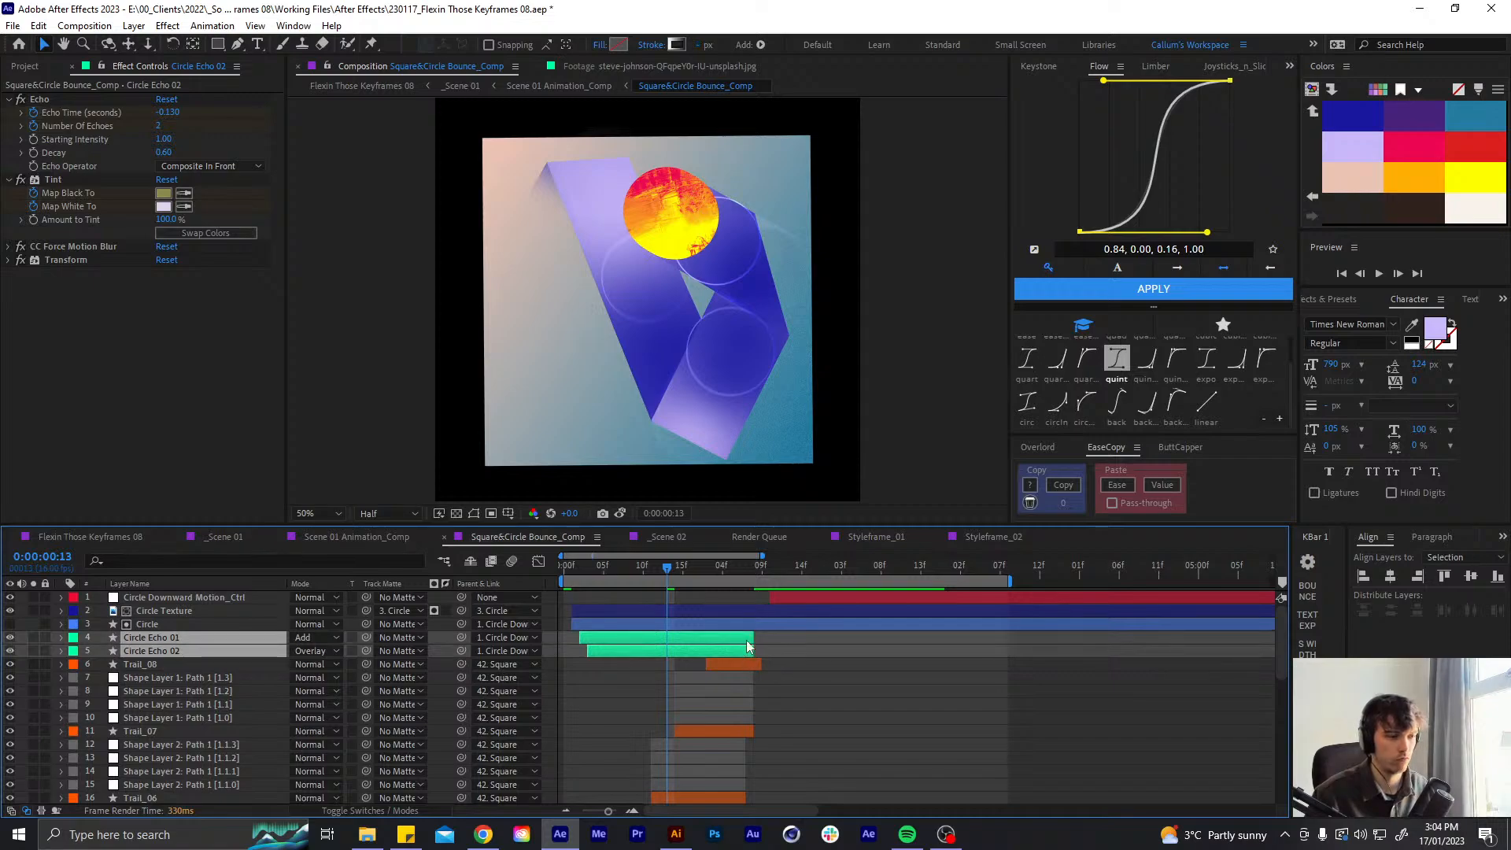
pyautogui.press('t')
pyautogui.press('i')
pyautogui.press('u')
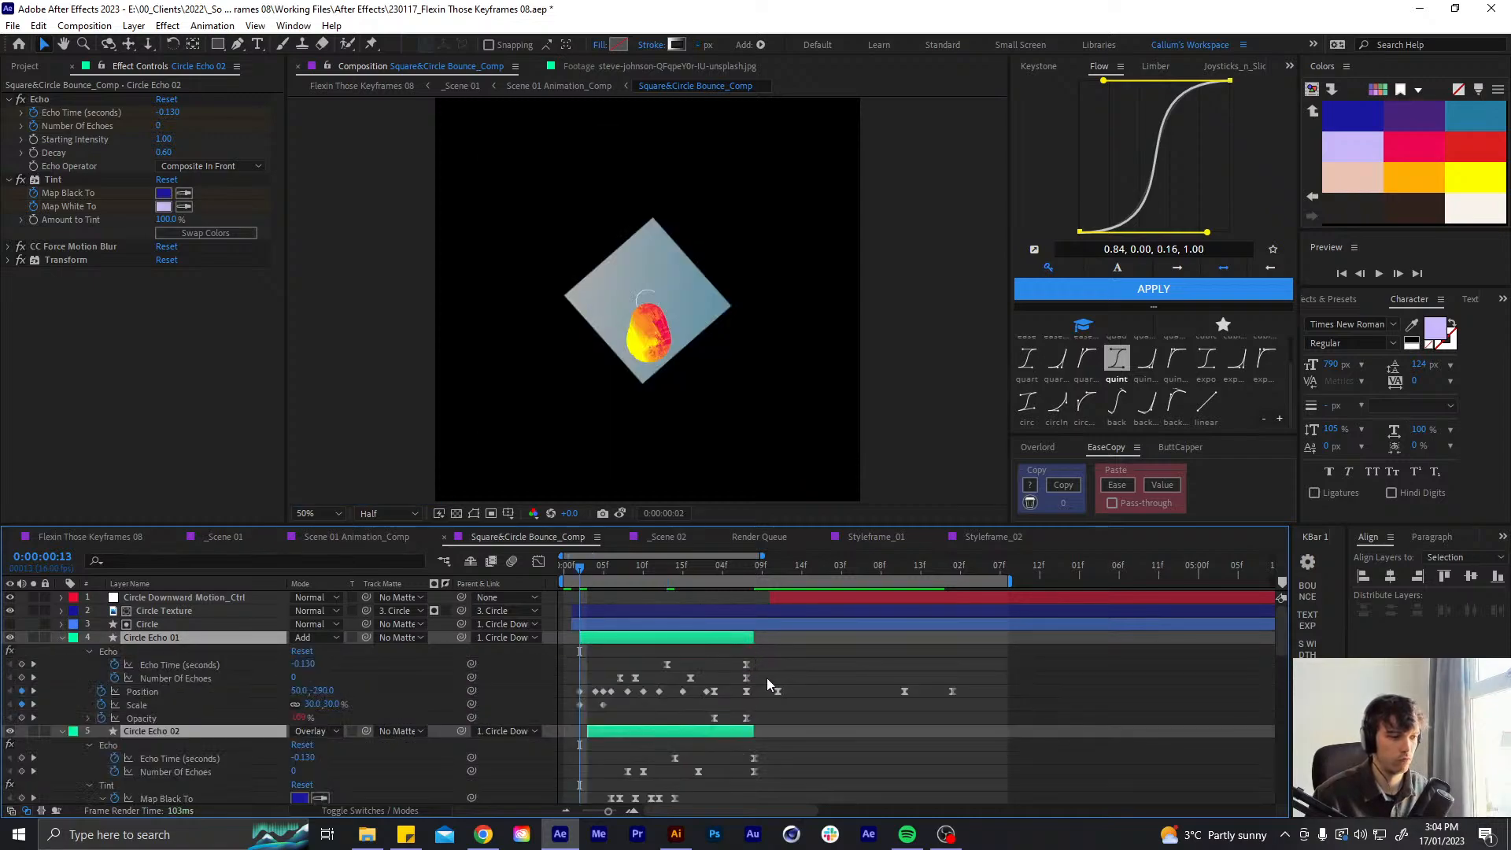
pyautogui.scroll(-3, 765, 687)
pyautogui.press('u')
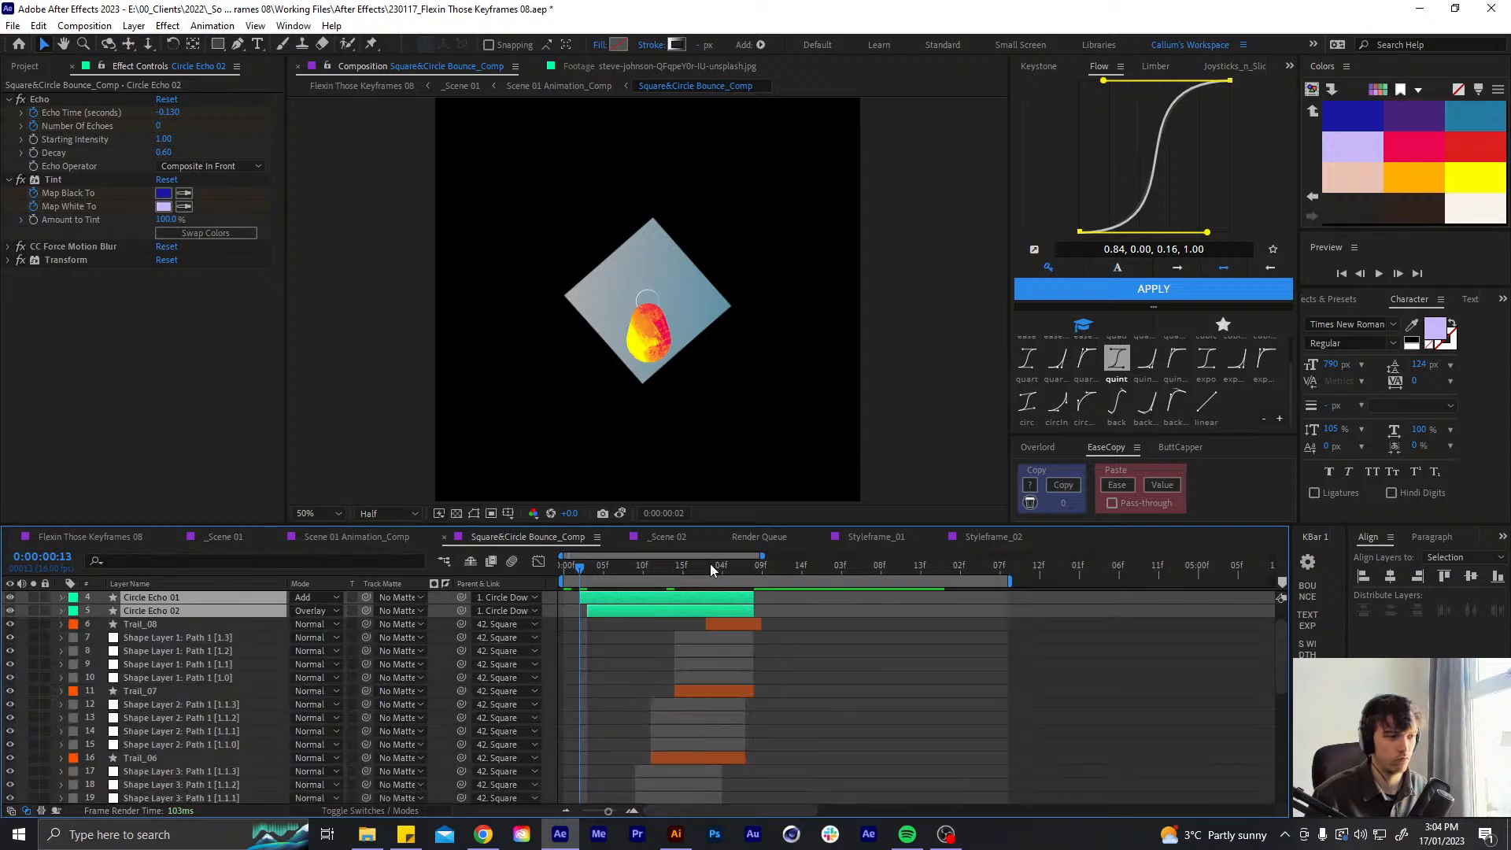
# - Deselect the layers and preview Square&Circle Bounce_Comp from the start
pyautogui.moveTo(710, 563); pyautogui.dragTo(496, 560)
pyautogui.click(830, 691)
pyautogui.scroll(1, 738, 617)
pyautogui.press('space')
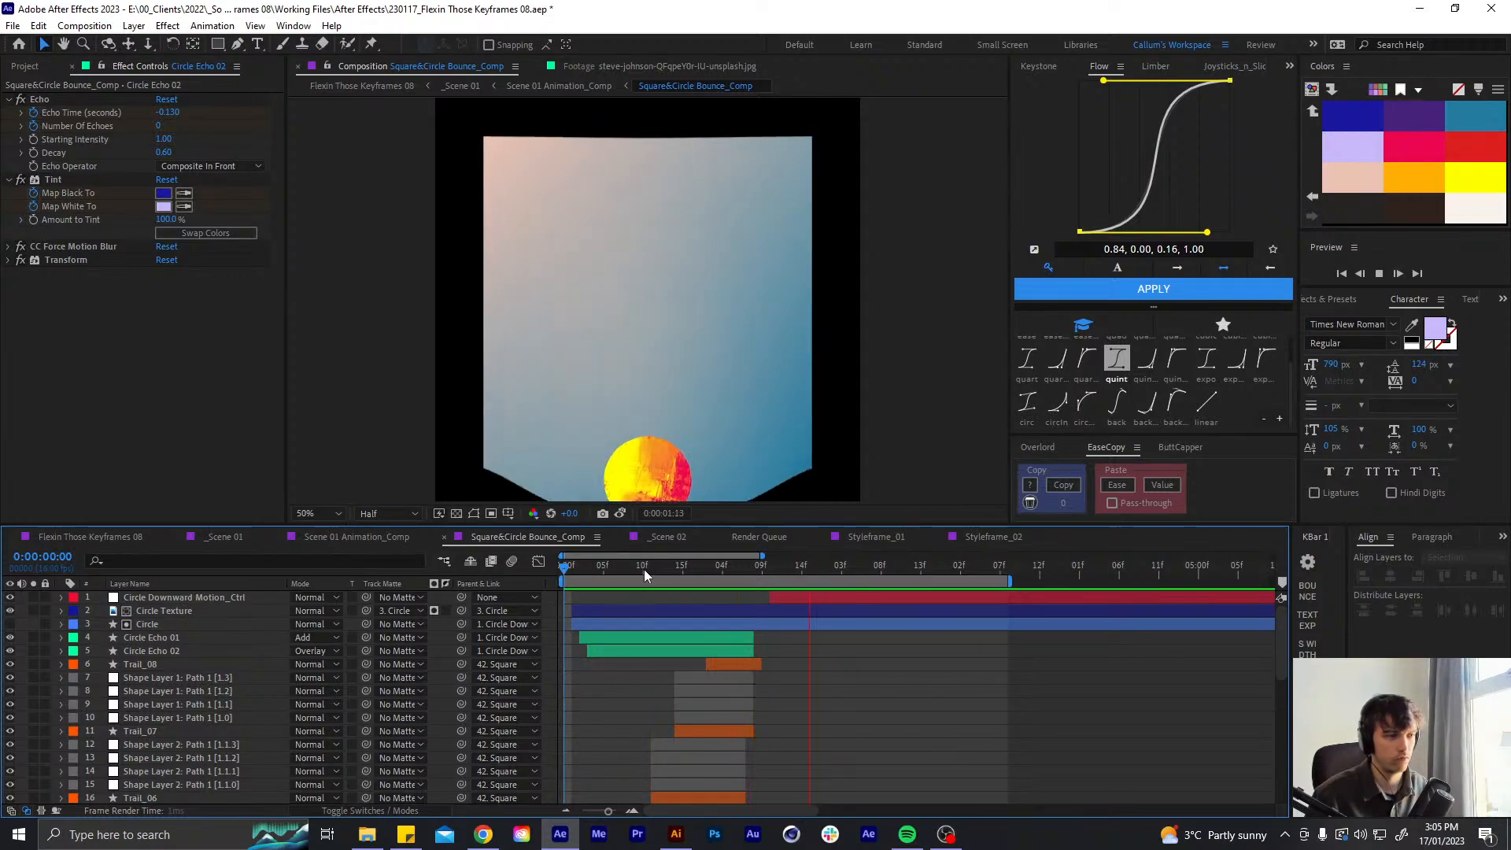
# - Set Circle Echo 01's Number of Echoes to 1 at 0:00:00:09 and collapse the revealed layer properties
pyautogui.moveTo(622, 565); pyautogui.dragTo(636, 578)
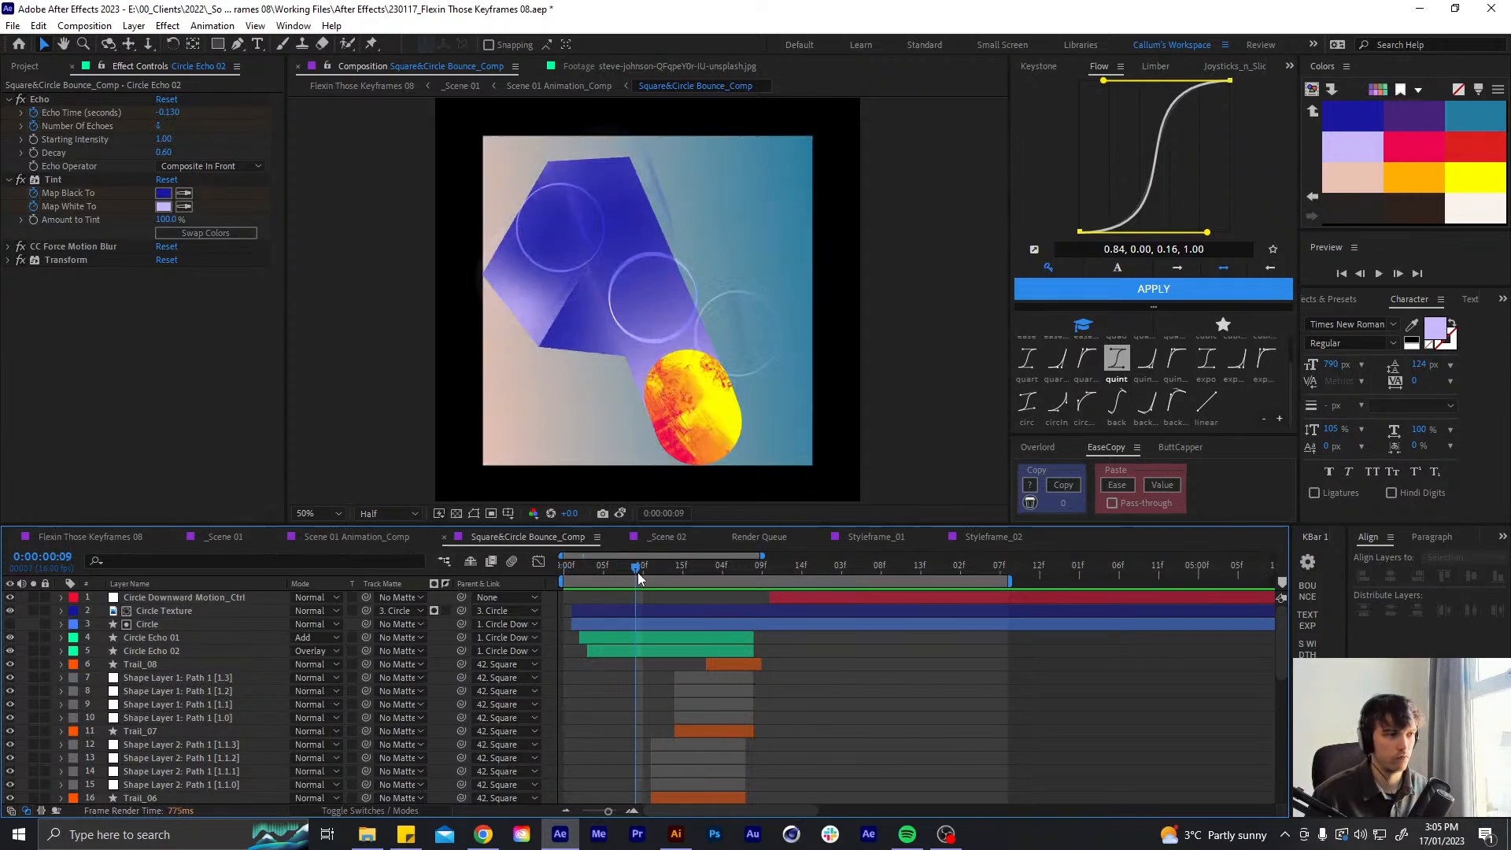
pyautogui.click(177, 635)
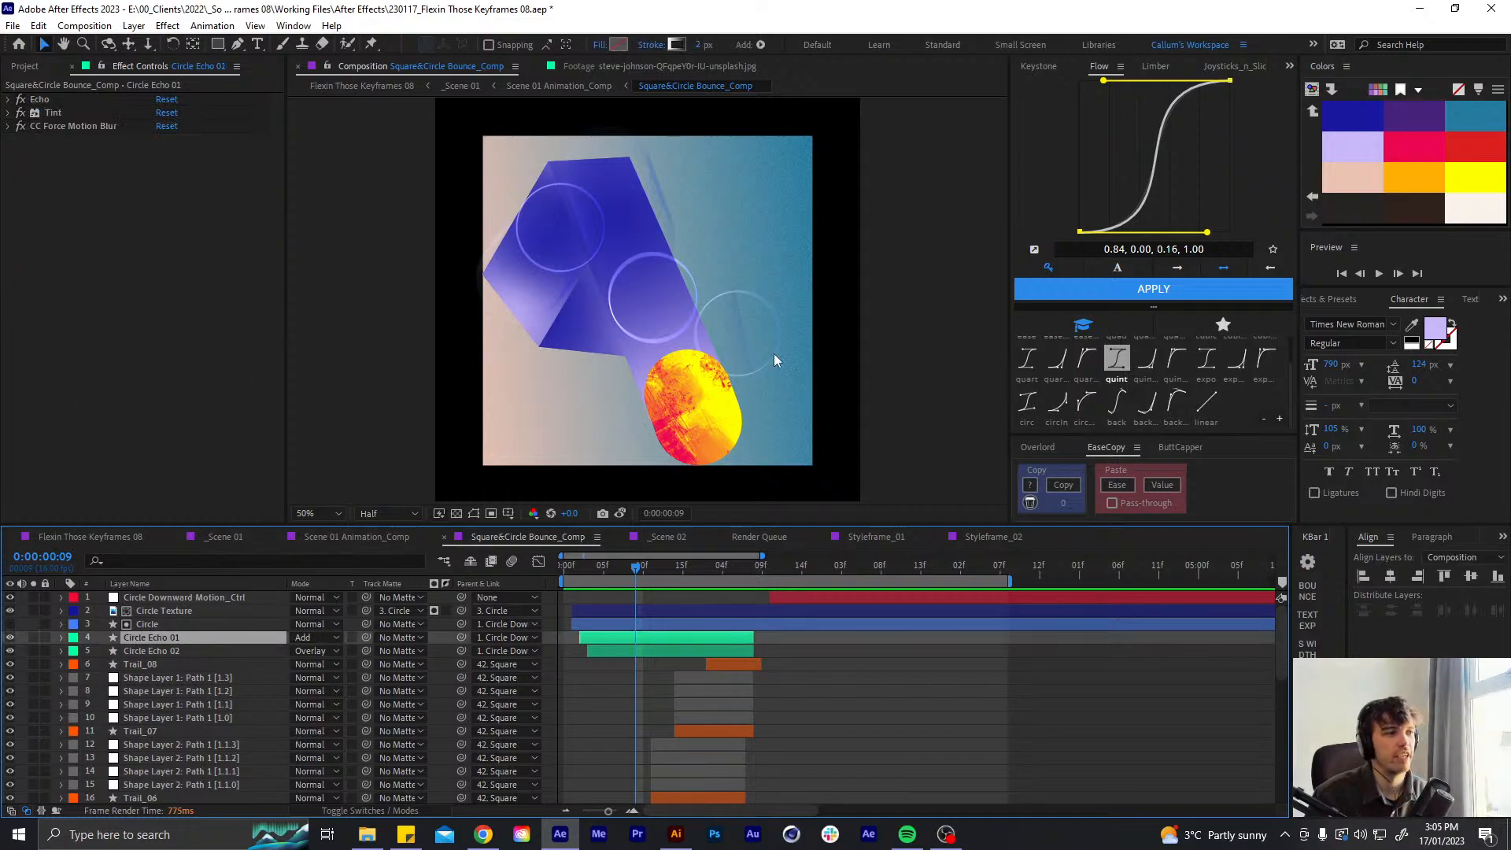
pyautogui.click(7, 100)
pyautogui.press('u')
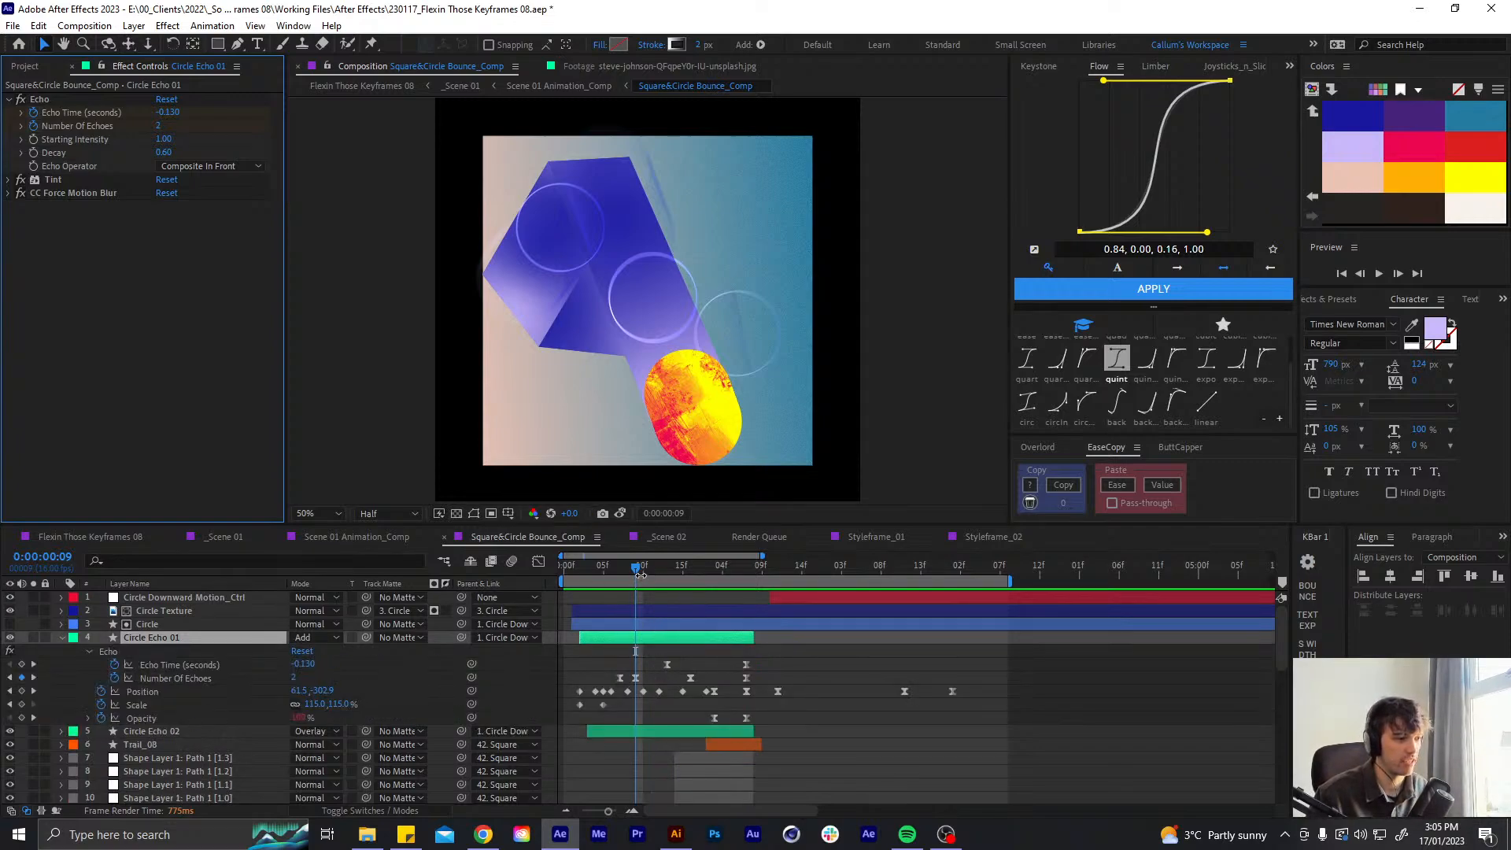
pyautogui.moveTo(634, 569)
pyautogui.mouseDown()
pyautogui.moveTo(621, 569)
pyautogui.moveTo(636, 559)
pyautogui.mouseUp()
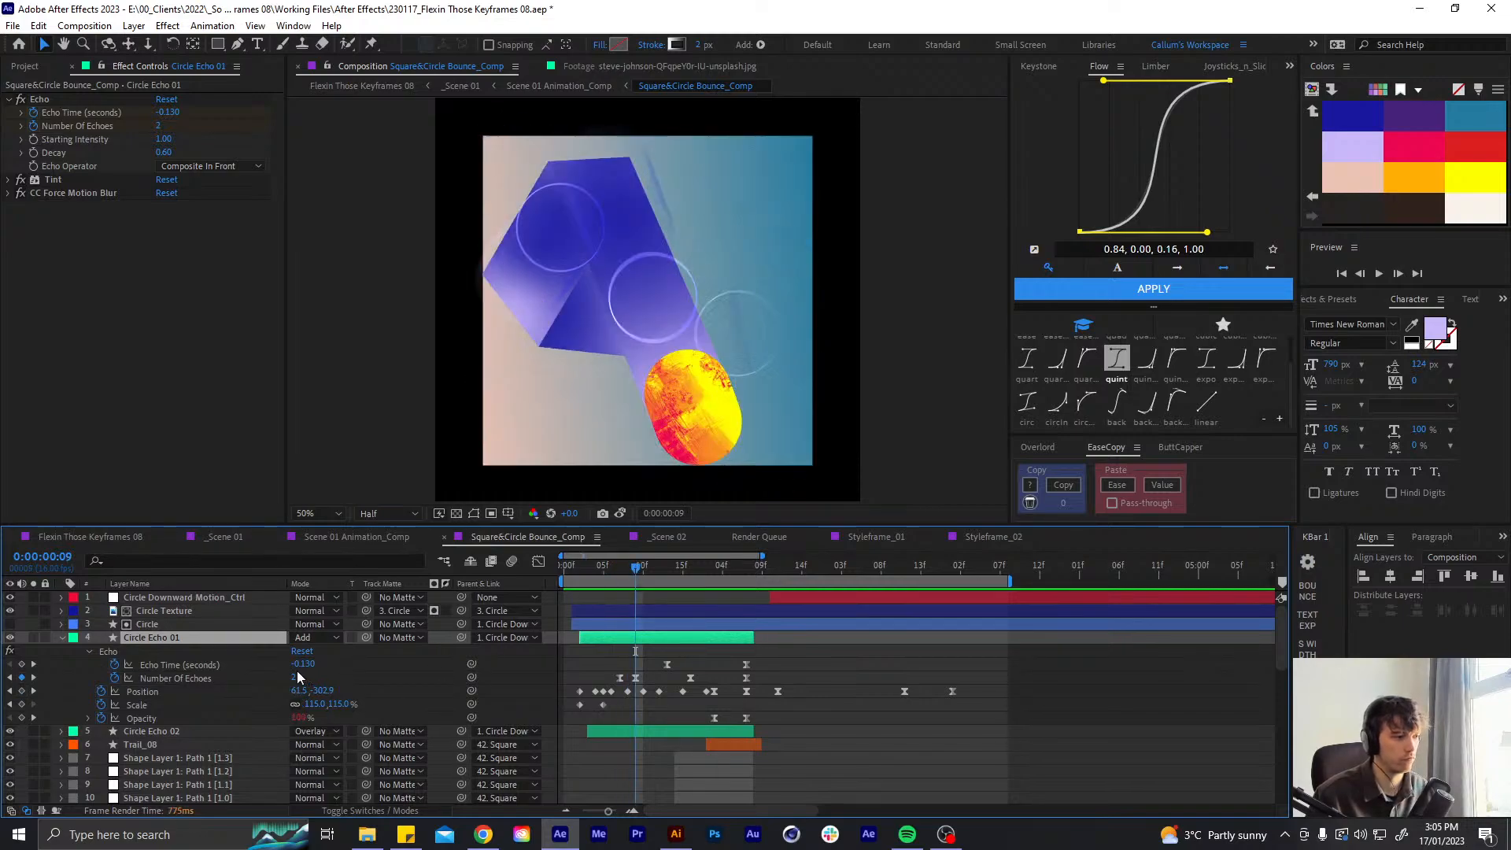
pyautogui.click(590, 659)
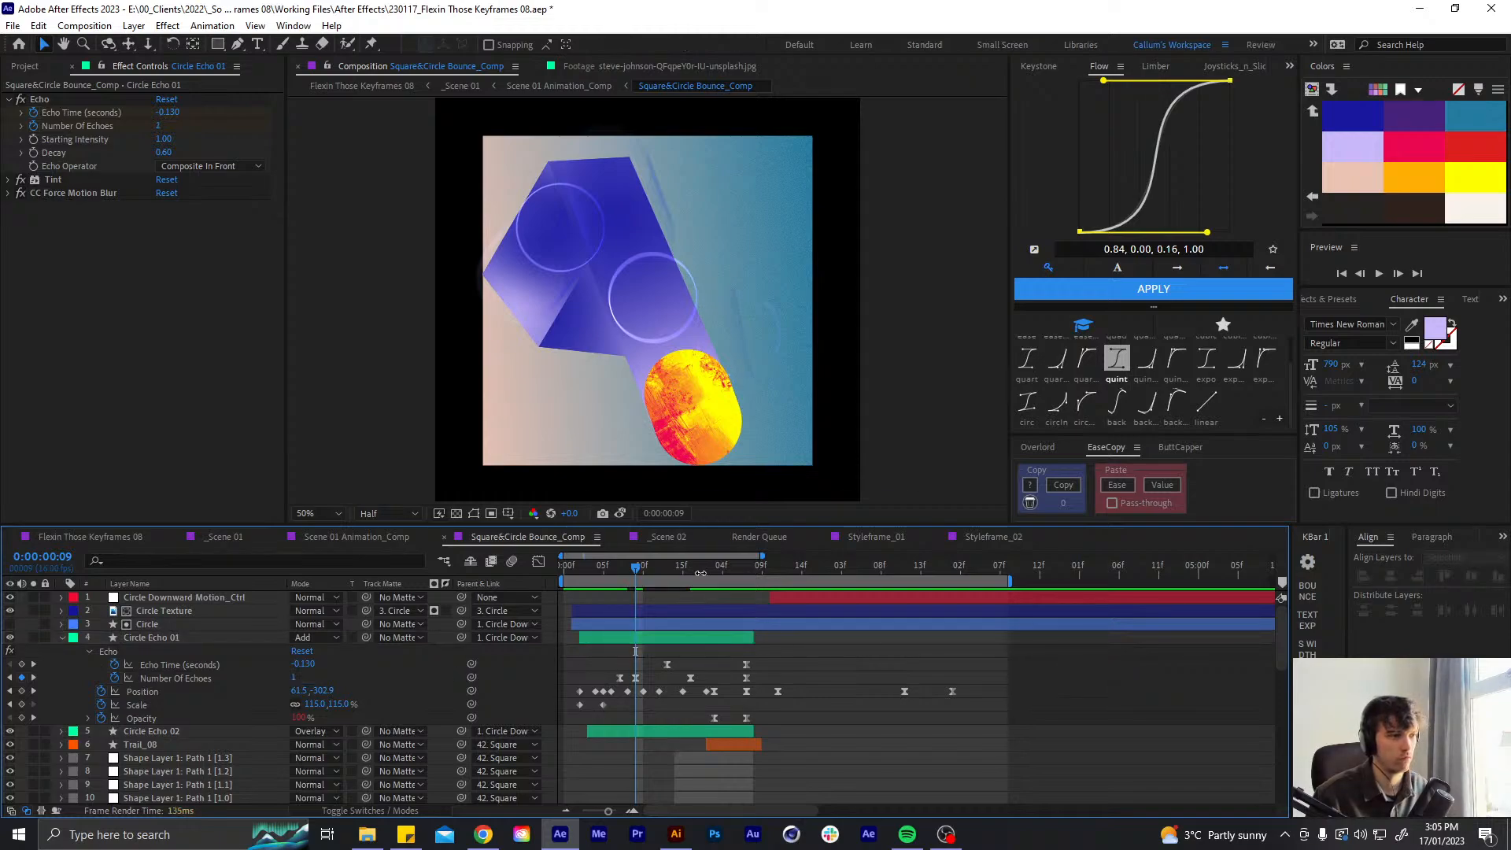
pyautogui.press('u')
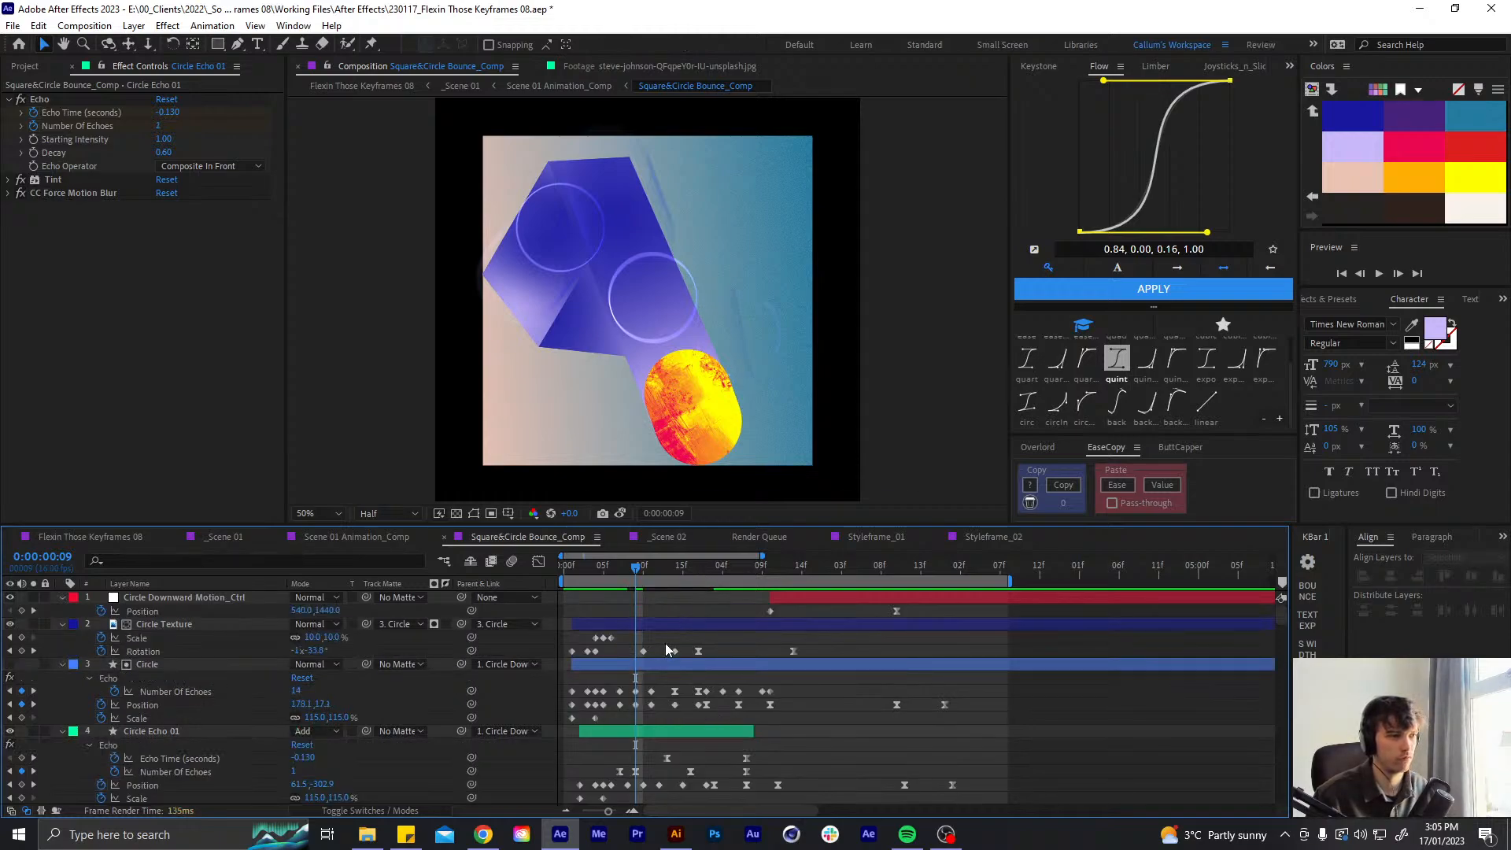
pyautogui.press('u')
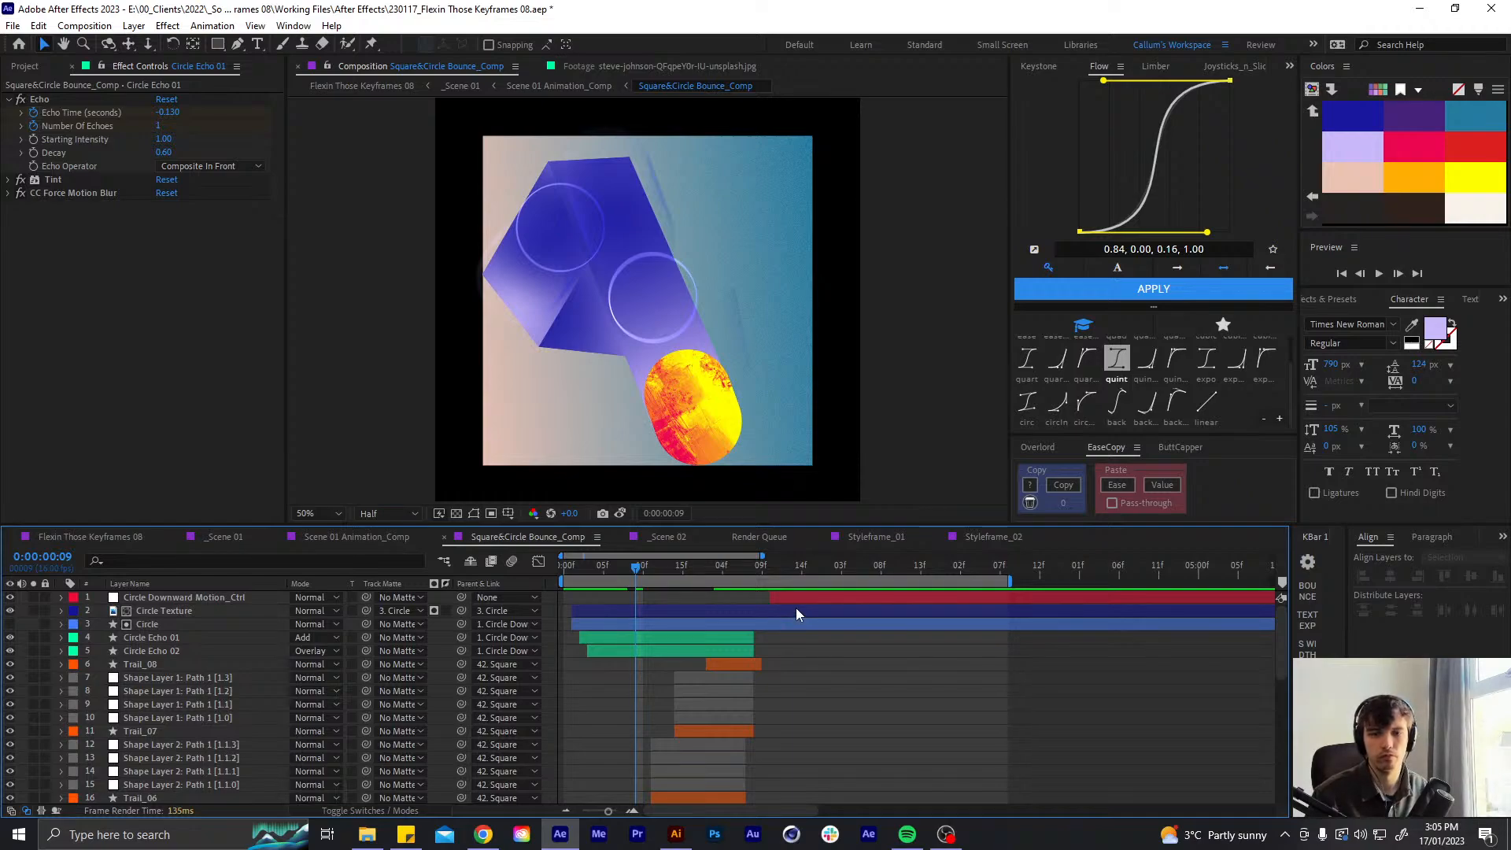
# - Play the bounce animation from 0:00:00:00 to check the reduced echoes
pyautogui.hotkey('alt', 'Tab')
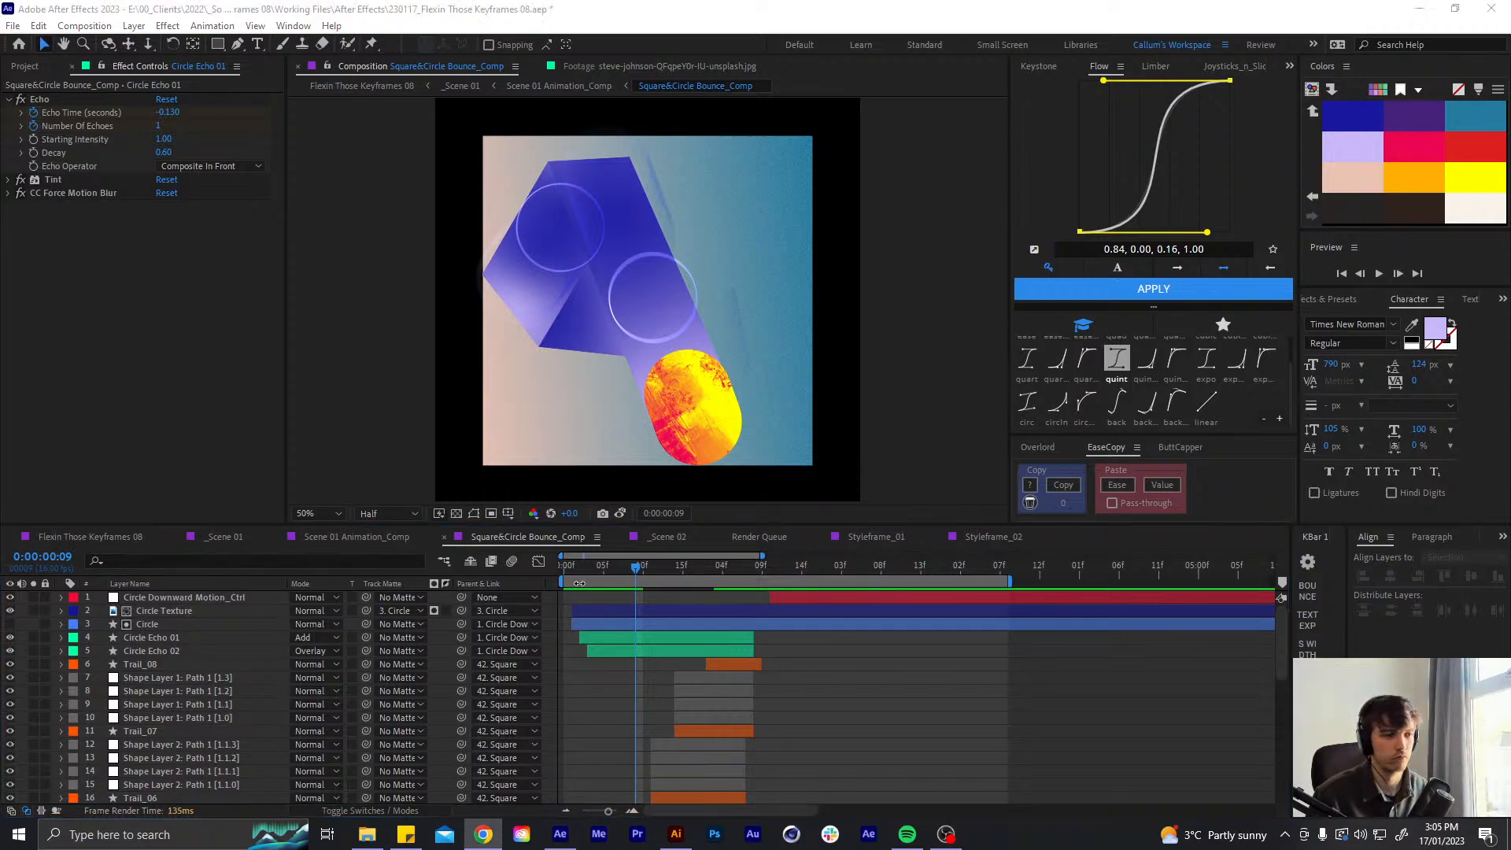
pyautogui.click(561, 569)
pyautogui.press('space')
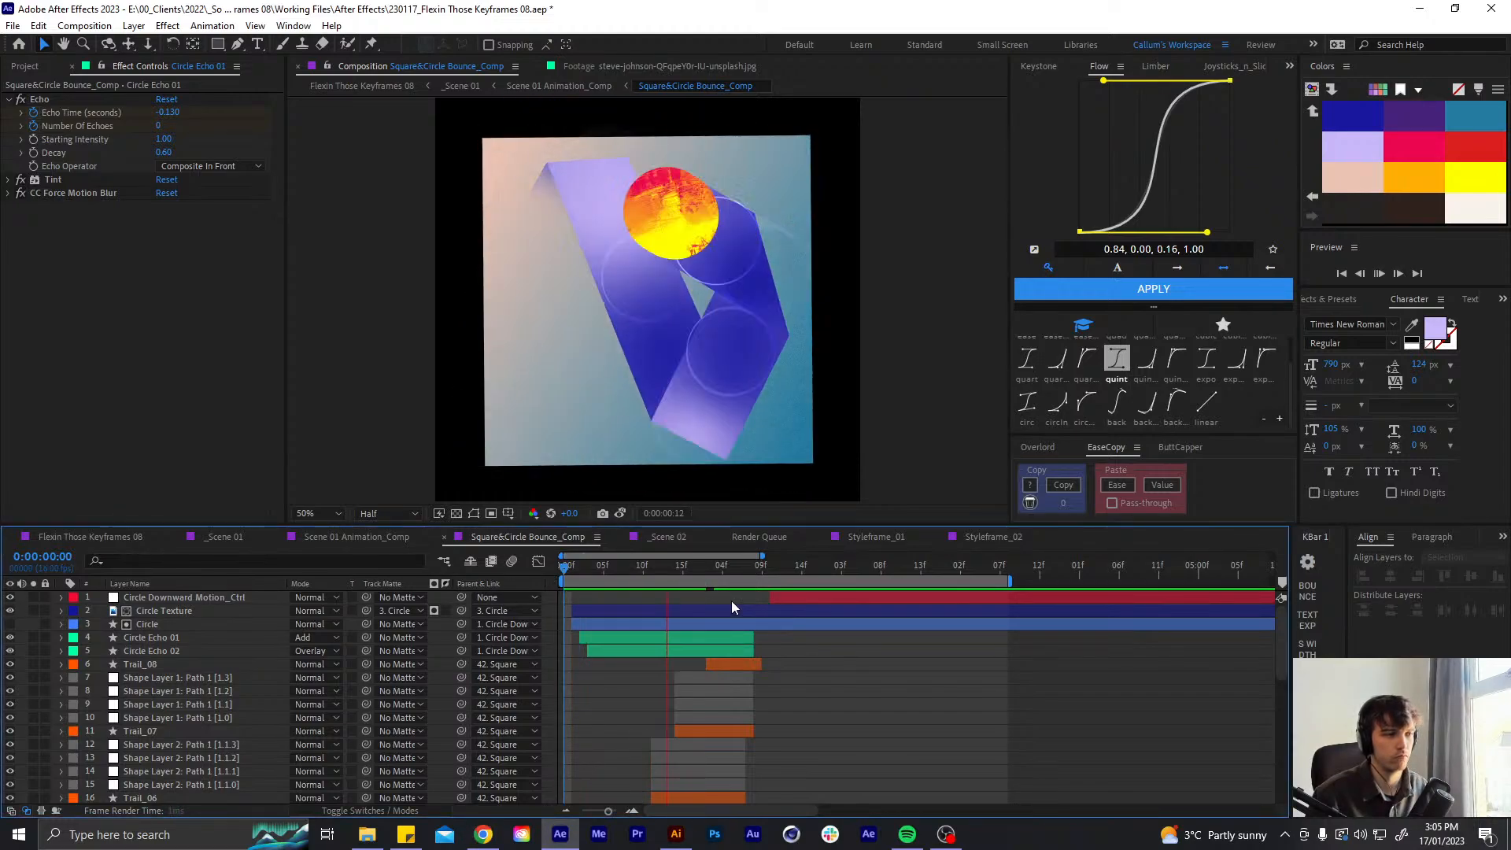
# - Move Circle Echo 01's fade-out opacity keyframes one frame earlier to end at 0:00:01:06, and trim the layer's end to that frame
pyautogui.click(703, 566)
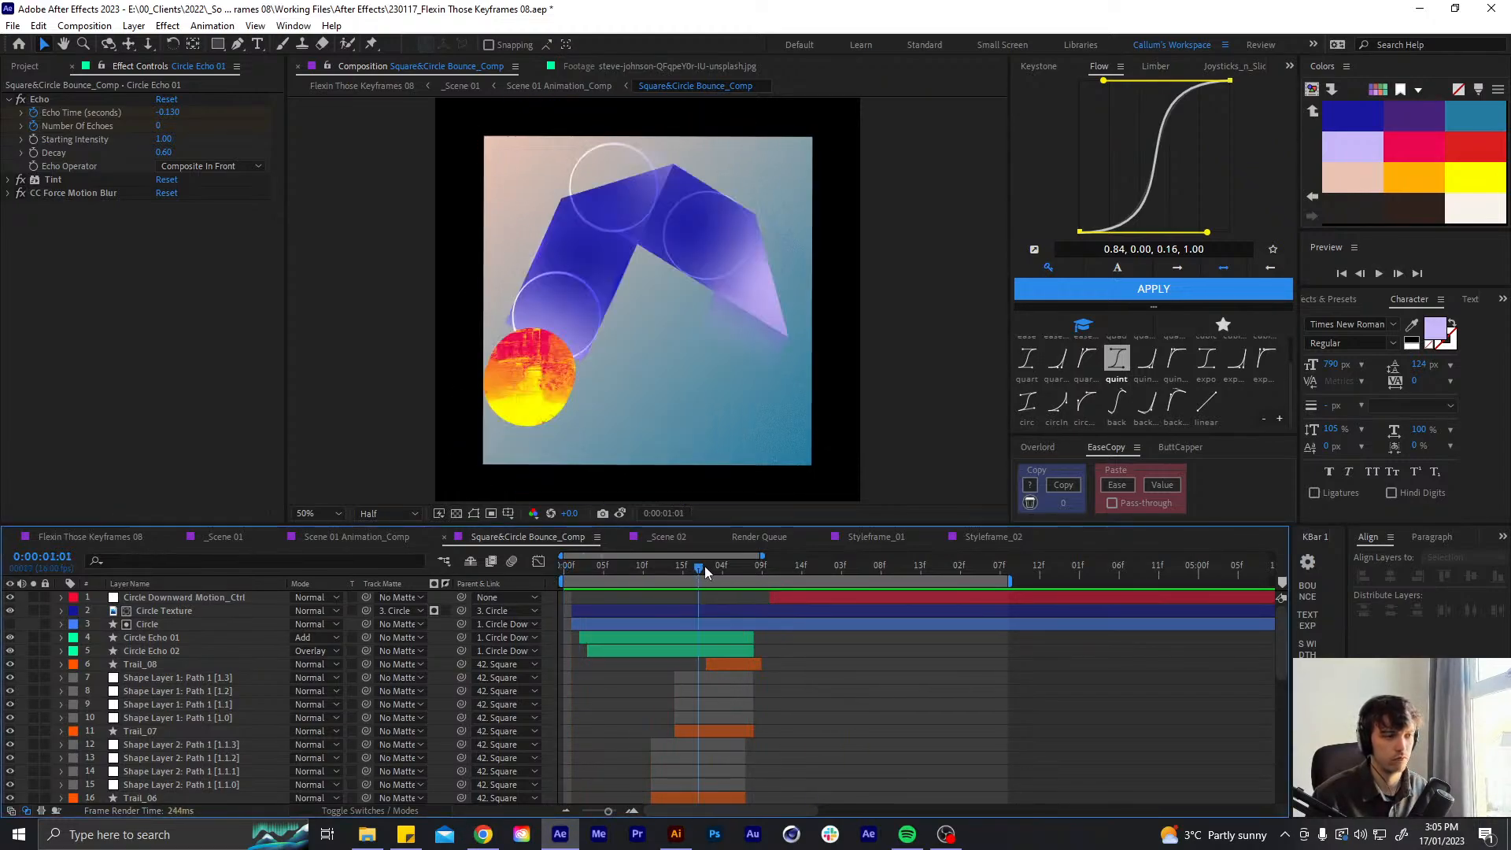
pyautogui.moveTo(705, 565); pyautogui.dragTo(732, 566)
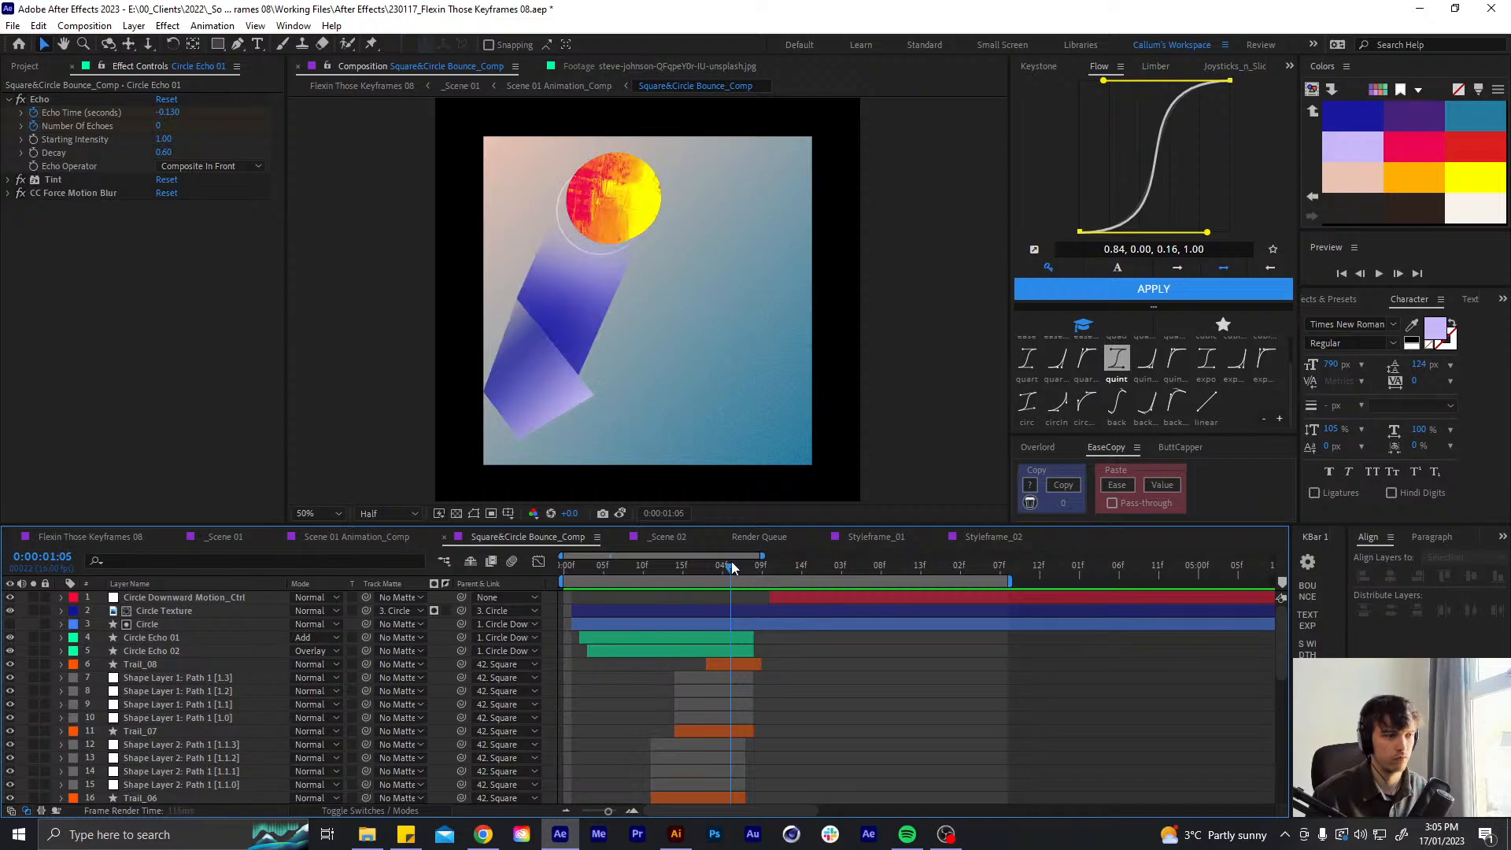
pyautogui.click(190, 638)
pyautogui.press('t')
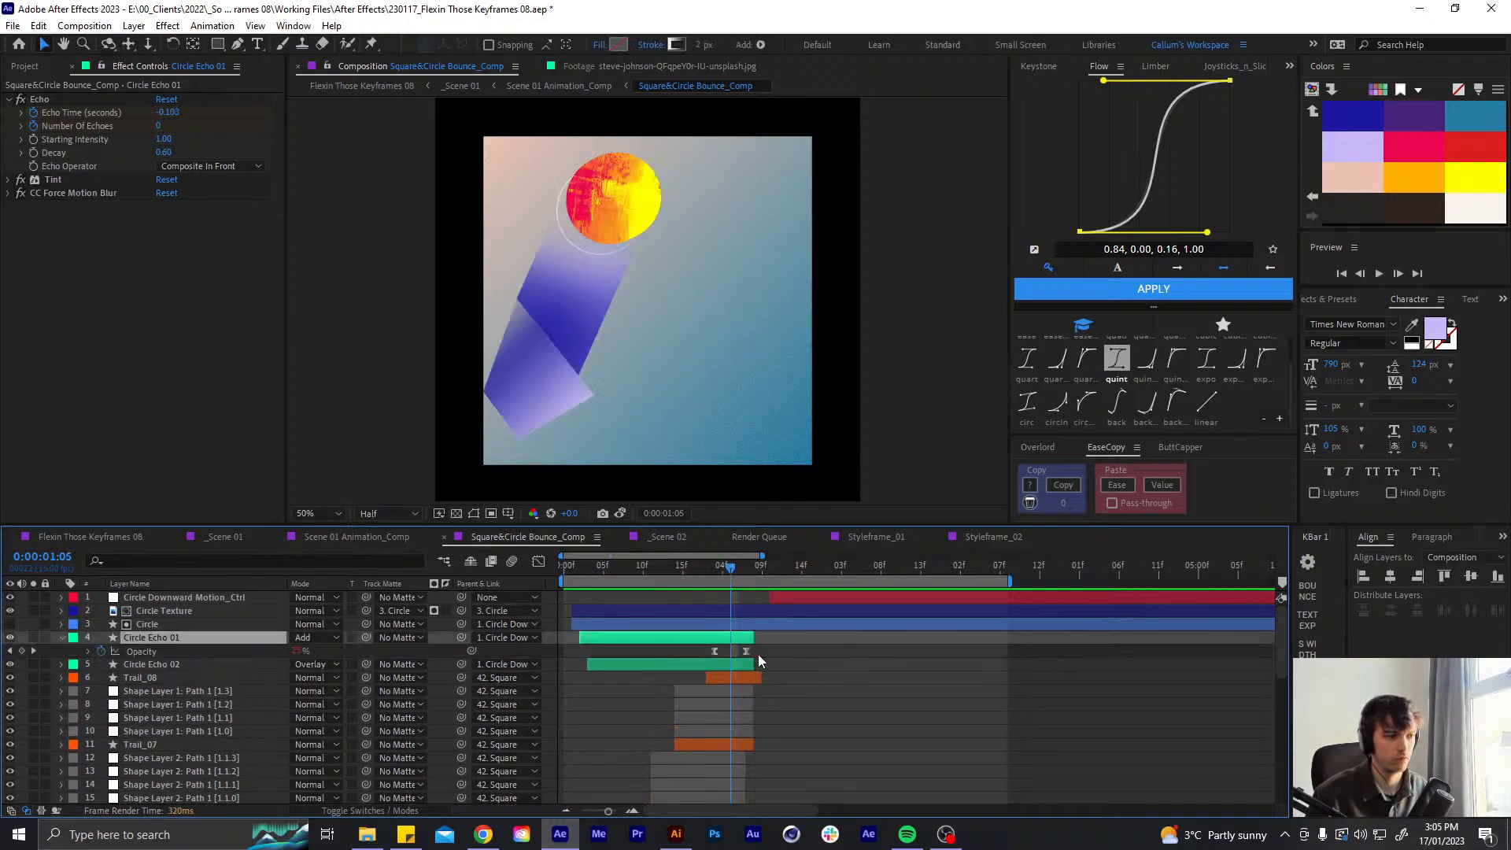
pyautogui.moveTo(758, 655); pyautogui.dragTo(689, 662)
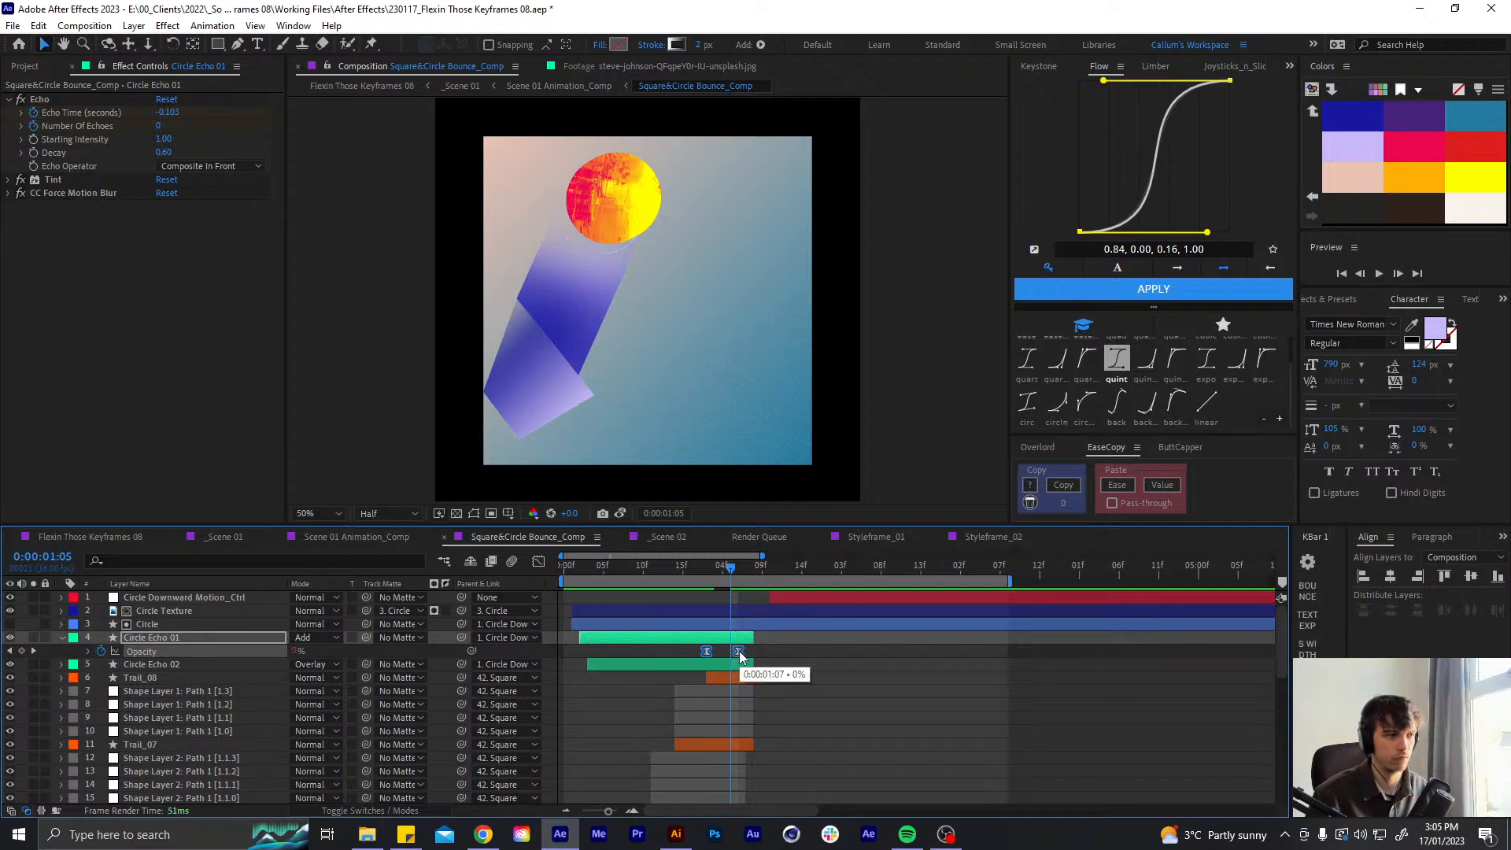
pyautogui.click(740, 567)
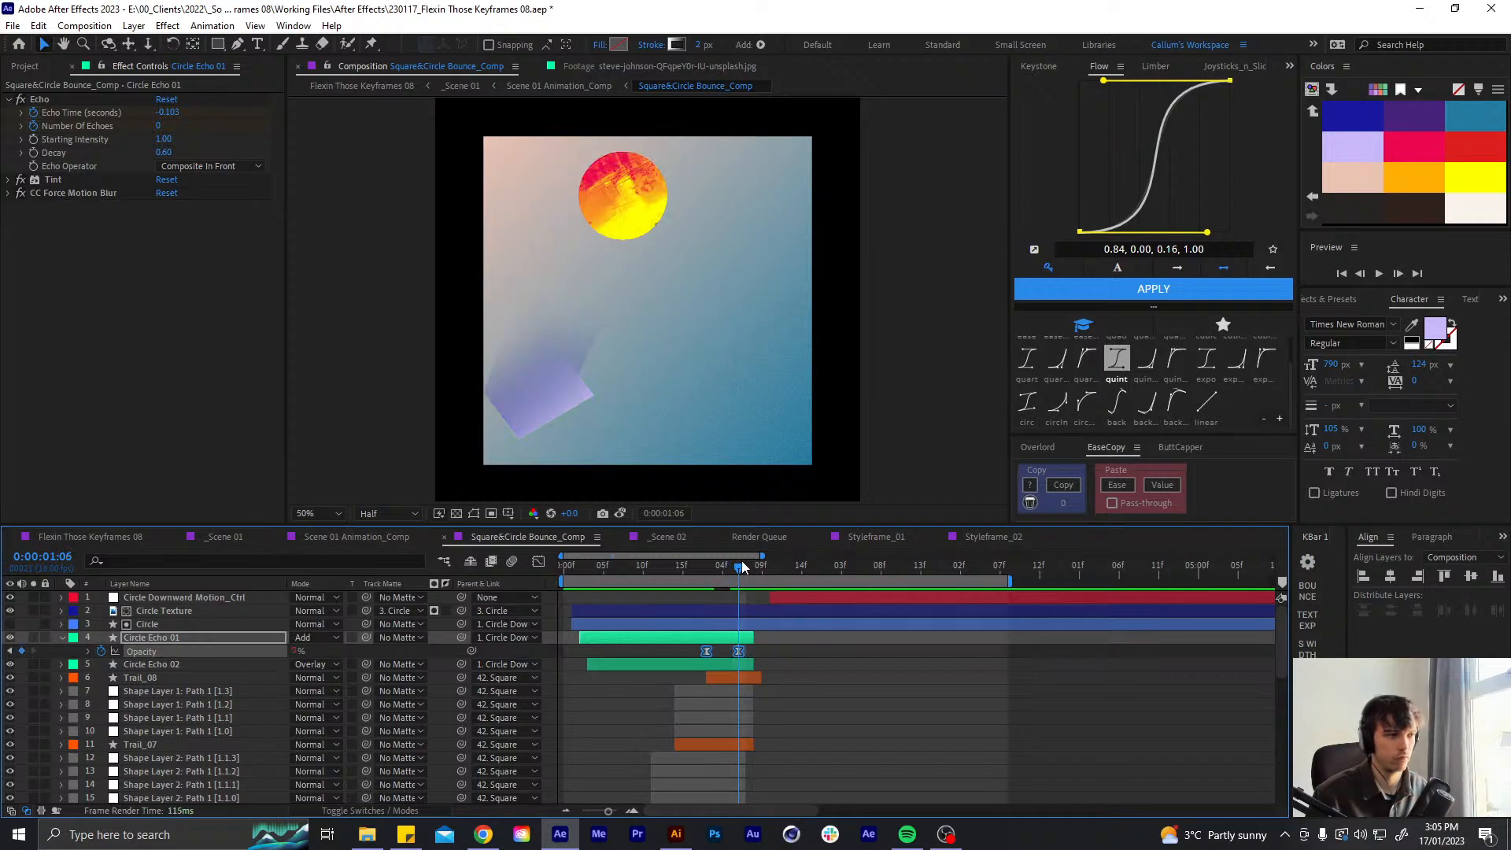
pyautogui.hotkey('alt', ']')
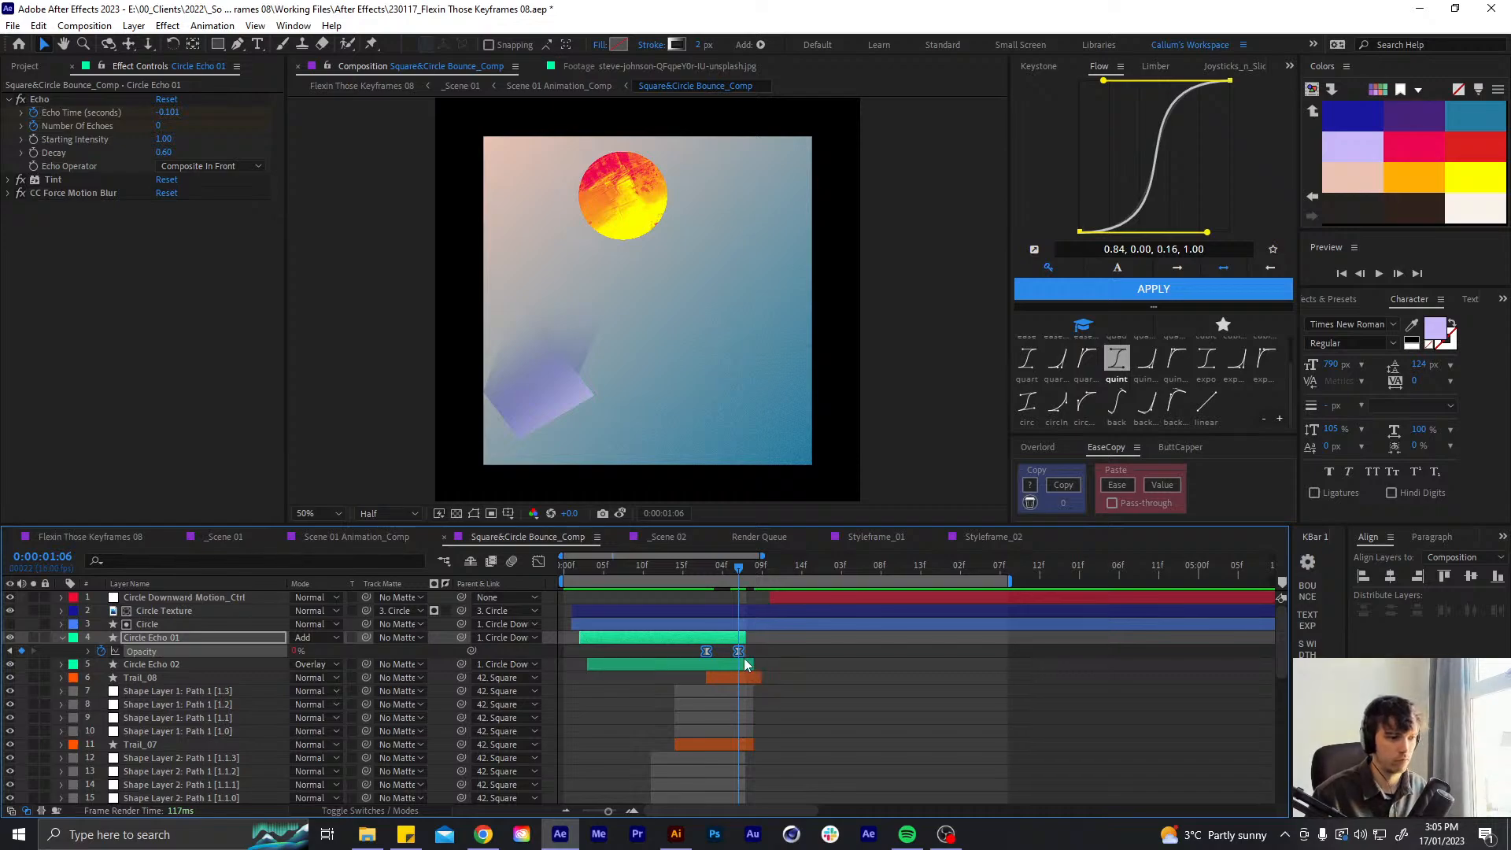
# - Check Circle Echo 02's opacity keyframes, collapse both echo layers and preview the bounce from the start
pyautogui.click(746, 665)
pyautogui.press('t')
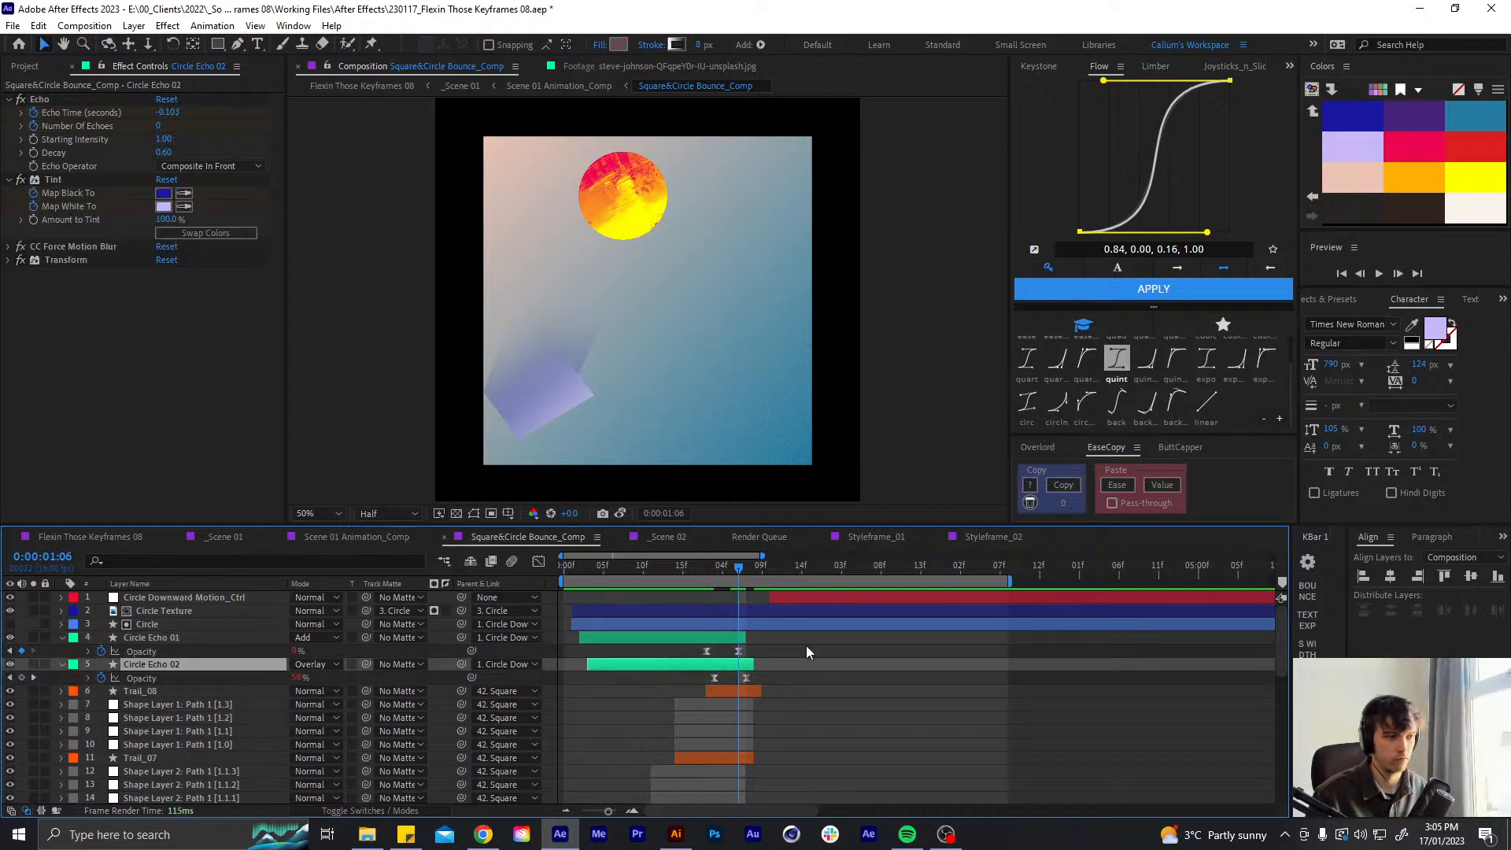
pyautogui.press('t')
pyautogui.click(725, 642)
pyautogui.press('t')
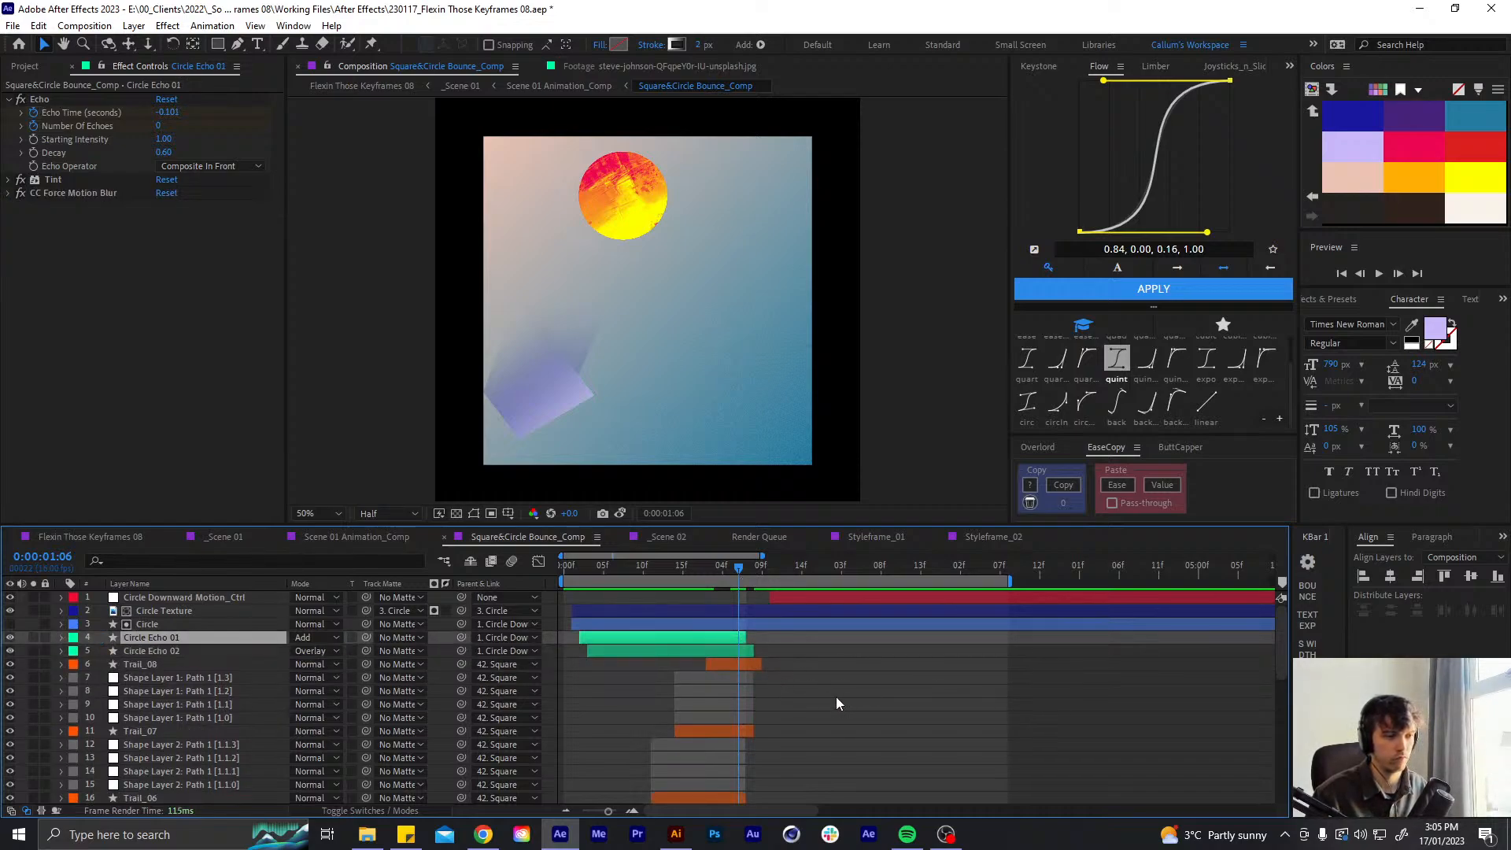
pyautogui.press('space')
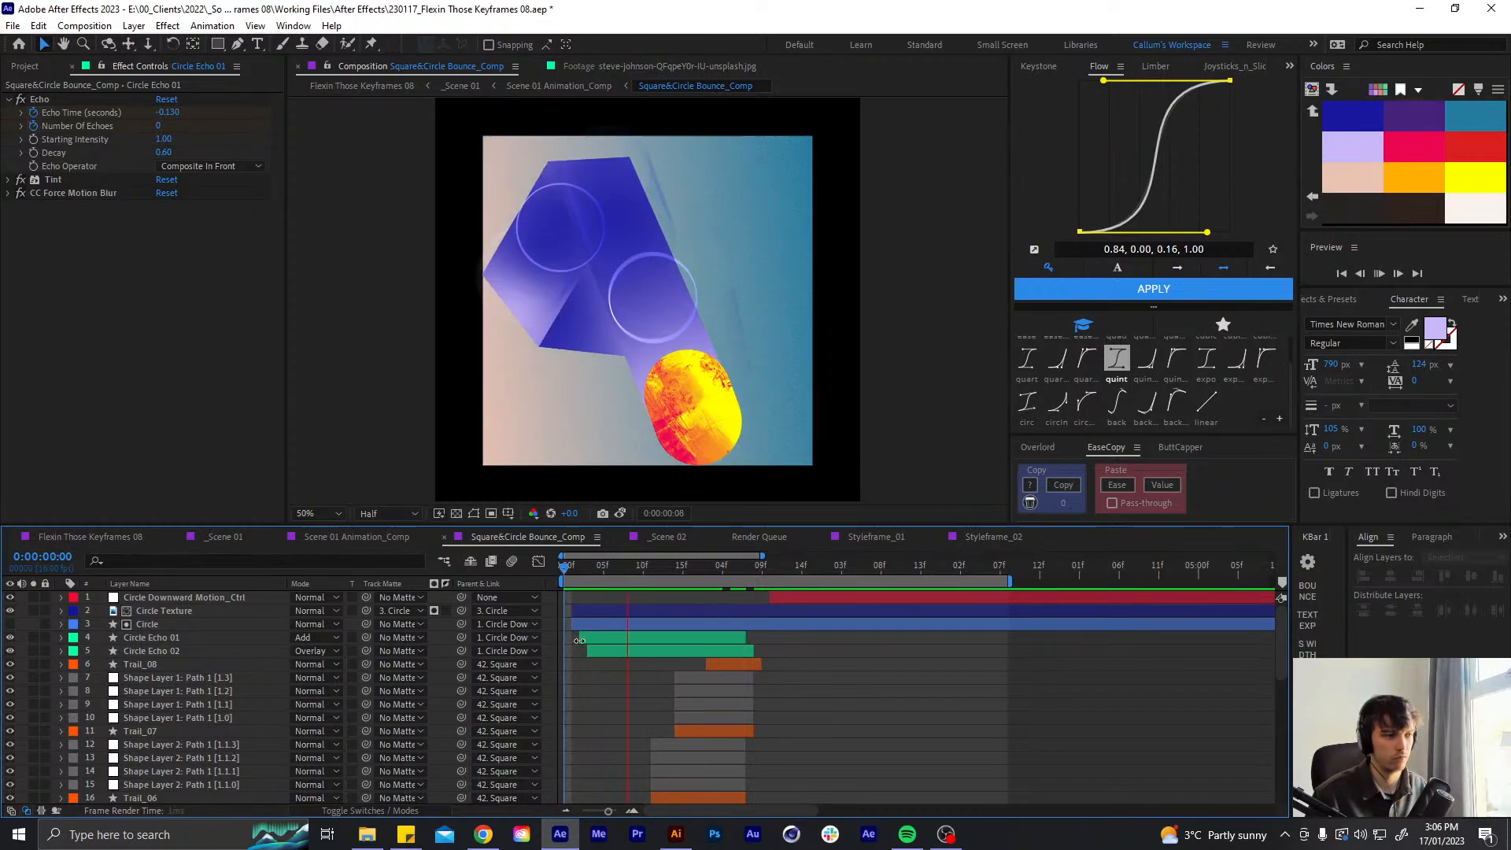
# - Add an opacity keyframe of 0% to Circle Echo 01 at 0:00:00:02
pyautogui.click(588, 567)
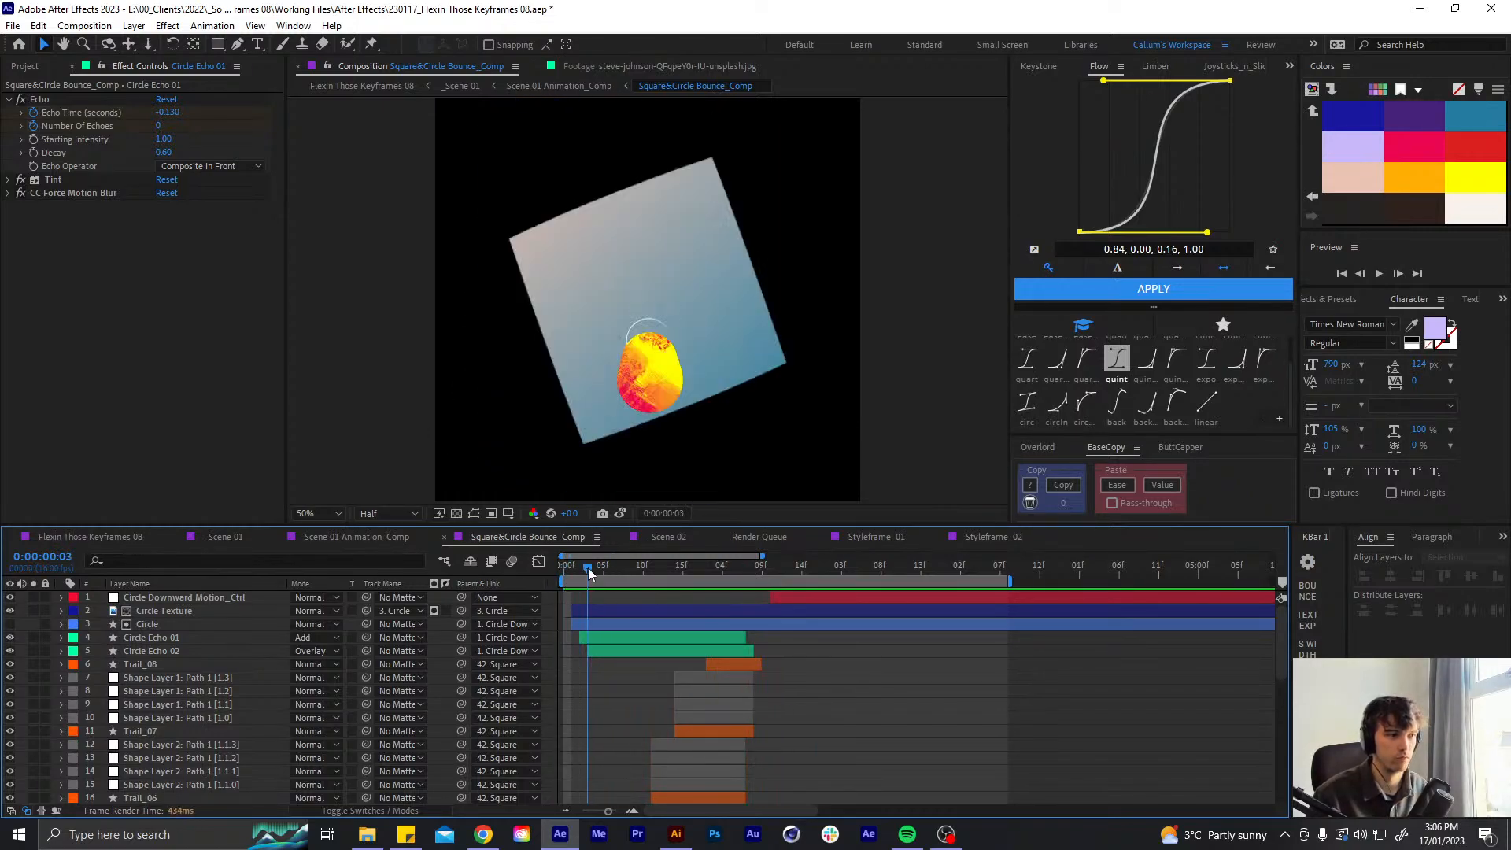
pyautogui.click(592, 637)
pyautogui.press('t')
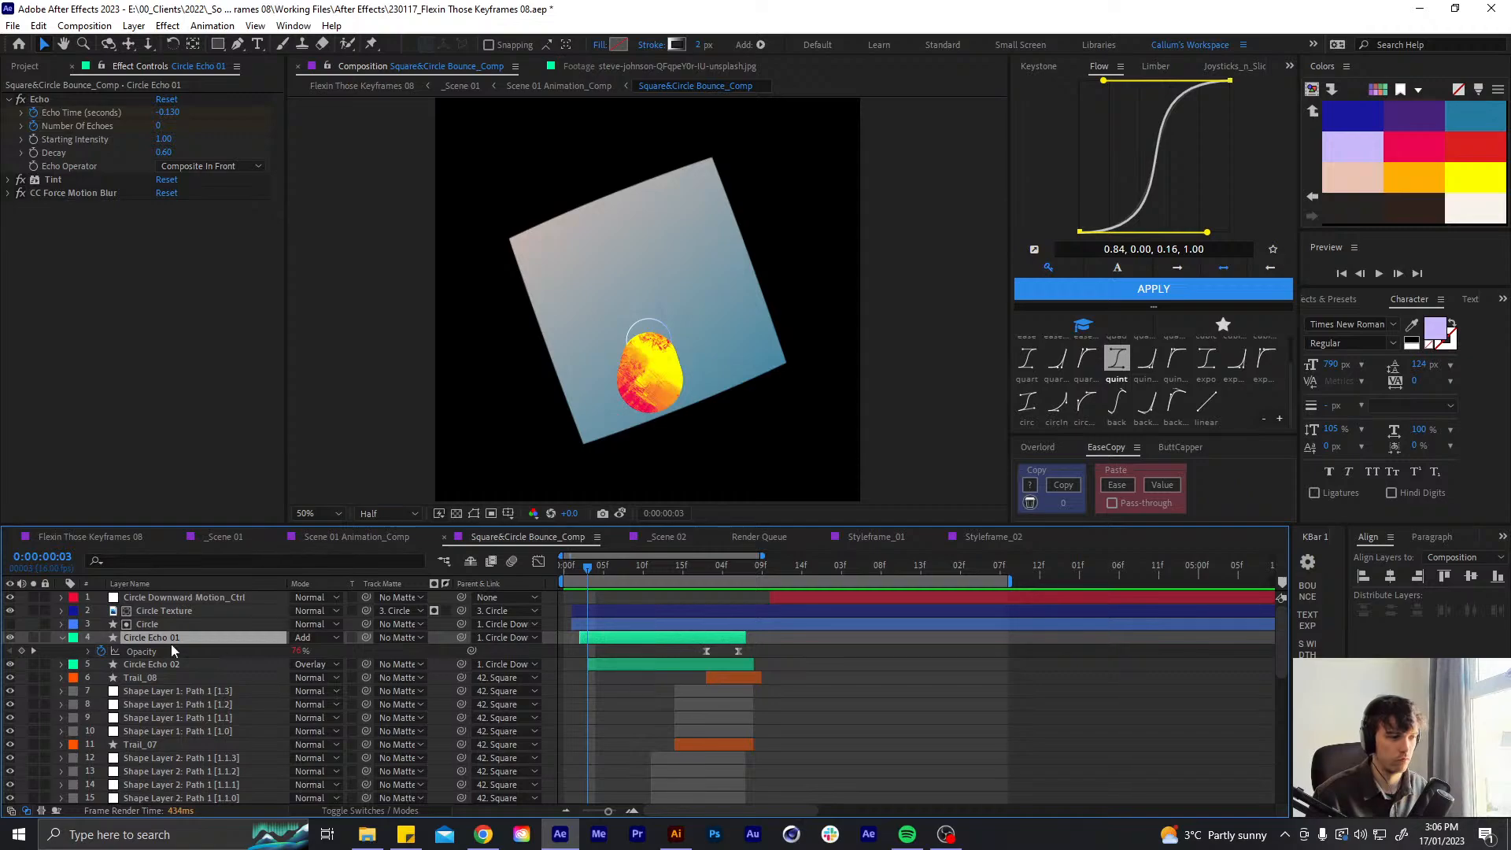
pyautogui.click(578, 573)
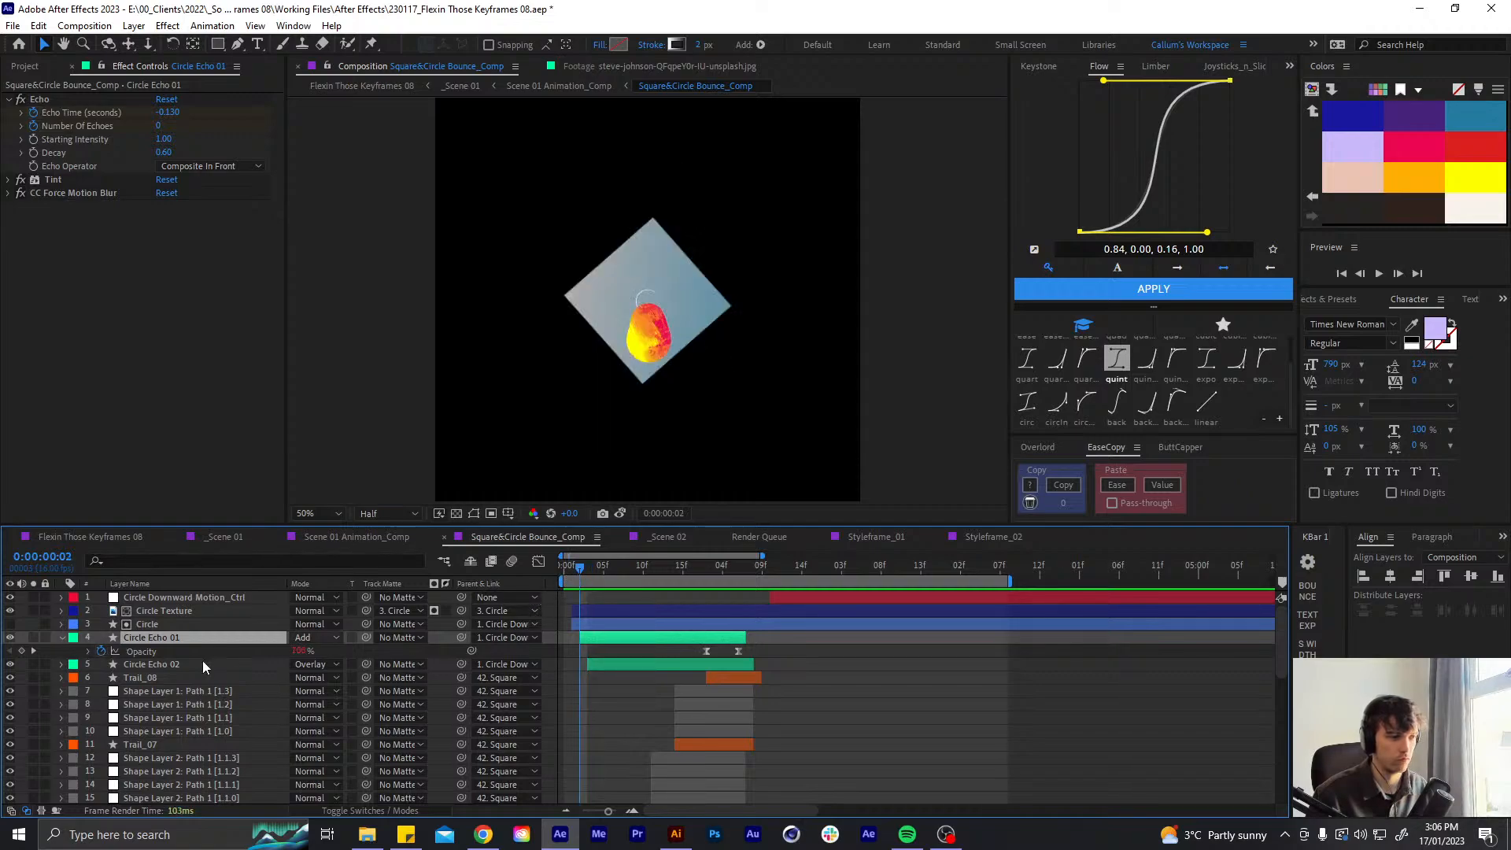
pyautogui.click(21, 651)
pyautogui.moveTo(262, 649); pyautogui.dragTo(236, 650)
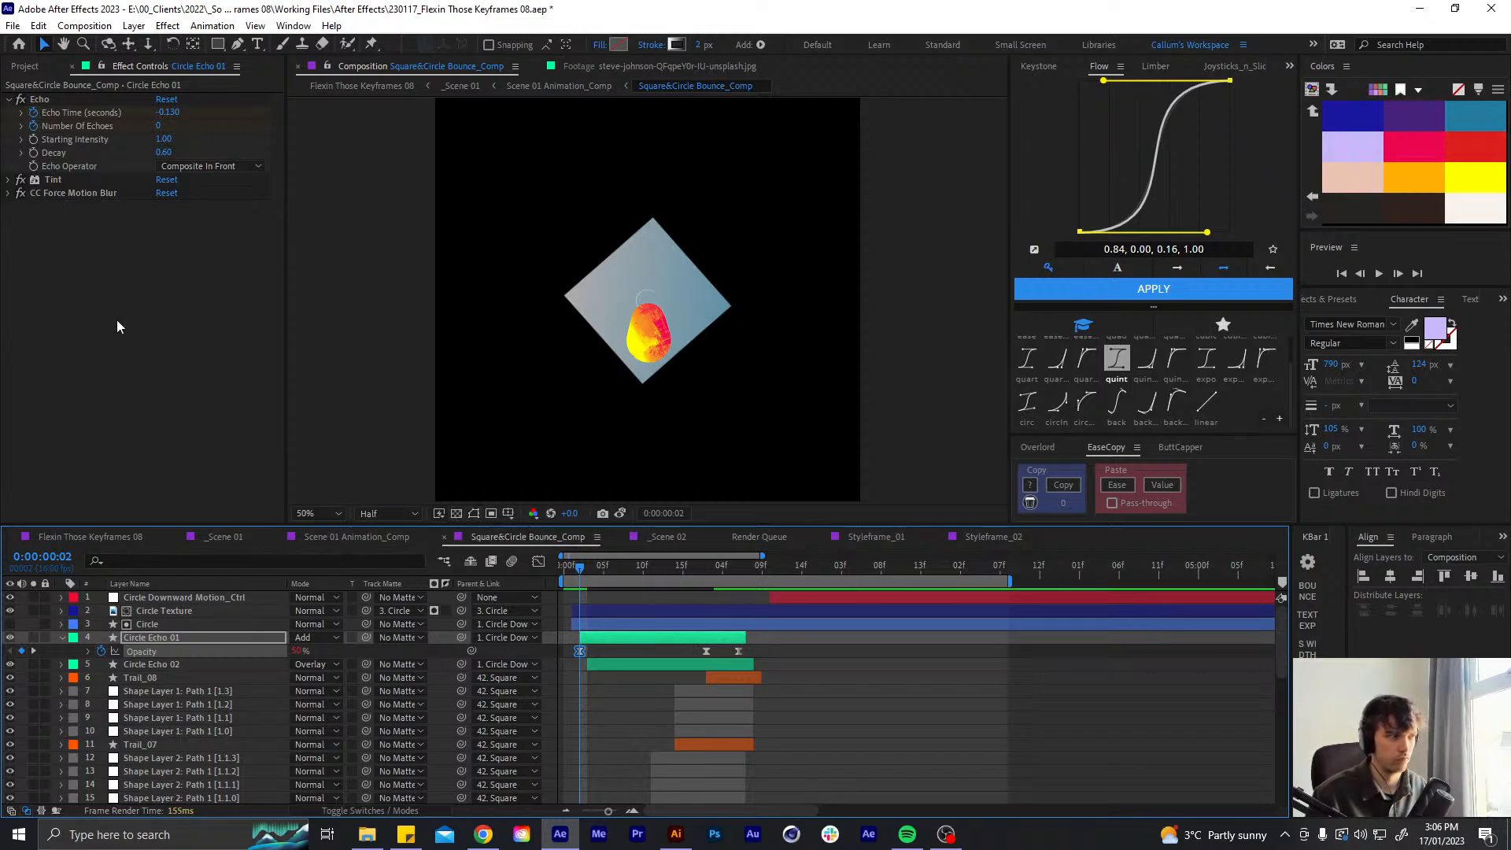
# - Trim Circle Echo 01's start to 0:00:00:03 and move its first opacity keyframe to that frame
pyautogui.press('pagedown')
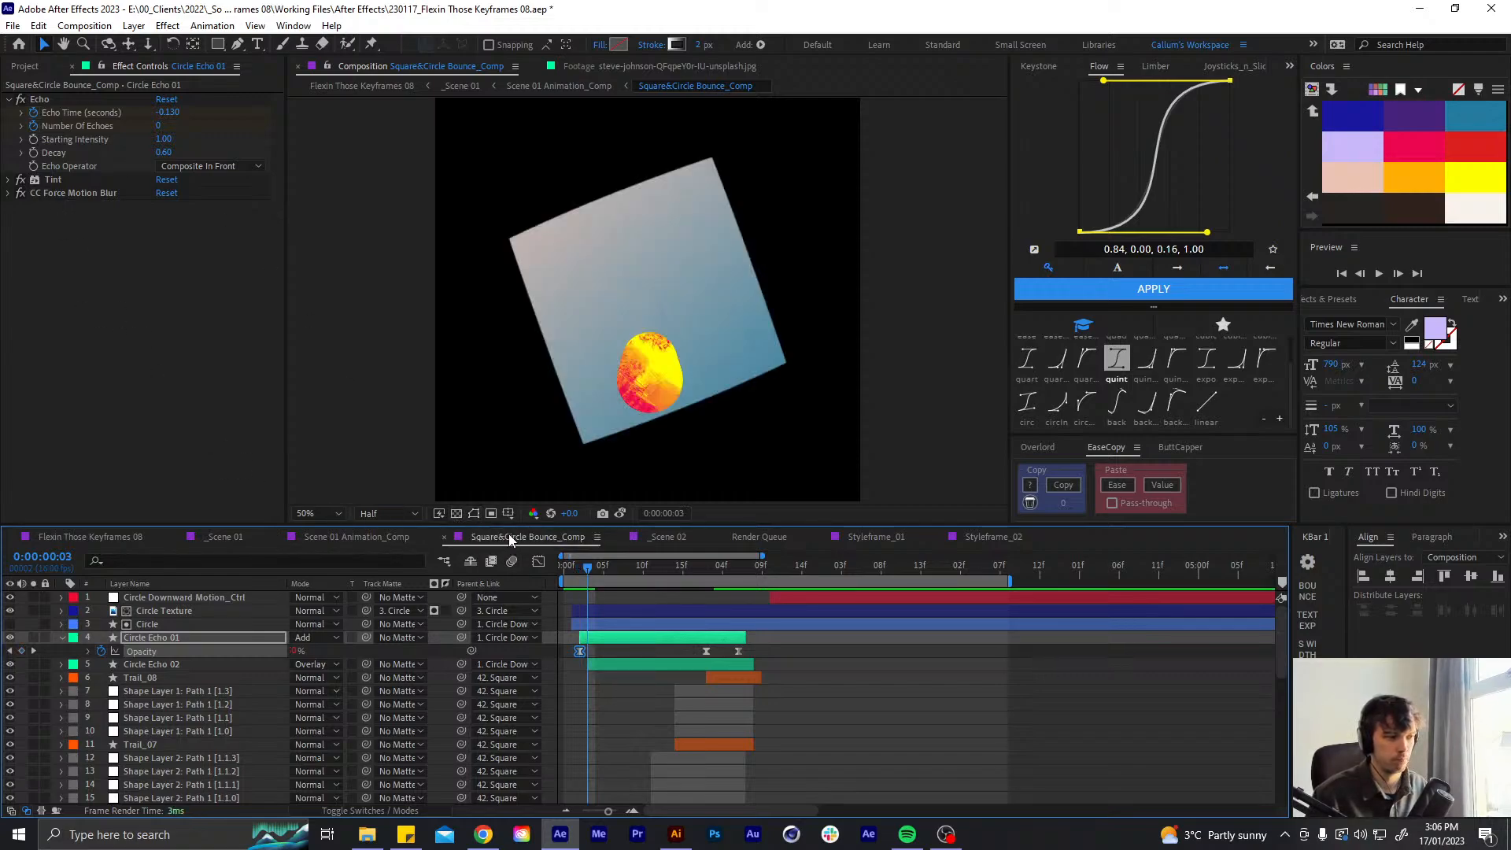
pyautogui.press('pagedown')
pyautogui.press('pageup')
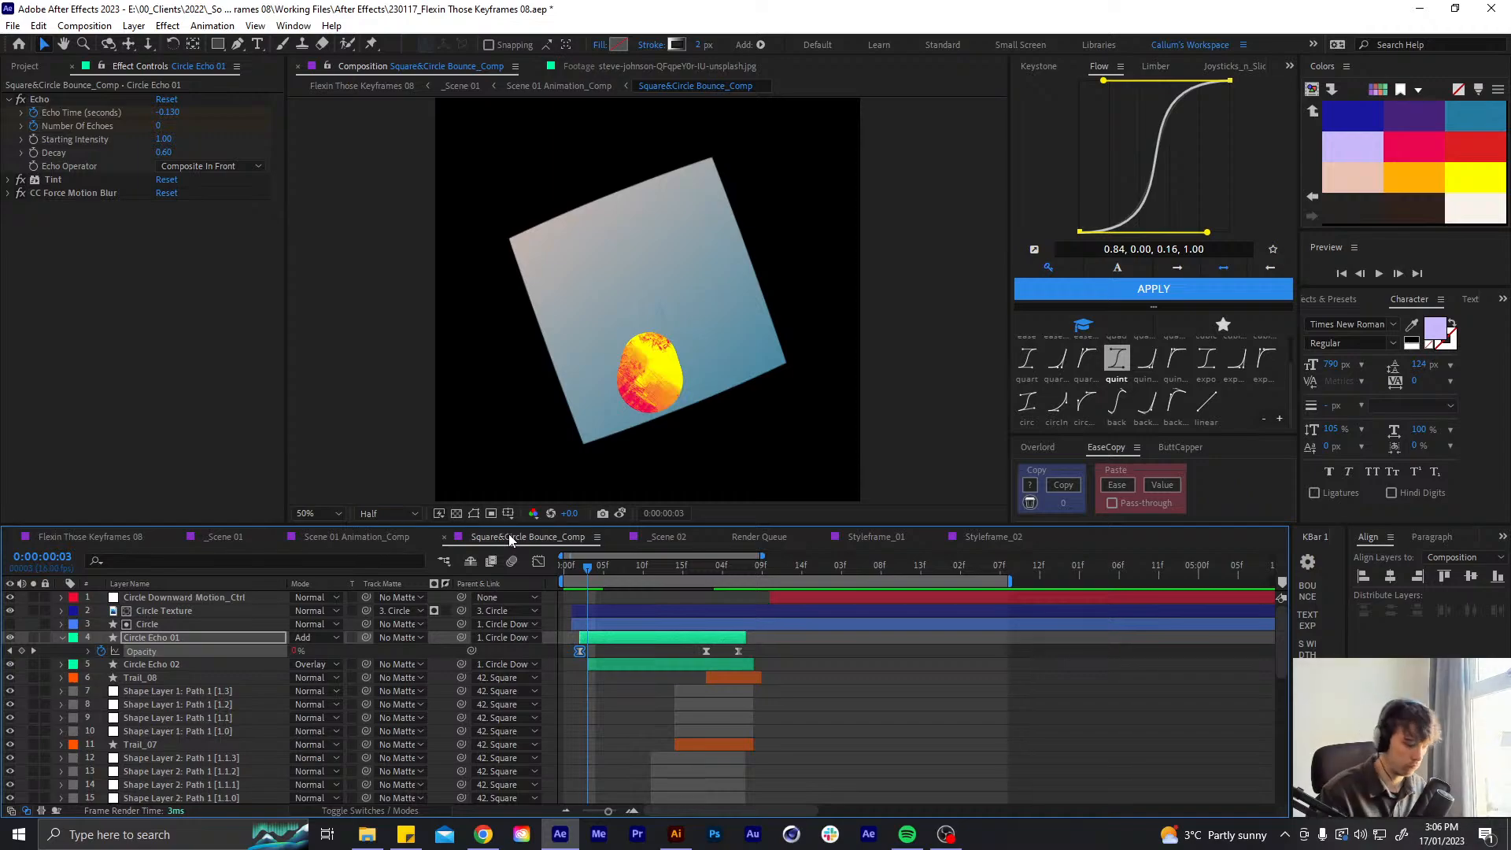
pyautogui.hotkey('alt', '[')
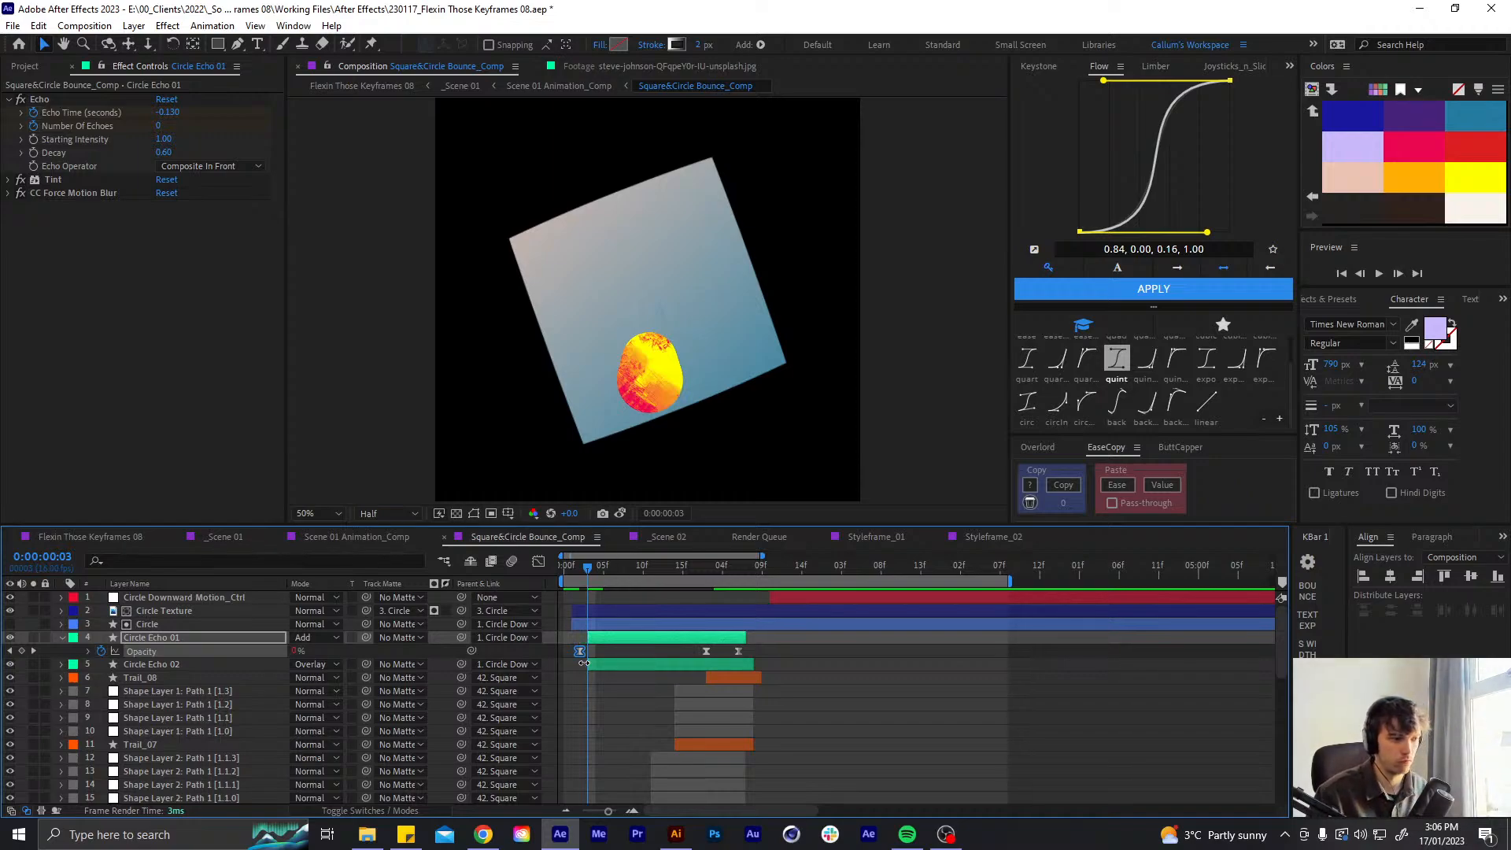
pyautogui.moveTo(583, 653); pyautogui.dragTo(590, 653)
# - Add an opacity keyframe to Circle Echo 01 at 0:00:00:05 to finish its fade-in, and preview the bounce from the start
pyautogui.press('pagedown')
pyautogui.press('pagedown')
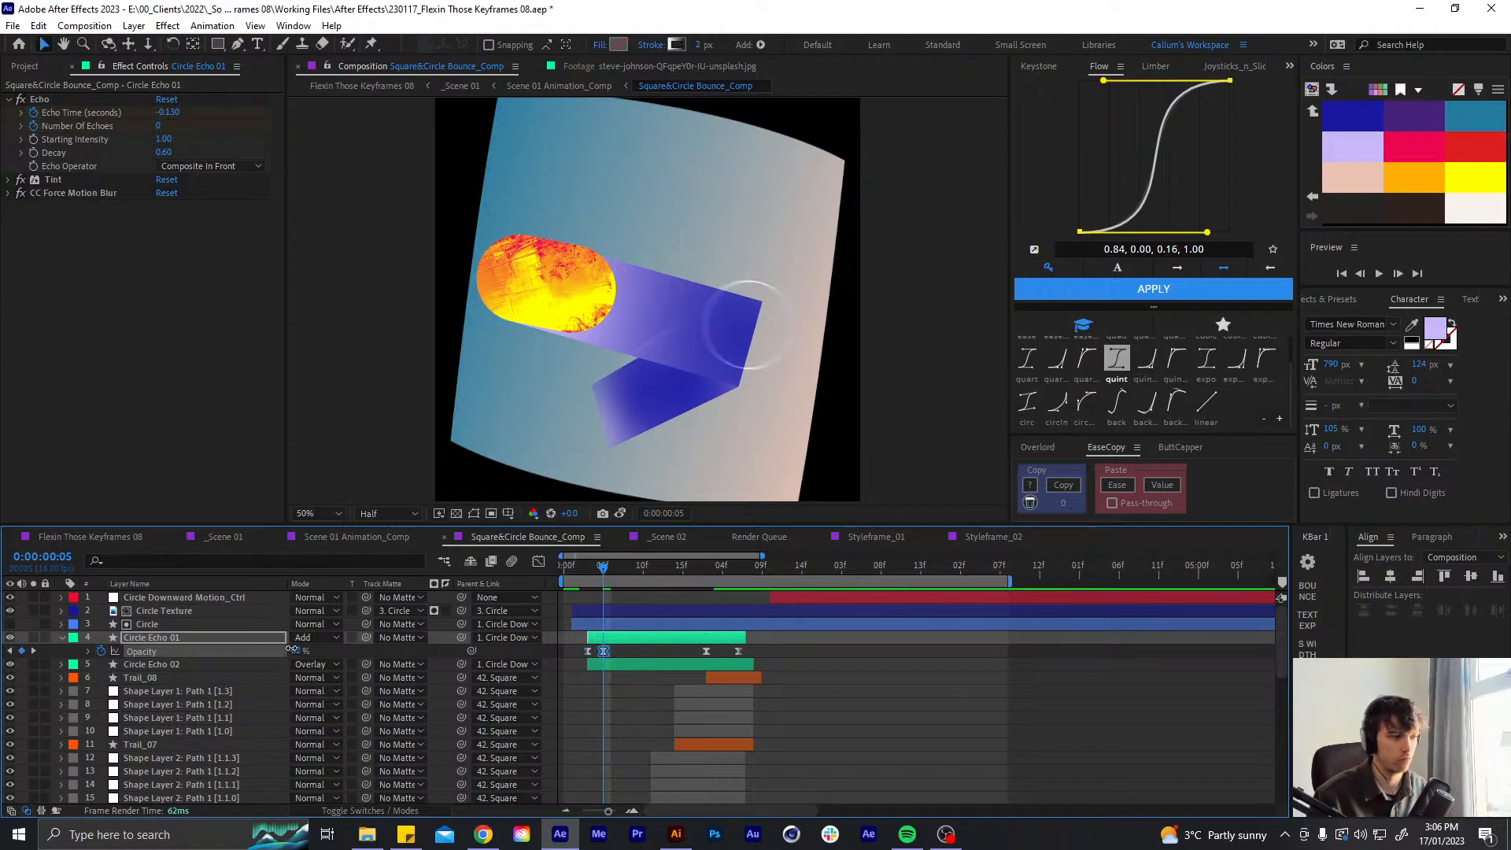
pyautogui.write('8u')
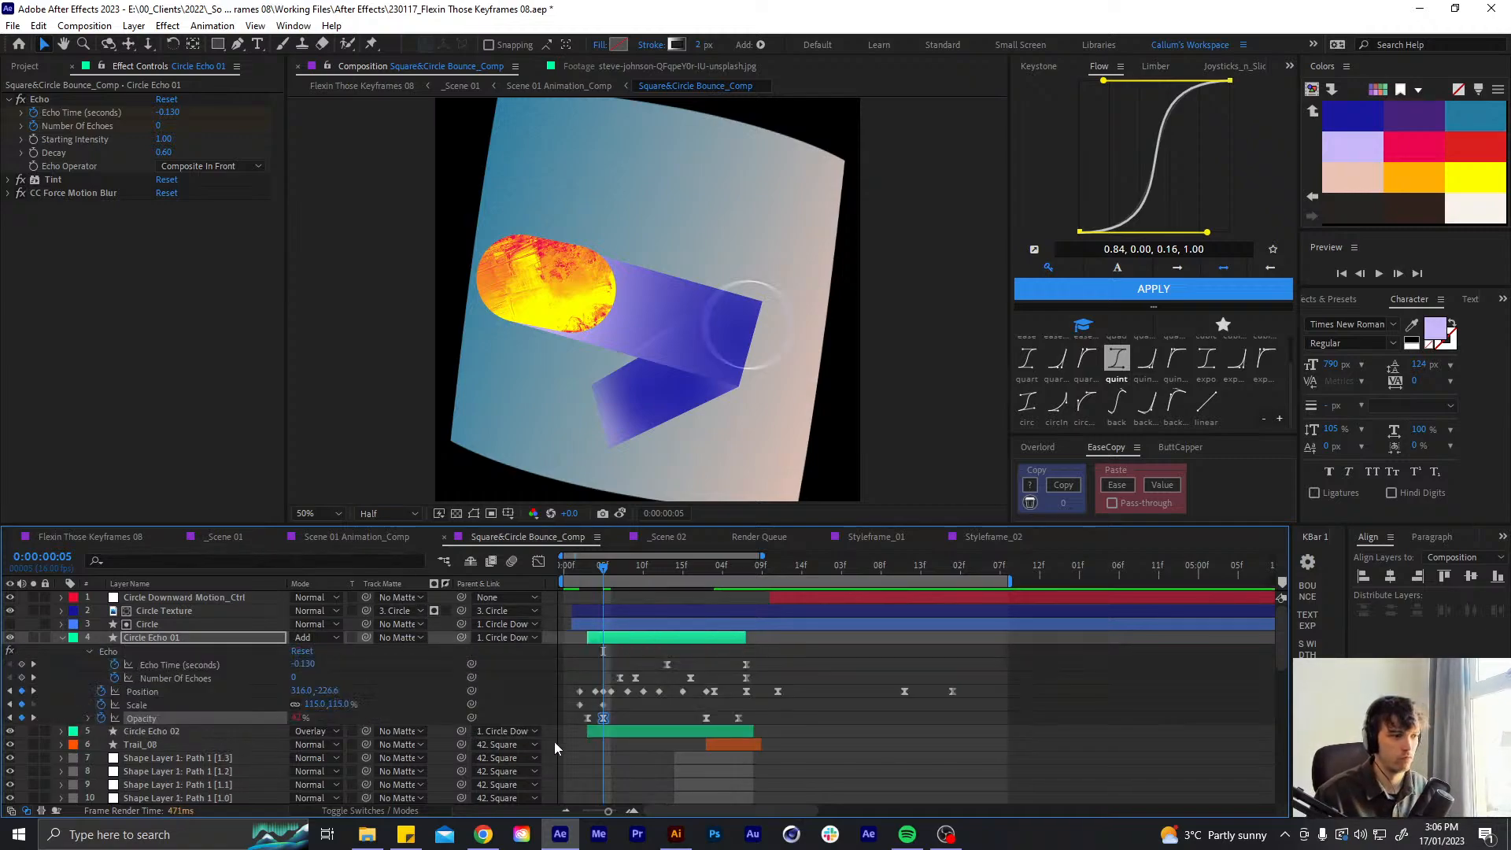
pyautogui.write('u')
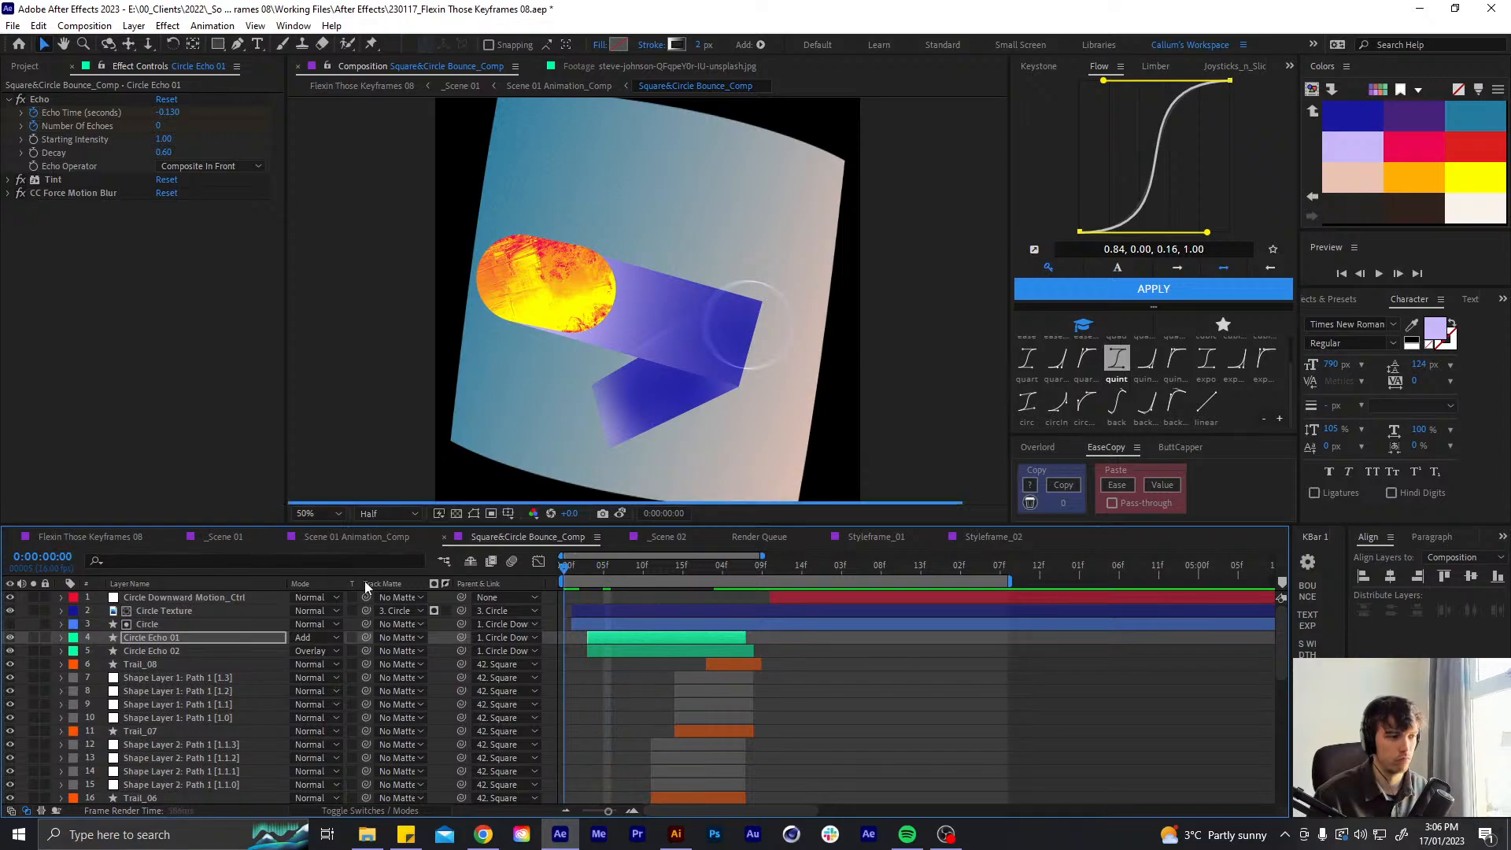
pyautogui.click(606, 713)
pyautogui.press('space')
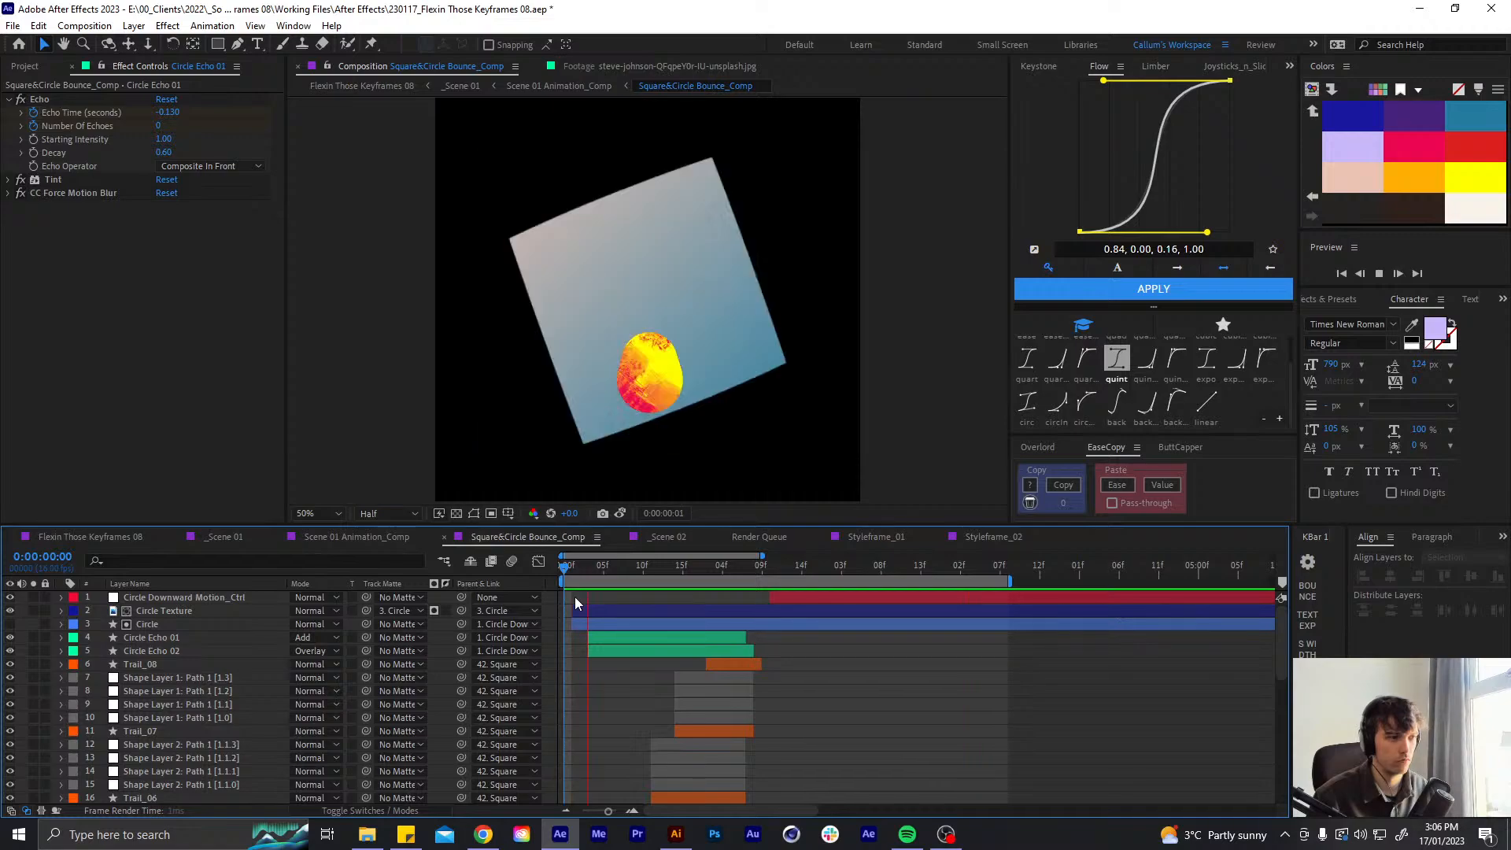
# - Set Circle Echo 01's Number Of Echoes keyframe at 0:00:01:00 to 1
pyautogui.click(611, 580)
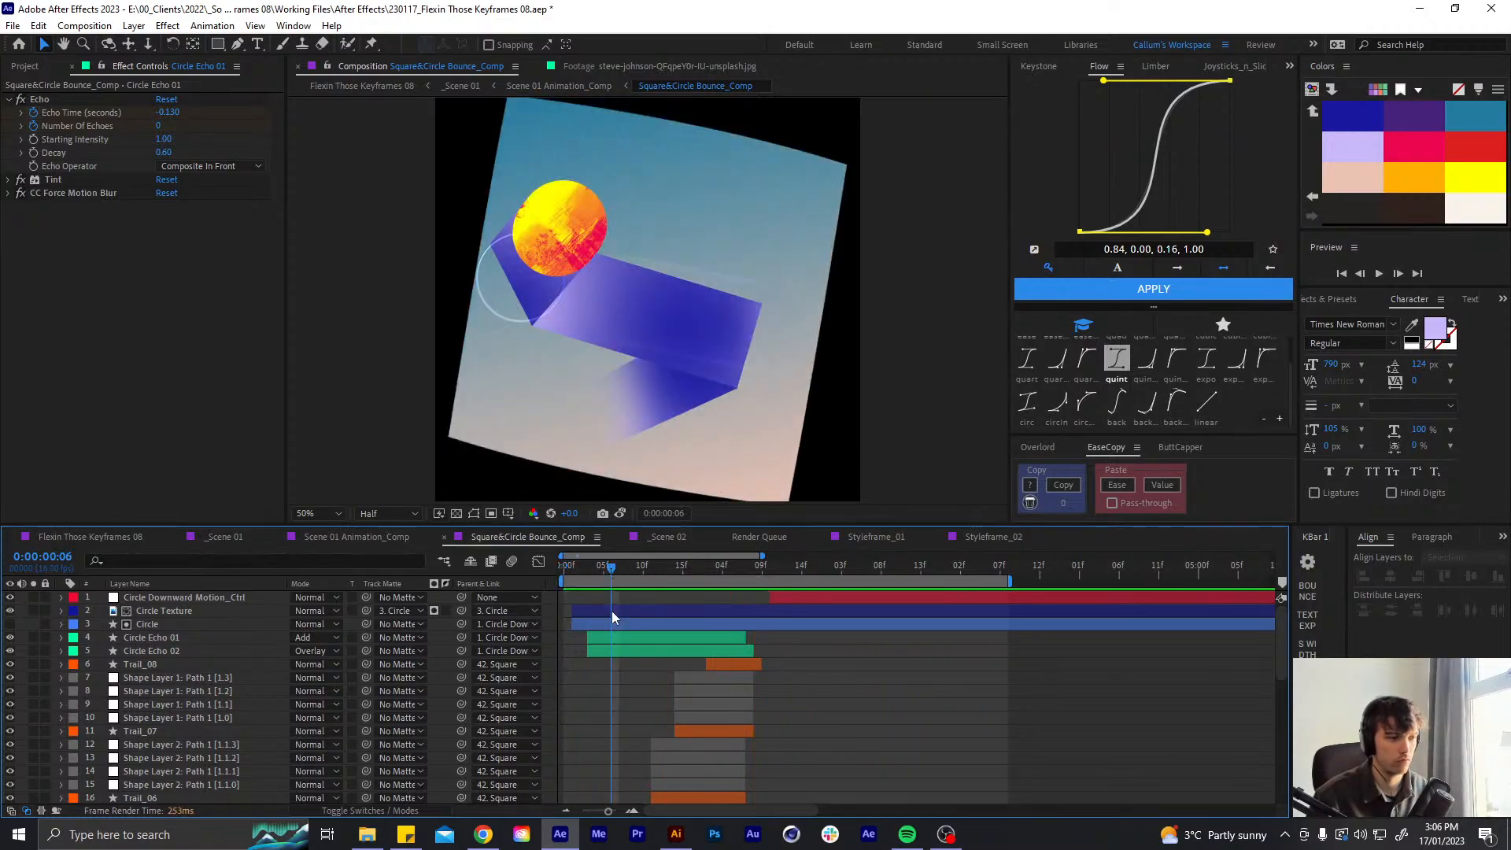
pyautogui.click(607, 636)
pyautogui.press('u')
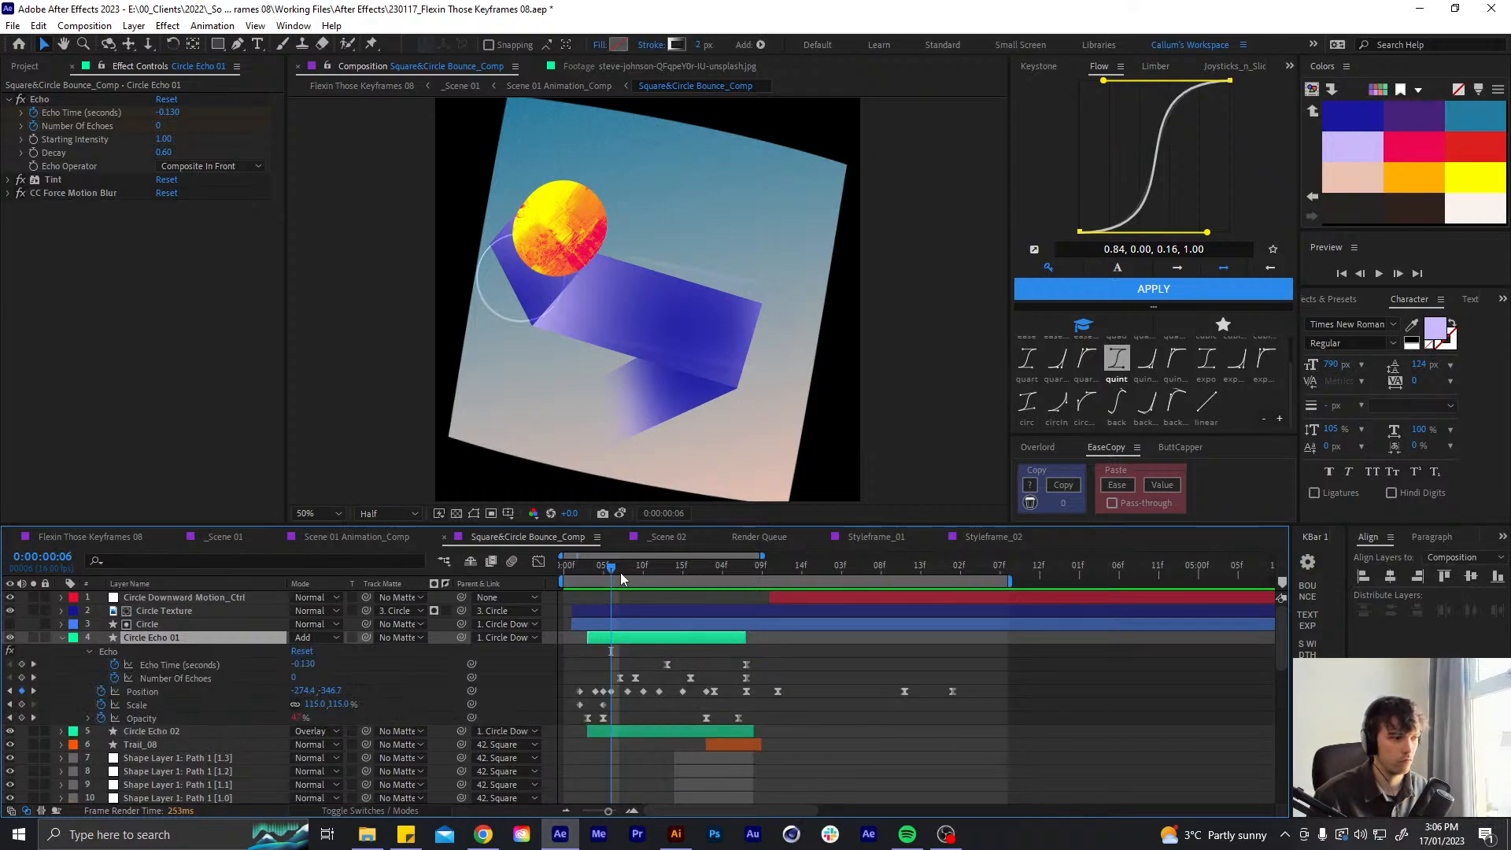
pyautogui.moveTo(622, 580); pyautogui.dragTo(691, 570)
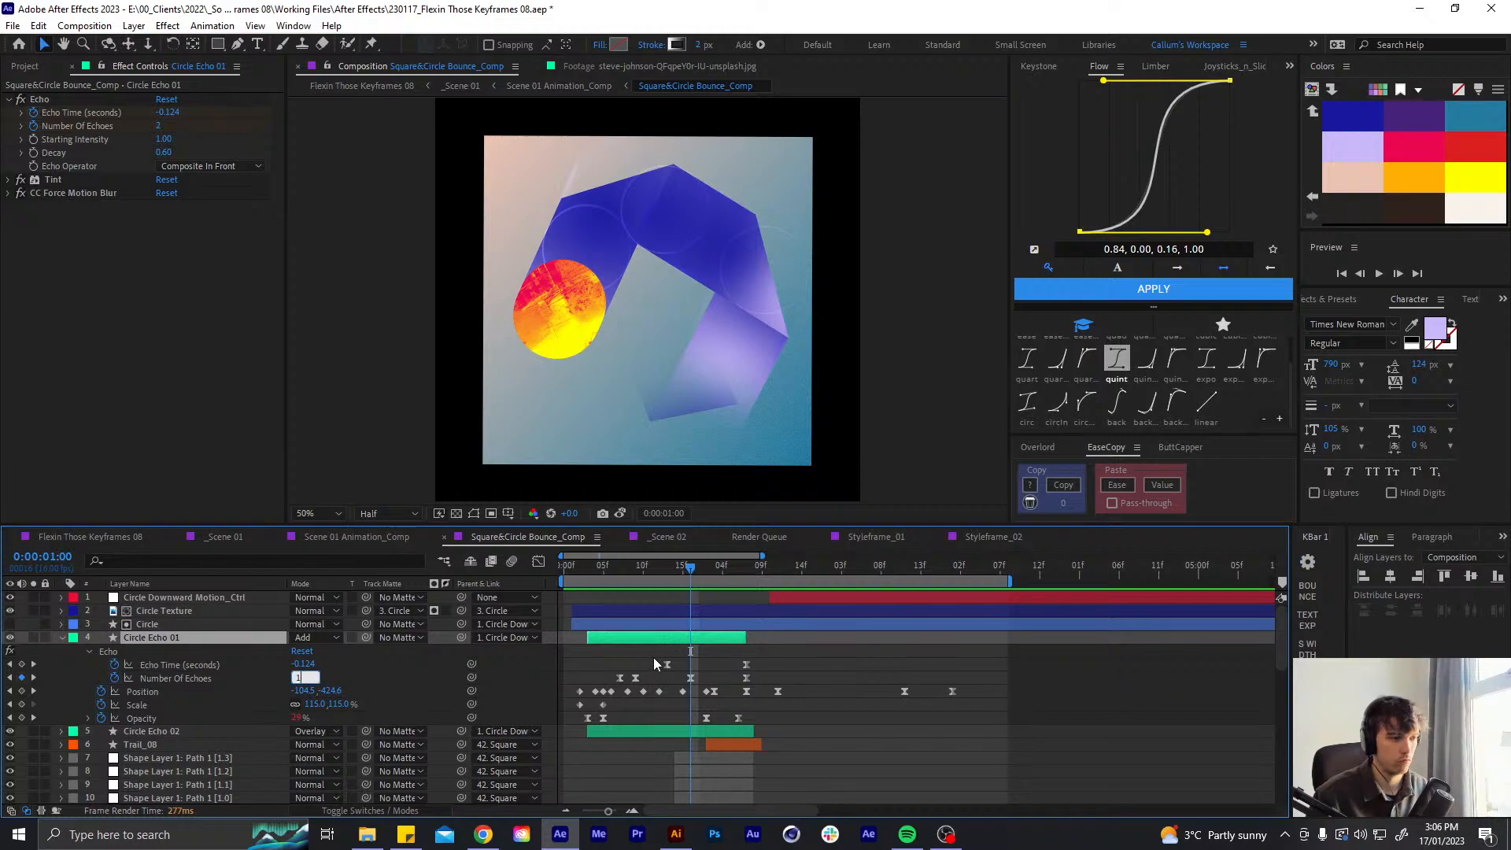
pyautogui.click(691, 663)
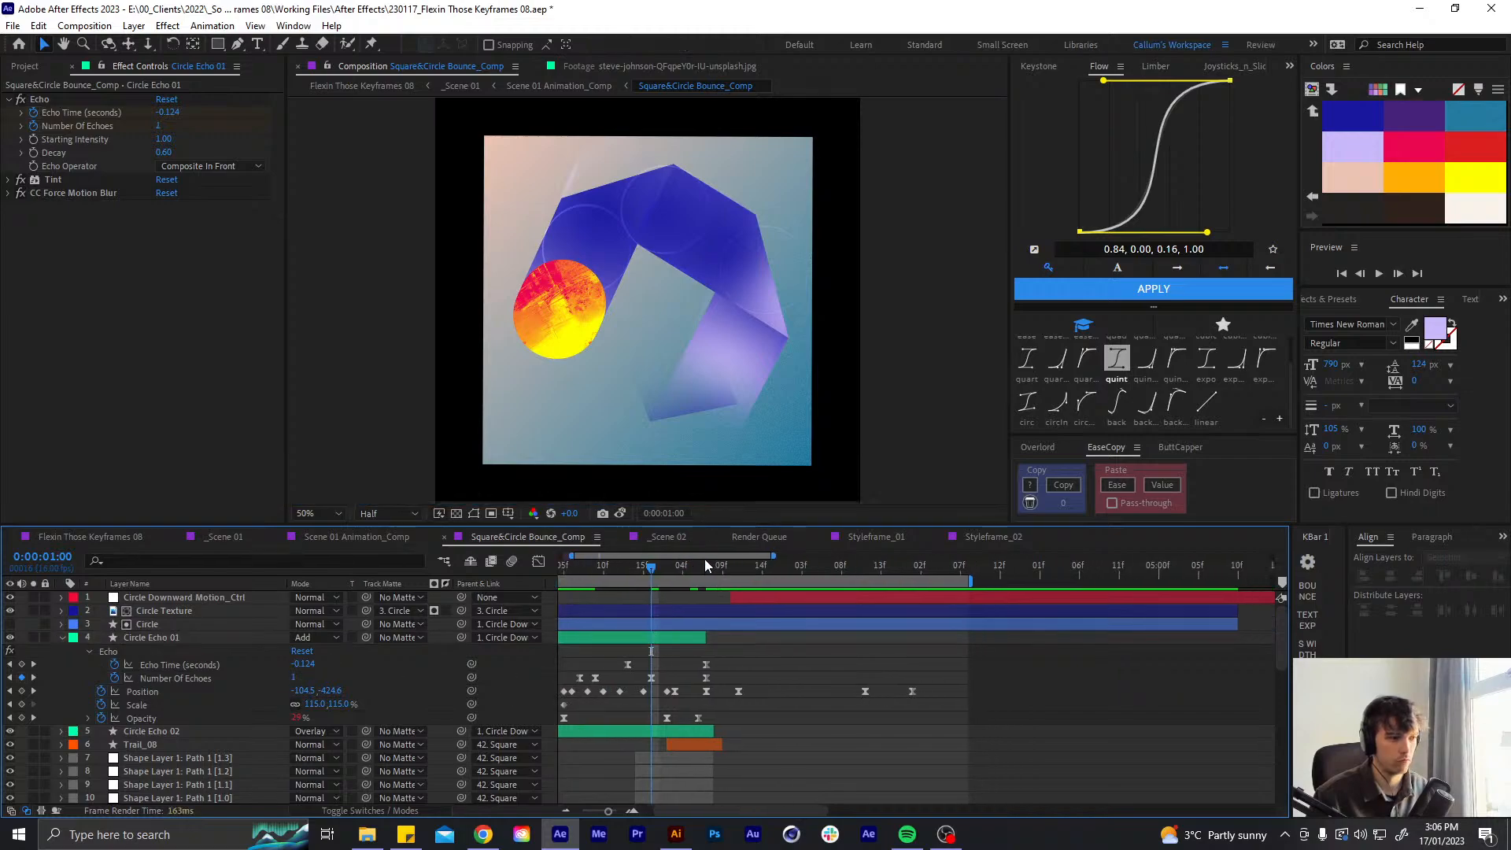
# - Check the echo trail around 0:00:01:05, collapse Circle Echo 01's keyframes and preview the bounce from the start
pyautogui.moveTo(697, 565); pyautogui.dragTo(730, 567)
pyautogui.click(690, 634)
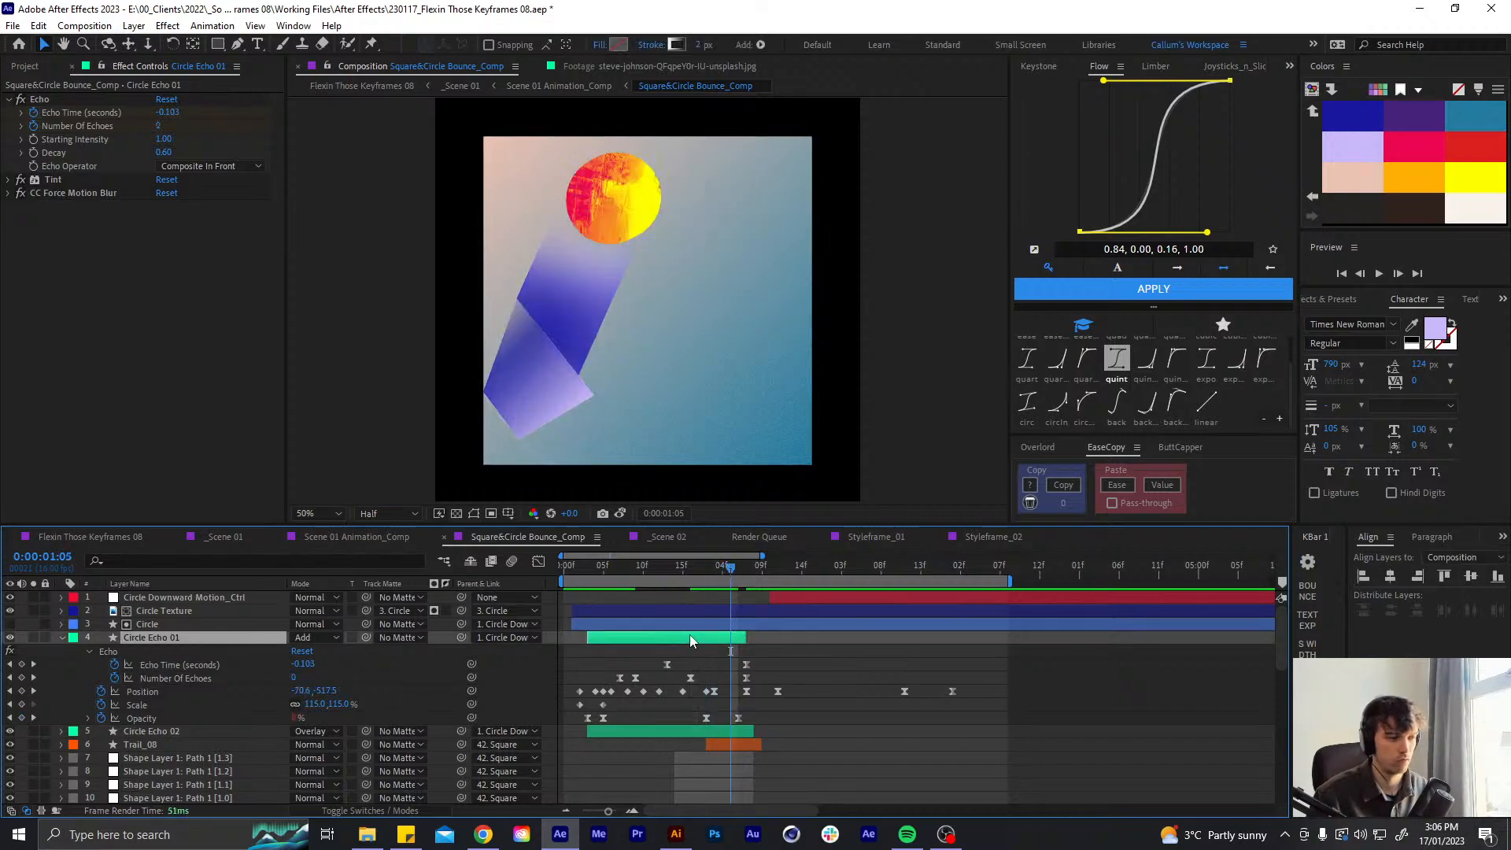
pyautogui.press('u')
pyautogui.press('space')
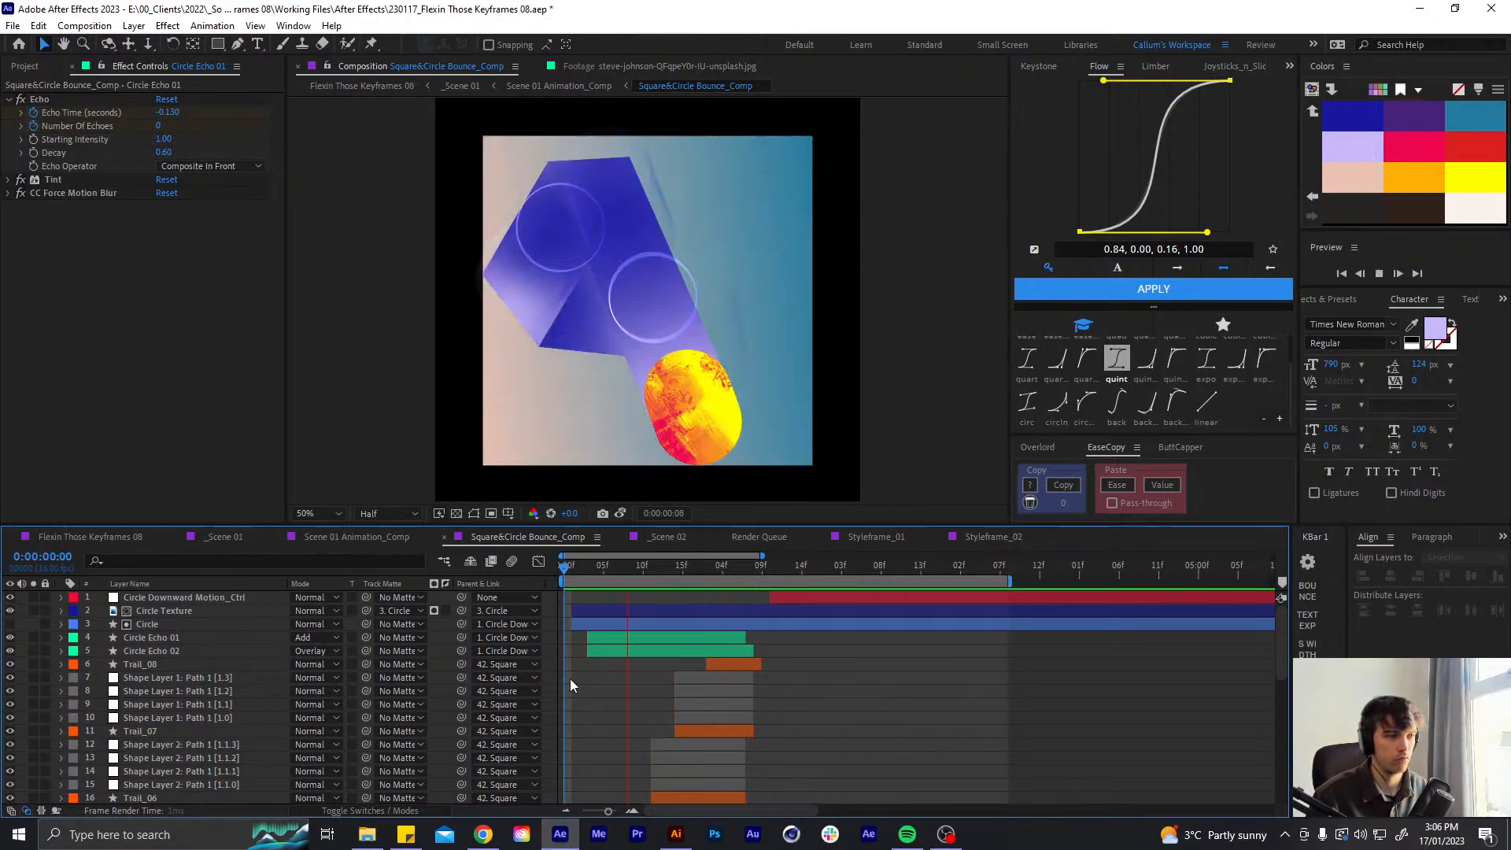
pyautogui.moveTo(628, 568); pyautogui.dragTo(347, 573)
pyautogui.press('space')
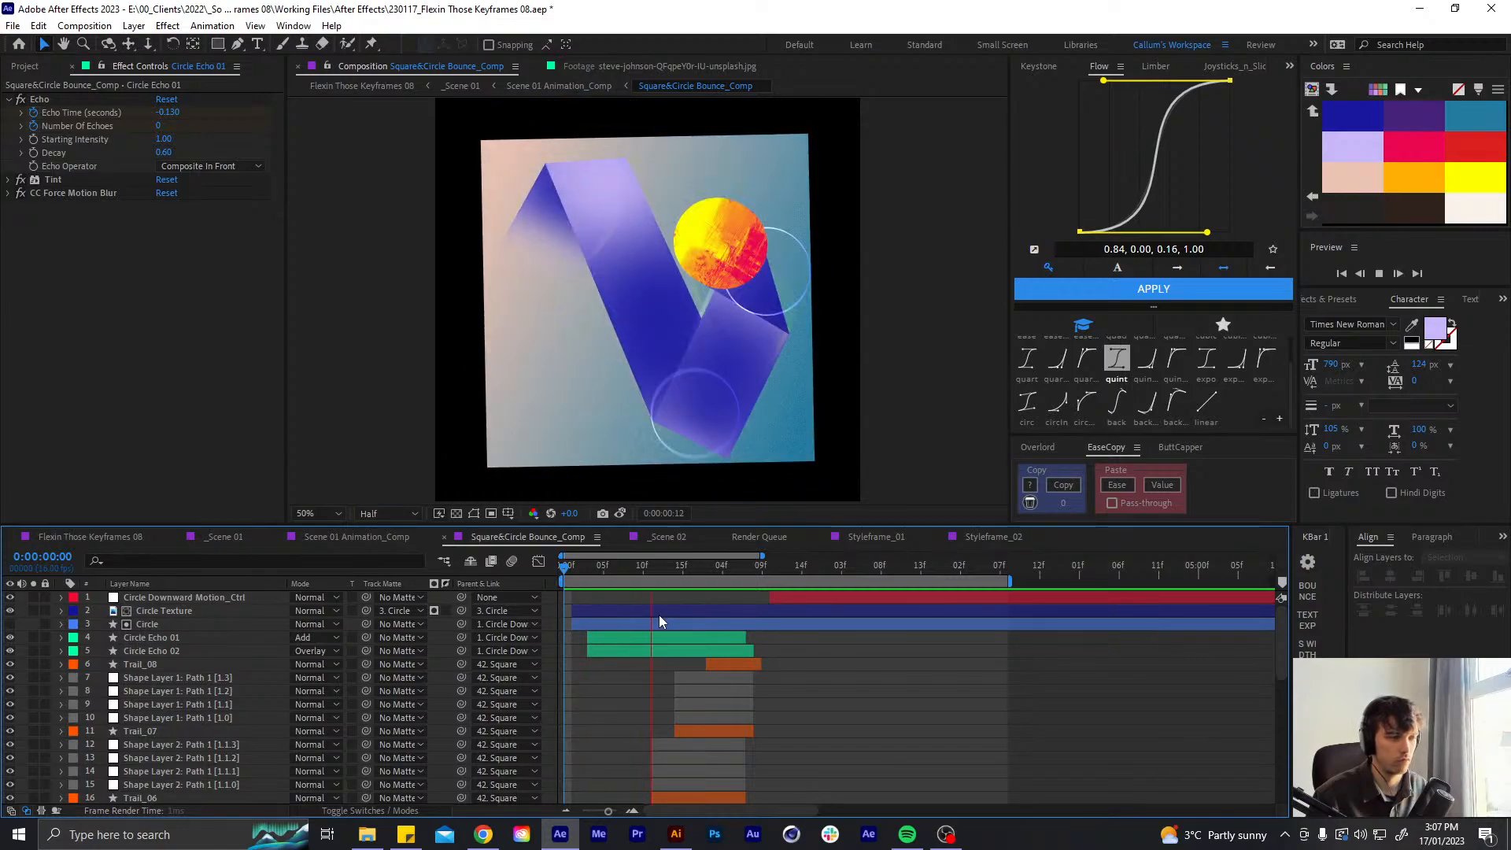
pyautogui.moveTo(644, 566); pyautogui.dragTo(666, 565)
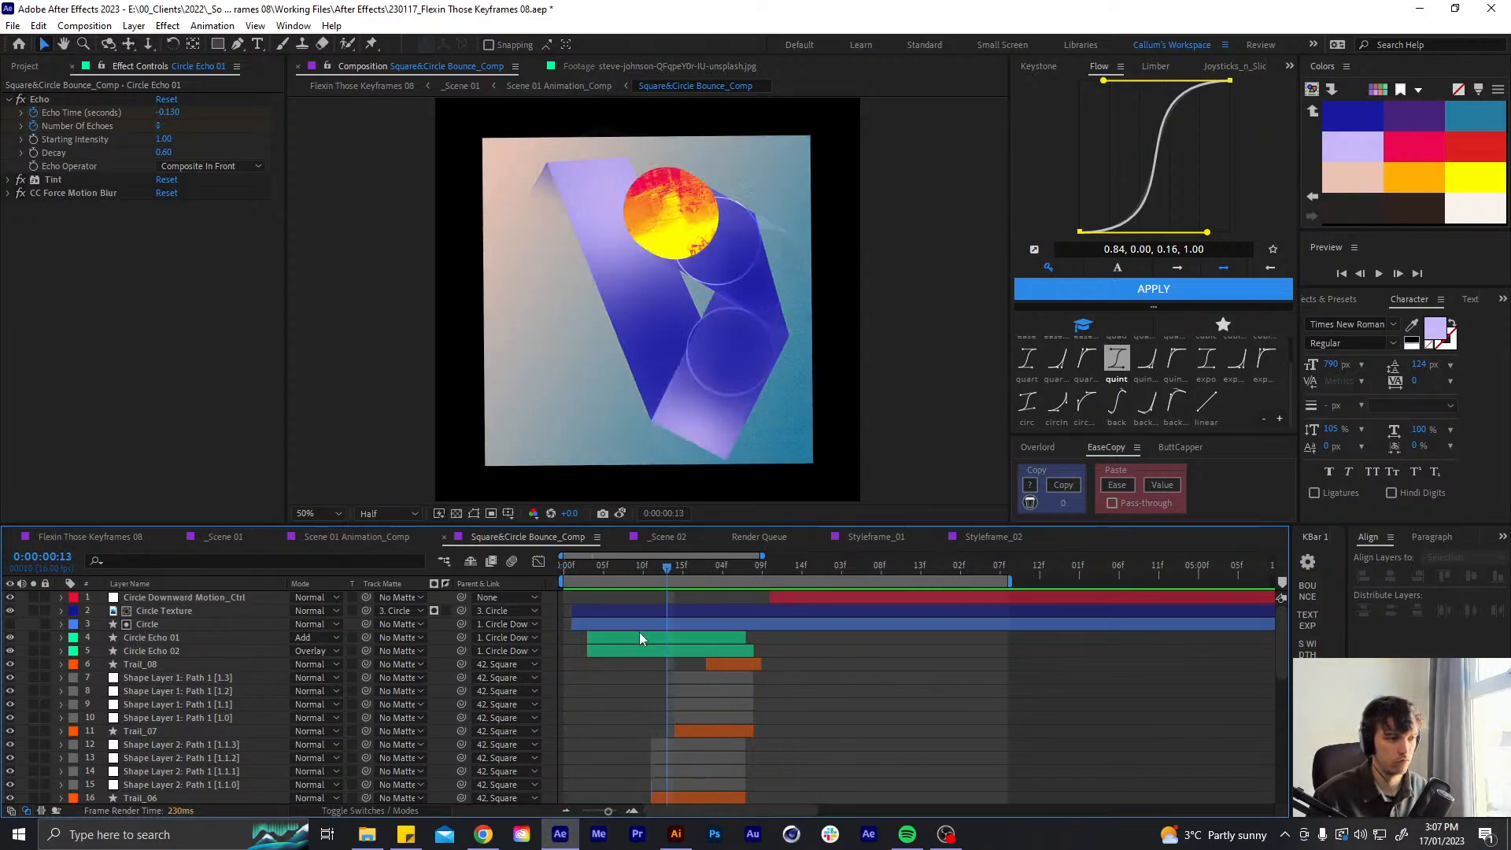
# - Apply the Posterize Time effect to Circle Echo 01 with a frame rate of 14
pyautogui.click(639, 631)
pyautogui.hotkey('ctrl', 'space')
pyautogui.write('pos')
pyautogui.press('Down')
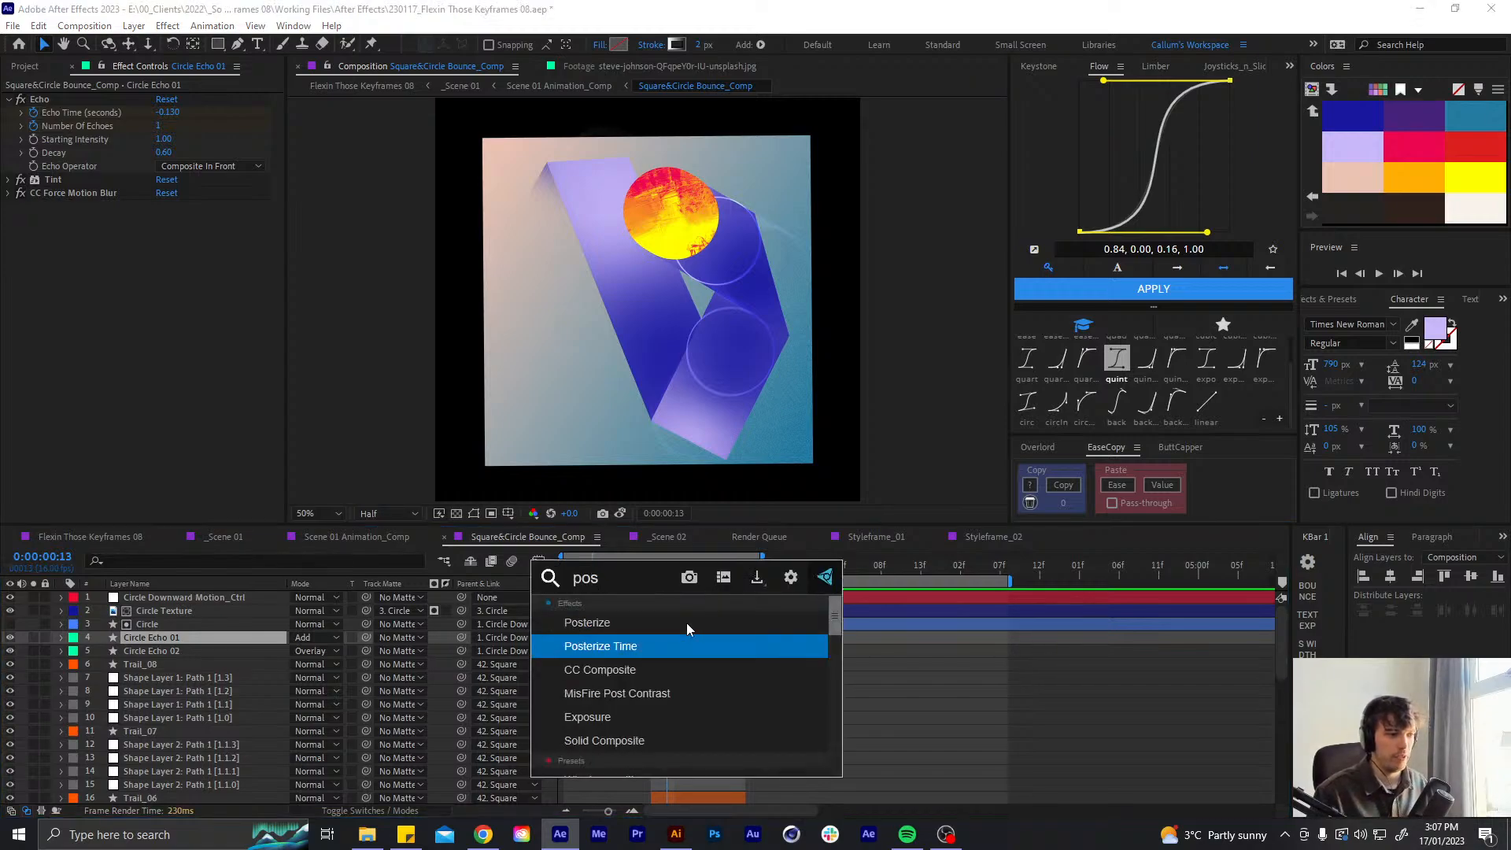
pyautogui.press('Return')
pyautogui.click(166, 220)
pyautogui.write('14')
pyautogui.press('Return')
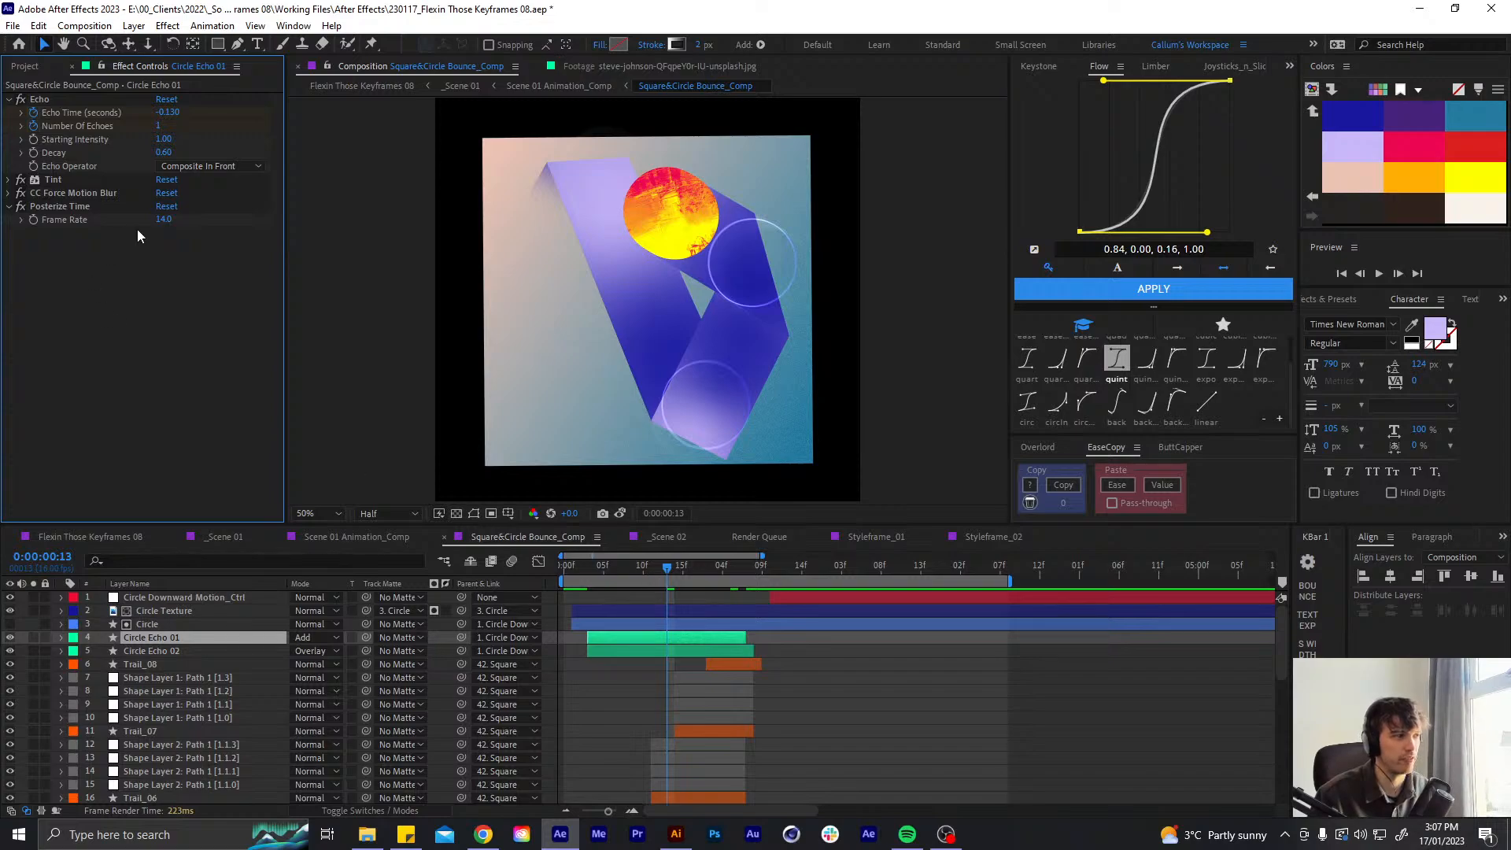
# - Collapse Circle Echo 01's Posterize Time and Echo settings, and set its CC Force Motion Blur shutter angle to 16
pyautogui.moveTo(63, 206); pyautogui.dragTo(57, 263)
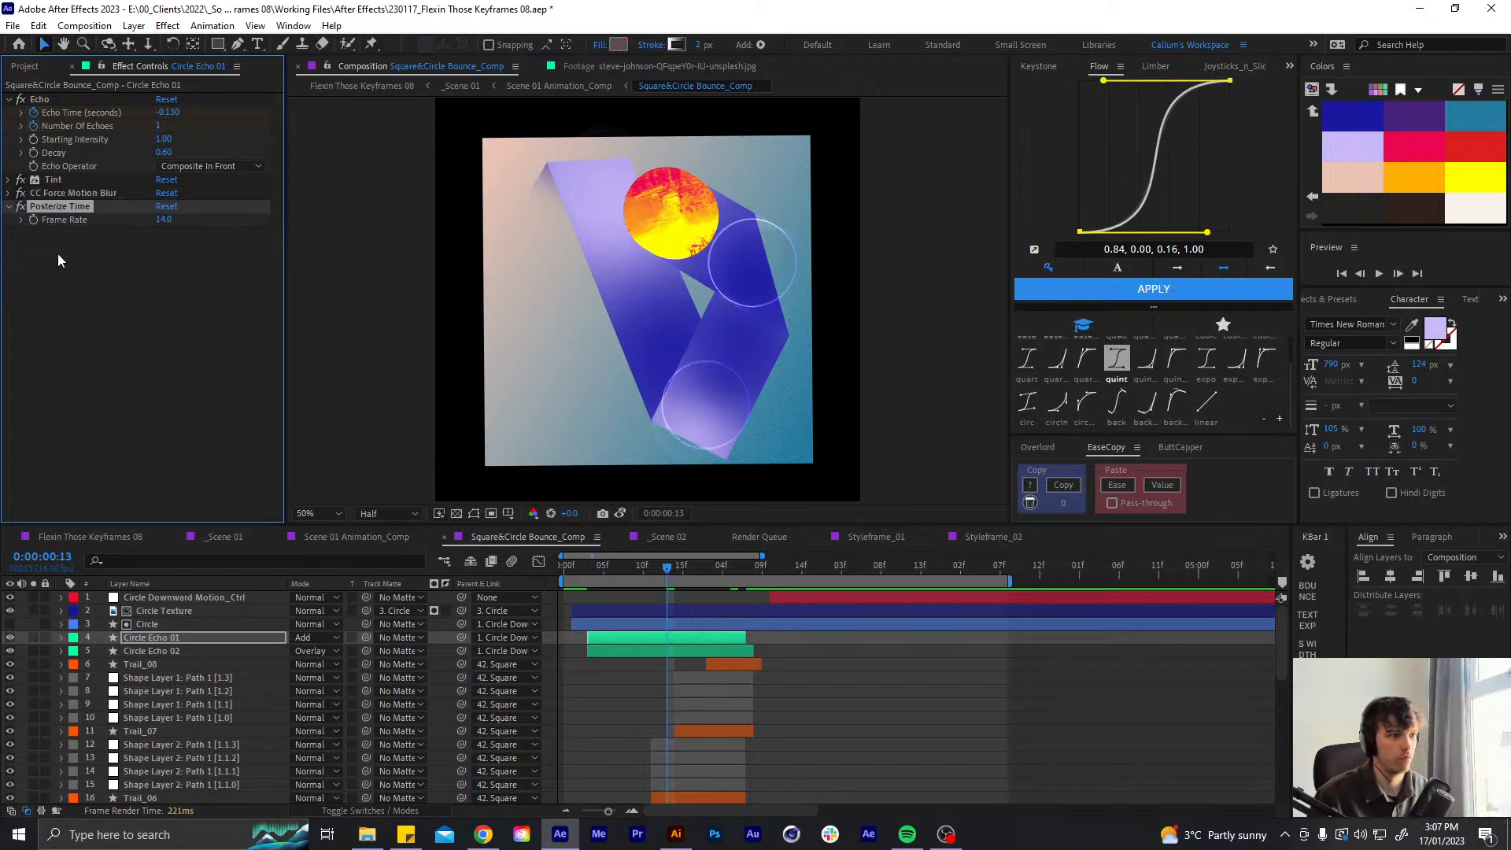
pyautogui.click(8, 206)
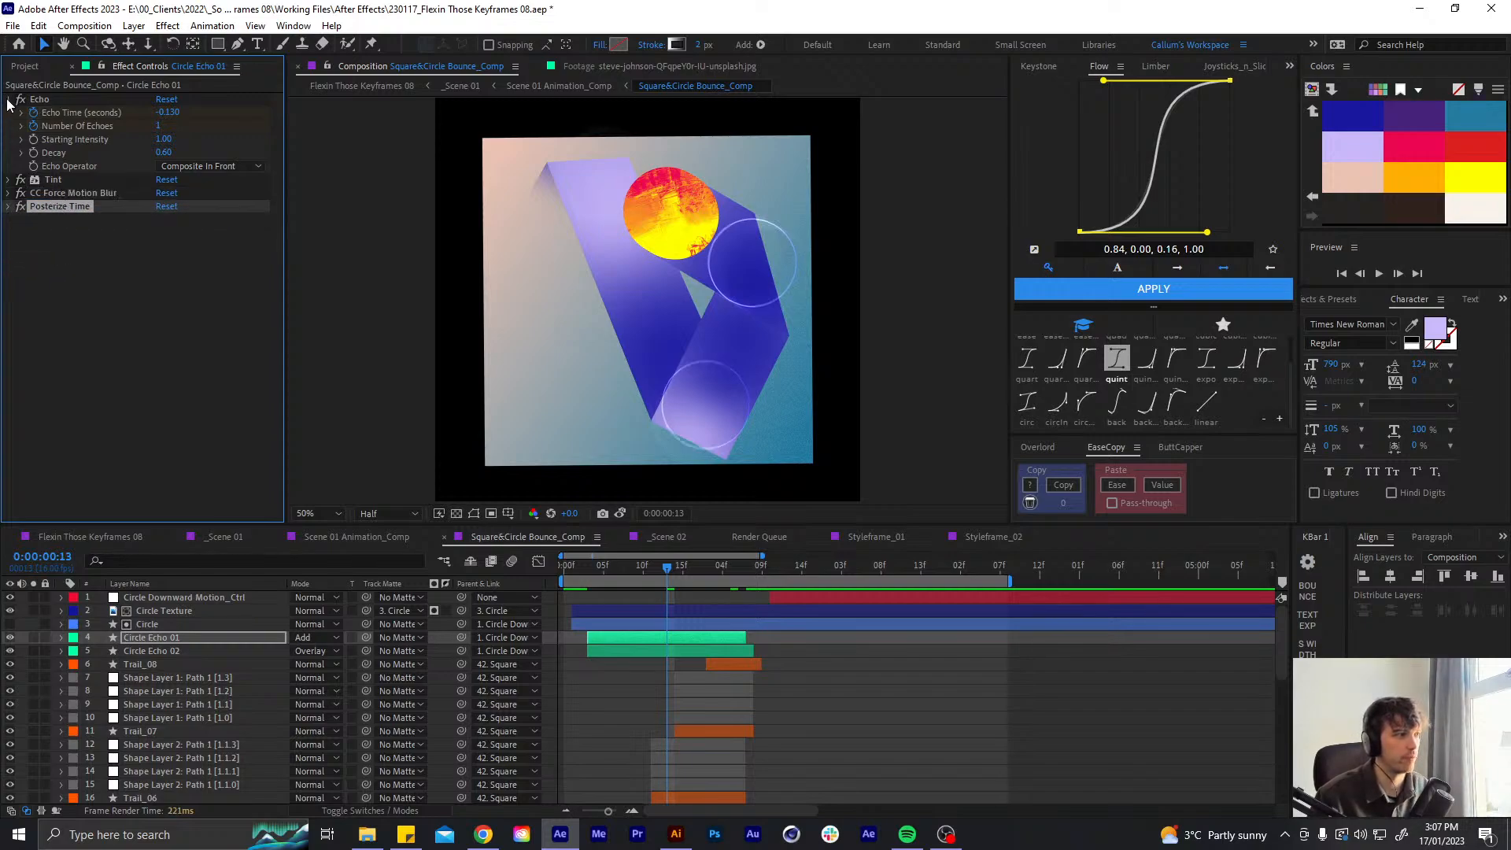
pyautogui.click(8, 99)
pyautogui.click(8, 126)
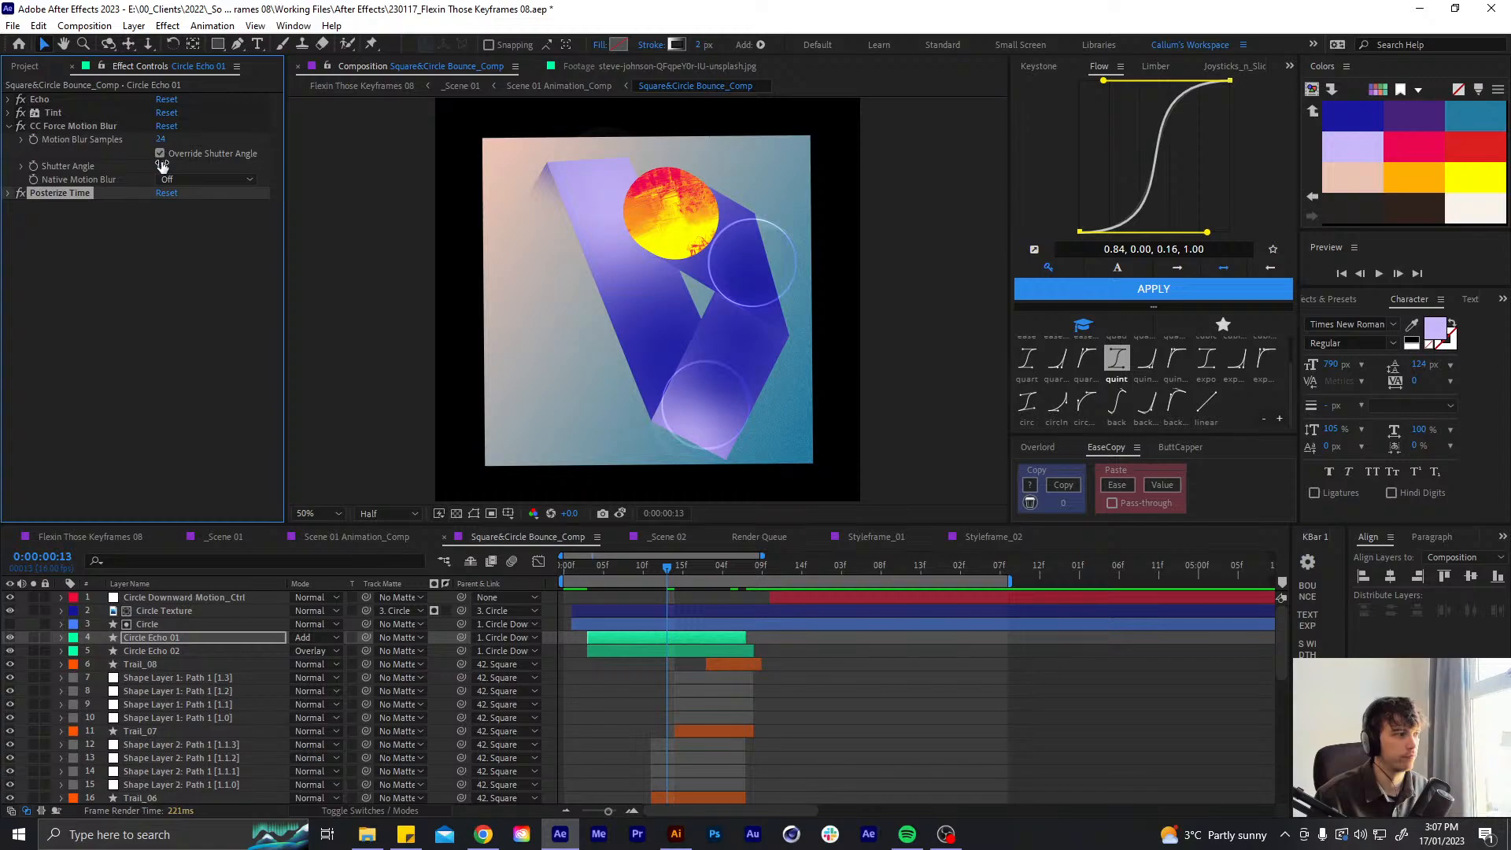
pyautogui.write('20')
pyautogui.click(177, 304)
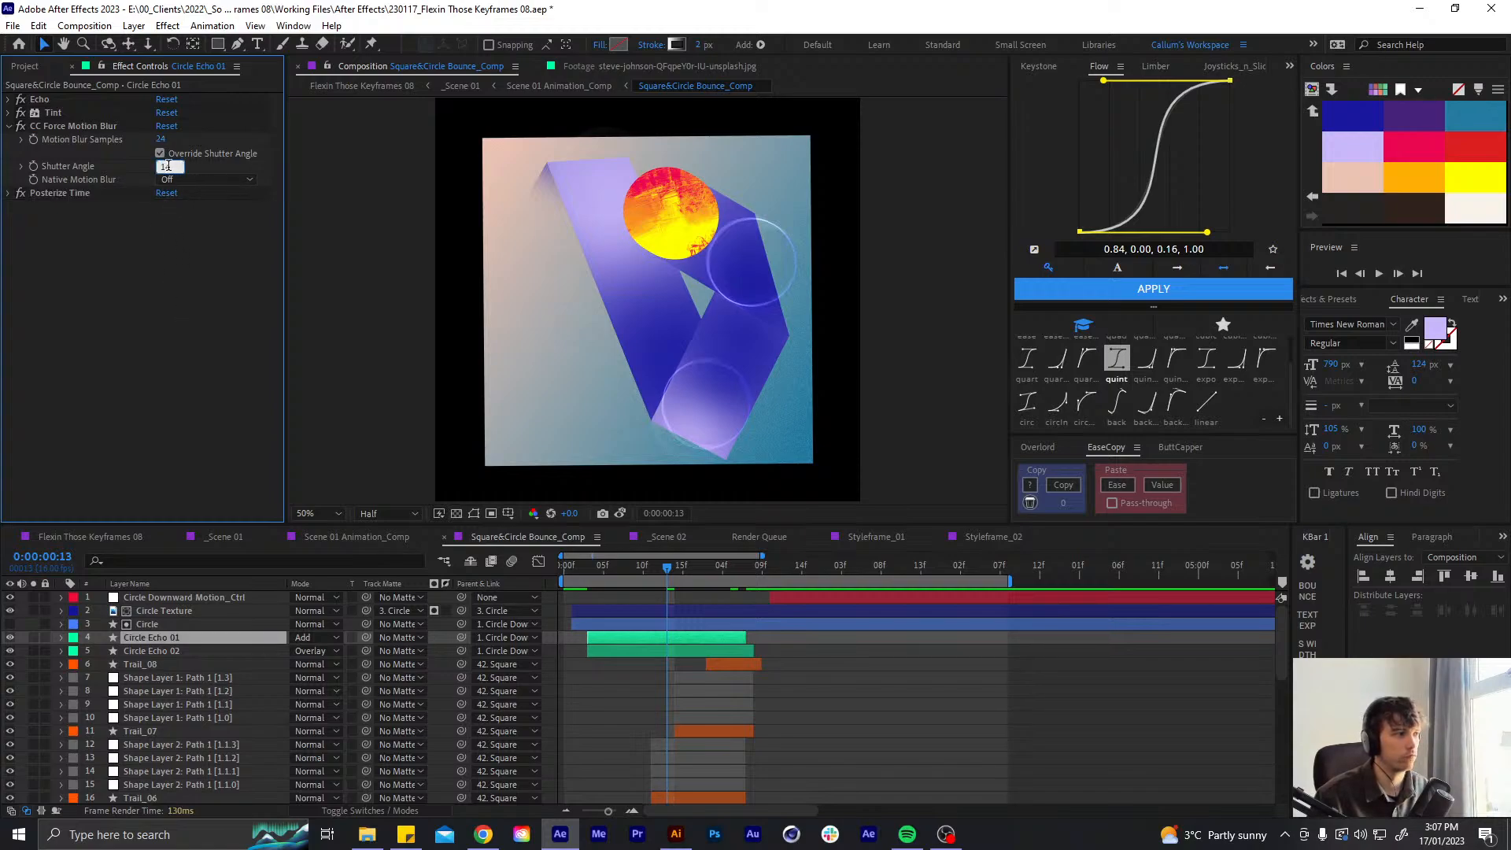
pyautogui.press('Return')
pyautogui.click(877, 706)
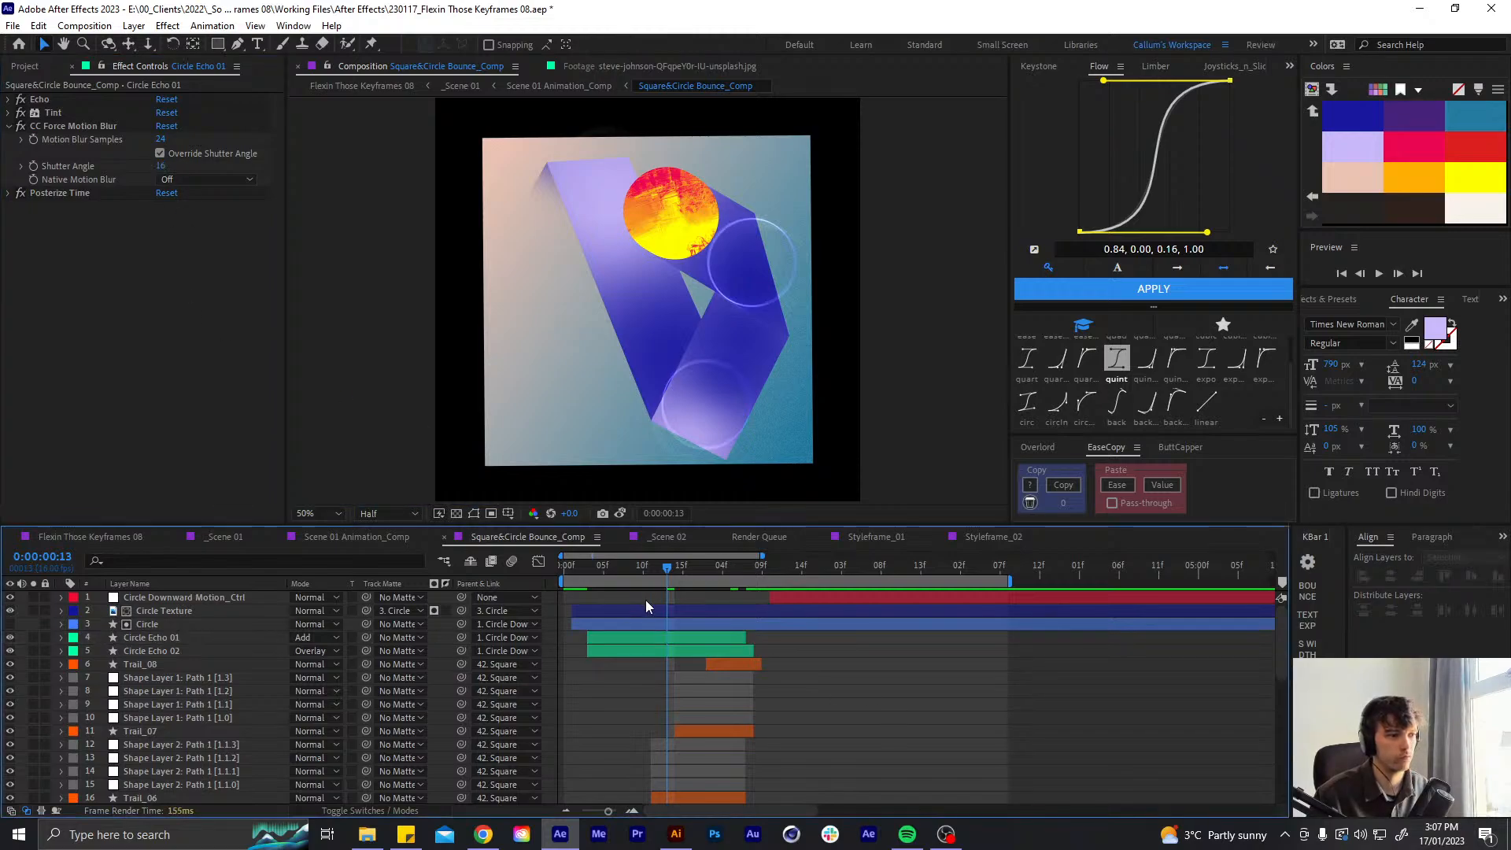
# - Preview the bounce from the start with the posterized echo trail, and save the project
pyautogui.moveTo(636, 570); pyautogui.dragTo(562, 573)
pyautogui.press('space')
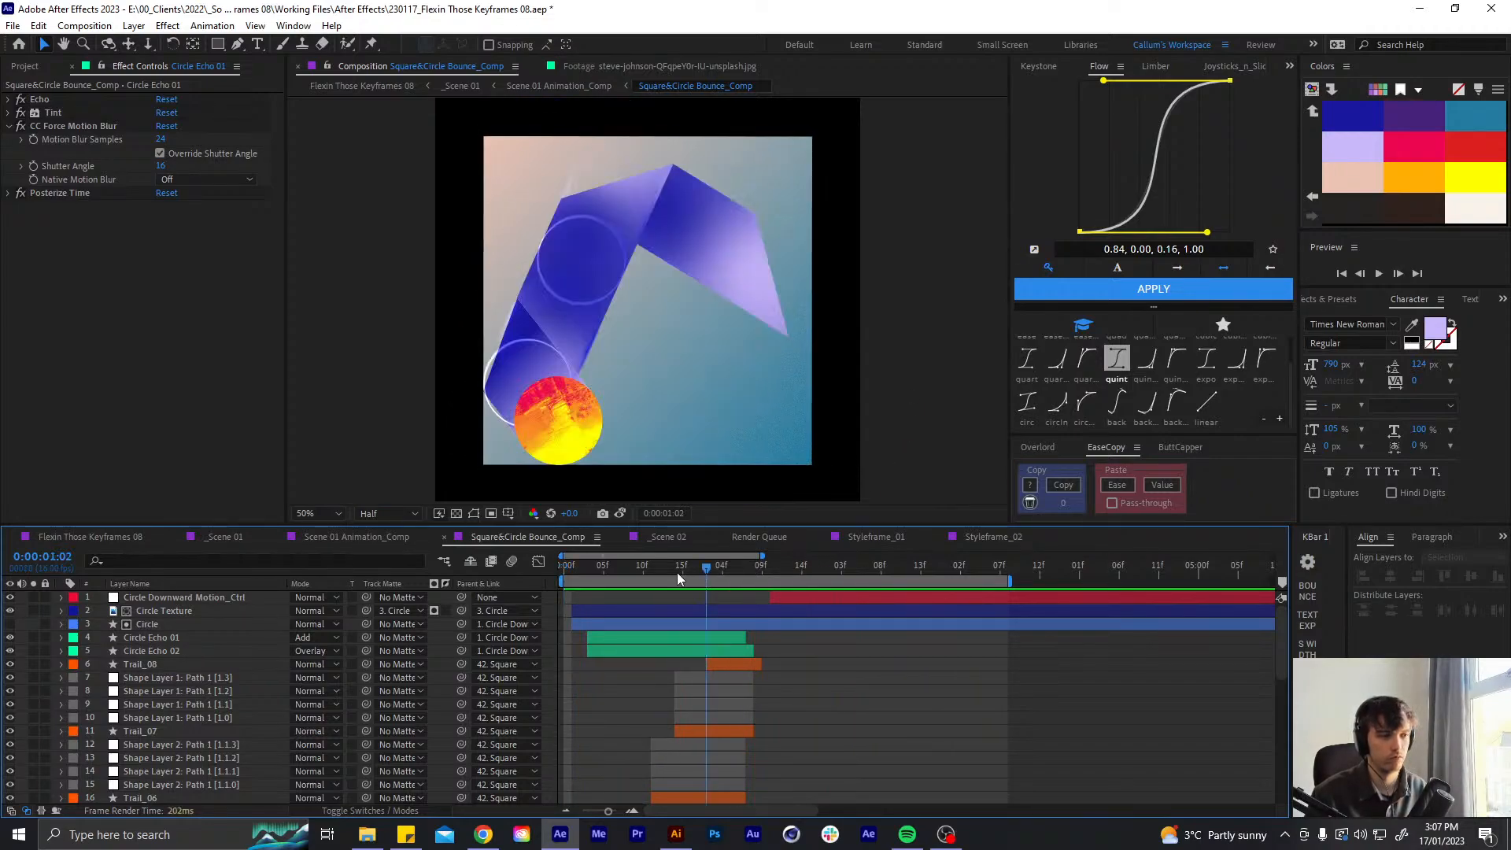
pyautogui.click(641, 577)
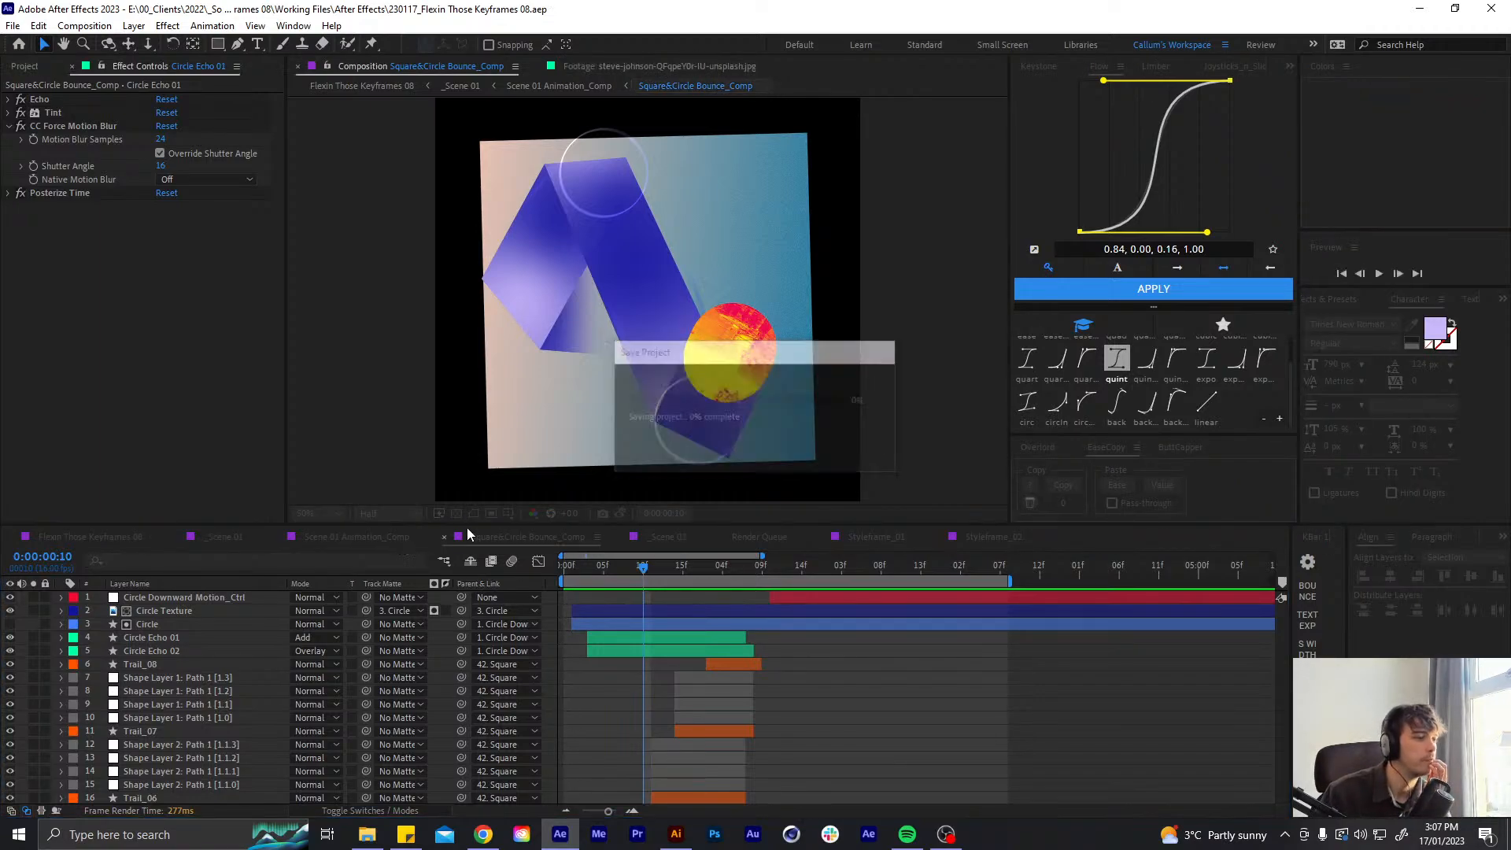
pyautogui.moveTo(658, 565); pyautogui.dragTo(738, 529)
pyautogui.press('space')
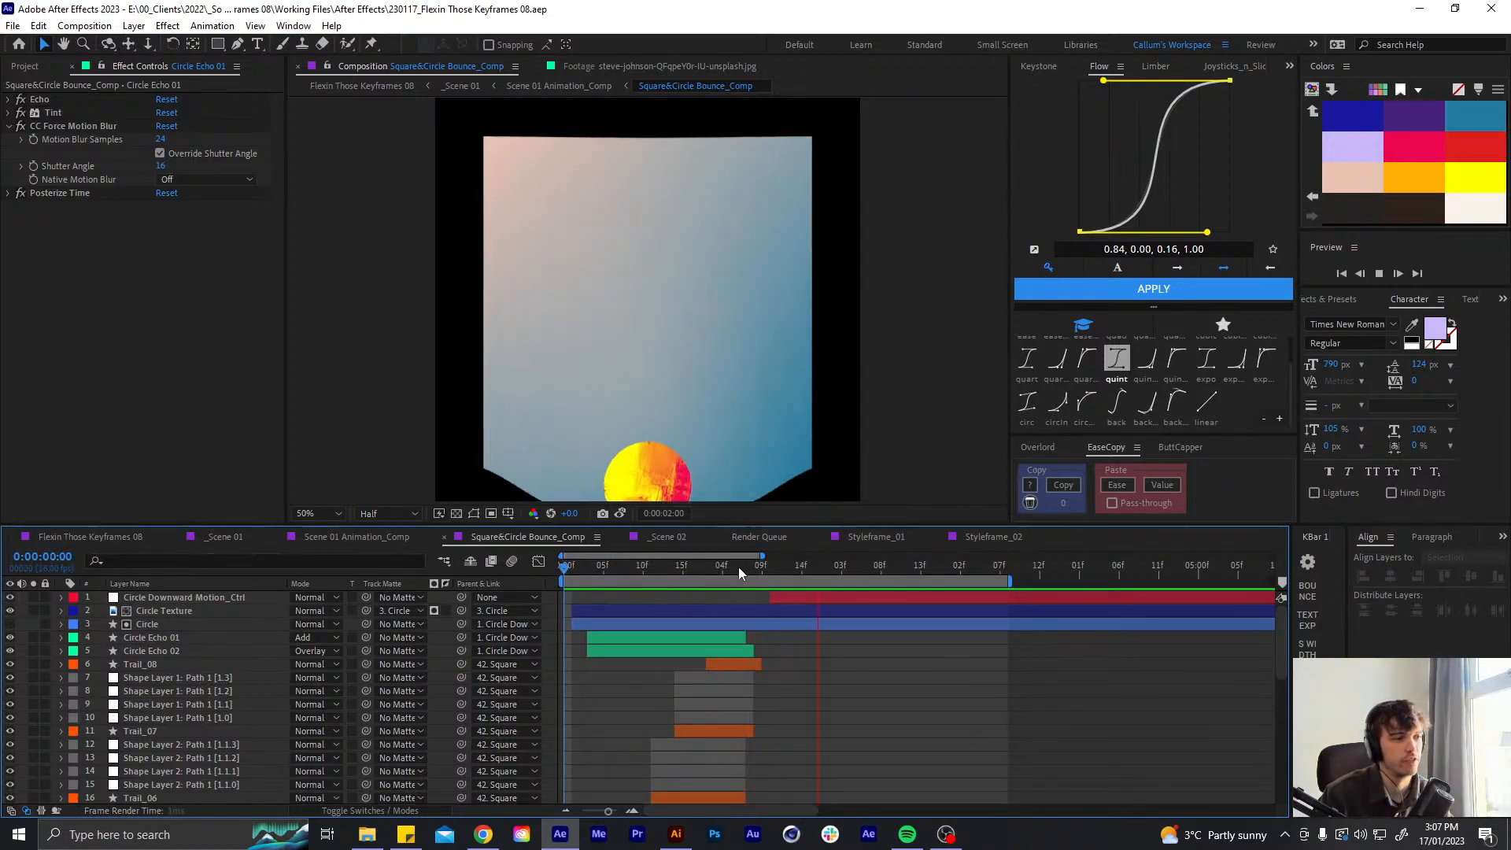
# - Open Scene 01 Animation_Comp, preview it from the start and examine the camera move between 0:00:02:03 and 0:00:02:07
pyautogui.click(403, 535)
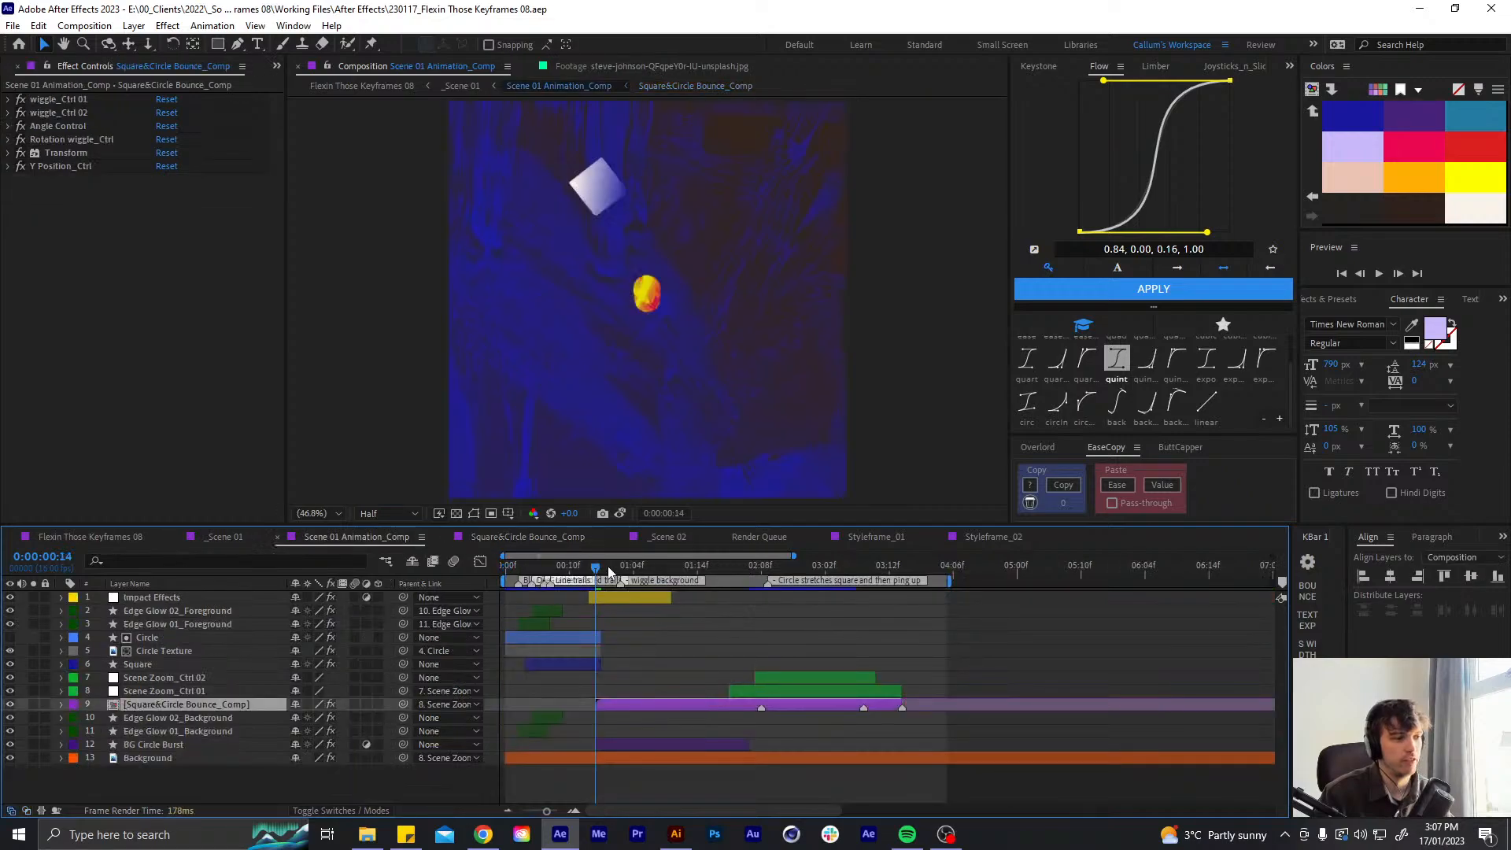
pyautogui.click(551, 565)
pyautogui.press('space')
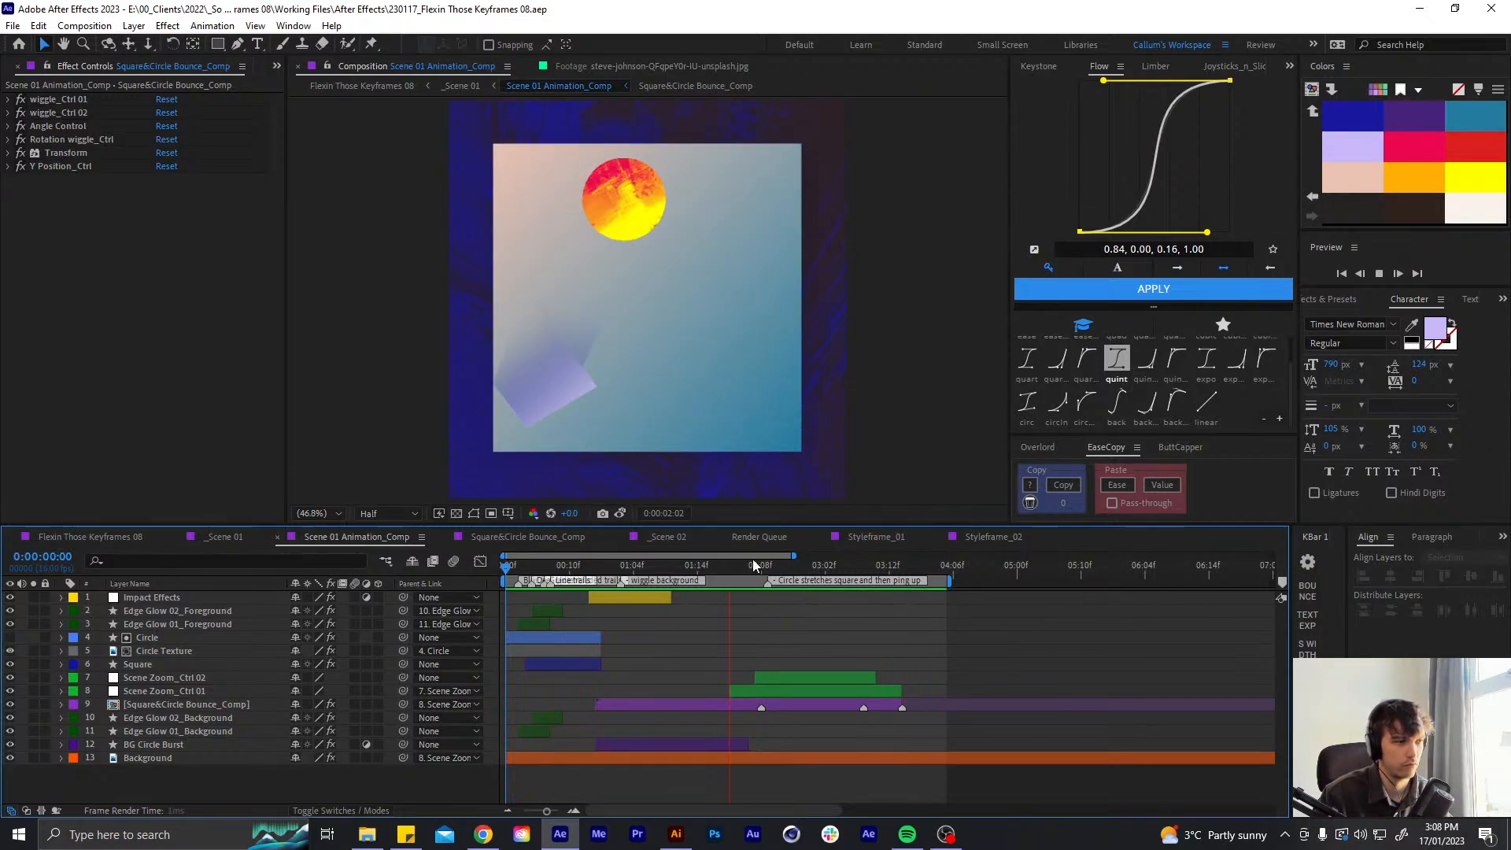
pyautogui.click(729, 568)
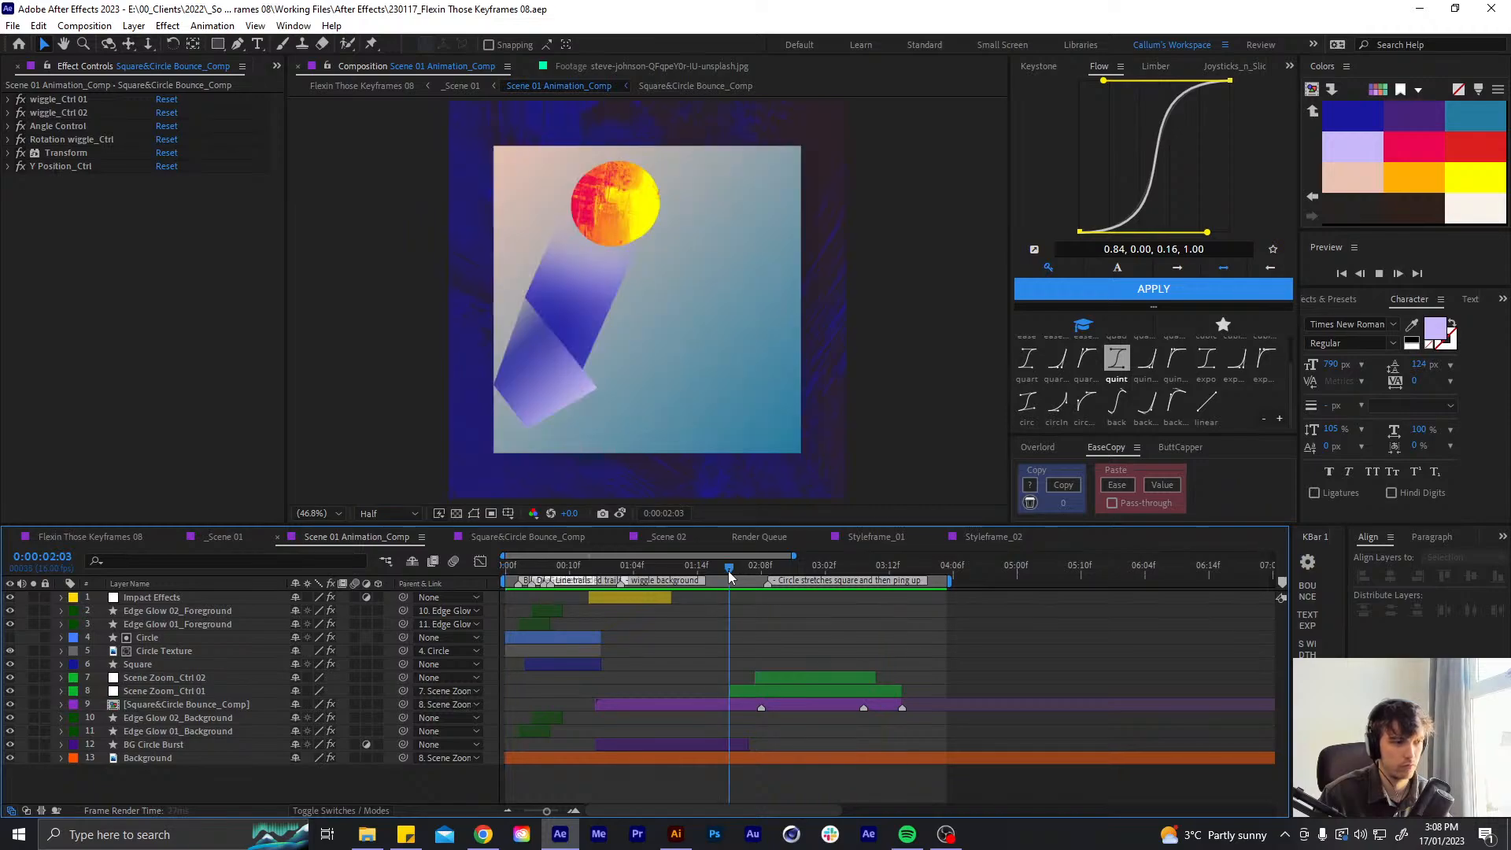
pyautogui.press('space')
pyautogui.press('space')
pyautogui.press('space')
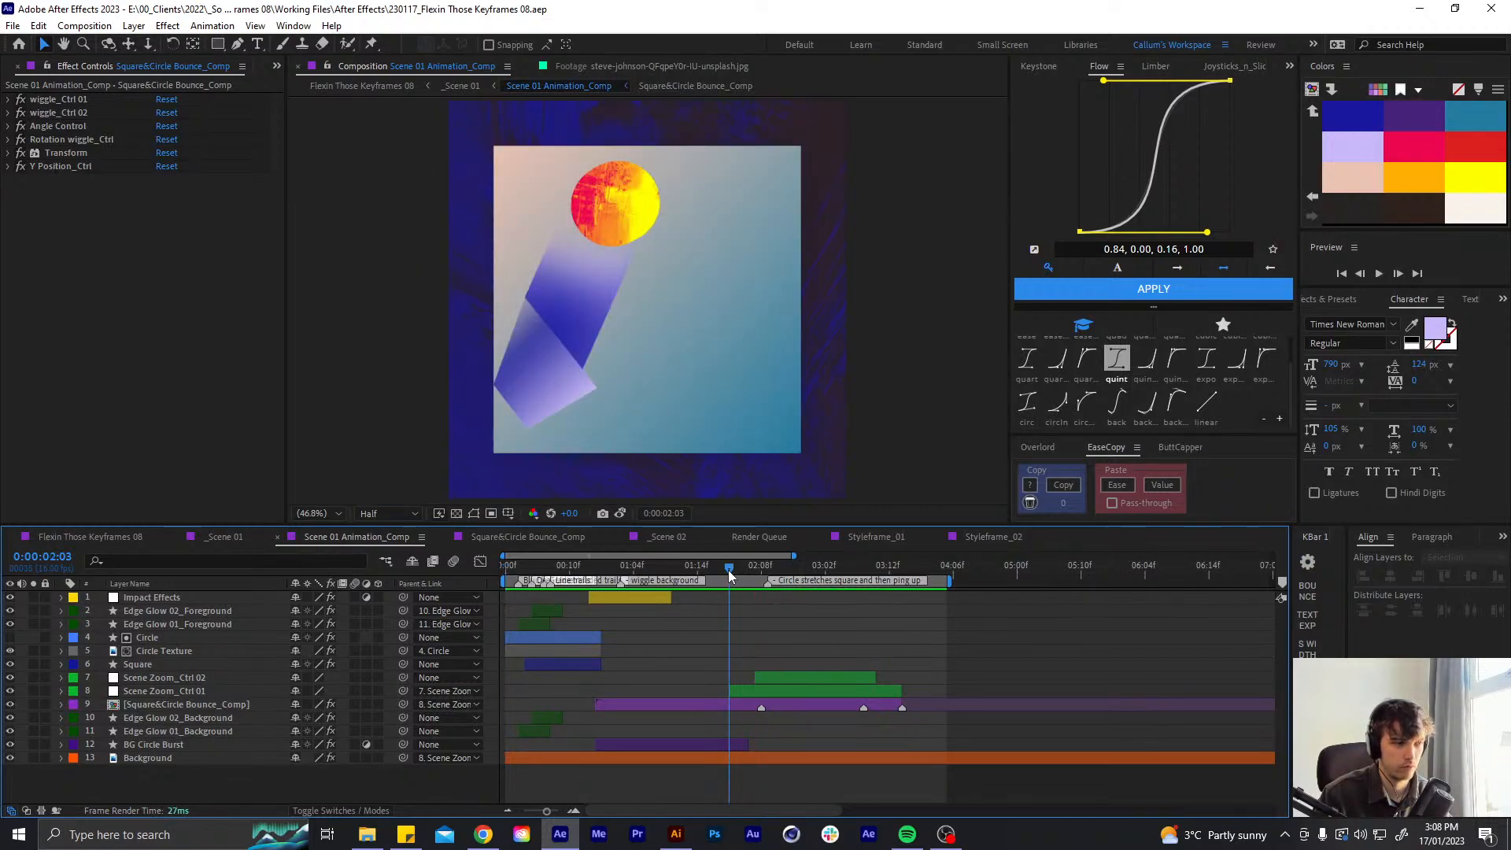
pyautogui.click(745, 573)
pyautogui.moveTo(746, 577); pyautogui.dragTo(755, 575)
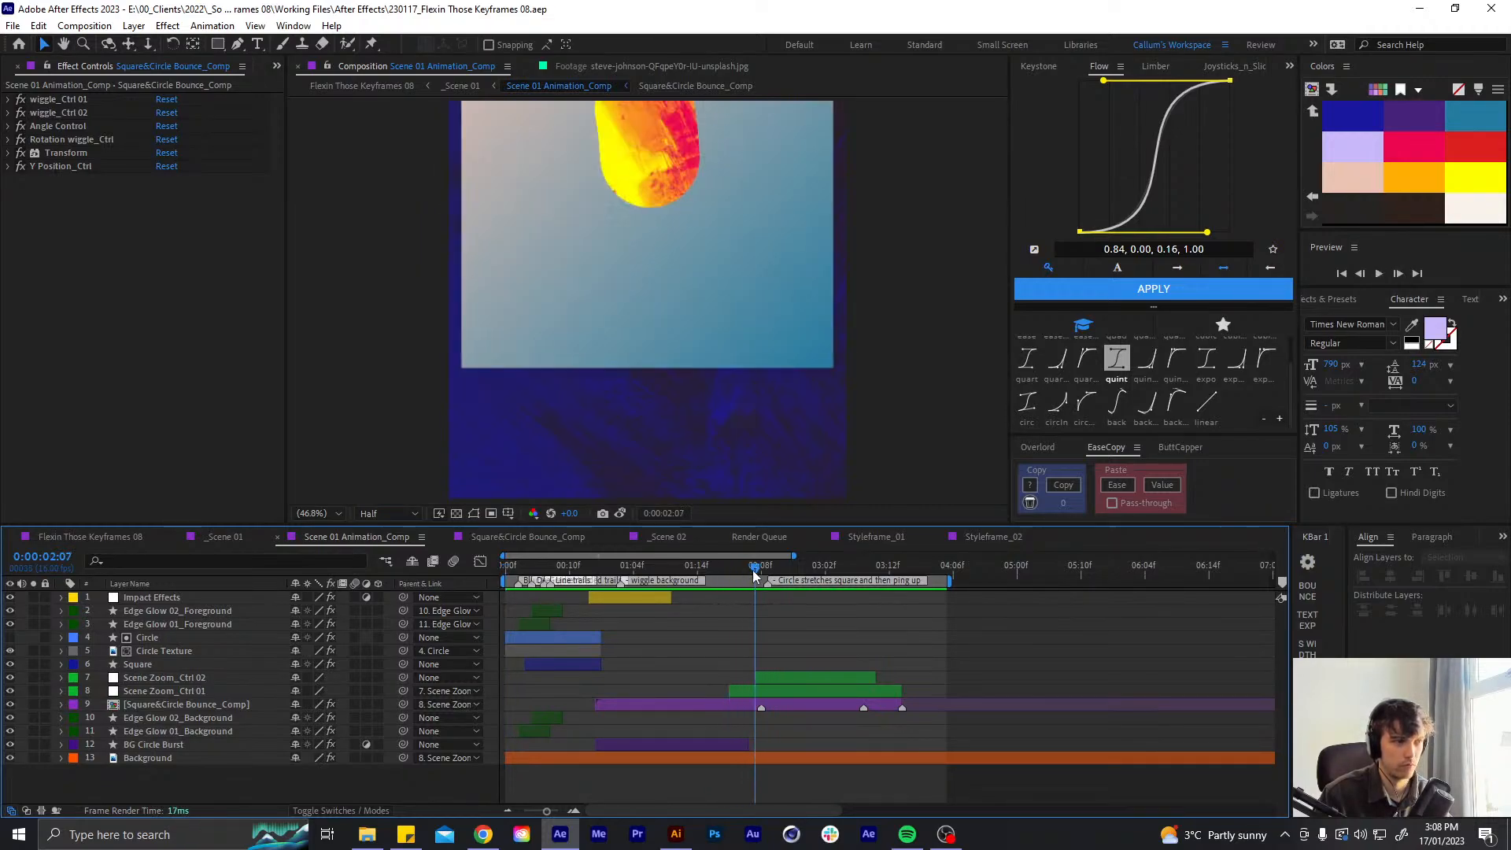
# - Adjust the easing between Scene Zoom_Ctrl 01's first two position and scale keyframes so the speed peaks at 0:00:02:07
pyautogui.click(748, 700)
pyautogui.press('u')
pyautogui.click(761, 692)
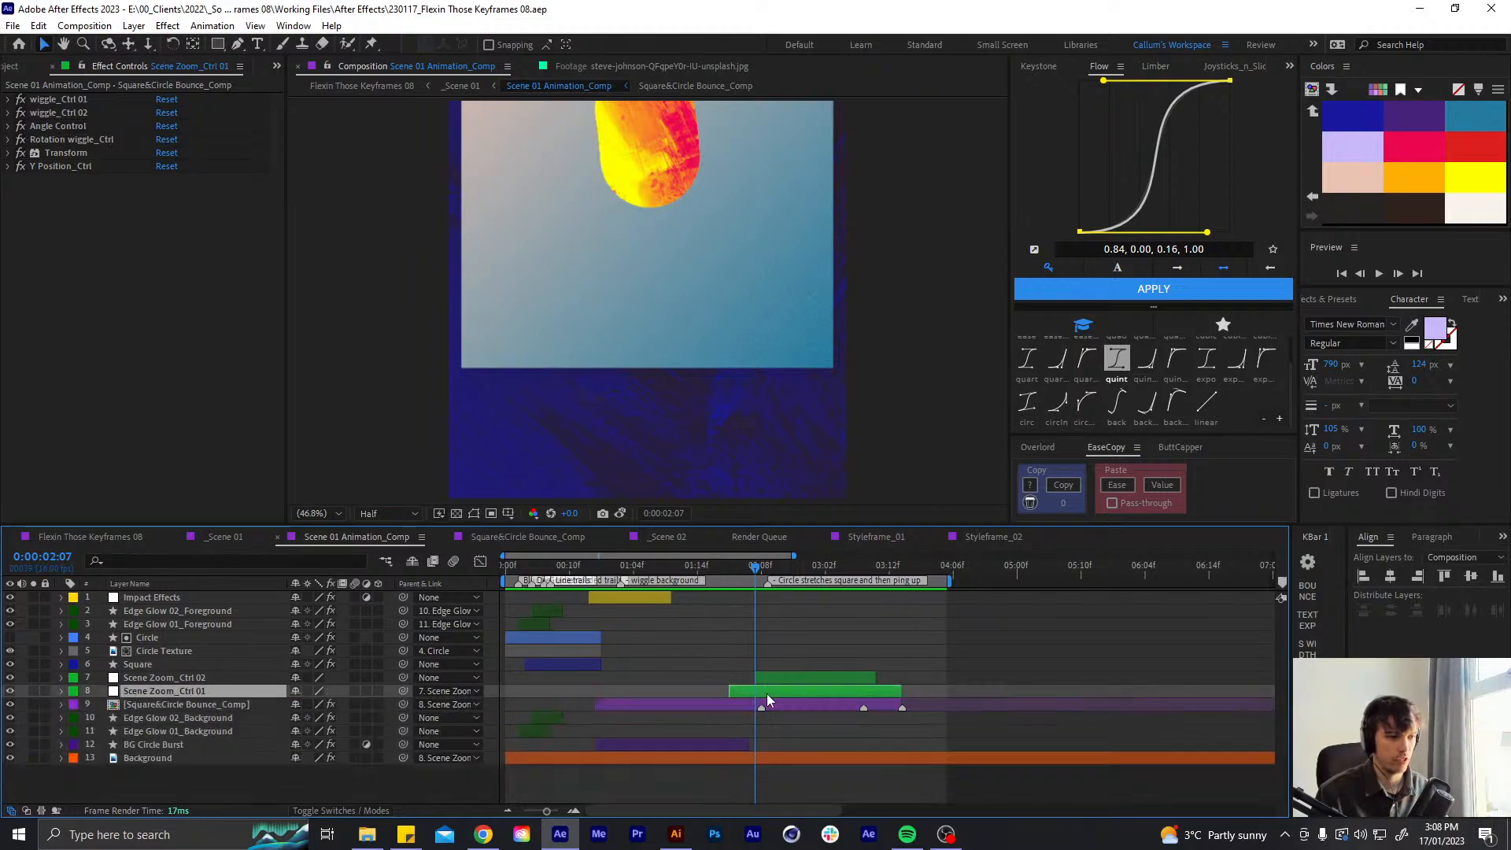
pyautogui.press('u')
pyautogui.press('=')
pyautogui.press('=')
pyautogui.moveTo(799, 697); pyautogui.dragTo(814, 724)
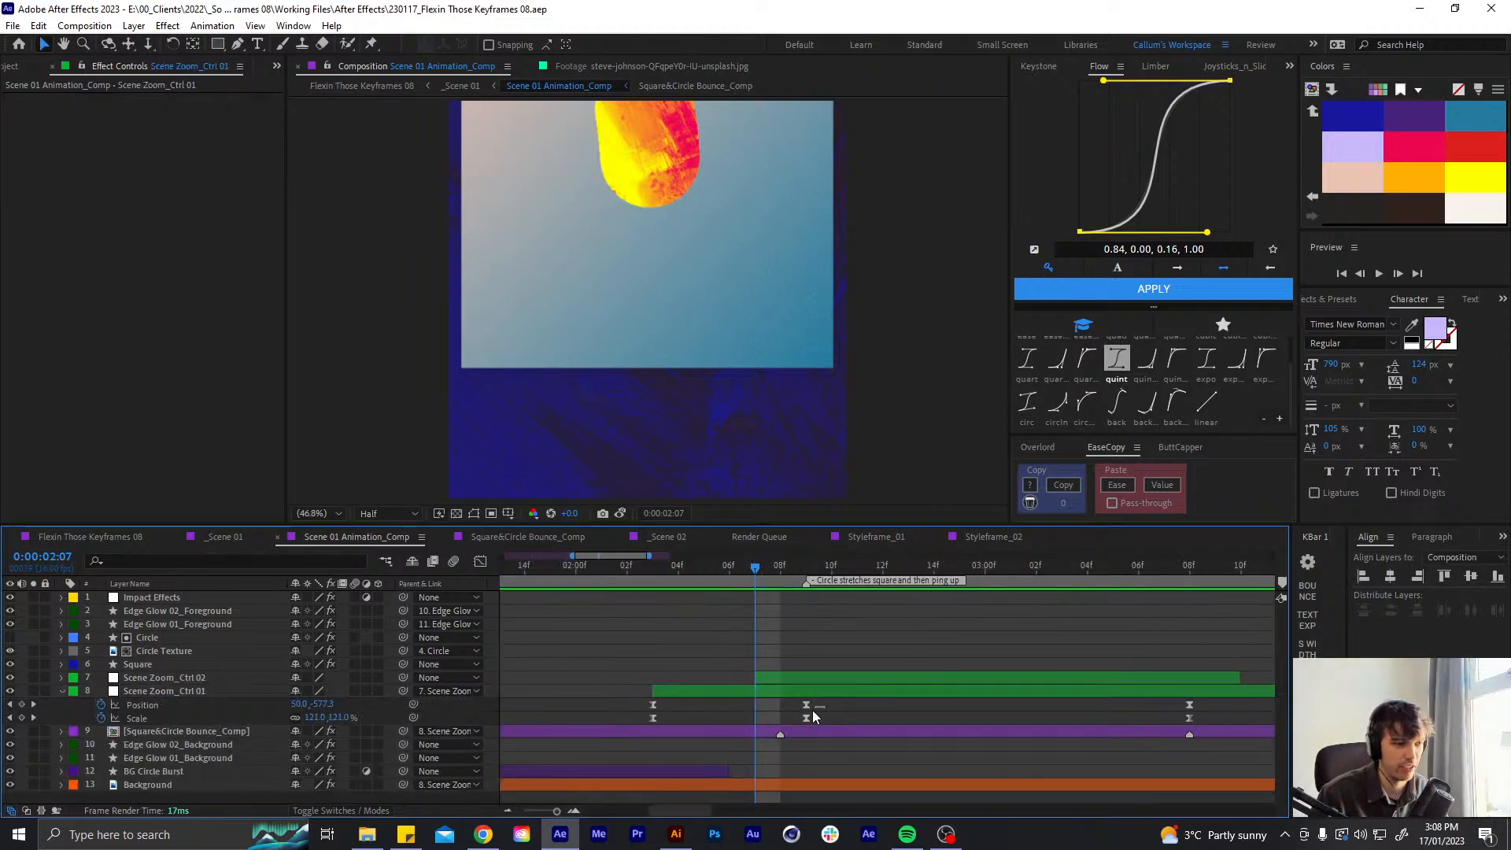
pyautogui.click(480, 562)
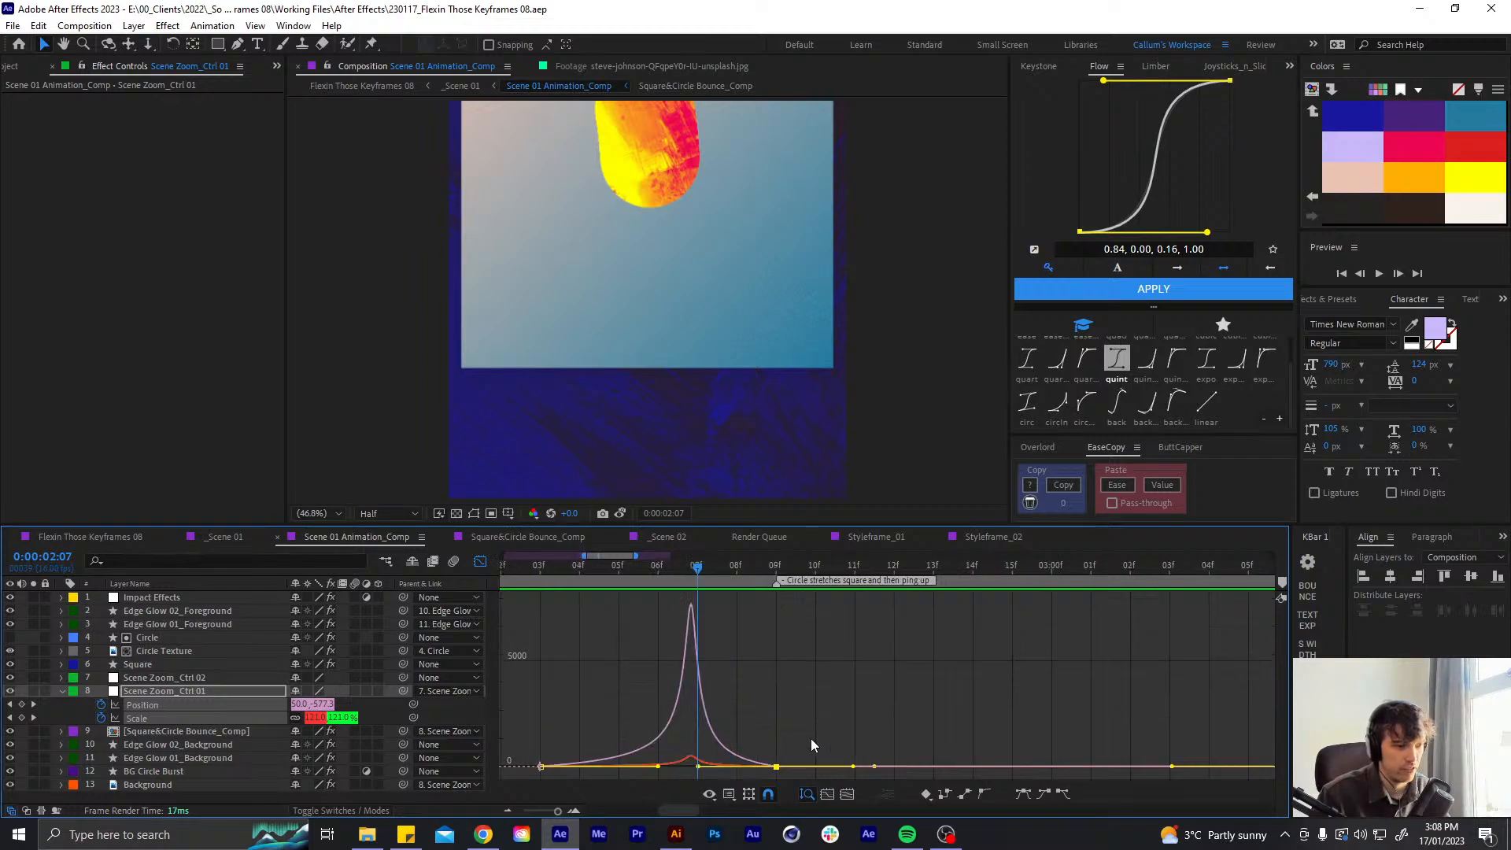
pyautogui.press('=')
pyautogui.moveTo(703, 709); pyautogui.dragTo(608, 771)
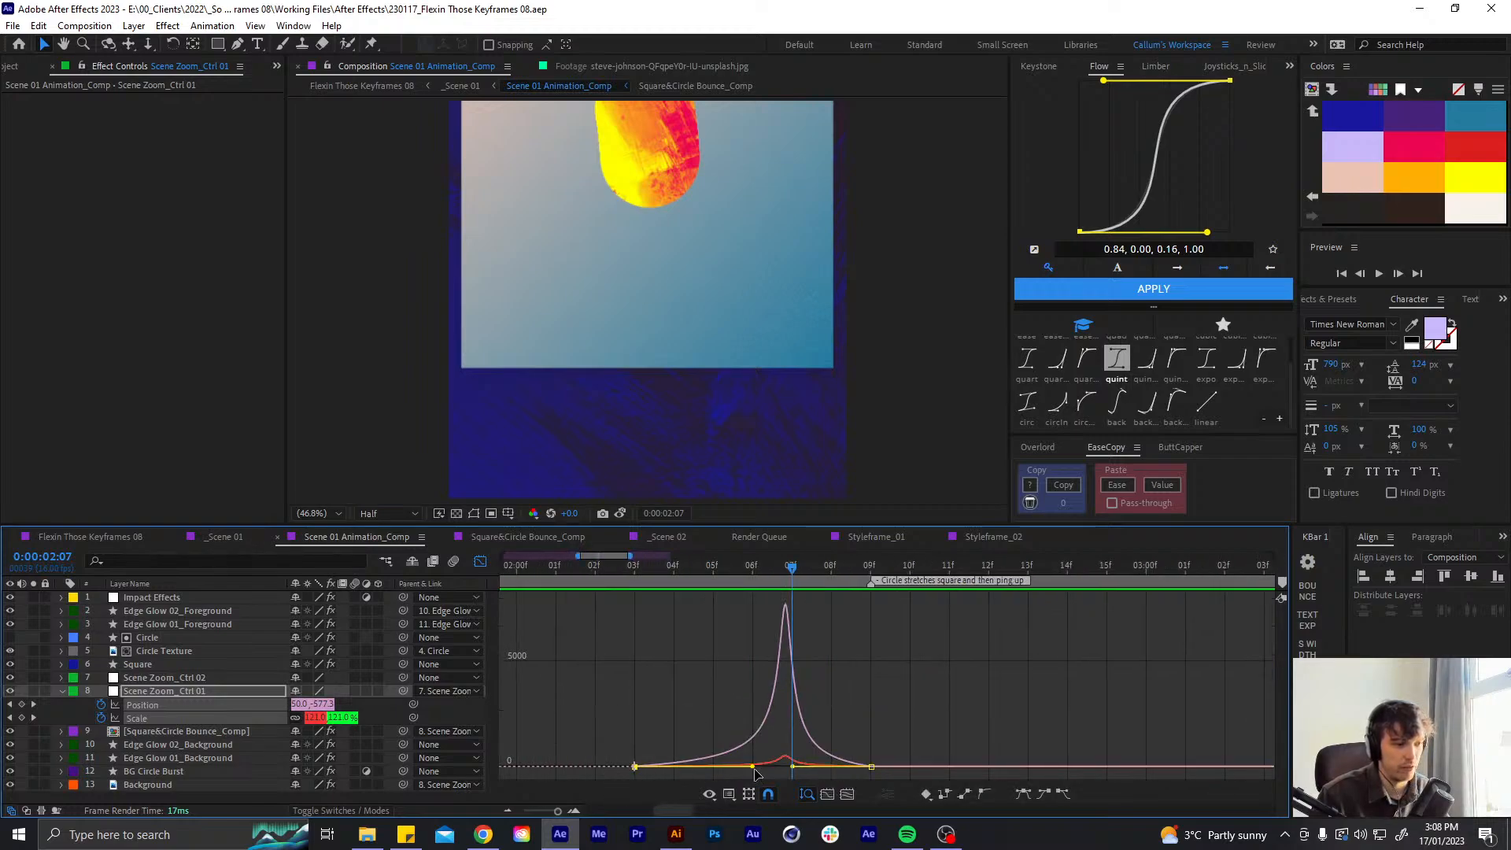
pyautogui.moveTo(862, 771); pyautogui.dragTo(791, 770)
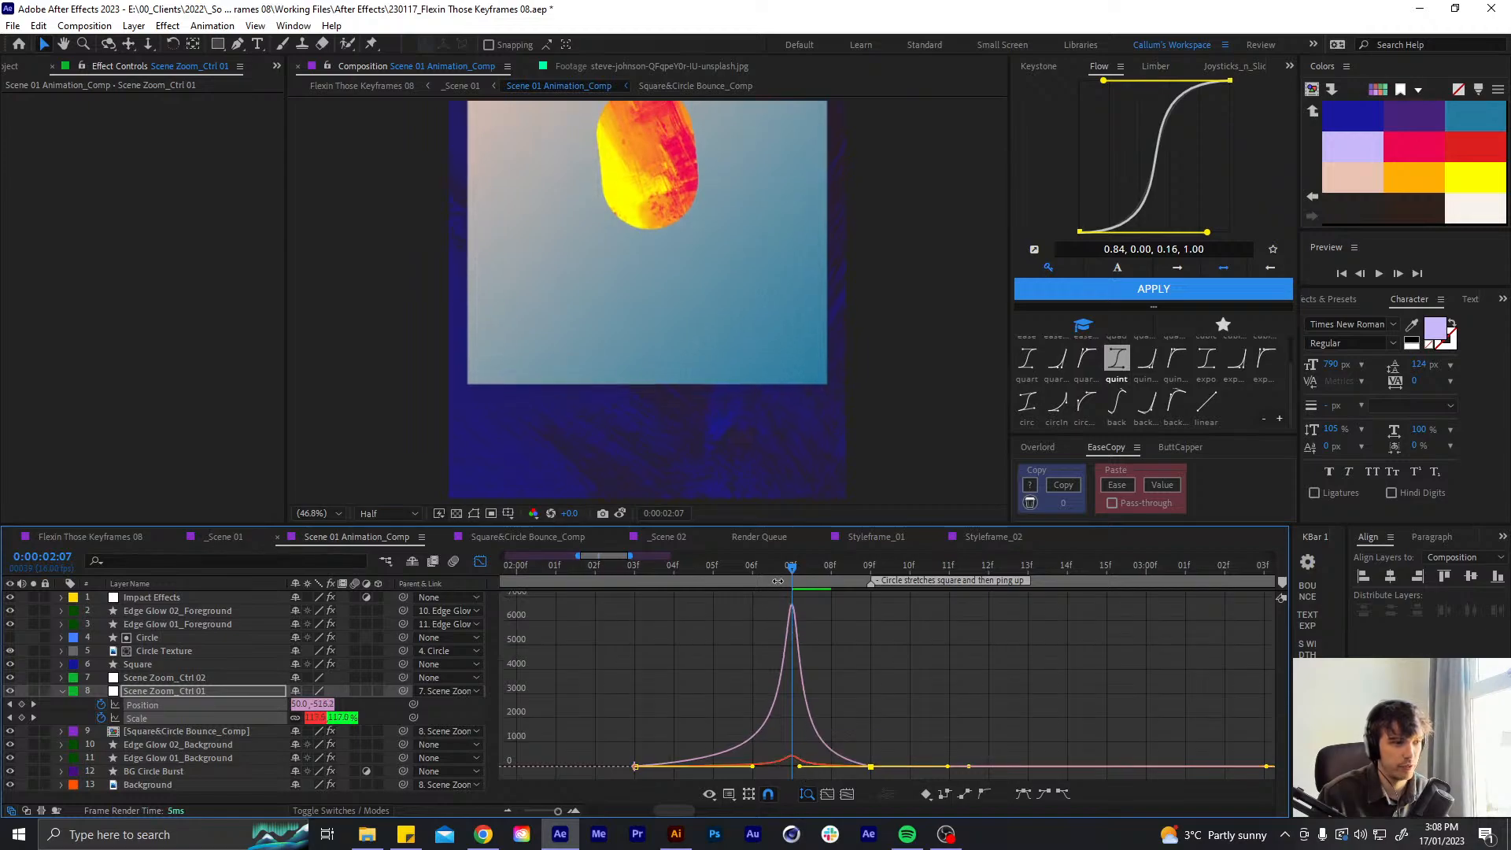
pyautogui.click(814, 564)
pyautogui.click(475, 562)
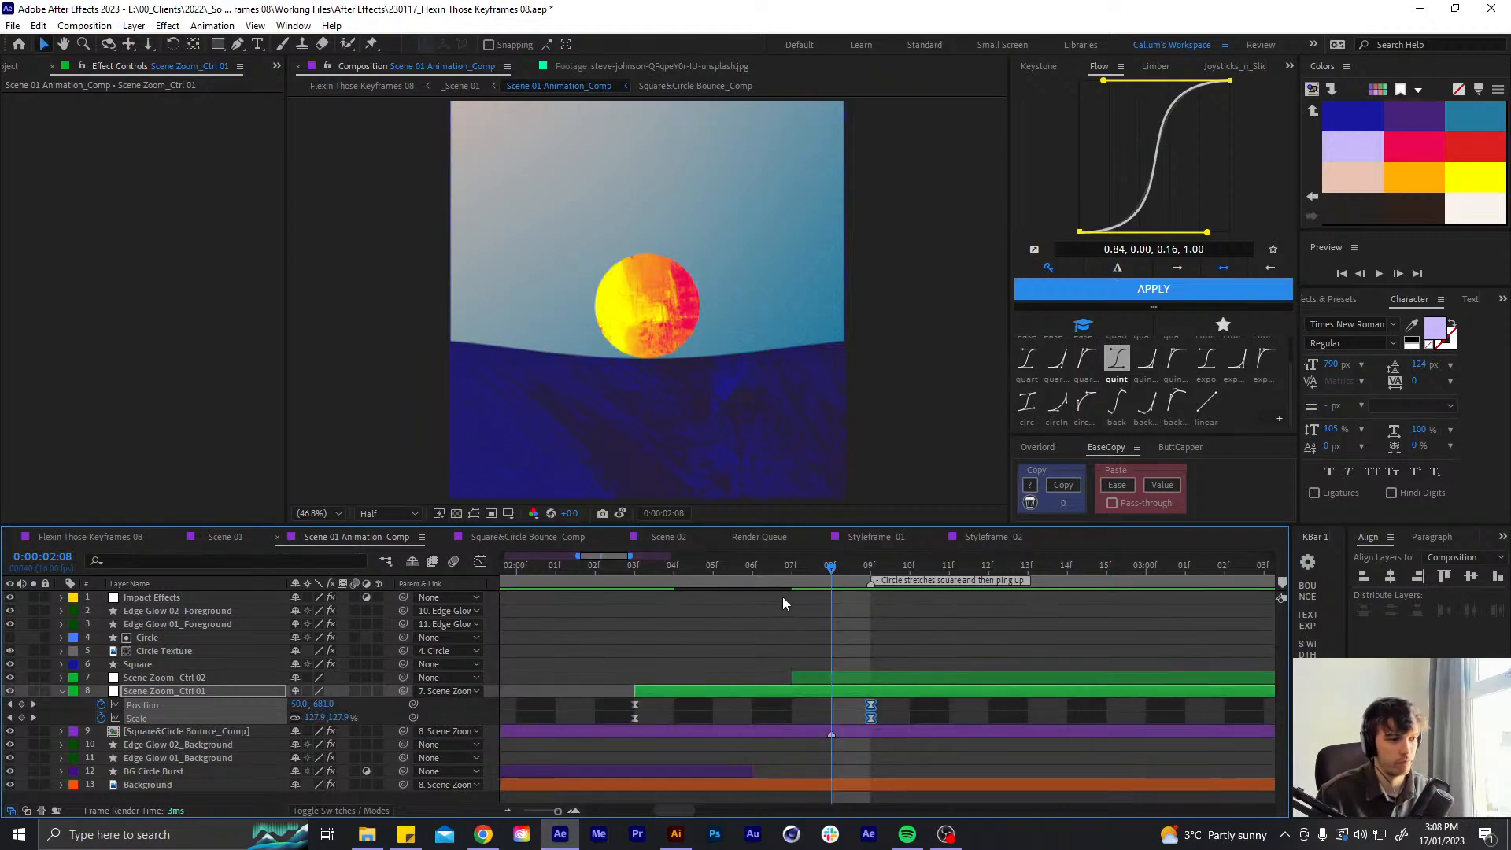
# - Preview Scene 01 Animation_Comp from the start to check the revised zoom easing
pyautogui.press(';')
pyautogui.hotkey('shift', 'pageup')
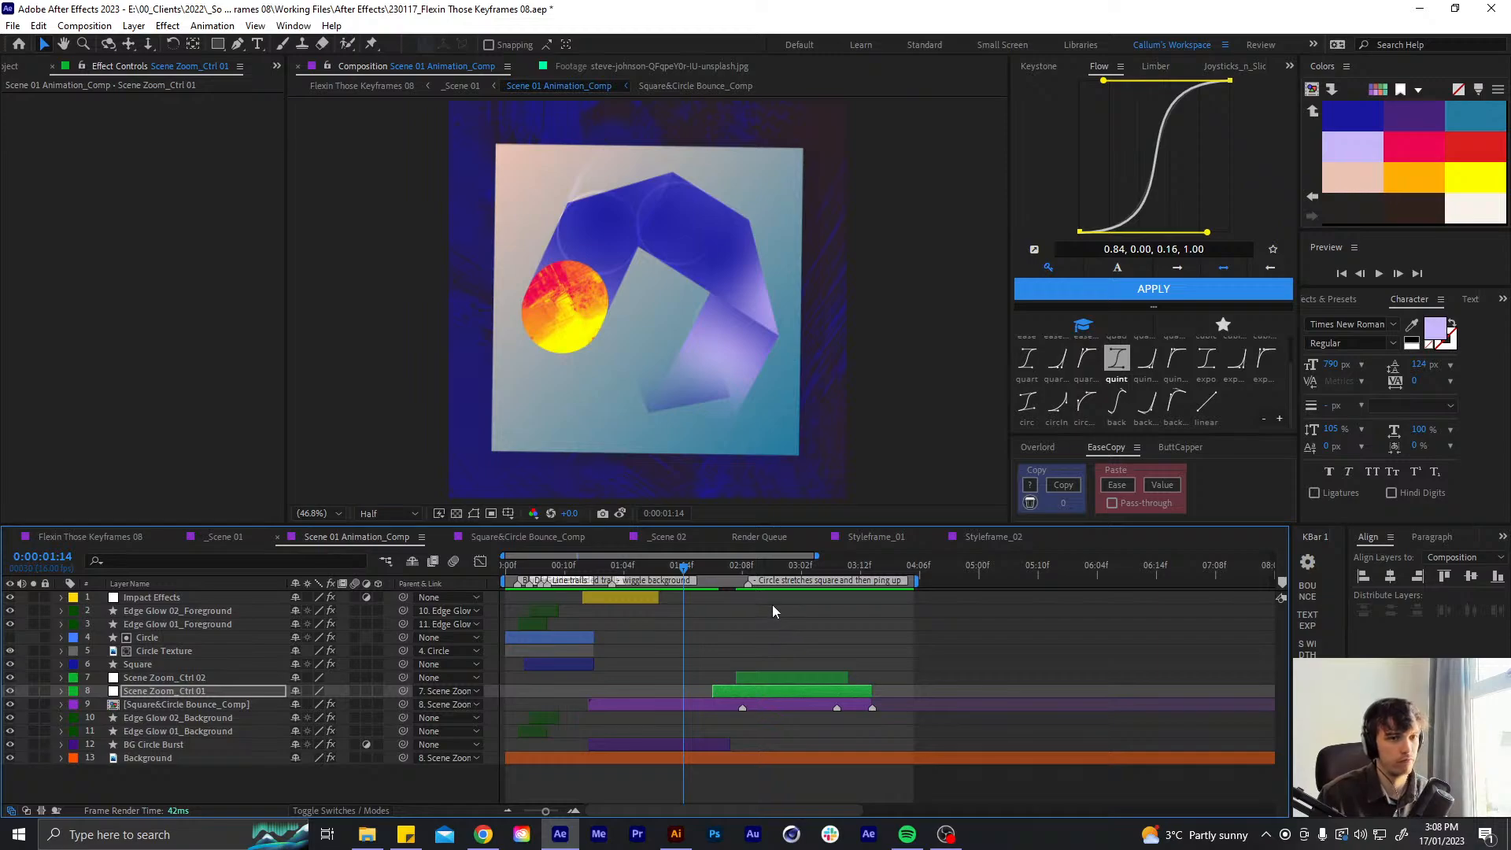
pyautogui.moveTo(685, 565); pyautogui.dragTo(650, 564)
pyautogui.press('space')
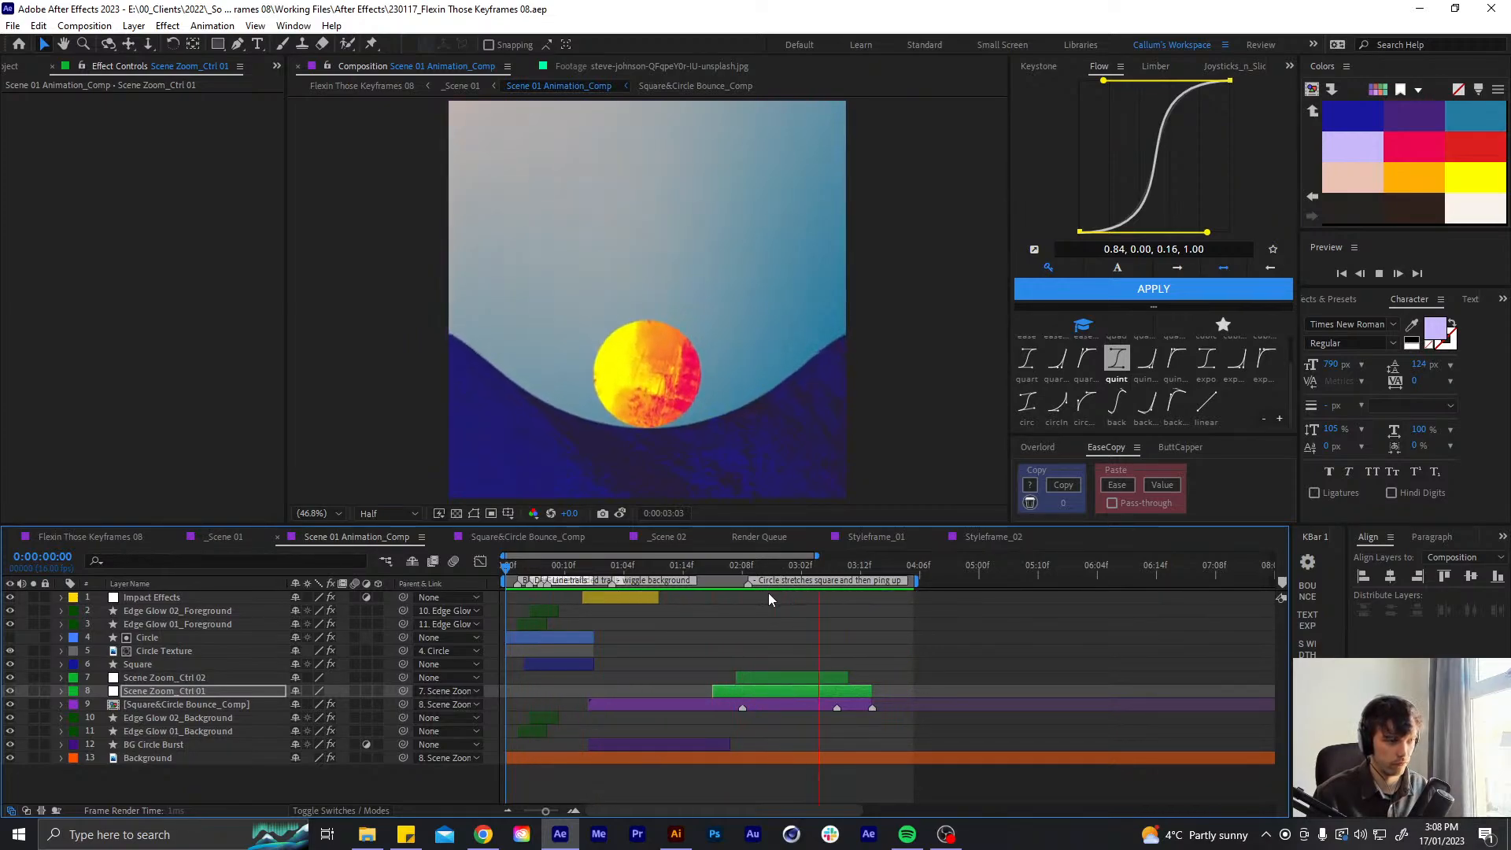
# - Add a composition marker at 0:00:01:13 in Scene 01 Animation_Comp with a comment noting a light sweep through
pyautogui.press('space')
pyautogui.moveTo(839, 564); pyautogui.dragTo(867, 573)
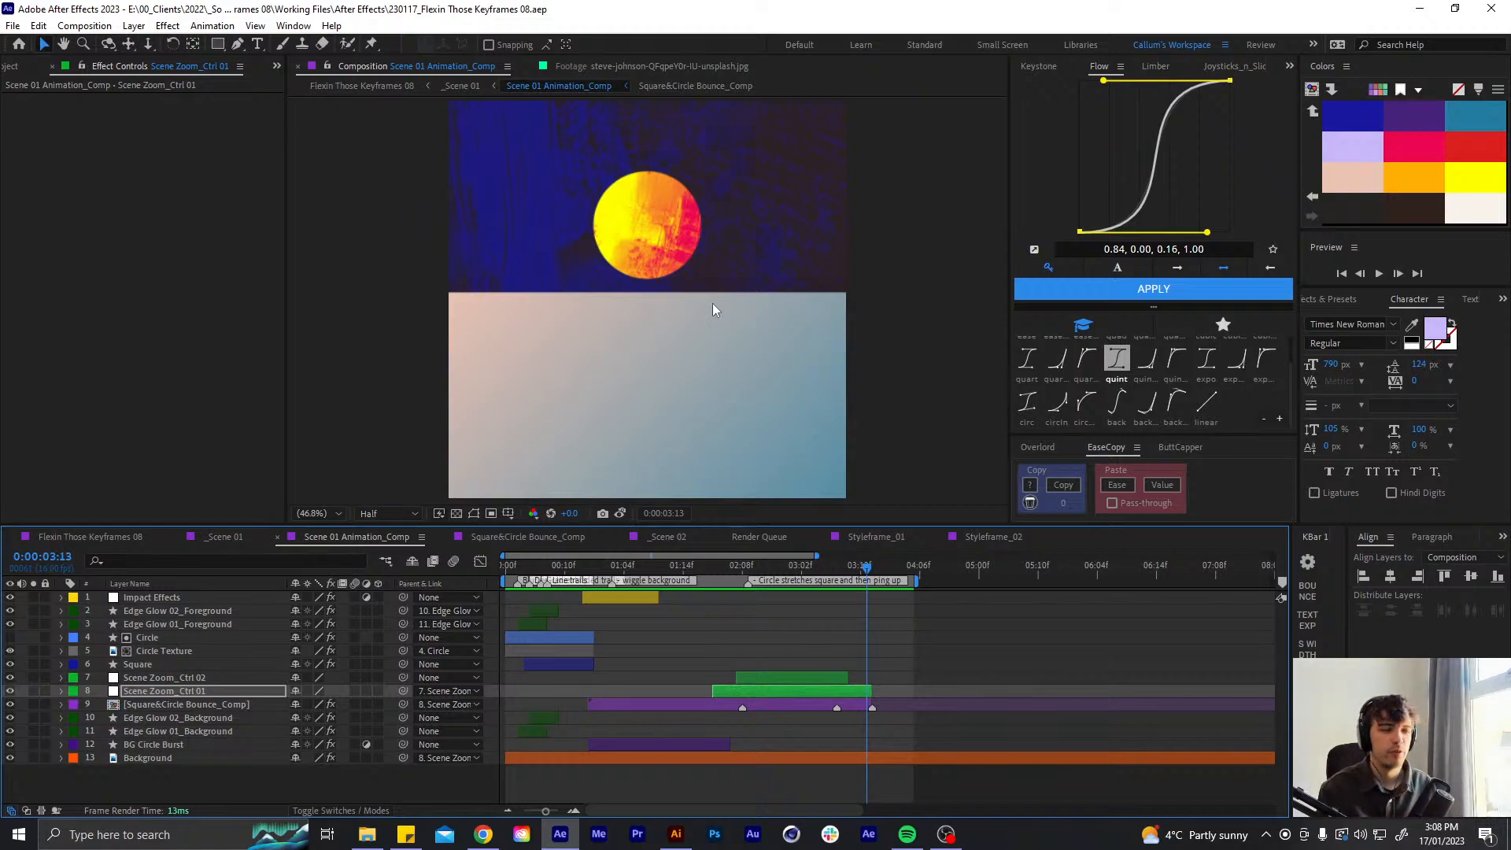
pyautogui.moveTo(867, 566); pyautogui.dragTo(677, 582)
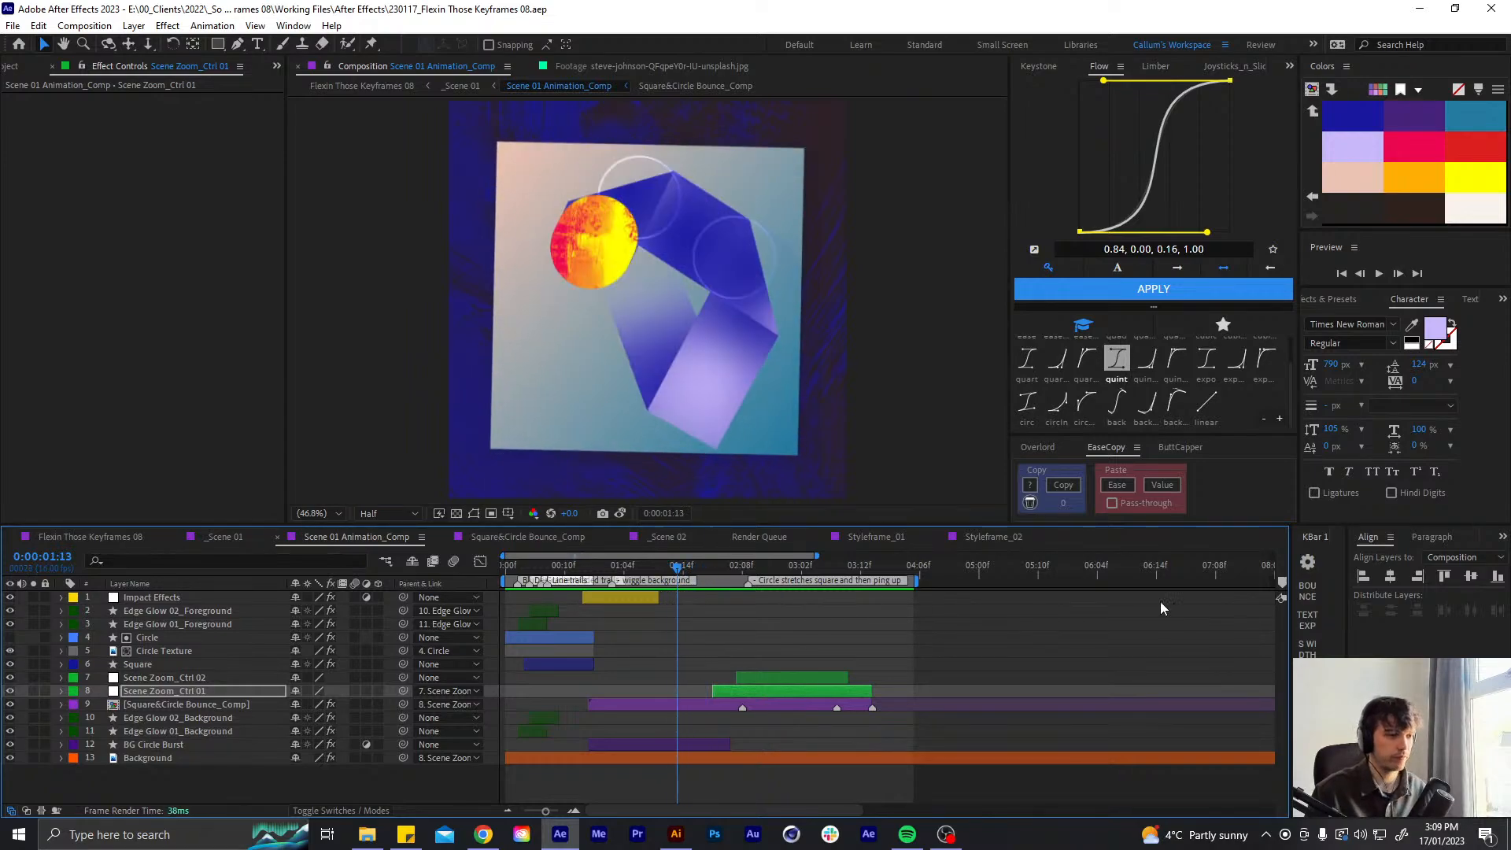
pyautogui.doubleClick(678, 581)
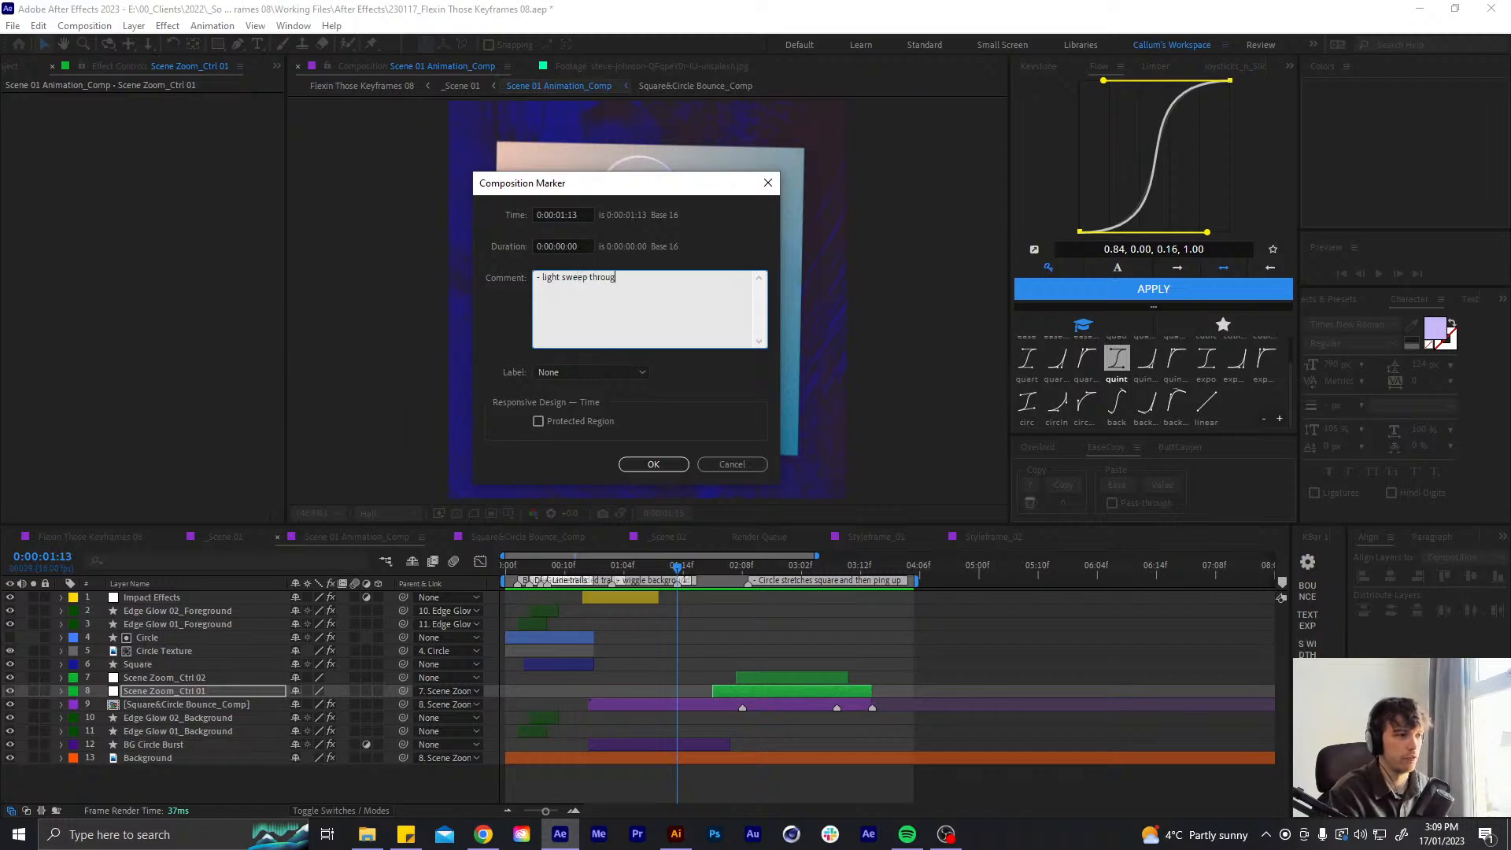
pyautogui.click(653, 470)
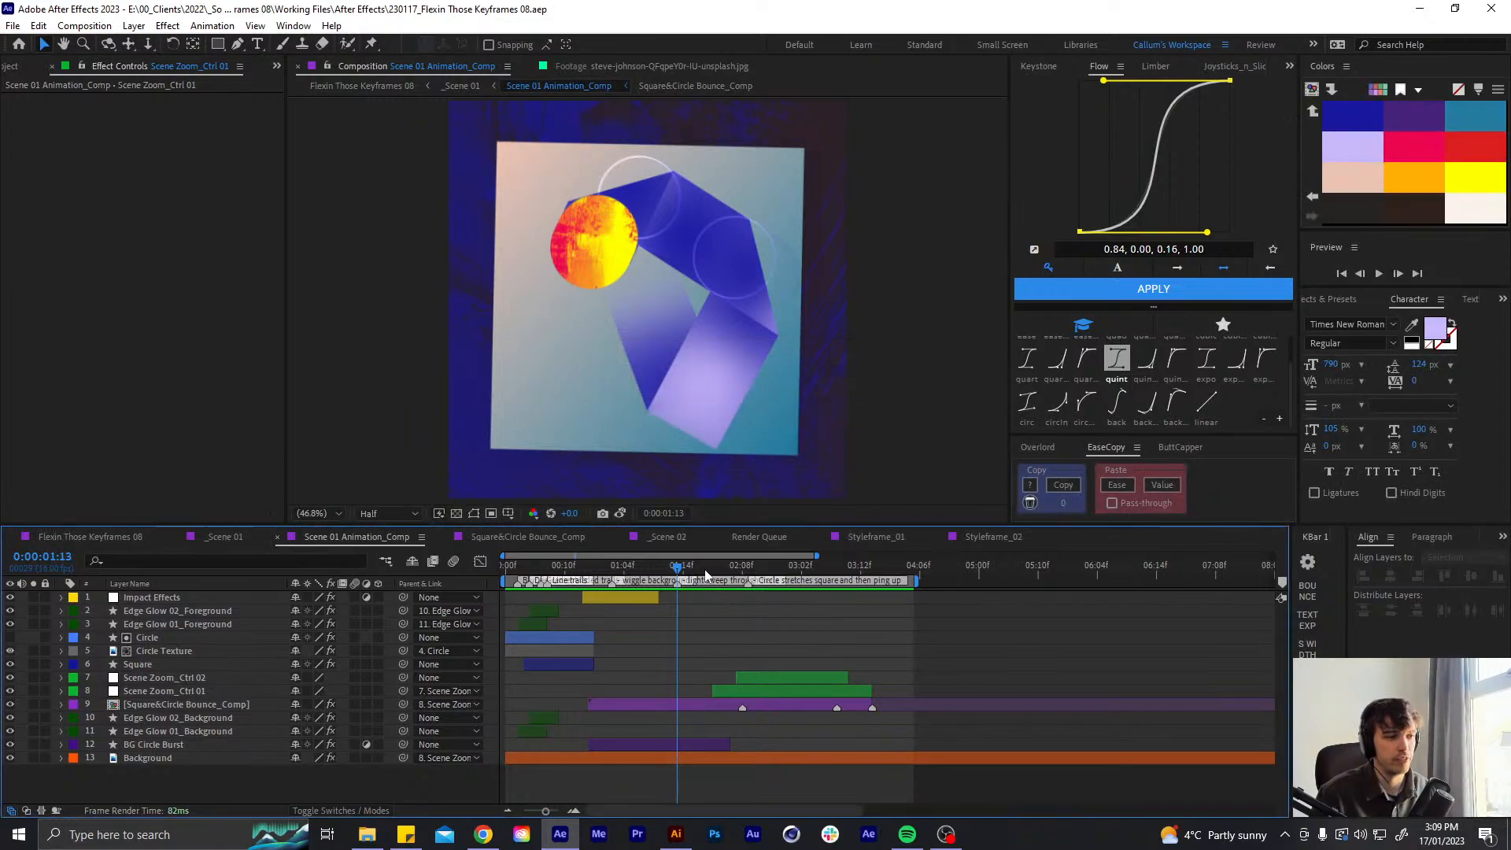
# - Set the preview resolution to Full and examine Scene 01 Animation_Comp frame by frame from 0:00:03:12 back to 0:00:03:05
pyautogui.moveTo(706, 576); pyautogui.dragTo(863, 565)
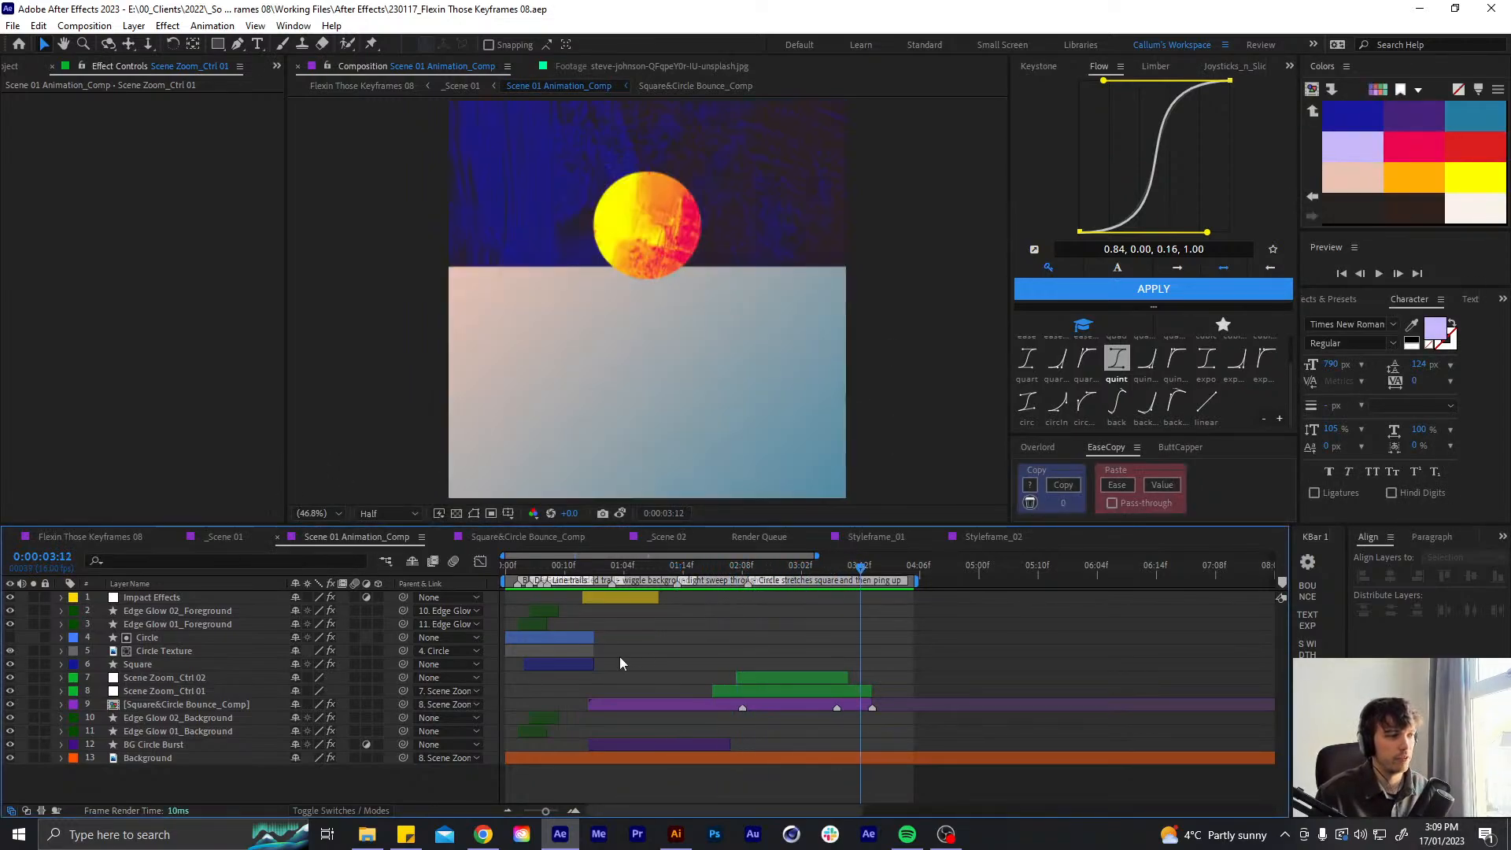
pyautogui.click(406, 508)
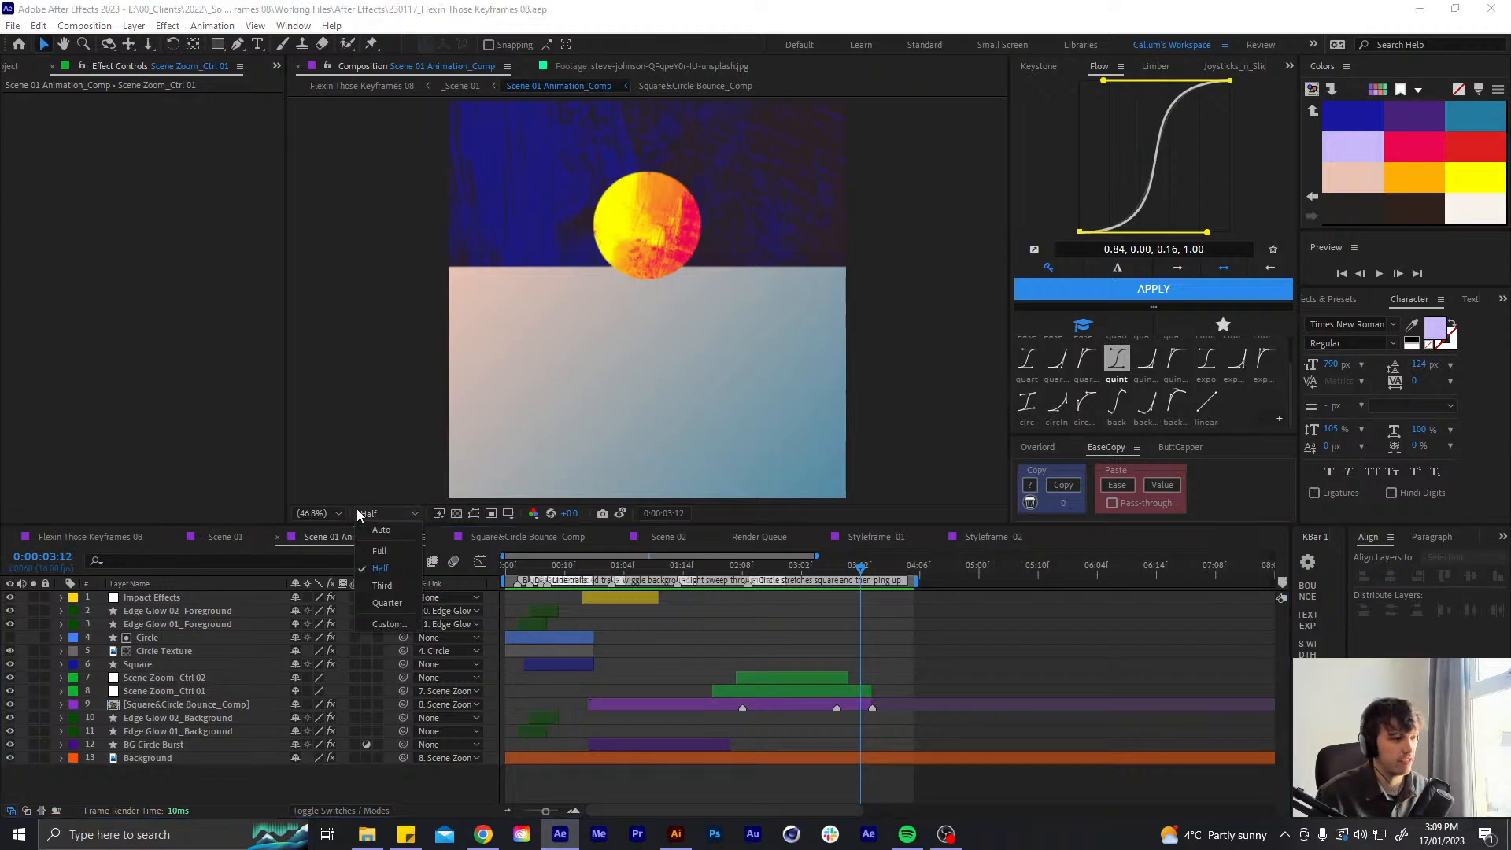
pyautogui.click(384, 550)
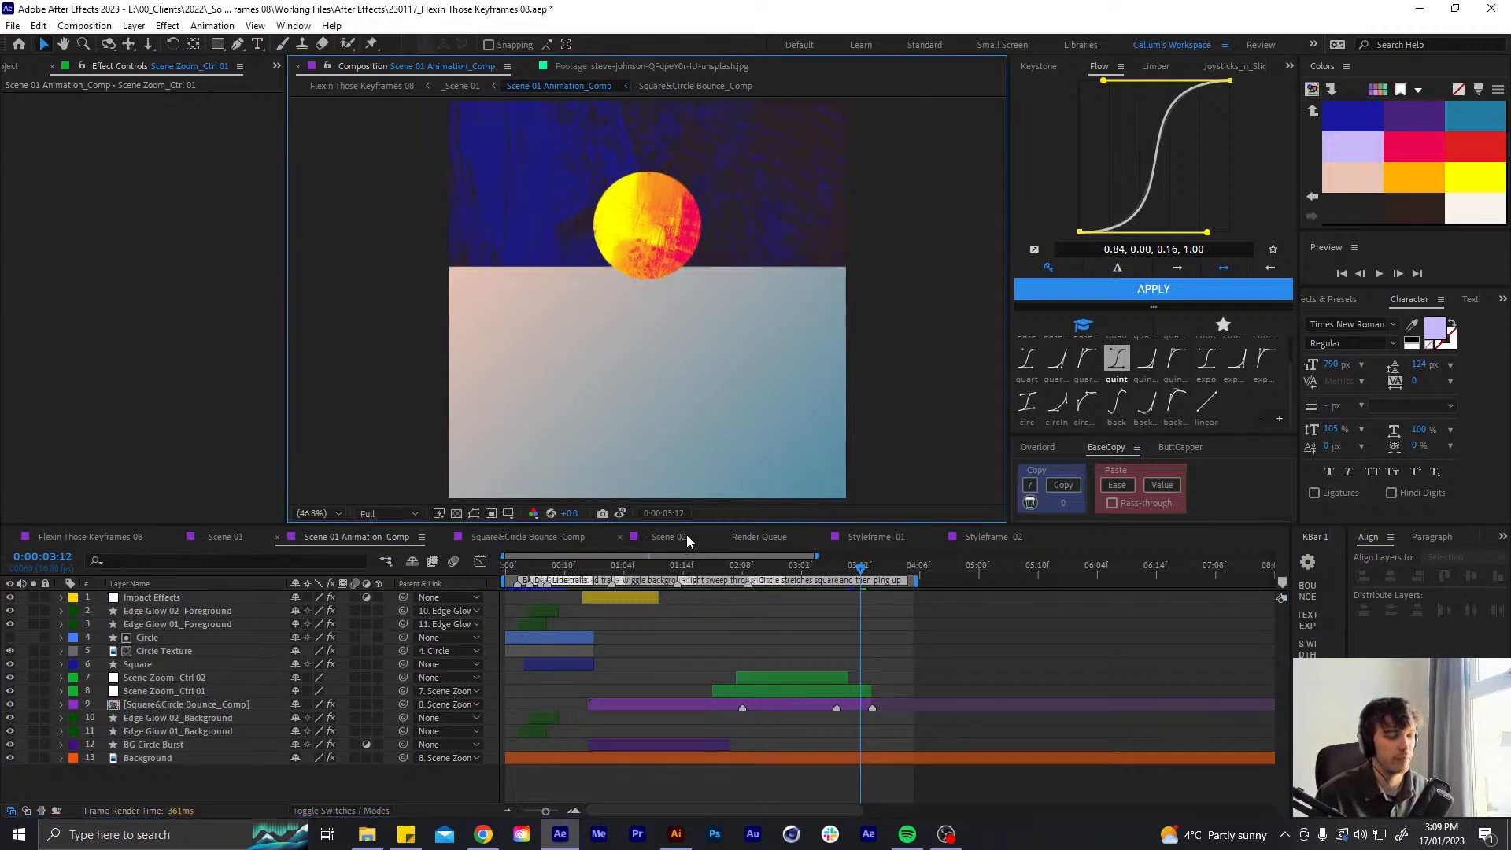
pyautogui.press('pageup')
pyautogui.press('pageup')
pyautogui.press('pageup')
pyautogui.press('pageup')
pyautogui.press('pageup')
pyautogui.press('pageup')
pyautogui.press('pageup')
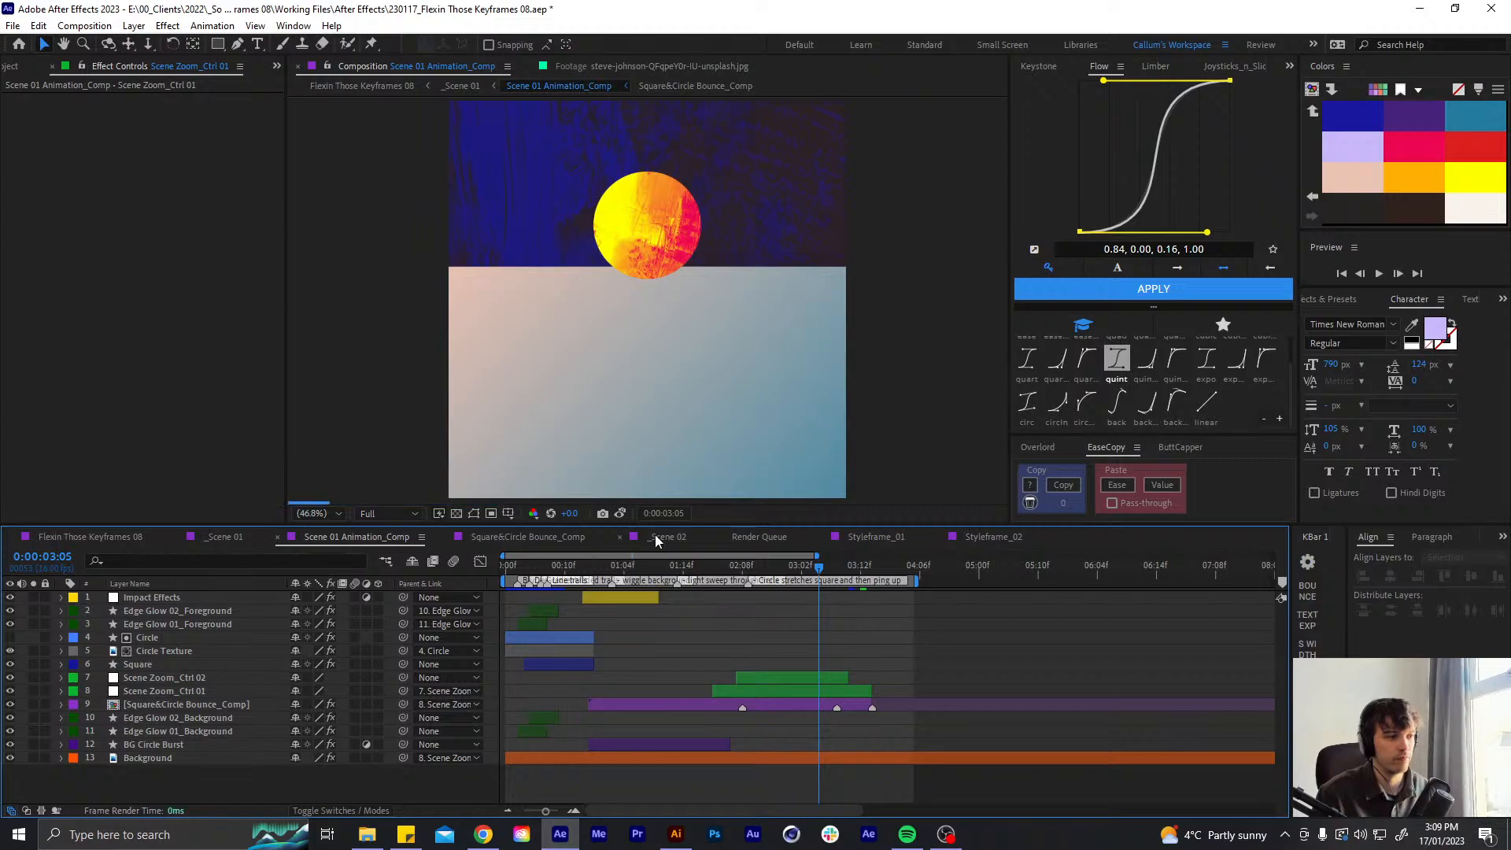
# - Open the Flexin Those Keyframes 08 composition, start its work area at 0:00:01:15 and preview the transition between scenes
pyautogui.click(655, 535)
pyautogui.click(151, 536)
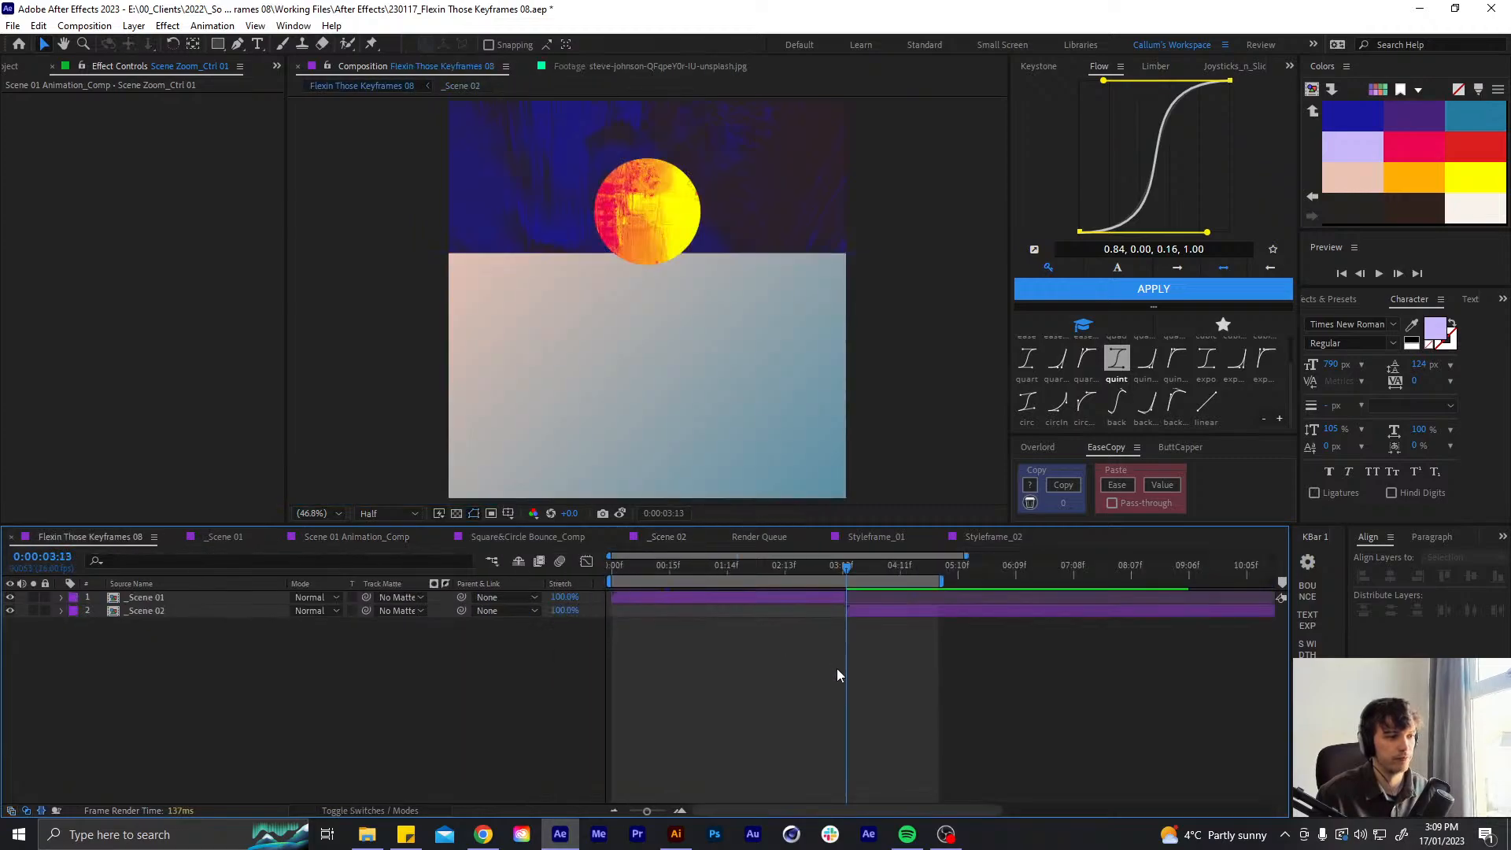
pyautogui.moveTo(839, 562); pyautogui.dragTo(732, 571)
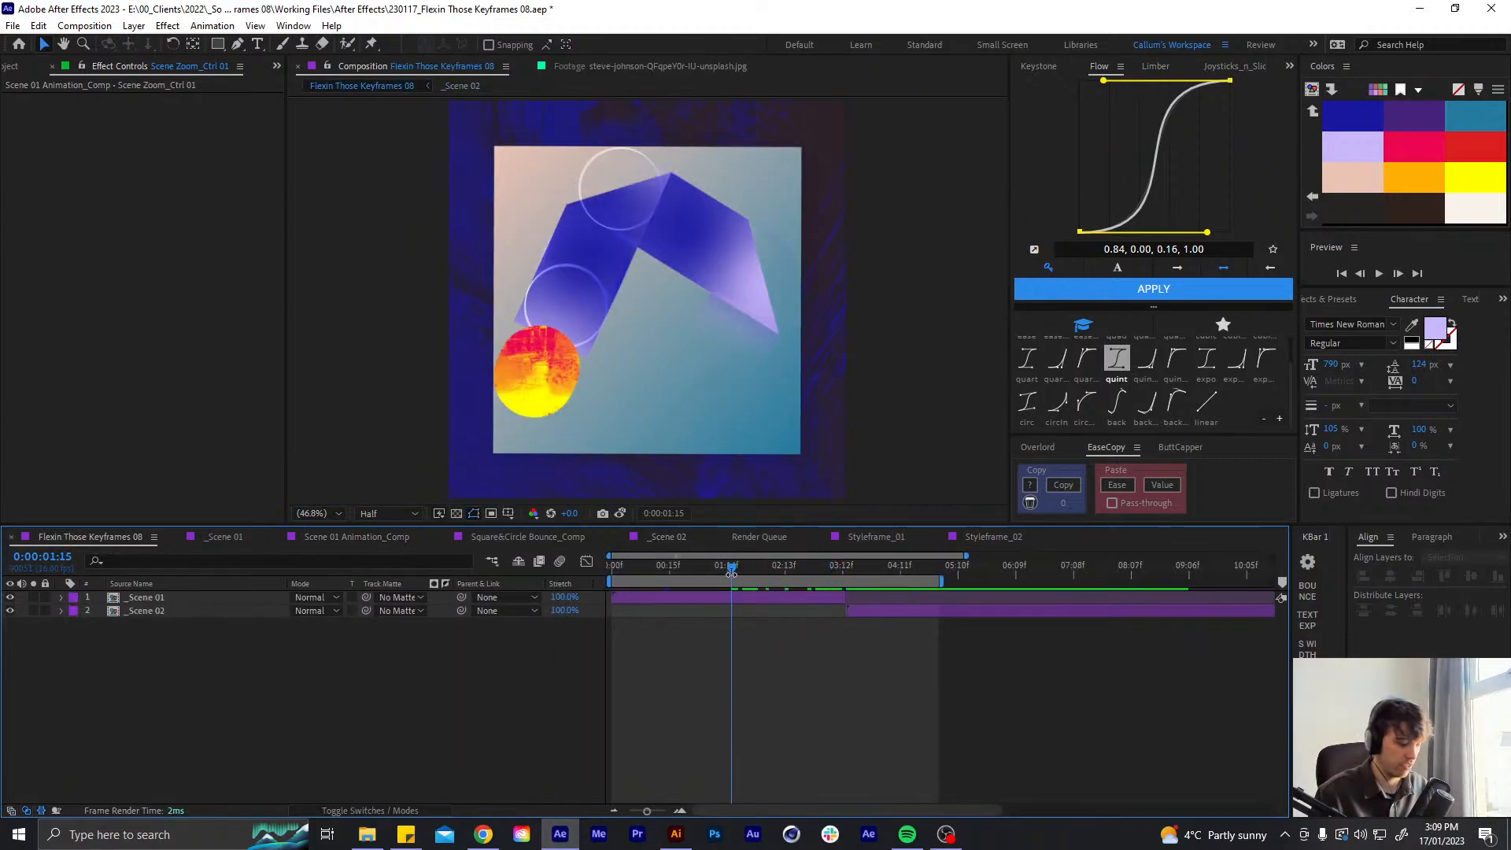
pyautogui.press('b')
pyautogui.press('space')
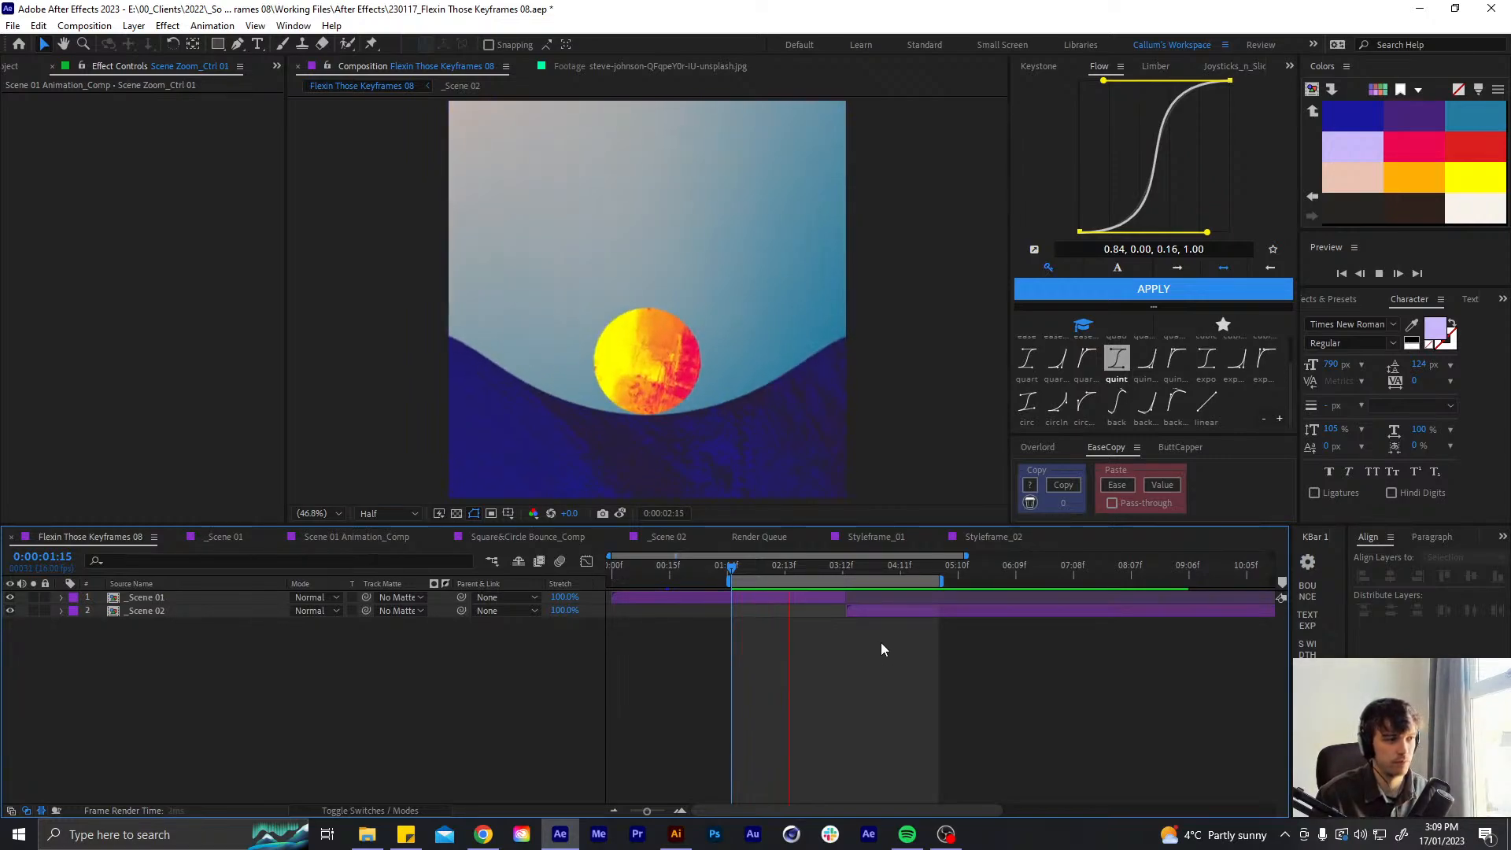
# - Set the main composition's preview resolution to Full and take a snapshot of the frame at 0:00:03:12
pyautogui.click(839, 564)
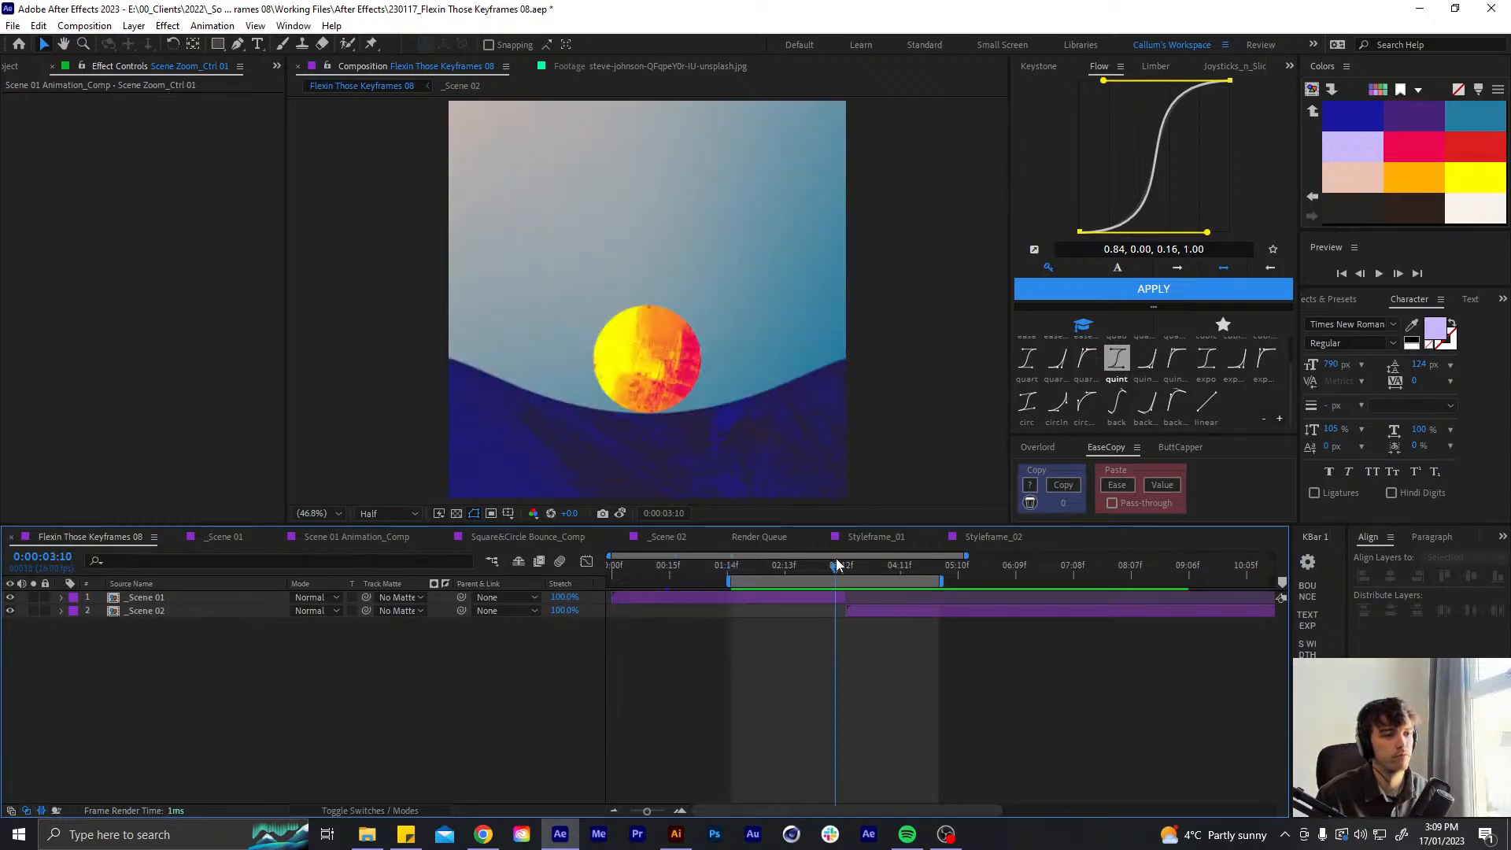
pyautogui.moveTo(839, 563); pyautogui.dragTo(842, 561)
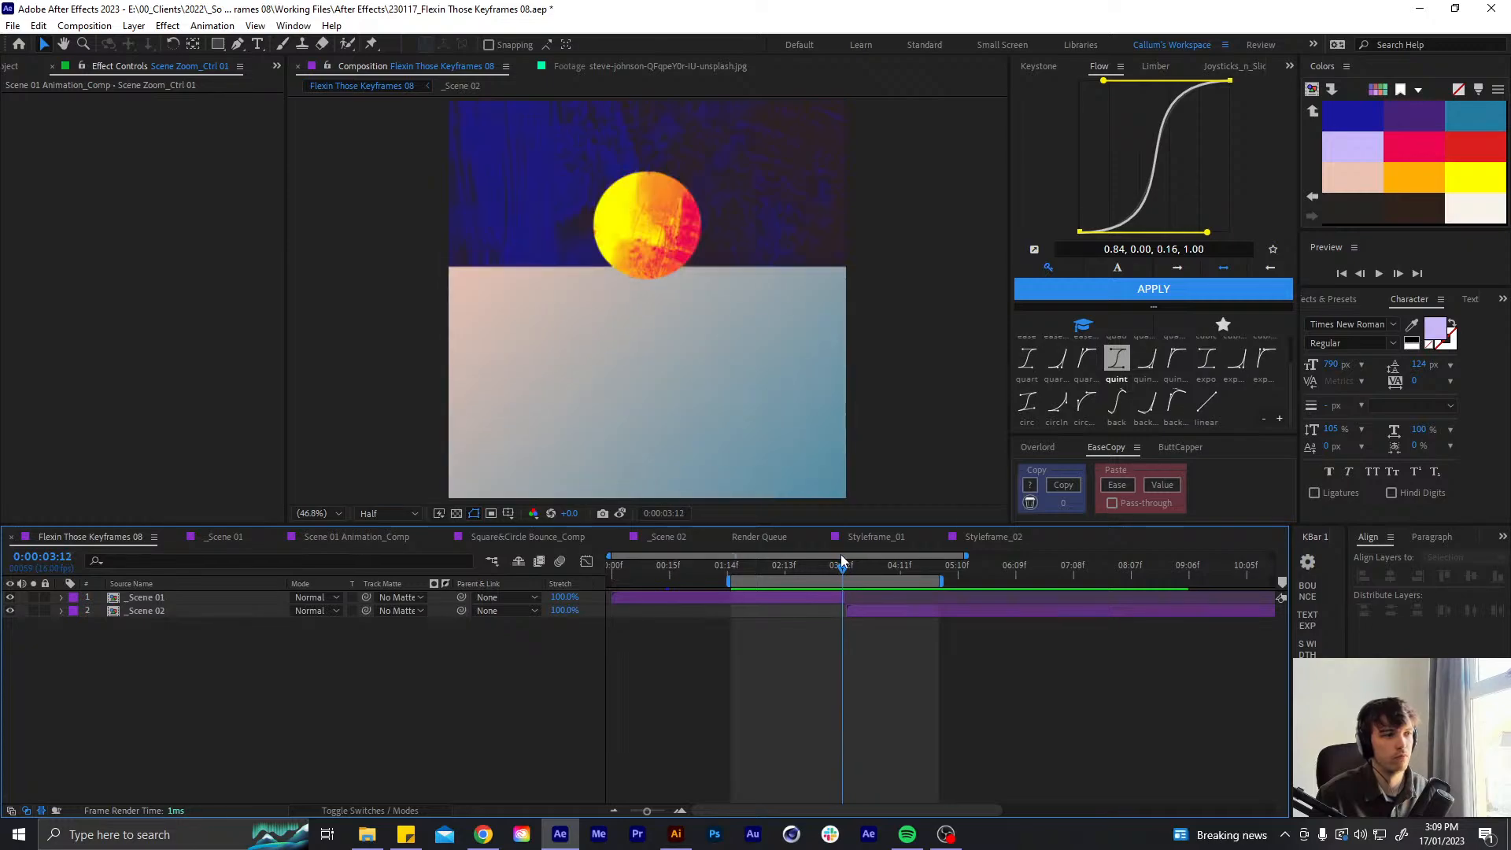
pyautogui.click(373, 515)
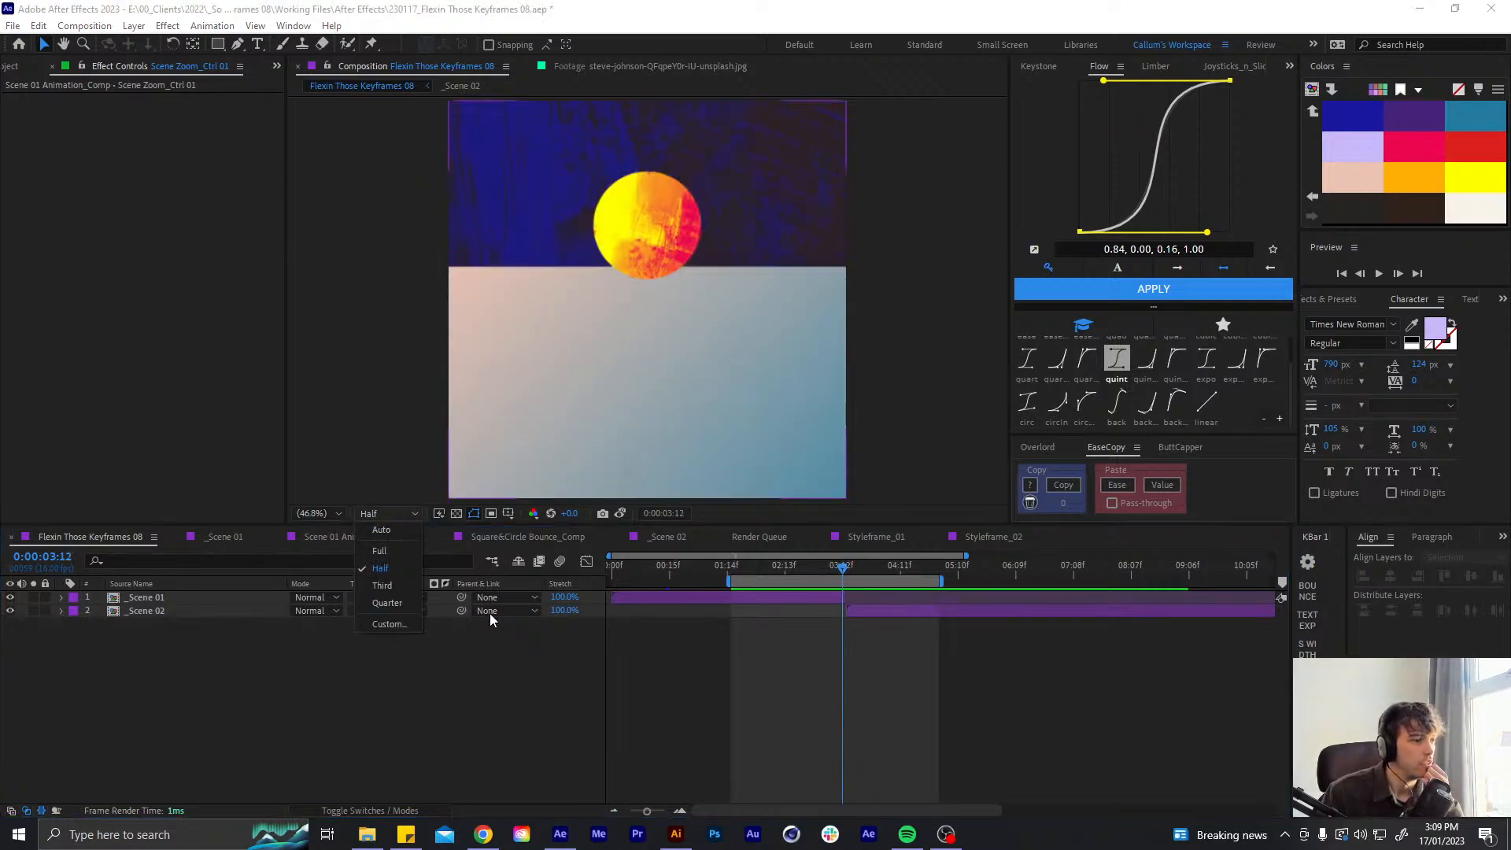
pyautogui.click(492, 614)
pyautogui.click(380, 513)
pyautogui.click(376, 542)
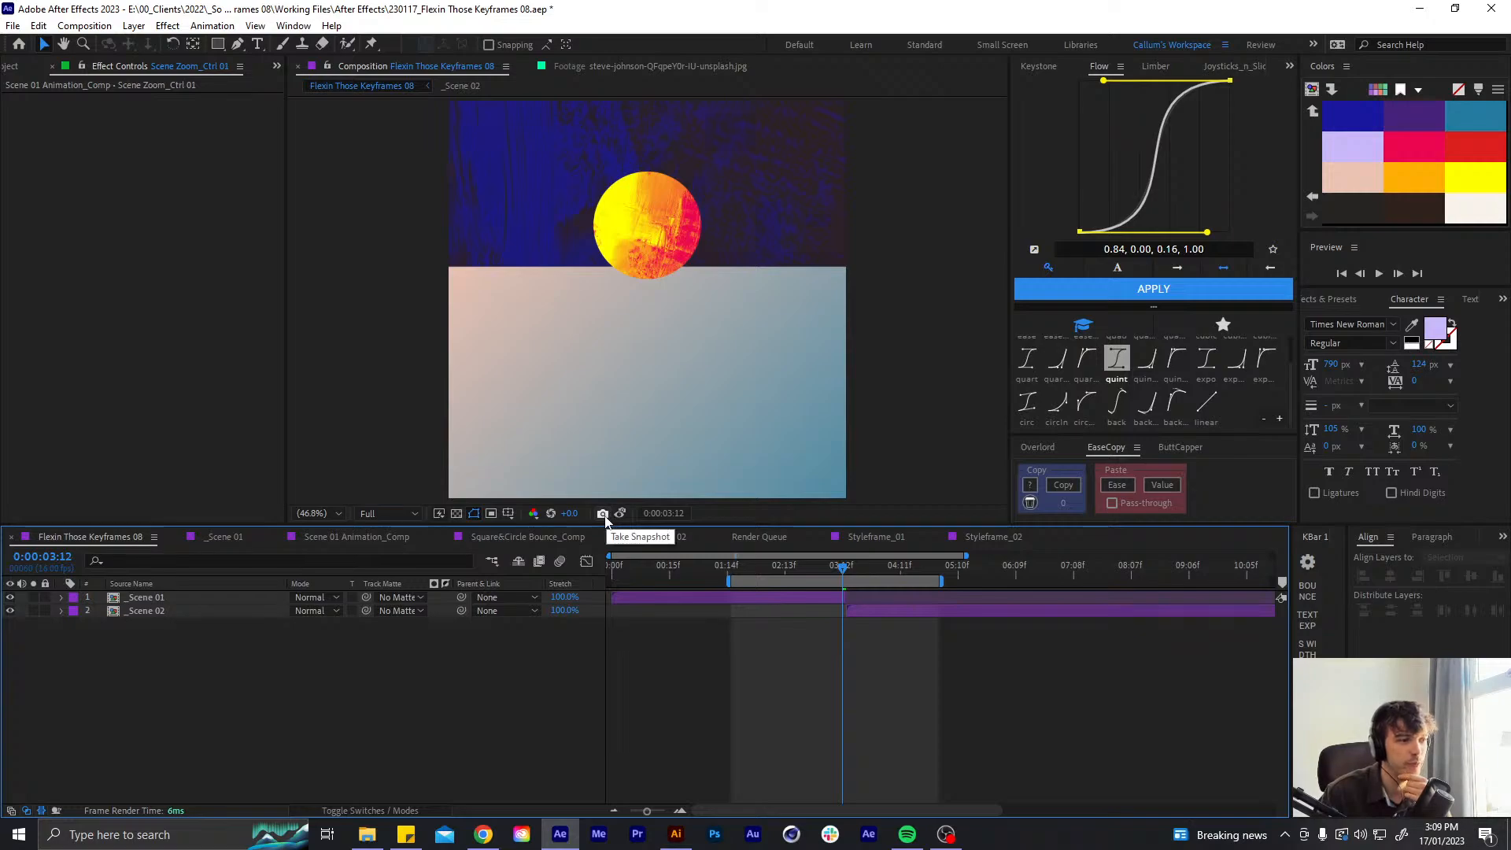
pyautogui.click(602, 513)
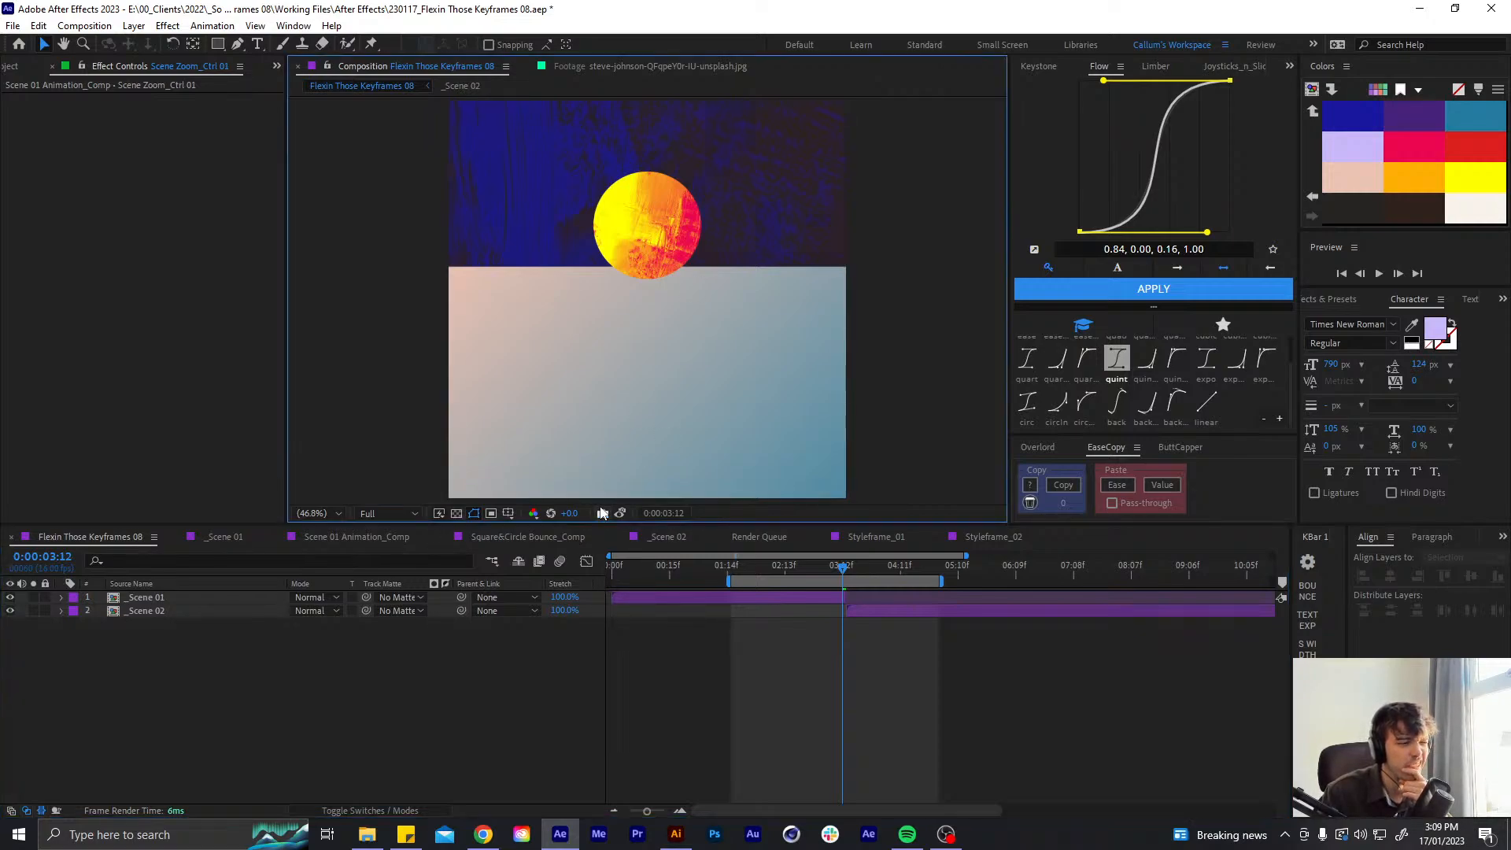
# - Open _Scene 02 from the main composition and compare its first frame with the stored snapshot
pyautogui.click(841, 575)
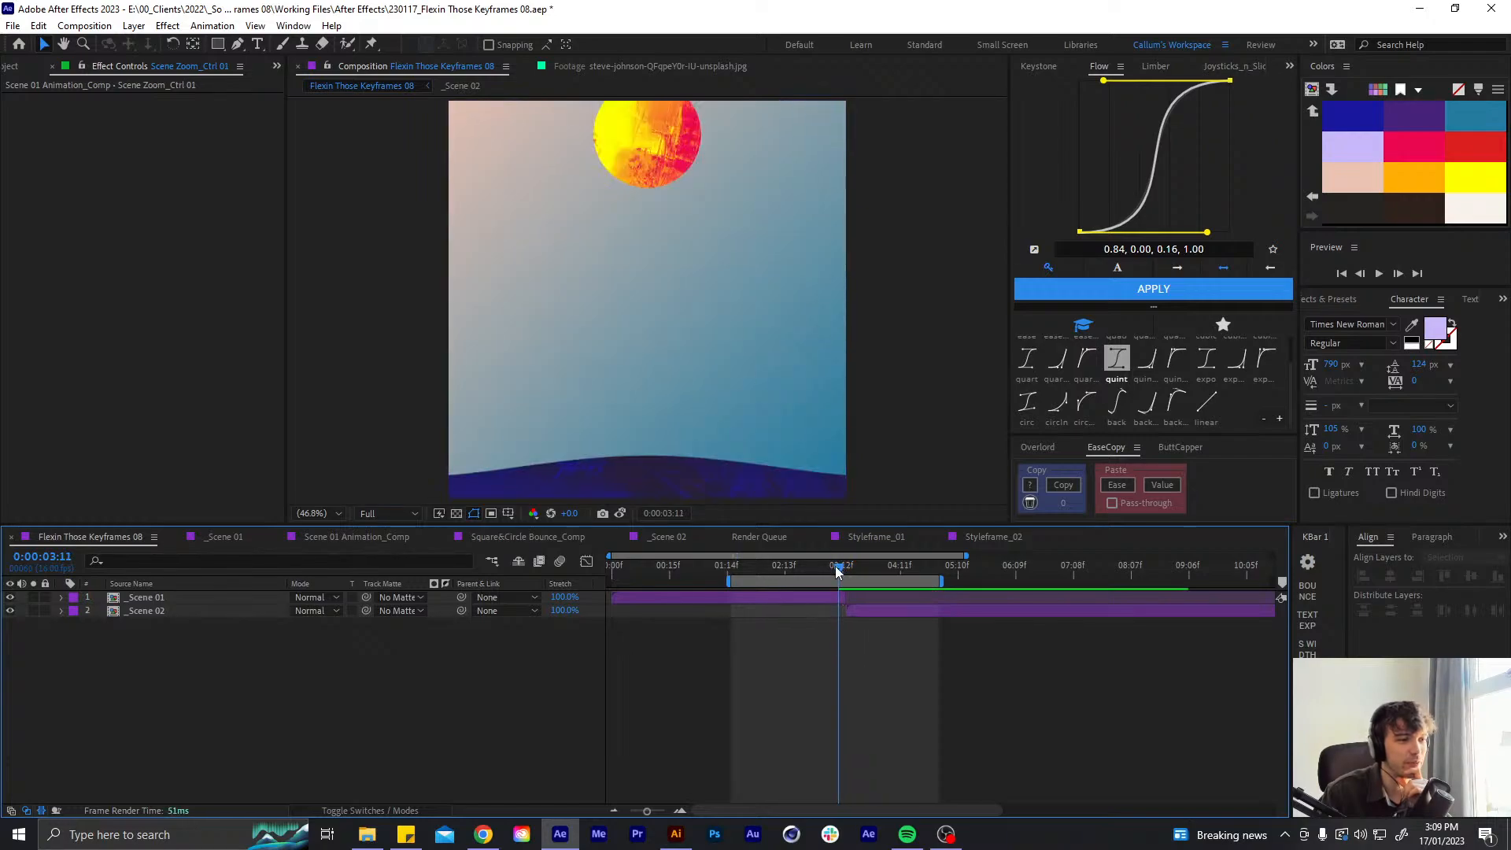
pyautogui.click(839, 564)
pyautogui.doubleClick(856, 612)
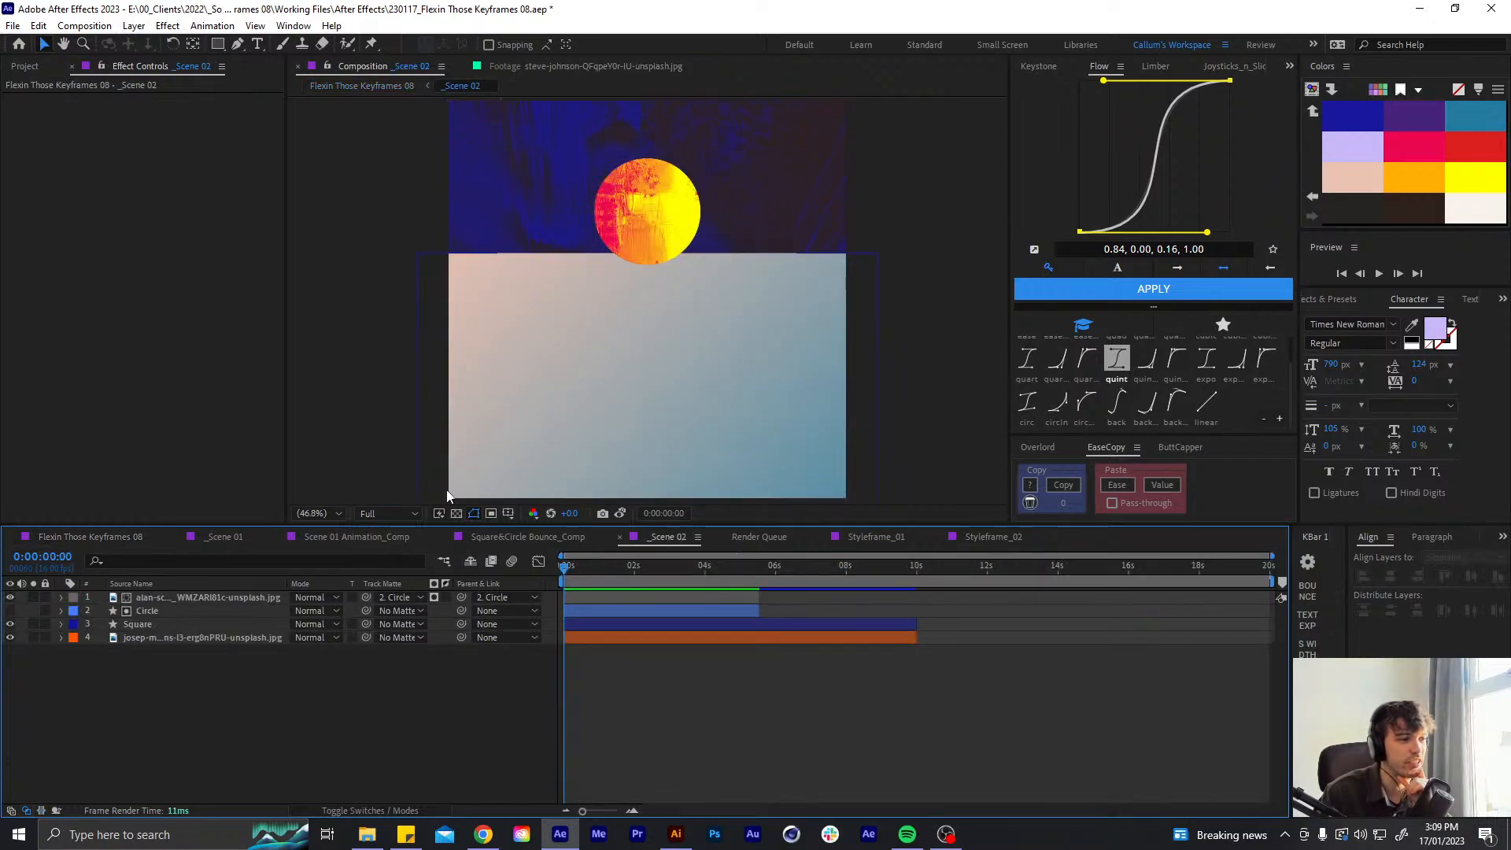
pyautogui.click(621, 513)
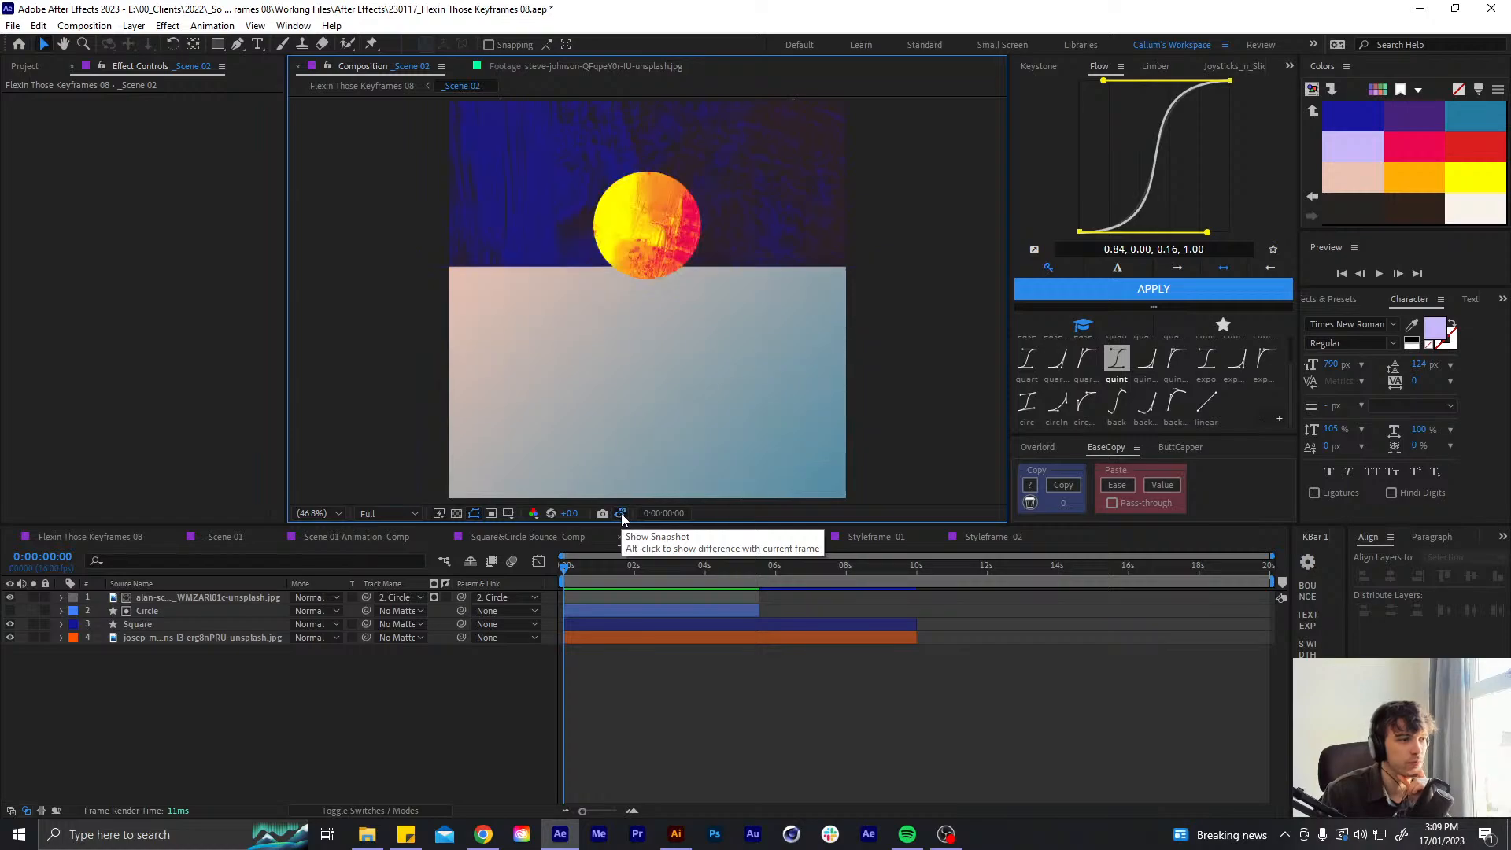
# - Rotate the Circle layer in _Scene 02 to -161° and compare its texture with the snapshot
pyautogui.click(174, 622)
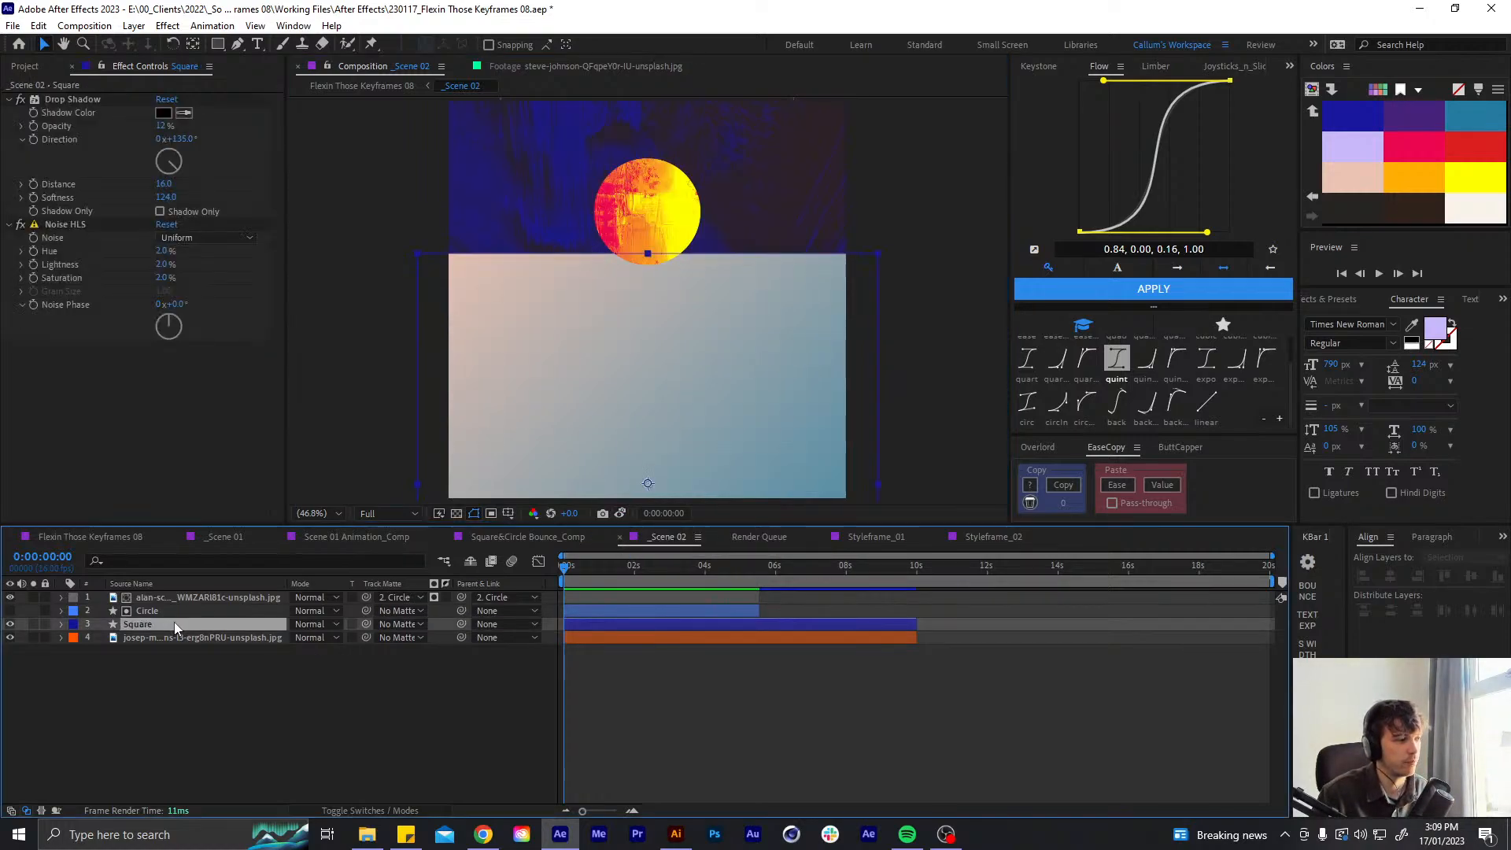
pyautogui.click(192, 610)
pyautogui.press('r')
pyautogui.moveTo(314, 624); pyautogui.dragTo(197, 626)
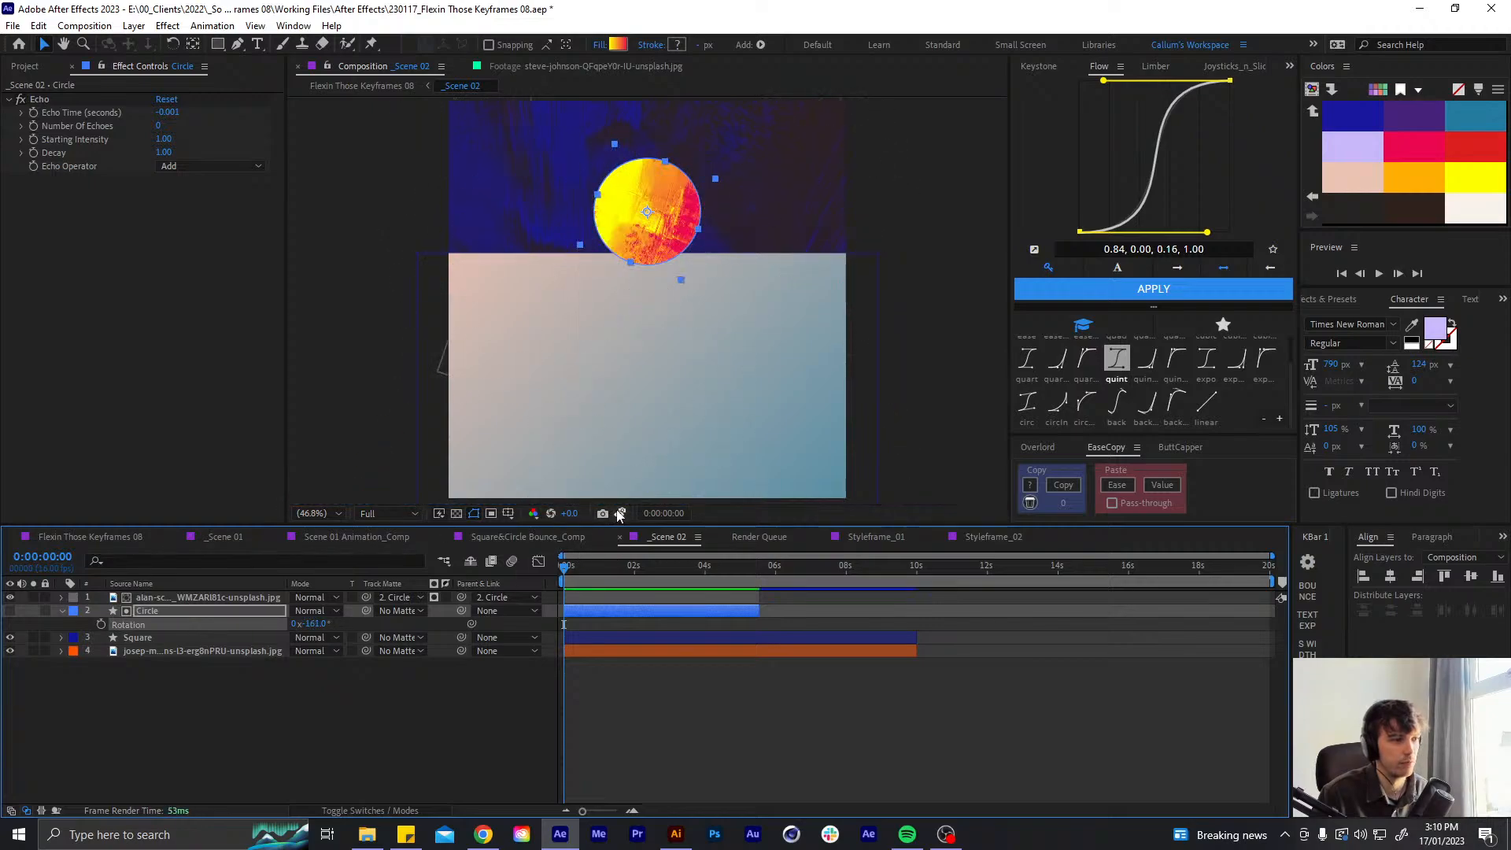
pyautogui.click(696, 703)
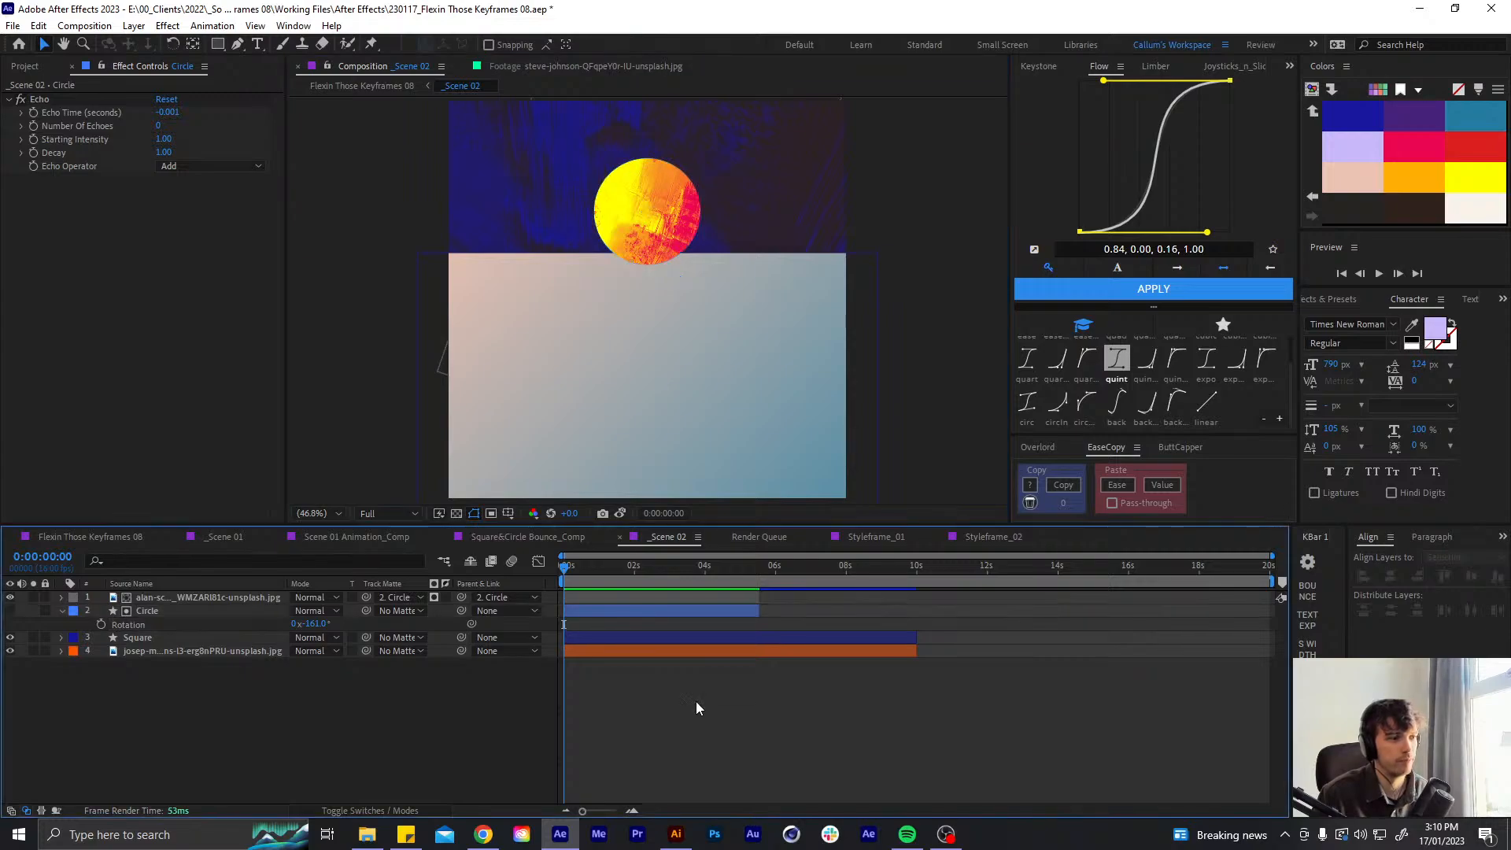
pyautogui.press('r')
pyautogui.press('r')
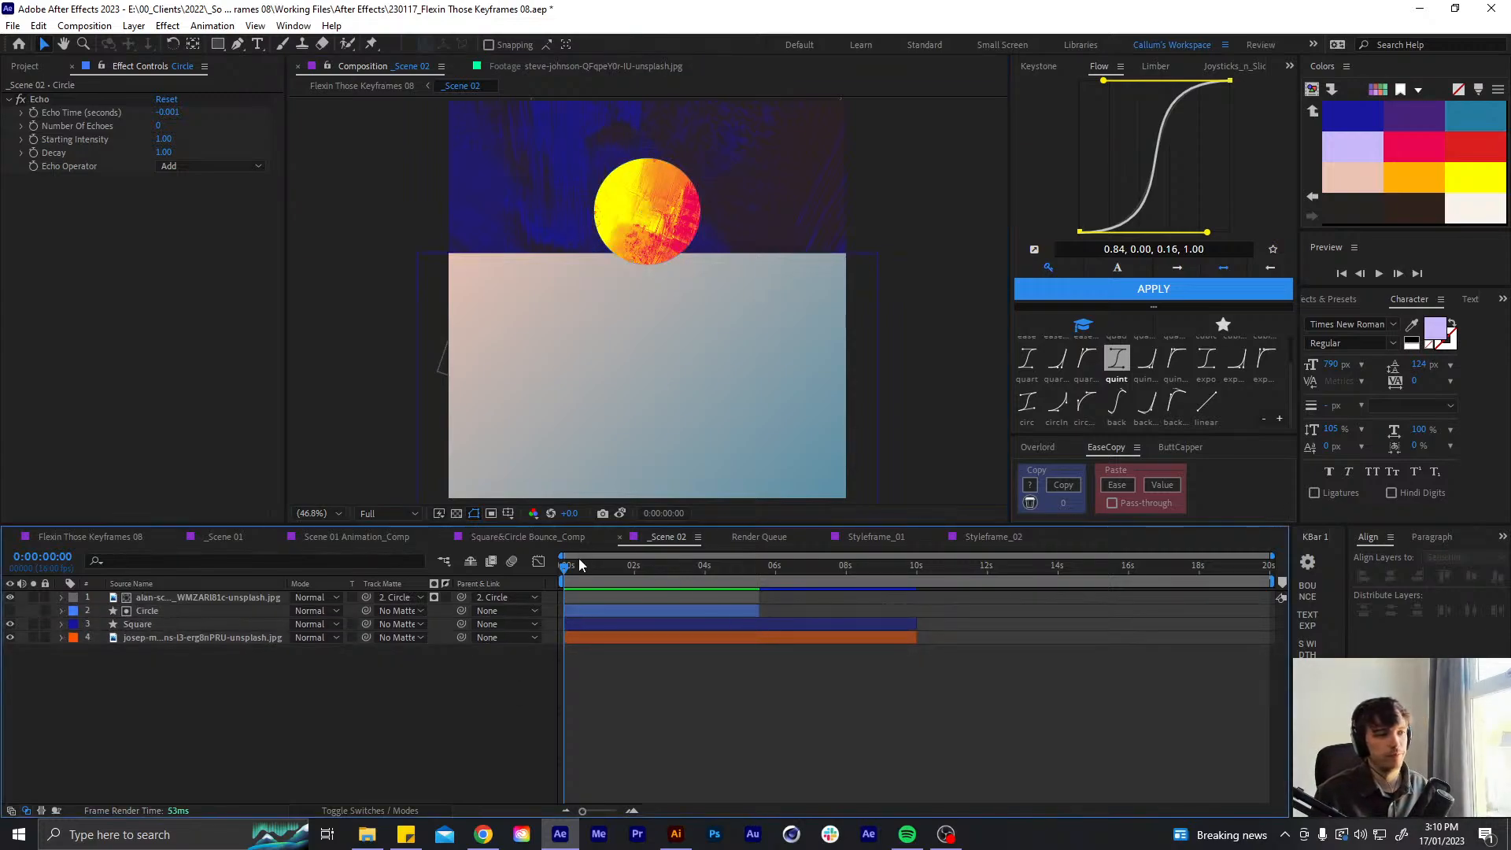
pyautogui.click(619, 520)
pyautogui.click(619, 515)
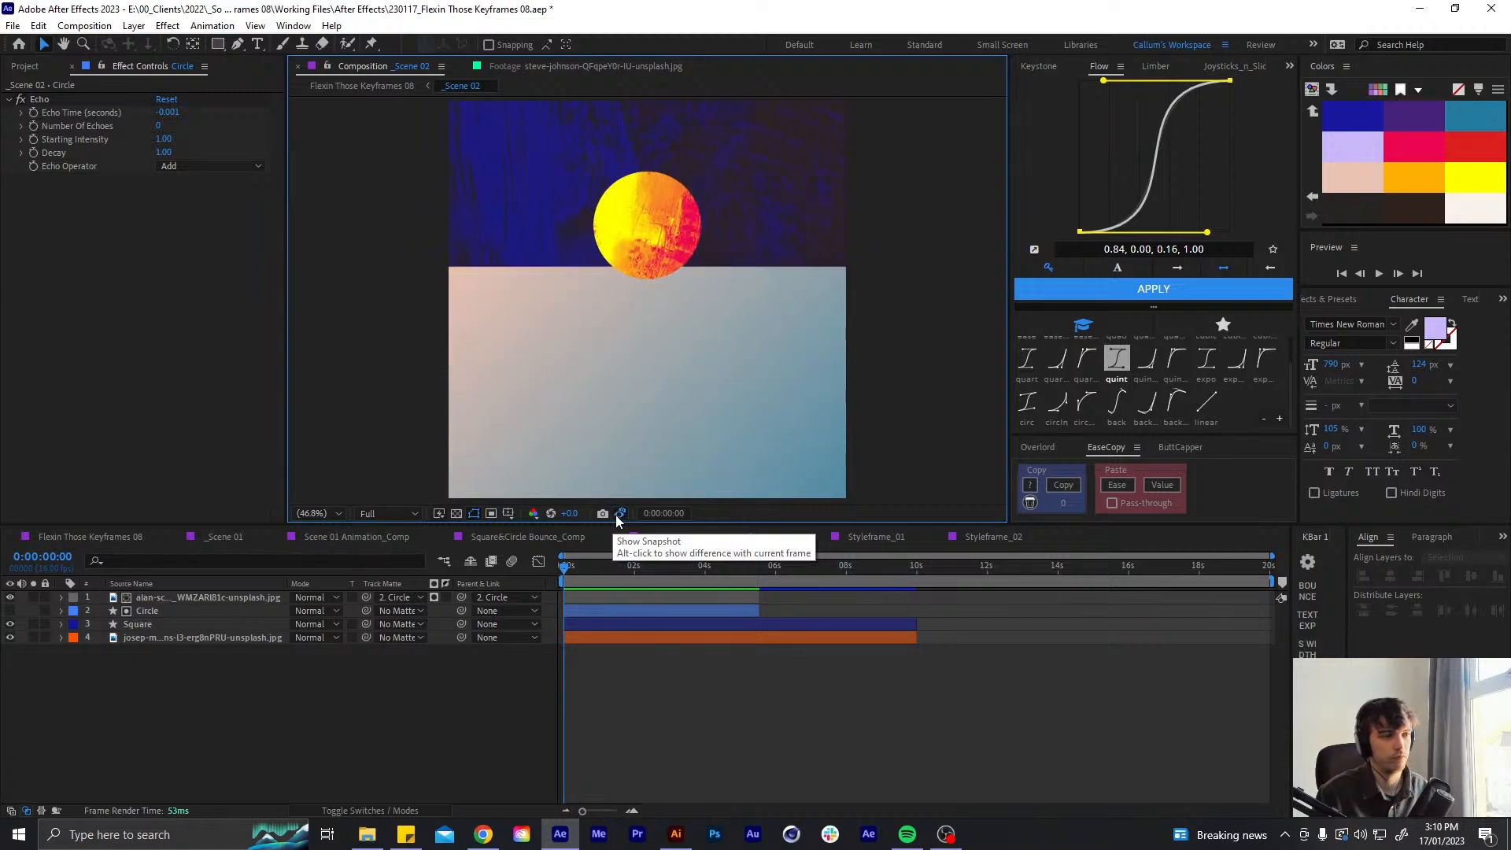
pyautogui.click(619, 515)
pyautogui.click(619, 516)
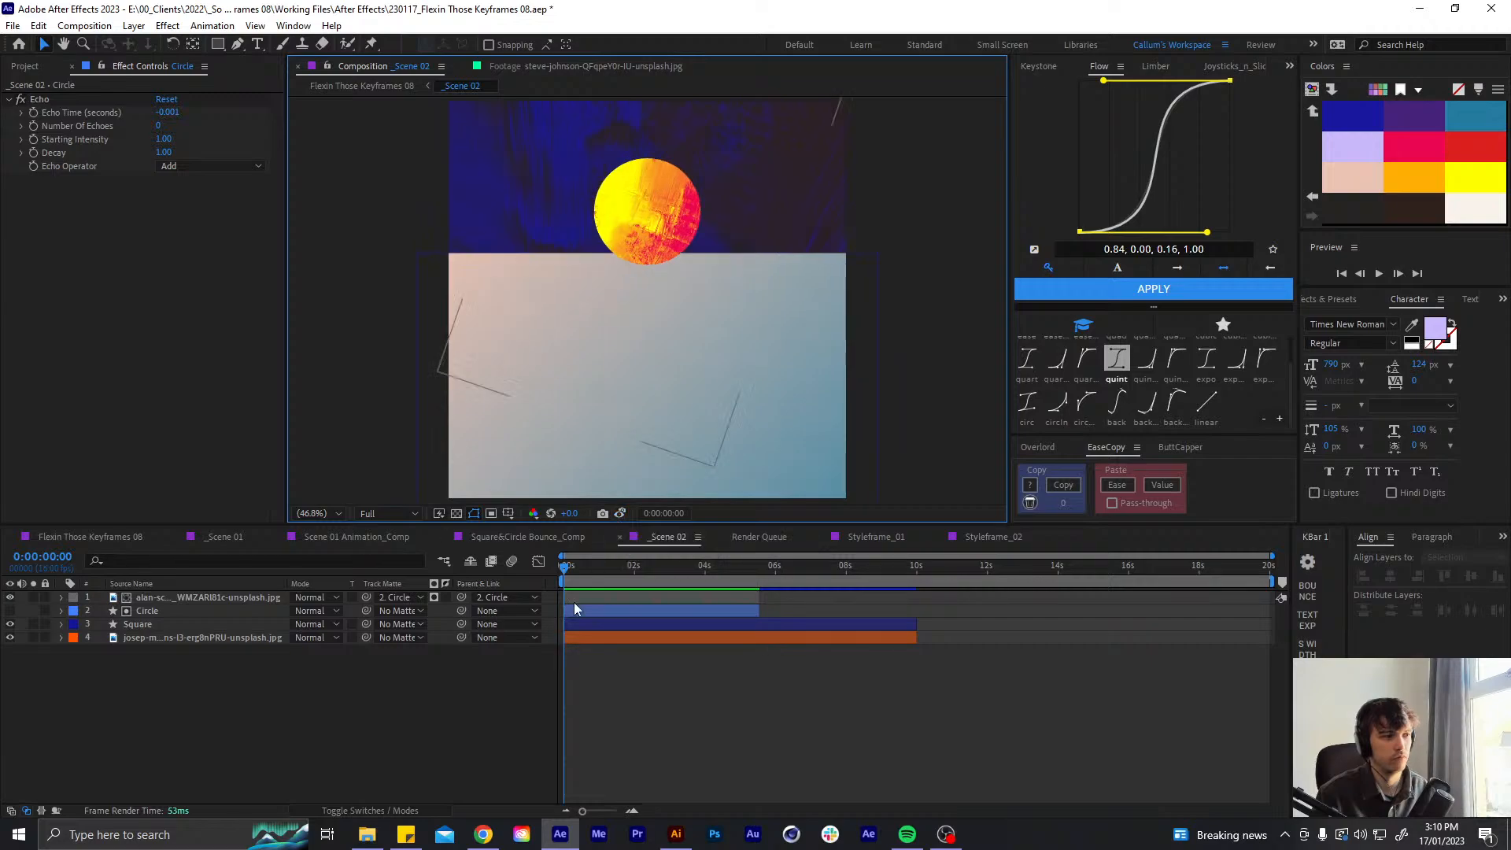
# - Move the Square layer in _Scene 02 down until its upper edge matches the snapshot, and save the project
pyautogui.click(575, 625)
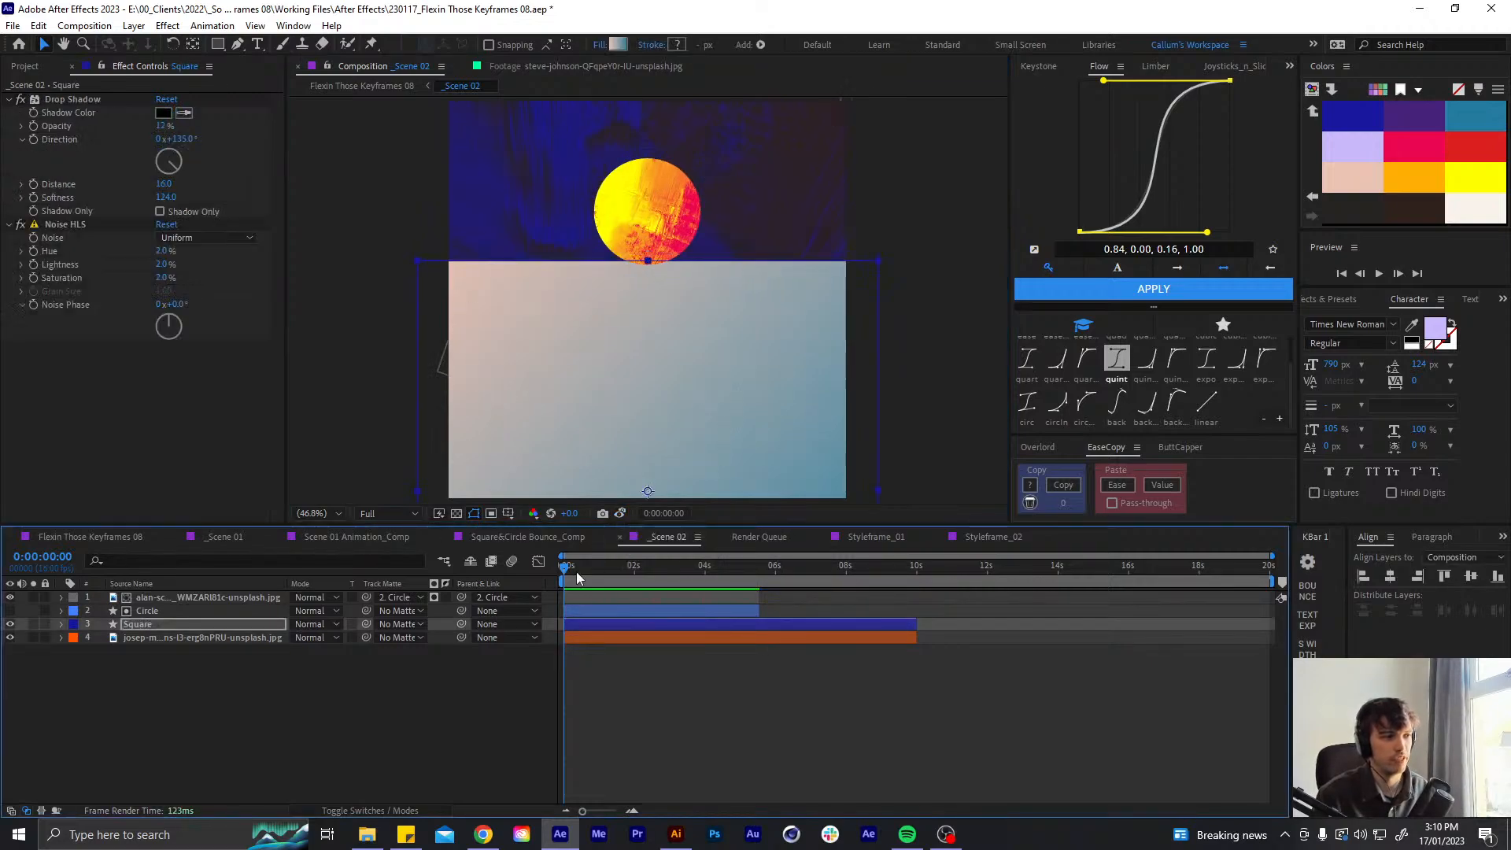
pyautogui.click(621, 513)
pyautogui.click(621, 514)
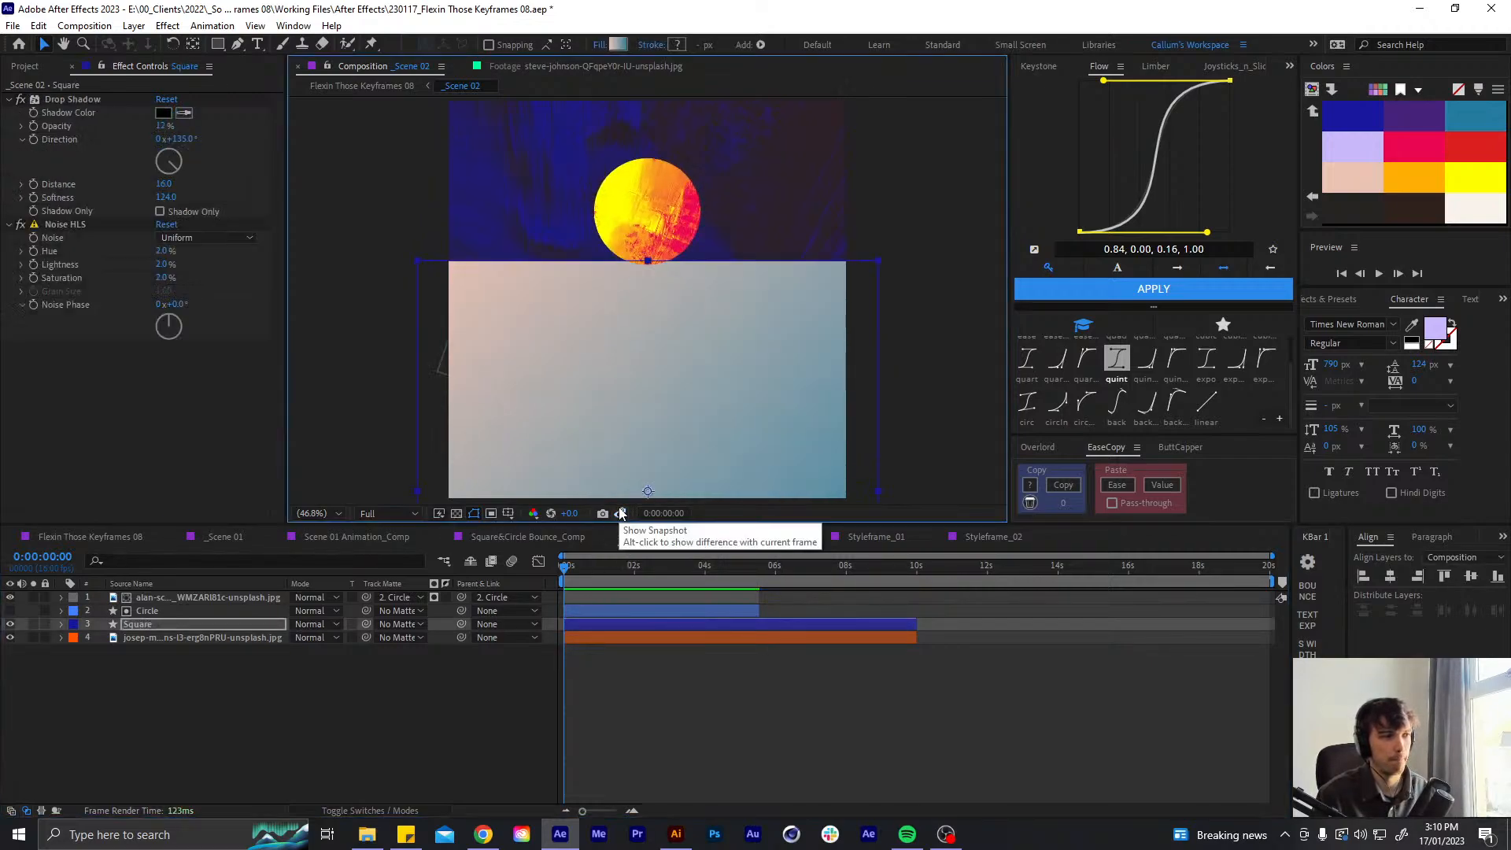
pyautogui.click(621, 514)
pyautogui.click(621, 513)
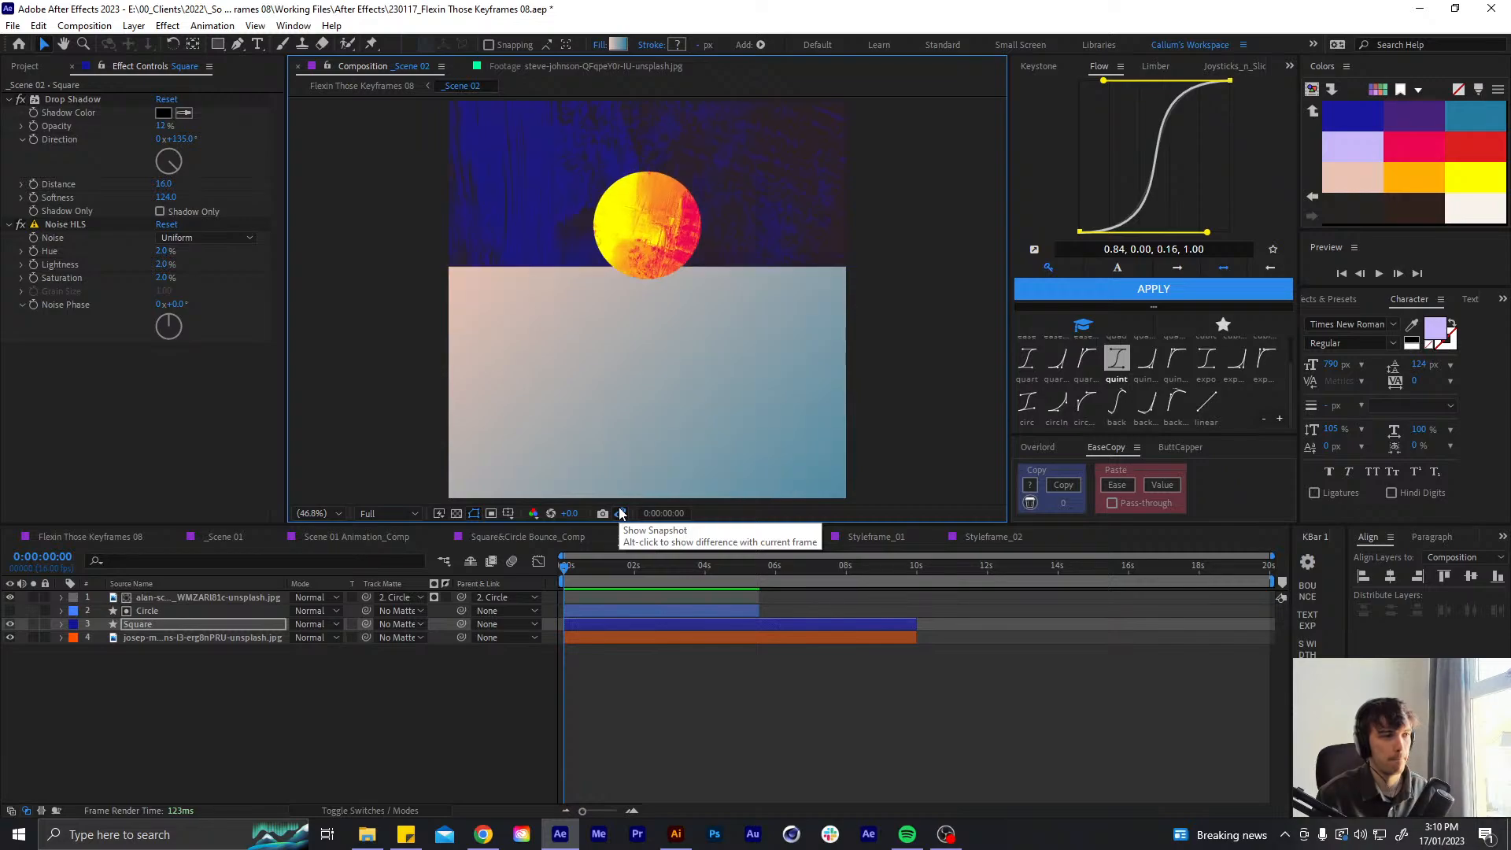
pyautogui.click(621, 513)
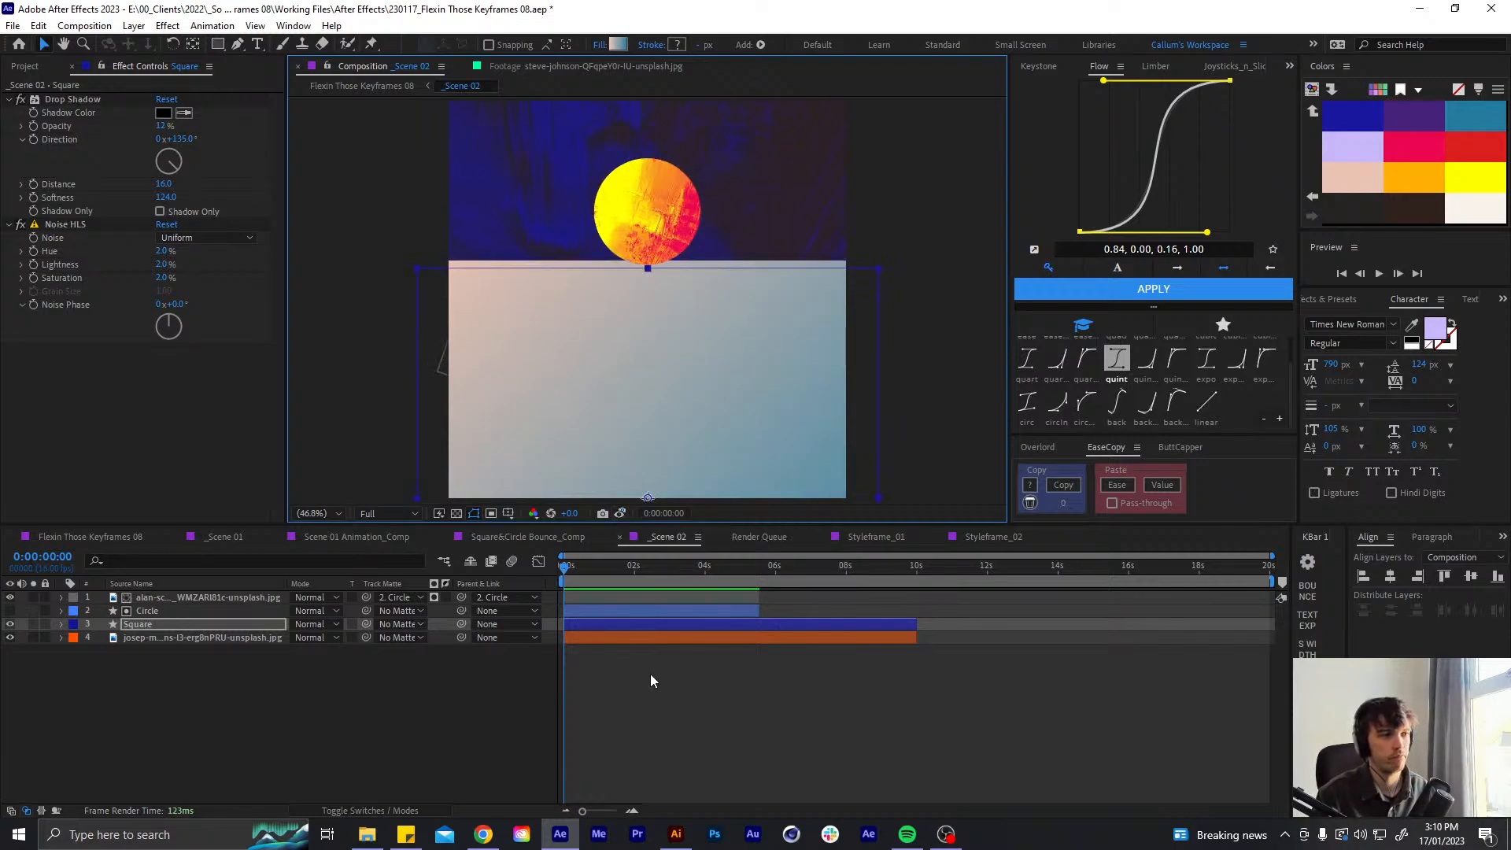
pyautogui.click(622, 513)
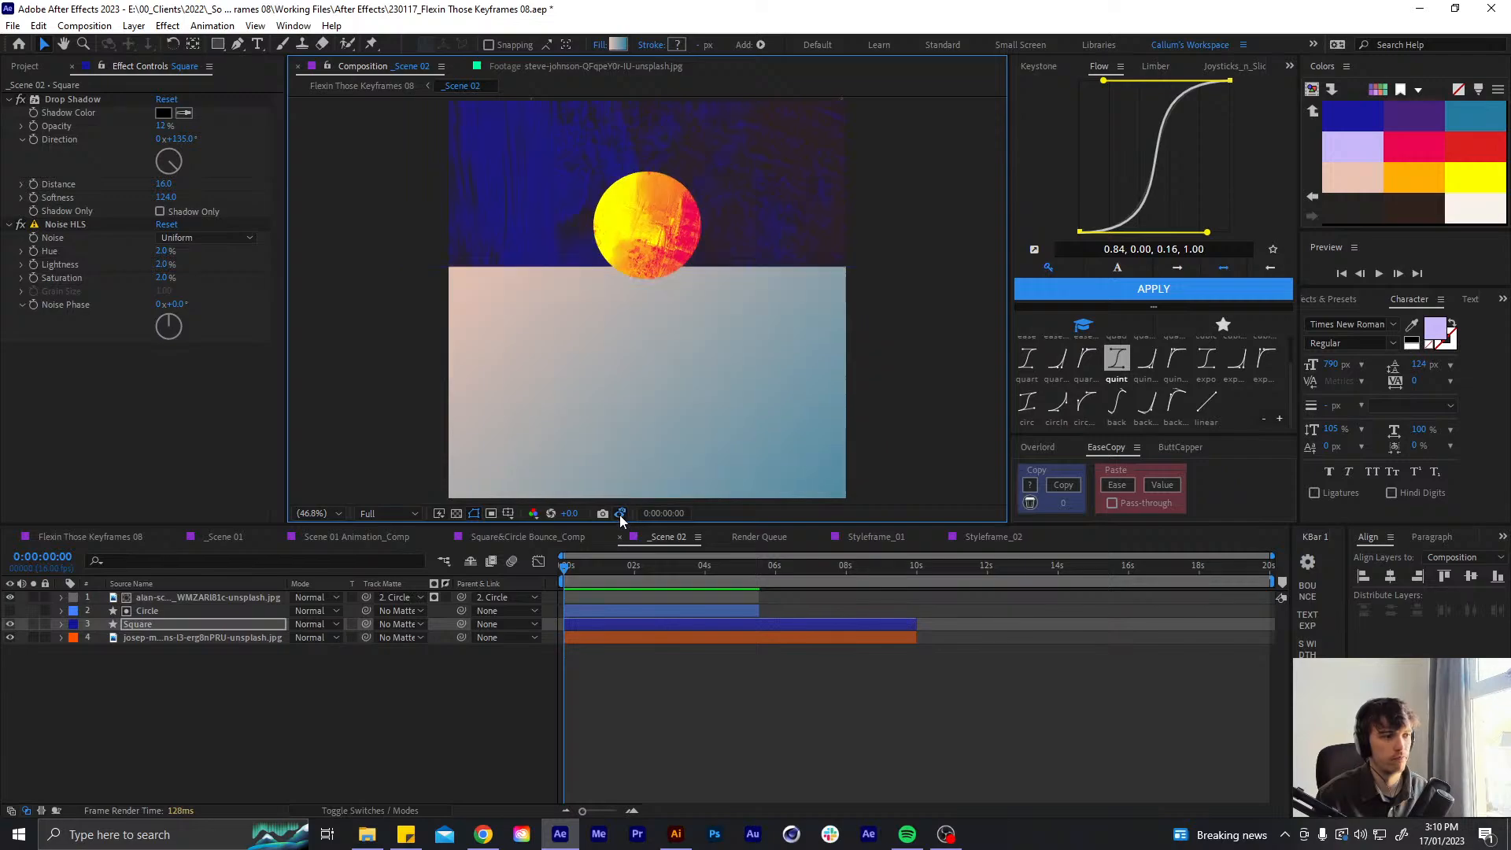
pyautogui.click(621, 513)
pyautogui.click(621, 513)
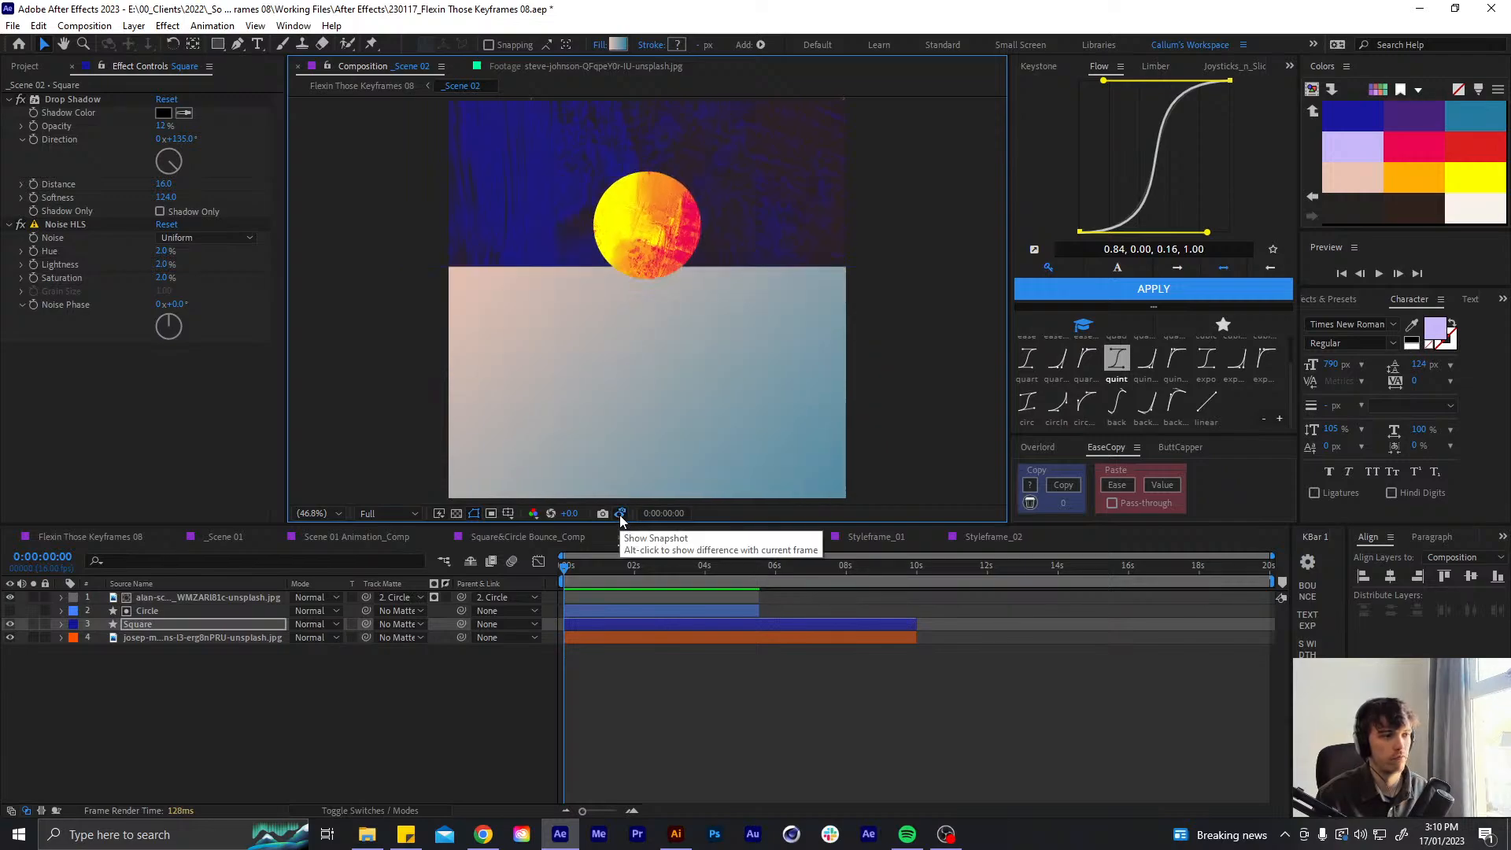
pyautogui.click(702, 694)
pyautogui.hotkey('ctrl', 's')
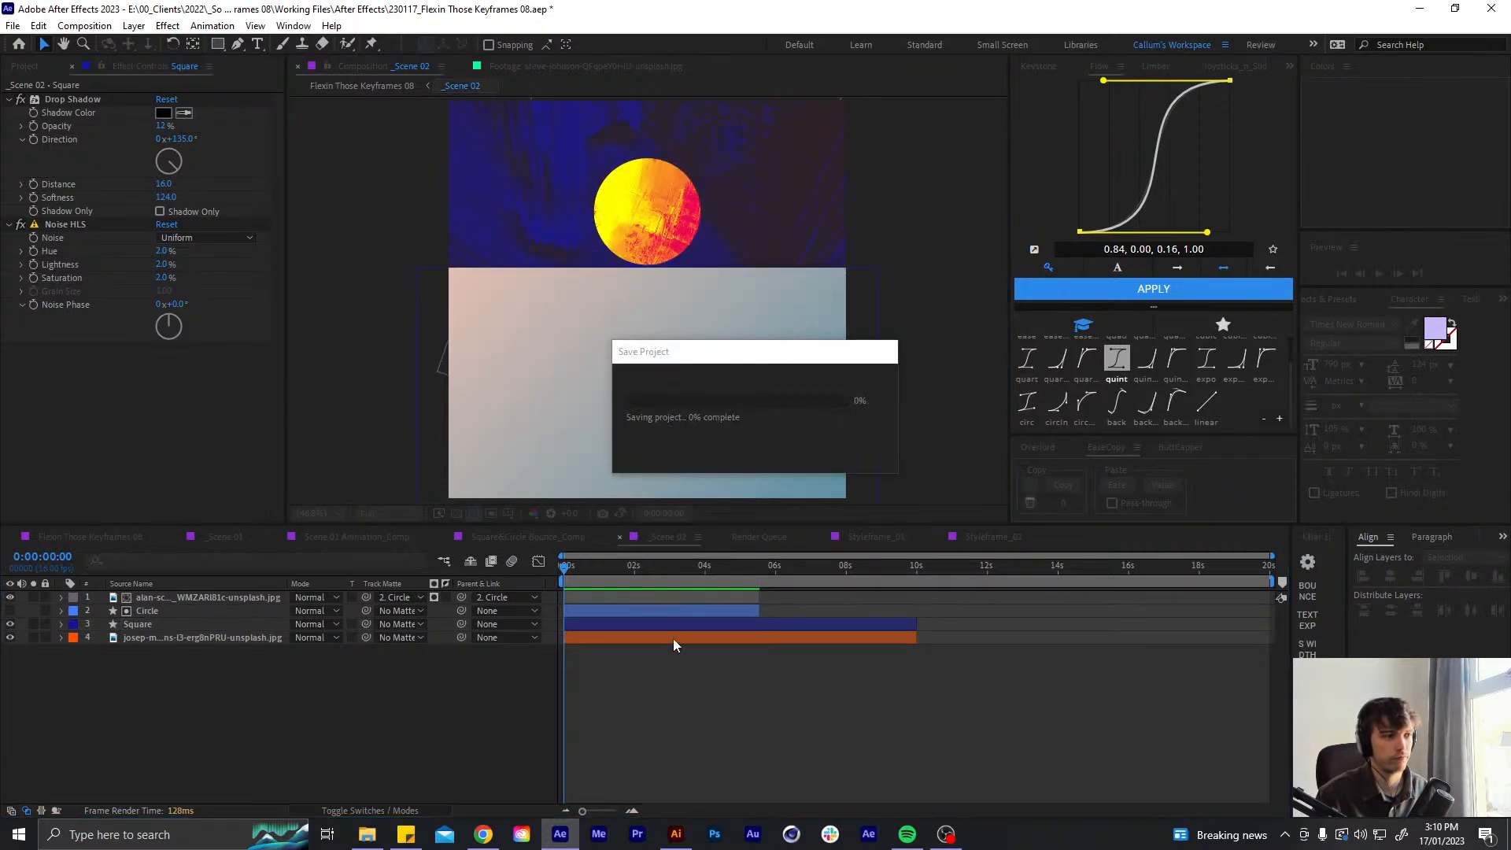
# - Open Square&Circle Bounce_Comp and examine the circle's bounce frame by frame around 0:00:02:13 and back to 0:00:02:07
pyautogui.click(568, 540)
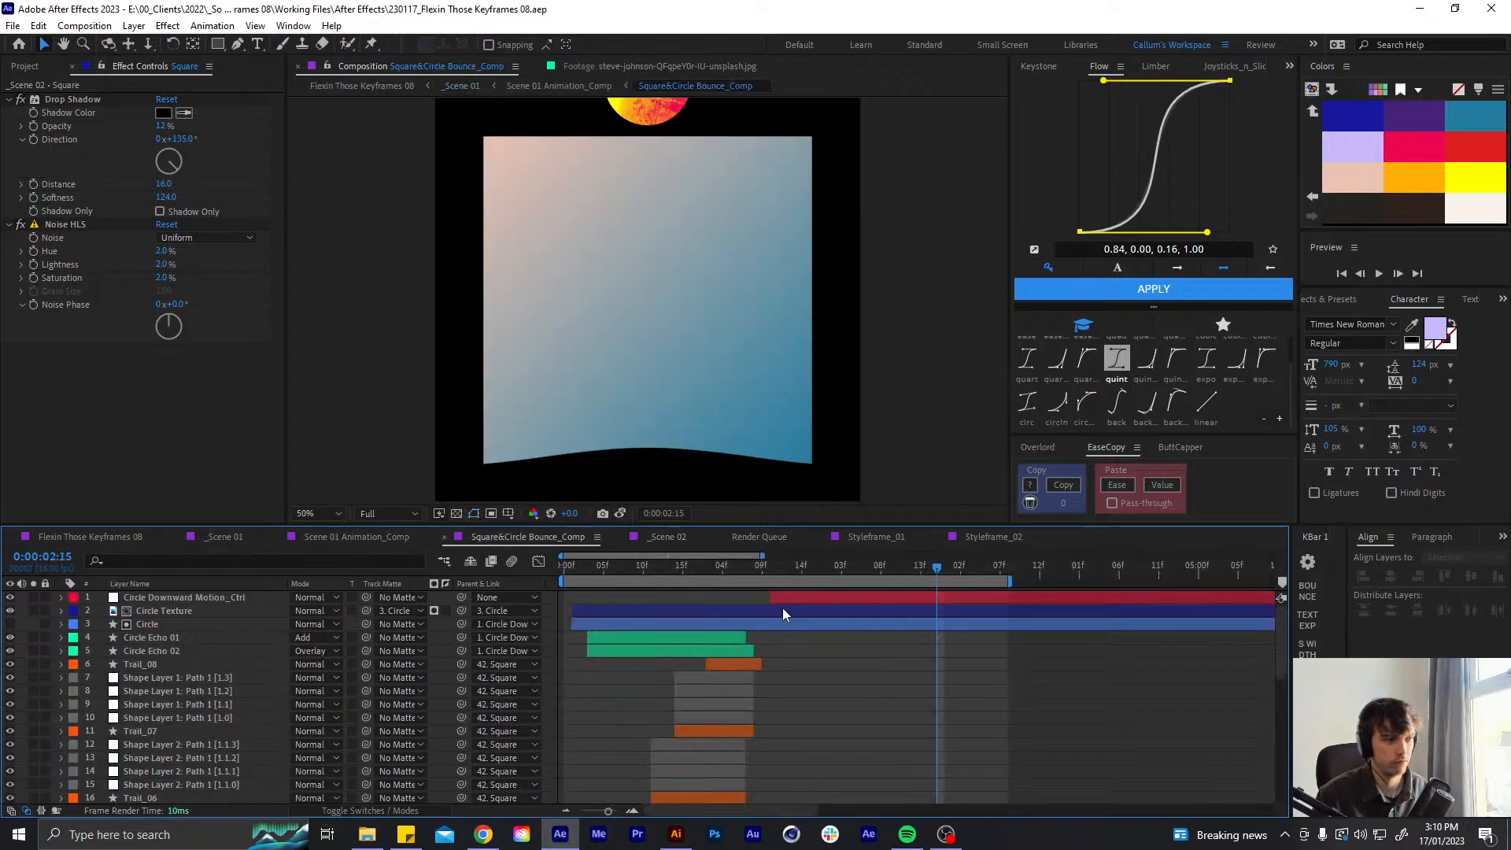
pyautogui.moveTo(936, 569); pyautogui.dragTo(896, 549)
pyautogui.press('pagedown')
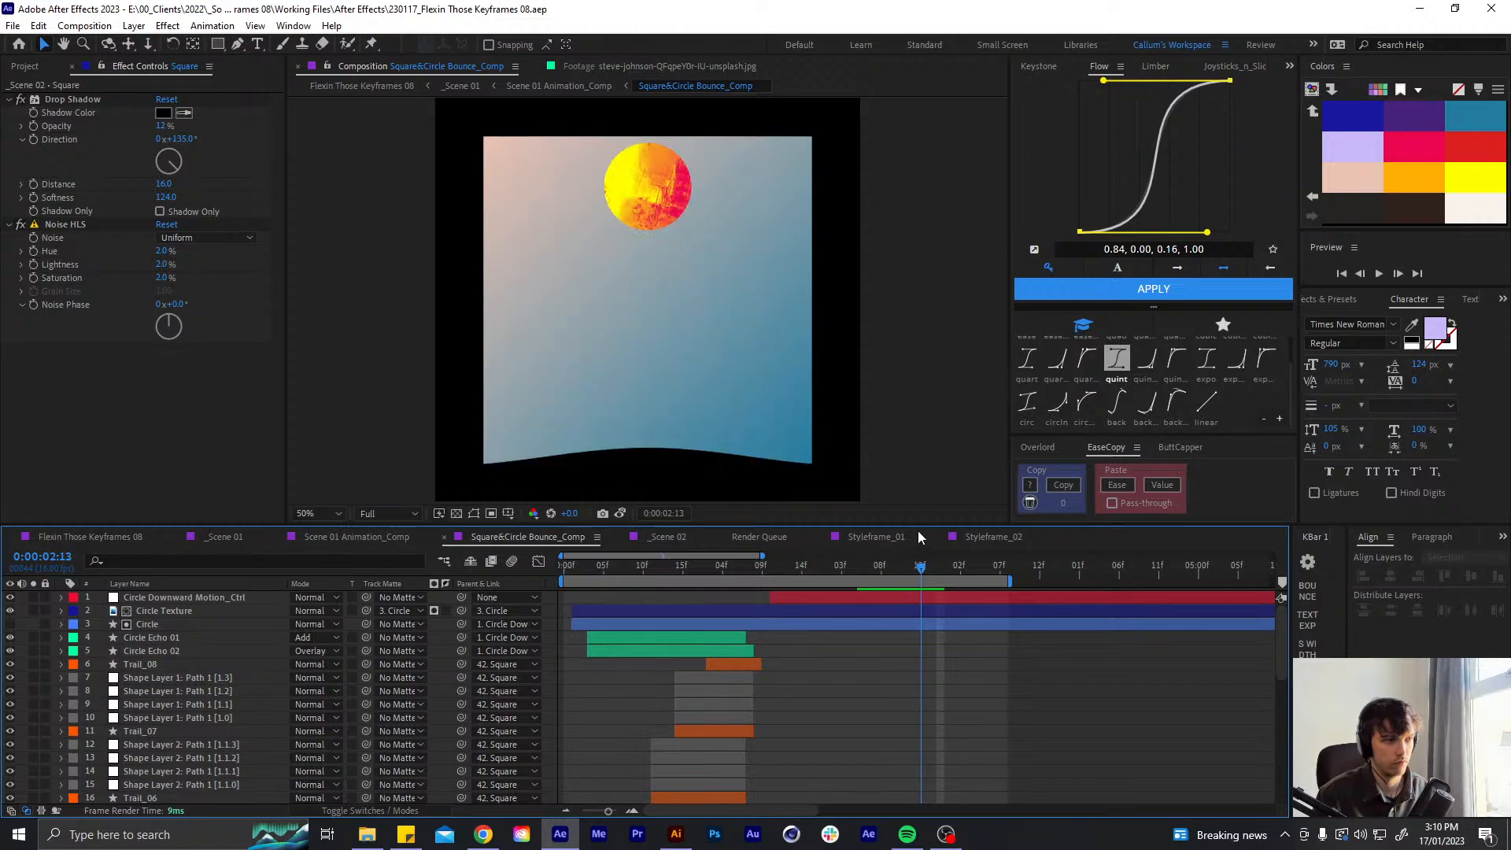
pyautogui.press('pagedown')
pyautogui.press('pageup')
pyautogui.press('pageup')
pyautogui.press('pageup')
pyautogui.press('pageup')
pyautogui.press('pageup')
pyautogui.press('pageup')
pyautogui.press('pageup')
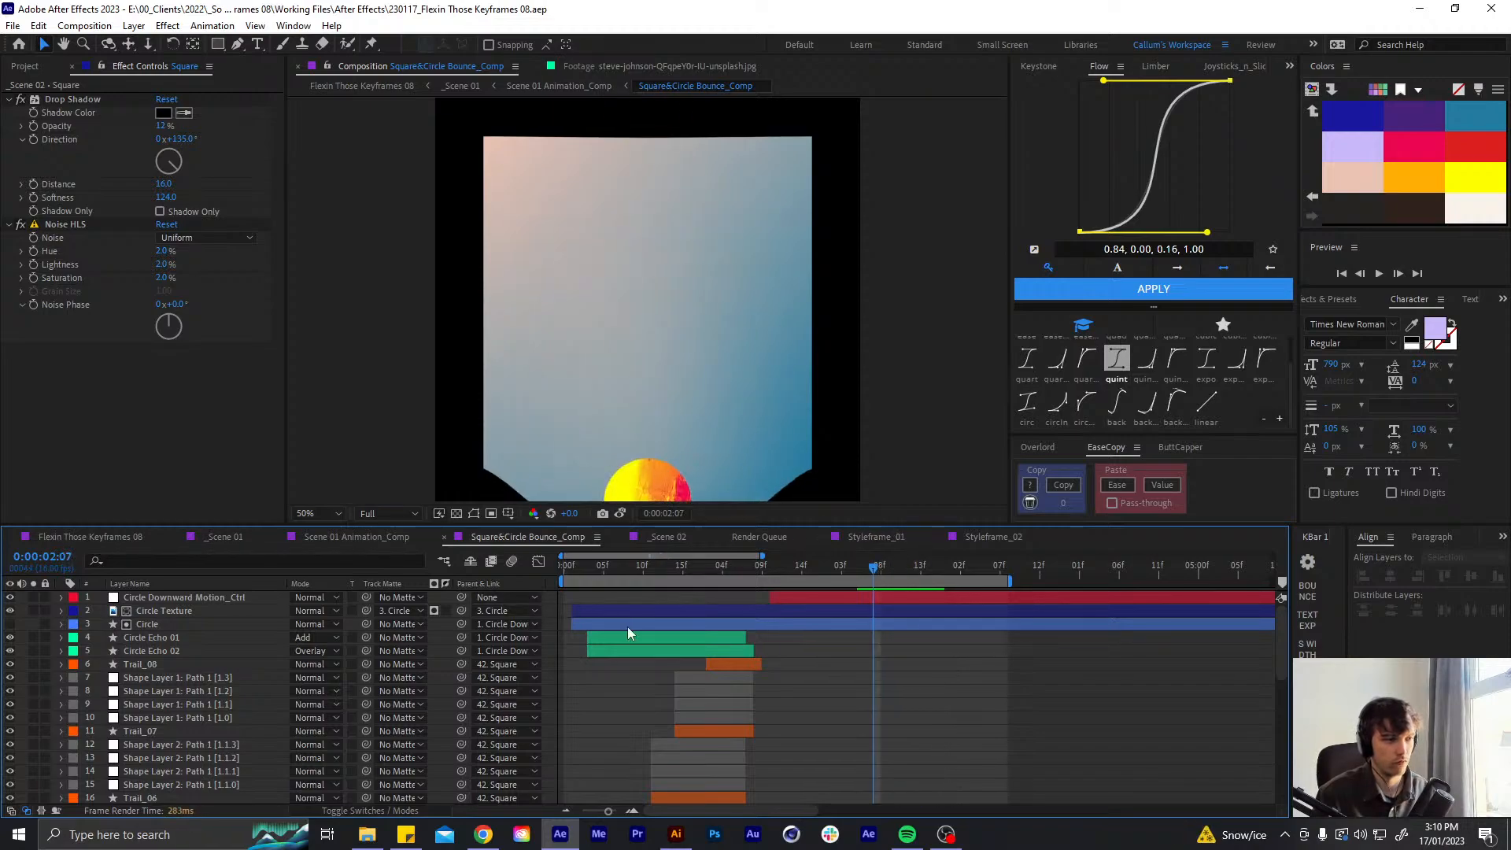
# - Add a Scale keyframe to the Circle layer in Square&Circle Bounce_Comp at 0:00:01:03
pyautogui.scroll(-2, 888, 658)
pyautogui.scroll(-6, 888, 658)
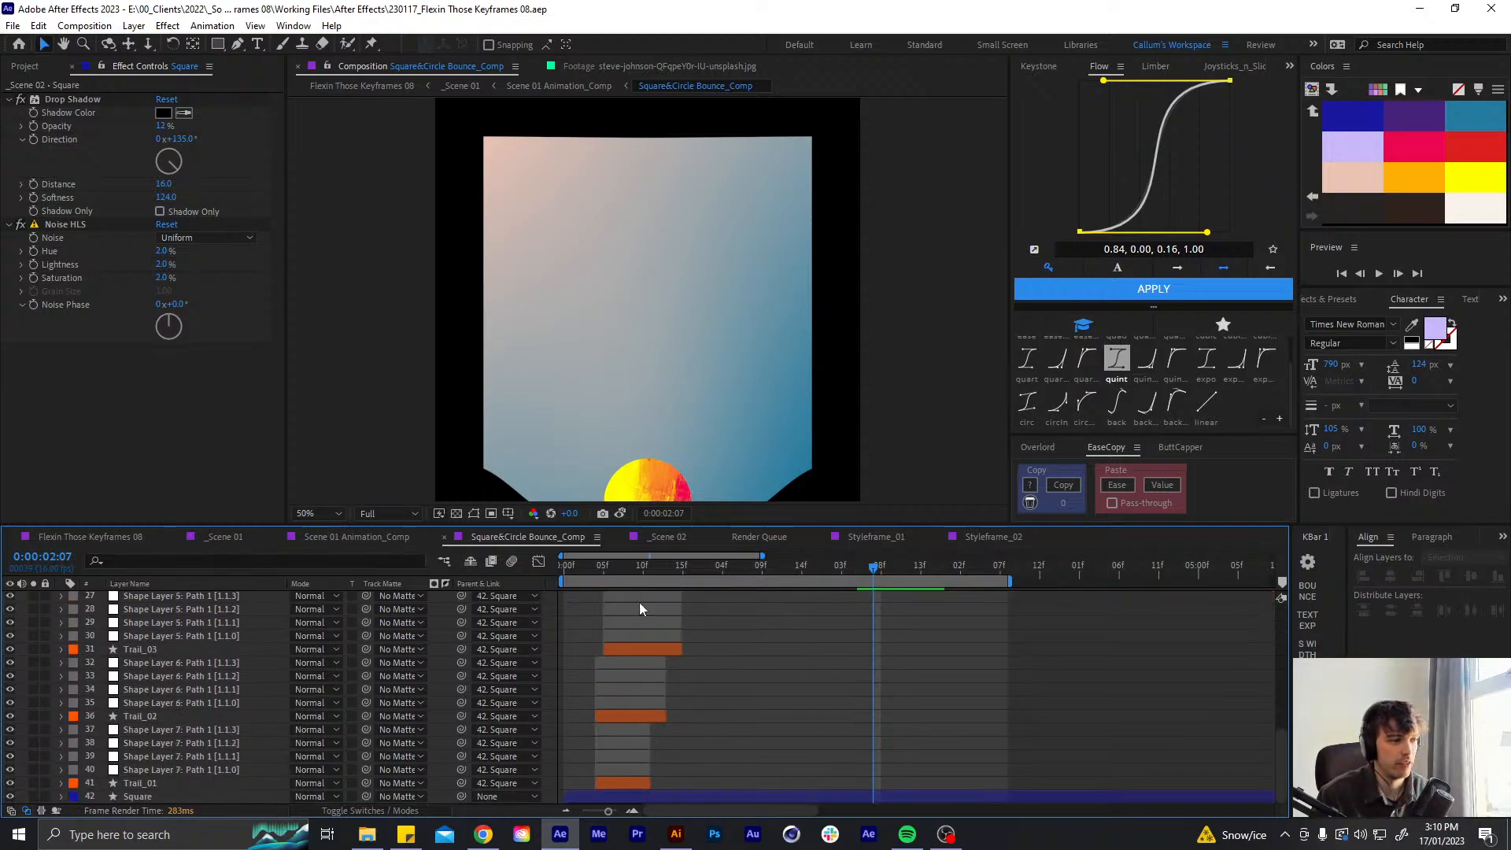
pyautogui.scroll(8, 659, 650)
pyautogui.scroll(-8, 658, 645)
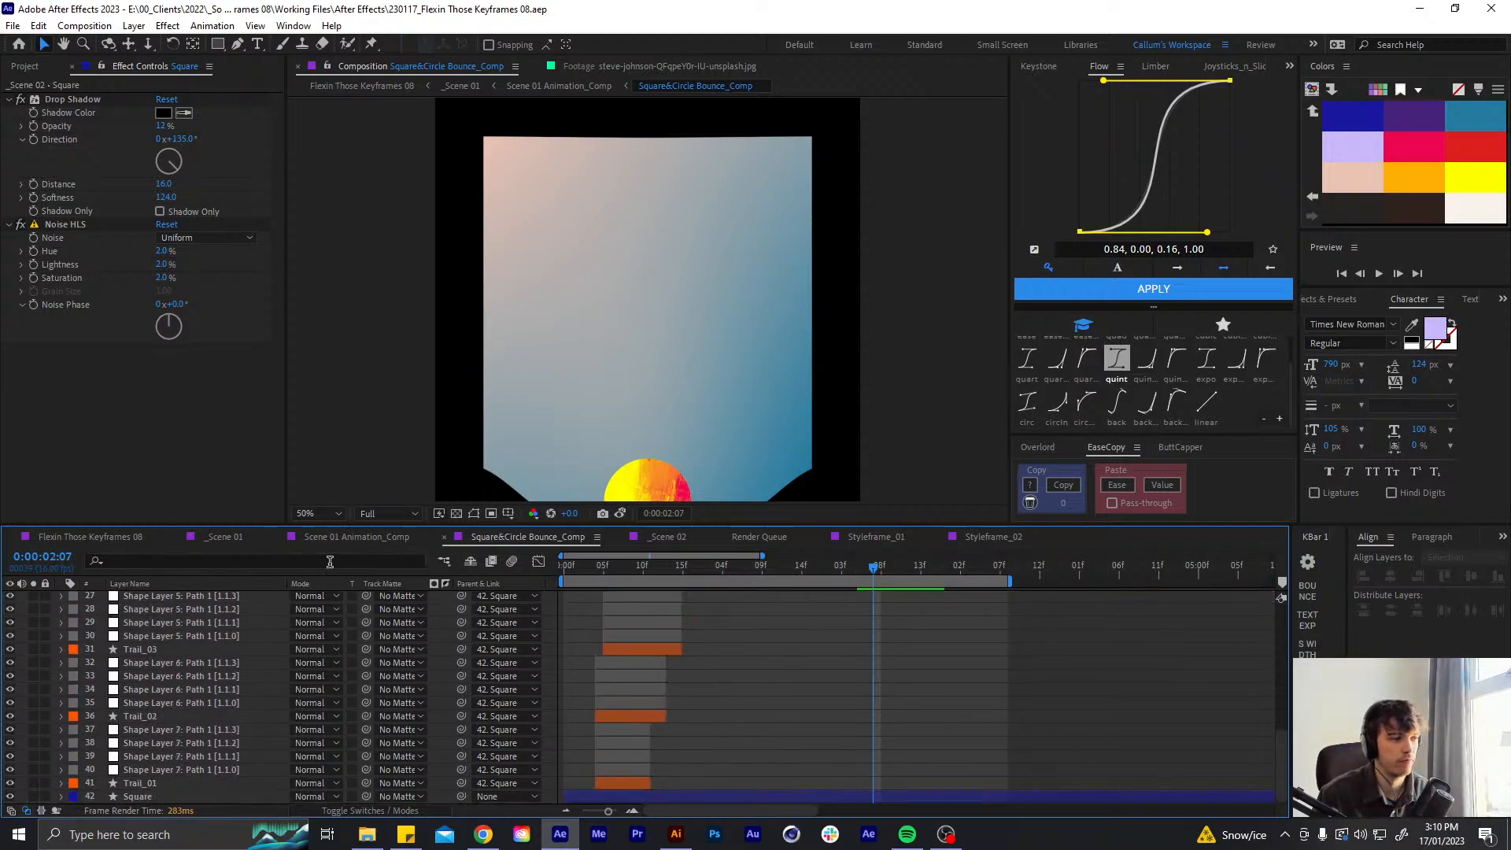
pyautogui.moveTo(848, 564); pyautogui.dragTo(711, 574)
pyautogui.scroll(8, 738, 677)
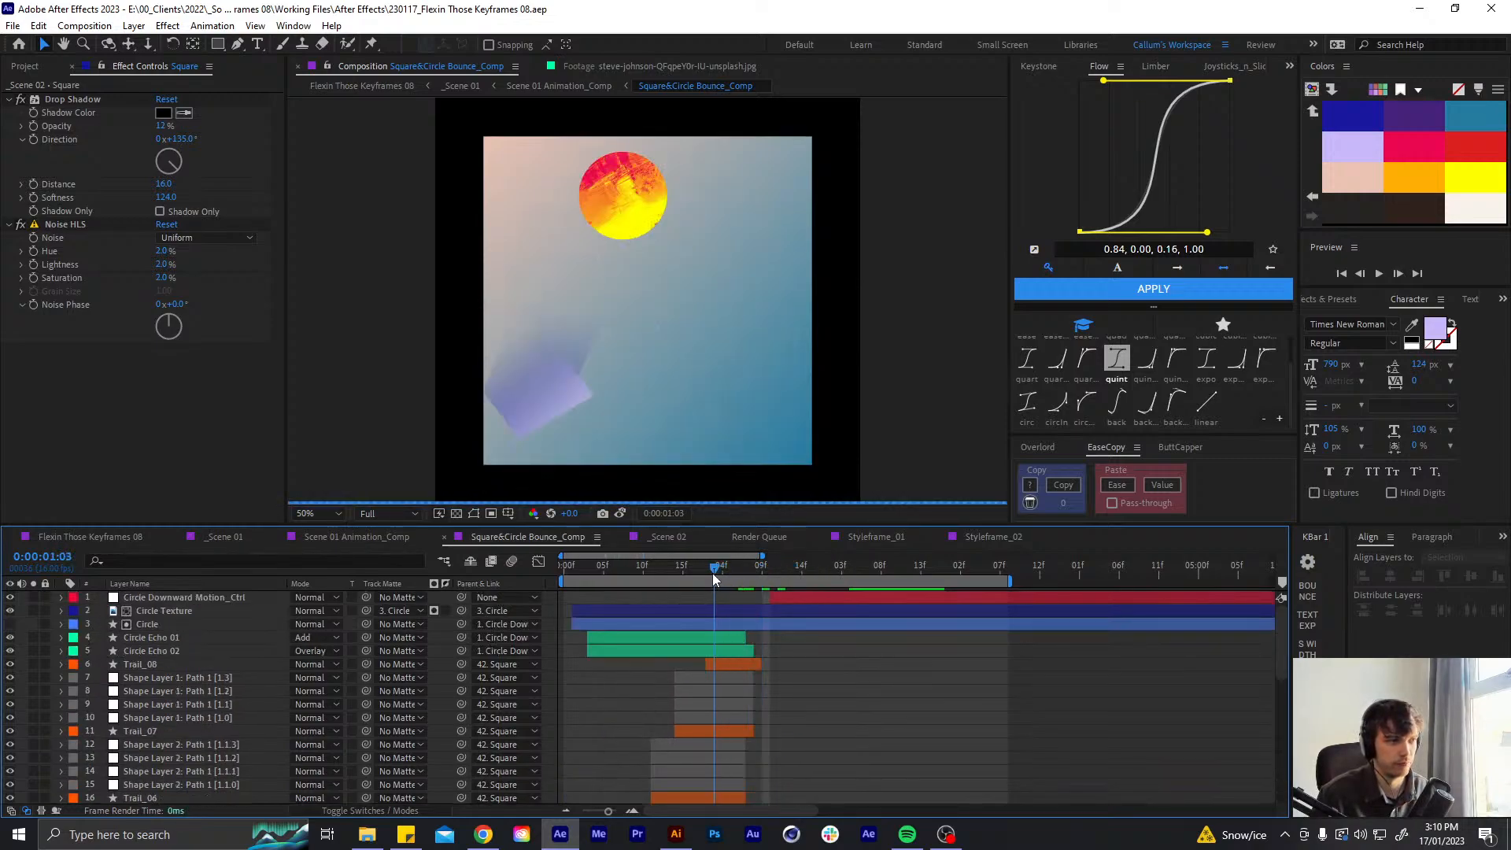
pyautogui.click(715, 624)
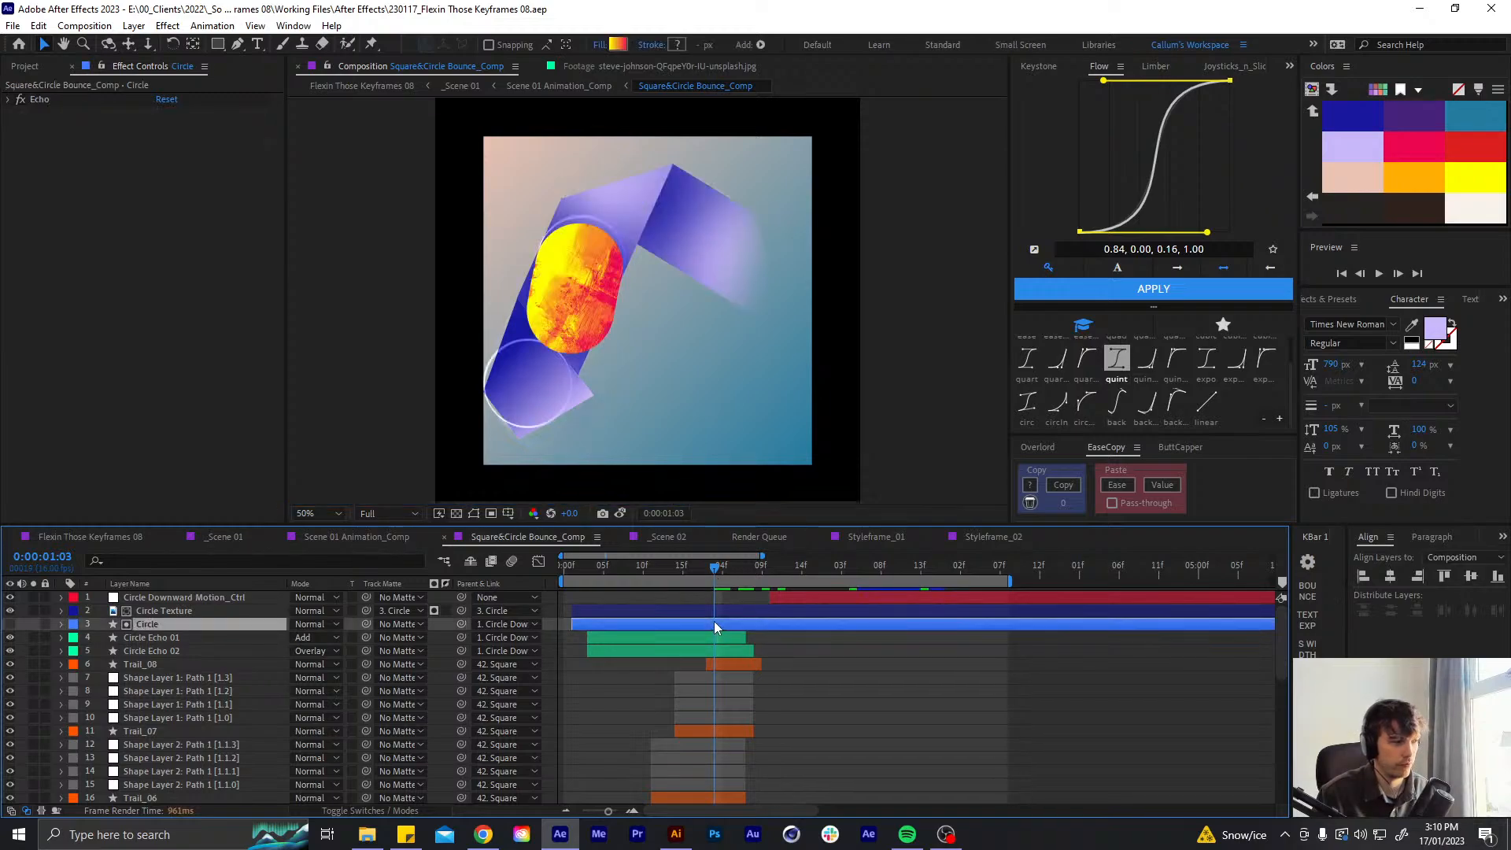
pyautogui.press('s')
pyautogui.click(20, 637)
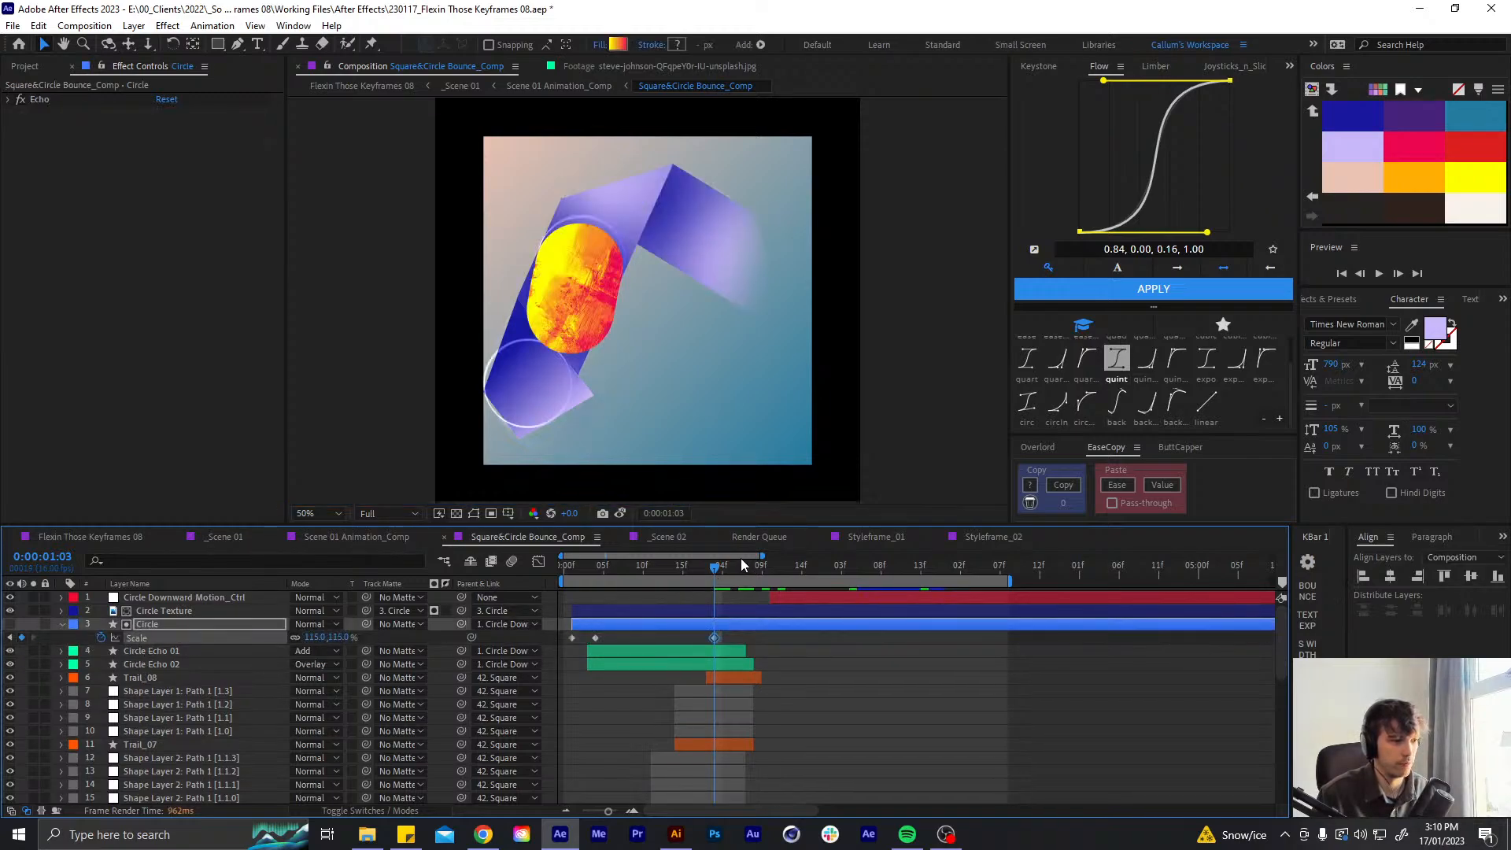
# - Move the Circle layer's last Scale keyframe to 0:00:01:02 and save the project
pyautogui.moveTo(718, 576); pyautogui.dragTo(707, 574)
pyautogui.moveTo(713, 637); pyautogui.dragTo(707, 638)
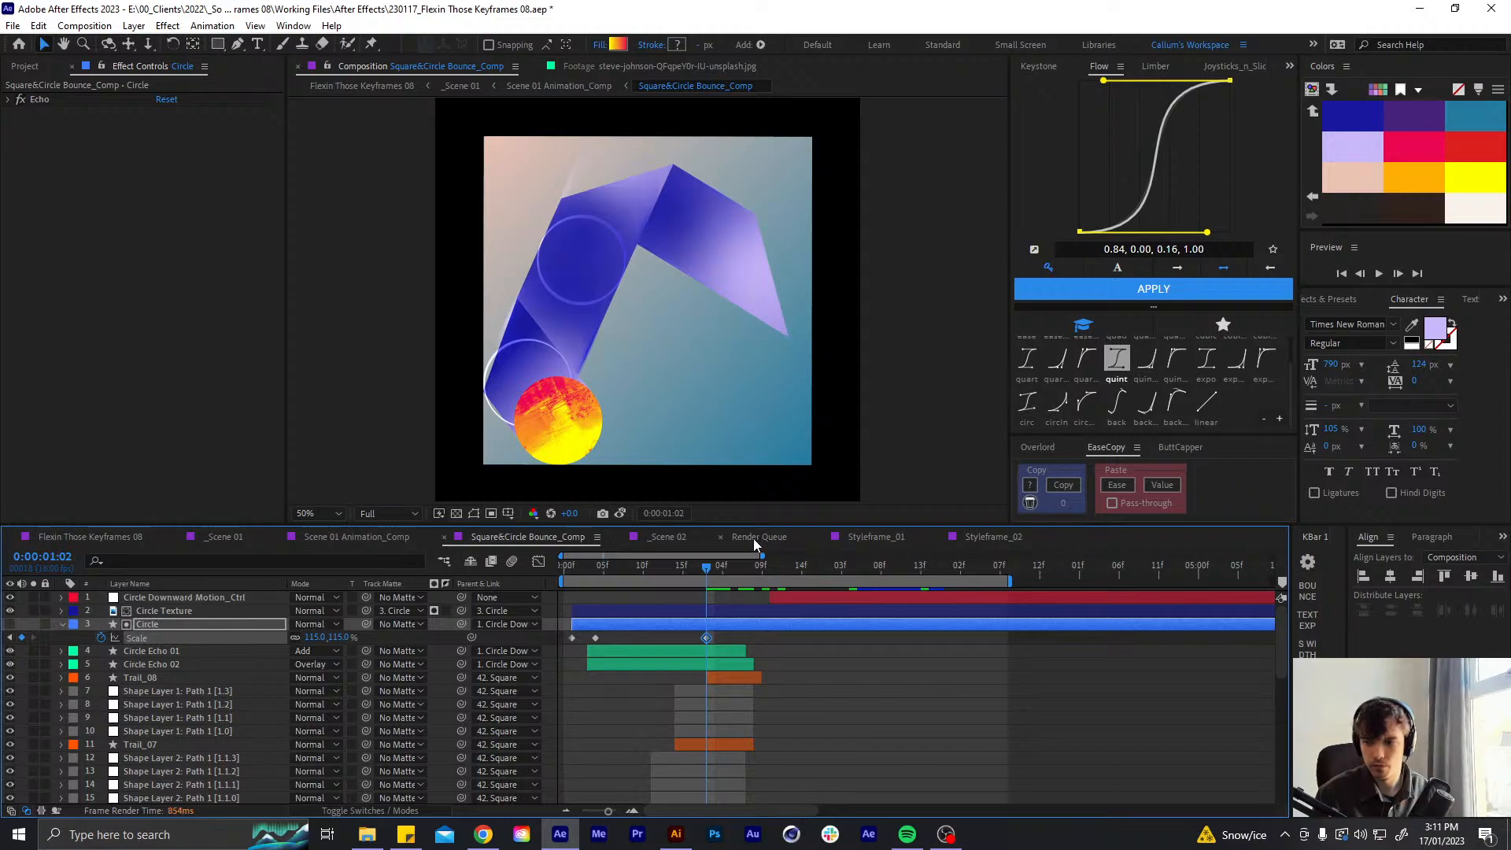
pyautogui.click(820, 697)
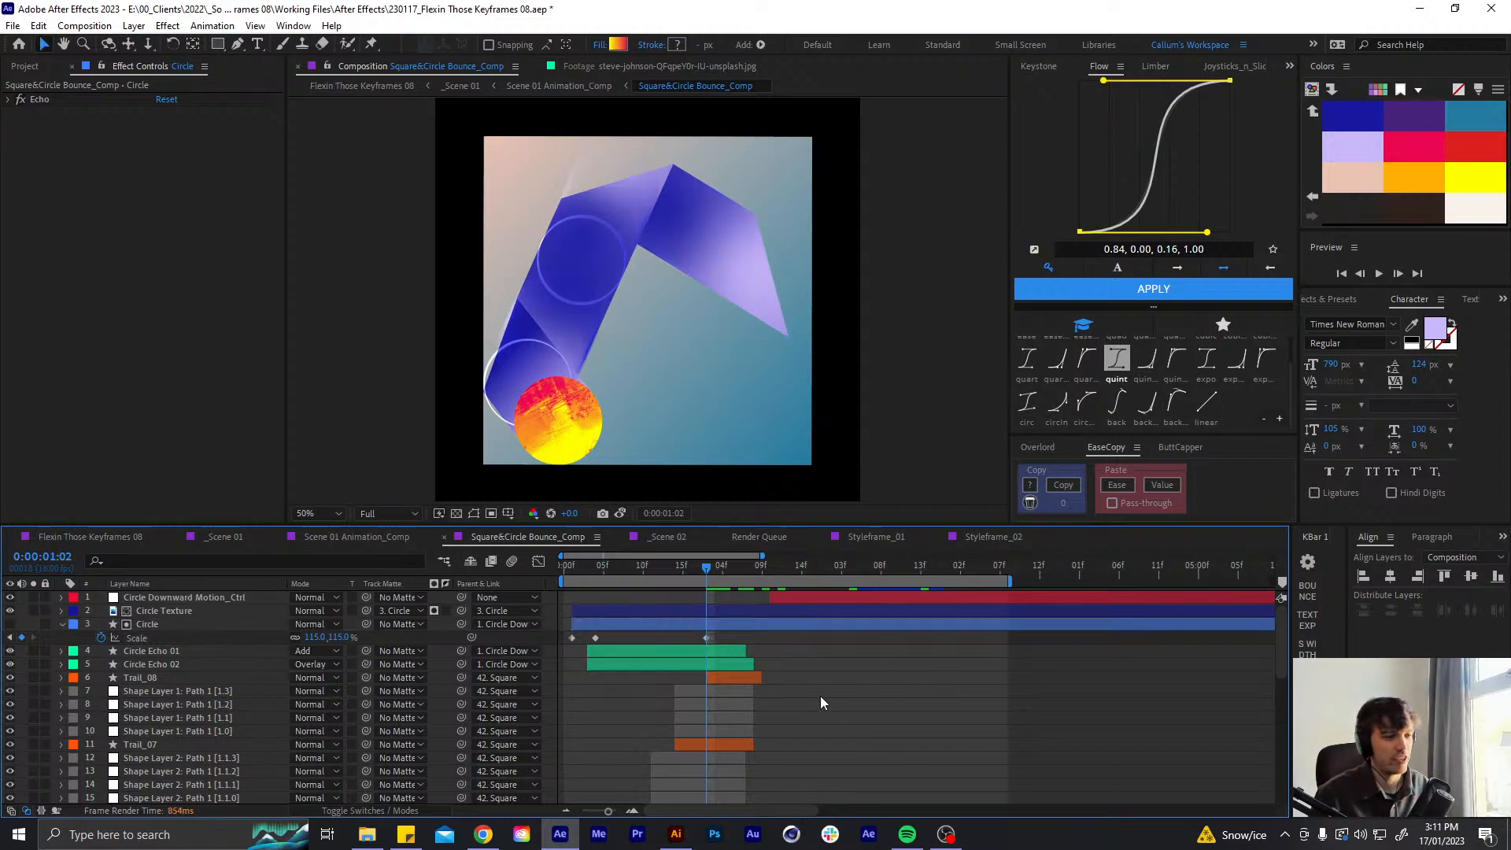
pyautogui.hotkey('ctrl', 's')
pyautogui.click(723, 625)
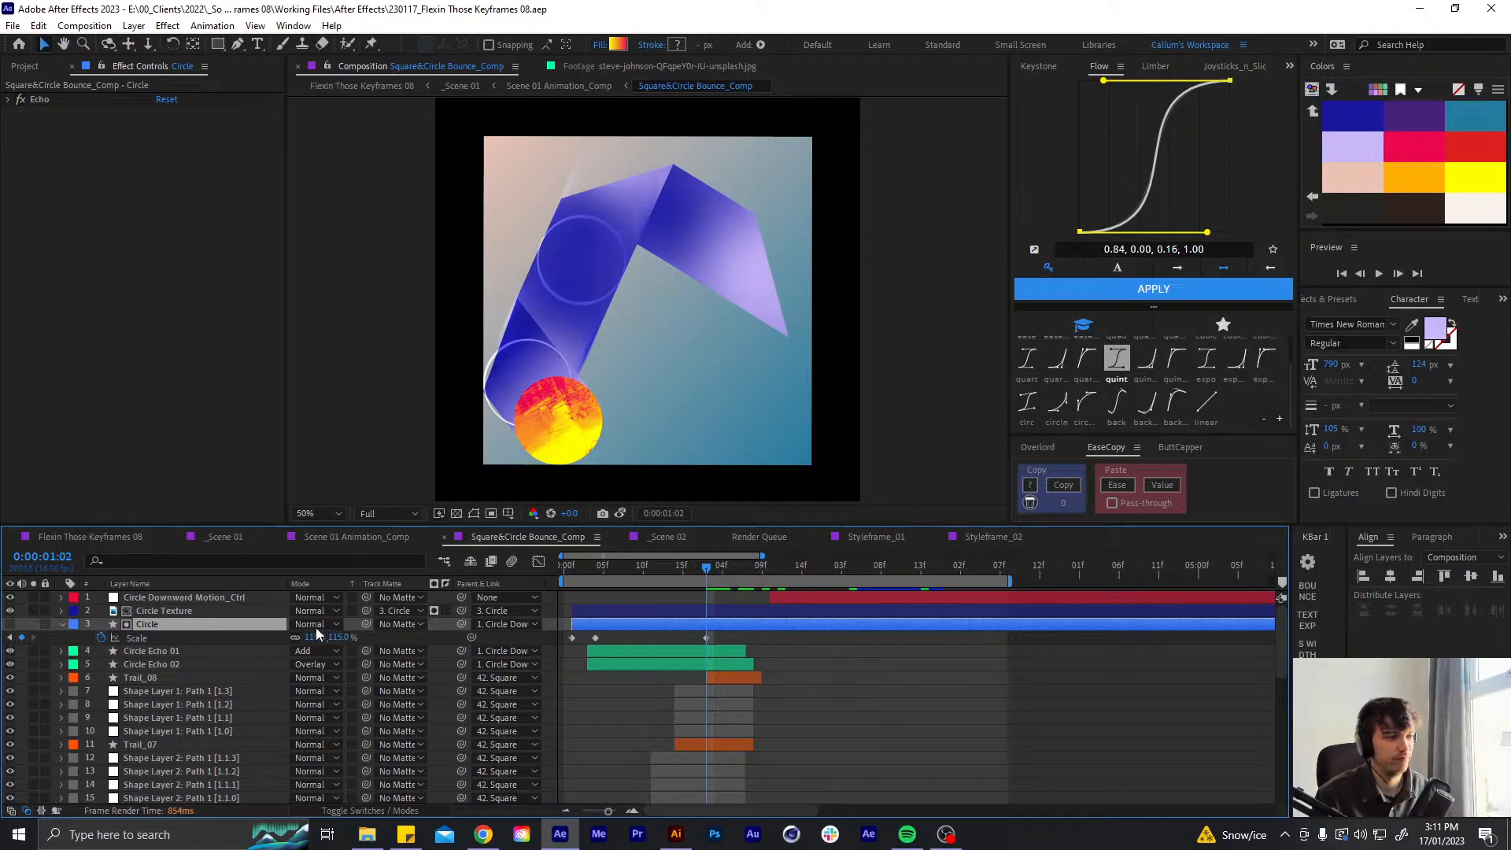
pyautogui.click(935, 707)
# - Open the main composition Flexin Those Keyframes 08 and extend its work area back to 0:00:00:00
pyautogui.click(226, 538)
pyautogui.click(91, 536)
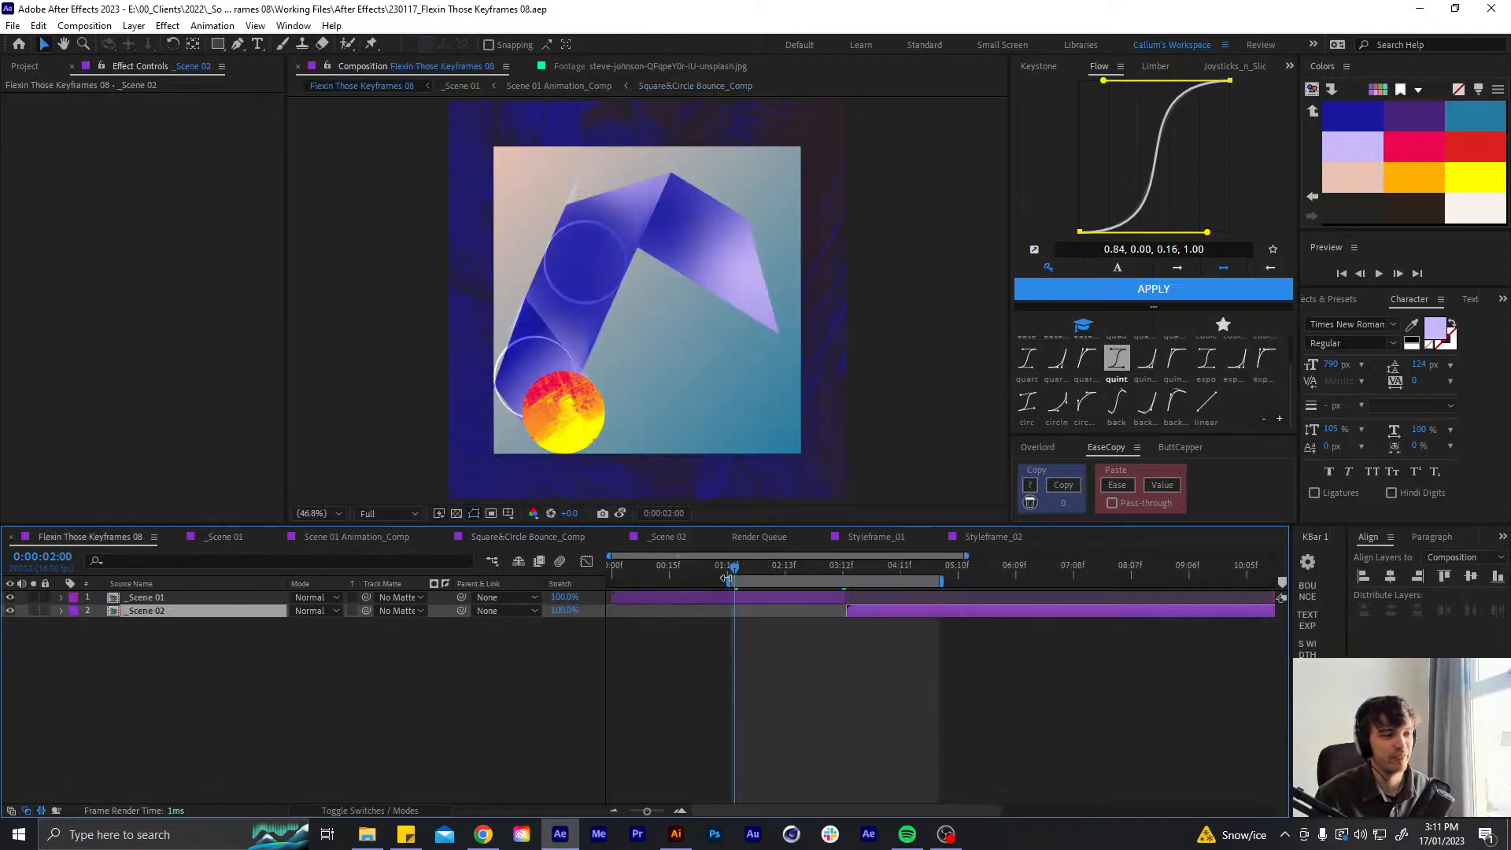
pyautogui.moveTo(728, 578); pyautogui.dragTo(612, 580)
pyautogui.click(615, 565)
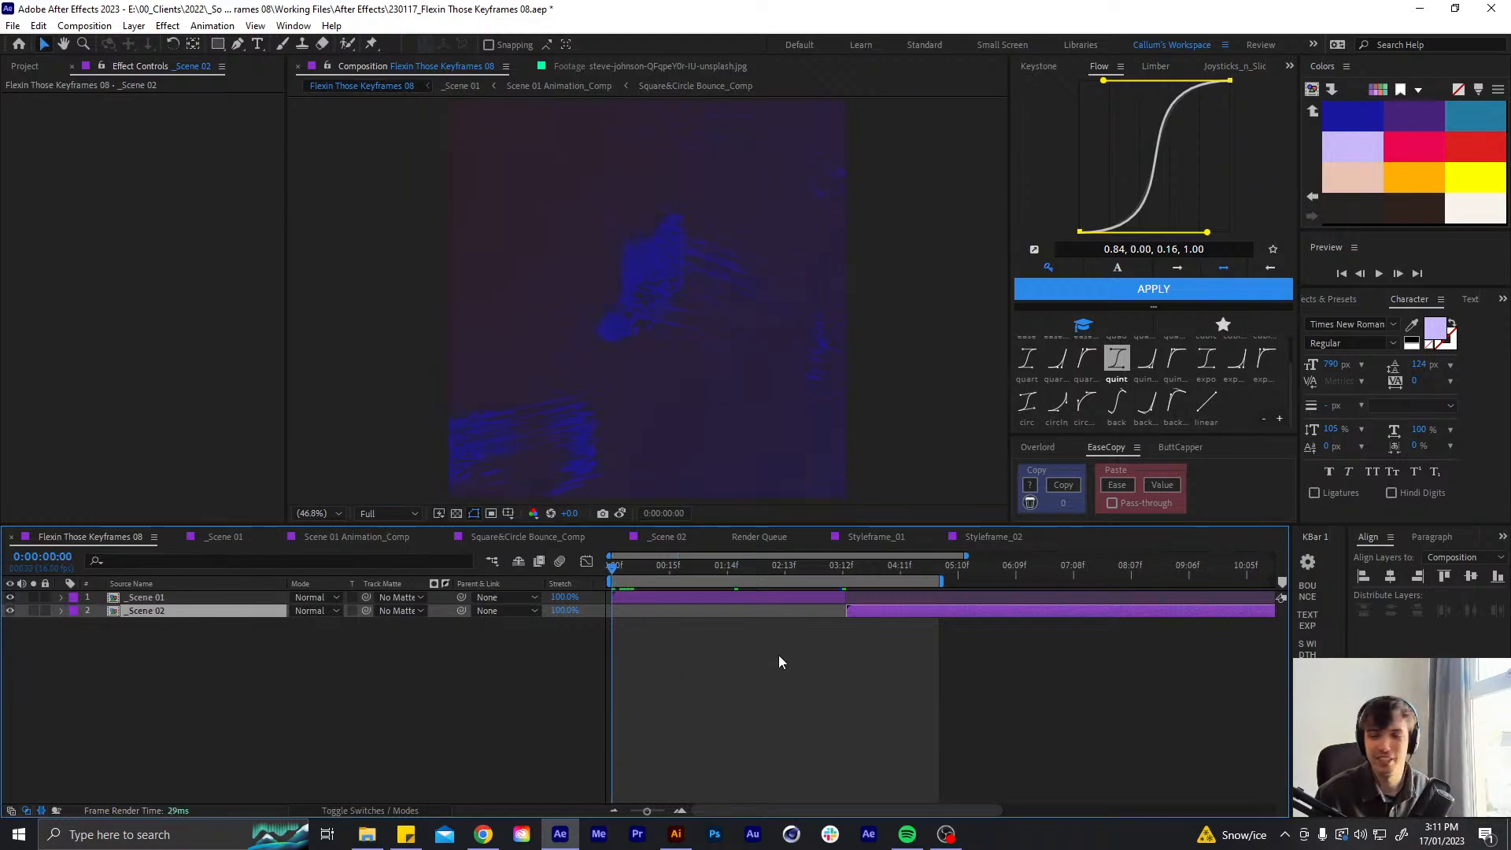
# - Preview the main composition from its first frame through both scenes
pyautogui.press('space')
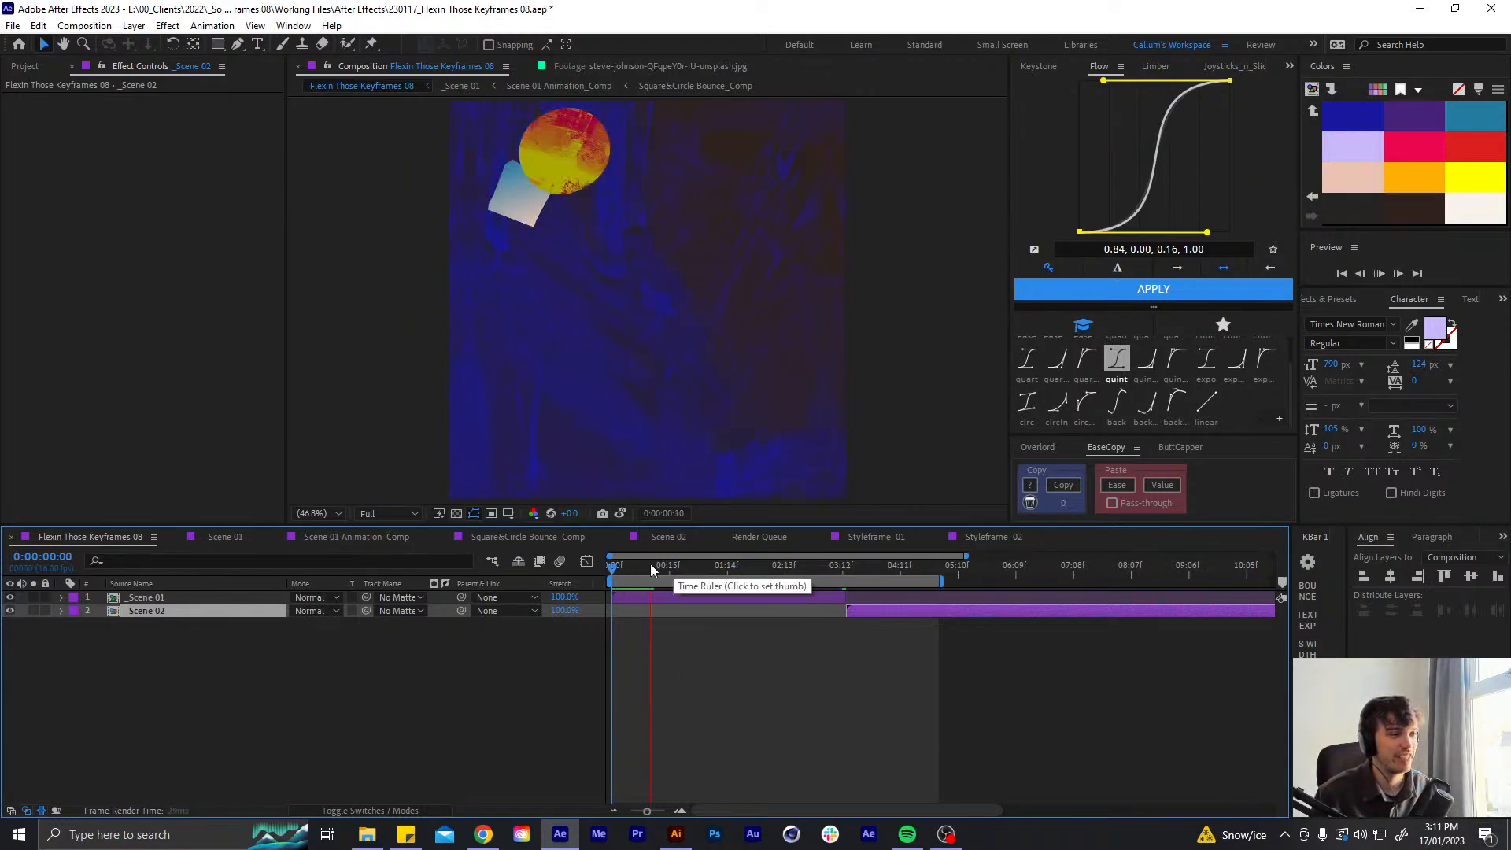
pyautogui.press('space')
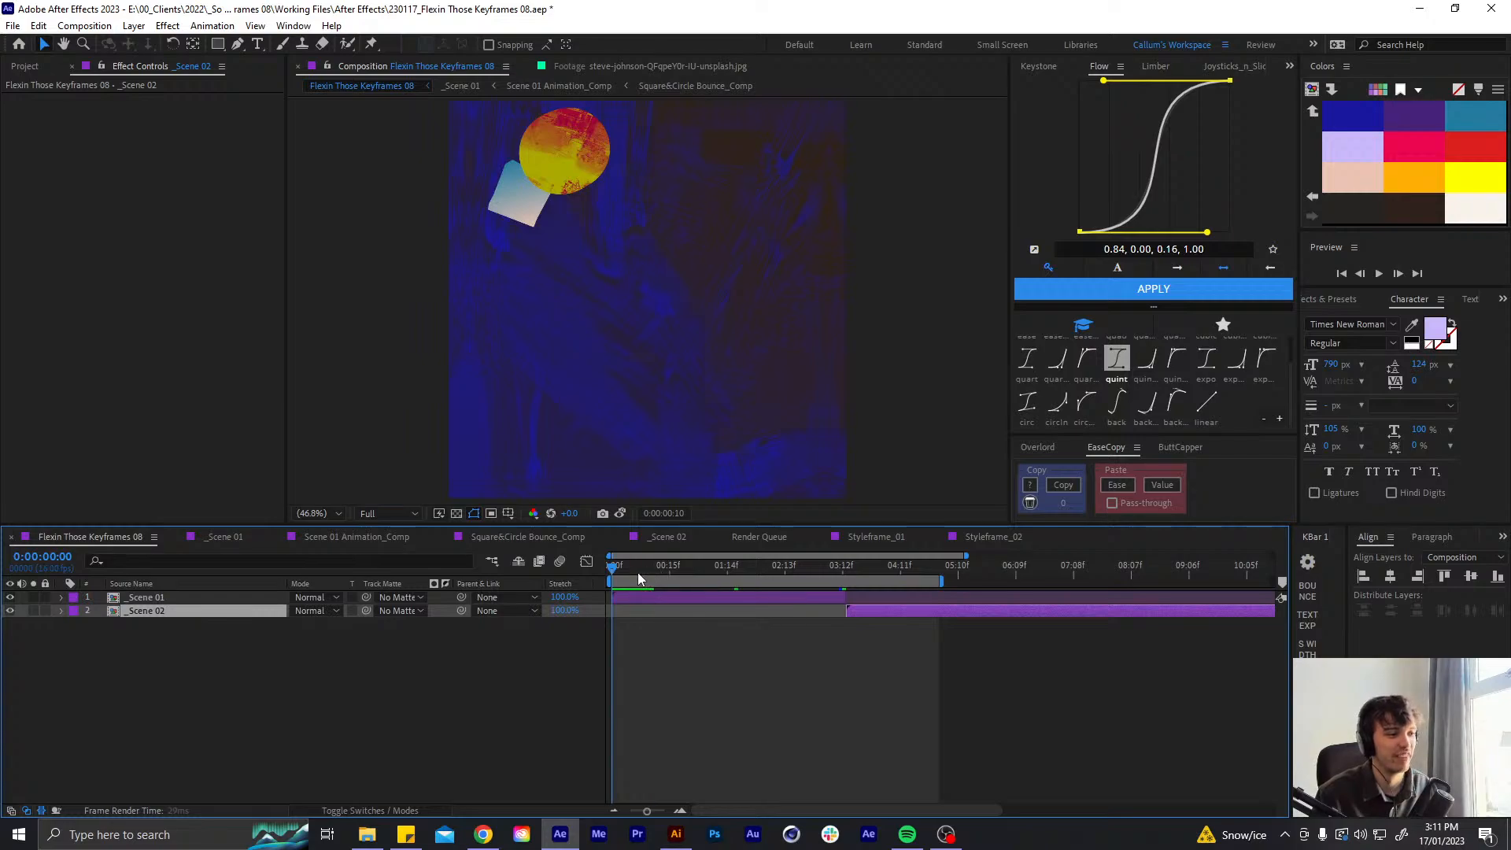
pyautogui.click(678, 664)
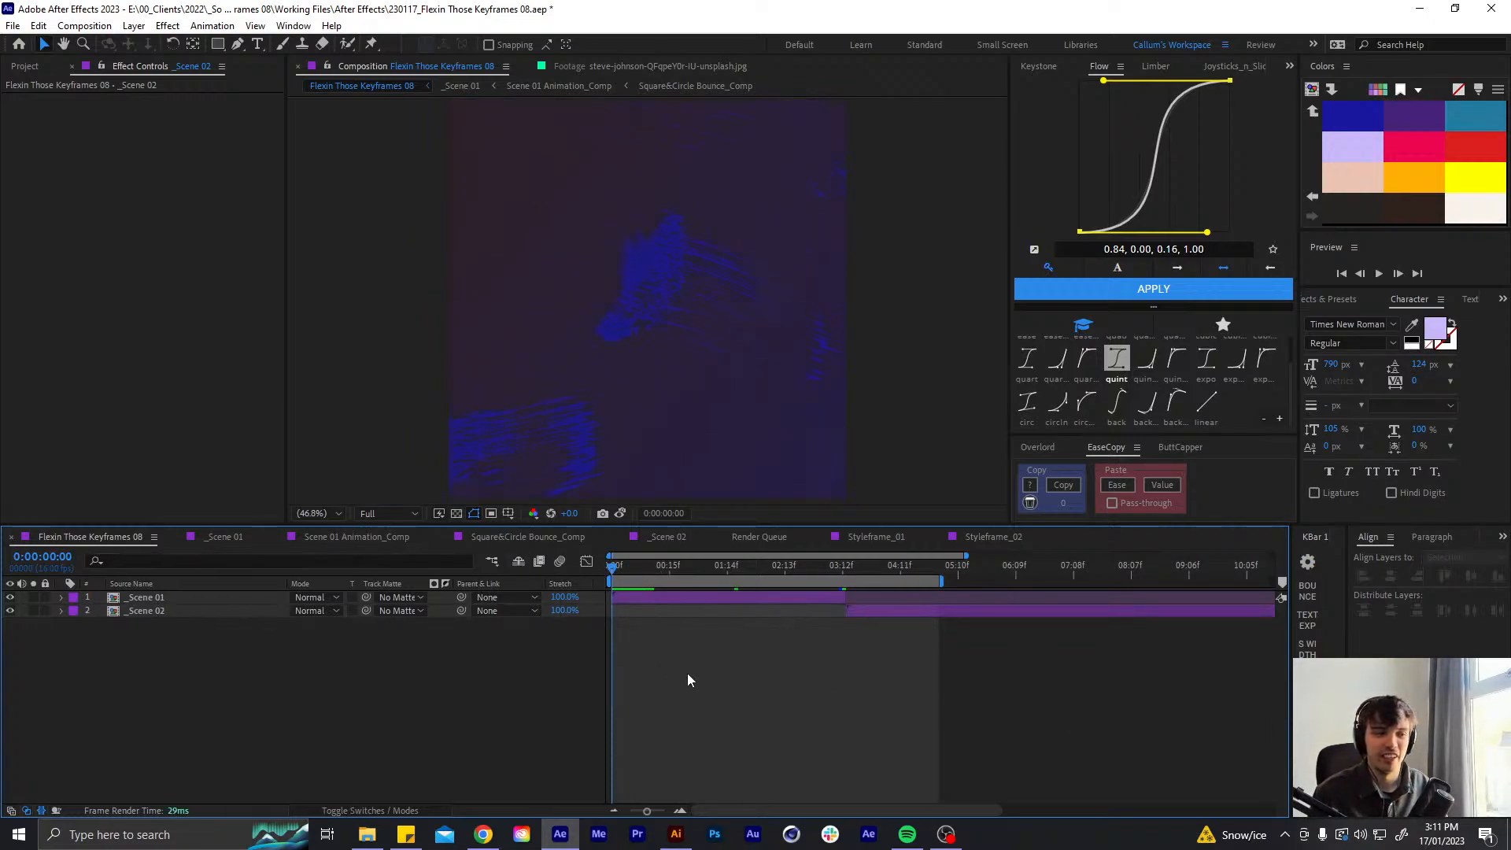
pyautogui.press('space')
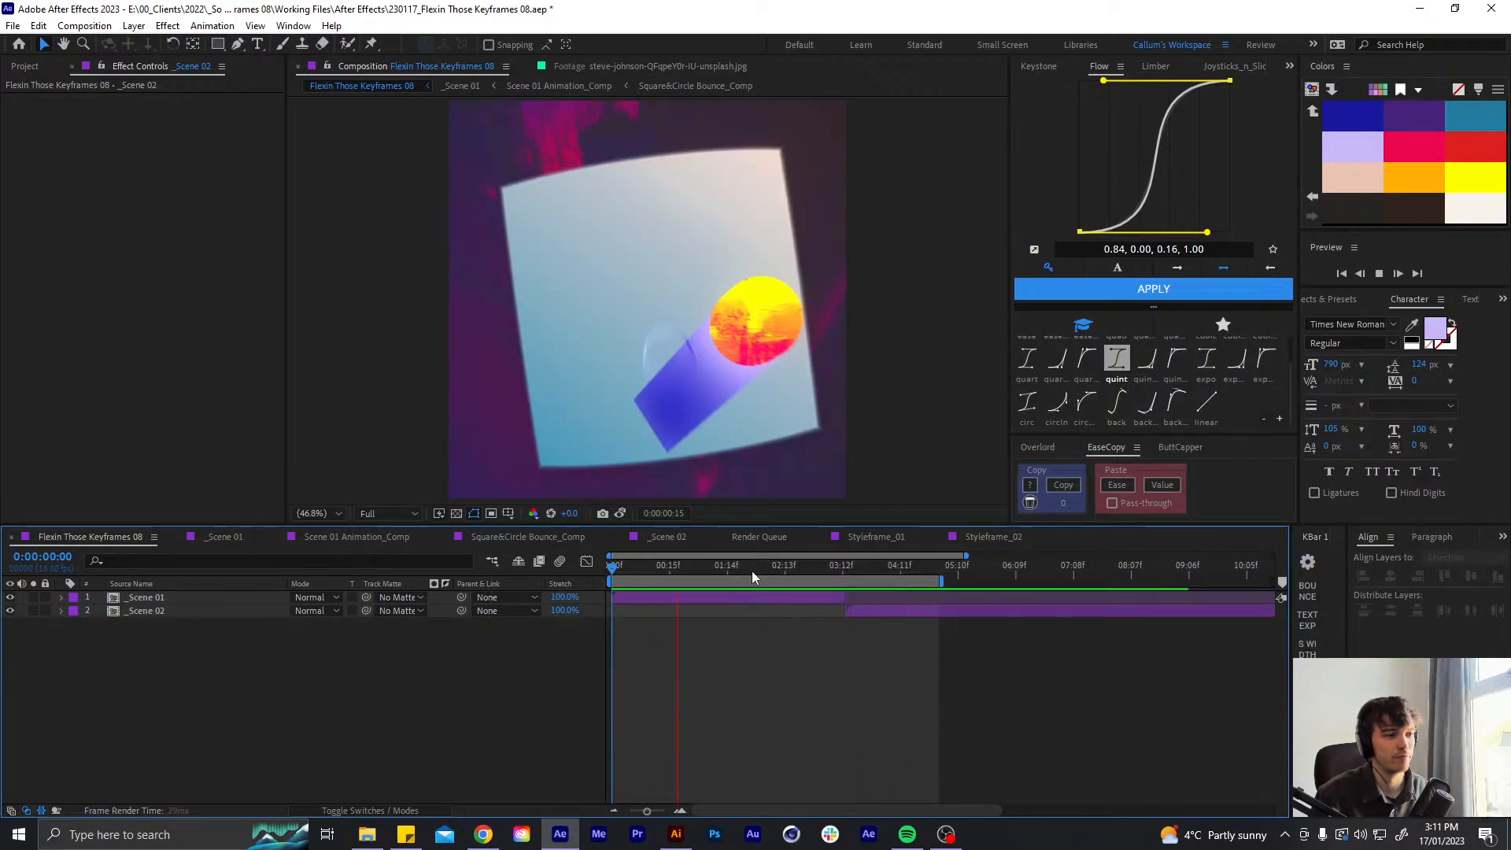
pyautogui.click(728, 567)
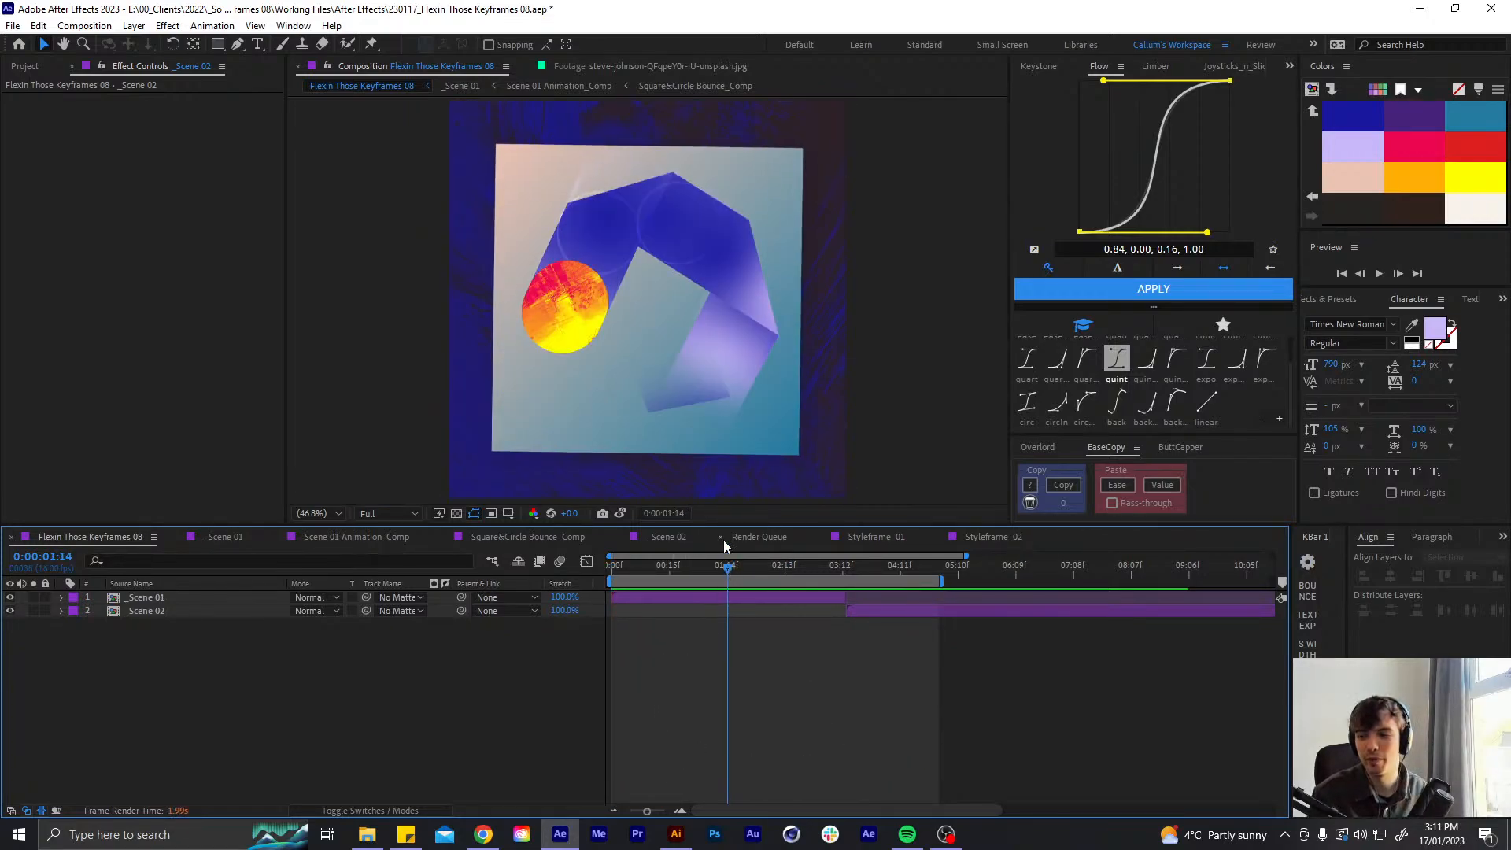
pyautogui.press('Home')
pyautogui.press('space')
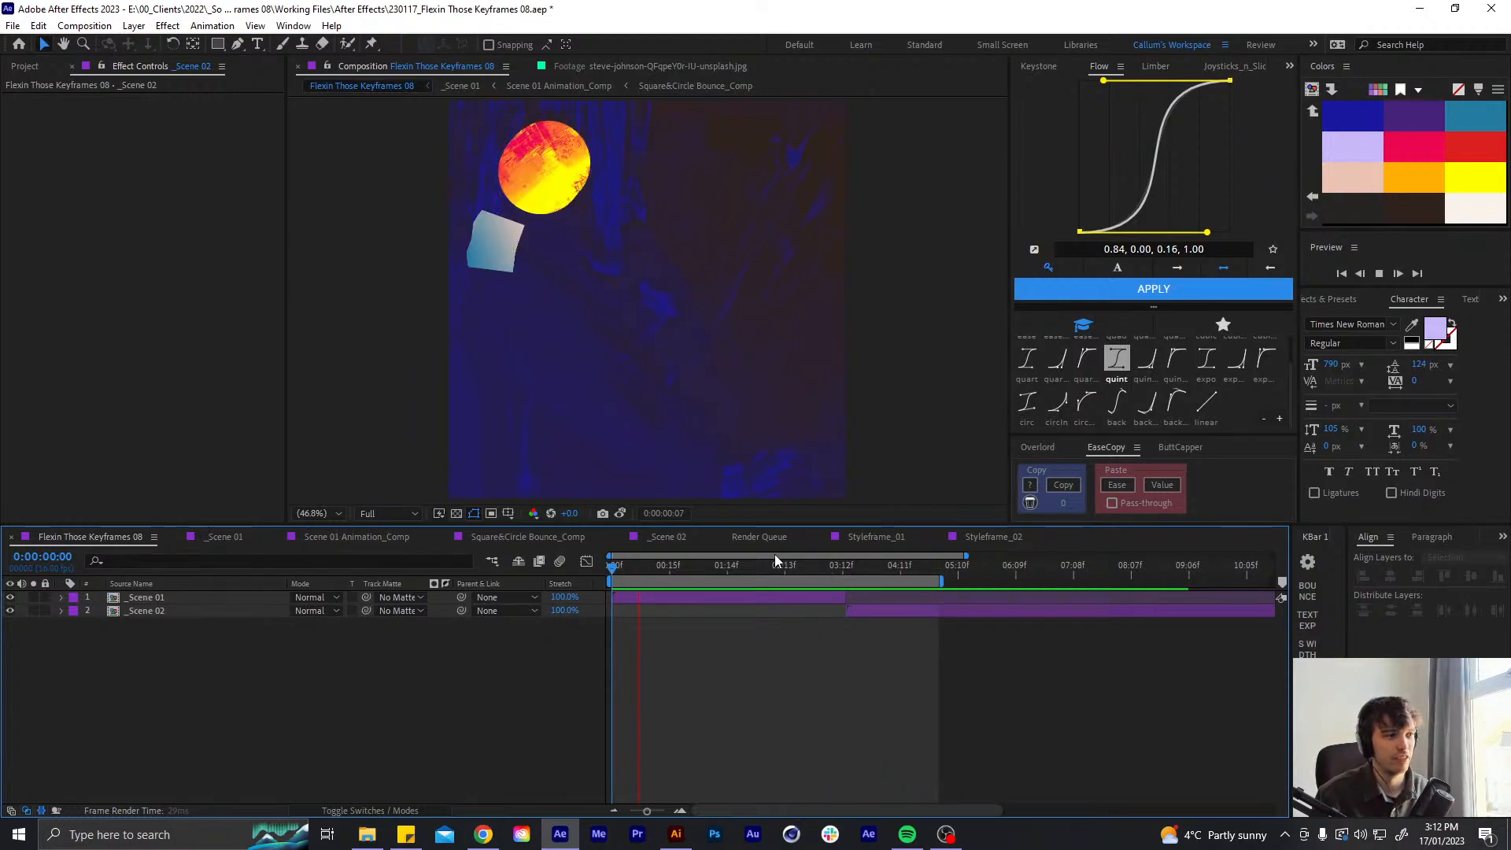
pyautogui.moveTo(740, 562); pyautogui.dragTo(707, 545)
pyautogui.press('Home')
pyautogui.press('space')
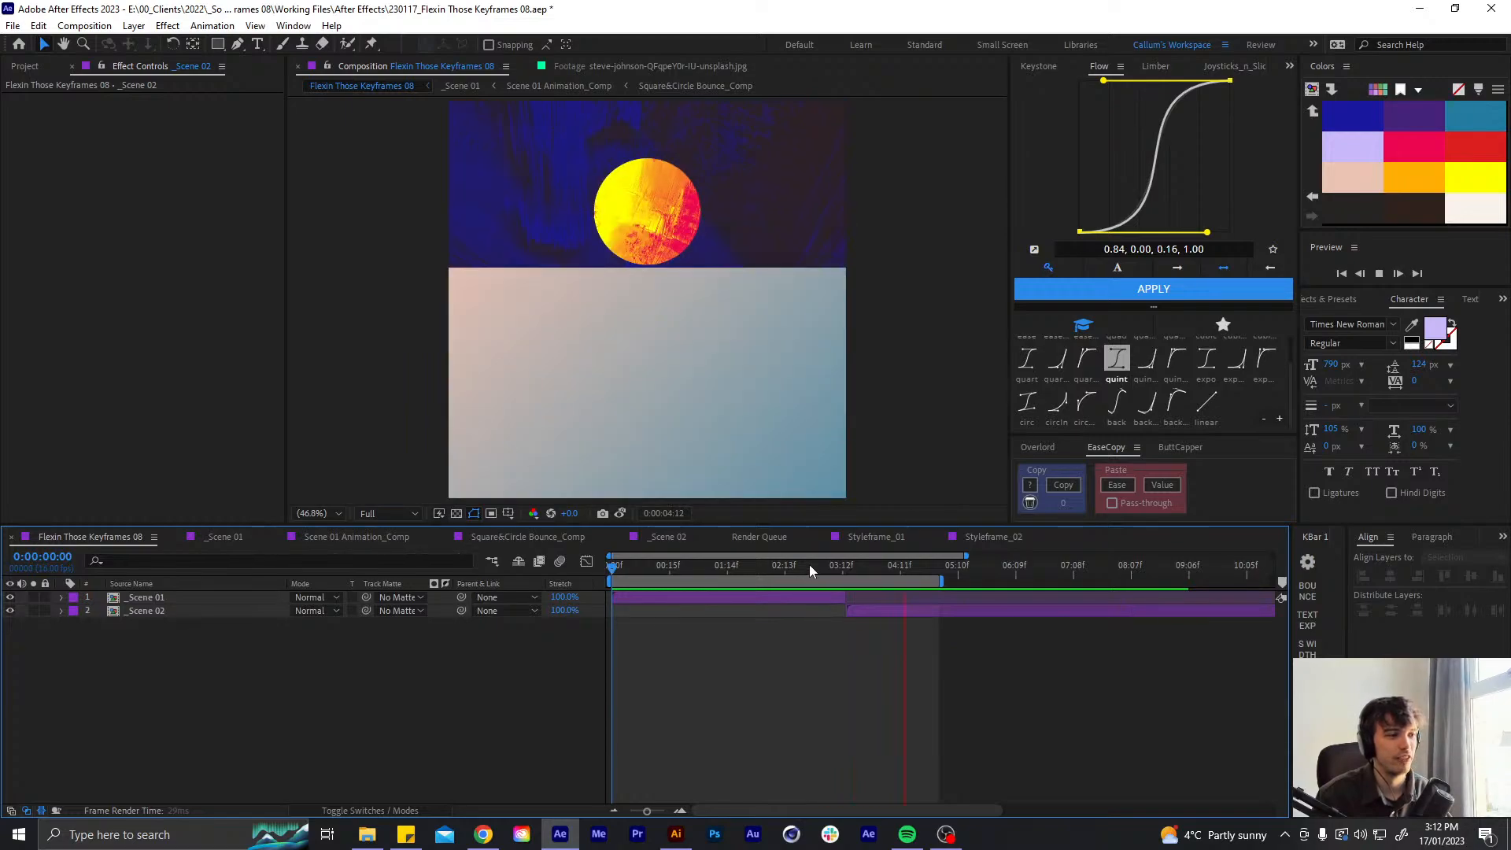
# - Examine the cut from _Scene 01 to _Scene 02 from 0:00:03:08 onward, and replay the composition from the beginning
pyautogui.click(828, 564)
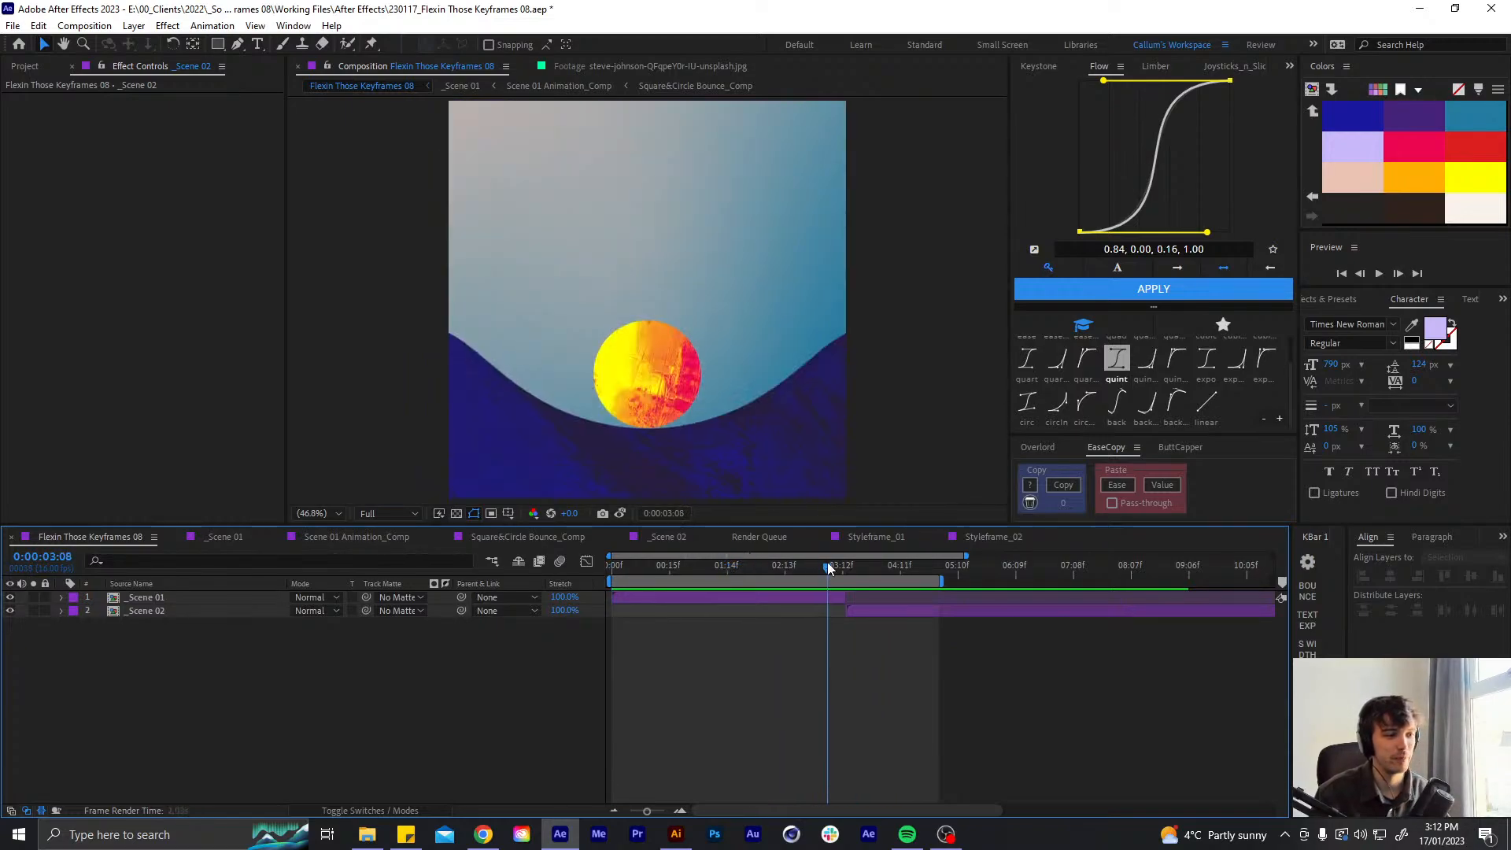
pyautogui.moveTo(831, 567)
pyautogui.mouseDown()
pyautogui.moveTo(844, 562)
pyautogui.moveTo(804, 570)
pyautogui.moveTo(845, 570)
pyautogui.mouseUp()
pyautogui.click(832, 568)
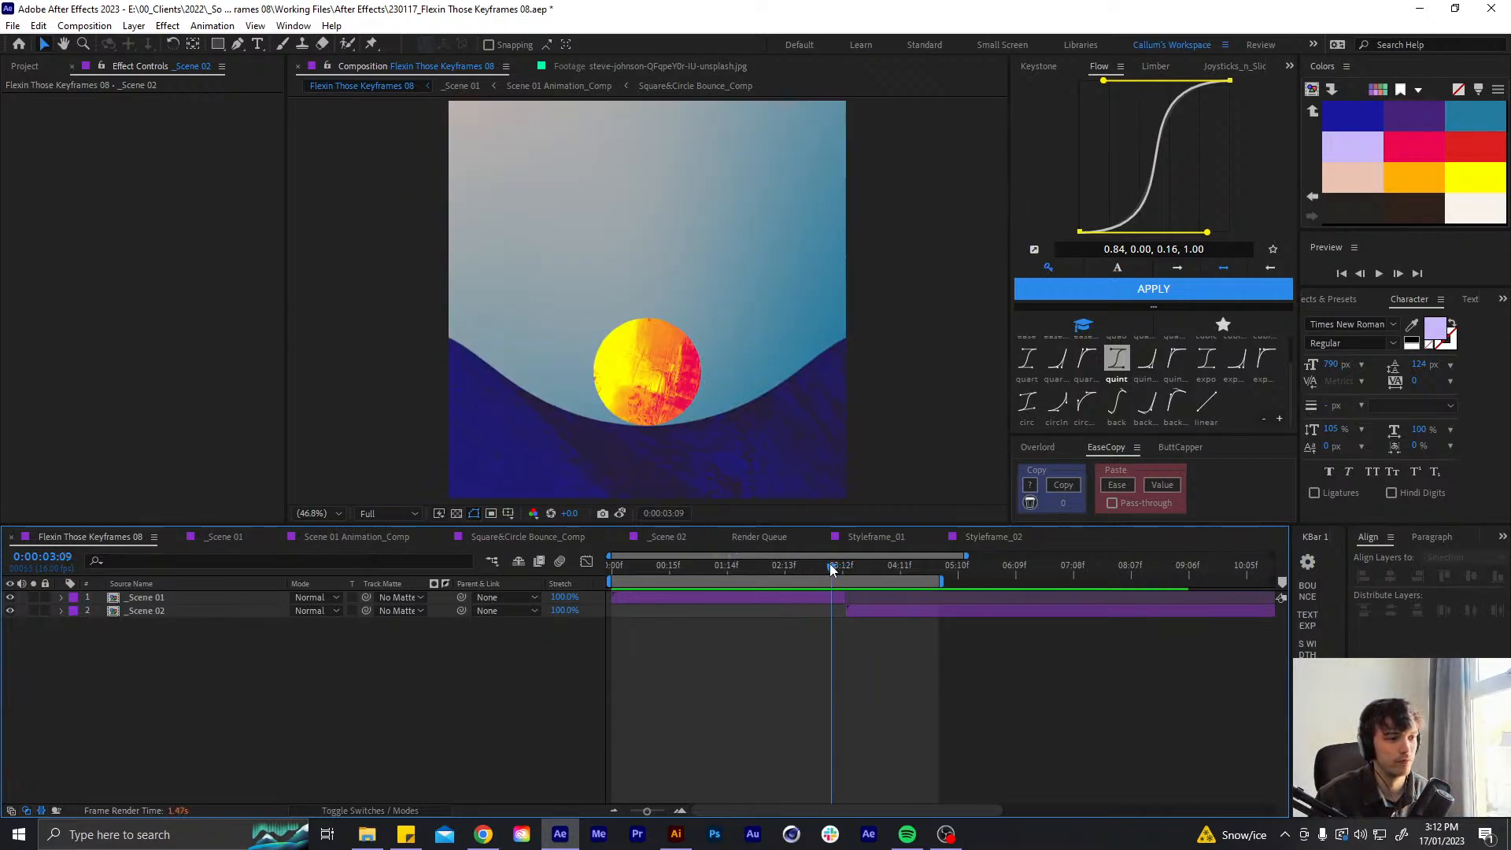
pyautogui.press('Home')
pyautogui.press('space')
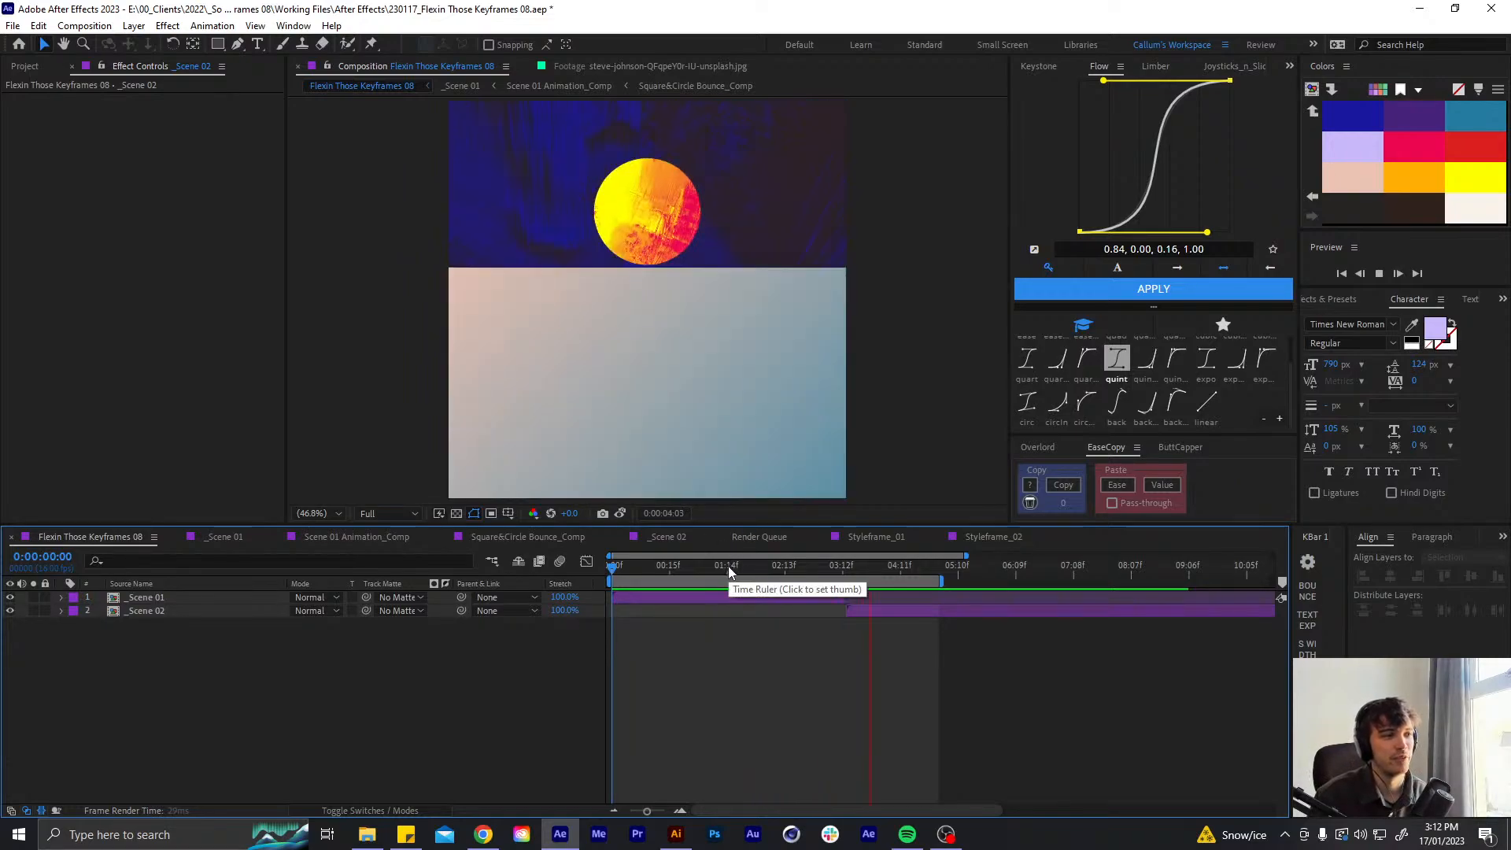
pyautogui.moveTo(729, 565); pyautogui.dragTo(477, 515)
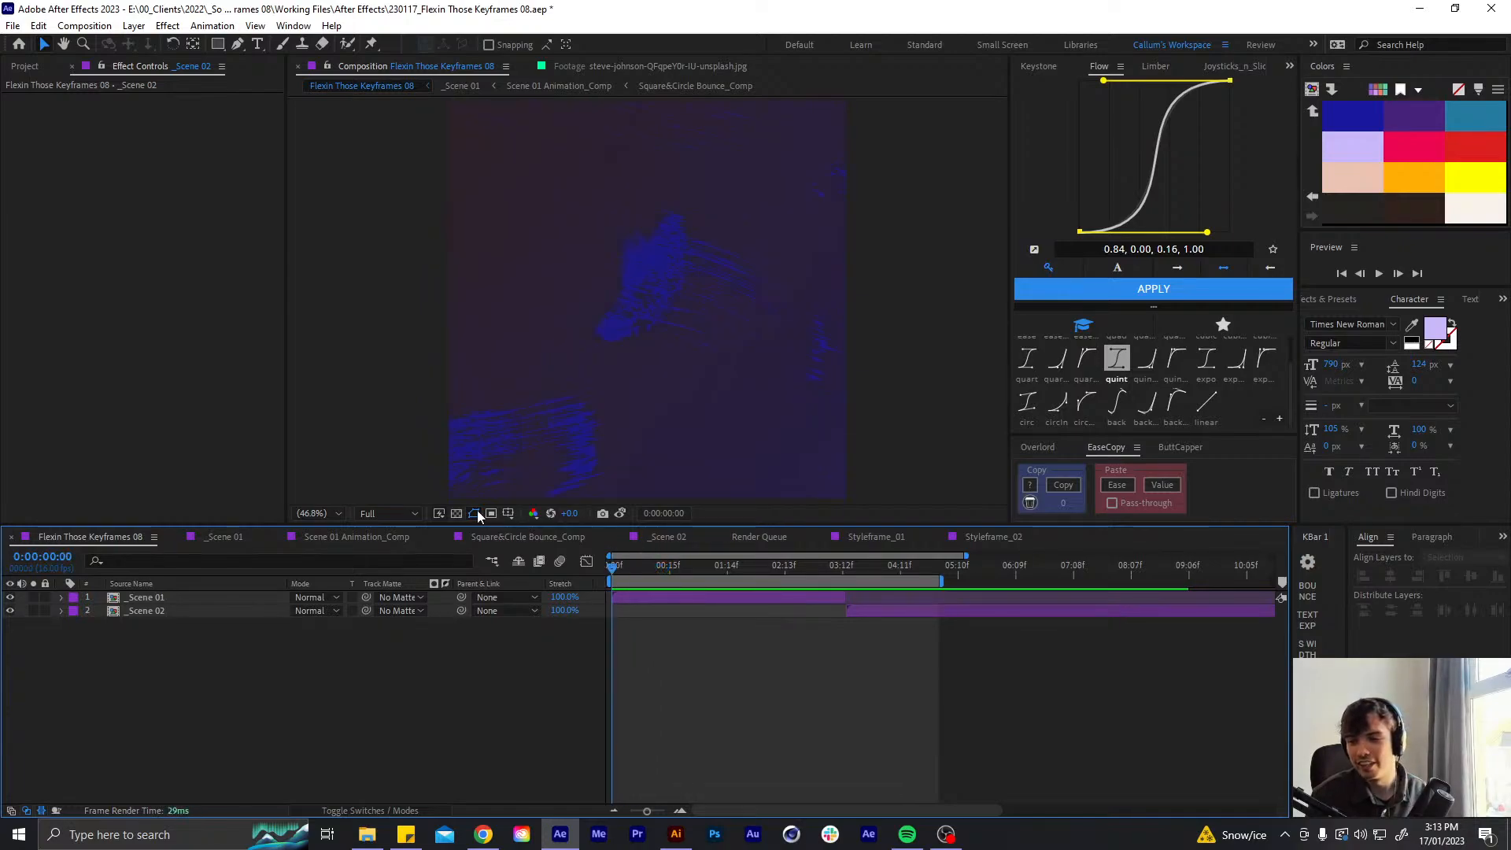
# - Replay the work area repeatedly to review the complete animation and its scene transition
pyautogui.press('space')
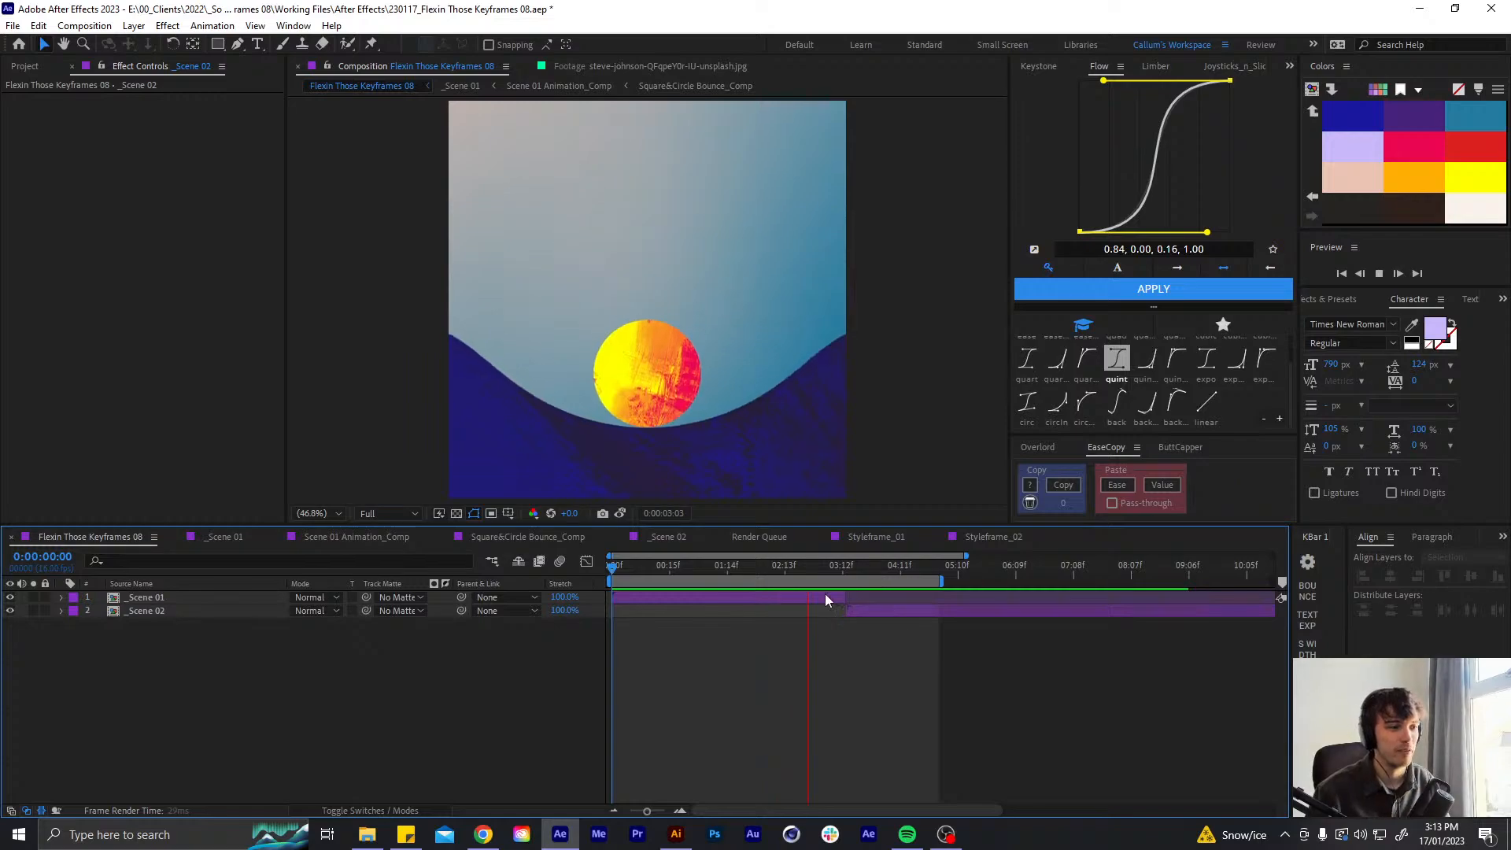
pyautogui.press('space')
pyautogui.press('space')
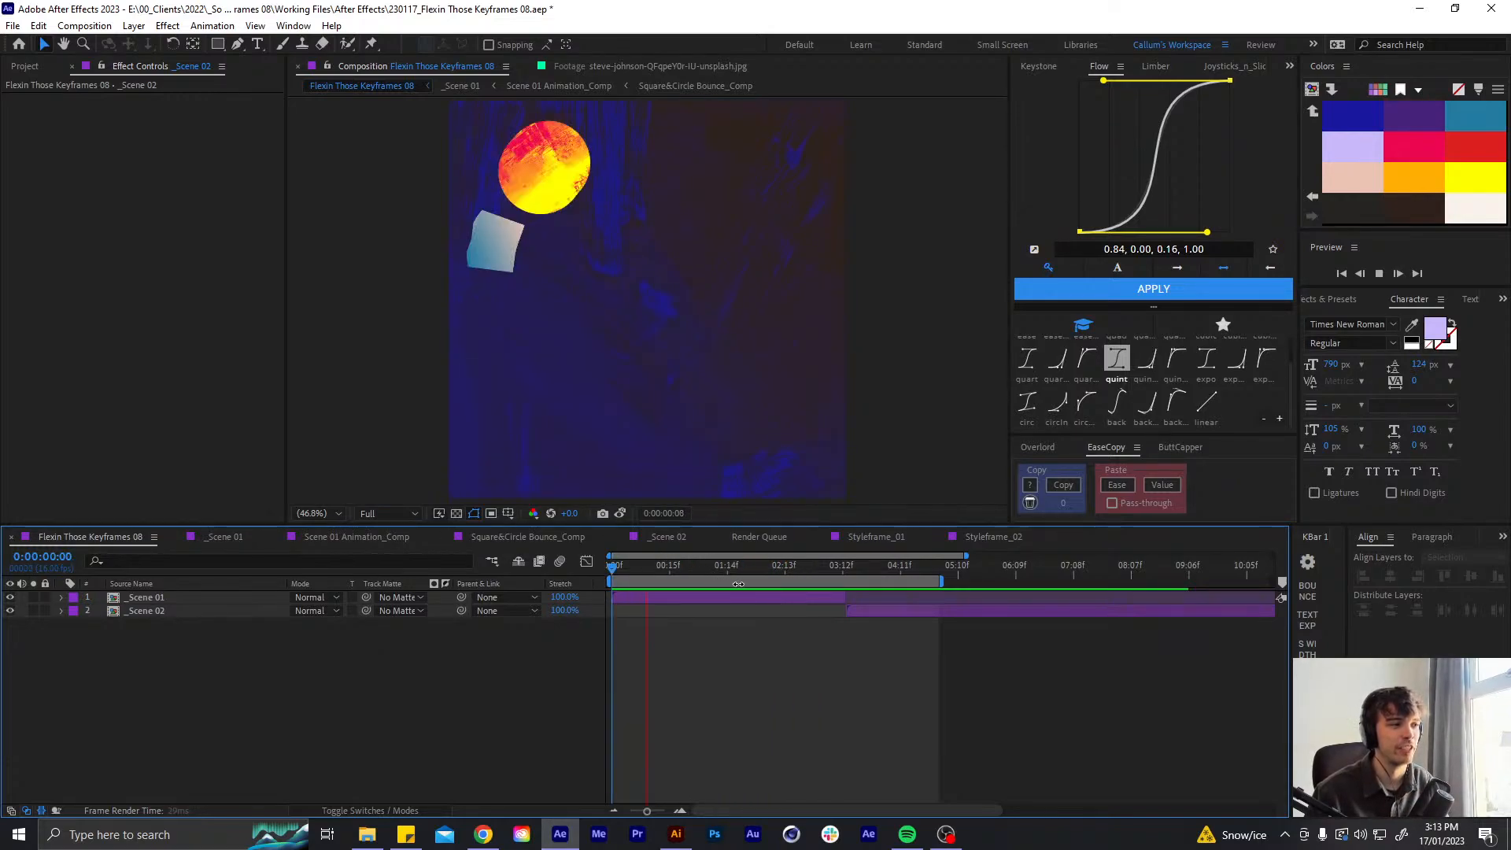
pyautogui.press('space')
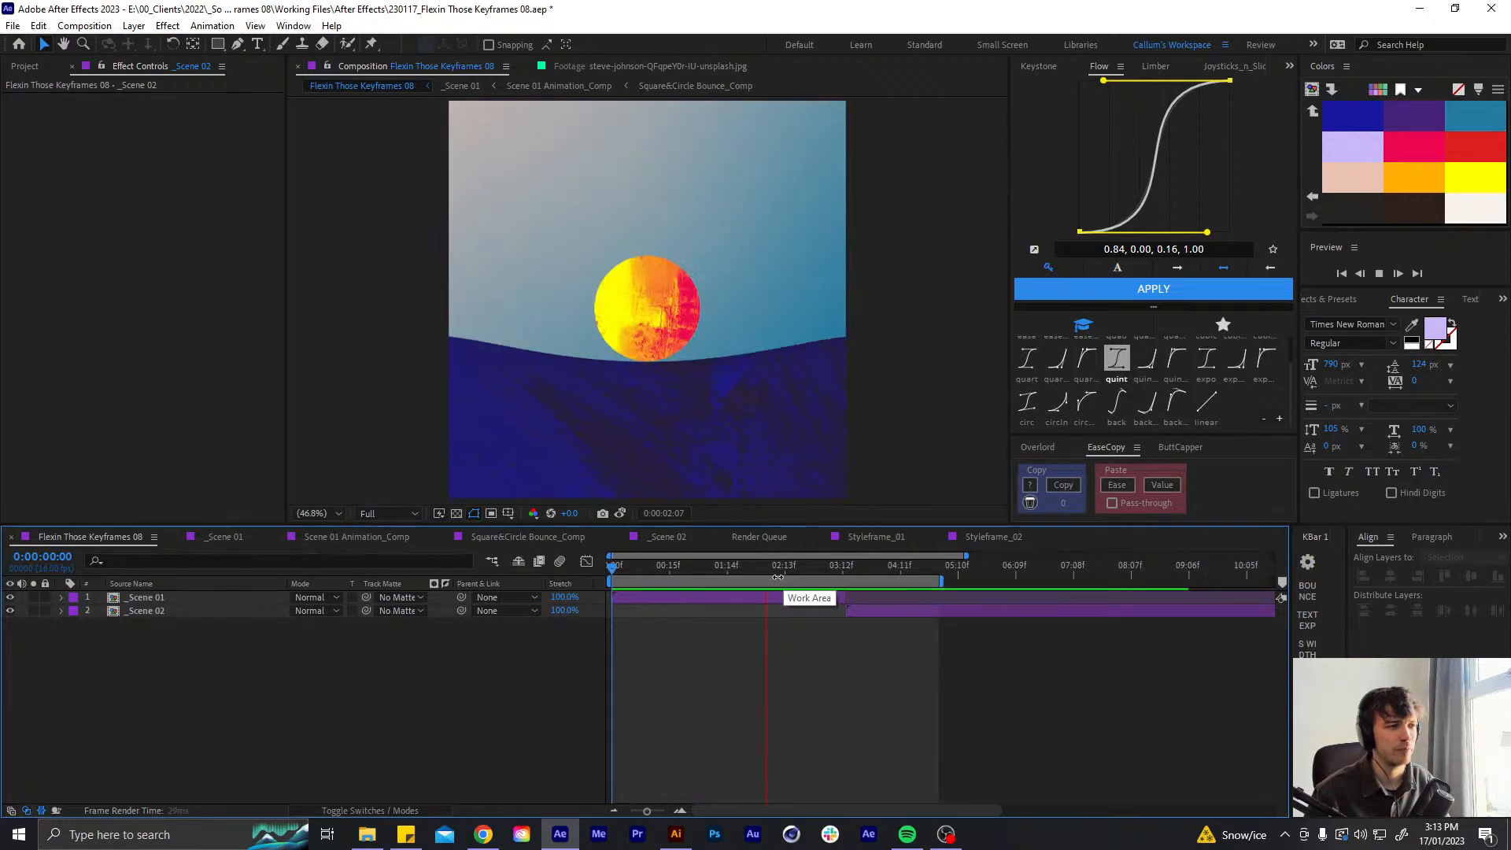
pyautogui.click(803, 577)
pyautogui.press('space')
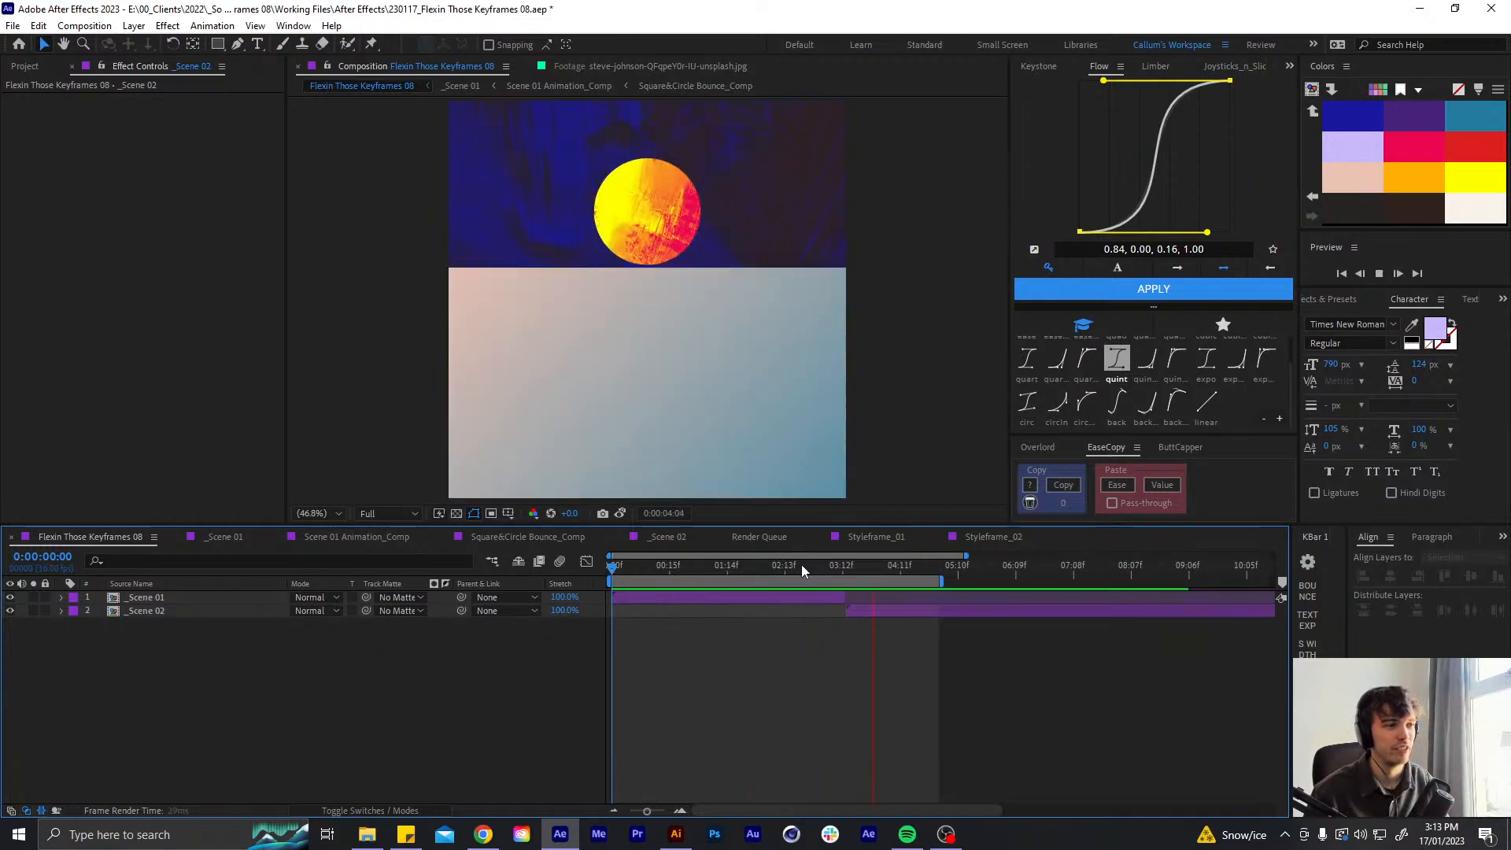
pyautogui.press('space')
pyautogui.press('space')
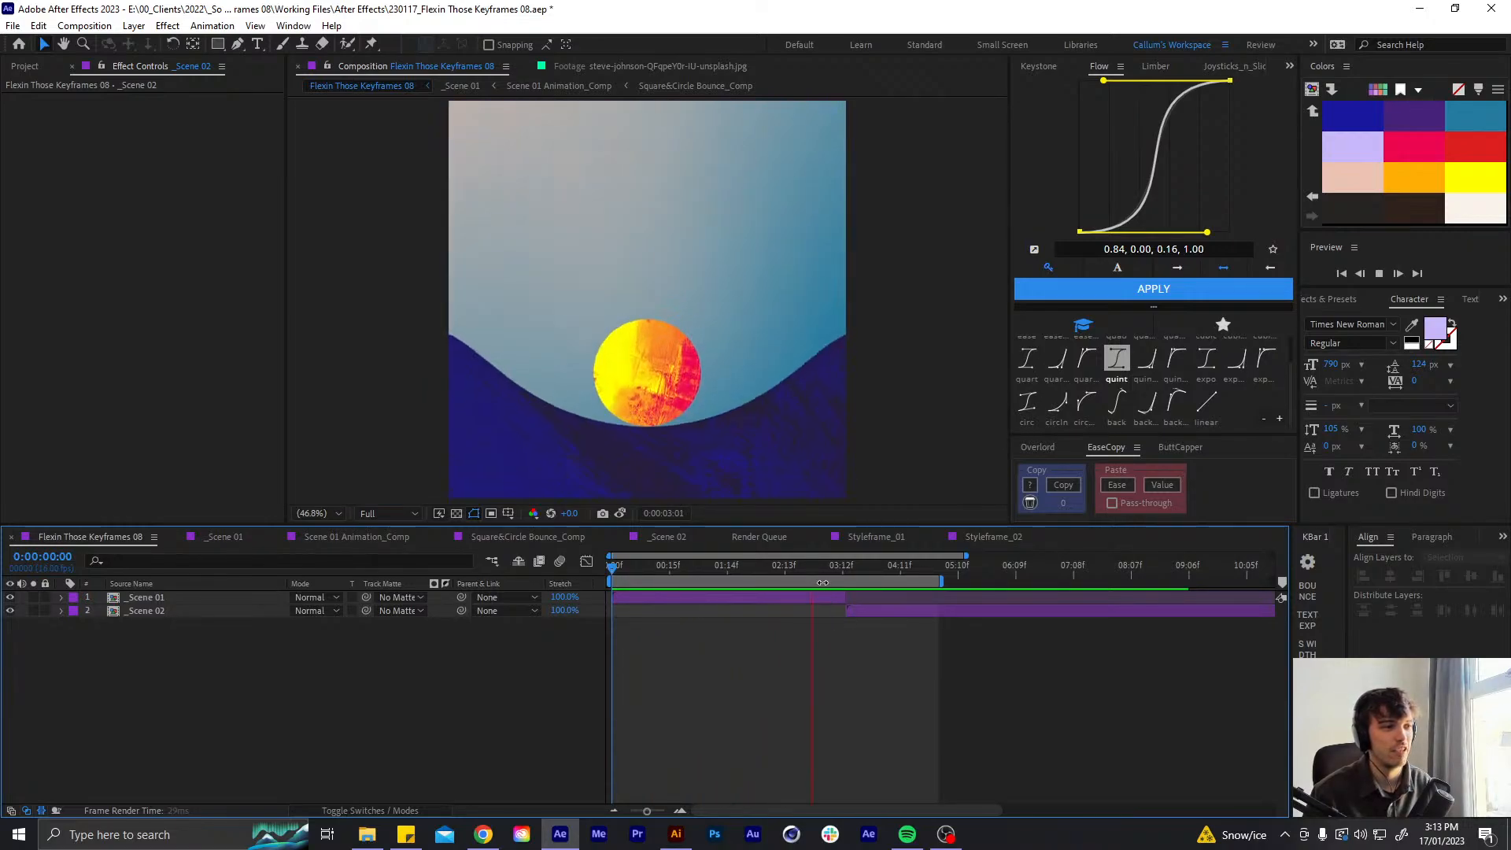
pyautogui.press('space')
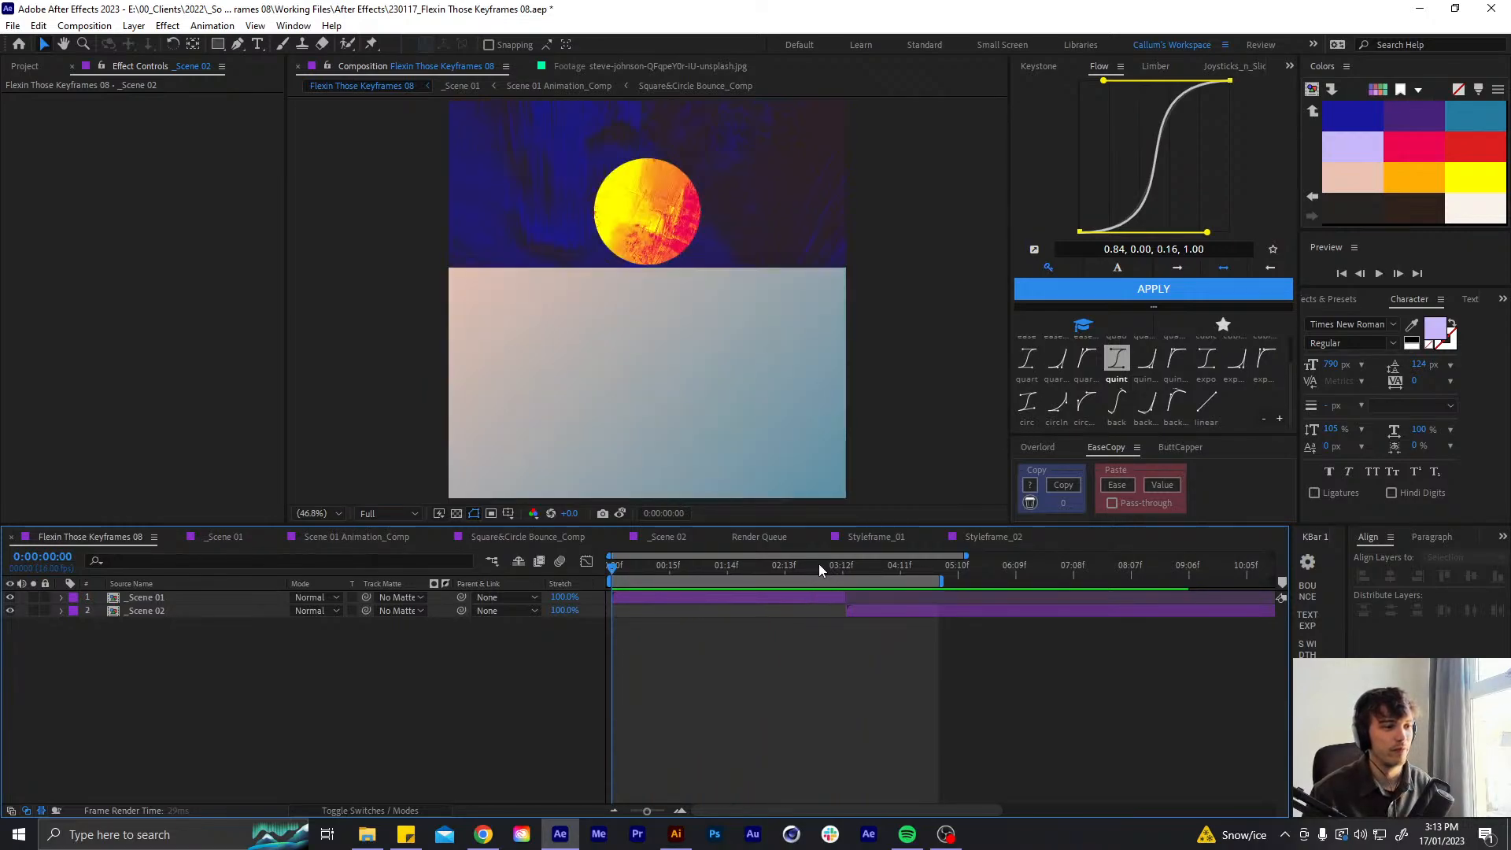
# - Play the end of _Scene 01 from 0:00:02:15 and 0:00:01:15, and inspect the first frames of _Scene 02 at 0:00:03:14
pyautogui.moveTo(819, 563); pyautogui.dragTo(793, 548)
pyautogui.press('space')
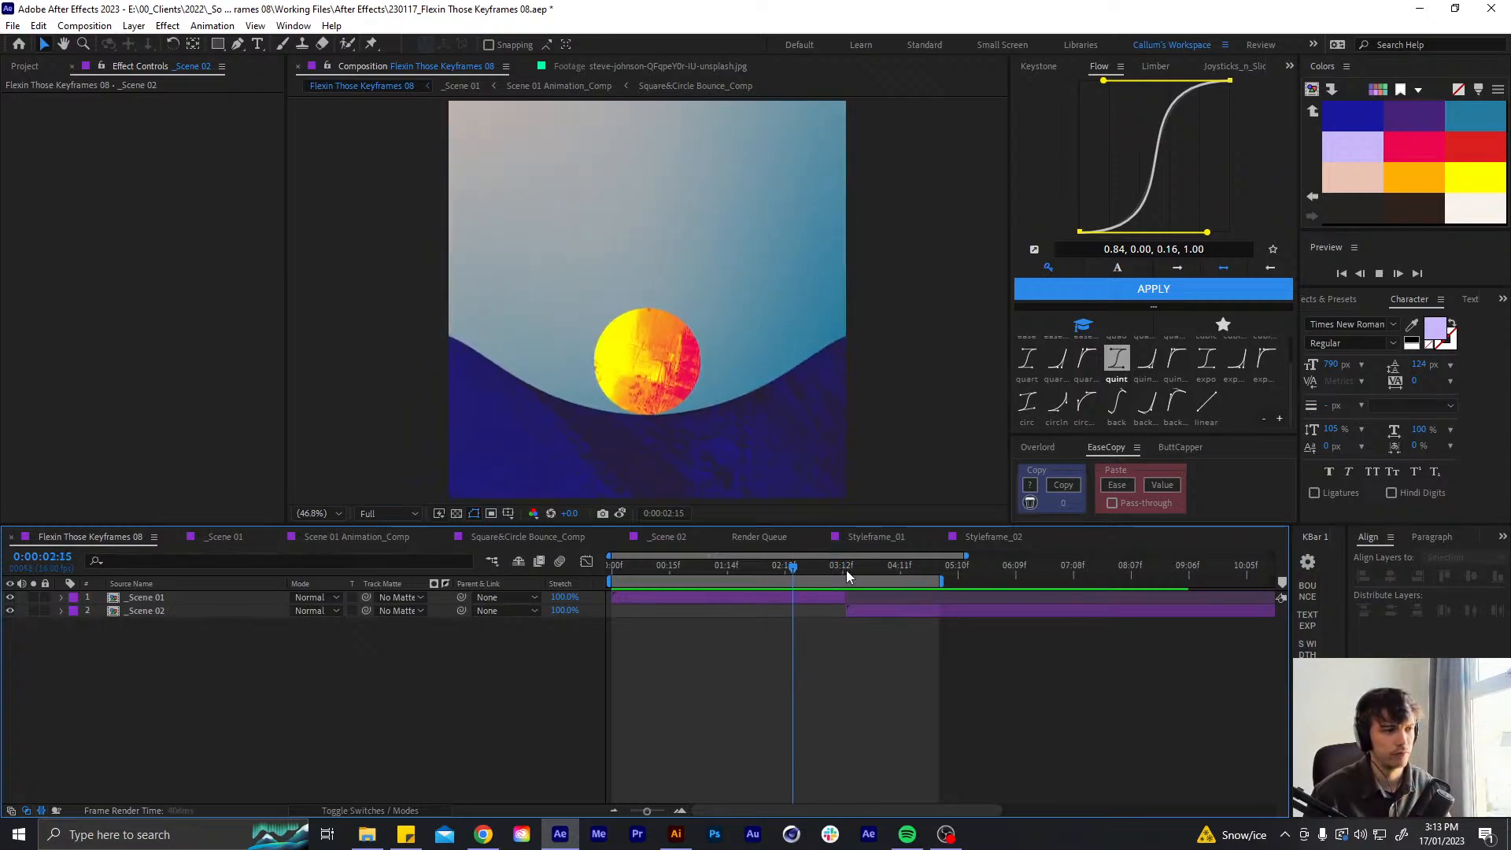
pyautogui.click(742, 569)
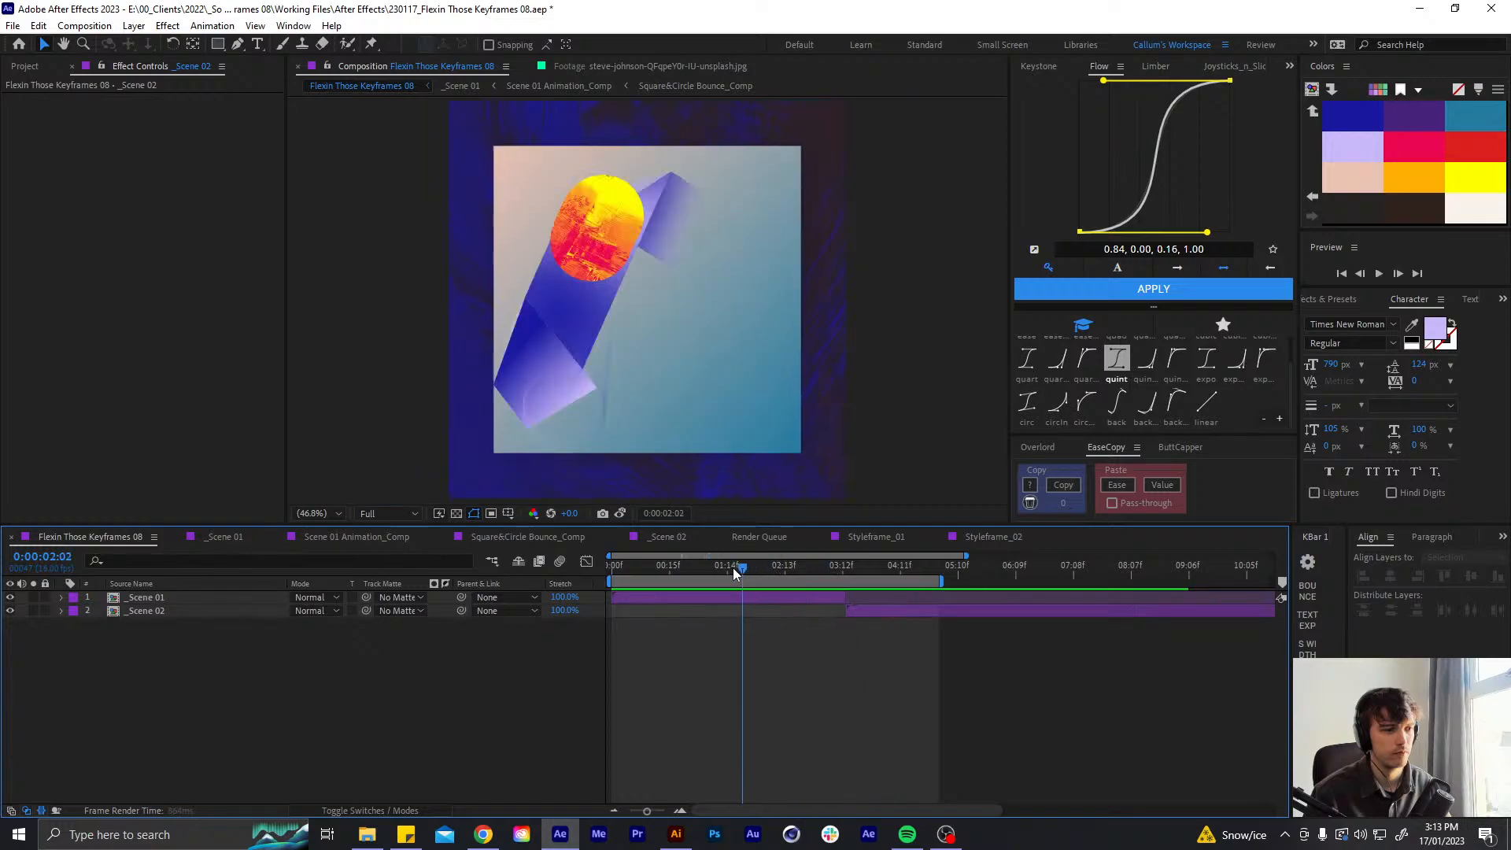
pyautogui.click(734, 568)
pyautogui.press('space')
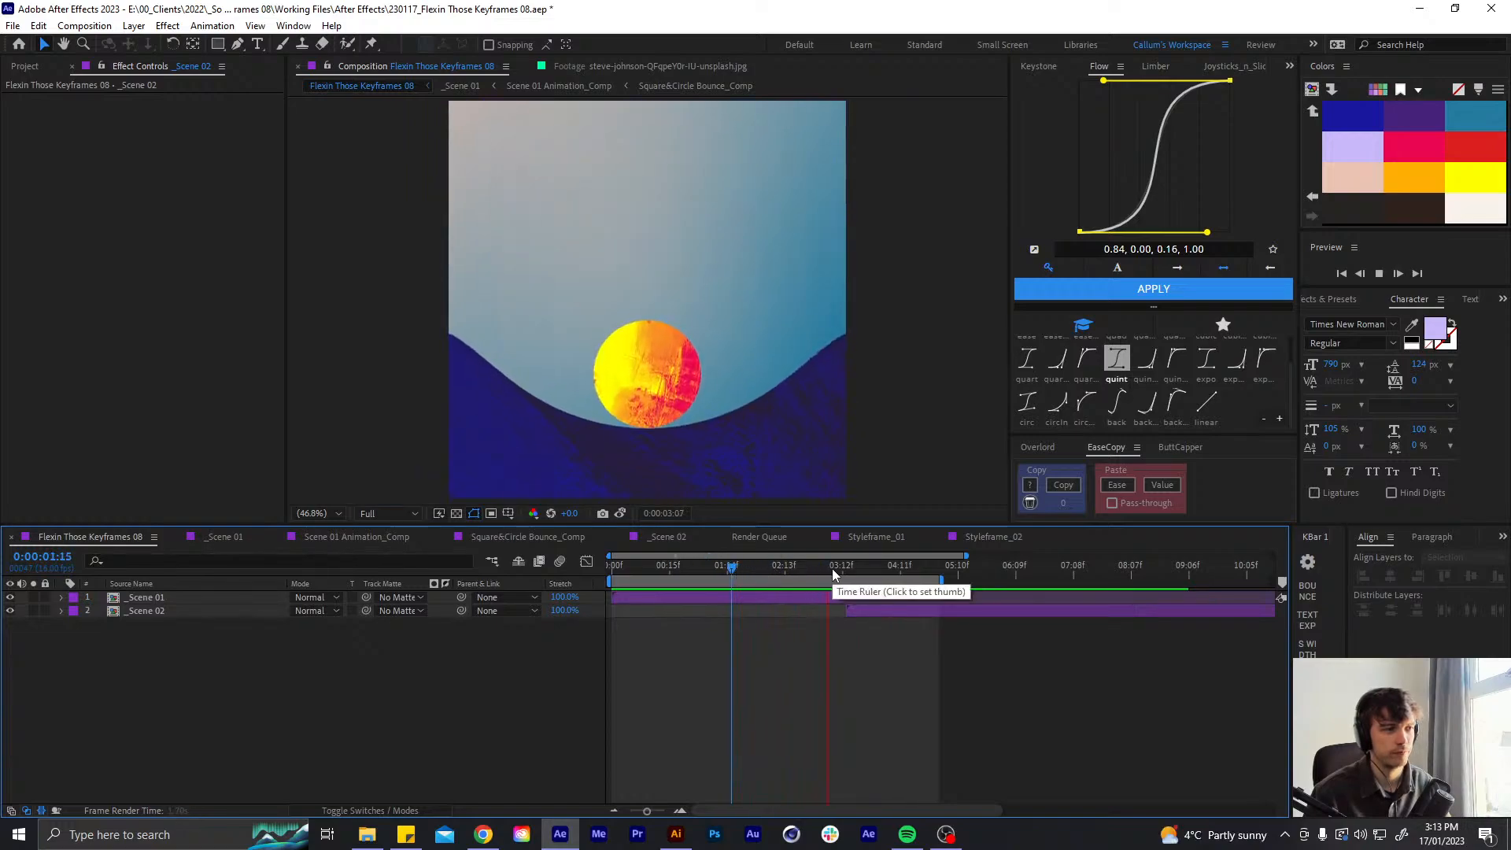
pyautogui.press('space')
pyautogui.moveTo(811, 568); pyautogui.dragTo(850, 556)
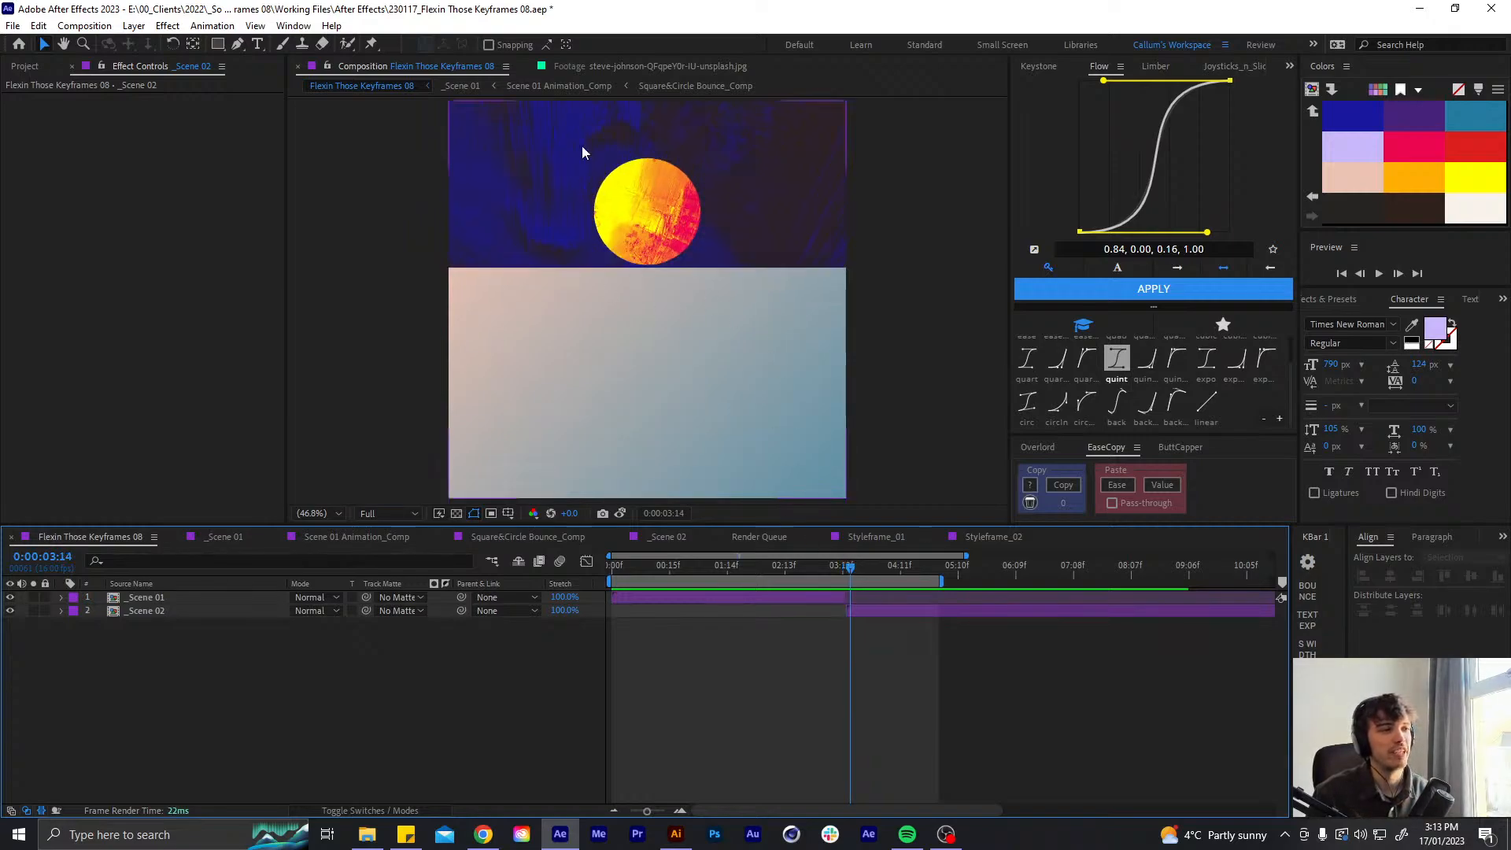
# - Select the _Scene 02 layer, and switch to Illustrator to examine the design frame with the circle cracking the square
pyautogui.click(881, 609)
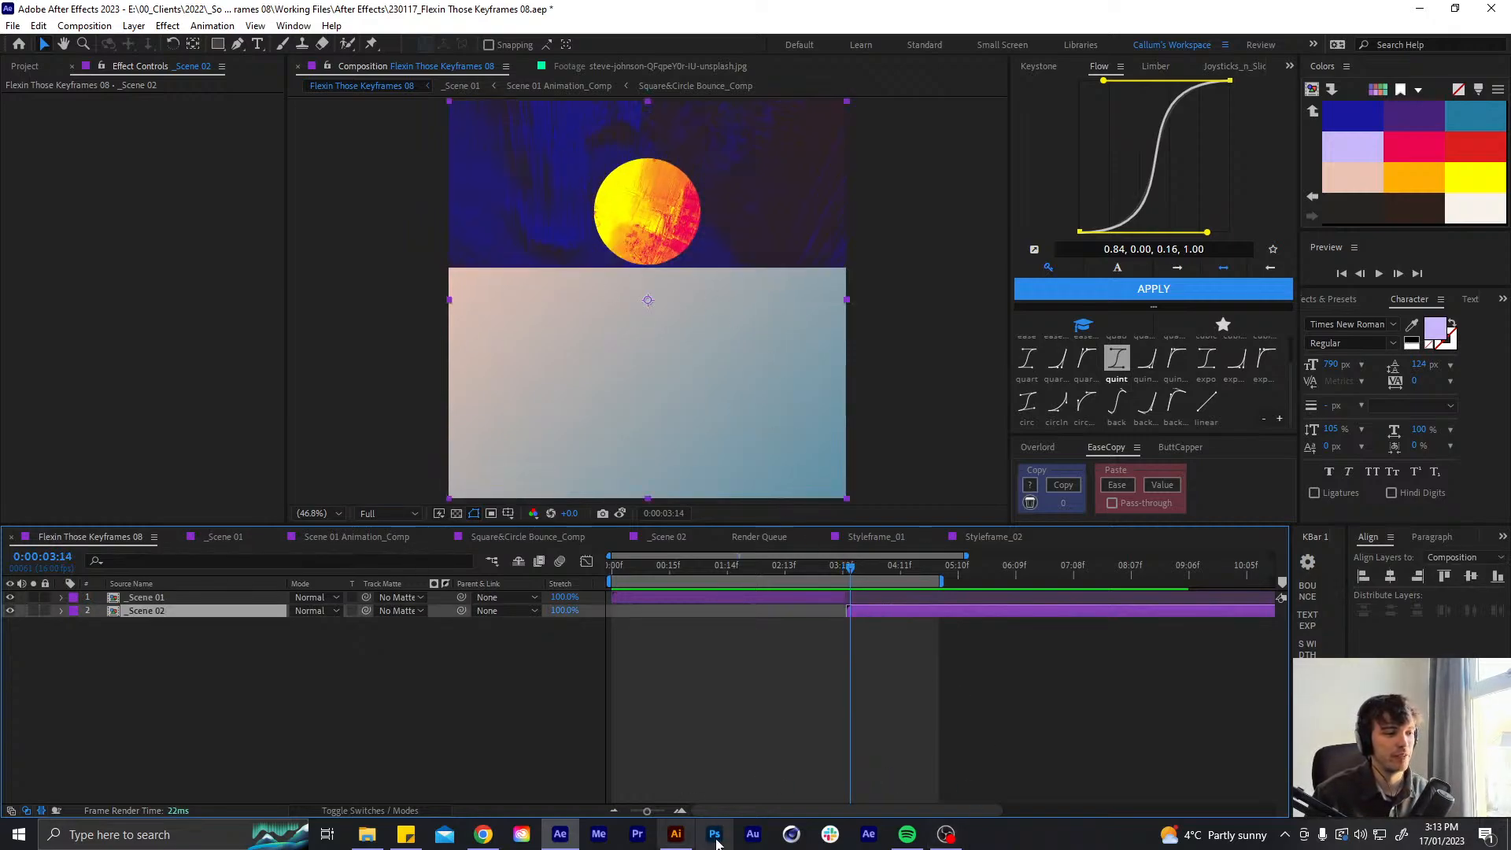
pyautogui.click(676, 833)
pyautogui.moveTo(813, 459); pyautogui.dragTo(764, 633)
pyautogui.scroll(3, 667, 360)
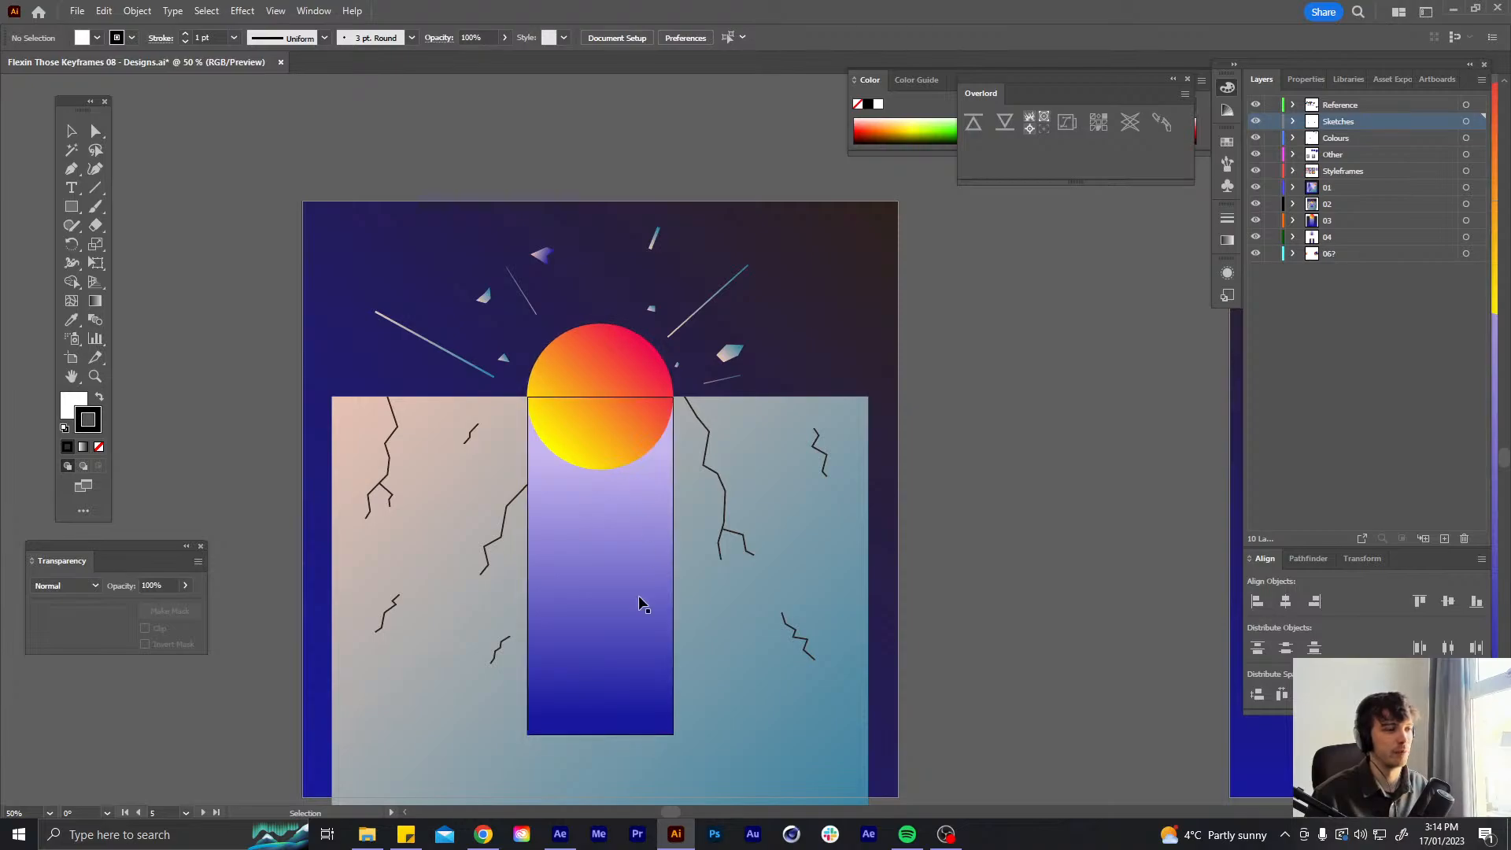
pyautogui.scroll(-1, 640, 600)
pyautogui.scroll(-1, 601, 634)
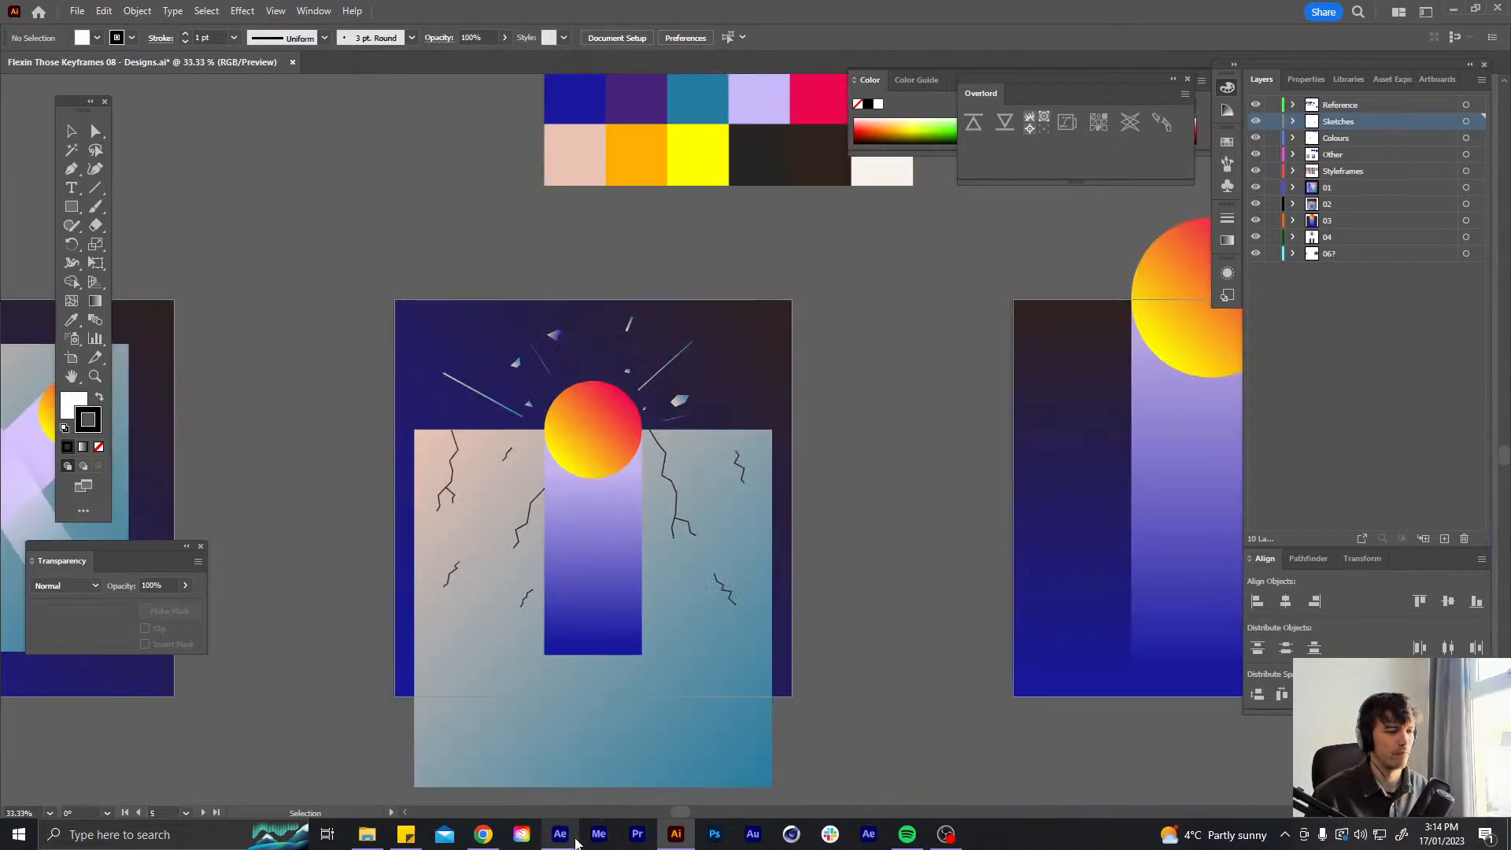
pyautogui.moveTo(572, 843)
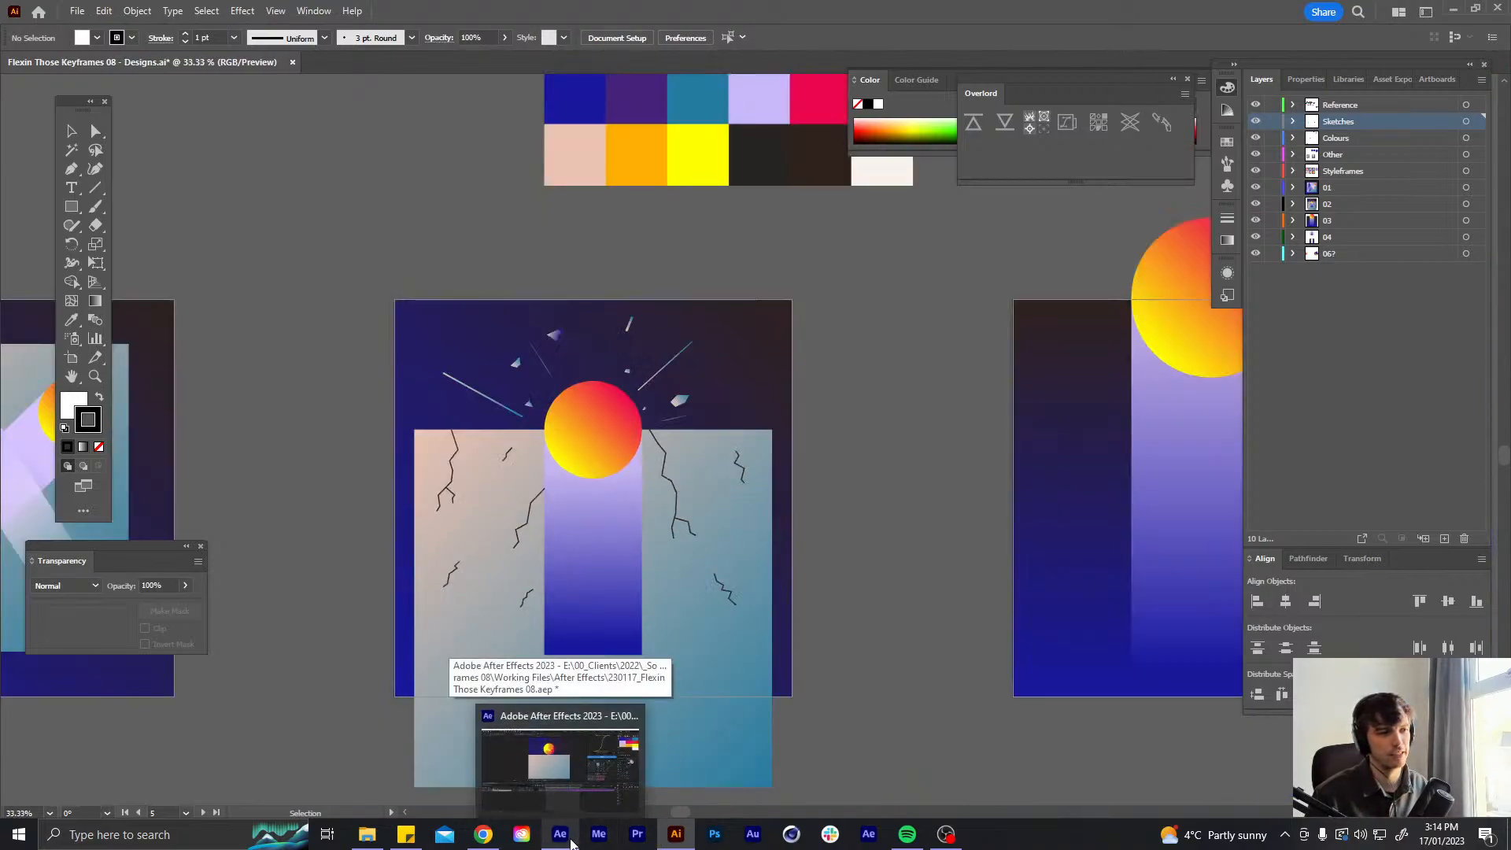
# - Switch to After Effects, open Square&Circle Bounce_Comp, and keyframe the Circle layer's Scale at 125% at 0:00:01:06
pyautogui.click(572, 843)
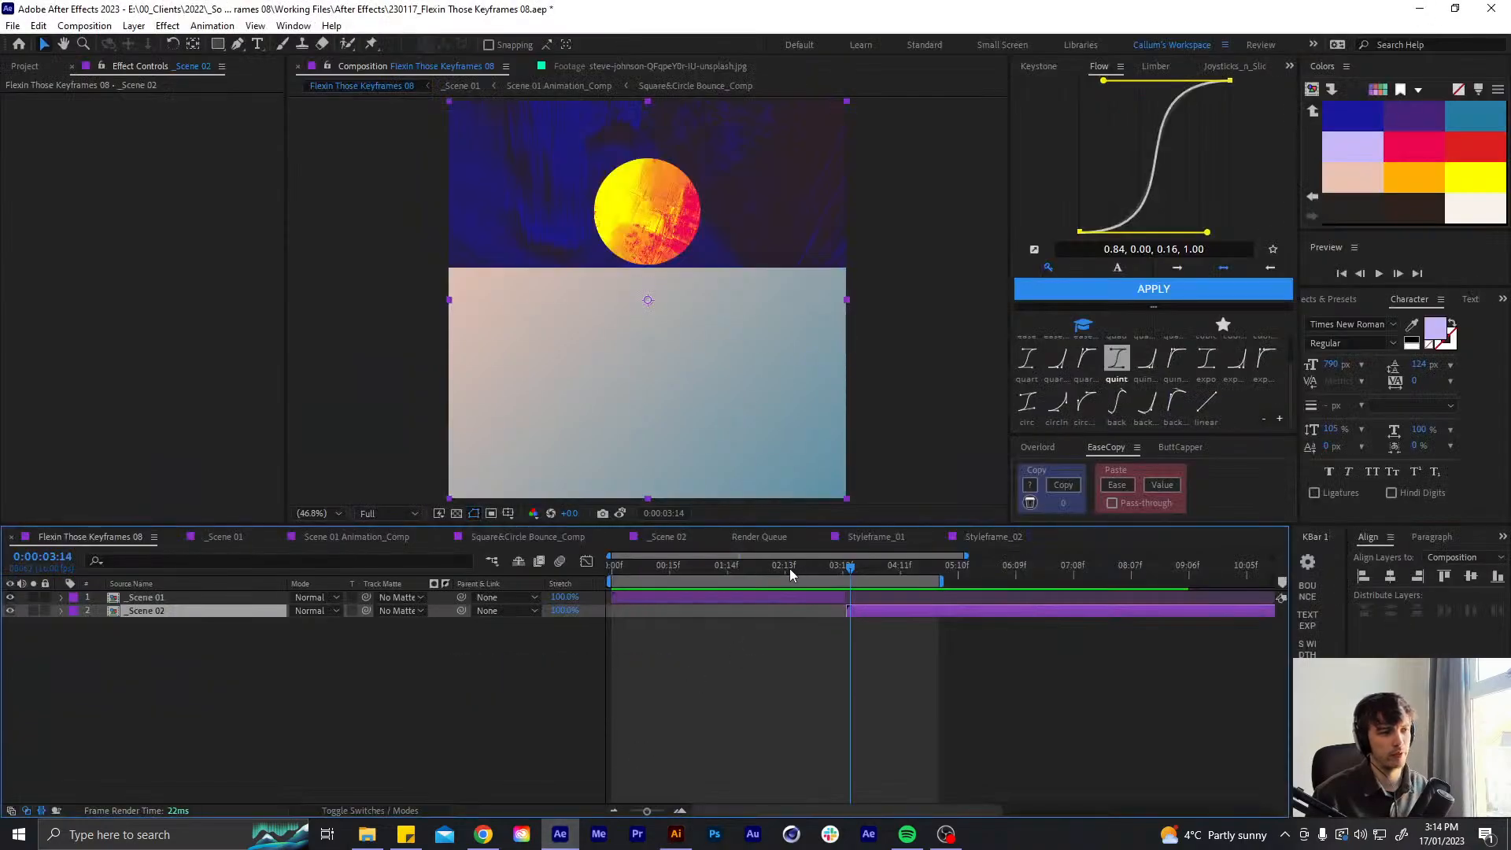
pyautogui.click(521, 537)
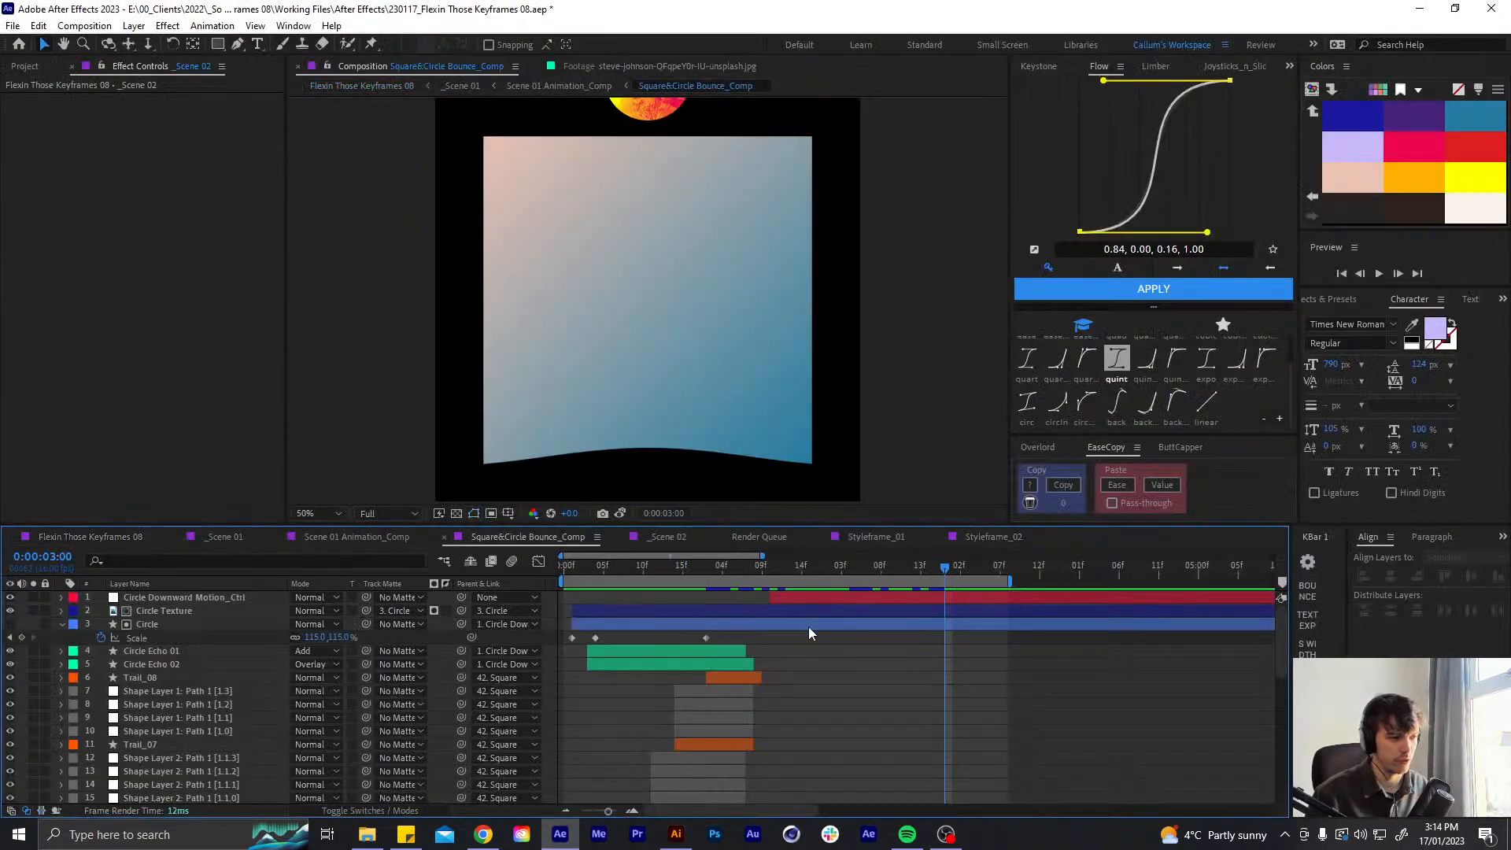
pyautogui.moveTo(713, 577); pyautogui.dragTo(738, 556)
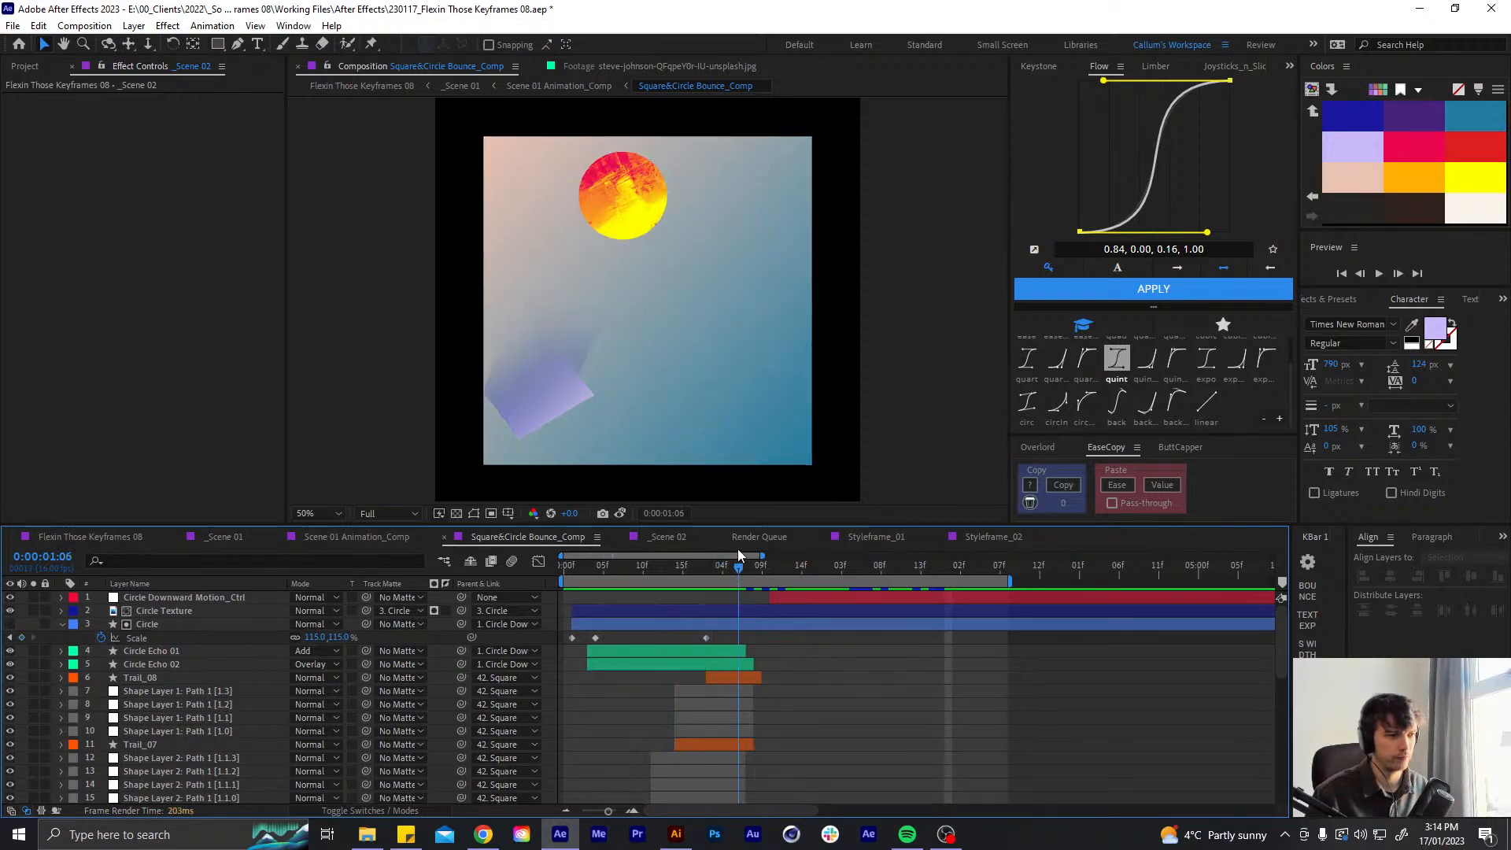
pyautogui.click(315, 637)
pyautogui.write('125')
pyautogui.press('Return')
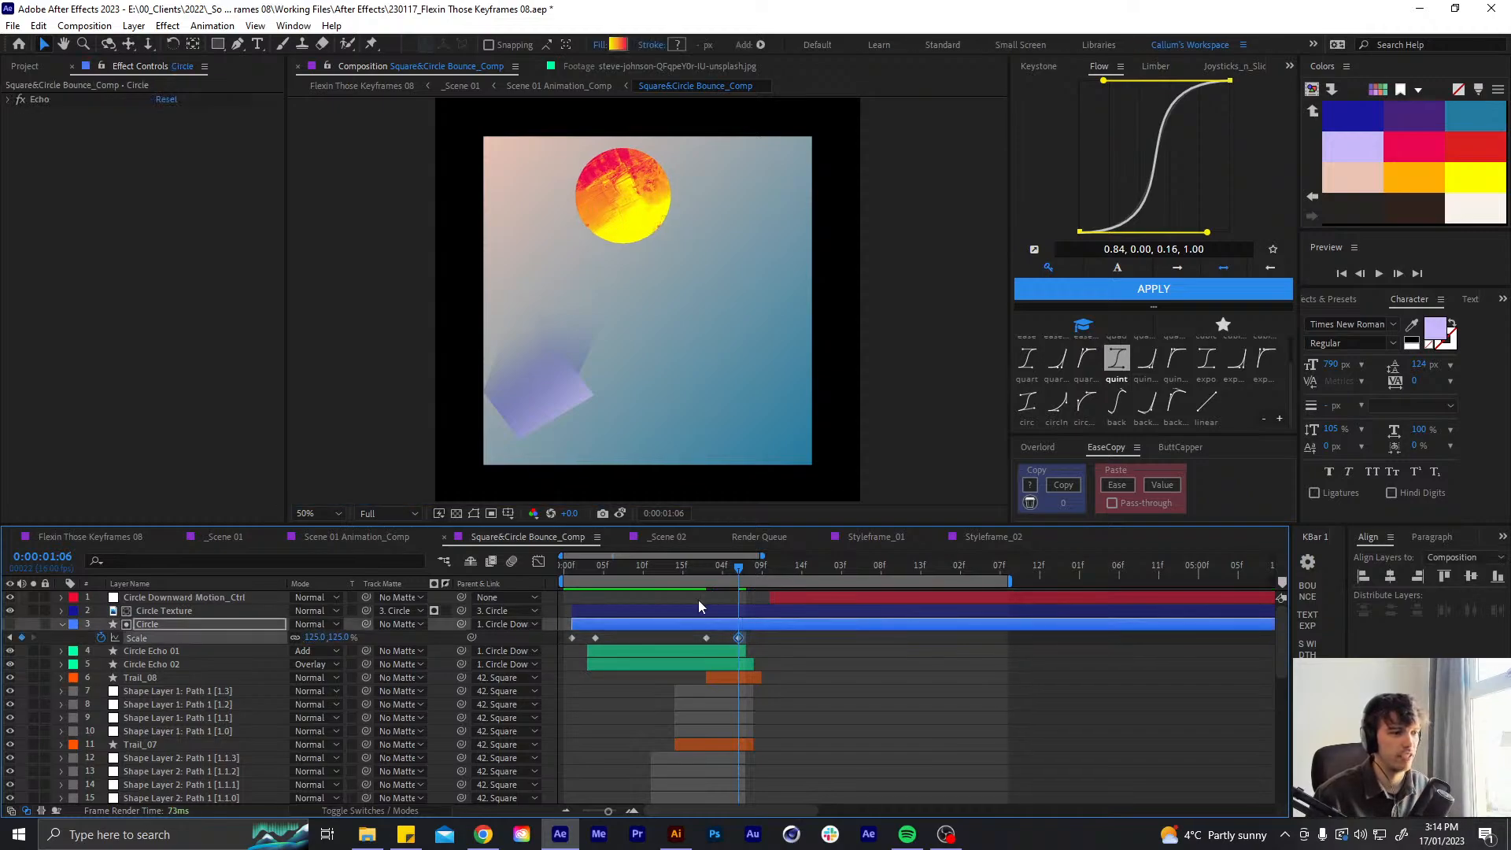
# - Copy the Circle's 115% Scale keyframe to 0:00:01:10
pyautogui.moveTo(743, 564); pyautogui.dragTo(770, 568)
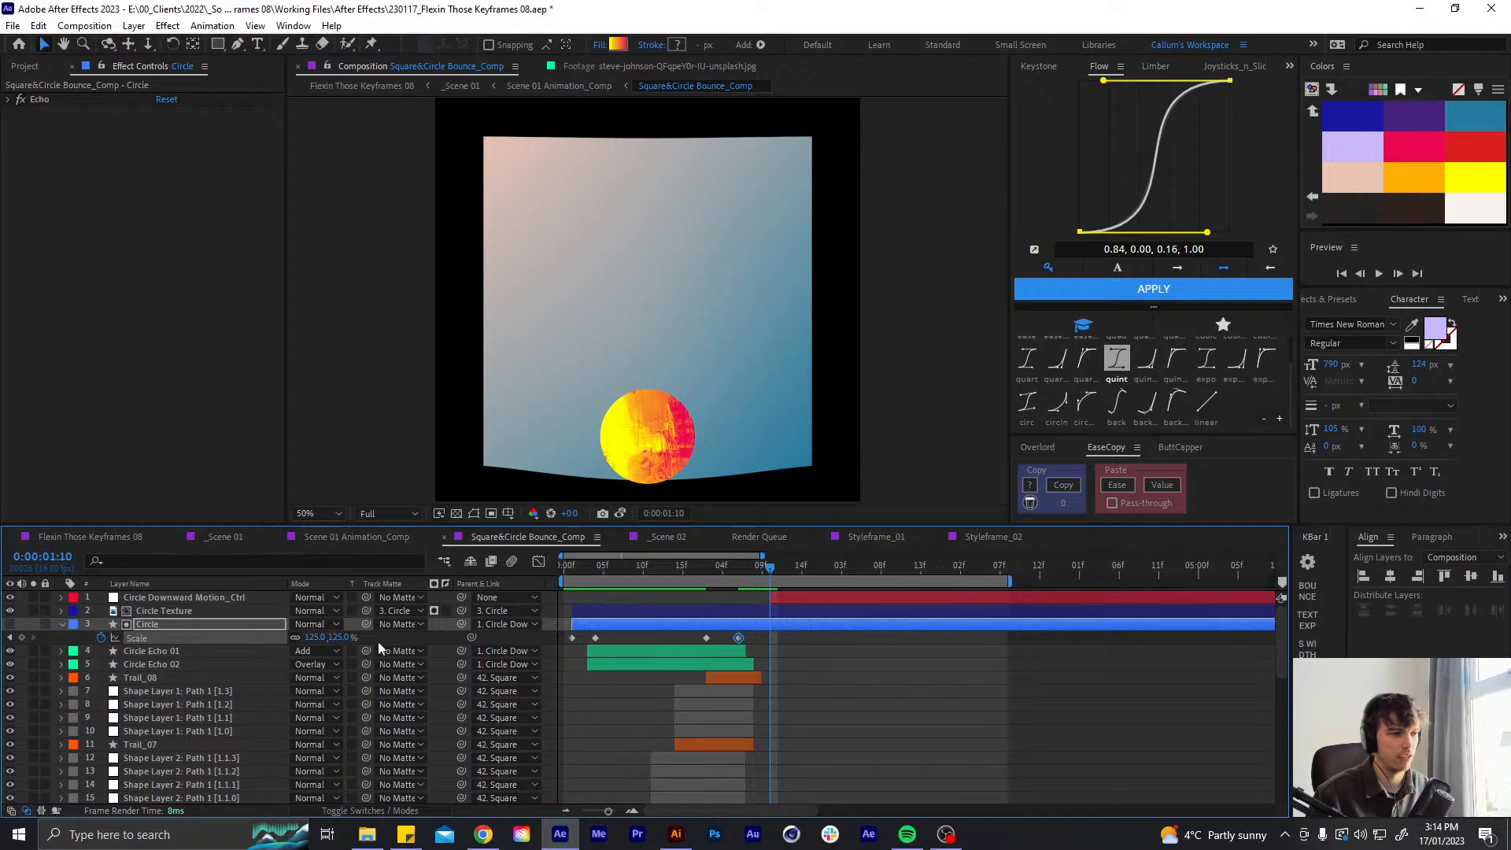
pyautogui.hotkey('ctrl', 'c')
pyautogui.hotkey('ctrl', 'v')
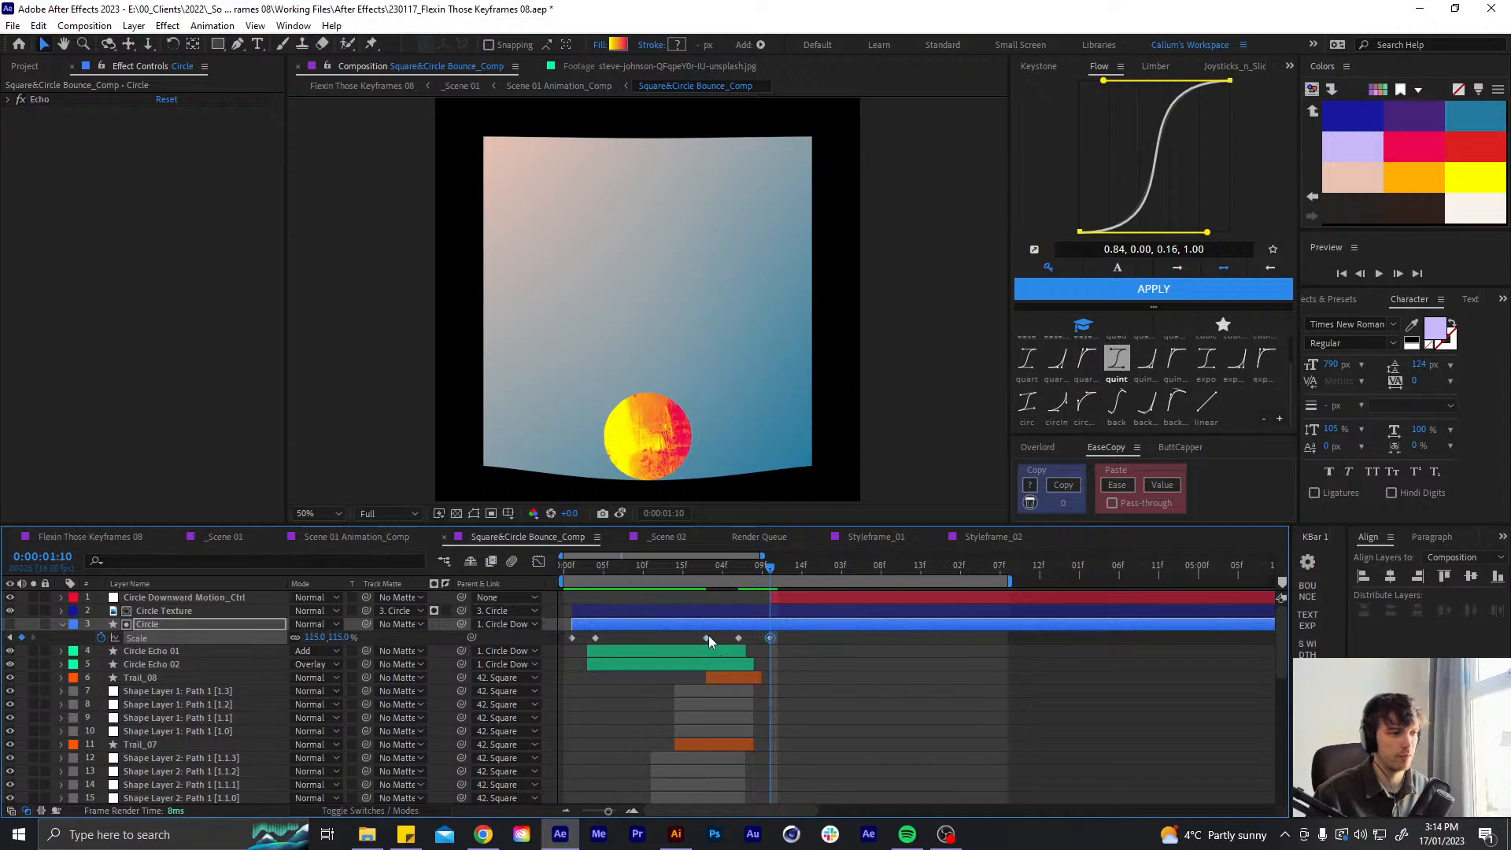
# - Try enlarging the Circle's Scale to 126% at 0:00:01:14, where the square's lower edge bulges
pyautogui.click(673, 578)
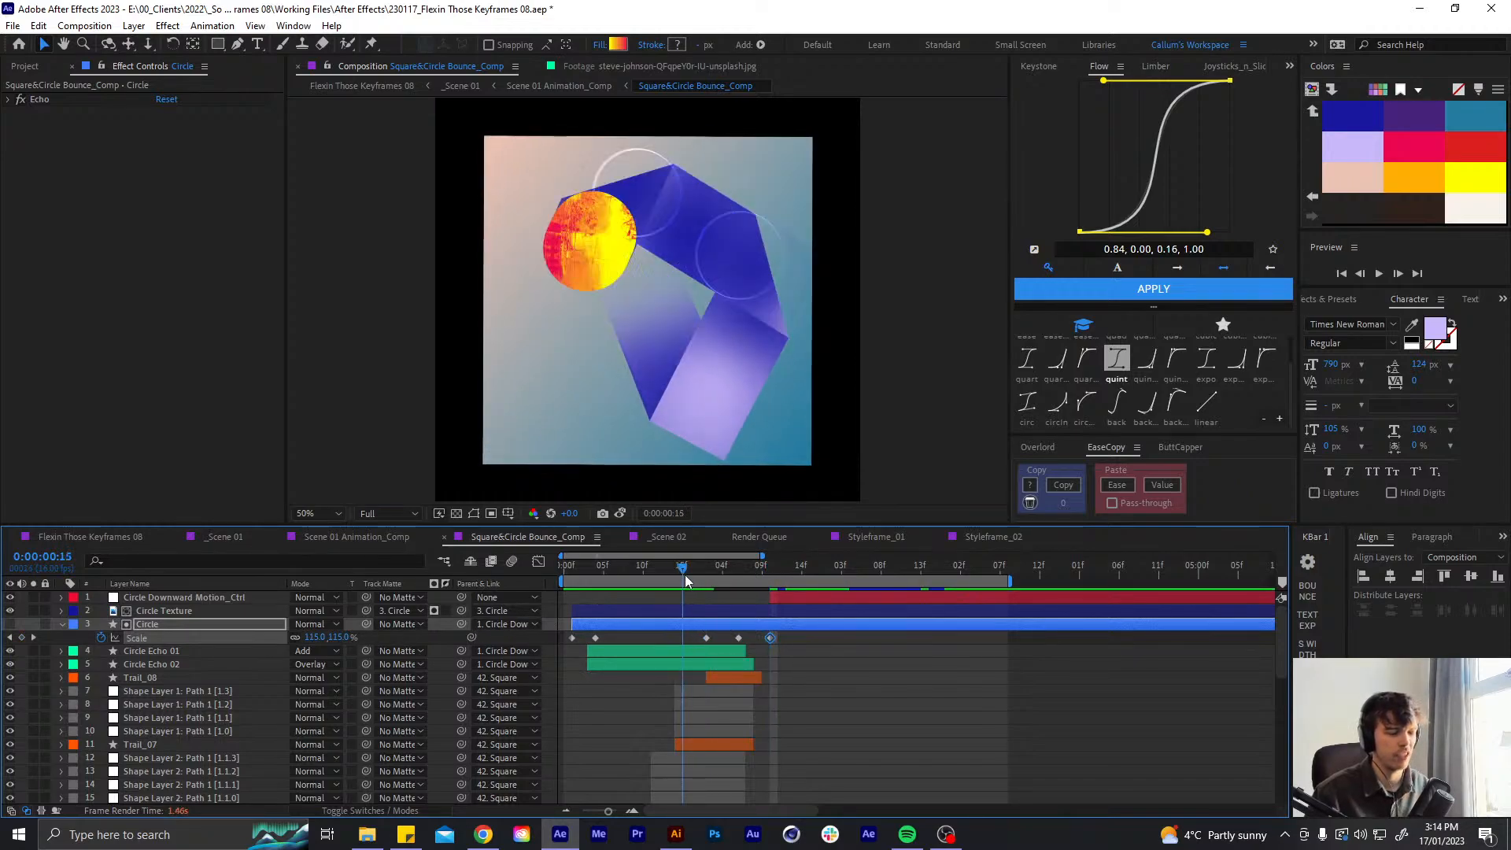
pyautogui.moveTo(712, 561); pyautogui.dragTo(802, 557)
pyautogui.moveTo(707, 440); pyautogui.dragTo(699, 362)
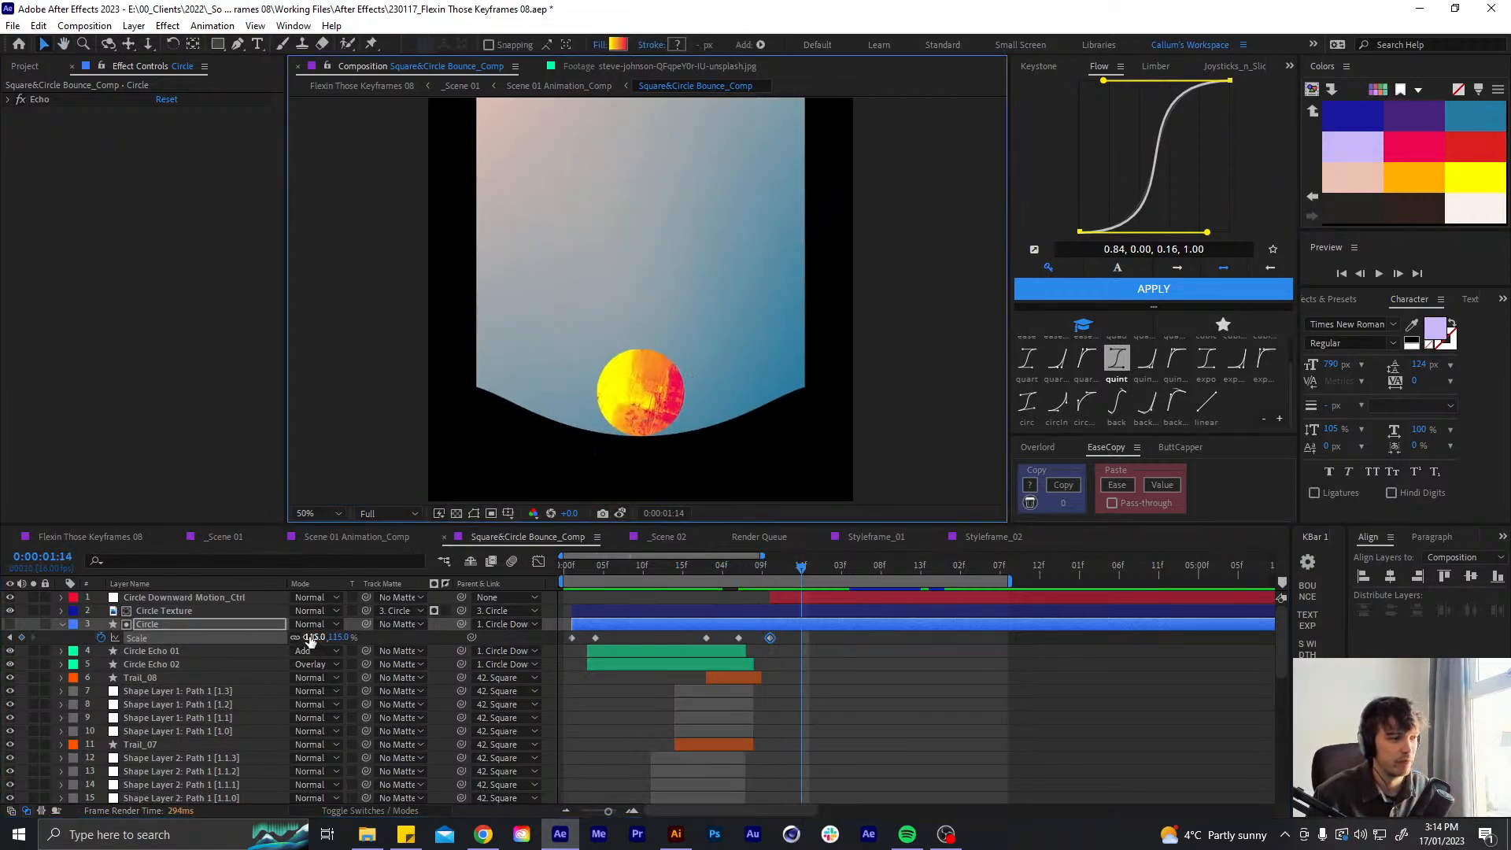
pyautogui.moveTo(311, 637); pyautogui.dragTo(315, 636)
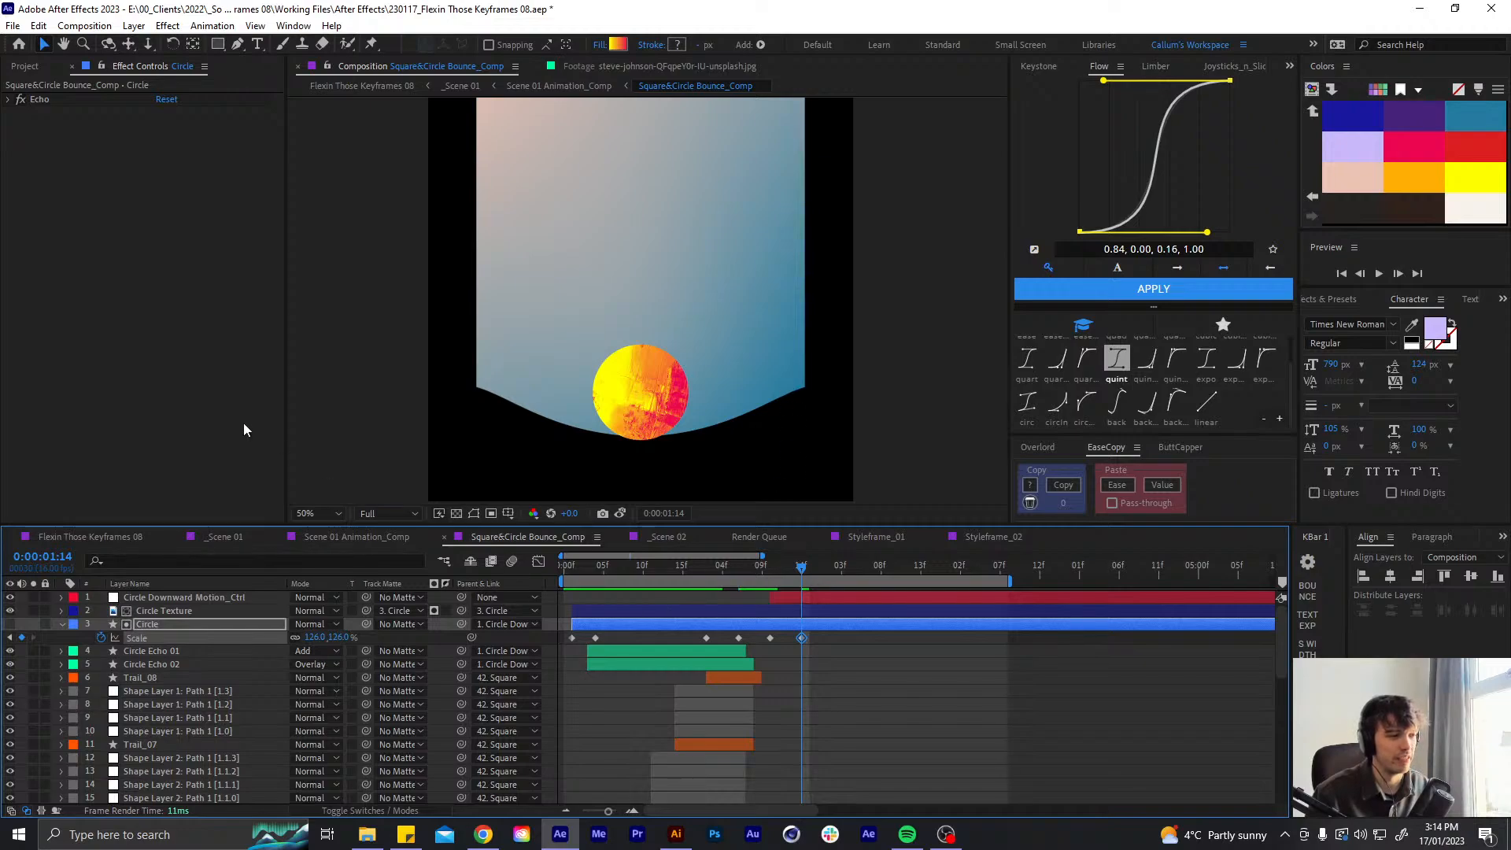
# - Preview the bounce, and move the Circle's Scale keyframe at 0:00:01:02 one frame earlier to 0:00:01:01
pyautogui.moveTo(767, 565); pyautogui.dragTo(622, 570)
pyautogui.press('space')
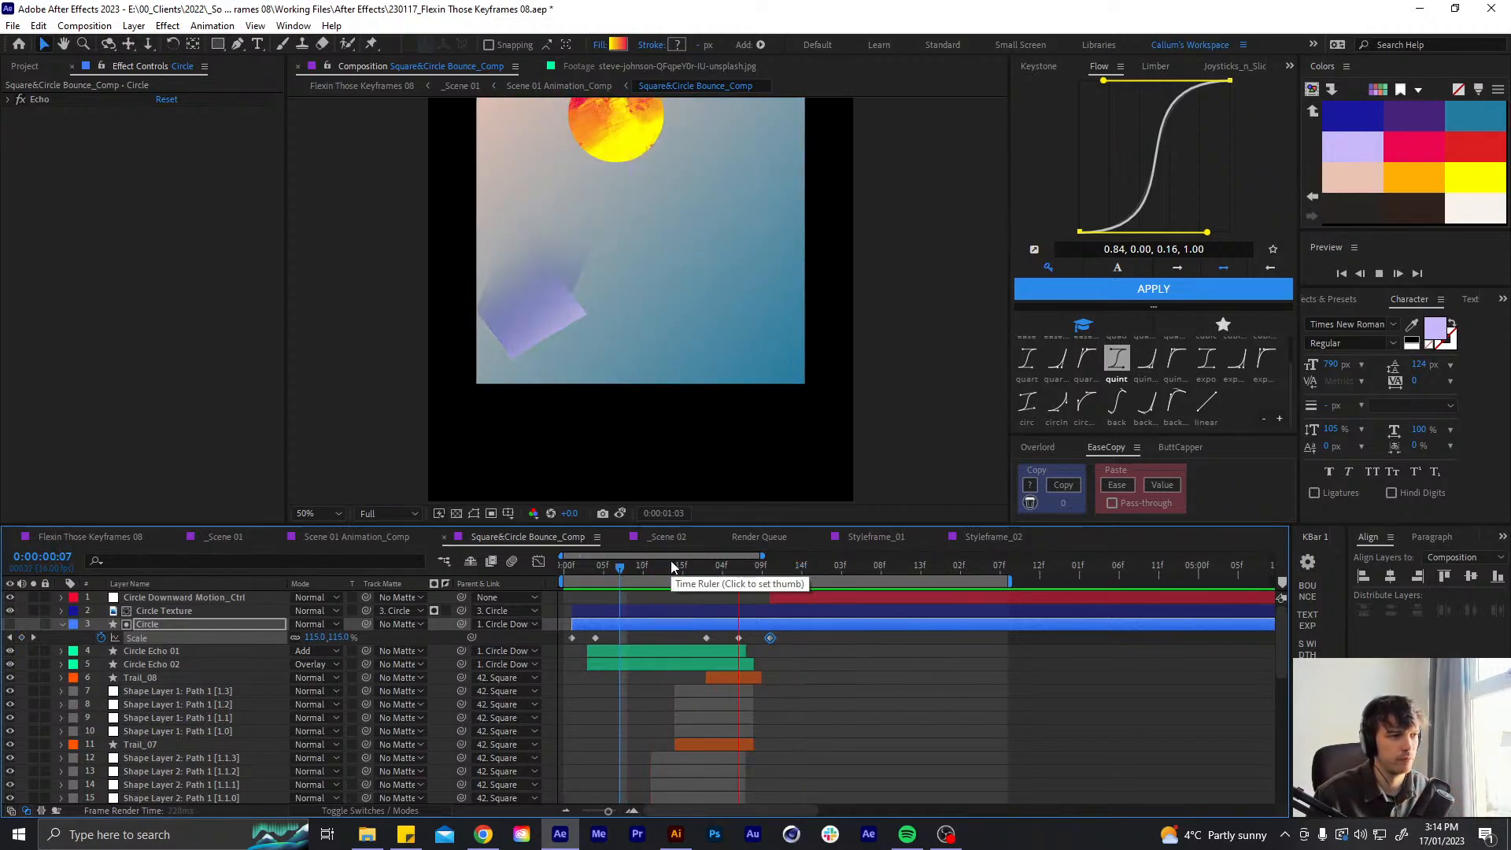
pyautogui.click(712, 570)
pyautogui.click(310, 512)
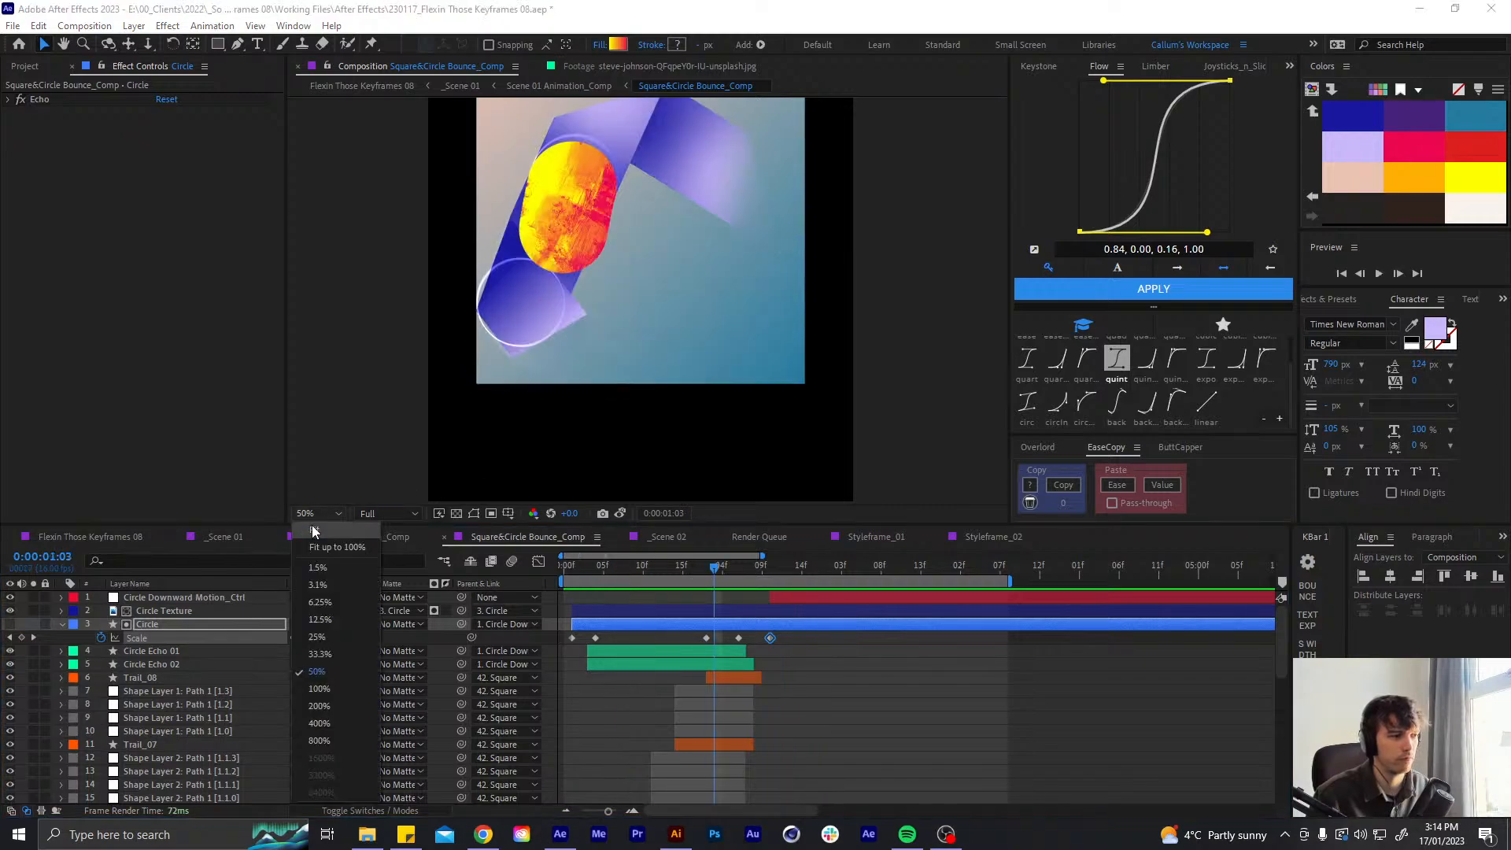
pyautogui.click(315, 532)
pyautogui.scroll(2, 561, 392)
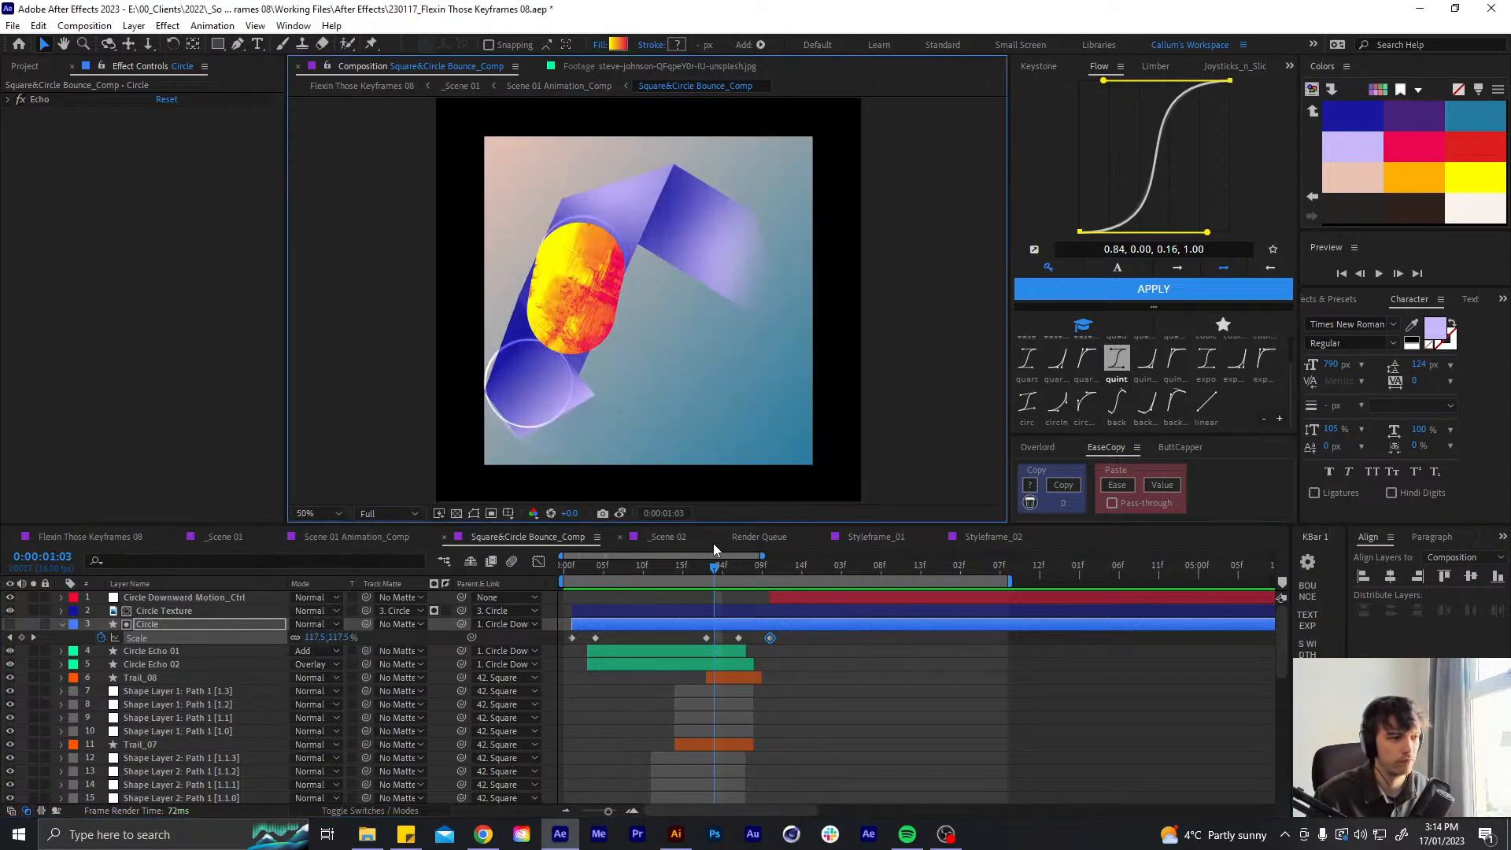
pyautogui.moveTo(677, 572); pyautogui.dragTo(705, 565)
pyautogui.moveTo(700, 639); pyautogui.dragTo(693, 639)
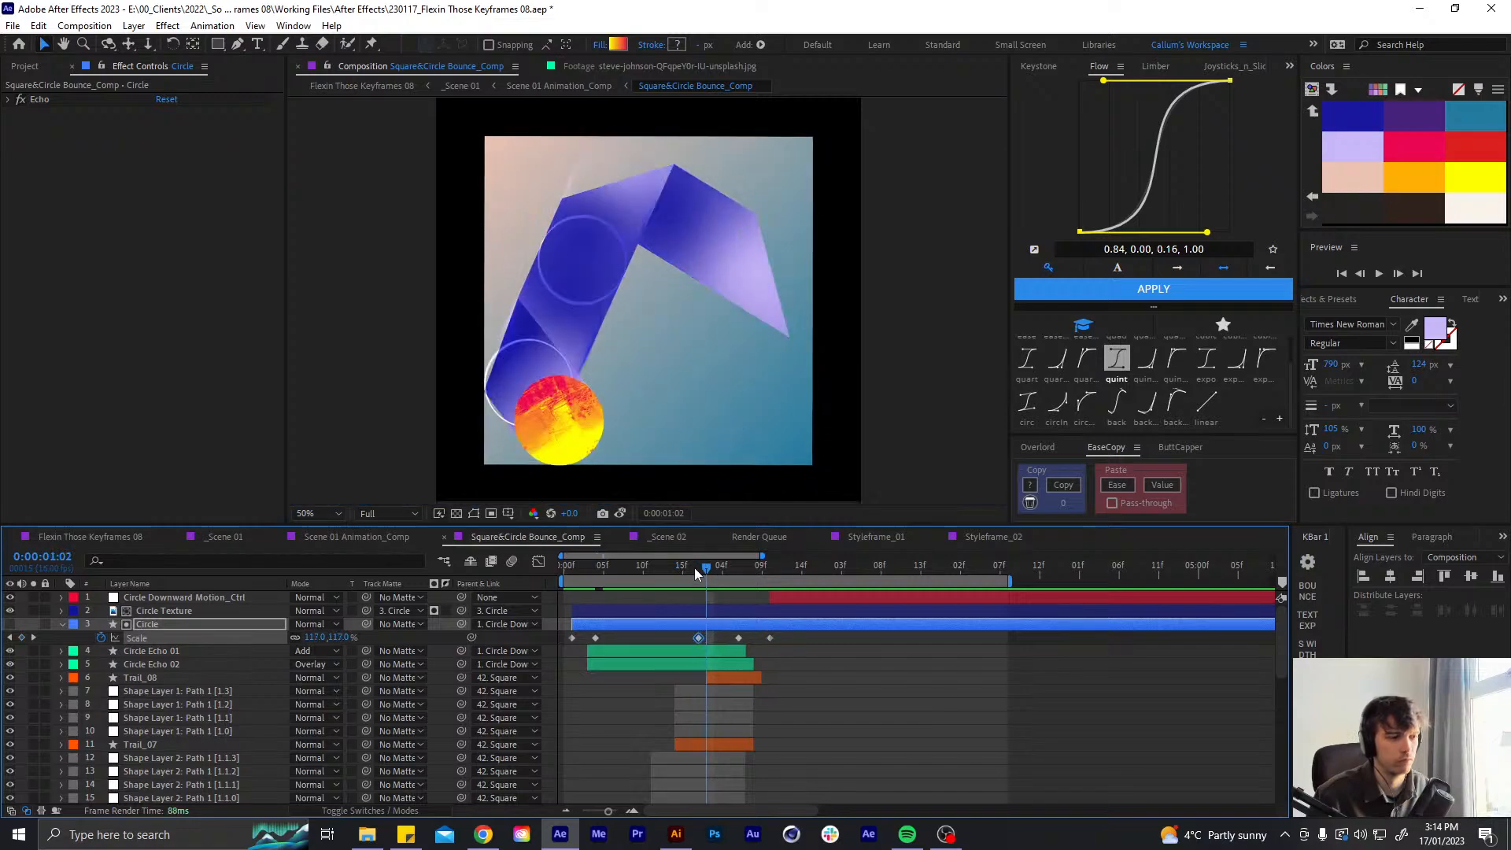
# - Set the Circle's Scale to 130% at 0:00:01:06
pyautogui.moveTo(694, 569); pyautogui.dragTo(735, 569)
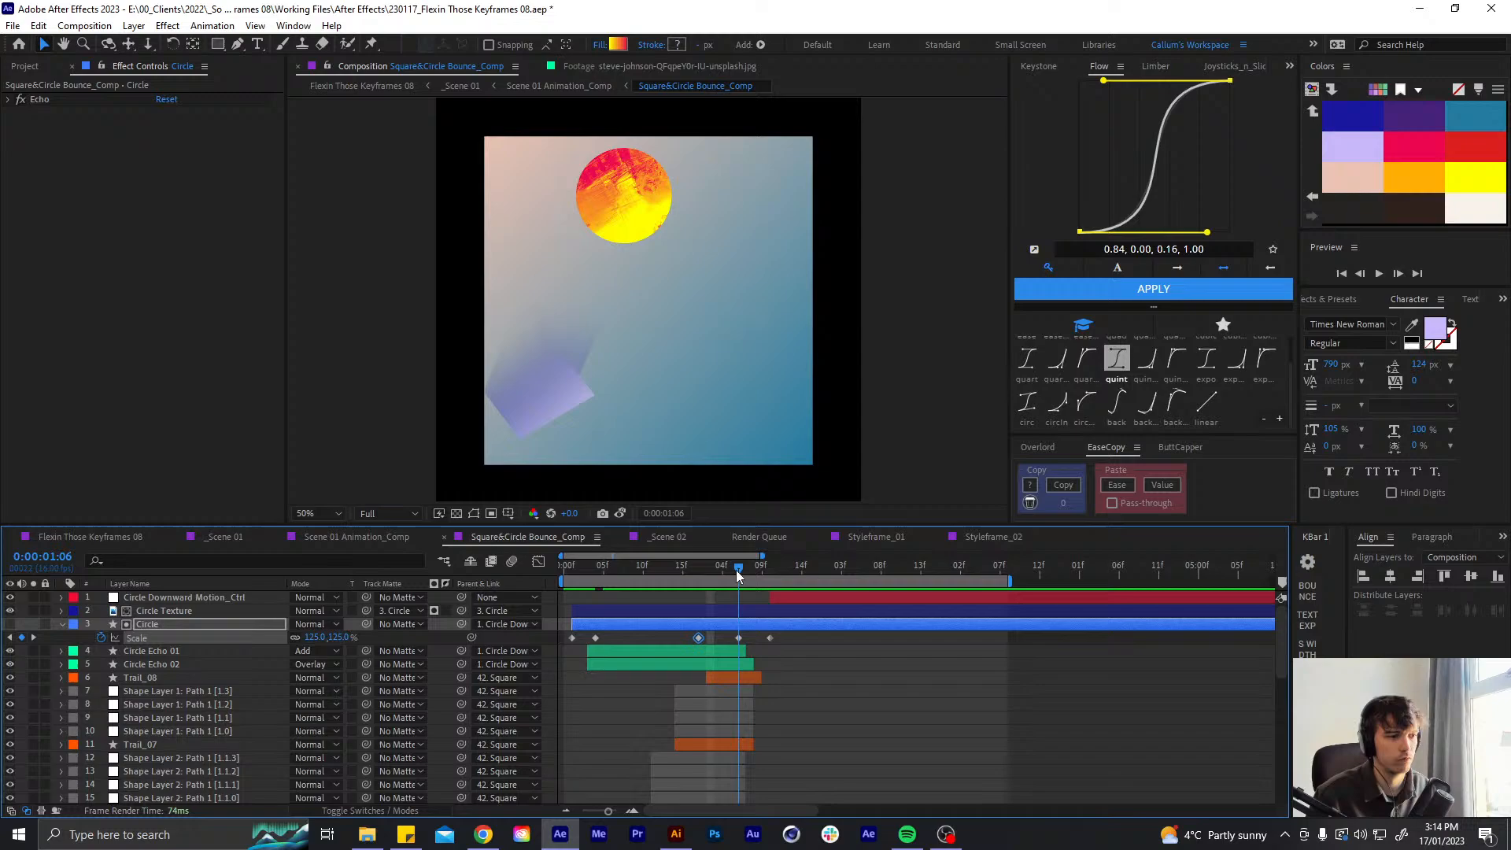
pyautogui.click(316, 637)
pyautogui.write('130')
pyautogui.press('Return')
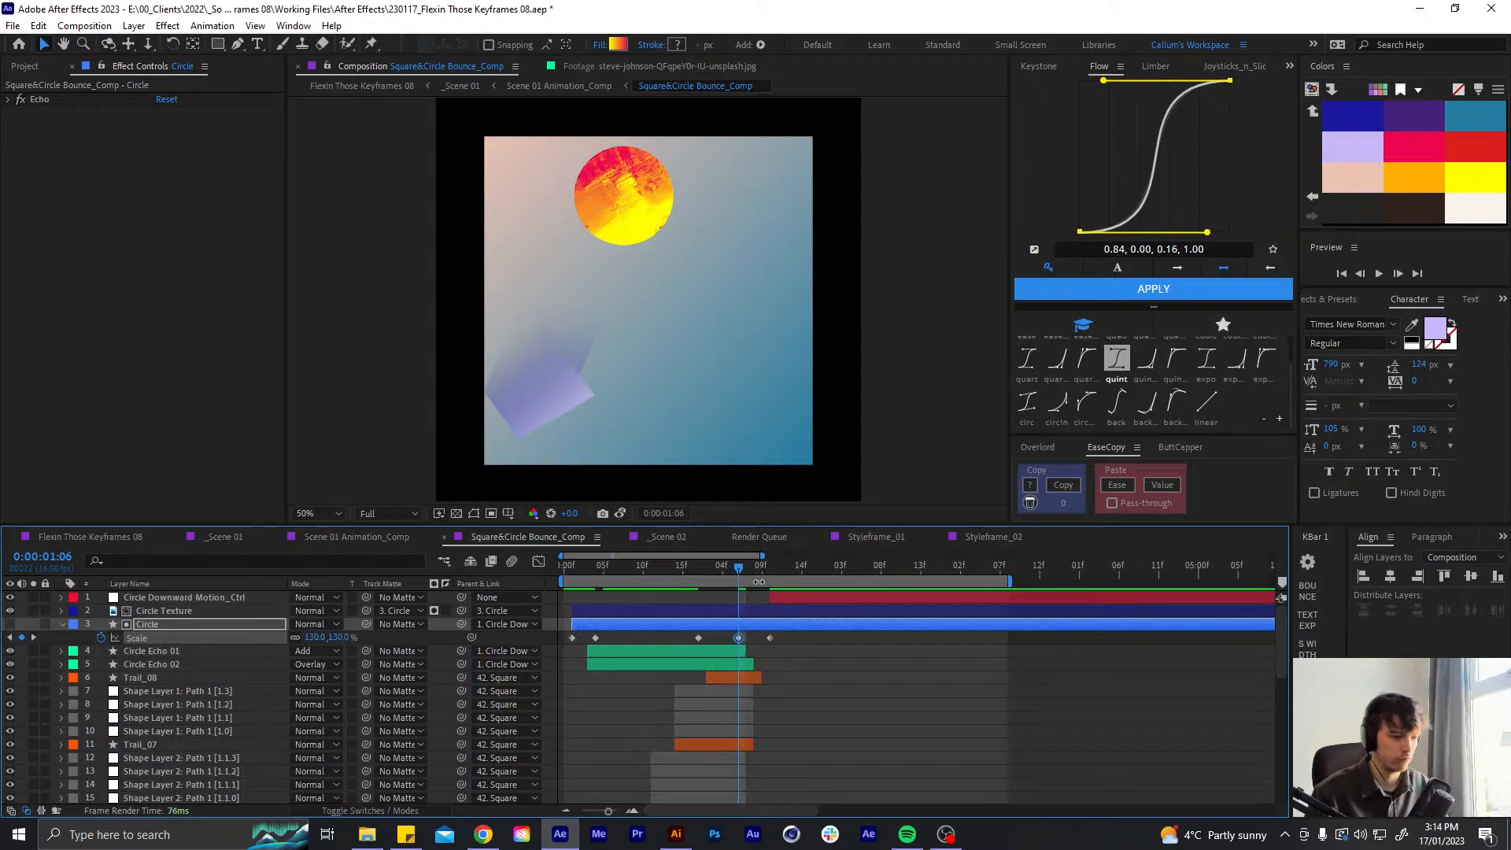
# - Easy Ease the Circle's last three Scale keyframes, and shape their speed curve for longer easing around the 0:00:01:06 peak
pyautogui.press('=')
pyautogui.moveTo(738, 634); pyautogui.dragTo(643, 645)
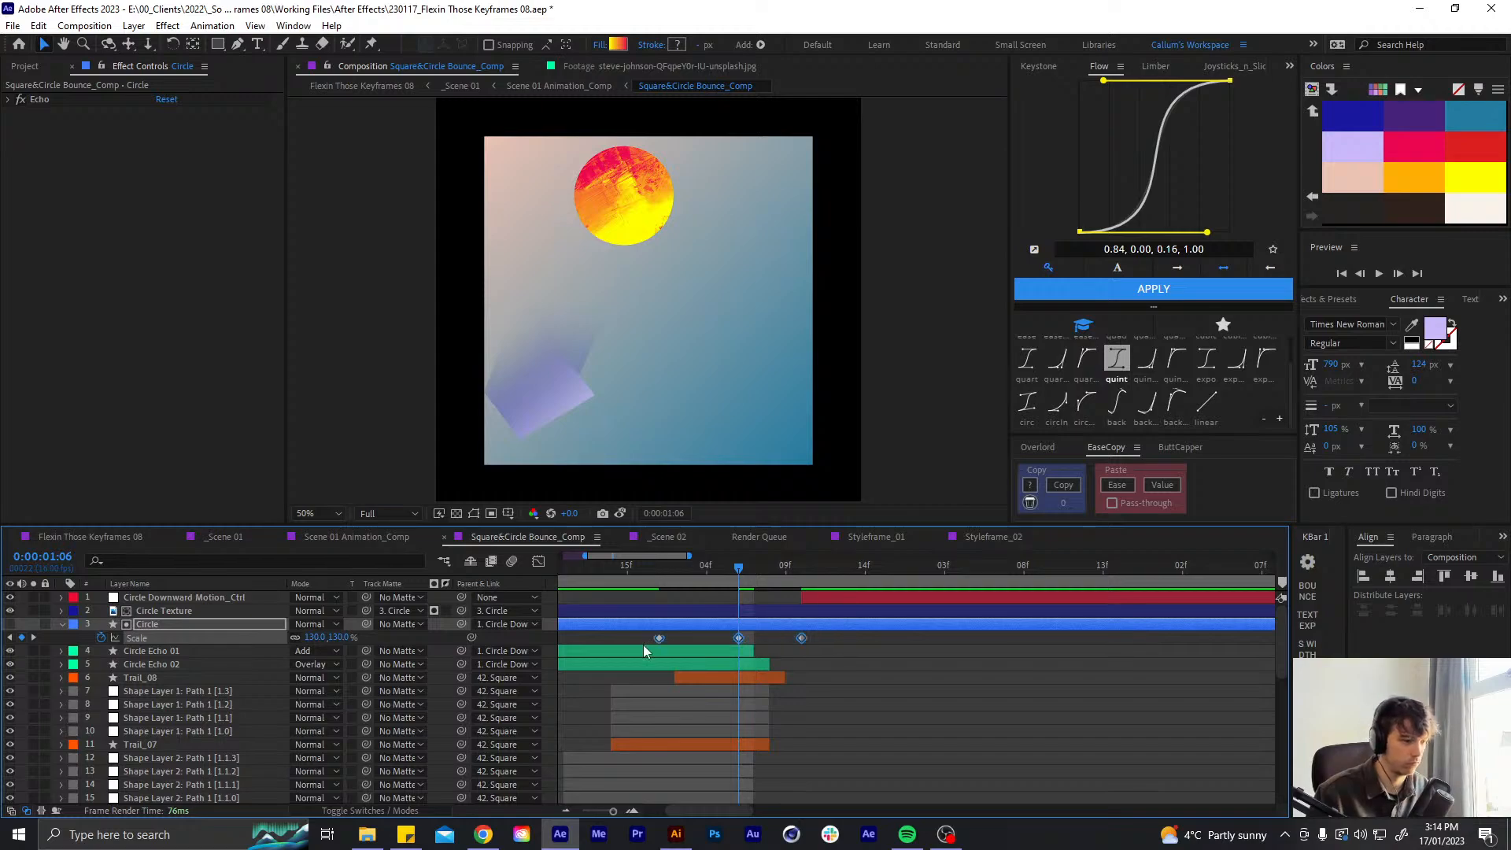
pyautogui.press('F9')
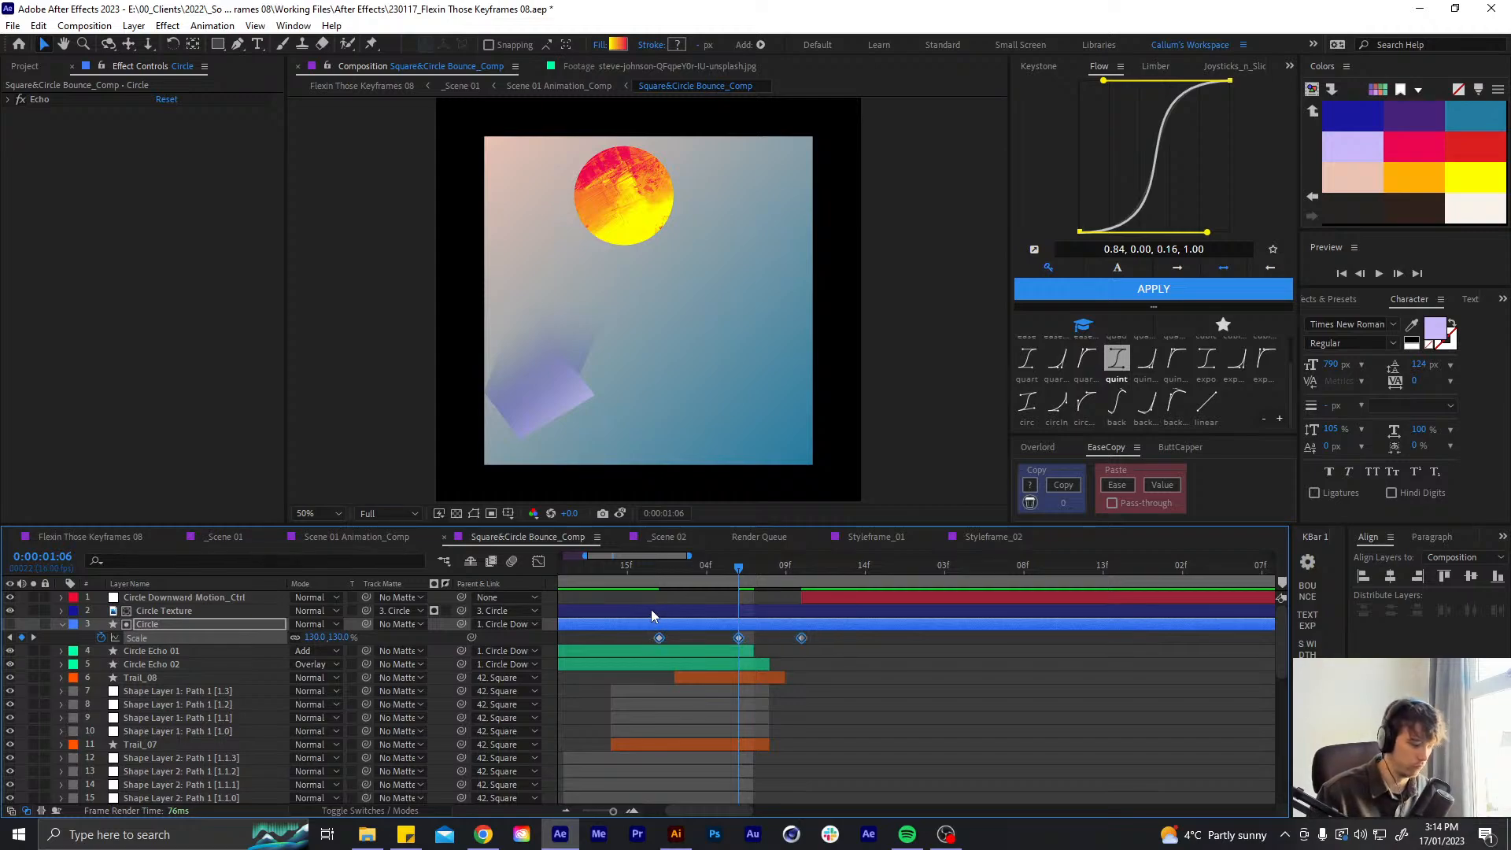
pyautogui.click(538, 561)
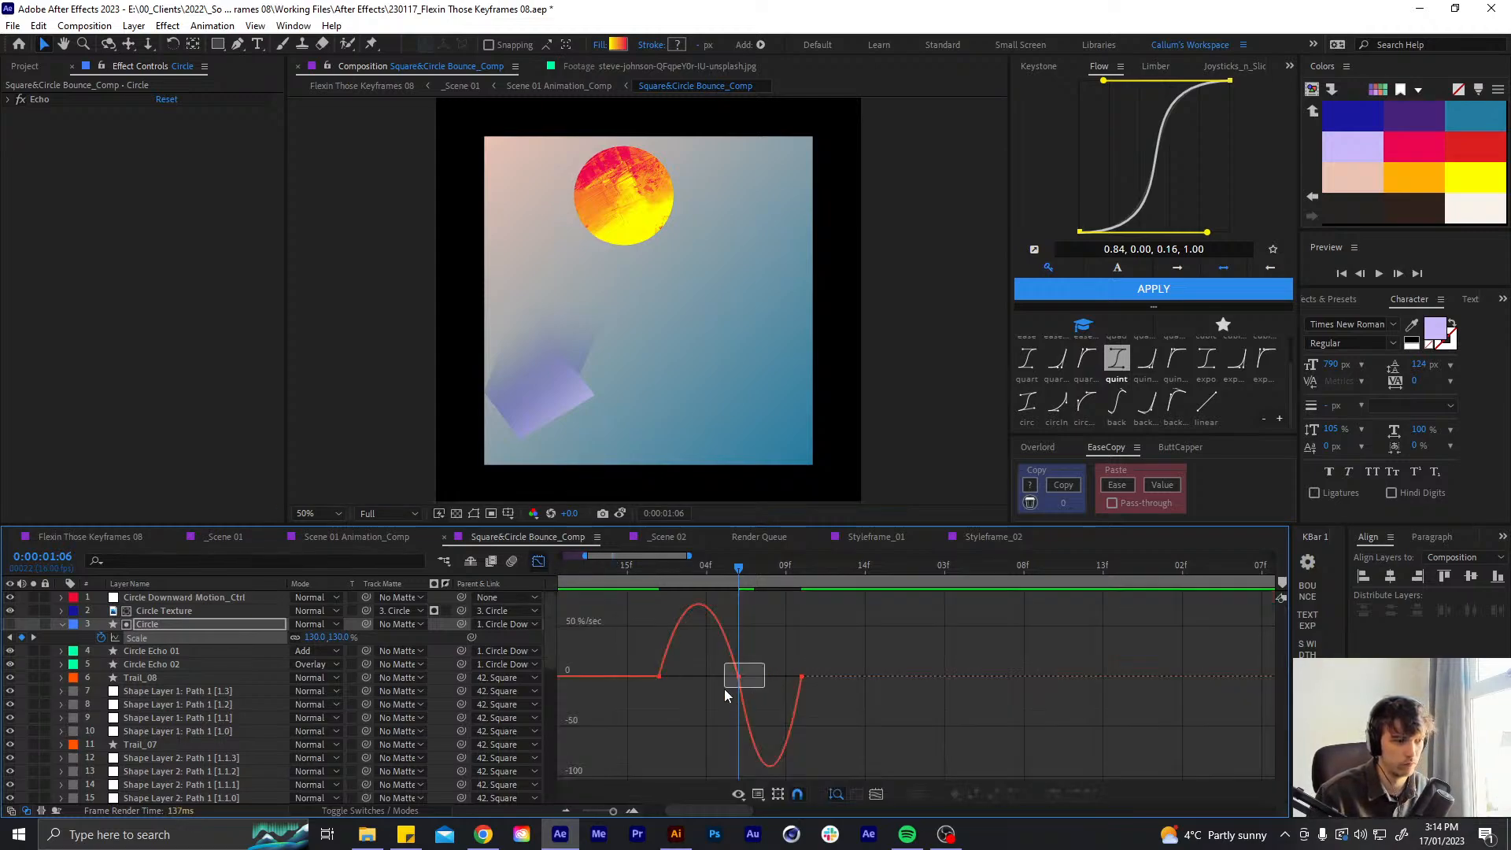
pyautogui.moveTo(713, 678); pyautogui.dragTo(756, 703)
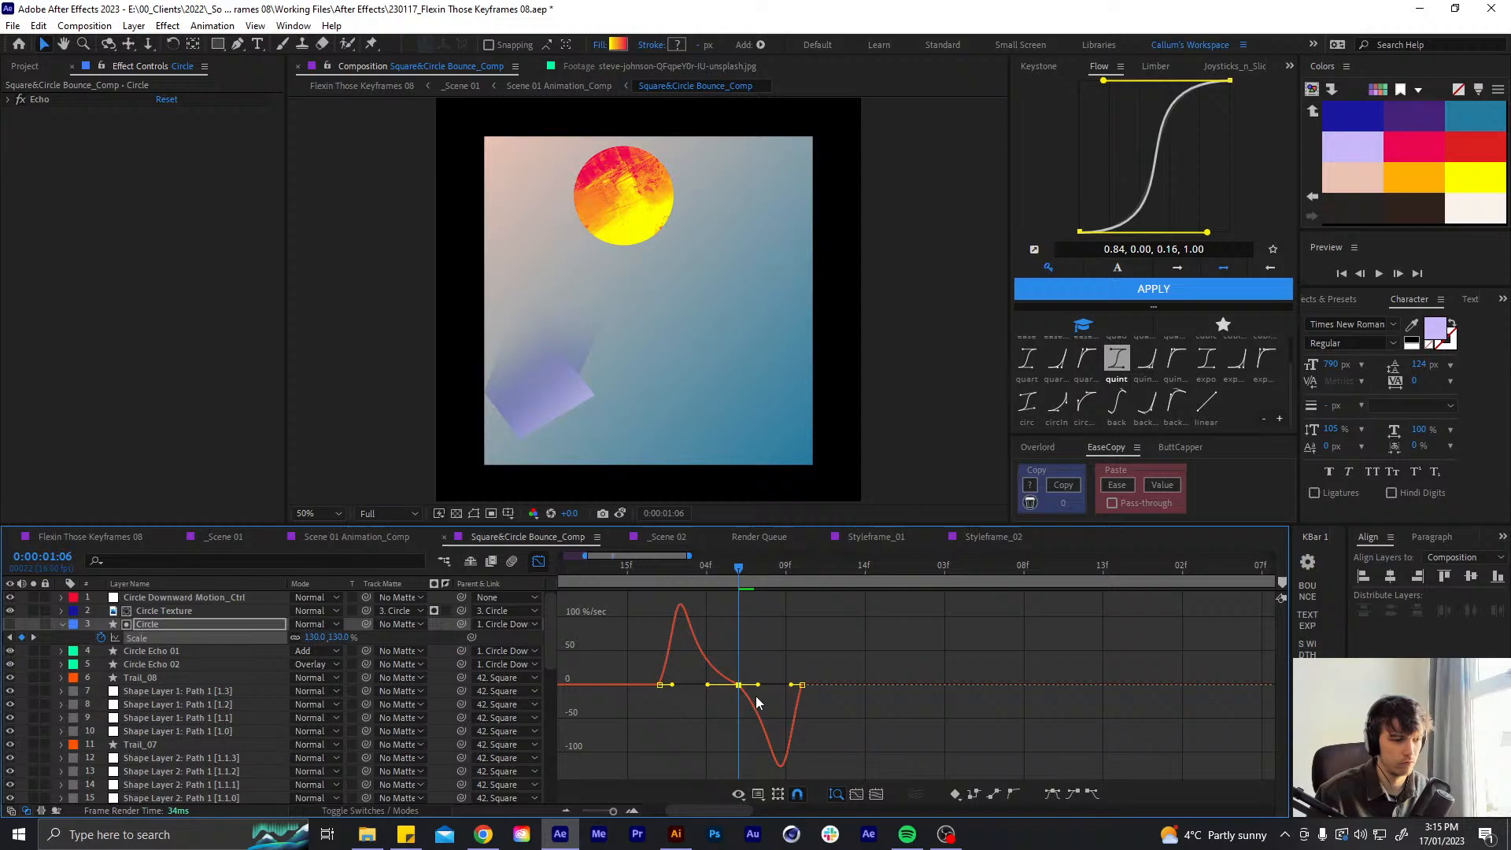
pyautogui.click(539, 560)
pyautogui.click(695, 631)
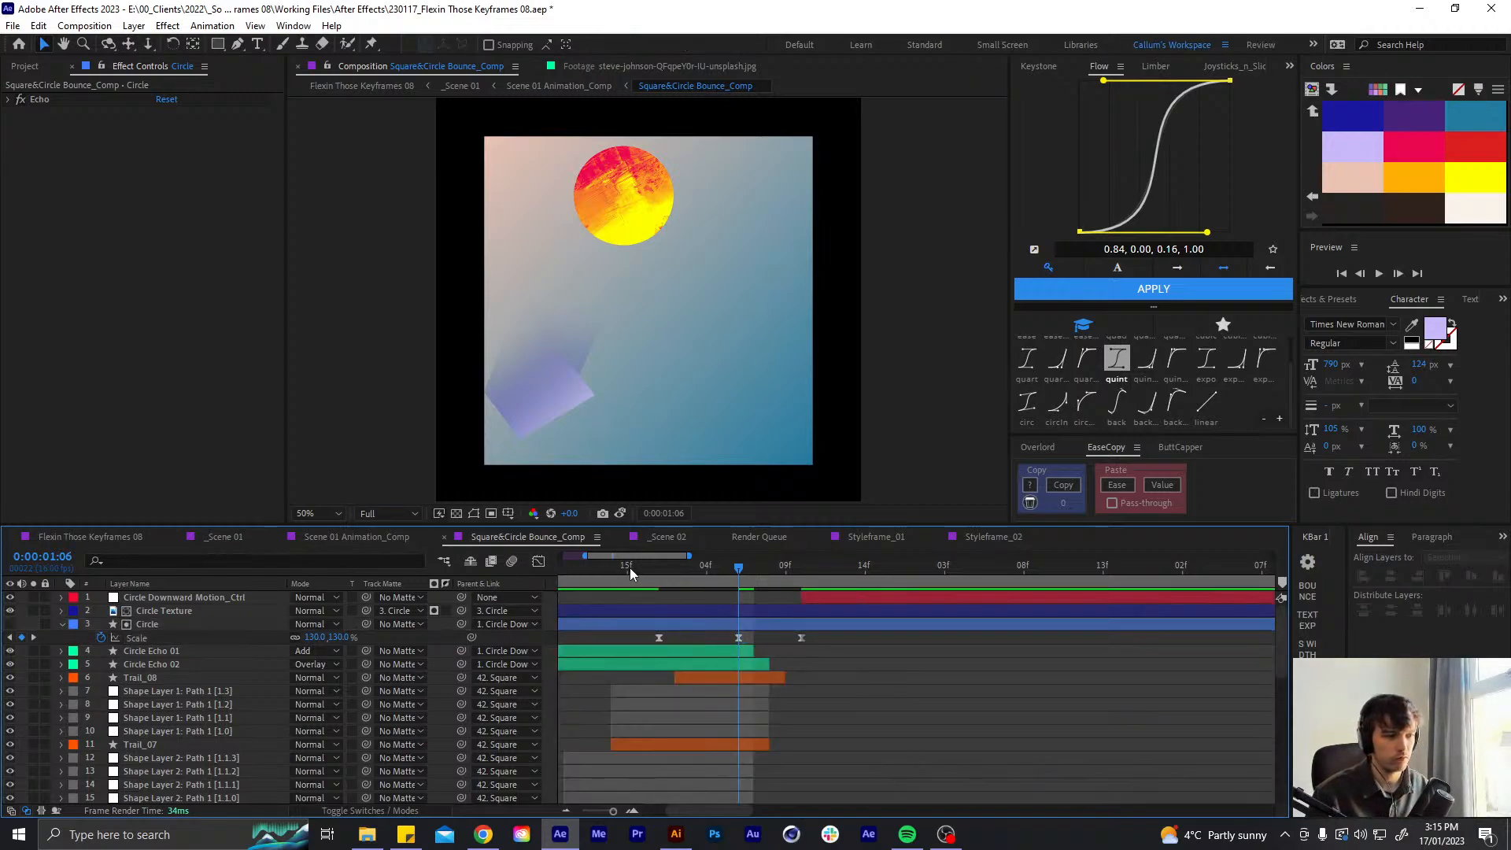
# - Play the bounce from 0:00:00:13, and inspect the circle and its trail at 0:00:01:01
pyautogui.click(629, 567)
pyautogui.press('space')
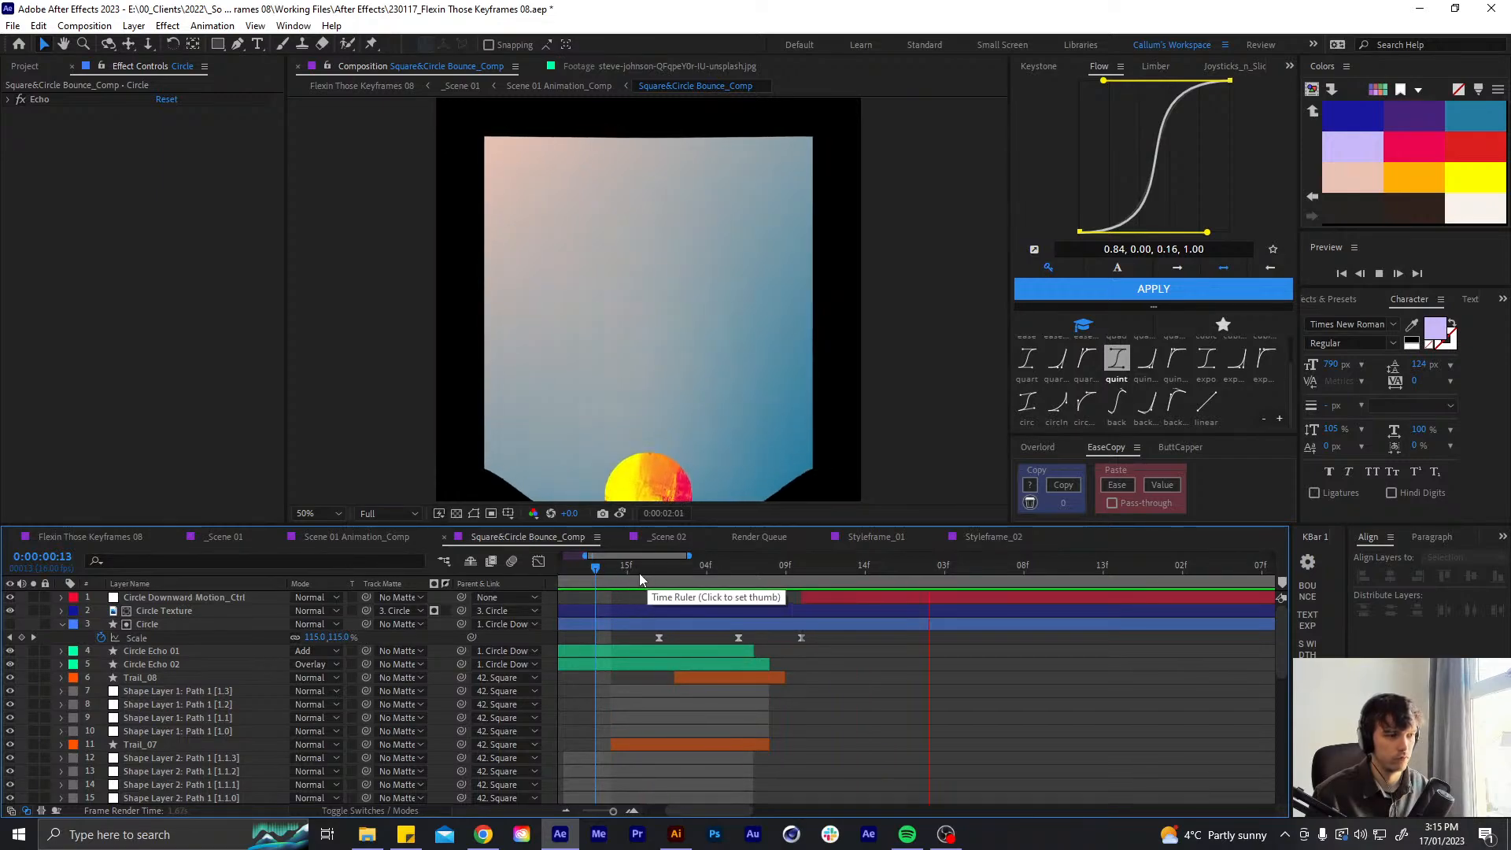
pyautogui.click(677, 578)
pyautogui.click(660, 567)
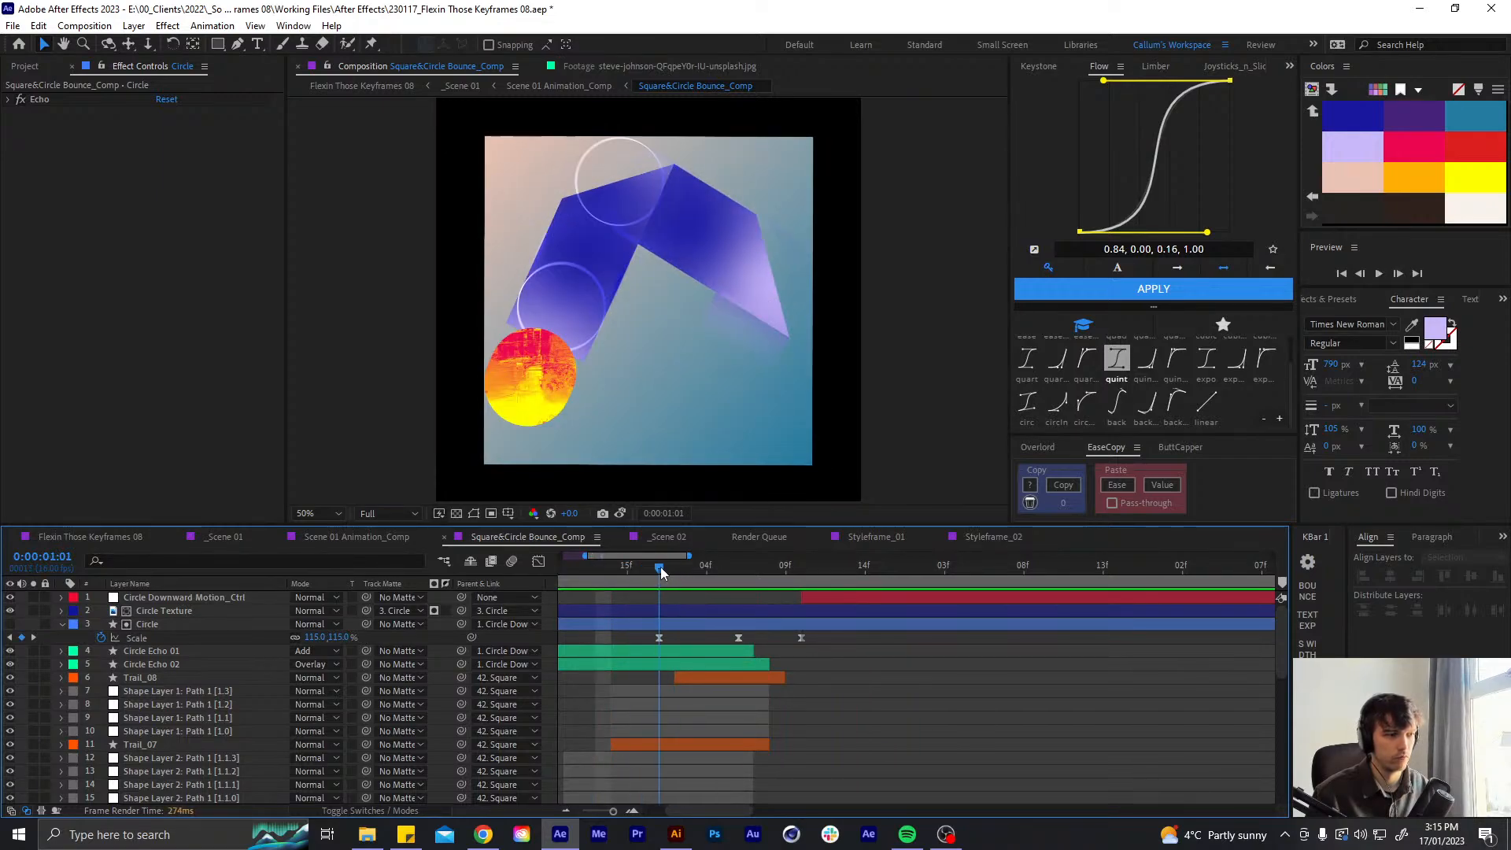
# - Keyframe Trail_07's Mask 1 path at 0:00:01:01, extending its lower edge so the trail reaches the circle
pyautogui.hscroll(-3, 664, 652)
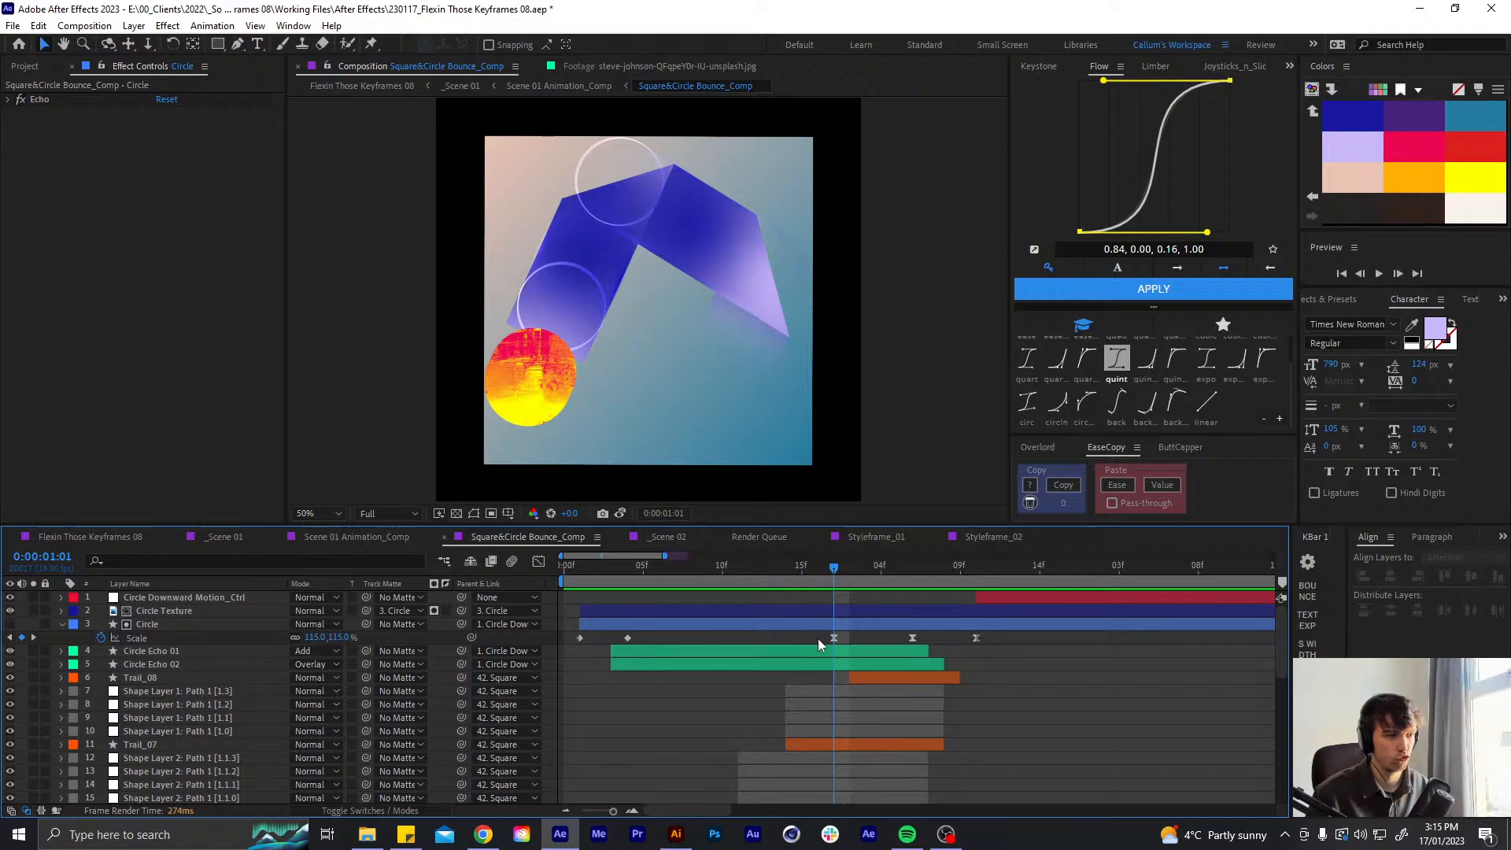
pyautogui.scroll(-3, 831, 721)
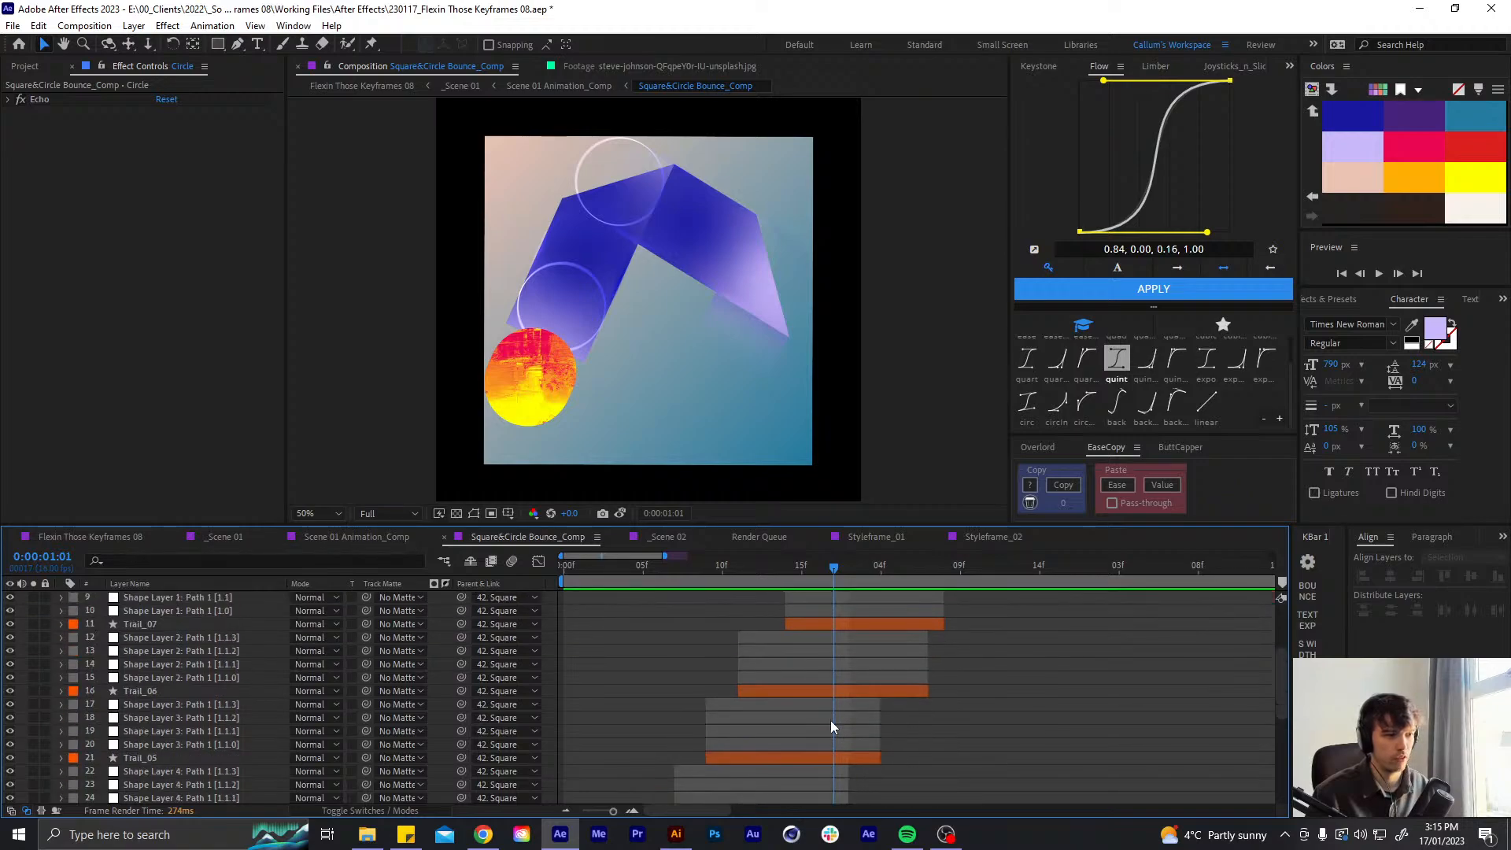
pyautogui.click(861, 625)
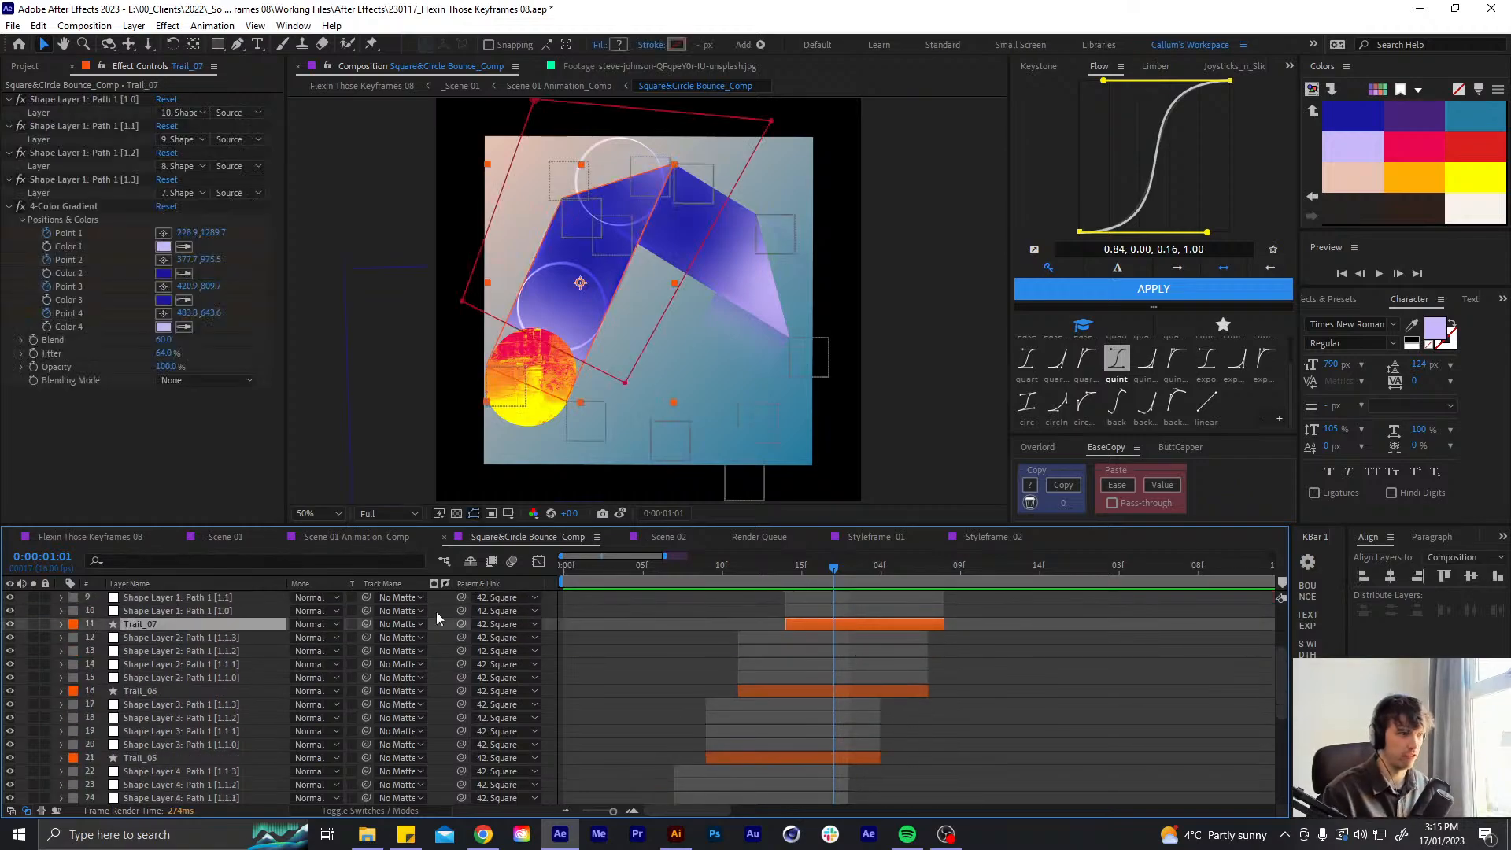
pyautogui.press('u')
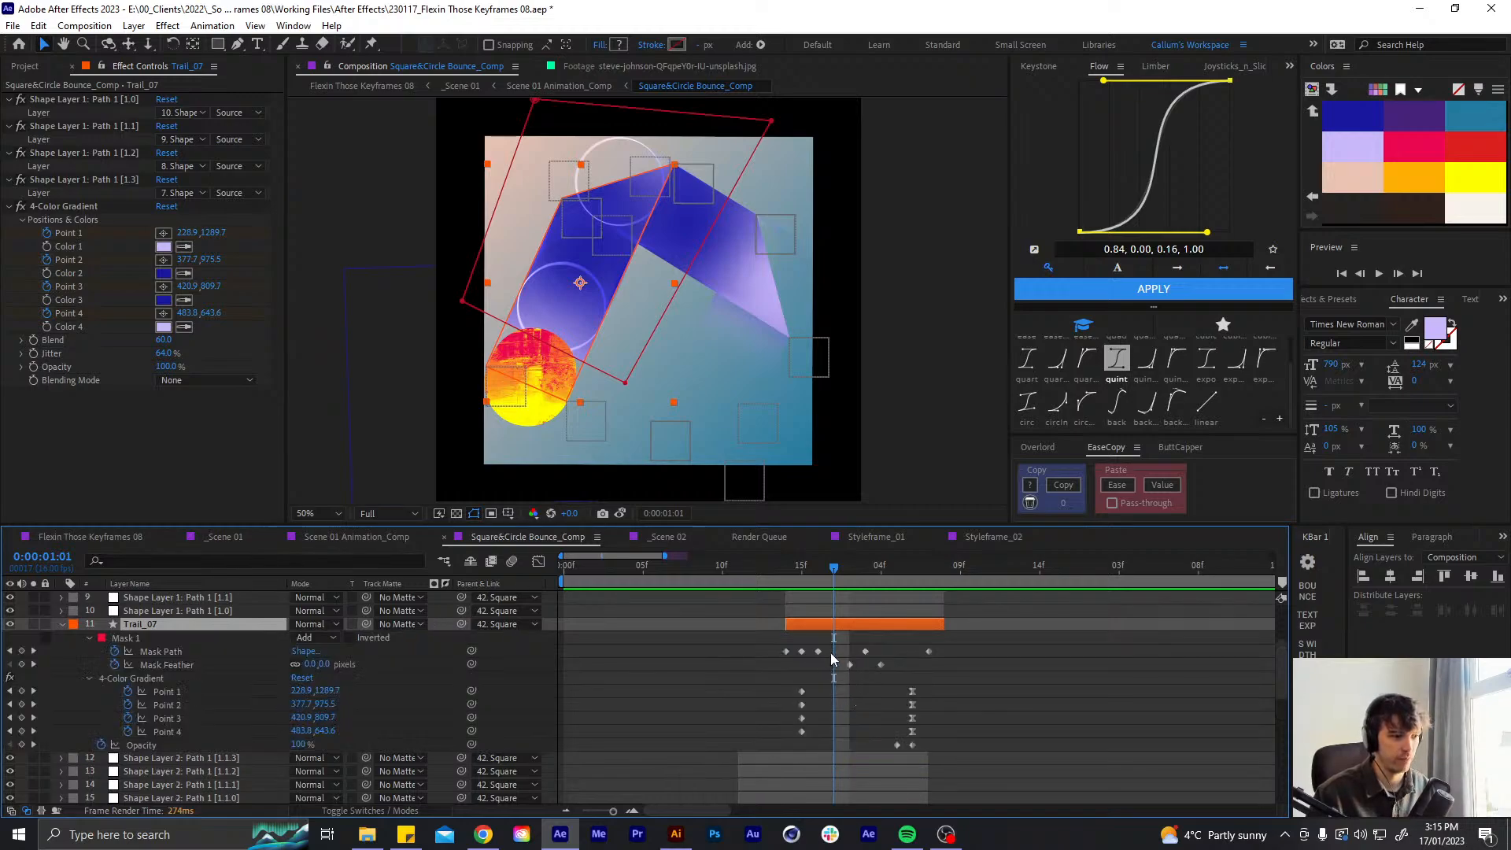
pyautogui.click(625, 383)
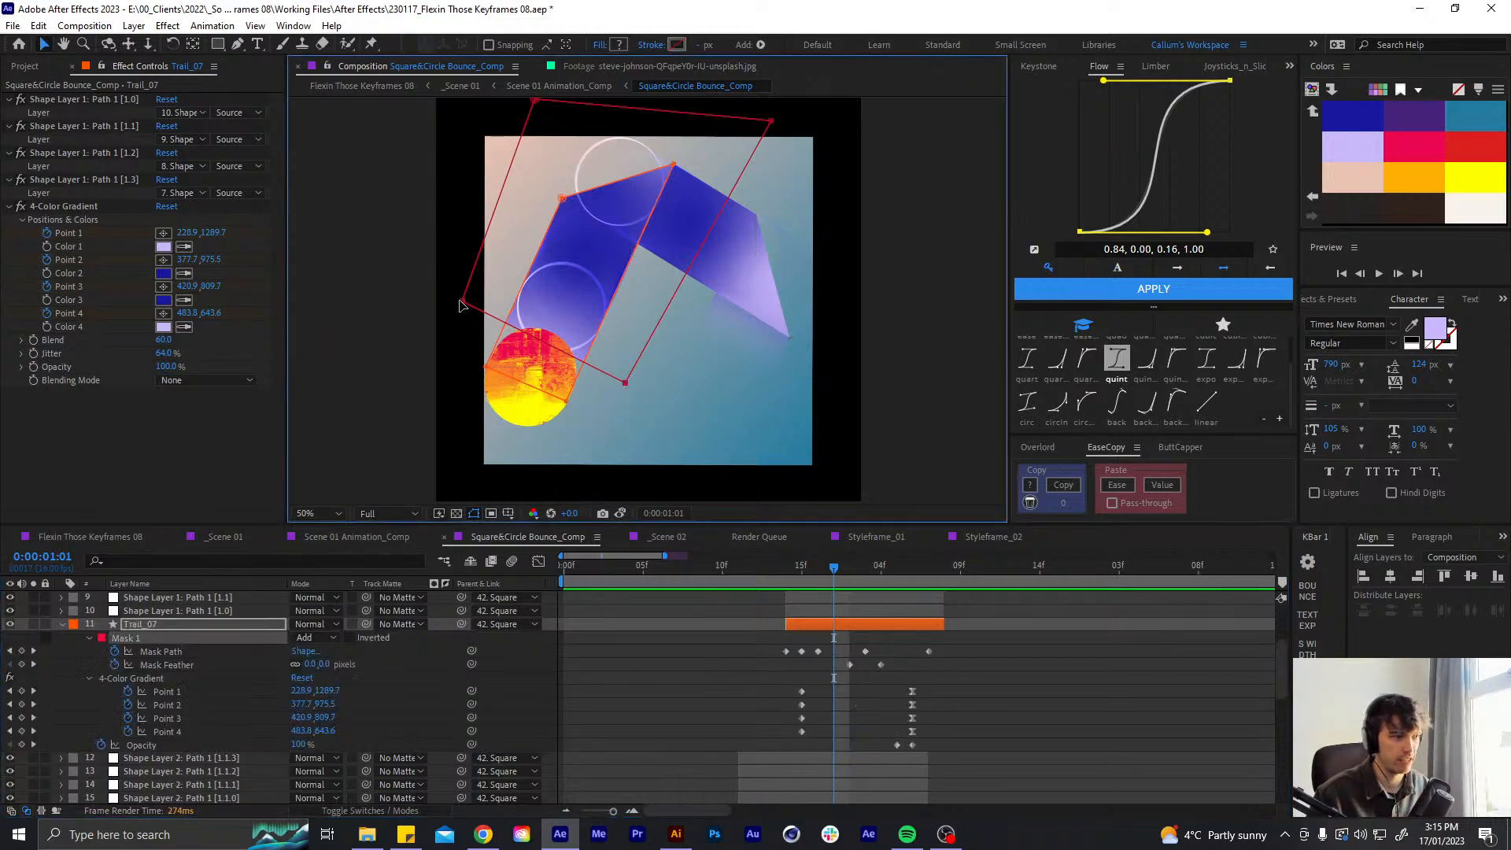
pyautogui.moveTo(463, 310); pyautogui.dragTo(443, 354)
pyautogui.click(877, 705)
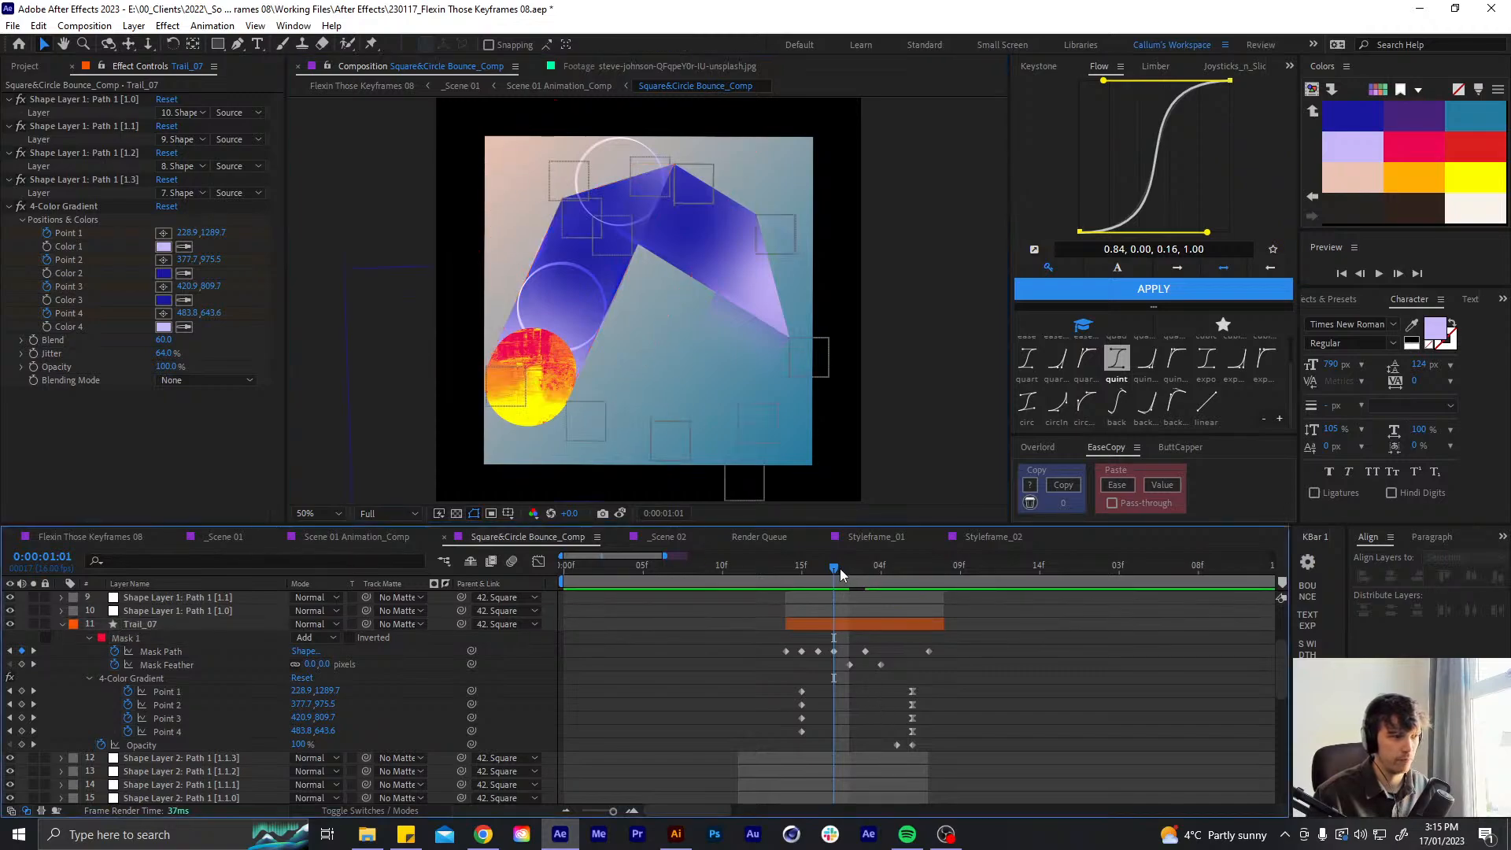
# - Collapse Trail_07's properties, replay the bounce from 0:00:00:09, and inspect the impact at 0:00:01:10
pyautogui.click(851, 570)
pyautogui.click(840, 581)
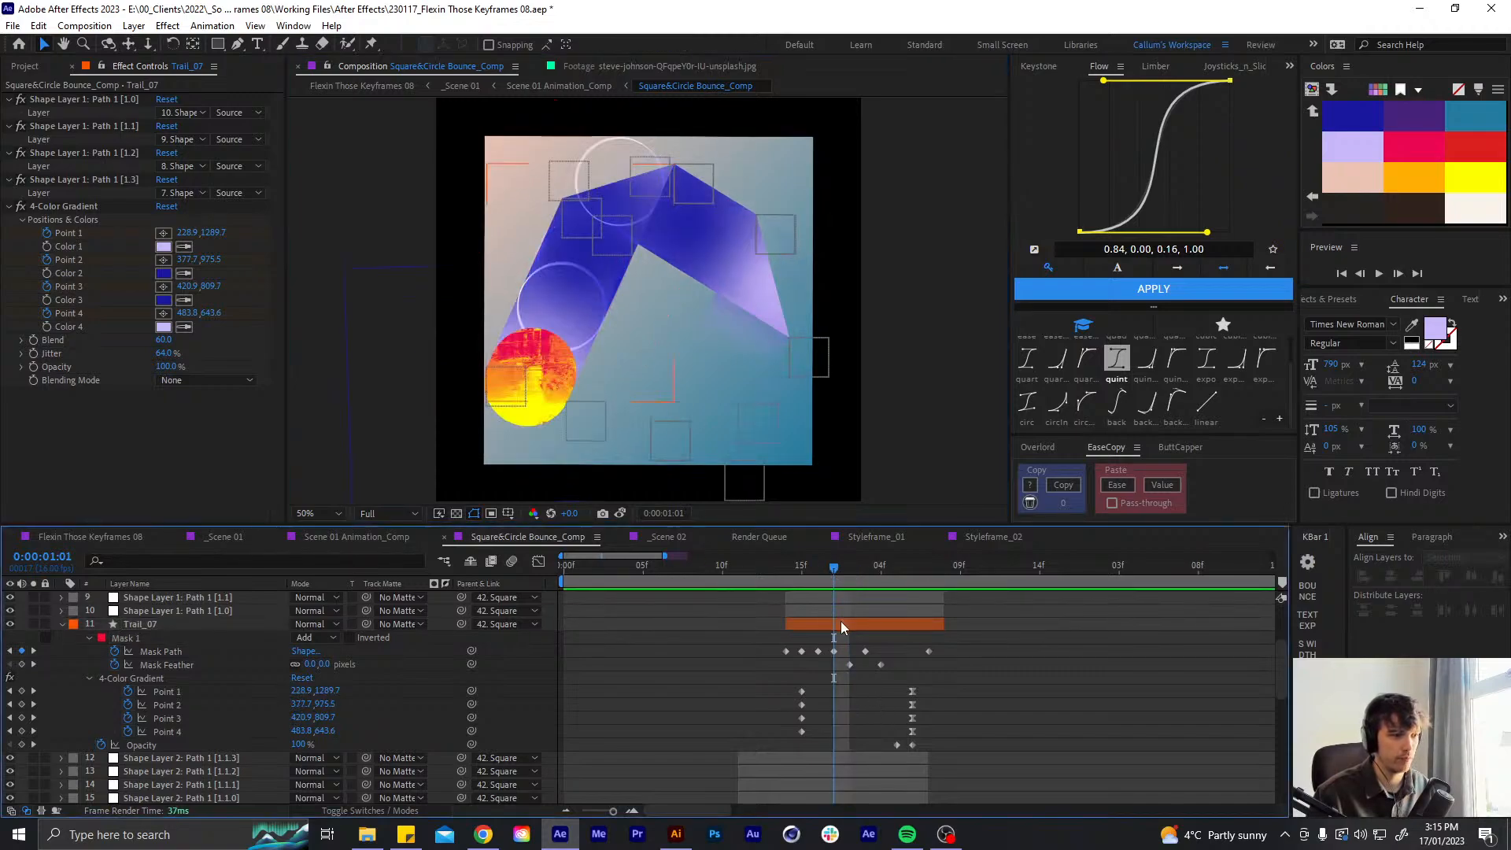
pyautogui.click(841, 624)
pyautogui.press('u')
pyautogui.press('space')
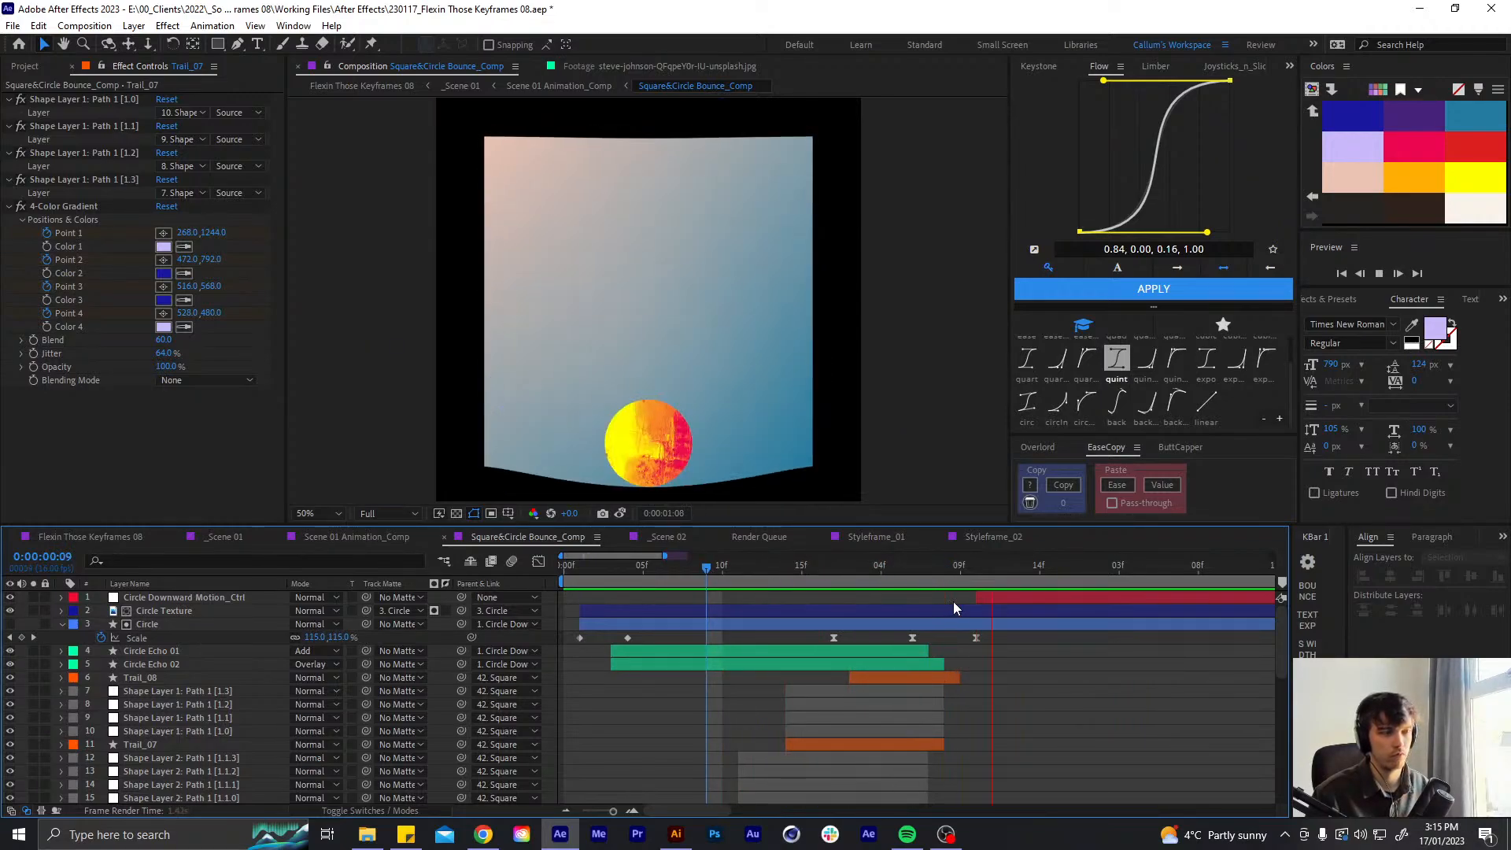
pyautogui.click(980, 569)
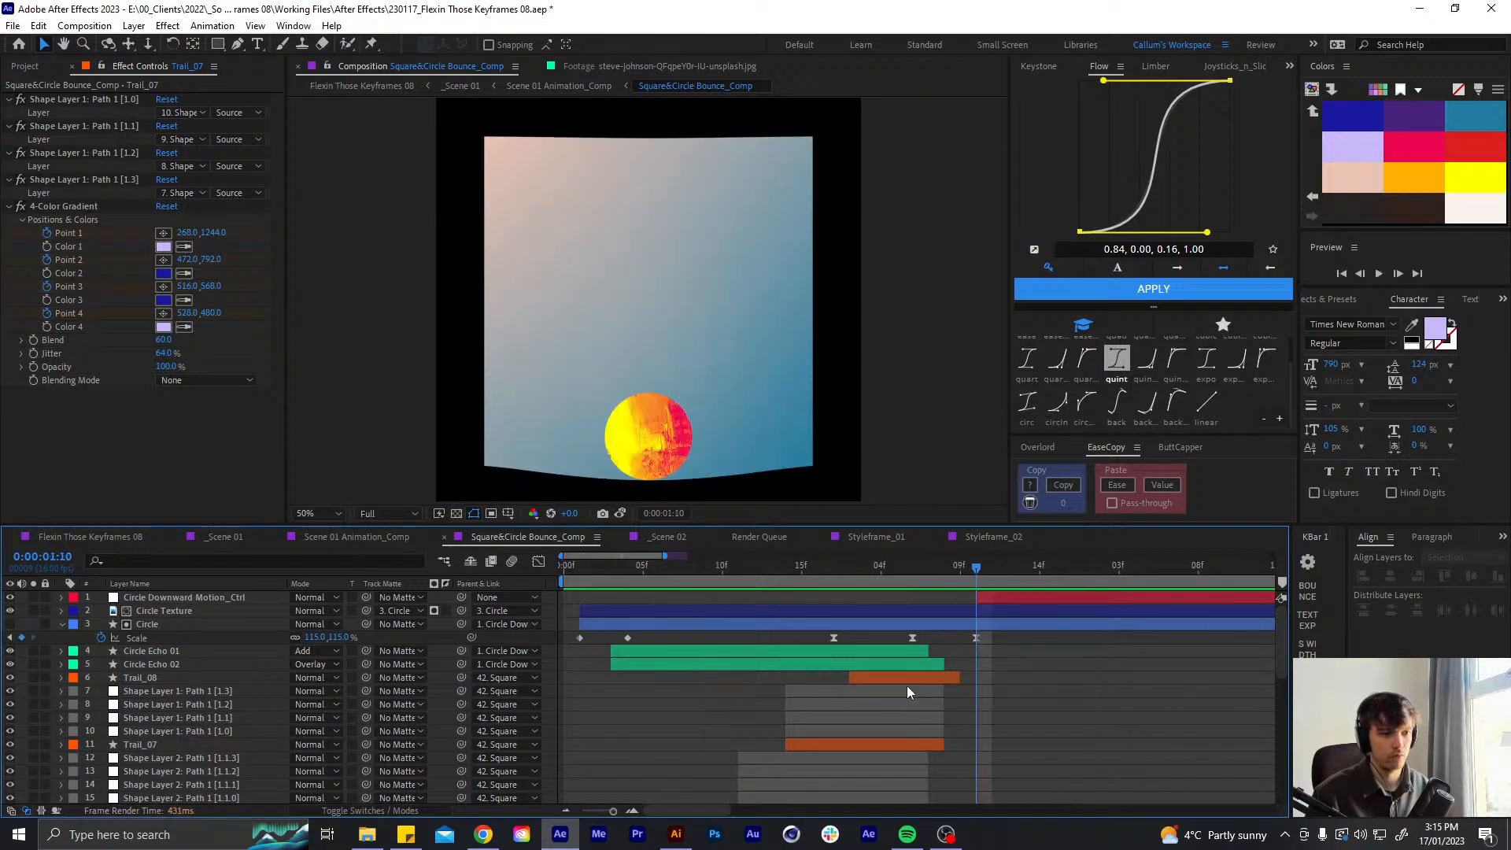
# - Switch to Illustrator to check the gradient trail below the circle in the cracked-square design, and return to After Effects
pyautogui.click(675, 834)
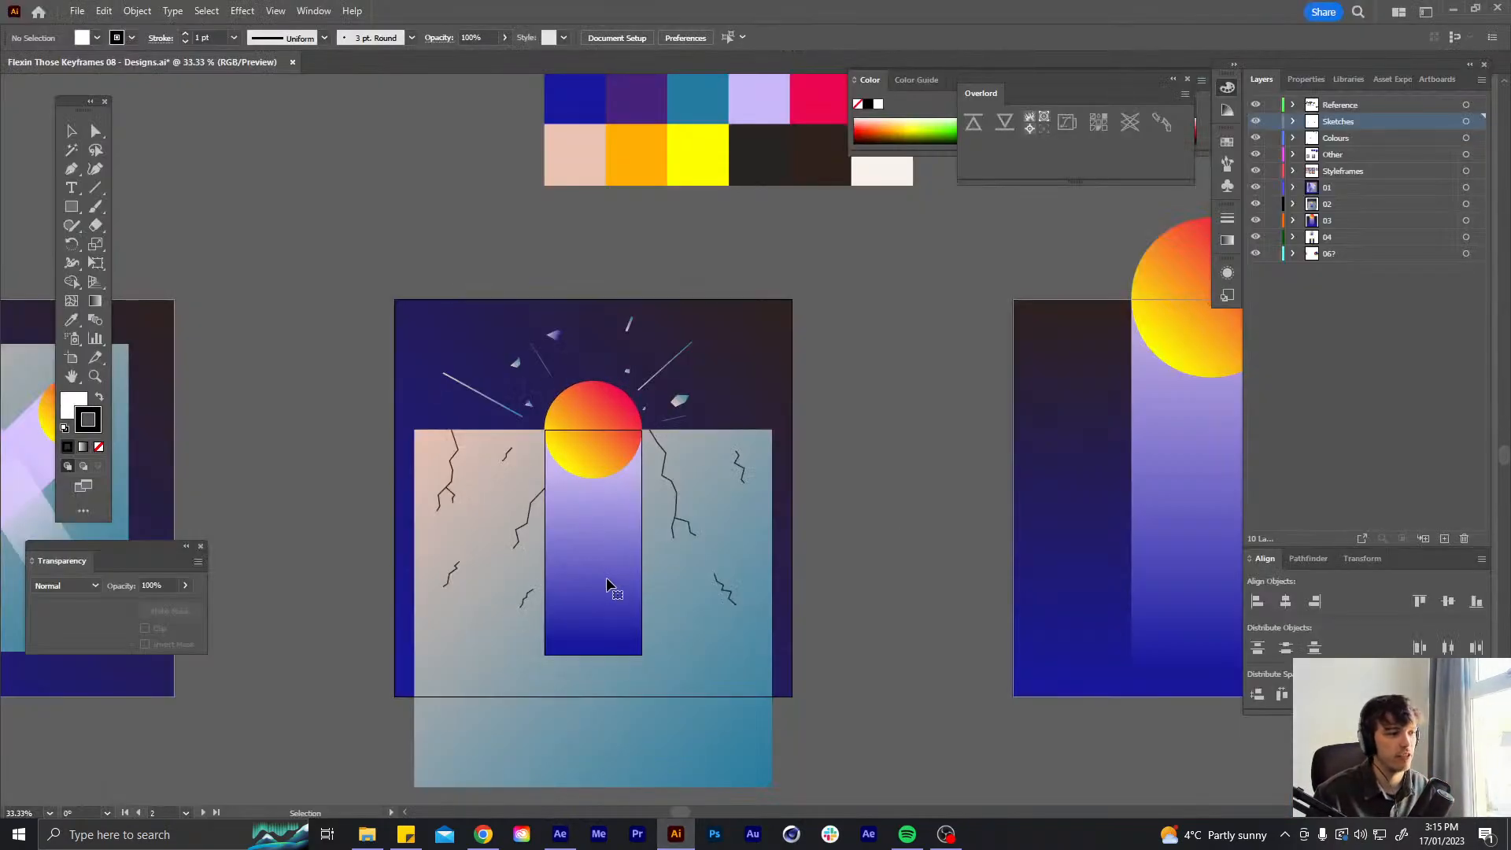
pyautogui.moveTo(598, 579); pyautogui.dragTo(567, 557)
pyautogui.hotkey('ctrl', 'z')
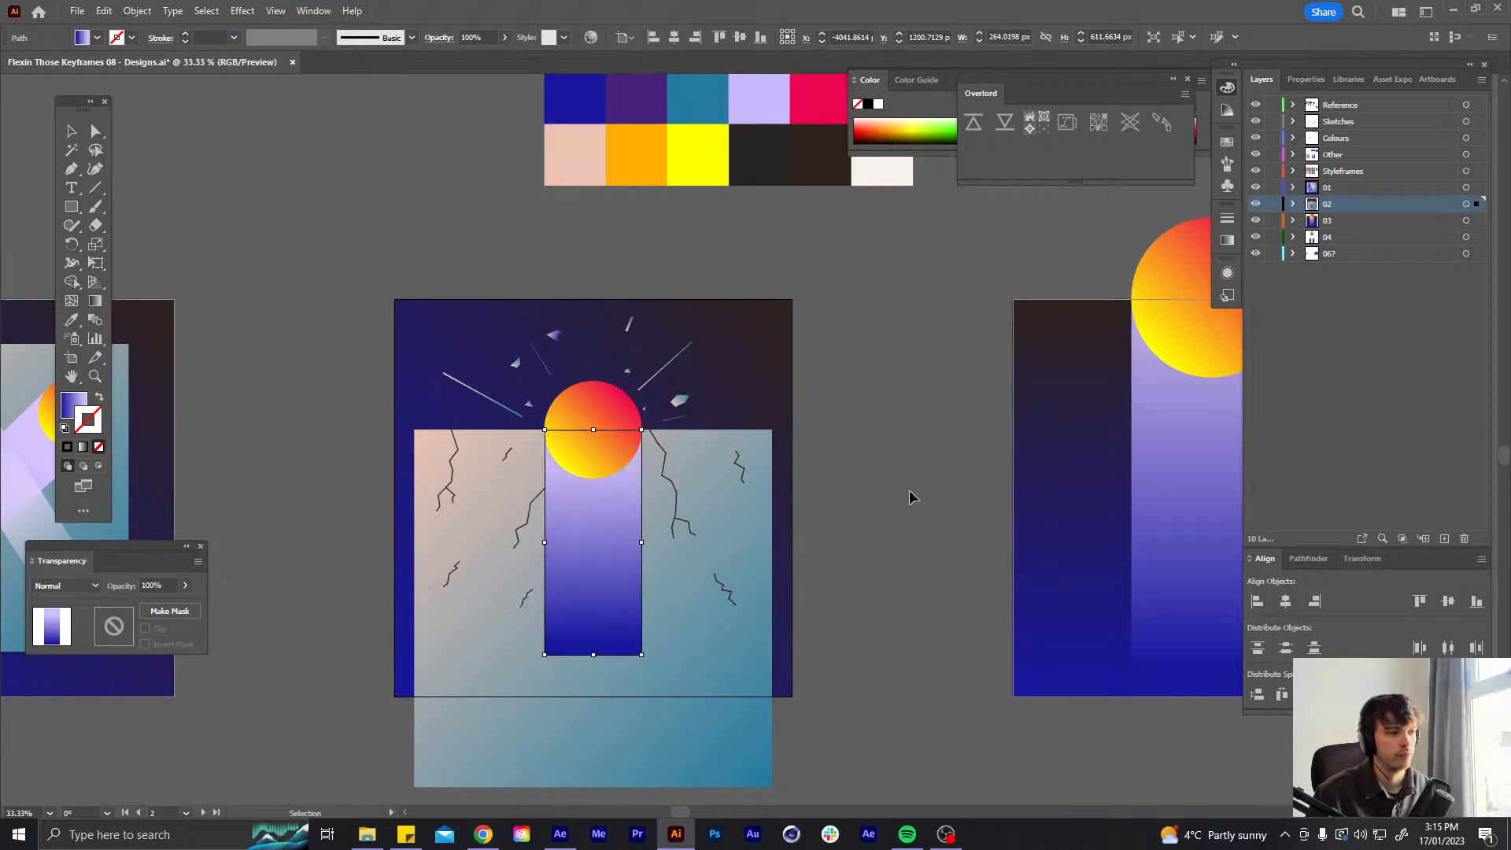
pyautogui.click(559, 834)
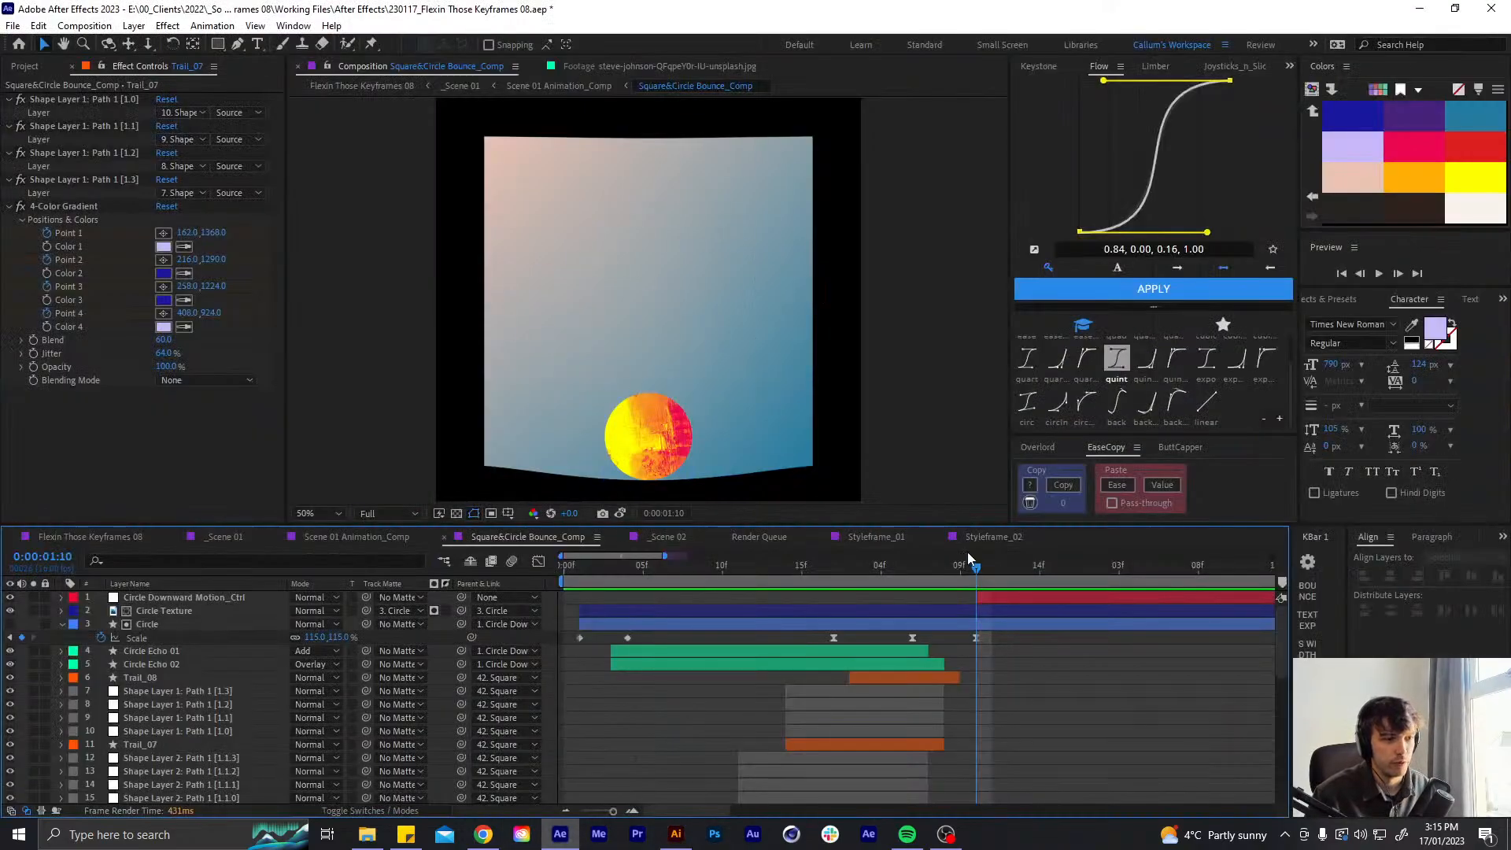
# - Examine the circle's upward motion and the square's deformation frame by frame from 0:00:02:00 to 0:00:03:00
pyautogui.moveTo(979, 570); pyautogui.dragTo(1072, 566)
pyautogui.moveTo(780, 436); pyautogui.dragTo(709, 304)
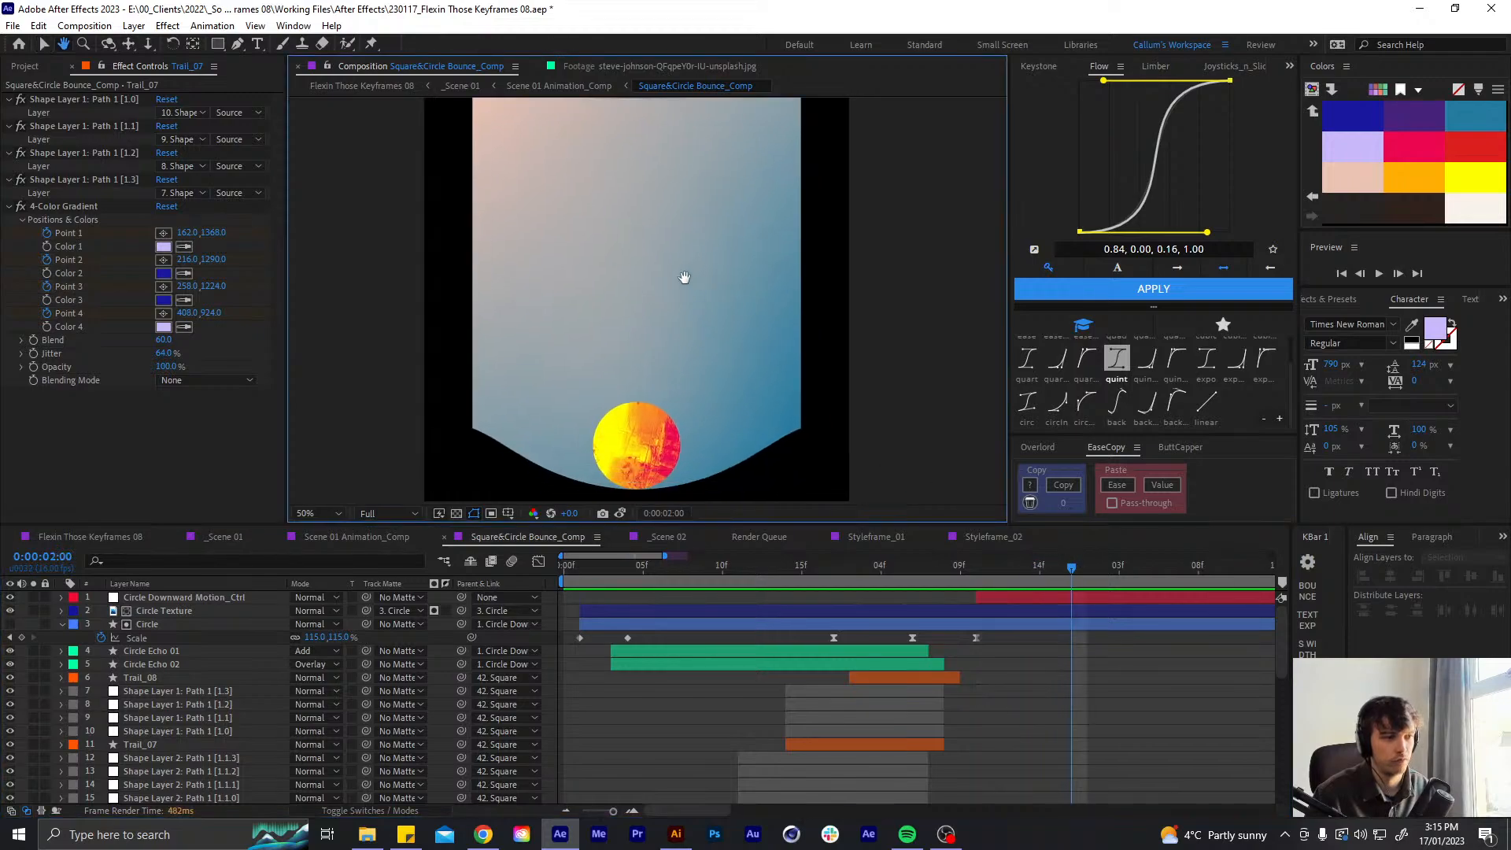
pyautogui.moveTo(1079, 570); pyautogui.dragTo(1110, 589)
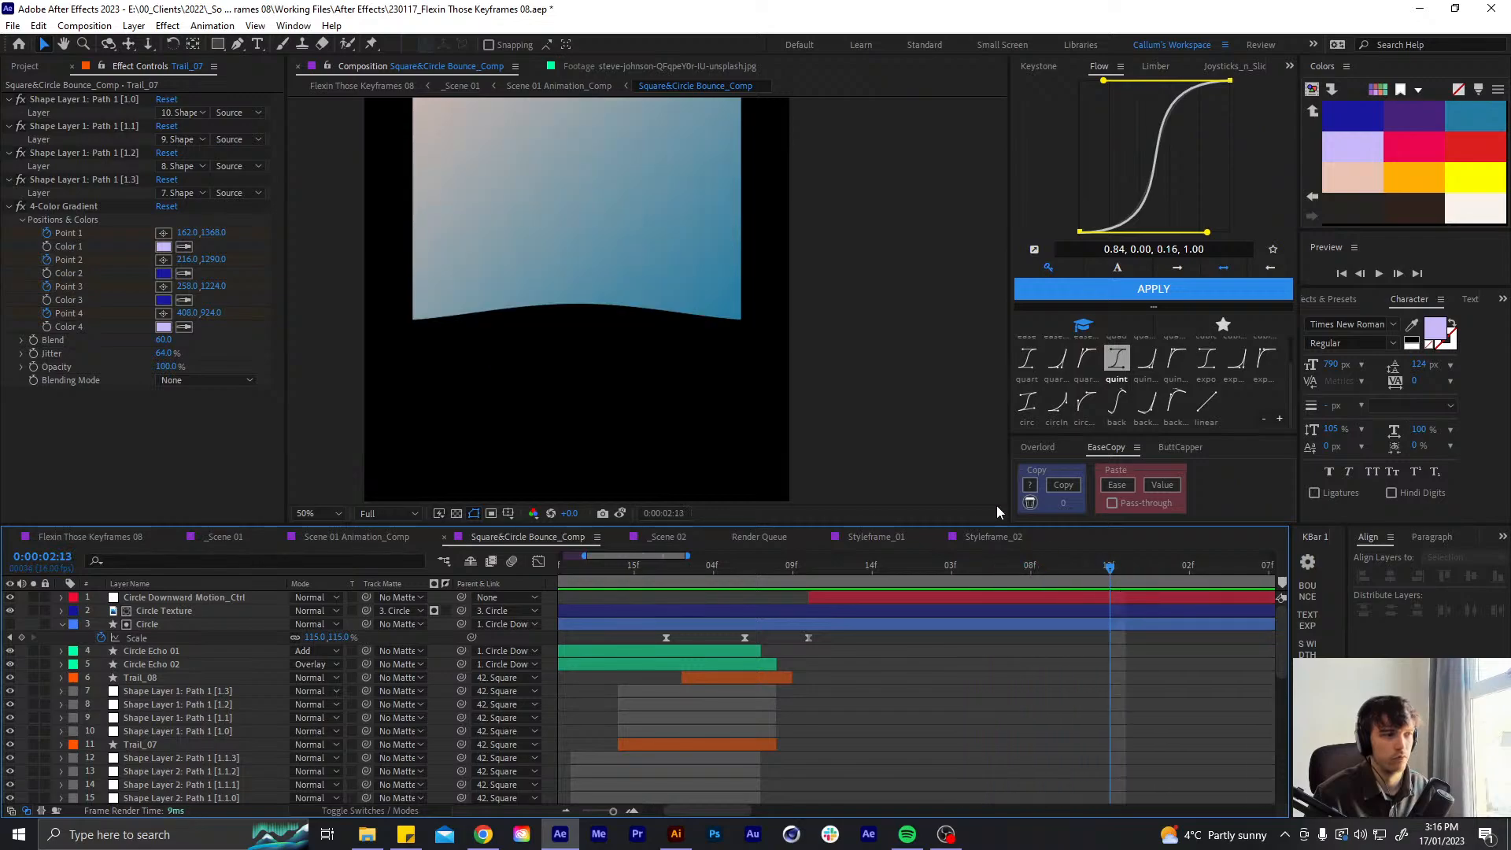
pyautogui.moveTo(556, 259); pyautogui.dragTo(563, 414)
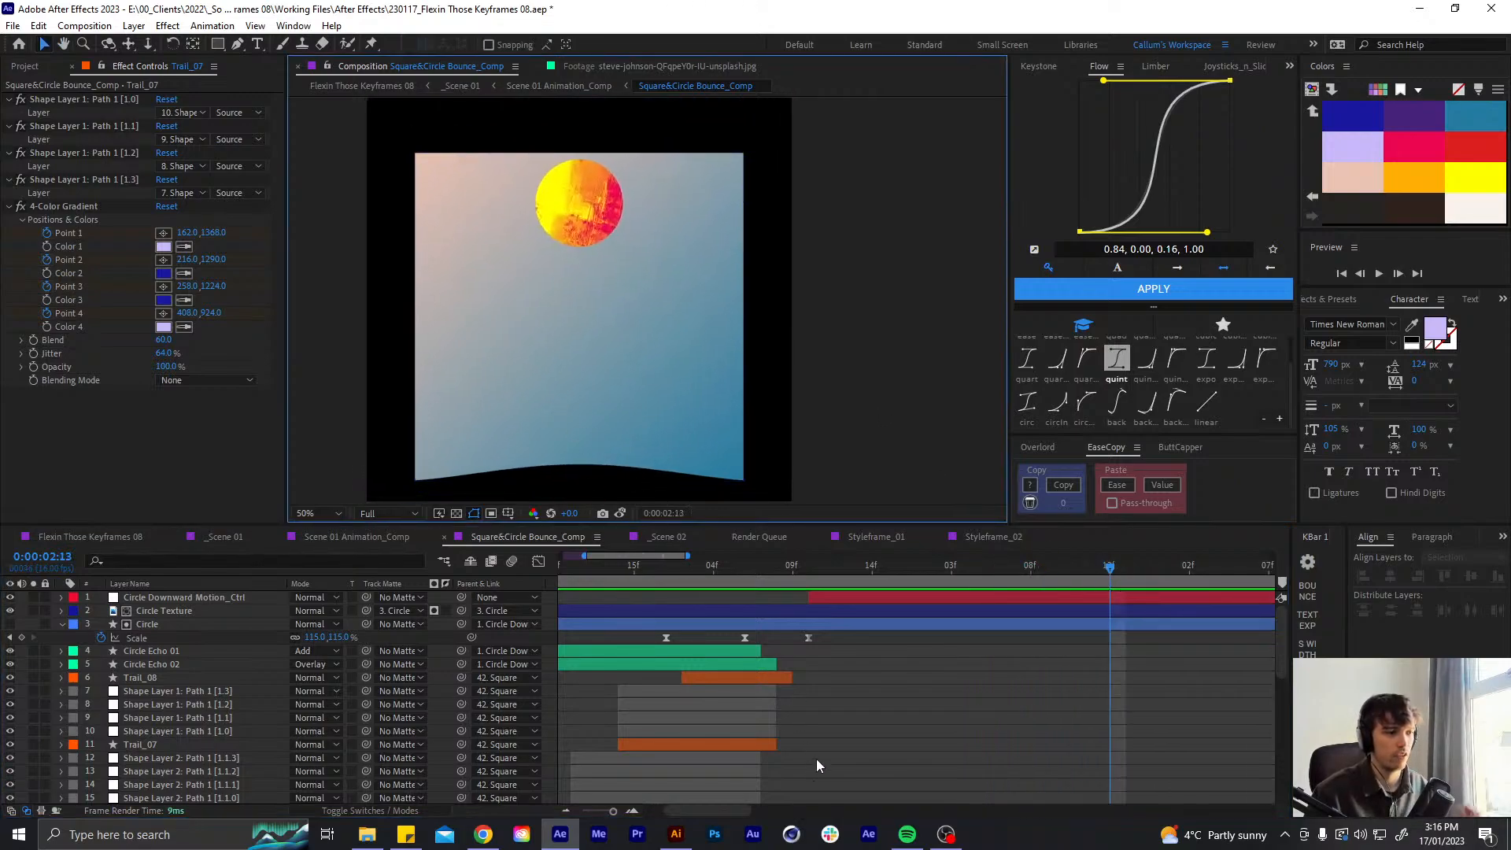
pyautogui.click(815, 765)
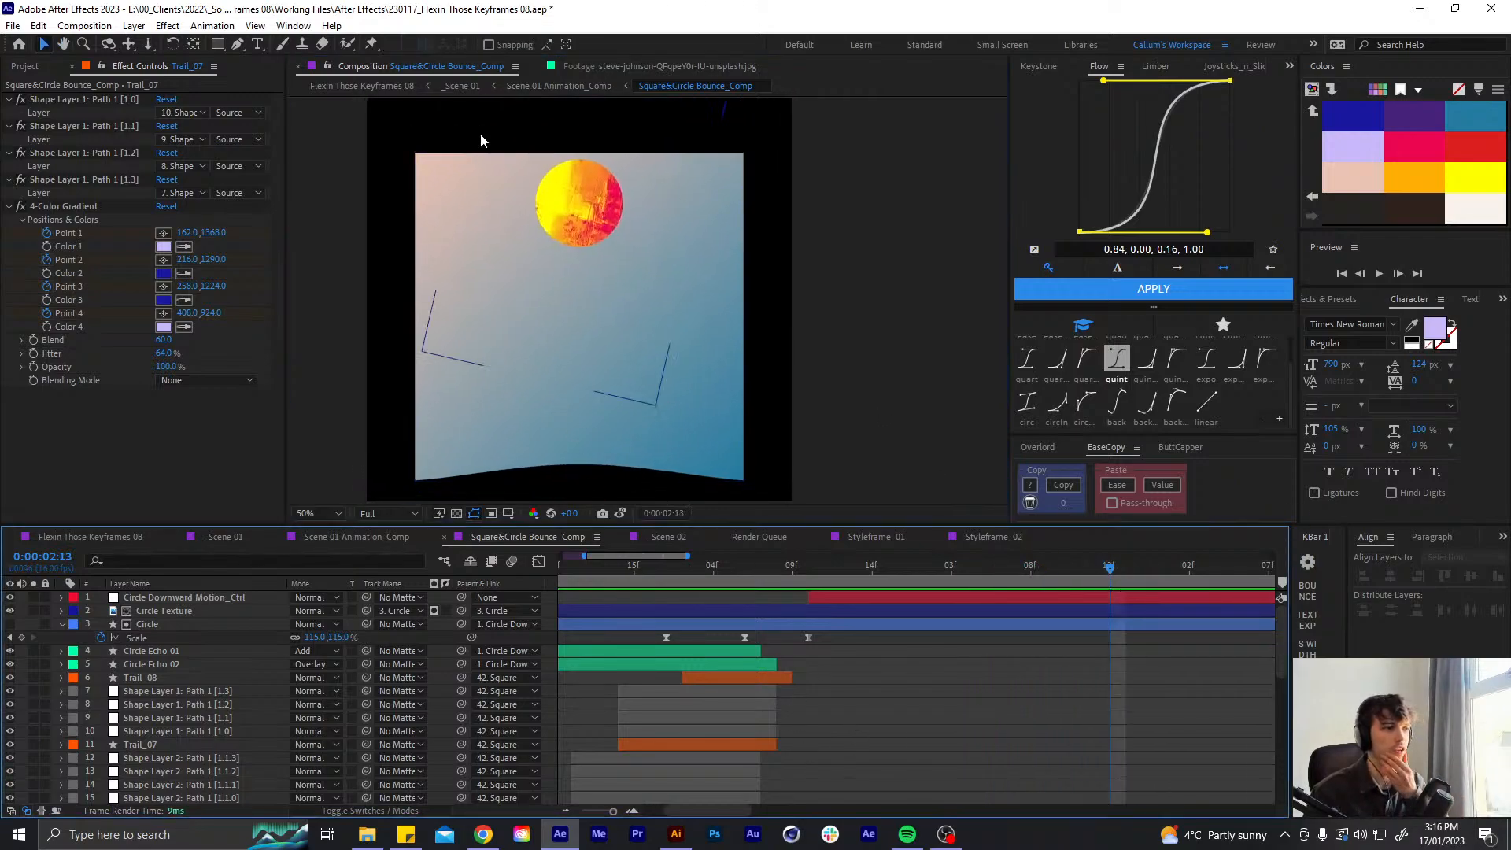
pyautogui.click(1124, 568)
pyautogui.moveTo(569, 247); pyautogui.dragTo(547, 401)
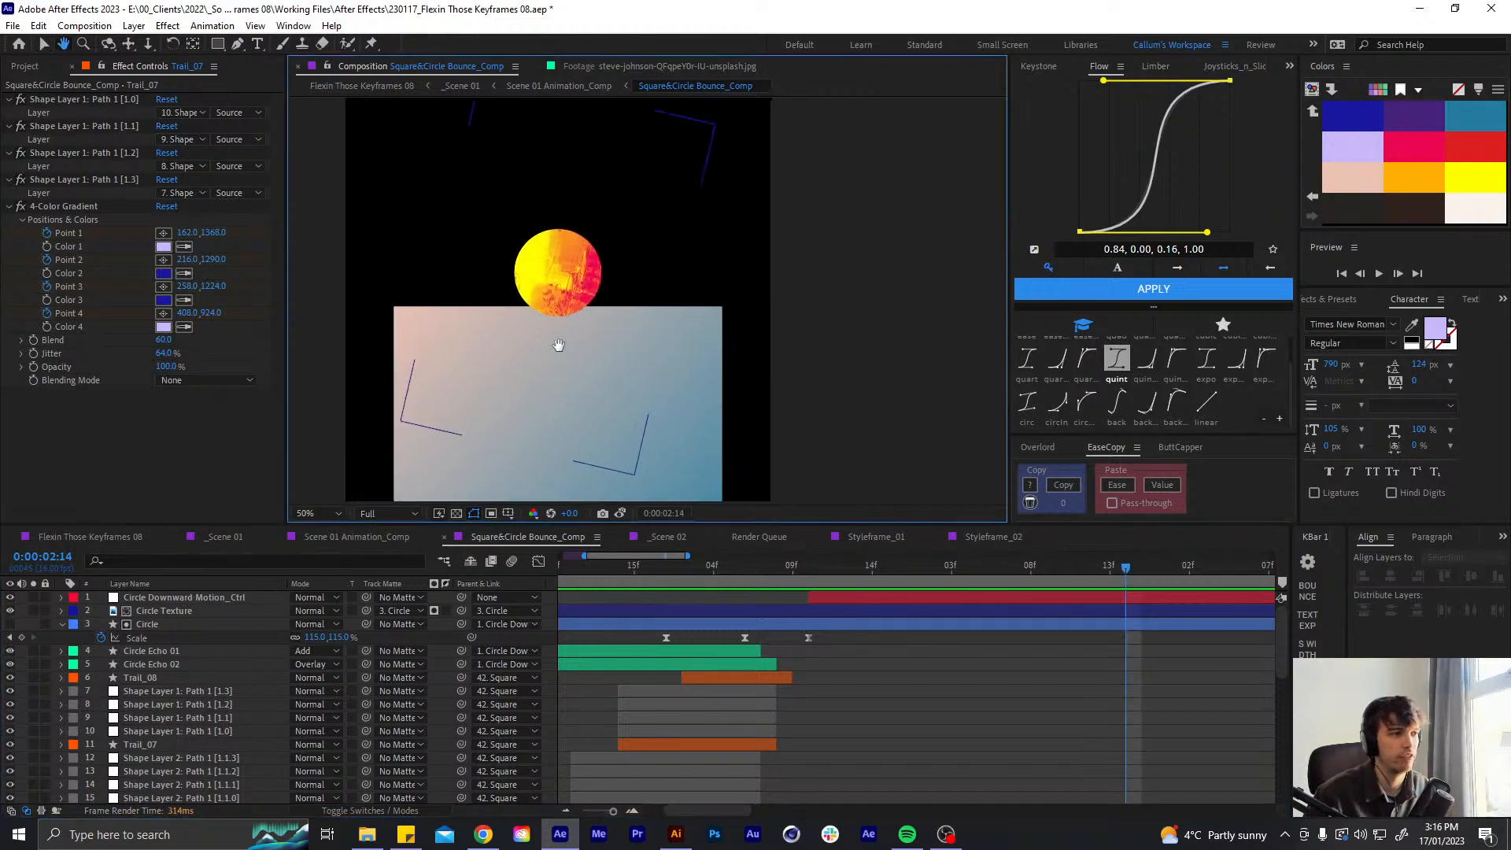
pyautogui.moveTo(1131, 564)
pyautogui.mouseDown()
pyautogui.moveTo(1170, 569)
pyautogui.moveTo(1158, 572)
pyautogui.mouseUp()
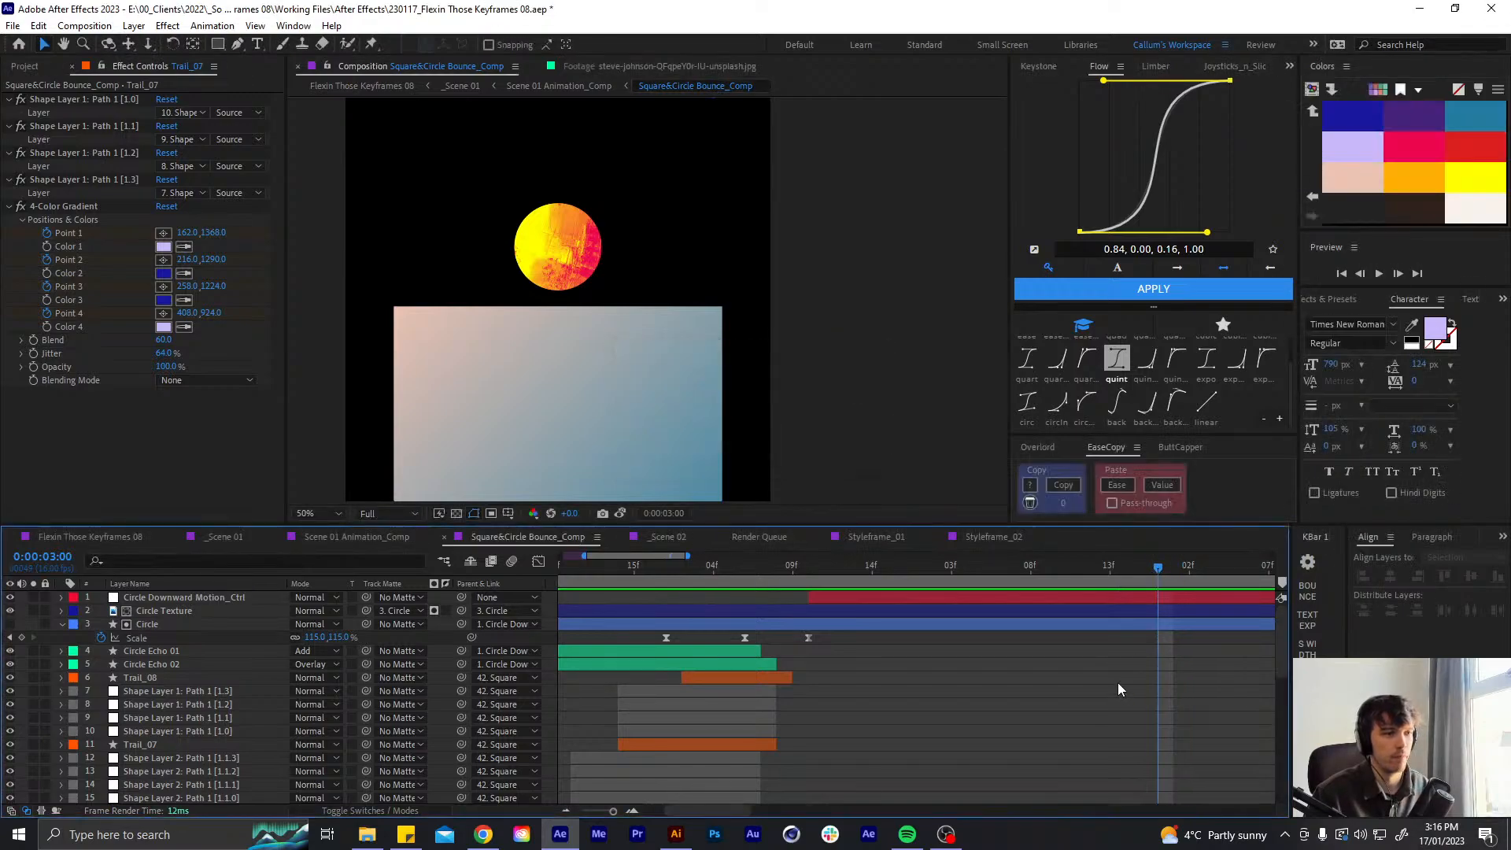
# - Draw a white rectangle about 208 × 444 px from the circle's middle down over the gradient square
pyautogui.moveTo(583, 384); pyautogui.dragTo(597, 243)
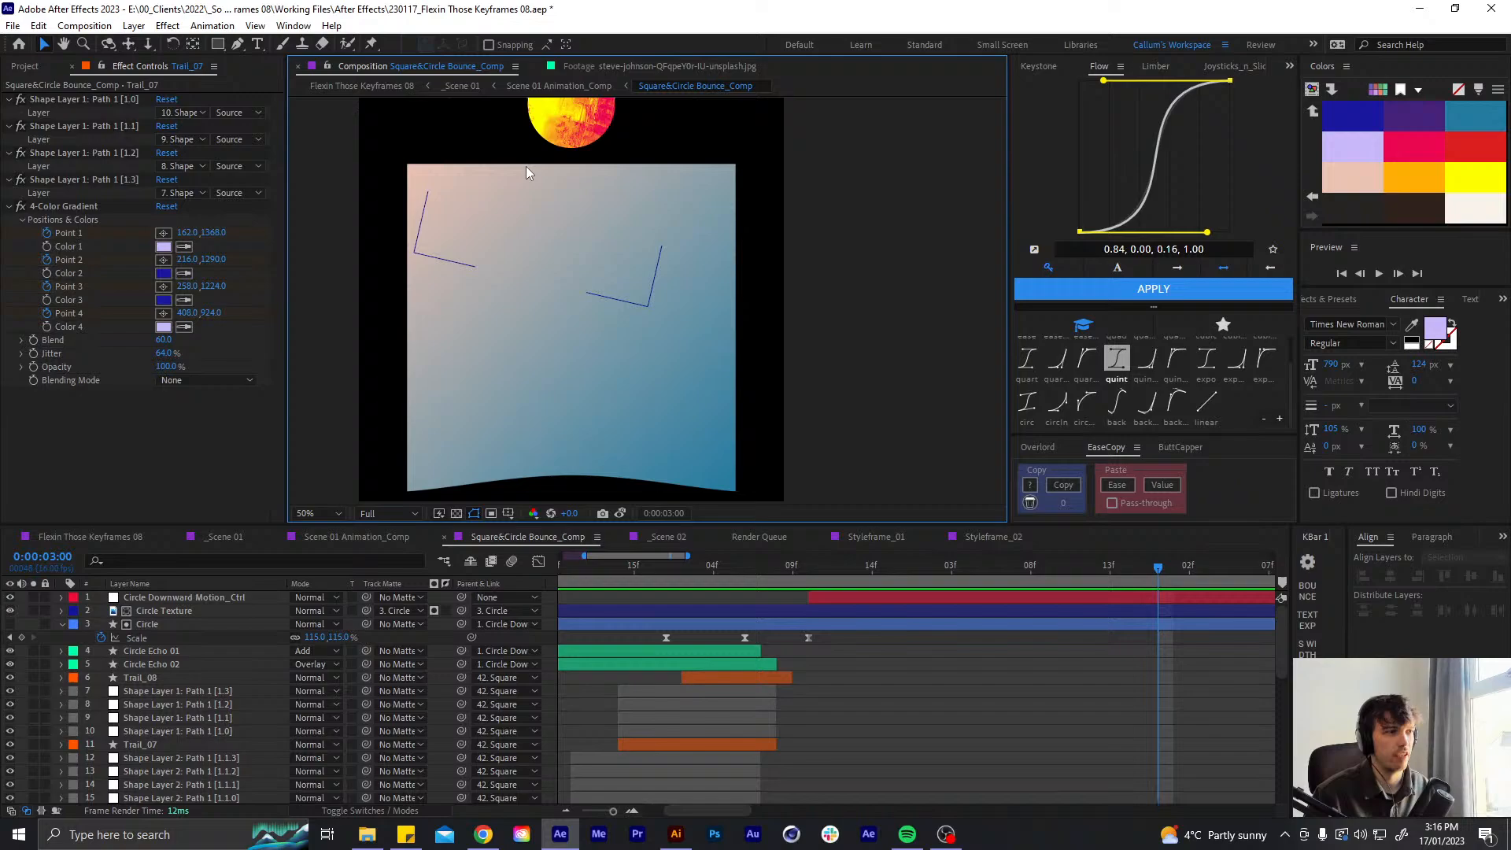
pyautogui.click(237, 45)
pyautogui.scroll(-1, 621, 337)
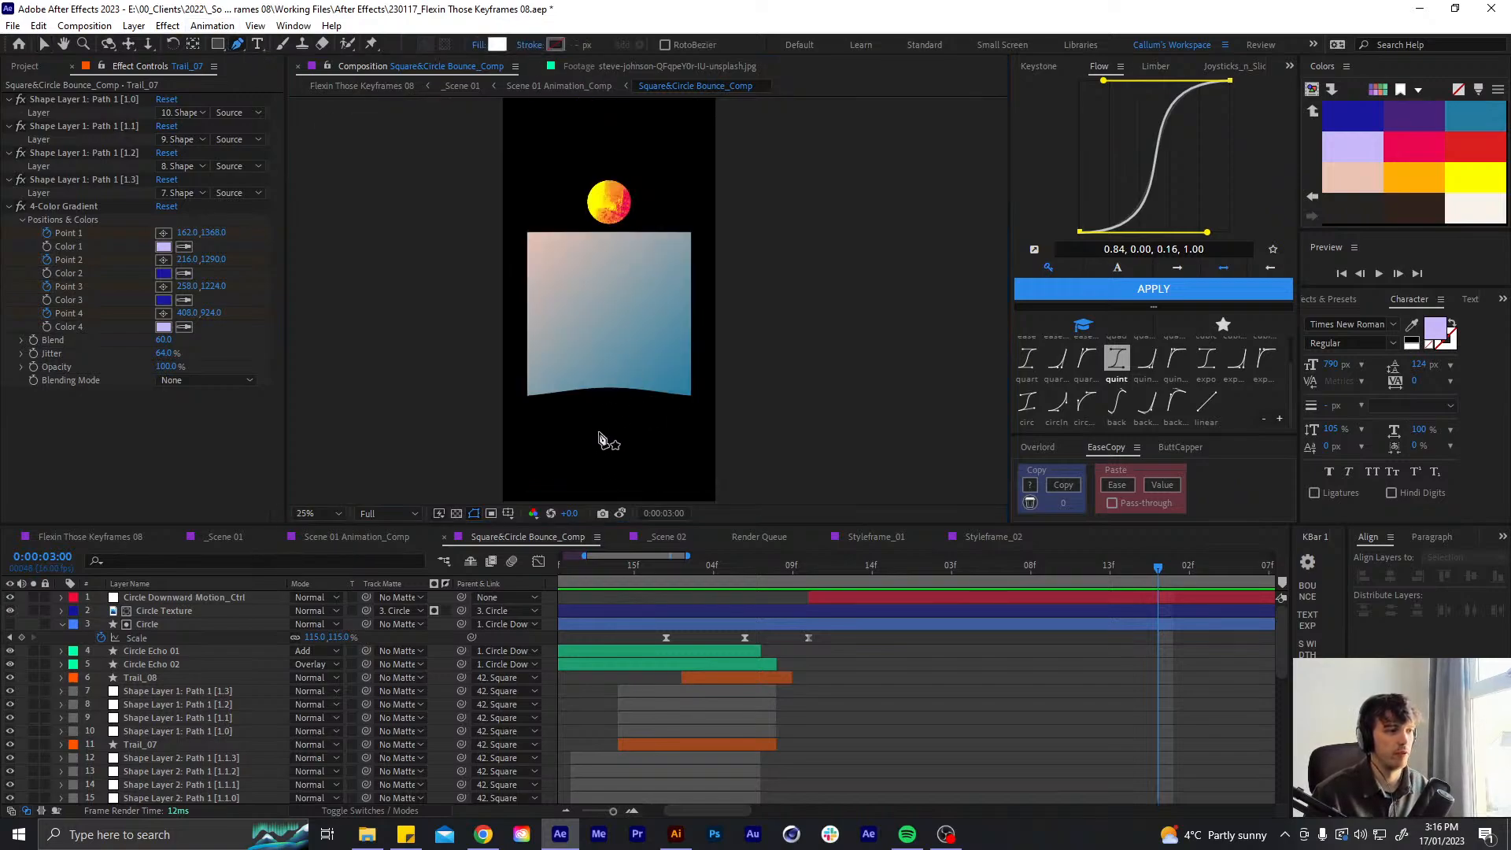
pyautogui.scroll(1, 652, 147)
pyautogui.scroll(-1, 675, 273)
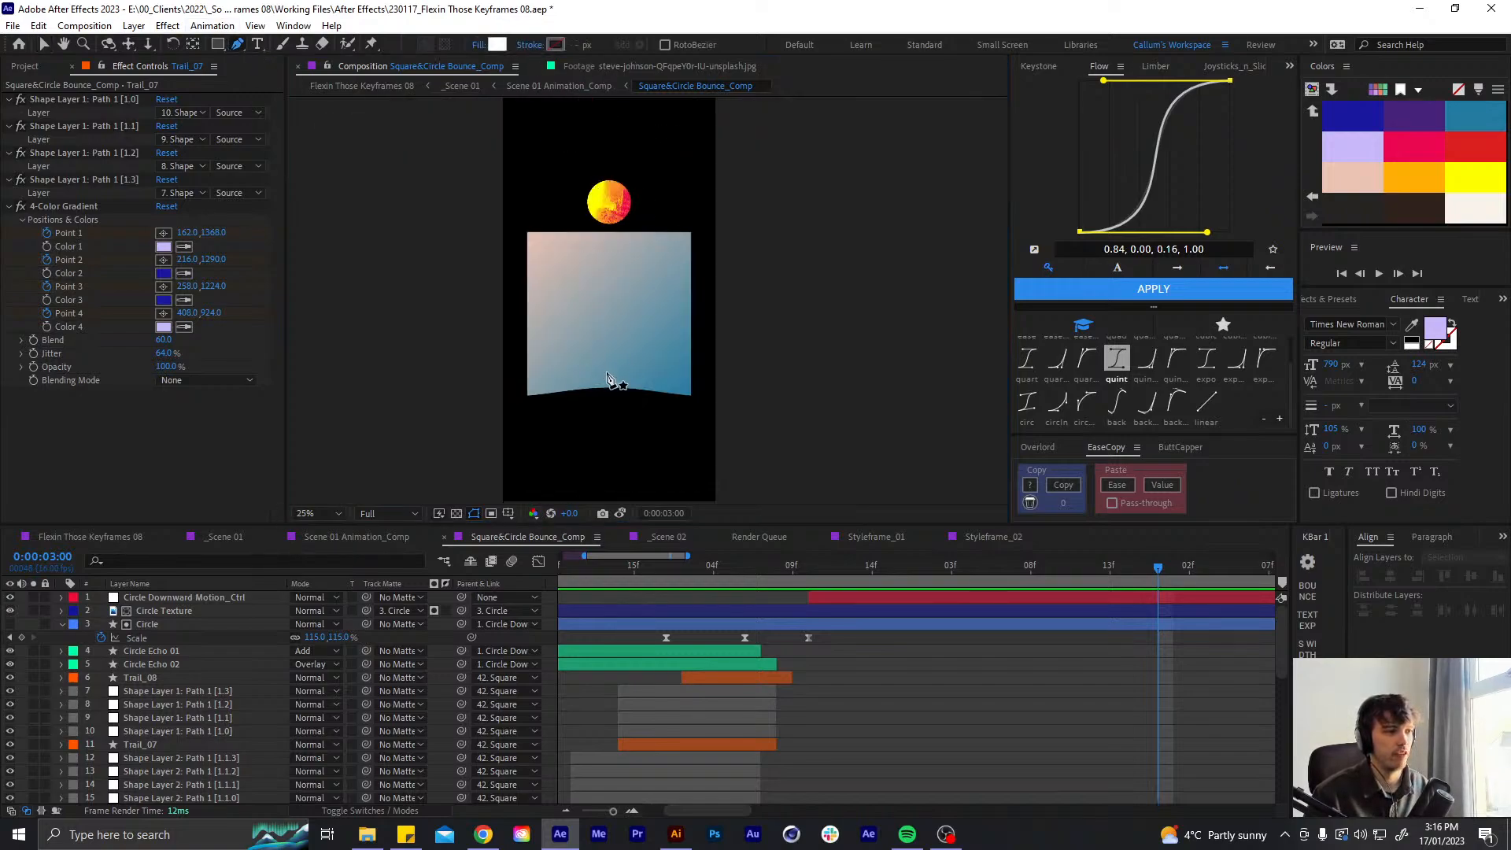
pyautogui.moveTo(621, 205); pyautogui.dragTo(609, 314)
pyautogui.scroll(3, 582, 338)
pyautogui.moveTo(443, 380); pyautogui.dragTo(642, 337)
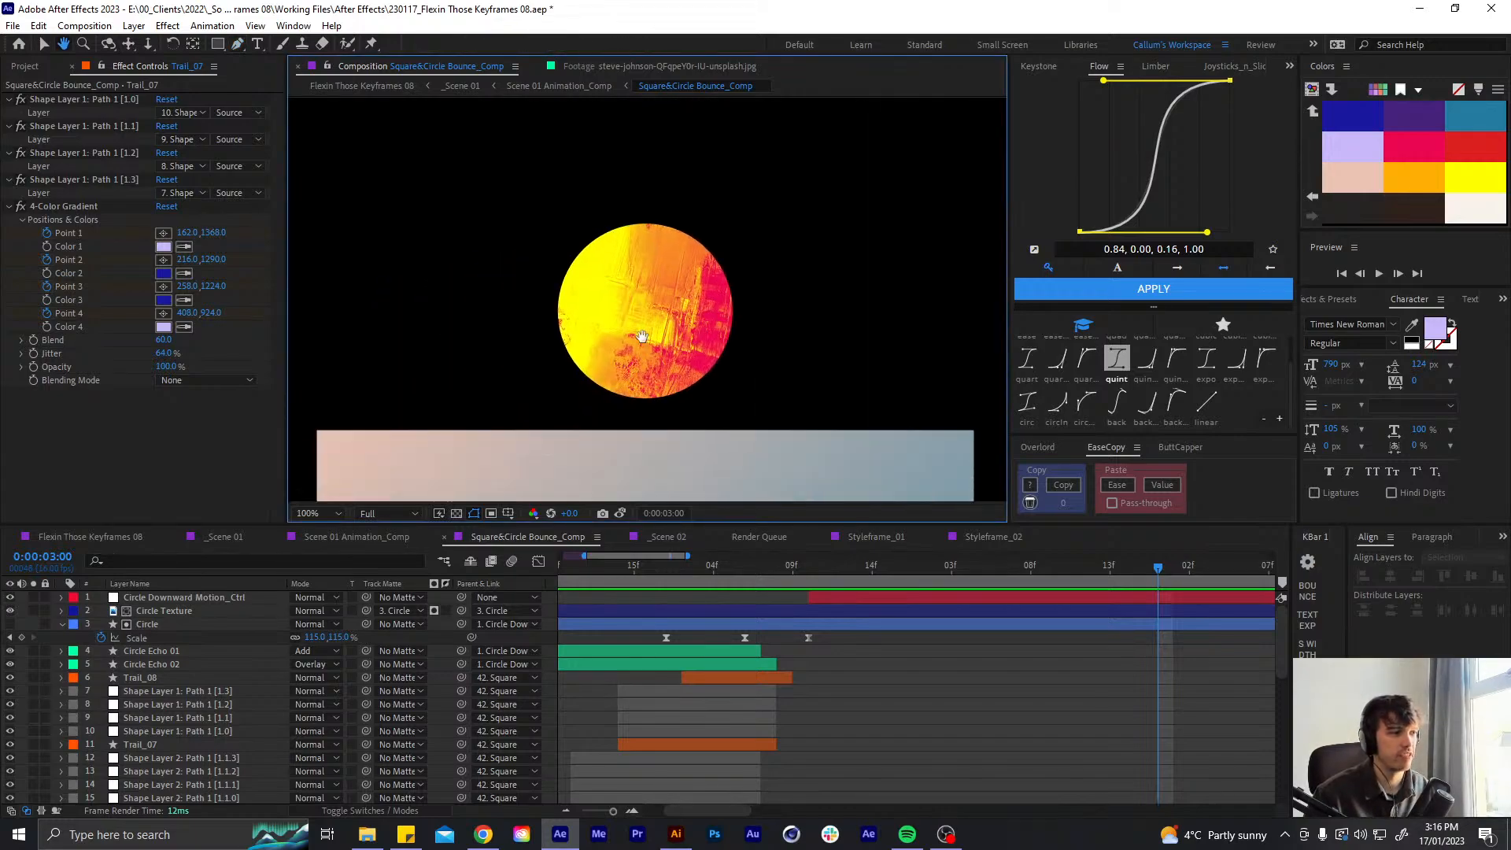
pyautogui.press('.')
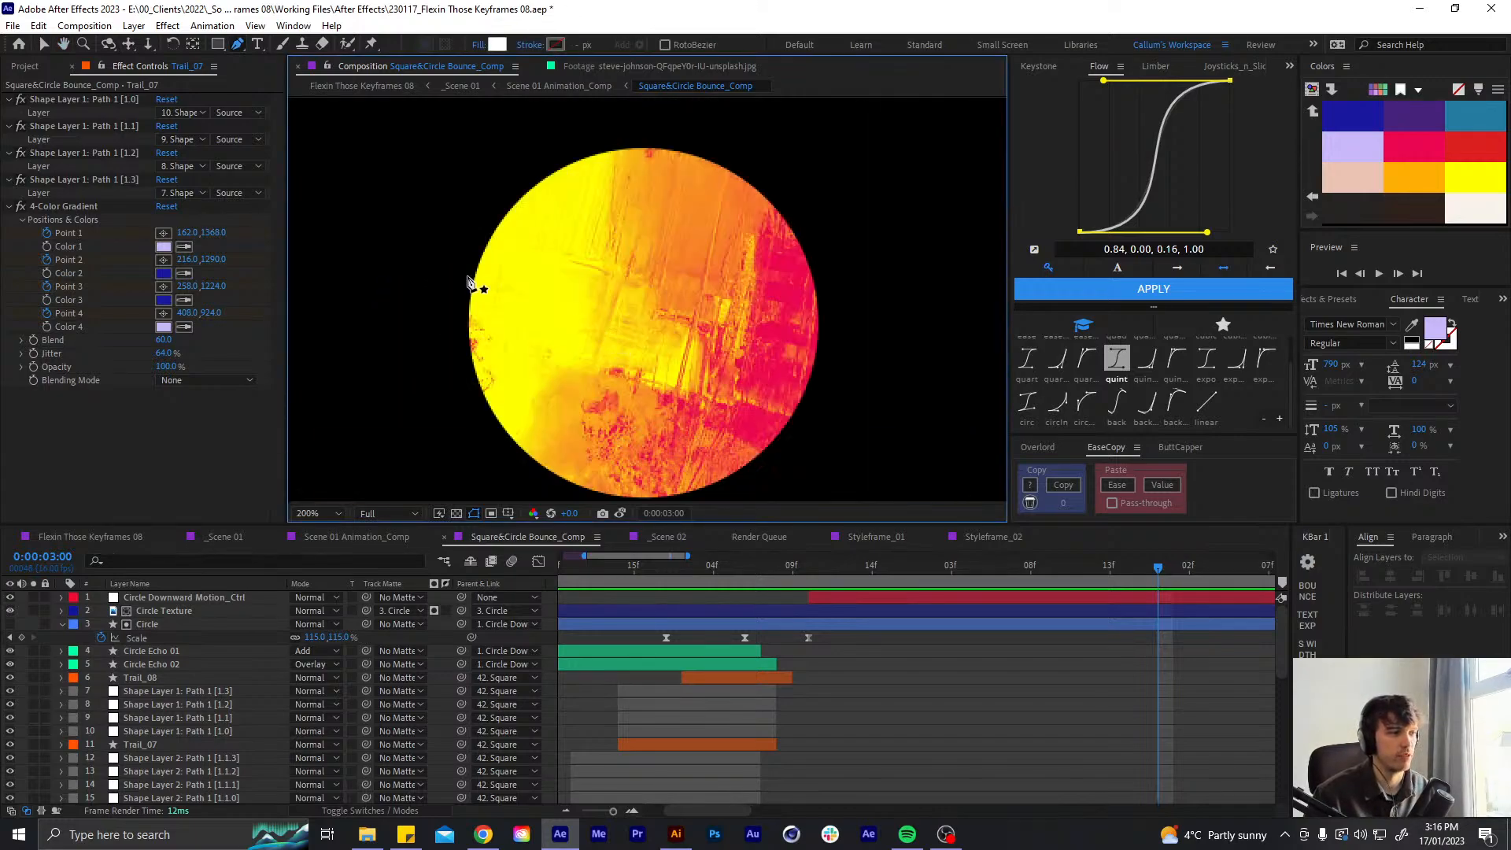
pyautogui.click(214, 44)
pyautogui.press(',')
pyautogui.press(',')
pyautogui.moveTo(601, 305); pyautogui.dragTo(684, 481)
pyautogui.press(',')
pyautogui.press('.')
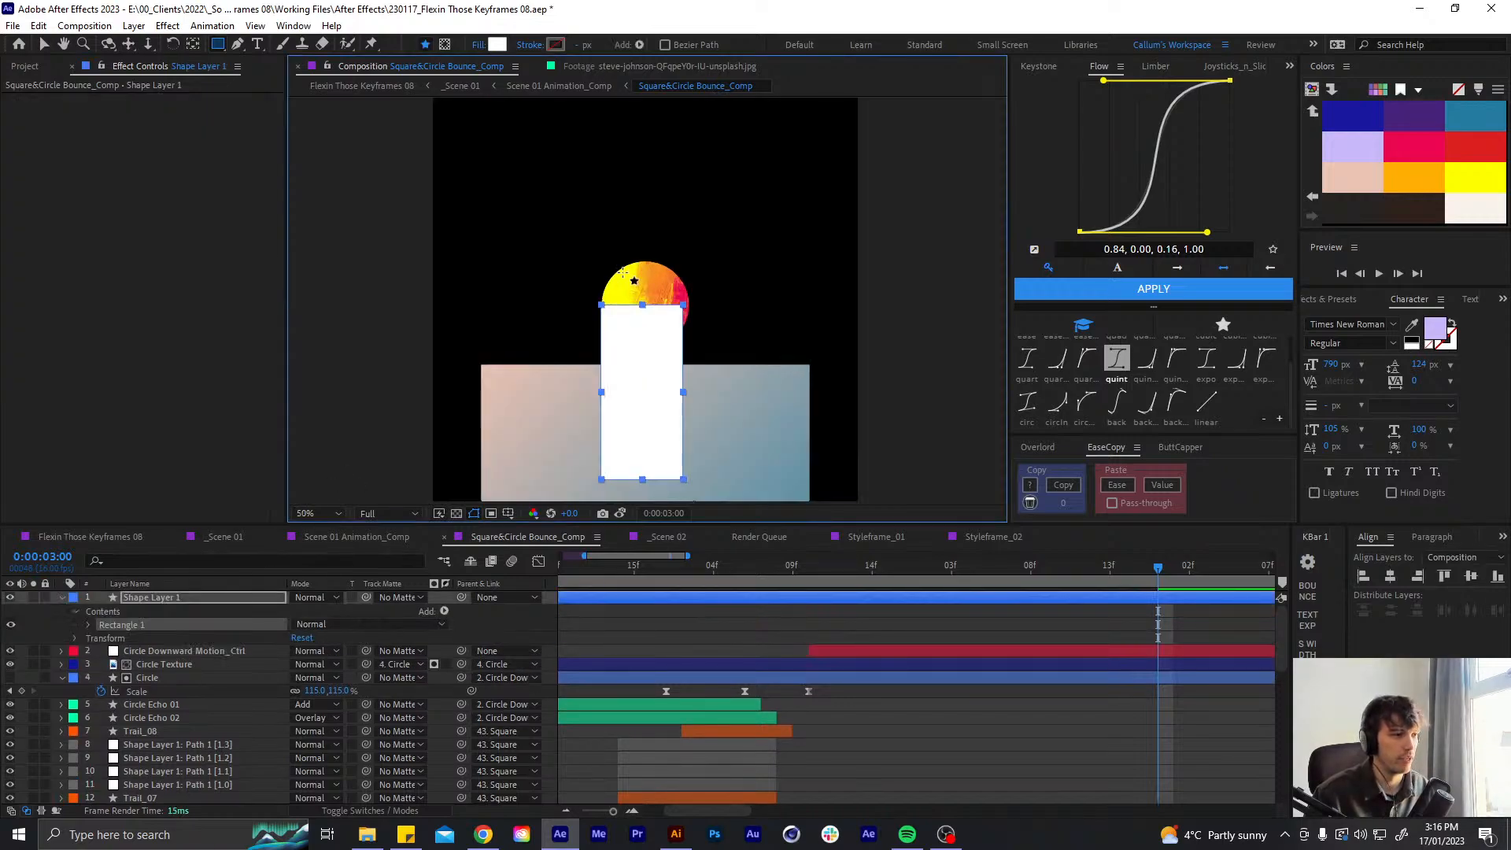
pyautogui.press('.')
# - Move the new rectangle's layer directly beneath the Circle layer and set its label colour to Dark Purple
pyautogui.click(62, 677)
pyautogui.click(63, 598)
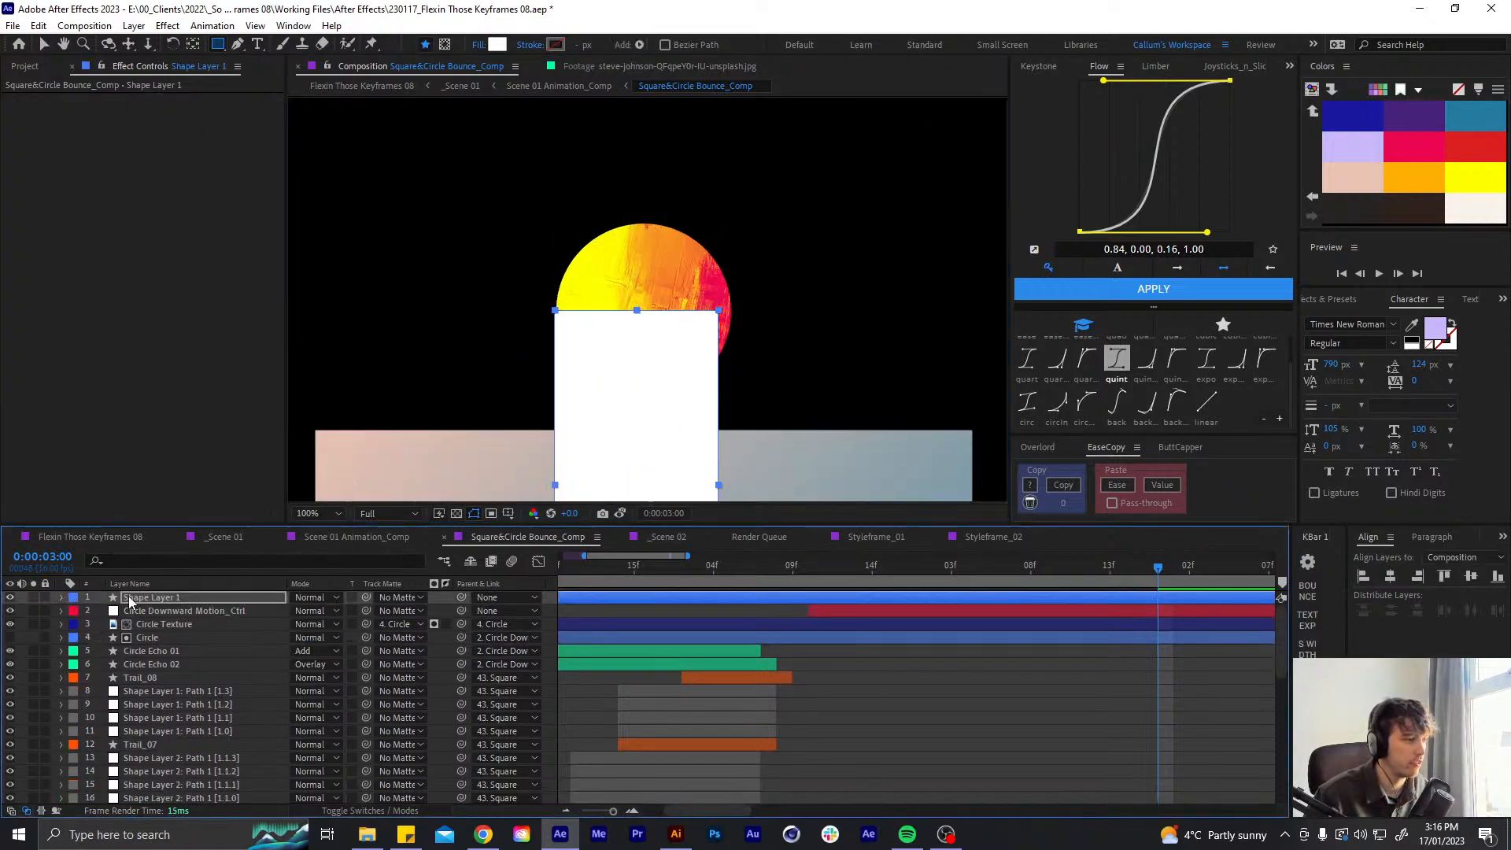
pyautogui.press('.')
pyautogui.press('Left')
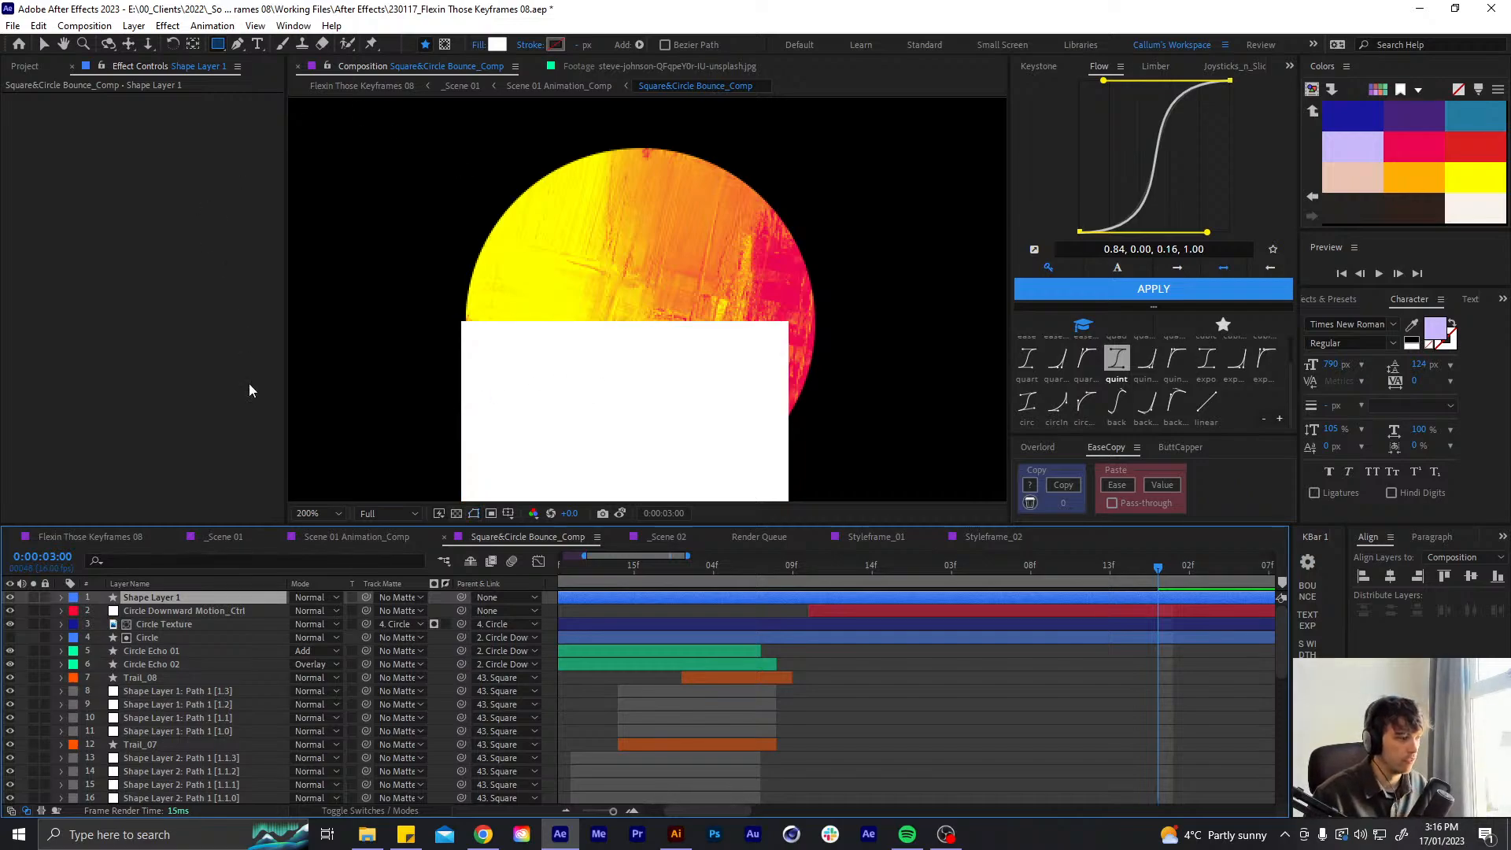
pyautogui.press('v')
pyautogui.moveTo(183, 598); pyautogui.dragTo(206, 644)
pyautogui.click(70, 639)
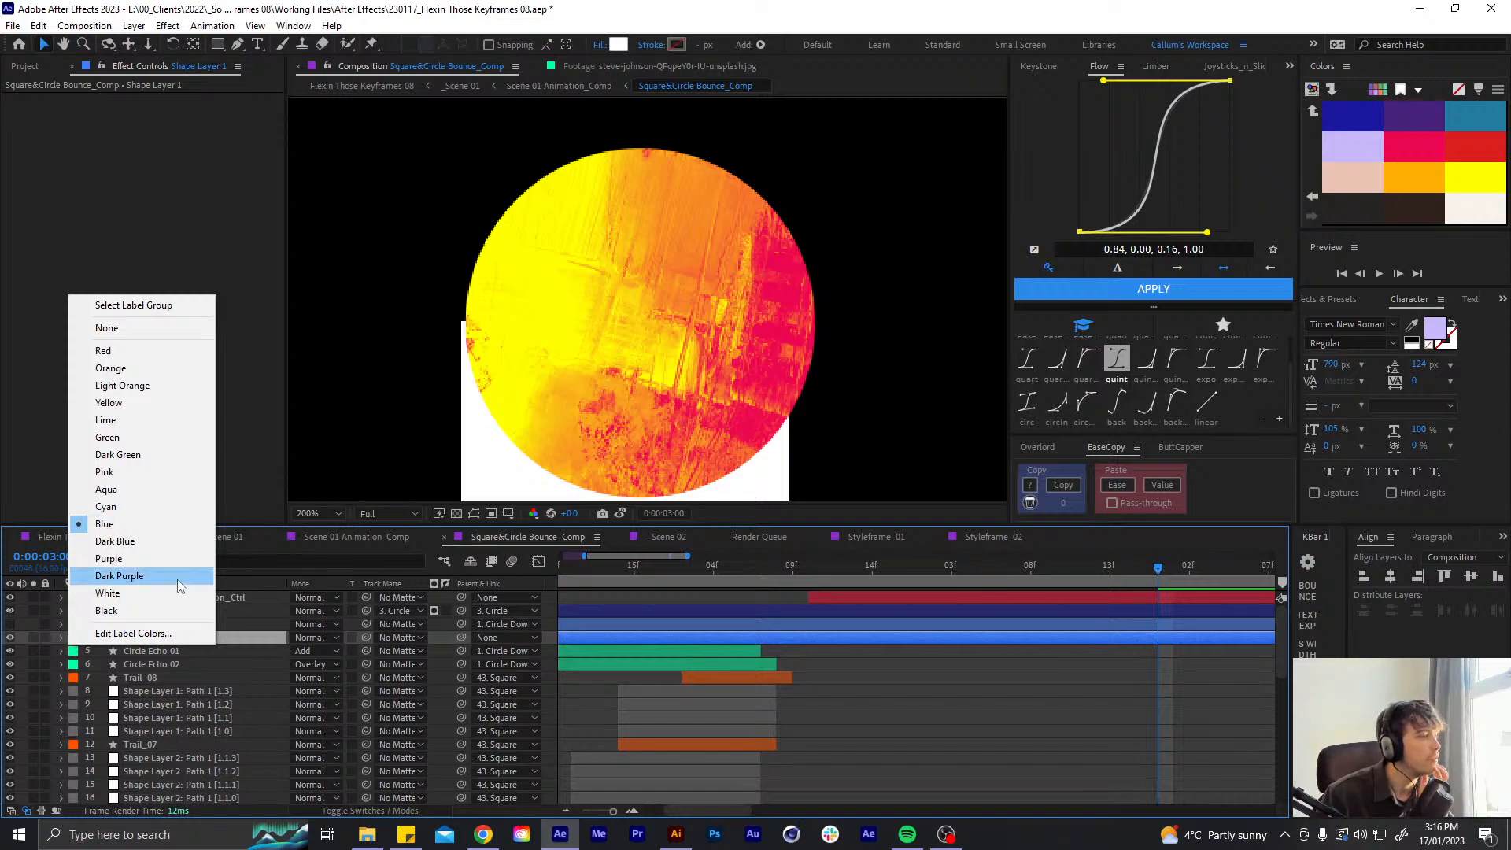
pyautogui.click(118, 575)
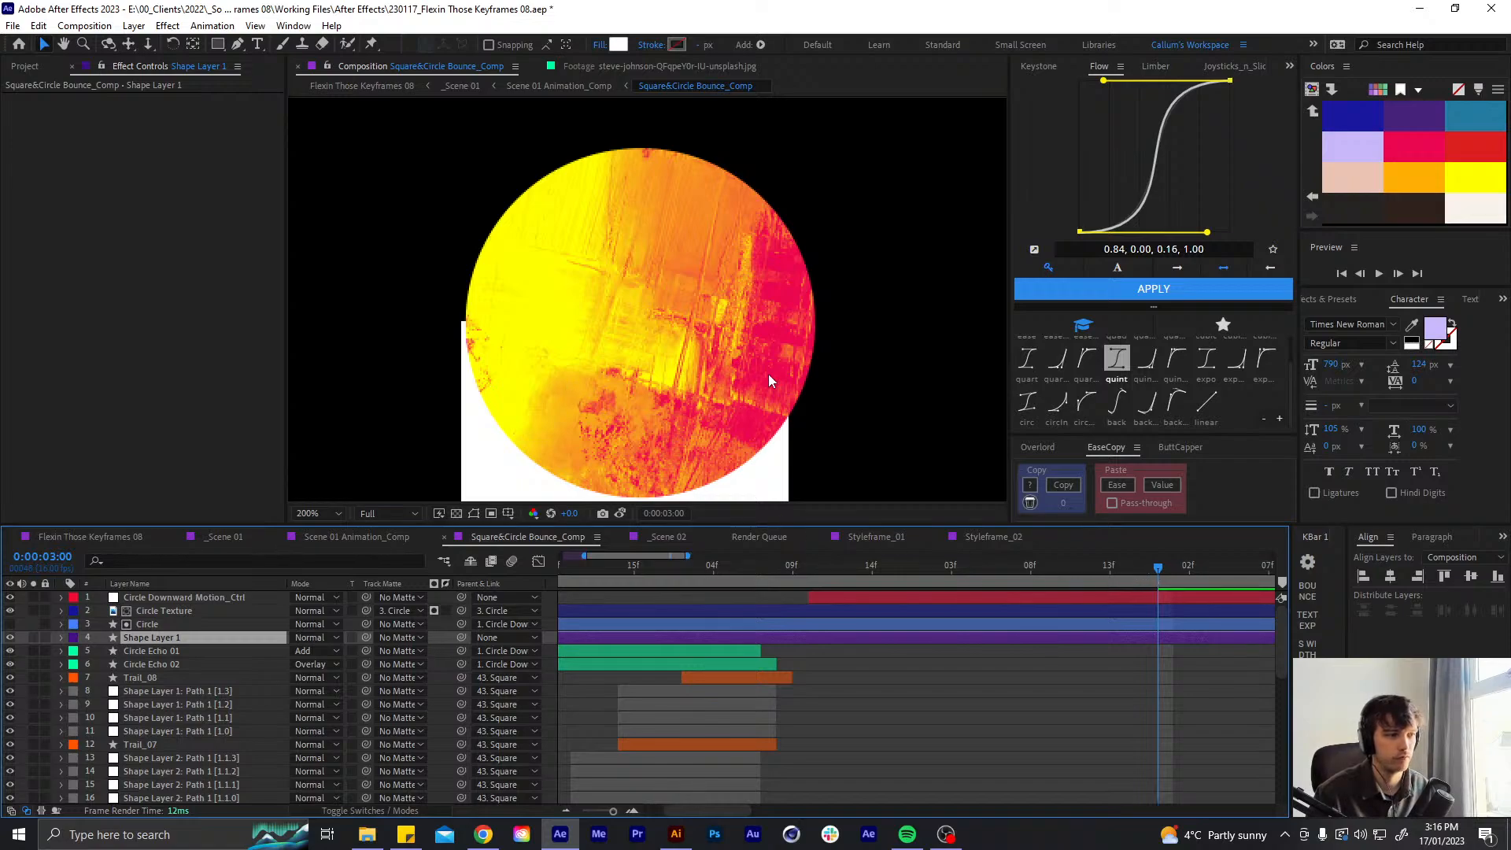
# - Centre the rectangle horizontally behind the circle, reveal its size properties and show the composition grid
pyautogui.hotkey('shift', 'Right')
pyautogui.hotkey('shift', 'Right')
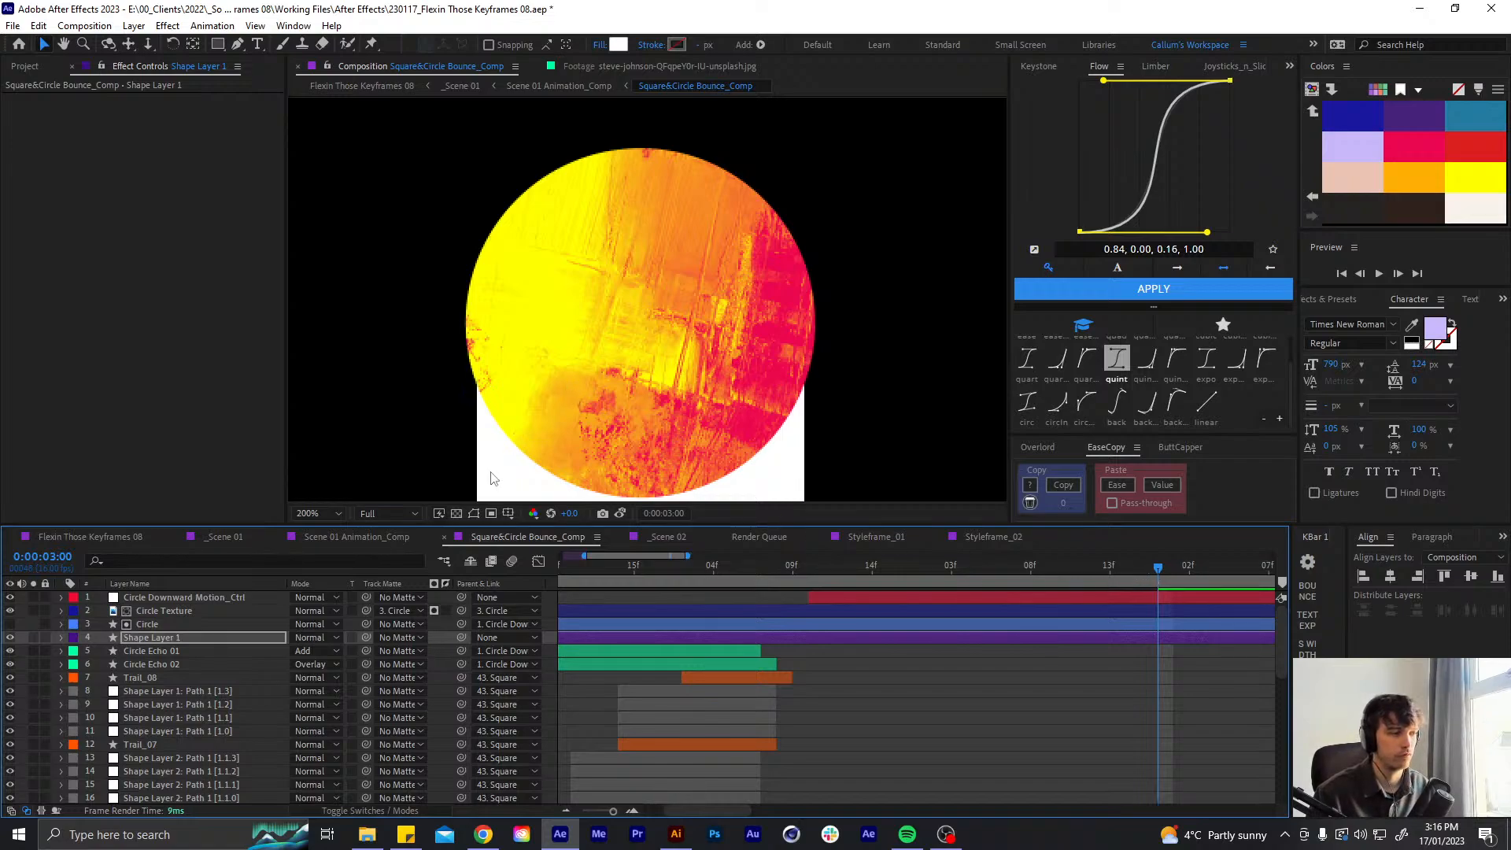
pyautogui.press('u')
pyautogui.press('u')
pyautogui.hotkey('ctrl', 'shift', 'h')
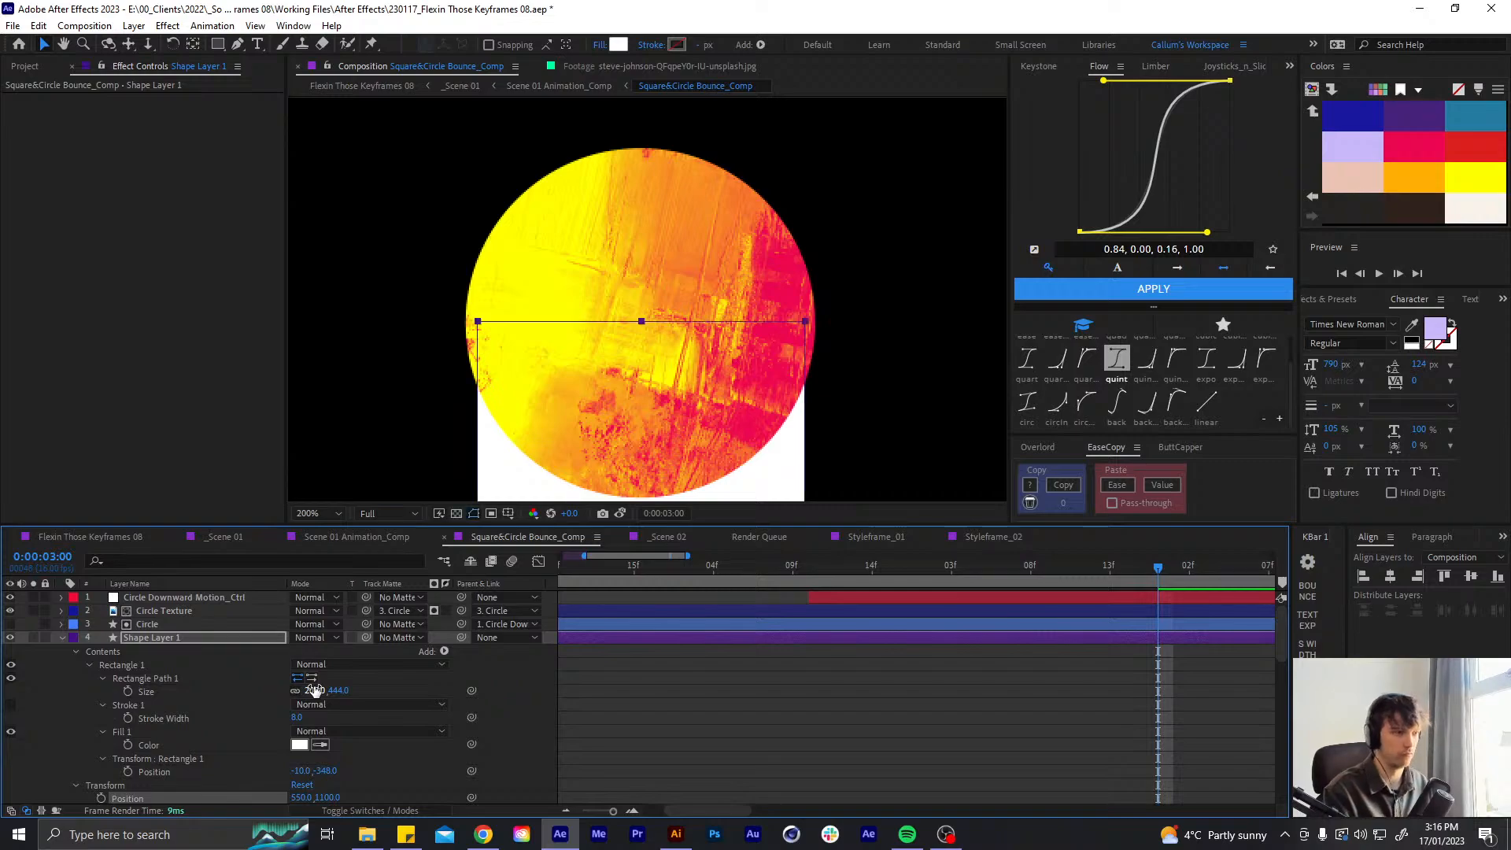
pyautogui.press('Left')
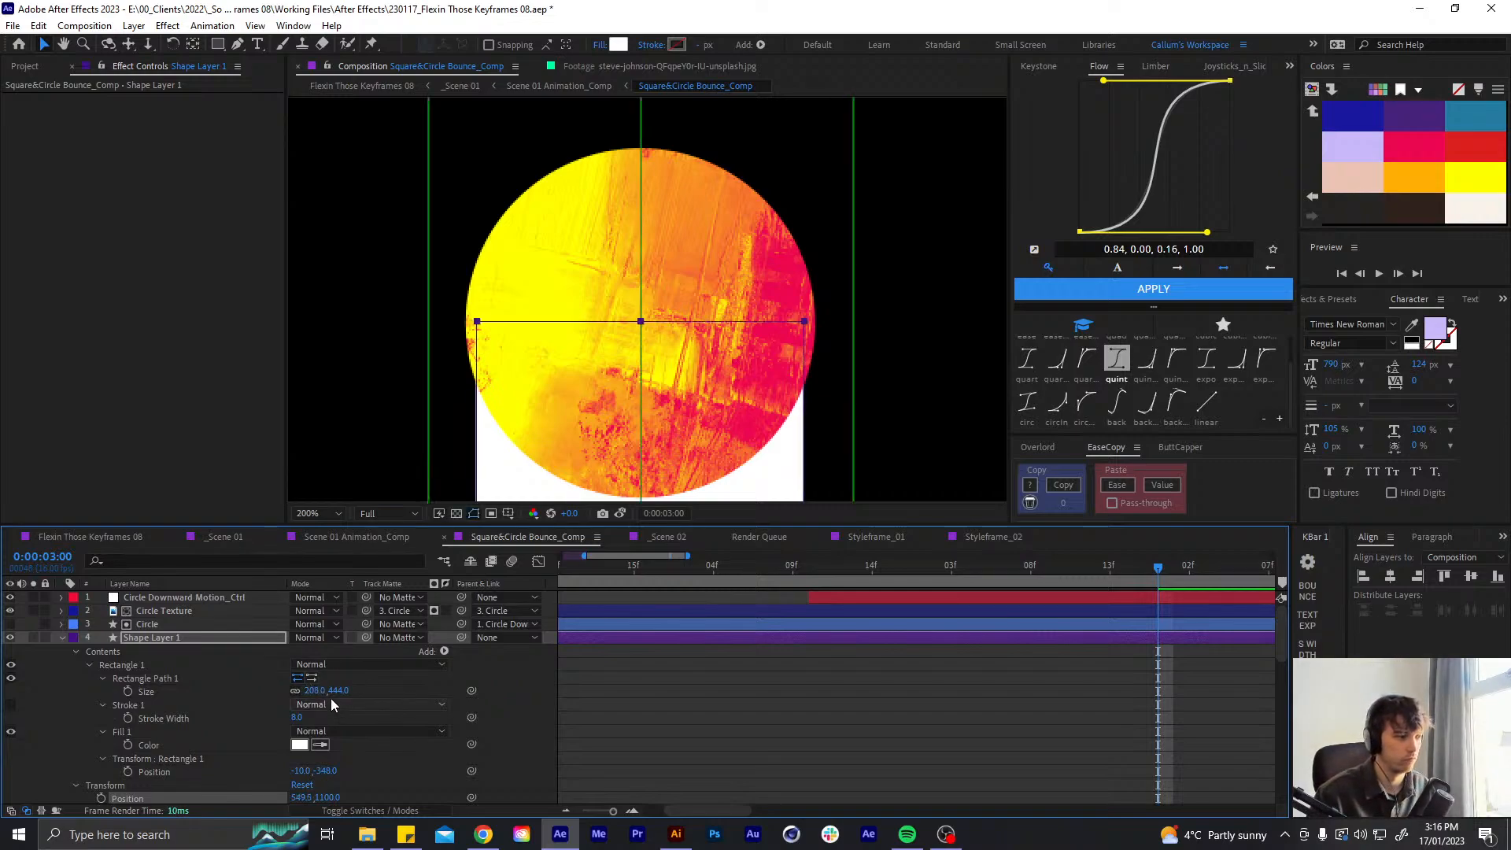
# - Set the rectangle's width to 222 px without changing its height
pyautogui.moveTo(322, 694); pyautogui.dragTo(326, 690)
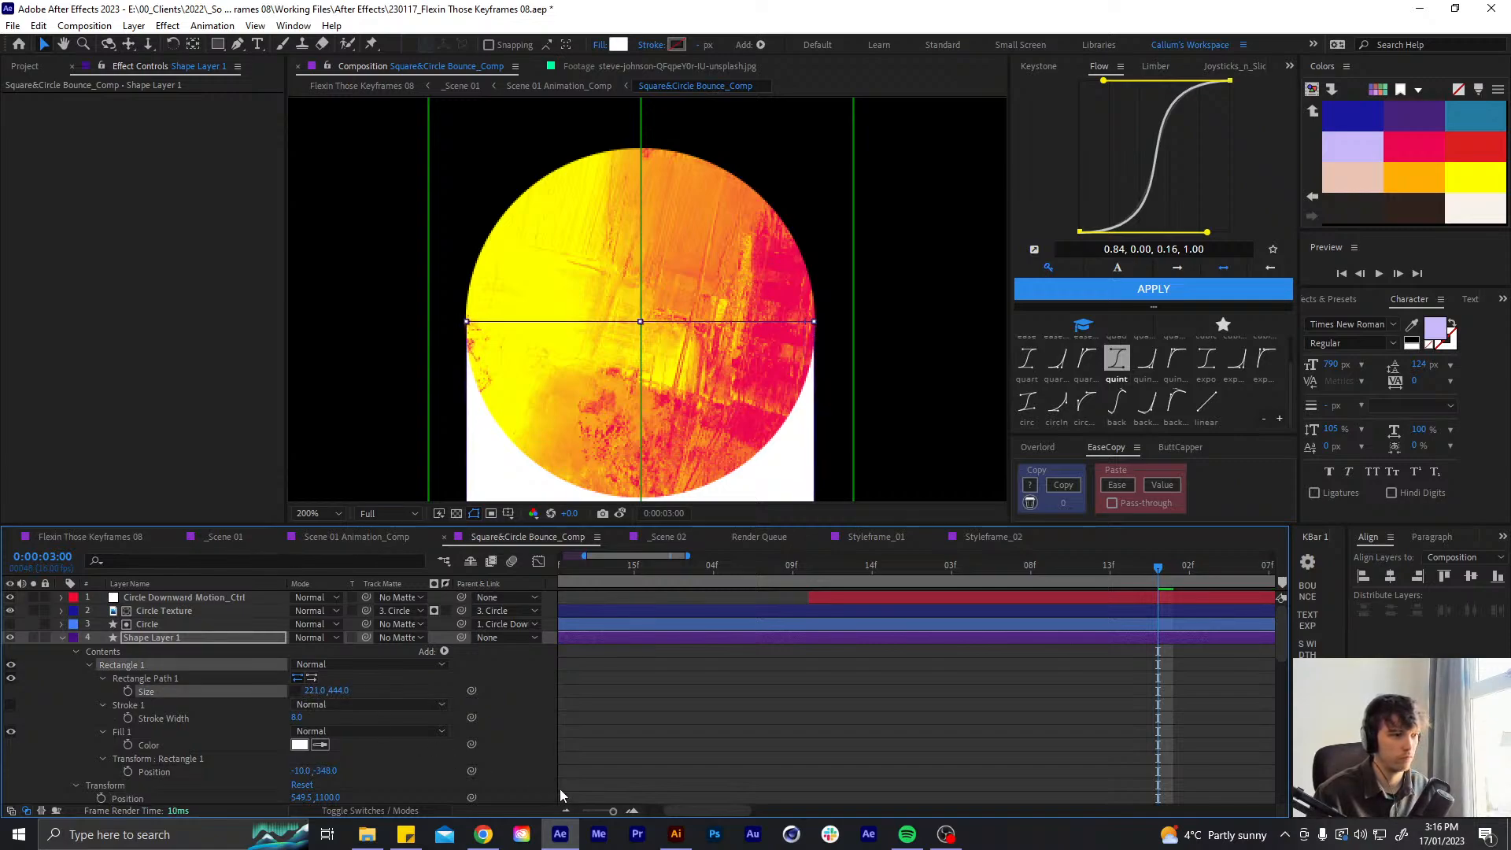
pyautogui.write('22')
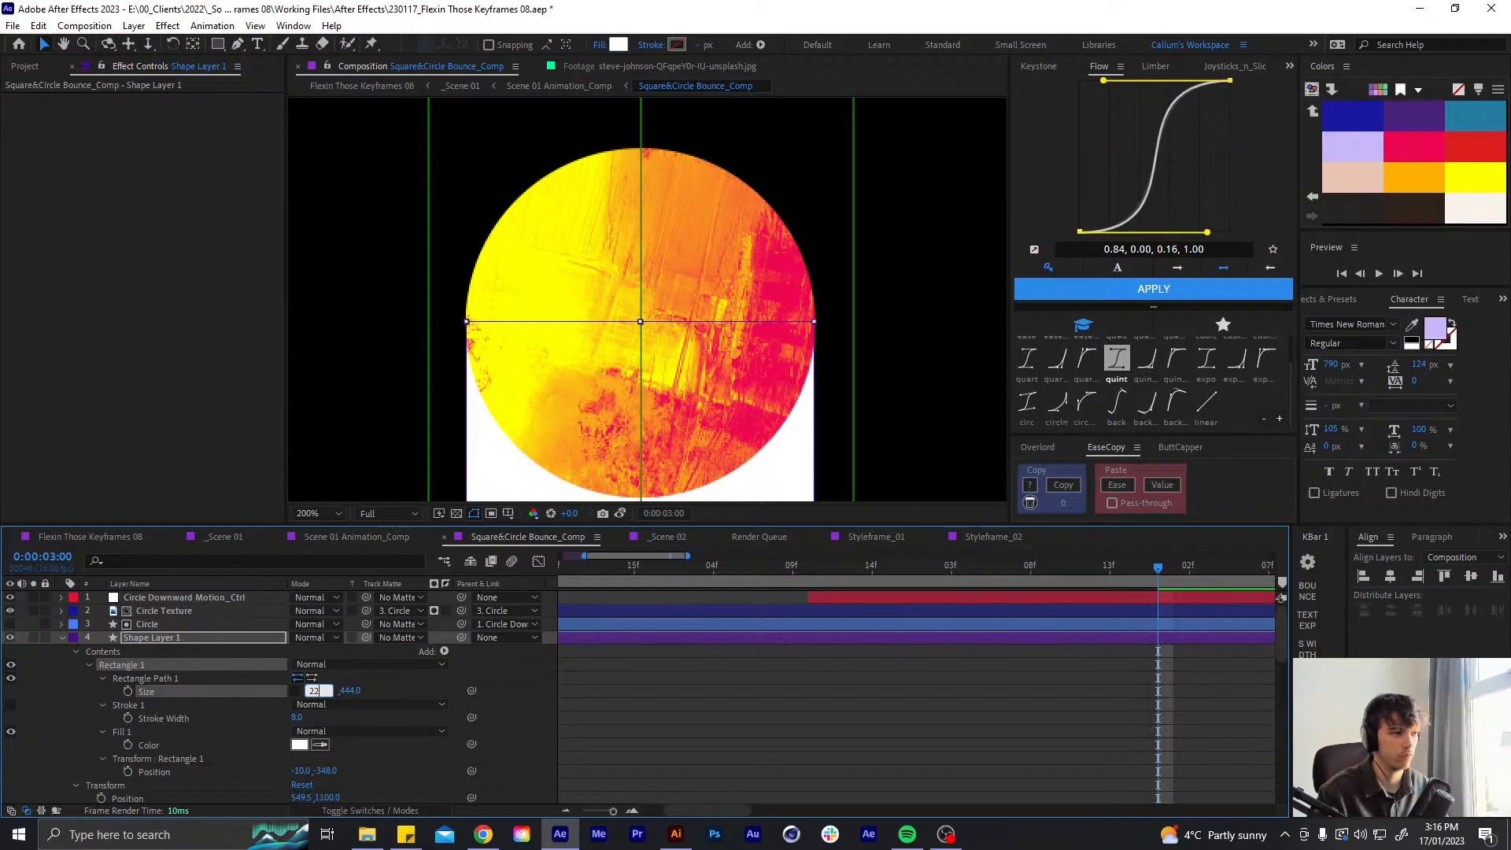
pyautogui.write('2')
pyautogui.press('Return')
# - Nudge the rectangle layer slightly upward behind the circle and fine-tune its horizontal alignment with the circle's edges
pyautogui.click(755, 723)
pyautogui.click(750, 639)
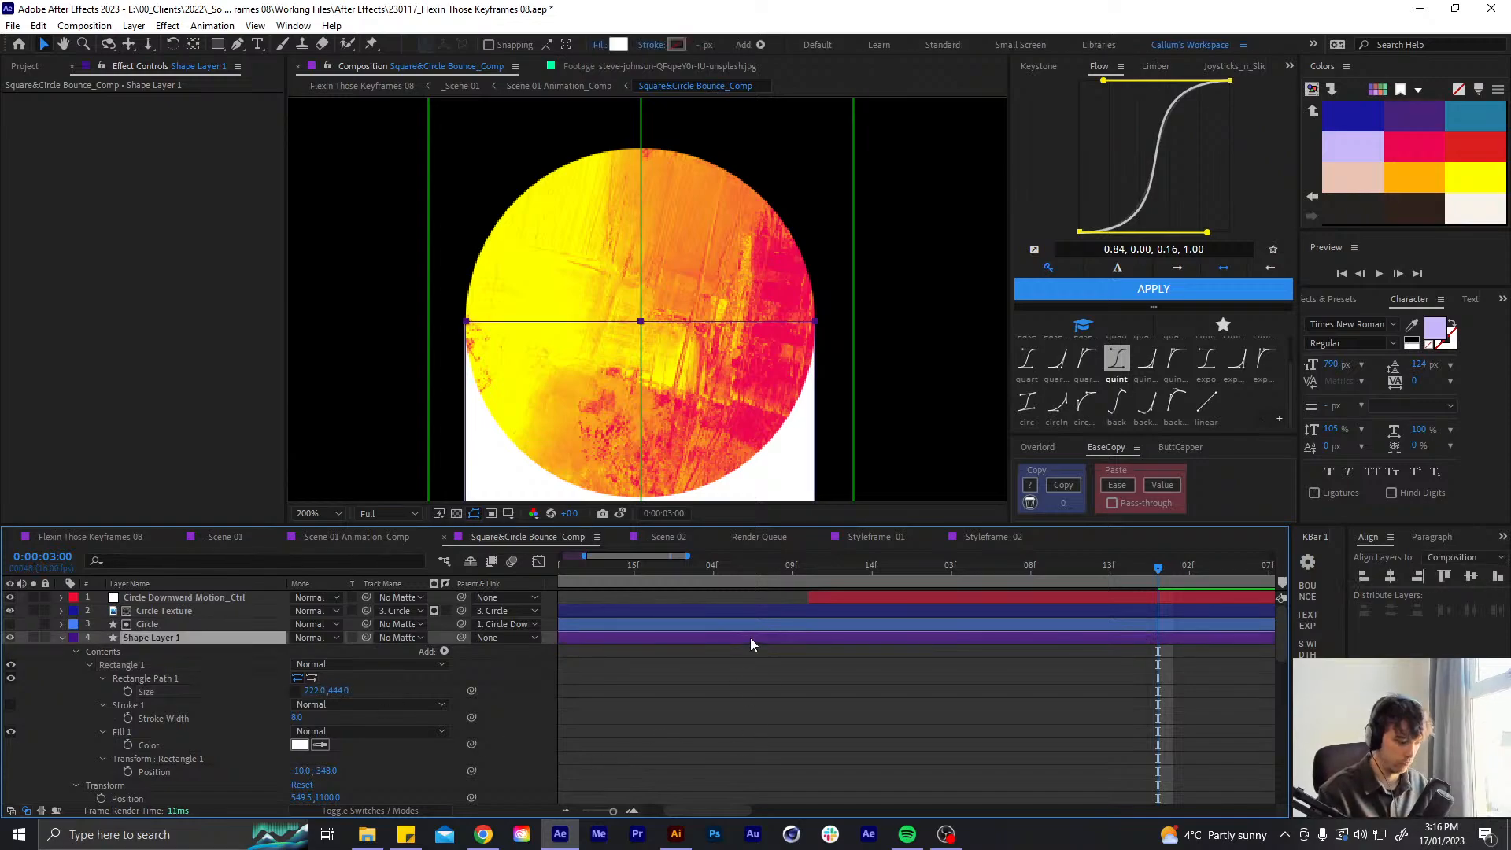
pyautogui.press('Right')
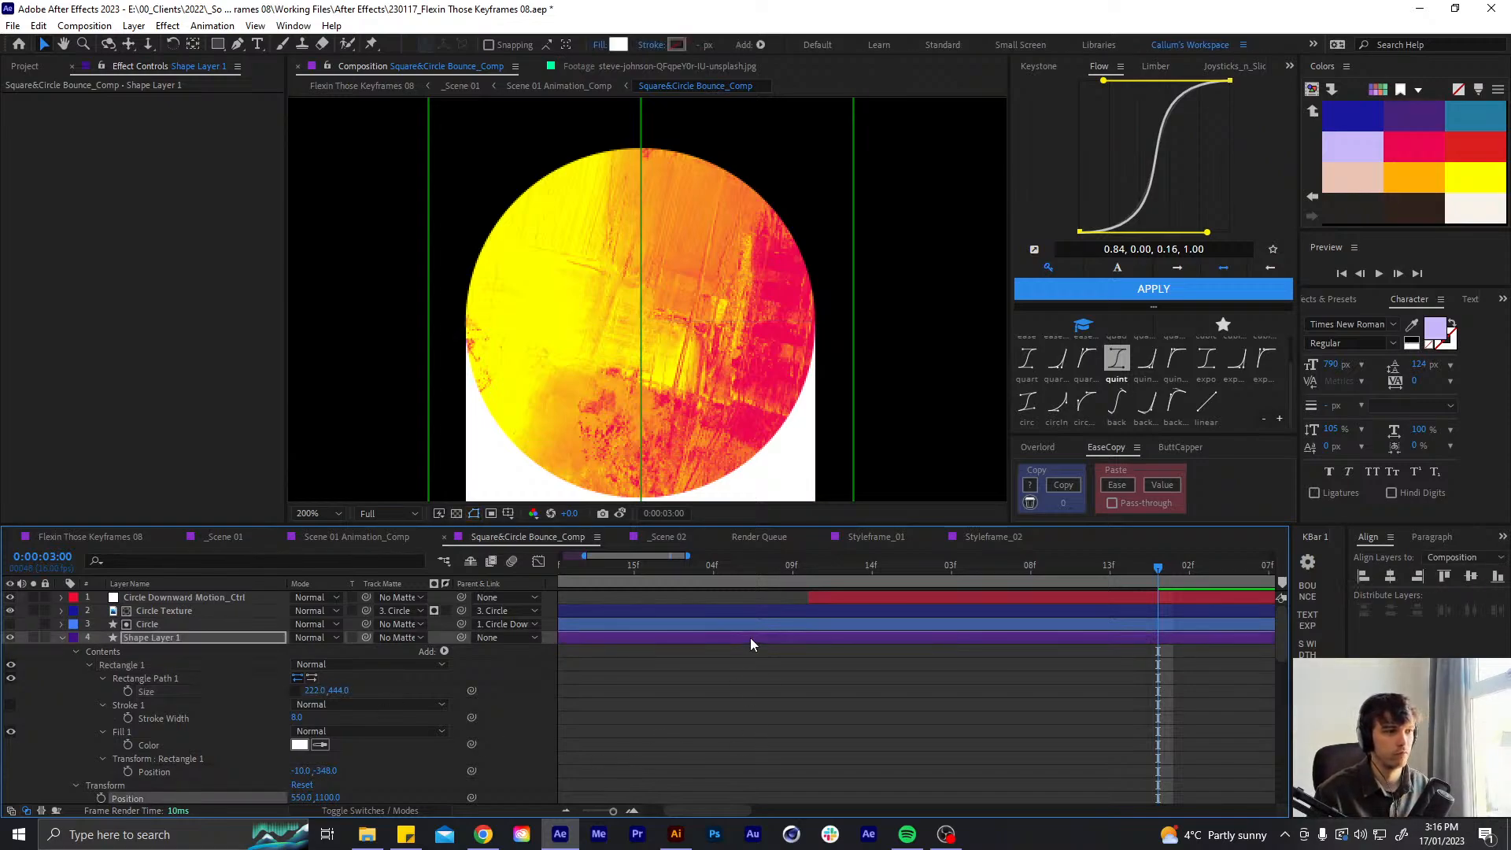
pyautogui.press('Left')
pyautogui.press('Up')
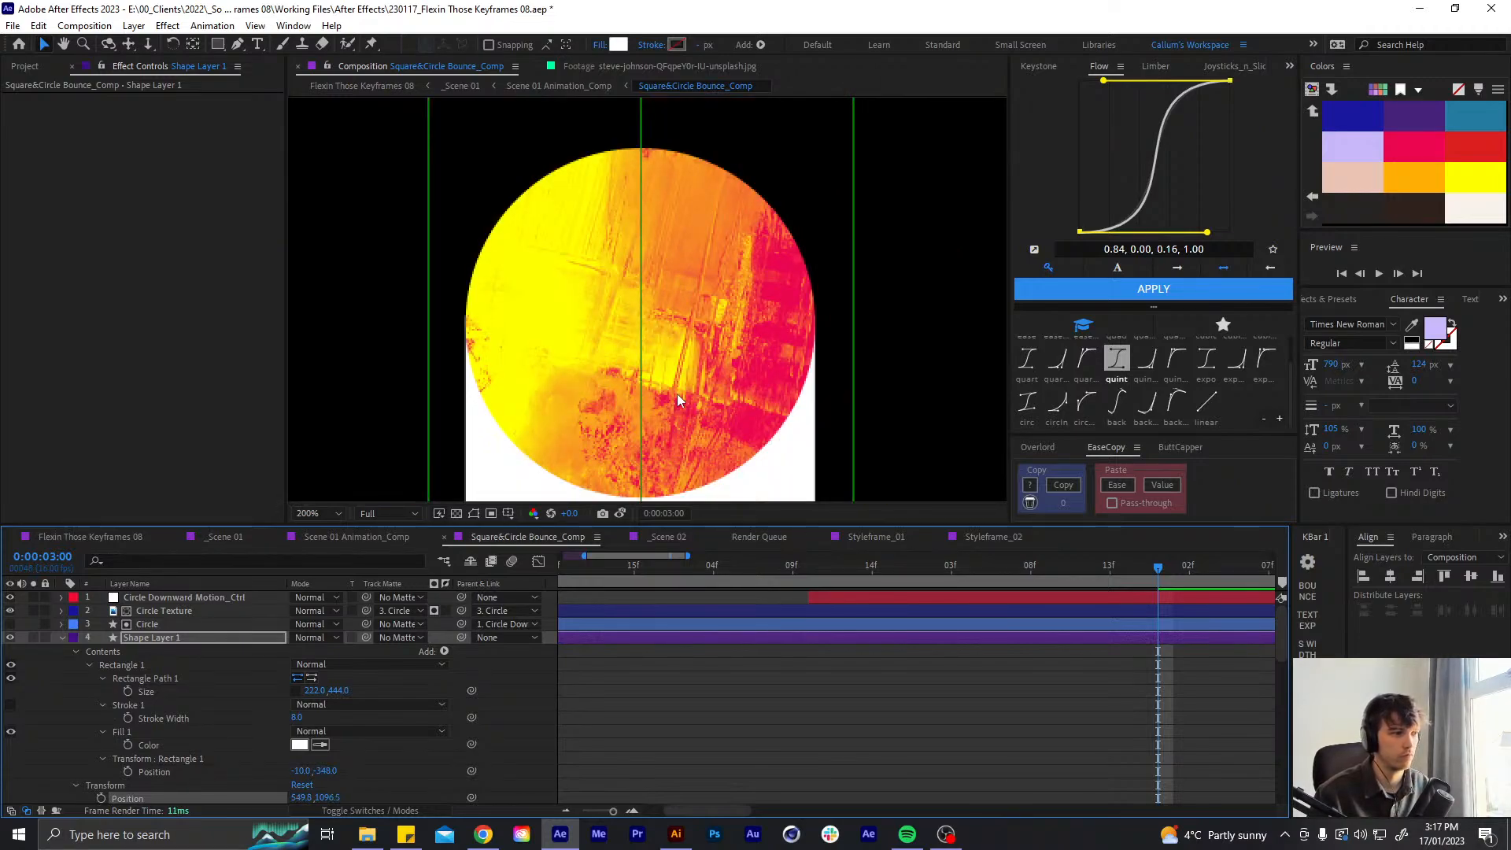
pyautogui.press('.')
pyautogui.press('.')
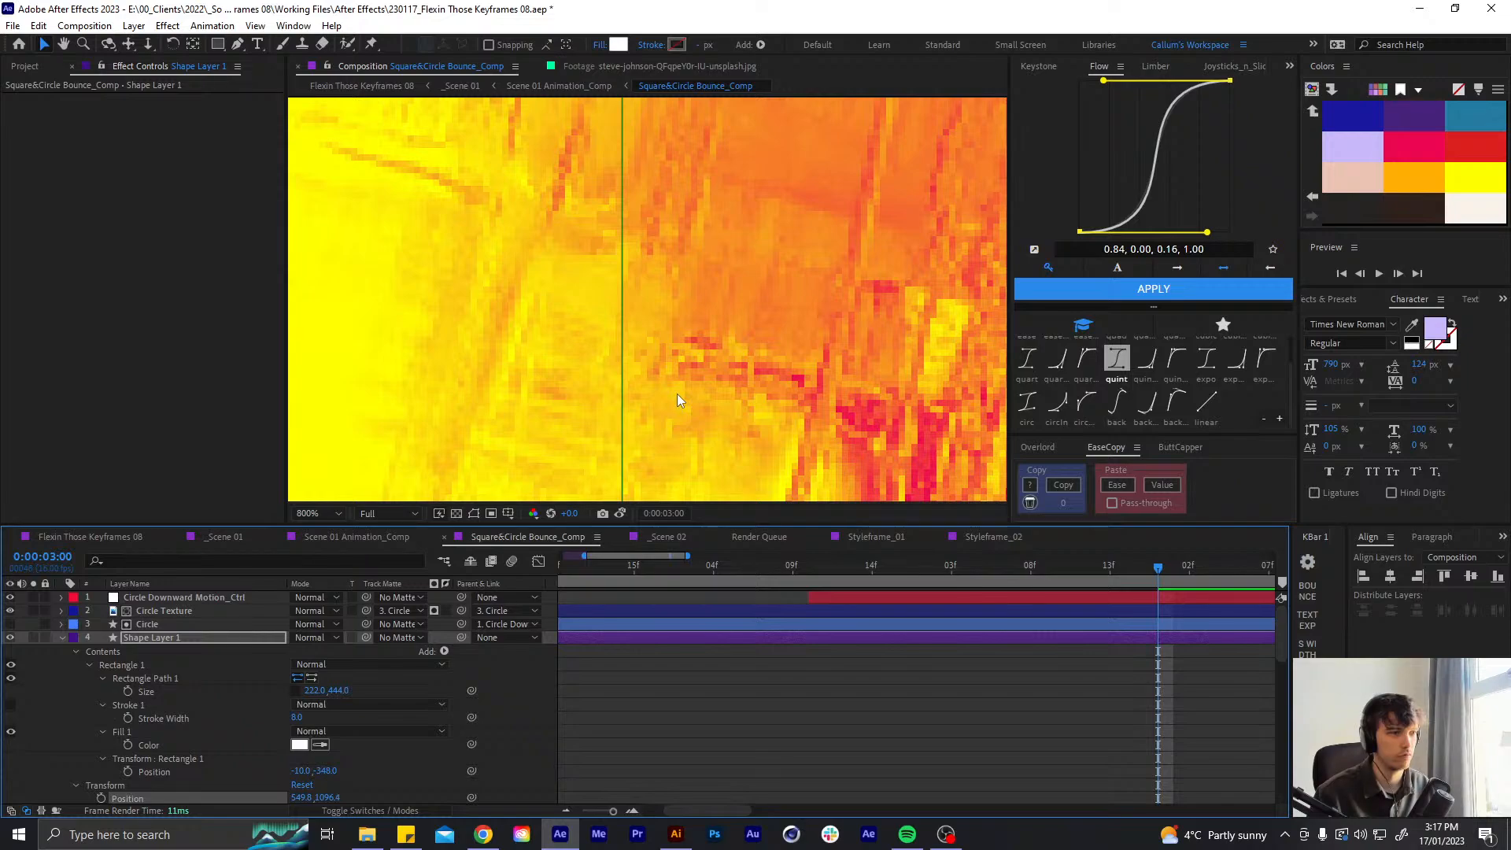
pyautogui.press(',')
pyautogui.press(',')
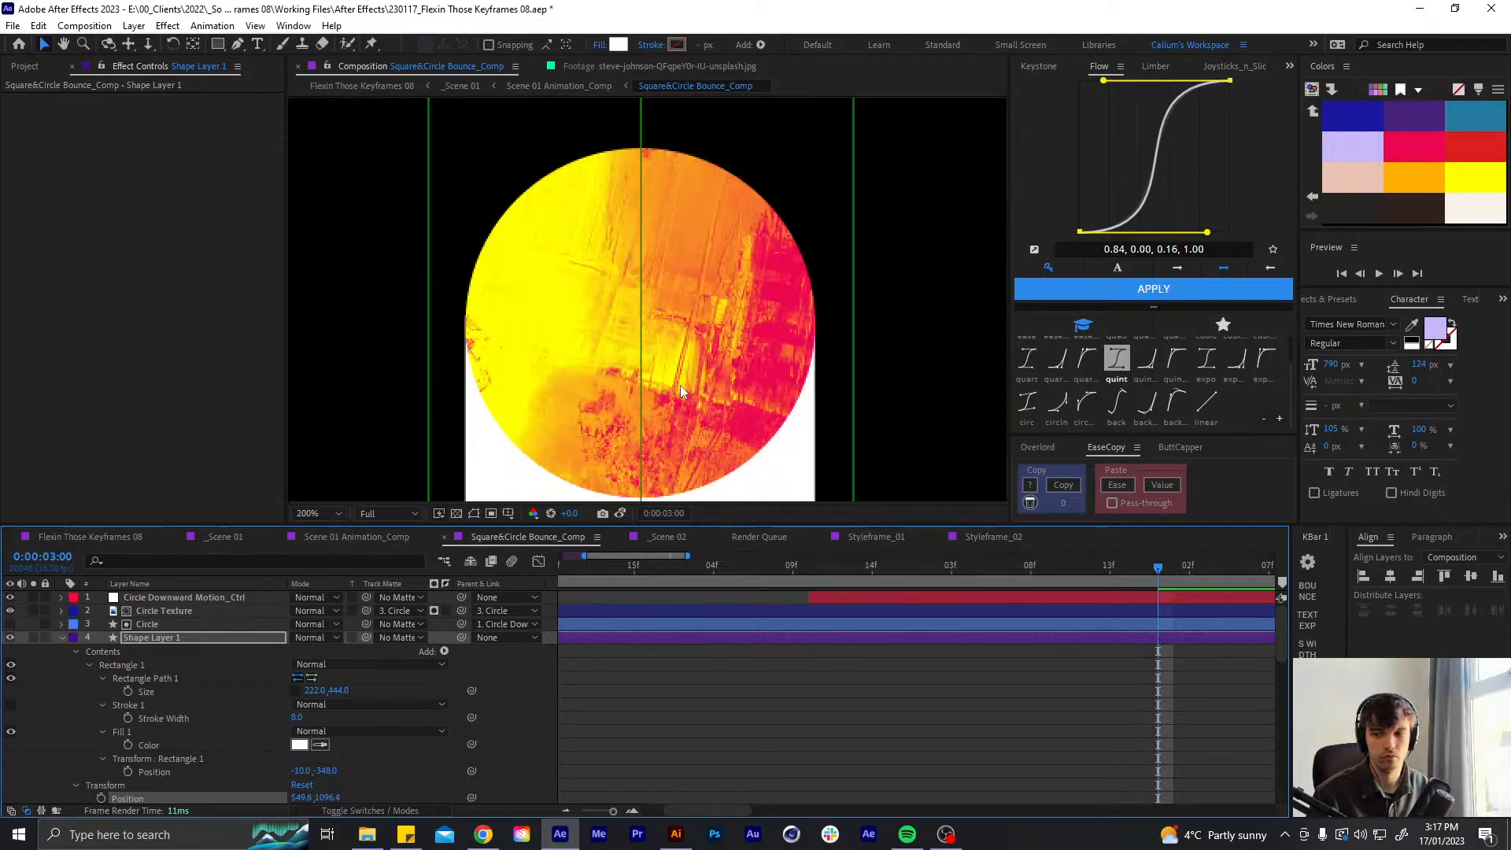
pyautogui.press(',')
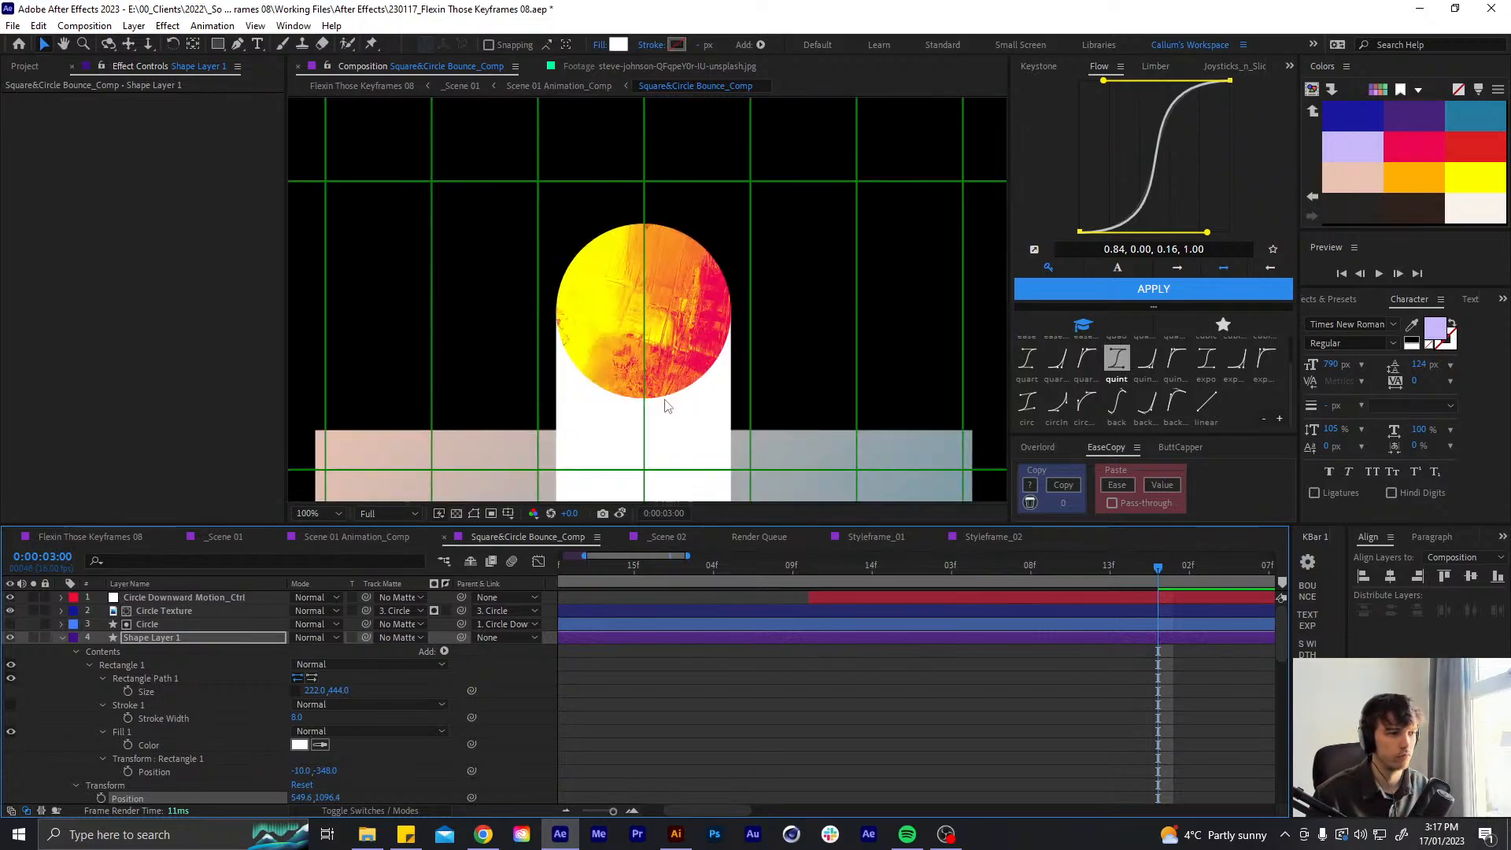
# - Convert the rectangle's parametric path to a Bezier path
pyautogui.moveTo(658, 411); pyautogui.dragTo(679, 118)
pyautogui.press(',')
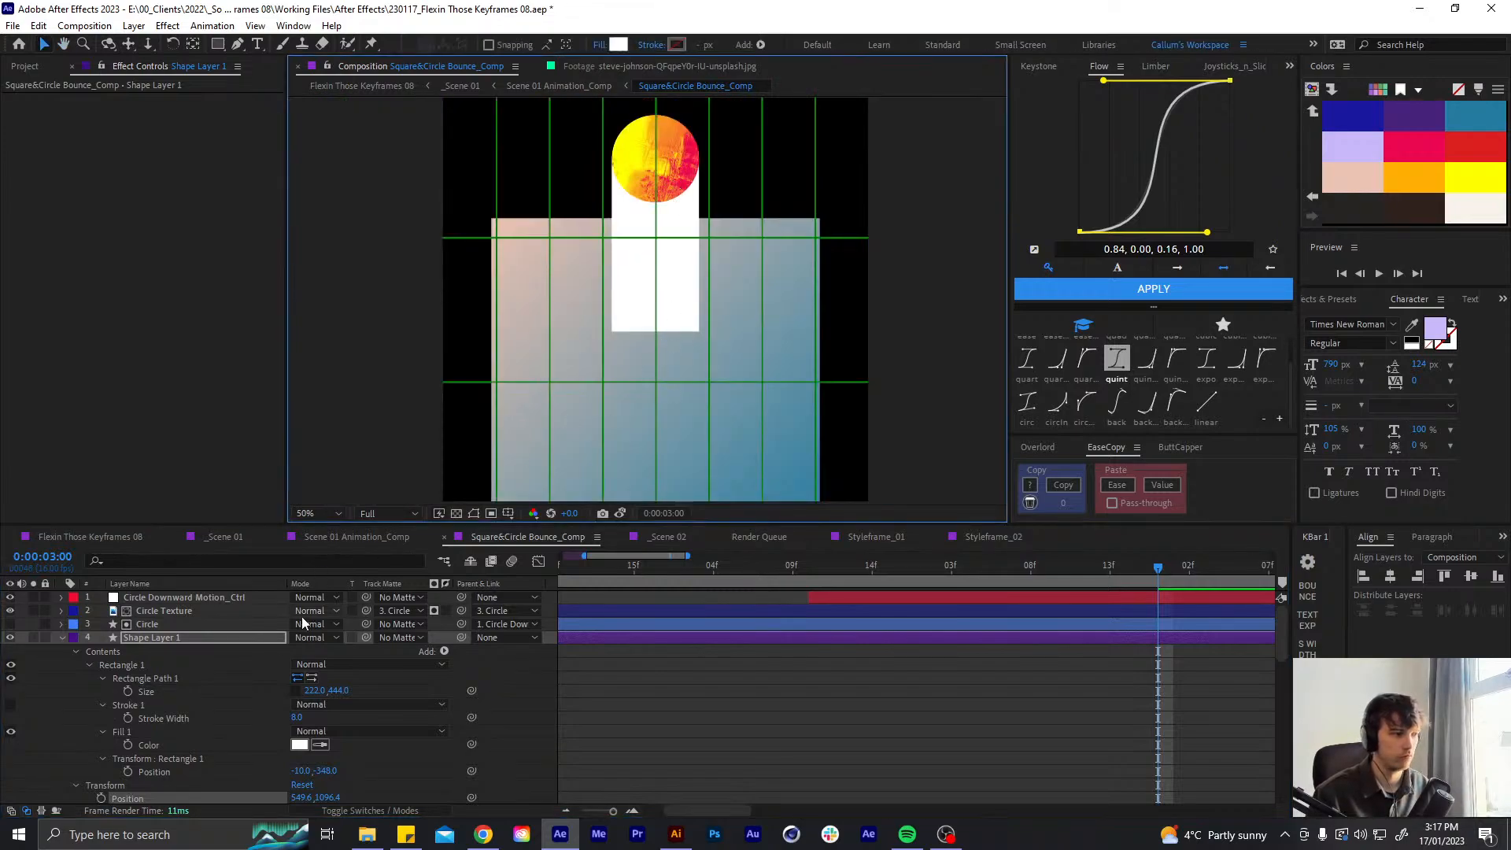
pyautogui.rightClick(149, 680)
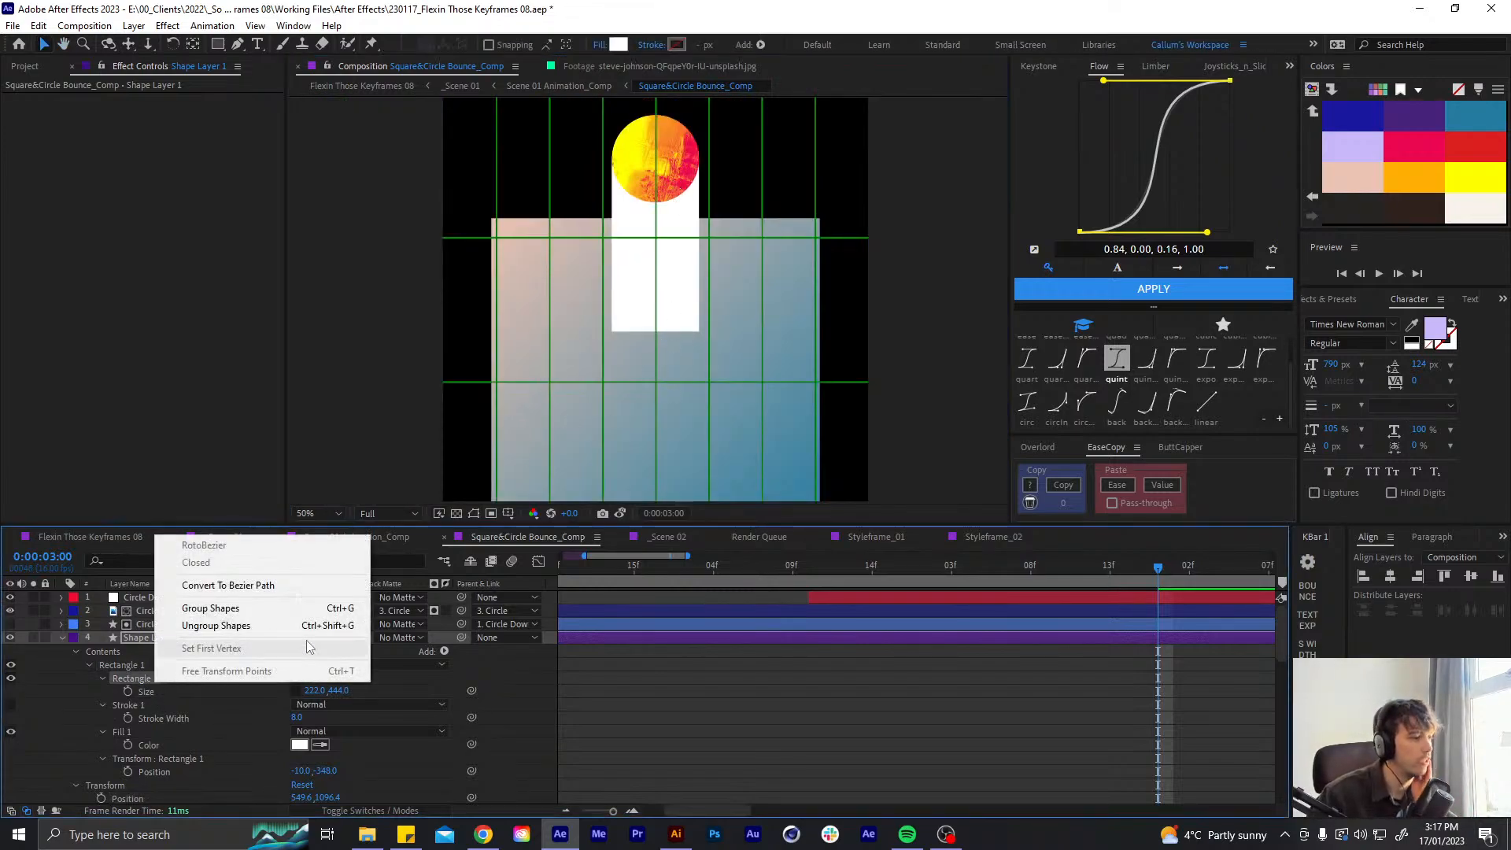
pyautogui.click(227, 586)
# - Extend the rectangle path's bottom edge downward until it sits just below the circle at 0:00:02:05
pyautogui.hotkey('ctrl', 'shift', 'h')
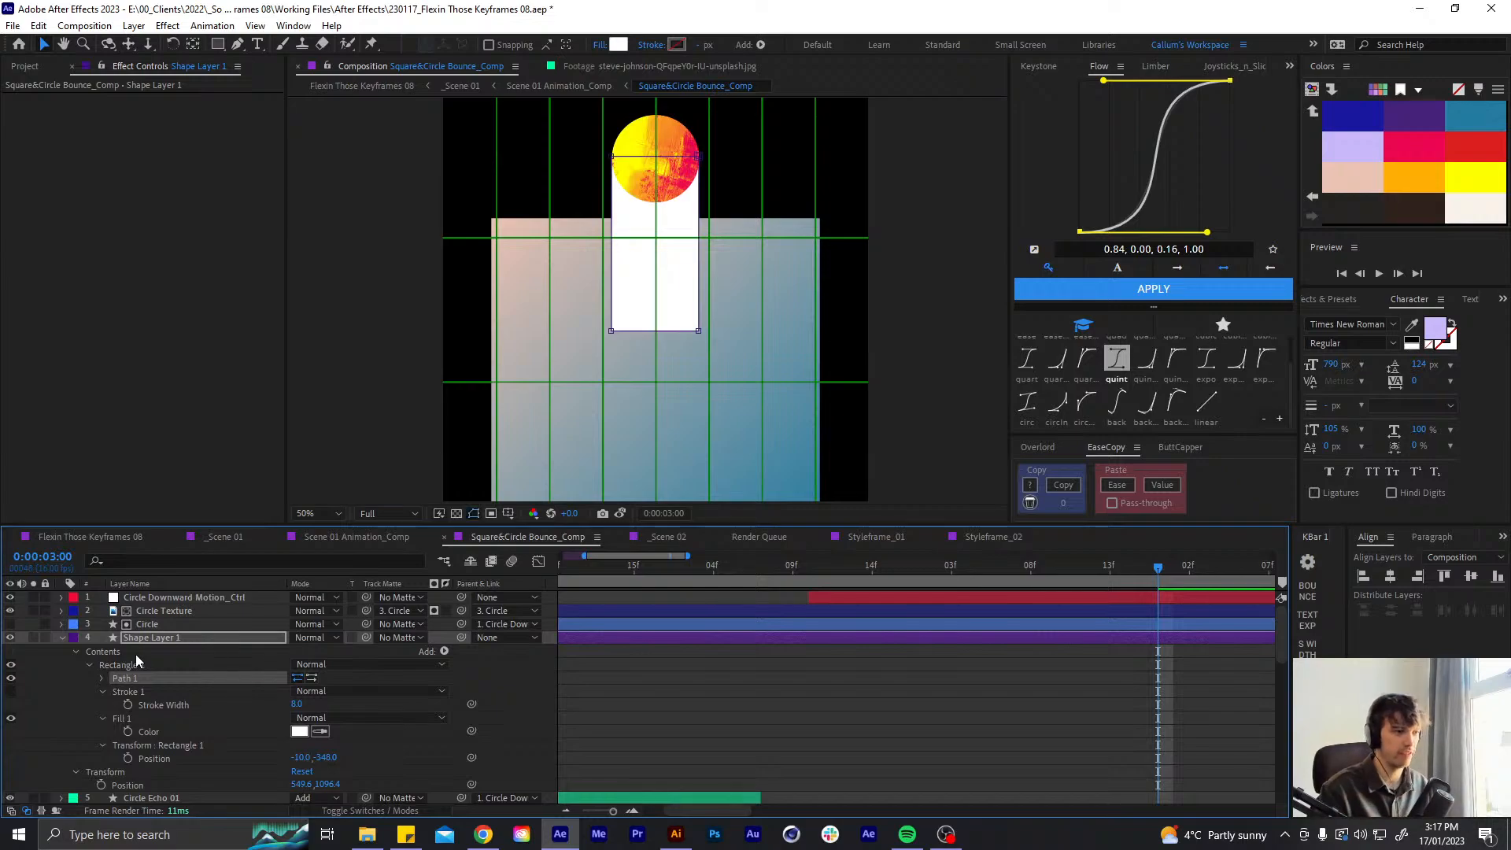
pyautogui.moveTo(721, 329); pyautogui.dragTo(637, 332)
pyautogui.moveTo(1157, 577); pyautogui.dragTo(984, 583)
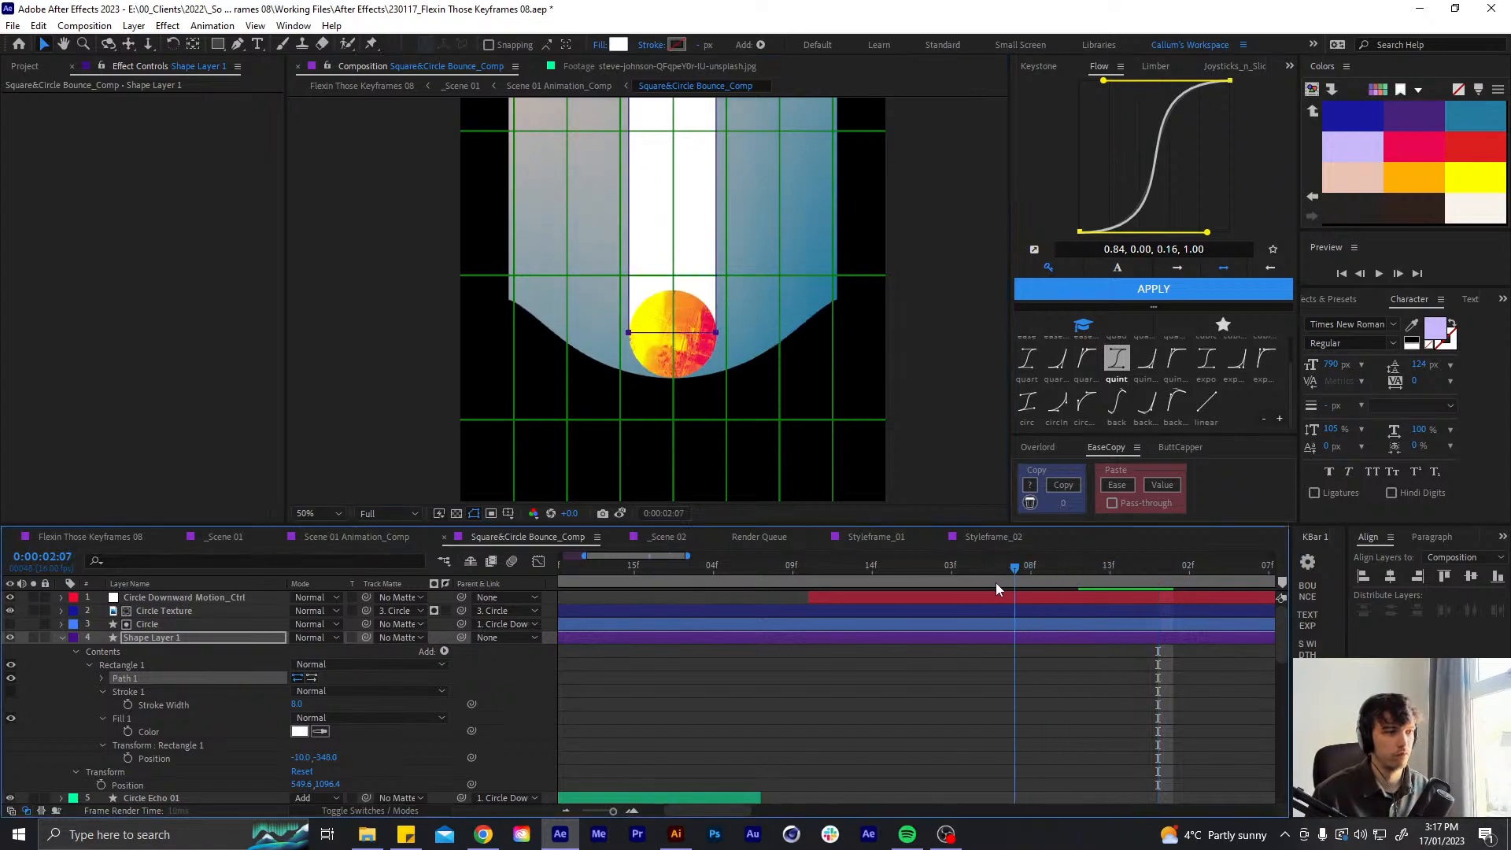
pyautogui.moveTo(628, 338); pyautogui.dragTo(633, 395)
pyautogui.click(808, 724)
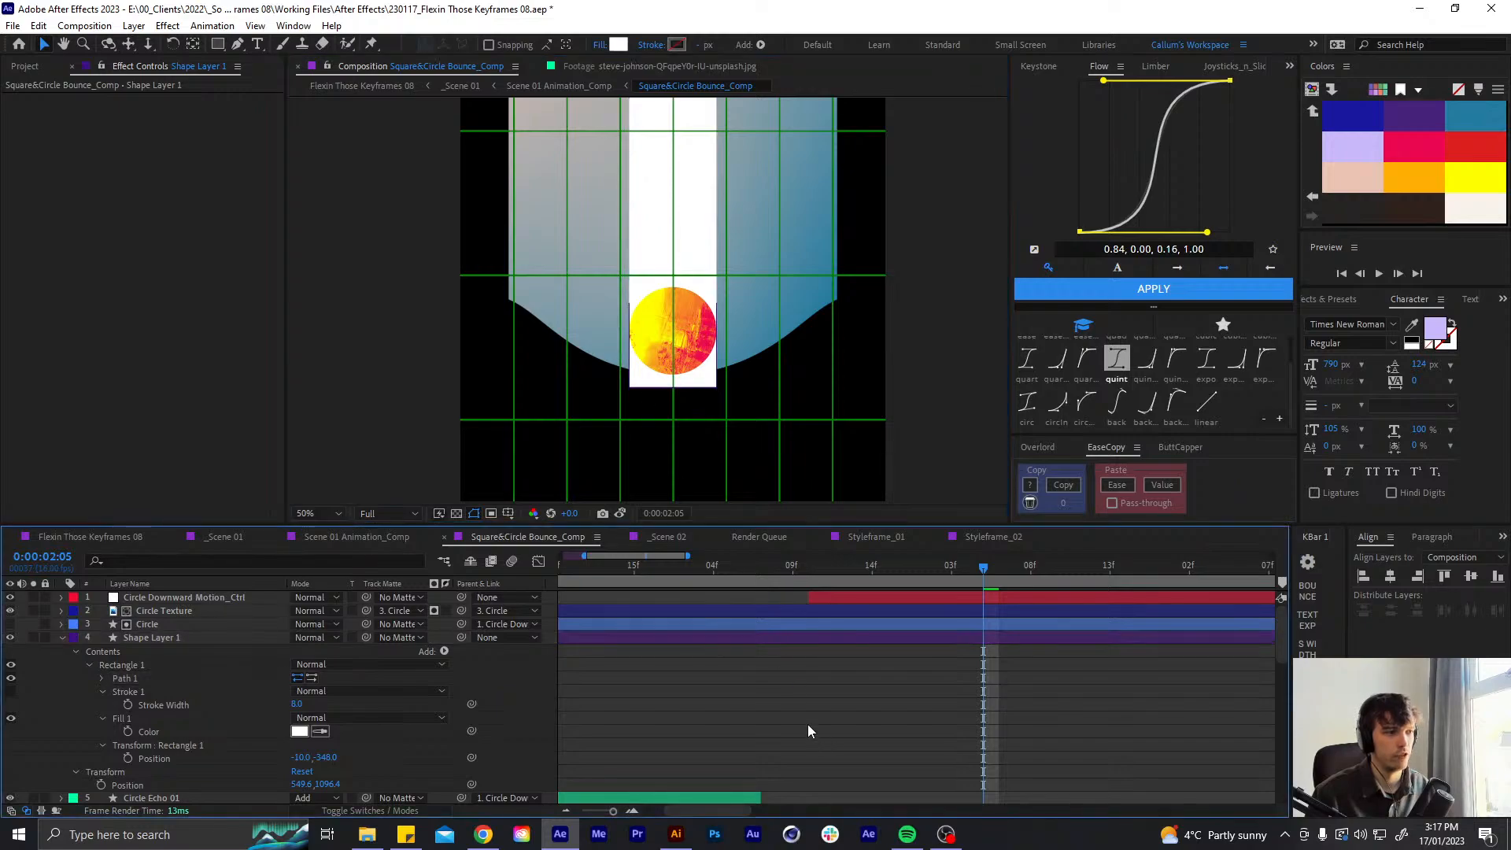
# - Hide the composition grid, collapse all layer properties and fit the whole composition in view
pyautogui.hotkey('ctrl', "'")
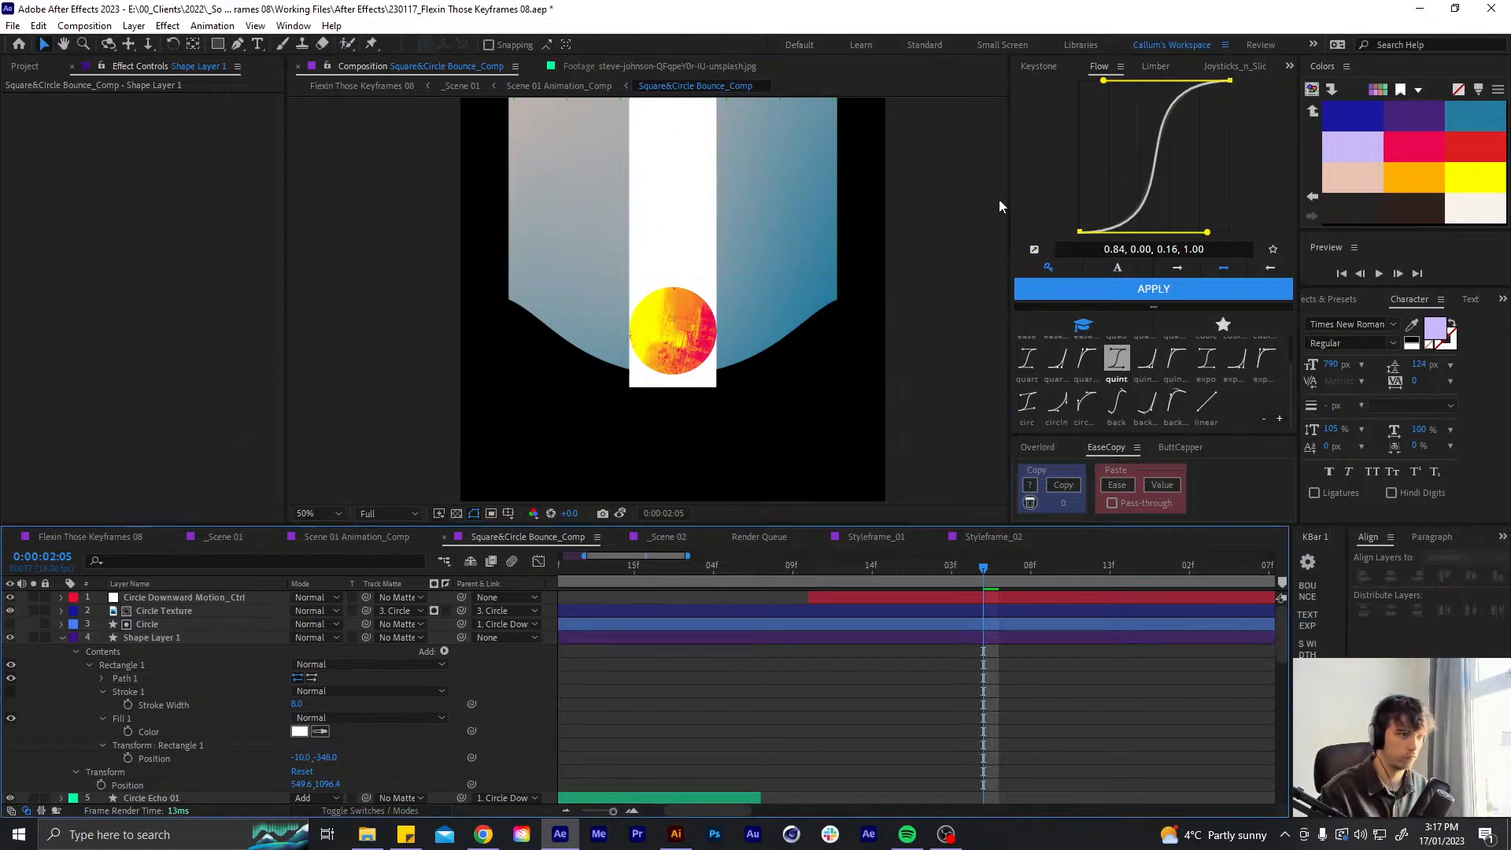
pyautogui.press('u')
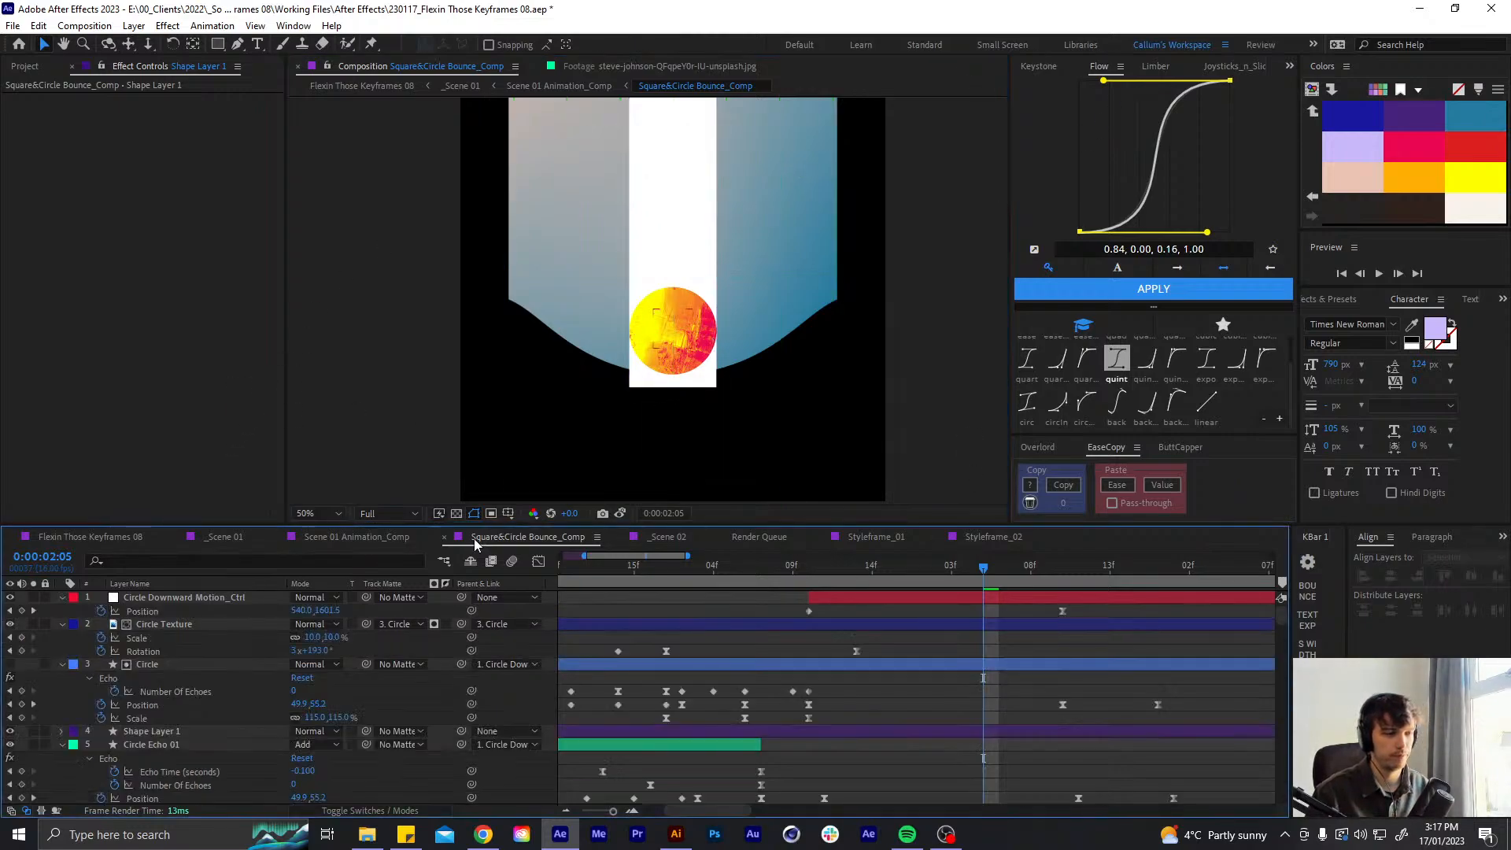
pyautogui.press('u')
pyautogui.click(371, 502)
pyautogui.press(',')
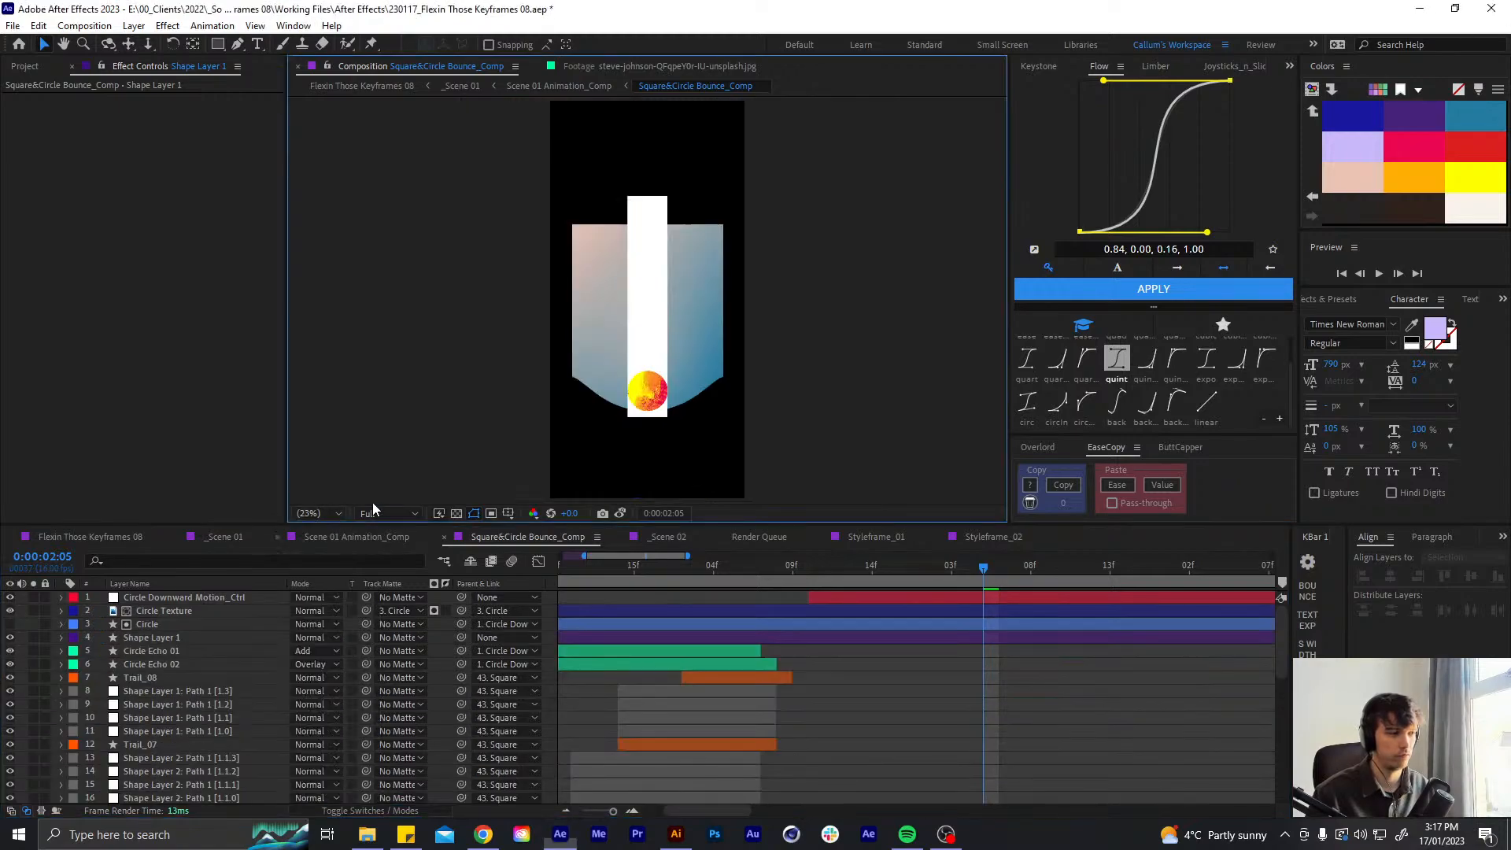
# - Rename the rectangle's shape layer to Final Circle Trail
pyautogui.click(196, 645)
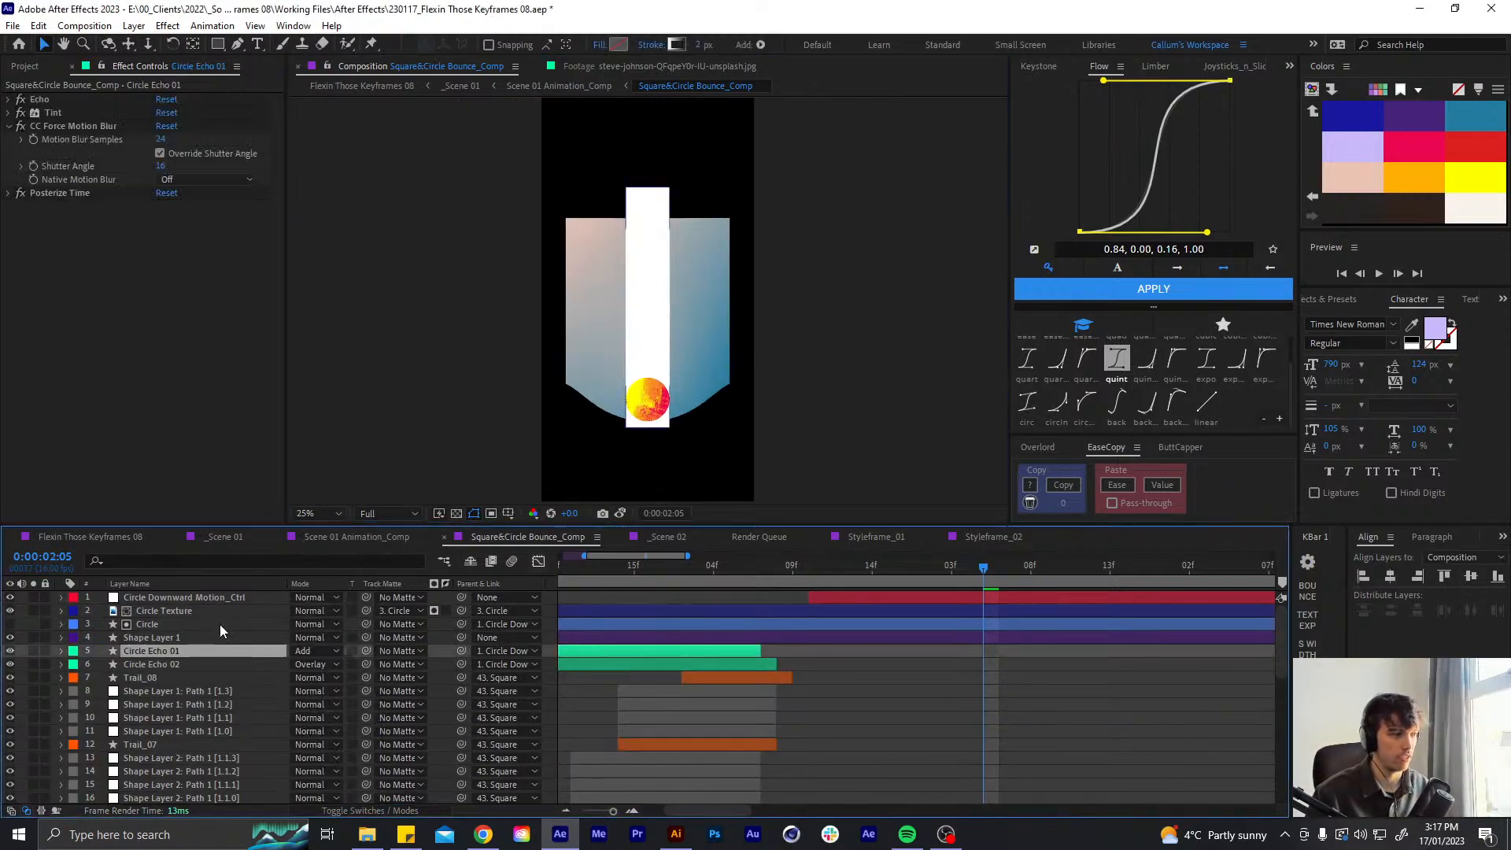
pyautogui.click(217, 636)
pyautogui.press('Return')
pyautogui.write('F')
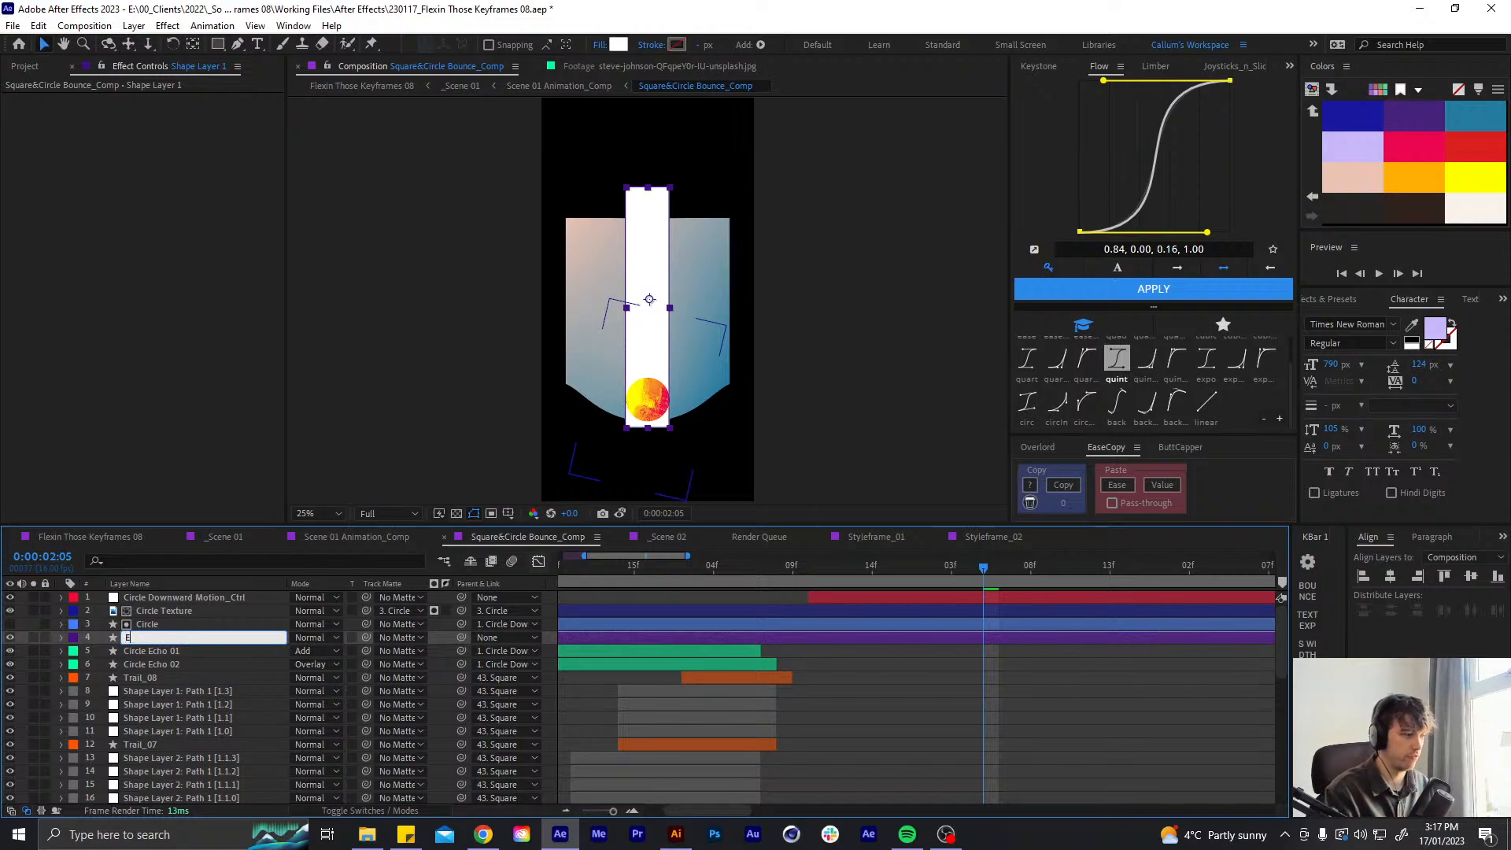
pyautogui.write('inal Circl')
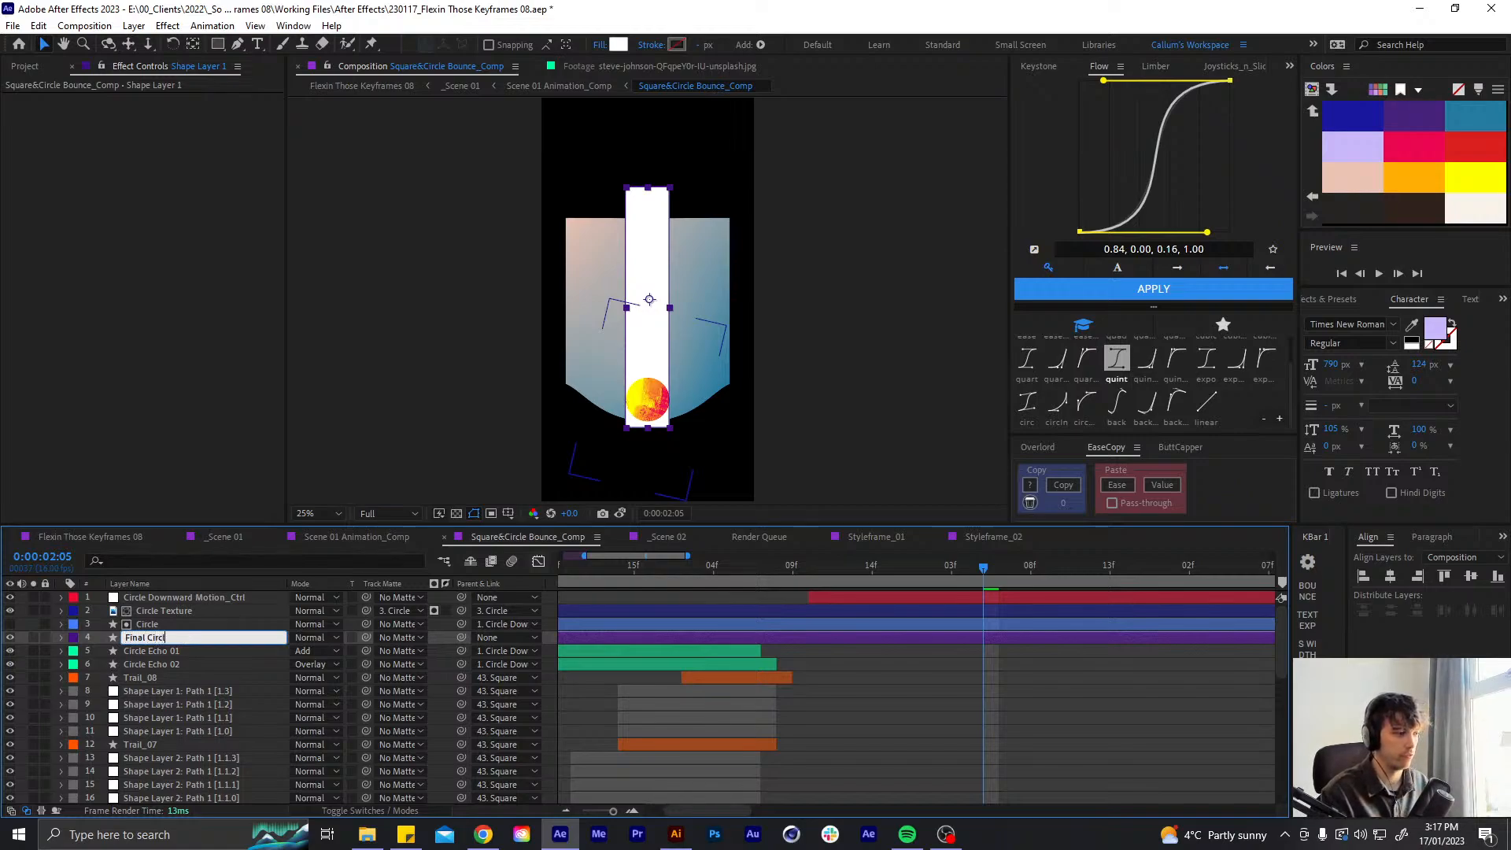
pyautogui.write('e Trail')
pyautogui.press('Return')
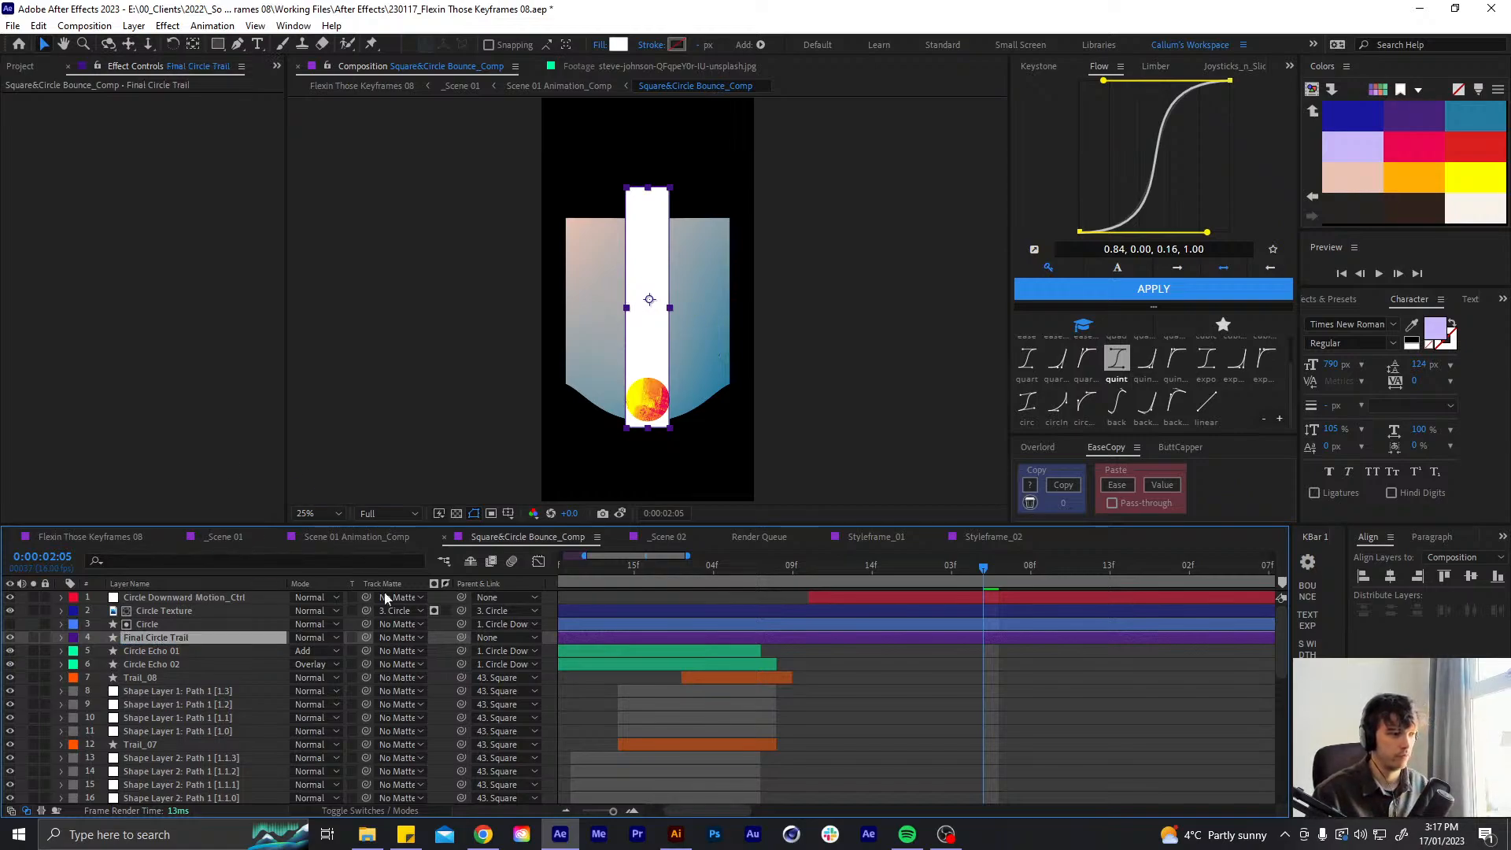
# - Add a gradient fill to Rectangle 1 of the Final Circle Trail layer, placed below its stroke, and delete the solid fill
pyautogui.press('u')
pyautogui.press('u')
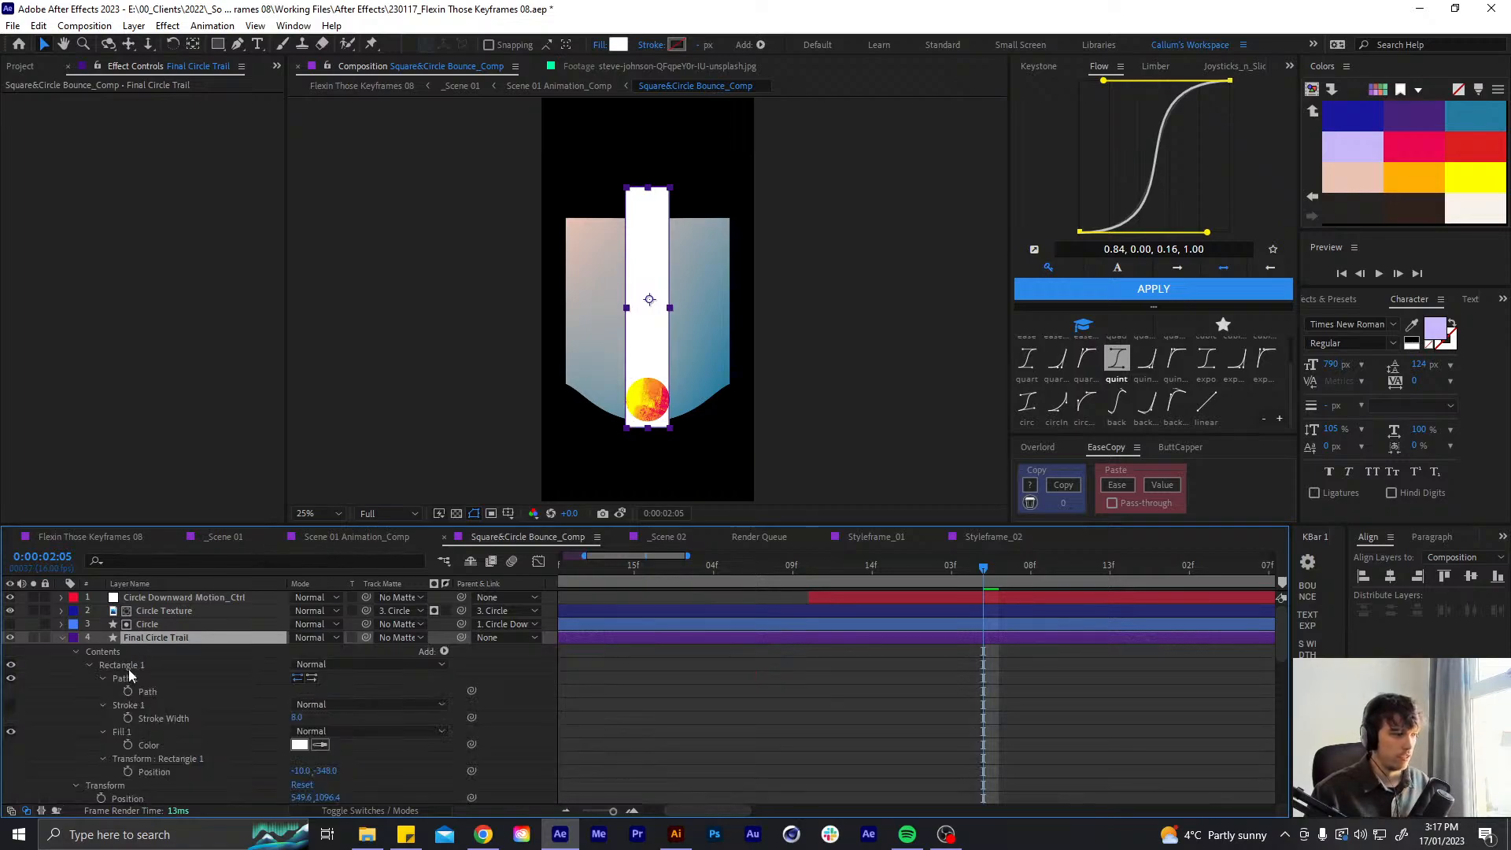
pyautogui.click(88, 664)
pyautogui.click(93, 667)
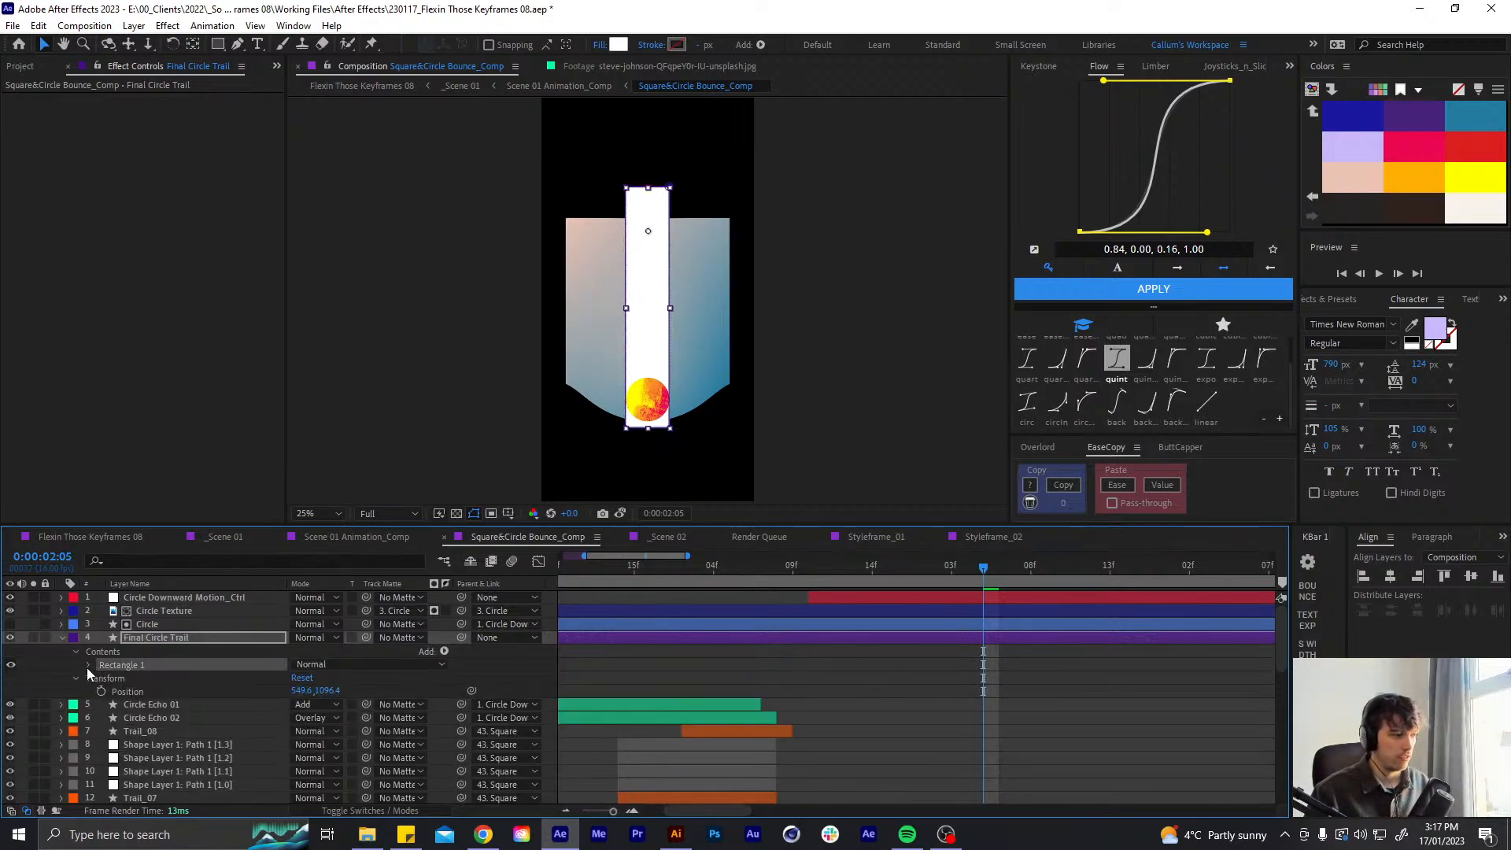
pyautogui.keyDown('ctrl'); pyautogui.click(85, 664); pyautogui.keyUp('ctrl')
pyautogui.scroll(-2, 93, 631)
pyautogui.click(88, 598)
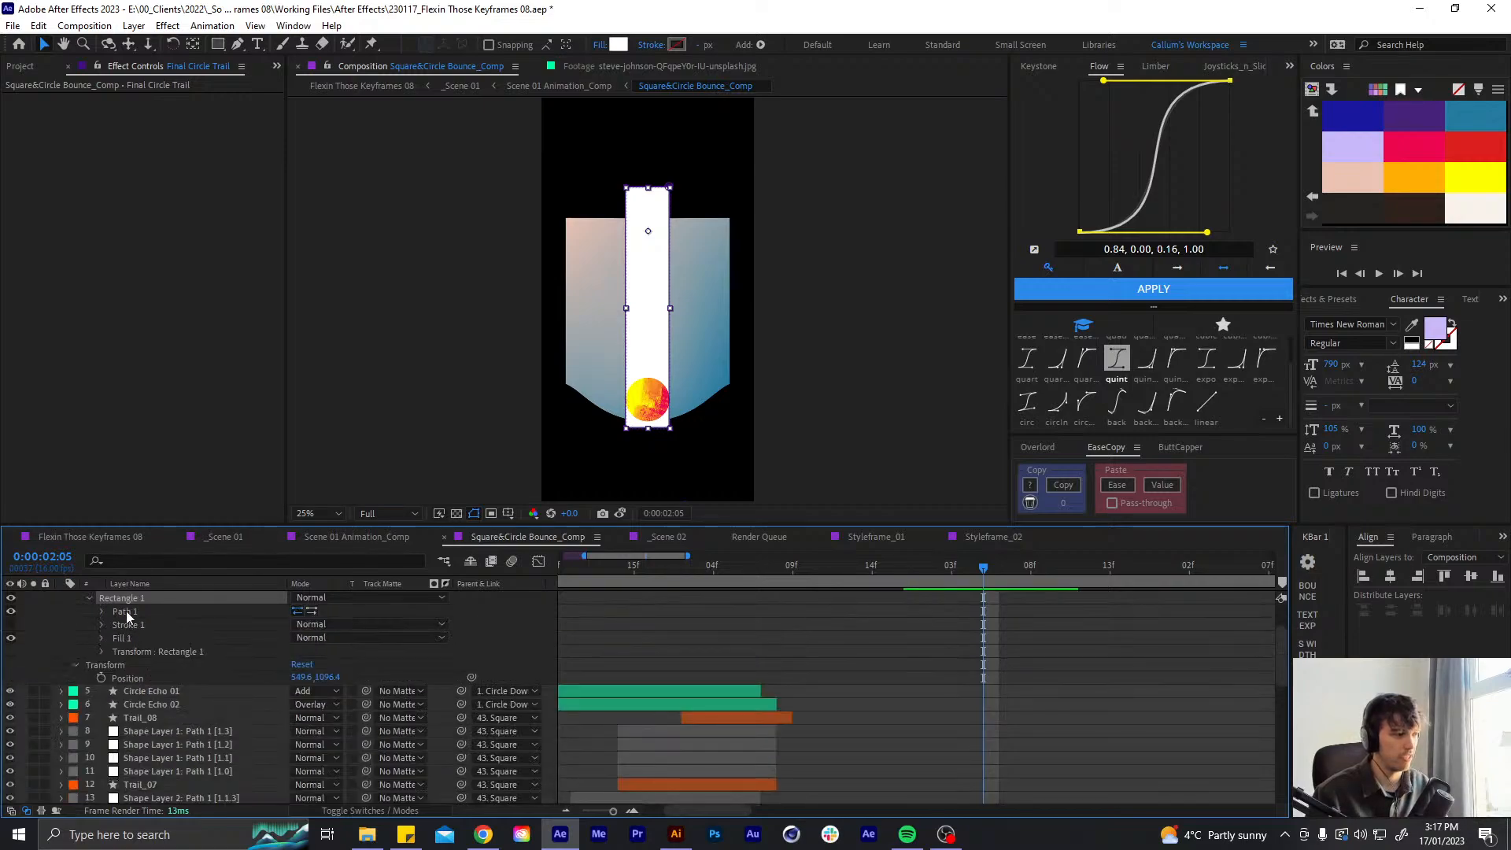
pyautogui.scroll(2, 408, 656)
pyautogui.click(444, 624)
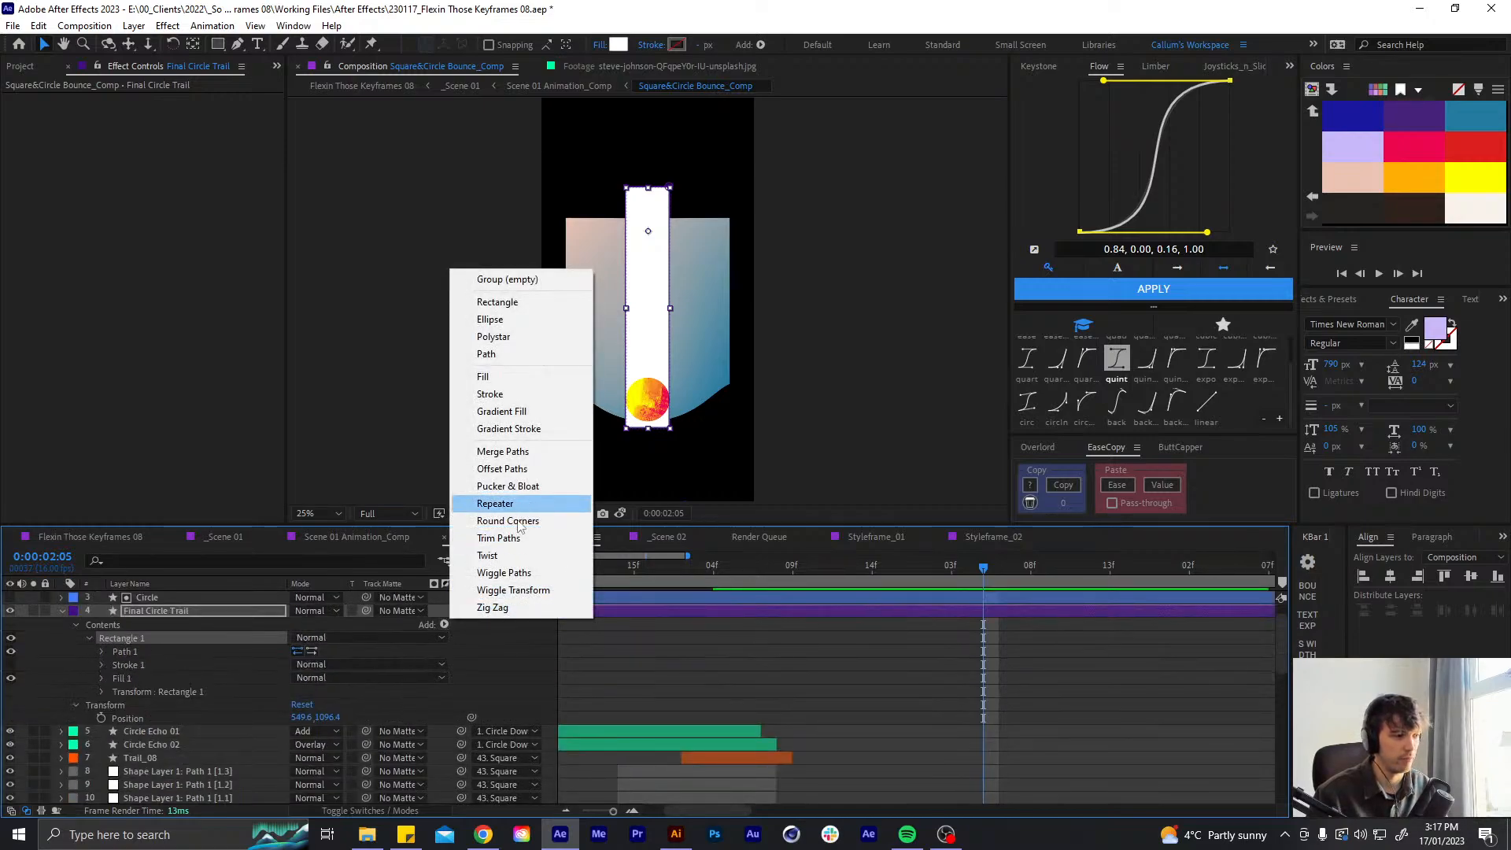
pyautogui.click(513, 413)
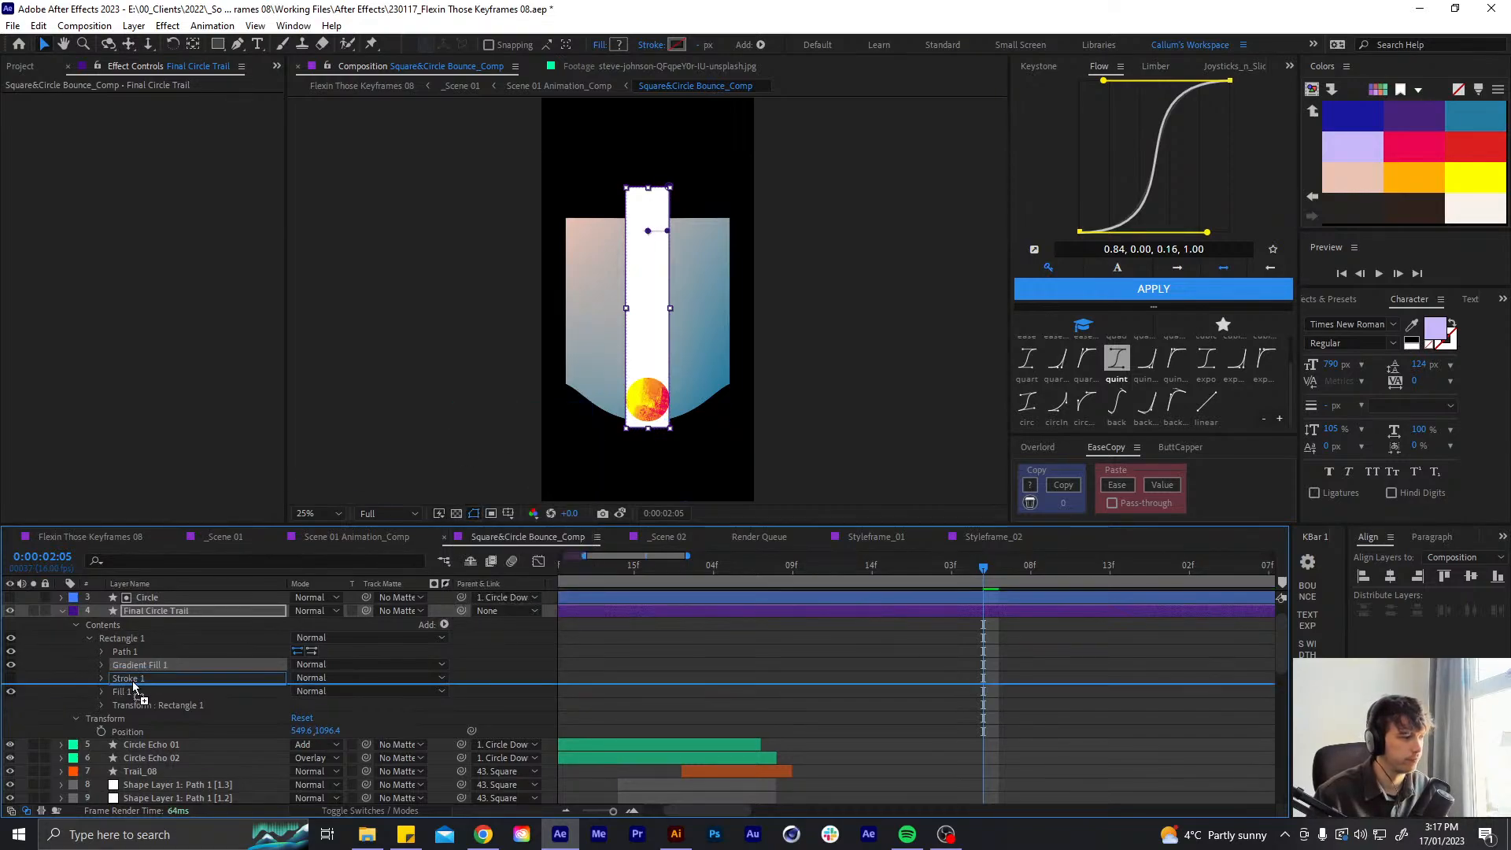
pyautogui.click(130, 686)
pyautogui.press('Delete')
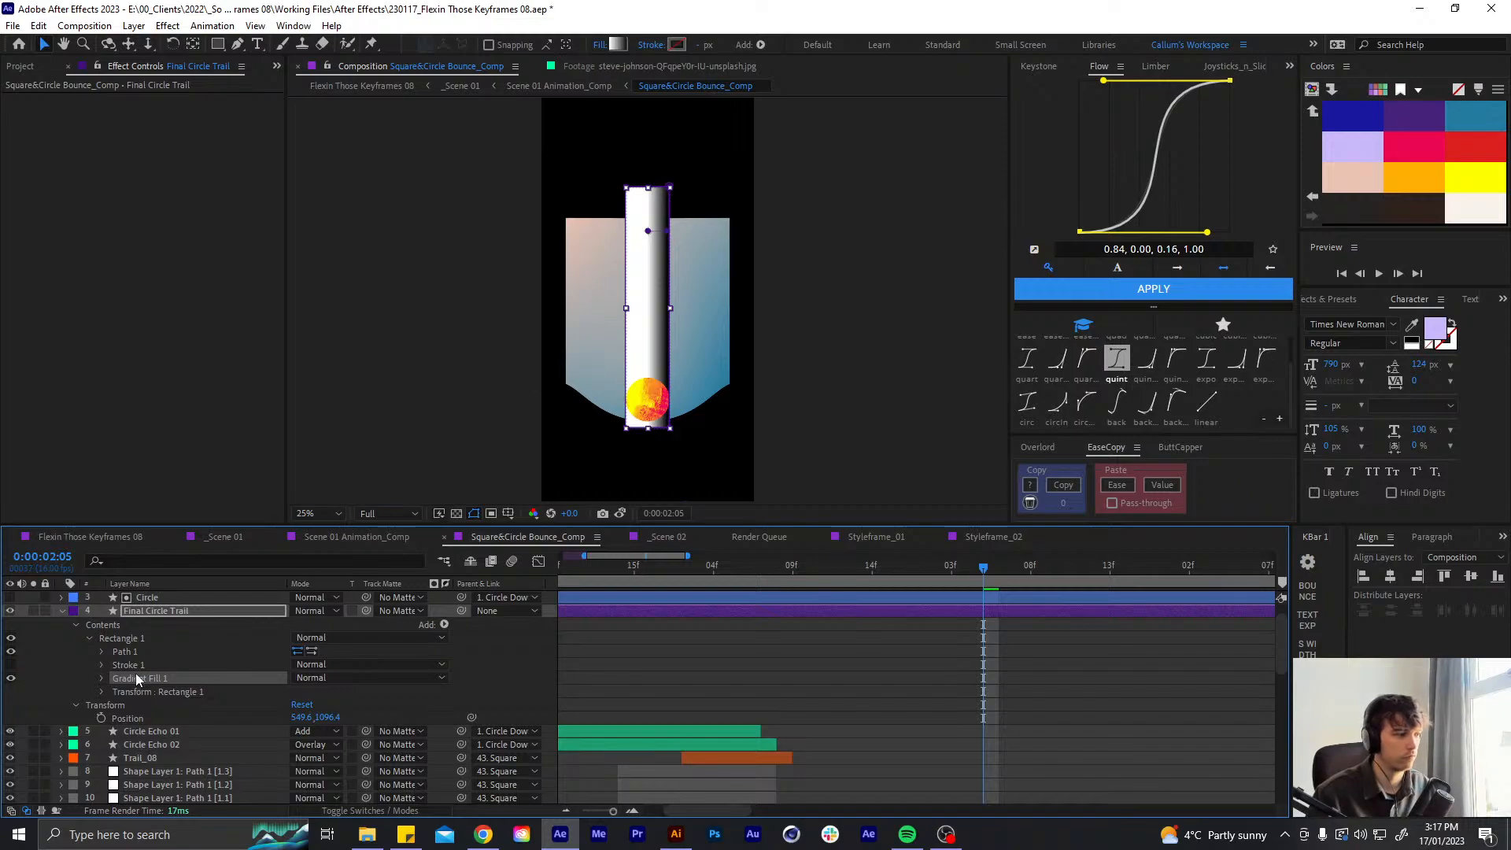
# - Run the trail's linear gradient vertically, with the start point at 0.0, -145.0 and the end point at 0.0, 935.0, following the Illustrator design
pyautogui.click(100, 677)
pyautogui.write('00')
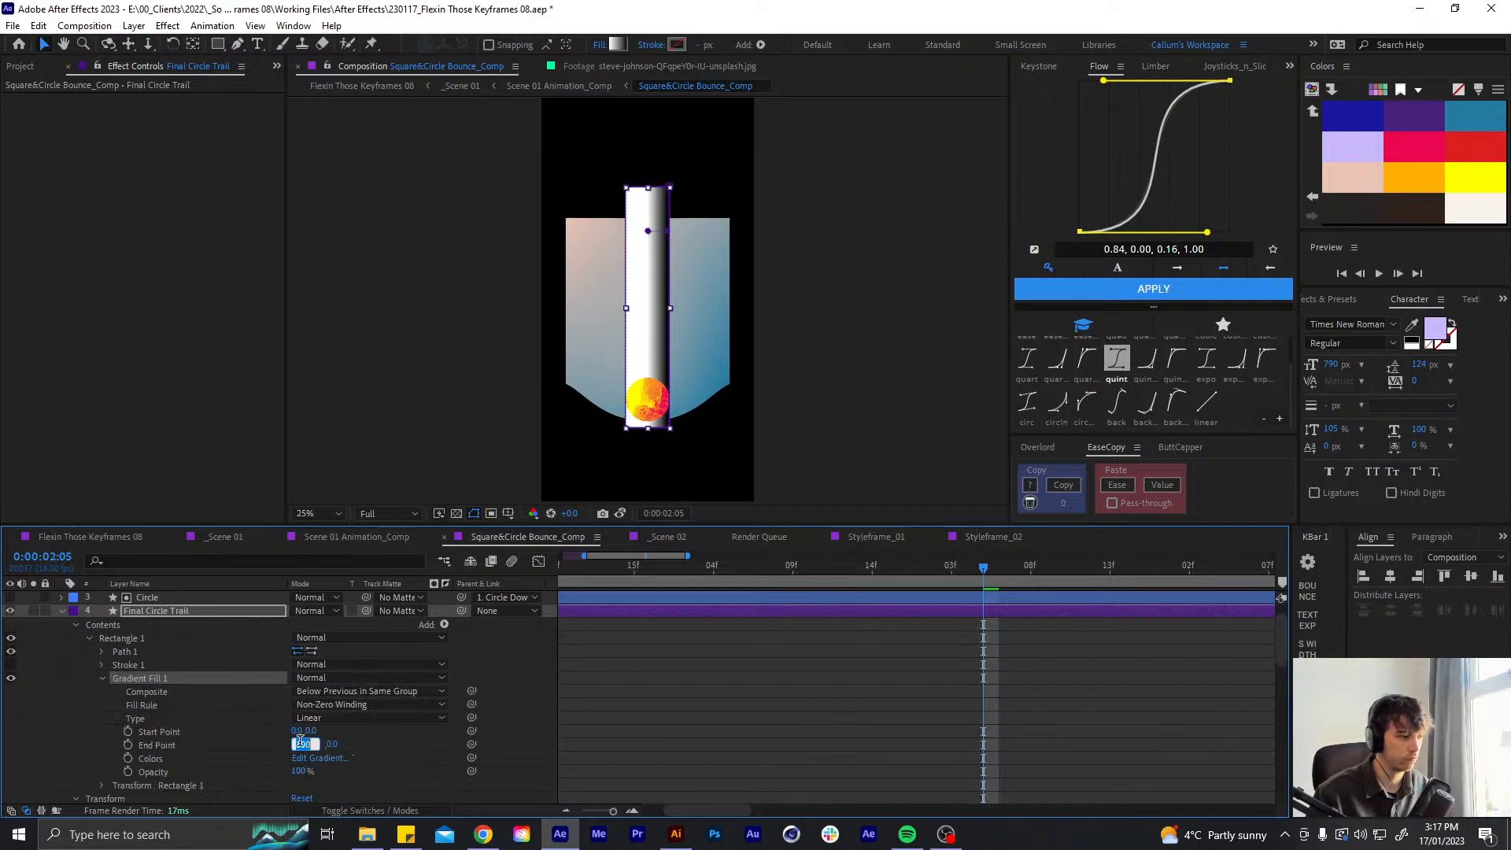
pyautogui.press('Return')
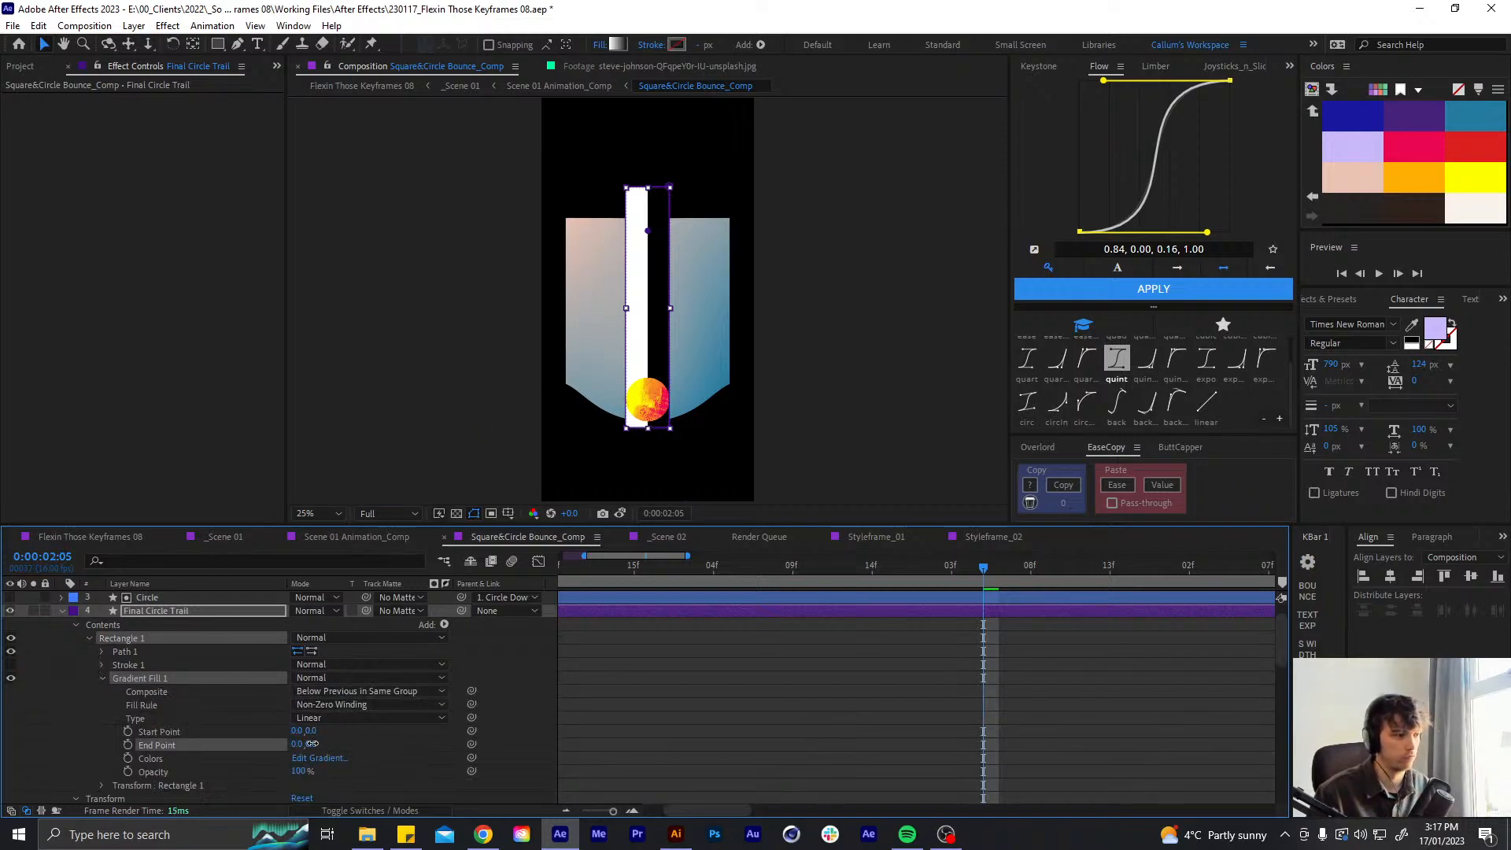
pyautogui.moveTo(311, 745); pyautogui.dragTo(1201, 554)
pyautogui.click(675, 834)
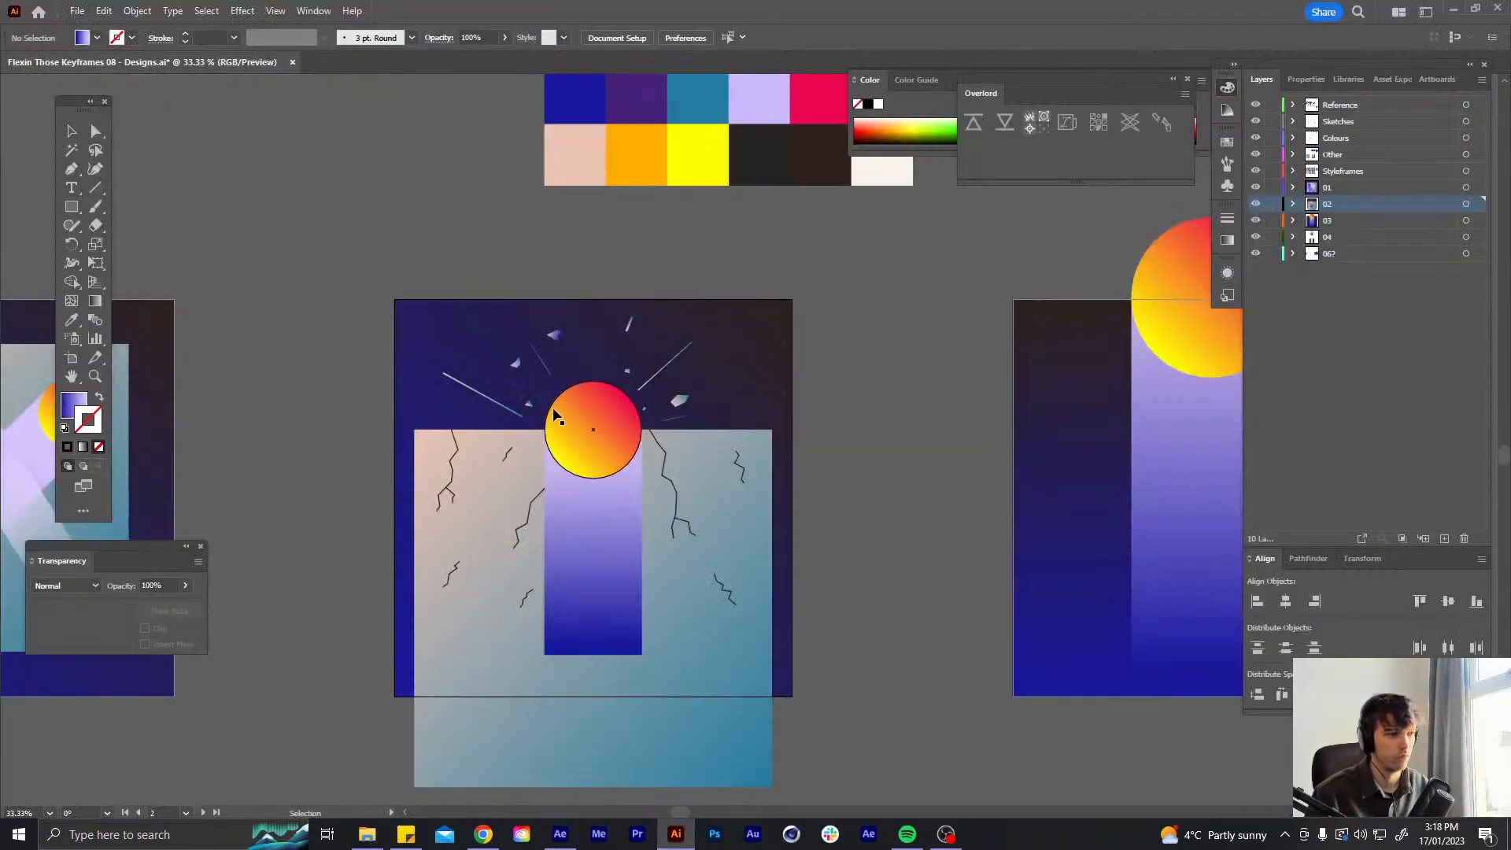
pyautogui.click(560, 834)
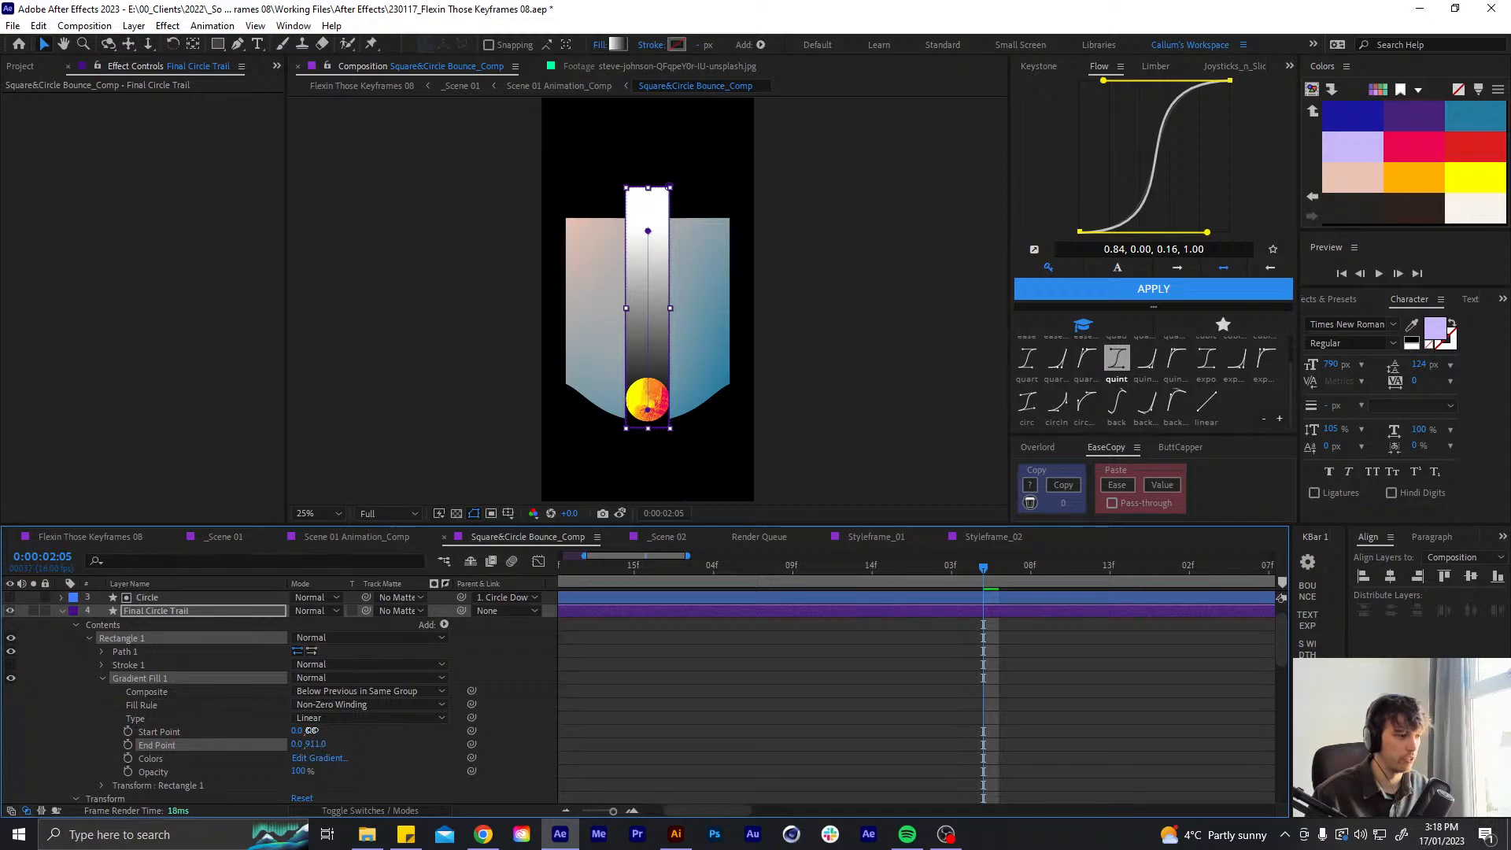
pyautogui.moveTo(311, 731)
pyautogui.mouseDown()
pyautogui.moveTo(150, 744)
pyautogui.moveTo(192, 726)
pyautogui.moveTo(376, 760)
pyautogui.moveTo(337, 744)
pyautogui.mouseUp()
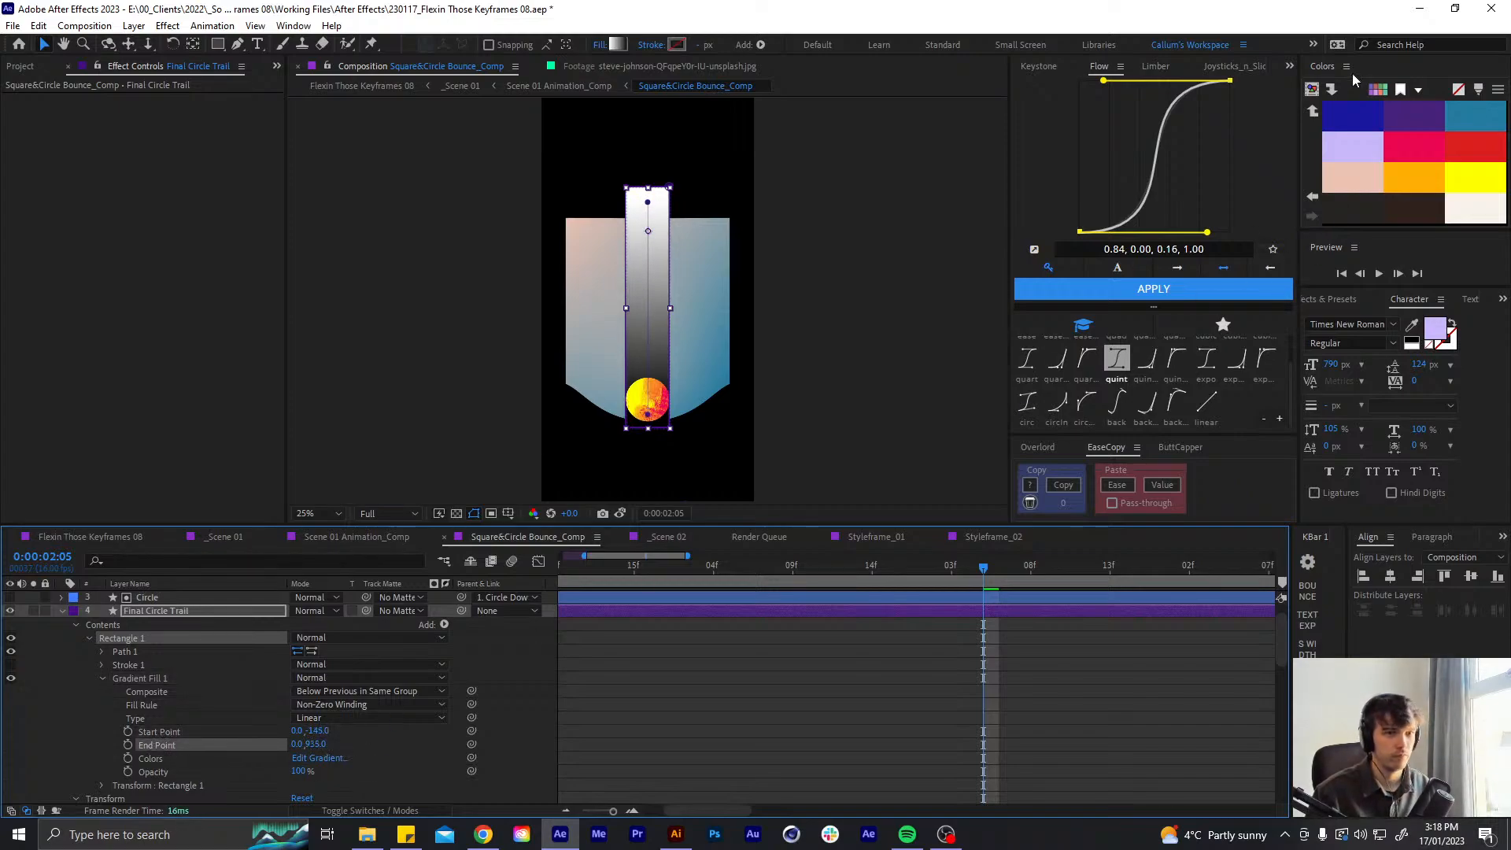
# - Apply a Tint effect to the trail, mapping black to the palette's dark blue and white to its light lavender
pyautogui.hotkey('ctrl', 'space')
pyautogui.write('tint')
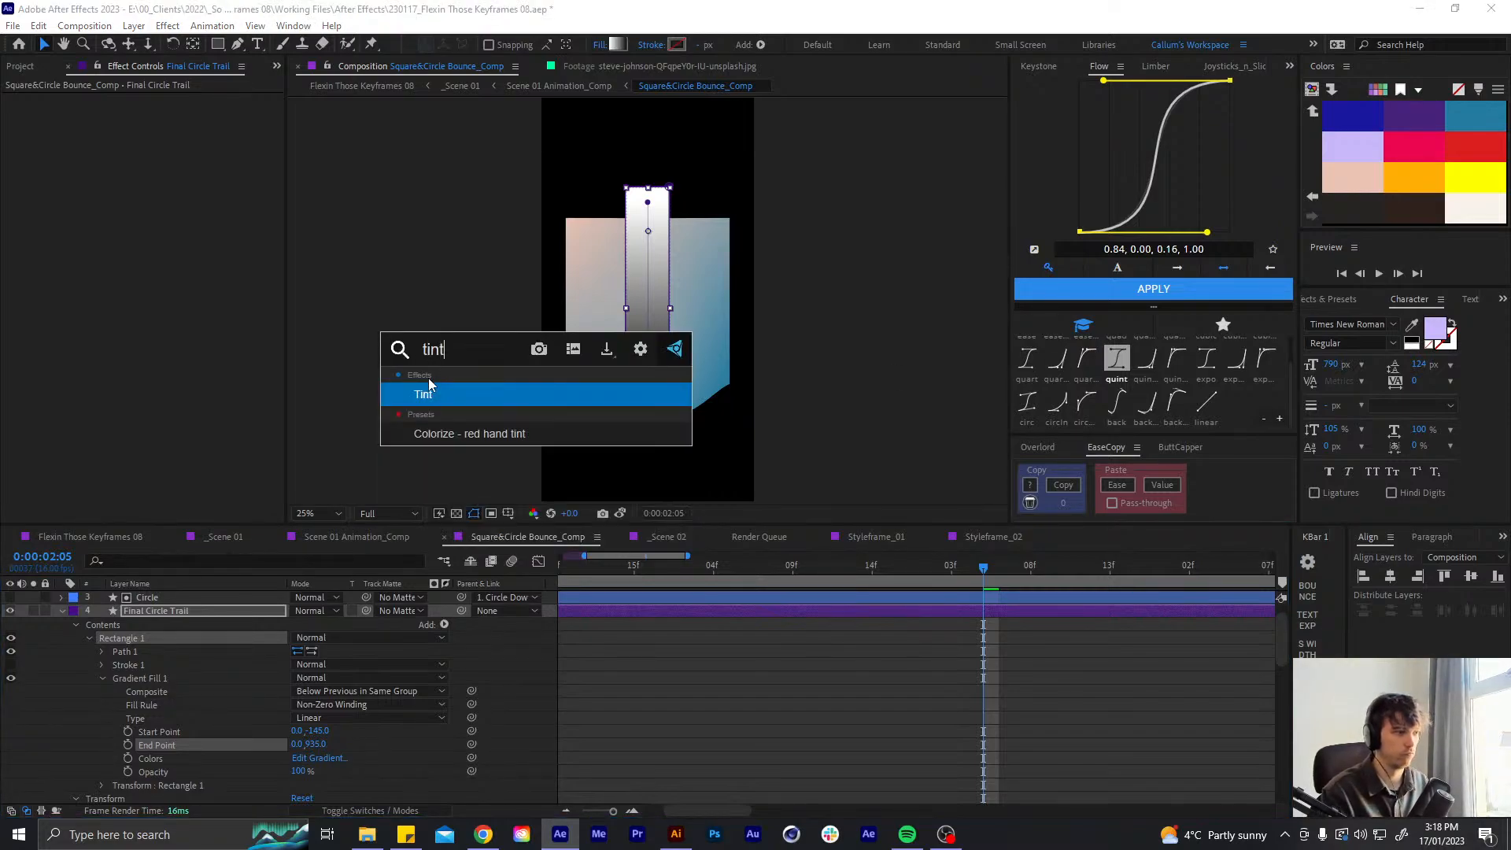
pyautogui.click(428, 378)
pyautogui.click(184, 113)
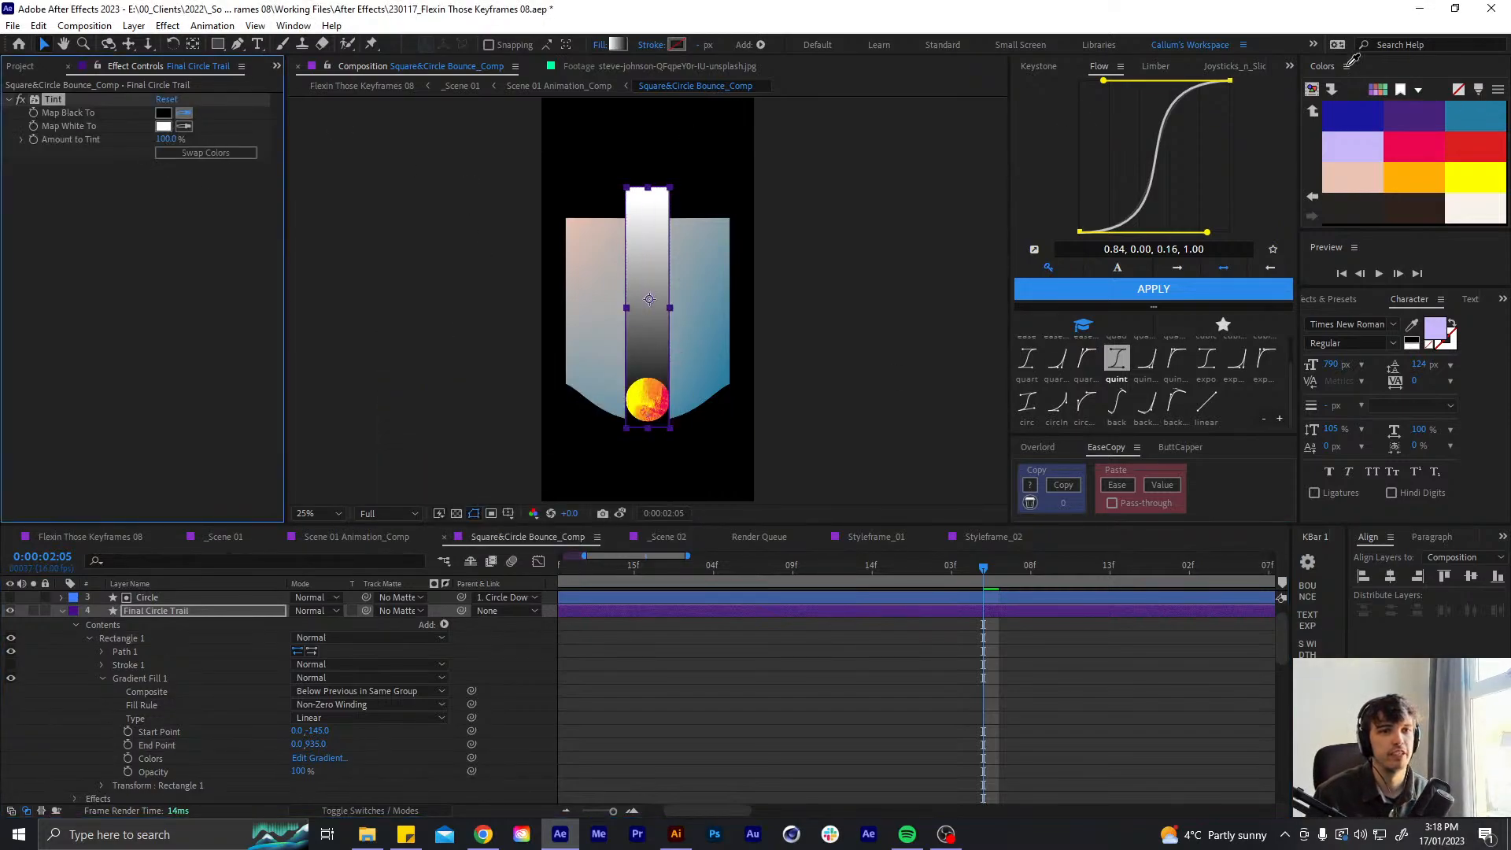
pyautogui.click(1357, 108)
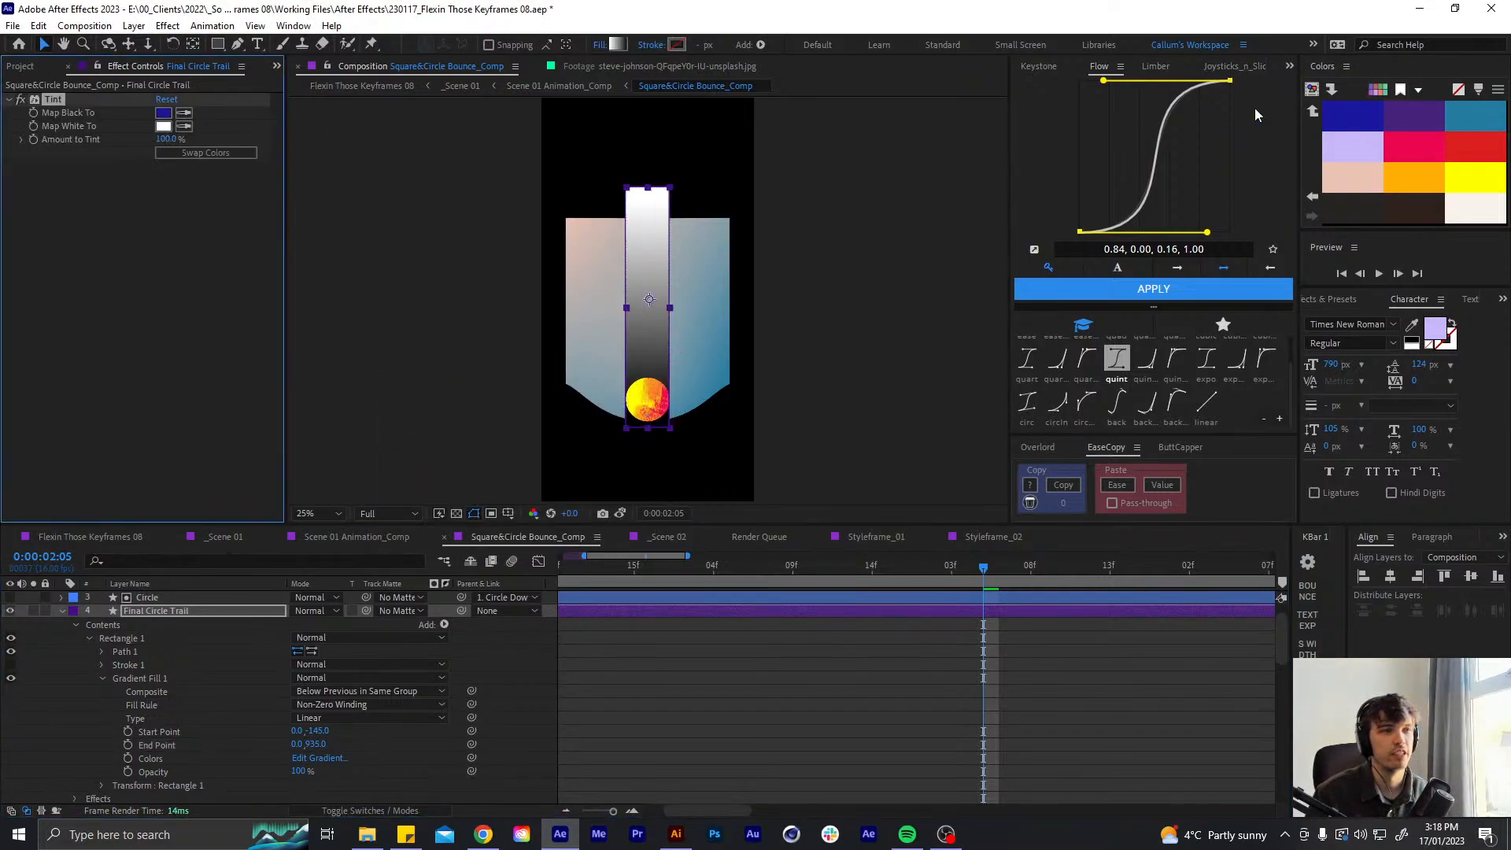
pyautogui.click(1353, 151)
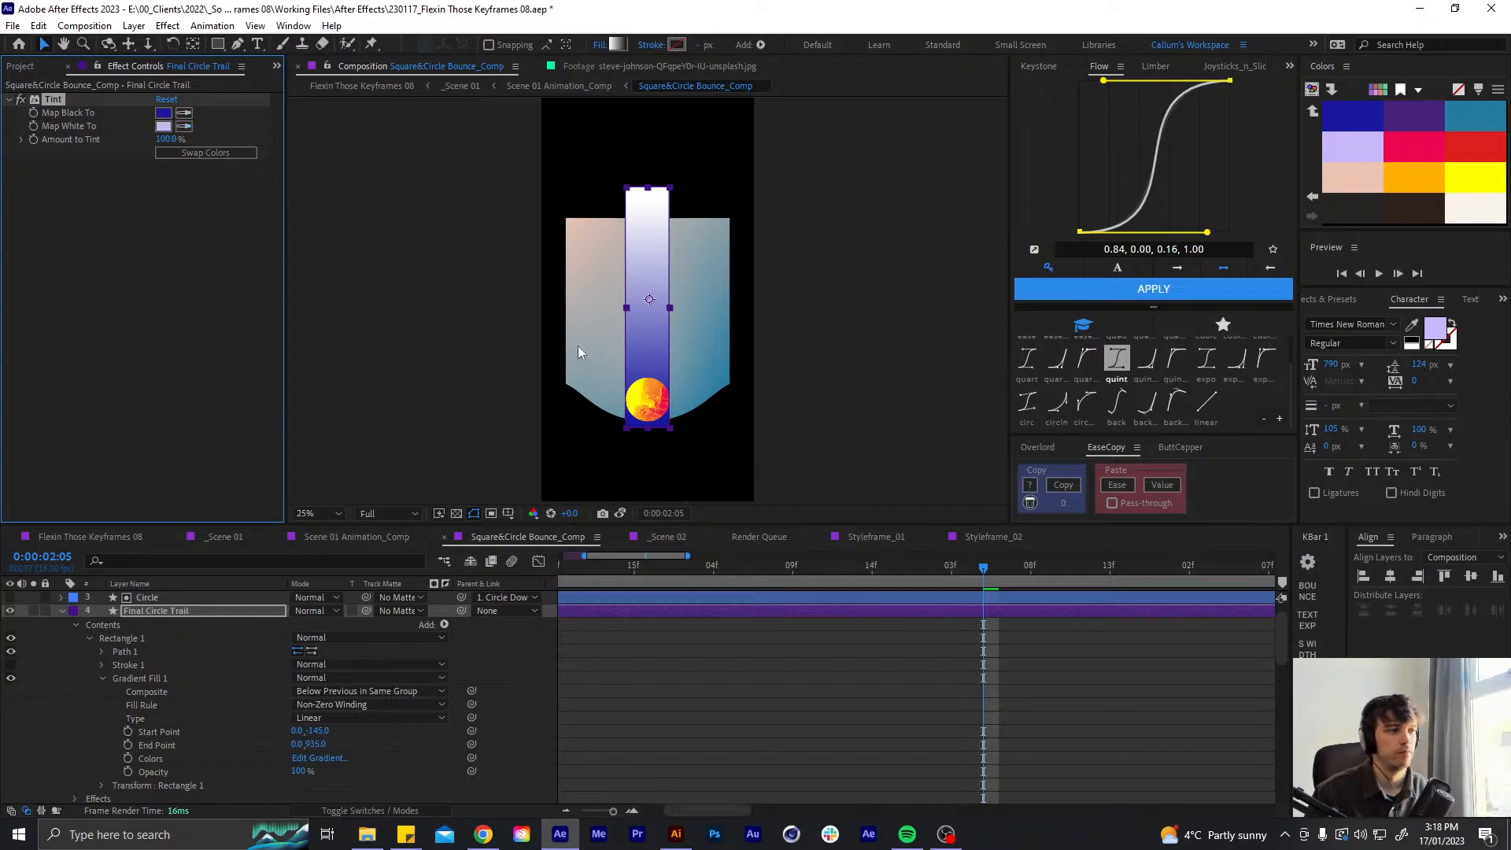
pyautogui.click(68, 612)
# - Draw a rectangular mask on the Final Circle Trail layer that encloses the whole trail
pyautogui.click(218, 44)
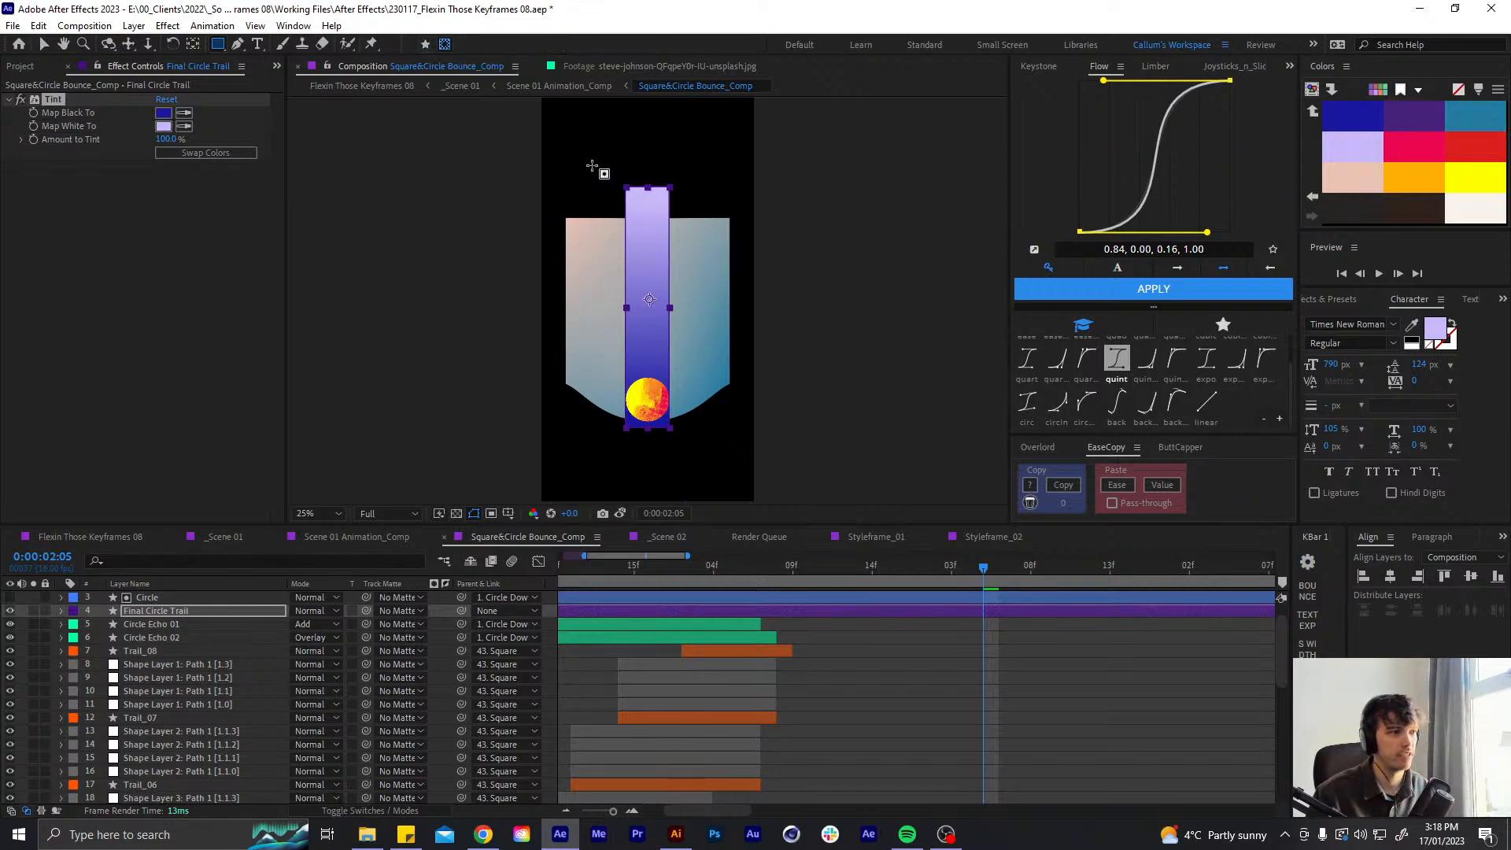
pyautogui.moveTo(585, 162); pyautogui.dragTo(711, 441)
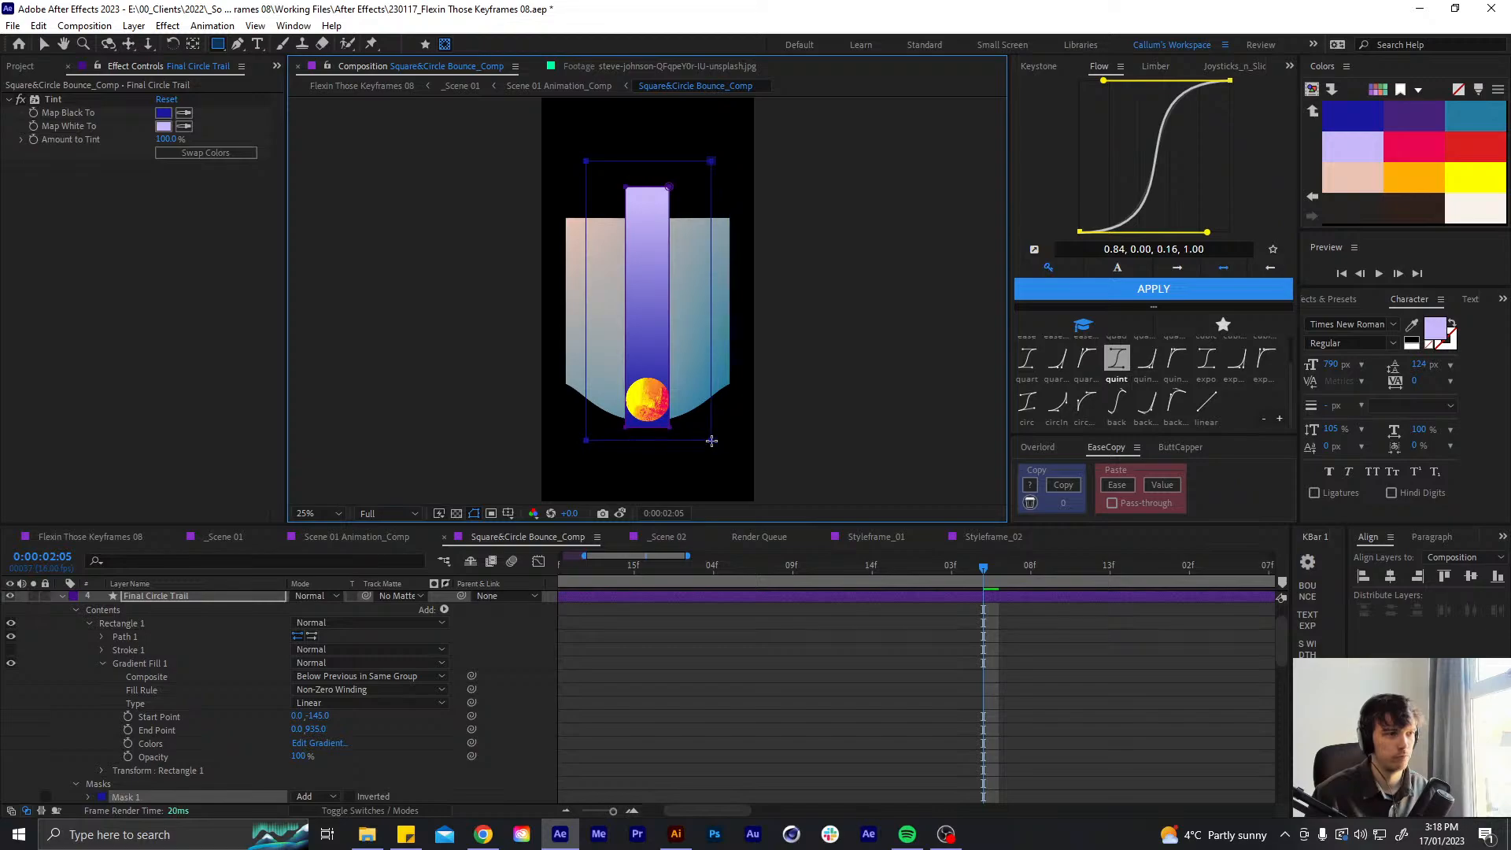
pyautogui.scroll(2, 721, 701)
# - Keyframe the trail's mask path at 0:00:02:10 and lower the mask's upper edge to behind the circle
pyautogui.press('space')
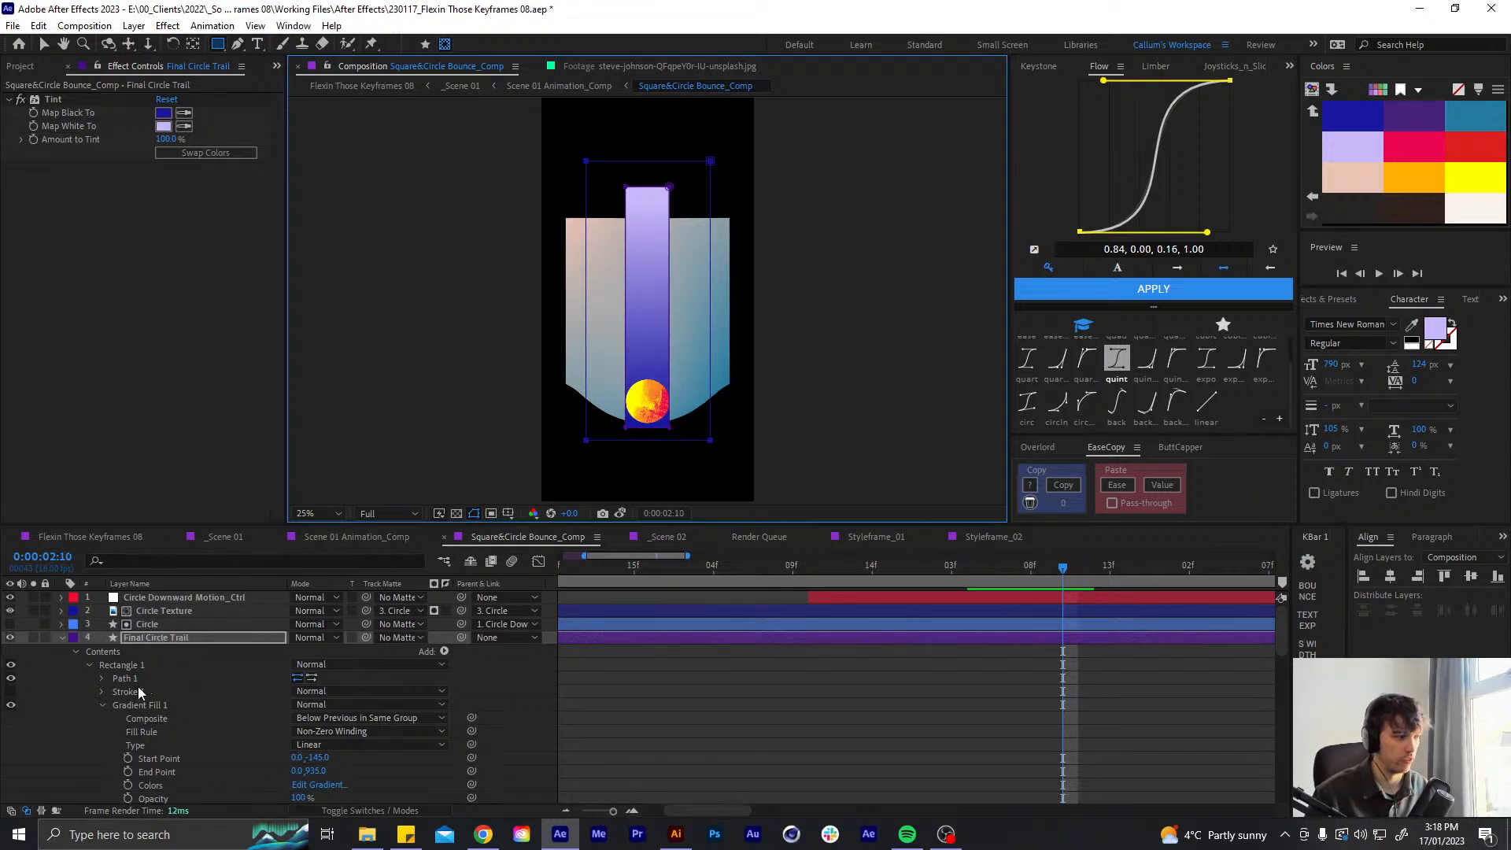
pyautogui.press('m')
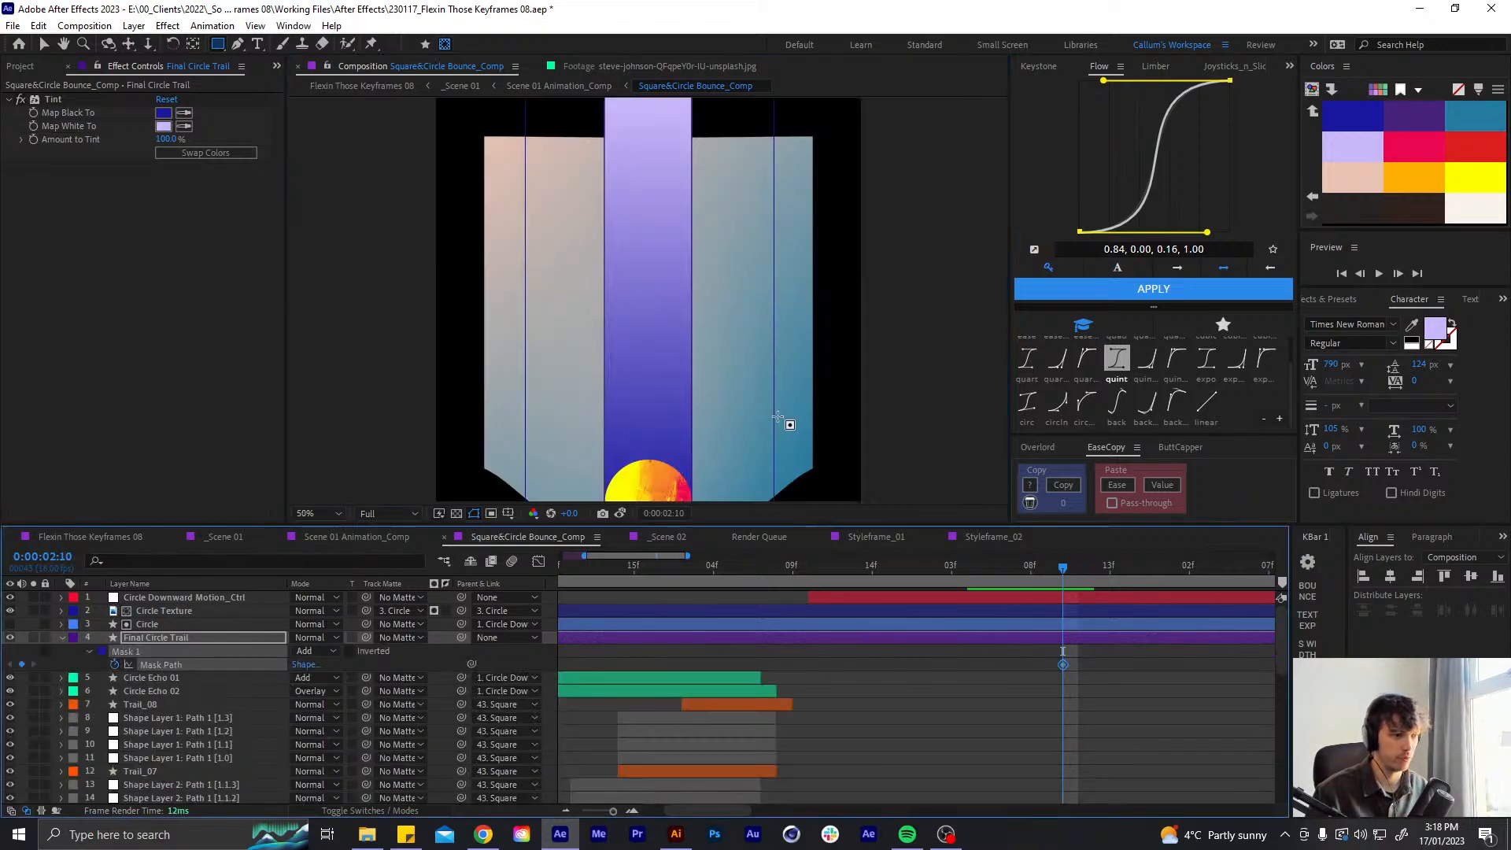
pyautogui.press('v')
pyautogui.moveTo(736, 142); pyautogui.dragTo(612, 405)
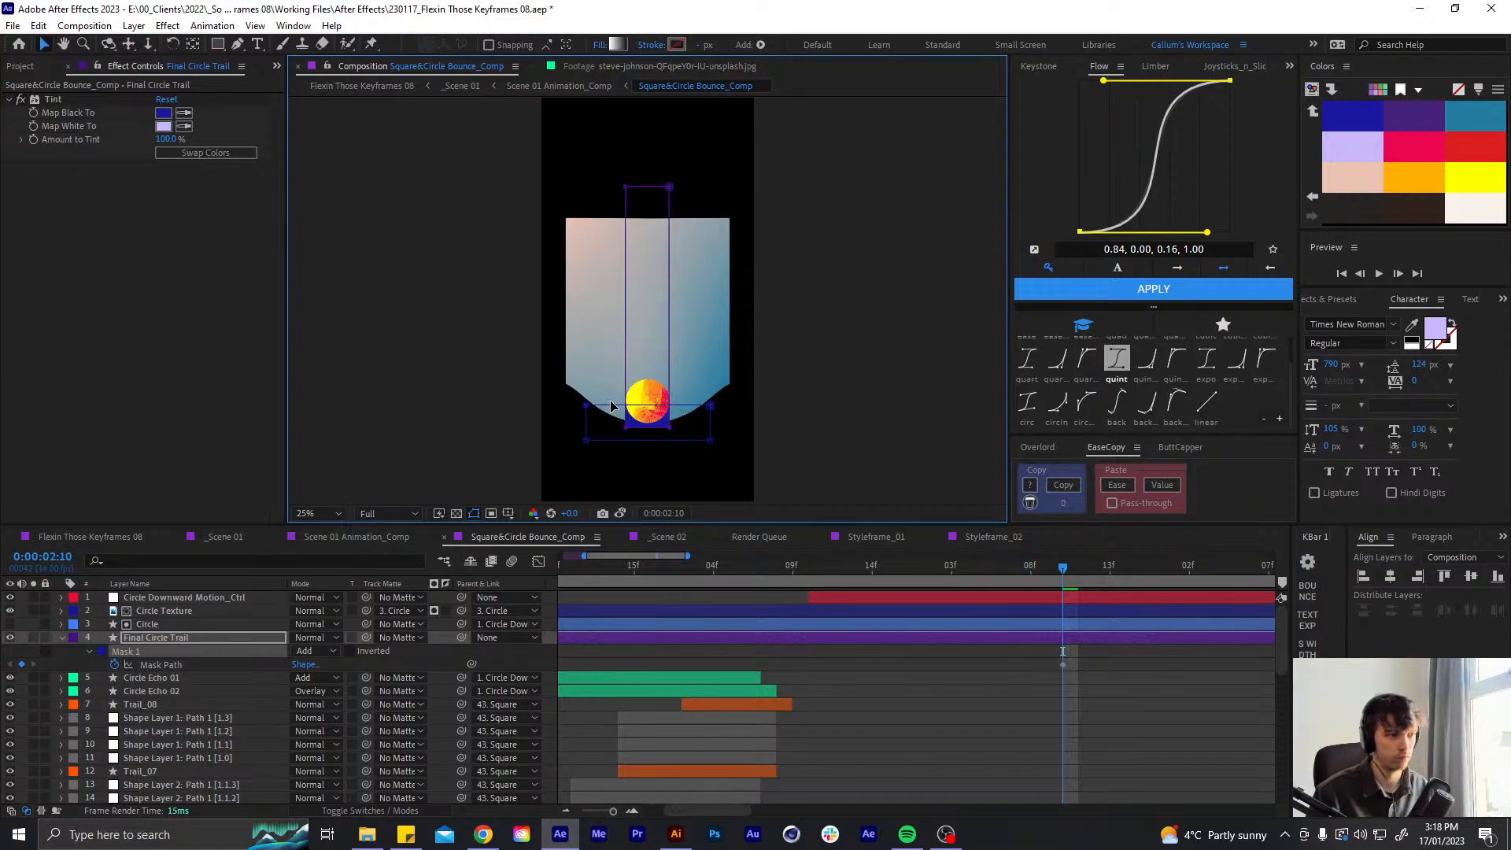
pyautogui.moveTo(732, 433); pyautogui.dragTo(540, 471)
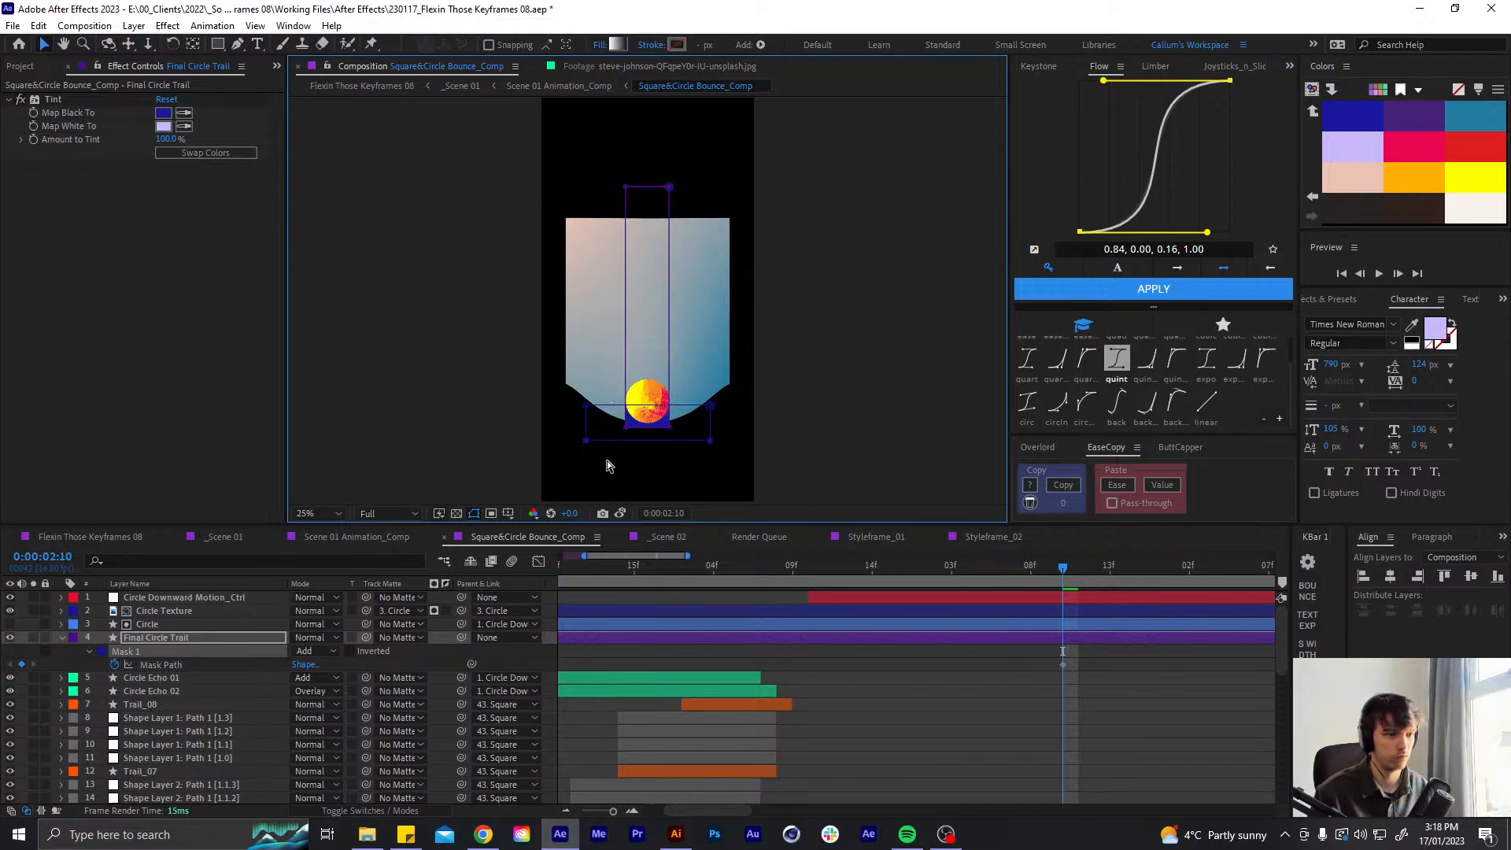
# - Add mask path keyframes at 0:00:02:09 and 0:00:02:11, and delete the one at 0:00:02:09
pyautogui.press('pageup')
pyautogui.click(21, 665)
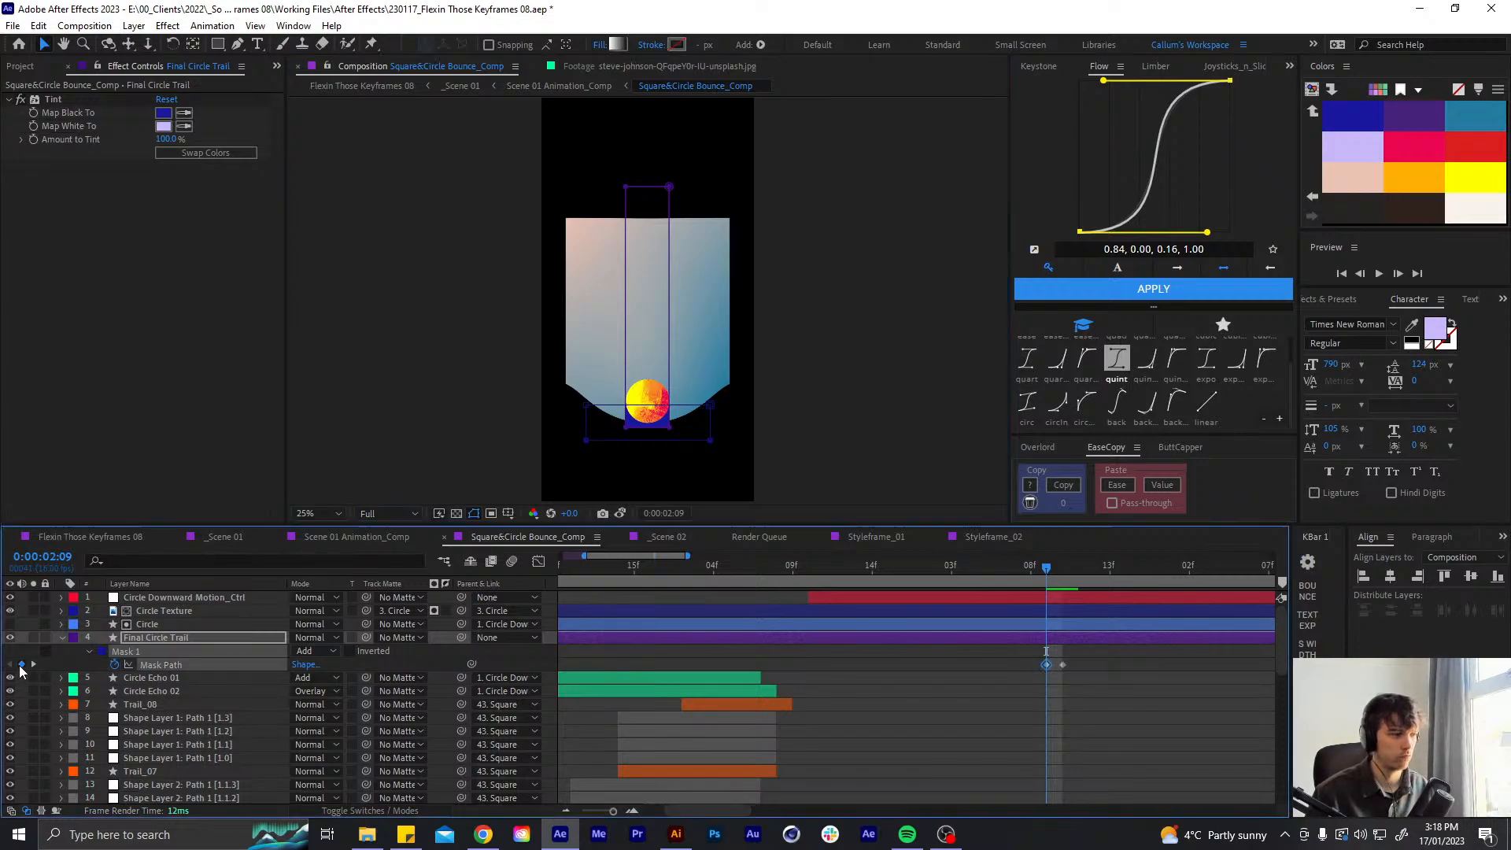
pyautogui.press('pagedown')
pyautogui.press('pagedown')
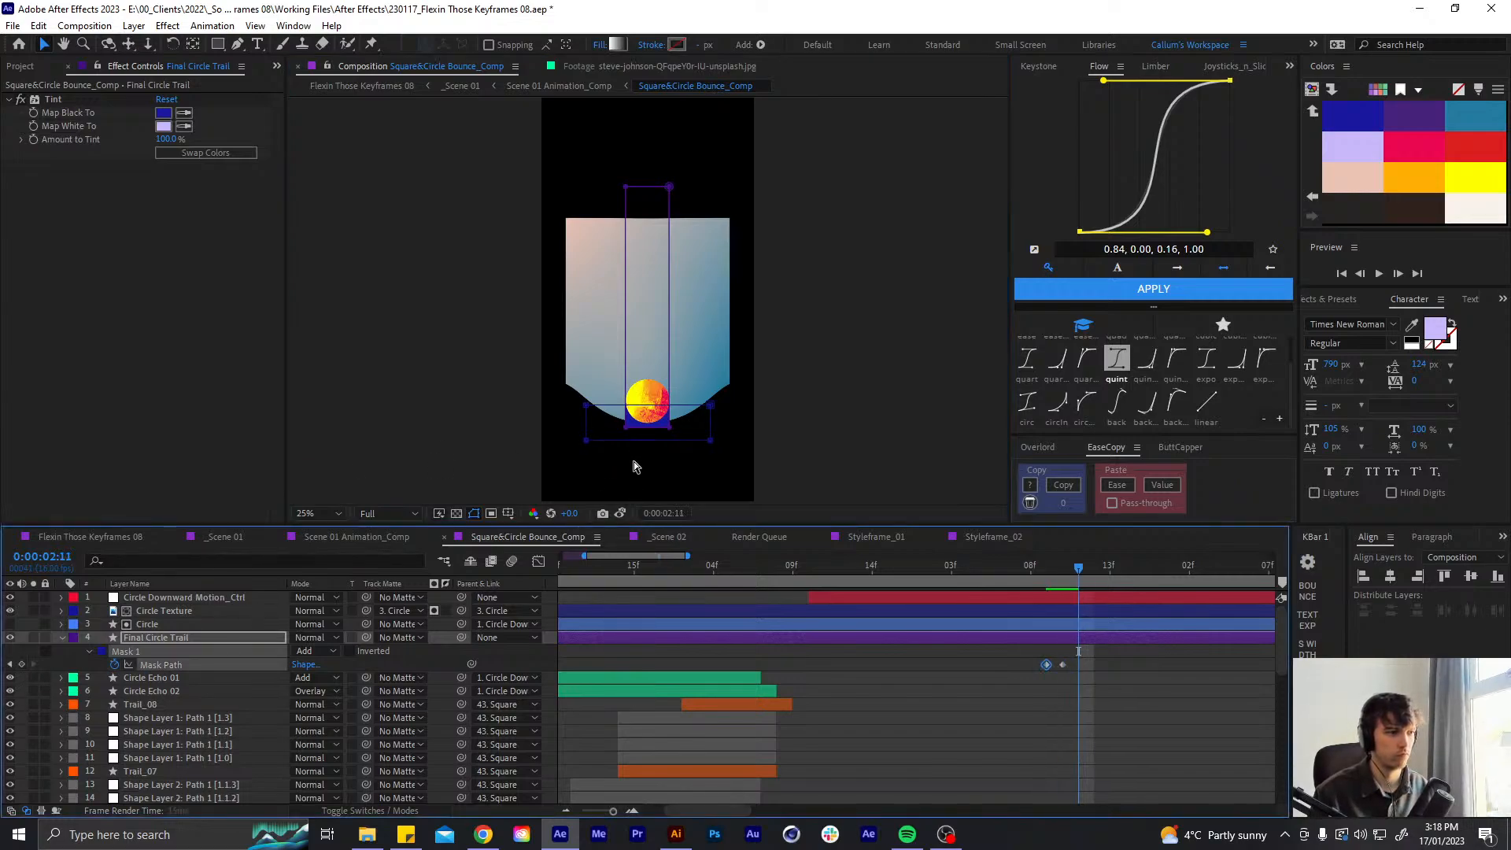
pyautogui.press('pageup')
pyautogui.press('pagedown')
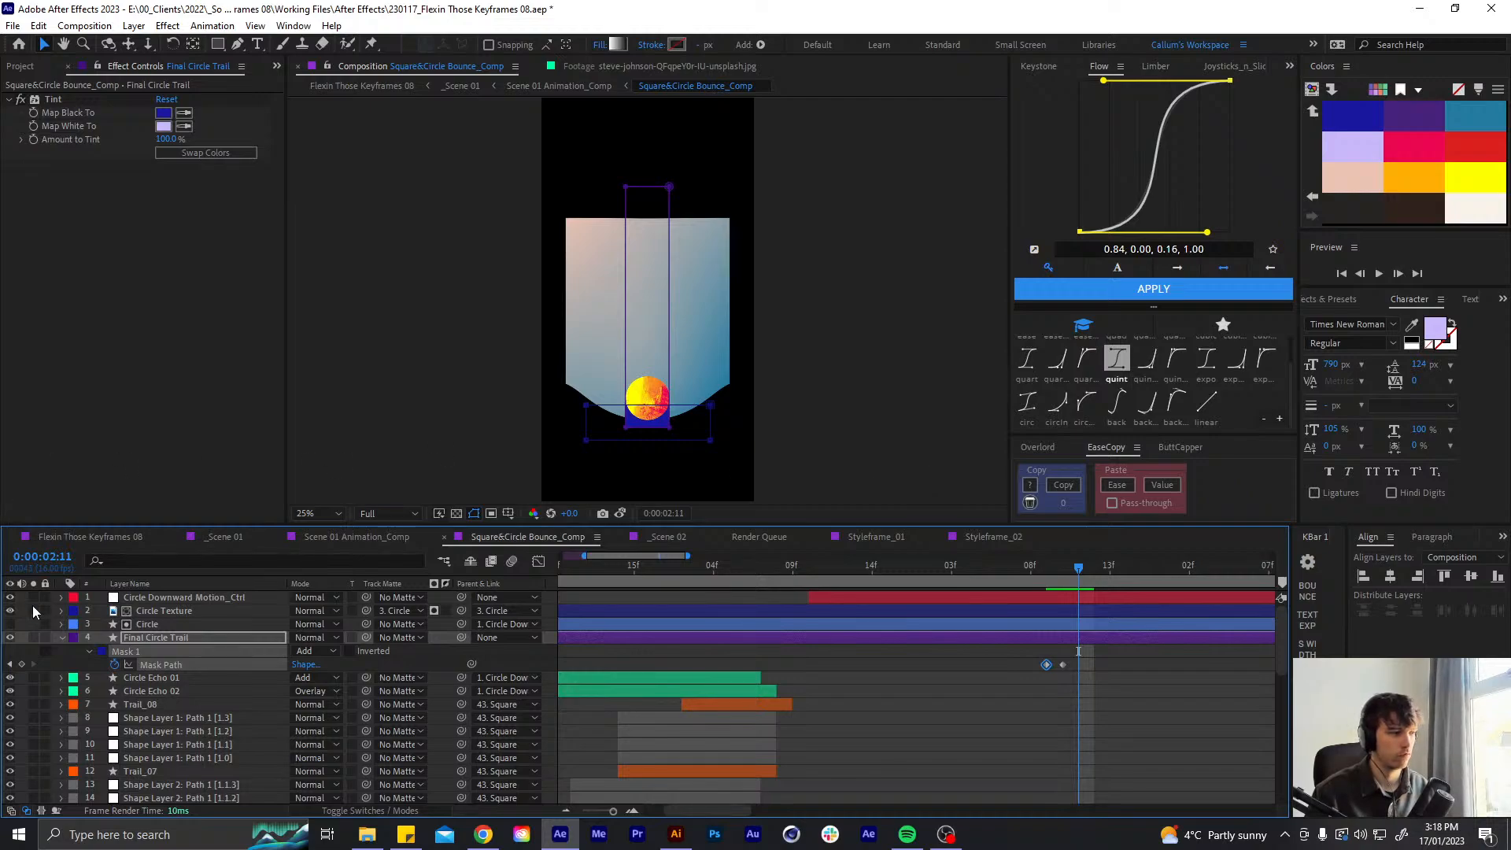
pyautogui.click(21, 665)
pyautogui.moveTo(1054, 658); pyautogui.dragTo(1030, 689)
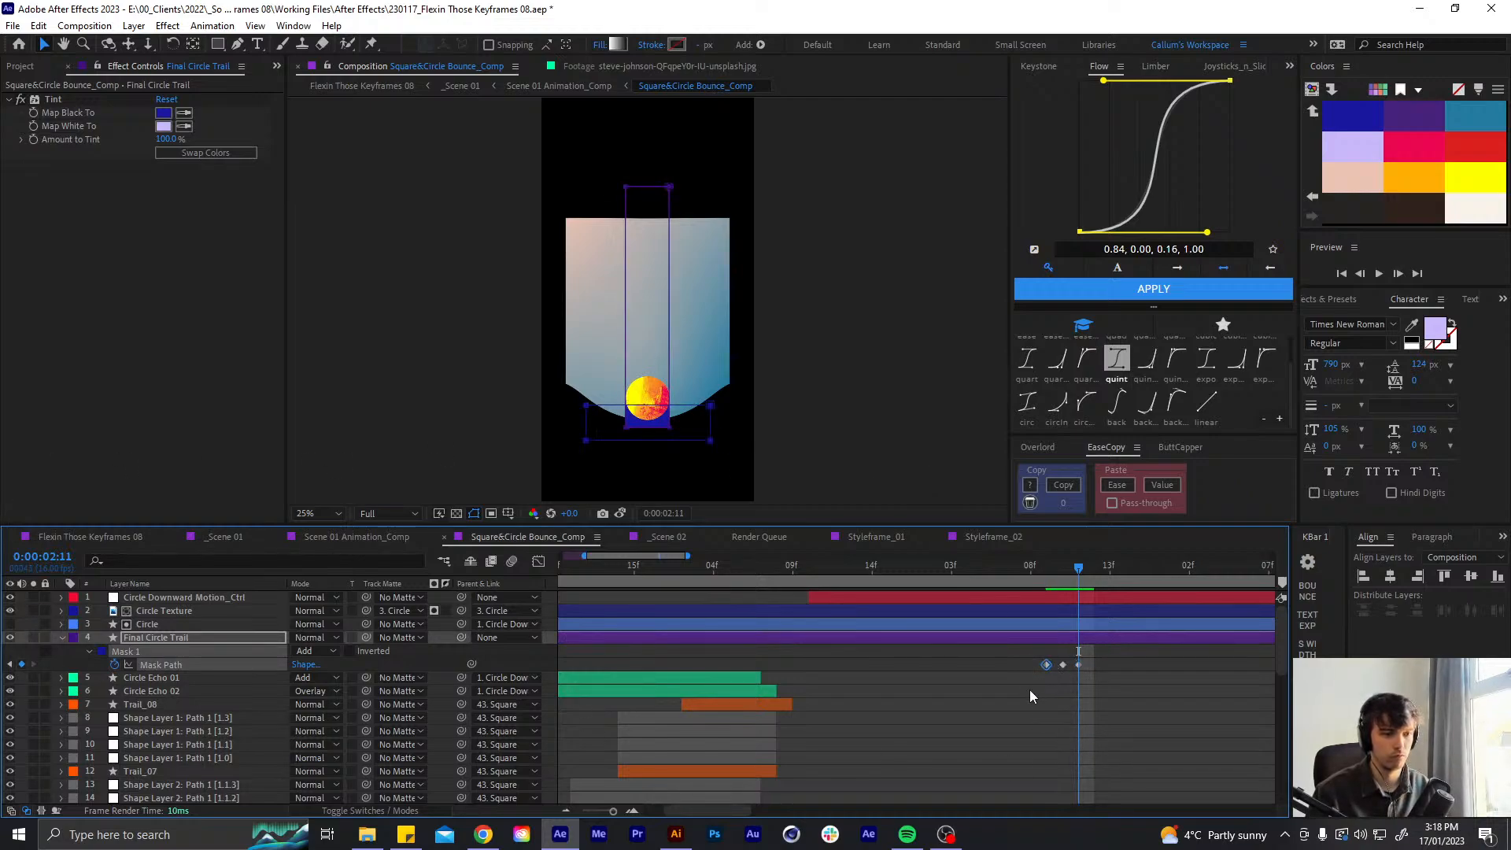
pyautogui.press('Delete')
# - At 0:00:02:10, collapse the mask by raising its lower edge onto the upper edge behind the circle's middle
pyautogui.scroll(2, 805, 437)
pyautogui.moveTo(692, 443); pyautogui.dragTo(633, 305)
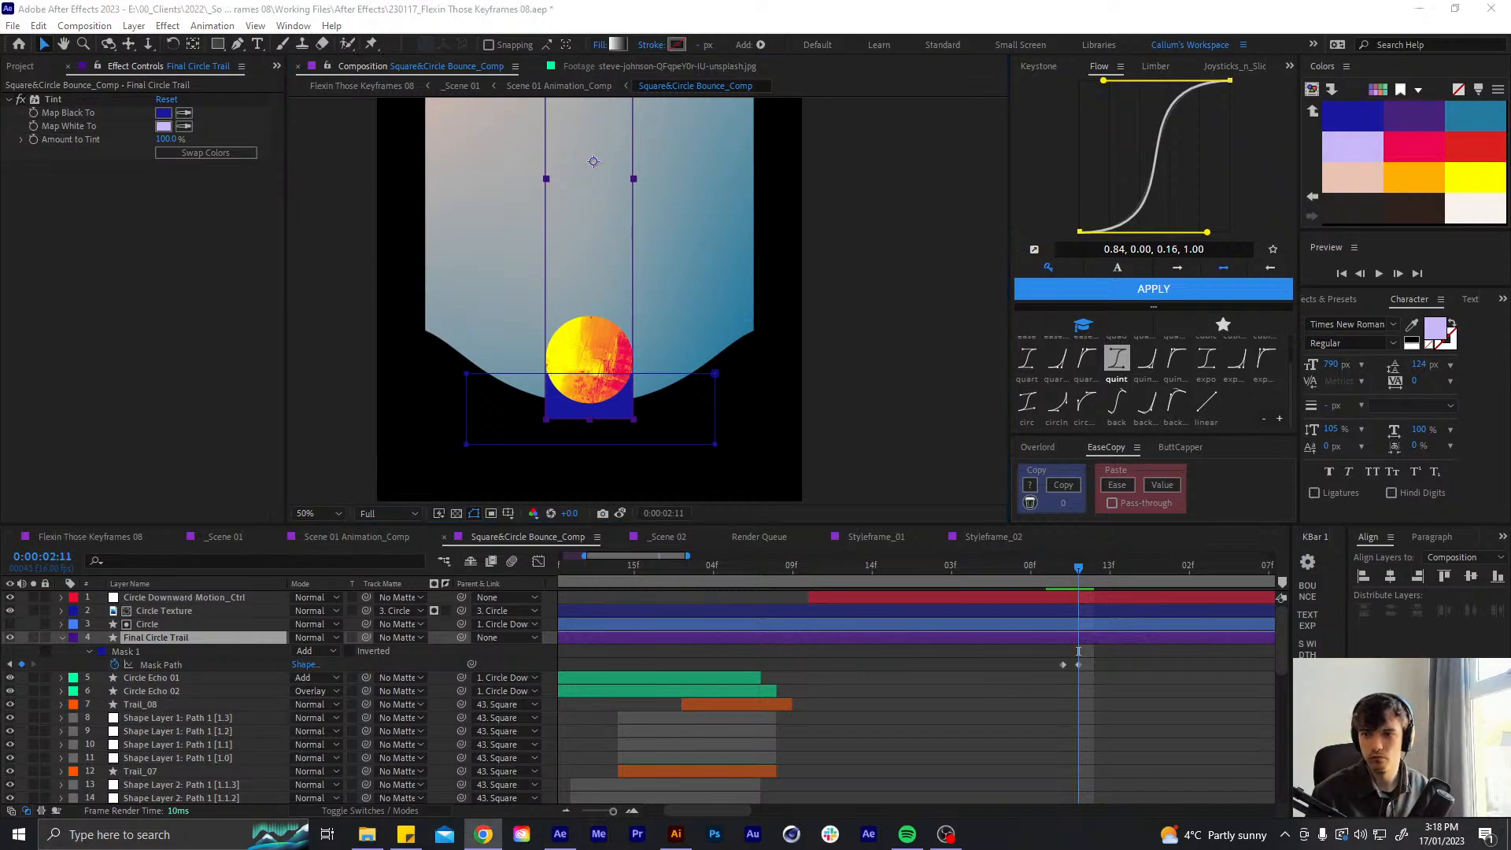
pyautogui.click(716, 445)
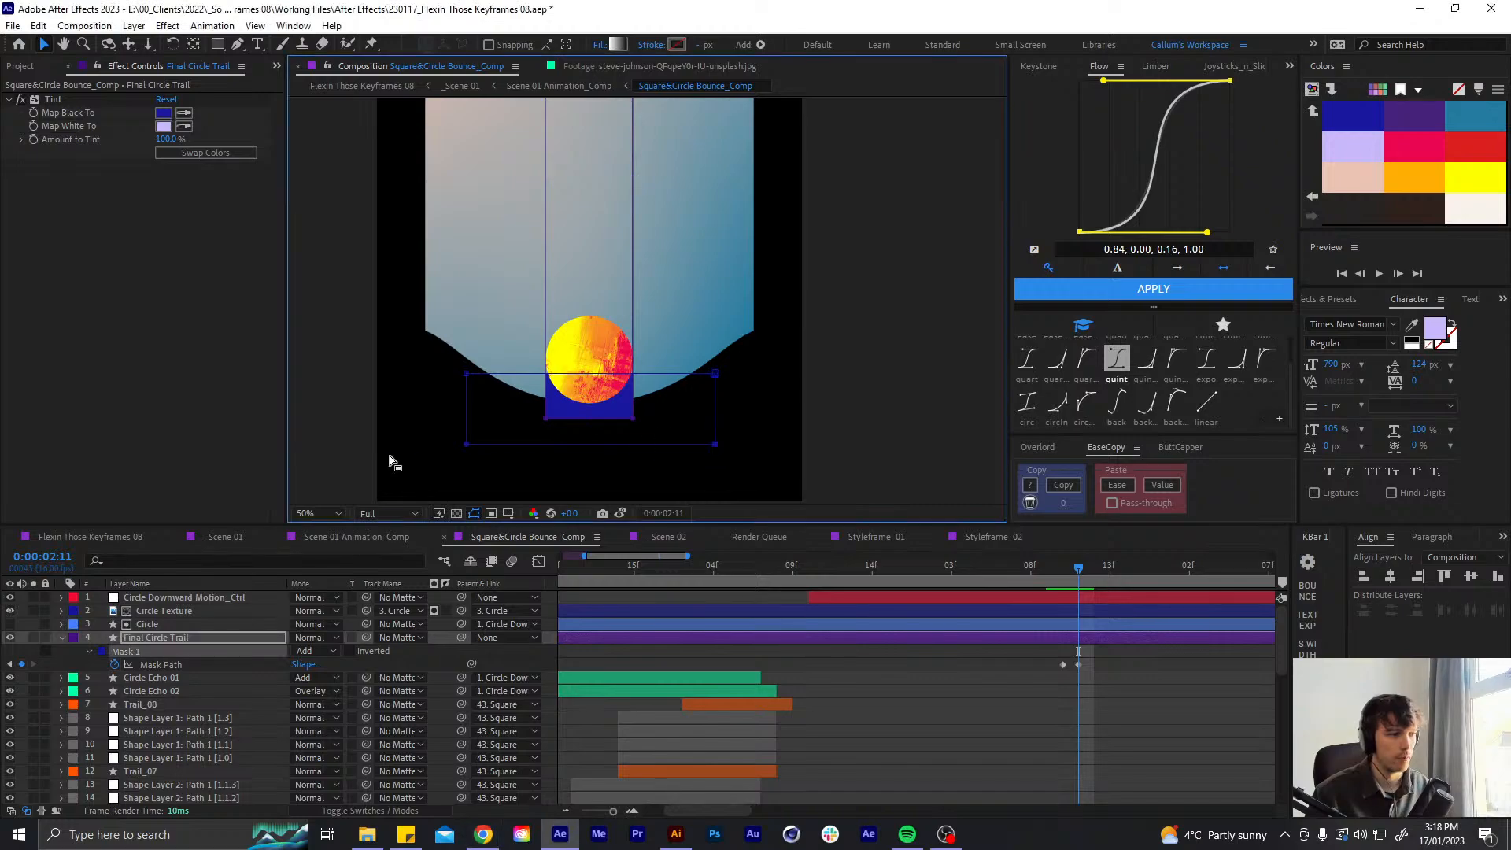
pyautogui.keyDown('shift'); pyautogui.click(468, 445); pyautogui.keyUp('shift')
pyautogui.scroll(1, 583, 451)
pyautogui.moveTo(581, 441); pyautogui.dragTo(681, 301)
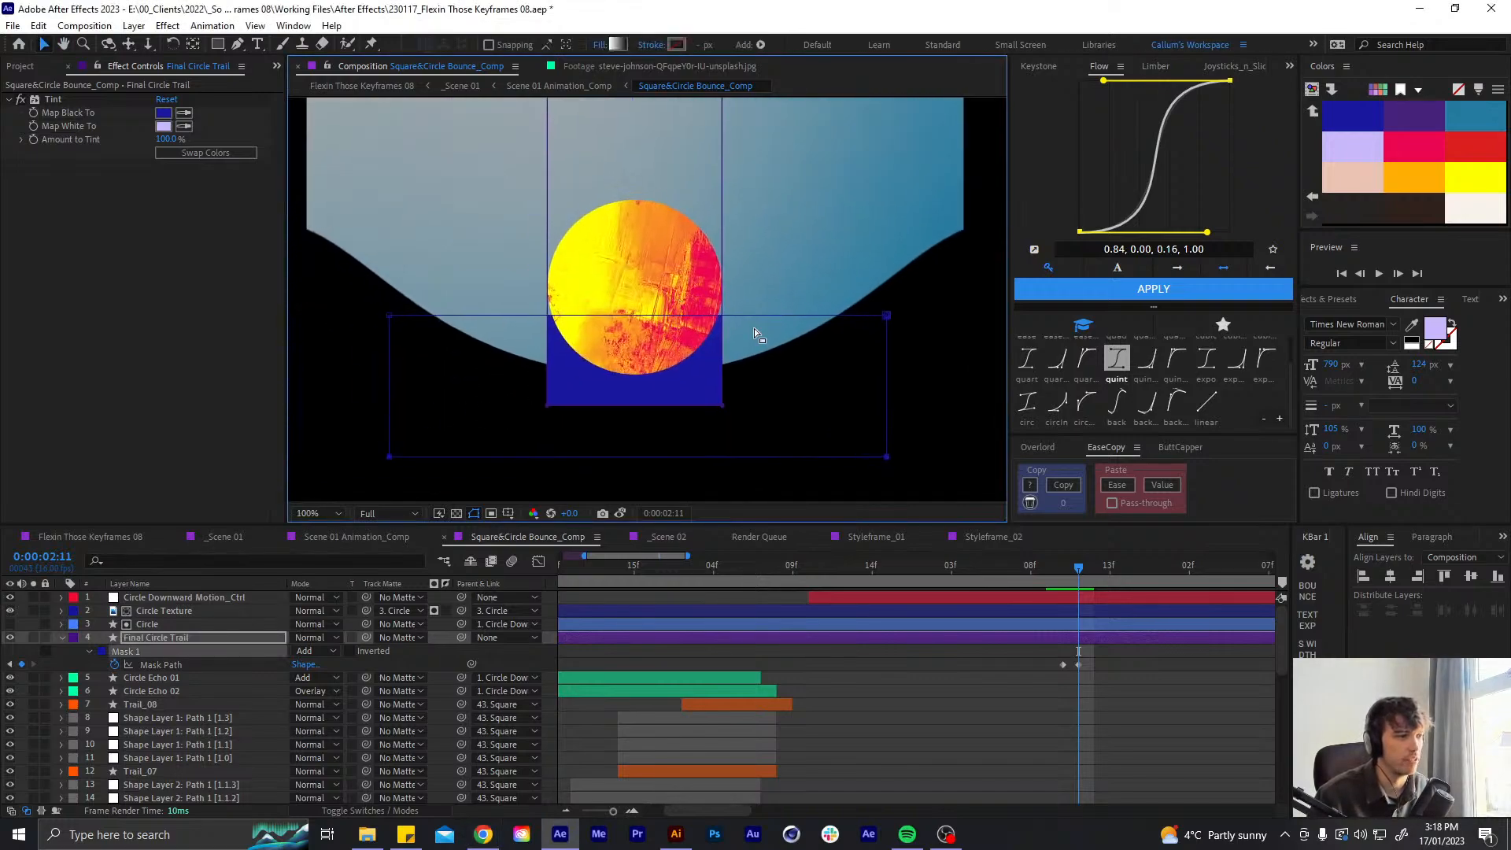
pyautogui.click(1063, 566)
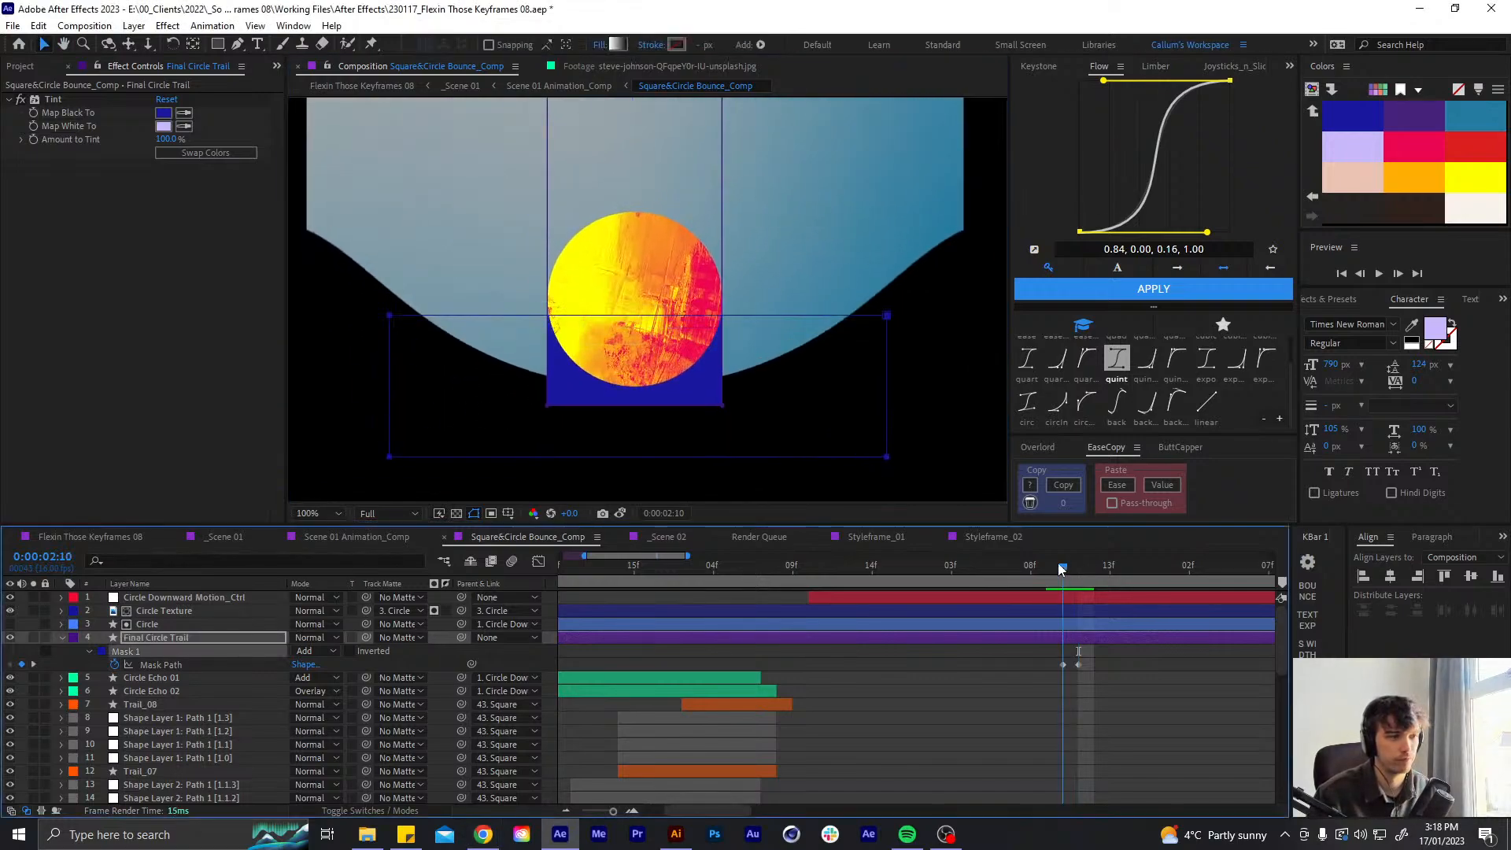
pyautogui.moveTo(940, 294); pyautogui.dragTo(391, 300)
pyautogui.moveTo(938, 449); pyautogui.dragTo(398, 301)
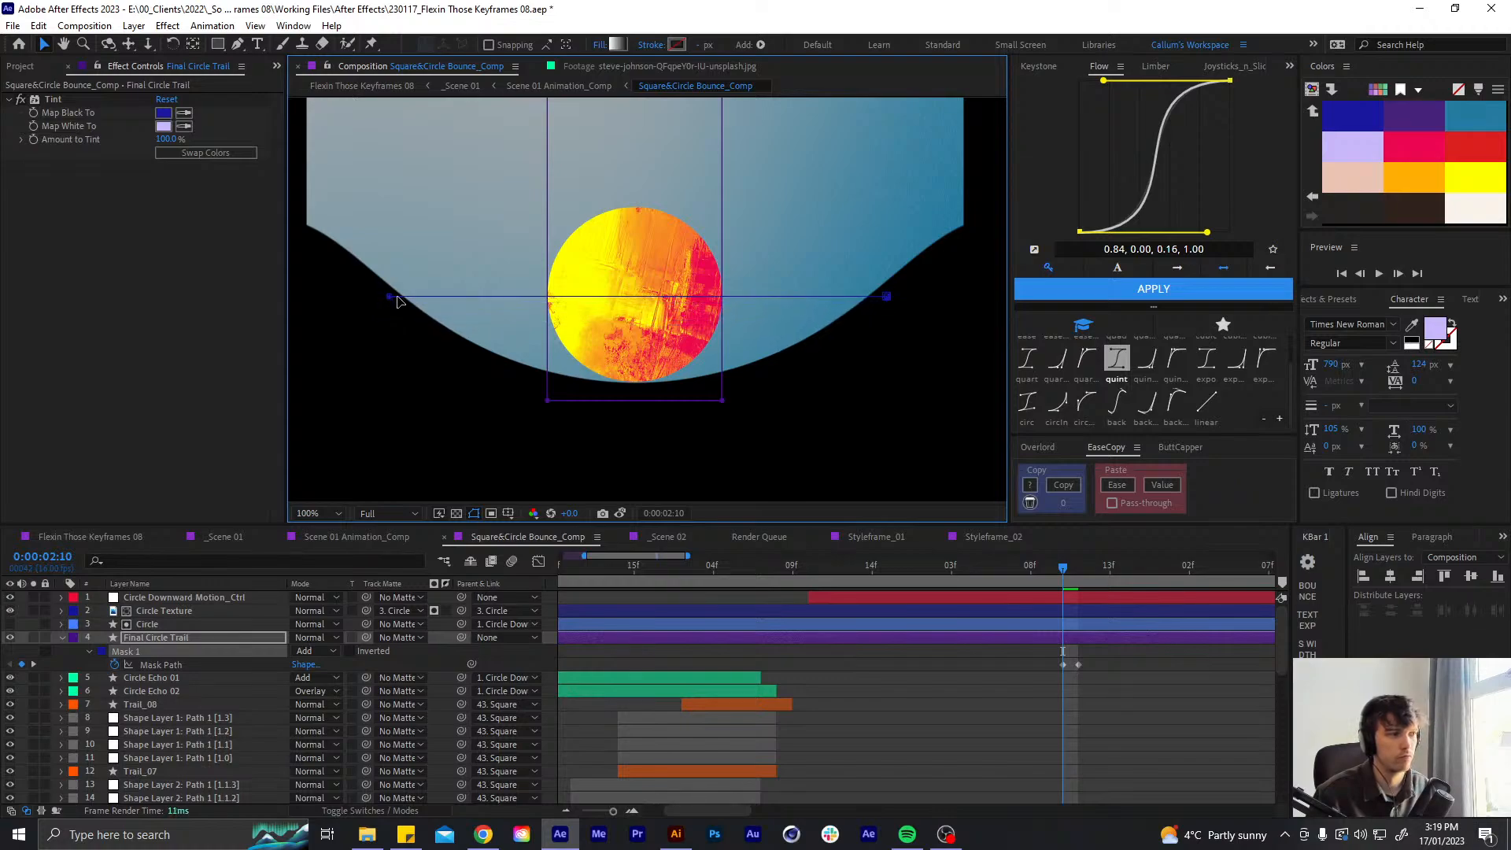
# - At 0:00:02:11, raise the mask's lower edge to just below the circle, and collapse the trail layer's properties
pyautogui.press('pagedown')
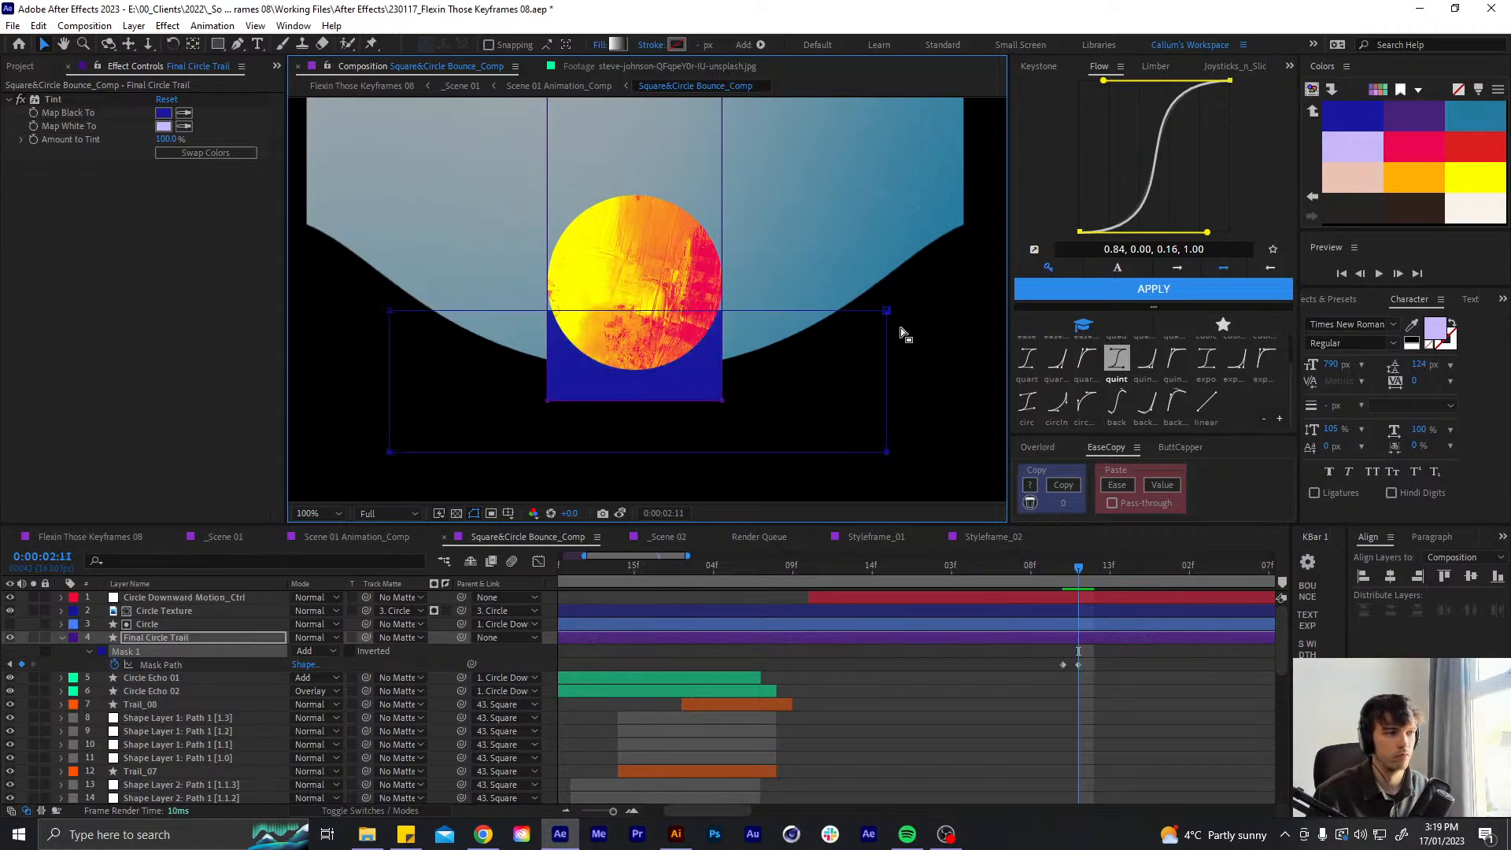
pyautogui.moveTo(921, 418); pyautogui.dragTo(390, 370)
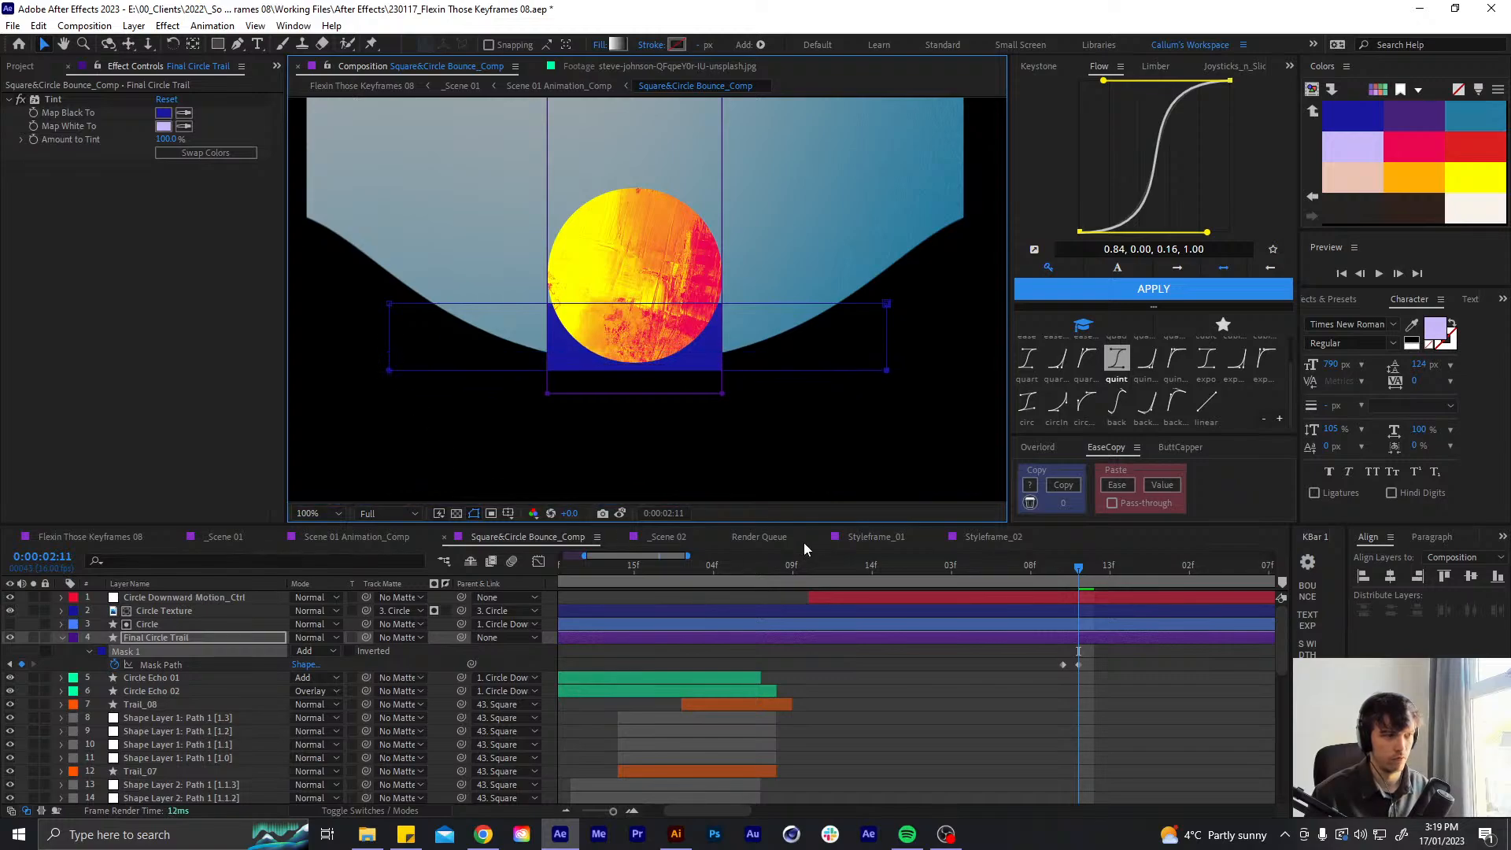
pyautogui.click(152, 639)
pyautogui.click(60, 638)
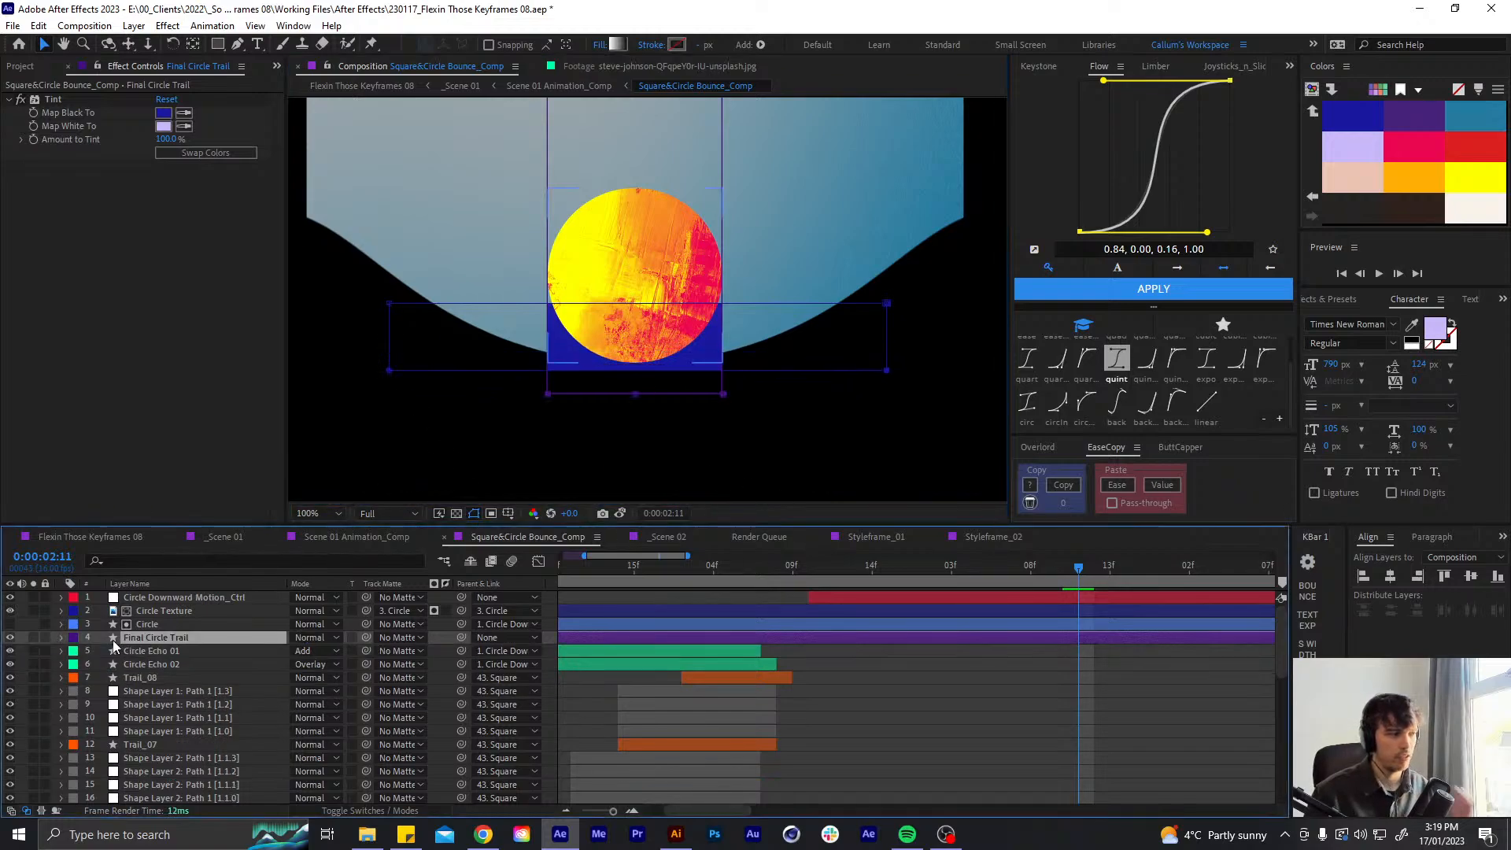
# - Collapse the Square layer's CC Smear 2 effect, then duplicate the layer and name the copy Square_MATTE
pyautogui.scroll(-9, 200, 677)
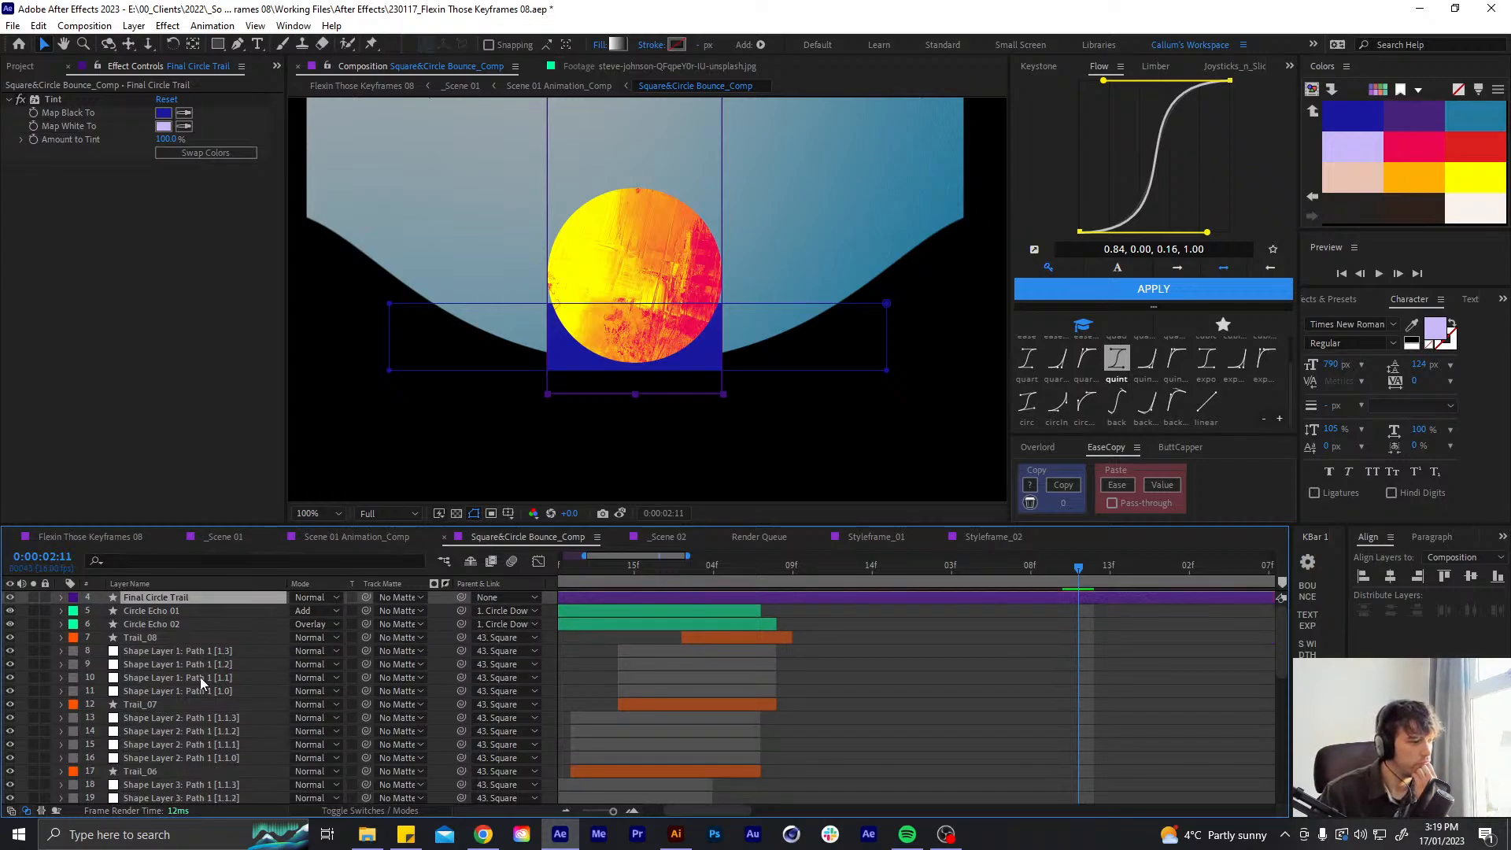
pyautogui.click(157, 795)
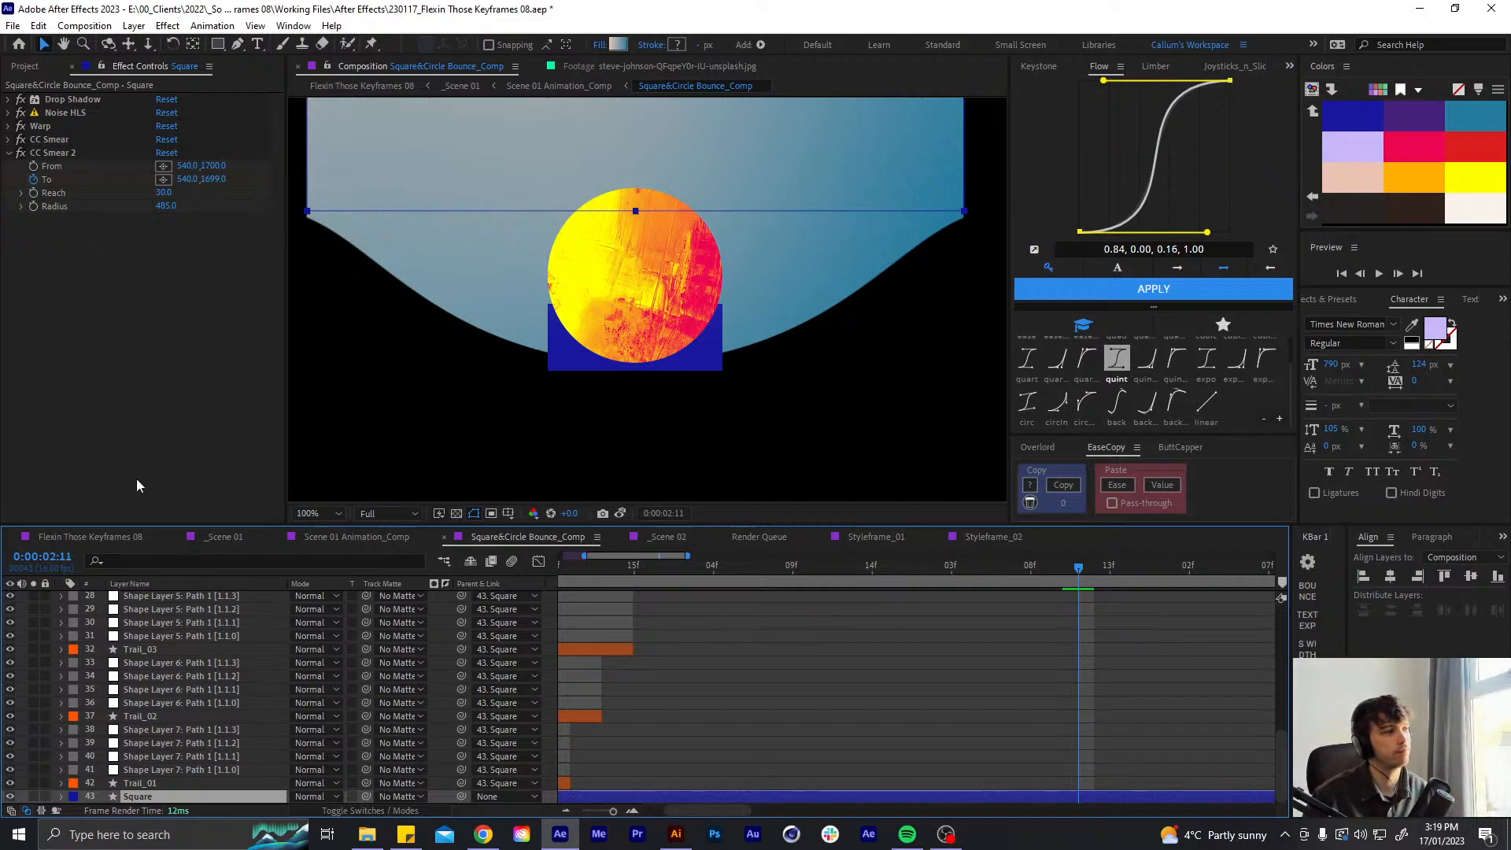
pyautogui.click(10, 152)
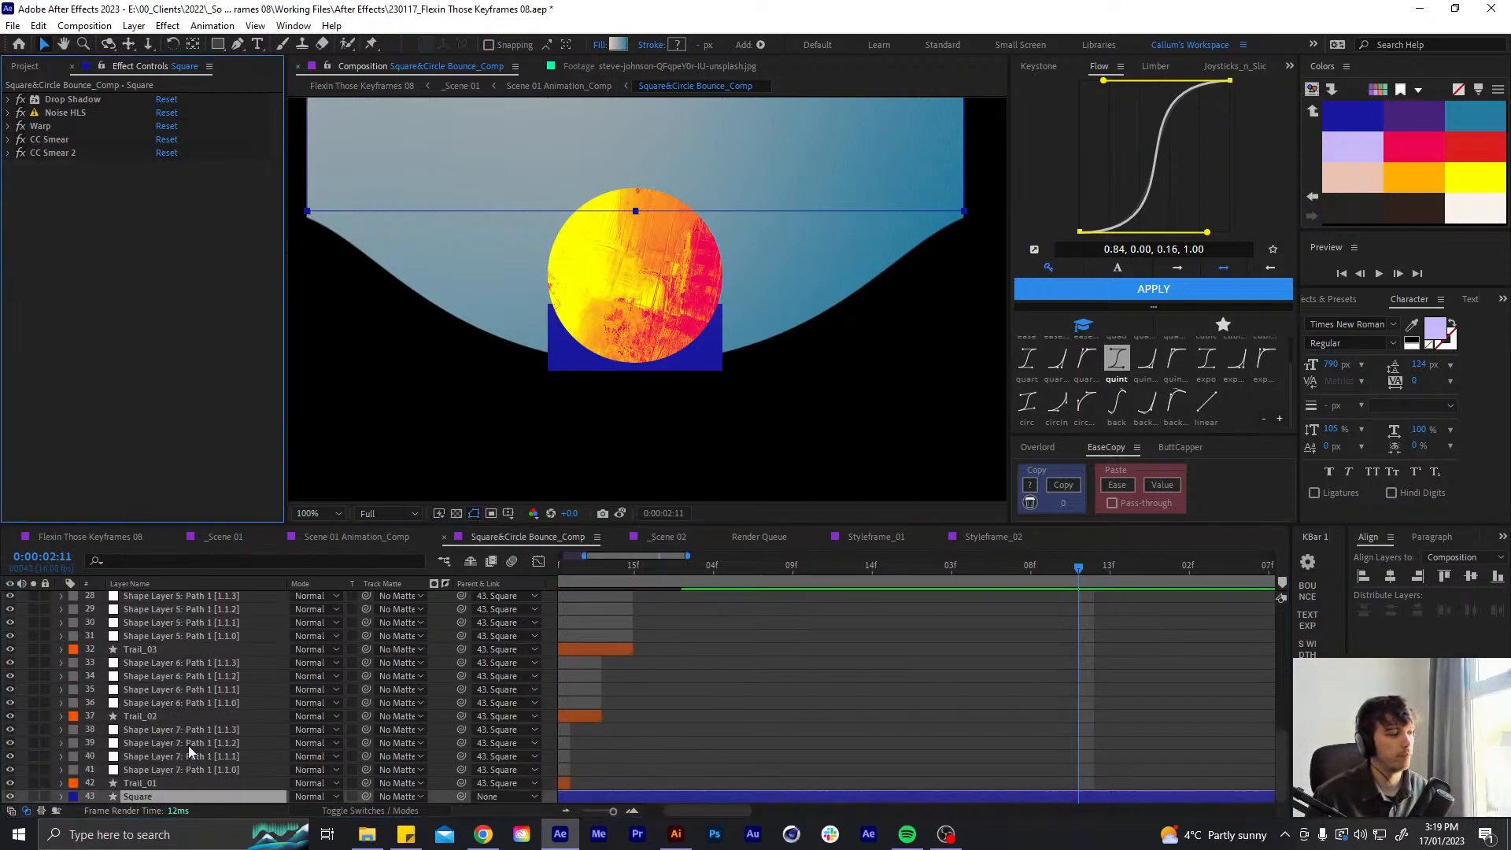
pyautogui.scroll(3, 190, 746)
pyautogui.scroll(-3, 194, 718)
pyautogui.click(172, 799)
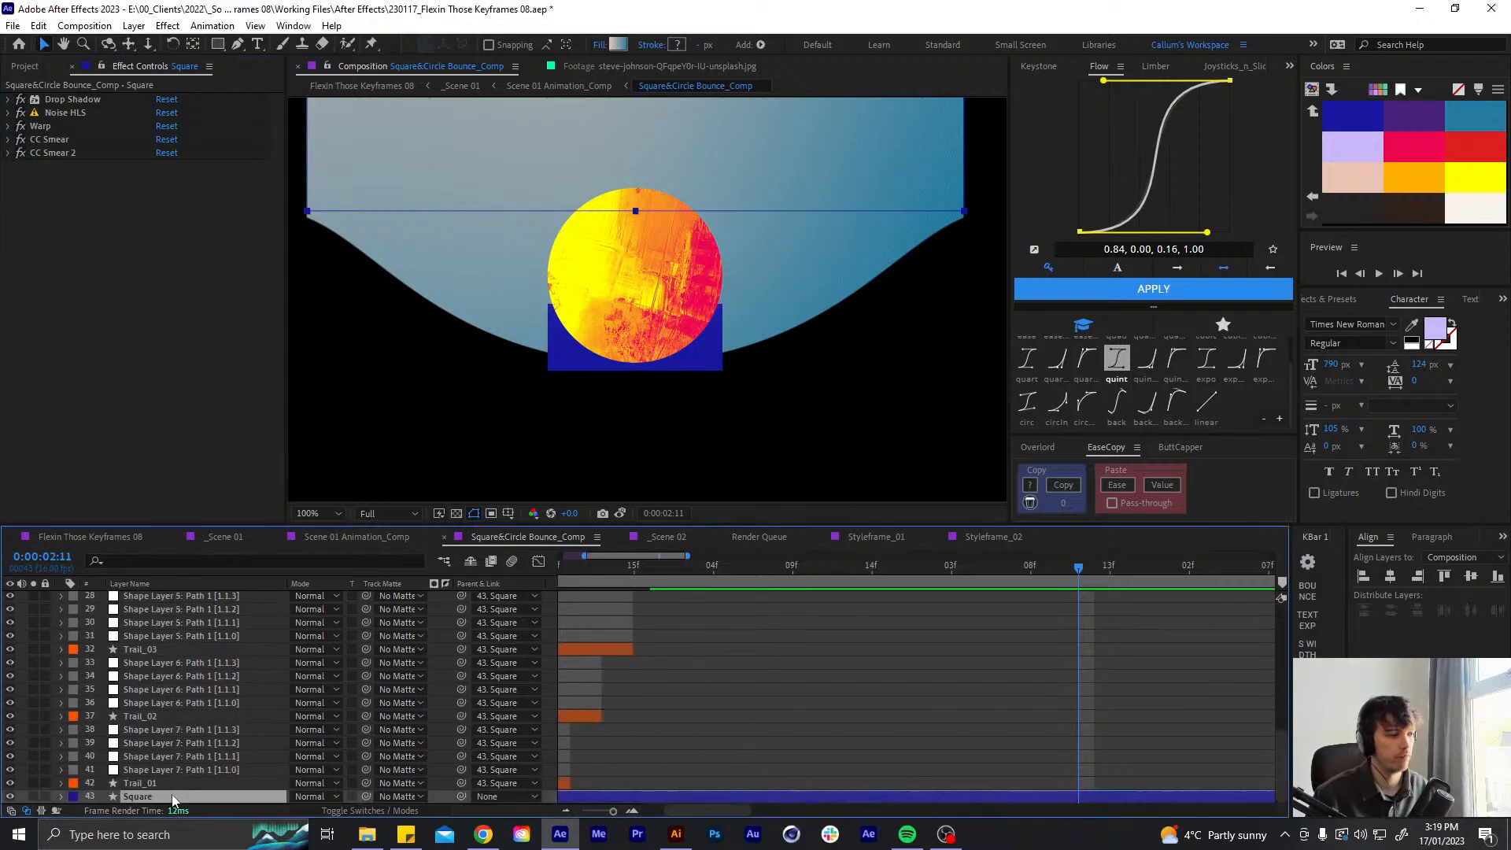
pyautogui.hotkey('ctrl', 'd')
pyautogui.press('Return')
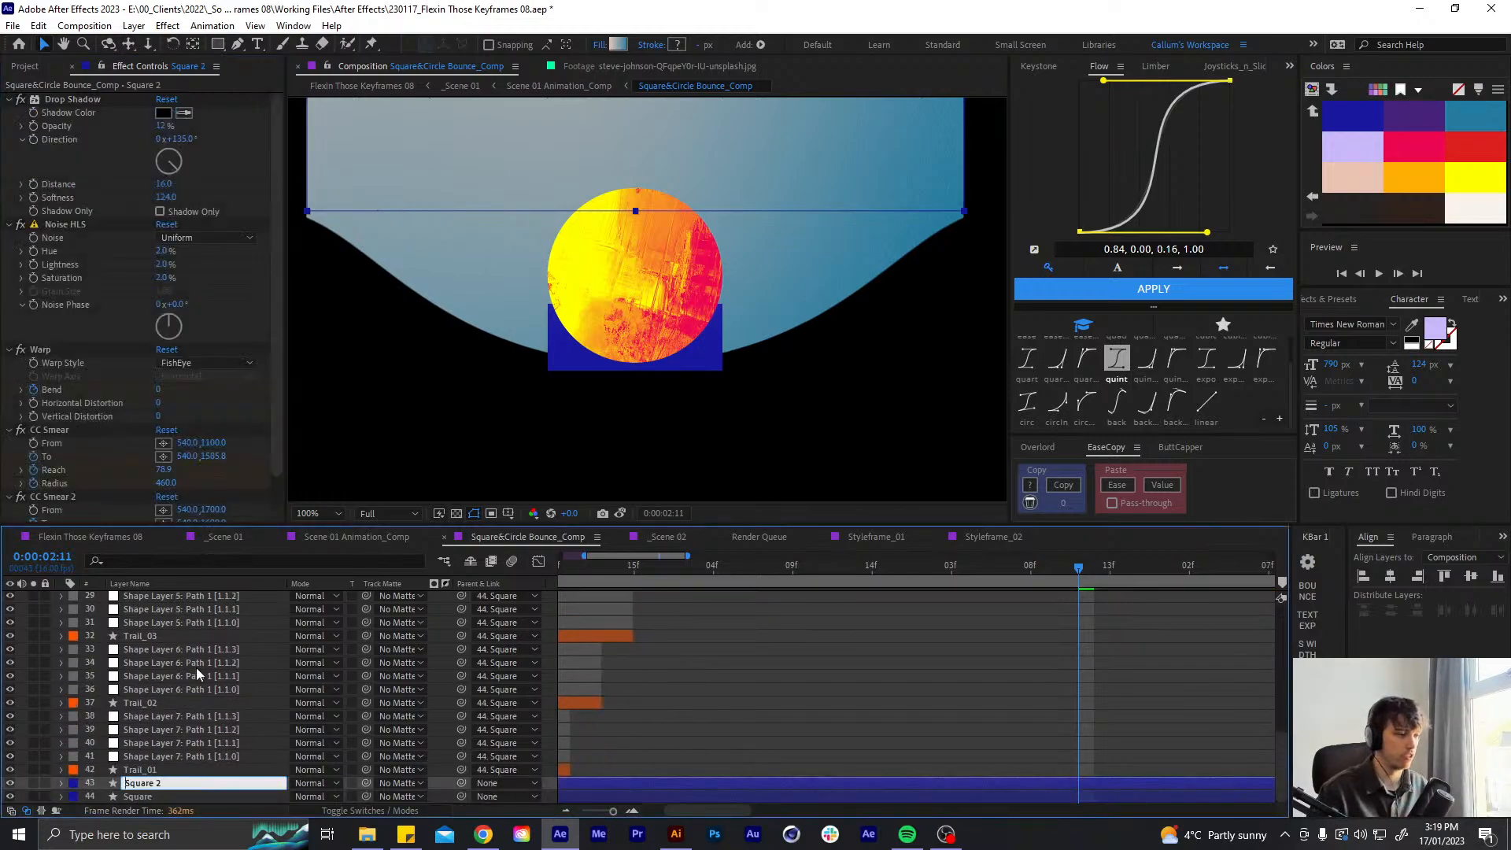
pyautogui.press('BackSpace')
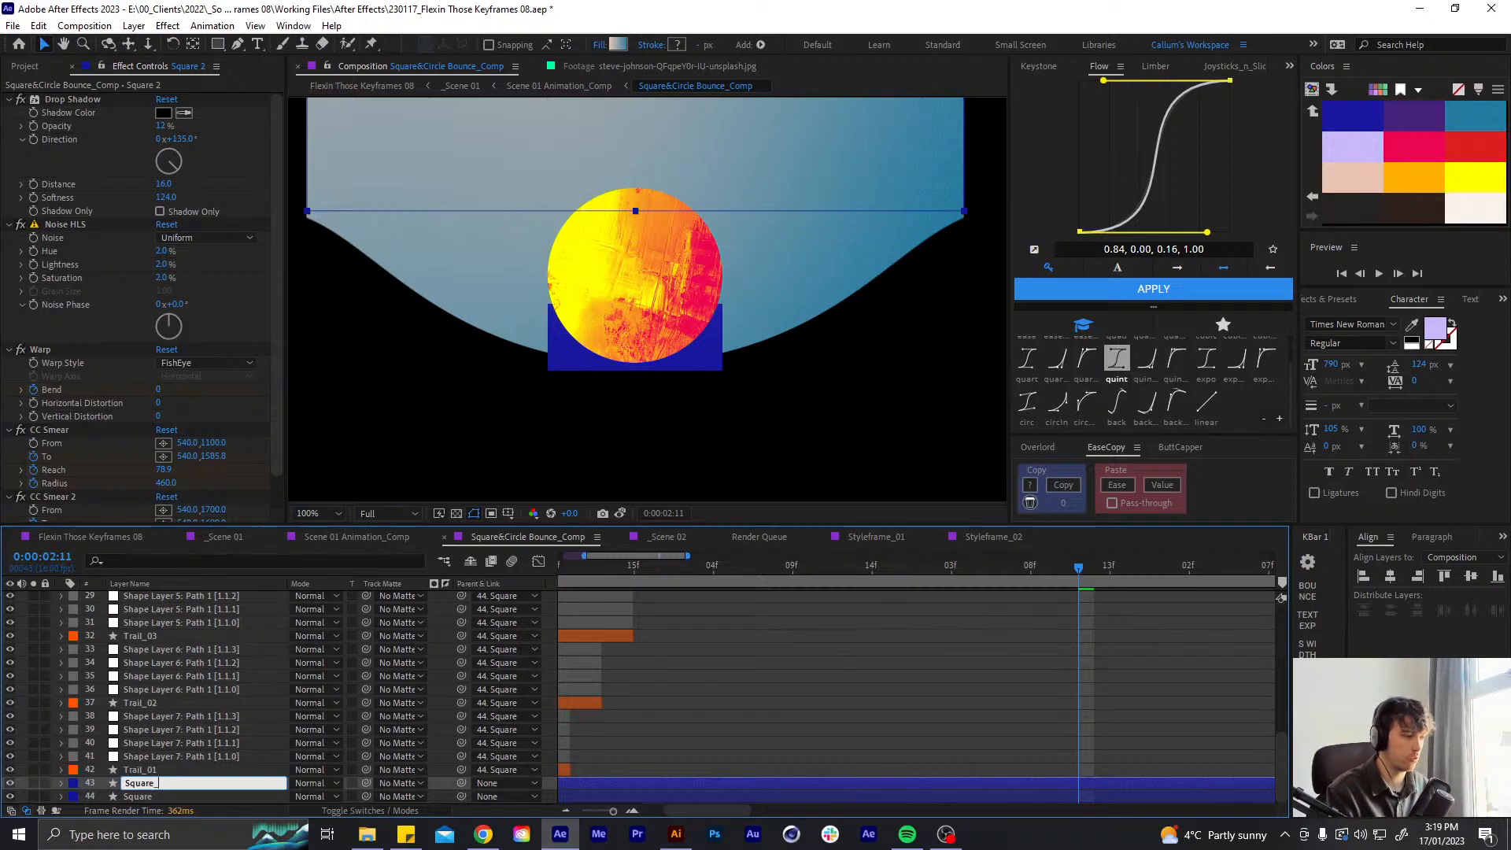
pyautogui.write('_MATTE')
pyautogui.press('Return')
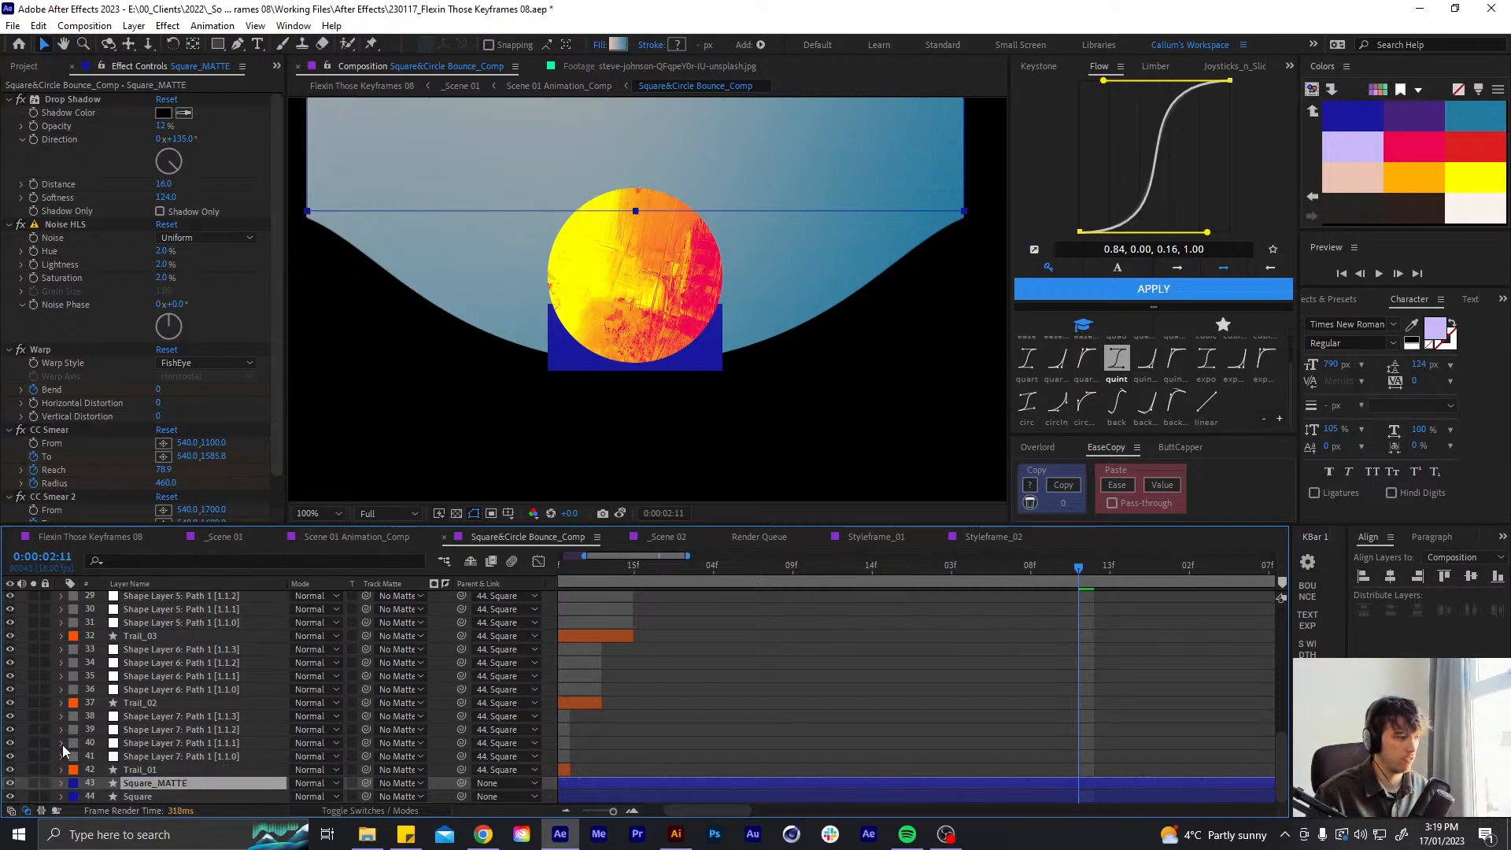
# - Give Square_MATTE a black label, move it below the Square layer, and hide it
pyautogui.click(69, 783)
pyautogui.click(102, 475)
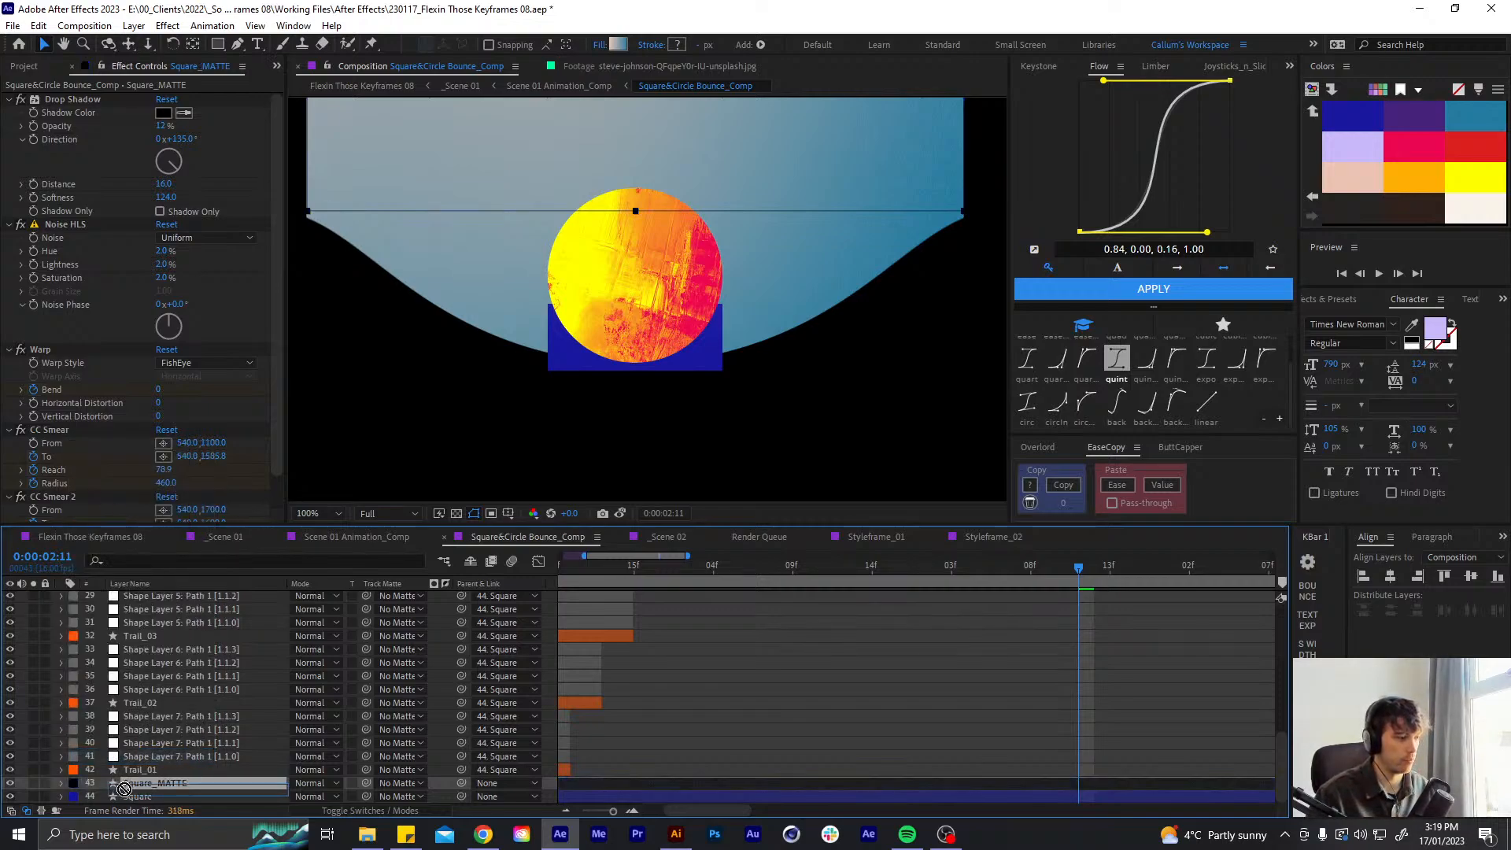
pyautogui.moveTo(133, 784); pyautogui.dragTo(134, 803)
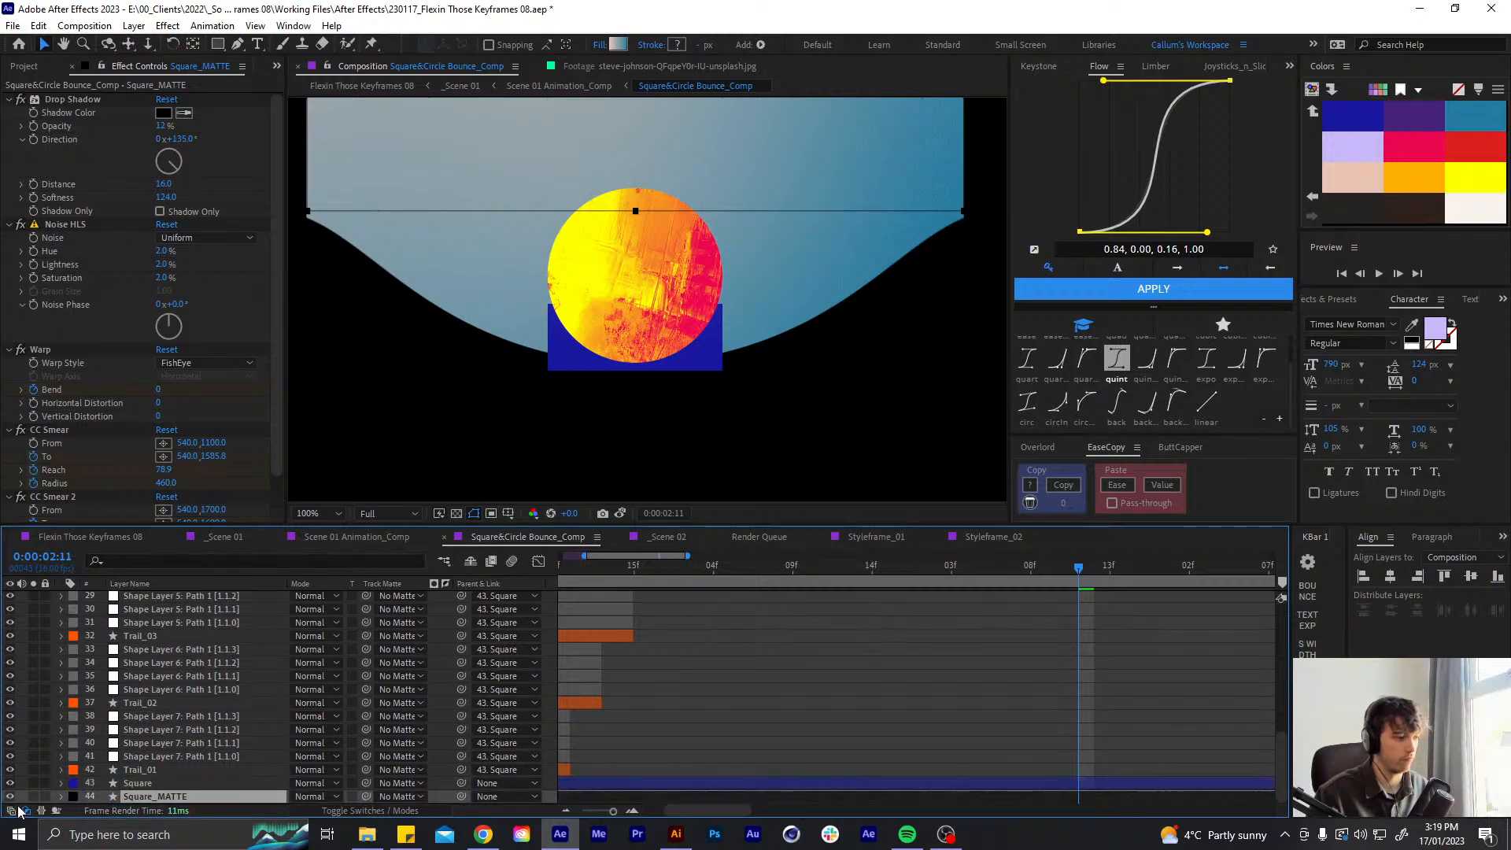
pyautogui.click(11, 797)
# - Set Square_MATTE as the track matte for the Final Circle Trail layer
pyautogui.scroll(10, 212, 704)
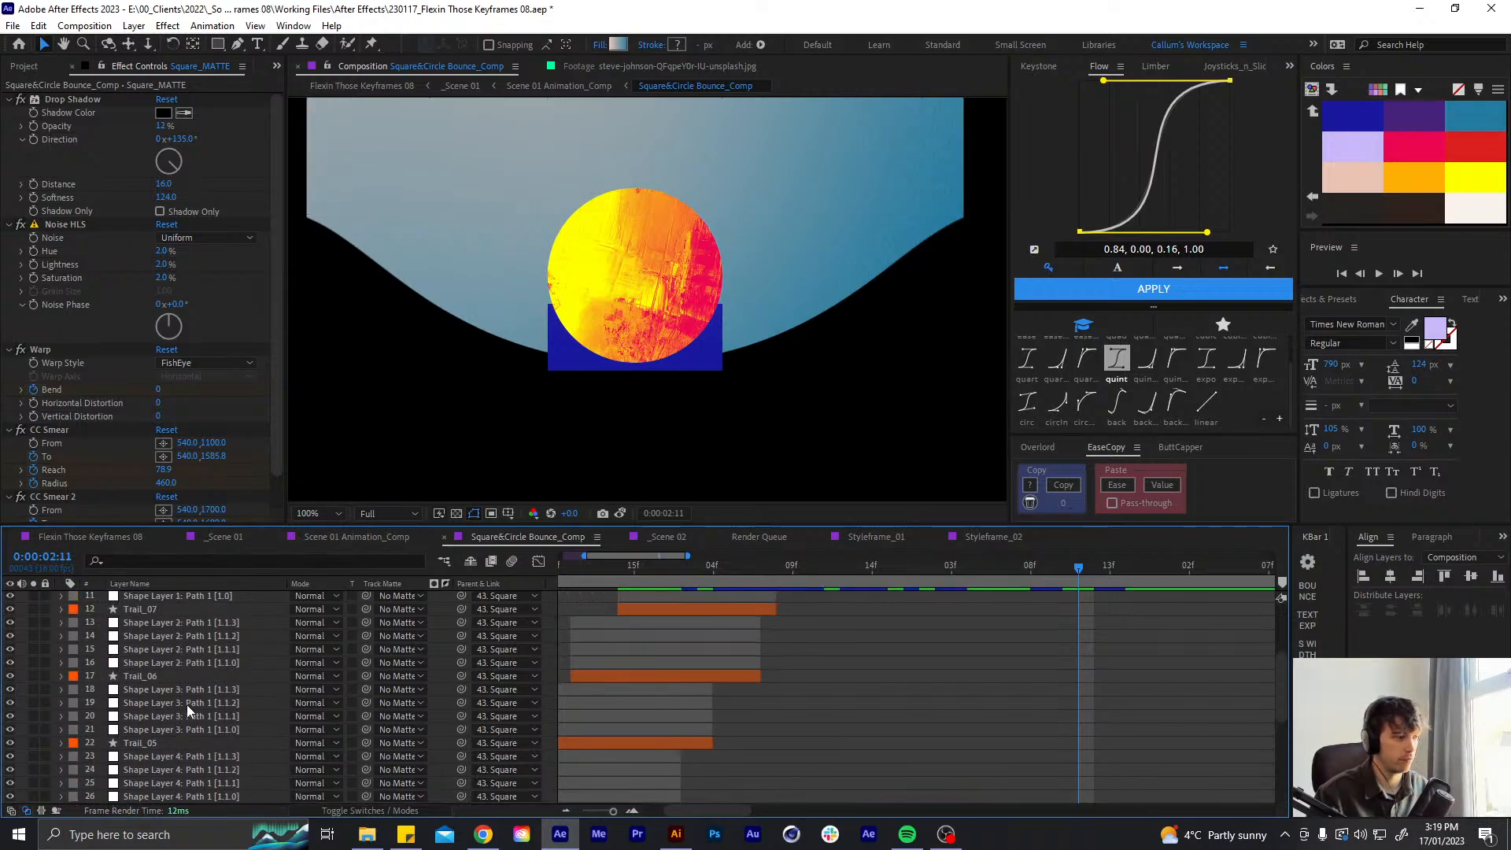
pyautogui.click(182, 638)
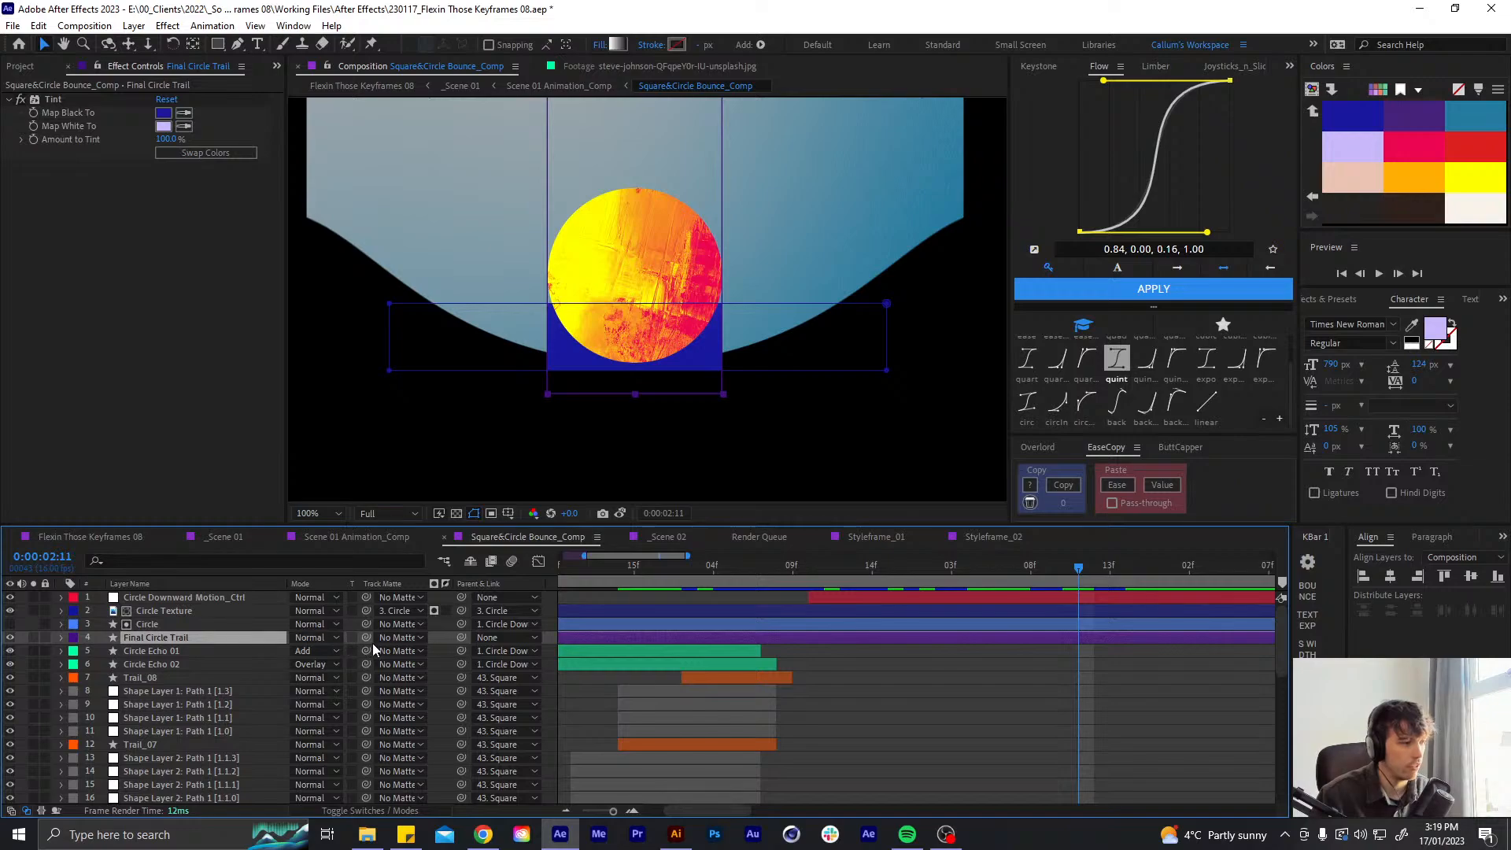
pyautogui.moveTo(366, 636); pyautogui.dragTo(133, 799)
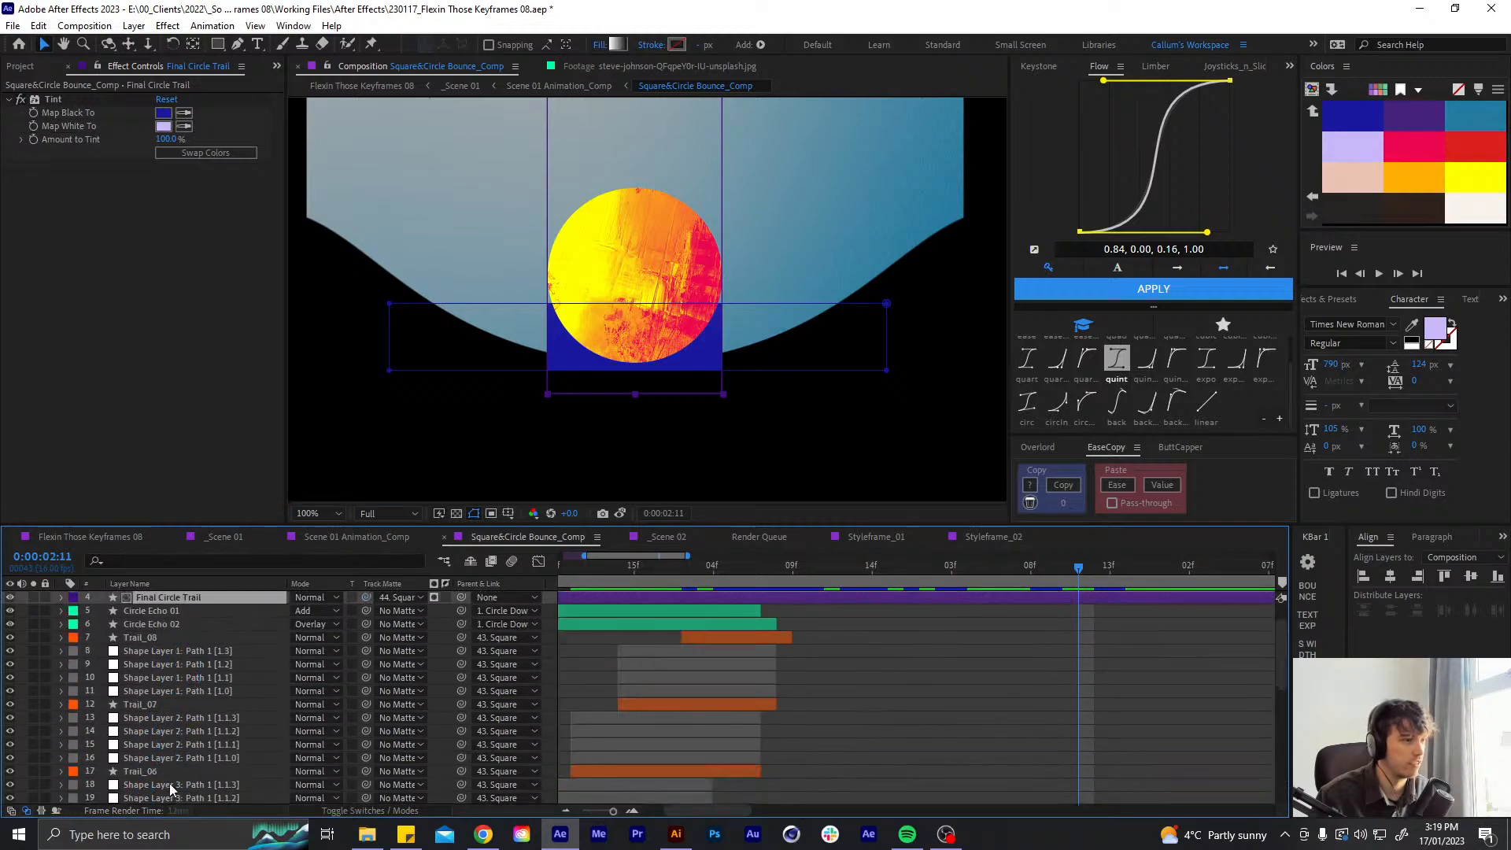
pyautogui.click(866, 651)
pyautogui.scroll(2, 837, 688)
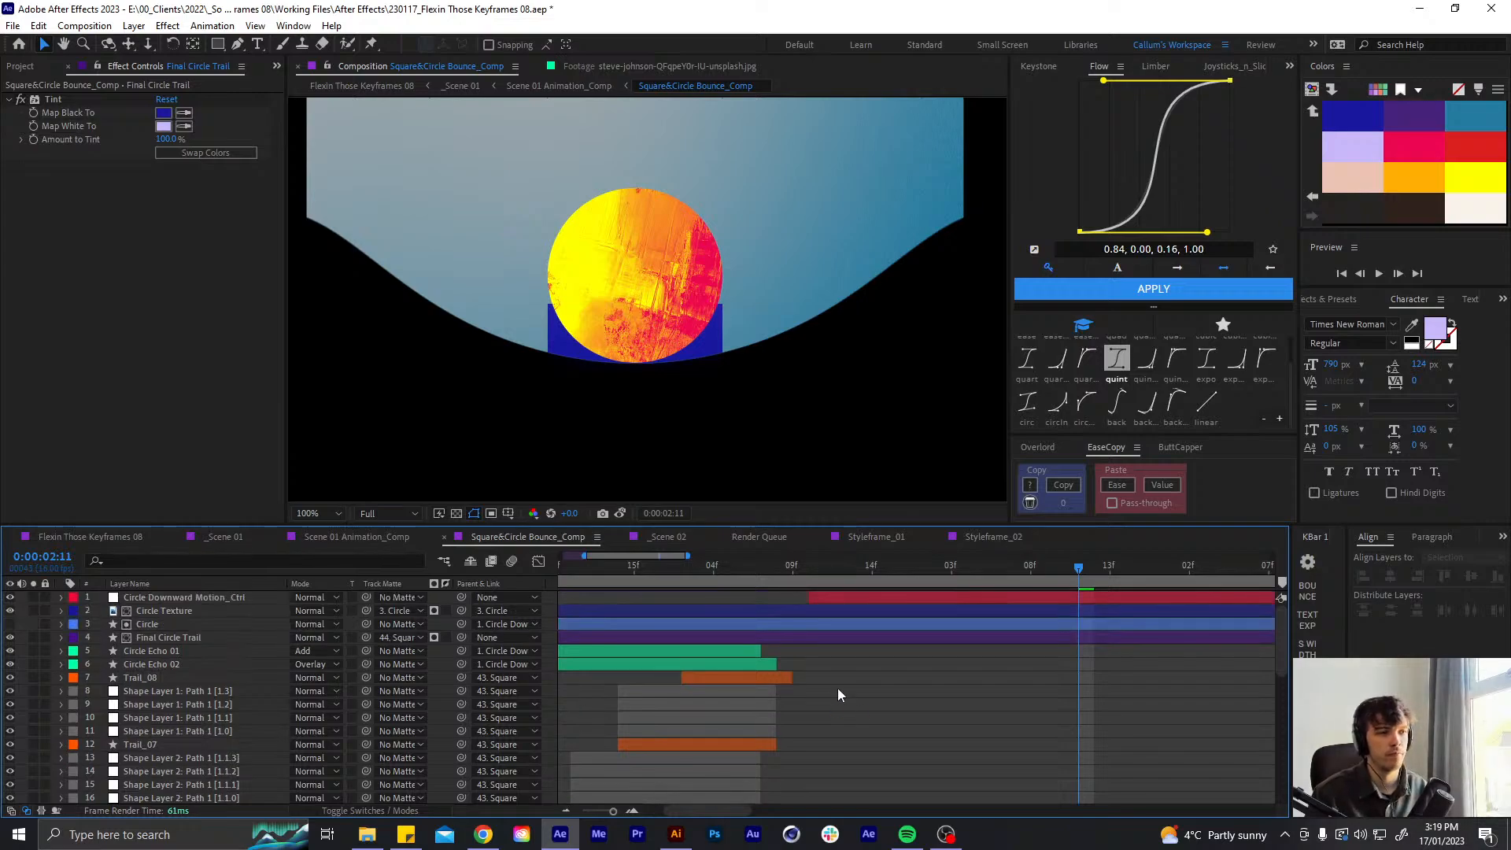
# - Reveal the trail's mask and, at 0:00:02:11, raise its upper edge to behind the circle's middle
pyautogui.click(1099, 638)
pyautogui.press('m')
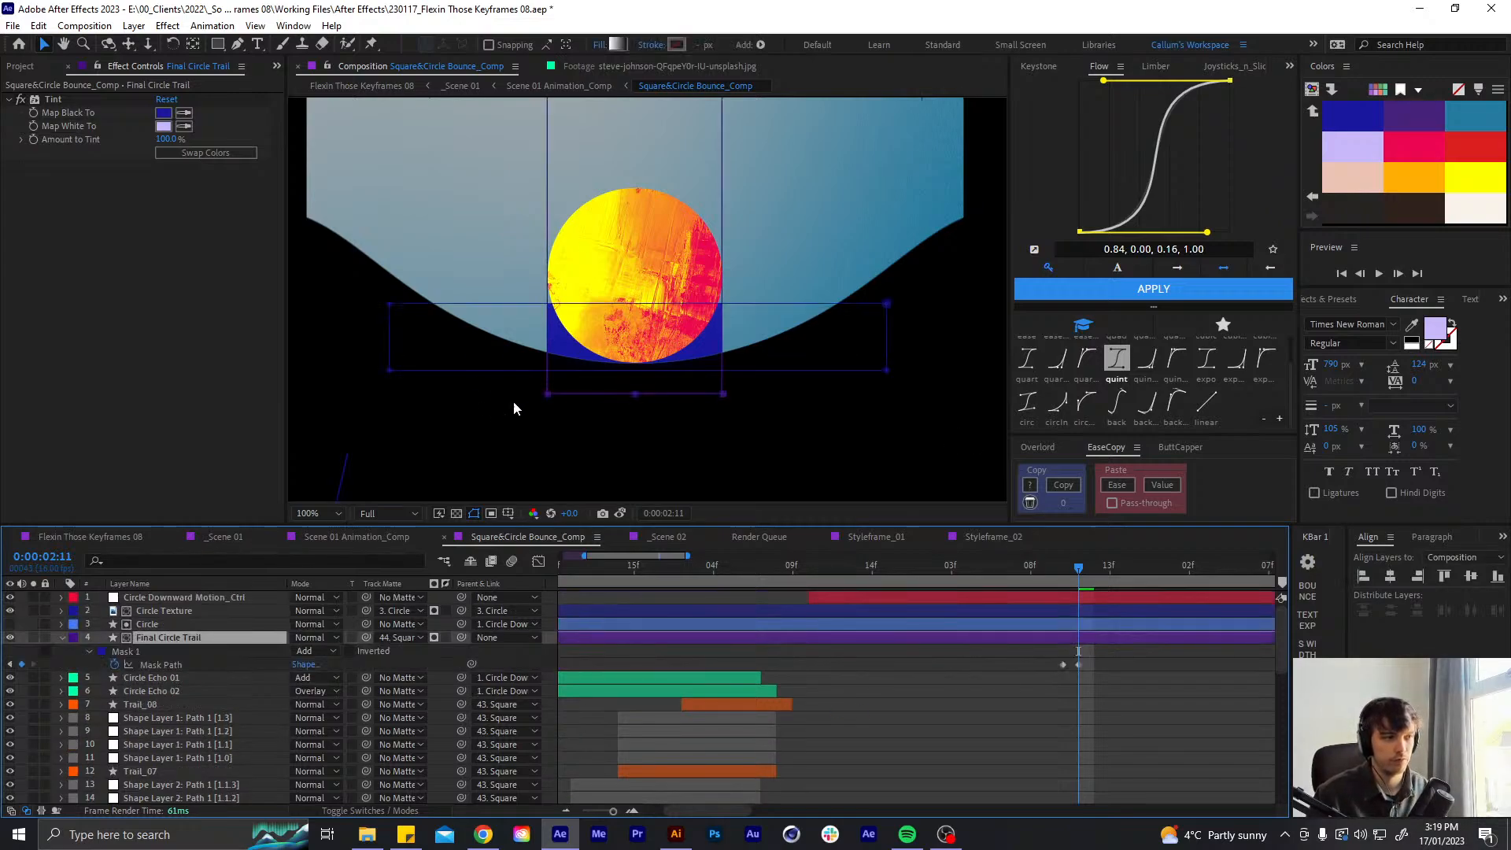
pyautogui.click(888, 305)
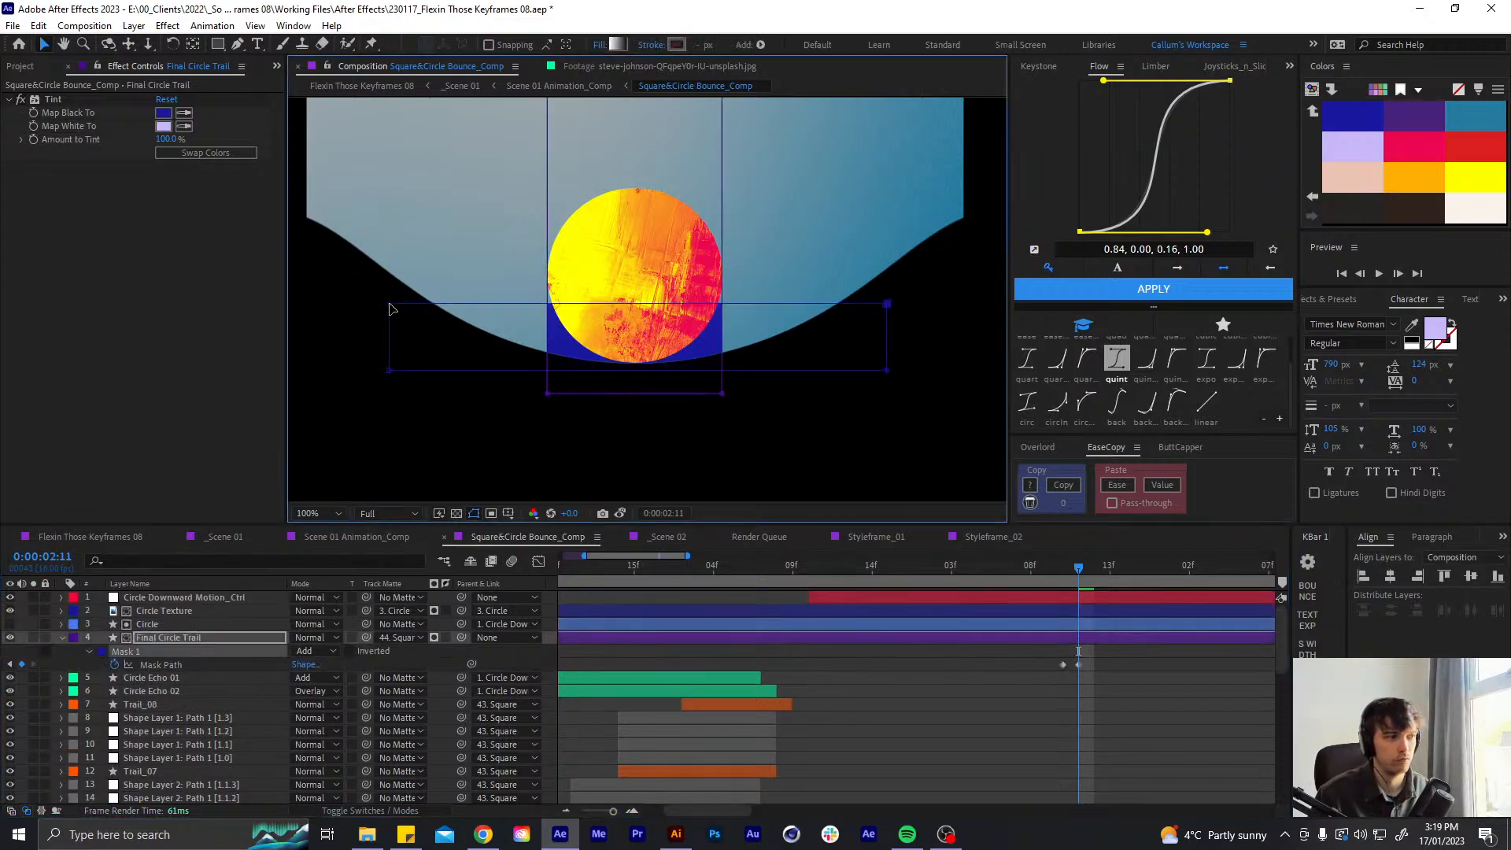
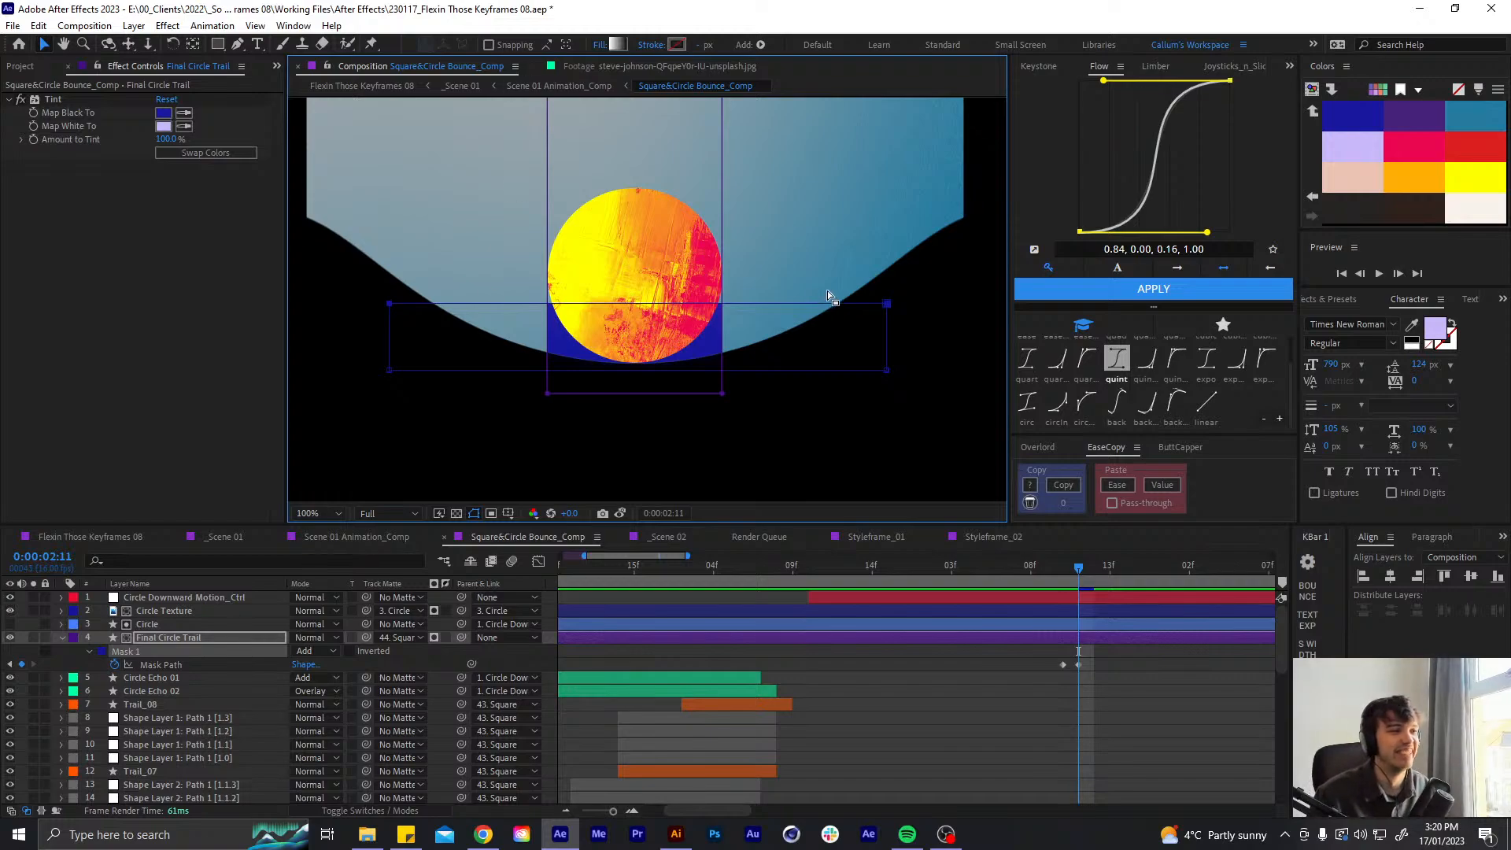
pyautogui.moveTo(389, 305); pyautogui.dragTo(396, 285)
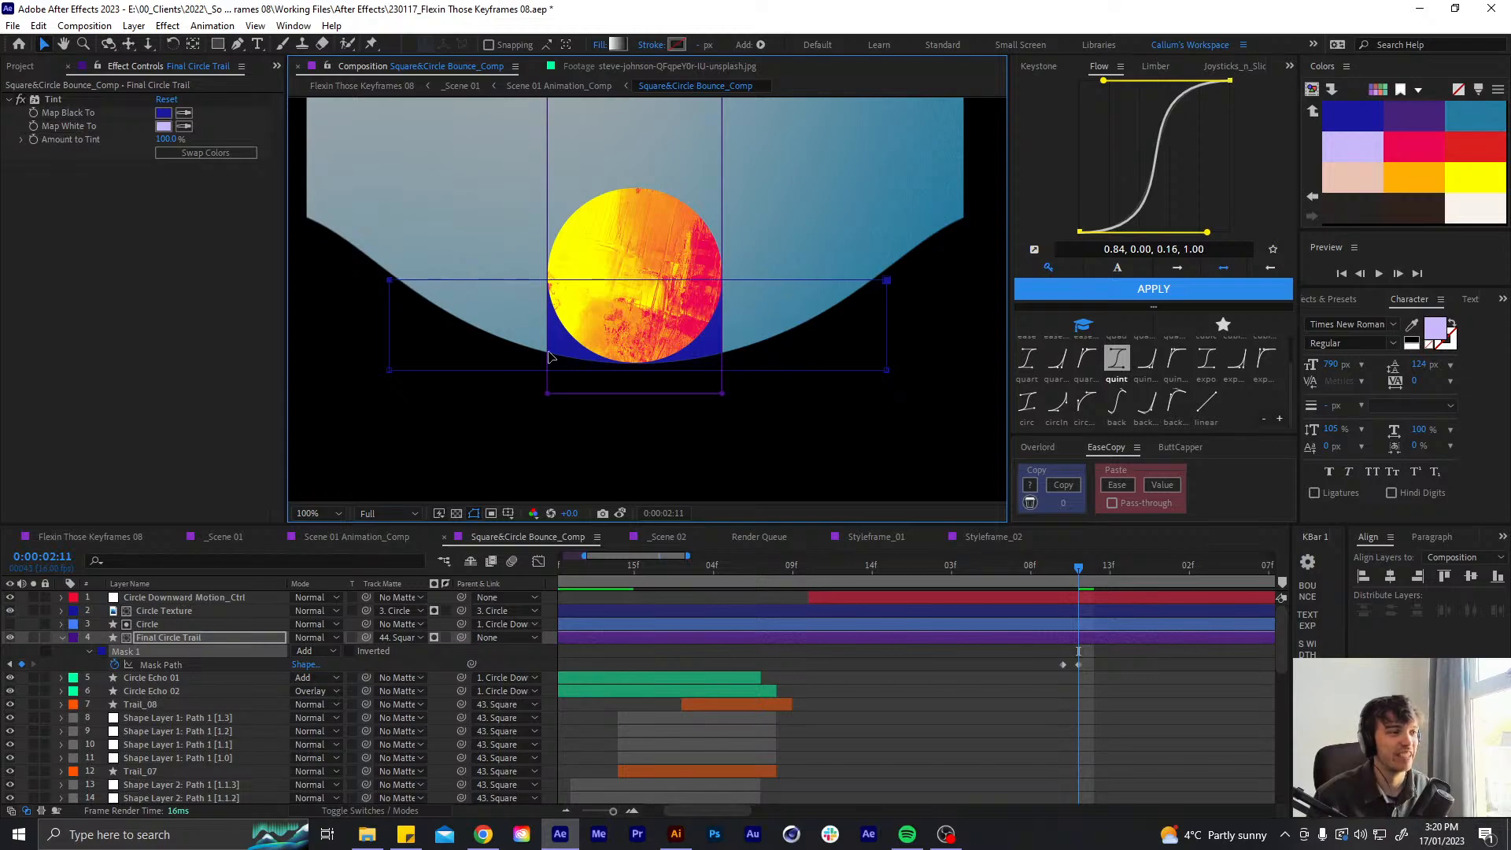
# - Remove the trail's track matte to compare the result, and set it back to Square_MATTE
pyautogui.click(409, 637)
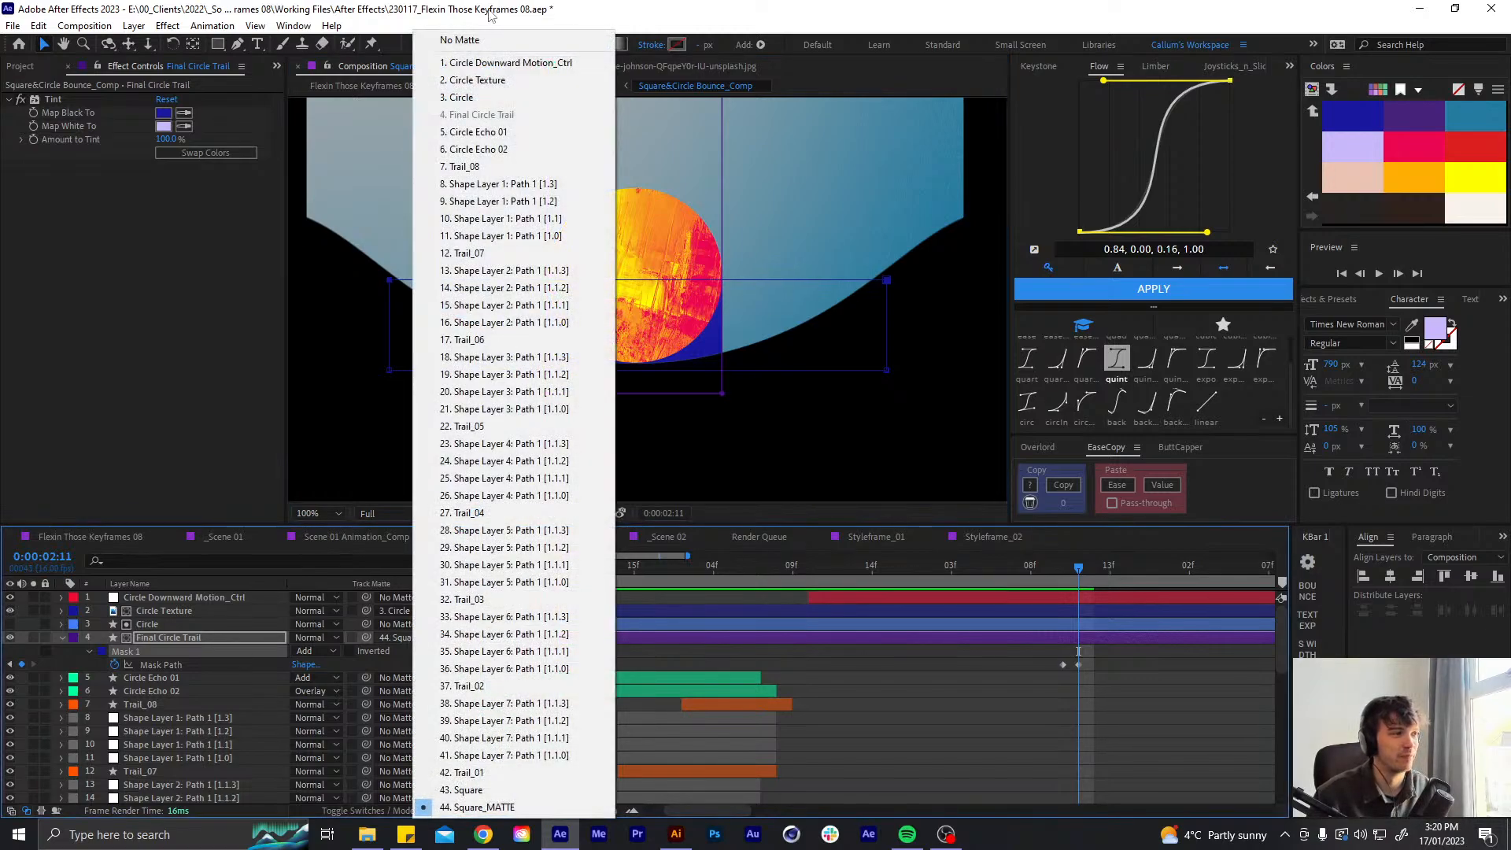
pyautogui.click(457, 20)
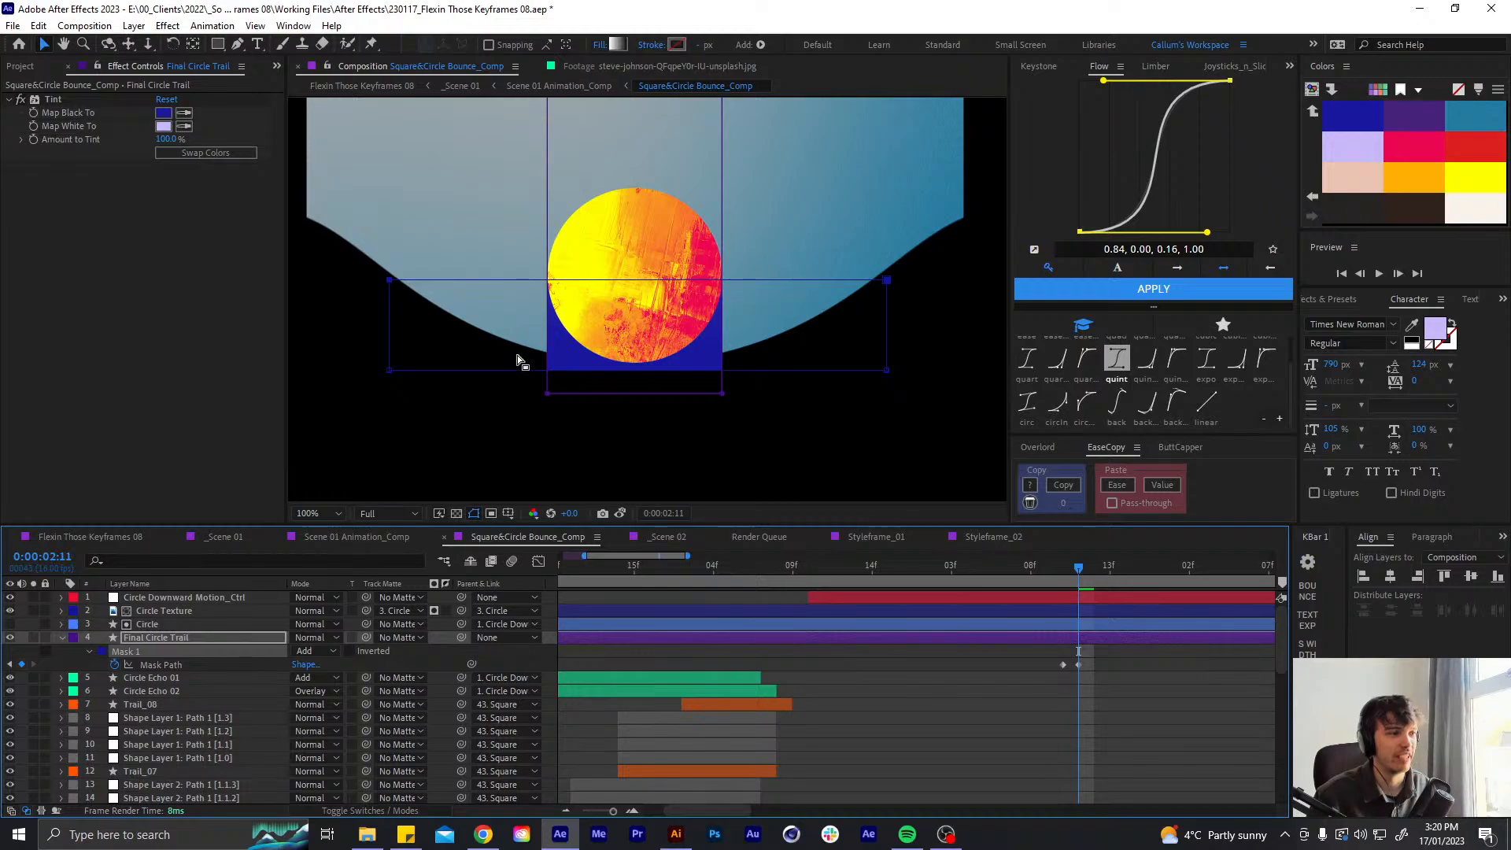
pyautogui.moveTo(722, 345); pyautogui.dragTo(516, 372)
pyautogui.hotkey('ctrl', 'z')
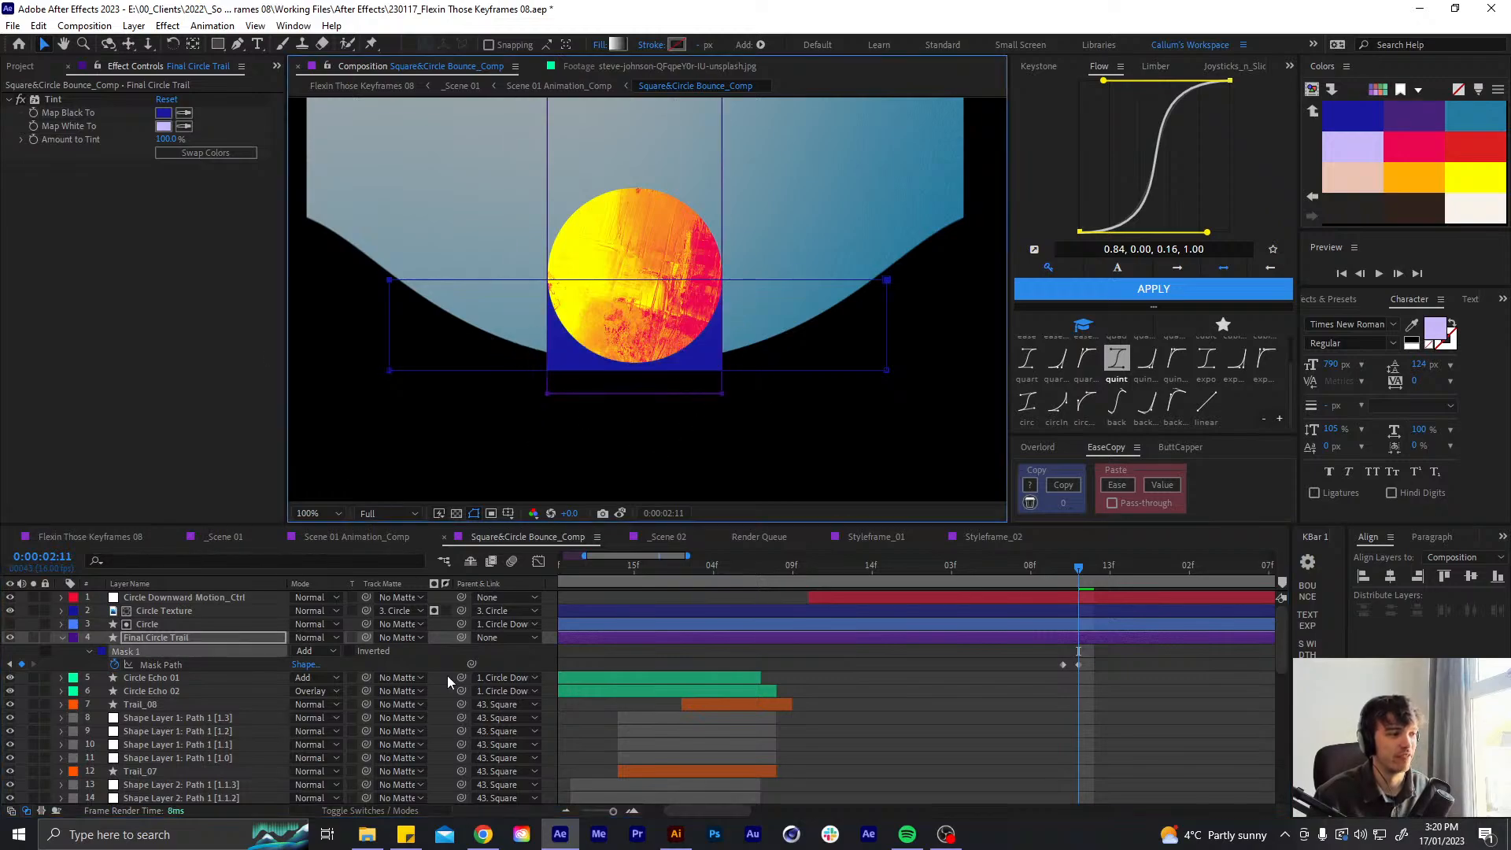
pyautogui.click(408, 636)
pyautogui.click(464, 807)
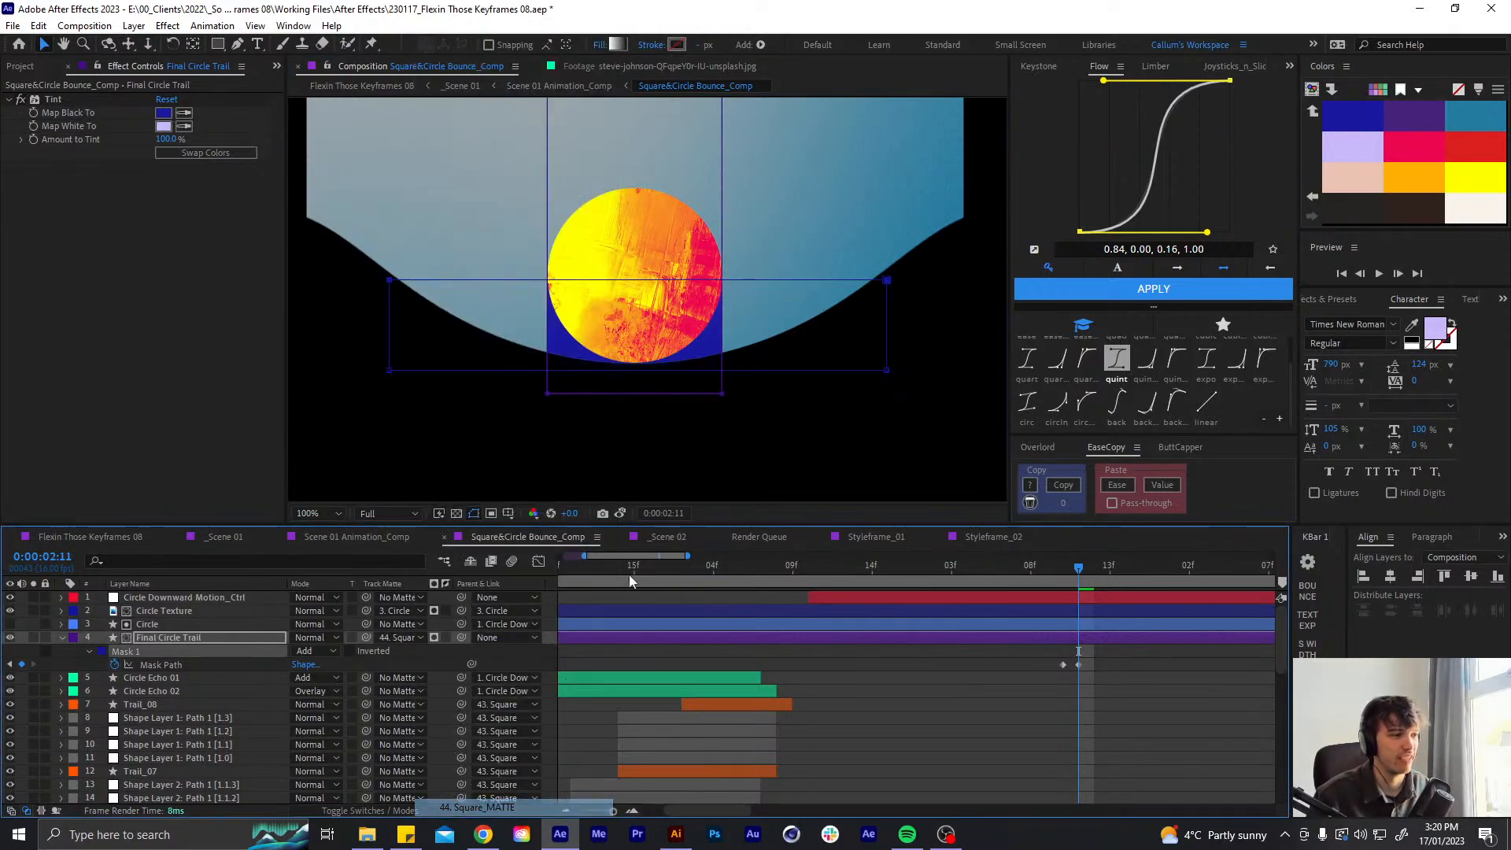
# - At 0:00:02:12, keyframe the trail's mask by raising its upper edge to behind the circle's middle
pyautogui.hotkey('ctrl', 'shift', 'h')
pyautogui.scroll(-1, 815, 229)
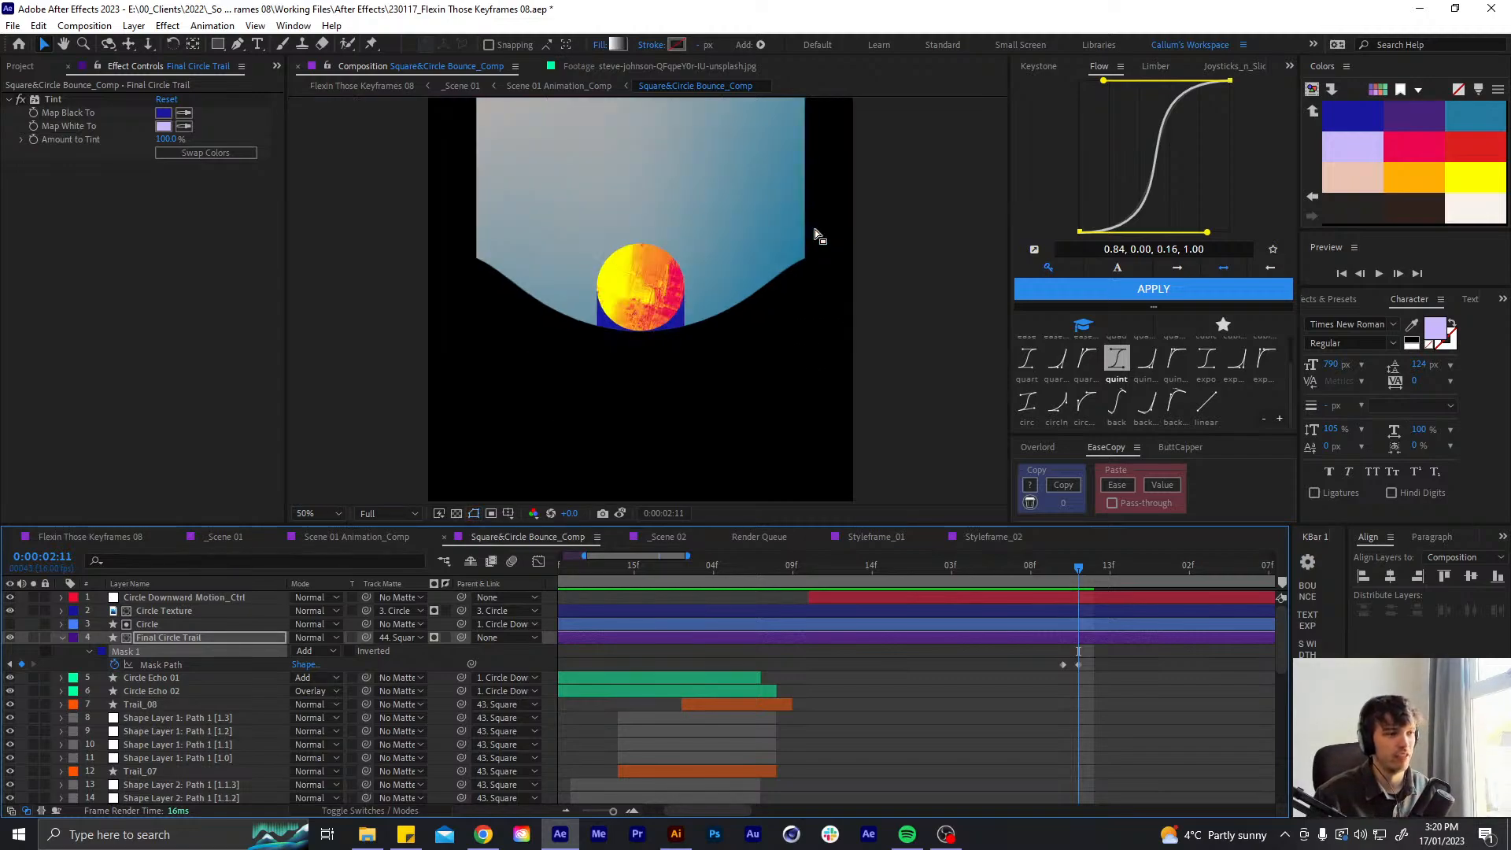
pyautogui.moveTo(736, 249); pyautogui.dragTo(719, 401)
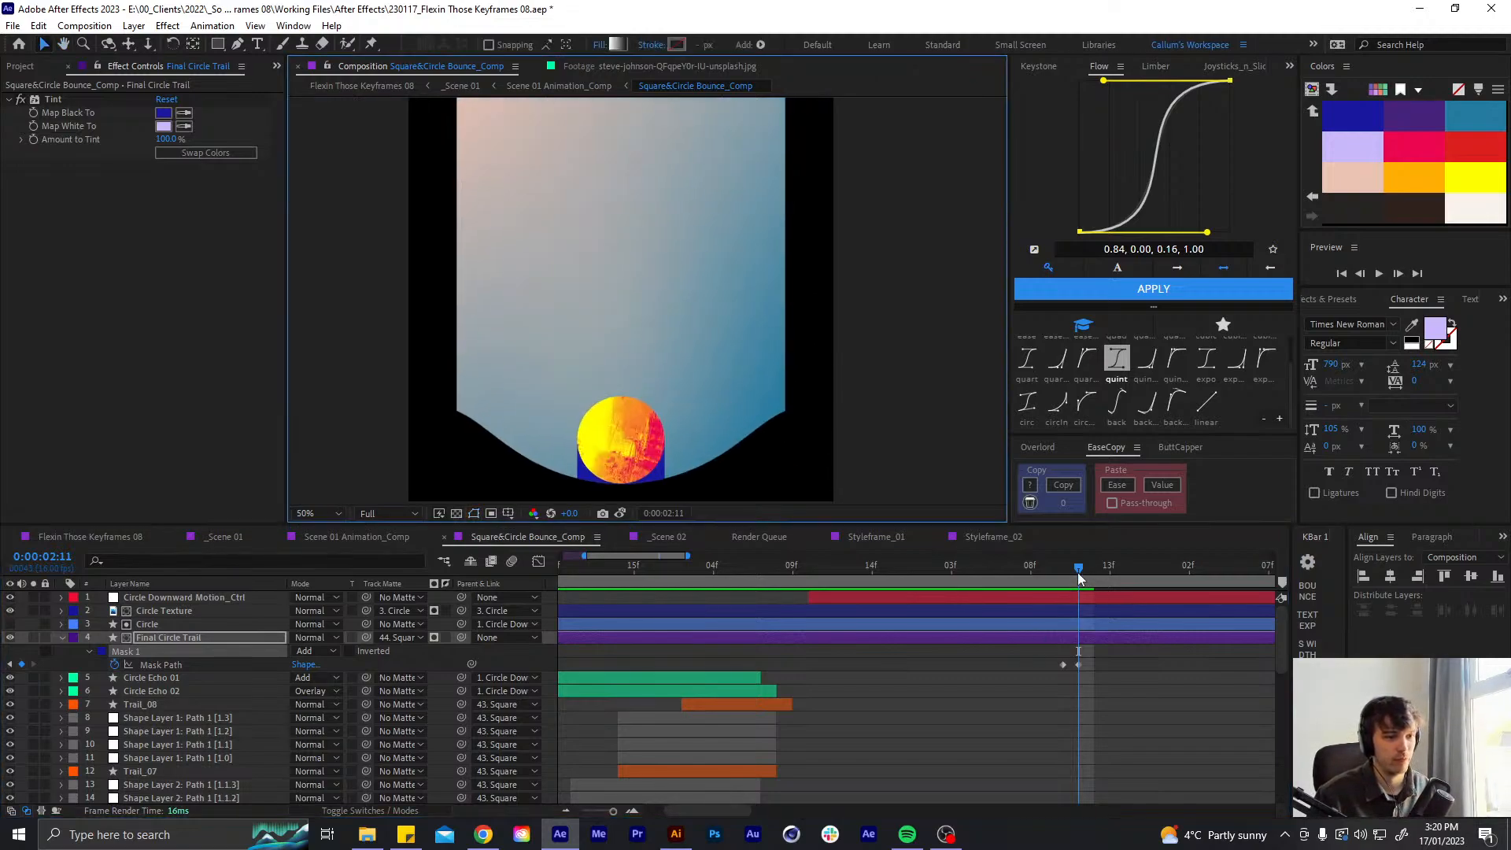
pyautogui.moveTo(1083, 570); pyautogui.dragTo(1090, 571)
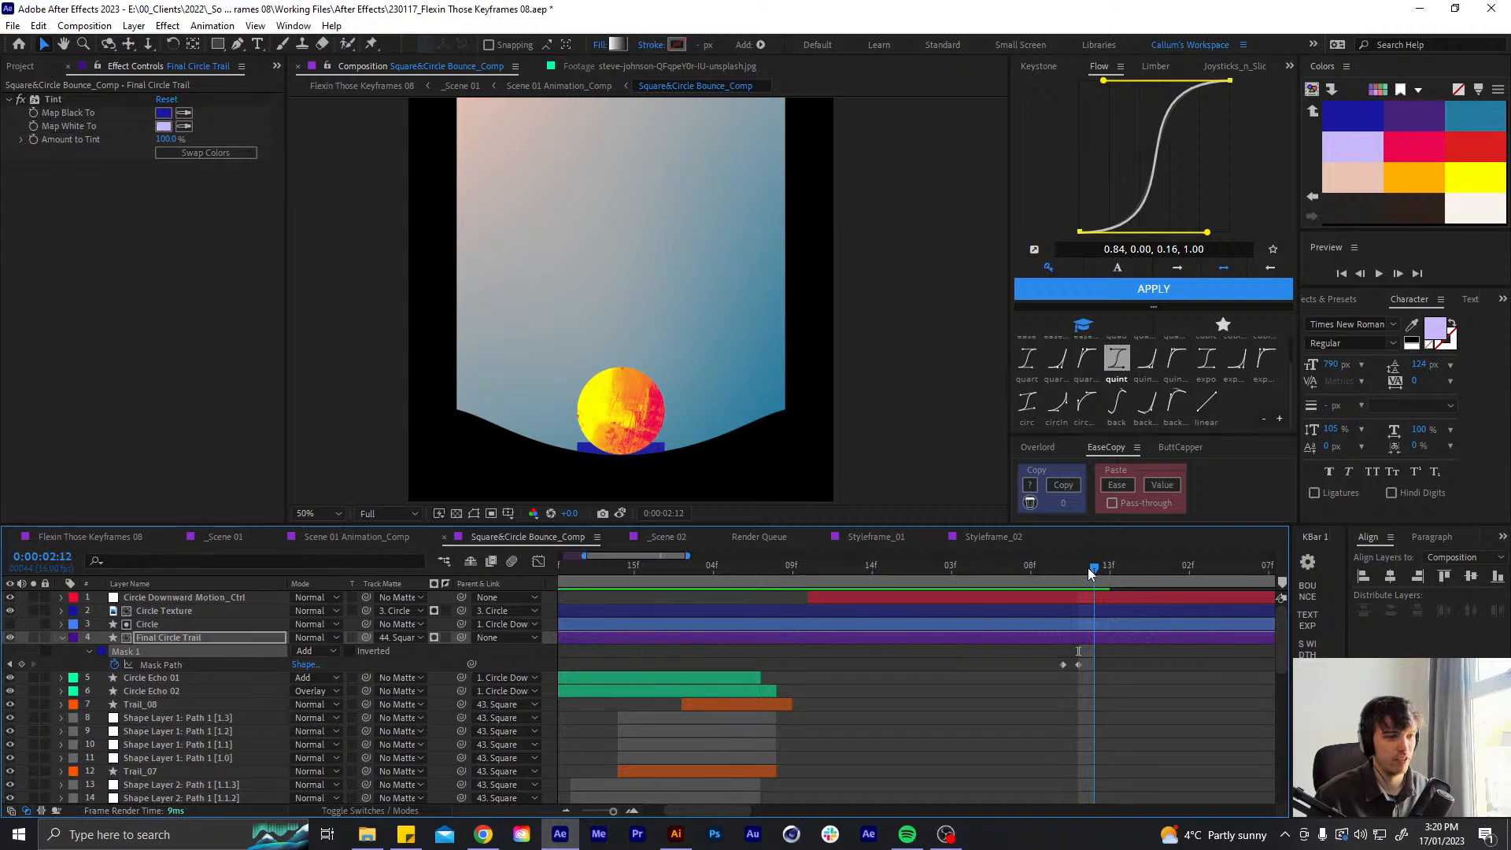
pyautogui.moveTo(1091, 569); pyautogui.dragTo(1132, 565)
pyautogui.scroll(-2, 644, 267)
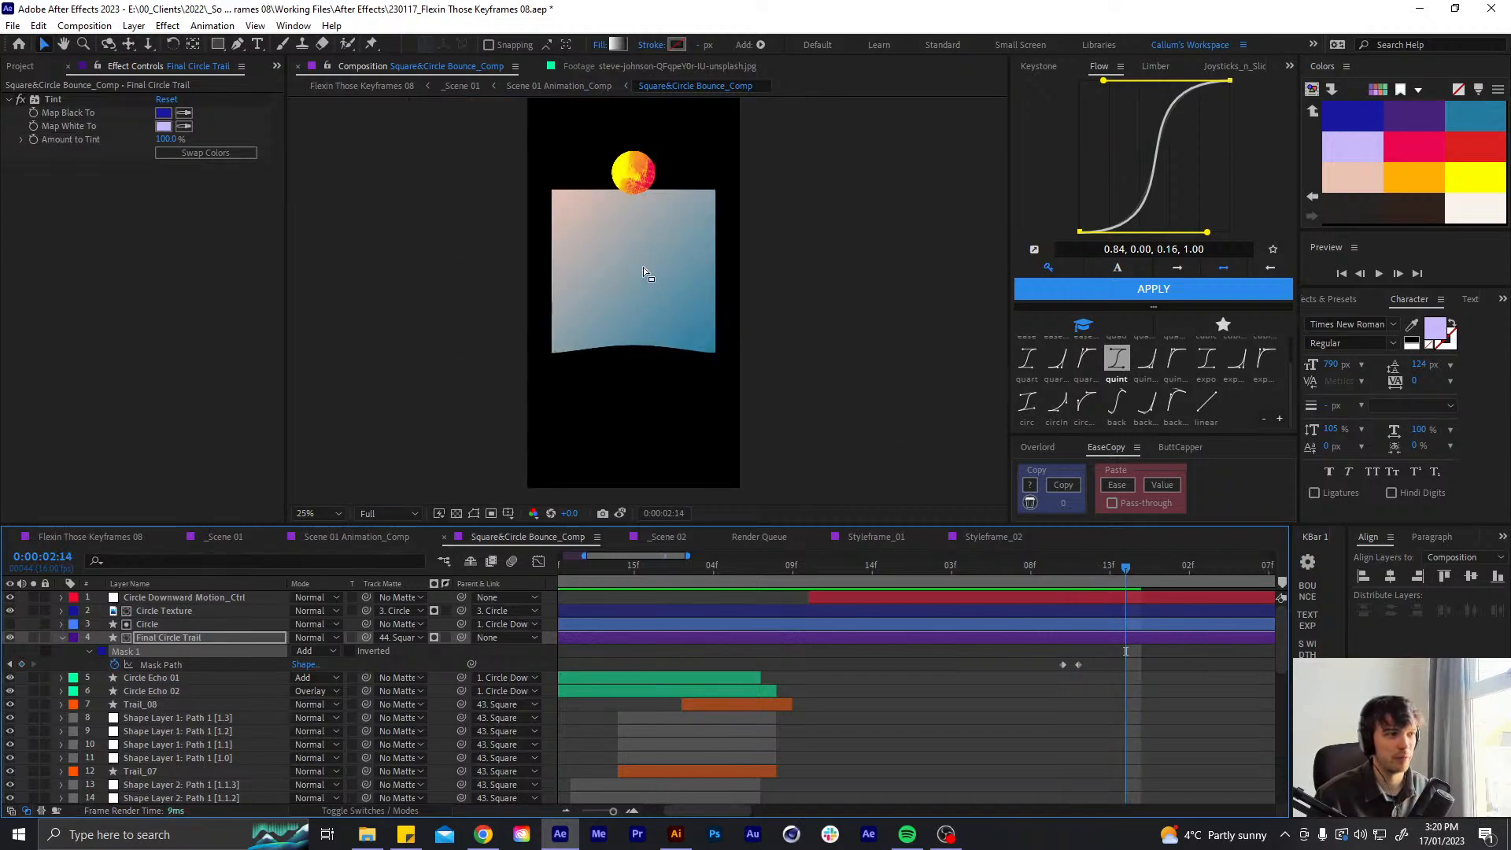
pyautogui.click(1087, 565)
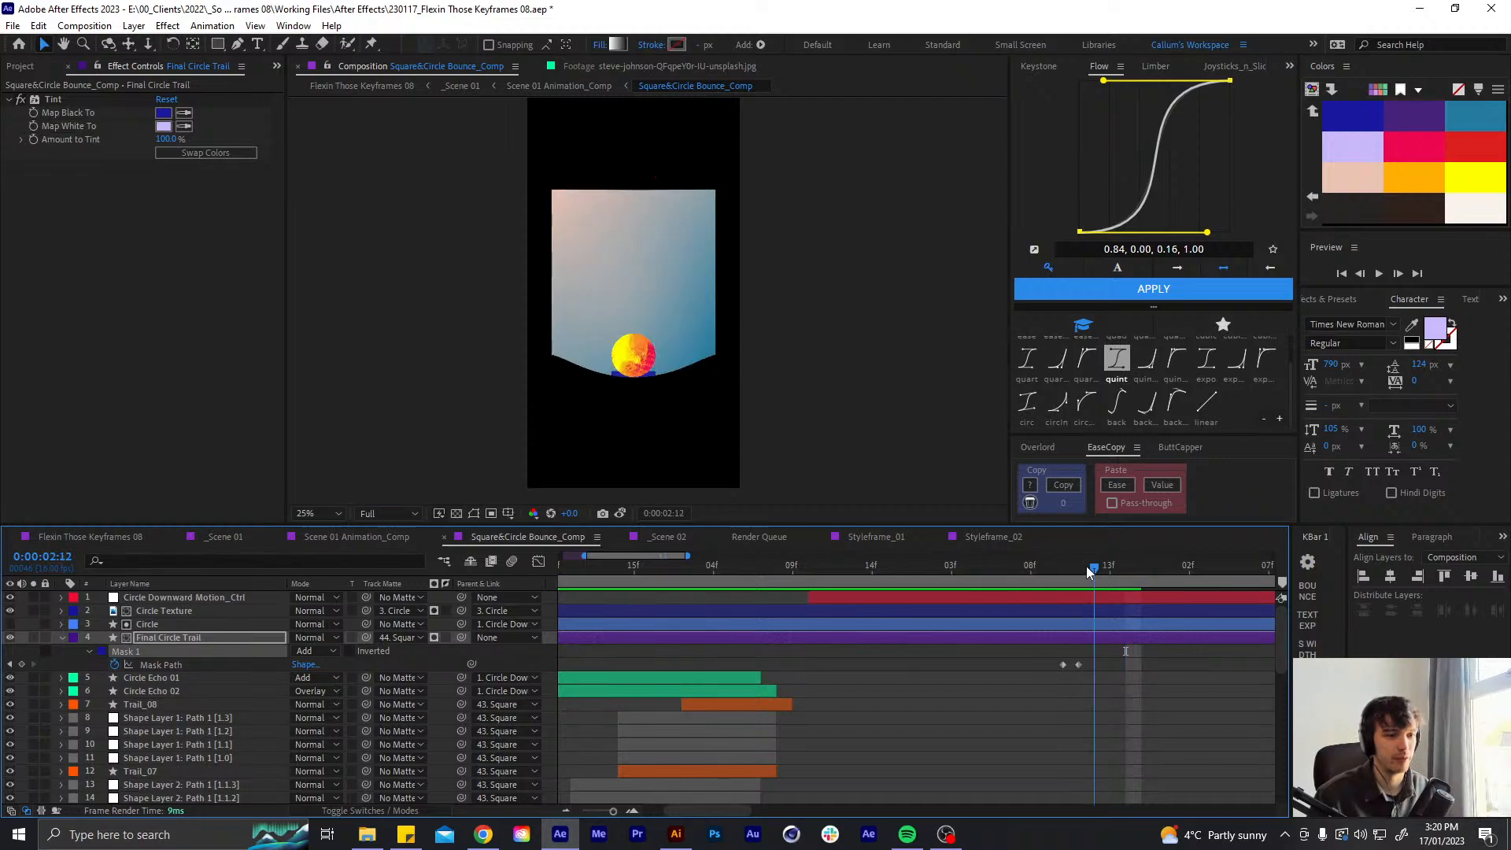
pyautogui.scroll(2, 629, 320)
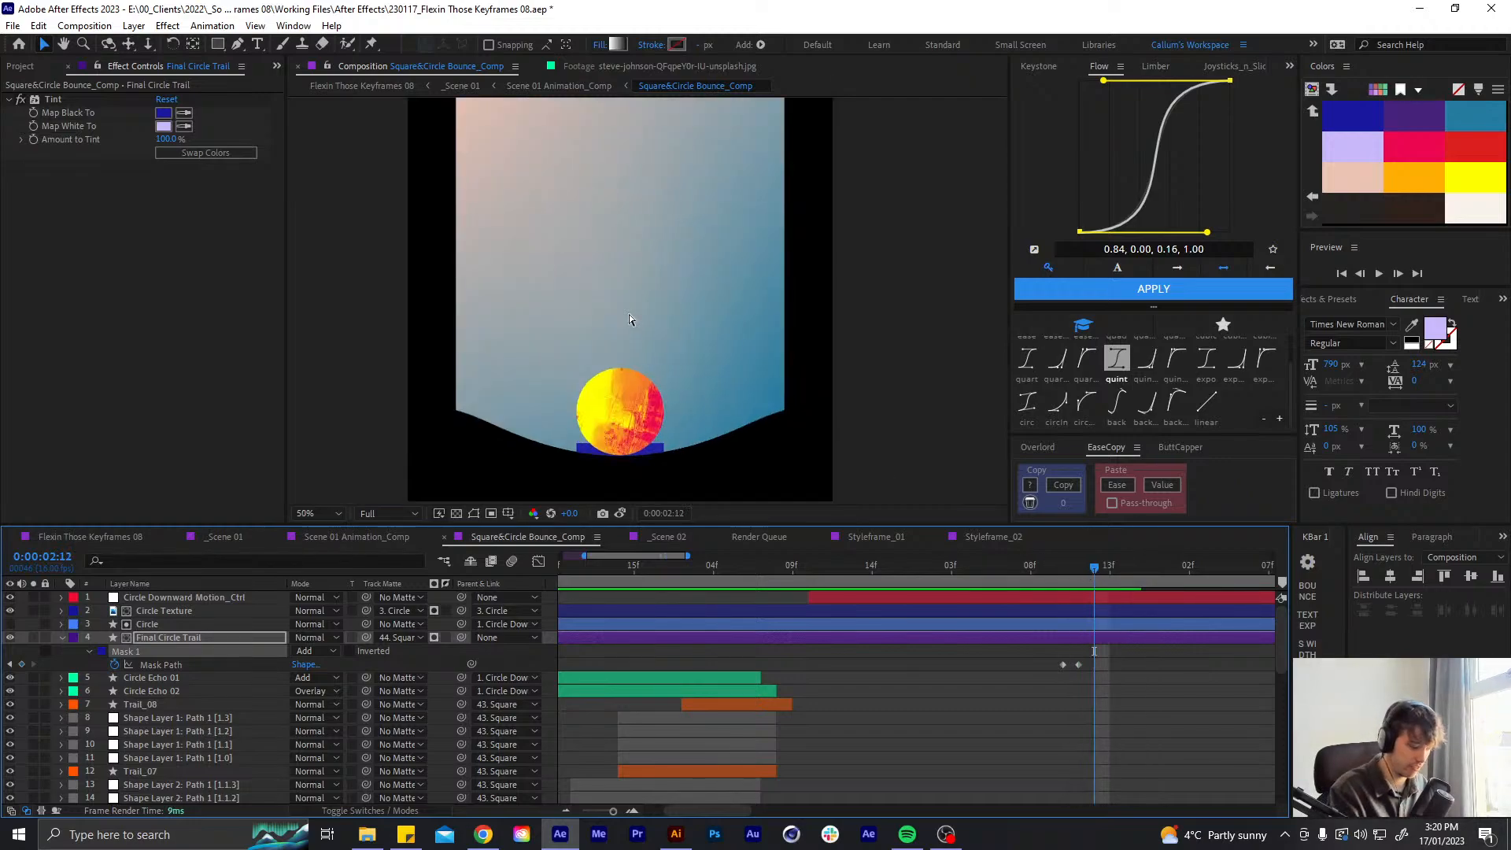
pyautogui.hotkey('ctrl', 'shift', 'h')
pyautogui.moveTo(771, 430); pyautogui.dragTo(503, 419)
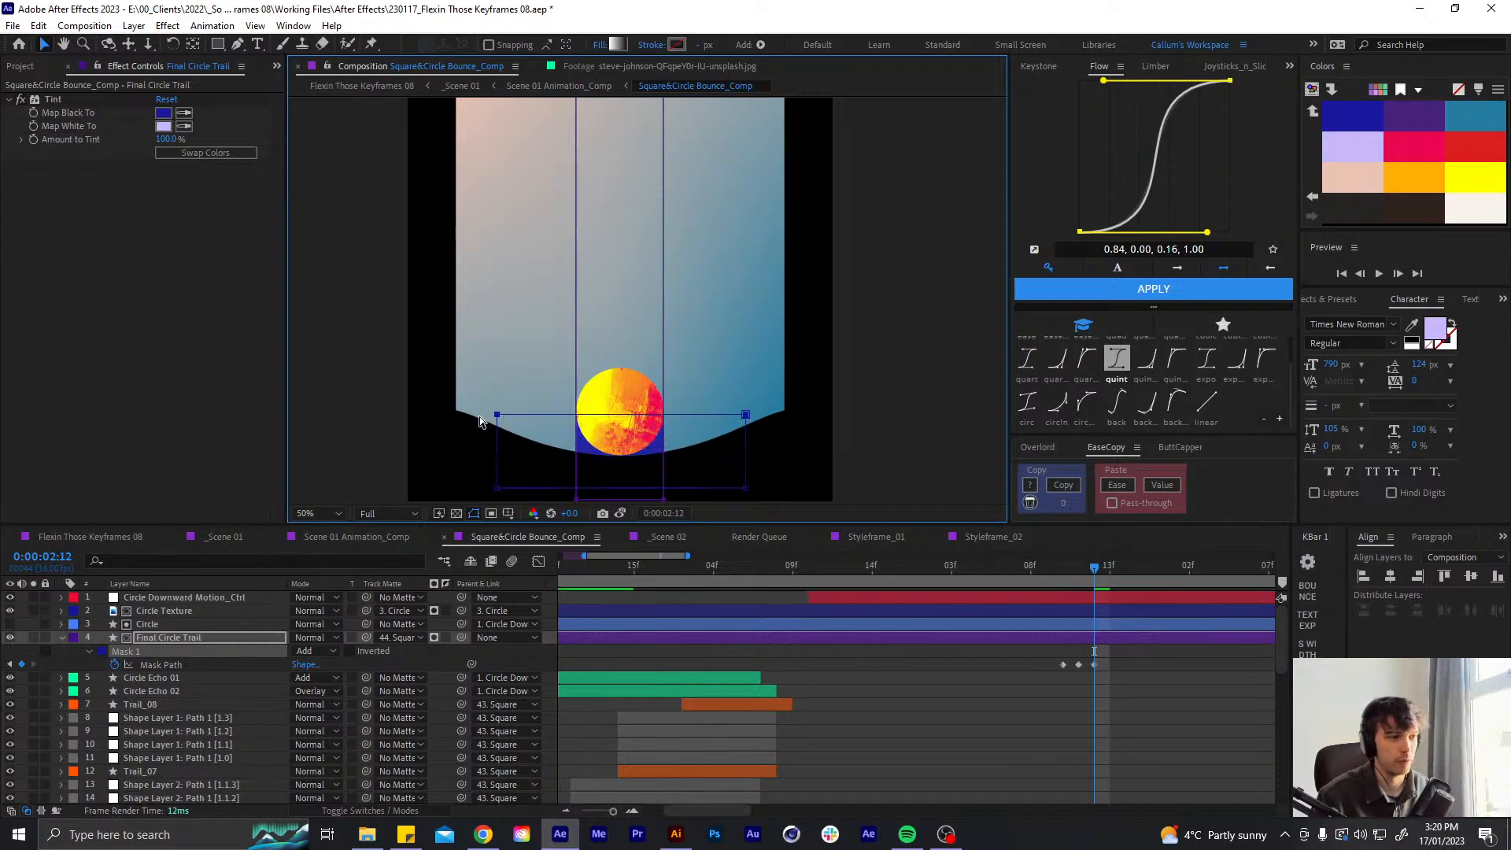
# - At 0:00:02:13, raise the mask's upper edge up the square to behind the middle of the circle
pyautogui.press('pagedown')
pyautogui.moveTo(803, 391); pyautogui.dragTo(413, 427)
pyautogui.scroll(-2, 472, 429)
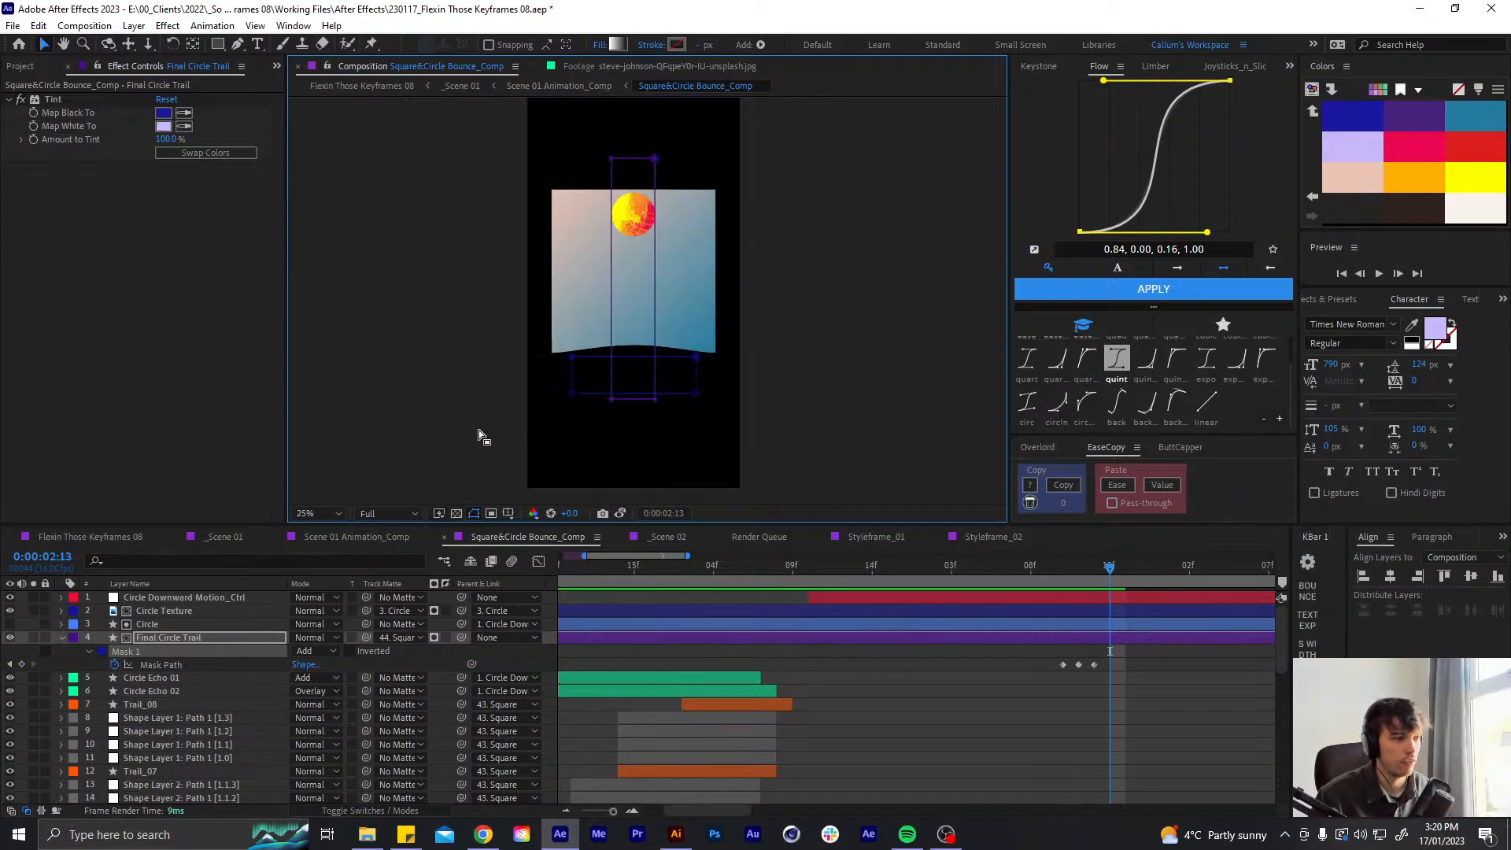
pyautogui.moveTo(574, 359); pyautogui.dragTo(609, 224)
pyautogui.scroll(2, 640, 204)
pyautogui.scroll(2, 667, 355)
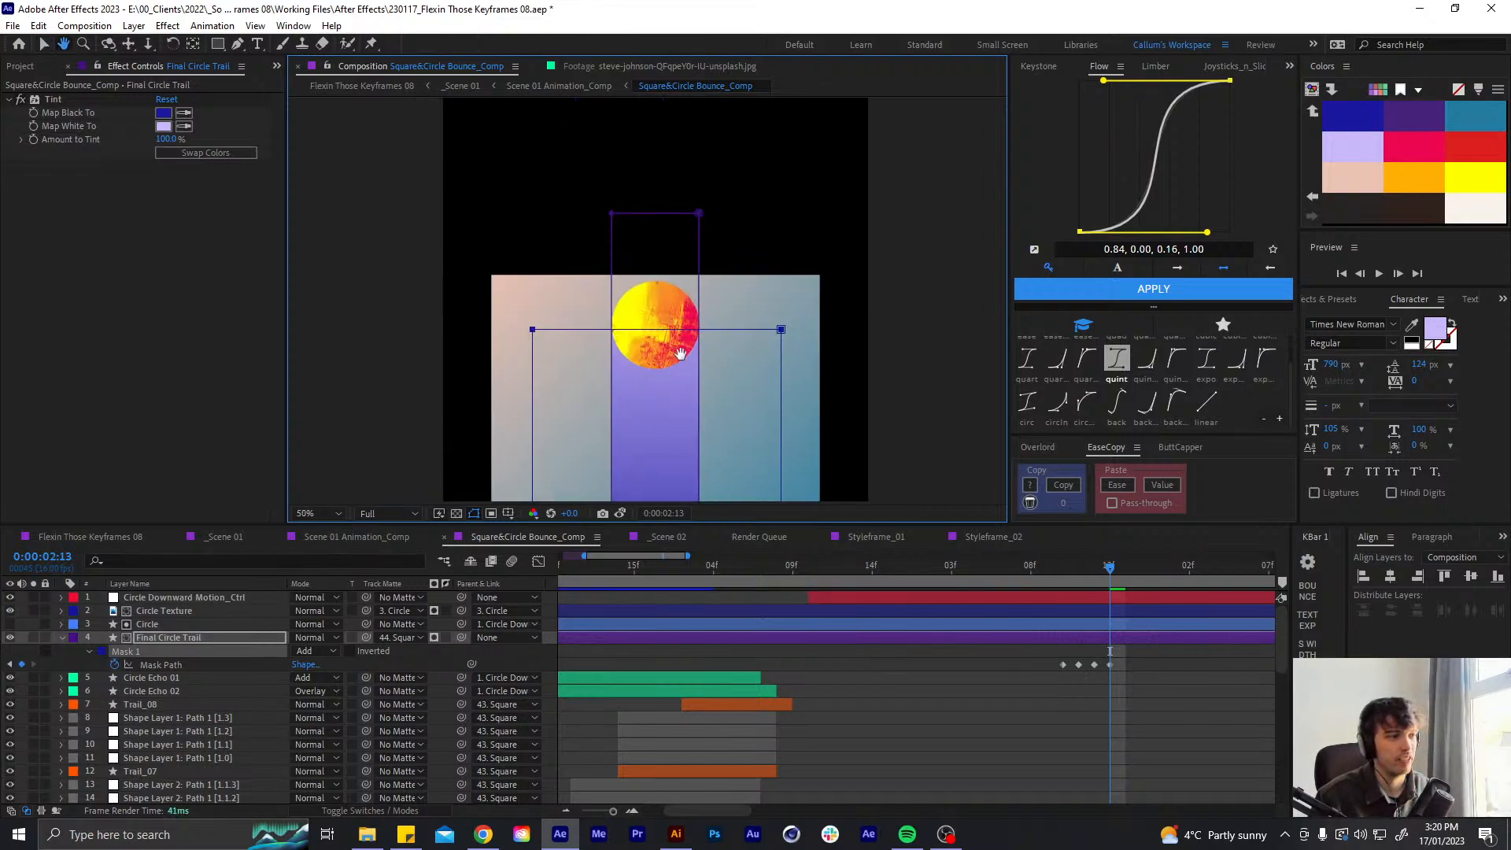
pyautogui.scroll(-4, 590, 374)
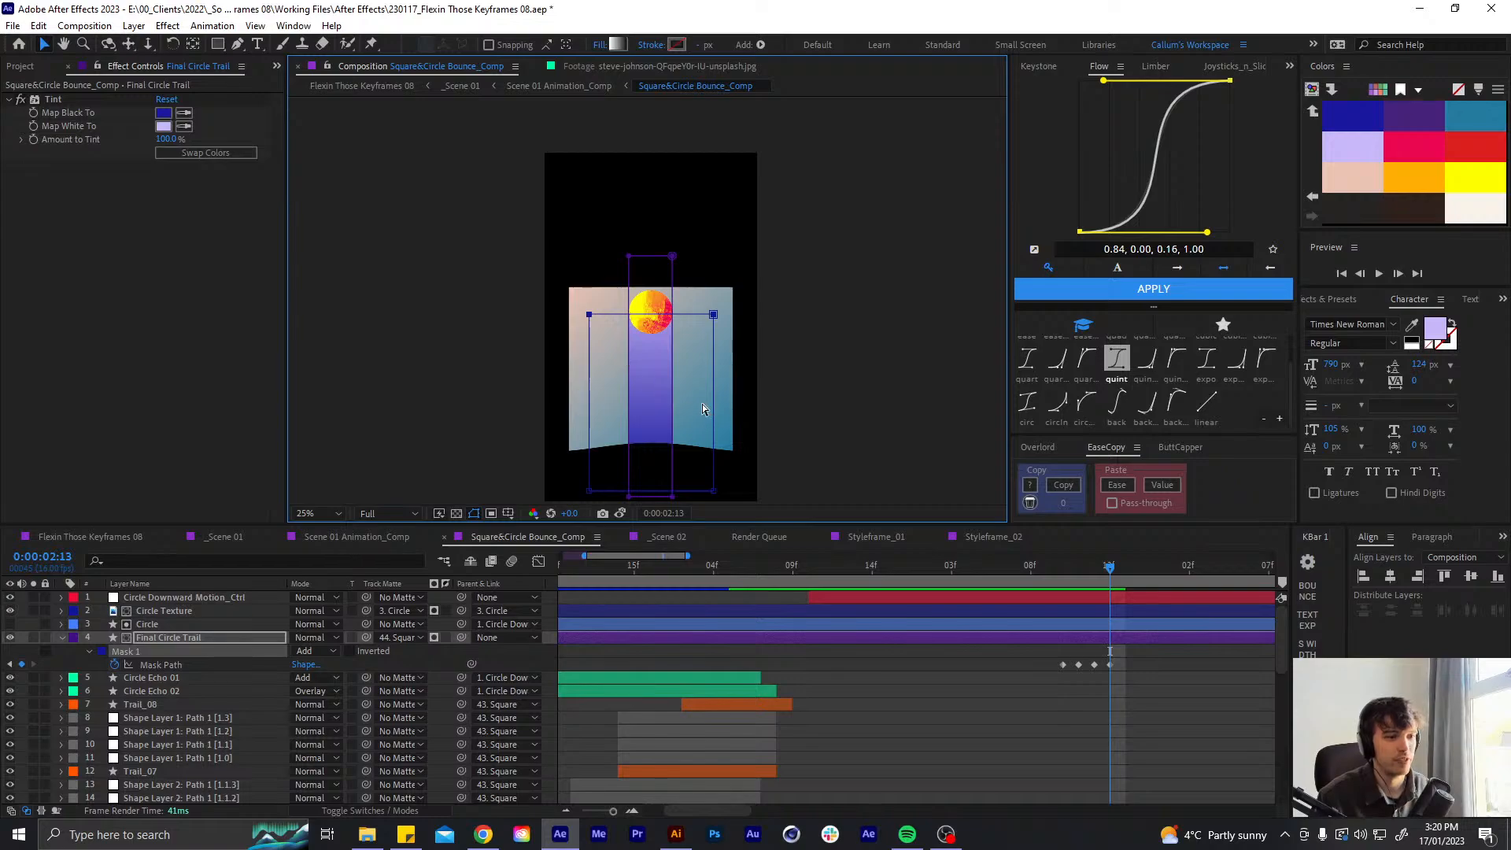
# - Step through the frames from 0:00:02:11 to 0:00:02:14 to check the trail mask against the circle's motion
pyautogui.press('pageup')
pyautogui.press('pageup')
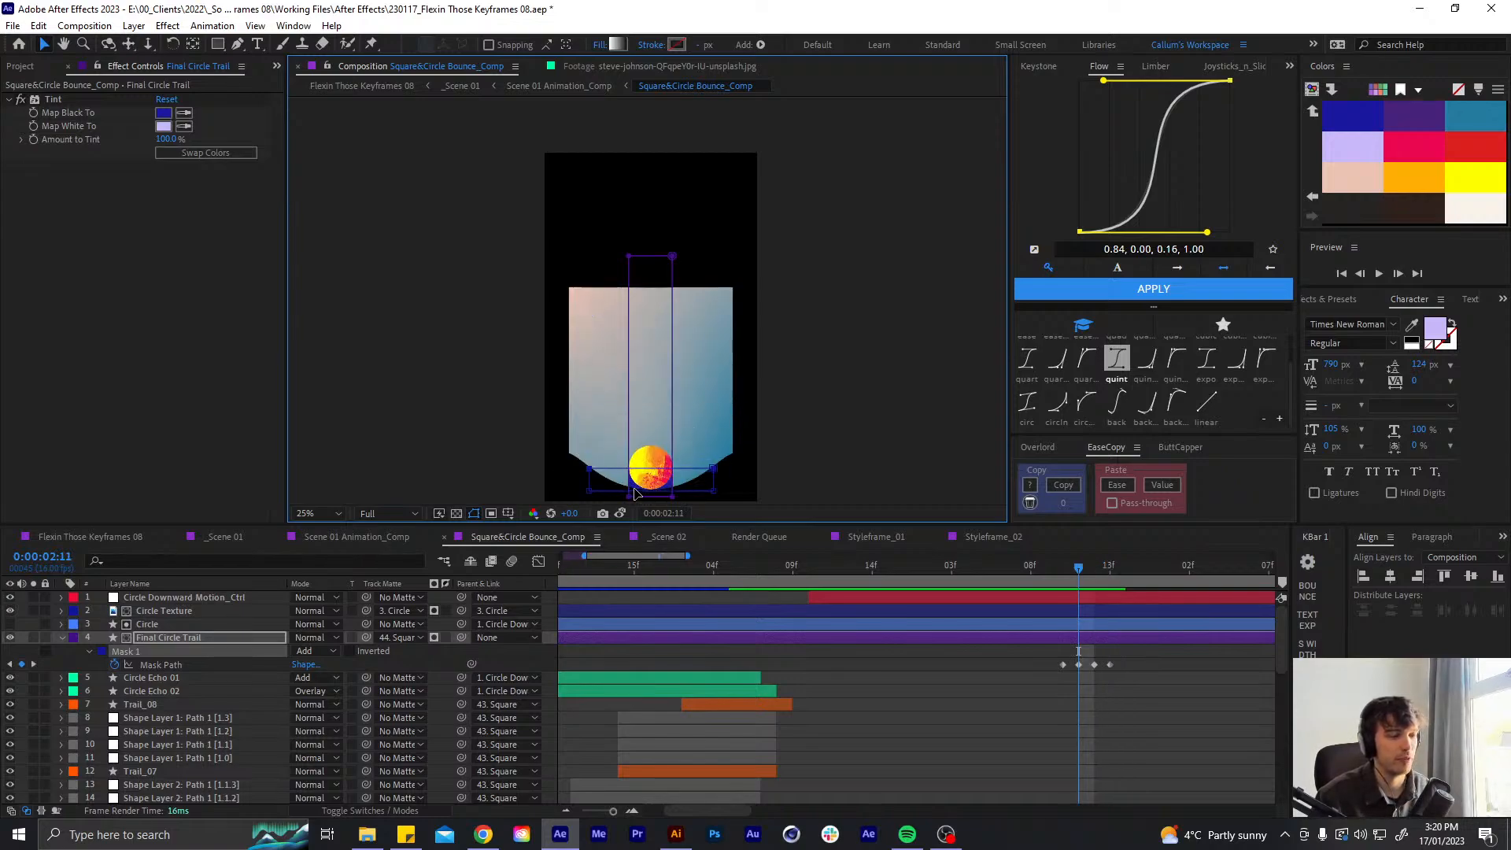
pyautogui.press('pagedown')
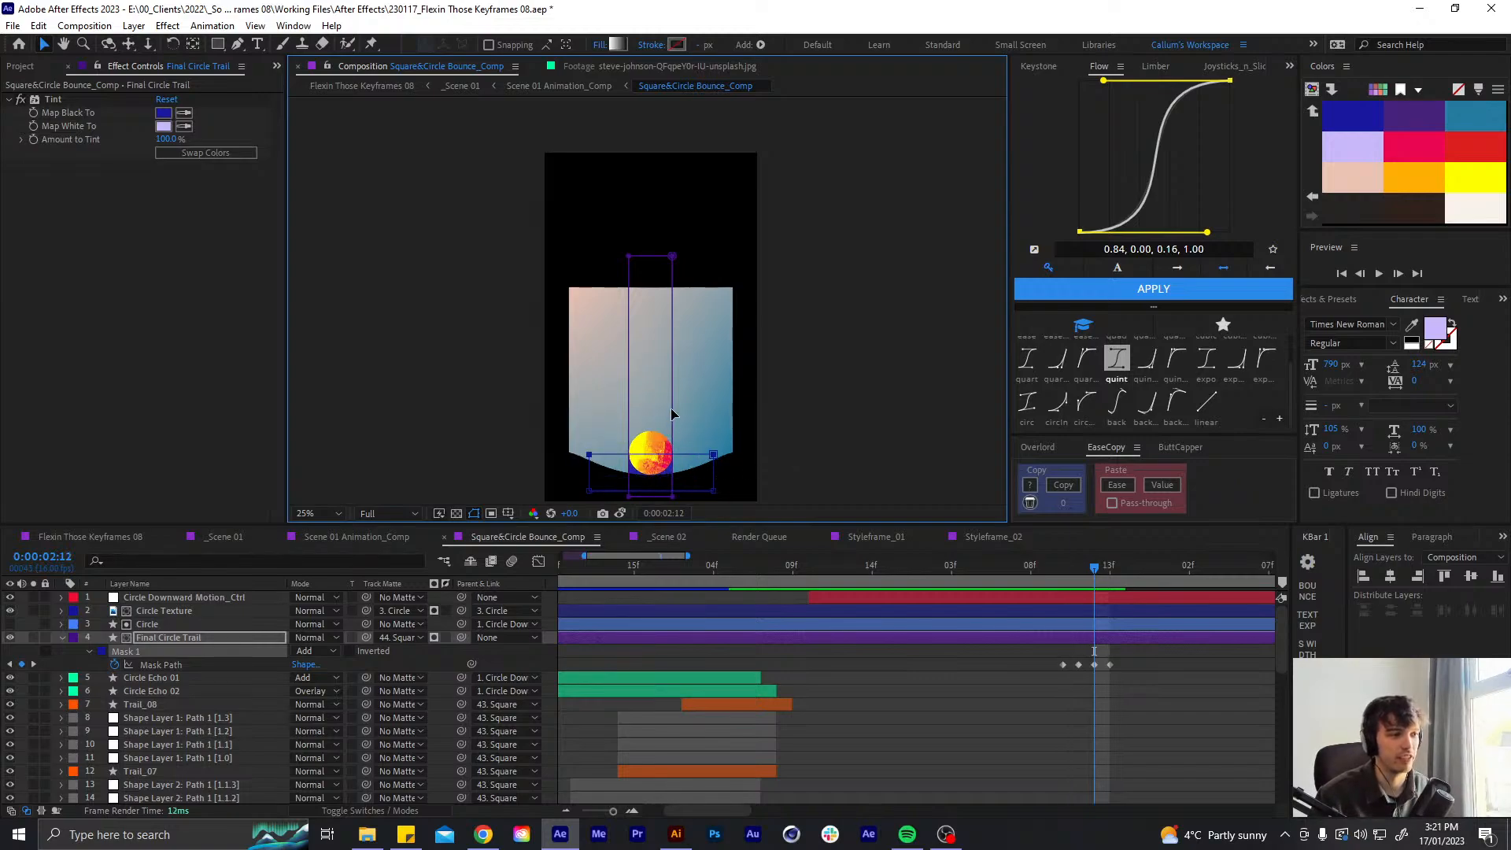
pyautogui.press('pagedown')
pyautogui.press('pagedown')
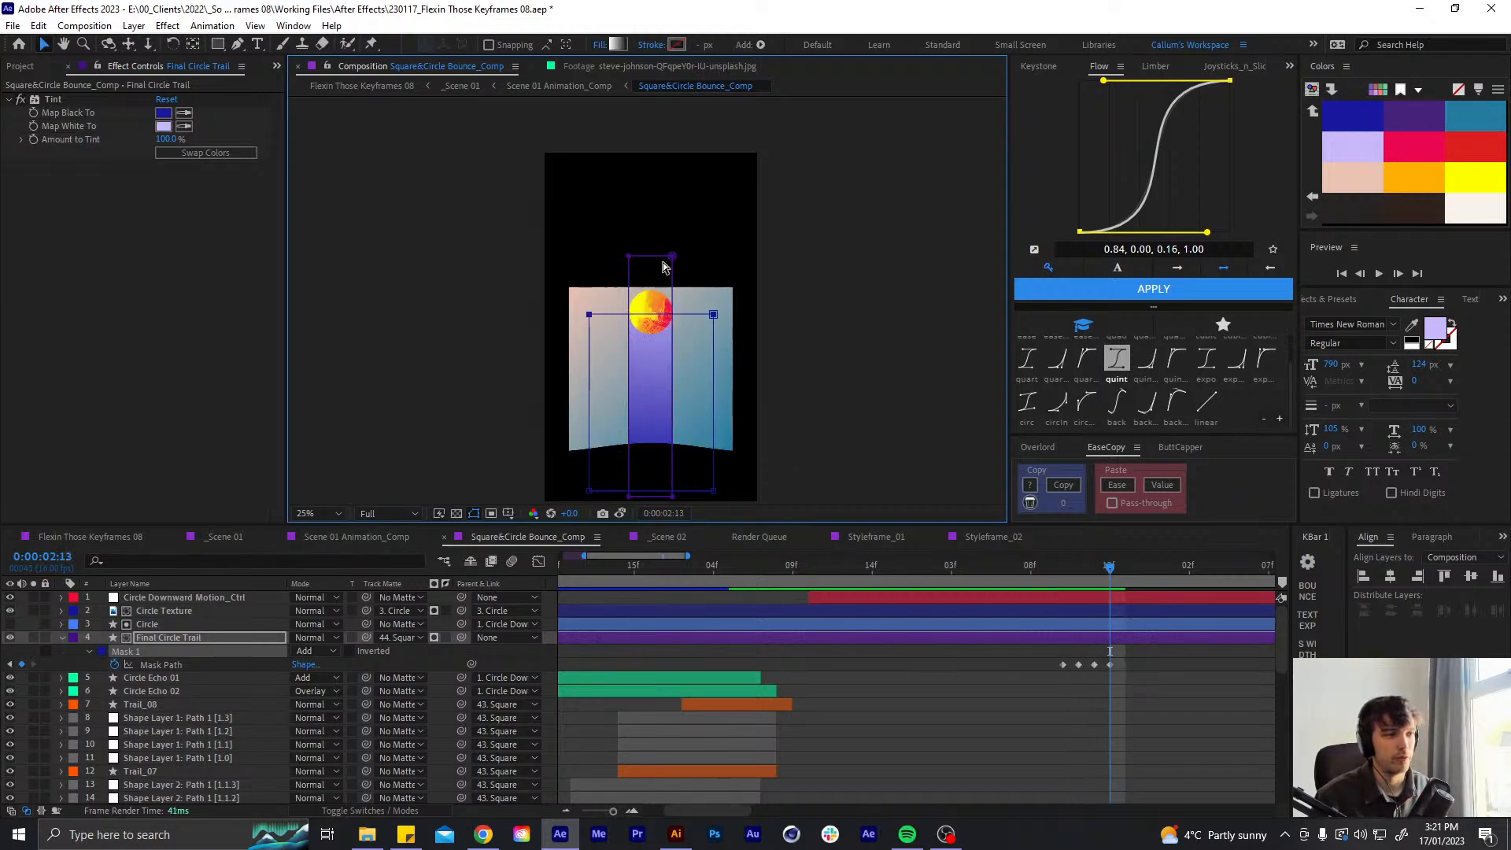
pyautogui.press('.')
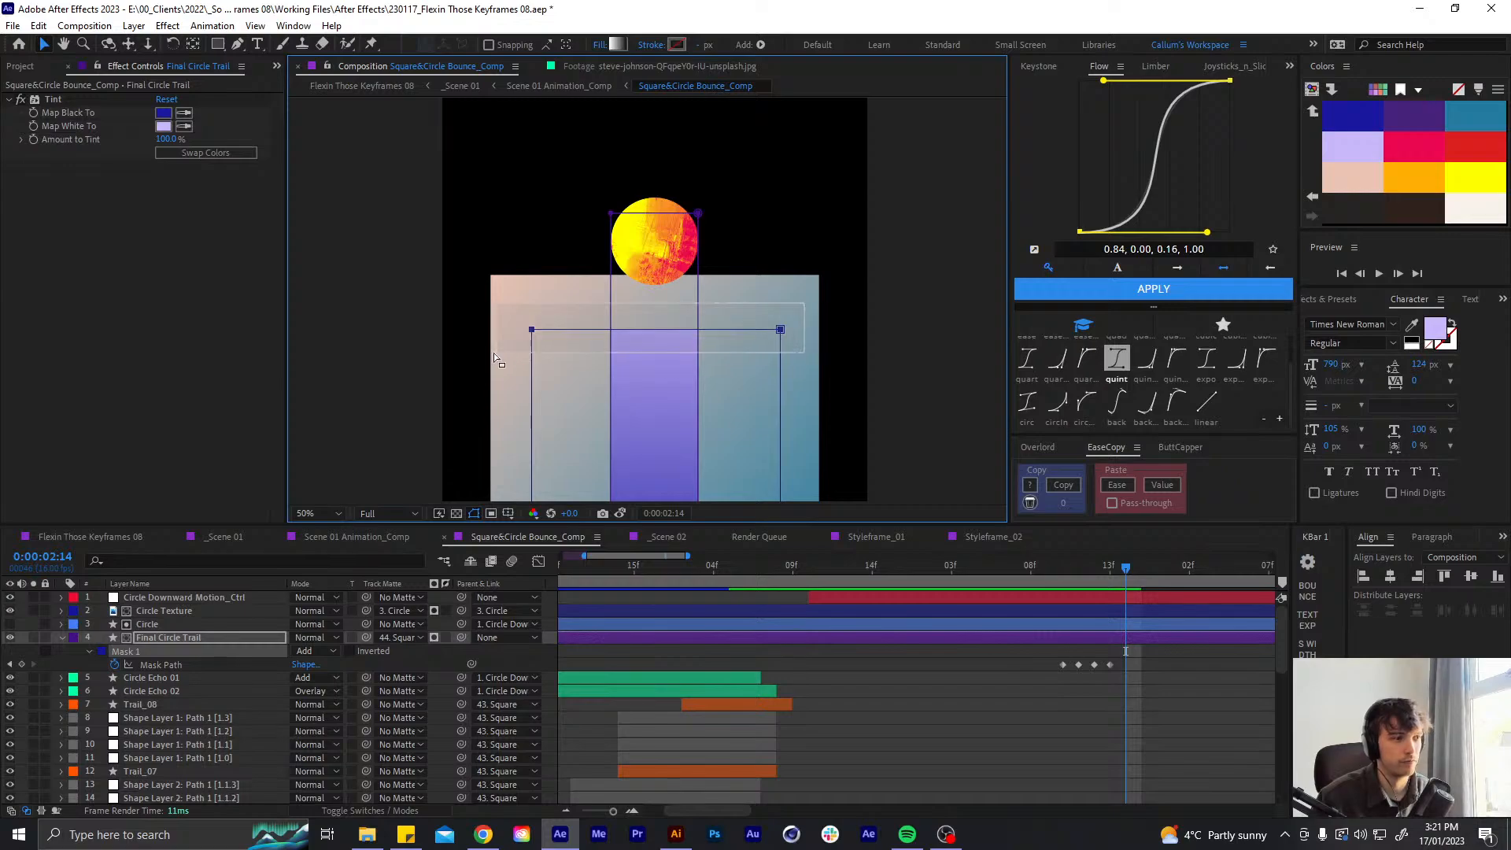
# - At 0:00:02:14, raise the trail mask's upper edge to behind the circle's middle, and set the mask colour to red FF0000
pyautogui.moveTo(549, 331); pyautogui.dragTo(549, 244)
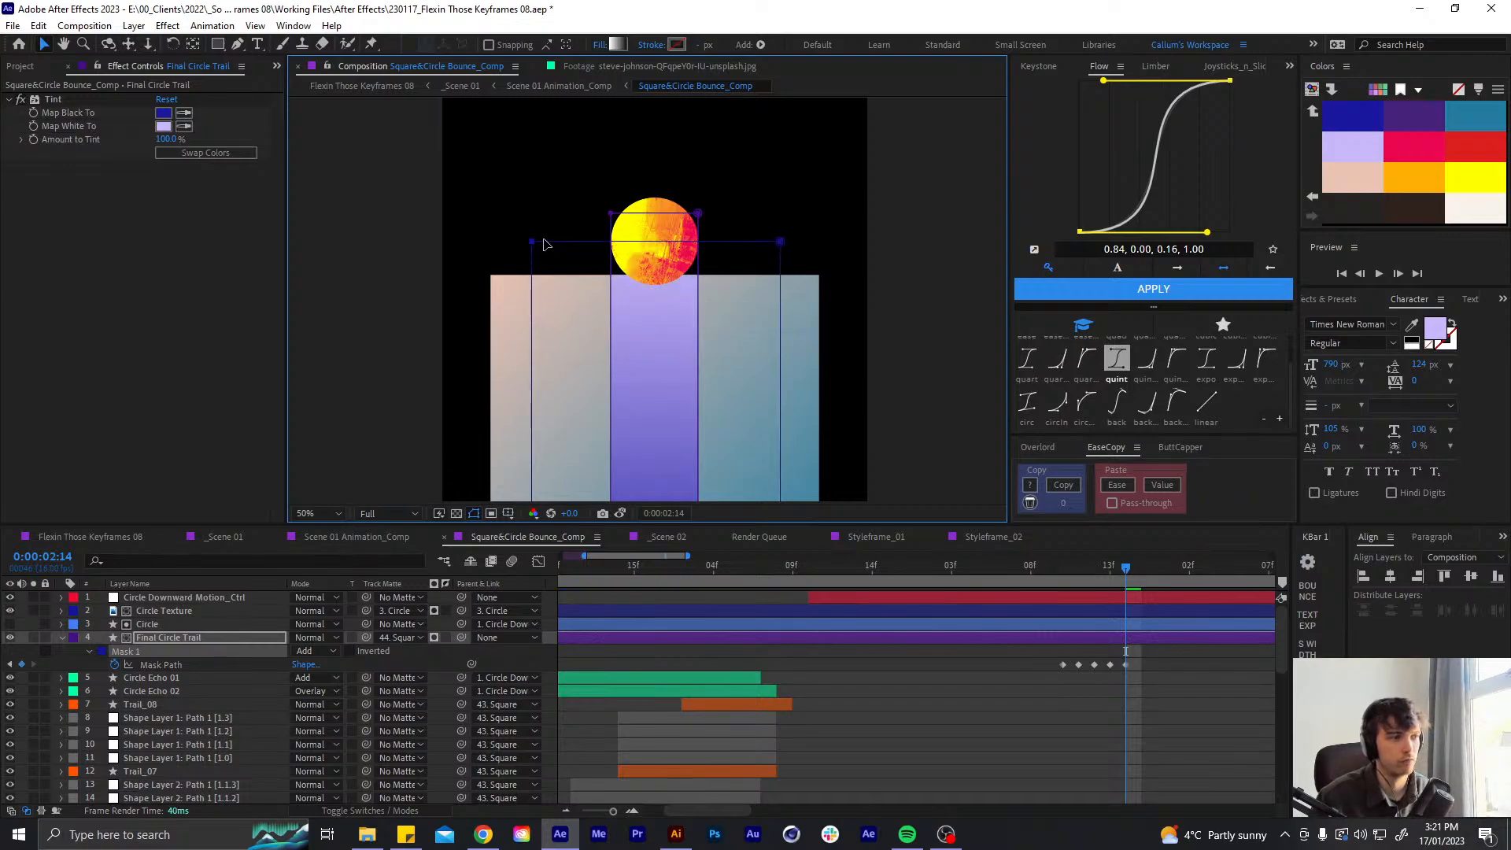
pyautogui.click(102, 651)
pyautogui.moveTo(729, 577); pyautogui.dragTo(720, 532)
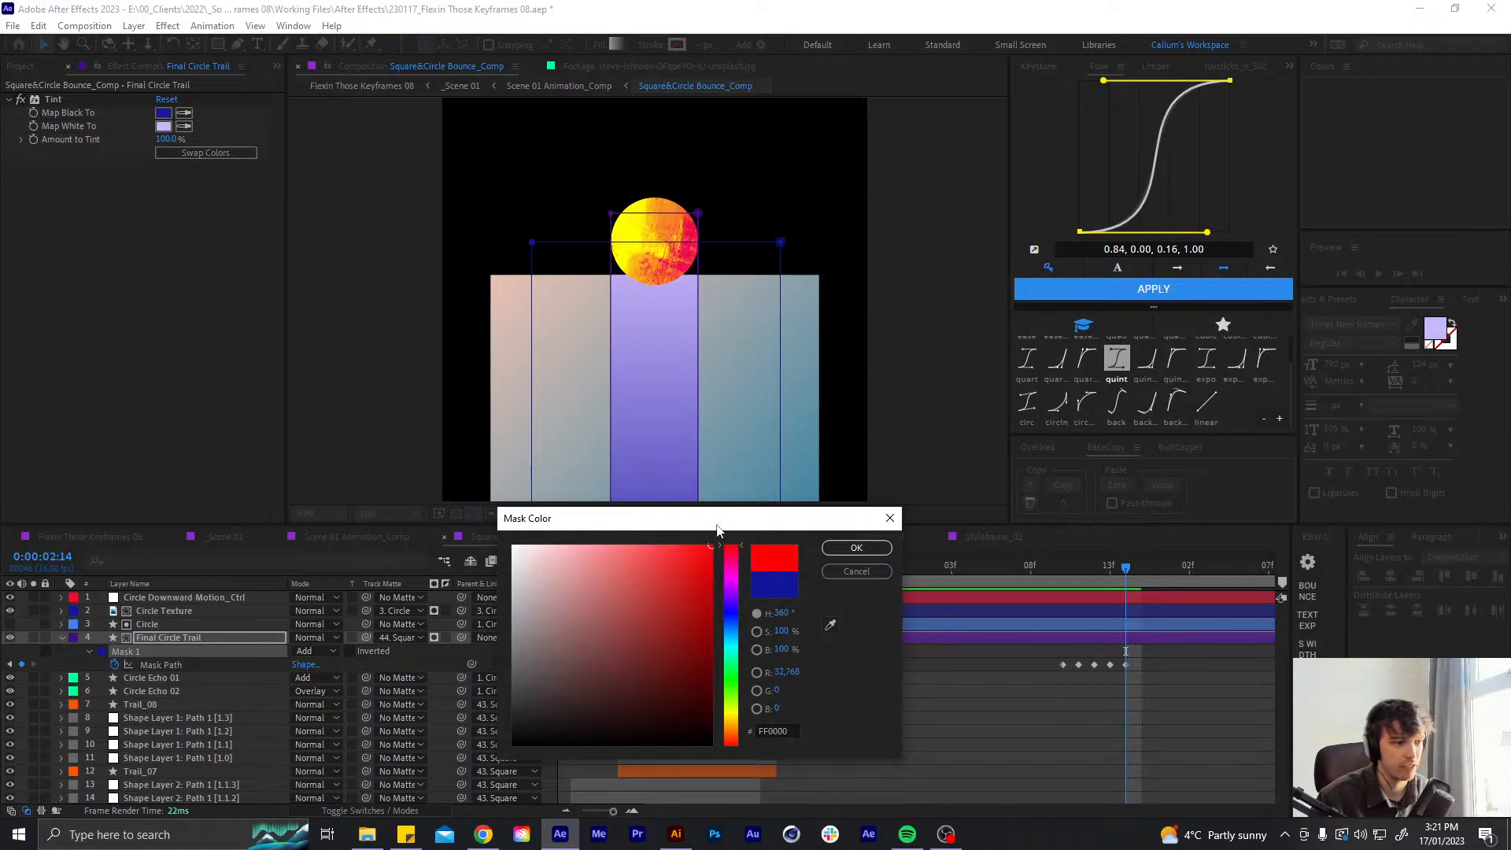
pyautogui.click(856, 547)
# - At 0:00:02:15, raise the upper edge of Final Circle Trail's mask to behind the middle of the circle
pyautogui.press('.')
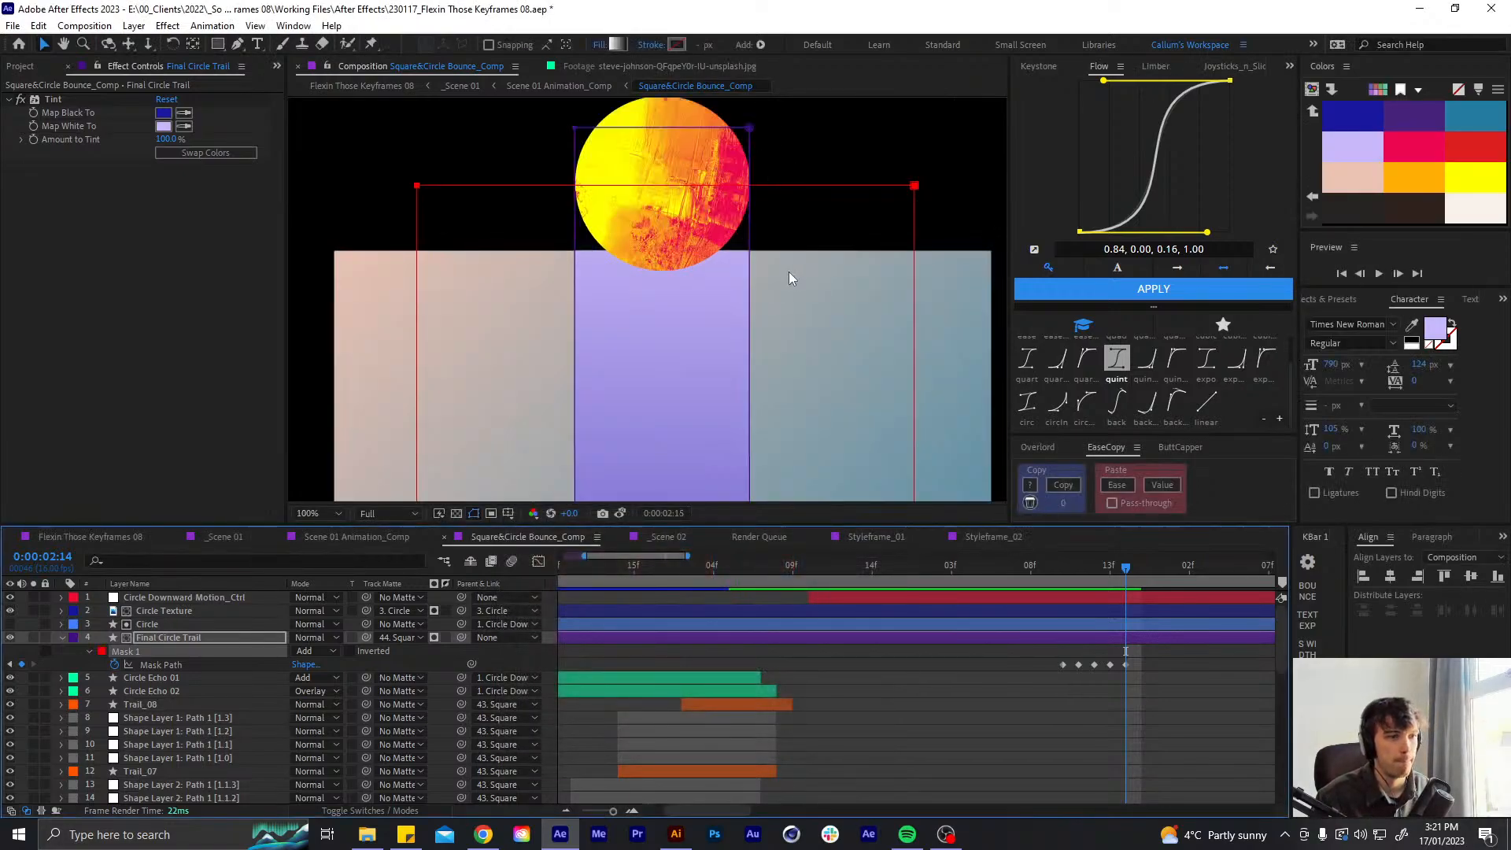
pyautogui.press('pagedown')
pyautogui.moveTo(748, 263); pyautogui.dragTo(739, 340)
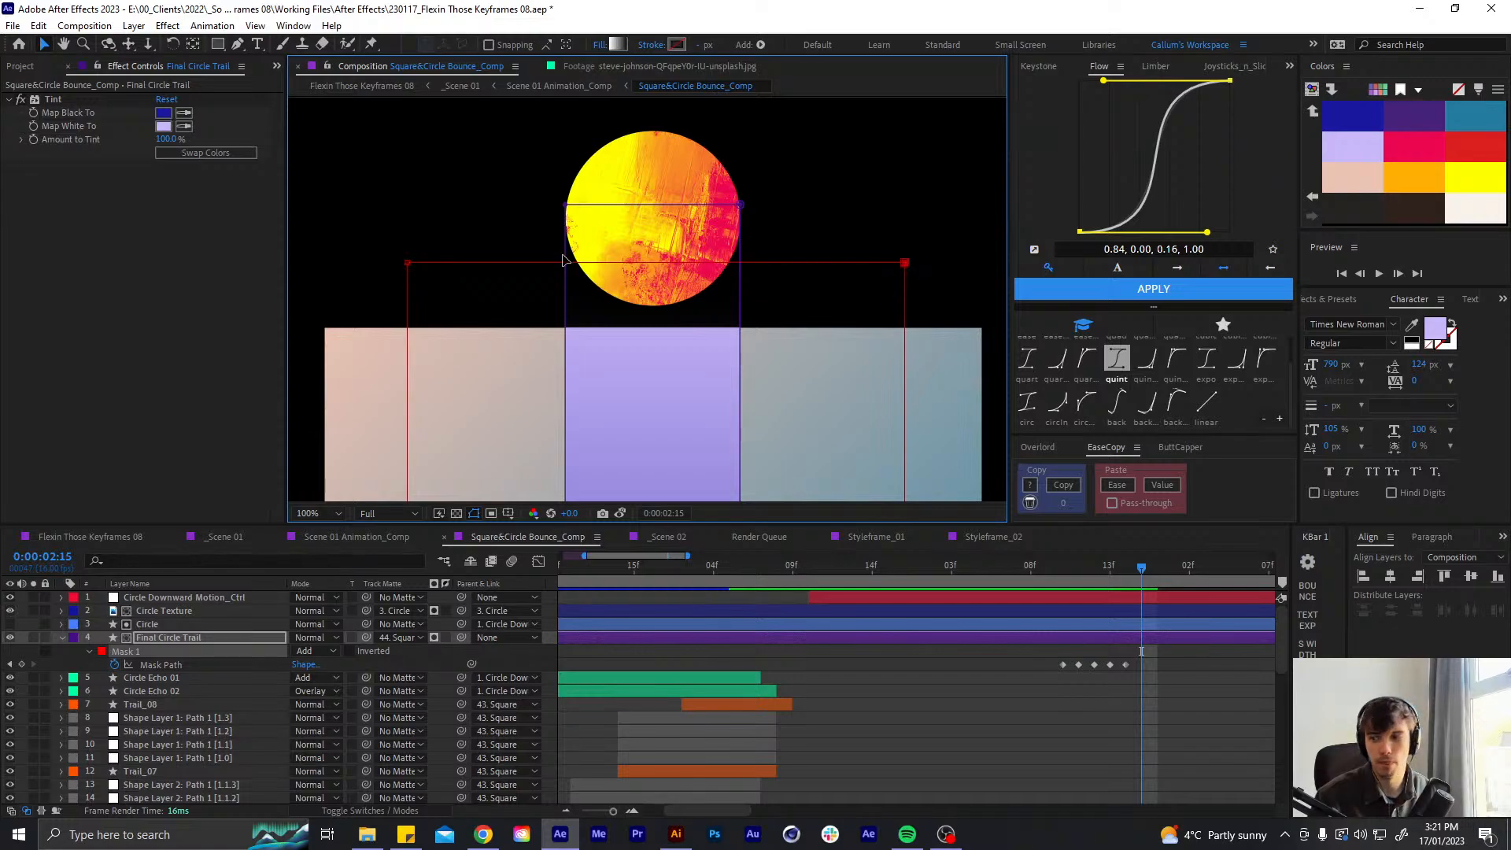
pyautogui.moveTo(383, 291); pyautogui.dragTo(381, 292)
pyautogui.moveTo(467, 213); pyautogui.dragTo(421, 327)
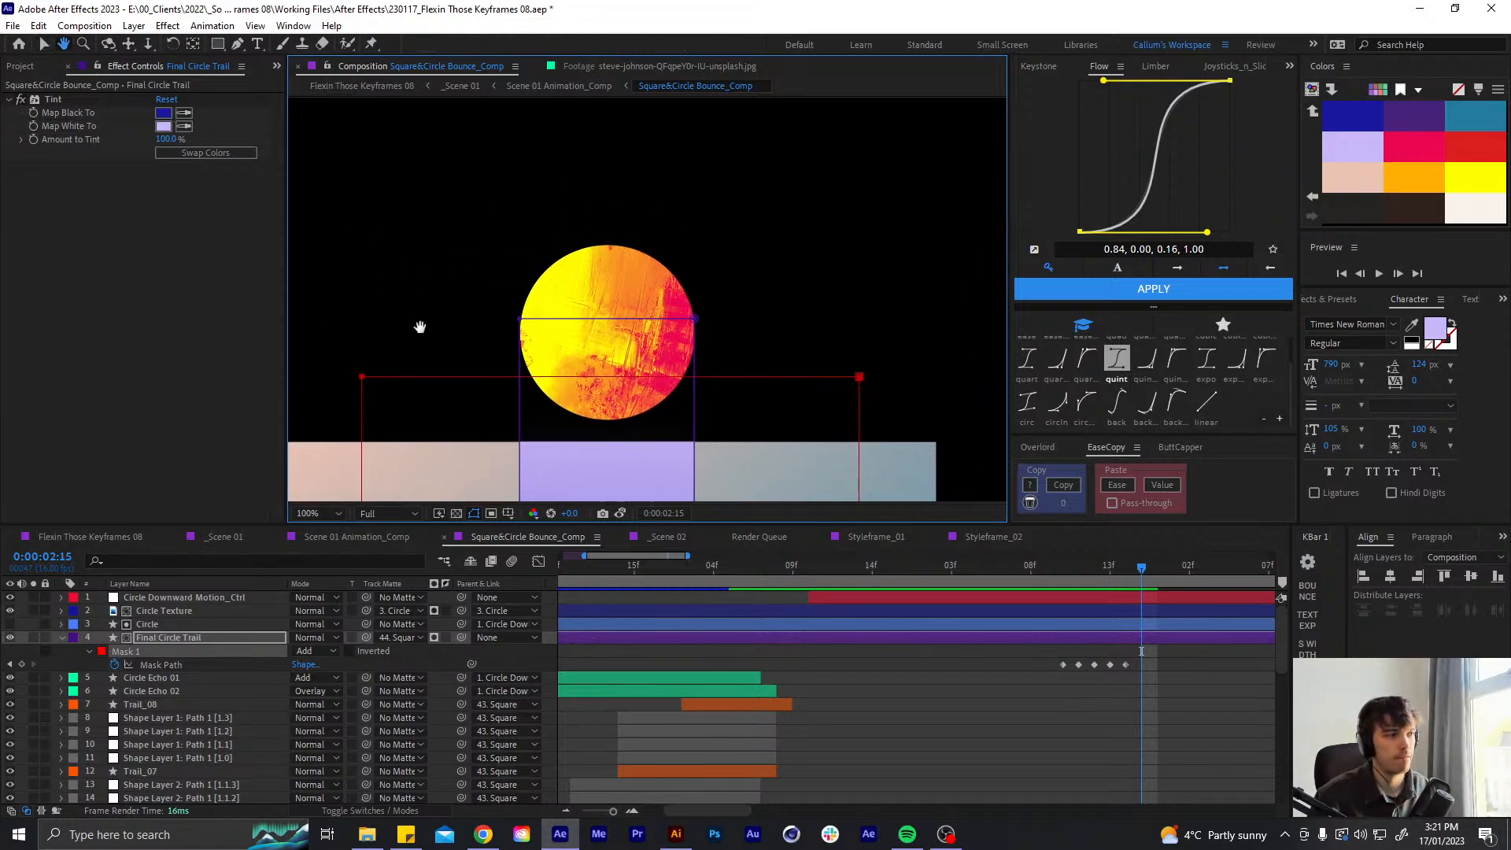
pyautogui.moveTo(363, 377); pyautogui.dragTo(372, 328)
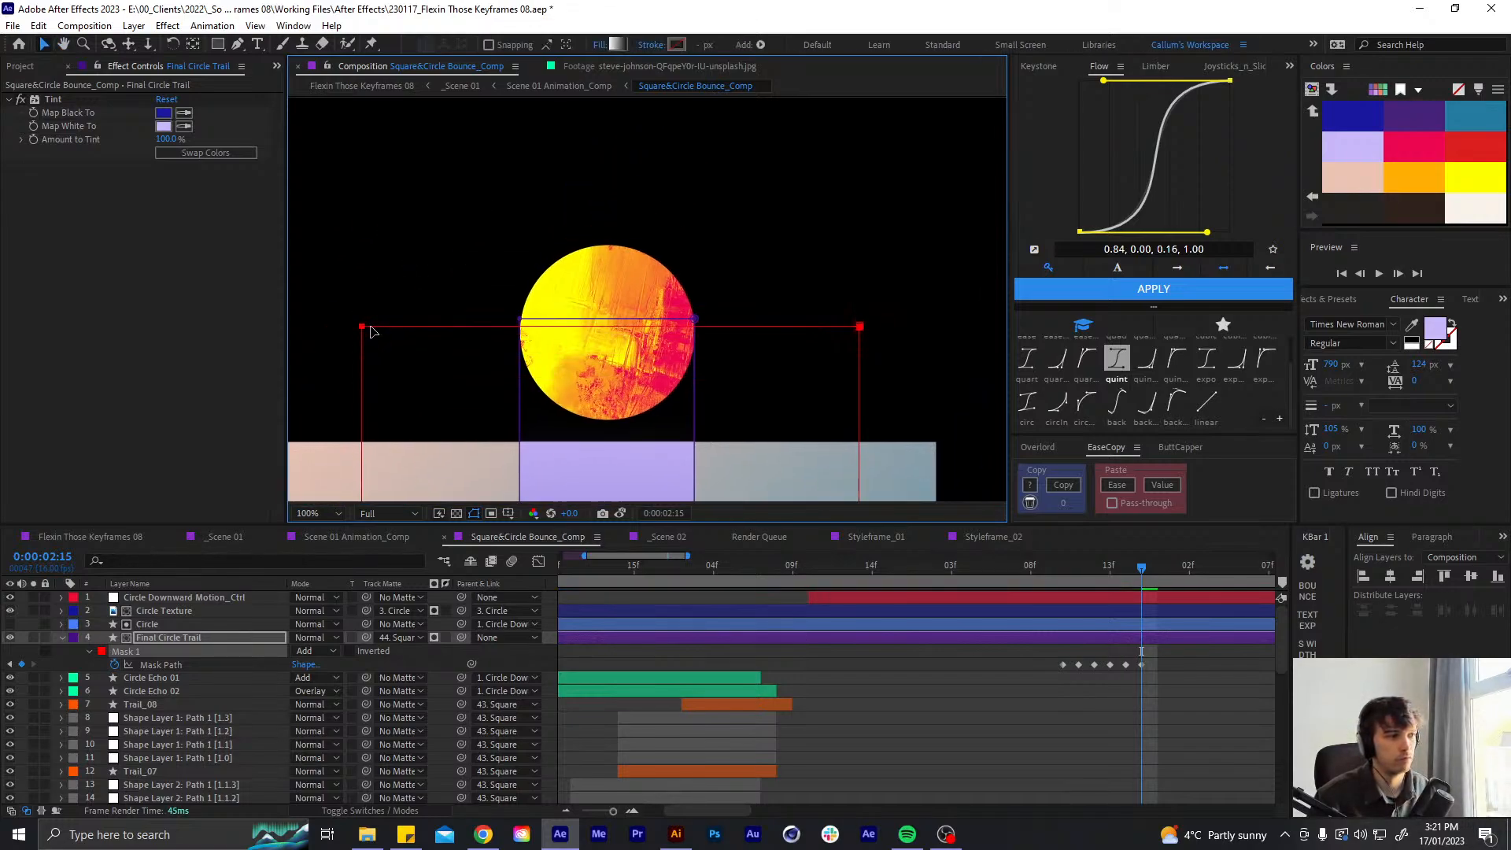
# - Examine the trail as a whole, view it in _Scene 01, look at Styleframe_01, and return to Square&Circle Bounce_Comp
pyautogui.press(',')
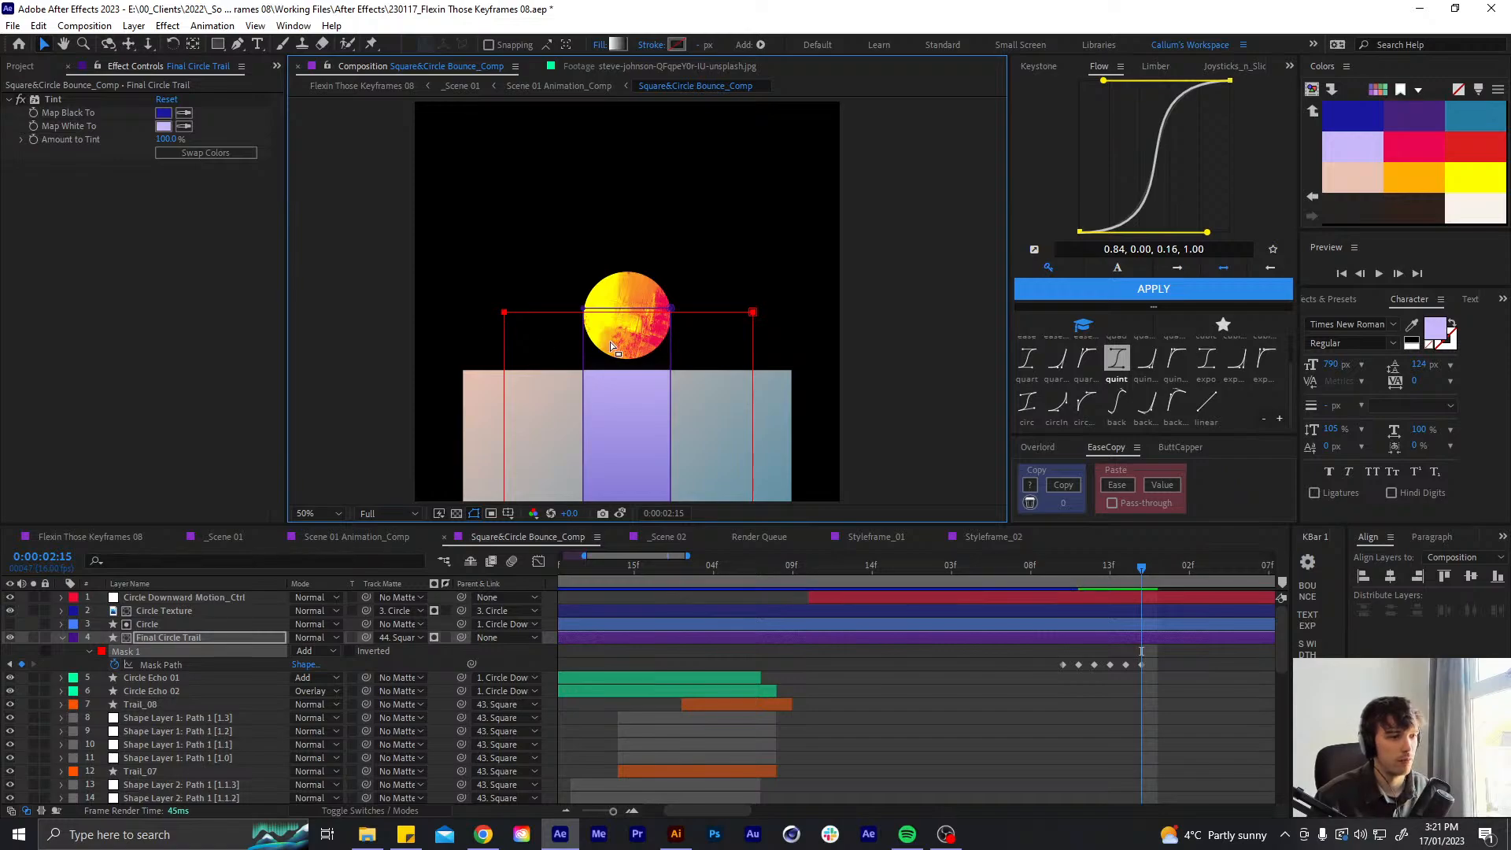
pyautogui.press(',')
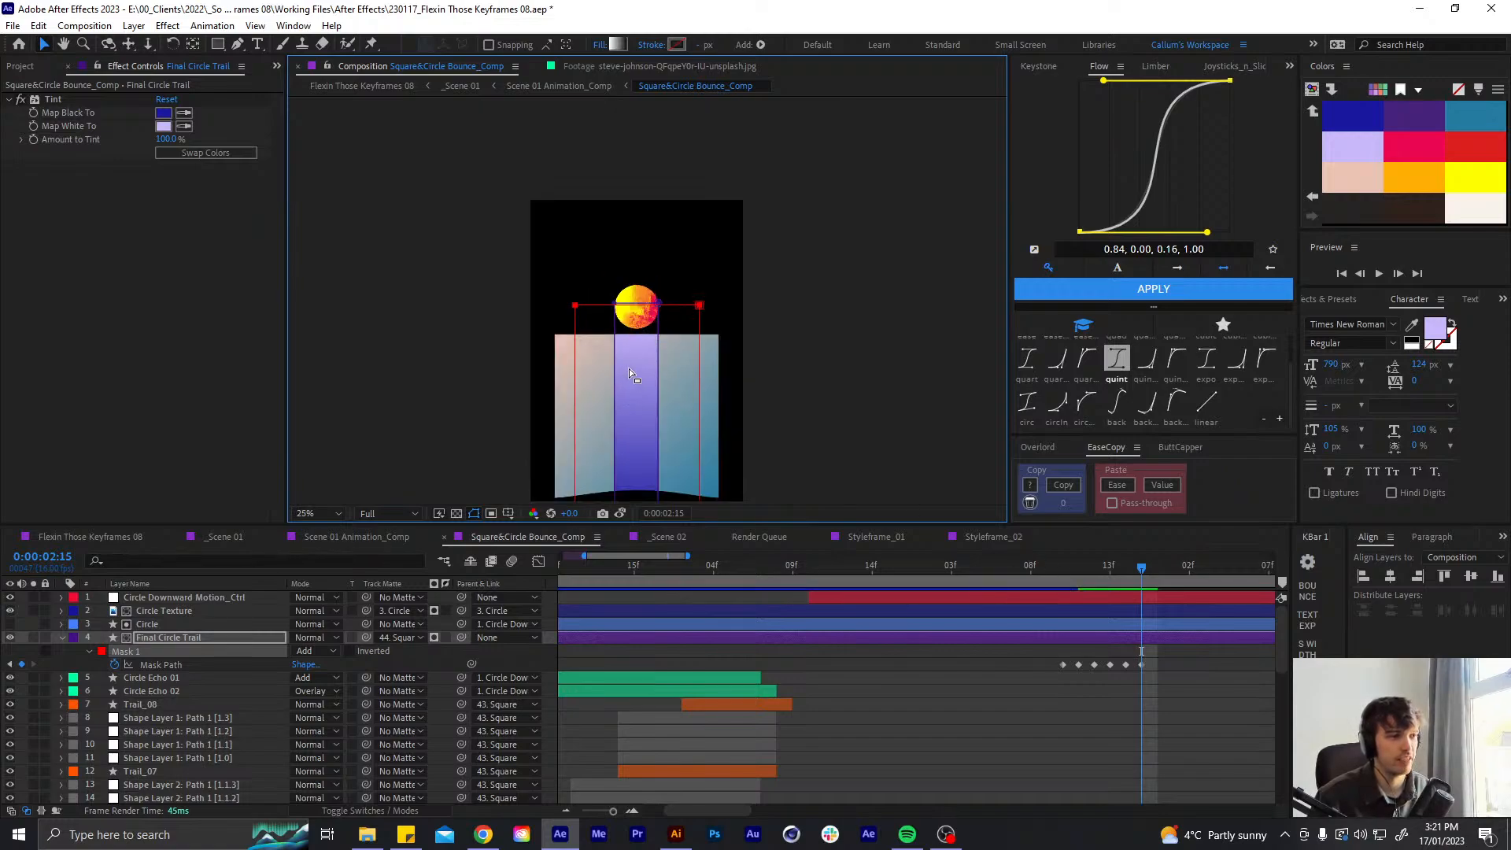
pyautogui.press('.')
pyautogui.moveTo(635, 406); pyautogui.dragTo(640, 263)
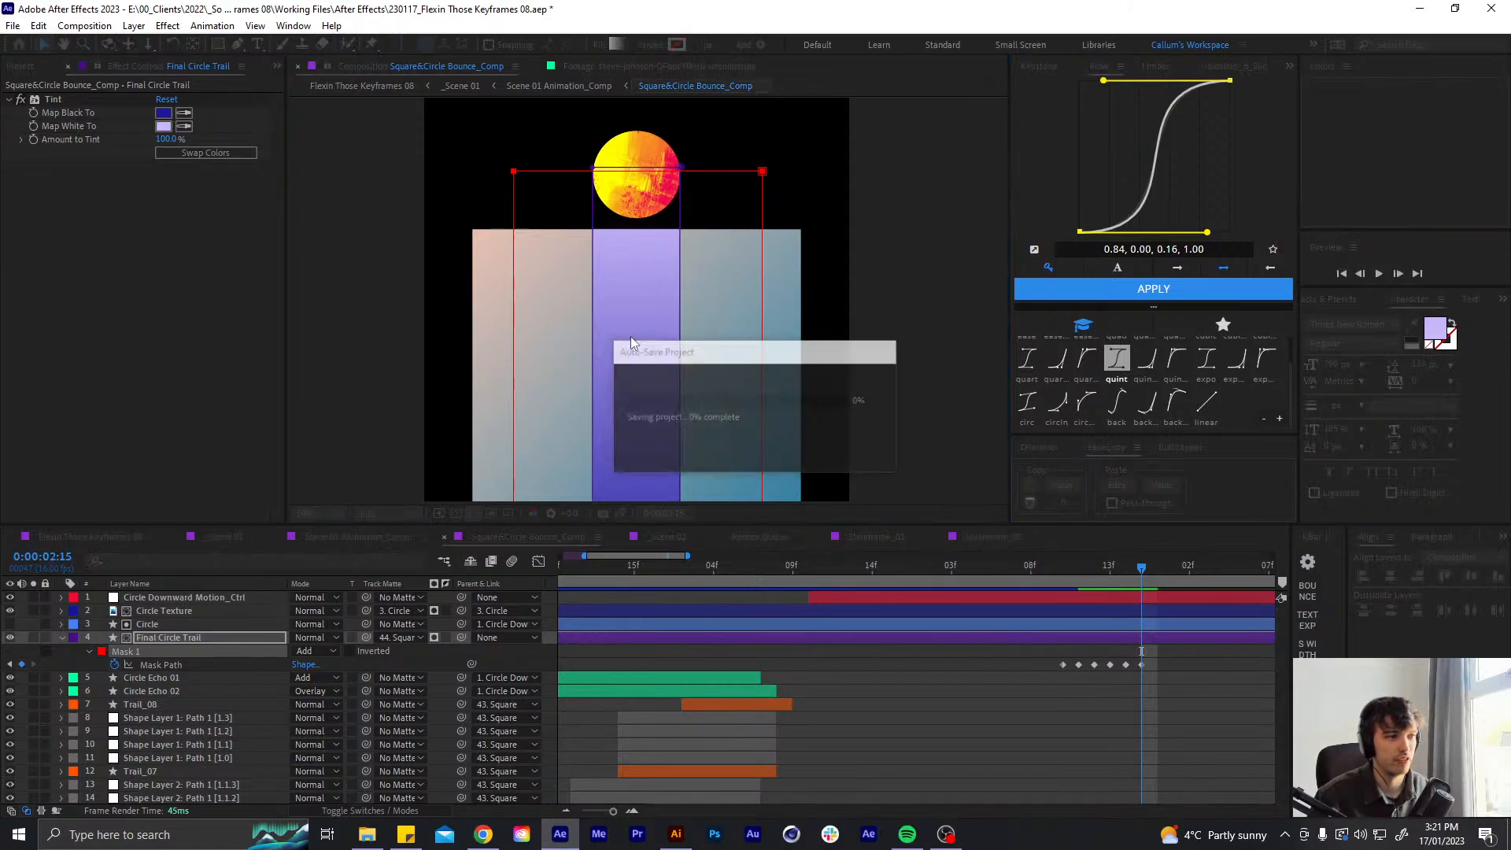
pyautogui.press(',')
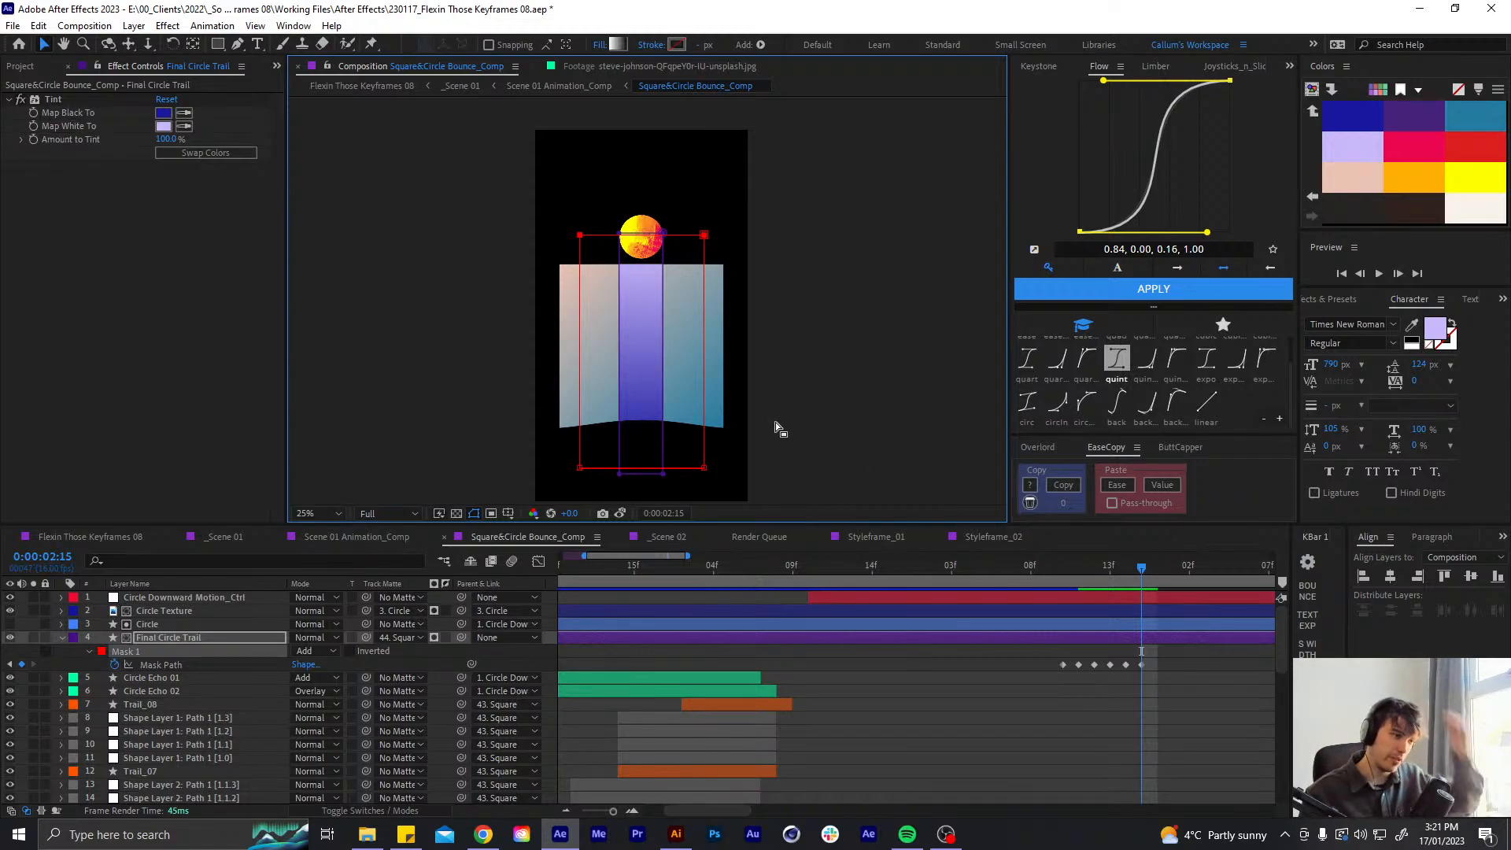
pyautogui.click(220, 538)
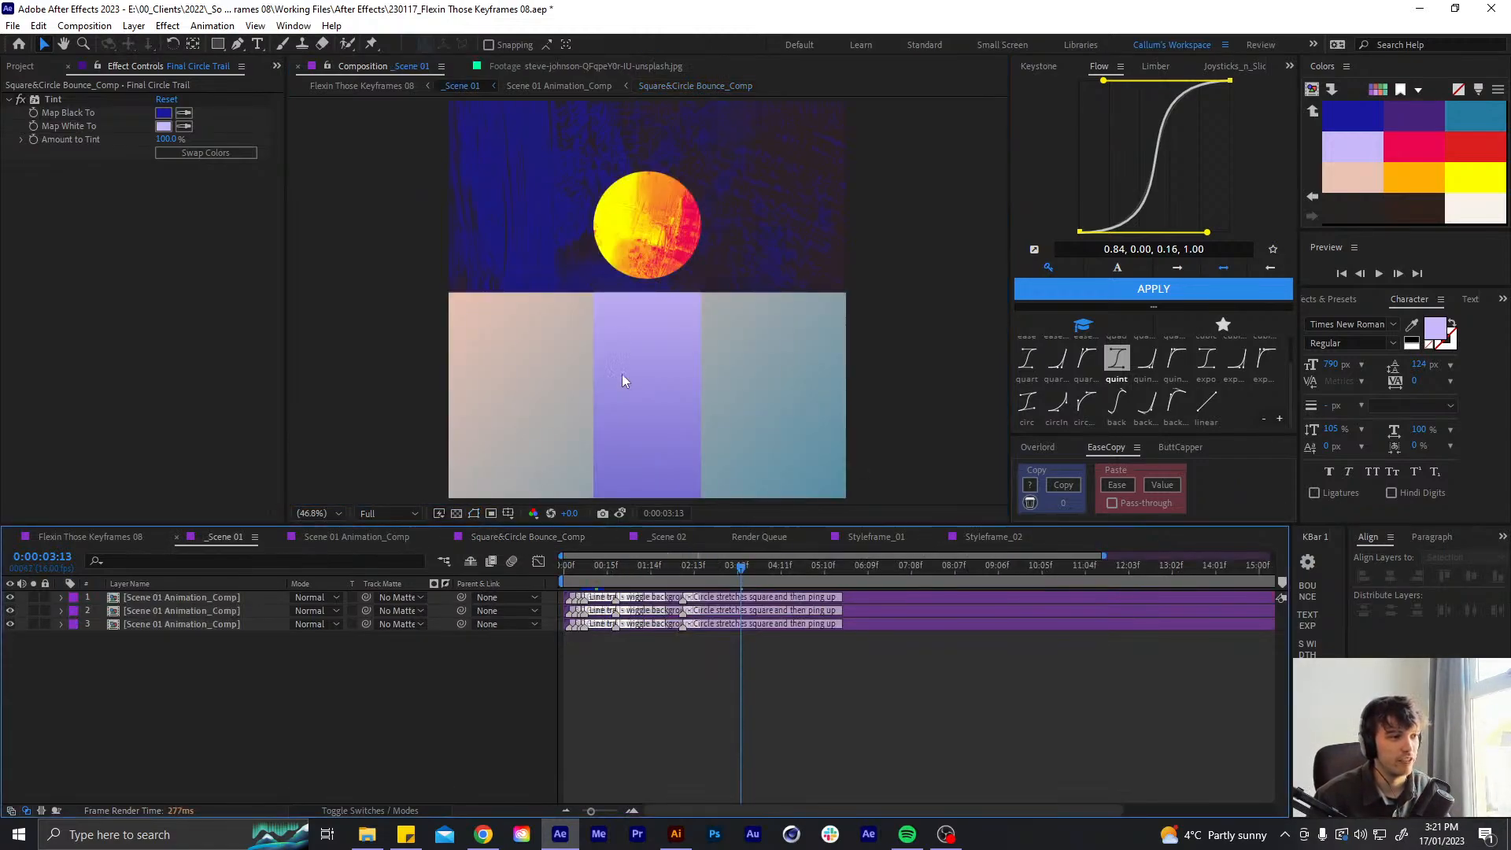
pyautogui.click(876, 538)
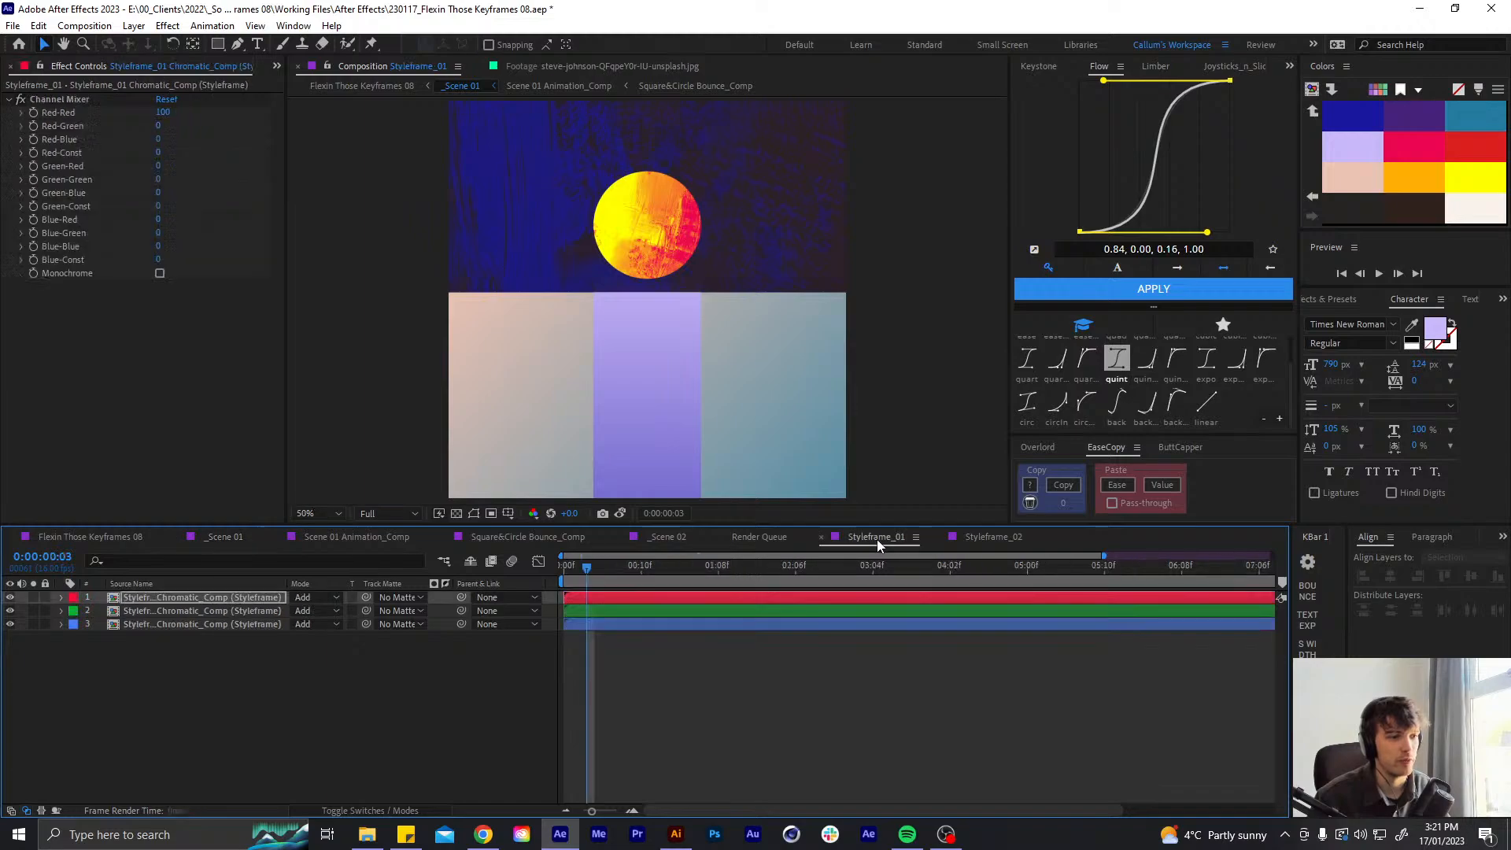
pyautogui.click(515, 540)
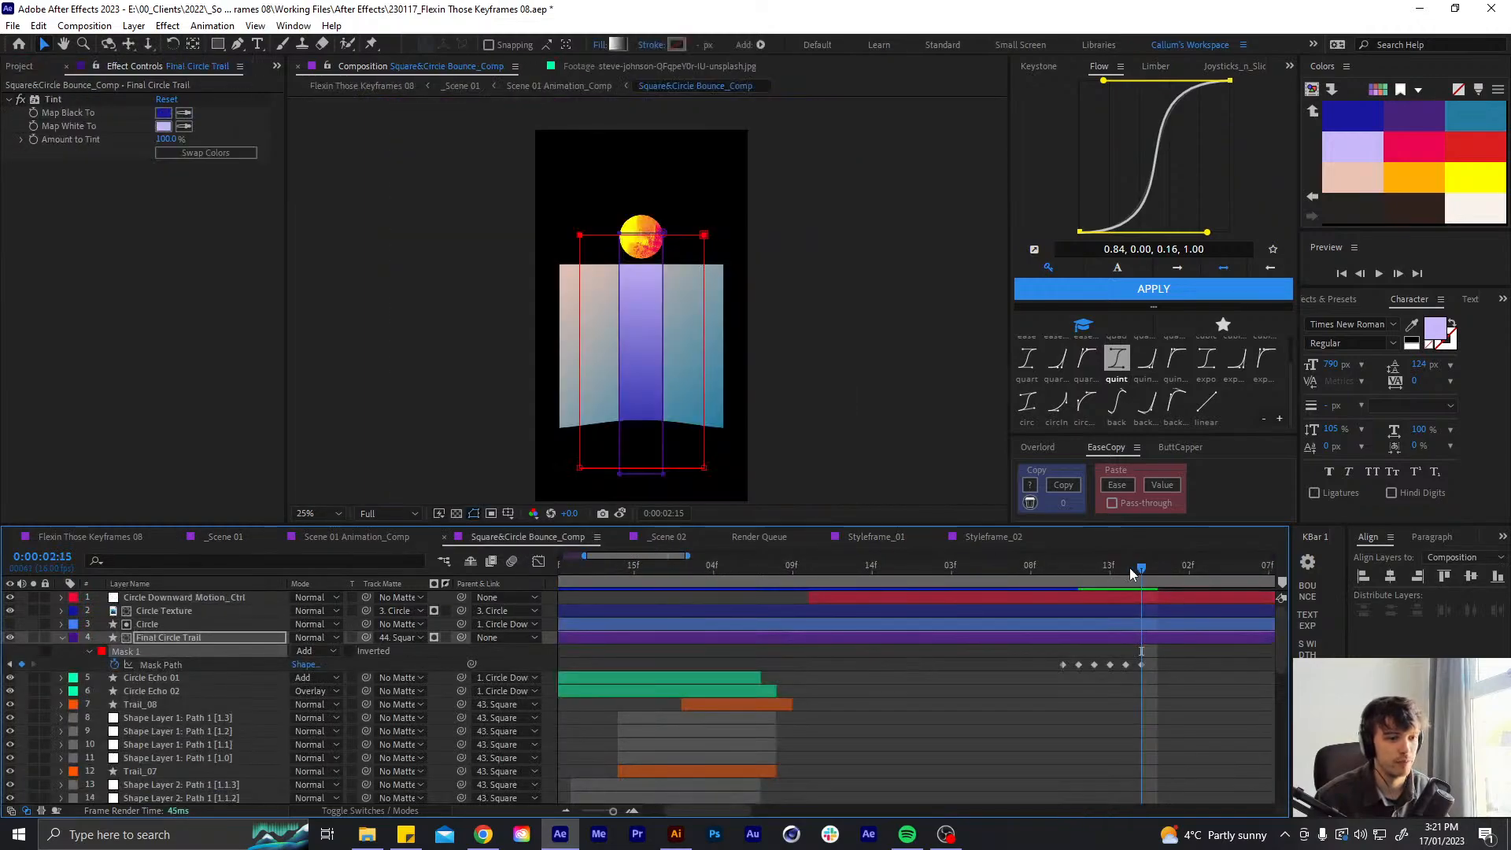
# - Try ending the Square_MATTE layer at 0:00:02:13 and compare that frame with 0:00:02:14
pyautogui.scroll(-10, 1089, 673)
pyautogui.click(1117, 799)
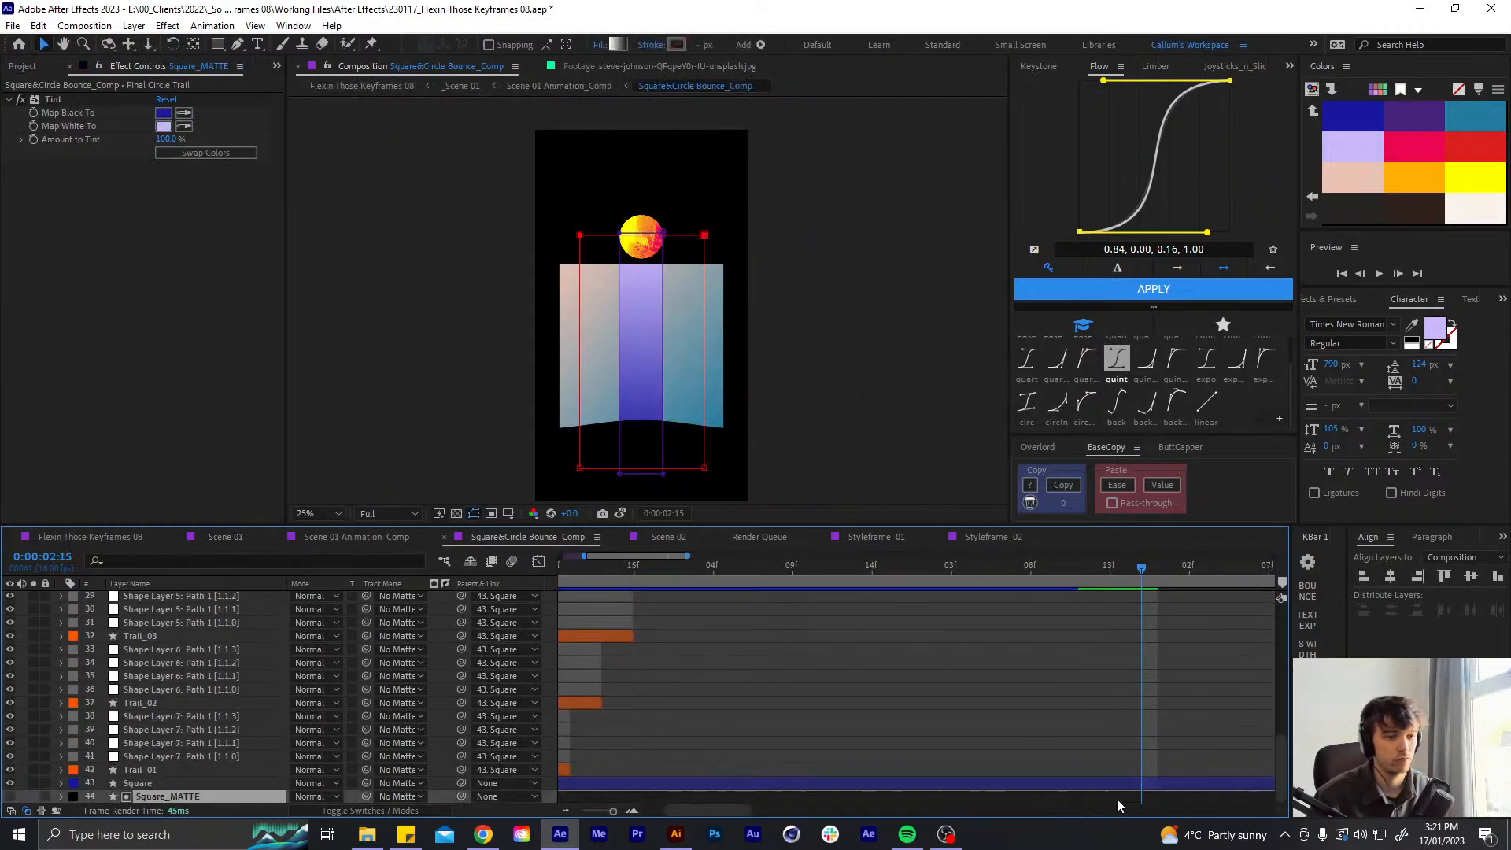
pyautogui.press('pageup')
pyautogui.press('pageup')
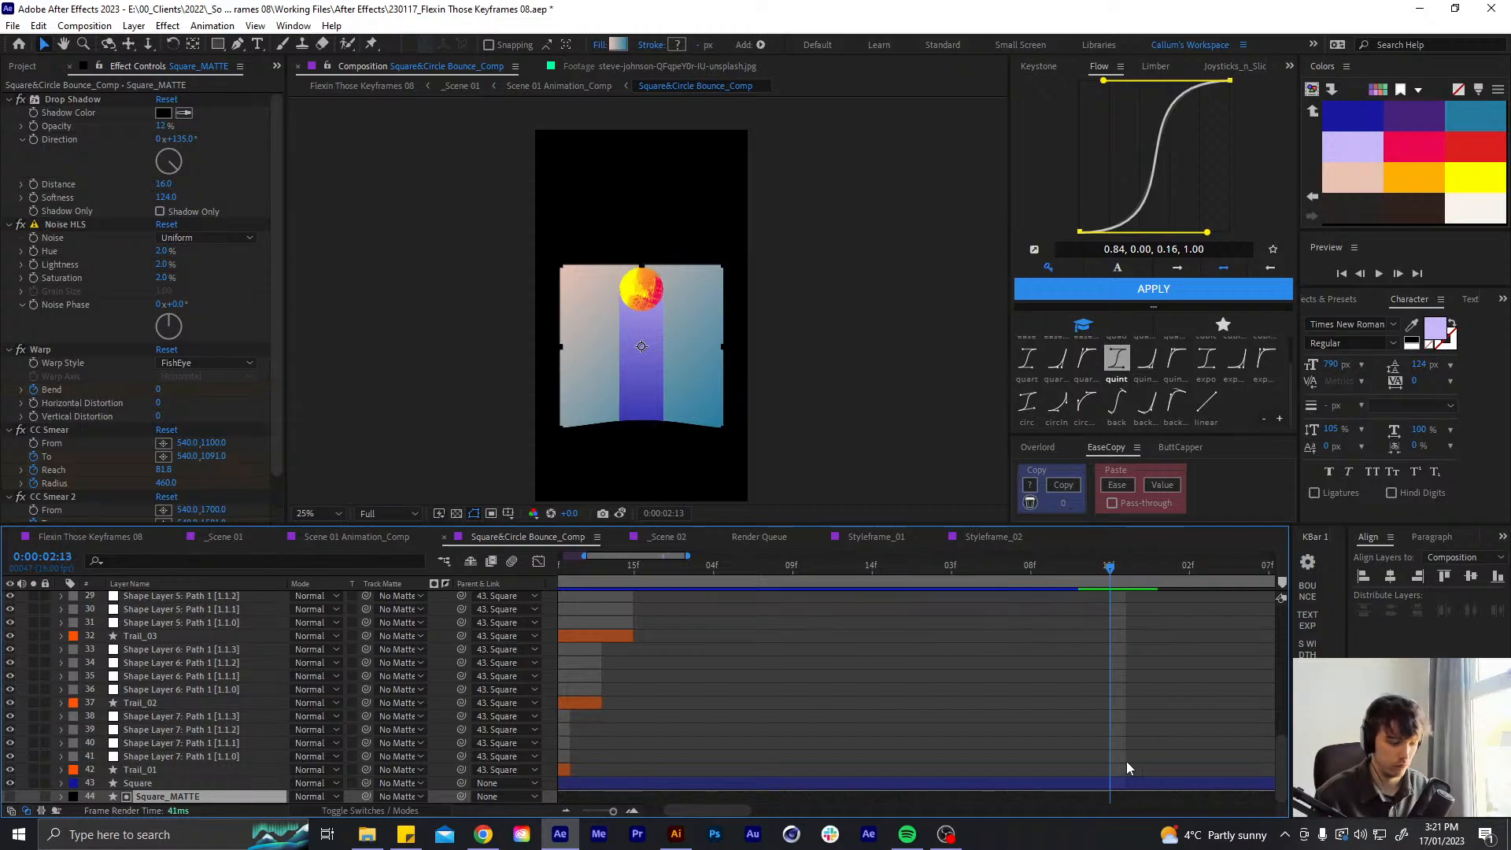
pyautogui.press('pagedown')
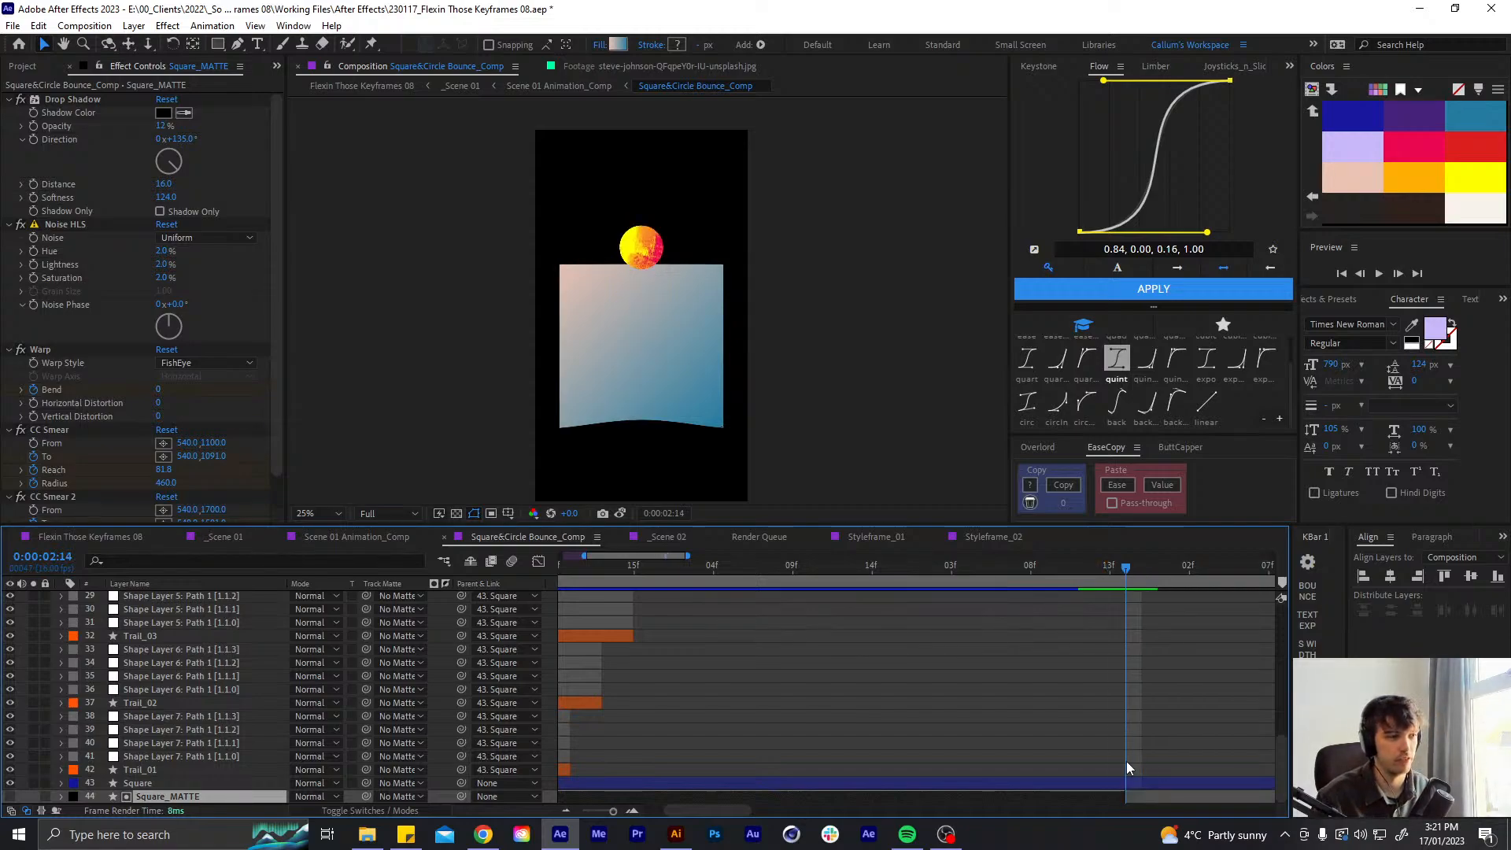
pyautogui.press('pageup')
pyautogui.press('pagedown')
pyautogui.press('pageup')
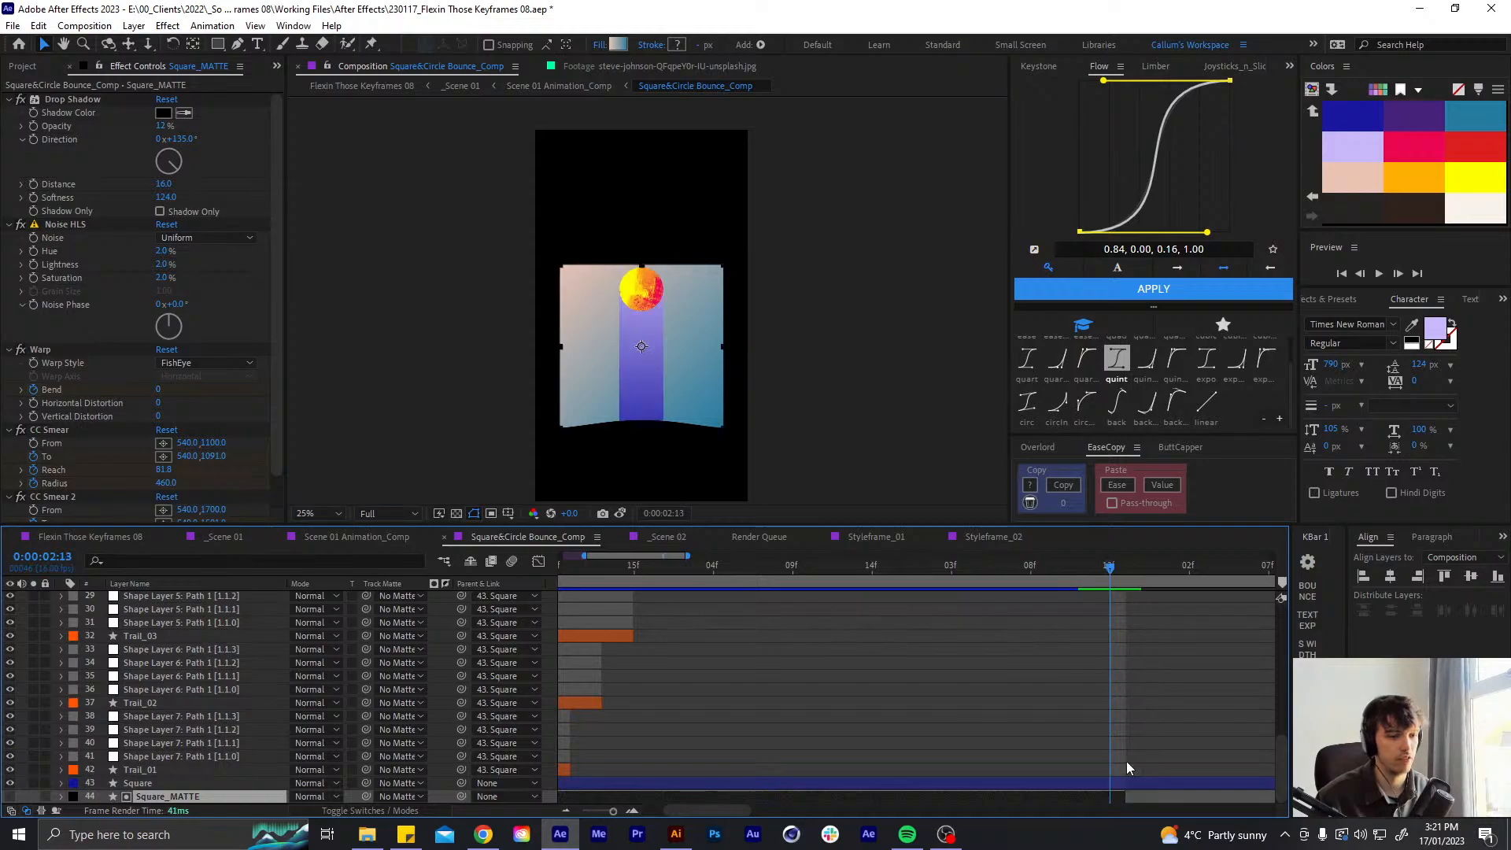
# - Trim the Final Circle Trail layer to start at its first mask keyframe, 0:00:02:10
pyautogui.scroll(10, 1041, 667)
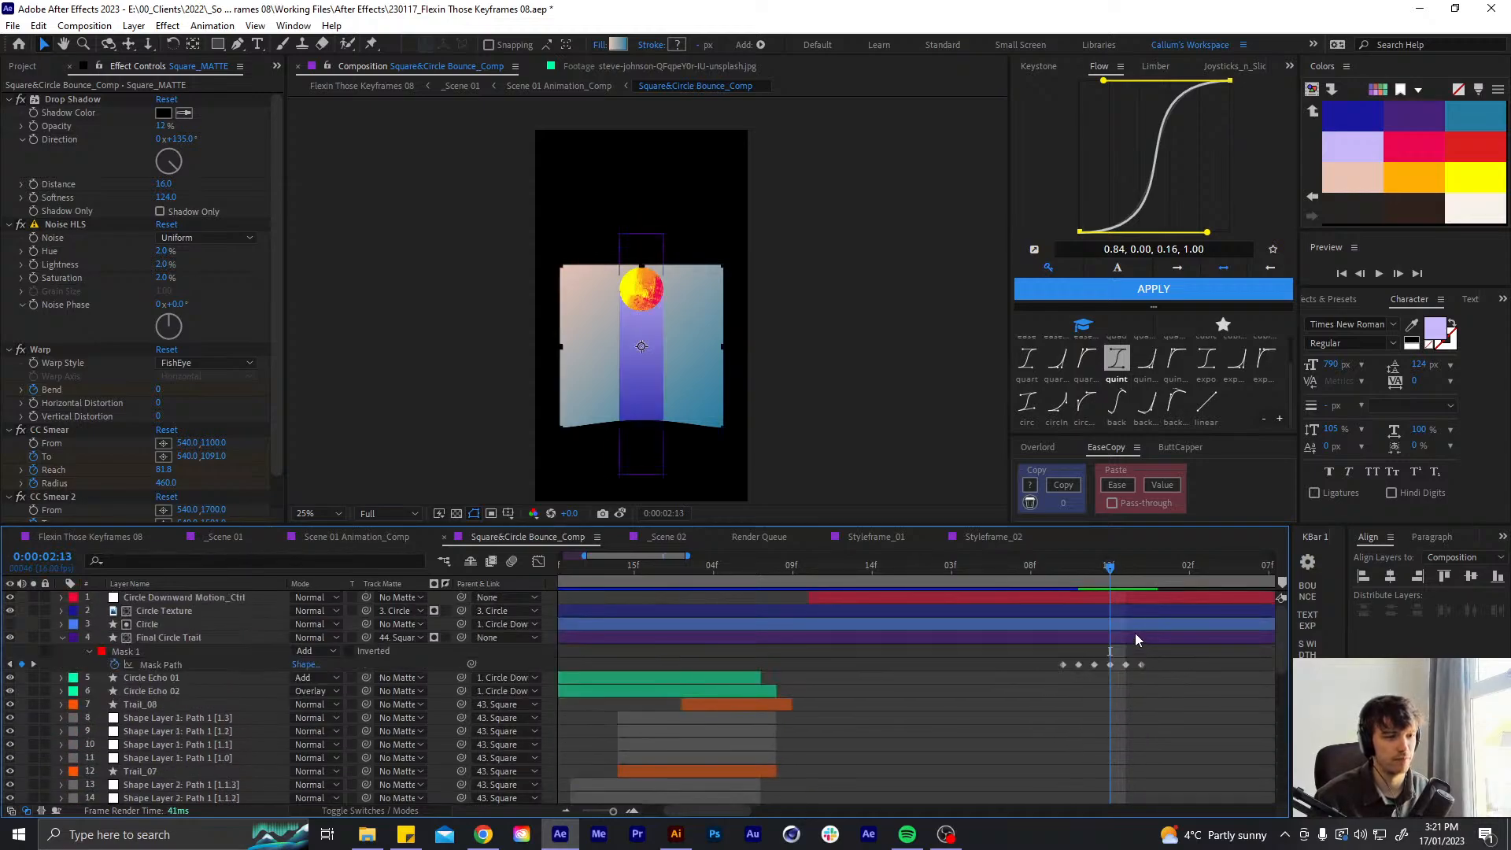
pyautogui.click(1135, 639)
pyautogui.click(1069, 566)
pyautogui.hotkey('alt', '[')
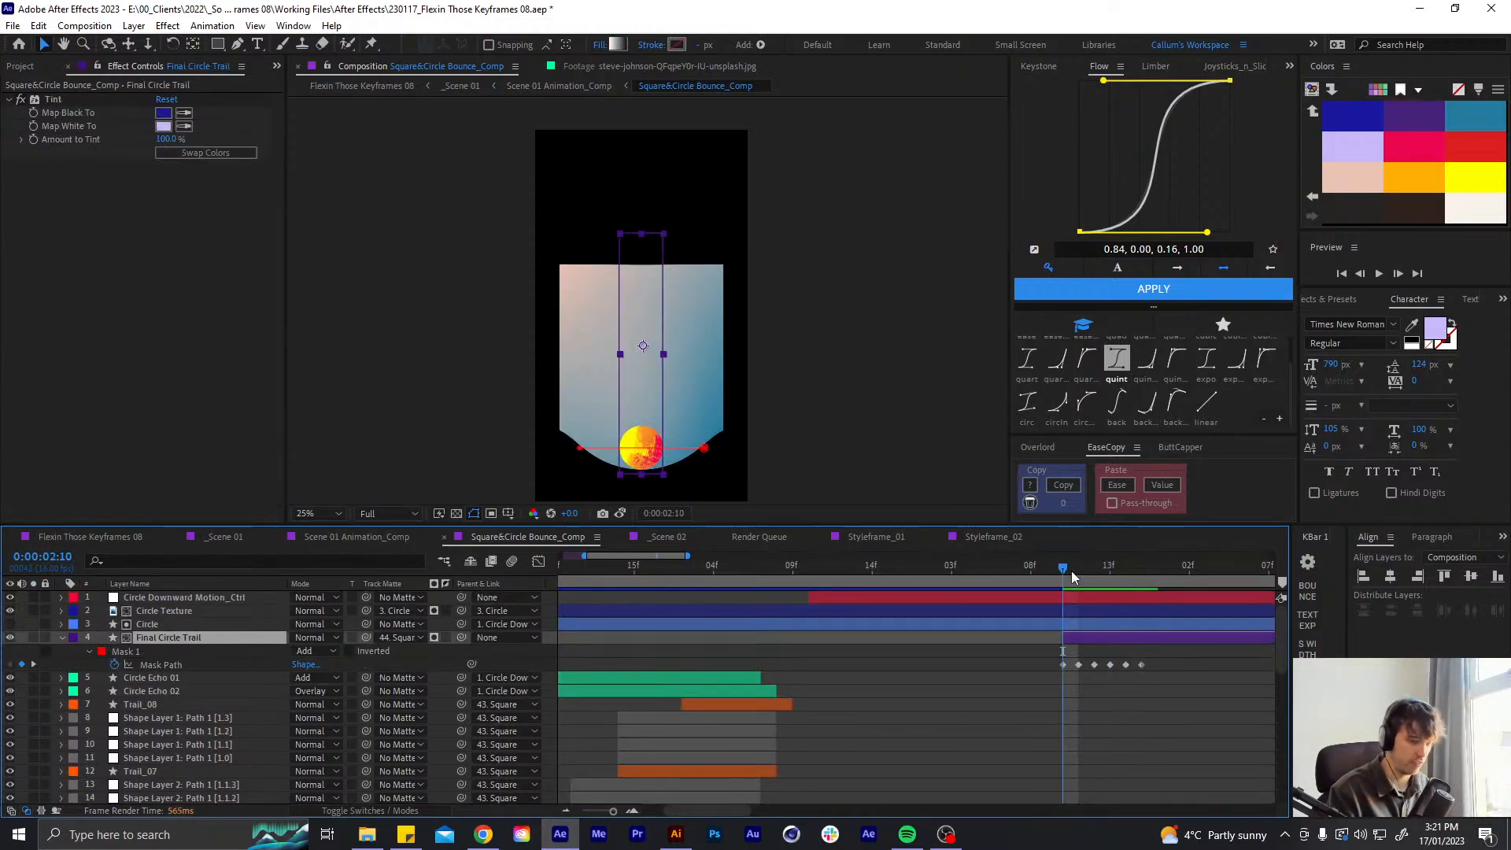
pyautogui.click(1179, 697)
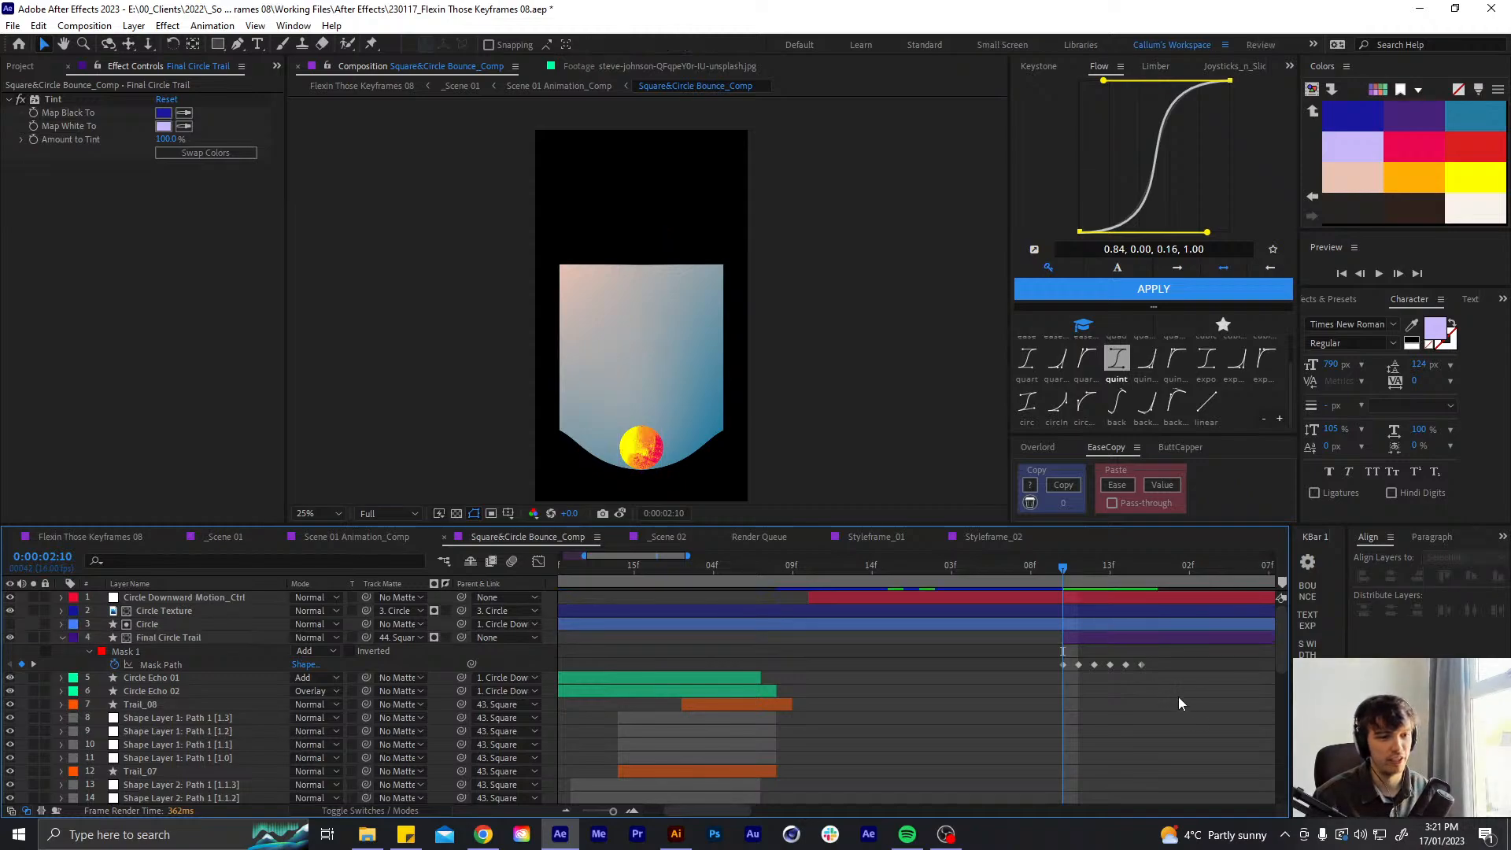
# - Duplicate the Final Circle Trail layer and set the copy's track matte to No Matte
pyautogui.click(1121, 644)
pyautogui.hotkey('ctrl', 'd')
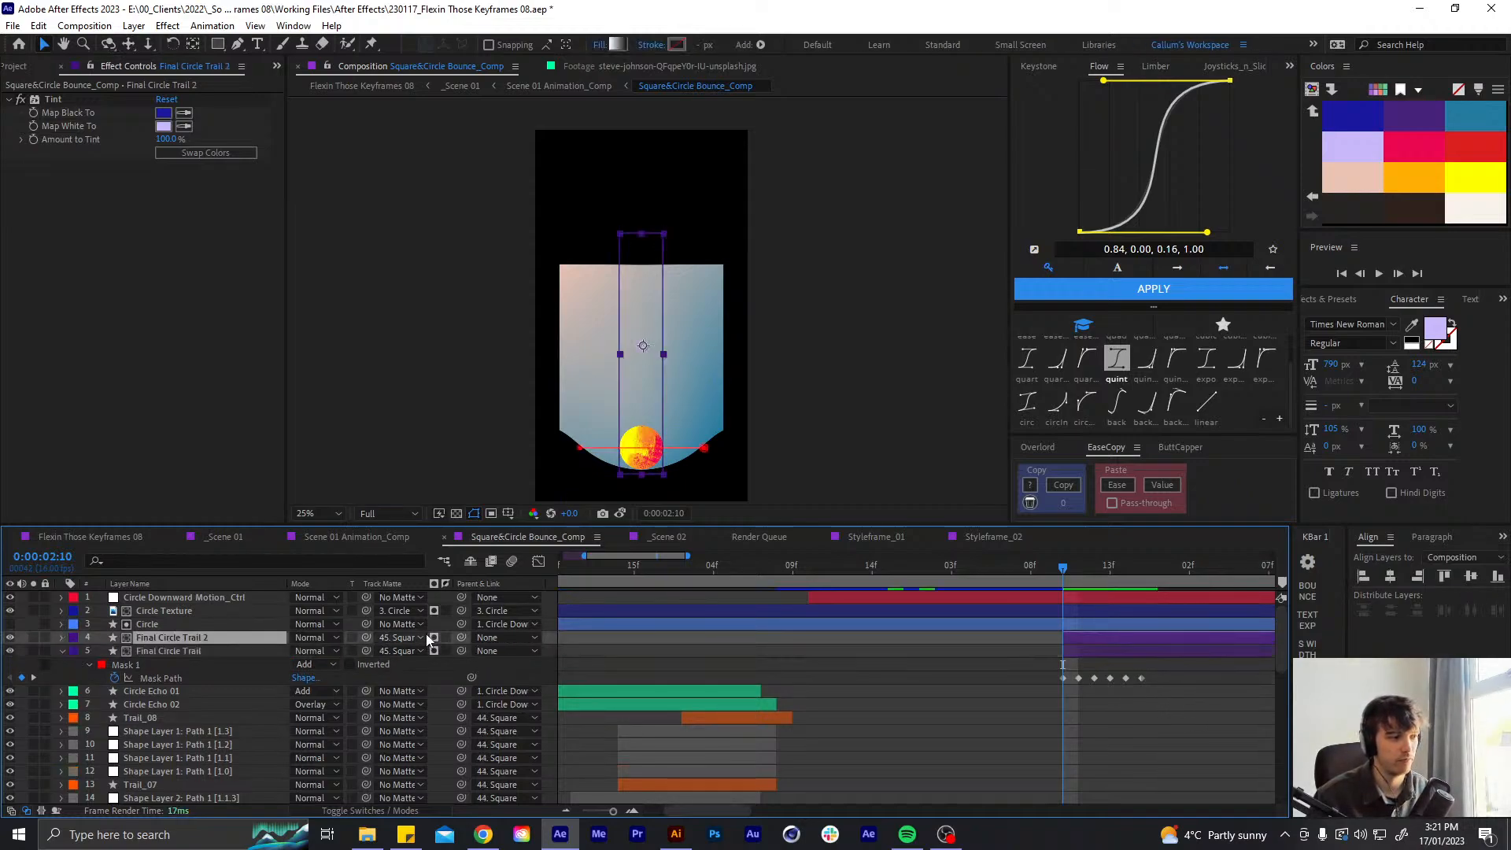
pyautogui.click(417, 638)
pyautogui.click(472, 21)
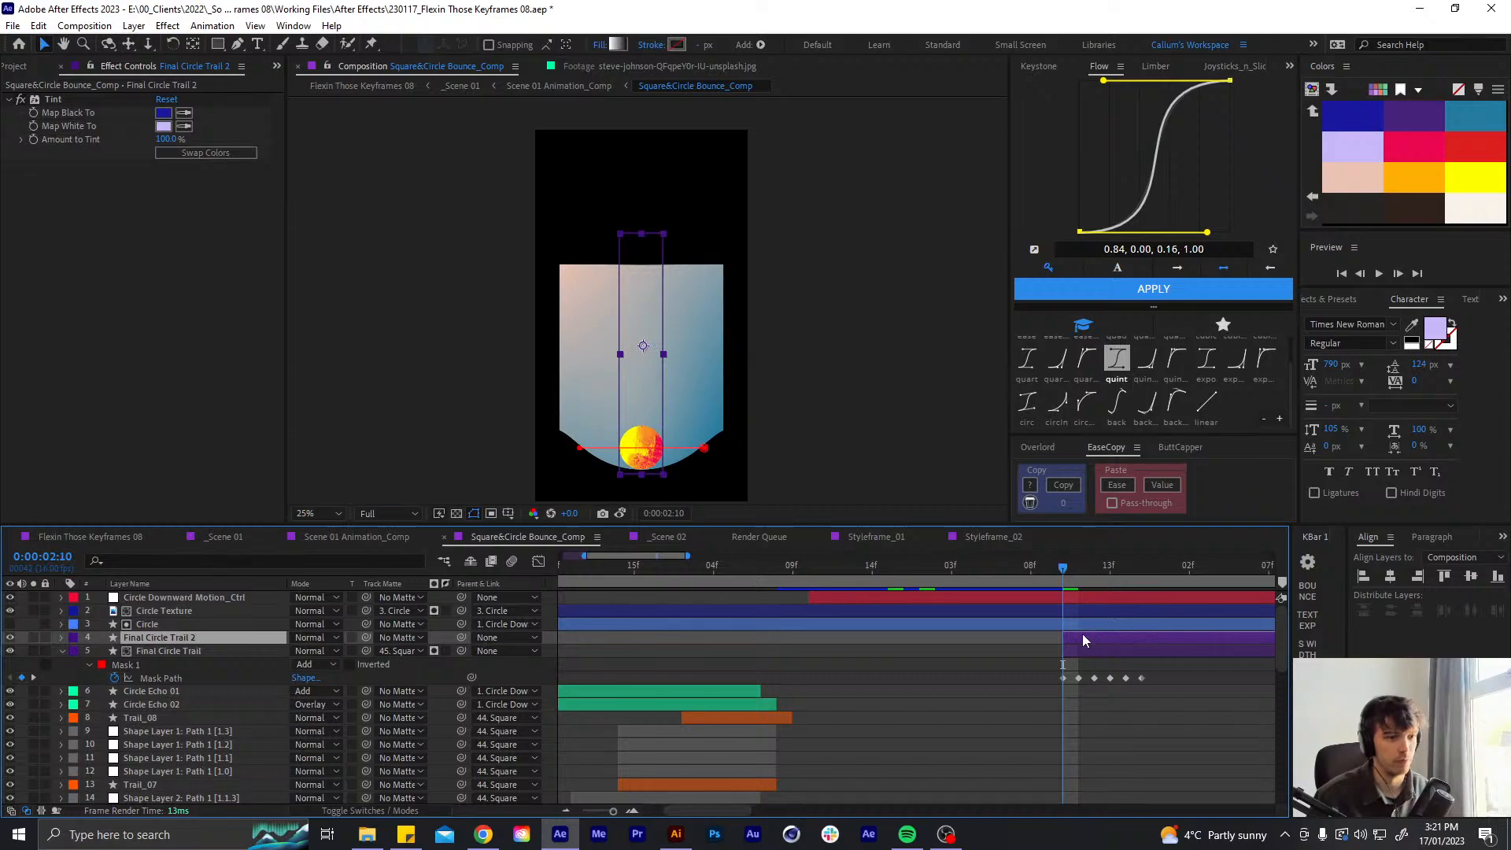
# - Trim Final Circle Trail 2 to start at 0:00:02:13 and delete its mask path keyframes before that frame
pyautogui.press('u')
pyautogui.click(1139, 564)
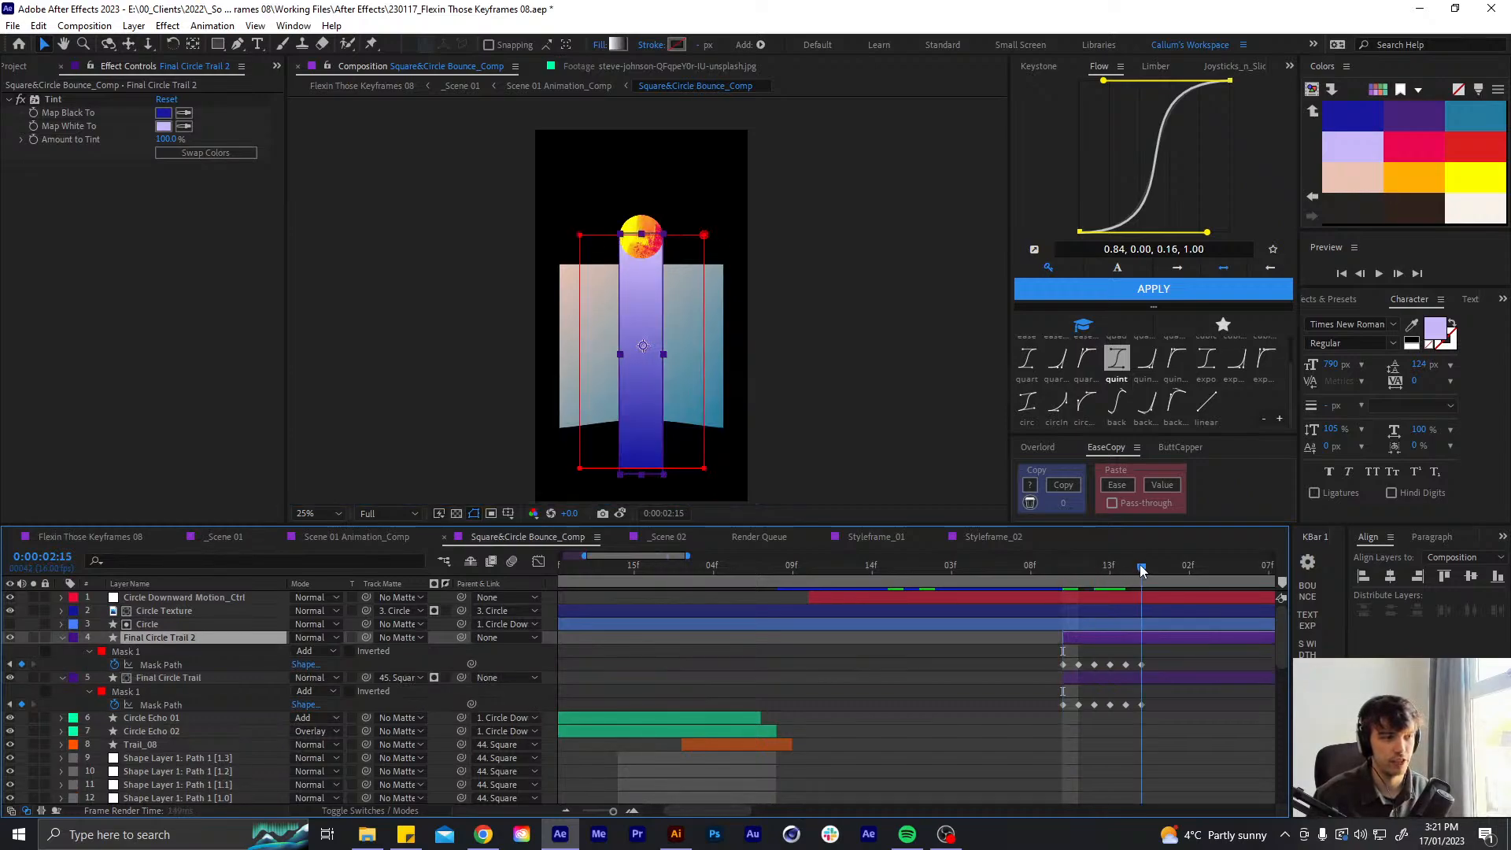
pyautogui.click(1132, 570)
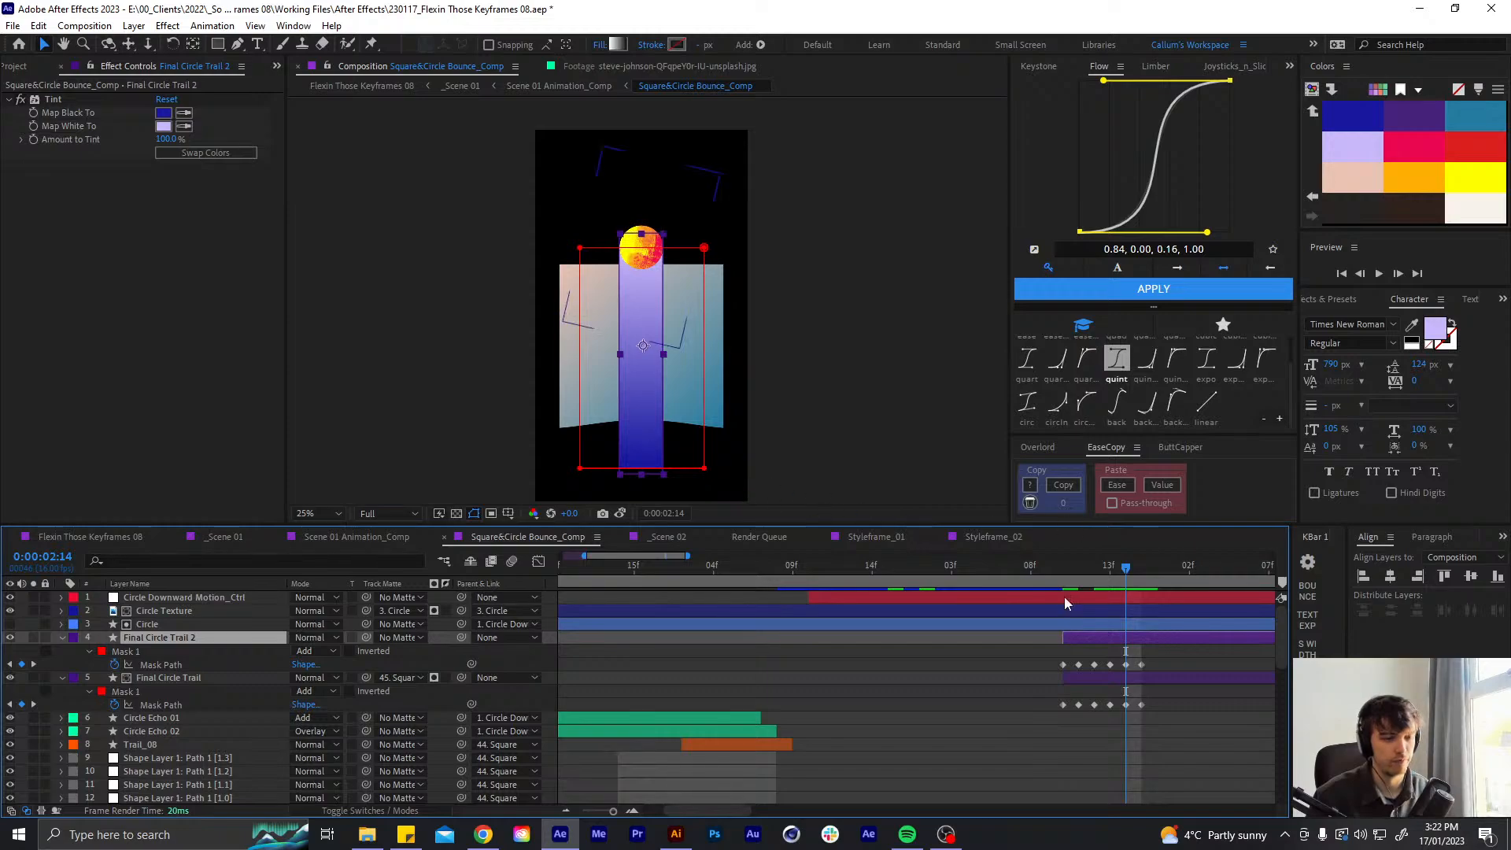
pyautogui.click(1064, 569)
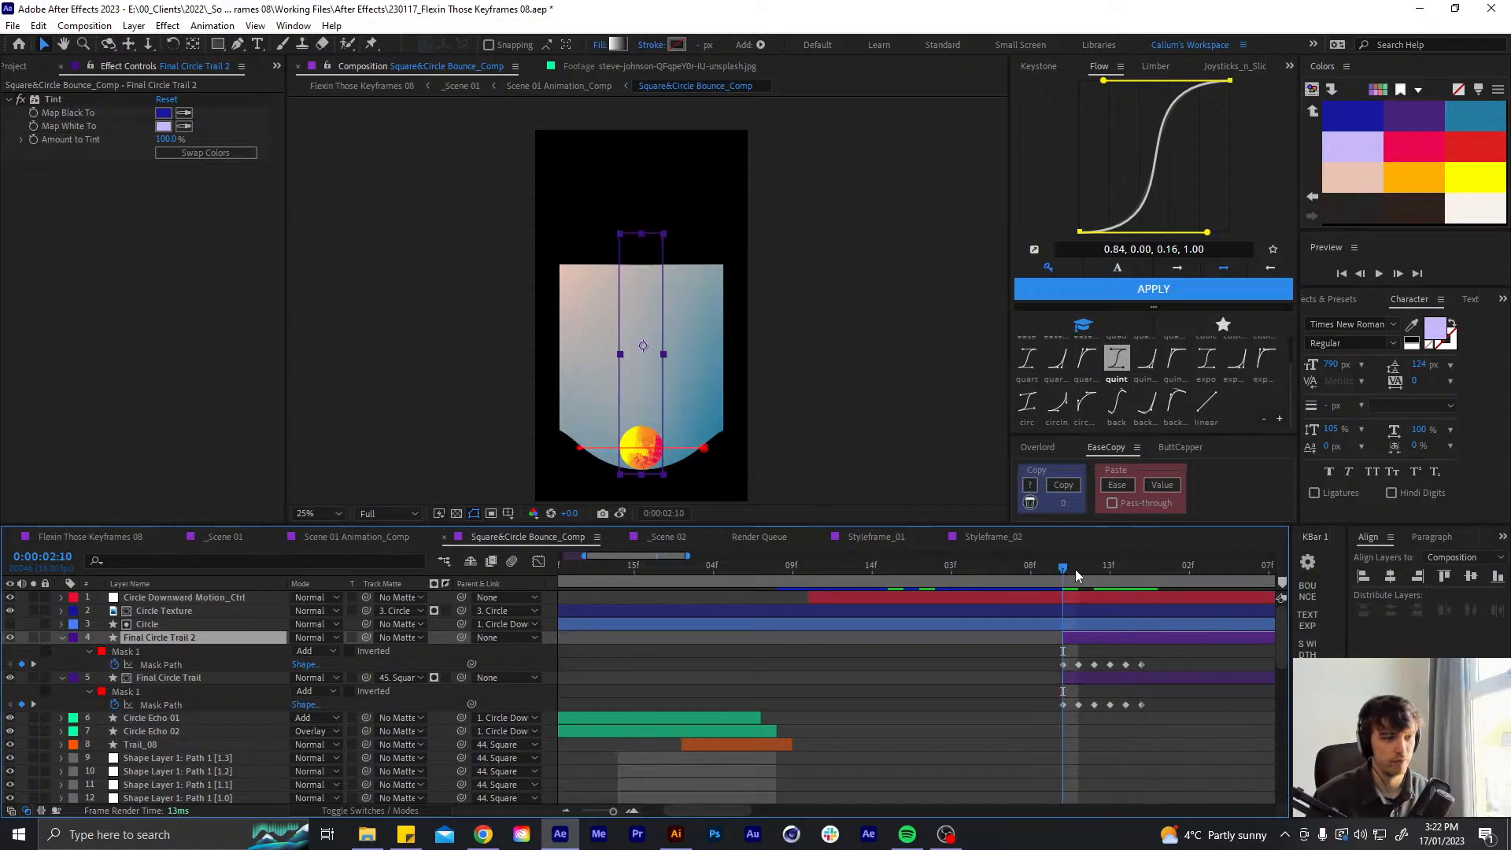
pyautogui.moveTo(1075, 569); pyautogui.dragTo(1106, 573)
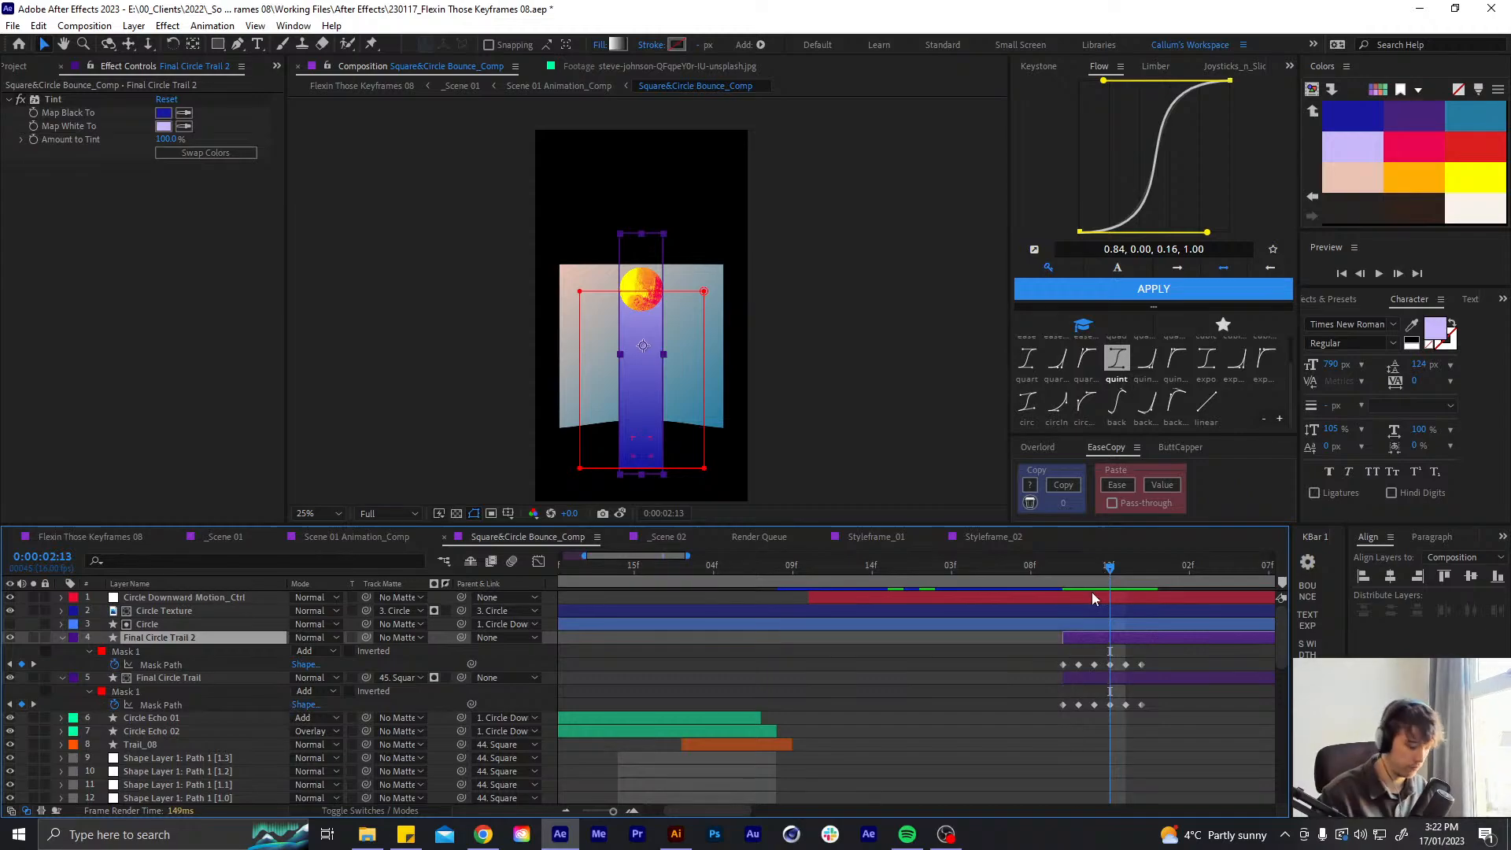
pyautogui.hotkey('alt', '[')
pyautogui.moveTo(1104, 646); pyautogui.dragTo(1033, 669)
pyautogui.press('Delete')
# - Raise the lower edge of Final Circle Trail 2's mask above the square's bottom at 0:00:02:13, 0:00:02:14 and 0:00:02:15
pyautogui.moveTo(708, 466); pyautogui.dragTo(580, 385)
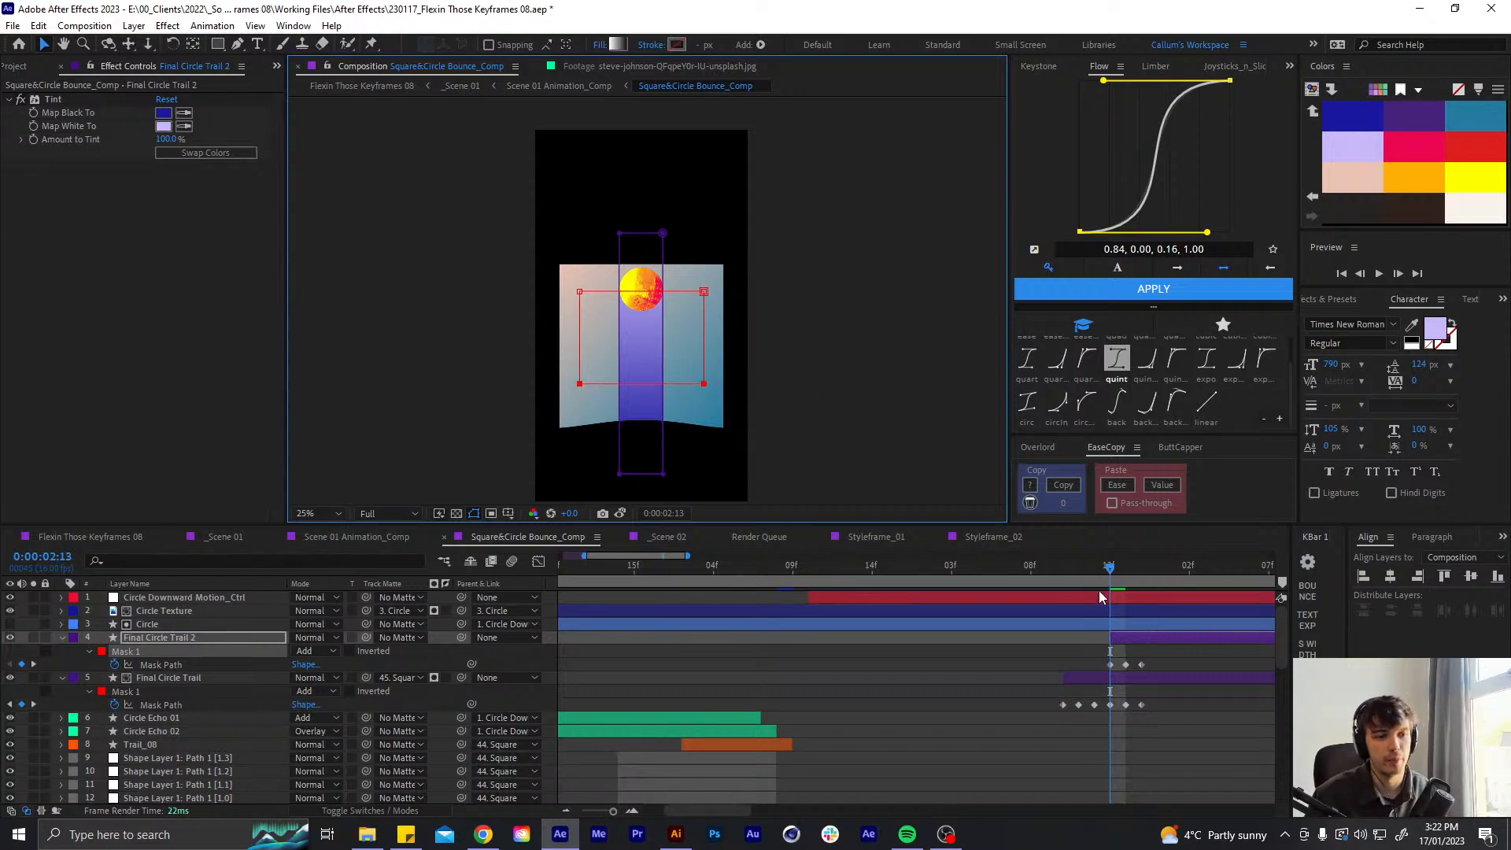
pyautogui.click(1126, 564)
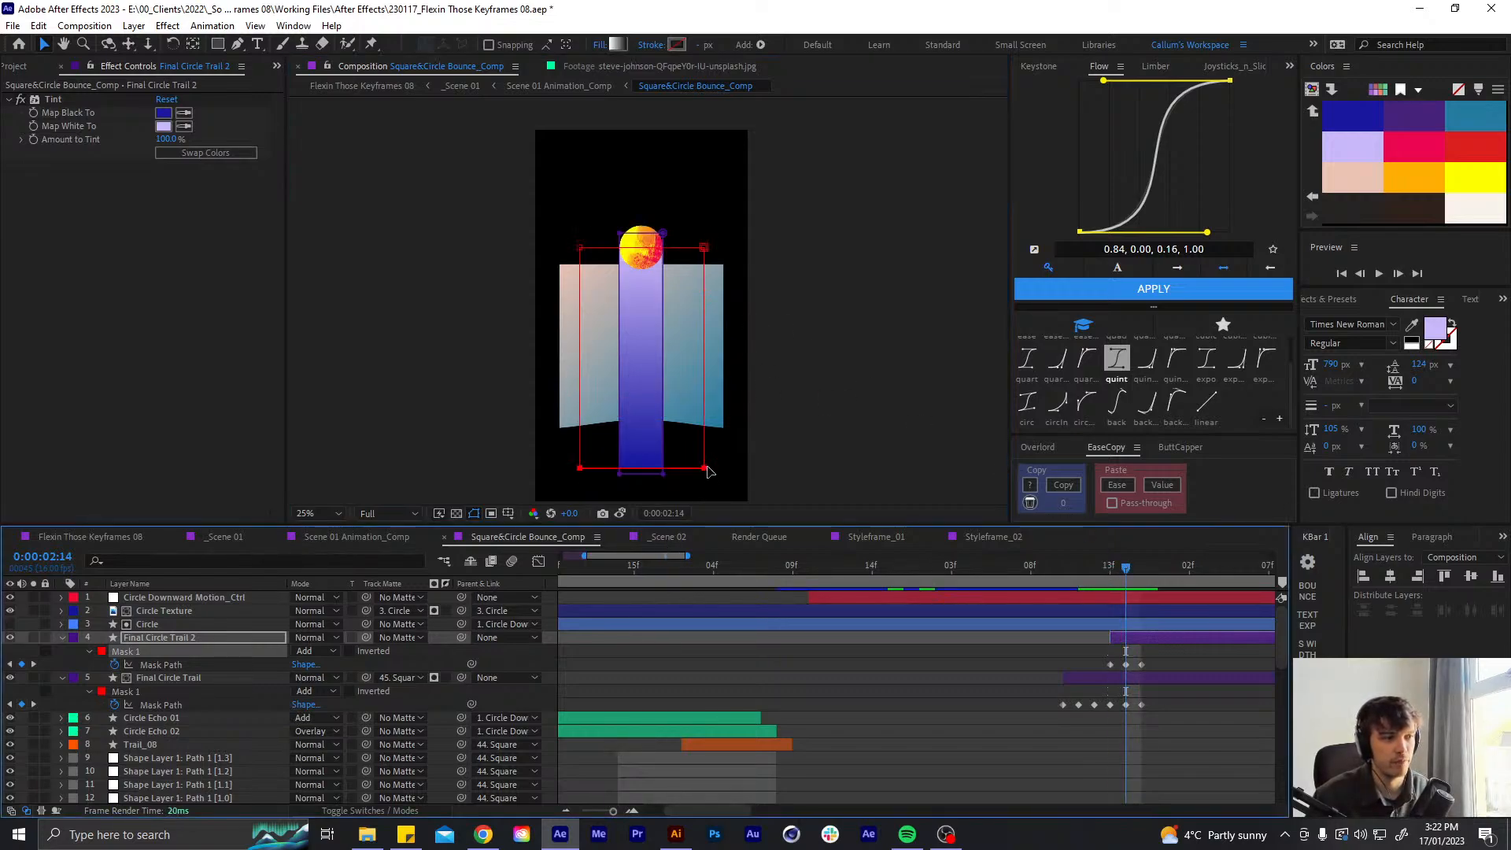
pyautogui.moveTo(719, 455); pyautogui.dragTo(693, 486)
pyautogui.moveTo(580, 471); pyautogui.dragTo(581, 364)
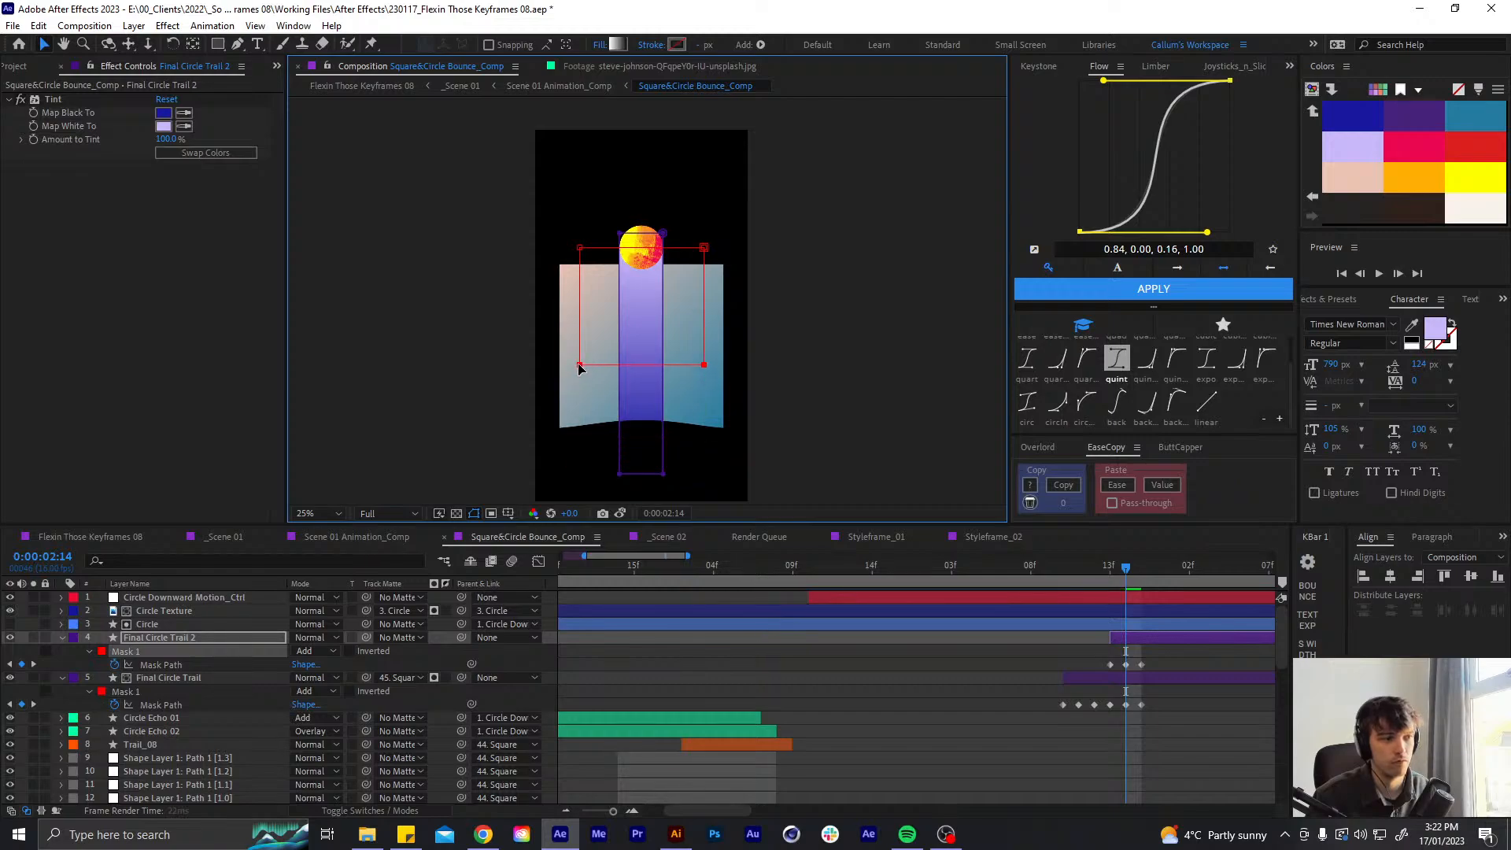
pyautogui.click(1137, 565)
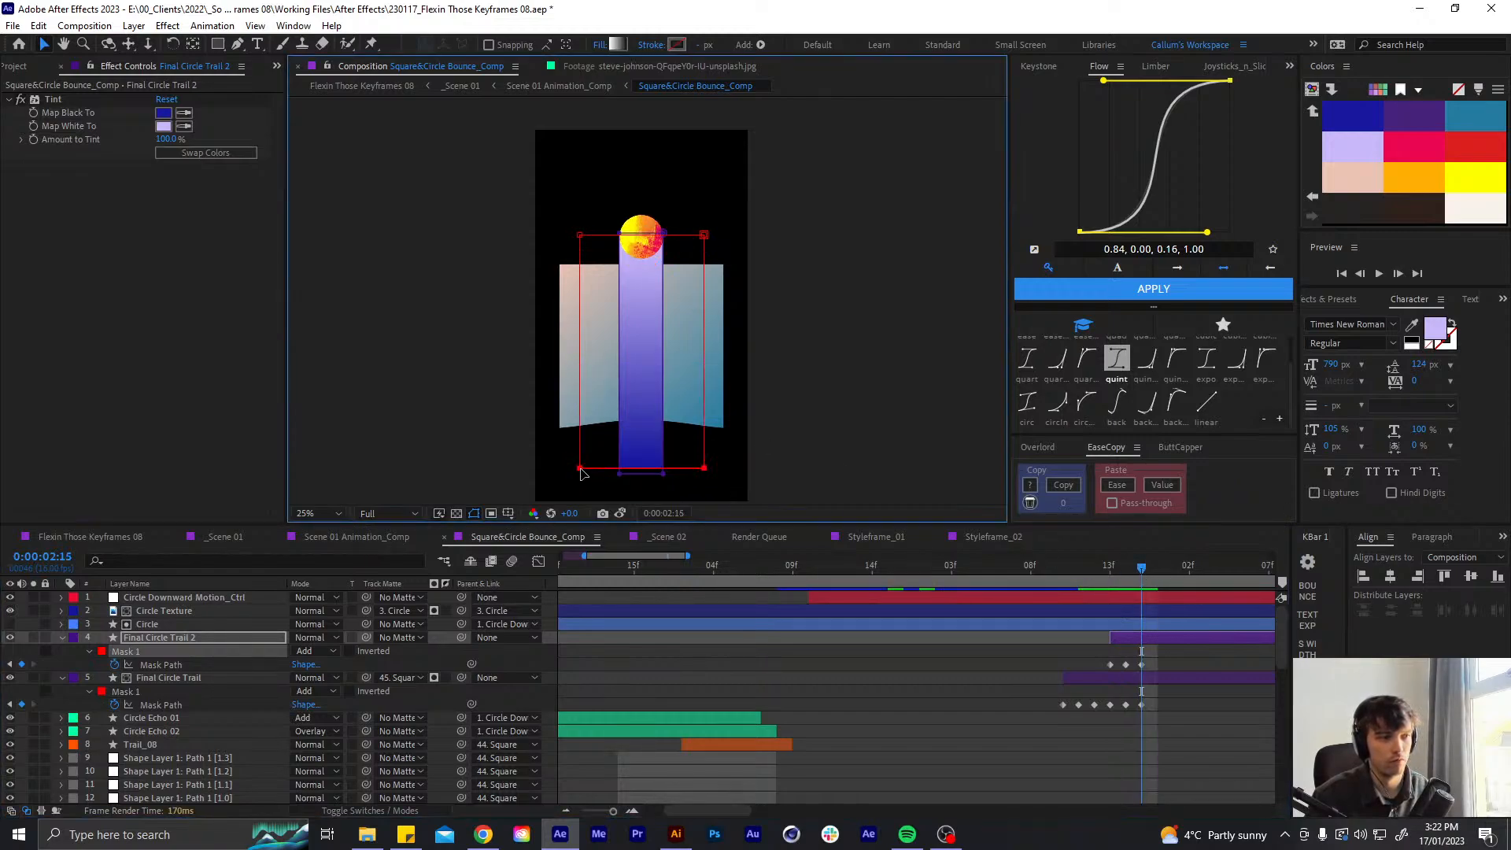
pyautogui.moveTo(583, 470); pyautogui.dragTo(589, 395)
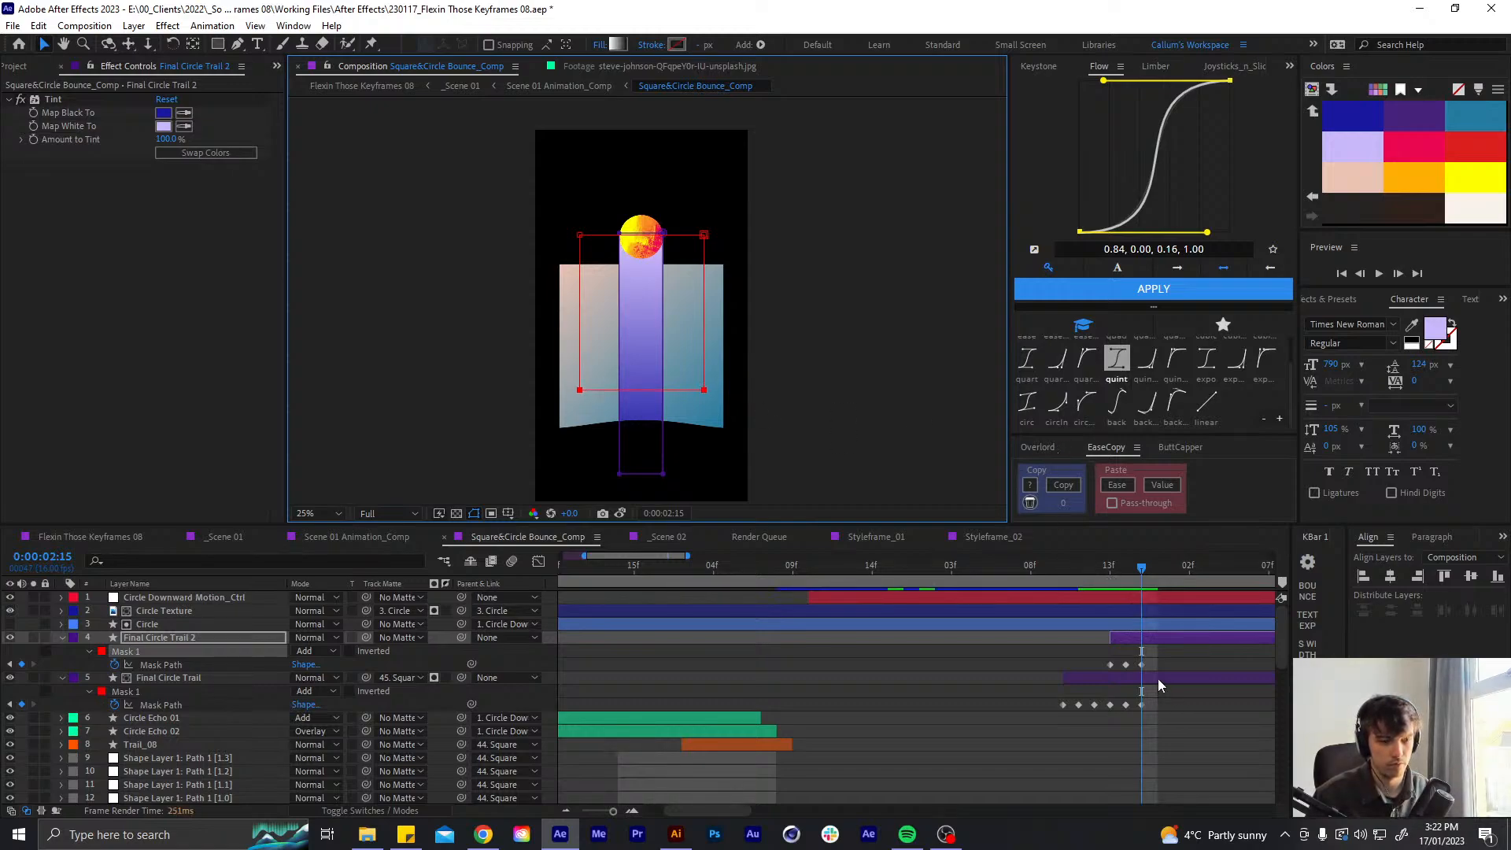
# - At 0:00:03:00, raise the upper edge of Final Circle Trail 2's mask slightly to the circle's middle, and advance to 0:00:03:01
pyautogui.scroll(5, 677, 181)
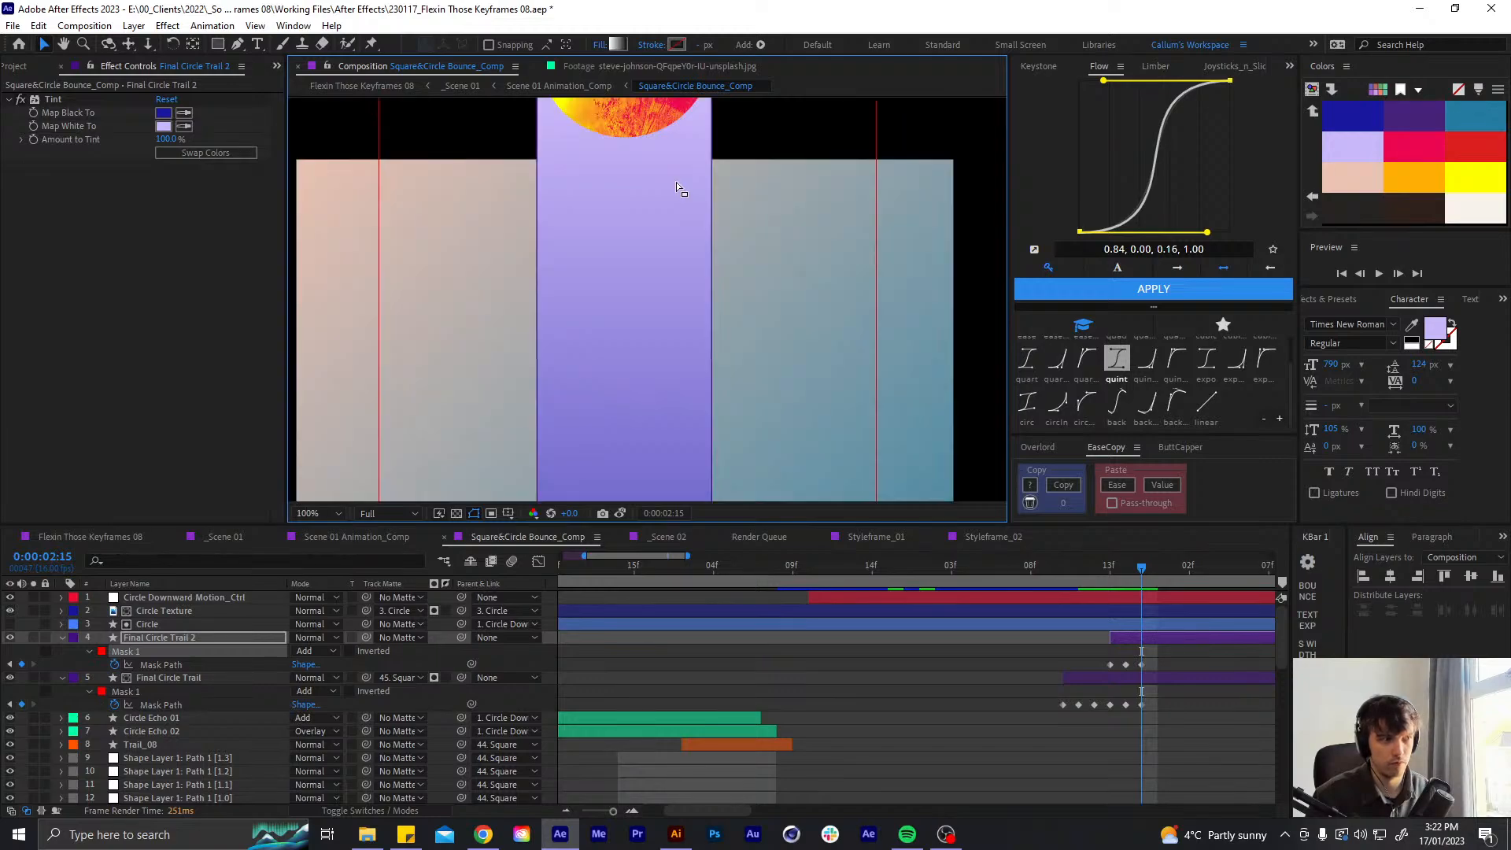
pyautogui.scroll(-3, 678, 183)
pyautogui.scroll(1, 682, 258)
pyautogui.press('pagedown')
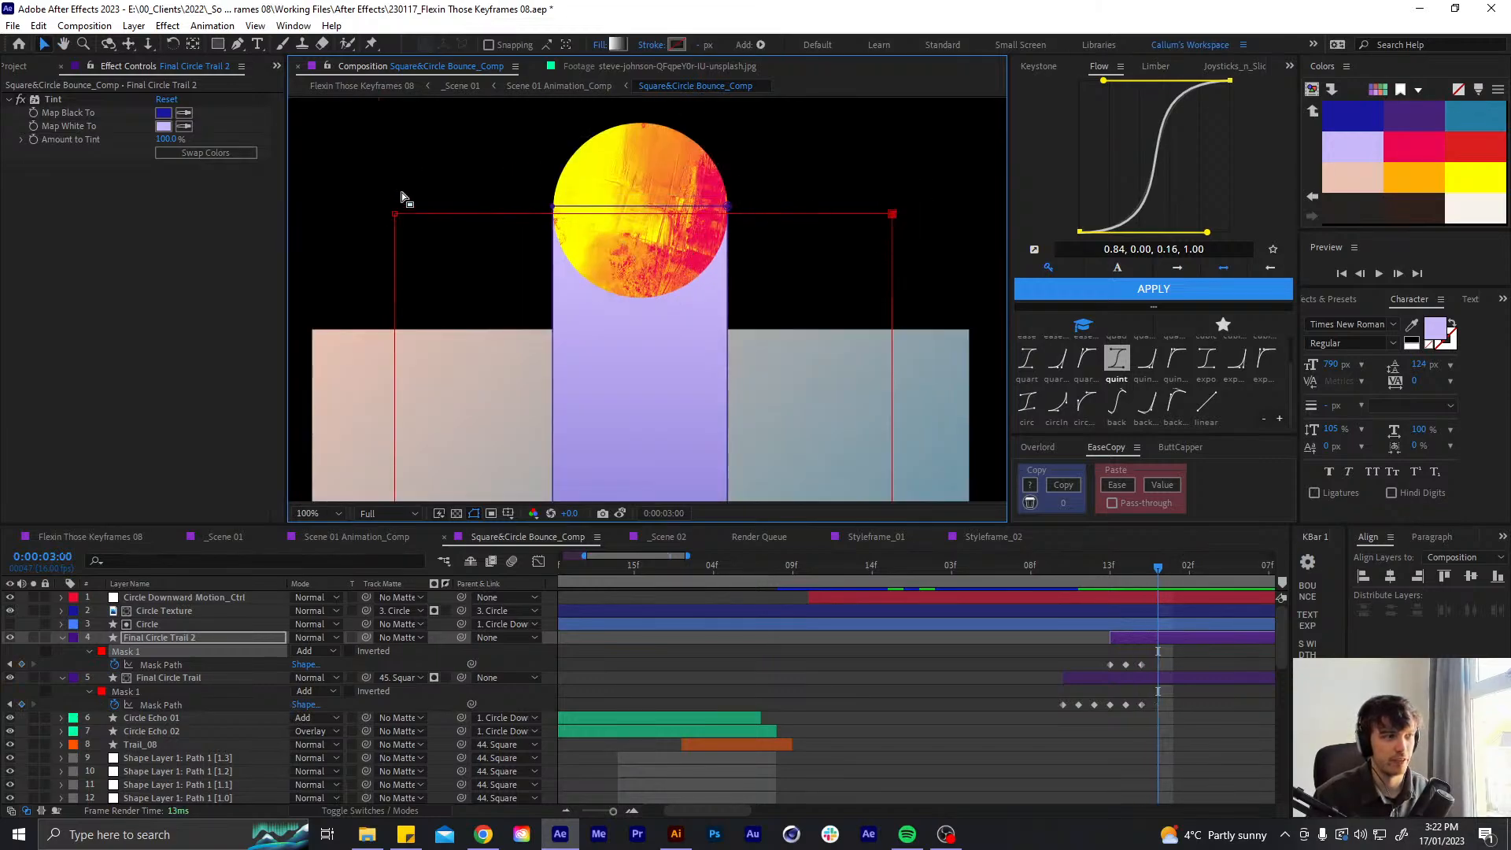
pyautogui.moveTo(395, 213); pyautogui.dragTo(394, 206)
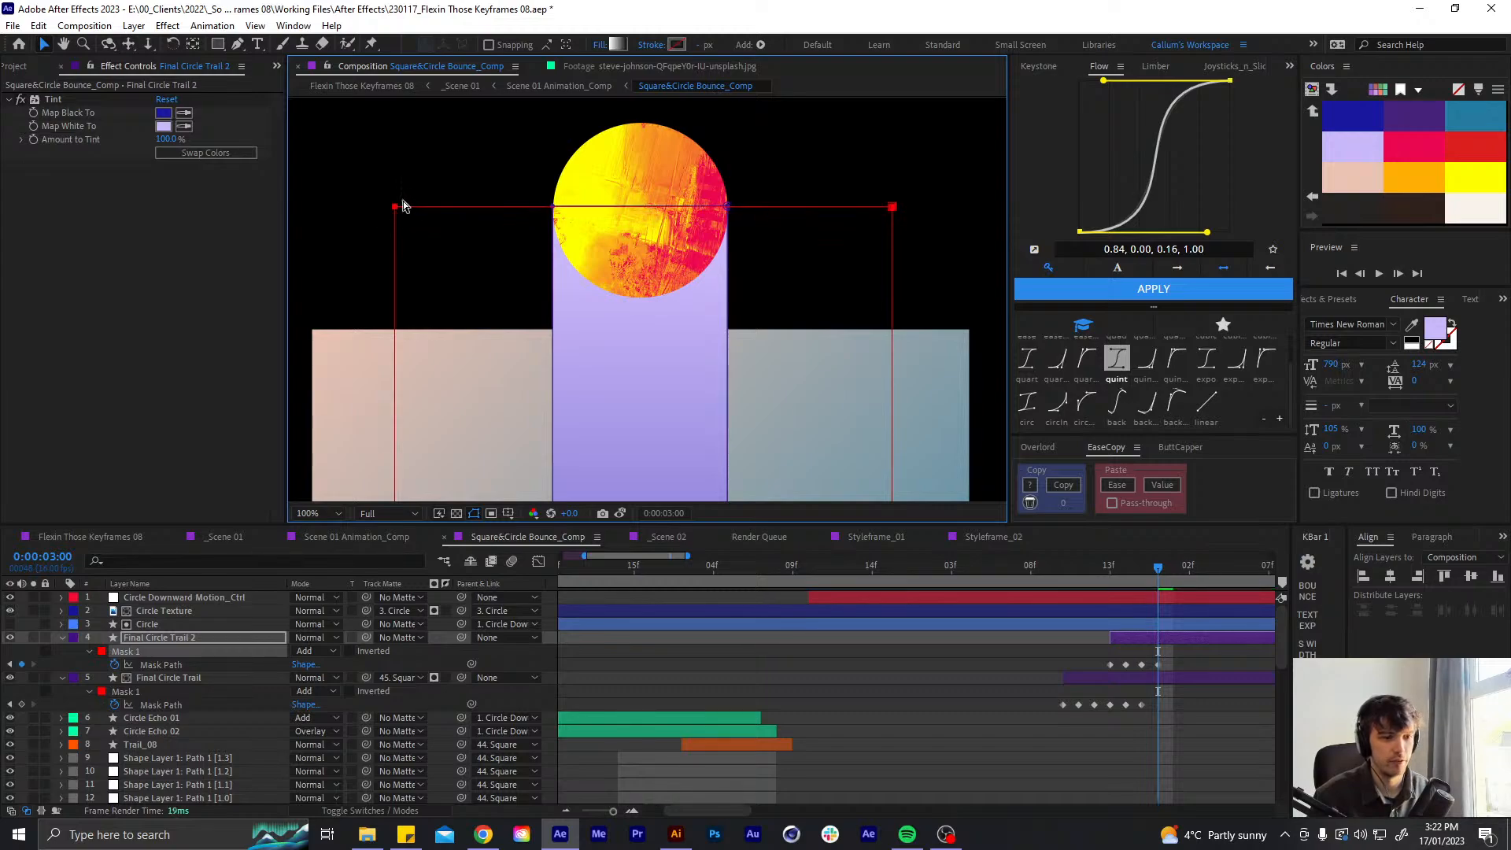
pyautogui.press('pagedown')
pyautogui.scroll(-5, 504, 301)
pyautogui.scroll(1, 706, 358)
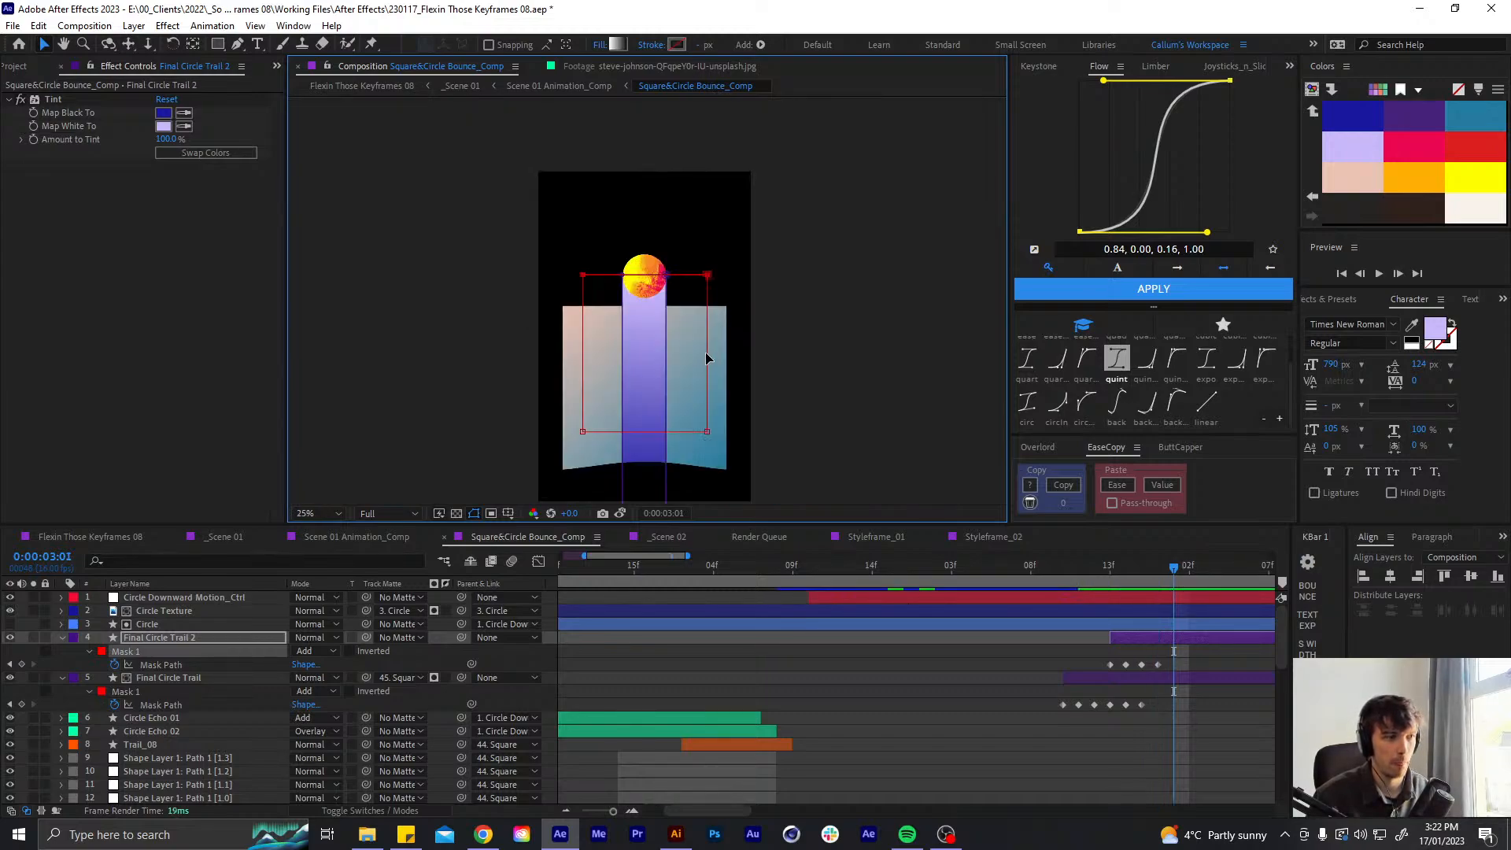
# - Select the Final Circle Trail layer and move the playhead to 0:00:02:11
pyautogui.click(855, 706)
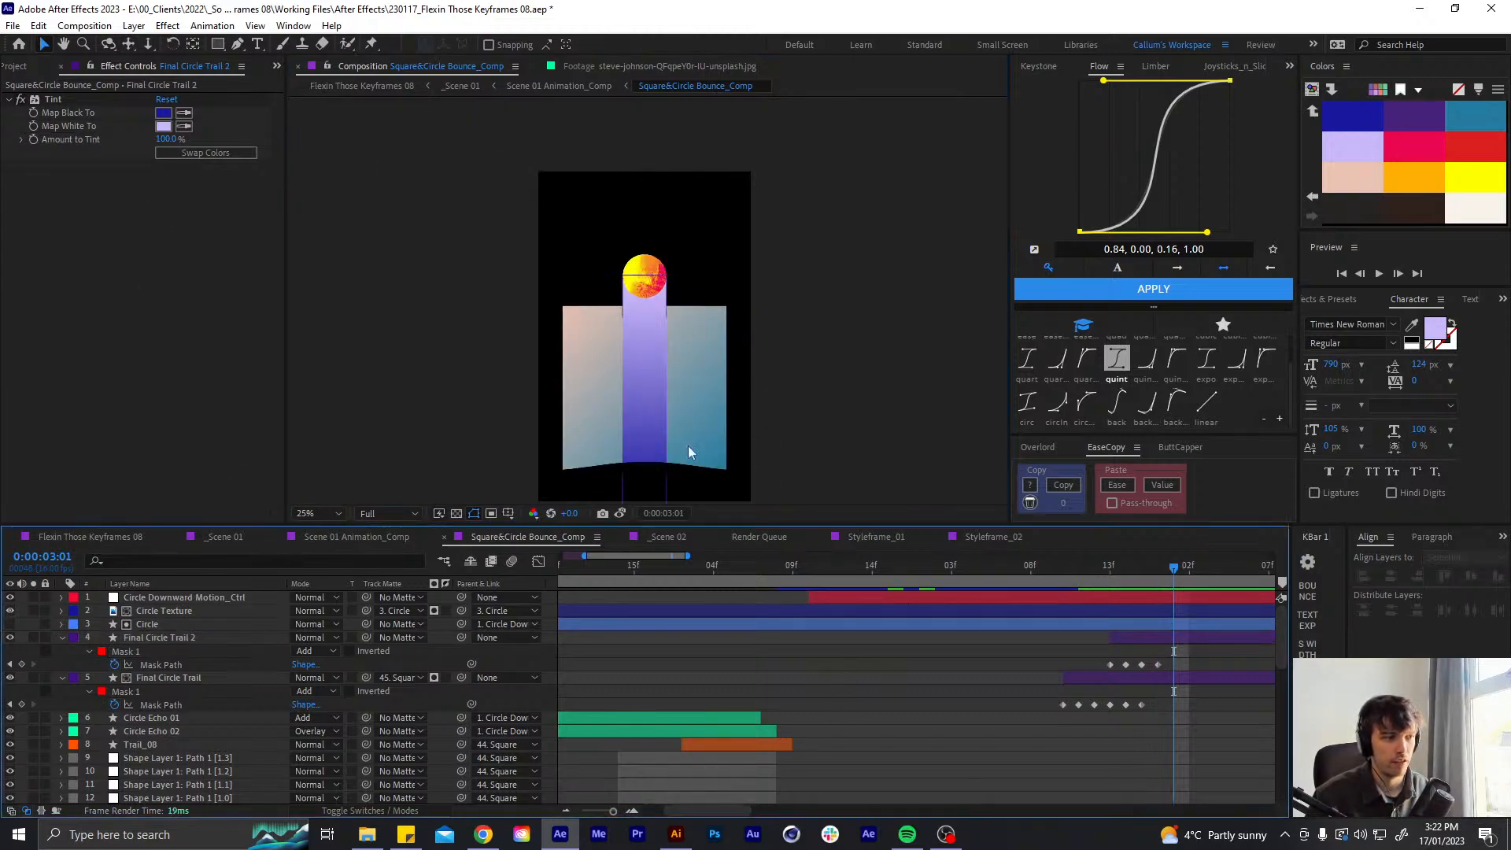
pyautogui.click(305, 517)
pyautogui.click(306, 527)
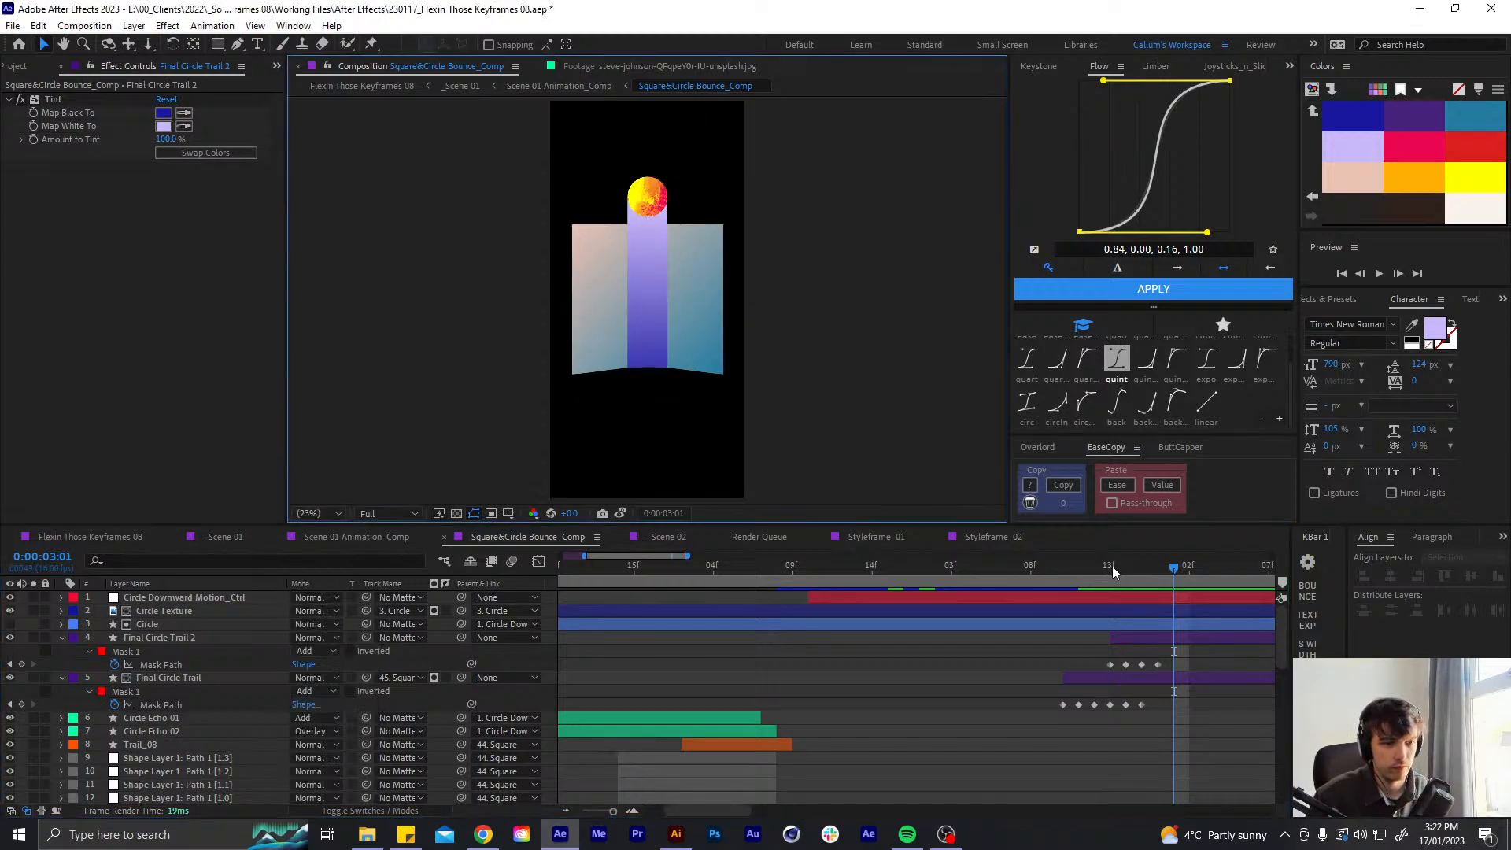
pyautogui.moveTo(1112, 565); pyautogui.dragTo(1064, 583)
pyautogui.click(1093, 676)
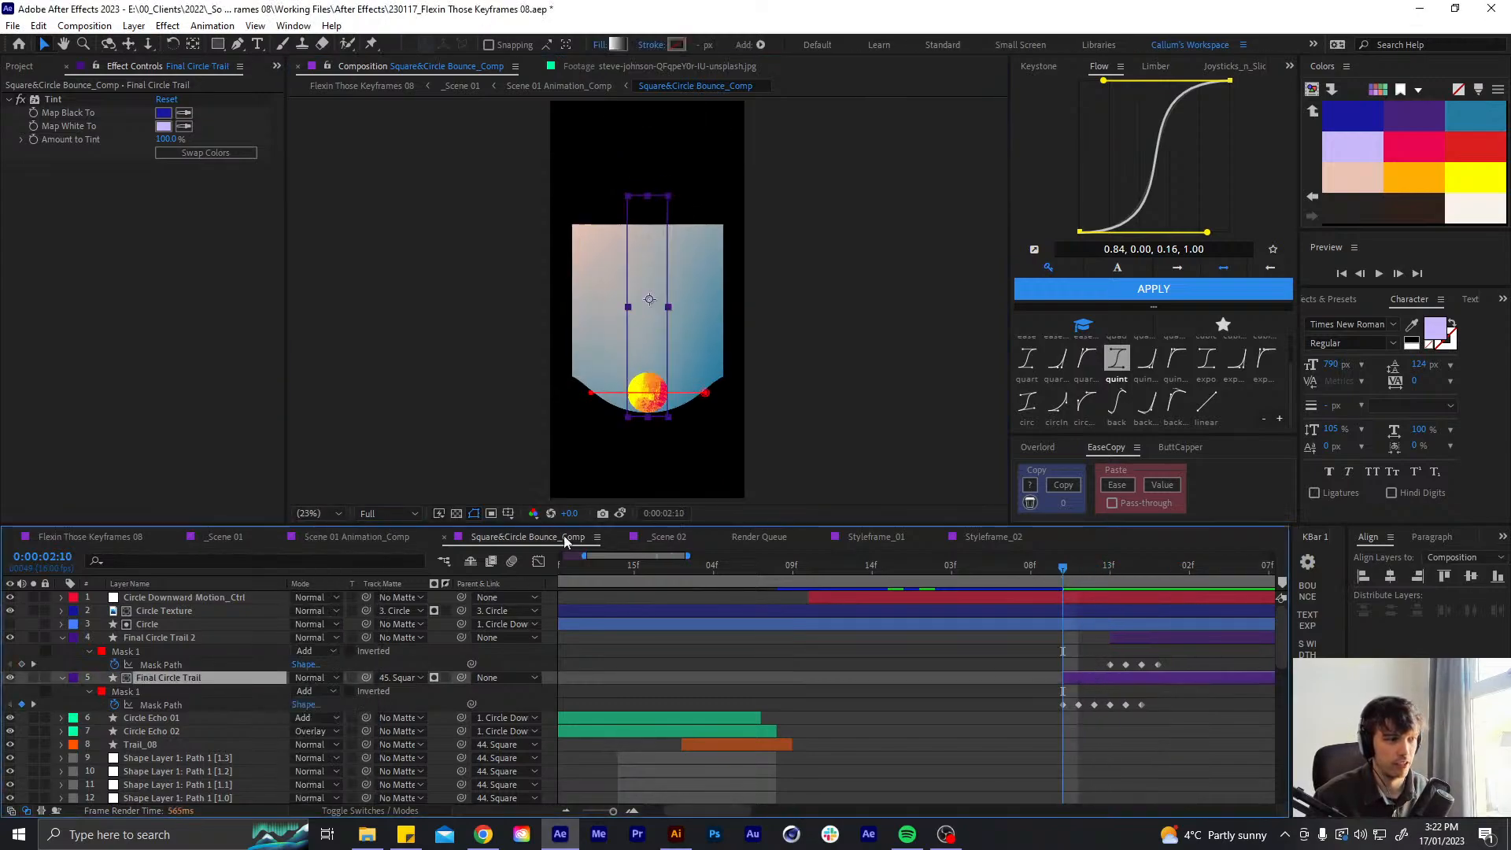
pyautogui.scroll(5, 702, 418)
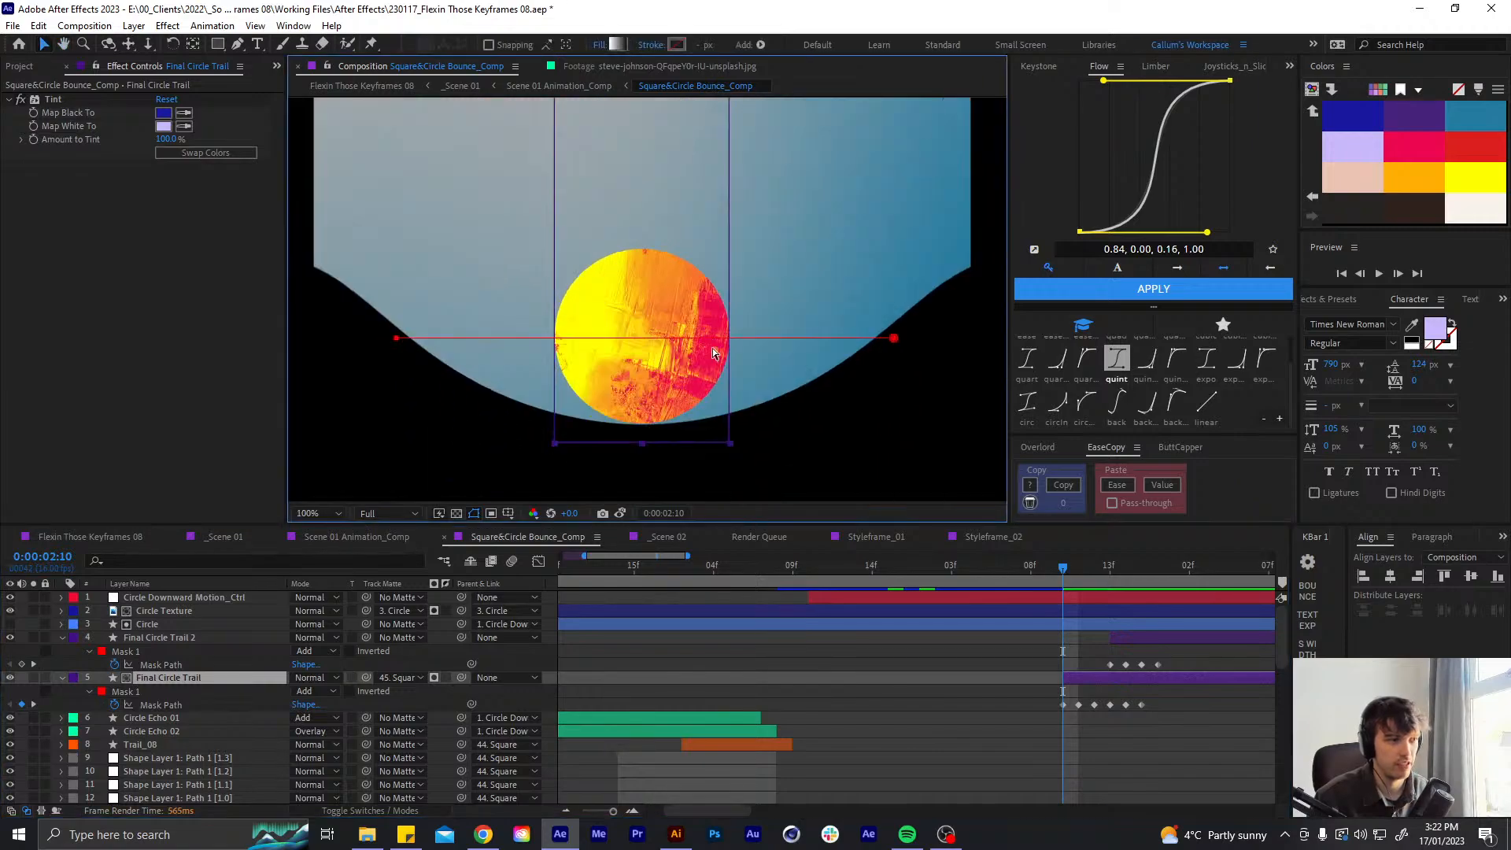
pyautogui.press('pagedown')
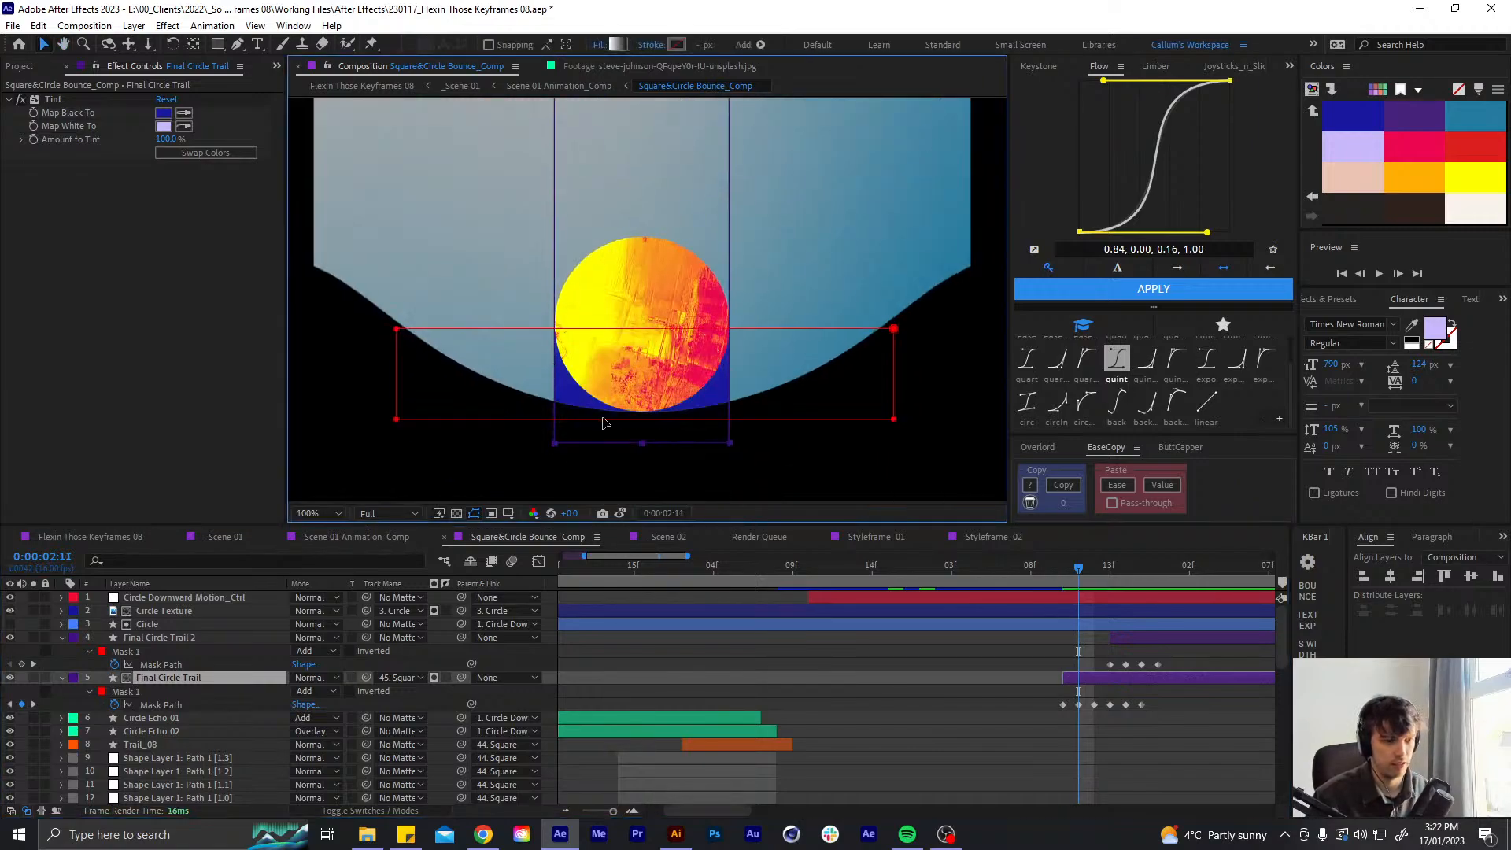
# - Enable keyframes at 0:00:02:11 for the Start Point and End Point of Final Circle Trail's Gradient Fill 1
pyautogui.press('u')
pyautogui.press('u')
pyautogui.scroll(-4, 175, 744)
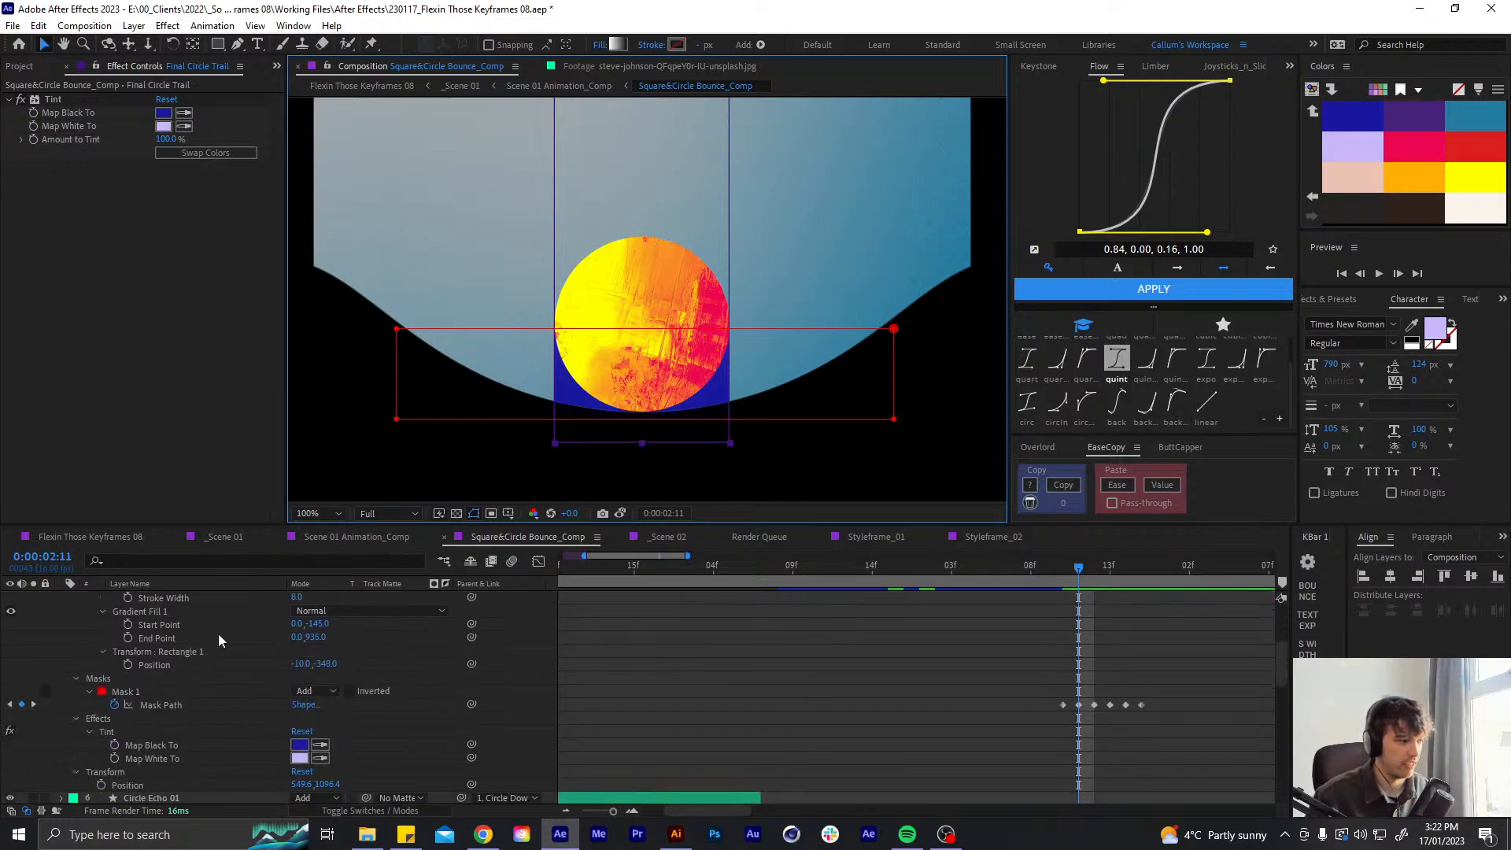
pyautogui.scroll(2, 202, 701)
pyautogui.click(164, 693)
pyautogui.click(127, 705)
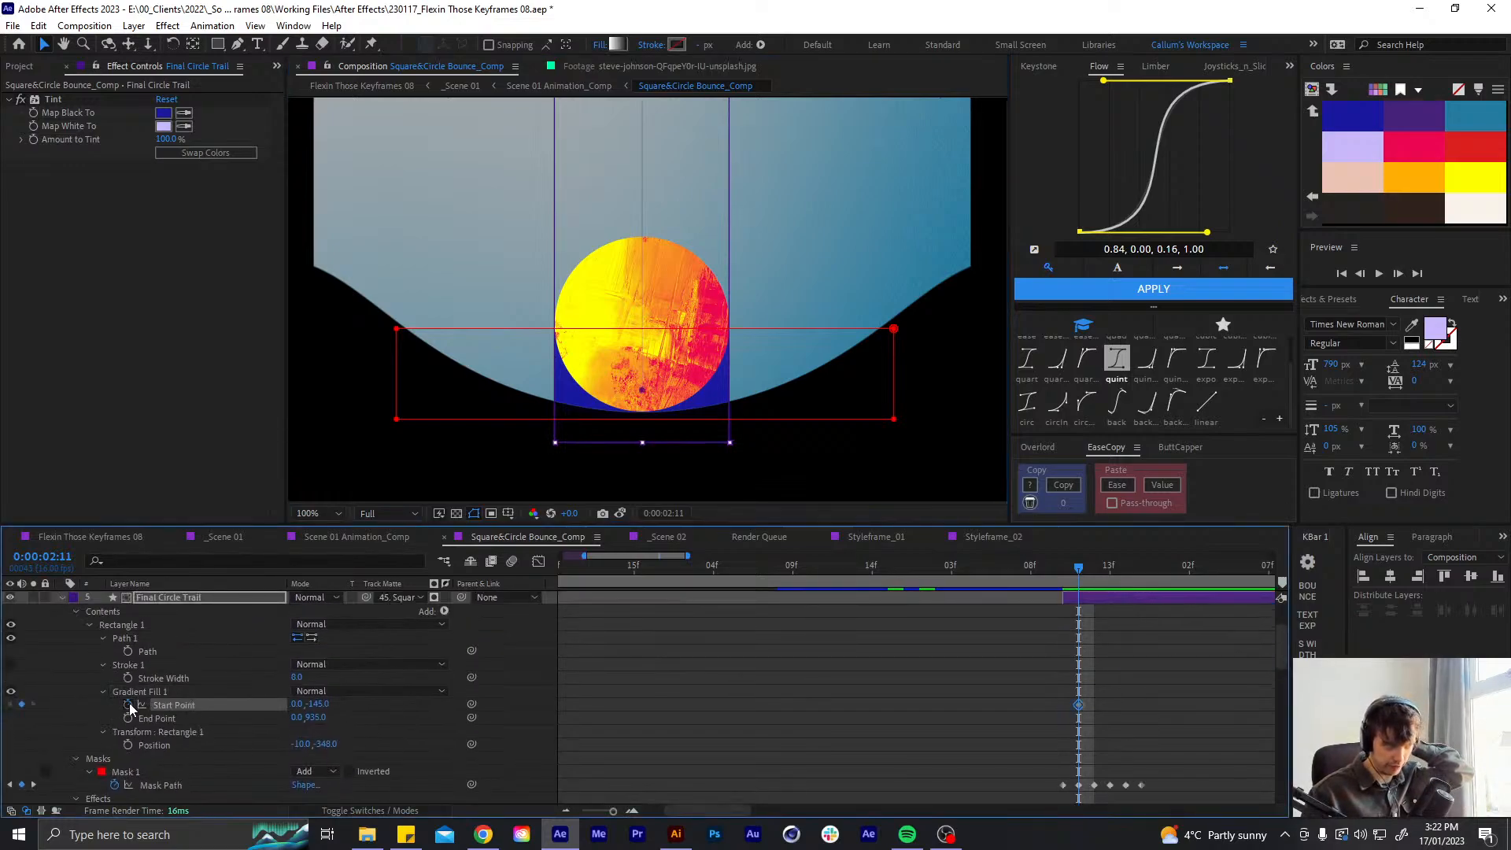
pyautogui.click(128, 718)
pyautogui.press(',')
pyautogui.press(',')
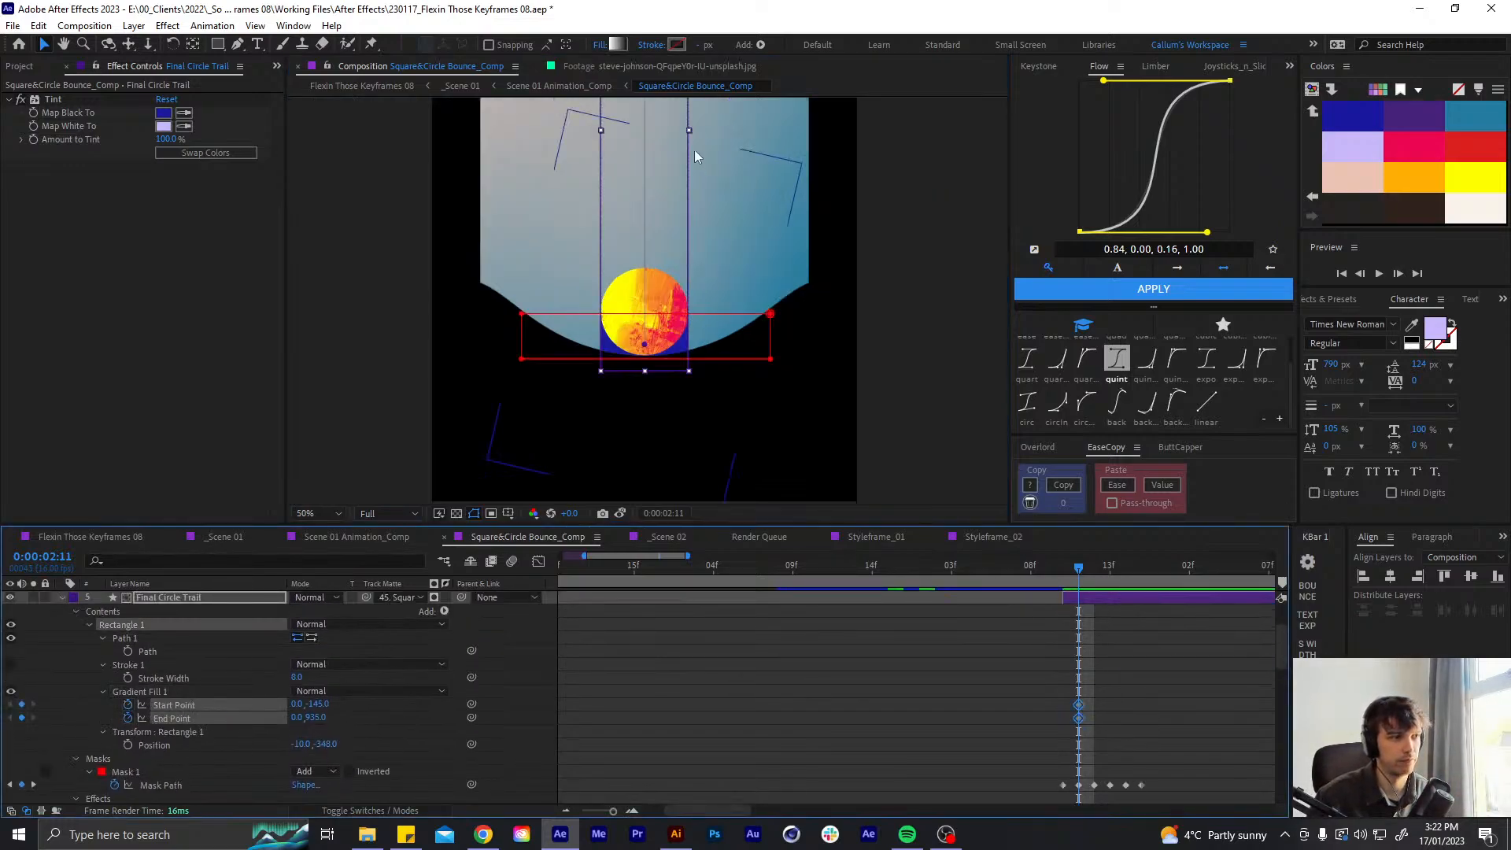
pyautogui.moveTo(646, 346); pyautogui.dragTo(647, 390)
pyautogui.hotkey('ctrl', 'z')
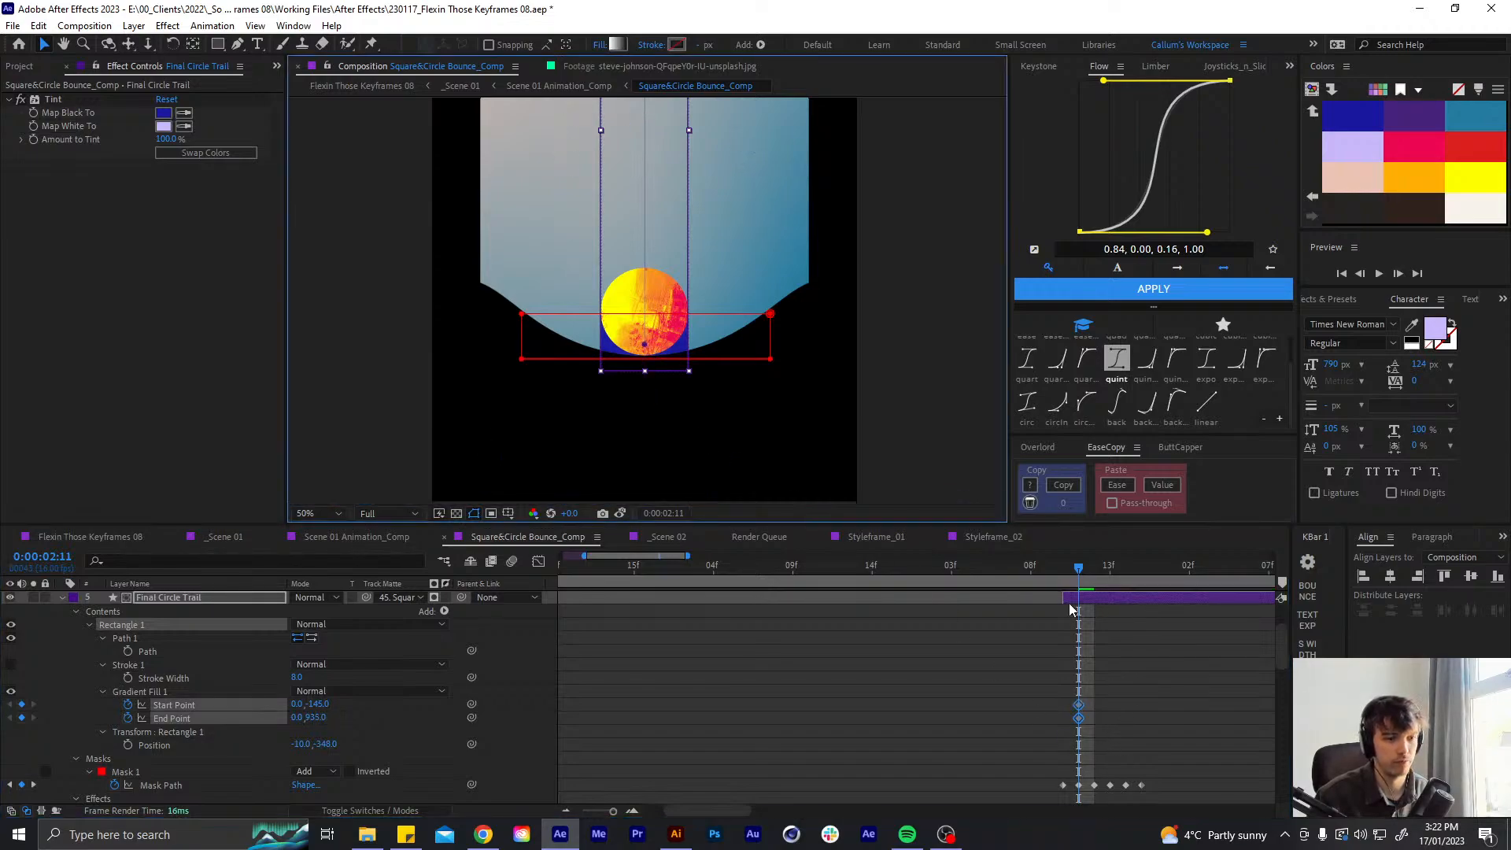
# - At 0:00:02:15, keyframe Final Circle Trail's gradient with its start point at about 0, -193 and its end point at about 0, 651
pyautogui.click(1147, 579)
pyautogui.hotkey('ctrl', 'v')
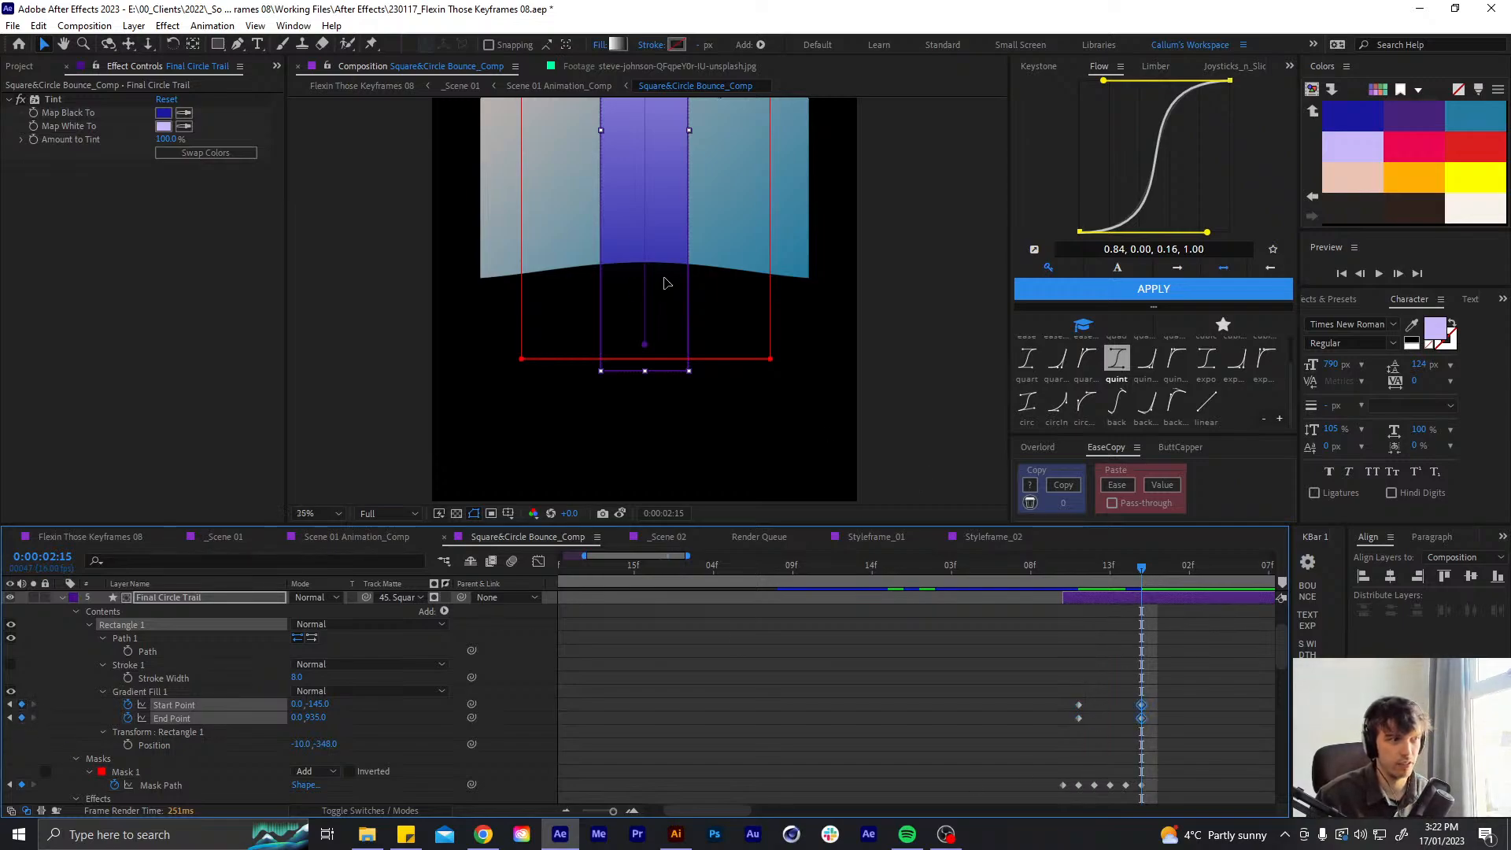
pyautogui.scroll(-2, 646, 299)
pyautogui.moveTo(646, 329); pyautogui.dragTo(647, 288)
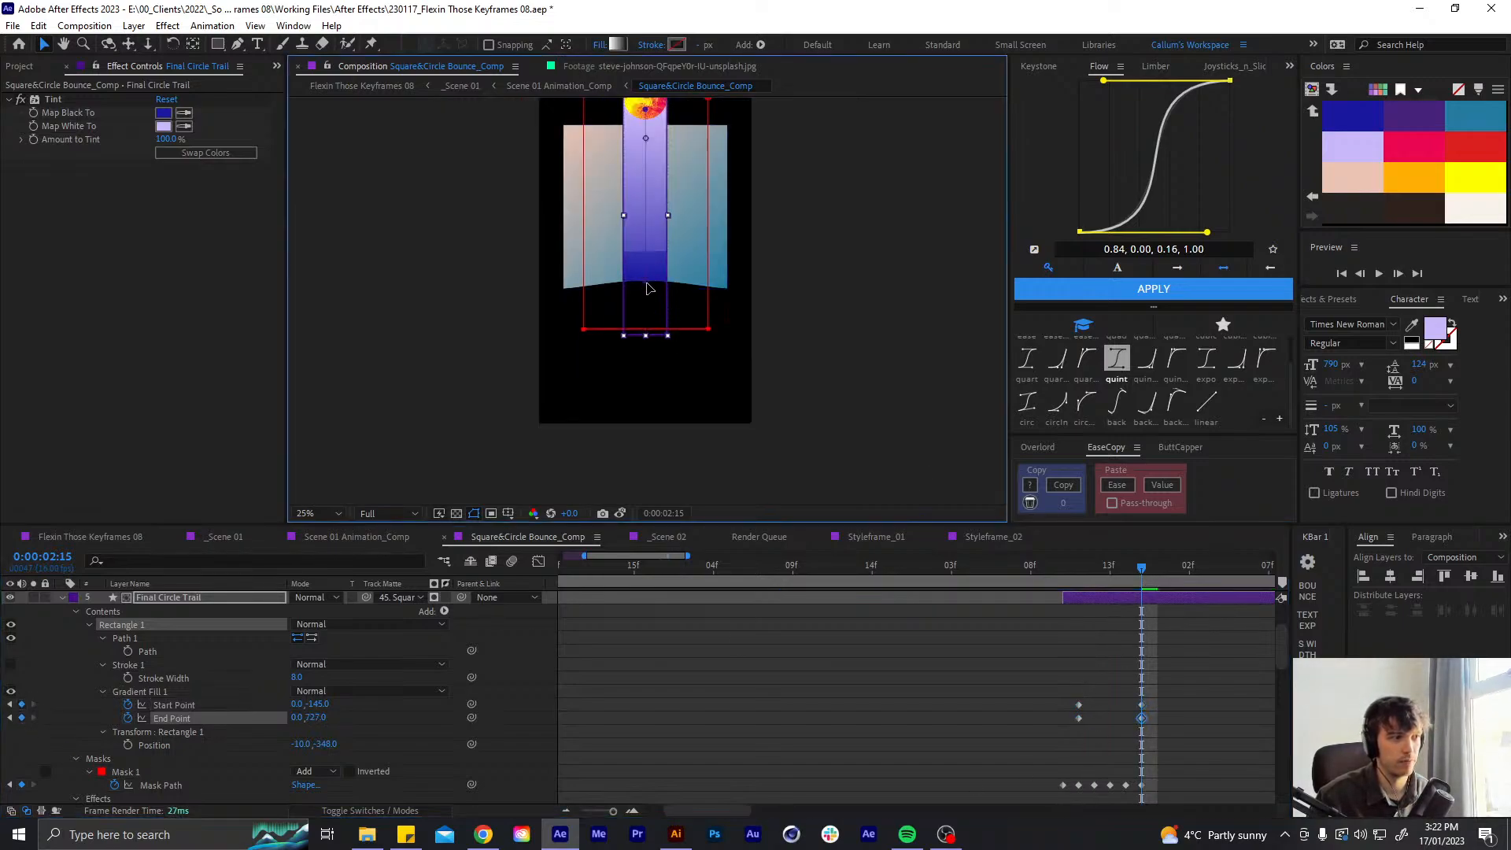
pyautogui.moveTo(645, 212); pyautogui.dragTo(648, 350)
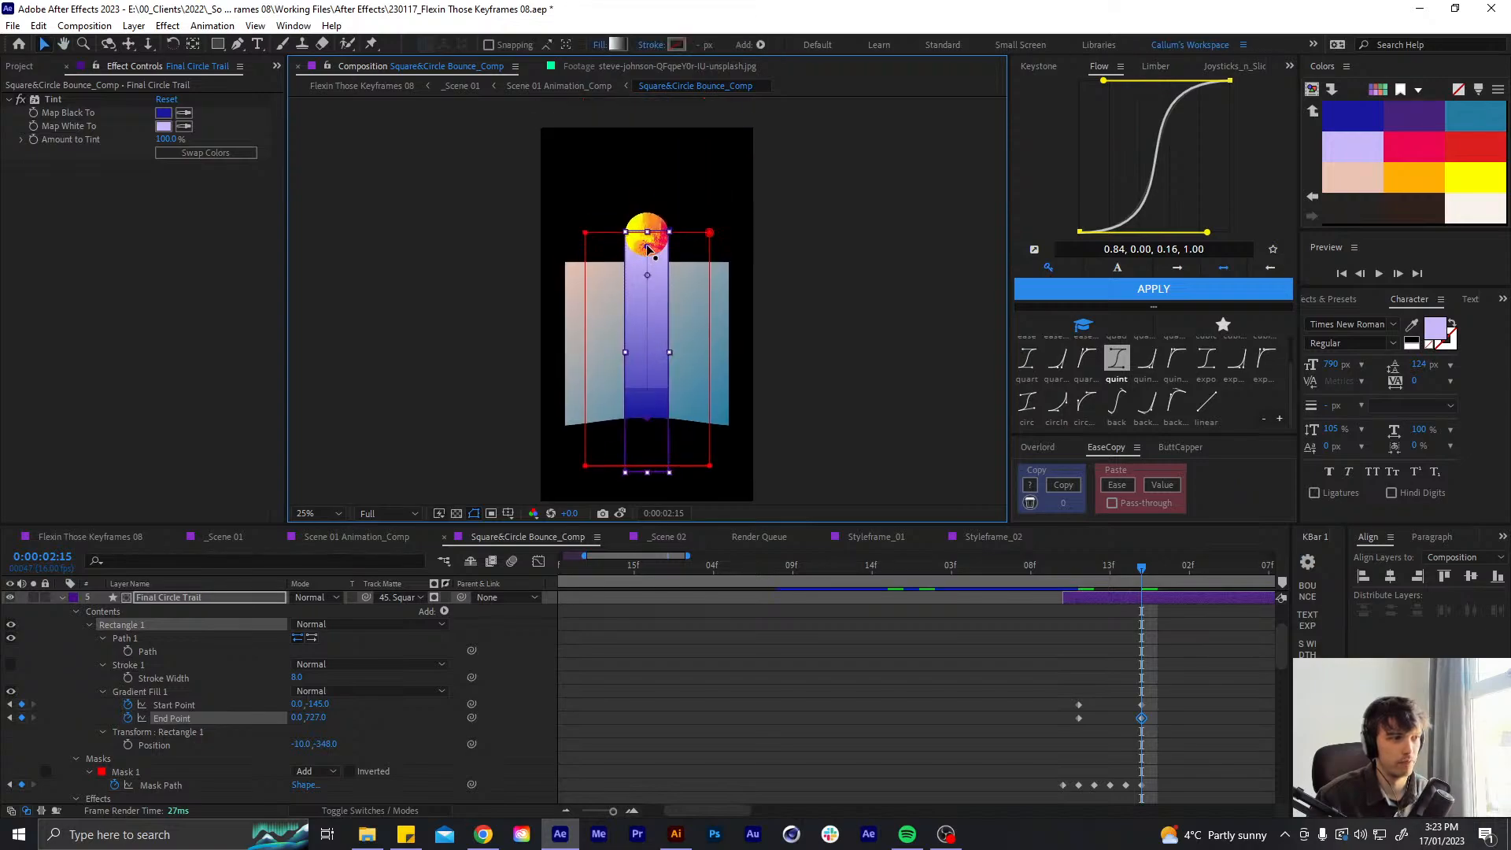
pyautogui.moveTo(646, 245); pyautogui.dragTo(647, 234)
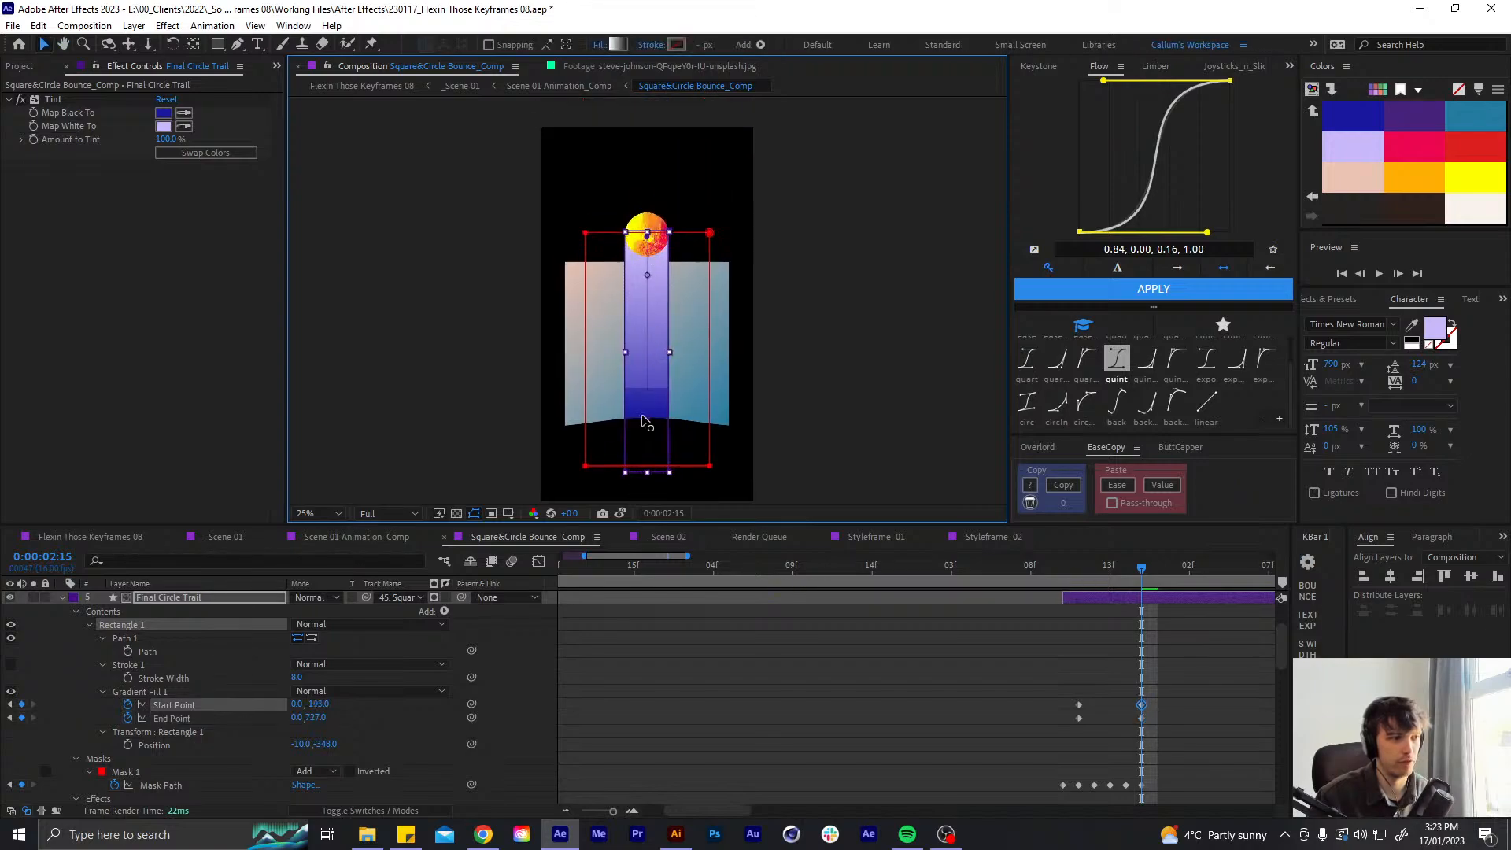
pyautogui.moveTo(650, 425); pyautogui.dragTo(653, 403)
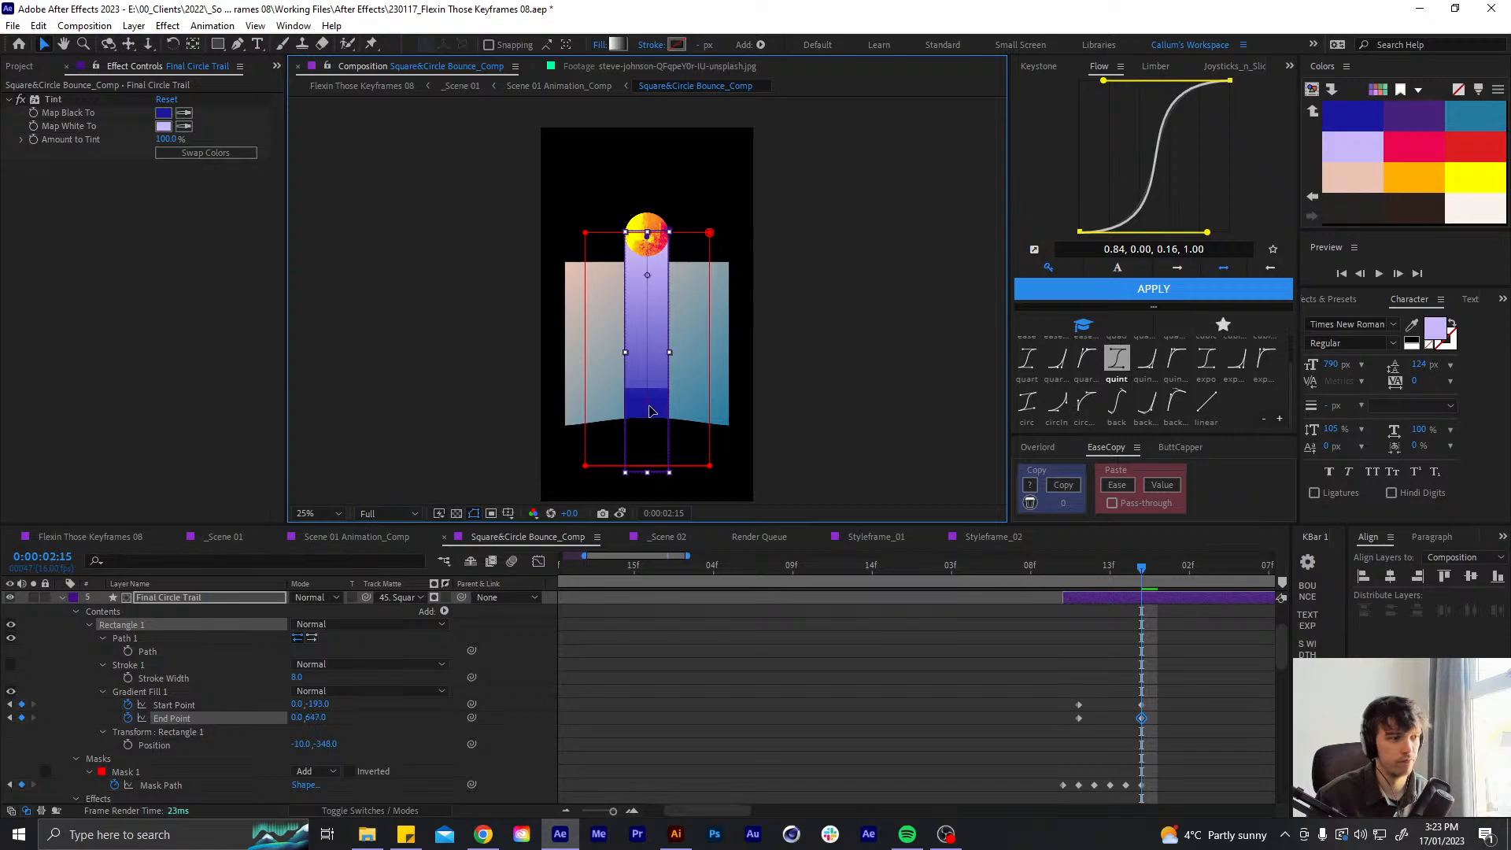
# - Hide the Final Circle Trail 2 layer
pyautogui.scroll(3, 142, 665)
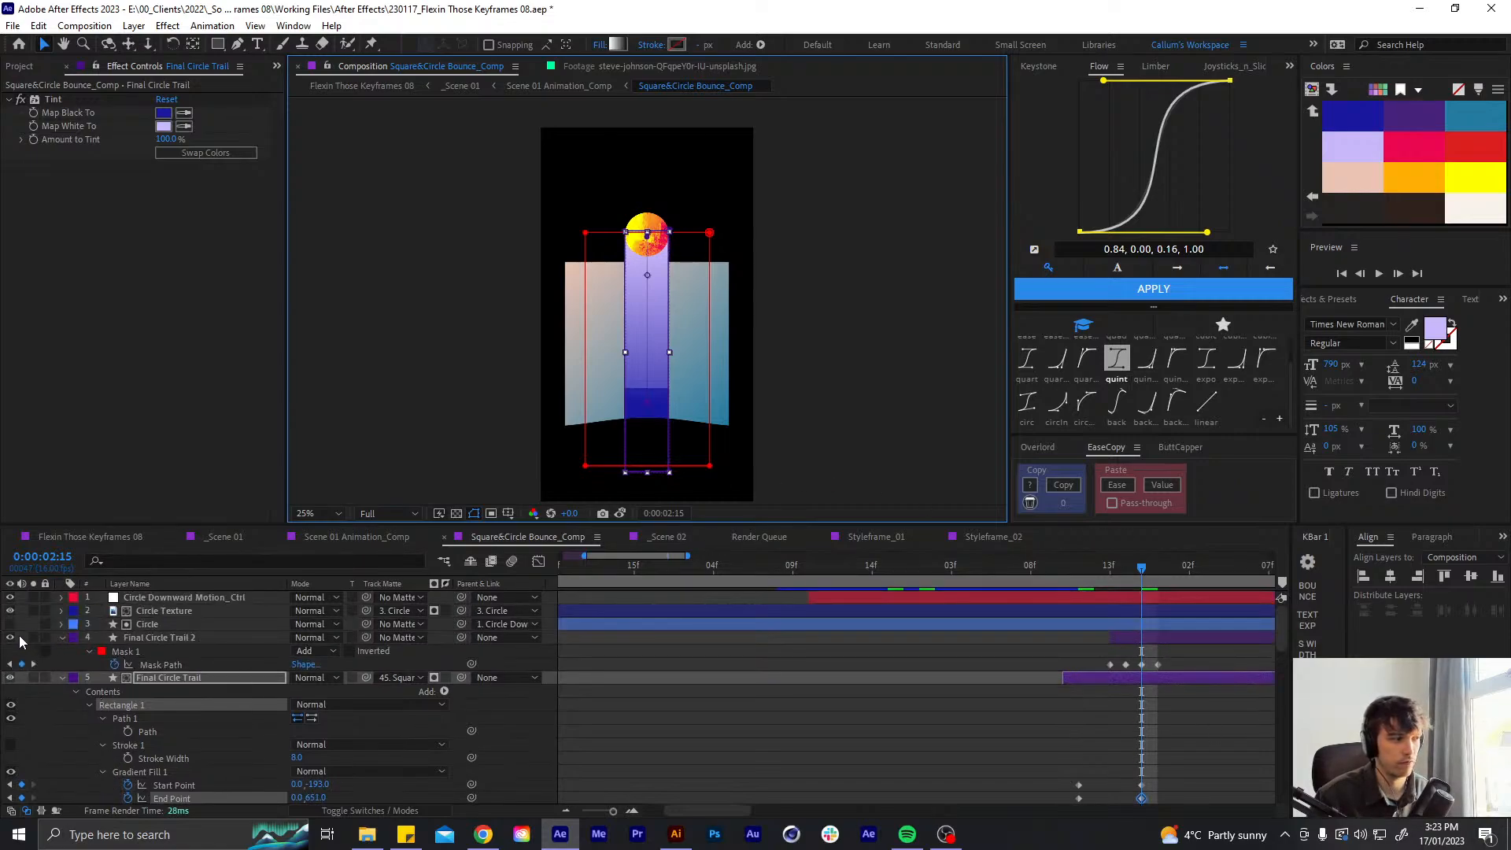
pyautogui.click(11, 637)
pyautogui.scroll(-3, 1109, 683)
# - At 0:00:02:11, move Final Circle Trail's gradient start point to about 0, 804 inside the circle and its end point to about 0, 1016
pyautogui.click(1080, 565)
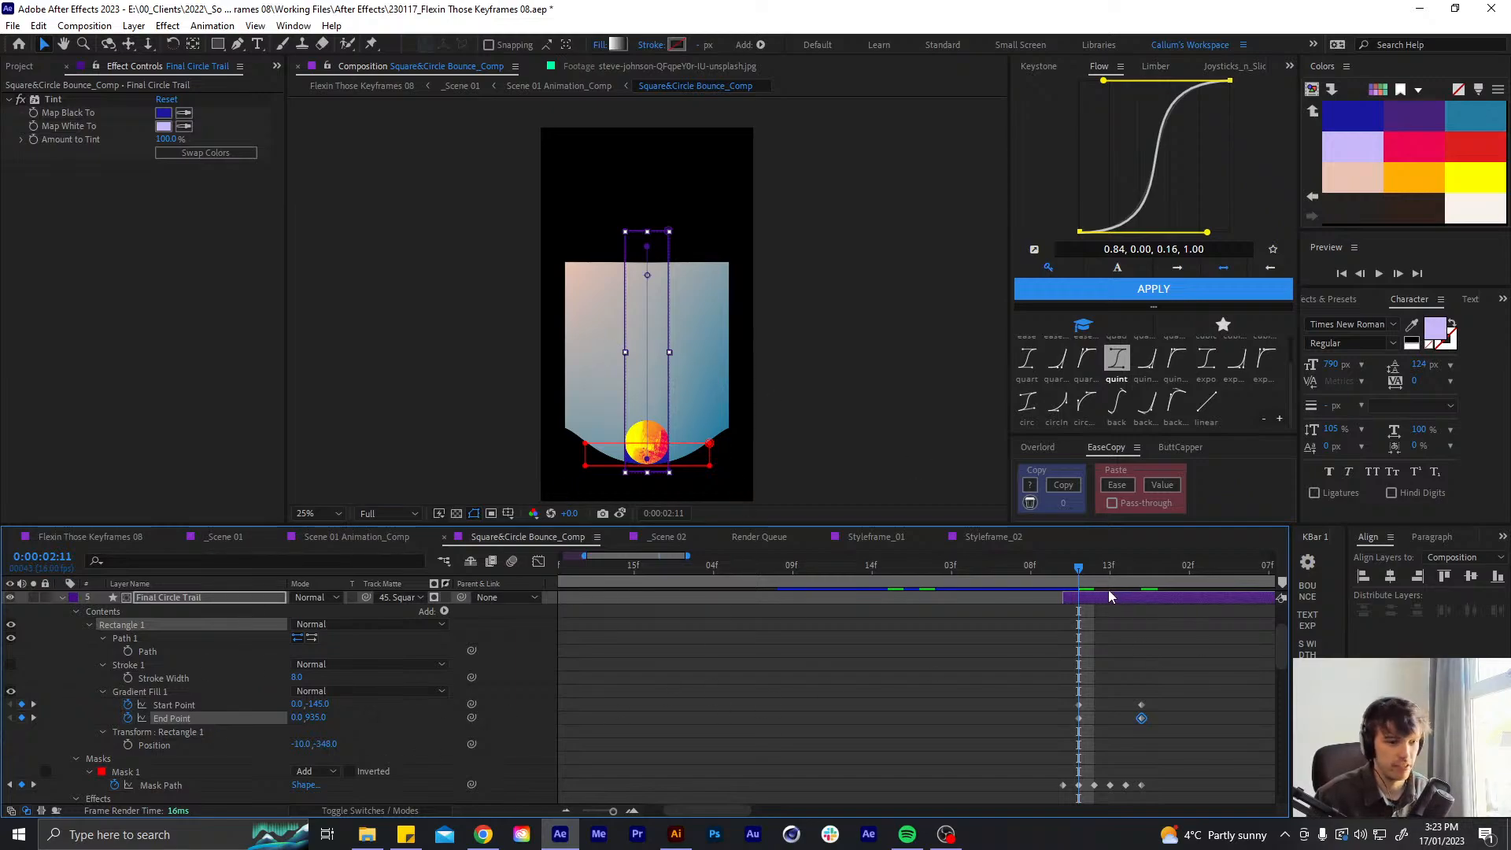
pyautogui.scroll(4, 668, 461)
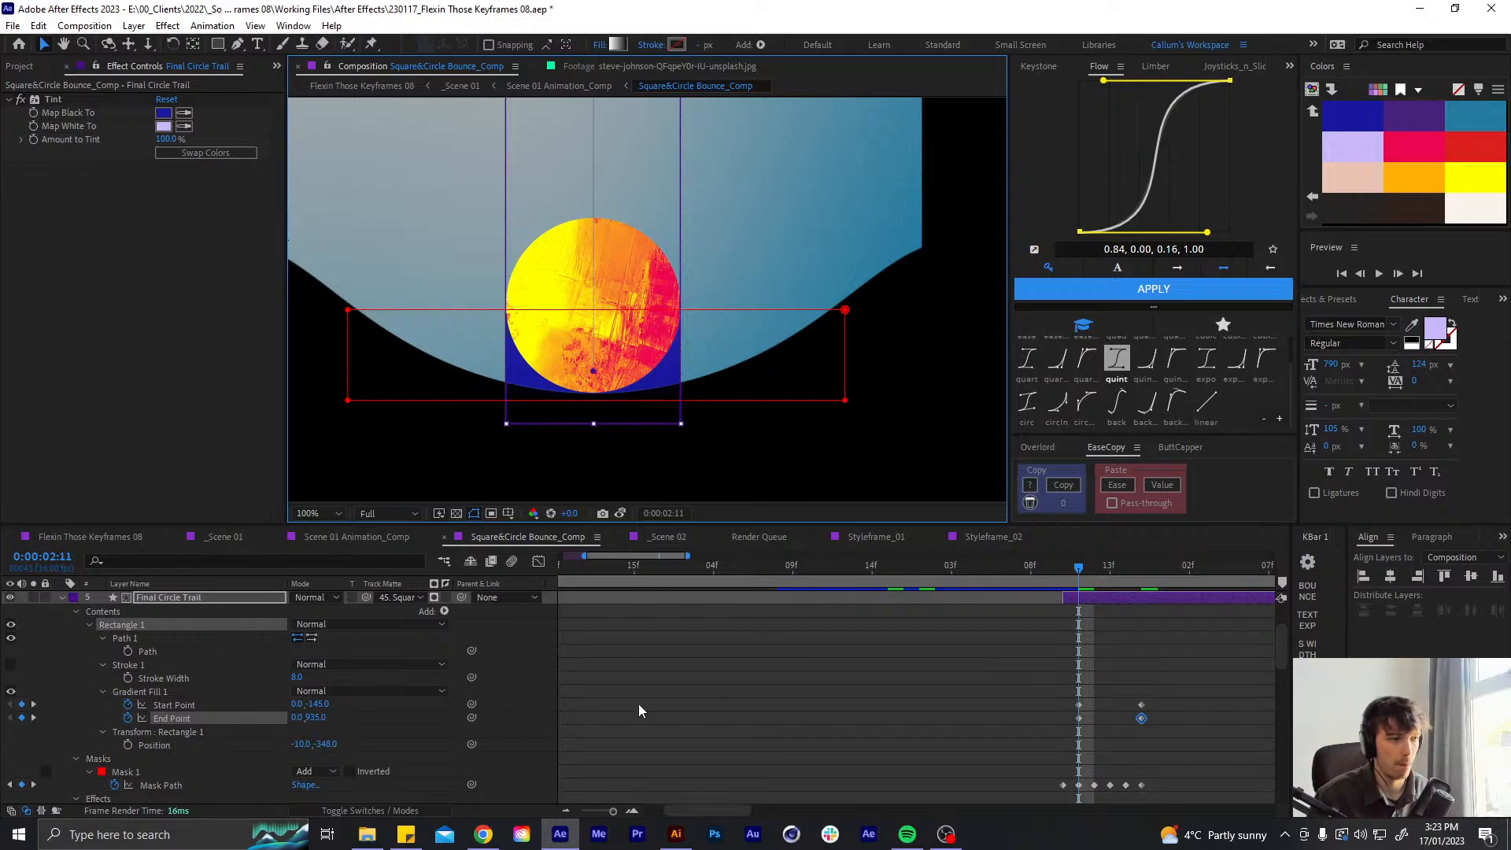
pyautogui.scroll(-3, 692, 292)
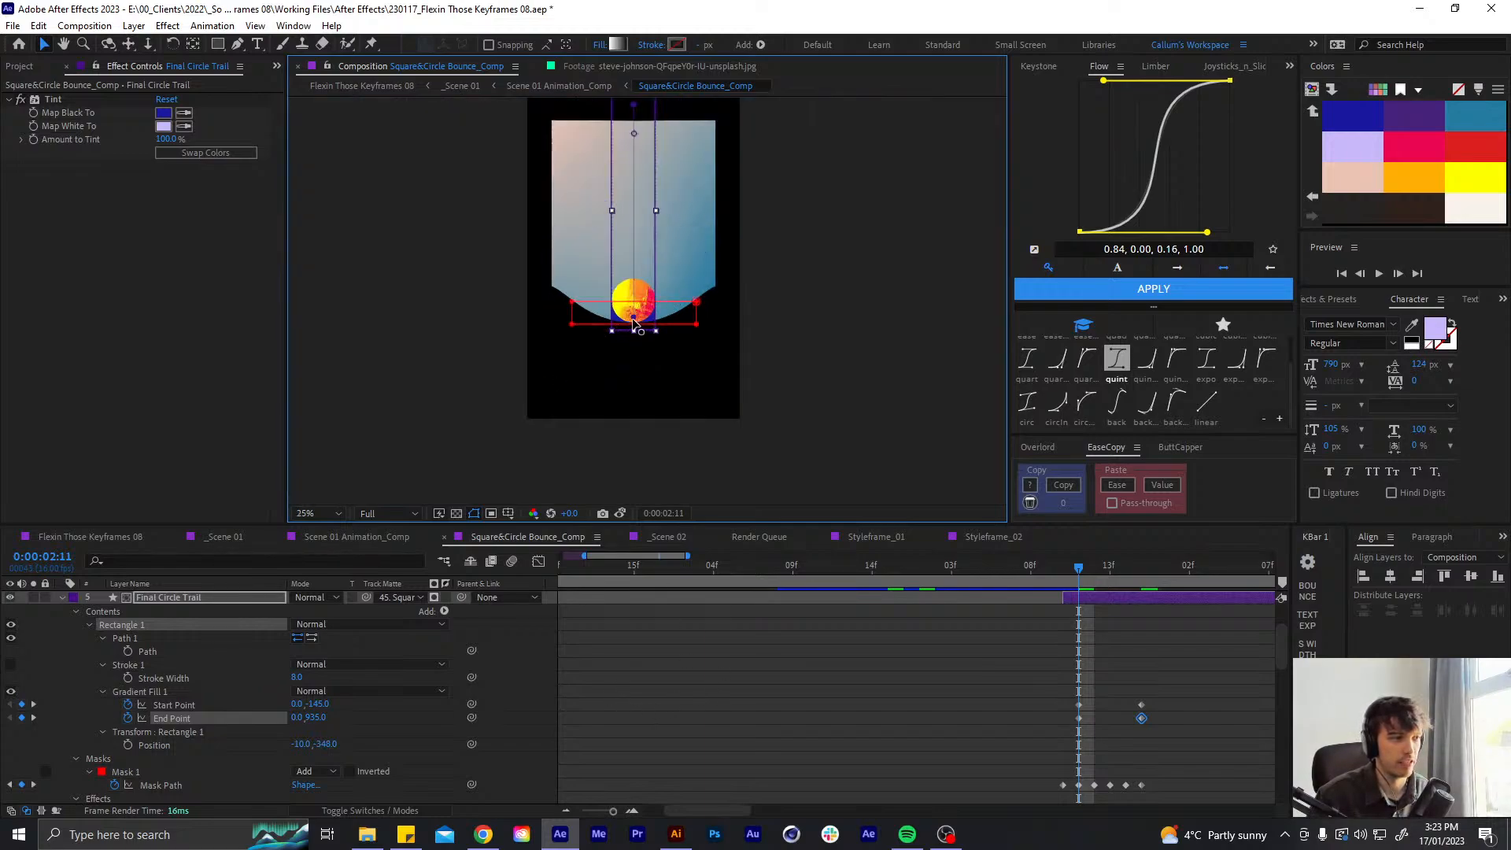
pyautogui.moveTo(634, 317); pyautogui.dragTo(633, 341)
pyautogui.moveTo(671, 270); pyautogui.dragTo(677, 444)
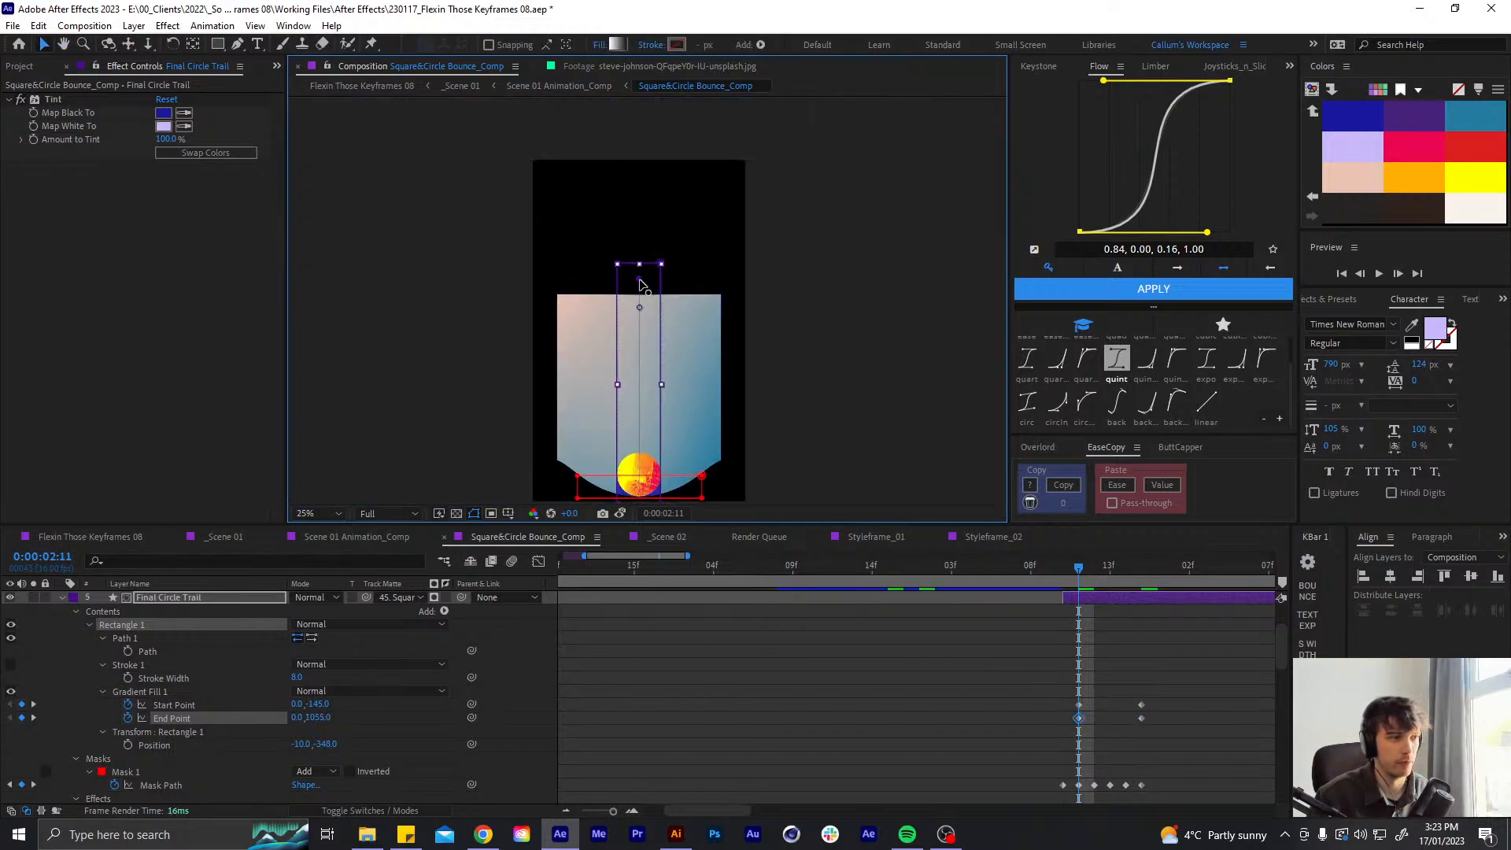
pyautogui.moveTo(642, 280)
pyautogui.mouseDown()
pyautogui.moveTo(644, 455)
pyautogui.moveTo(631, 270)
pyautogui.mouseUp()
pyautogui.scroll(4, 644, 363)
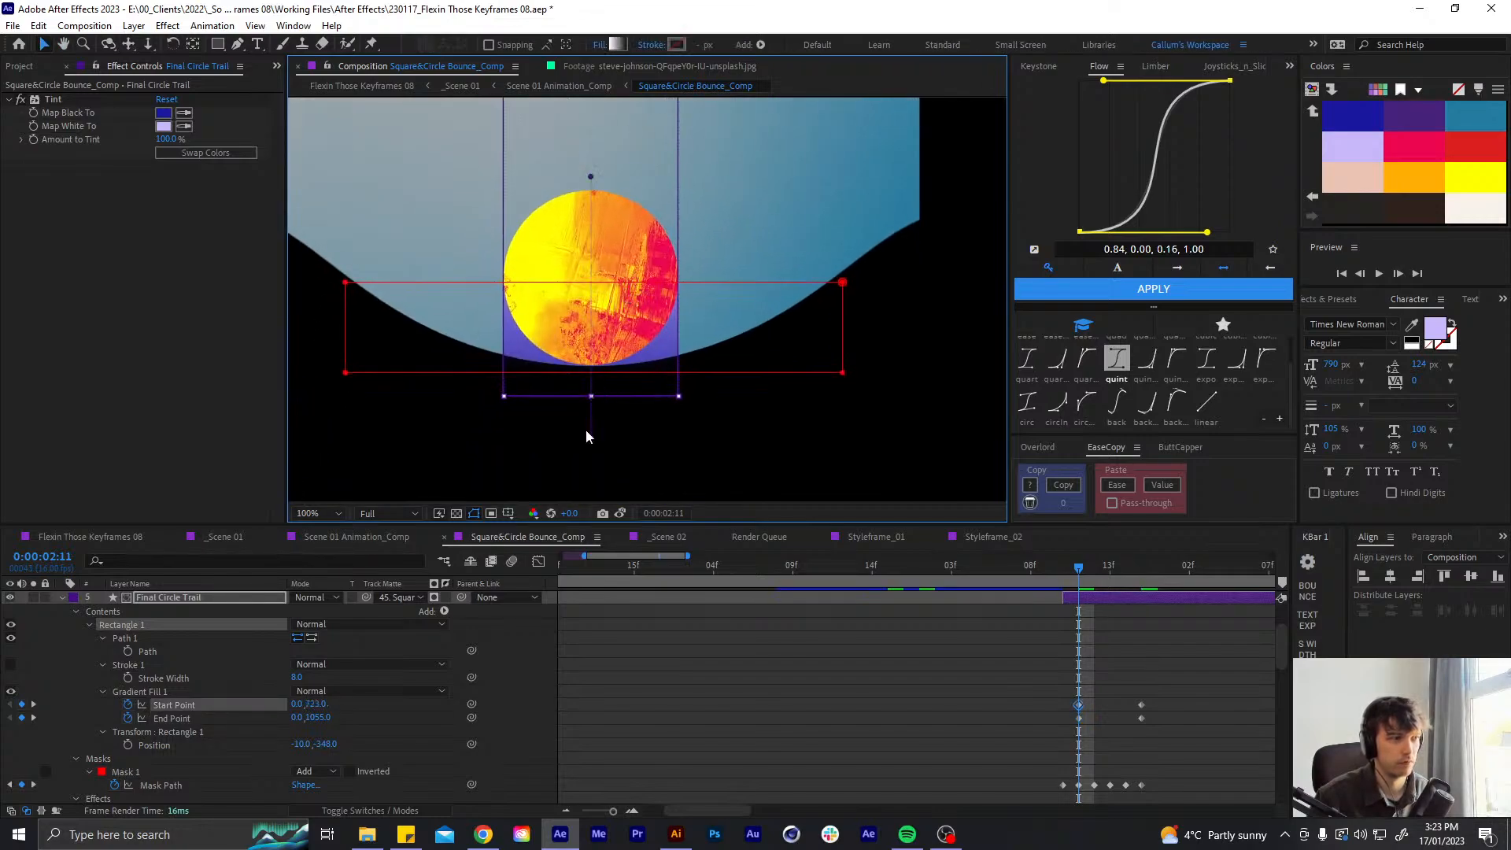
pyautogui.moveTo(590, 441); pyautogui.dragTo(590, 408)
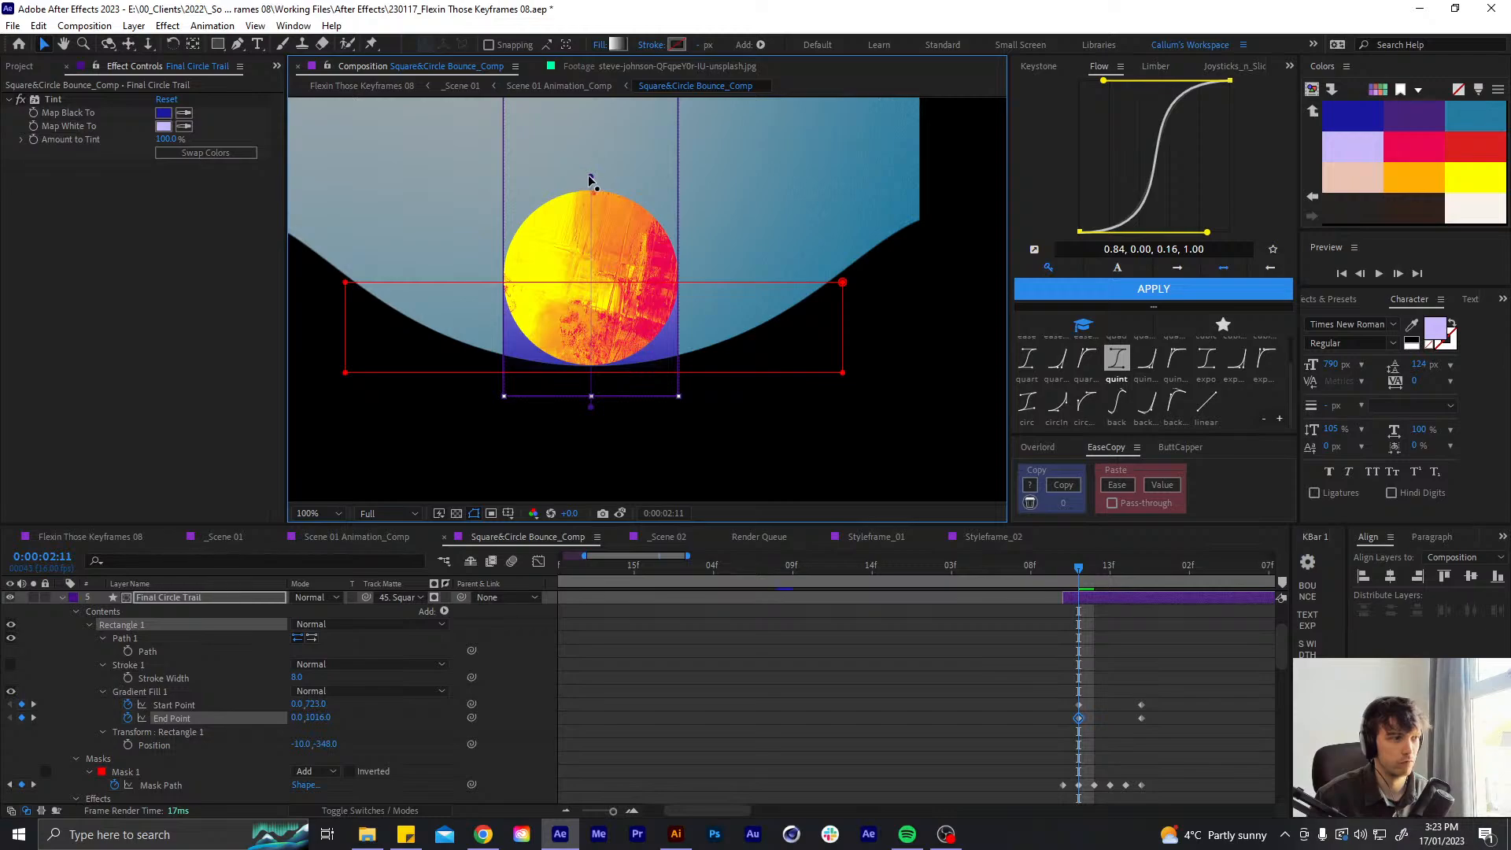
pyautogui.moveTo(588, 175); pyautogui.dragTo(588, 237)
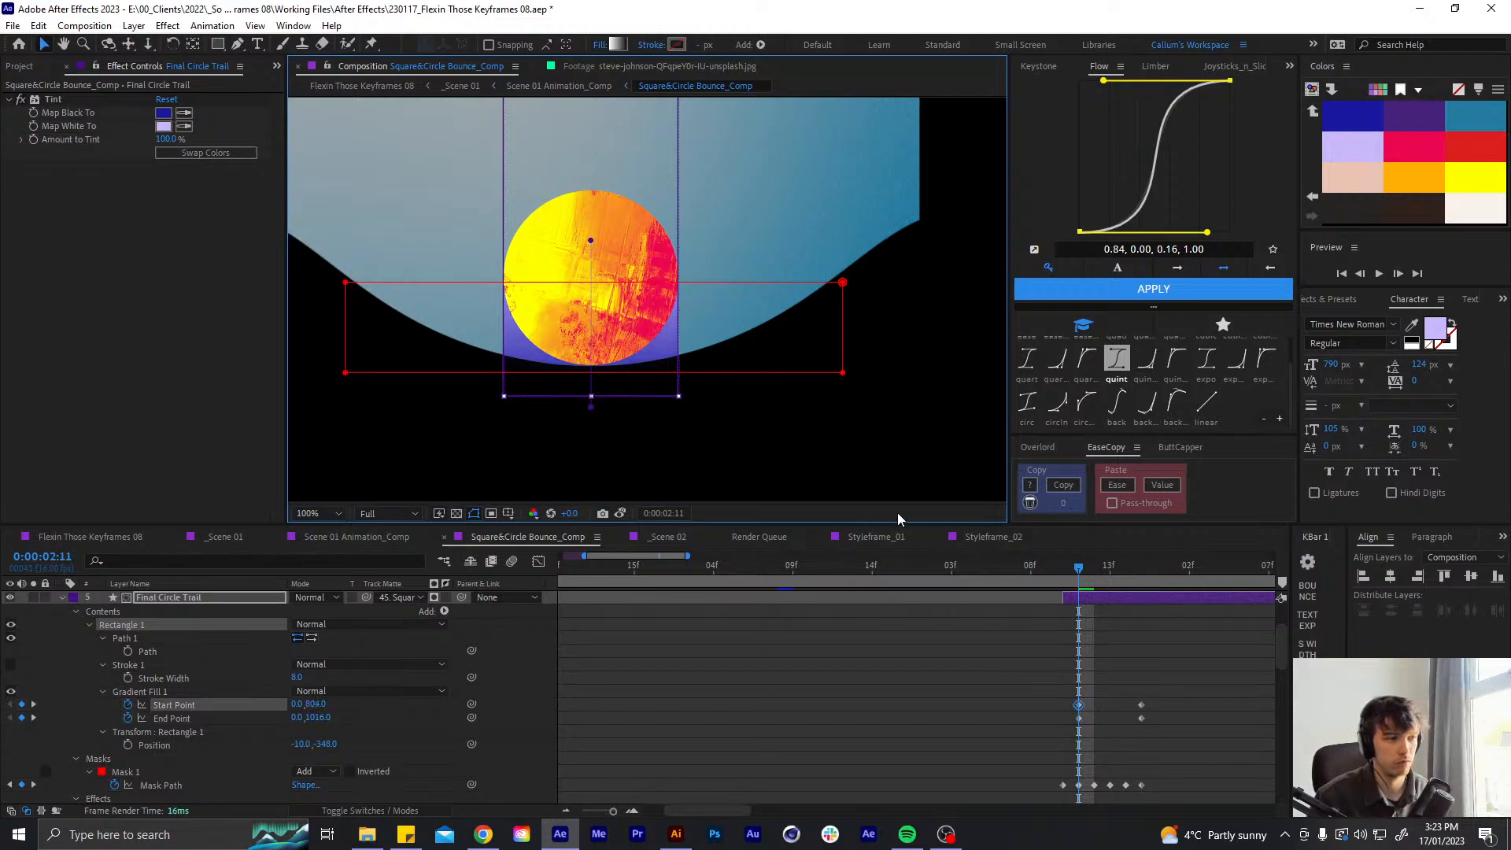
# - At 0:00:02:12, lower Final Circle Trail's gradient start point into the circle and move its end point slightly further down
pyautogui.press('pagedown')
pyautogui.scroll(-2, 606, 293)
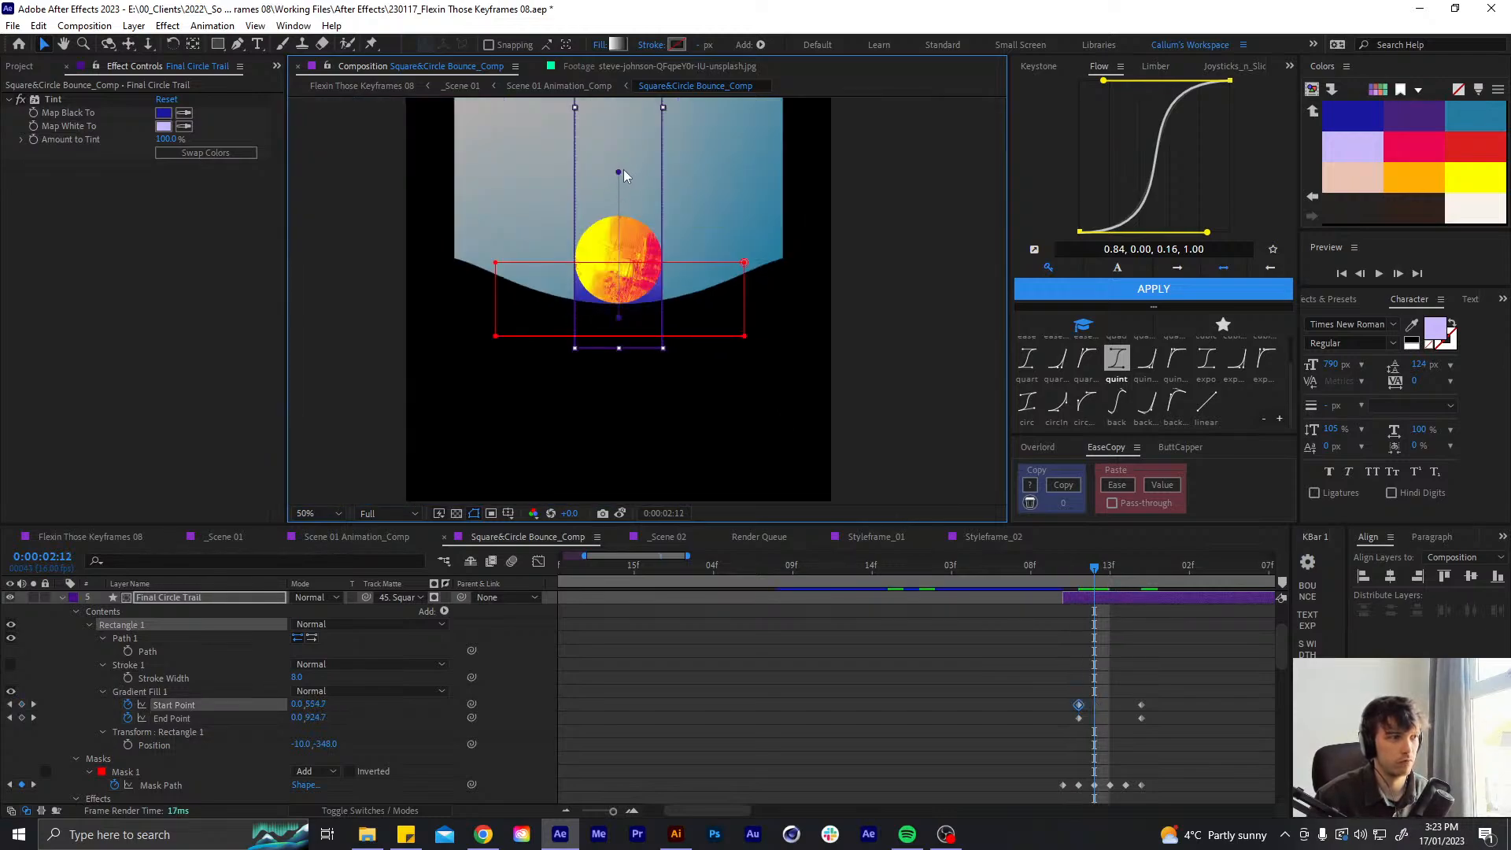
pyautogui.moveTo(619, 172); pyautogui.dragTo(619, 250)
pyautogui.moveTo(619, 318); pyautogui.dragTo(619, 335)
# - At 0:00:02:13, move Final Circle Trail's gradient start point to about 0, 59.5 at the circle's middle and its end point to about 0, 713.5
pyautogui.press('pagedown')
pyautogui.moveTo(656, 187); pyautogui.dragTo(661, 413)
pyautogui.moveTo(624, 353); pyautogui.dragTo(629, 207)
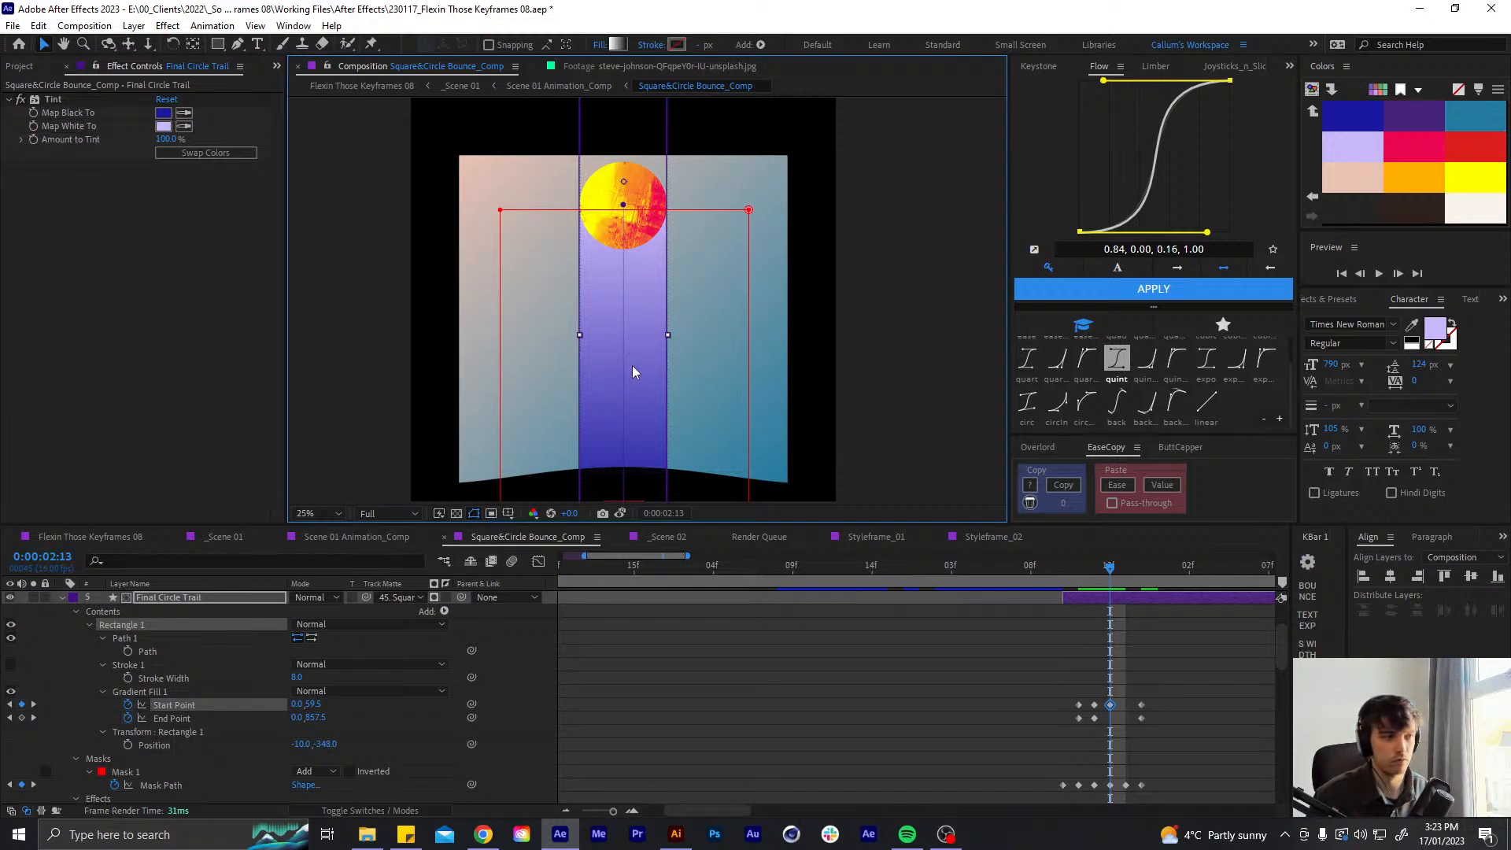
pyautogui.scroll(-2, 630, 350)
pyautogui.moveTo(630, 379); pyautogui.dragTo(630, 352)
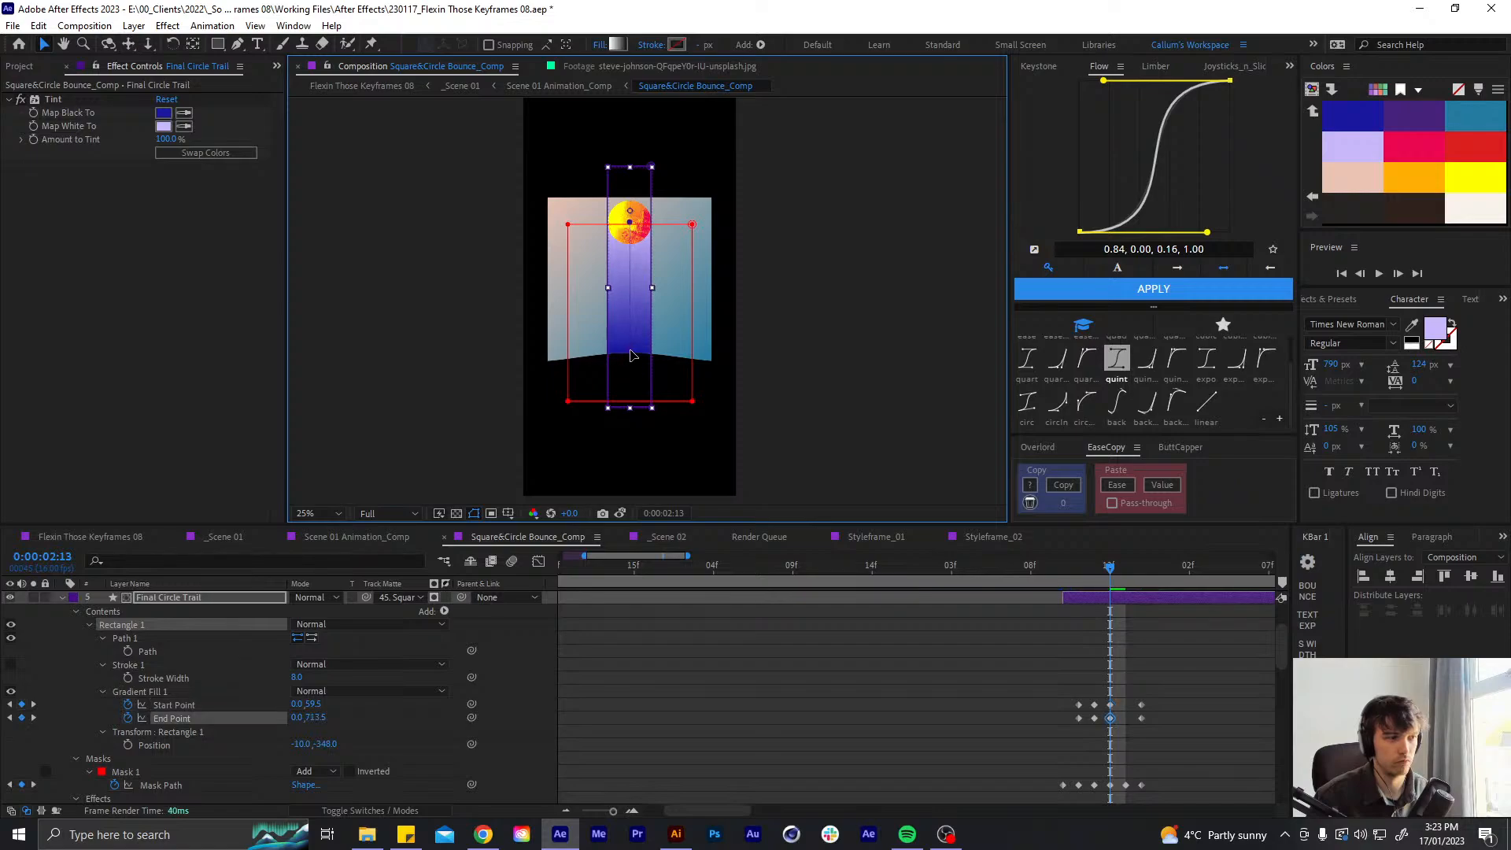
# - At 0:00:02:14, move Final Circle Trail's gradient start point to about 0, -115 and its end point to about 0, 674
pyautogui.scroll(2, 645, 287)
pyautogui.press('pagedown')
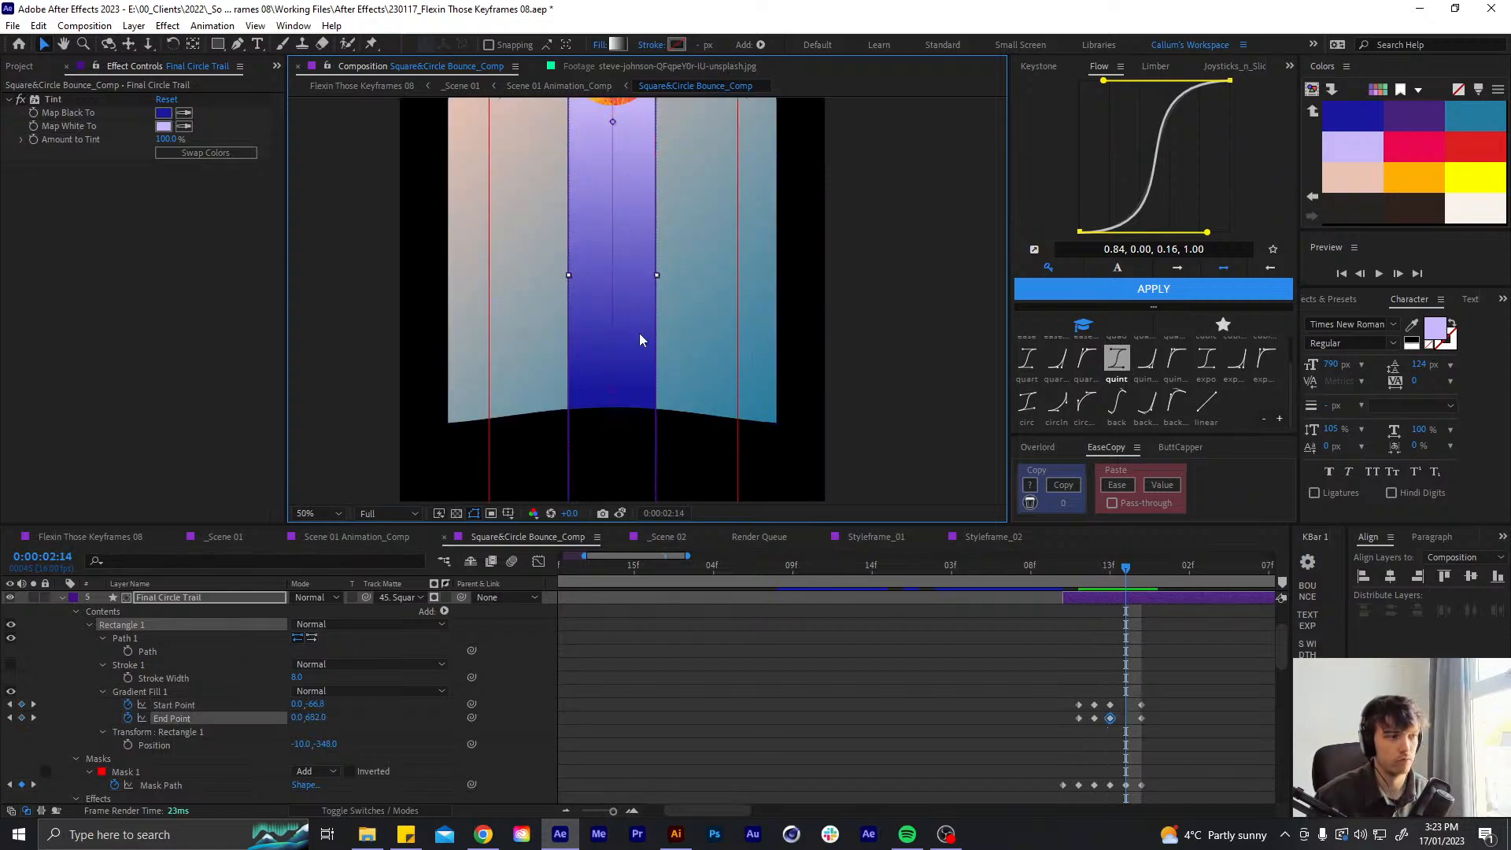
pyautogui.scroll(-2, 640, 333)
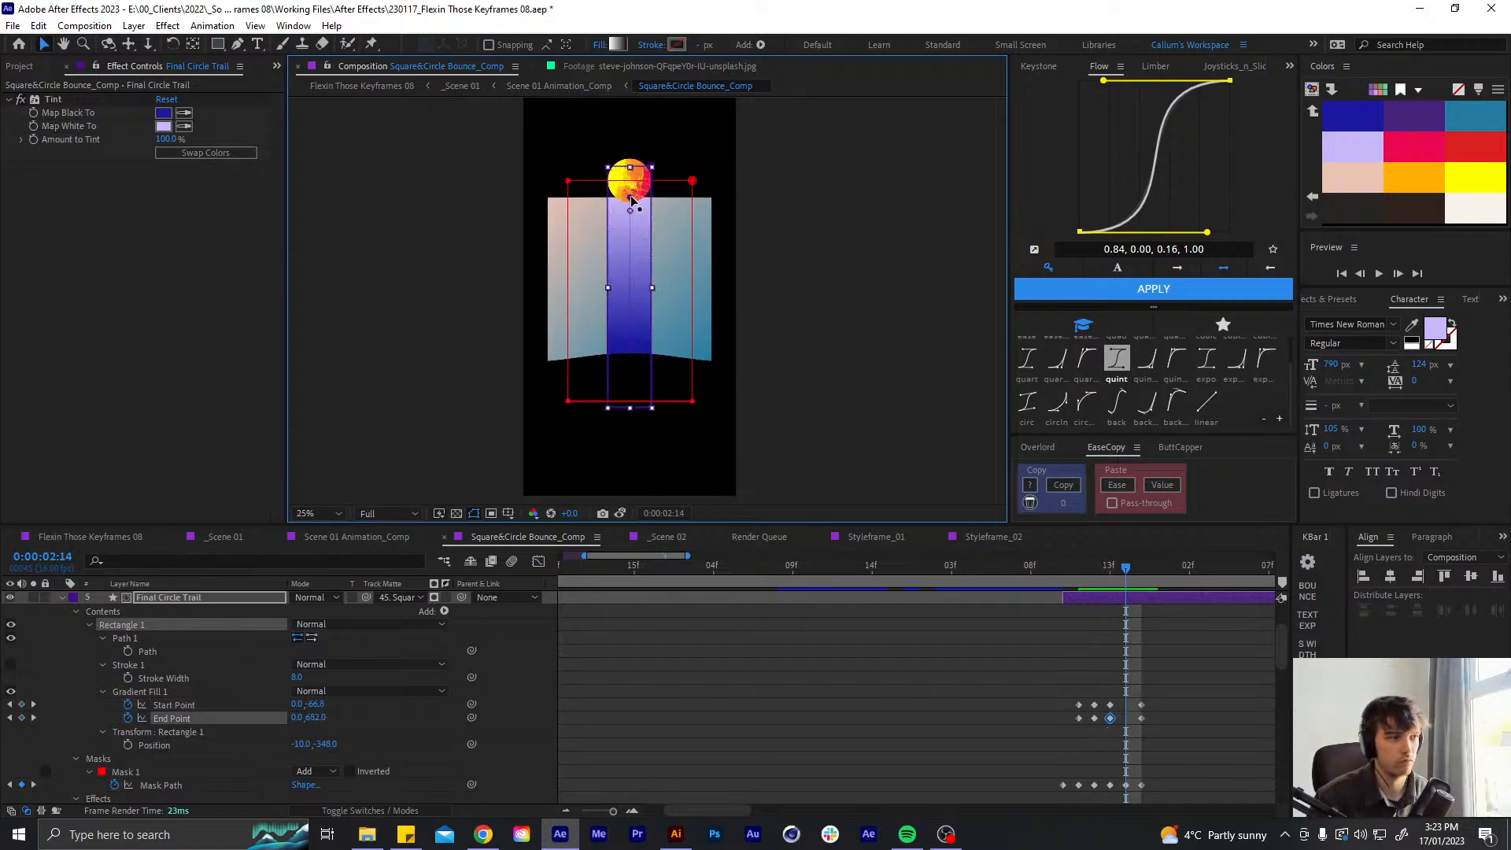
pyautogui.moveTo(630, 197); pyautogui.dragTo(631, 190)
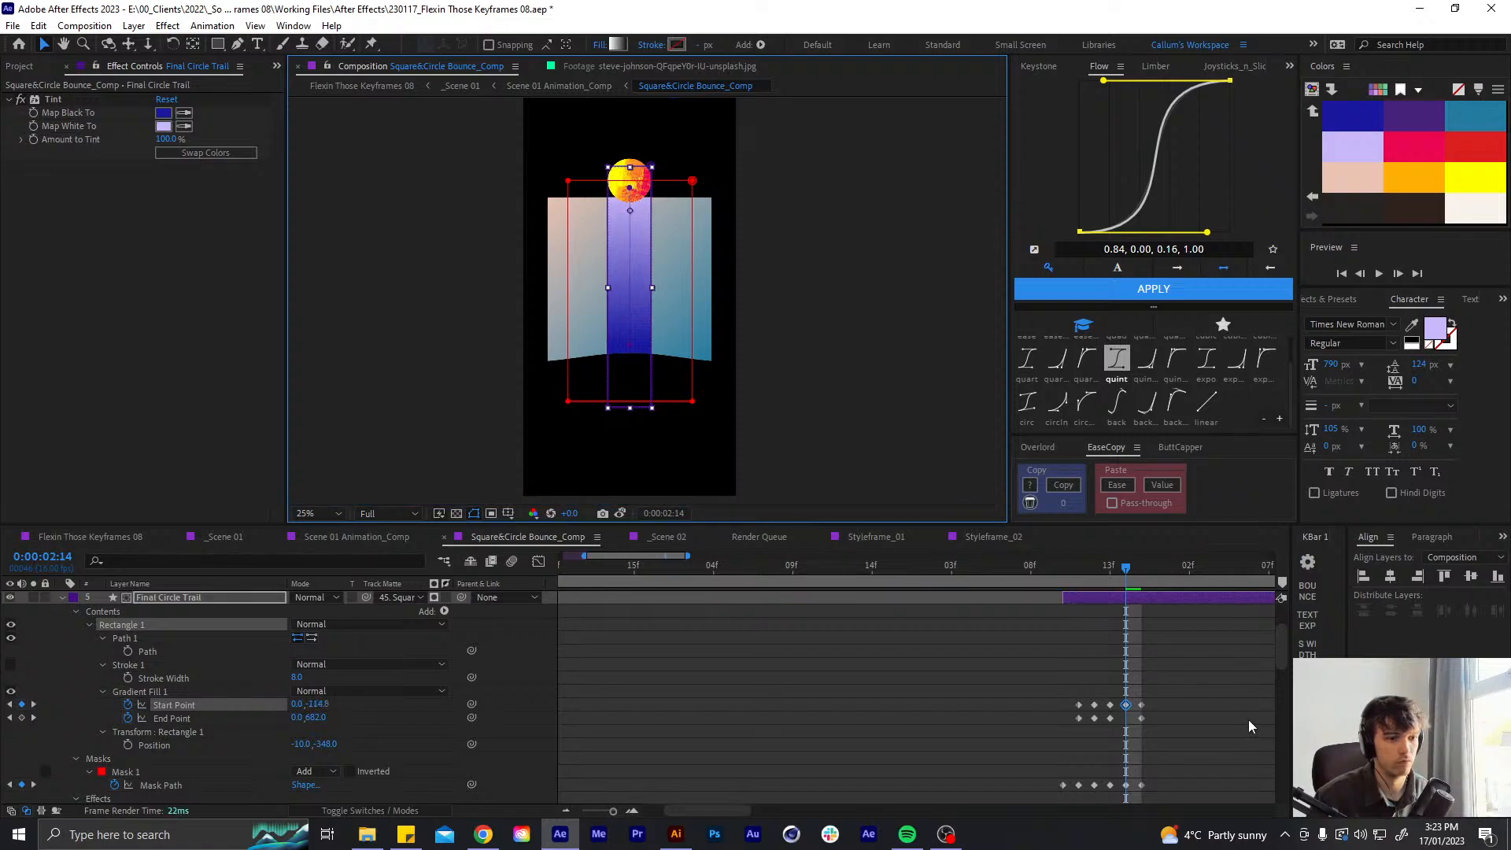
pyautogui.moveTo(634, 358); pyautogui.dragTo(631, 350)
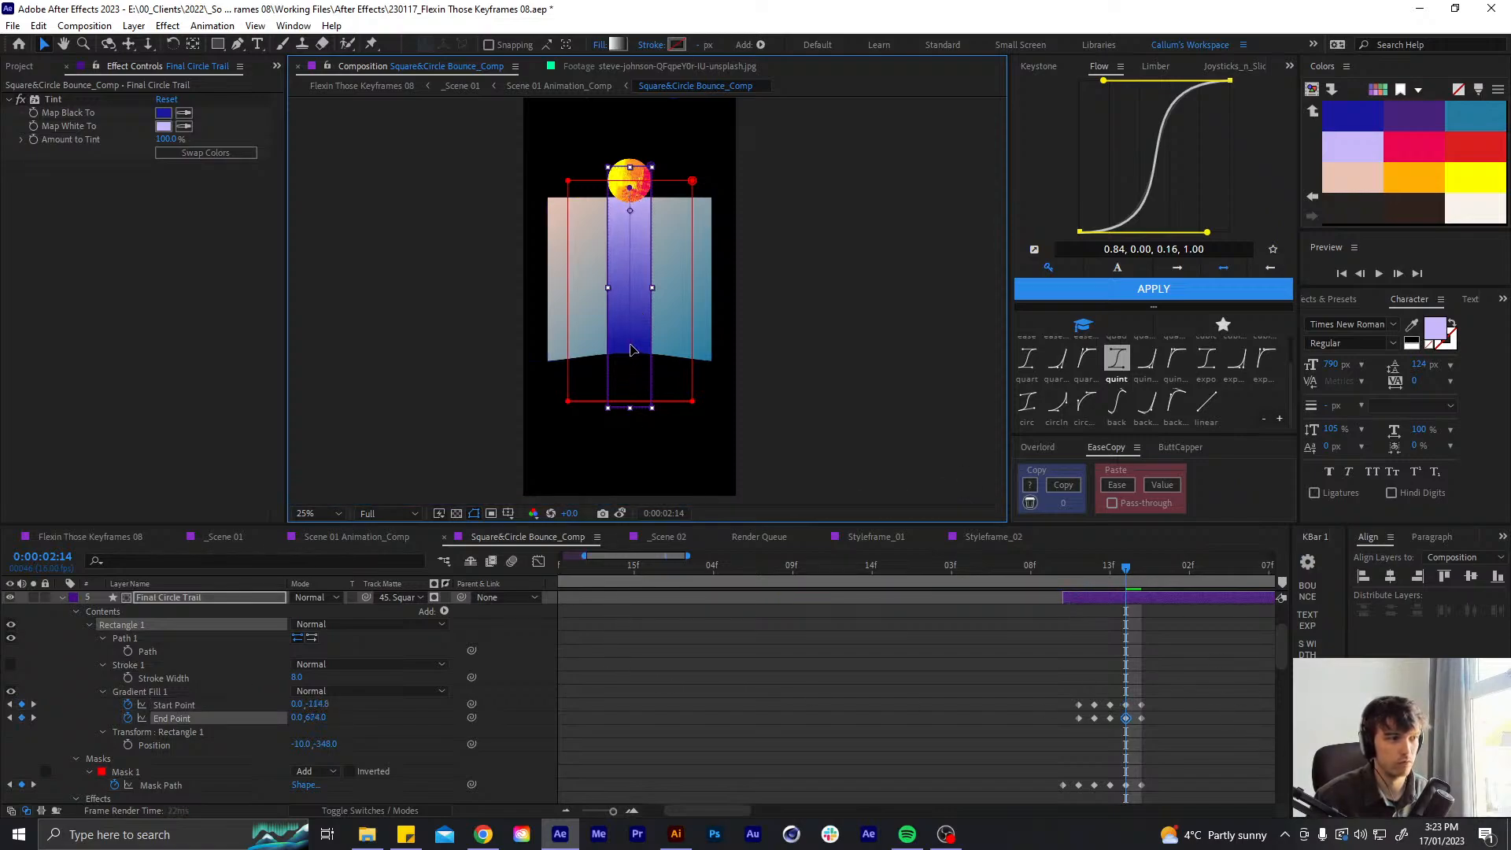
# - Copy Final Circle Trail's Gradient Fill 1 keyframes onto the gradient fill of Final Circle Trail 2, starting at 0:00:02:11
pyautogui.click(1079, 565)
pyautogui.click(180, 692)
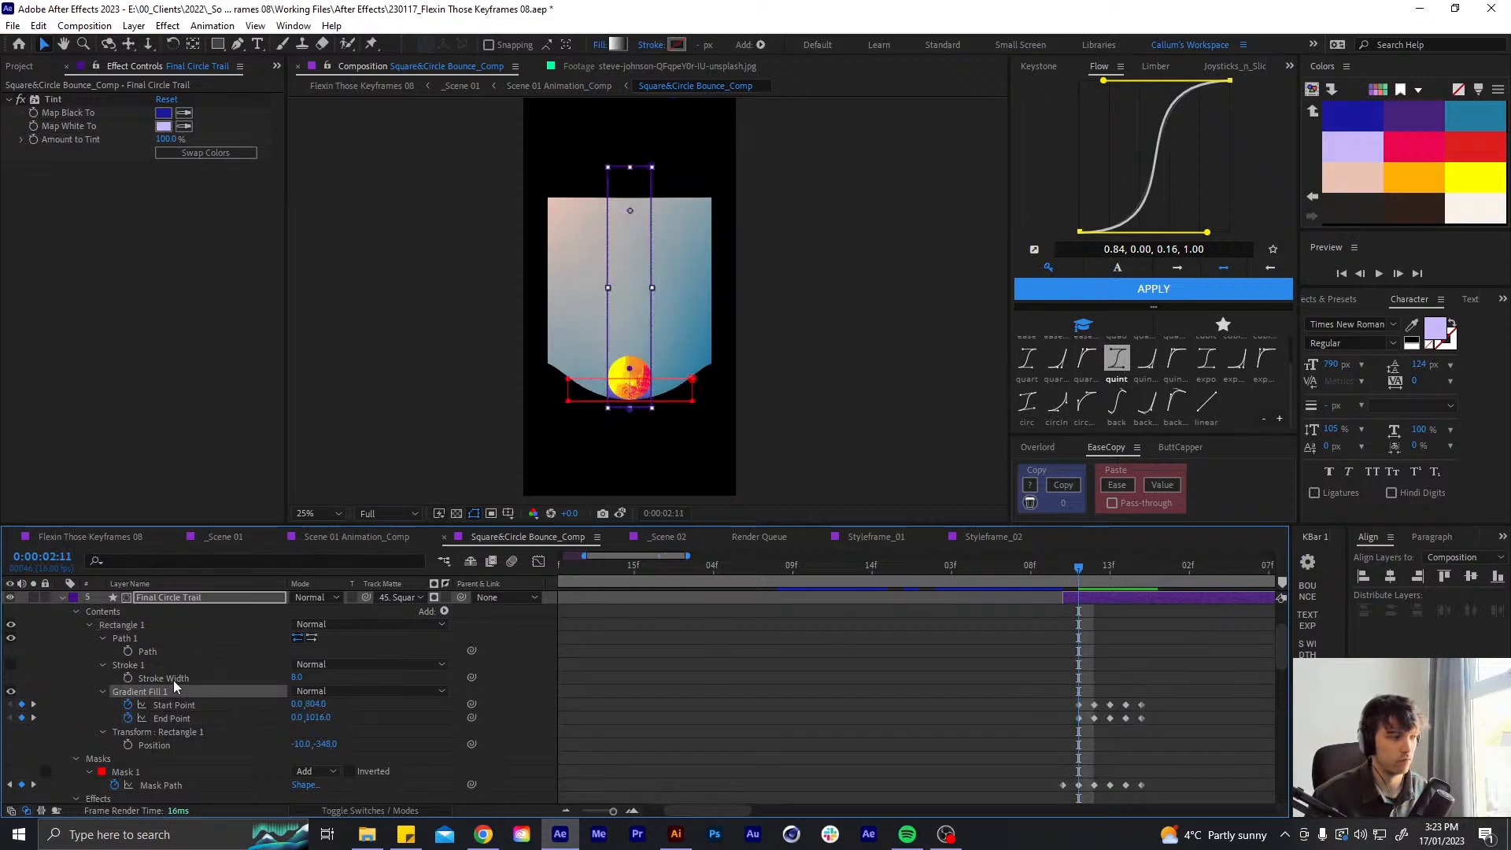
pyautogui.scroll(5, 174, 680)
pyautogui.click(188, 636)
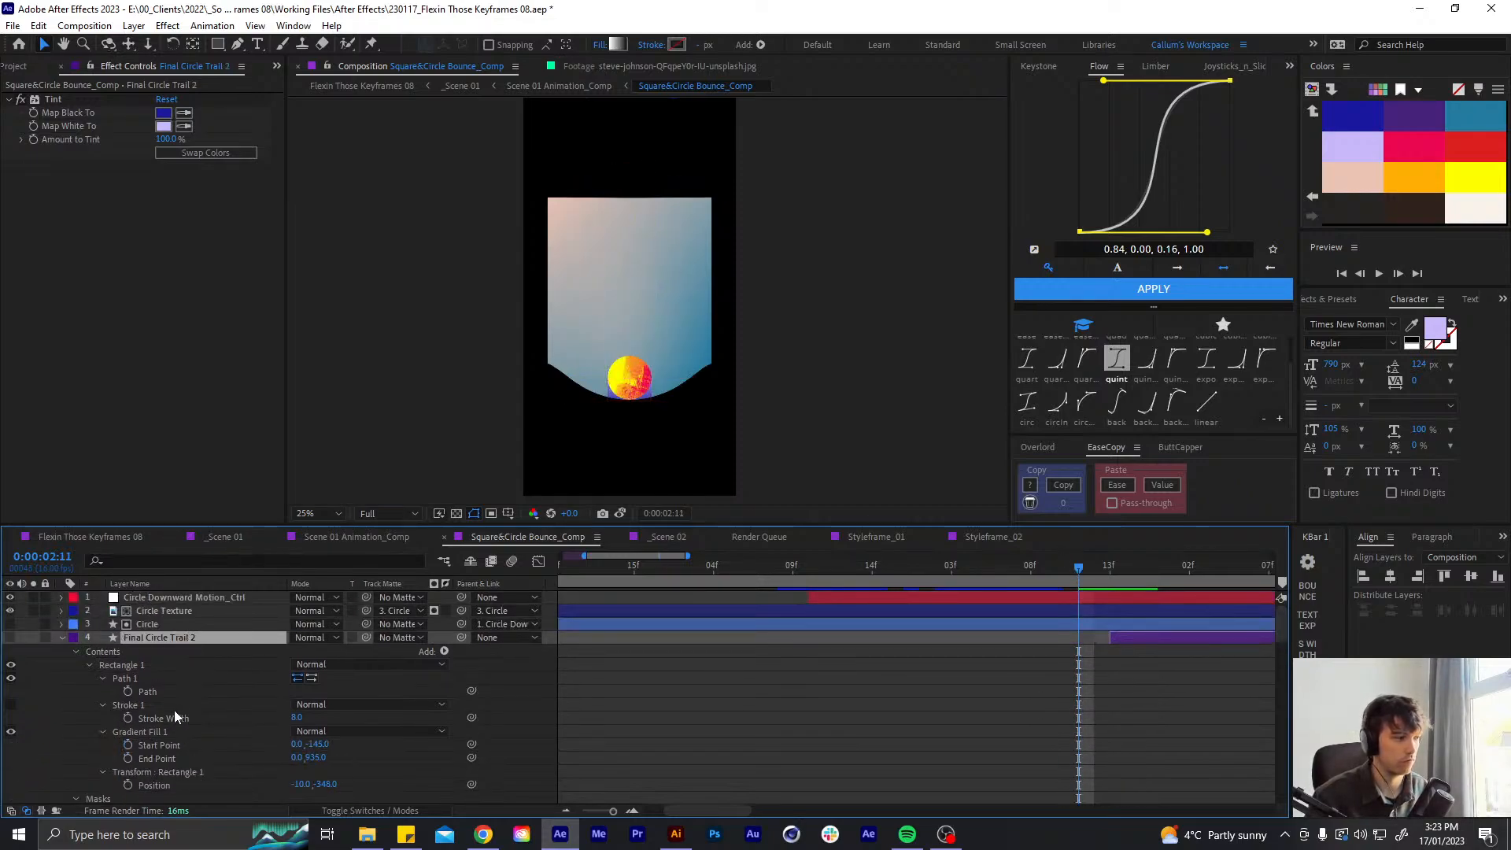
pyautogui.click(158, 728)
pyautogui.press('u')
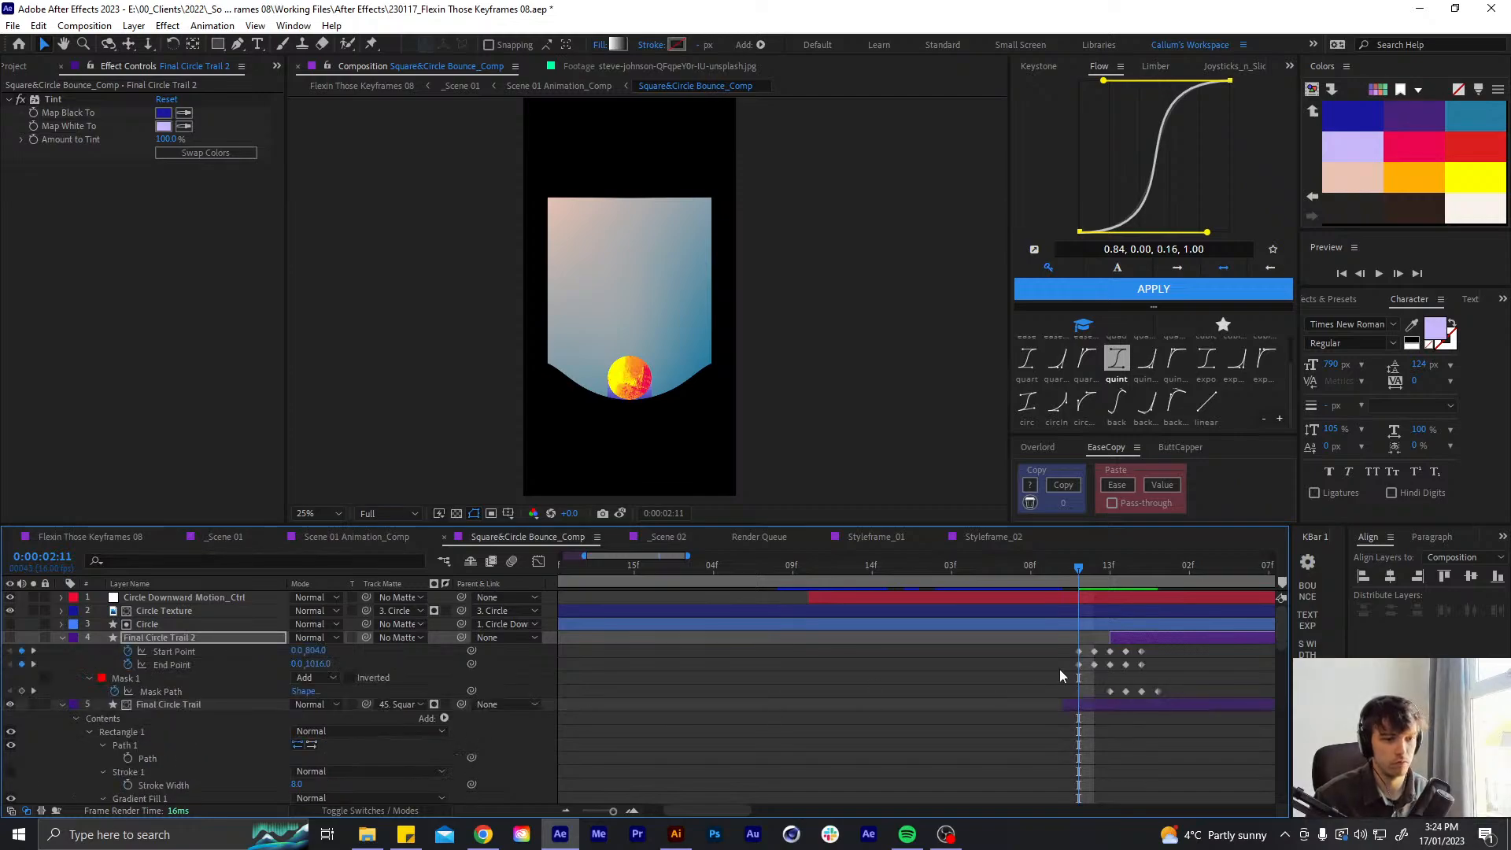
# - Check the trail around 0:00:02:11 and show only the keyframed properties of the Final Circle Trail layer
pyautogui.click(1059, 669)
pyautogui.moveTo(1092, 565)
pyautogui.mouseDown()
pyautogui.moveTo(1174, 569)
pyautogui.moveTo(1083, 583)
pyautogui.mouseUp()
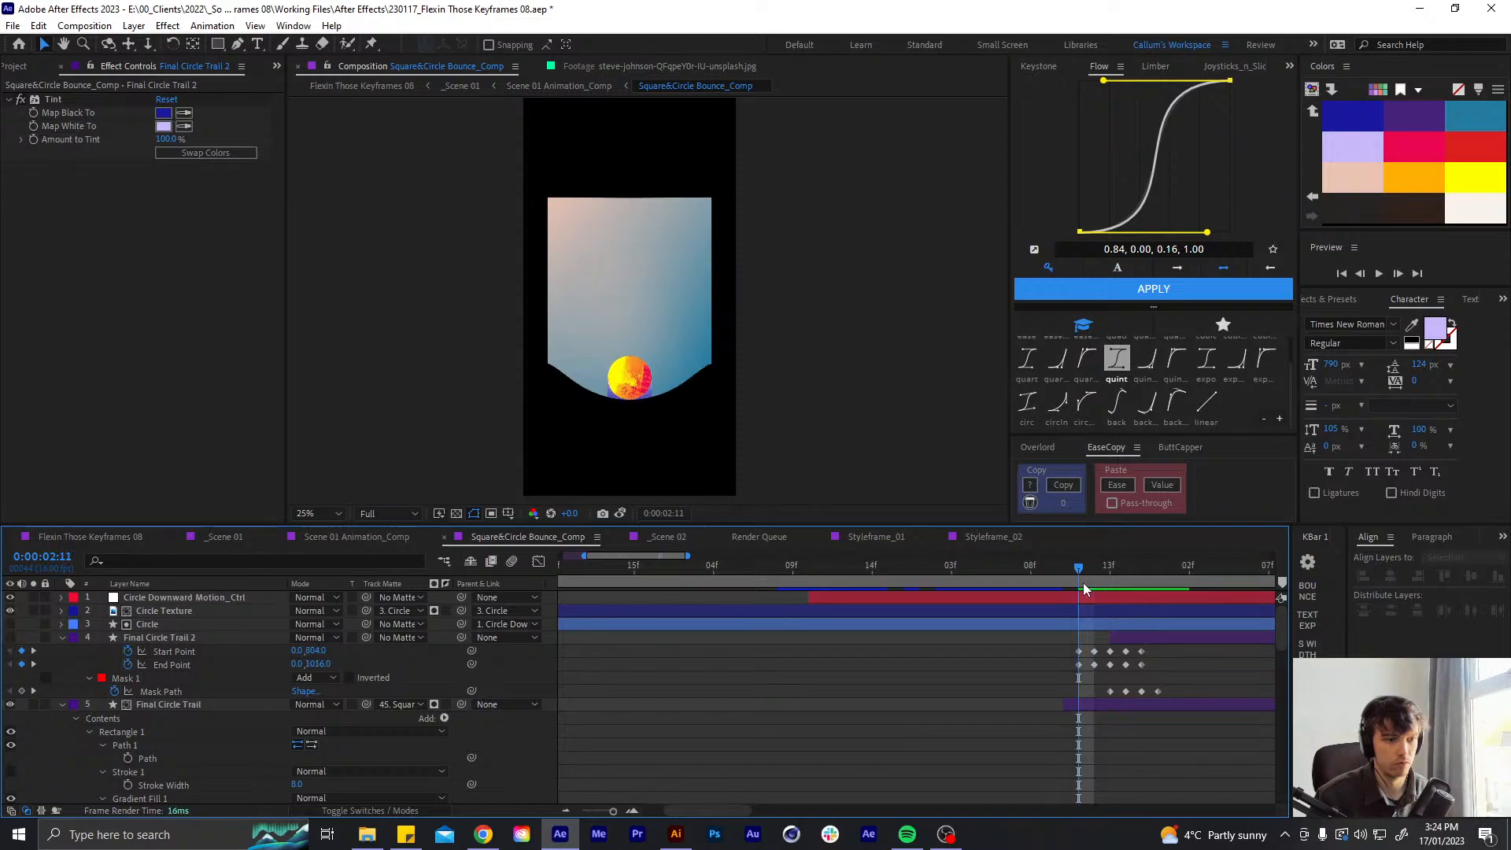
pyautogui.click(1086, 705)
pyautogui.press('u')
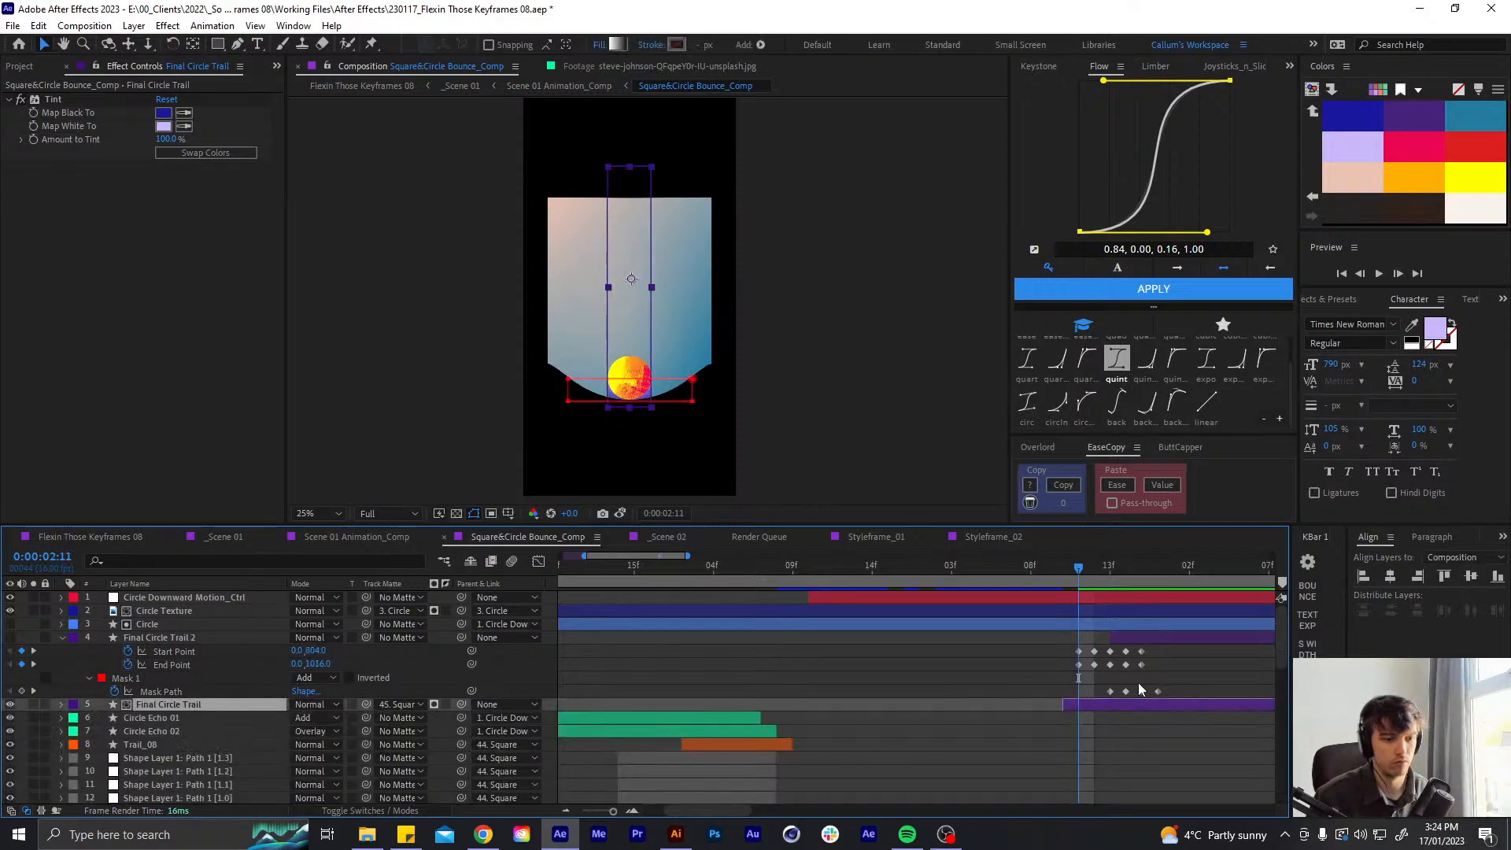
pyautogui.press('u')
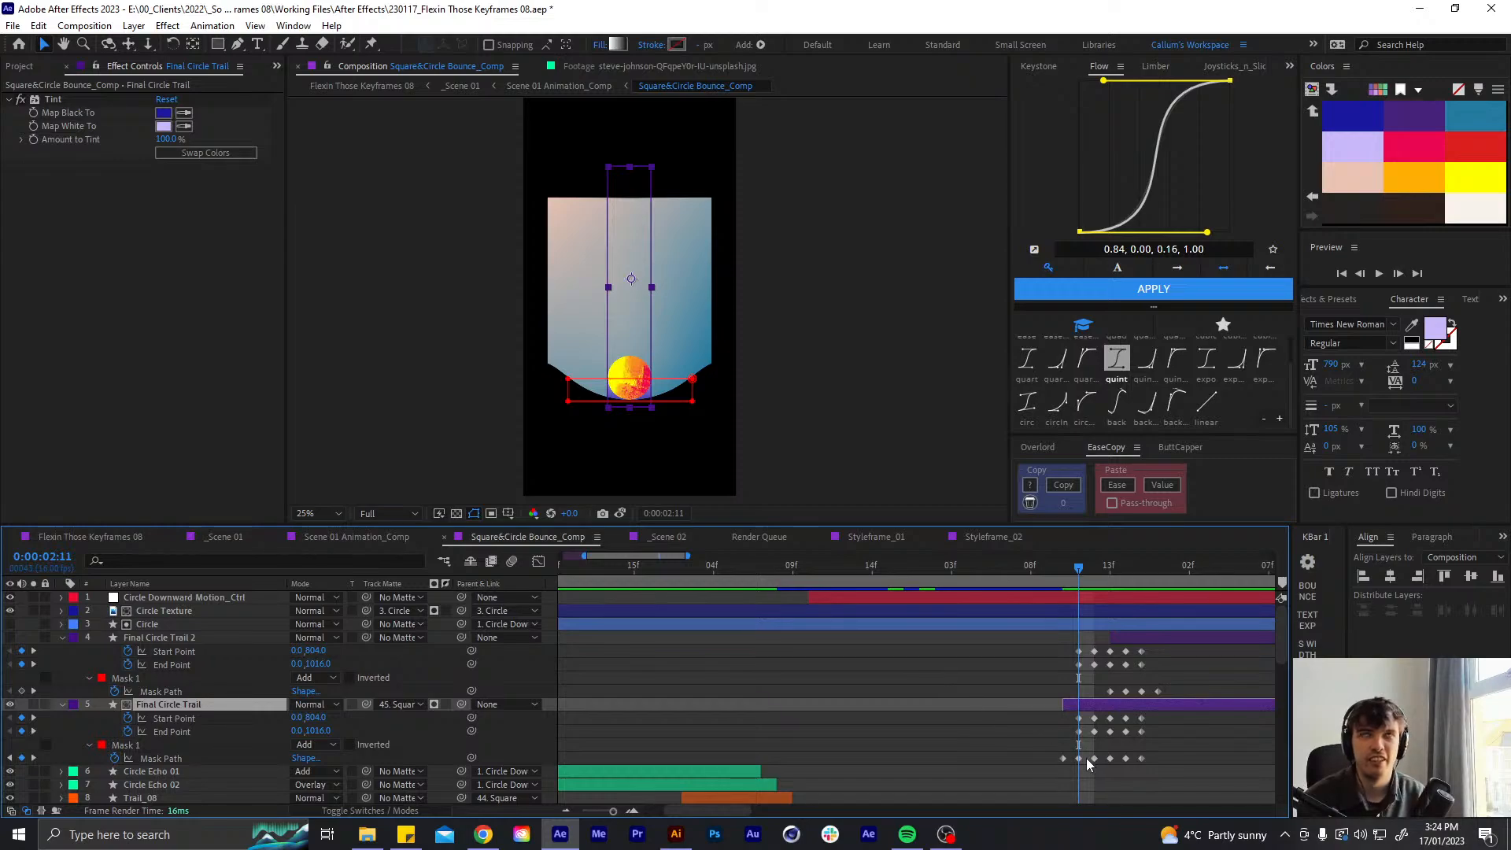
# - Check both trails' gradients frame by frame between 0:00:02:11 and 0:00:03:01
pyautogui.scroll(-3, 1067, 735)
pyautogui.scroll(3, 1095, 733)
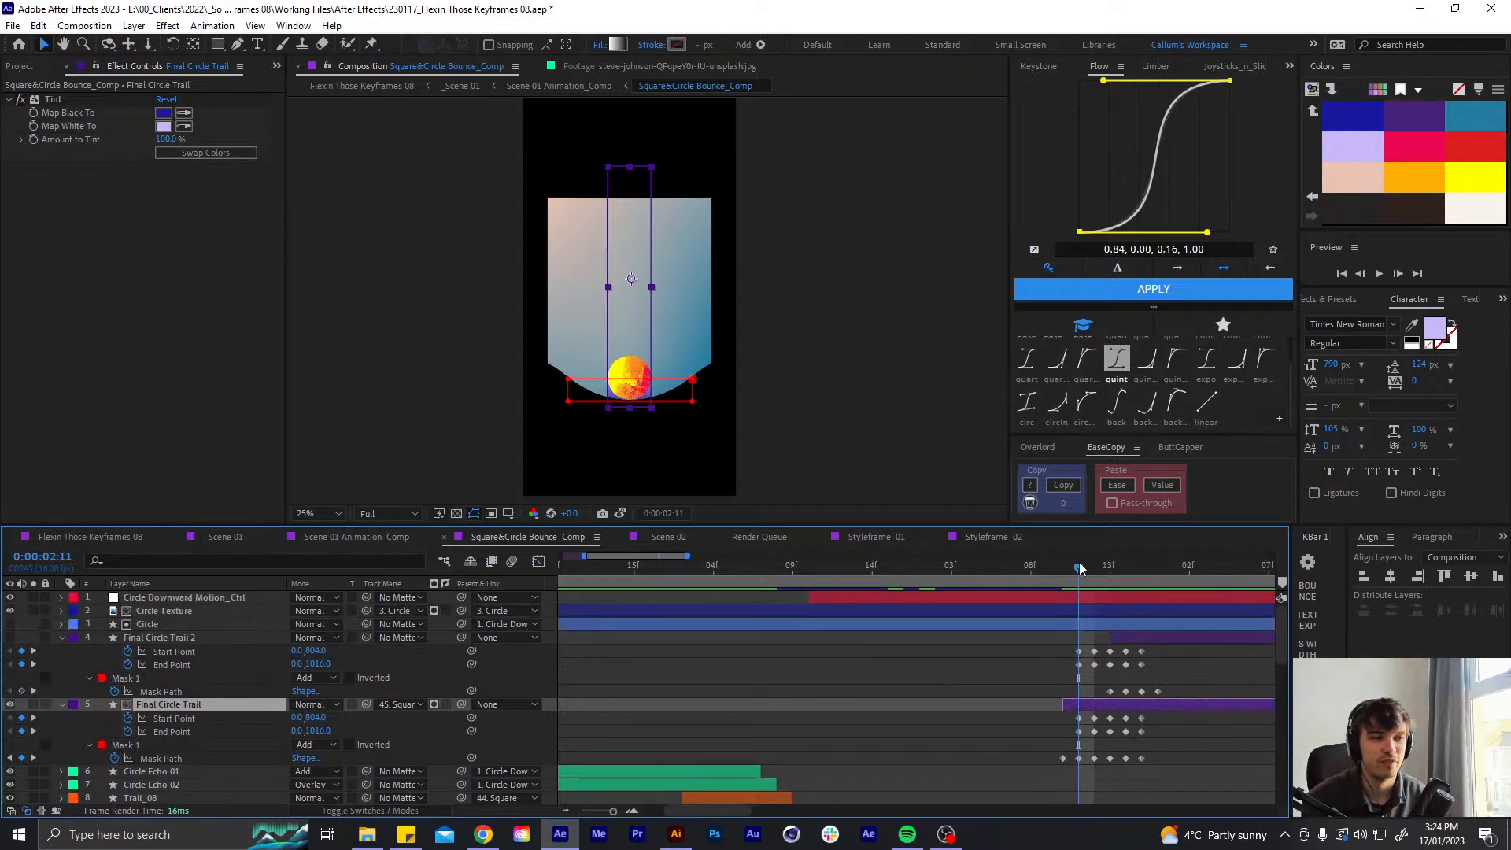
pyautogui.moveTo(1079, 564); pyautogui.dragTo(1110, 565)
pyautogui.click(337, 513)
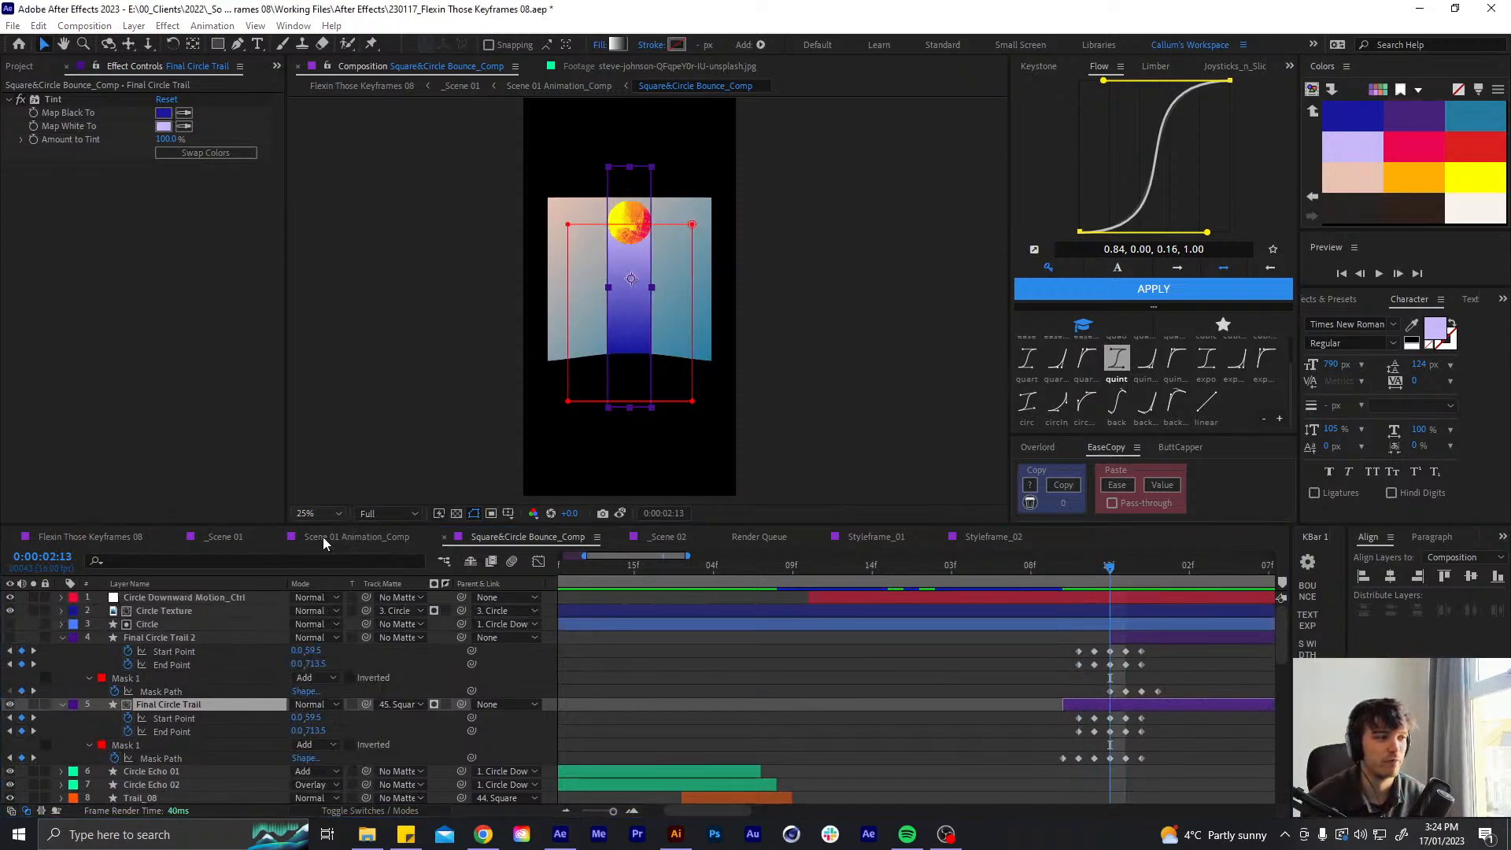
pyautogui.click(323, 537)
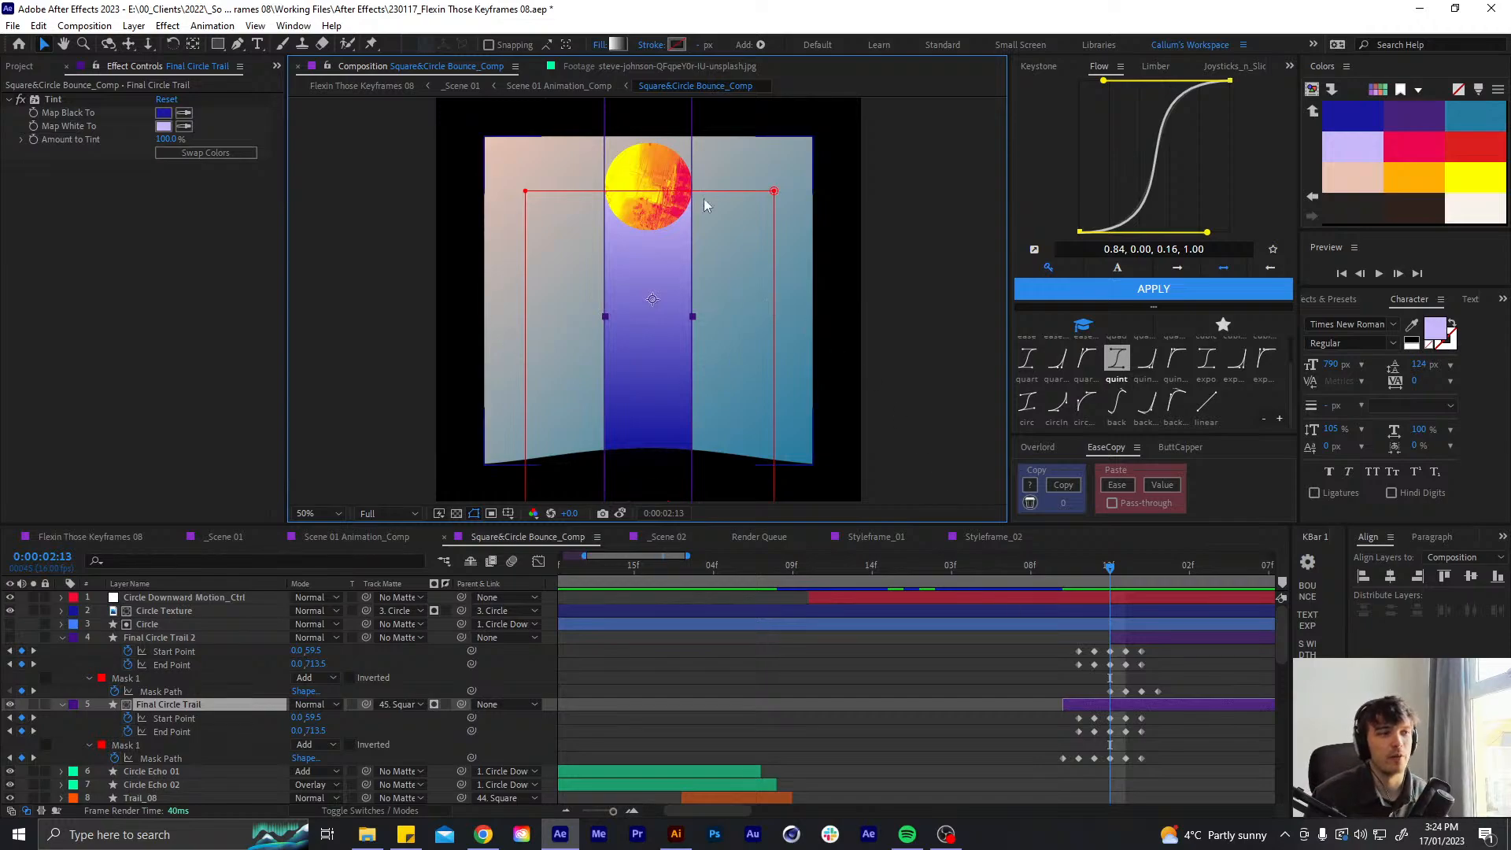
pyautogui.moveTo(672, 265); pyautogui.dragTo(647, 278)
pyautogui.moveTo(1109, 566); pyautogui.dragTo(1079, 567)
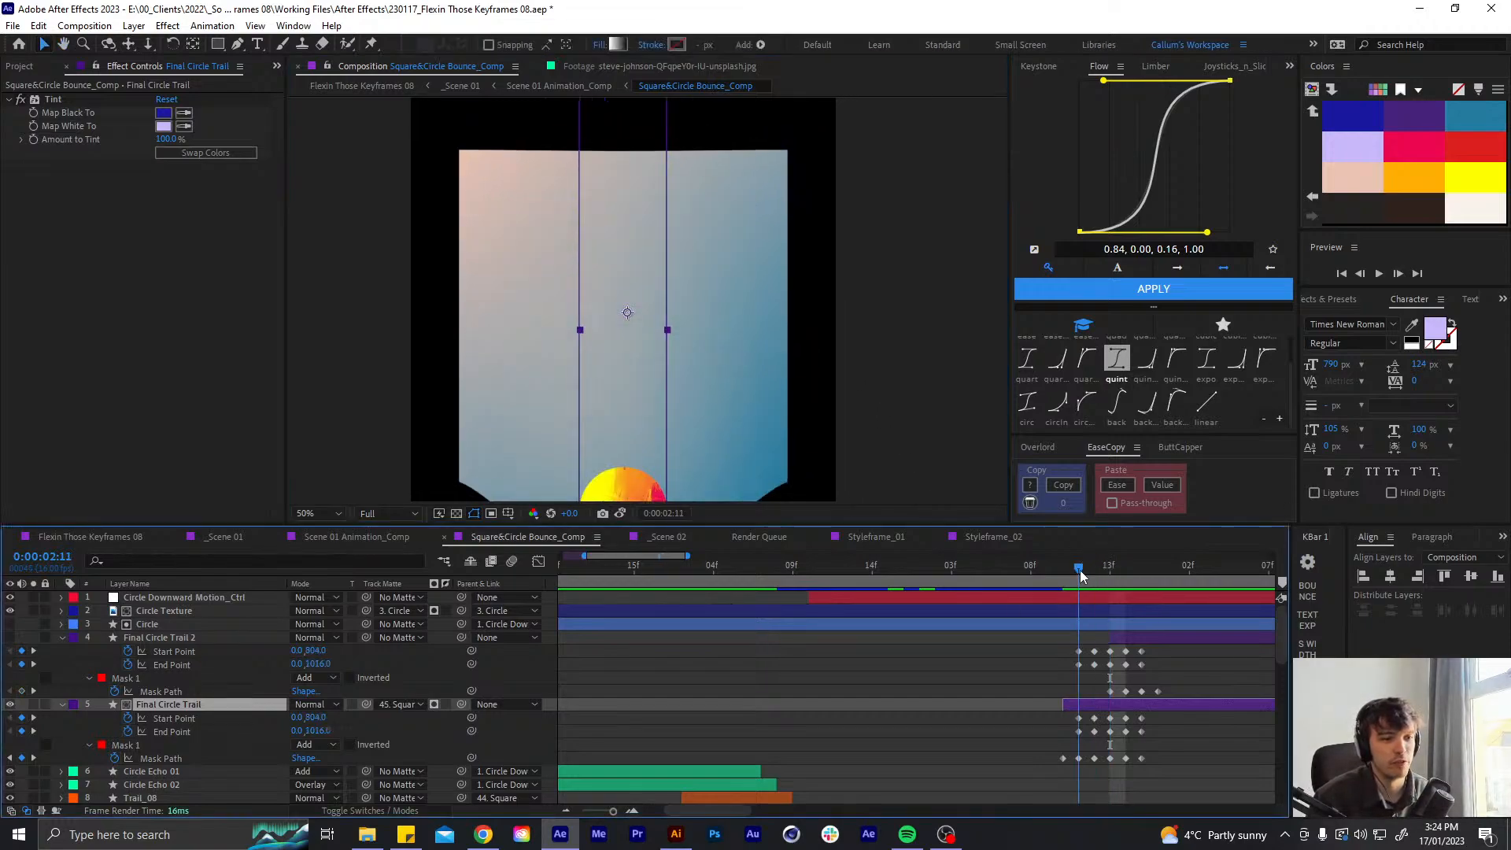
pyautogui.moveTo(1140, 645); pyautogui.dragTo(1040, 664)
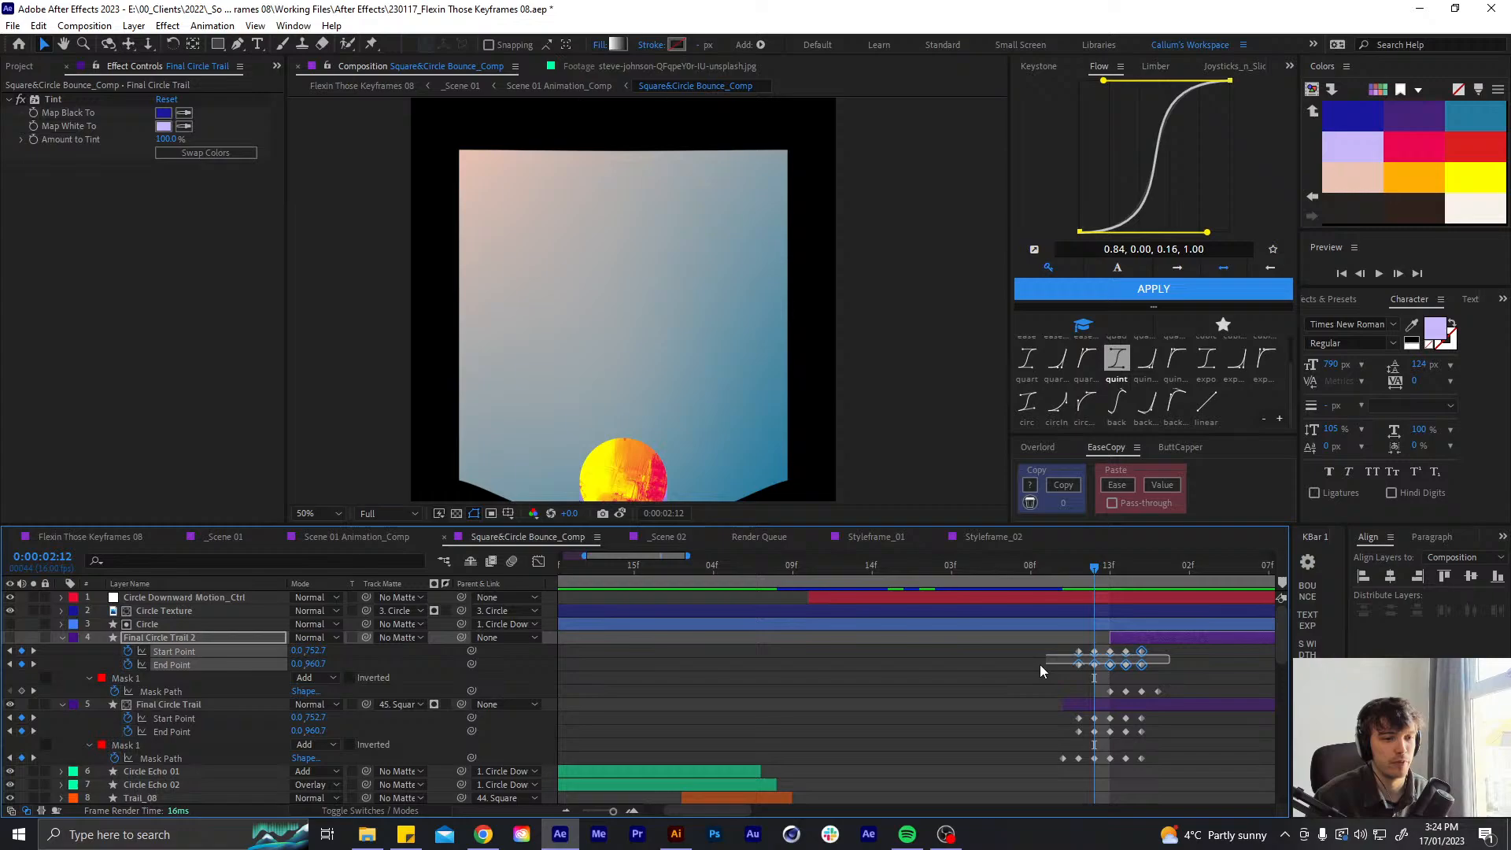
pyautogui.click(1110, 566)
pyautogui.moveTo(1110, 570); pyautogui.dragTo(1172, 569)
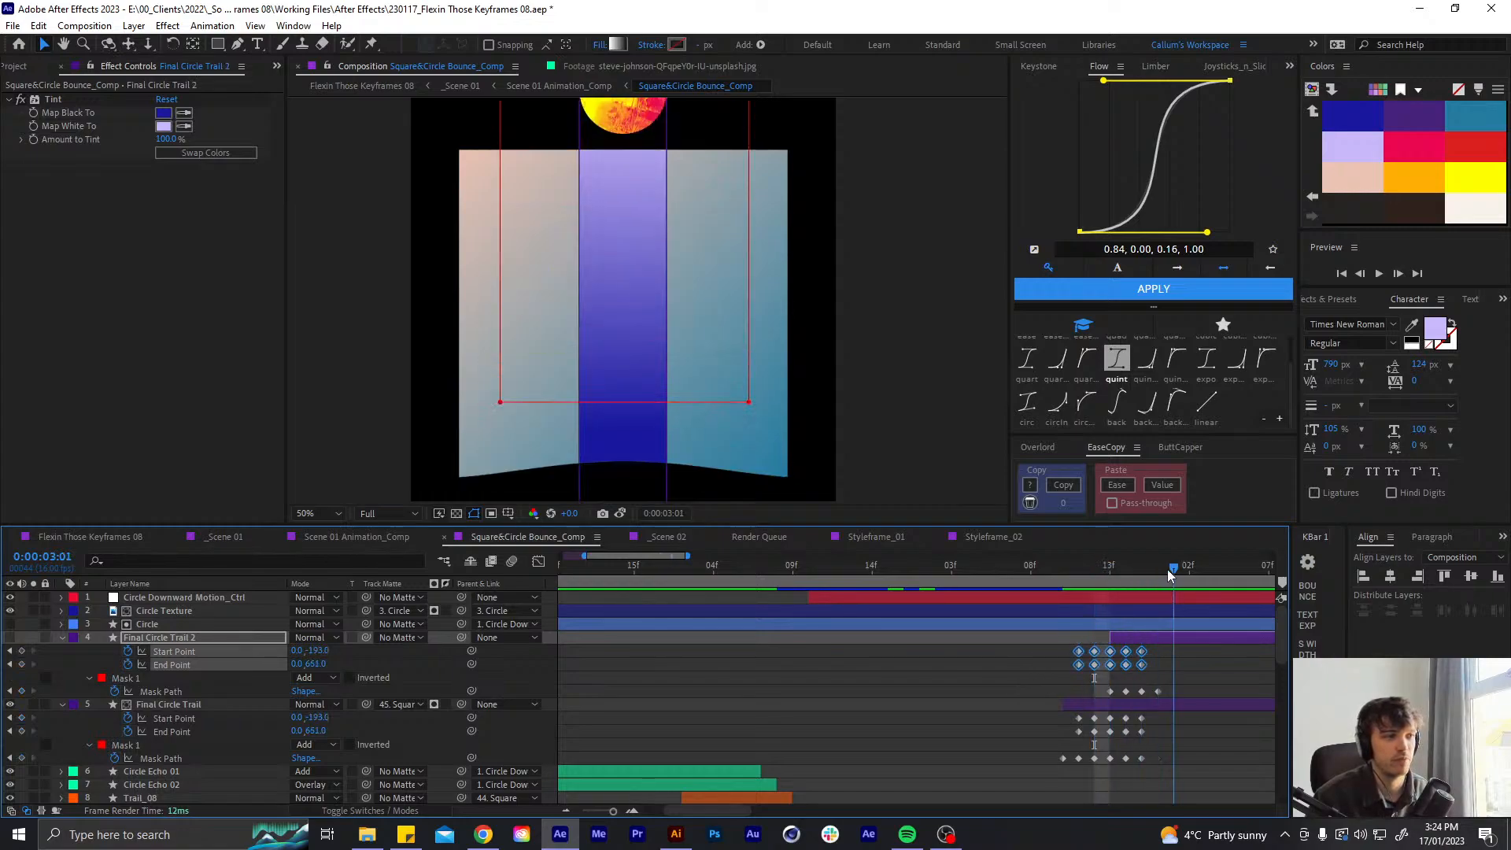
pyautogui.click(901, 678)
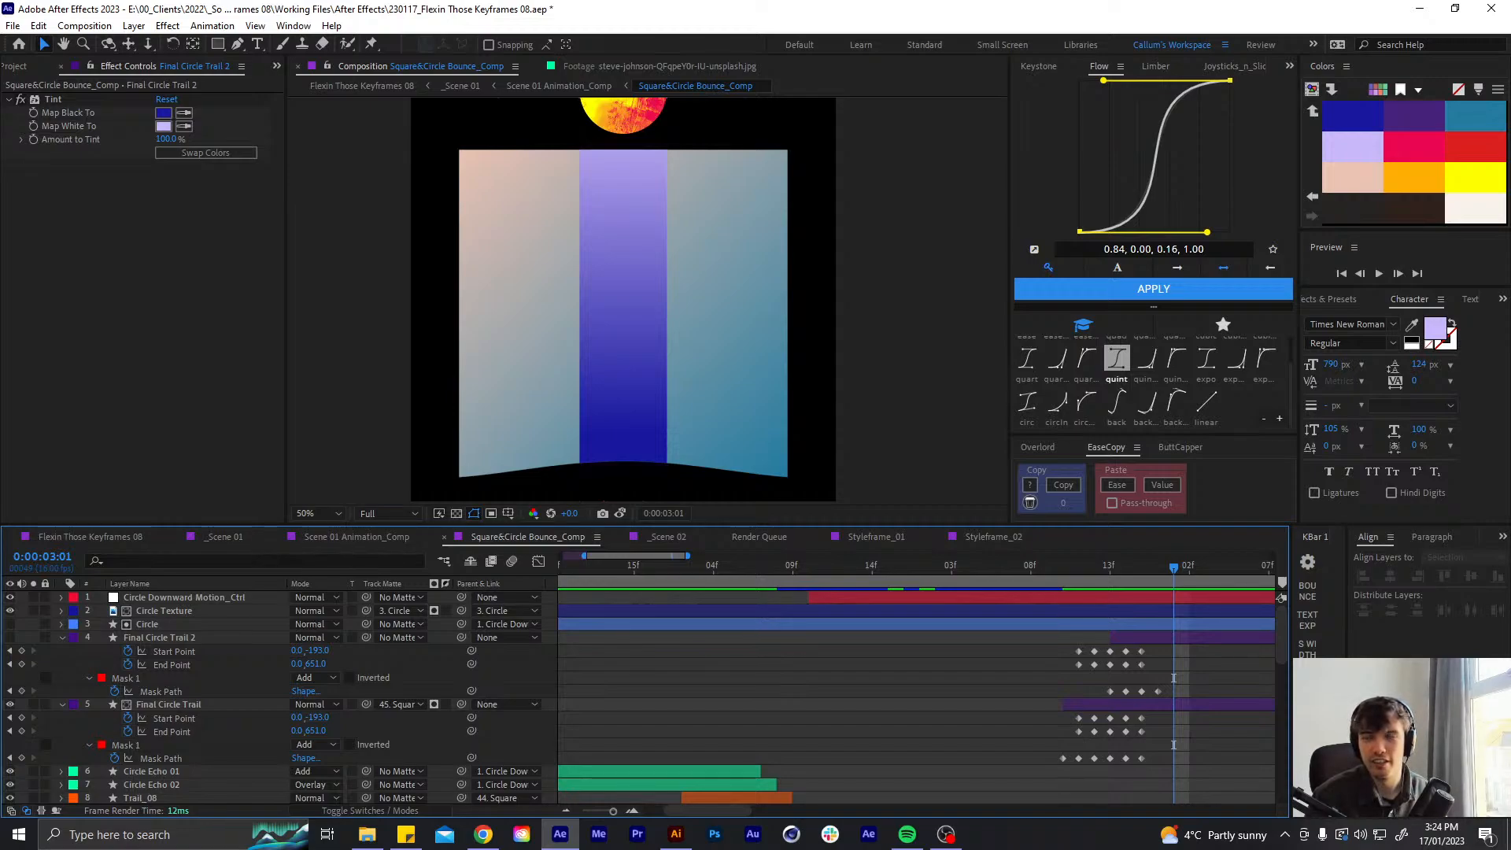
# - Turn the visibility of the Final Circle Trail 2 layer back on at 0:00:03:01
pyautogui.click(323, 515)
pyautogui.click(326, 529)
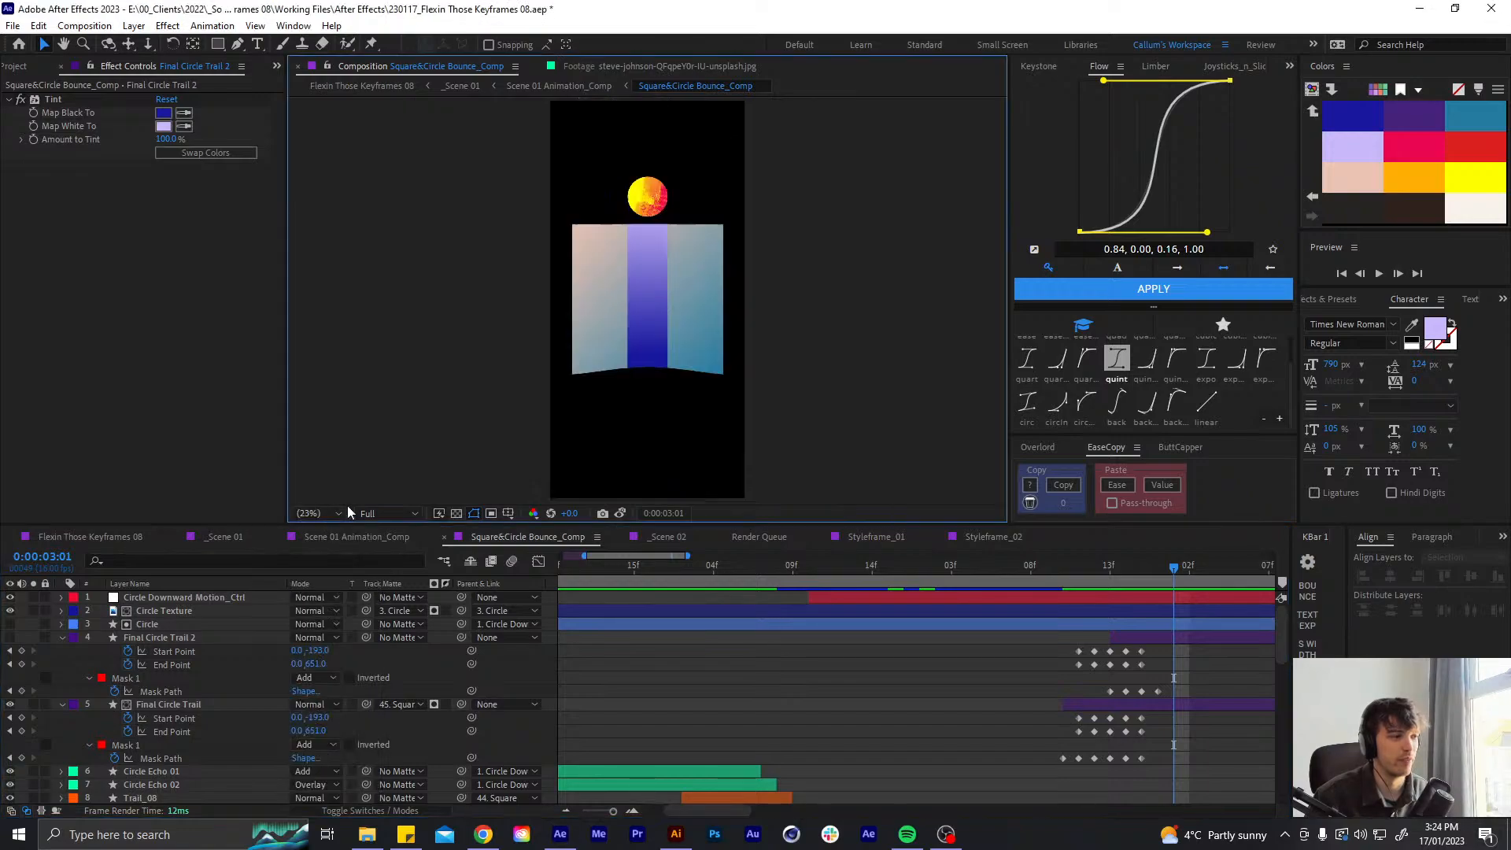
pyautogui.scroll(3, 657, 236)
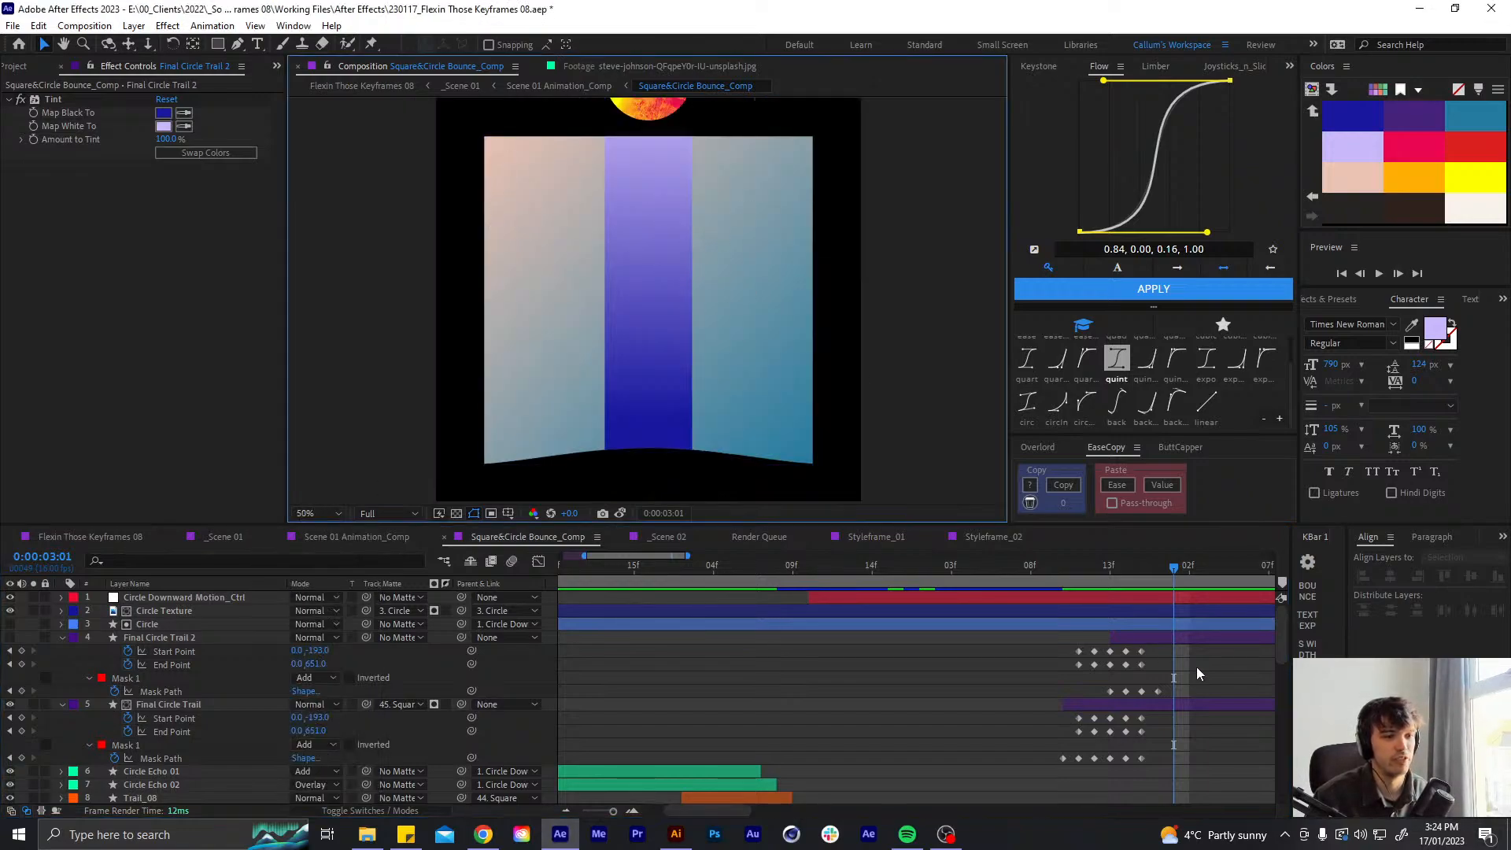
pyautogui.click(1151, 636)
pyautogui.moveTo(581, 172); pyautogui.dragTo(577, 265)
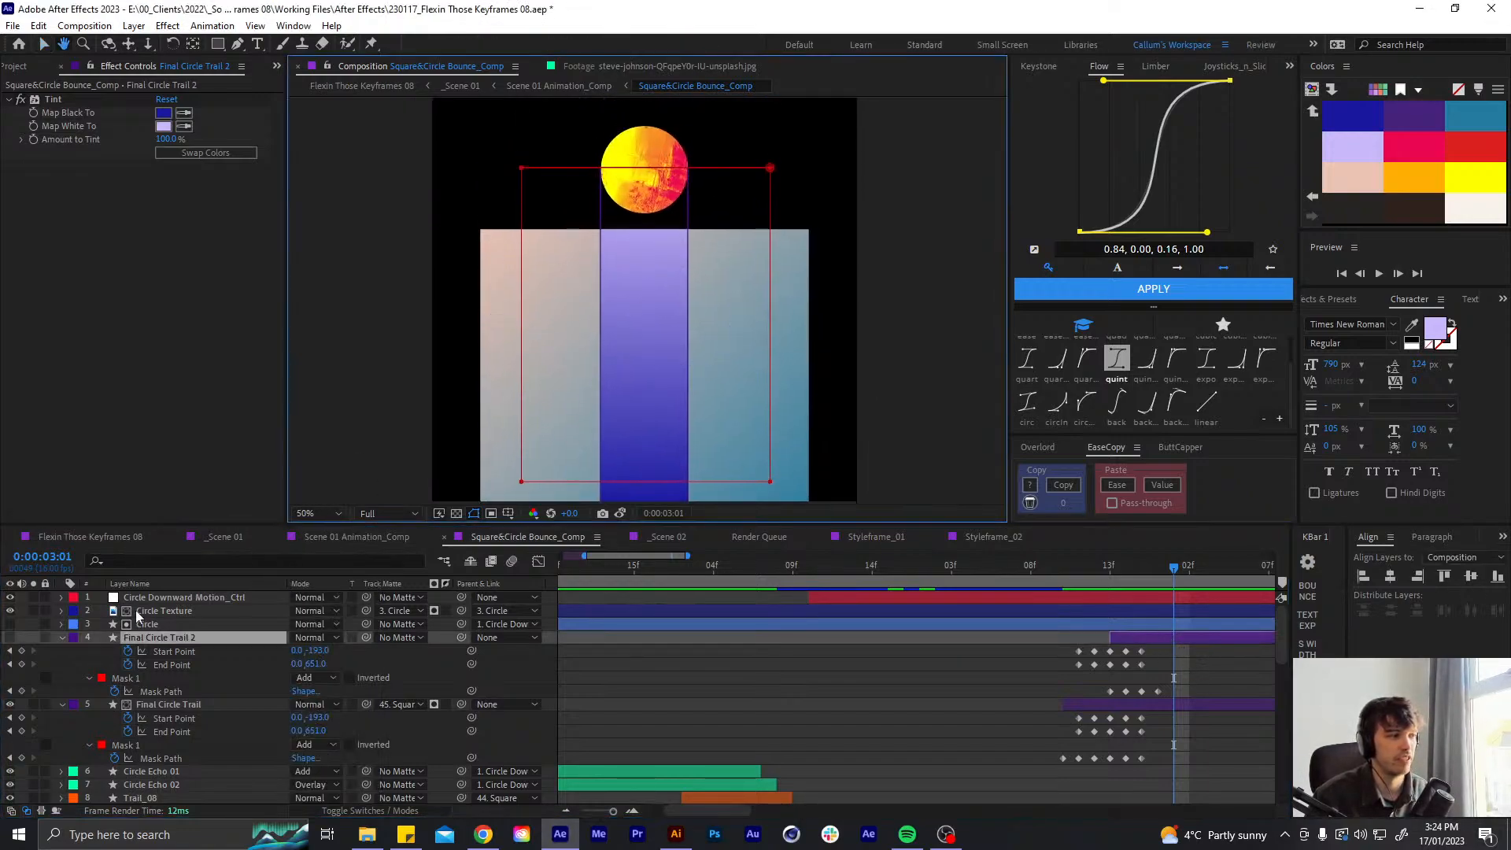
pyautogui.click(11, 638)
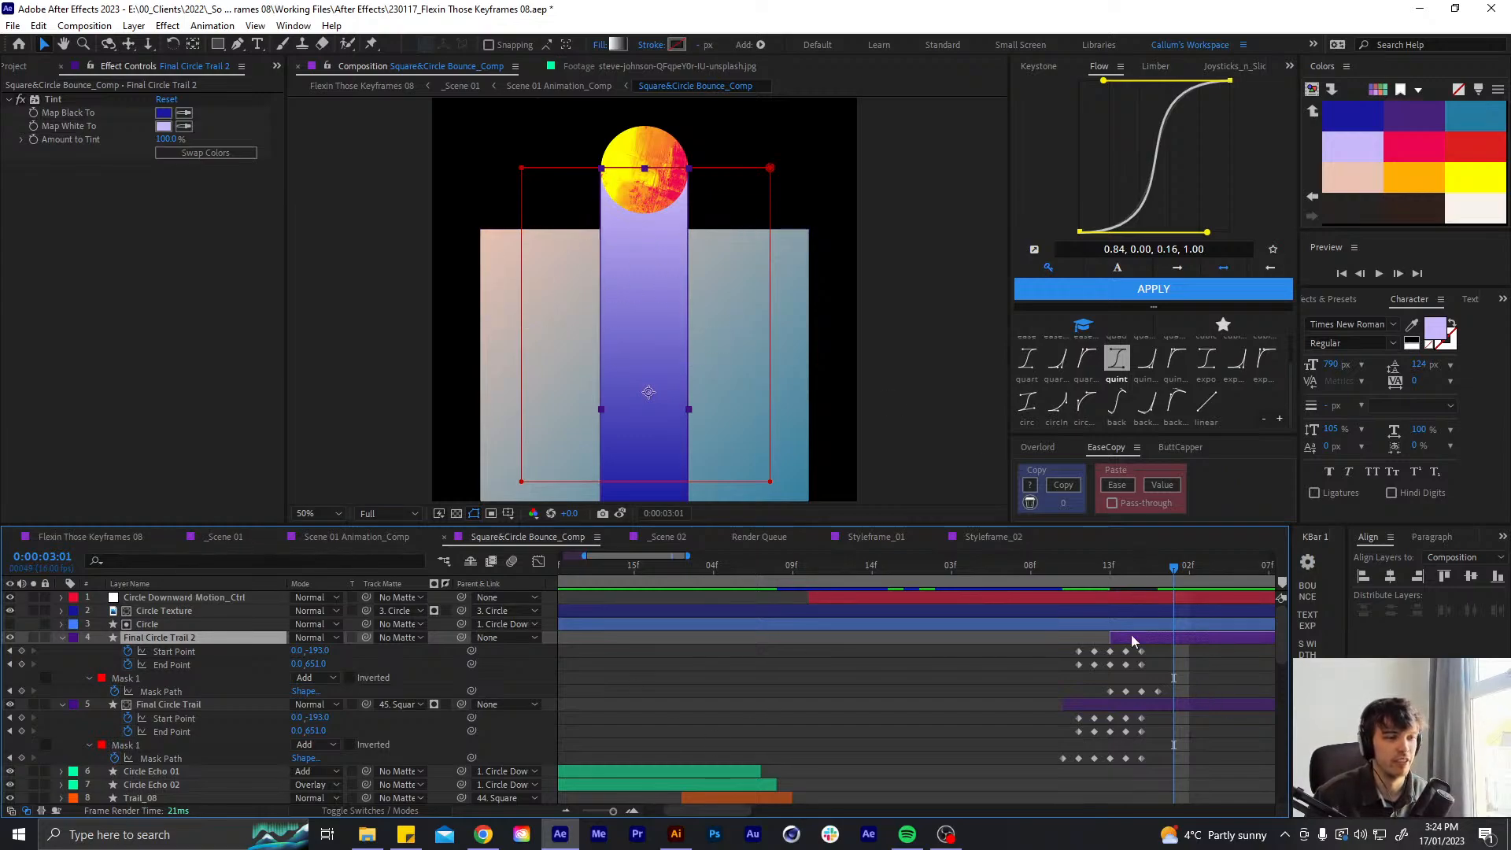
# - Preview the circle's rise and its trail from about 0:00:02:08 with the whole composition in view
pyautogui.click(1173, 676)
pyautogui.moveTo(1163, 569); pyautogui.dragTo(1080, 582)
pyautogui.click(319, 513)
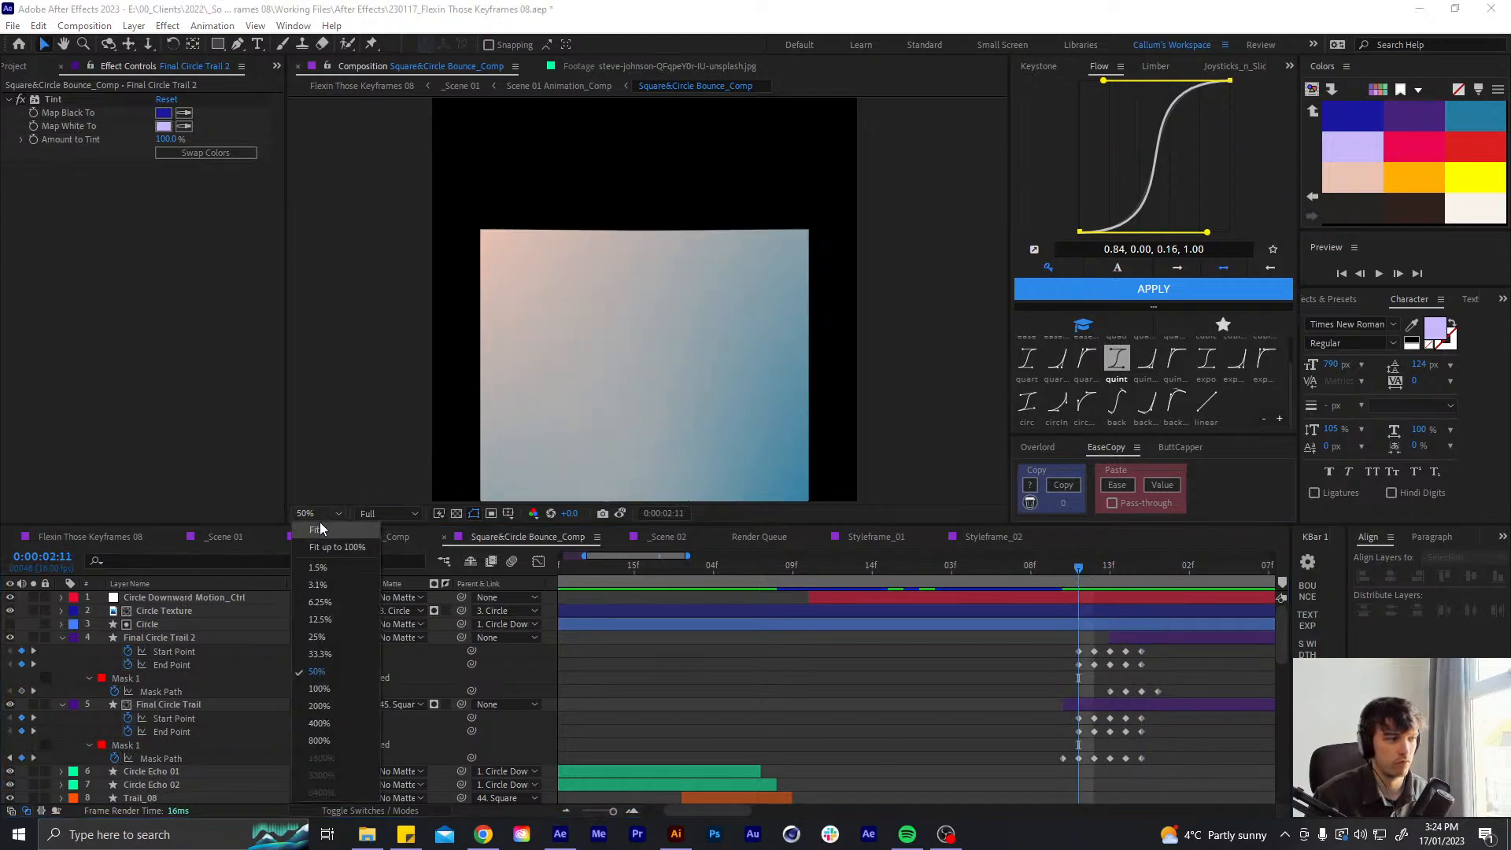
pyautogui.click(319, 529)
pyautogui.press('space')
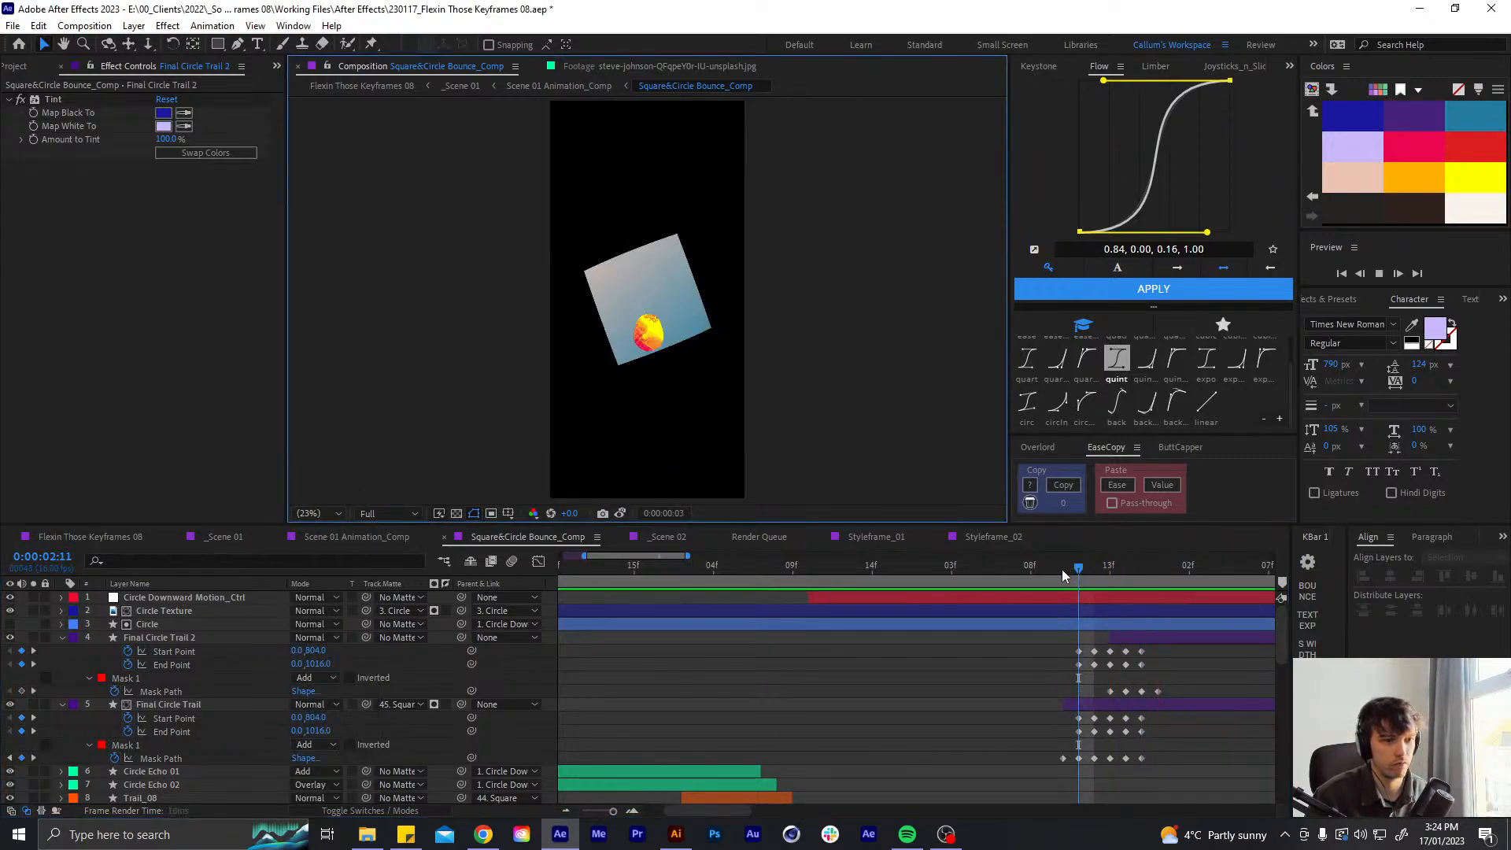
pyautogui.click(1025, 576)
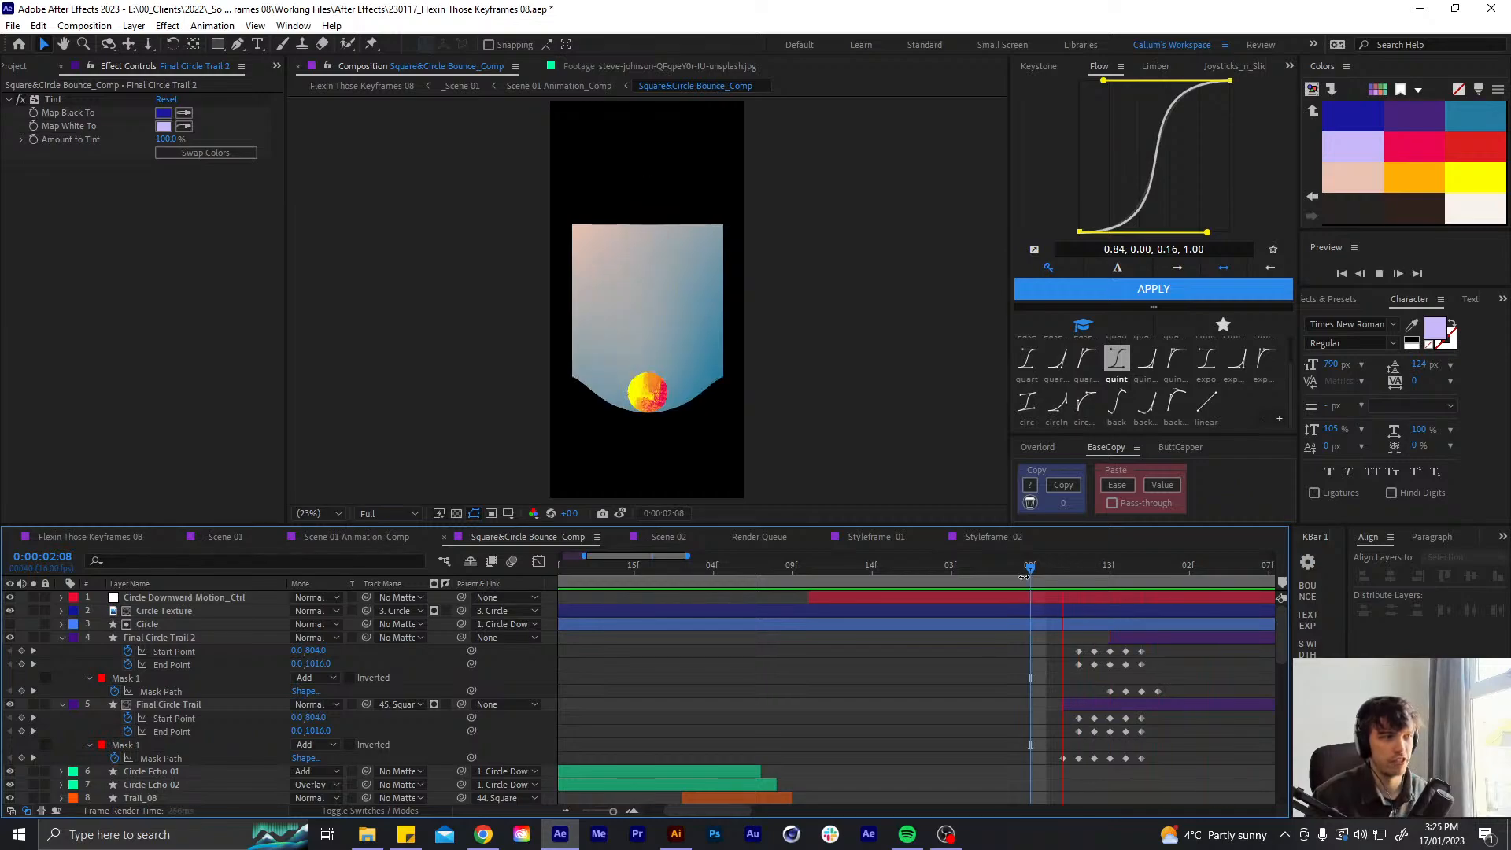
pyautogui.press('space')
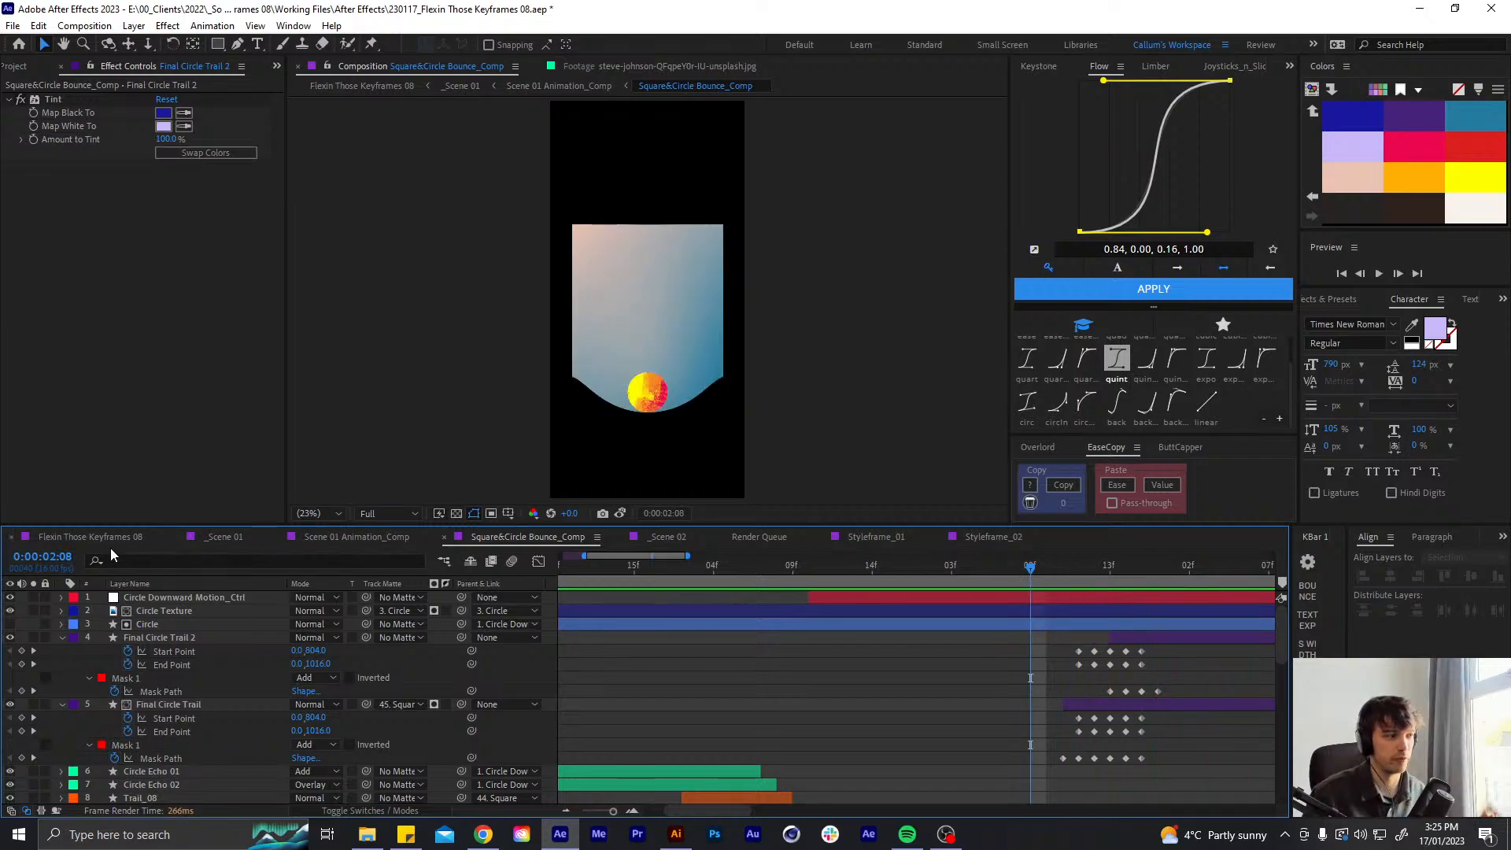
# - Preview the trail in the Flexin Those Keyframes 08 composition around 0:00:03:11 and return to Square&Circle Bounce_Comp
pyautogui.click(110, 538)
pyautogui.click(827, 567)
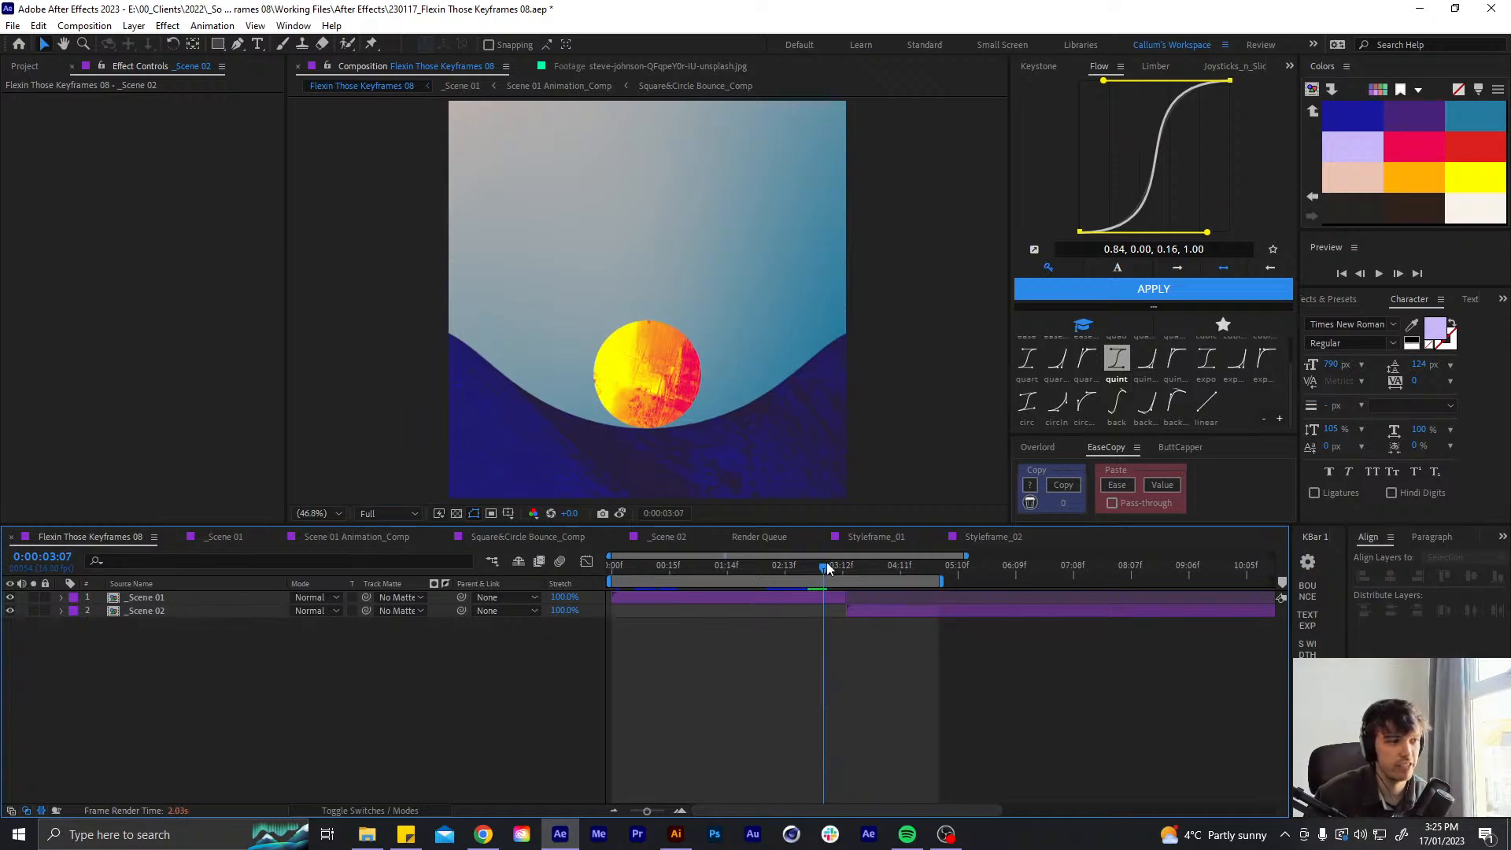
pyautogui.moveTo(826, 567)
pyautogui.mouseDown()
pyautogui.moveTo(843, 565)
pyautogui.moveTo(799, 565)
pyautogui.moveTo(842, 570)
pyautogui.mouseUp()
pyautogui.press('space')
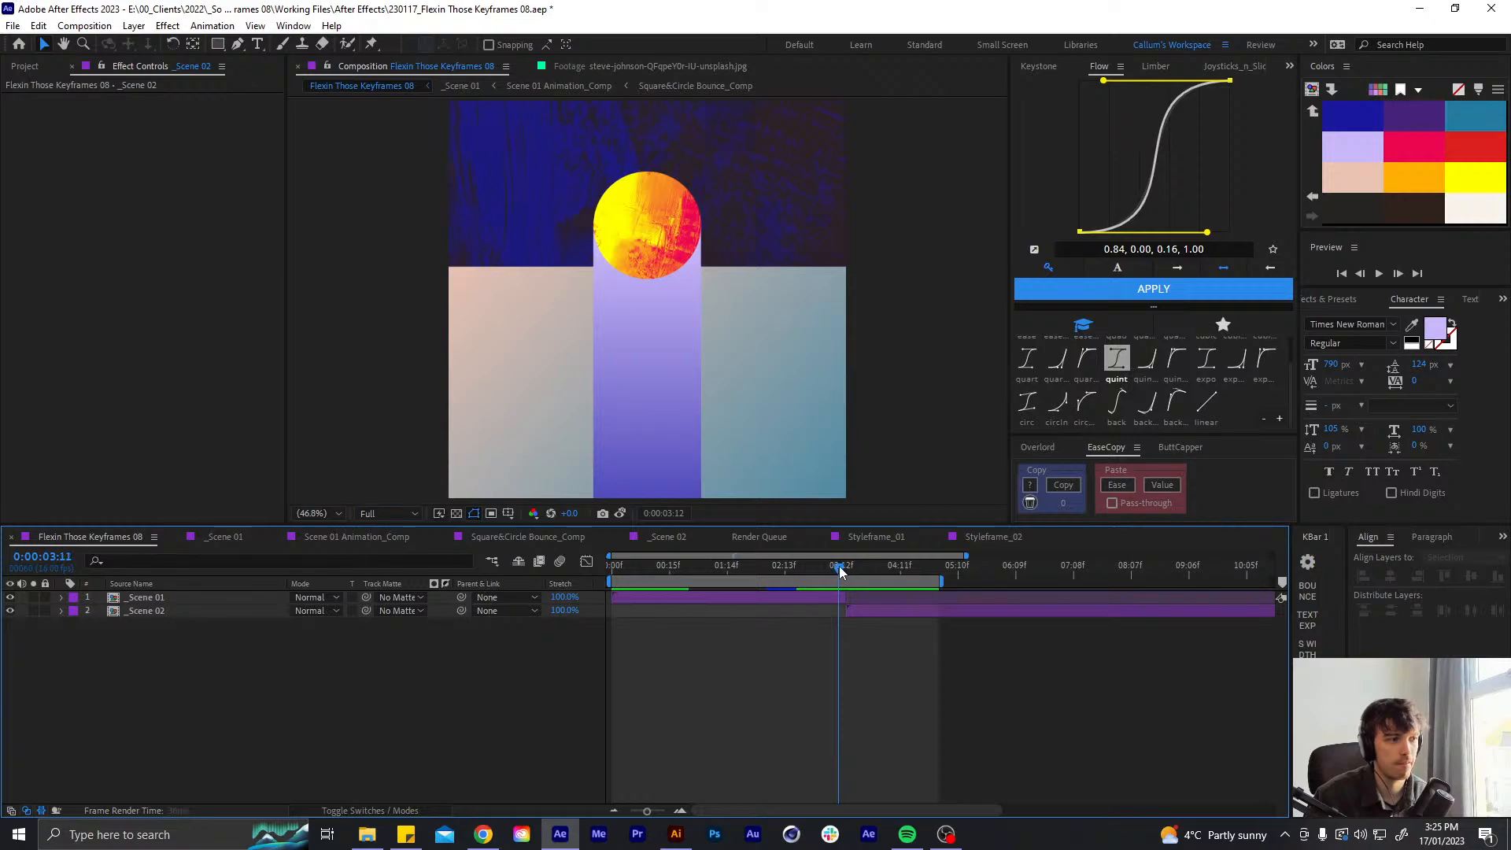
pyautogui.doubleClick(827, 598)
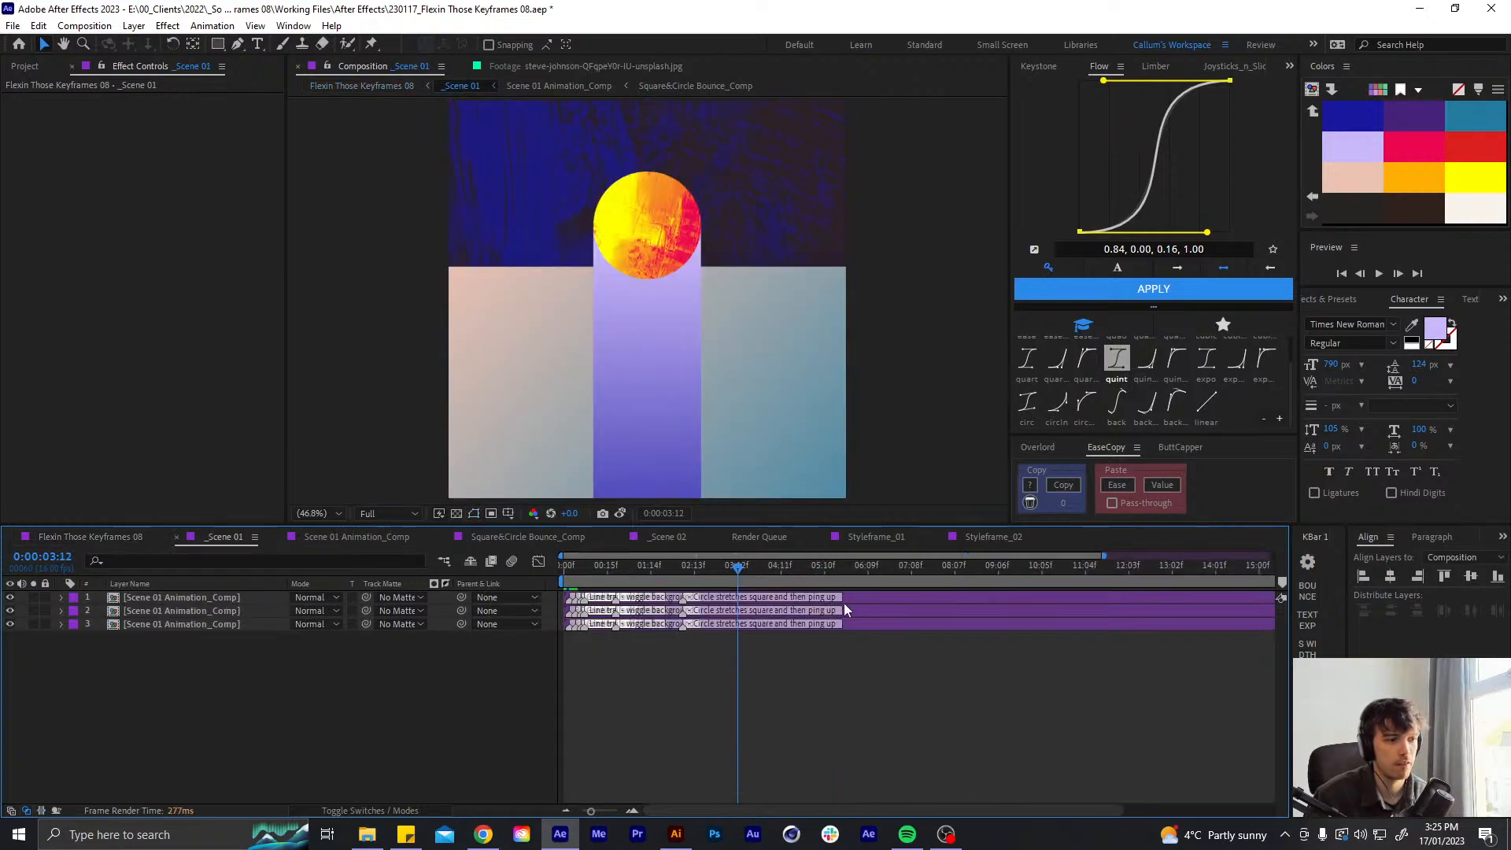
pyautogui.click(394, 538)
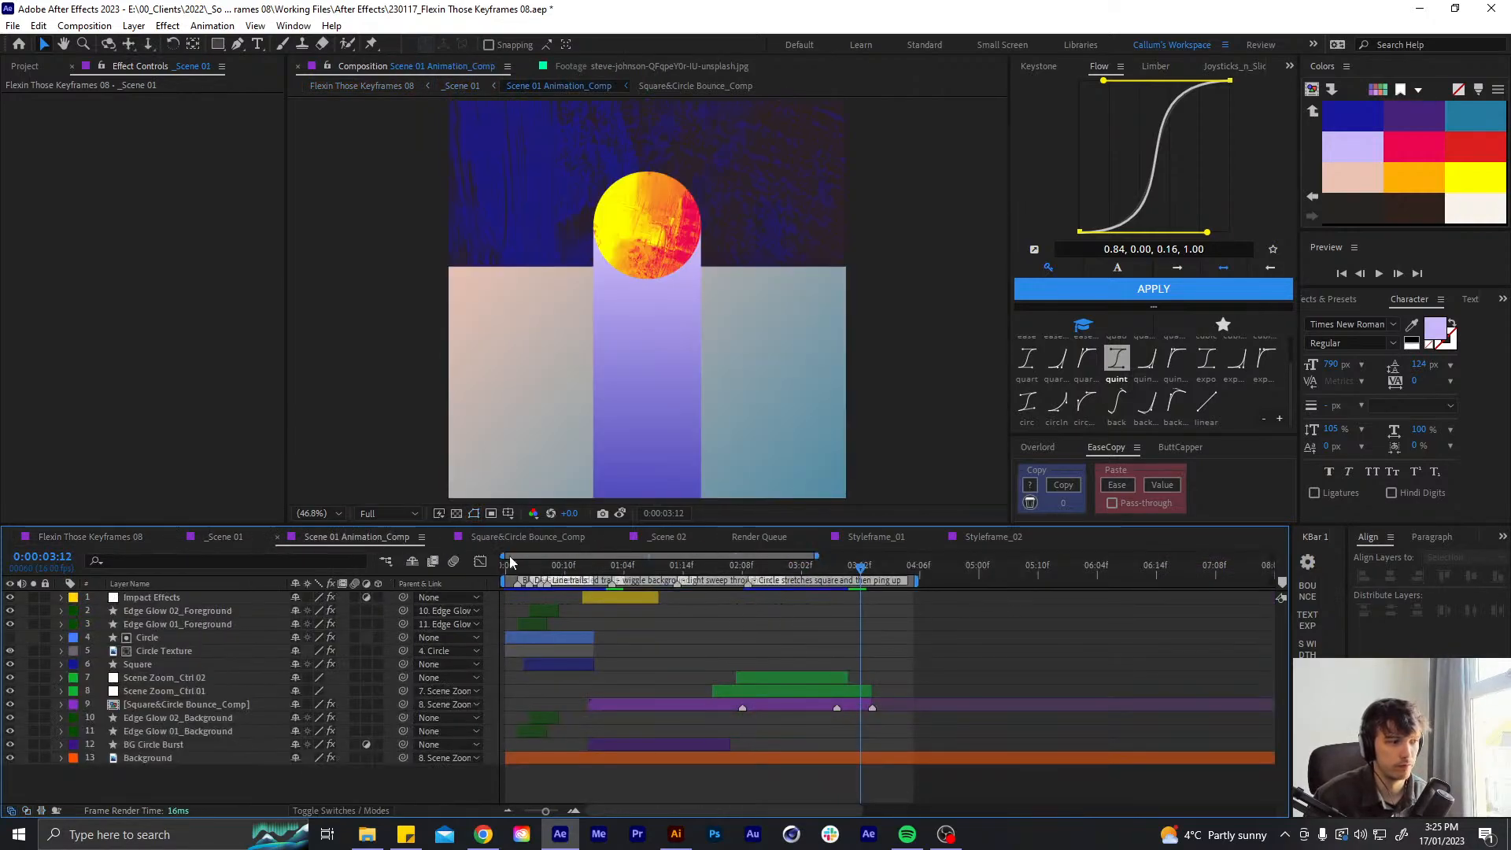
pyautogui.click(555, 540)
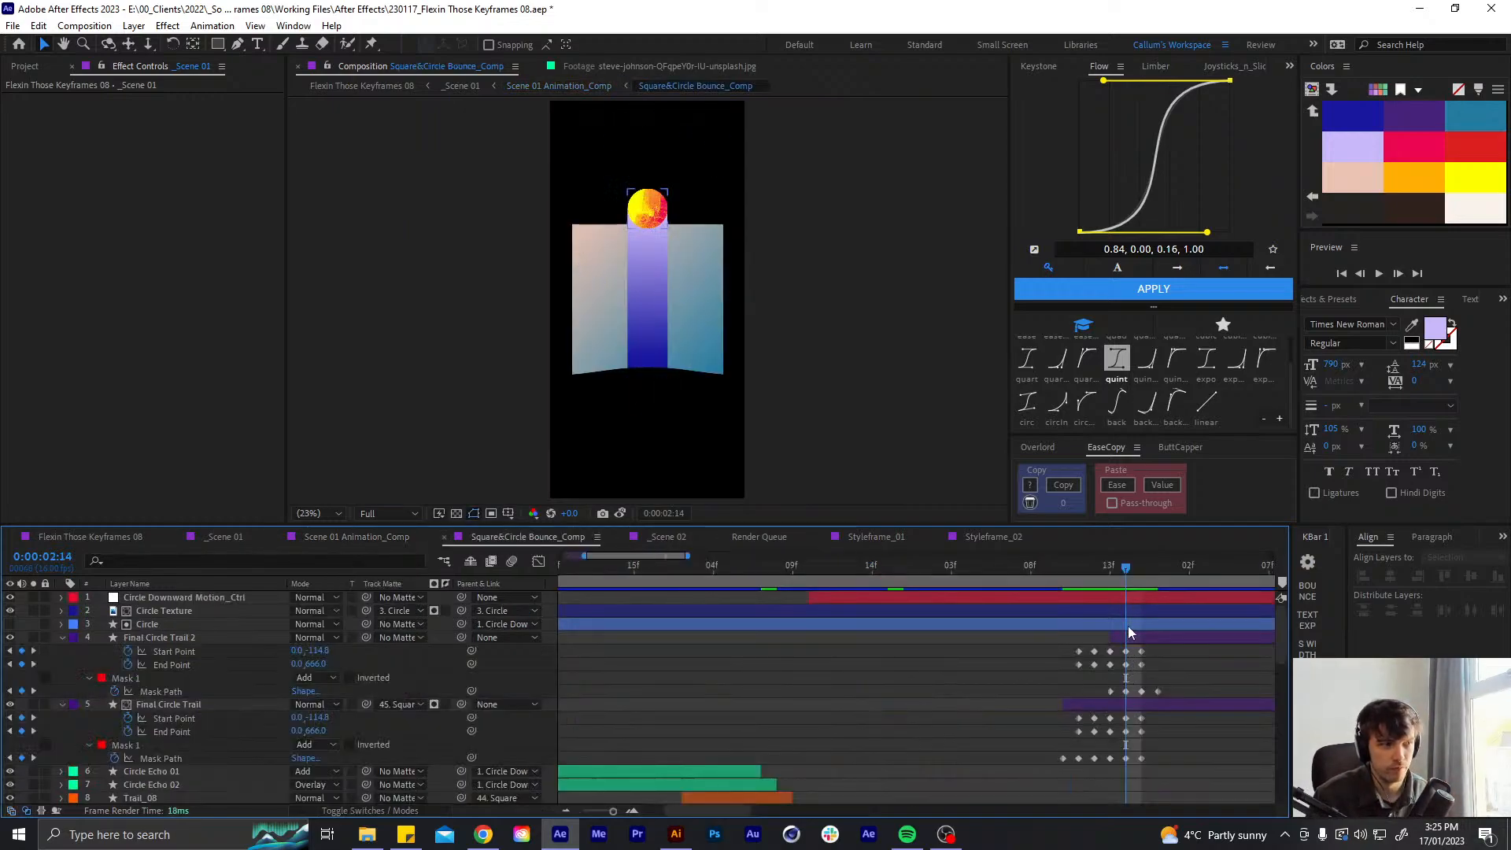
# - Delete both trails' gradient point keyframes at 0:00:02:14, plus those of Final Circle Trail 2 at 0:00:02:15
pyautogui.click(1113, 573)
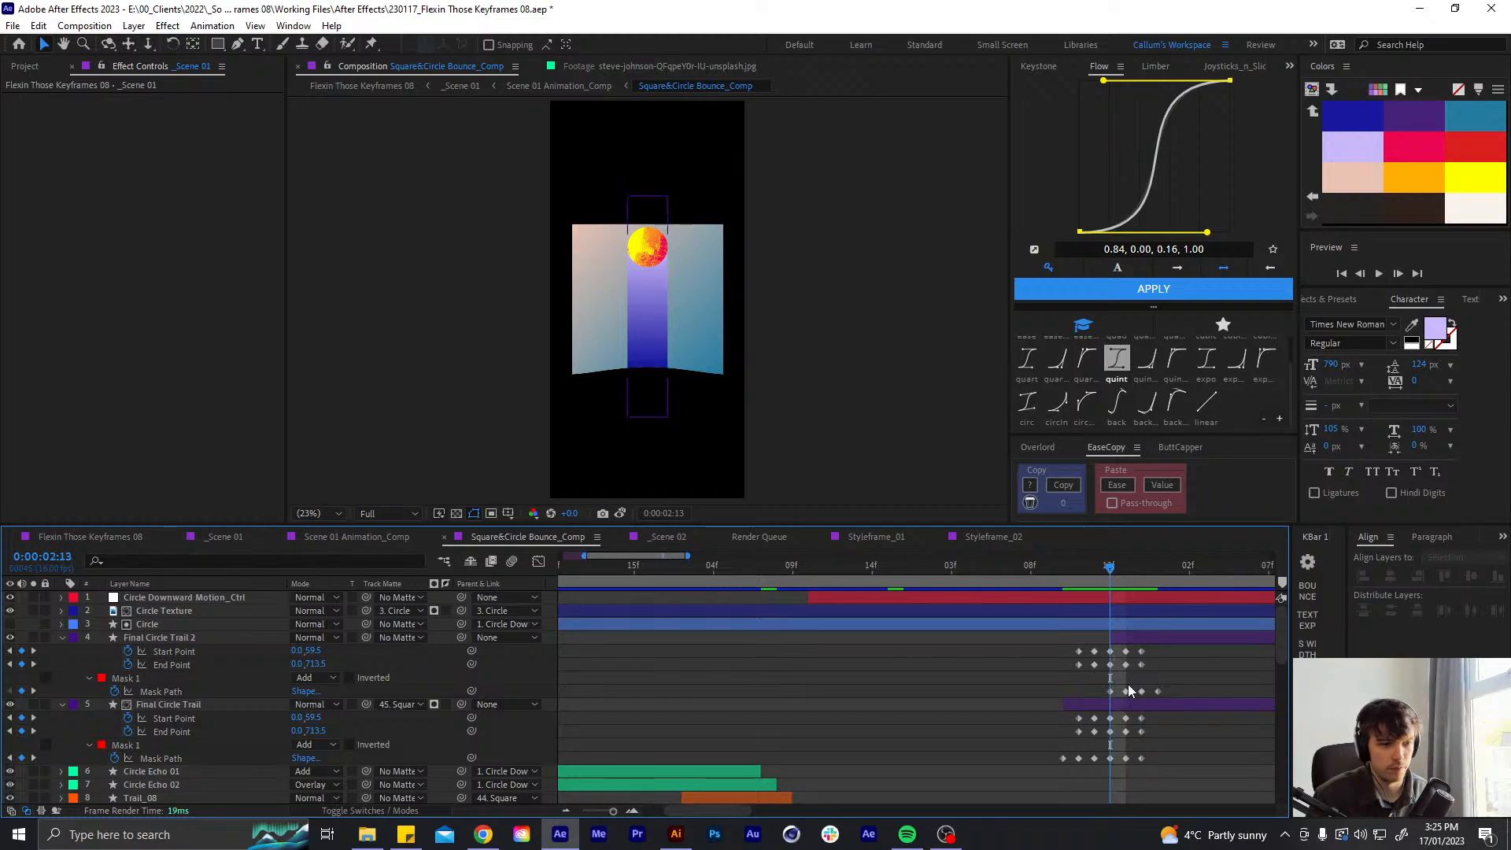
pyautogui.moveTo(1133, 646); pyautogui.dragTo(1119, 737)
pyautogui.press('Delete')
pyautogui.press('Delete')
pyautogui.click(1135, 665)
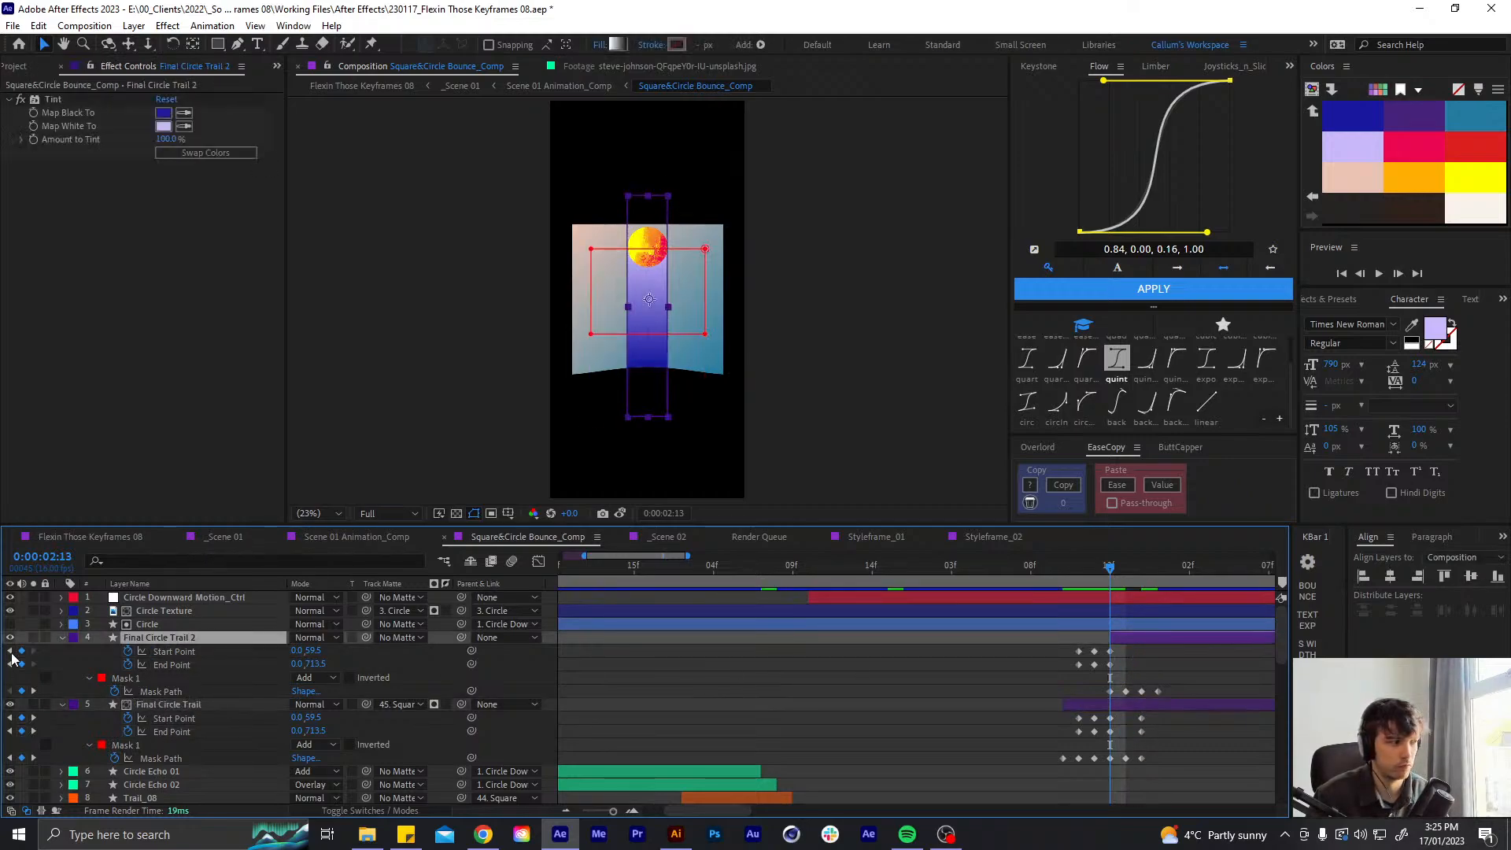
# - At 0:00:02:15, raise Final Circle Trail's gradient end point to about 0, 341.7, with Final Circle Trail 2 hidden
pyautogui.moveTo(1110, 570); pyautogui.dragTo(1141, 570)
pyautogui.click(1141, 717)
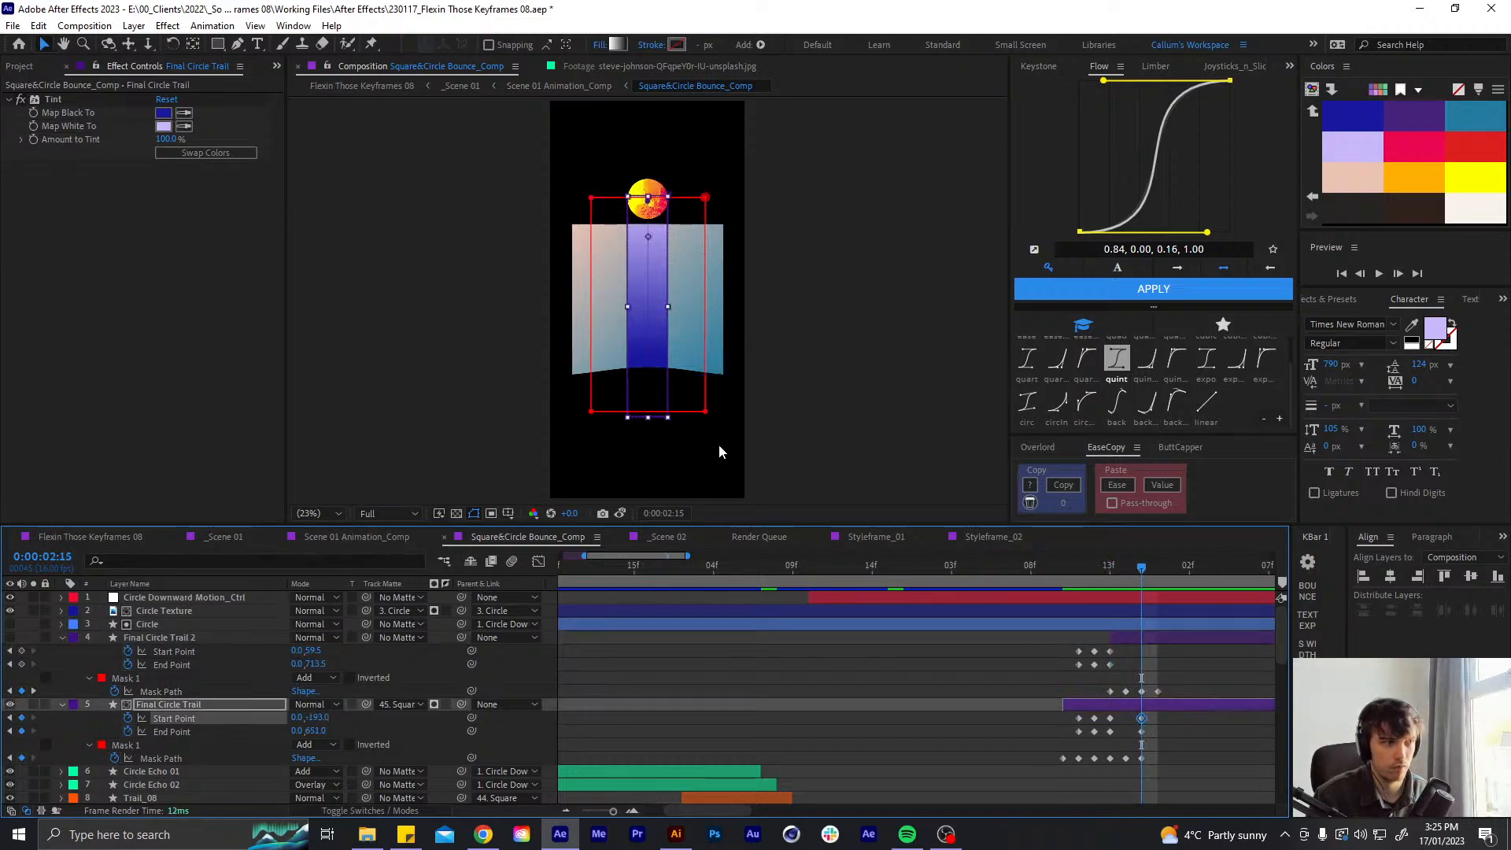
pyautogui.moveTo(648, 351); pyautogui.dragTo(653, 298)
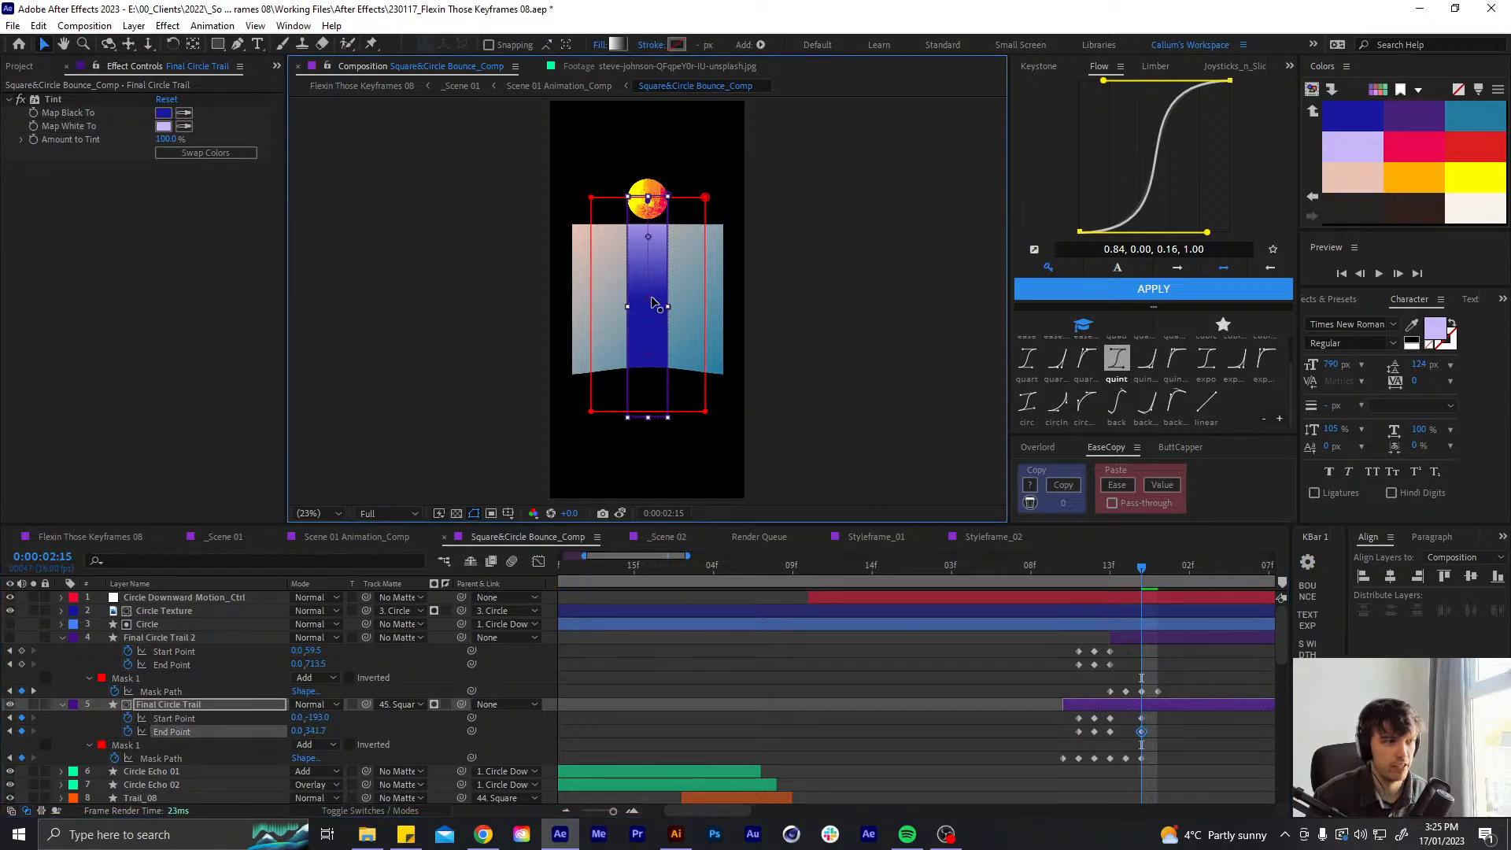
# - Copy Final Circle Trail's gradient point keyframes onto Final Circle Trail 2 from 0:00:02:11 and make that layer visible again
pyautogui.click(1082, 569)
pyautogui.moveTo(1131, 643); pyautogui.dragTo(1039, 681)
pyautogui.hotkey('ctrl', 'v')
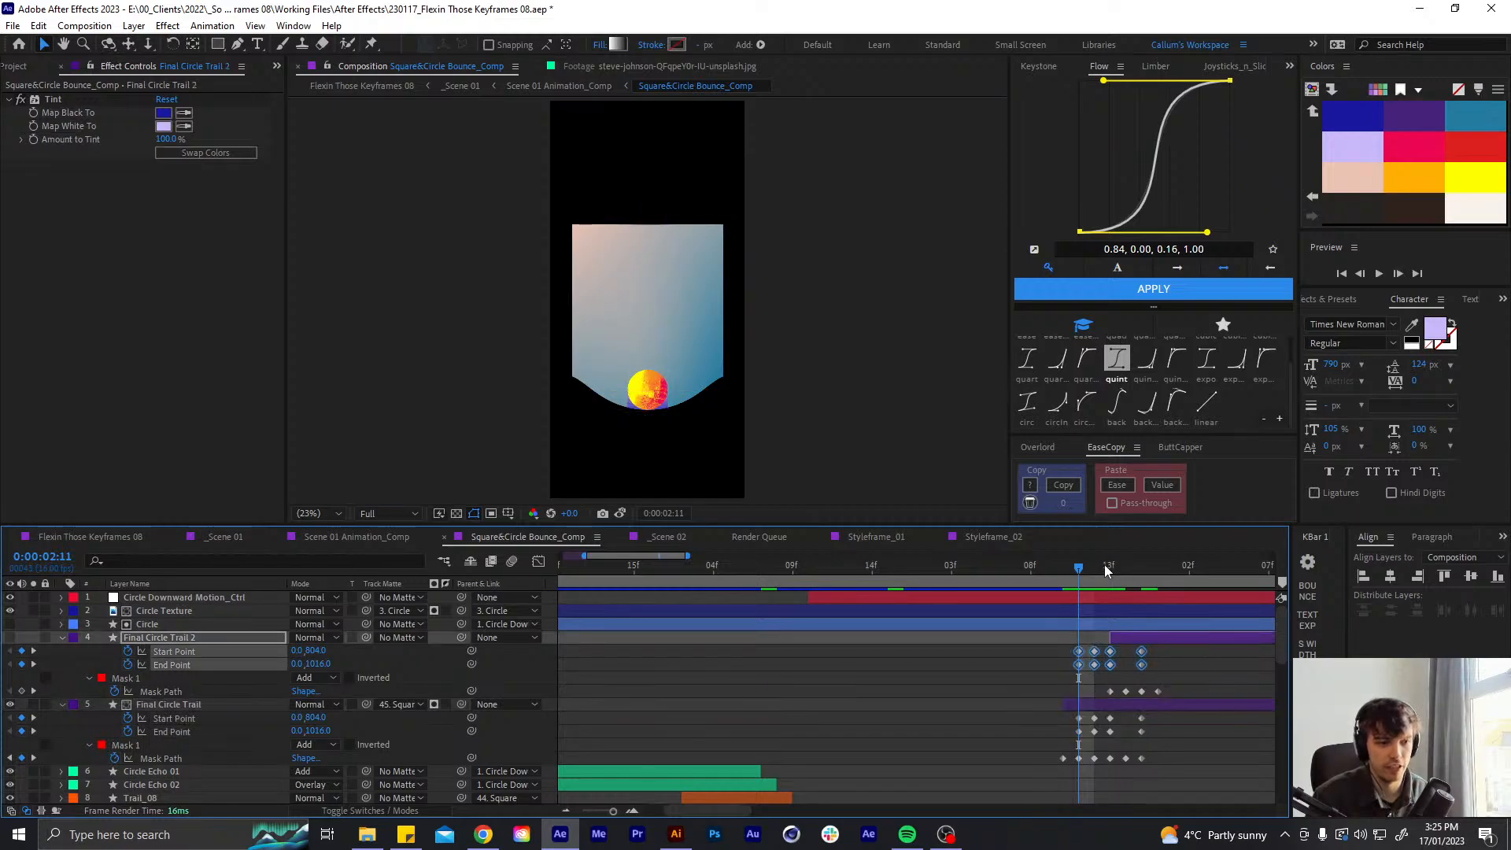
pyautogui.click(1140, 567)
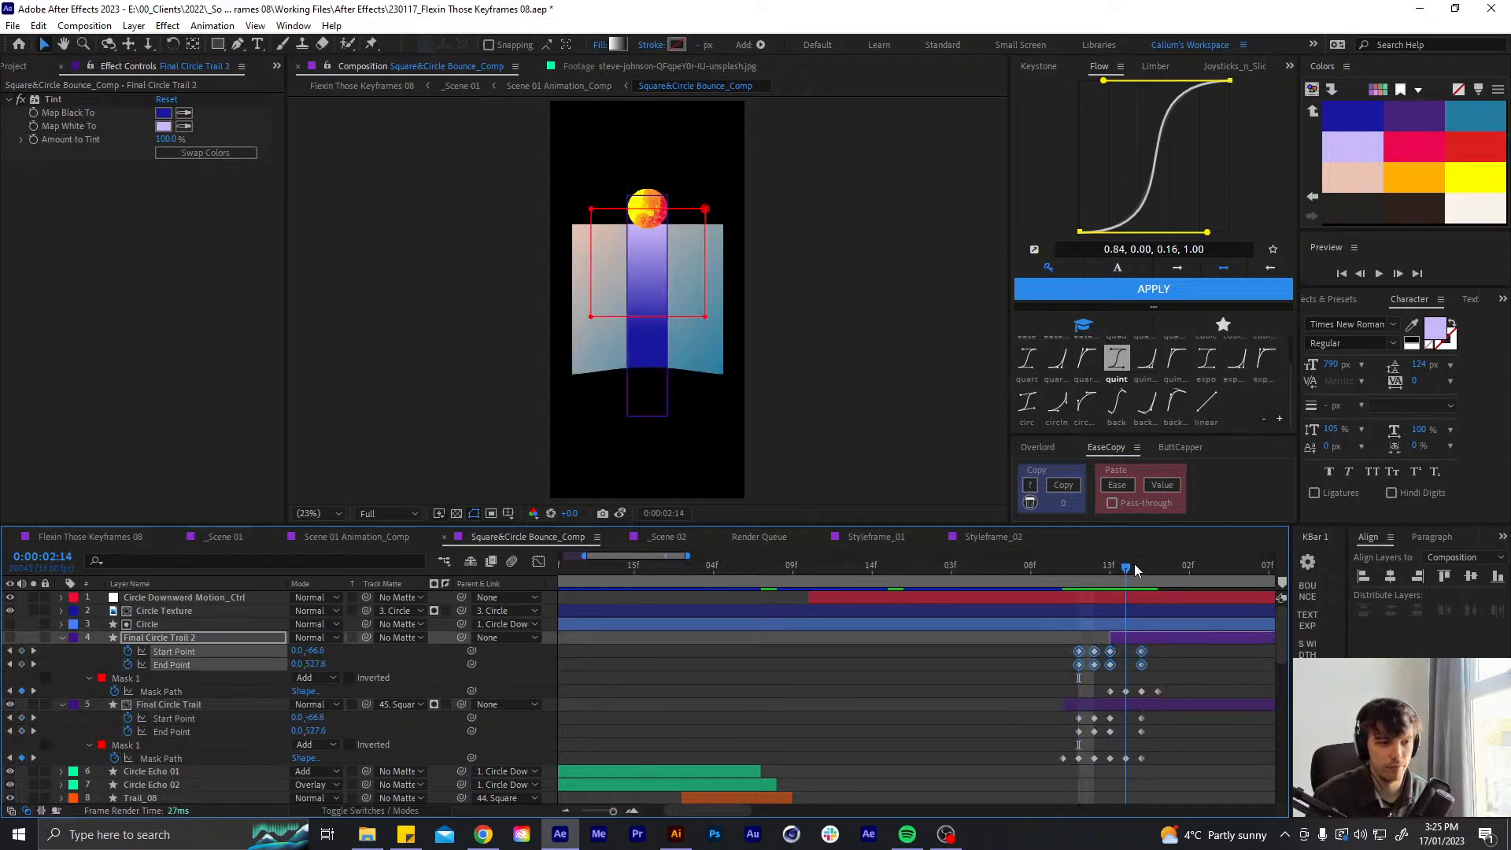
pyautogui.click(11, 638)
pyautogui.click(1175, 677)
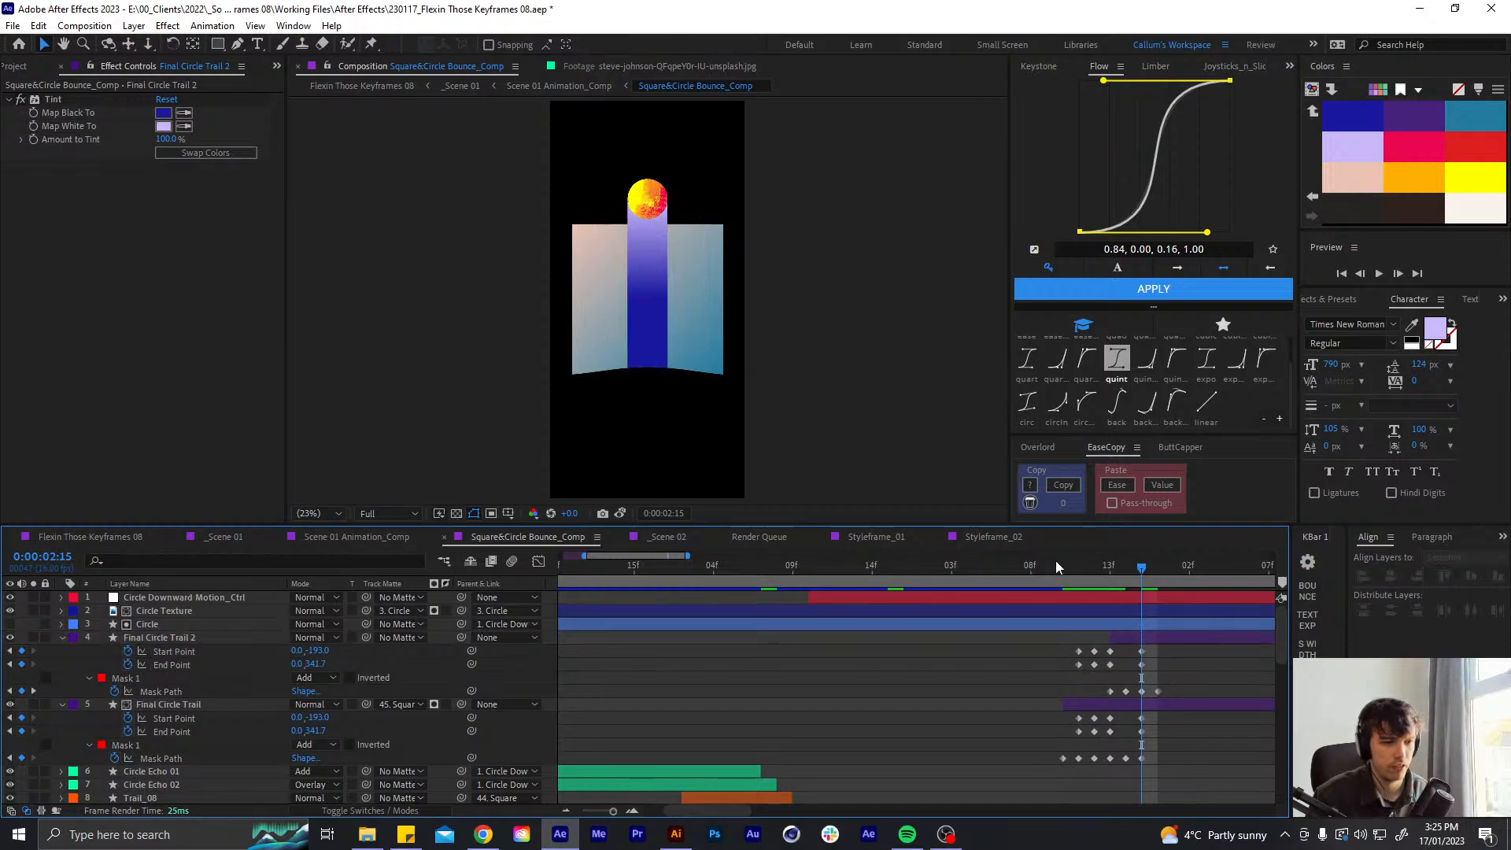
# - Examine the trail's first appearance behind the circle around 0:00:02:10 at close range
pyautogui.moveTo(1061, 564); pyautogui.dragTo(1069, 564)
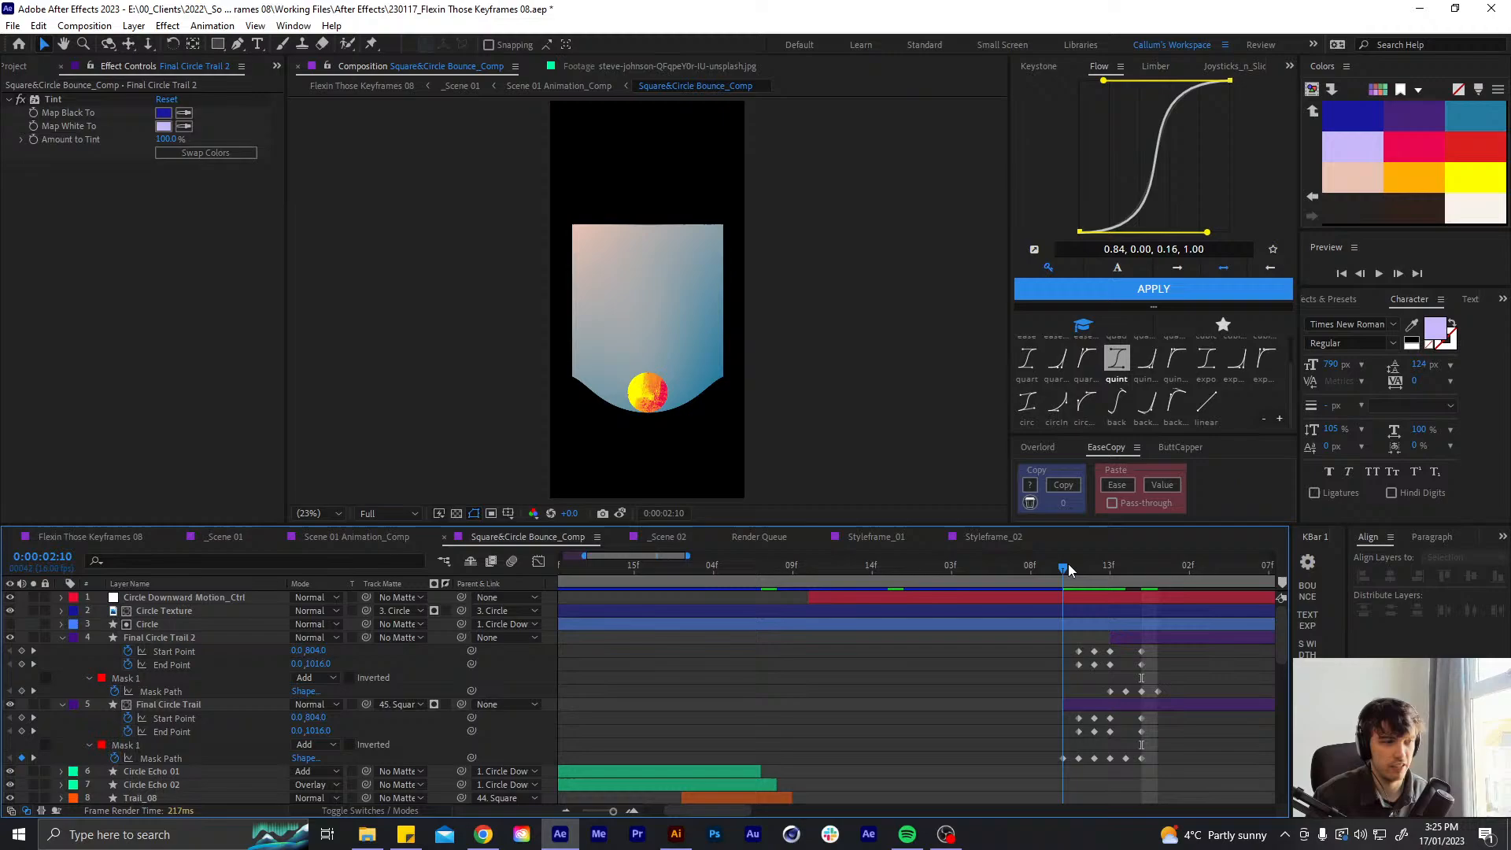
pyautogui.click(337, 515)
pyautogui.click(317, 533)
pyautogui.scroll(3, 696, 374)
pyautogui.press('space')
pyautogui.moveTo(677, 407); pyautogui.dragTo(663, 243)
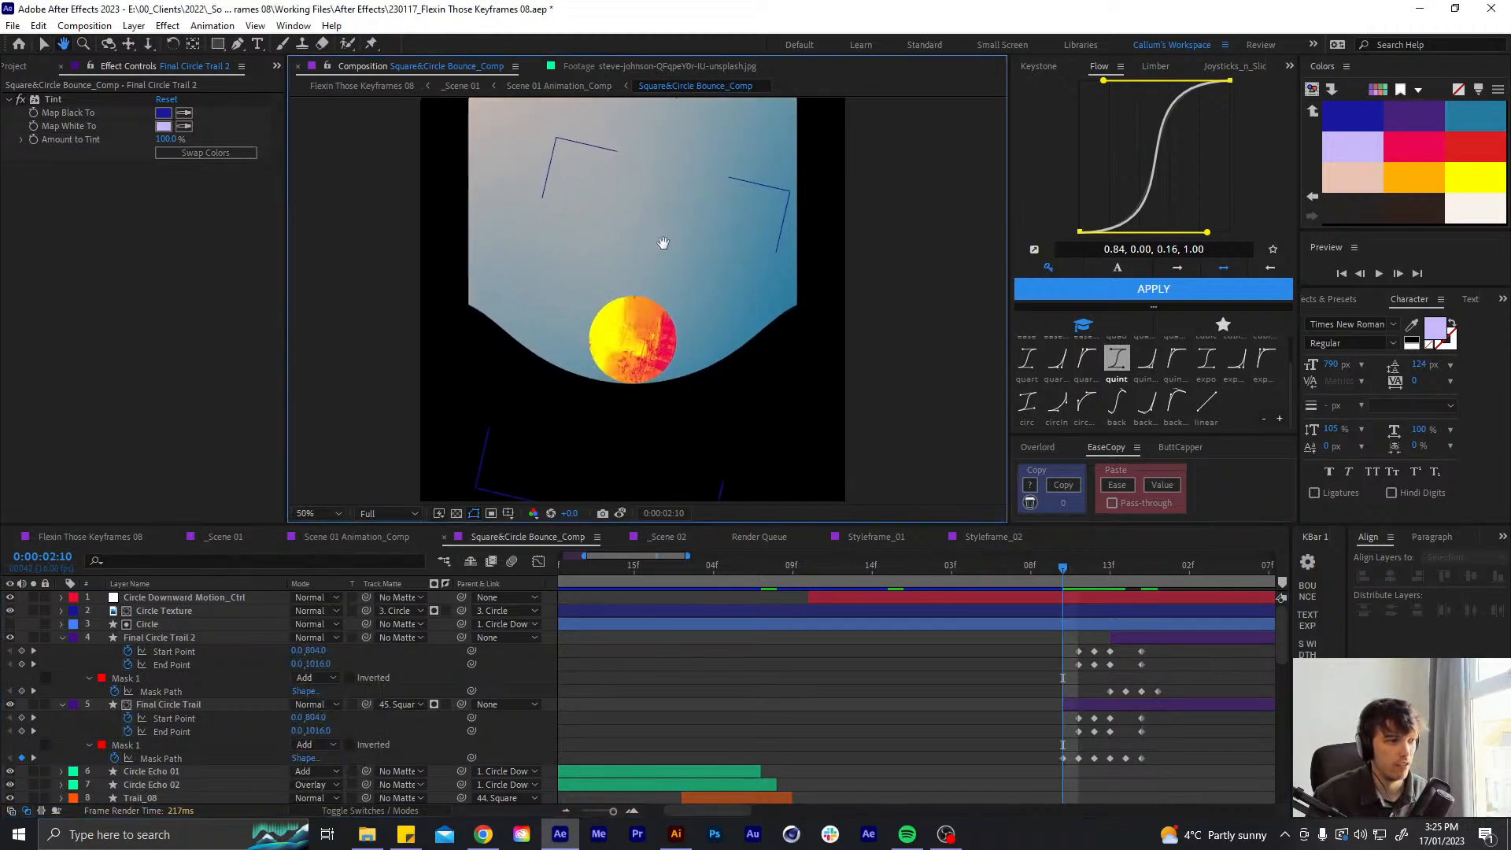
pyautogui.scroll(2, 654, 378)
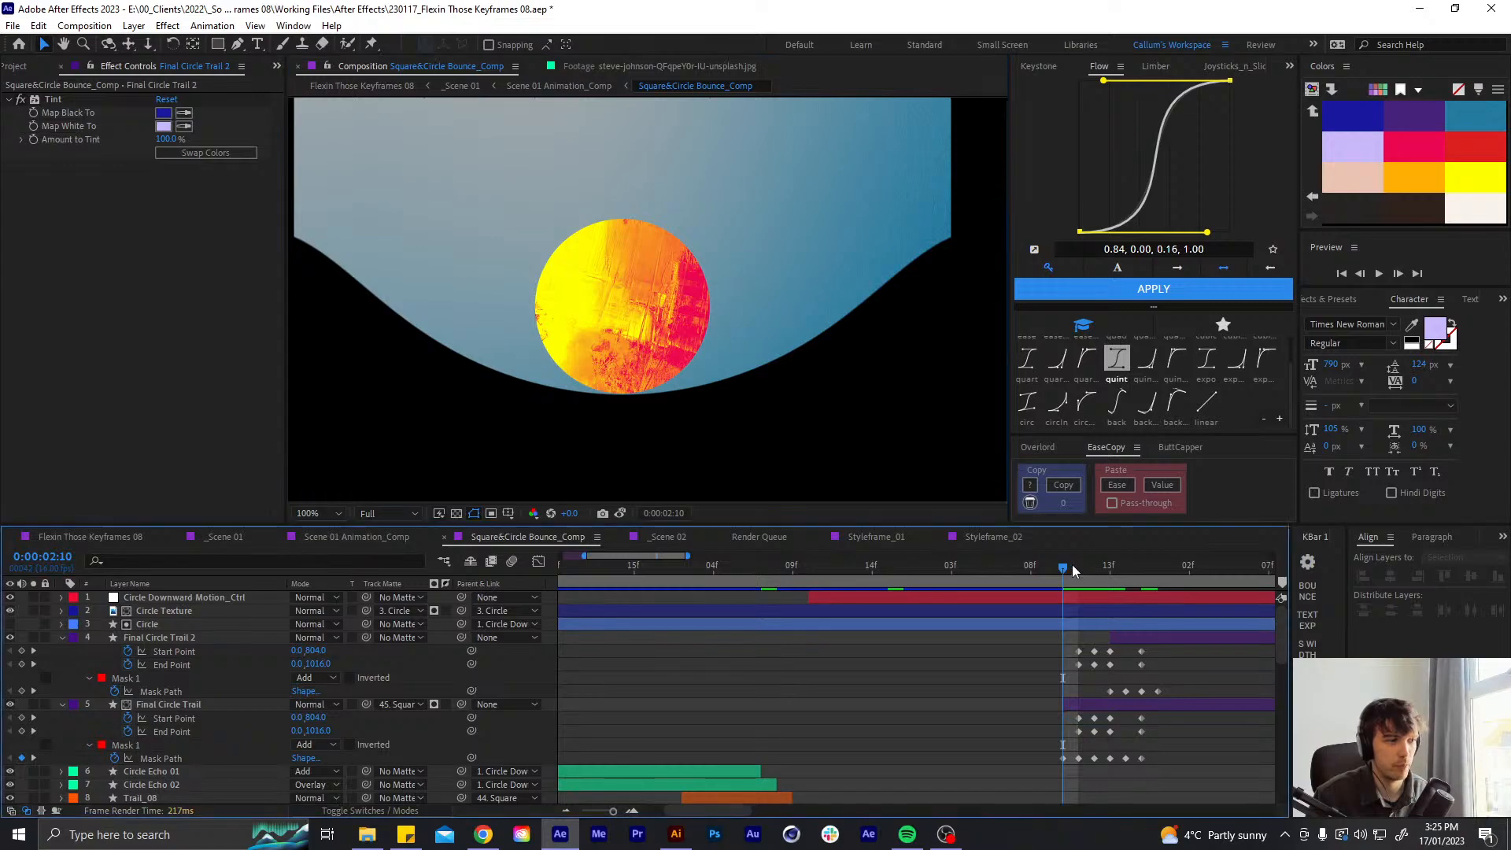
pyautogui.moveTo(1072, 564)
pyautogui.mouseDown()
pyautogui.moveTo(1093, 550)
pyautogui.moveTo(1065, 559)
pyautogui.mouseUp()
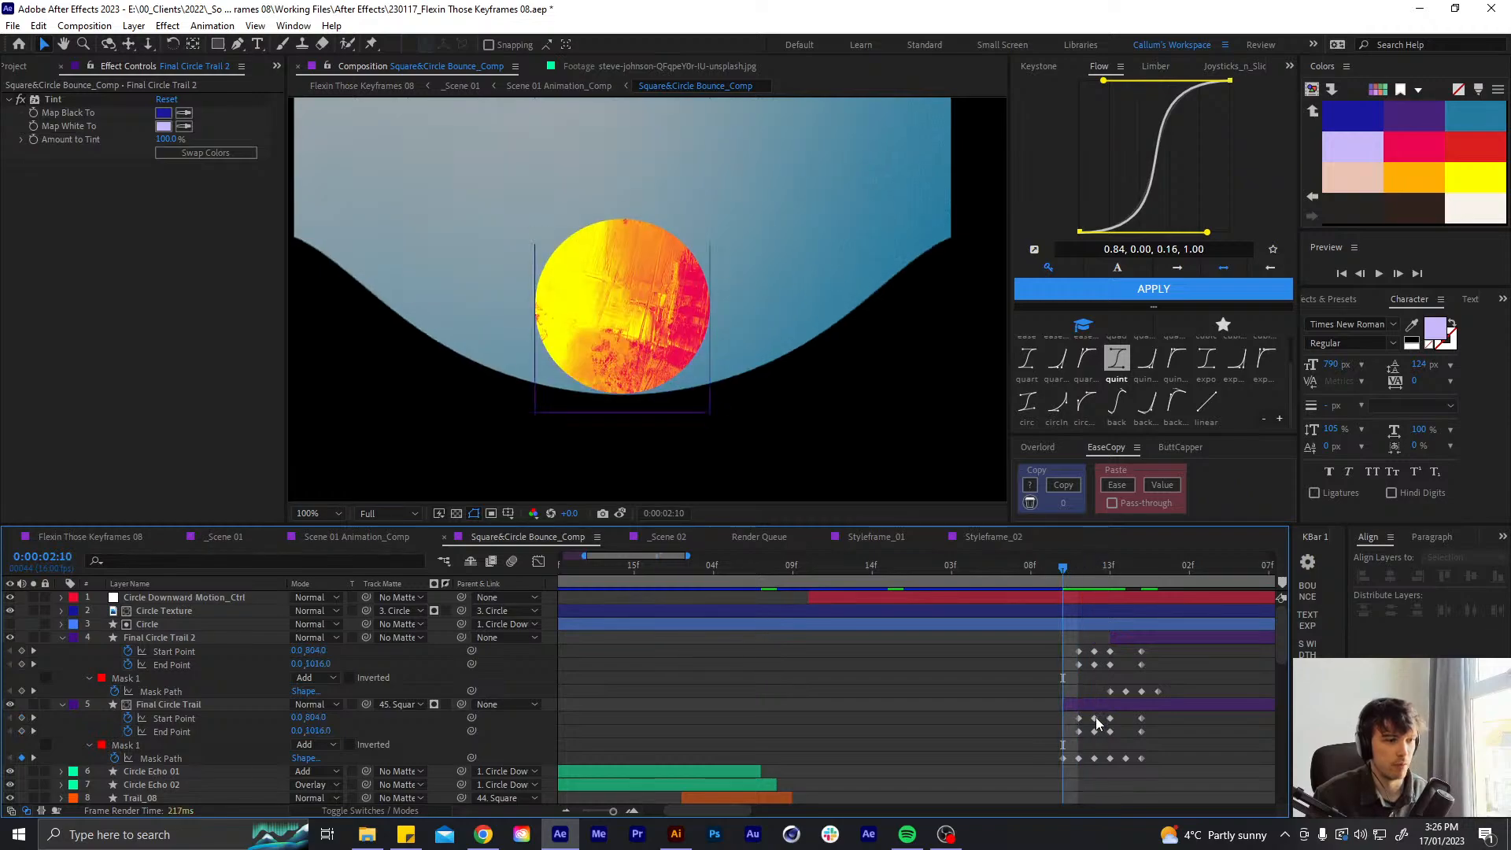
# - Add an opacity keyframe of 0% to the Final Circle Trail layer at 0:00:02:10
pyautogui.click(880, 703)
pyautogui.press('t')
pyautogui.click(101, 718)
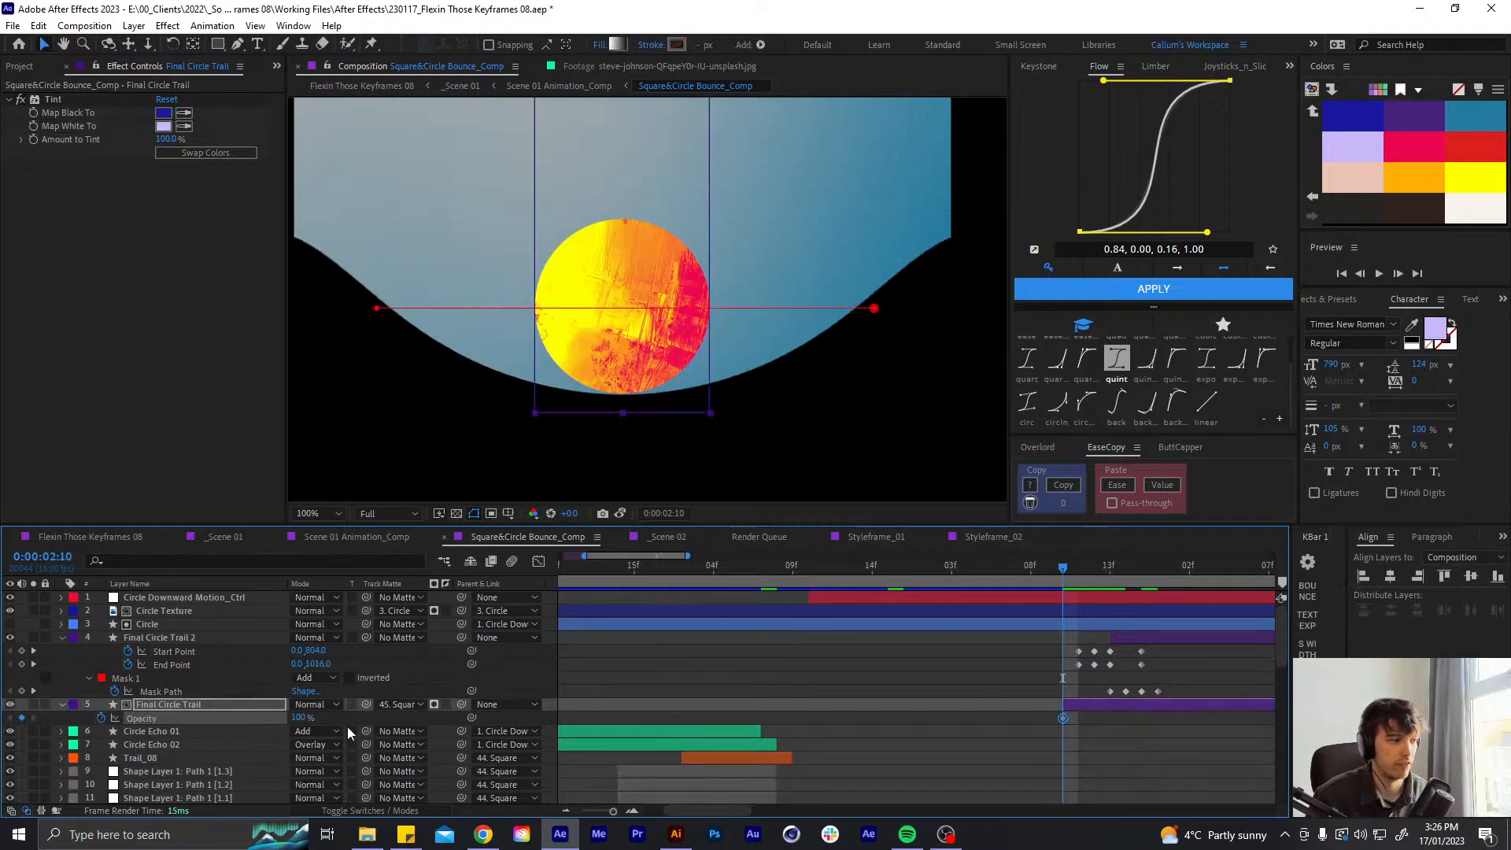
pyautogui.click(301, 718)
pyautogui.write('0')
pyautogui.press('Return')
# - Set the Final Circle Trail layer's opacity to 100% at 0:00:02:13
pyautogui.moveTo(1078, 565); pyautogui.dragTo(1109, 565)
pyautogui.scroll(-2, 535, 293)
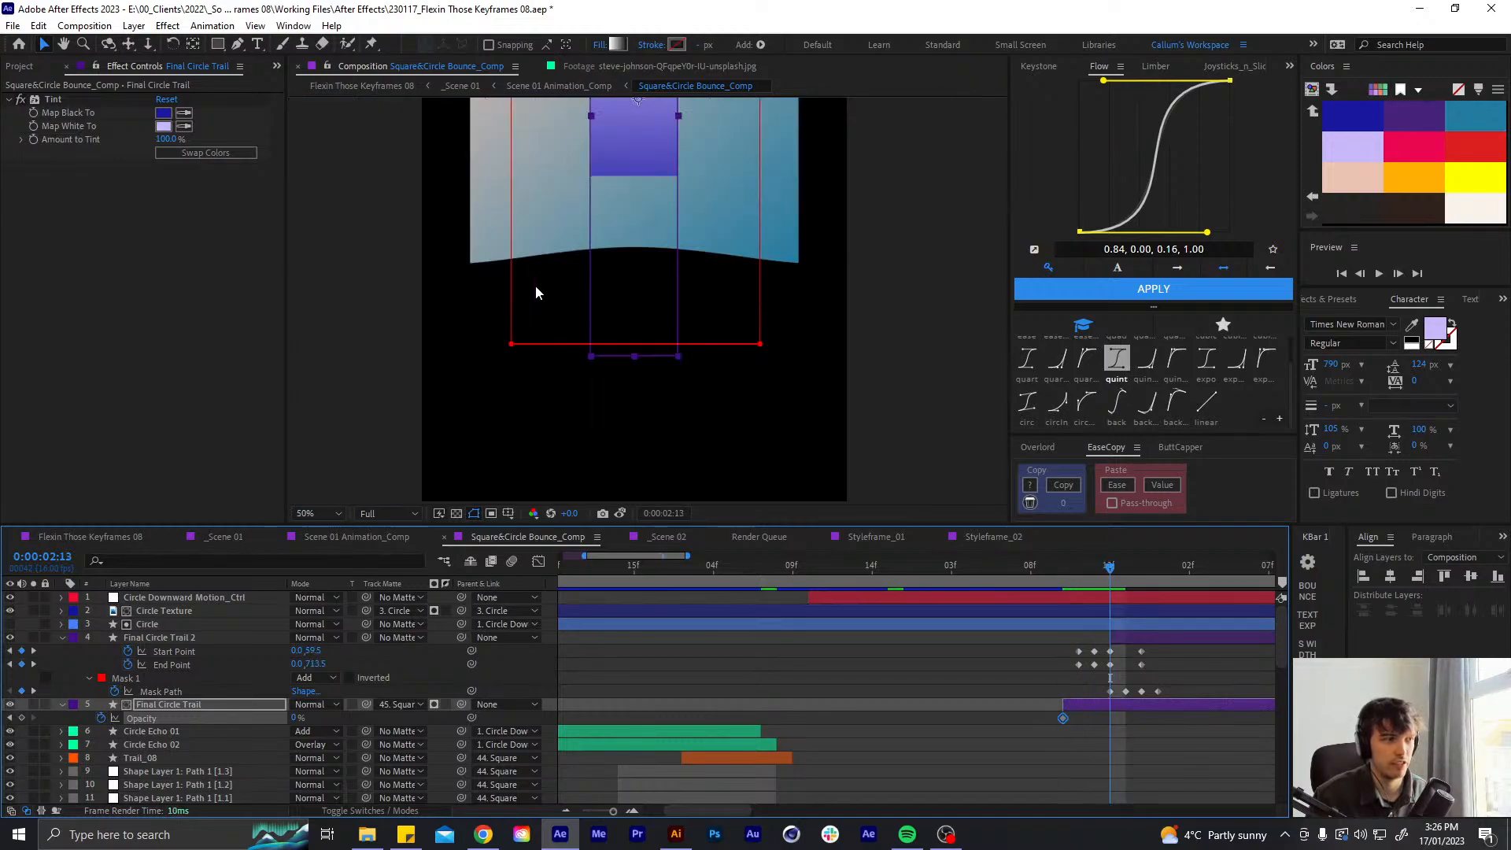
pyautogui.click(300, 718)
pyautogui.write('100')
pyautogui.press('Return')
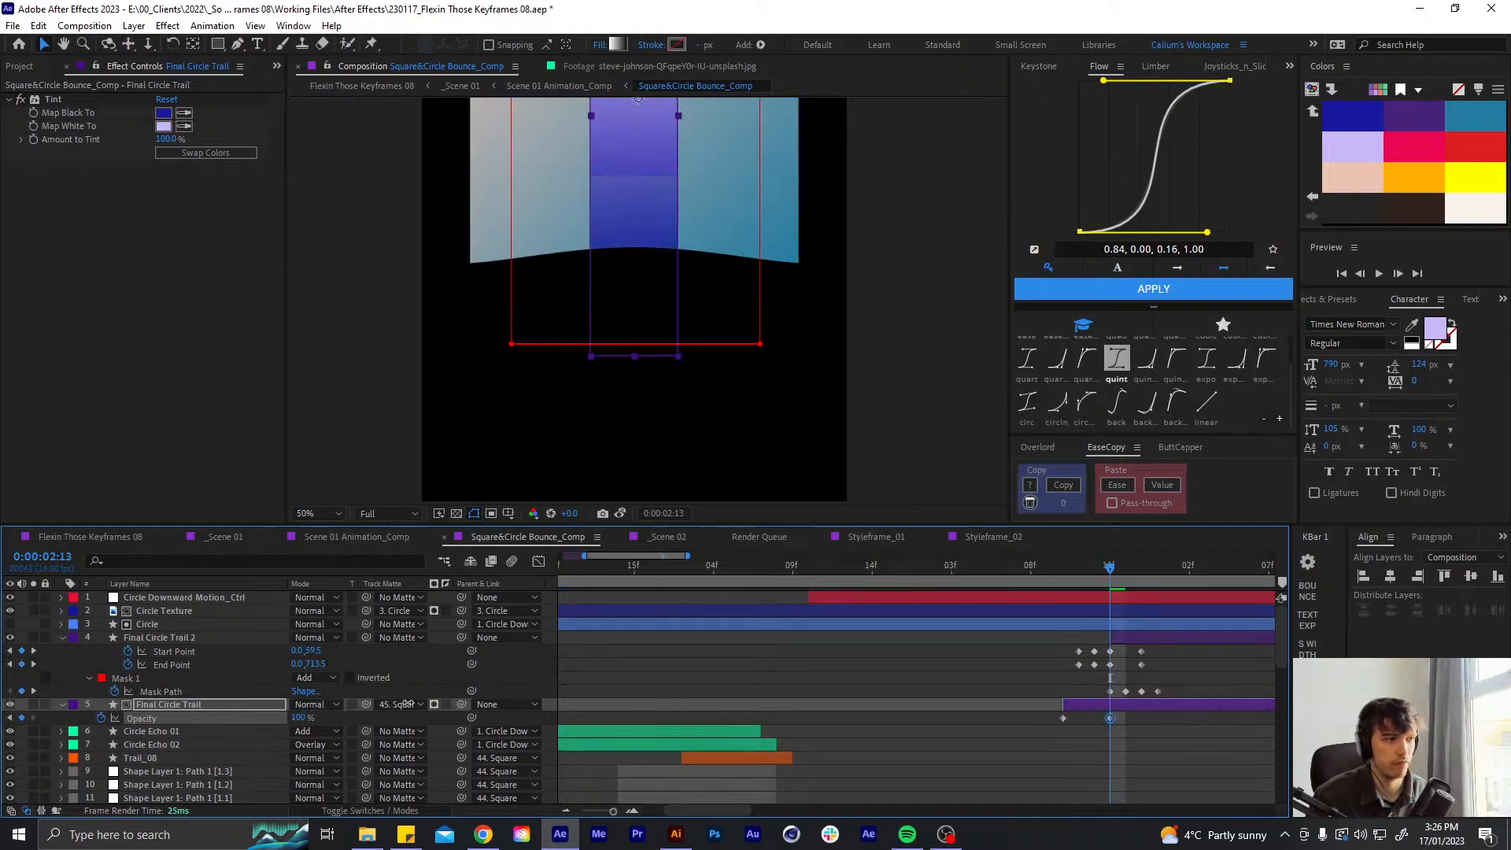
# - Fit the composition in the viewer and apply Easy Ease to both opacity keyframes of the Final Circle Trail layer
pyautogui.scroll(-2, 696, 231)
pyautogui.moveTo(696, 231); pyautogui.dragTo(683, 293)
pyautogui.click(318, 514)
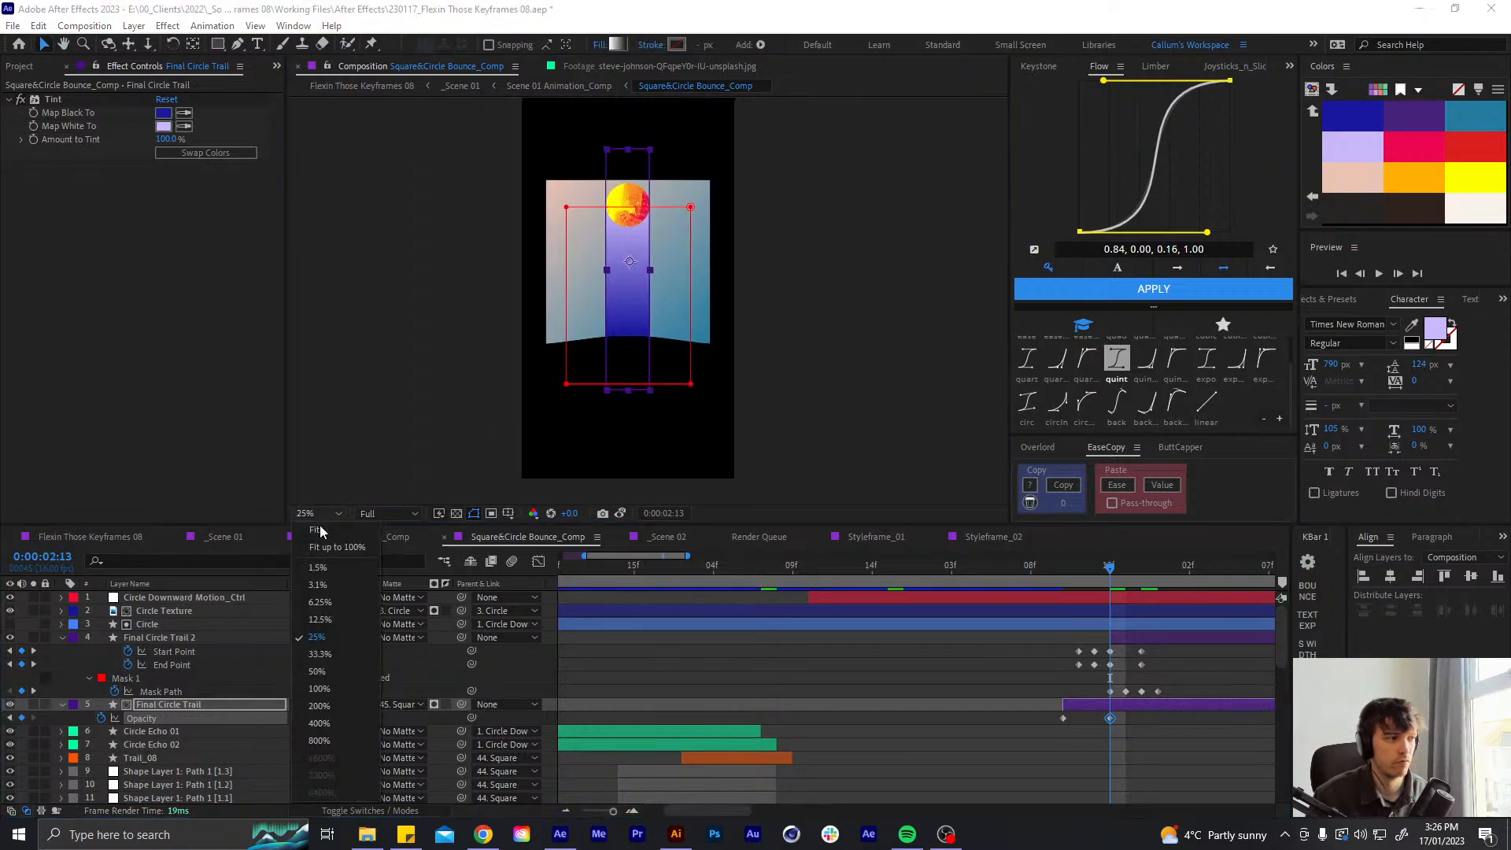
pyautogui.click(317, 531)
pyautogui.moveTo(1127, 720)
pyautogui.mouseDown()
pyautogui.moveTo(1032, 739)
pyautogui.moveTo(1060, 716)
pyautogui.moveTo(1112, 720)
pyautogui.mouseUp()
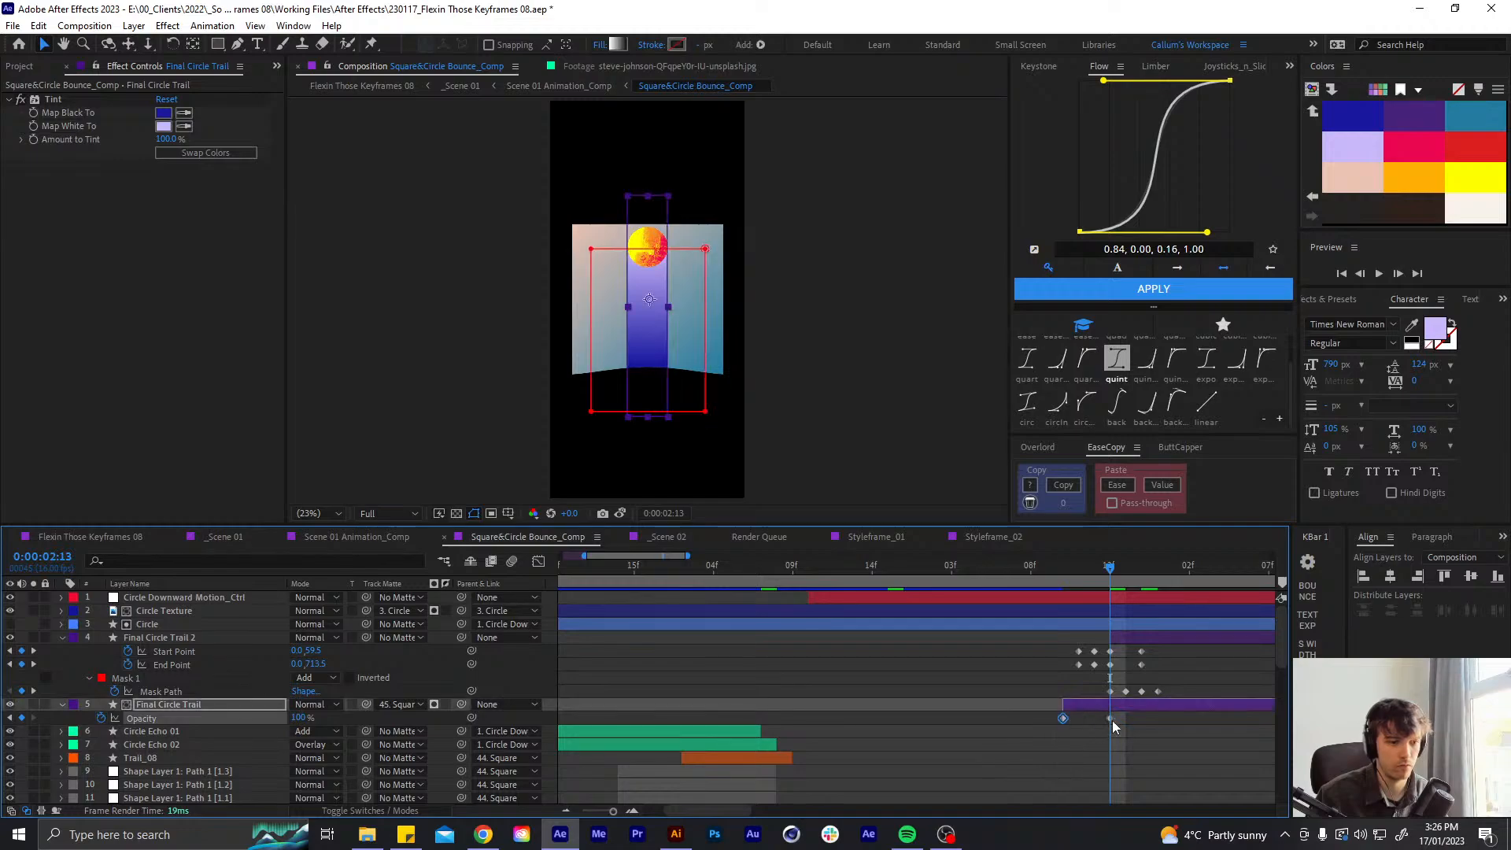
pyautogui.press('F9')
pyautogui.click(1036, 749)
# - Preview the trail's eased fade-in from 0:00:02:09
pyautogui.click(1053, 570)
pyautogui.press('space')
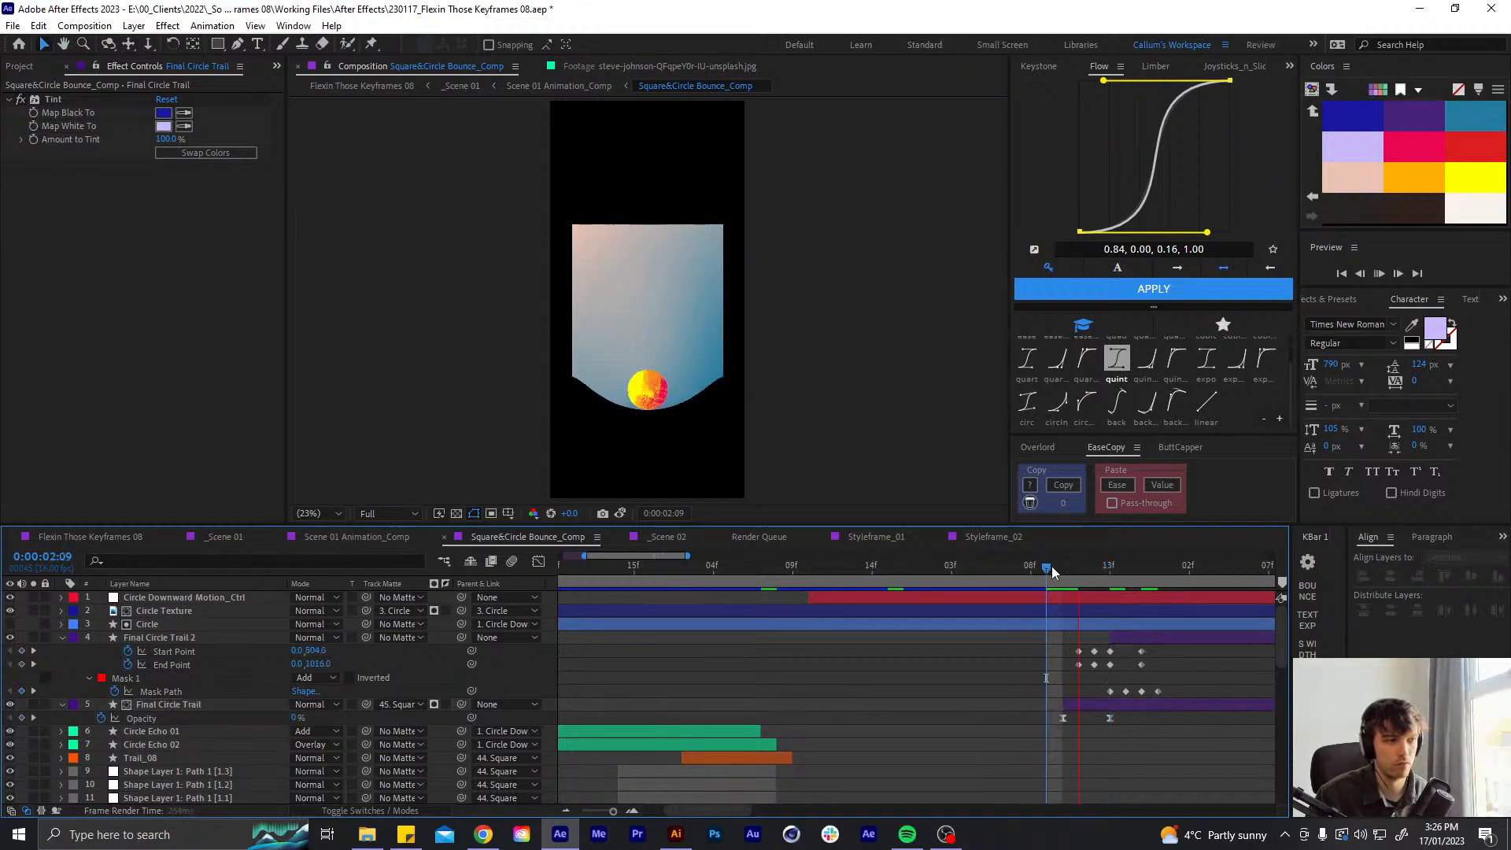
pyautogui.press('space')
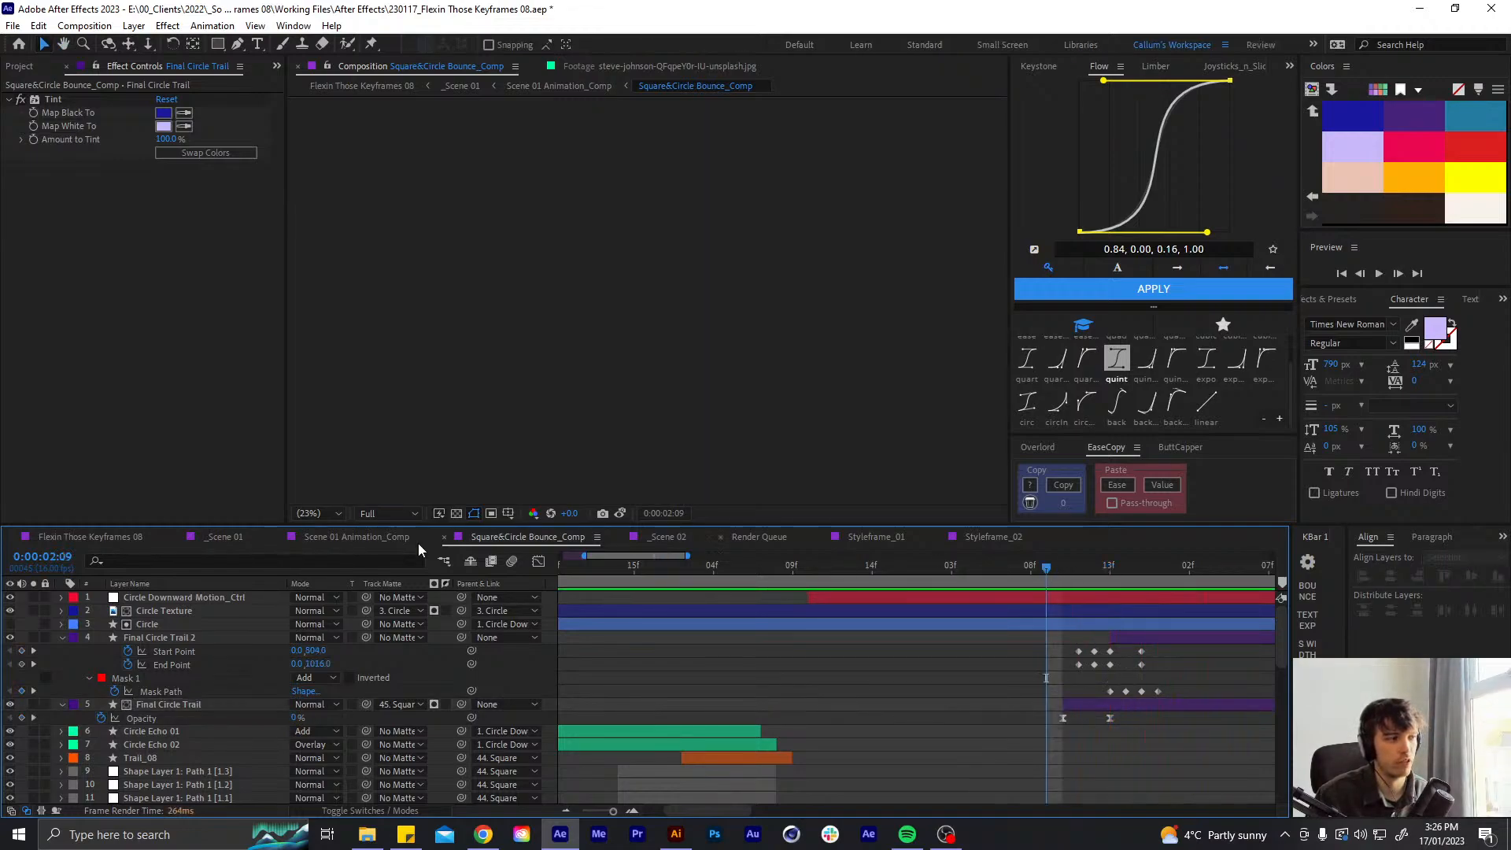
# - Open the Flexin Those Keyframes 08 composition and play it from the start, stopping at the trail frame at 0:00:03:12
pyautogui.click(370, 536)
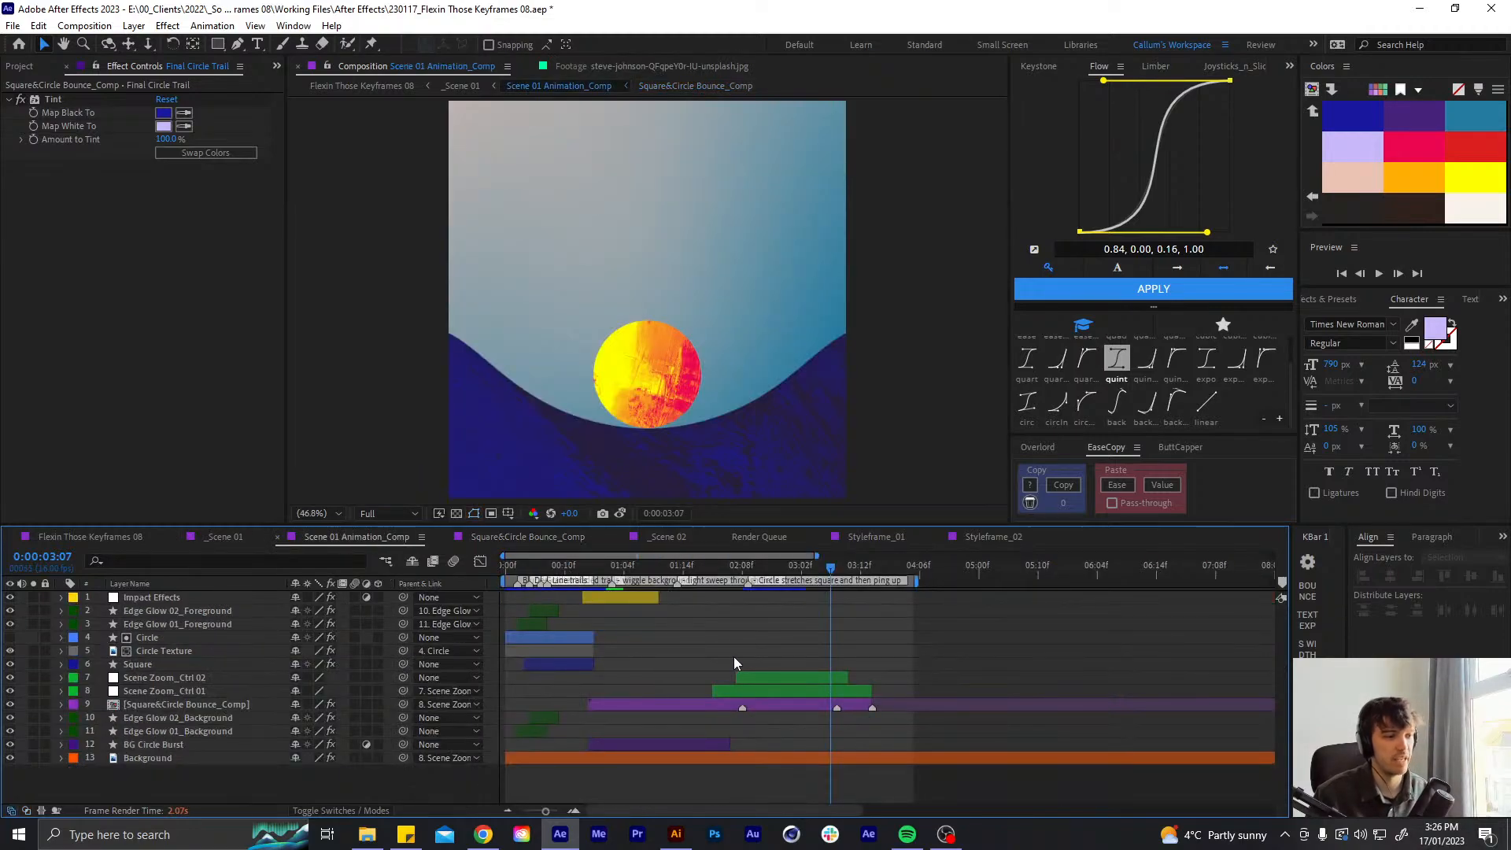
pyautogui.click(221, 537)
pyautogui.click(140, 538)
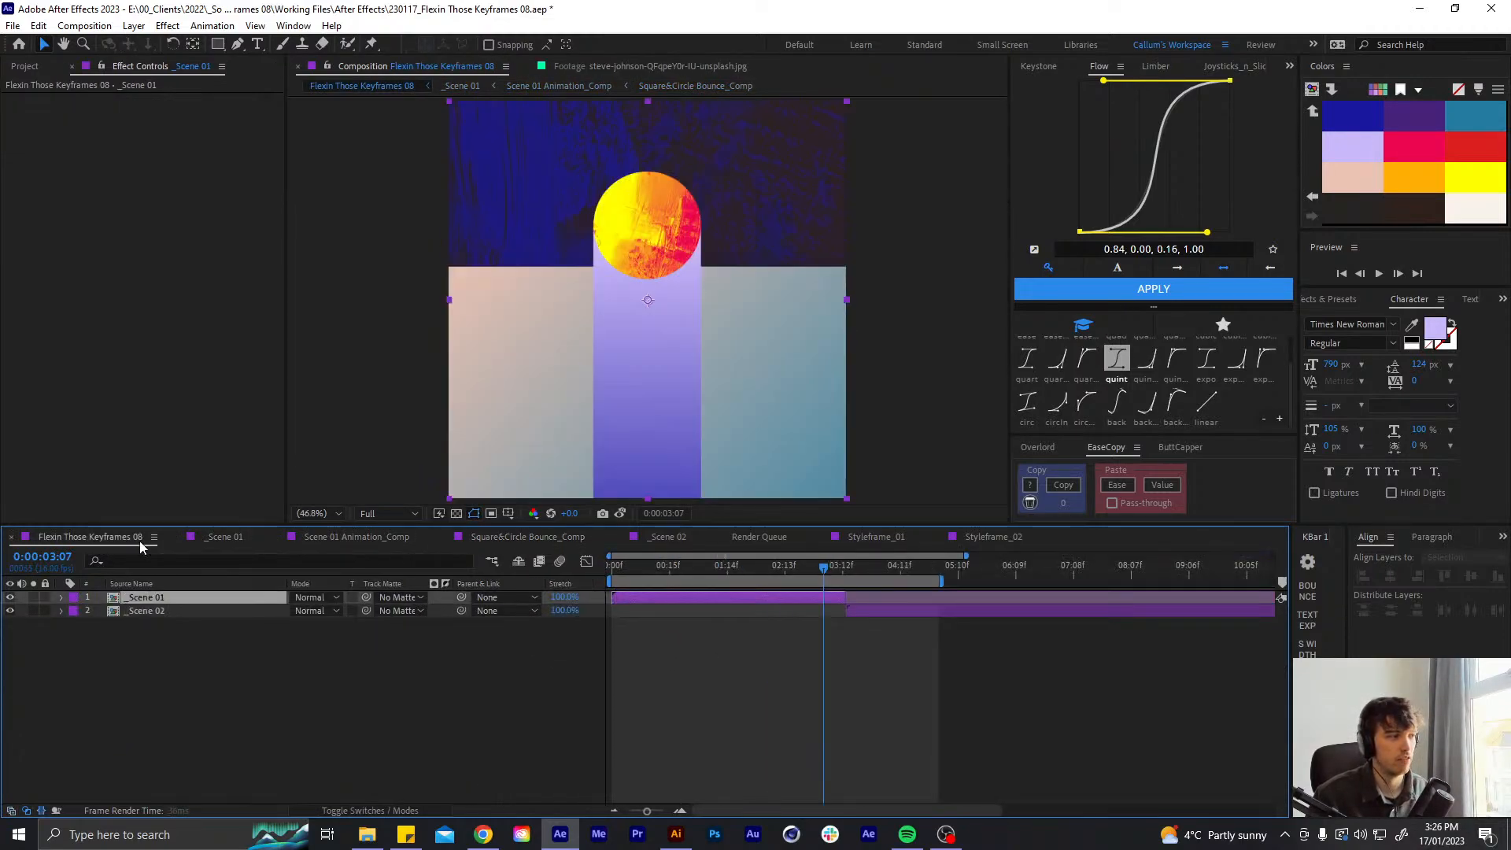
pyautogui.moveTo(738, 568); pyautogui.dragTo(610, 564)
pyautogui.press('space')
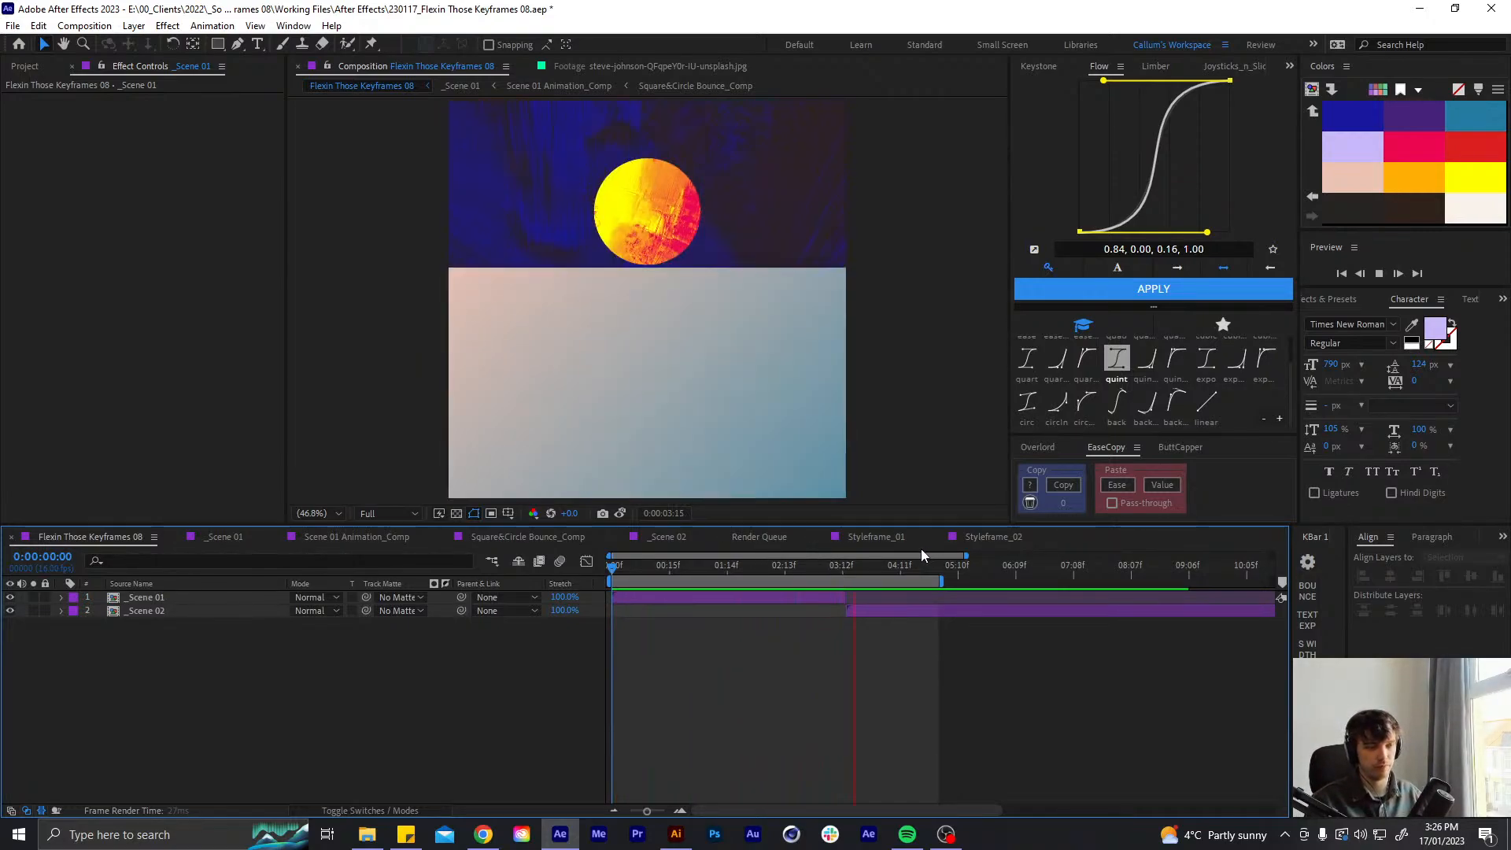
pyautogui.moveTo(828, 565); pyautogui.dragTo(843, 566)
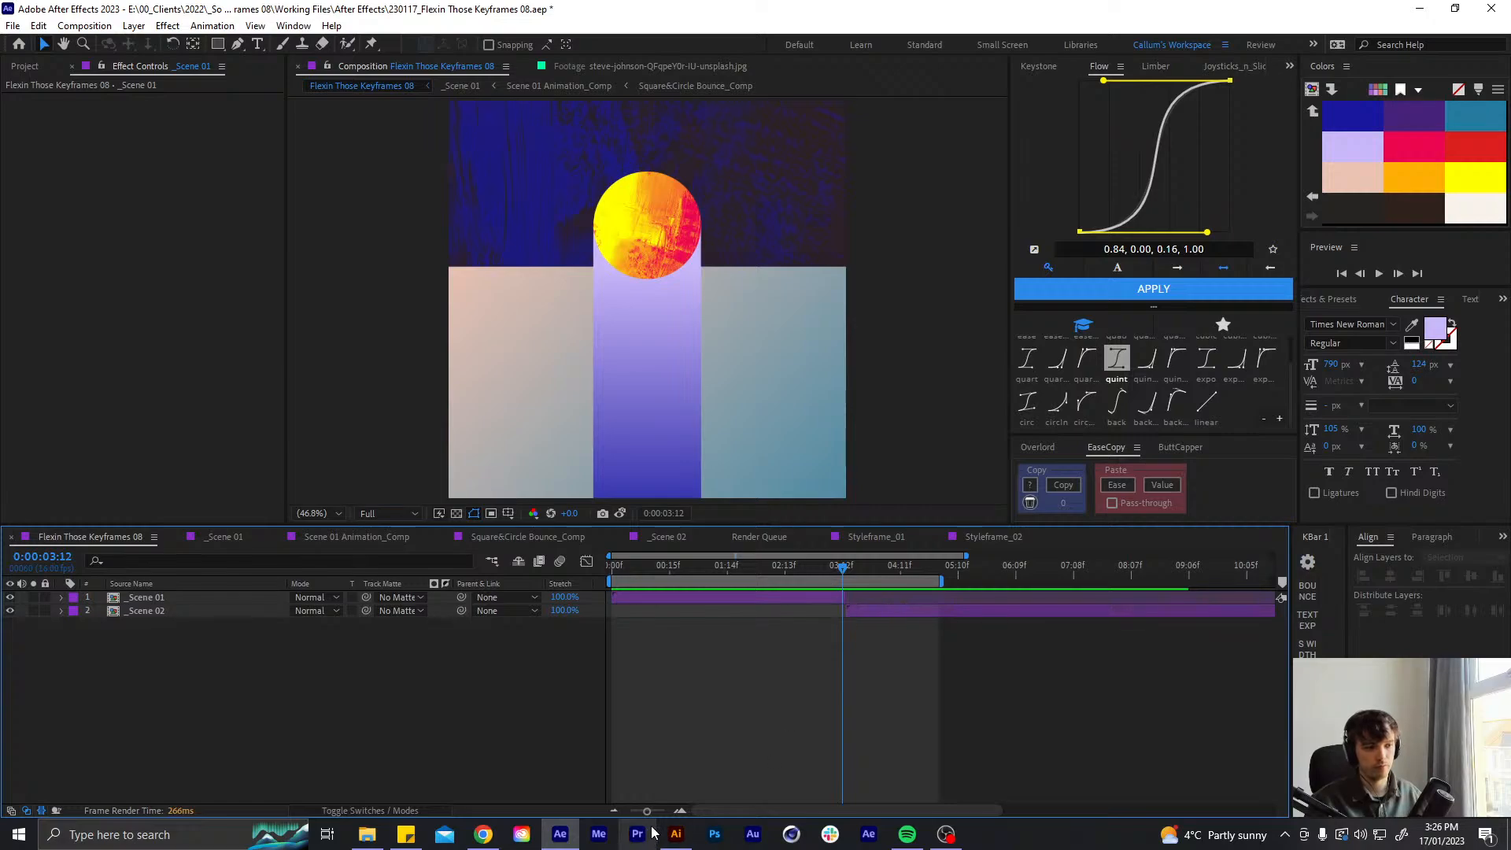
# - Switch to Illustrator to compare the trail with the cracked-square styleframe design, and return to After Effects
pyautogui.click(676, 834)
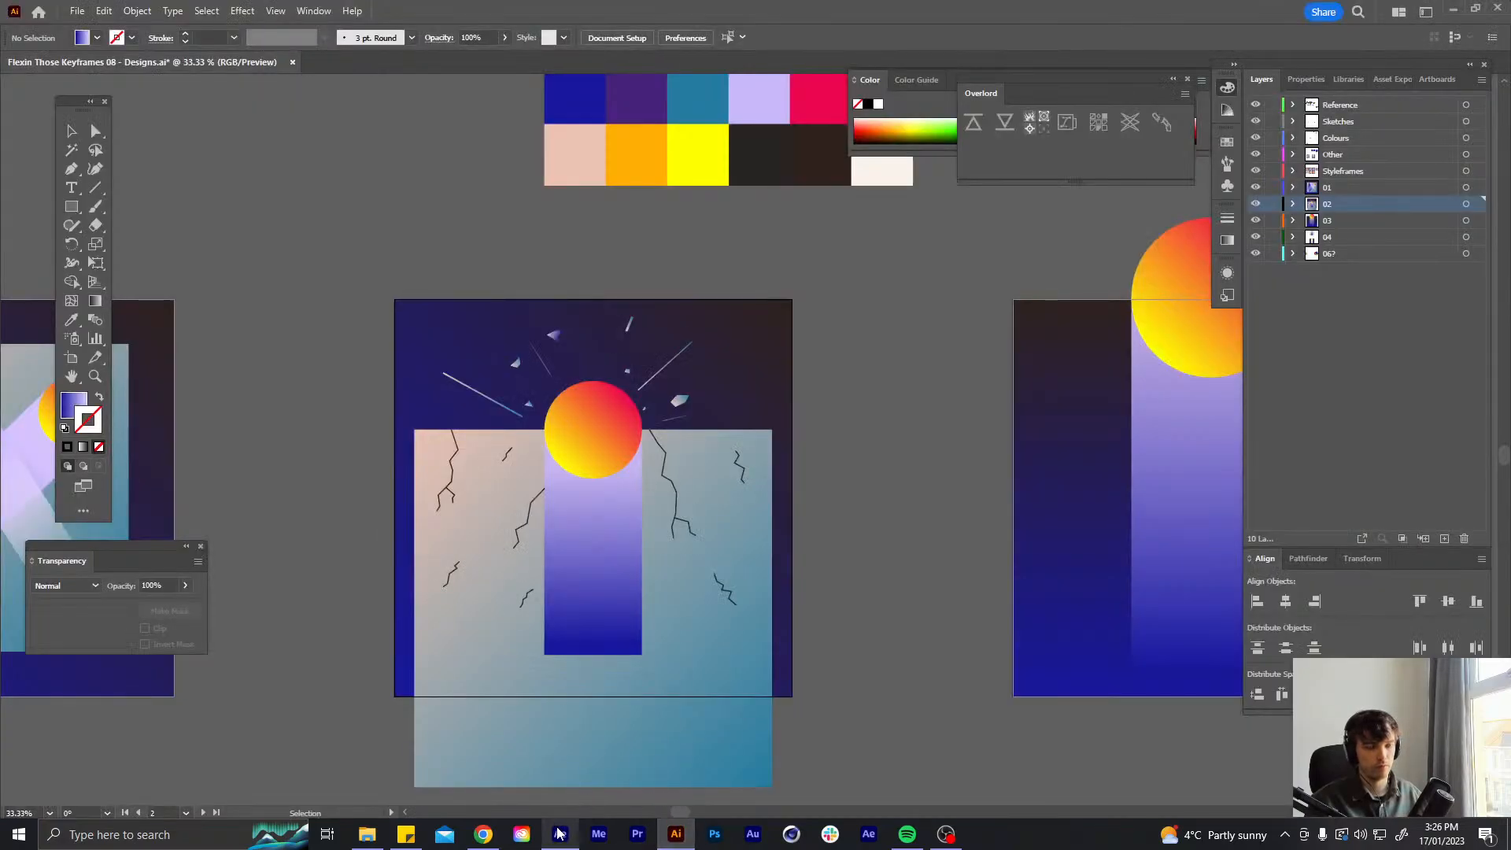
pyautogui.moveTo(559, 837)
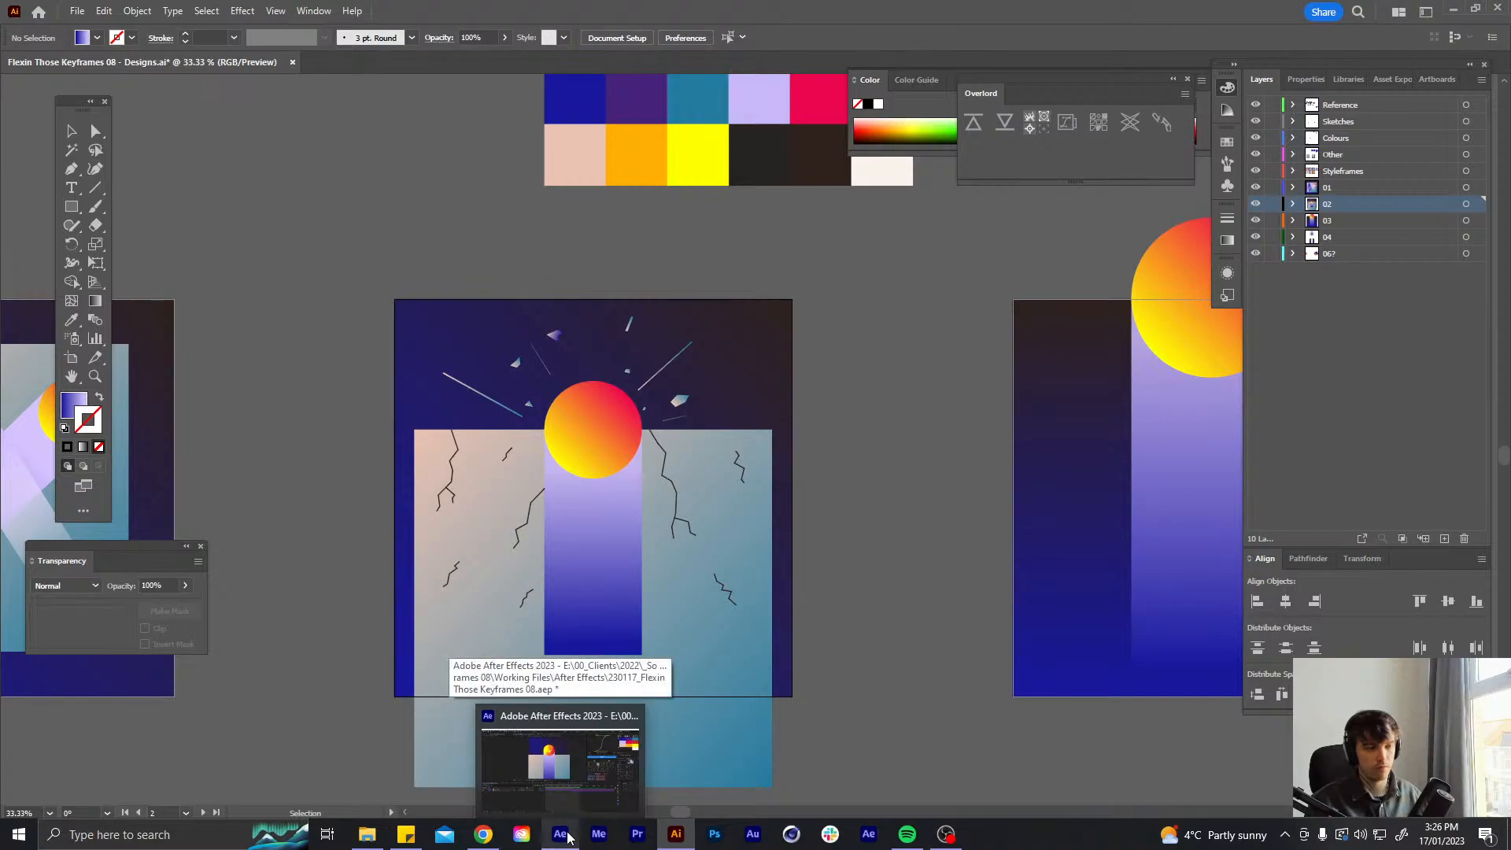
pyautogui.click(568, 837)
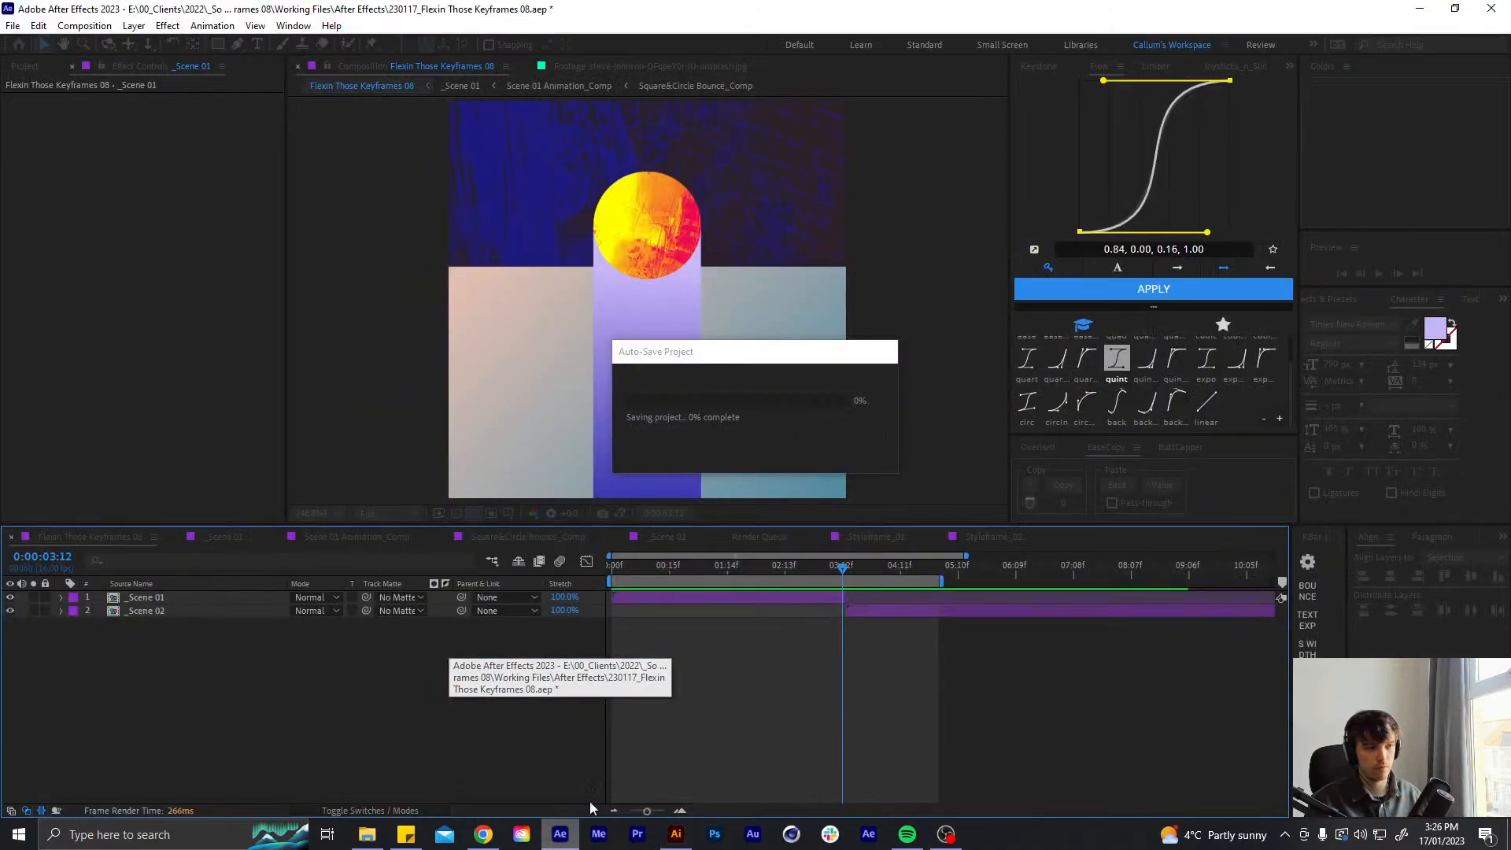
# - Review the bounce animation in the main composition by scrubbing around 0:00:03:09 and replaying from 0:00:01:06
pyautogui.click(832, 568)
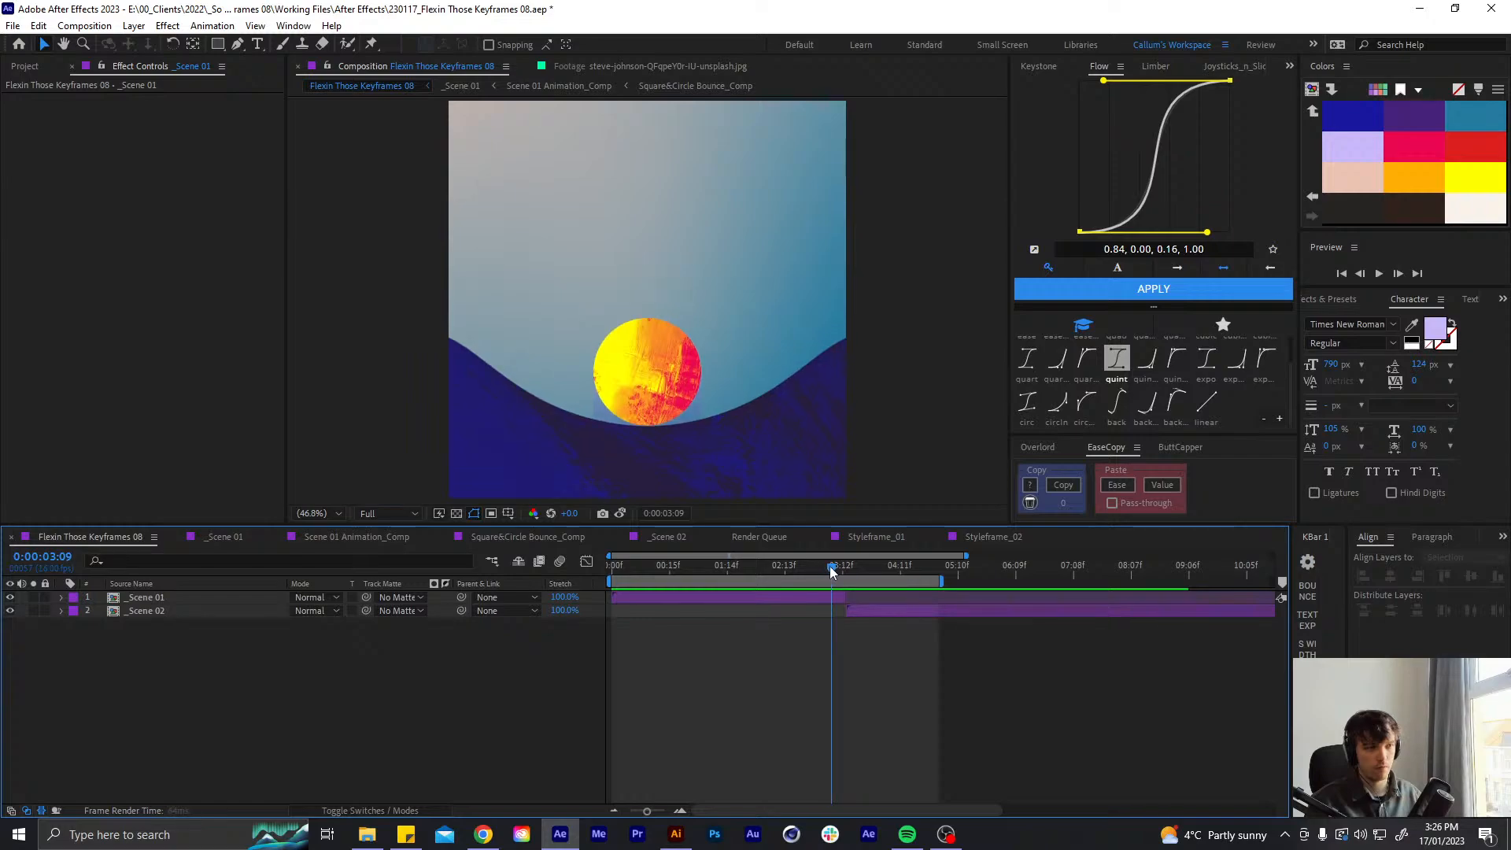
pyautogui.click(839, 568)
pyautogui.moveTo(841, 569); pyautogui.dragTo(720, 595)
pyautogui.press('space')
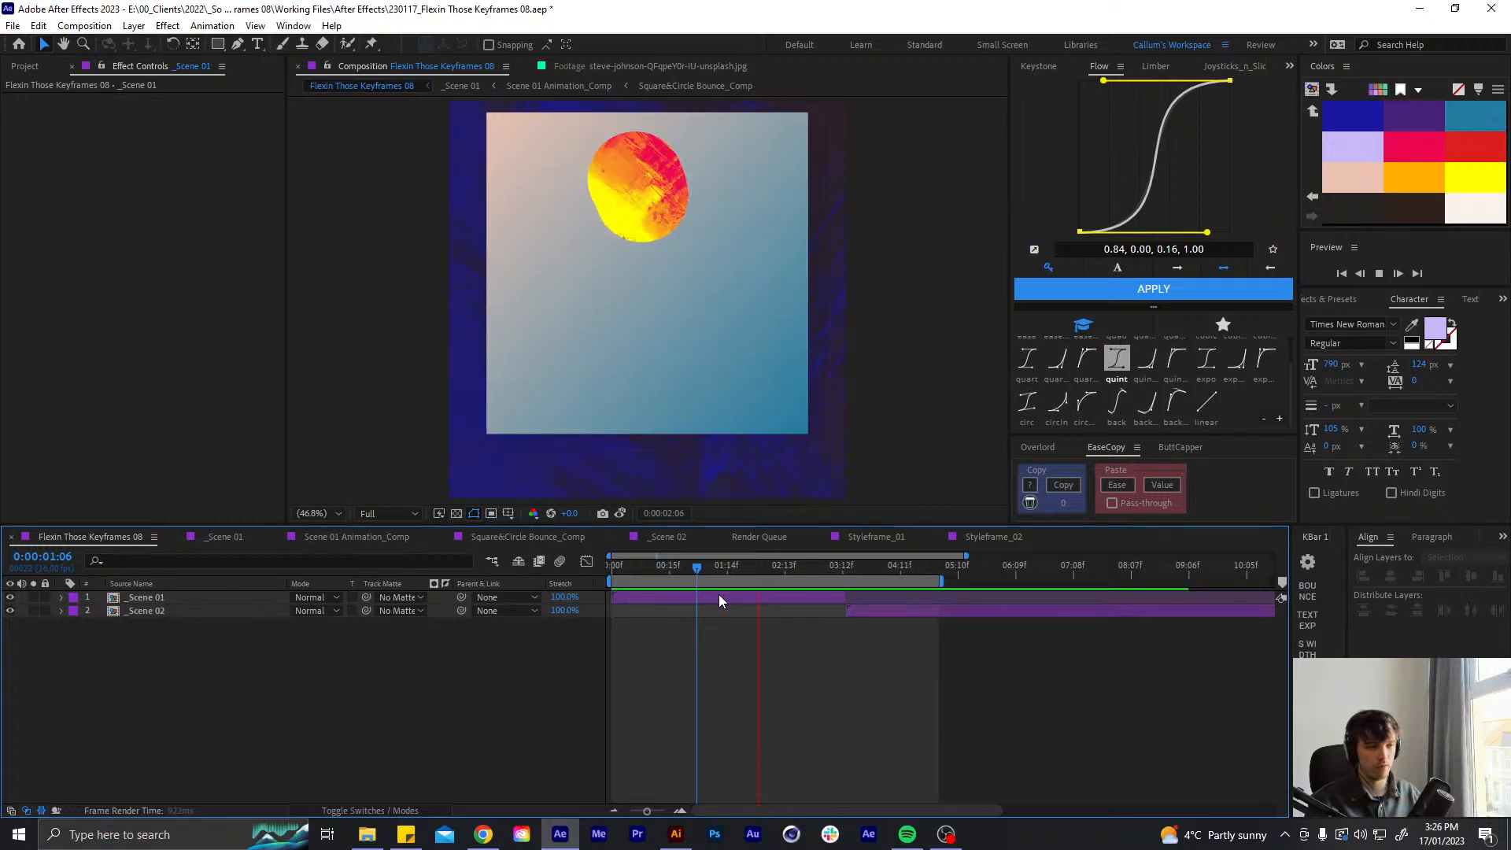
pyautogui.click(723, 559)
pyautogui.moveTo(723, 560); pyautogui.dragTo(748, 551)
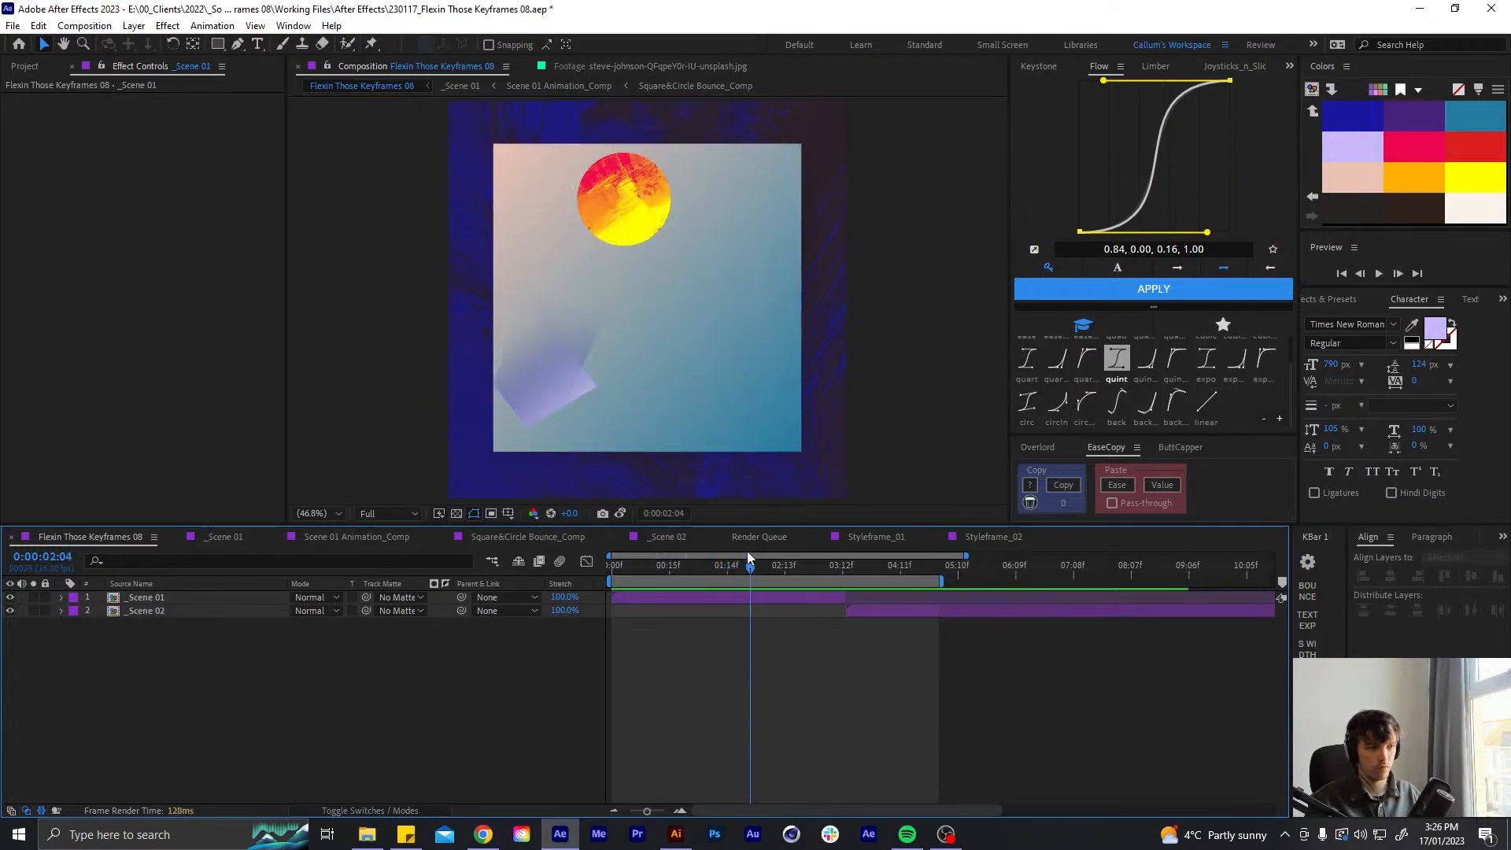
# - Open the nested Square&Circle Bounce_Comp through _Scene 01 and Scene 01 Animation_Comp
pyautogui.doubleClick(741, 600)
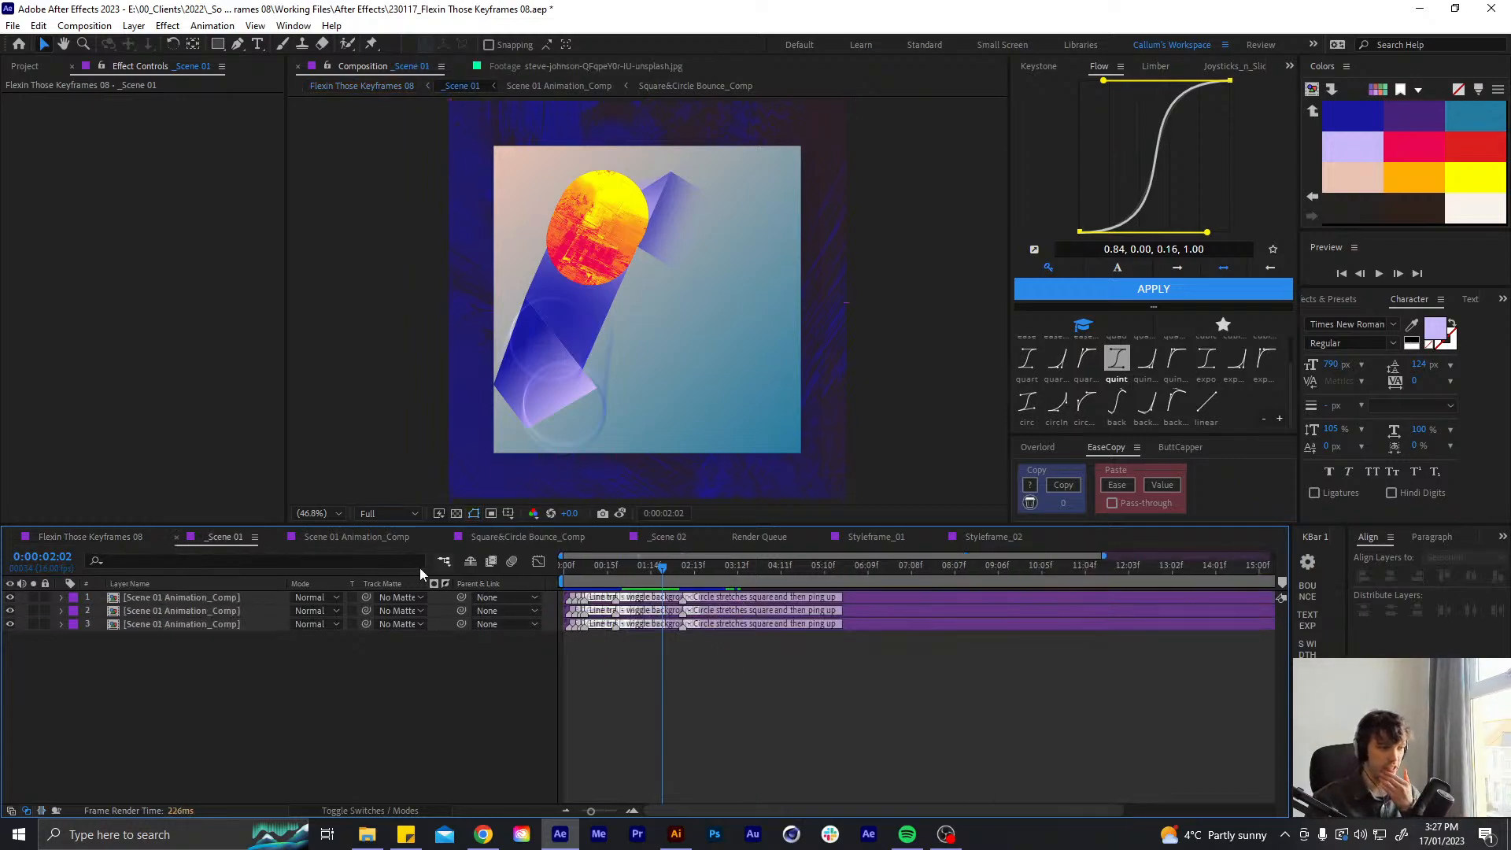
pyautogui.click(394, 542)
pyautogui.doubleClick(630, 704)
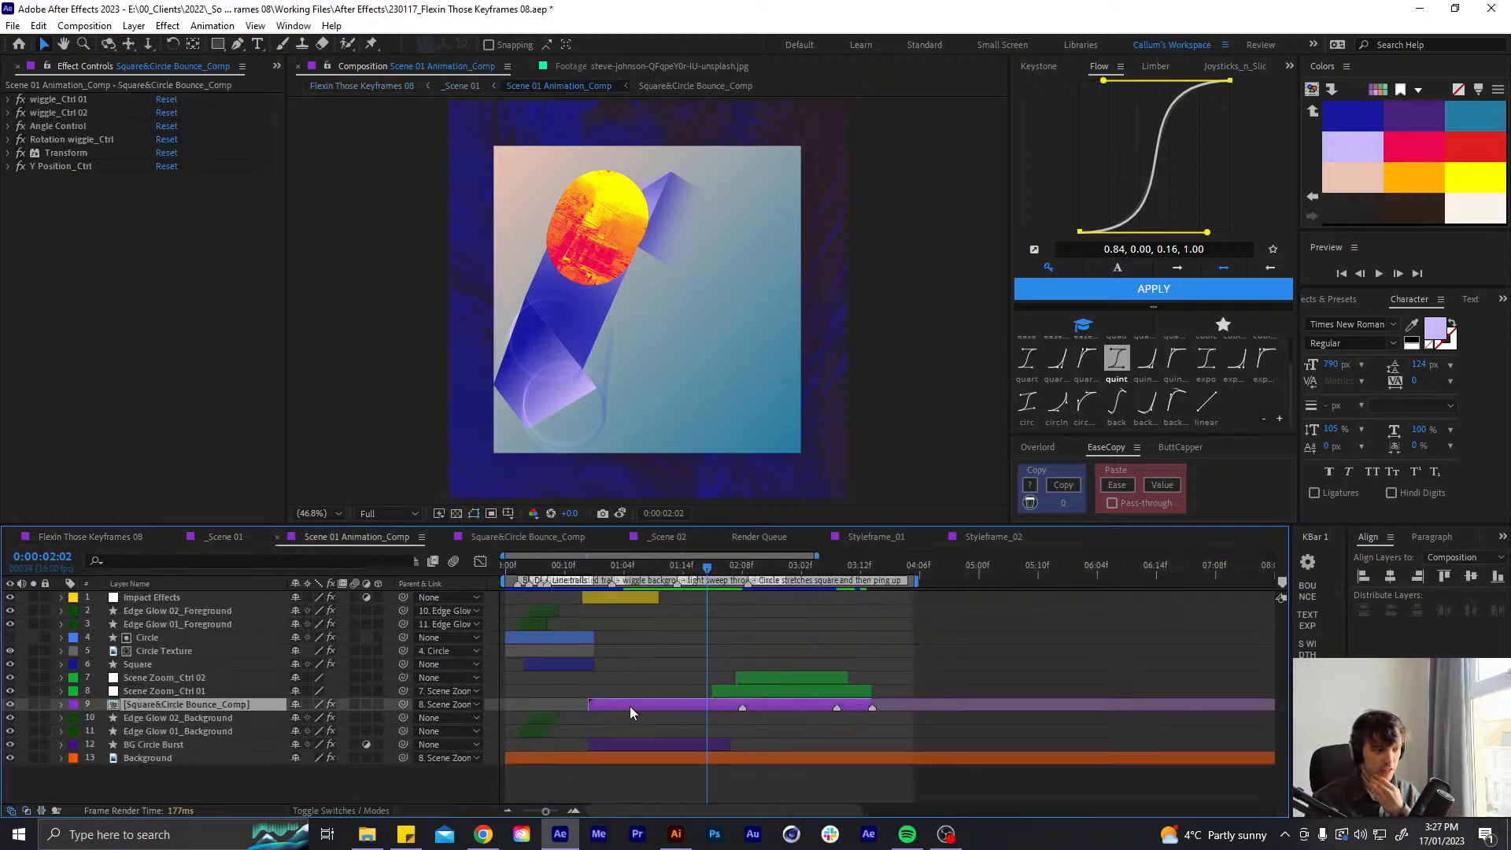
pyautogui.scroll(-10, 713, 697)
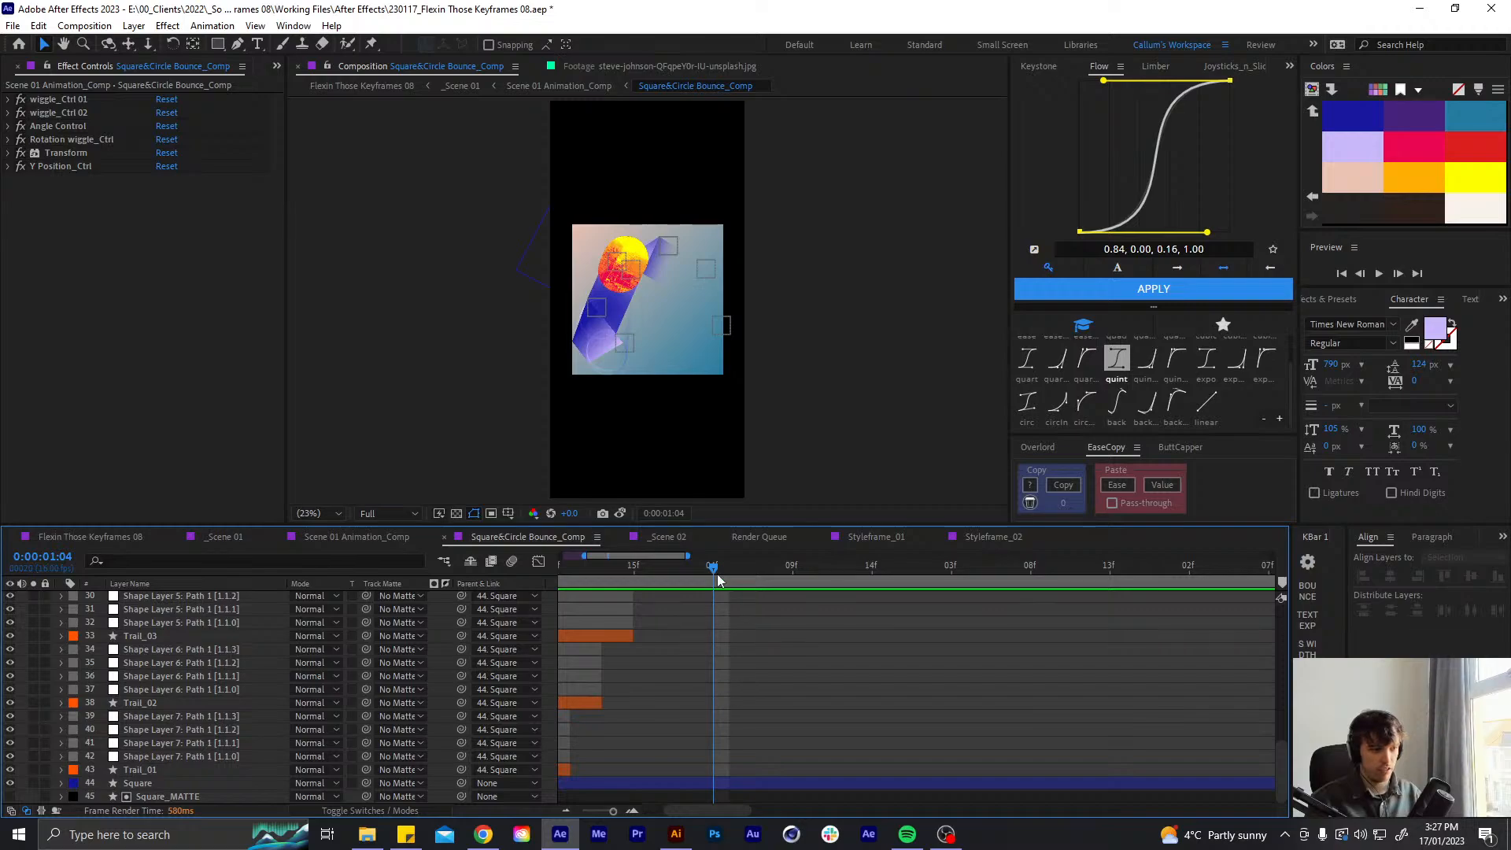
# - Examine the circle echoes over the trail around 0:00:01:04 at close range
pyautogui.moveTo(718, 567)
pyautogui.mouseDown()
pyautogui.moveTo(798, 573)
pyautogui.moveTo(702, 583)
pyautogui.moveTo(712, 566)
pyautogui.mouseUp()
pyautogui.scroll(4, 637, 331)
pyautogui.scroll(-1, 584, 381)
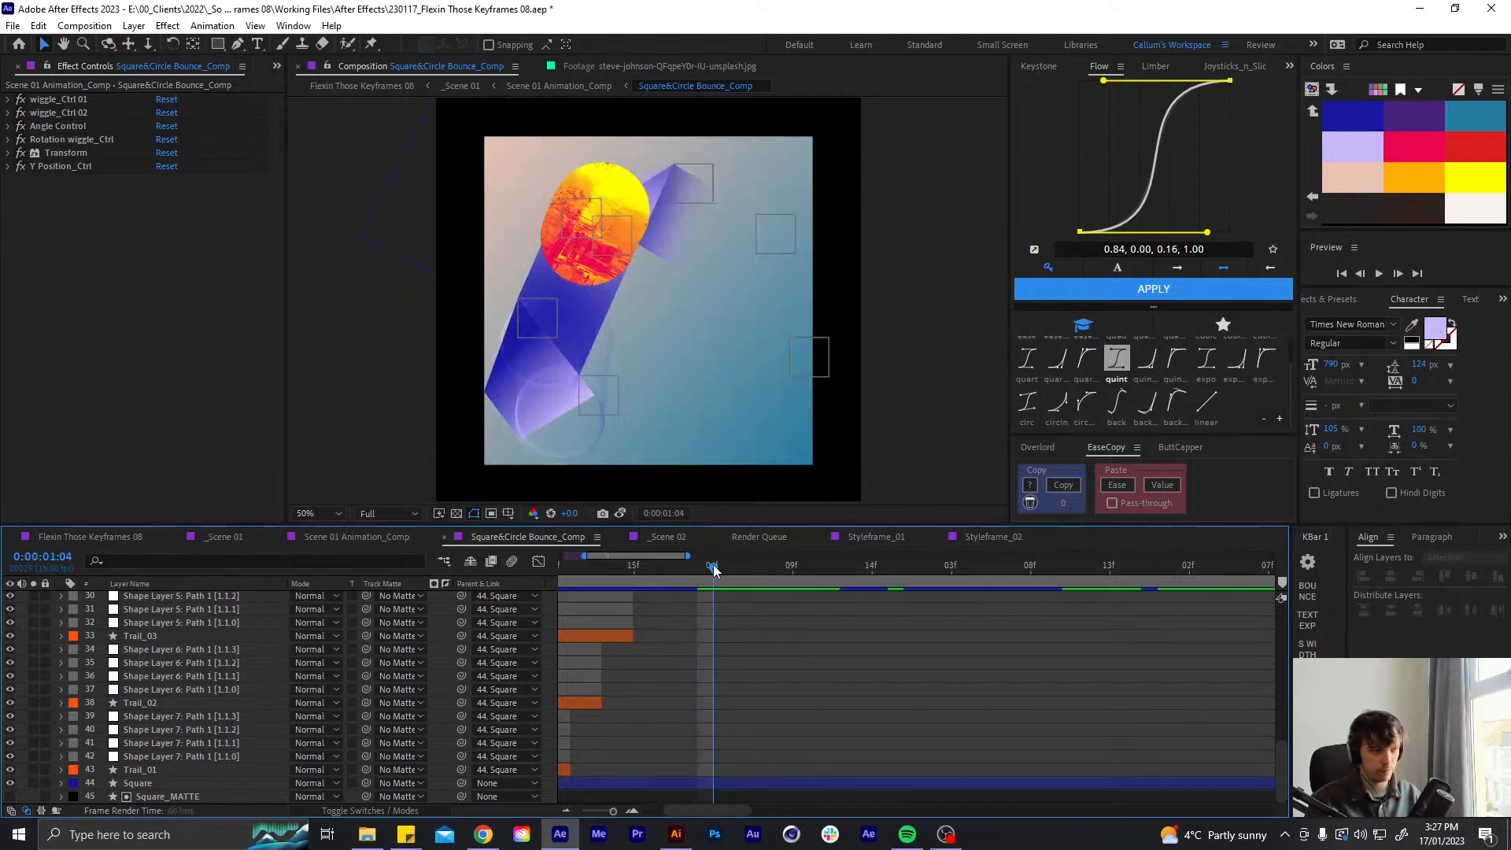
pyautogui.scroll(2, 616, 356)
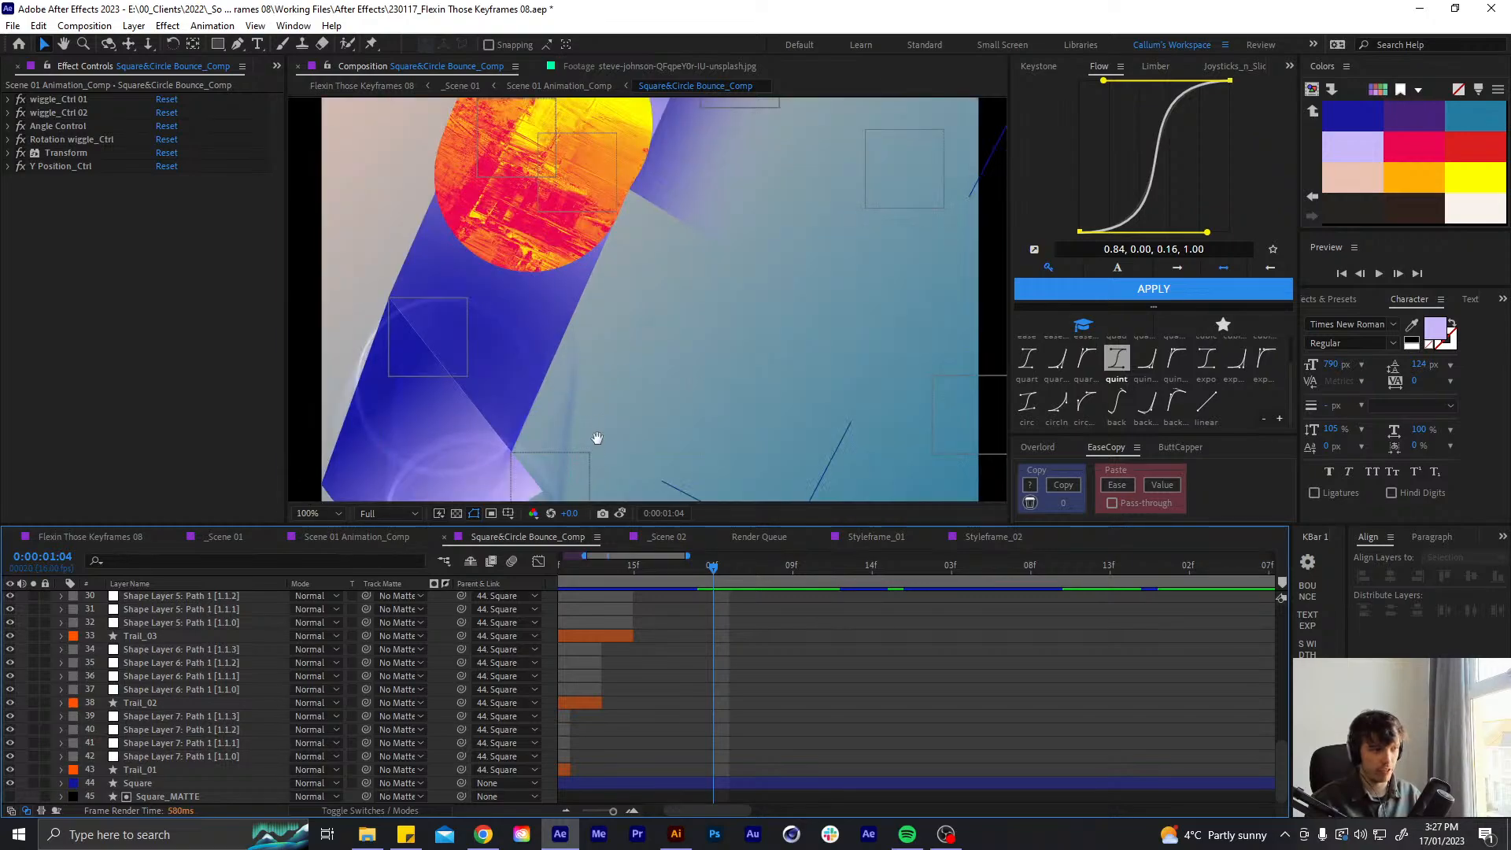
pyautogui.moveTo(594, 439); pyautogui.dragTo(597, 304)
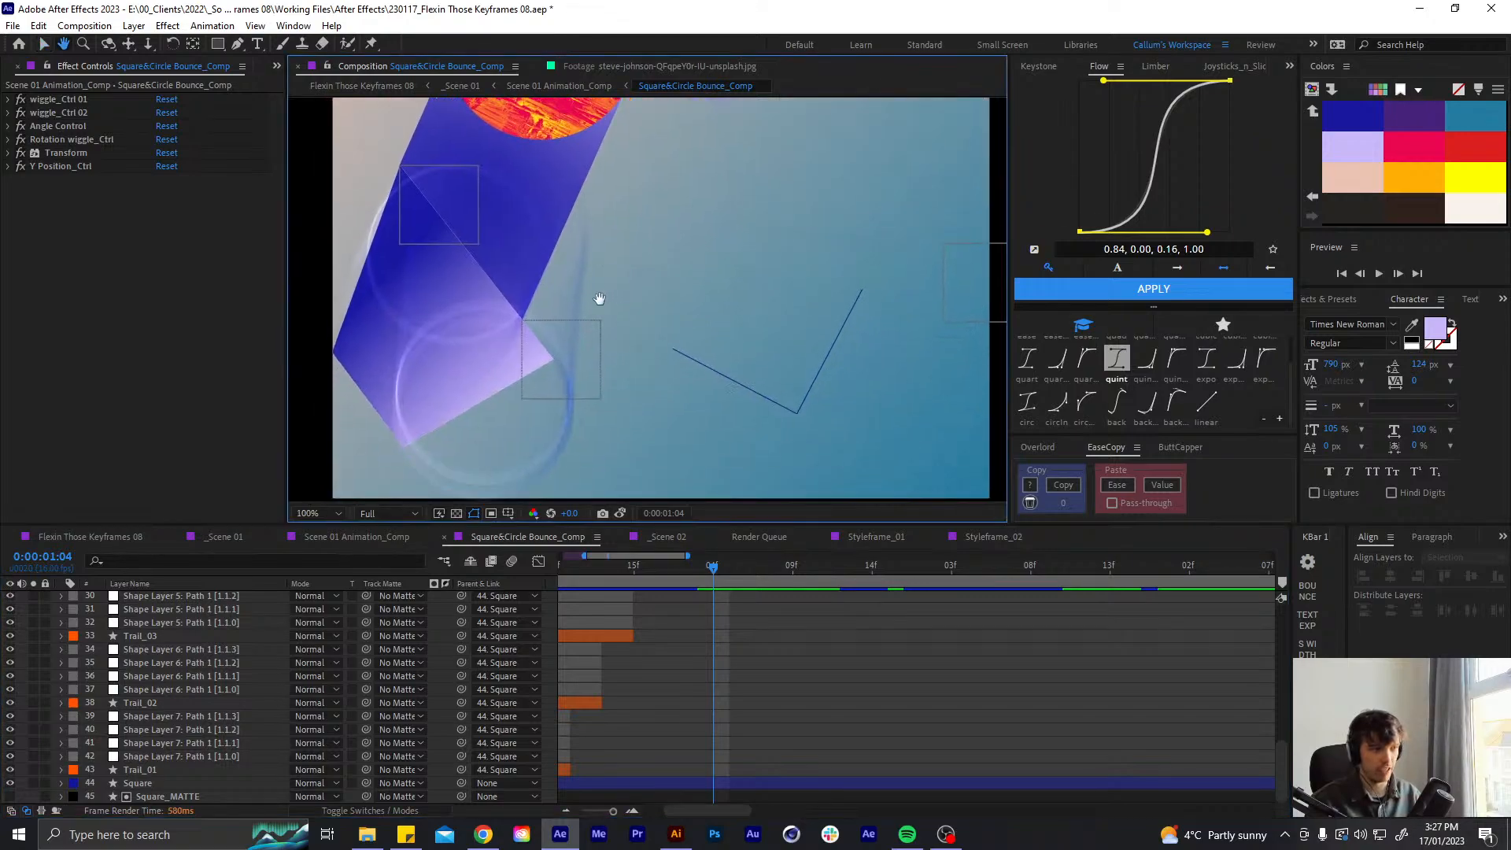
pyautogui.click(713, 570)
pyautogui.moveTo(727, 578); pyautogui.dragTo(713, 579)
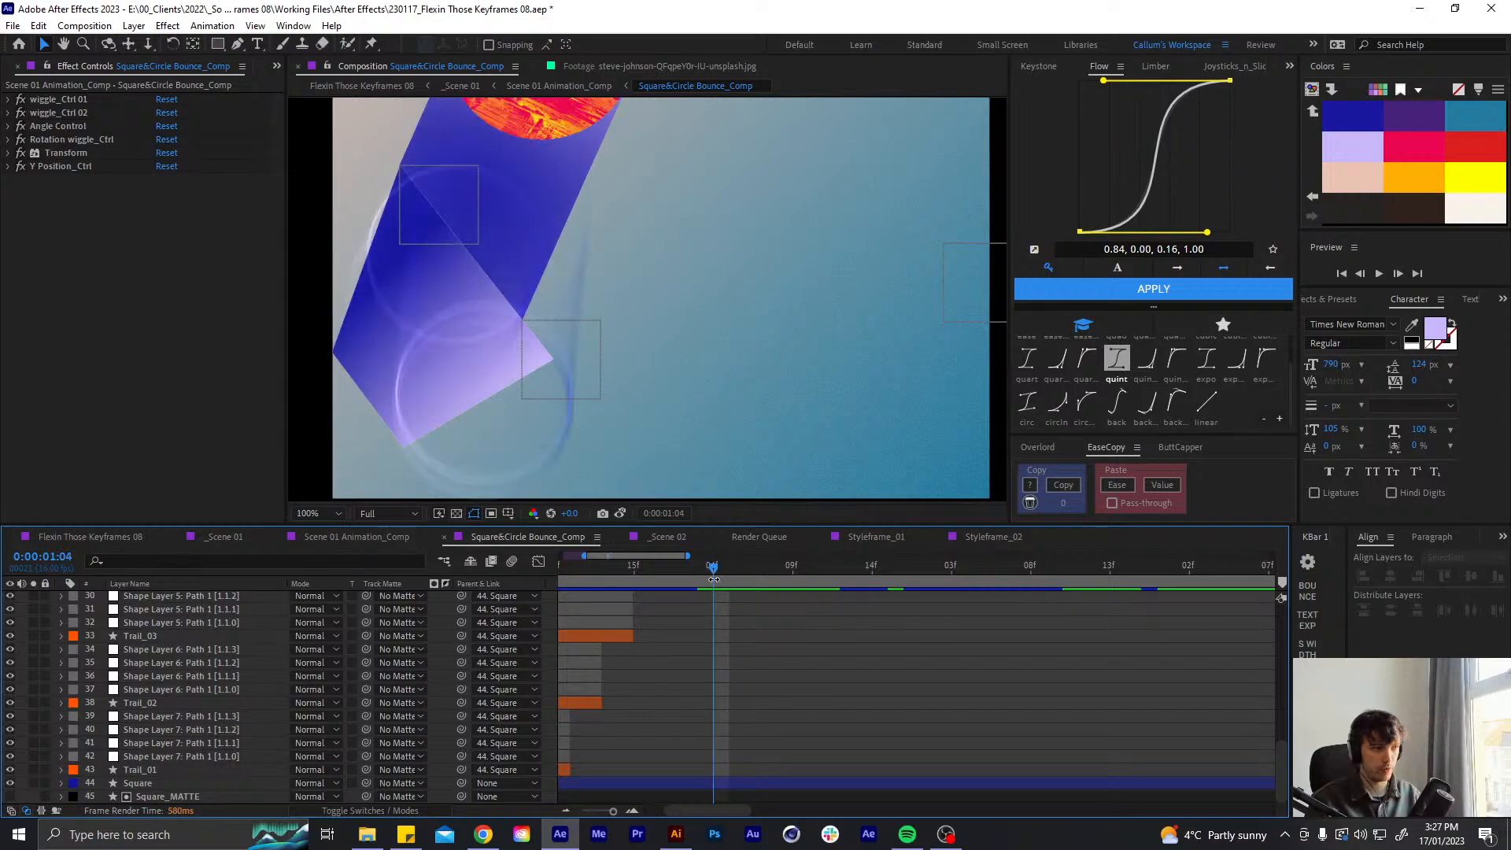
# - Find the Circle Echo 02 layer and reveal its opacity keyframes
pyautogui.scroll(5, 164, 747)
pyautogui.scroll(5, 173, 725)
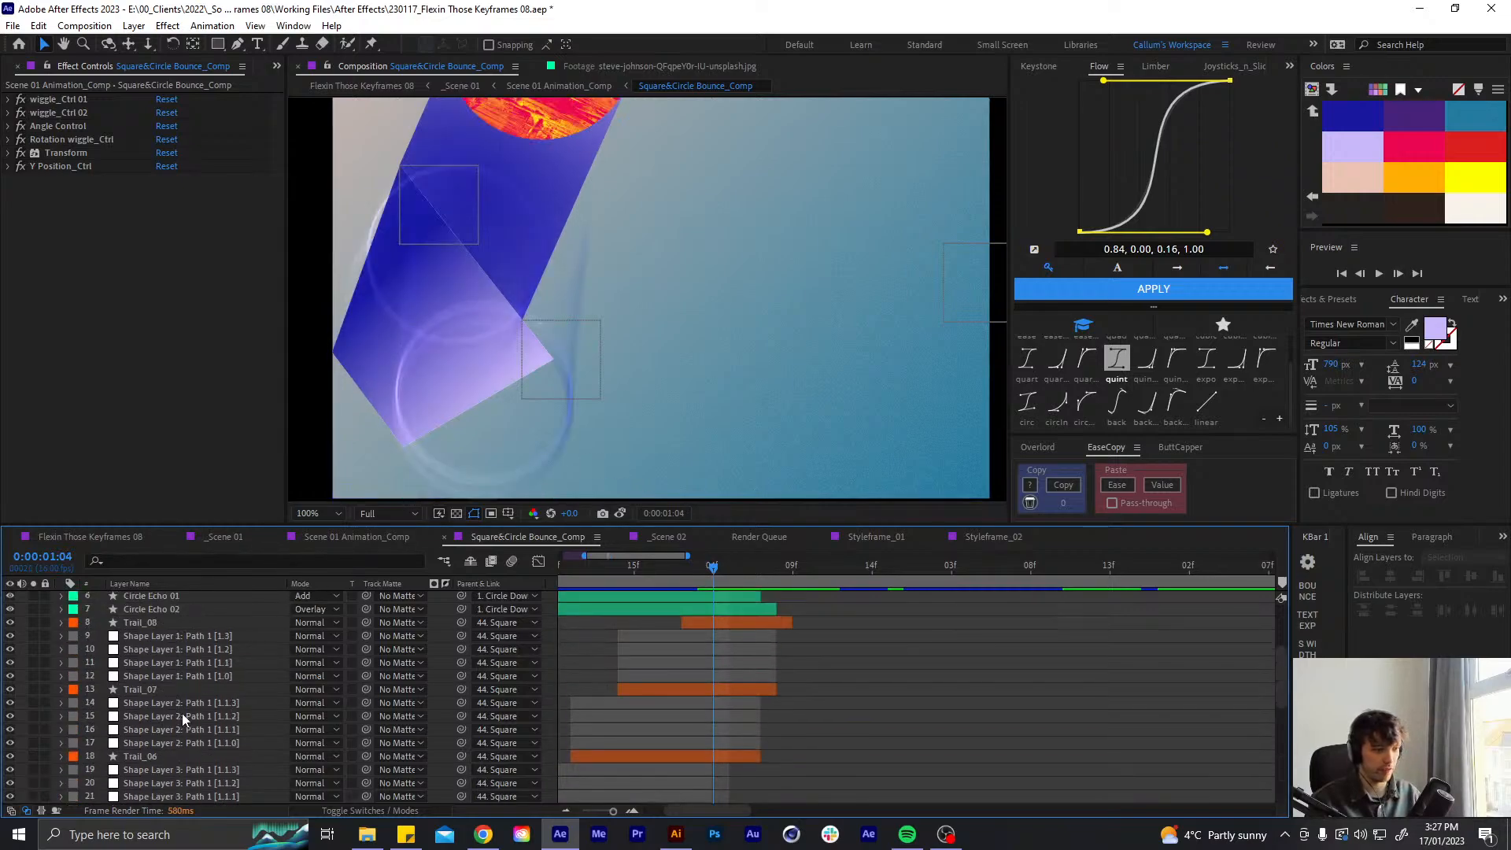
pyautogui.click(146, 680)
pyautogui.click(140, 691)
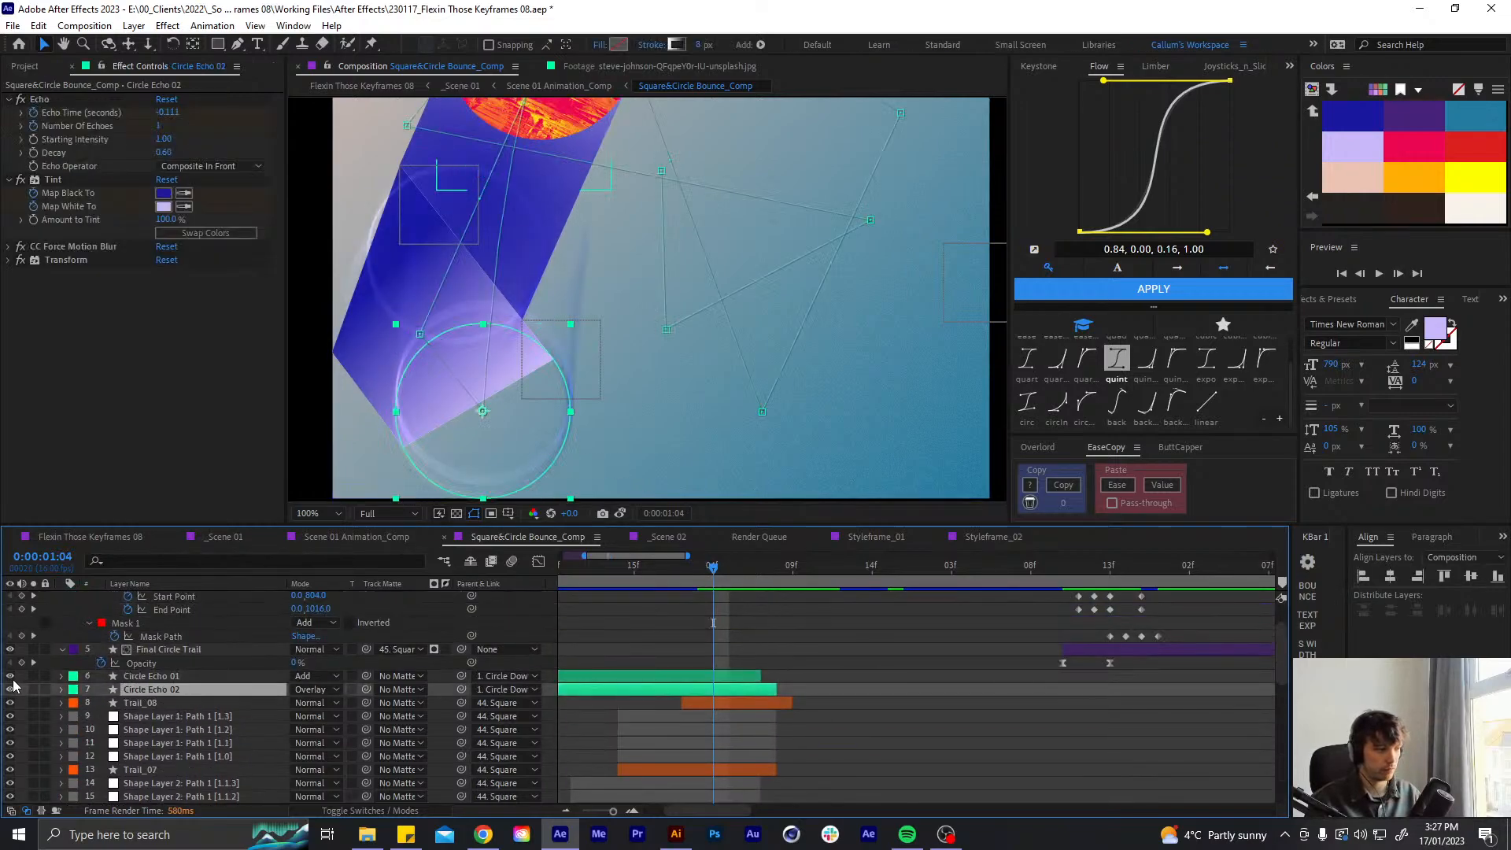
pyautogui.press('t')
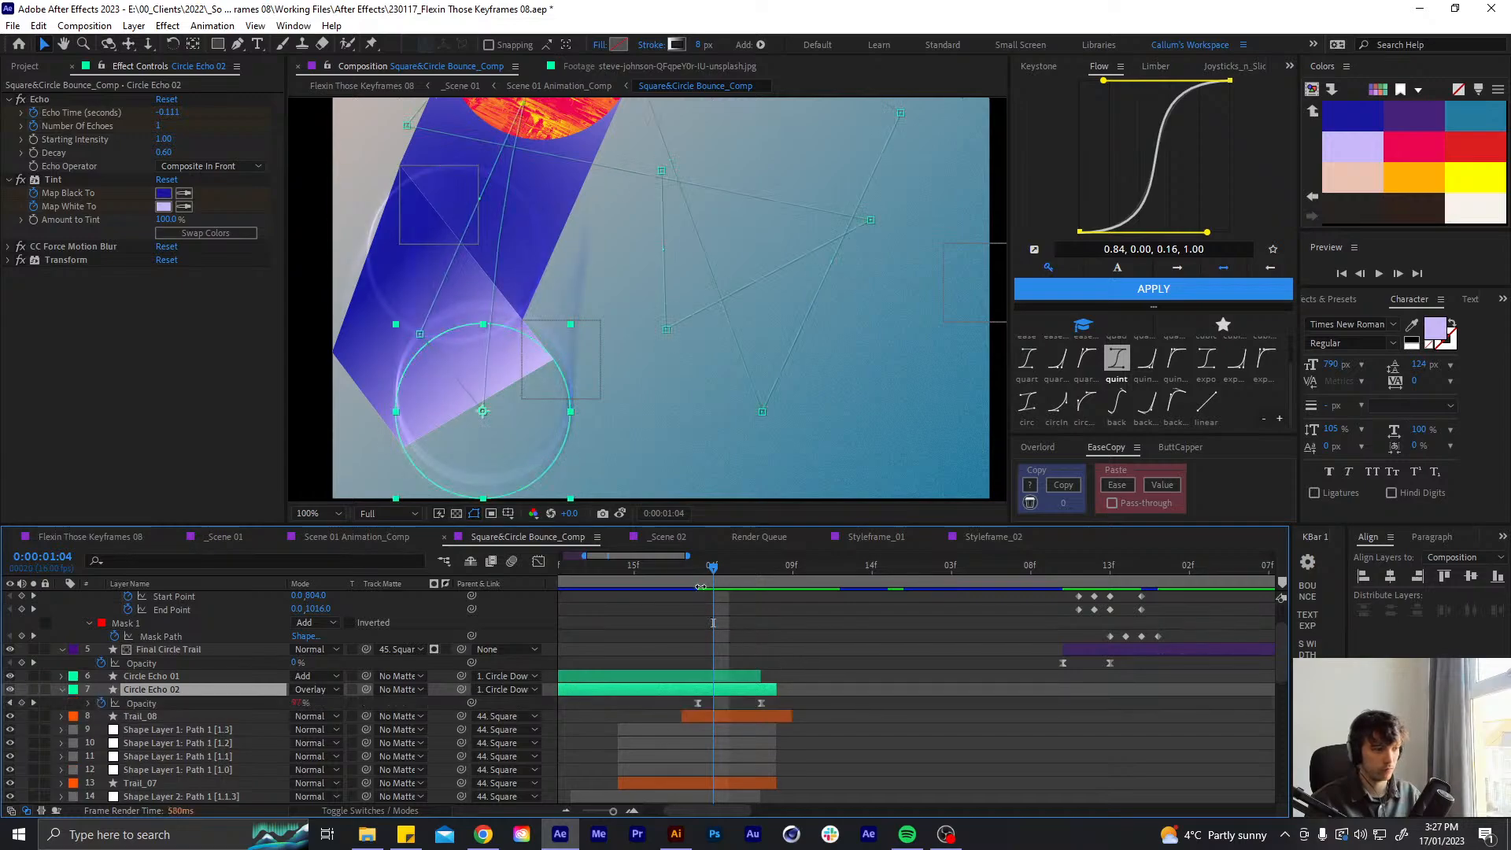
# - Try a 100% opacity keyframe on Circle Echo 02 at 0:00:01:04
pyautogui.moveTo(713, 570); pyautogui.dragTo(717, 567)
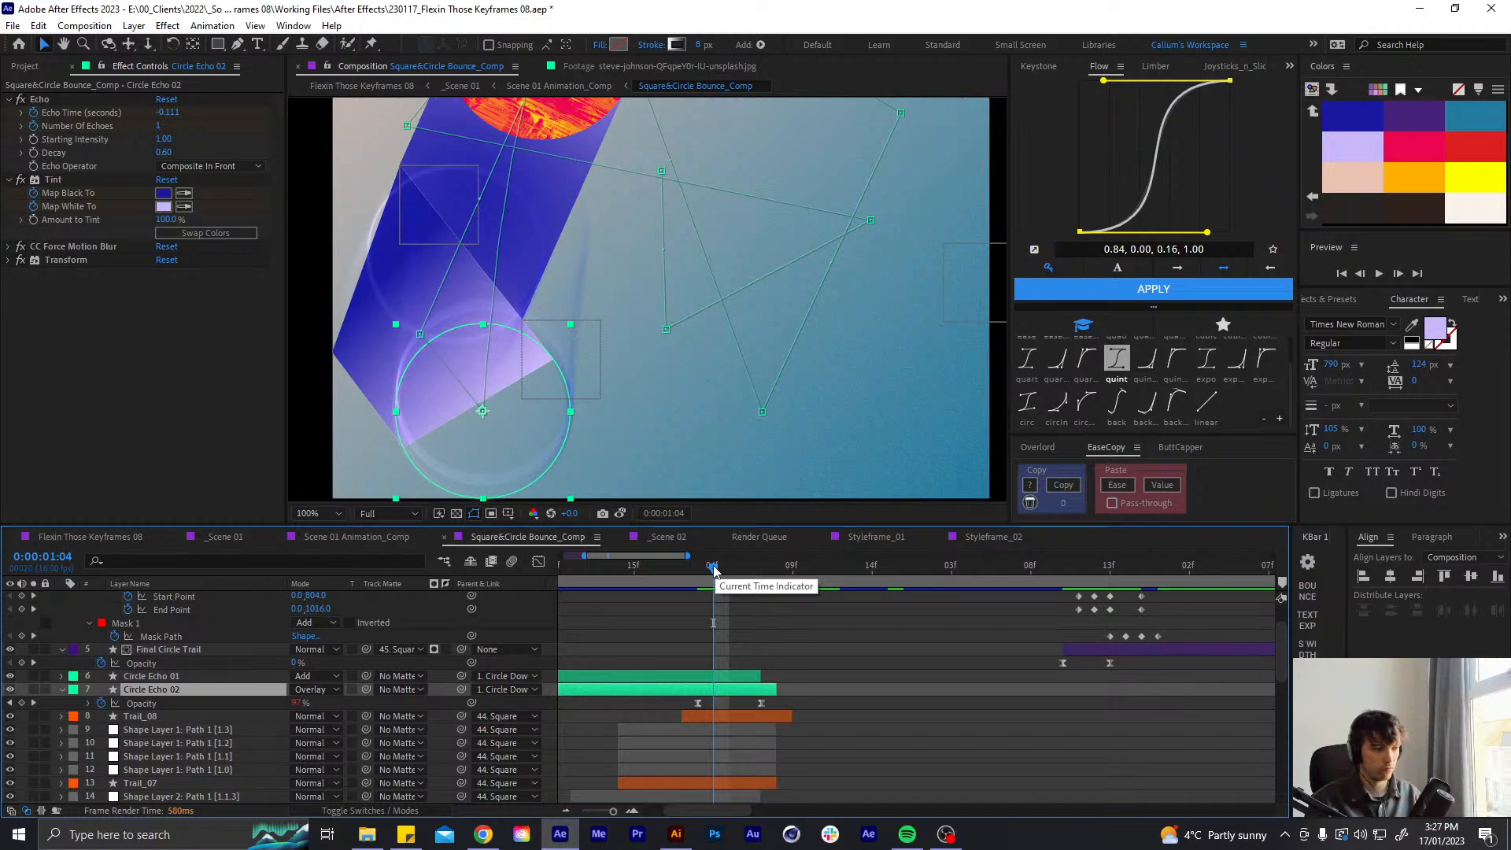
pyautogui.click(297, 702)
pyautogui.write('100')
pyautogui.press('Return')
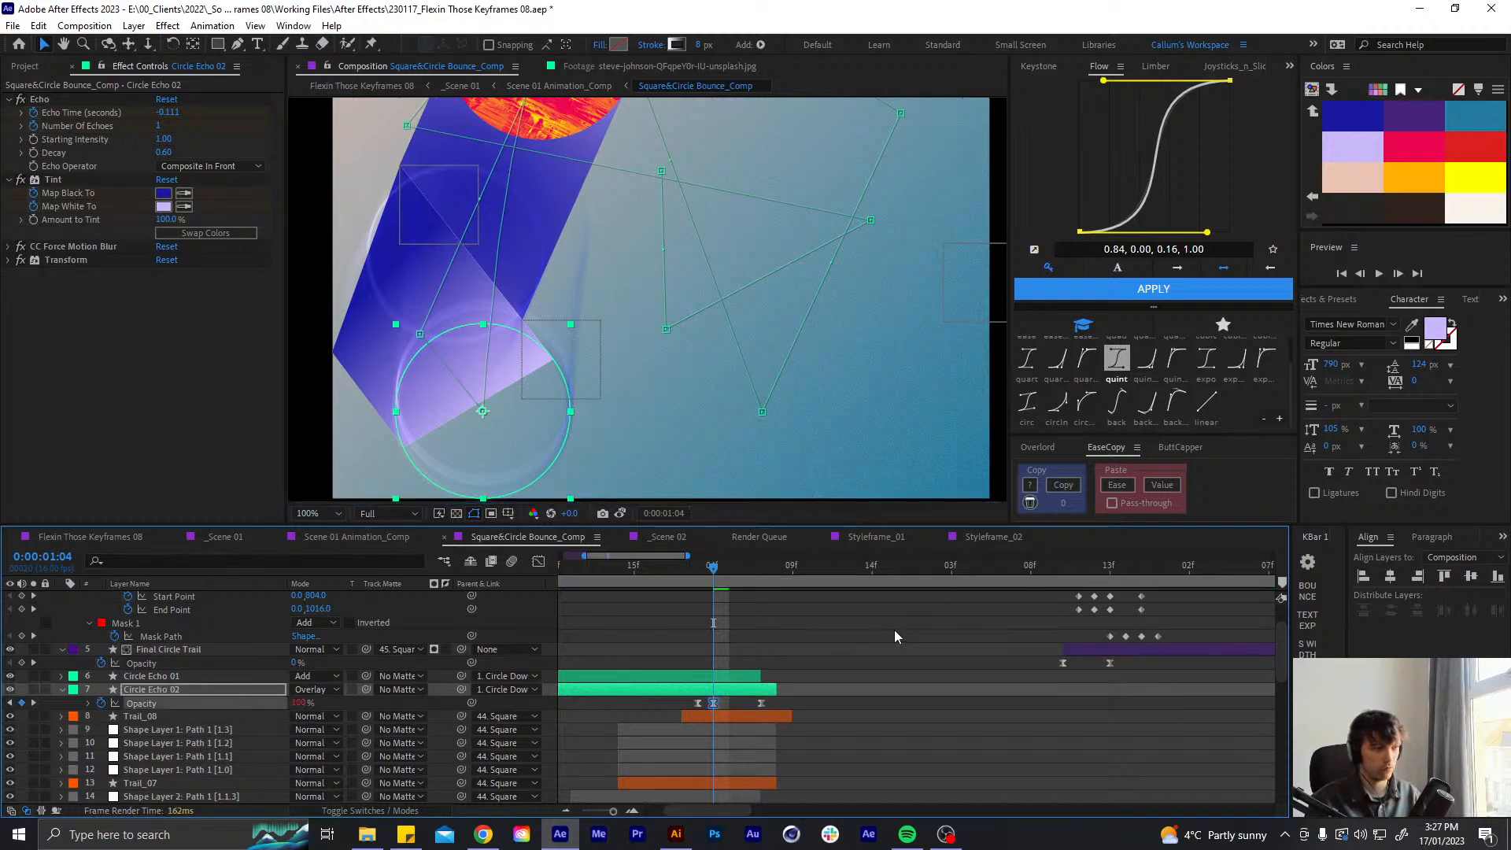
pyautogui.click(894, 630)
# - Try a higher opacity for Circle Echo 02 at 0:00:01:05 and undo the change
pyautogui.moveTo(713, 567); pyautogui.dragTo(730, 571)
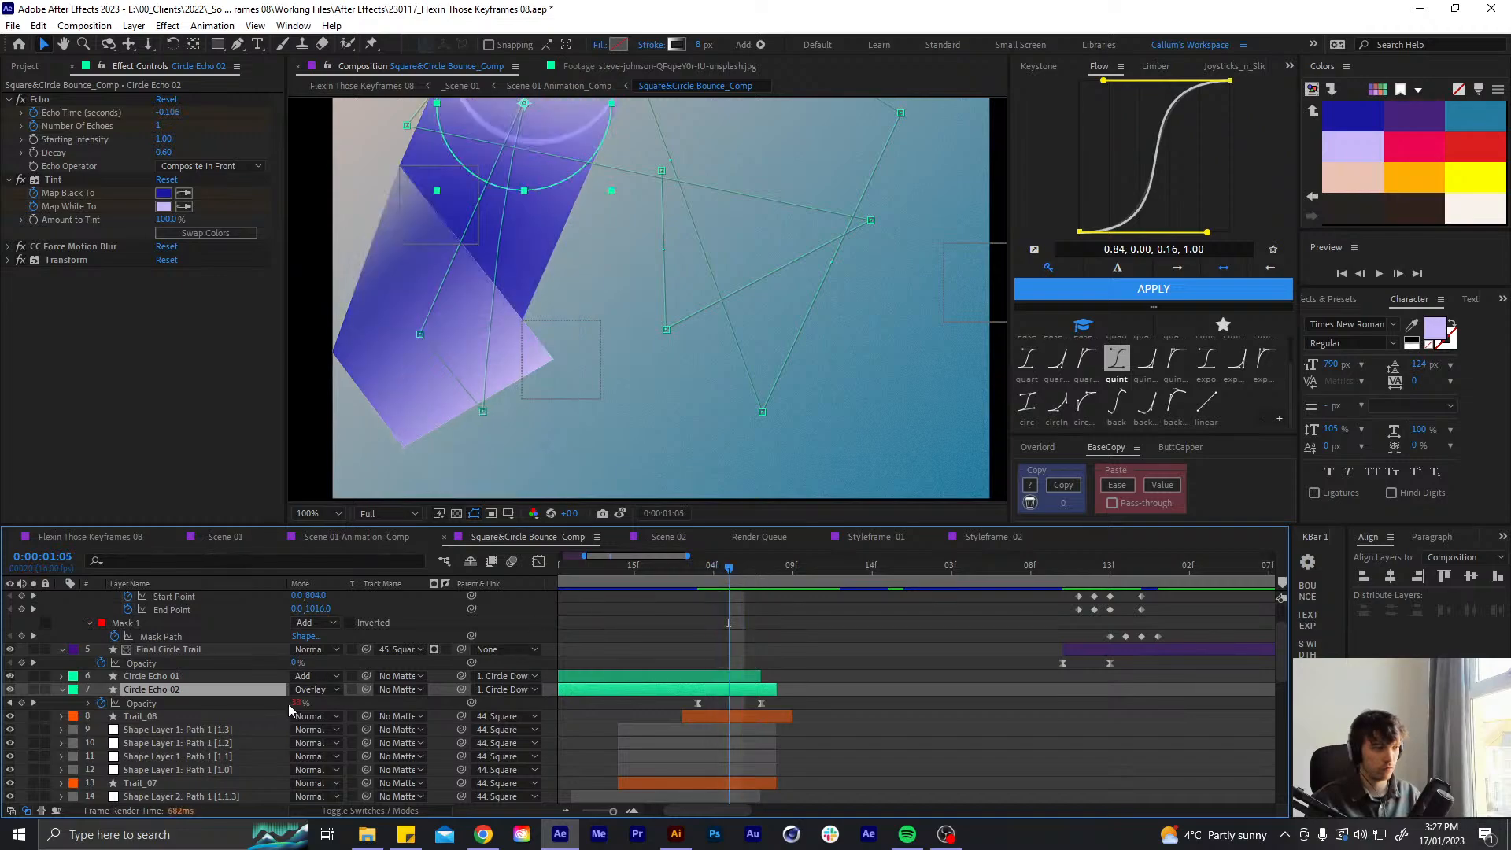
pyautogui.moveTo(296, 702); pyautogui.dragTo(343, 702)
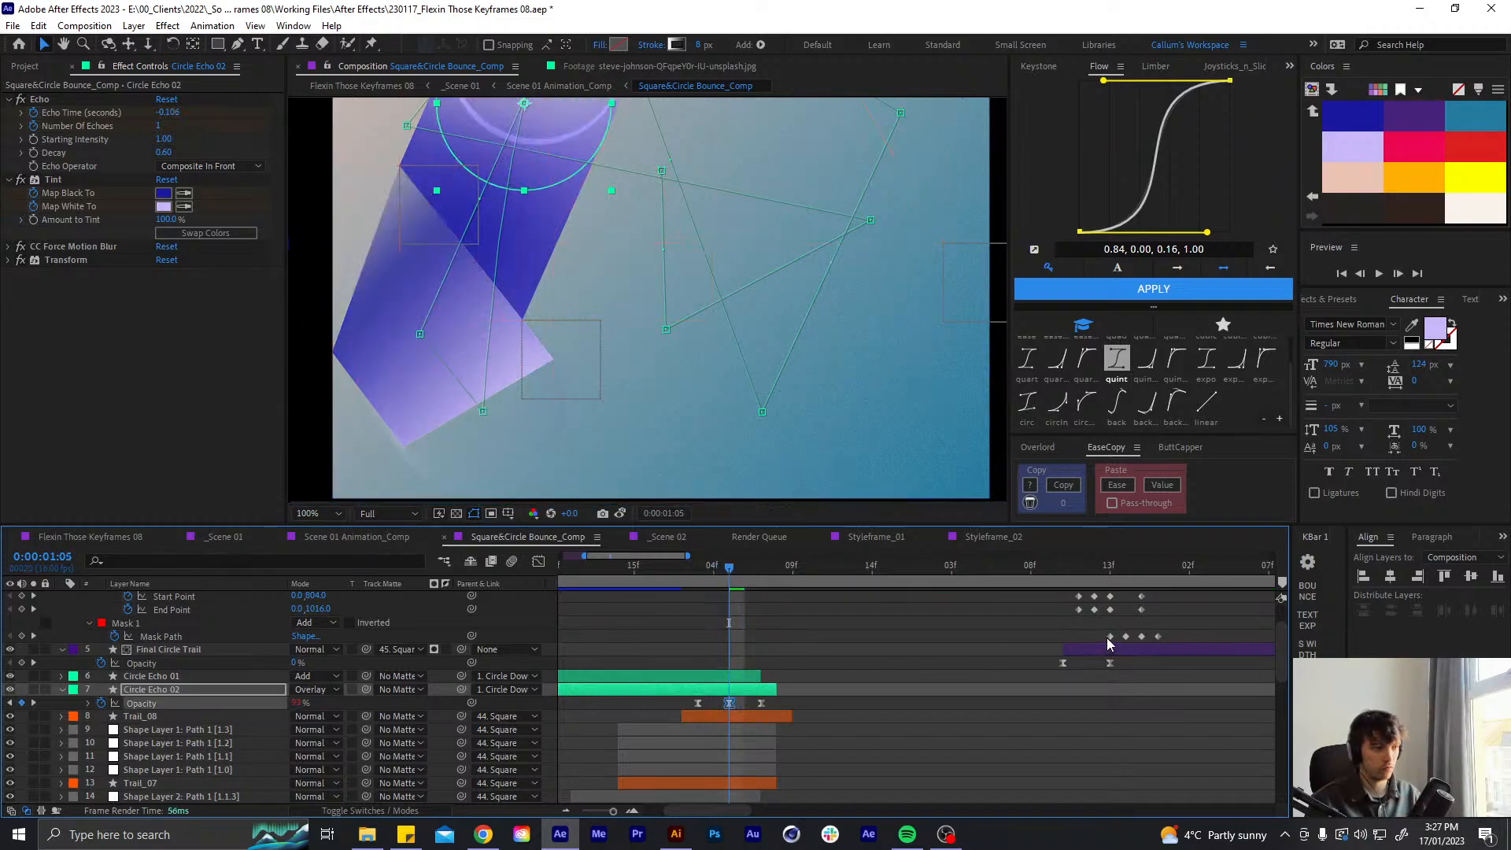
pyautogui.hotkey('ctrl', 'z')
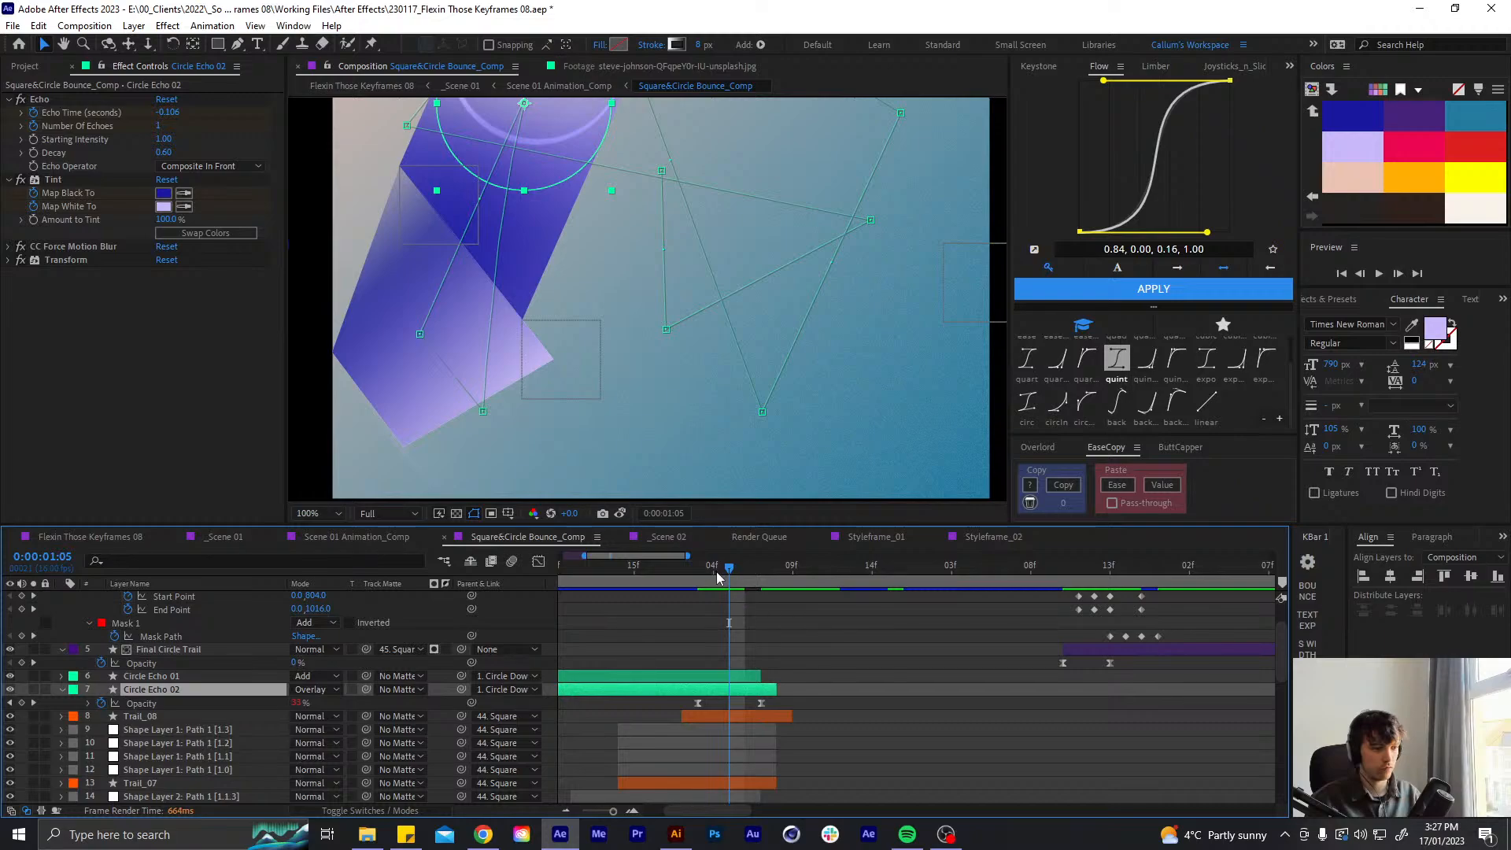
# - Add an opacity keyframe to Circle Echo 02 at 0:00:01:04, trying 40% and 34% before settling on 29%
pyautogui.moveTo(718, 577); pyautogui.dragTo(698, 575)
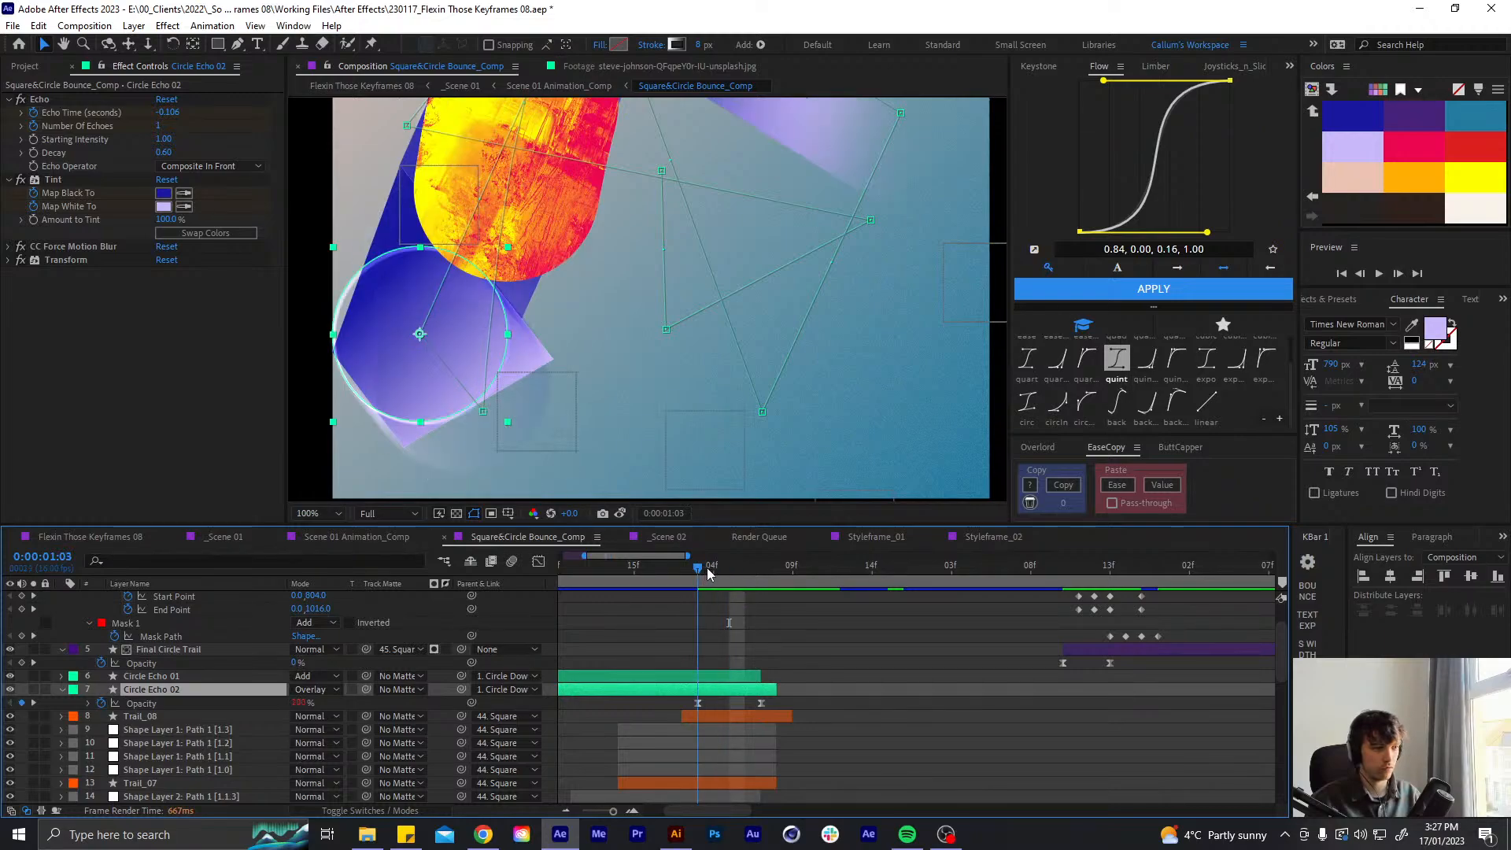
pyautogui.press('pagedown')
pyautogui.click(295, 703)
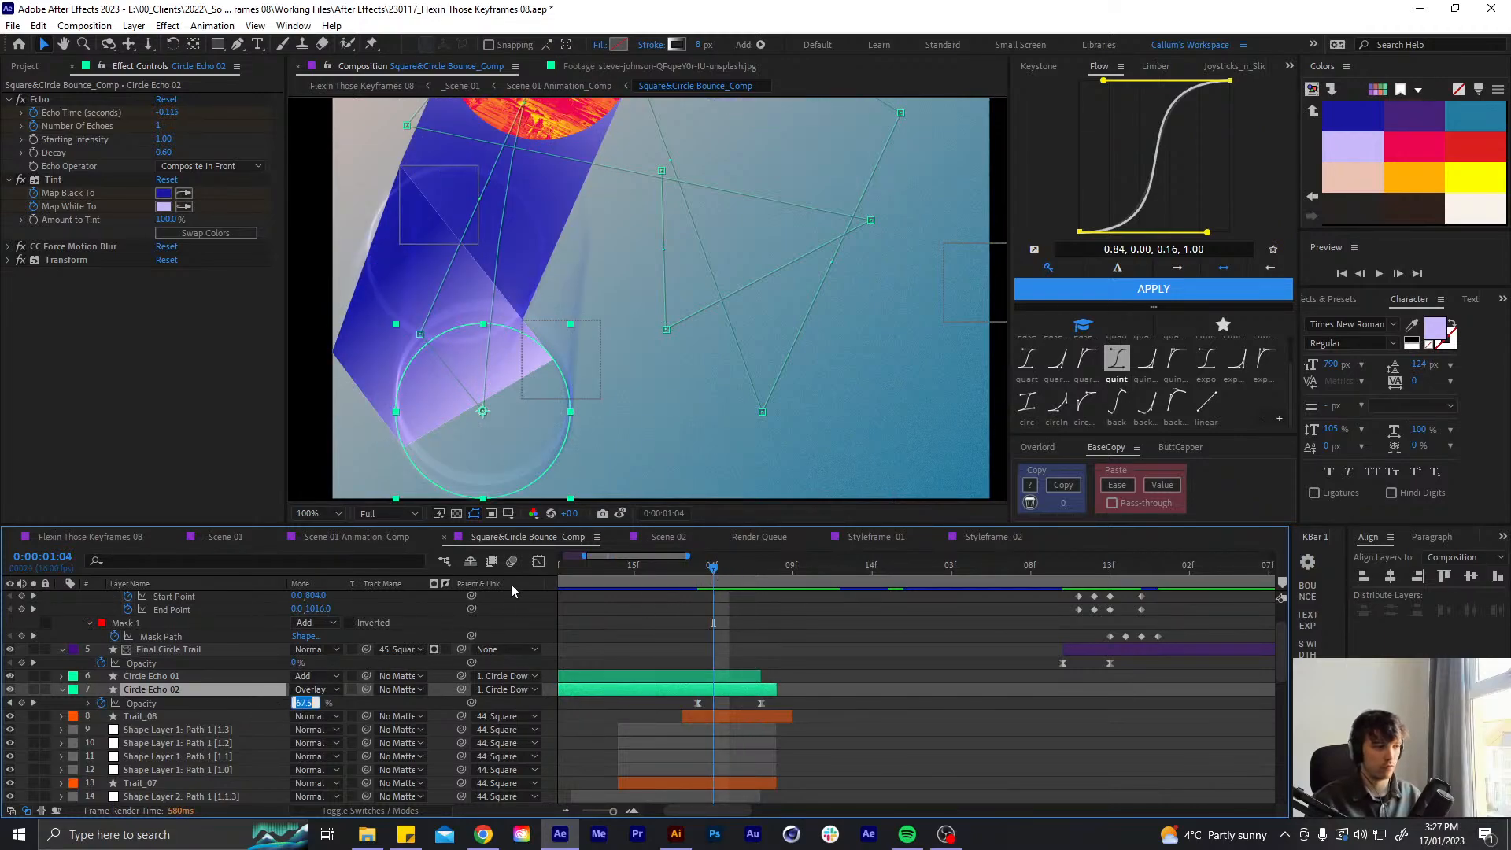
pyautogui.write('40')
pyautogui.press('Return')
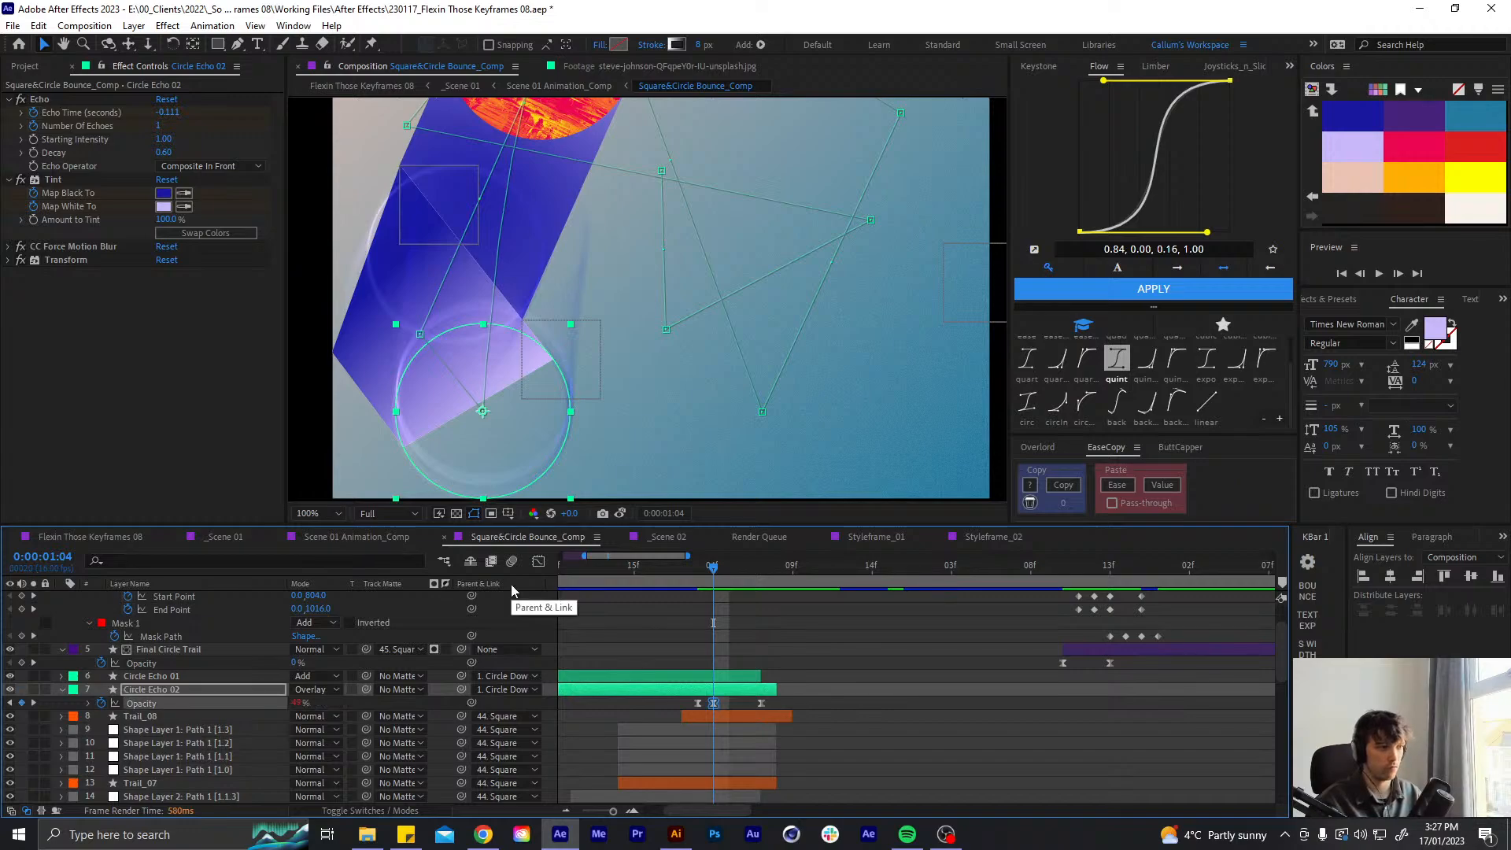
pyautogui.click(299, 703)
pyautogui.write('34')
pyautogui.press('Return')
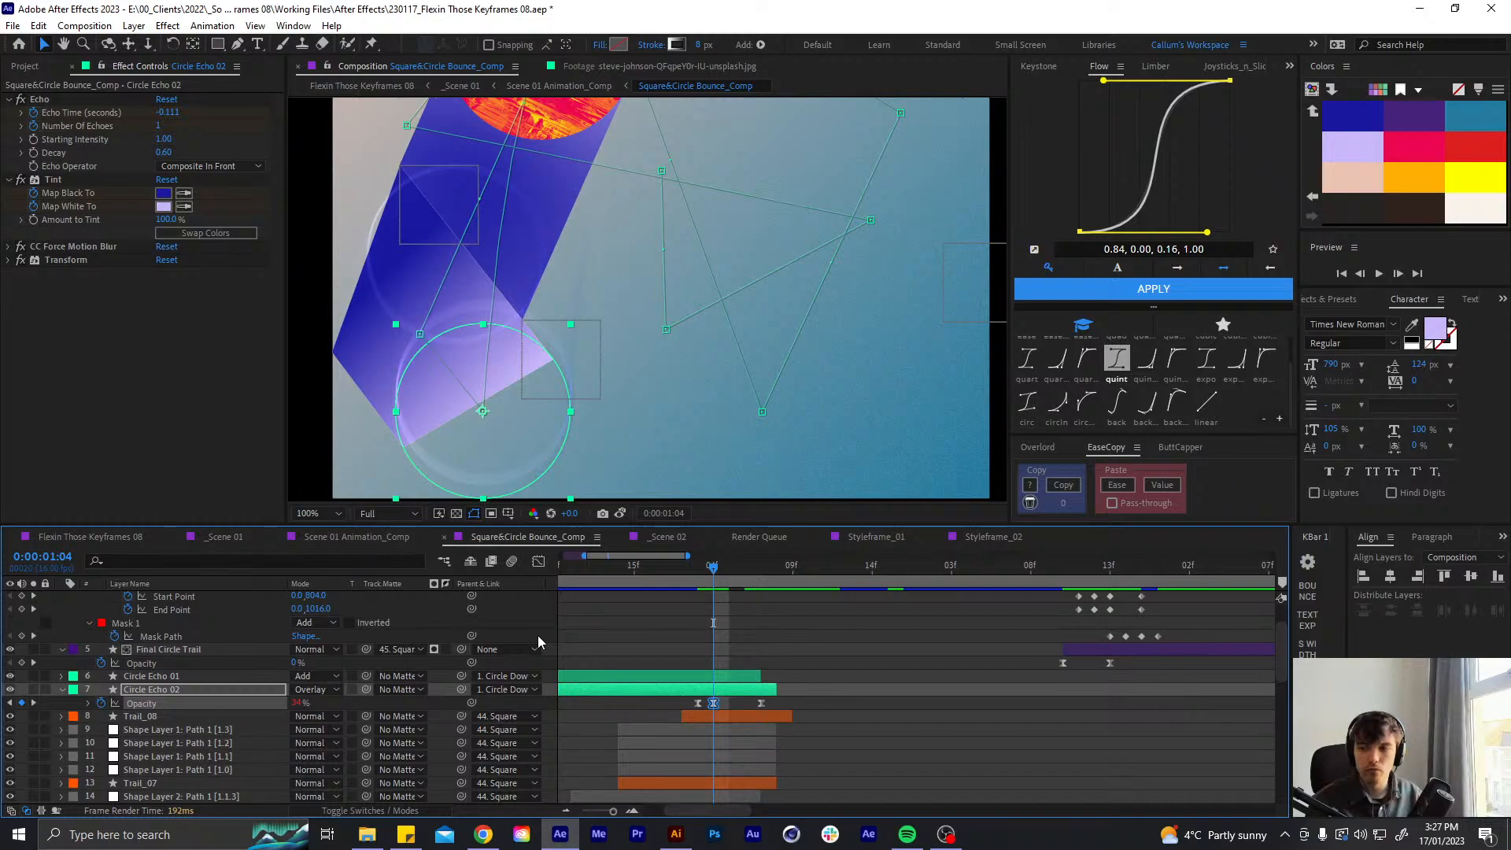
pyautogui.click(304, 702)
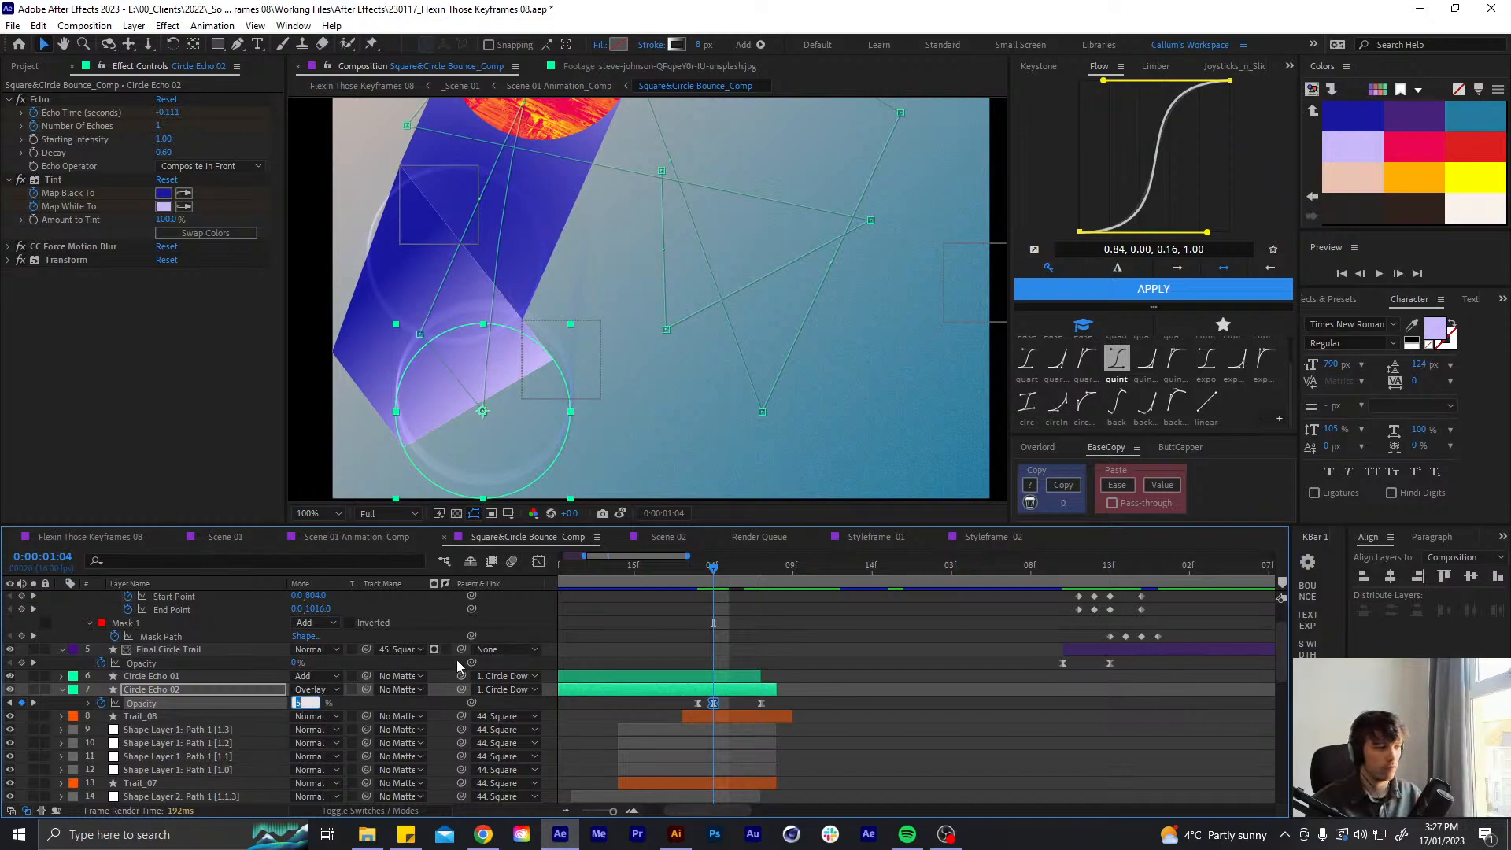
pyautogui.write('29')
pyautogui.press('Return')
pyautogui.click(861, 693)
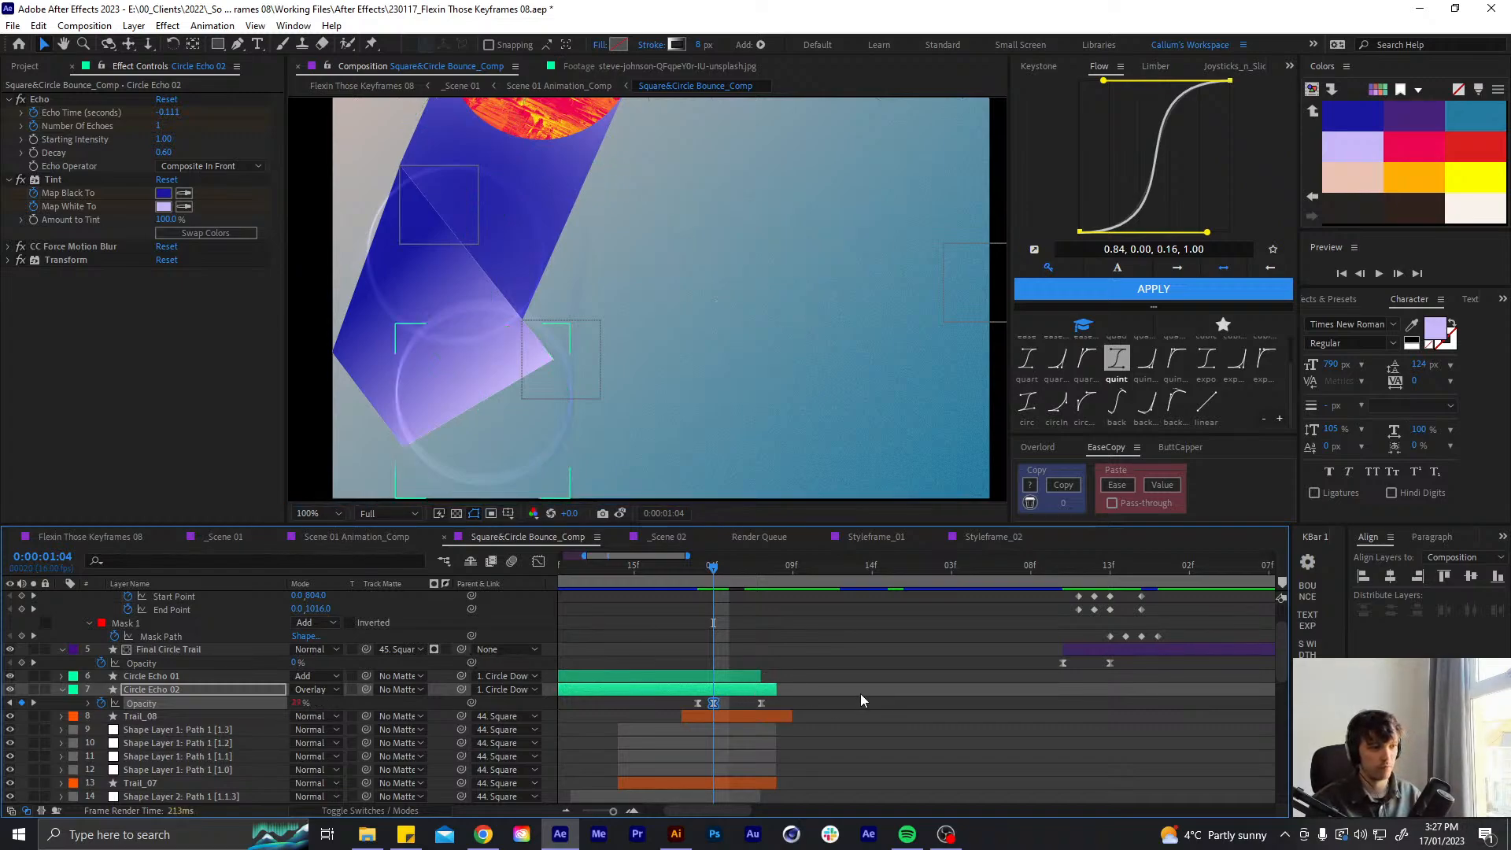
# - Set the composition view to 50% magnification and preview the bounce animation
pyautogui.click(725, 572)
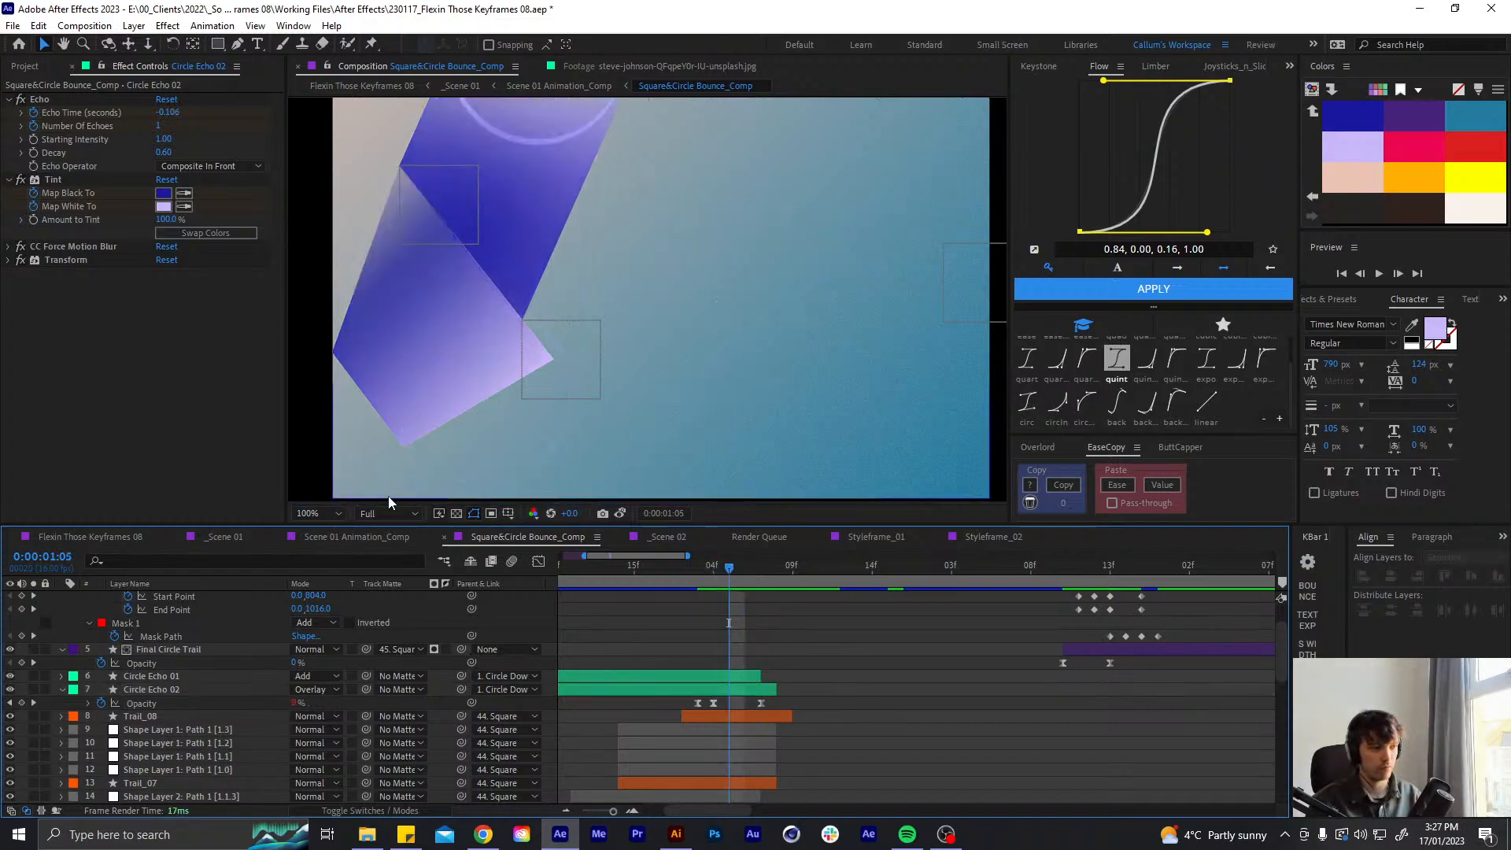
pyautogui.click(314, 513)
pyautogui.click(315, 584)
pyautogui.click(315, 513)
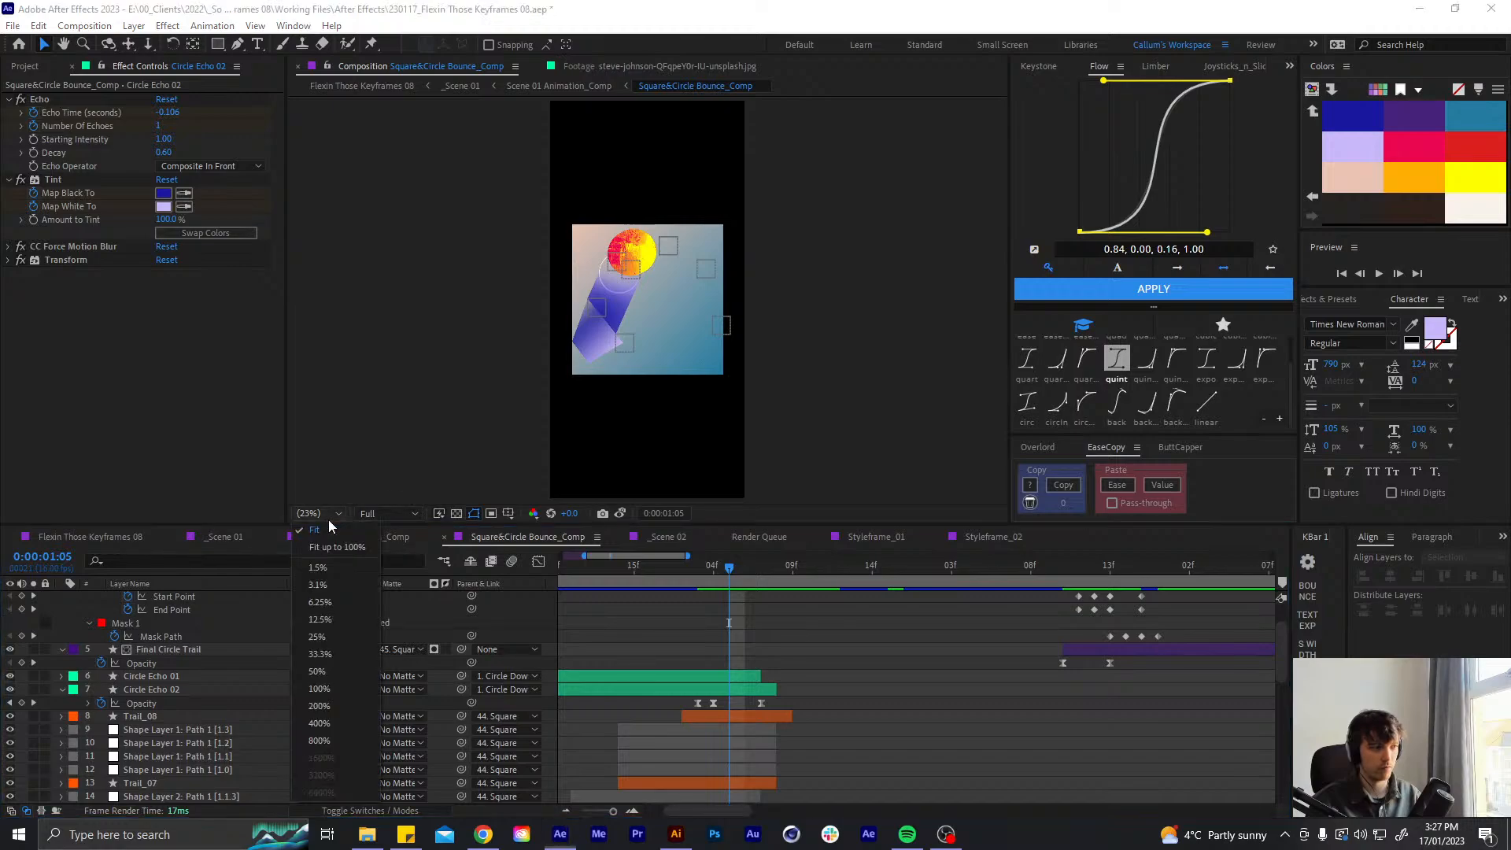
pyautogui.click(315, 728)
pyautogui.click(650, 307)
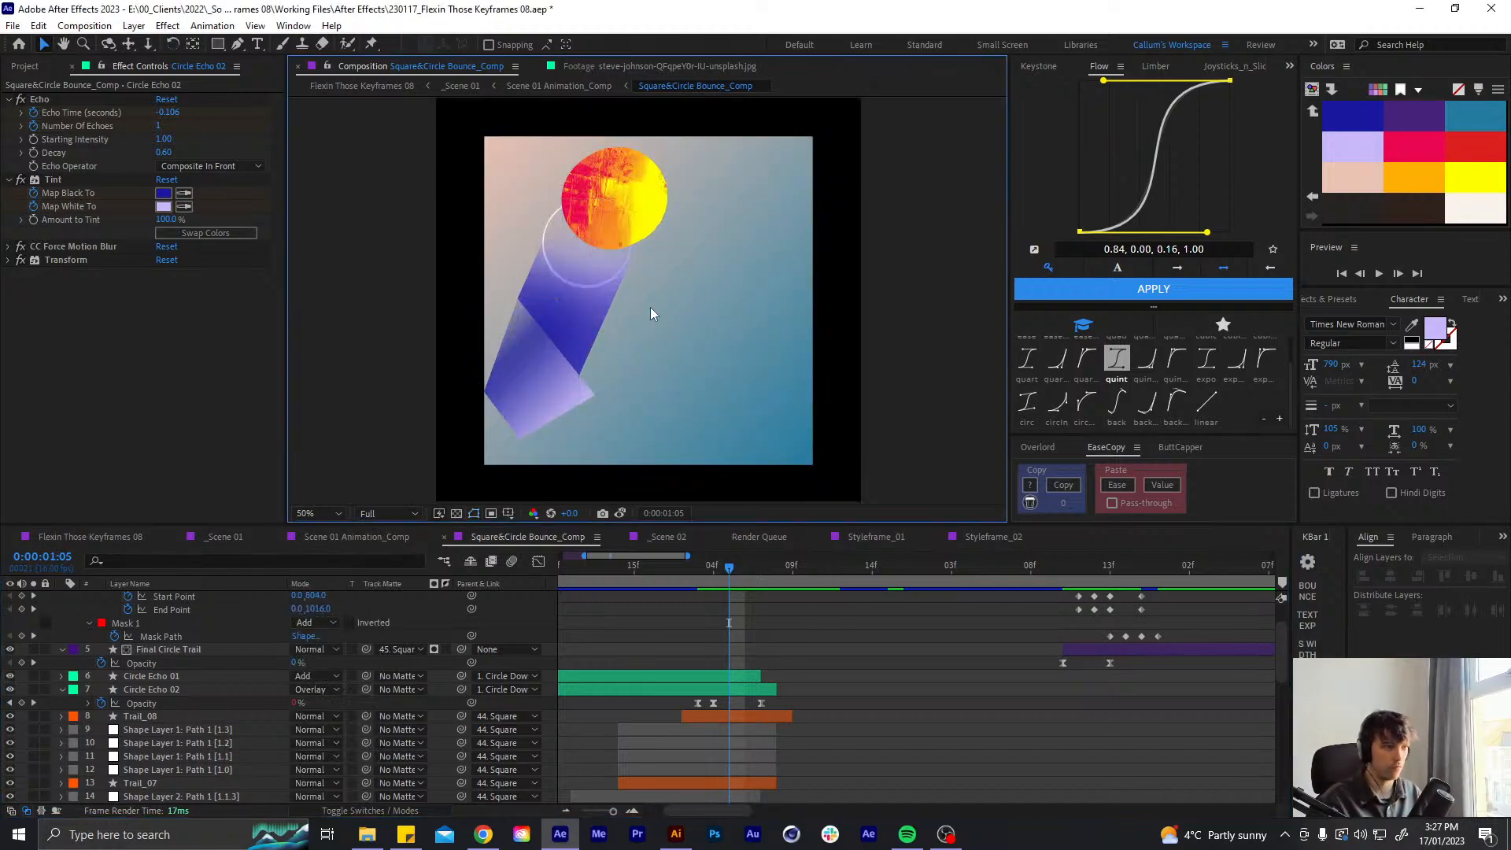
pyautogui.press('space')
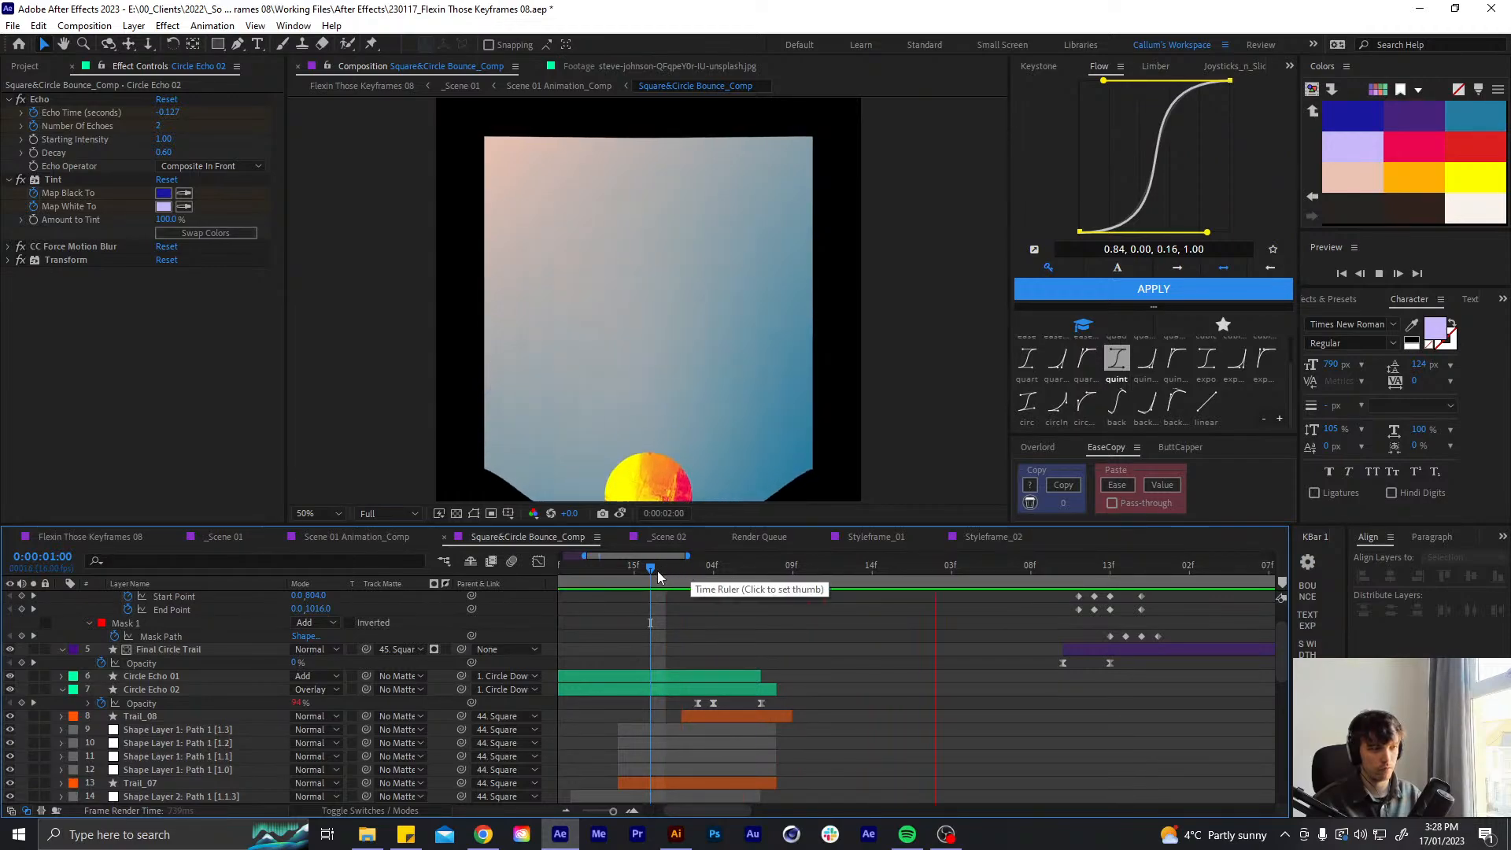
# - Move to 0:00:01:04 and reveal all keyframed properties of the Circle Echo 02 layer to examine its opacity
pyautogui.click(694, 567)
pyautogui.moveTo(703, 572); pyautogui.dragTo(711, 569)
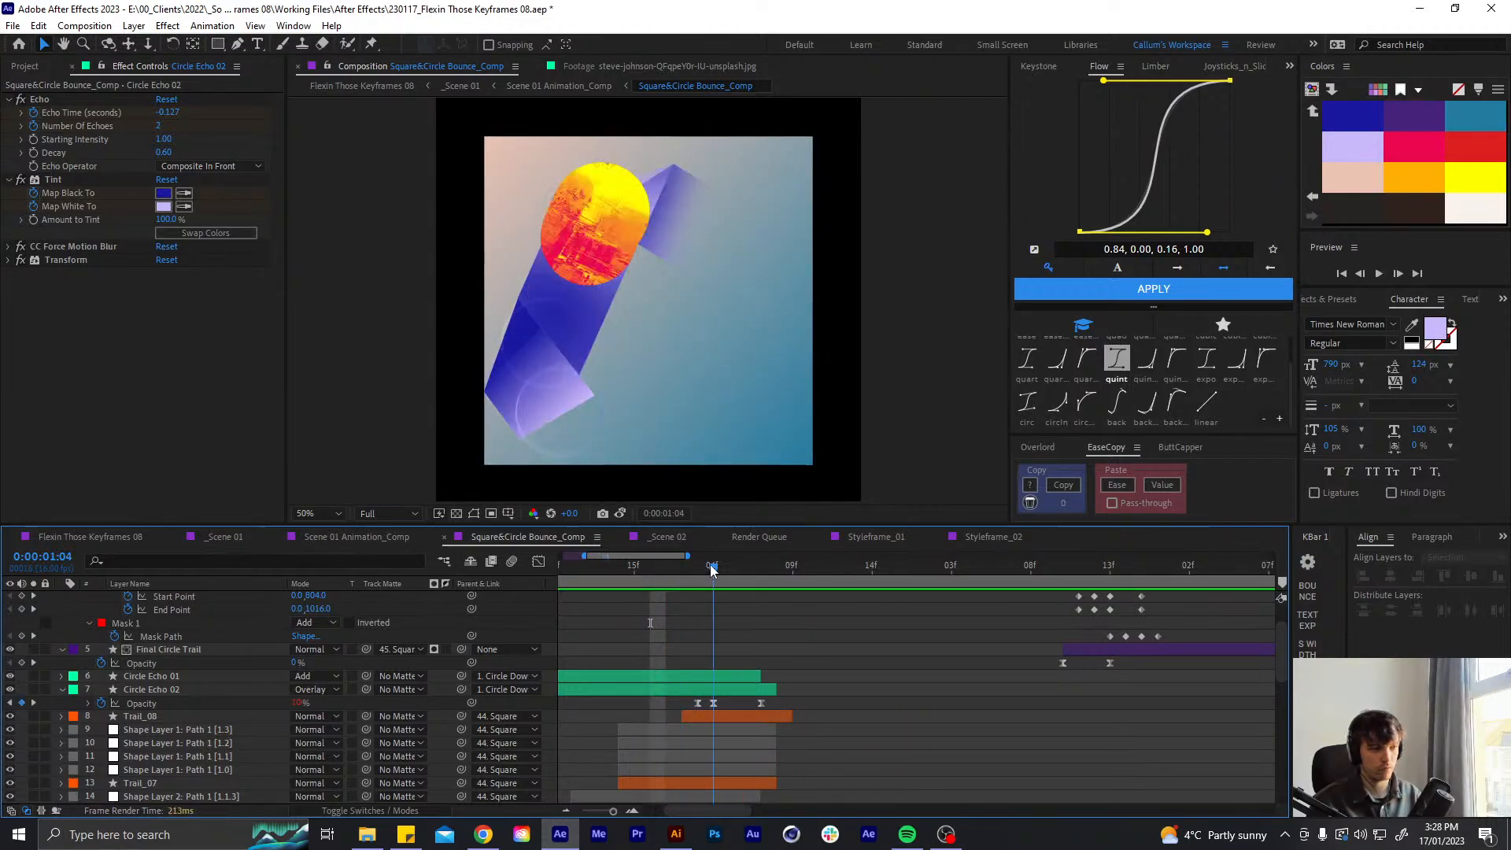
pyautogui.click(301, 703)
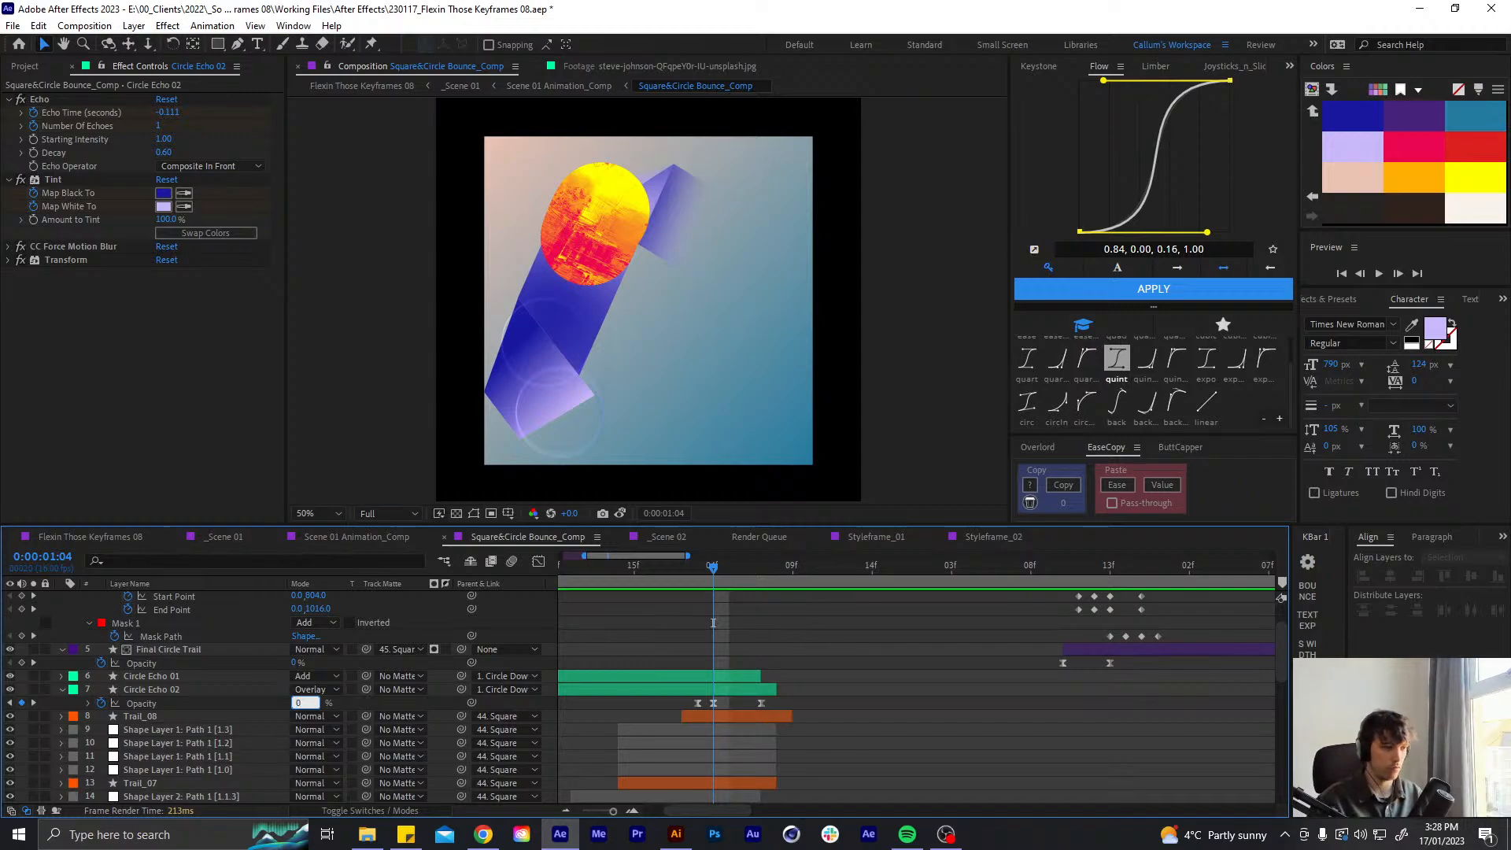
pyautogui.press('Return')
pyautogui.click(693, 688)
pyautogui.press('u')
pyautogui.scroll(-2, 737, 705)
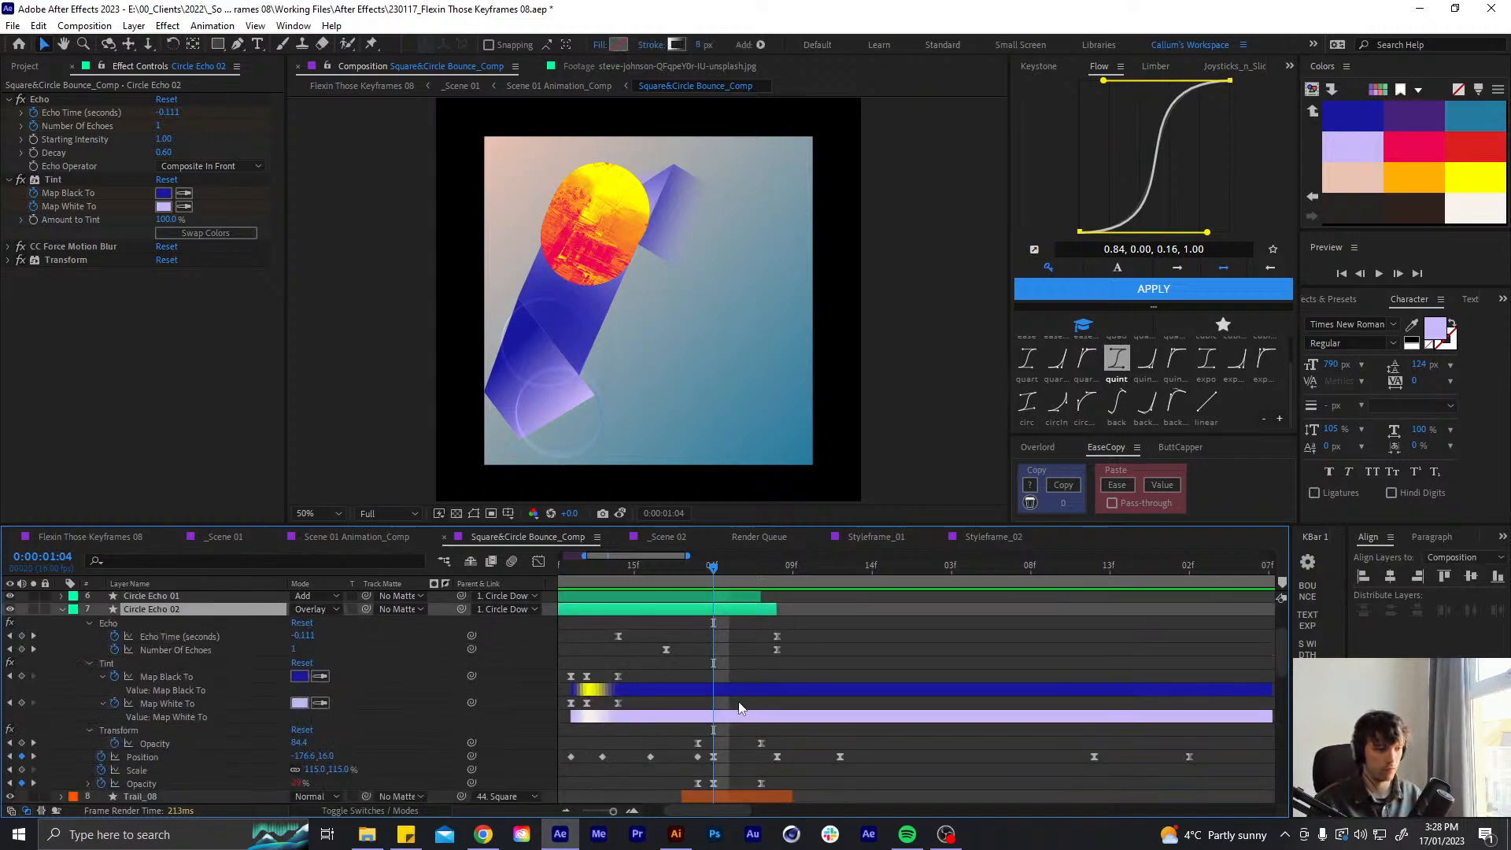
pyautogui.scroll(-2, 738, 707)
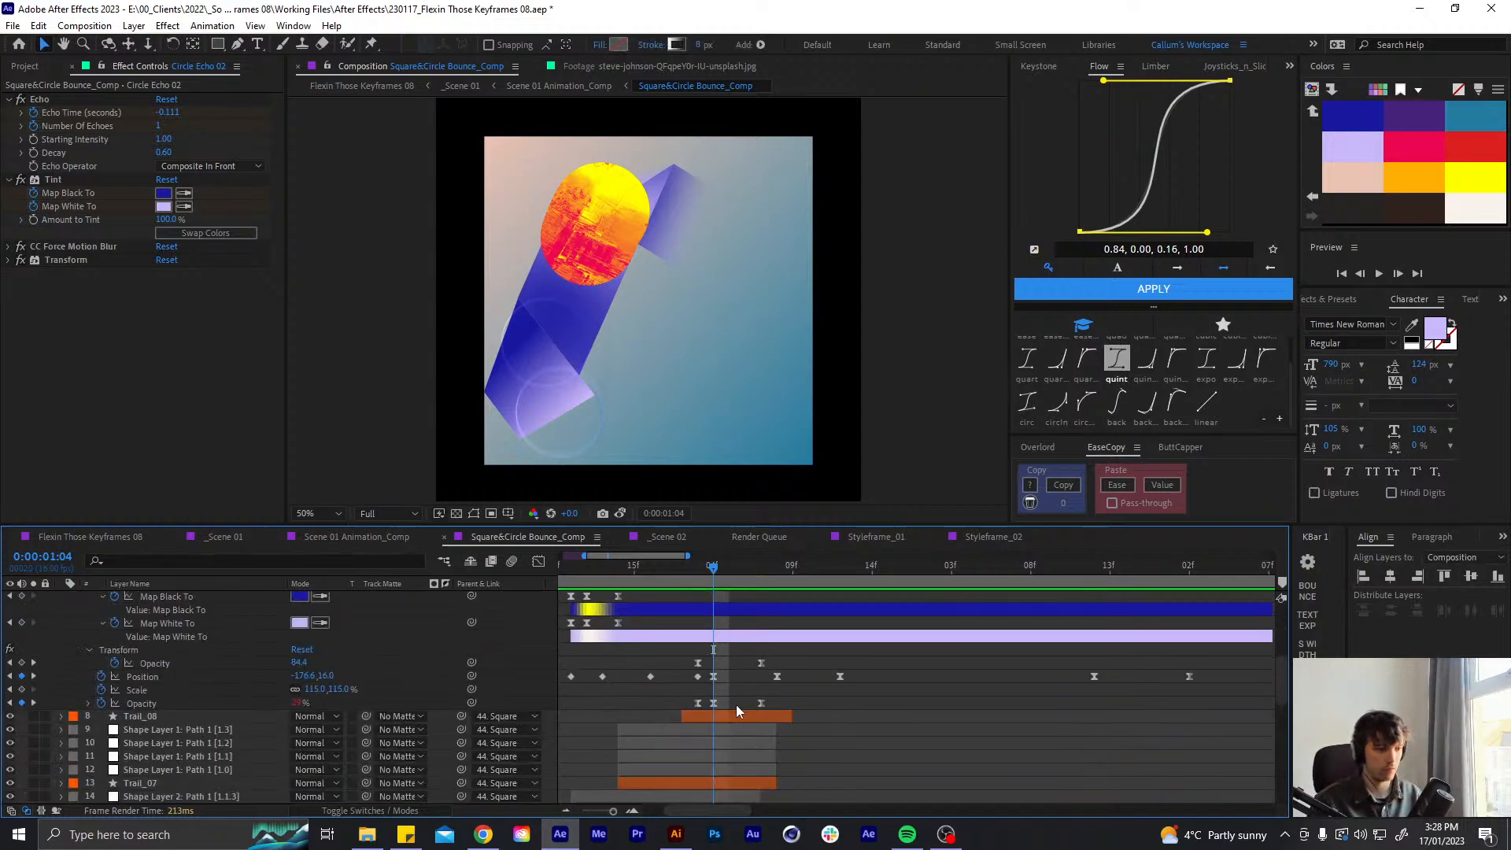
# - Set the Transform effect's opacity on Circle Echo 02 to 57.4 at 0:00:01:04 and save the project
pyautogui.click(9, 260)
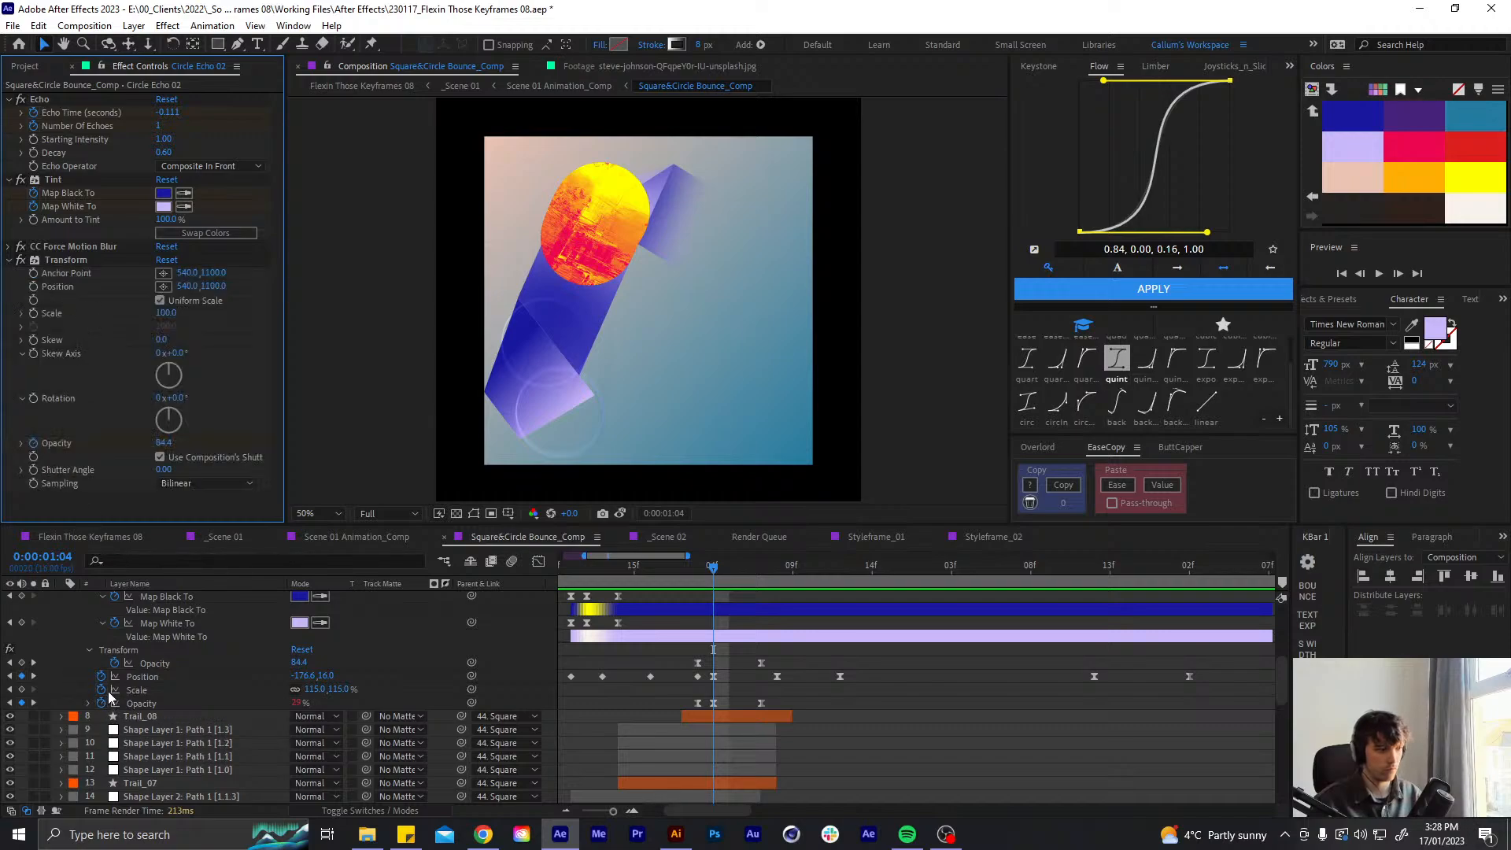
pyautogui.click(153, 665)
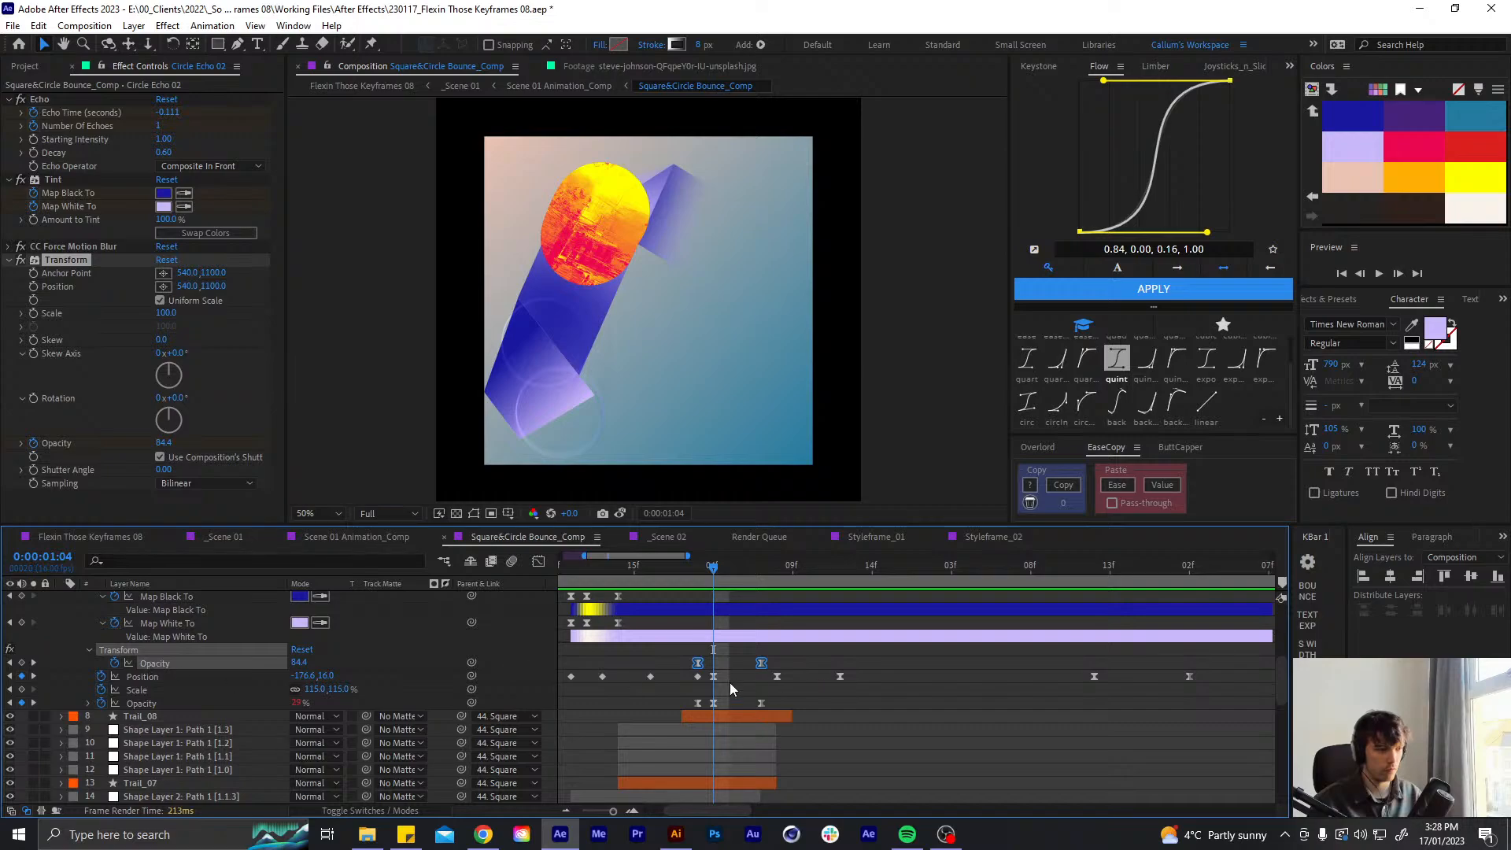
pyautogui.click(658, 650)
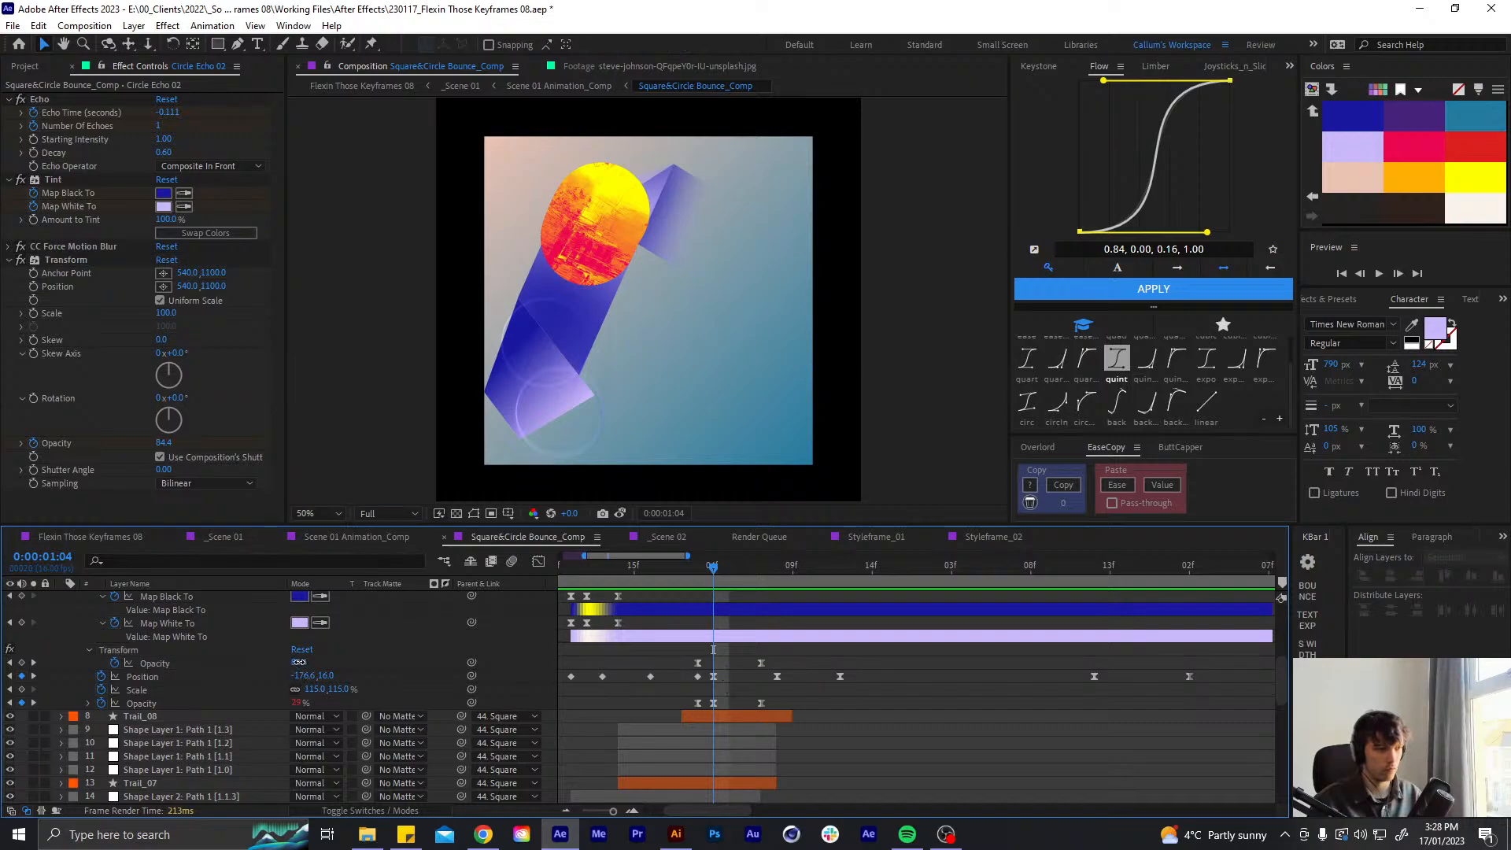
pyautogui.moveTo(299, 663); pyautogui.dragTo(280, 668)
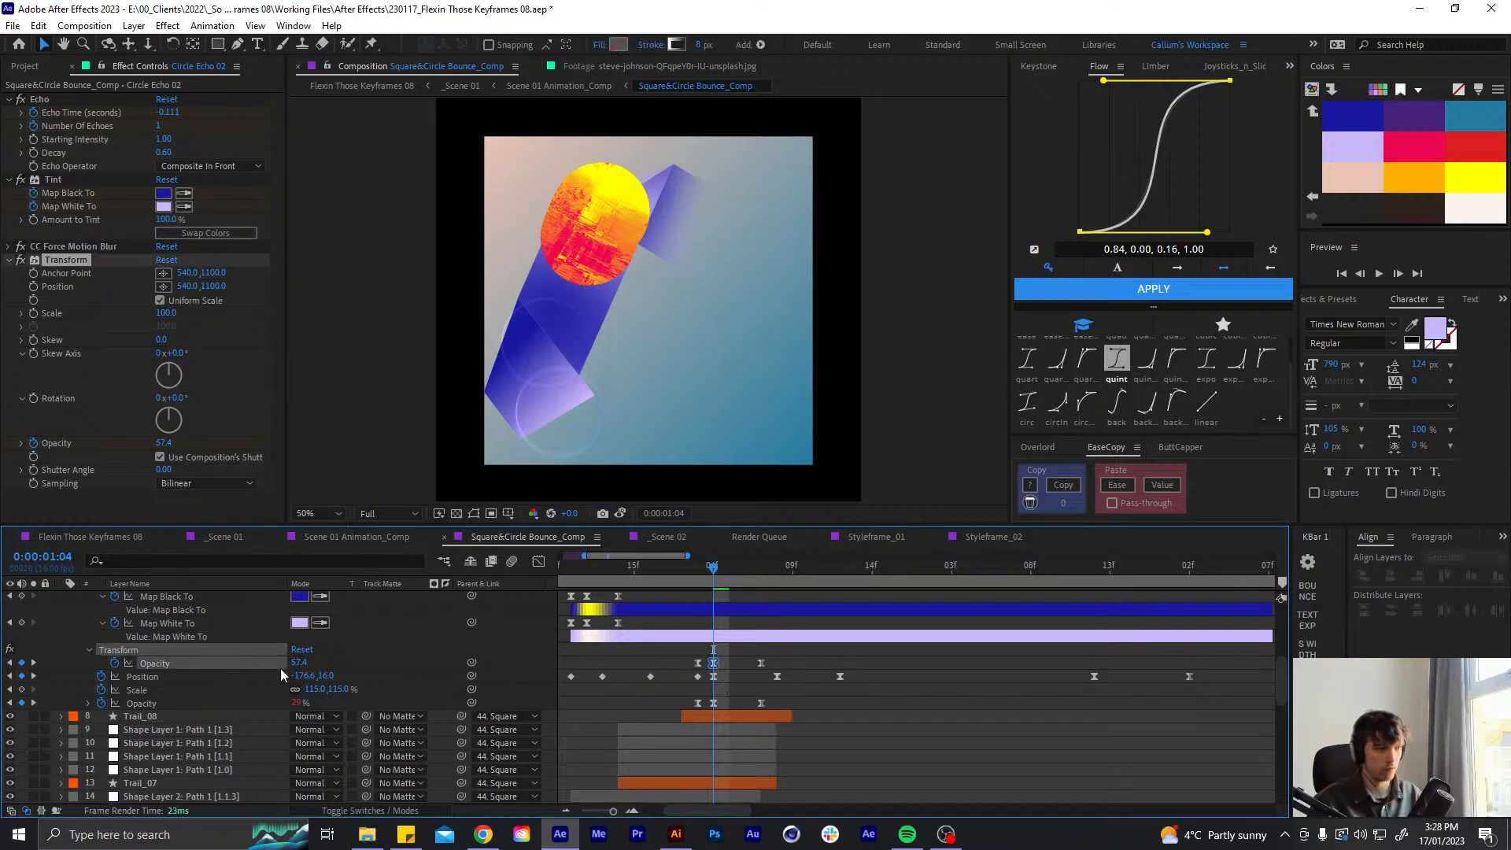
pyautogui.press('pagedown')
pyautogui.press('u')
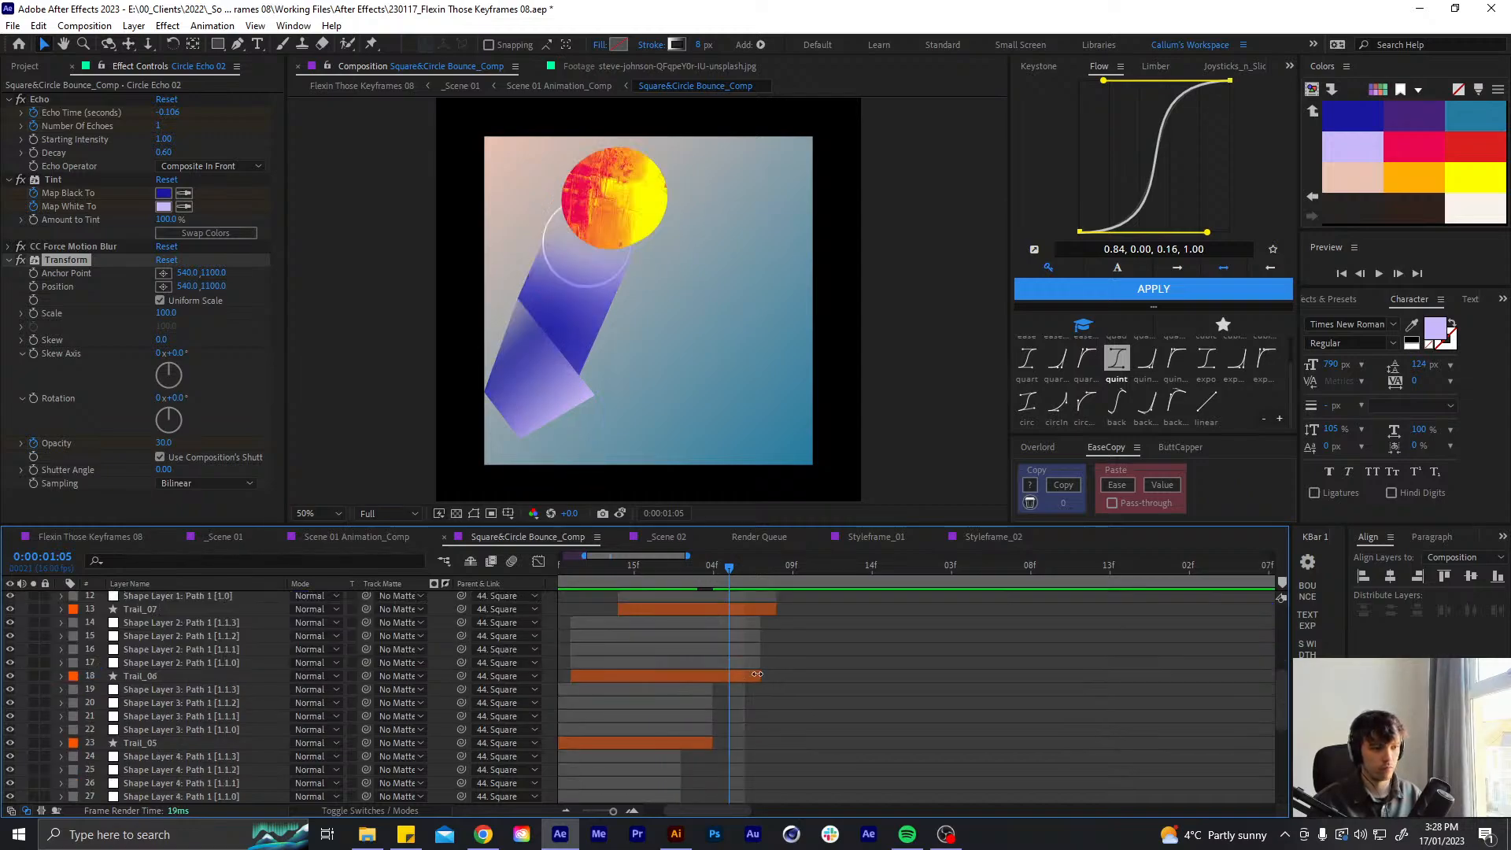
pyautogui.hotkey('ctrl', 's')
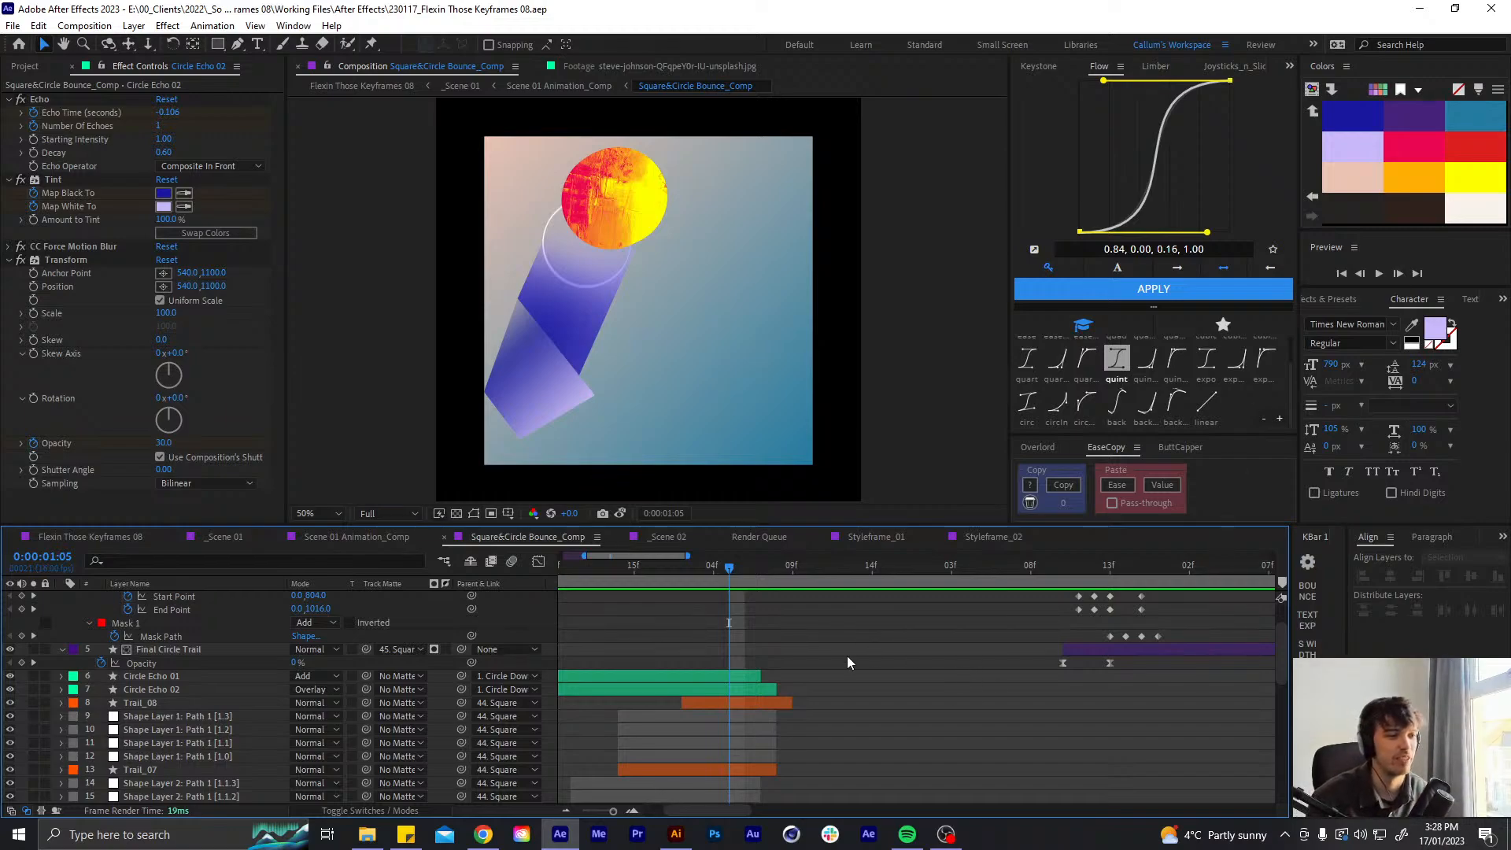
# - Widen the timeline's visible range from the composition start and collapse the expanded layer properties
pyautogui.moveTo(589, 555); pyautogui.dragTo(562, 556)
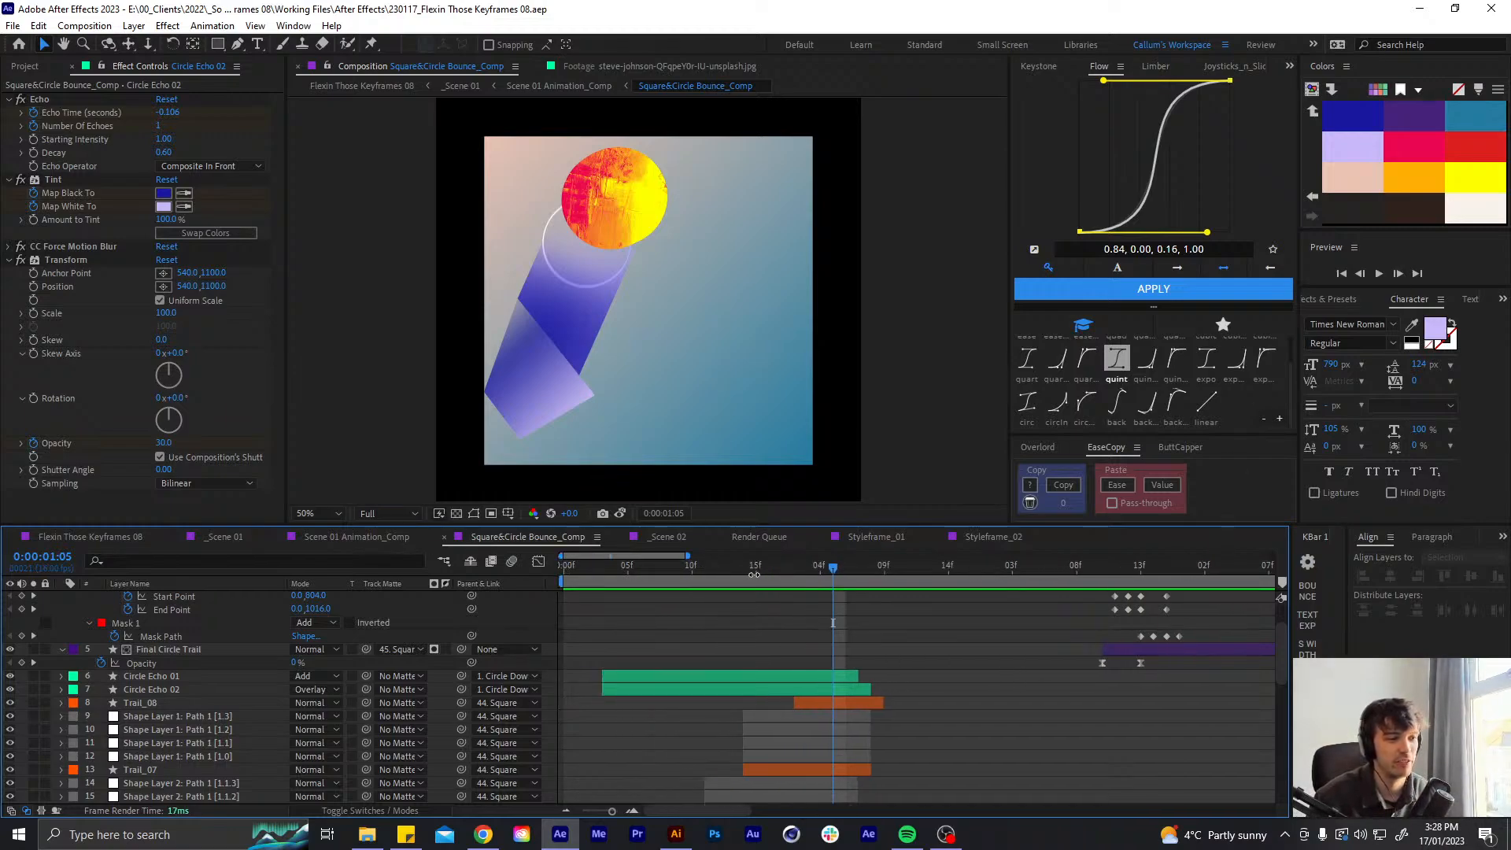
pyautogui.moveTo(681, 559); pyautogui.dragTo(833, 557)
pyautogui.scroll(5, 693, 666)
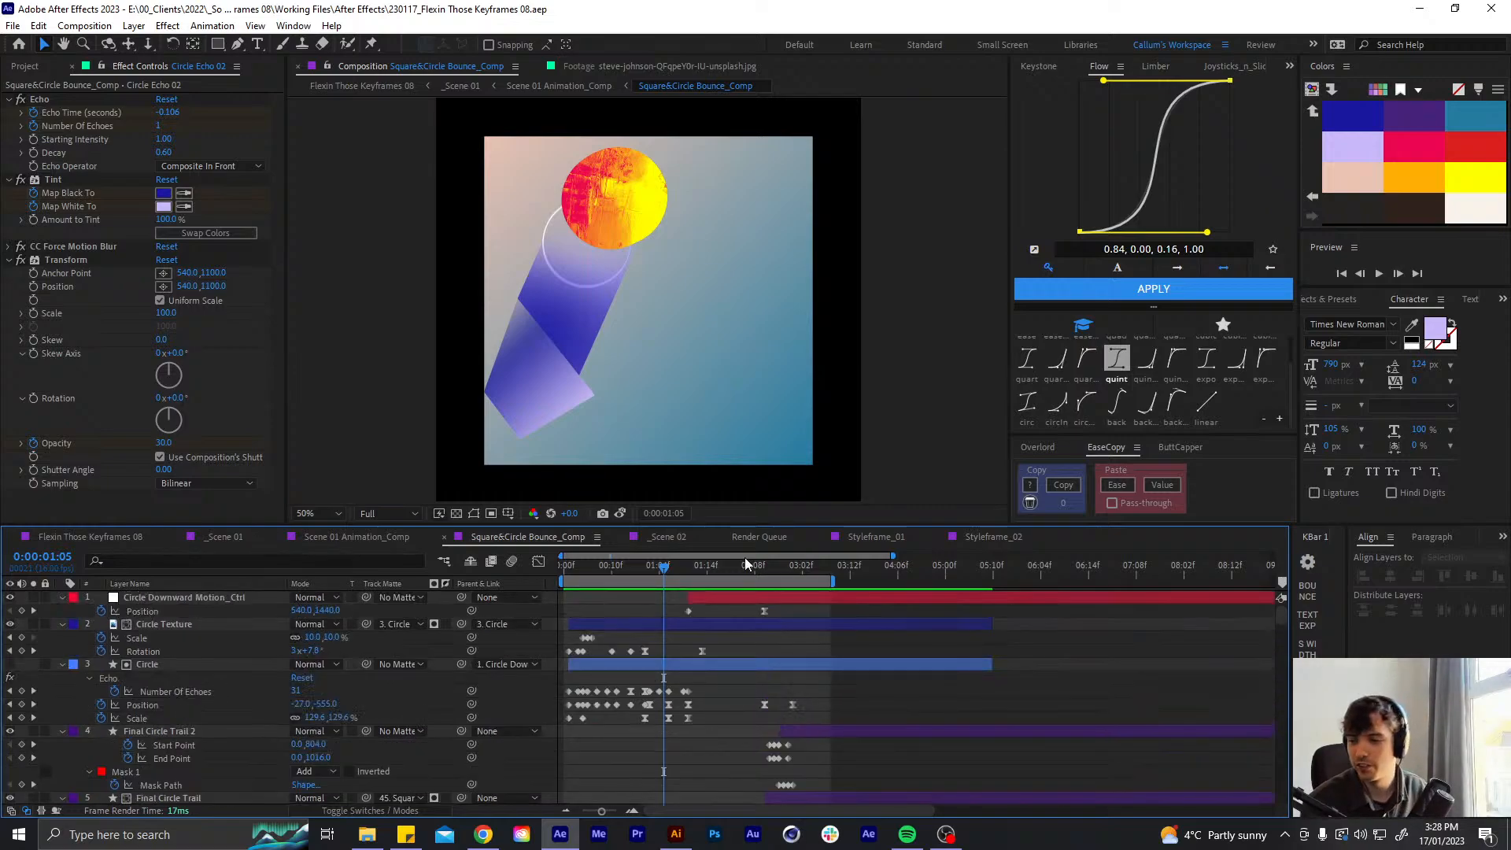
pyautogui.press('u')
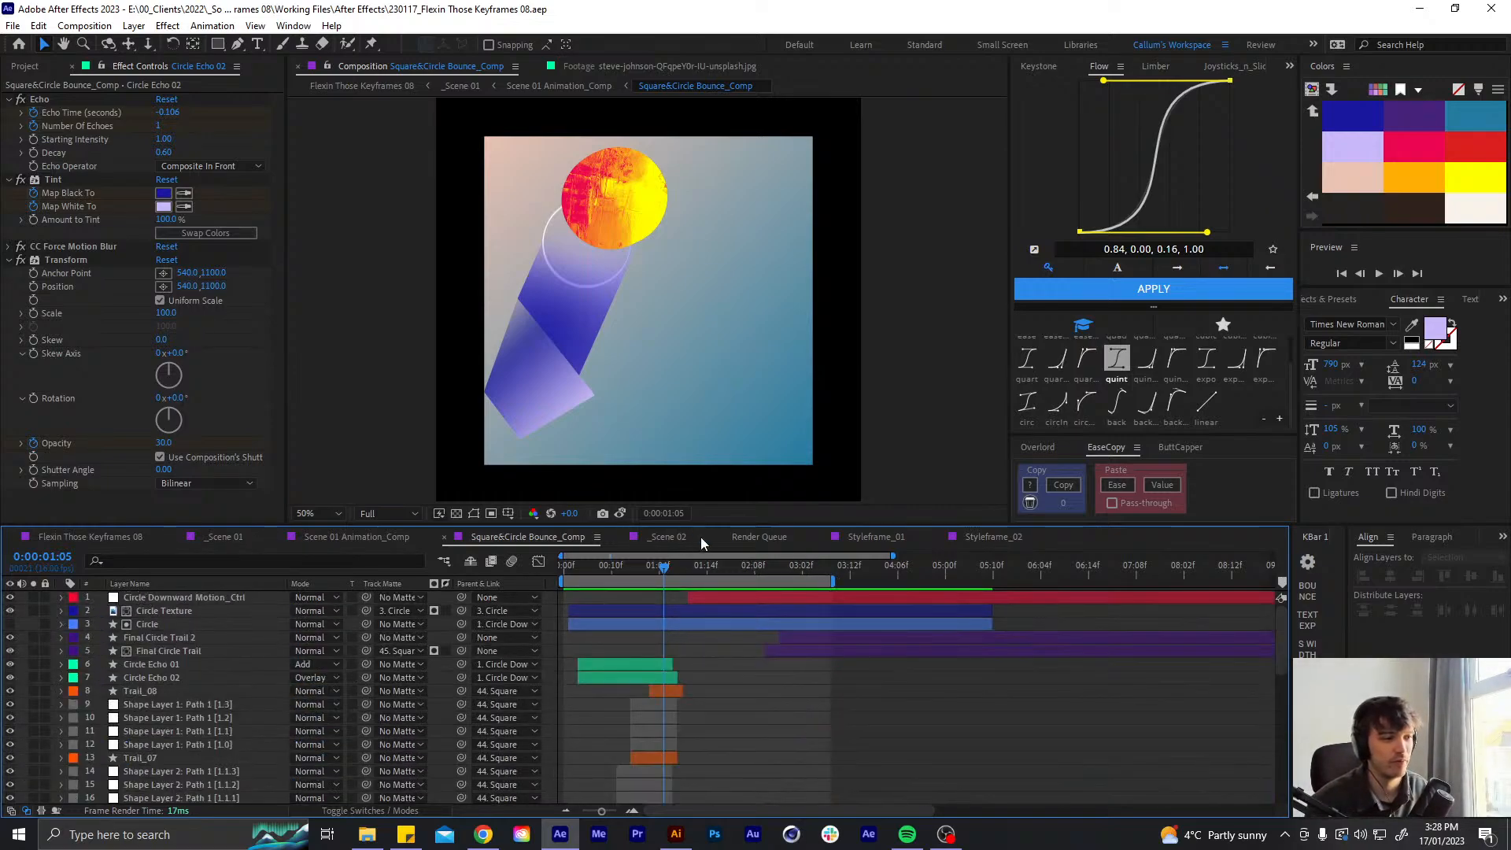
pyautogui.moveTo(892, 555); pyautogui.dragTo(864, 555)
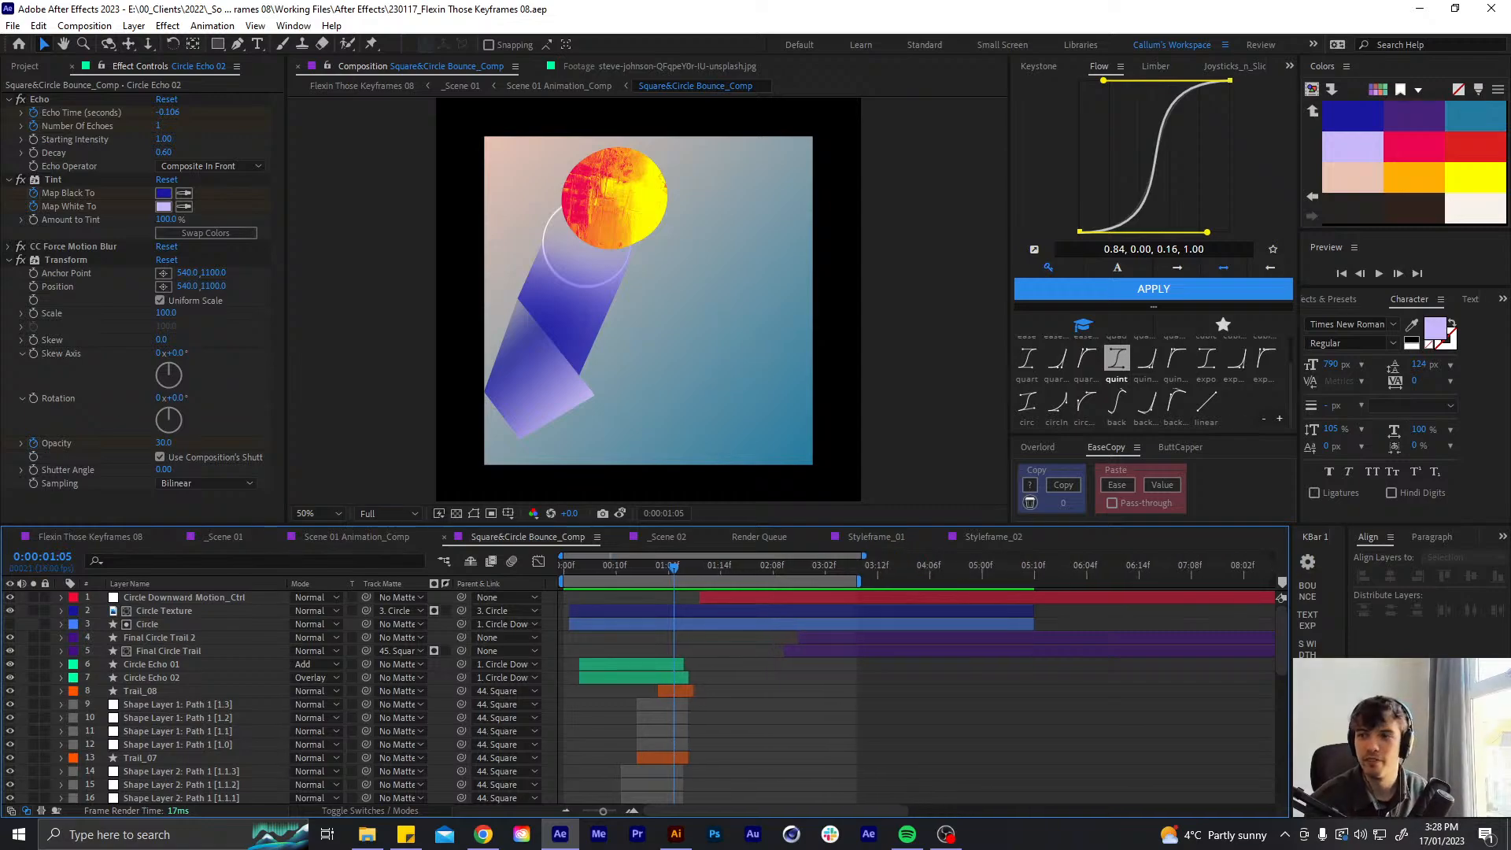
# - Switch to Chrome, browse the YouTube channel's list of live streams, and put the browser away
pyautogui.click(483, 834)
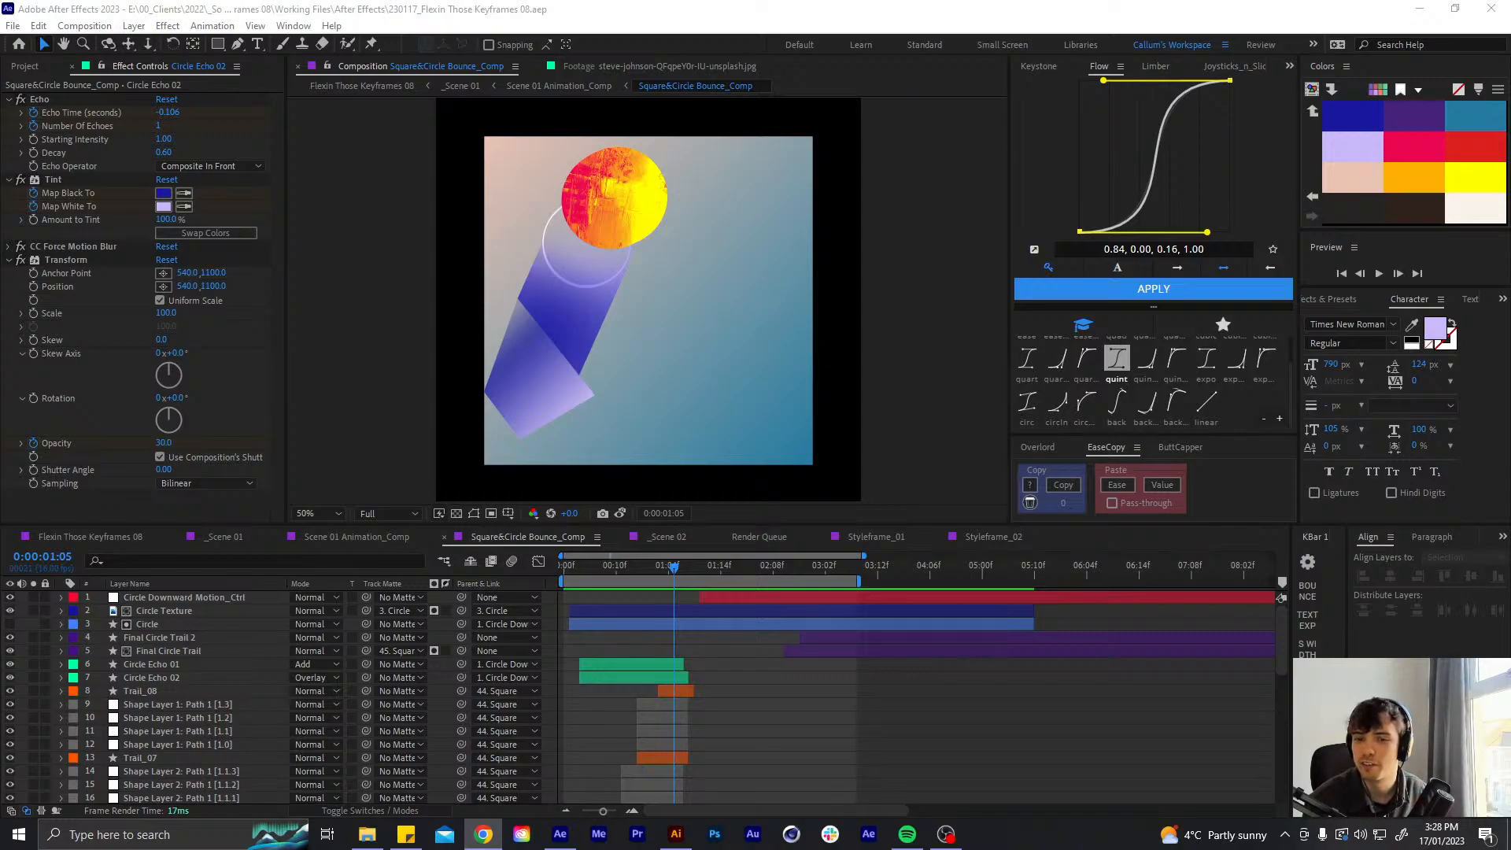
pyautogui.moveTo(1510, 16); pyautogui.dragTo(1211, 37)
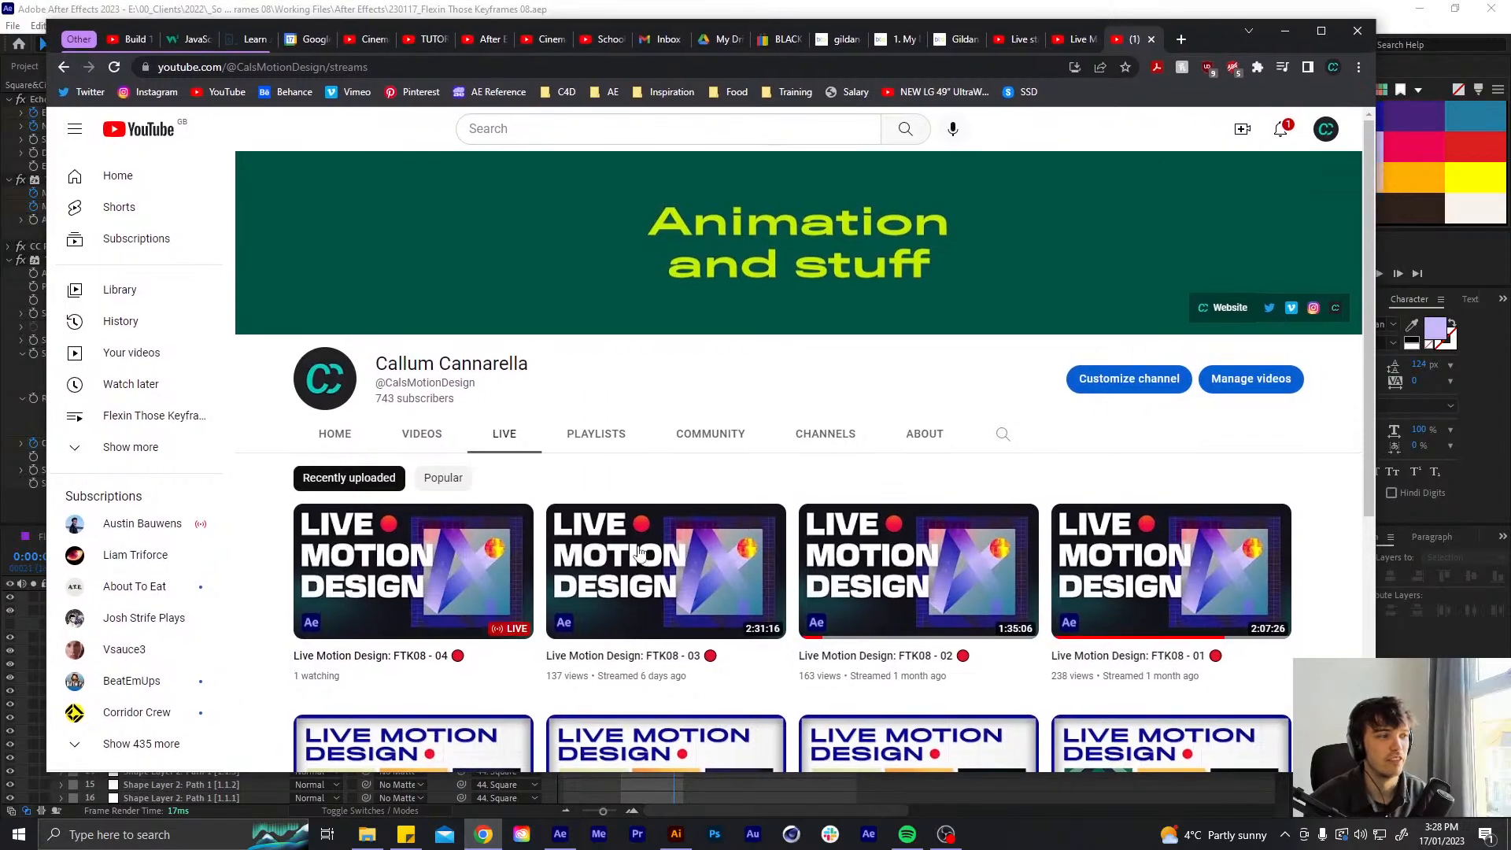
pyautogui.scroll(-2, 718, 530)
pyautogui.scroll(-2, 1228, 484)
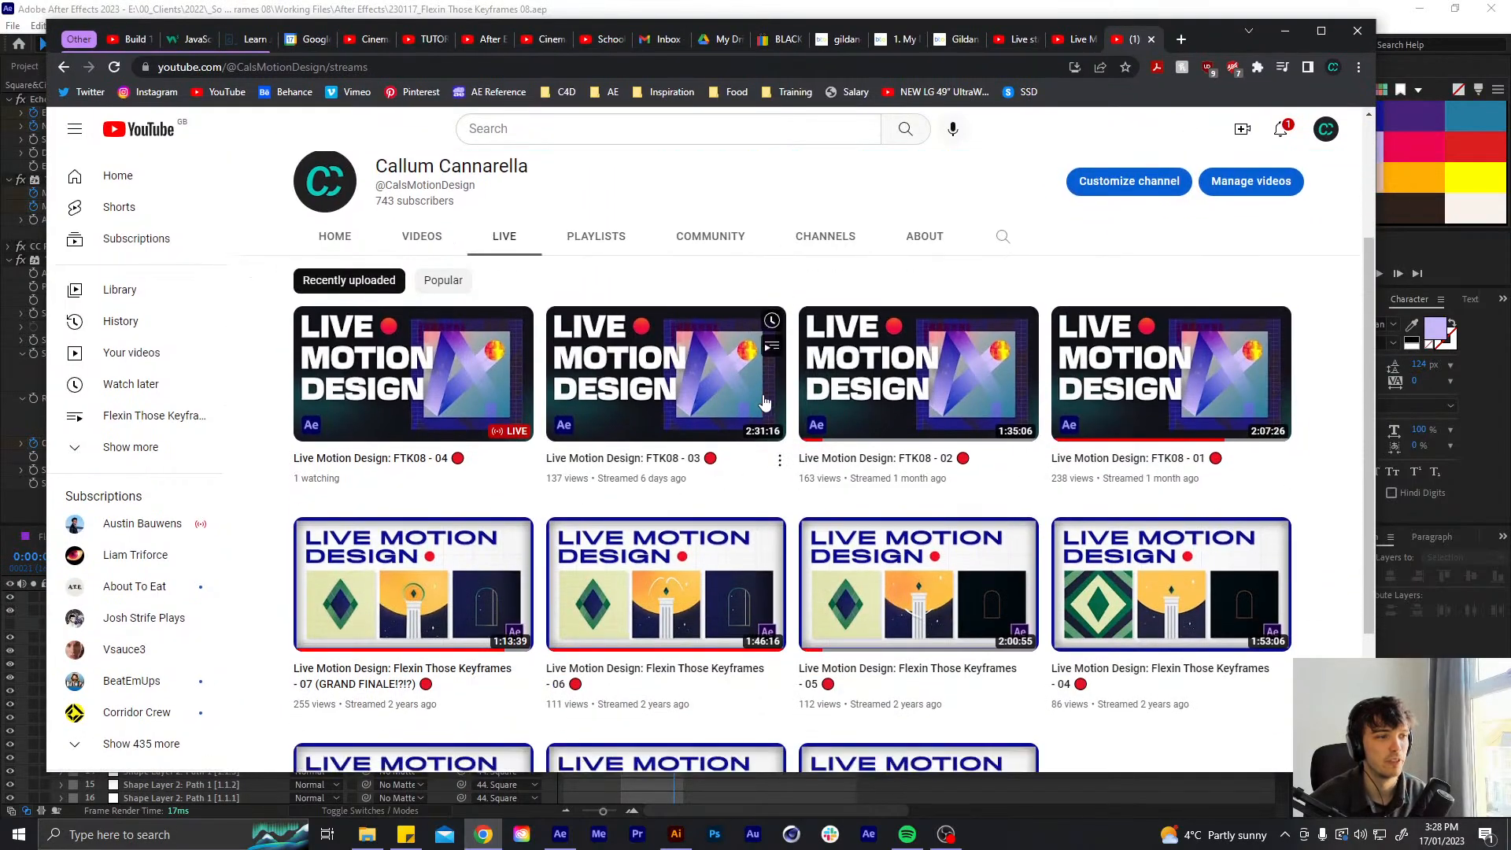
pyautogui.scroll(2, 765, 417)
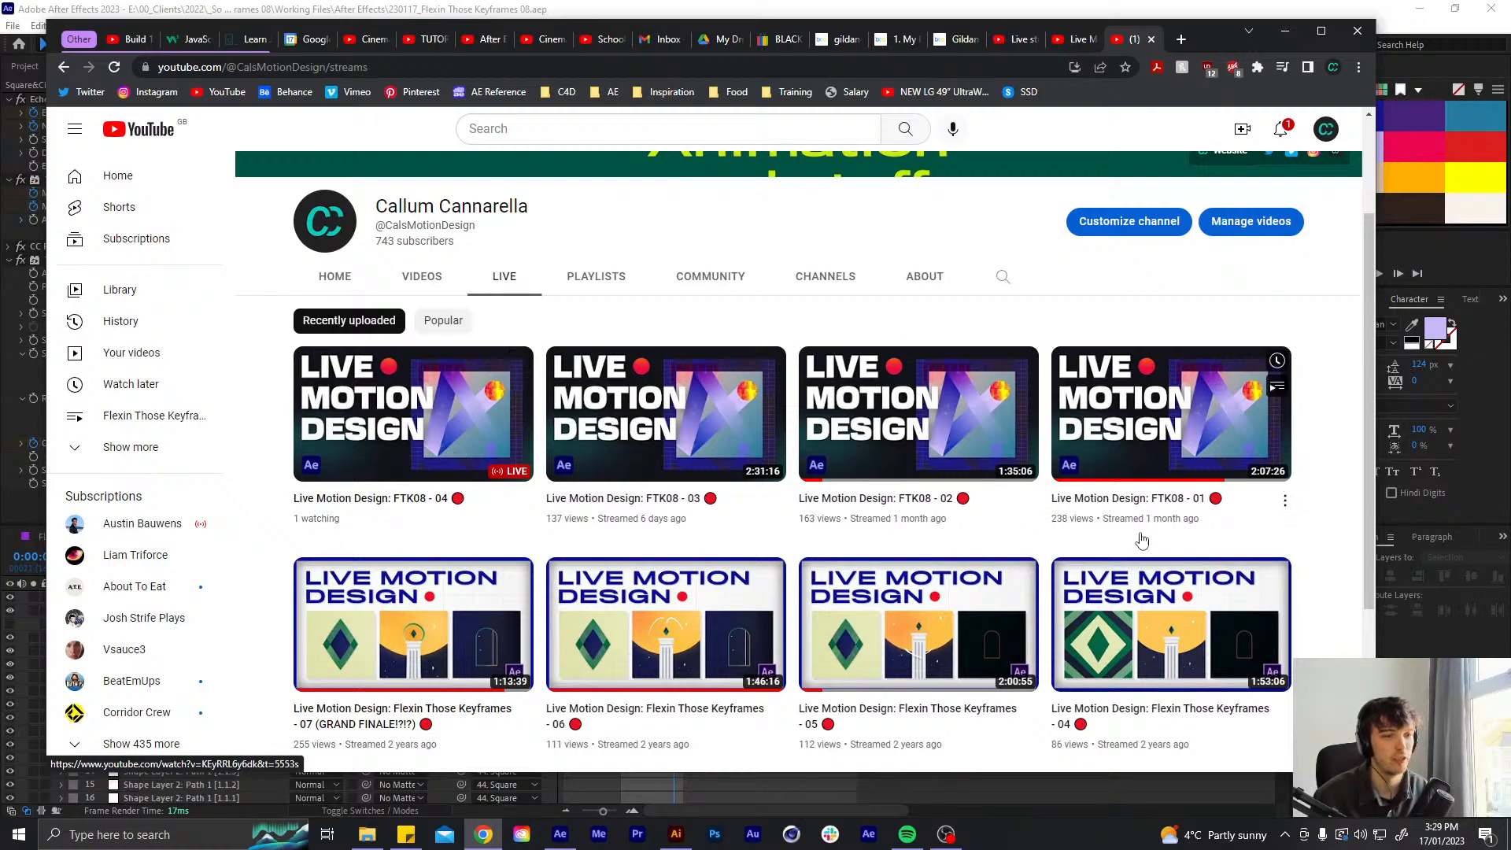
pyautogui.scroll(-3, 467, 450)
pyautogui.scroll(5, 467, 449)
pyautogui.click(1285, 30)
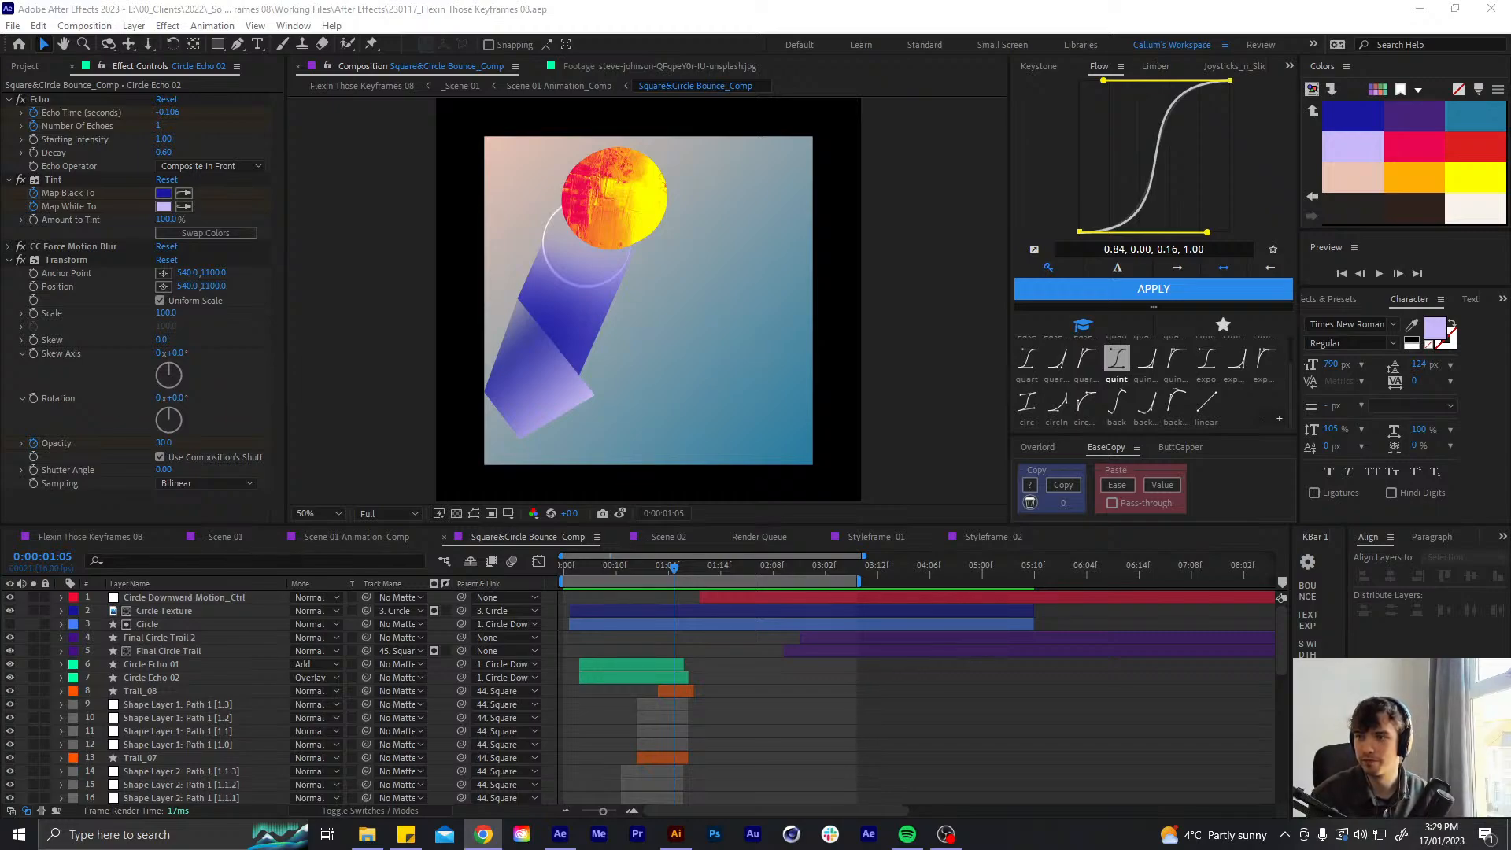
# - Add a 115% scale keyframe to the Circle layer at 0:00:02:11
pyautogui.click(724, 653)
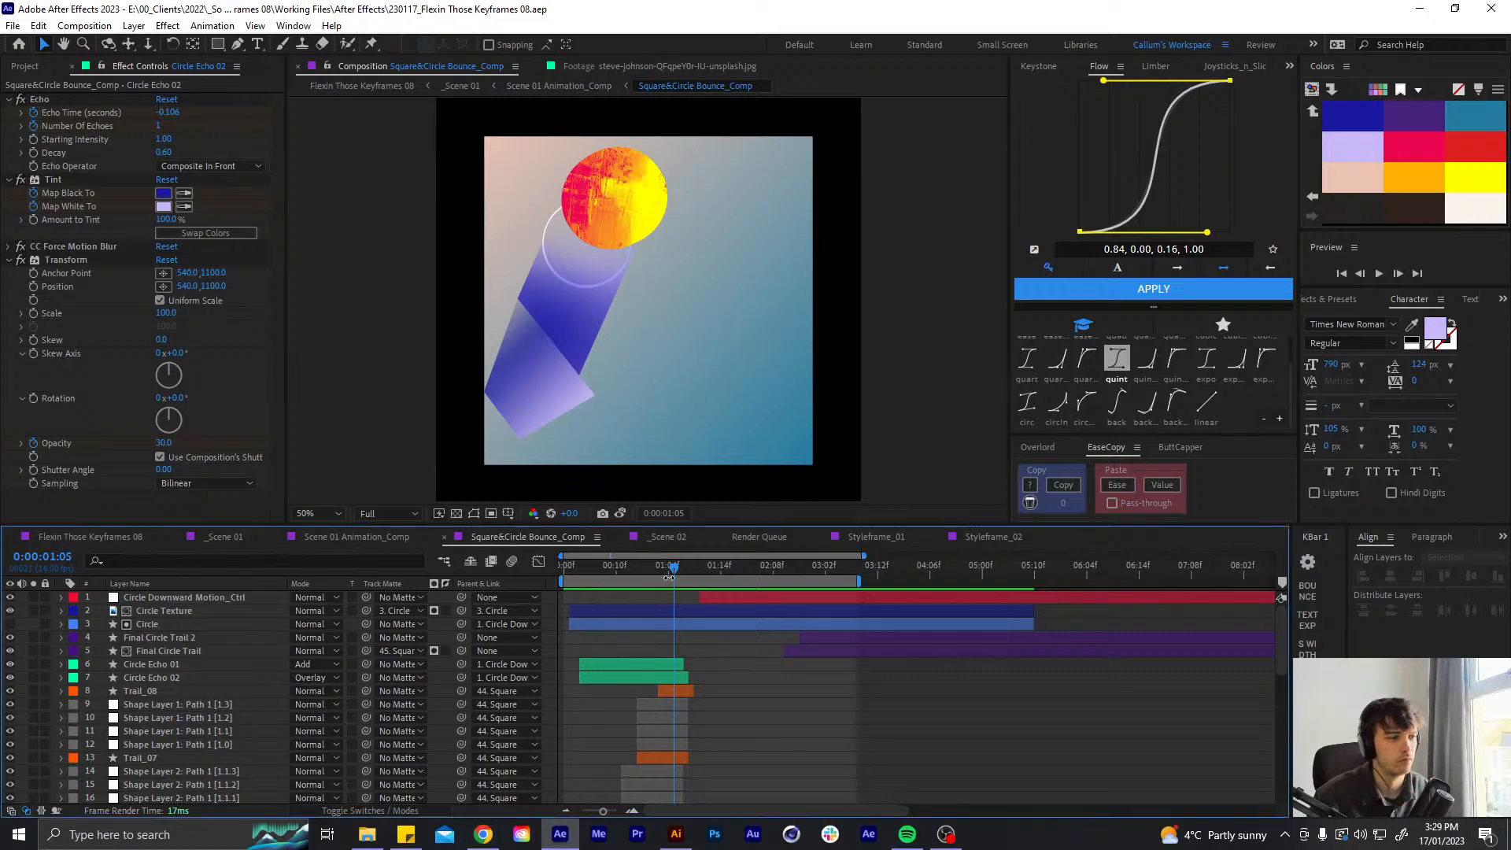
pyautogui.moveTo(668, 579); pyautogui.dragTo(792, 571)
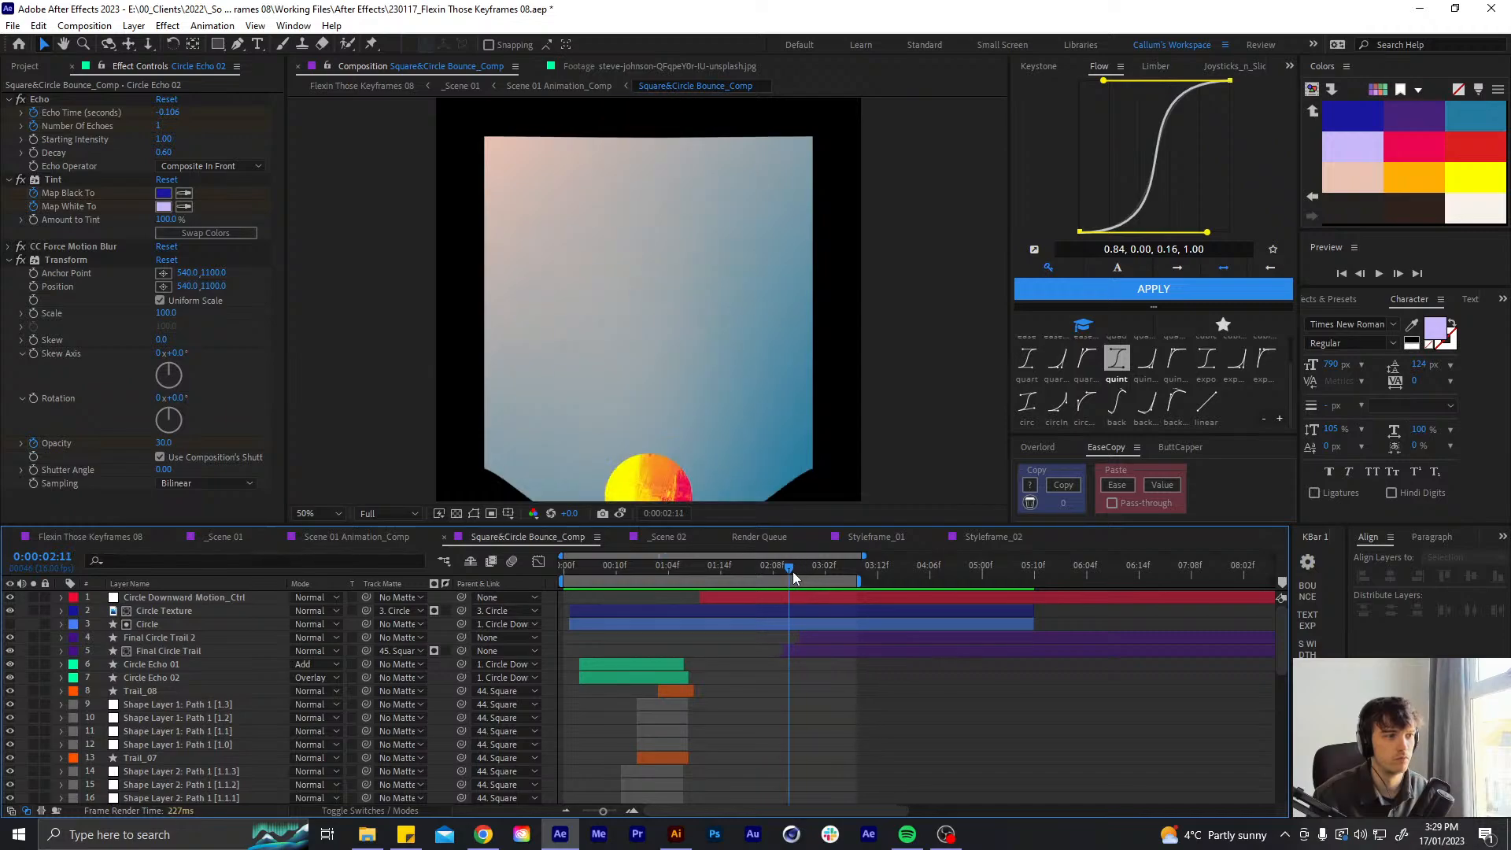
pyautogui.click(776, 625)
pyautogui.press('s')
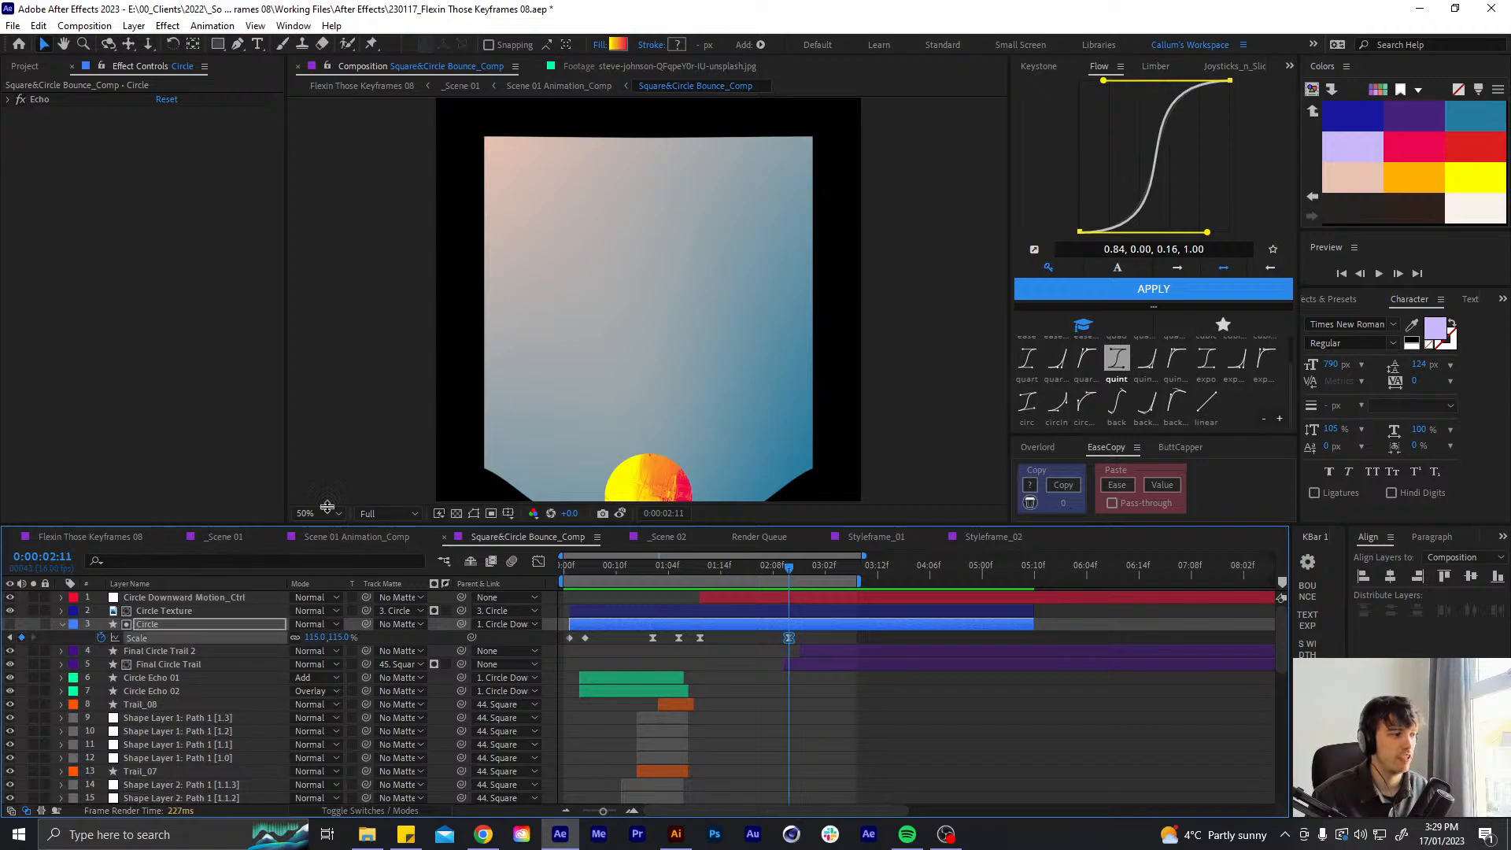
# - Switch to Illustrator, check the circle's size in the cracked-square design, and return to After Effects
pyautogui.click(675, 834)
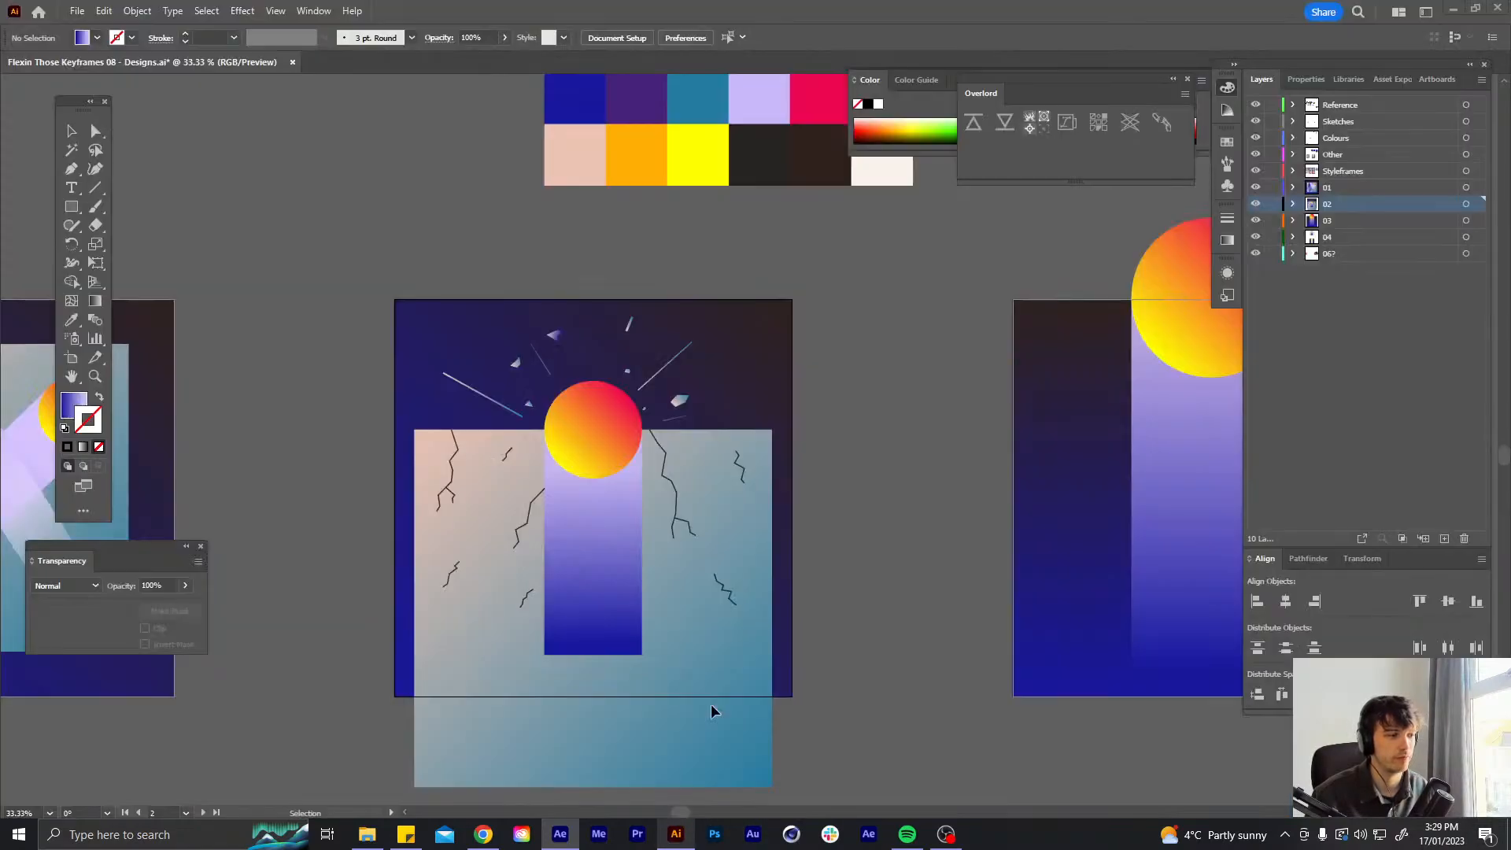
pyautogui.click(605, 453)
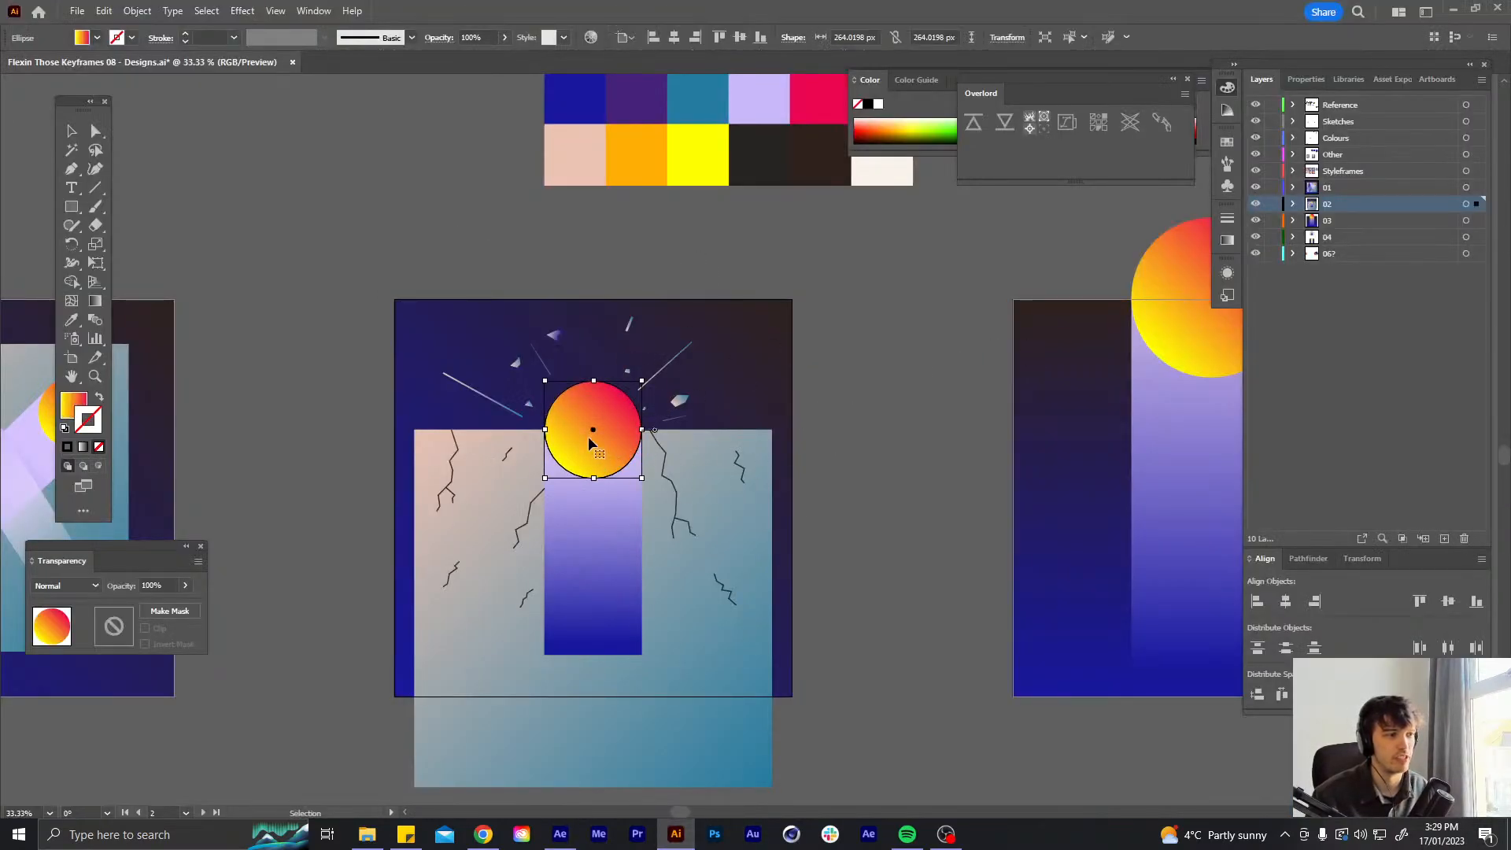
pyautogui.click(559, 834)
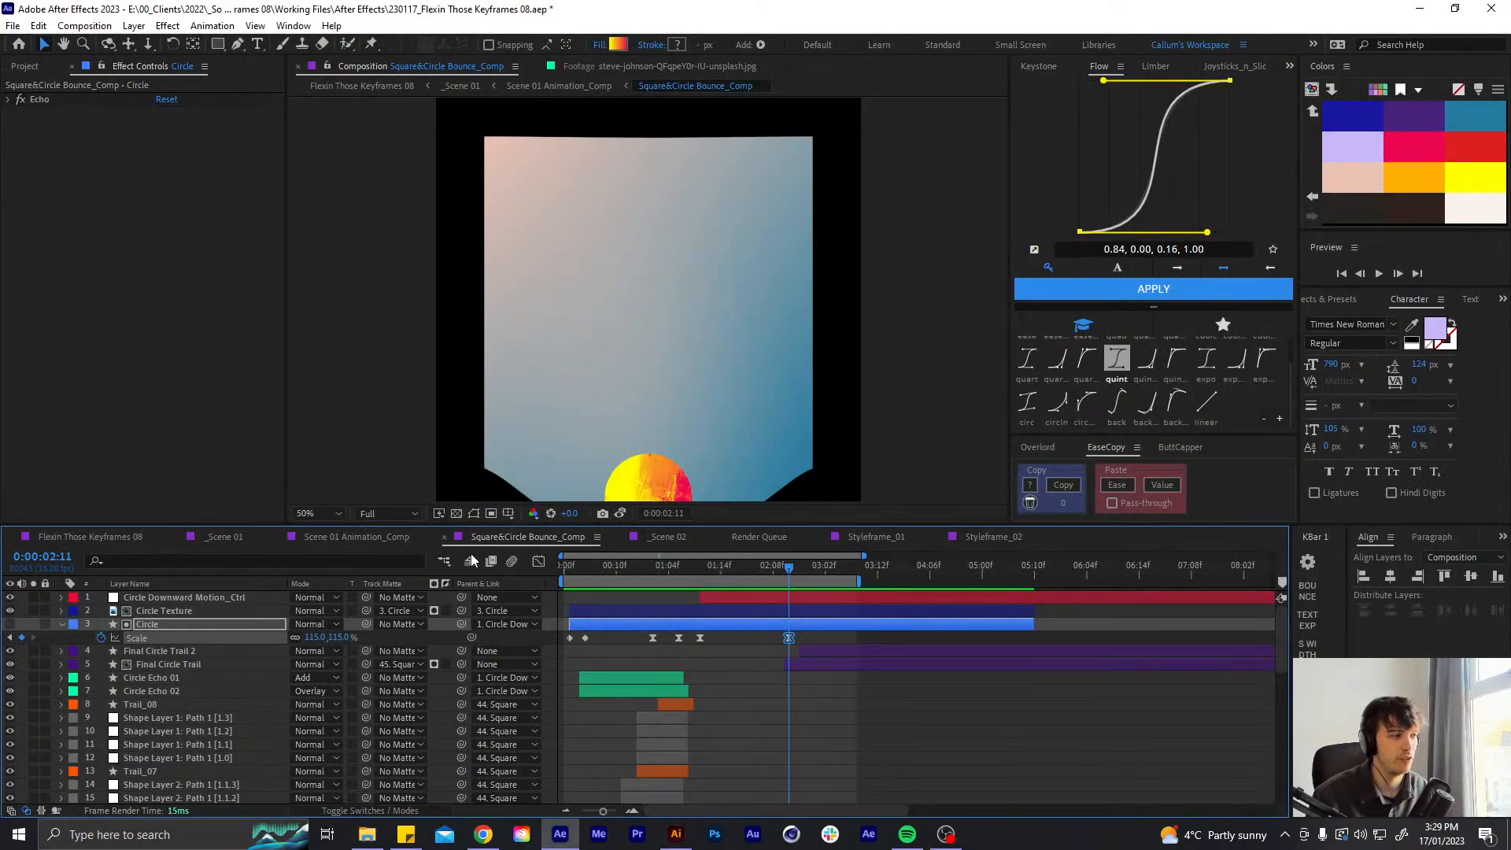
# - Compare the circle's size before and after the Scene 01 to Scene 02 cut in the Flexin Those Keyframes 08 composition
pyautogui.click(124, 542)
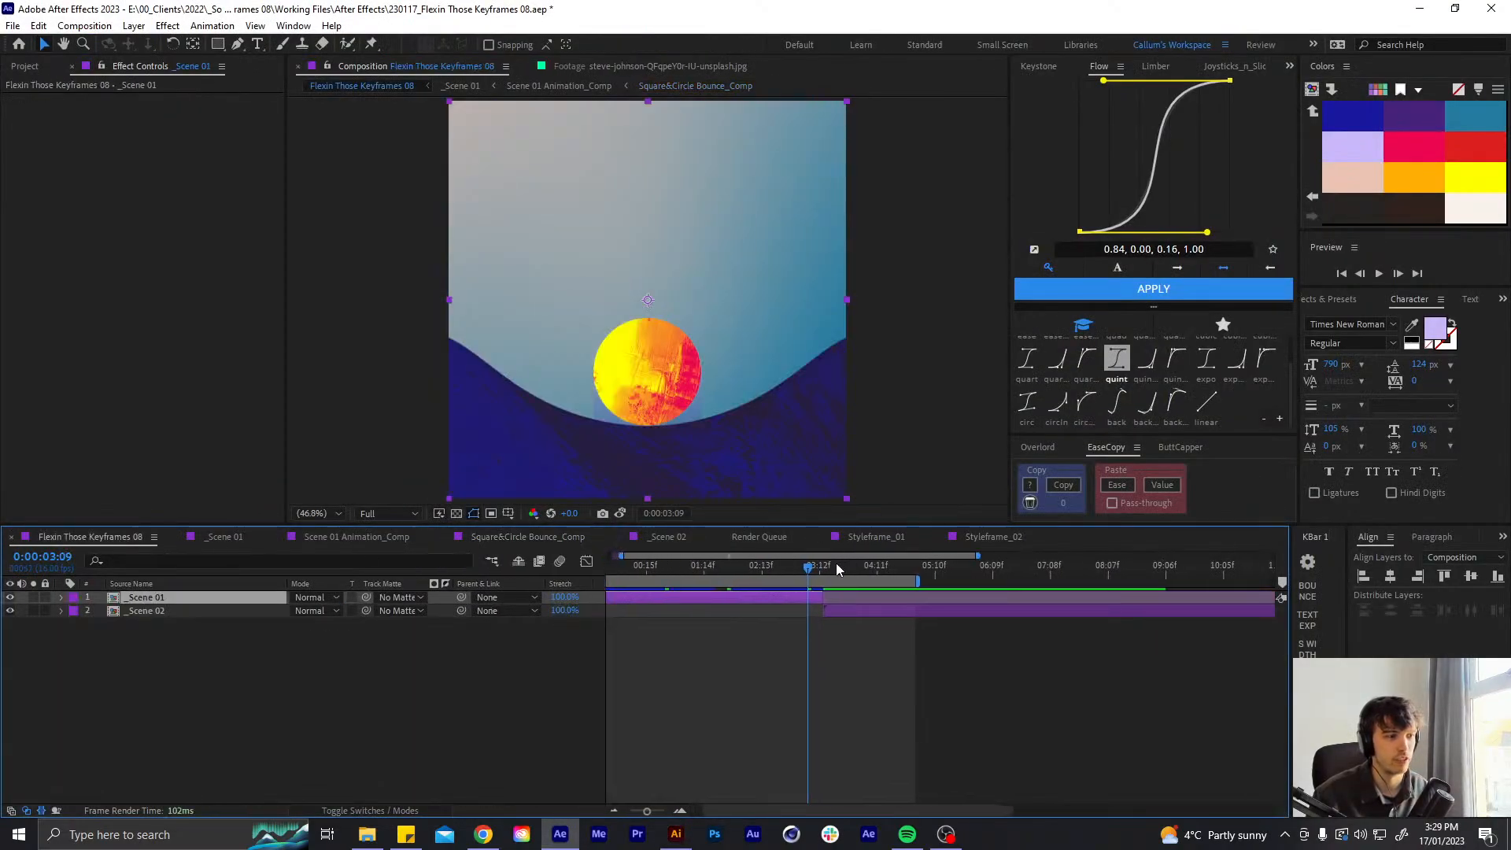
pyautogui.moveTo(822, 563); pyautogui.dragTo(828, 562)
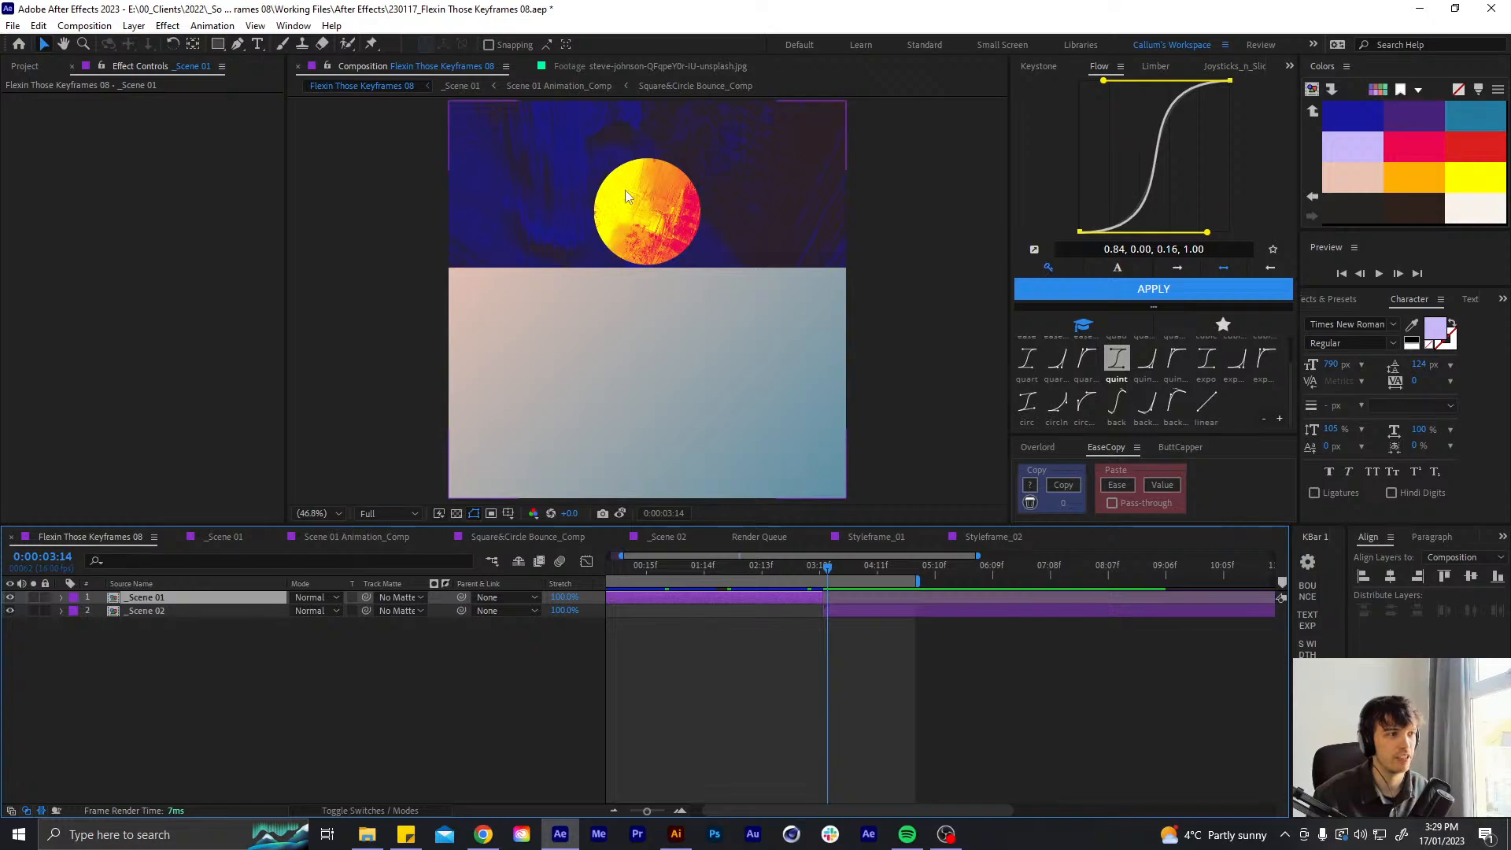
pyautogui.moveTo(819, 570); pyautogui.dragTo(810, 576)
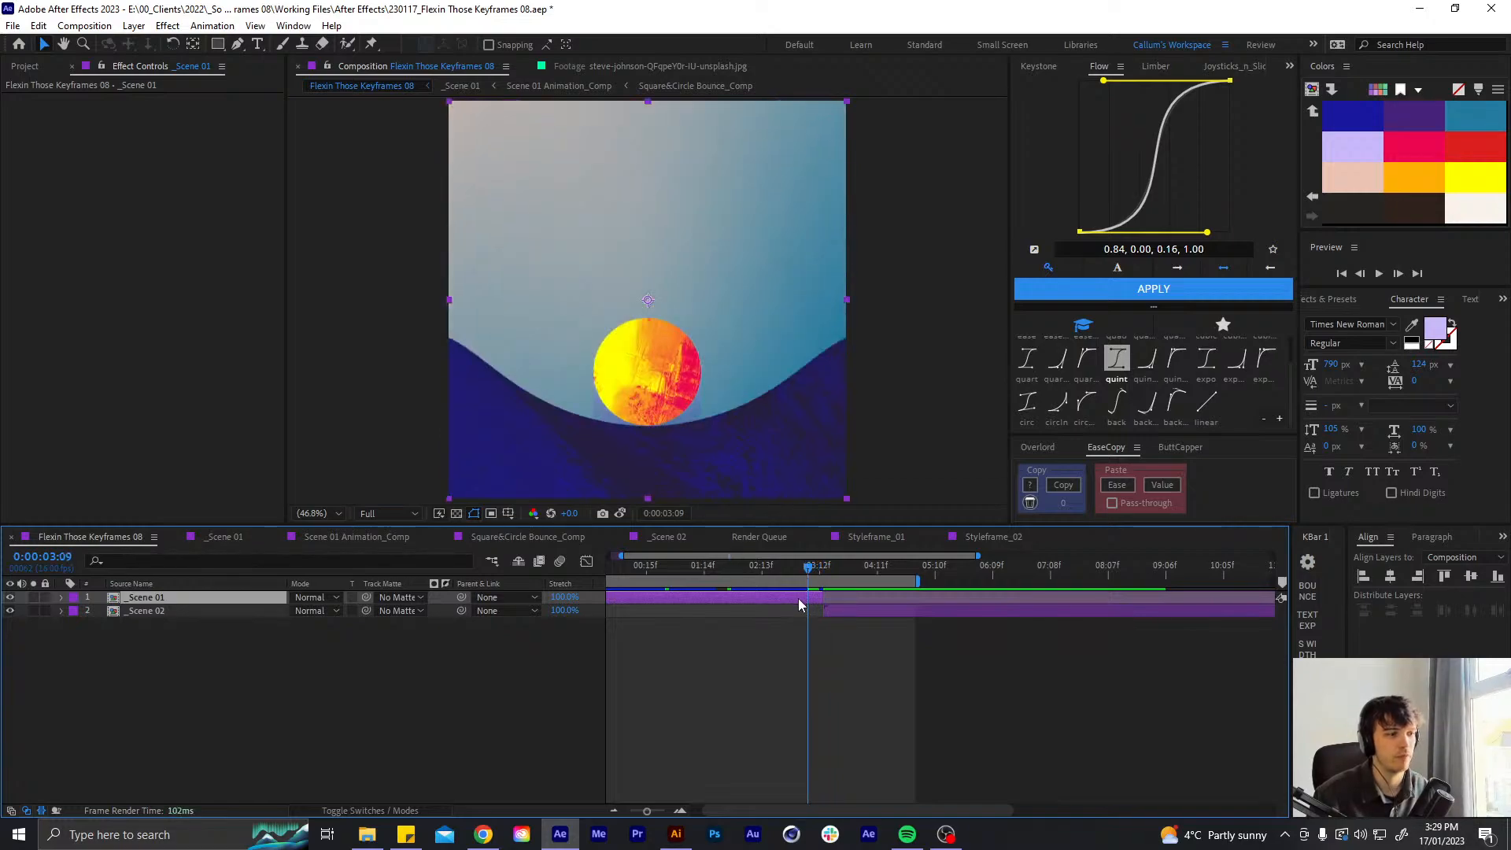
# - Add a 125% scale keyframe to the Circle layer at 0:00:02:15 in Square&Circle Bounce_Comp, with the composition fitted in view
pyautogui.doubleClick(801, 603)
pyautogui.click(356, 537)
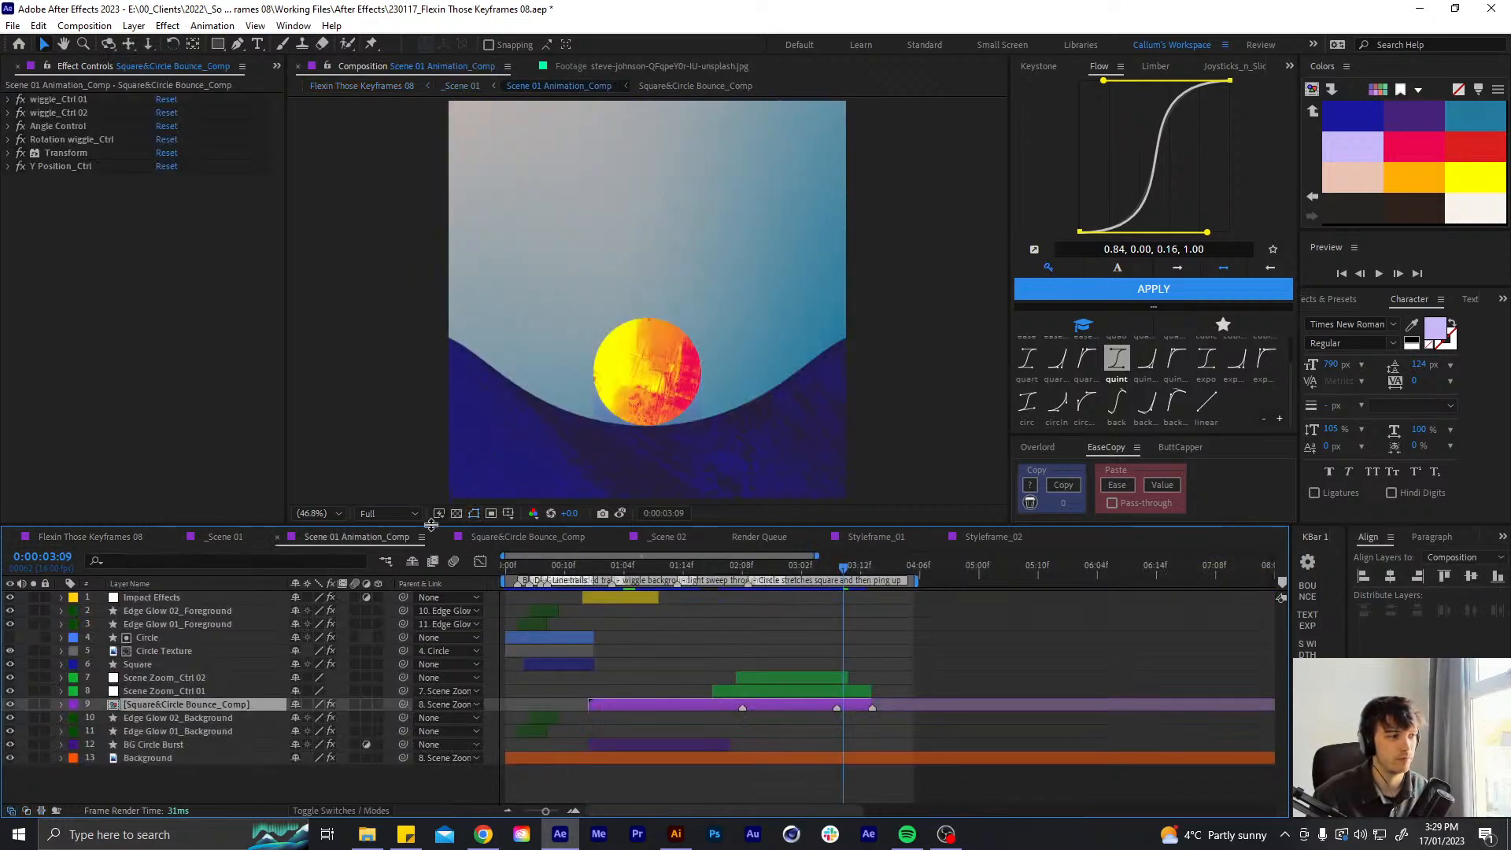
pyautogui.click(522, 540)
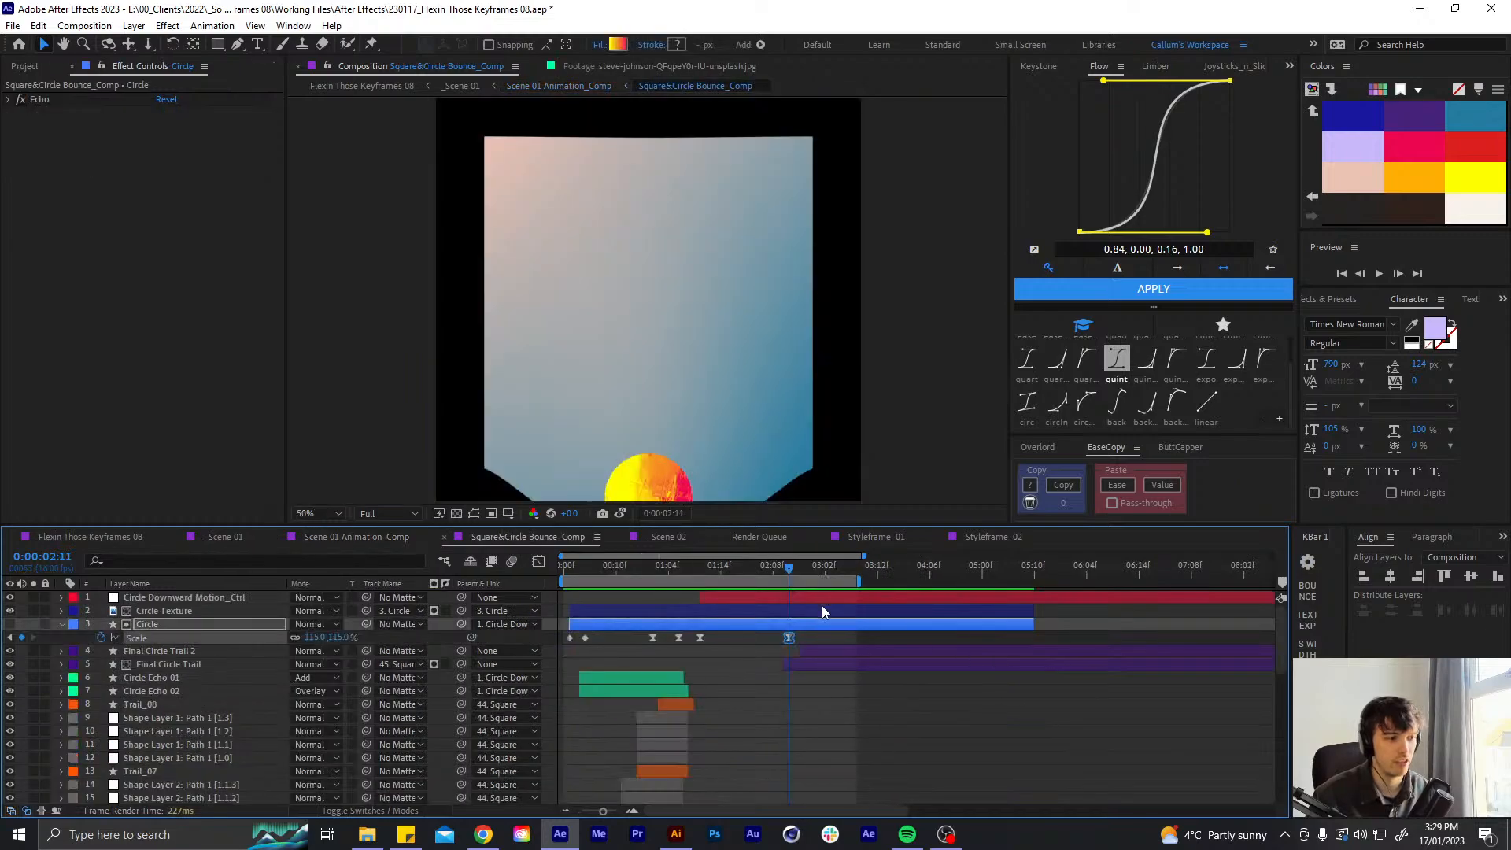
pyautogui.press('pagedown')
pyautogui.press('pagedown')
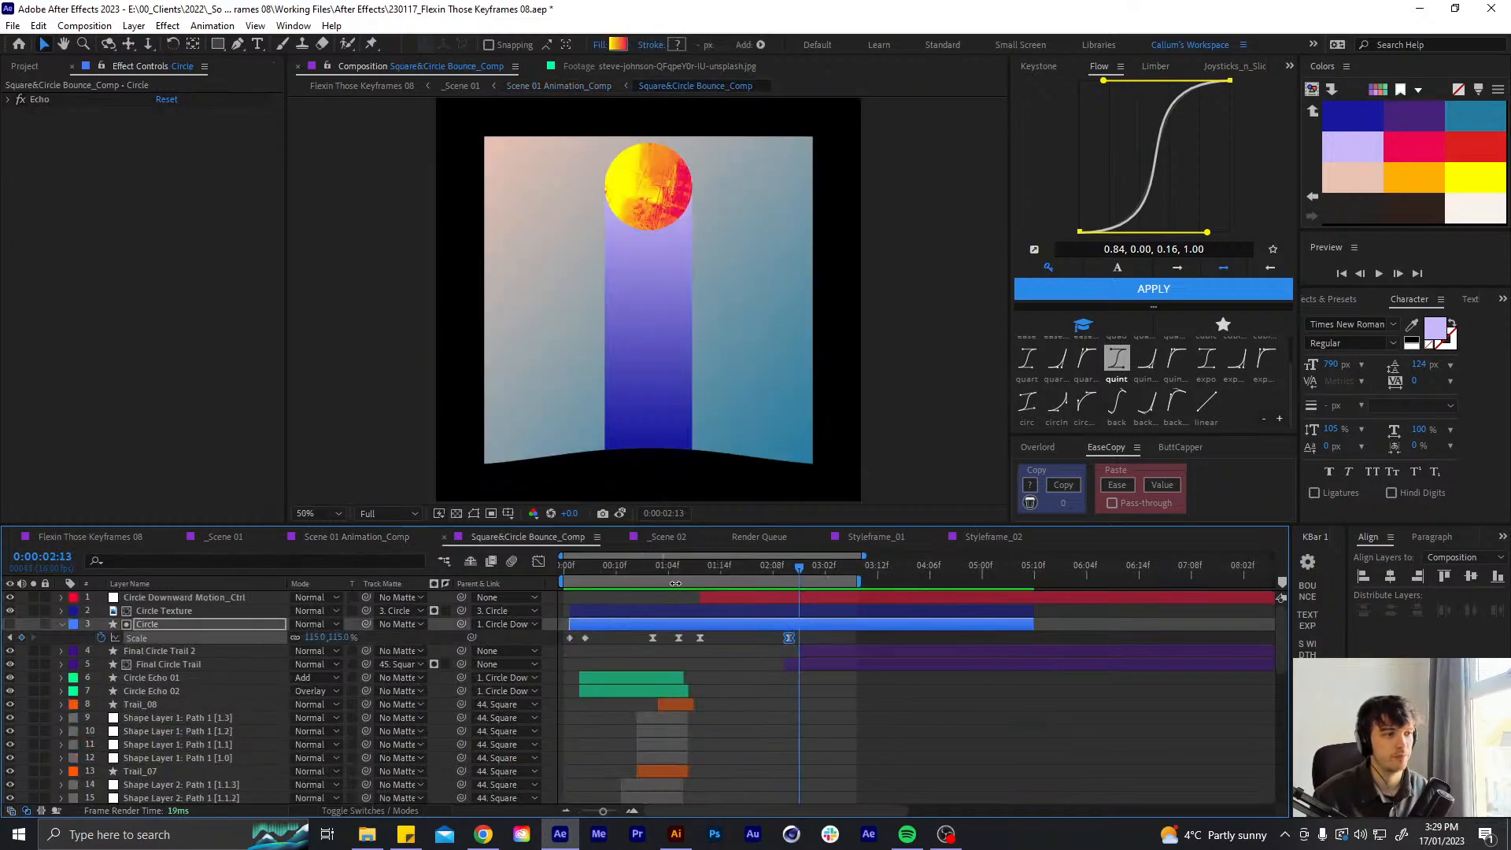
pyautogui.press('pagedown')
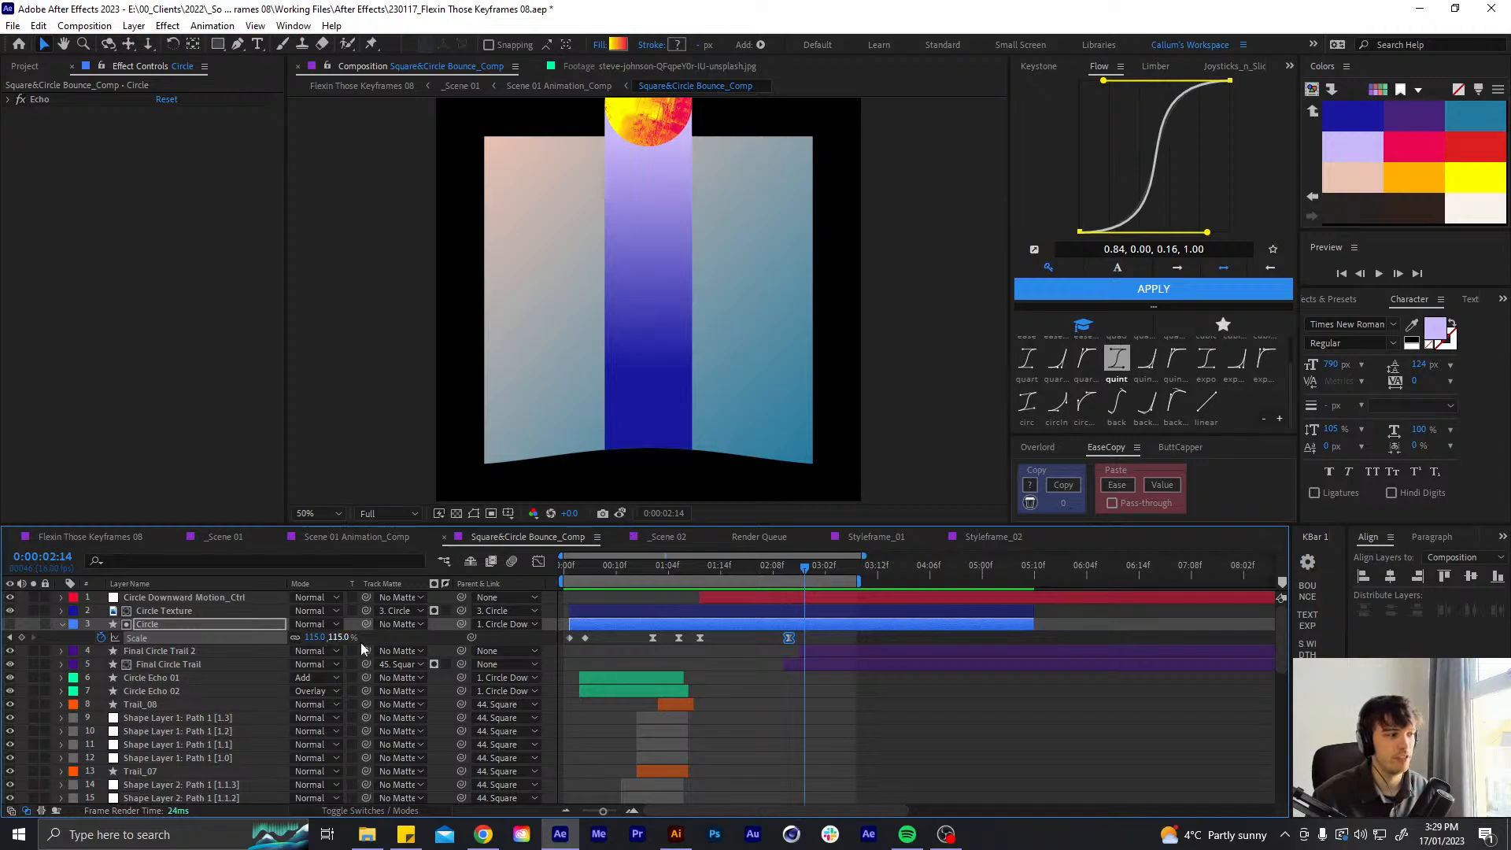
pyautogui.press('pagedown')
pyautogui.click(312, 512)
pyautogui.click(313, 529)
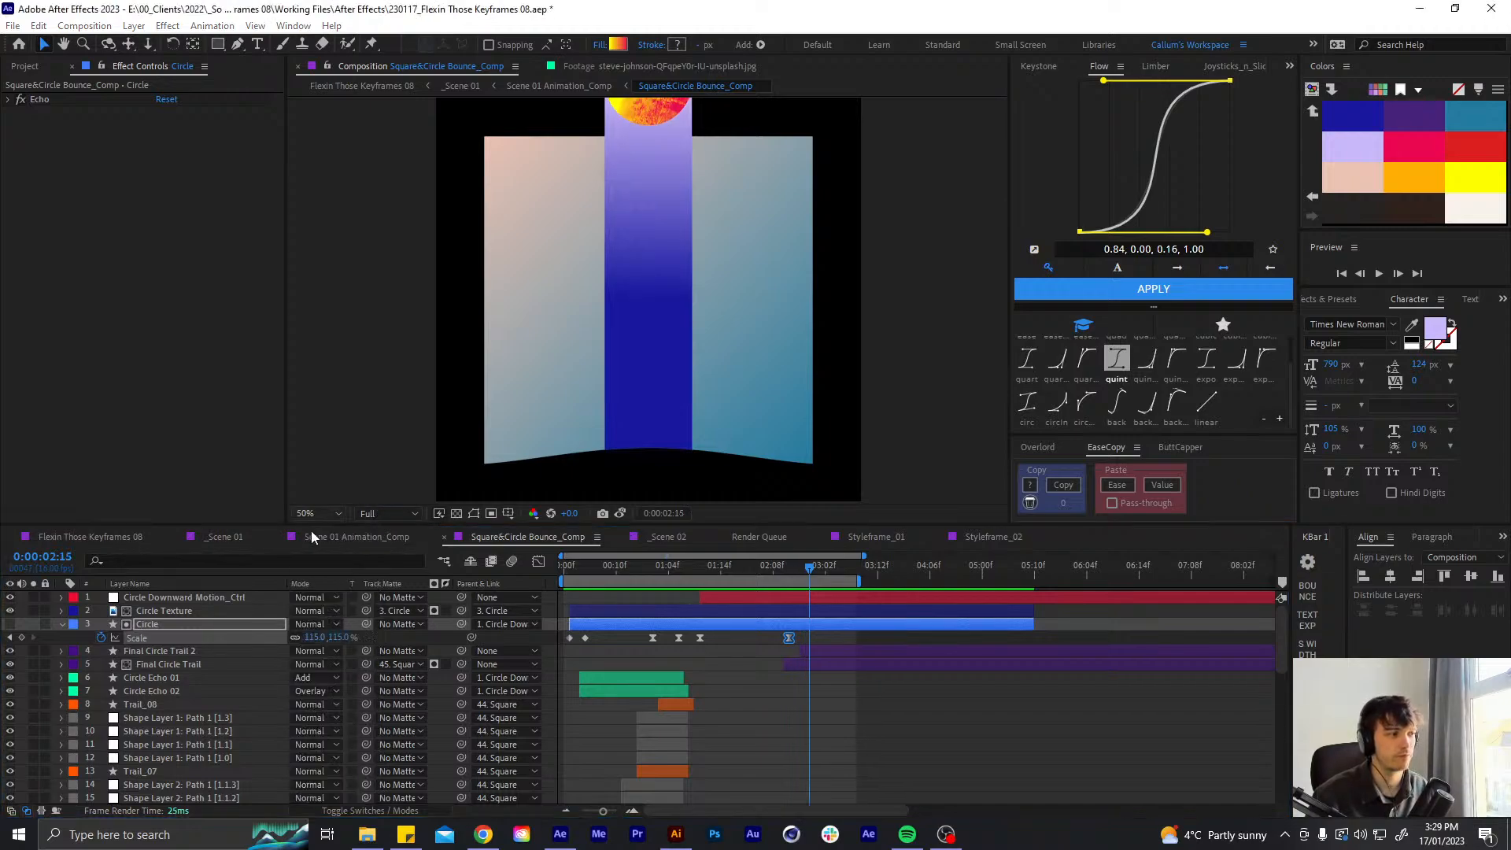
pyautogui.click(305, 632)
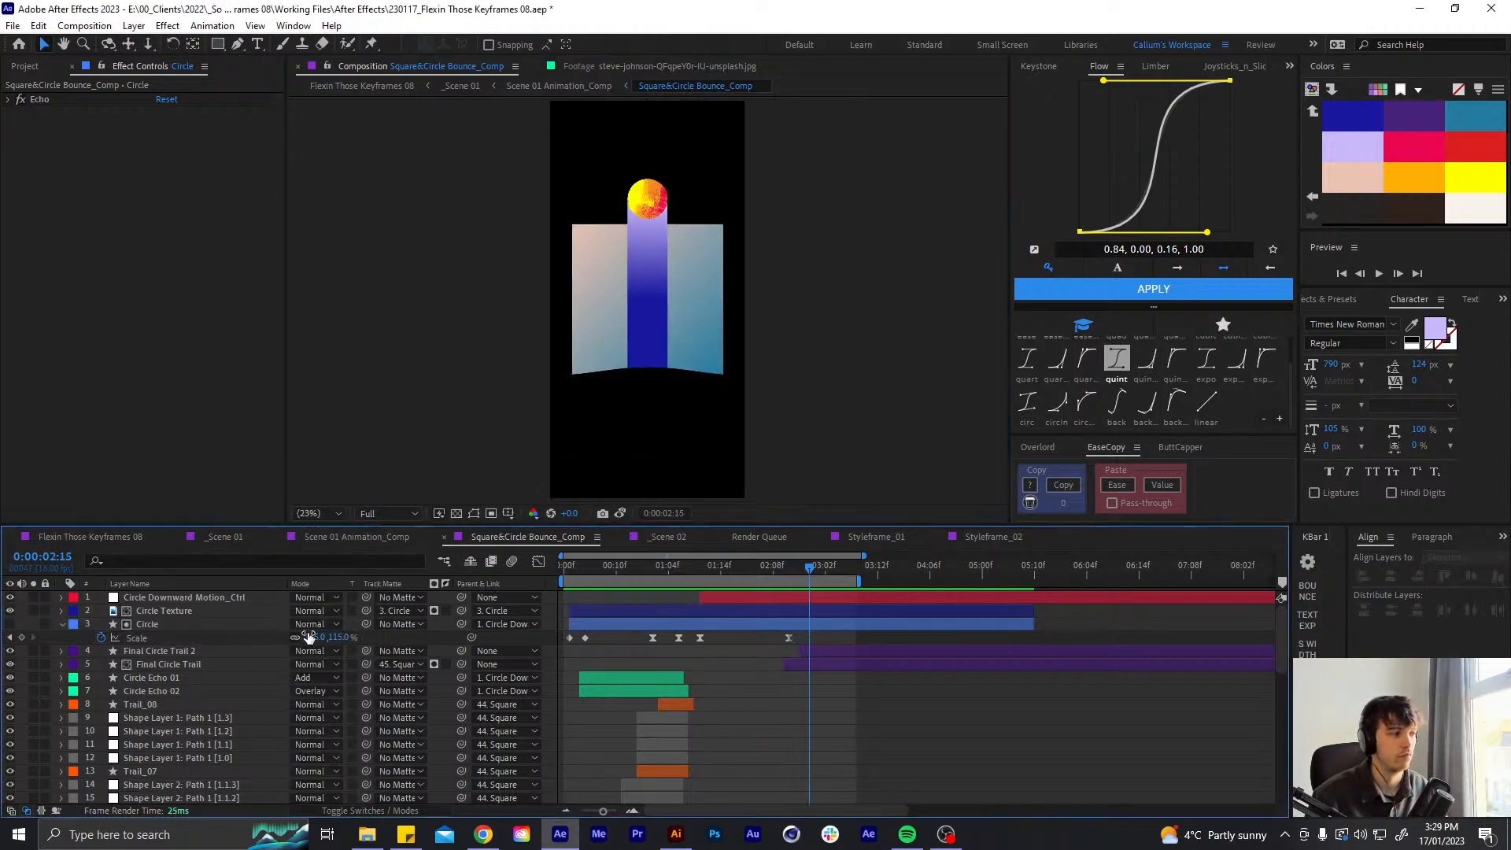
pyautogui.click(309, 637)
pyautogui.write('125')
pyautogui.press('Return')
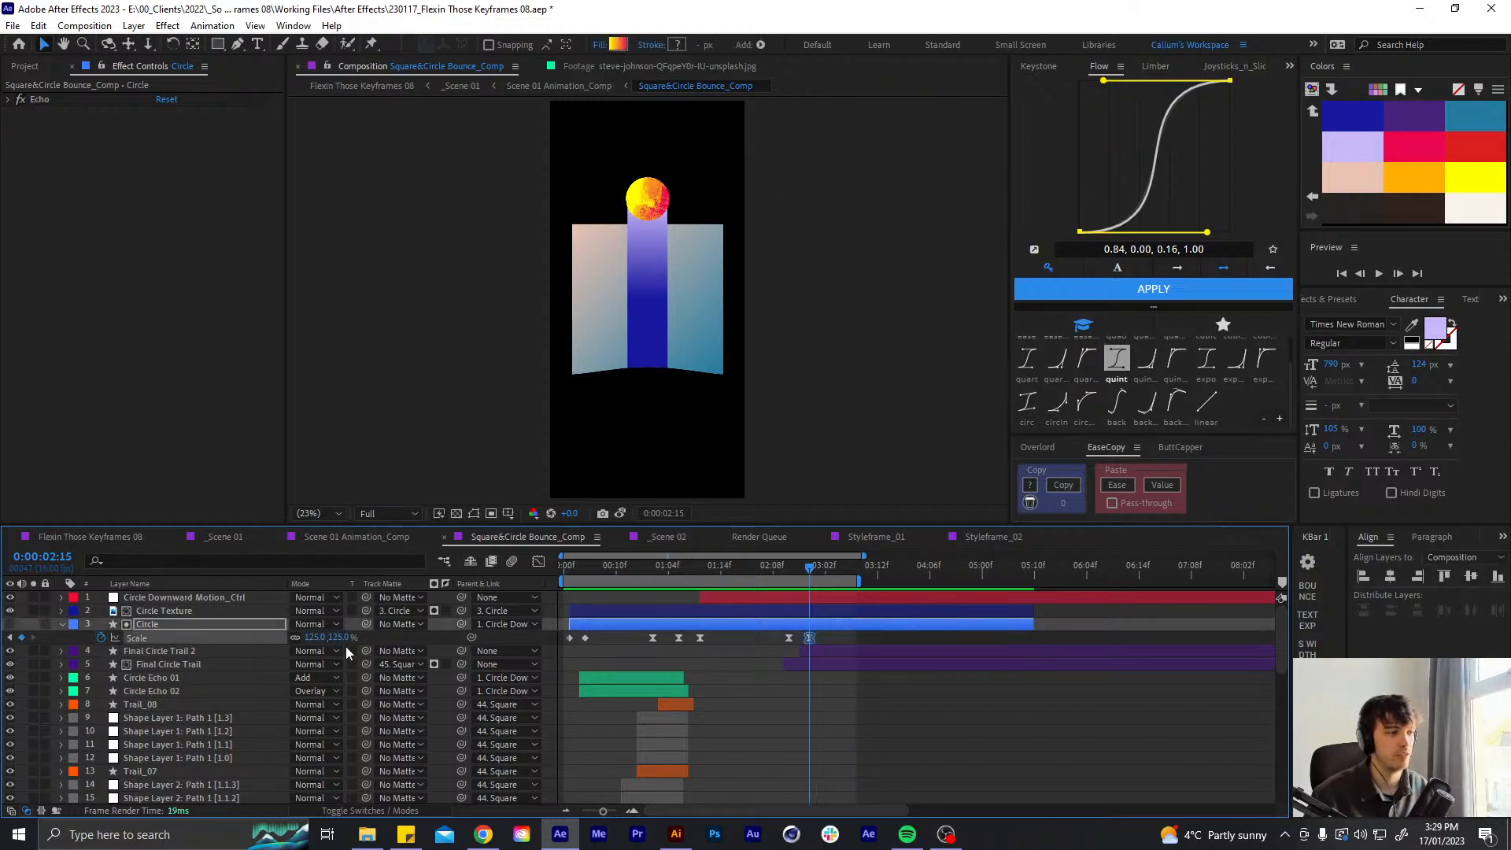
# - Raise the Circle's scale at the 0:00:02:15 keyframe to 140%
pyautogui.click(316, 638)
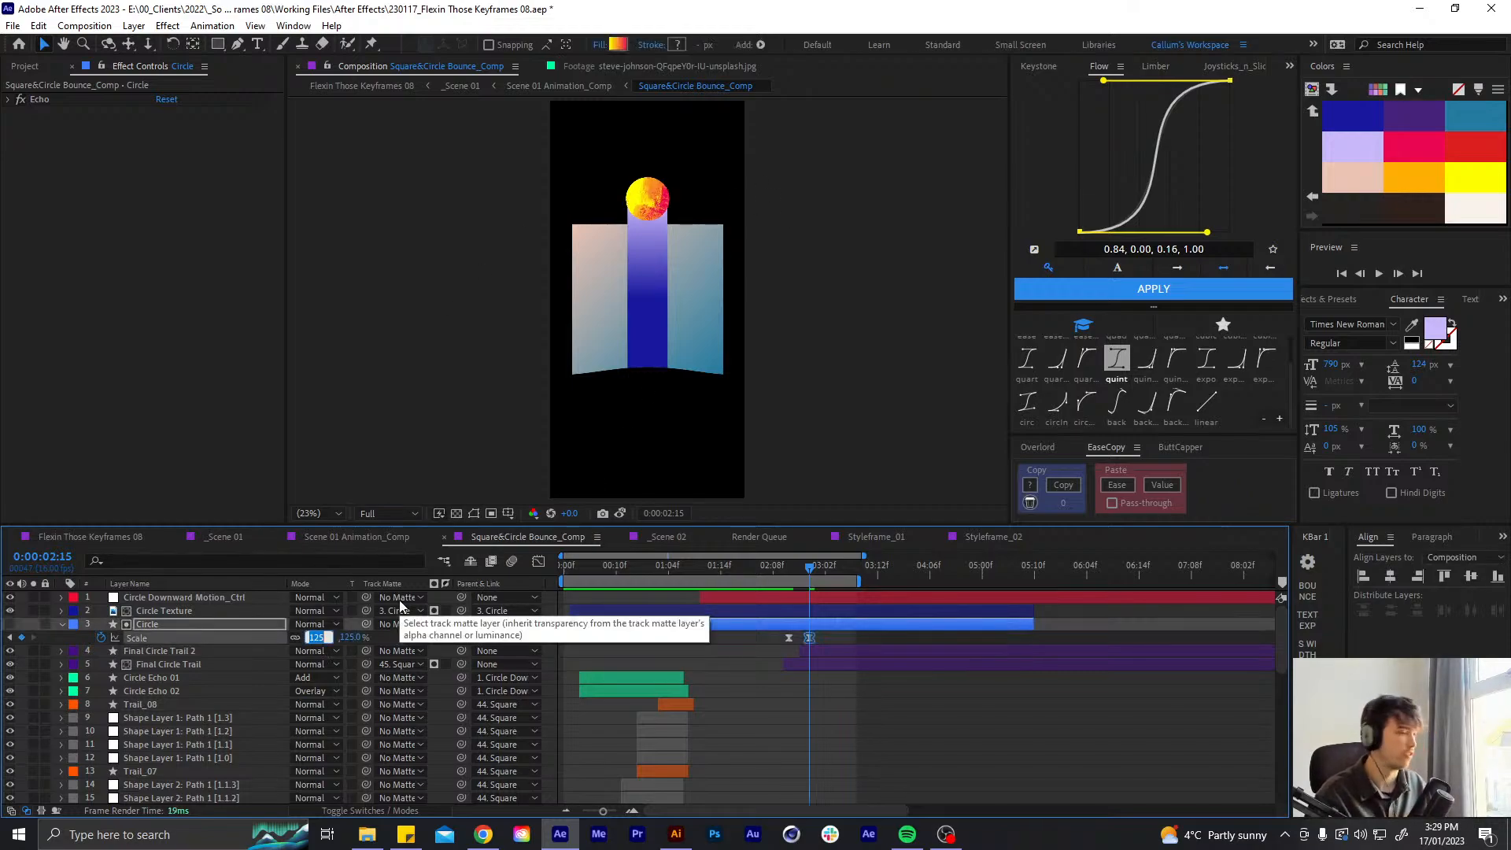
pyautogui.write('14')
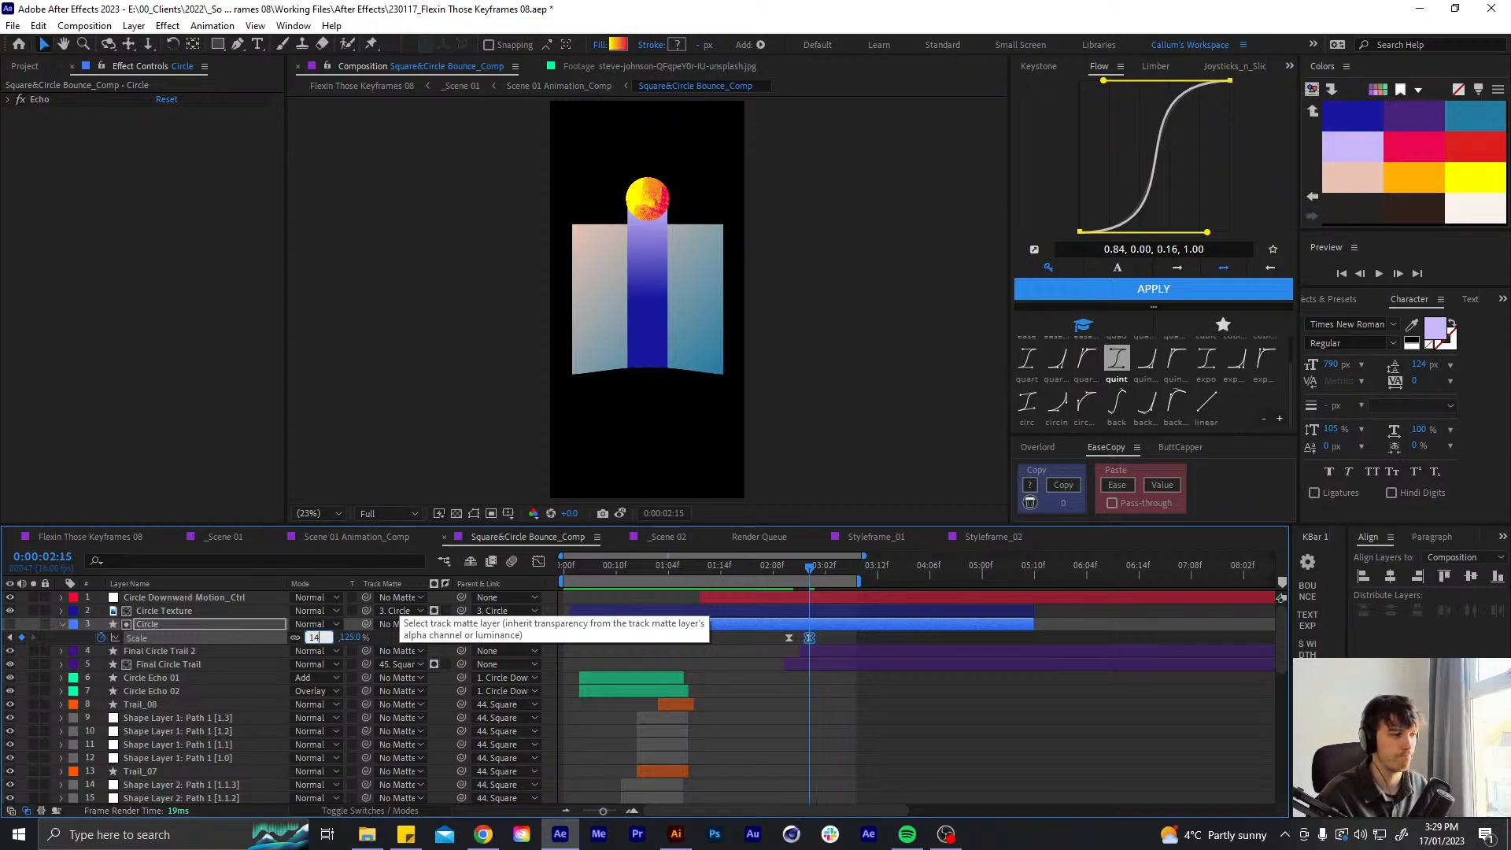
pyautogui.write('0')
pyautogui.press('Return')
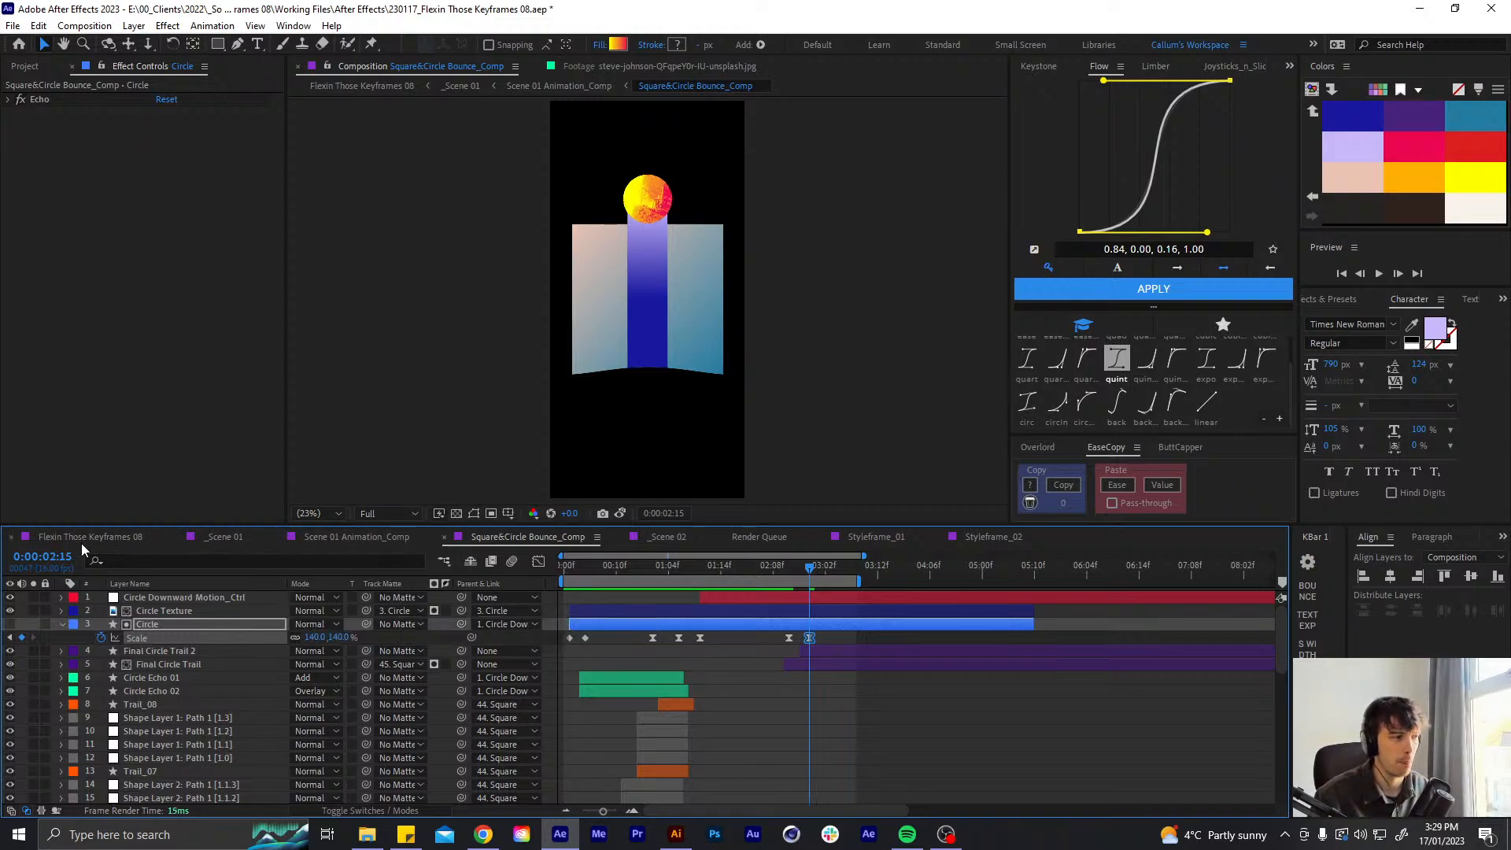
# - Set the Circle layer's scale to 160% in the _Scene 02 composition
pyautogui.click(665, 538)
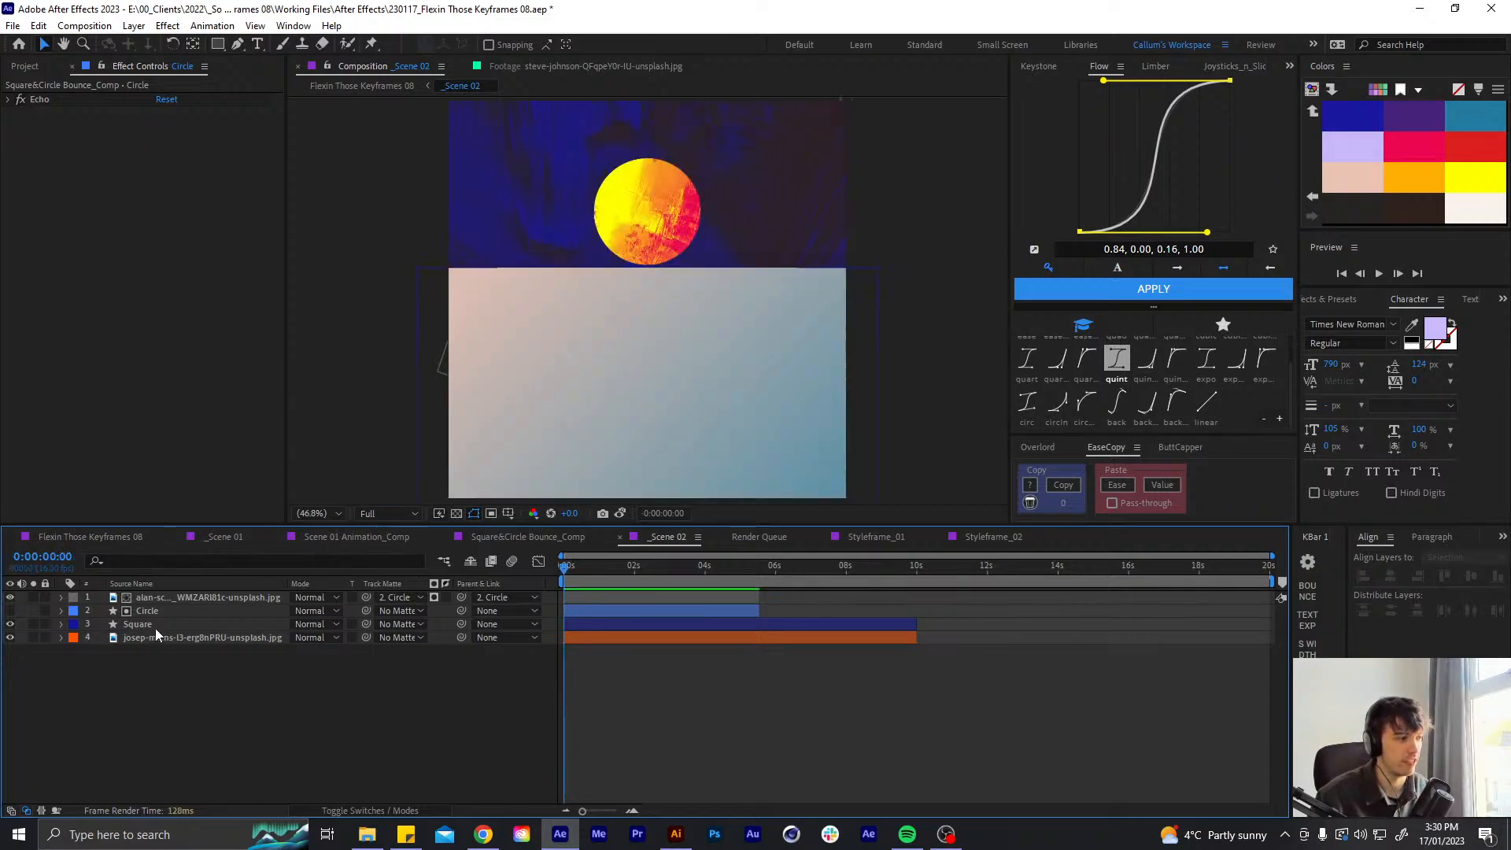
pyautogui.click(169, 611)
pyautogui.press('s')
pyautogui.click(314, 623)
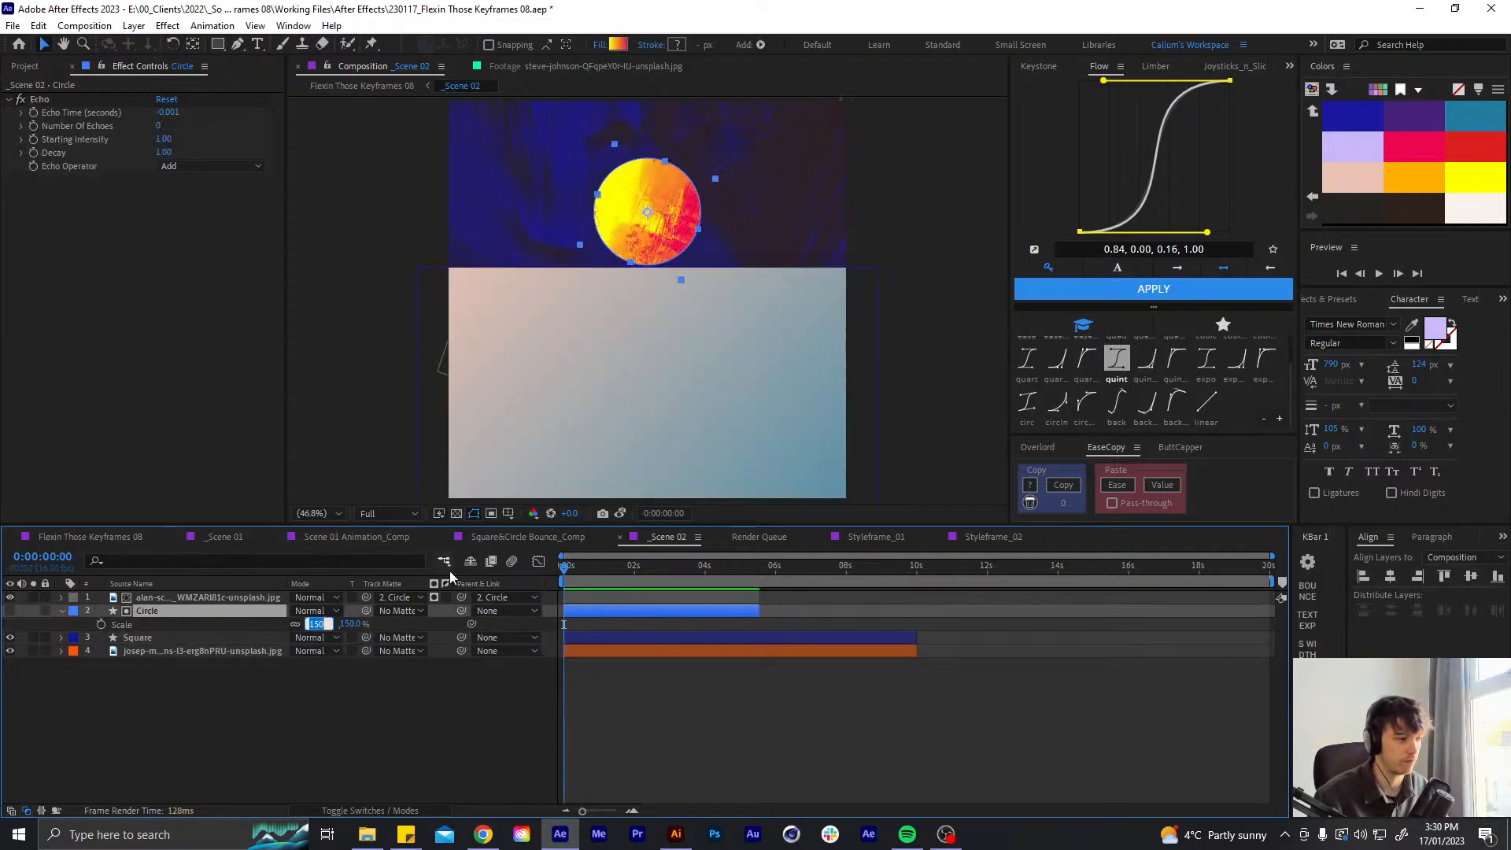
pyautogui.write('160')
pyautogui.press('Return')
pyautogui.press('s')
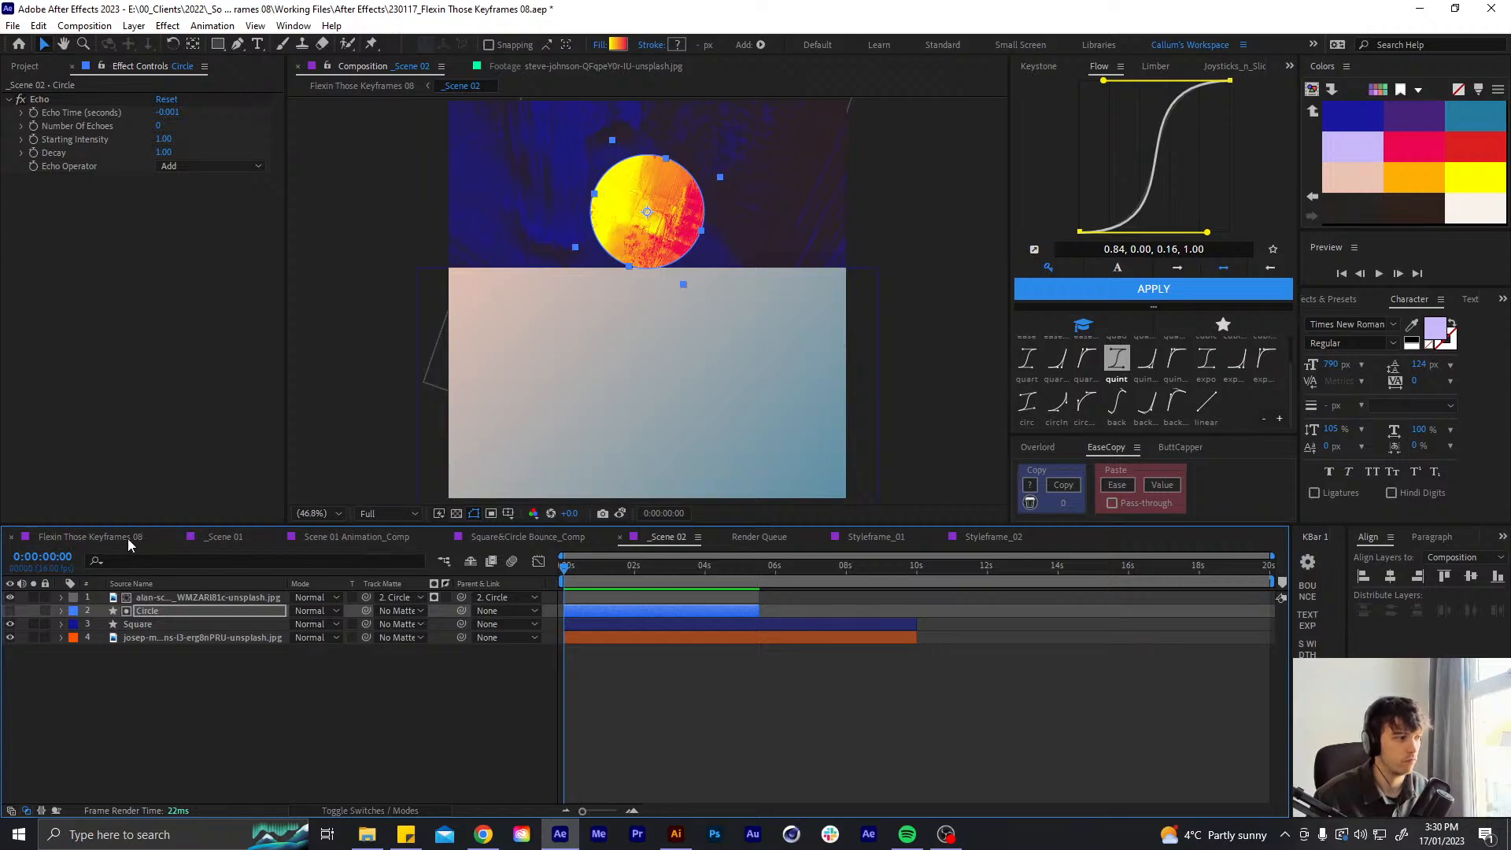
# - Compare the circle's size frame by frame across the Scene 01 to Scene 02 cut in Flexin Those Keyframes 08
pyautogui.click(127, 539)
pyautogui.click(881, 654)
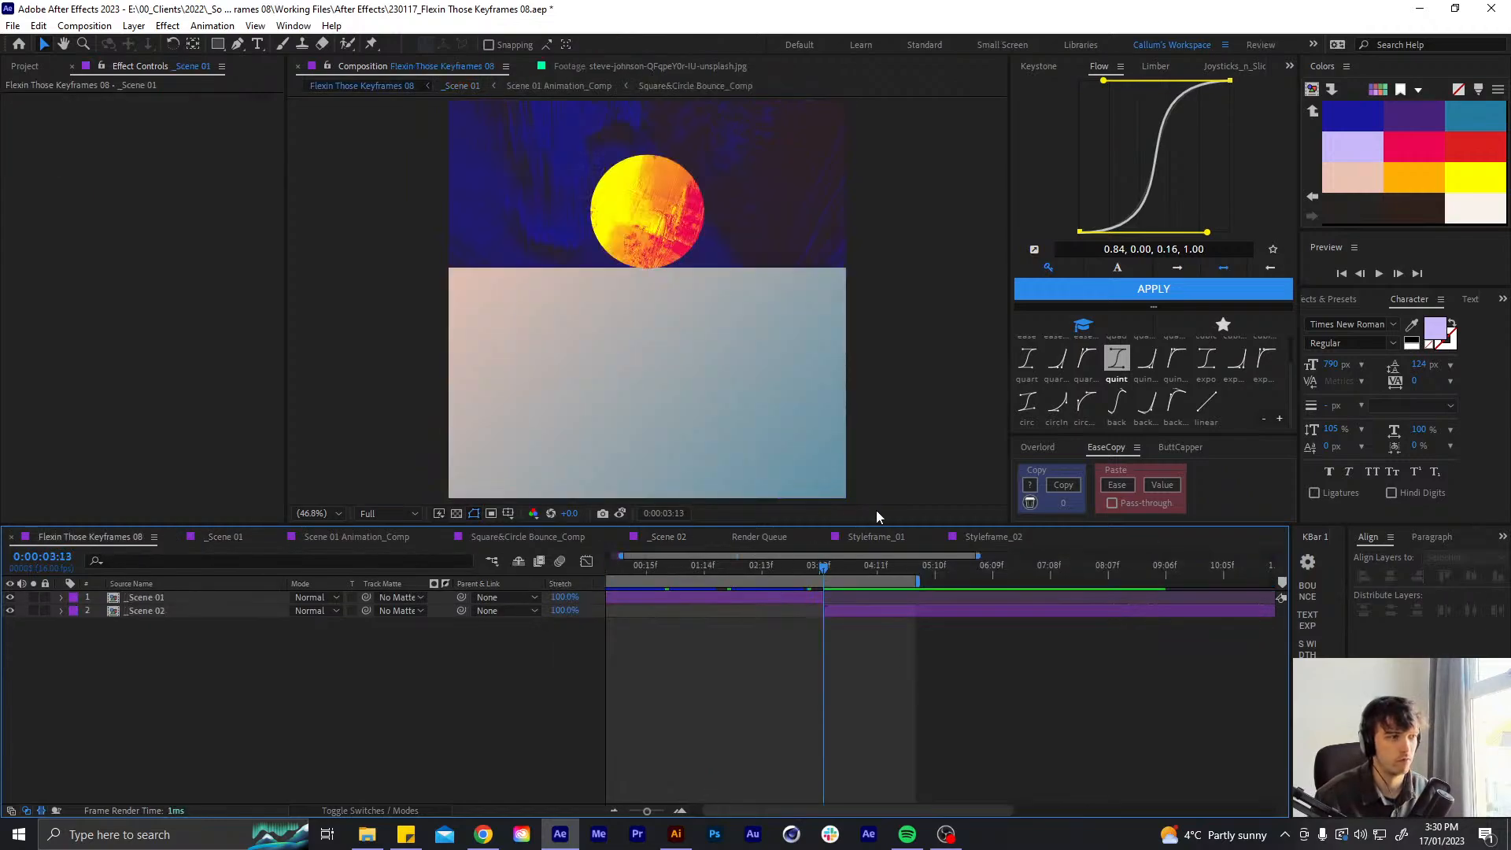
pyautogui.press('pageup')
pyautogui.press('pageup')
pyautogui.press('pagedown')
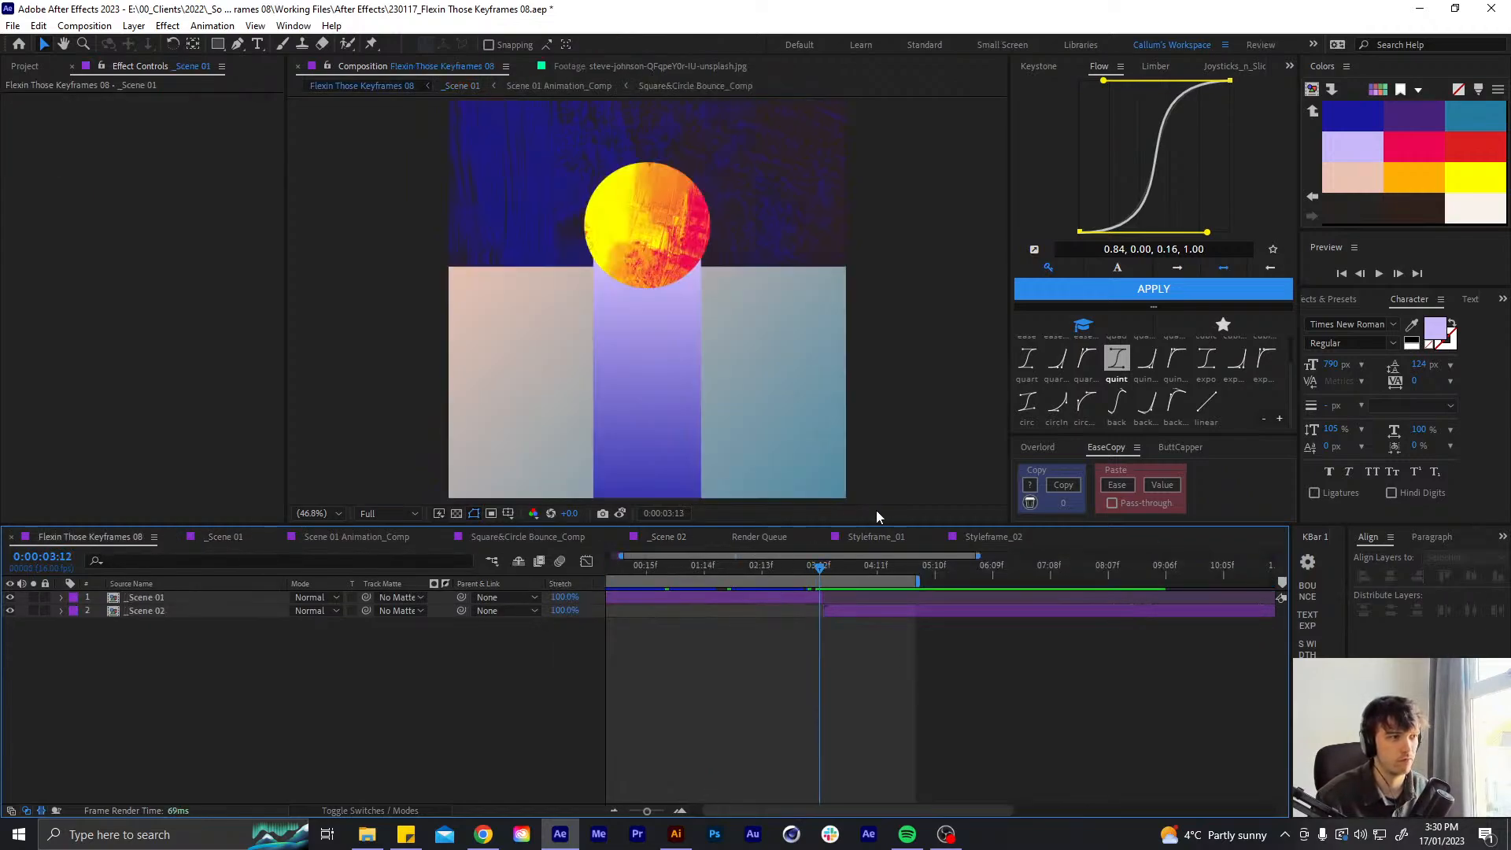
pyautogui.press('pagedown')
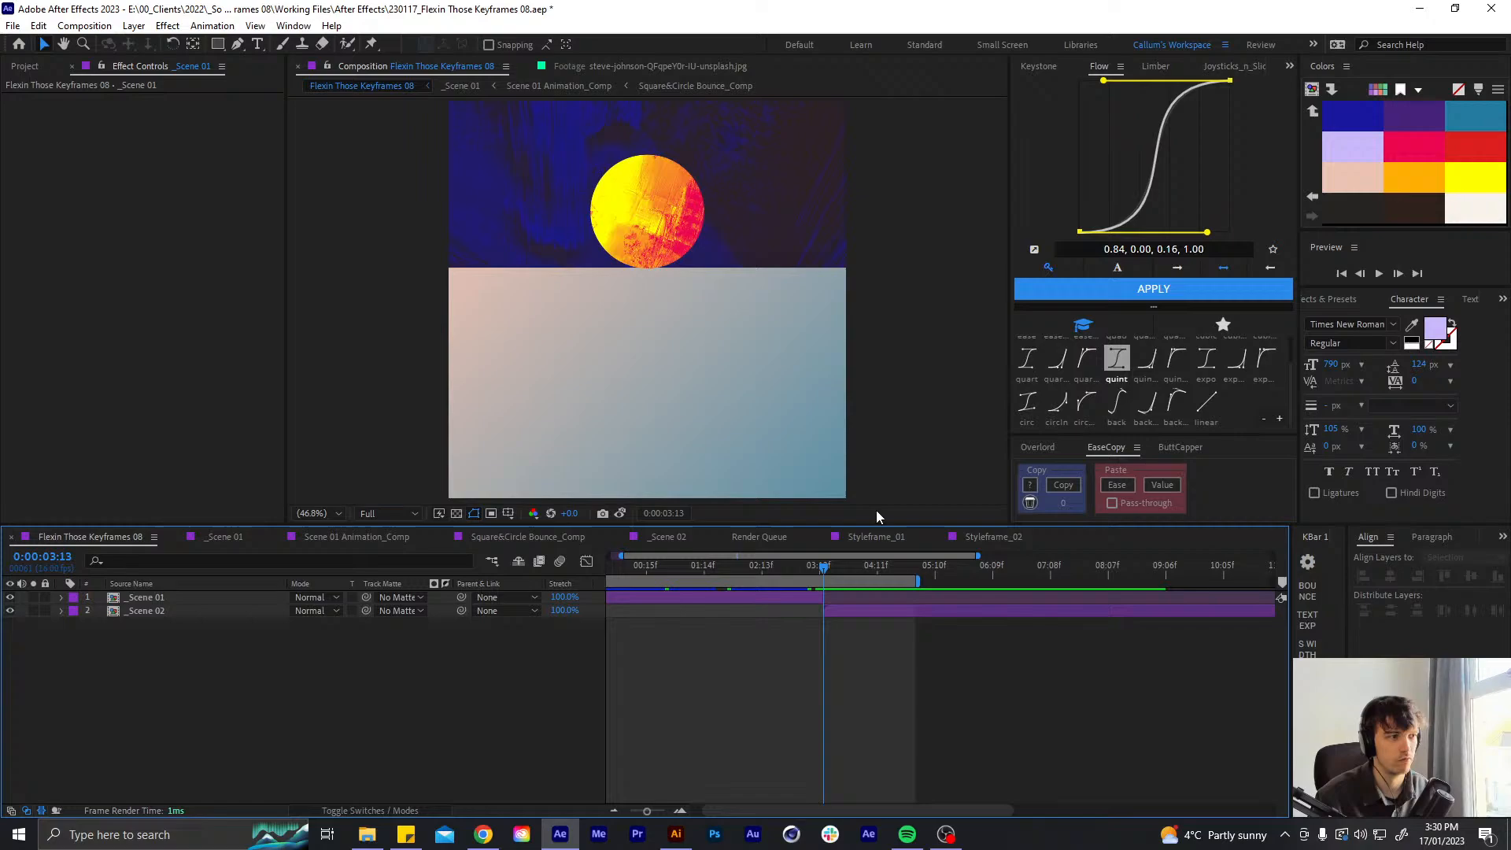
# - Set the Circle's scale to 180% in _Scene 02 and check it against the last Scene 01 frame in the main composition
pyautogui.doubleClick(864, 612)
pyautogui.press('s')
pyautogui.click(315, 624)
pyautogui.write('180')
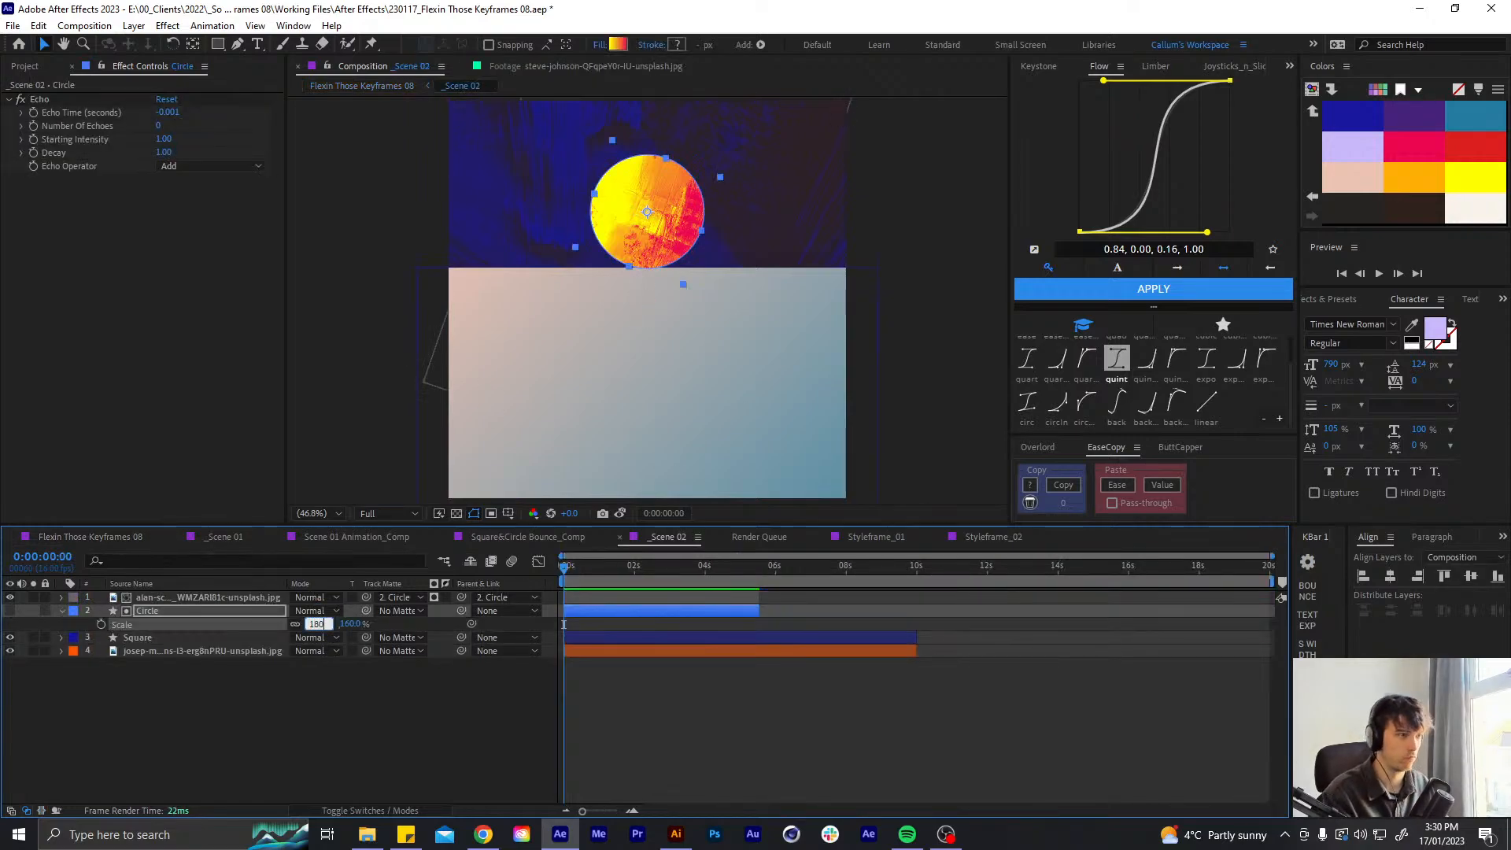
pyautogui.press('Return')
pyautogui.click(88, 537)
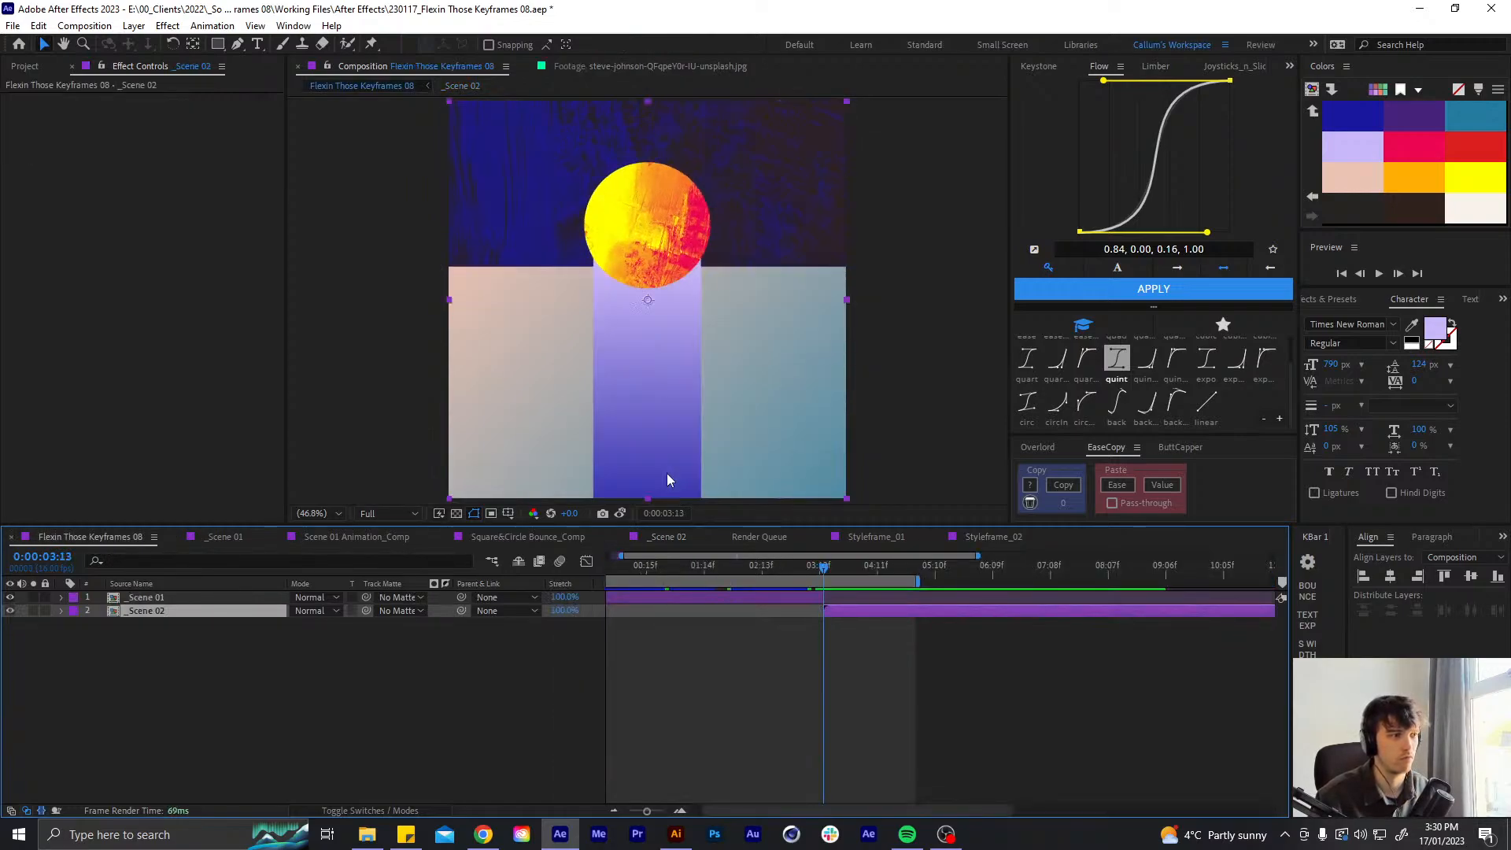
# - Set the Circle layer's scale to 185% in the _Scene 02 composition
pyautogui.doubleClick(835, 612)
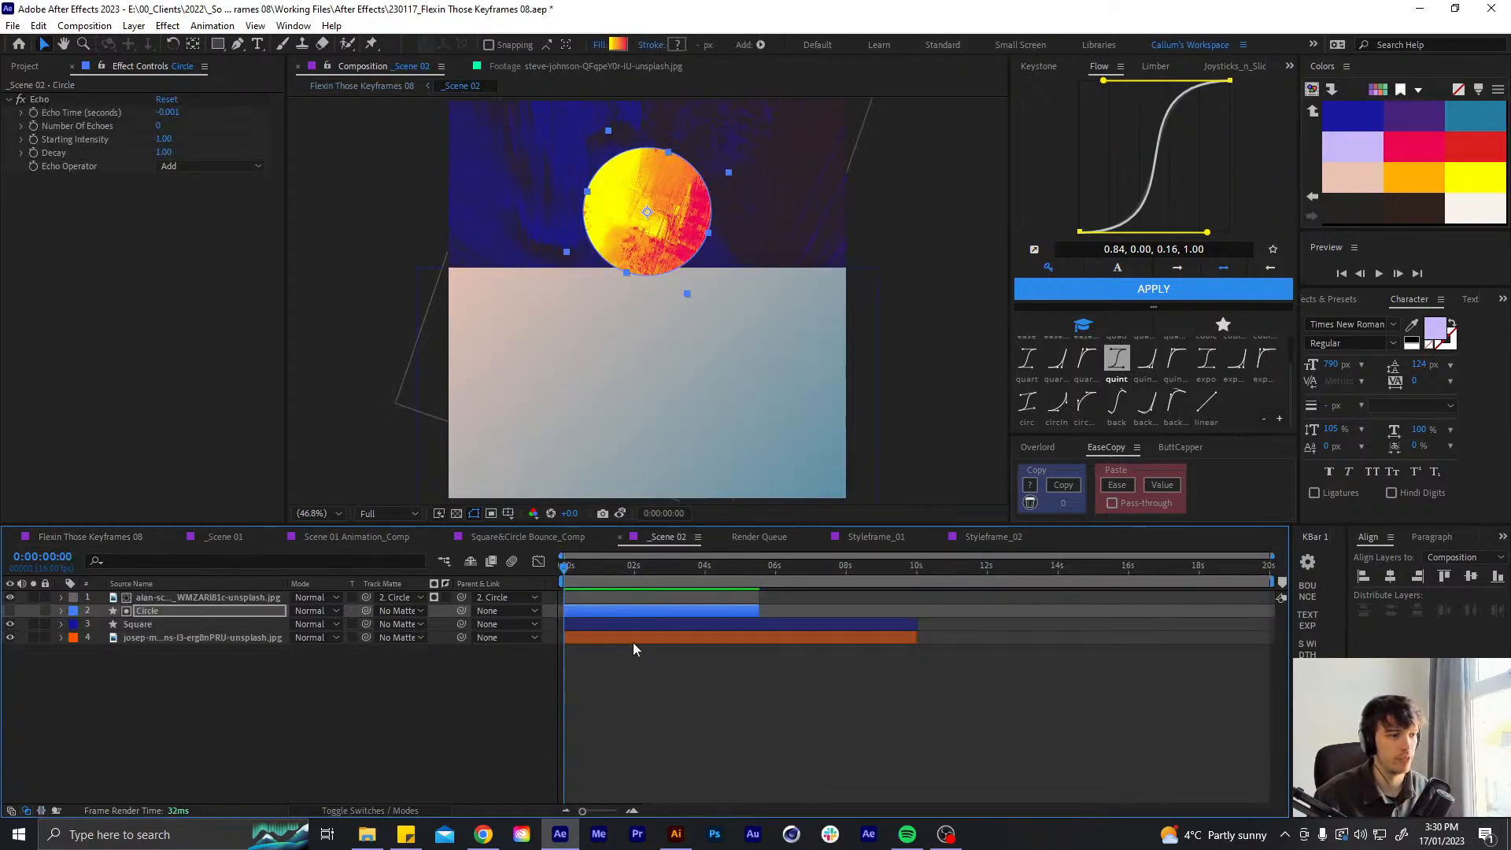
pyautogui.click(316, 624)
pyautogui.write('185')
pyautogui.press('Return')
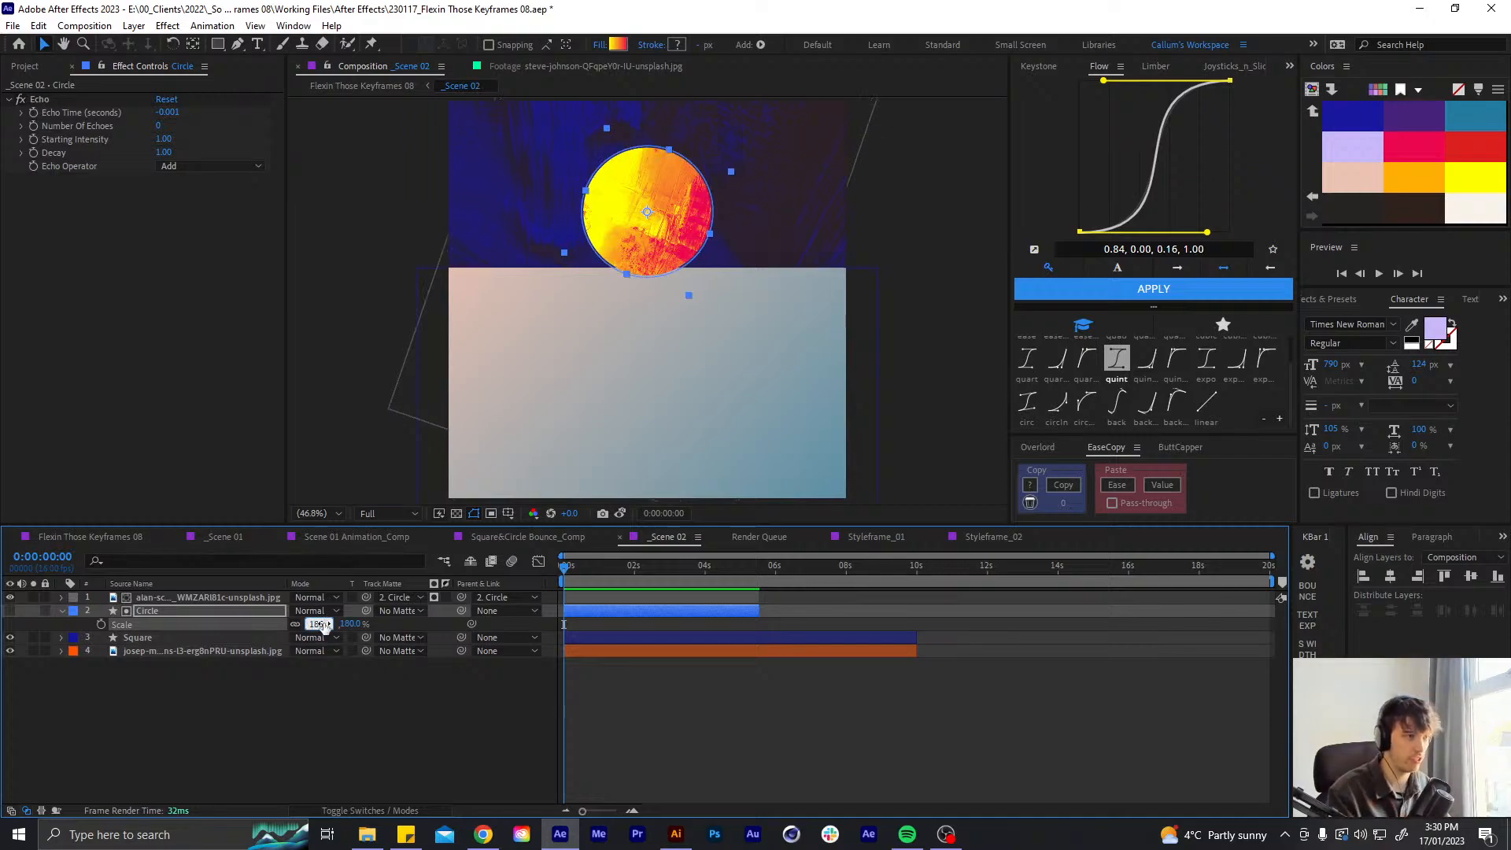
pyautogui.press('s')
pyautogui.click(713, 792)
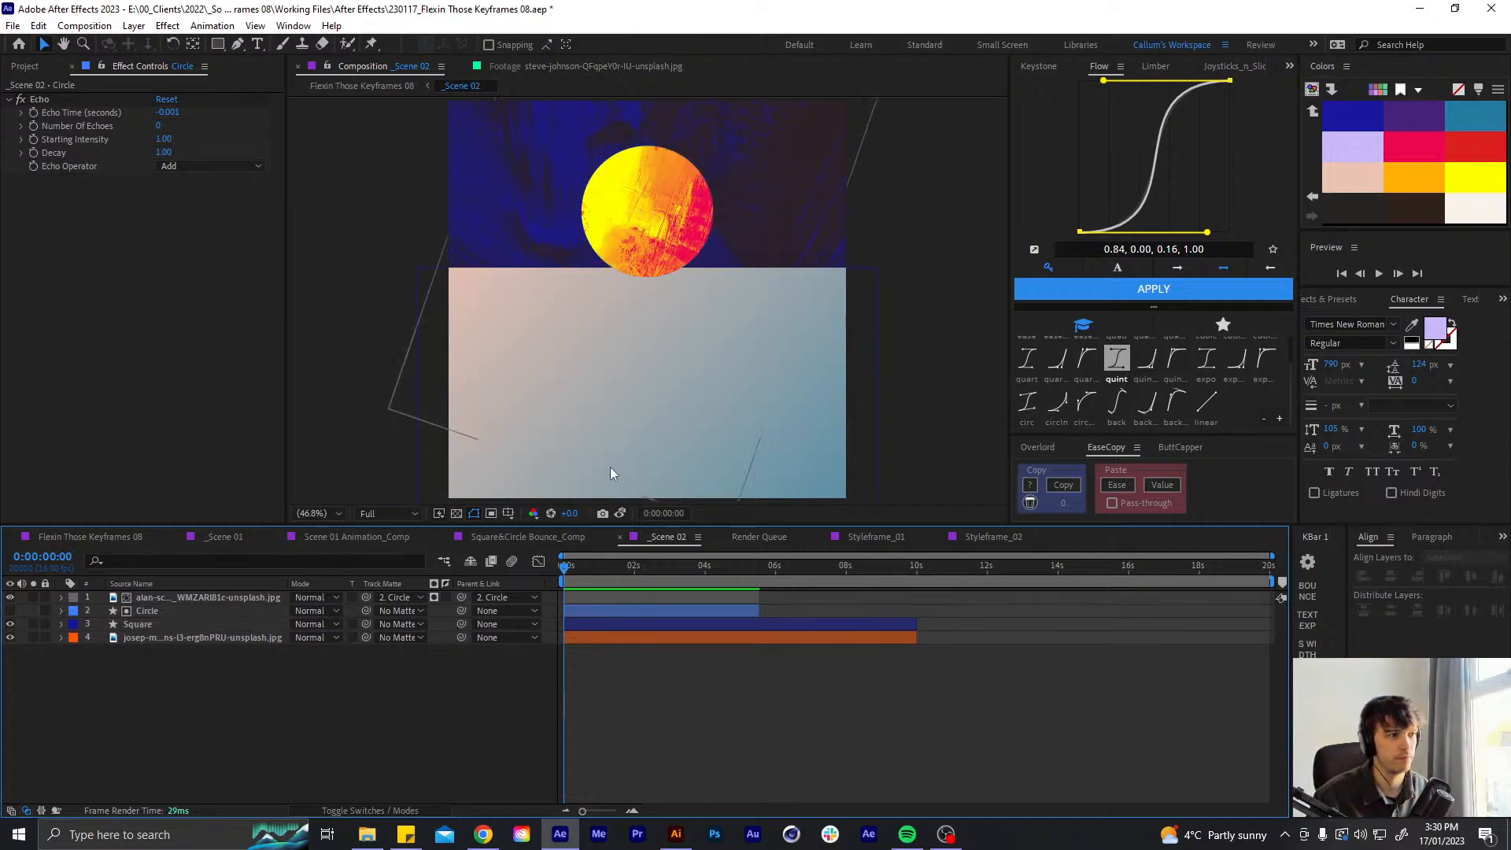
pyautogui.click(208, 611)
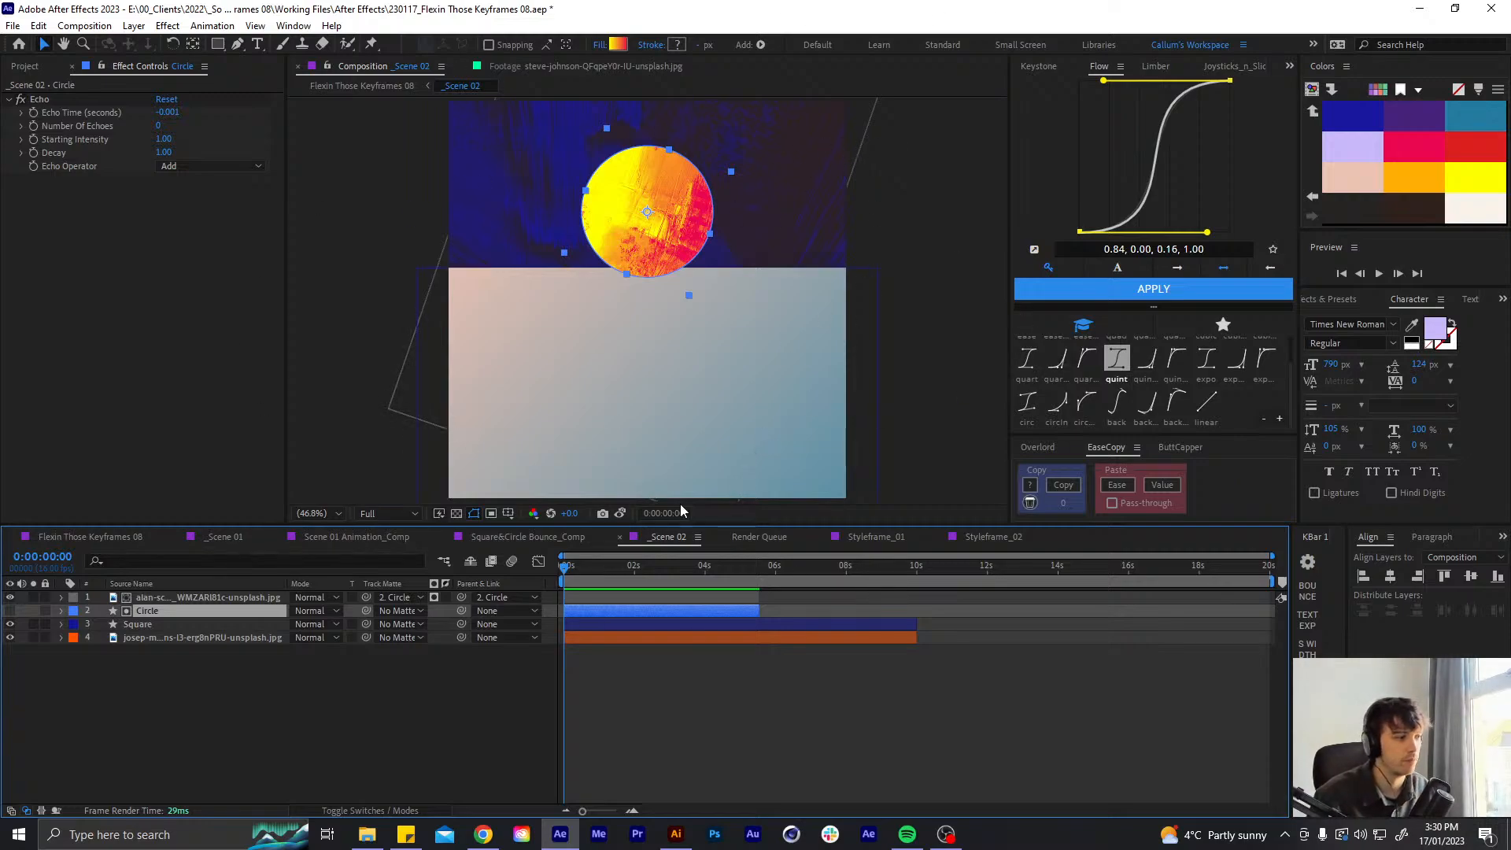
# - Examine the circle against its trail between 0:00:02:11 and 0:00:02:15 in Square&Circle Bounce_Comp
pyautogui.click(549, 538)
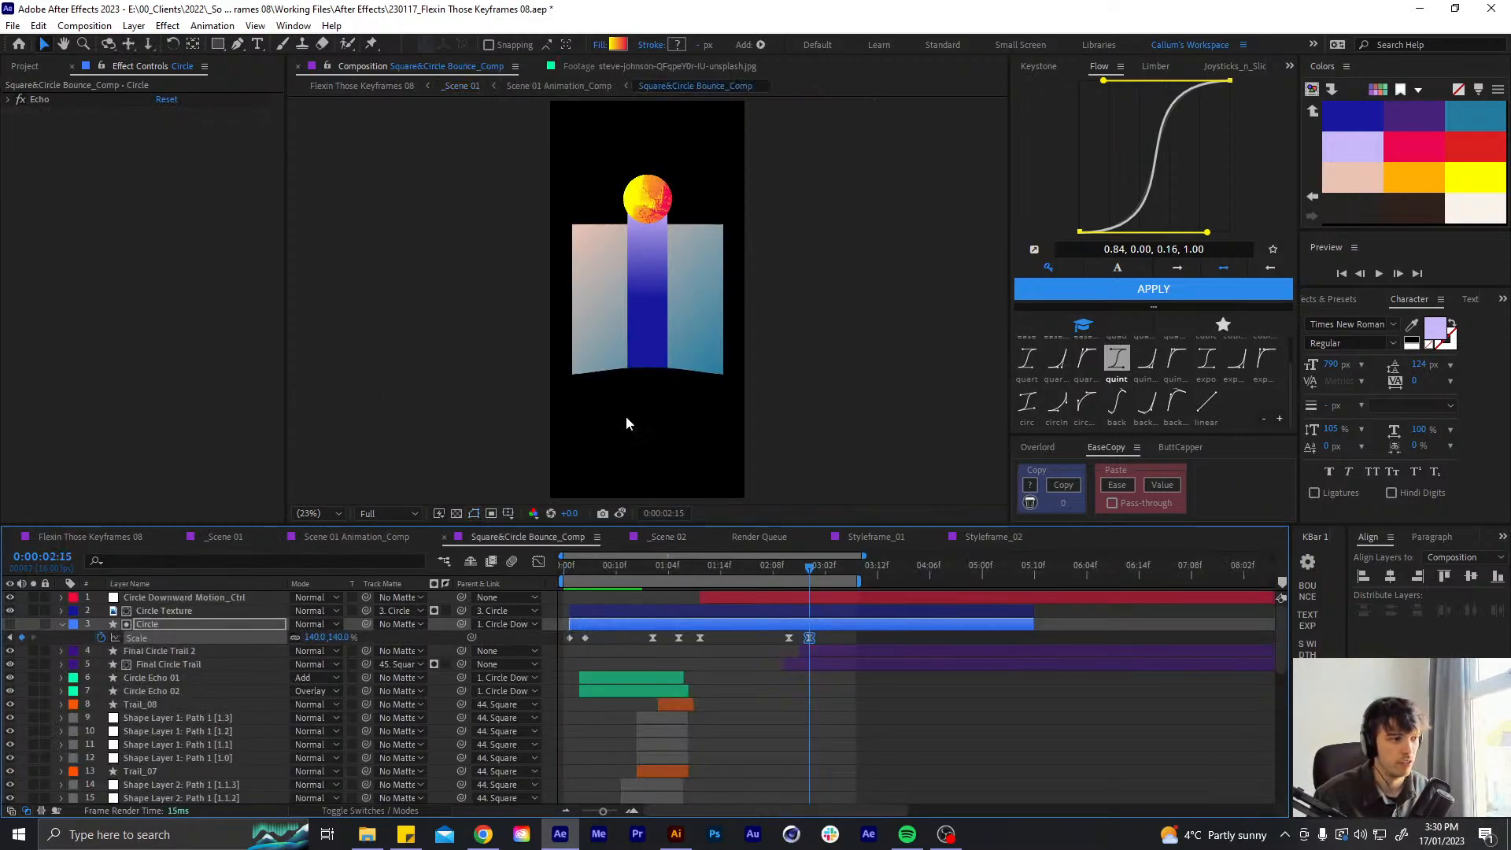
pyautogui.scroll(3, 647, 200)
pyautogui.moveTo(682, 188); pyautogui.dragTo(674, 253)
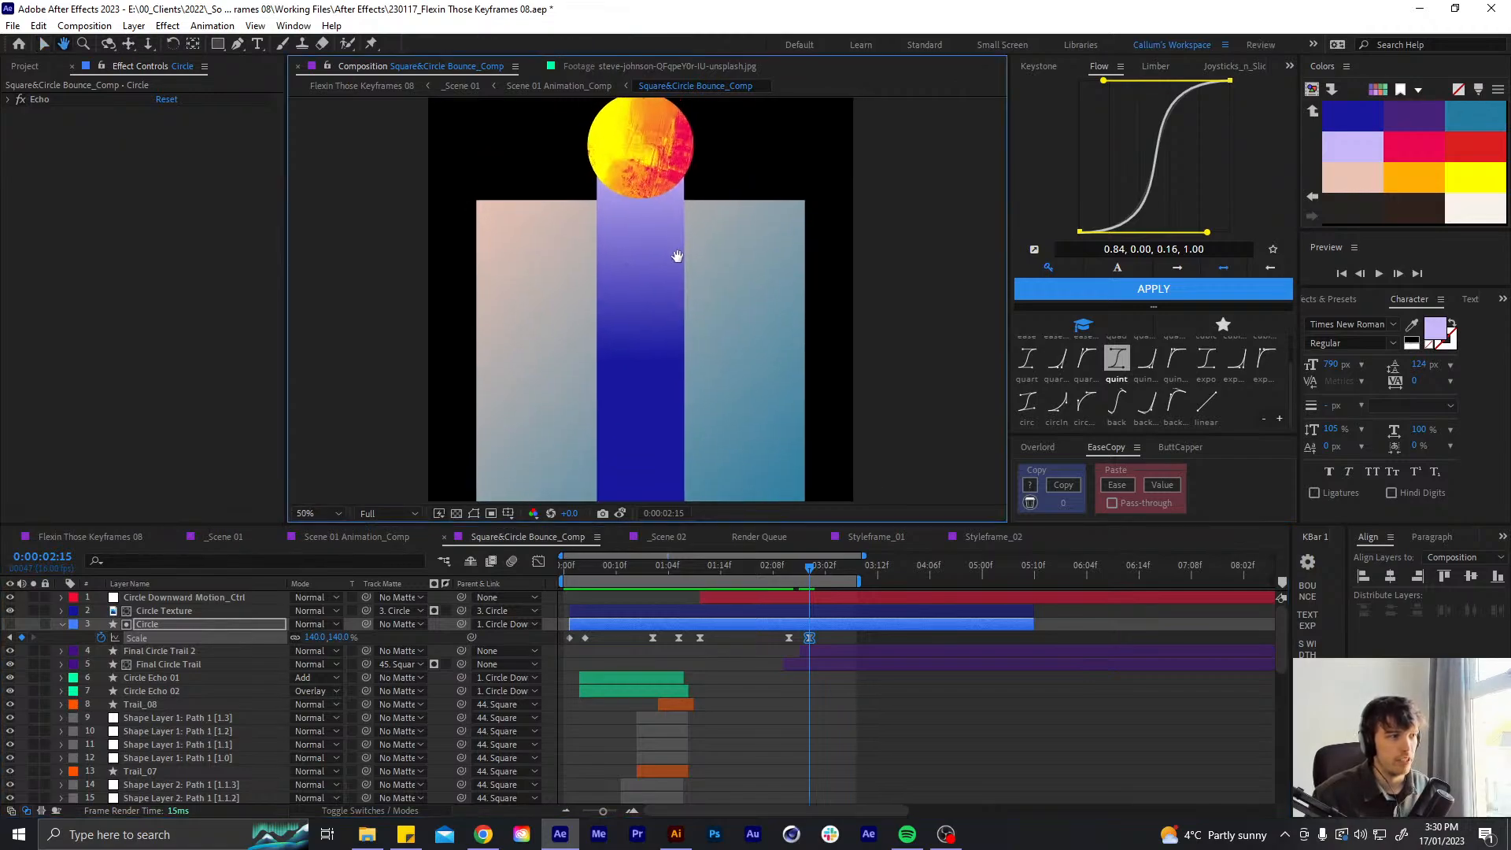
pyautogui.click(793, 570)
pyautogui.moveTo(790, 569); pyautogui.dragTo(793, 564)
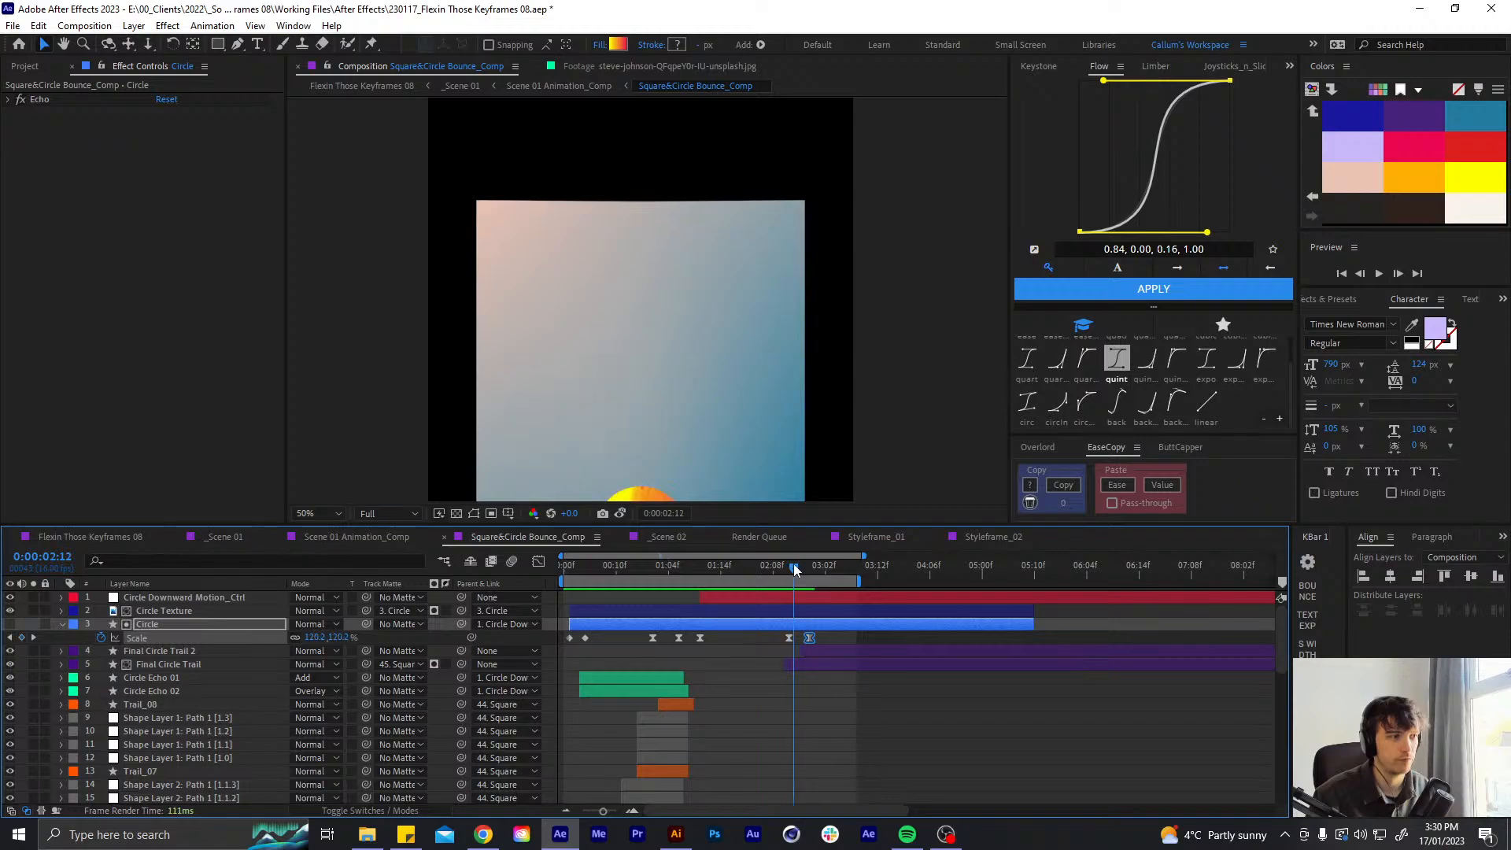
pyautogui.scroll(3, 664, 364)
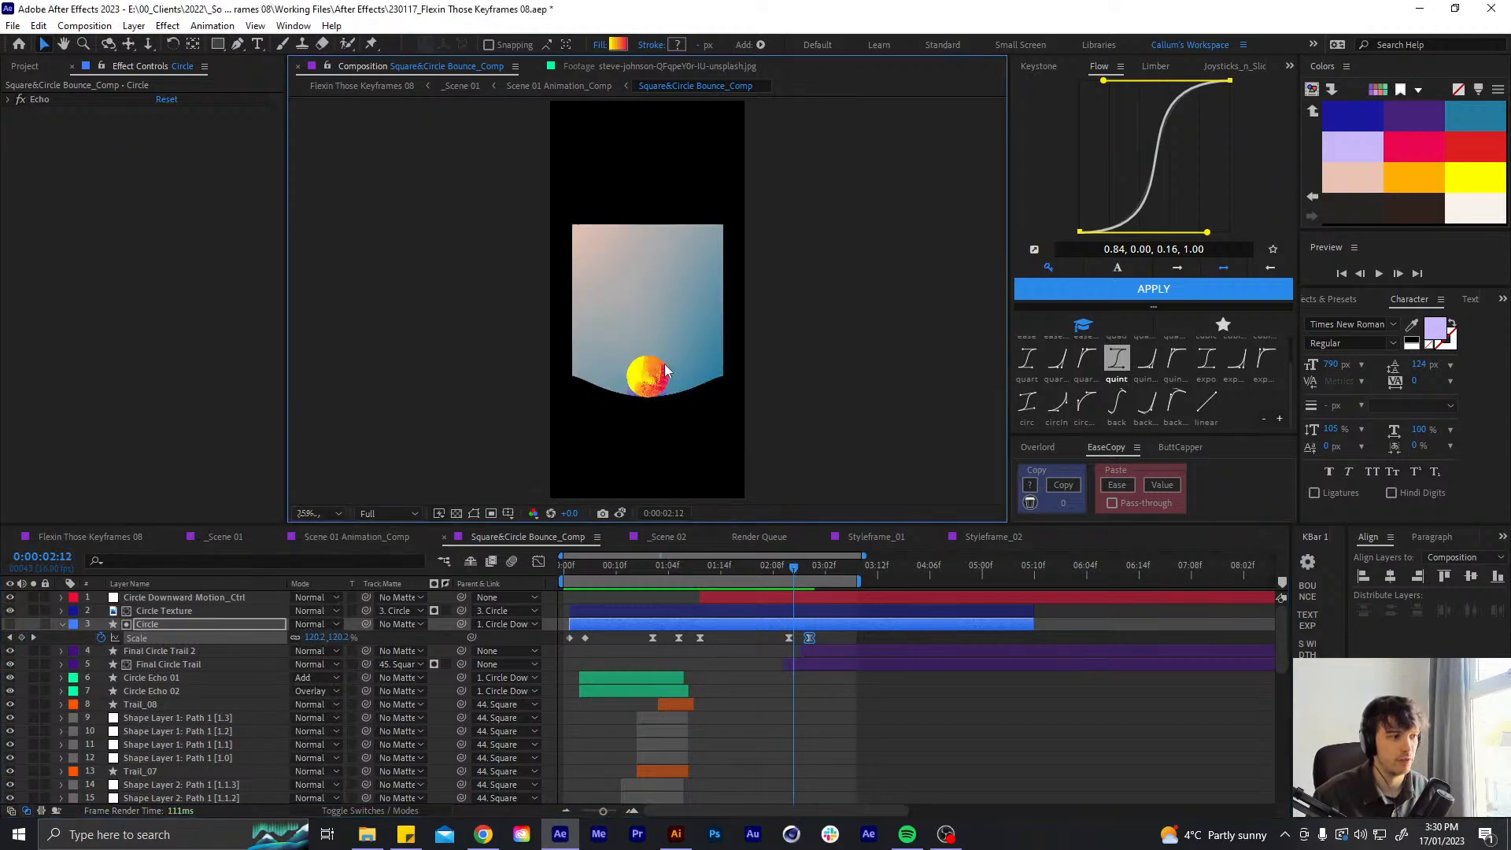
pyautogui.moveTo(793, 570); pyautogui.dragTo(790, 565)
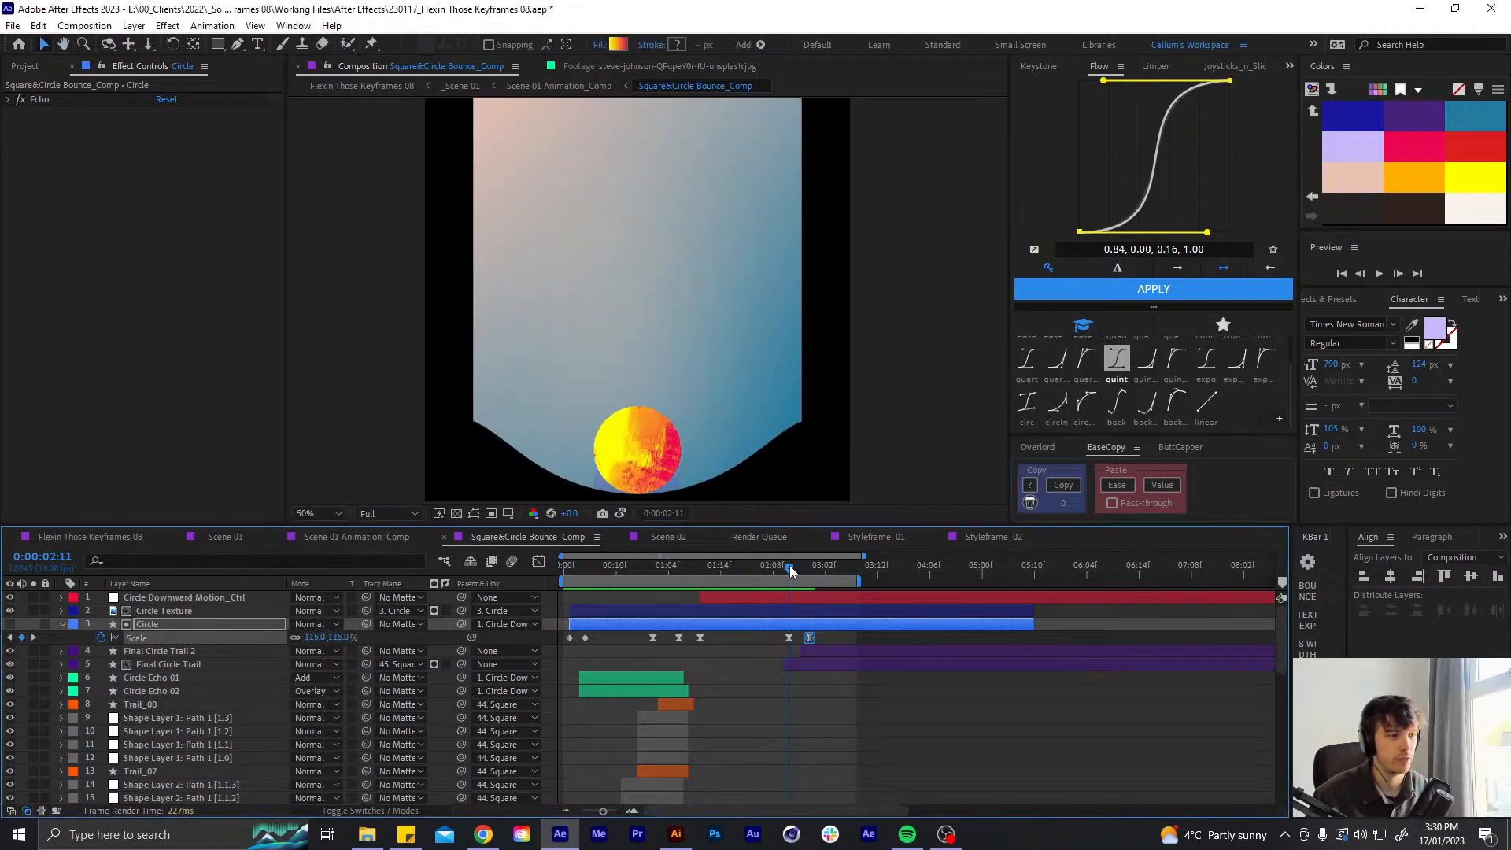
# - Try parenting Final Circle Trail and Final Circle Trail 2 to the Circle layer, then undo the parenting
pyautogui.click(847, 665)
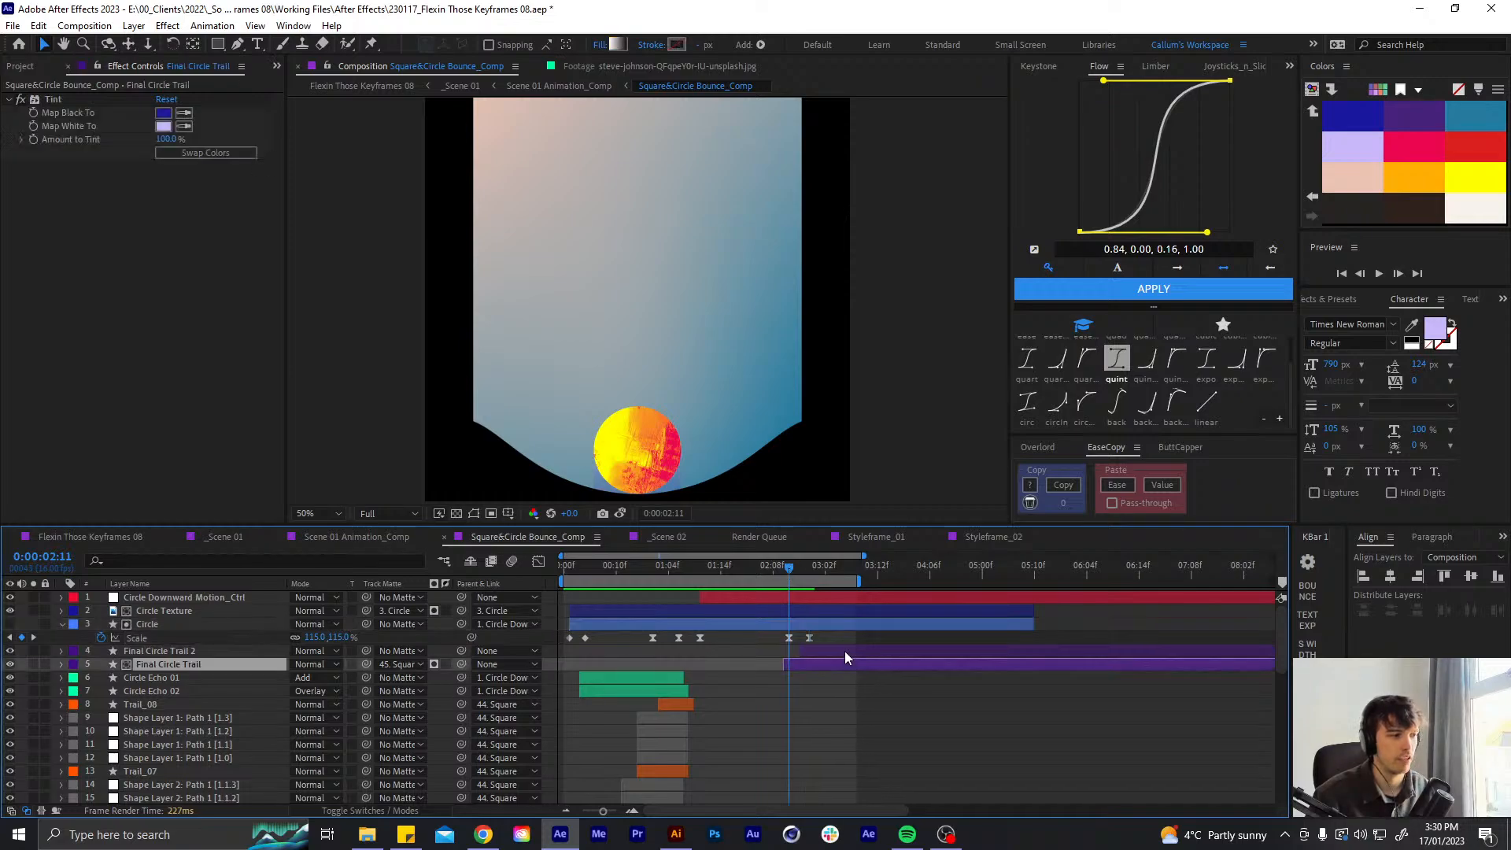
pyautogui.keyDown('shift'); pyautogui.click(844, 651); pyautogui.keyUp('shift')
pyautogui.moveTo(462, 651); pyautogui.dragTo(200, 623)
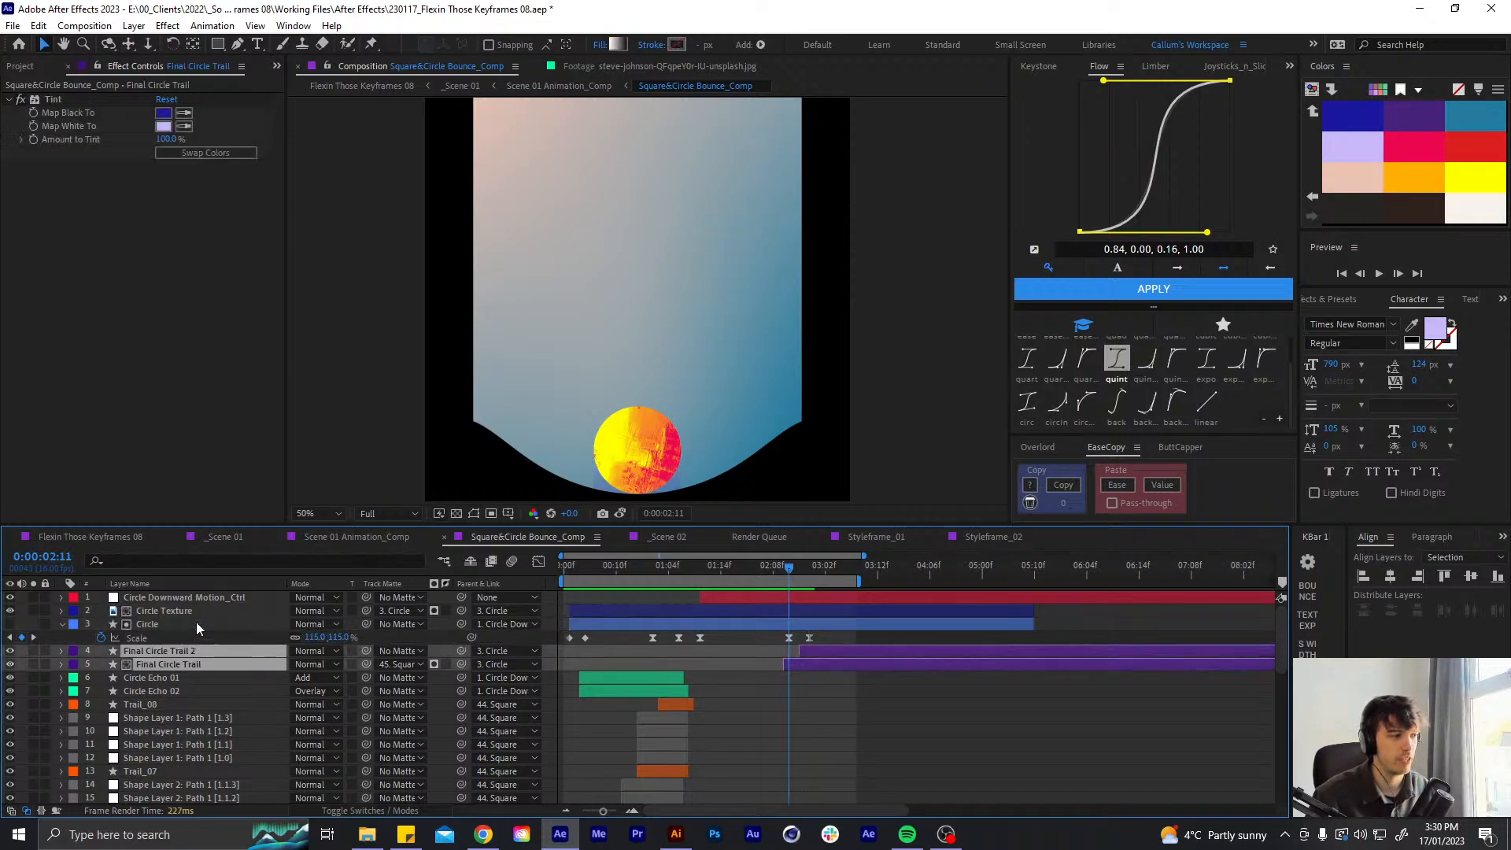
pyautogui.click(847, 719)
pyautogui.moveTo(793, 571); pyautogui.dragTo(802, 565)
pyautogui.hotkey('ctrl', 'z')
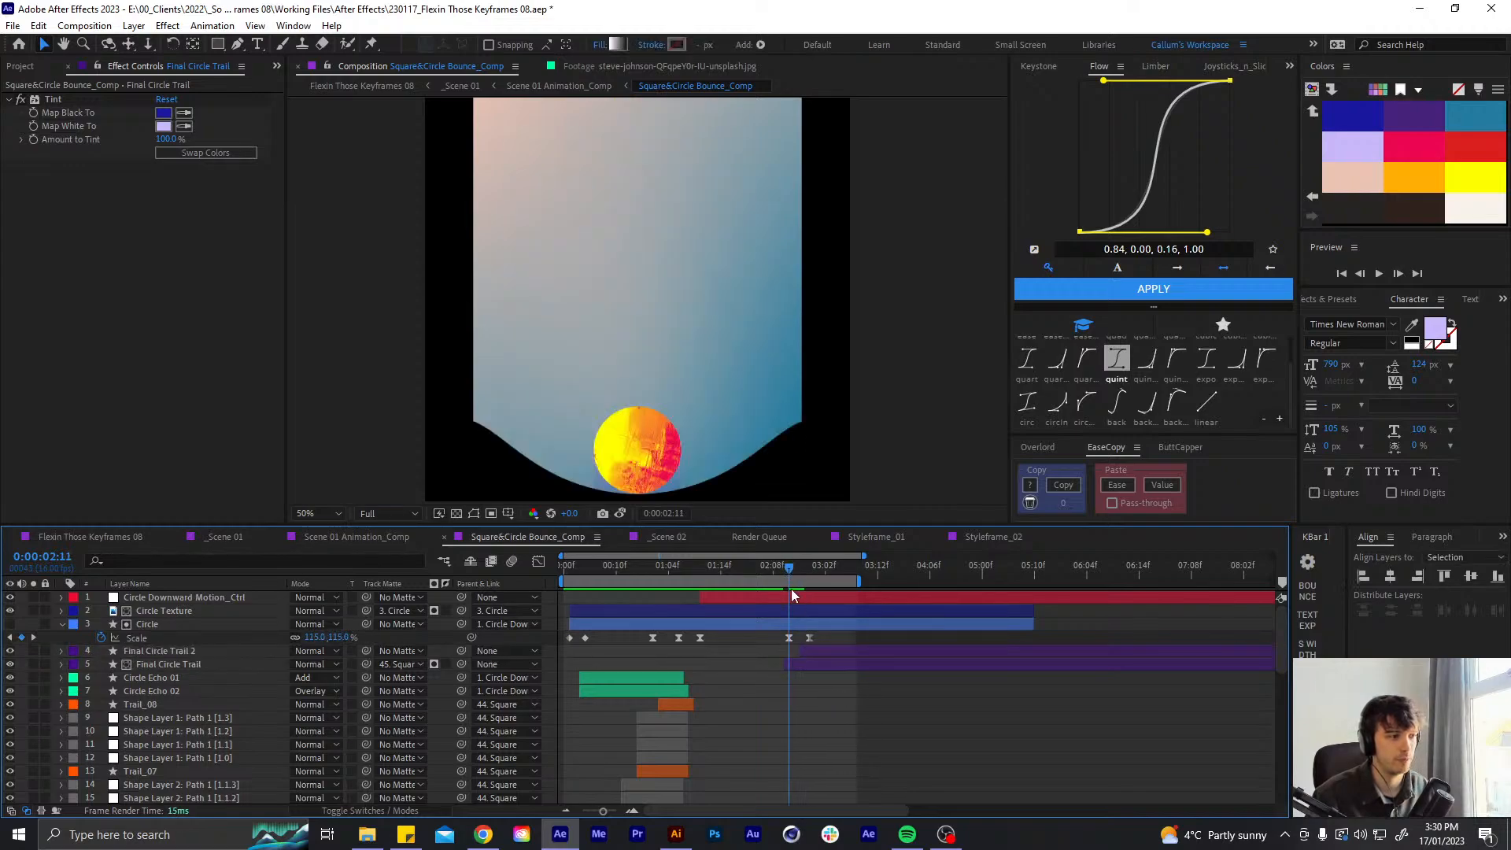
pyautogui.moveTo(803, 566); pyautogui.dragTo(790, 562)
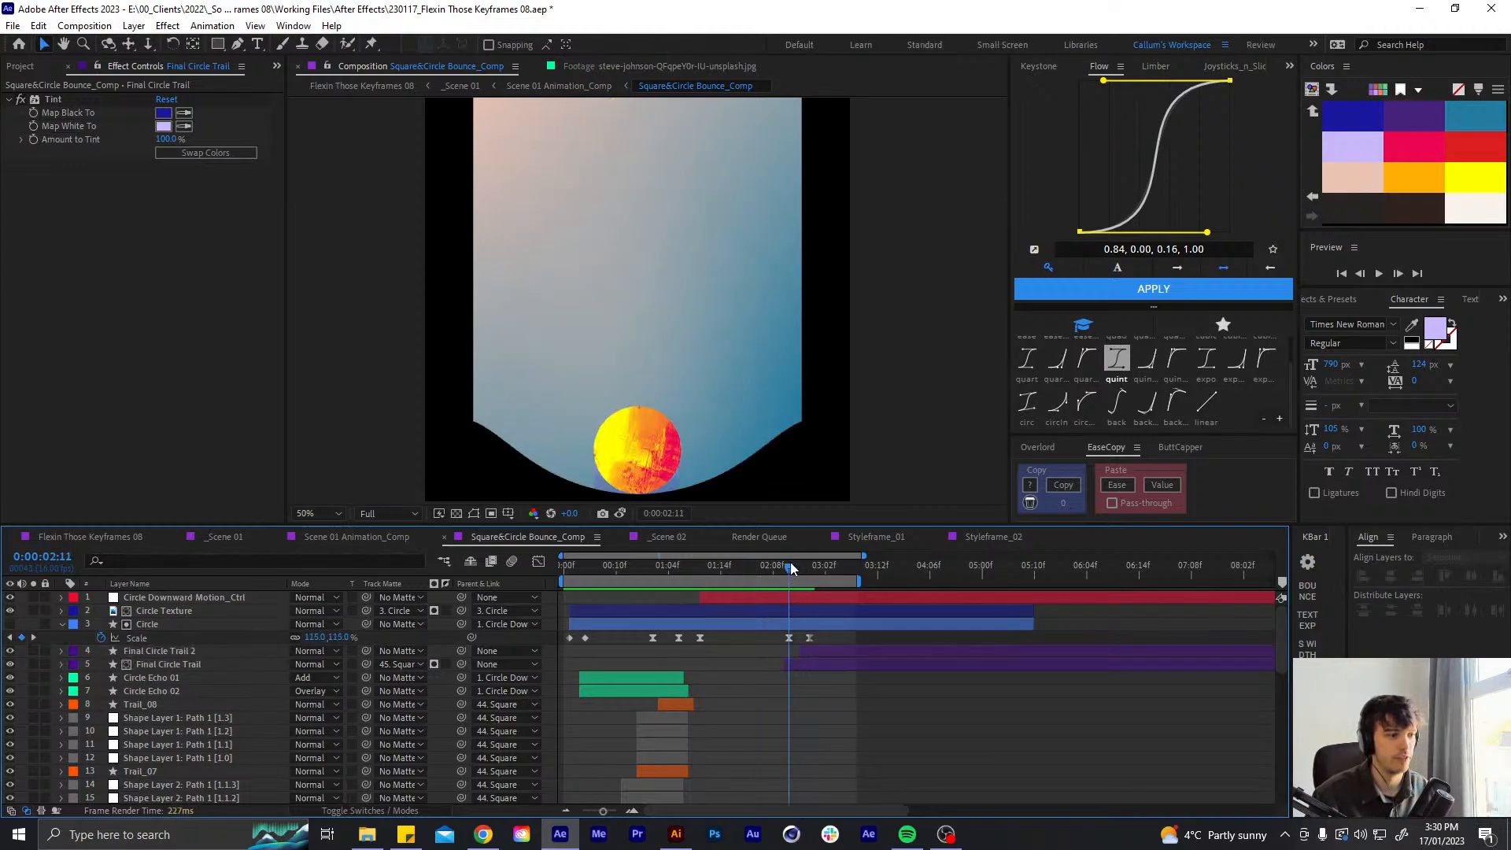
# - Reveal Final Circle Trail's modified properties and start keyframing its Rectangle 1 path at 0:00:02:11
pyautogui.click(809, 664)
pyautogui.press('u')
pyautogui.press('u')
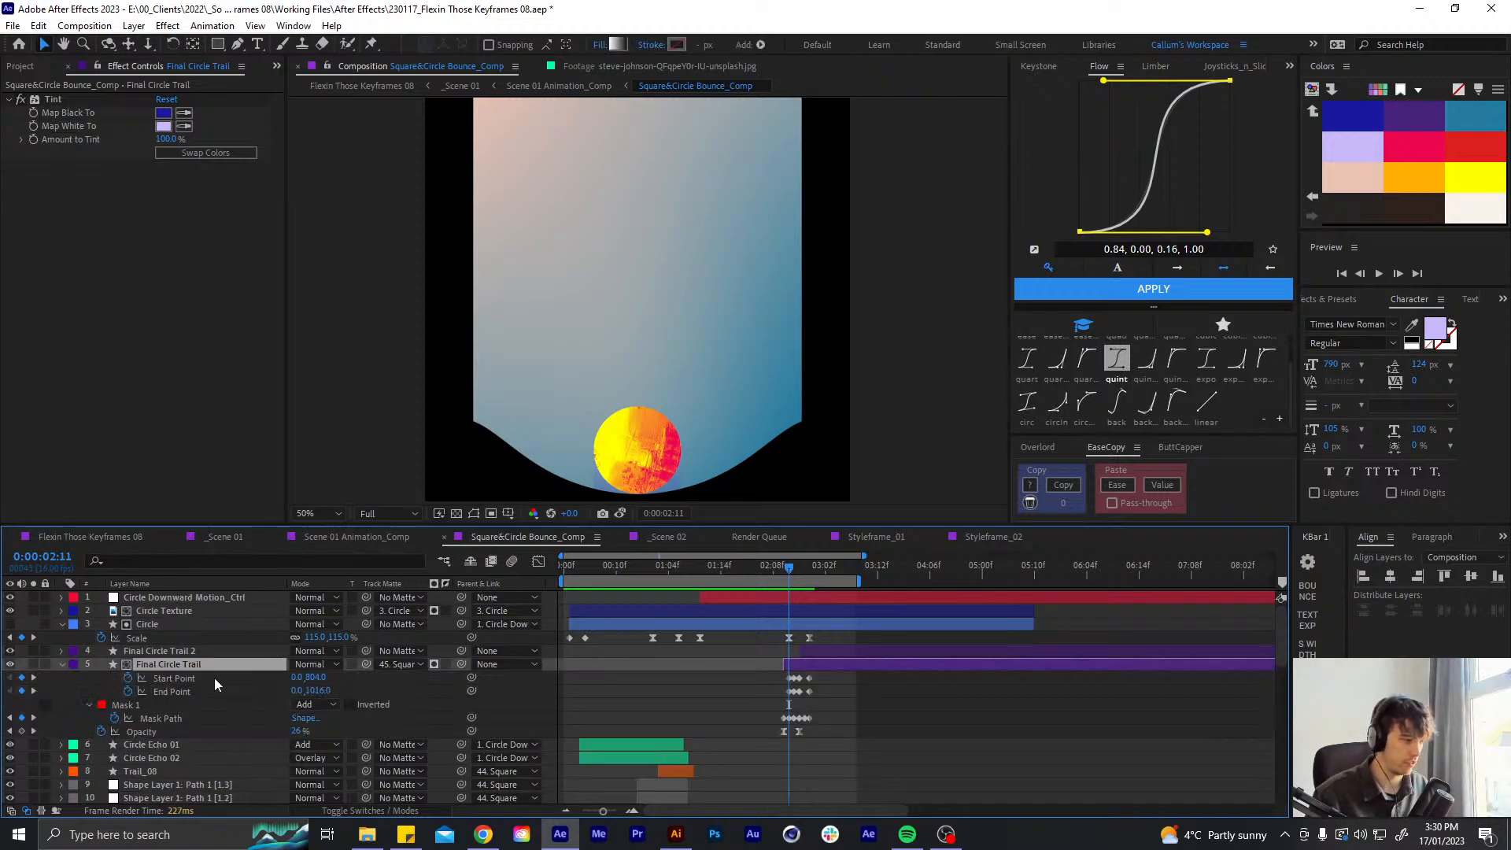
pyautogui.scroll(-1, 140, 758)
pyautogui.click(128, 679)
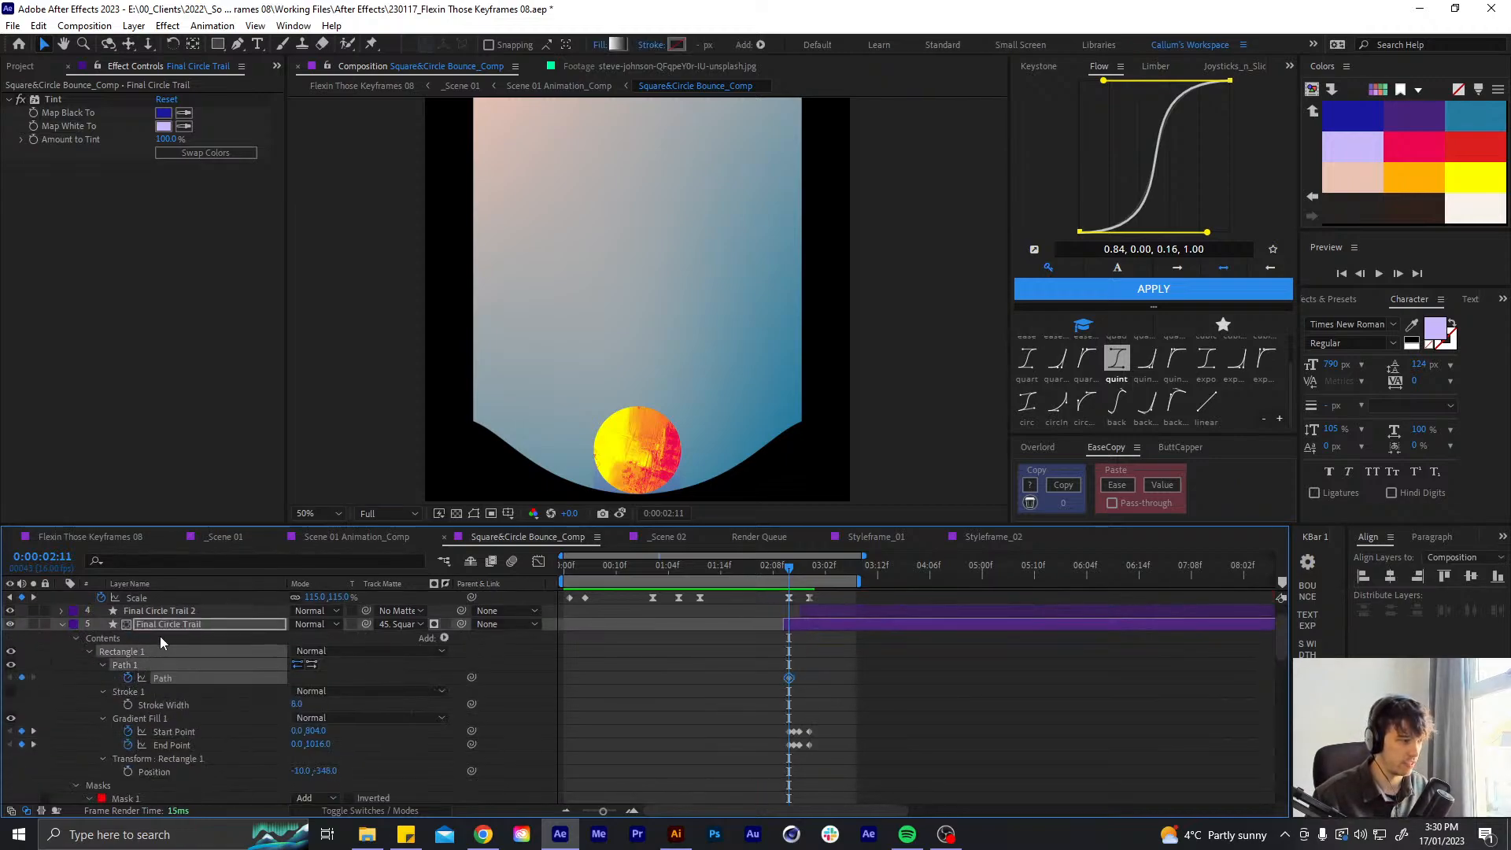
# - At 0:00:02:15, widen Final Circle Trail's Rectangle 1 path by moving its right side out towards the circle's right edge
pyautogui.click(812, 568)
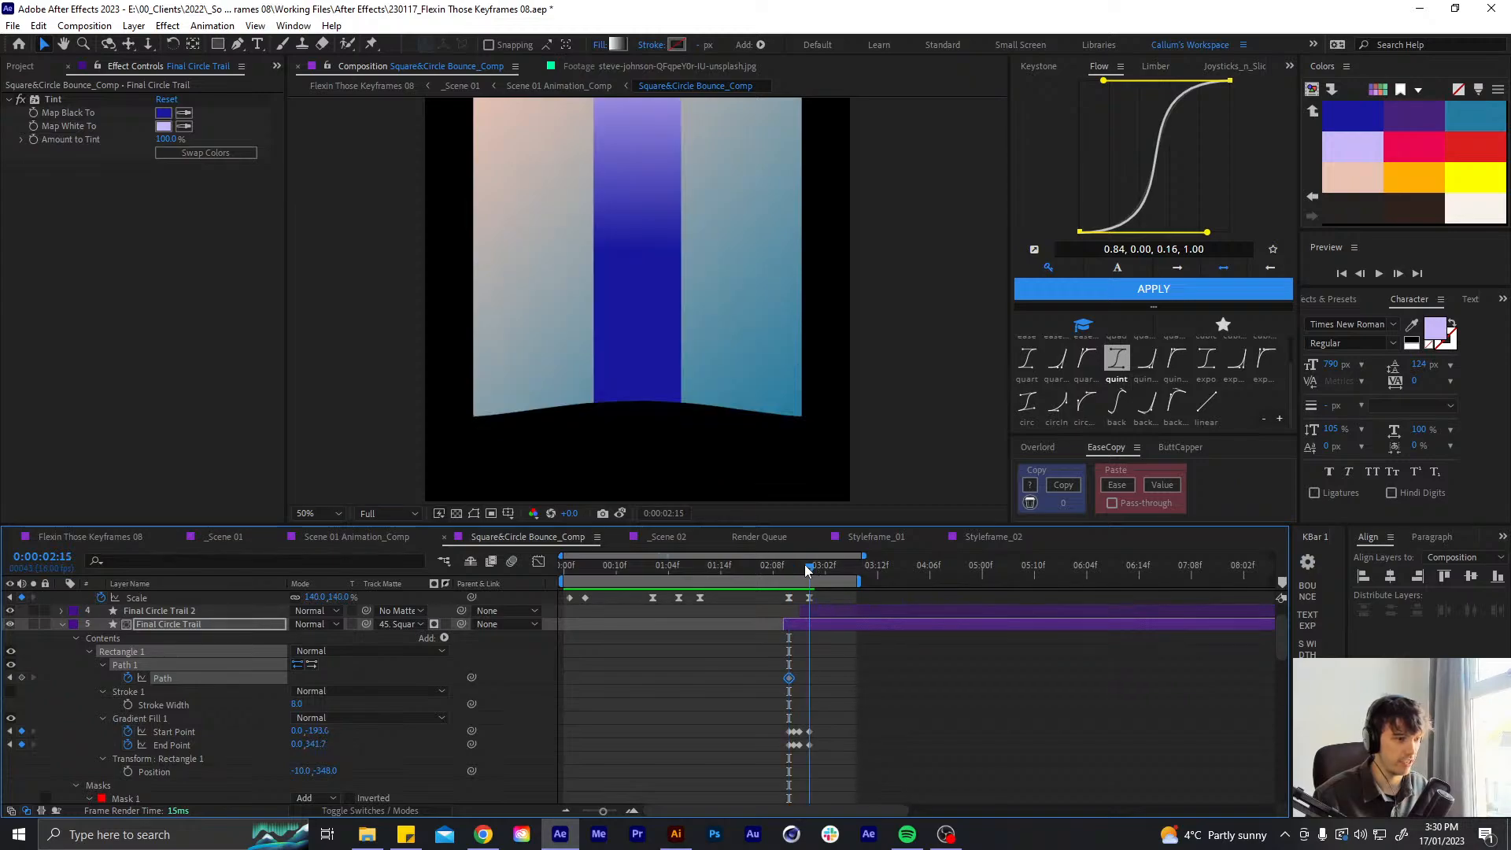
pyautogui.scroll(1, 706, 352)
pyautogui.press('space')
pyautogui.moveTo(701, 320); pyautogui.dragTo(702, 372)
pyautogui.scroll(-1, 702, 371)
pyautogui.scroll(-2, 702, 372)
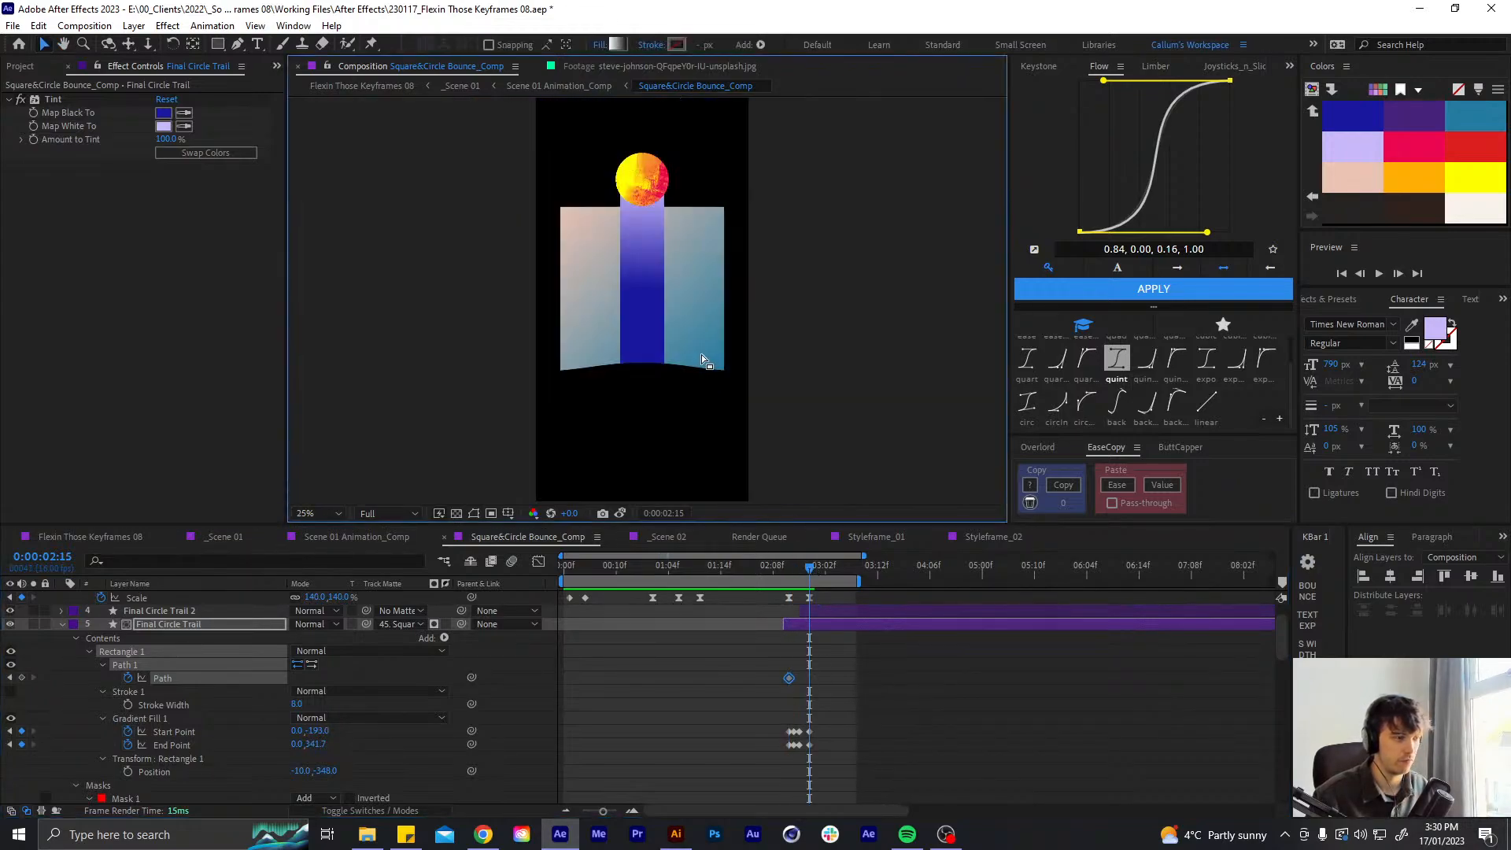
pyautogui.moveTo(677, 152); pyautogui.dragTo(650, 443)
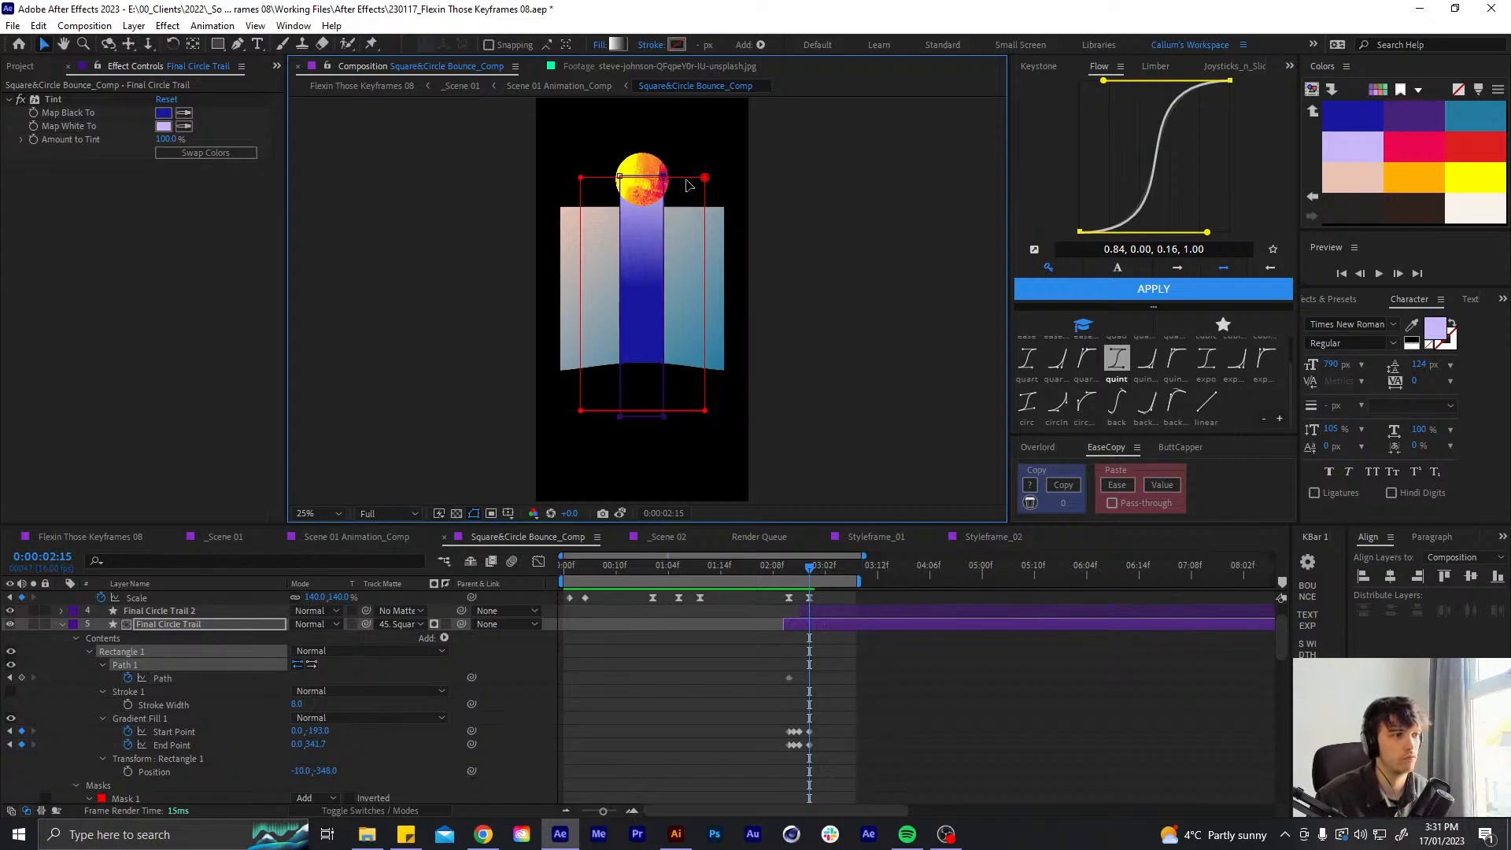
pyautogui.scroll(4, 687, 185)
pyautogui.hotkey('shift', 'Right')
pyautogui.hotkey('shift', 'Right')
pyautogui.hotkey('shift', 'Right')
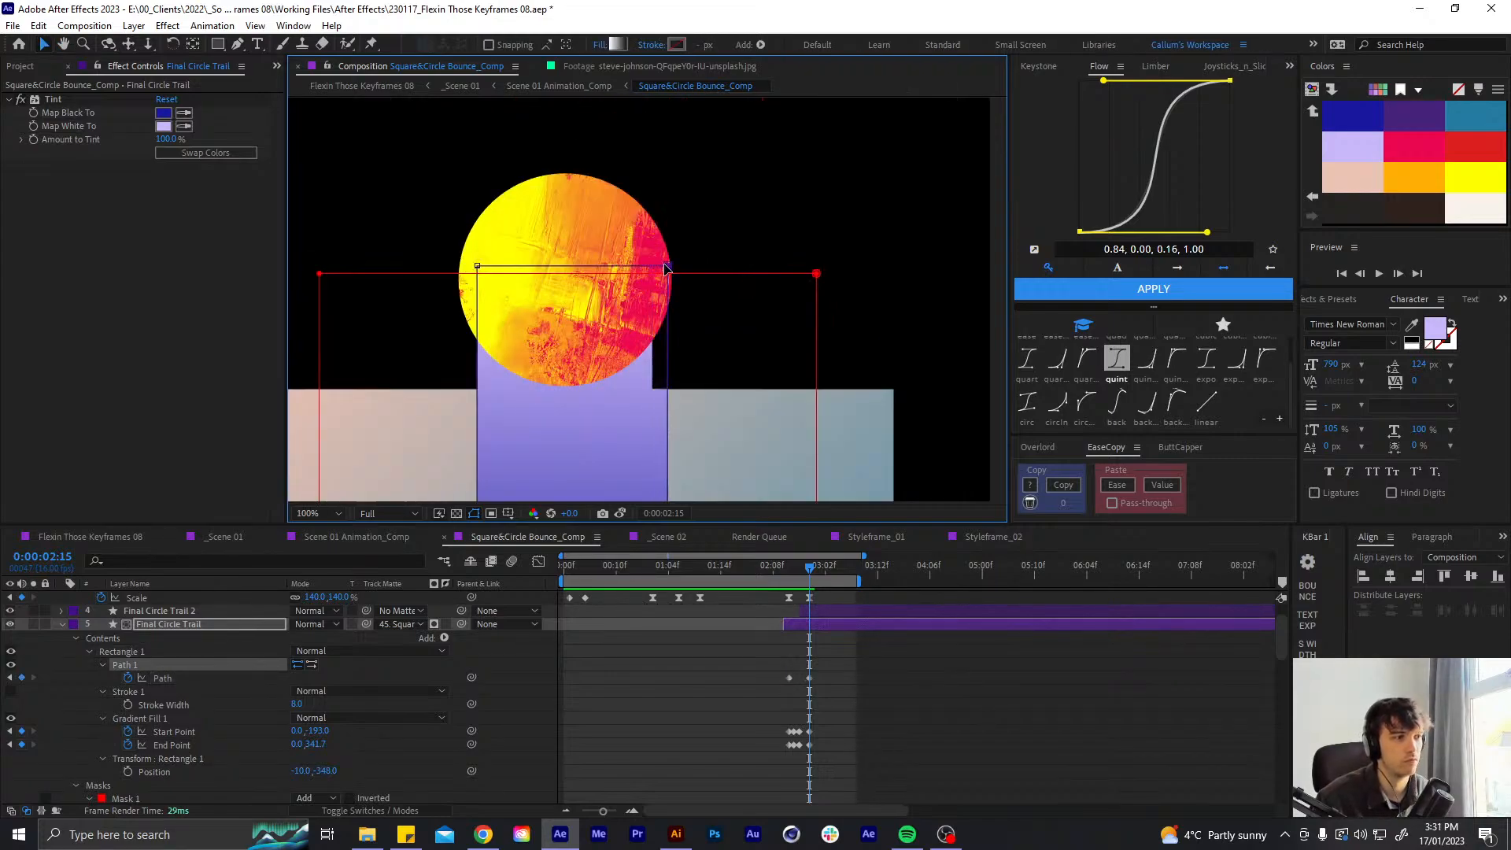
# - Nudge the right side of Final Circle Trail's path back inward until it lines up with the circle's right edge
pyautogui.hotkey('ctrl', 'shift', 'h')
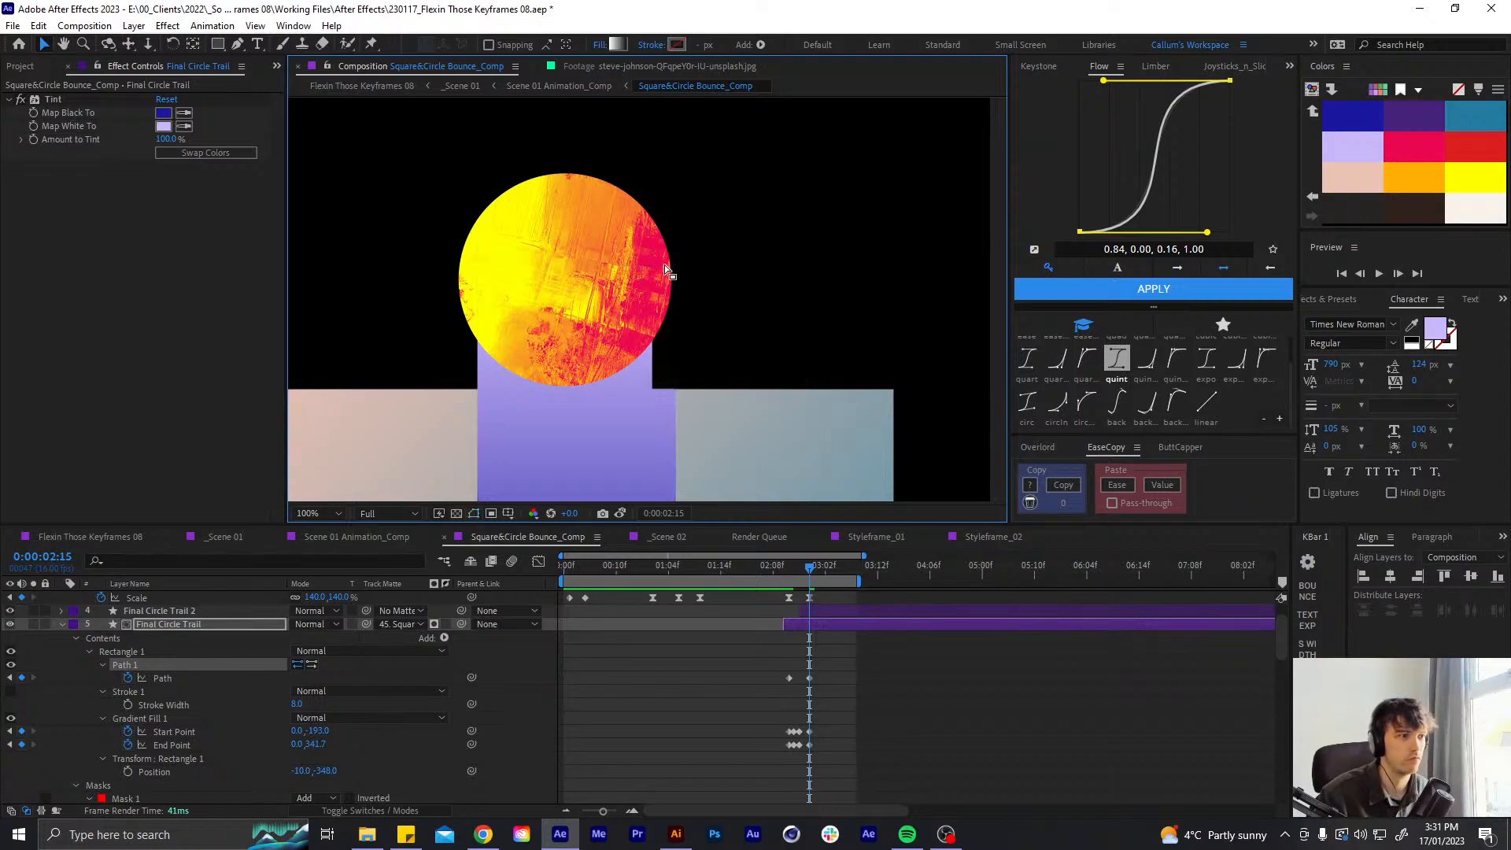
pyautogui.press('Left')
pyautogui.press('Left')
pyautogui.press('Left')
pyautogui.hotkey('ctrl', 'shift', 'h')
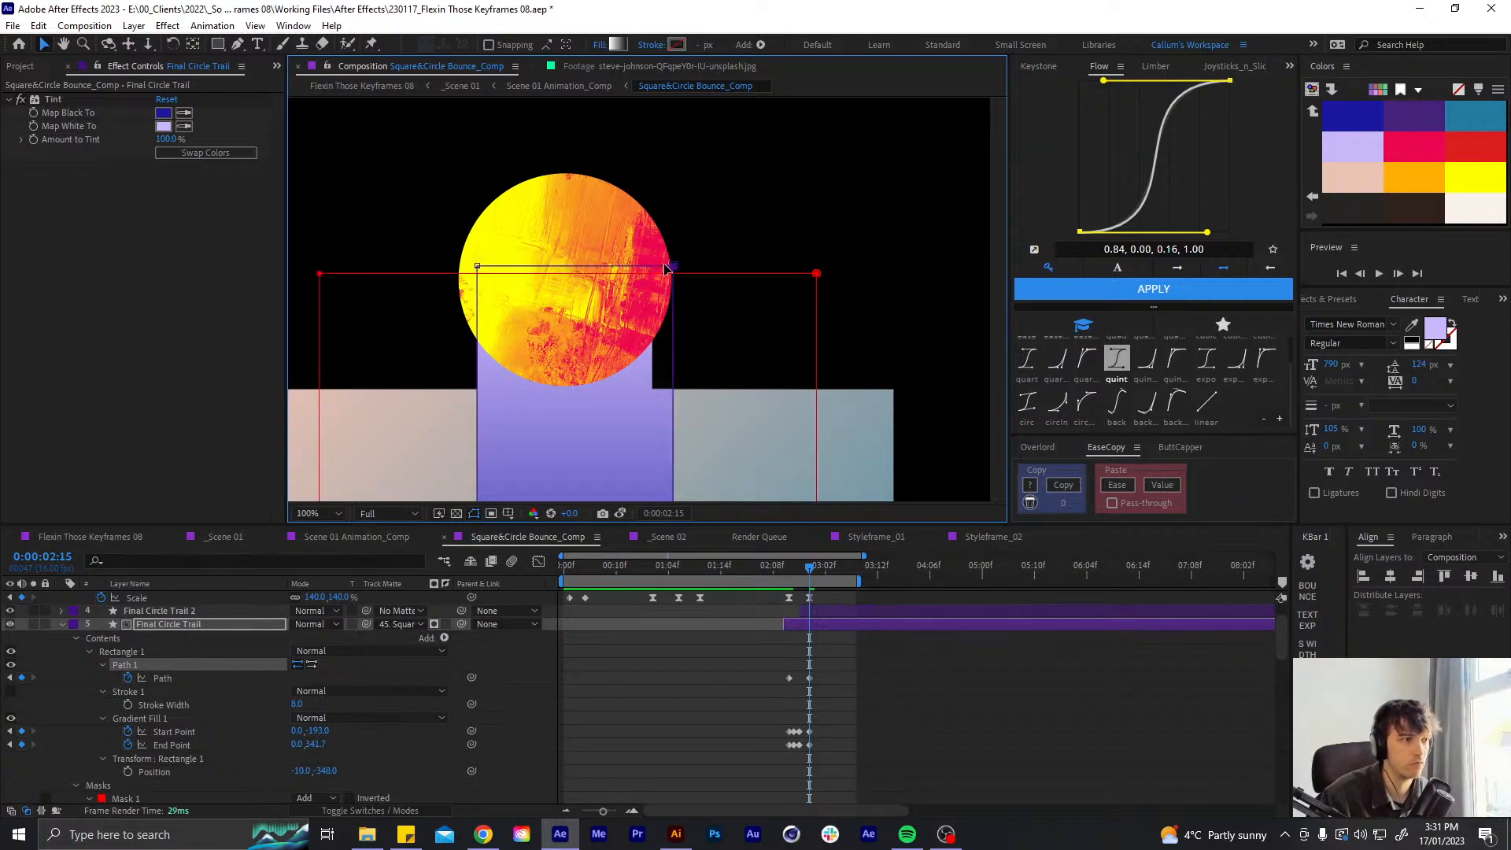
pyautogui.press('Left')
pyautogui.press('Left')
pyautogui.press('Left')
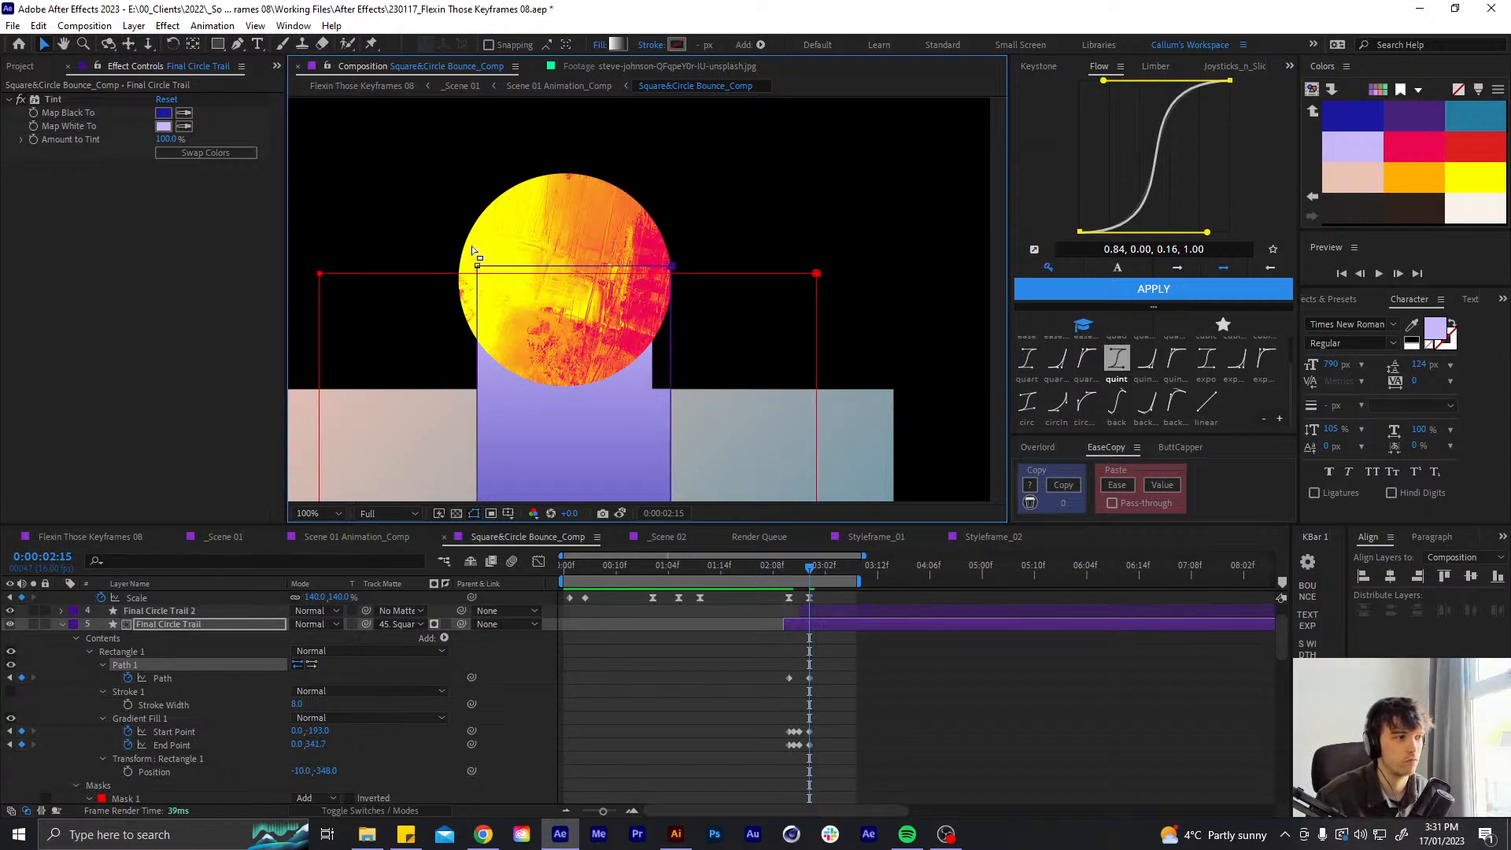
# - Move the left side of Final Circle Trail's path outward to line up with the circle's left edge
pyautogui.scroll(-4, 491, 256)
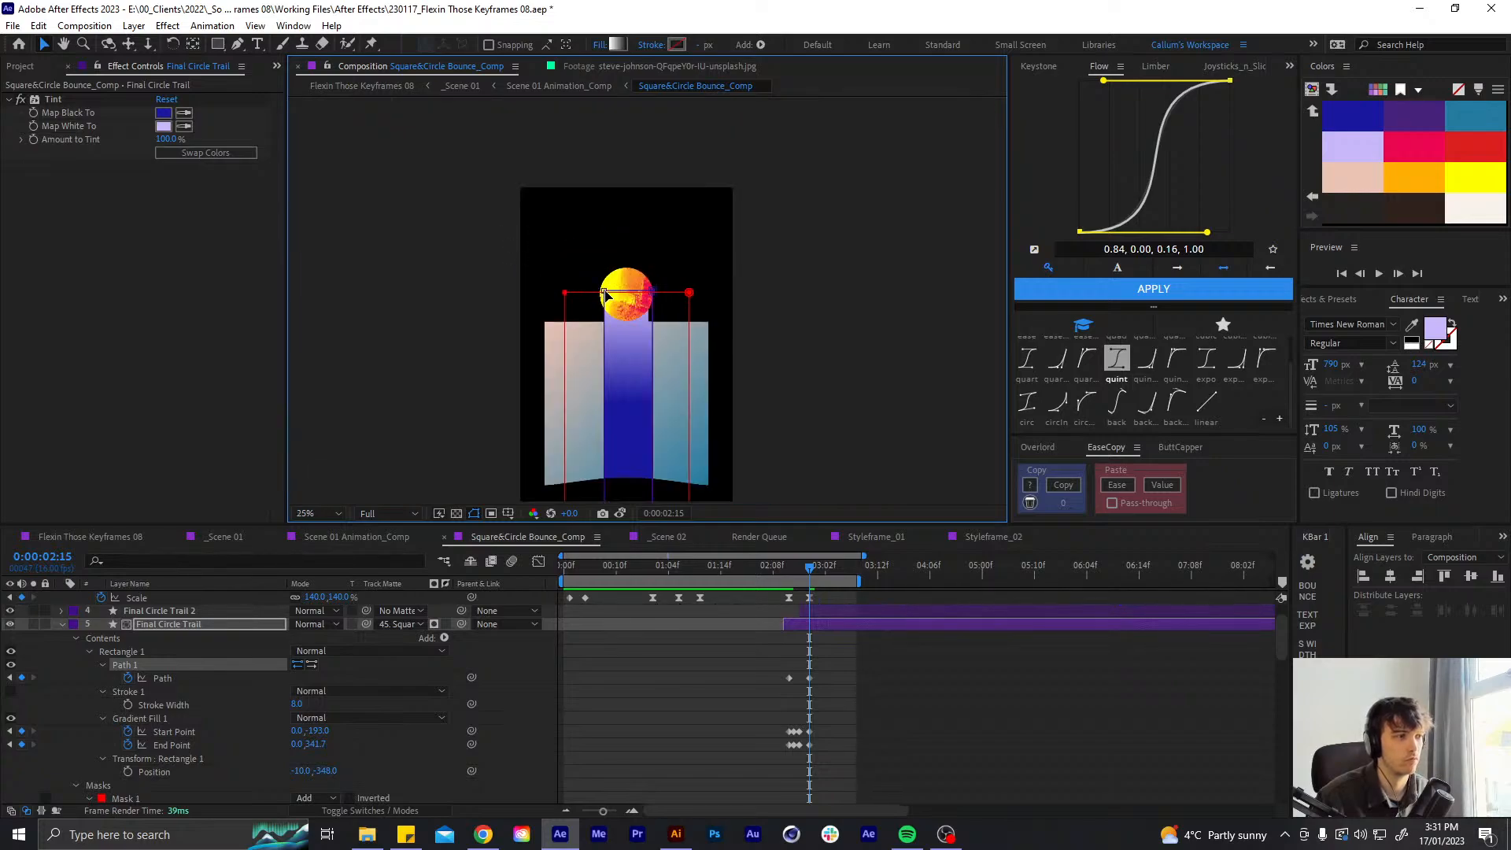
pyautogui.moveTo(626, 428); pyautogui.dragTo(623, 299)
pyautogui.scroll(3, 605, 386)
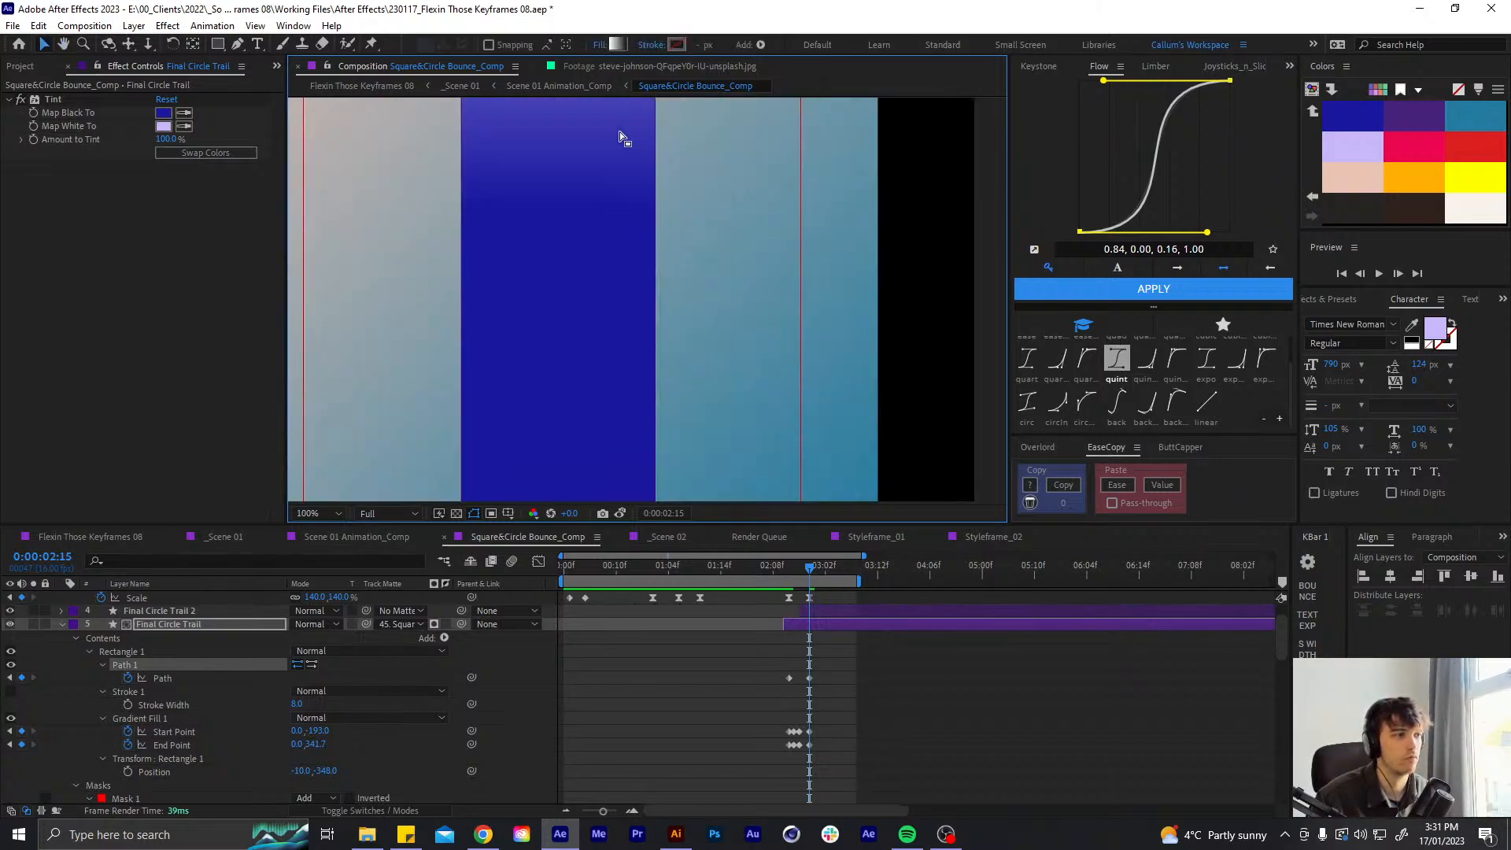
pyautogui.moveTo(620, 130); pyautogui.dragTo(667, 403)
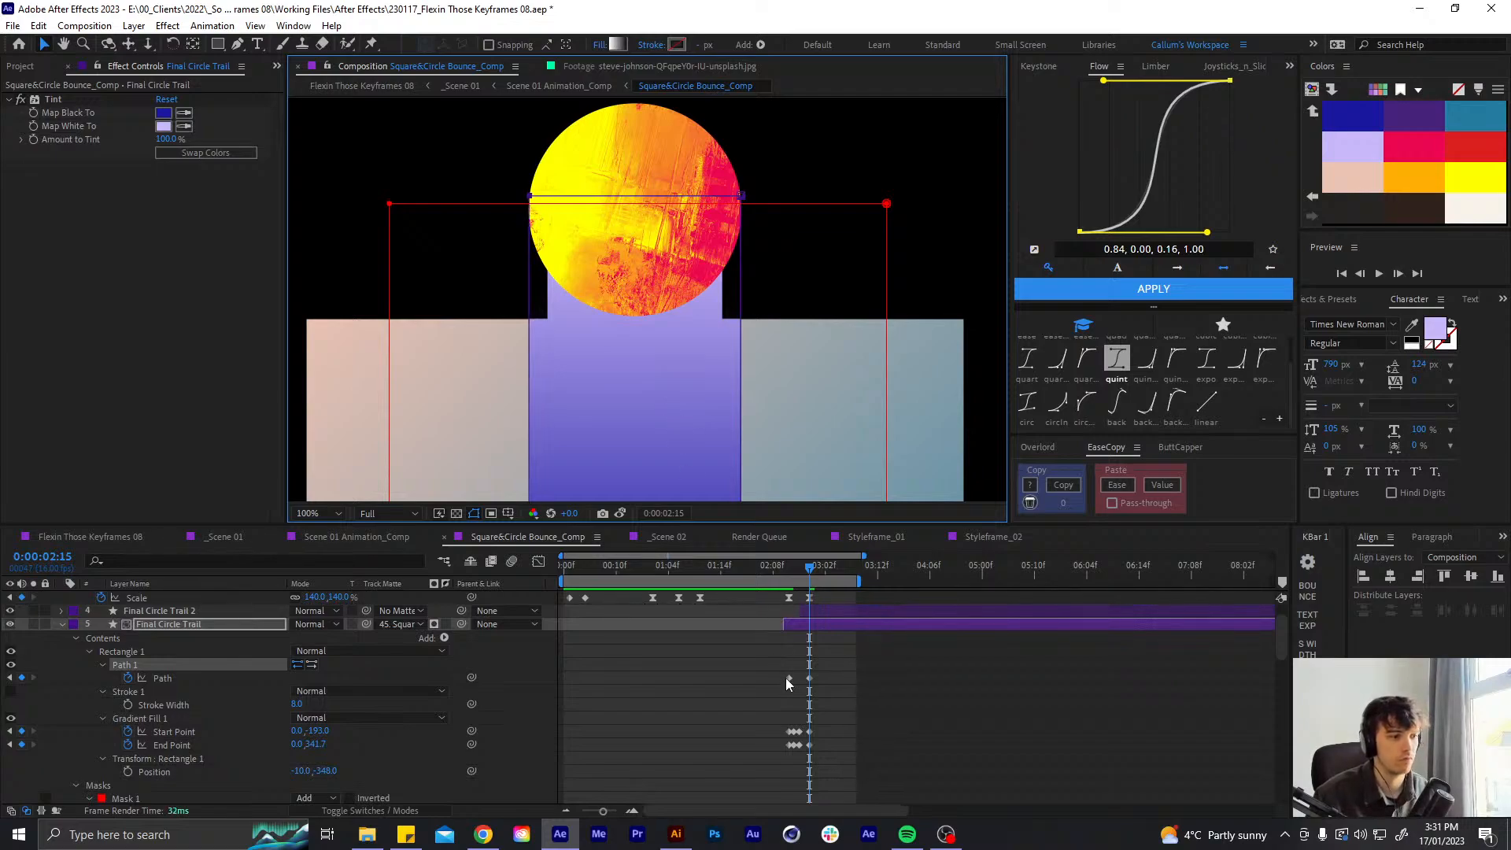
# - Copy Final Circle Trail's two path keyframes onto Final Circle Trail 2 from 0:00:02:11 and check the trail width at 0:00:02:15
pyautogui.moveTo(826, 670); pyautogui.dragTo(772, 698)
pyautogui.click(790, 569)
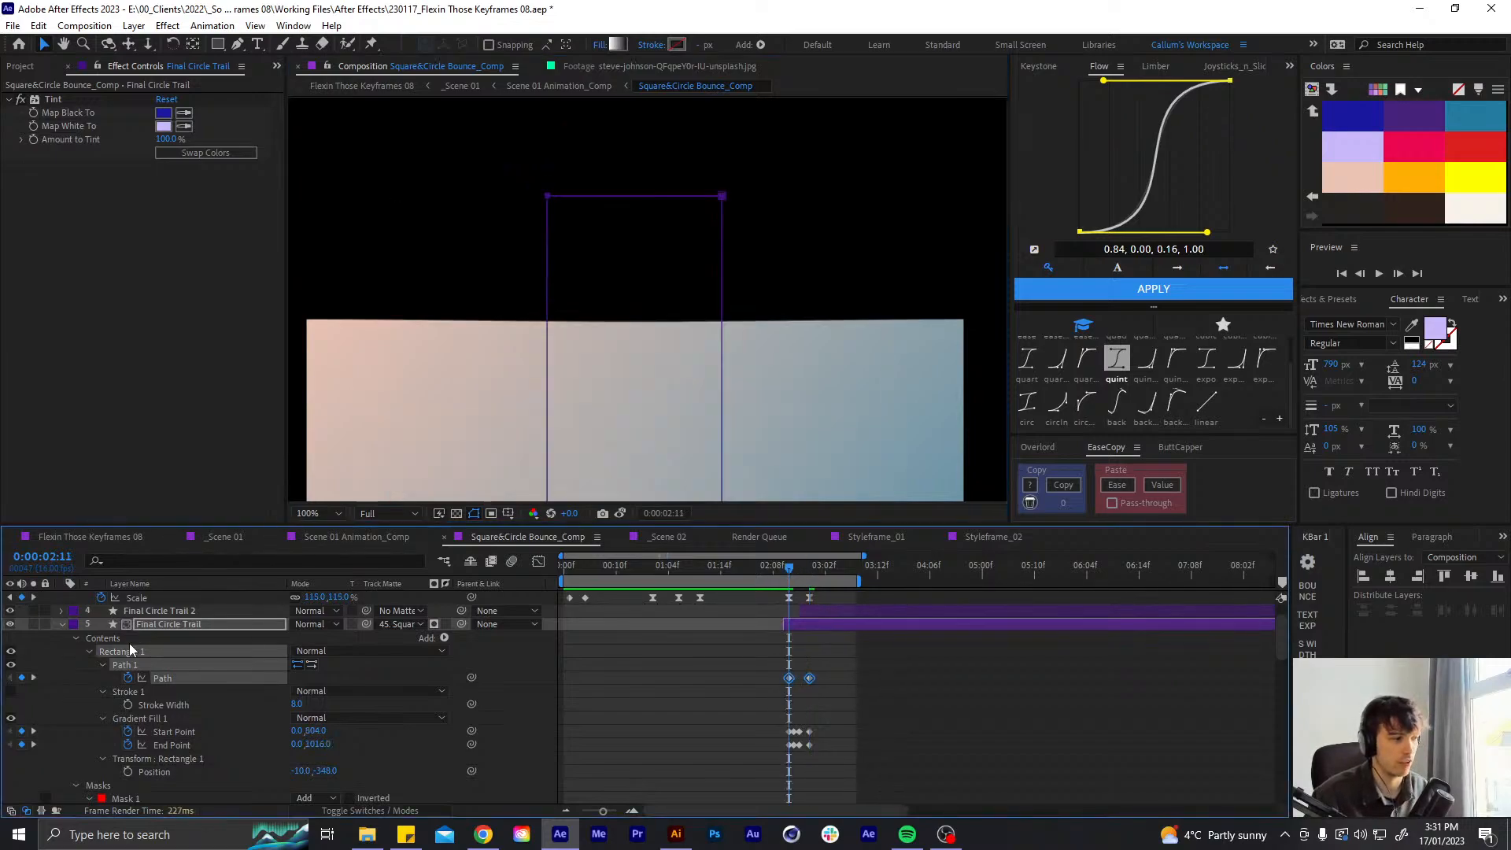
pyautogui.click(165, 609)
pyautogui.press('u')
pyautogui.press('u')
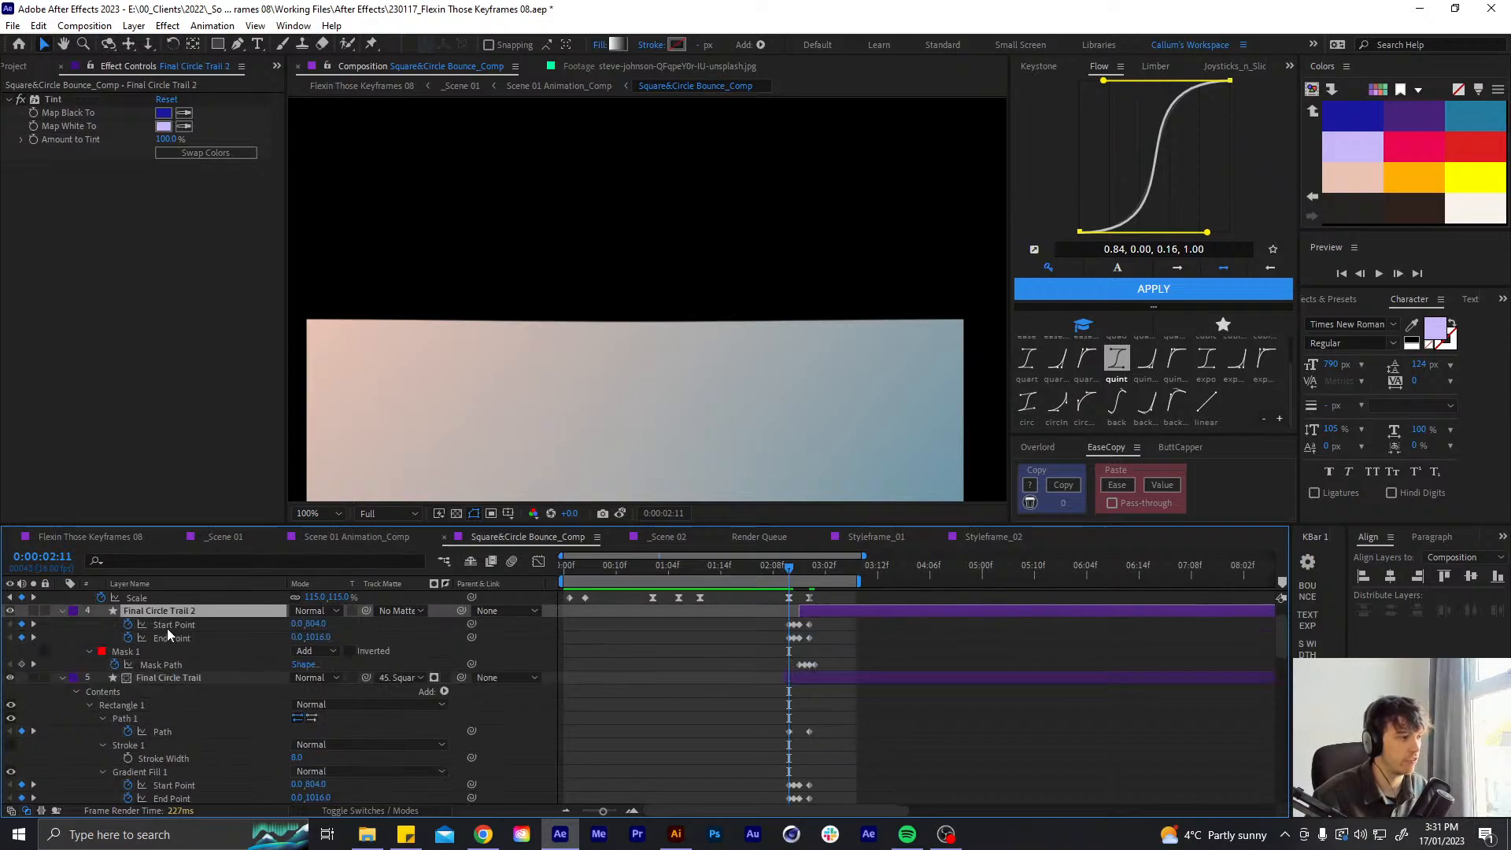
pyautogui.click(829, 652)
pyautogui.click(805, 570)
pyautogui.click(811, 570)
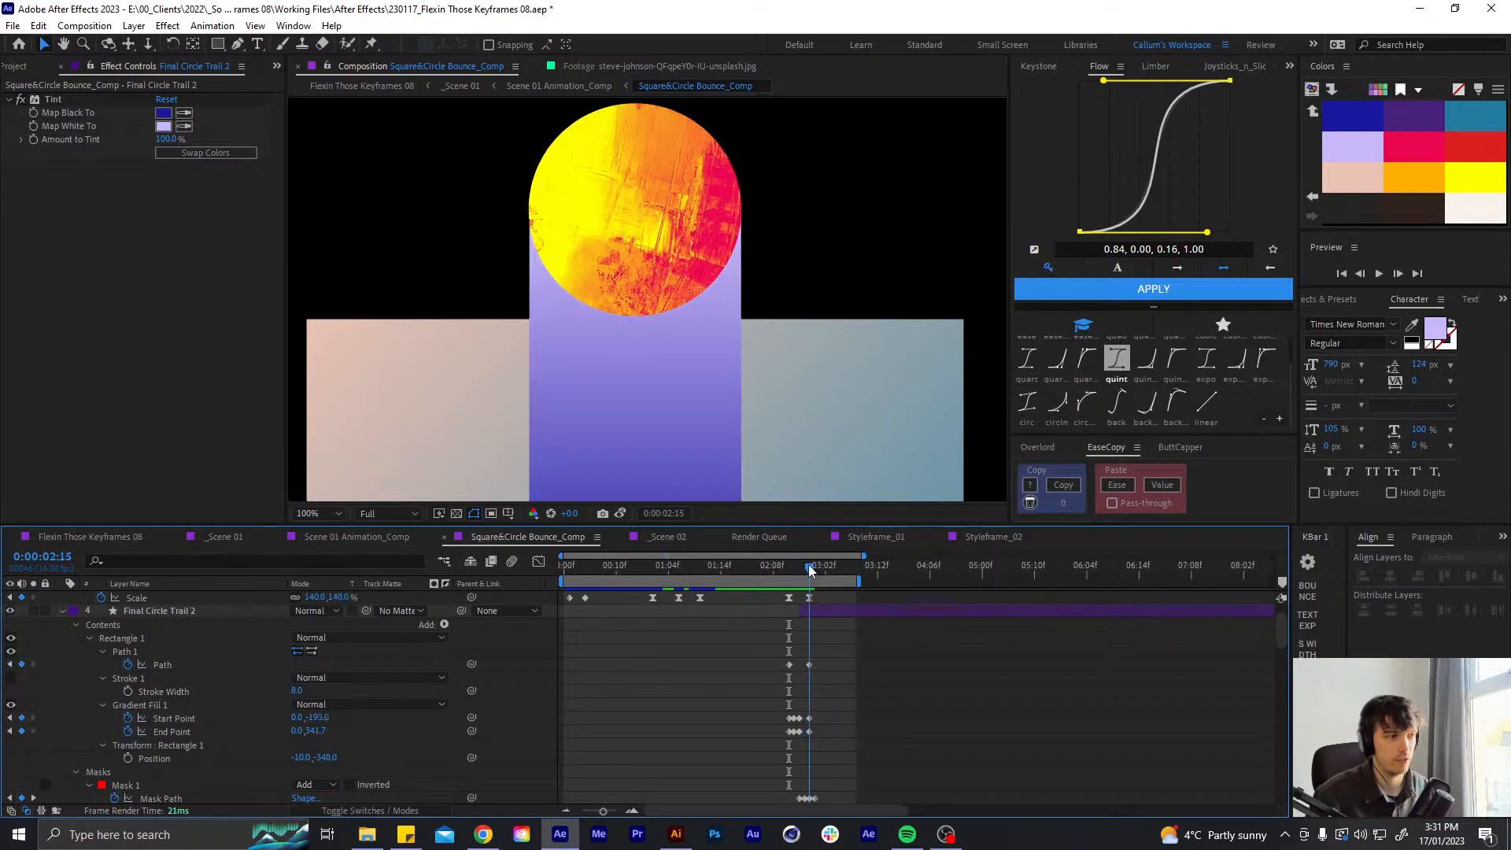
# - Collapse the revealed properties of Final Circle Trail 2 and Final Circle Trail
pyautogui.press(',')
pyautogui.press(',')
pyautogui.press(',')
pyautogui.press(',')
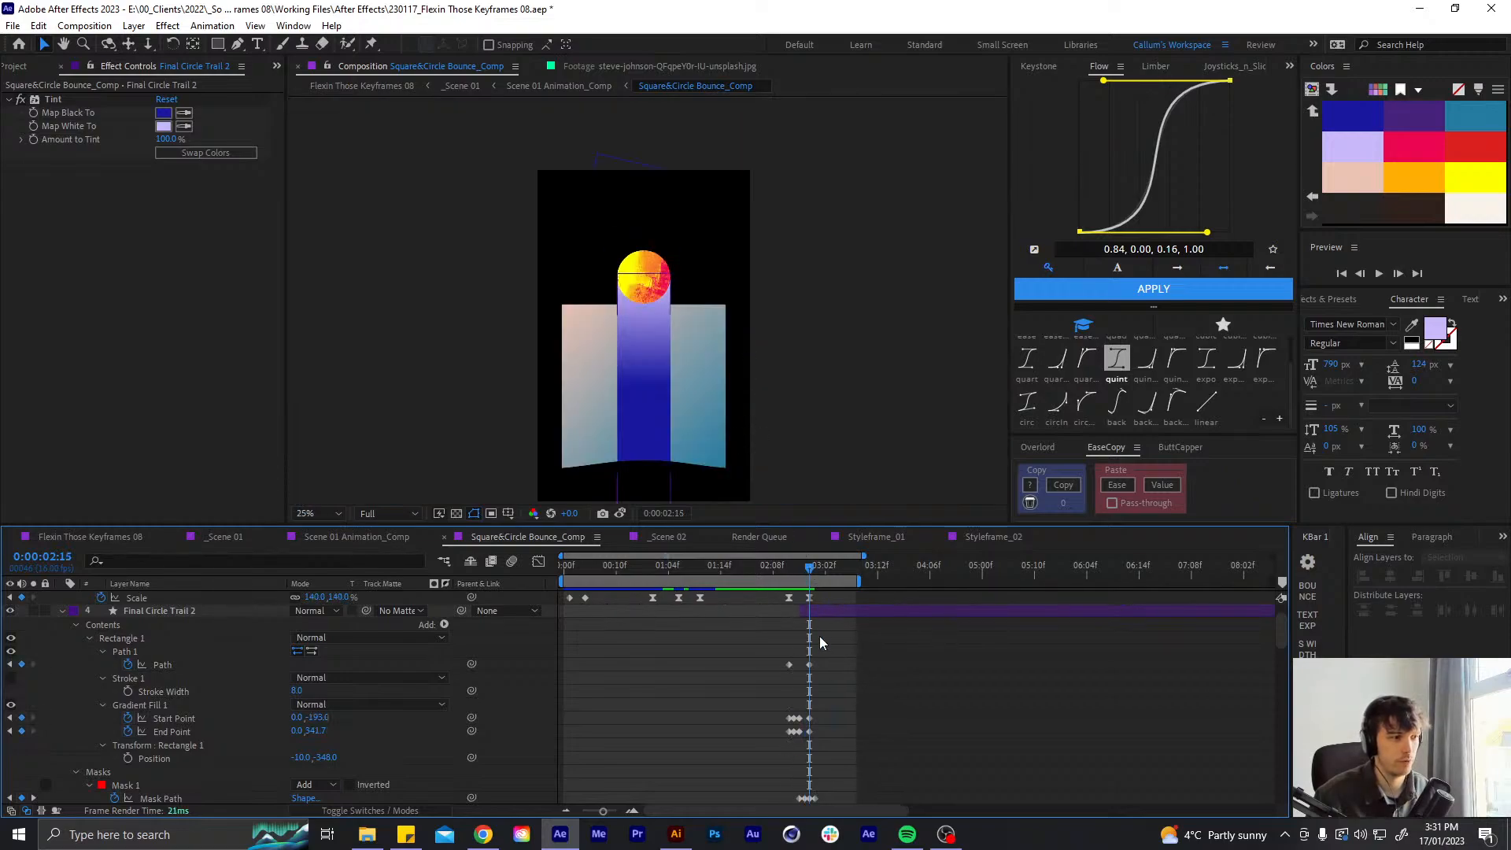
pyautogui.click(821, 612)
pyautogui.press('u')
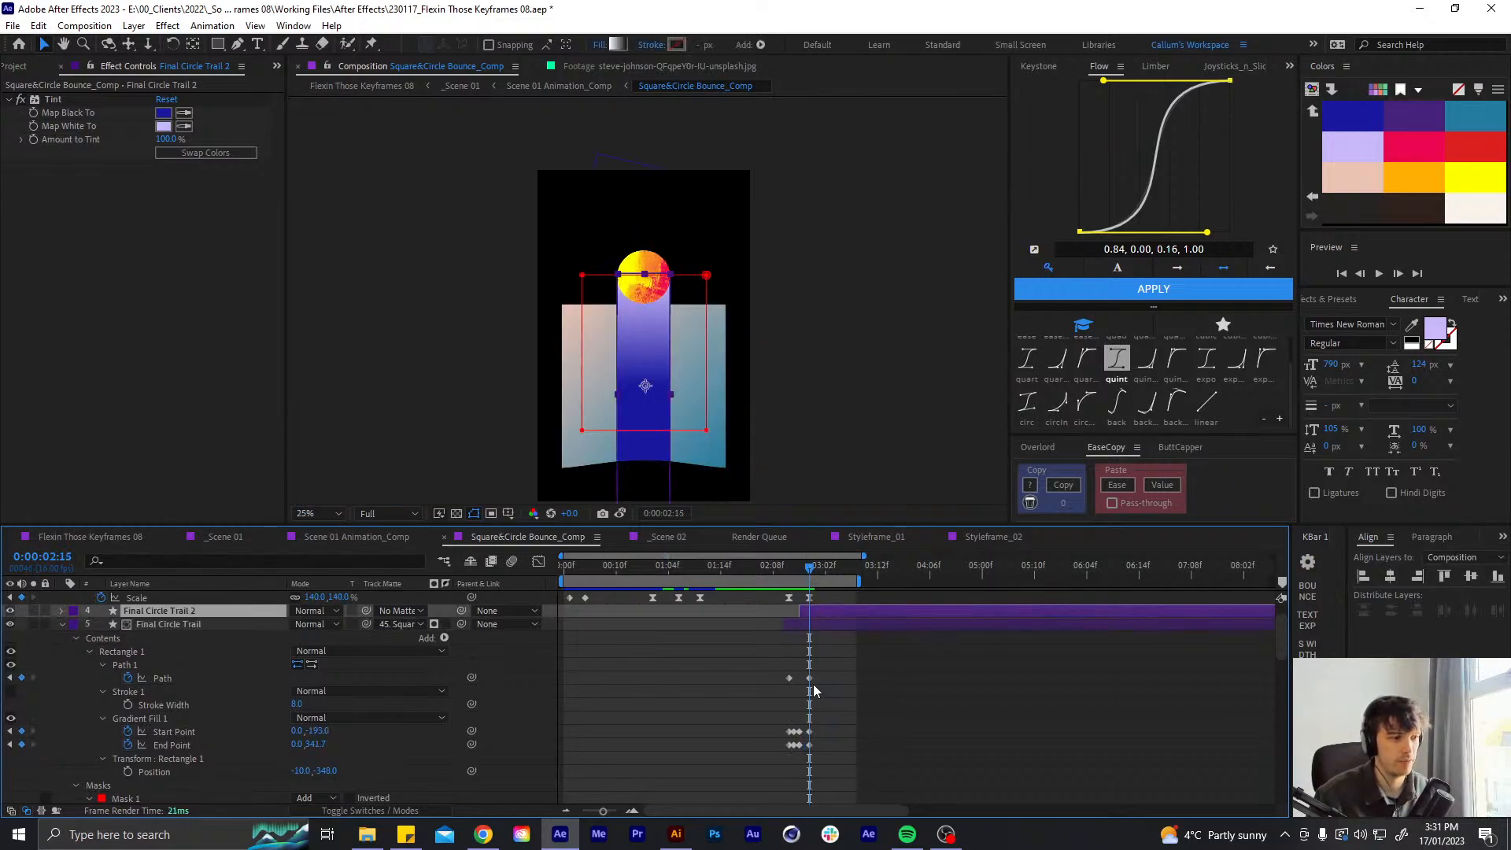
pyautogui.click(815, 622)
pyautogui.press('u')
pyautogui.hotkey('shift', '/')
pyautogui.press('.')
pyautogui.press('.')
pyautogui.press('.')
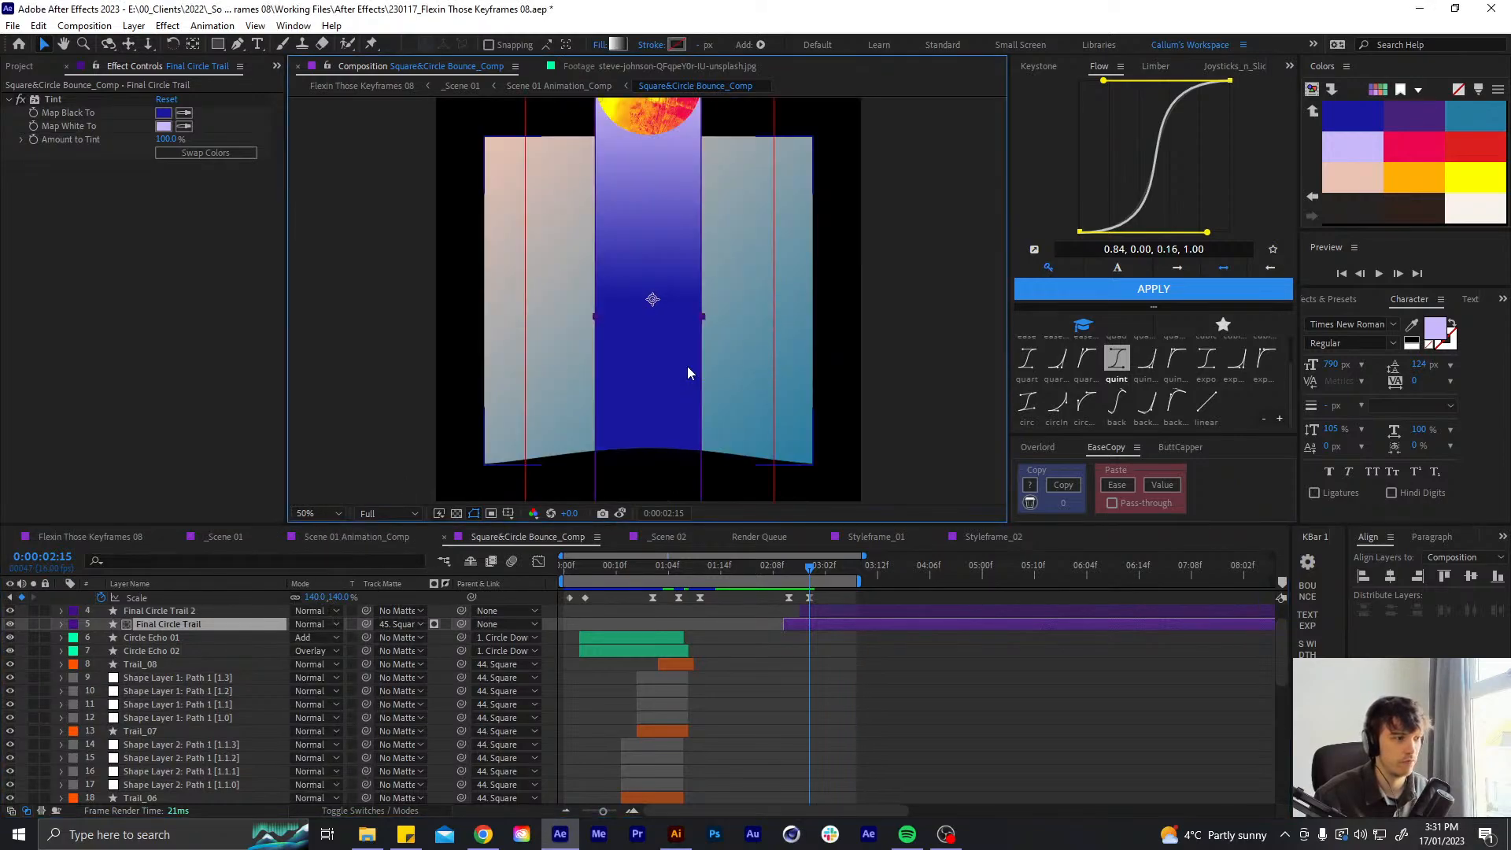
# - Apply the Noise HLS effect to the Final Circle Trail 2 layer
pyautogui.click(847, 614)
pyautogui.hotkey('ctrl', 'space')
pyautogui.write('no')
pyautogui.write('ise')
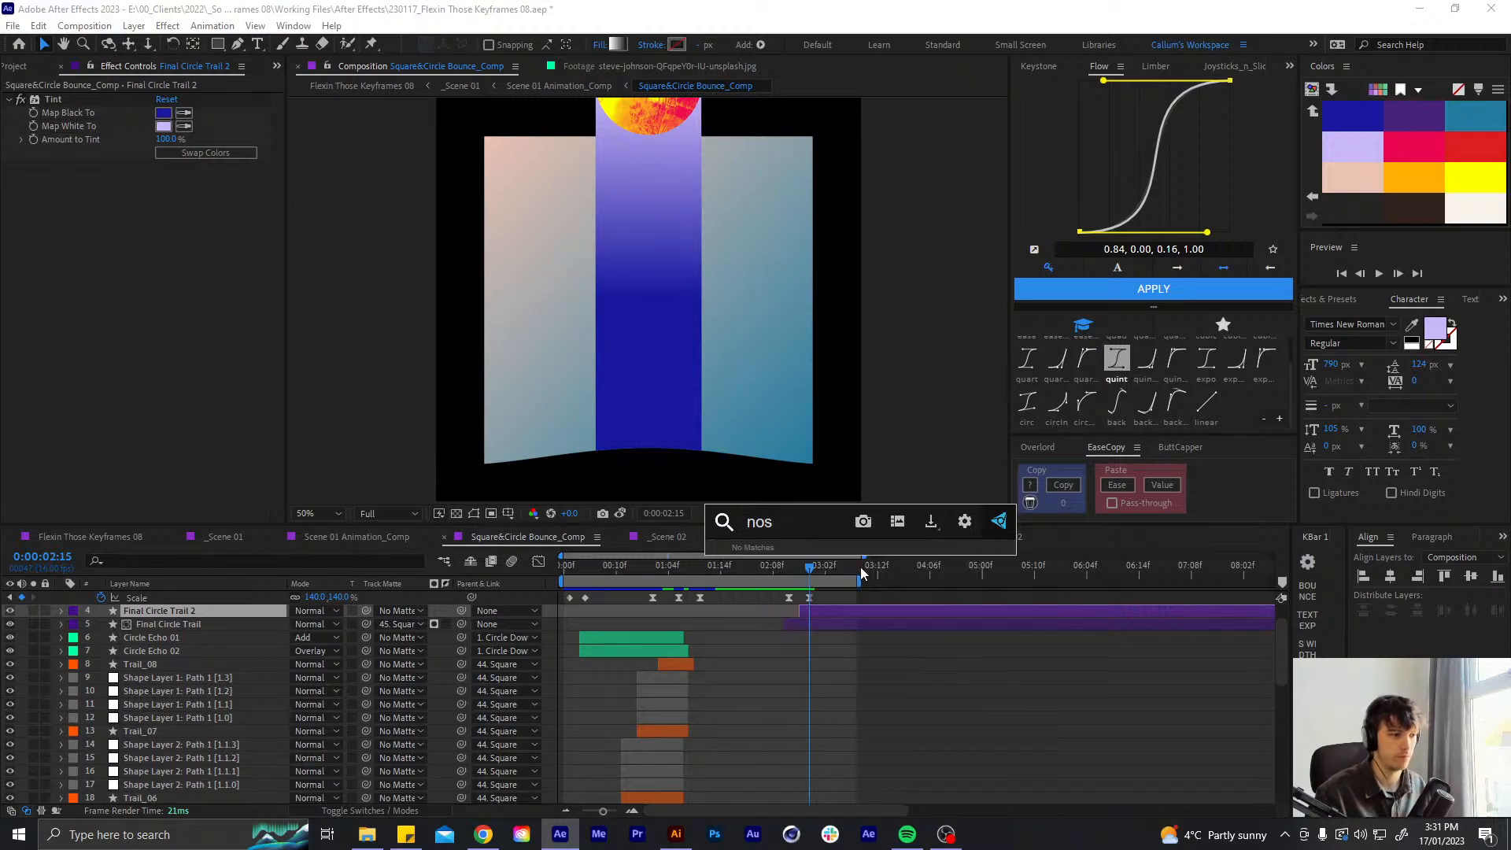
pyautogui.press('Down')
pyautogui.press('Down')
pyautogui.press('Return')
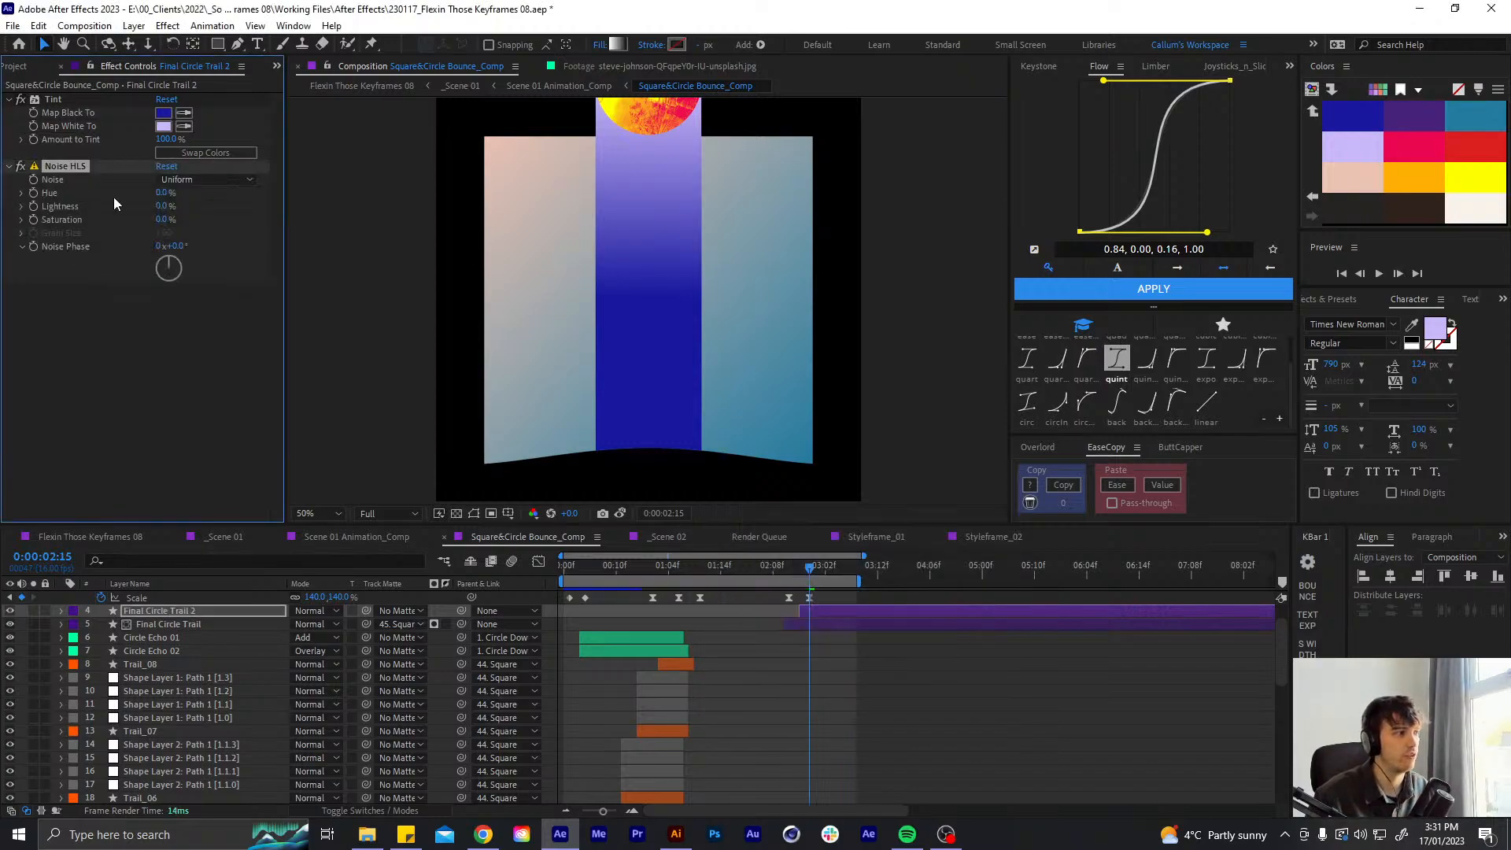
# - Try Noise HLS hue values of 2% and 4% on Final Circle Trail 2
pyautogui.click(163, 193)
pyautogui.write('2')
pyautogui.click(147, 170)
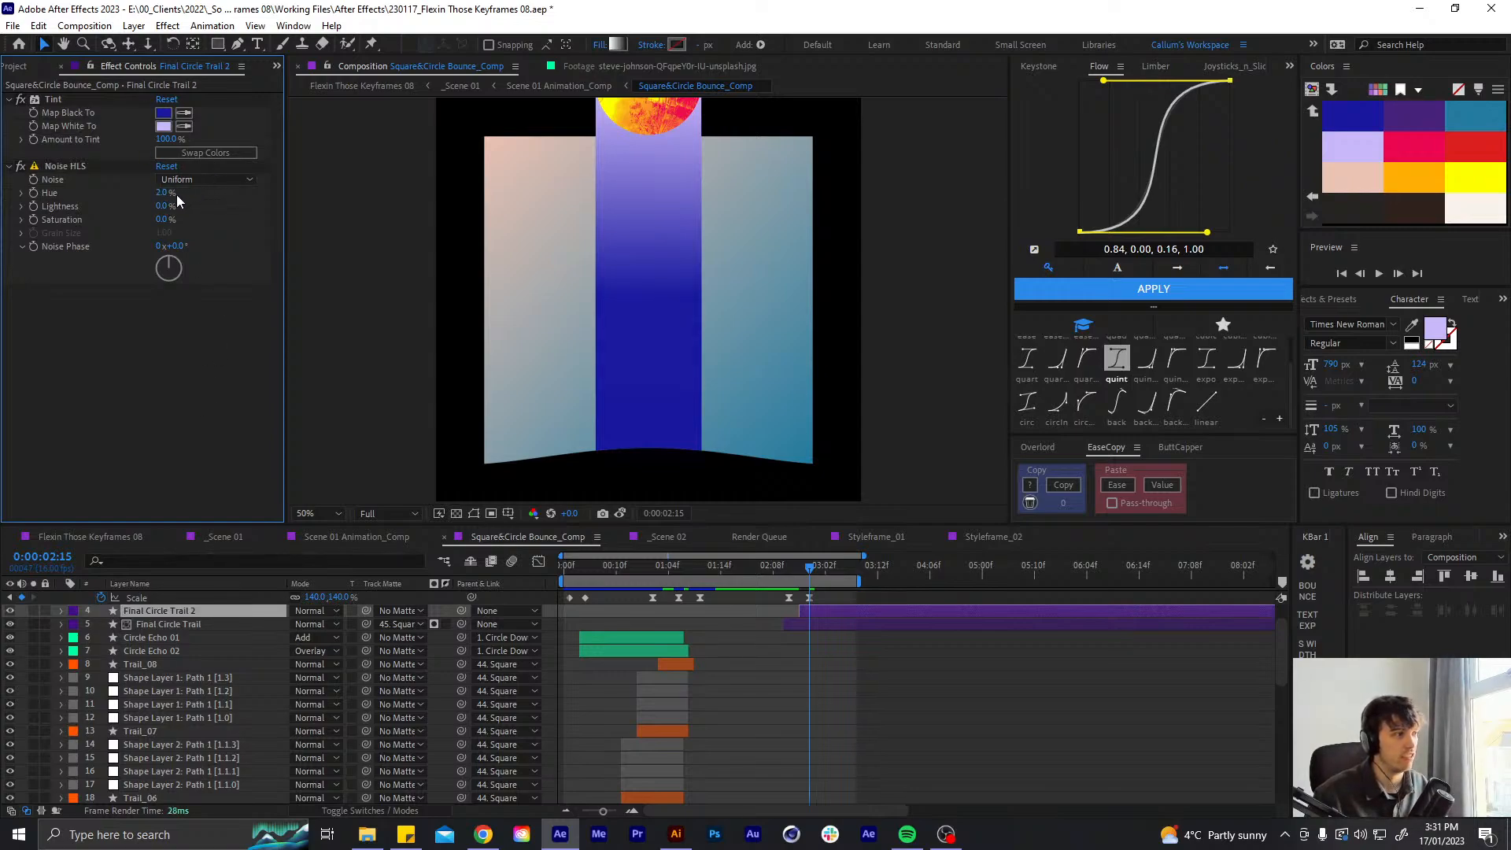
pyautogui.click(166, 193)
pyautogui.write('4')
pyautogui.press('Return')
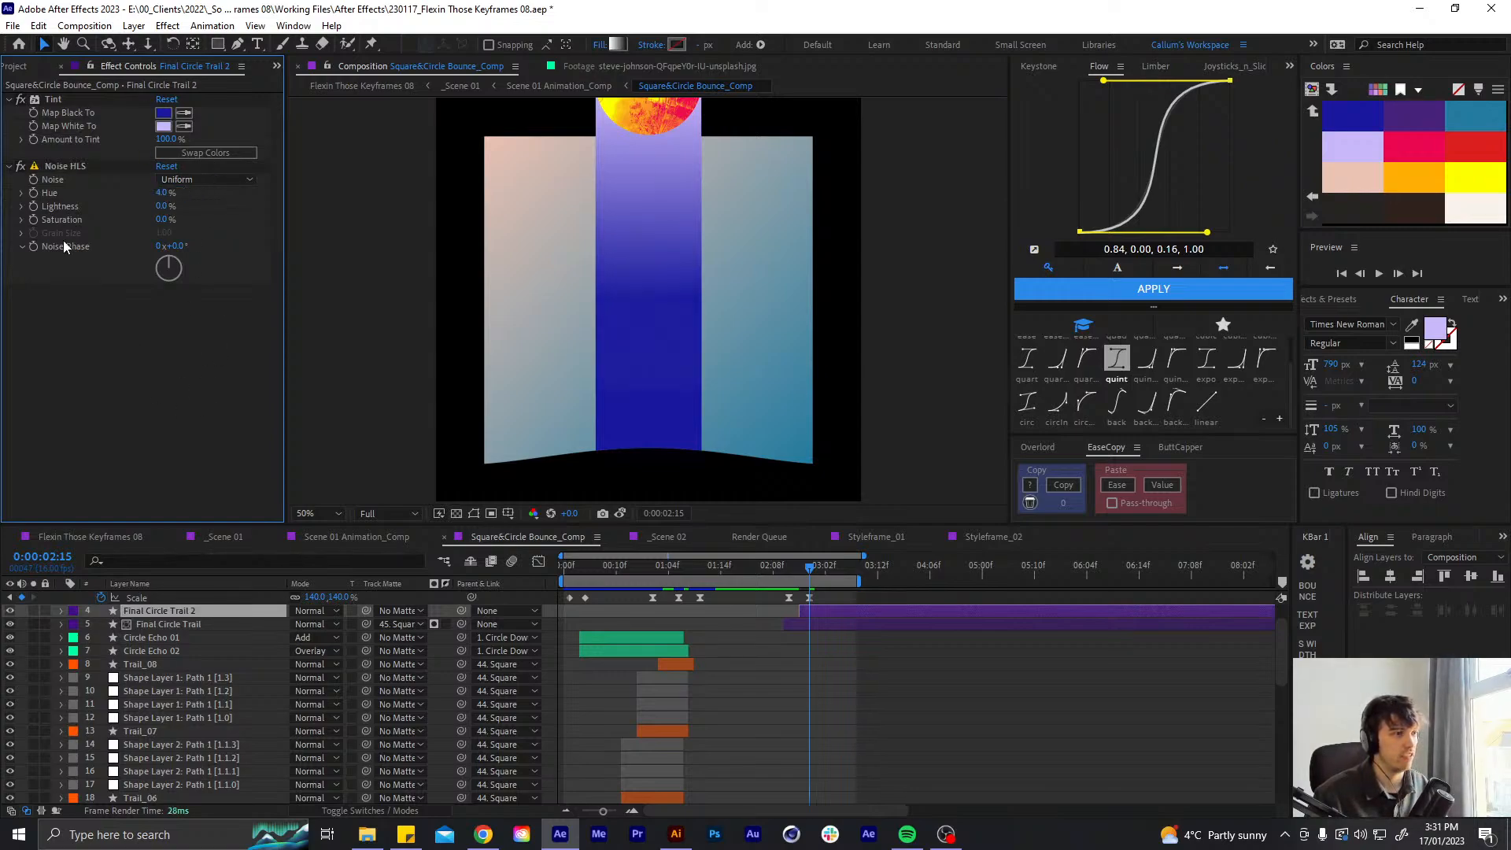
# - Copy the Noise HLS effect from Final Circle Trail 2 to Final Circle Trail and save the project
pyautogui.click(49, 166)
pyautogui.click(824, 629)
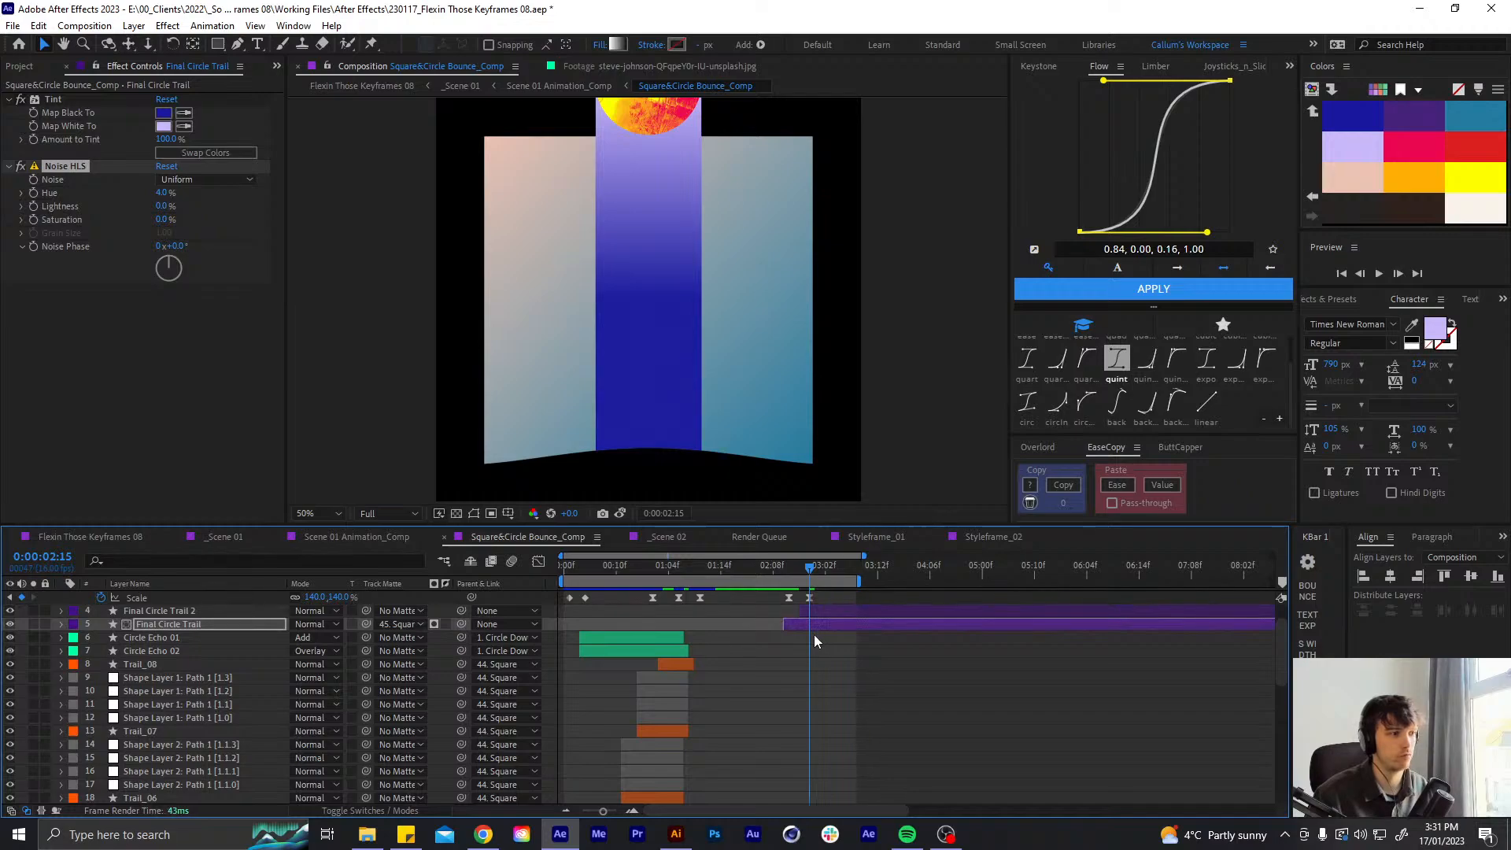
pyautogui.click(779, 649)
pyautogui.click(325, 514)
pyautogui.click(327, 538)
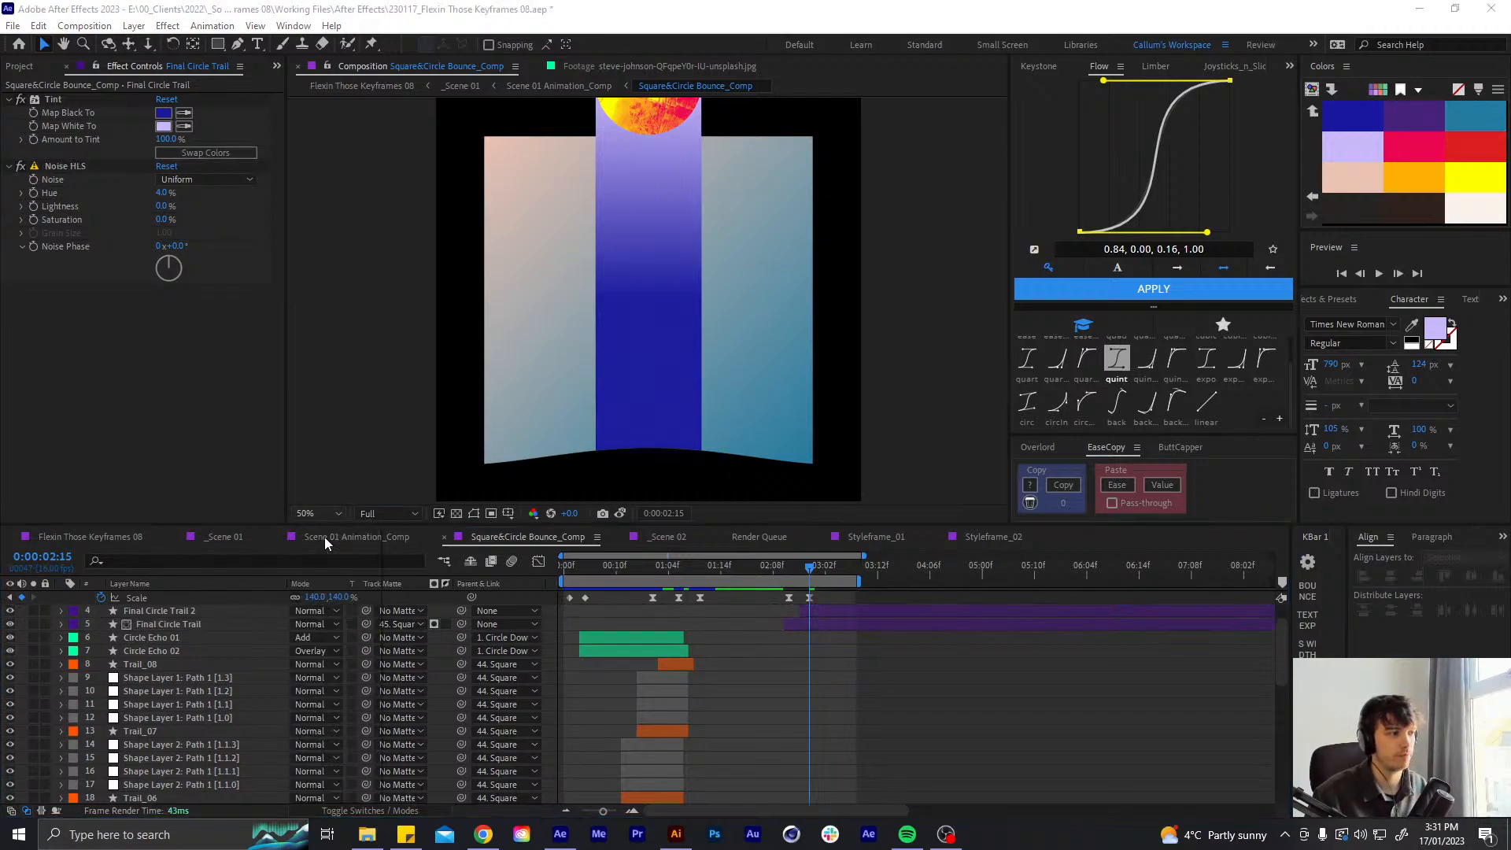
pyautogui.hotkey('ctrl', 's')
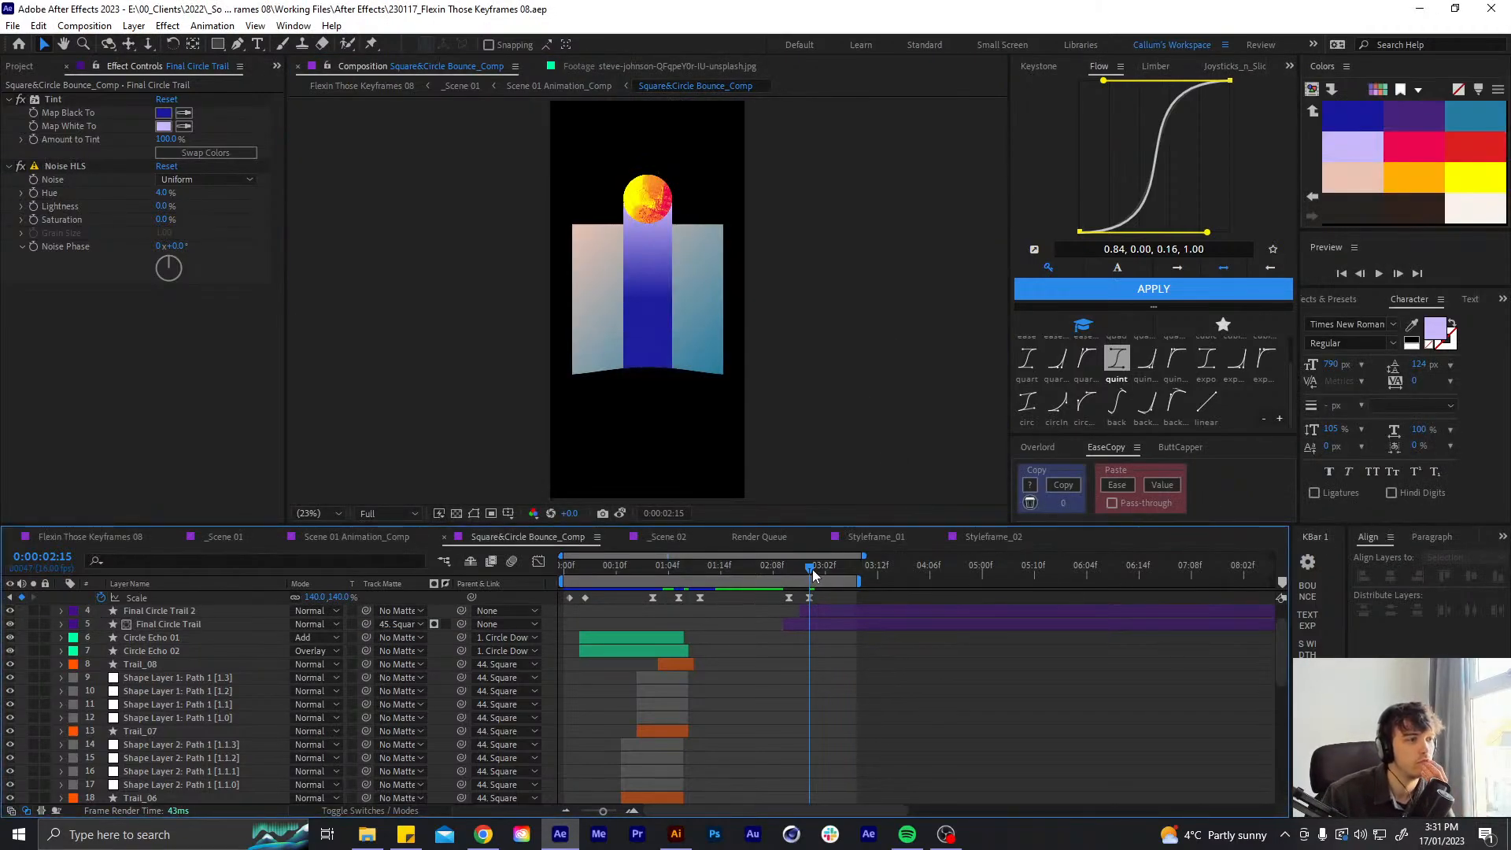
# - Set the Noise HLS hue to 2% on both Final Circle Trail 2 and Final Circle Trail
pyautogui.click(818, 579)
pyautogui.click(812, 611)
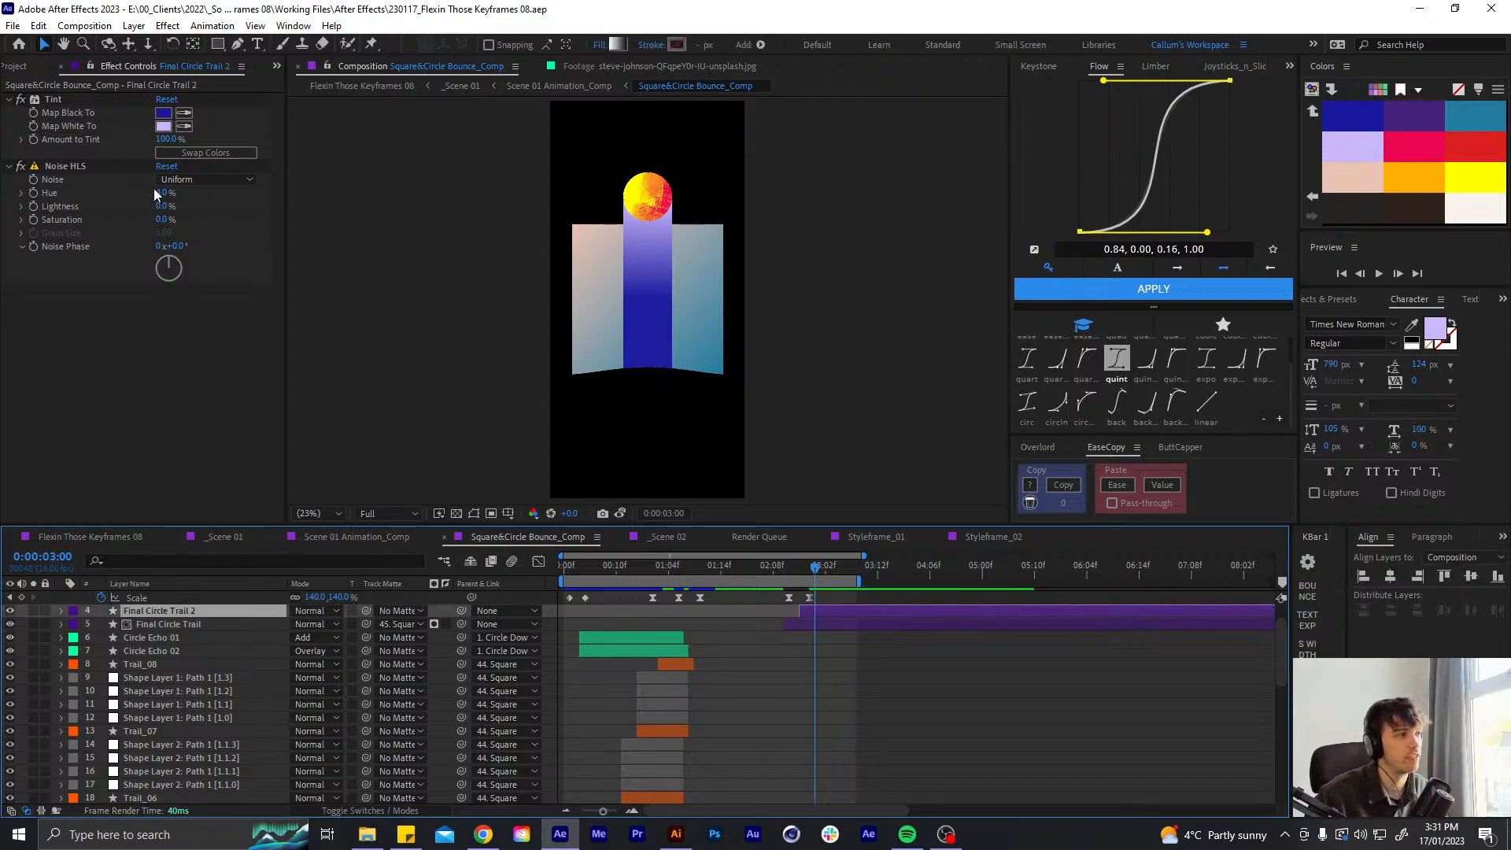
pyautogui.moveTo(155, 194); pyautogui.dragTo(161, 194)
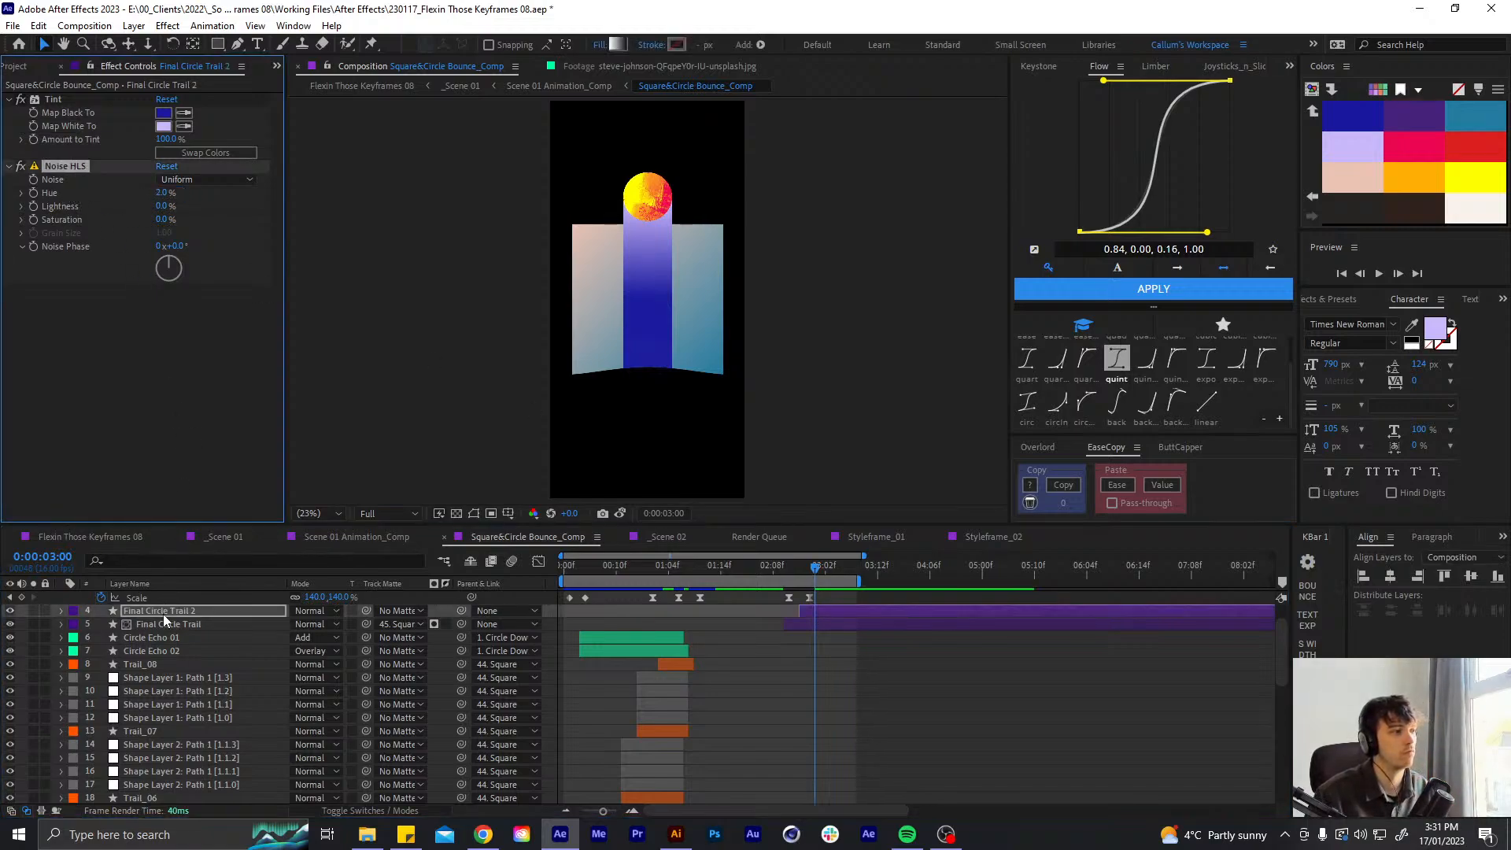
pyautogui.click(227, 626)
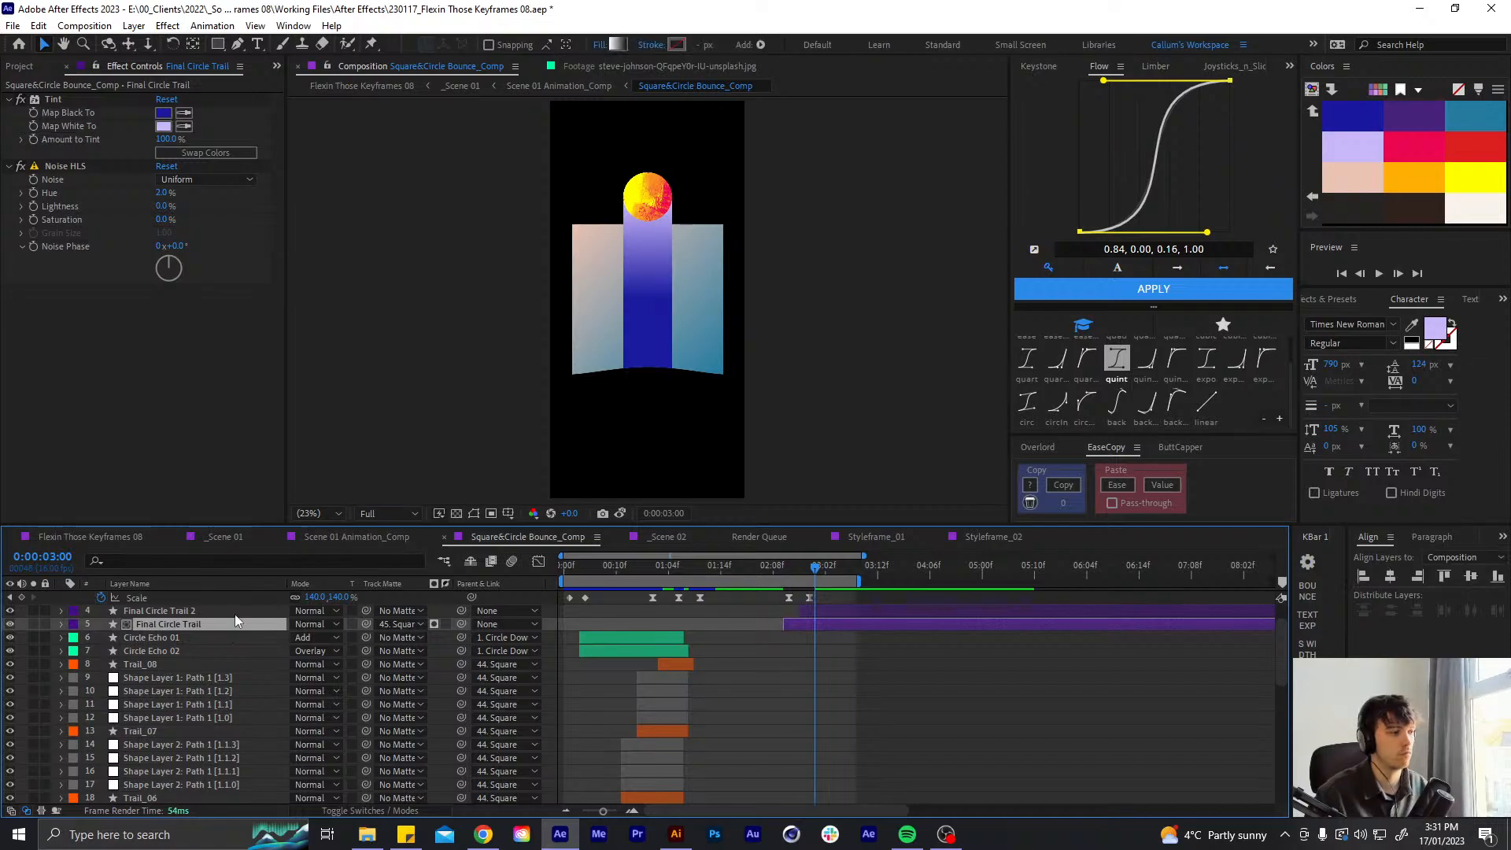
# - Rename the Final Circle Trail layer to Final Circle Trail 1 and save the project
pyautogui.press('Return')
pyautogui.press('End')
pyautogui.write('1')
pyautogui.press('Return')
pyautogui.hotkey('ctrl', 's')
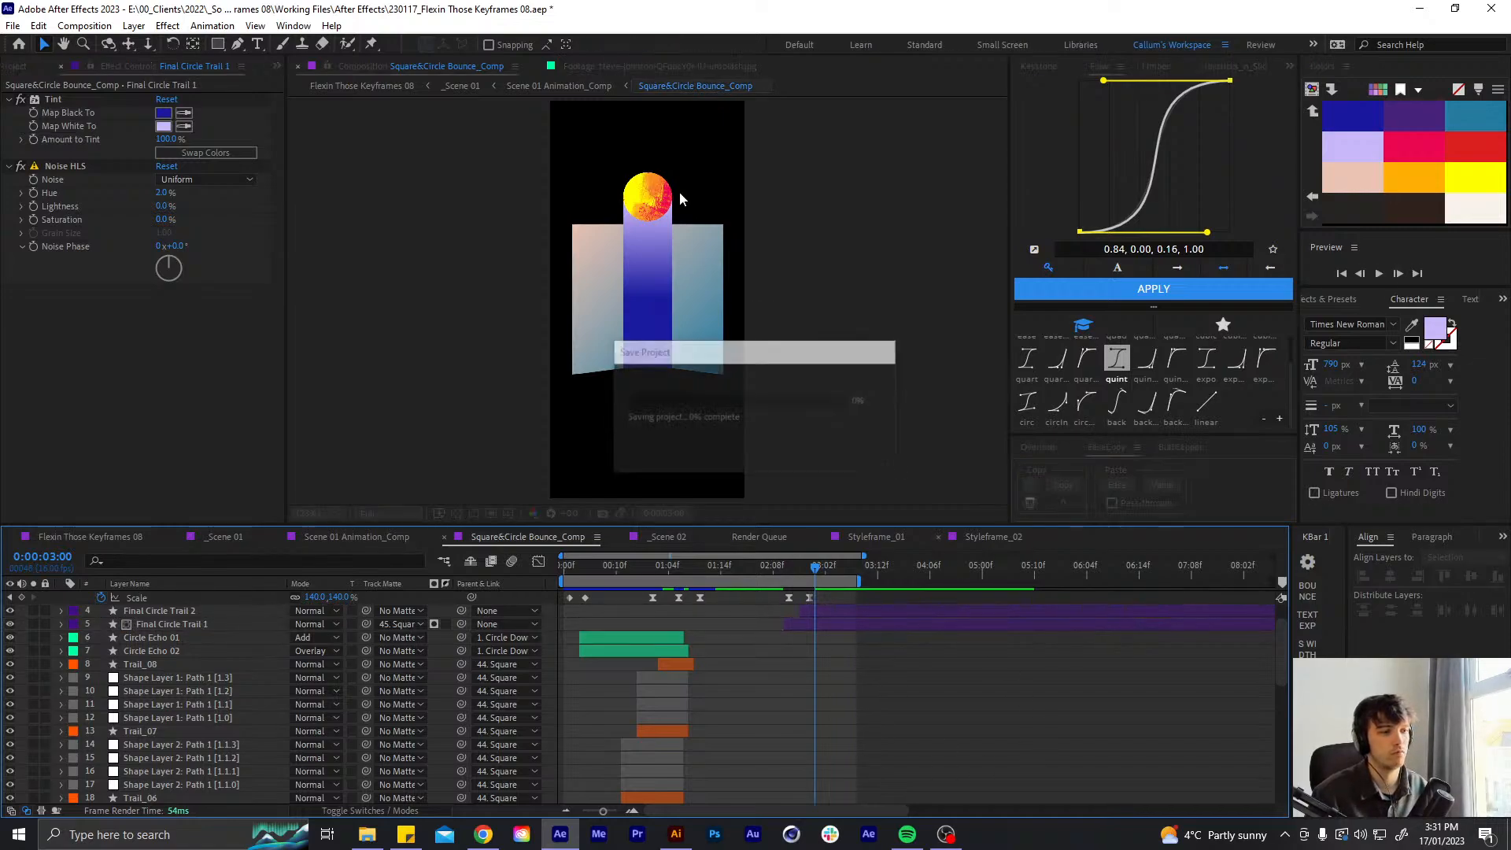
# - Examine the cut at 0:00:03:13 in the Flexin Those Keyframes 08 composition and open the _Scene 01 composition
pyautogui.click(847, 613)
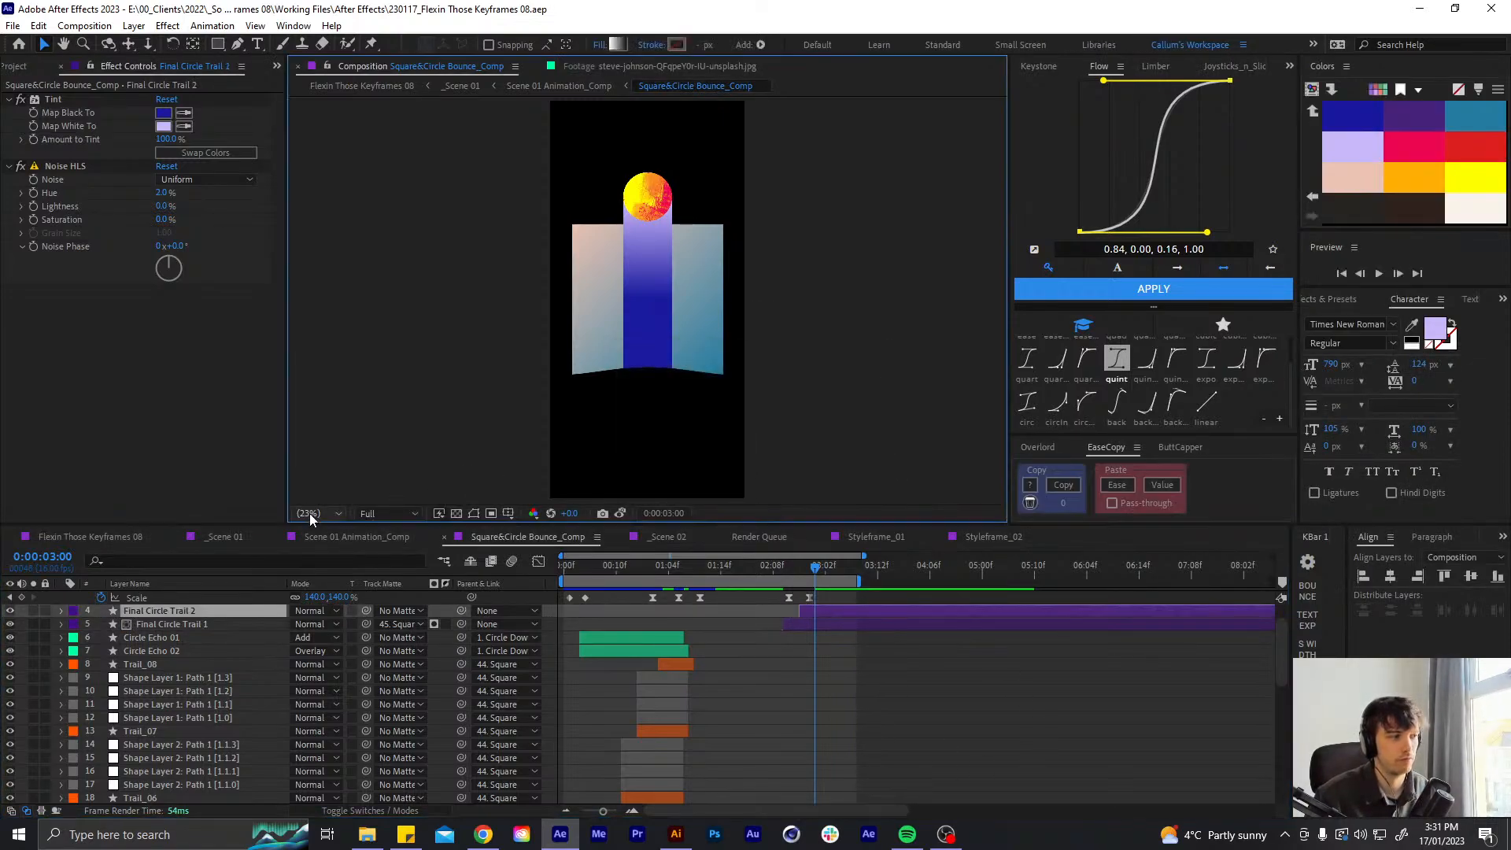
pyautogui.press('pagedown')
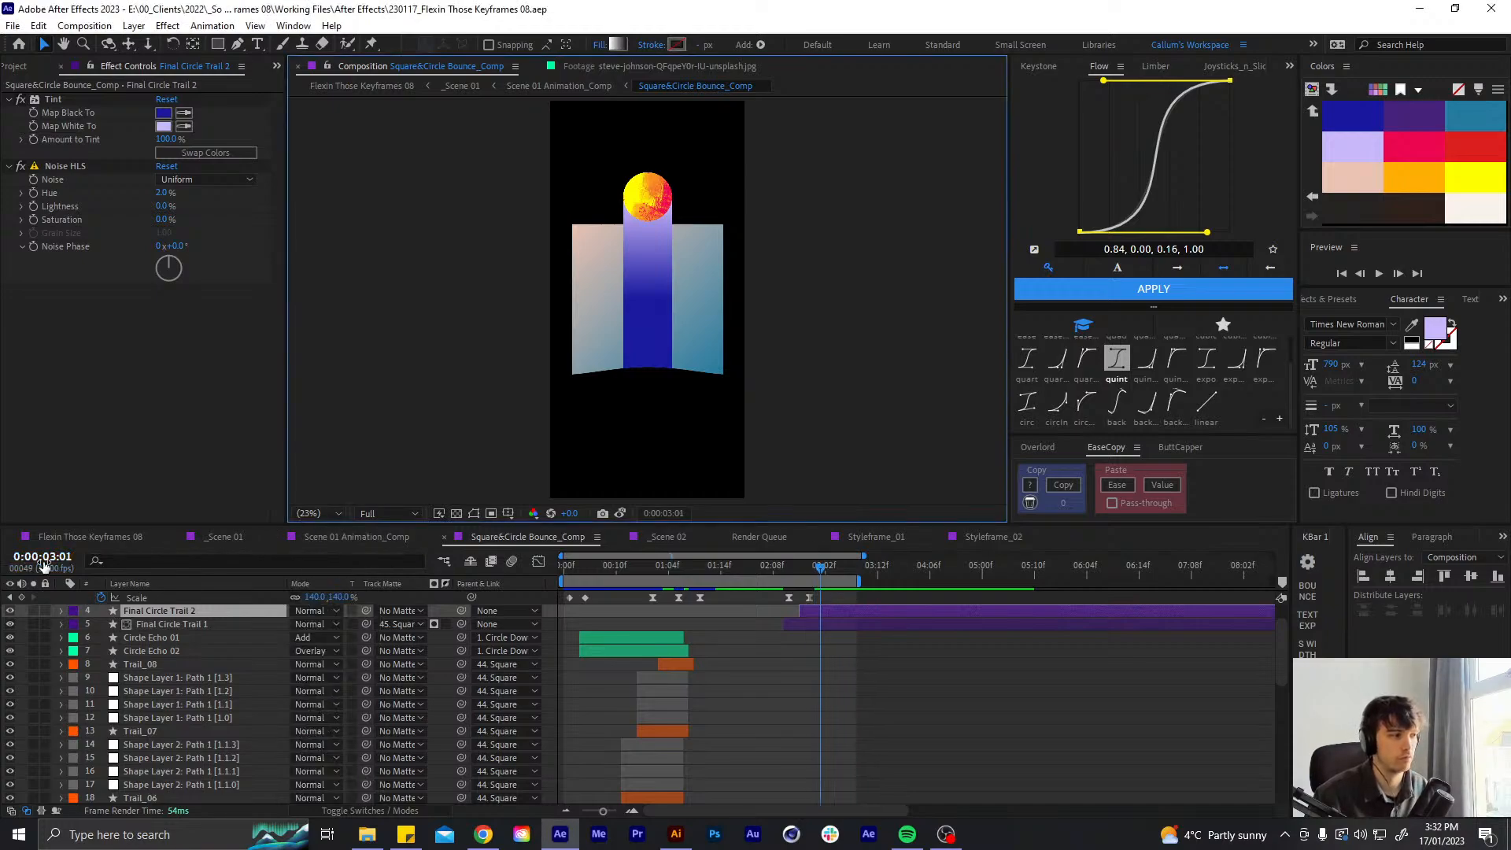
pyautogui.click(223, 537)
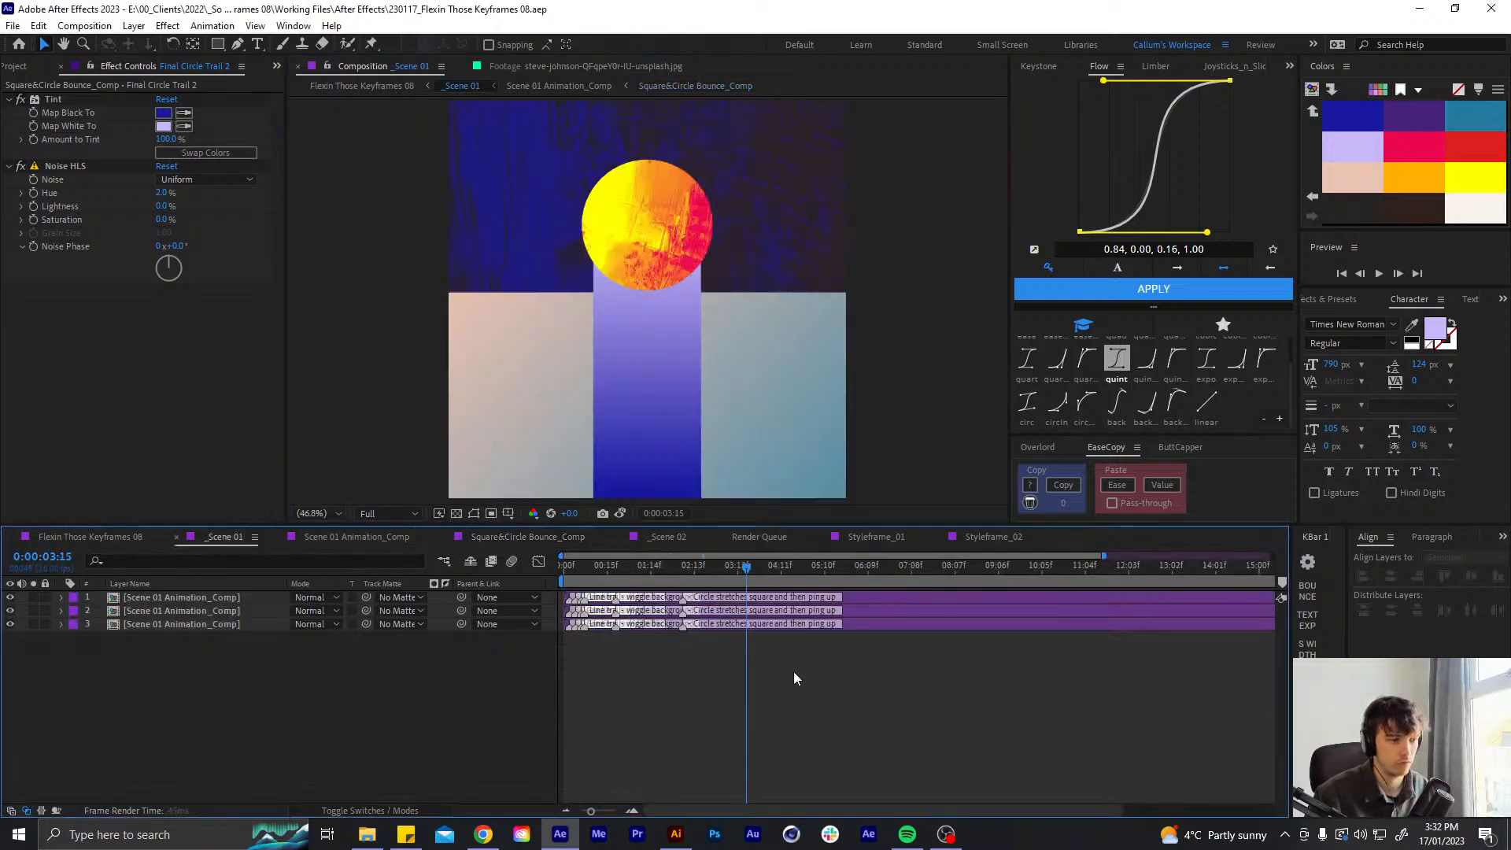
pyautogui.click(89, 536)
pyautogui.click(804, 599)
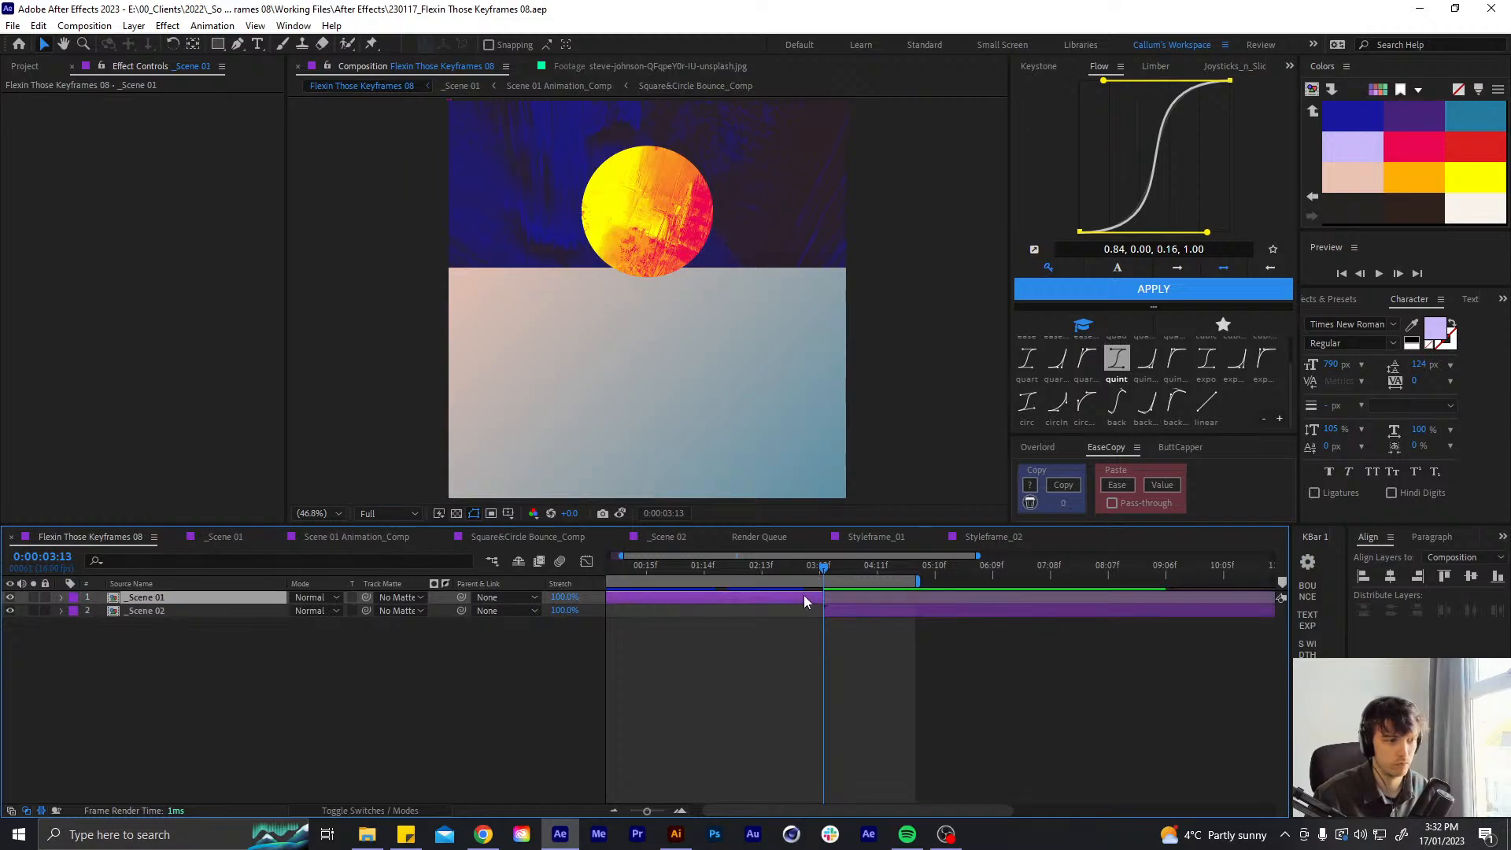
pyautogui.doubleClick(804, 599)
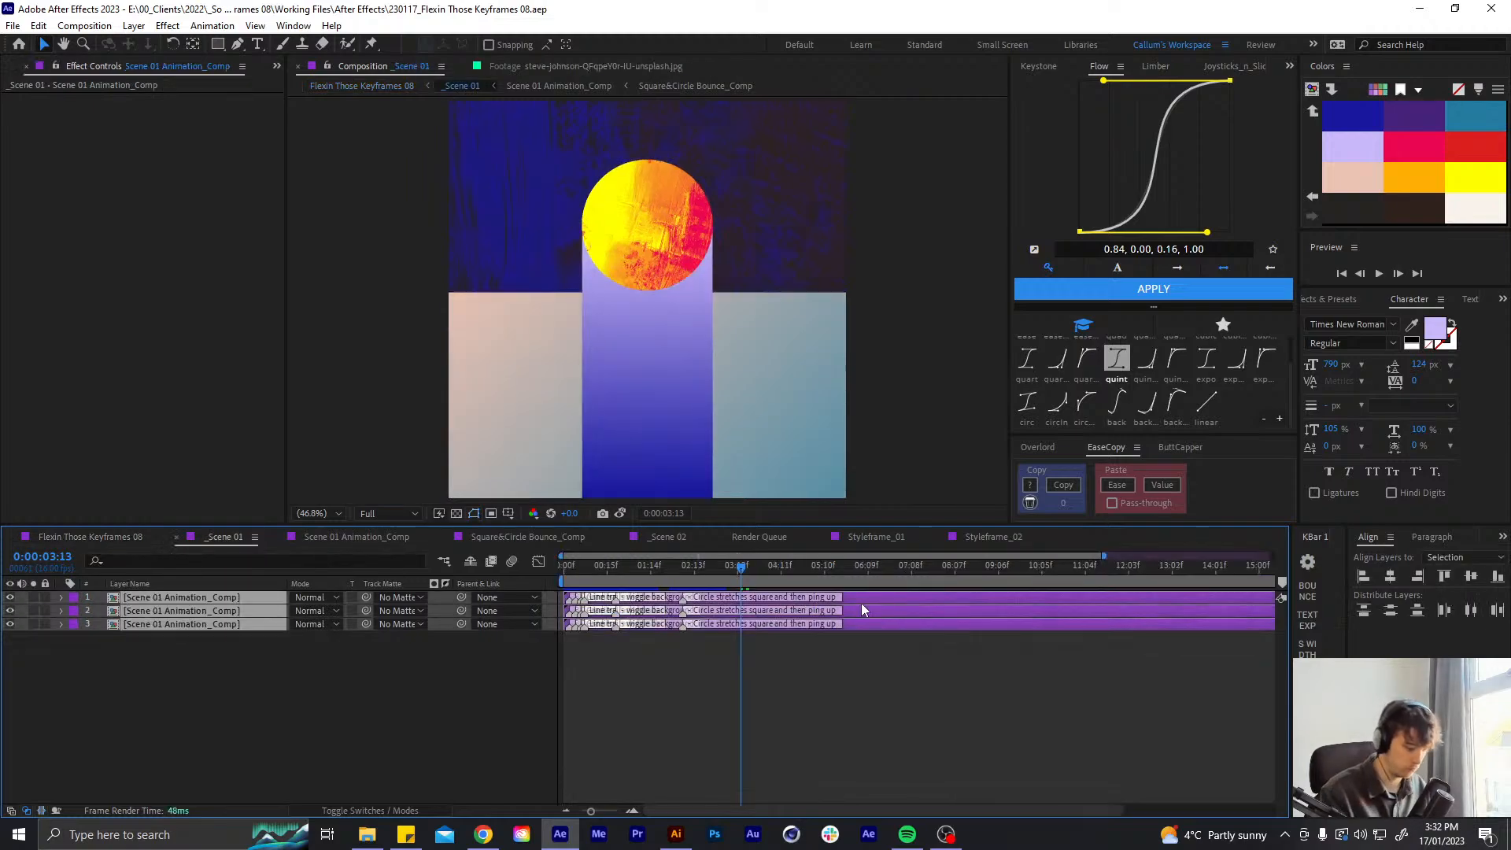
# - Set the _Scene 01 composition's work area to end at 0:00:03:13
pyautogui.hotkey('ctrl', 'shift', 'a')
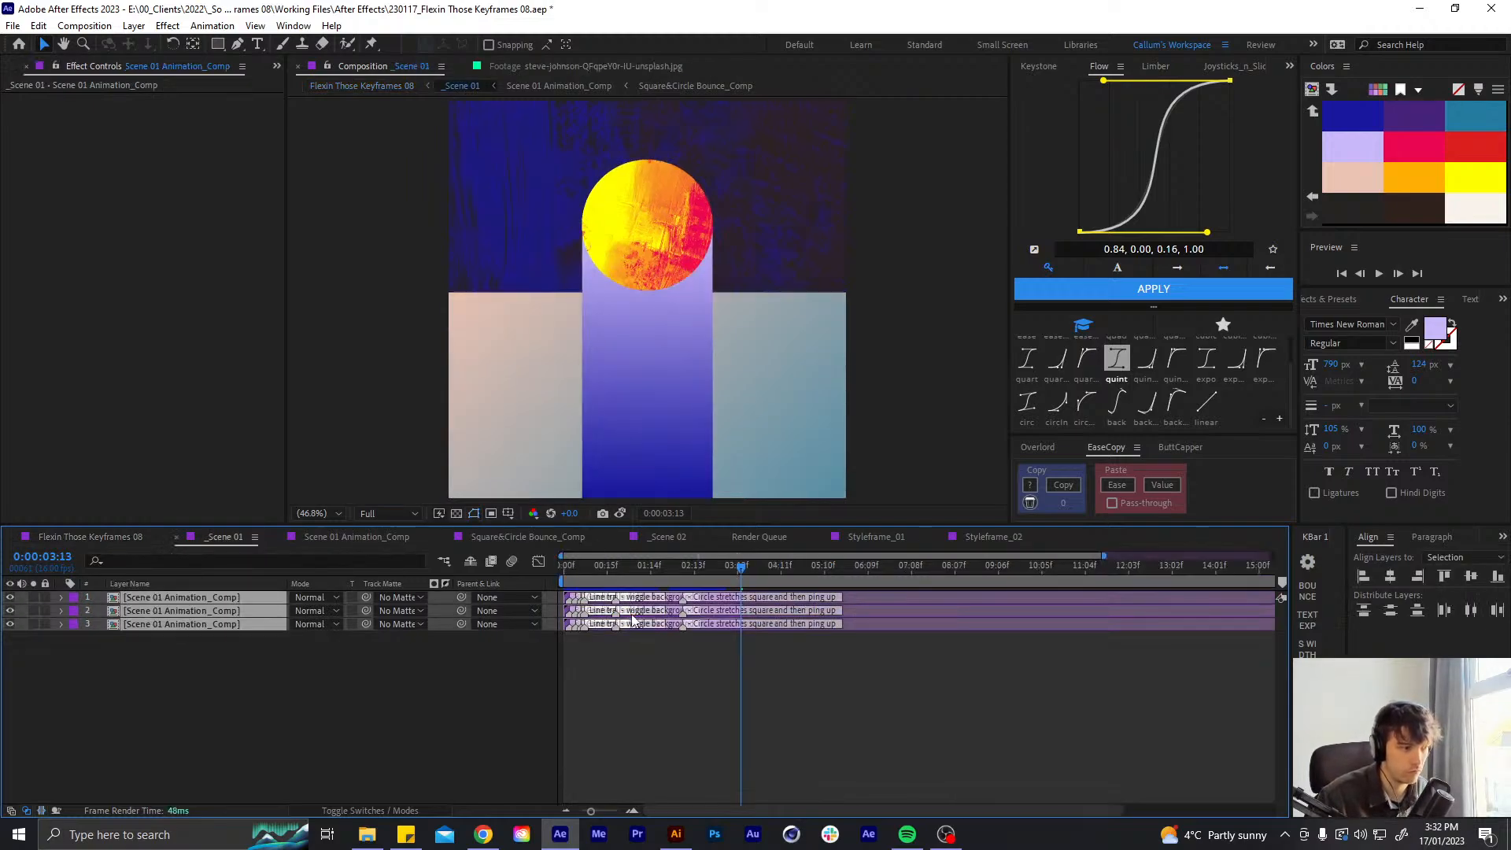
pyautogui.press('=')
pyautogui.press('=')
pyautogui.hscroll(-5, 837, 682)
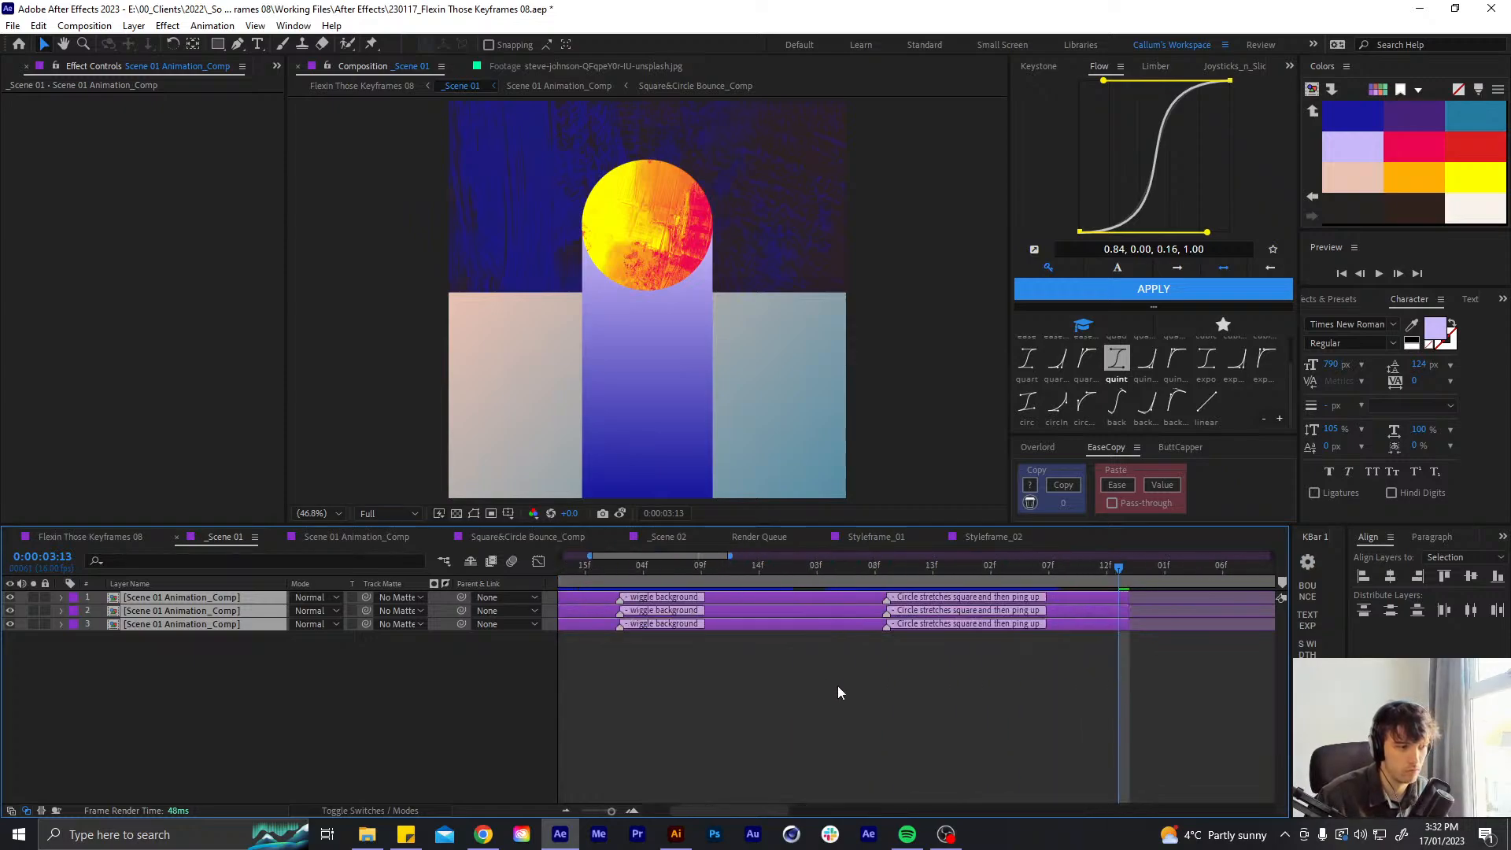
pyautogui.hscroll(-2, 834, 685)
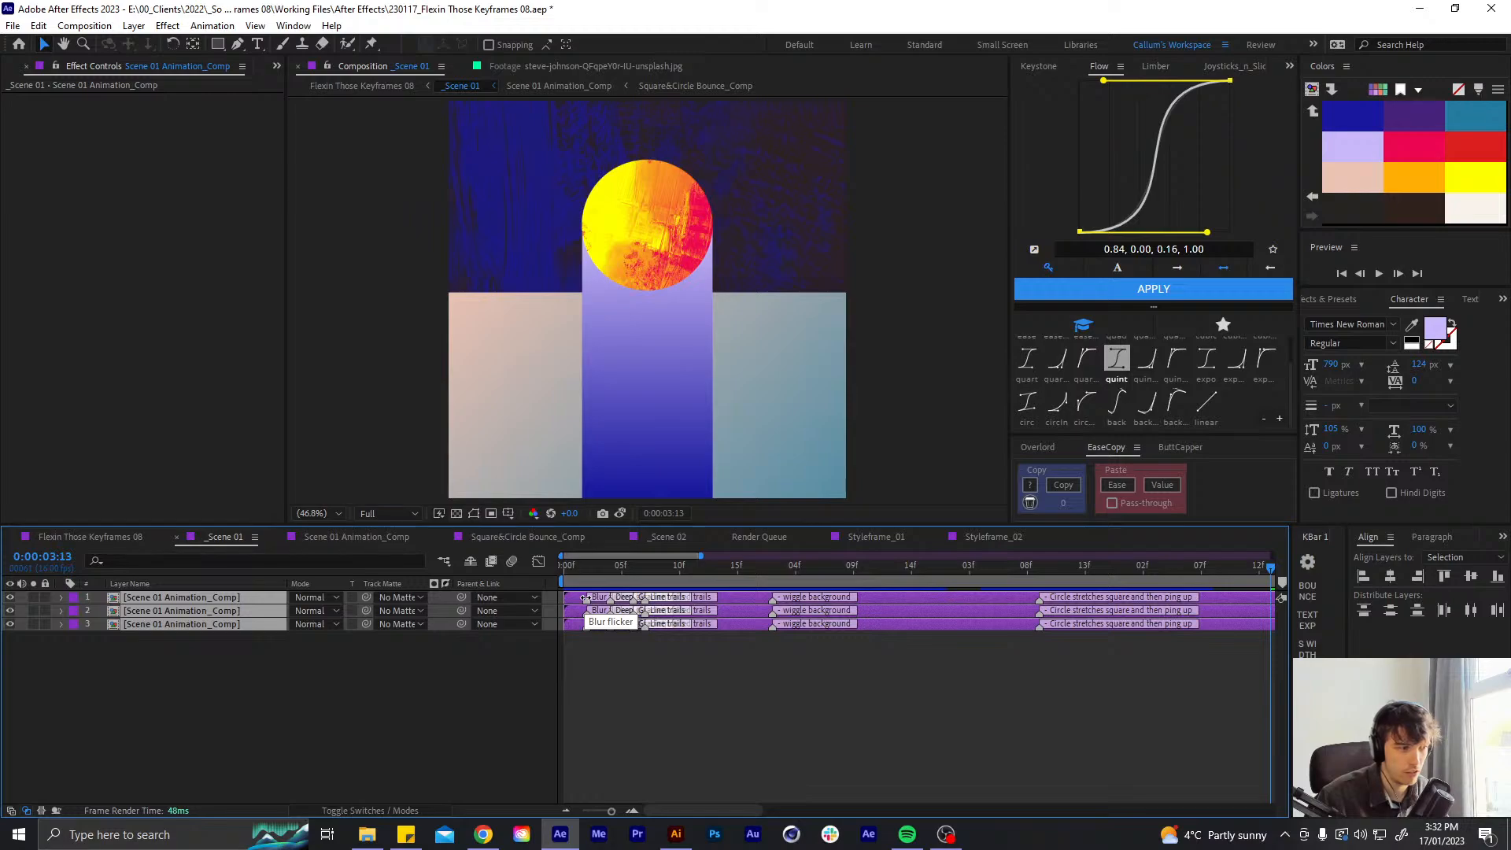
# - Try to delete the markers individually, starting with Blur flicker on the uppermost Scene 01 Animation_Comp layer, staying in the _Scene 01 composition
pyautogui.rightClick(585, 600)
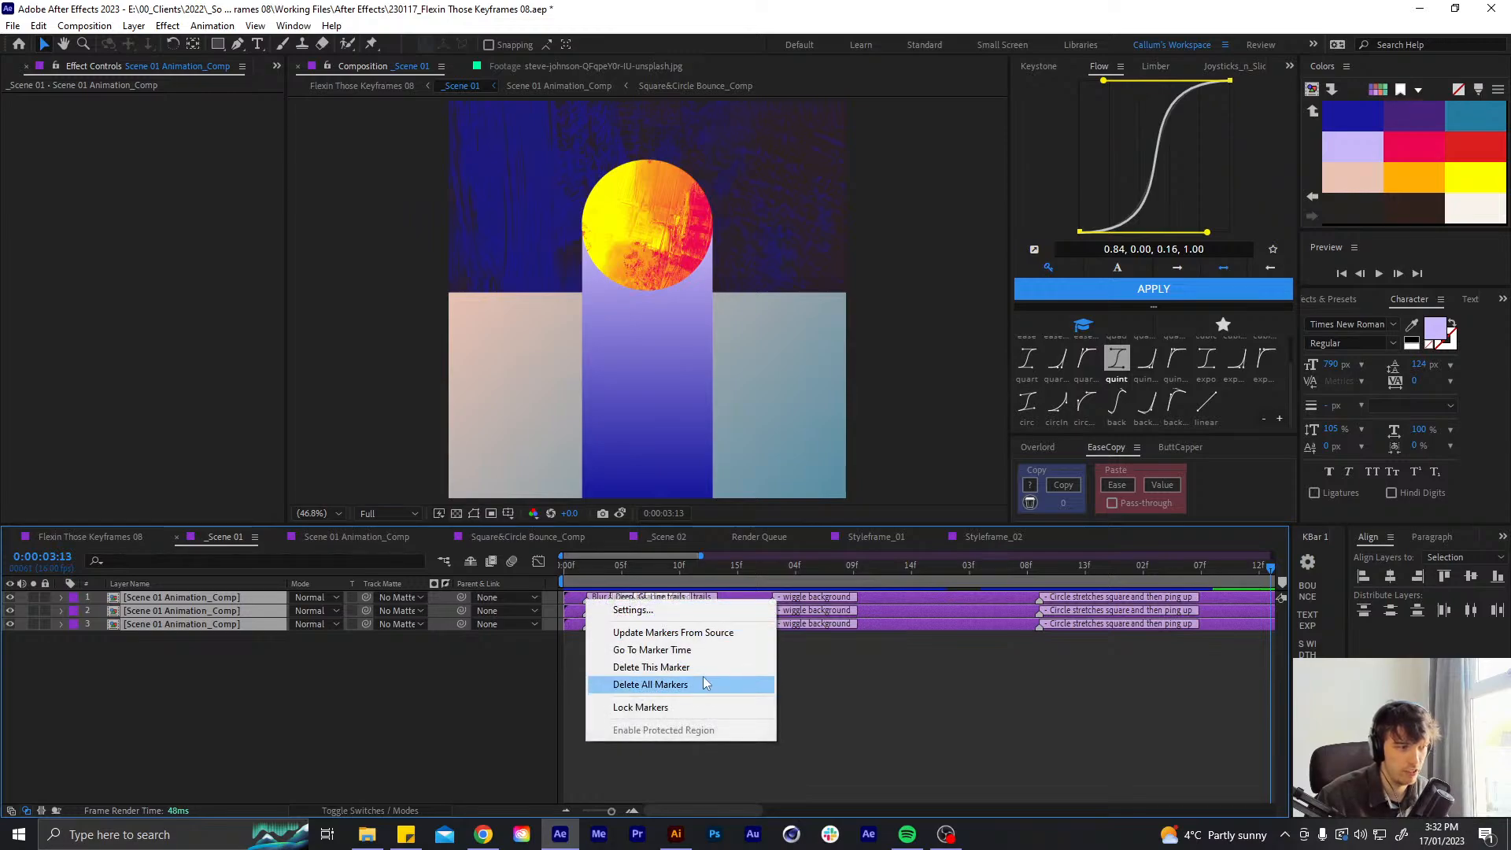
pyautogui.click(684, 668)
pyautogui.rightClick(609, 600)
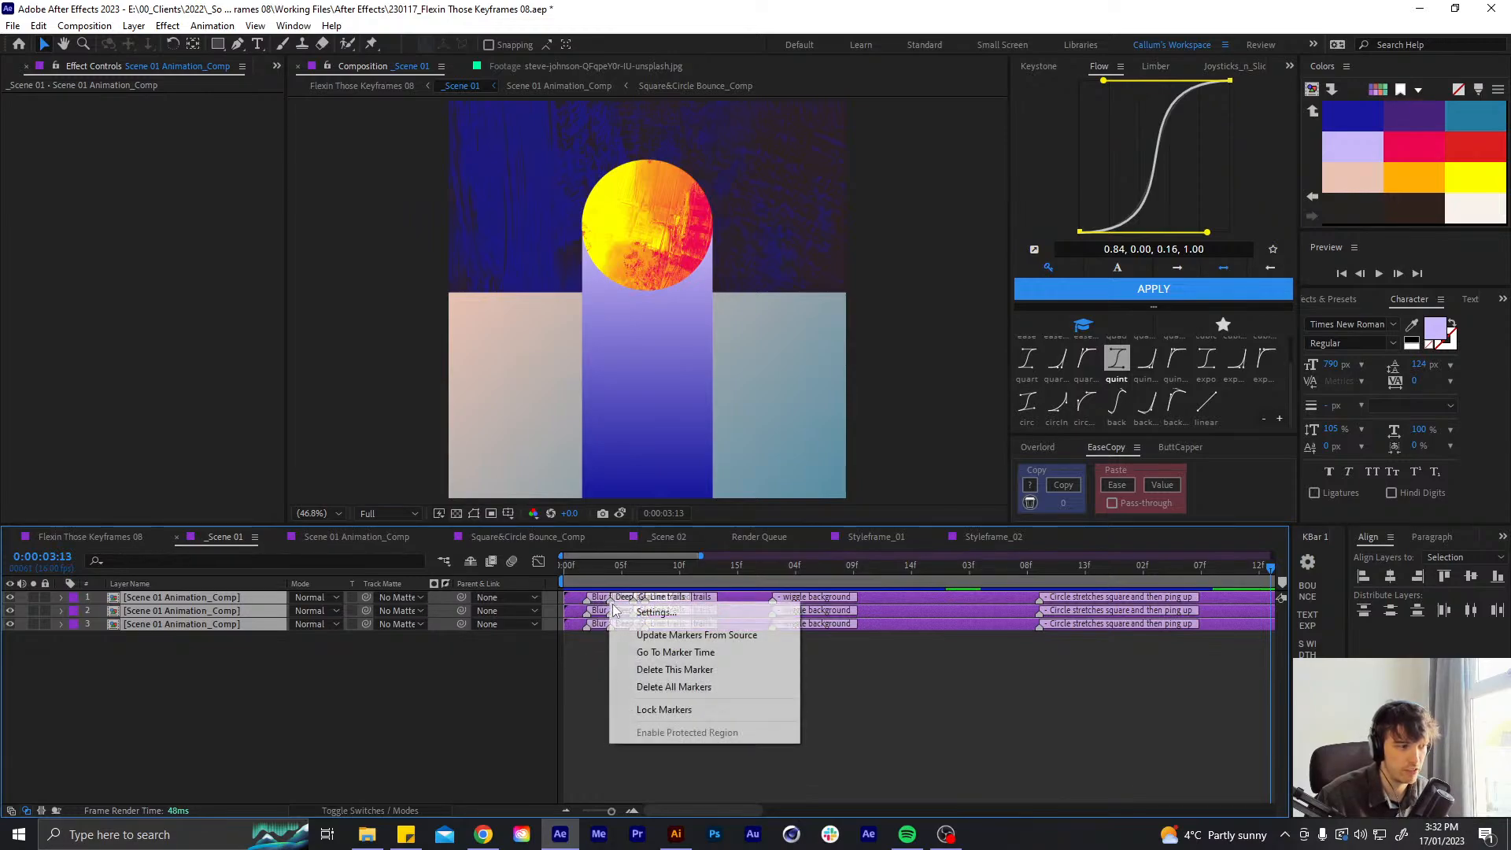
pyautogui.click(630, 667)
pyautogui.rightClick(587, 596)
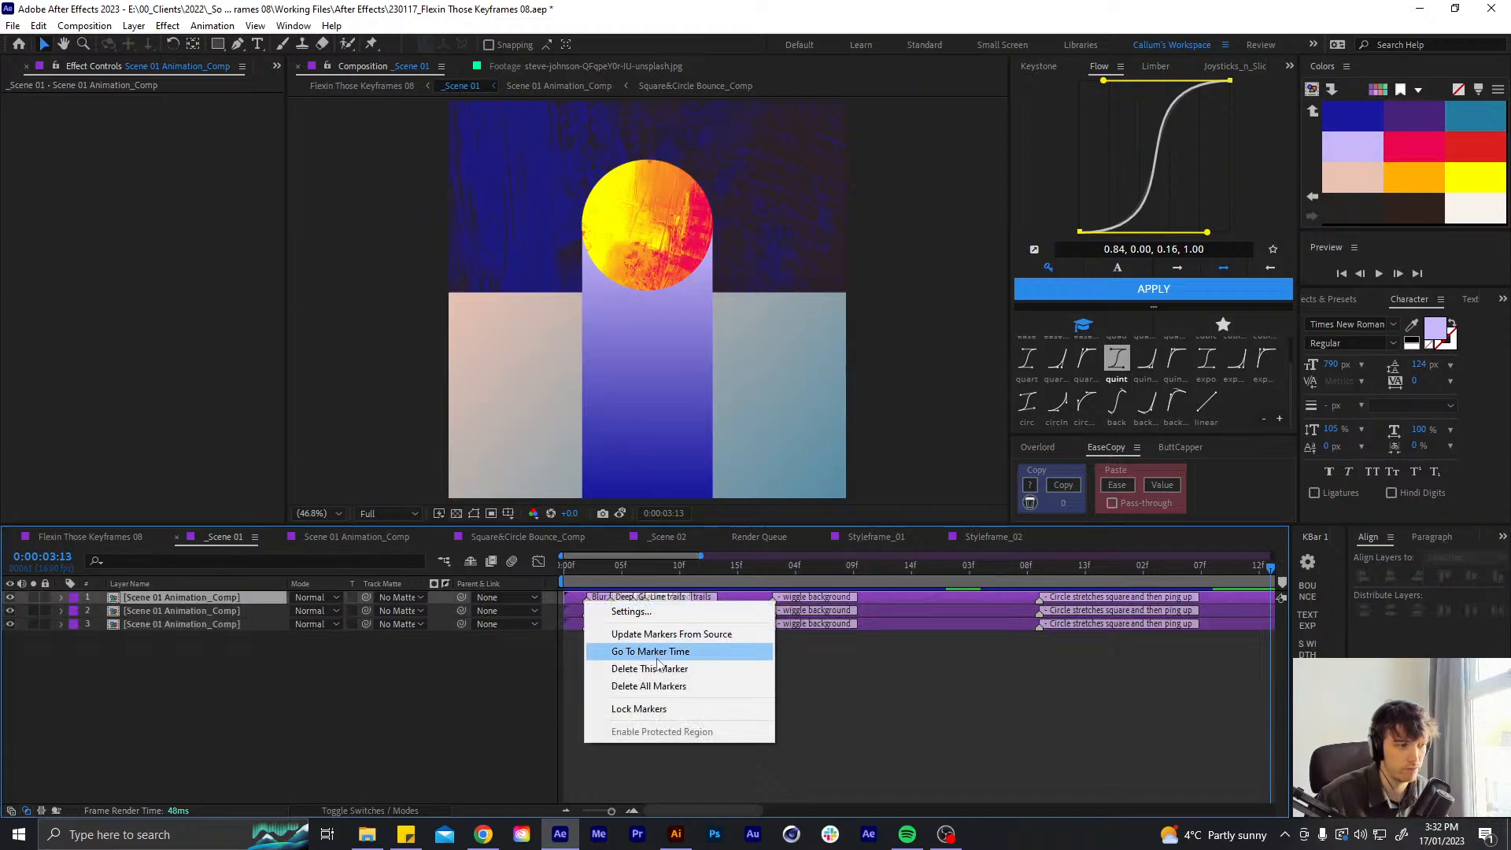
pyautogui.click(630, 666)
pyautogui.doubleClick(600, 601)
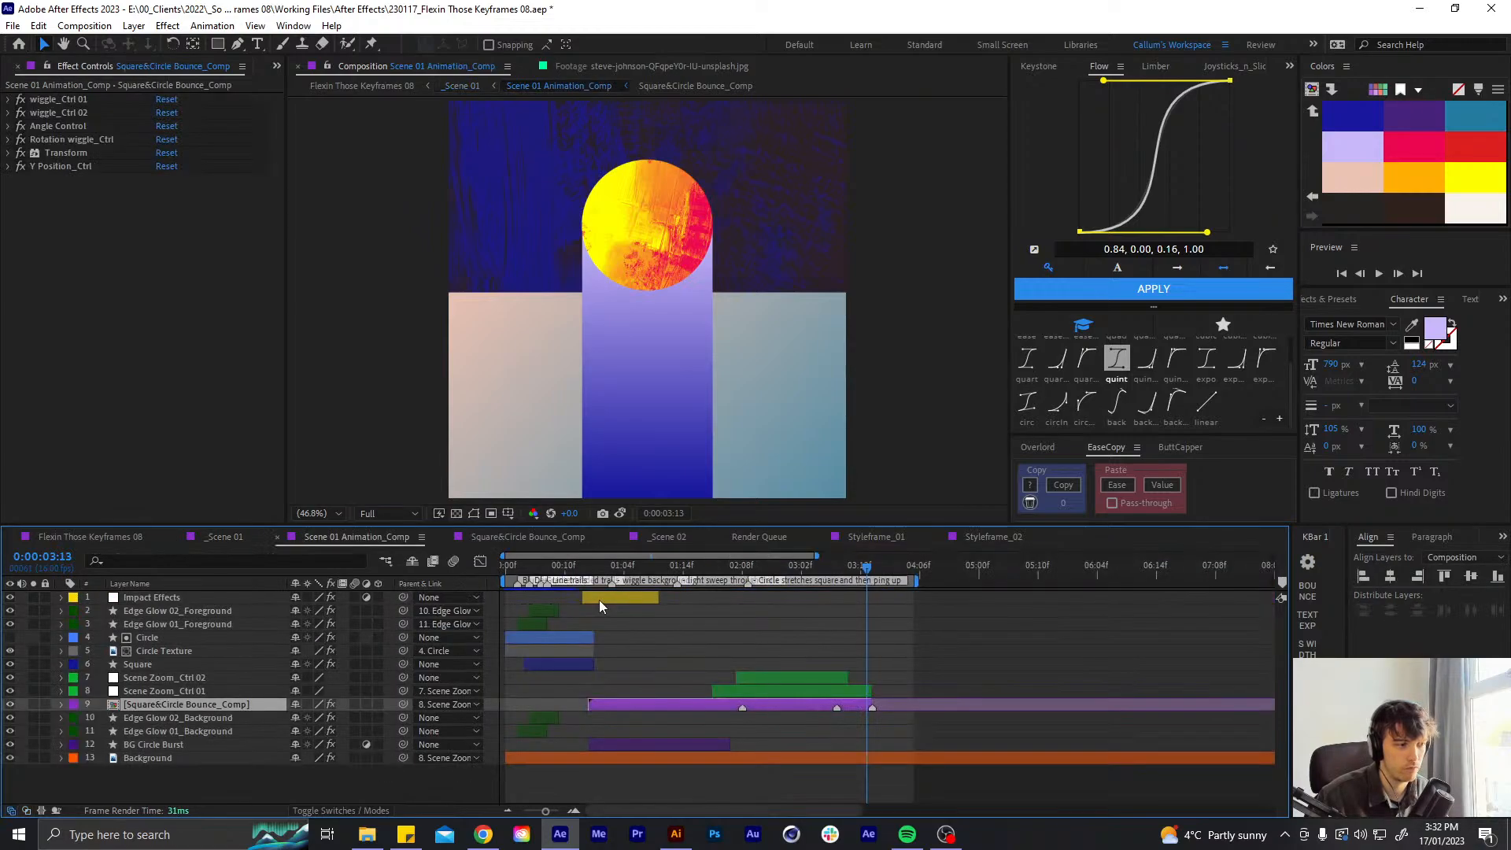
pyautogui.click(253, 539)
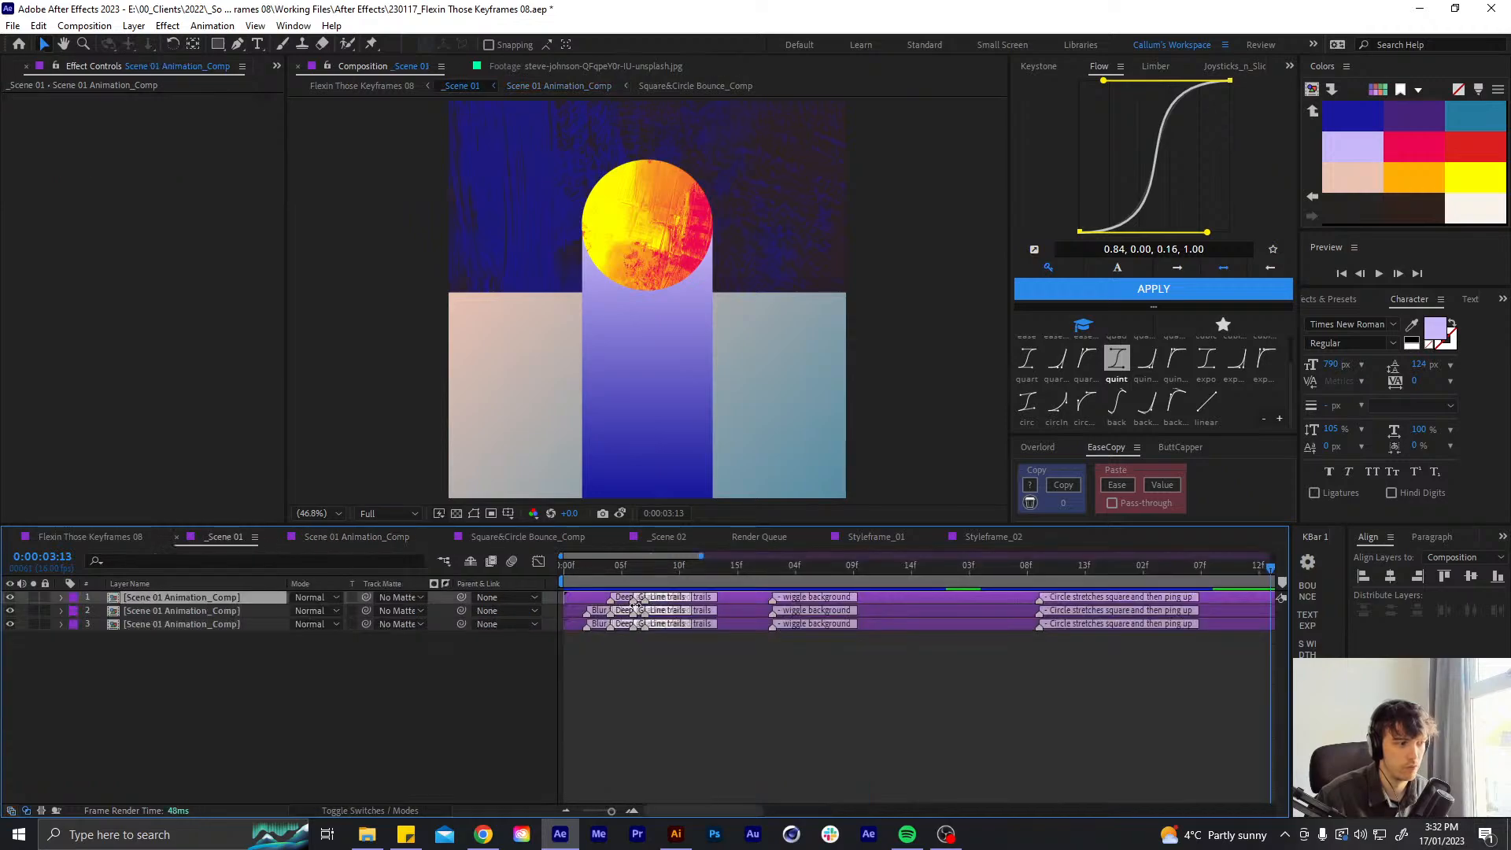
# - Delete all markers from each of the three Scene 01 Animation_Comp layers in the _Scene 01 composition
pyautogui.rightClick(612, 609)
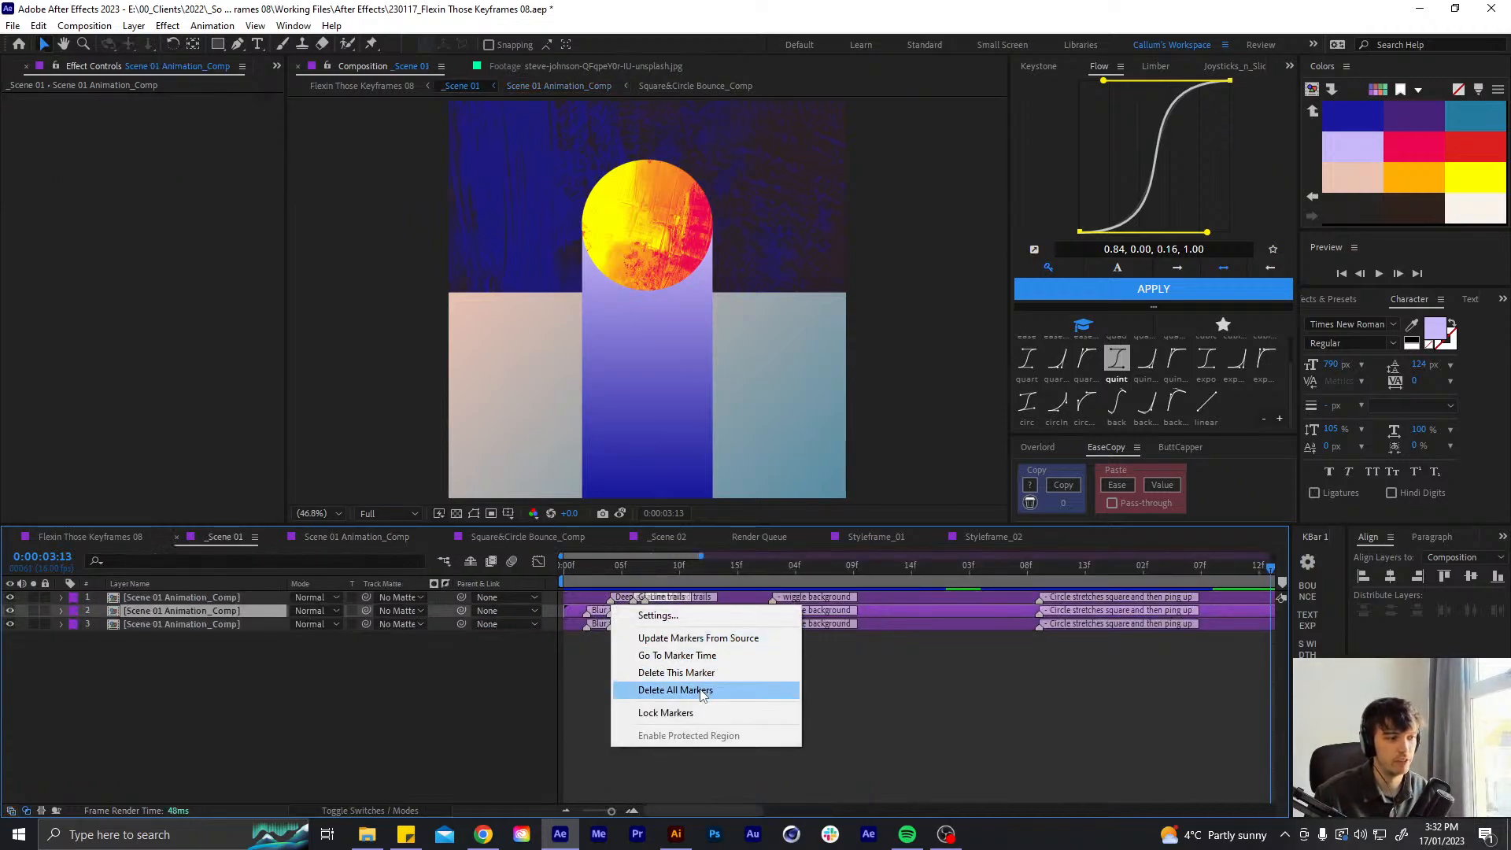
pyautogui.click(693, 690)
pyautogui.rightClick(610, 601)
pyautogui.click(693, 683)
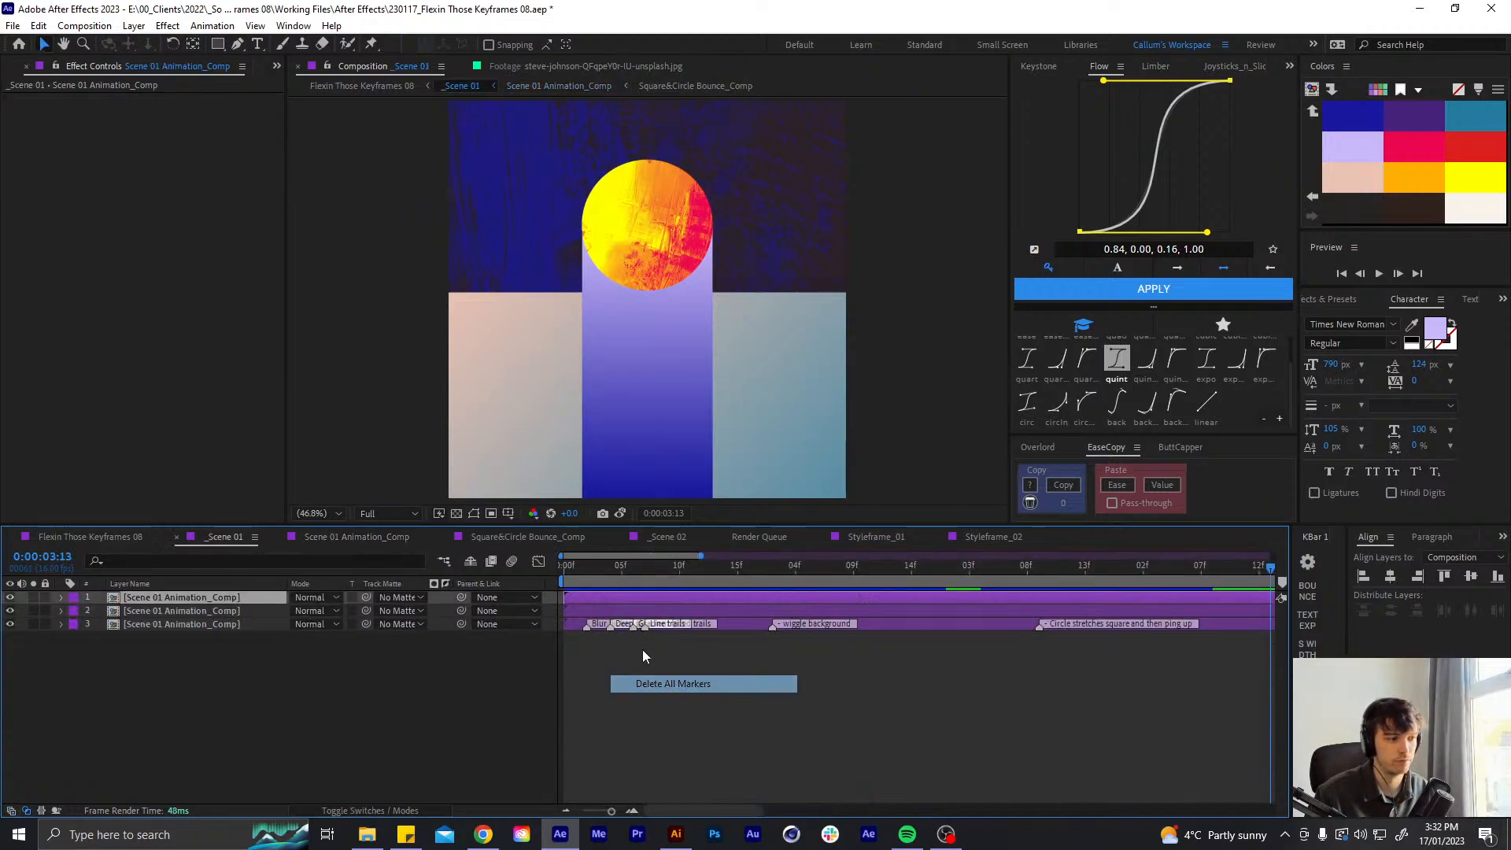
pyautogui.rightClick(610, 626)
pyautogui.click(693, 708)
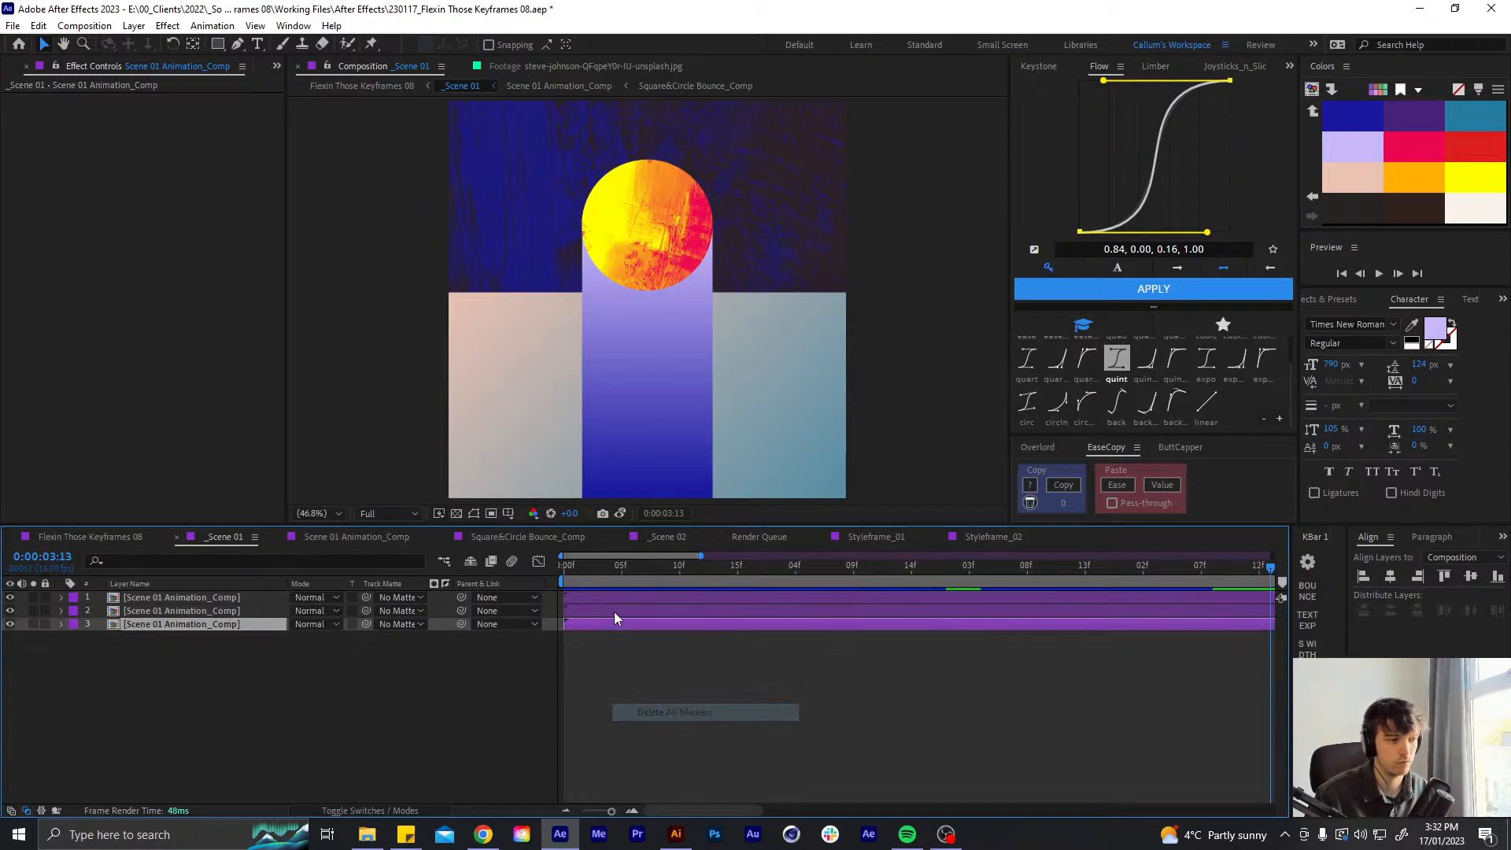
pyautogui.doubleClick(622, 596)
pyautogui.click(236, 537)
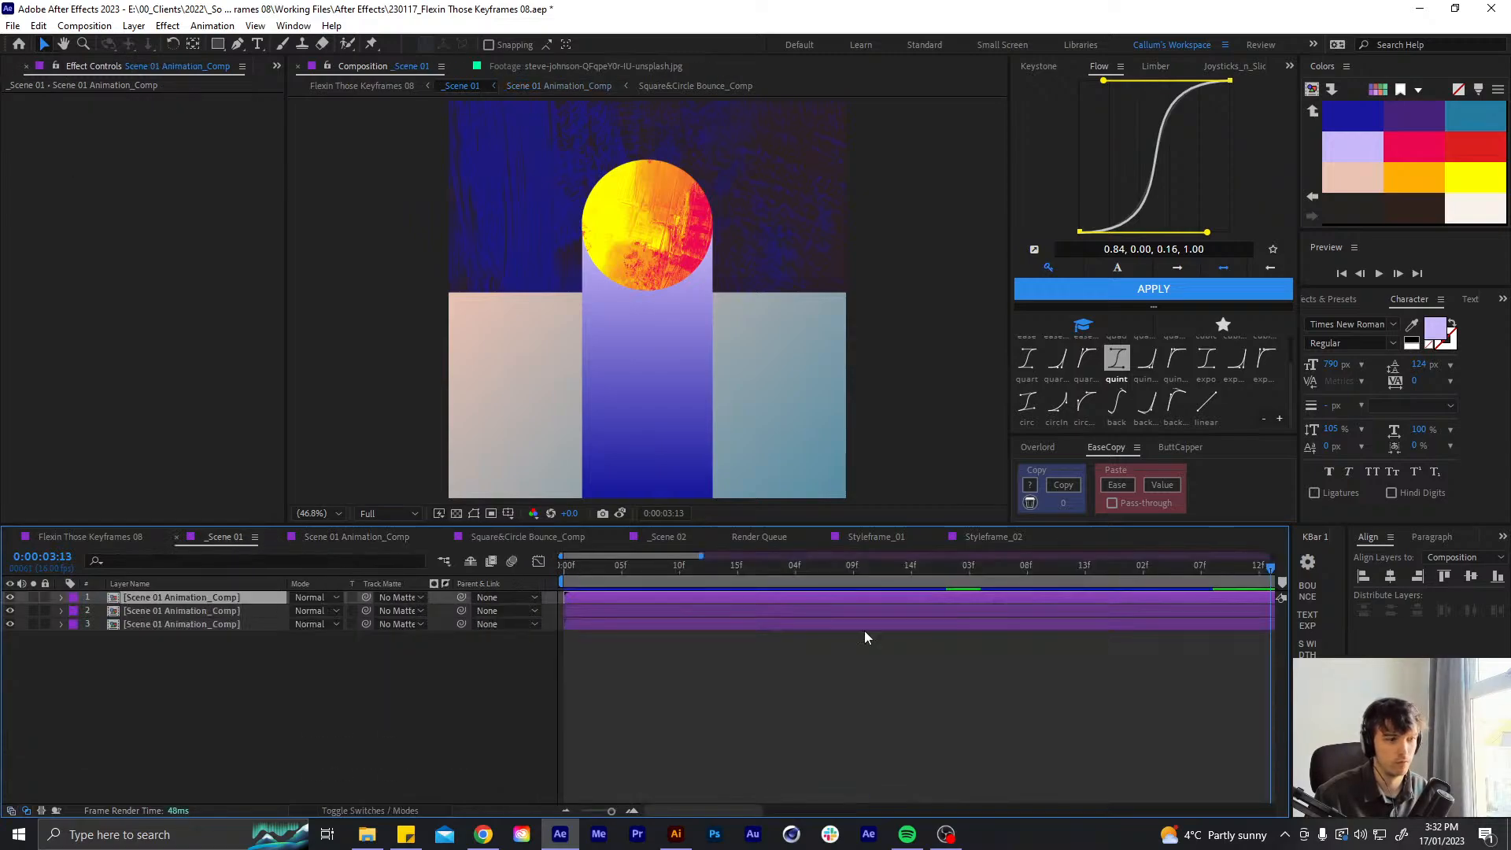
# - Go to 0:00:03:12 in the Flexin Those Keyframes 08 composition and open the nested Square&Circle Bounce_Comp at that frame
pyautogui.click(935, 683)
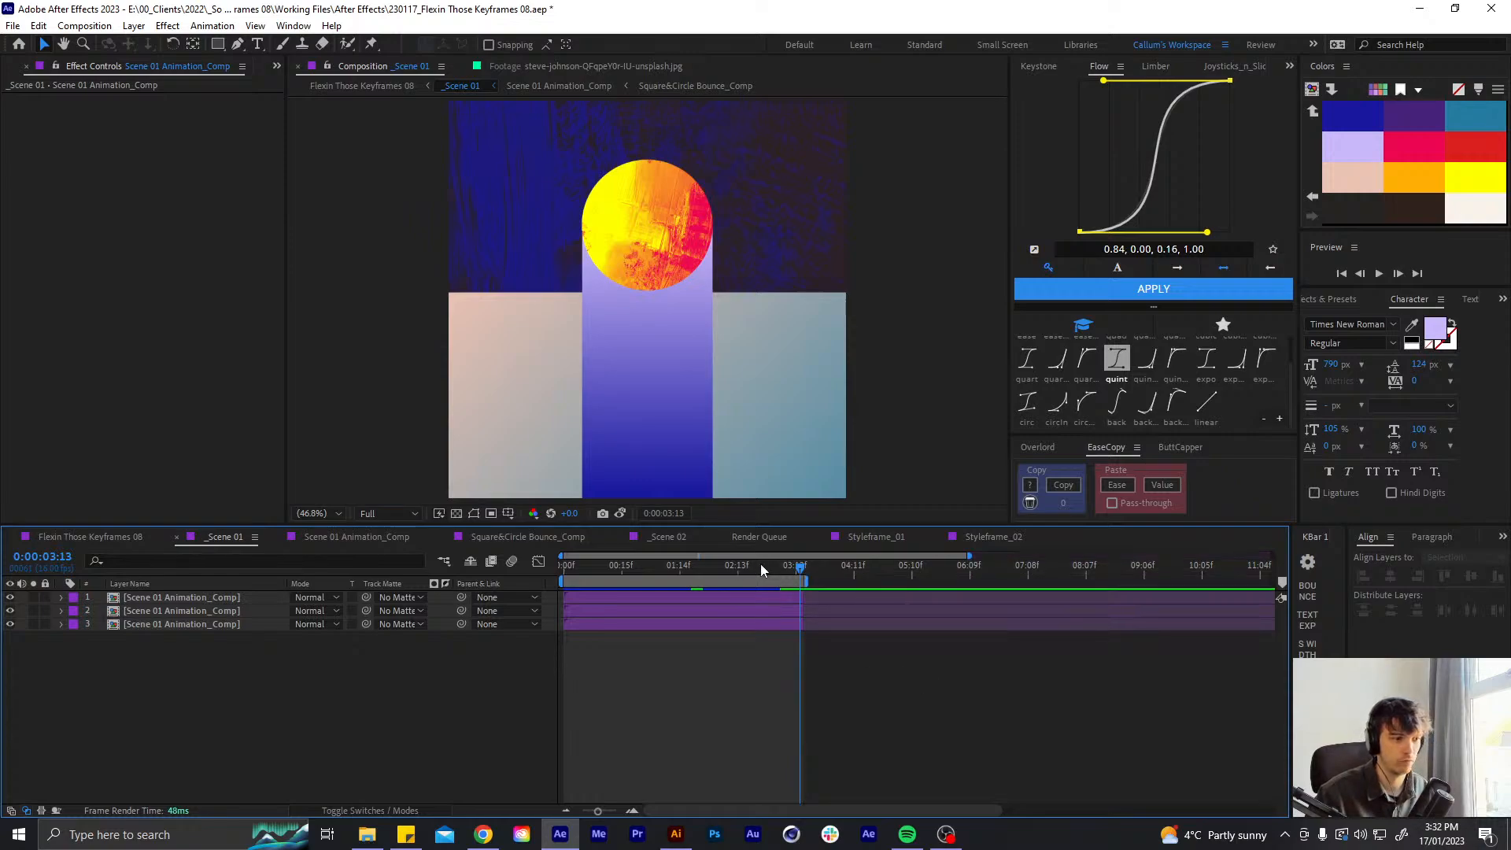
pyautogui.click(138, 539)
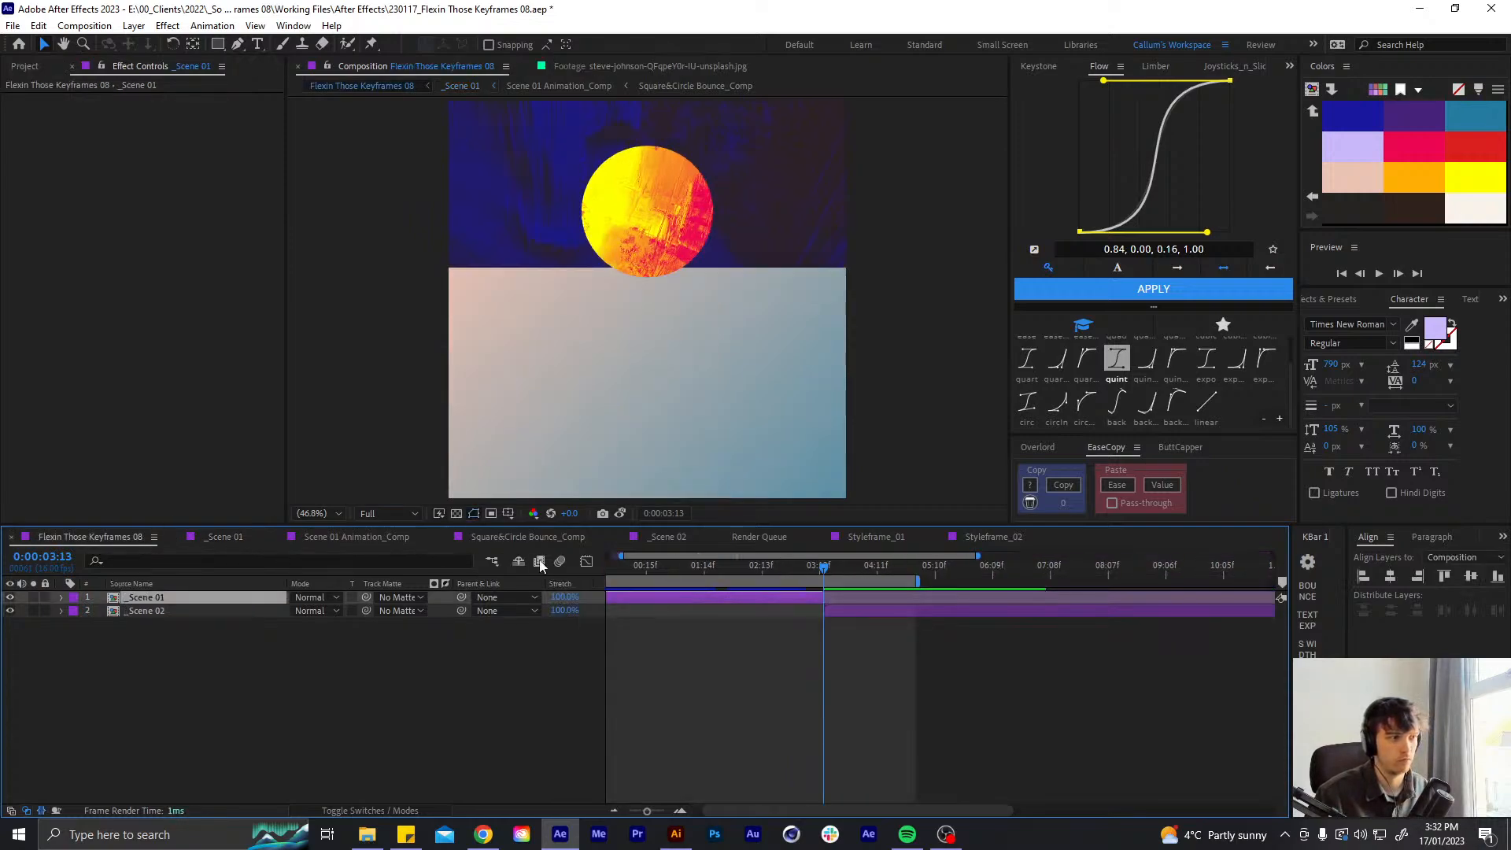
pyautogui.moveTo(819, 572); pyautogui.dragTo(818, 573)
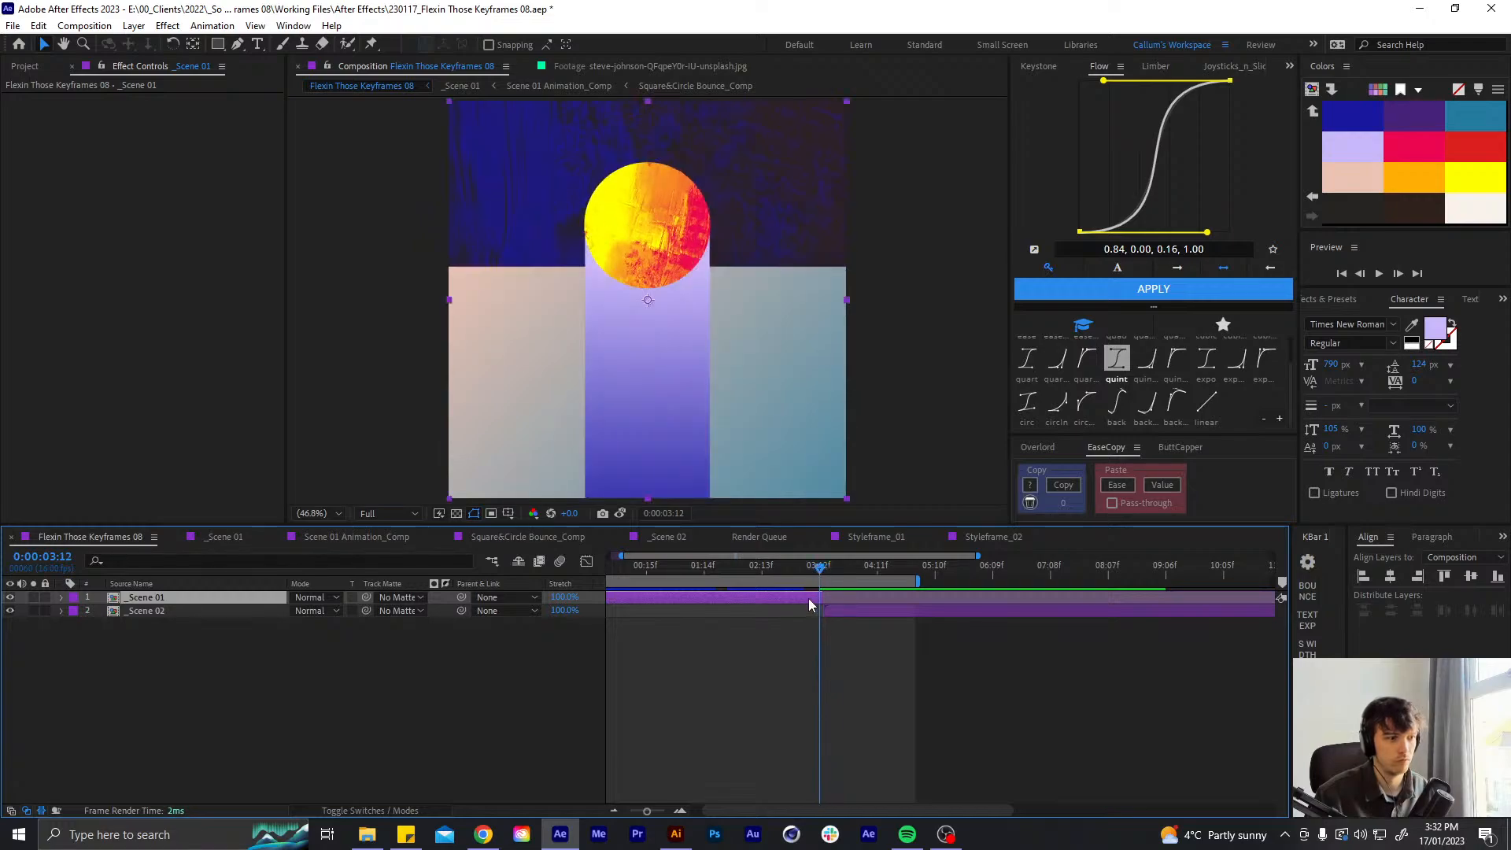
pyautogui.doubleClick(810, 597)
pyautogui.doubleClick(801, 597)
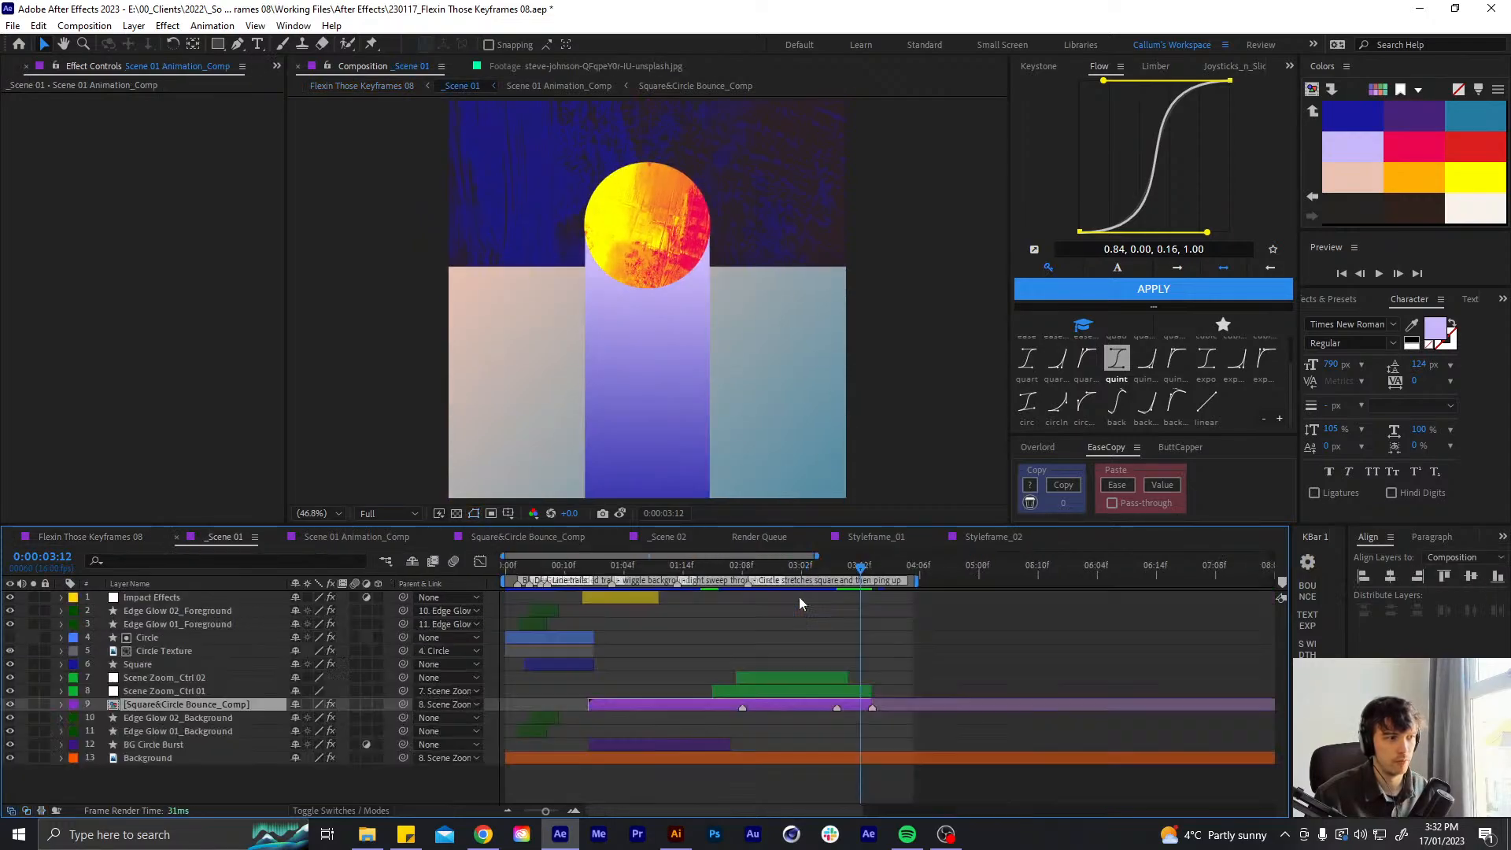
pyautogui.doubleClick(852, 708)
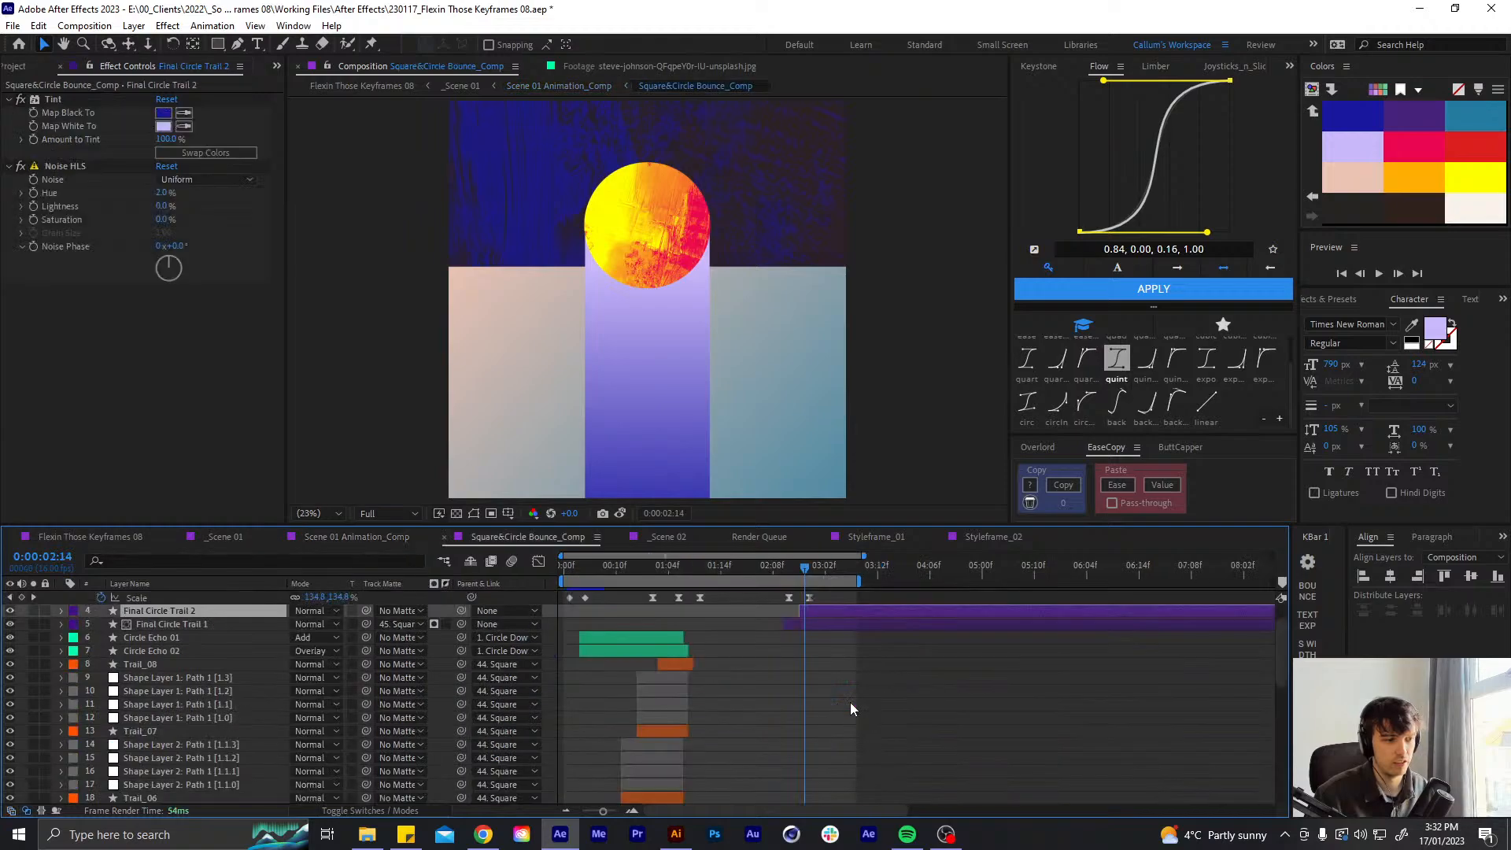
pyautogui.press('.')
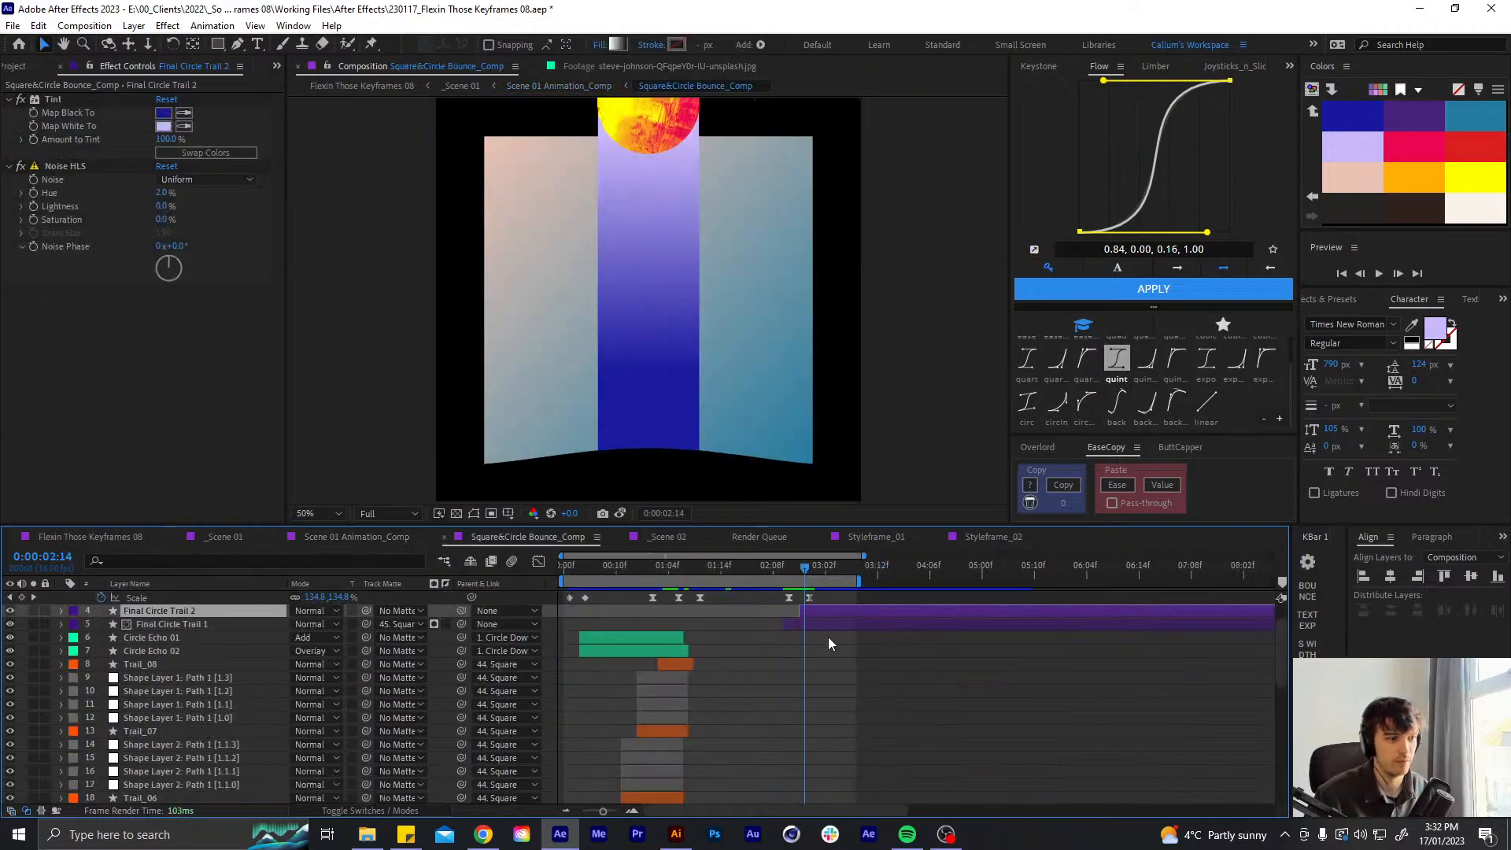
# - Move the last gradient Start Point and End Point keyframes of Final Circle Trail 2 one frame earlier, to 0:00:02:14
pyautogui.press('u')
pyautogui.click(811, 572)
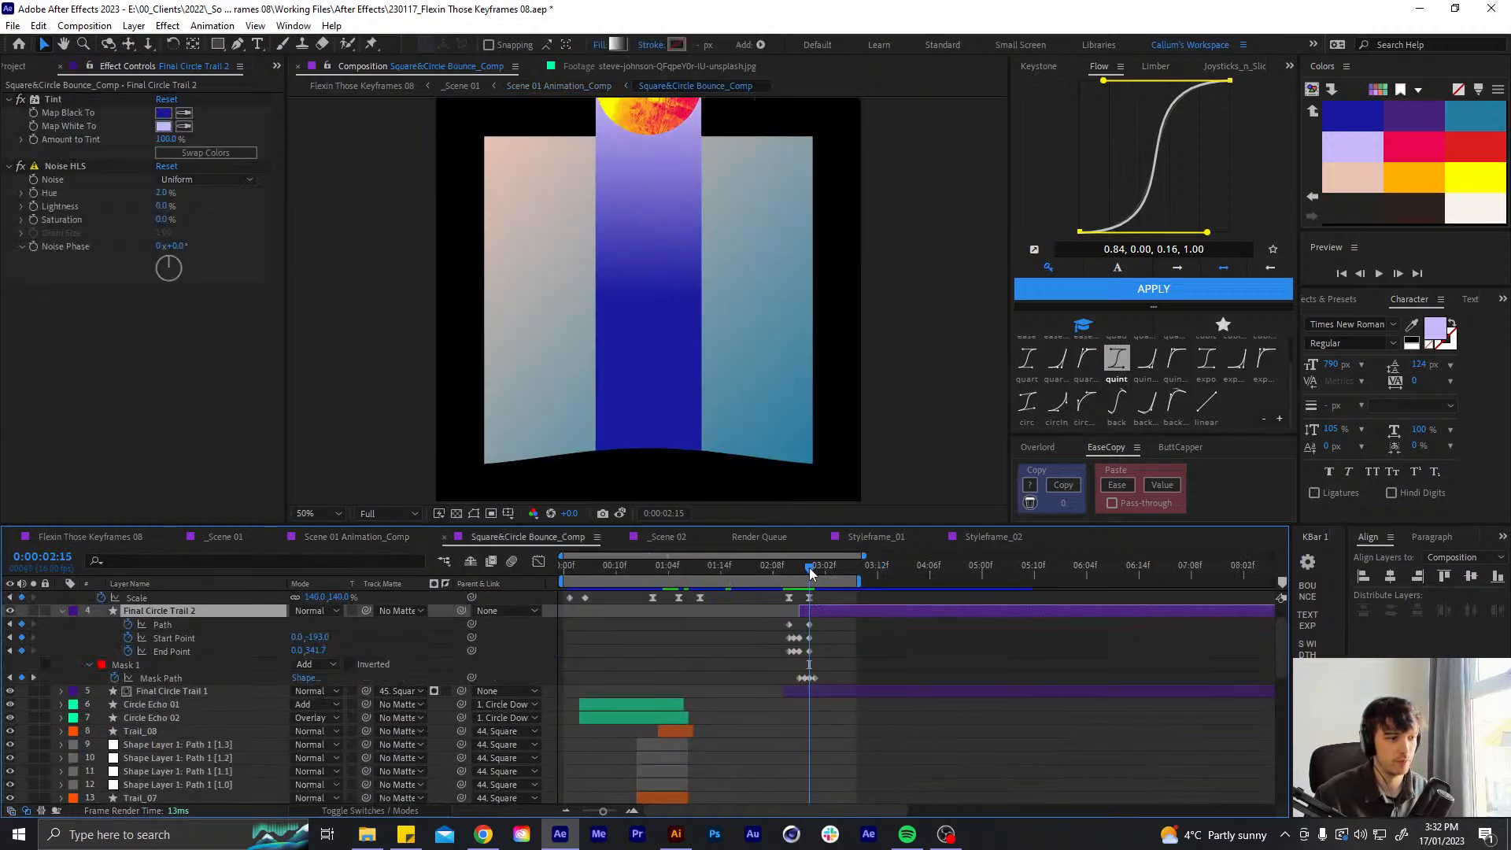
pyautogui.click(805, 573)
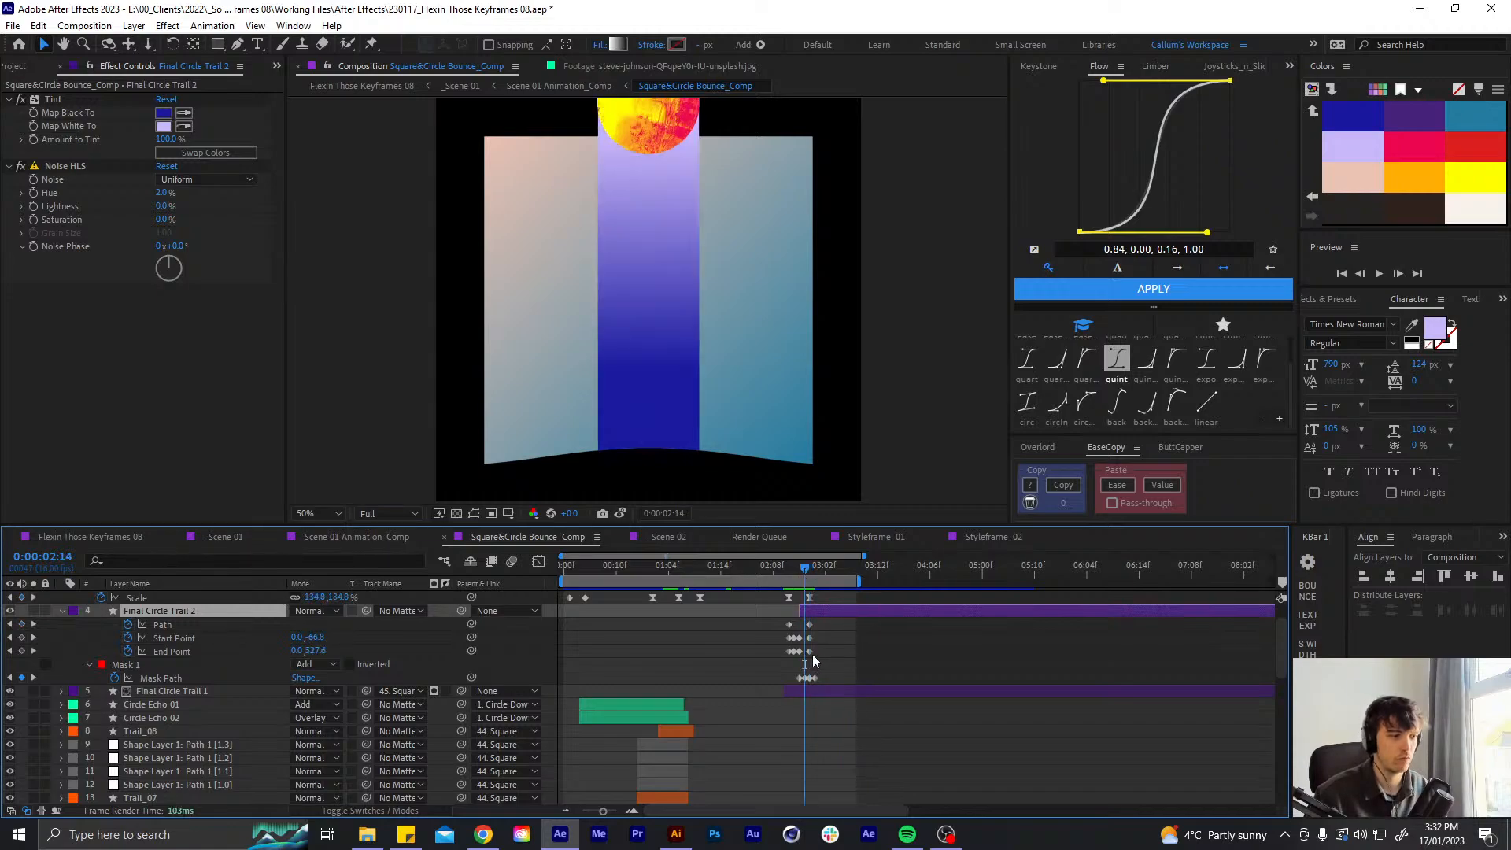
pyautogui.press('=')
pyautogui.press('=')
pyautogui.moveTo(833, 633)
pyautogui.mouseDown()
pyautogui.moveTo(818, 656)
pyautogui.moveTo(809, 641)
pyautogui.mouseUp()
# - Move the last gradient Start Point and End Point keyframes of Final Circle Trail 1 to 0:00:02:14 as well
pyautogui.click(817, 693)
pyautogui.press('u')
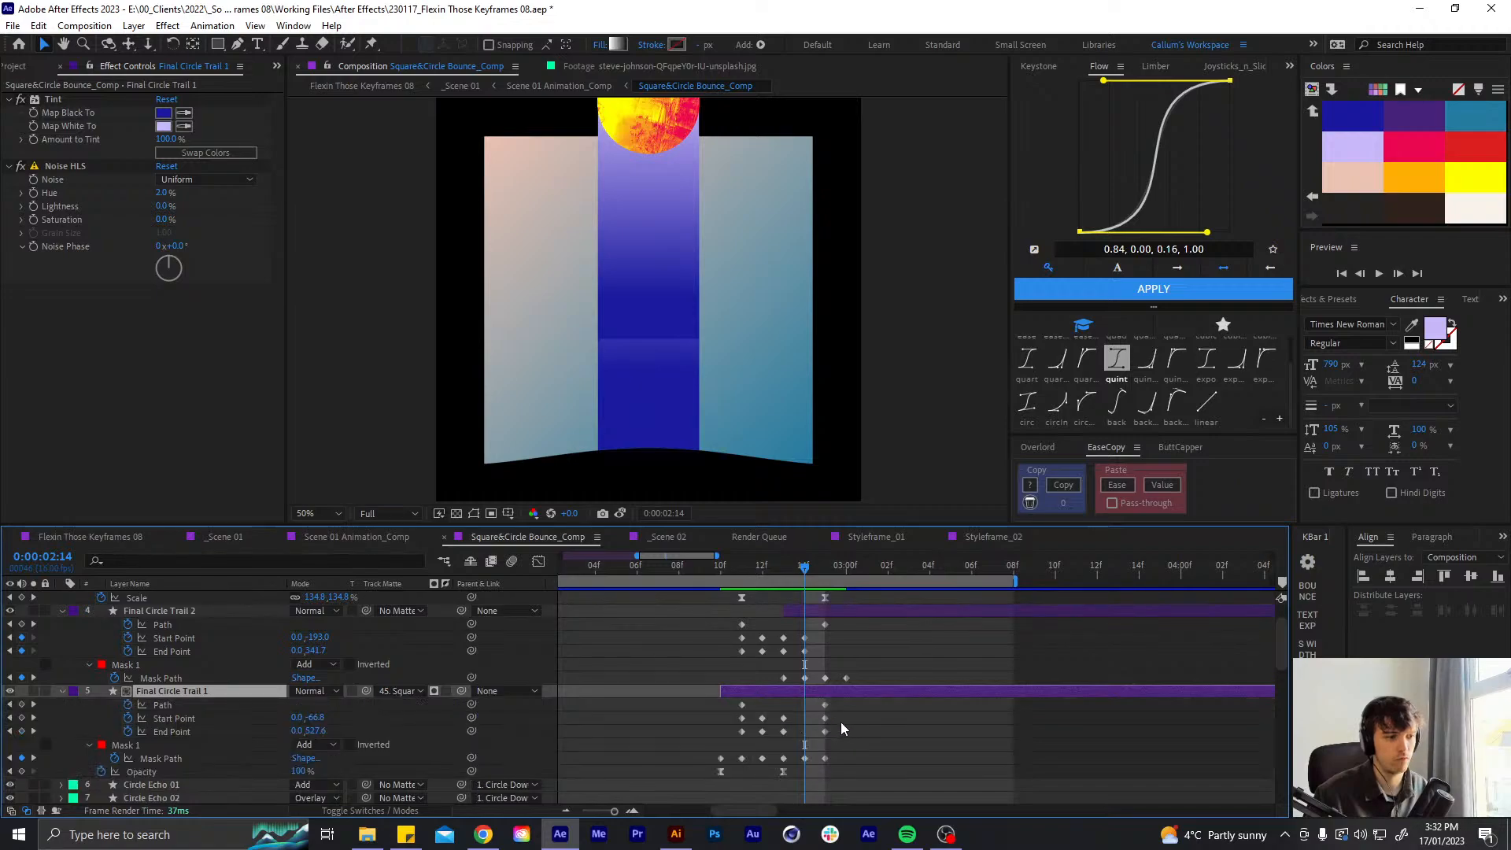
pyautogui.click(841, 721)
pyautogui.moveTo(833, 719)
pyautogui.mouseDown()
pyautogui.moveTo(817, 737)
pyautogui.moveTo(805, 719)
pyautogui.mouseUp()
pyautogui.click(816, 738)
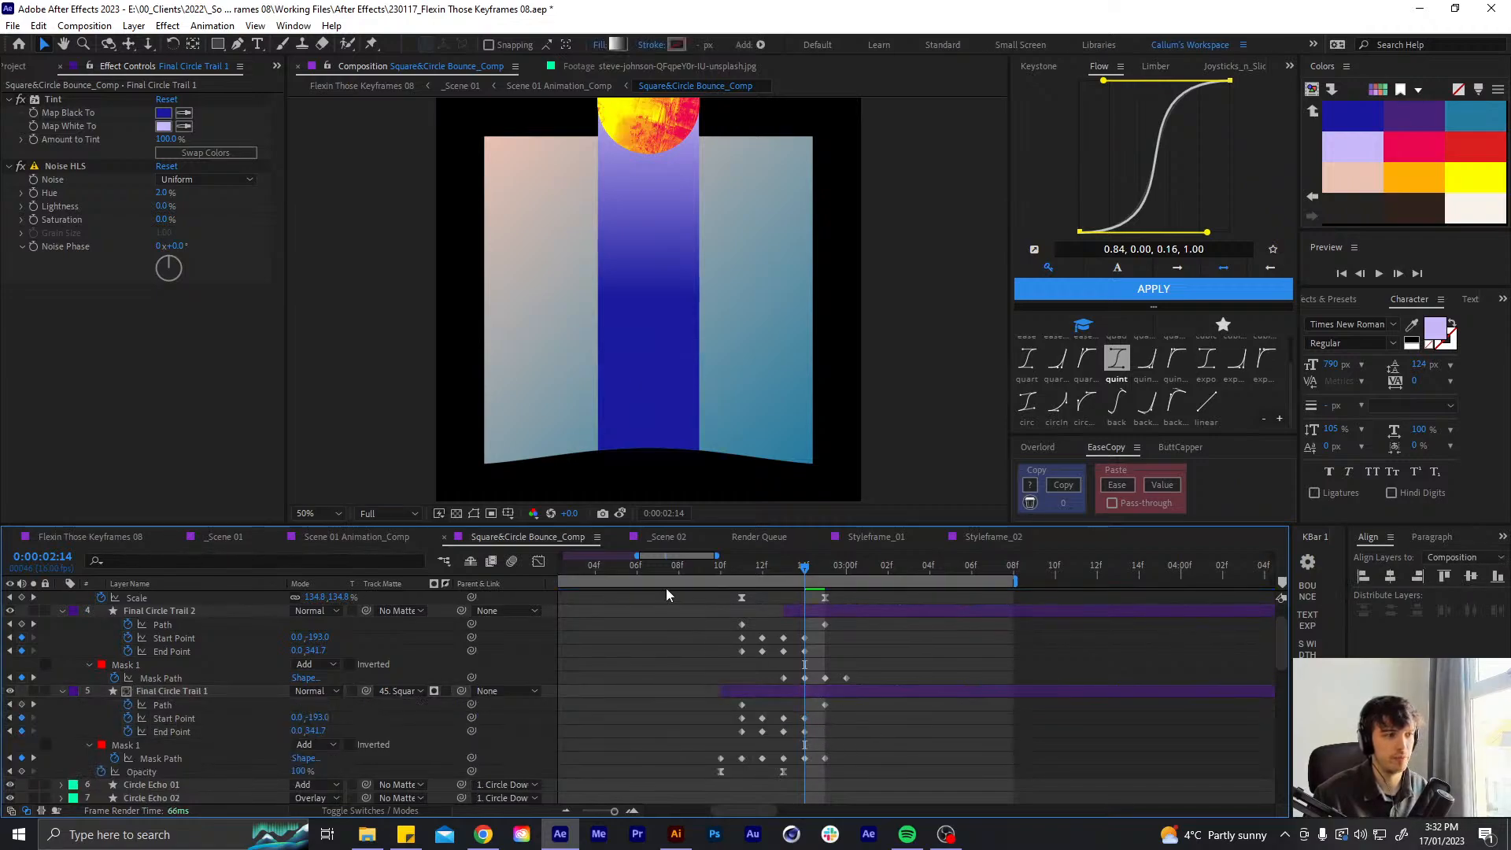
# - Save the project and play back the Flexin Those Keyframes 08 composition from the start
pyautogui.click(224, 537)
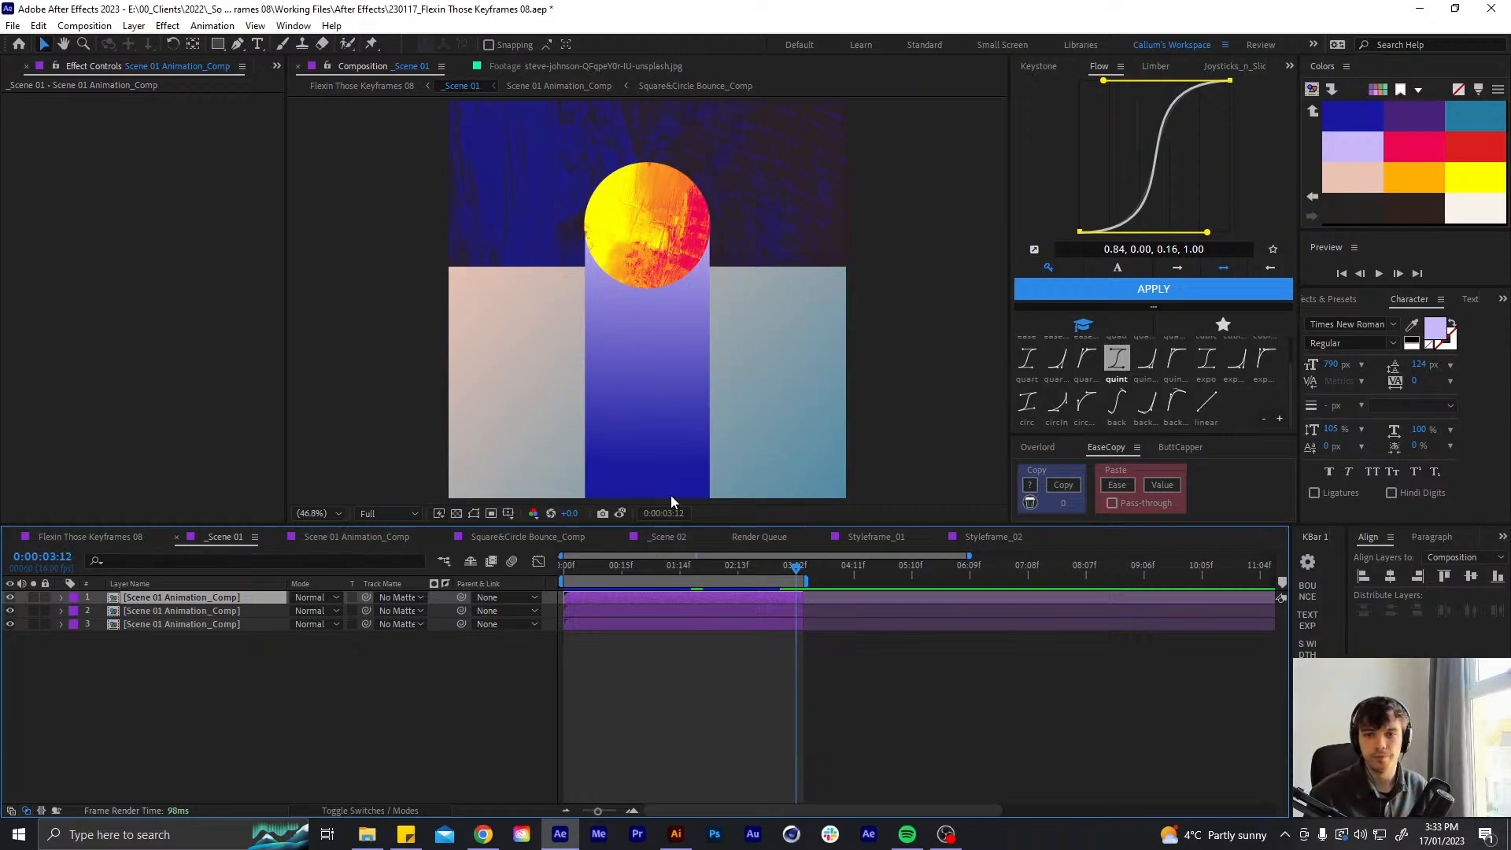
pyautogui.click(809, 721)
pyautogui.hotkey('ctrl', 's')
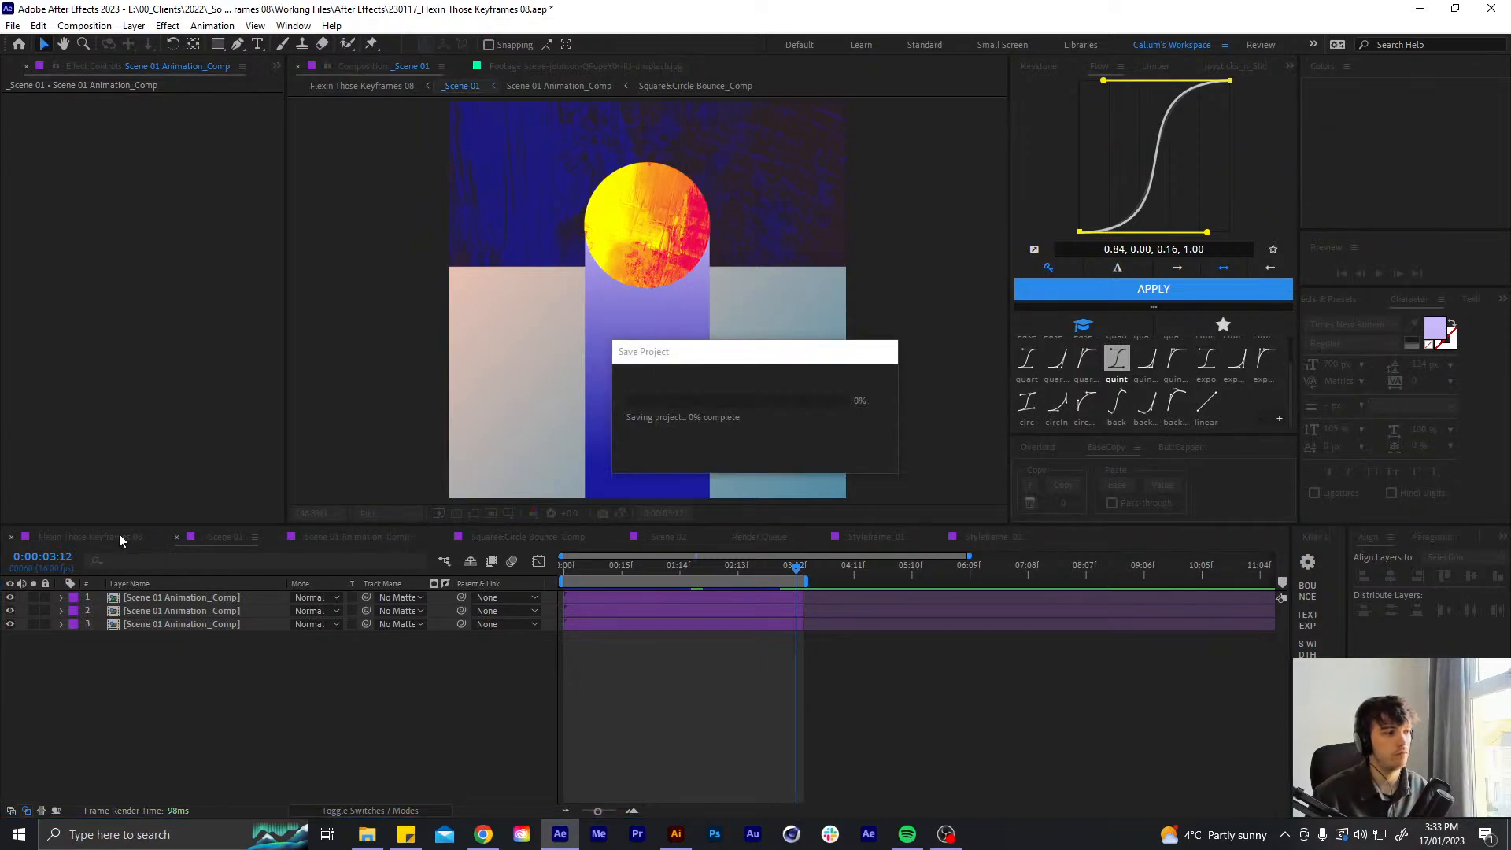
pyautogui.click(116, 537)
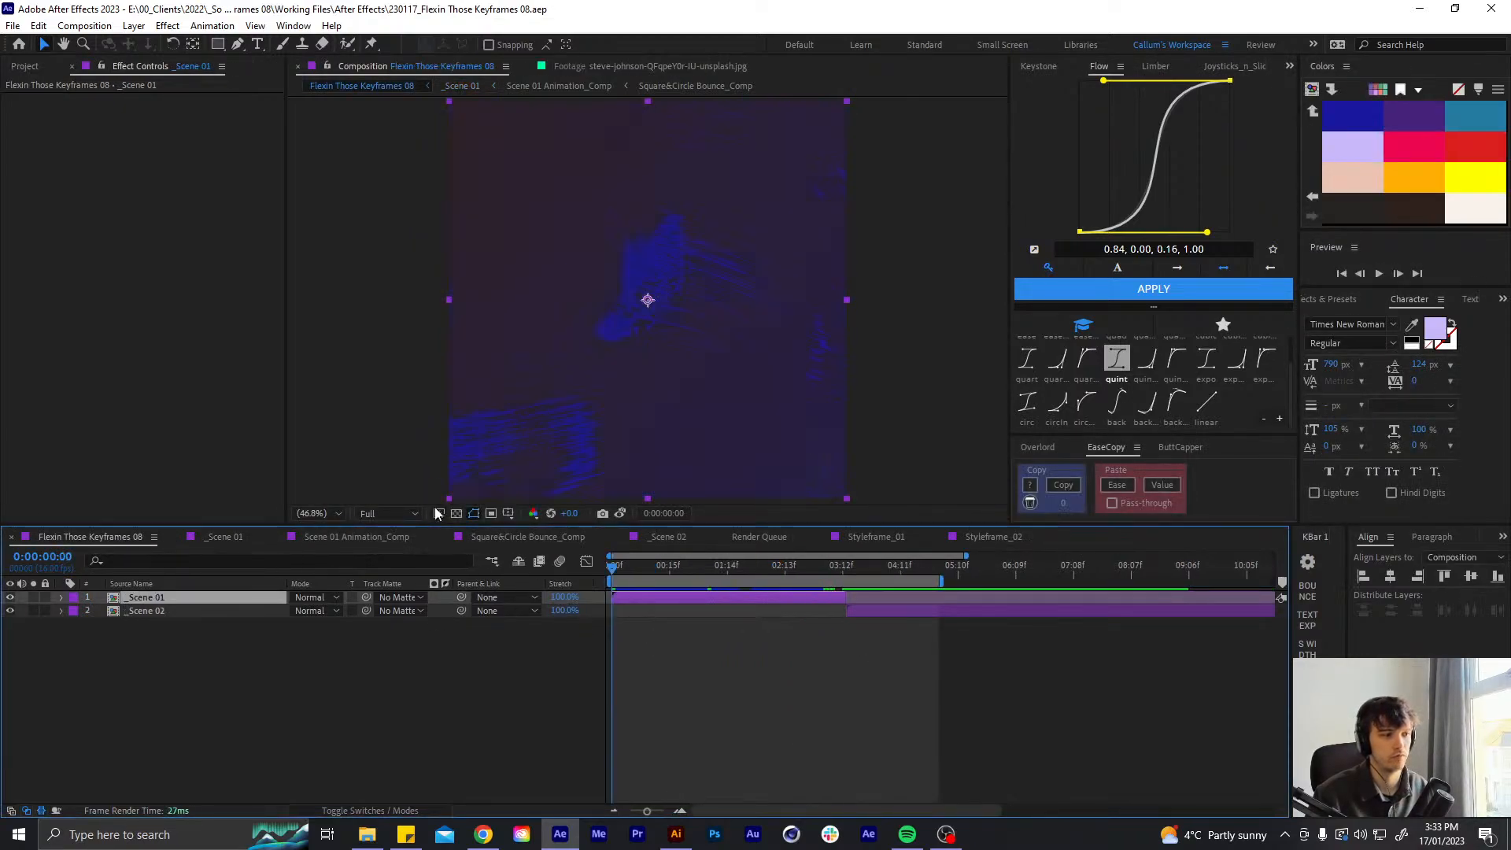
pyautogui.click(767, 679)
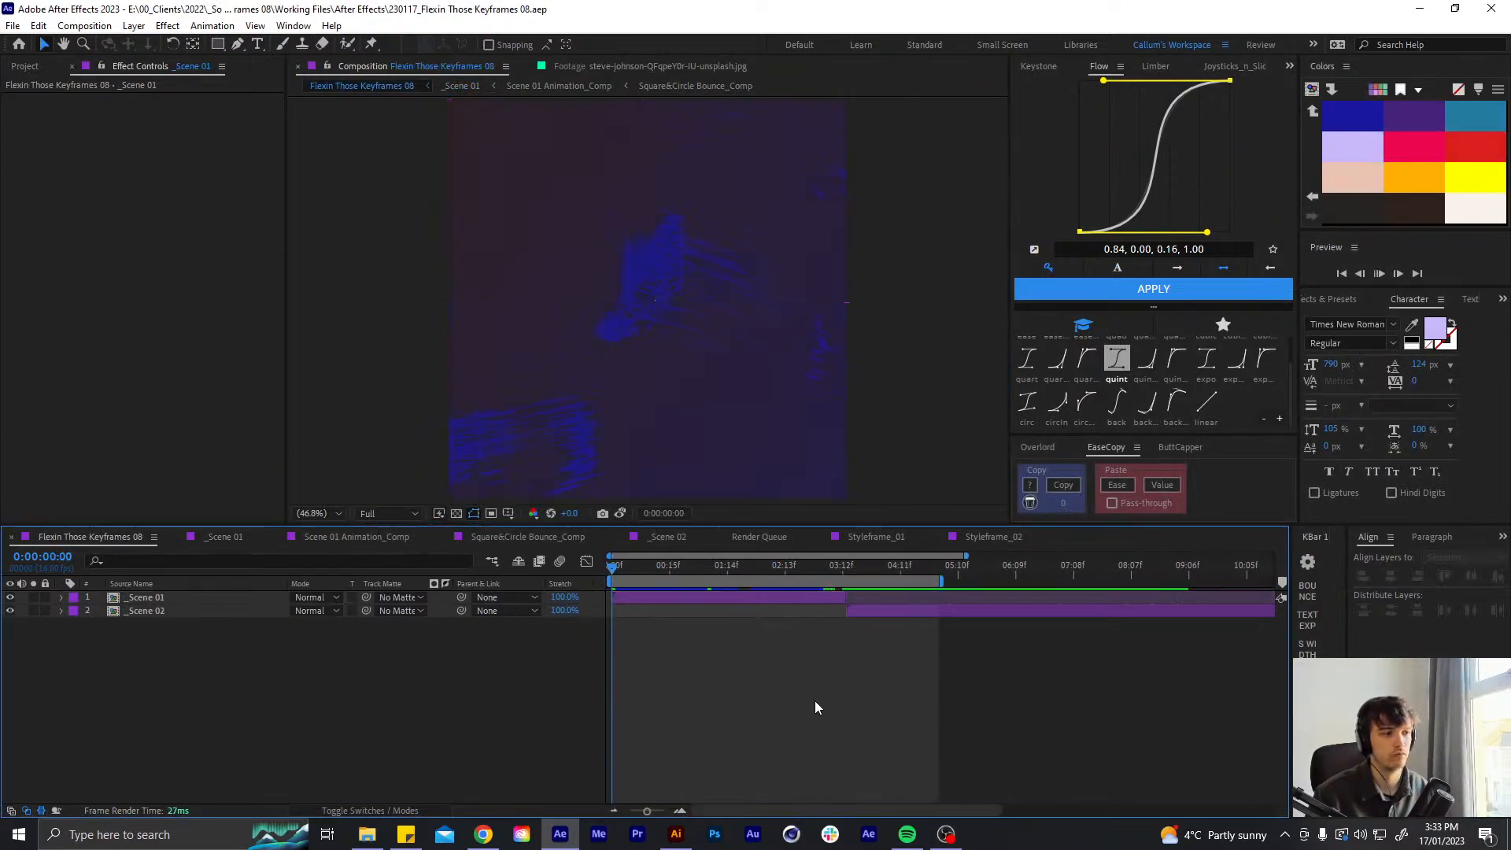
pyautogui.press('space')
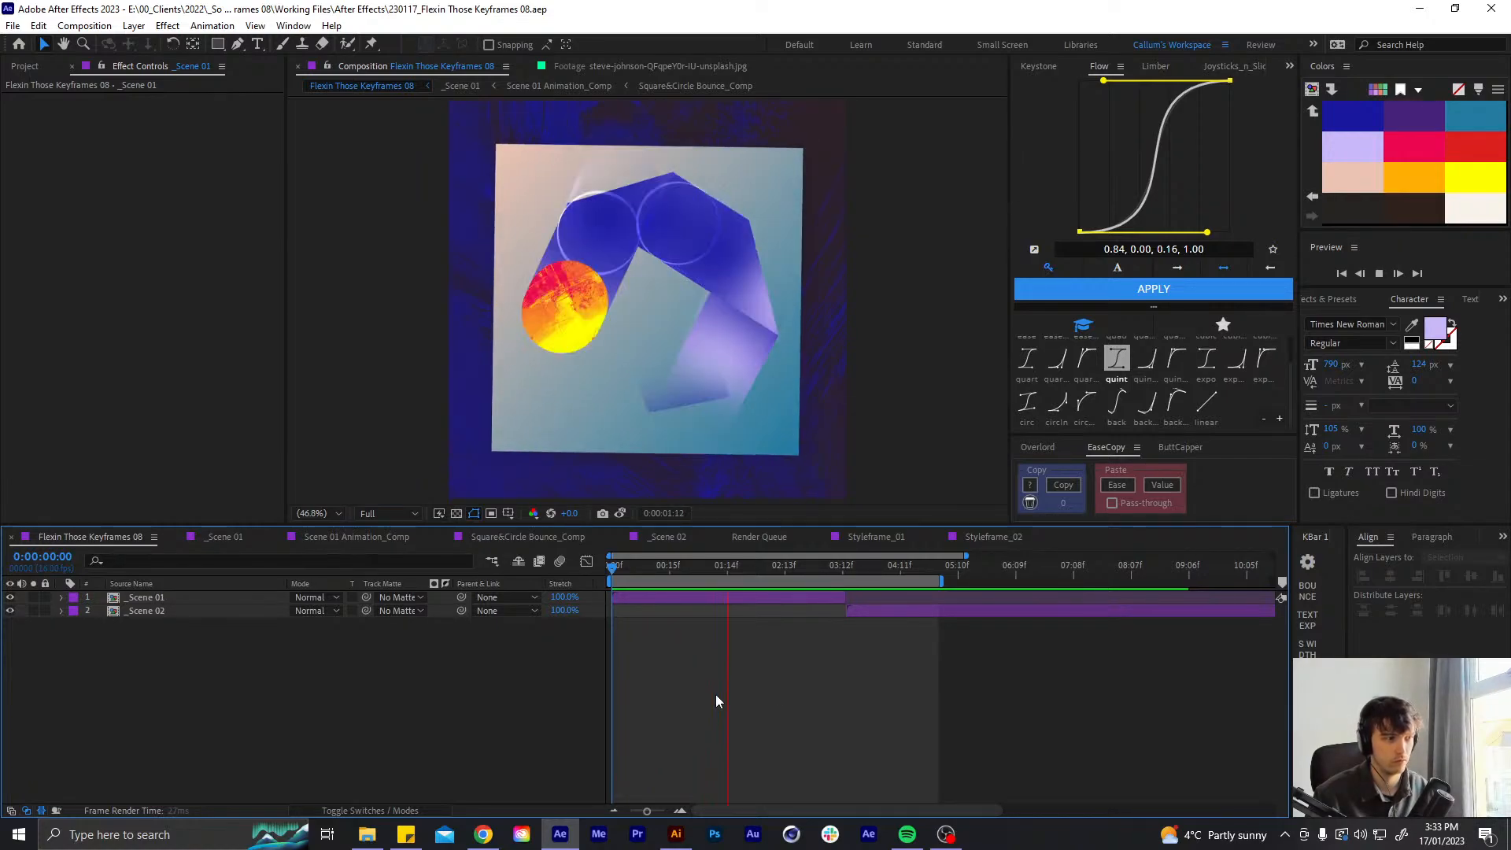
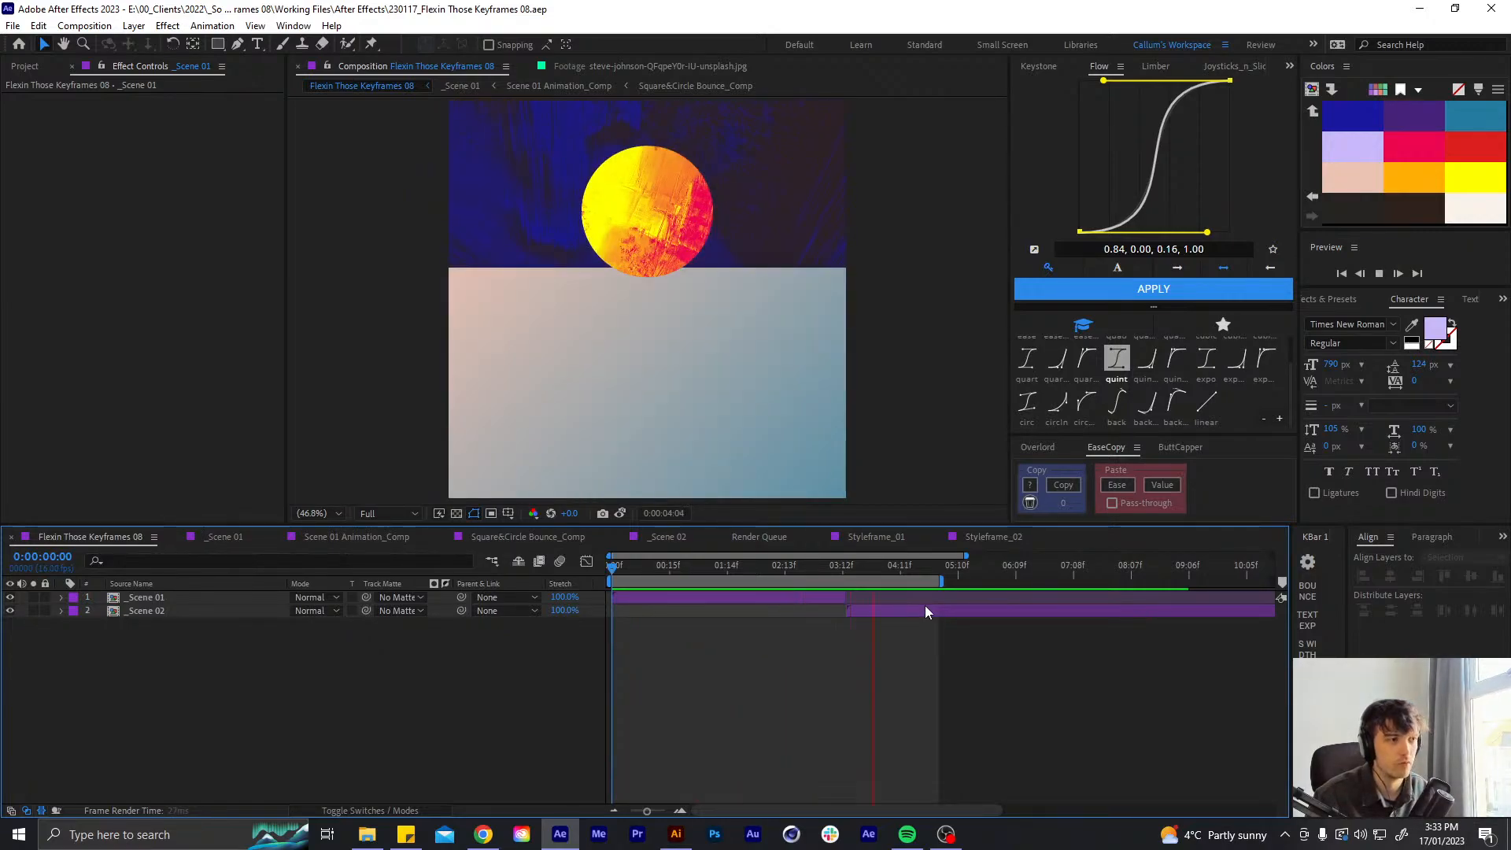
# - Return to 0:00:03:12 in the main composition and go through Scene 01 into Square&Circle Bounce_Comp
pyautogui.click(840, 565)
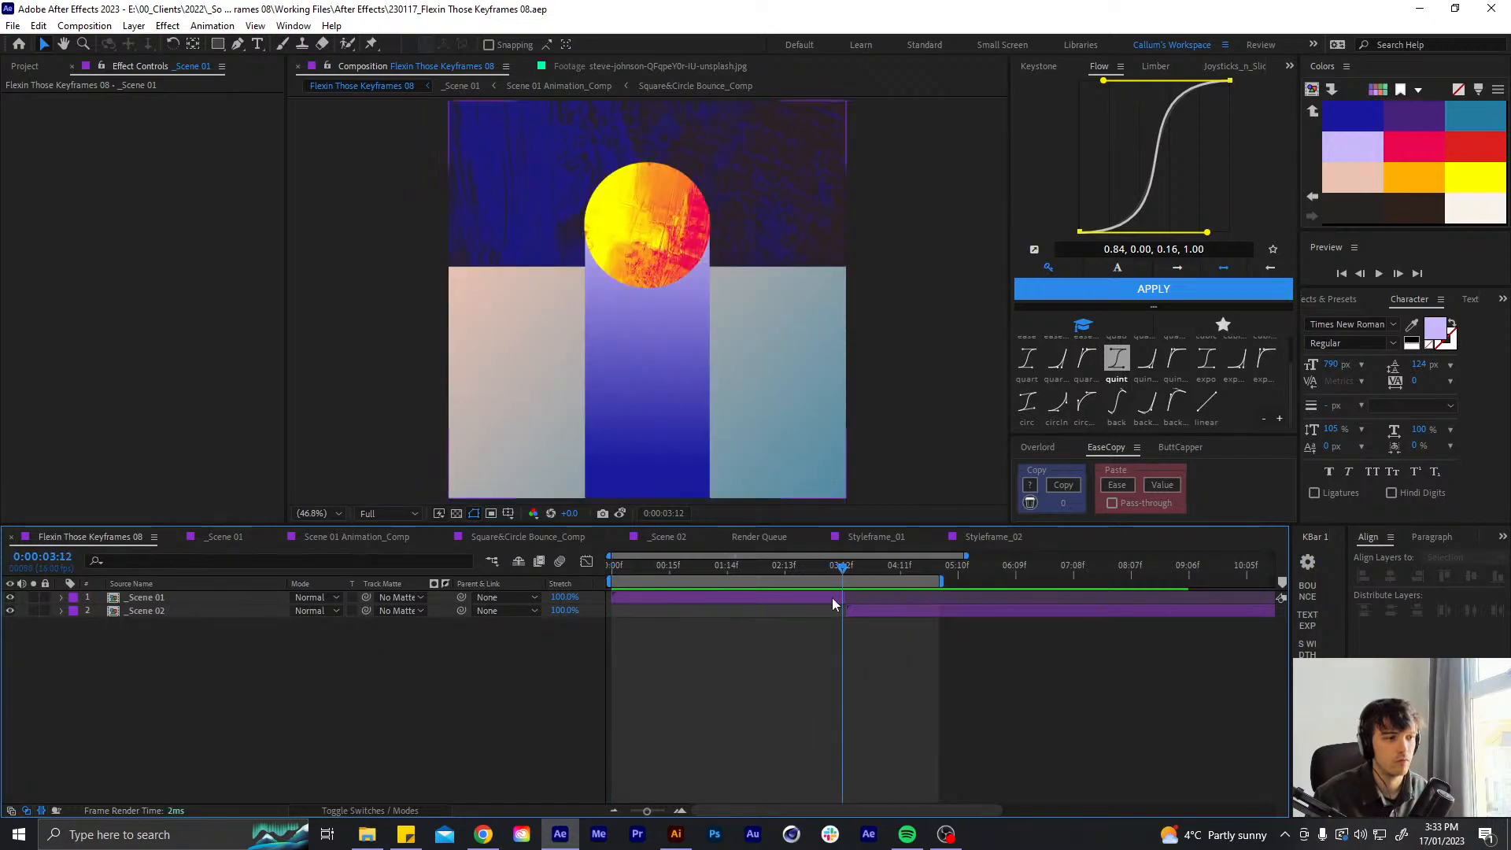
pyautogui.doubleClick(831, 597)
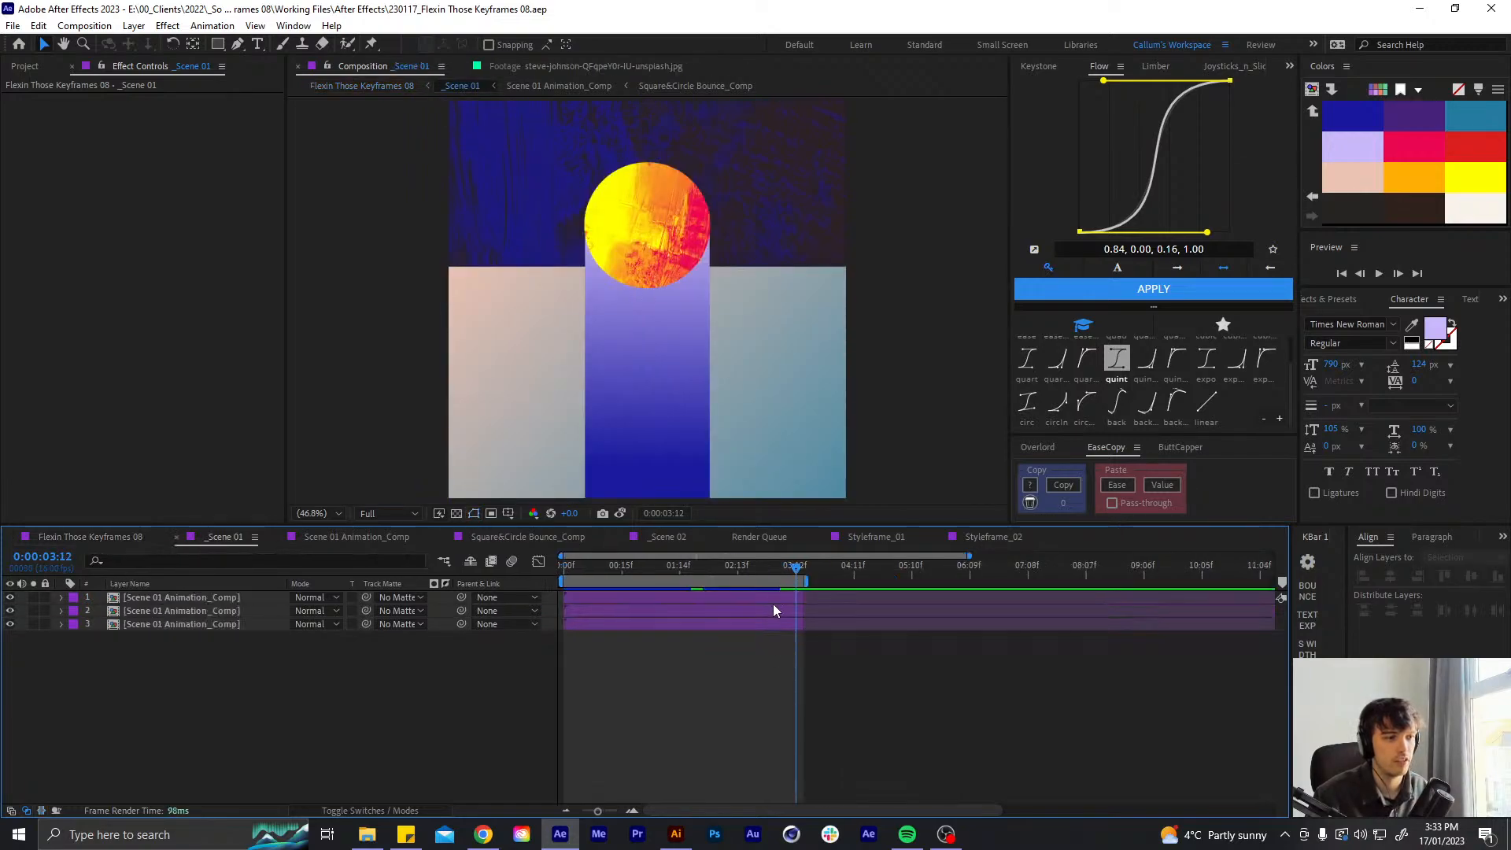
pyautogui.click(766, 613)
pyautogui.doubleClick(760, 620)
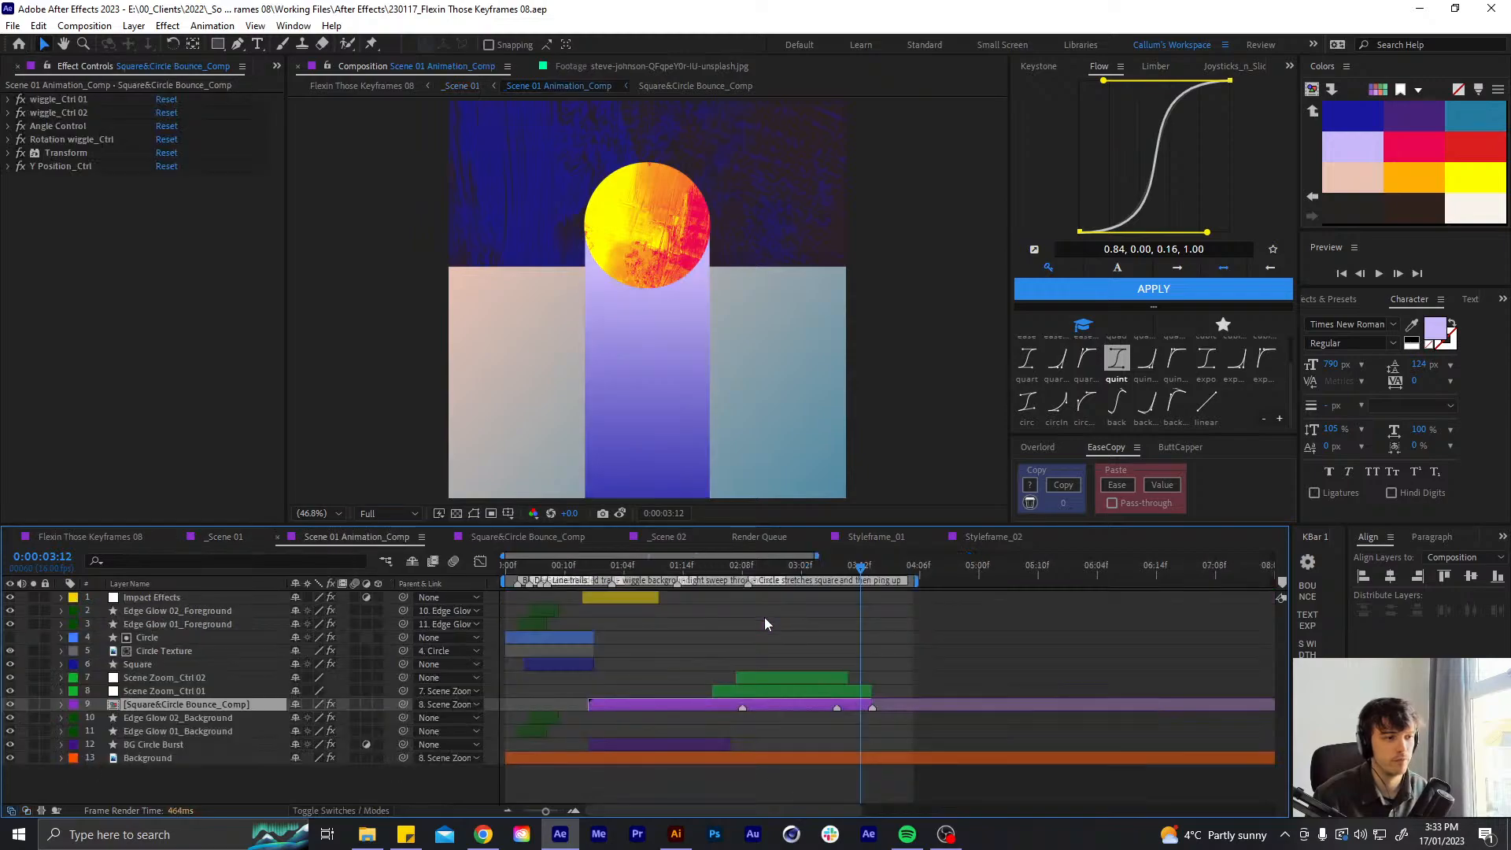
pyautogui.doubleClick(853, 705)
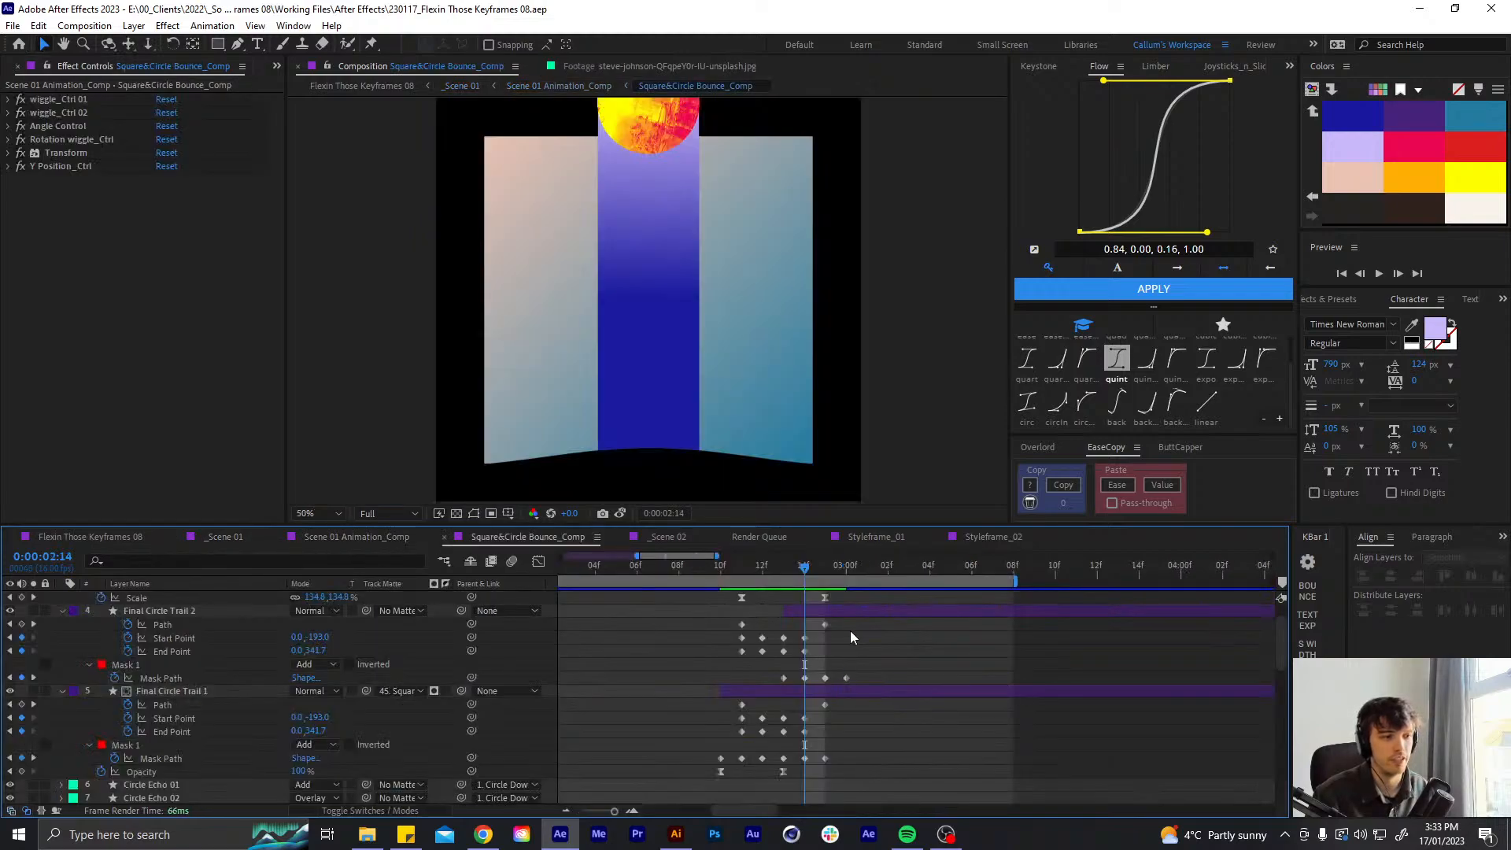
# - Collapse the layers' keyframed properties and copy the Final Circle Trail 1 layer
pyautogui.scroll(3, 846, 669)
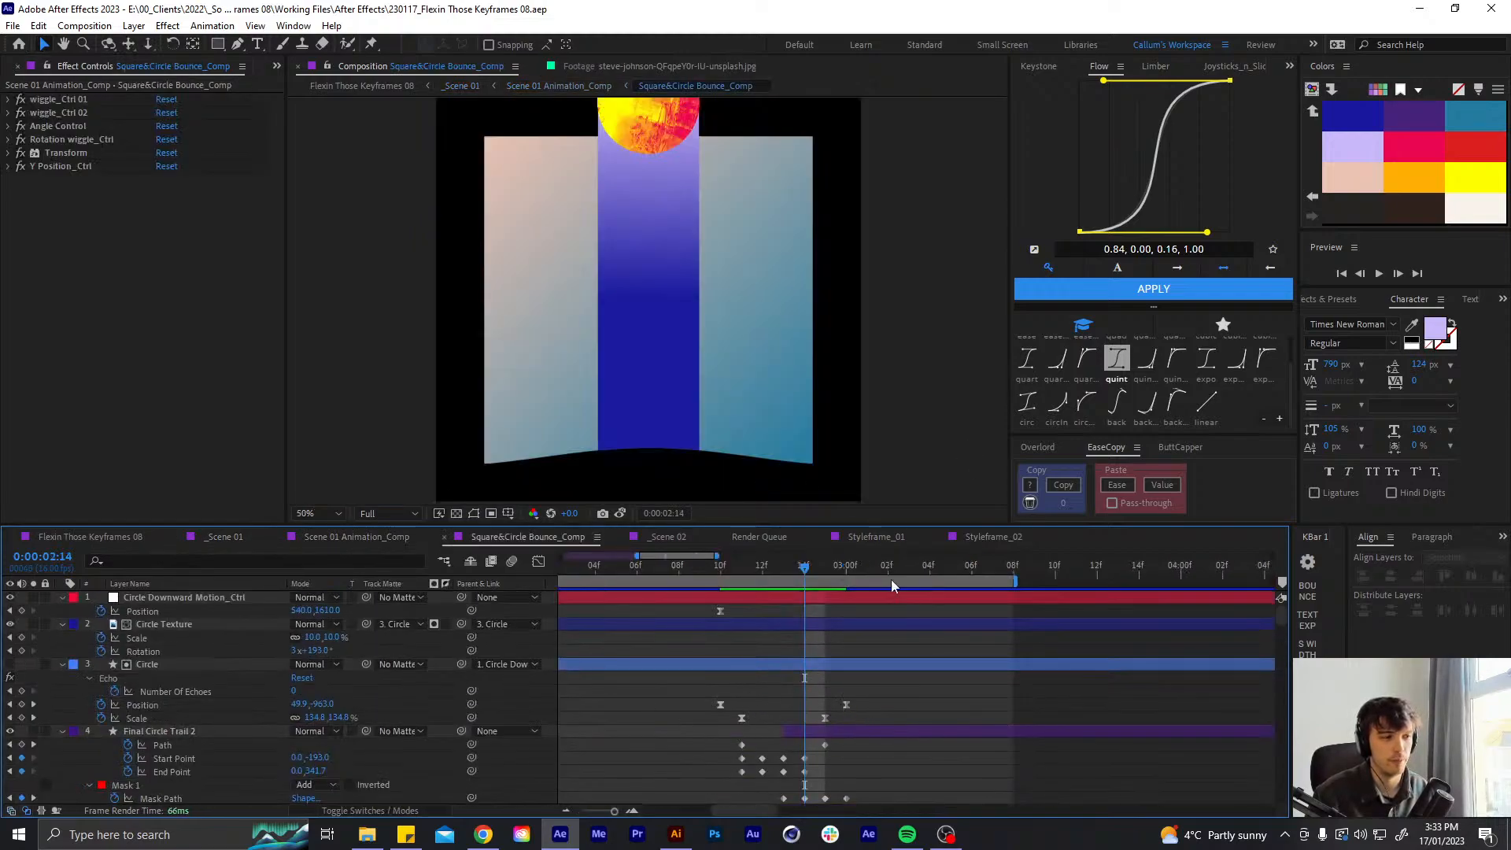
pyautogui.press('u')
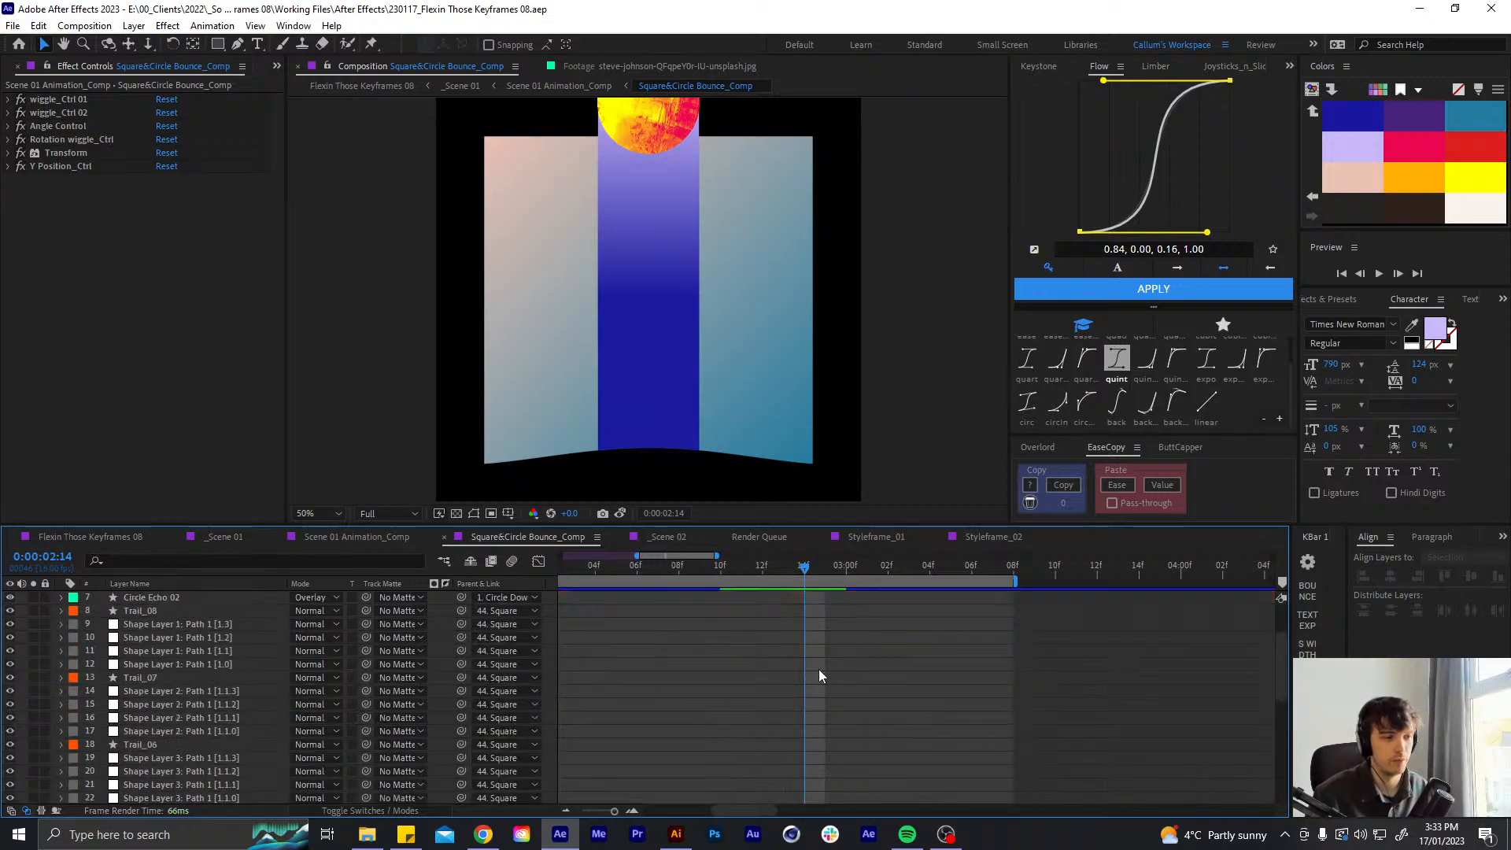
pyautogui.click(839, 649)
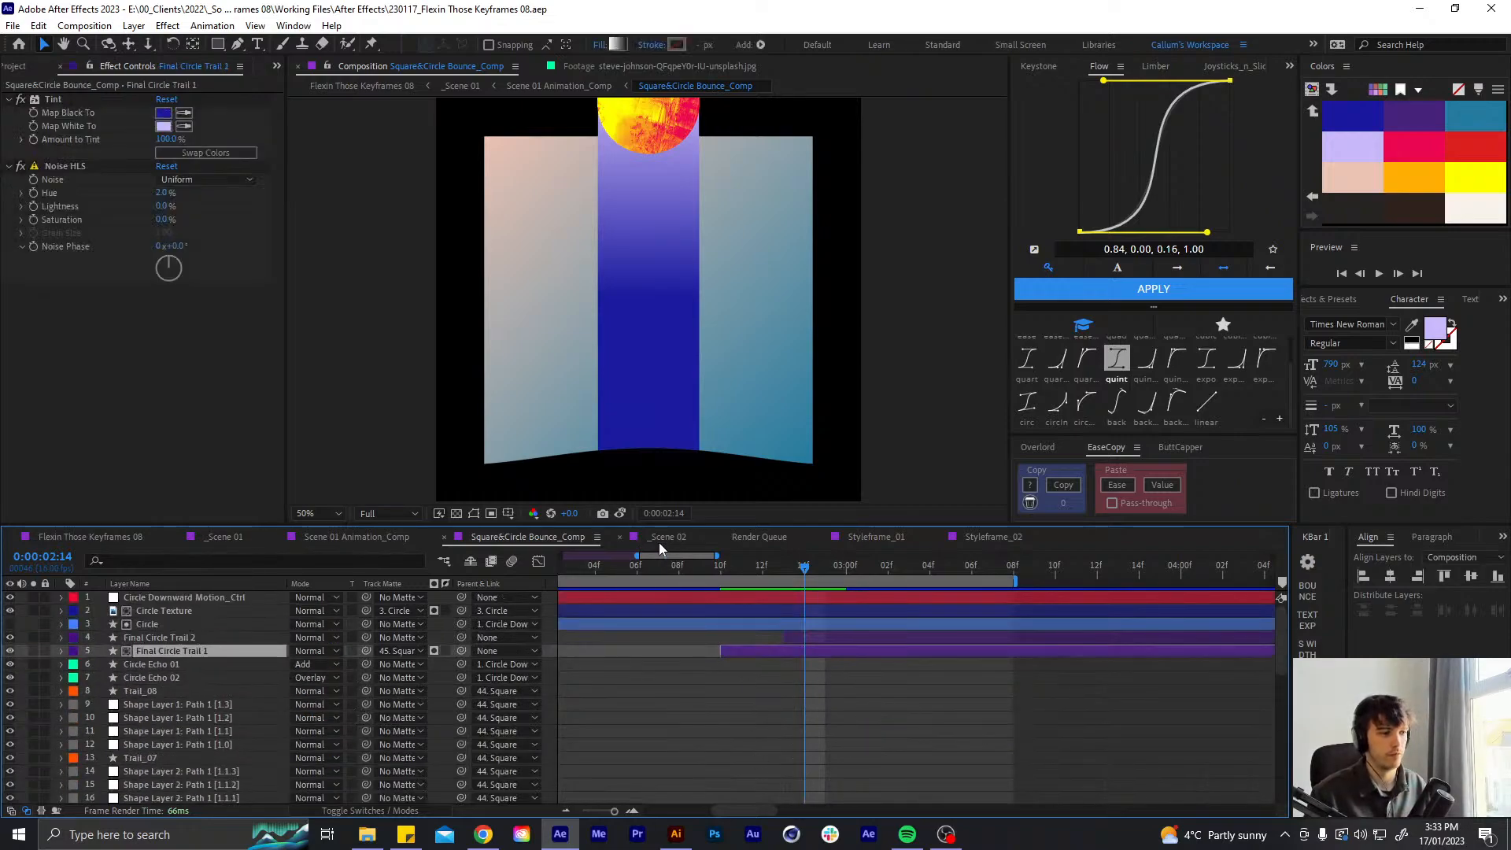
pyautogui.hotkey('alt', 'shift', 'j')
pyautogui.click(860, 447)
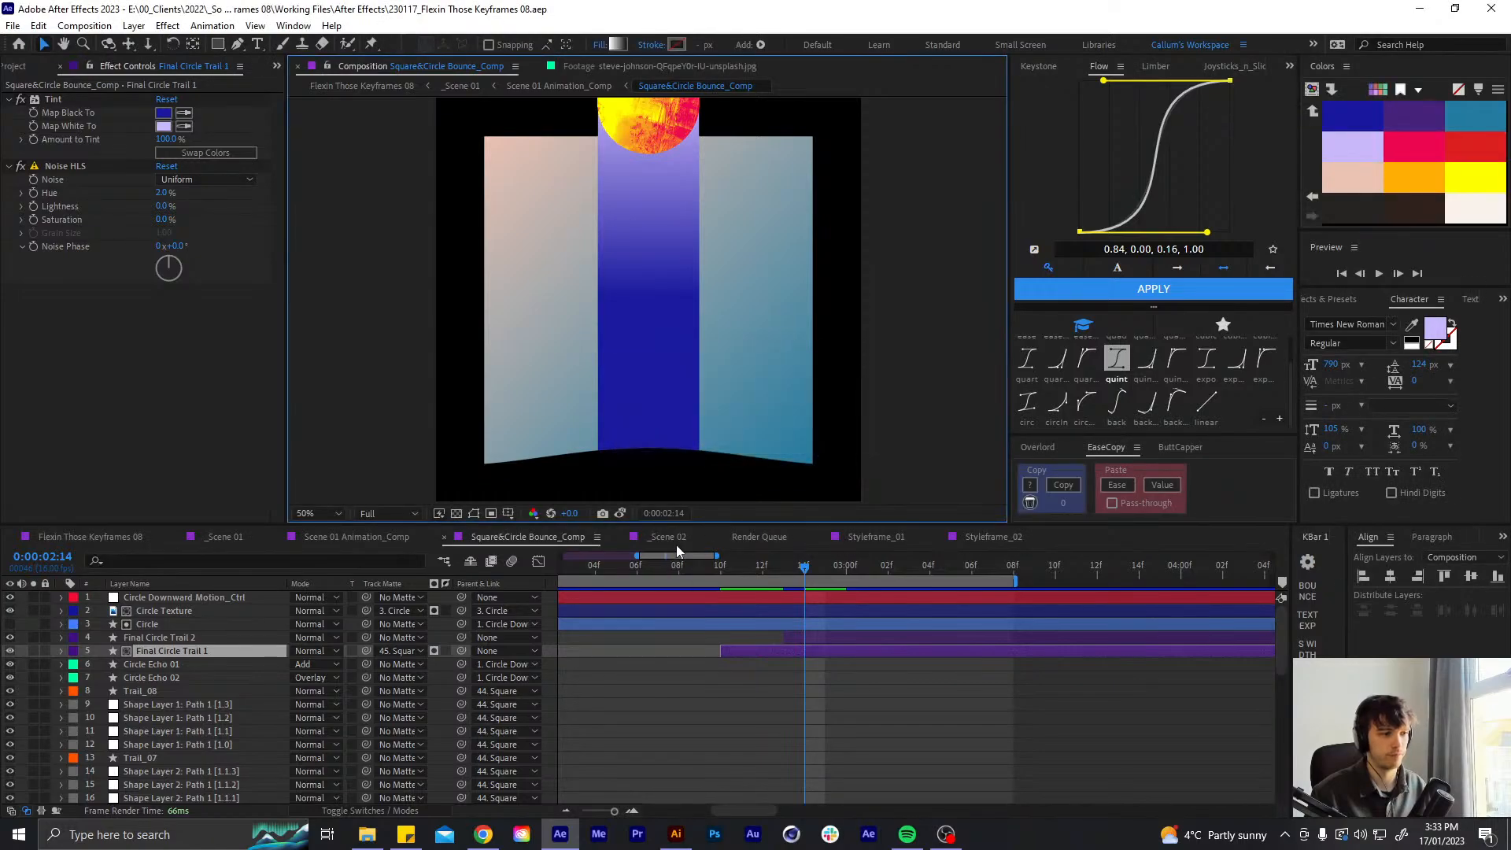
# - Paste the trail layer into _Scene 02, place it between Circle and Square, and shift it to begin at the composition's start
pyautogui.click(671, 537)
pyautogui.hotkey('ctrl', 'v')
pyautogui.moveTo(196, 598); pyautogui.dragTo(186, 635)
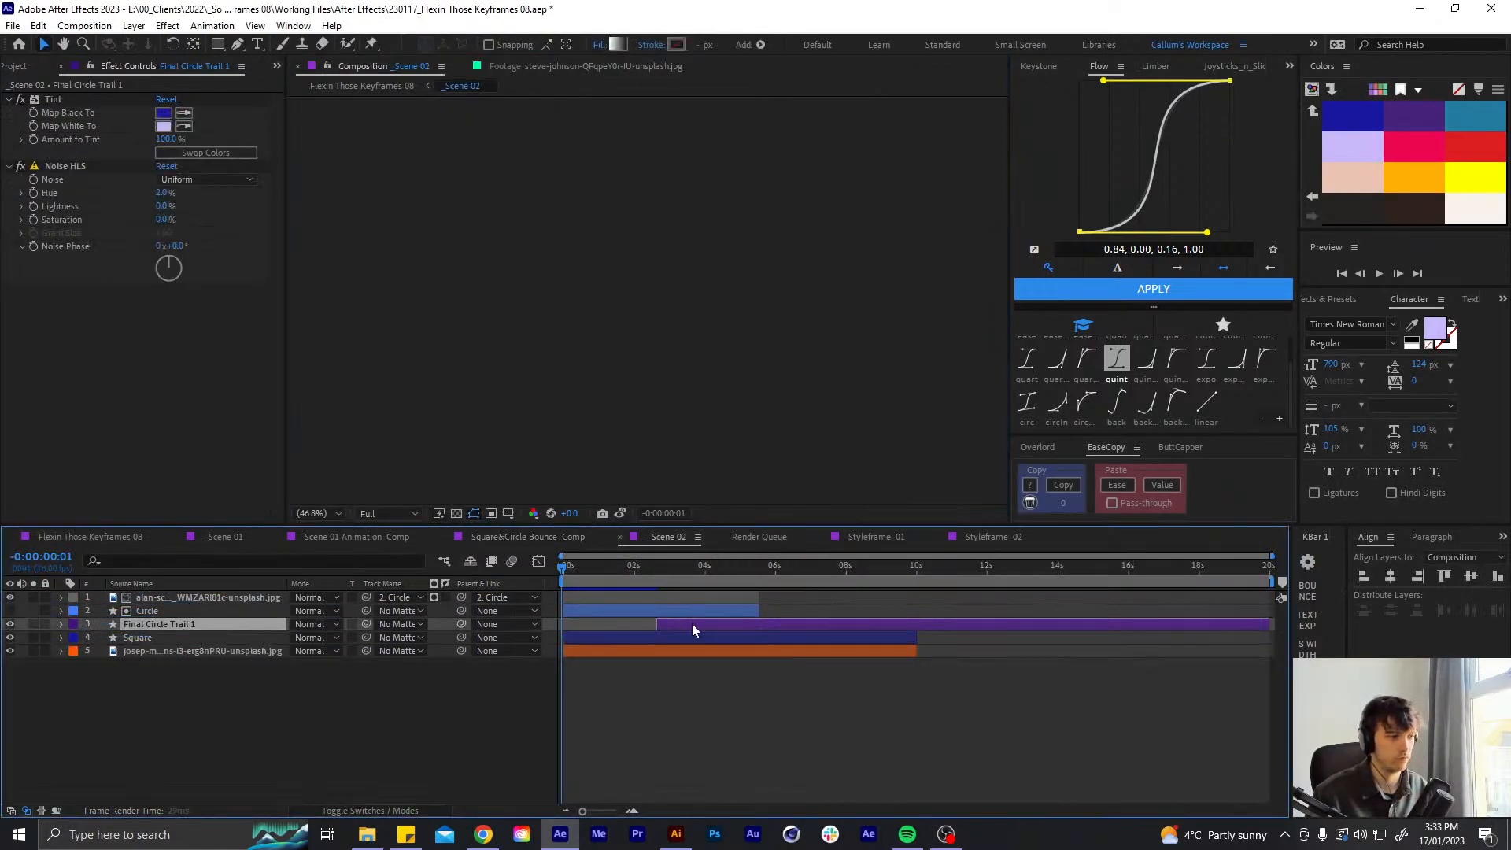
pyautogui.moveTo(691, 627); pyautogui.dragTo(588, 629)
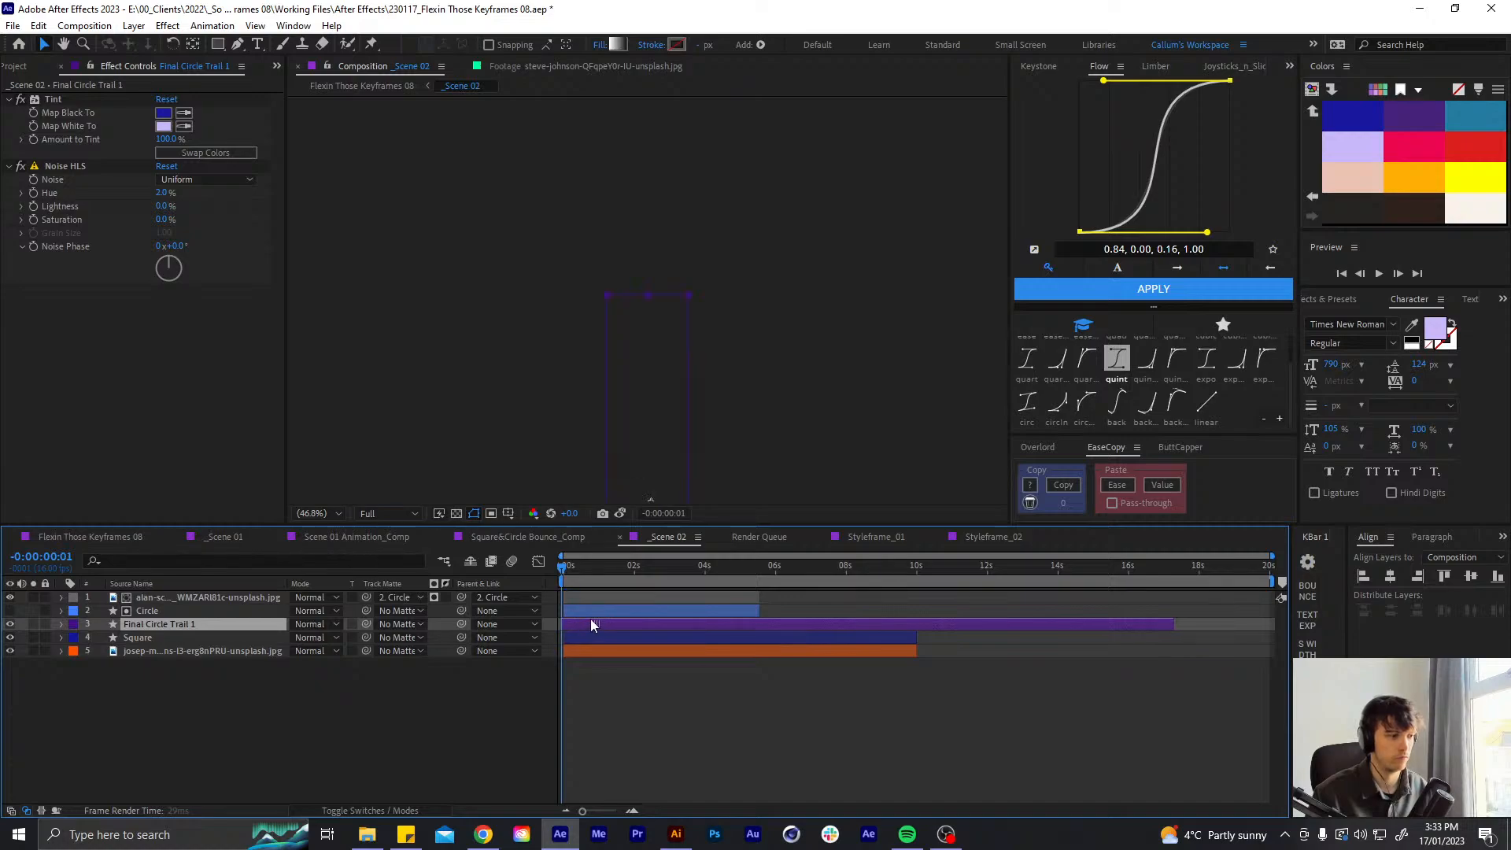
# - At 0:00:03:05 in _Scene 02, delete all keyframes and the mask from Final Circle Trail 1
pyautogui.moveTo(601, 562); pyautogui.dragTo(680, 579)
pyautogui.press('u')
pyautogui.moveTo(606, 639); pyautogui.dragTo(484, 791)
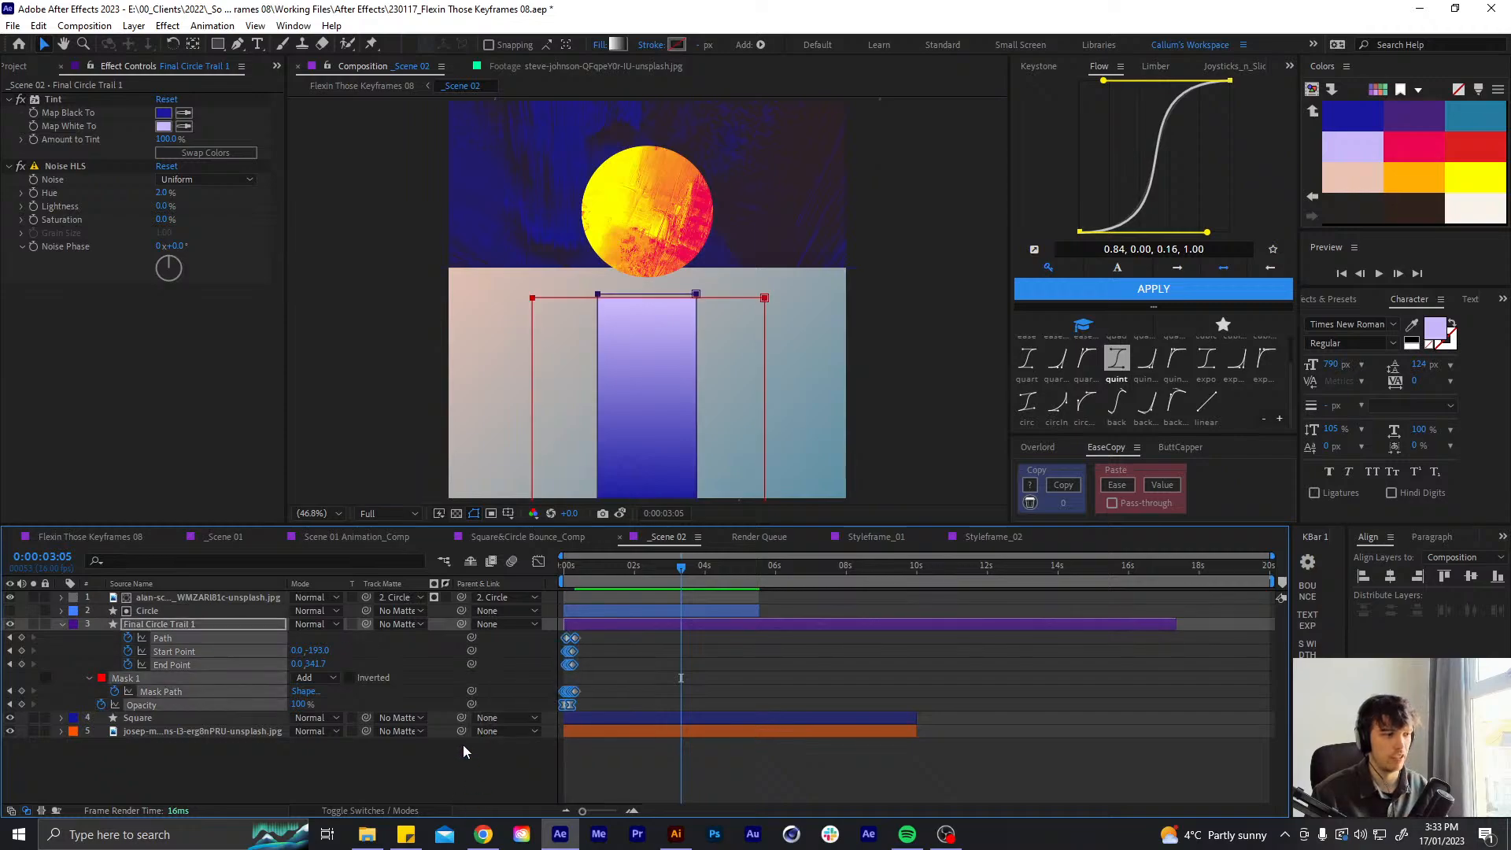
pyautogui.press('Delete')
pyautogui.press('Delete')
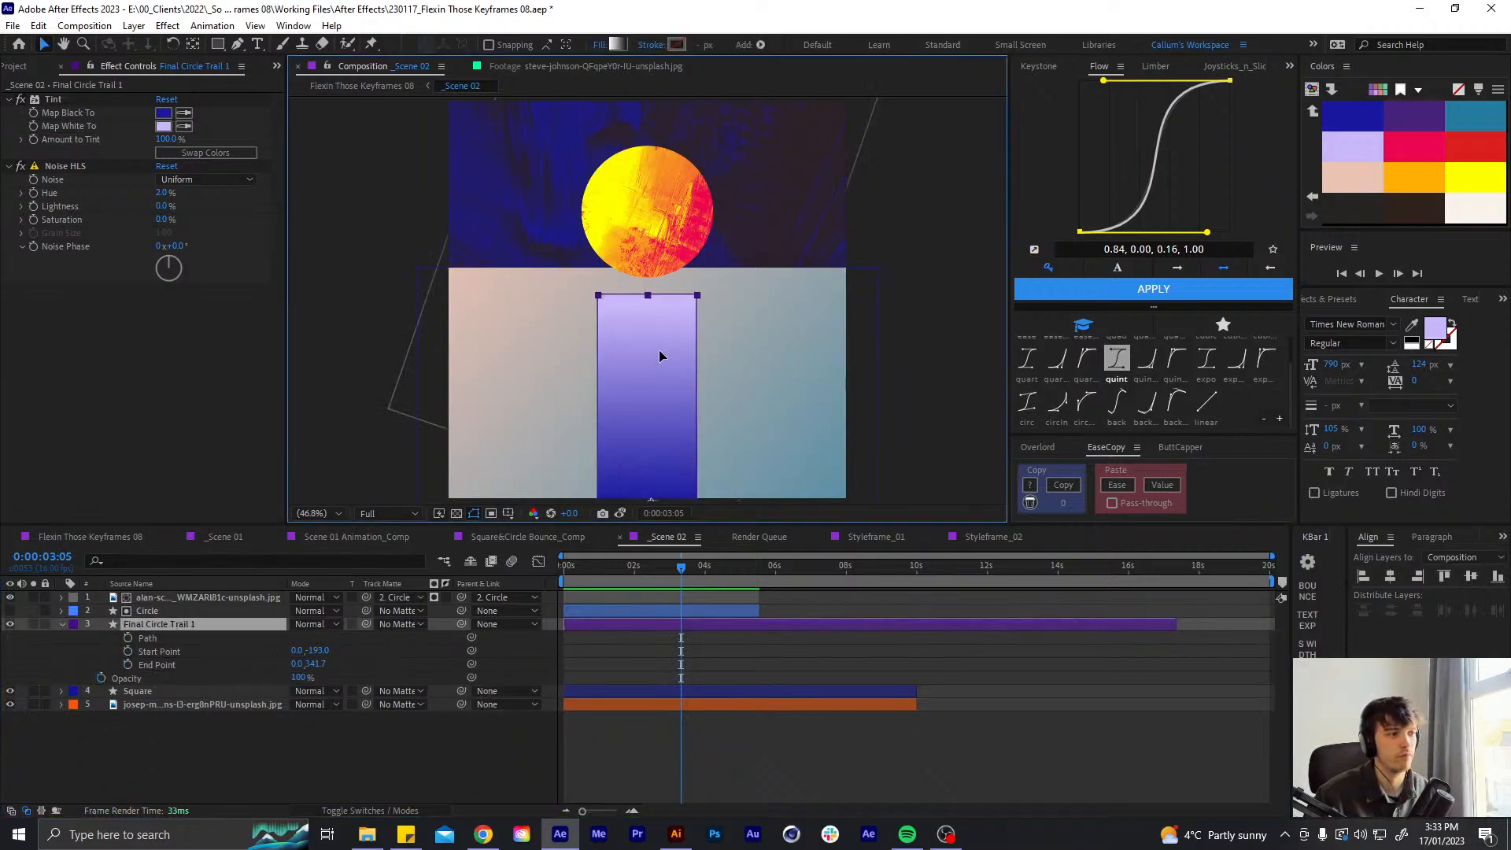
# - Move the trail up until its top edge sits behind the circle's middle, and reveal the layer's modified properties
pyautogui.moveTo(659, 350); pyautogui.dragTo(664, 296)
pyautogui.press('u')
pyautogui.press('u')
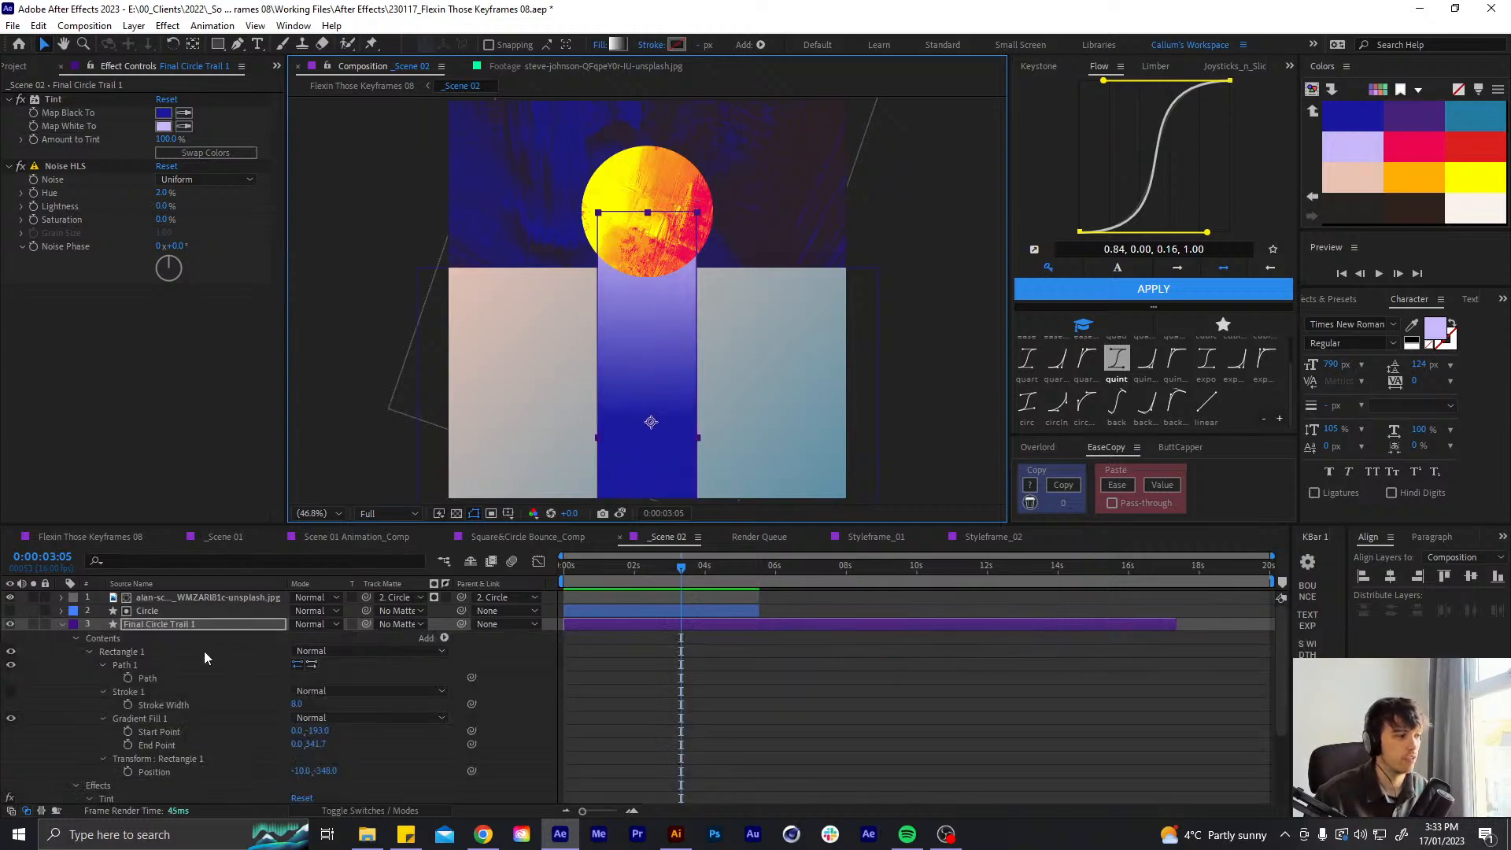
# - Widen the trail's rectangle path by nudging its two right-hand points out to the circle's right edge
pyautogui.click(148, 678)
pyautogui.scroll(-2, 685, 206)
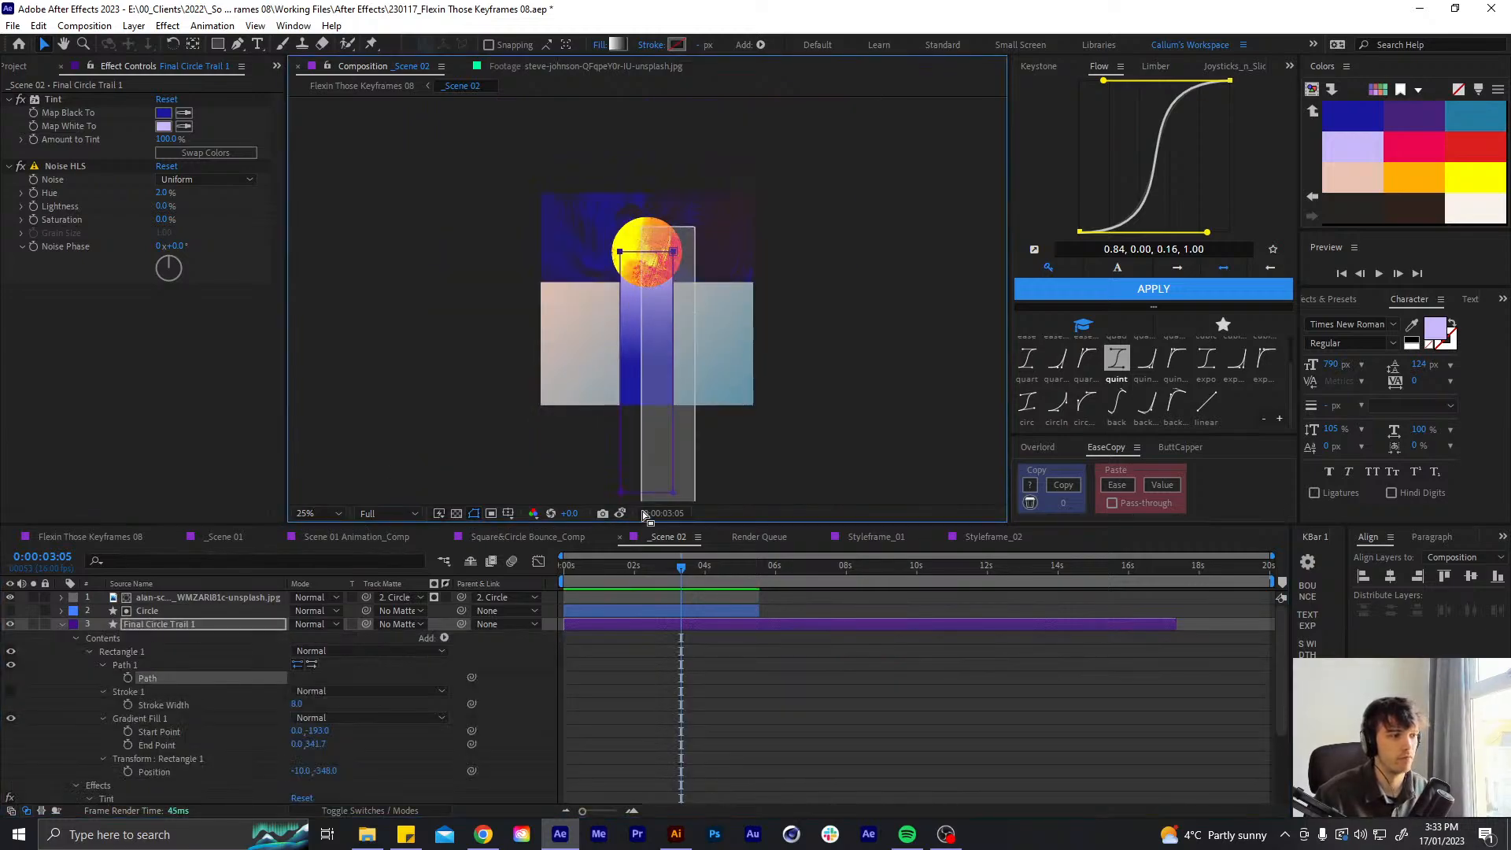
pyautogui.press('/')
pyautogui.hotkey('shift', 'Right')
pyautogui.hotkey('shift', 'Right')
pyautogui.hotkey('shift', 'Right')
pyautogui.hotkey('shift', 'Right')
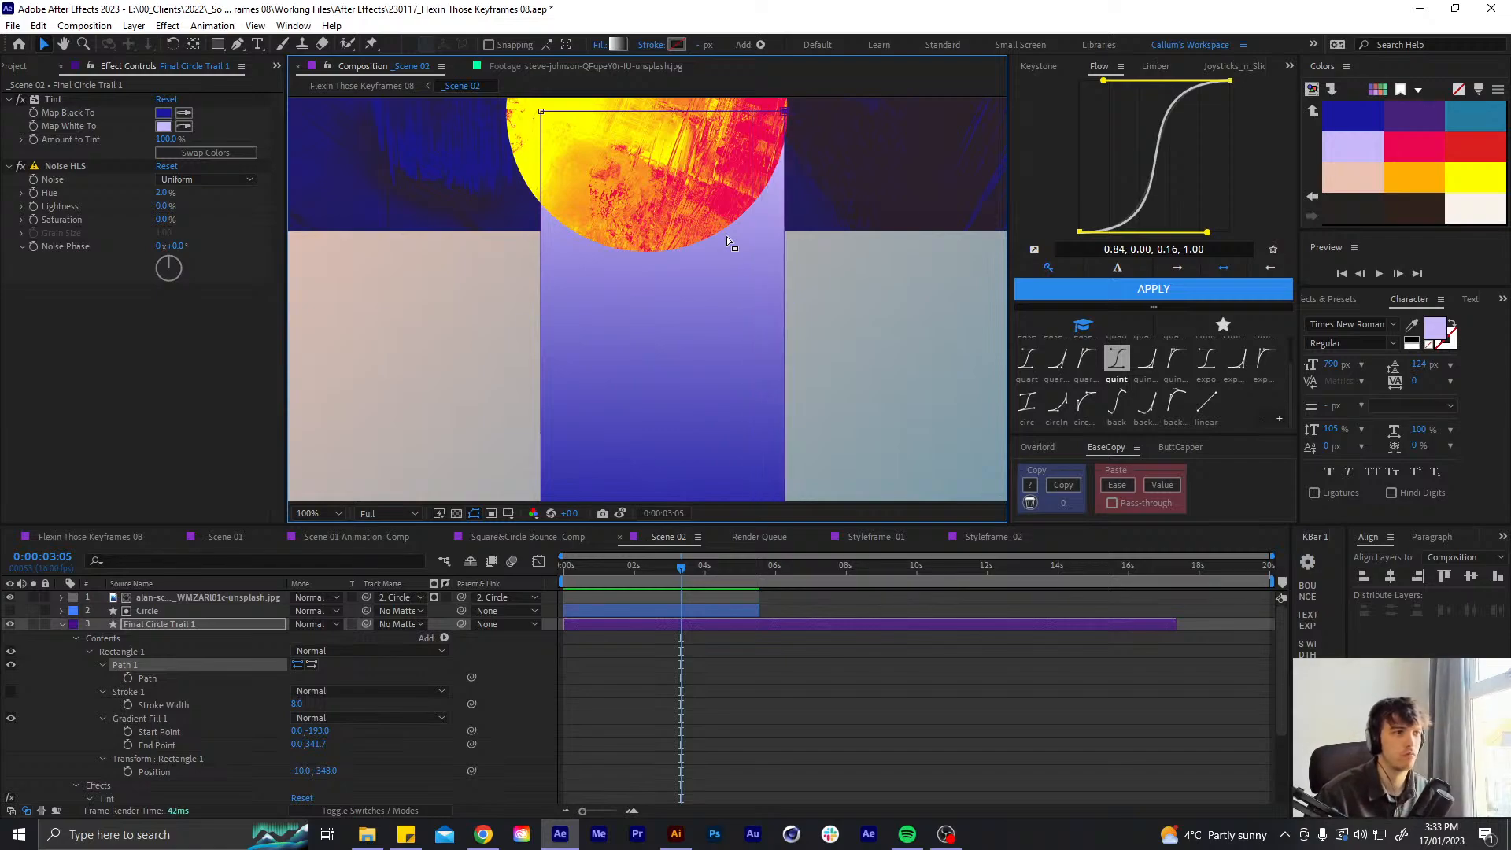
# - Nudge the two left-hand points of the trail's path outward to line up with the circle's left edge
pyautogui.press(',')
pyautogui.press(',')
pyautogui.press(',')
pyautogui.press(',')
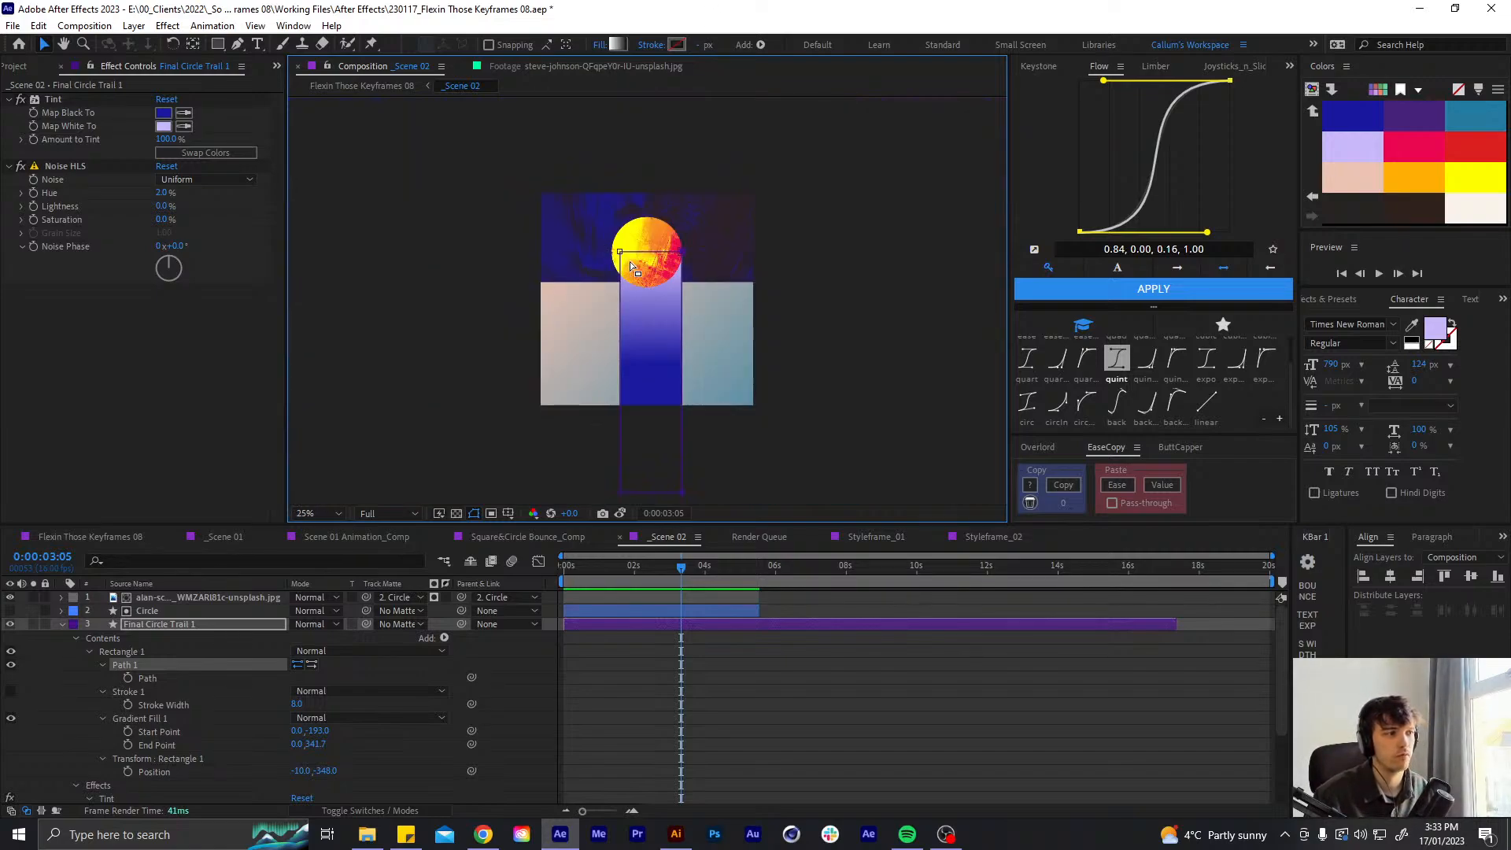
pyautogui.keyDown('shift'); pyautogui.click(620, 494); pyautogui.keyUp('shift')
pyautogui.scroll(3, 599, 226)
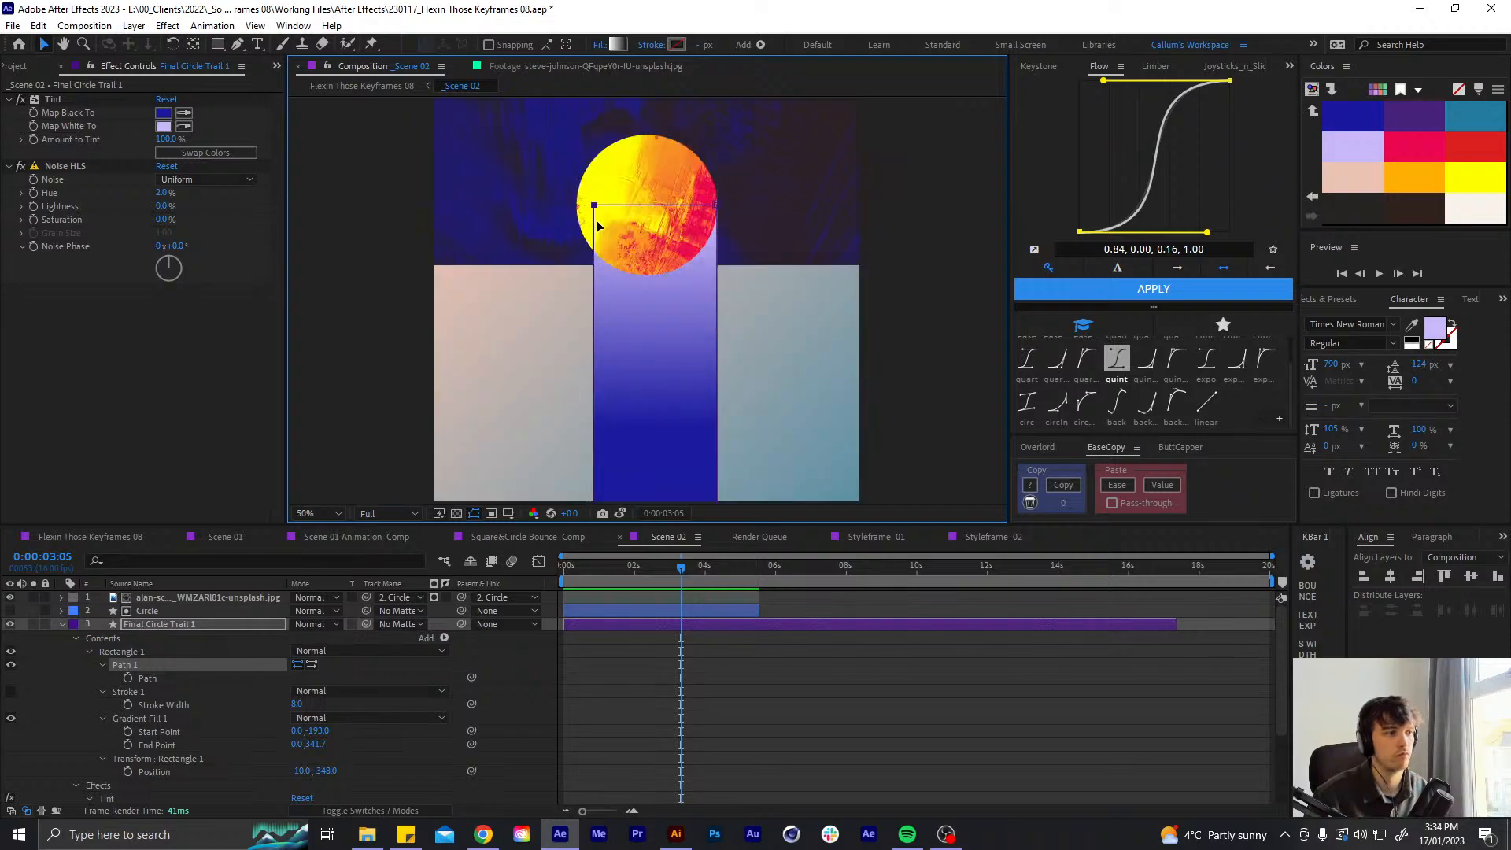
pyautogui.moveTo(633, 184); pyautogui.dragTo(715, 288)
pyautogui.hotkey('shift', 'Left')
pyautogui.hotkey('shift', 'Left')
pyautogui.hotkey('shift', 'Left')
pyautogui.hotkey('shift', 'Left')
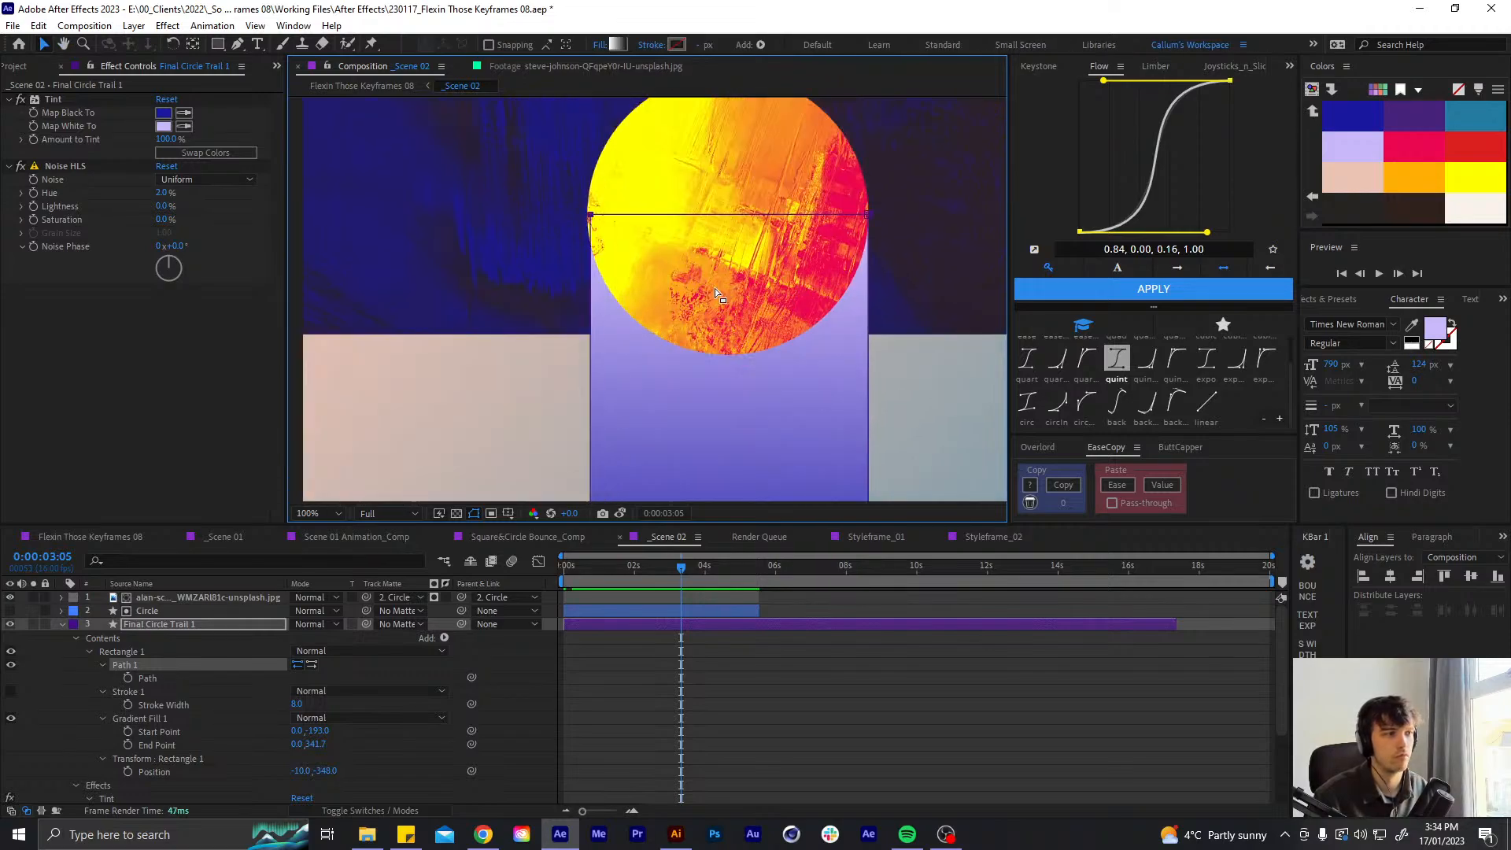
# - Deselect and collapse the trail layer, check the widened trail against the whole frame, and return to the start of _Scene 02
pyautogui.press('y')
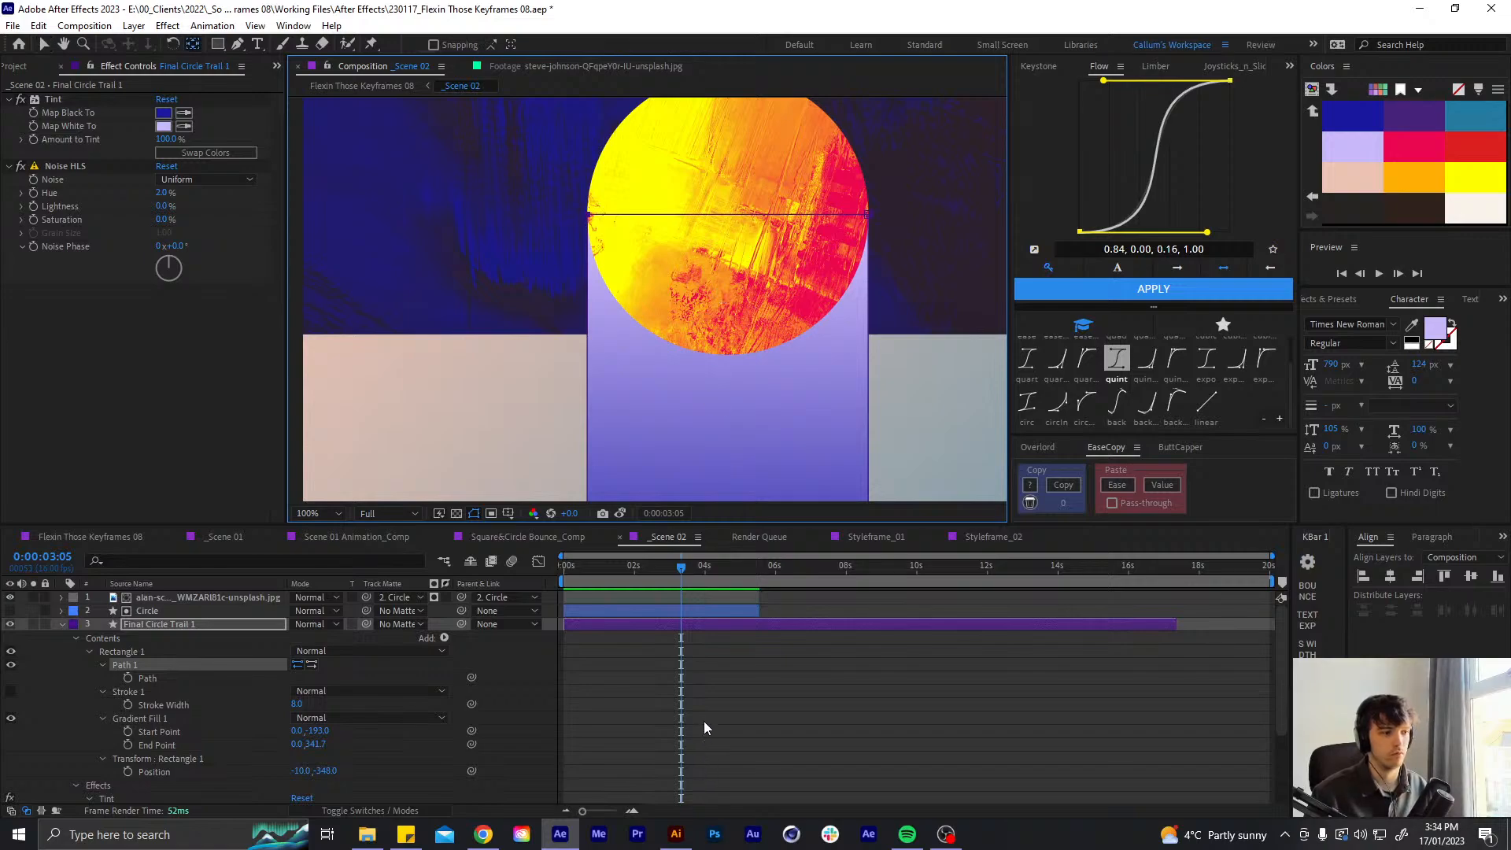
pyautogui.click(704, 721)
pyautogui.press('u')
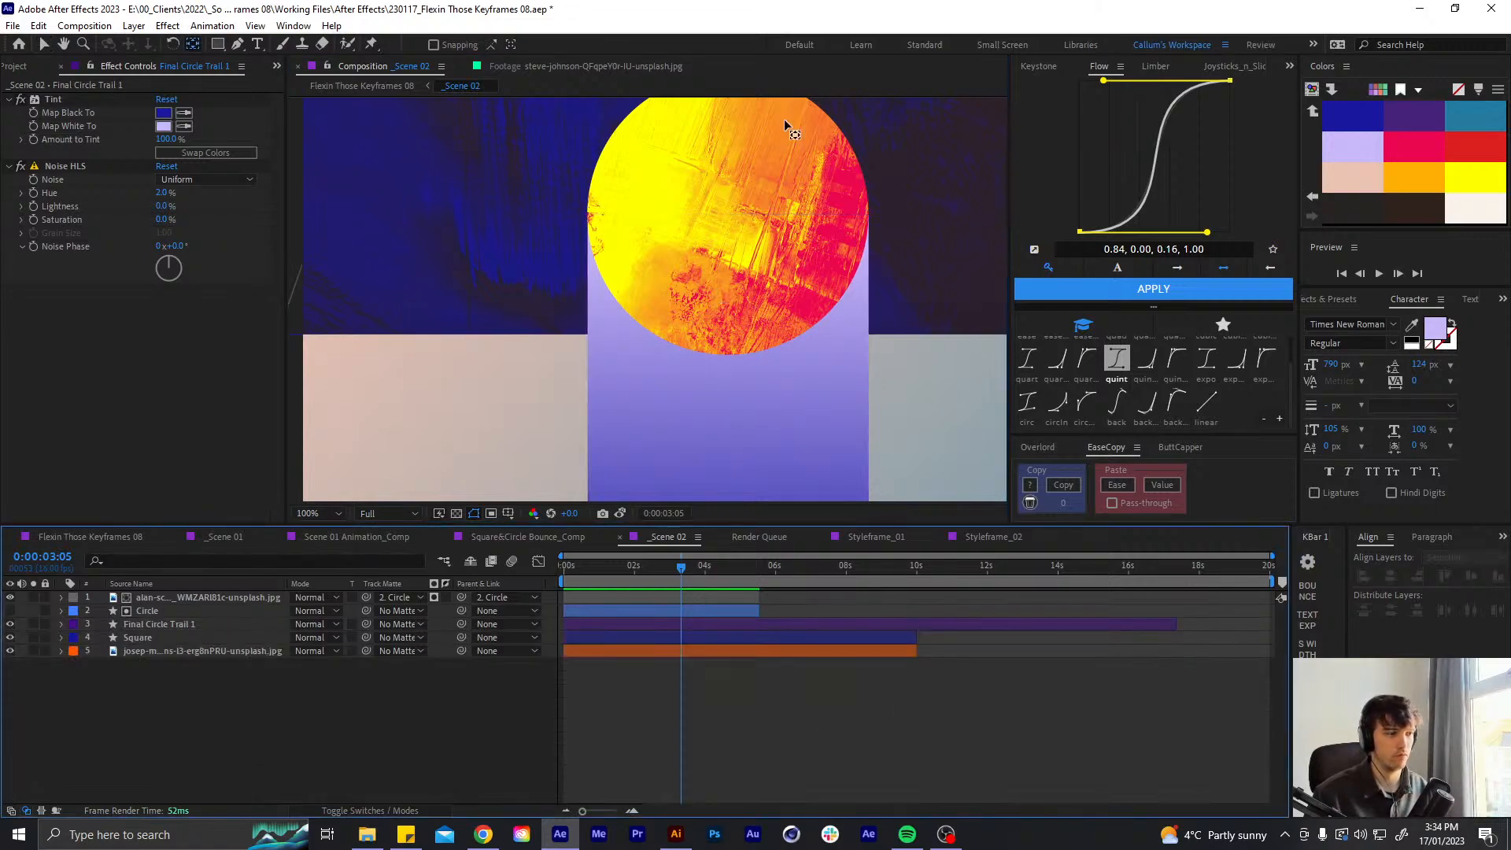
pyautogui.scroll(-4, 708, 370)
pyautogui.press('v')
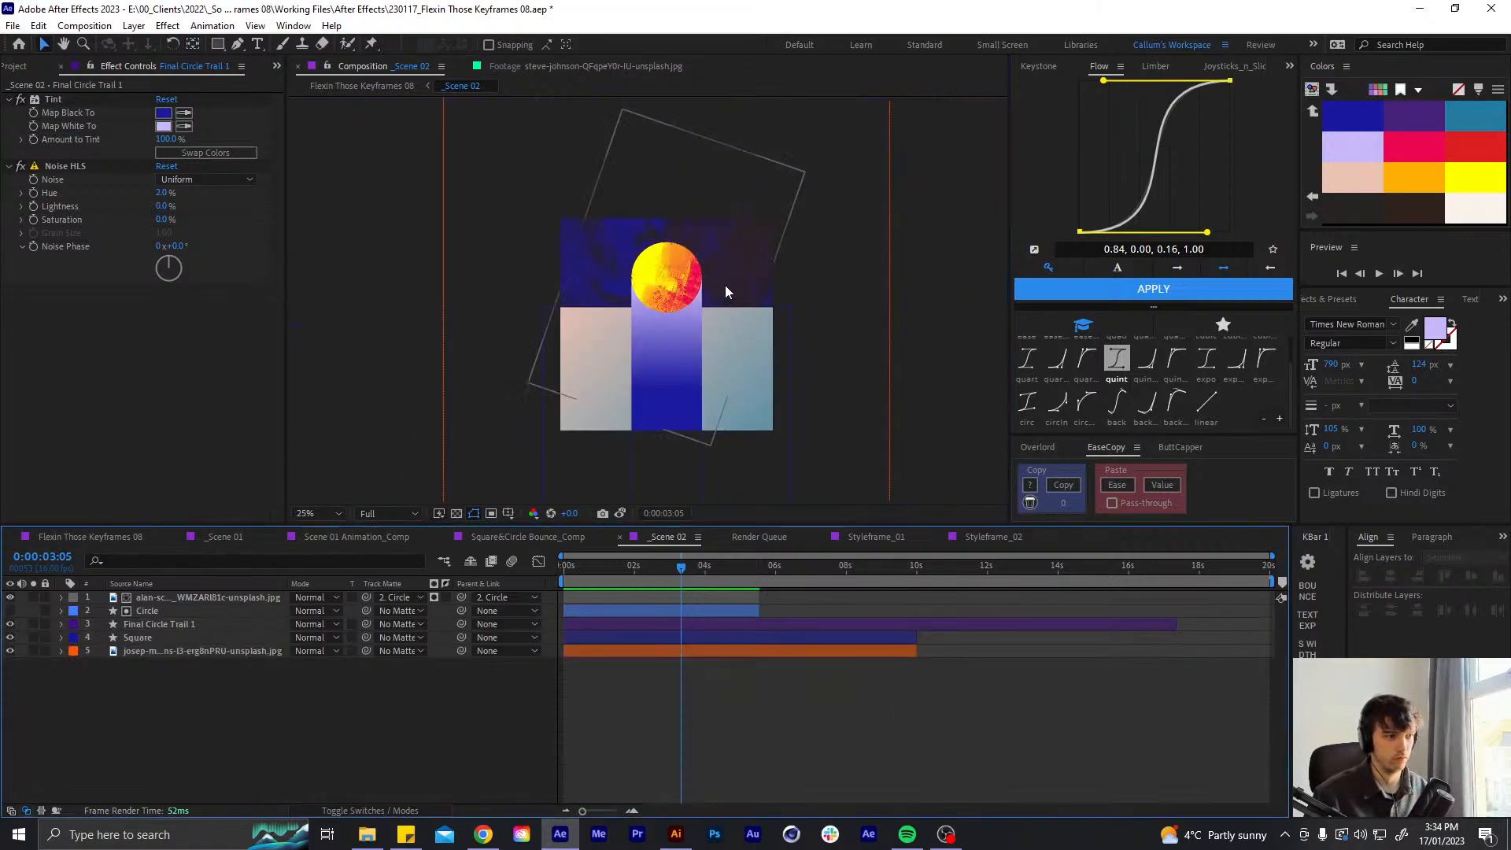
pyautogui.scroll(2, 725, 291)
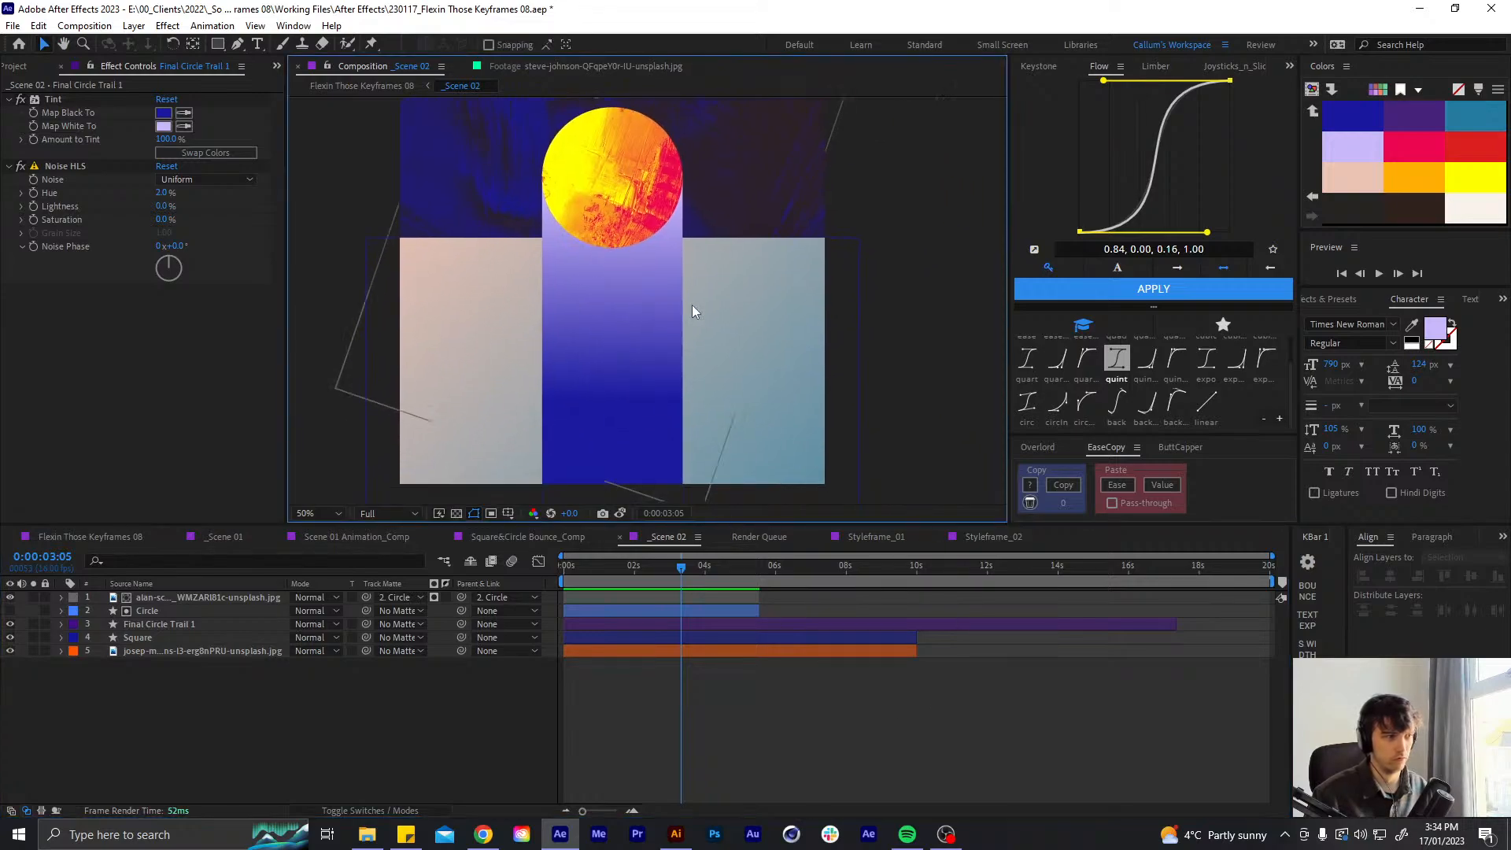
pyautogui.scroll(-2, 693, 311)
pyautogui.click(616, 583)
pyautogui.press('Home')
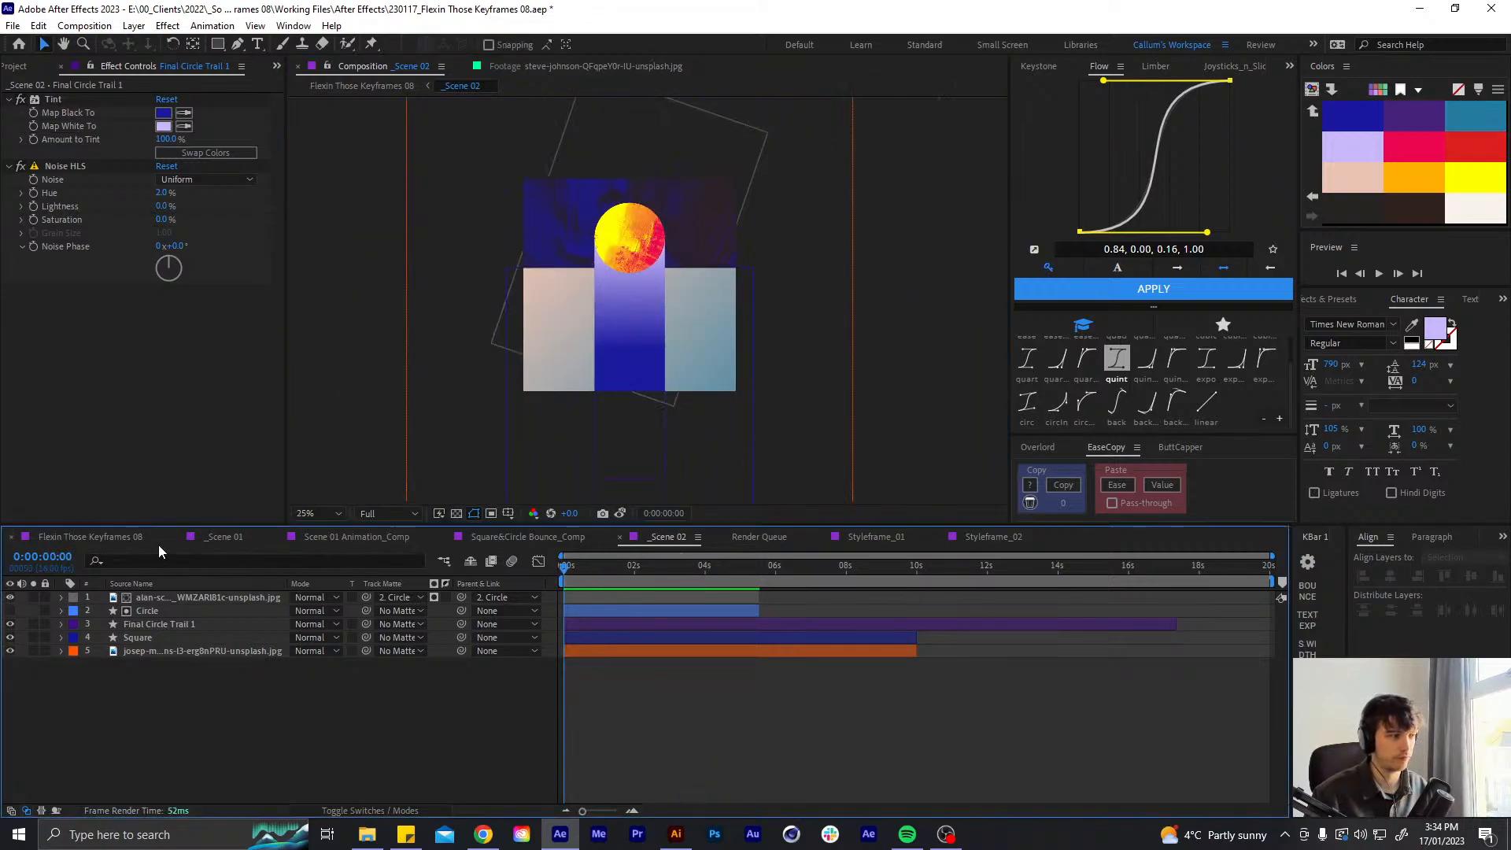
# - Open the Flexin Those Keyframes 08 composition and preview it from the start through the cut into _Scene 02
pyautogui.click(132, 536)
pyautogui.click(832, 566)
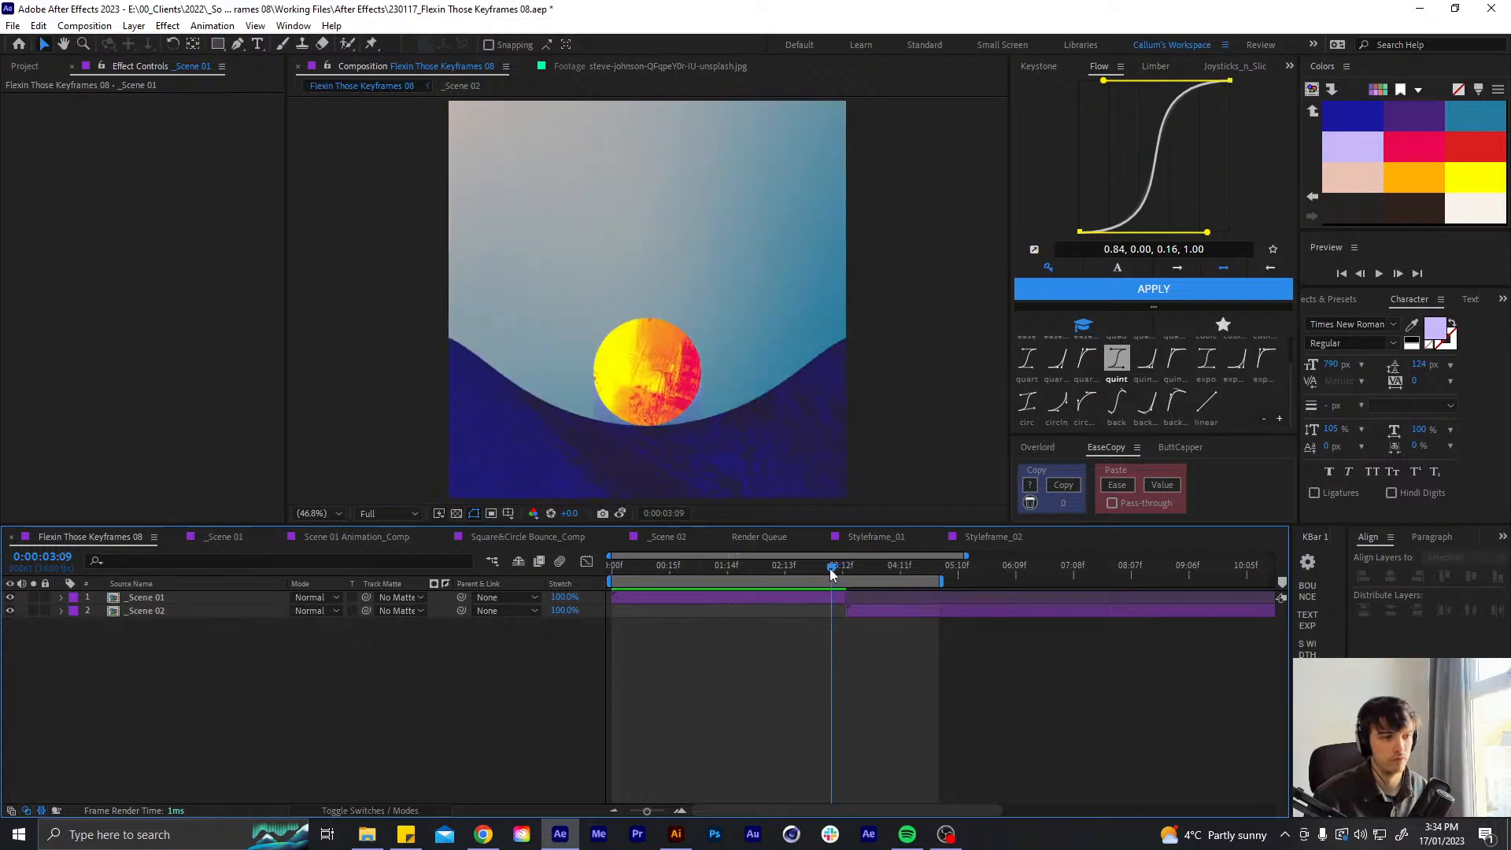
pyautogui.press('space')
pyautogui.press('Home')
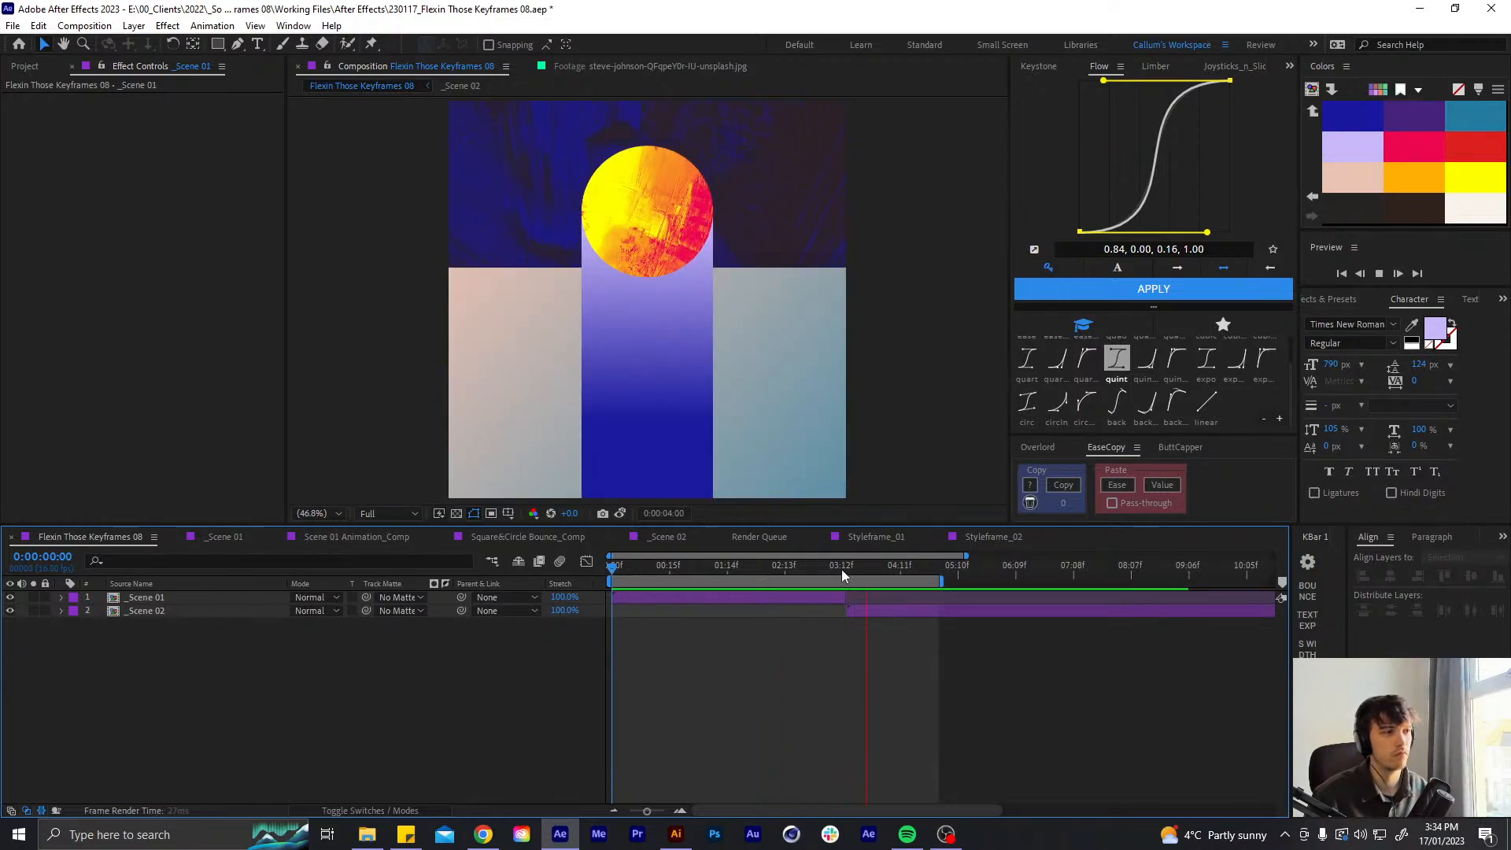
# - Check the frames at the cut and move the changeover from _Scene 01 to _Scene 02 one frame earlier
pyautogui.click(835, 560)
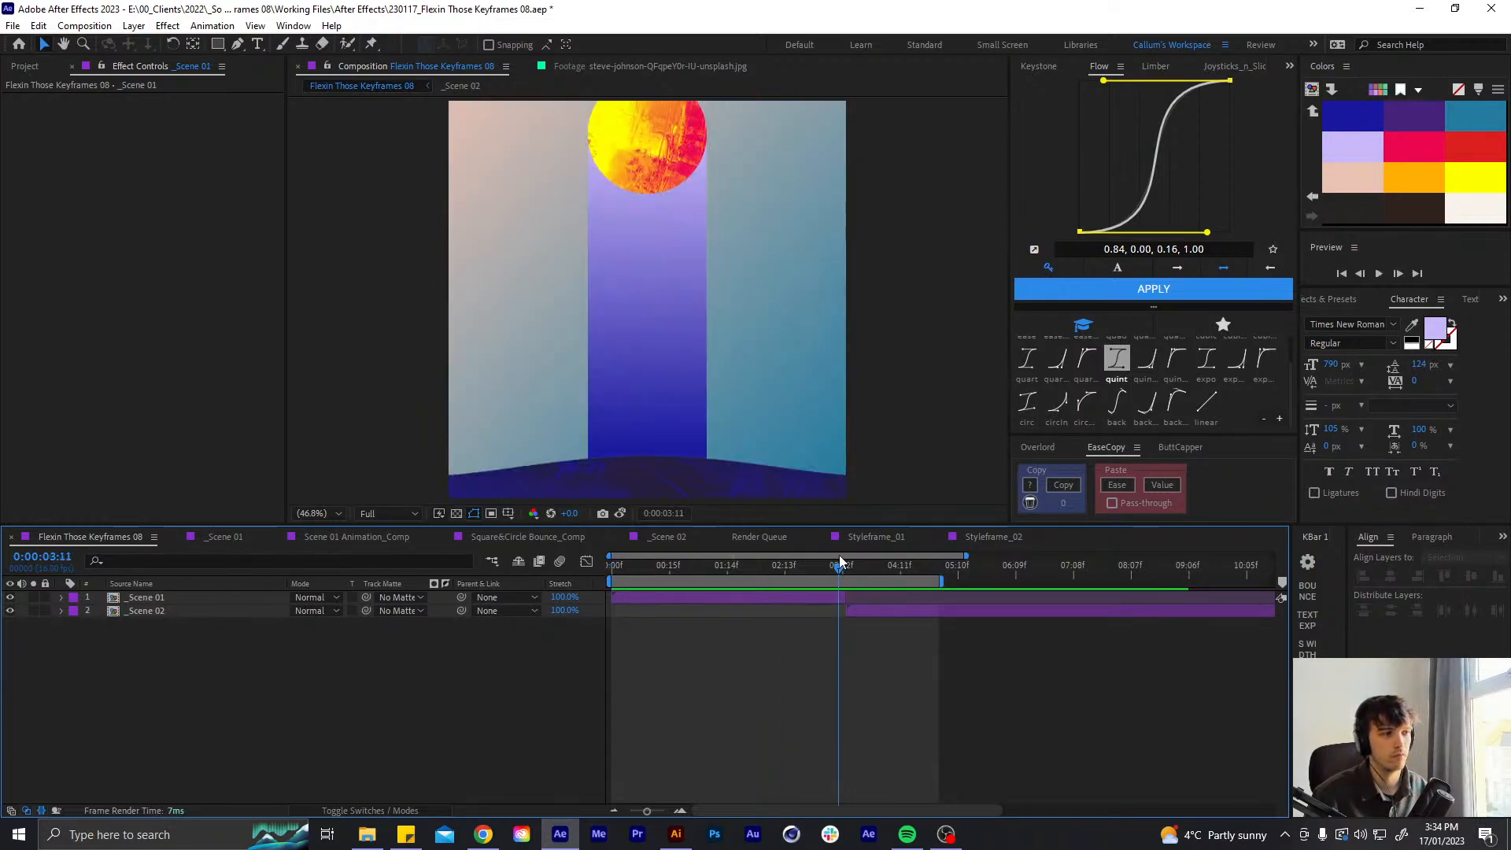
pyautogui.click(842, 552)
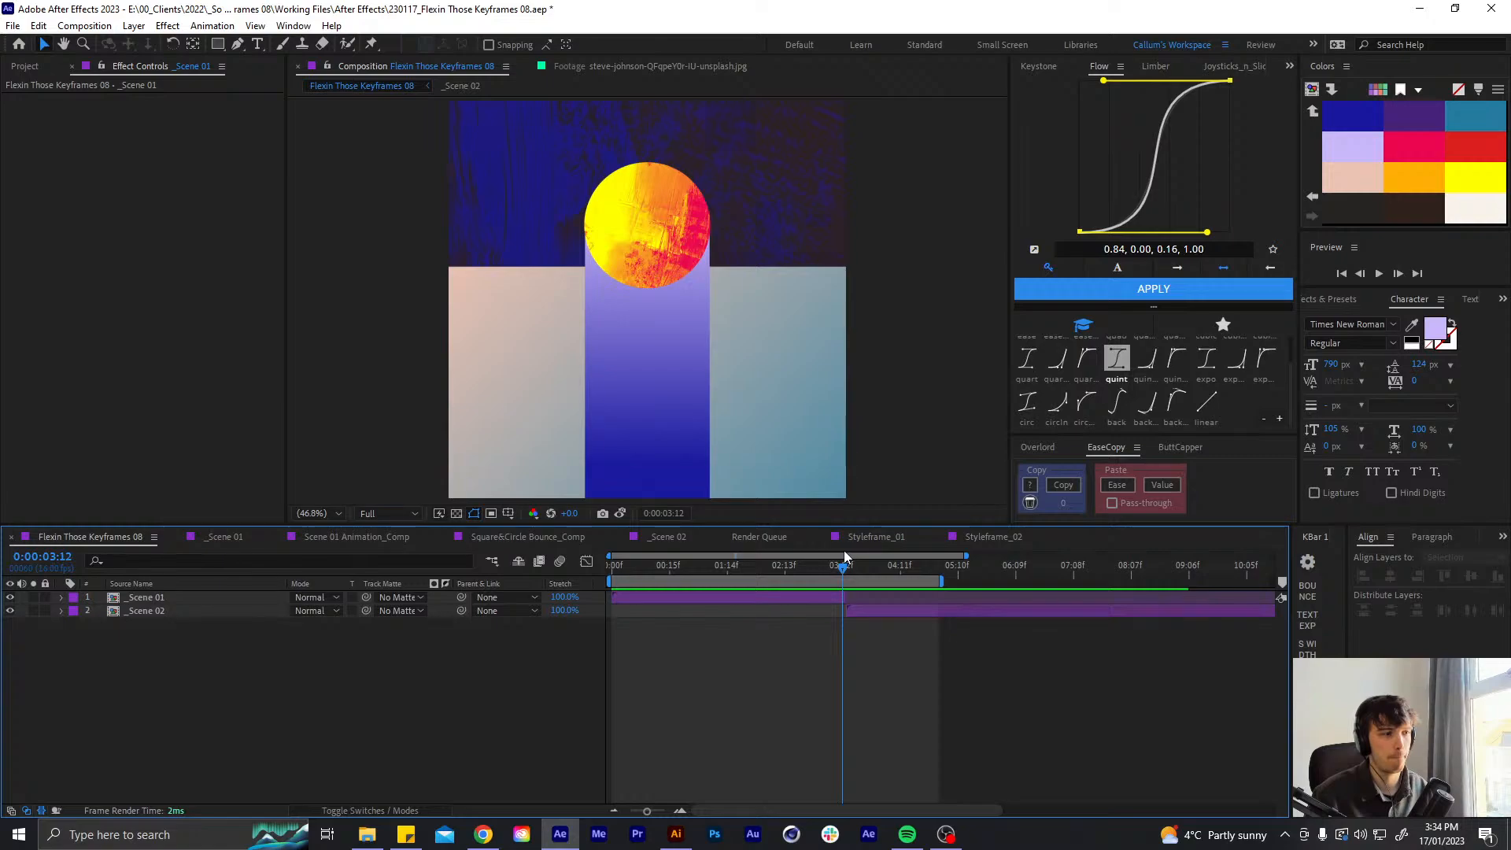
pyautogui.moveTo(844, 551); pyautogui.dragTo(840, 558)
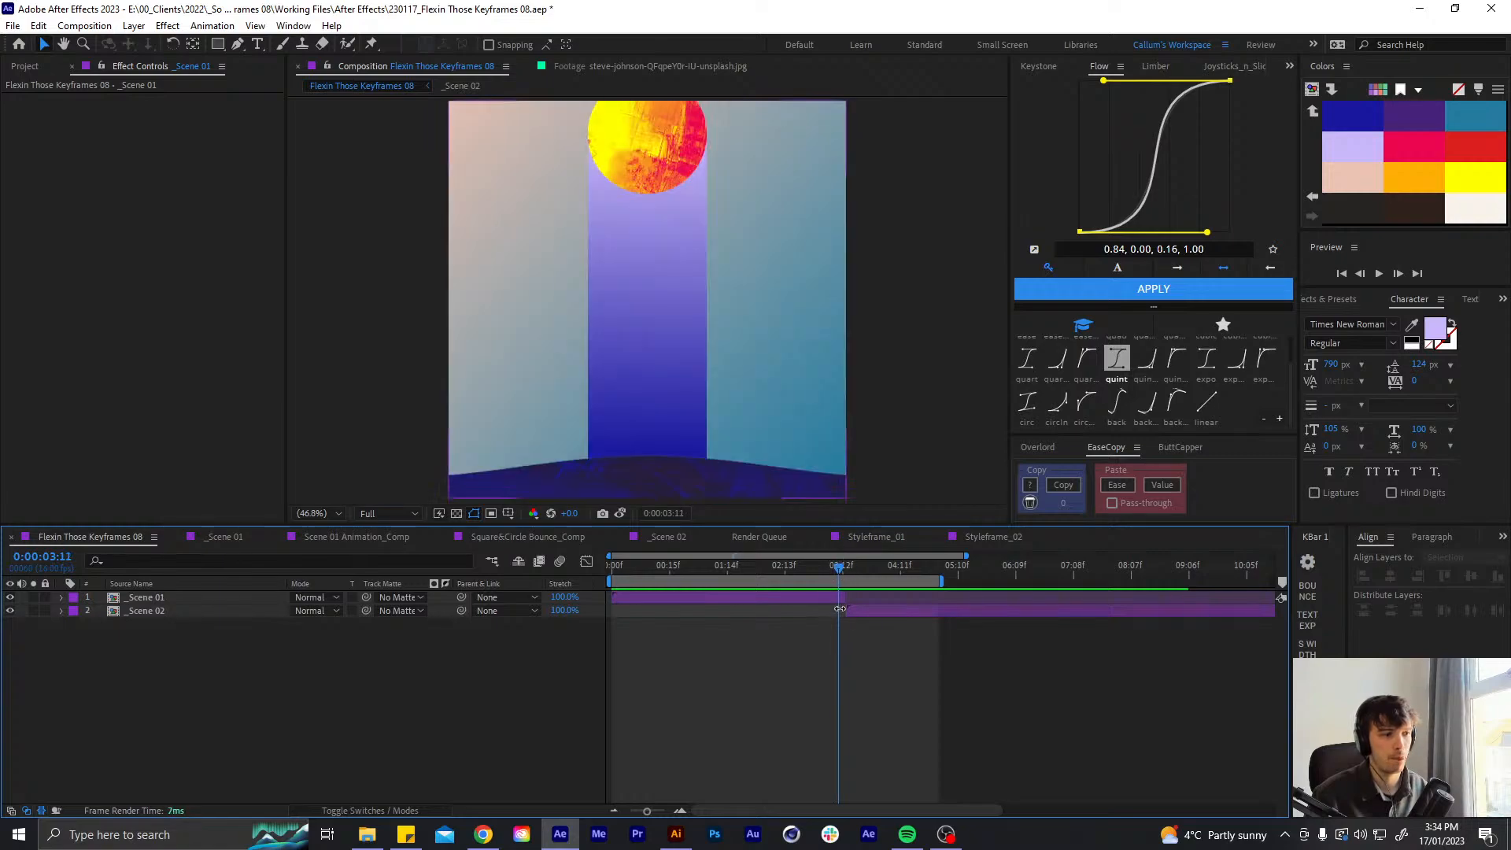
pyautogui.click(842, 611)
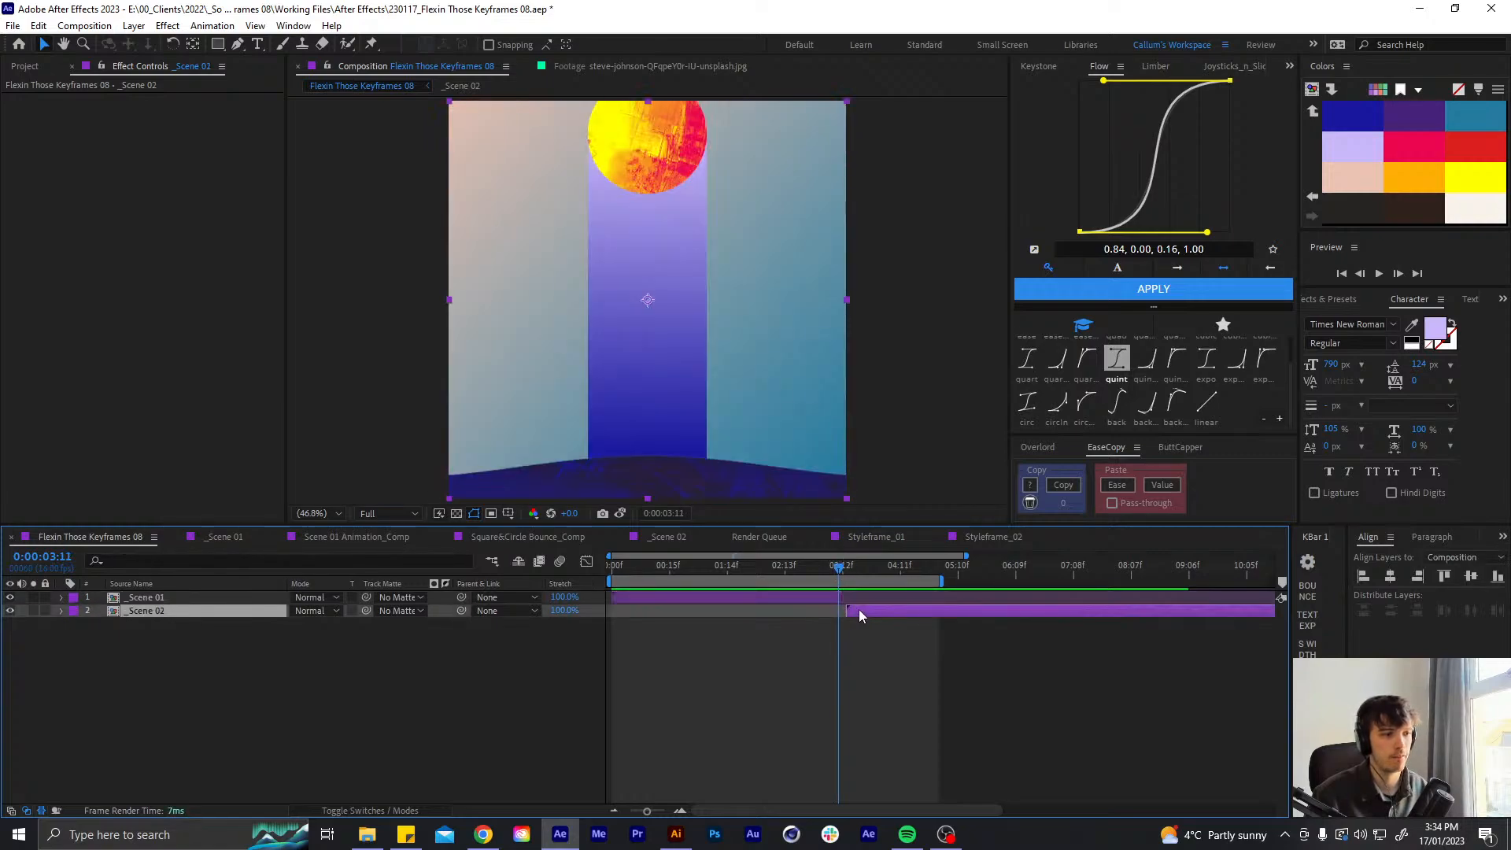
pyautogui.click(839, 661)
# - Preview the main composition across the adjusted cut, starting from 0:00:02:13
pyautogui.moveTo(837, 565); pyautogui.dragTo(786, 566)
pyautogui.press('space')
pyautogui.press('space')
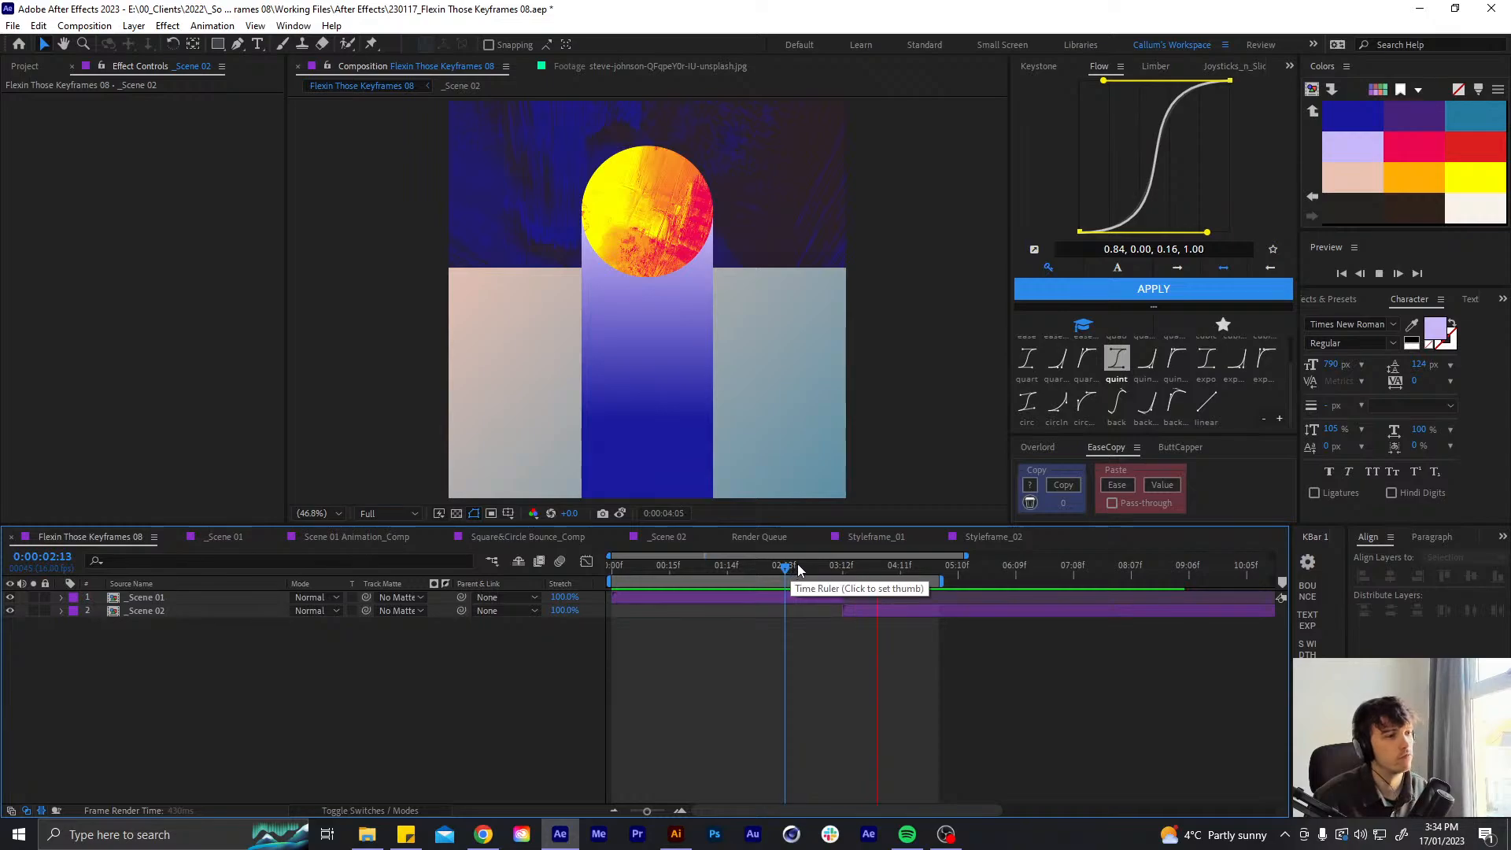
pyautogui.press('space')
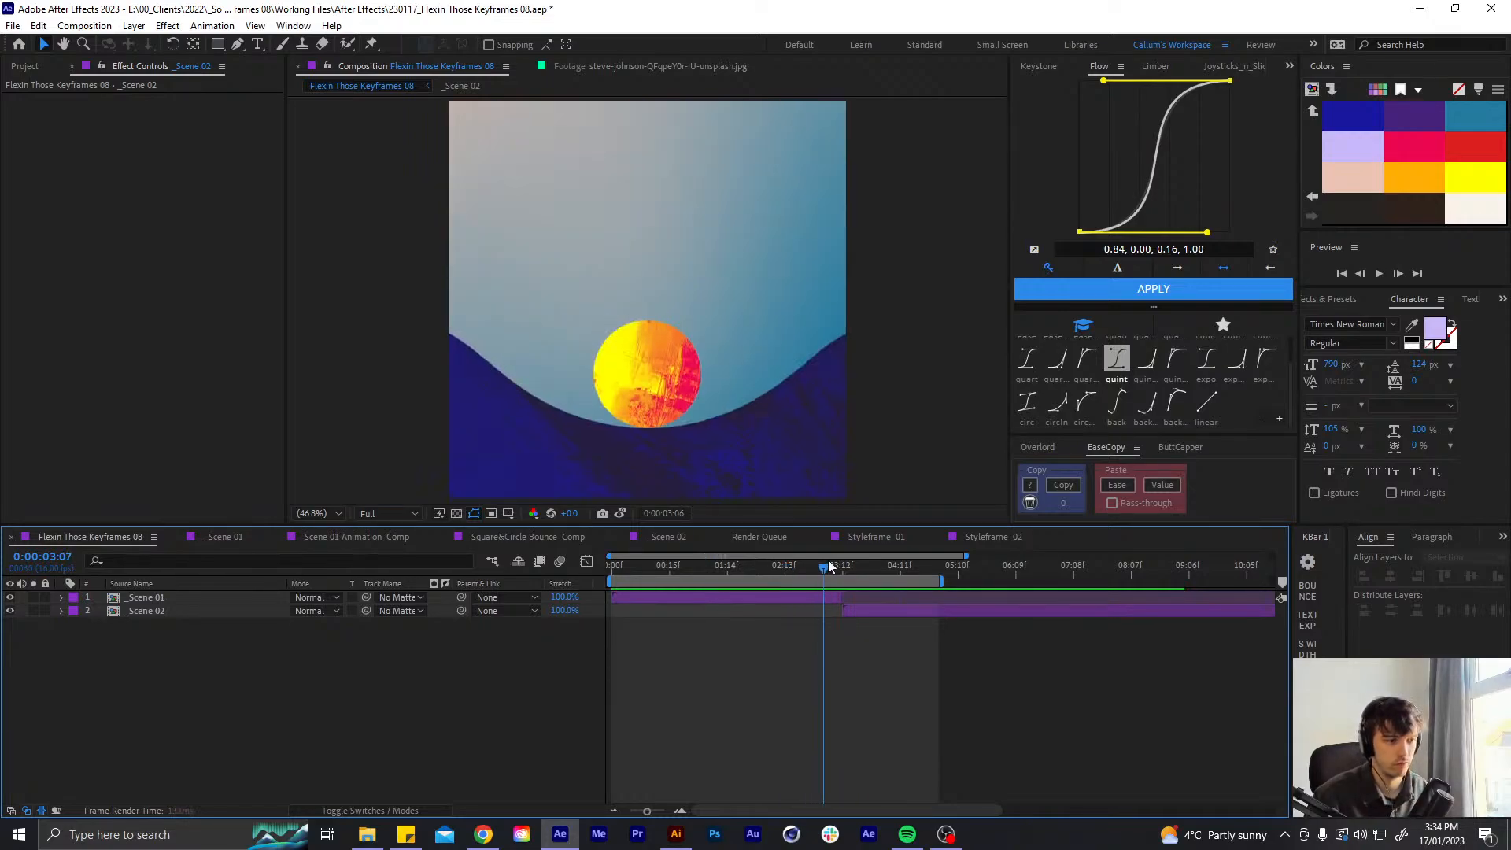
# - At 0:00:03:09, look through the nested _Scene 01 and Scene 01 Animation_Comp compositions, and return to the main composition
pyautogui.moveTo(828, 565); pyautogui.dragTo(832, 562)
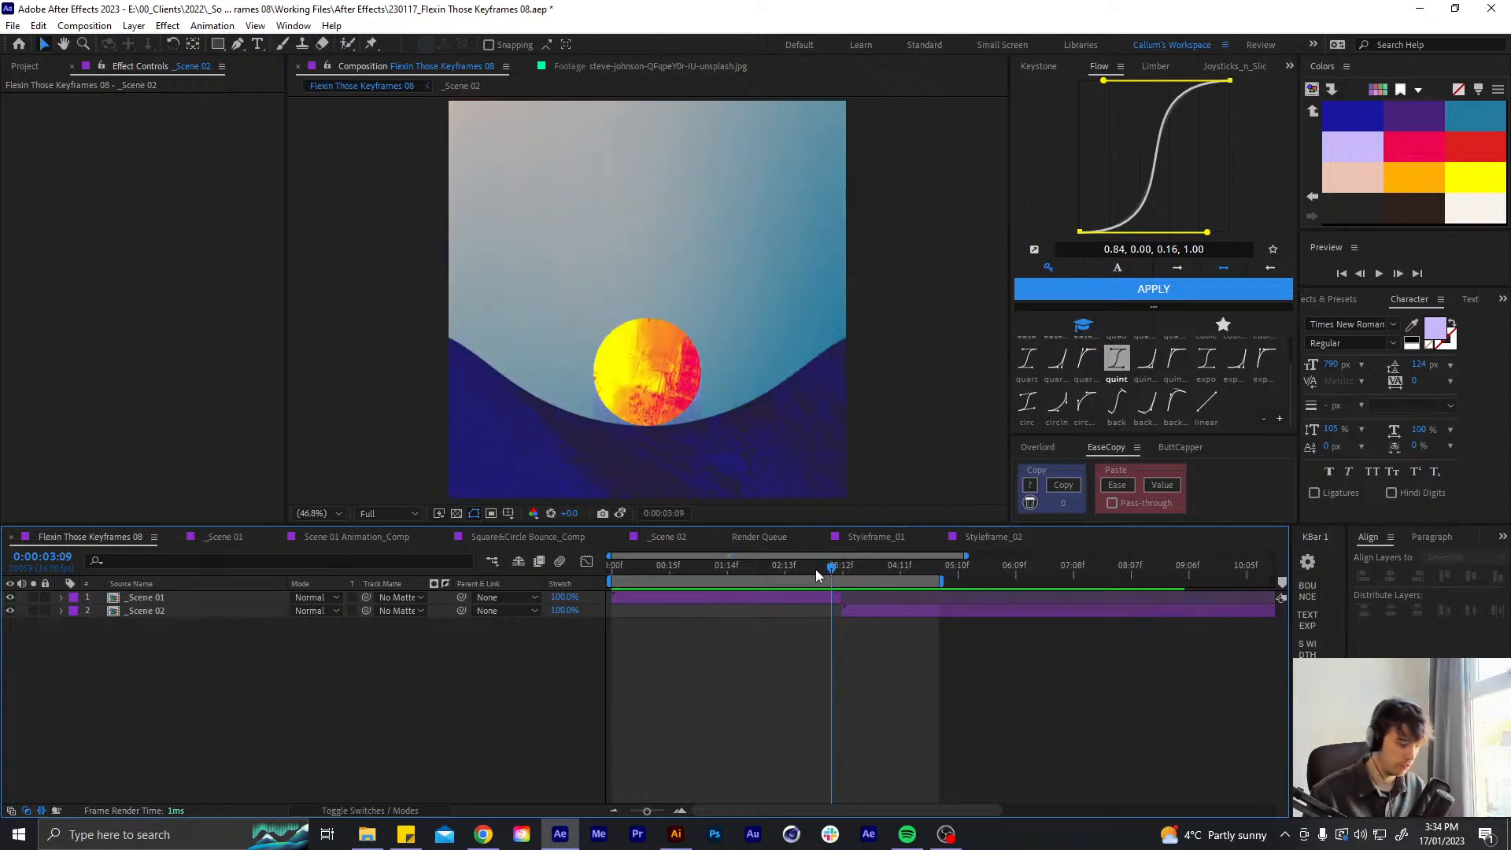
pyautogui.press('=')
pyautogui.press('=')
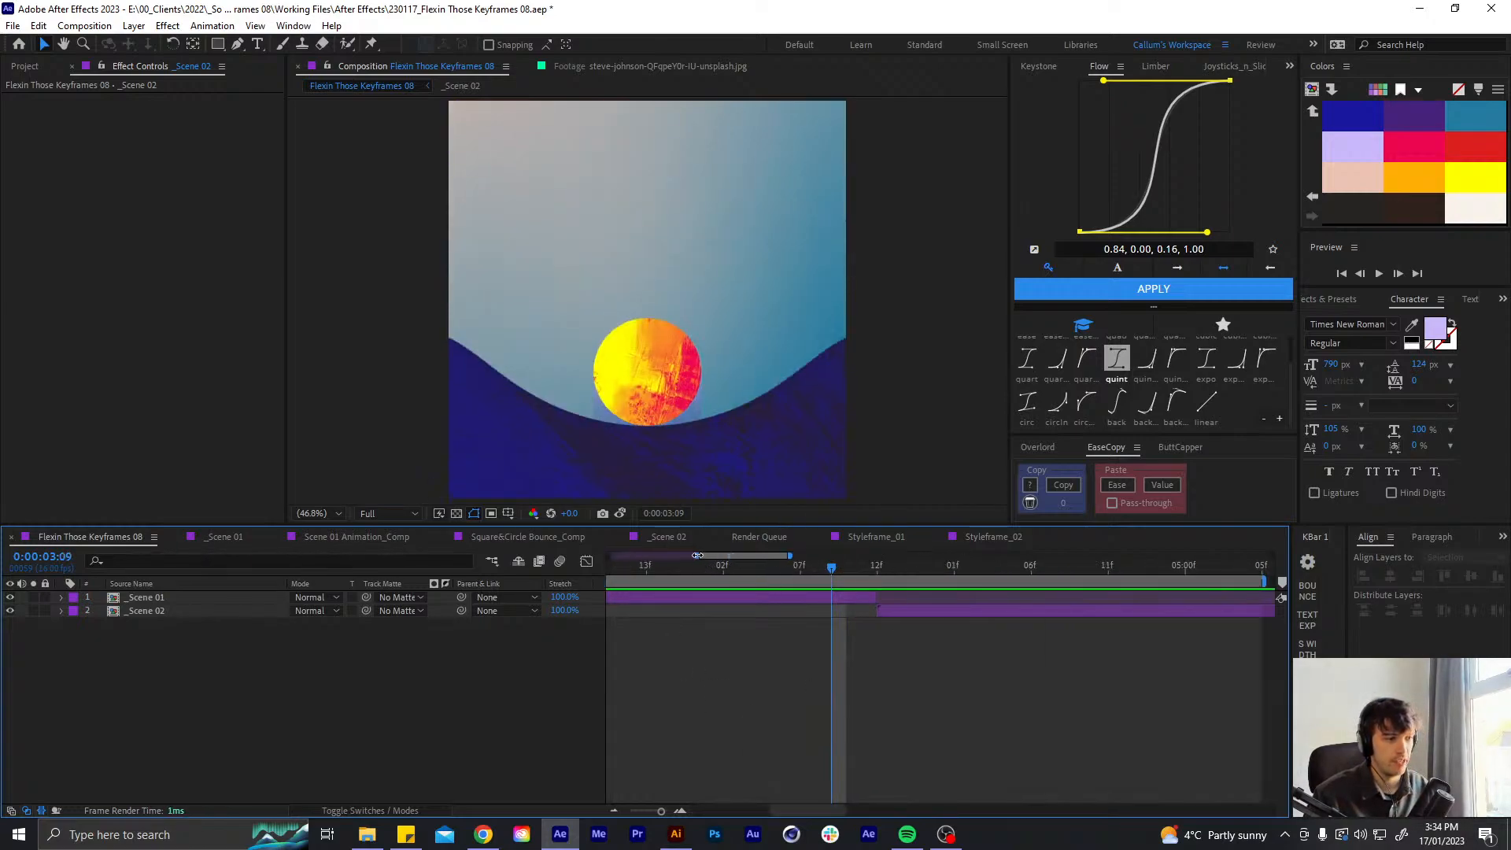
pyautogui.moveTo(697, 555); pyautogui.dragTo(611, 556)
pyautogui.press('Tab')
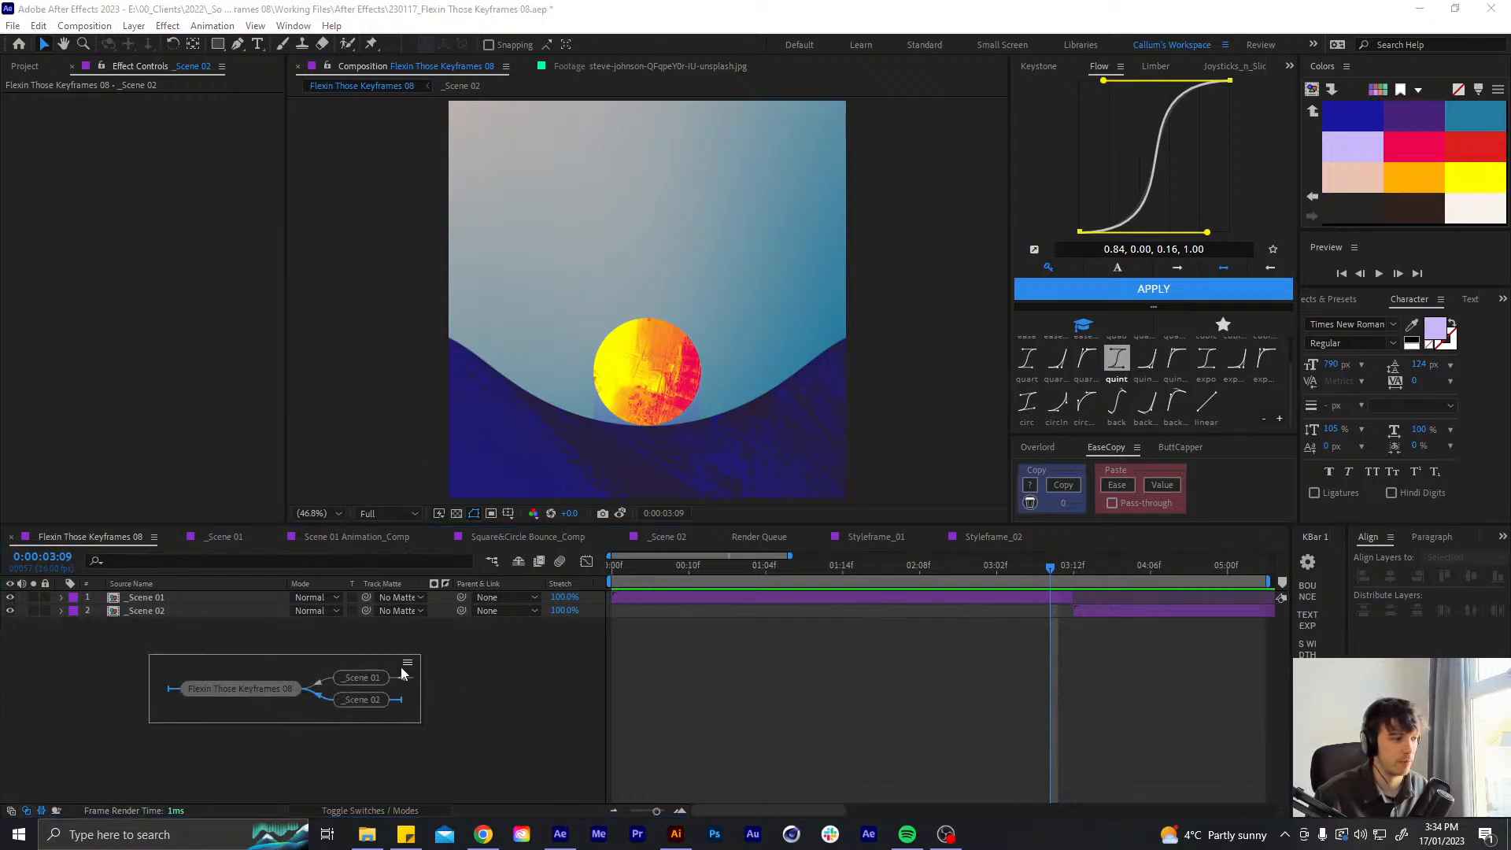
pyautogui.click(375, 677)
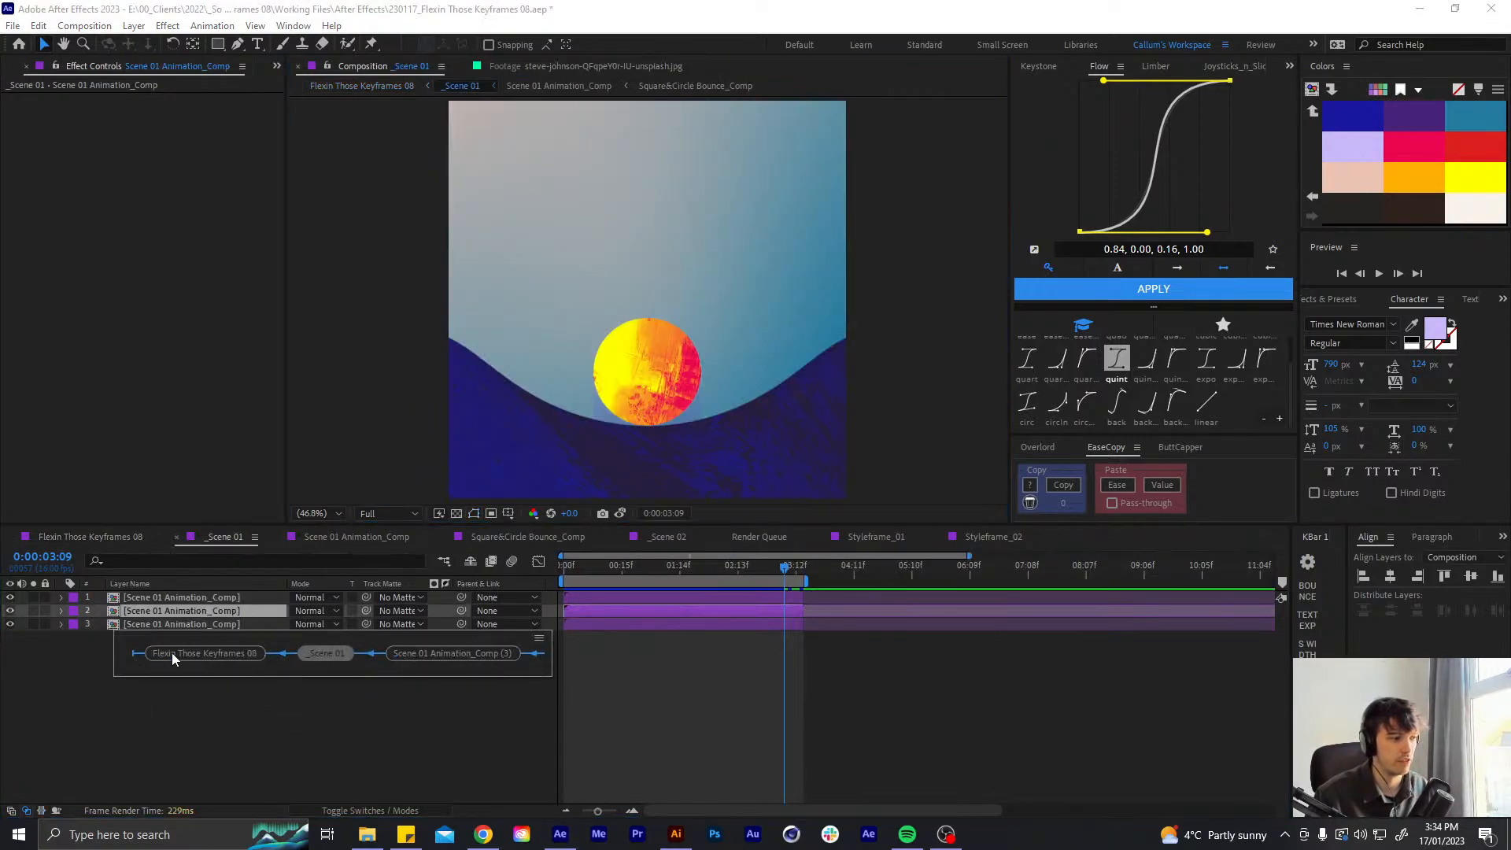
pyautogui.click(231, 653)
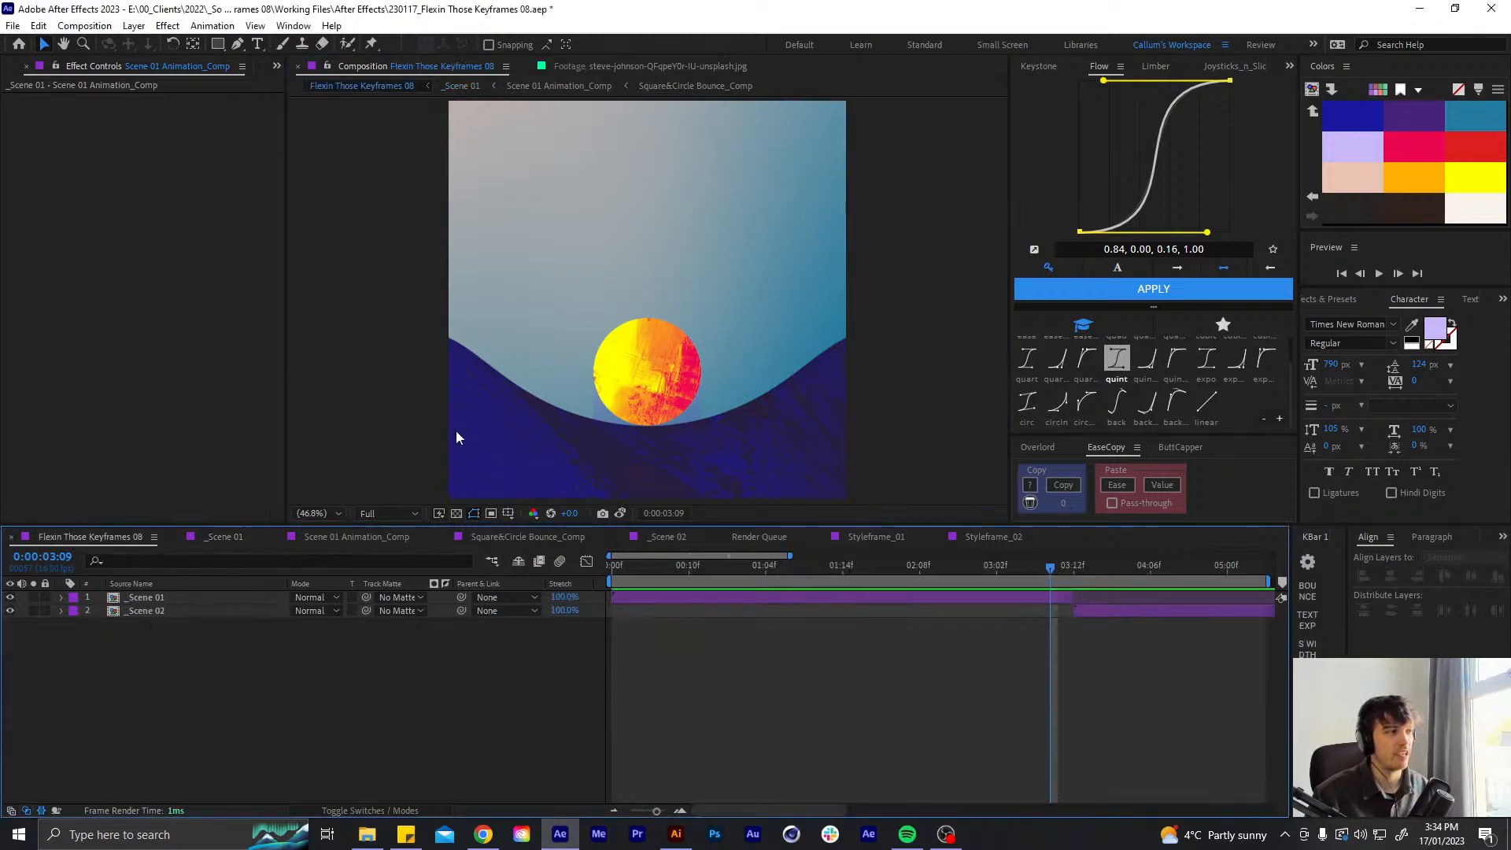
pyautogui.press('-')
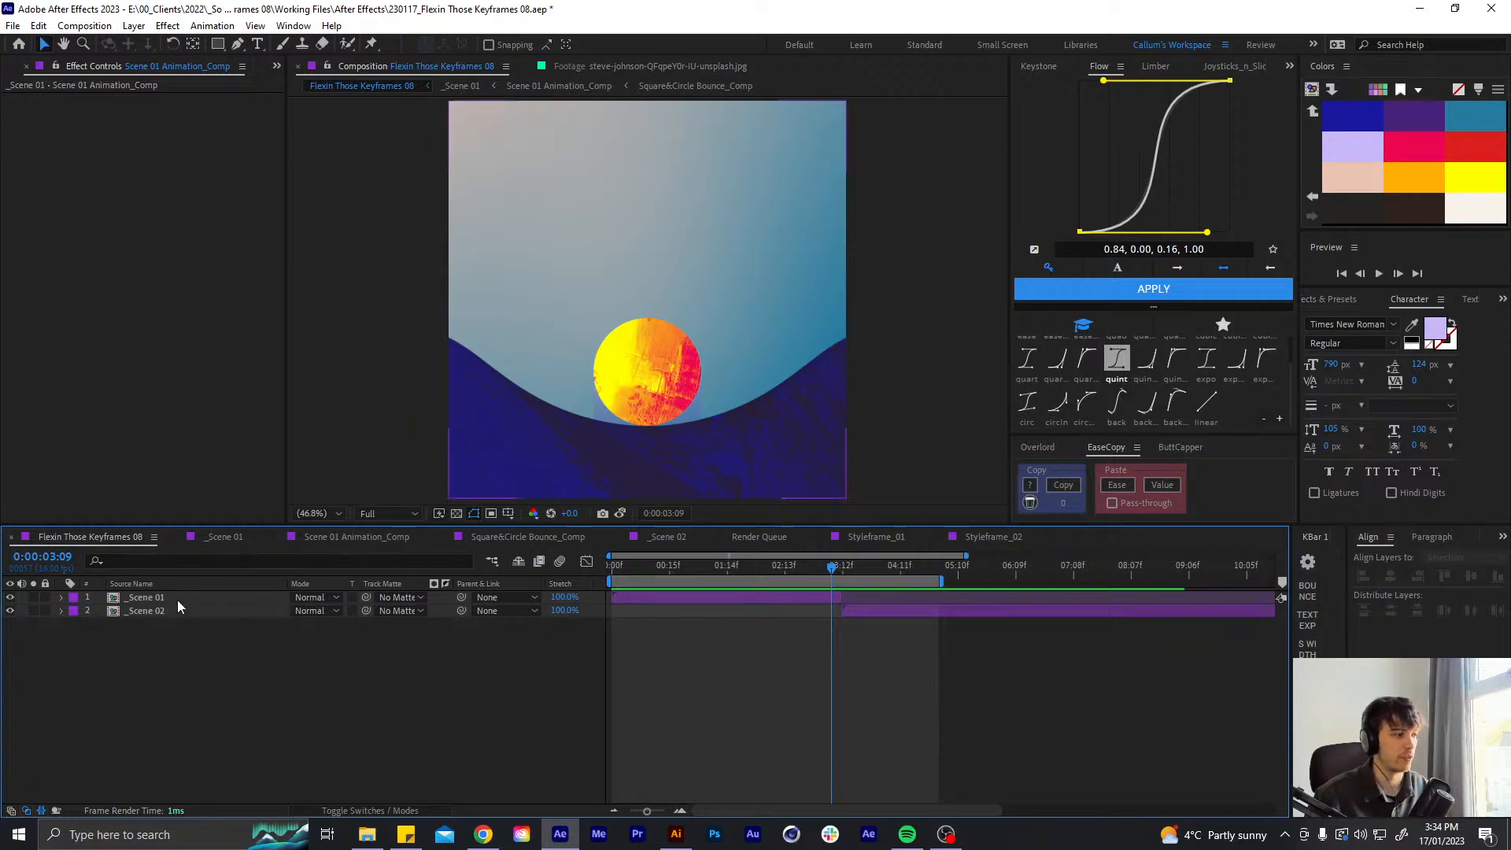
pyautogui.click(177, 599)
pyautogui.doubleClick(163, 603)
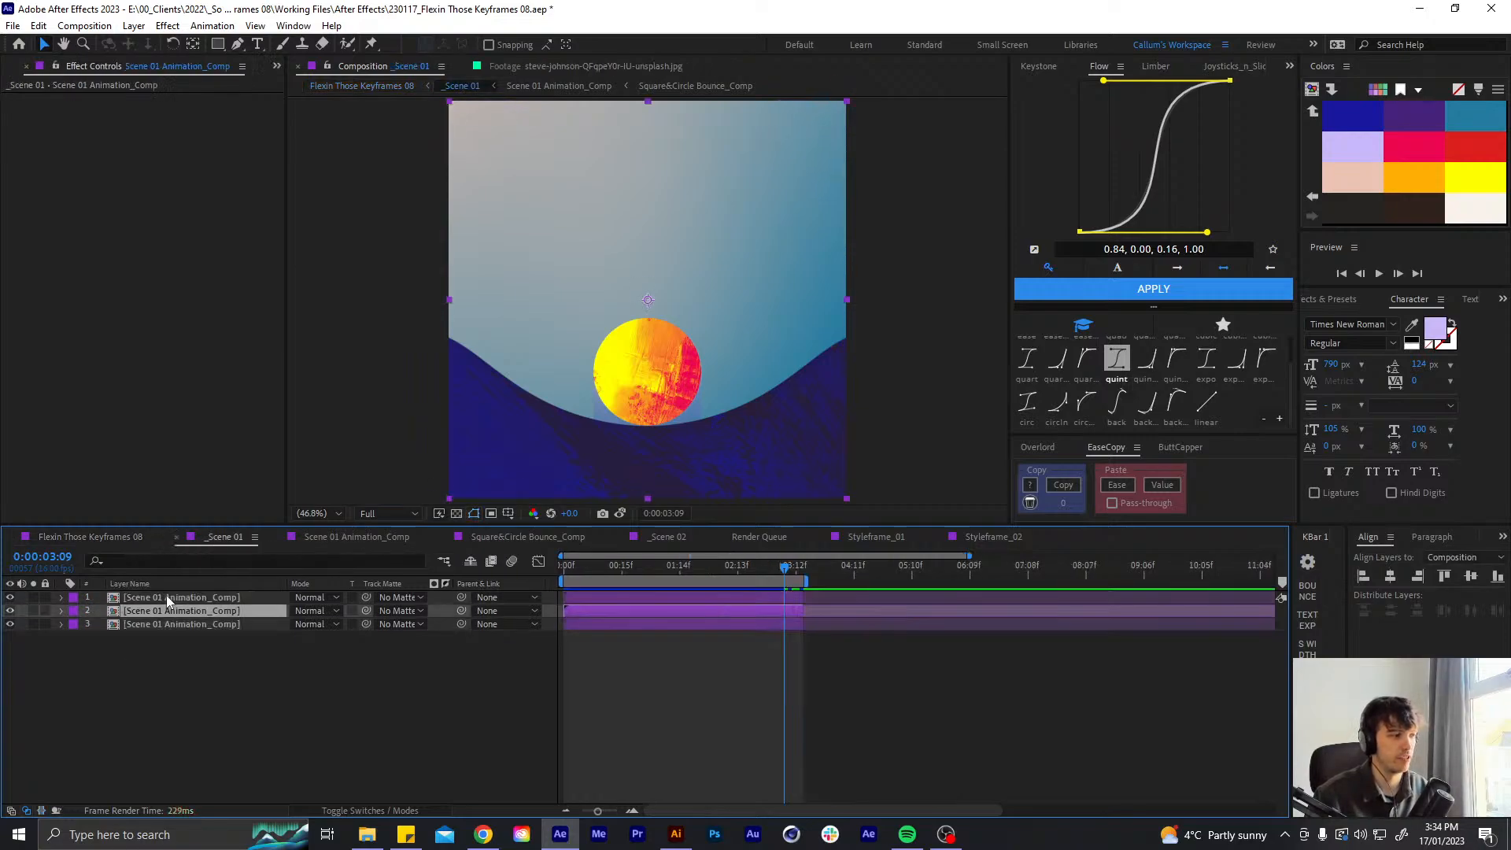
pyautogui.doubleClick(173, 606)
pyautogui.click(101, 535)
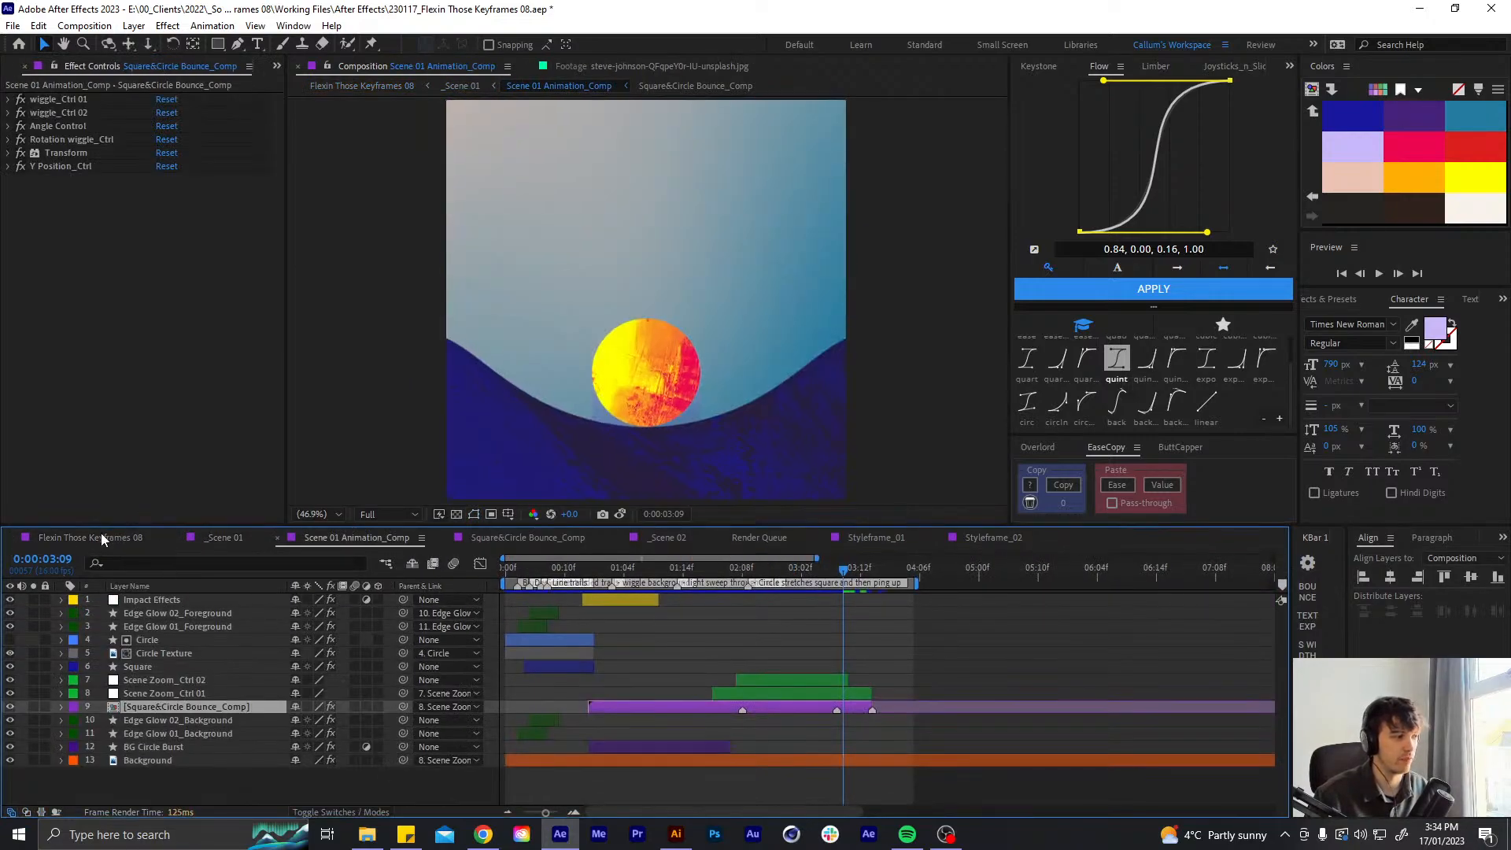
# - Apply Directional Blur to the _Scene 01 layer and add a Blur Length keyframe of 0 at 0:00:03:09
pyautogui.click(869, 671)
pyautogui.click(822, 602)
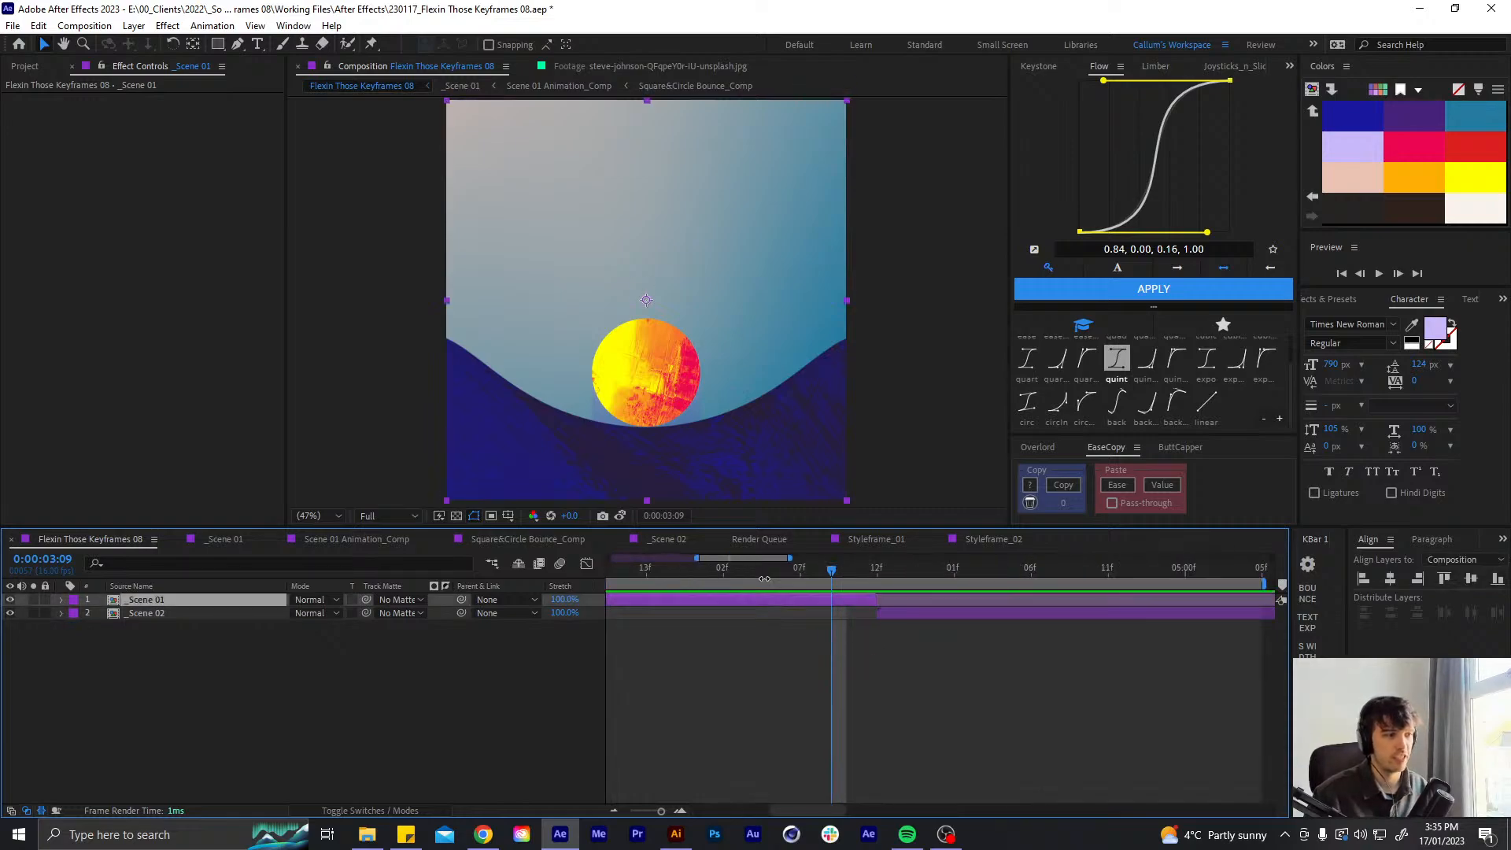
pyautogui.hotkey('ctrl', 'space')
pyautogui.write('dis')
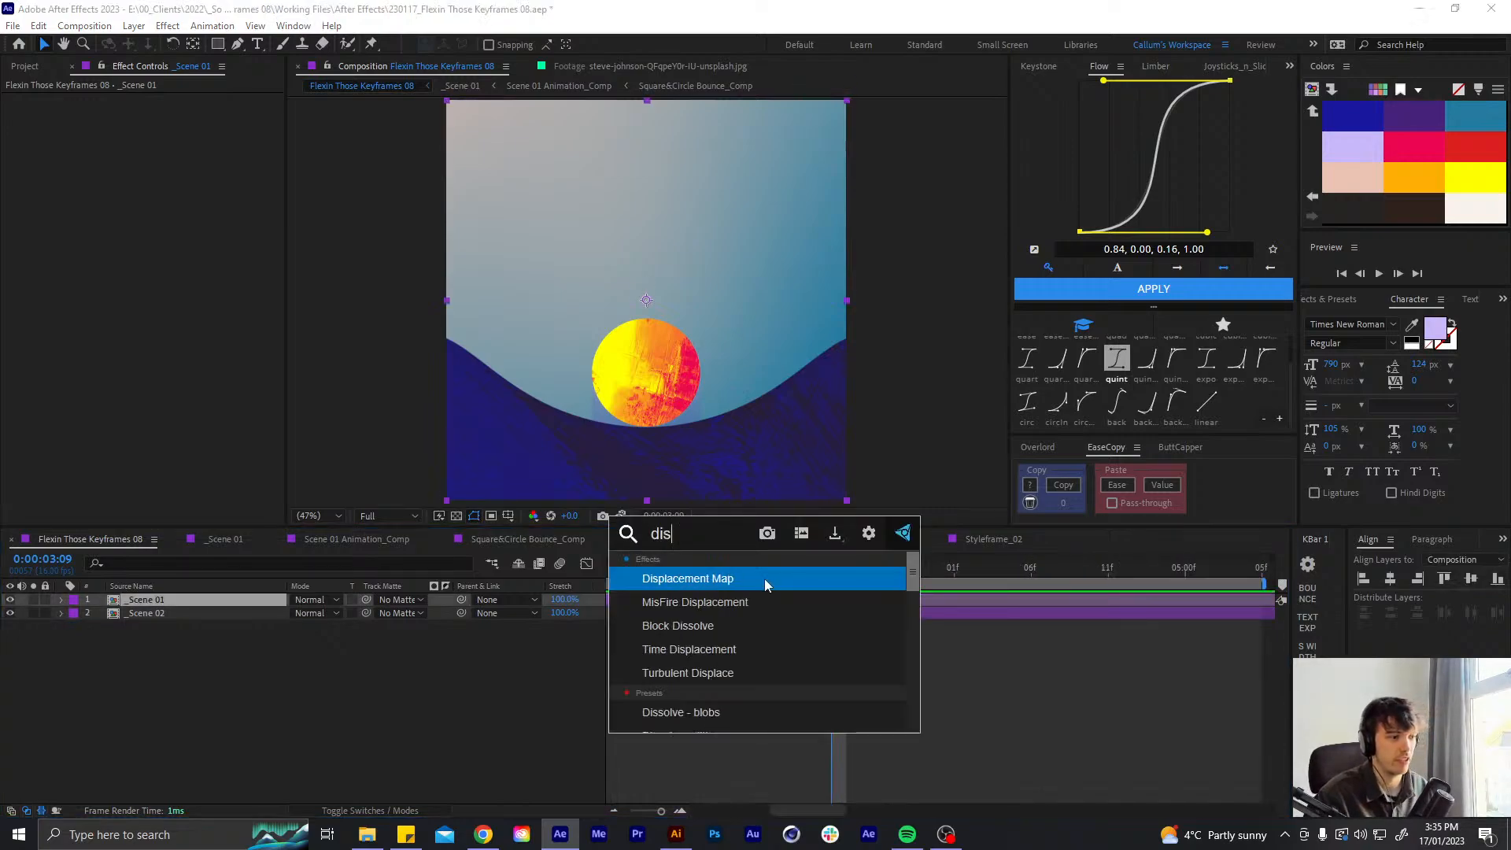
pyautogui.press('BackSpace')
pyautogui.write('r')
pyautogui.press('Return')
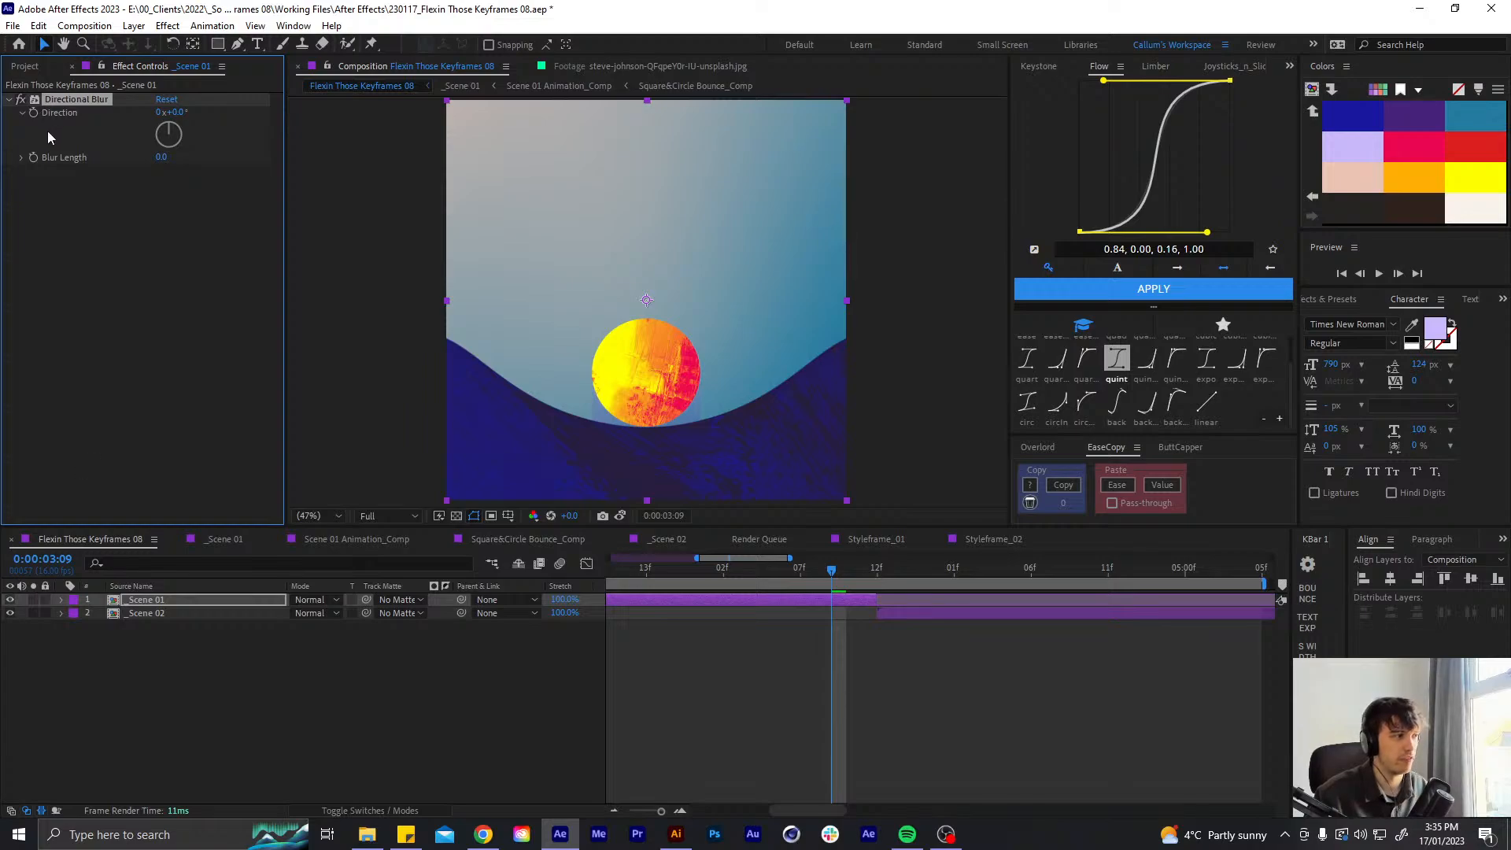
pyautogui.click(33, 157)
pyautogui.press('u')
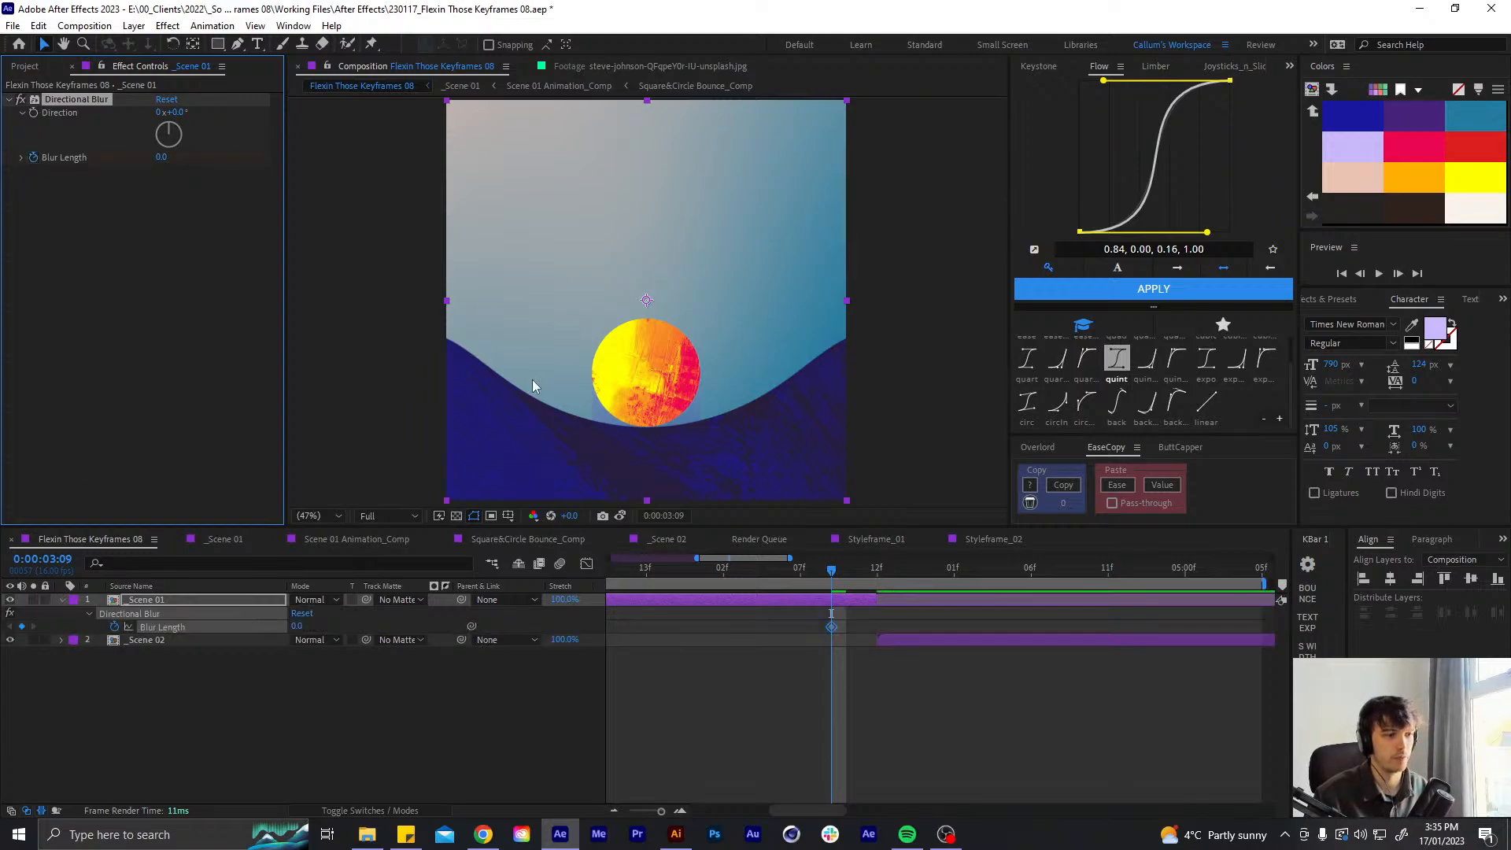
# - At 0:00:03:11, keyframe the _Scene 01 Directional Blur's Blur Length at 24
pyautogui.press('pagedown')
pyautogui.press('pagedown')
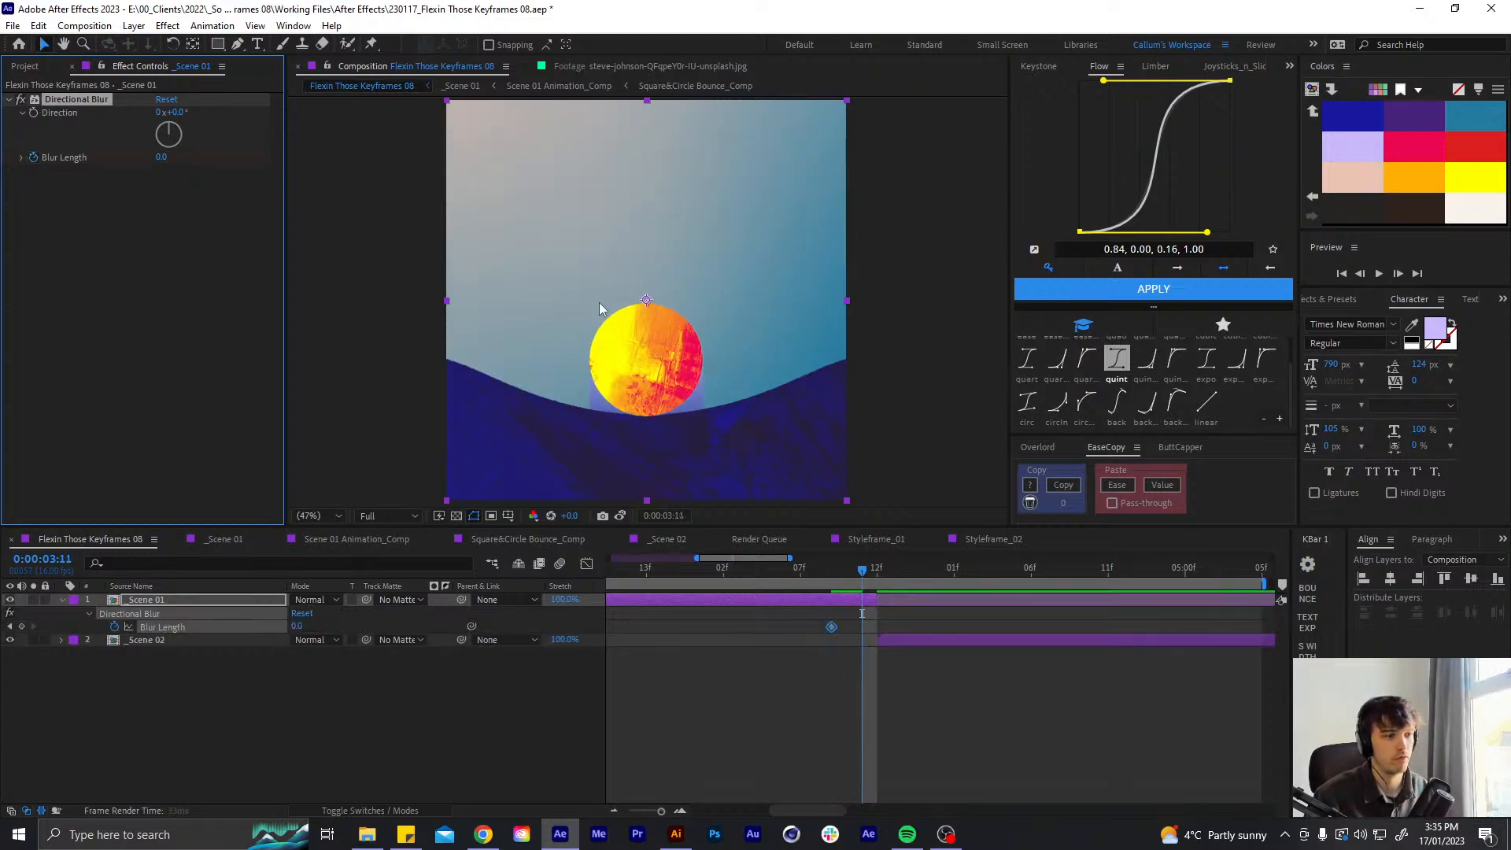
pyautogui.moveTo(163, 155); pyautogui.dragTo(303, 128)
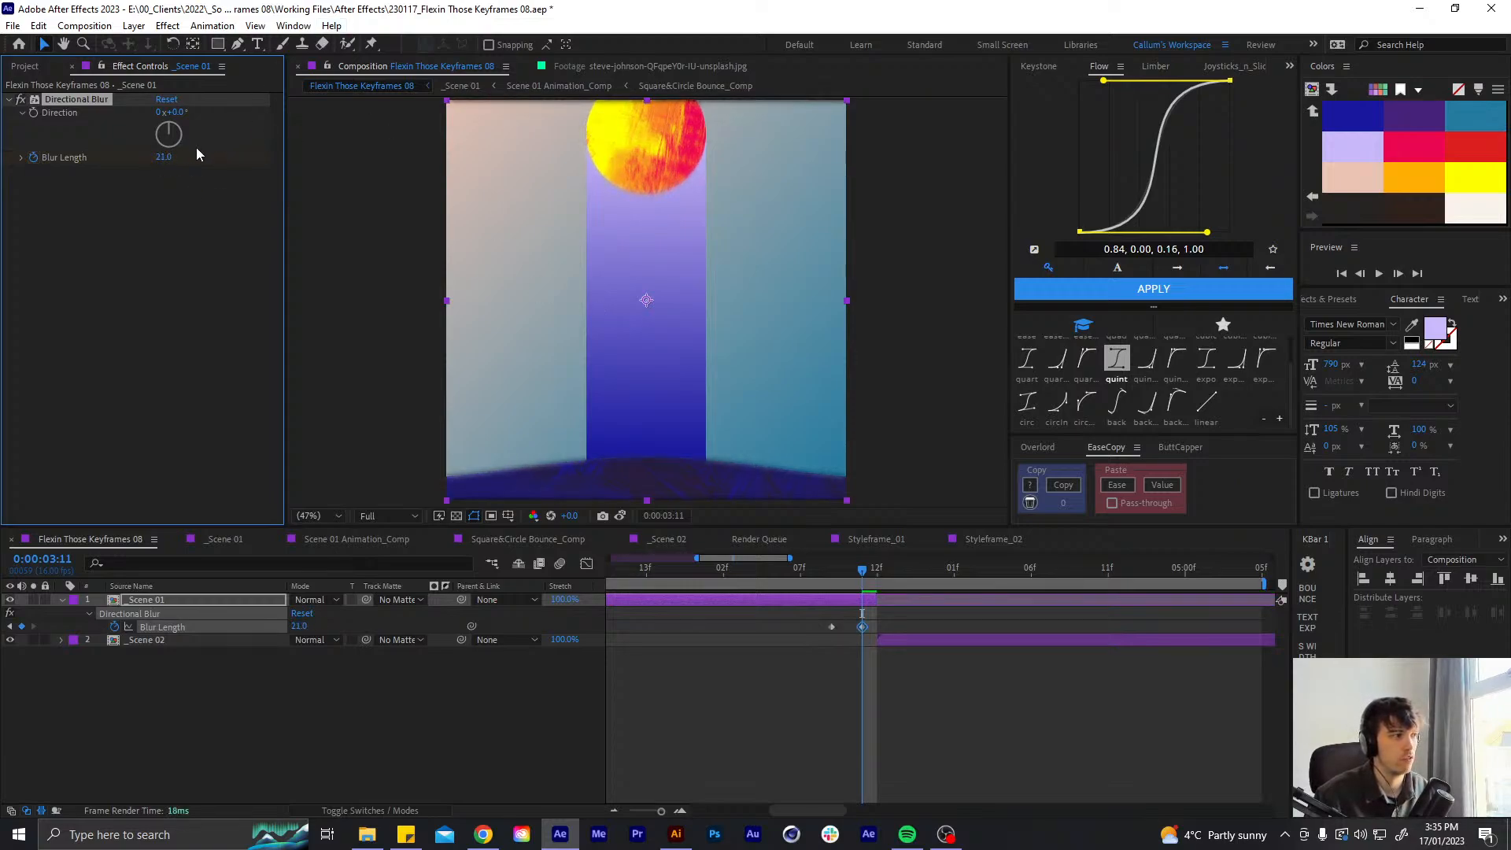
pyautogui.click(164, 157)
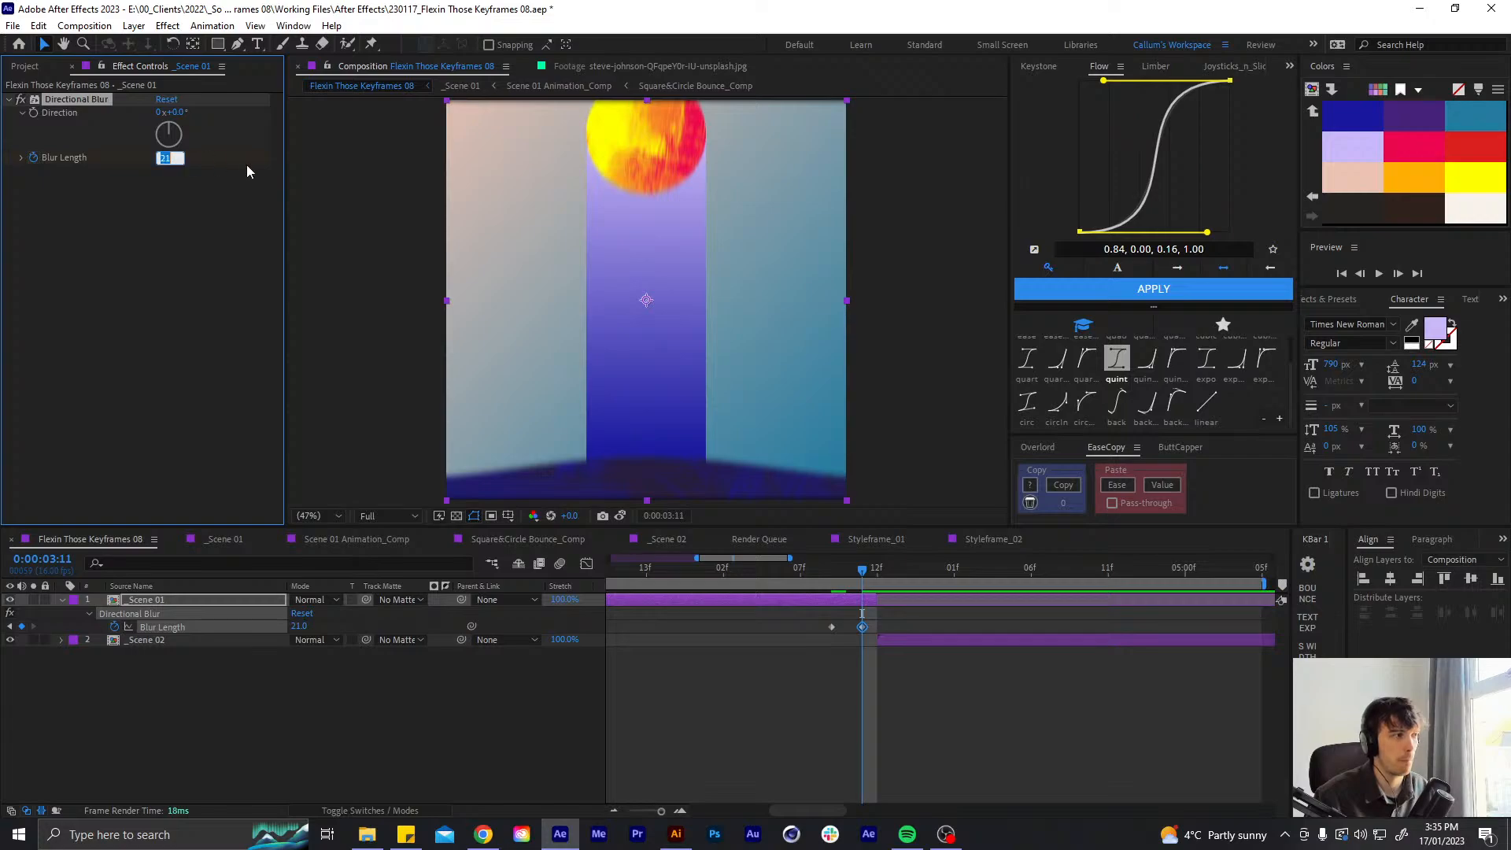
pyautogui.write('24')
pyautogui.press('Return')
pyautogui.click(705, 765)
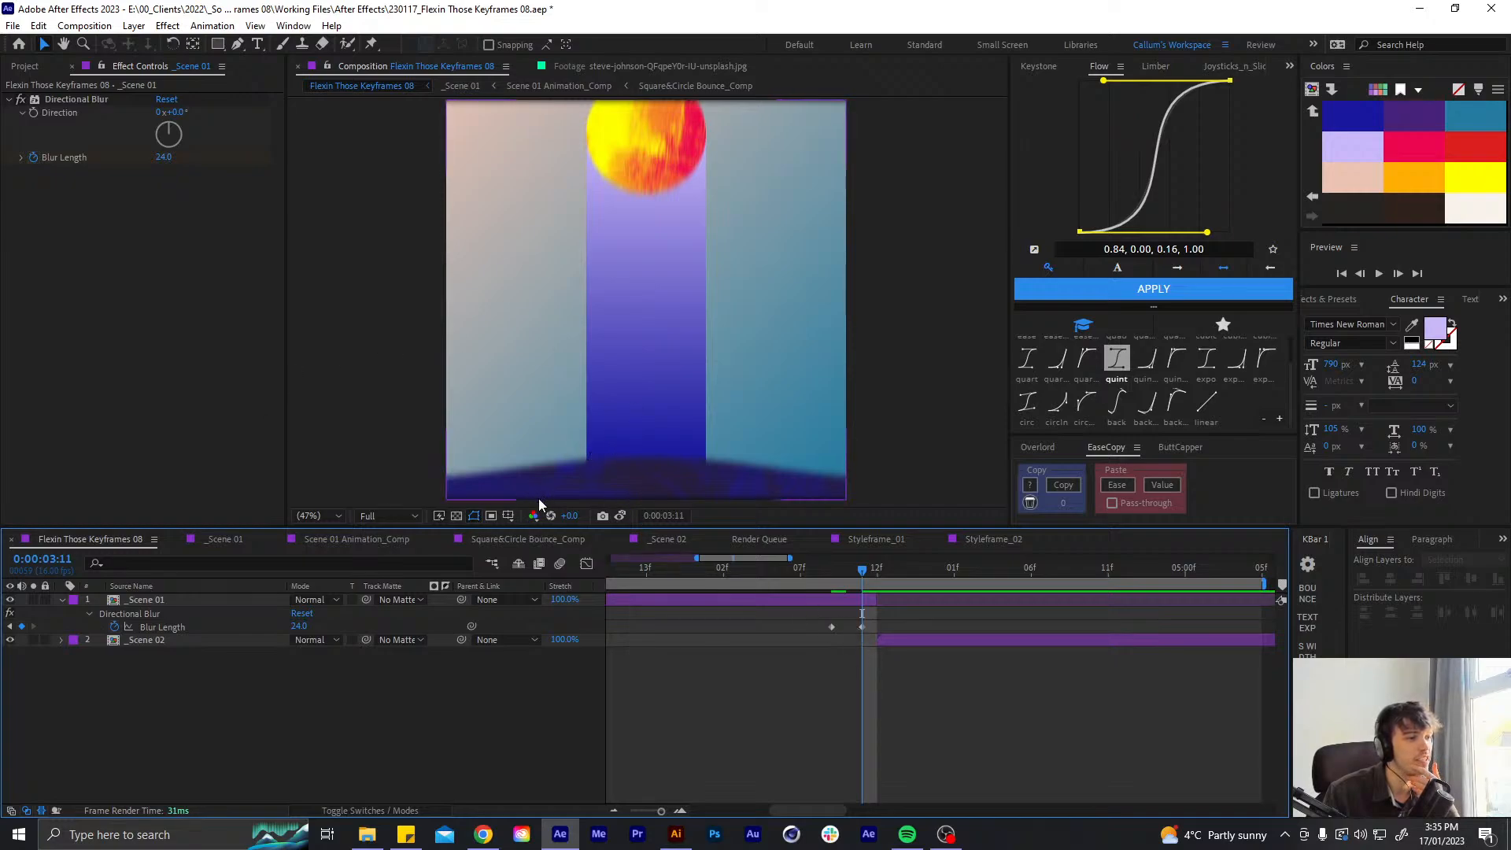
# - Show the transparency grid to examine the blurred frame edges, and collapse the _Scene 01 layer's properties
pyautogui.click(461, 517)
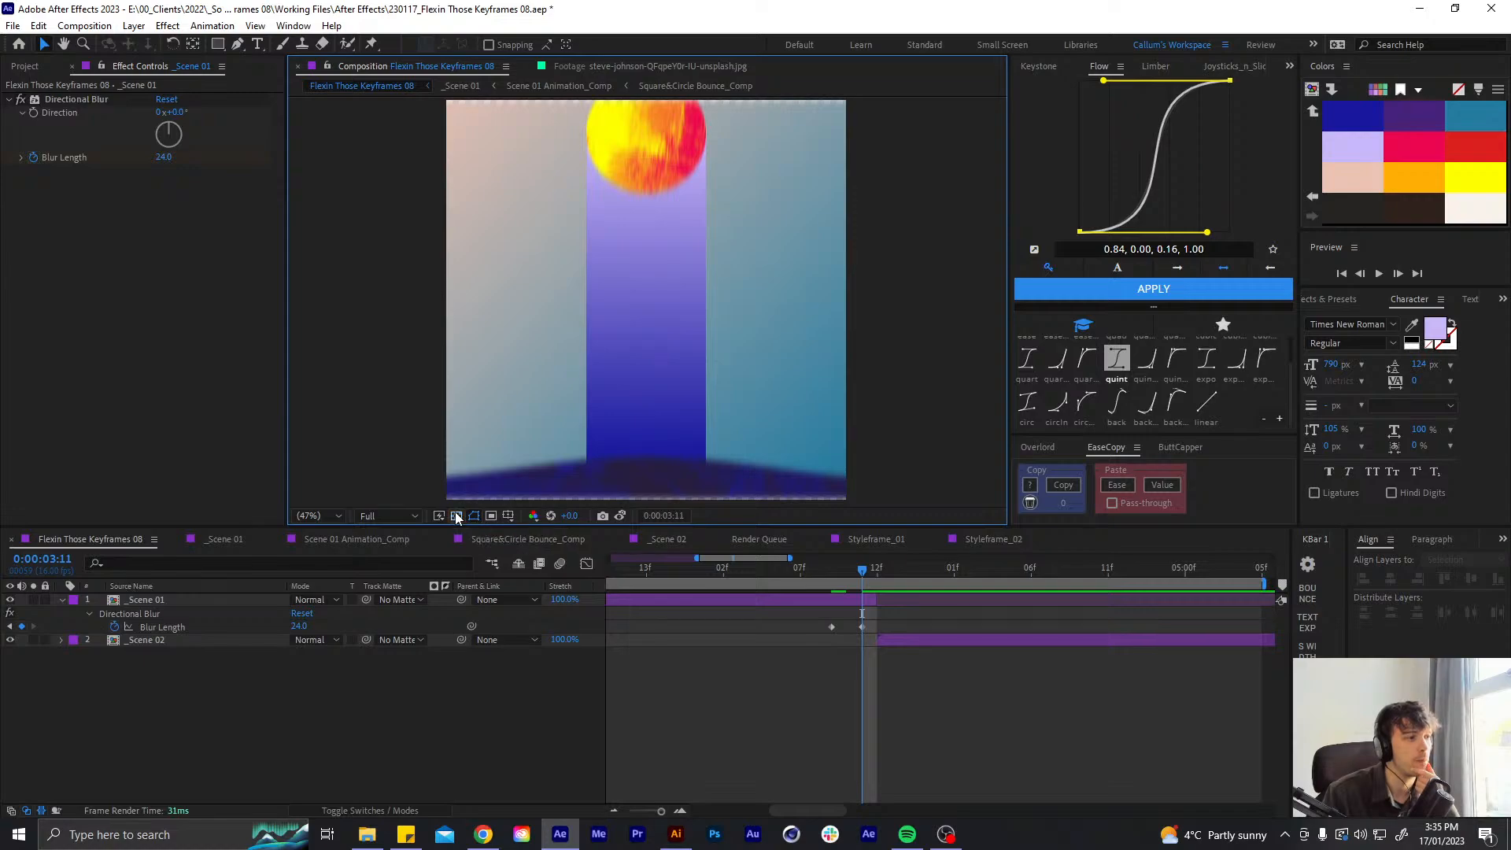
pyautogui.click(178, 595)
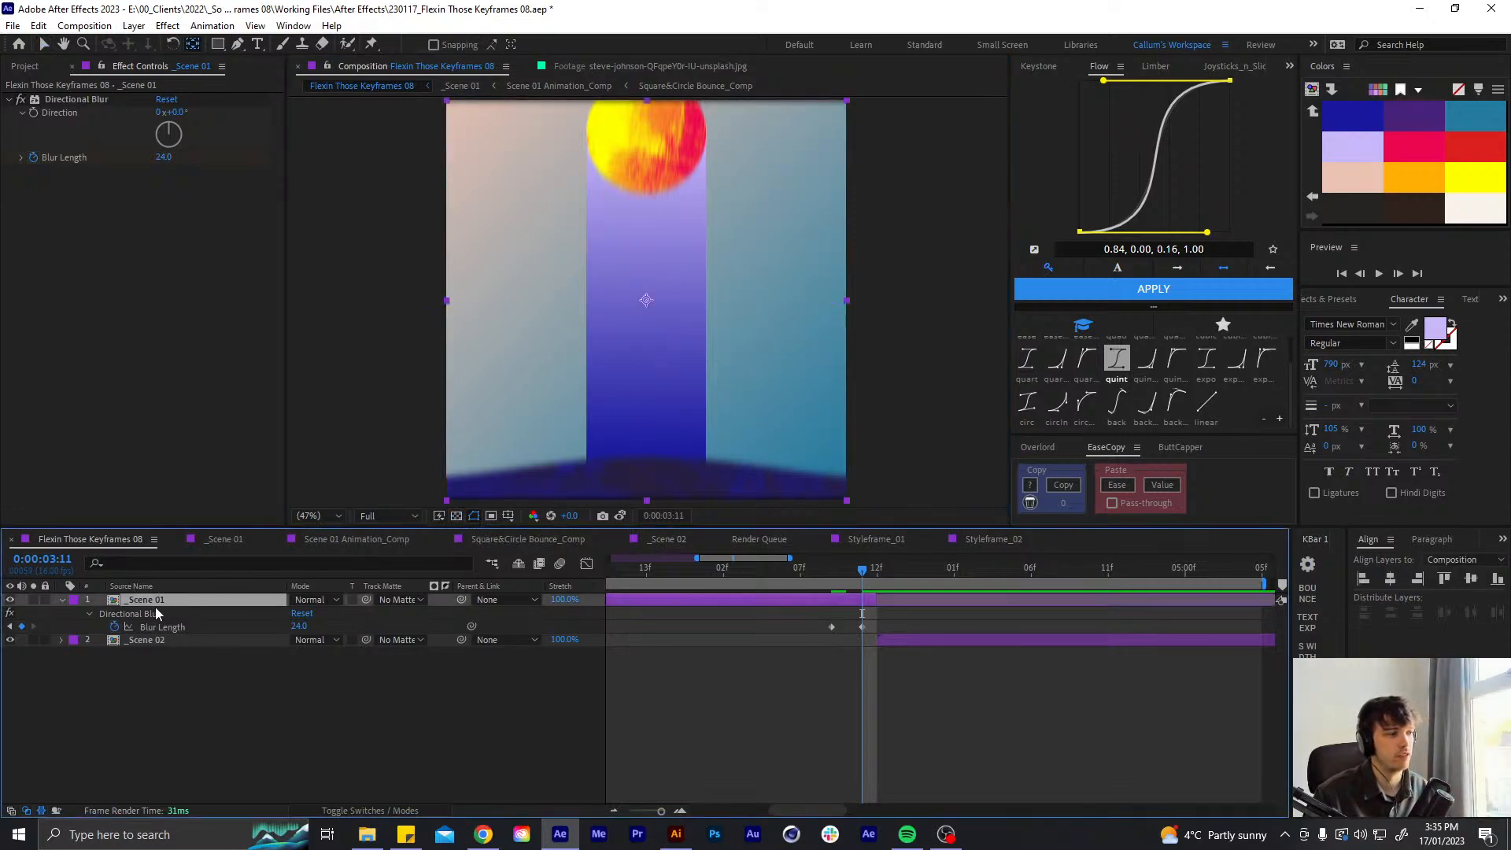
pyautogui.click(154, 609)
pyautogui.click(154, 602)
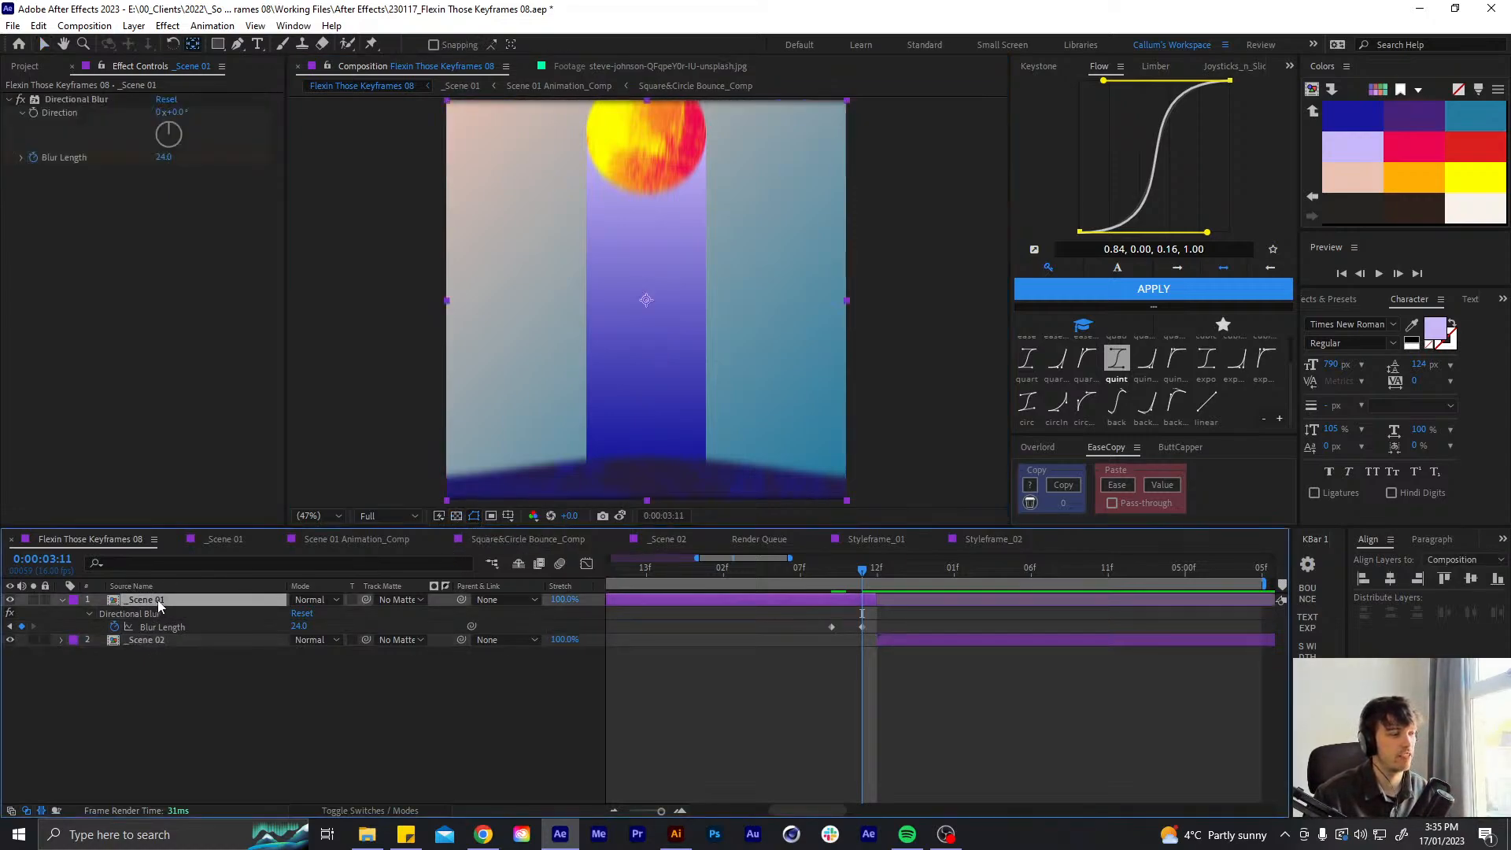
pyautogui.press('u')
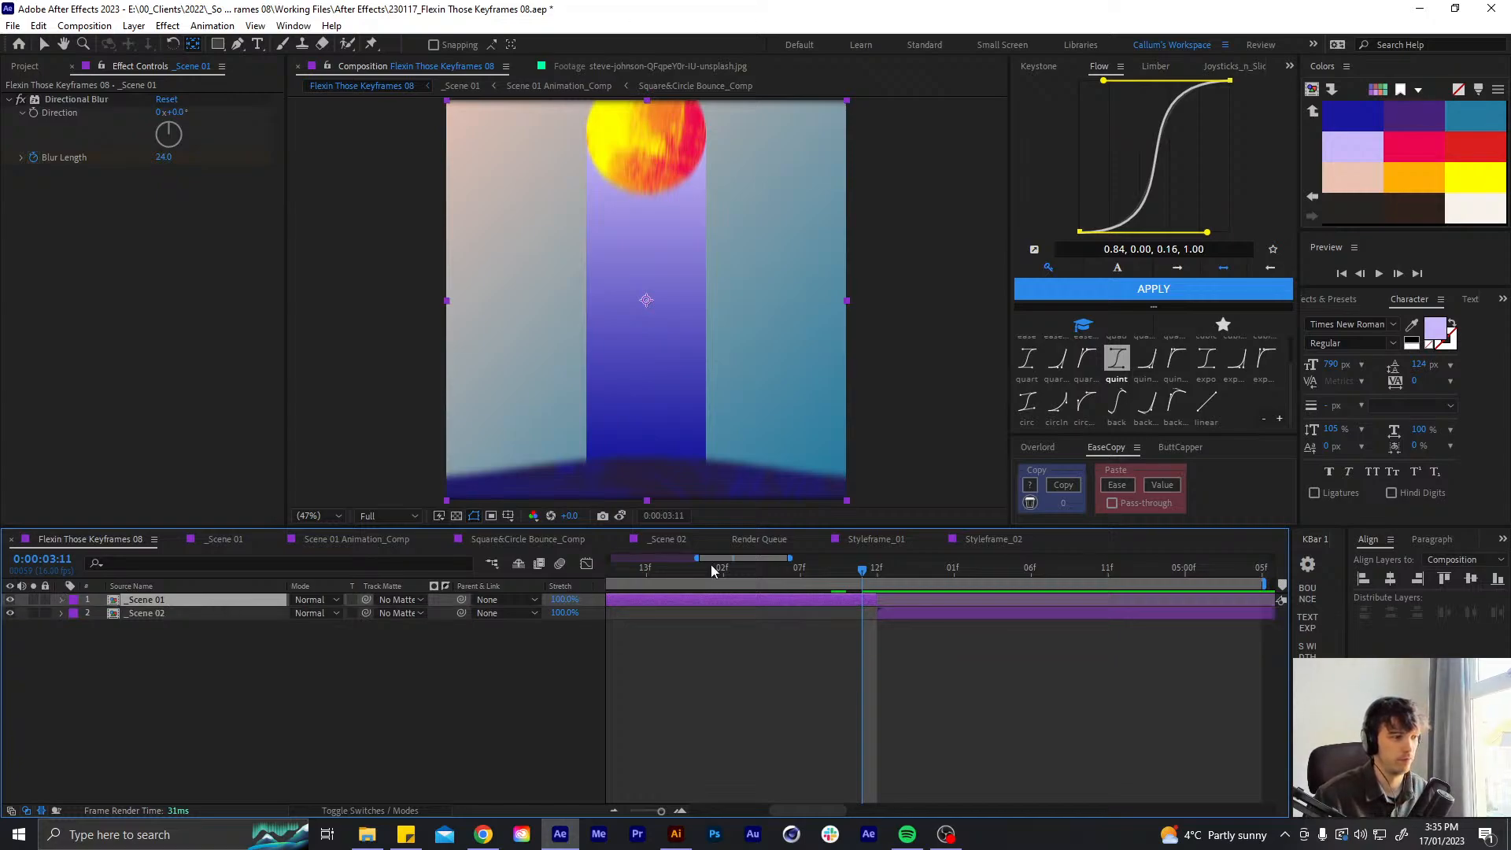
# - Disable _Scene 01's Directional Blur, reveal the layer's keyframes, and open the _Scene 01 composition at 0:00:03:09
pyautogui.click(22, 101)
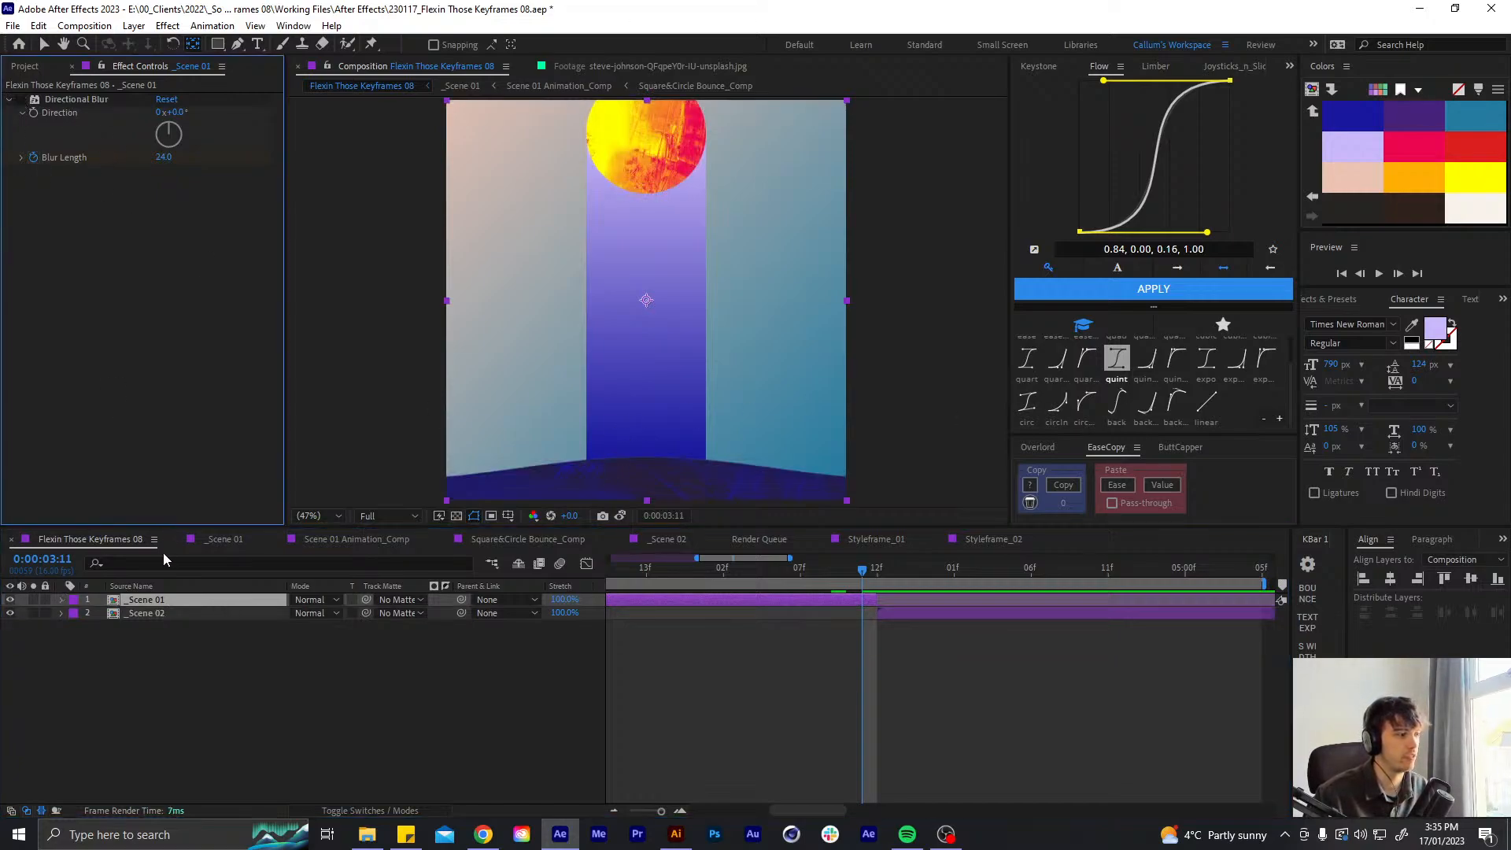
pyautogui.press('u')
pyautogui.doubleClick(830, 600)
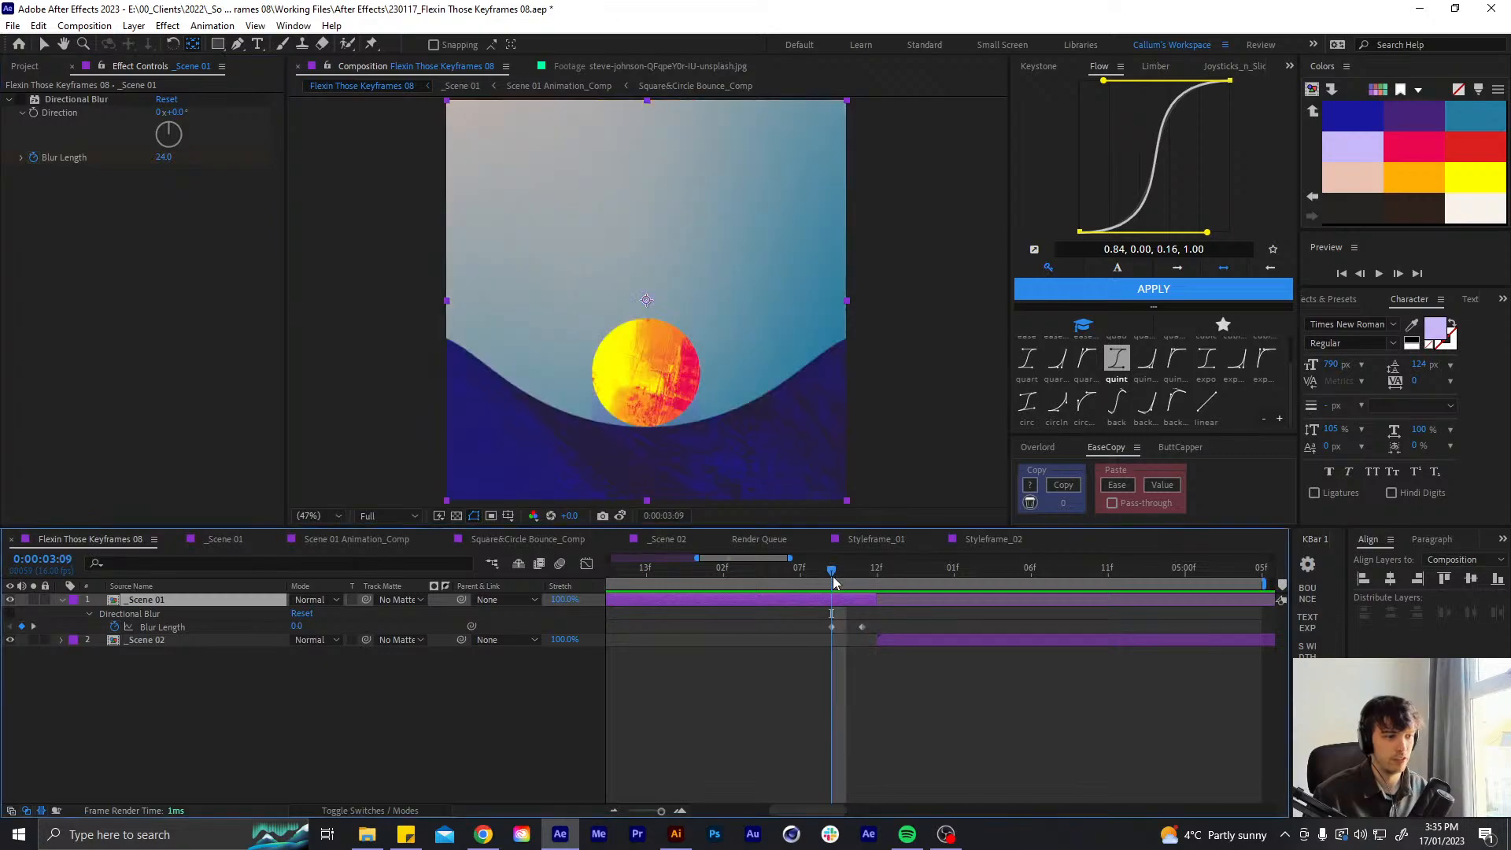
pyautogui.click(818, 639)
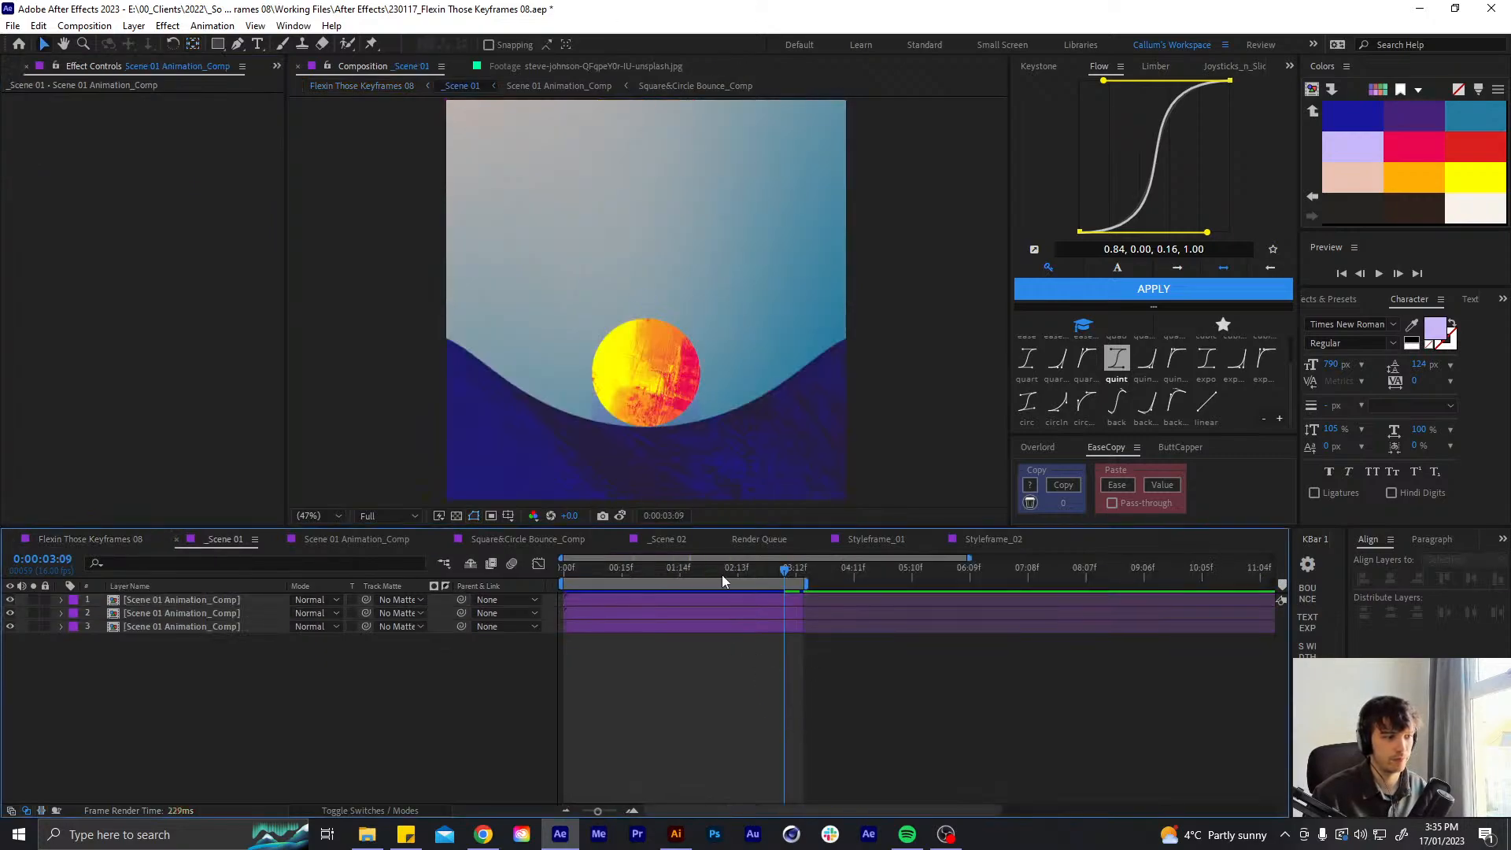
# - Add the project's existing Adjustment Layer above all layers in the _Scene 01 composition and make it act as an adjustment layer
pyautogui.click(9, 64)
pyautogui.scroll(-5, 192, 364)
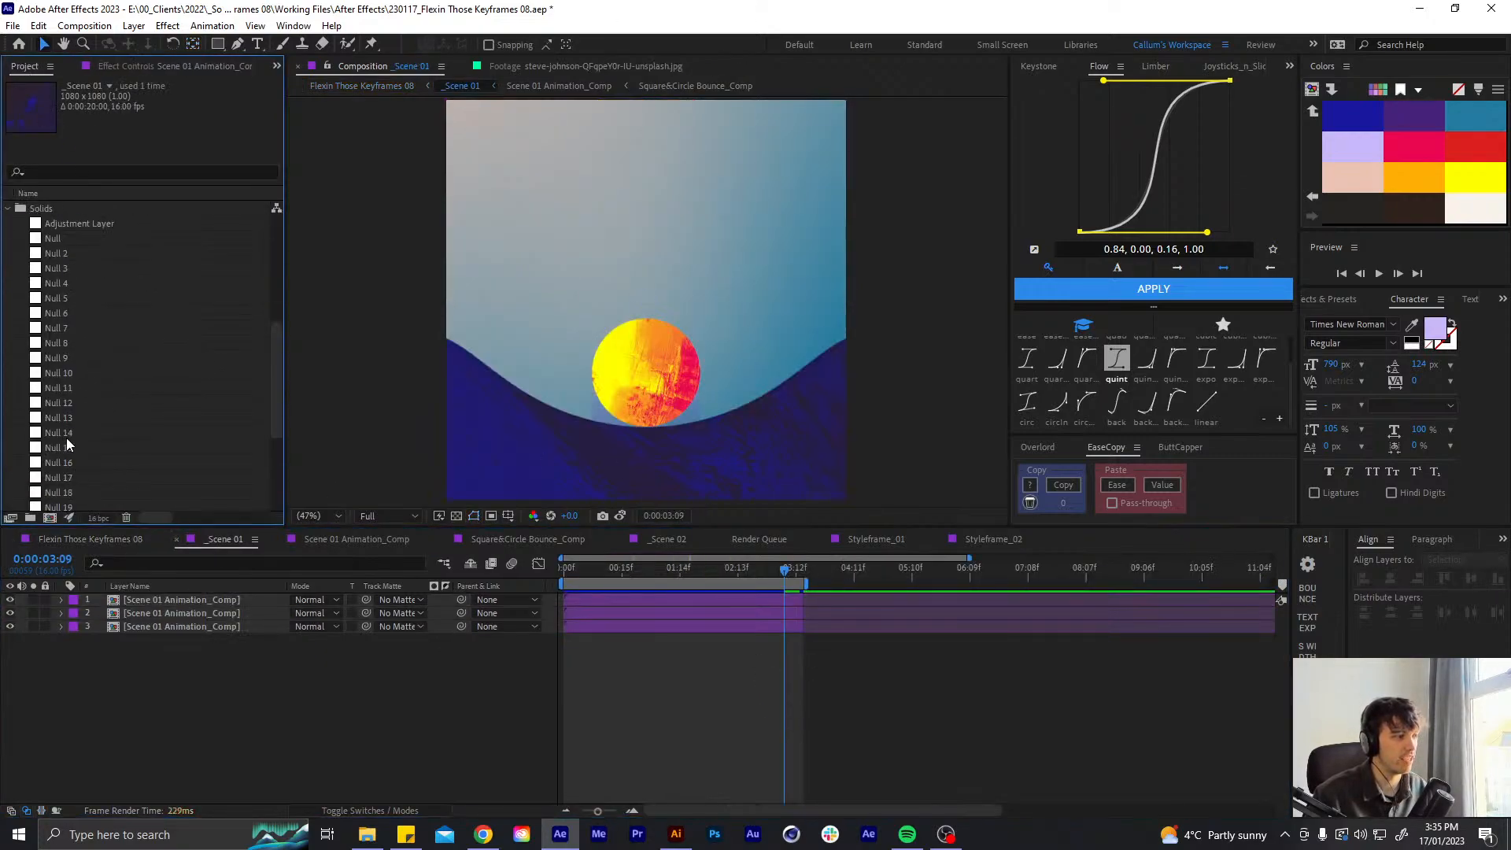
pyautogui.moveTo(79, 269); pyautogui.dragTo(207, 598)
pyautogui.click(378, 810)
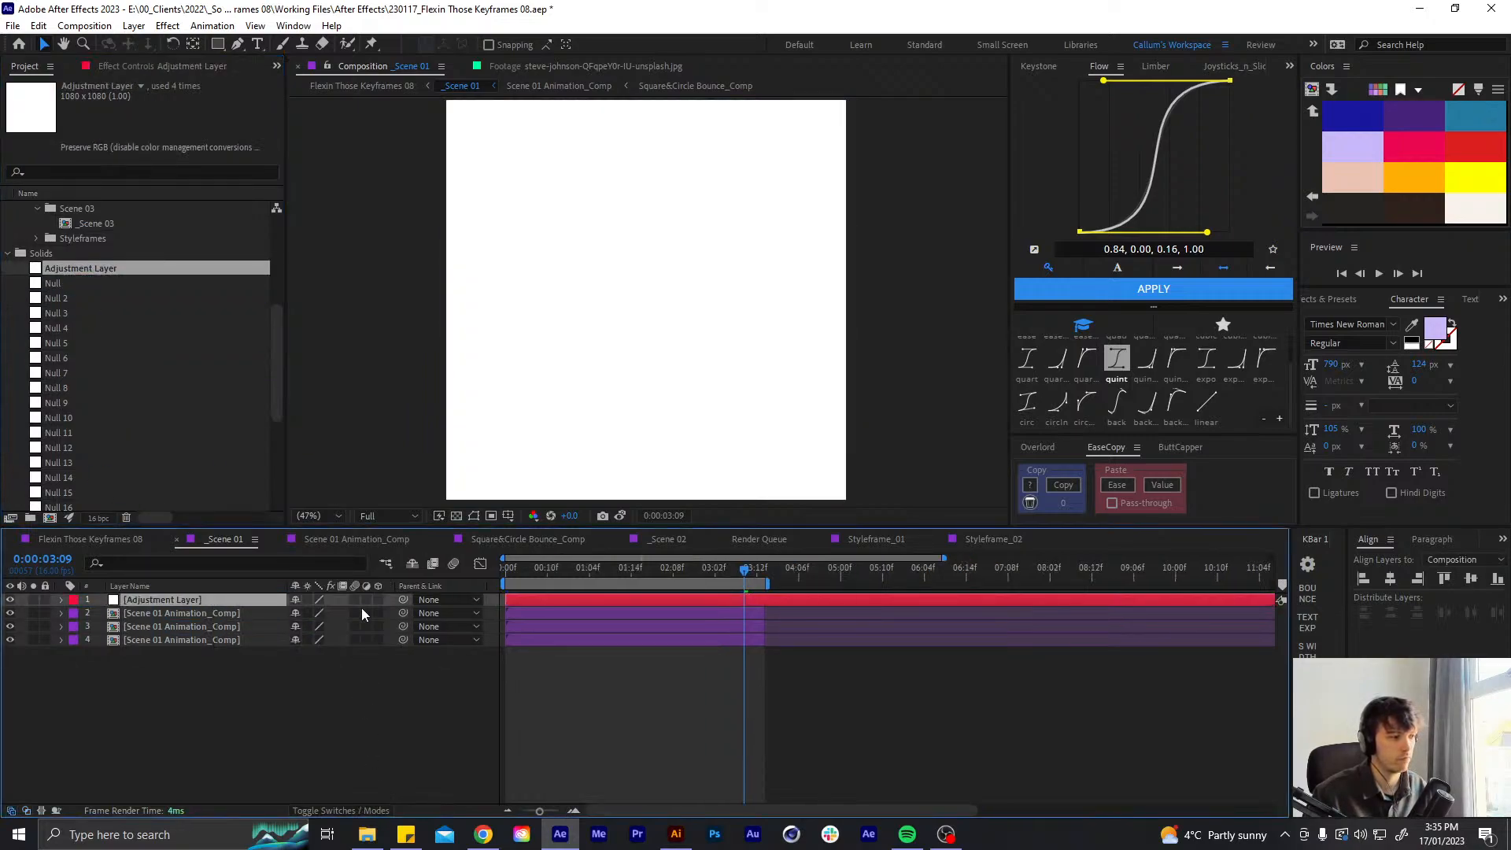
# - Give the adjustment layer a Yellow label and rename it Blur
pyautogui.click(74, 600)
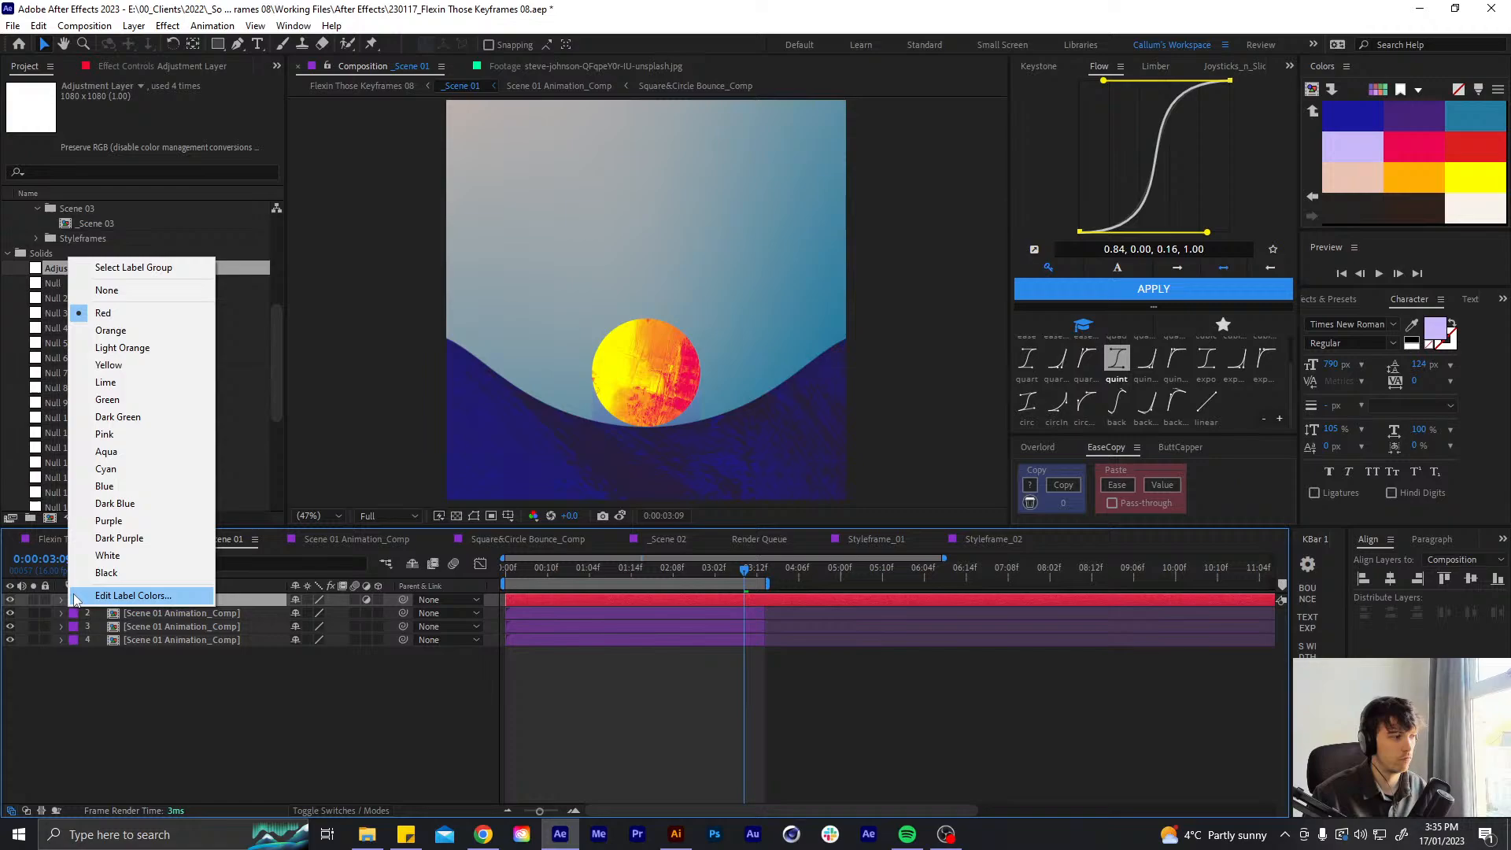
pyautogui.click(134, 365)
pyautogui.press('Return')
pyautogui.write('Blur')
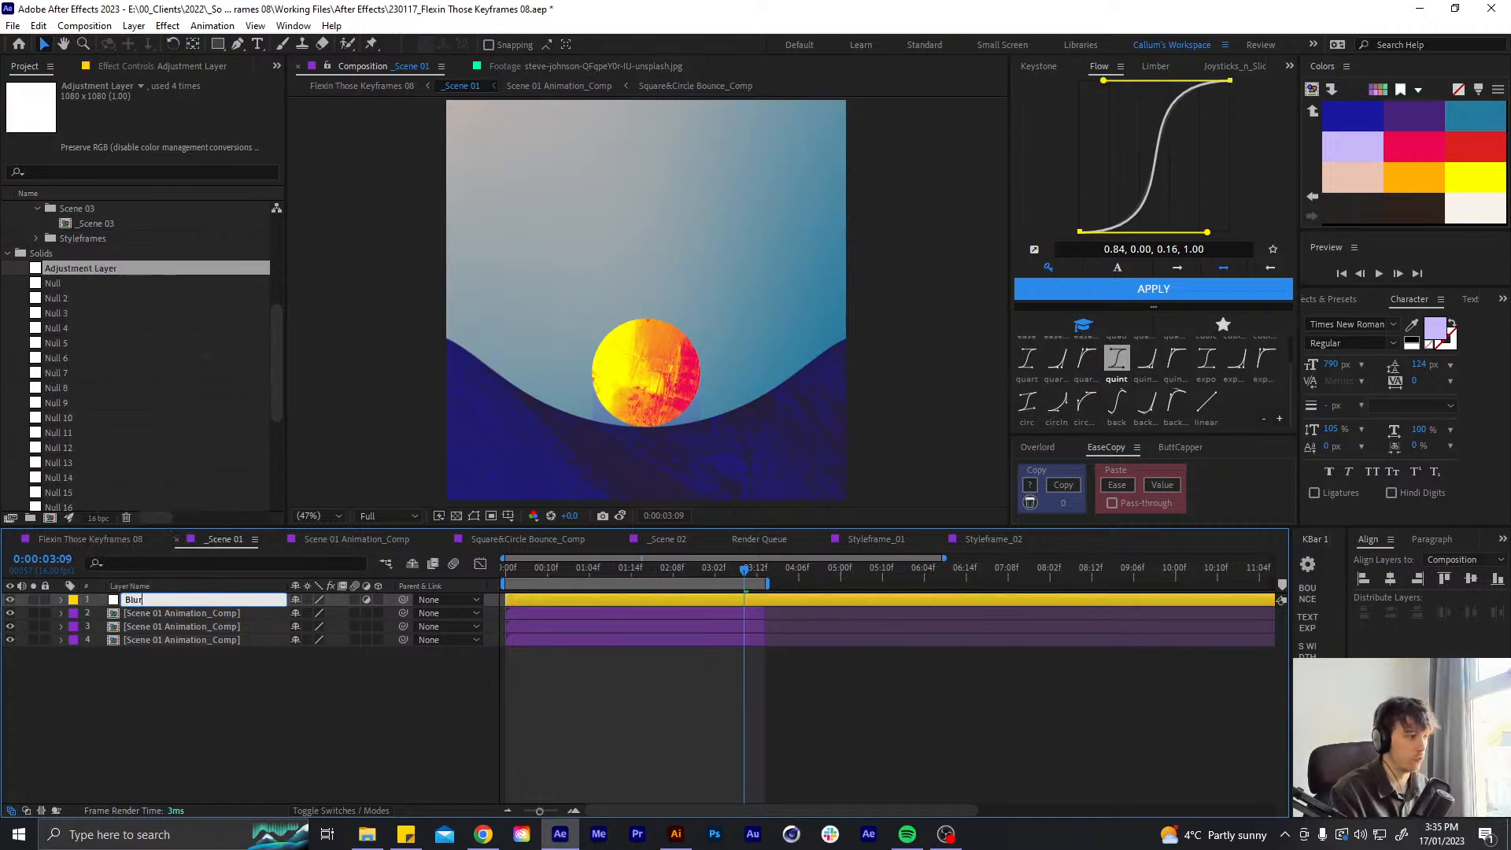
pyautogui.press('Return')
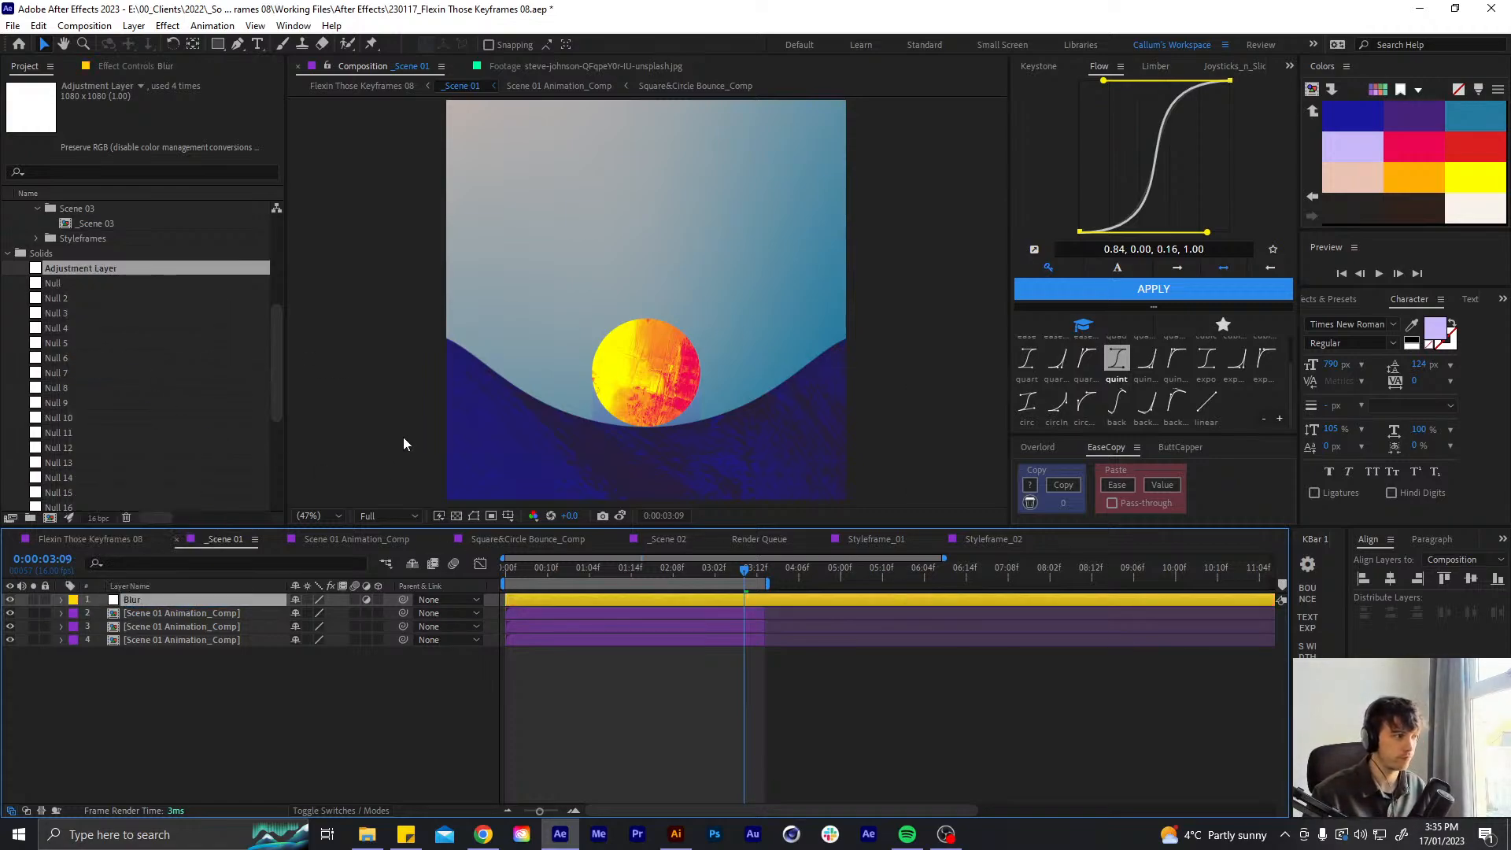
# - Try a Directional Blur with a Blur Length of 66.7 on the Blur adjustment layer, and remove the effect
pyautogui.hotkey('ctrl', 'space')
pyautogui.write('dir')
pyautogui.press('Return')
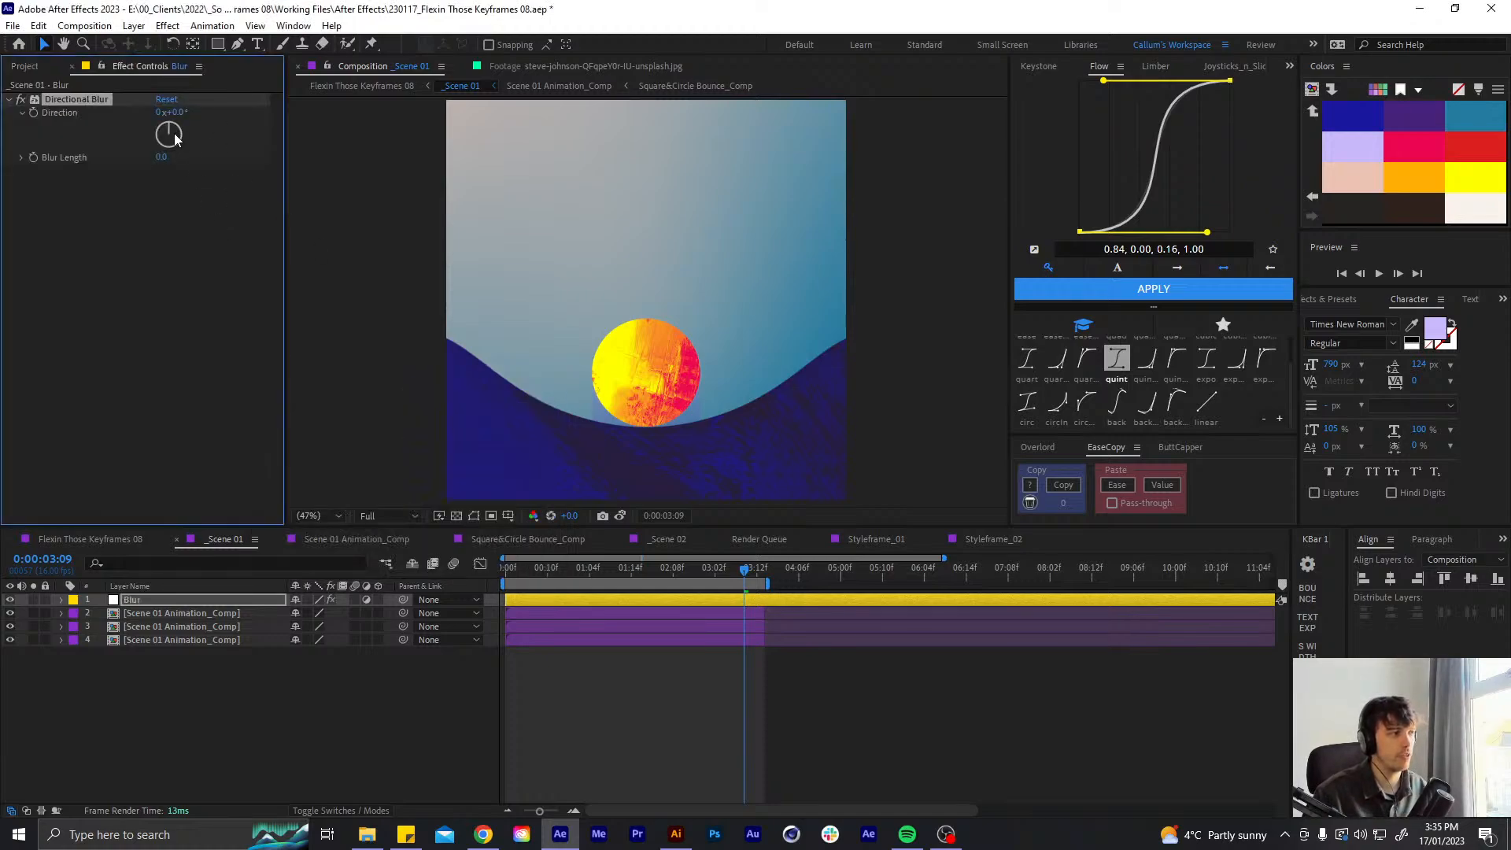
pyautogui.moveTo(160, 157); pyautogui.dragTo(221, 71)
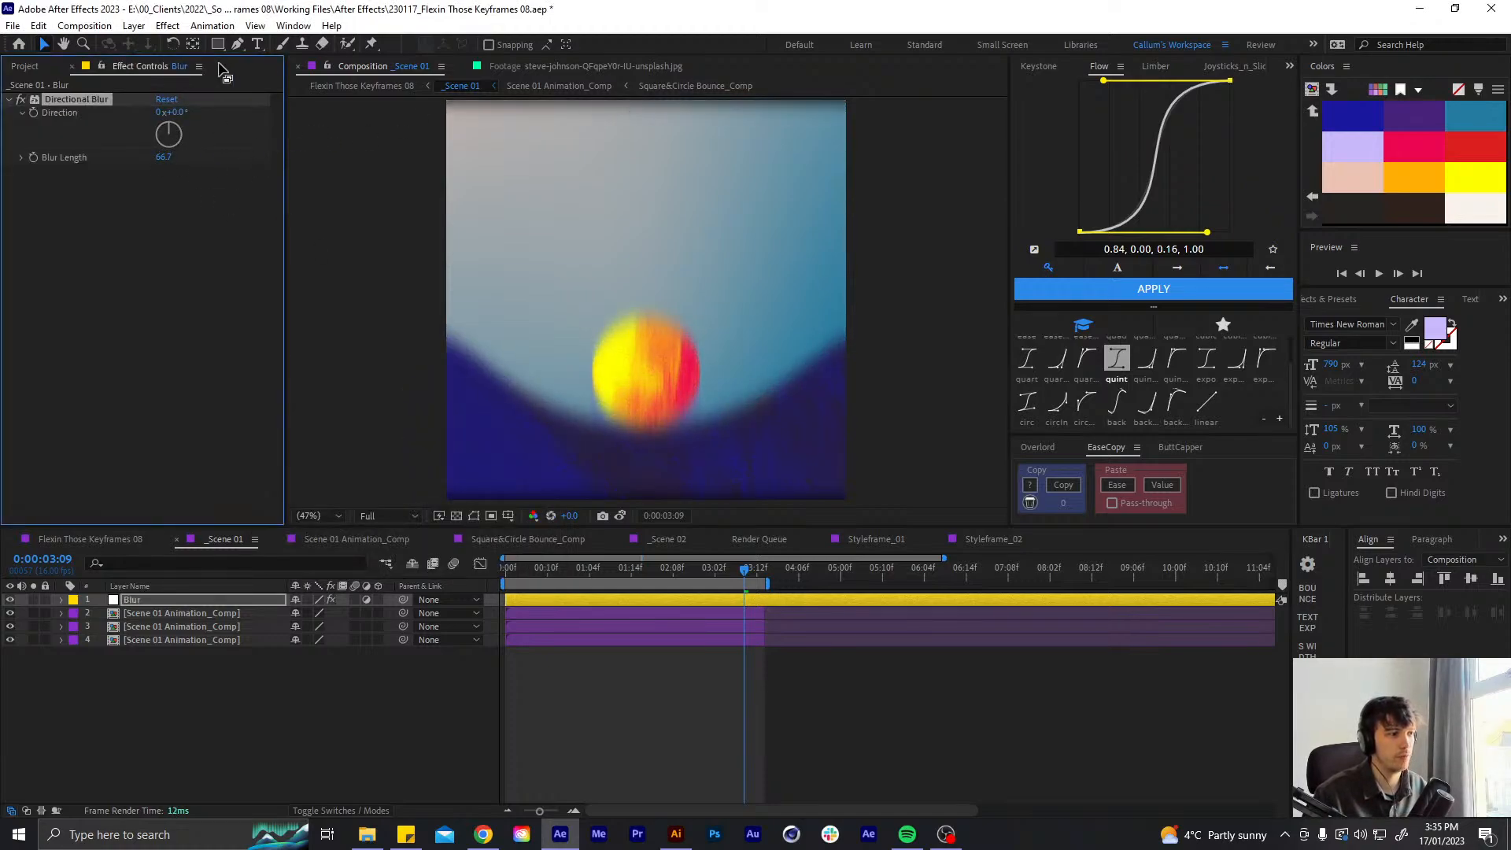
pyautogui.click(55, 99)
pyautogui.press('Delete')
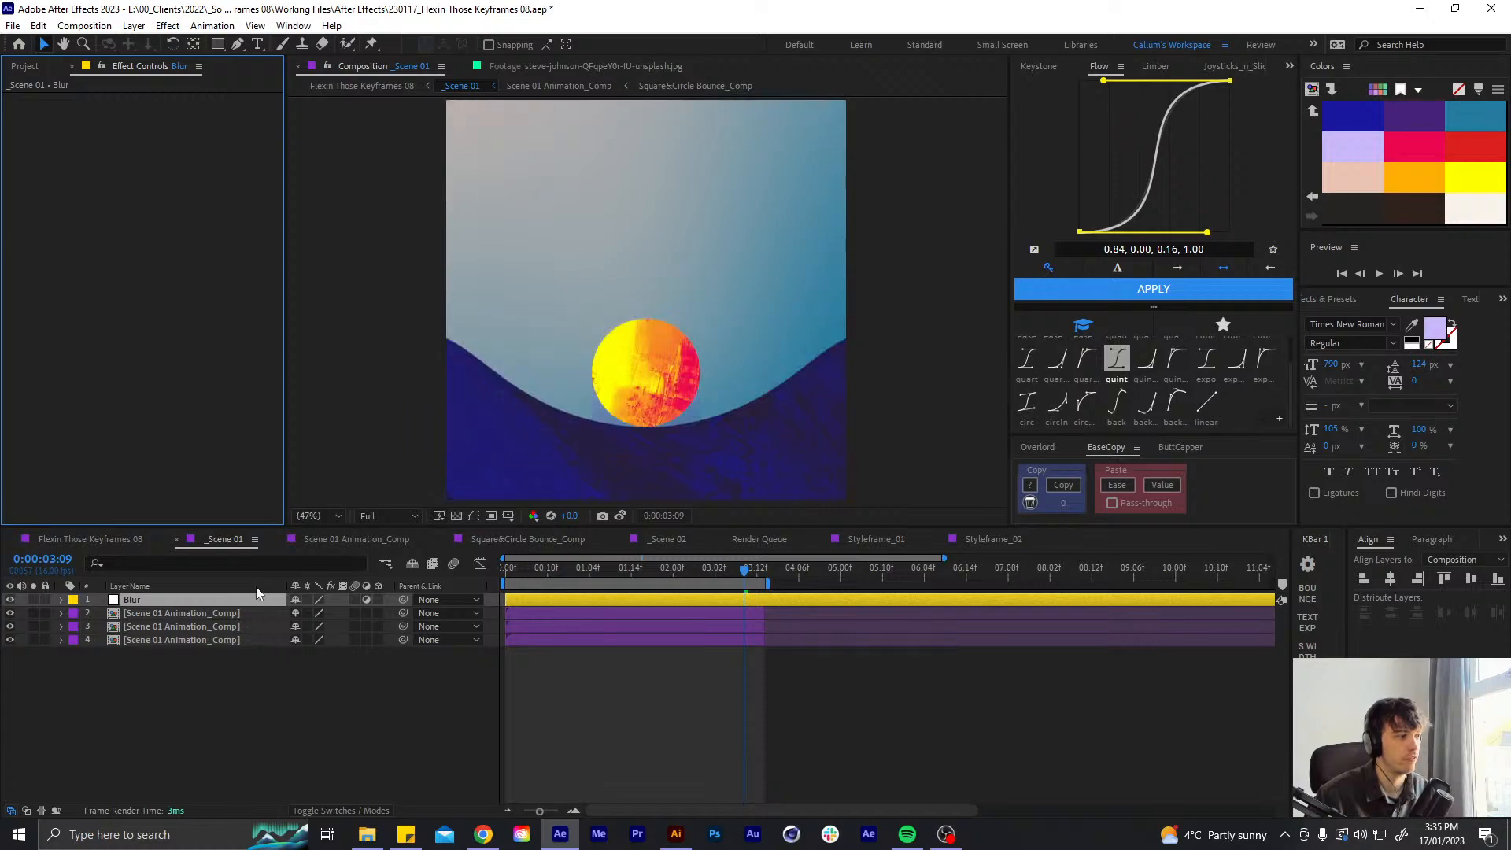
# - Return to the main composition and delete the Directional Blur from the _Scene 01 layer
pyautogui.click(118, 540)
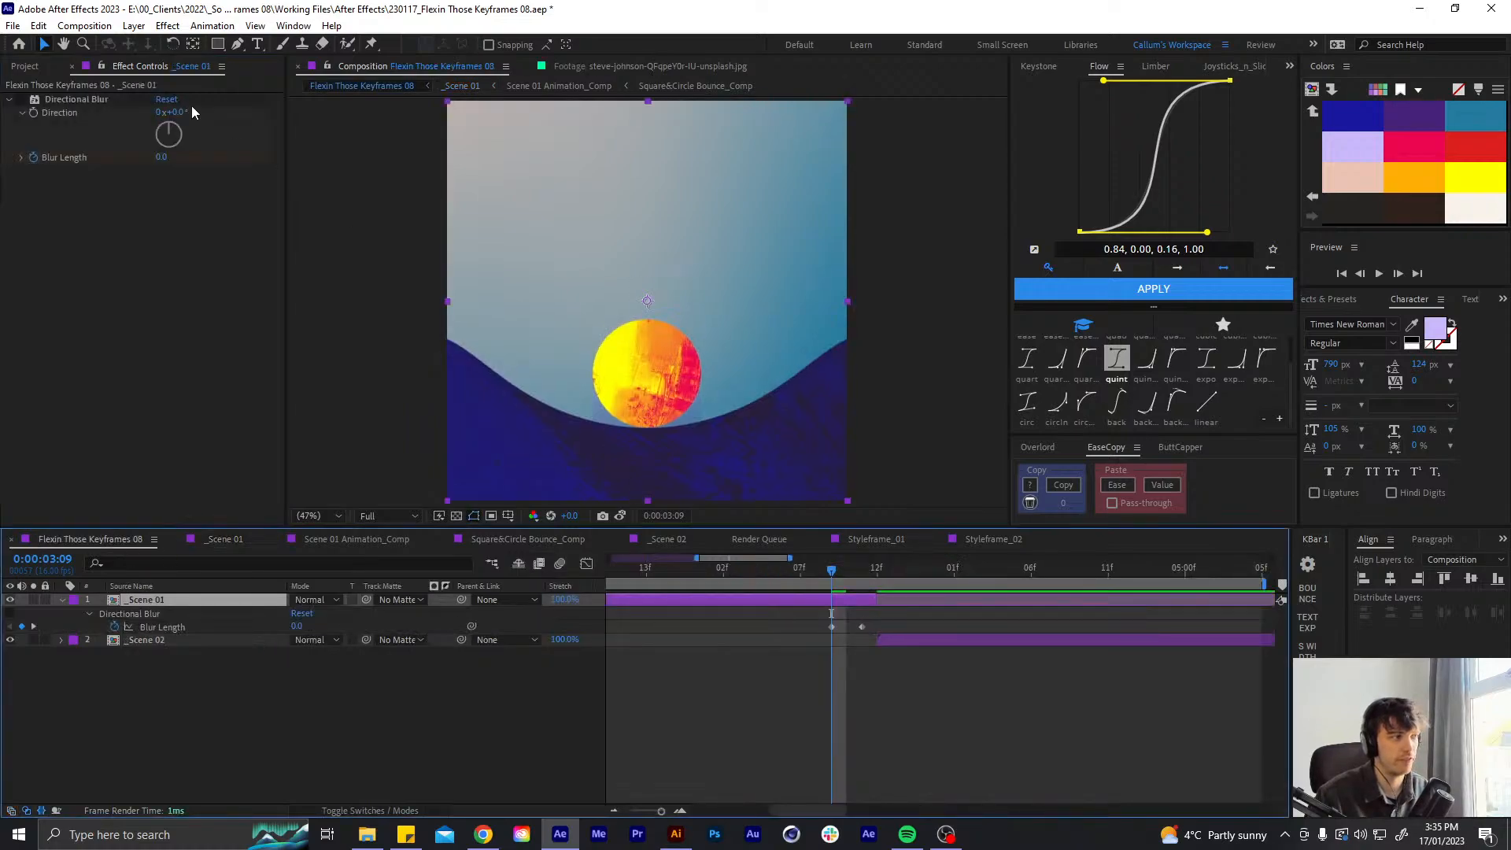
pyautogui.click(98, 102)
pyautogui.press('Delete')
# - Apply Fast Box Blur to the _Scene 01 layer with its Blur Dimensions set to Vertical
pyautogui.hotkey('ctrl', 'space')
pyautogui.write('bo')
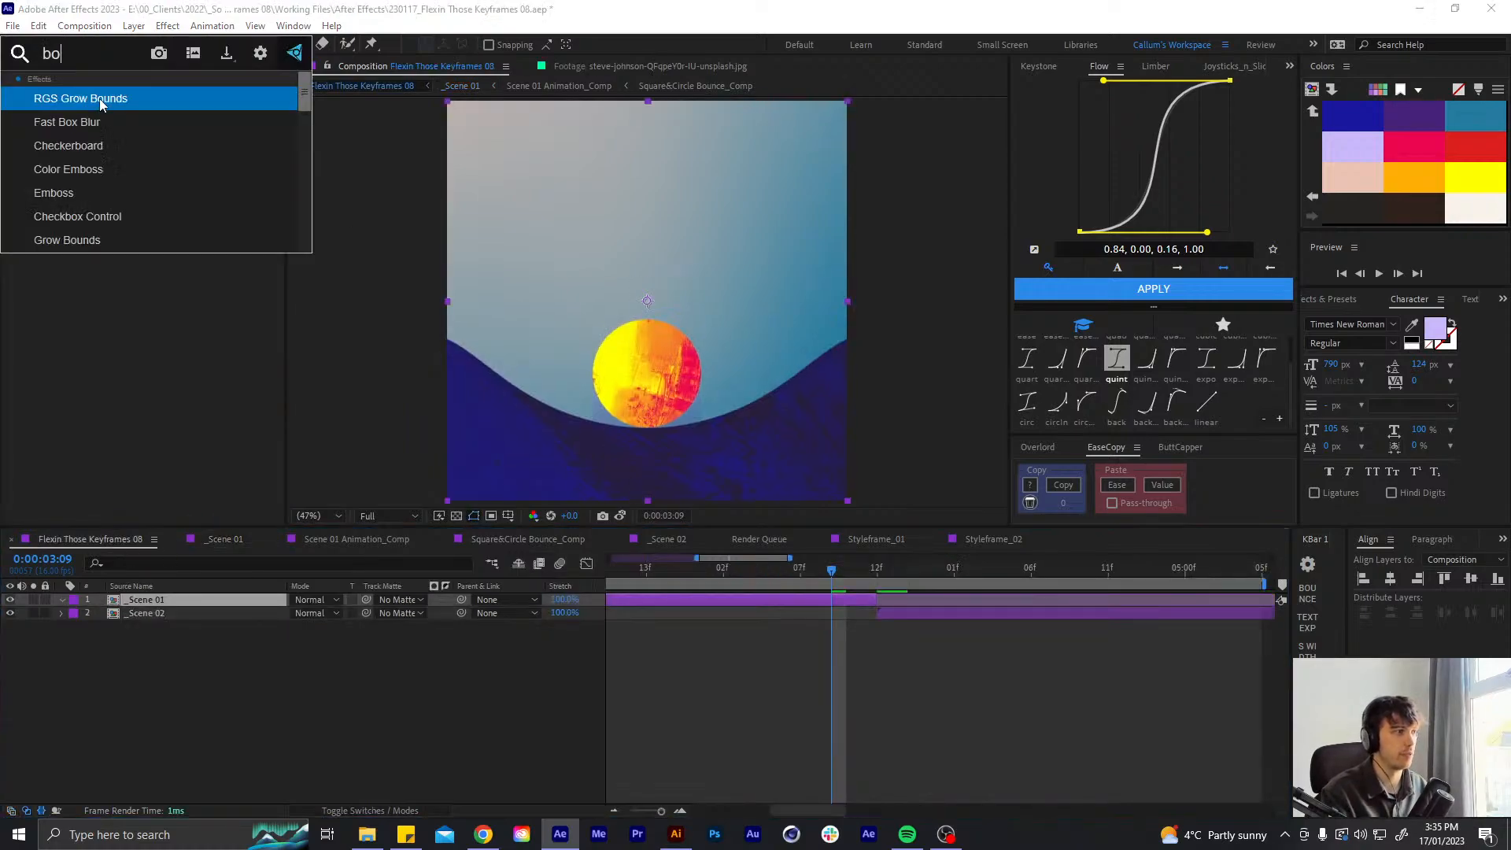
pyautogui.press('Down')
pyautogui.press('Return')
pyautogui.click(168, 140)
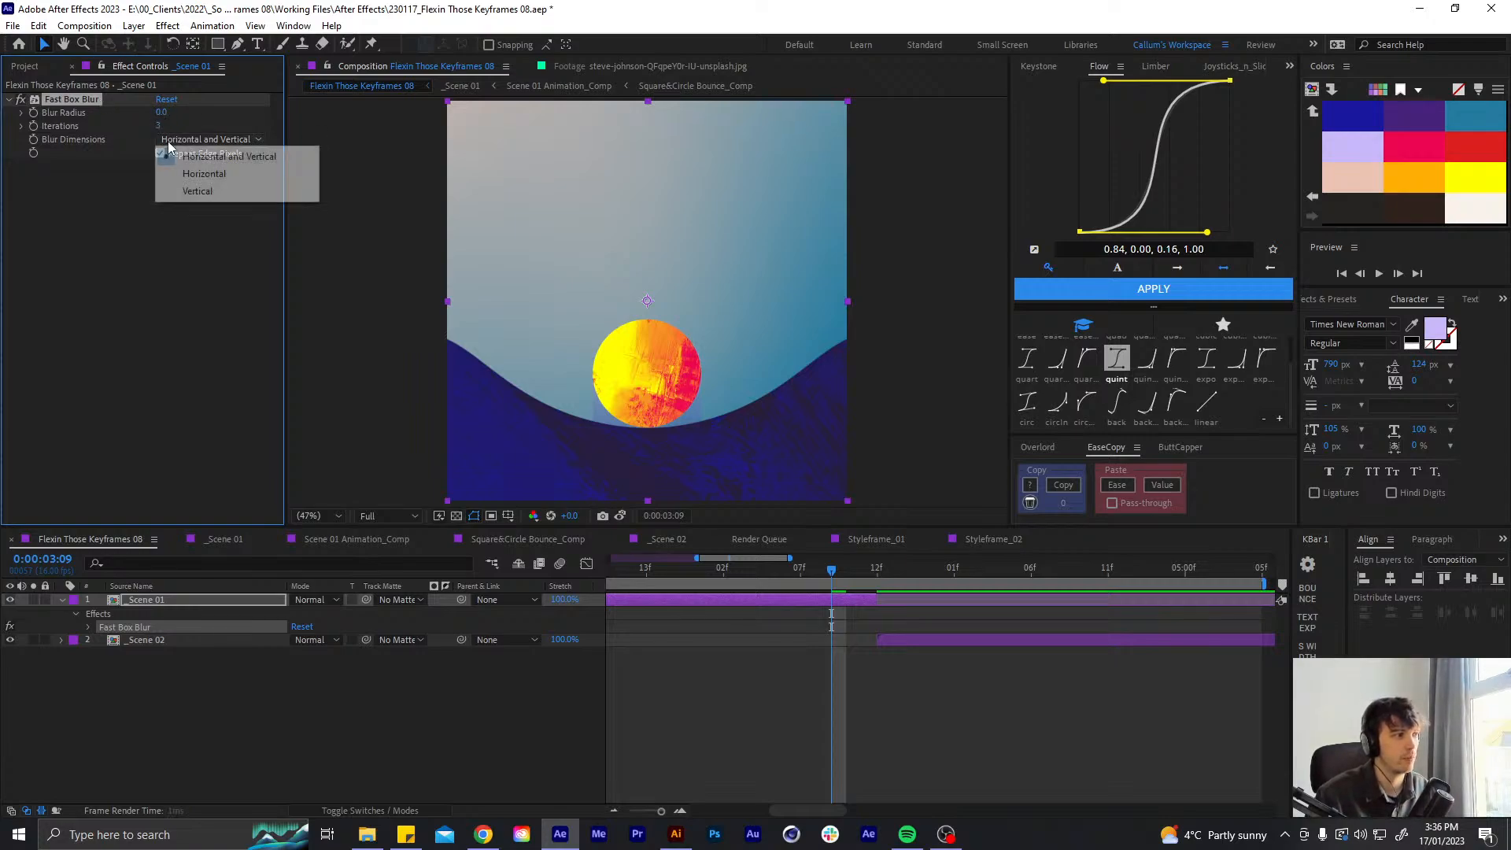
pyautogui.click(197, 191)
# - Try a Blur Radius of 40, and reduce it to 12 on _Scene 01's Fast Box Blur
pyautogui.moveTo(161, 112); pyautogui.dragTo(186, 107)
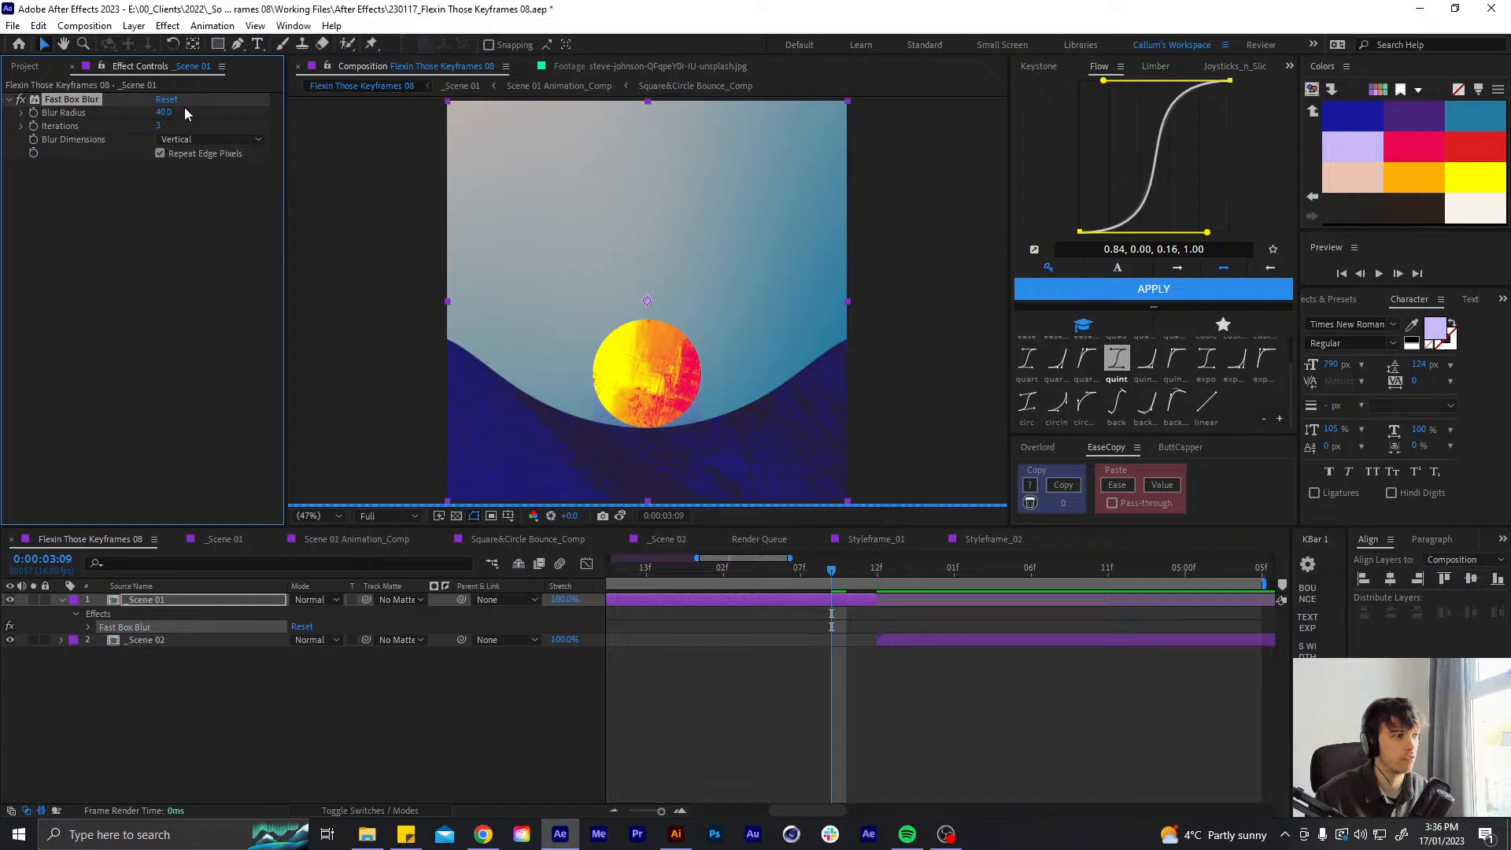
pyautogui.click(164, 113)
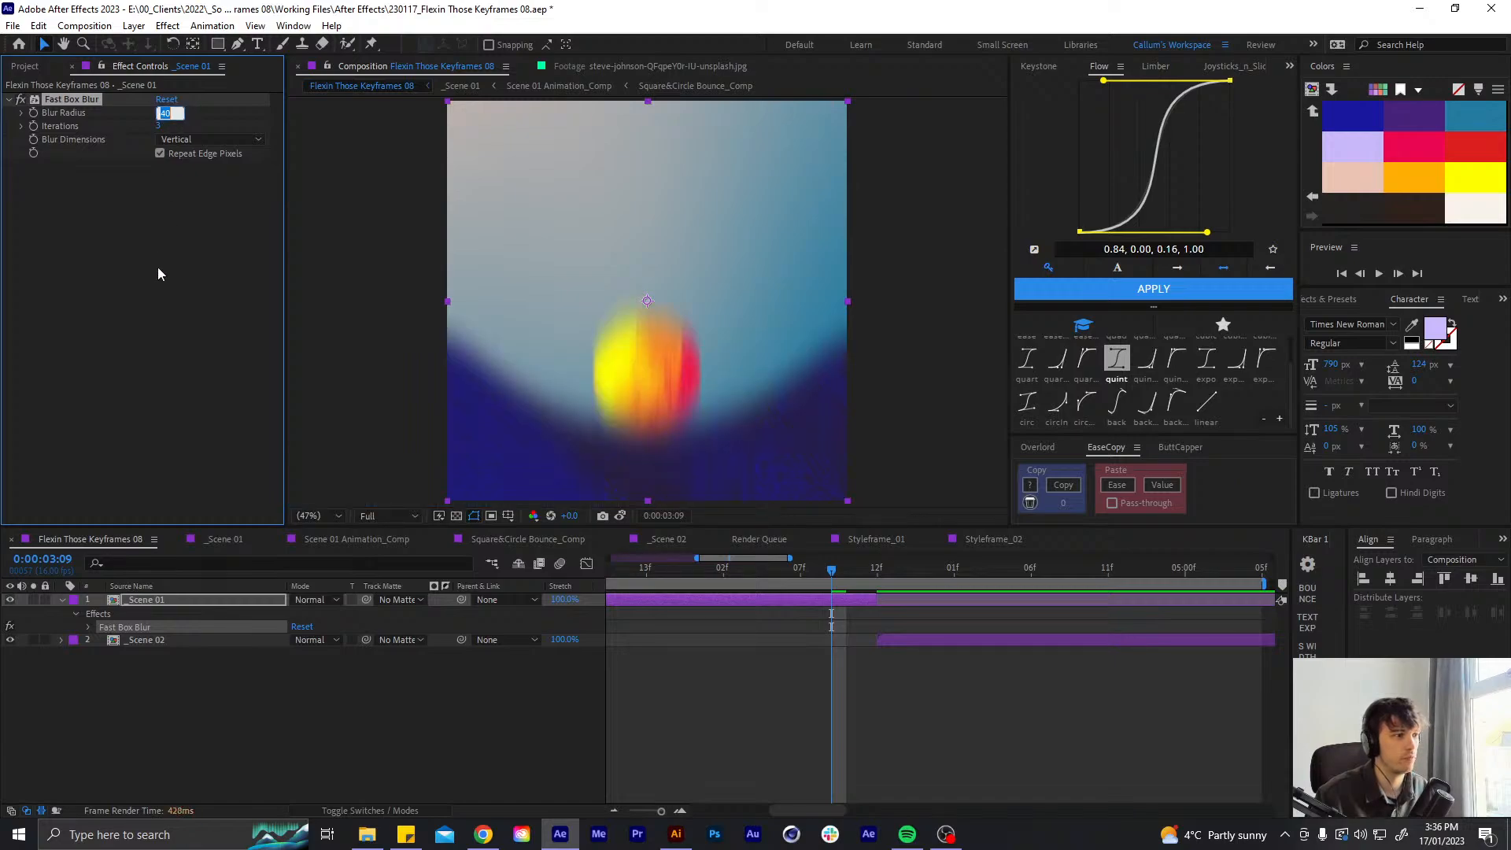
pyautogui.write('12')
pyautogui.press('Return')
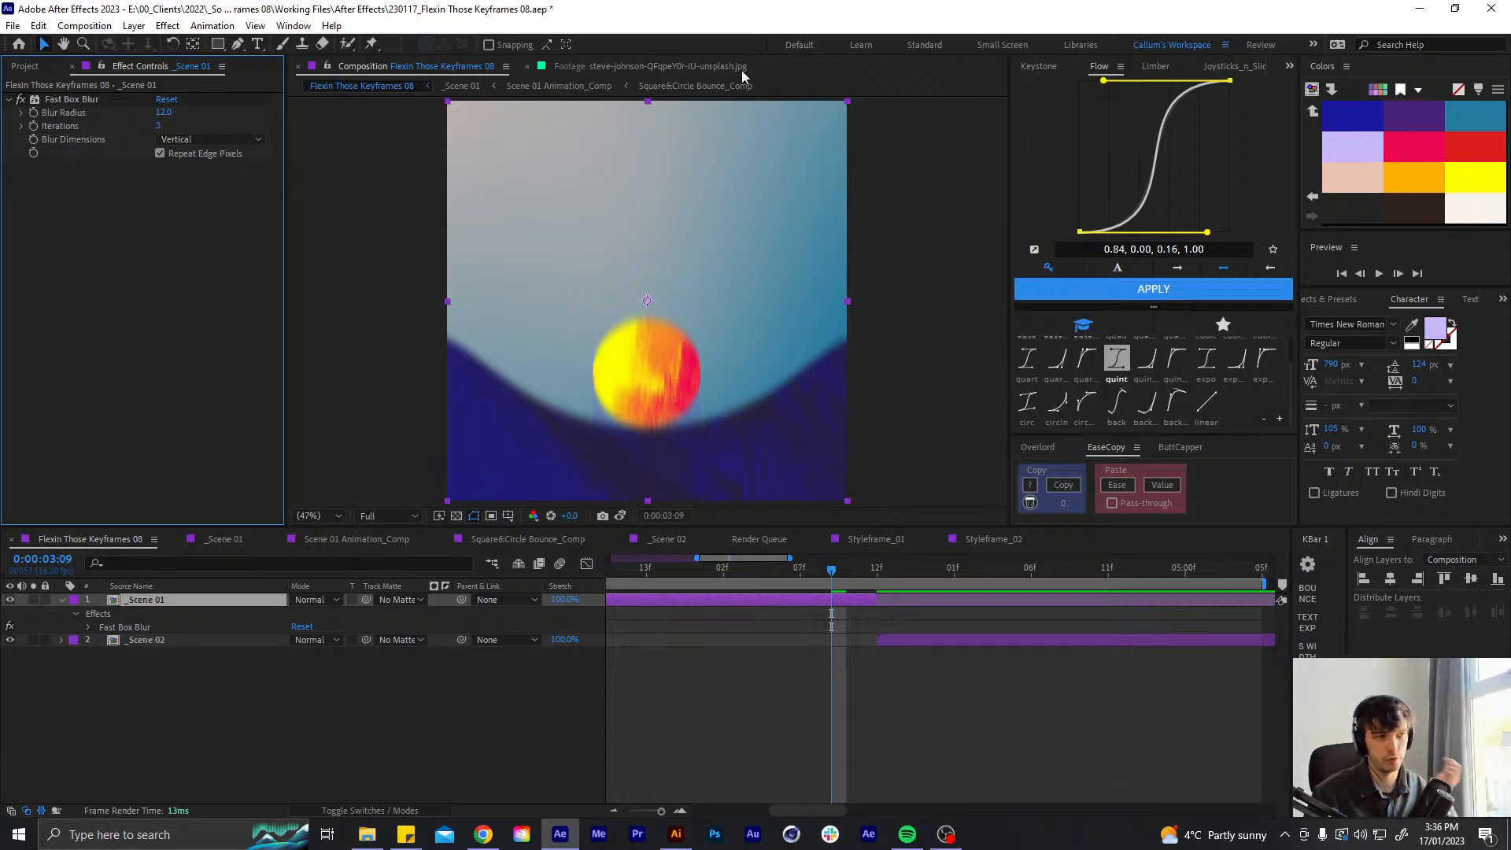
# - Add a Blur Radius keyframe of 0 at 0:00:03:09 on _Scene 01's Fast Box Blur
pyautogui.click(62, 117)
pyautogui.click(163, 113)
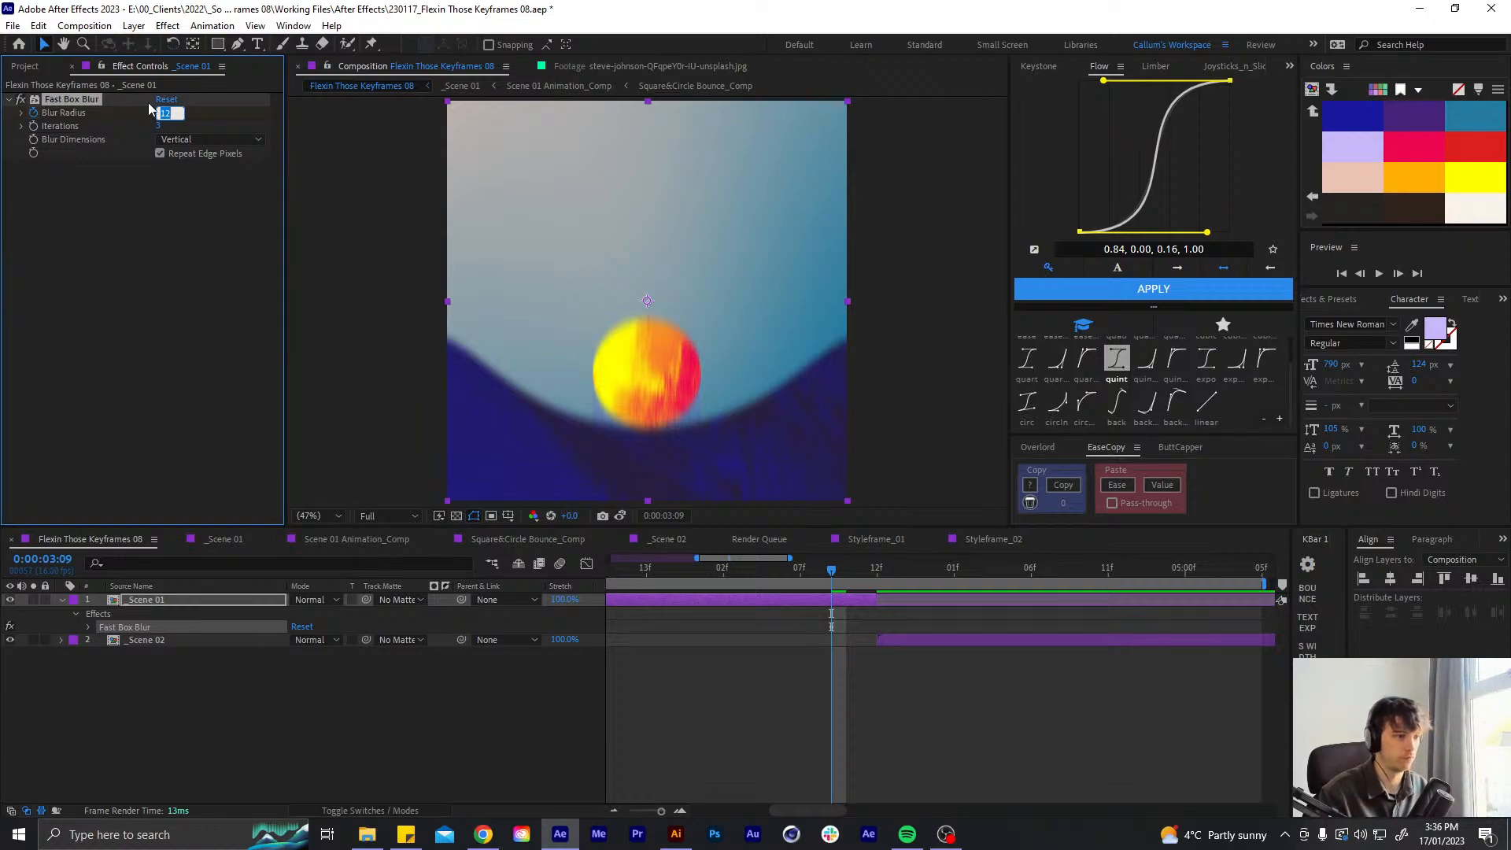
pyautogui.write('2')
pyautogui.press('Return')
# - At 0:00:03:11, keyframe the Fast Box Blur's Blur Radius at 8 and reveal the layer's keyframes
pyautogui.press('pagedown')
pyautogui.press('pagedown')
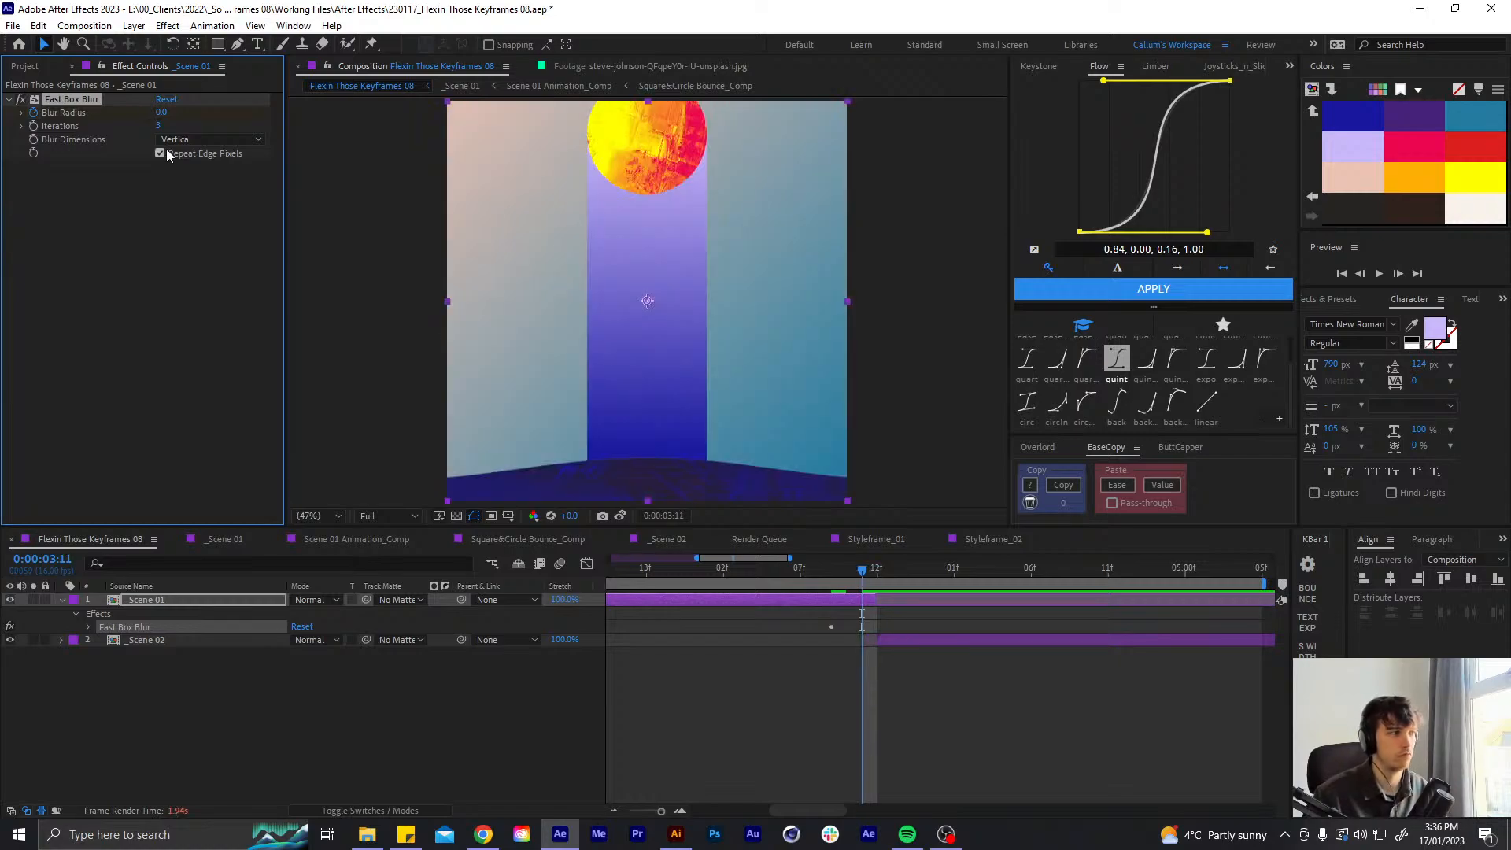
pyautogui.moveTo(161, 112); pyautogui.dragTo(164, 113)
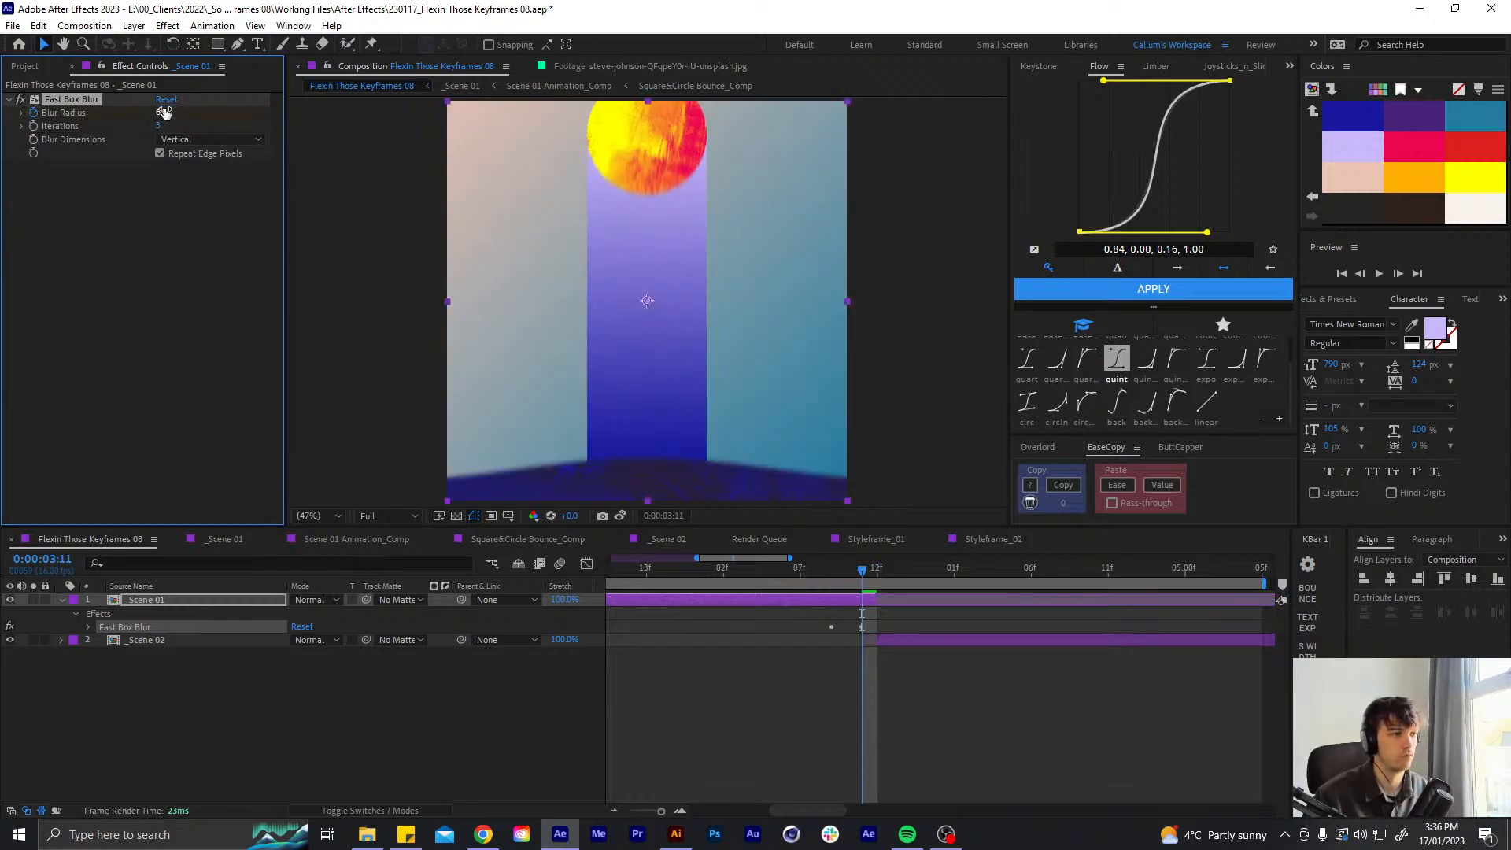
pyautogui.click(163, 112)
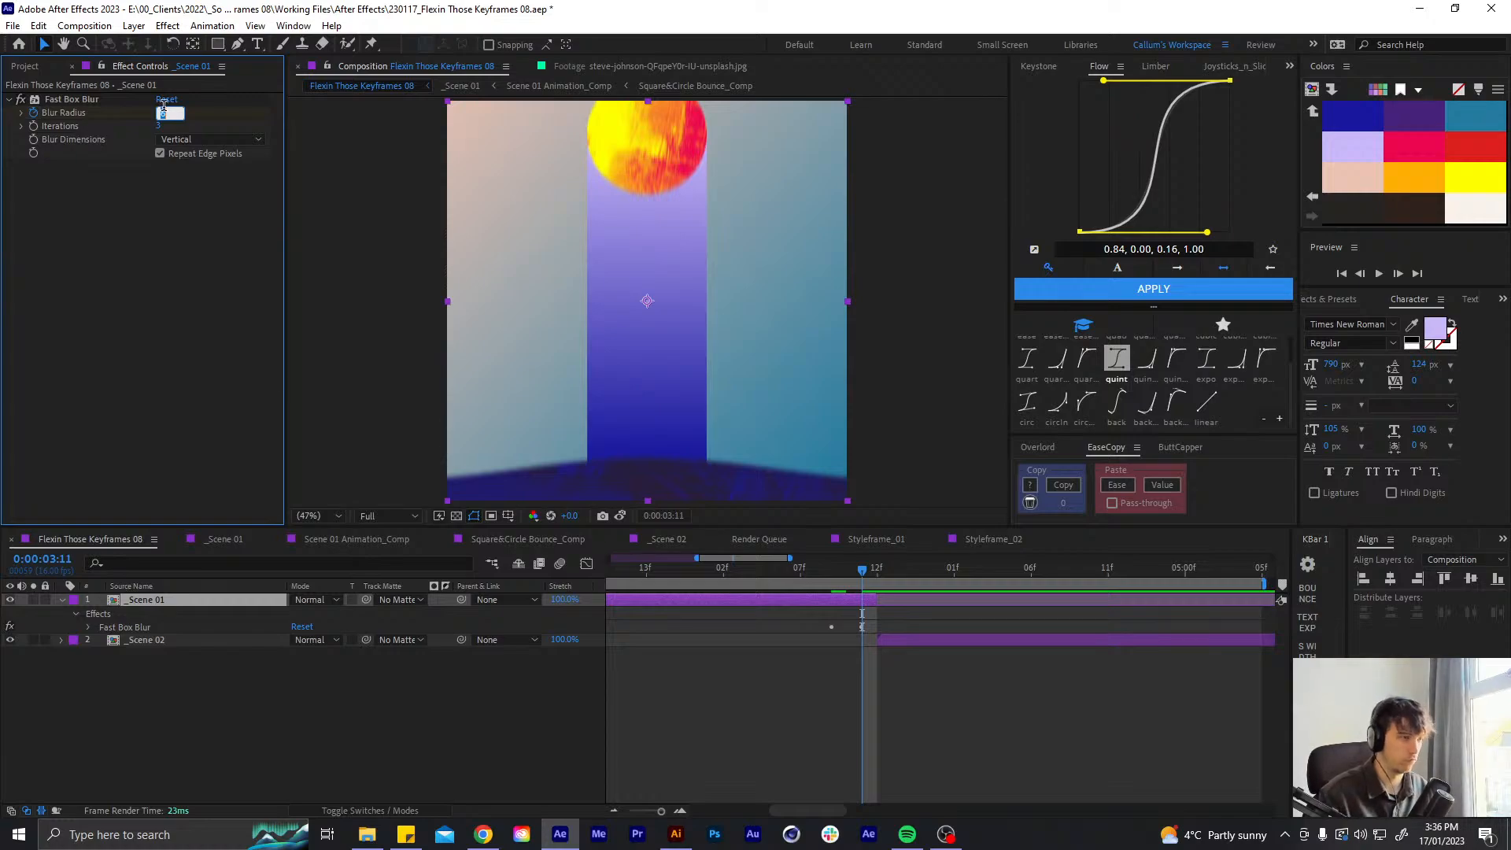
pyautogui.press('Return')
pyautogui.press('u')
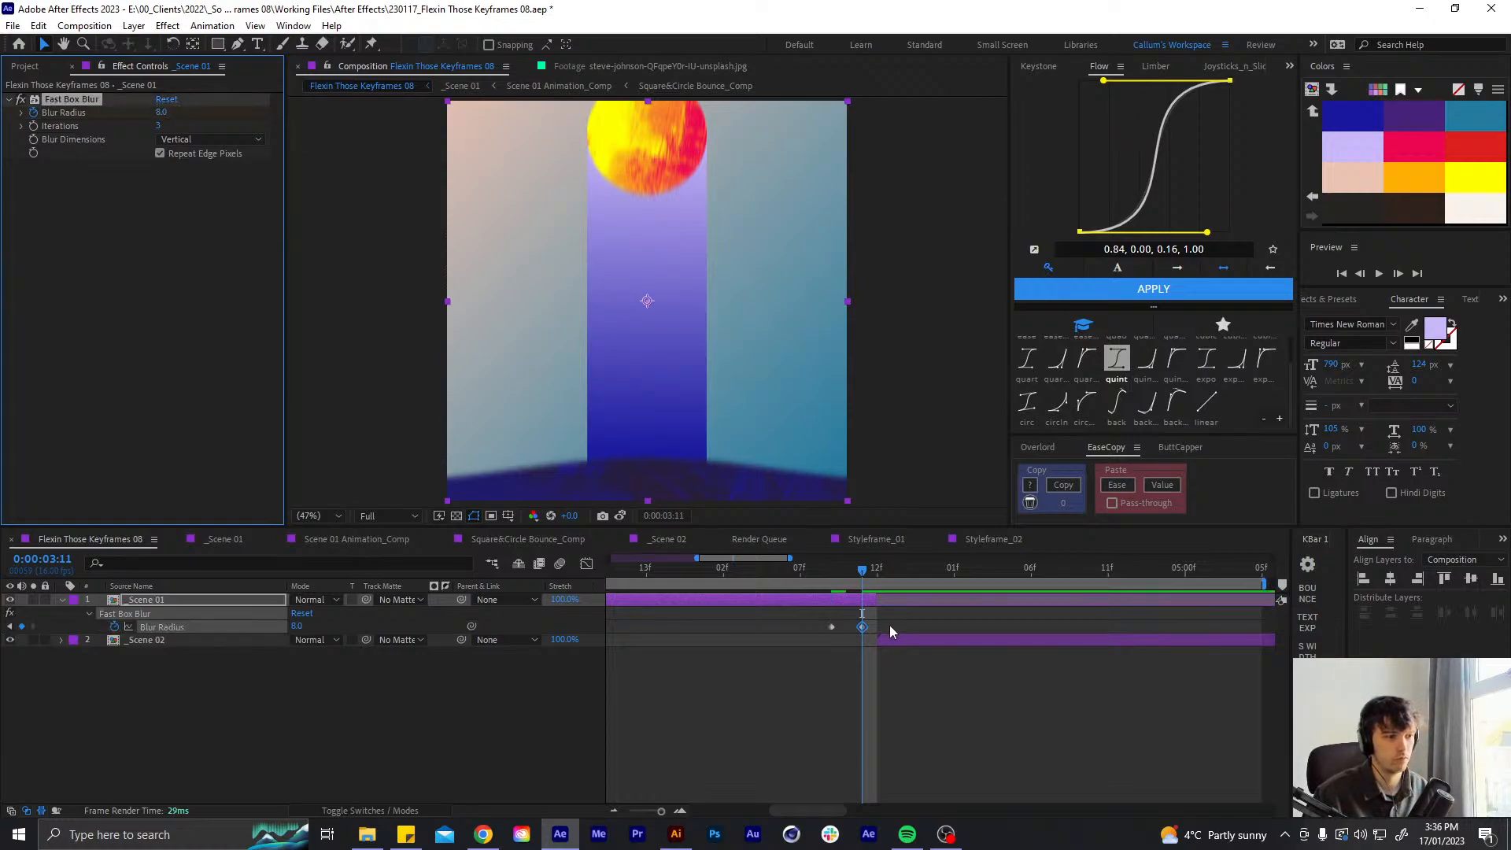
# - Preview the blurred transition between the scenes, collapse the _Scene 01 layer, and play the composition from the start
pyautogui.click(889, 625)
pyautogui.moveTo(803, 572); pyautogui.dragTo(934, 559)
pyautogui.moveTo(697, 559); pyautogui.dragTo(608, 559)
pyautogui.press('space')
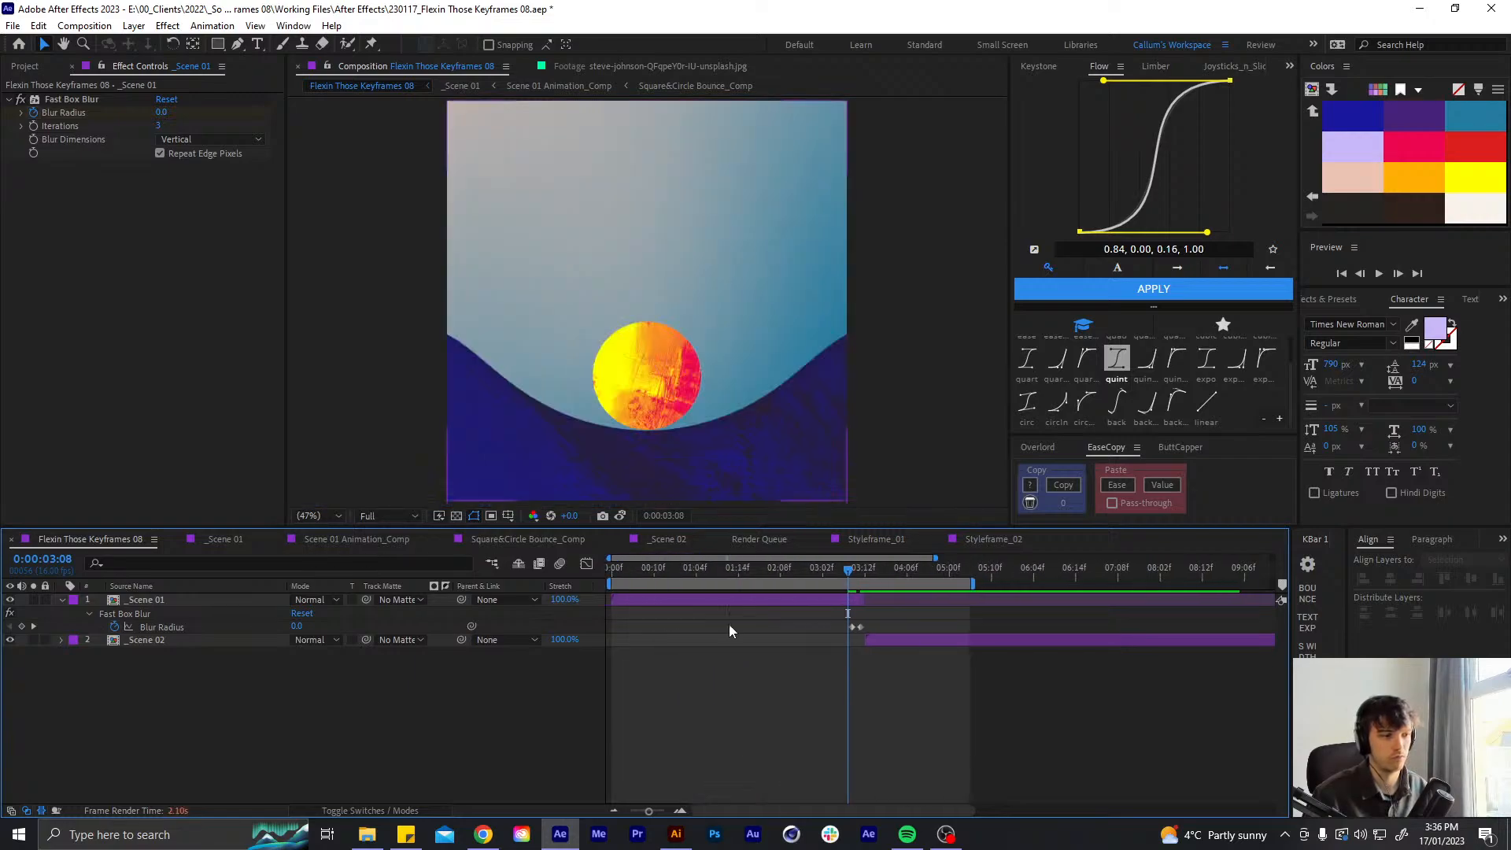
pyautogui.press('u')
pyautogui.press('Home')
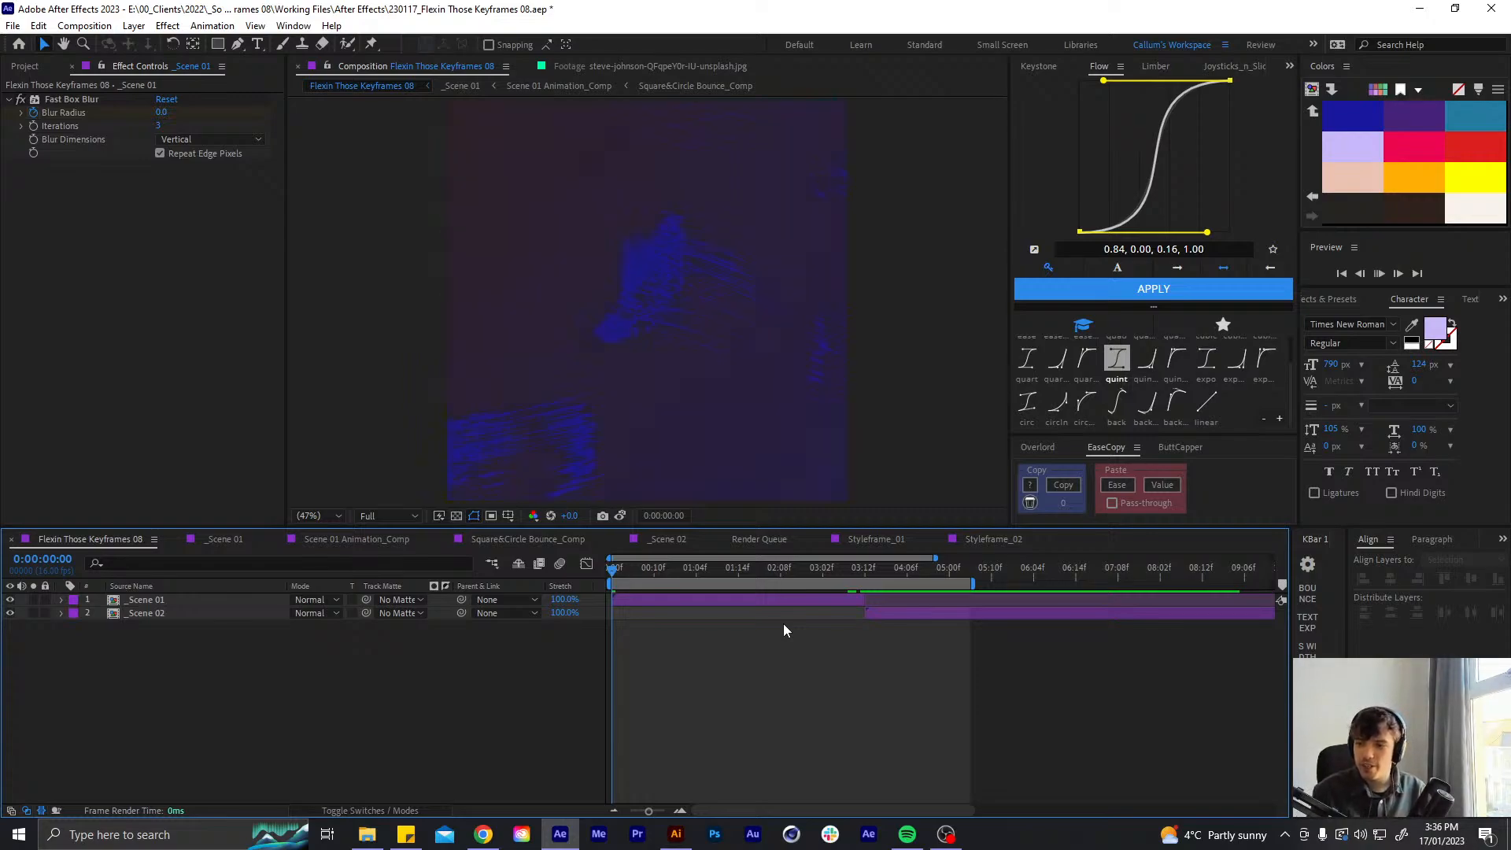
pyautogui.press('space')
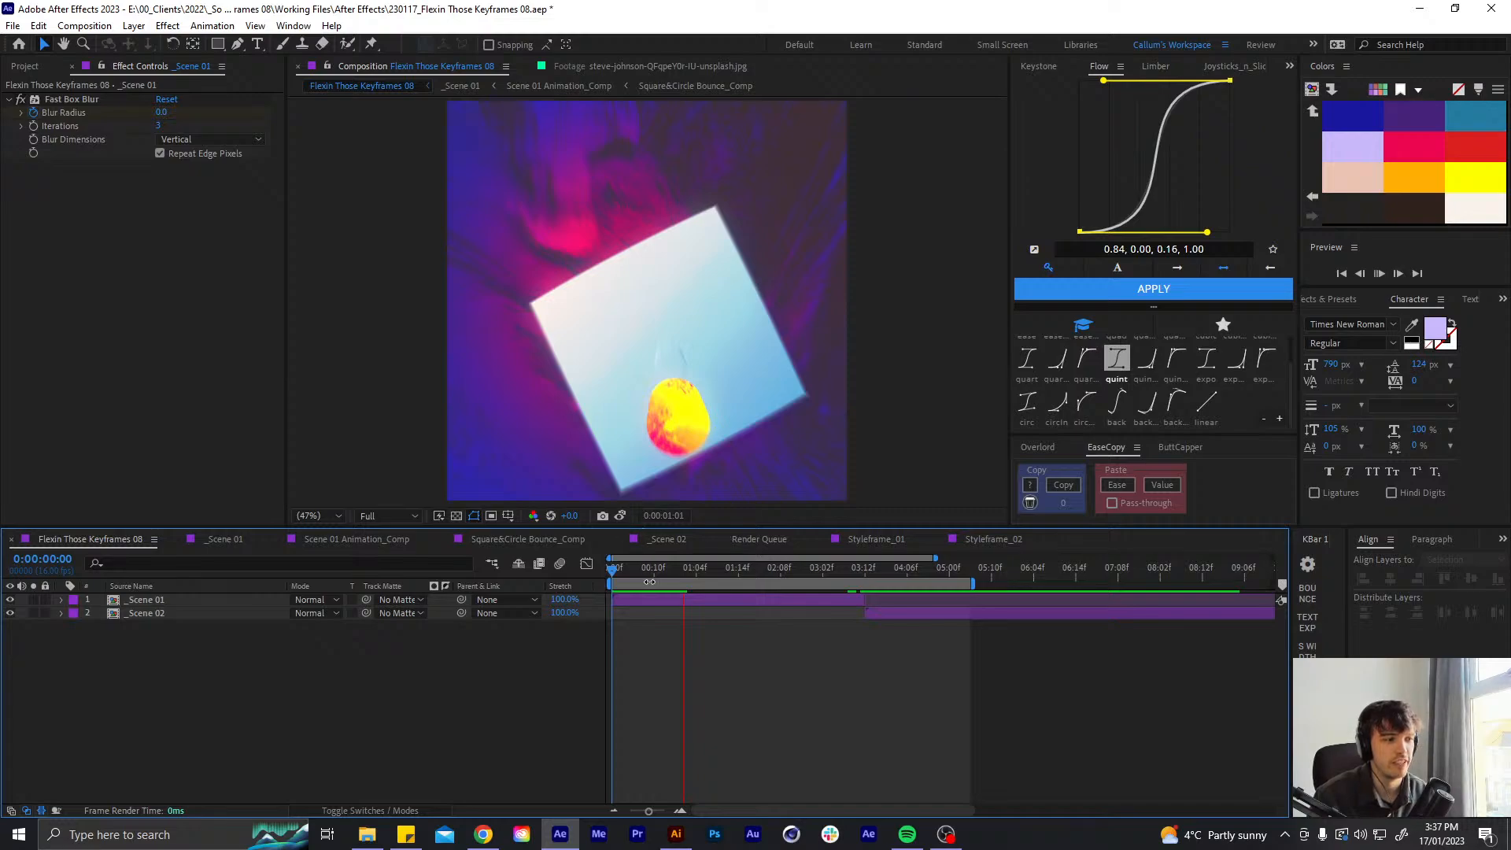
# - Set the composition preview resolution to Half and play the animation from the start again
pyautogui.press('space')
pyautogui.click(398, 516)
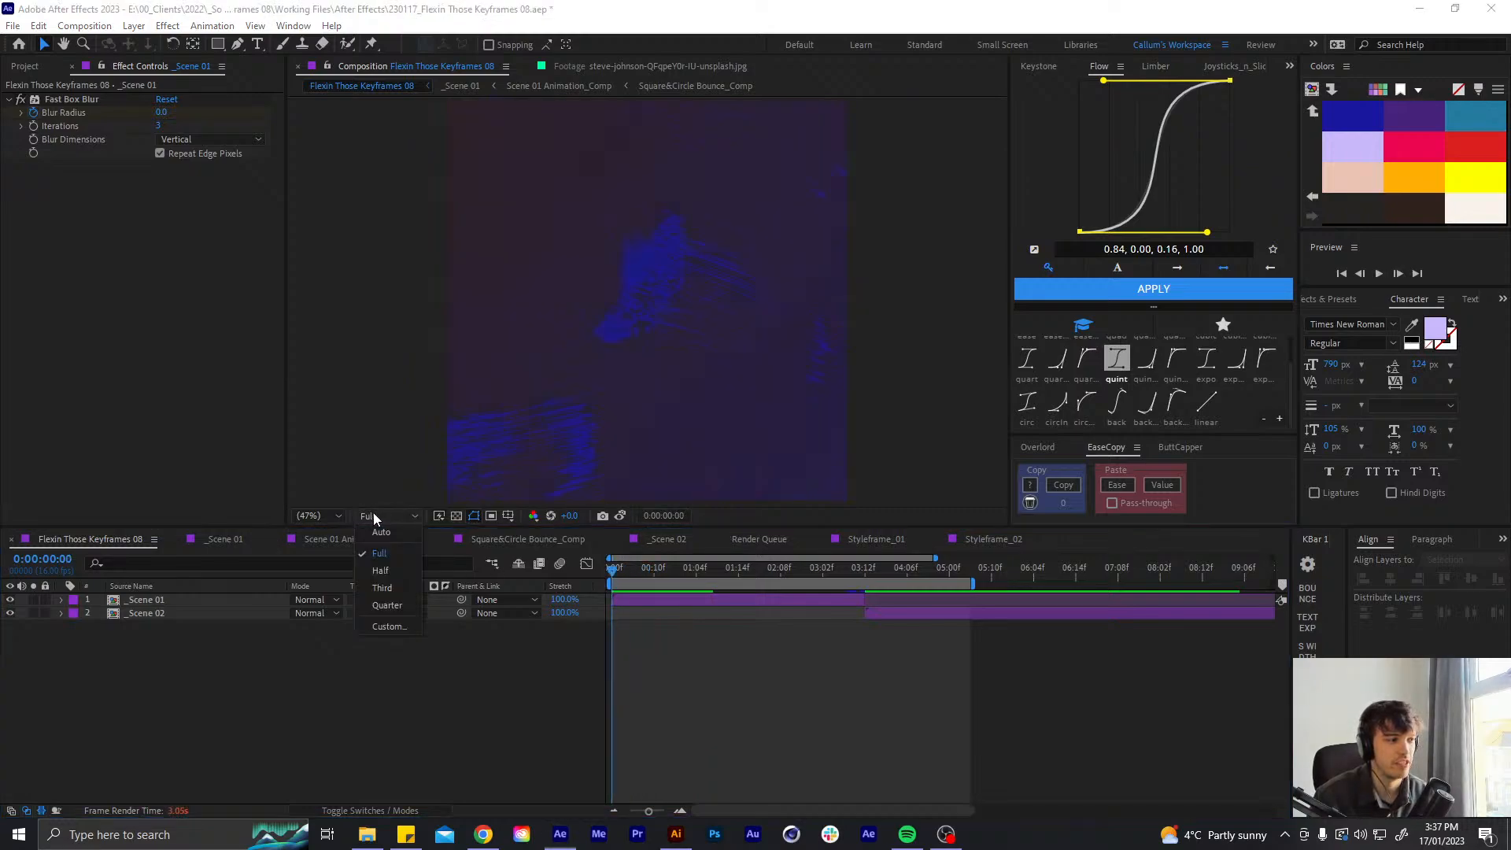
pyautogui.click(381, 570)
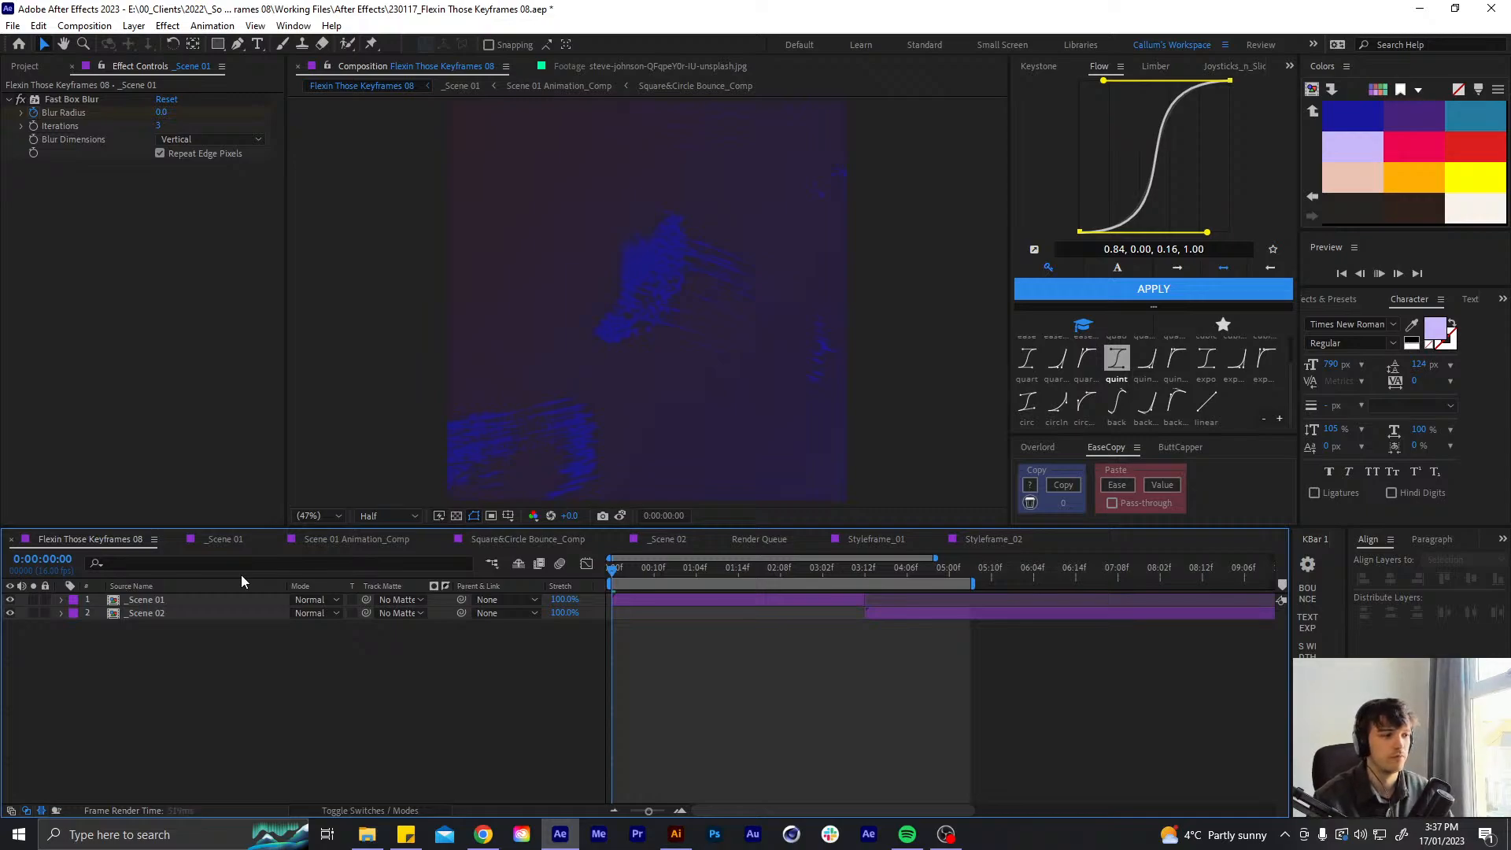
pyautogui.press('space')
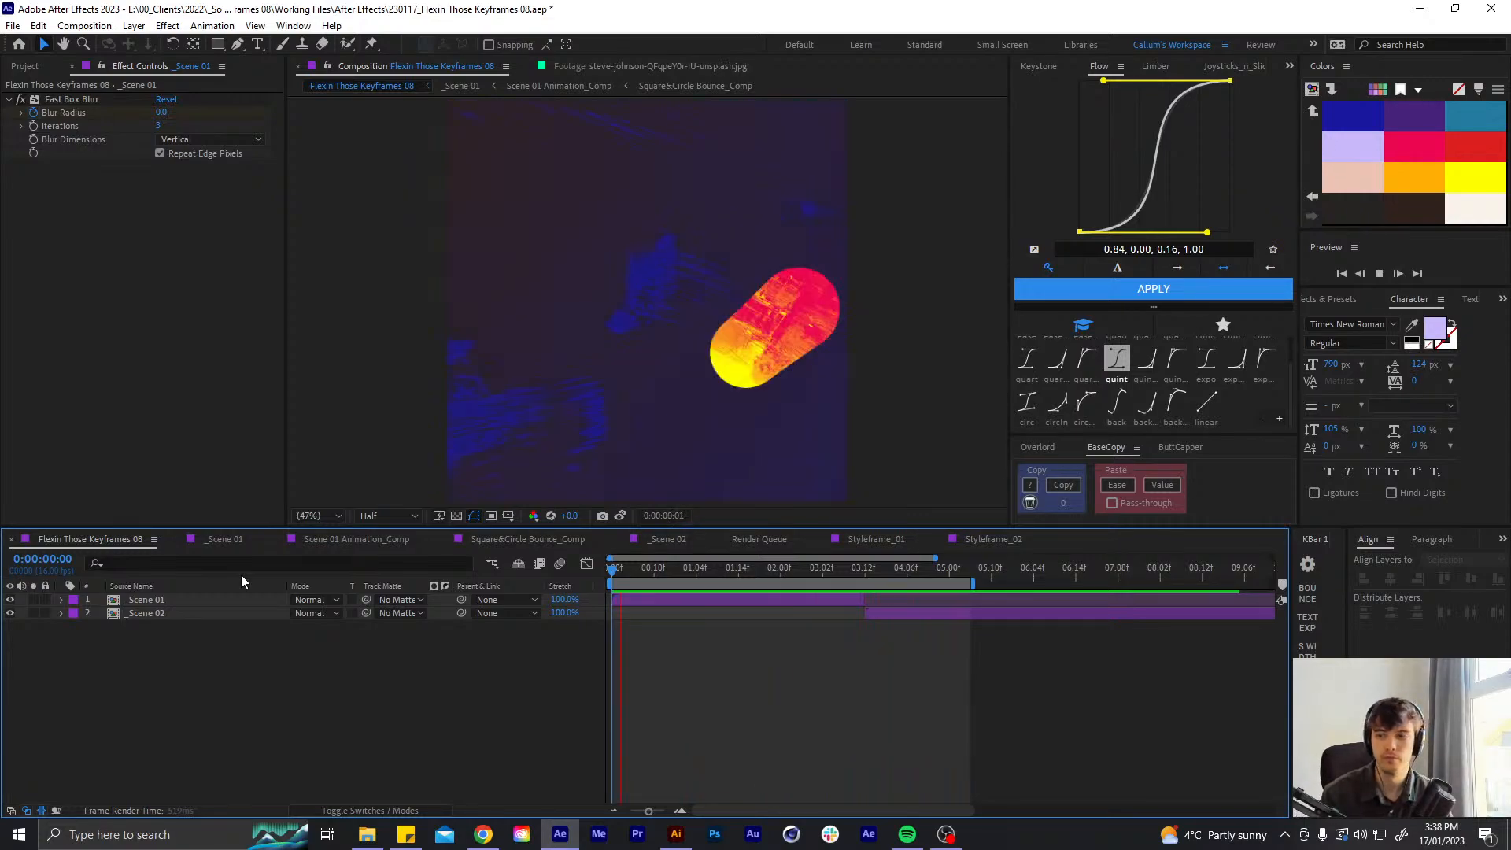
# - Check the frames around the cut, set _Scene 01's Blur Radius keyframe at 0:00:03:11 to 7, and collapse the layer
pyautogui.click(857, 571)
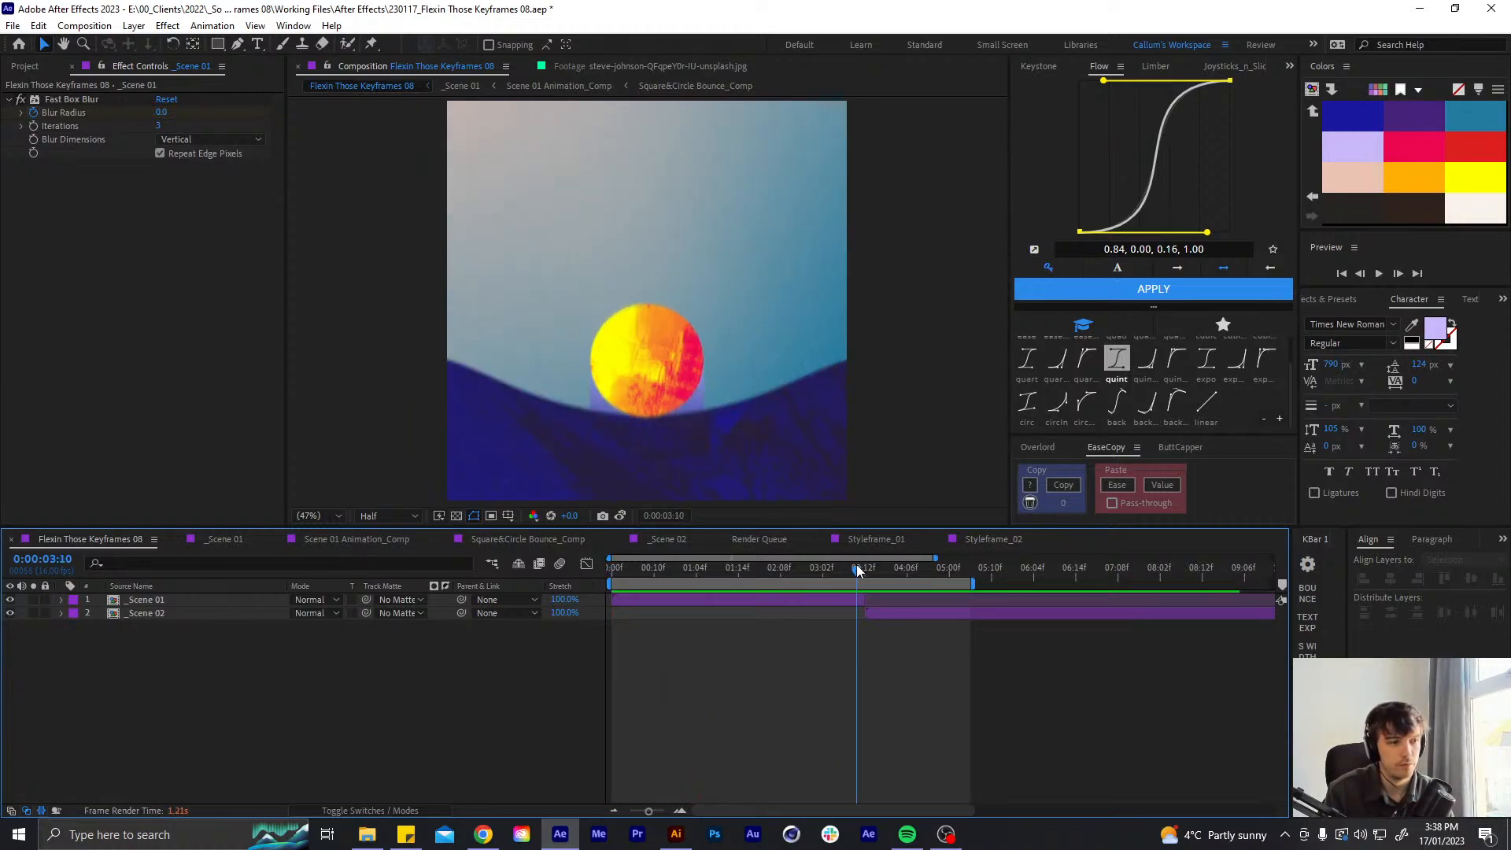
pyautogui.moveTo(858, 571); pyautogui.dragTo(865, 566)
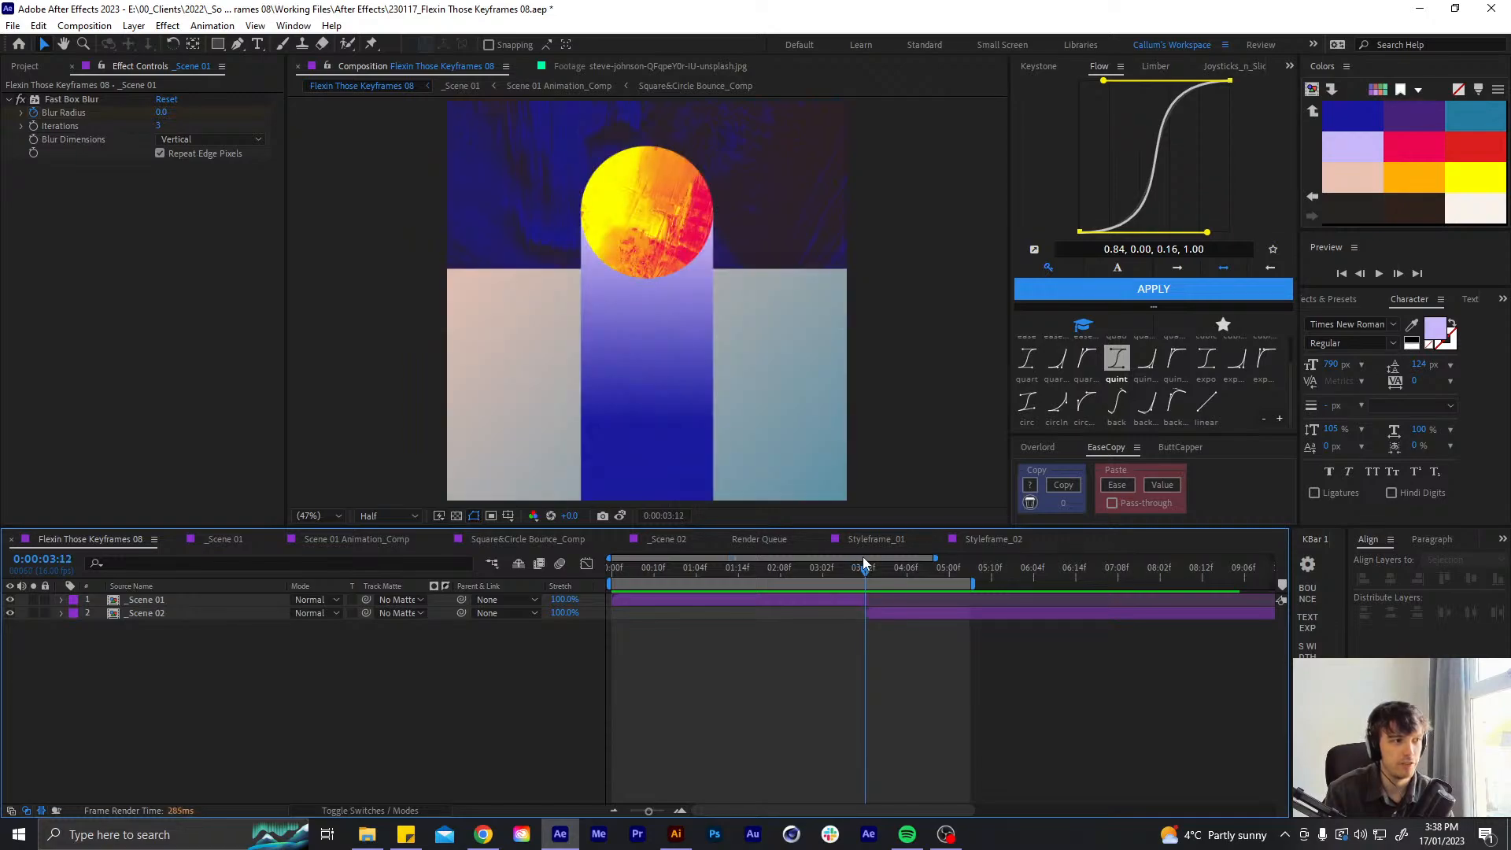
pyautogui.click(874, 610)
pyautogui.click(802, 602)
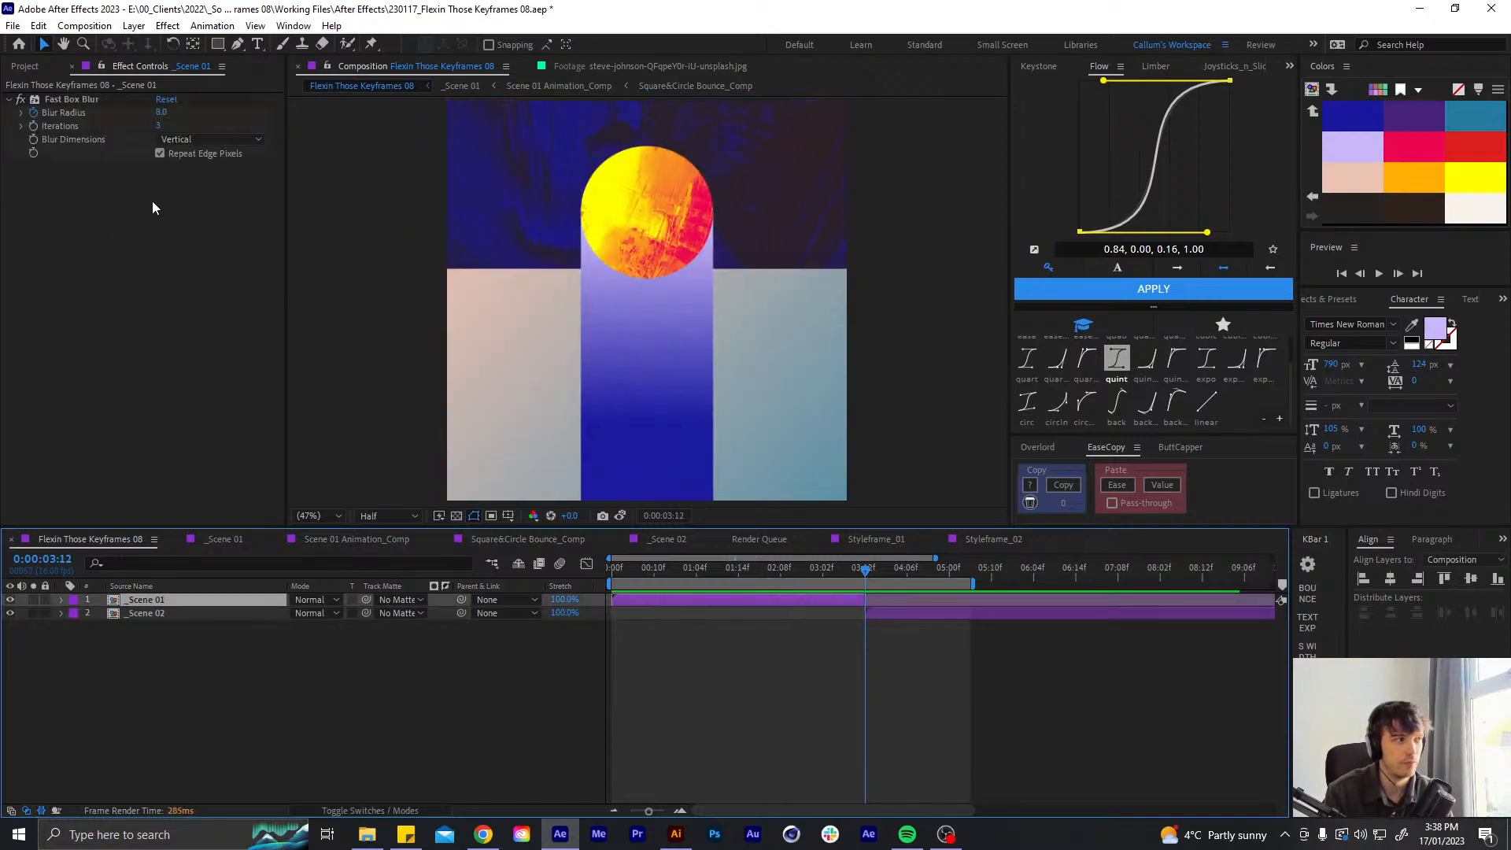
pyautogui.press('u')
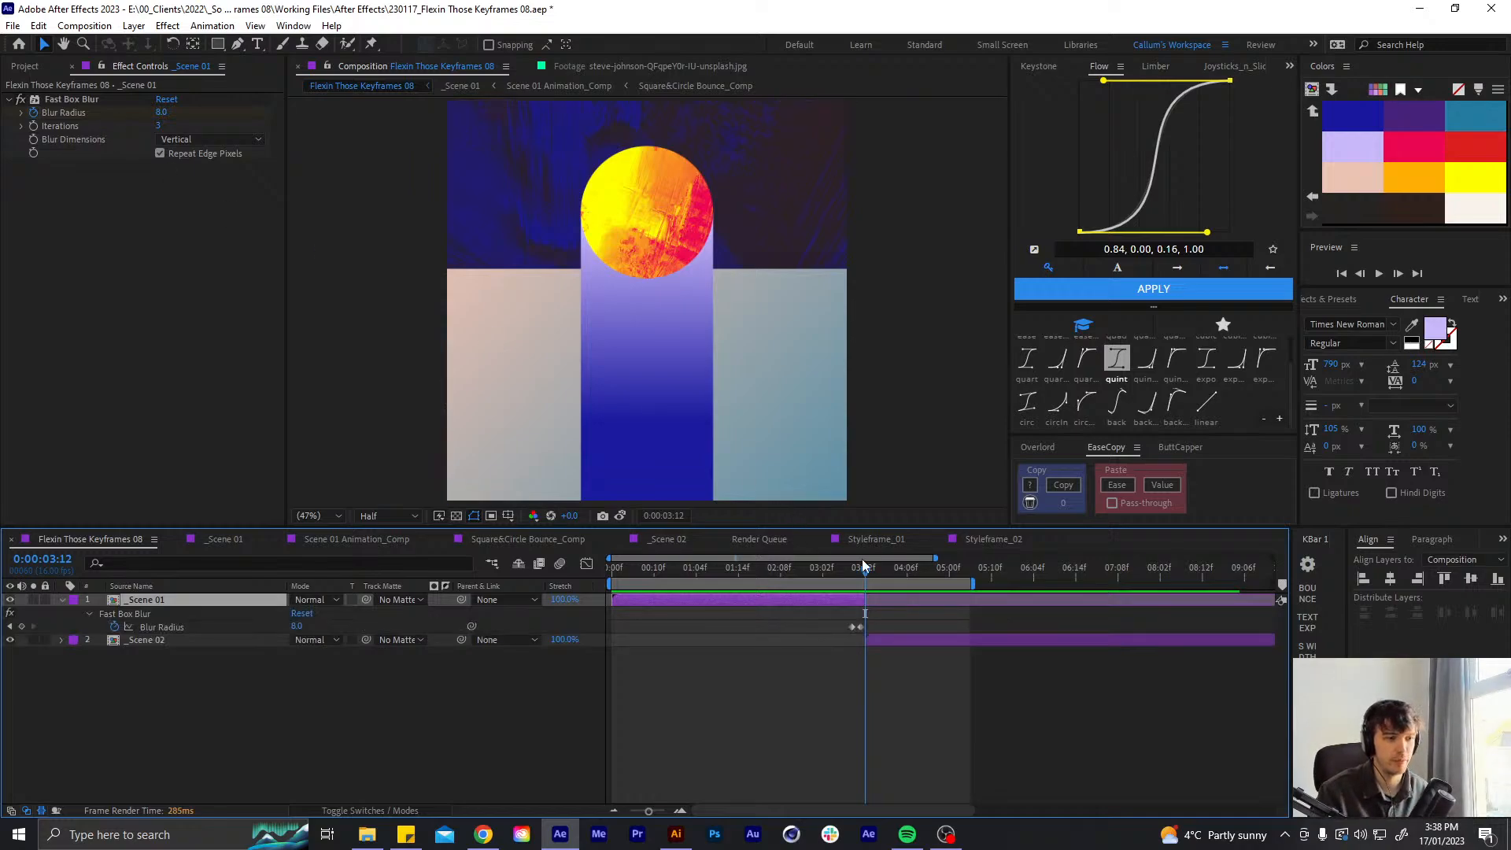
pyautogui.moveTo(864, 567); pyautogui.dragTo(861, 569)
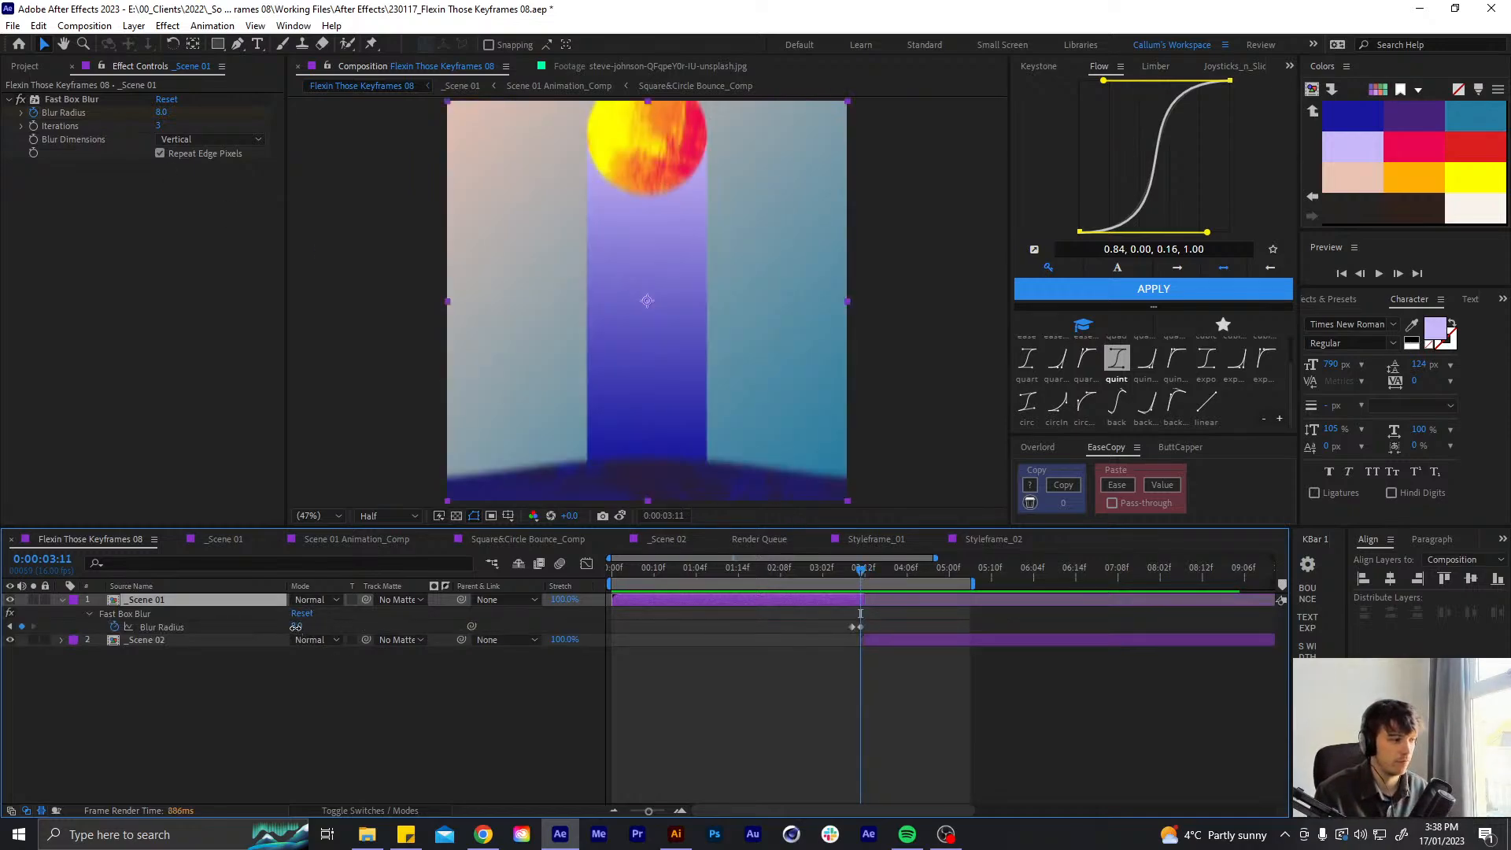
pyautogui.write('7')
pyautogui.click(319, 756)
pyautogui.click(857, 600)
pyautogui.press('u')
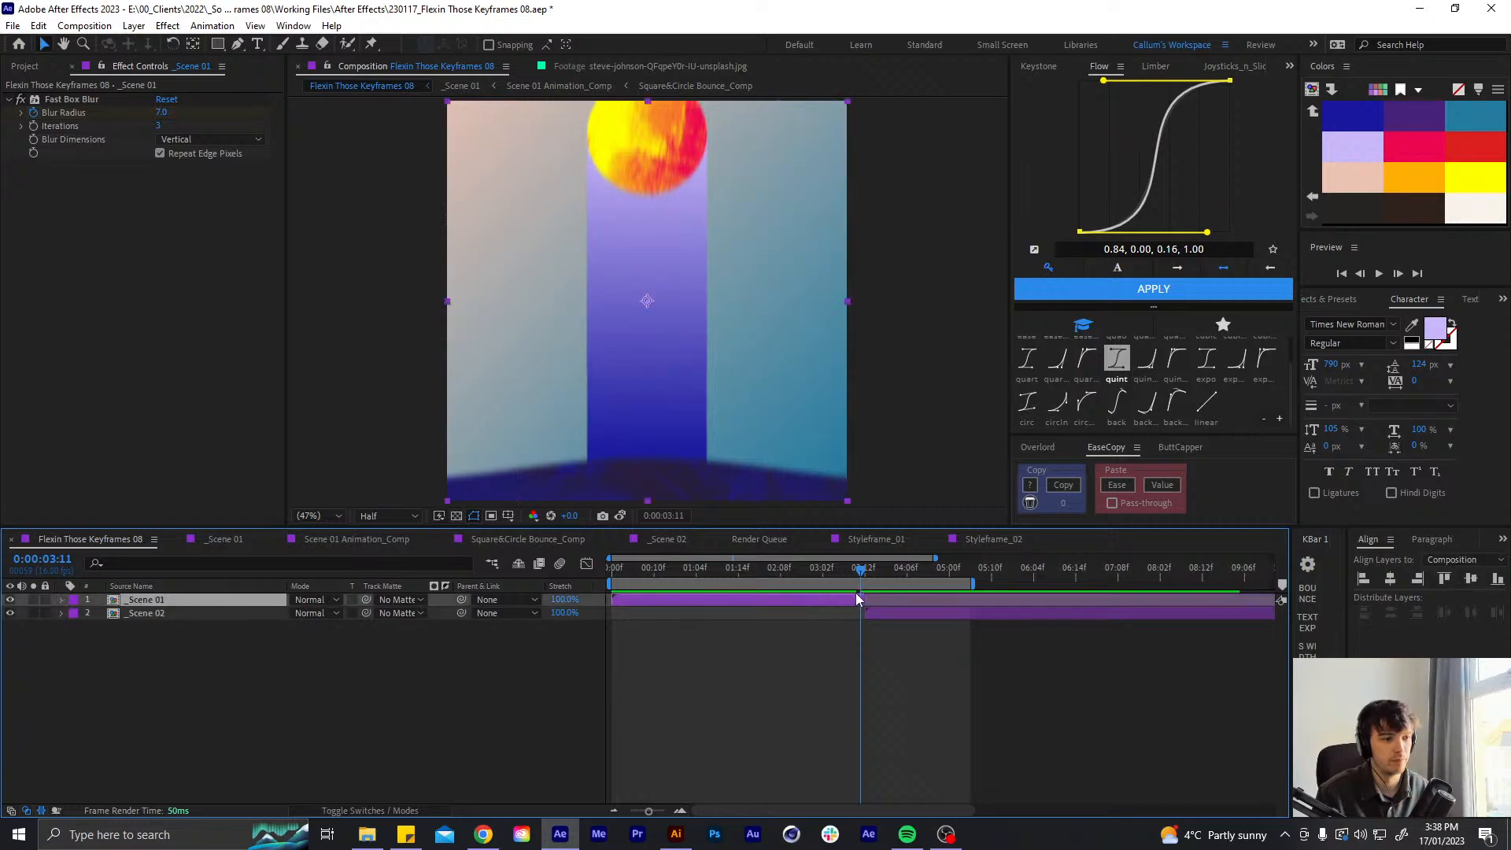
# - Copy the Fast Box Blur and its keyframes from _Scene 01 to _Scene 02 at 0:00:03:12
pyautogui.click(866, 570)
pyautogui.click(873, 613)
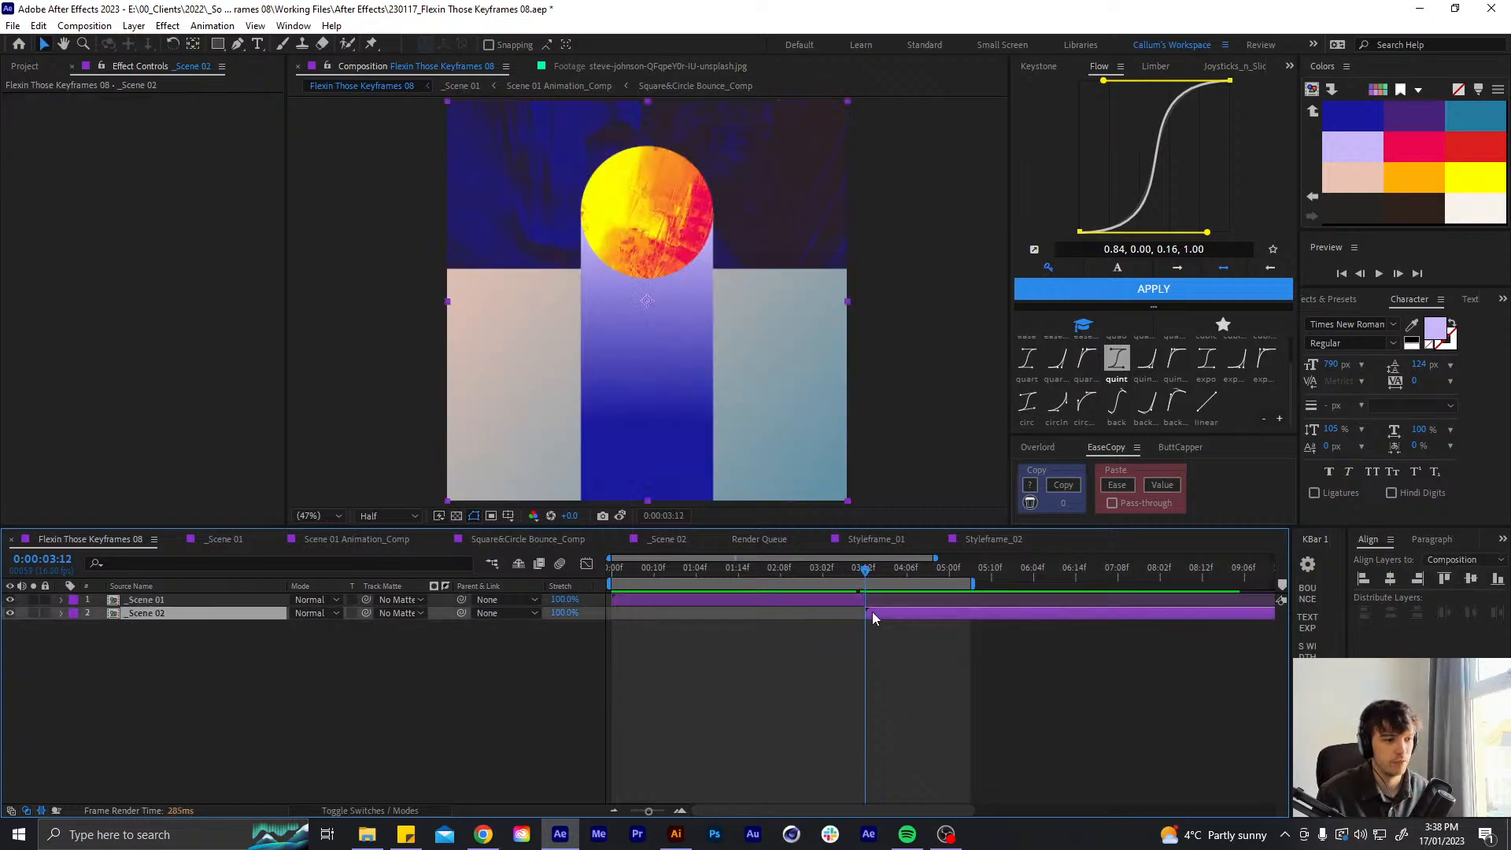
pyautogui.click(157, 601)
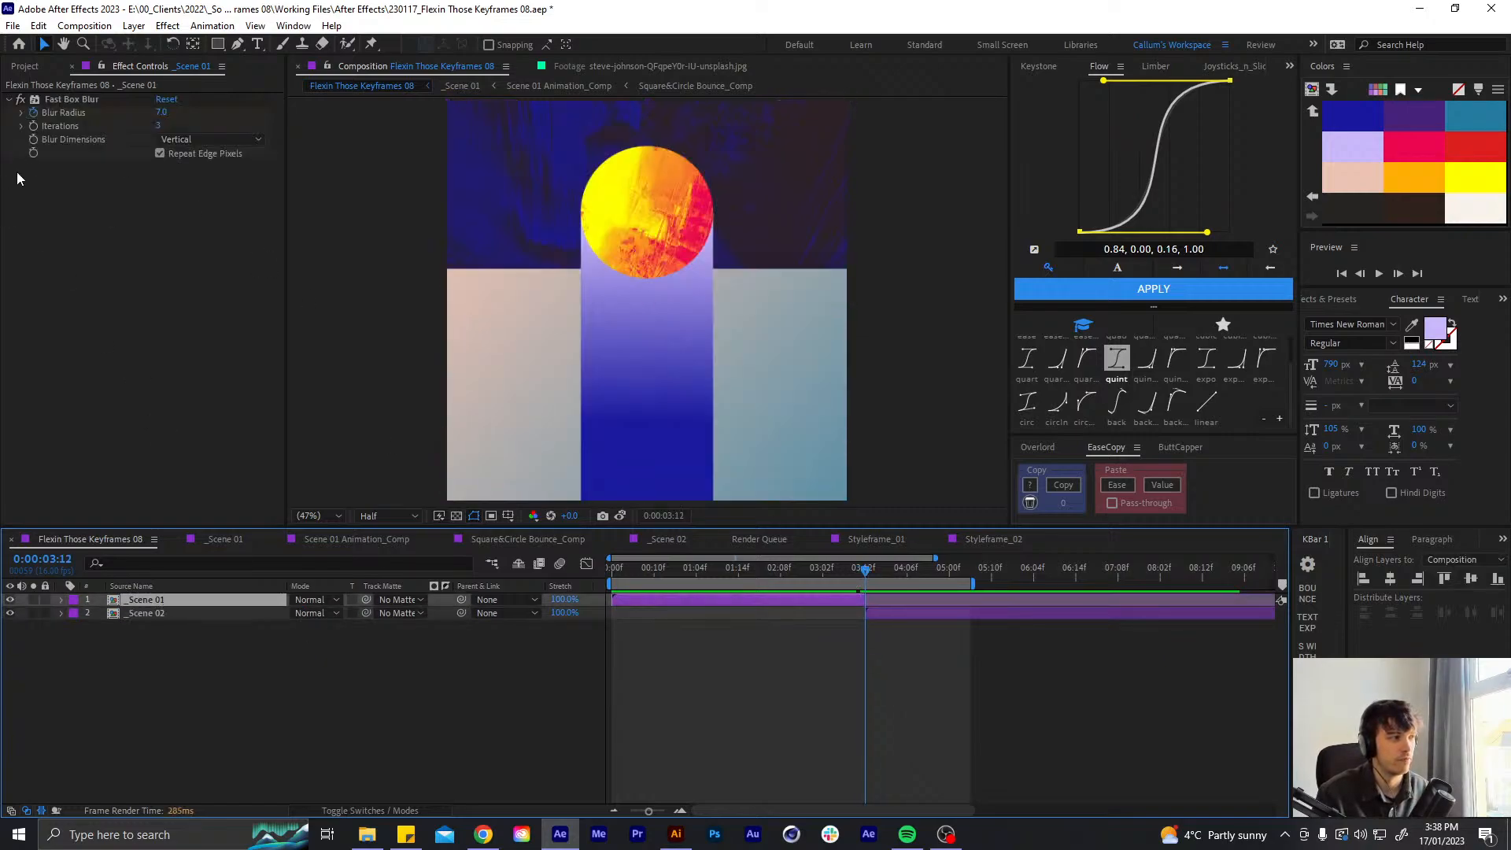
pyautogui.click(67, 102)
pyautogui.click(885, 612)
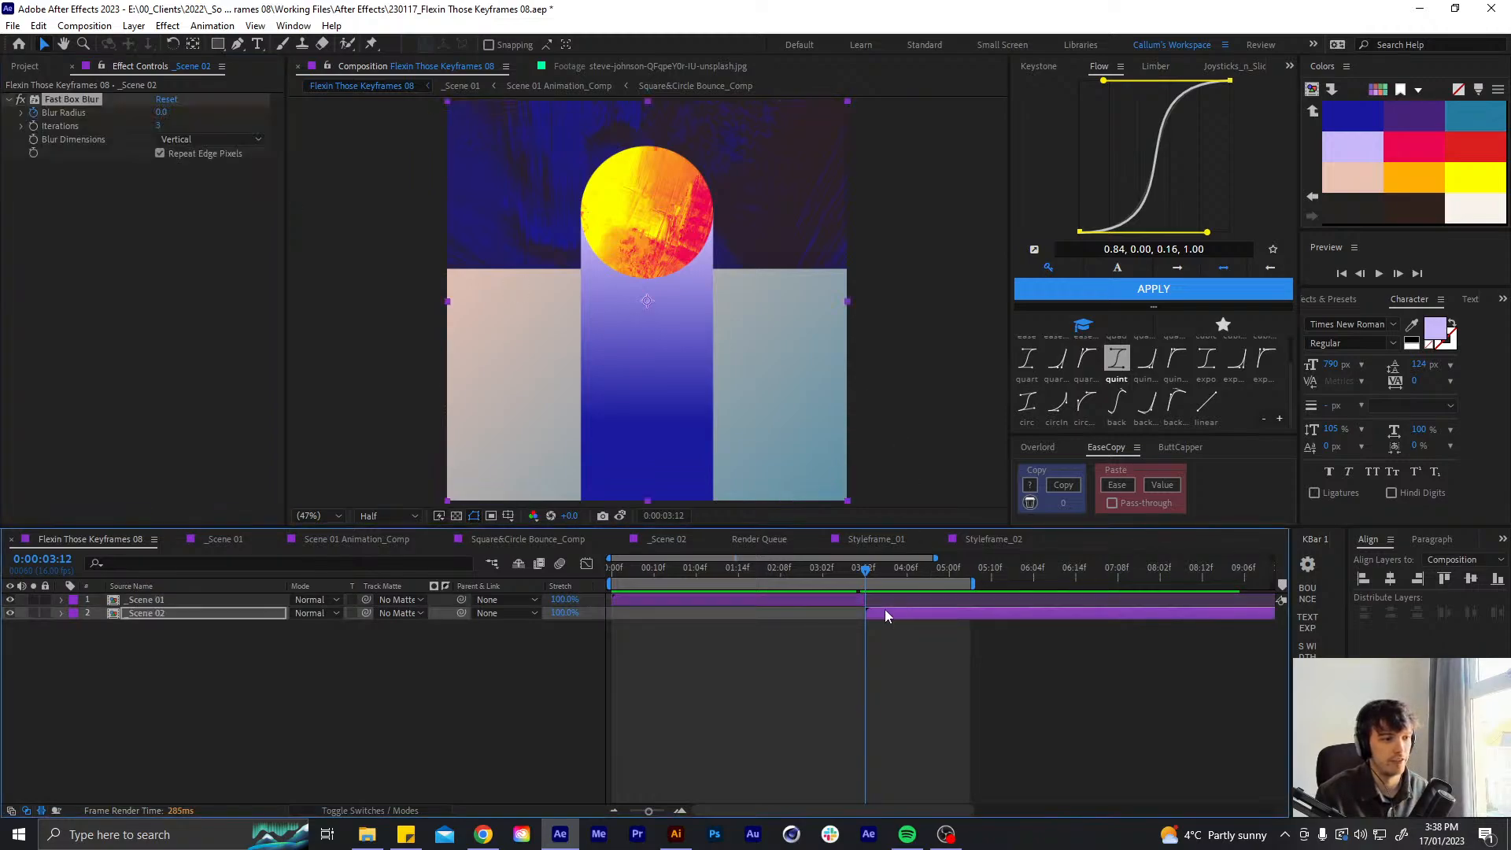
pyautogui.hotkey('ctrl', 'v')
# - Time-reverse the two Blur Radius keyframes on _Scene 02
pyautogui.moveTo(881, 634); pyautogui.dragTo(857, 646)
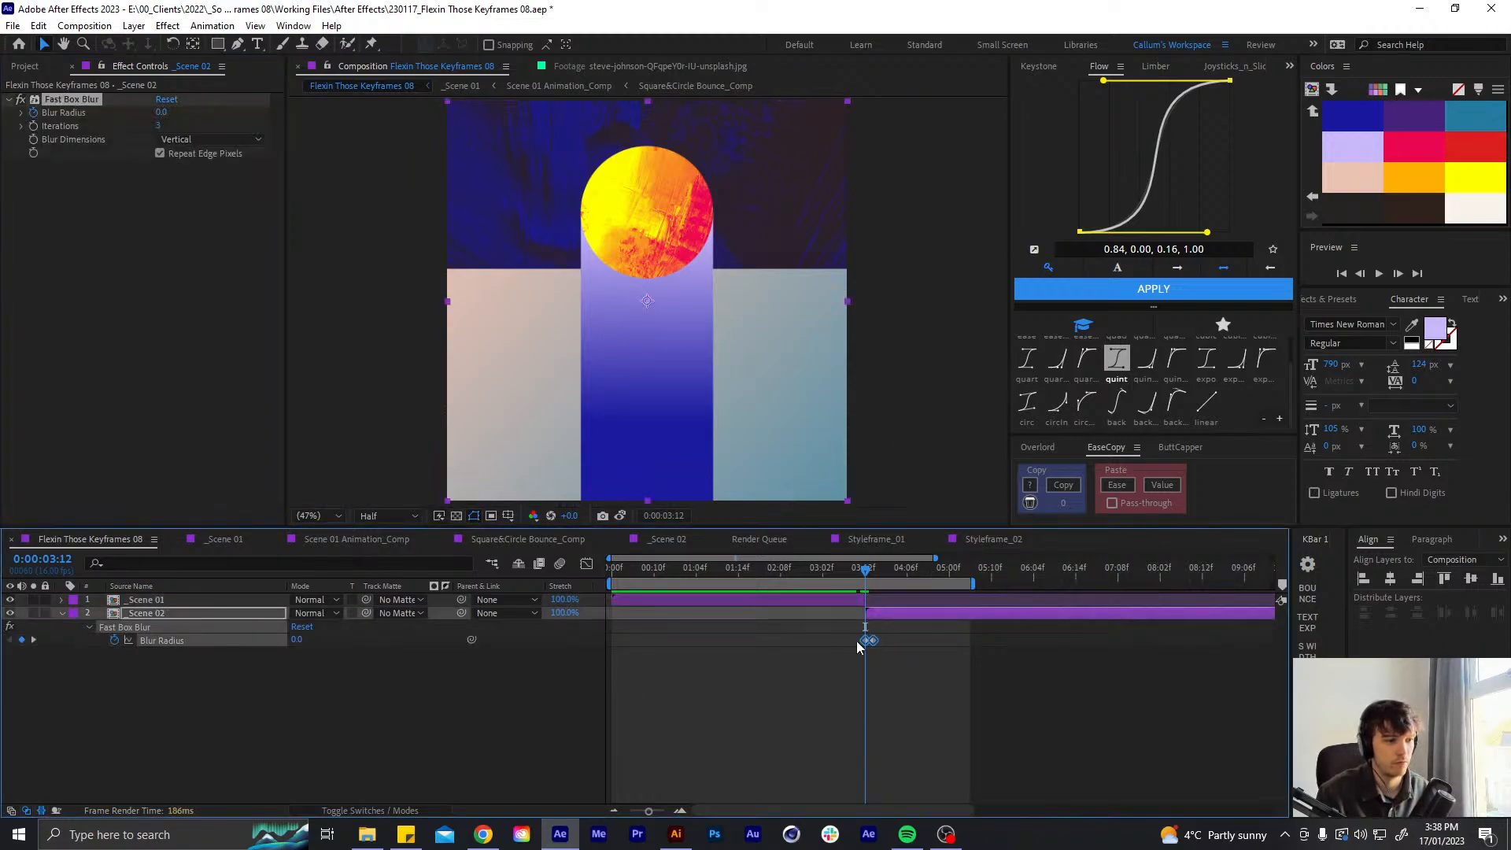
pyautogui.rightClick(866, 642)
pyautogui.moveTo(944, 627)
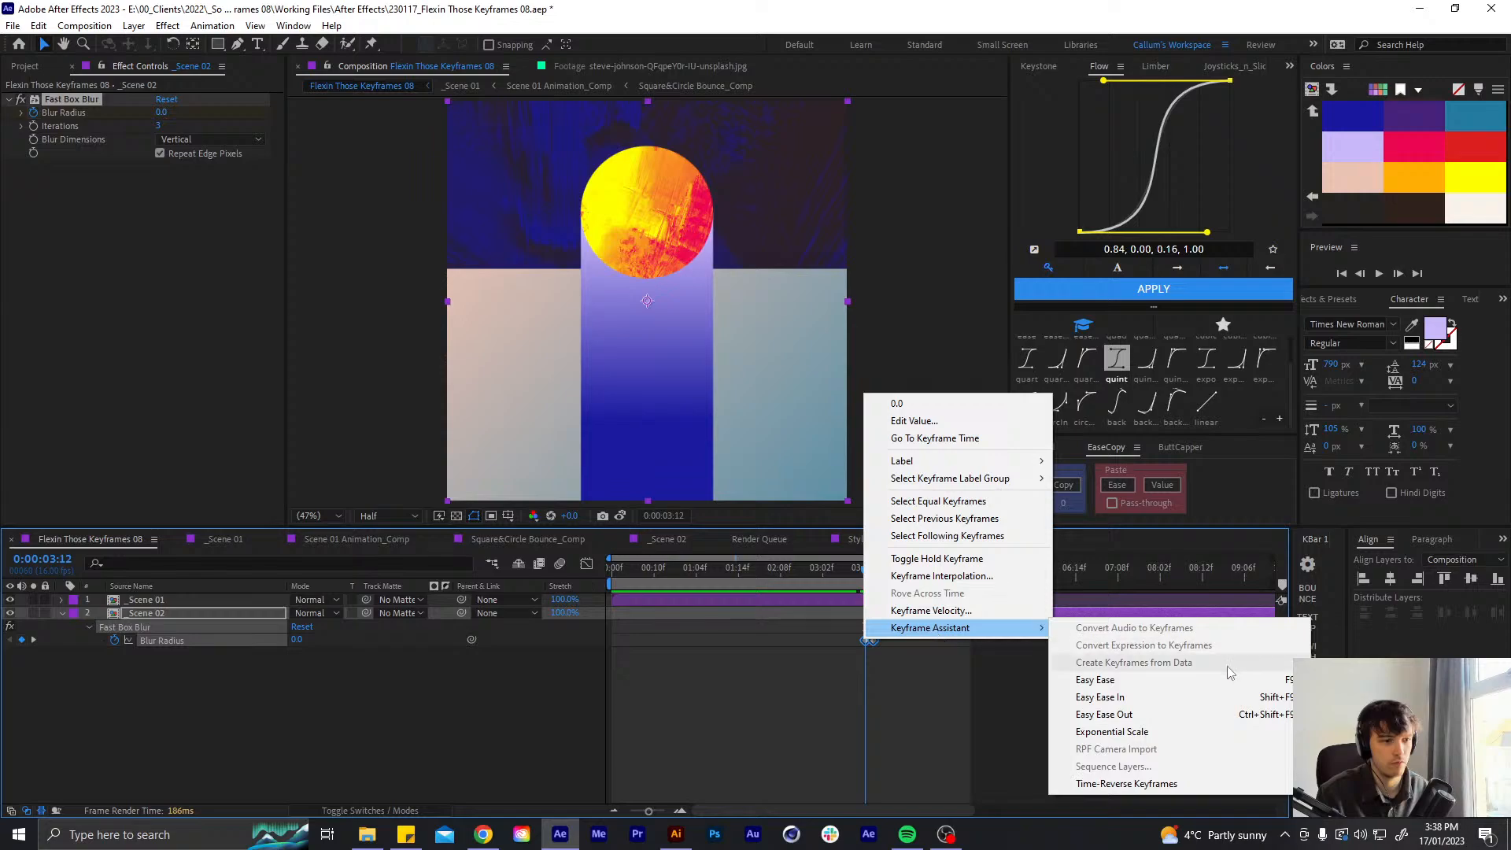
pyautogui.click(1149, 781)
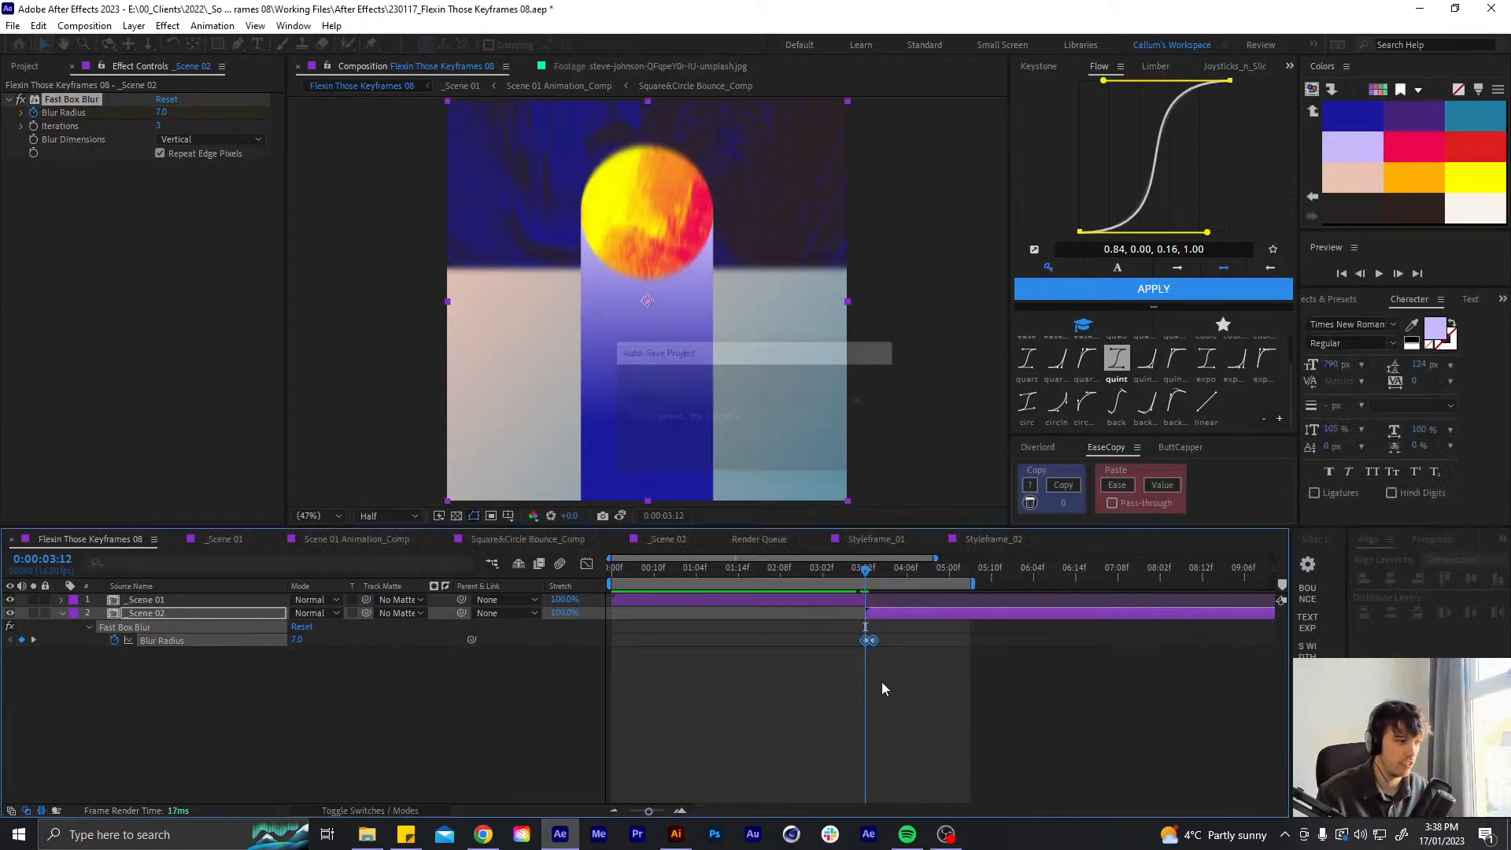
# - Set _Scene 02's Blur Radius keyframe at 0:00:03:12 to 8
pyautogui.press('=')
pyautogui.press('=')
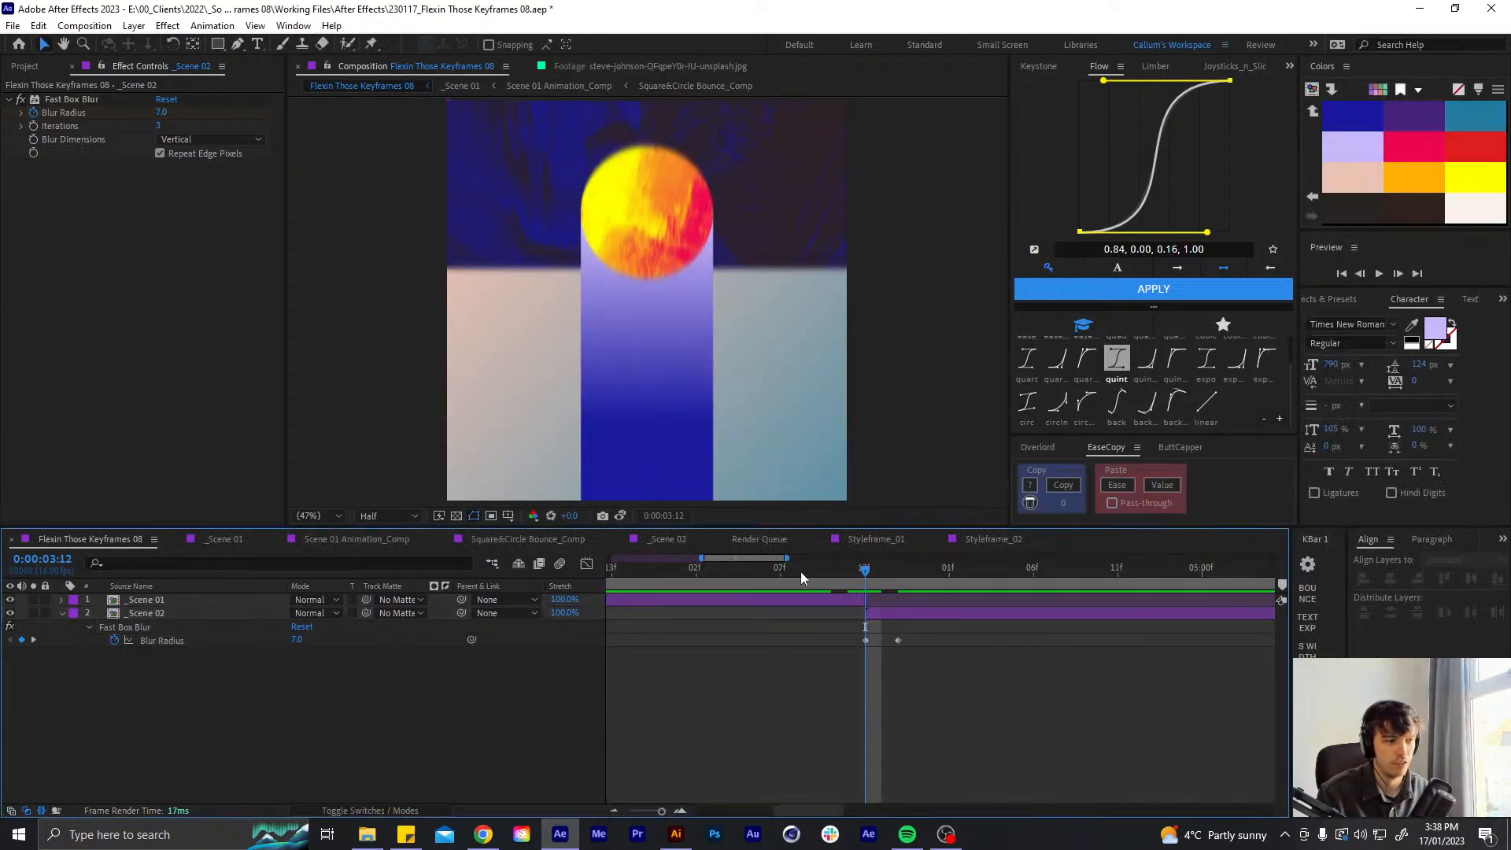
pyautogui.click(298, 640)
pyautogui.press('Return')
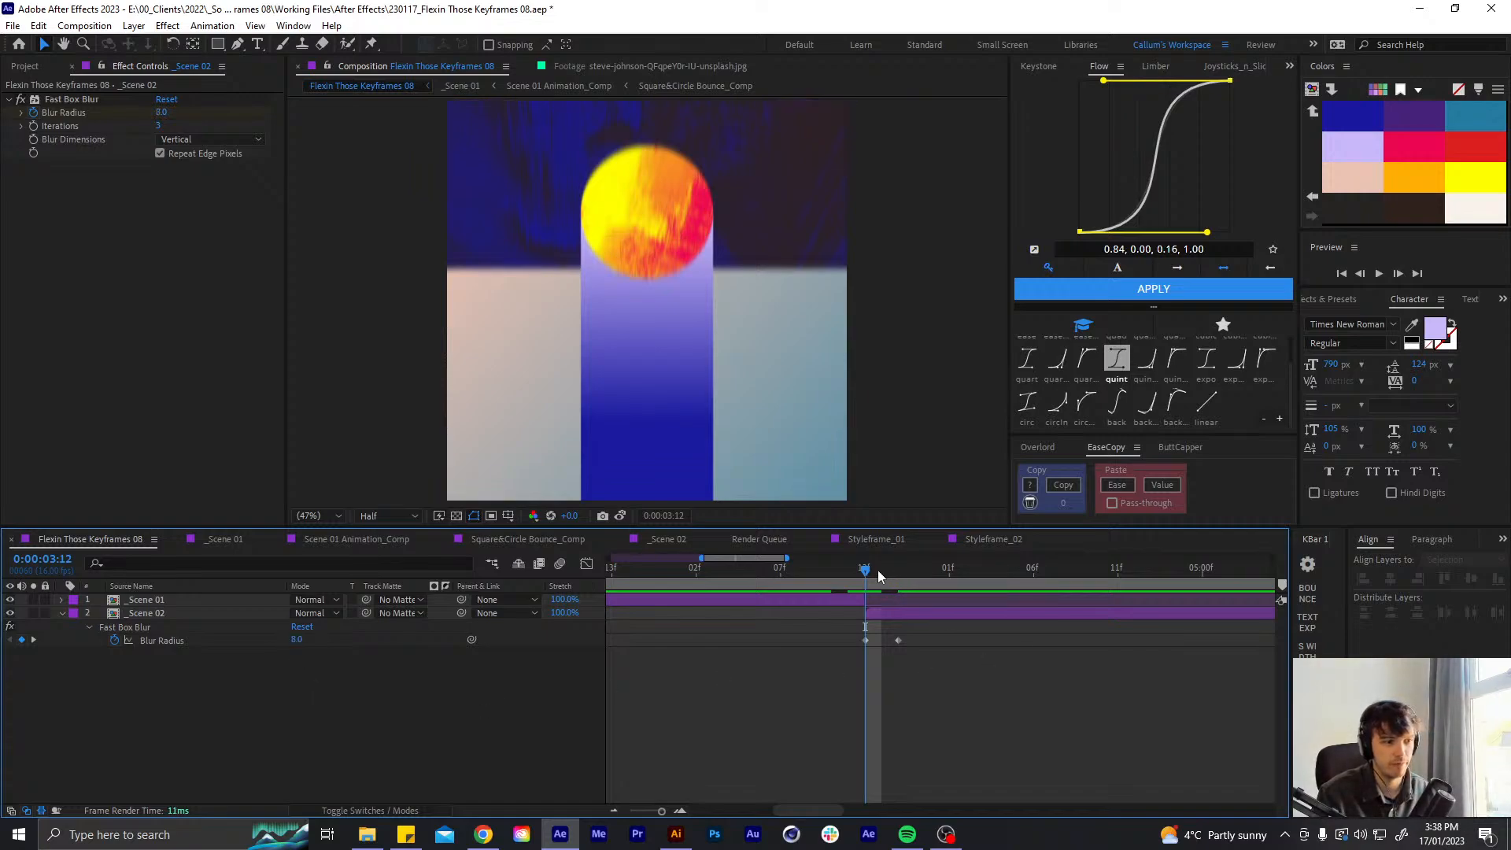
# - Move _Scene 02's second Blur Radius keyframe to 0:00:03:15
pyautogui.click(911, 569)
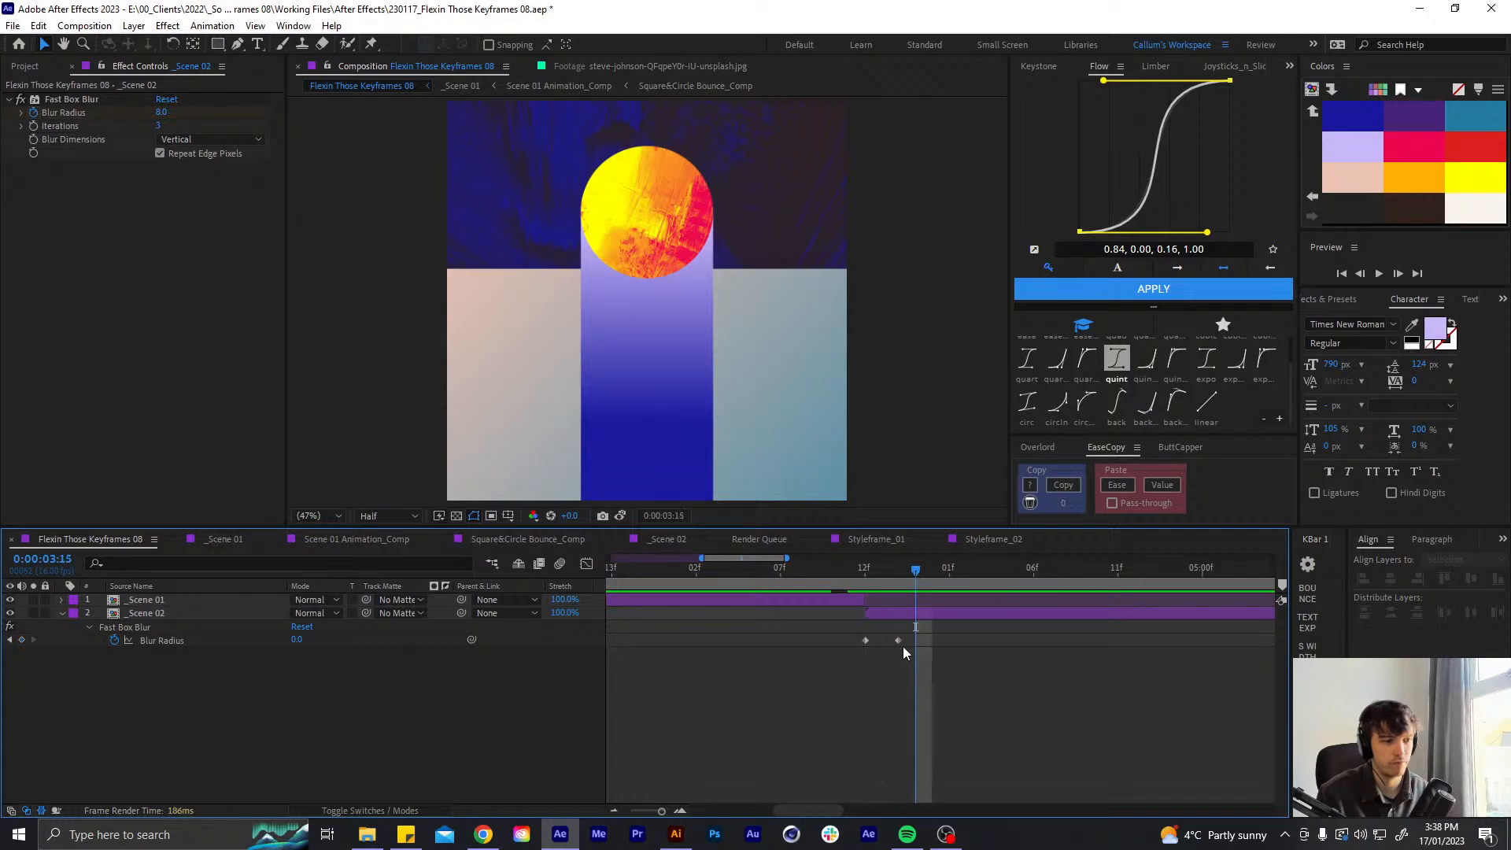
pyautogui.click(902, 641)
pyautogui.moveTo(909, 641); pyautogui.dragTo(916, 641)
pyautogui.click(876, 729)
# - Play the blurred transition between the two scenes from 0:00:03:00
pyautogui.press('-')
pyautogui.press('-')
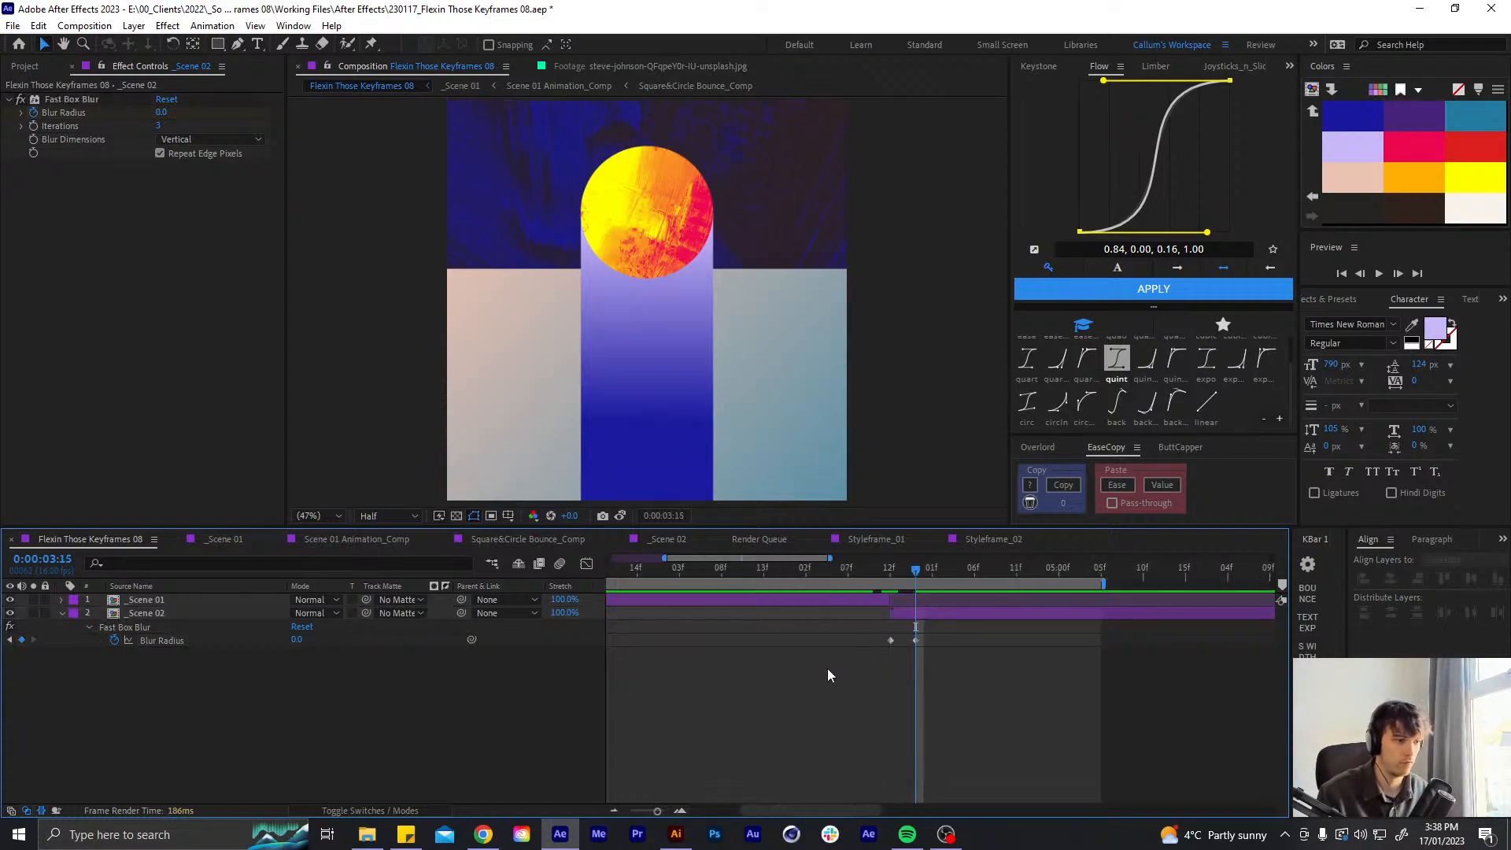
pyautogui.click(828, 570)
pyautogui.press('space')
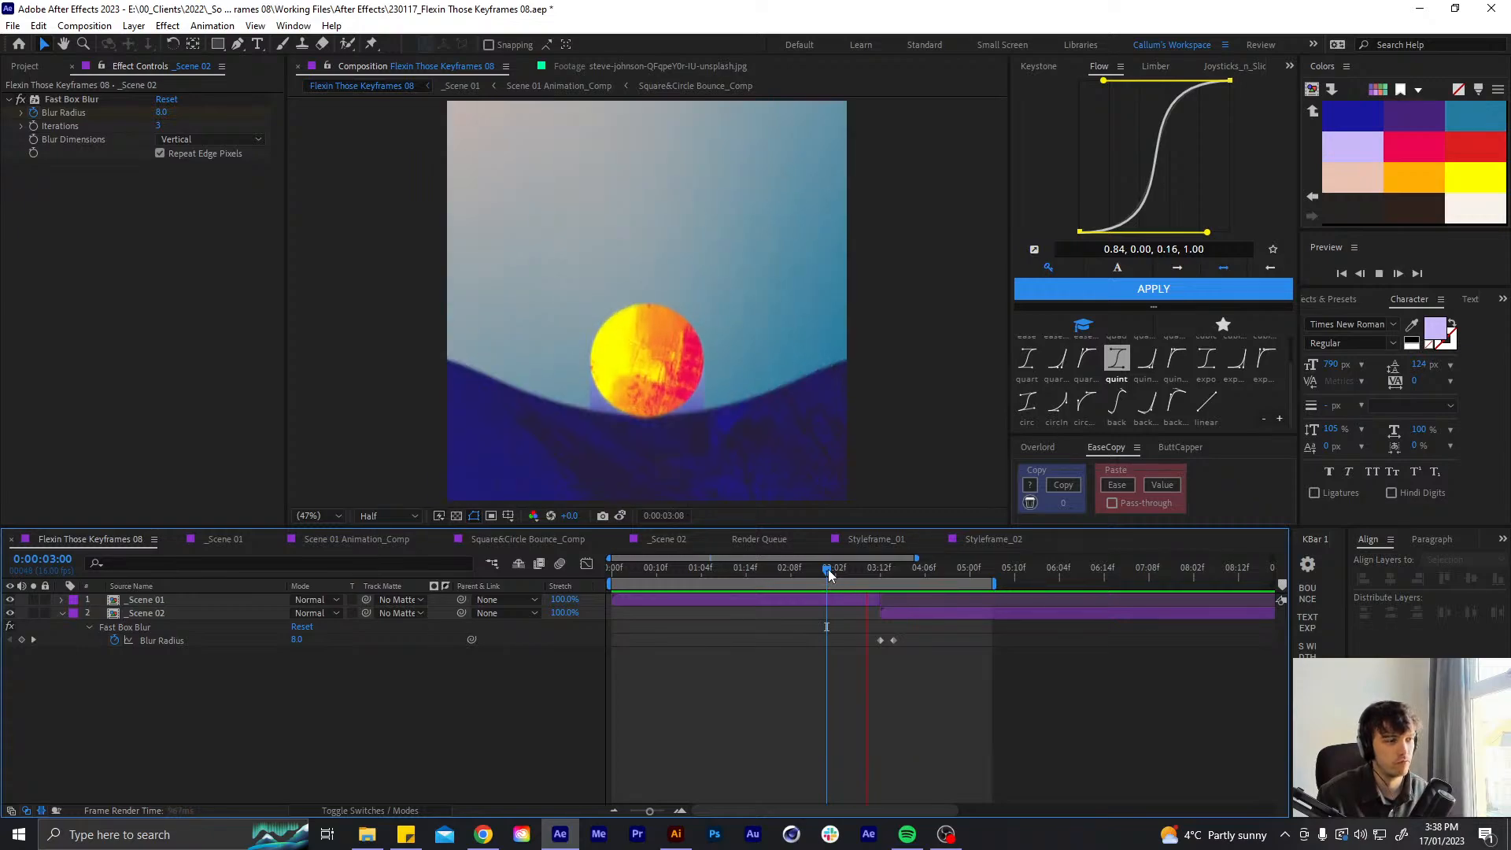
pyautogui.press('space')
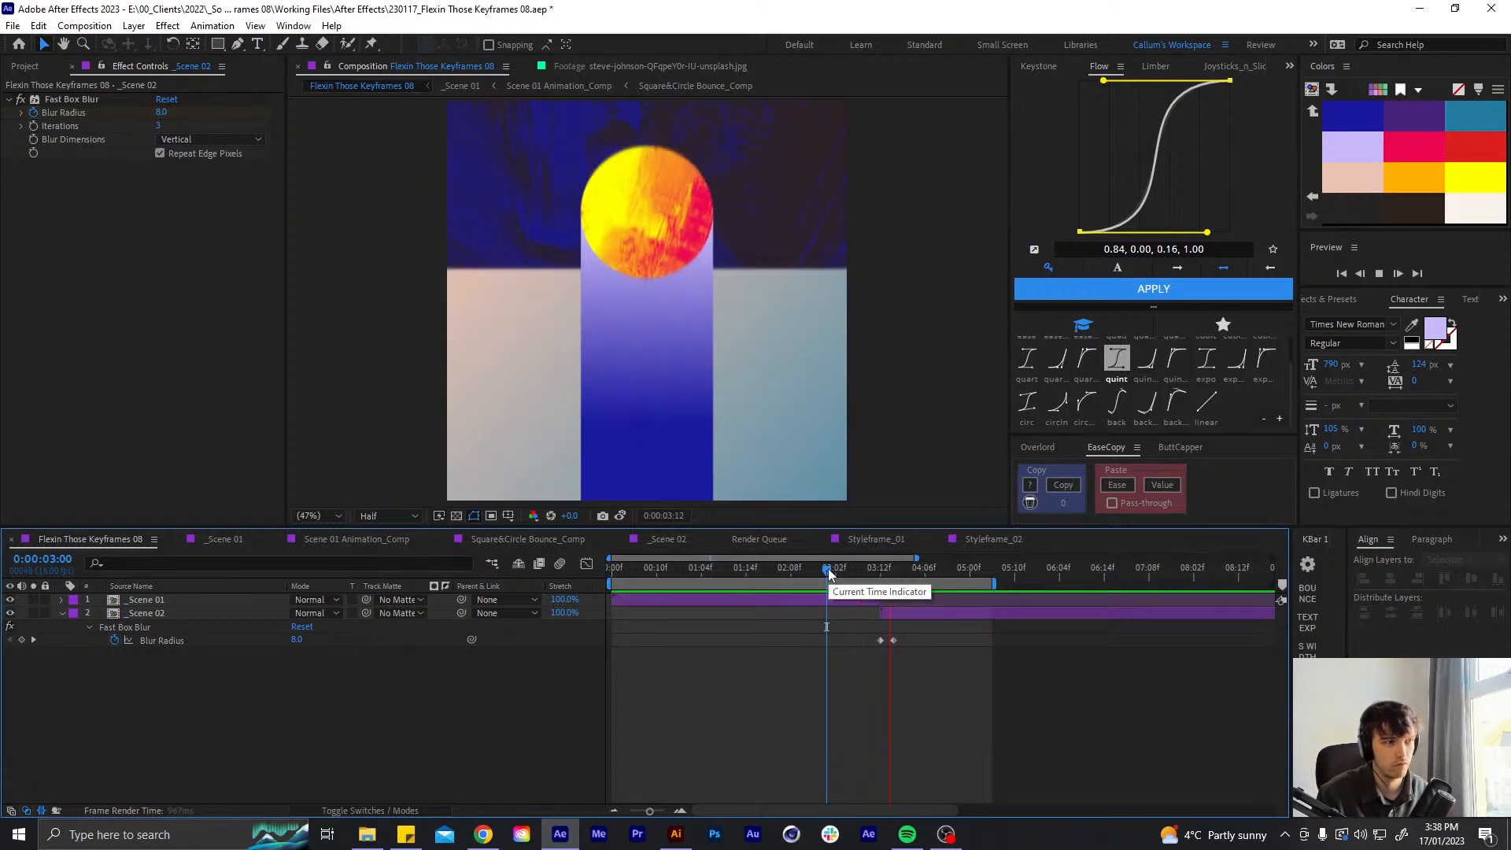
# - Reveal _Scene 01's blur keyframes and apply Easy Ease to both Blur Radius keyframes of _Scene 02
pyautogui.click(866, 598)
pyautogui.press('u')
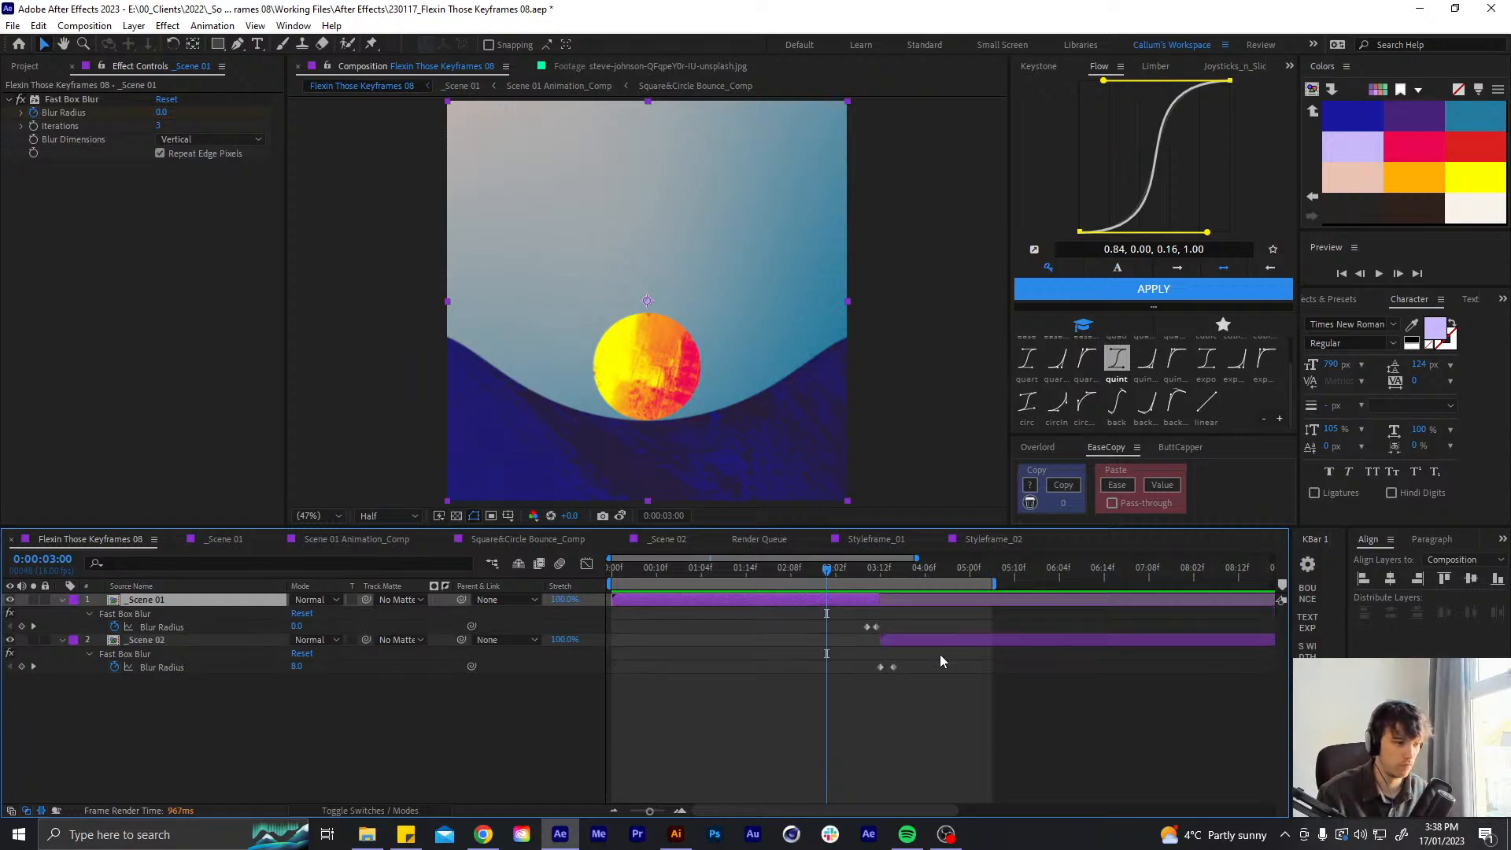
pyautogui.scroll(5, 896, 666)
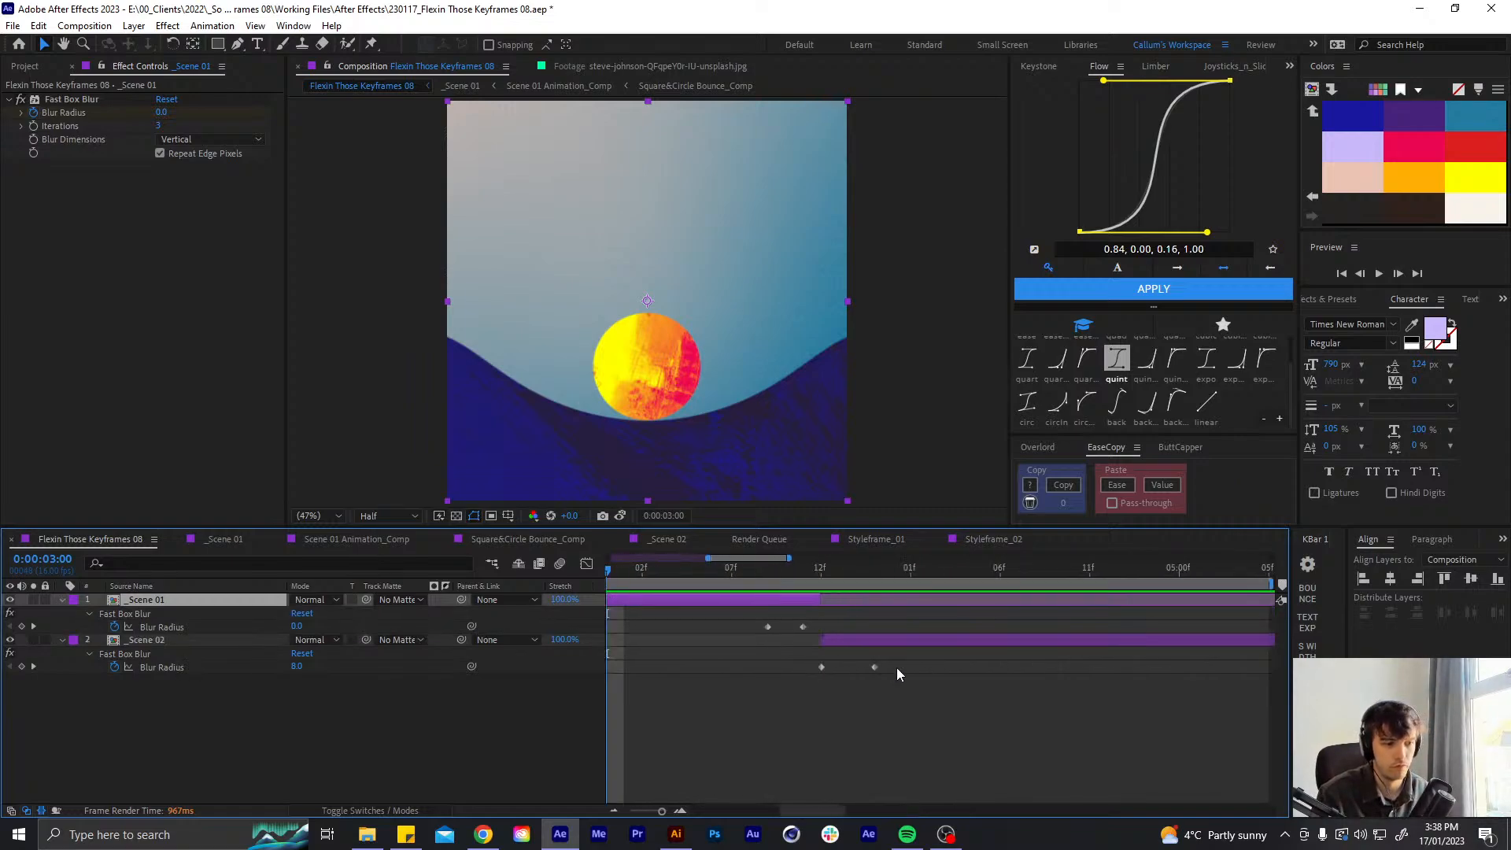
pyautogui.moveTo(864, 658); pyautogui.dragTo(758, 696)
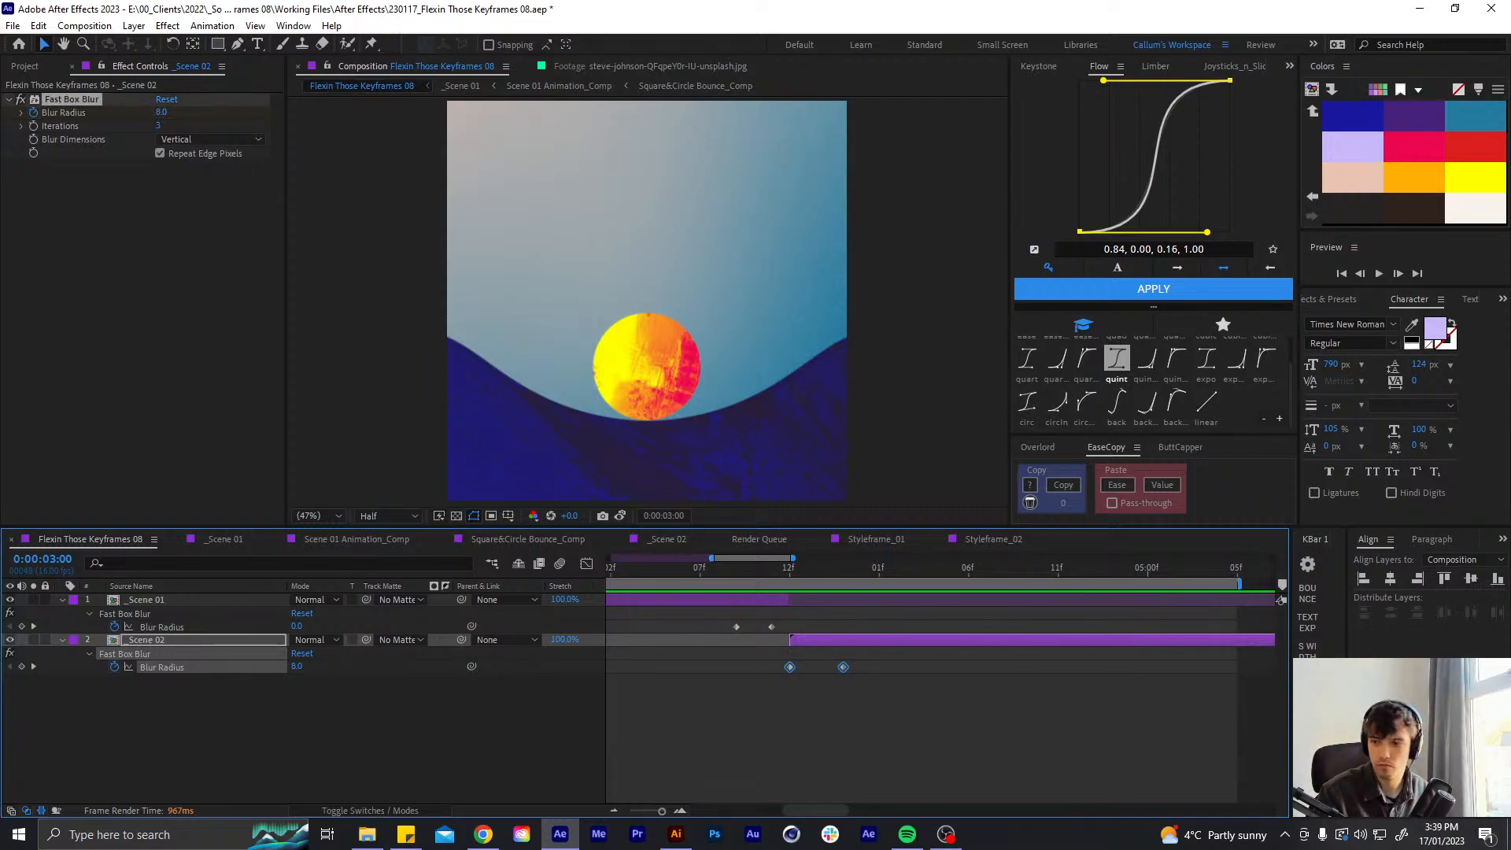
pyautogui.press('F9')
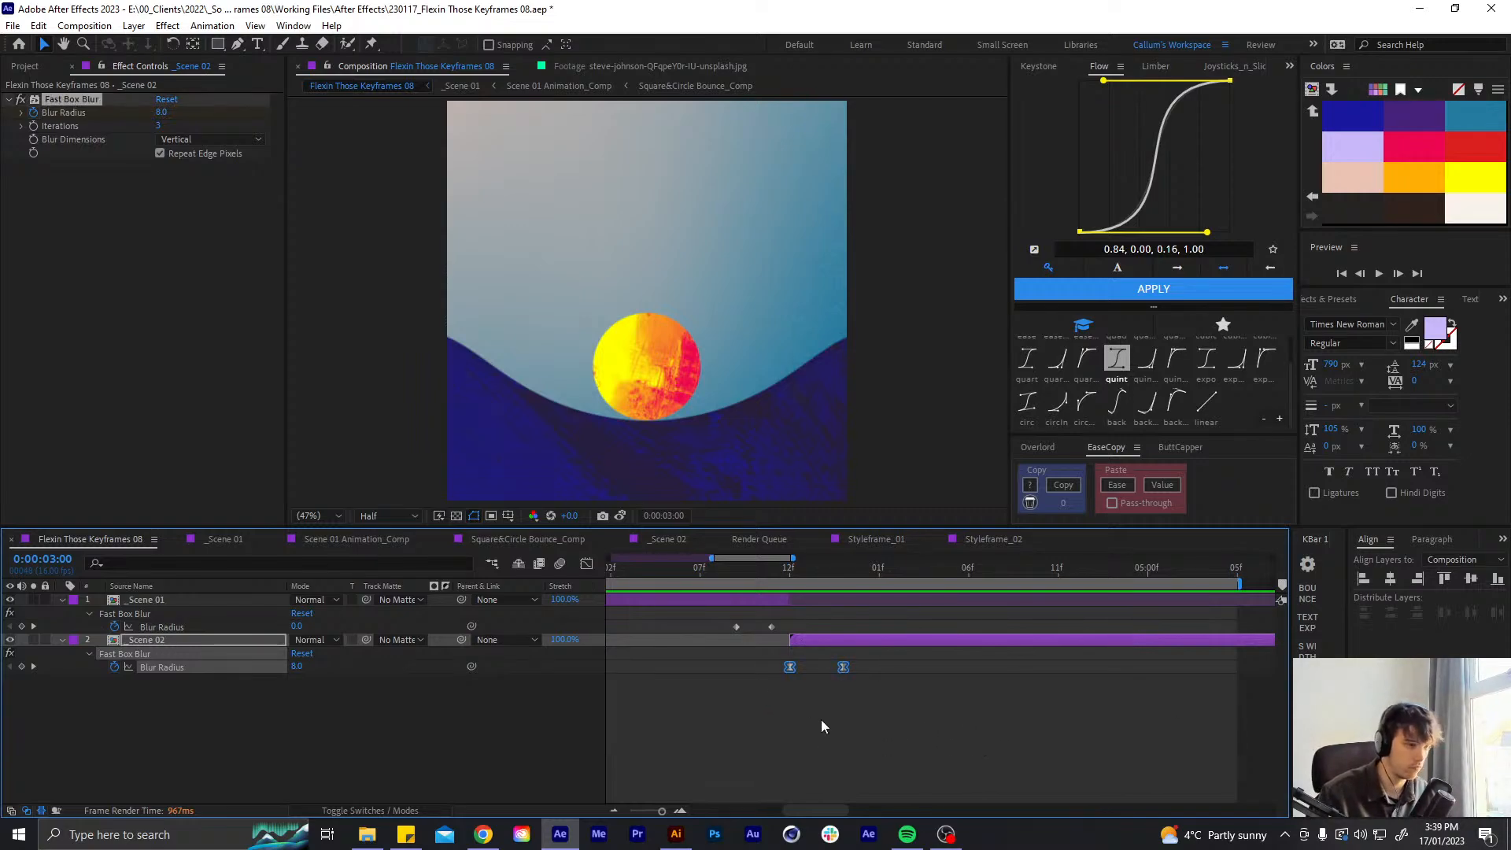
# - Shape _Scene 02's Blur Radius speed graph so the blur drops abruptly at the first keyframe and eases out gradually
pyautogui.click(584, 563)
pyautogui.moveTo(826, 602); pyautogui.dragTo(784, 608)
pyautogui.hotkey('alt', 'Tab')
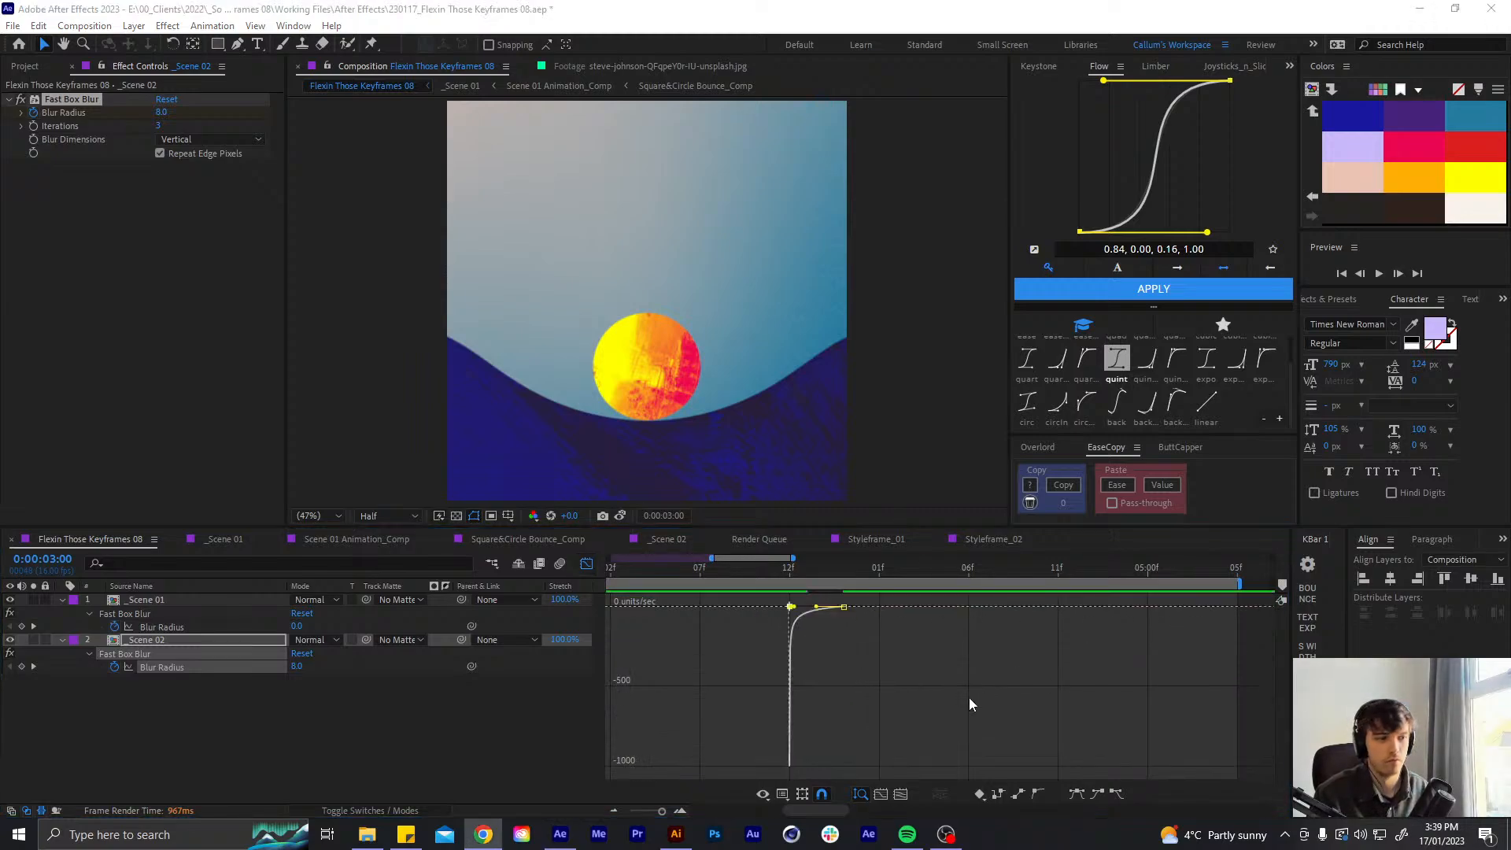
pyautogui.click(587, 564)
# - Play the eased transition from 0:00:03:08 and 0:00:03:04, and check the frames leading up to the cut
pyautogui.click(720, 571)
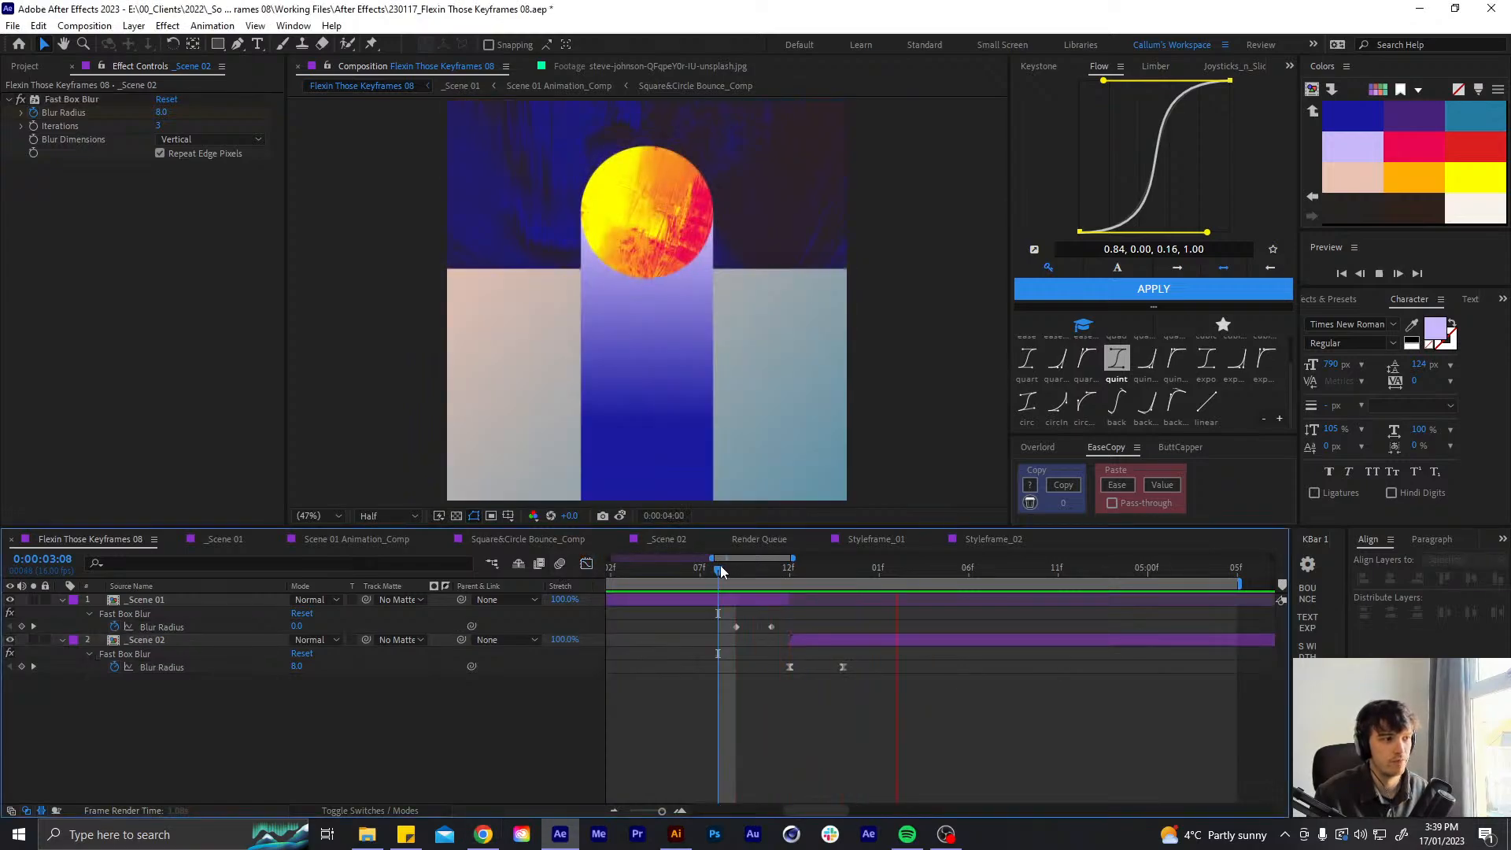
pyautogui.click(645, 574)
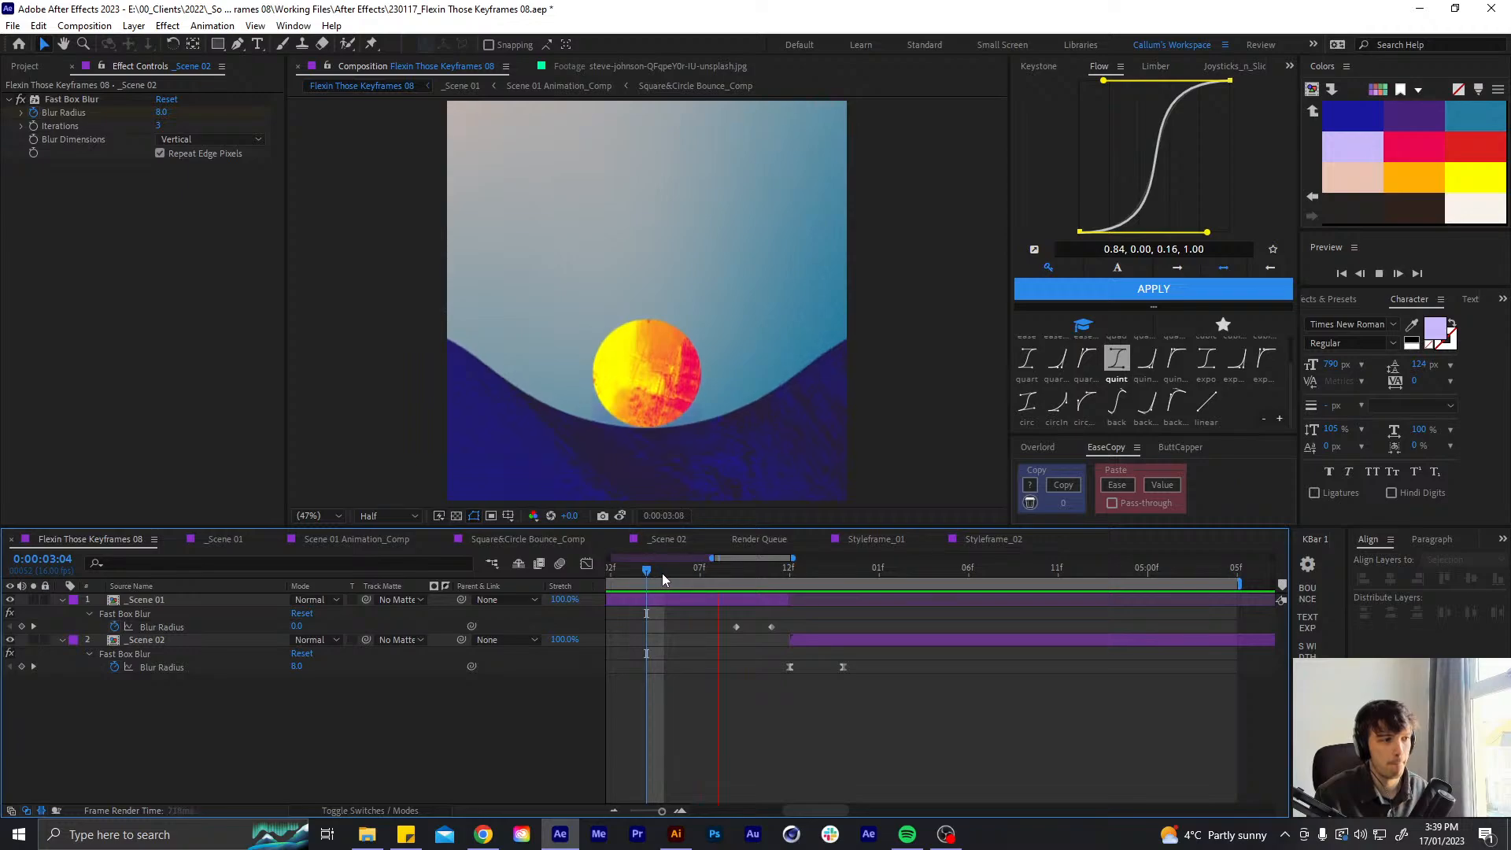
pyautogui.moveTo(663, 573); pyautogui.dragTo(1140, 590)
pyautogui.hscroll(10, 1094, 633)
pyautogui.moveTo(712, 572); pyautogui.dragTo(728, 576)
# - Open the _Scene 01 composition and delete its Blur layer
pyautogui.doubleClick(709, 600)
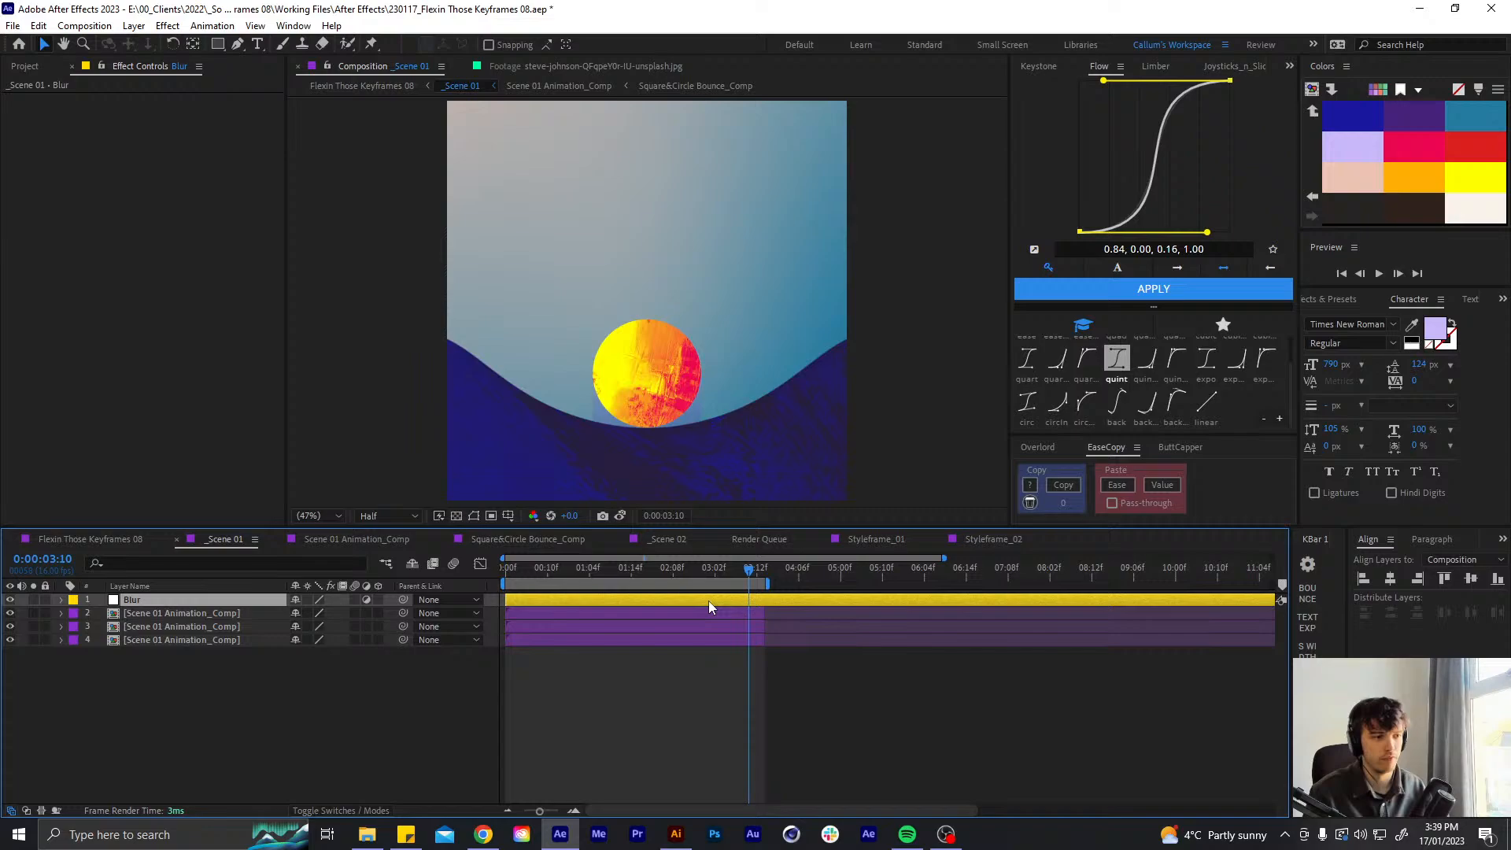
pyautogui.click(753, 616)
pyautogui.doubleClick(752, 616)
pyautogui.click(228, 540)
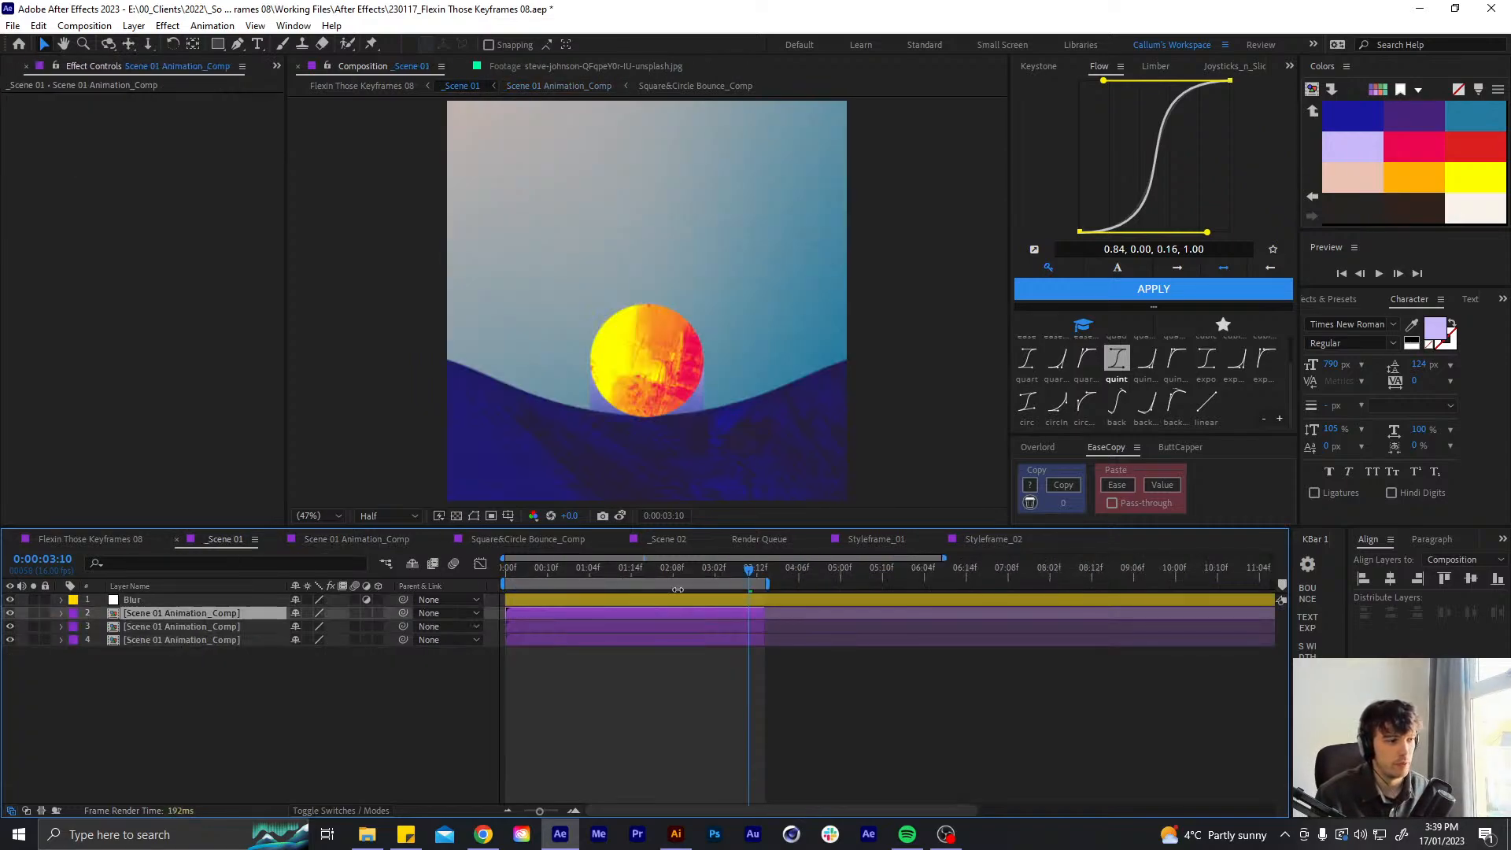
pyautogui.click(728, 597)
pyautogui.press('Delete')
# - Open Square&Circle Bounce_Comp from Scene 01 Animation_Comp and reveal the Circle layer's Rotation
pyautogui.click(351, 541)
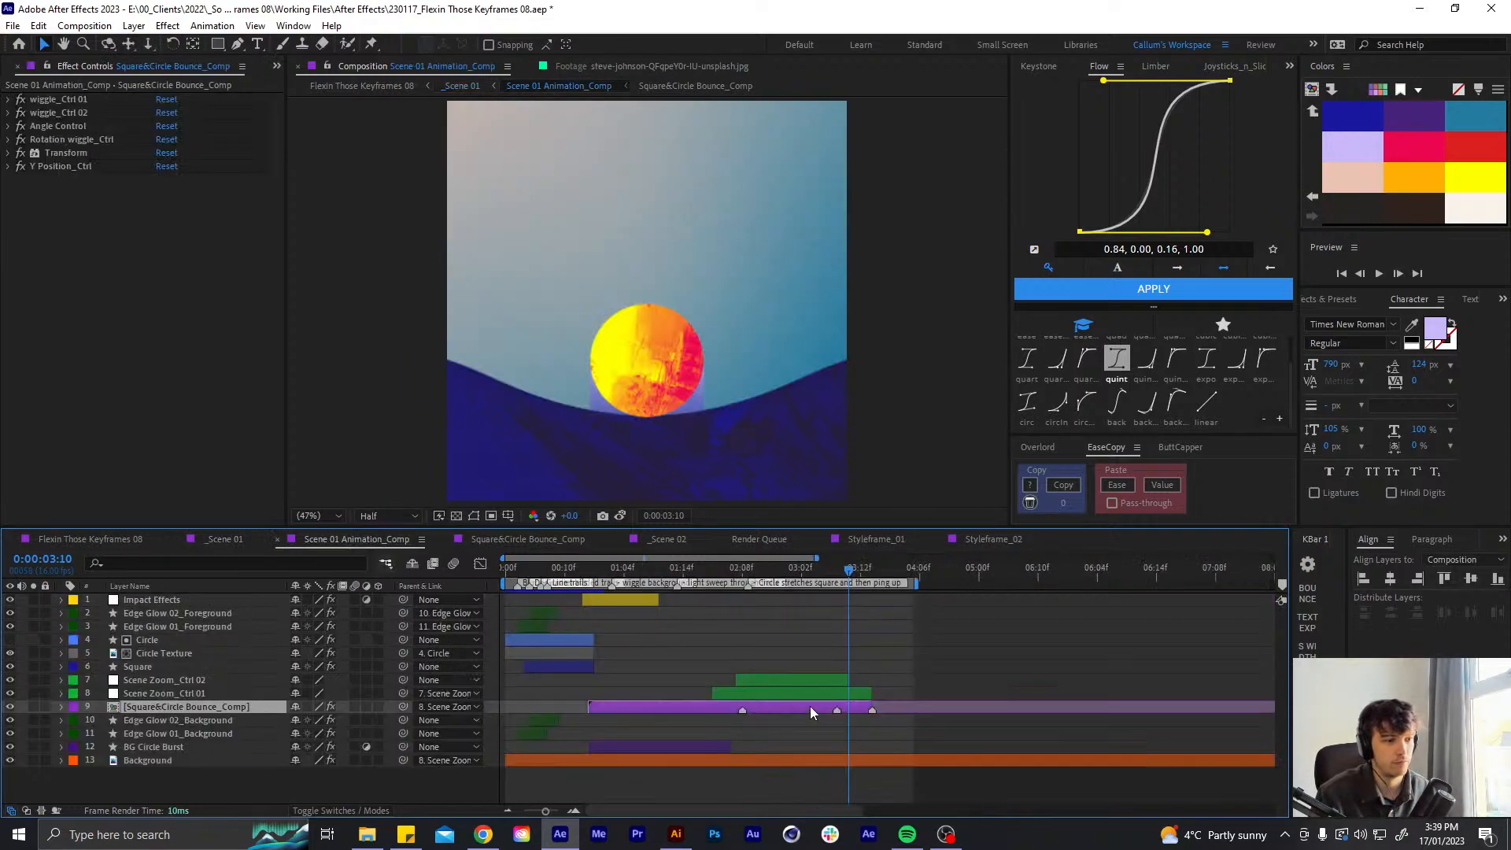
pyautogui.doubleClick(810, 706)
pyautogui.click(186, 627)
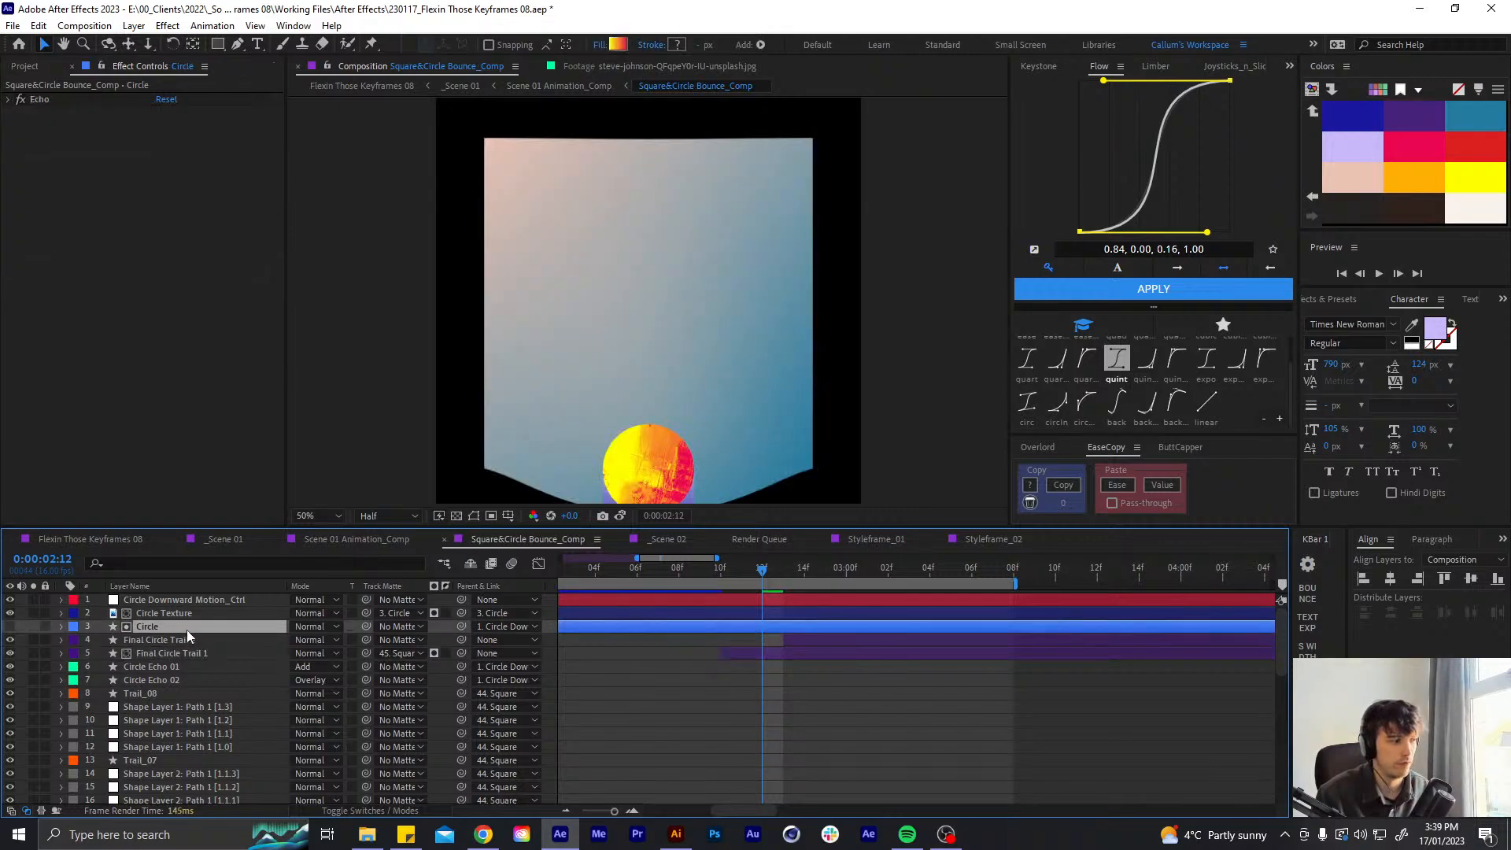
pyautogui.press('r')
pyautogui.click(321, 518)
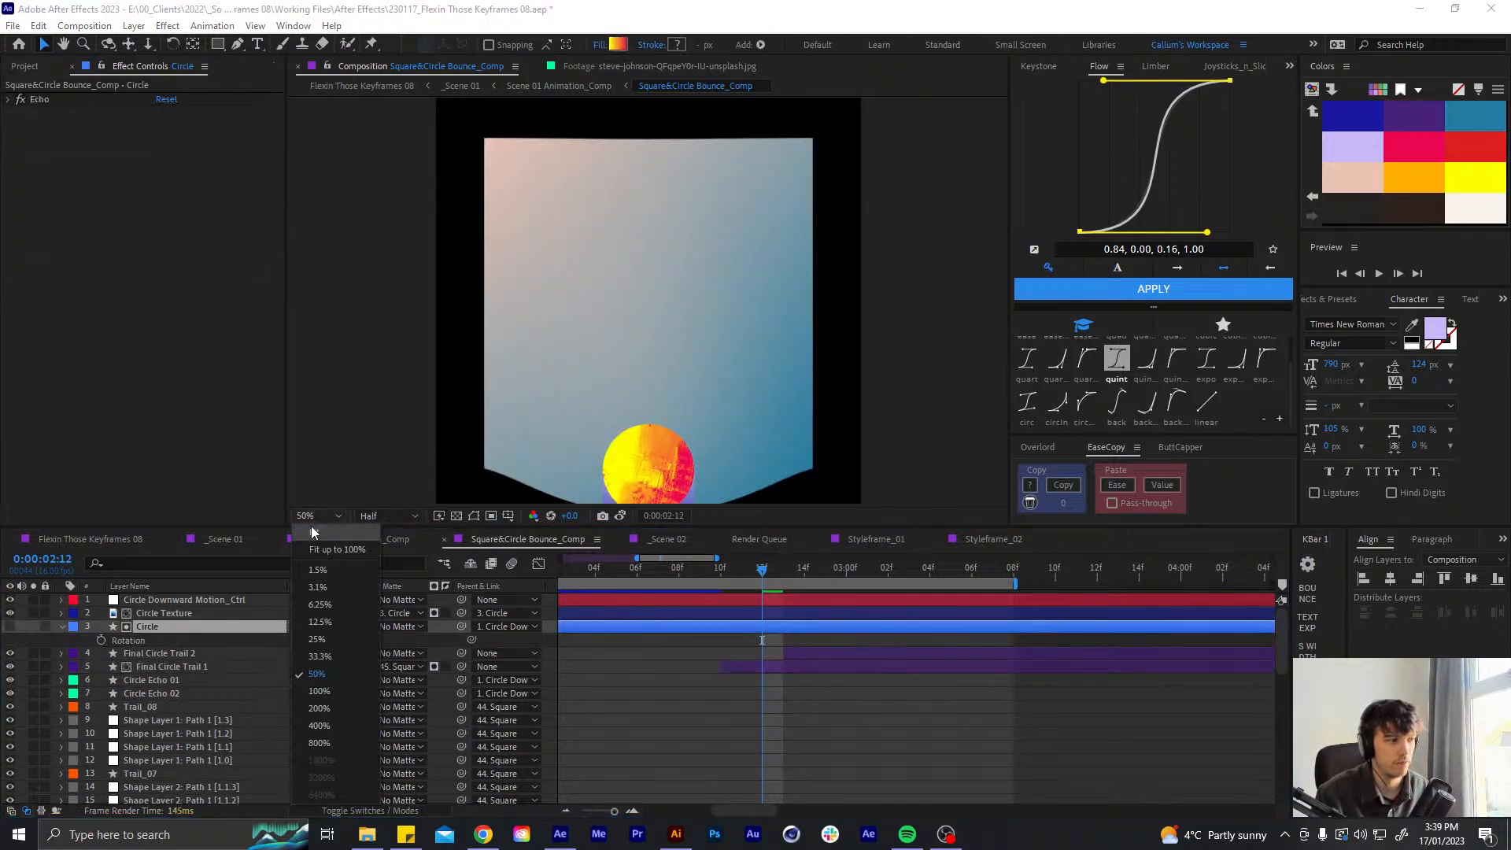
pyautogui.click(310, 530)
pyautogui.scroll(2, 693, 436)
pyautogui.moveTo(679, 436); pyautogui.dragTo(687, 355)
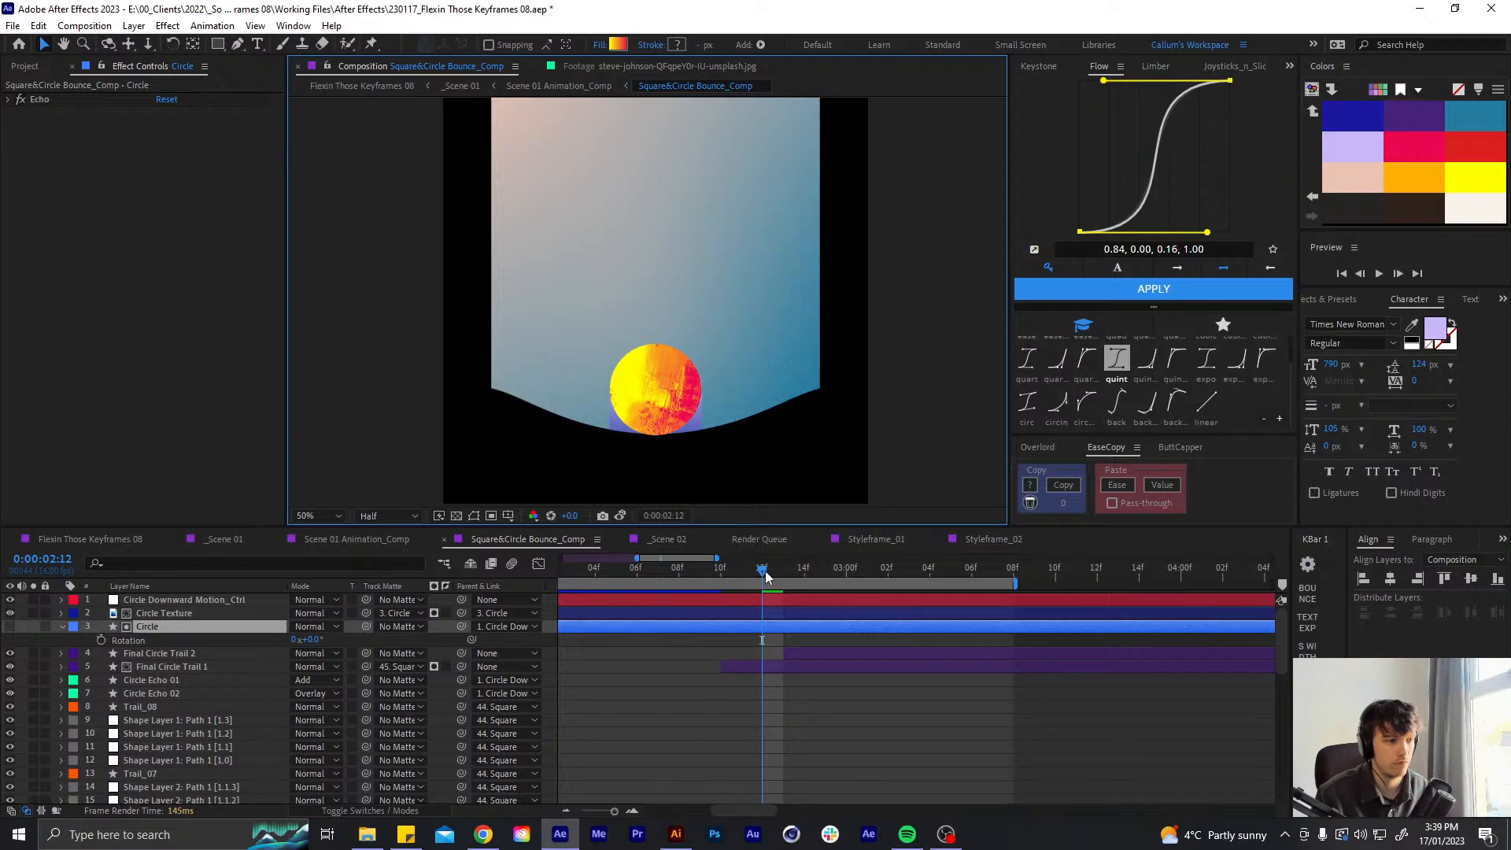
# - Add a Rotation keyframe to the Circle Texture layer at 0:00:02:11
pyautogui.moveTo(766, 571)
pyautogui.mouseDown()
pyautogui.moveTo(779, 569)
pyautogui.moveTo(738, 579)
pyautogui.mouseUp()
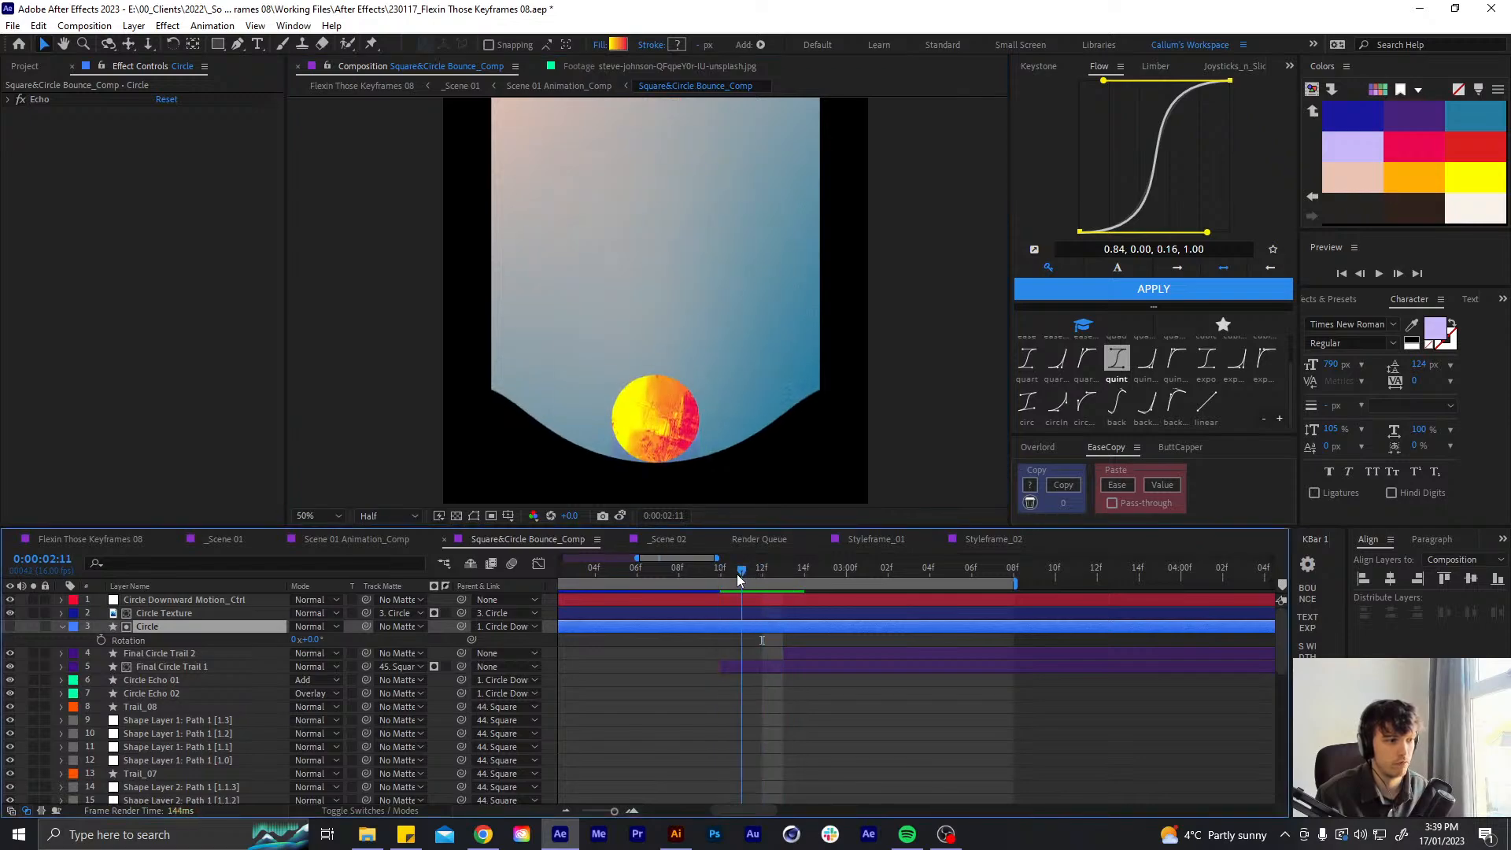
pyautogui.press('r')
pyautogui.click(135, 616)
pyautogui.press('r')
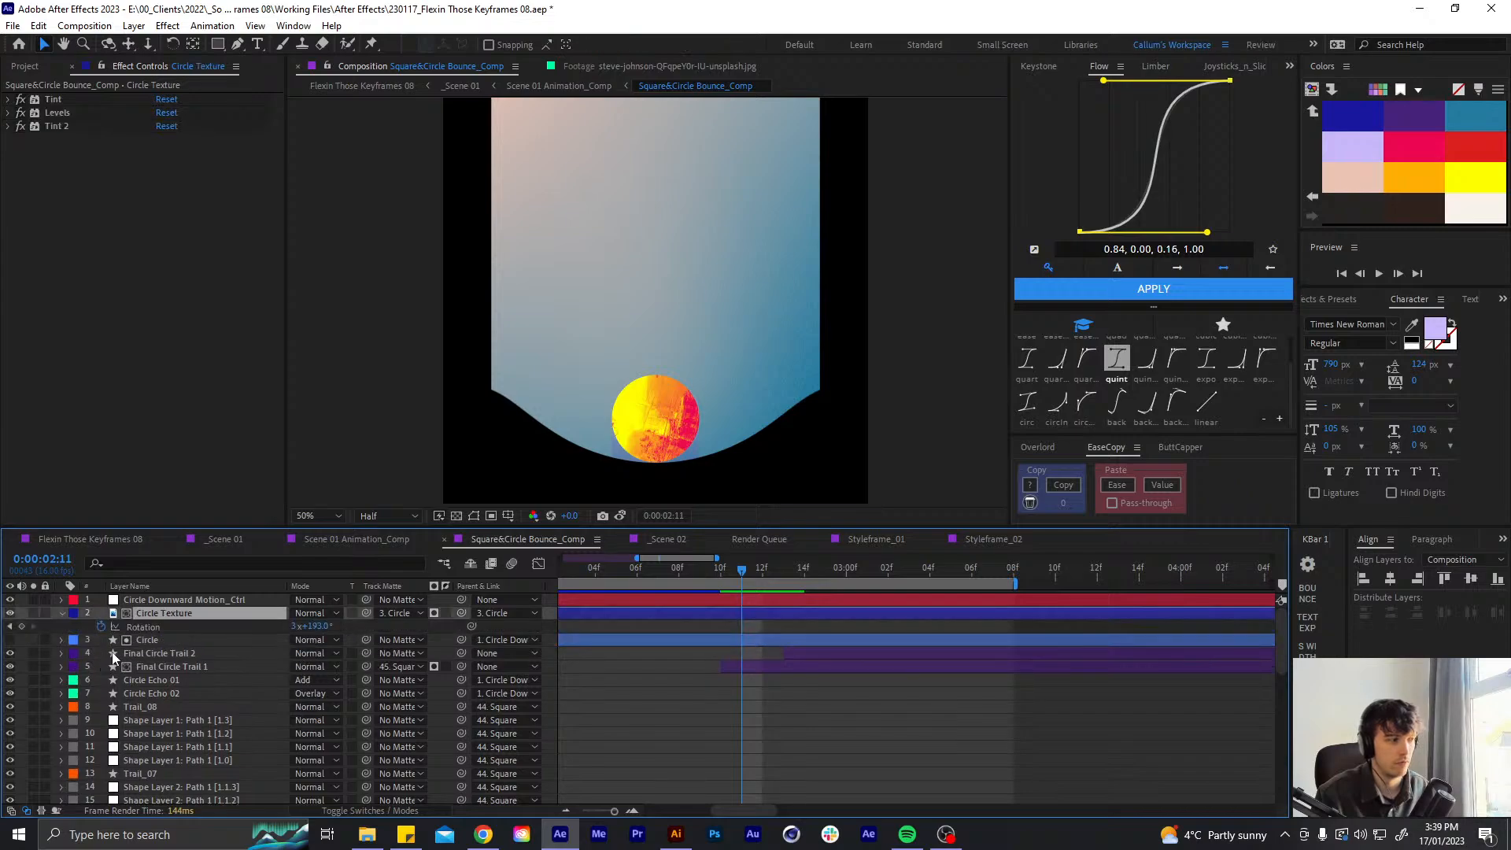
pyautogui.hotkey('alt', 'shift', 'r')
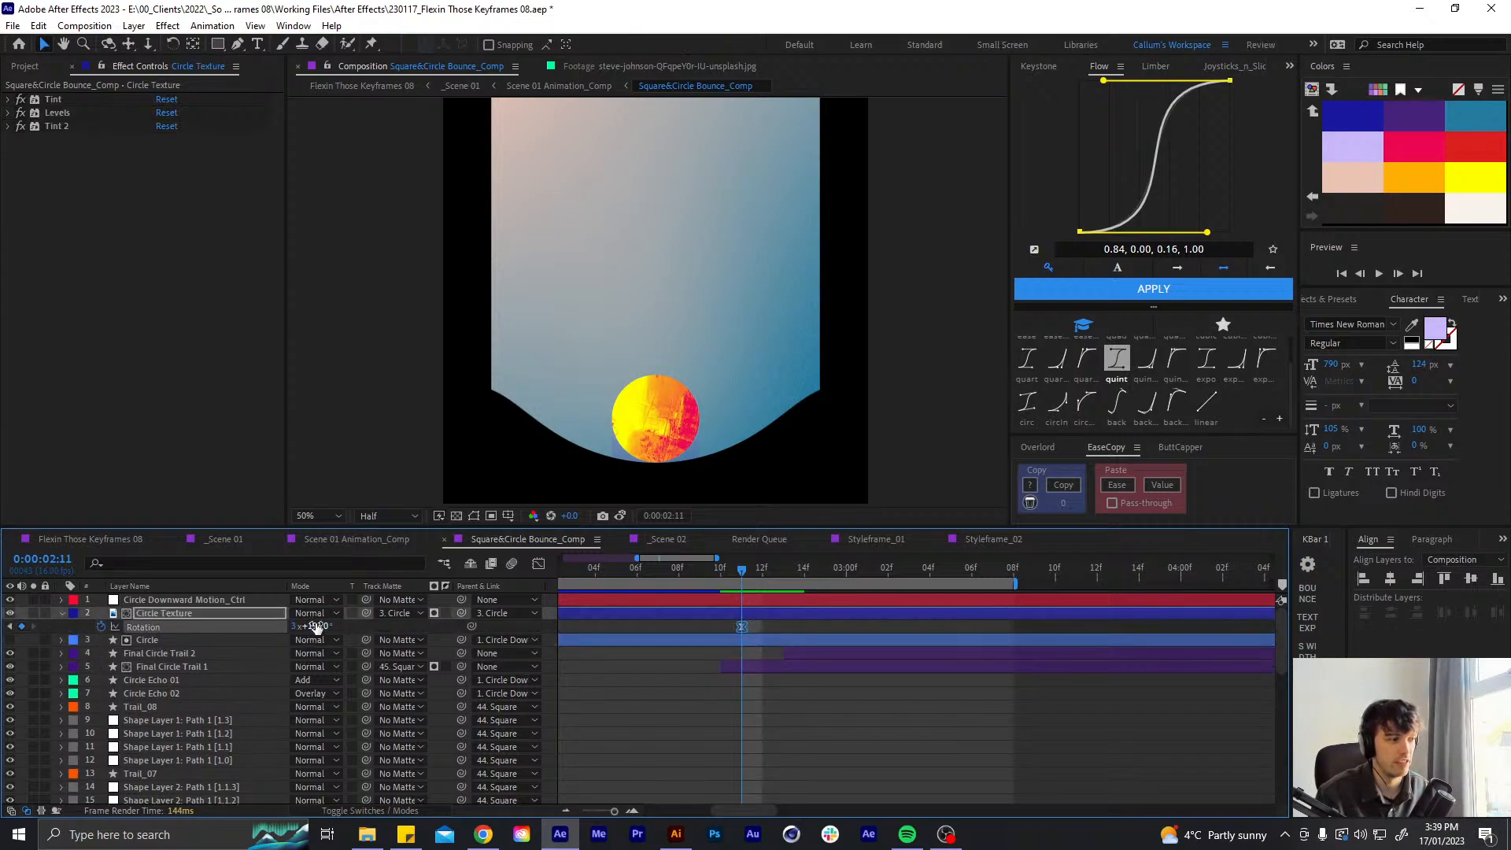
# - Keyframe a lower Rotation value on the Circle Texture layer at 0:00:02:13 so the texture spins backwards
pyautogui.moveTo(315, 627); pyautogui.dragTo(275, 627)
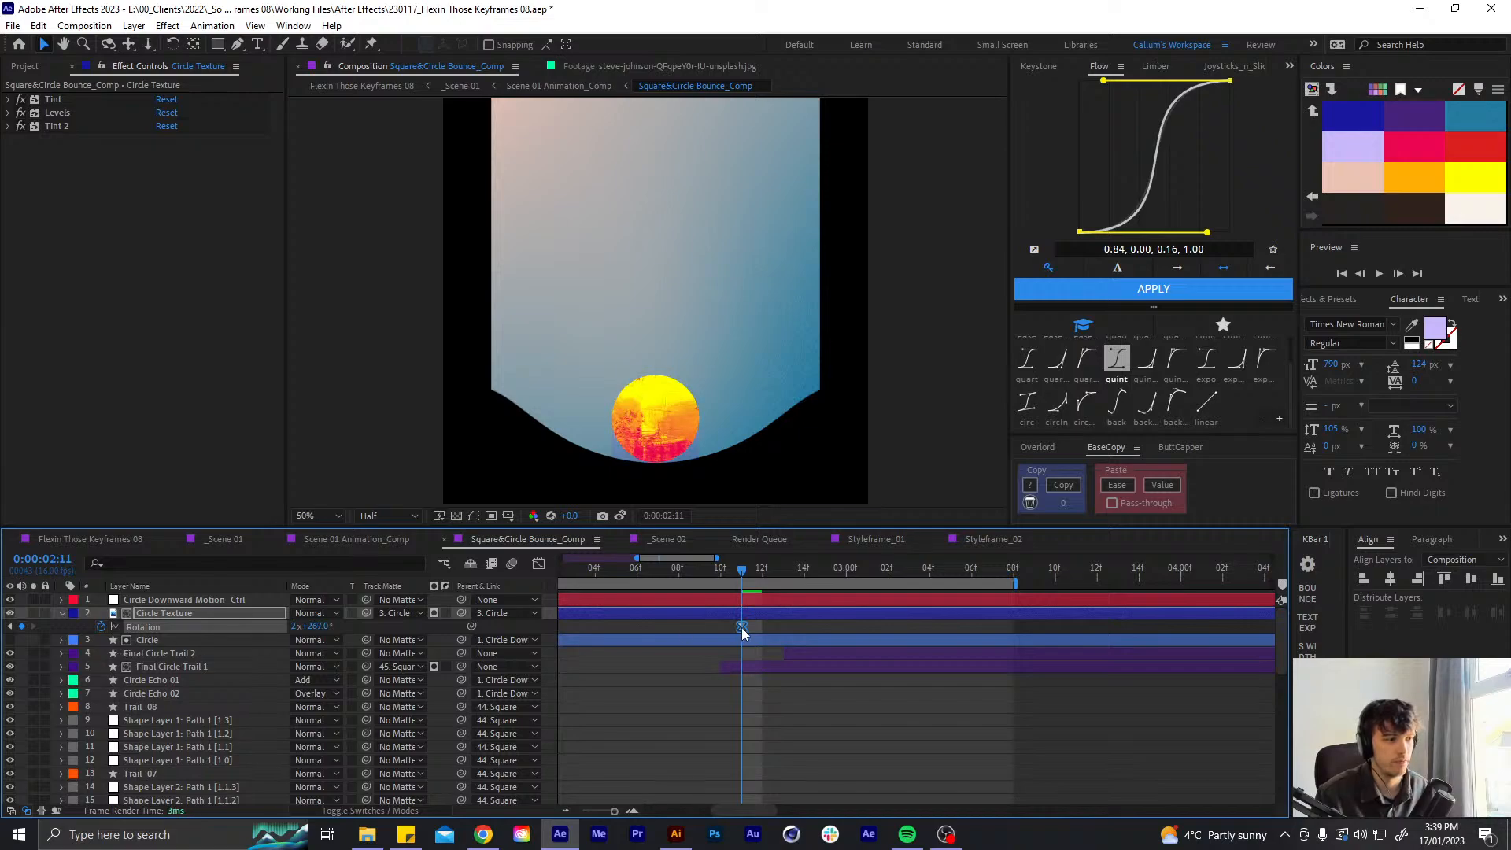
pyautogui.press('pagedown')
pyautogui.press('pagedown')
pyautogui.scroll(-1, 644, 408)
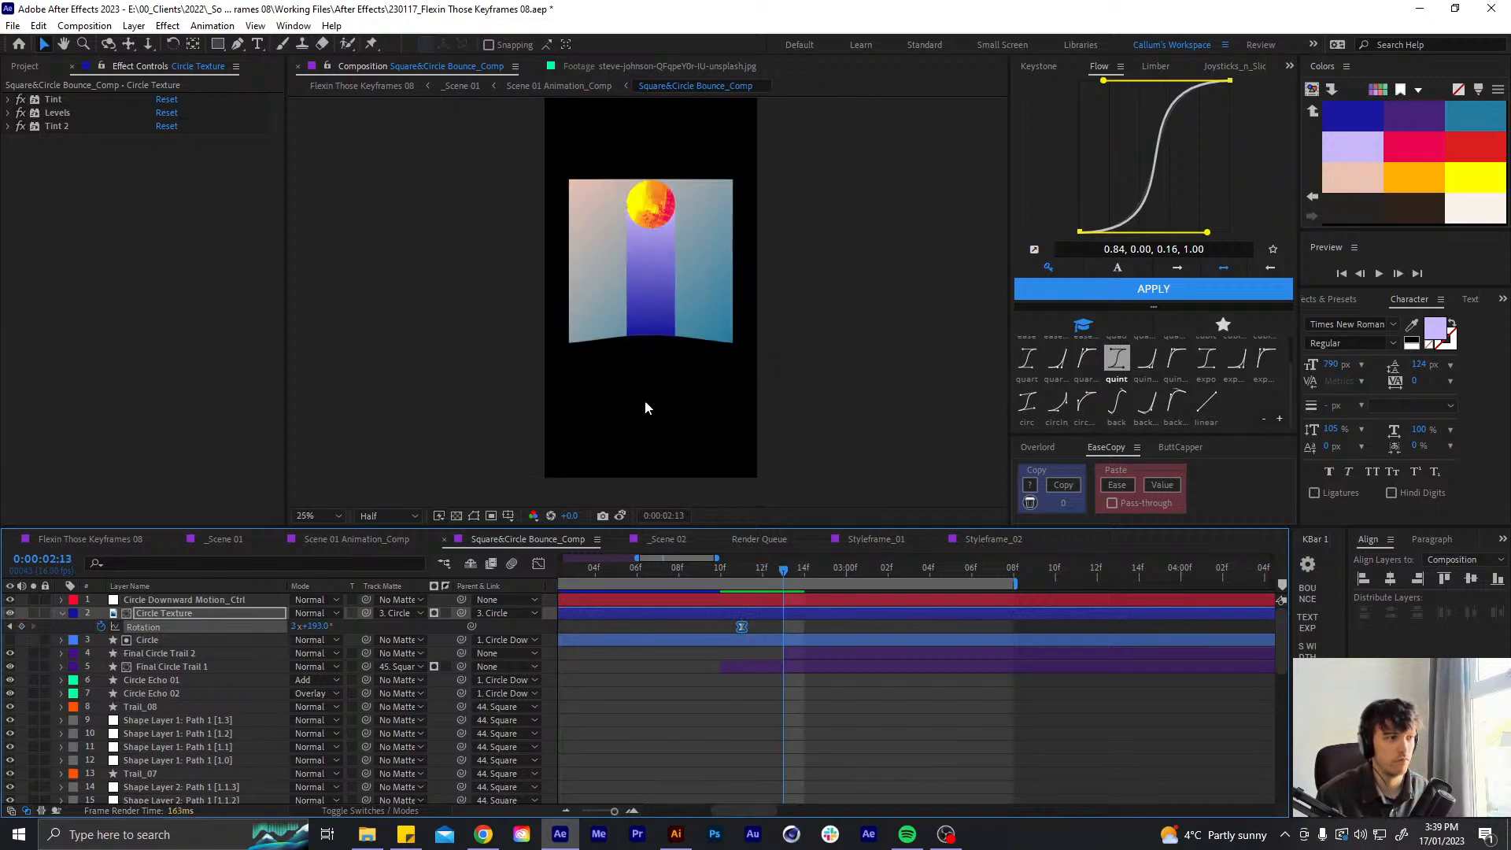
pyautogui.moveTo(315, 626); pyautogui.dragTo(147, 634)
pyautogui.press('pageup')
pyautogui.press('pageup')
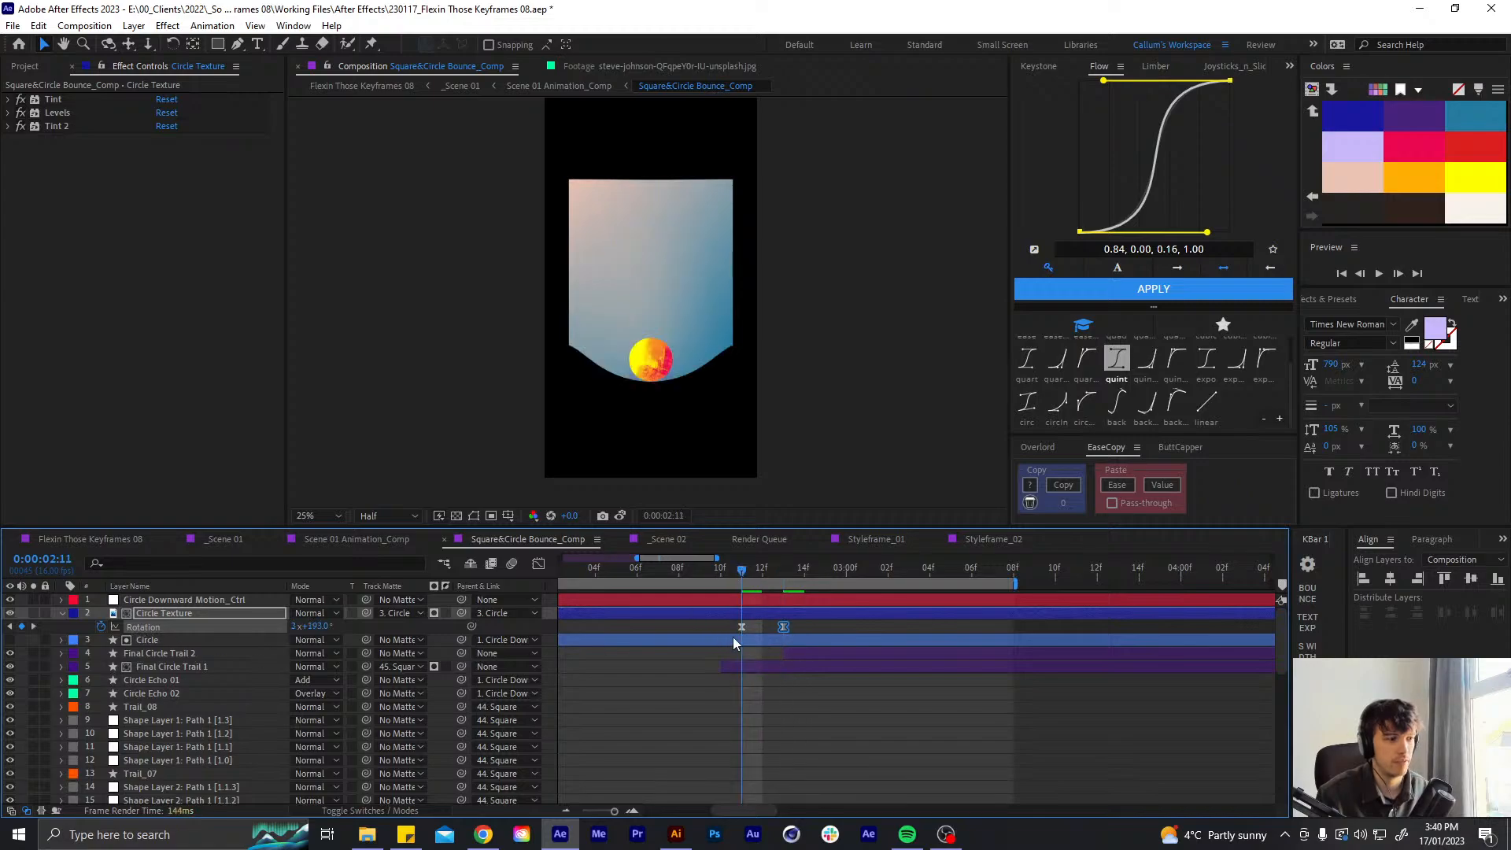
# - Lengthen the ease of the Rotation keyframe at 0:00:02:11 in the speed graph so the spin peaks just before 0:00:02:13
pyautogui.click(538, 562)
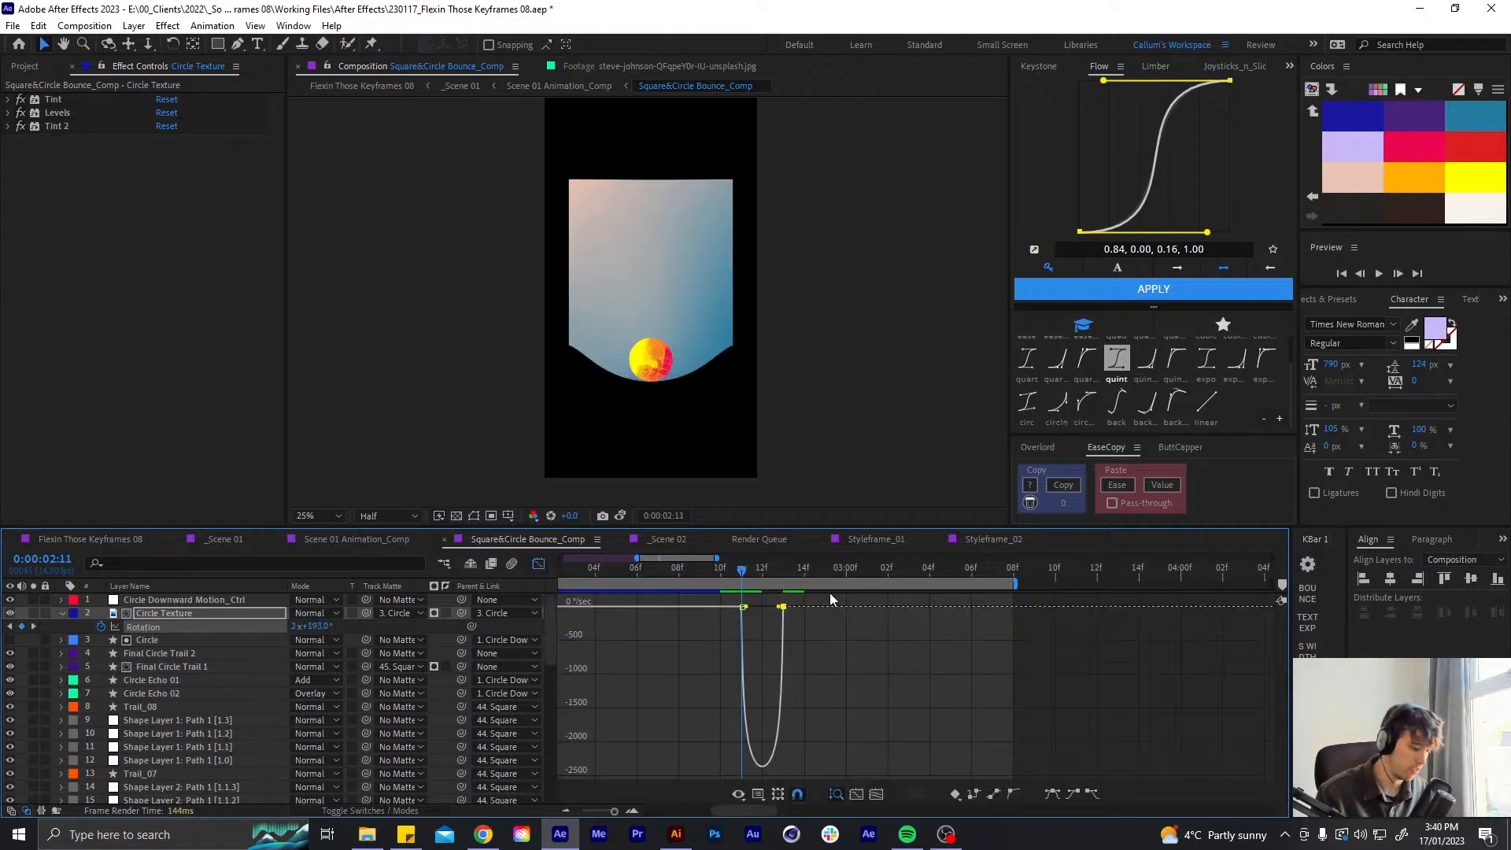
pyautogui.scroll(2, 829, 593)
pyautogui.click(736, 609)
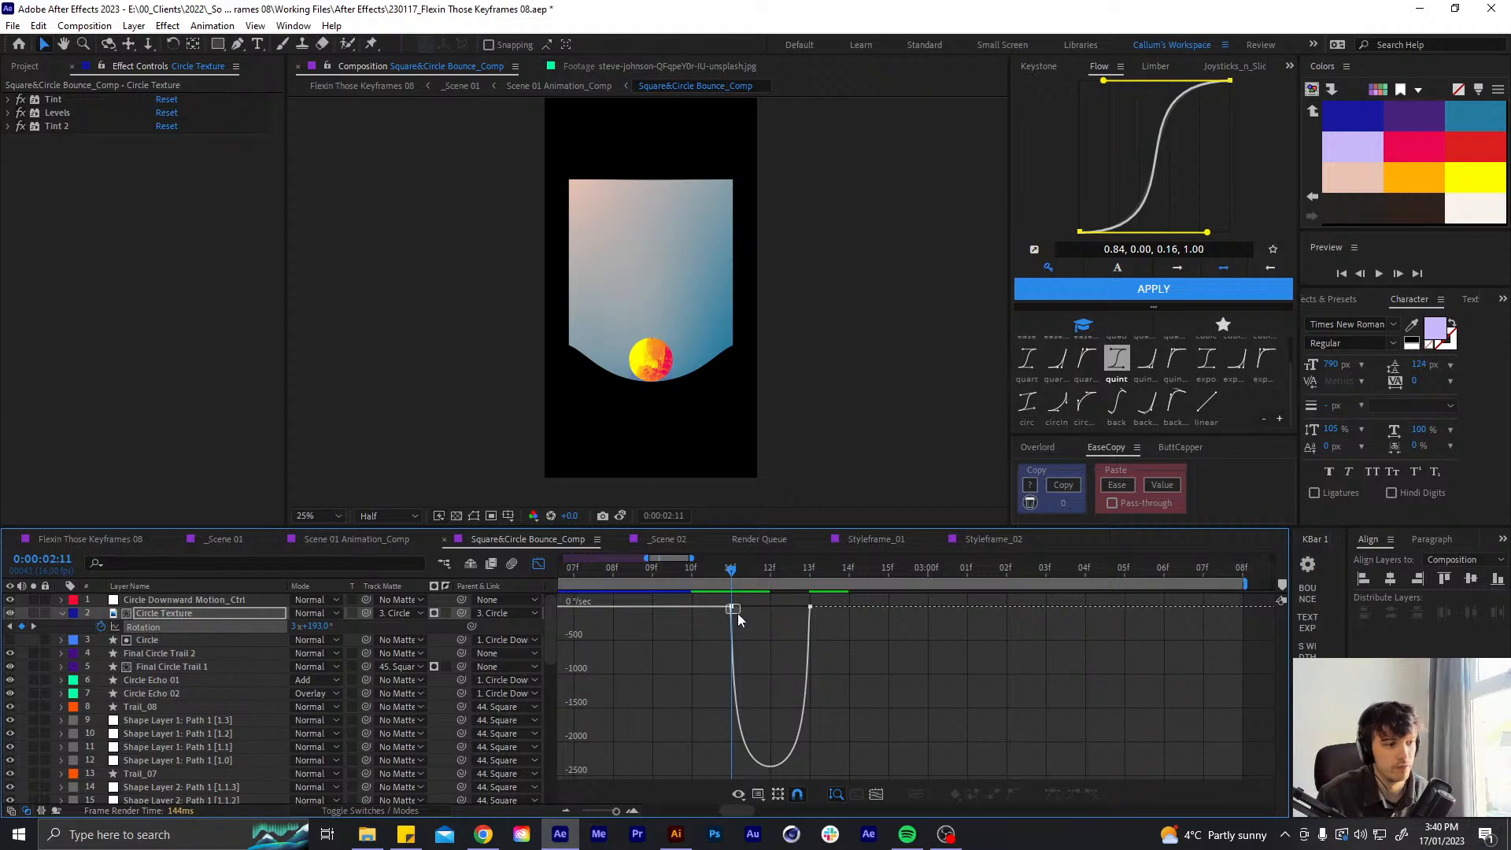
pyautogui.moveTo(738, 613); pyautogui.dragTo(657, 573)
# - Play the circle texture's rotation from 0:00:02:09 and again from 0:00:02:10
pyautogui.press('space')
pyautogui.press('space')
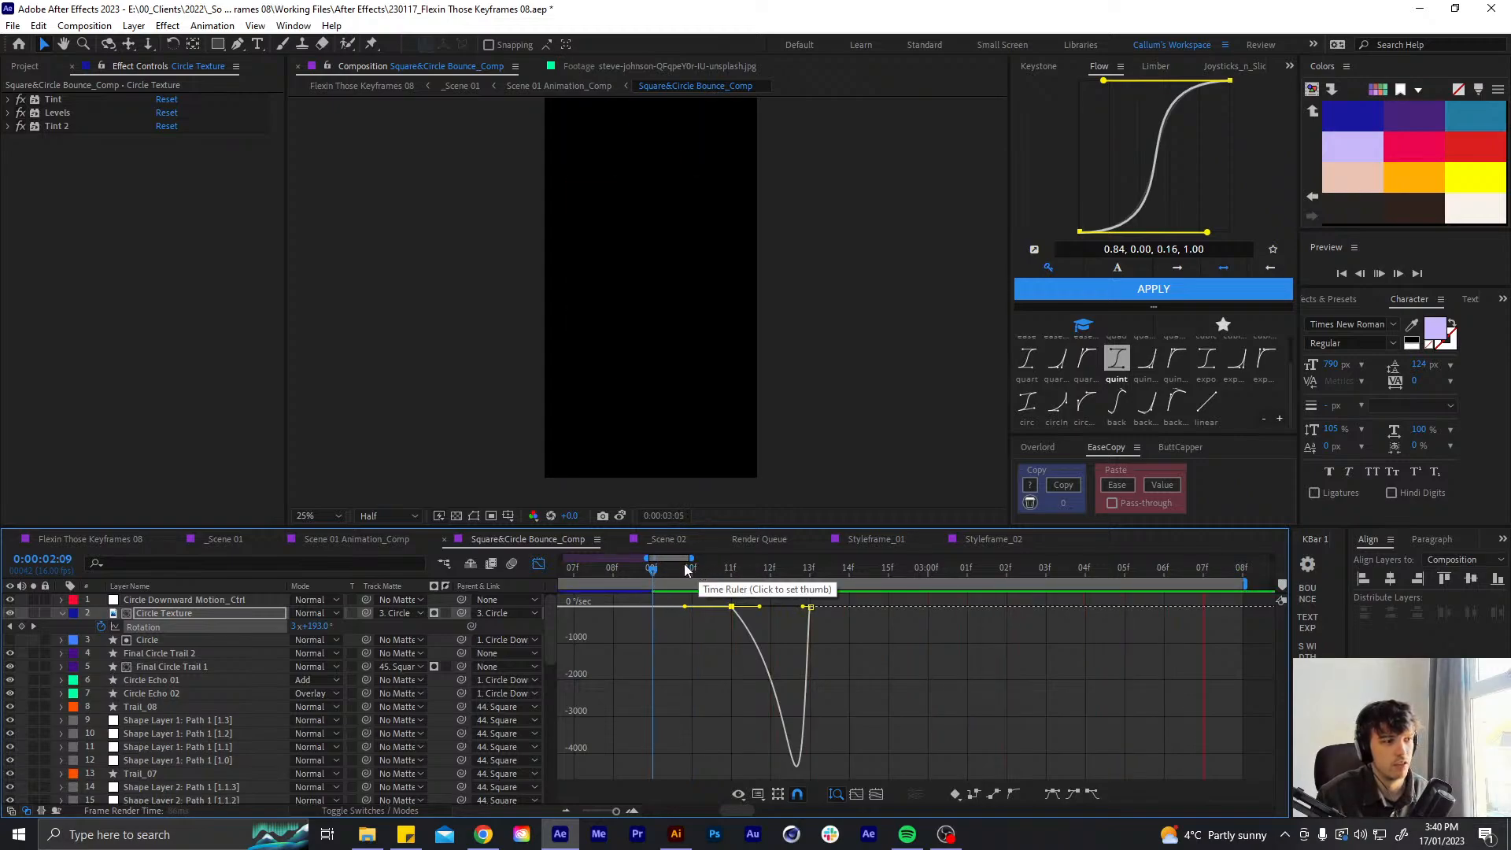
pyautogui.click(685, 570)
pyautogui.press('space')
pyautogui.moveTo(683, 574)
pyautogui.mouseDown()
pyautogui.moveTo(813, 575)
pyautogui.moveTo(683, 576)
pyautogui.mouseUp()
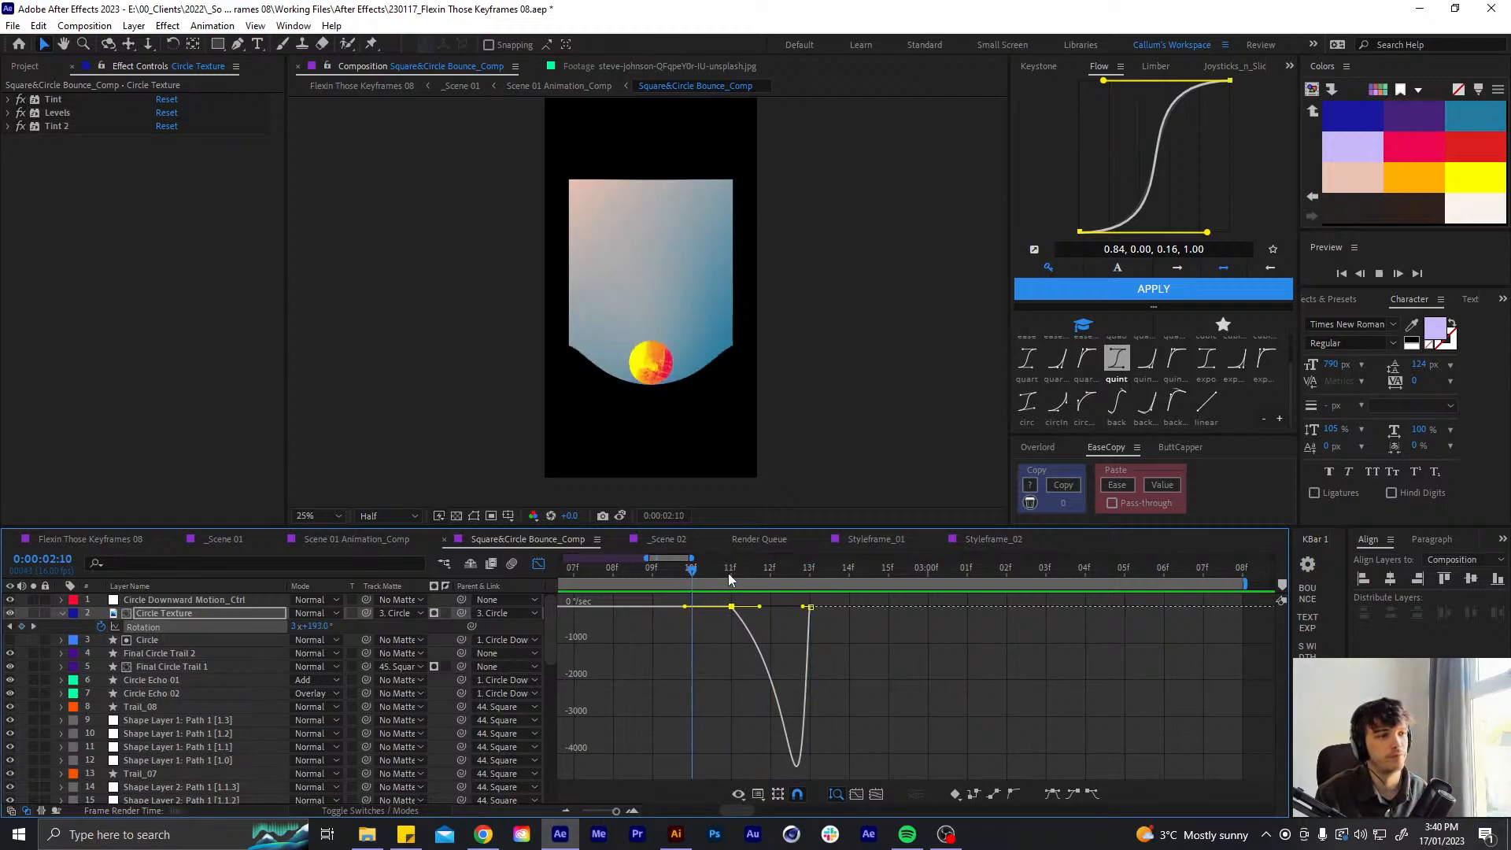
# - Return to the Flexin Those Keyframes 08 comp, fit its view and collapse the keyframed blur properties of both scenes
pyautogui.press('space')
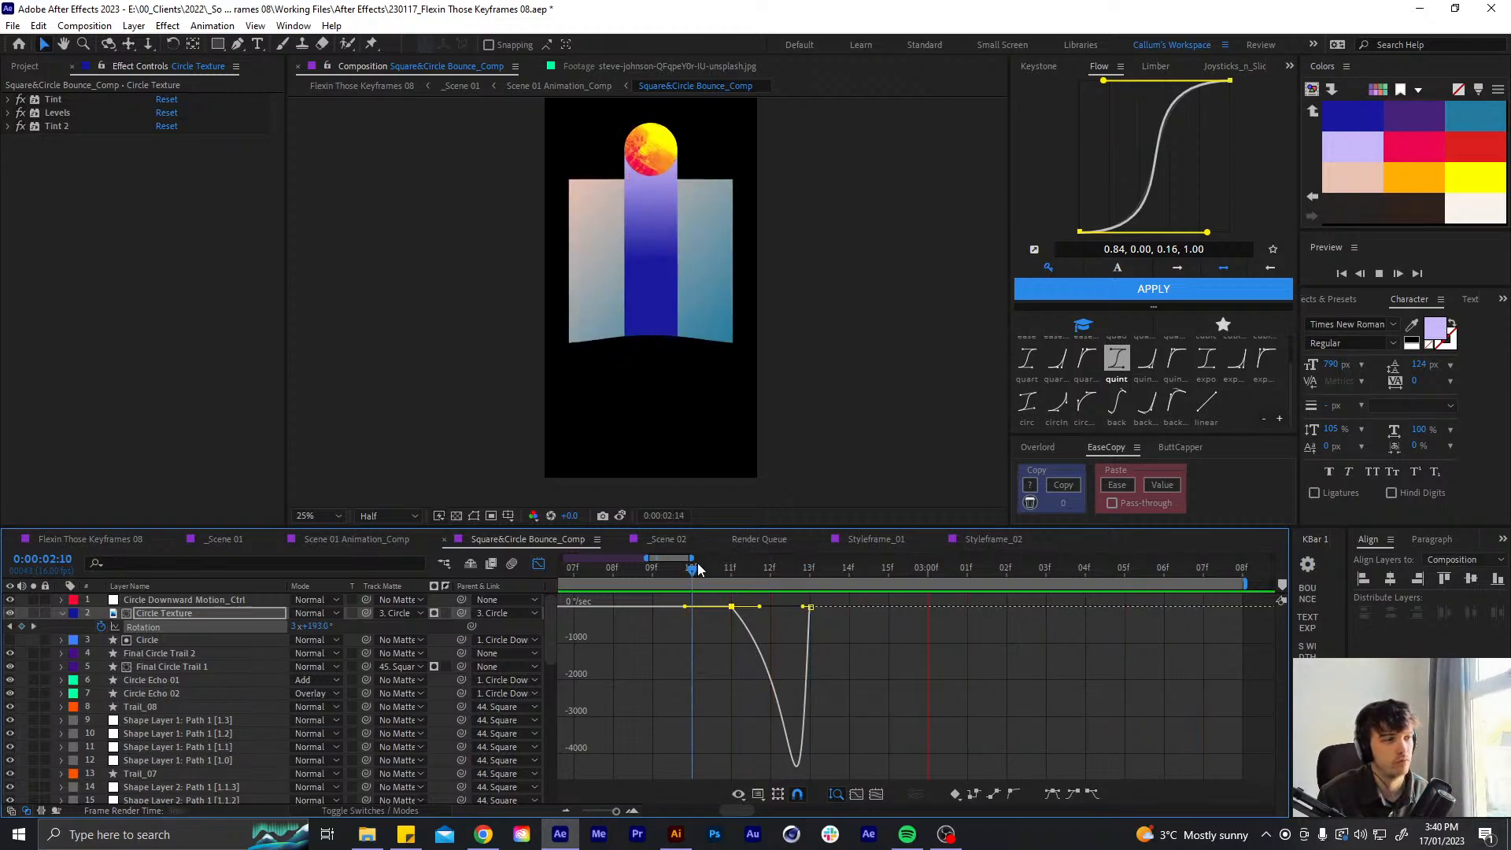
pyautogui.press('space')
pyautogui.click(91, 539)
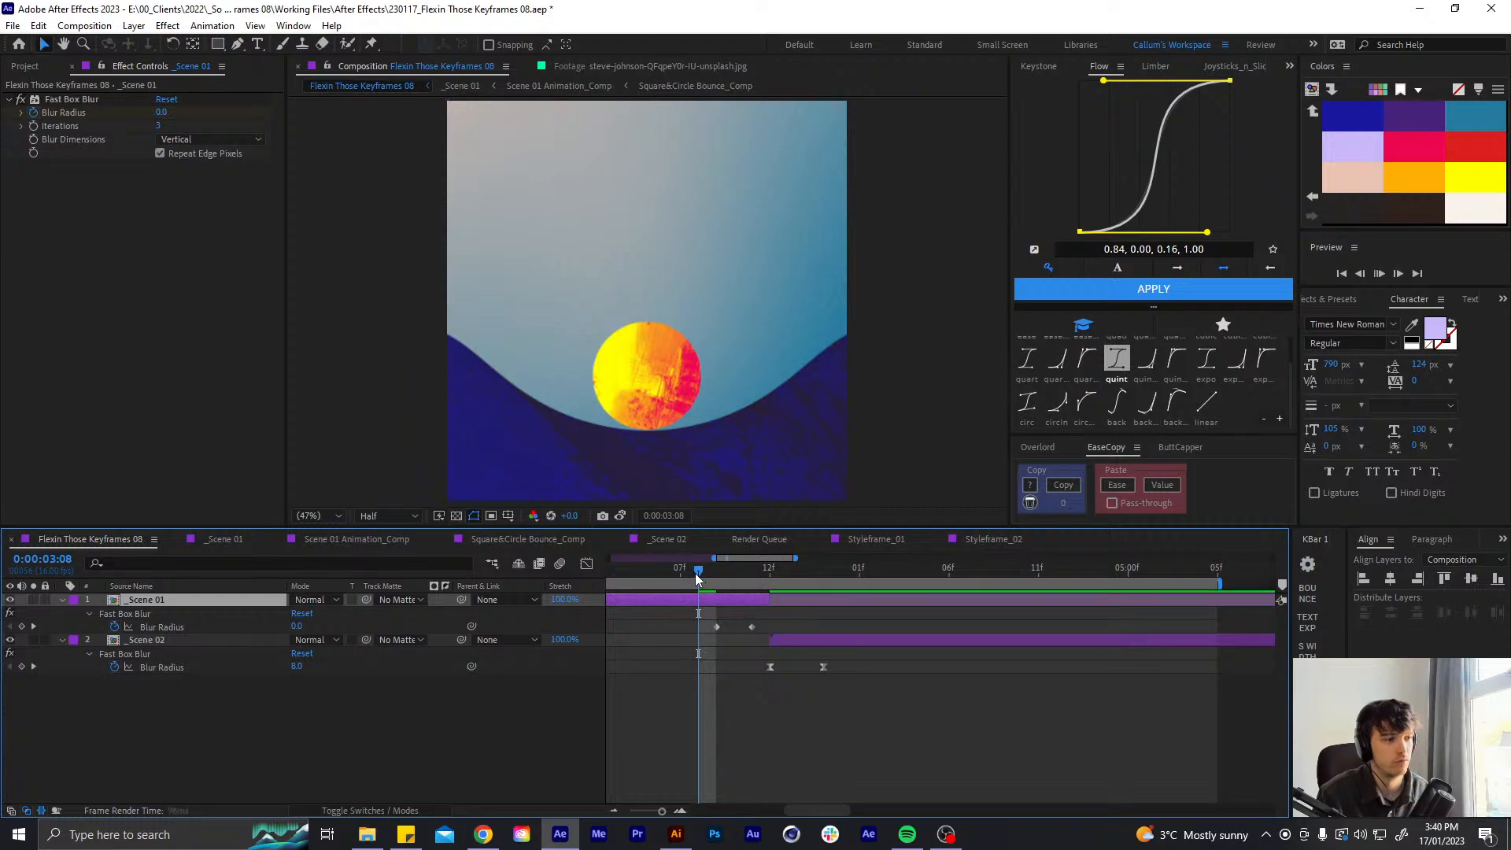
pyautogui.click(318, 516)
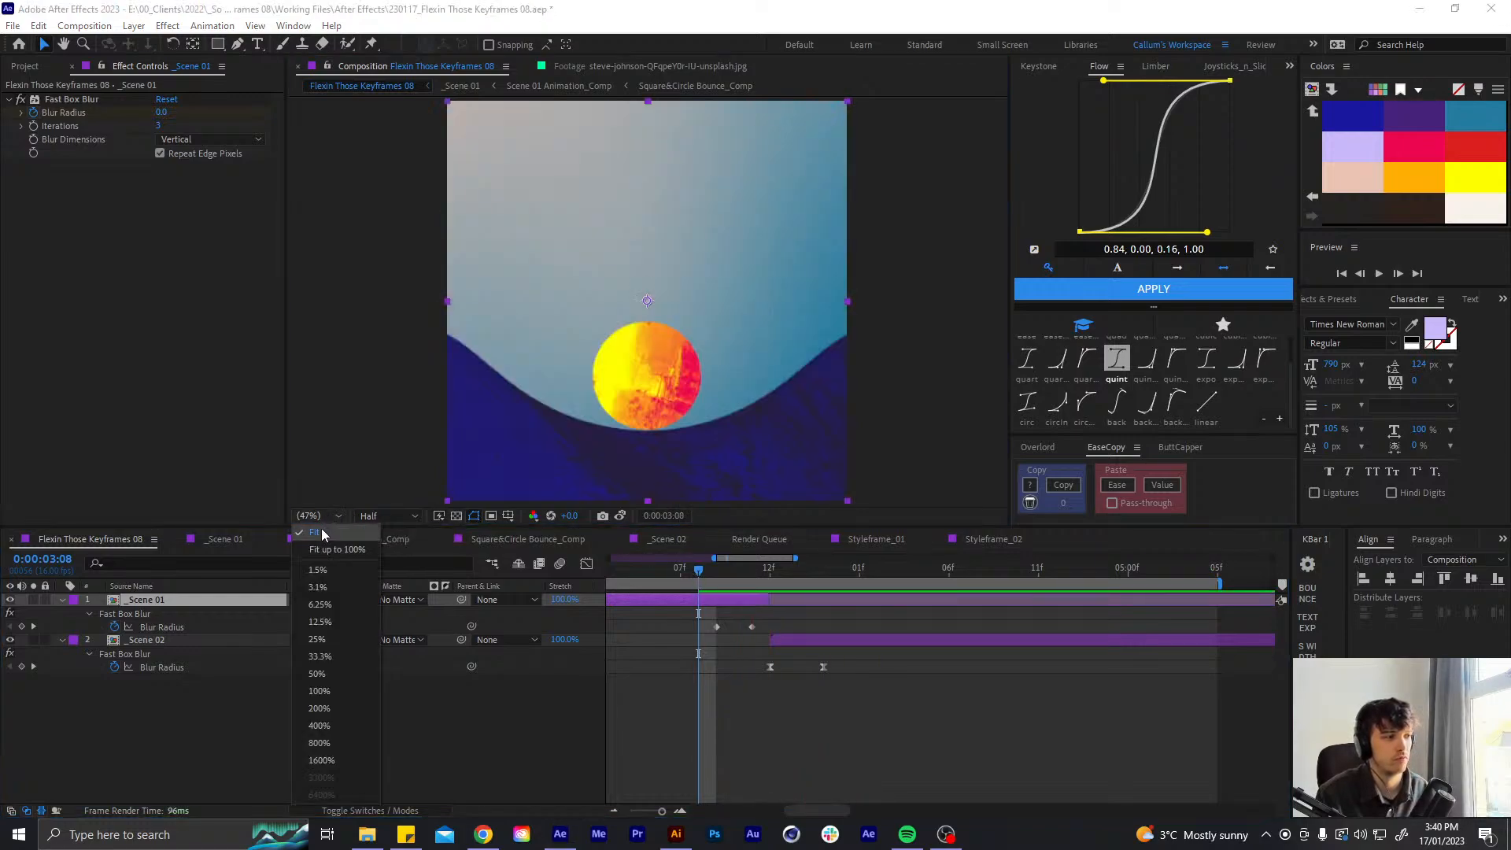
pyautogui.click(321, 533)
pyautogui.click(807, 665)
pyautogui.press('u')
pyautogui.press('-')
pyautogui.press('-')
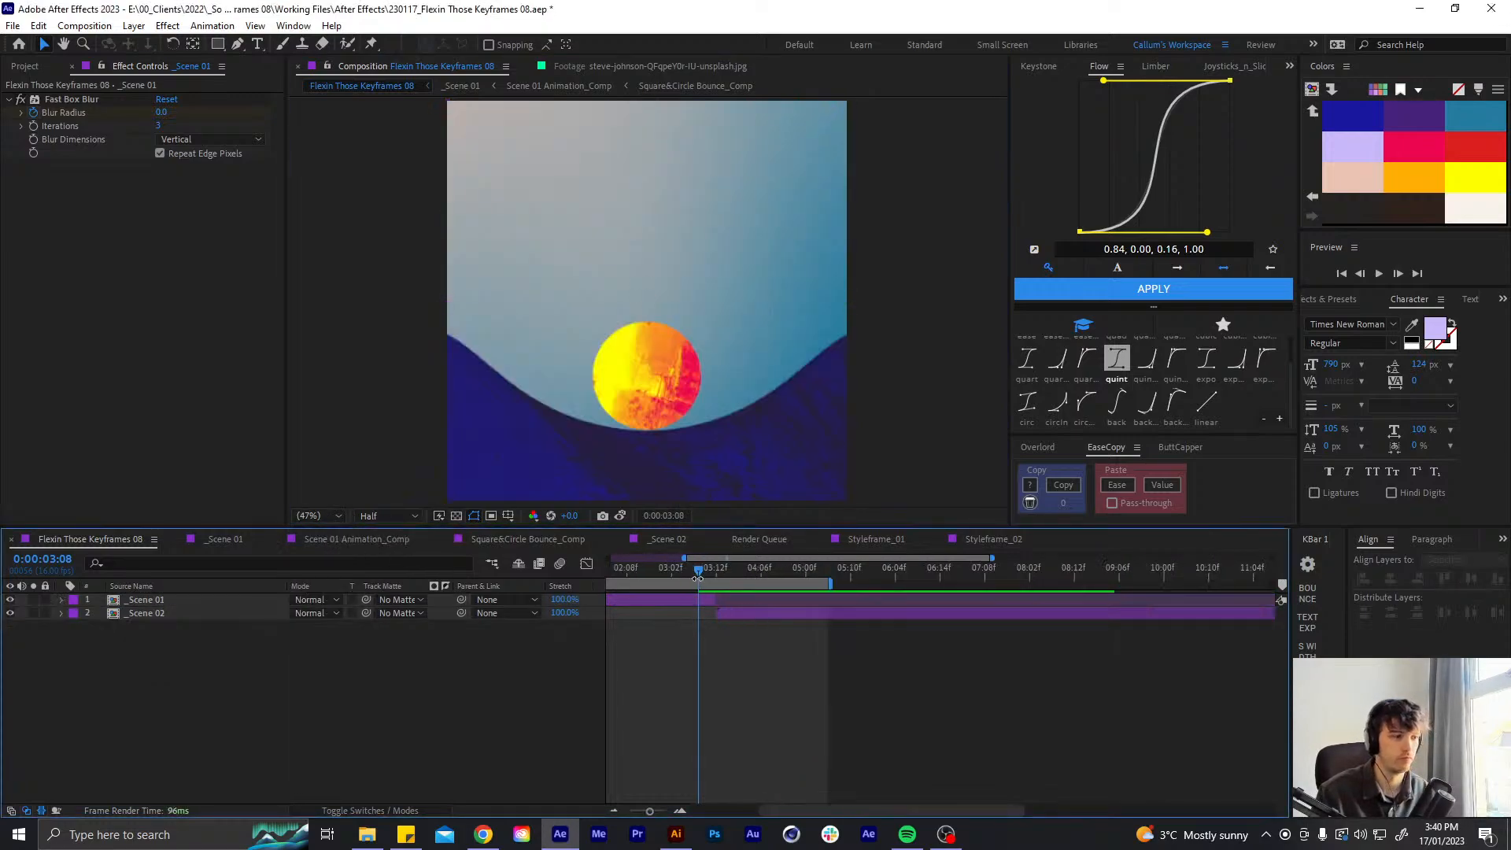
# - Play the main comp from 0:00:03:02 and again from 0:00:02:08 to review the cut between the two scenes
pyautogui.moveTo(698, 578); pyautogui.dragTo(609, 559)
pyautogui.press('space')
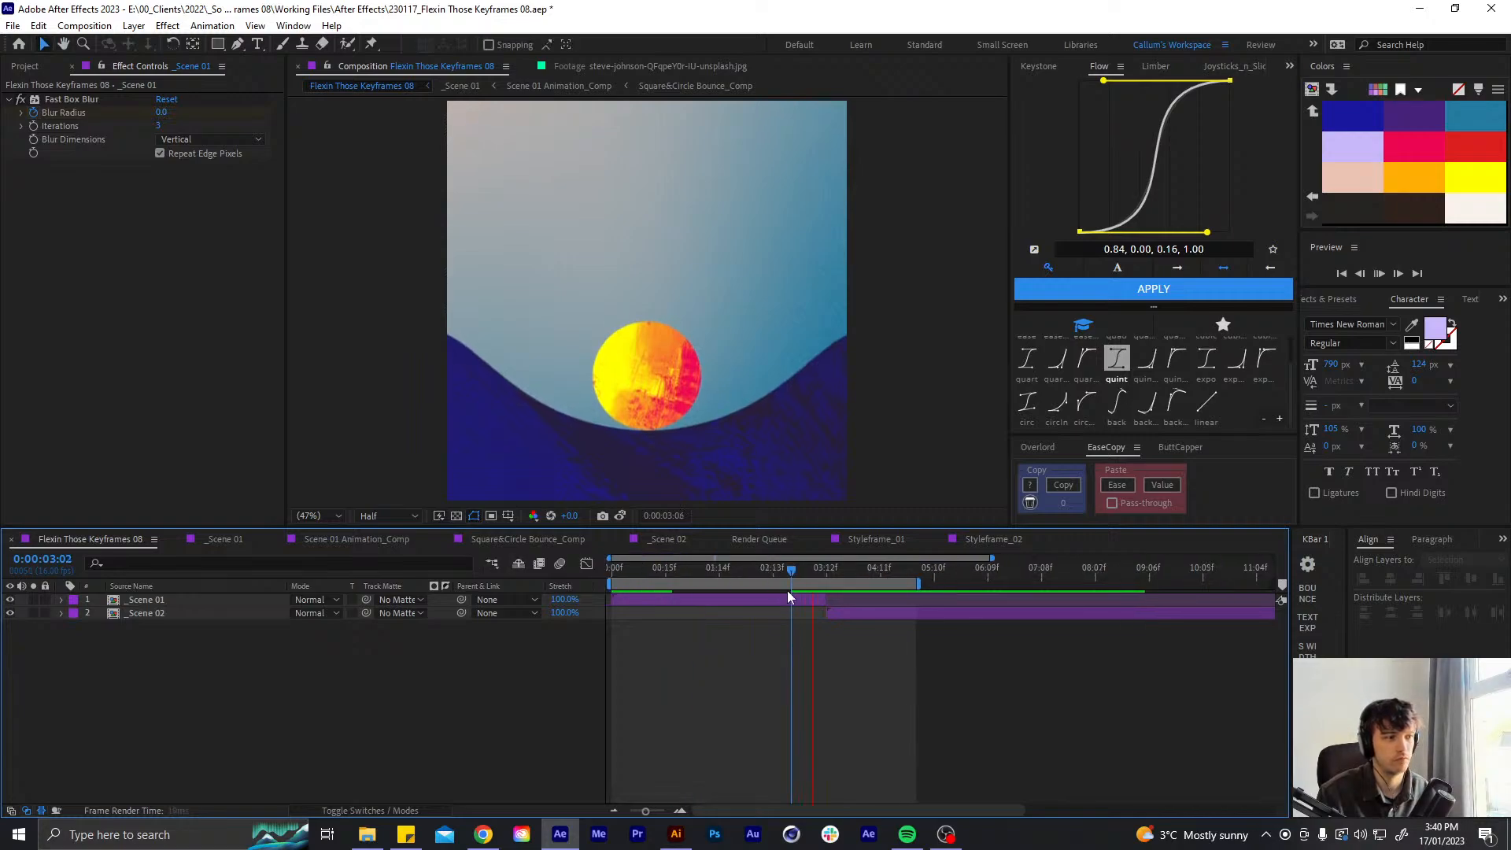
pyautogui.moveTo(759, 567); pyautogui.dragTo(755, 568)
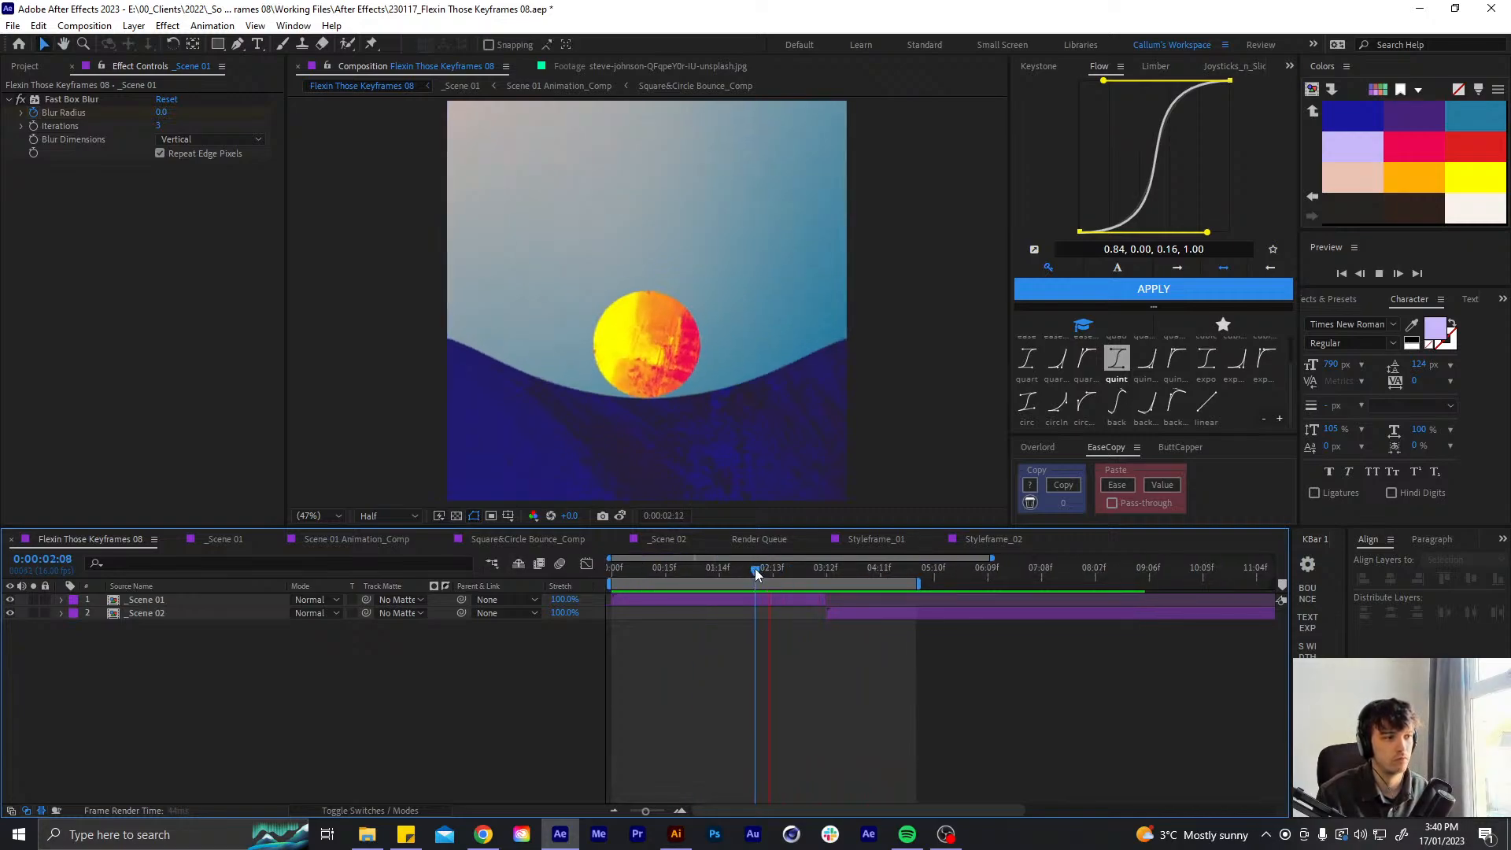
pyautogui.press('space')
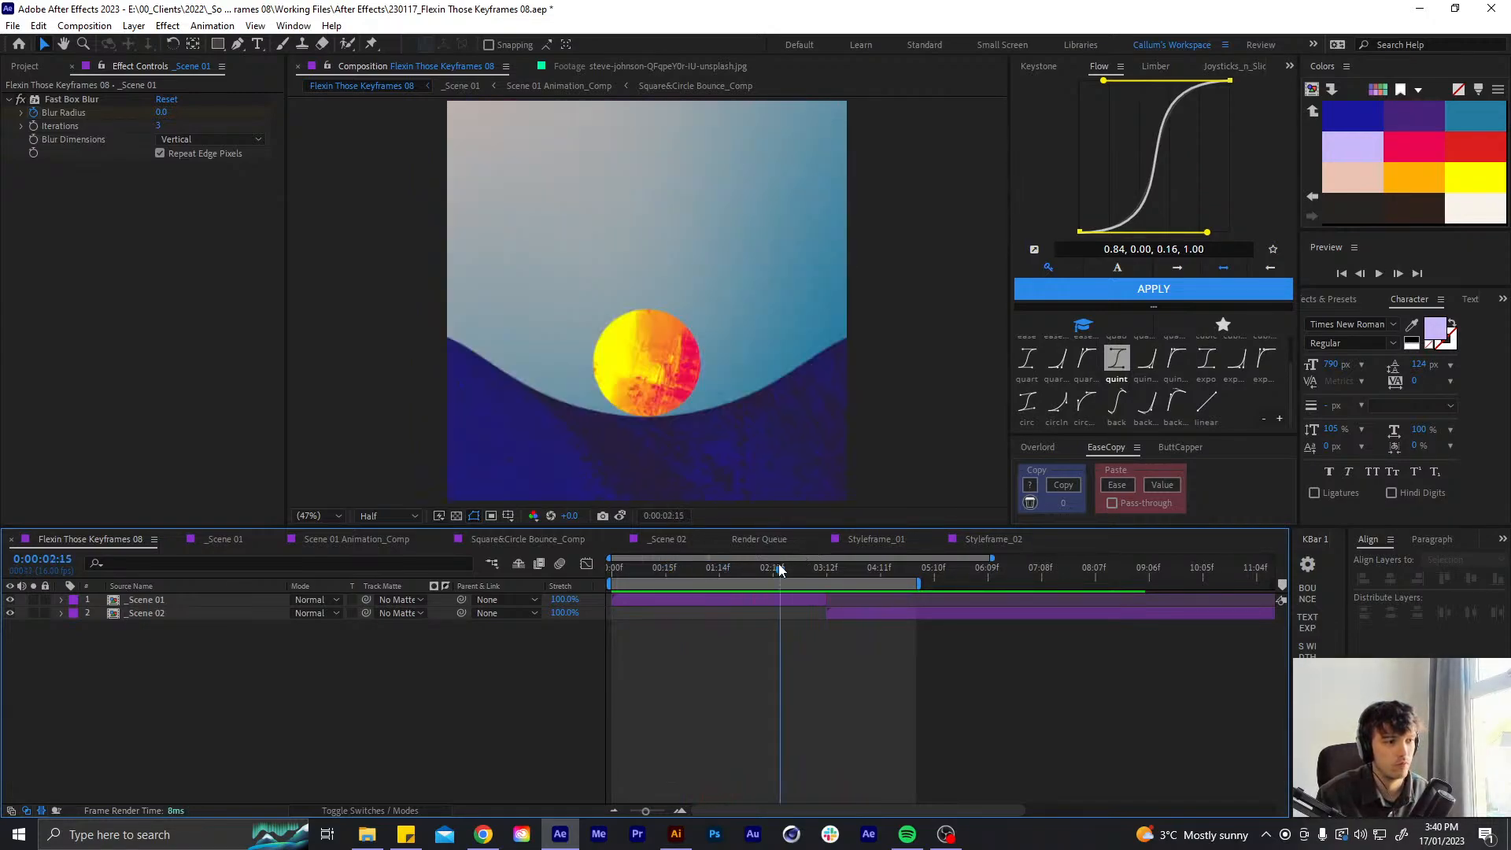
# - Save the project, open the Scene 02 comp and fit its frame to the viewer
pyautogui.moveTo(777, 563); pyautogui.dragTo(853, 565)
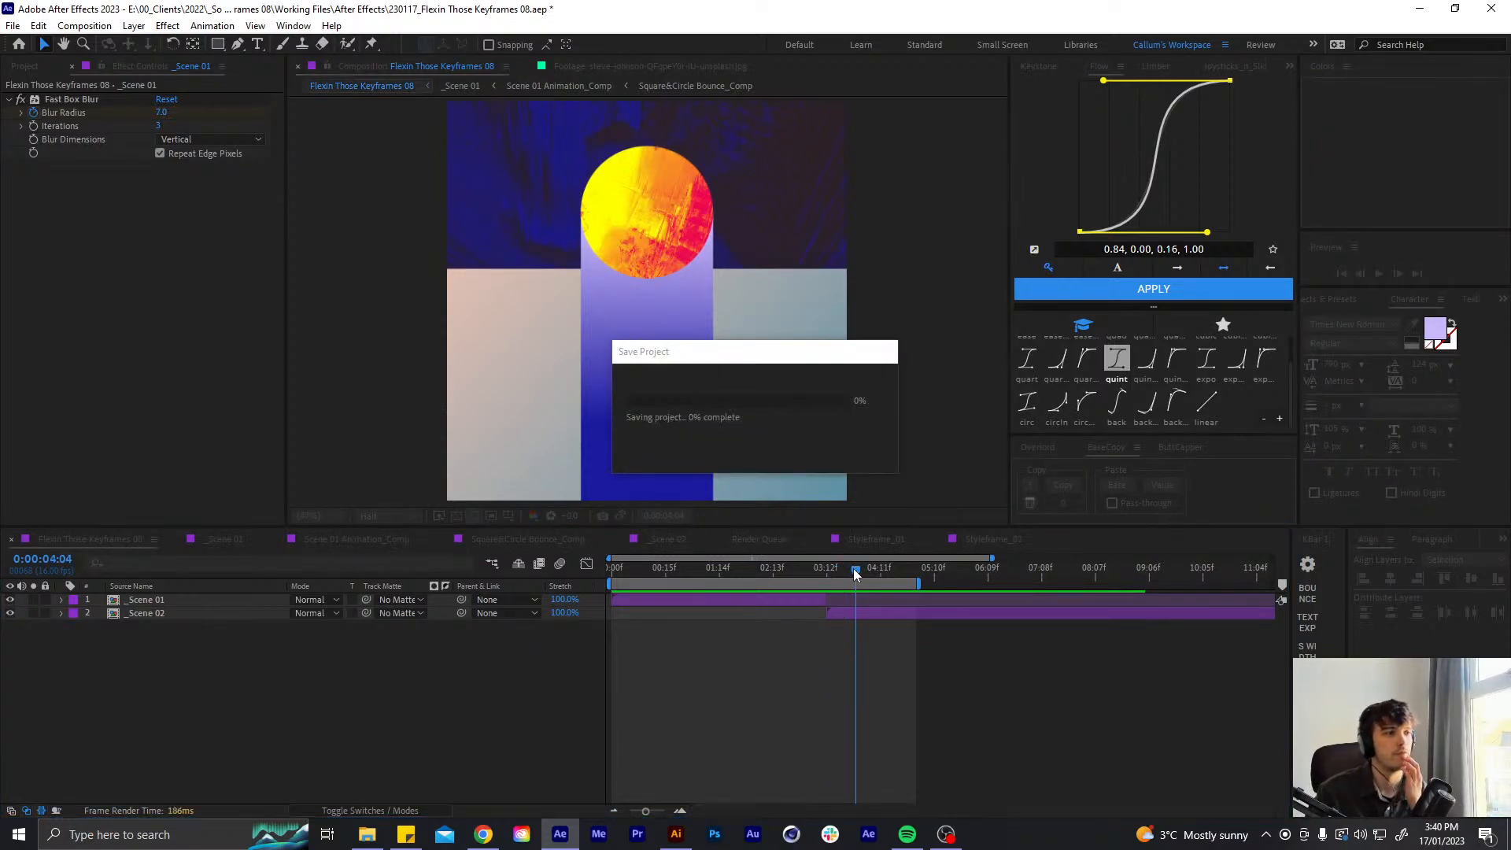
pyautogui.doubleClick(845, 613)
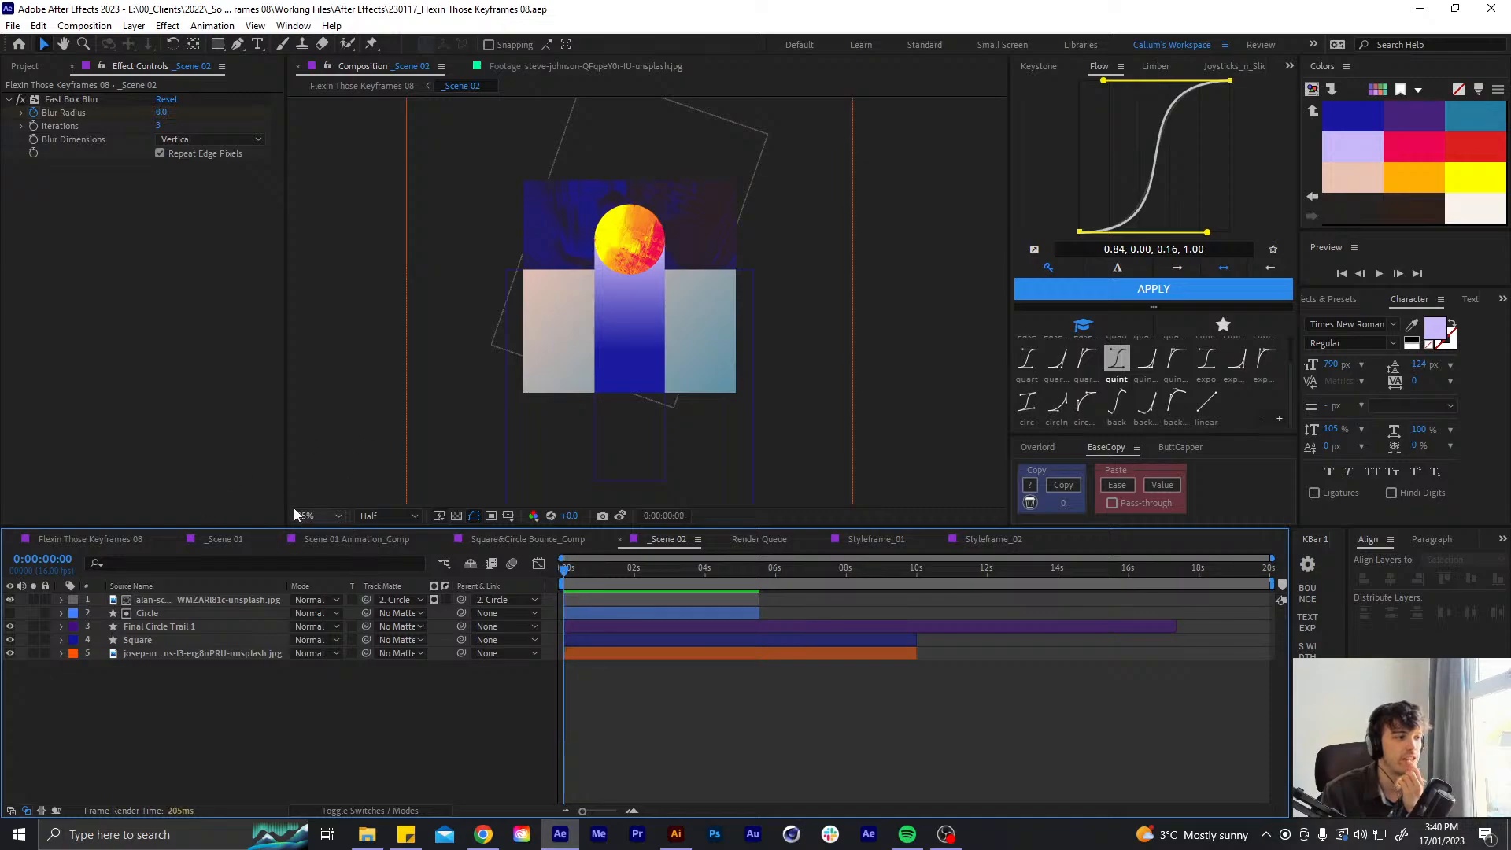
pyautogui.click(320, 515)
pyautogui.click(319, 551)
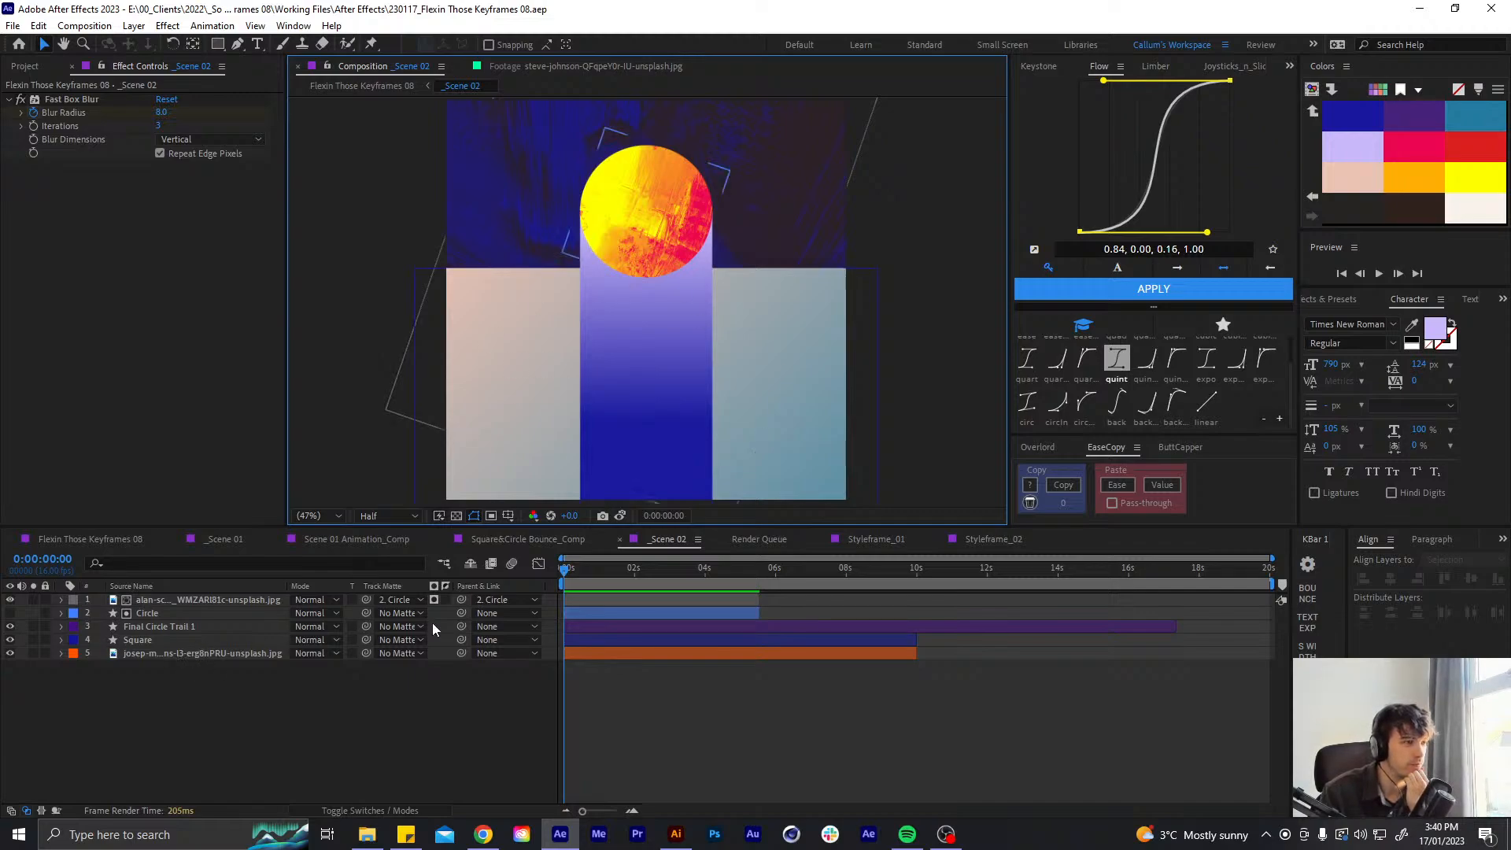
pyautogui.moveTo(569, 572)
pyautogui.mouseDown()
pyautogui.moveTo(635, 572)
pyautogui.moveTo(557, 573)
pyautogui.mouseUp()
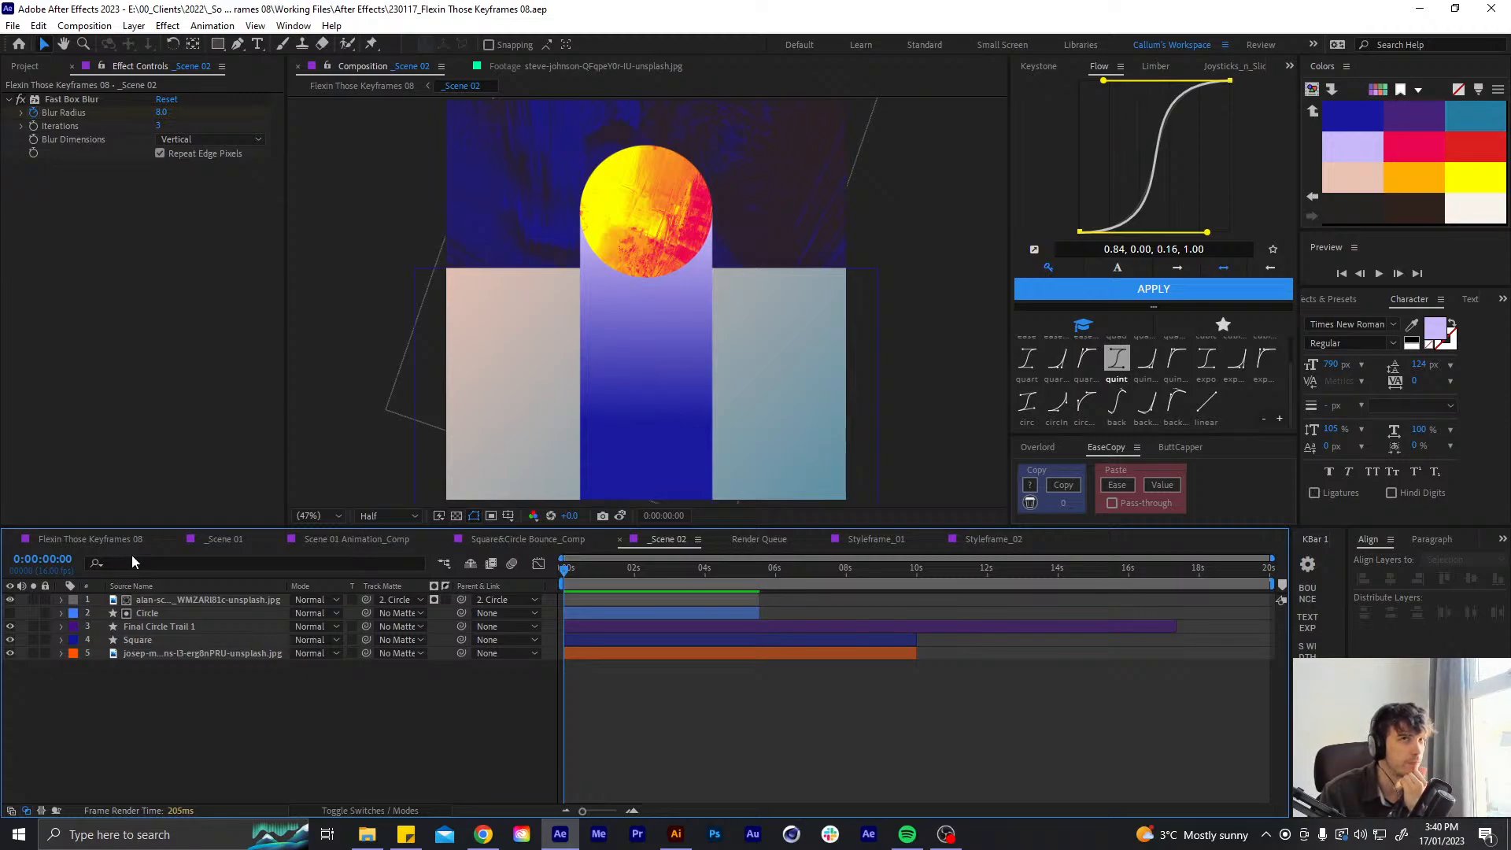
# - Switch to Illustrator and examine the cracked-square styleframe and the storyboard sketches, and return to After Effects
pyautogui.click(676, 835)
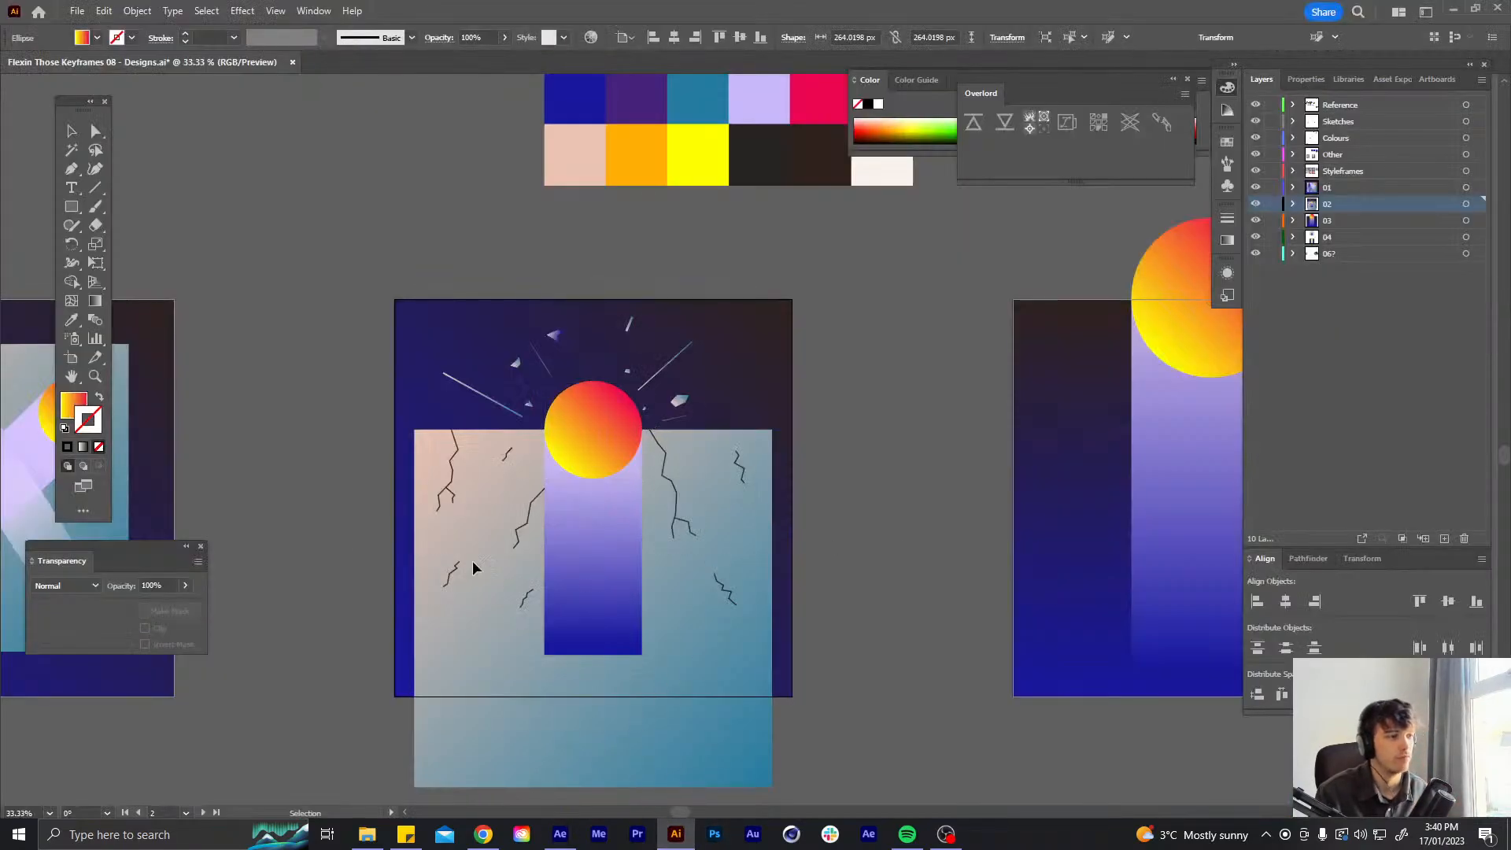
pyautogui.scroll(-3, 350, 529)
pyautogui.scroll(-1, 350, 529)
pyautogui.moveTo(504, 586); pyautogui.dragTo(711, 506)
pyautogui.scroll(4, 648, 506)
pyautogui.moveTo(307, 453)
pyautogui.mouseDown()
pyautogui.moveTo(864, 523)
pyautogui.moveTo(1006, 608)
pyautogui.moveTo(995, 535)
pyautogui.mouseUp()
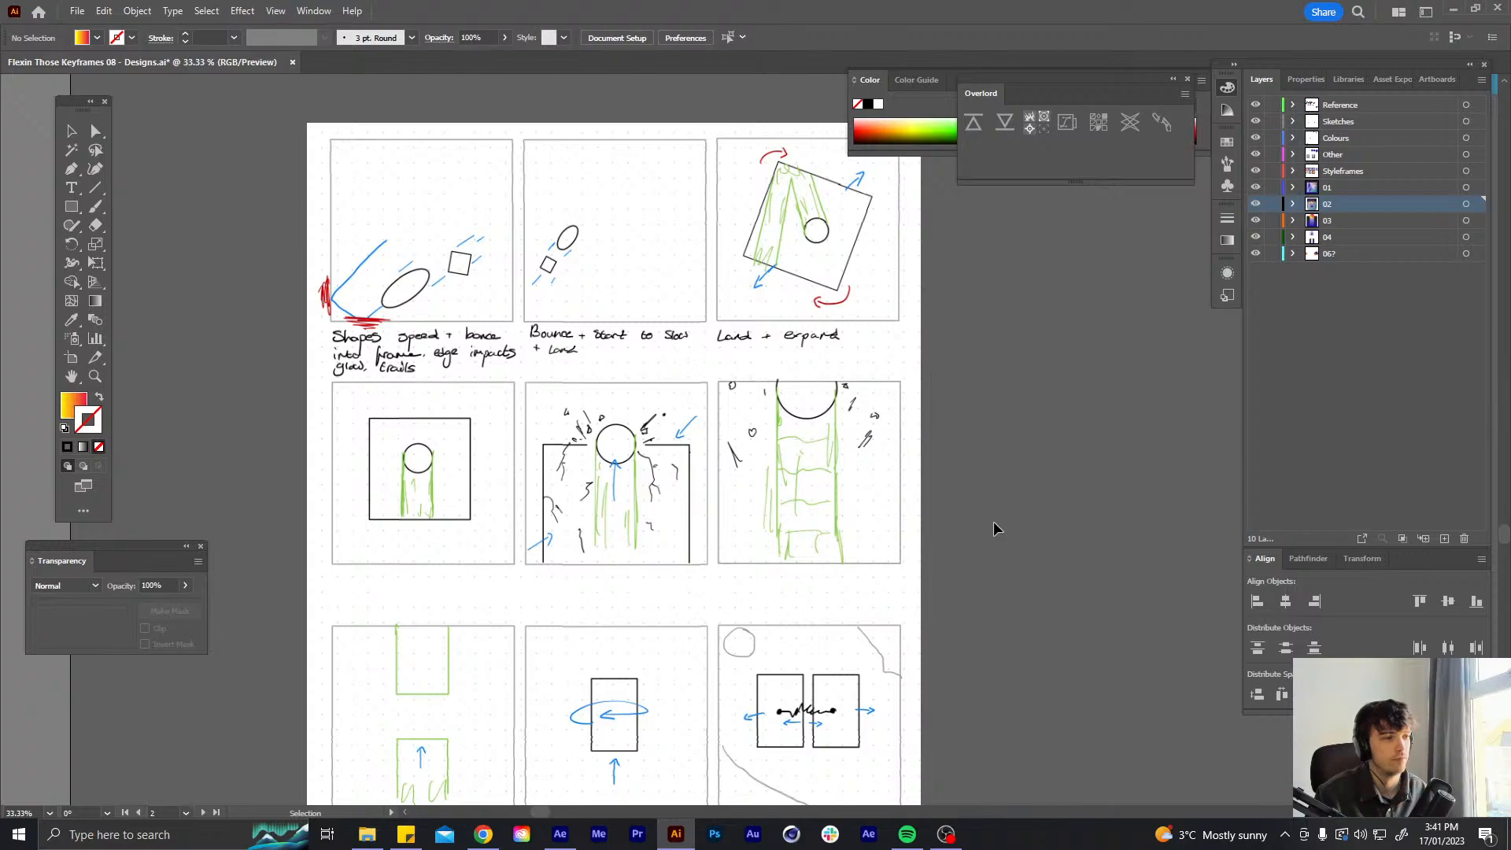
pyautogui.click(559, 834)
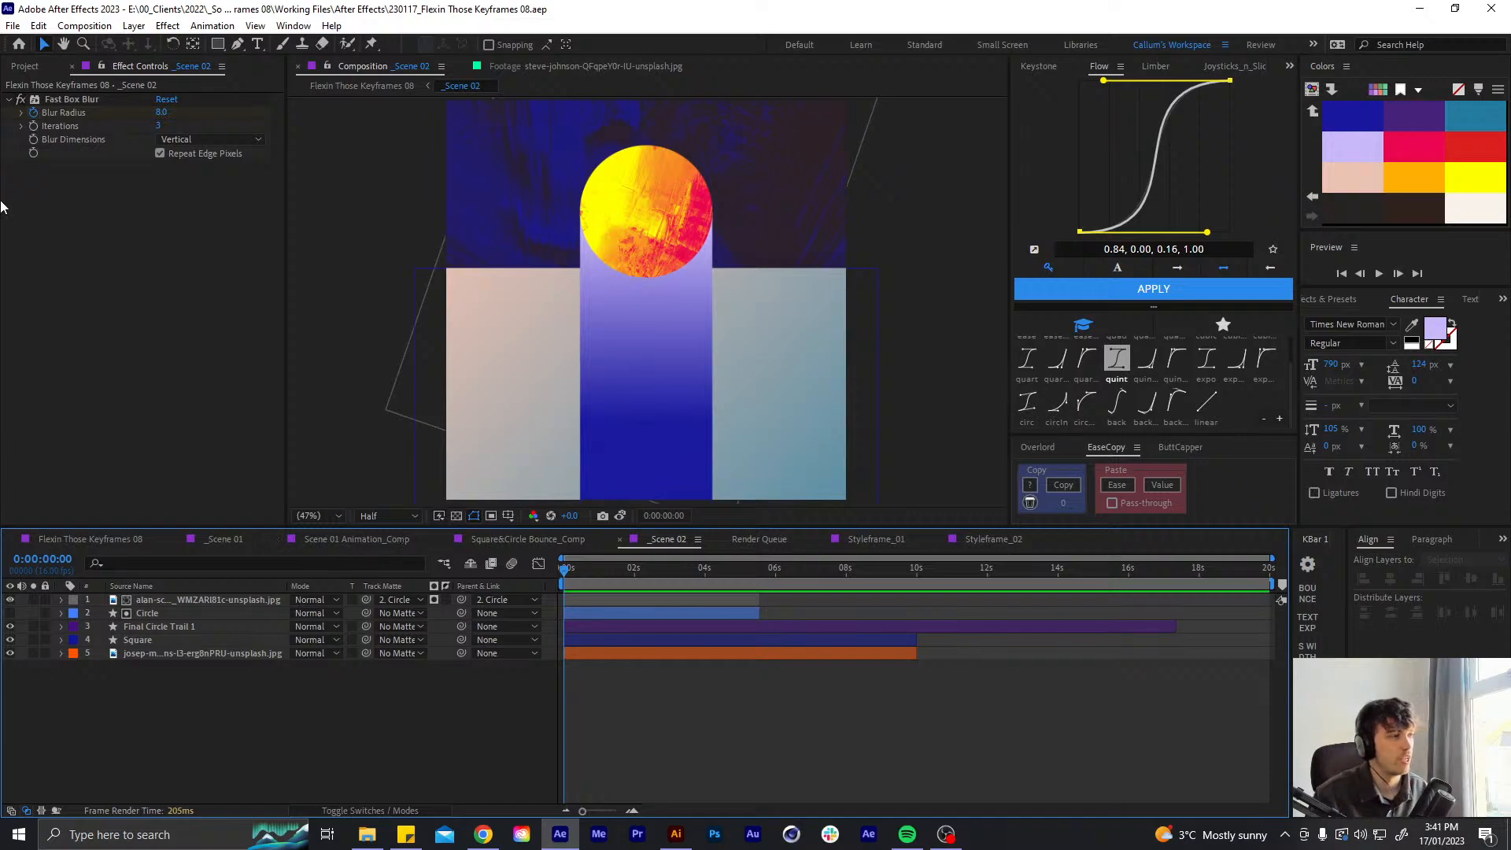
# - Add the existing Null from the project's Solids folder to the Scene 02 comp
pyautogui.click(111, 535)
pyautogui.click(31, 72)
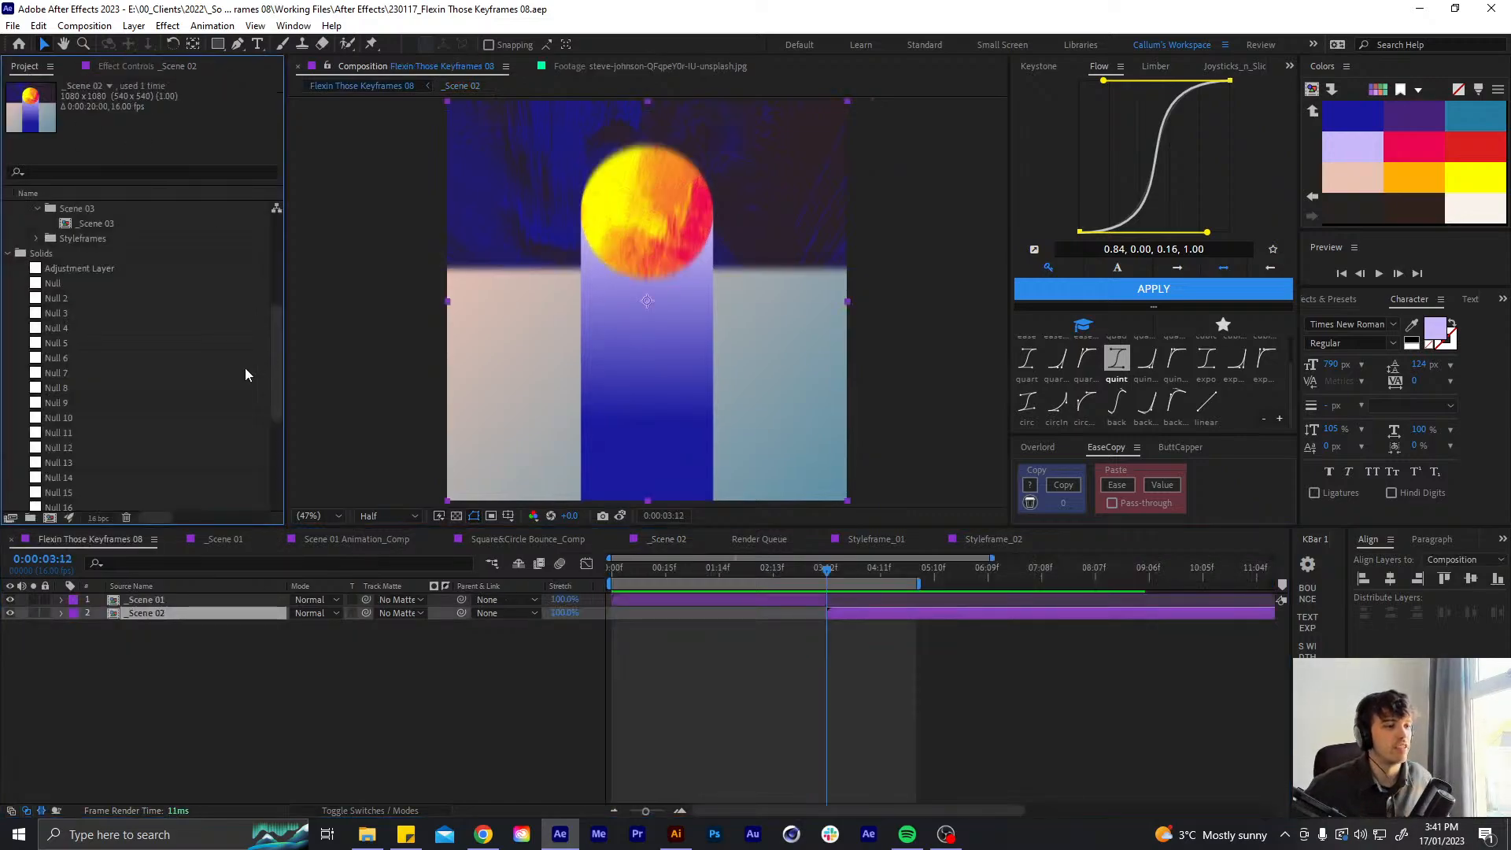
pyautogui.doubleClick(143, 613)
pyautogui.scroll(2, 83, 387)
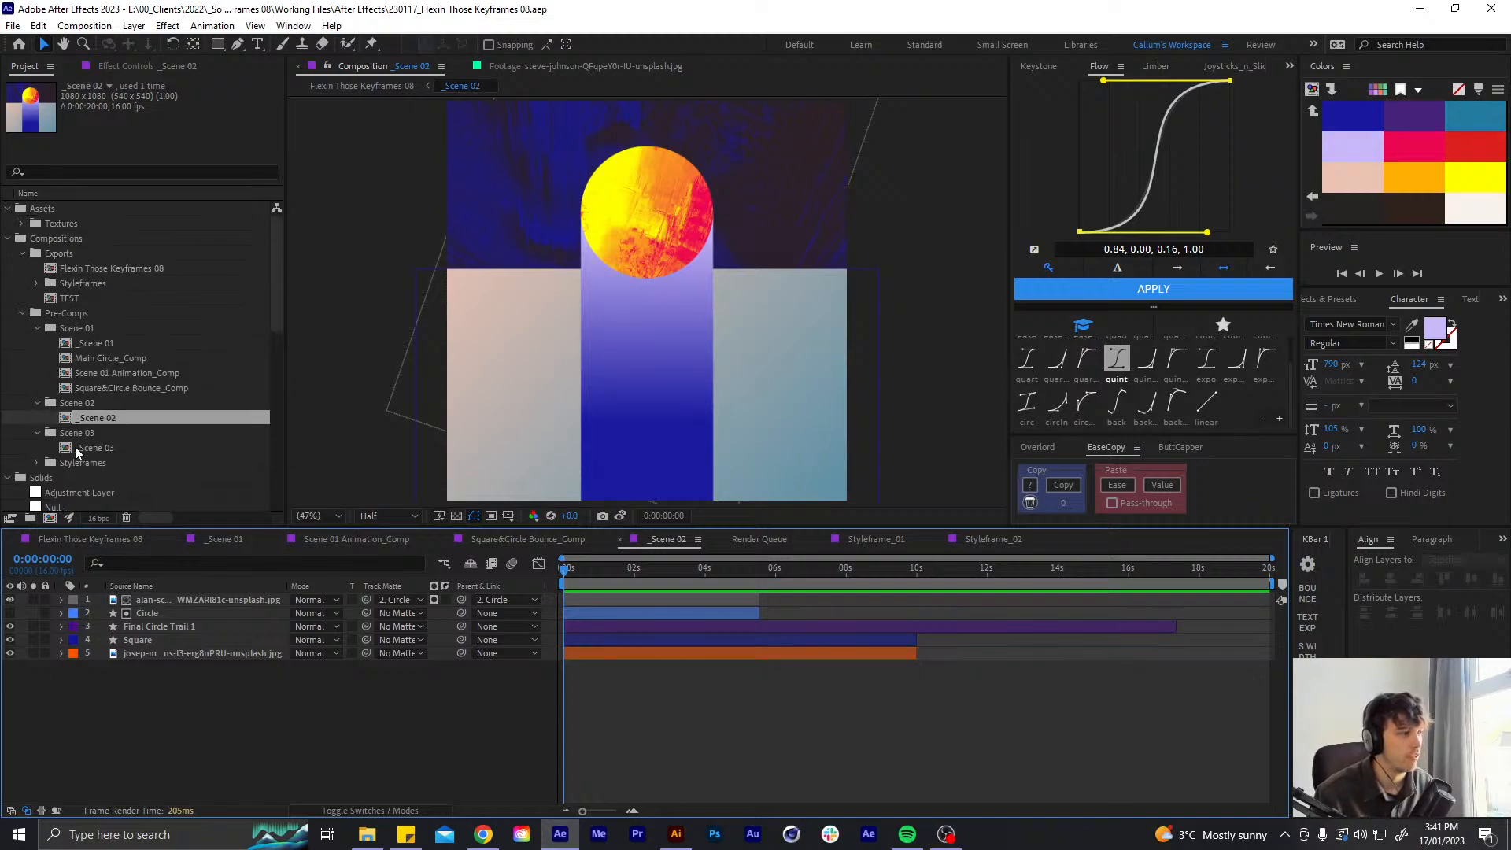
pyautogui.moveTo(79, 373); pyautogui.dragTo(177, 639)
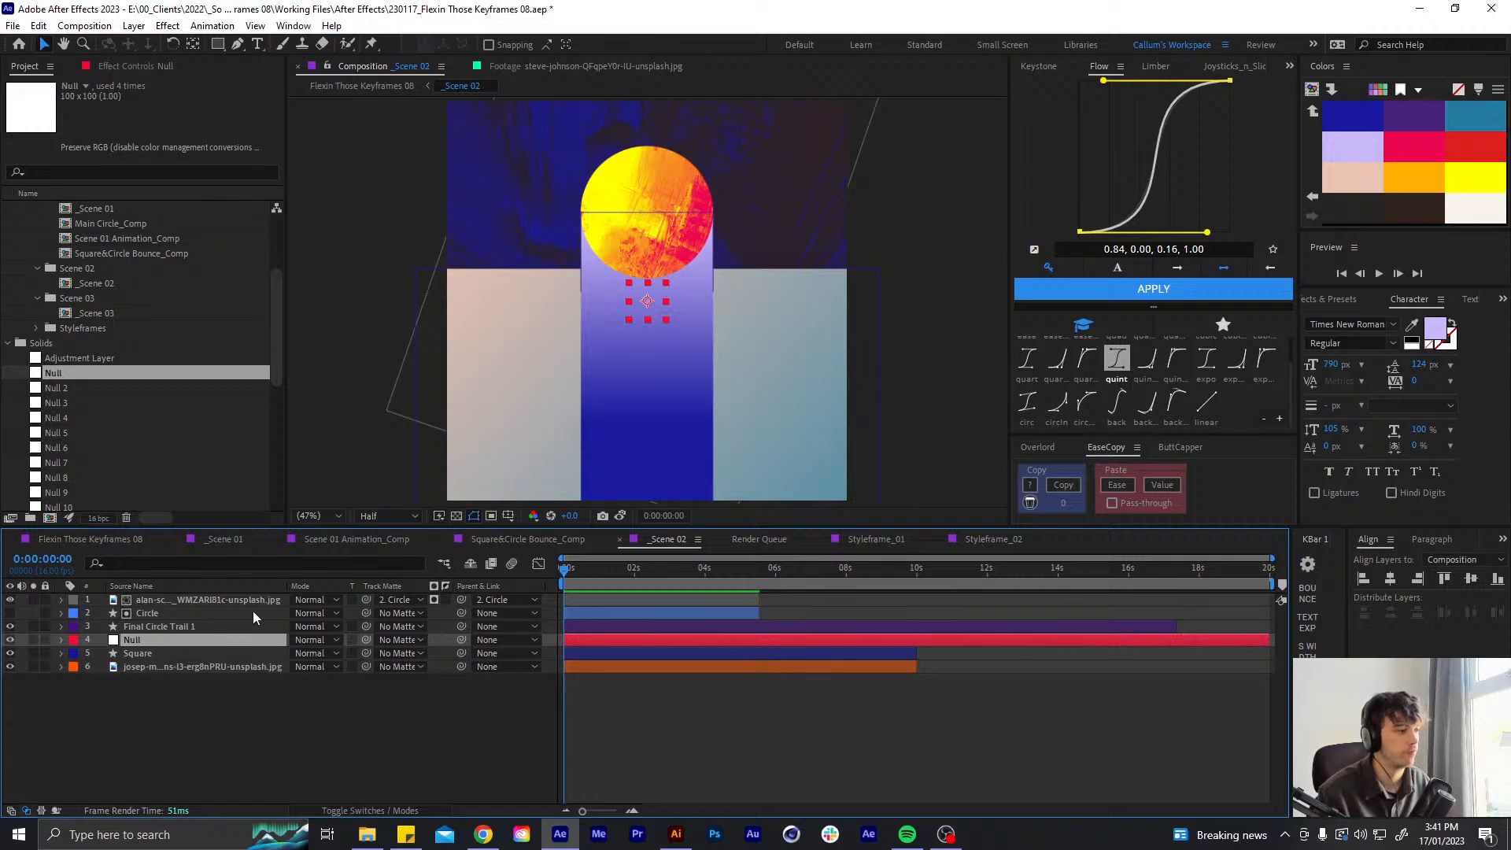
# - Rename the null layer as Camera_Ctrl 01
pyautogui.press('Return')
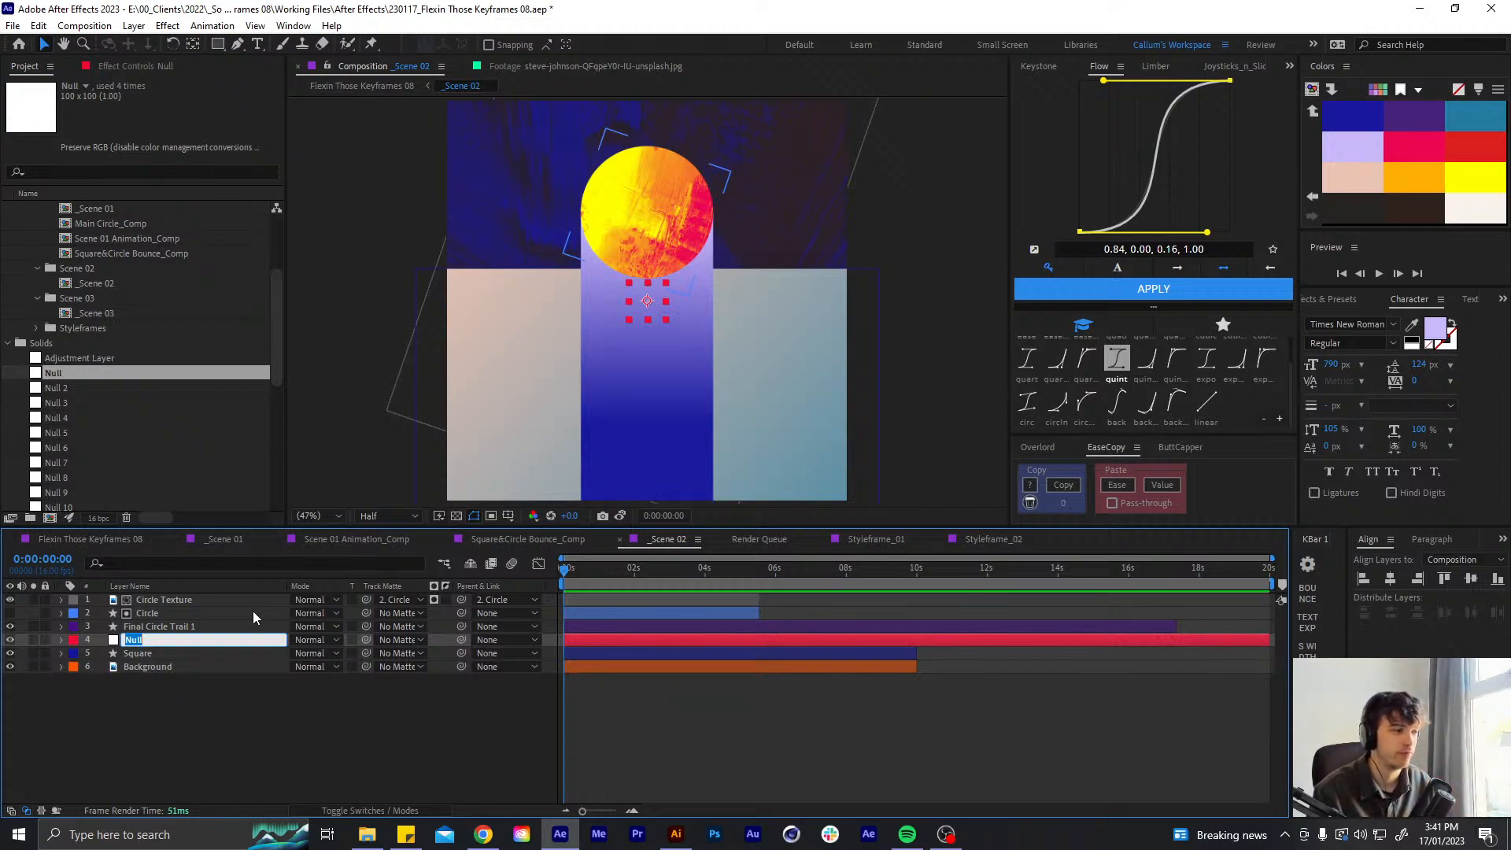
pyautogui.write('Cam')
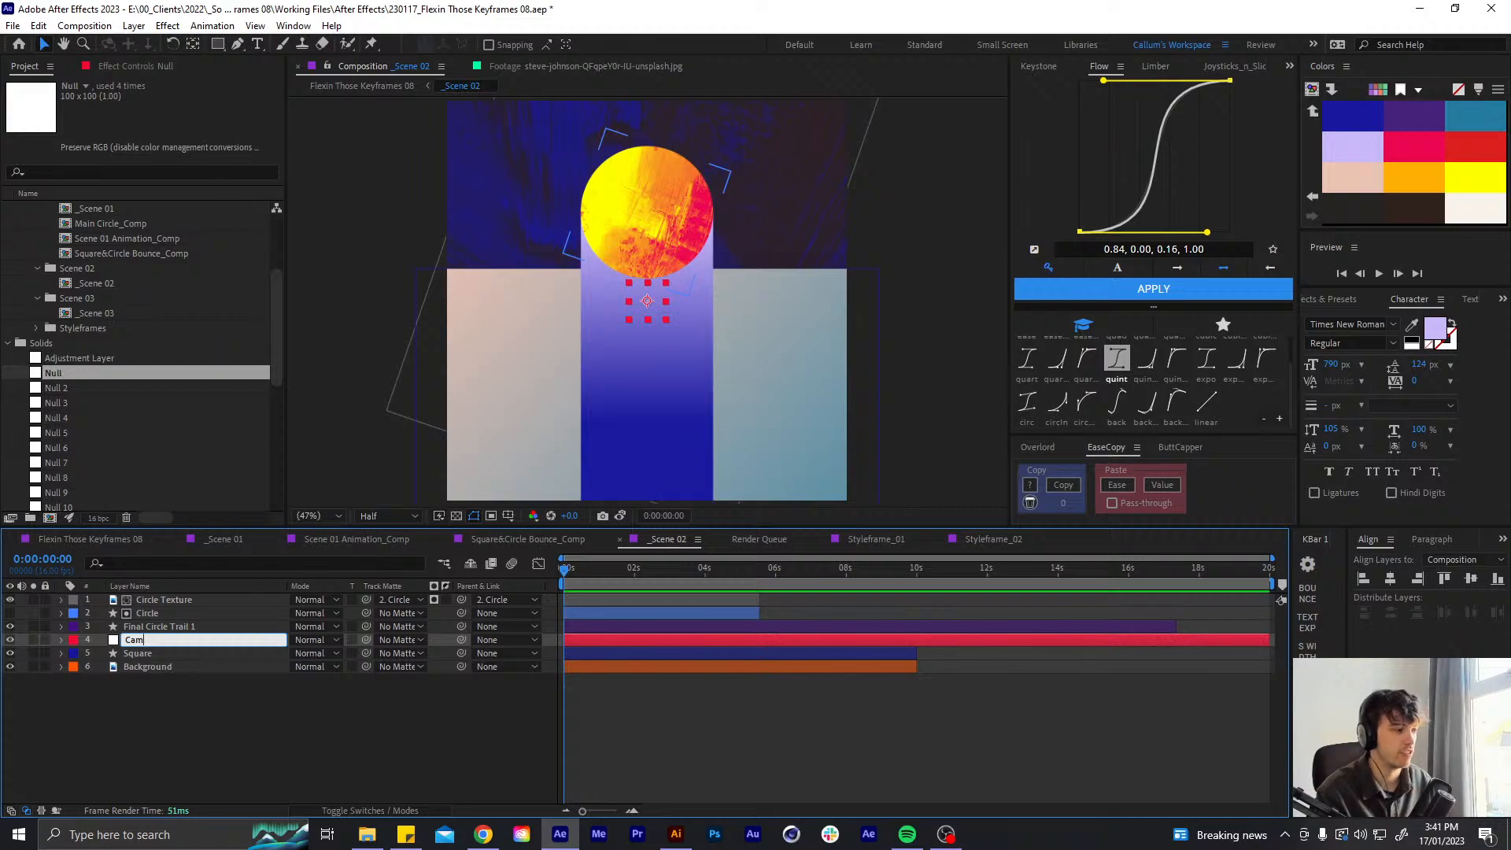
pyautogui.write('era_Cterl')
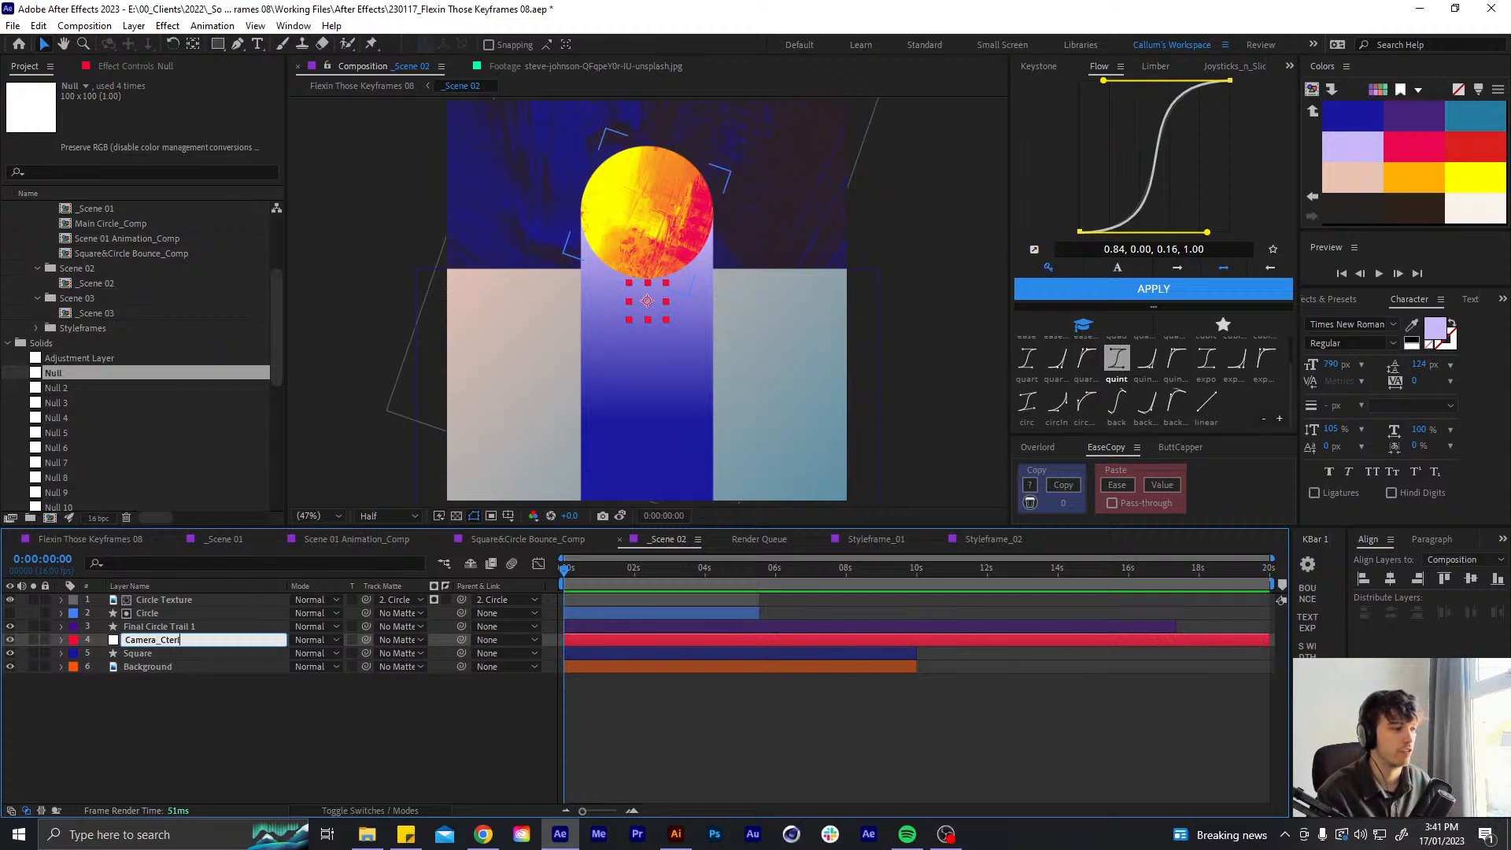
pyautogui.press('BackSpace')
pyautogui.write('rl 01')
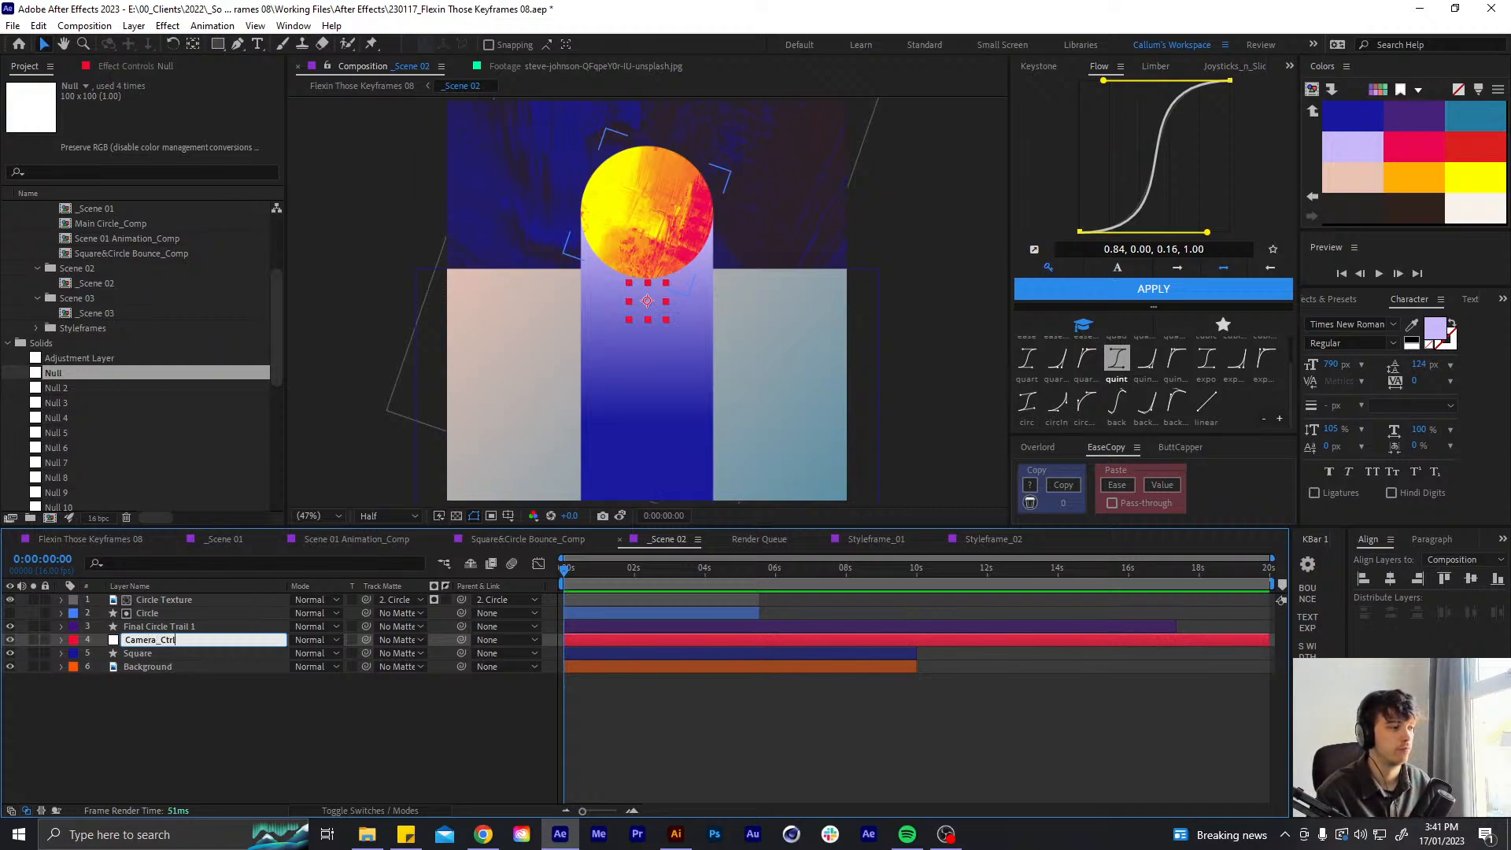
pyautogui.press('Return')
# - Move the Camera_Ctrl 01 null above all other layers and give it a green label
pyautogui.moveTo(151, 636); pyautogui.dragTo(156, 599)
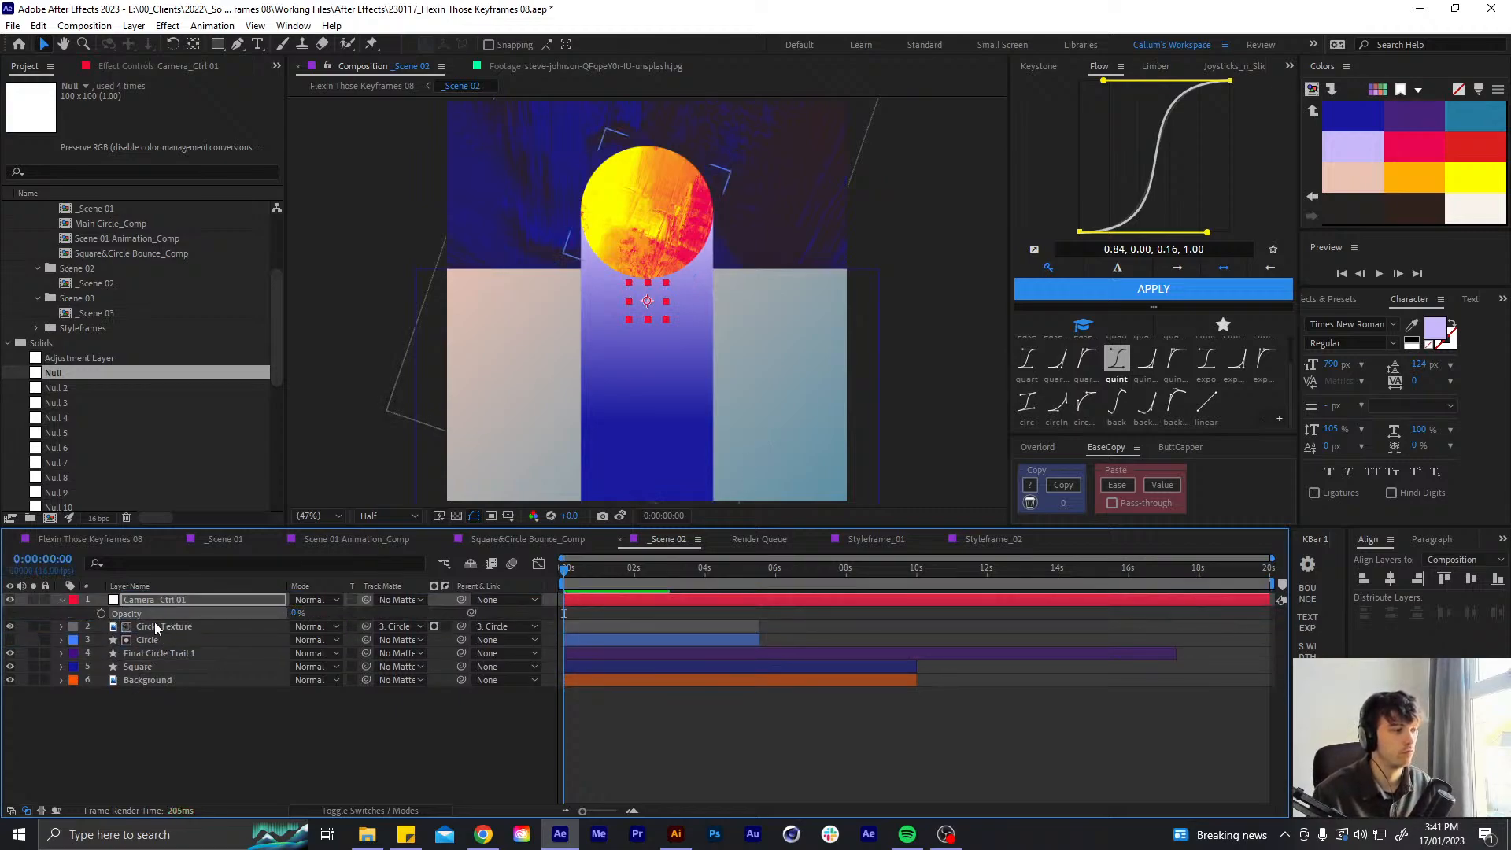
pyautogui.click(69, 603)
pyautogui.click(118, 400)
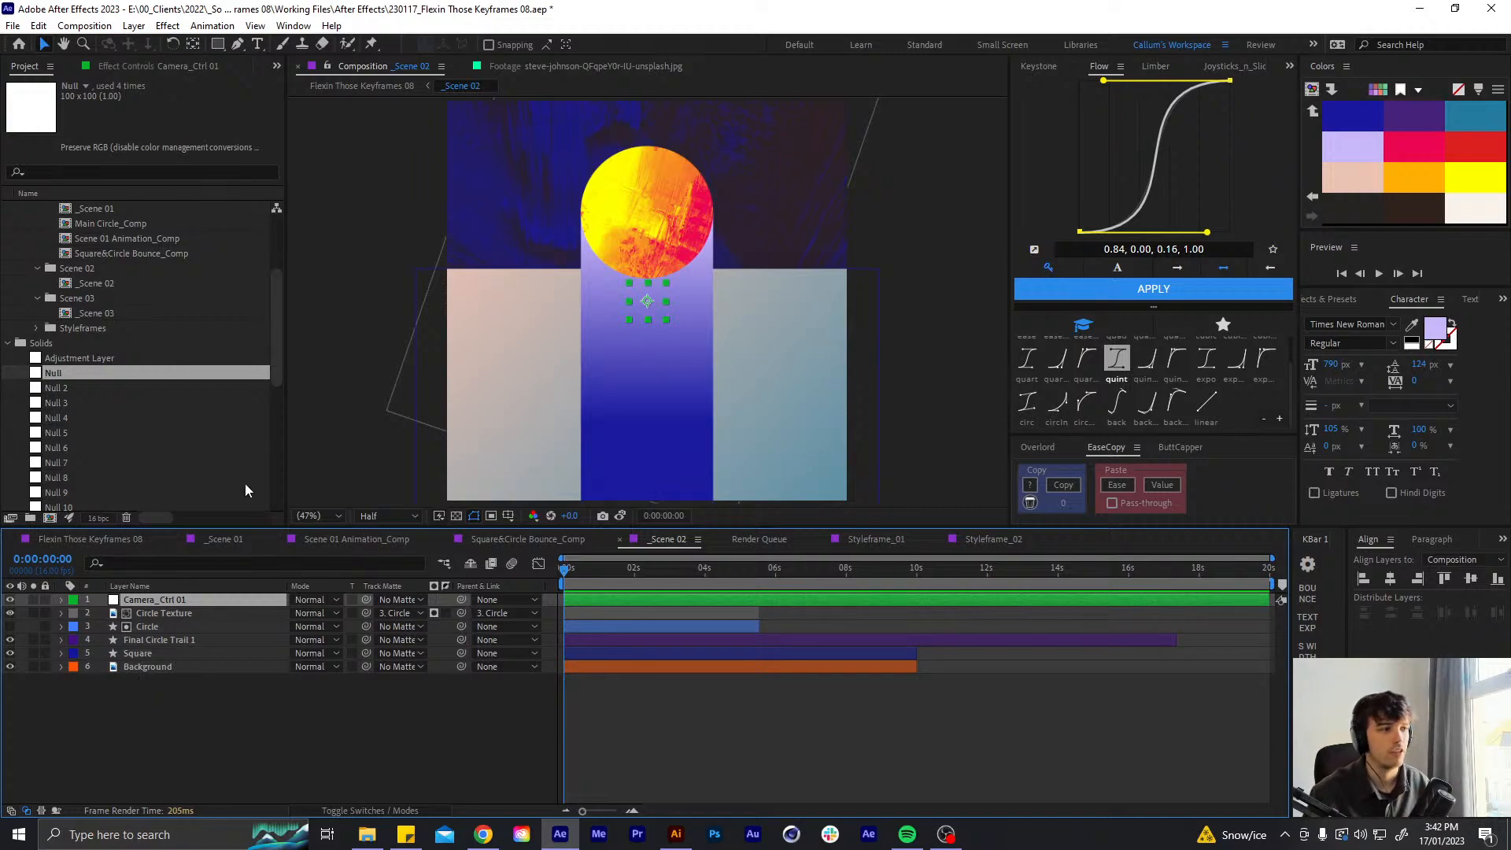
# - Parent the Circle, Final Circle Trail 1, Square and Background layers to Camera_Ctrl 01 and test the link by moving the null
pyautogui.moveTo(149, 678); pyautogui.dragTo(165, 630)
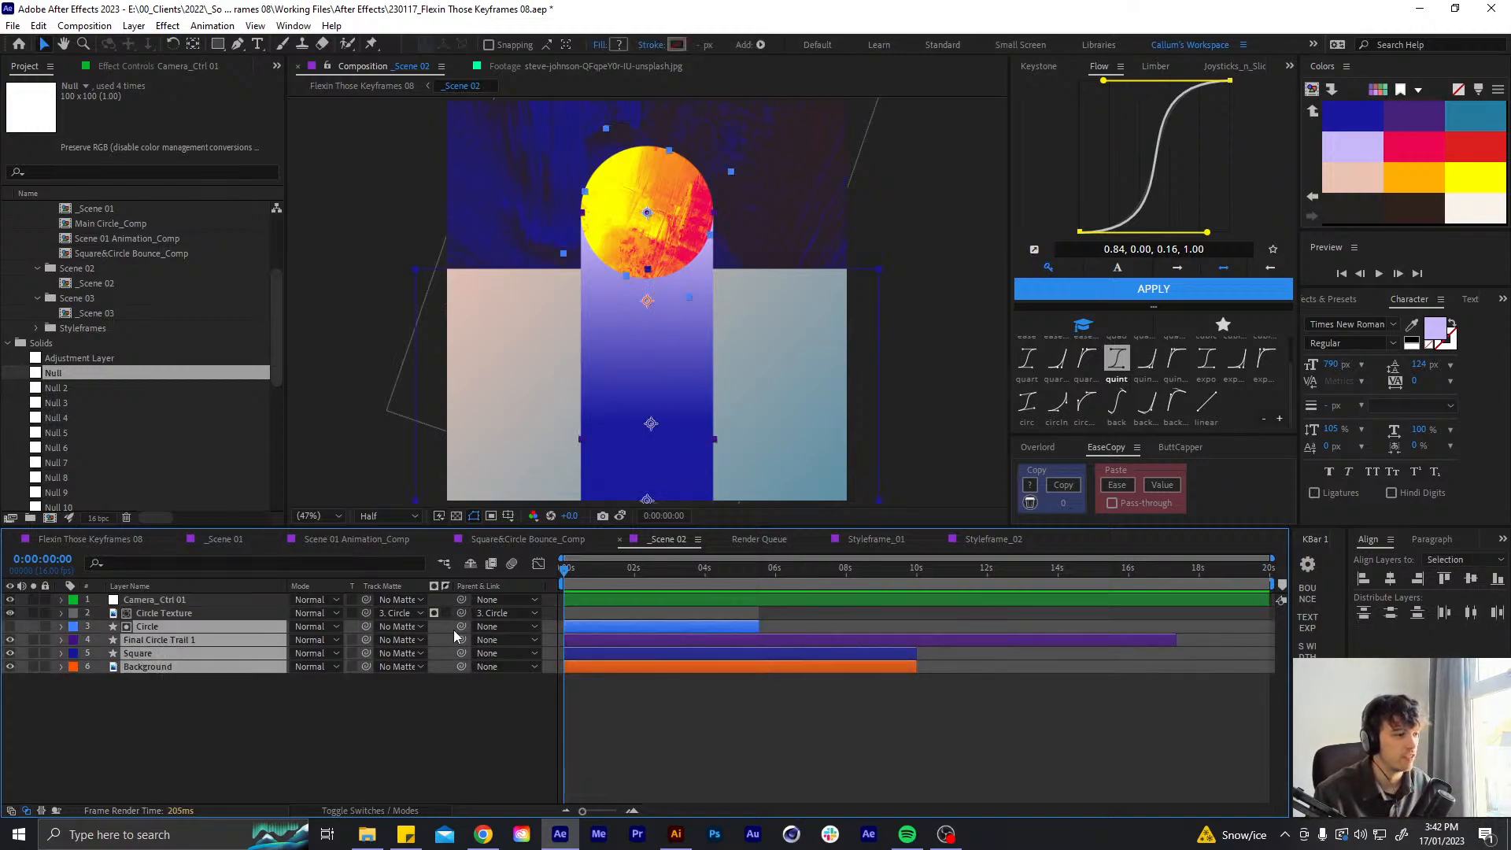
pyautogui.moveTo(461, 626); pyautogui.dragTo(187, 606)
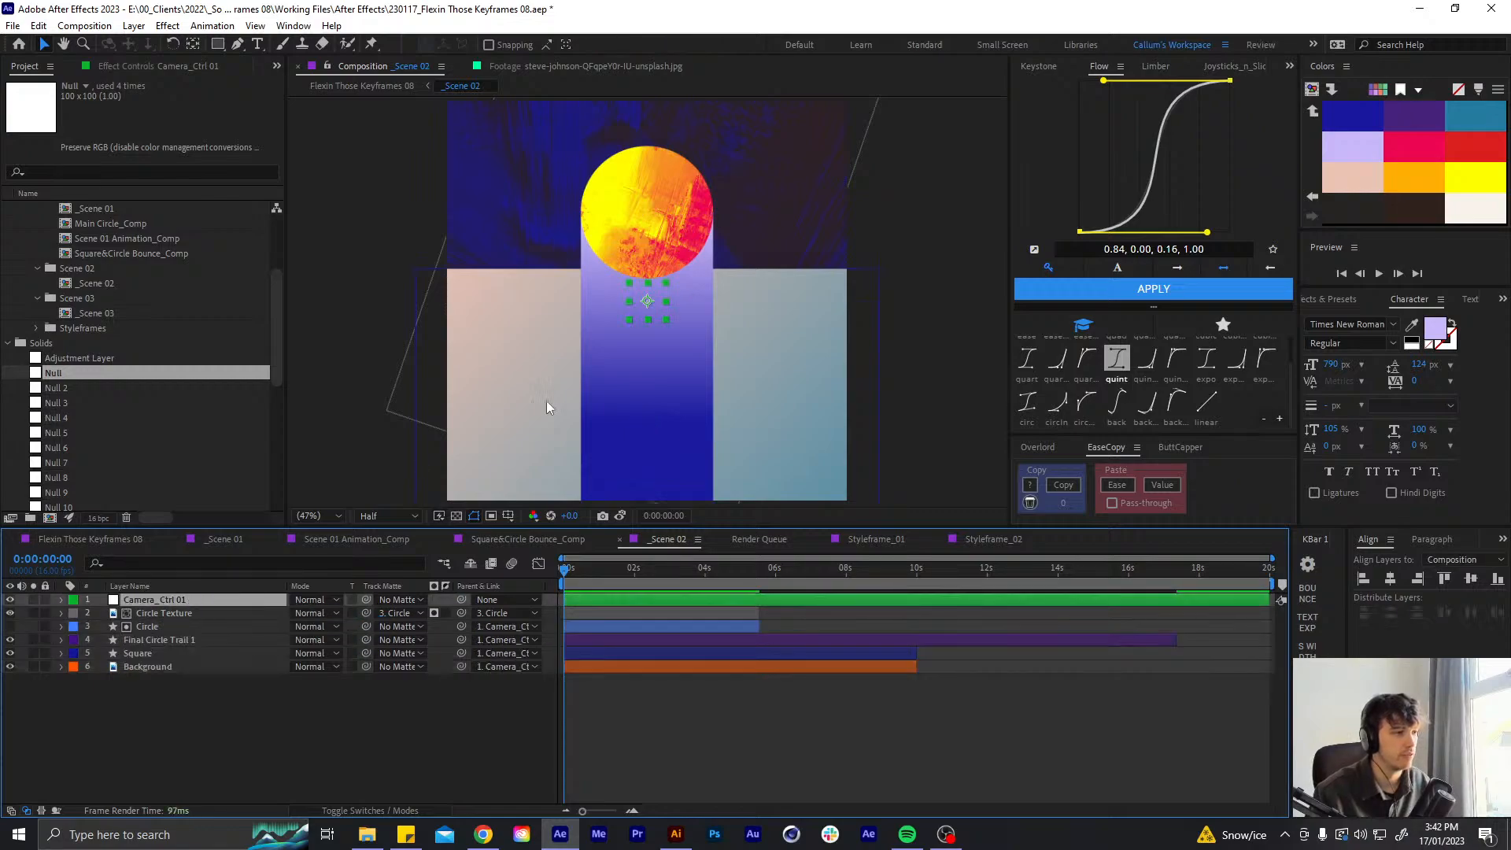
pyautogui.moveTo(643, 301); pyautogui.dragTo(643, 268)
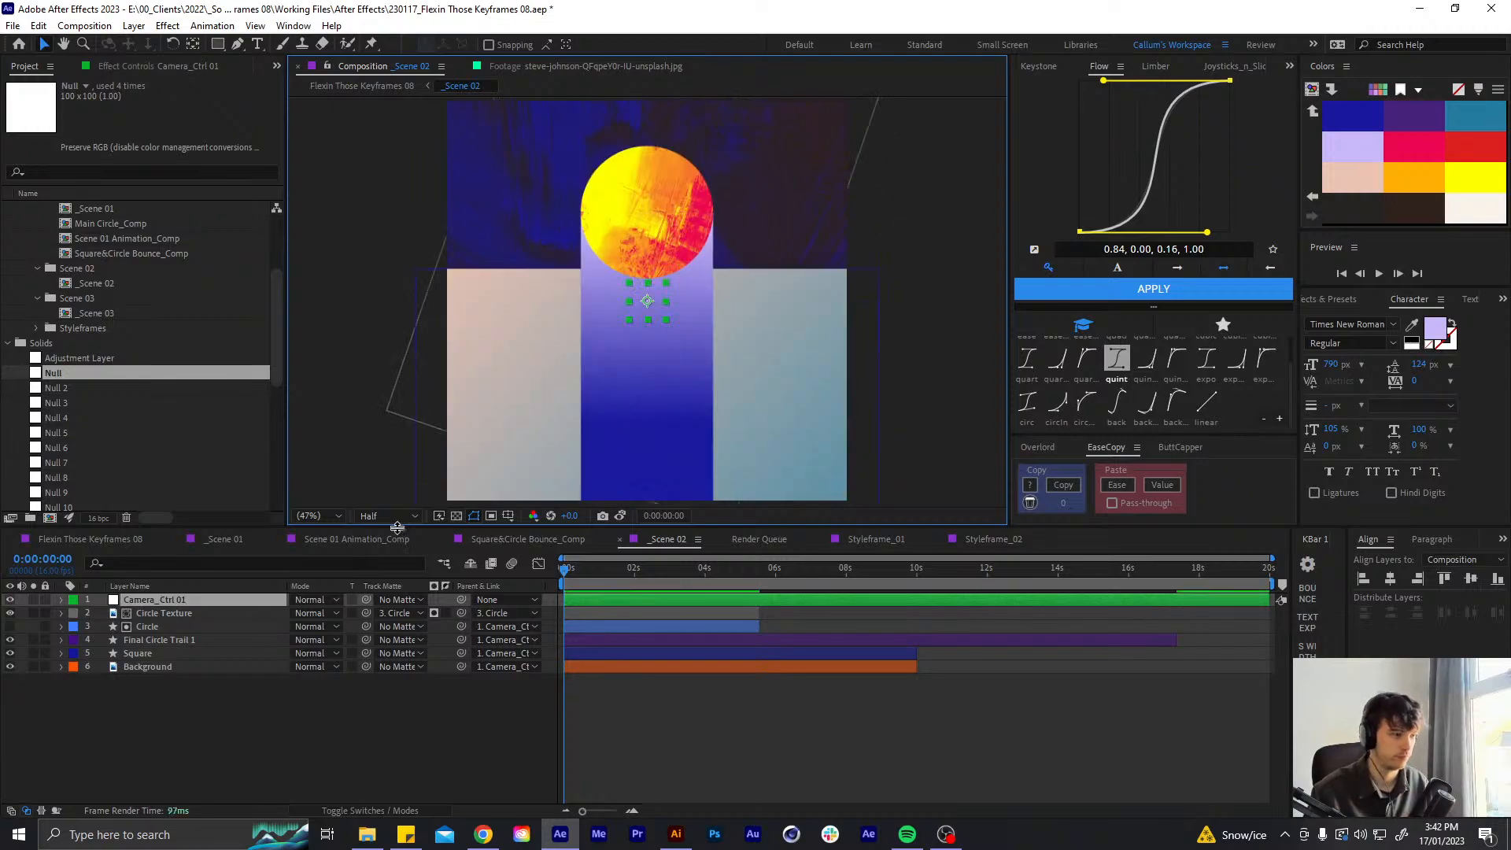
# - Keyframe the Position of Camera_Ctrl 01 at 0:00:00:00 and again at 0:00:02:00 with a Y value of 750
pyautogui.press('p')
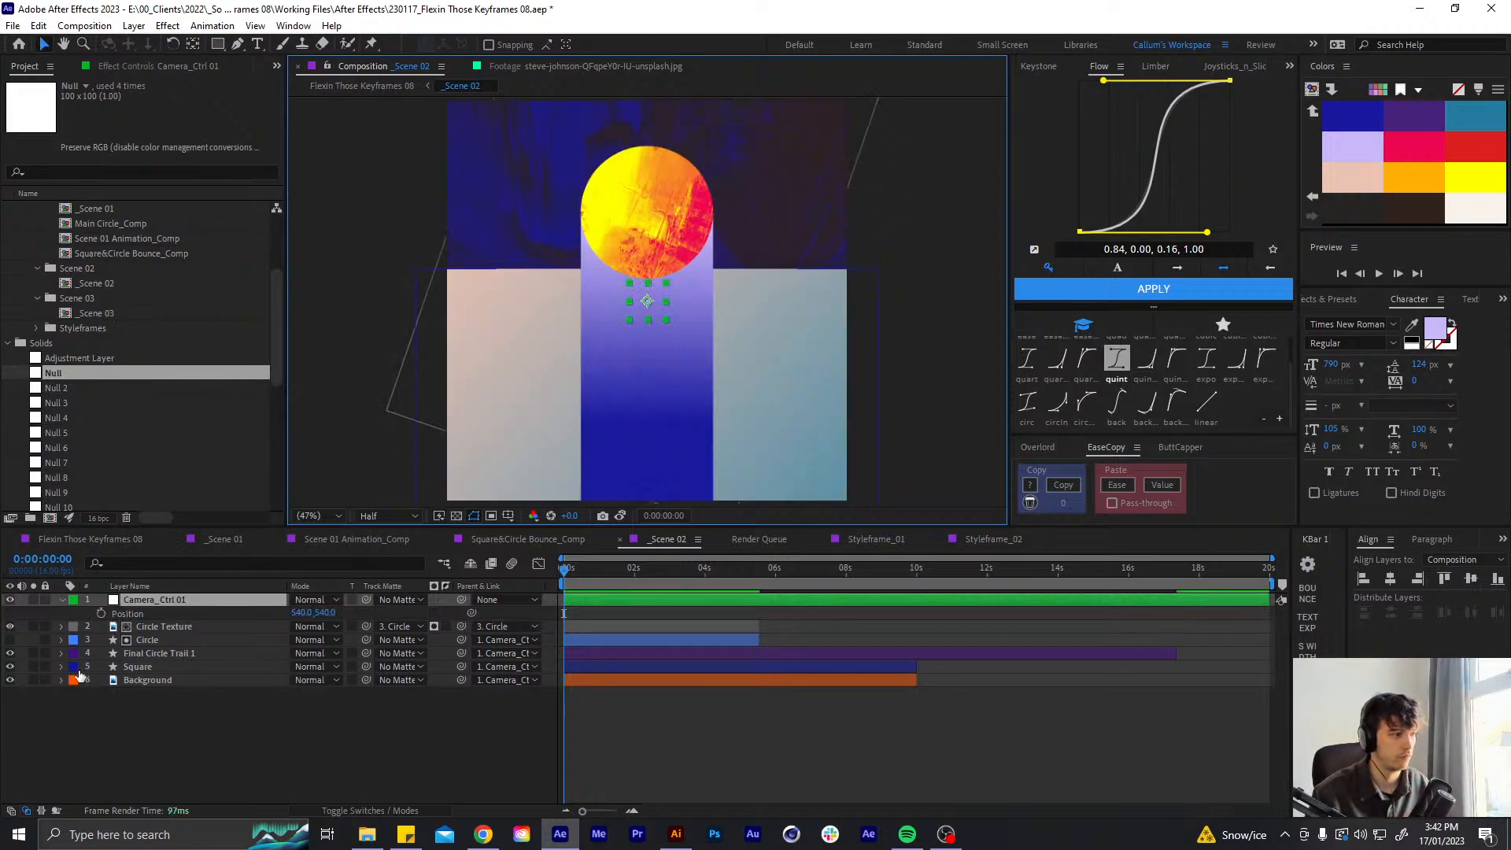
pyautogui.click(100, 613)
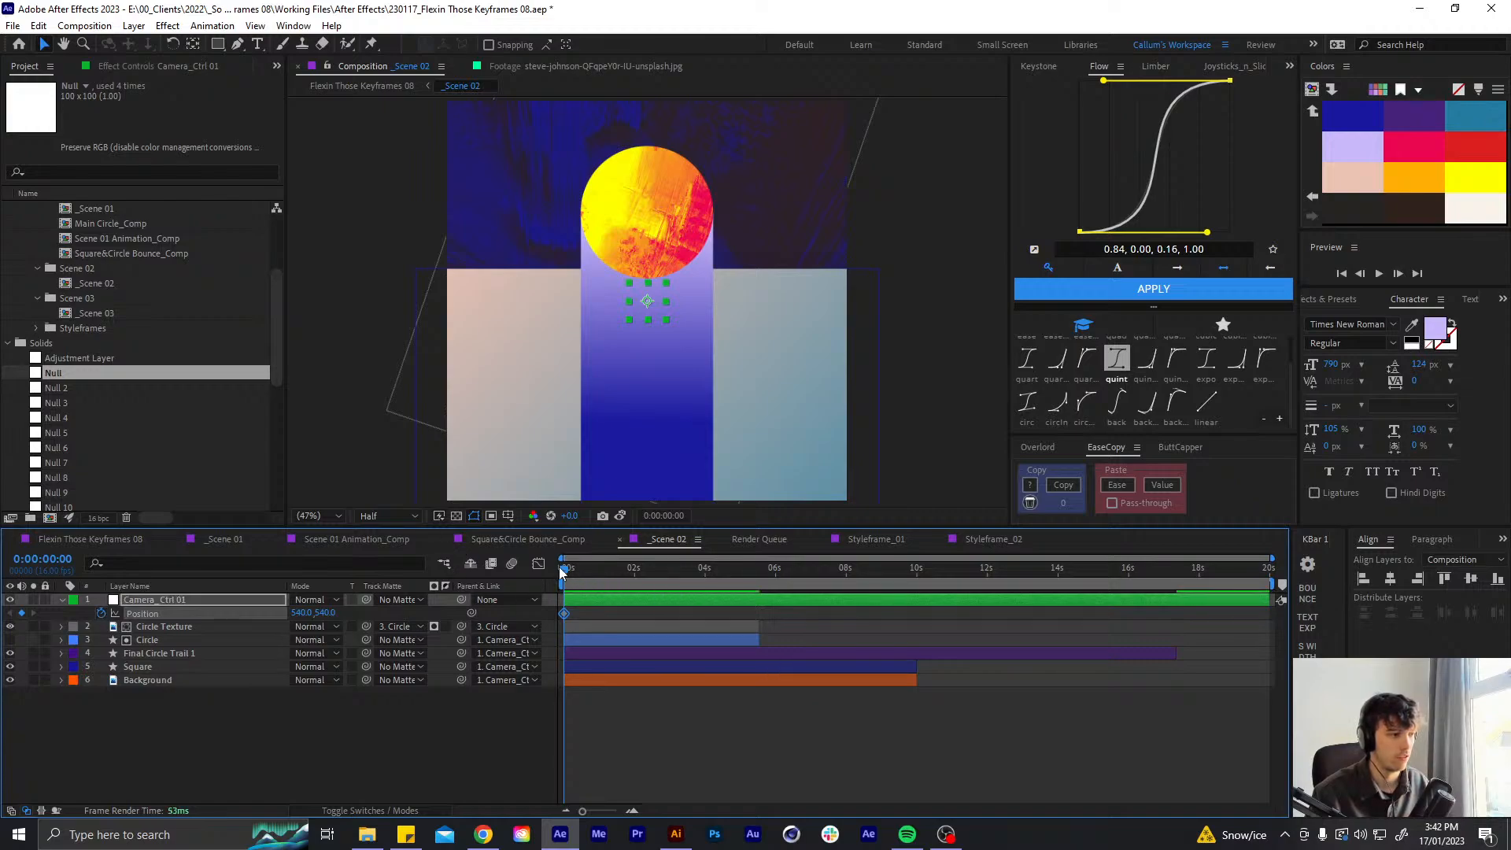
pyautogui.moveTo(570, 573); pyautogui.dragTo(640, 591)
pyautogui.moveTo(325, 613); pyautogui.dragTo(457, 622)
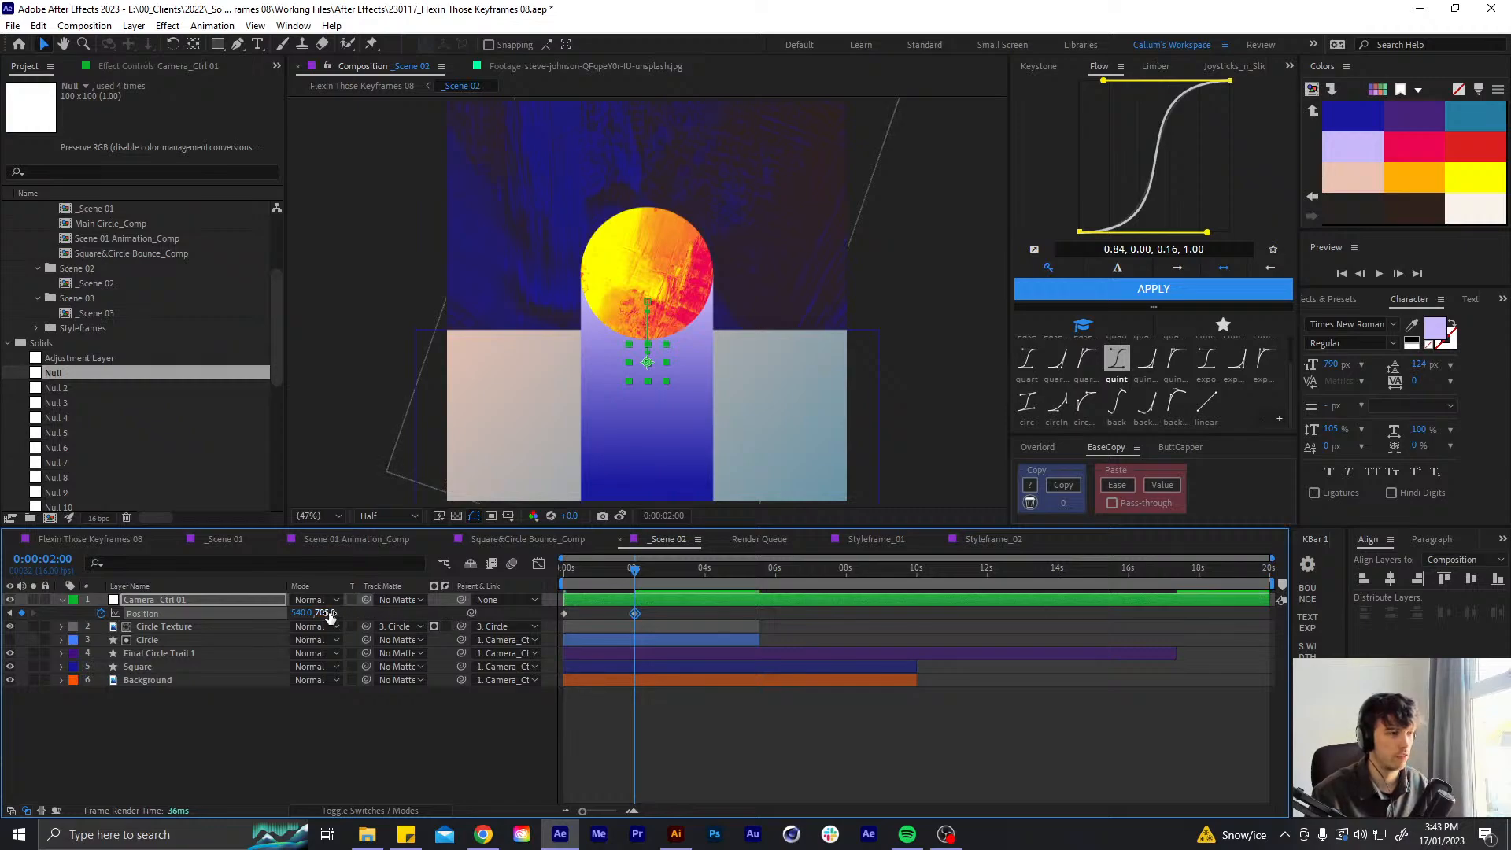
pyautogui.moveTo(326, 613); pyautogui.dragTo(353, 617)
pyautogui.click(669, 735)
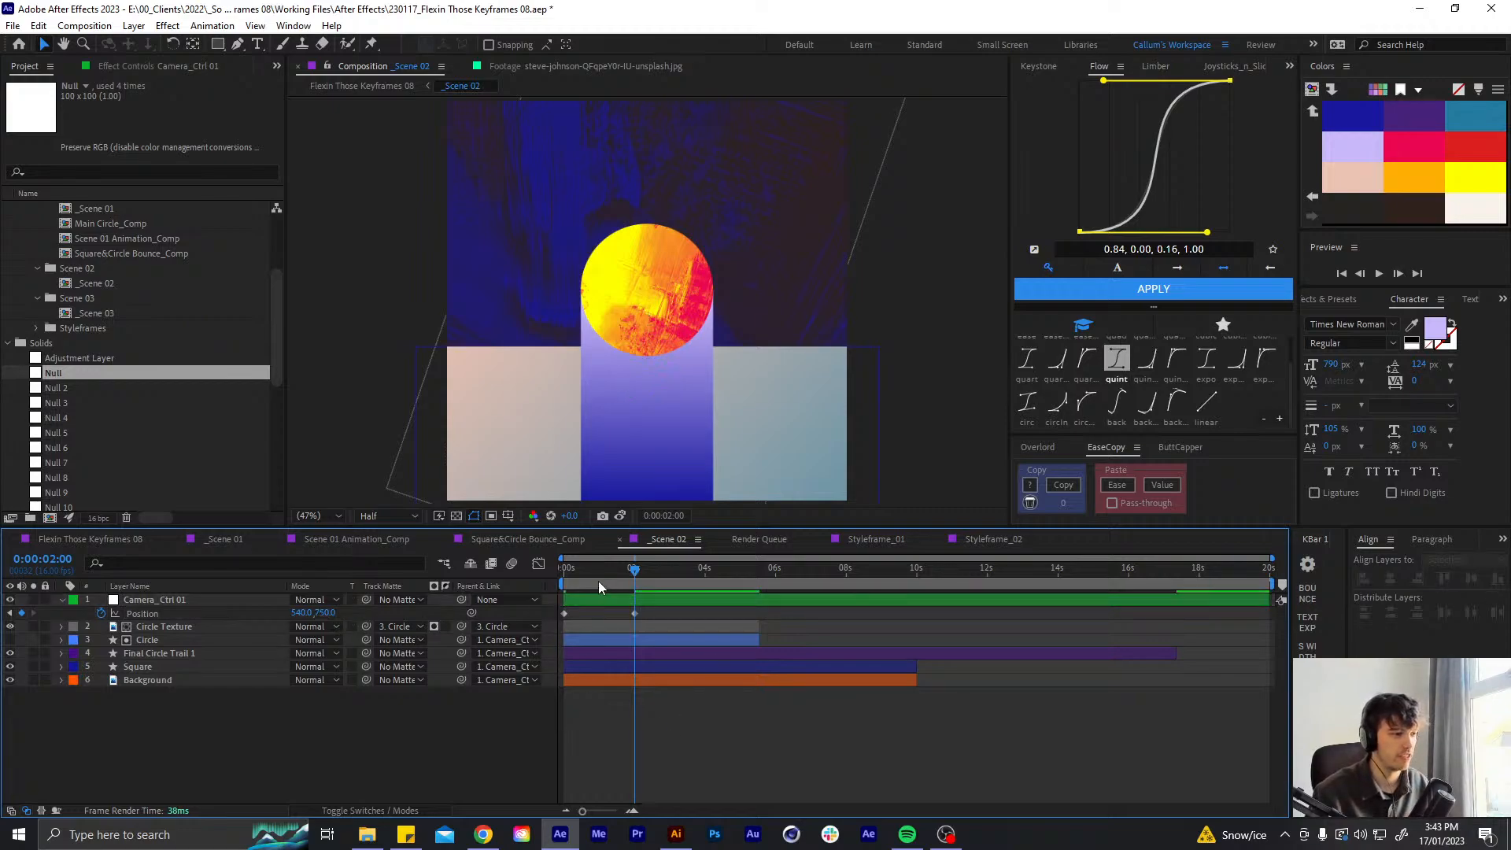
# - Play the Scene 02 comp from its start to check the camera move
pyautogui.press('Home')
pyautogui.press('space')
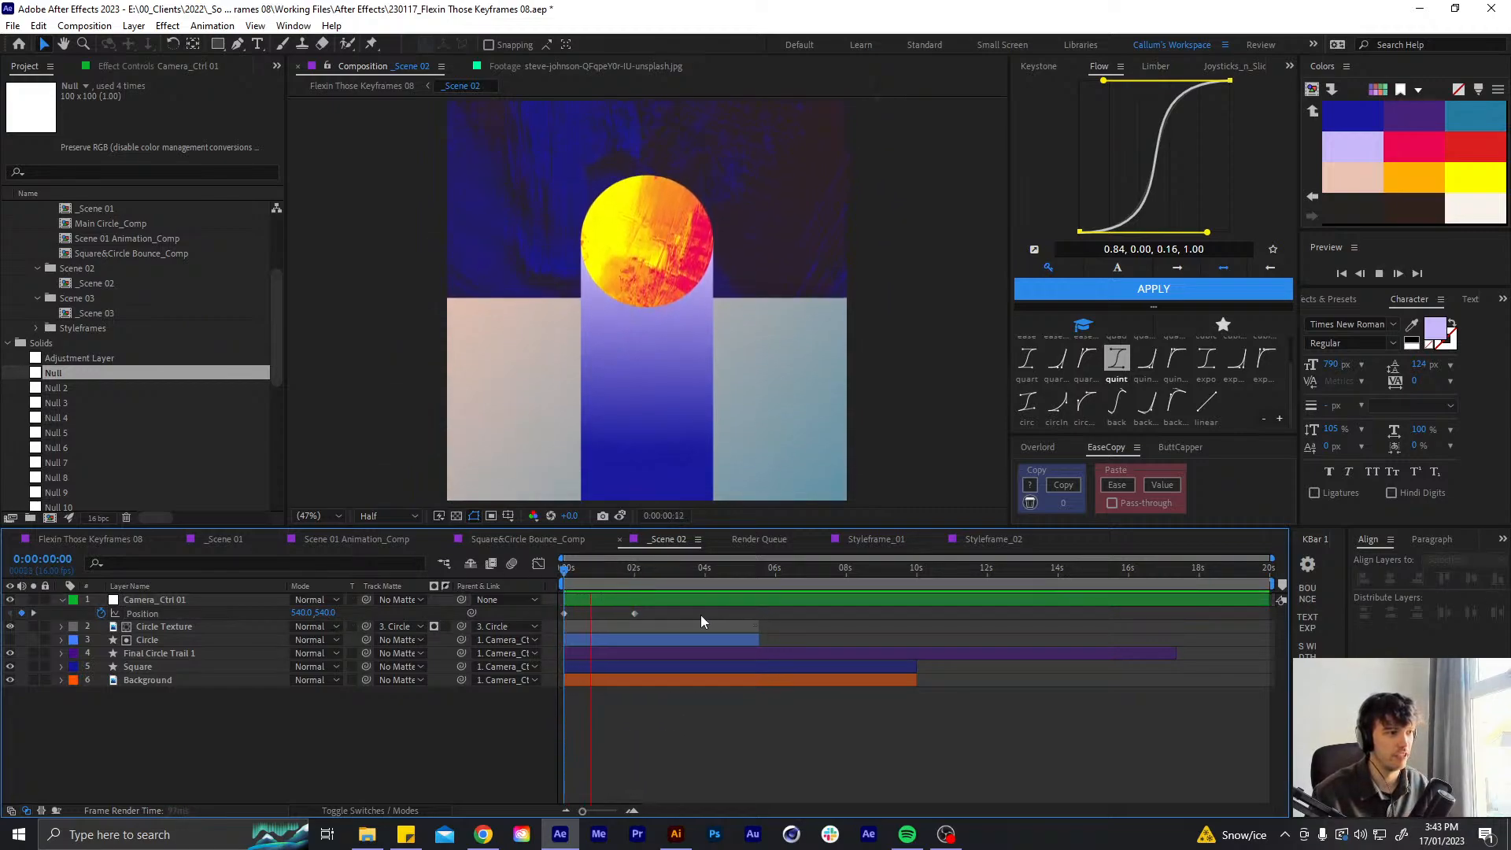
pyautogui.press('space')
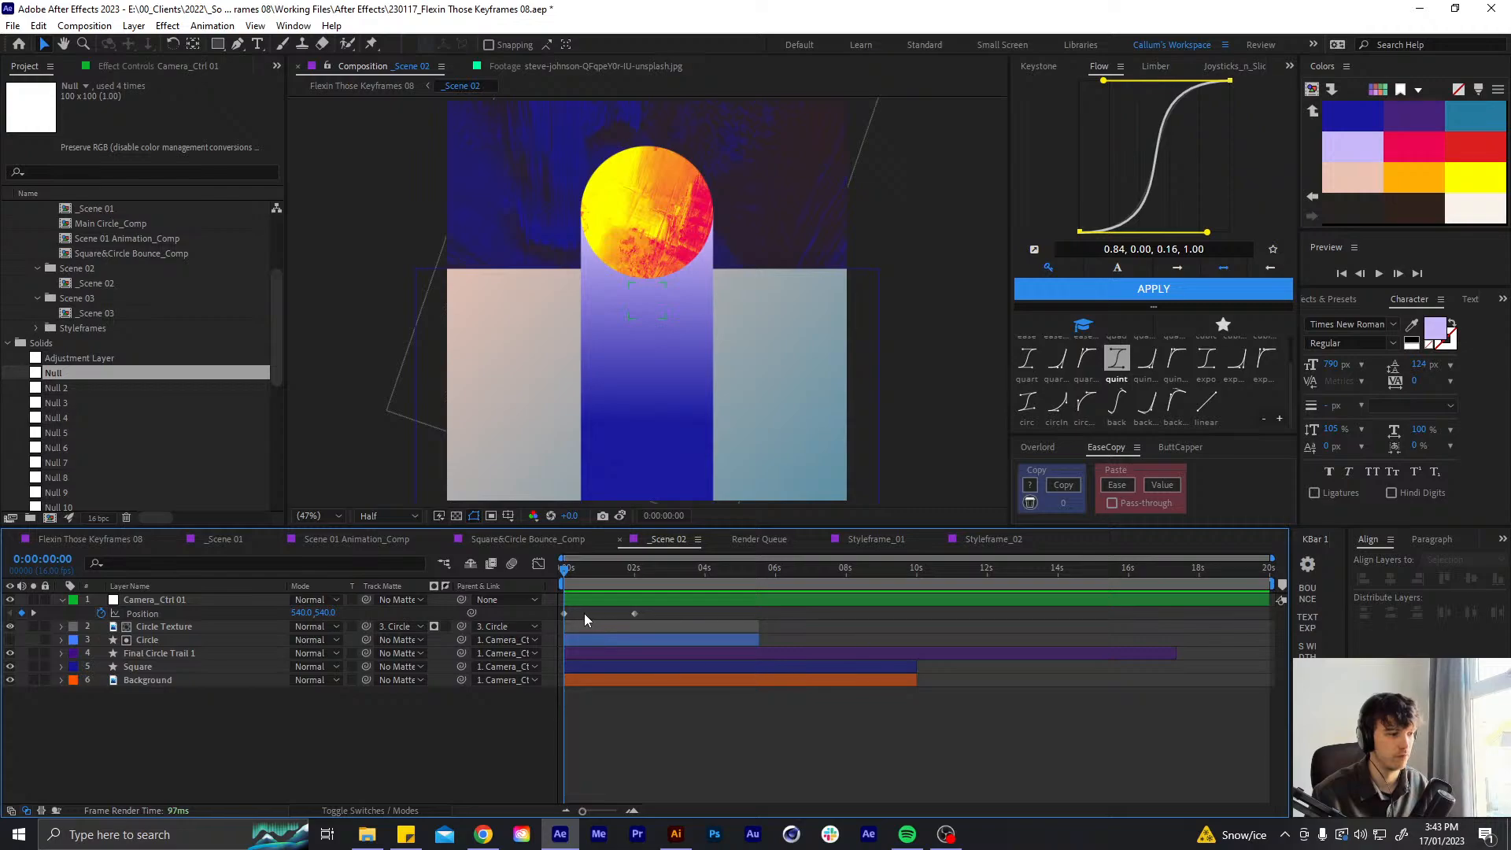
# - Move the second Position keyframe of Camera_Ctrl 01 to 0:00:03:01
pyautogui.click(630, 614)
pyautogui.moveTo(630, 614); pyautogui.dragTo(674, 617)
pyautogui.click(670, 570)
# - Easy-ease both Position keyframes of Camera_Ctrl 01 and shape their speed curve so the move starts fast and slows to a stop
pyautogui.moveTo(582, 610); pyautogui.dragTo(555, 619)
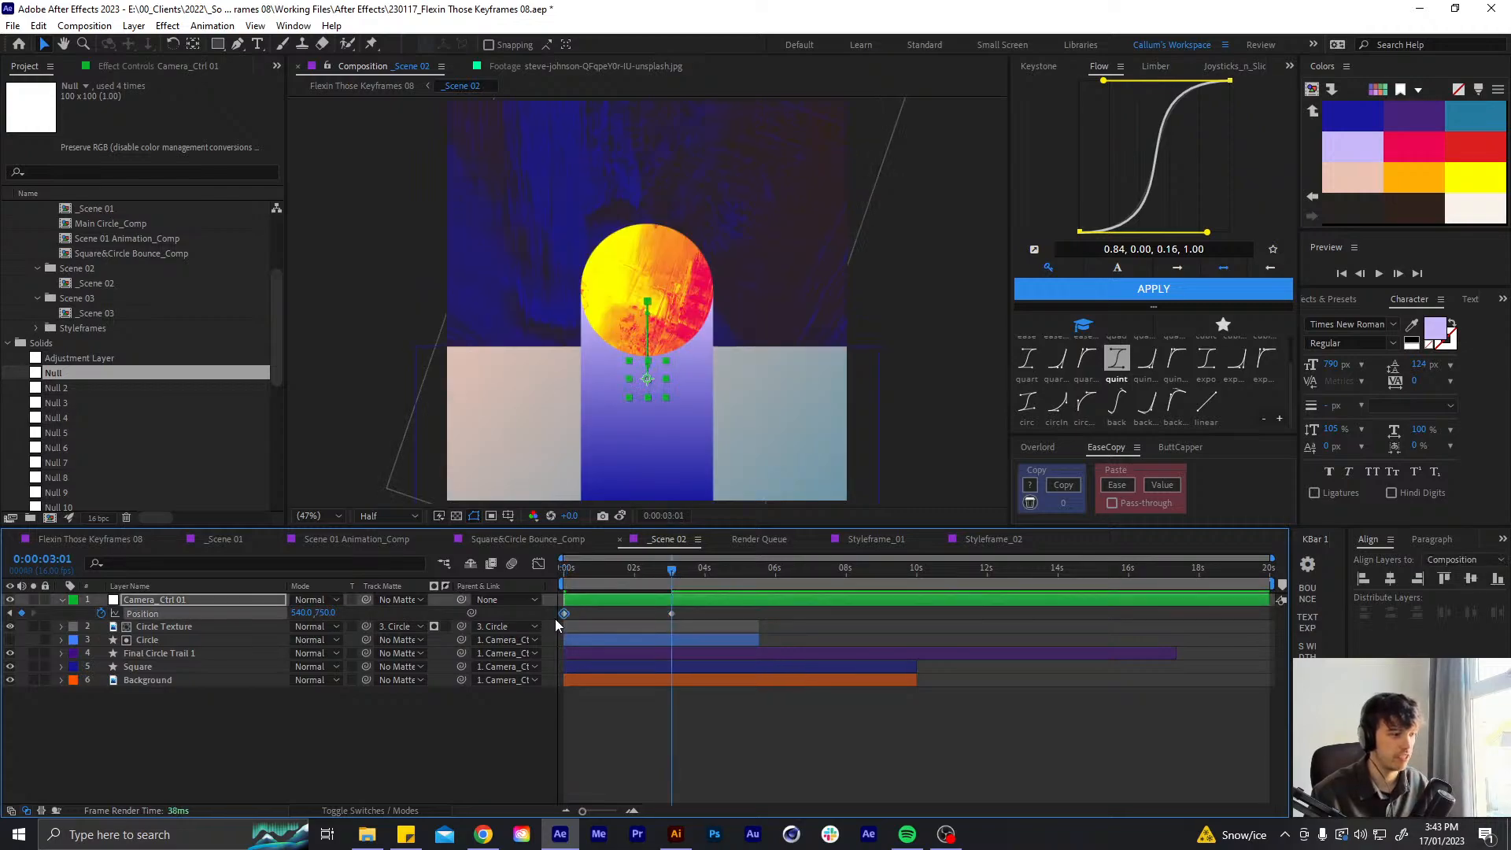
pyautogui.moveTo(717, 618); pyautogui.dragTo(466, 557)
pyautogui.press('F9')
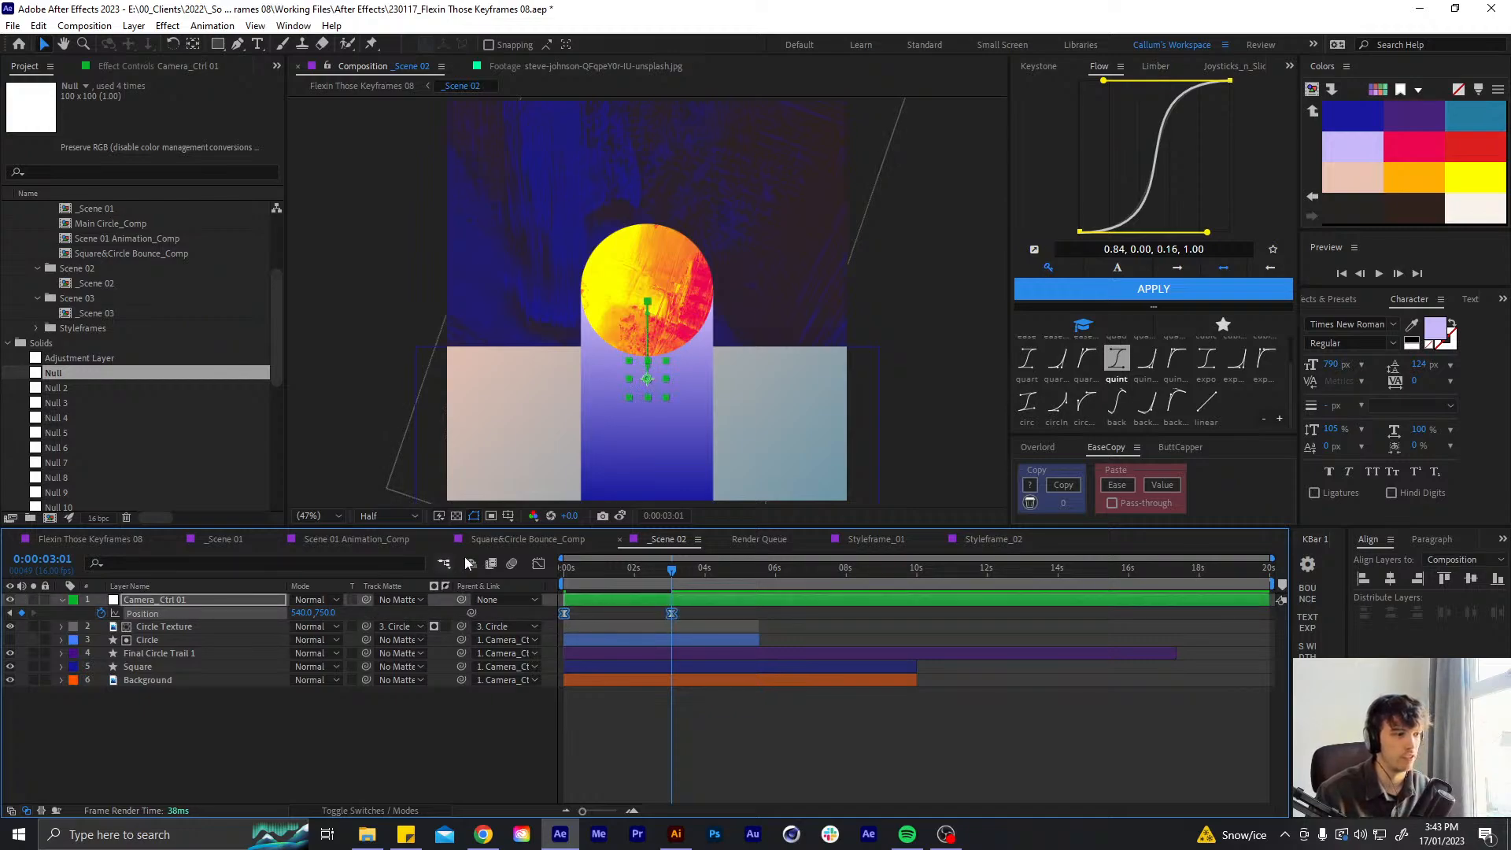
pyautogui.click(540, 563)
pyautogui.moveTo(599, 767); pyautogui.dragTo(656, 770)
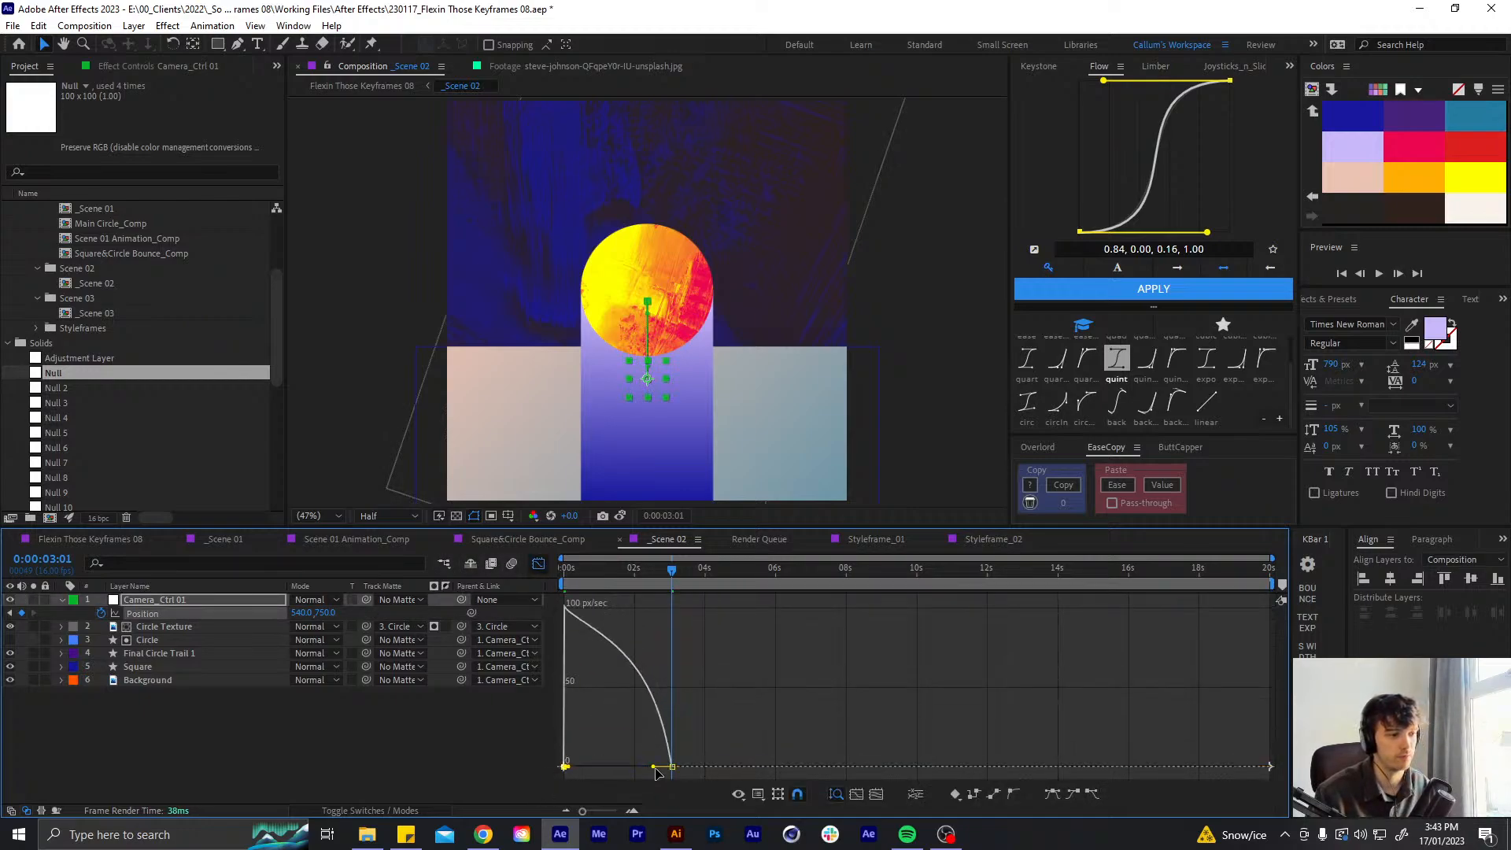
pyautogui.click(538, 563)
# - Preview the eased move from the comp's start and set the first Position keyframe of Camera_Ctrl 01 to a Y value of 480
pyautogui.press('Home')
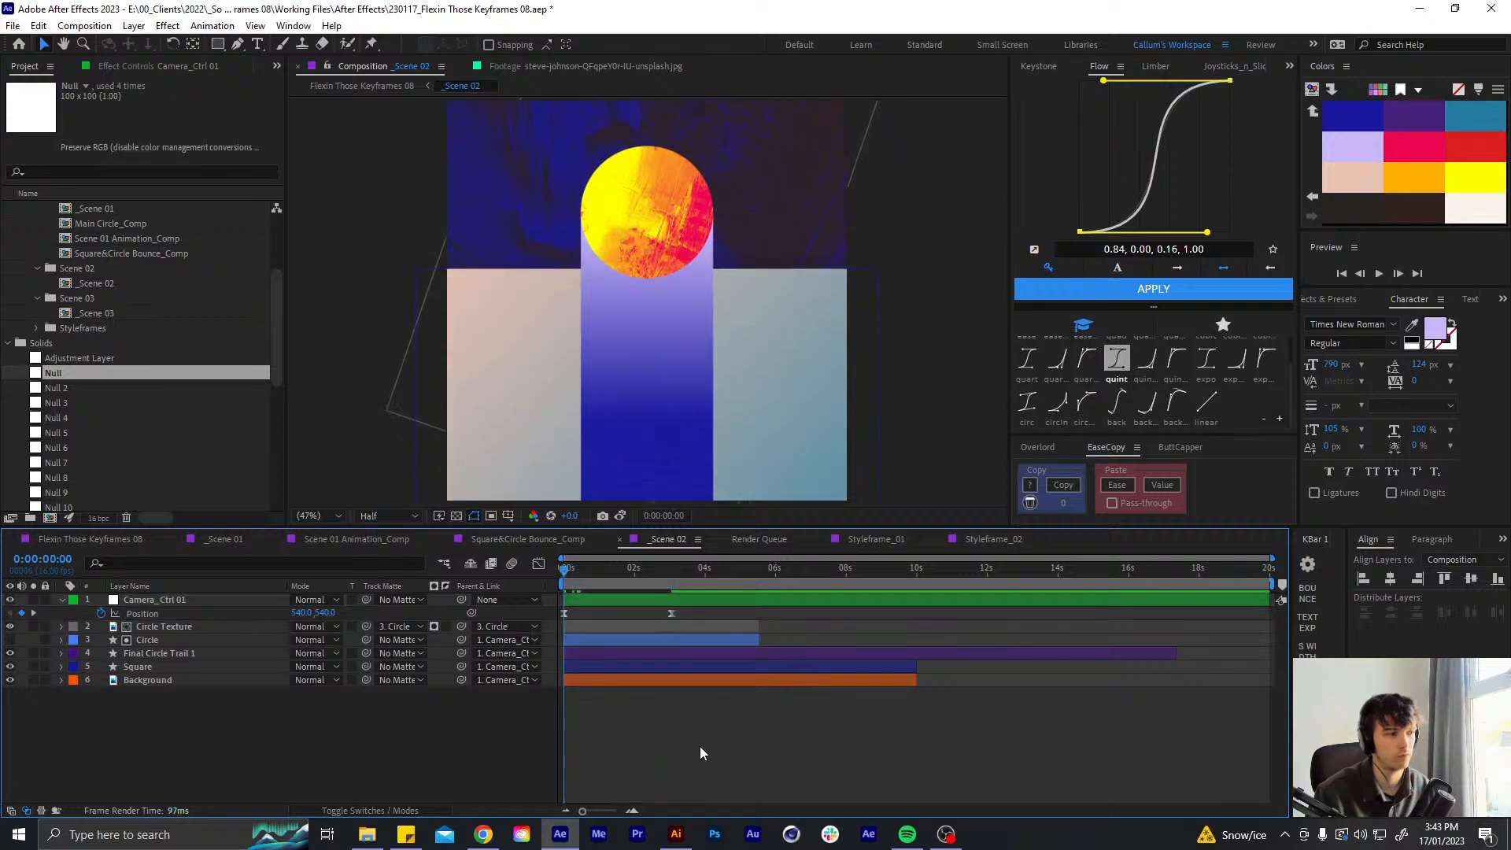
pyautogui.press('space')
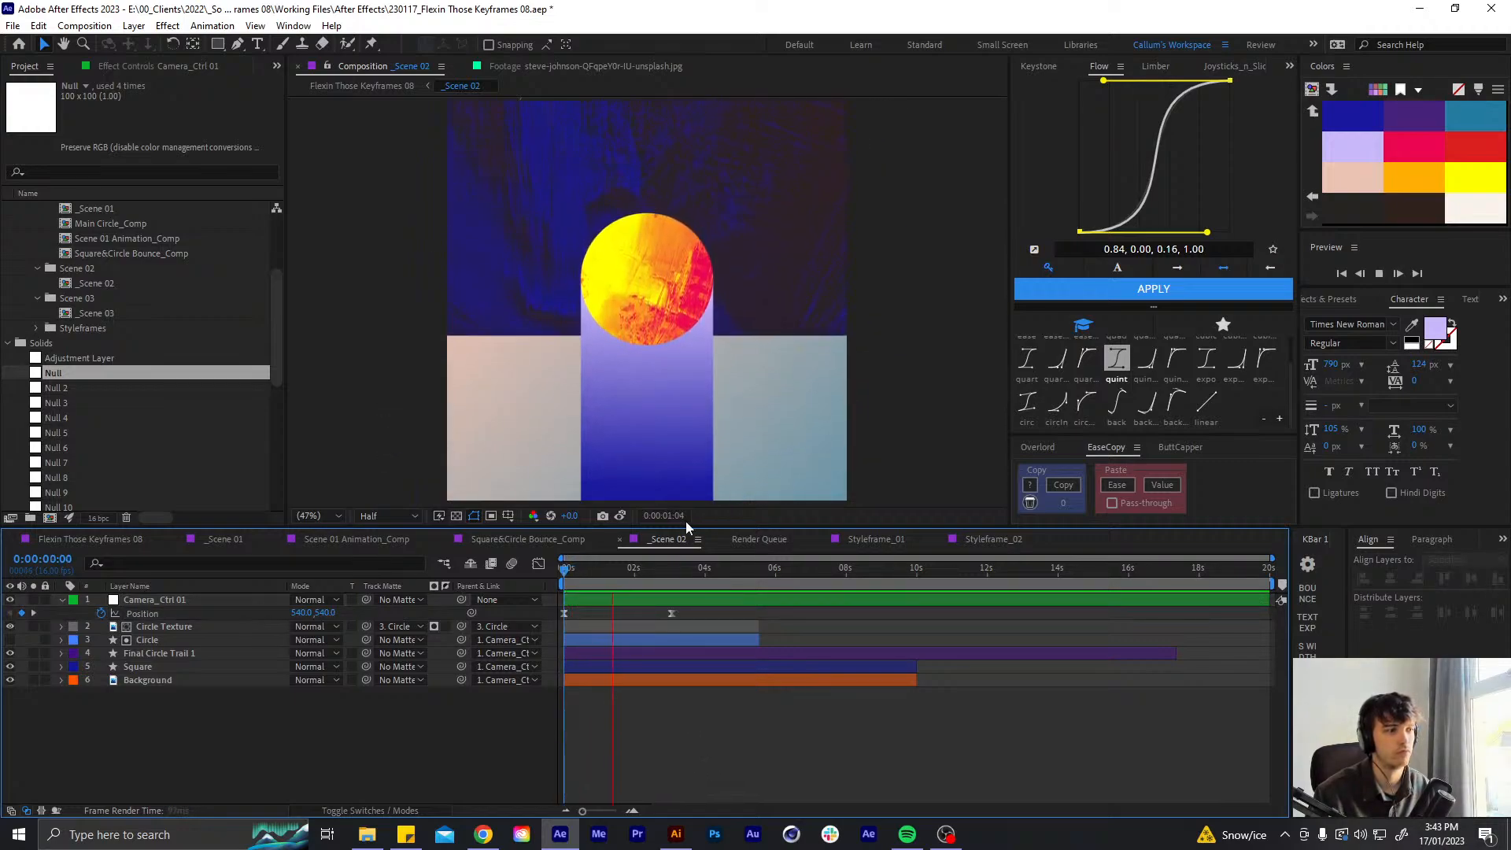
pyautogui.press('space')
pyautogui.click(628, 600)
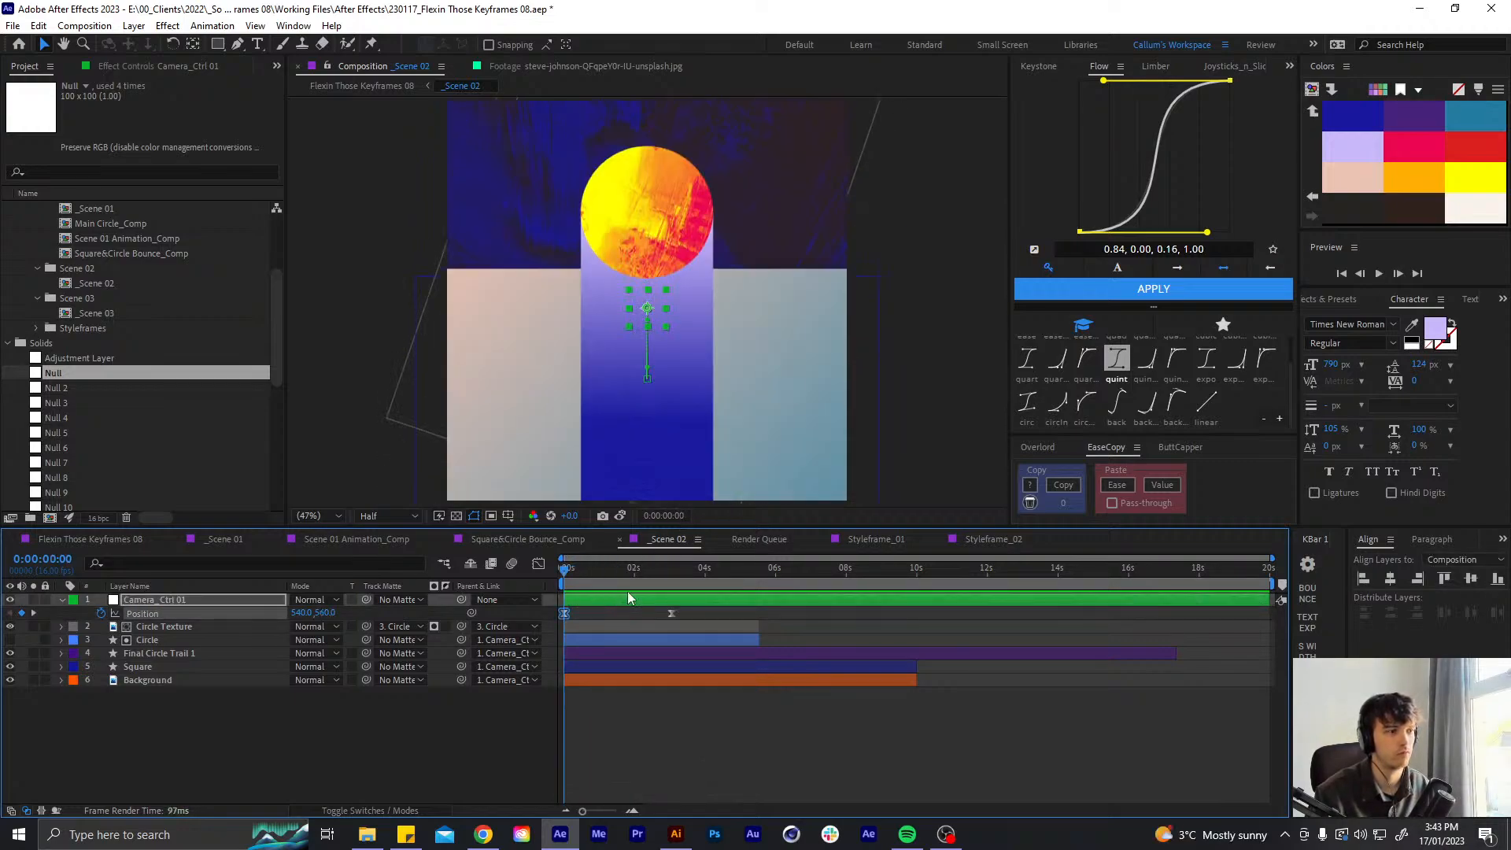
pyautogui.click(776, 716)
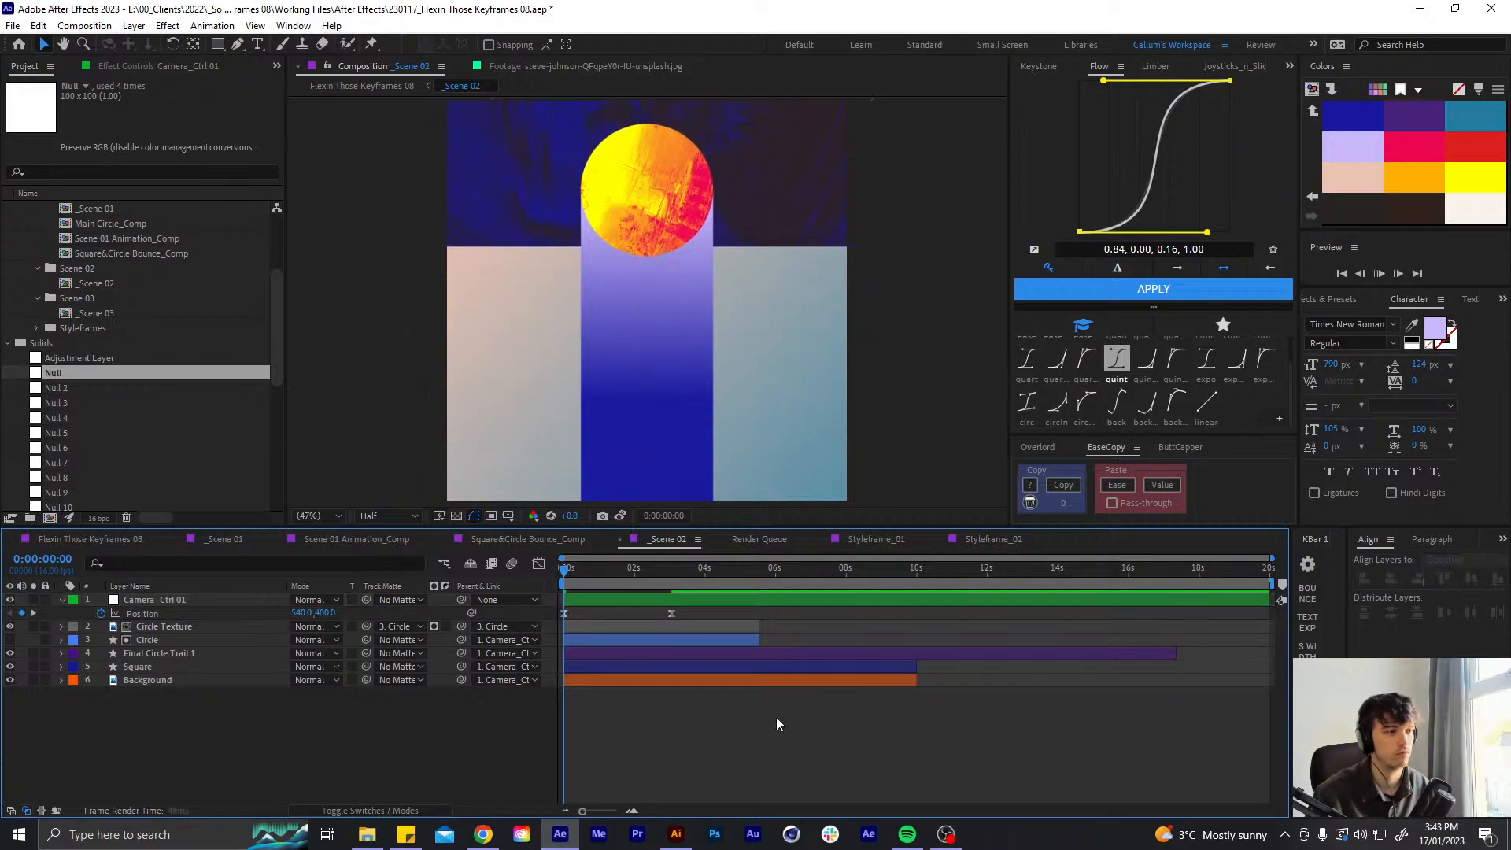
# - Play the Scene 02 comp to check the longer camera move and save the project
pyautogui.press('space')
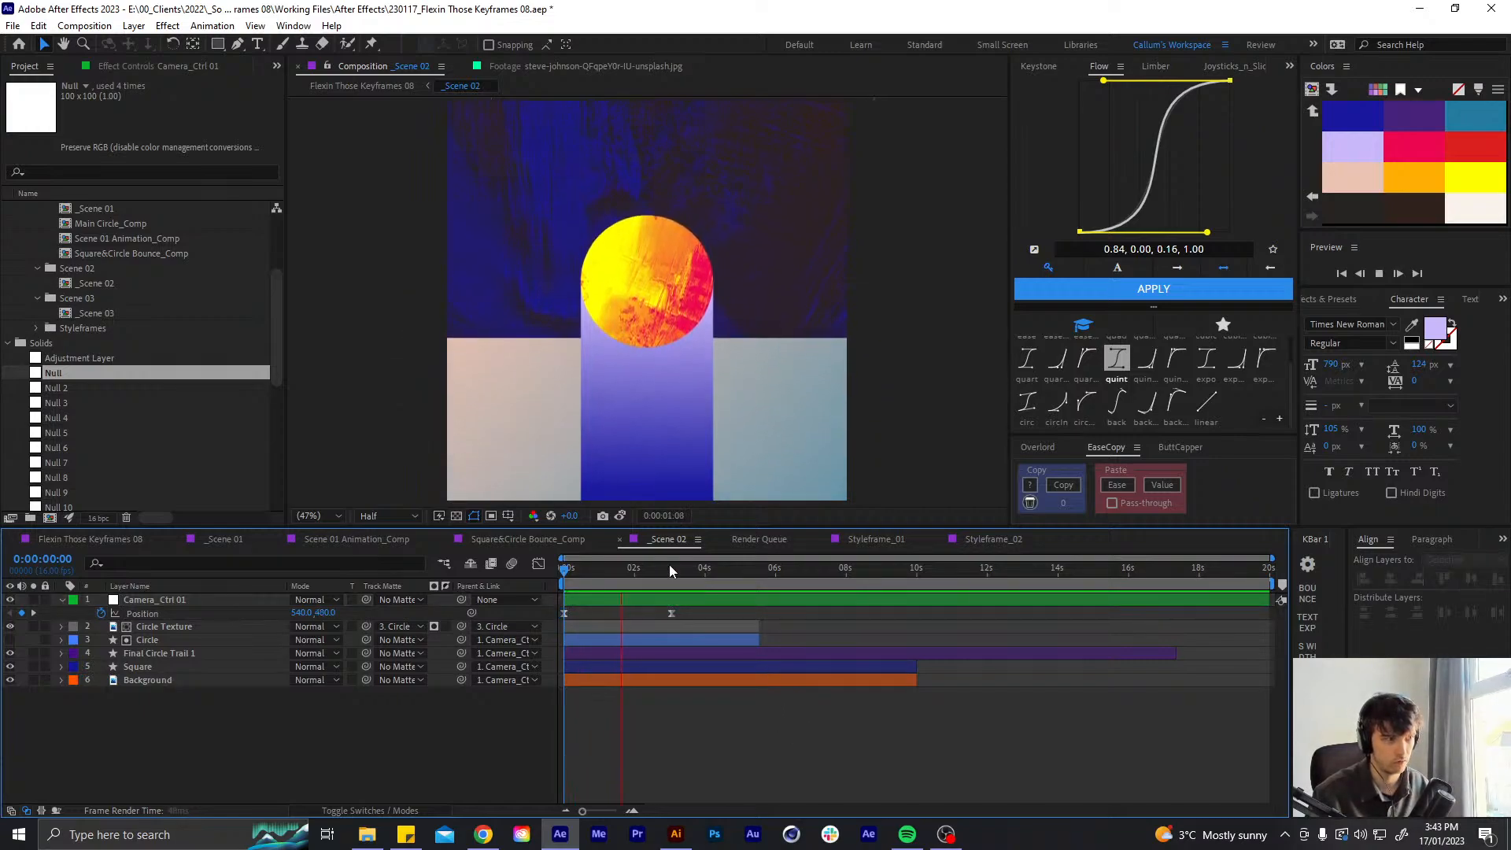
pyautogui.click(671, 567)
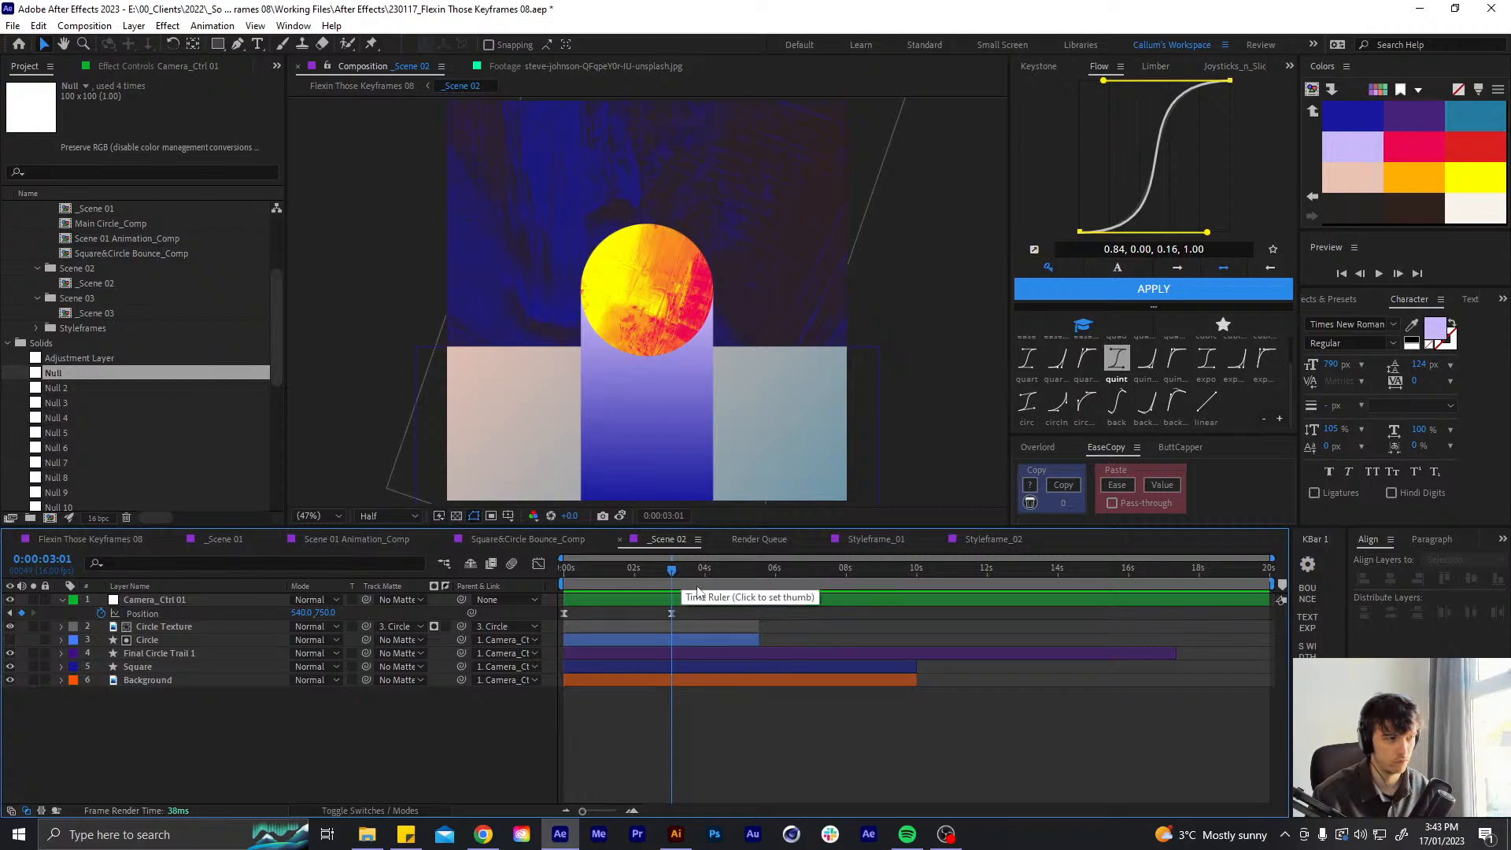
pyautogui.hotkey('ctrl', 's')
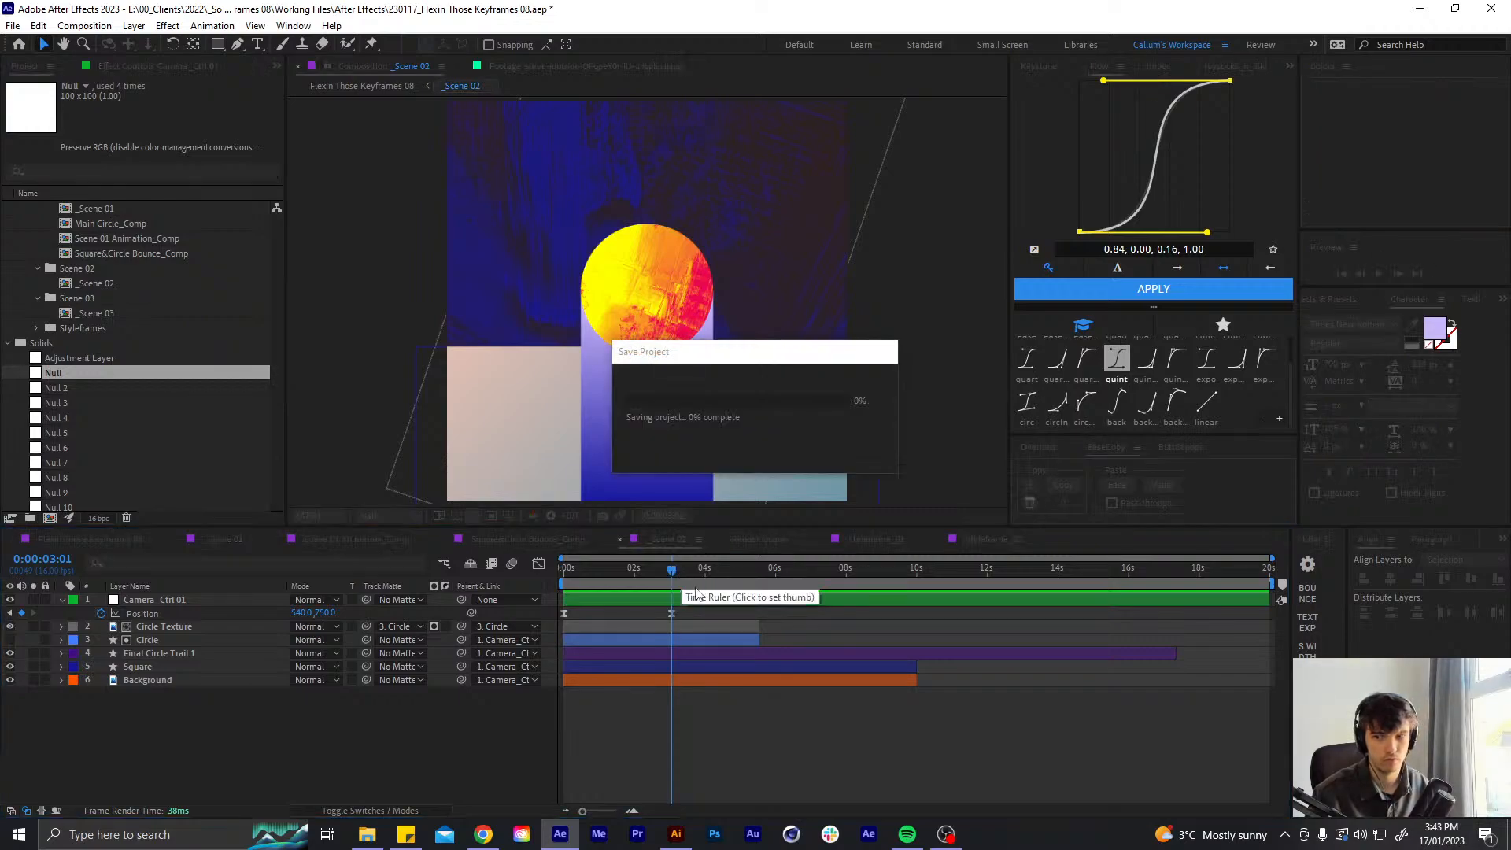
pyautogui.press('space')
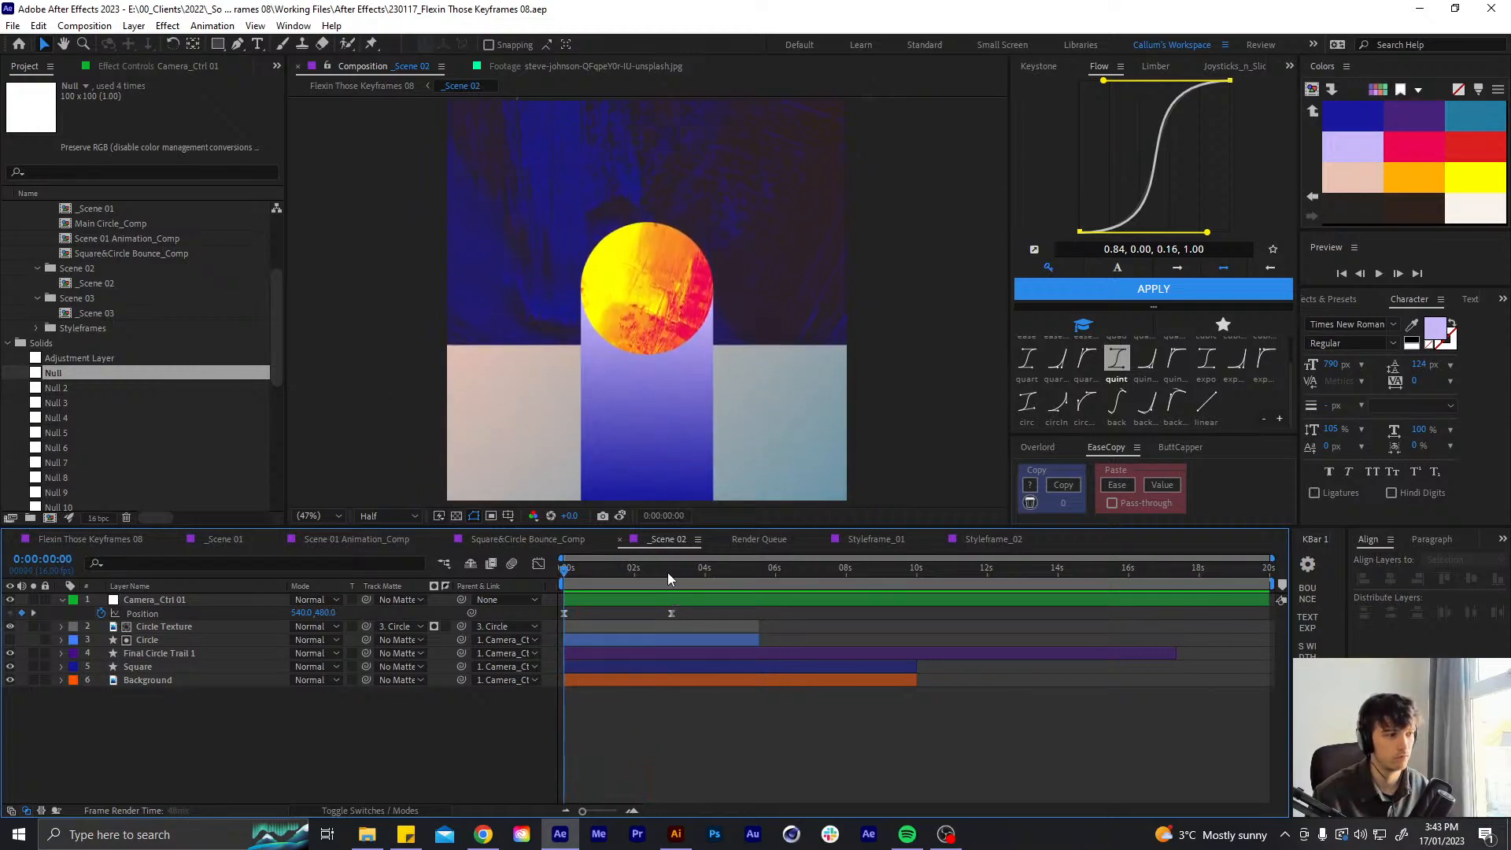
pyautogui.click(669, 573)
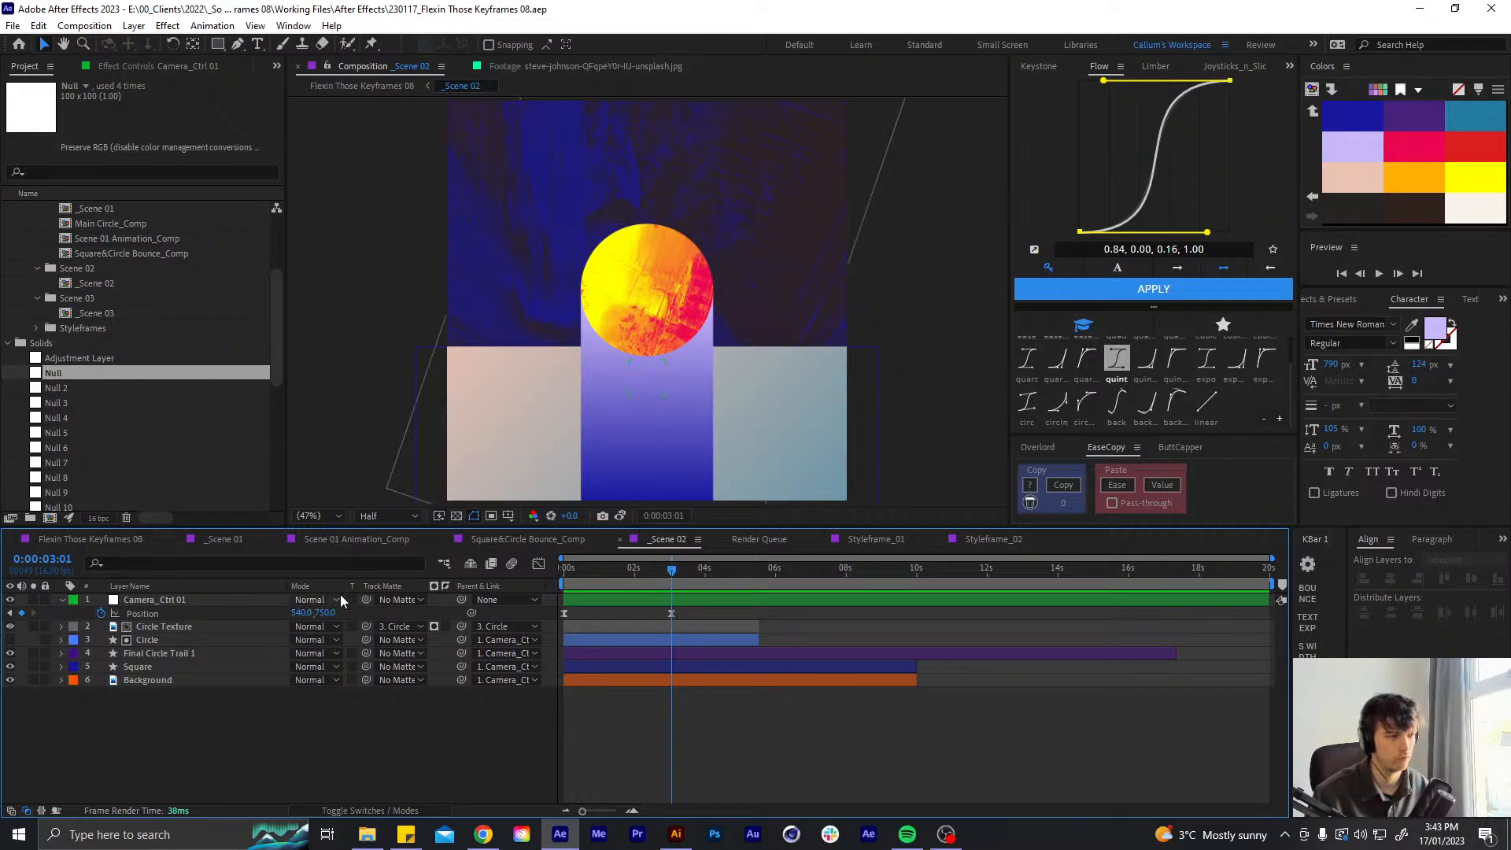
# - Keyframe the Position and Scale of the Circle layer at 0:00:00:10
pyautogui.click(664, 641)
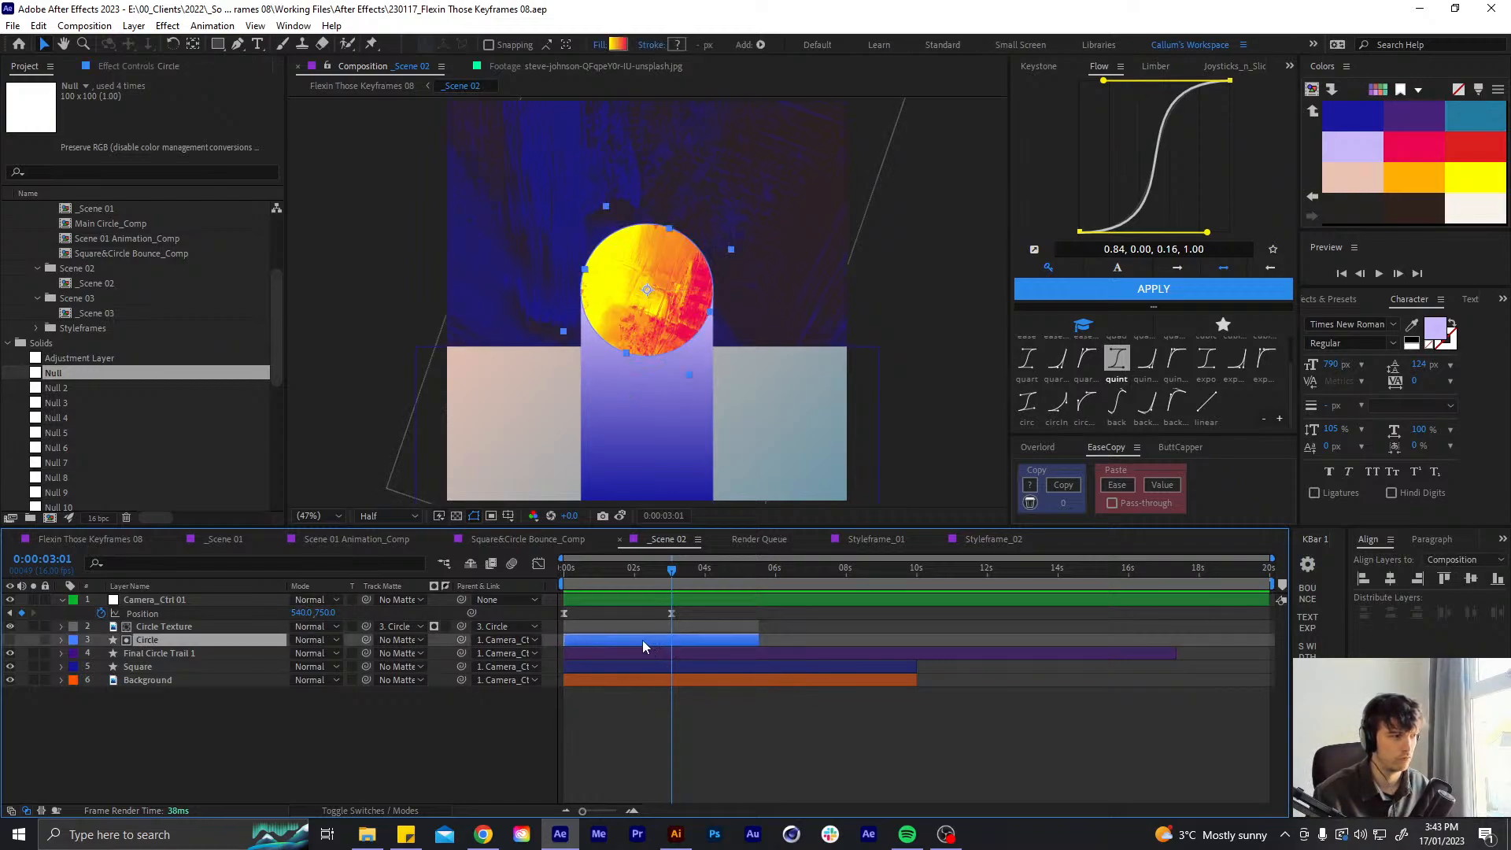
pyautogui.press('Home')
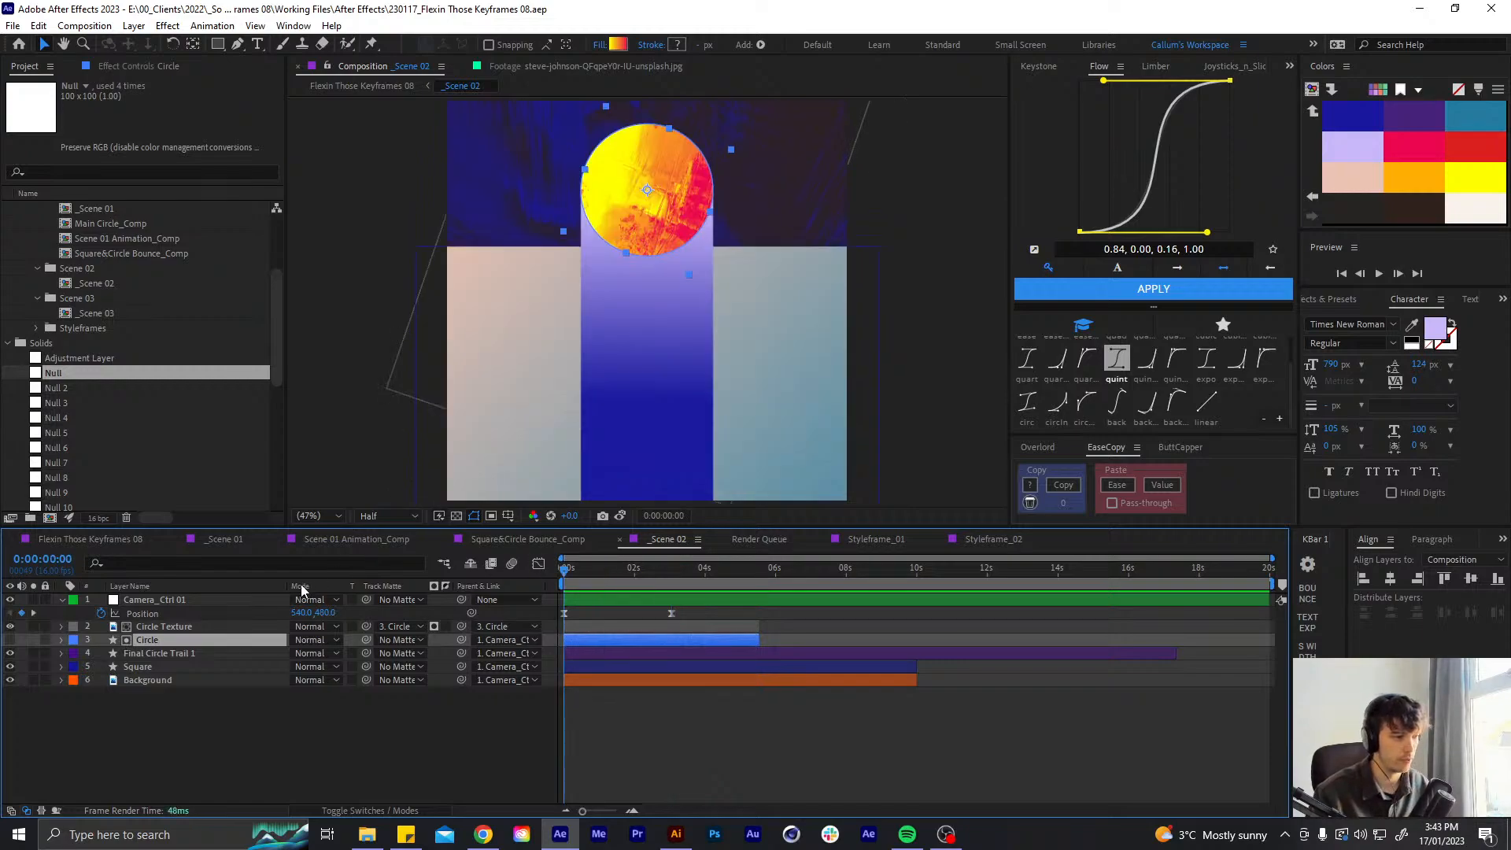
pyautogui.press('p')
pyautogui.hotkey('shift', 'pagedown')
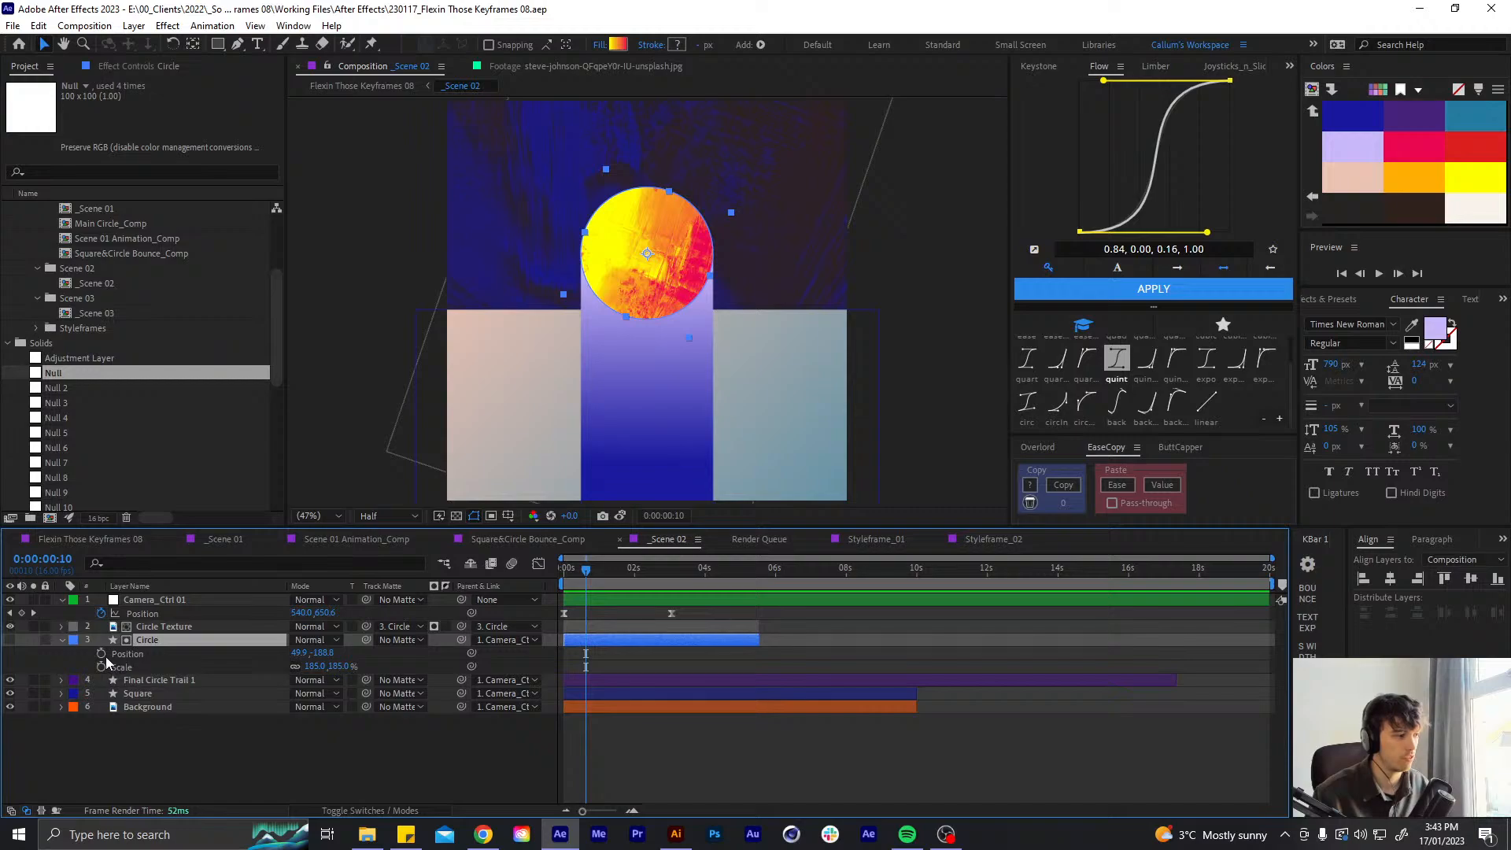
pyautogui.moveTo(103, 654); pyautogui.dragTo(102, 666)
pyautogui.press('u')
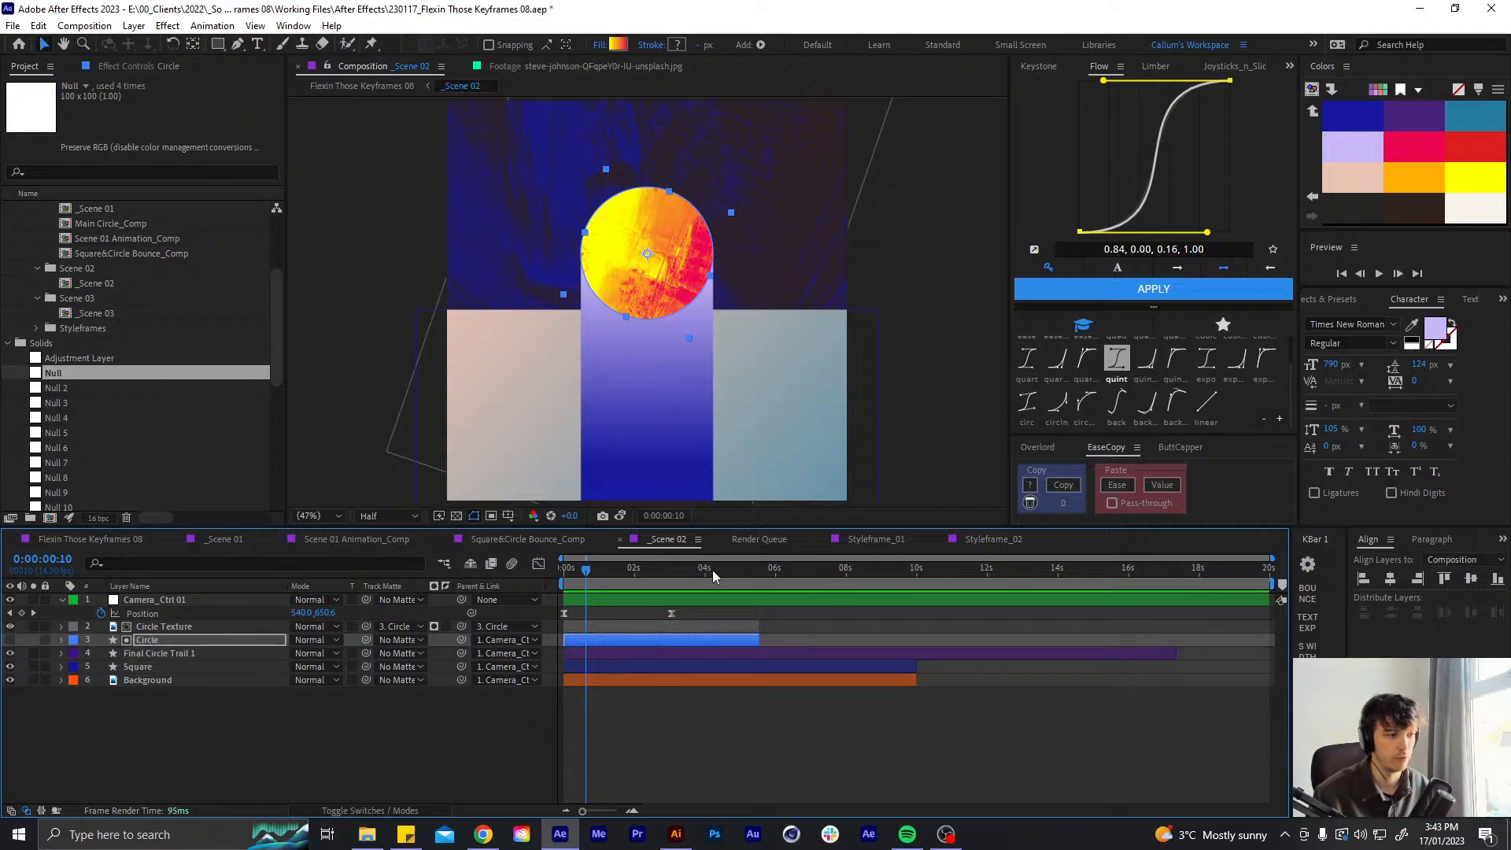
pyautogui.press('u')
# - At 0:00:04:06, move the Circle straight up to a Position Y value of -488.8
pyautogui.click(671, 568)
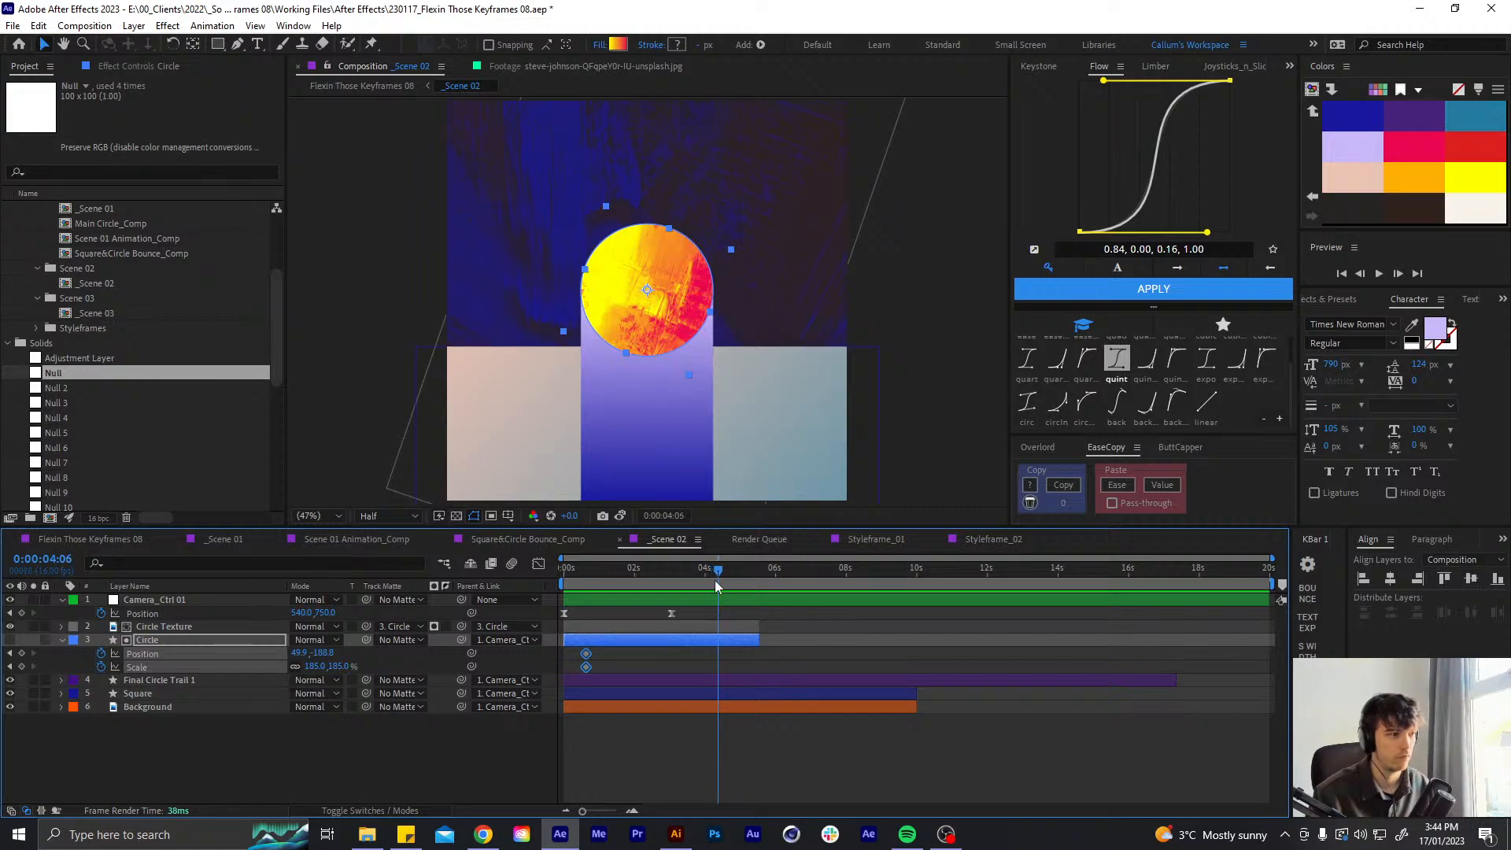
pyautogui.hotkey('shift', 'Up')
pyautogui.hotkey('shift', 'Up')
pyautogui.hotkey('shift', 'Up')
pyautogui.hotkey('shift', 'Up')
pyautogui.hotkey('shift', 'Up')
pyautogui.hotkey('shift', 'Up')
pyautogui.hotkey('shift', 'Up')
pyautogui.hotkey('shift', 'Up')
pyautogui.hotkey('shift', 'Up')
pyautogui.hotkey('shift', 'Up')
pyautogui.hotkey('shift', 'Up')
pyautogui.hotkey('shift', 'Up')
pyautogui.hotkey('shift', 'Up')
pyautogui.hotkey('shift', 'Up')
pyautogui.hotkey('shift', 'Up')
pyautogui.hotkey('shift', 'Up')
pyautogui.hotkey('shift', 'Up')
pyautogui.hotkey('shift', 'Up')
pyautogui.hotkey('shift', 'Up')
pyautogui.hotkey('shift', 'Up')
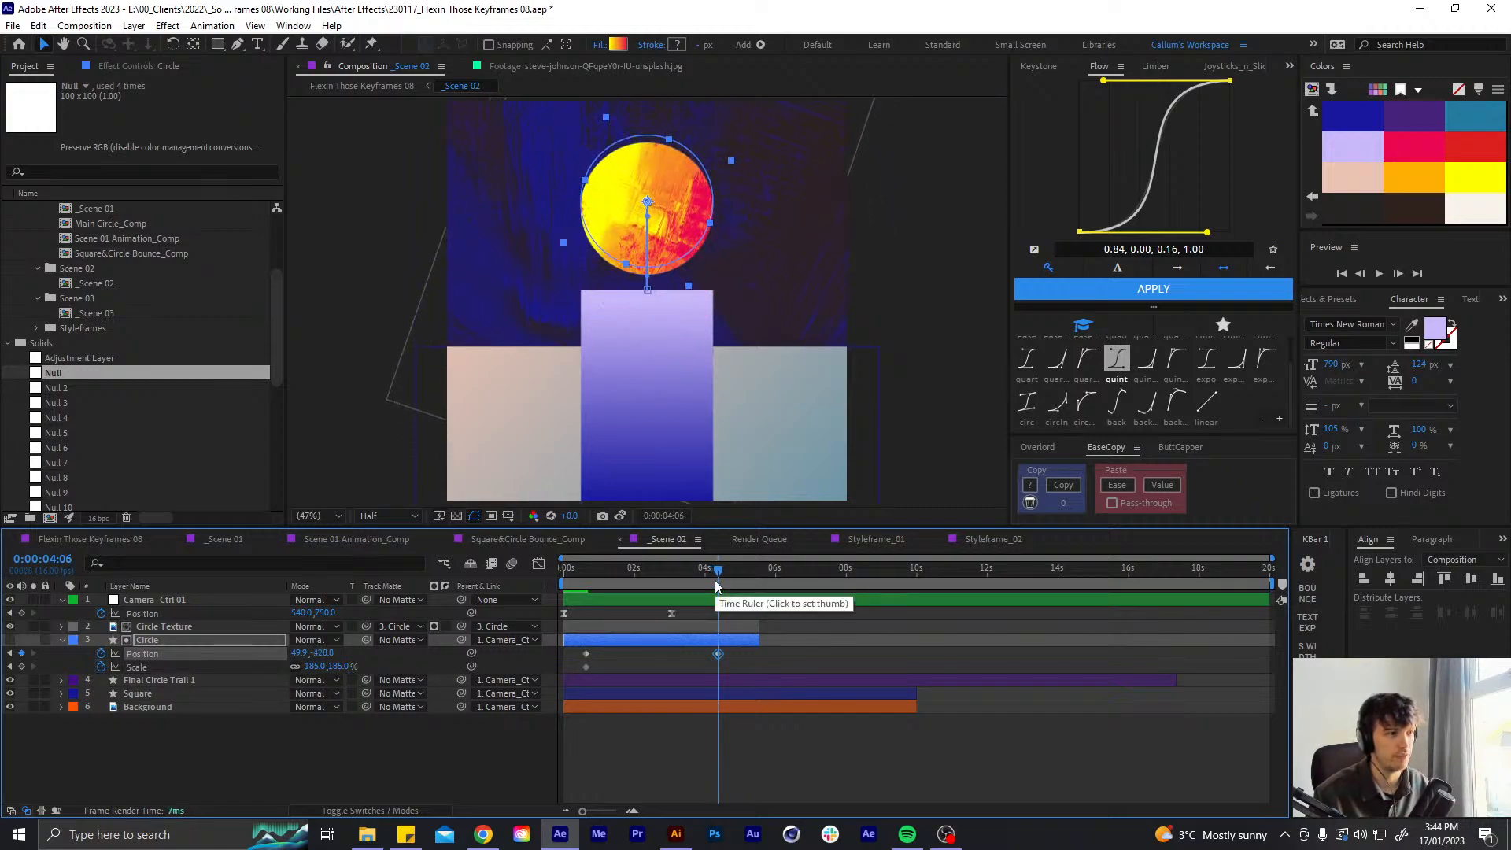
pyautogui.hotkey('shift', 'Up')
pyautogui.hotkey('shift', 'Up')
pyautogui.hotkey('shift', 'Up')
pyautogui.hotkey('shift', 'Up')
pyautogui.hotkey('shift', 'Up')
pyautogui.hotkey('shift', 'Up')
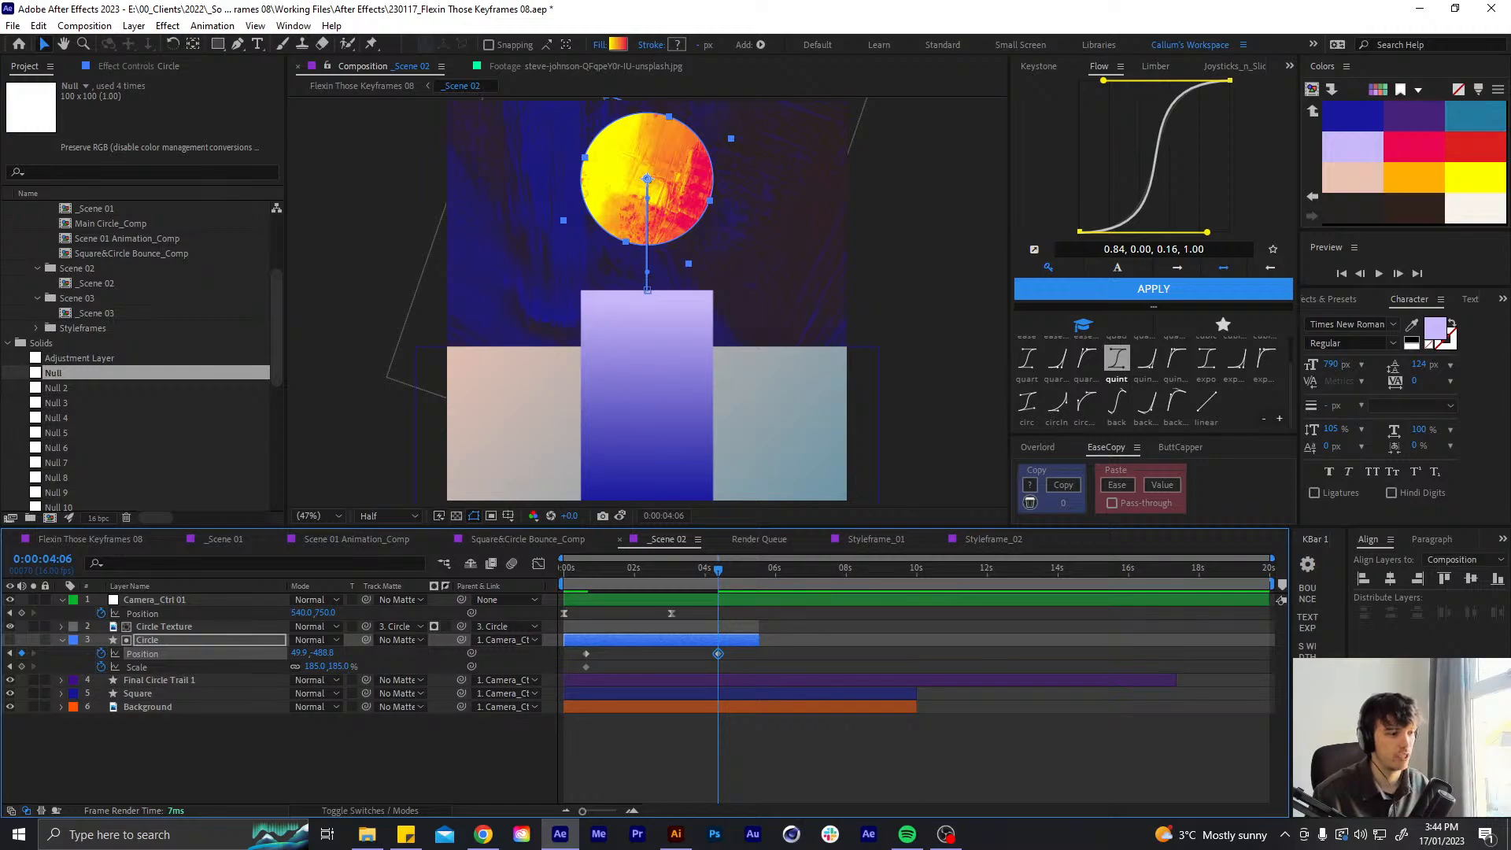
# - Switch to Illustrator, examine the storyboard frames that follow the circle's rise, and return to After Effects
pyautogui.click(678, 836)
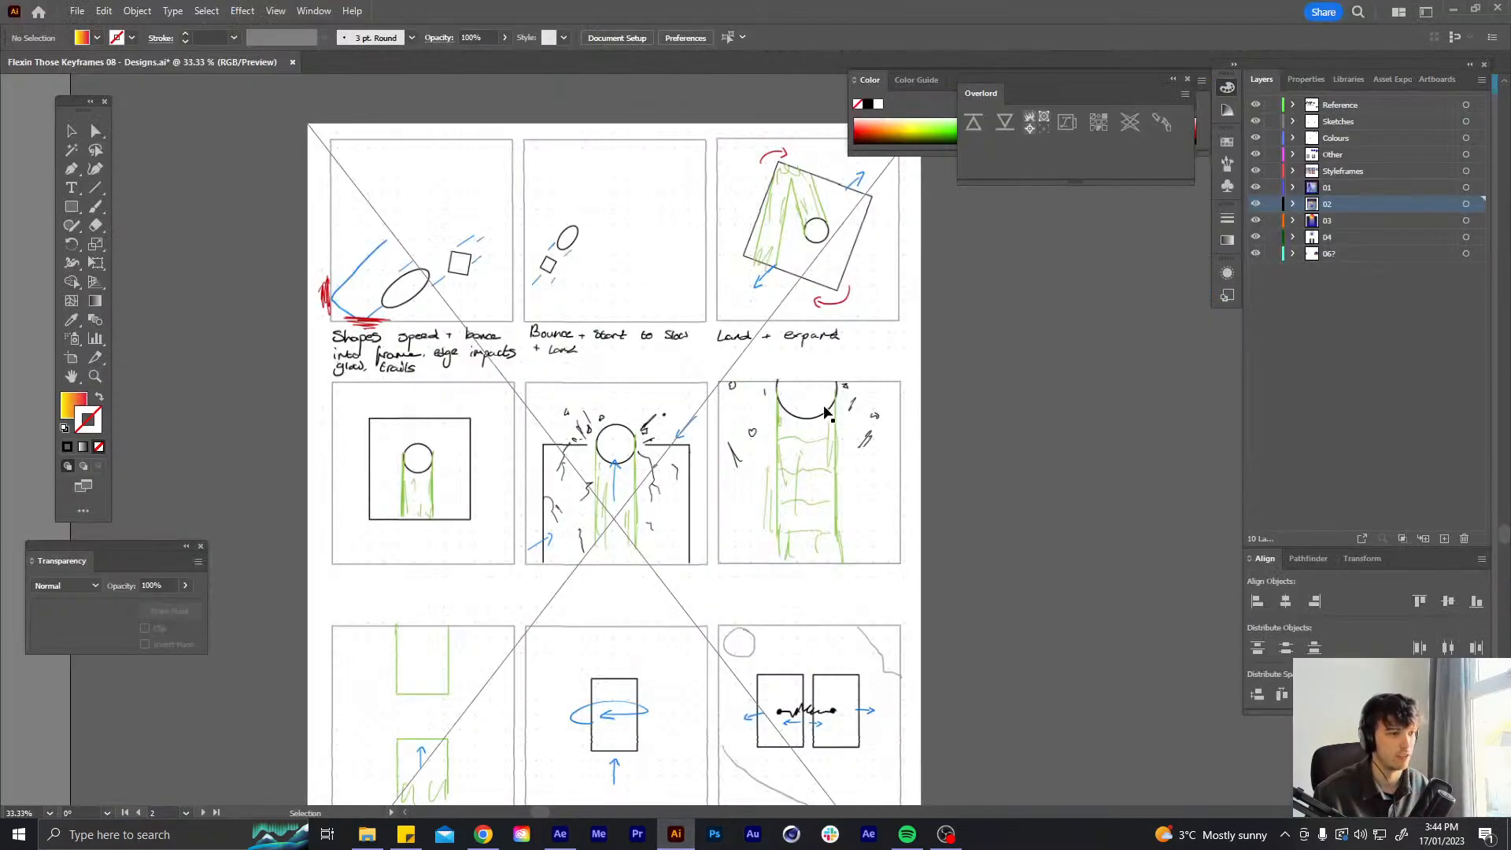
pyautogui.moveTo(464, 730); pyautogui.dragTo(525, 519)
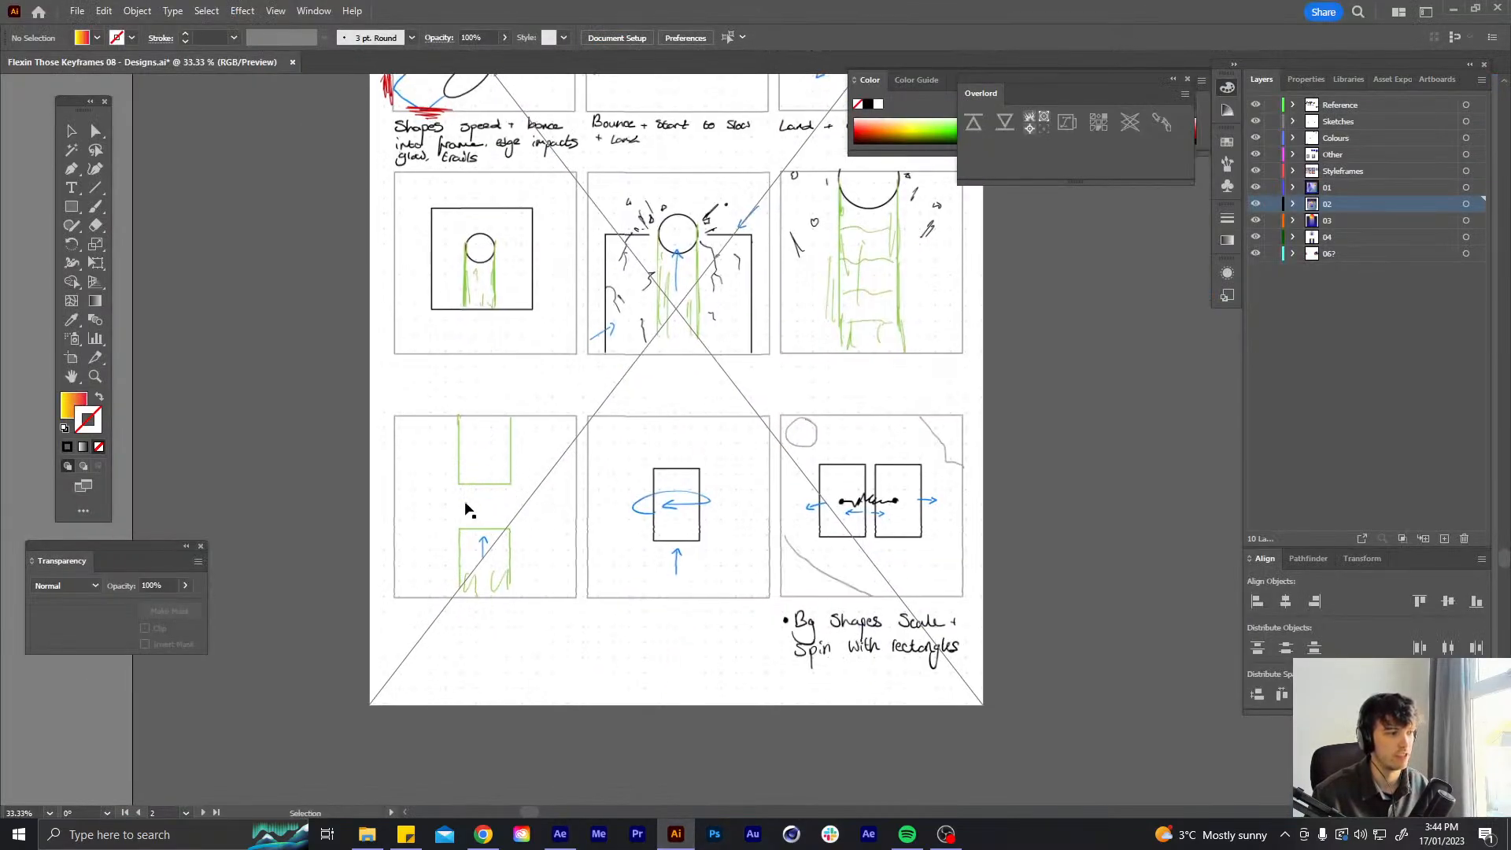
pyautogui.moveTo(669, 405); pyautogui.dragTo(558, 559)
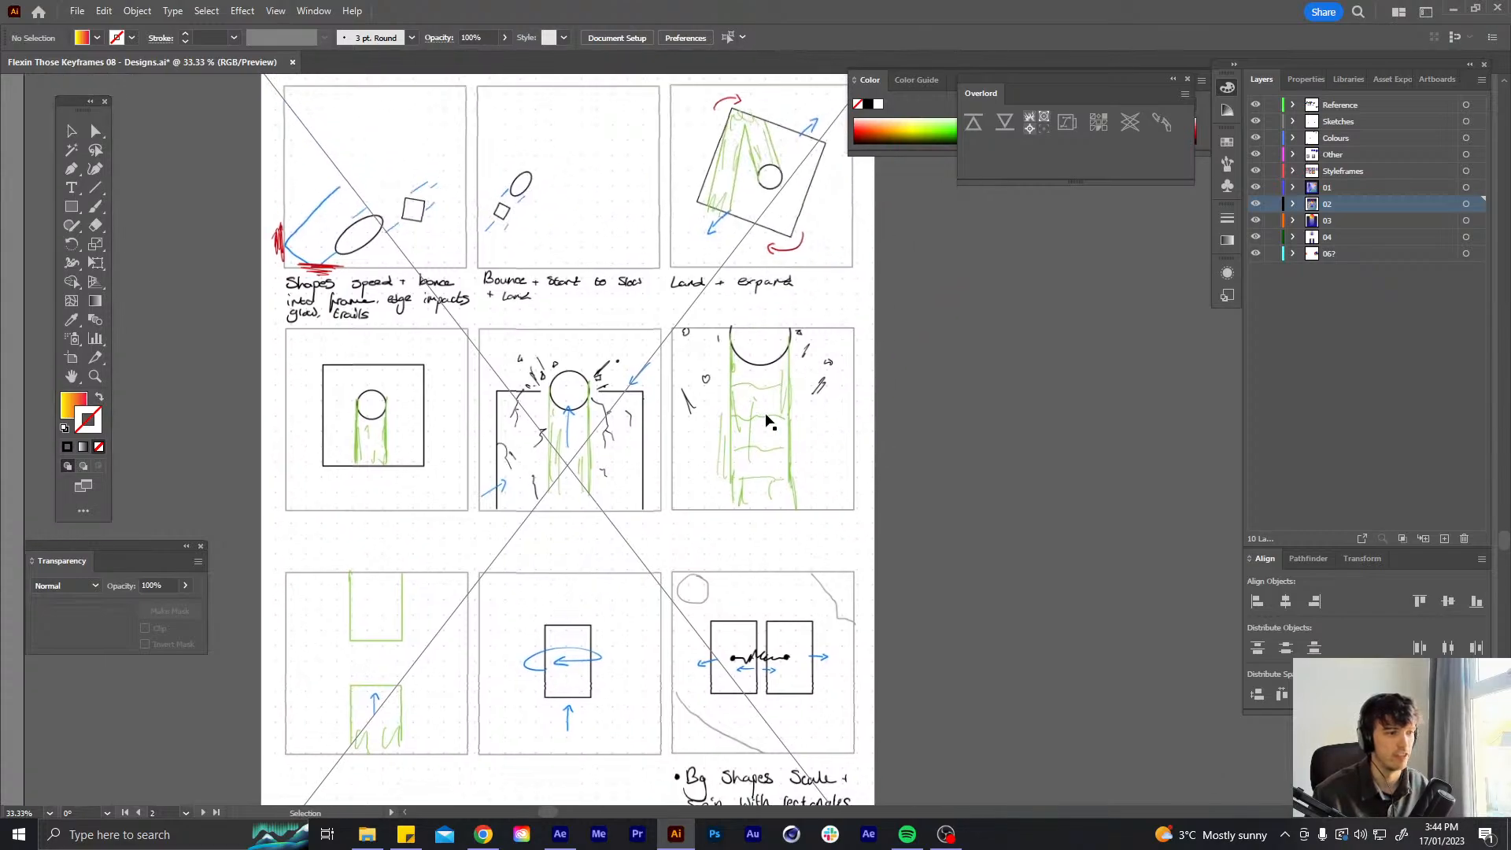
pyautogui.moveTo(480, 485); pyautogui.dragTo(449, 537)
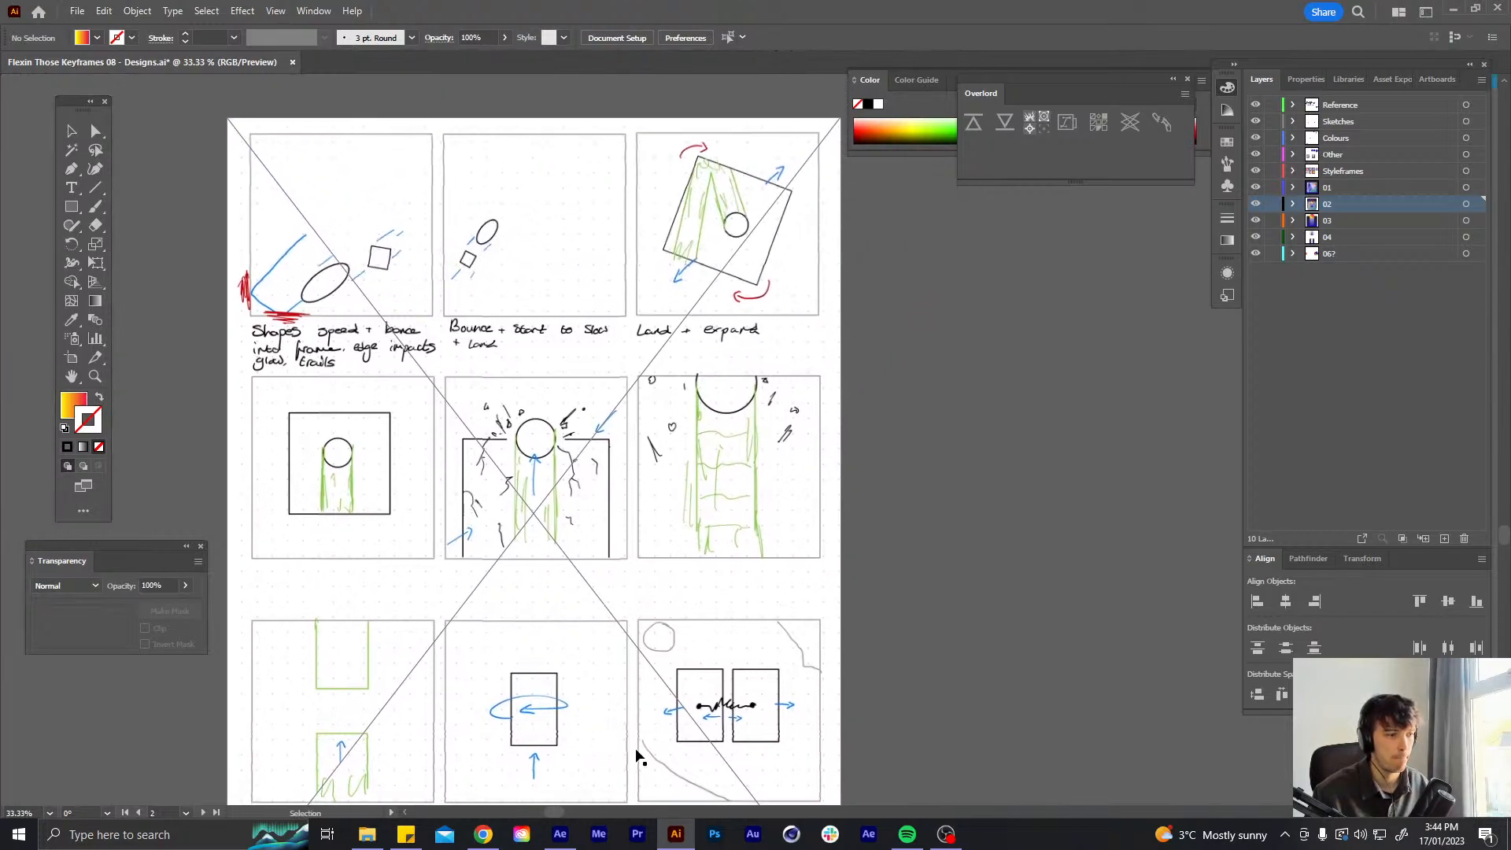
pyautogui.click(560, 834)
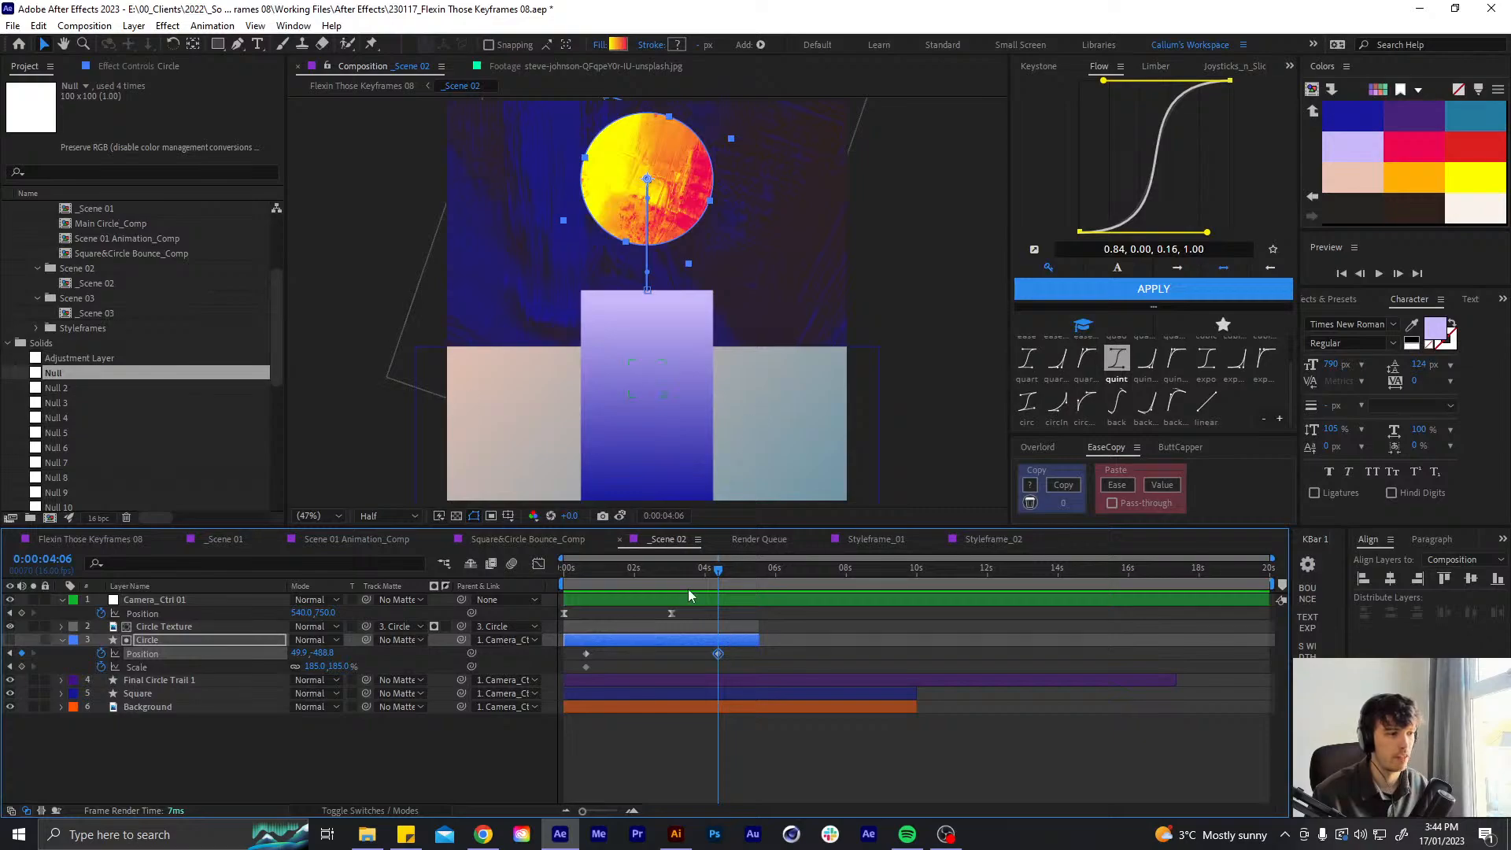
# - Replay the comp and raise the Circle out of frame at 0:00:04:06, to a Position Y value of -1248.8
pyautogui.press('space')
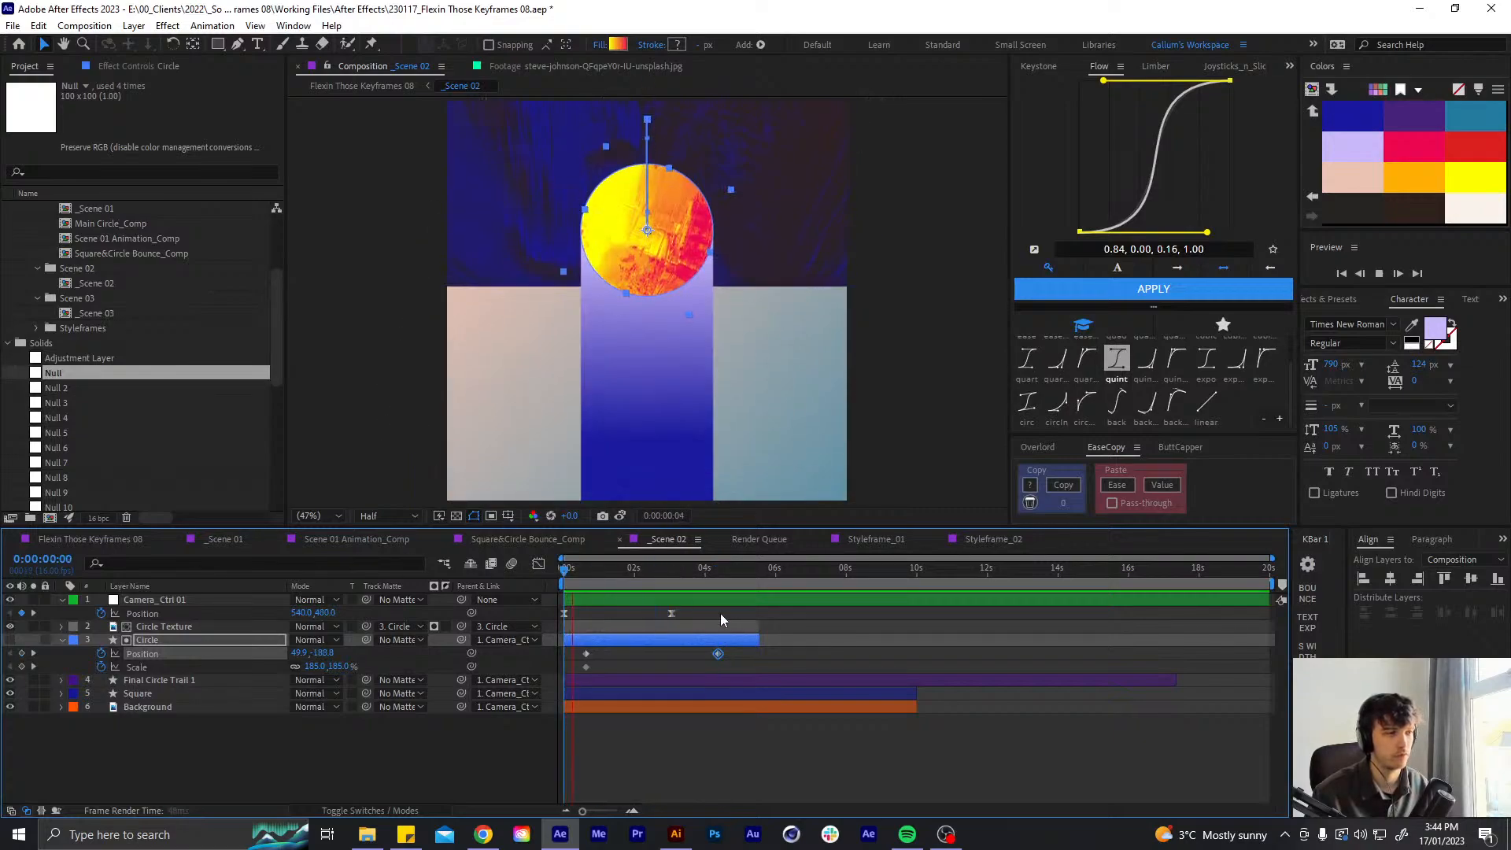
pyautogui.click(718, 570)
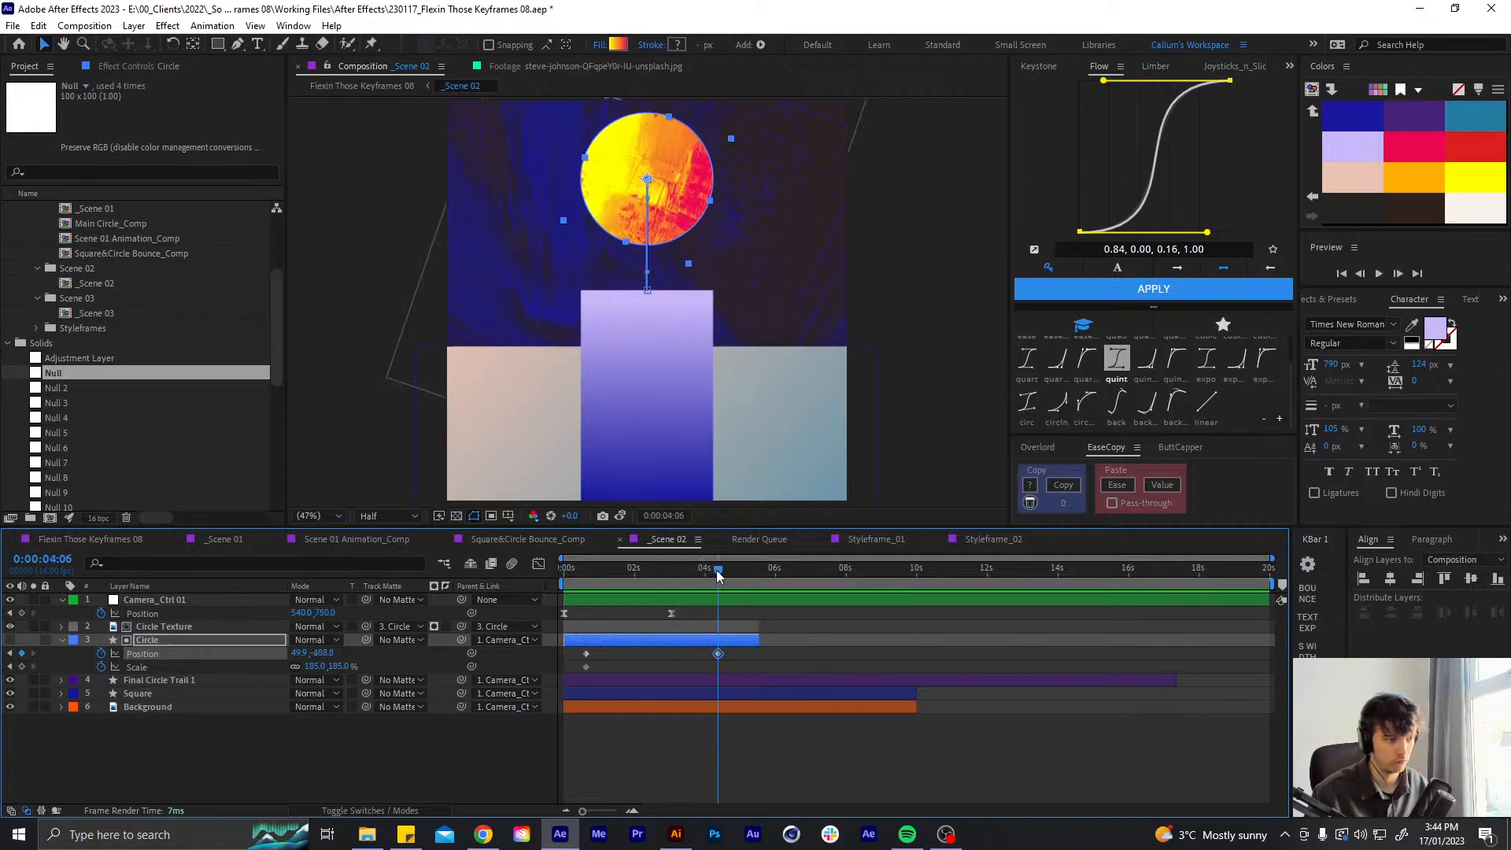
pyautogui.hotkey('shift', 'Up')
pyautogui.hotkey('shift', 'Up')
pyautogui.hotkey('shift', 'Up')
pyautogui.hotkey('shift', 'Up')
pyautogui.hotkey('shift', 'Up')
pyautogui.hotkey('shift', 'Up')
pyautogui.hotkey('shift', 'Up')
pyautogui.hotkey('shift', 'Up')
pyautogui.hotkey('shift', 'Up')
pyautogui.hotkey('shift', 'Up')
pyautogui.hotkey('shift', 'Up')
pyautogui.hotkey('shift', 'Up')
pyautogui.hotkey('shift', 'Up')
pyautogui.hotkey('shift', 'Up')
pyautogui.hotkey('shift', 'Up')
pyautogui.hotkey('shift', 'Up')
pyautogui.hotkey('shift', 'Up')
pyautogui.hotkey('shift', 'Up')
pyautogui.hotkey('shift', 'Up')
pyautogui.hotkey('shift', 'Up')
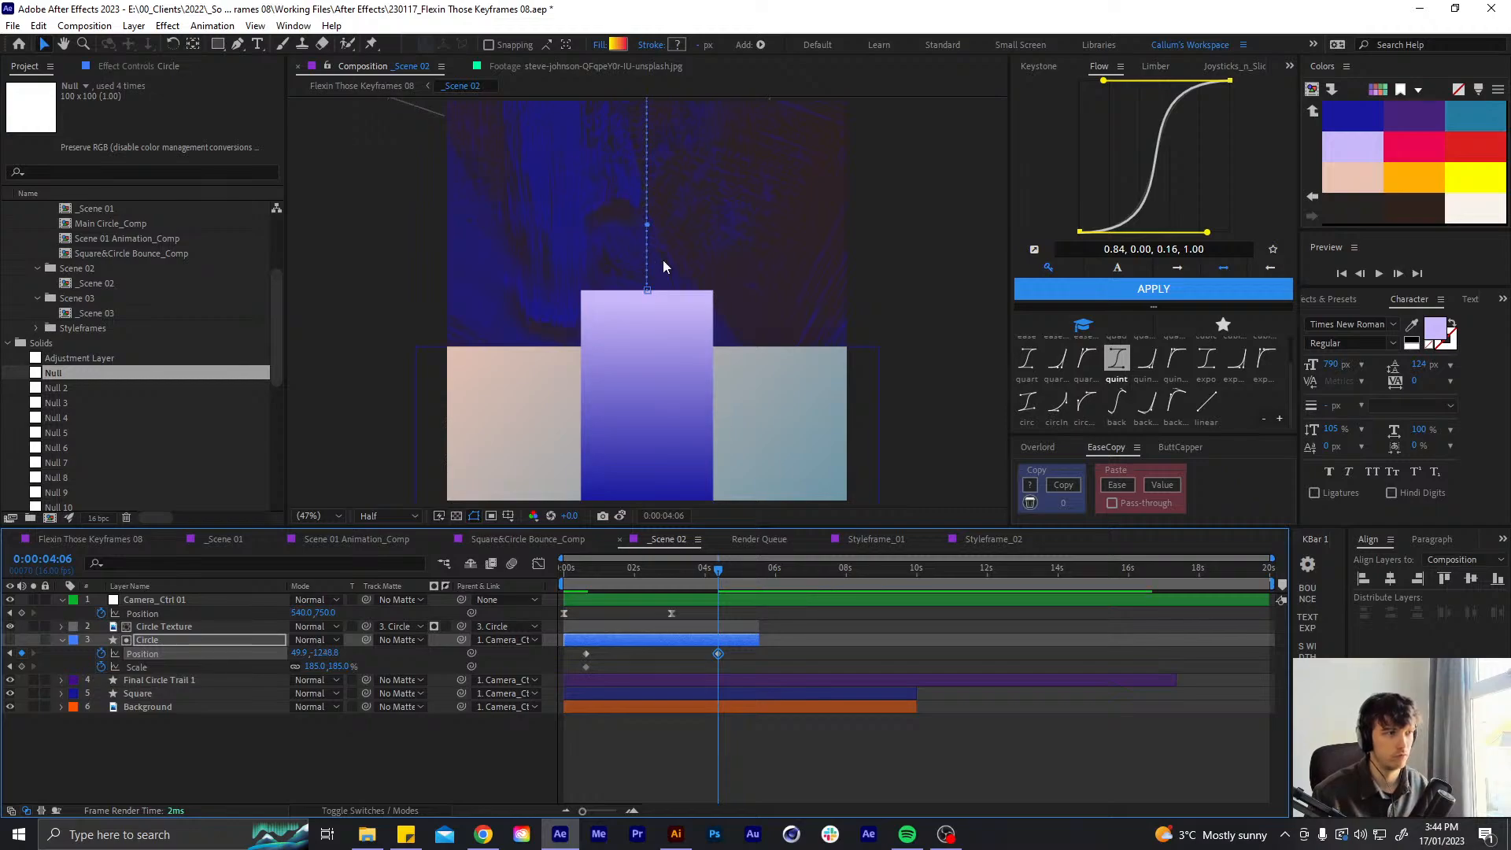
pyautogui.scroll(-2, 667, 255)
pyautogui.scroll(2, 667, 255)
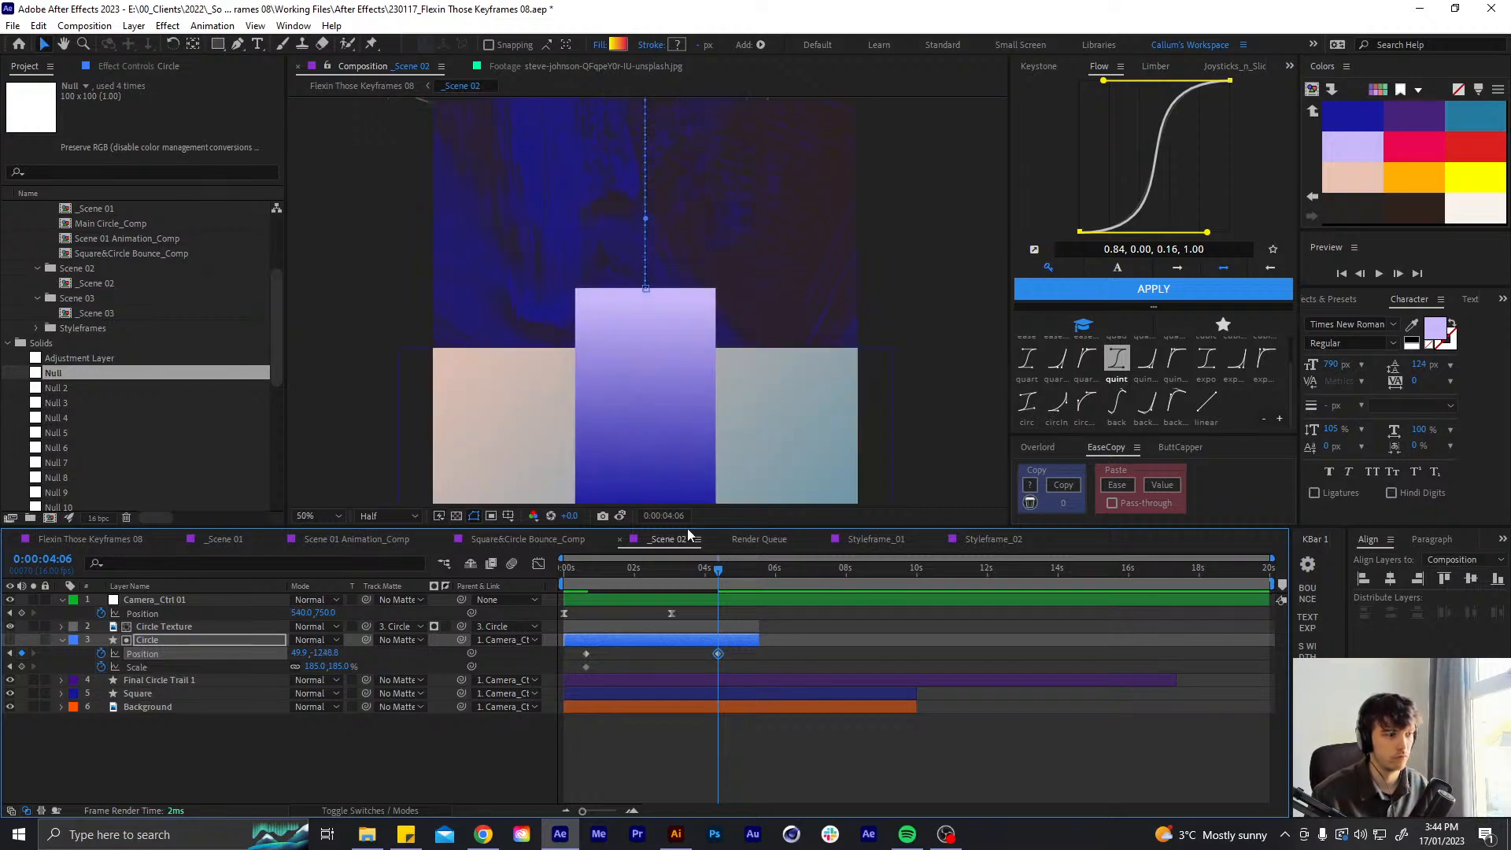
# - Extend the Circle Texture and Circle layers to the end of the comp and save the project
pyautogui.keyDown('shift'); pyautogui.click(757, 628); pyautogui.keyUp('shift')
pyautogui.moveTo(757, 628); pyautogui.dragTo(1267, 631)
pyautogui.hotkey('ctrl', 's')
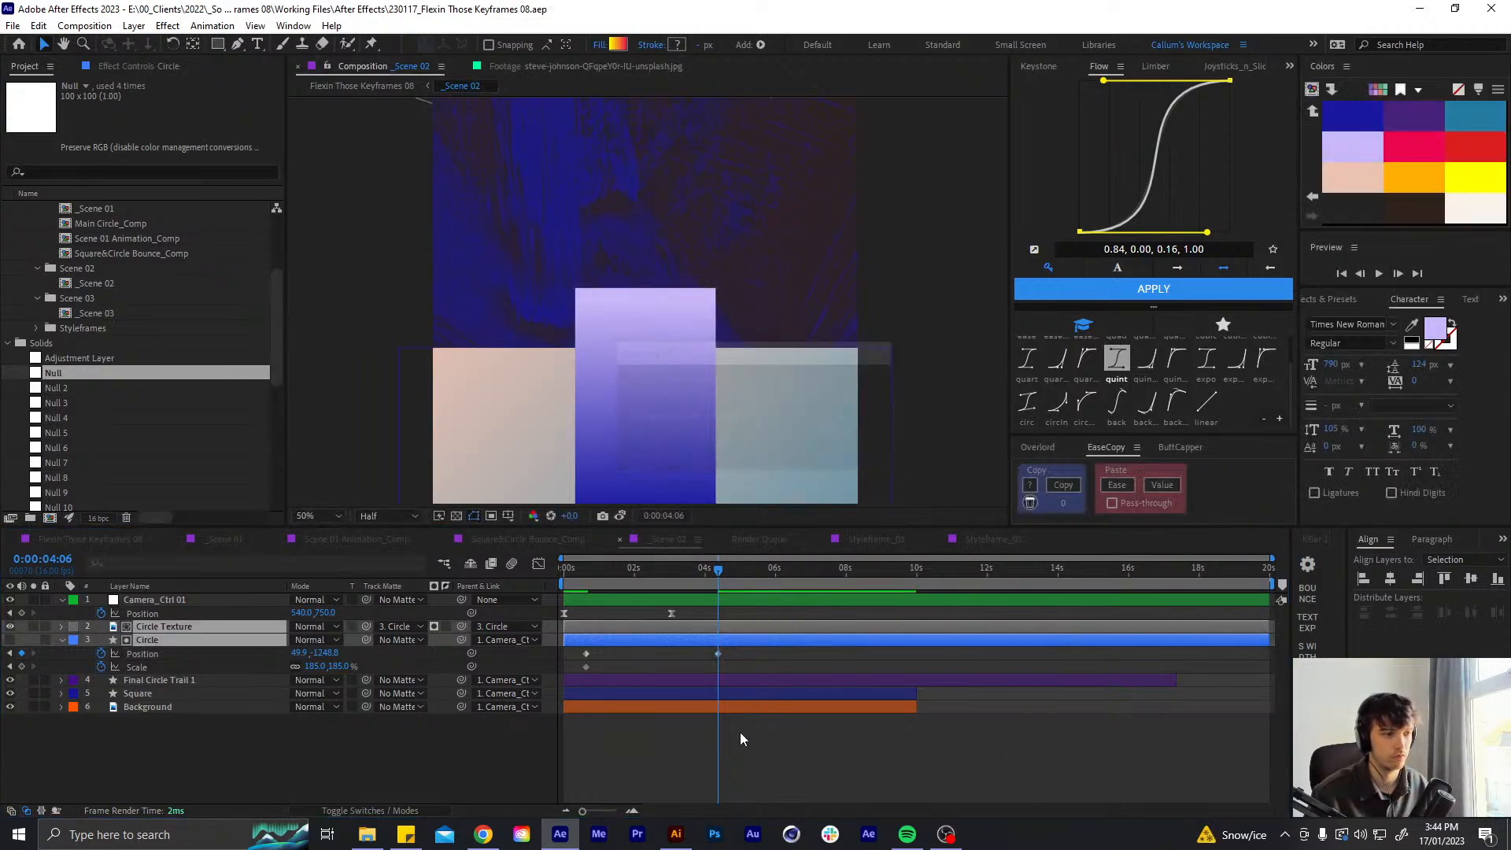
# - Preview the Circle's rise from the start and move its first Position and Scale keyframes to 0:00:00:00
pyautogui.click(740, 732)
pyautogui.press('Home')
pyautogui.press('space')
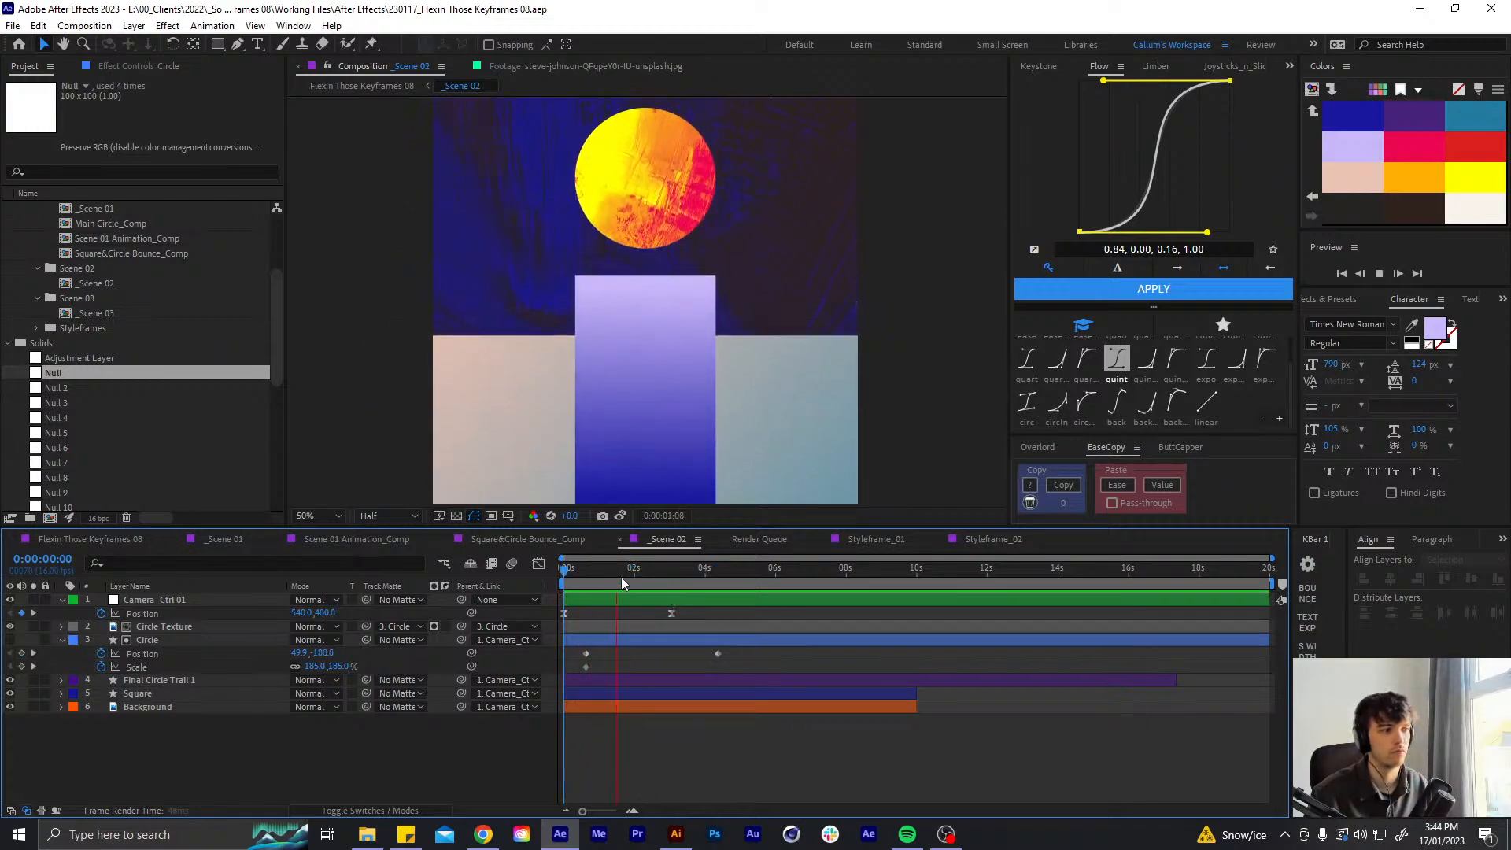
pyautogui.press('space')
pyautogui.moveTo(605, 649); pyautogui.dragTo(565, 655)
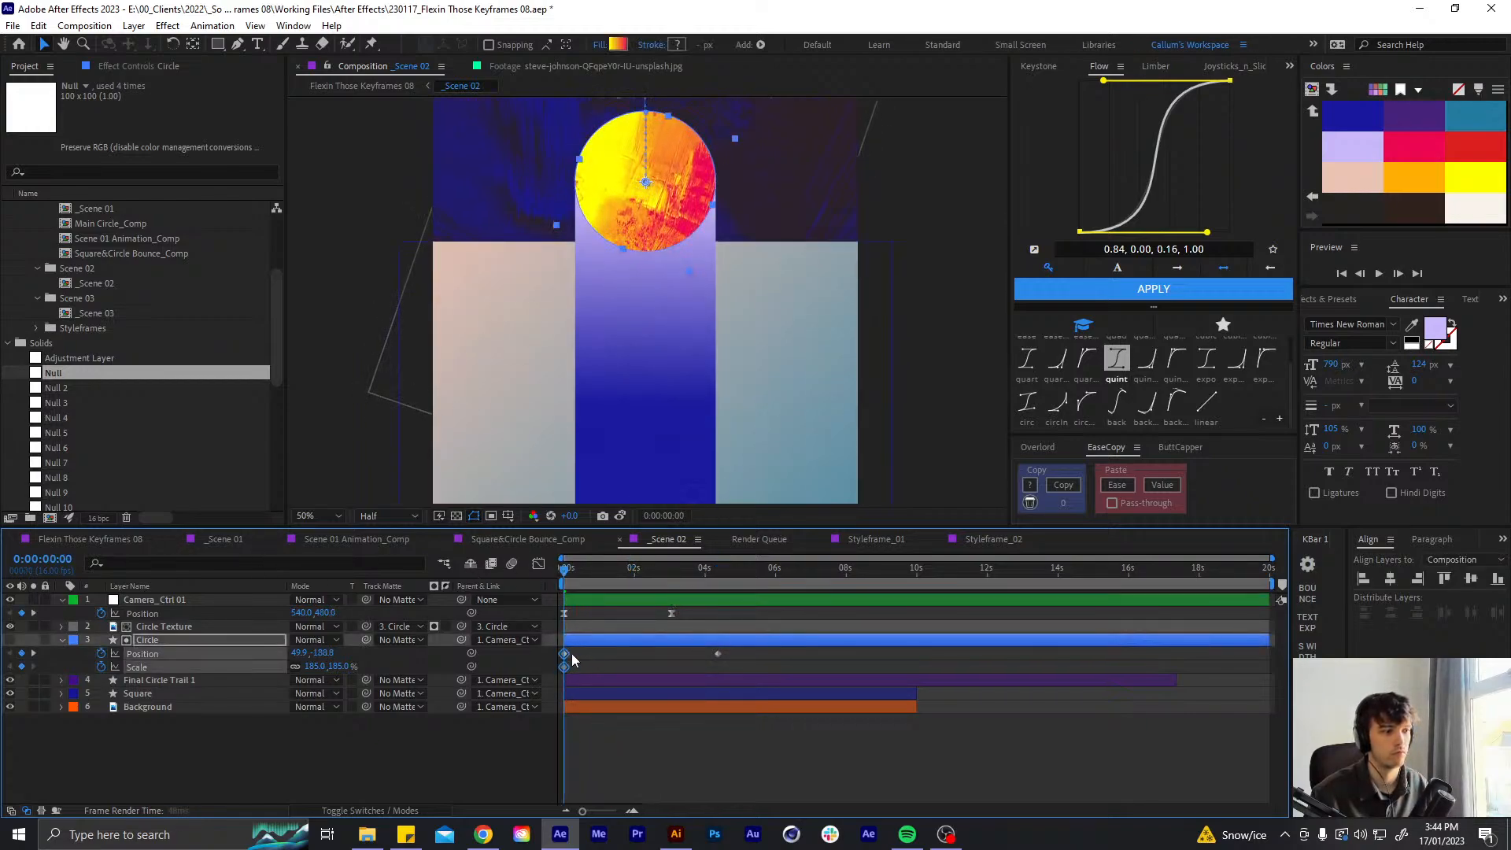
pyautogui.click(580, 652)
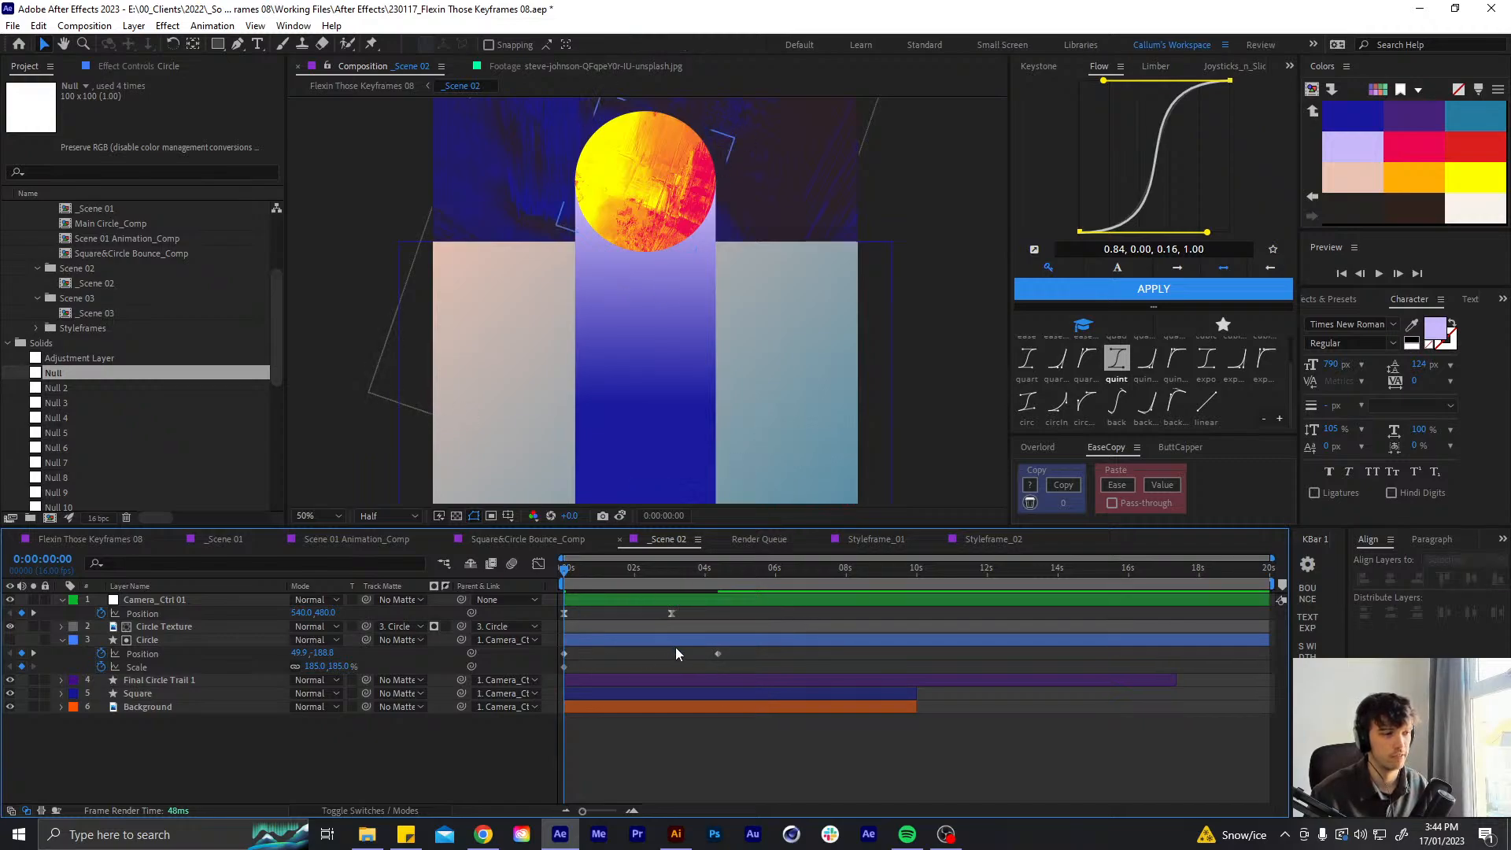
# - Replay the comp, move the second Camera_Ctrl 01 keyframe slightly earlier and the Circle's last Position keyframe to about 5 seconds
pyautogui.press('space')
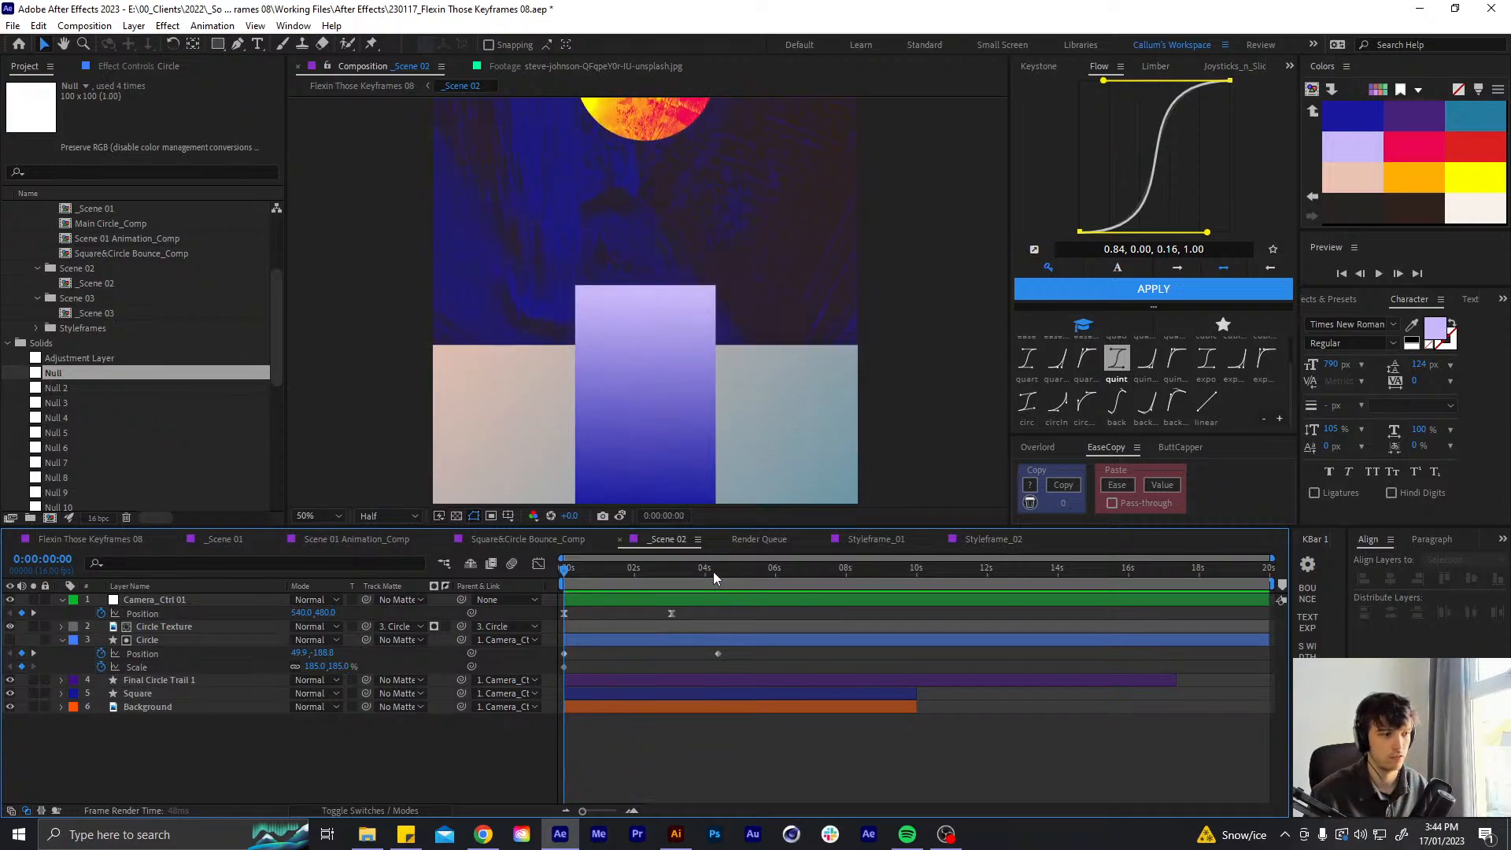
pyautogui.click(713, 571)
pyautogui.moveTo(667, 613); pyautogui.dragTo(657, 613)
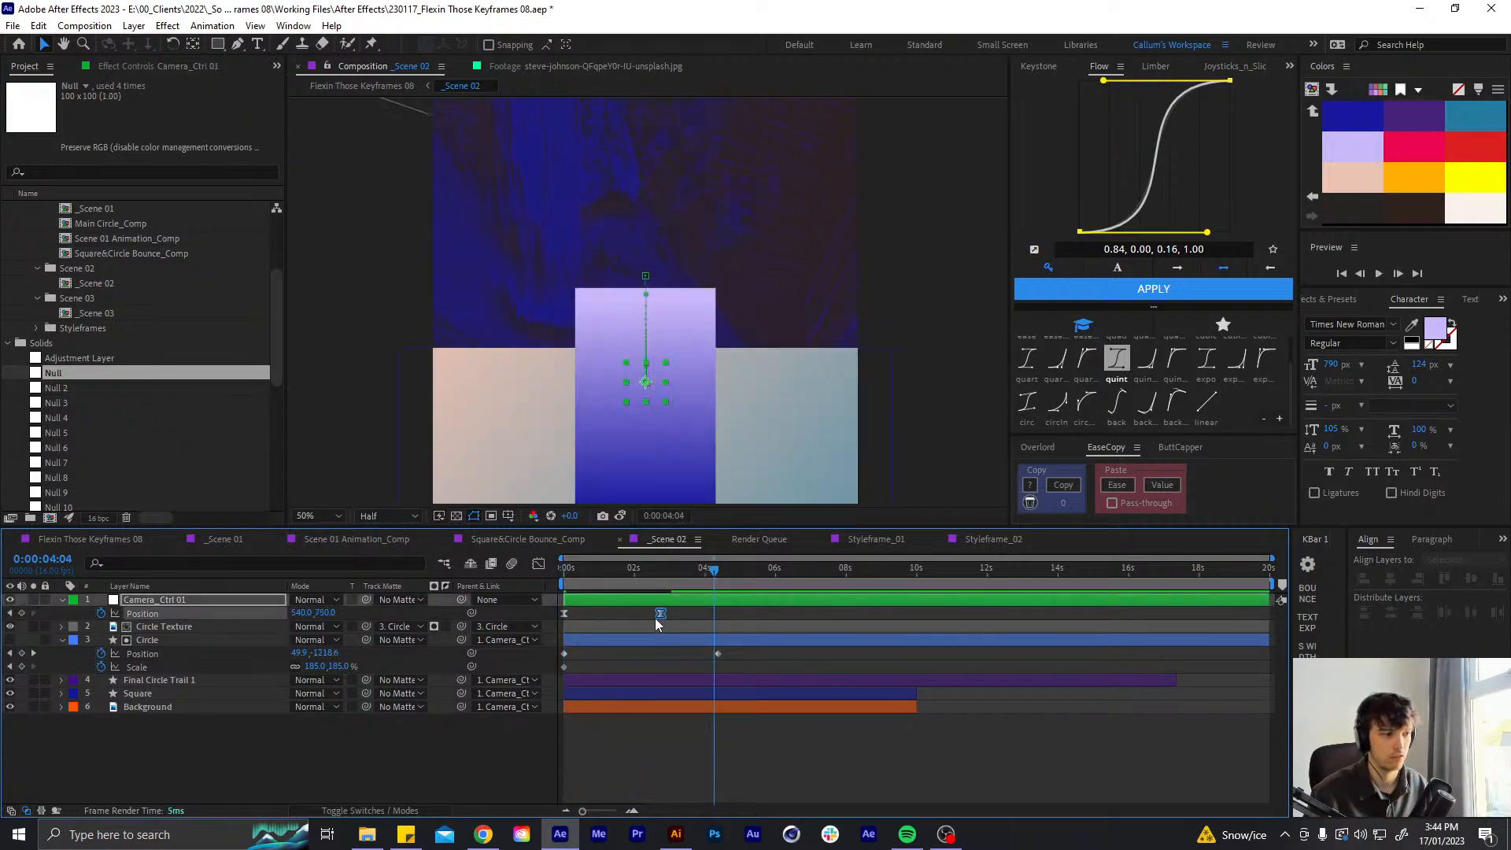
pyautogui.click(718, 654)
pyautogui.moveTo(718, 654); pyautogui.dragTo(742, 654)
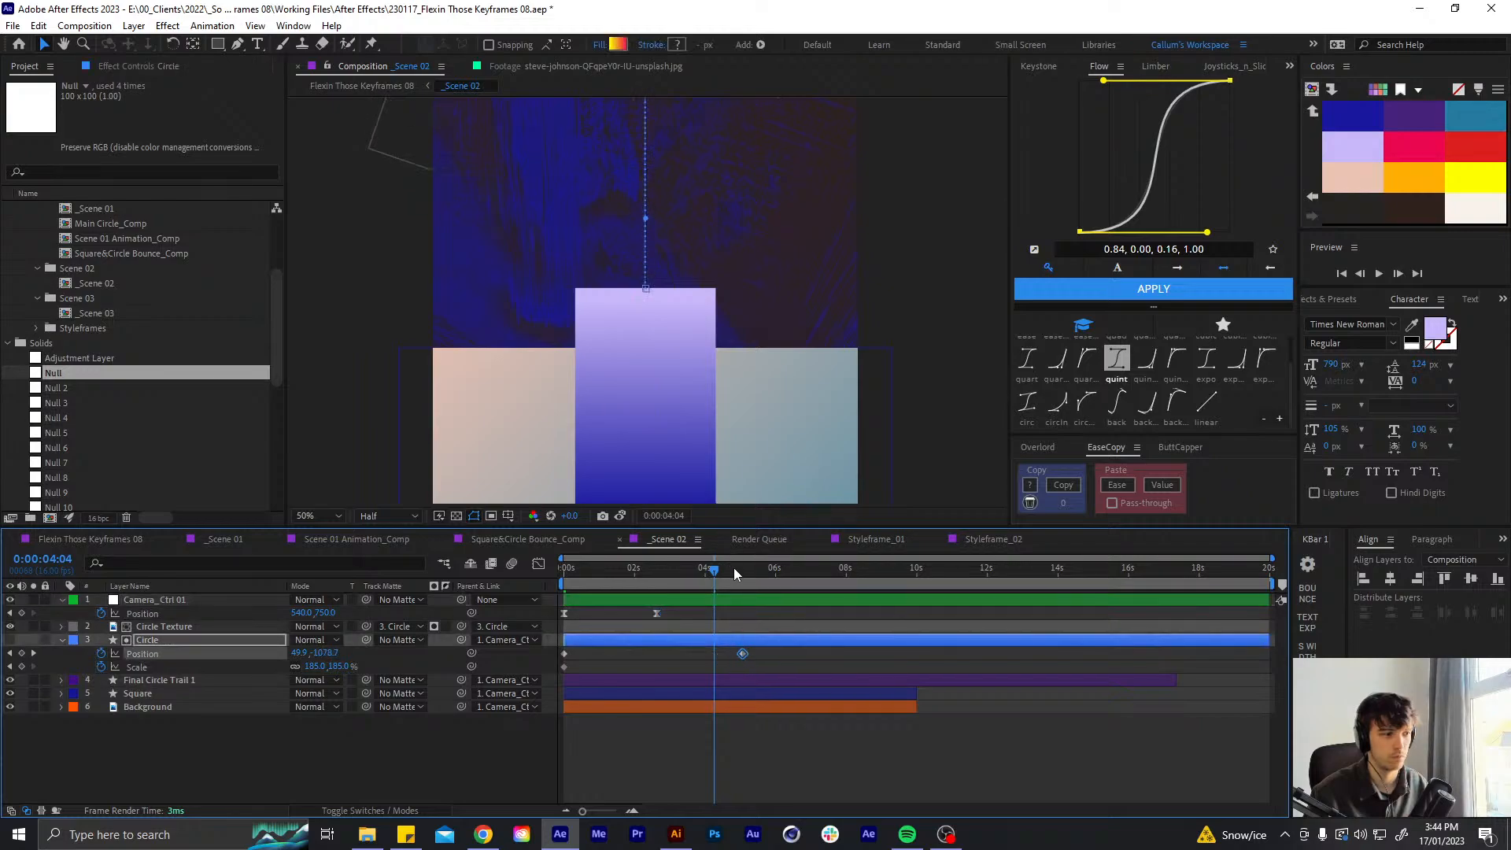
# - Raise the Circle further out of frame at 0:00:05:01, to a Position Y value of -1228.8
pyautogui.hotkey('shift', 'Down')
pyautogui.hotkey('shift', 'Down')
pyautogui.hotkey('shift', 'Down')
pyautogui.hotkey('shift', 'Down')
pyautogui.hotkey('shift', 'Down')
pyautogui.hotkey('shift', 'Down')
pyautogui.hotkey('shift', 'Down')
pyautogui.hotkey('shift', 'Down')
pyautogui.hotkey('shift', 'Down')
pyautogui.hotkey('shift', 'Down')
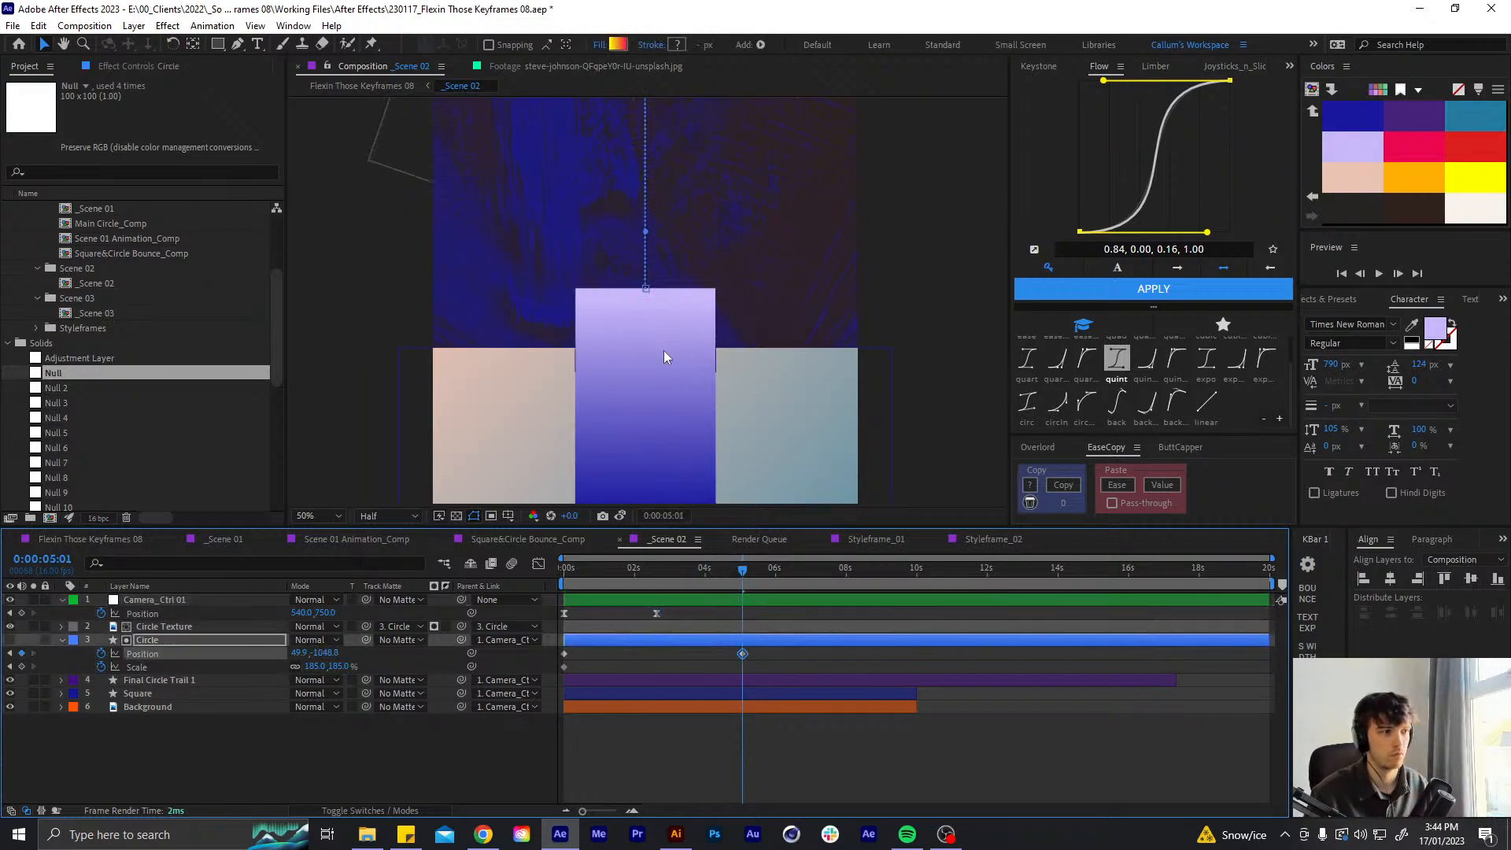
pyautogui.hotkey('shift', 'Up')
pyautogui.hotkey('shift', 'Up')
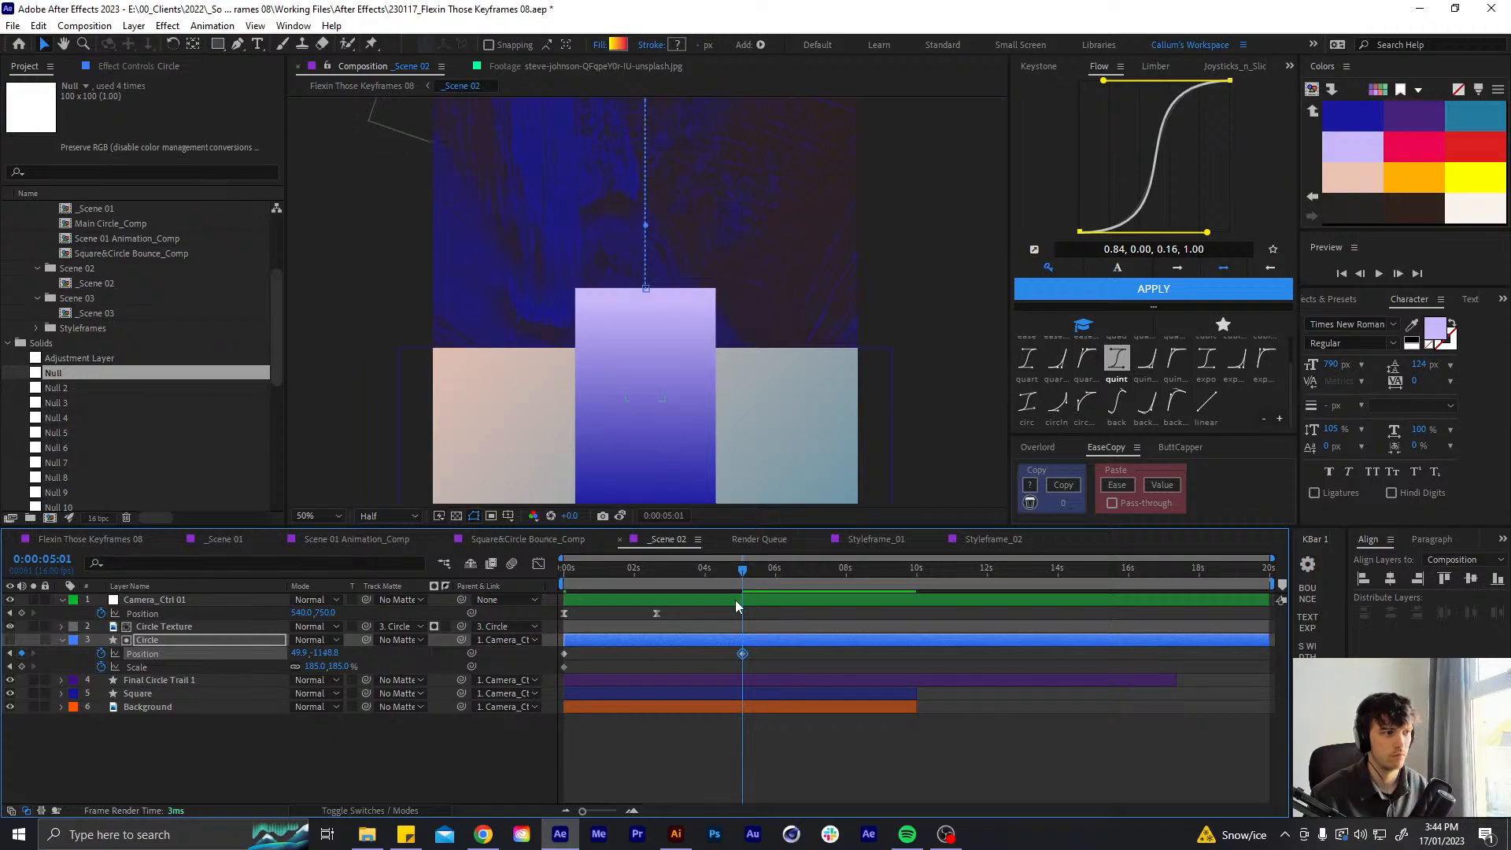
# - Keyframe the Camera_Ctrl 01 Position at 0:00:05:01 with a Y value of 1250
pyautogui.click(735, 602)
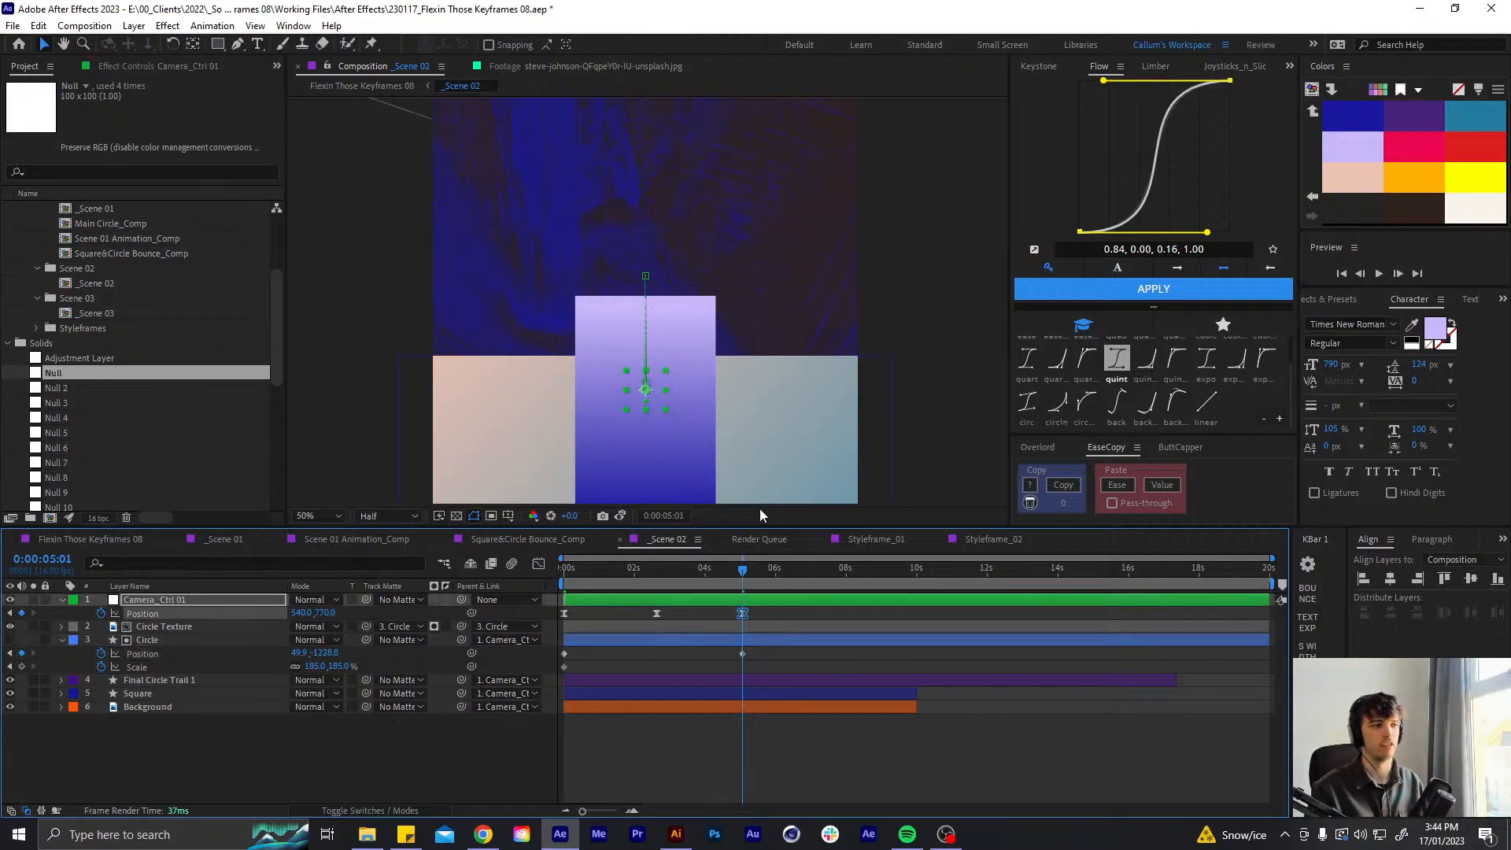
pyautogui.hotkey('shift', 'Down')
pyautogui.hotkey('shift', 'Down')
pyautogui.hotkey('shift', 'Down')
pyautogui.hotkey('shift', 'Down')
pyautogui.hotkey('shift', 'Down')
pyautogui.hotkey('shift', 'Down')
pyautogui.hotkey('shift', 'Down')
pyautogui.hotkey('shift', 'Down')
pyautogui.hotkey('shift', 'Down')
pyautogui.hotkey('shift', 'Down')
pyautogui.hotkey('shift', 'Down')
pyautogui.hotkey('shift', 'Down')
pyautogui.hotkey('shift', 'Down')
pyautogui.hotkey('shift', 'Down')
pyautogui.hotkey('shift', 'Down')
pyautogui.hotkey('shift', 'Down')
pyautogui.hotkey('shift', 'Down')
pyautogui.hotkey('shift', 'Down')
pyautogui.hotkey('shift', 'Down')
pyautogui.hotkey('shift', 'Down')
pyautogui.hotkey('shift', 'Down')
pyautogui.hotkey('shift', 'Down')
pyautogui.hotkey('shift', 'Down')
pyautogui.hotkey('shift', 'Down')
pyautogui.hotkey('shift', 'Down')
pyautogui.hotkey('shift', 'Down')
pyautogui.hotkey('shift', 'Down')
pyautogui.hotkey('shift', 'Down')
pyautogui.hotkey('shift', 'Down')
pyautogui.hotkey('shift', 'Down')
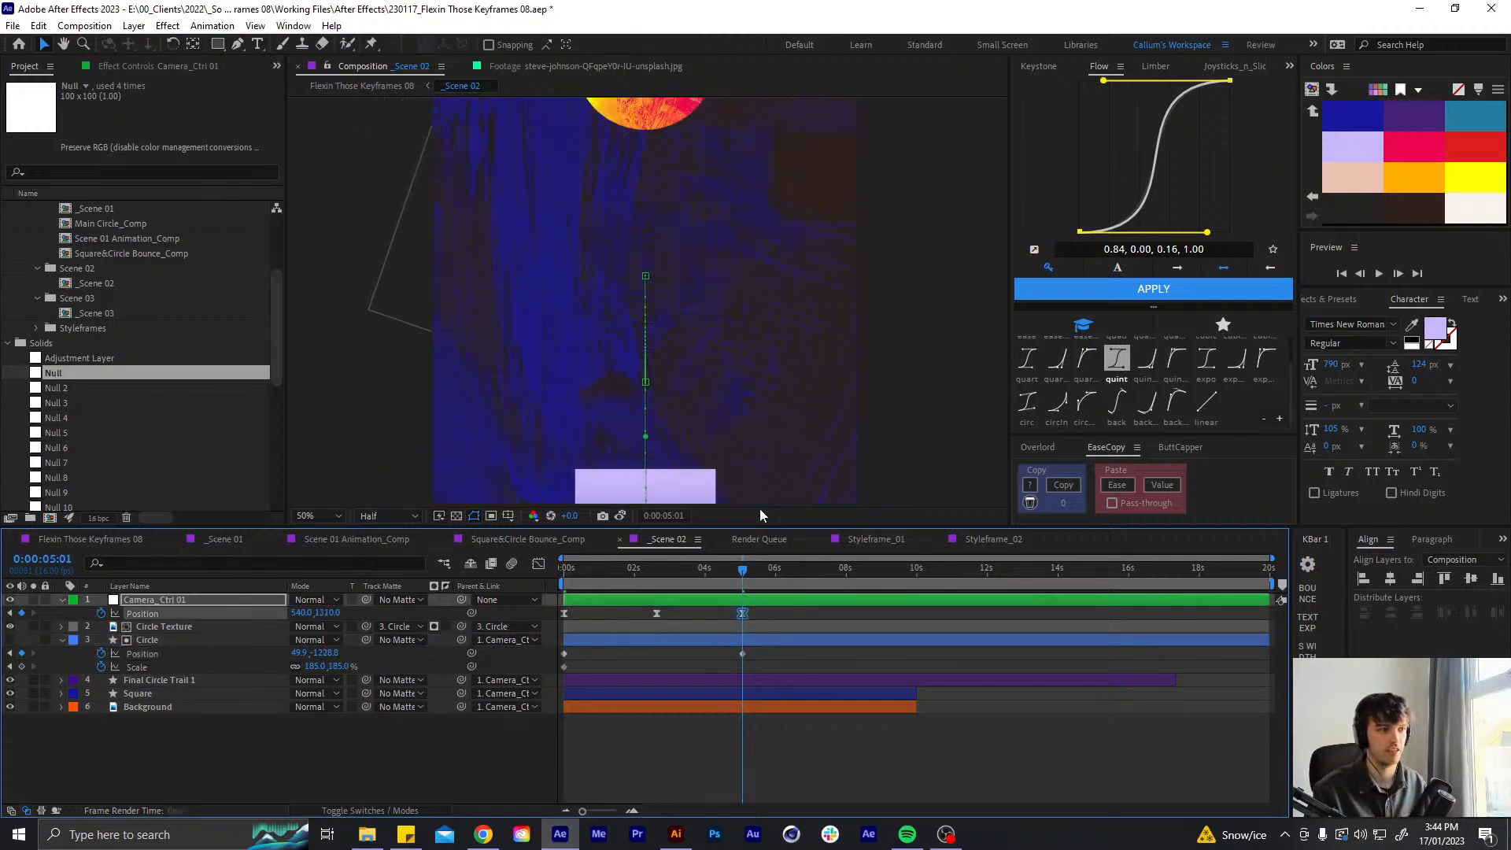
pyautogui.hotkey('shift', 'Down')
pyautogui.hotkey('shift', 'Down')
pyautogui.hotkey('shift', 'Down')
pyautogui.hotkey('shift', 'Down')
pyautogui.hotkey('shift', 'Down')
pyautogui.hotkey('shift', 'Down')
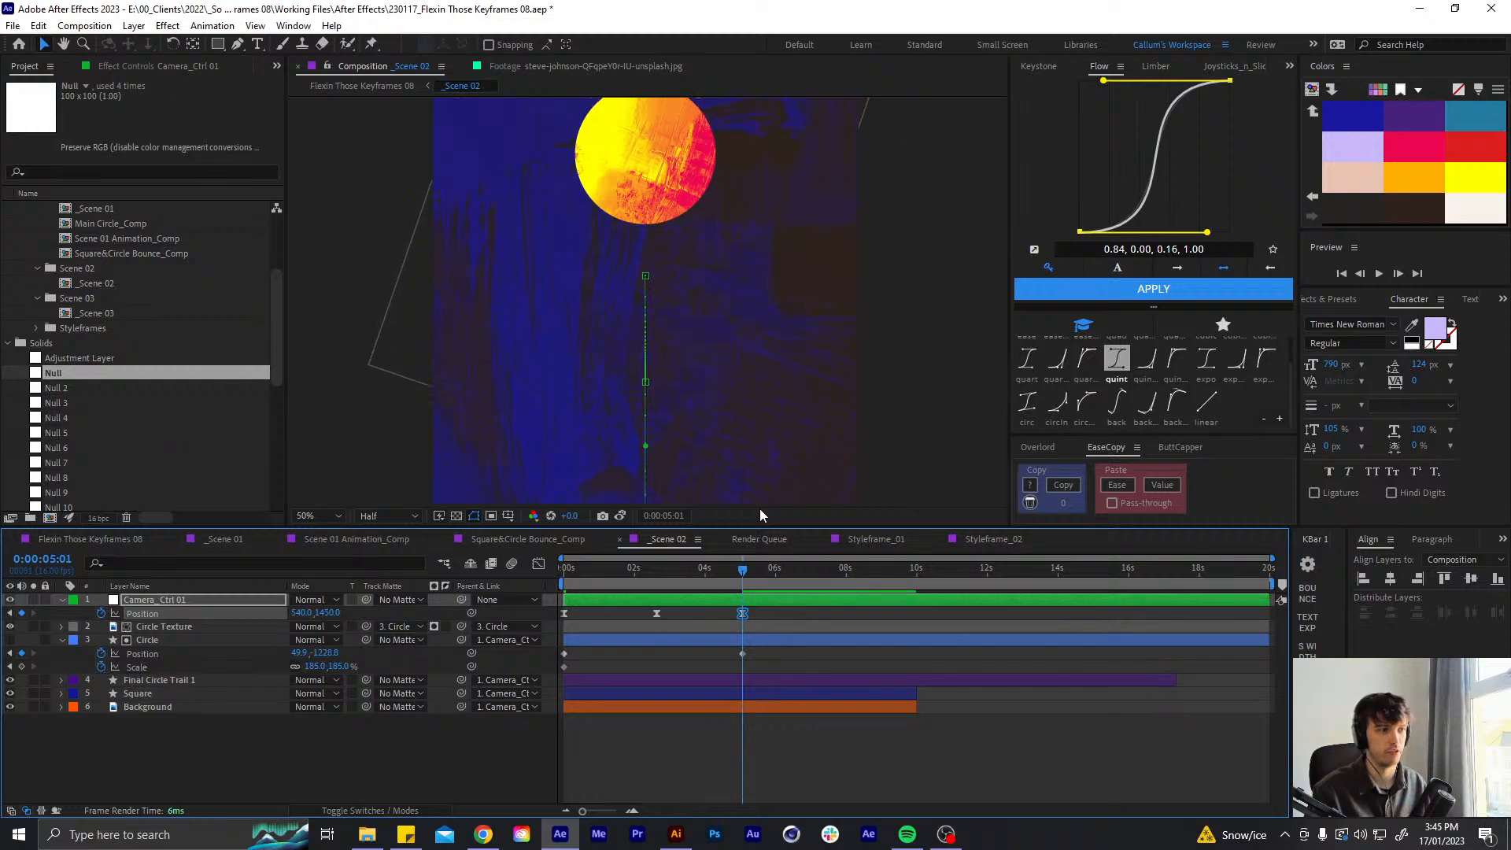
pyautogui.hotkey('shift', 'Up')
pyautogui.hotkey('shift', 'Up')
pyautogui.hotkey('shift', 'Up')
pyautogui.hotkey('shift', 'Up')
pyautogui.hotkey('shift', 'Up')
pyautogui.hotkey('shift', 'Up')
pyautogui.hotkey('shift', 'Up')
pyautogui.hotkey('shift', 'Up')
pyautogui.hotkey('shift', 'Up')
pyautogui.hotkey('shift', 'Up')
pyautogui.hotkey('shift', 'Up')
pyautogui.hotkey('shift', 'Up')
pyautogui.hotkey('shift', 'Up')
pyautogui.hotkey('shift', 'Up')
pyautogui.hotkey('shift', 'Up')
pyautogui.hotkey('shift', 'Up')
pyautogui.hotkey('shift', 'Up')
pyautogui.hotkey('shift', 'Up')
pyautogui.hotkey('shift', 'Up')
pyautogui.hotkey('shift', 'Up')
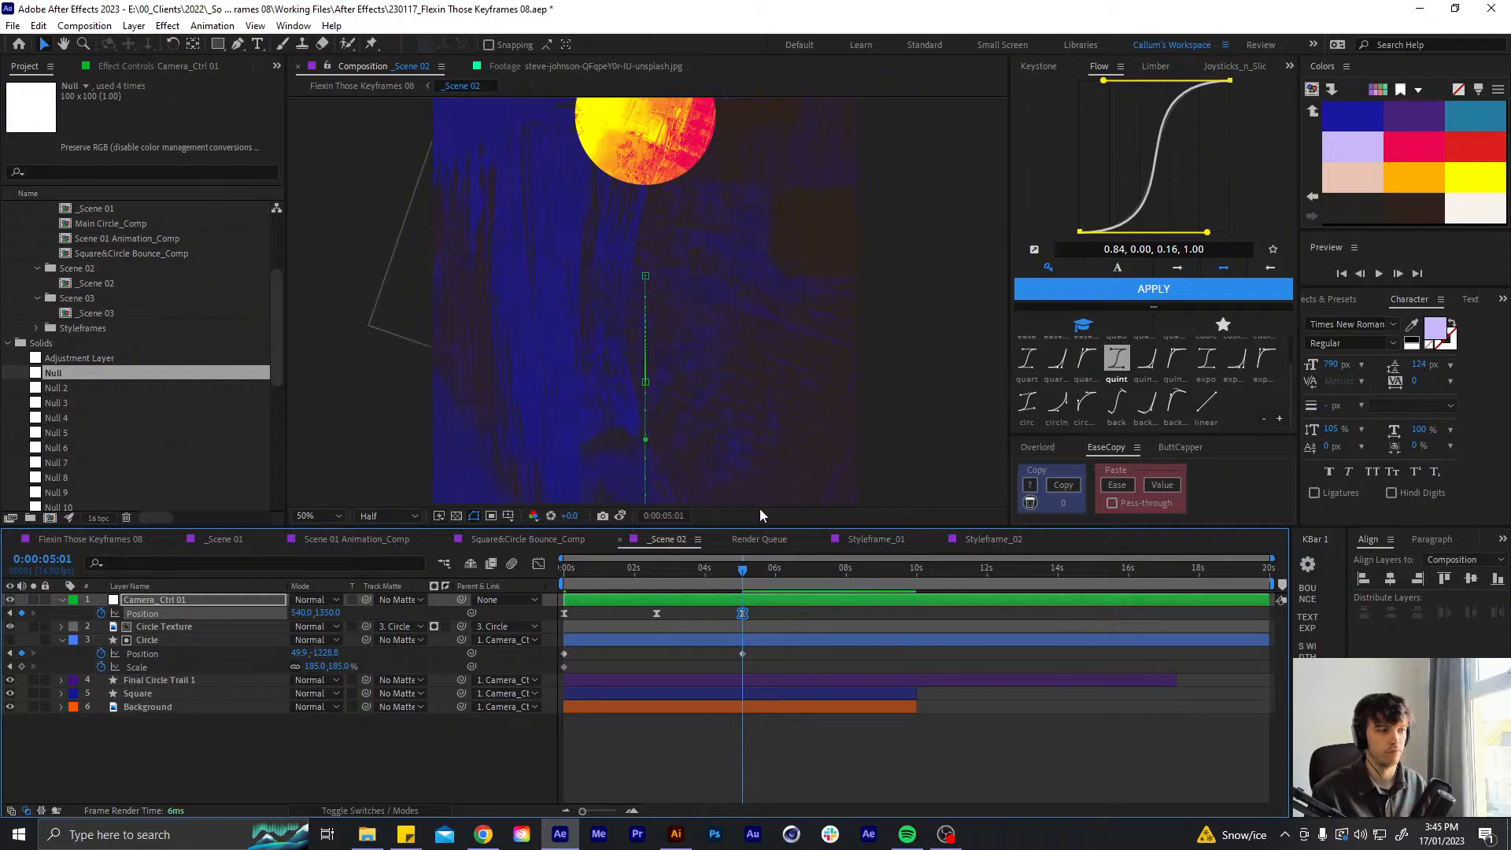
# - Raise the Circle's Position Y value to -1408.8 at 0:00:05:01 so it clears the frame
pyautogui.click(755, 639)
pyautogui.hotkey('shift', 'Up')
pyautogui.hotkey('shift', 'Up')
pyautogui.hotkey('shift', 'Up')
pyautogui.hotkey('shift', 'Up')
pyautogui.hotkey('shift', 'Up')
pyautogui.hotkey('shift', 'Up')
pyautogui.hotkey('shift', 'Up')
pyautogui.hotkey('shift', 'Up')
pyautogui.hotkey('shift', 'Up')
pyautogui.hotkey('shift', 'Up')
pyautogui.hotkey('shift', 'Up')
pyautogui.hotkey('shift', 'Up')
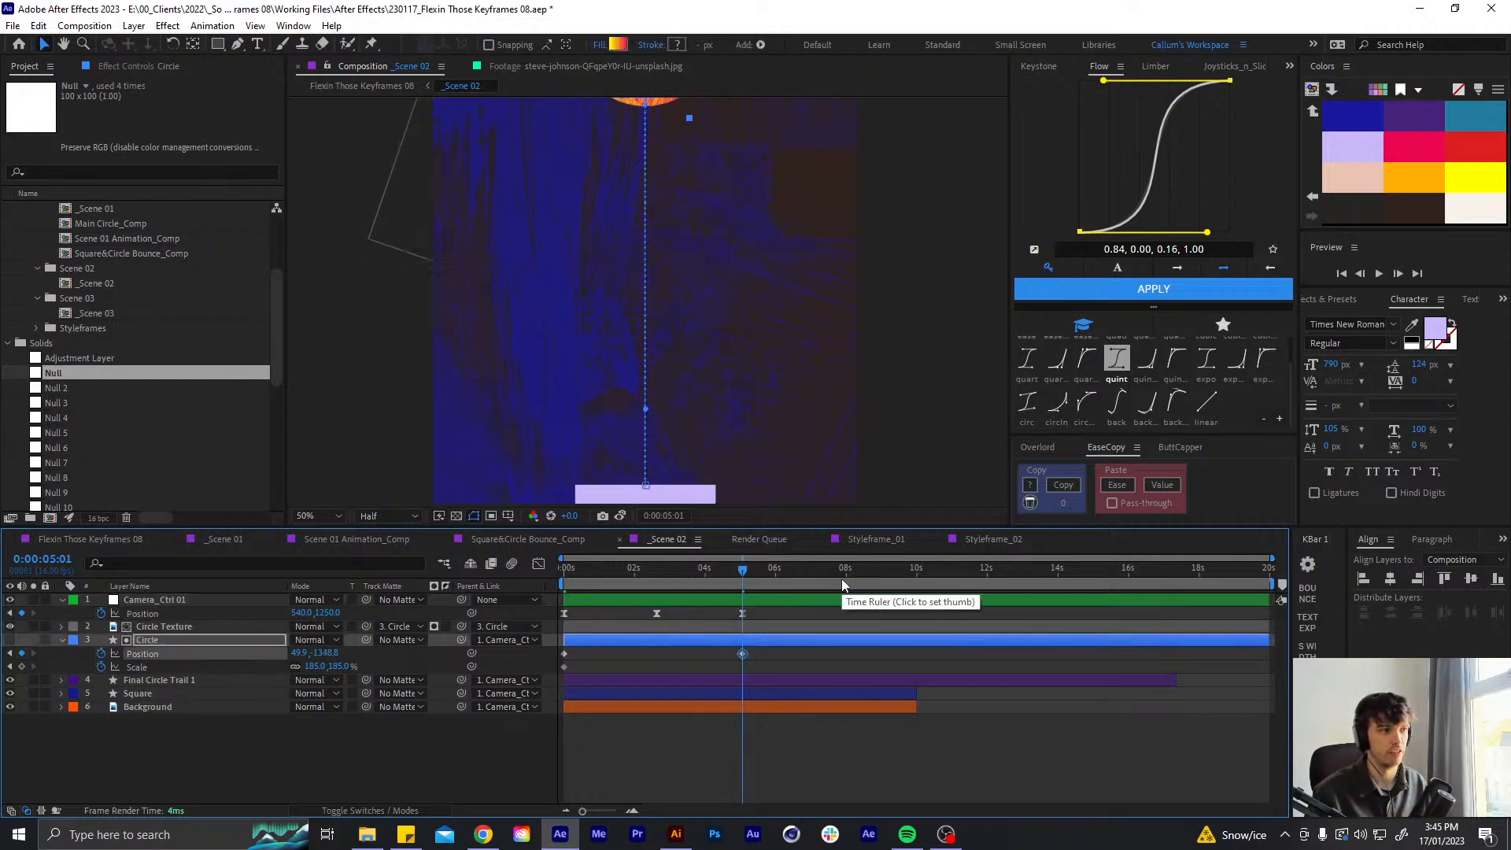
pyautogui.hotkey('shift', 'Up')
pyautogui.hotkey('shift', 'Up')
pyautogui.hotkey('shift', 'Up')
pyautogui.hotkey('shift', 'Up')
pyautogui.hotkey('shift', 'Up')
pyautogui.hotkey('shift', 'Up')
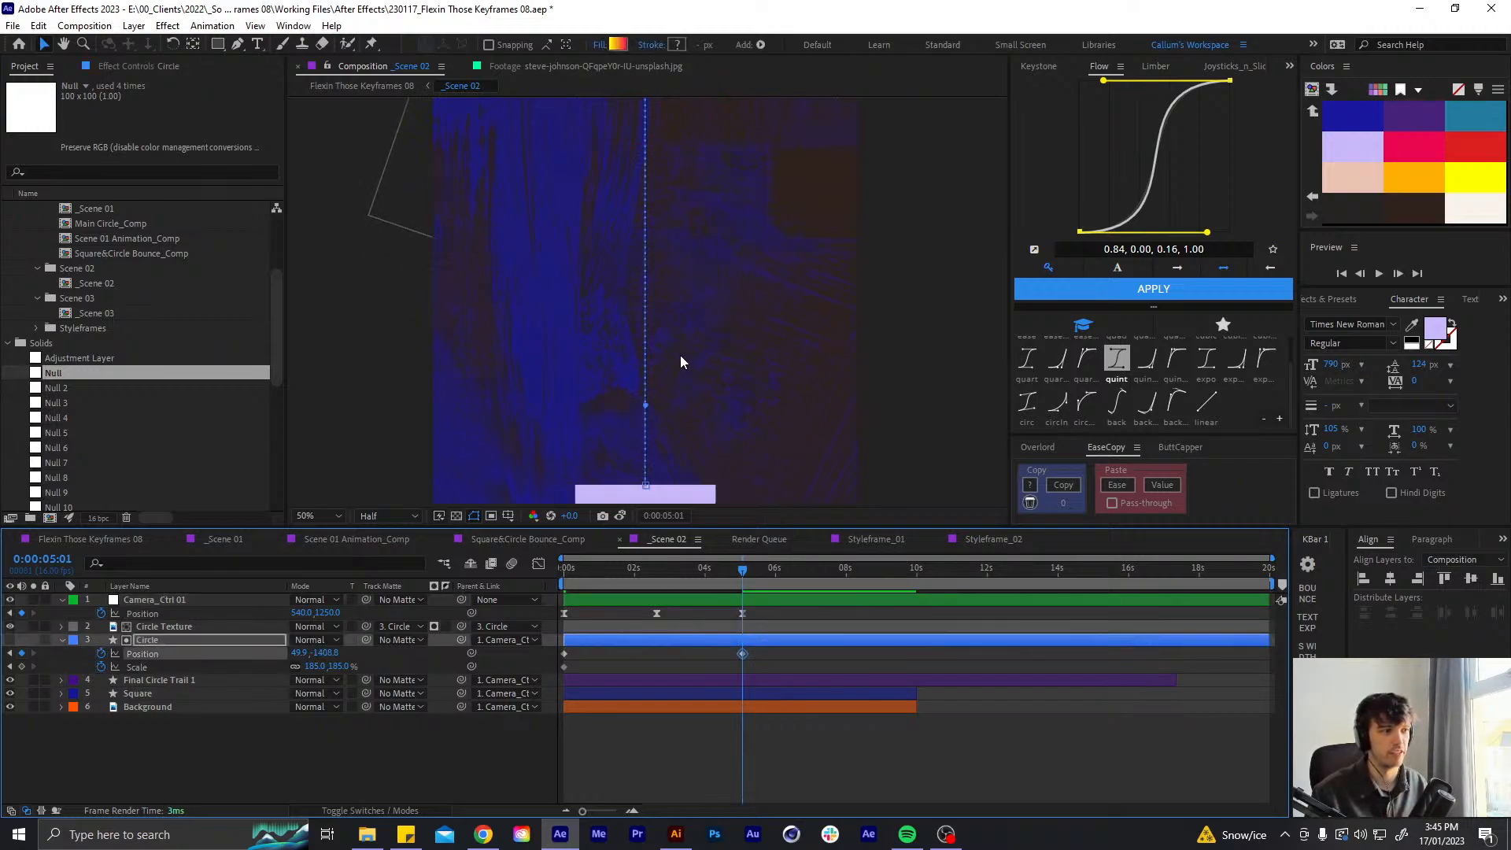
# - Preview the Scene 02 animation from the start
pyautogui.click(724, 714)
pyautogui.press('Home')
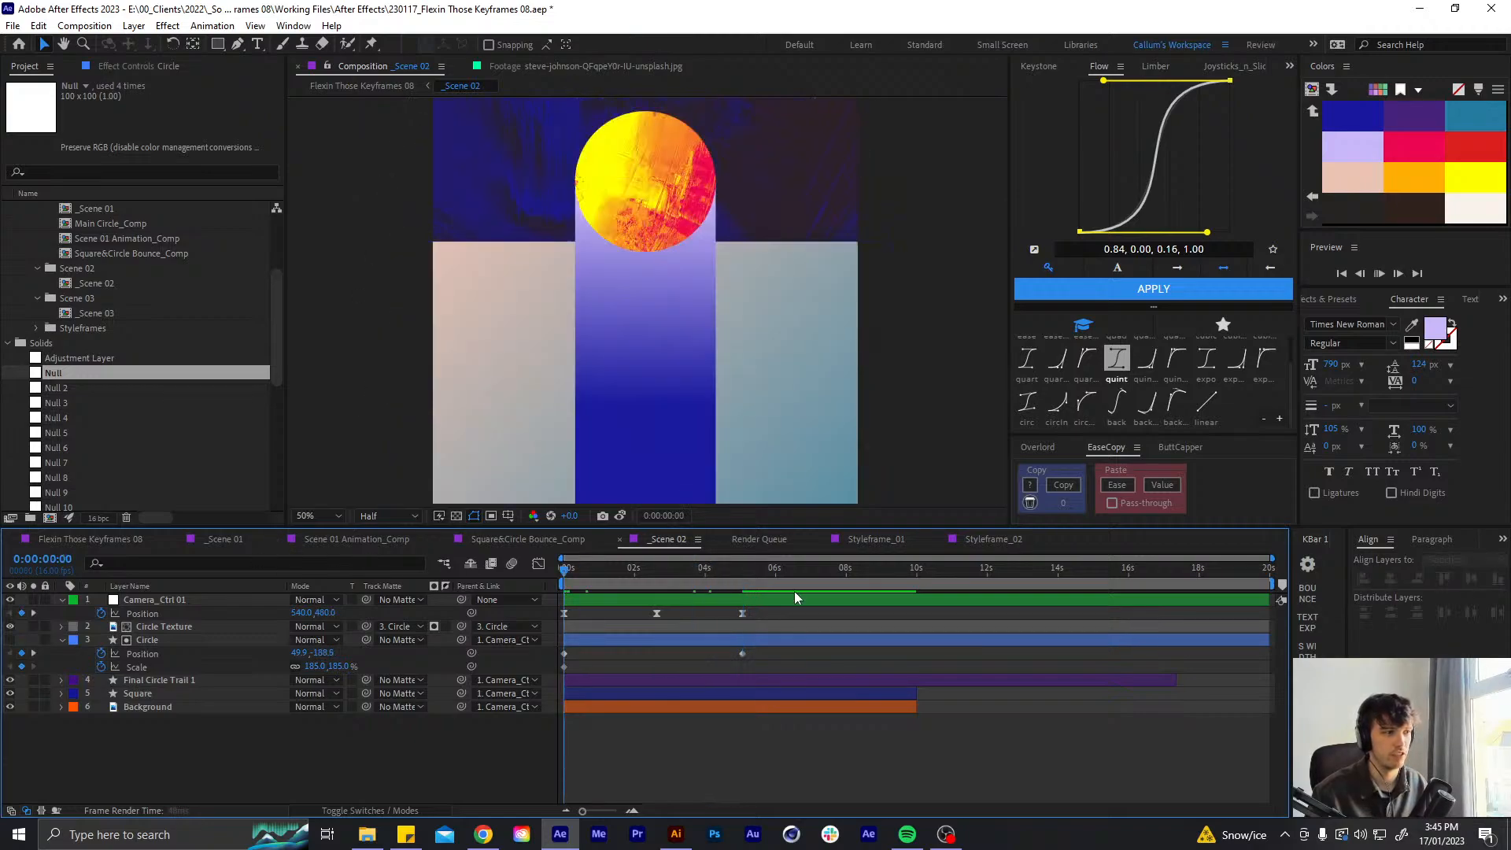
pyautogui.press('space')
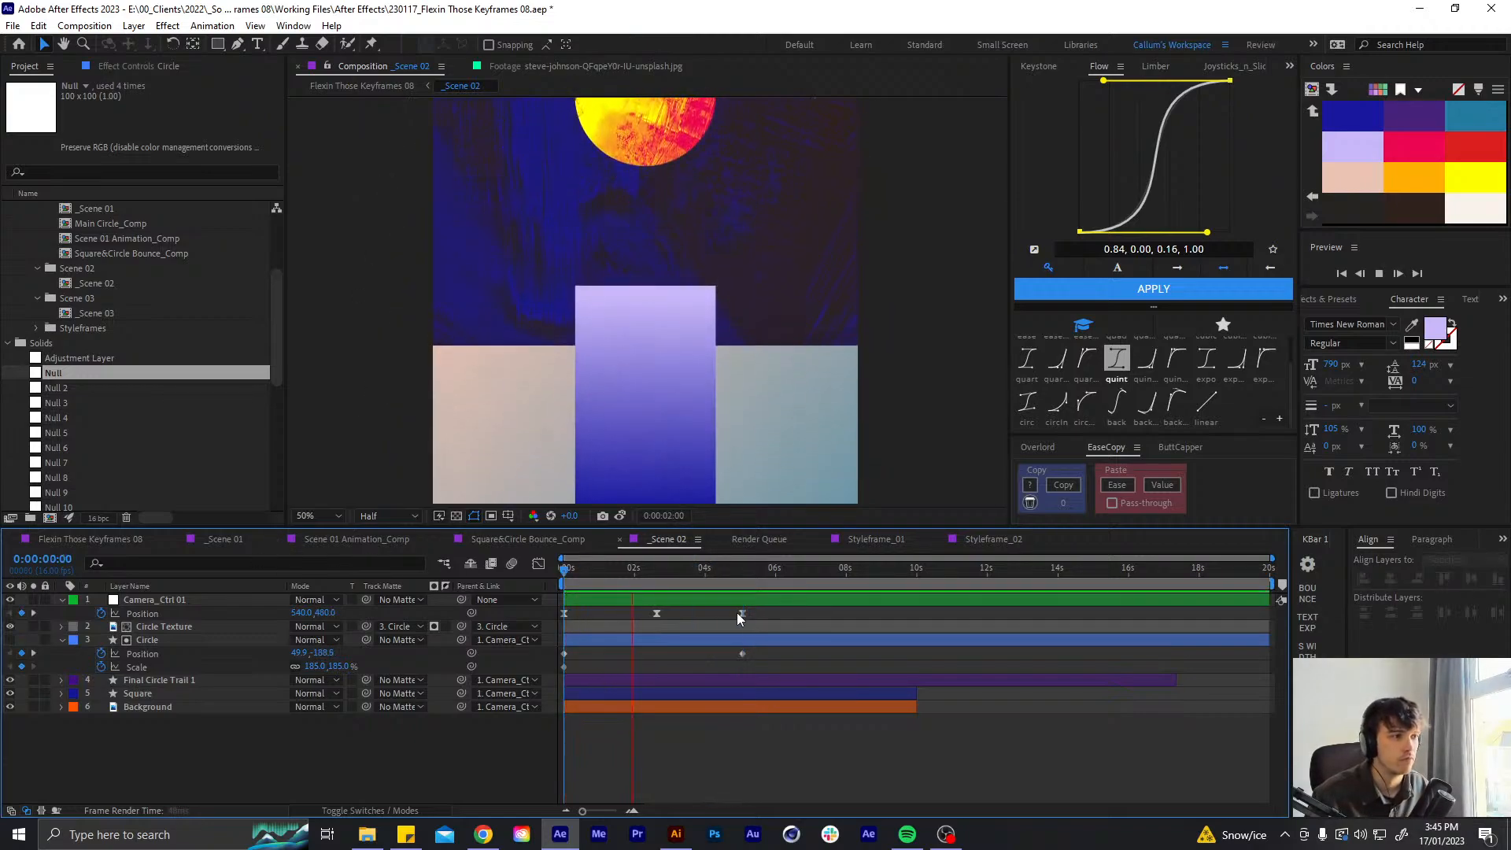
# - Reshape the Camera_Ctrl 01 speed curve so the second camera move peaks close to its last Position keyframe
pyautogui.click(662, 578)
pyautogui.click(657, 613)
pyautogui.hotkey('shift', 'F3')
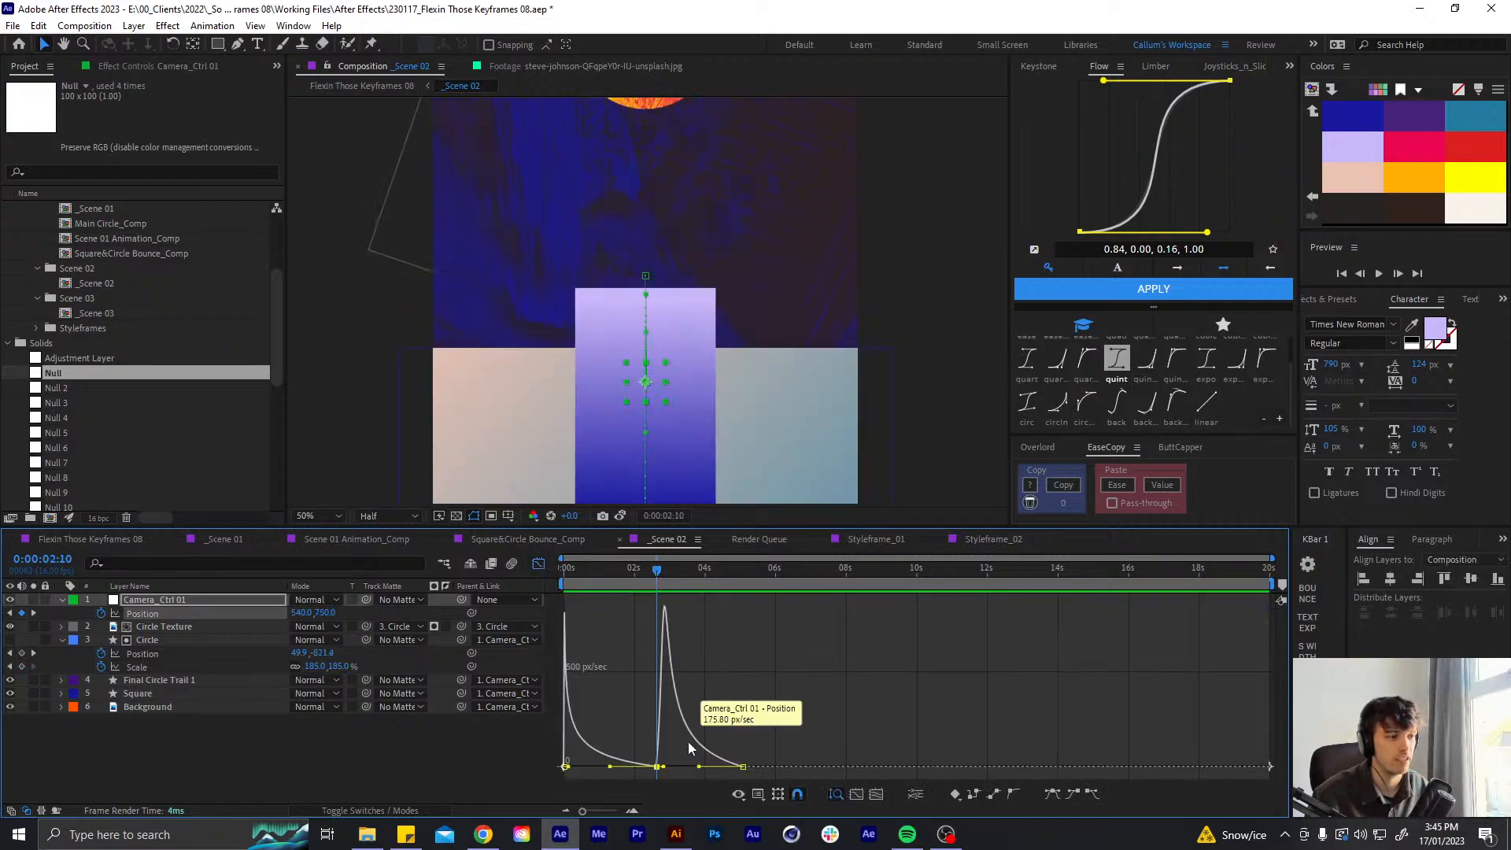
pyautogui.moveTo(699, 767)
pyautogui.mouseDown()
pyautogui.moveTo(735, 767)
pyautogui.moveTo(719, 767)
pyautogui.mouseUp()
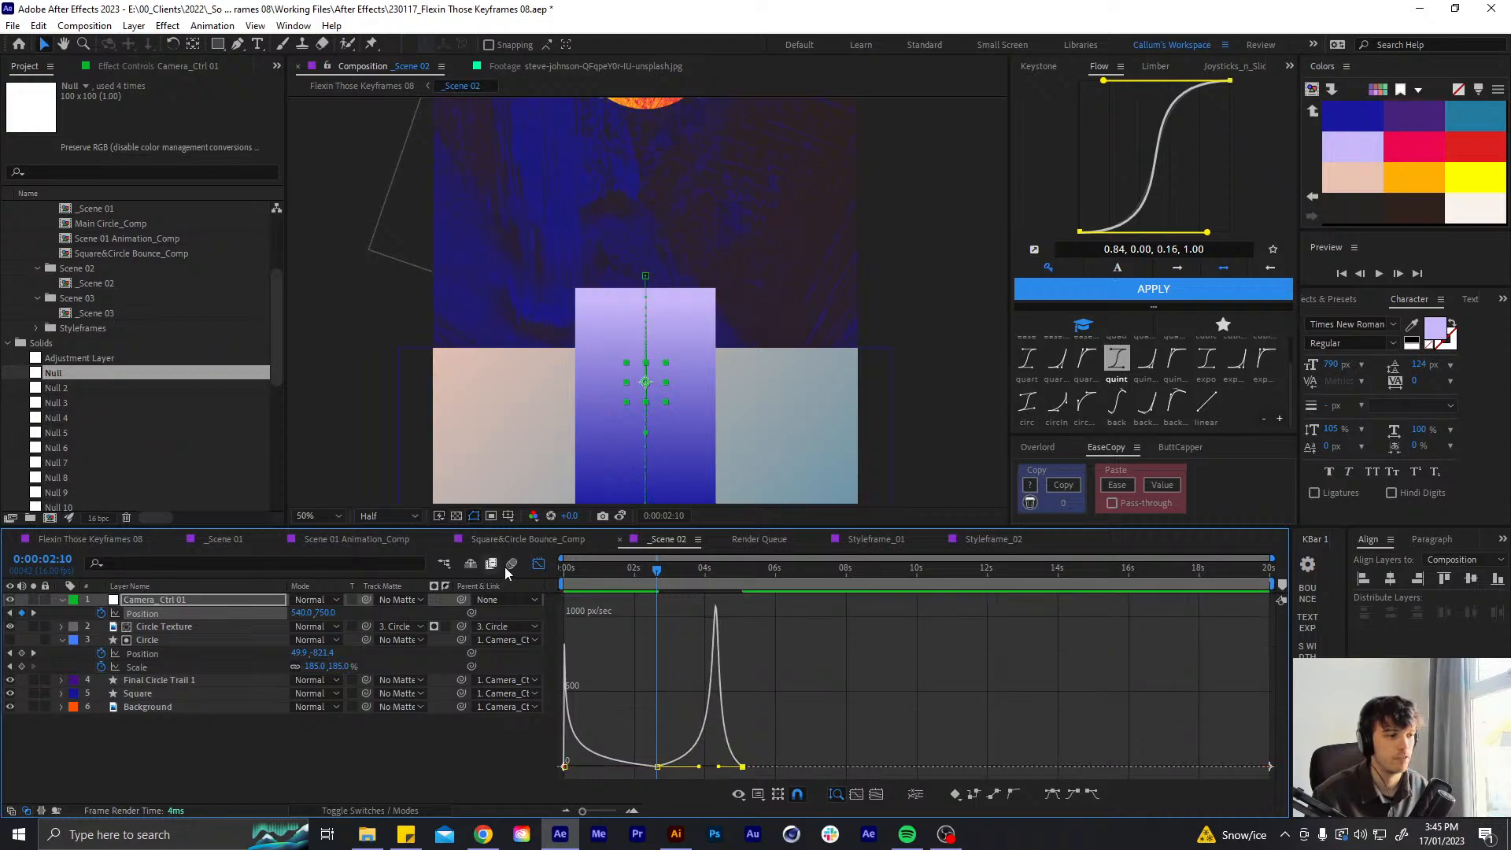
pyautogui.click(538, 564)
# - Replay the comp from the start to check the re-eased second camera move
pyautogui.click(722, 652)
pyautogui.moveTo(642, 569); pyautogui.dragTo(561, 571)
pyautogui.press('space')
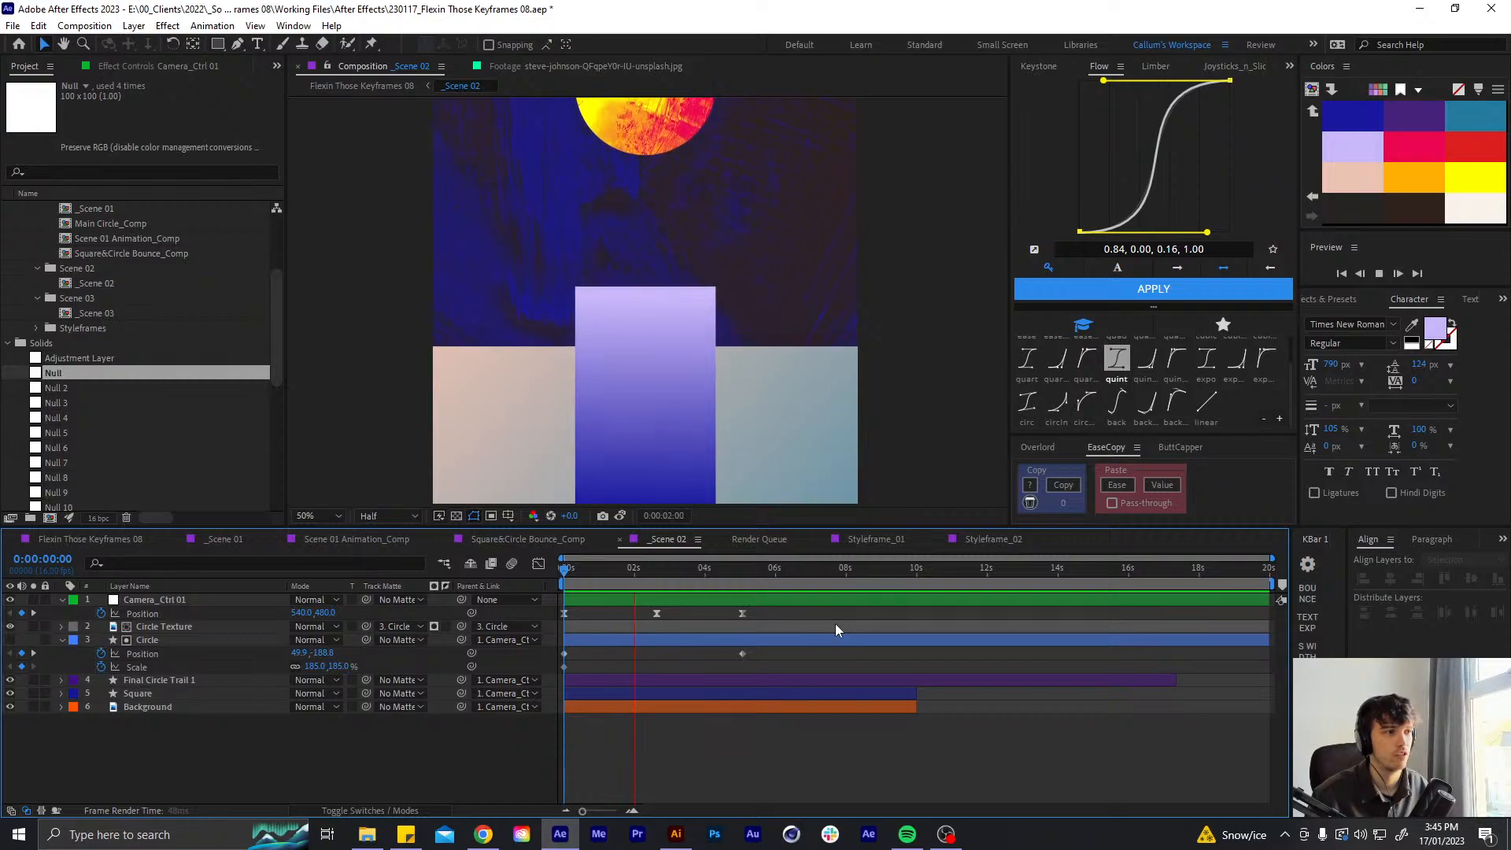
# - Delete the third Camera_Ctrl 01 Position keyframe at 0:00:05:01
pyautogui.click(659, 572)
pyautogui.click(657, 613)
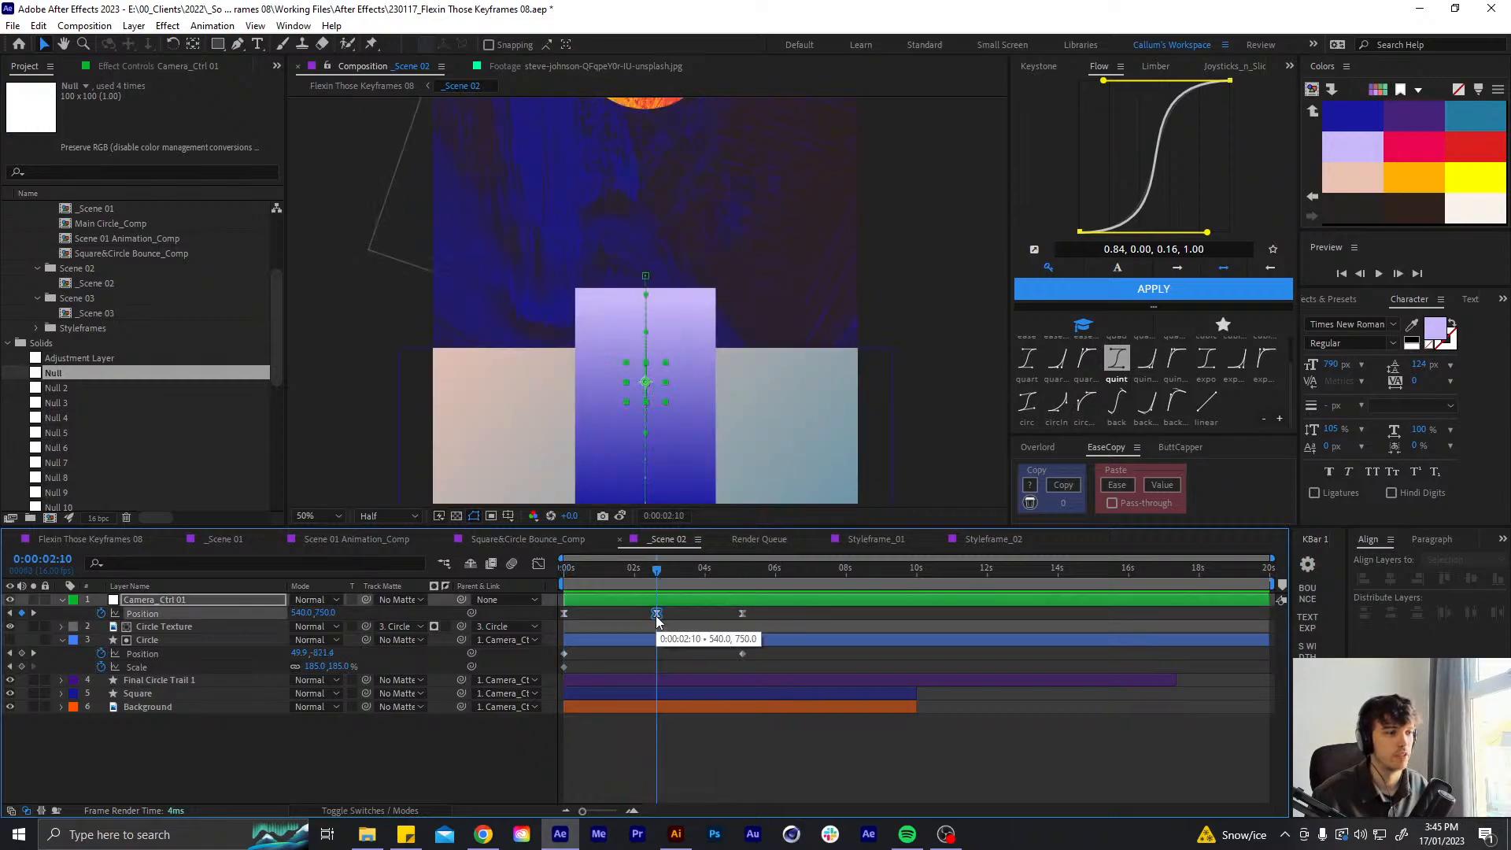
pyautogui.click(742, 614)
pyautogui.press('Delete')
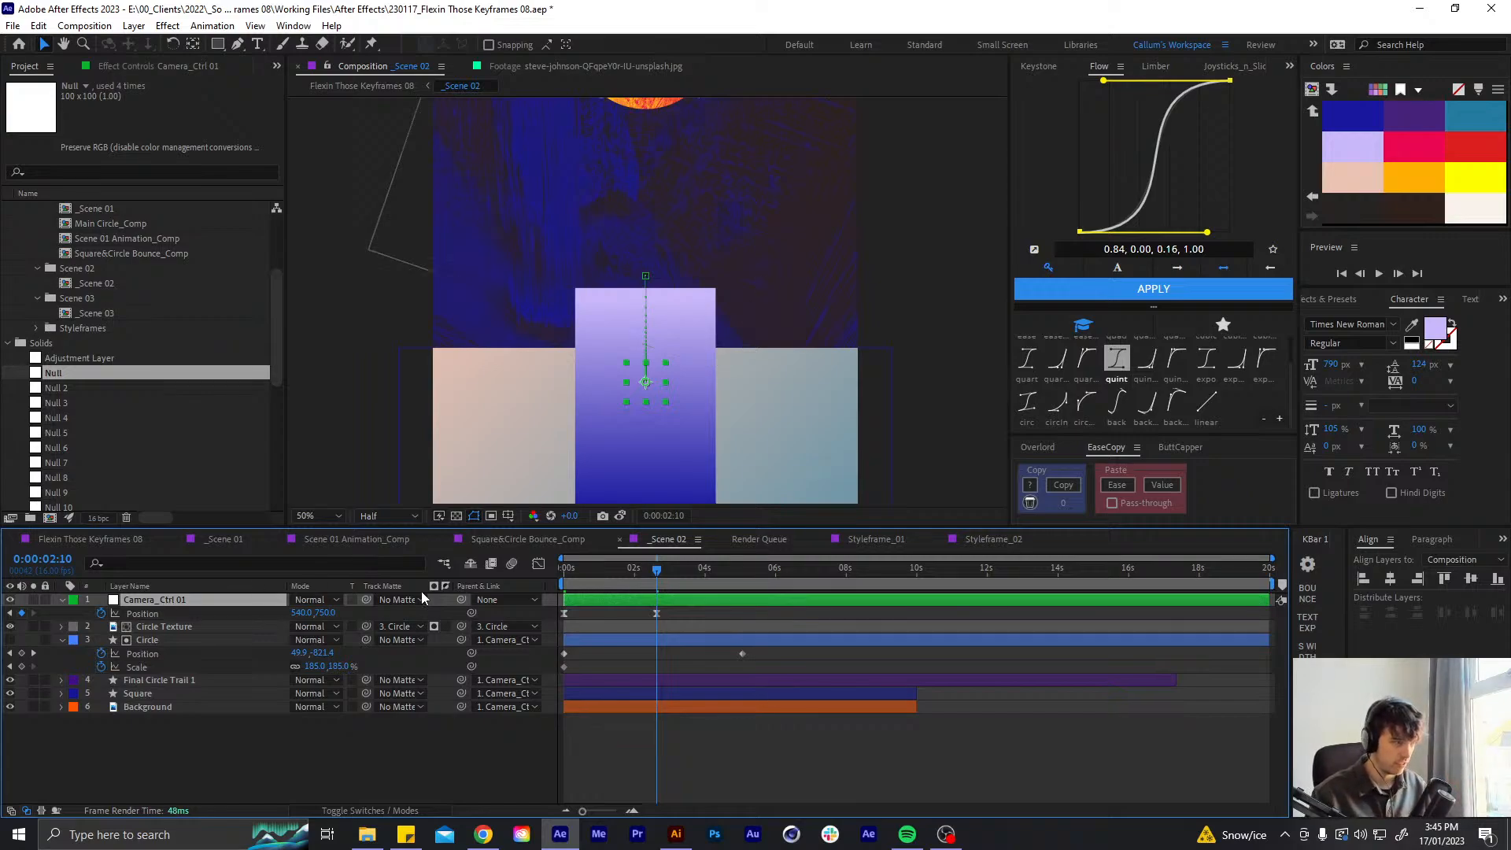
# - Duplicate the Camera_Ctrl 01 null without its Position keyframes and trim the copy's start to 0:00:01:06
pyautogui.hotkey('ctrl', 'd')
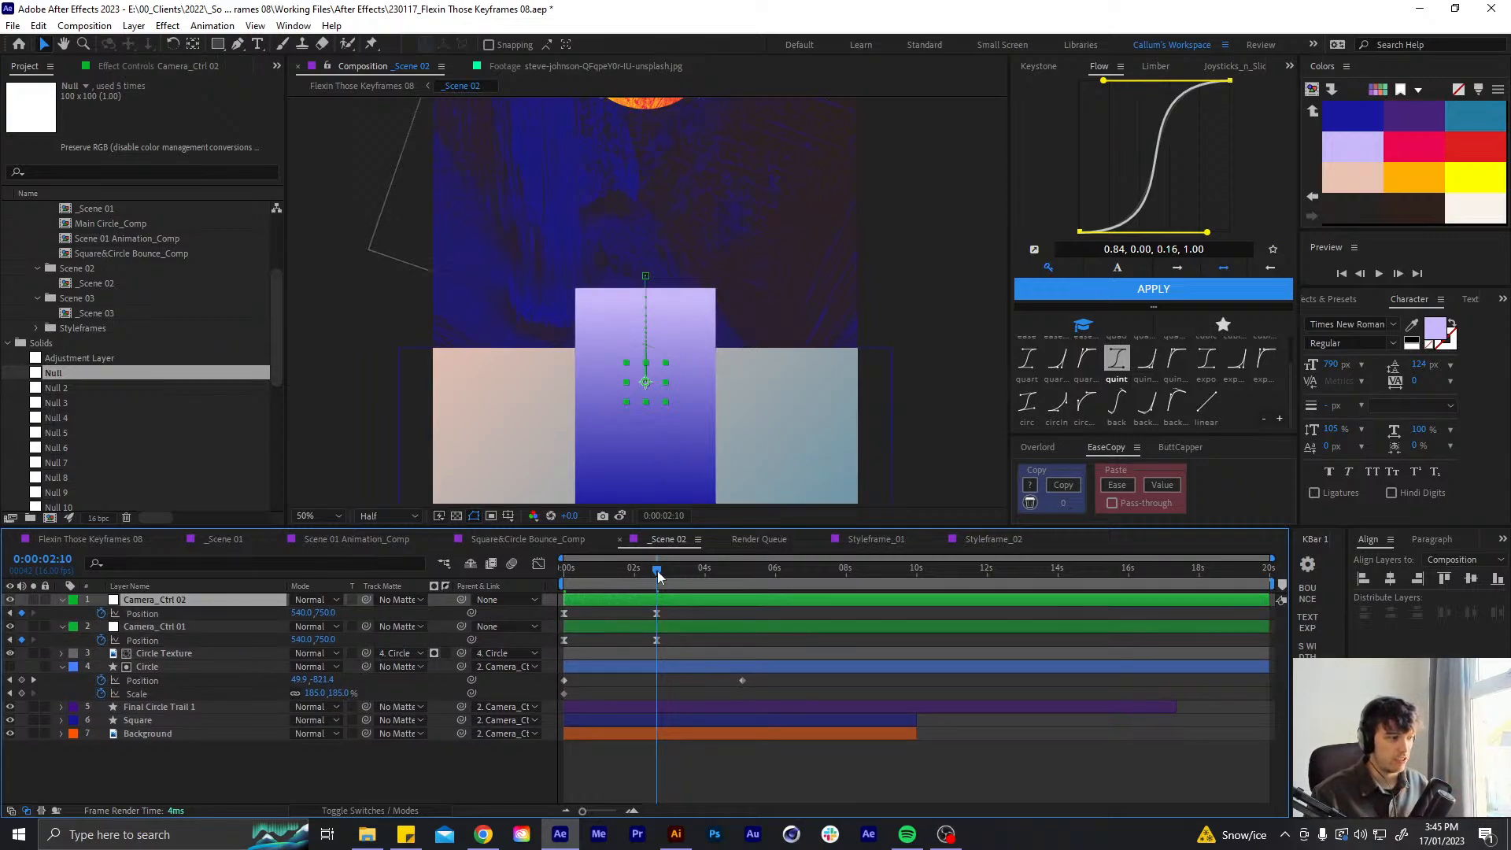
pyautogui.moveTo(672, 613); pyautogui.dragTo(486, 619)
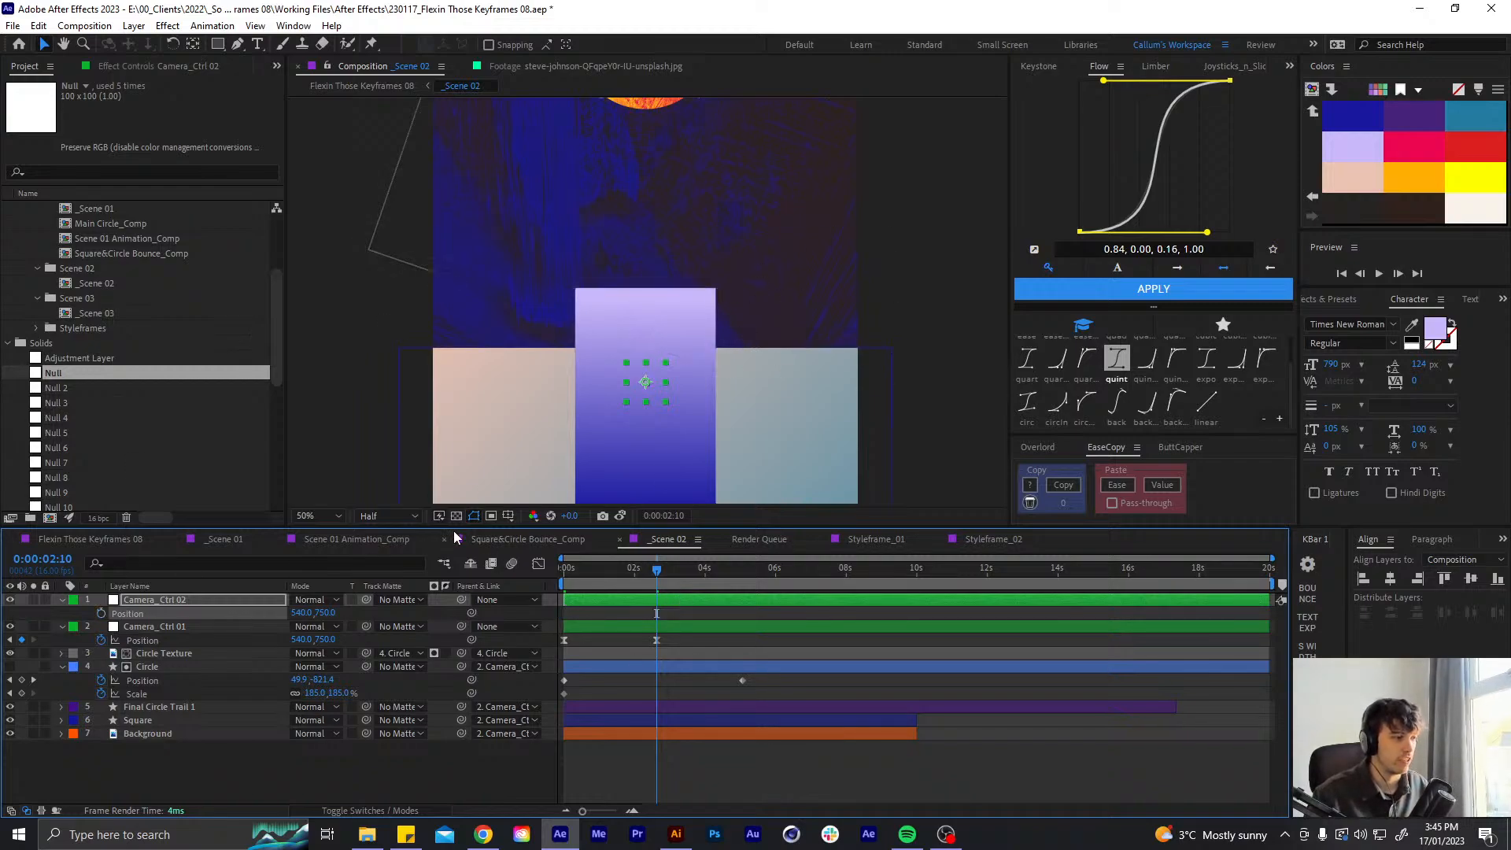
pyautogui.hotkey('shift', 'pageup')
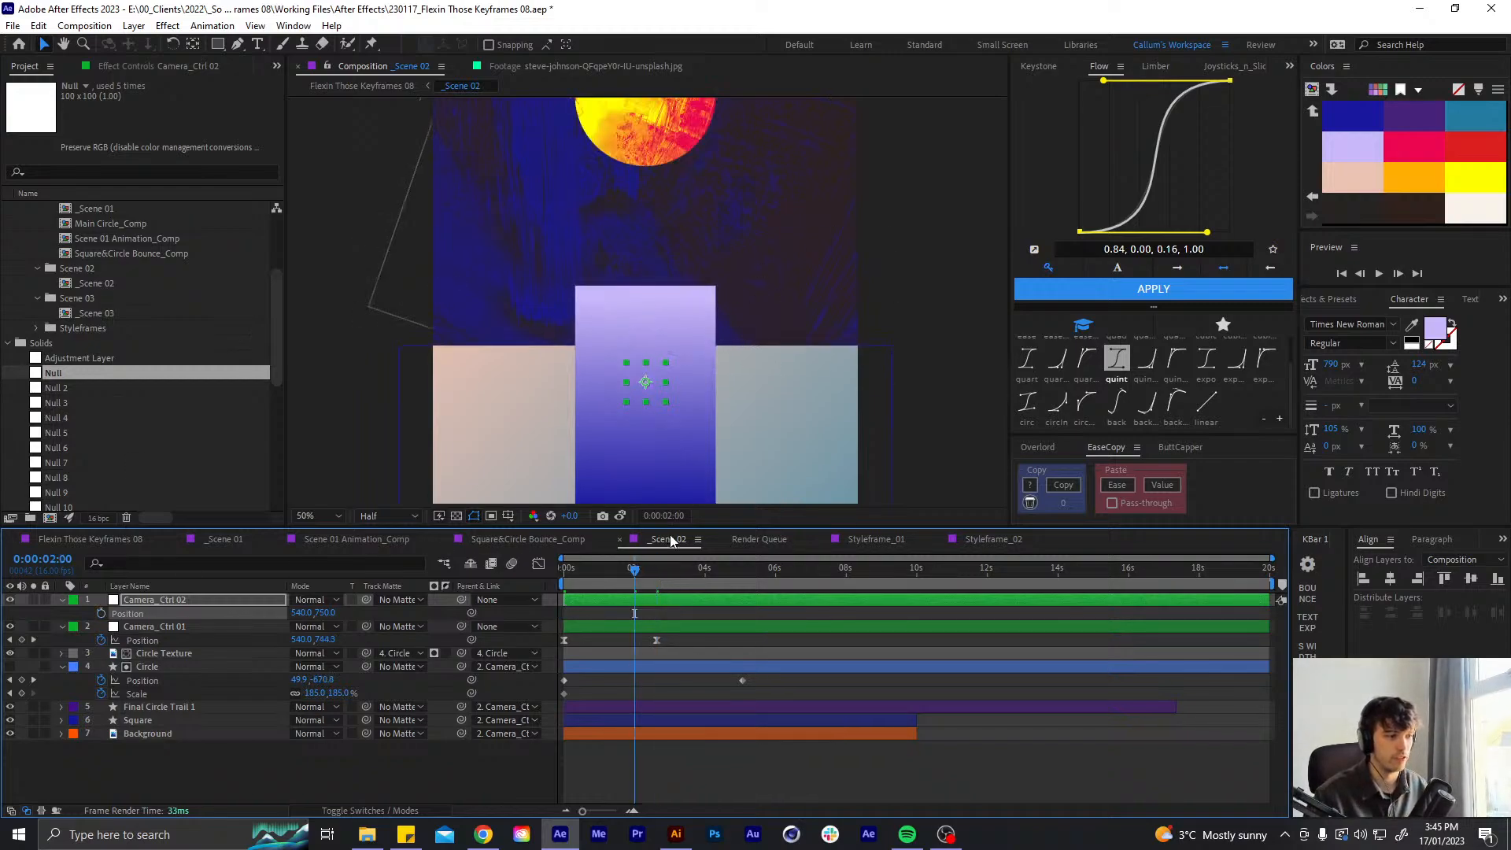
pyautogui.hotkey('shift', 'pageup')
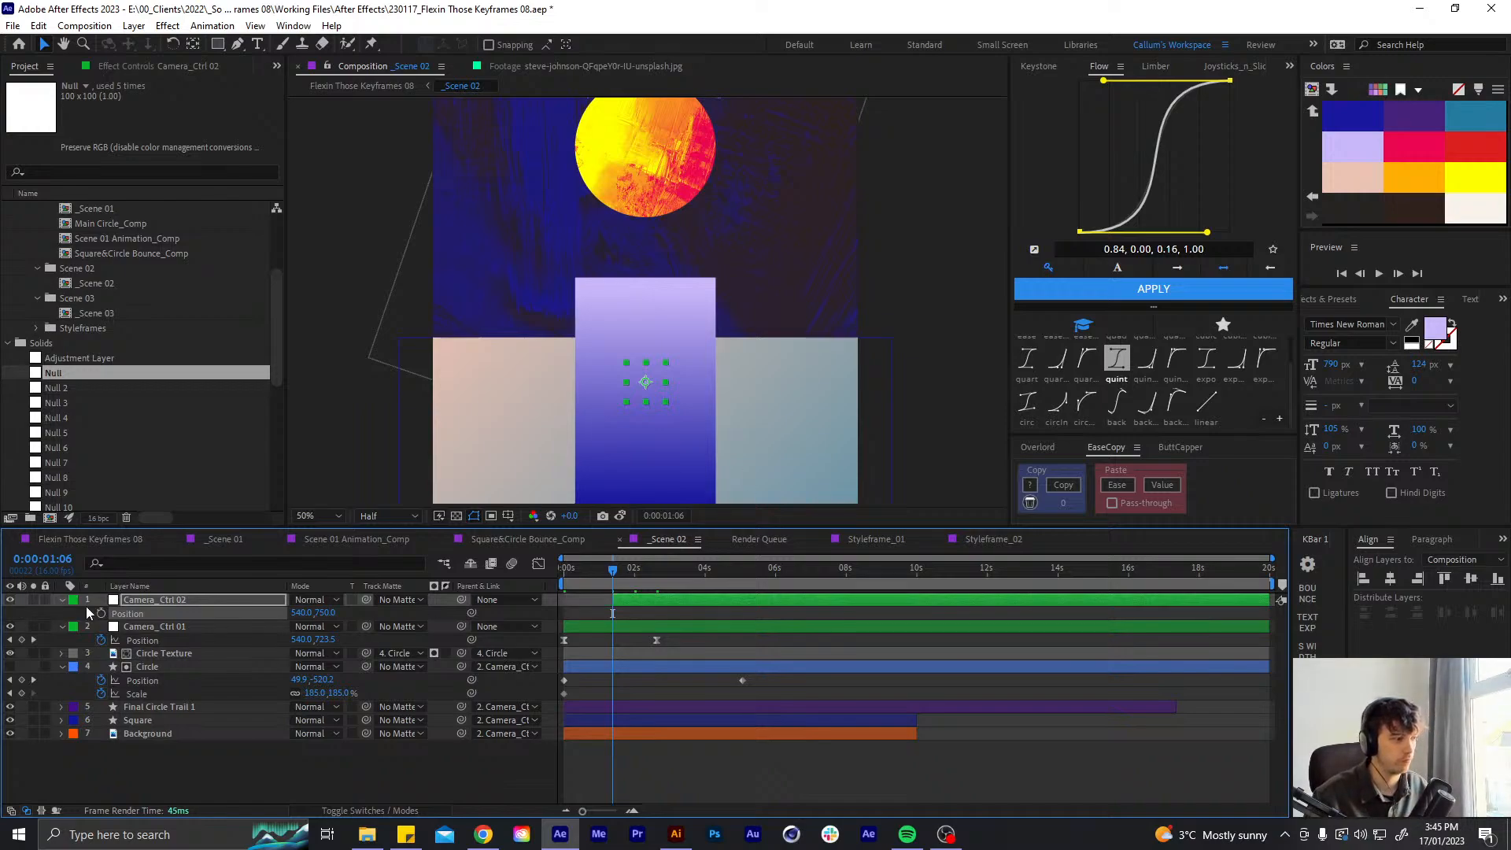
# - Parent Camera_Ctrl 01 to Camera_Ctrl 02 and keyframe the Camera_Ctrl 02 Position at 0:00:01:06
pyautogui.click(180, 628)
pyautogui.moveTo(461, 626); pyautogui.dragTo(130, 598)
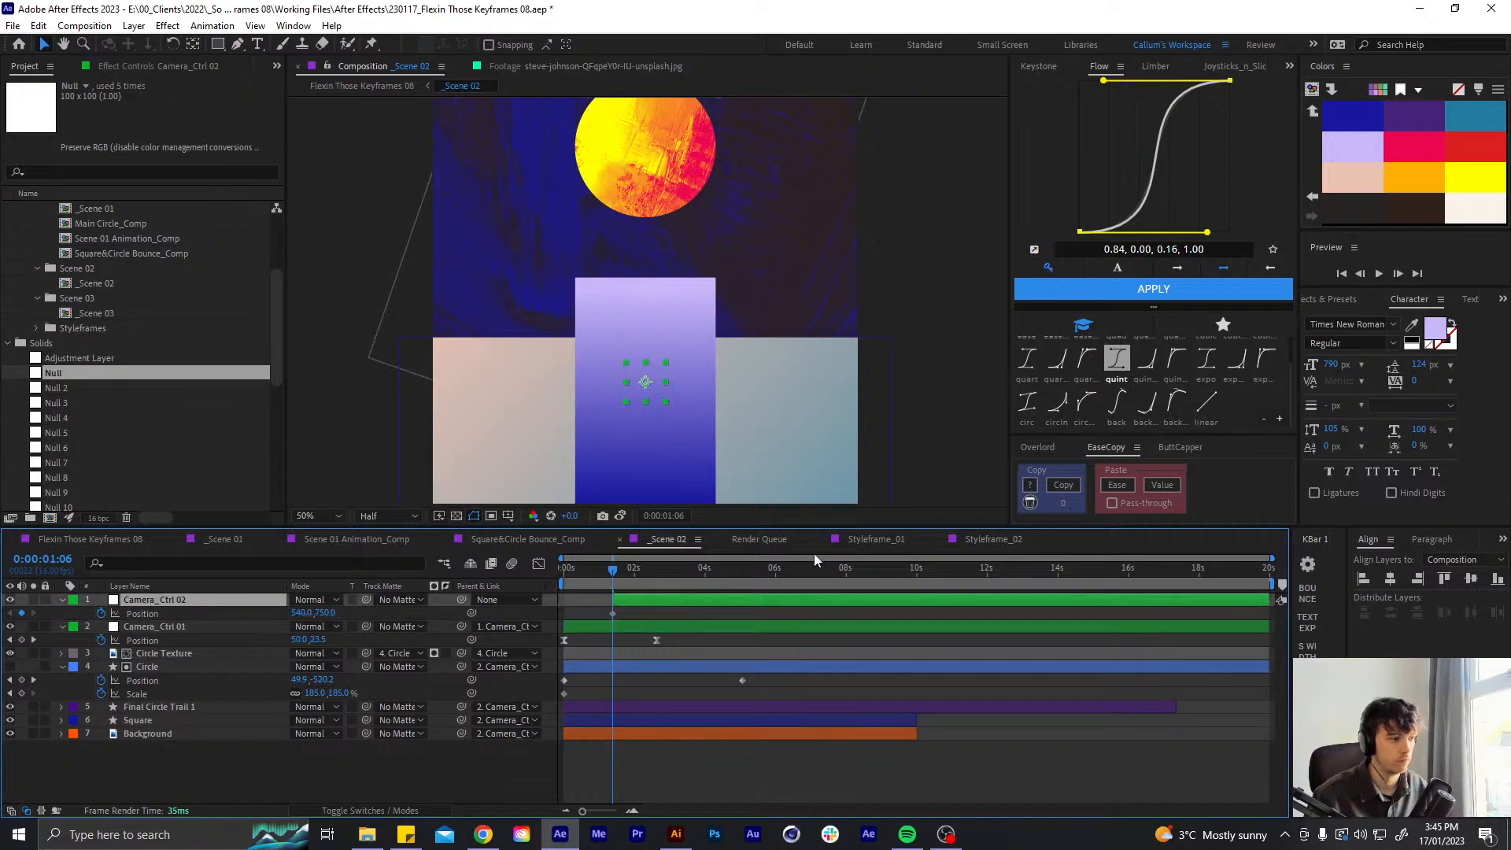
# - Keyframe the Camera_Ctrl 02 Position at 0:00:05:02 with a Y value of 1490
pyautogui.hotkey('shift', 'pagedown')
pyautogui.hotkey('shift', 'pagedown')
pyautogui.hotkey('shift', 'pagedown')
pyautogui.hotkey('shift', 'pagedown')
pyautogui.hotkey('shift', 'pagedown')
pyautogui.hotkey('shift', 'pagedown')
pyautogui.hotkey('shift', 'pagedown')
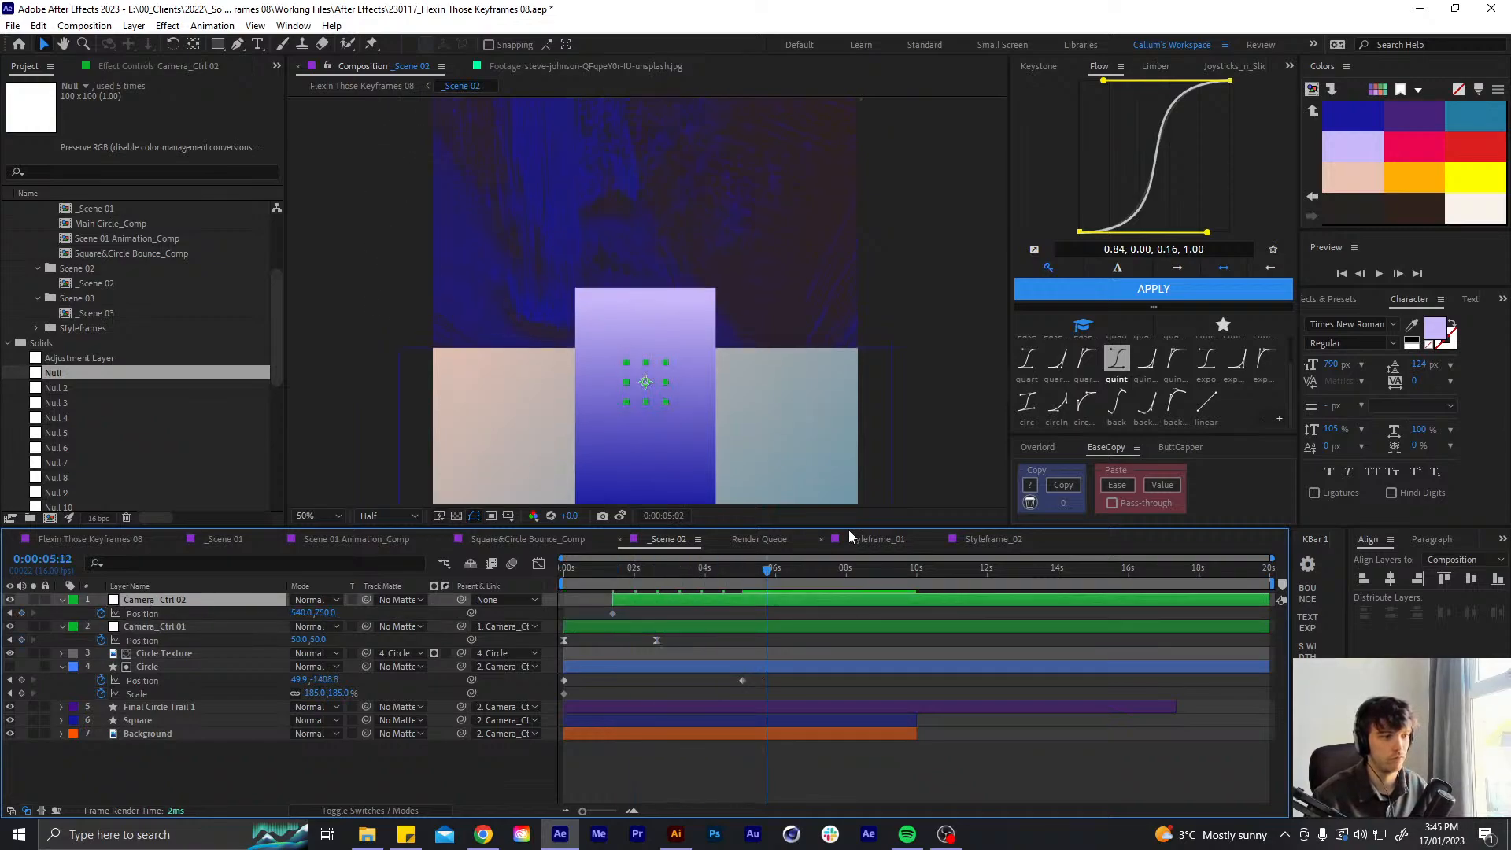
pyautogui.hotkey('shift', 'pageup')
pyautogui.hotkey('shift', 'Down')
pyautogui.hotkey('shift', 'Down')
pyautogui.hotkey('shift', 'Down')
pyautogui.hotkey('shift', 'Down')
pyautogui.hotkey('shift', 'Down')
pyautogui.hotkey('shift', 'Down')
pyautogui.hotkey('shift', 'Down')
pyautogui.hotkey('shift', 'Down')
pyautogui.hotkey('shift', 'Down')
pyautogui.hotkey('shift', 'Down')
pyautogui.hotkey('shift', 'Down')
pyautogui.hotkey('shift', 'Down')
pyautogui.hotkey('shift', 'Down')
pyautogui.hotkey('shift', 'Down')
pyautogui.hotkey('shift', 'Down')
pyautogui.hotkey('shift', 'Down')
pyautogui.hotkey('shift', 'Down')
pyautogui.hotkey('shift', 'Down')
pyautogui.hotkey('shift', 'Down')
pyautogui.hotkey('shift', 'Down')
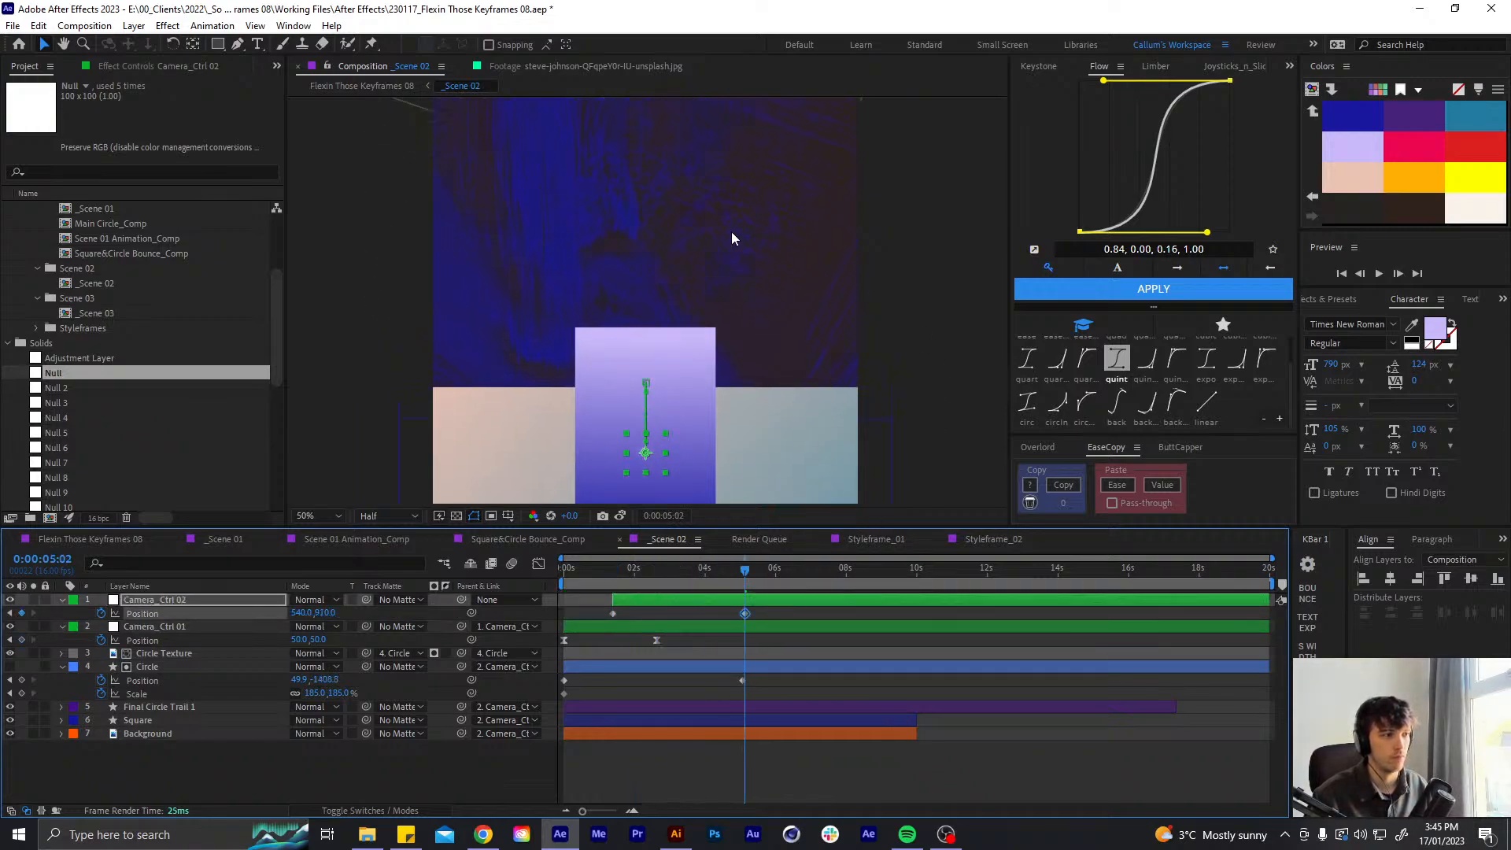
pyautogui.hotkey('shift', 'Down')
pyautogui.hotkey('shift', 'Down')
pyautogui.hotkey('shift', 'Down')
pyautogui.hotkey('shift', 'Down')
pyautogui.hotkey('shift', 'Down')
pyautogui.hotkey('shift', 'Down')
pyautogui.hotkey('shift', 'Down')
pyautogui.hotkey('shift', 'Down')
pyautogui.hotkey('shift', 'Down')
pyautogui.hotkey('shift', 'Down')
pyautogui.hotkey('shift', 'Down')
pyautogui.hotkey('shift', 'Down')
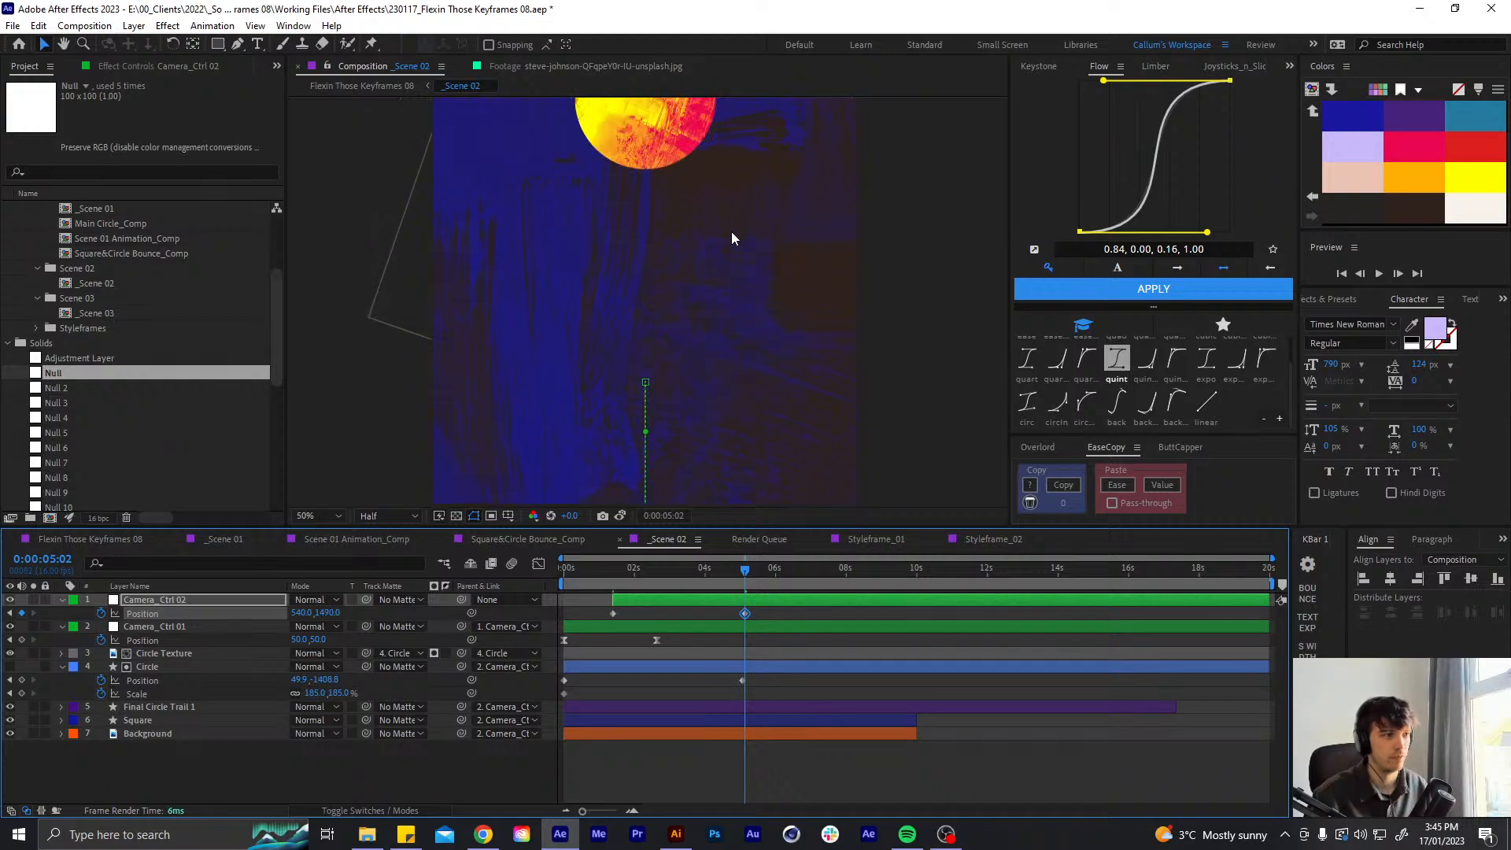
# - Set the Camera_Ctrl 02 Position keyframe at 0:00:05:02 to a Y value of 1290
pyautogui.hotkey('shift', 'Up')
pyautogui.hotkey('shift', 'Up')
pyautogui.hotkey('shift', 'Up')
pyautogui.hotkey('shift', 'Up')
pyautogui.hotkey('shift', 'Up')
pyautogui.hotkey('shift', 'Up')
pyautogui.hotkey('shift', 'Up')
pyautogui.hotkey('shift', 'Up')
pyautogui.hotkey('shift', 'Up')
pyautogui.hotkey('shift', 'Up')
pyautogui.hotkey('shift', 'Up')
pyautogui.hotkey('shift', 'Up')
pyautogui.hotkey('shift', 'Up')
pyautogui.hotkey('shift', 'Up')
pyautogui.hotkey('shift', 'Up')
pyautogui.hotkey('shift', 'Up')
pyautogui.hotkey('shift', 'Up')
pyautogui.hotkey('shift', 'Up')
pyautogui.hotkey('shift', 'Up')
pyautogui.hotkey('shift', 'Up')
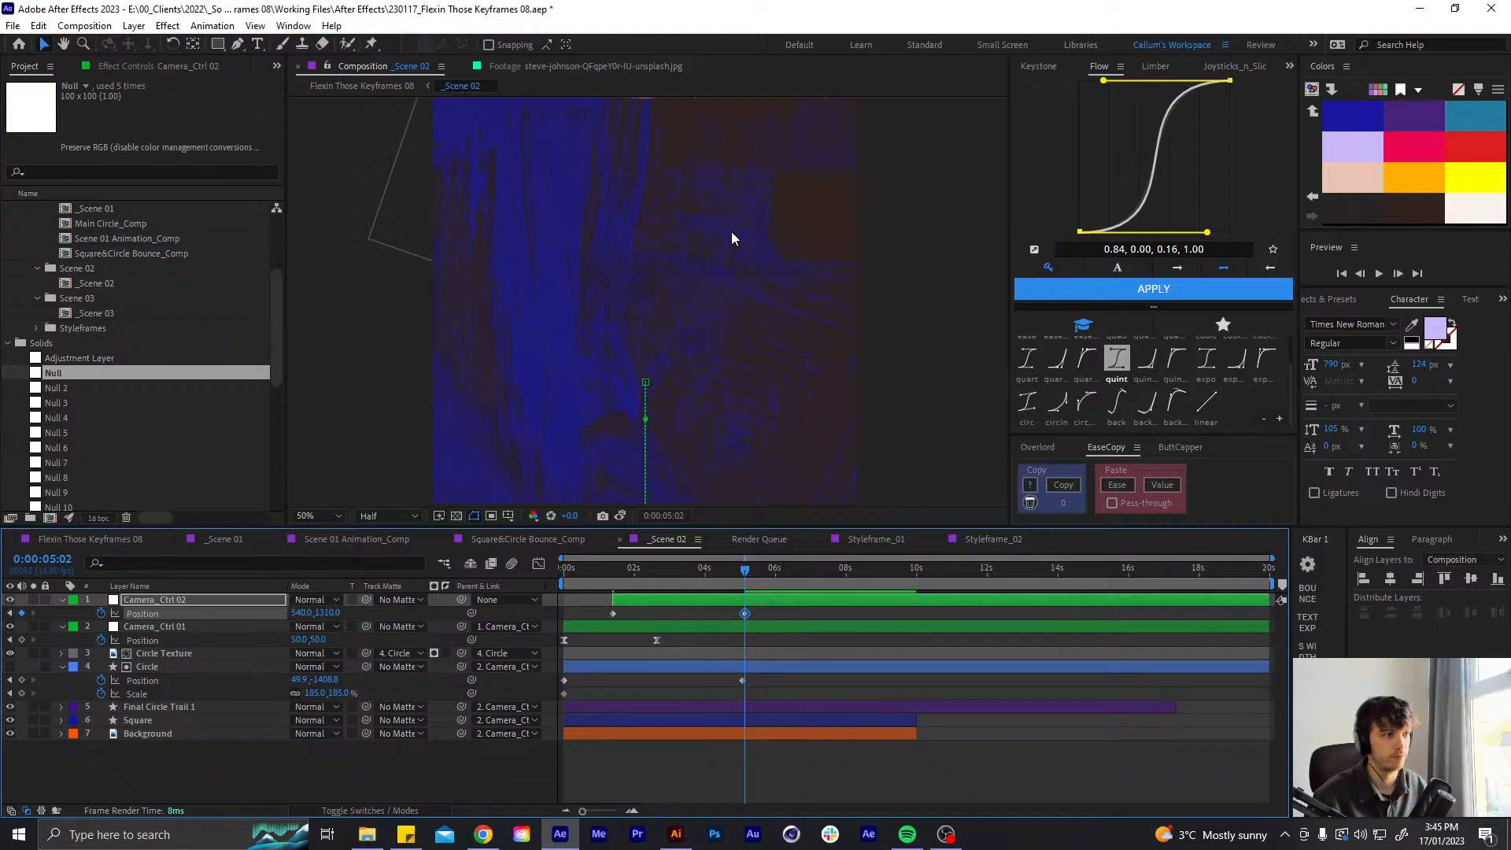
pyautogui.hotkey('shift', 'Up')
pyautogui.hotkey('shift', 'Up')
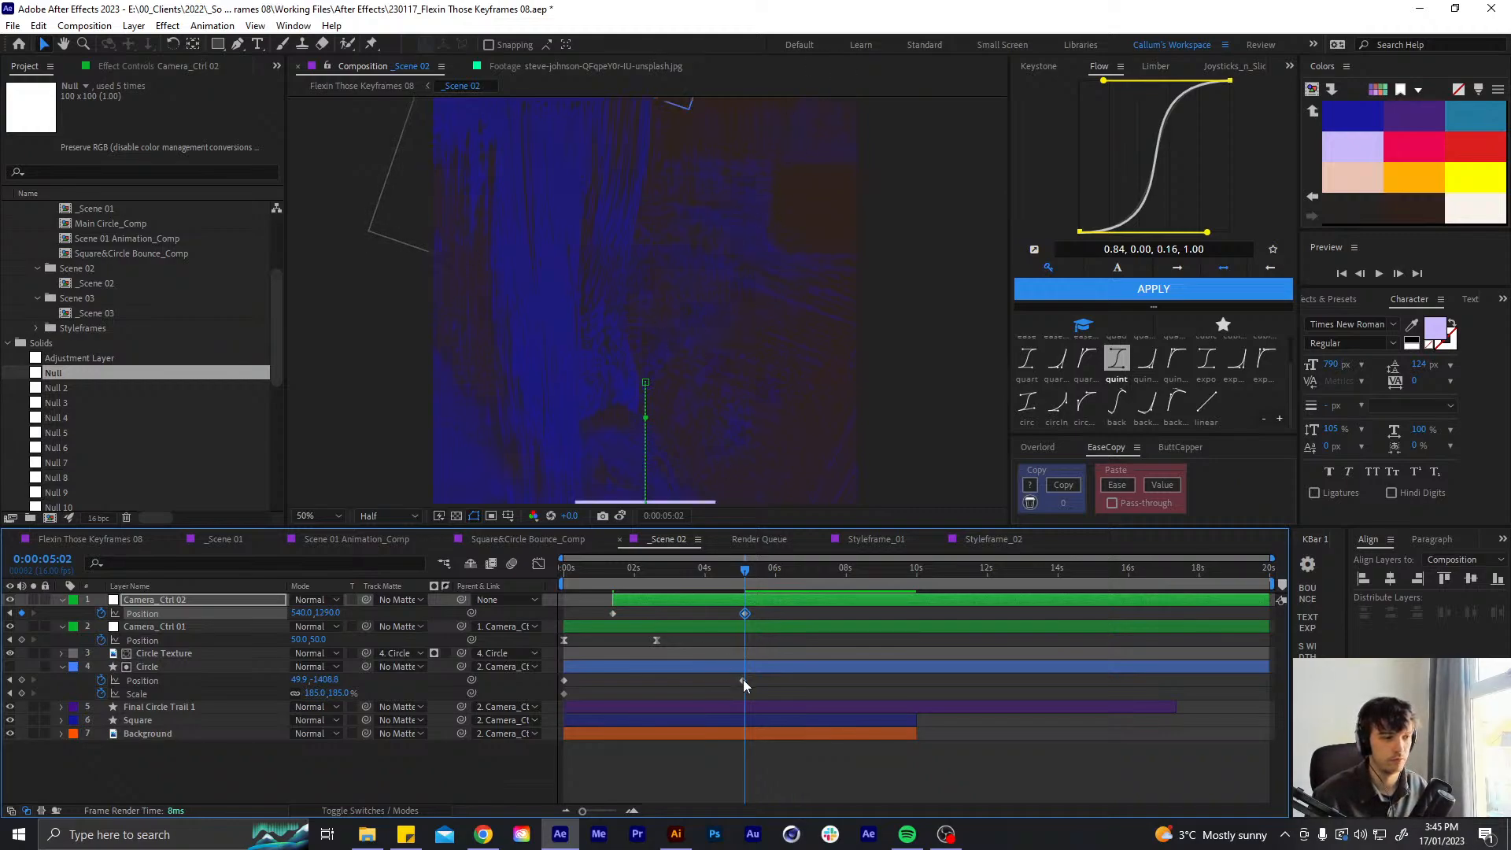
# - Align the Circle's last Position keyframe with 0:00:05:02 and preview the scene from the start
pyautogui.moveTo(743, 680); pyautogui.dragTo(745, 682)
pyautogui.click(732, 687)
pyautogui.moveTo(692, 574); pyautogui.dragTo(516, 573)
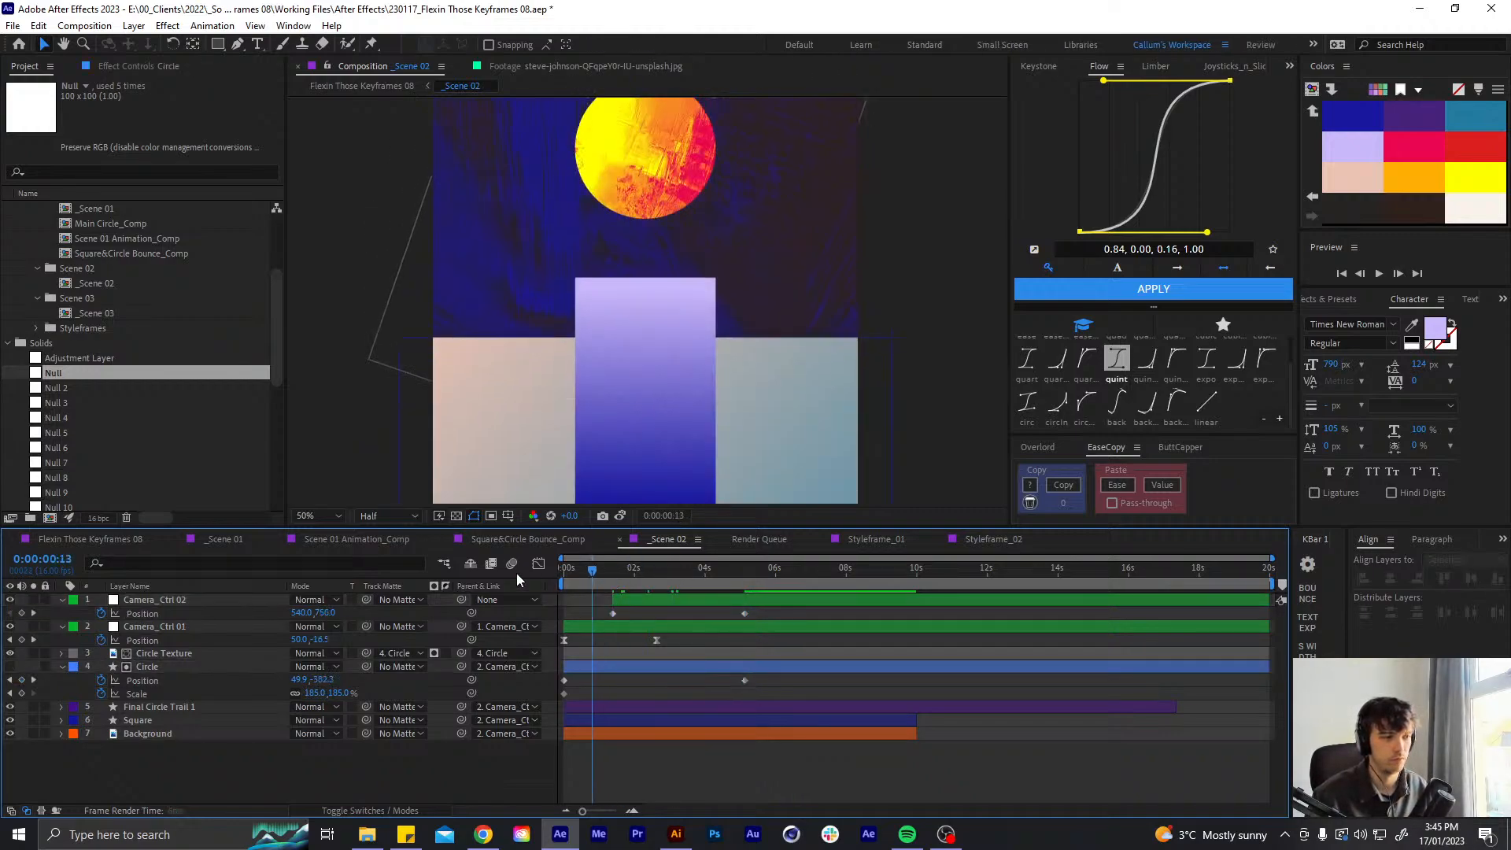
pyautogui.press('space')
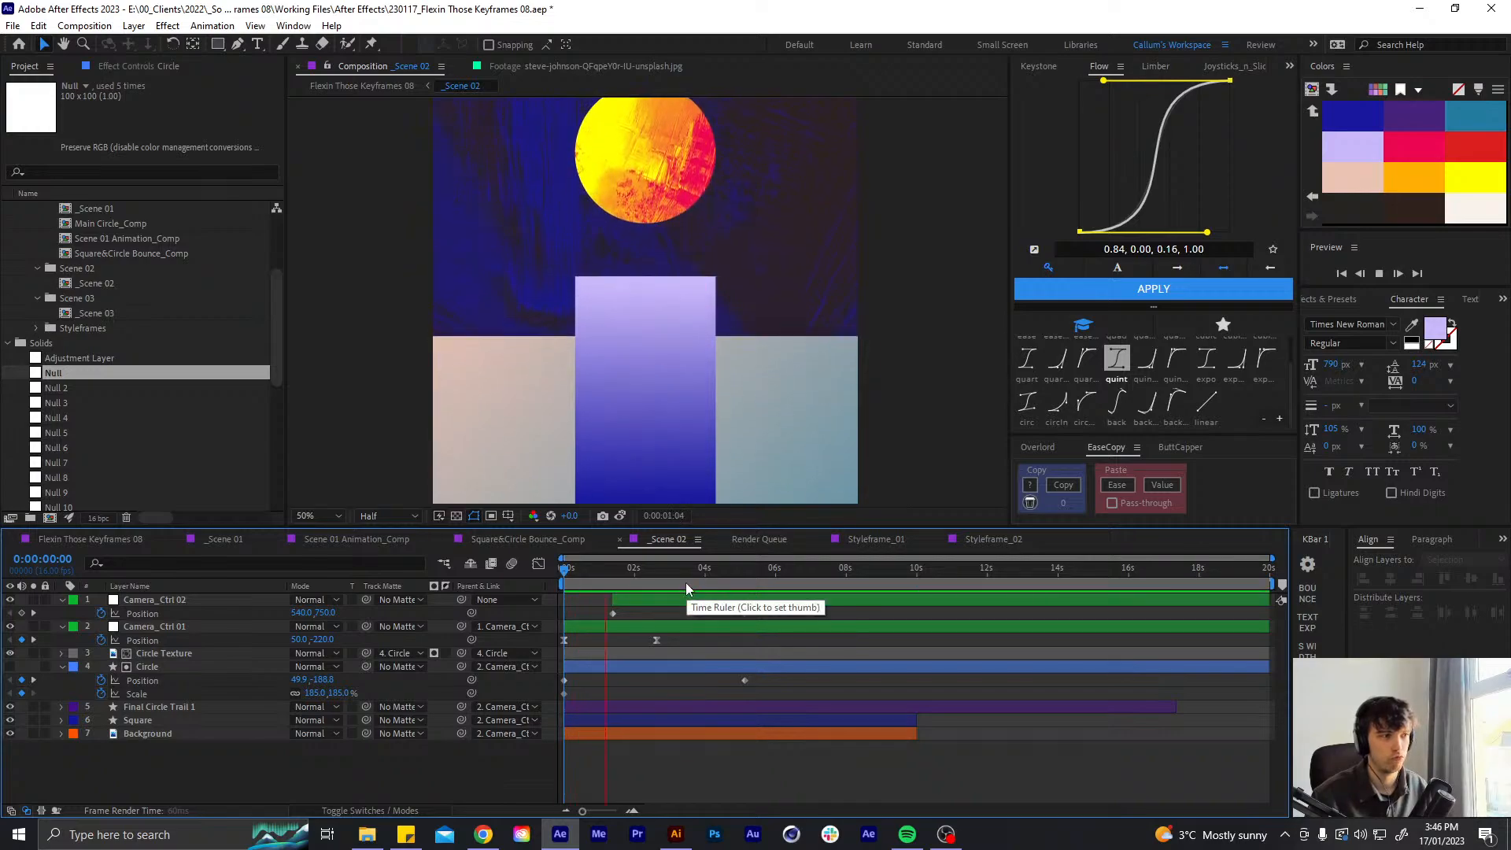
pyautogui.click(744, 576)
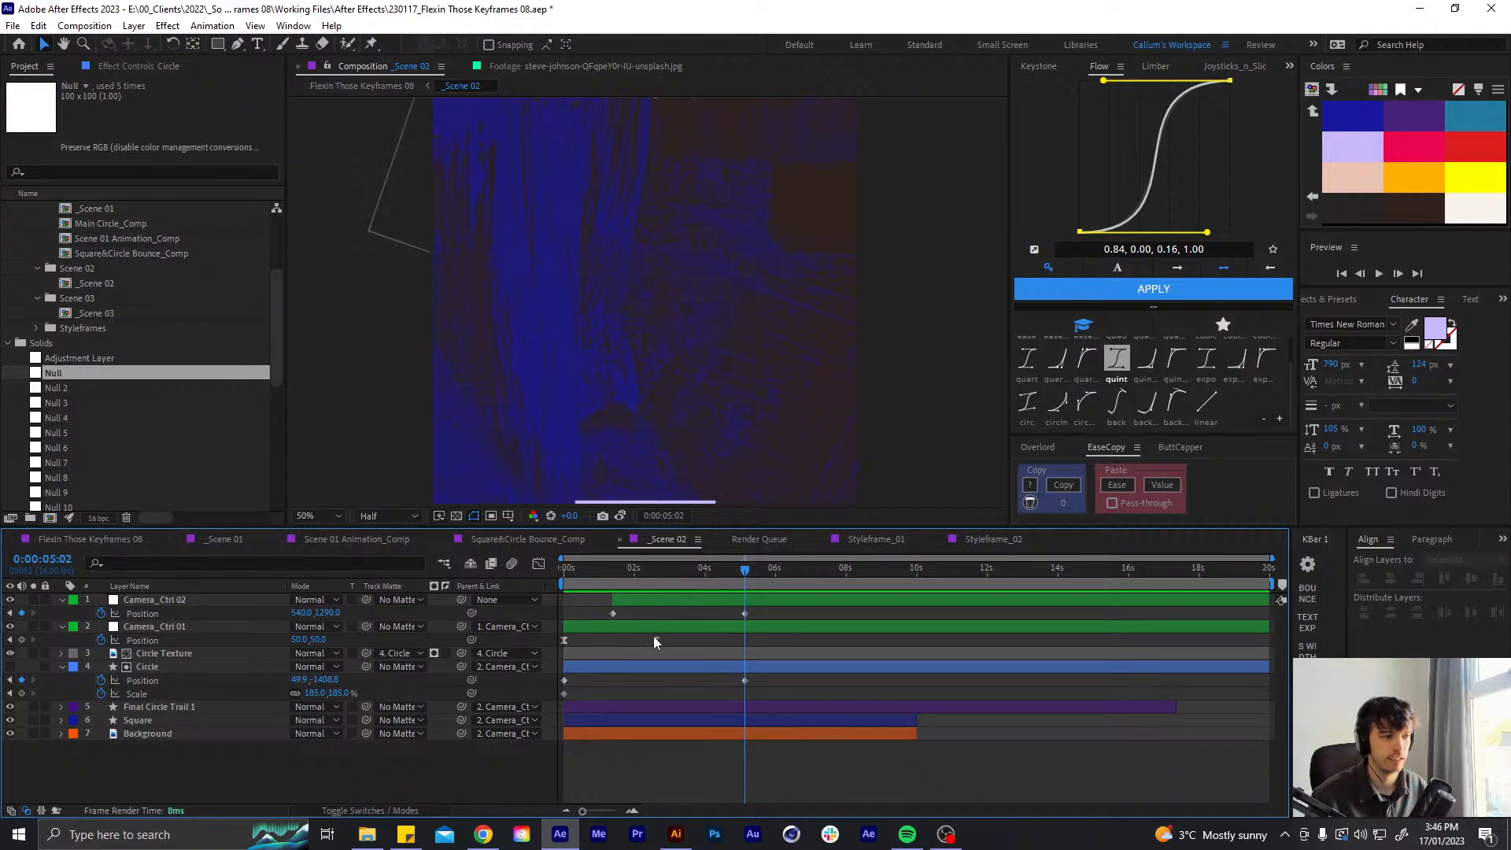
# - Nudge the second Camera_Ctrl 01 Position keyframe slightly later and move the last Camera_Ctrl 02 and Circle Position keyframes to 0:00:04:15
pyautogui.moveTo(656, 640)
pyautogui.mouseDown()
pyautogui.moveTo(712, 633)
pyautogui.moveTo(660, 640)
pyautogui.mouseUp()
pyautogui.click(745, 613)
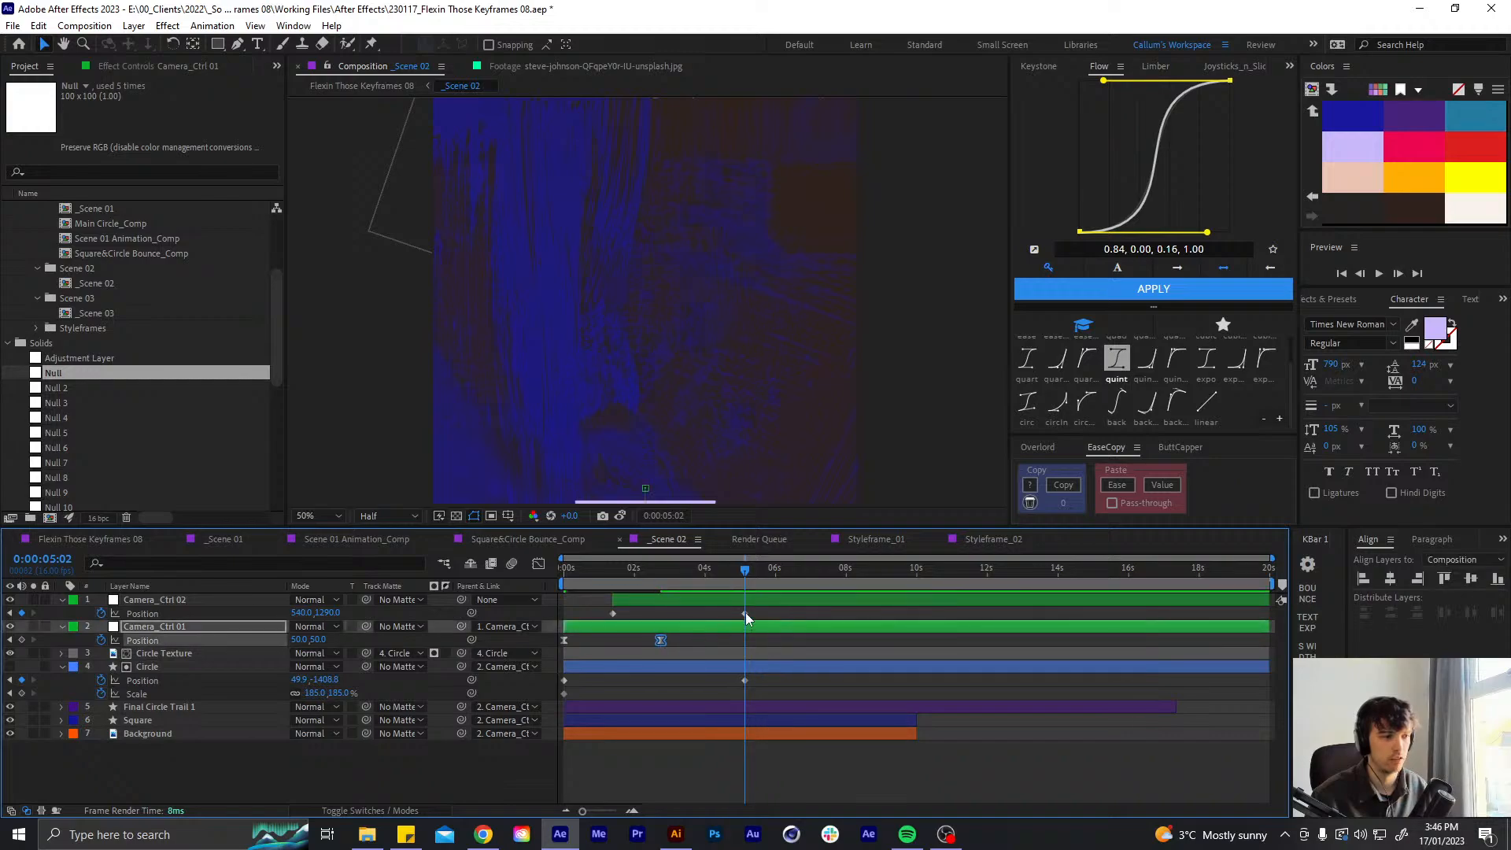
pyautogui.click(744, 613)
pyautogui.moveTo(742, 614); pyautogui.dragTo(738, 614)
pyautogui.moveTo(743, 681); pyautogui.dragTo(738, 682)
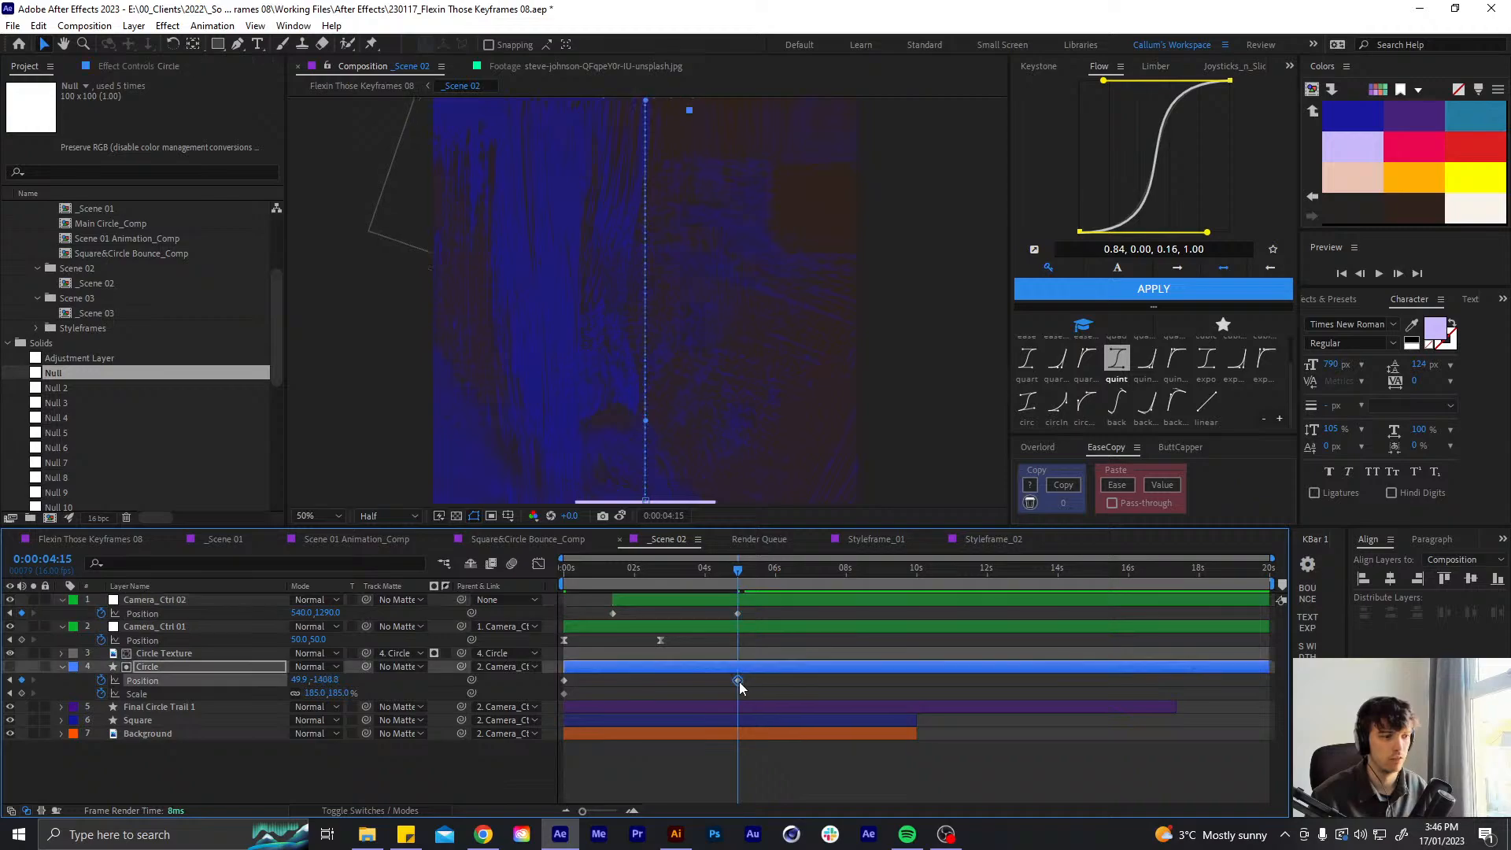
# - Ease both Camera_Ctrl 02 Position keyframes into a steep mid-move speed peak and preview the scene from the start
pyautogui.moveTo(749, 616); pyautogui.dragTo(600, 609)
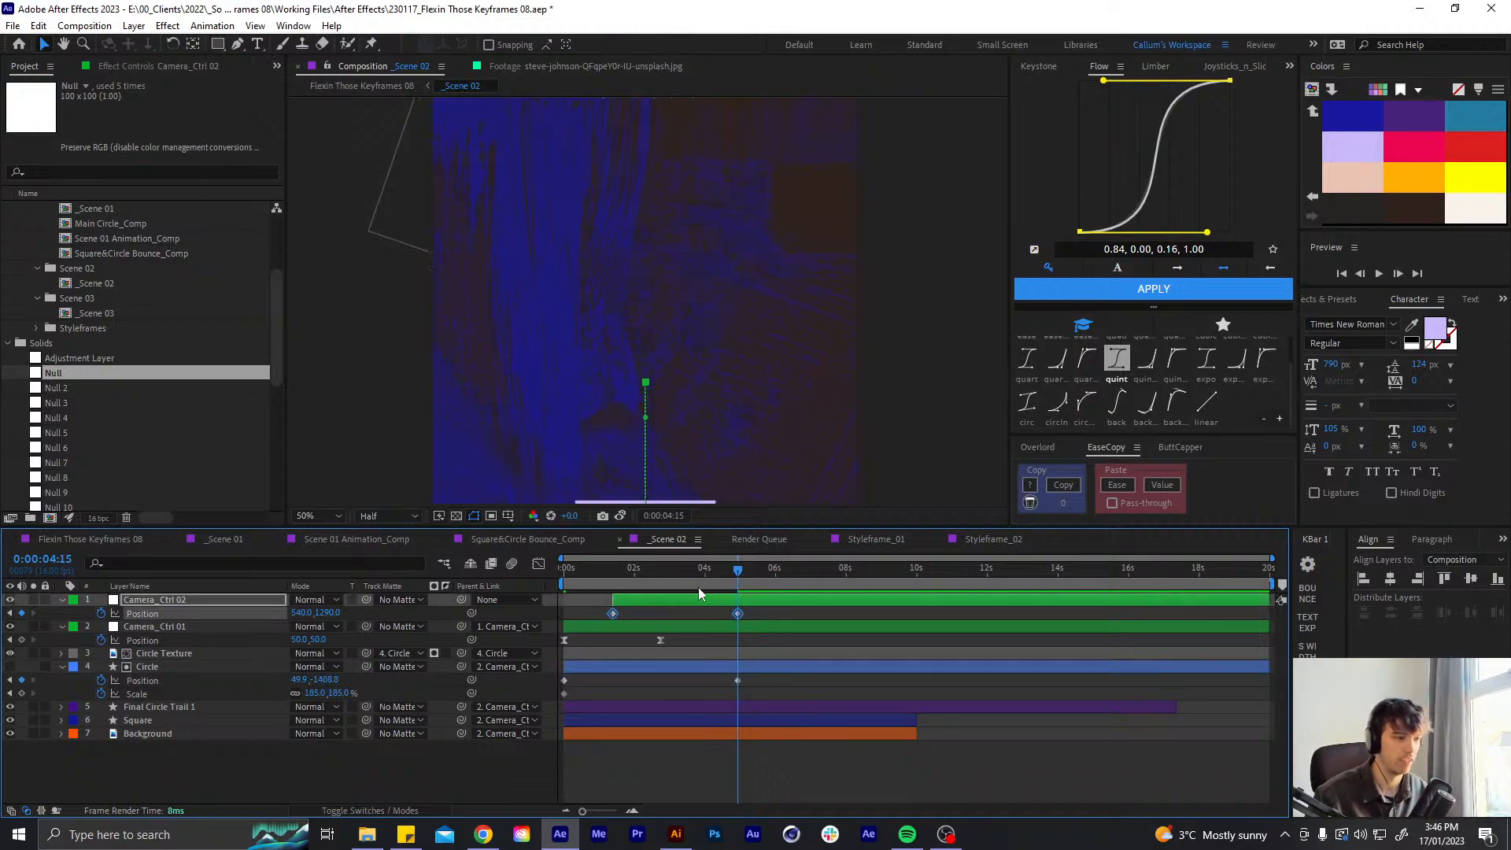
pyautogui.click(539, 564)
pyautogui.moveTo(613, 763); pyautogui.dragTo(693, 766)
pyautogui.press('Home')
pyautogui.press('space')
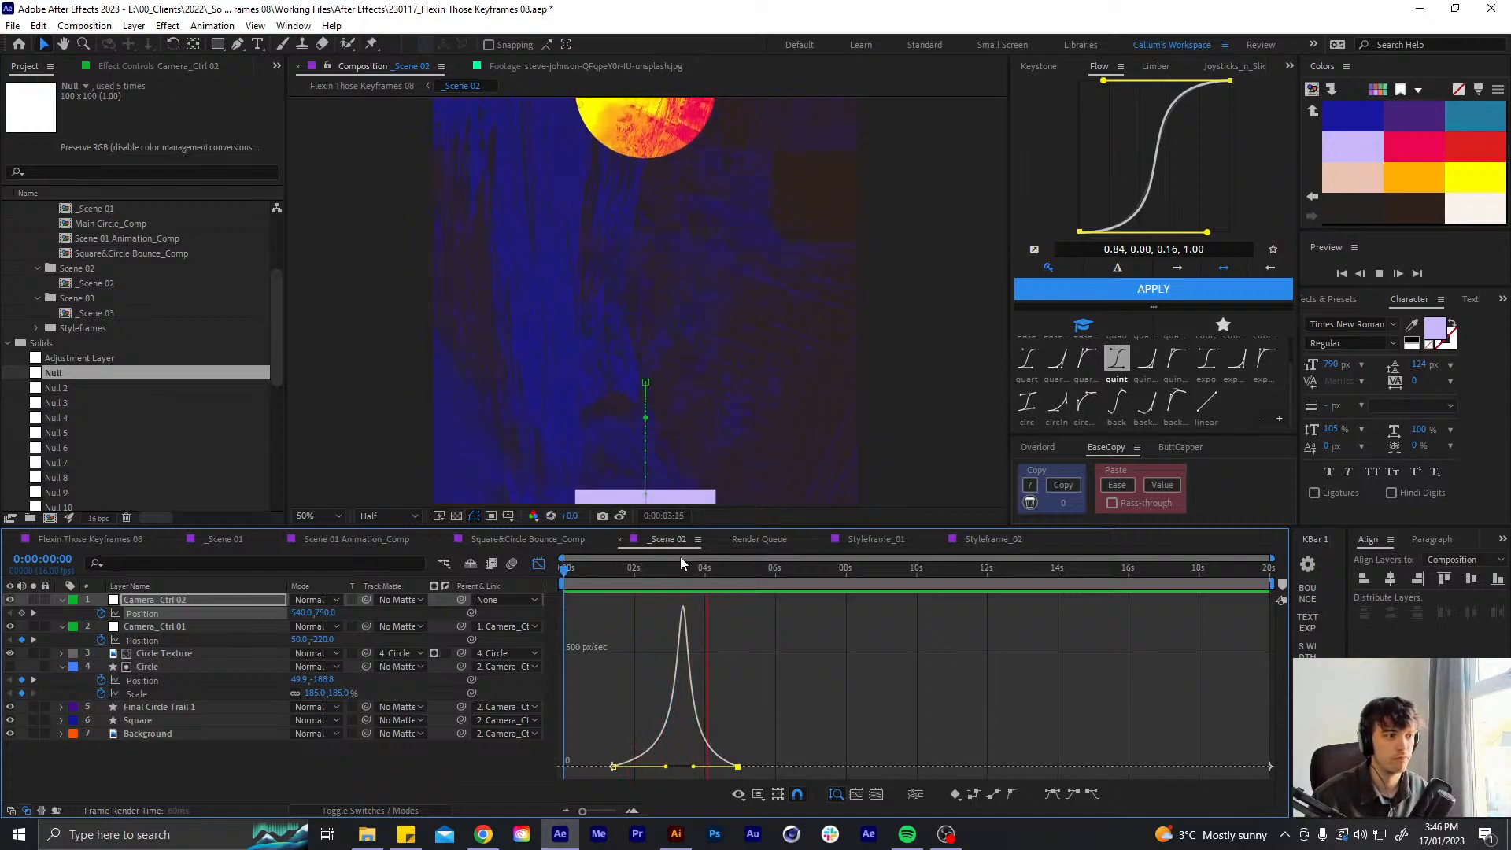
# - Close the speed graph and move the second Camera_Ctrl 01 Position keyframe slightly earlier
pyautogui.click(644, 568)
pyautogui.click(539, 564)
pyautogui.click(633, 610)
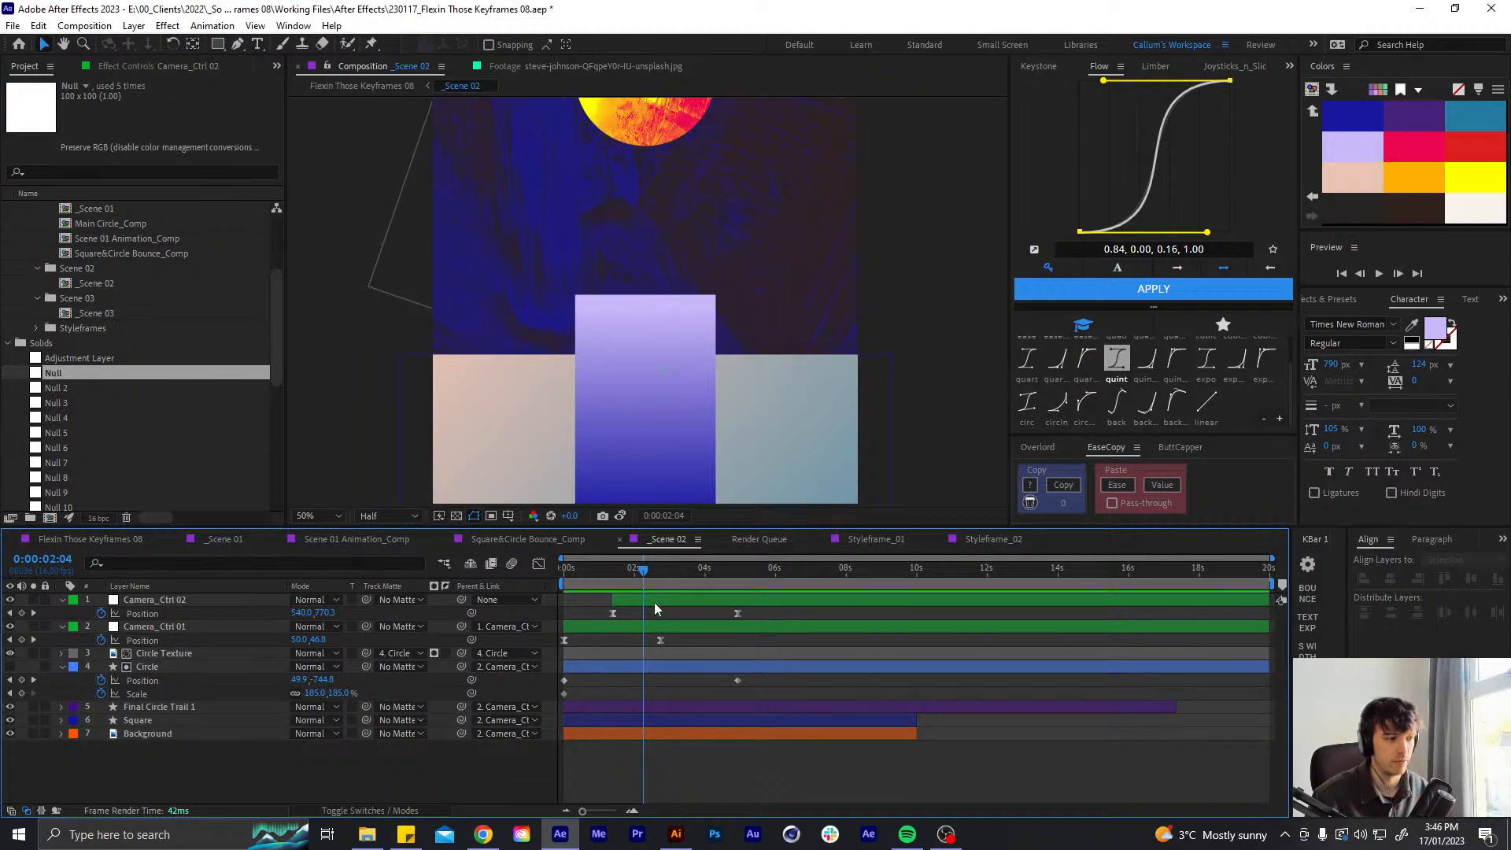
pyautogui.click(660, 640)
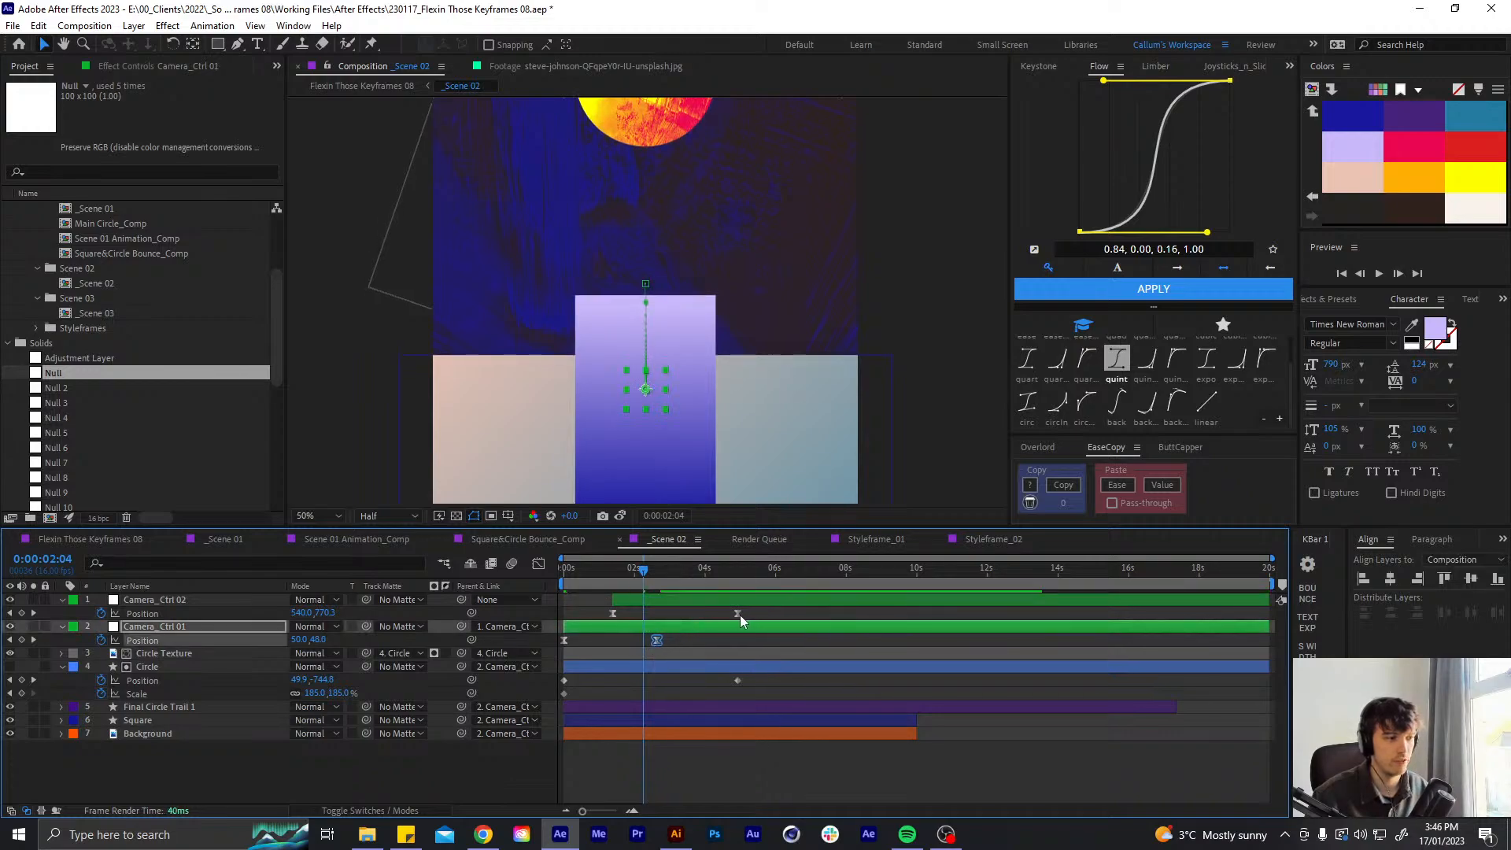
# - Slide the whole Camera_Ctrl 02 layer with its keyframes earlier and preview the scene from the start
pyautogui.moveTo(738, 614); pyautogui.dragTo(638, 603)
pyautogui.hotkey('ctrl', 'z')
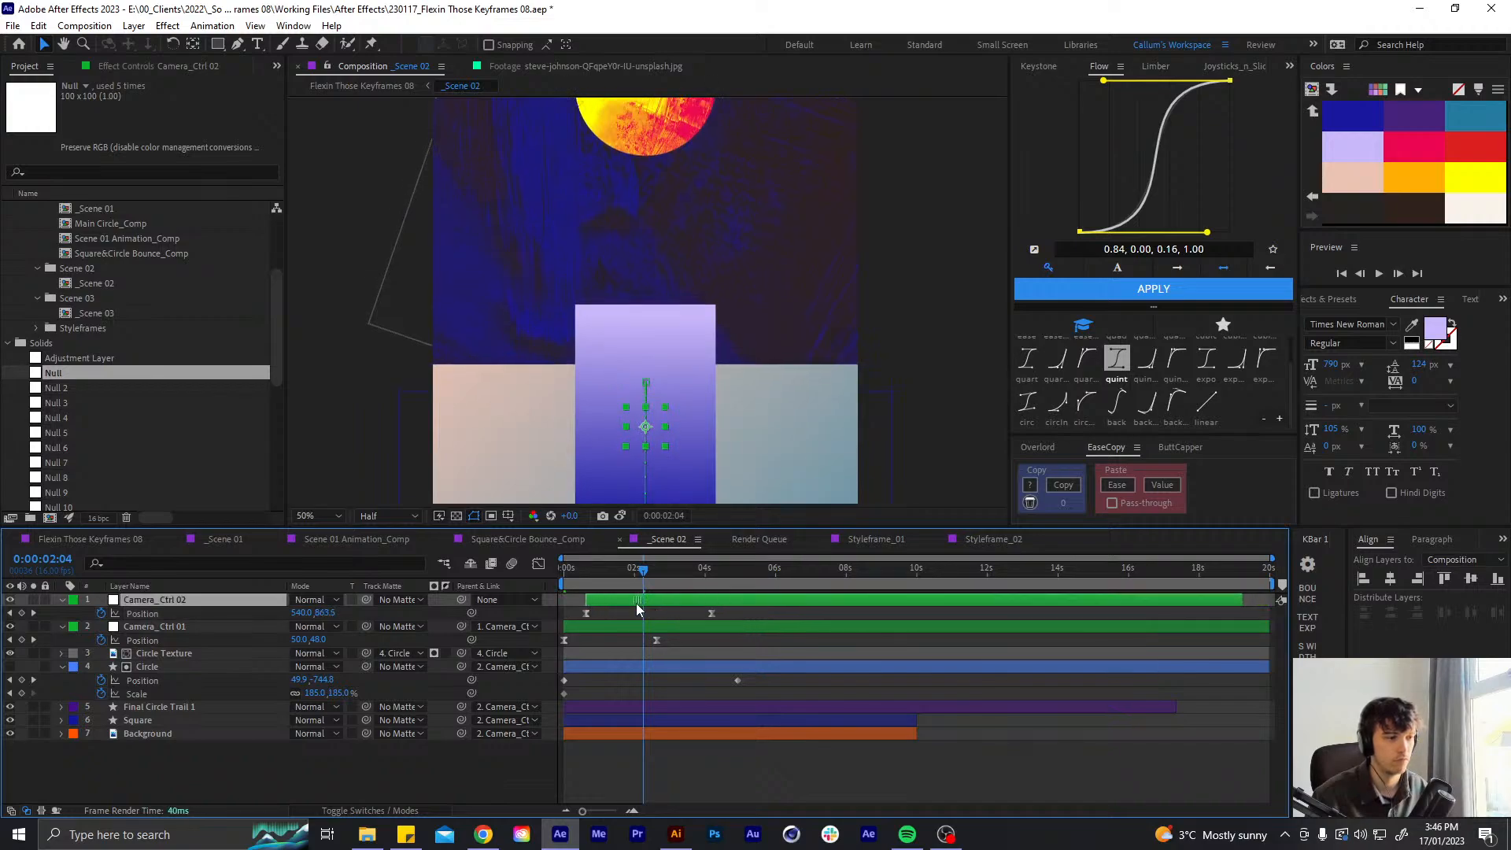
pyautogui.click(658, 612)
pyautogui.press('space')
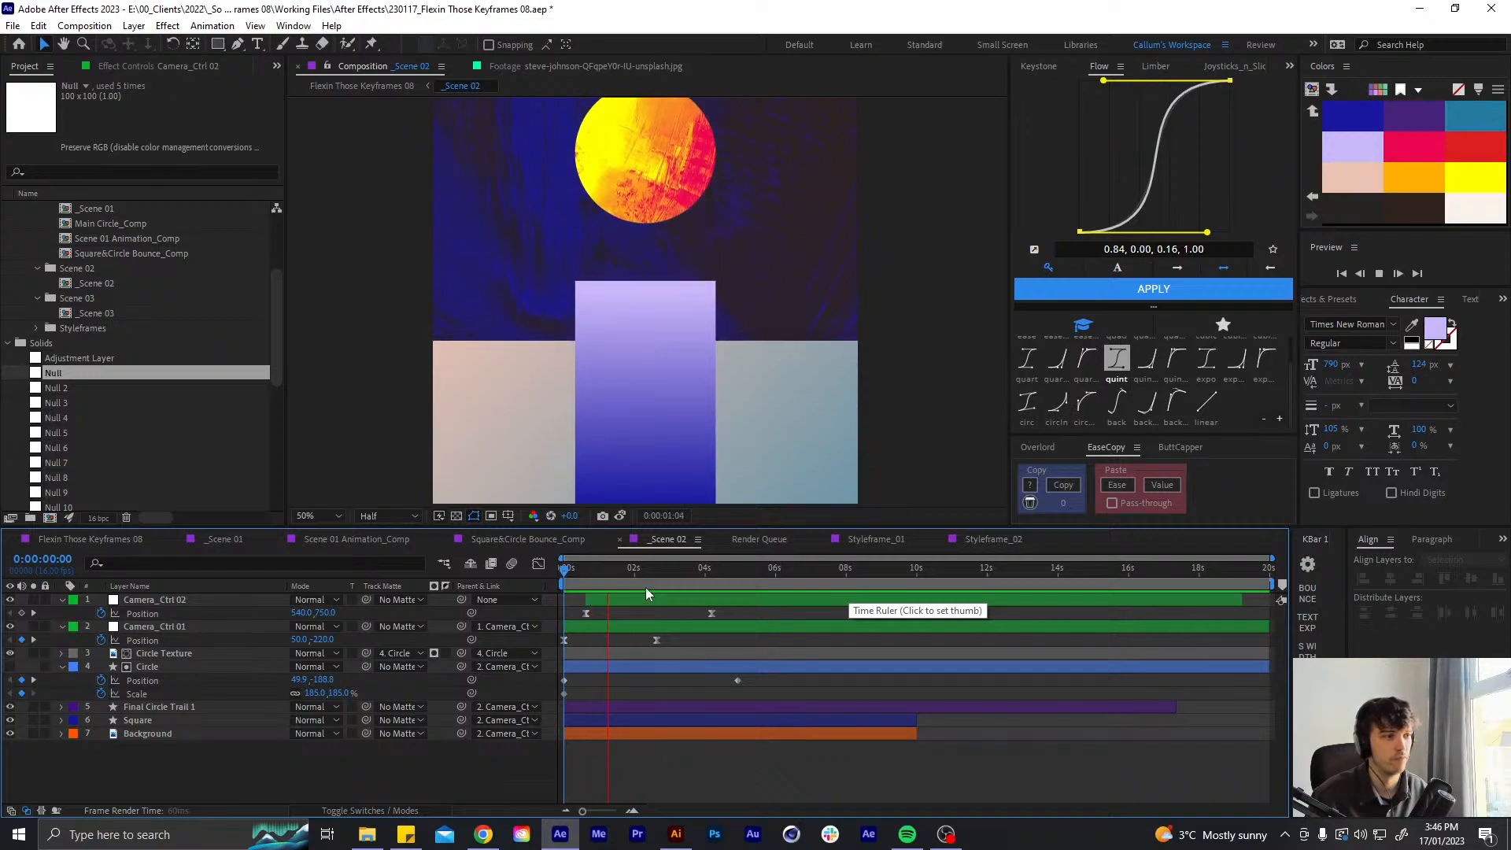
# - Slide the Camera_Ctrl 02 layer slightly later so that its last Position keyframe falls at 0:00:04:08
pyautogui.click(610, 561)
pyautogui.moveTo(611, 597)
pyautogui.mouseDown()
pyautogui.moveTo(725, 568)
pyautogui.moveTo(628, 598)
pyautogui.mouseUp()
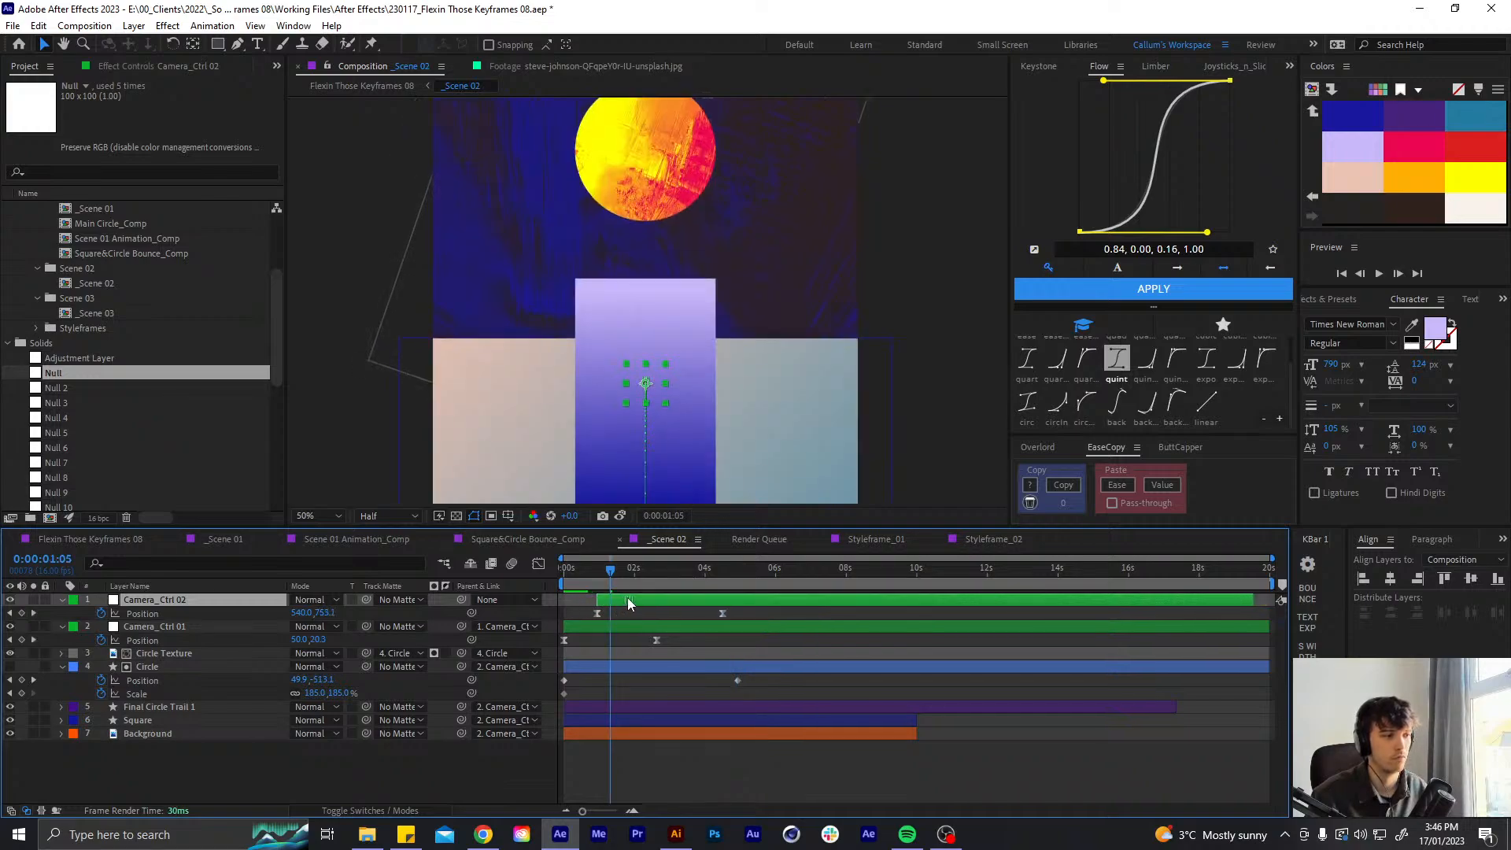
pyautogui.click(723, 573)
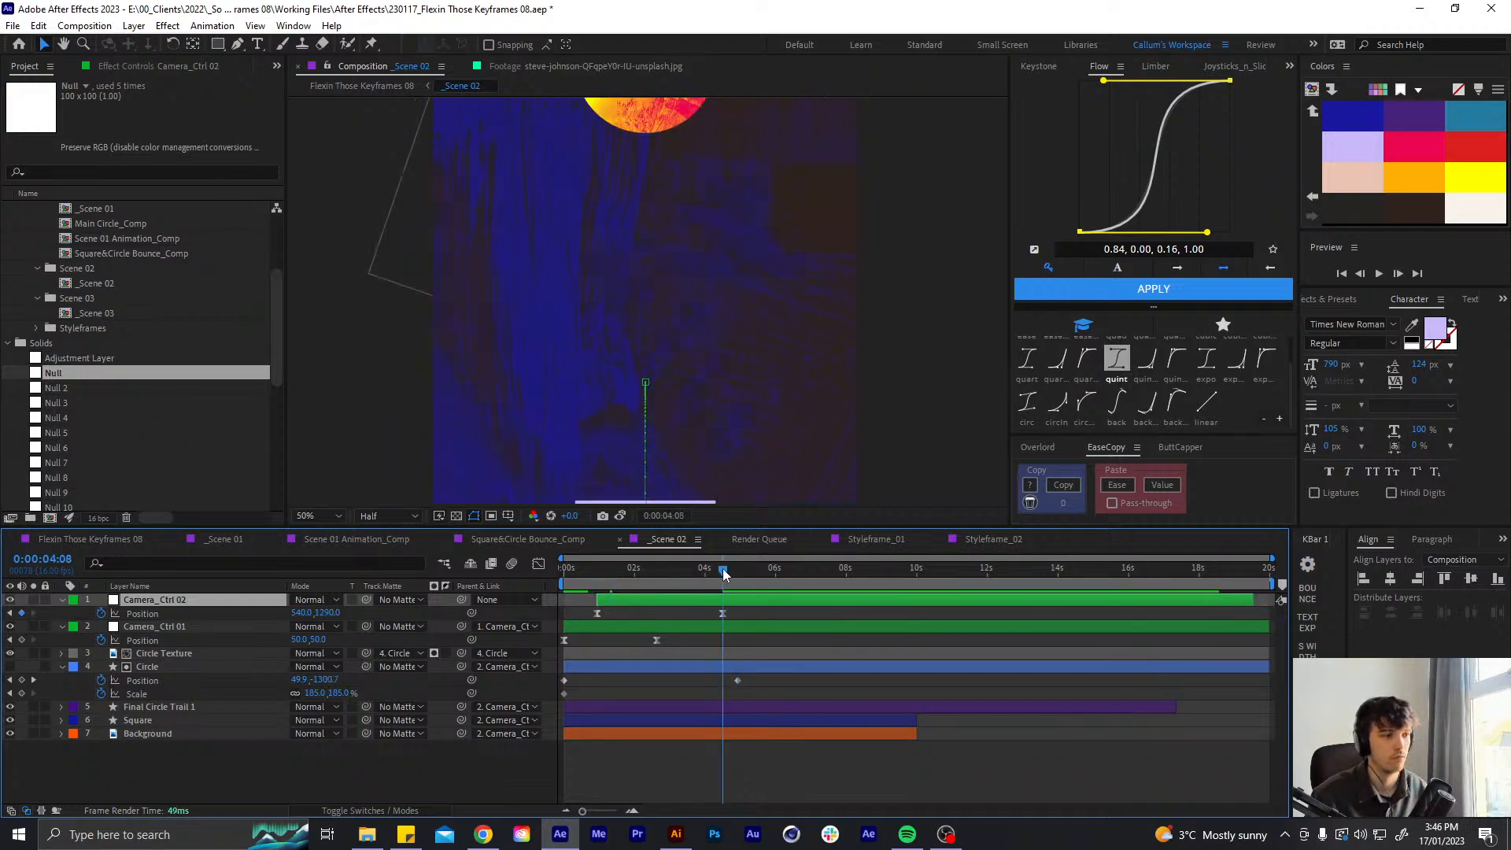
# - Set the Camera_Ctrl 02 Position keyframe at 0:00:04:08 to a Y value of 1850
pyautogui.click(745, 608)
pyautogui.click(757, 601)
pyautogui.hotkey('shift', 'Up')
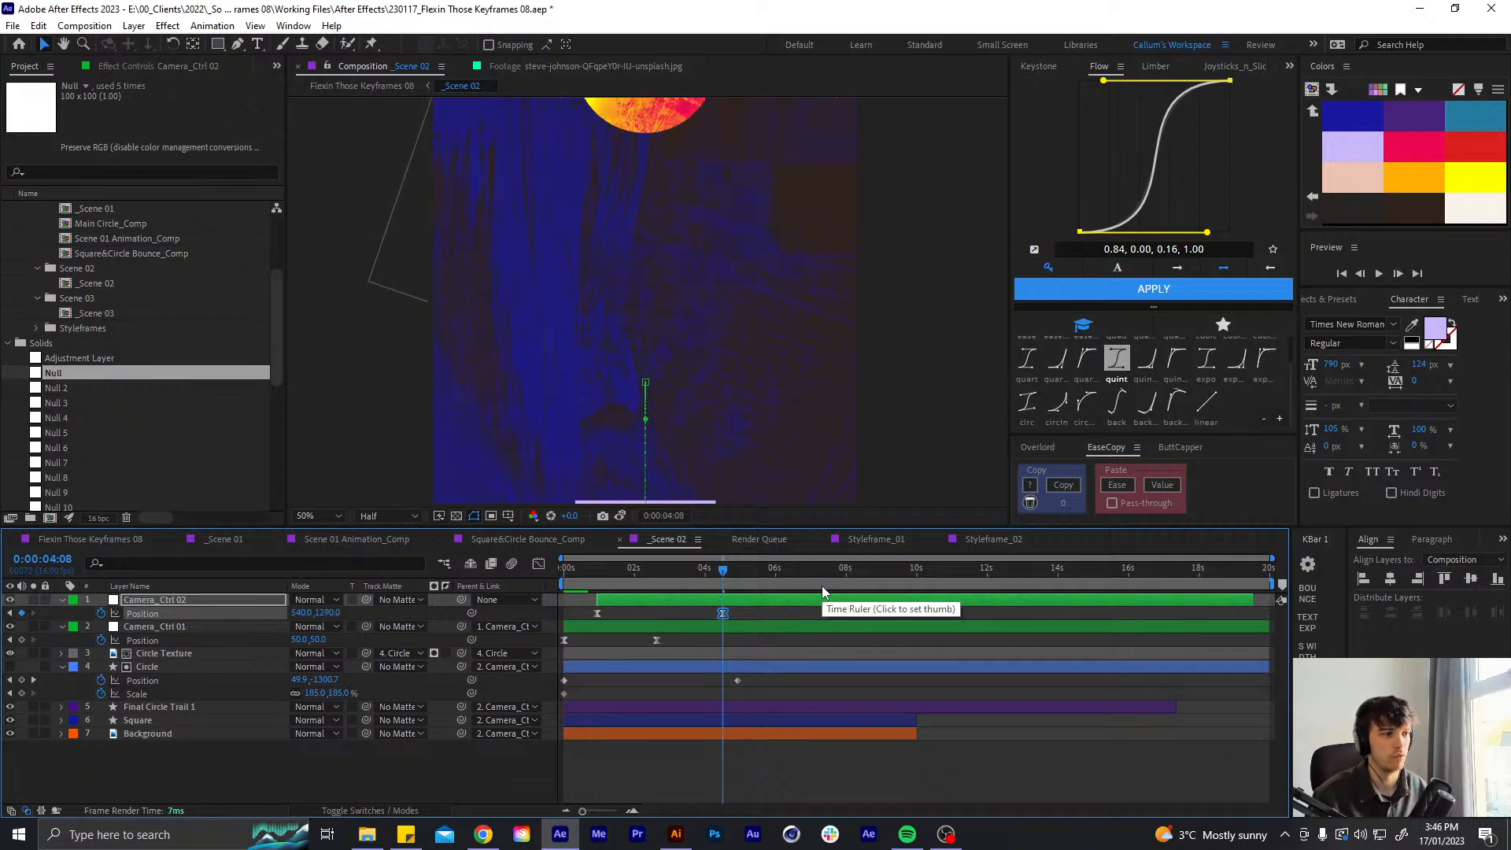
pyautogui.hotkey('shift', 'Down')
pyautogui.hotkey('shift', 'Down')
pyautogui.hotkey('shift', 'Down')
pyautogui.hotkey('shift', 'Down')
pyautogui.hotkey('shift', 'Down')
pyautogui.hotkey('shift', 'Down')
pyautogui.hotkey('shift', 'Down')
pyautogui.hotkey('shift', 'Down')
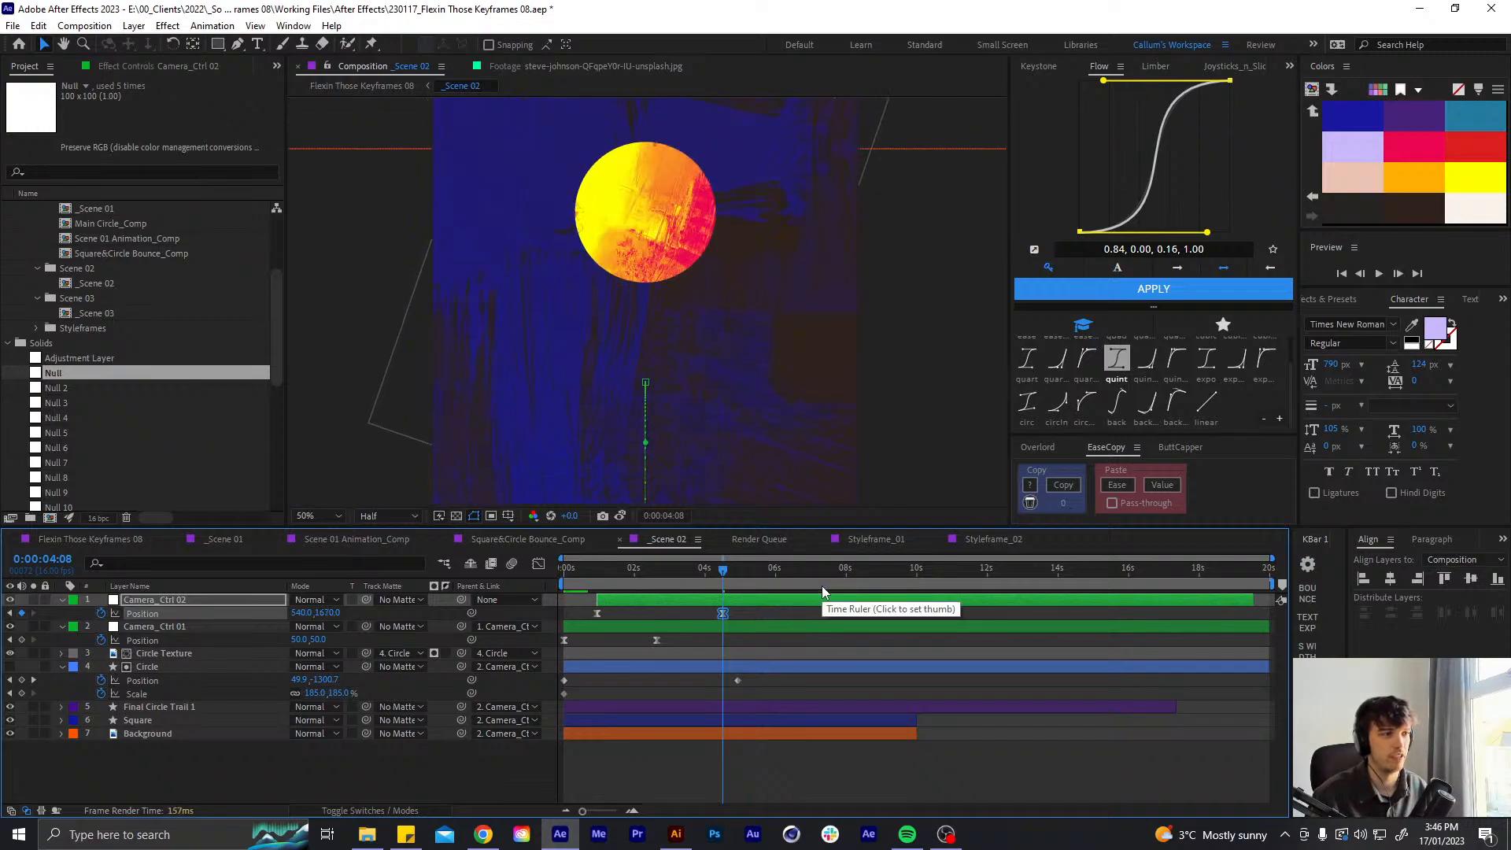
pyautogui.hotkey('shift', 'Down')
pyautogui.hotkey('shift', 'Down')
pyautogui.hotkey('shift', 'Down')
pyautogui.hotkey('shift', 'Down')
pyautogui.hotkey('shift', 'Down')
pyautogui.hotkey('shift', 'Down')
pyautogui.hotkey('shift', 'Down')
pyautogui.hotkey('shift', 'Down')
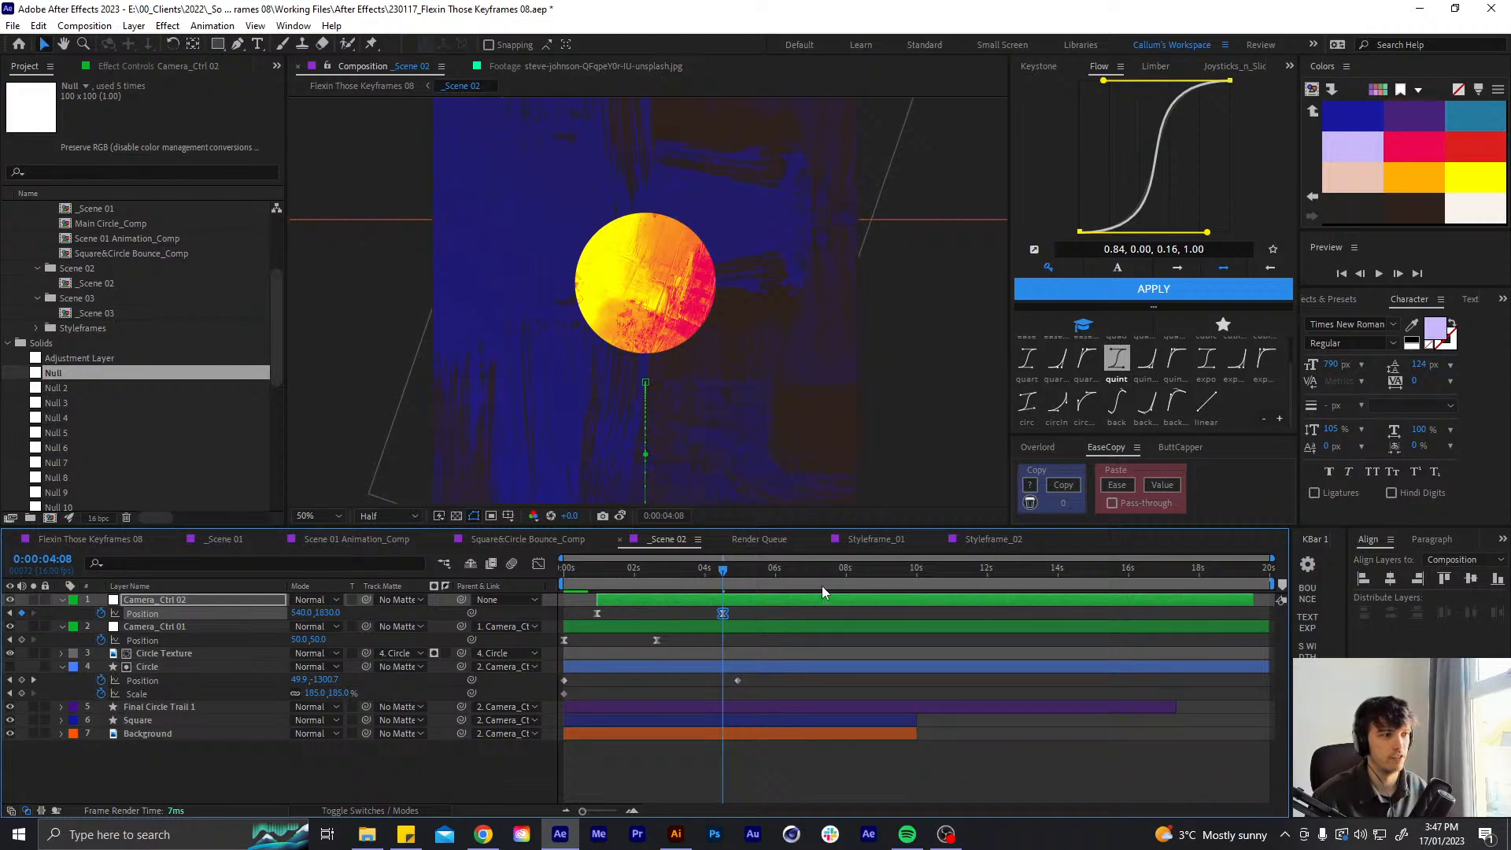
# - Move the Circle's last Position keyframe to 0:00:04:08 and set its Y value to -1988
pyautogui.moveTo(737, 680); pyautogui.dragTo(725, 682)
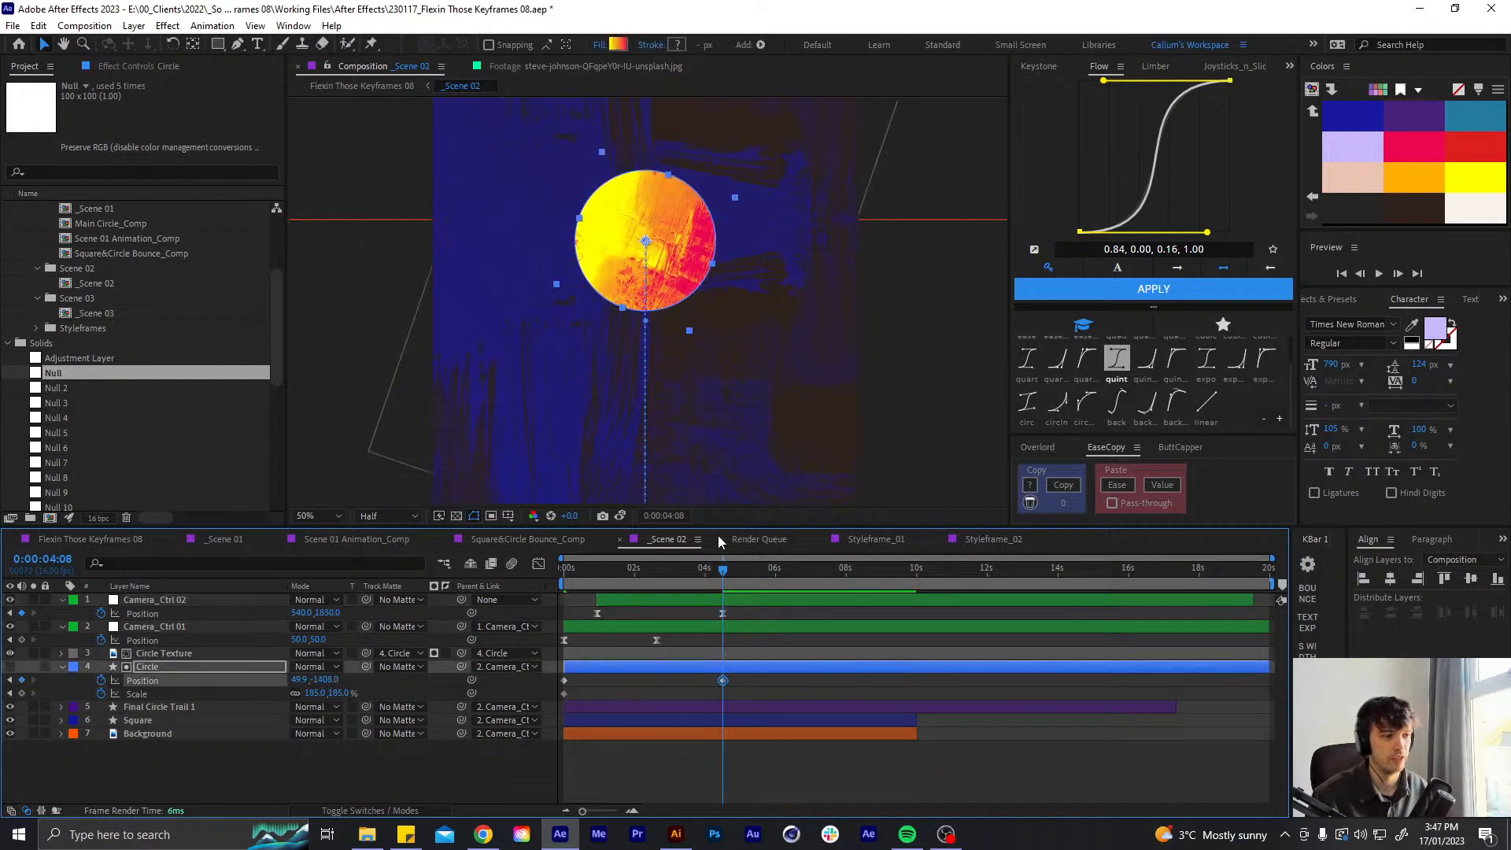
pyautogui.hotkey('shift', 'Up')
pyautogui.hotkey('shift', 'Up')
pyautogui.hotkey('shift', 'Up')
pyautogui.hotkey('shift', 'Up')
pyautogui.hotkey('shift', 'Up')
pyautogui.hotkey('shift', 'Up')
pyautogui.hotkey('shift', 'Up')
pyautogui.hotkey('shift', 'Up')
pyautogui.hotkey('shift', 'Up')
pyautogui.hotkey('shift', 'Up')
pyautogui.hotkey('shift', 'Up')
pyautogui.hotkey('shift', 'Up')
pyautogui.hotkey('shift', 'Up')
pyautogui.hotkey('shift', 'Up')
pyautogui.hotkey('shift', 'Up')
pyautogui.hotkey('shift', 'Up')
pyautogui.hotkey('shift', 'Up')
pyautogui.hotkey('shift', 'Up')
pyautogui.hotkey('shift', 'Up')
pyautogui.hotkey('shift', 'Up')
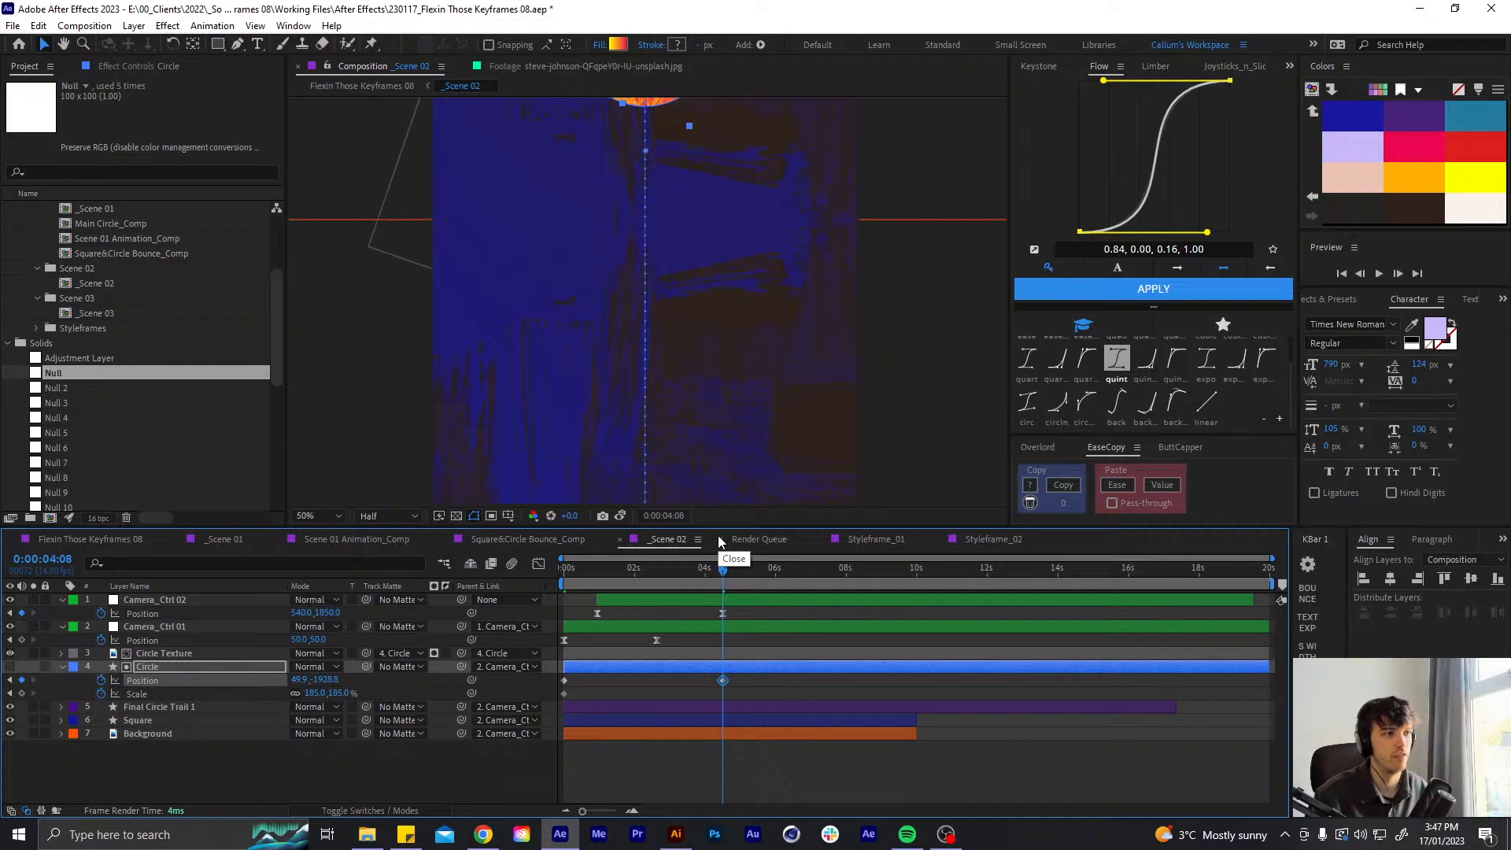
# - Preview Scene 02 from the start to check the circle's rise against the camera move
pyautogui.press('Home')
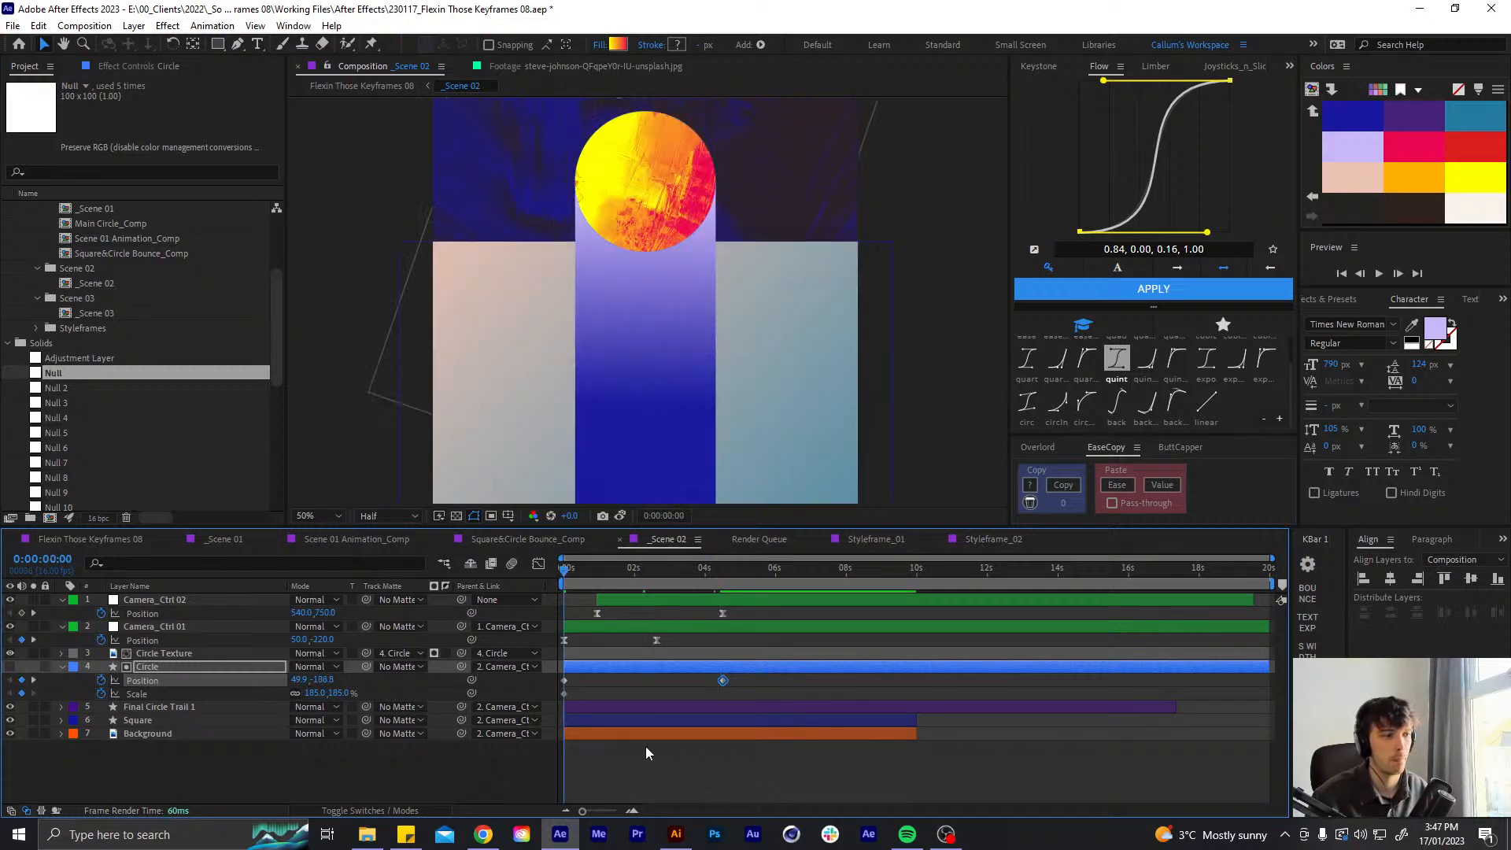
pyautogui.click(646, 746)
pyautogui.press('space')
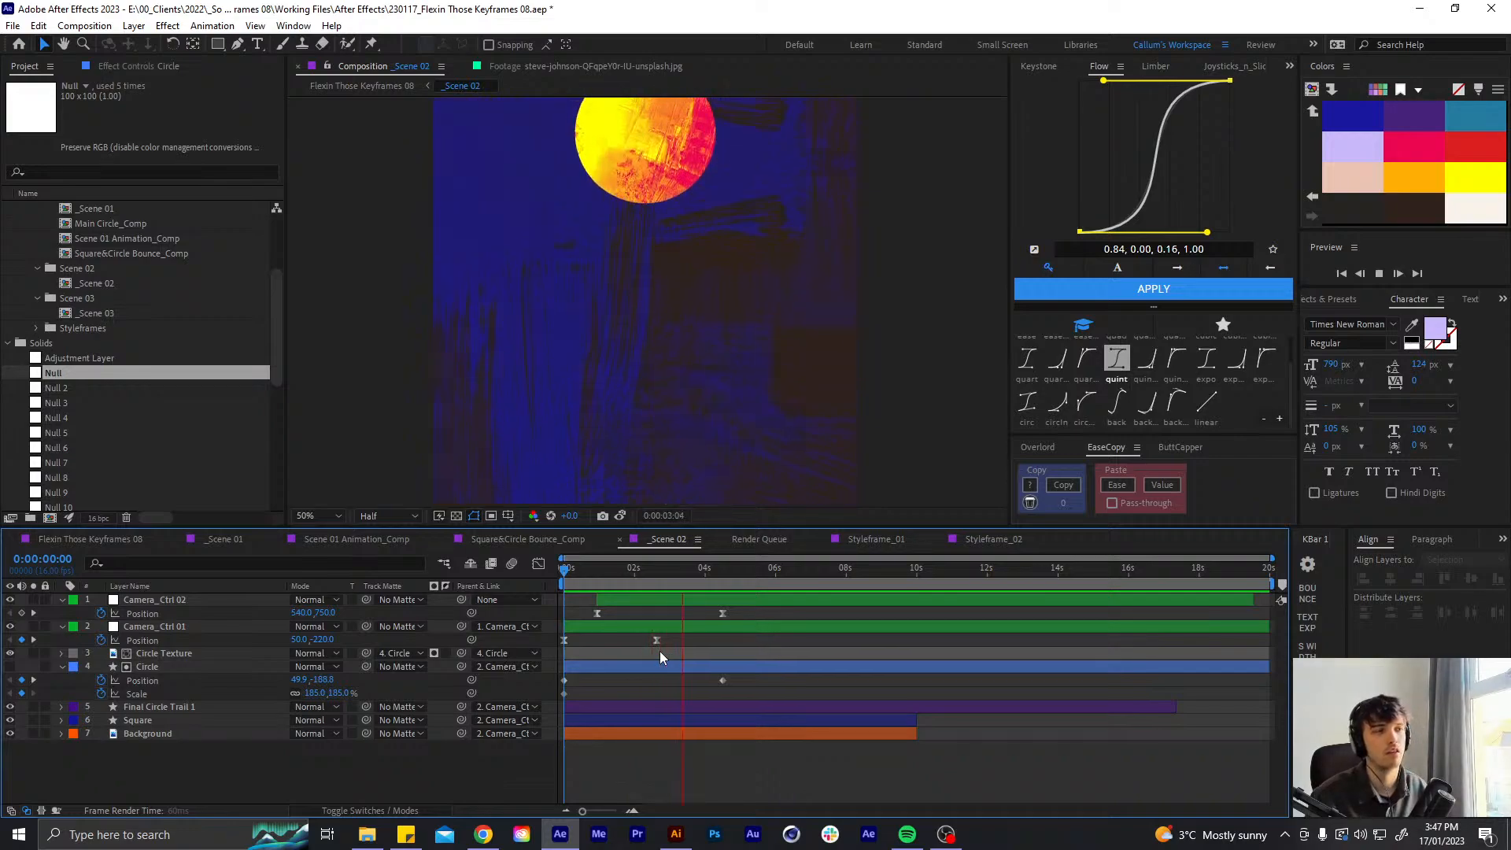
# - Raise the Y value of the last Camera_Ctrl 02 Position keyframe to 2290
pyautogui.click(723, 613)
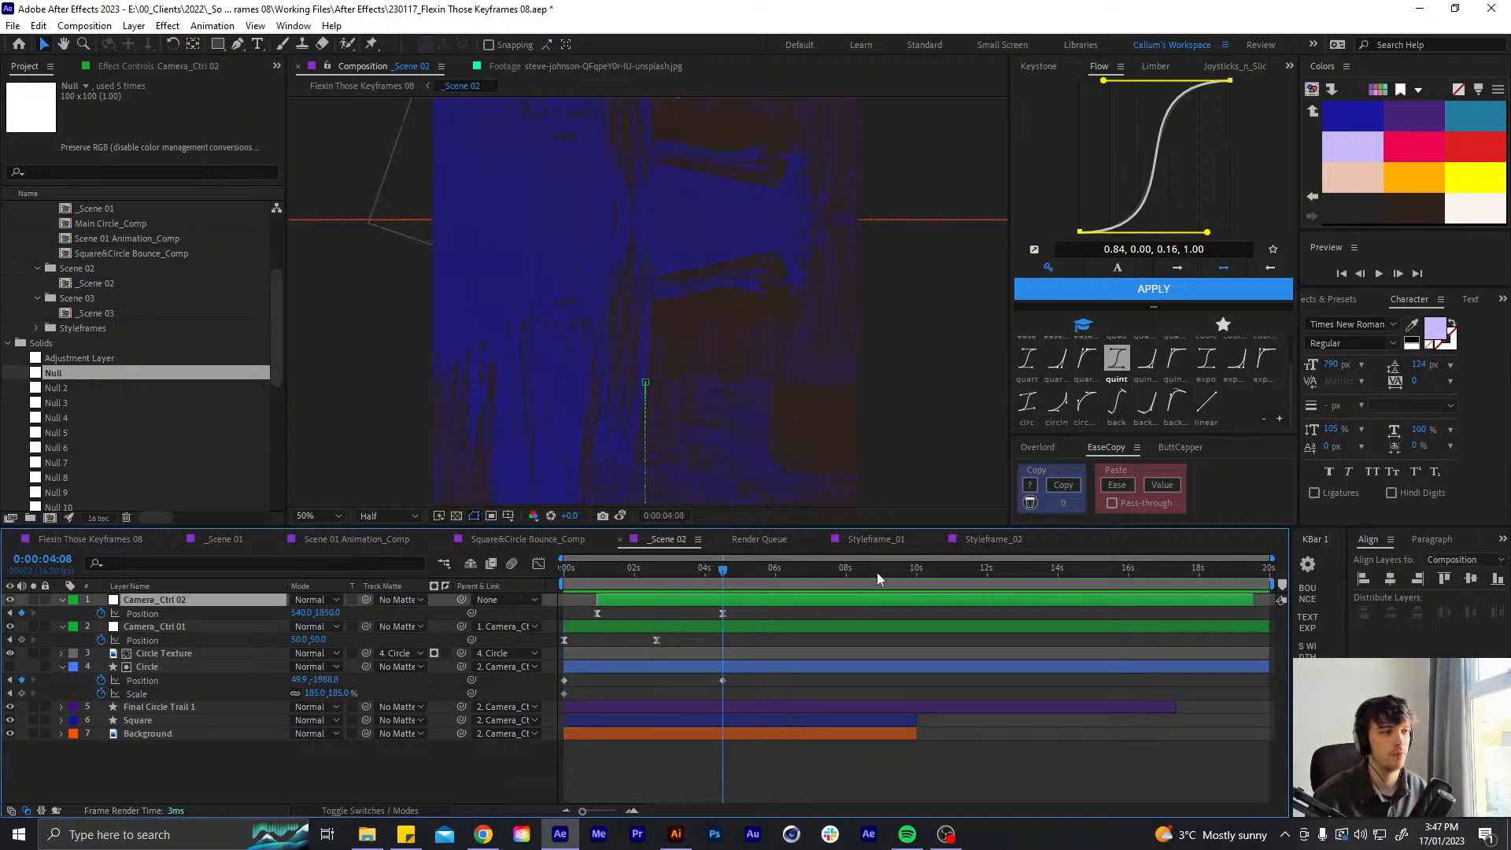
pyautogui.hotkey('shift', 'Down')
pyautogui.hotkey('shift', 'Down')
pyautogui.hotkey('shift', 'Down')
pyautogui.hotkey('shift', 'Down')
pyautogui.hotkey('shift', 'Down')
pyautogui.hotkey('shift', 'Down')
pyautogui.hotkey('shift', 'Down')
pyautogui.hotkey('shift', 'Down')
pyautogui.hotkey('shift', 'Down')
pyautogui.hotkey('shift', 'Down')
pyautogui.hotkey('shift', 'Down')
pyautogui.hotkey('shift', 'Down')
pyautogui.hotkey('shift', 'Down')
pyautogui.hotkey('shift', 'Down')
pyautogui.hotkey('shift', 'Down')
pyautogui.hotkey('shift', 'Down')
pyautogui.hotkey('shift', 'Down')
pyautogui.hotkey('shift', 'Down')
pyautogui.hotkey('shift', 'Down')
pyautogui.hotkey('shift', 'Down')
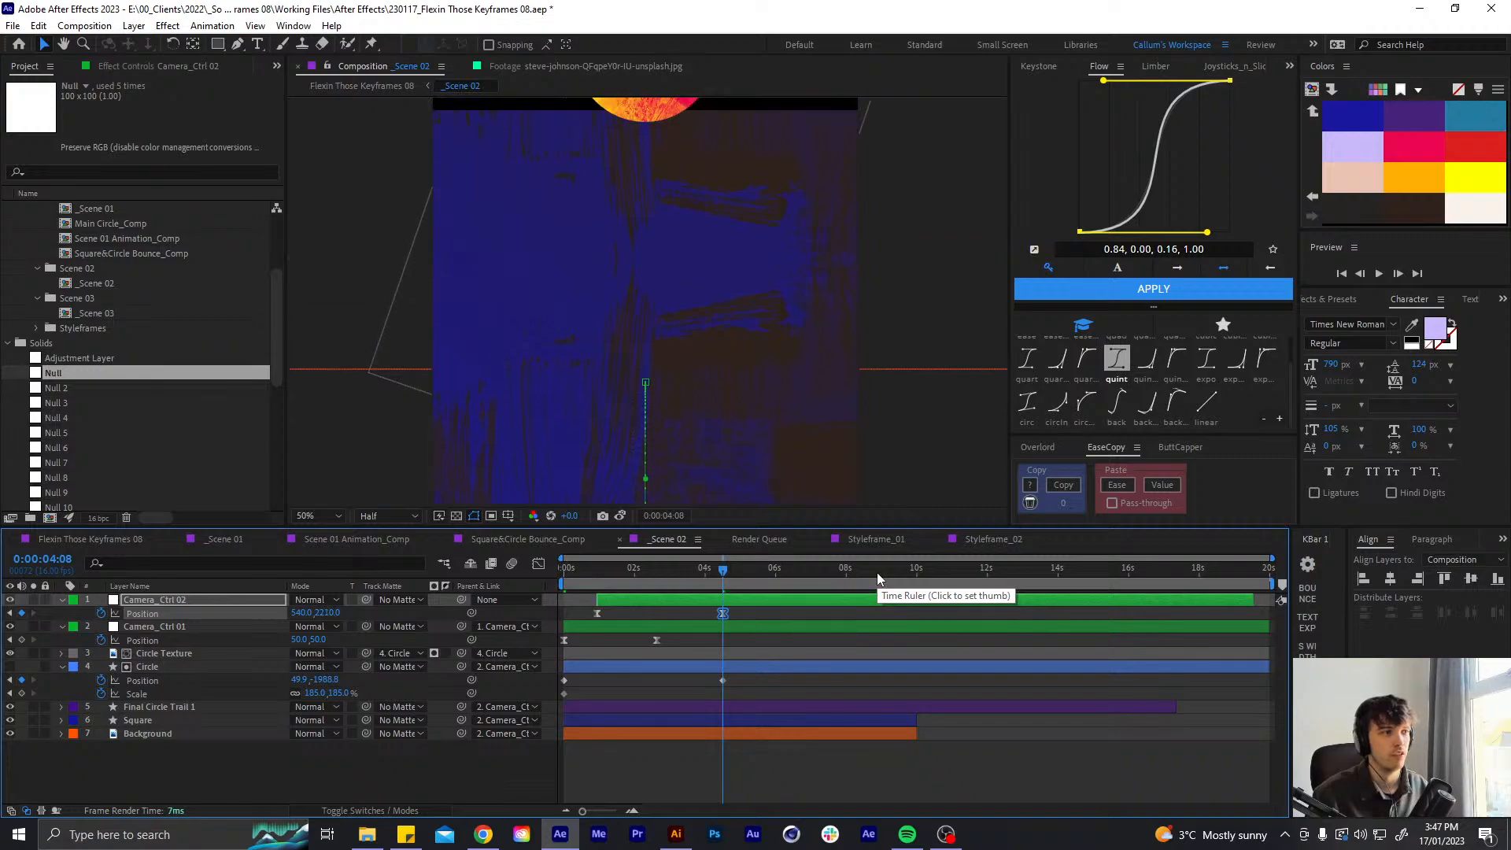
# - Set the Motion Tile output height on the Background layer to 260, collapsing its other effects
pyautogui.click(713, 725)
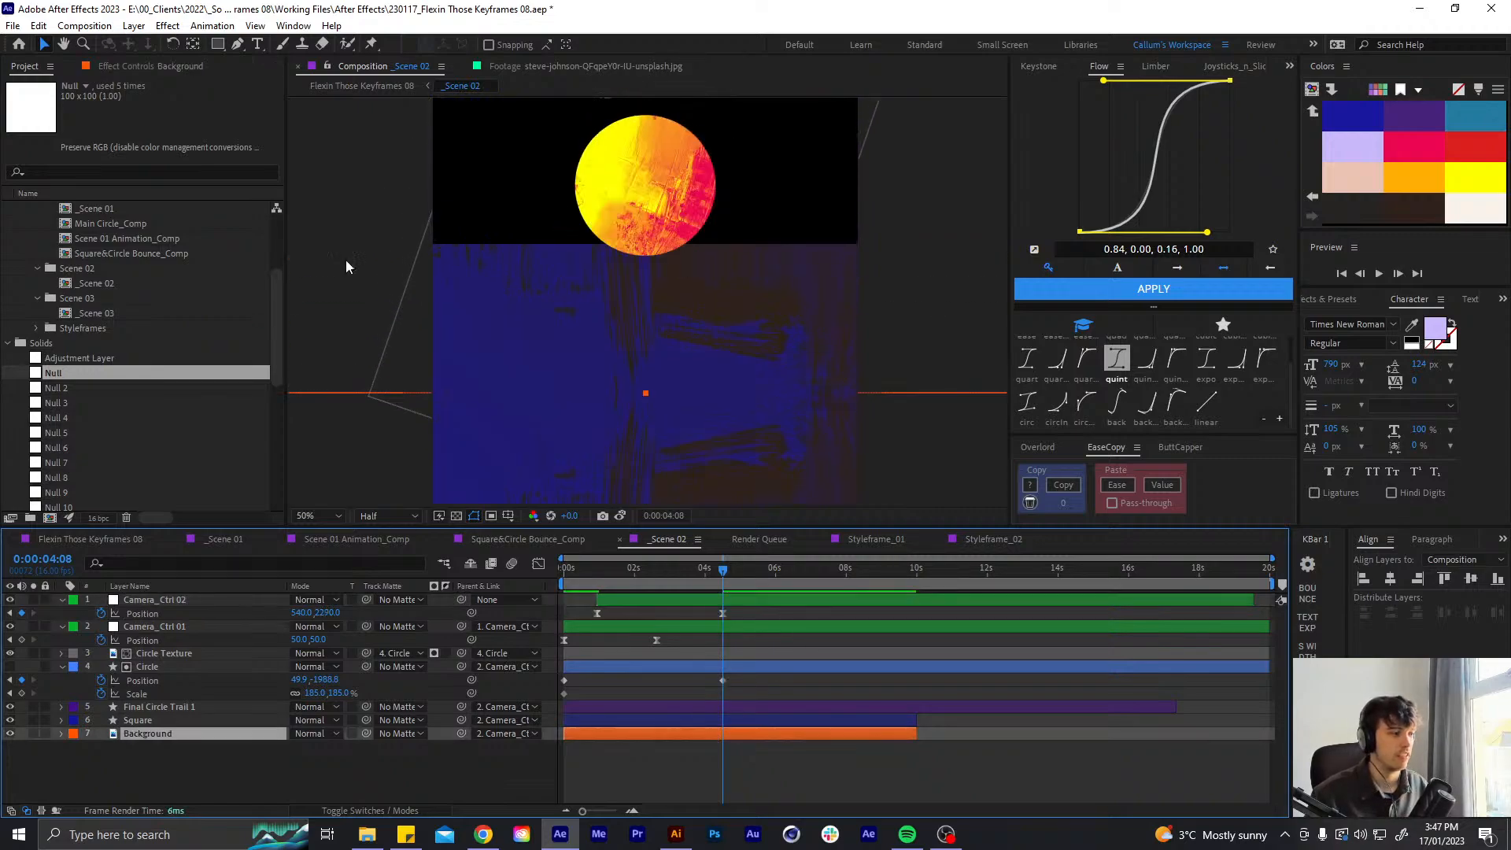
pyautogui.click(129, 67)
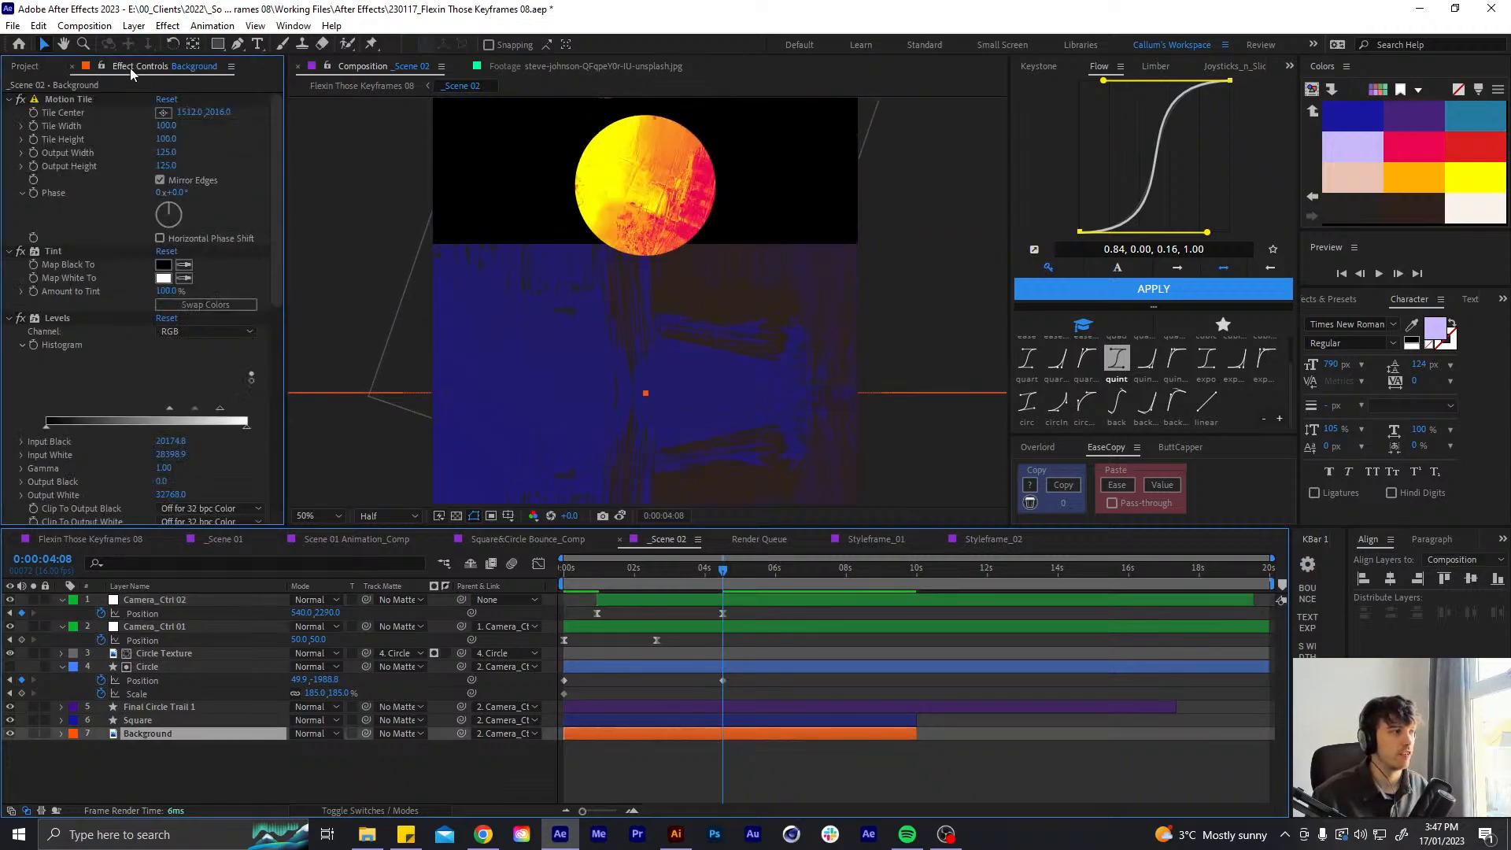
pyautogui.click(8, 318)
pyautogui.click(9, 251)
pyautogui.click(8, 278)
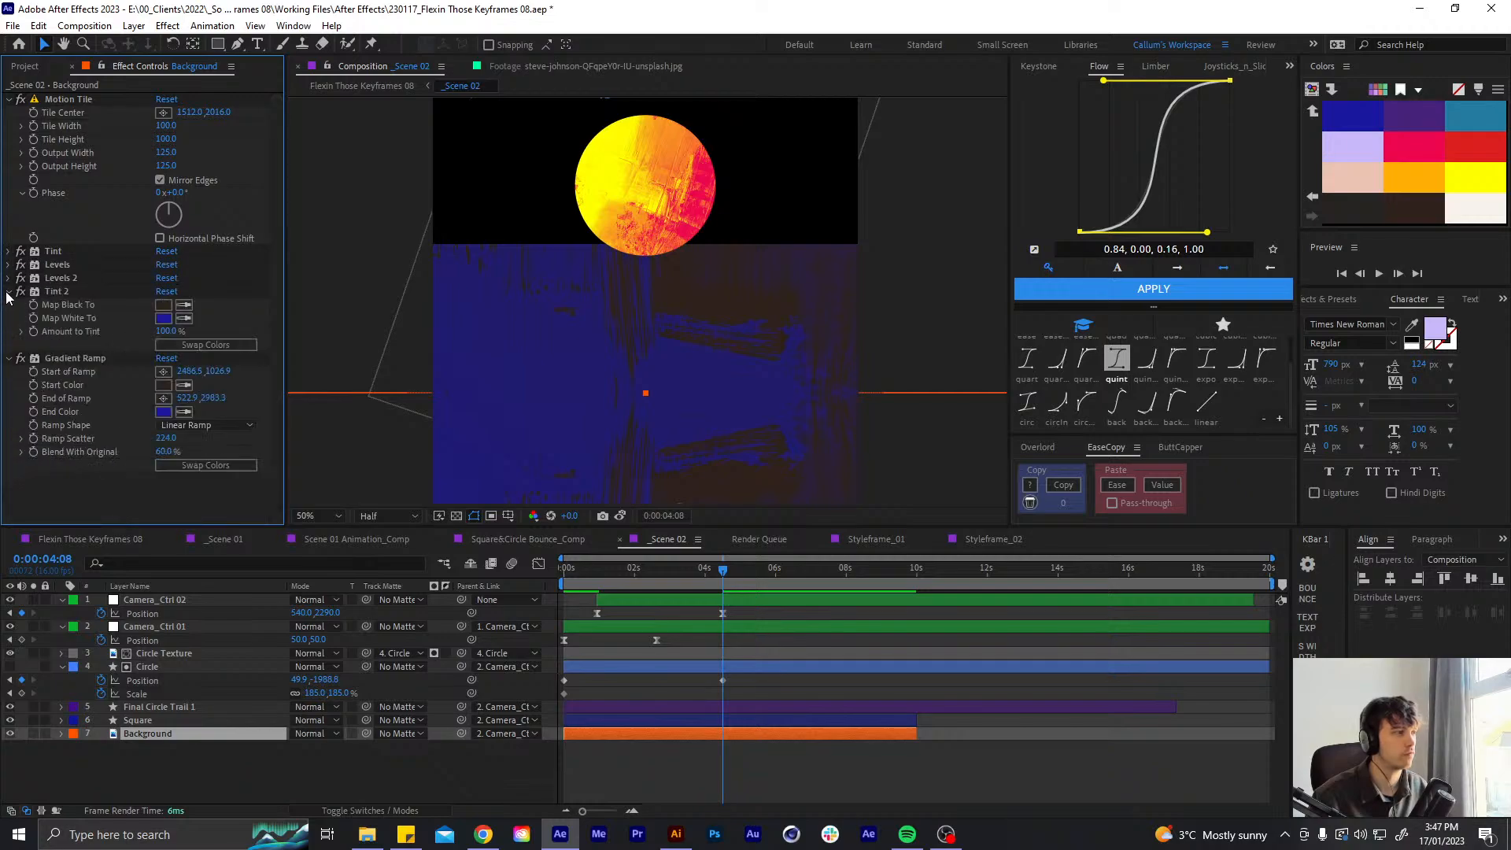
pyautogui.click(8, 291)
pyautogui.click(8, 304)
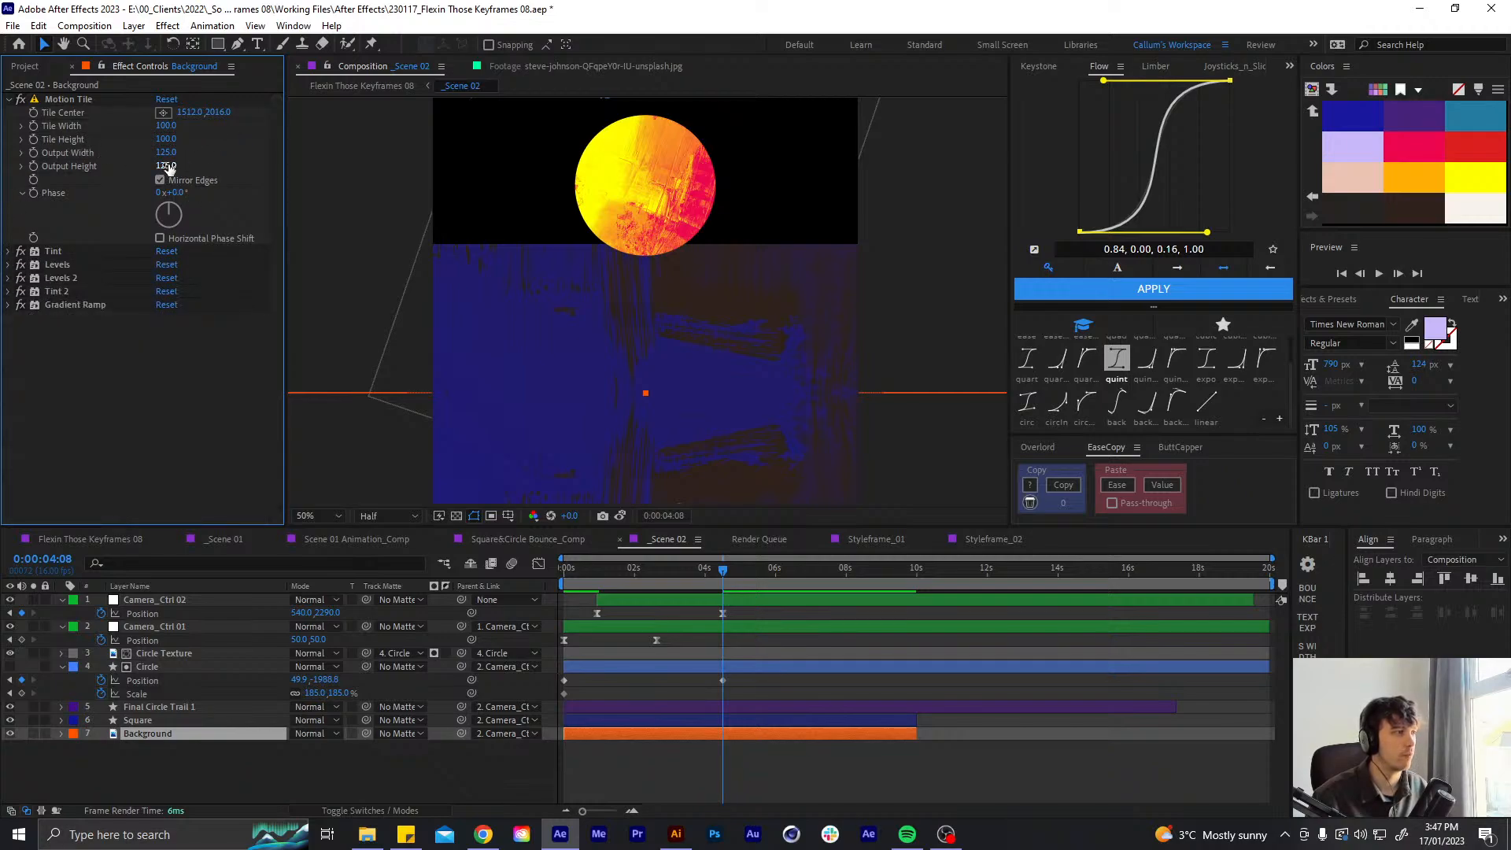
pyautogui.write('200')
pyautogui.press('Return')
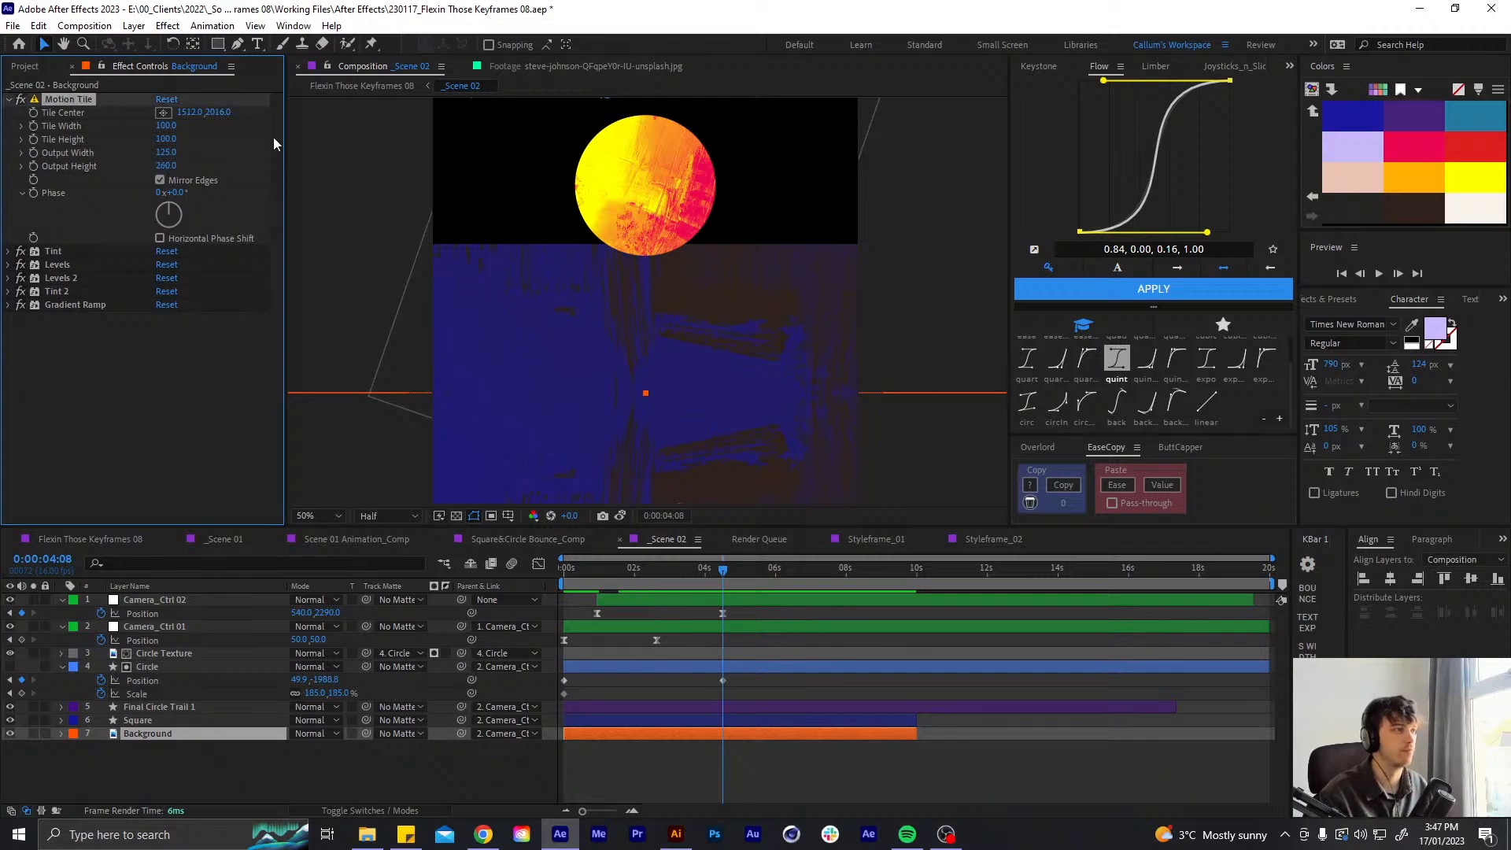
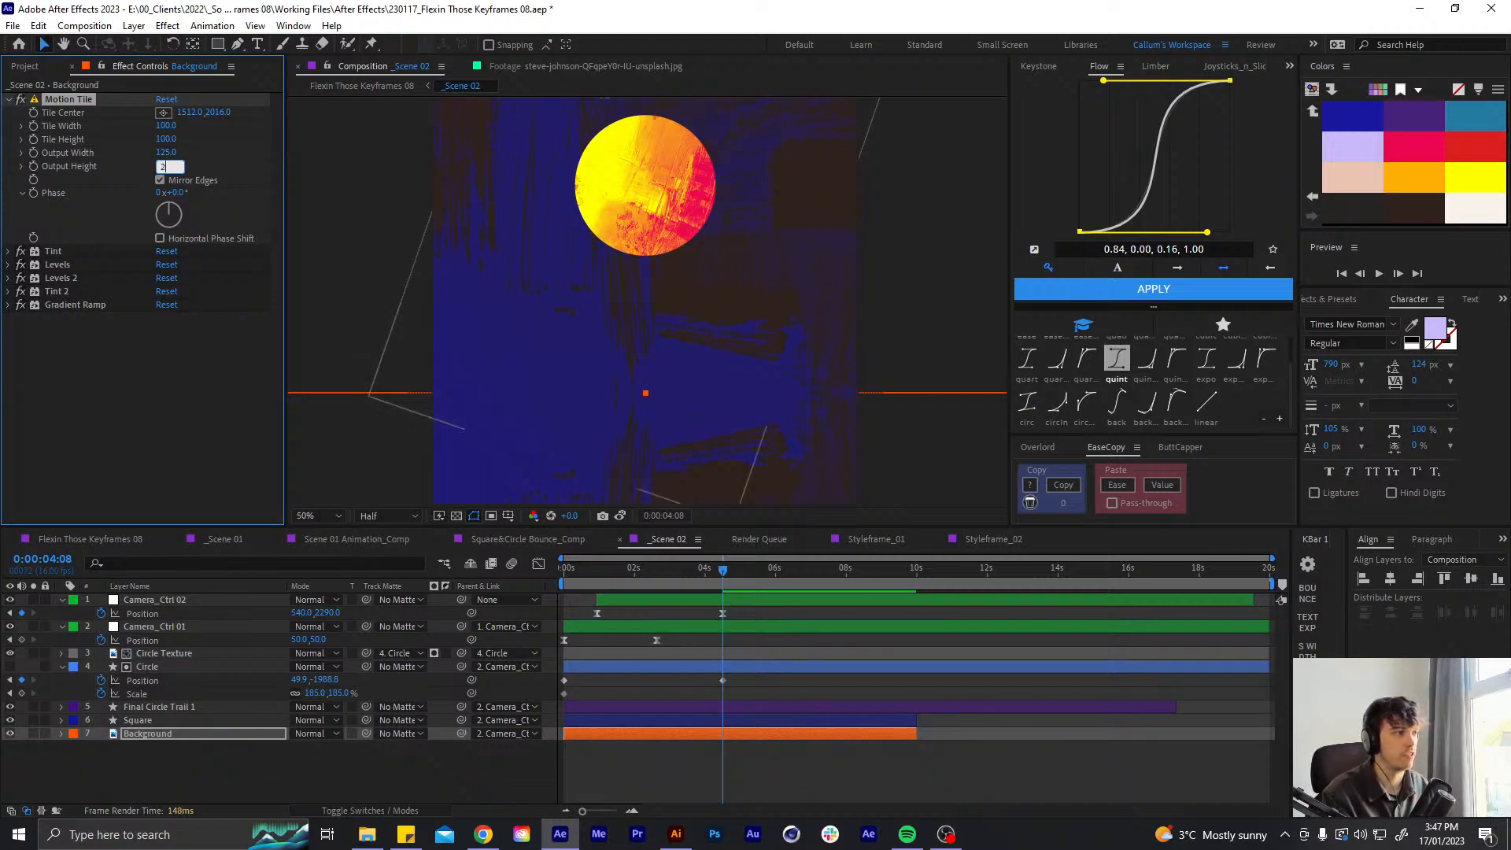
# - Set the Camera_Ctrl 02 Position at 0:00:04:08 to a Y value of 2550, bringing the circle near the frame's centre
pyautogui.click(753, 600)
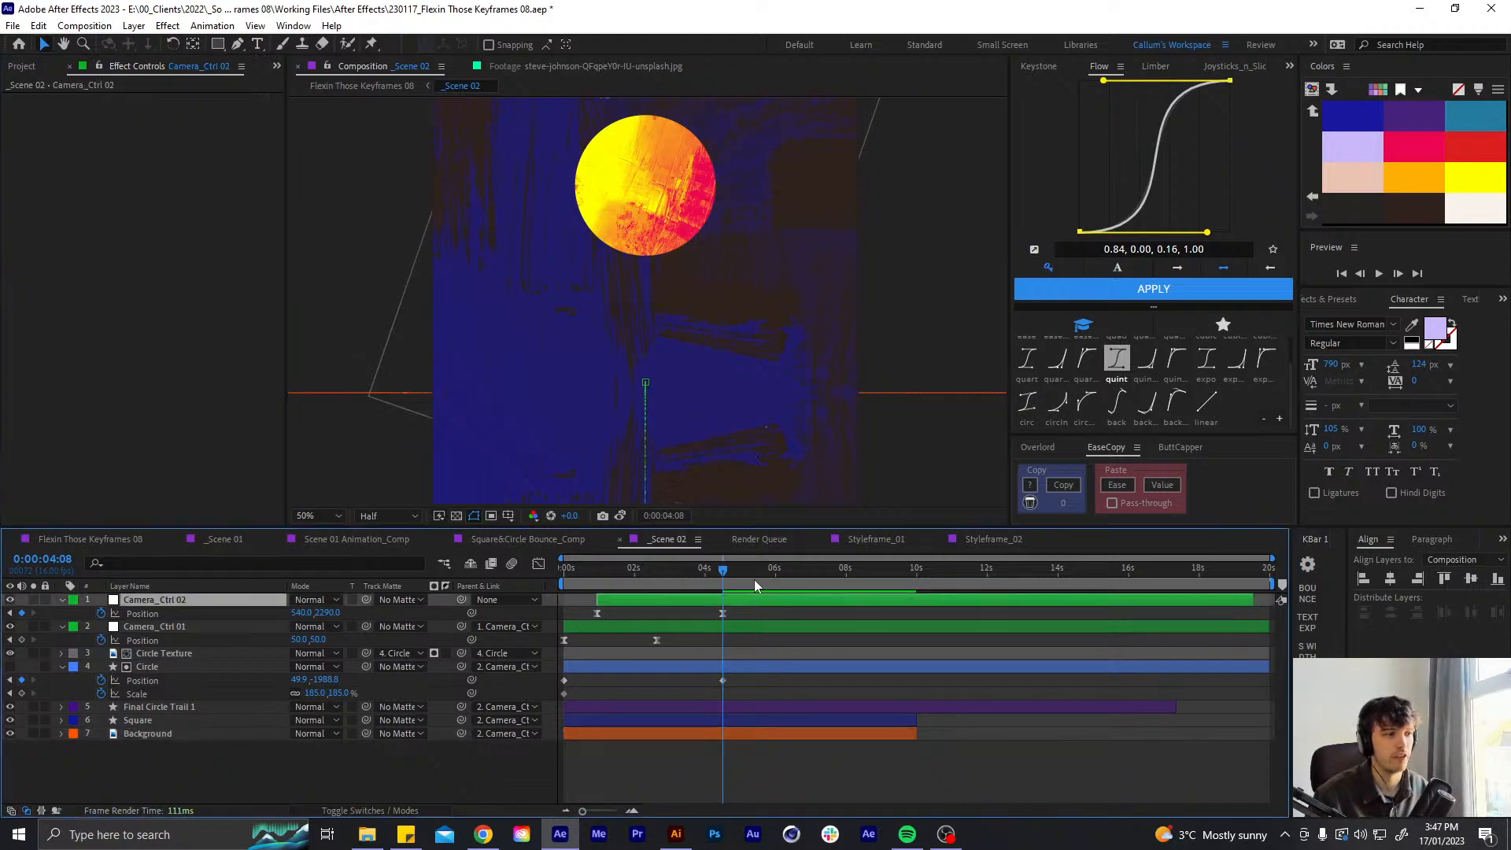
pyautogui.hotkey('shift', 'Down')
pyautogui.hotkey('shift', 'Down')
pyautogui.hotkey('shift', 'Down')
pyautogui.hotkey('shift', 'Down')
pyautogui.hotkey('shift', 'Down')
pyautogui.hotkey('shift', 'Down')
pyautogui.hotkey('shift', 'Down')
pyautogui.hotkey('shift', 'Down')
pyautogui.hotkey('shift', 'Down')
pyautogui.hotkey('shift', 'Down')
pyautogui.hotkey('shift', 'Down')
pyautogui.hotkey('shift', 'Down')
pyautogui.hotkey('shift', 'Down')
pyautogui.hotkey('shift', 'Down')
pyautogui.hotkey('shift', 'Down')
pyautogui.hotkey('shift', 'Down')
pyautogui.hotkey('shift', 'Down')
pyautogui.hotkey('shift', 'Down')
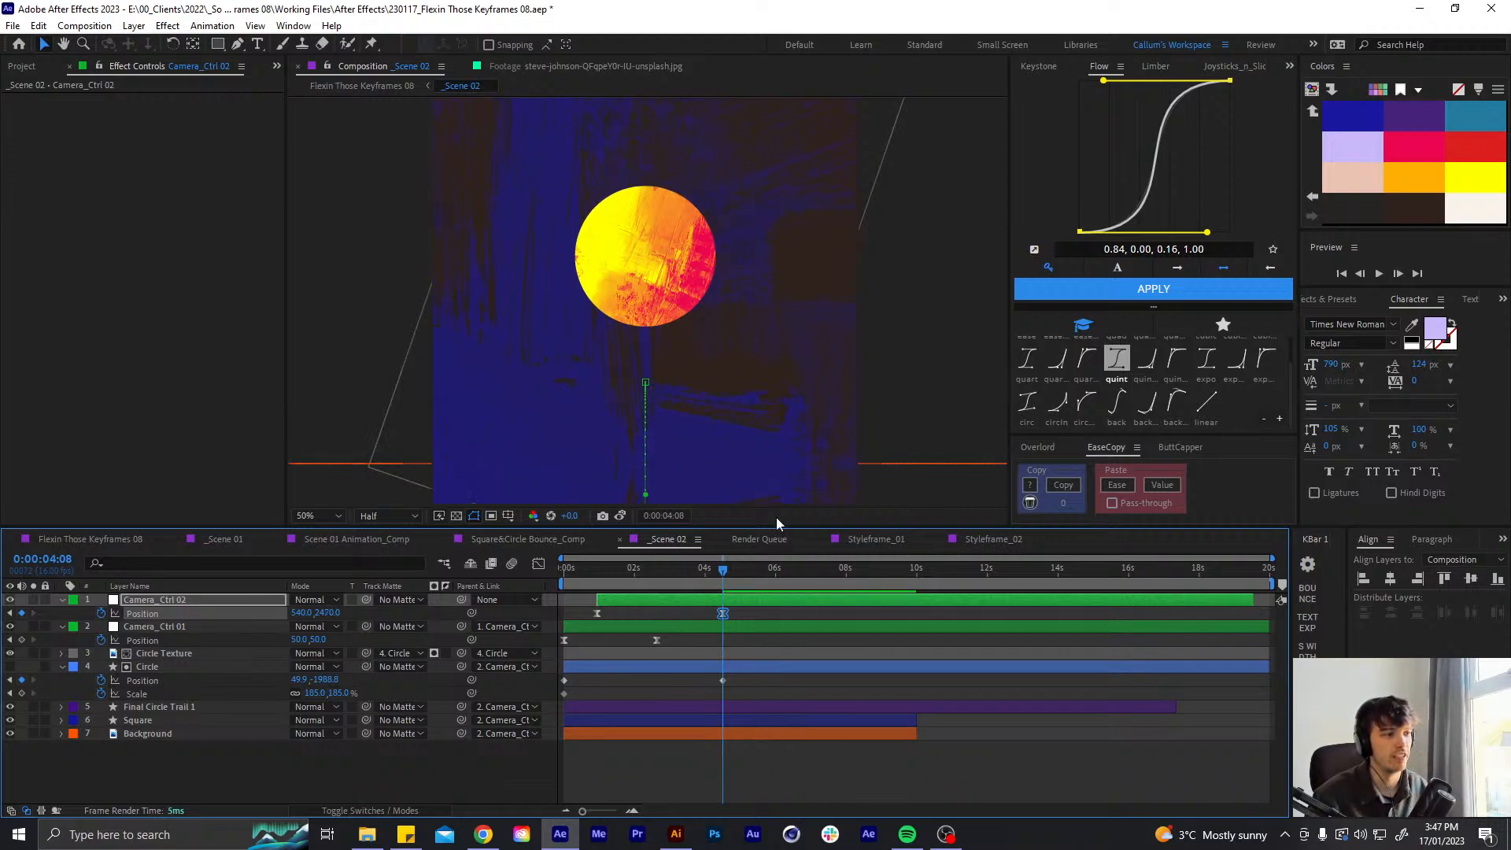
pyautogui.click(760, 603)
pyautogui.hotkey('shift', 'Down')
pyautogui.hotkey('shift', 'Down')
pyautogui.hotkey('shift', 'Down')
pyautogui.hotkey('shift', 'Down')
pyautogui.hotkey('shift', 'Down')
pyautogui.hotkey('shift', 'Down')
pyautogui.hotkey('shift', 'Down')
pyautogui.hotkey('shift', 'Down')
pyautogui.hotkey('shift', 'Down')
pyautogui.hotkey('shift', 'Down')
pyautogui.hotkey('shift', 'Down')
pyautogui.hotkey('shift', 'Down')
pyautogui.hotkey('shift', 'Down')
pyautogui.hotkey('shift', 'Down')
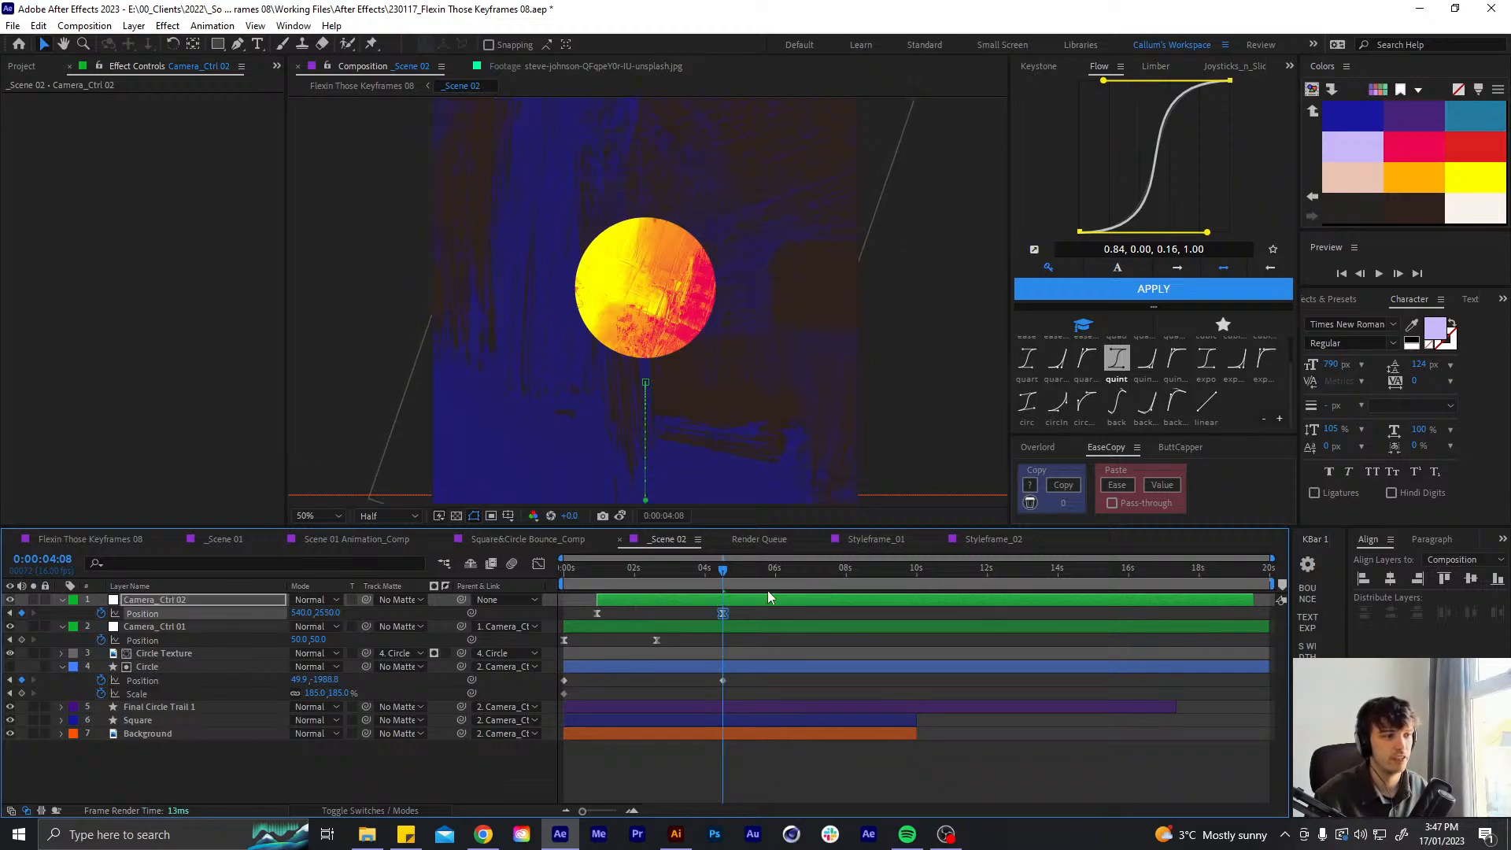
# - Move the Circle layer upward at 0:00:04:08 until it leaves the frame's upper edge
pyautogui.click(755, 669)
pyautogui.hotkey('shift', 'Up')
pyautogui.hotkey('shift', 'Up')
pyautogui.hotkey('shift', 'Up')
pyautogui.hotkey('shift', 'Up')
pyautogui.hotkey('shift', 'Up')
pyautogui.hotkey('shift', 'Up')
pyautogui.hotkey('shift', 'Up')
pyautogui.hotkey('shift', 'Up')
pyautogui.hotkey('shift', 'Up')
pyautogui.hotkey('shift', 'Up')
pyautogui.hotkey('shift', 'Up')
pyautogui.hotkey('shift', 'Up')
pyautogui.hotkey('shift', 'Up')
pyautogui.hotkey('shift', 'Up')
pyautogui.hotkey('shift', 'Up')
pyautogui.hotkey('shift', 'Up')
pyautogui.hotkey('shift', 'Up')
pyautogui.hotkey('shift', 'Up')
pyautogui.hotkey('shift', 'Up')
pyautogui.hotkey('shift', 'Up')
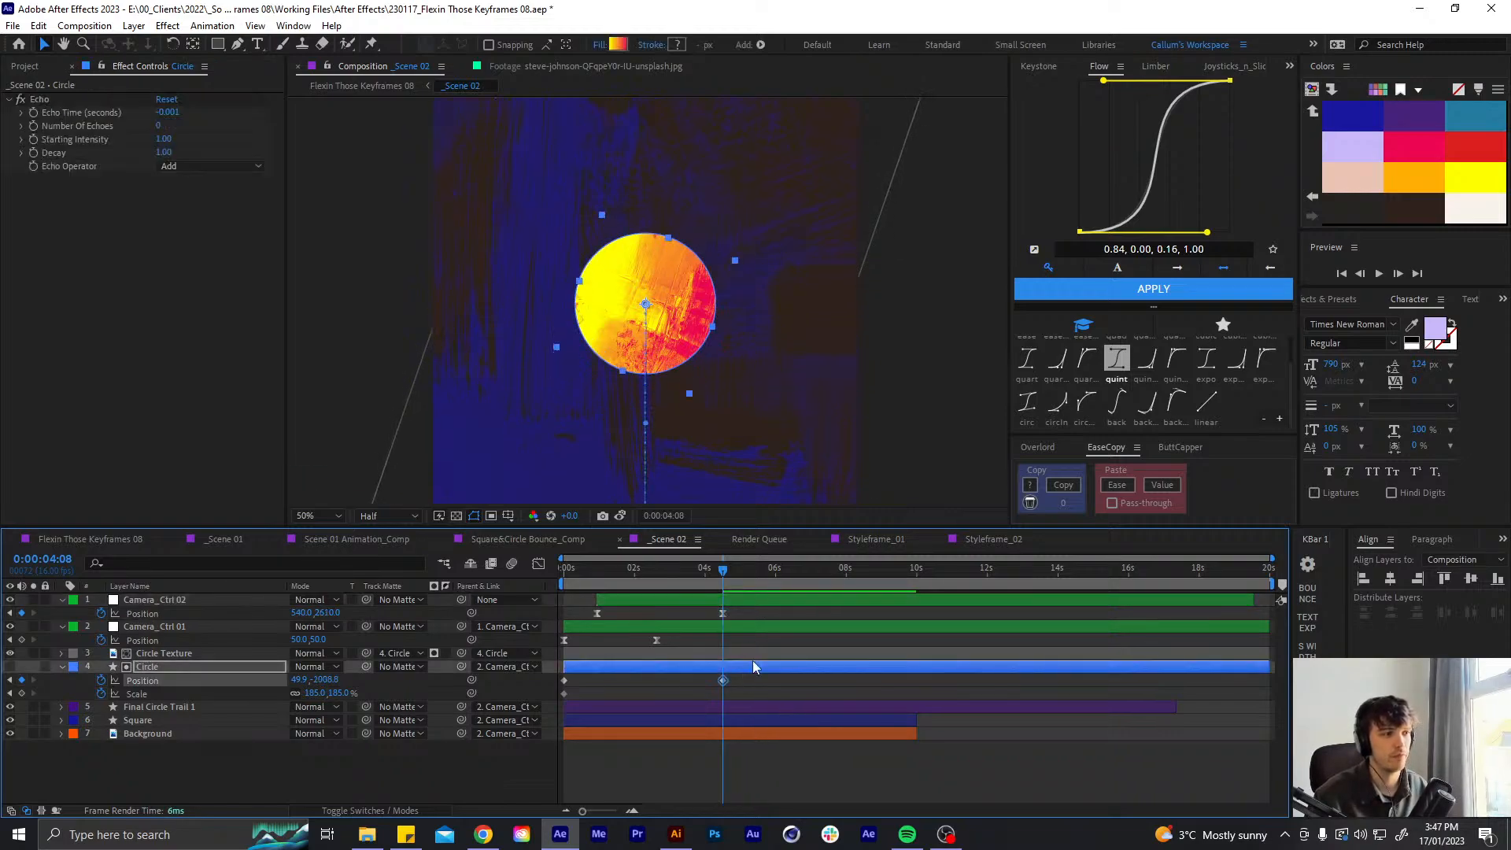
pyautogui.hotkey('shift', 'Up')
pyautogui.hotkey('shift', 'Up')
pyautogui.hotkey('shift', 'Up')
pyautogui.hotkey('shift', 'Up')
pyautogui.hotkey('shift', 'Up')
pyautogui.hotkey('shift', 'Up')
pyautogui.hotkey('shift', 'Up')
pyautogui.hotkey('shift', 'Up')
pyautogui.hotkey('shift', 'Up')
pyautogui.hotkey('shift', 'Up')
pyautogui.hotkey('shift', 'Up')
pyautogui.hotkey('shift', 'Up')
pyautogui.hotkey('shift', 'Up')
pyautogui.hotkey('shift', 'Up')
pyautogui.hotkey('shift', 'Up')
pyautogui.hotkey('shift', 'Up')
pyautogui.hotkey('shift', 'Up')
pyautogui.hotkey('shift', 'Up')
pyautogui.hotkey('shift', 'Up')
pyautogui.hotkey('shift', 'Up')
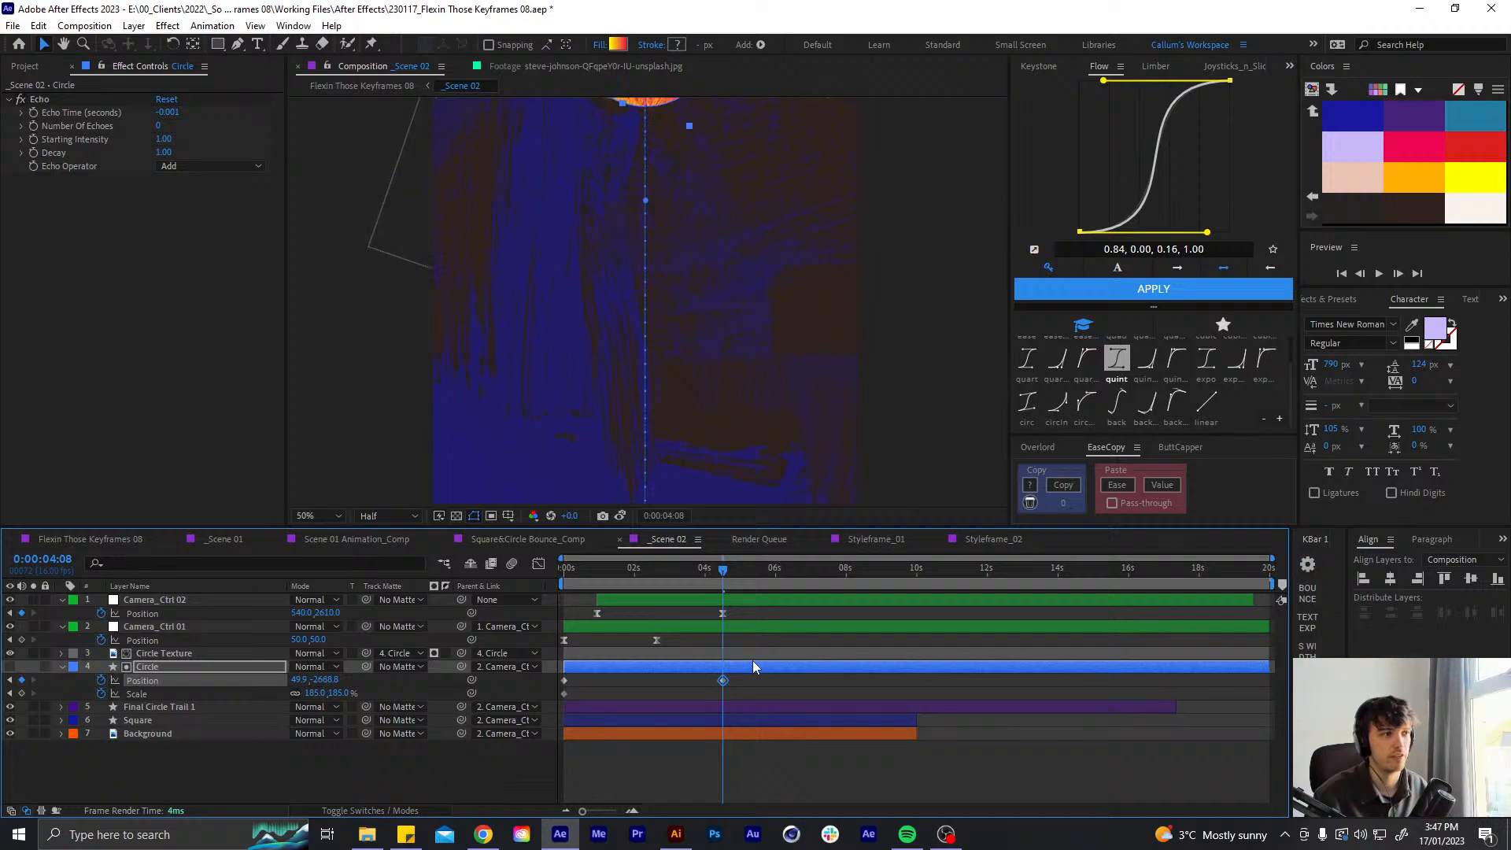
# - Preview Scene 02 from the start to check the circle's exit from the frame
pyautogui.moveTo(705, 570); pyautogui.dragTo(558, 579)
pyautogui.click(644, 754)
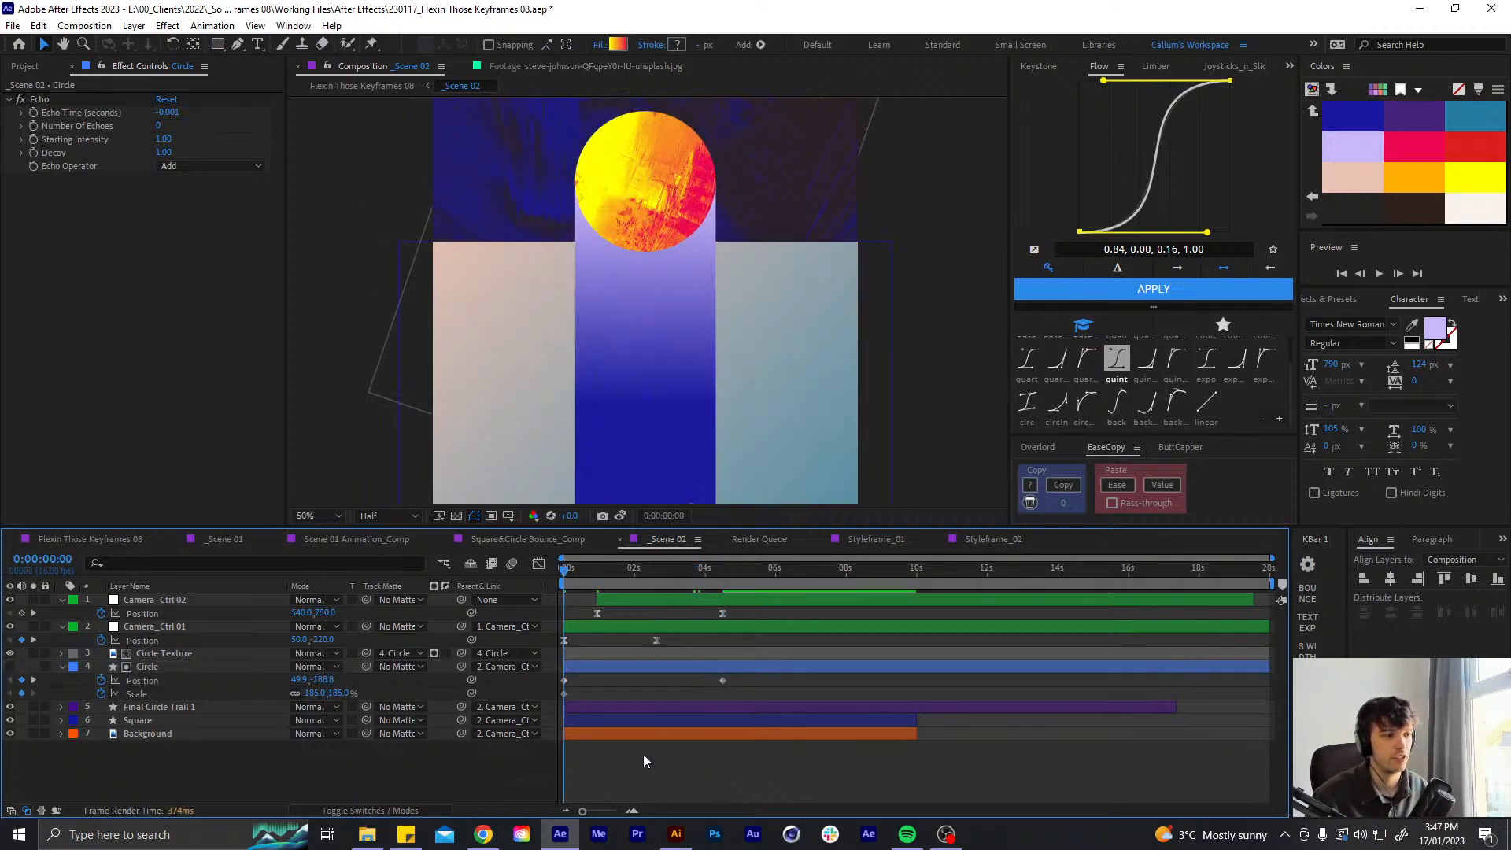
pyautogui.press('space')
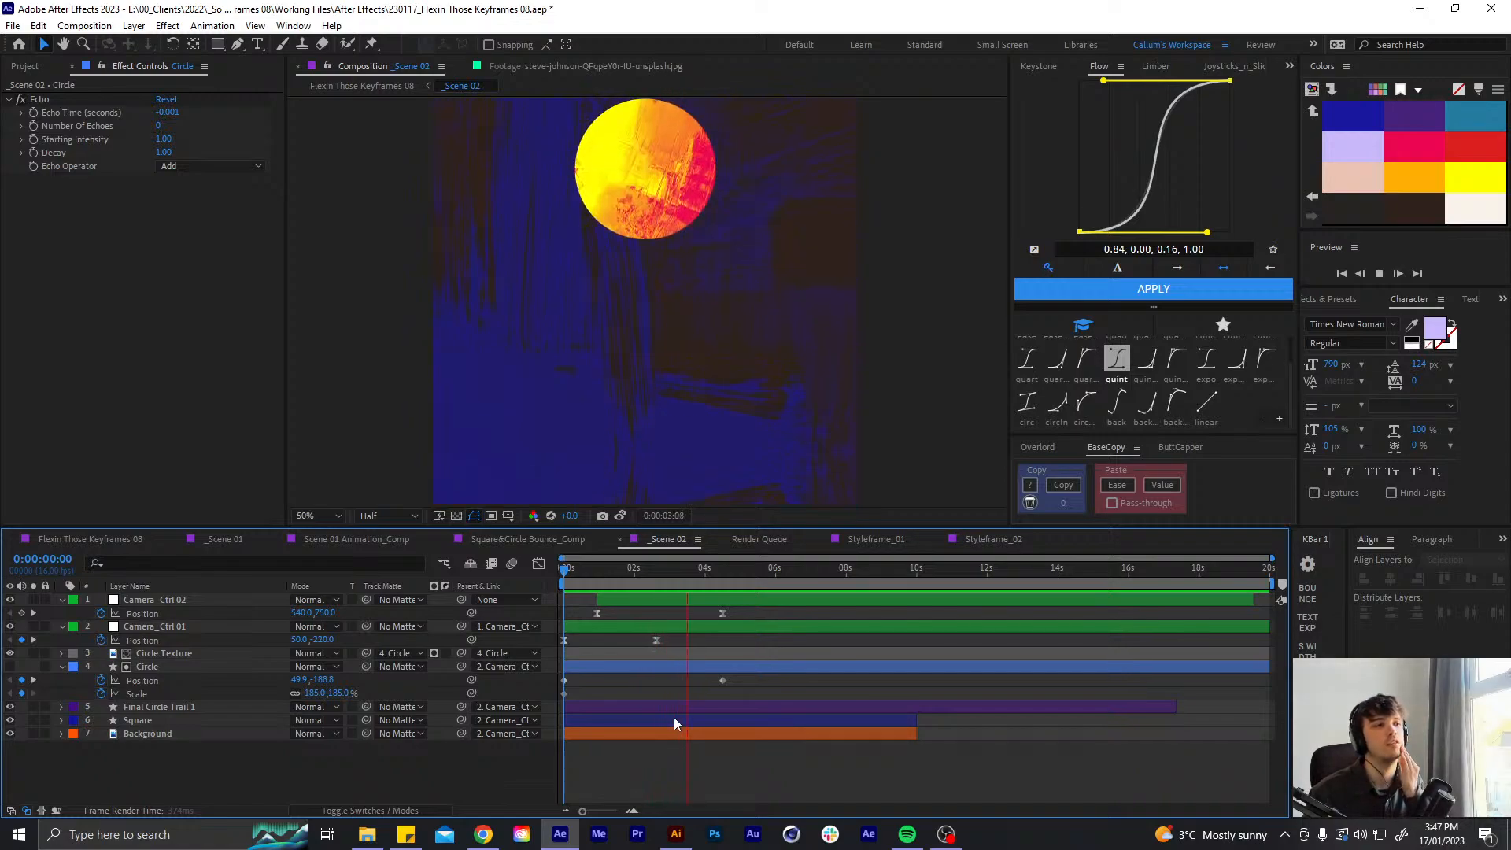
# - Move the last Camera_Ctrl 02 Position keyframe to 0:00:04:12 and shape its speed curve into a sharp peak near three seconds
pyautogui.moveTo(665, 570); pyautogui.dragTo(591, 613)
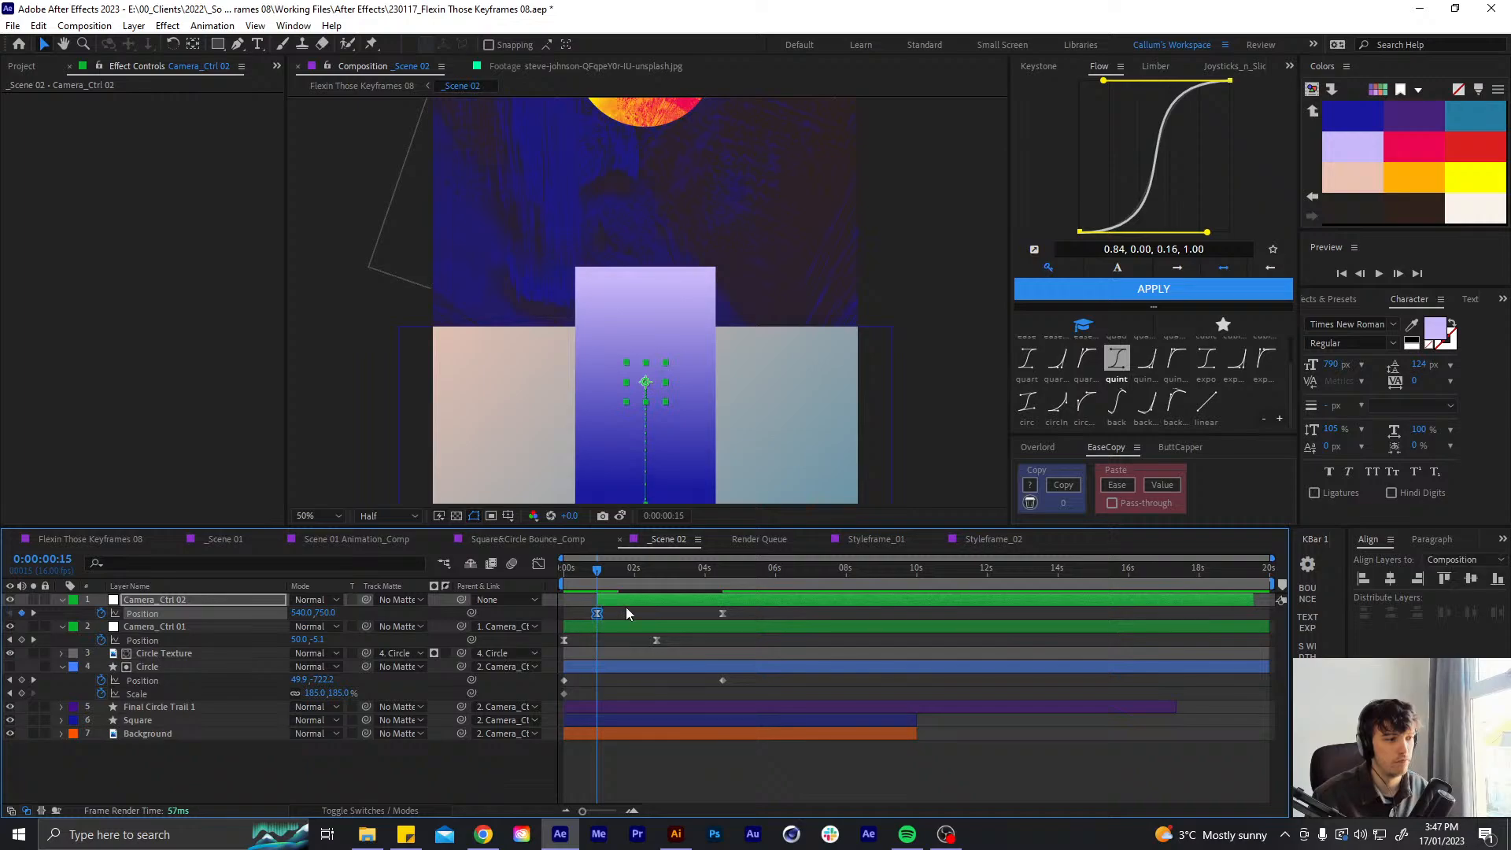
pyautogui.click(722, 614)
pyautogui.hotkey('shift', 'F3')
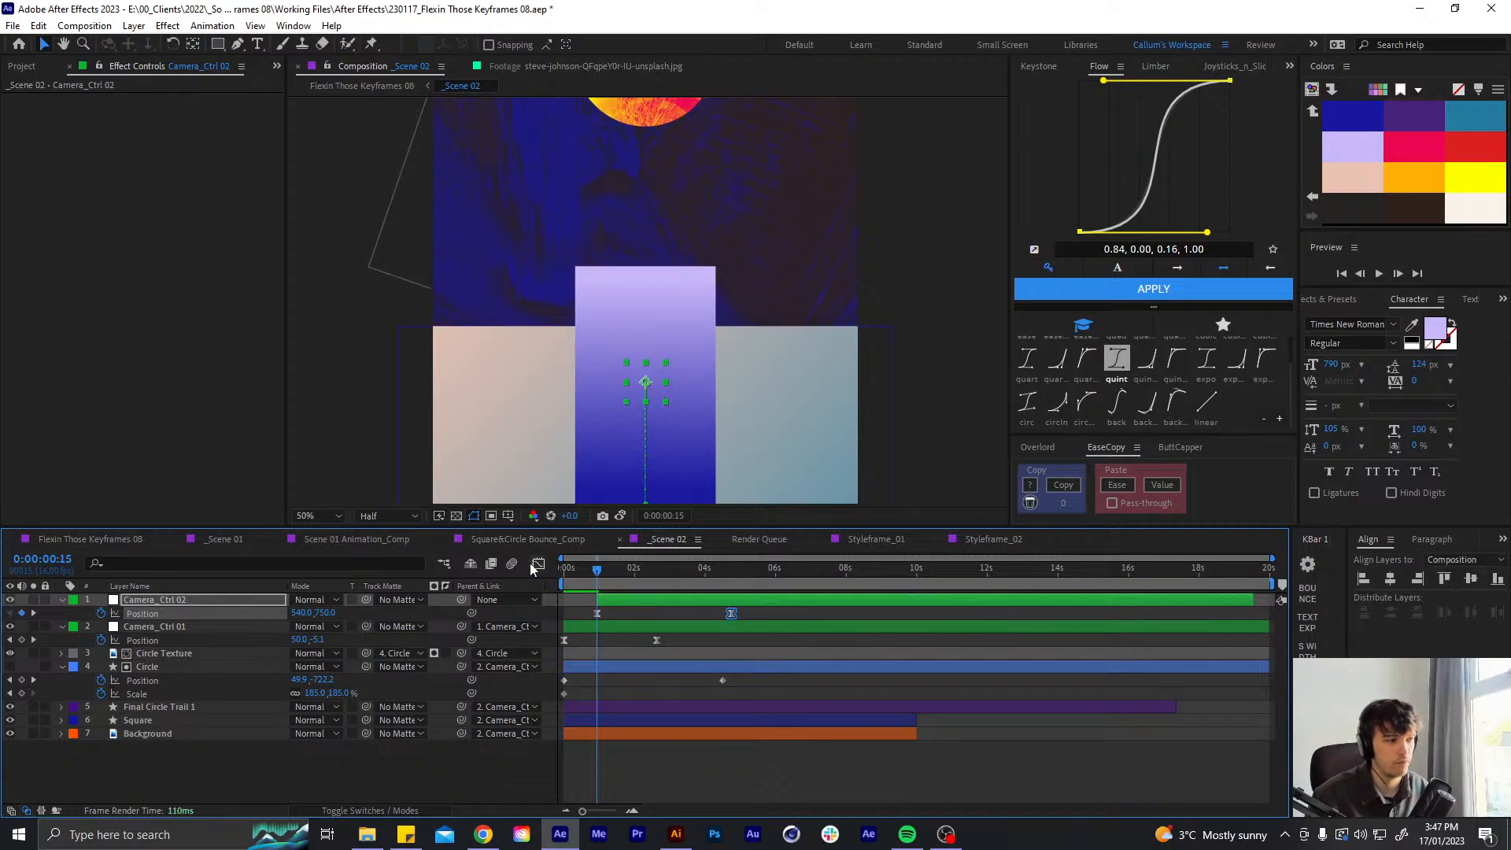
pyautogui.moveTo(654, 765); pyautogui.dragTo(672, 768)
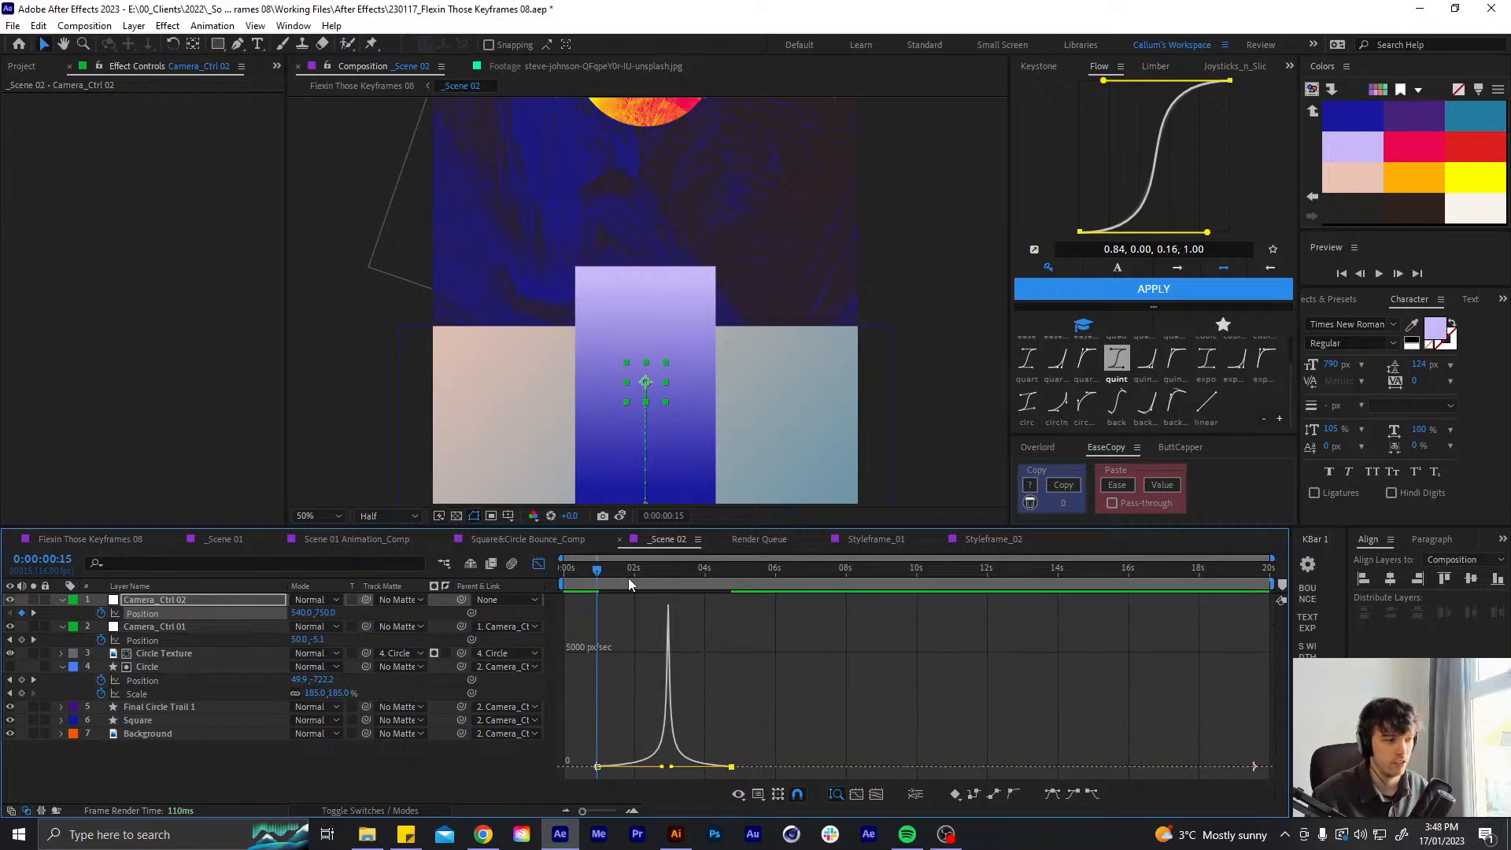
pyautogui.moveTo(628, 578); pyautogui.dragTo(670, 576)
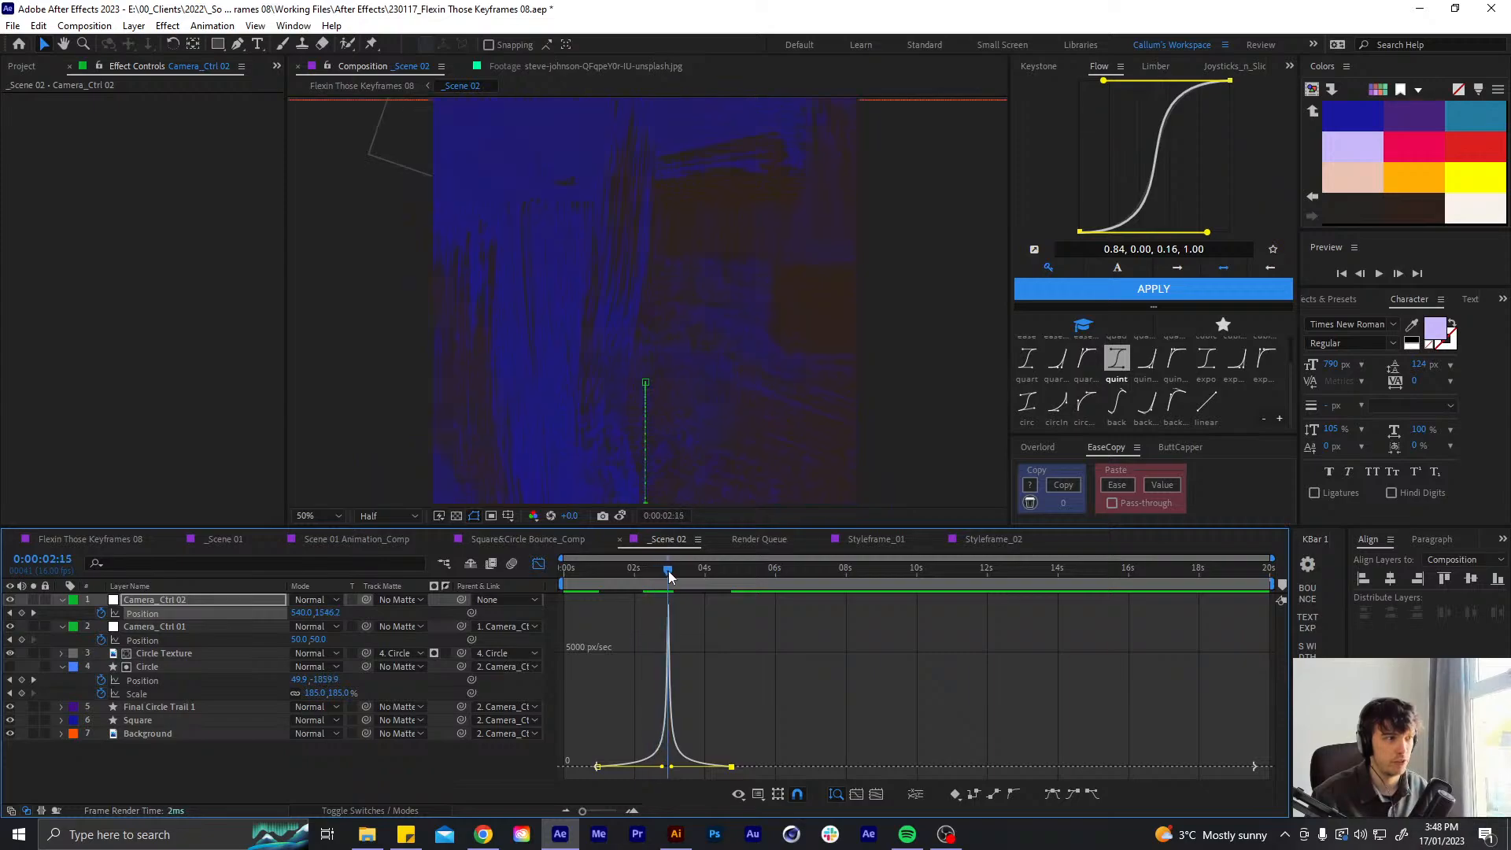
pyautogui.click(537, 564)
# - Play Scene 02 from the beginning to review the retimed camera move
pyautogui.press('Home')
pyautogui.click(622, 762)
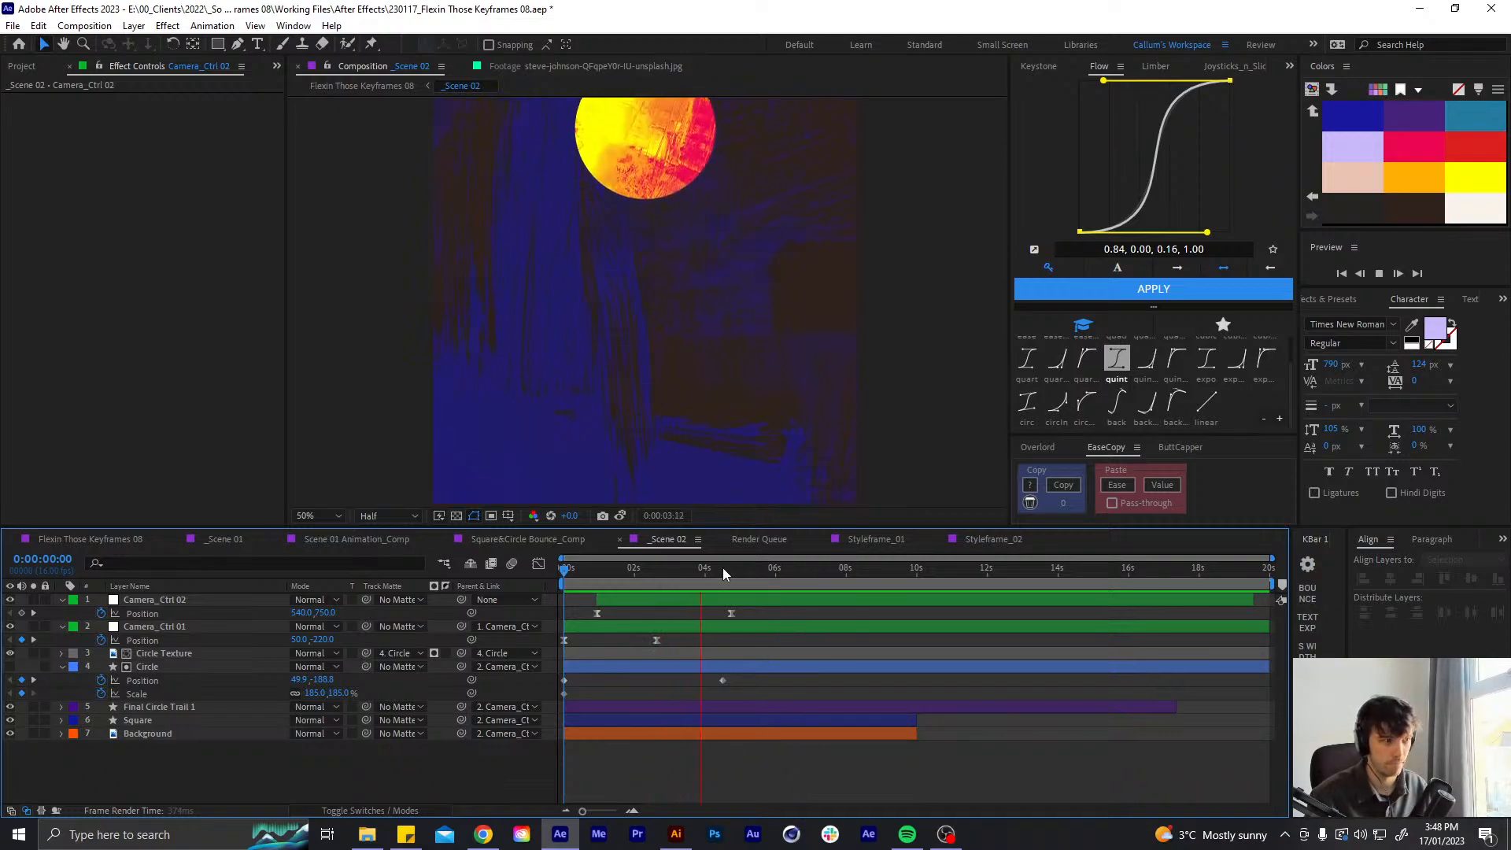
pyautogui.press('space')
# - Move the Circle's last Position keyframe to 0:00:04:12 and reshape its speed curve to start slowly and peak at the end
pyautogui.moveTo(720, 574); pyautogui.dragTo(732, 569)
pyautogui.moveTo(719, 684); pyautogui.dragTo(730, 686)
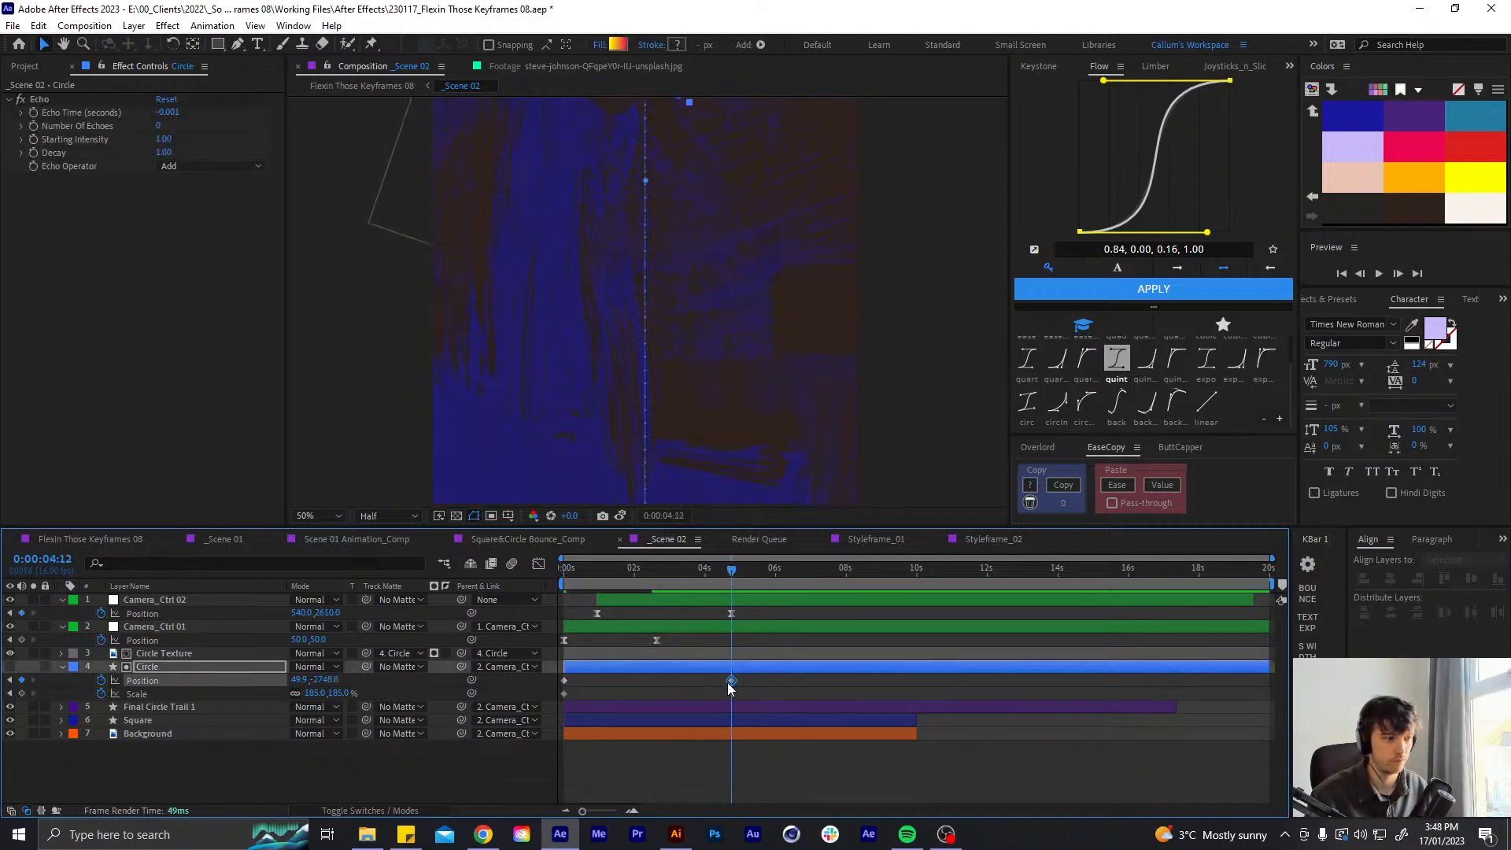
pyautogui.moveTo(611, 568); pyautogui.dragTo(447, 573)
pyautogui.moveTo(575, 582); pyautogui.dragTo(533, 583)
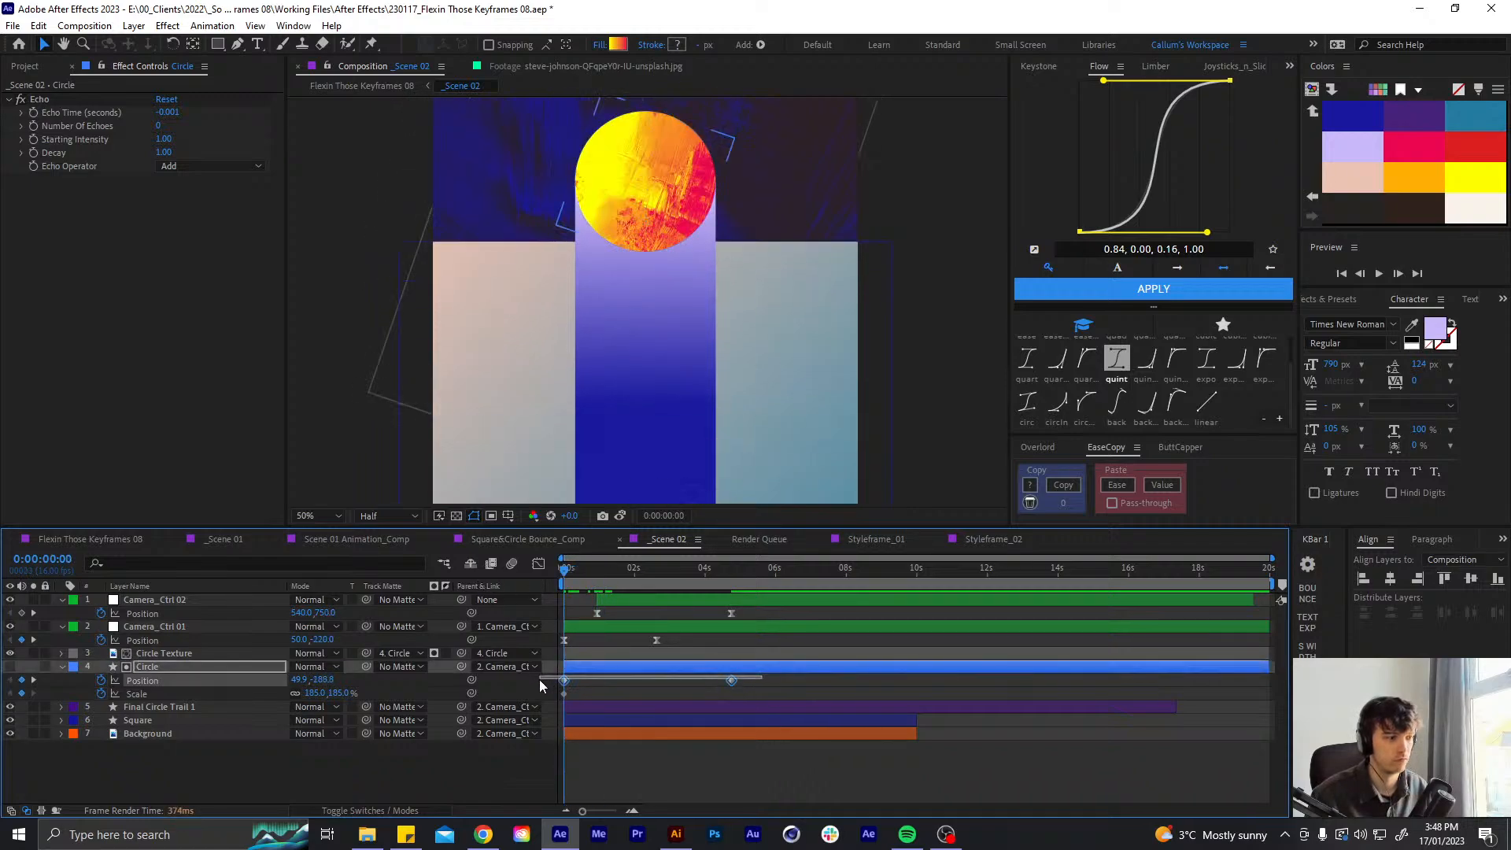
pyautogui.click(538, 563)
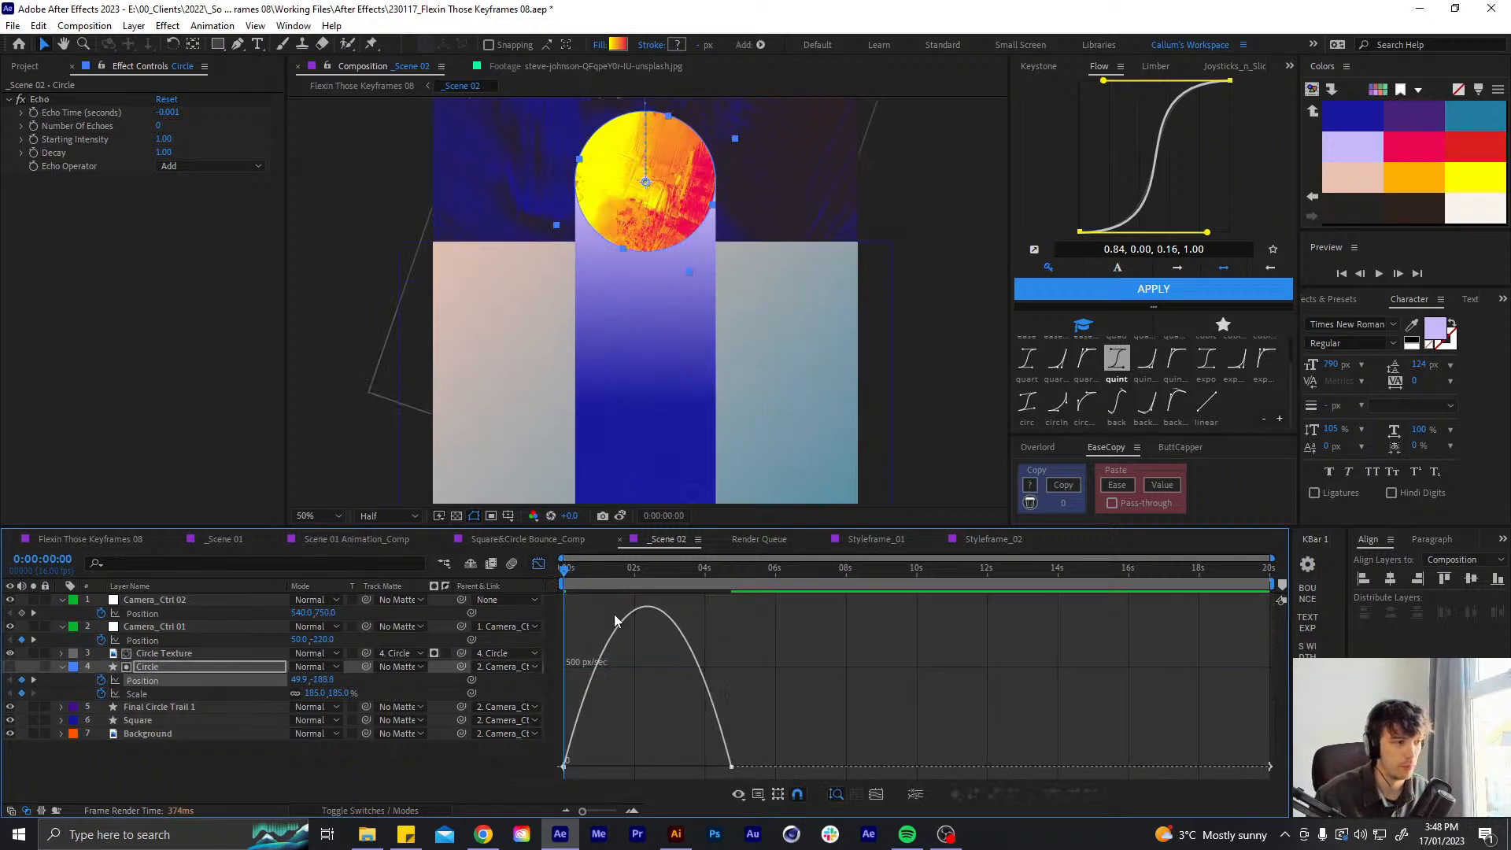
pyautogui.moveTo(591, 766); pyautogui.dragTo(726, 770)
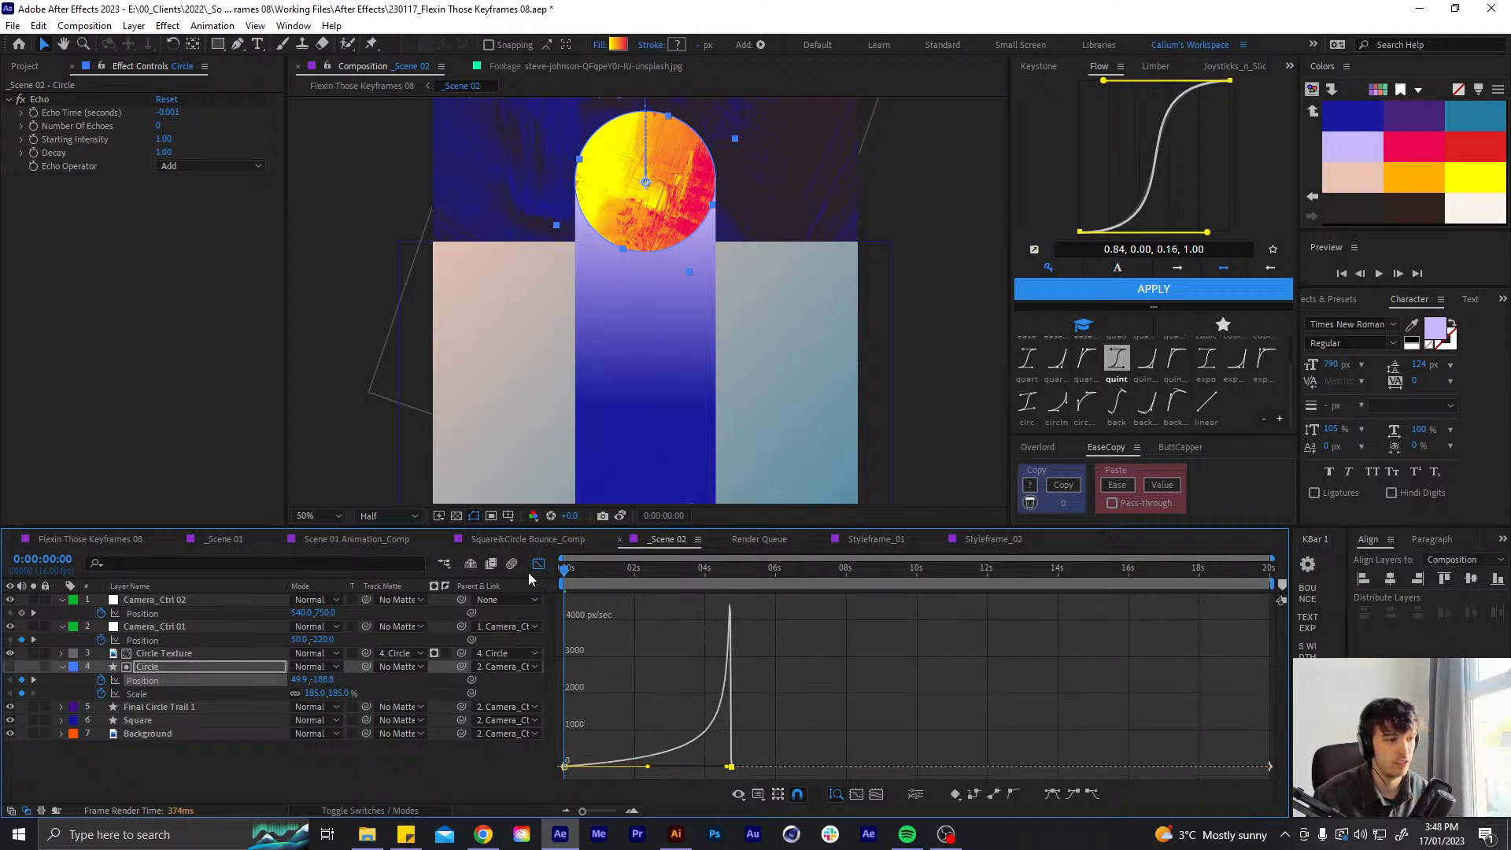
pyautogui.click(538, 563)
# - Preview the rise and lengthen the ease into the Circle's last Position keyframe so its speed peaks just after three seconds
pyautogui.press('space')
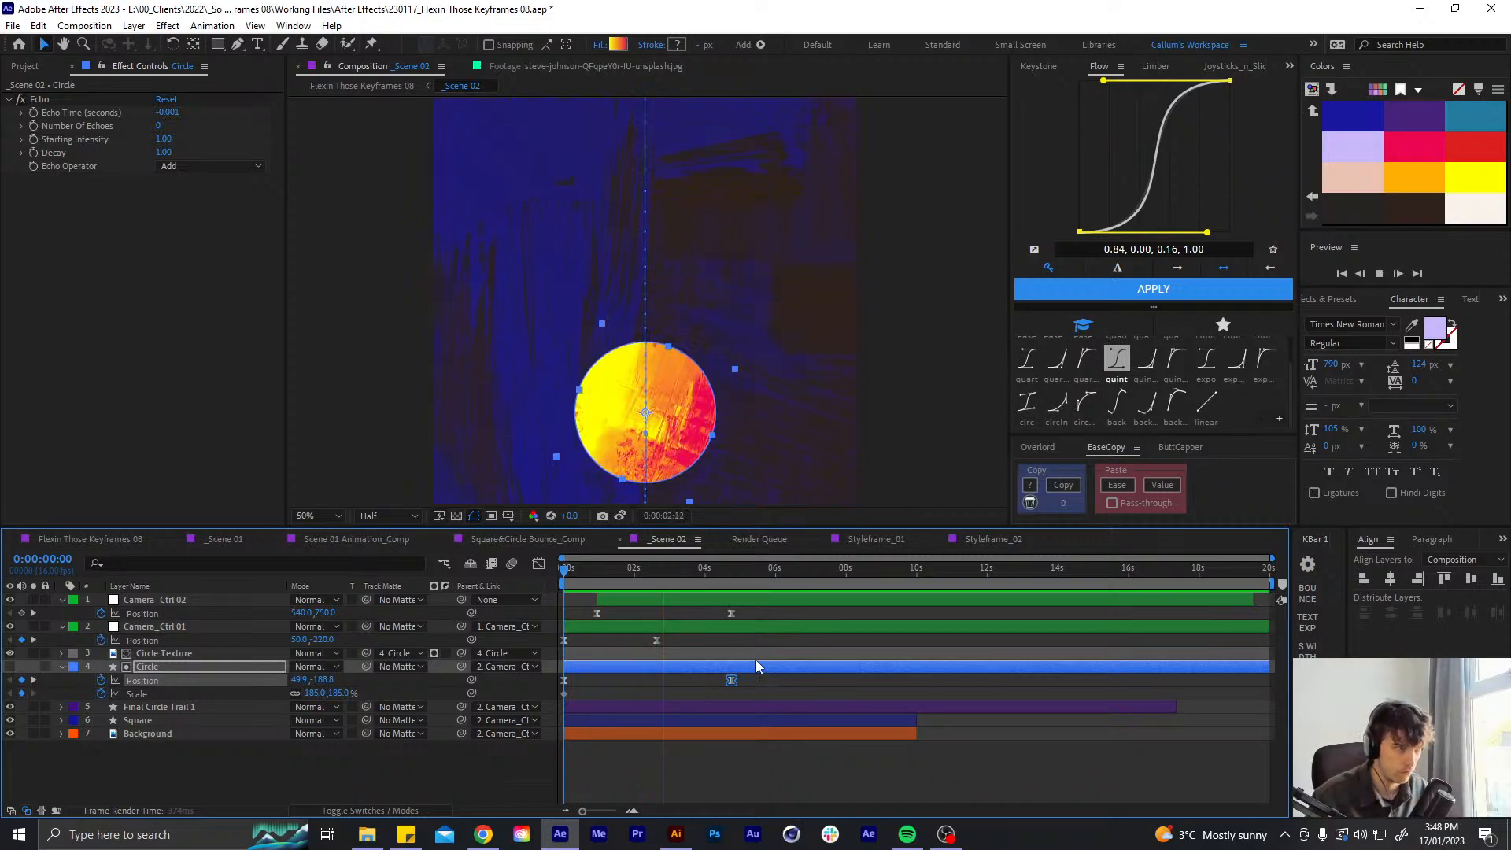
pyautogui.moveTo(713, 569); pyautogui.dragTo(677, 576)
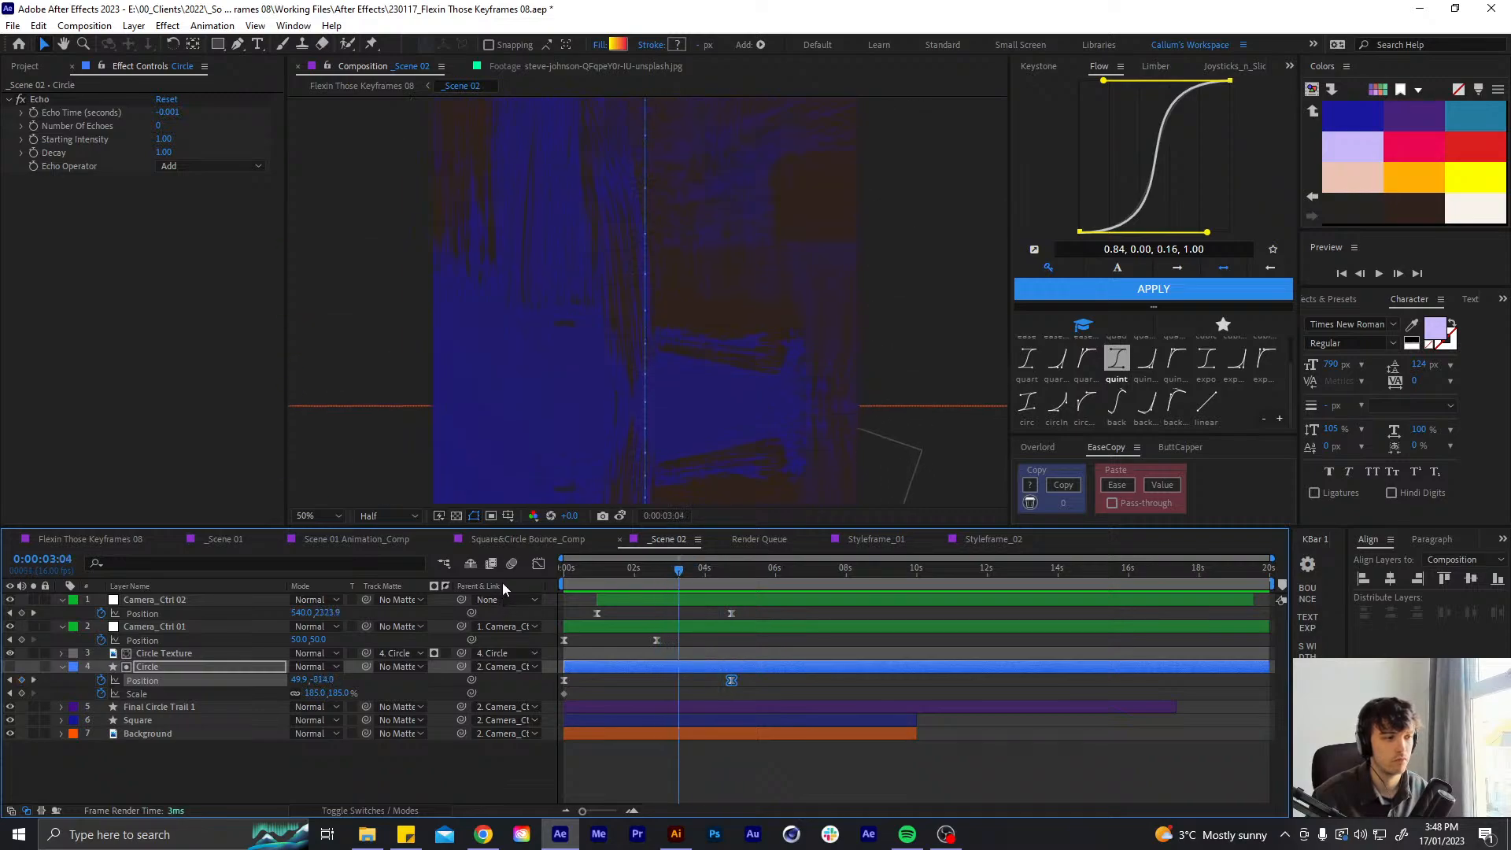
pyautogui.click(539, 563)
pyautogui.moveTo(726, 768); pyautogui.dragTo(683, 770)
pyautogui.click(538, 564)
# - Preview Scene 02 from the start to check the Circle's smoother easing
pyautogui.press('Home')
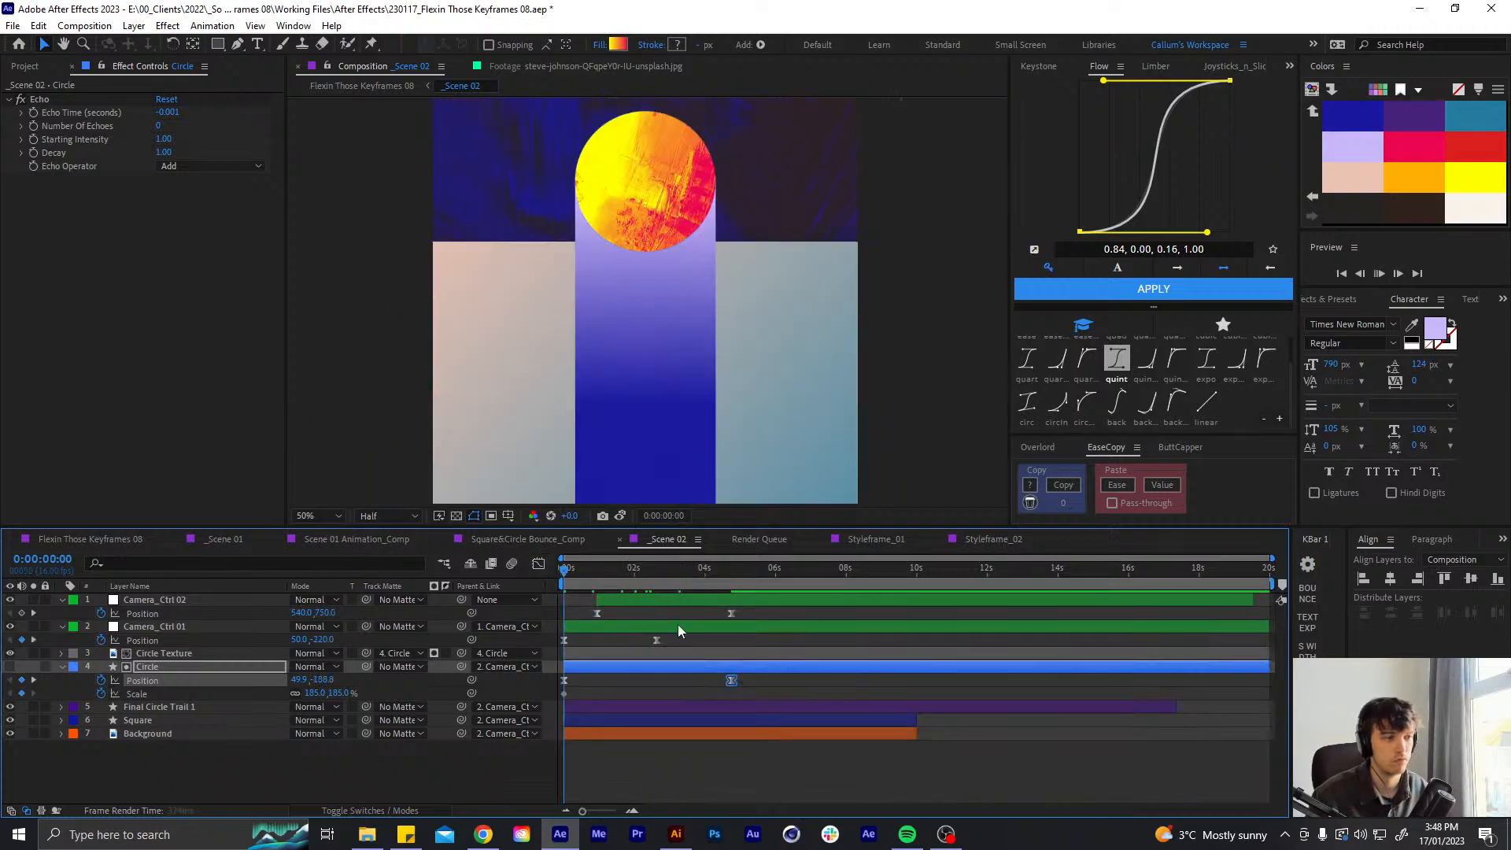
pyautogui.press('space')
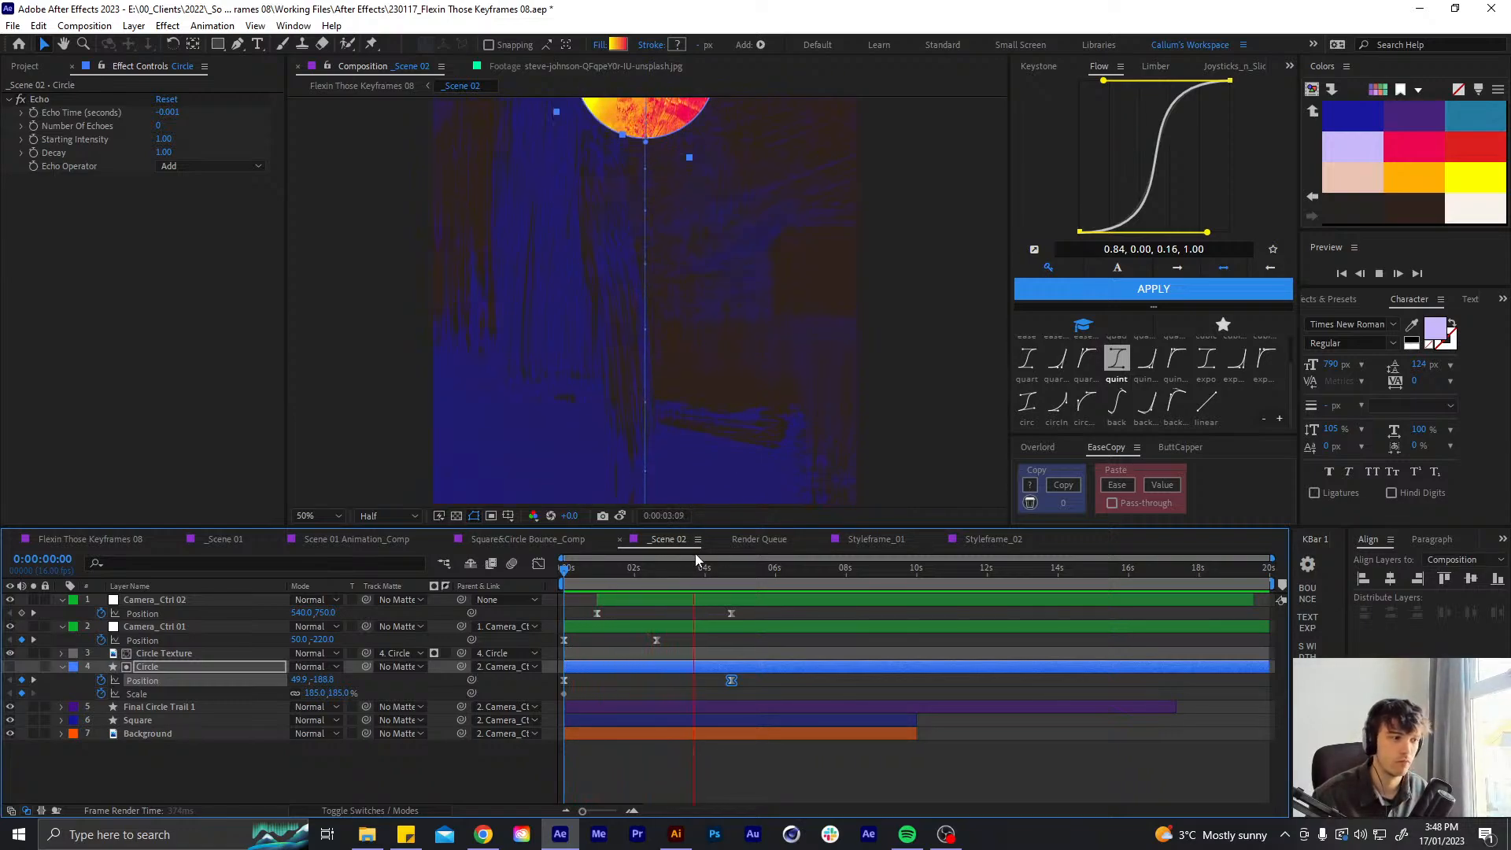
pyautogui.moveTo(696, 568); pyautogui.dragTo(669, 578)
# - Check the Camera_Ctrl 02 speed curve and lengthen the ease into the Circle's last Position keyframe slightly more
pyautogui.click(729, 613)
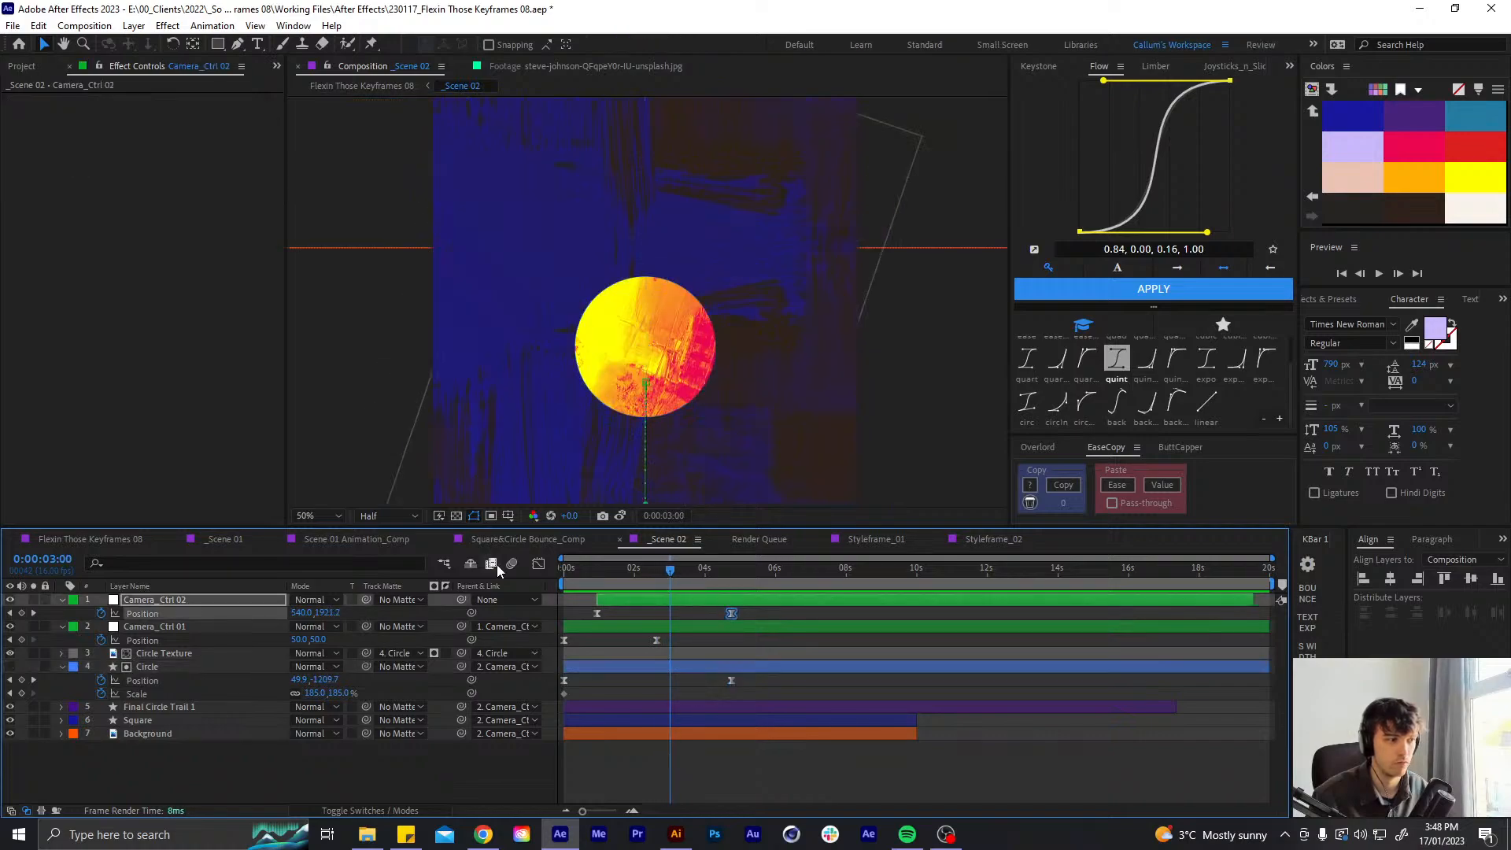
pyautogui.click(538, 563)
pyautogui.click(538, 563)
pyautogui.click(735, 680)
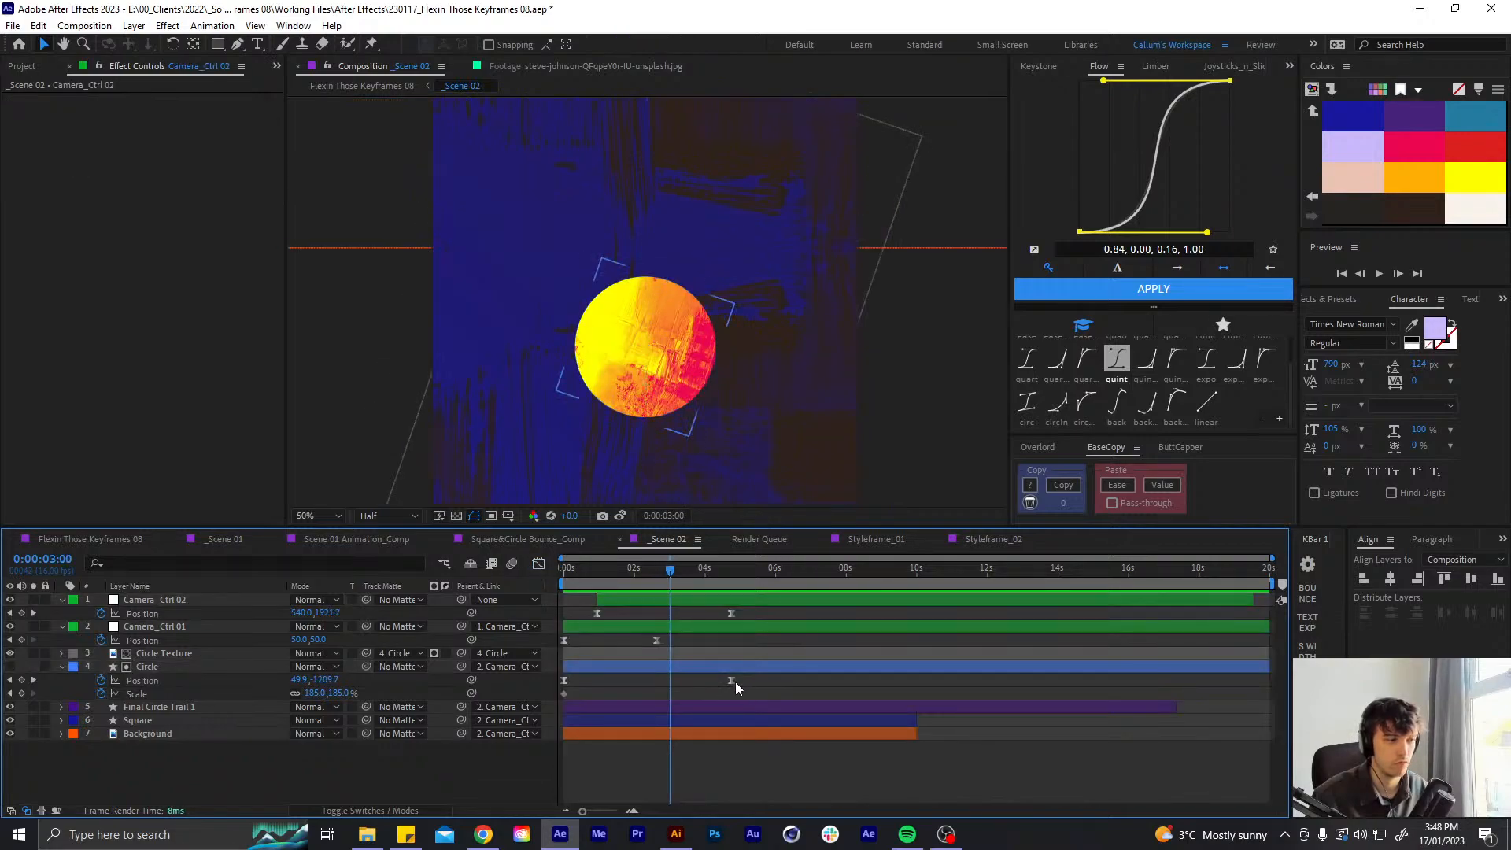
pyautogui.click(539, 563)
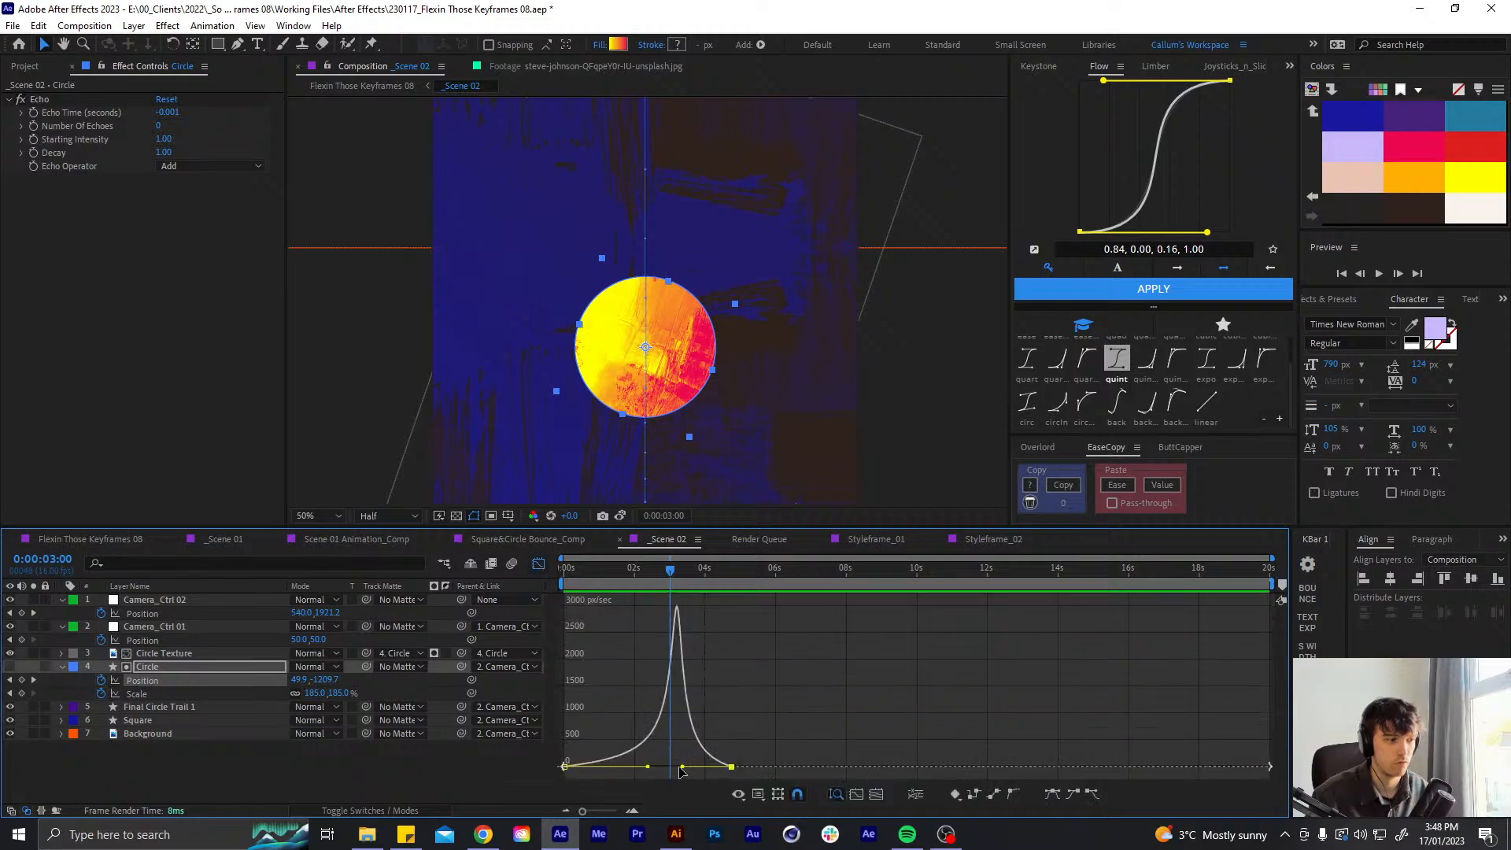
pyautogui.moveTo(682, 770); pyautogui.dragTo(676, 766)
pyautogui.click(538, 564)
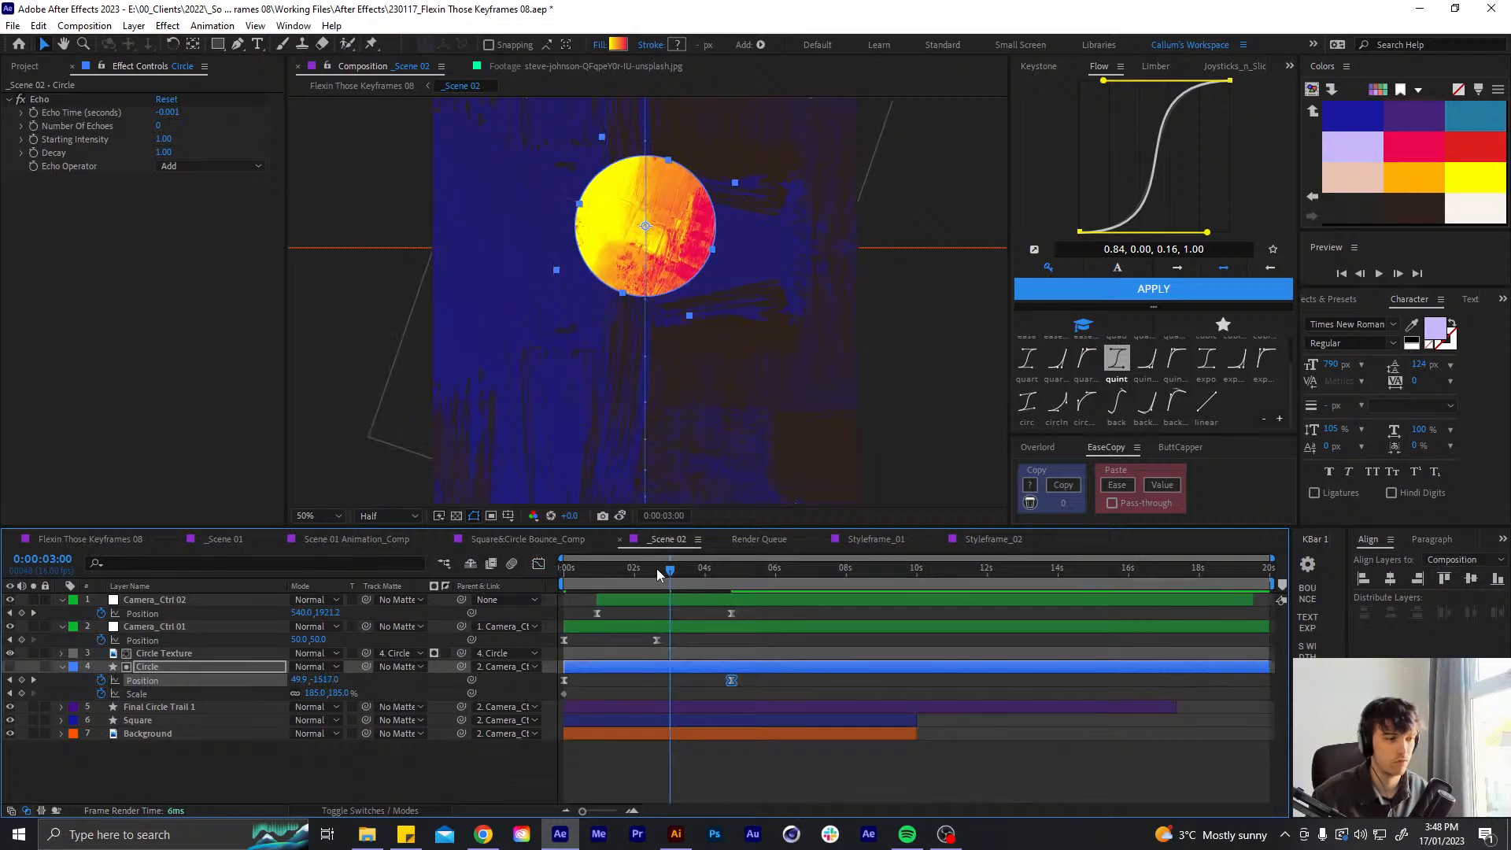
# - Replay Scene 02 from the start and inspect the circle's placement at 0:00:03:04
pyautogui.press('Home')
pyautogui.click(655, 734)
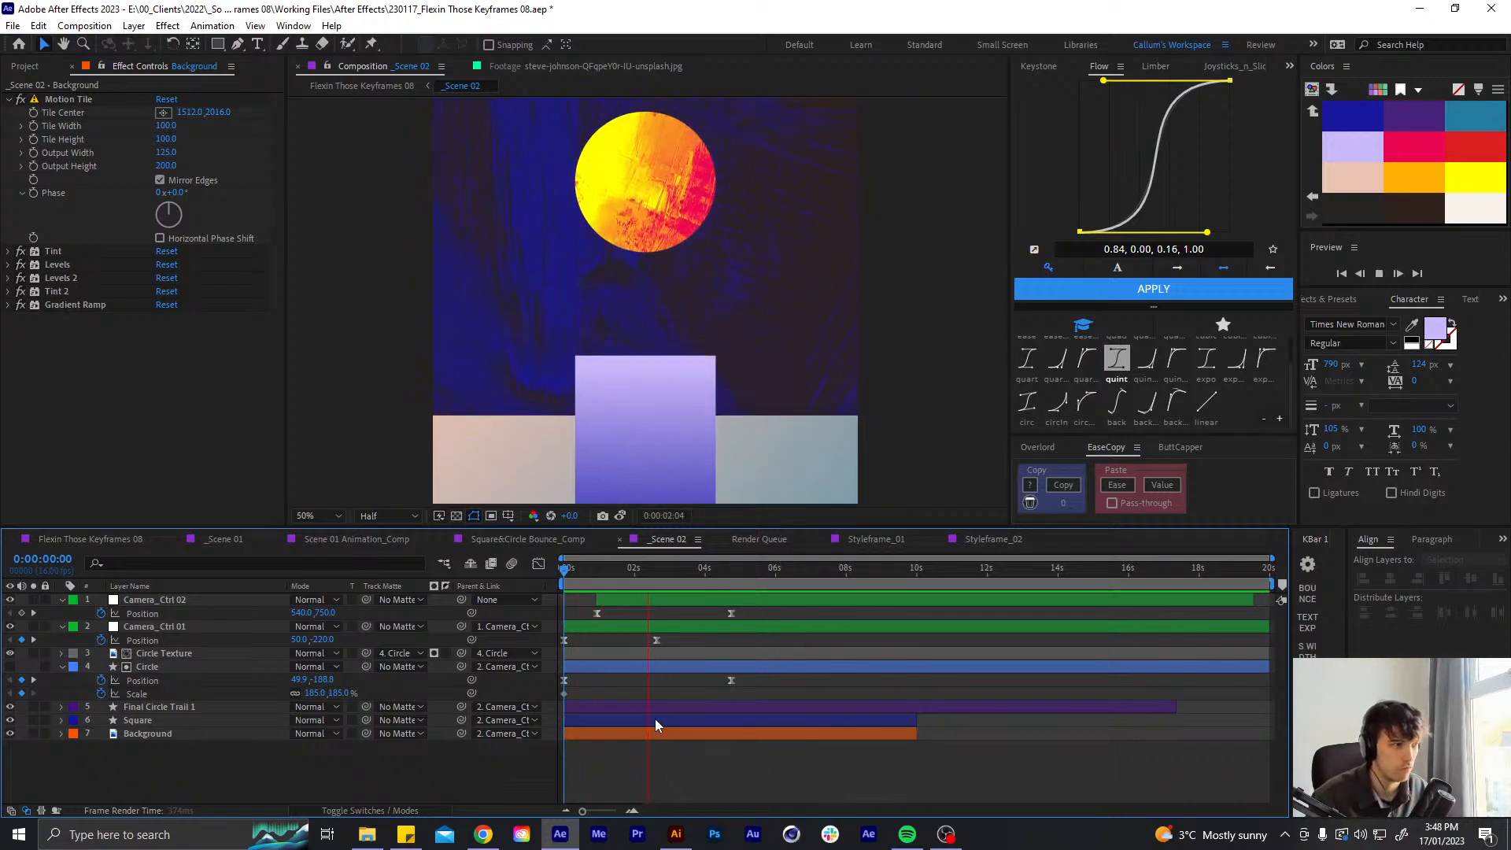
pyautogui.click(679, 579)
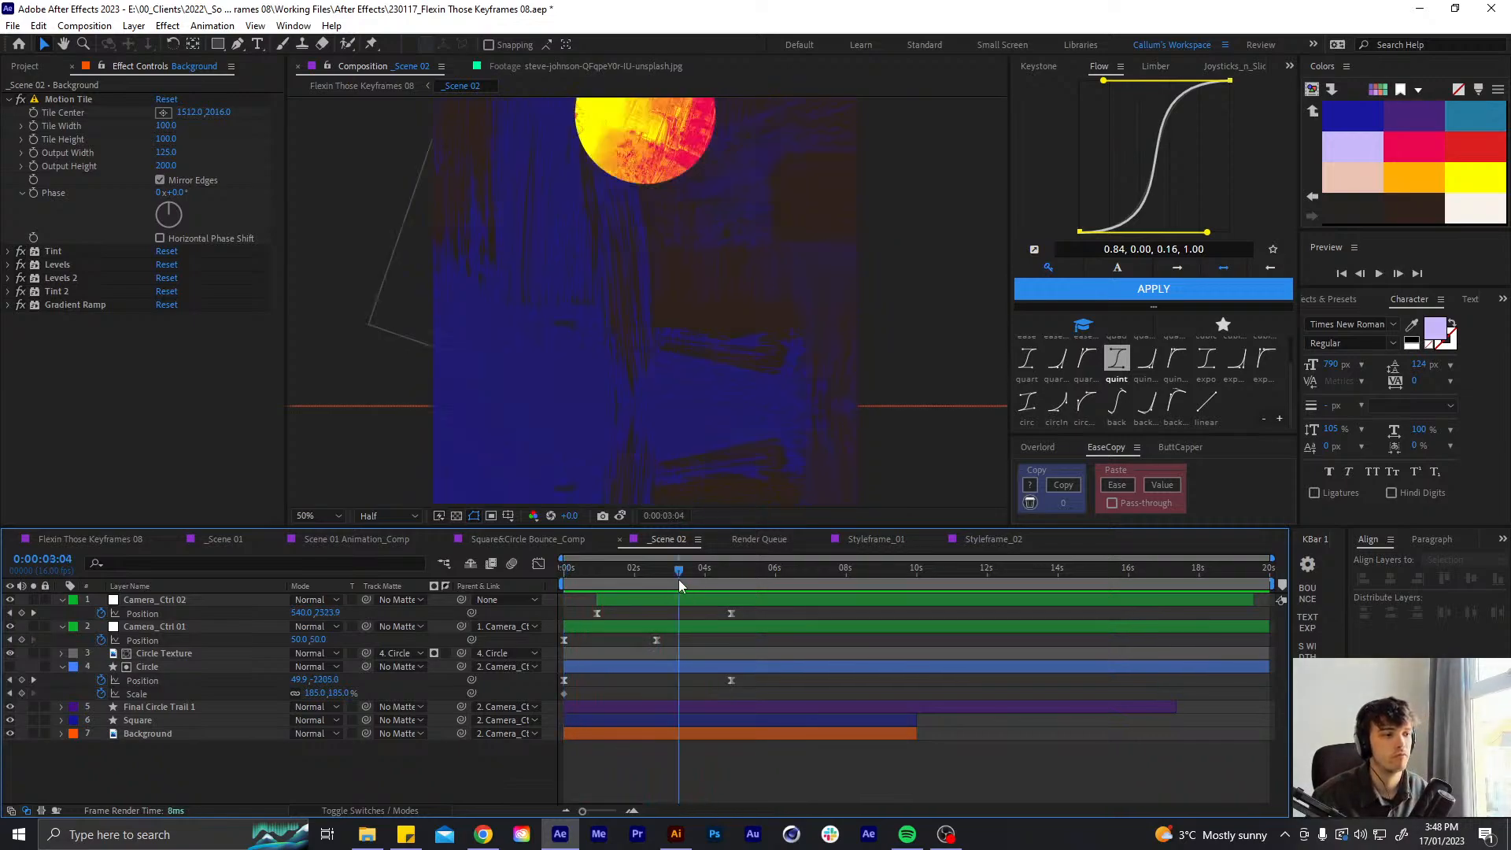
# - Compare the Circle and Camera_Ctrl 02 Position speed curves together and extend the Circle's final ease so the peaks line up
pyautogui.click(730, 680)
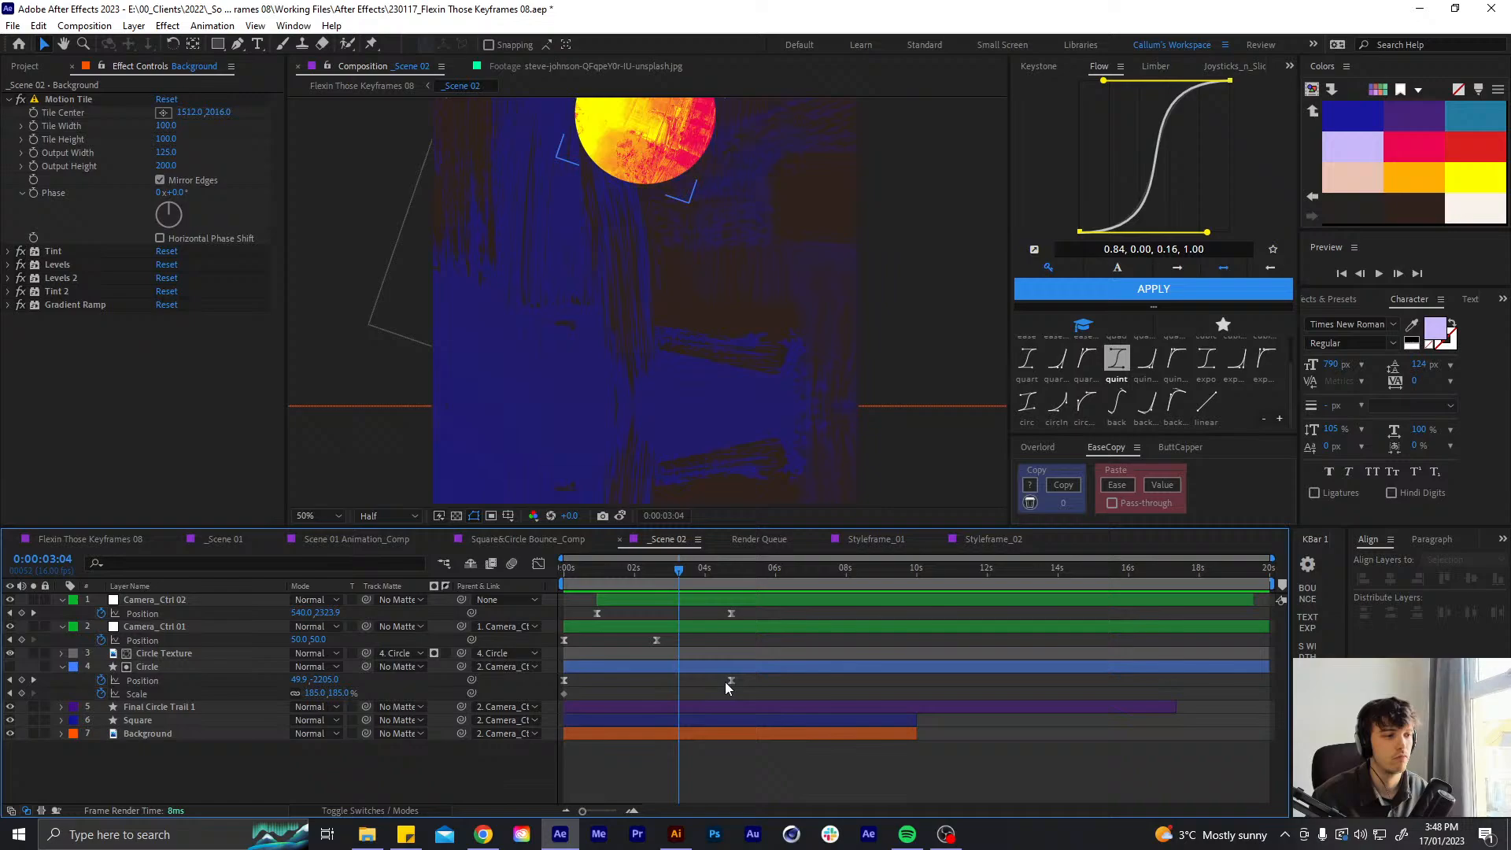
pyautogui.keyDown('shift'); pyautogui.click(732, 613); pyautogui.keyUp('shift')
pyautogui.click(538, 564)
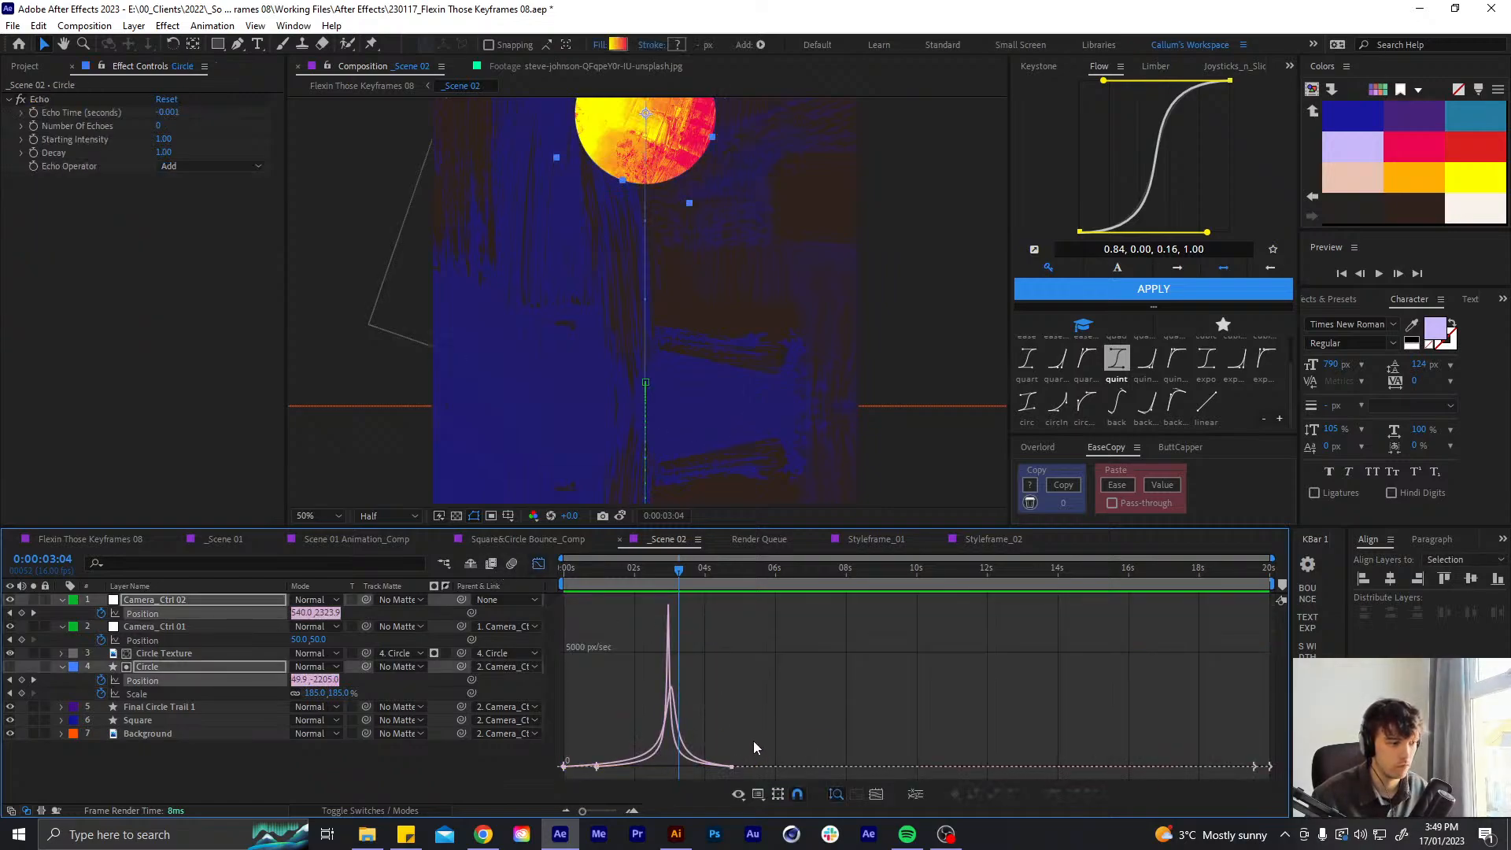
pyautogui.click(690, 755)
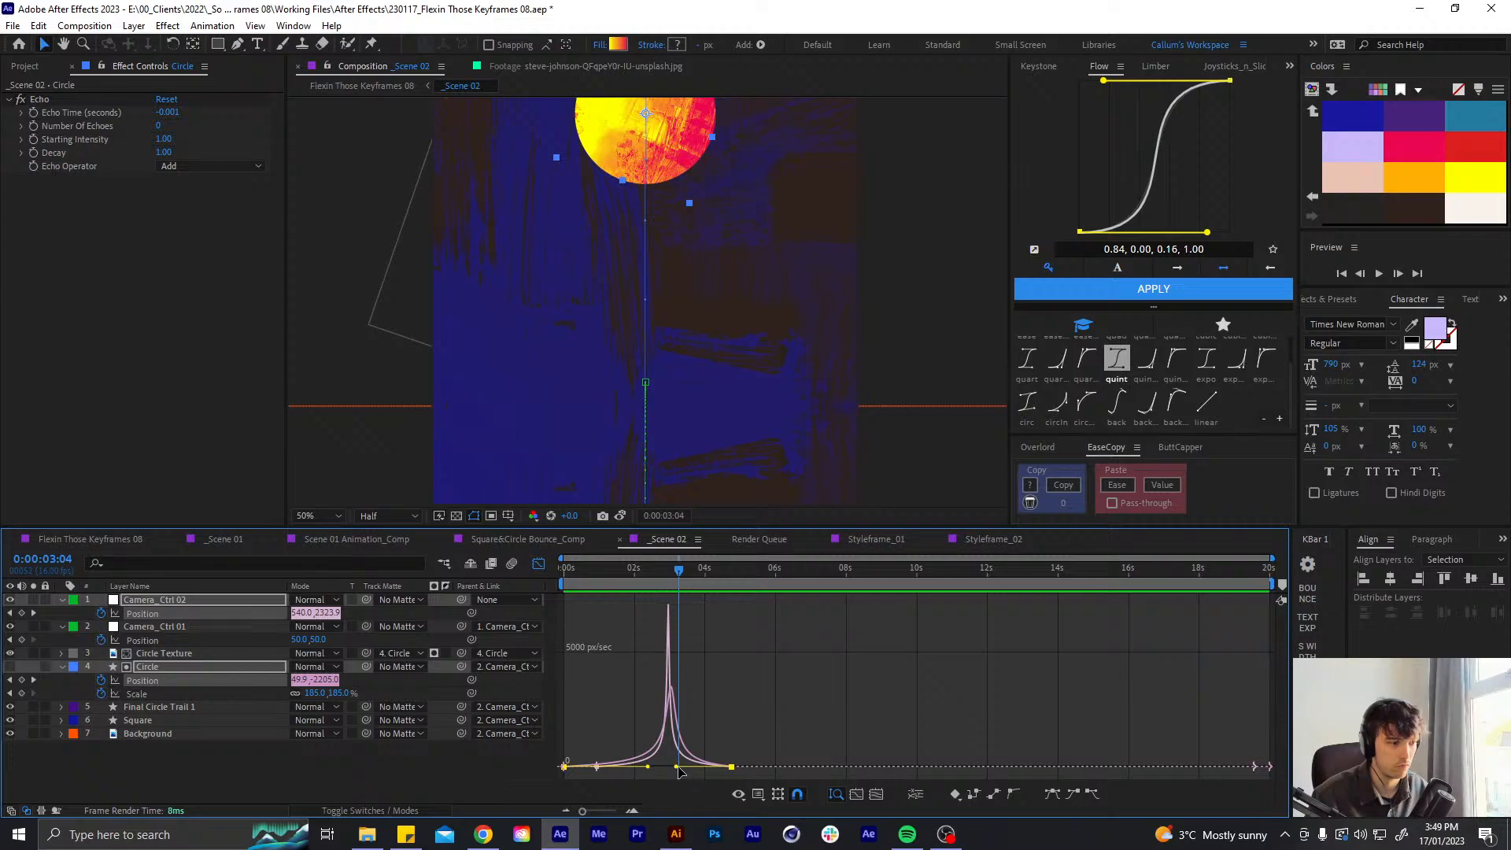
pyautogui.moveTo(677, 768); pyautogui.dragTo(676, 767)
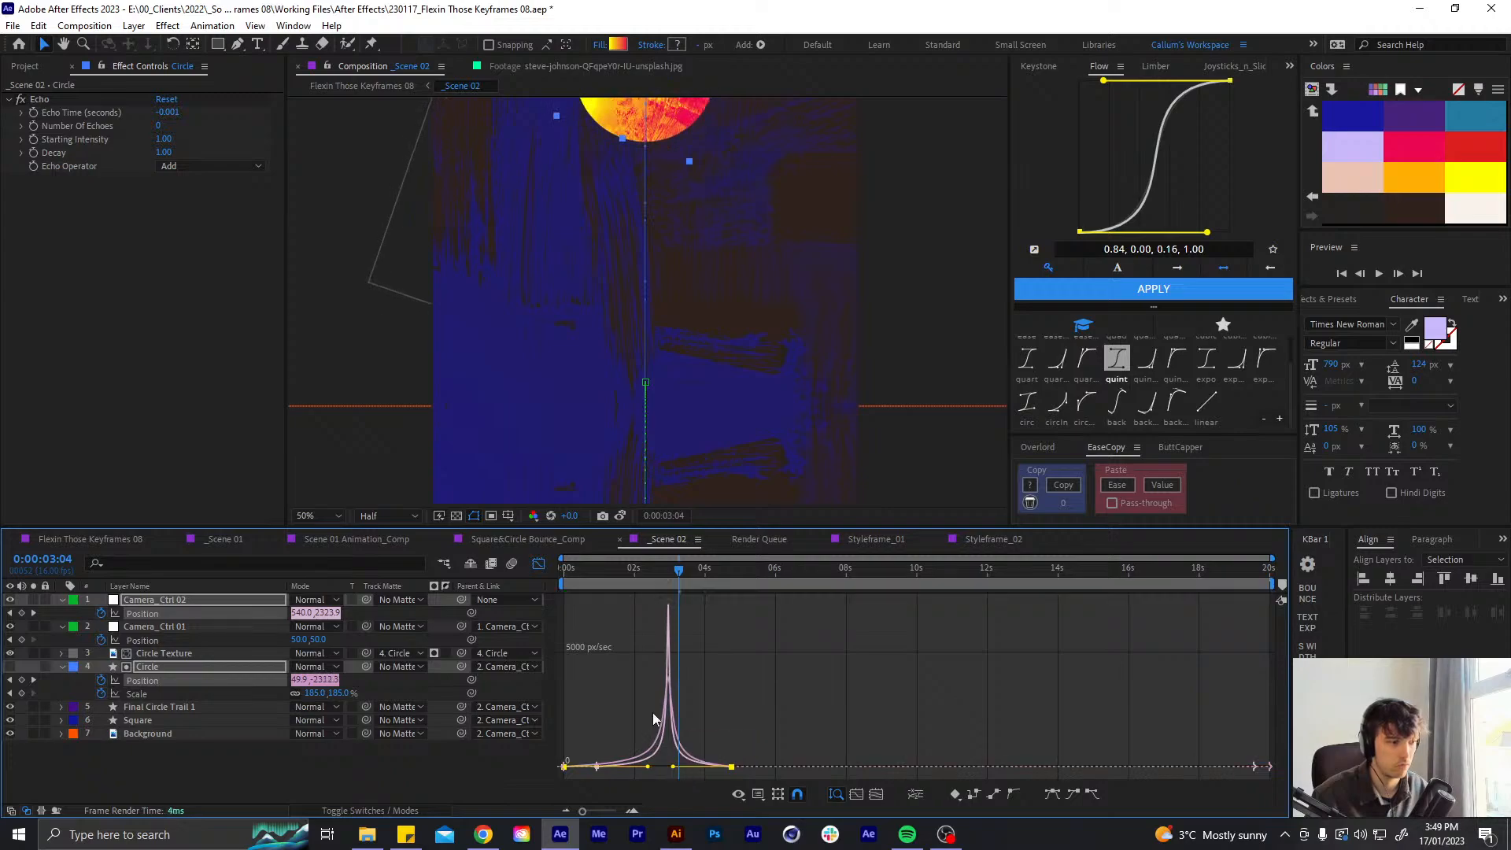
pyautogui.click(538, 564)
# - Preview the matched easing and raise the Circle's Position keyframe at 0:00:04:12 further above the frame
pyautogui.press('Home')
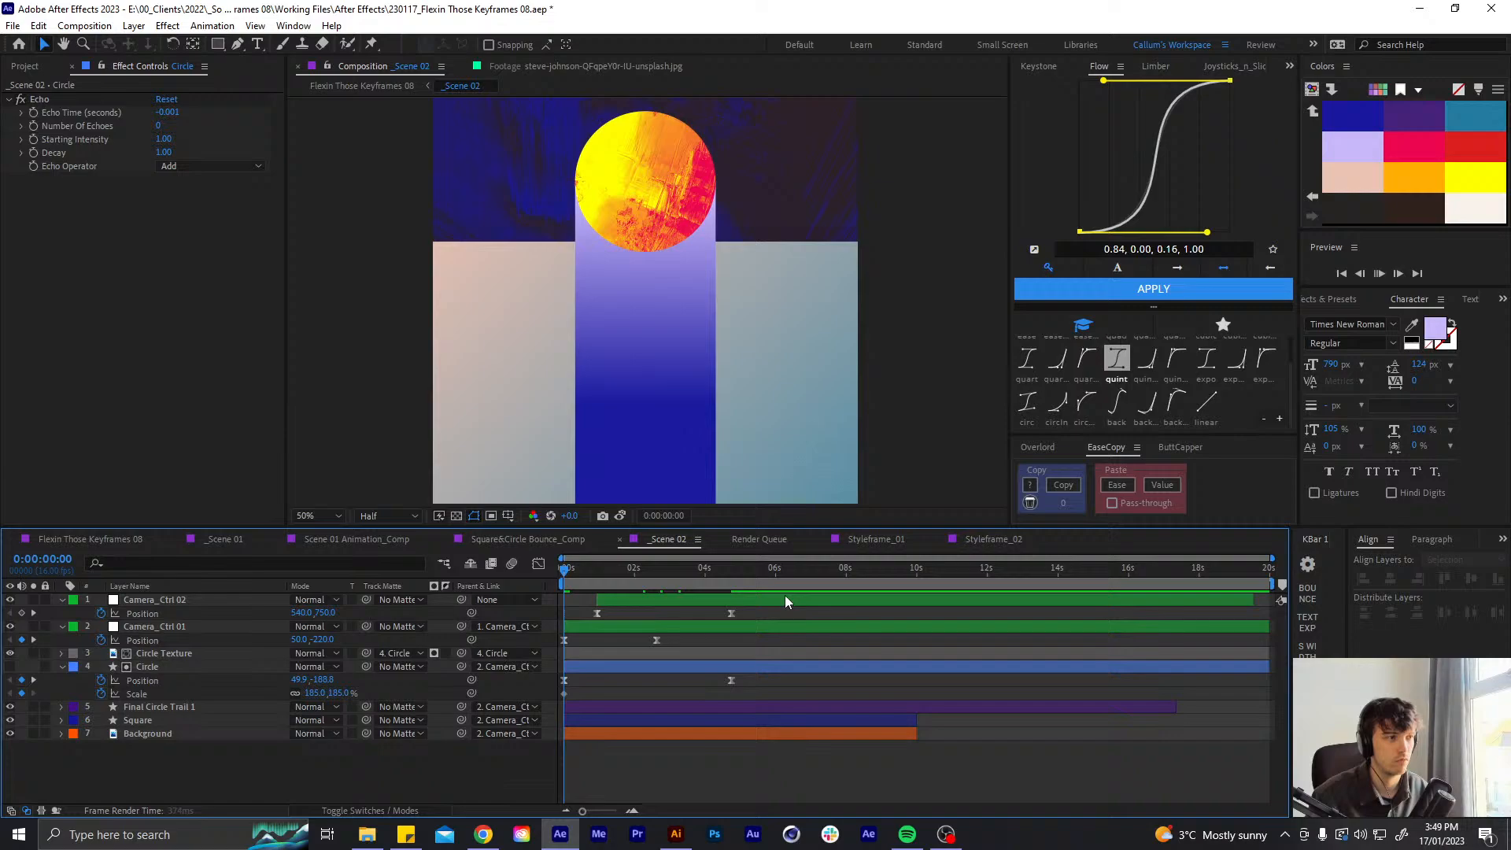
pyautogui.press('space')
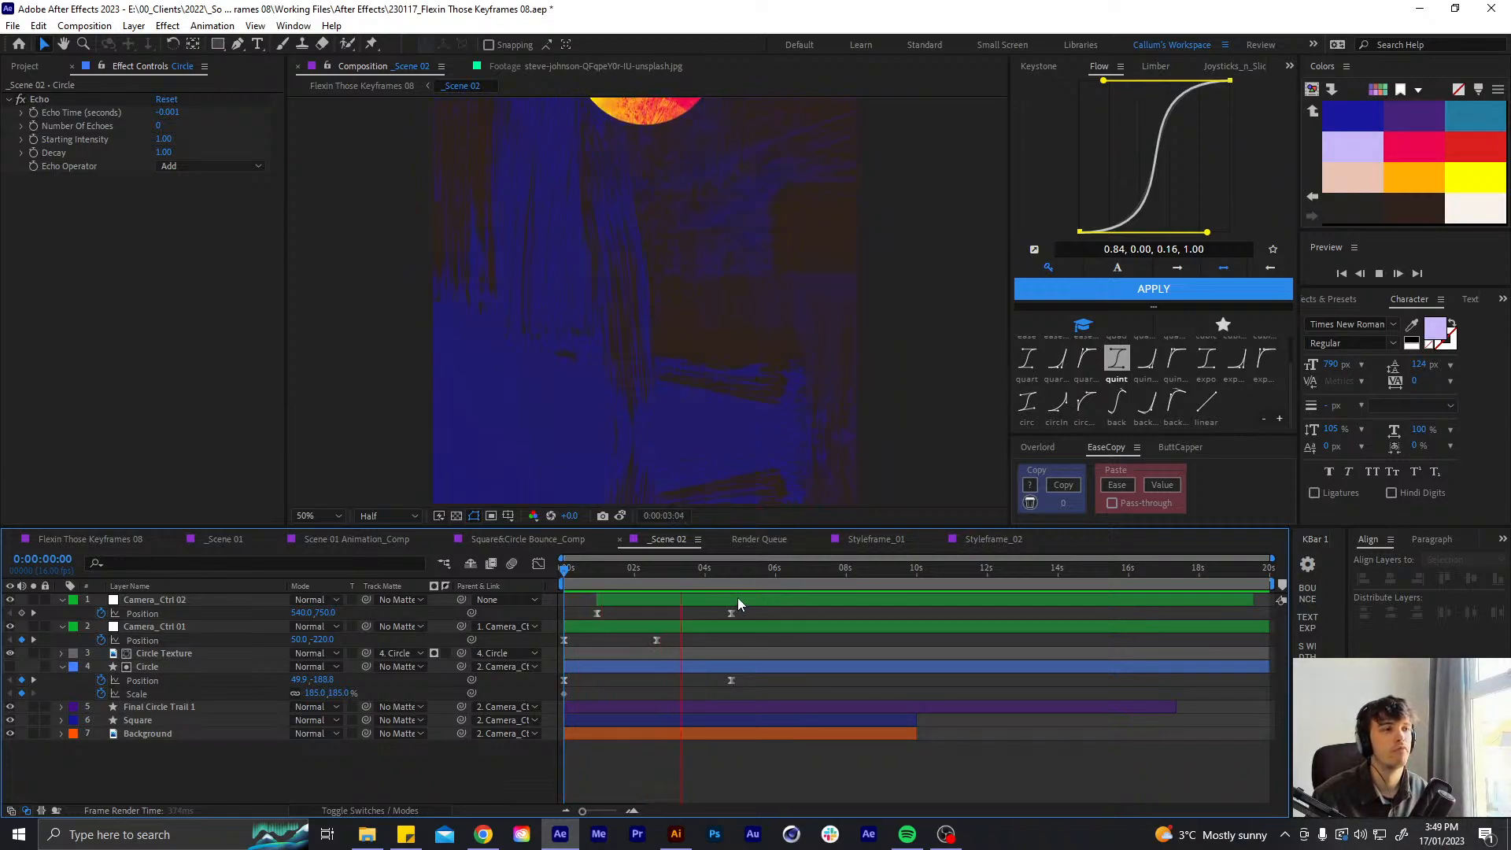
pyautogui.click(734, 573)
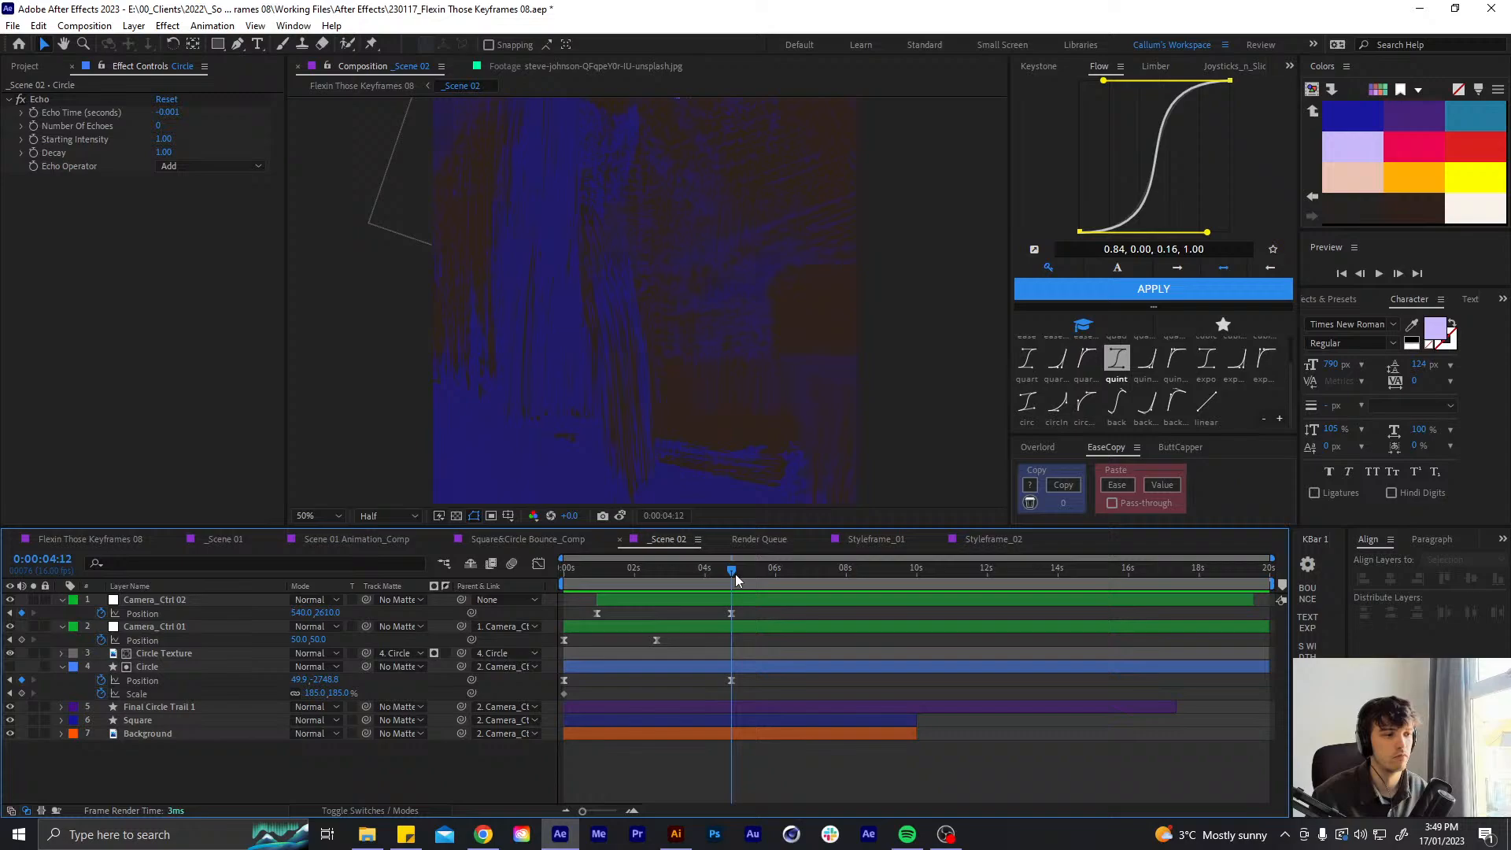
pyautogui.click(731, 680)
pyautogui.press(',')
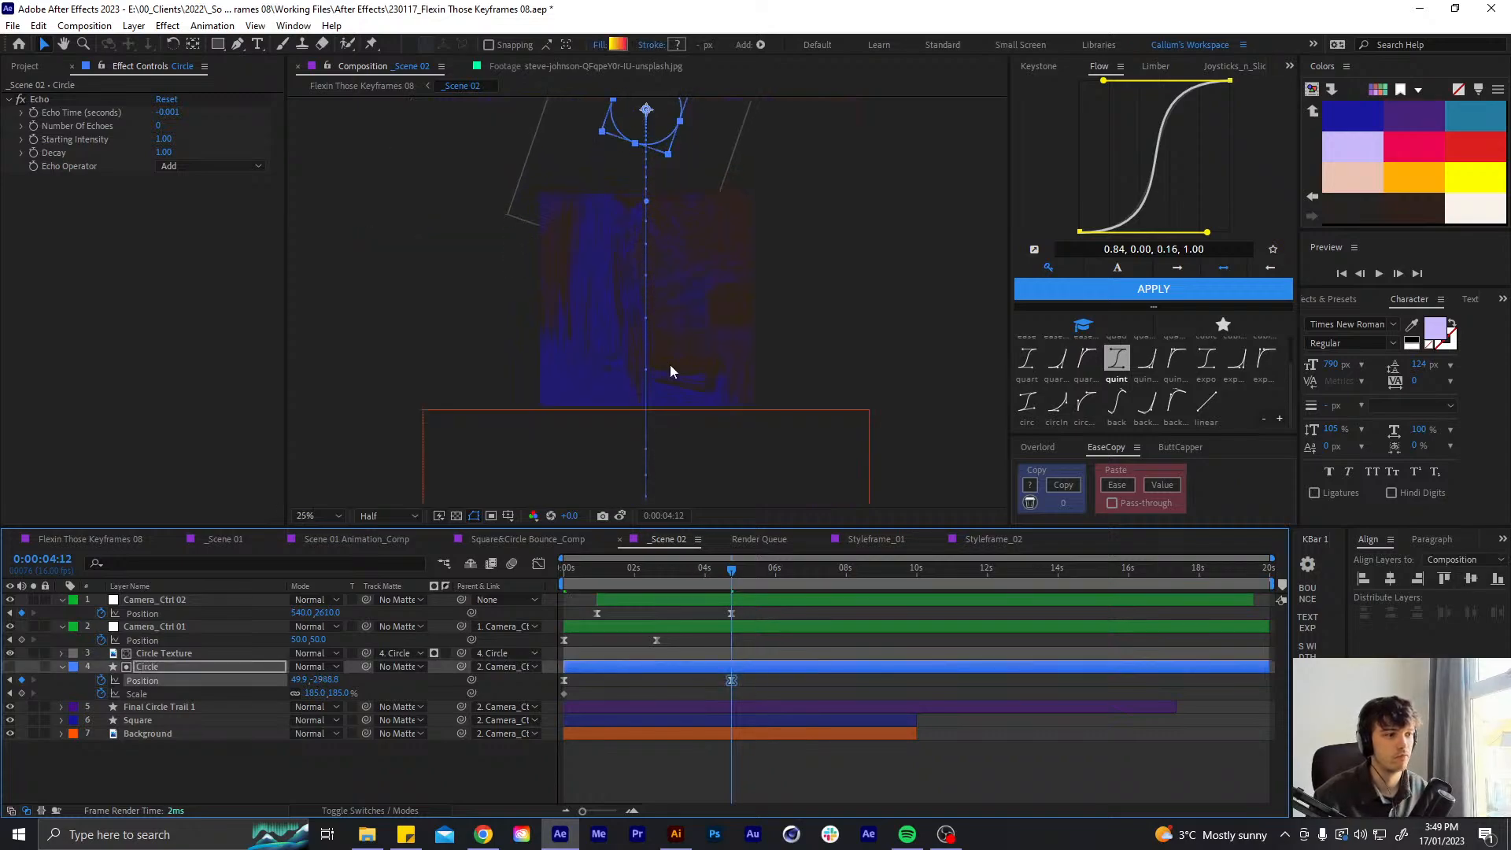
# - Fit the composition to the viewer and preview Scene 02 from the start to check the circle's higher exit
pyautogui.moveTo(596, 574); pyautogui.dragTo(554, 573)
pyautogui.click(315, 517)
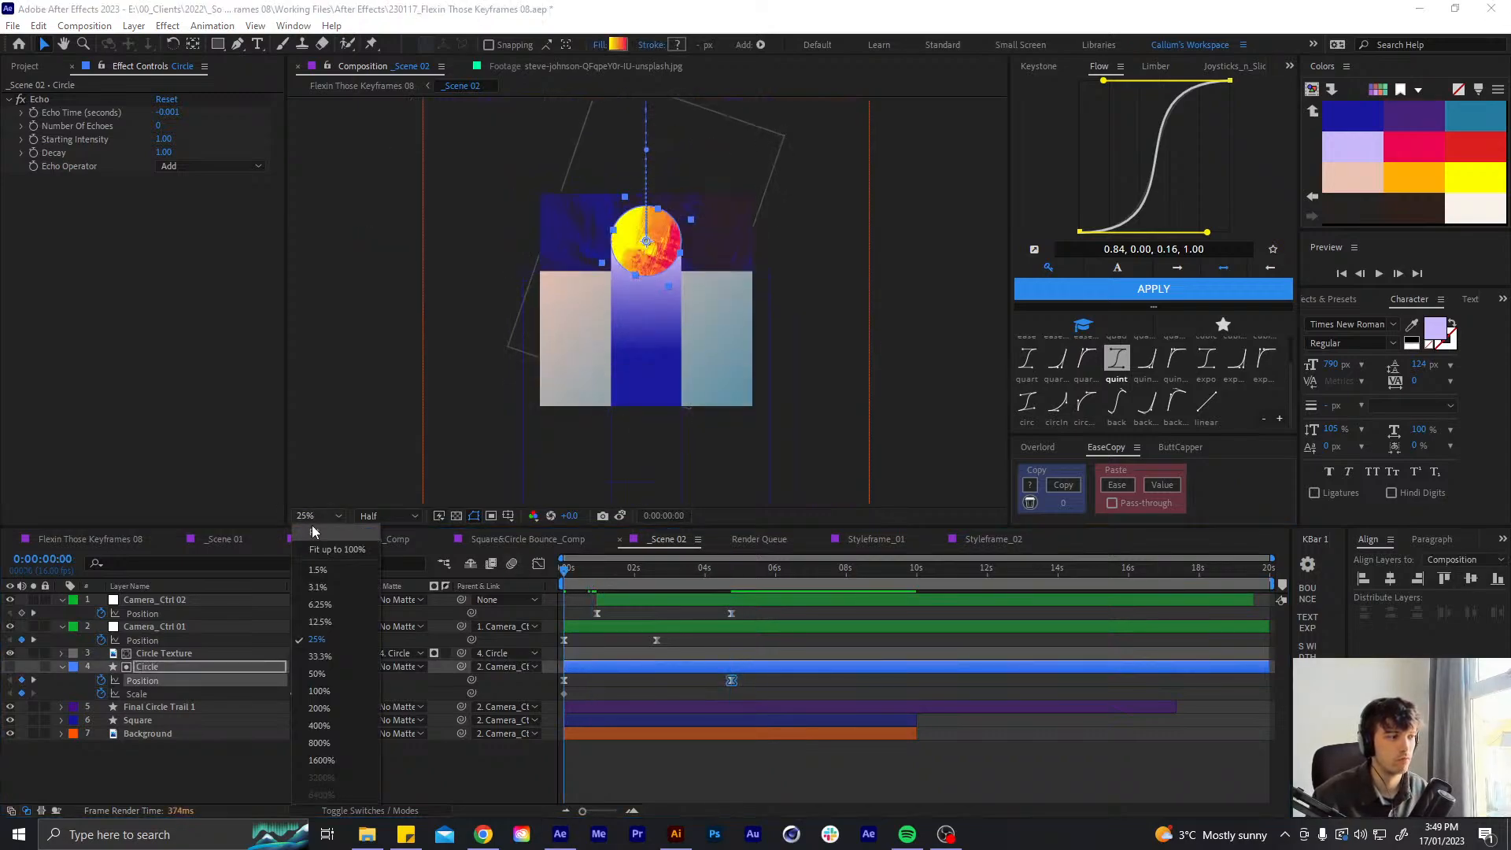
pyautogui.click(314, 531)
pyautogui.click(772, 733)
pyautogui.click(757, 769)
pyautogui.press('space')
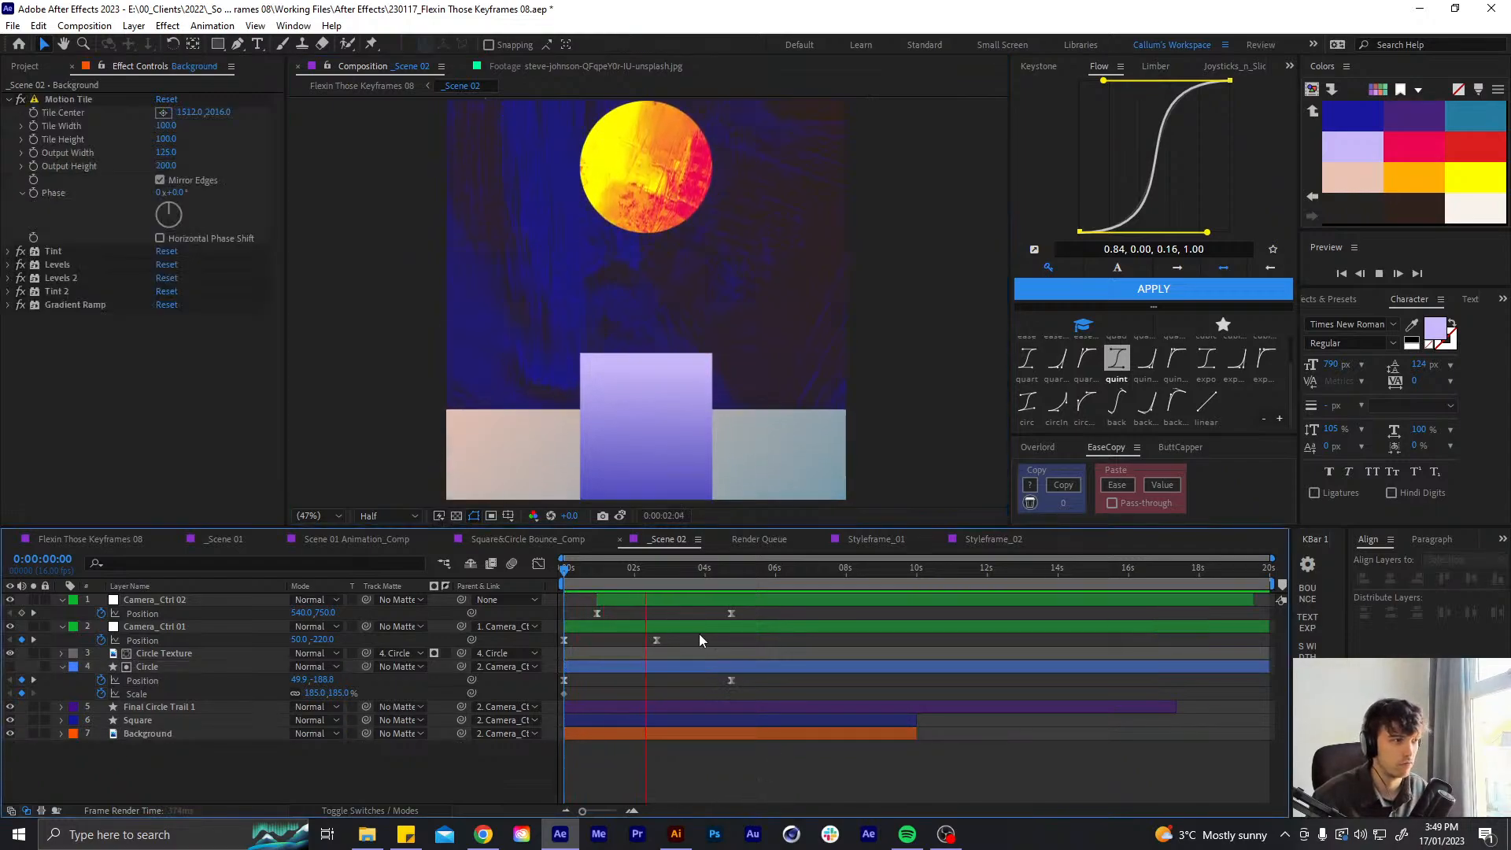
pyautogui.press('space')
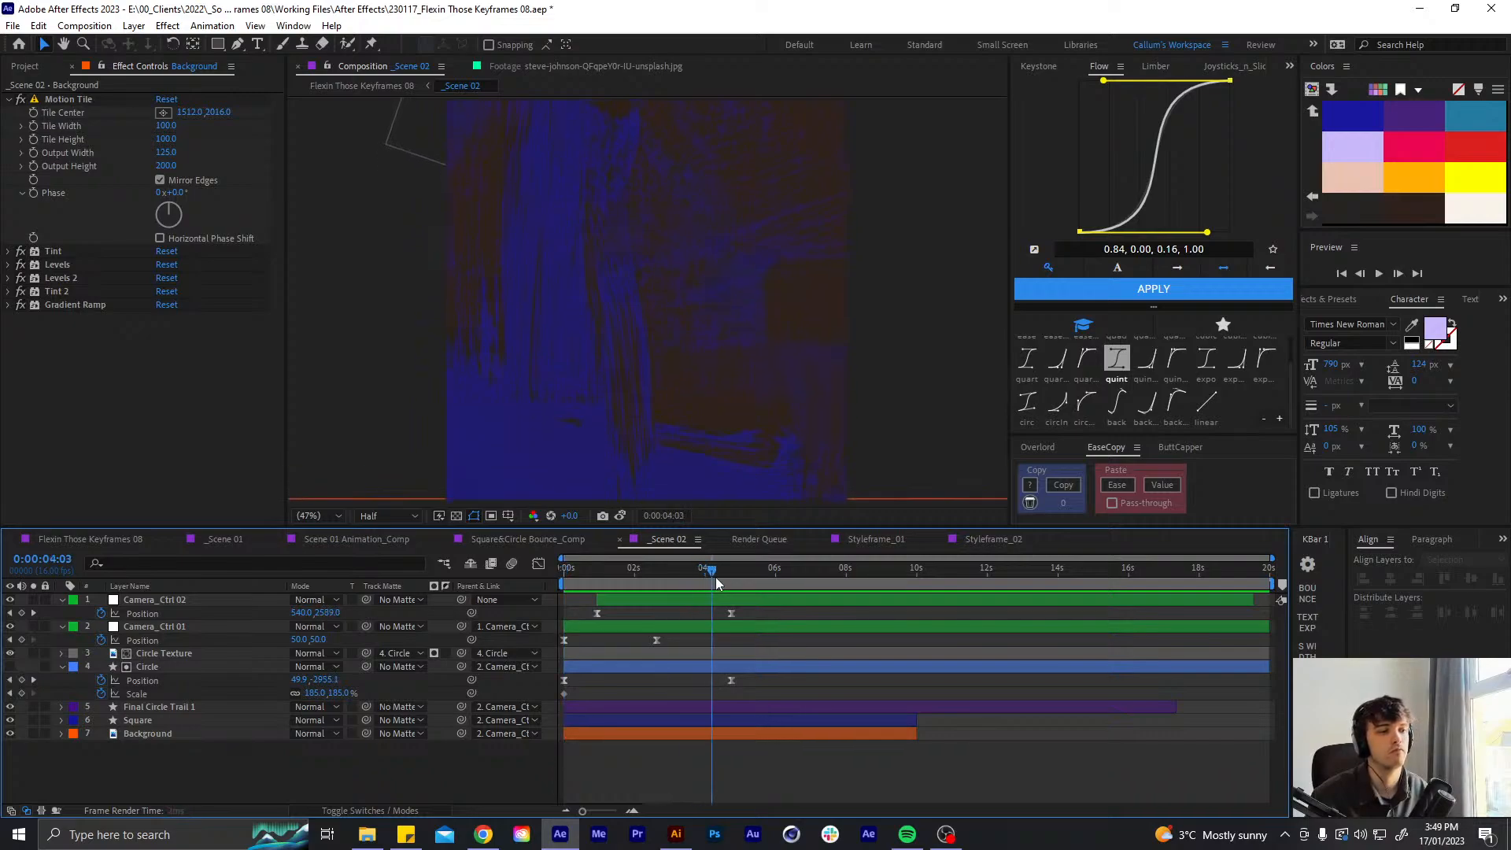
# - Raise the Circle's Position keyframe at 0:00:04:12 further above the frame and scrub back to check the exit
pyautogui.click(768, 669)
pyautogui.press(',')
pyautogui.press(',')
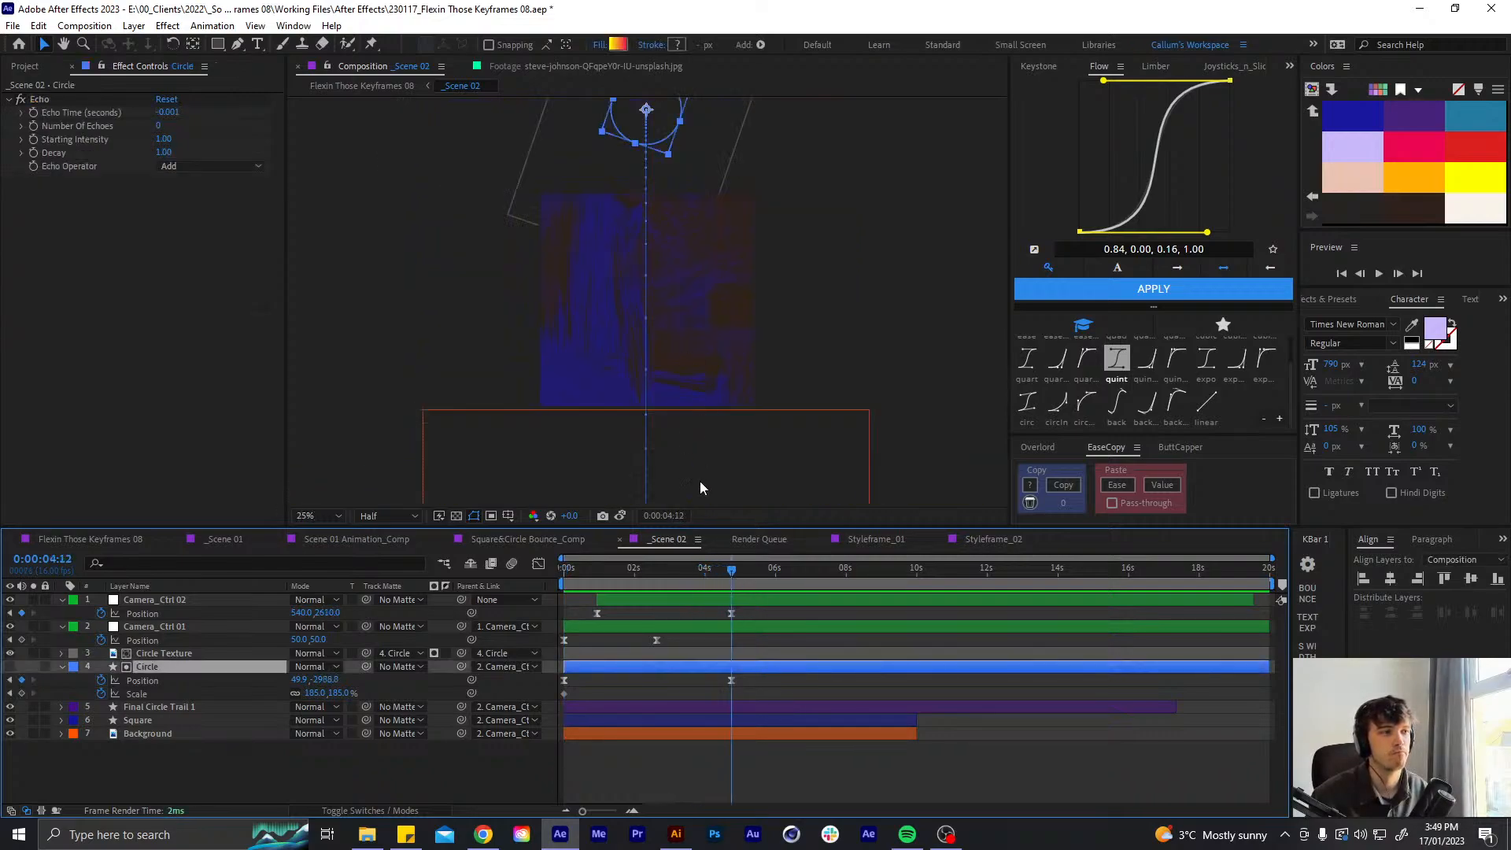
pyautogui.moveTo(691, 569); pyautogui.dragTo(732, 567)
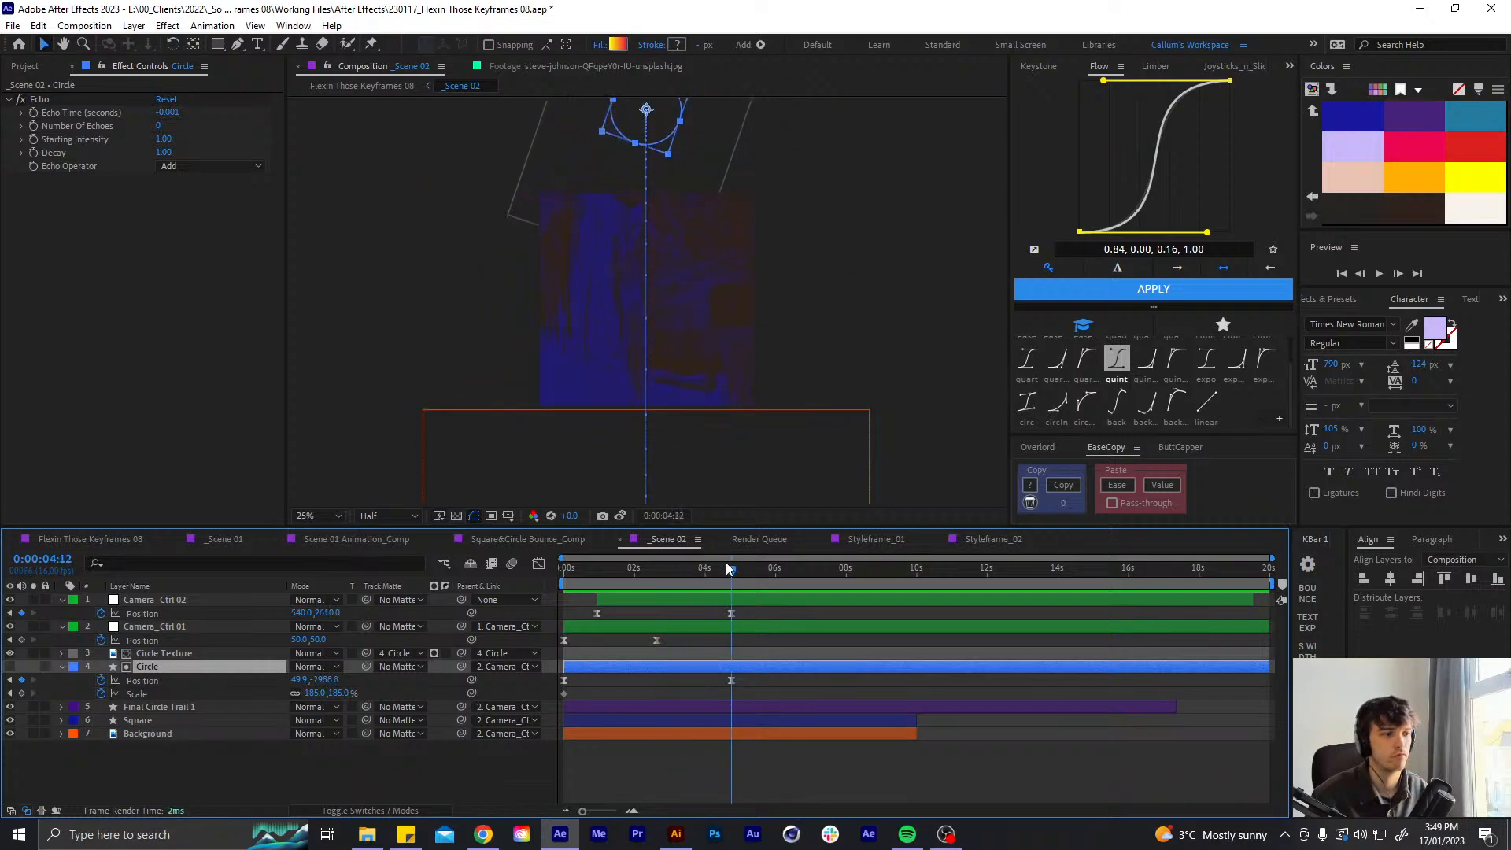
pyautogui.hotkey('shift', 'Up')
pyautogui.hotkey('shift', 'Up')
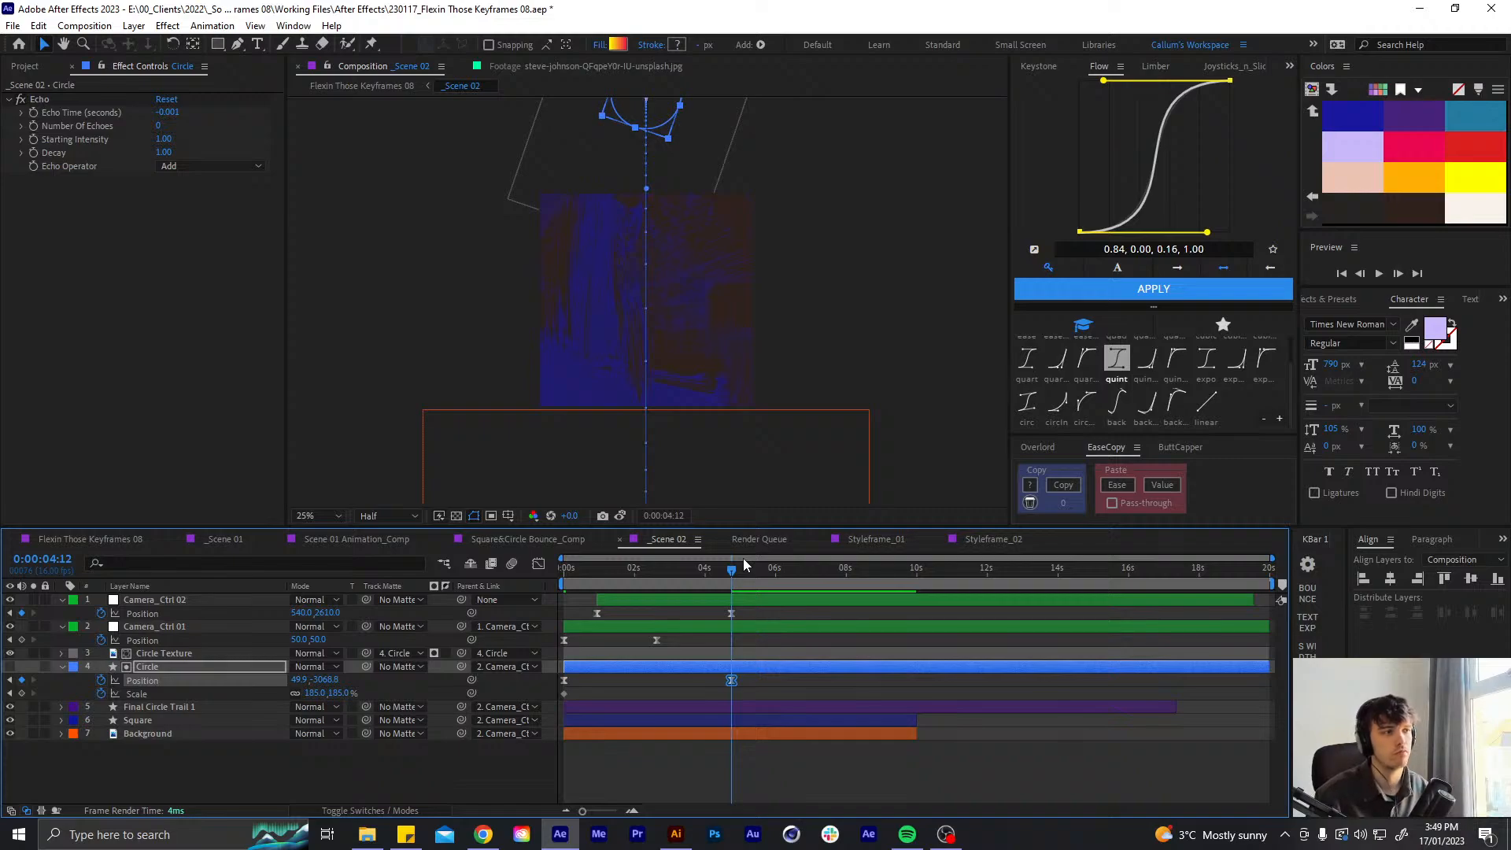
pyautogui.moveTo(715, 573); pyautogui.dragTo(686, 578)
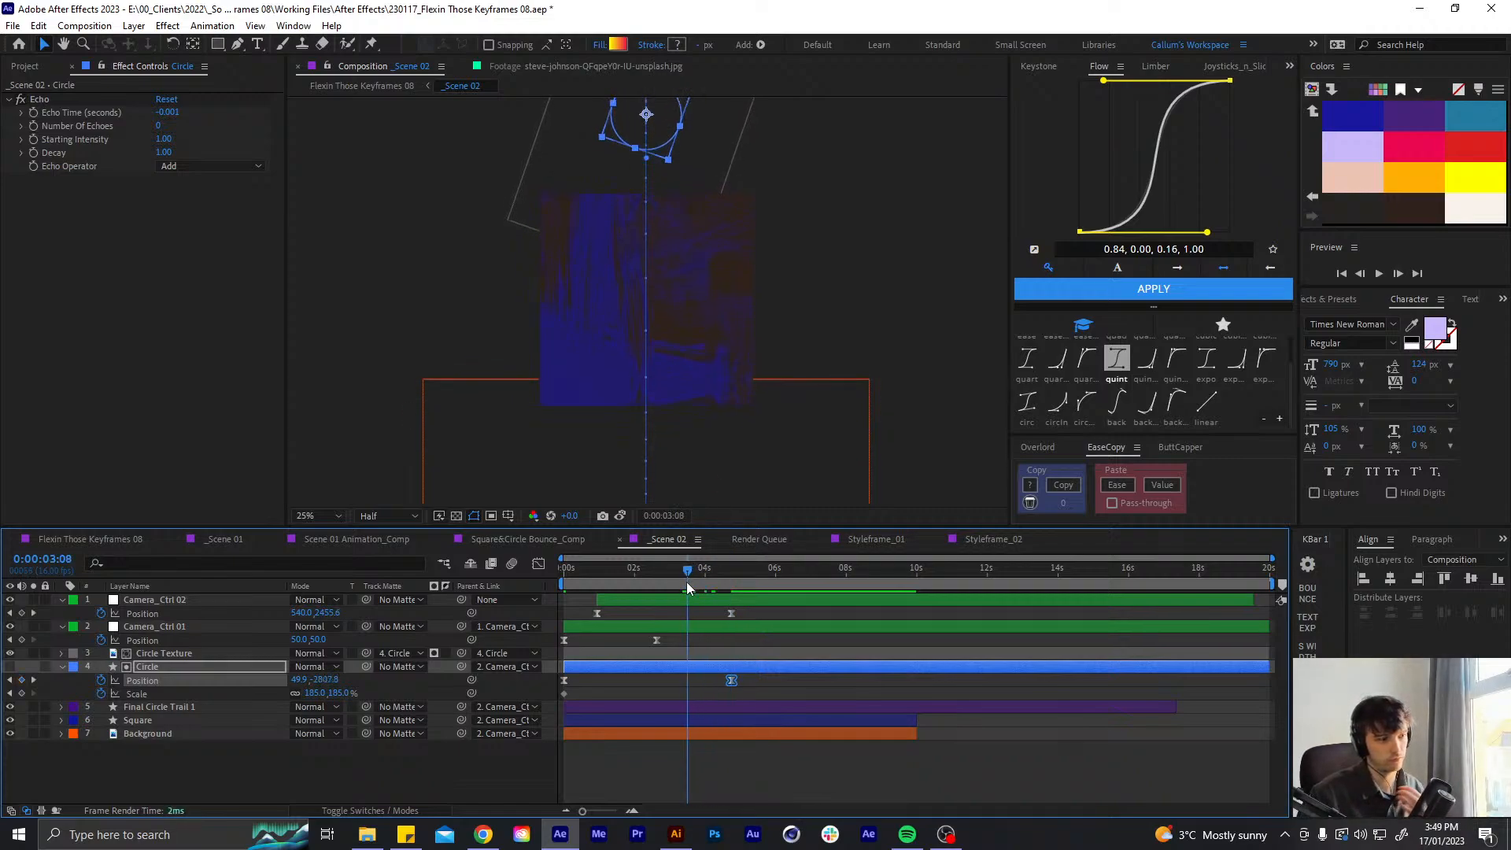
pyautogui.press('Home')
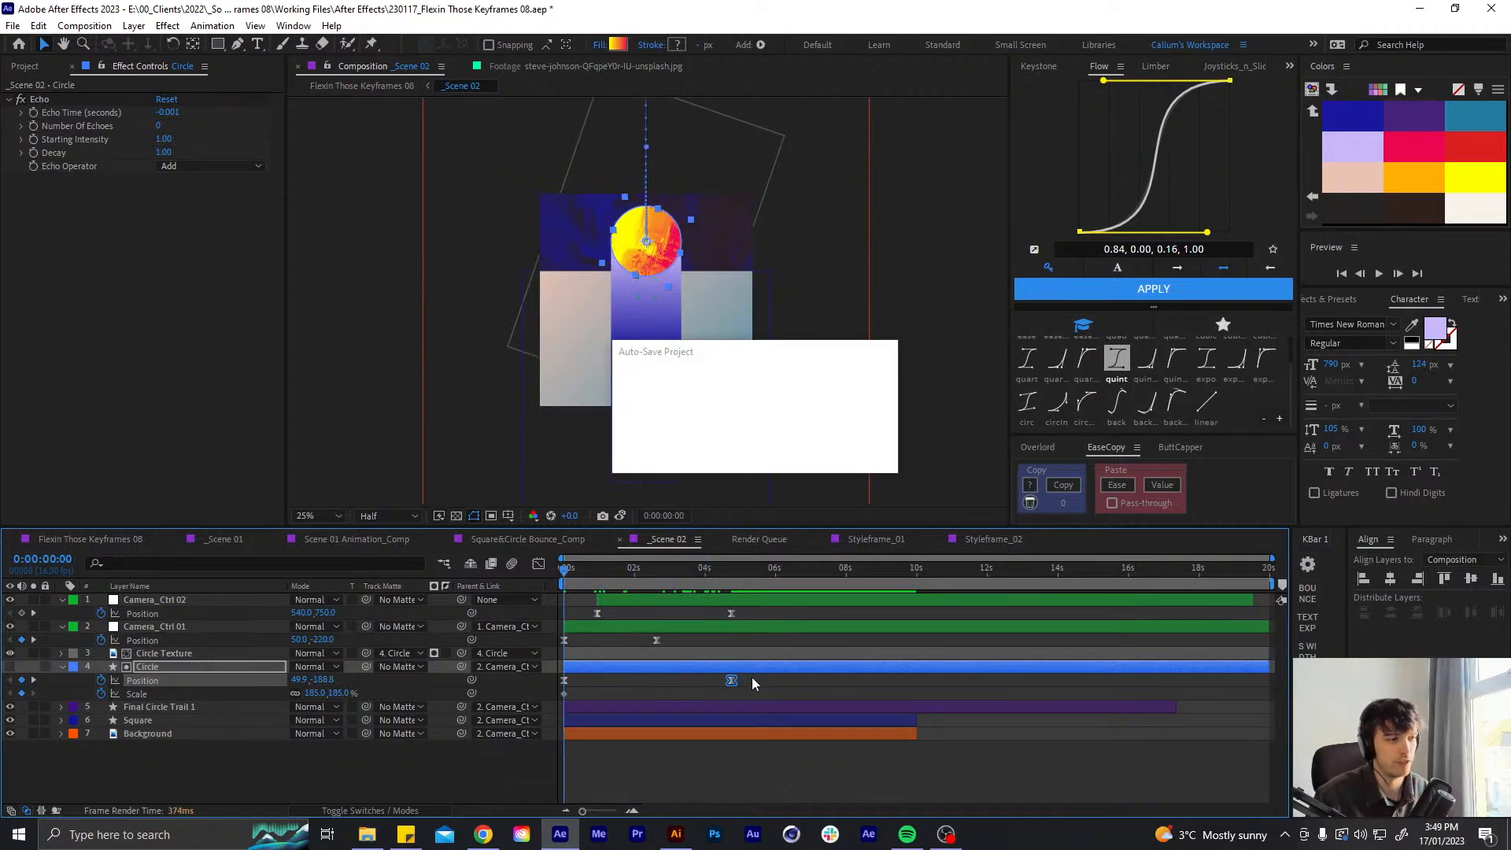
# - Remove the Circle's animated rise, leaving a single Position keyframe at 0:00:00:00, and fit the composition to the viewer
pyautogui.moveTo(753, 676); pyautogui.dragTo(535, 682)
pyautogui.press('Delete')
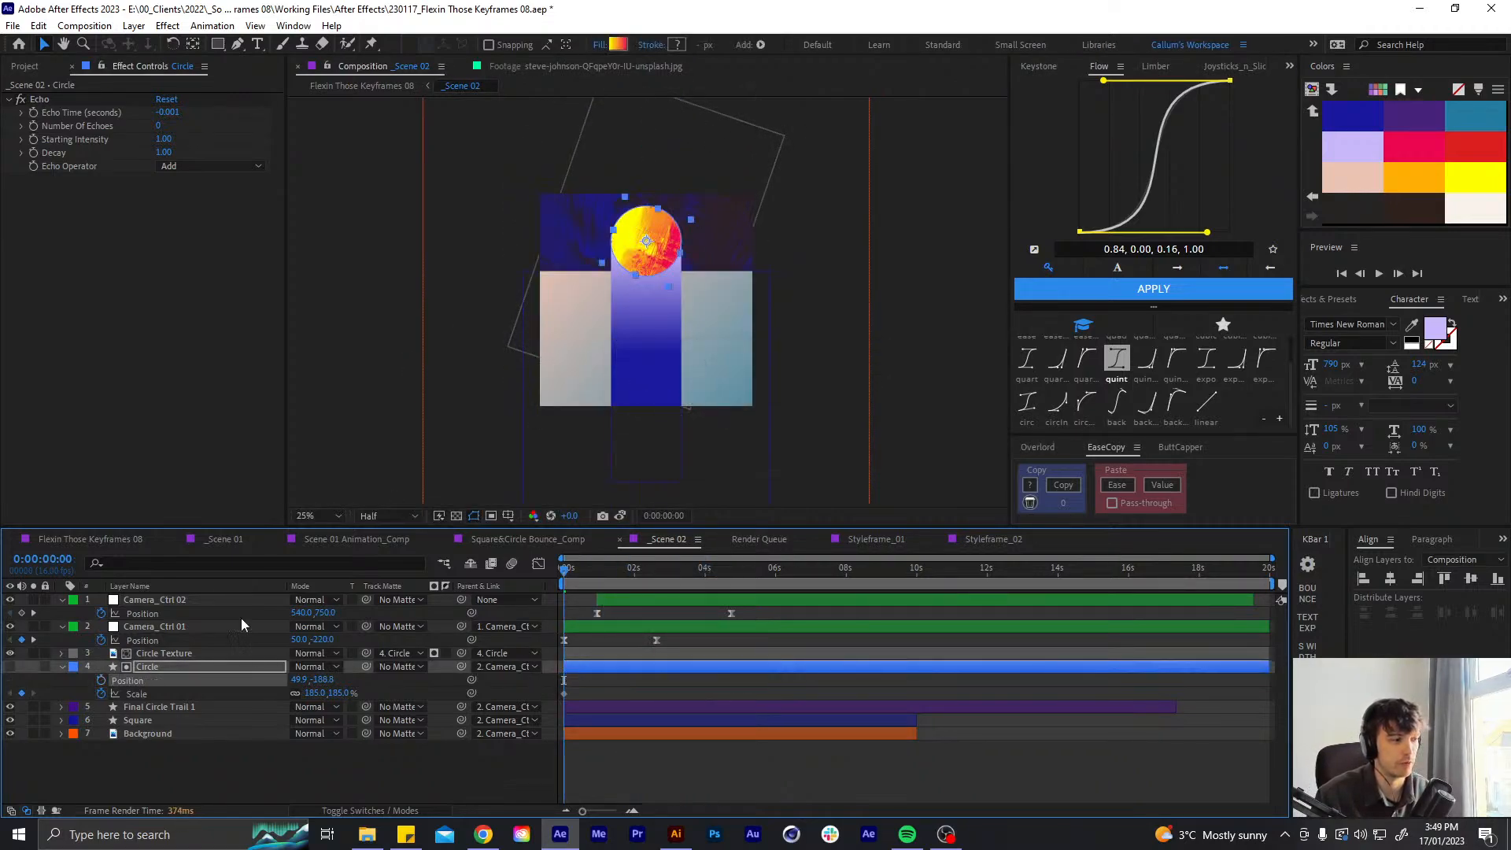
pyautogui.click(306, 514)
pyautogui.click(318, 533)
pyautogui.click(658, 683)
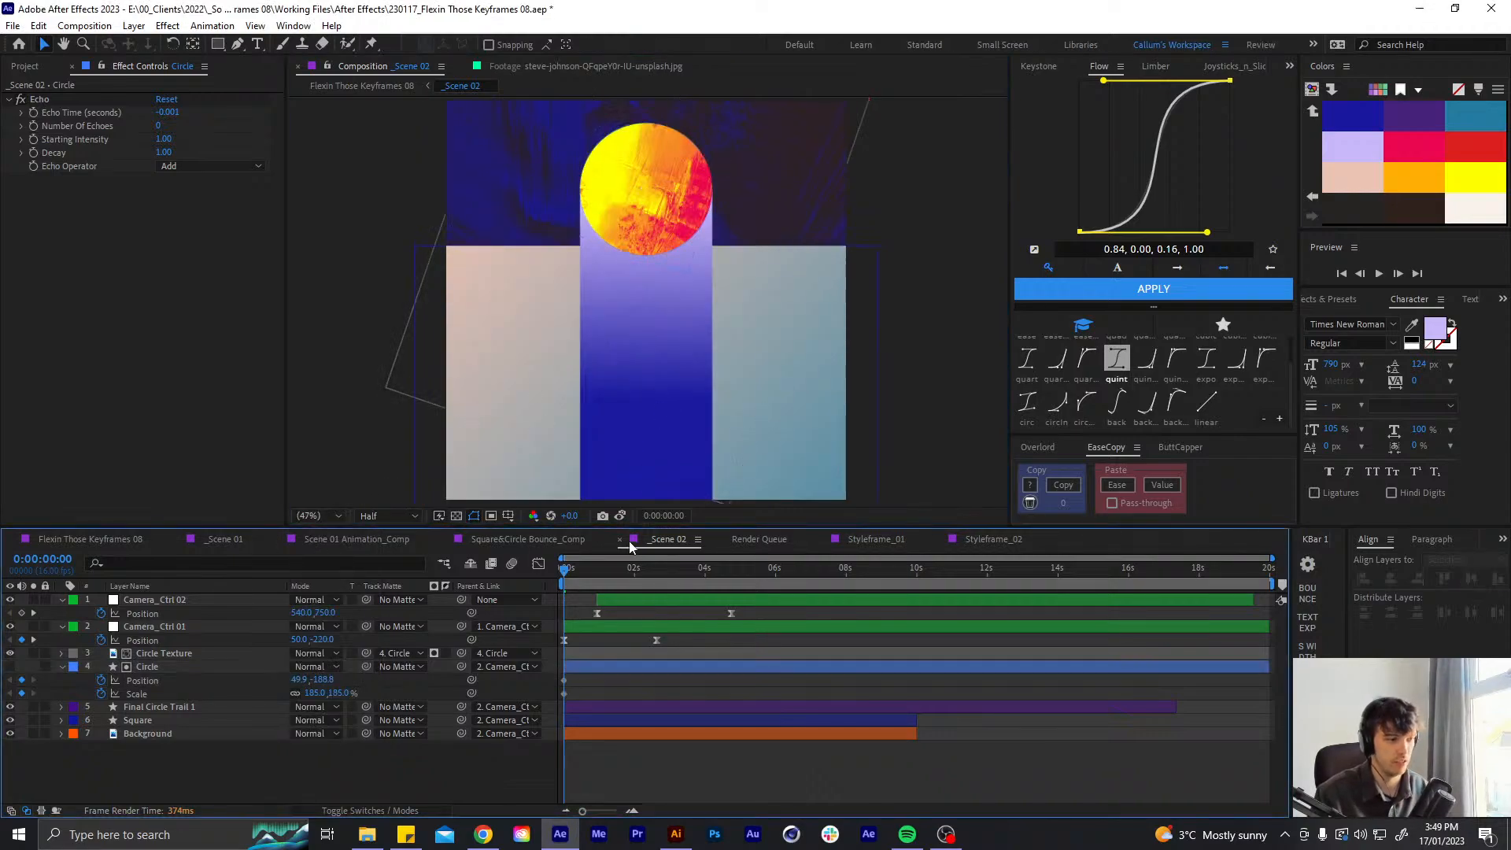
# - Preview the transition from Scene 01 to Scene 02 in the main Flexin Those Keyframes 08 composition
pyautogui.click(102, 542)
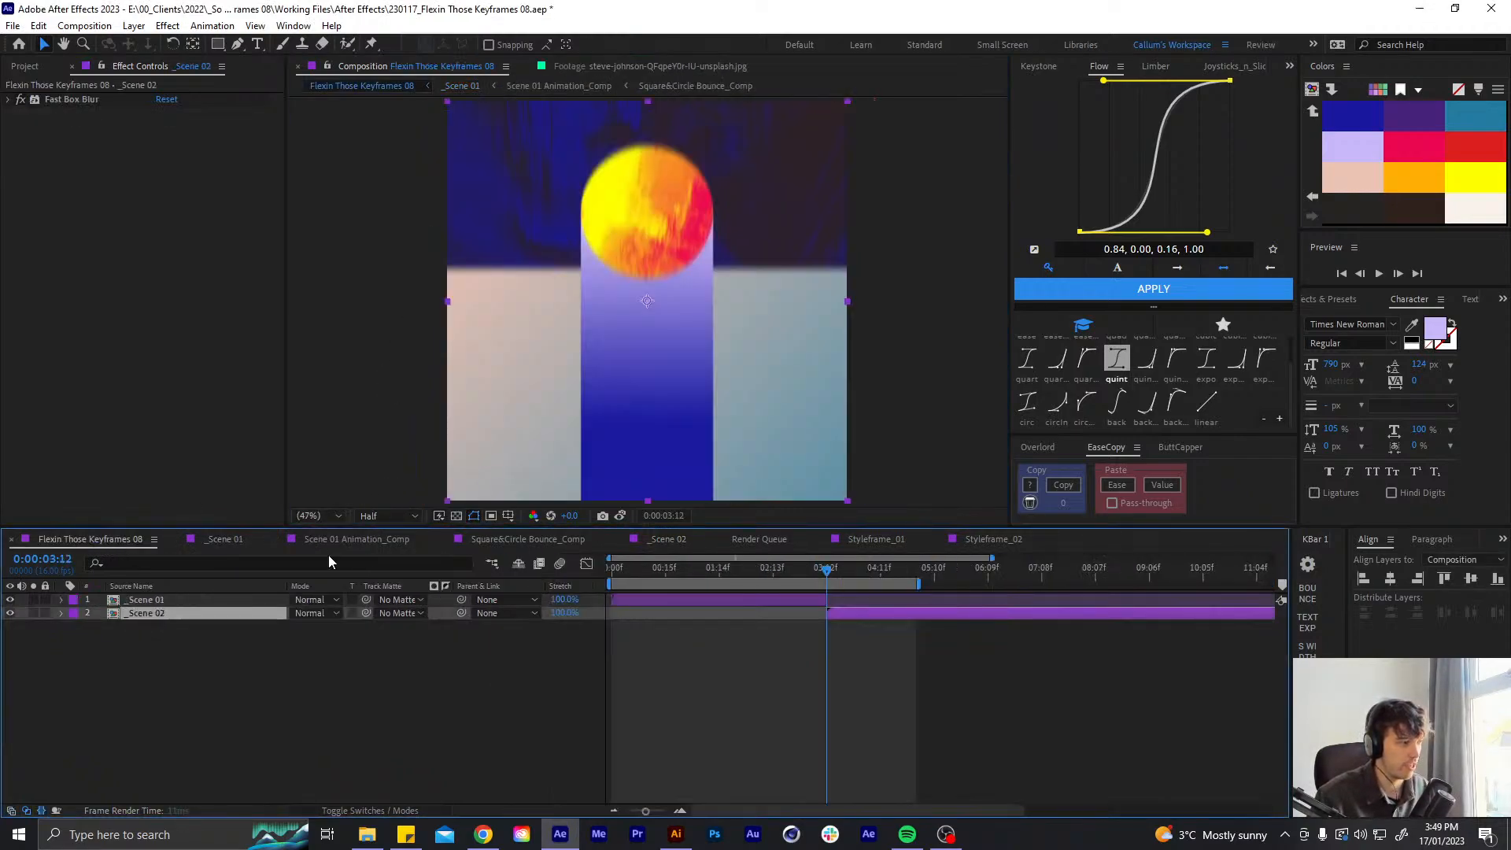
pyautogui.moveTo(817, 573)
pyautogui.mouseDown()
pyautogui.moveTo(839, 571)
pyautogui.moveTo(789, 566)
pyautogui.mouseUp()
pyautogui.press('Home')
pyautogui.press('space')
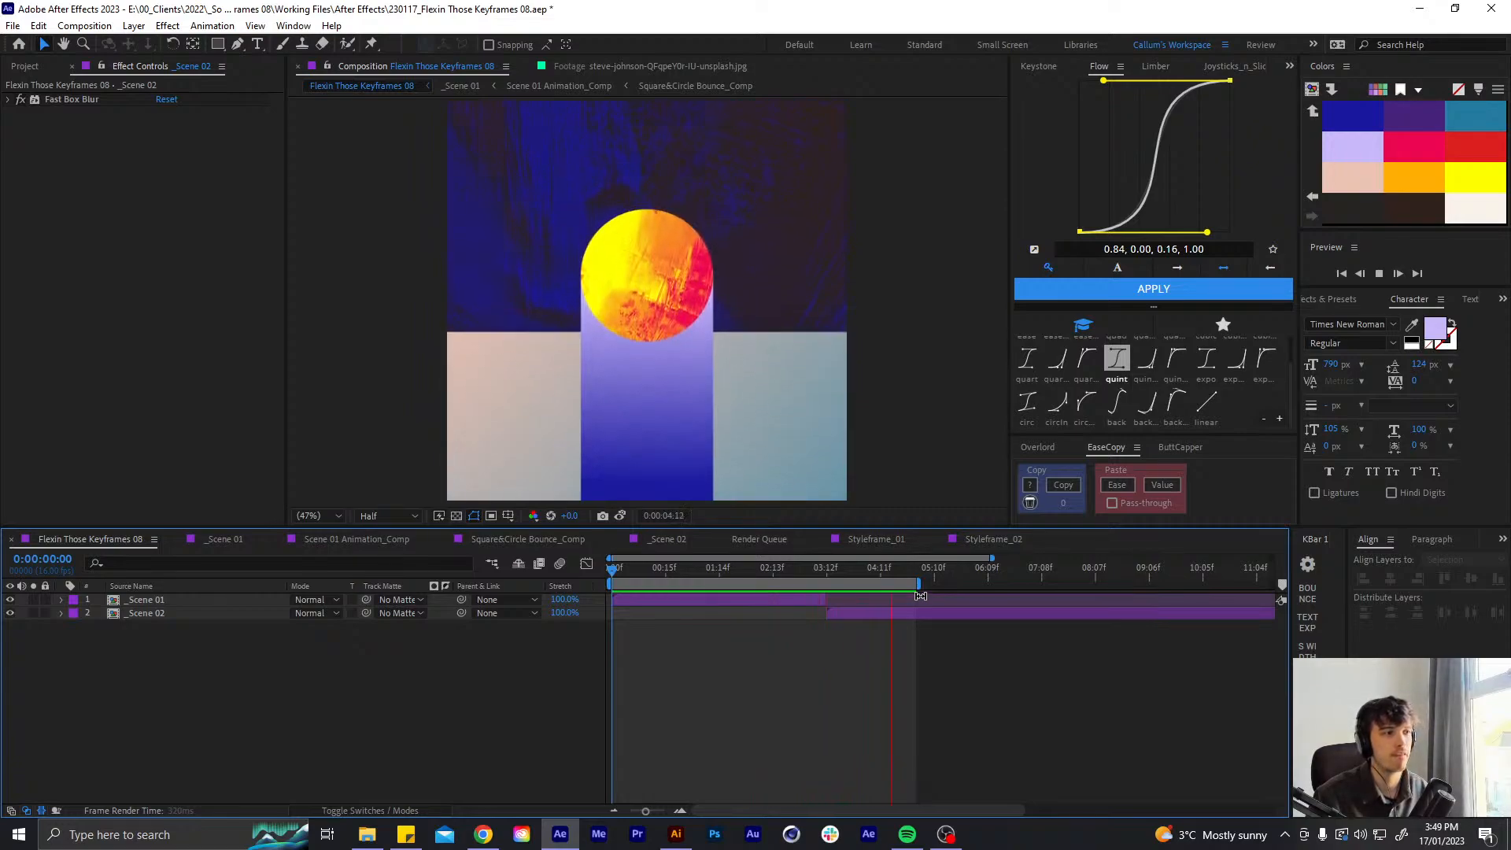
pyautogui.click(777, 561)
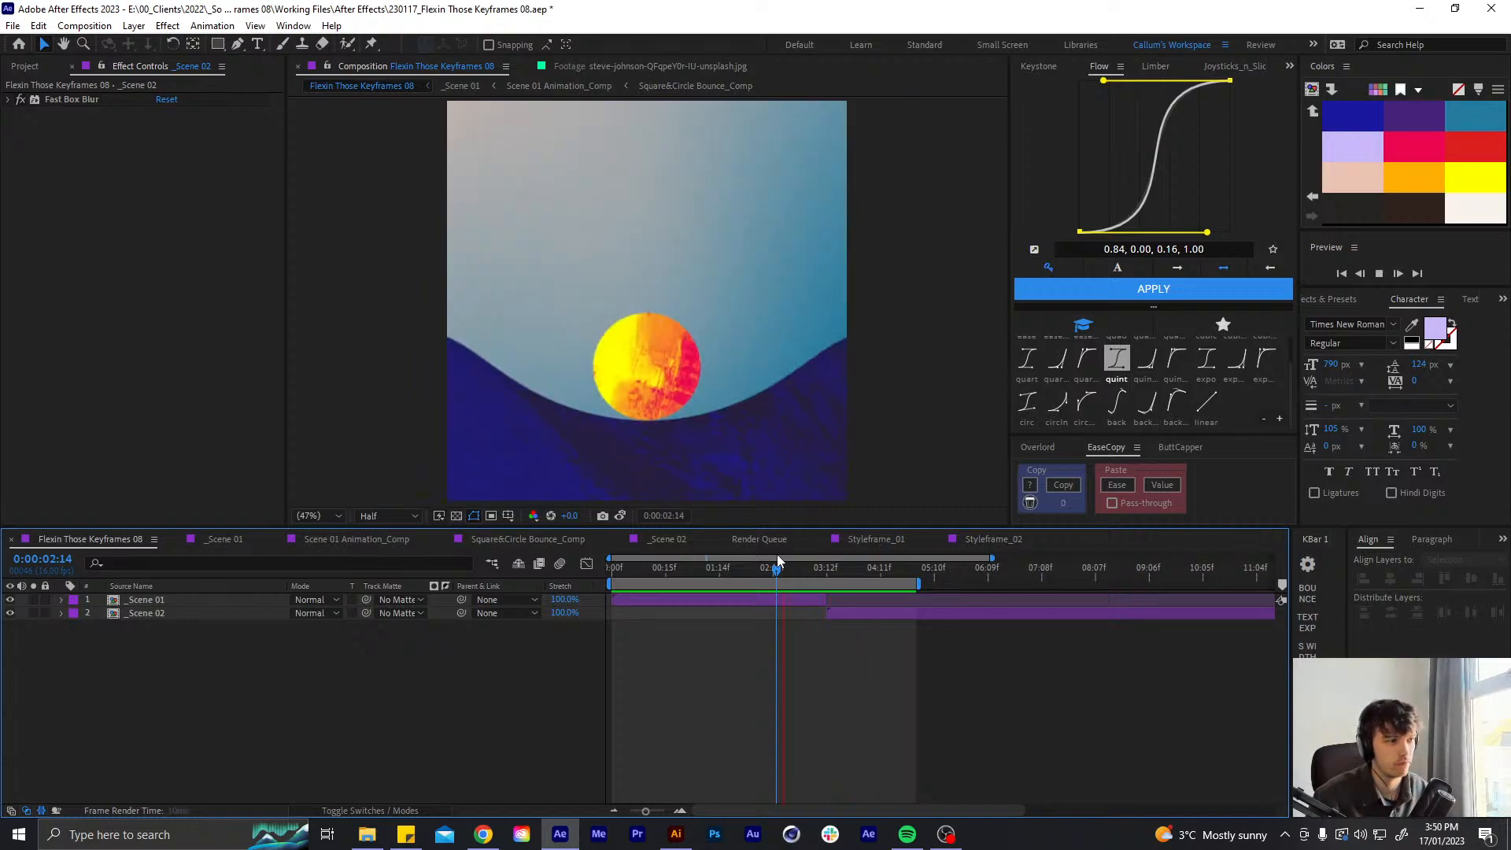
pyautogui.moveTo(777, 556)
pyautogui.mouseDown()
pyautogui.moveTo(806, 546)
pyautogui.moveTo(769, 568)
pyautogui.mouseUp()
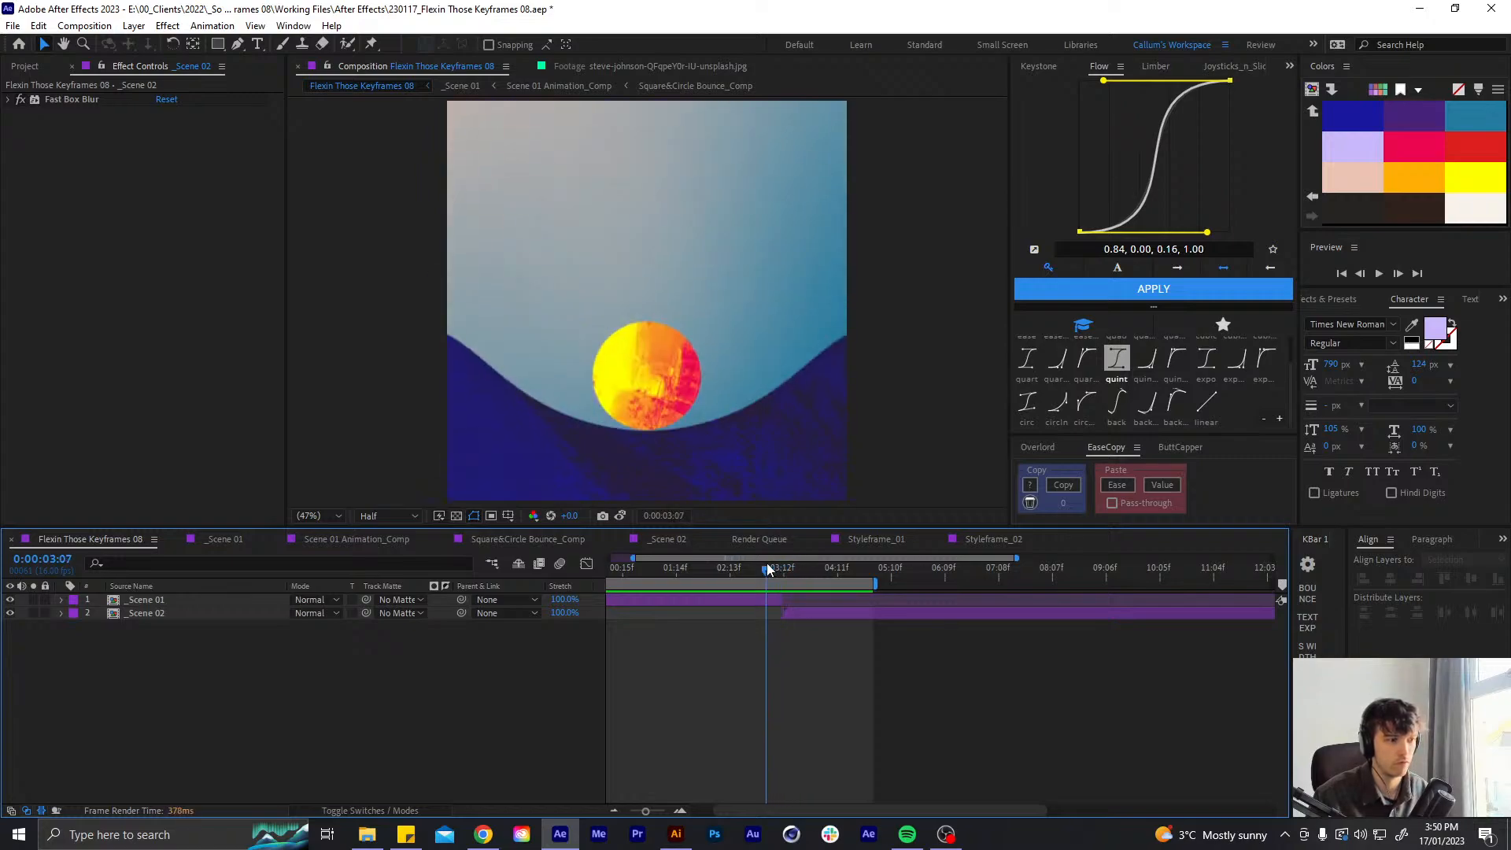
pyautogui.press('space')
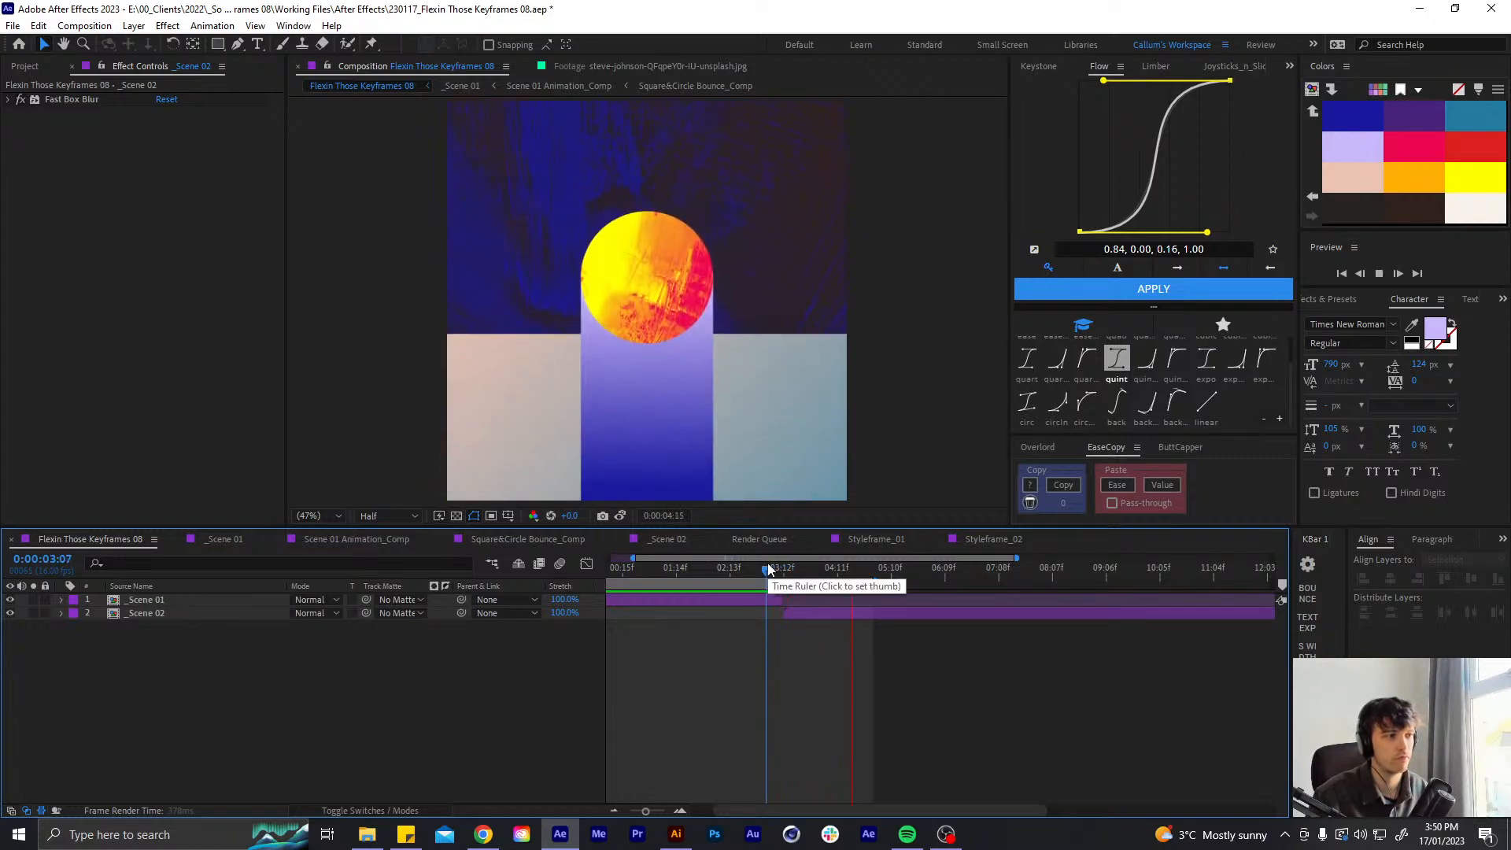
# - In Scene 02, set Camera_Ctrl 01's Position to 50, -180 at the start and 50, 90 at its end keyframe, moved to 0:00:02:08
pyautogui.doubleClick(825, 612)
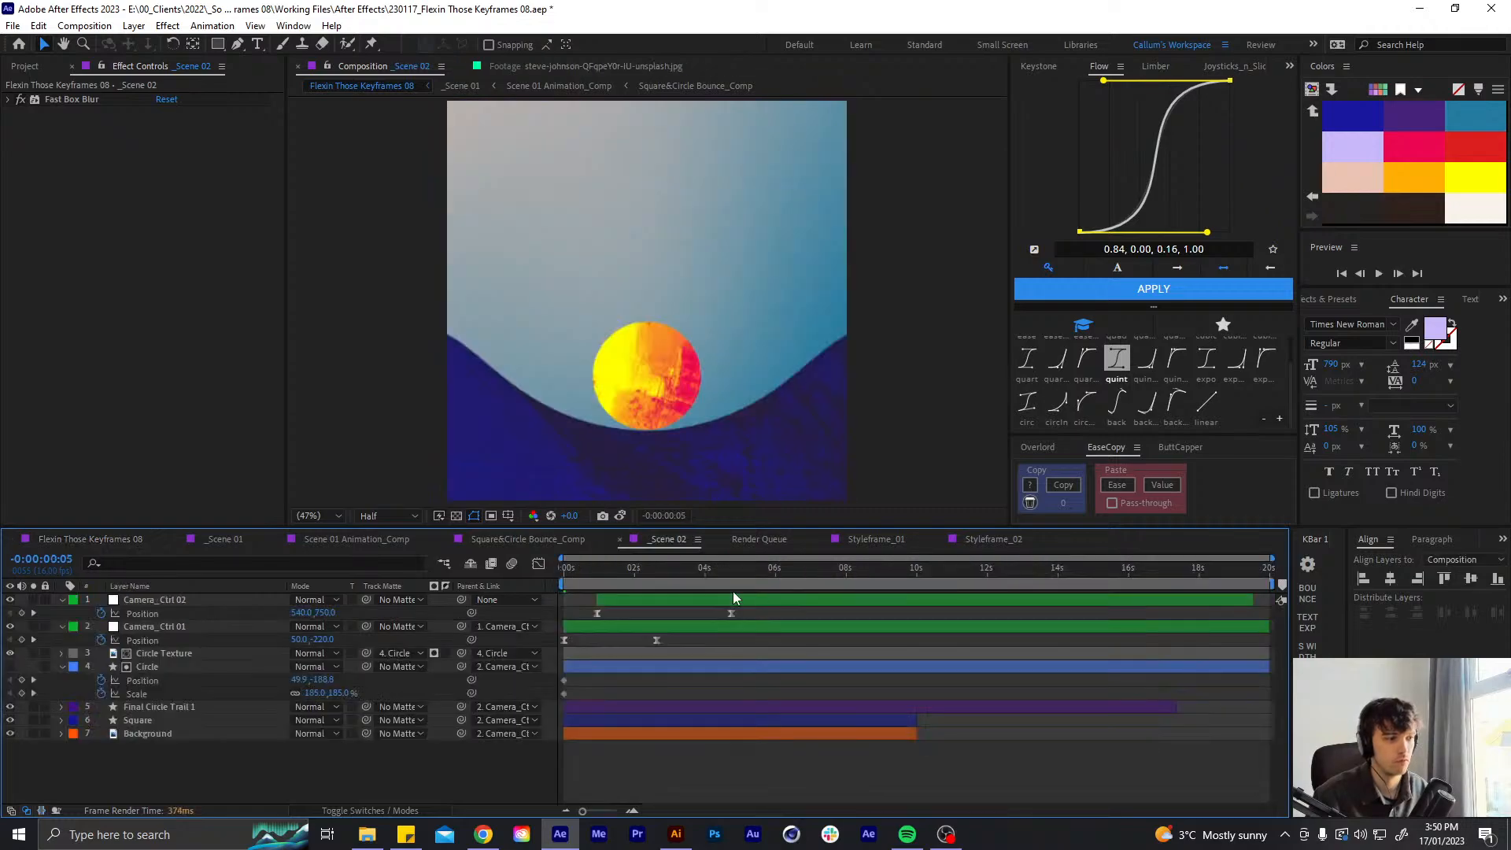
pyautogui.moveTo(611, 573); pyautogui.dragTo(556, 617)
pyautogui.click(584, 623)
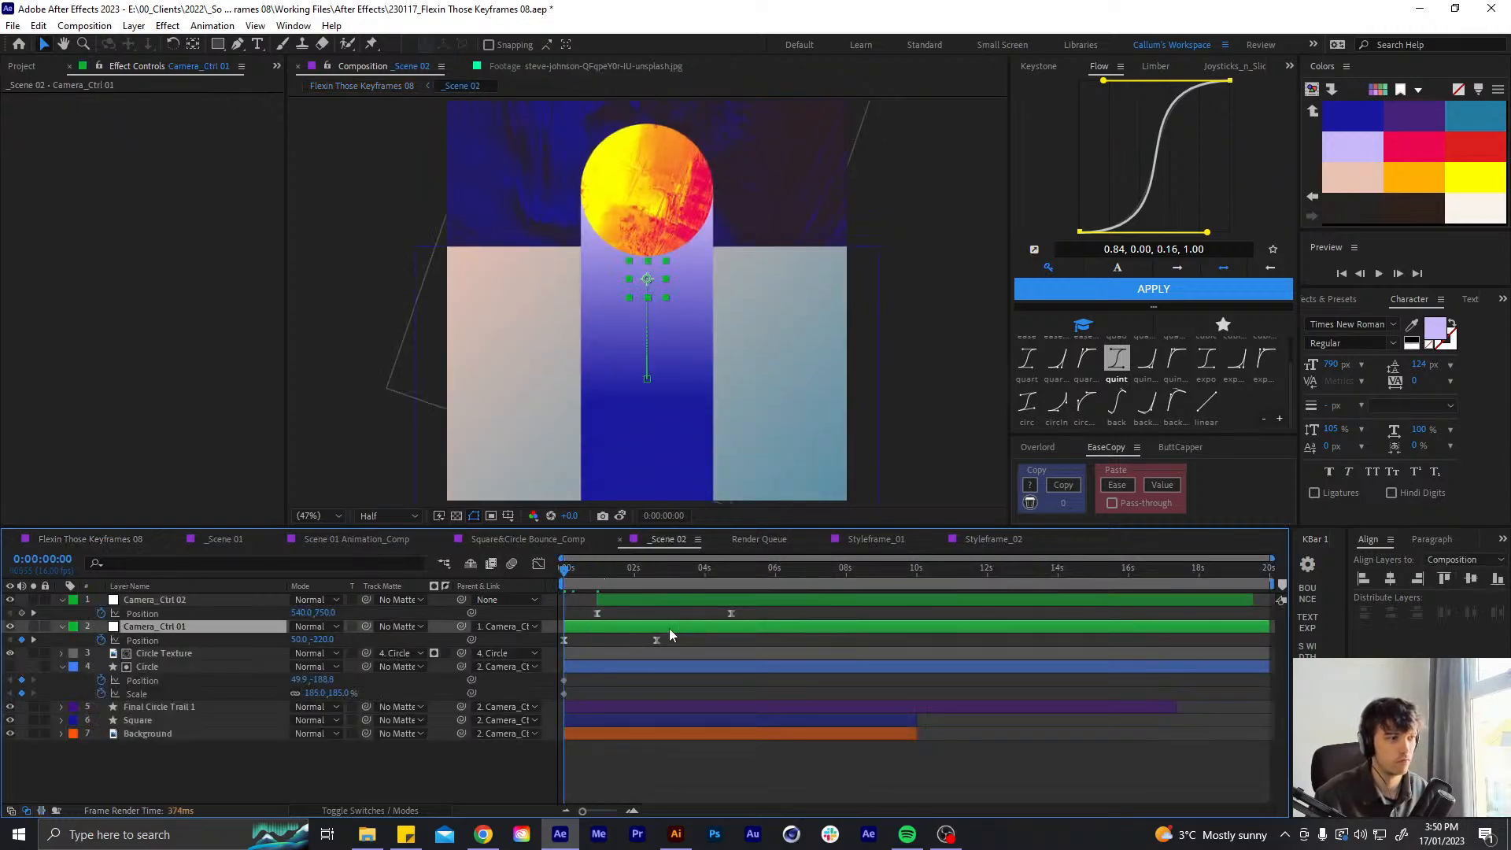
pyautogui.hotkey('shift', 'Up')
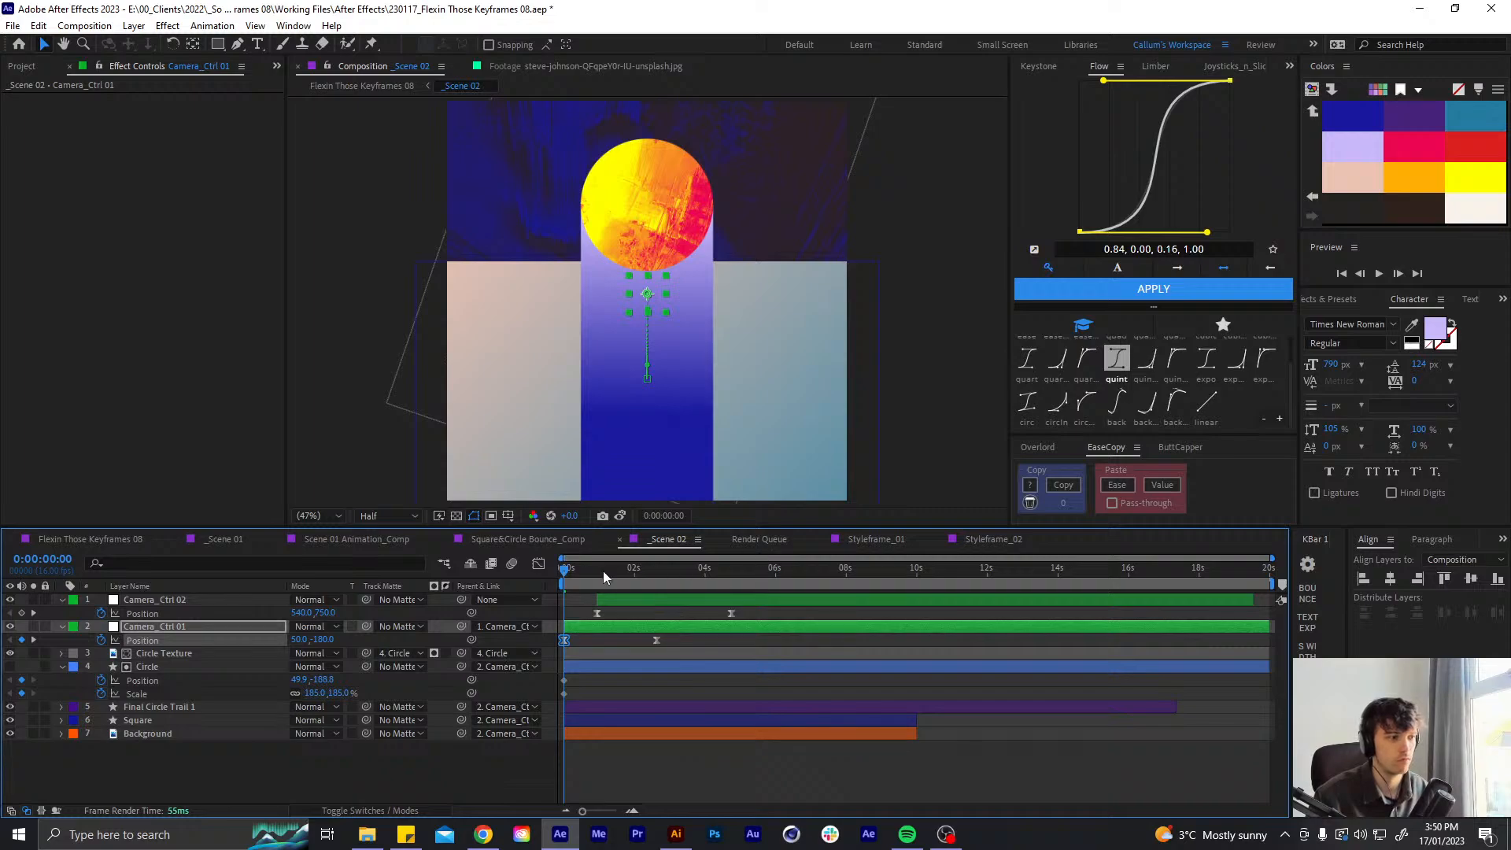
pyautogui.click(656, 570)
pyautogui.hotkey('shift', 'Down')
pyautogui.hotkey('shift', 'Down')
pyautogui.hotkey('shift', 'Down')
pyautogui.hotkey('shift', 'Down')
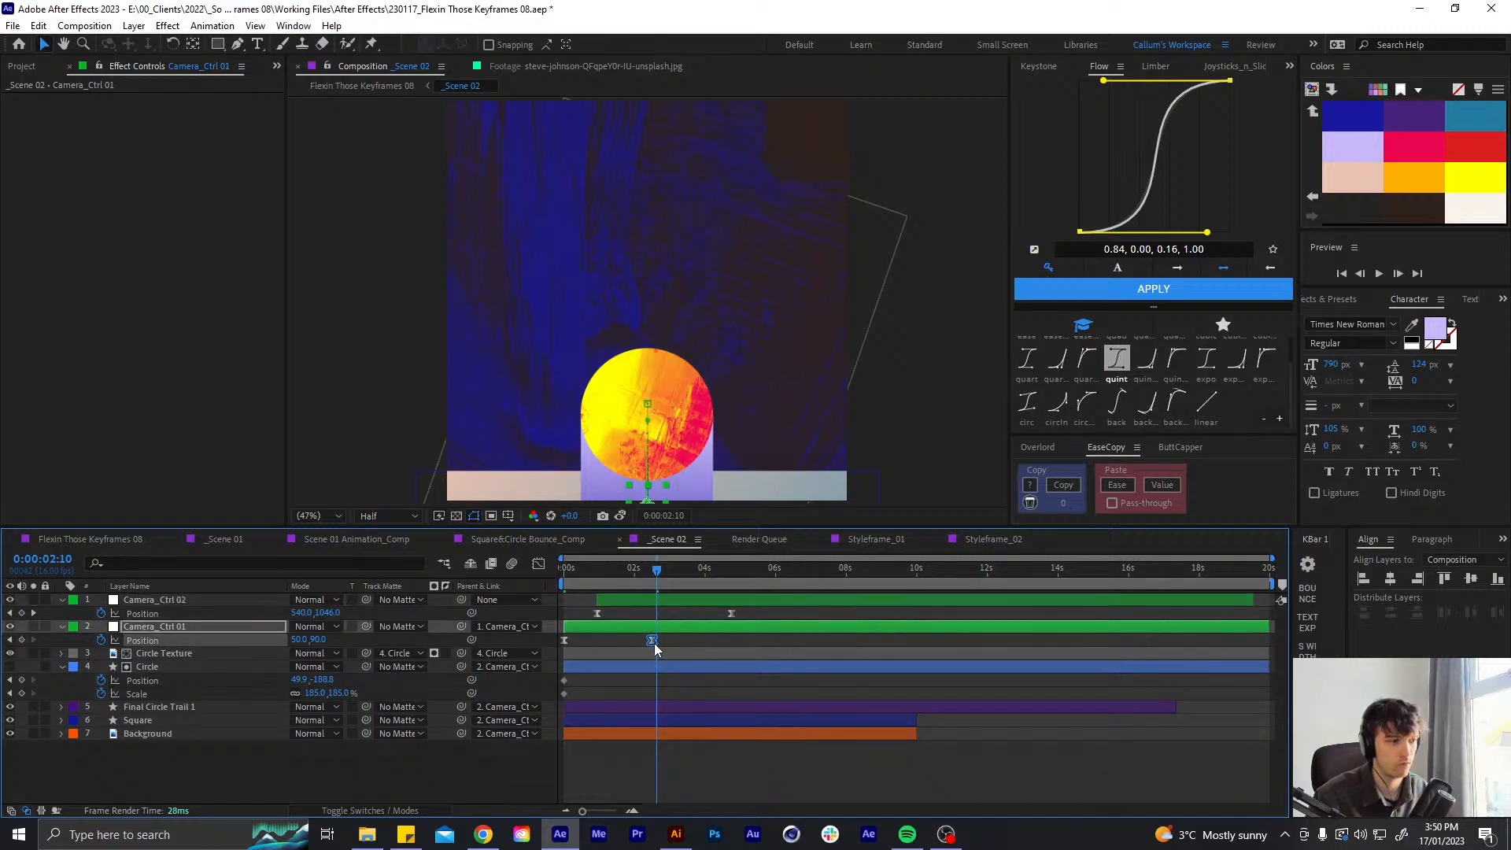
# - Slide the Camera_Ctrl 02 layer slightly later, save the project and preview Scene 02 from the start
pyautogui.moveTo(642, 598); pyautogui.dragTo(557, 571)
pyautogui.hotkey('ctrl', 's')
pyautogui.click(667, 615)
pyautogui.press('space')
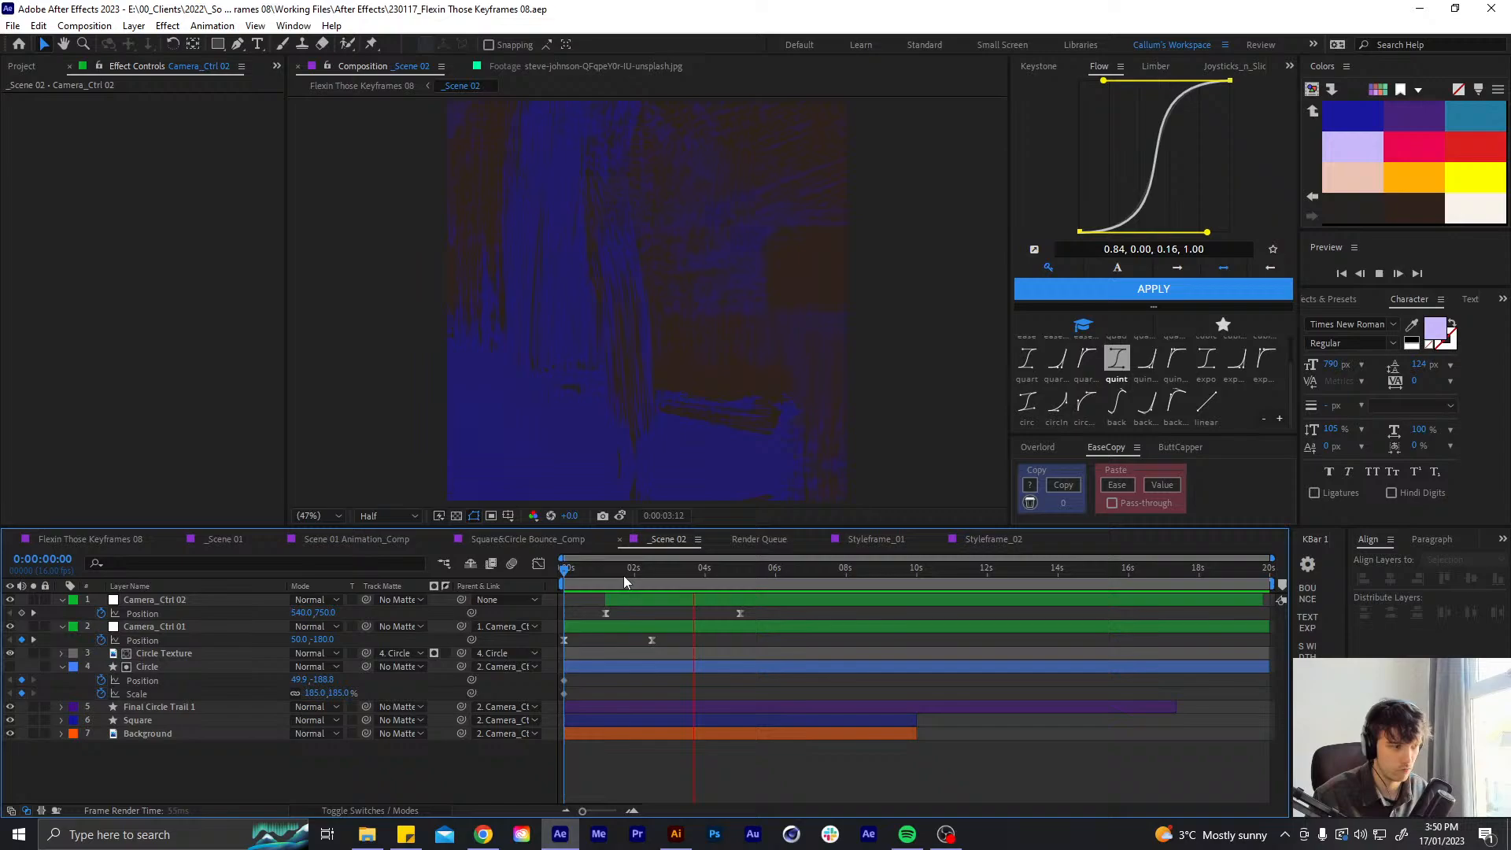
# - Set Camera_Ctrl 01's Position to 50, 130 at 0:00:02:08 and 50, -220 at the start
pyautogui.click(644, 567)
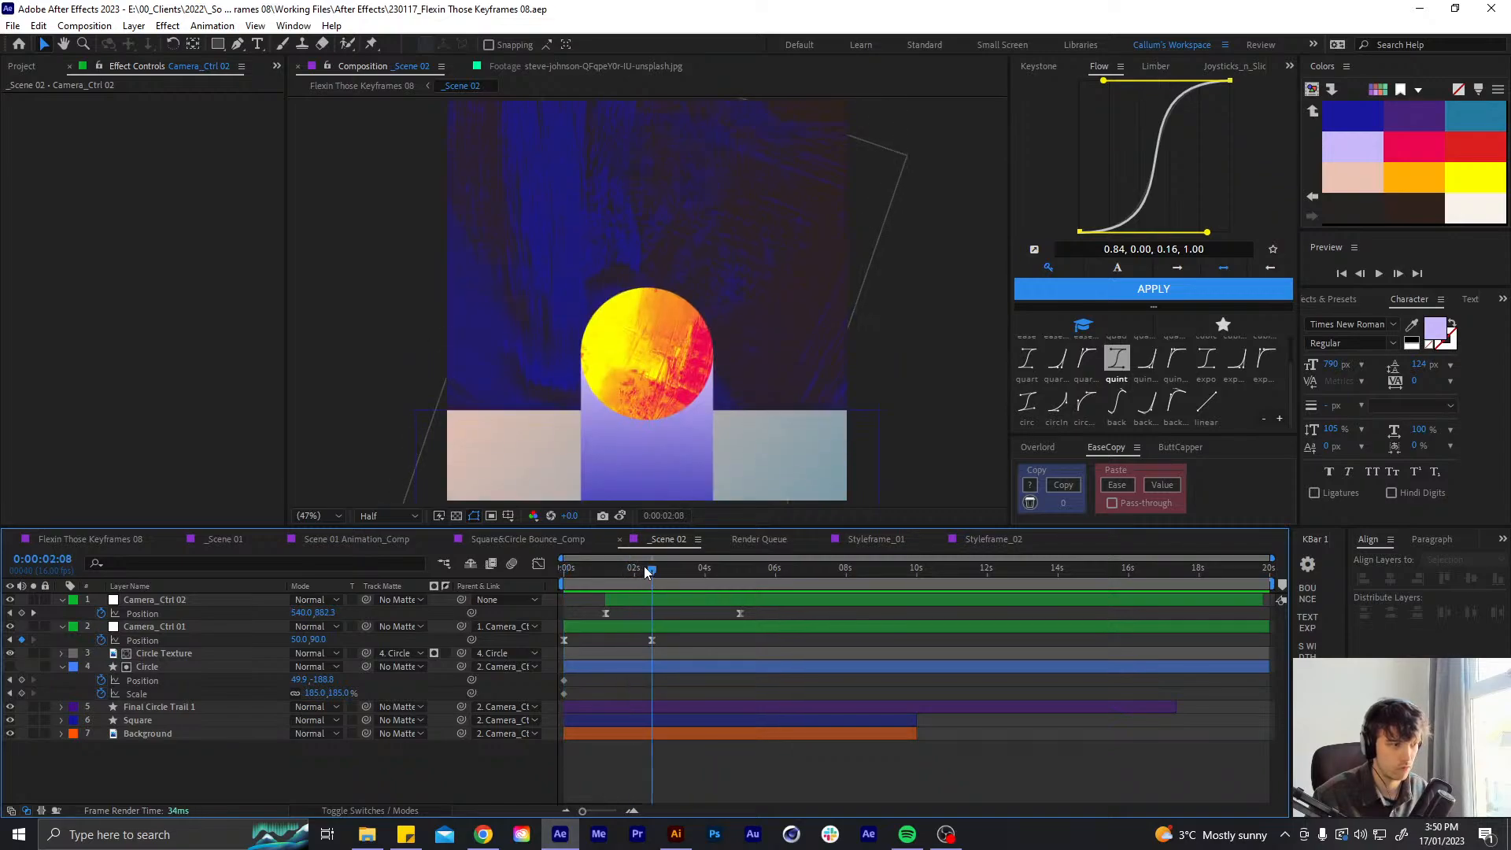
pyautogui.click(653, 639)
pyautogui.hotkey('shift', 'Down')
pyautogui.hotkey('shift', 'Down')
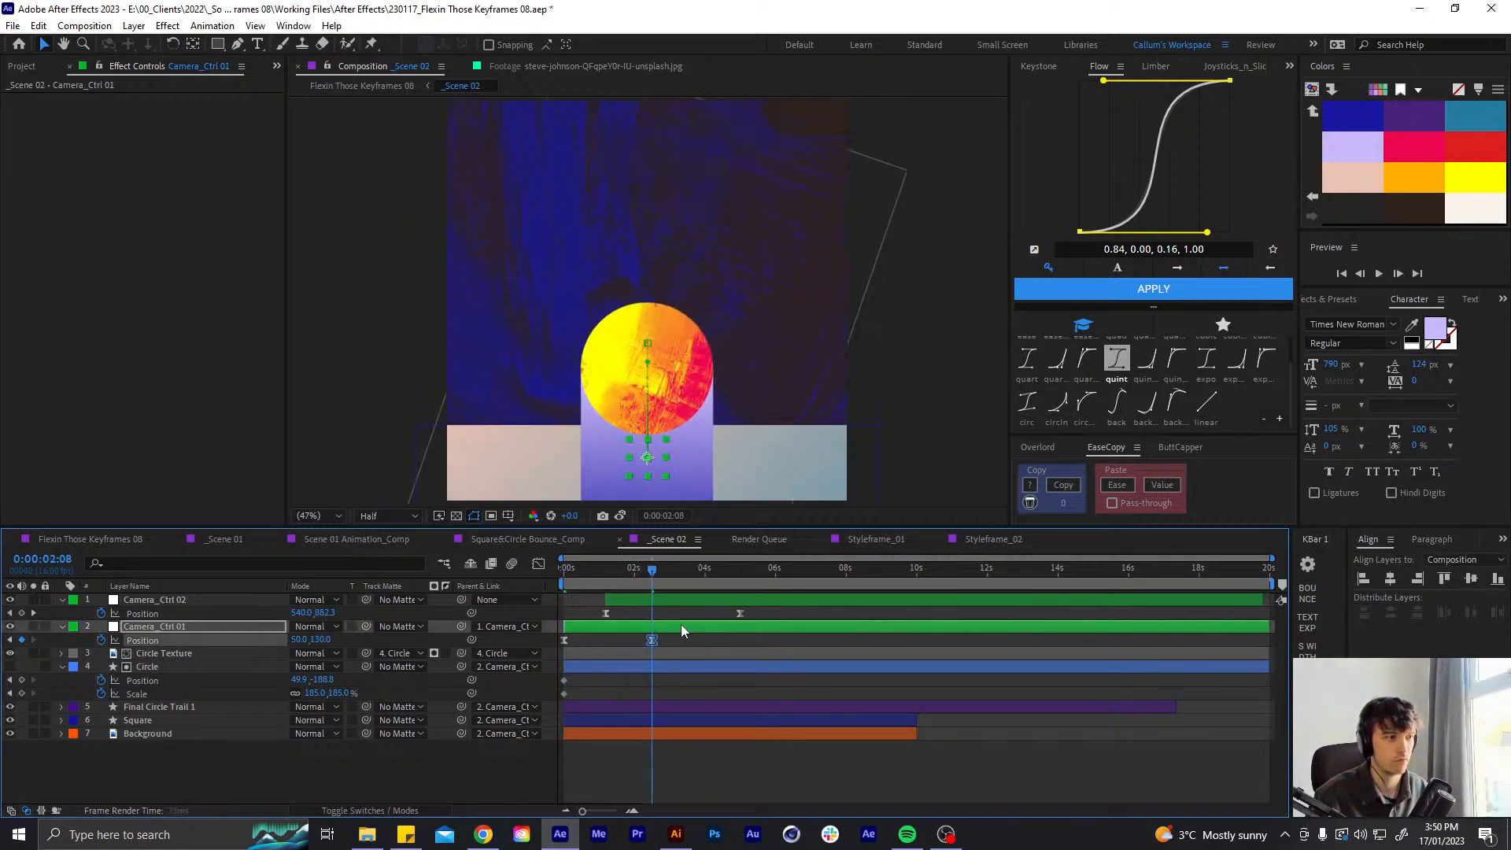
pyautogui.press('Home')
pyautogui.hotkey('shift', 'Up')
pyautogui.hotkey('shift', 'Up')
pyautogui.hotkey('shift', 'Up')
pyautogui.hotkey('shift', 'Up')
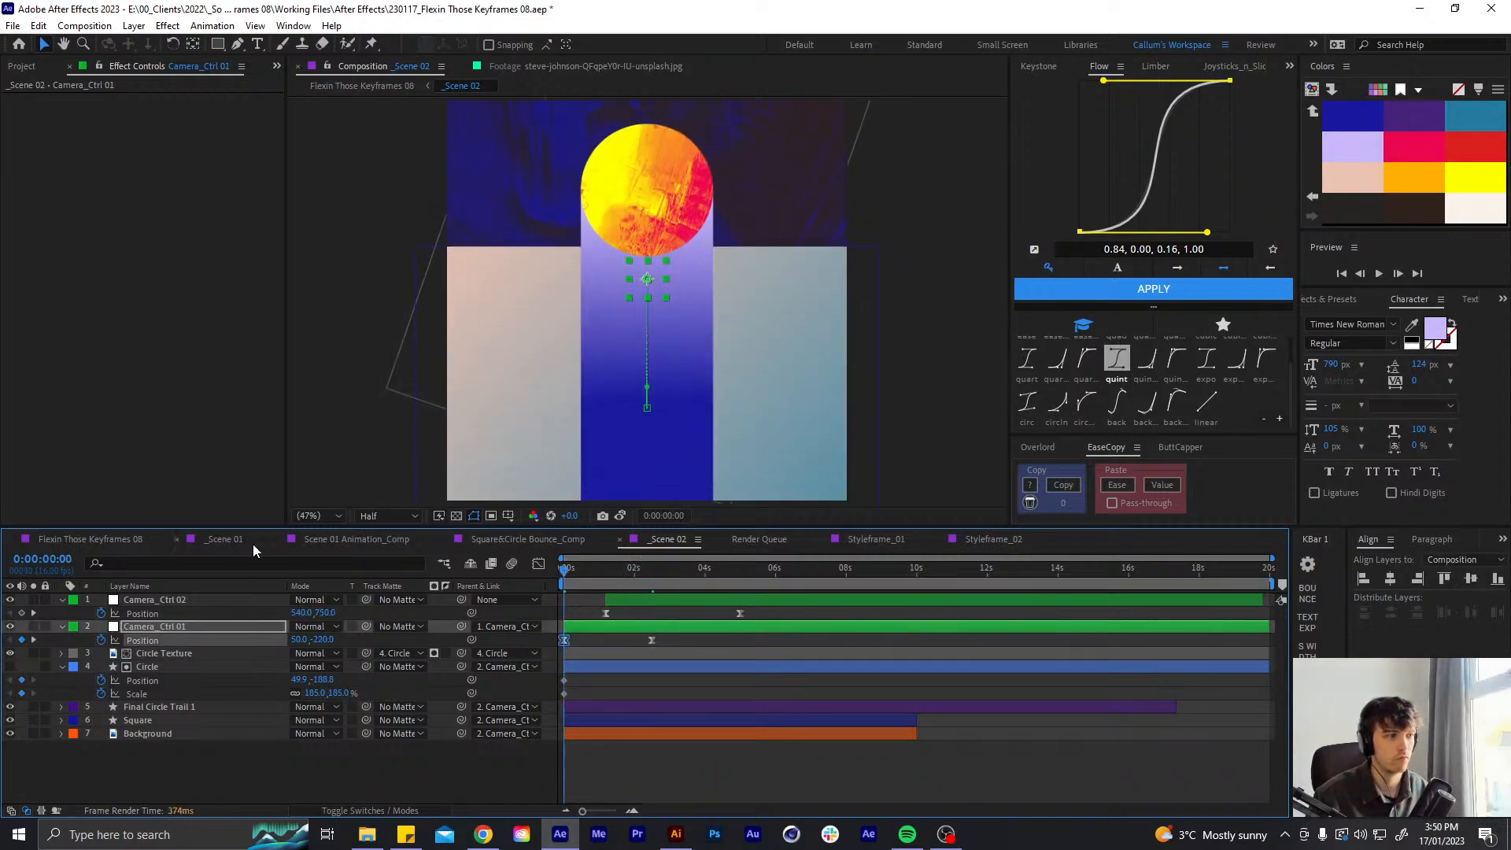
# - Move Camera_Ctrl 01's end keyframe to 0:00:02:03, slide Camera_Ctrl 02 earlier to follow it, and preview the timing
pyautogui.click(655, 763)
pyautogui.press('space')
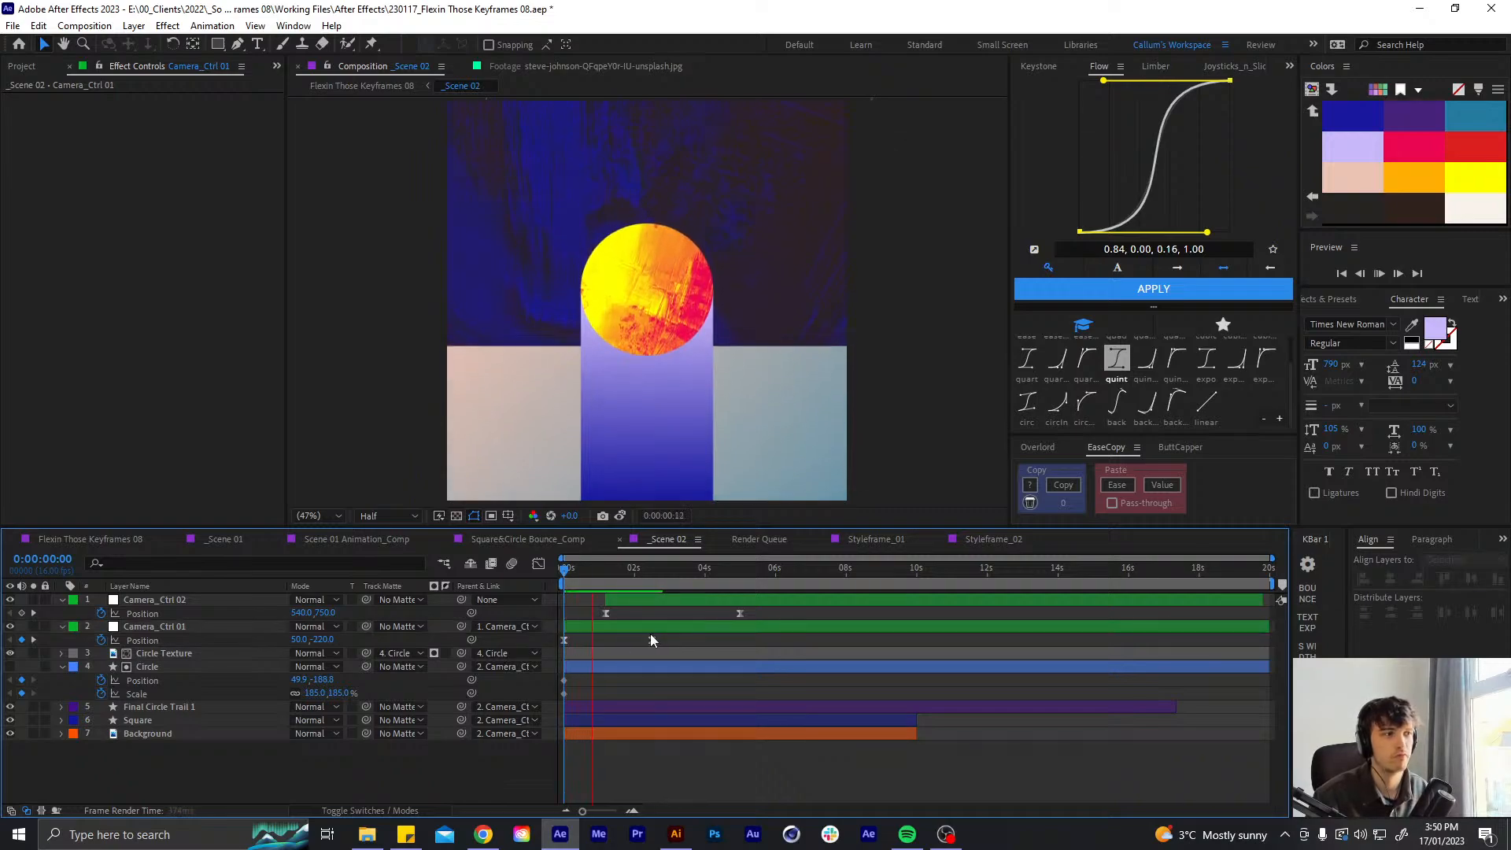
pyautogui.click(622, 568)
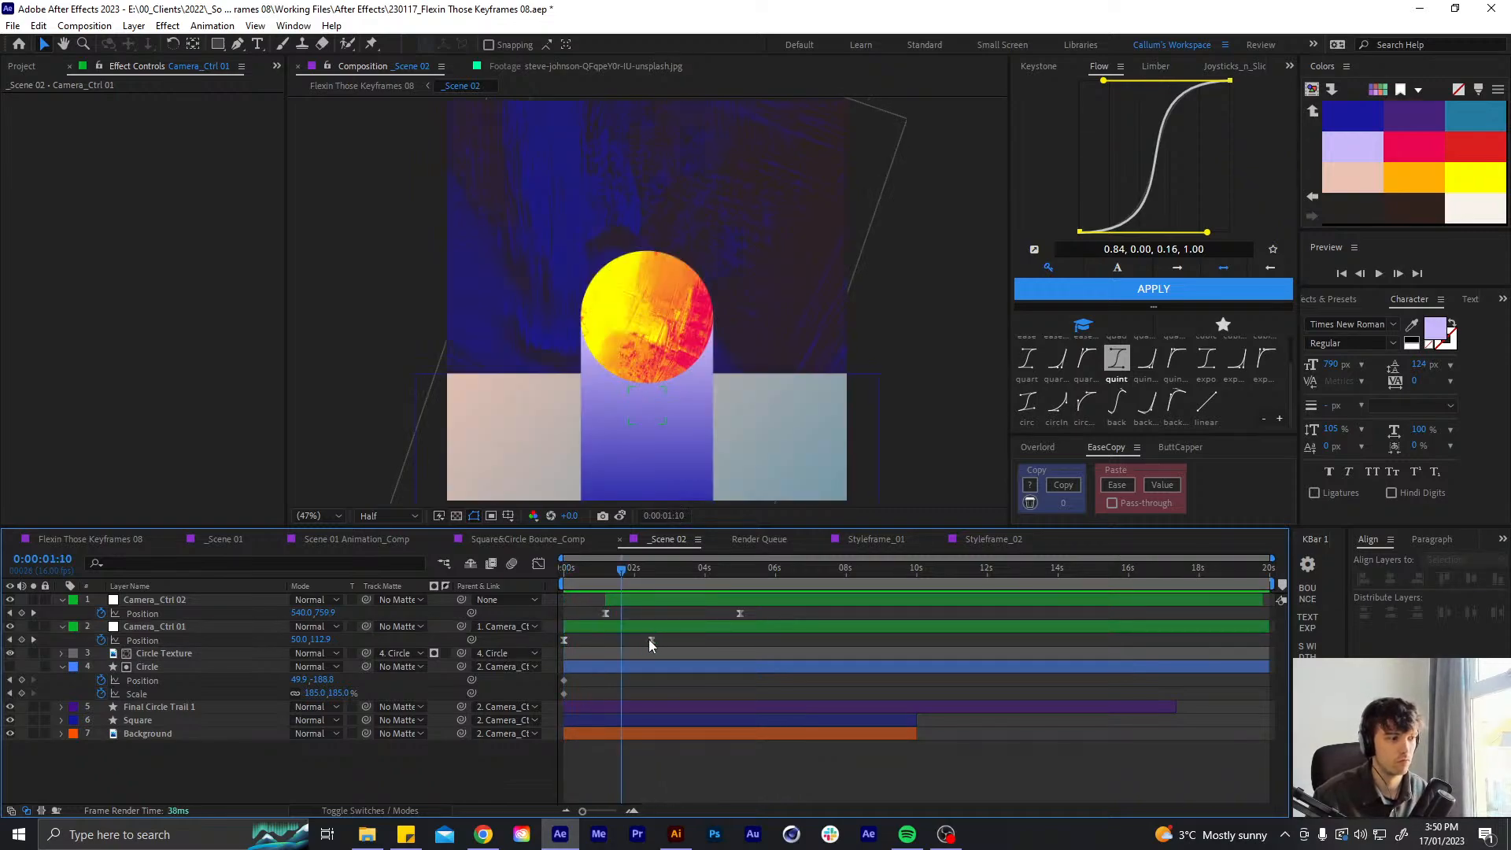
pyautogui.click(648, 640)
pyautogui.moveTo(647, 639); pyautogui.dragTo(640, 609)
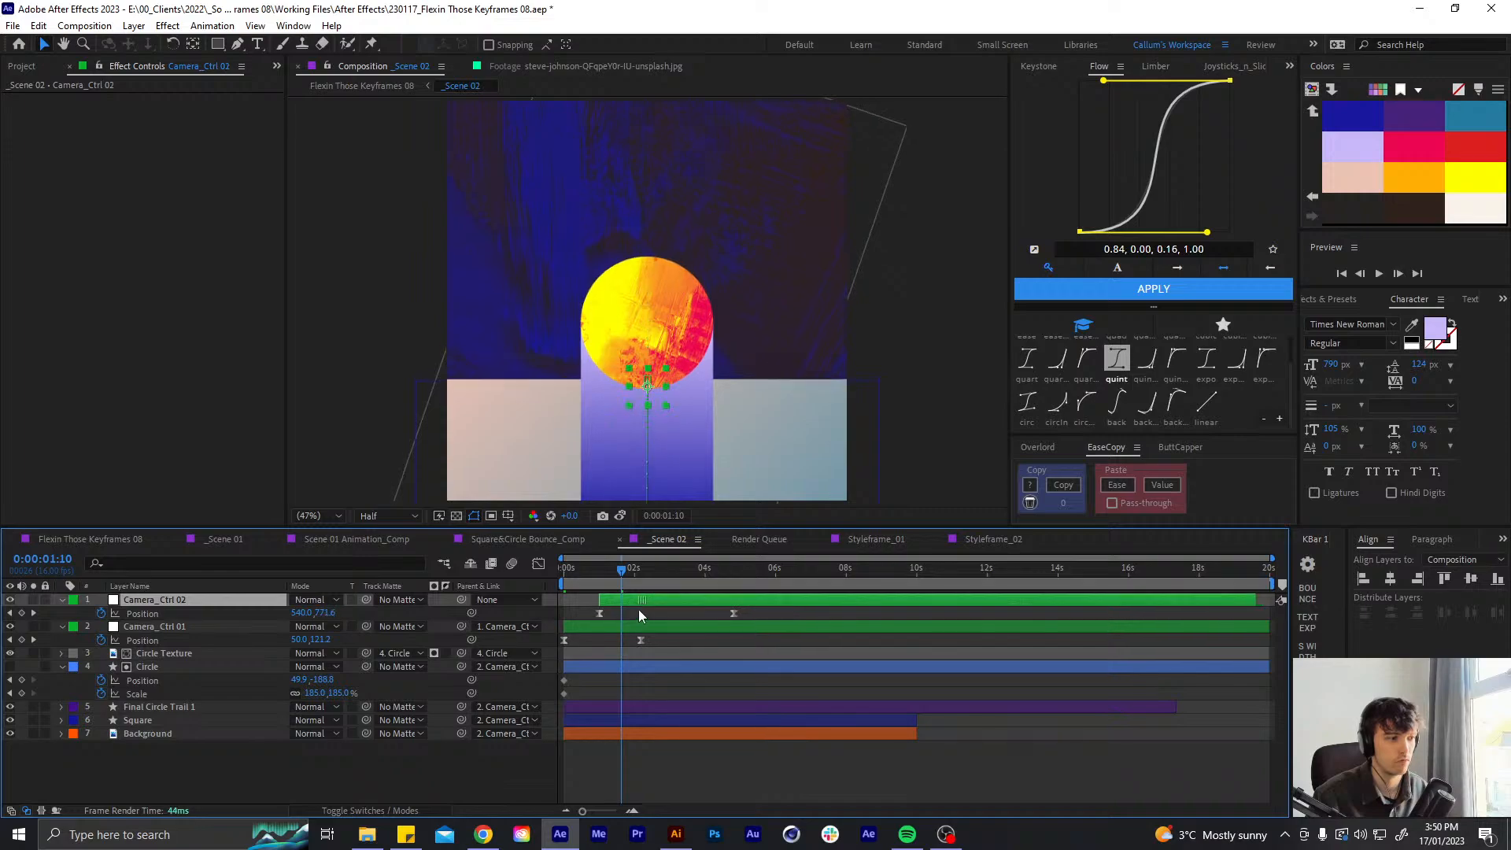
pyautogui.press('space')
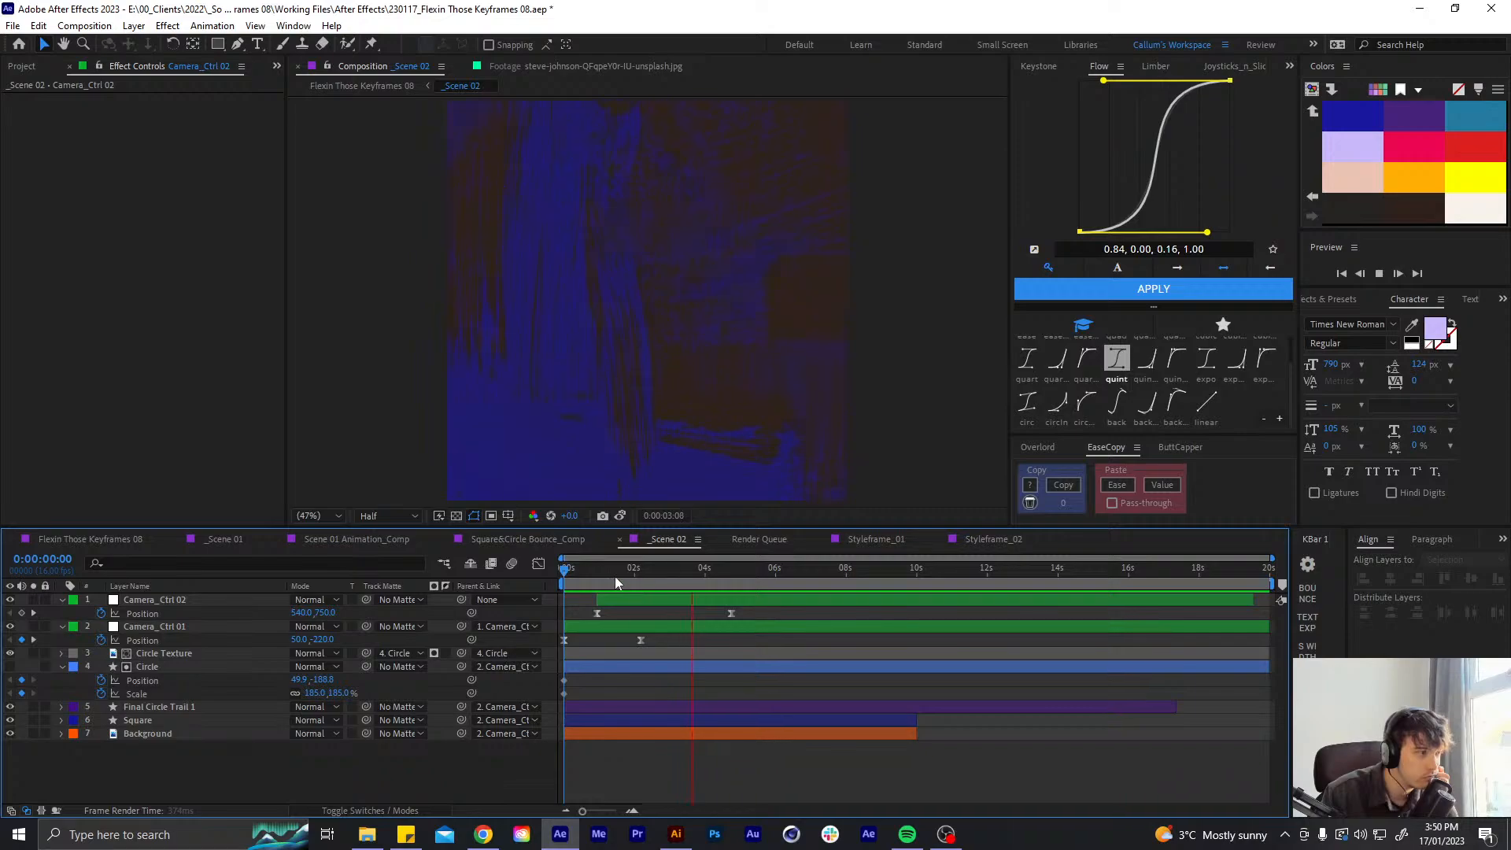
# - Replay the cut between the two scenes in the main composition and inspect the first Scene 02 frame at 0:00:03:12
pyautogui.click(135, 540)
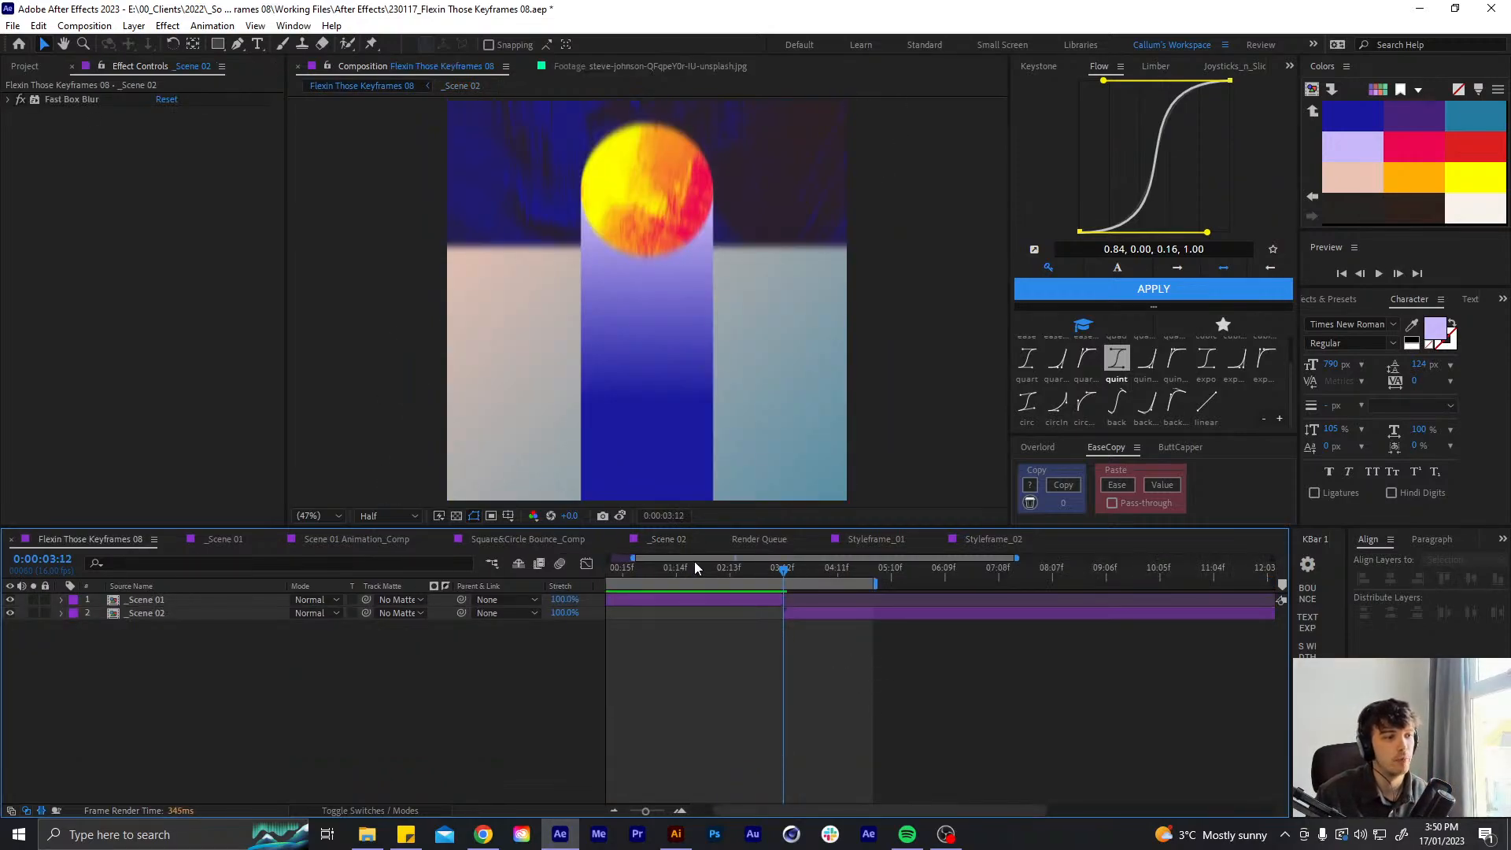
pyautogui.moveTo(694, 559); pyautogui.dragTo(671, 559)
pyautogui.click(791, 568)
pyautogui.press('space')
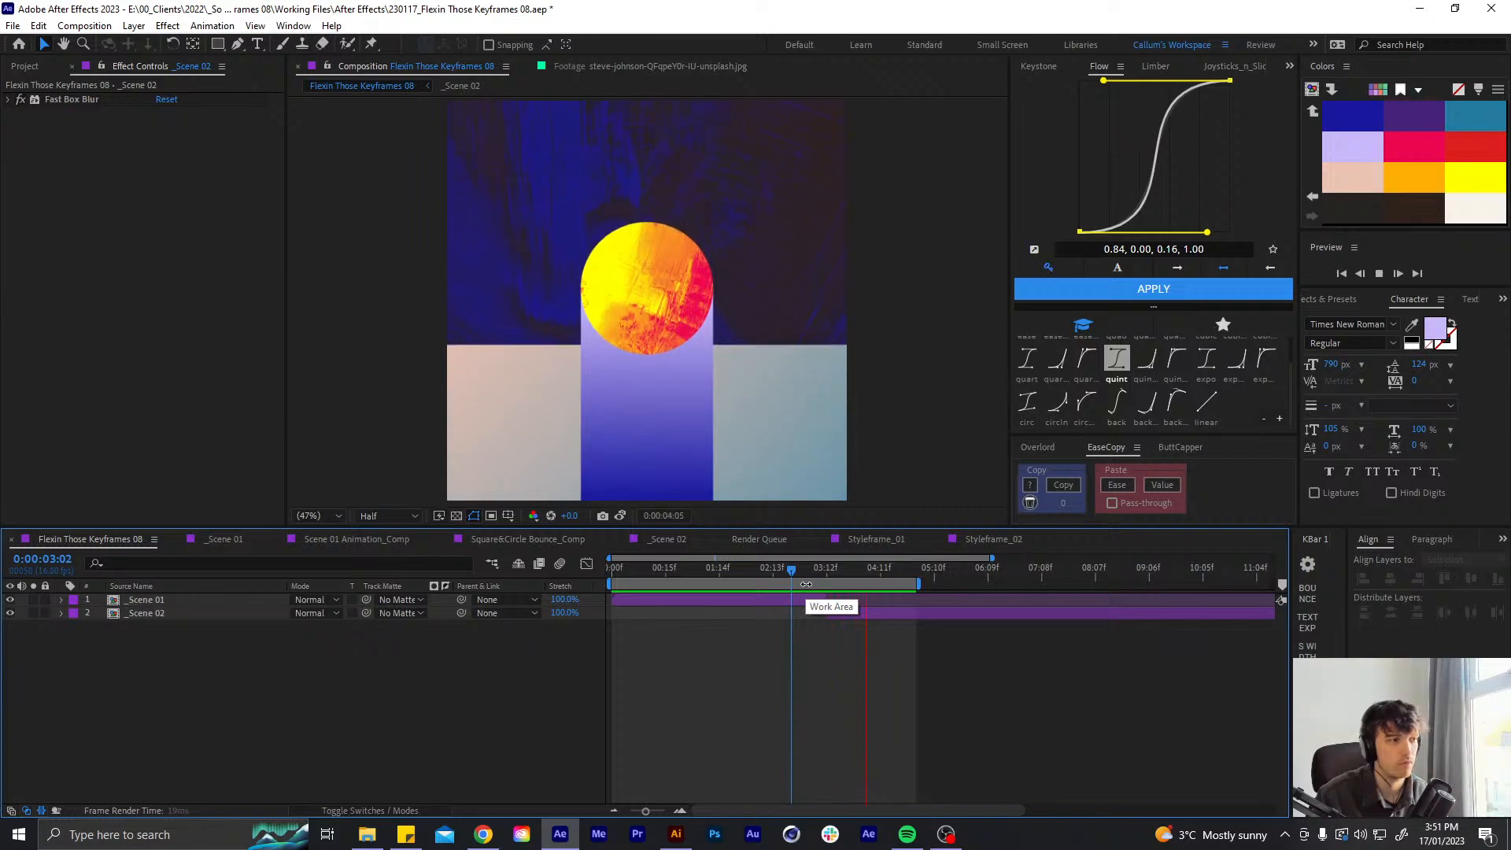
pyautogui.click(823, 567)
pyautogui.moveTo(824, 565); pyautogui.dragTo(826, 563)
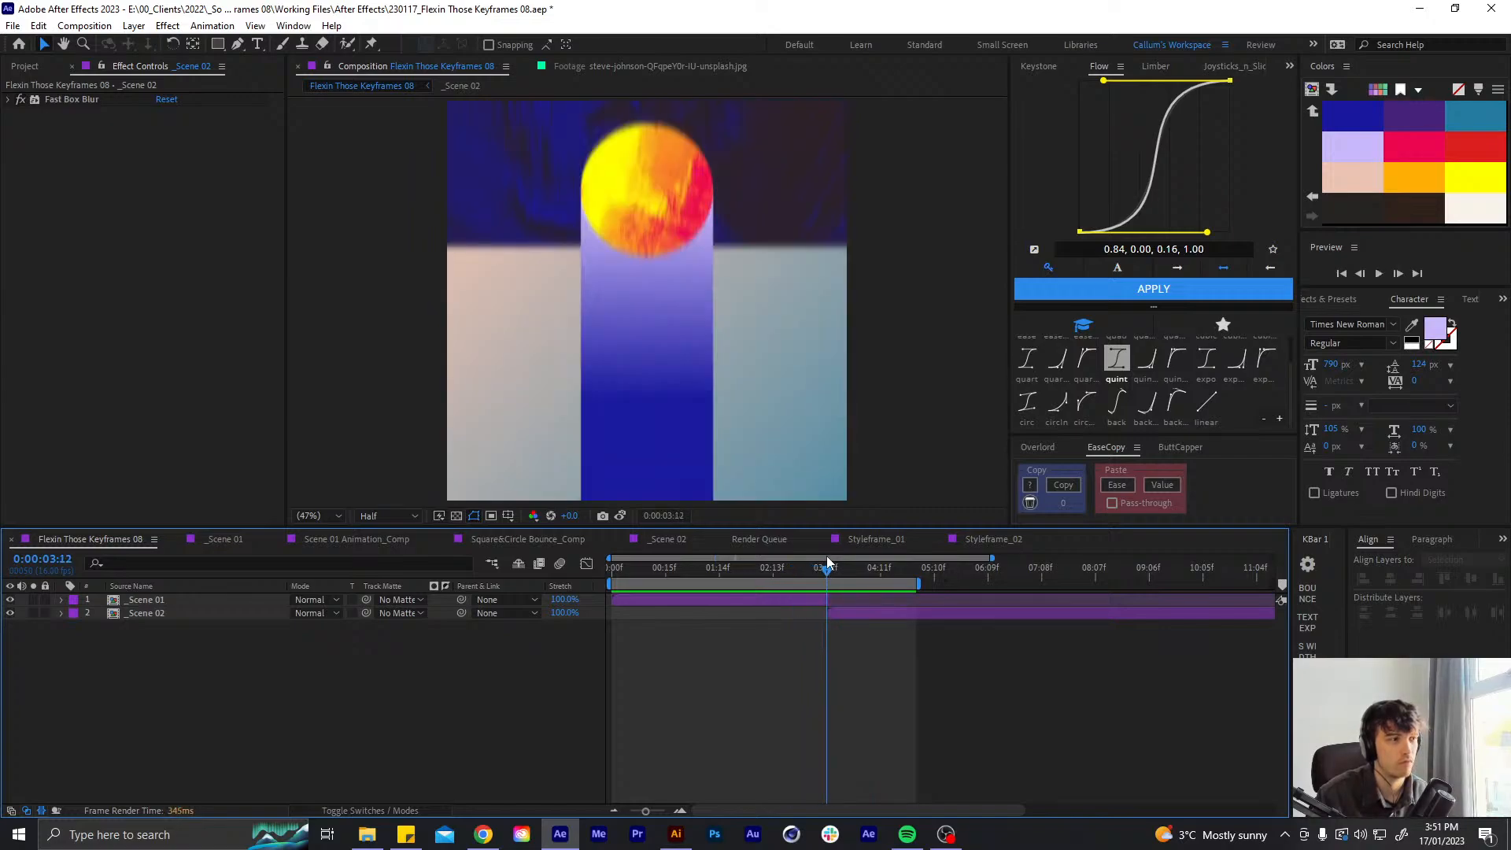
# - In Scene 02, lower Camera_Ctrl 01's Position keyframe at 0:00:02:03 further and set its start keyframe to 50, -200
pyautogui.doubleClick(835, 613)
pyautogui.moveTo(598, 568); pyautogui.dragTo(562, 573)
pyautogui.click(587, 627)
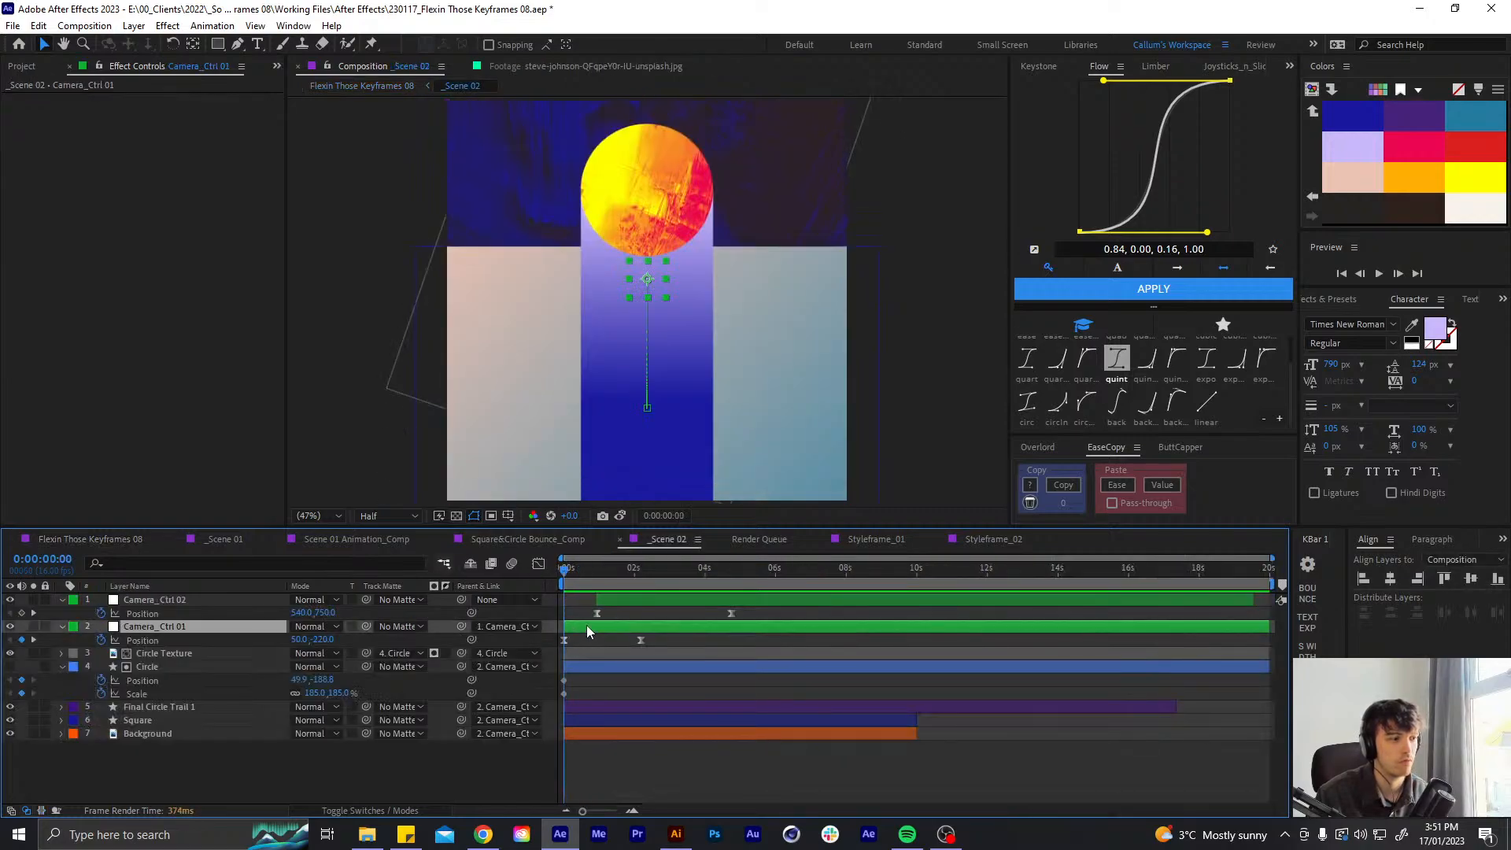
pyautogui.click(639, 568)
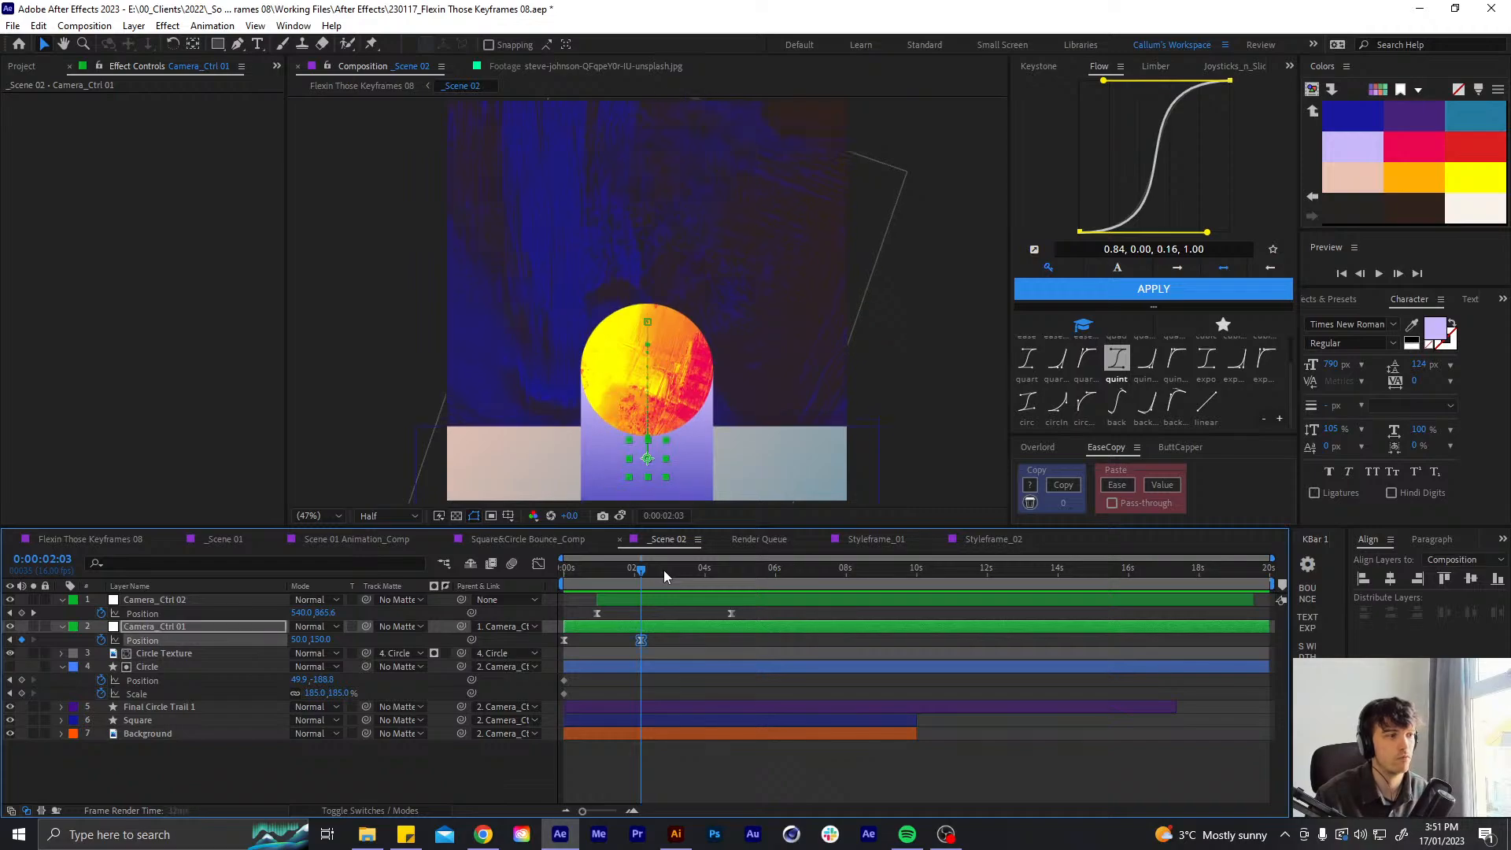
pyautogui.press('Home')
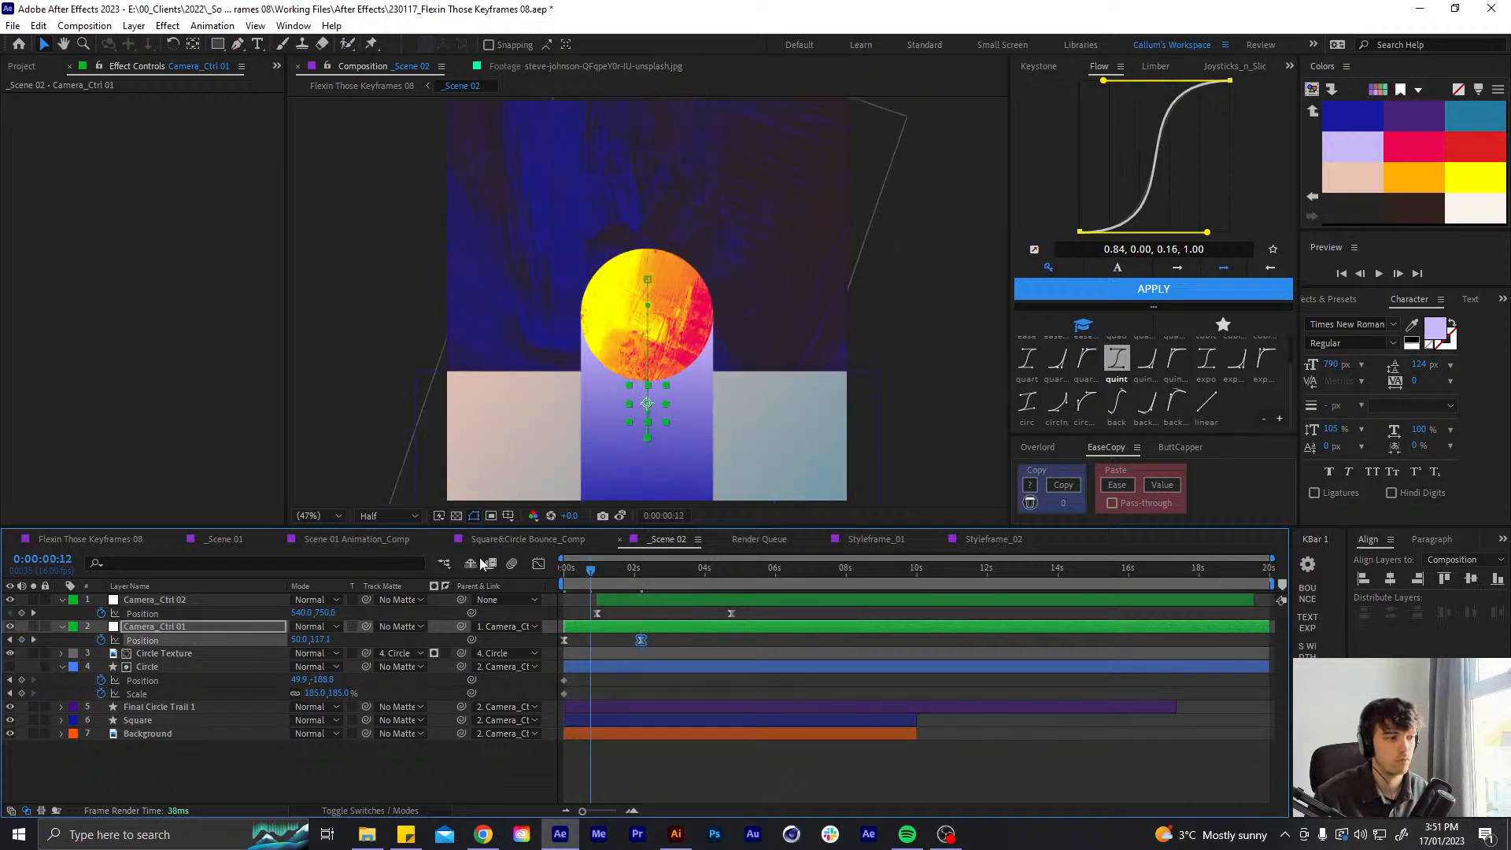
pyautogui.hotkey('shift', 'Down')
pyautogui.hotkey('shift', 'Down')
pyautogui.hotkey('shift', 'Down')
pyautogui.hotkey('shift', 'Down')
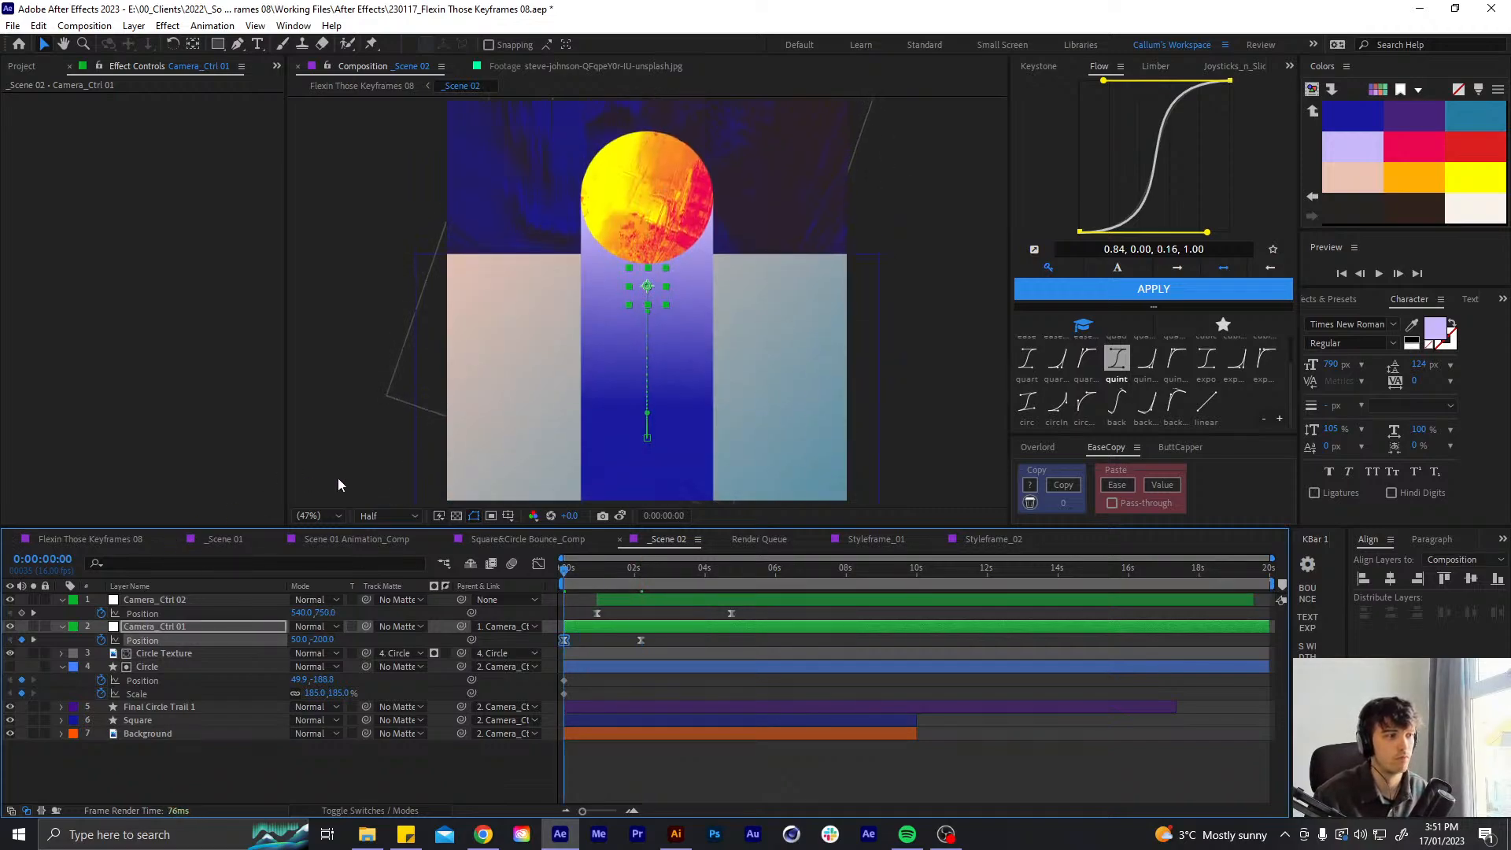
# - Shift Camera_Ctrl 01's end keyframe and the Camera_Ctrl 02 layer slightly earlier, previewing Scene 02 to check the pacing
pyautogui.hotkey('ctrl', 'shift', 'a')
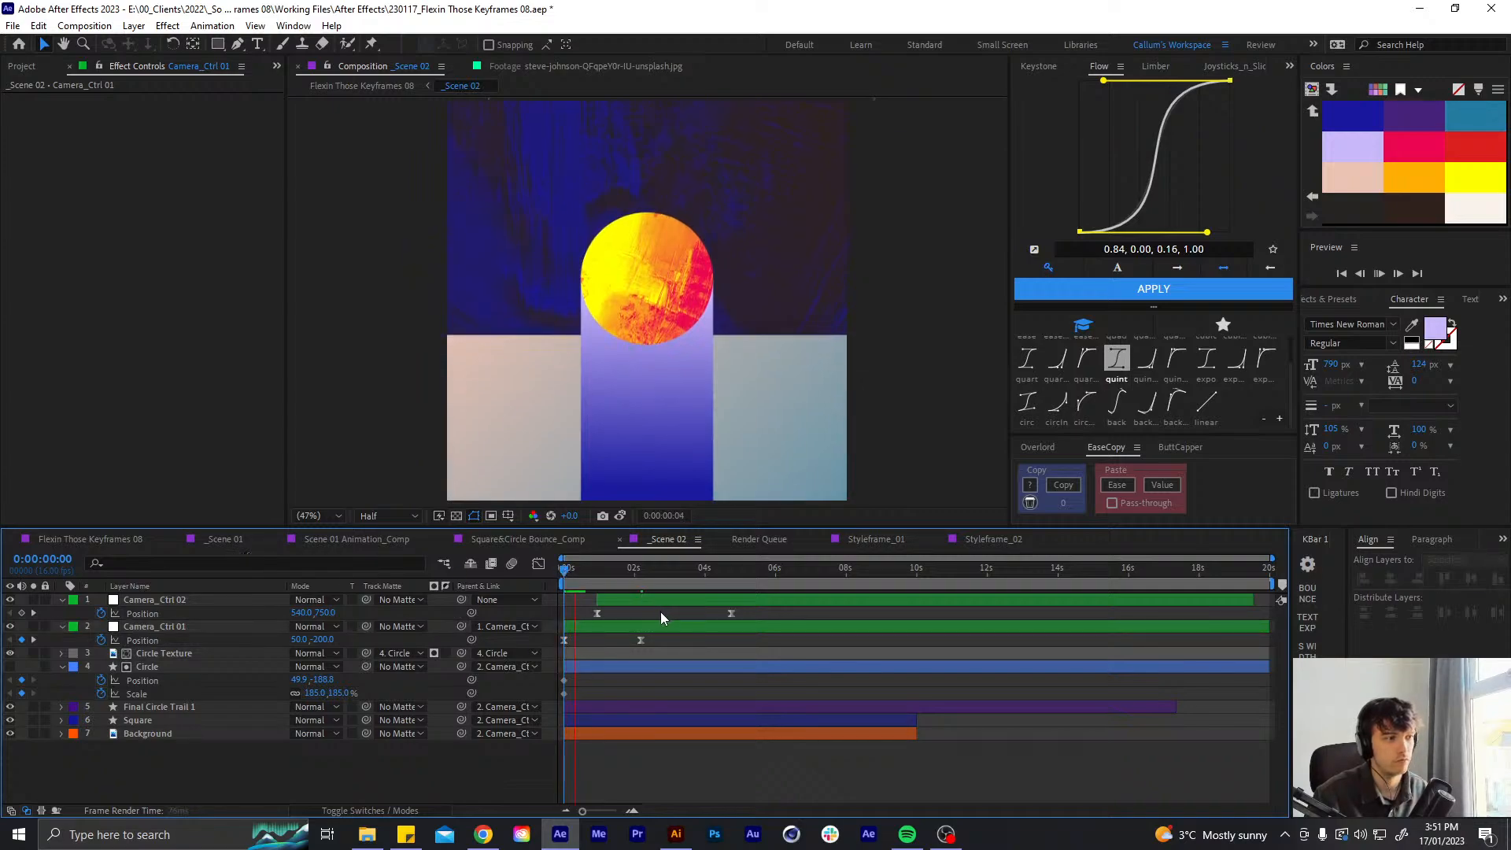
pyautogui.press('space')
pyautogui.moveTo(644, 642); pyautogui.dragTo(645, 600)
pyautogui.click(636, 611)
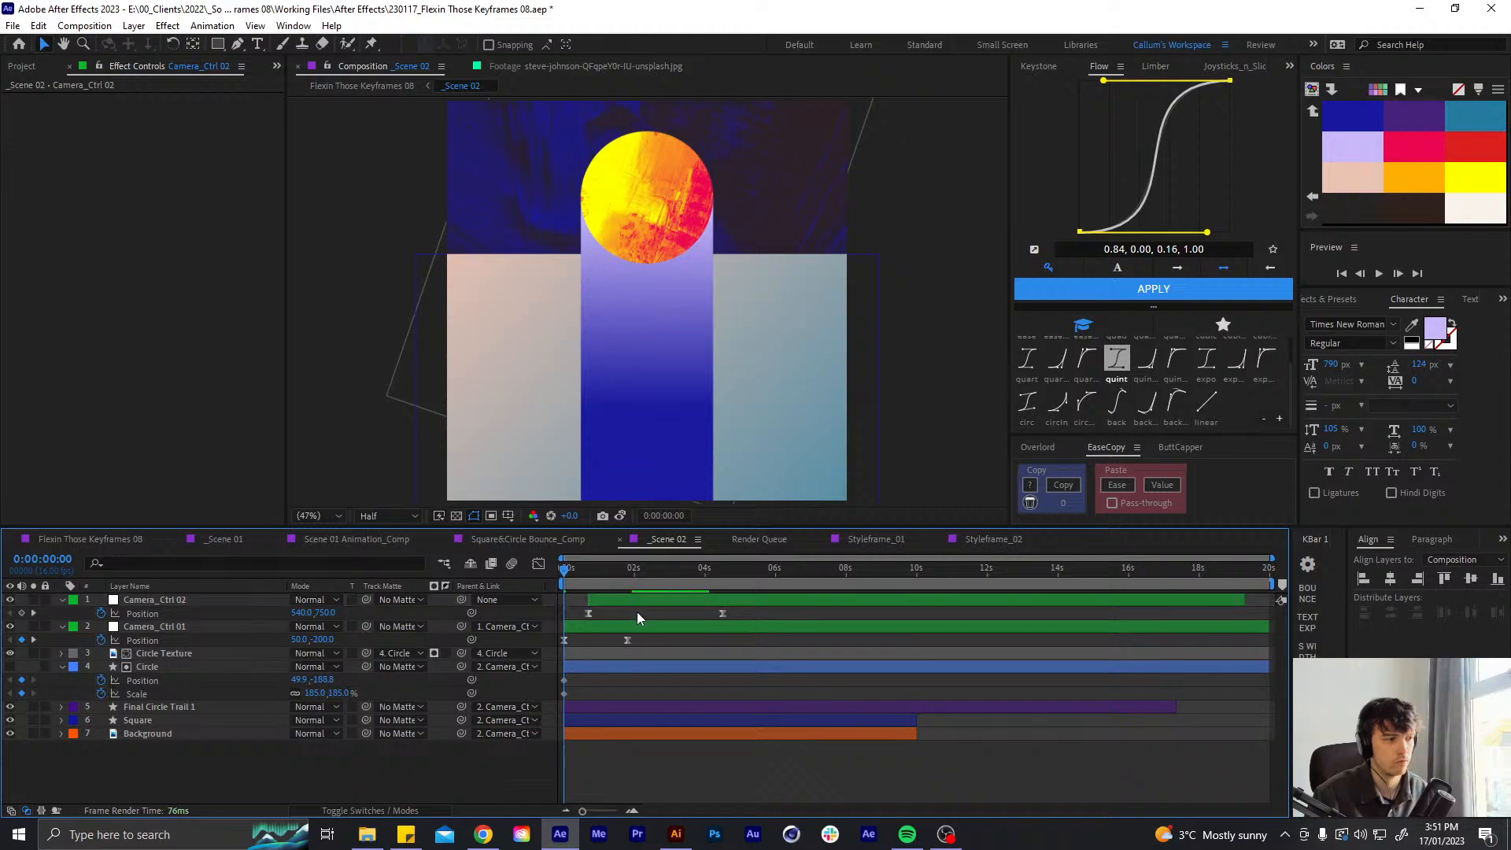
pyautogui.press('space')
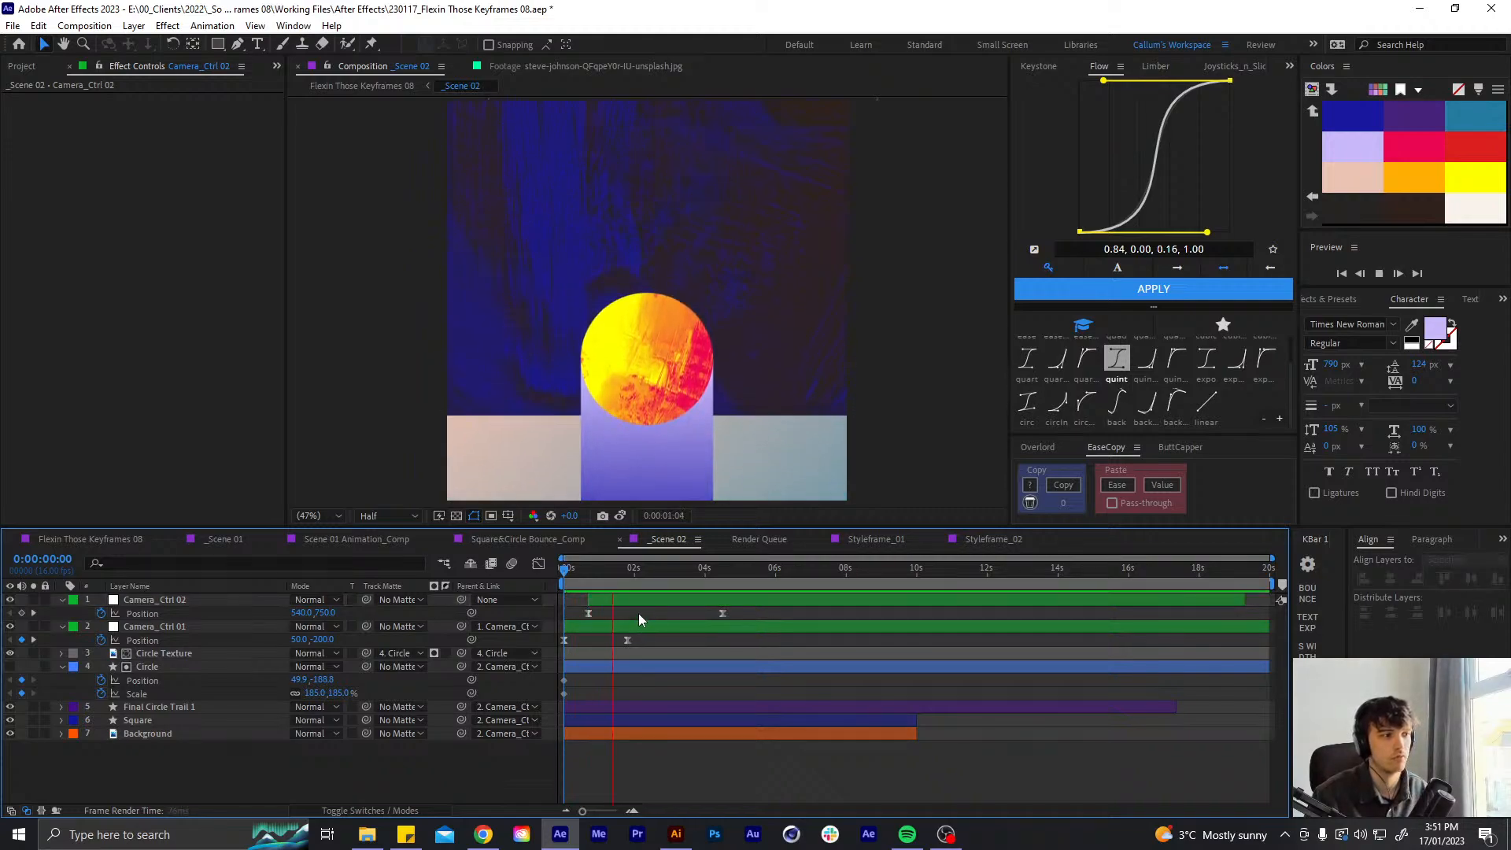
pyautogui.press('space')
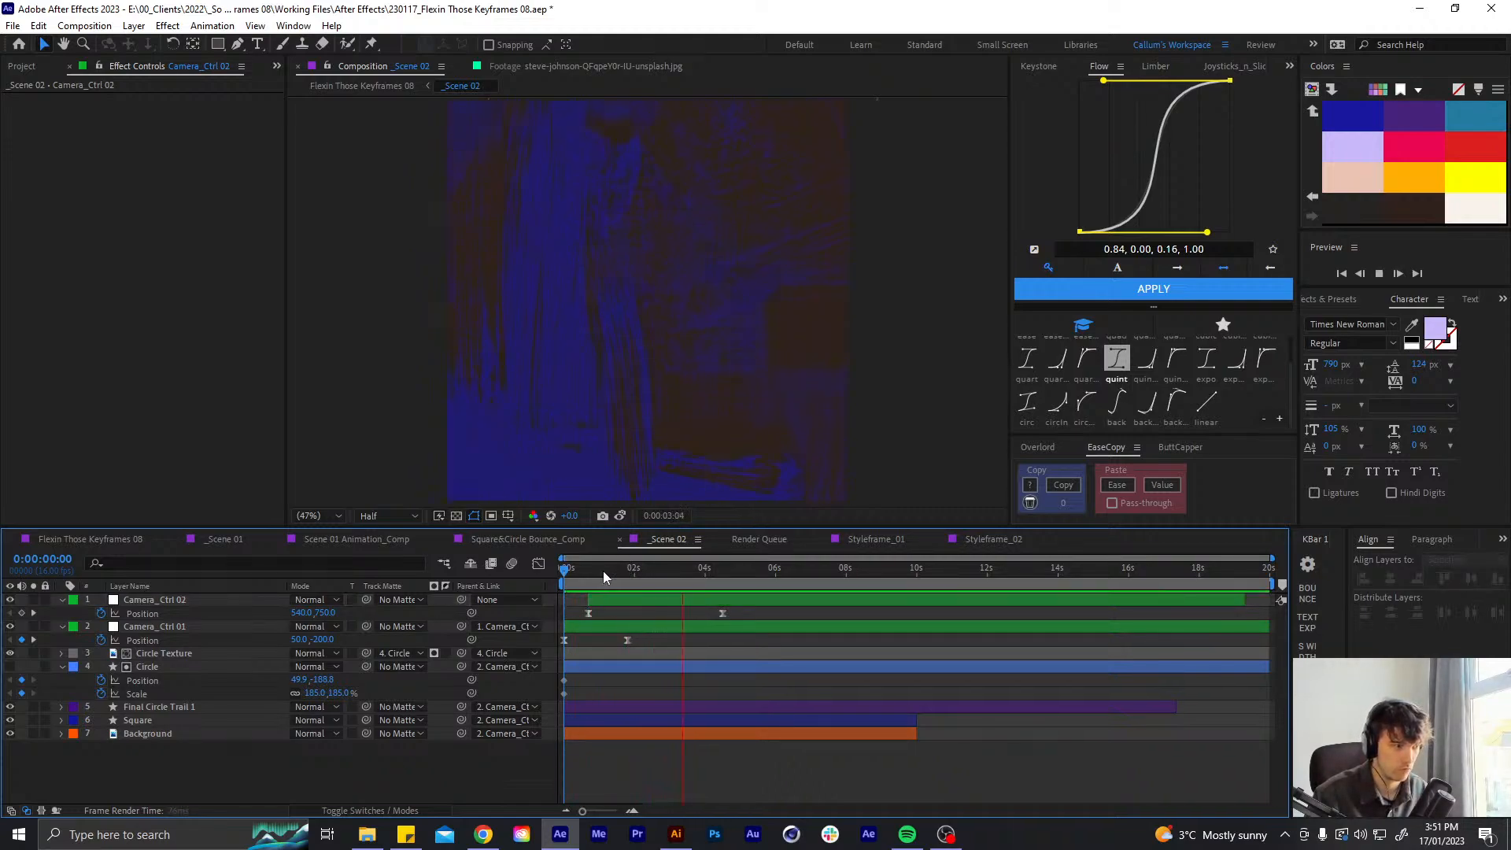
# - Slide the Camera_Ctrl 02 layer slightly later in Scene 02 and preview the pacing
pyautogui.moveTo(627, 607); pyautogui.dragTo(646, 597)
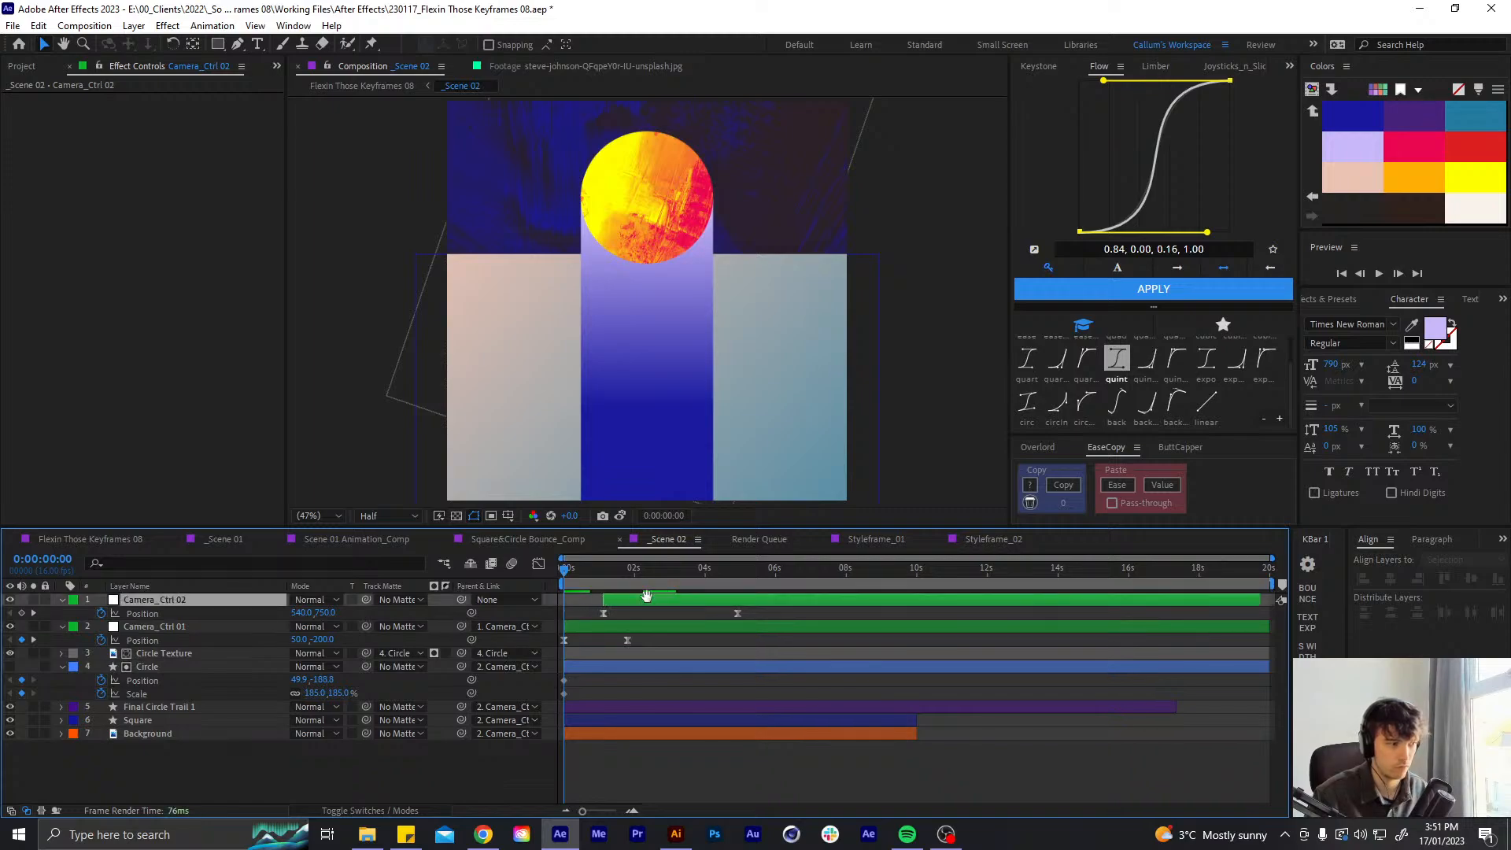
pyautogui.press('space')
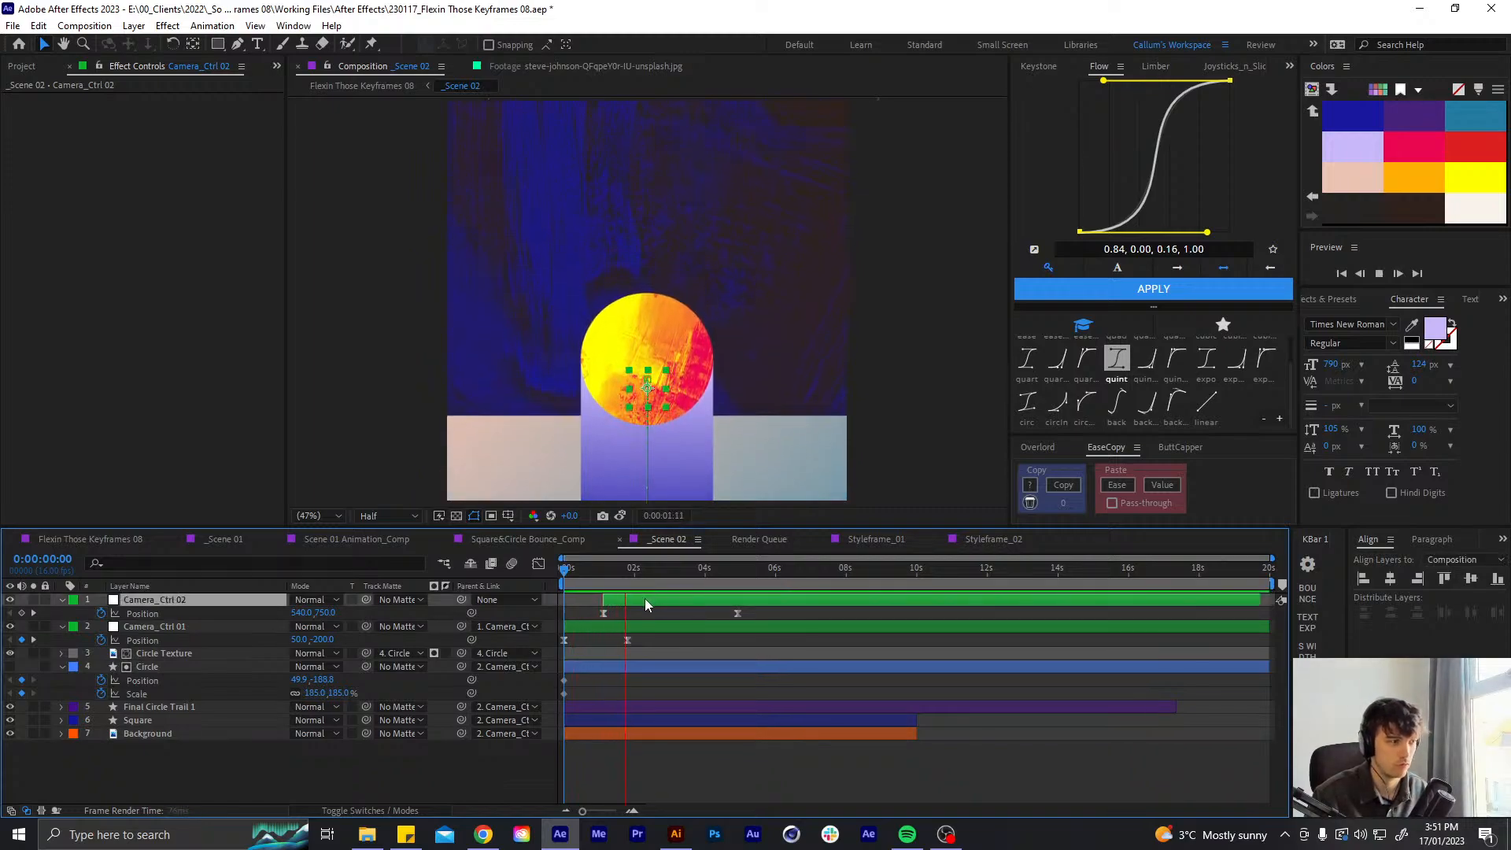
# - Set Camera_Ctrl 01's Position keyframe at 0:00:01:13 to 50, 190 and save the project
pyautogui.click(628, 573)
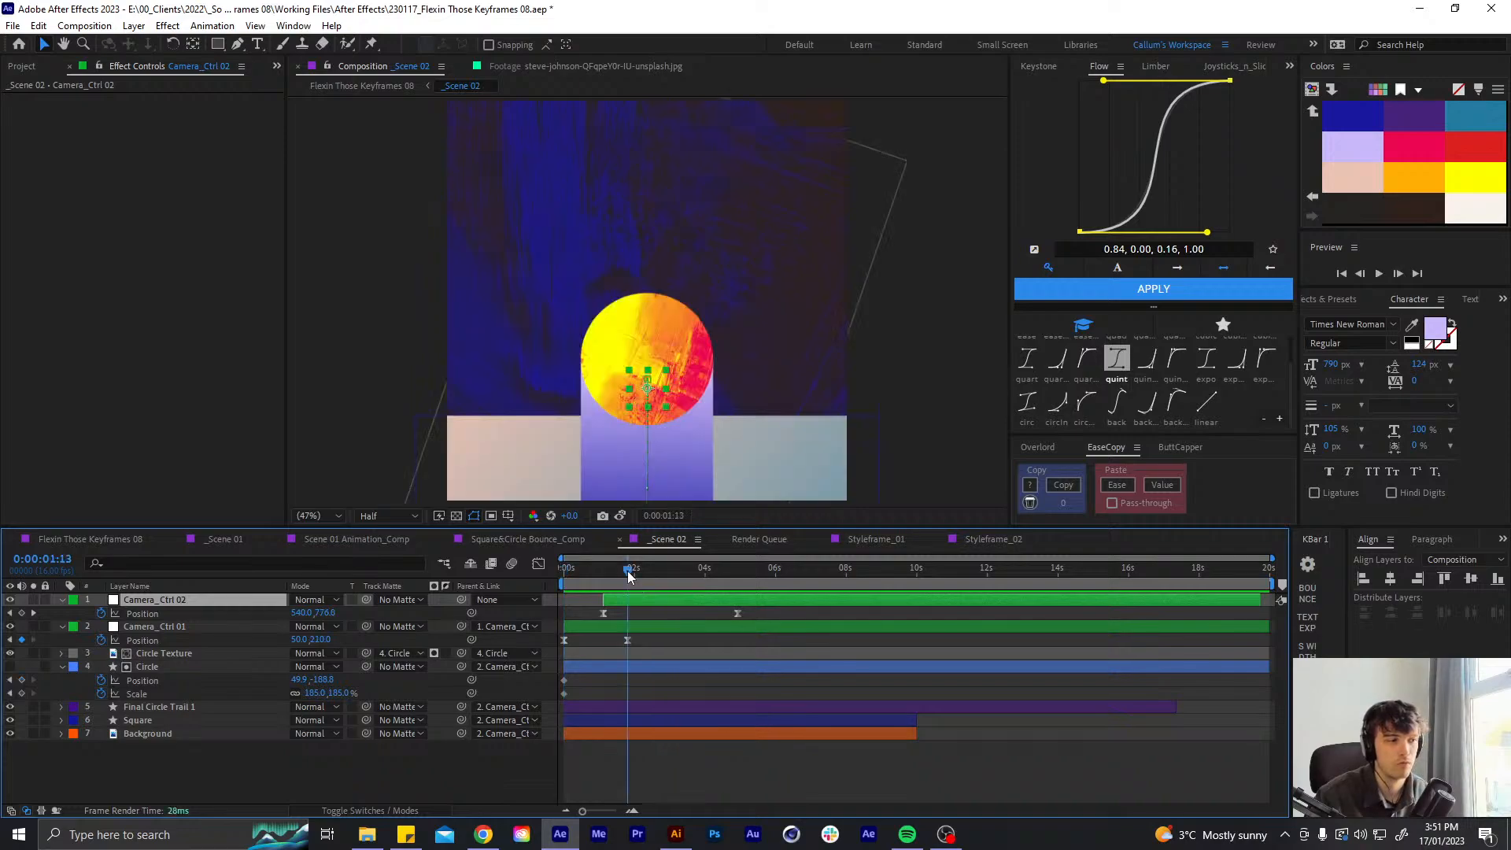
pyautogui.click(642, 628)
pyautogui.hotkey('shift', 'Up')
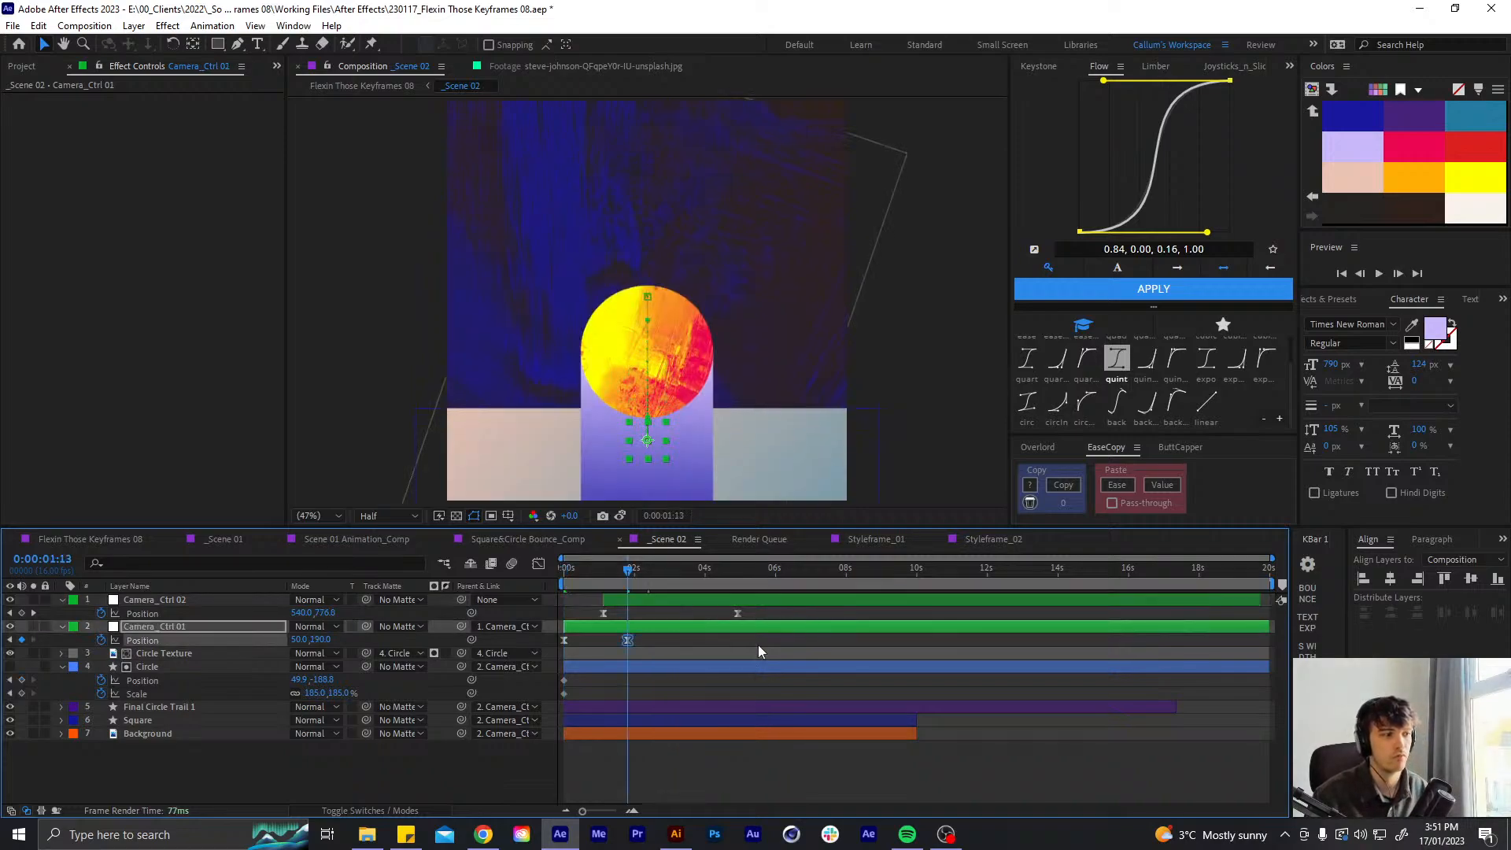
pyautogui.click(720, 780)
pyautogui.hotkey('ctrl', 's')
# - Preview the cut from Scene 01 to Scene 02 in the main composition, from 0:00:03:06 and again from the start
pyautogui.click(134, 540)
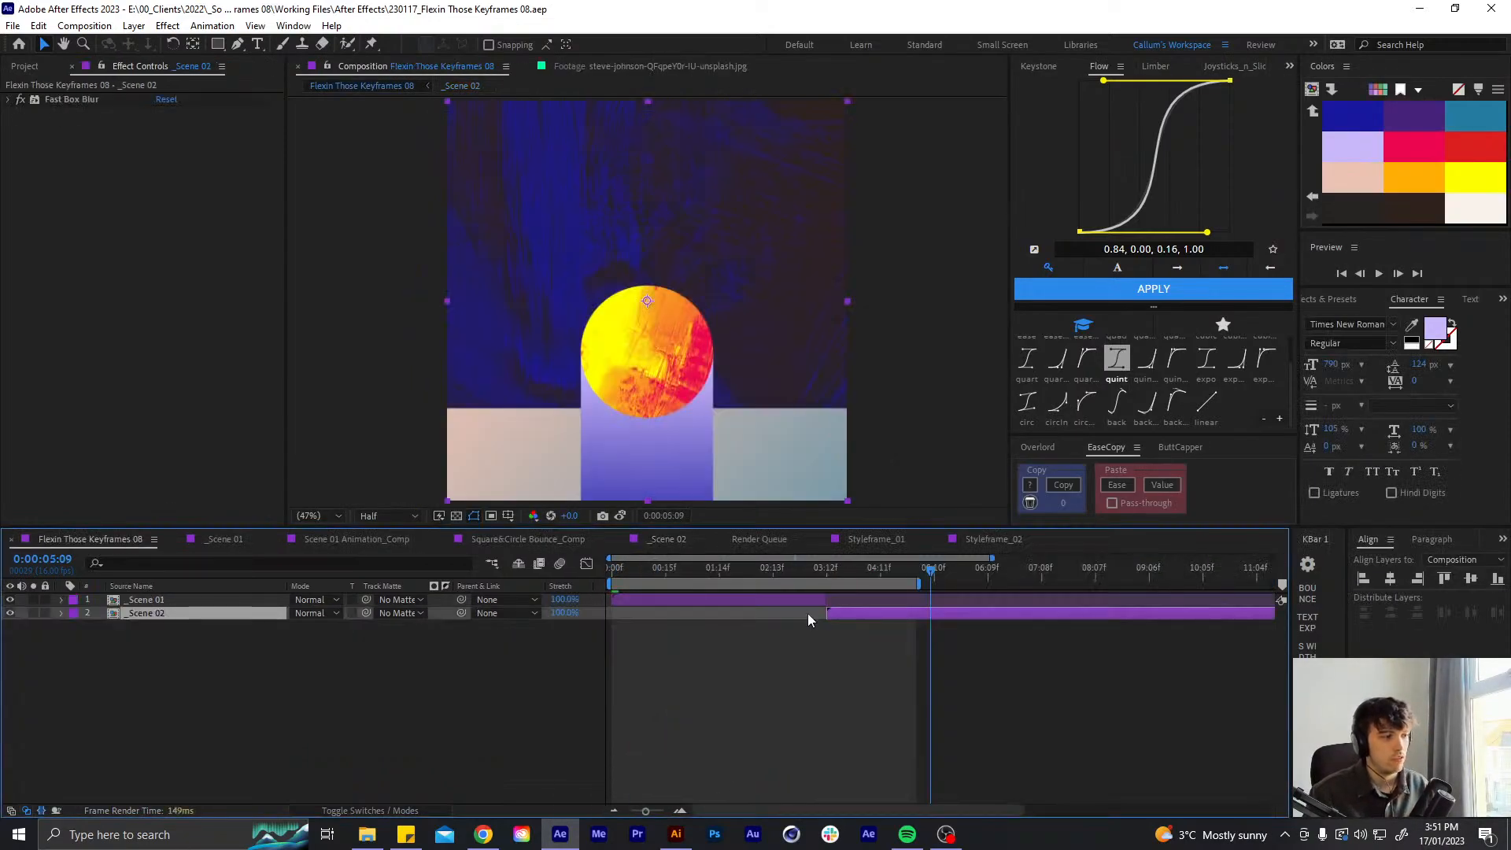
pyautogui.click(809, 568)
pyautogui.press('space')
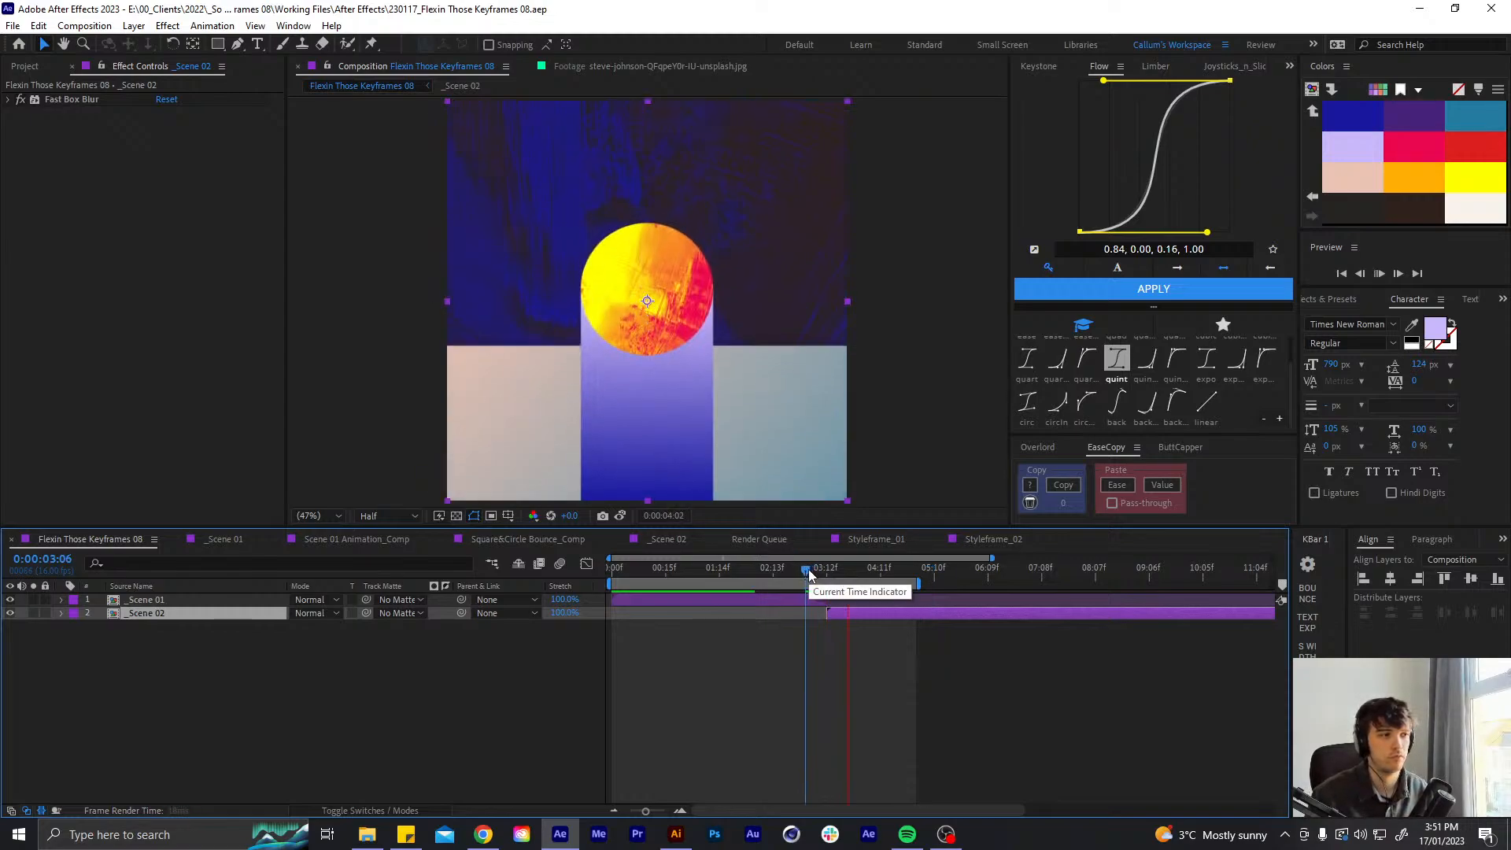
pyautogui.click(883, 707)
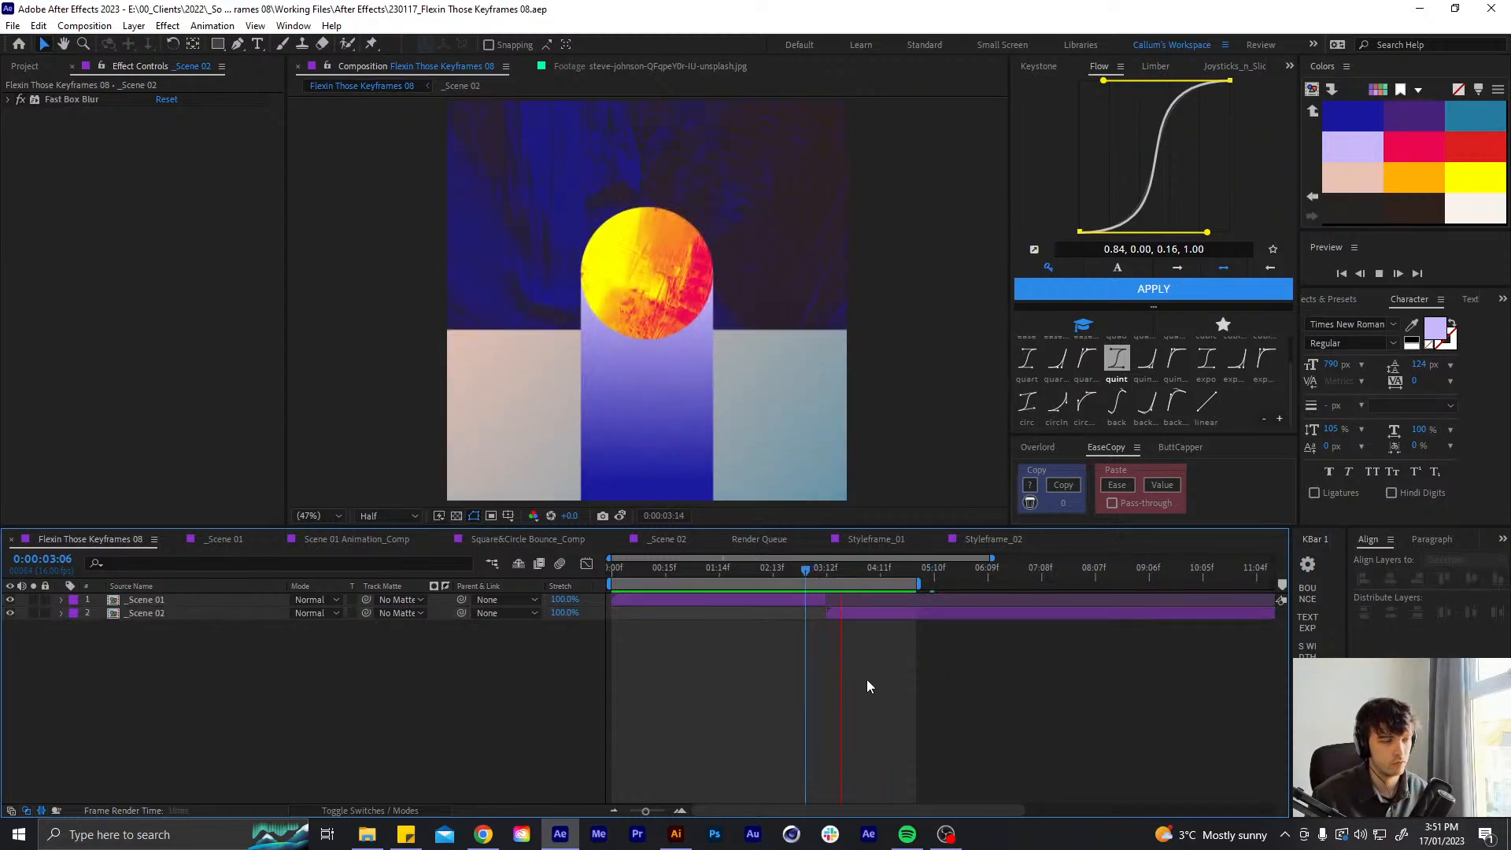
pyautogui.moveTo(835, 574); pyautogui.dragTo(864, 556)
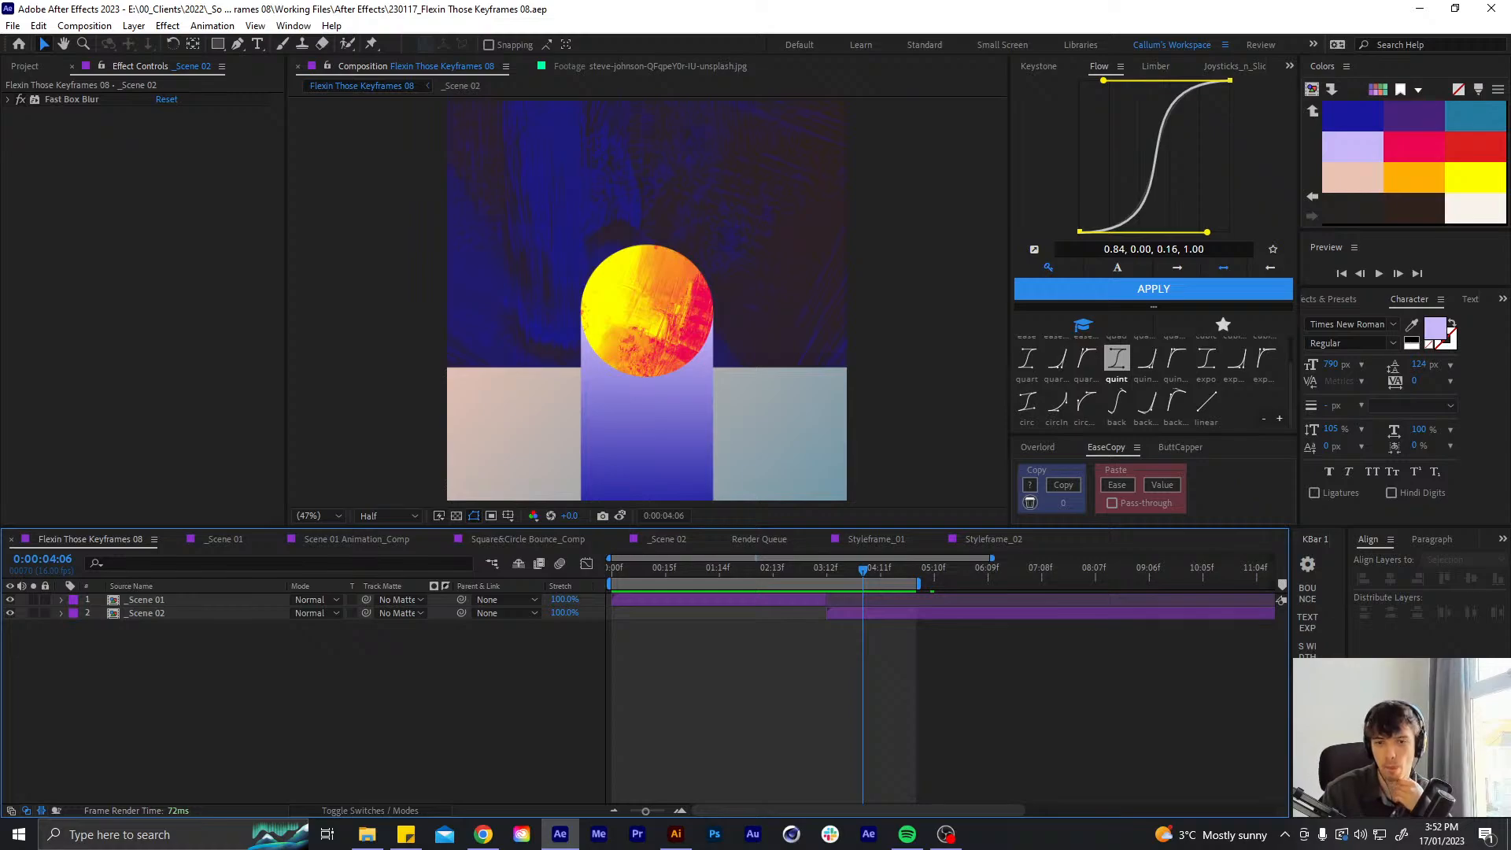
pyautogui.moveTo(716, 571); pyautogui.dragTo(610, 578)
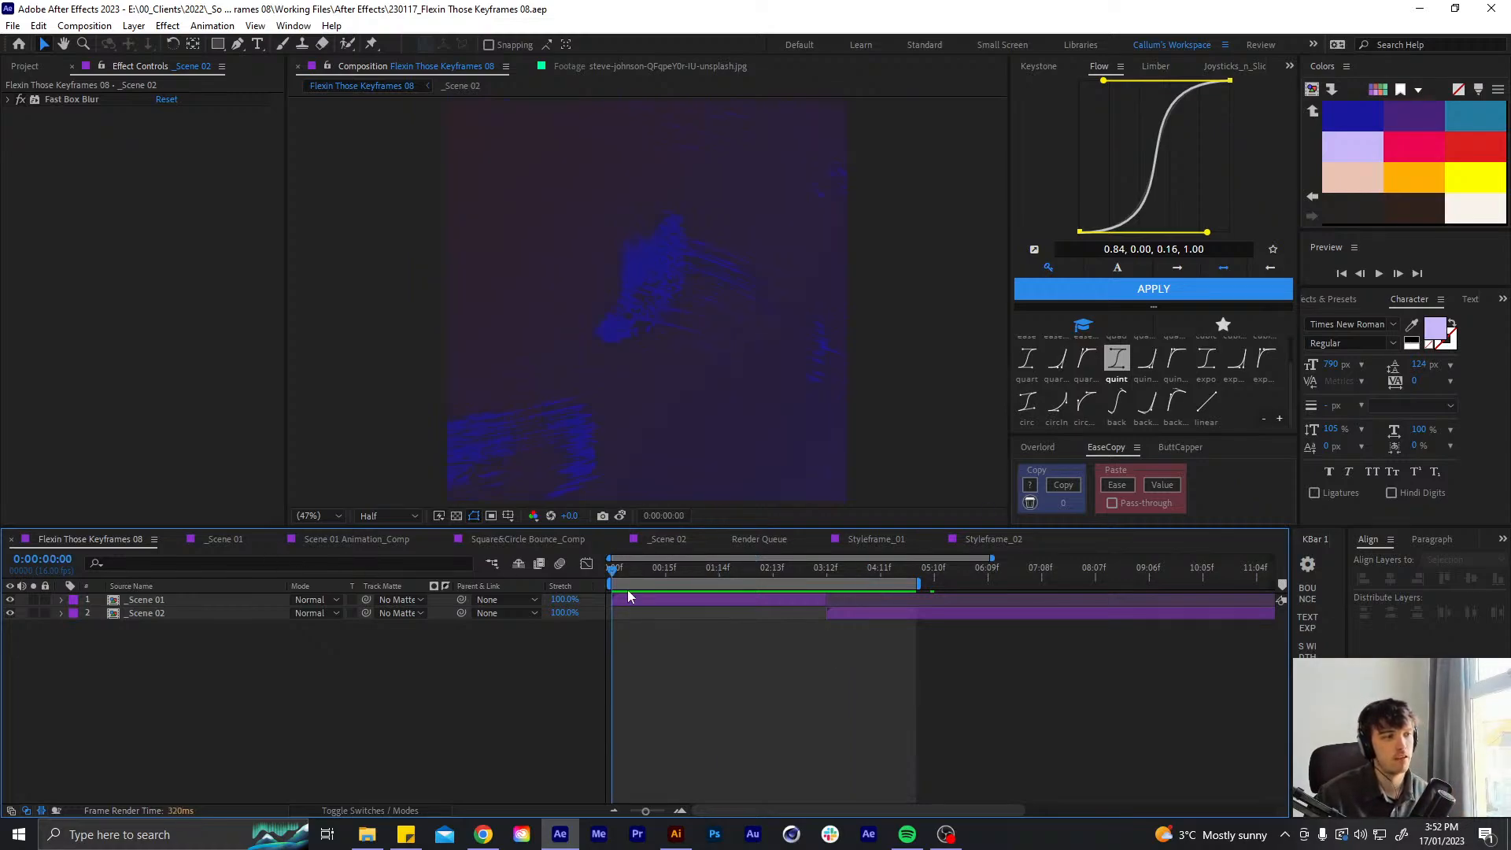
pyautogui.press('space')
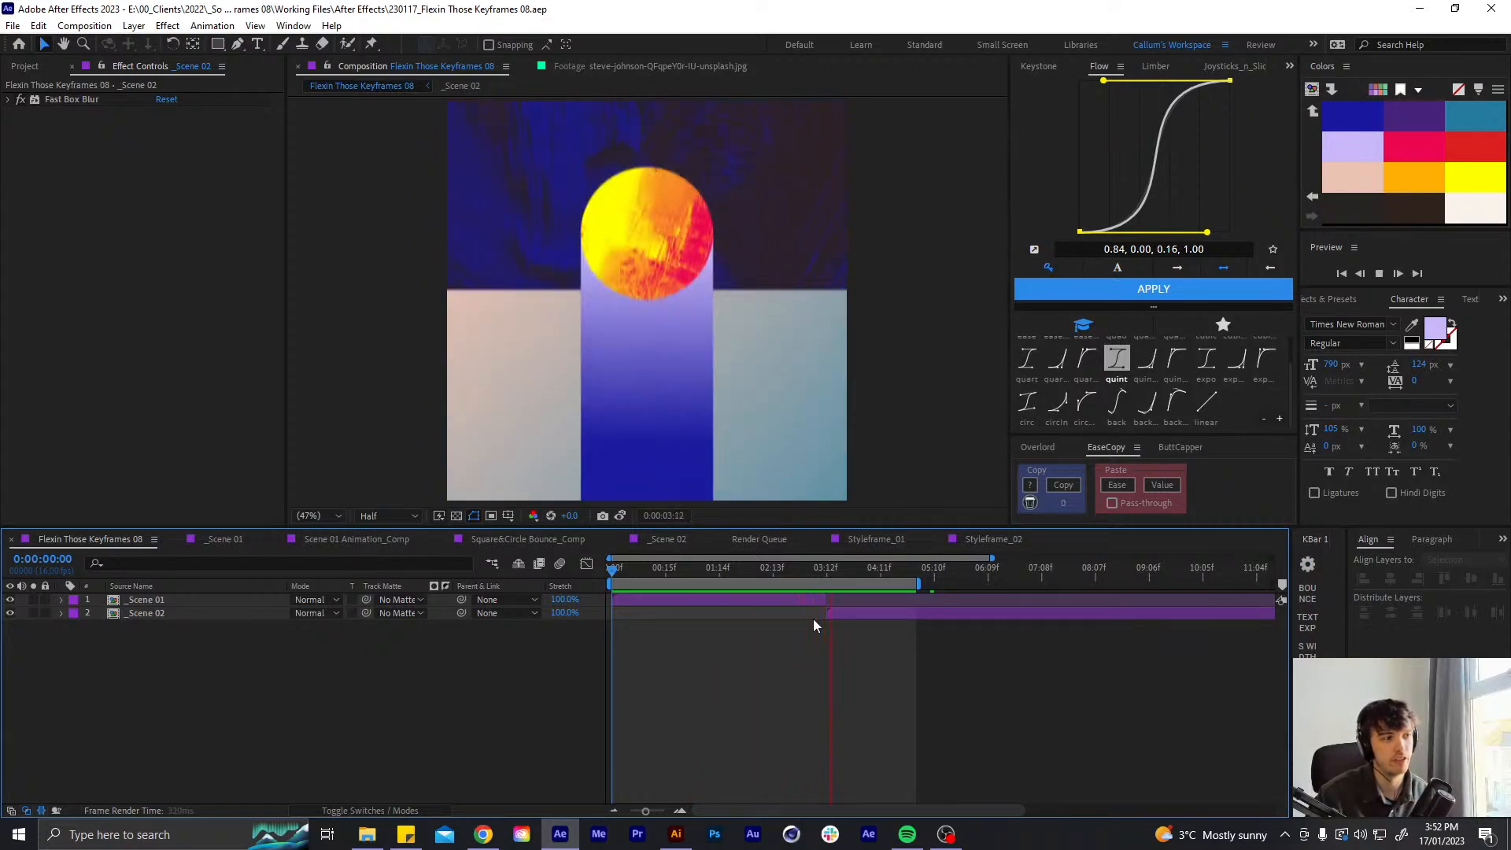
# - Extend the main composition's work area to just past 0:00:07:08 and check the Scene 02 playback up to 0:00:06:12
pyautogui.click(886, 571)
pyautogui.click(878, 571)
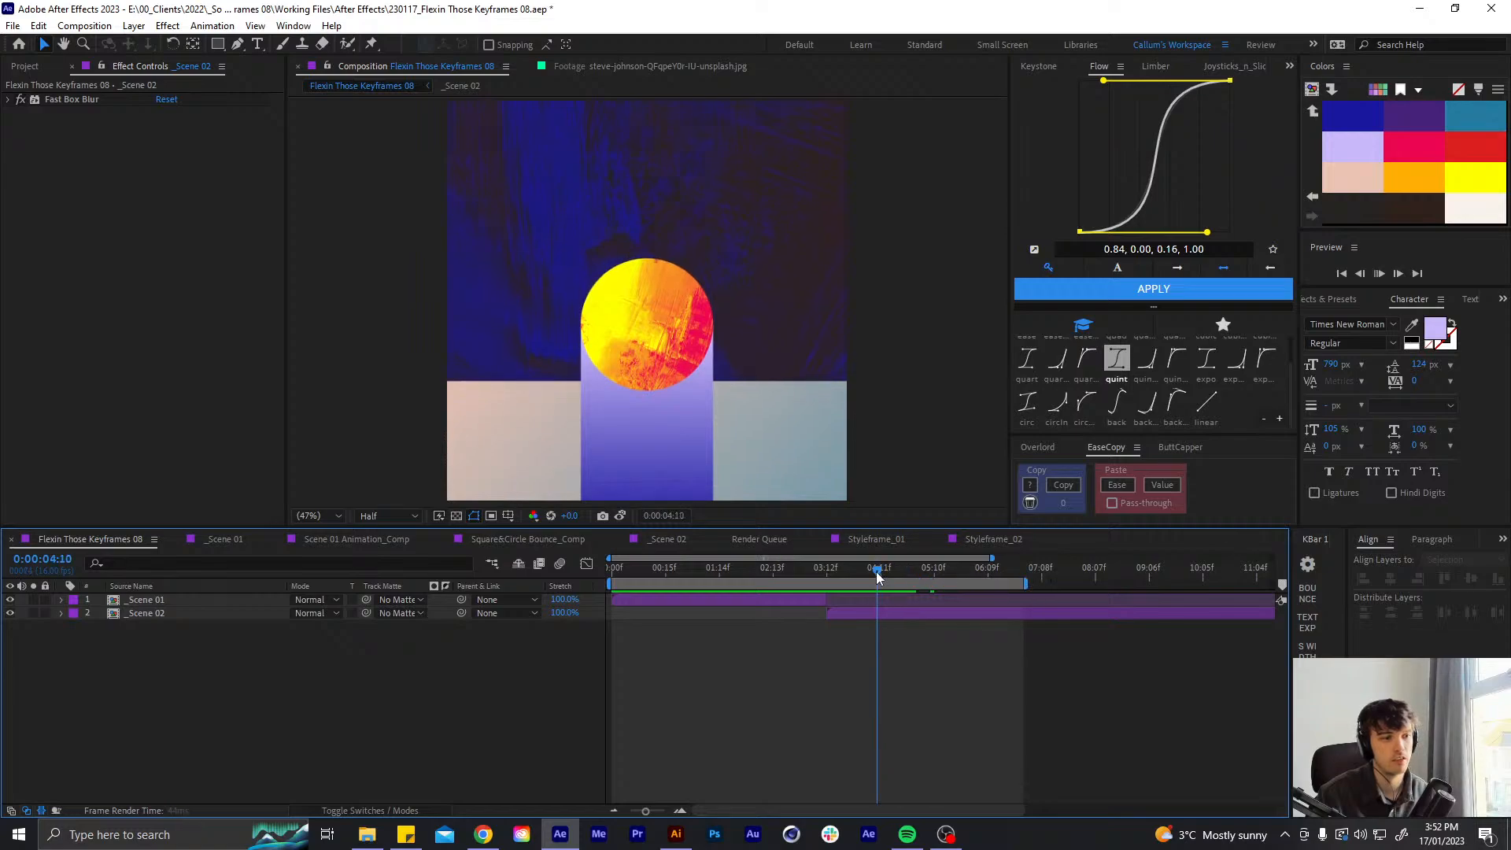
pyautogui.press('space')
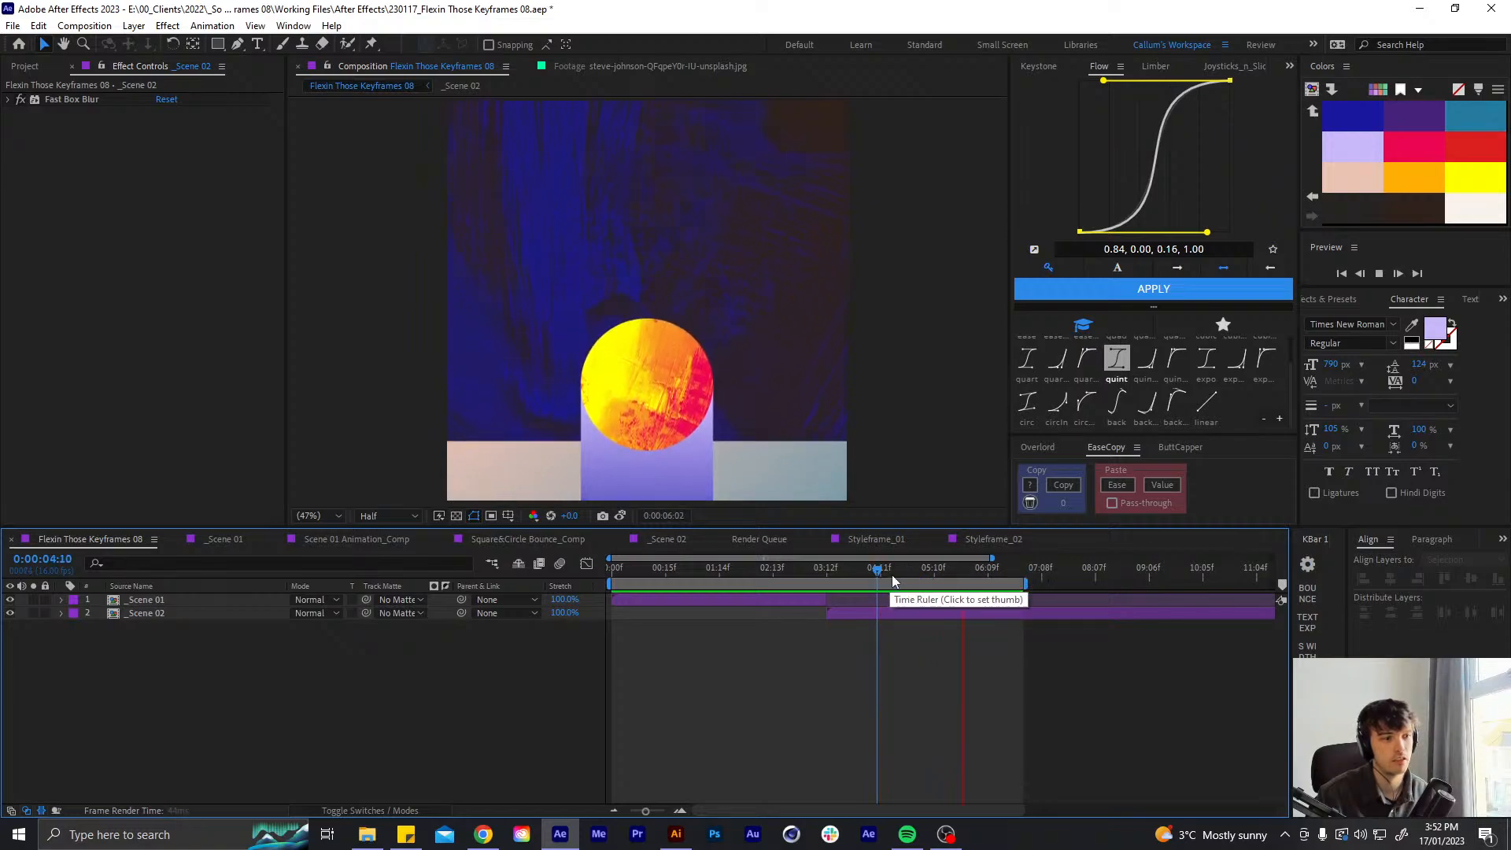
pyautogui.click(998, 570)
pyautogui.moveTo(1031, 580); pyautogui.dragTo(1055, 582)
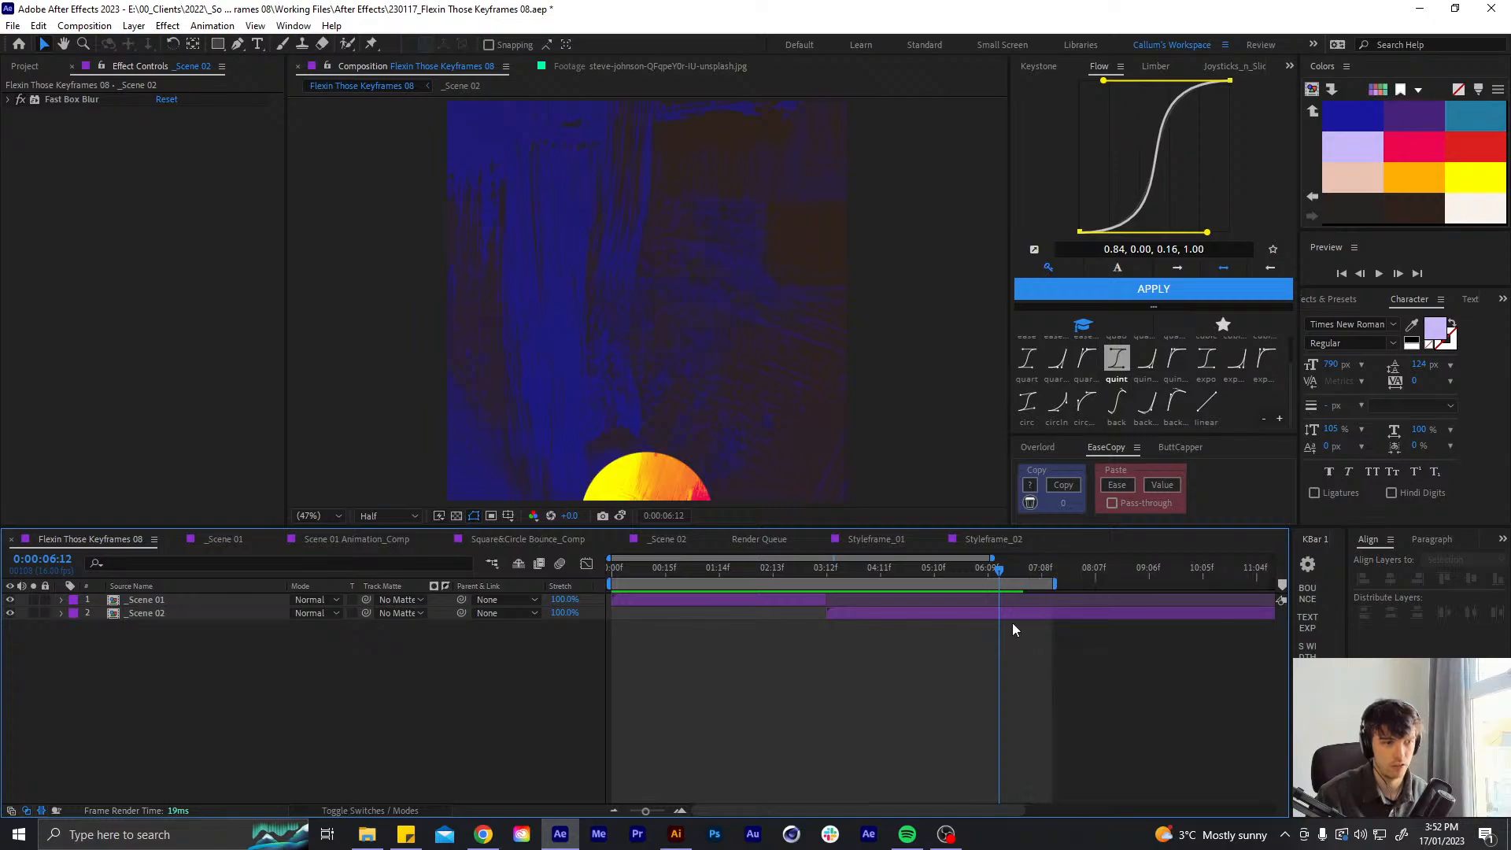
# - Replay the scene transition from 0:00:03:04 over the extended work area, and play the whole sequence from the beginning
pyautogui.click(800, 571)
pyautogui.press('space')
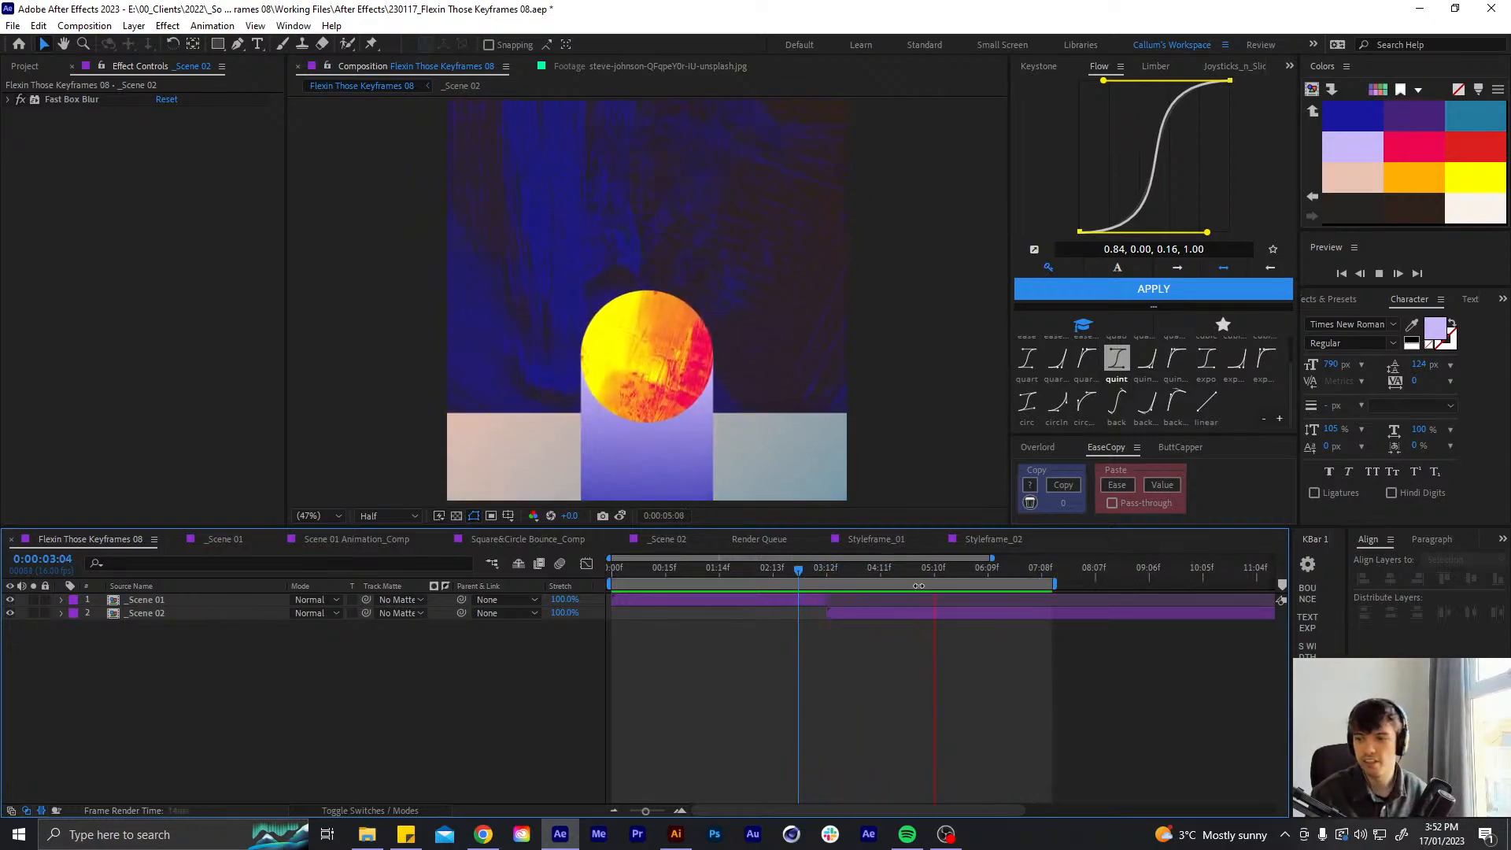
pyautogui.press('space')
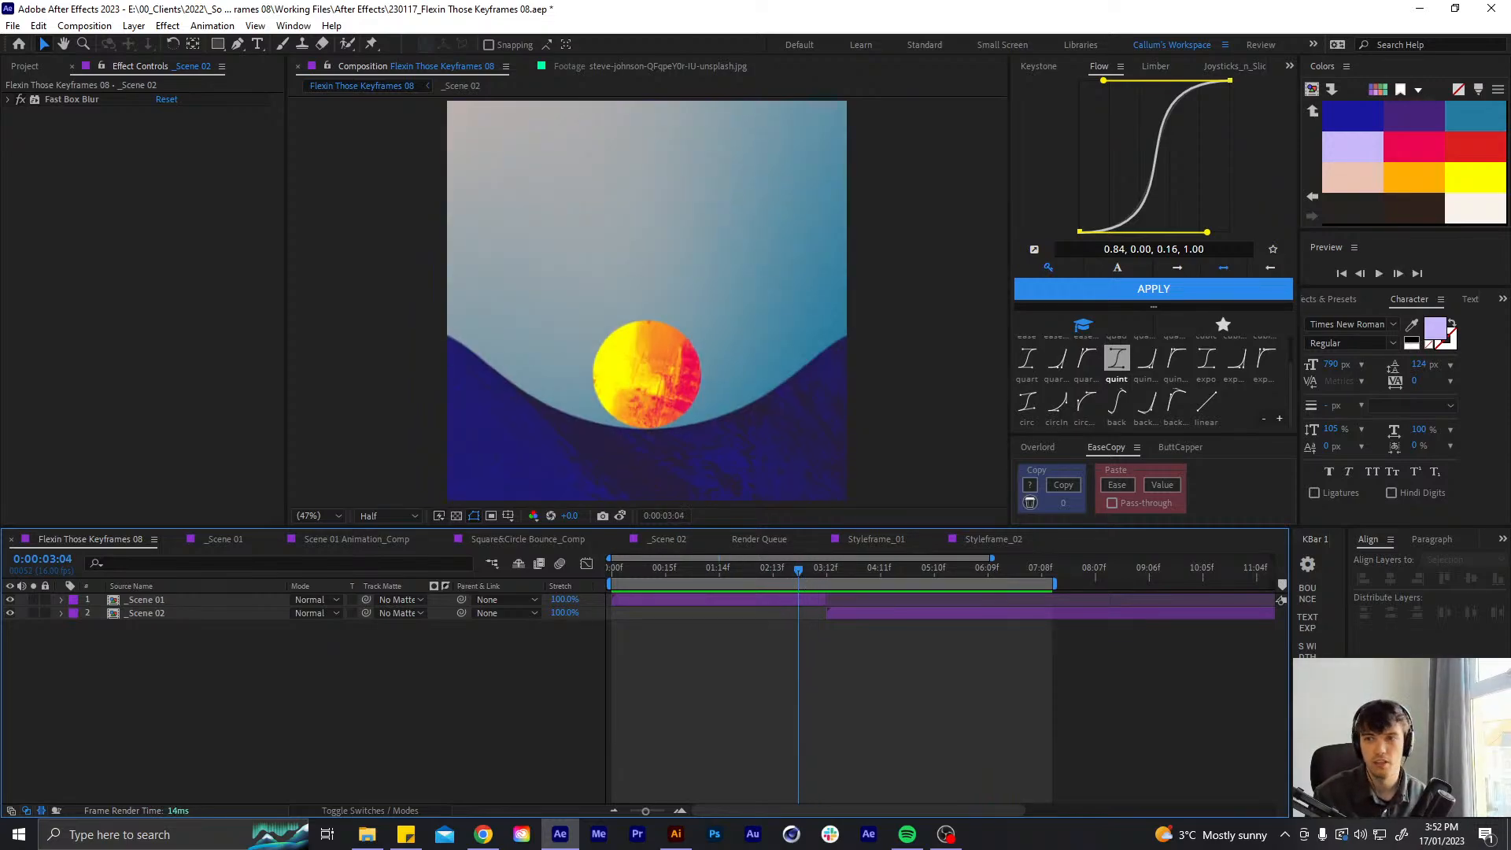
pyautogui.hotkey('alt', 'Tab')
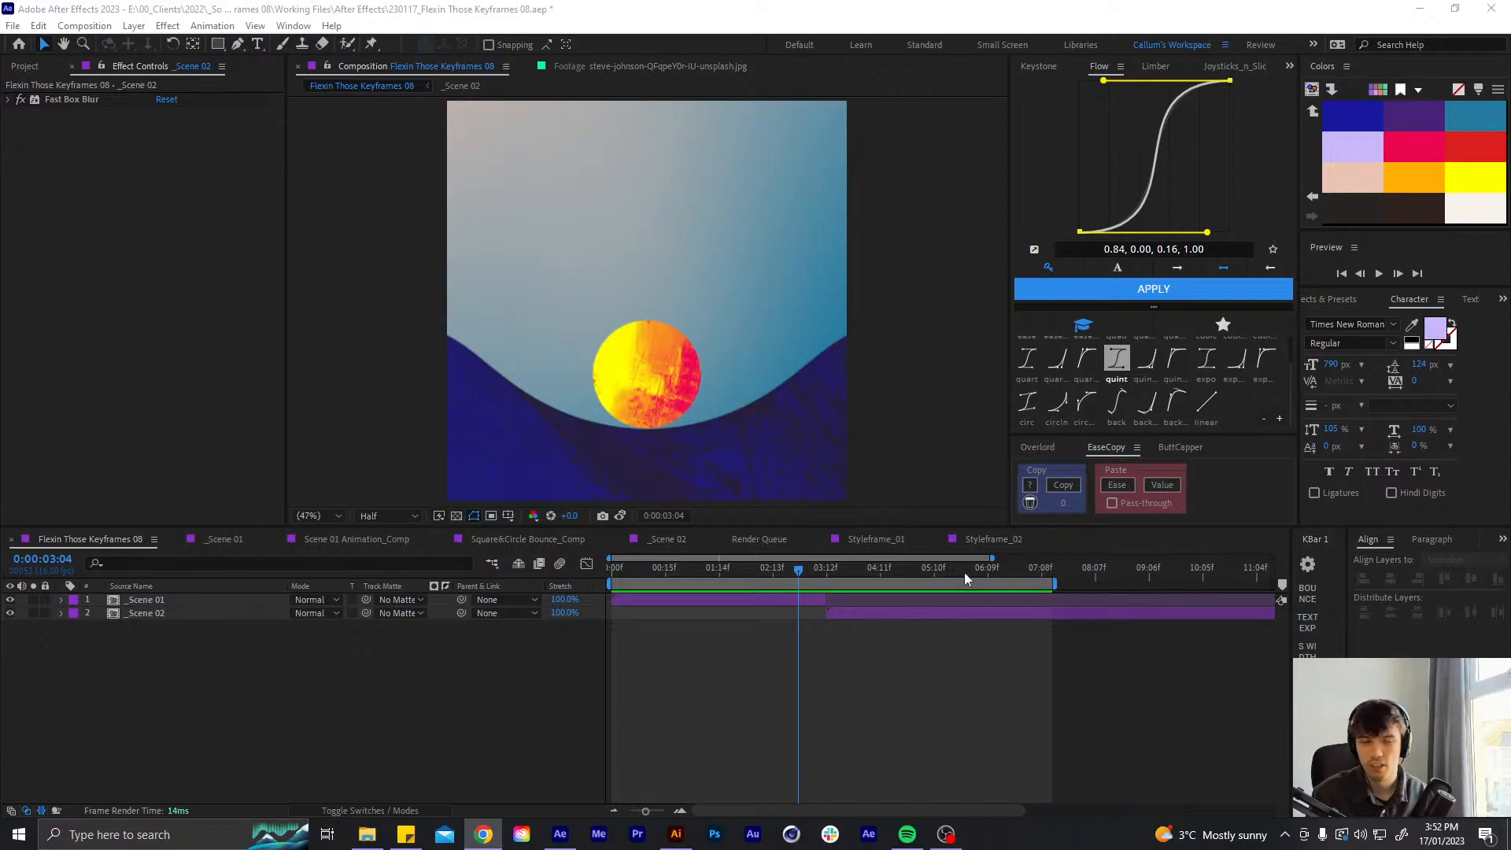
pyautogui.hotkey('alt', 'Tab')
pyautogui.press('space')
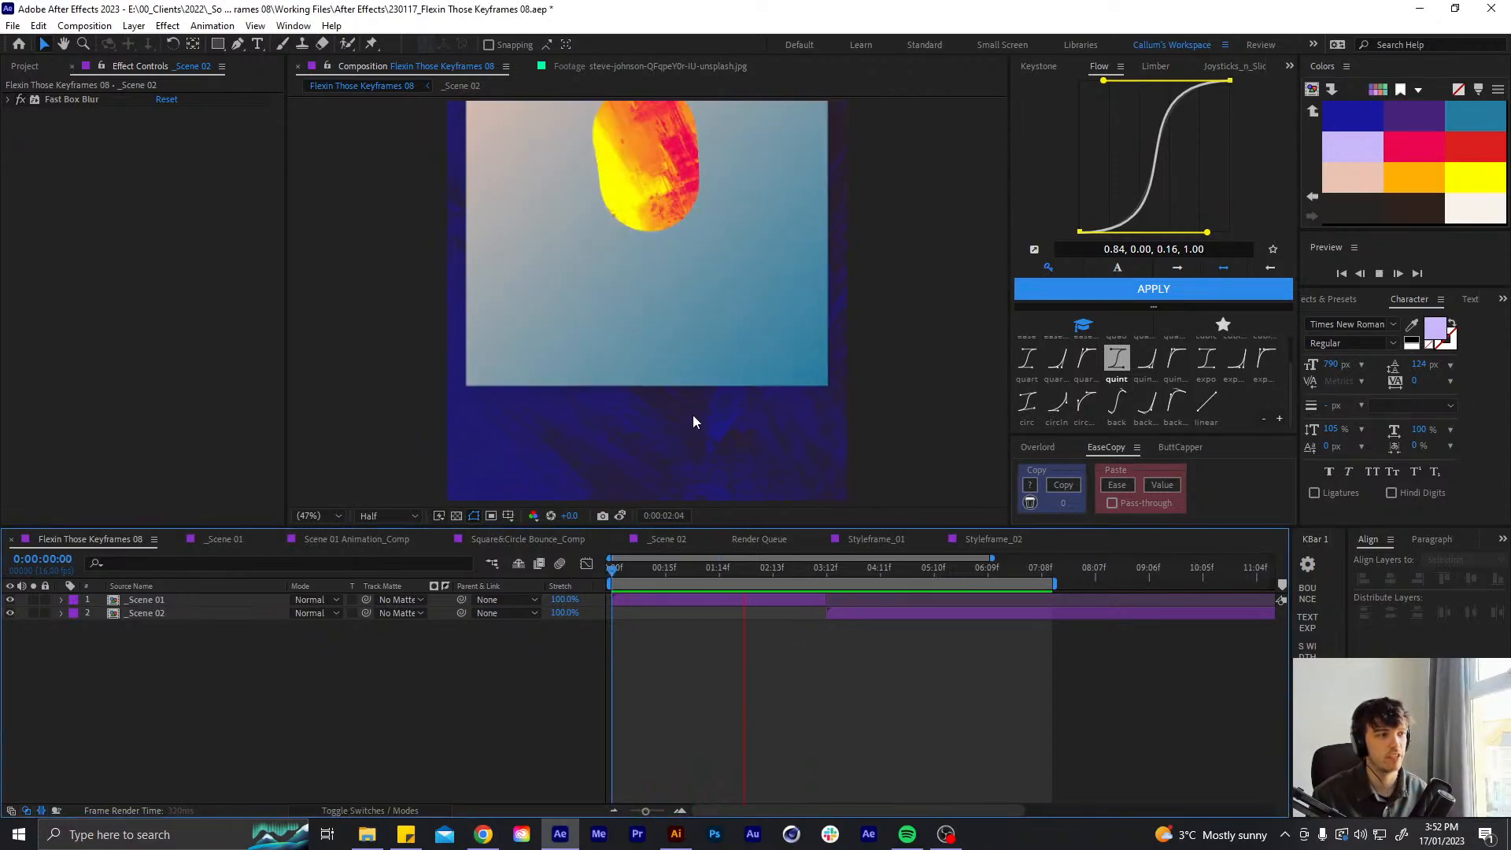
# - Inspect the Scene 01 frames around 0:00:01:02 and 0:00:01:07, replay from the start, and stop at 0:00:04:14 in Scene 02
pyautogui.click(702, 568)
pyautogui.moveTo(702, 569); pyautogui.dragTo(677, 569)
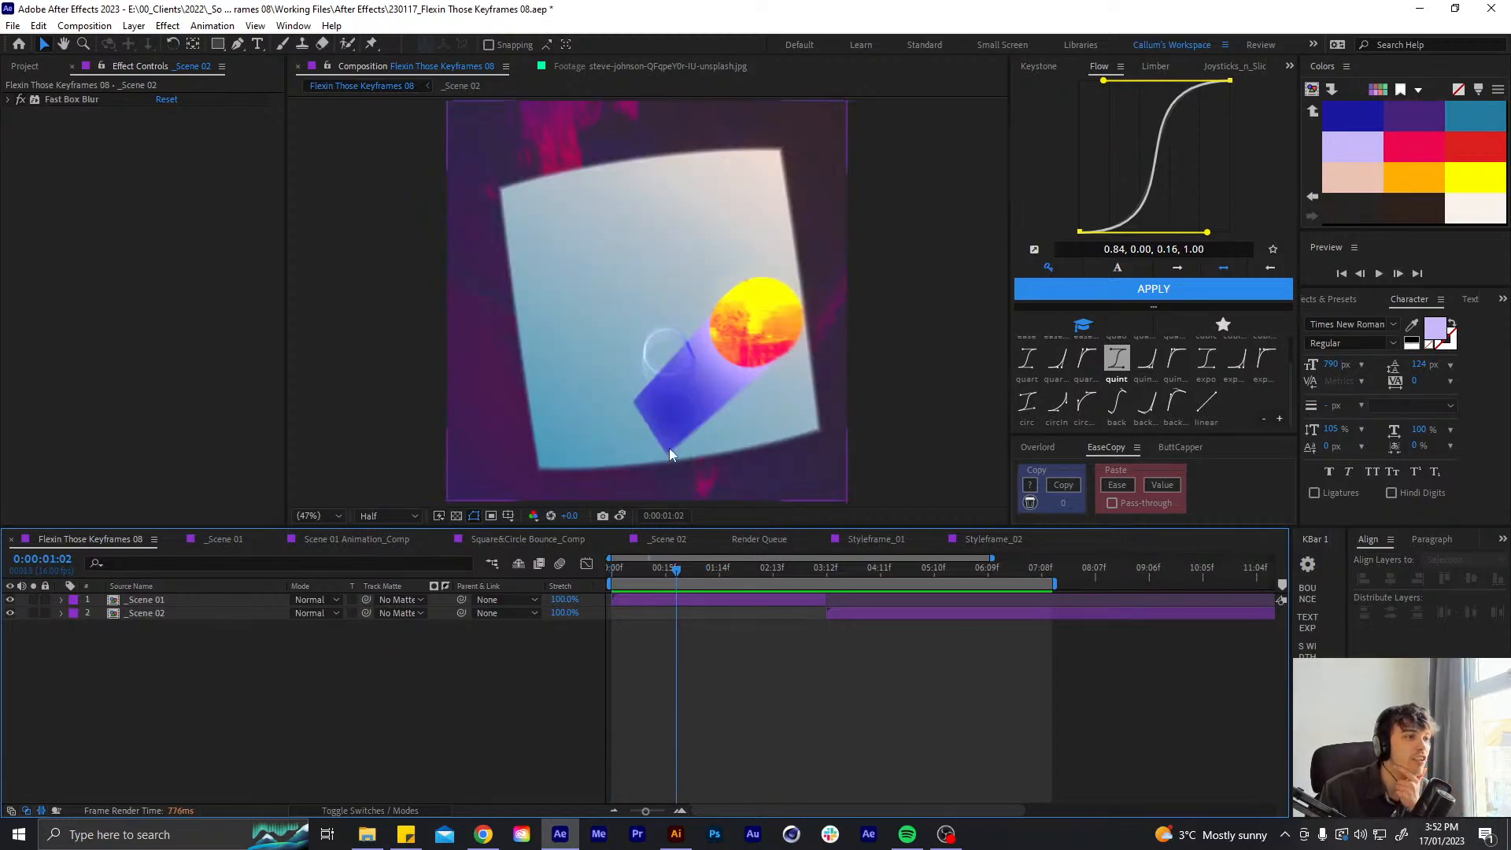
pyautogui.click(691, 568)
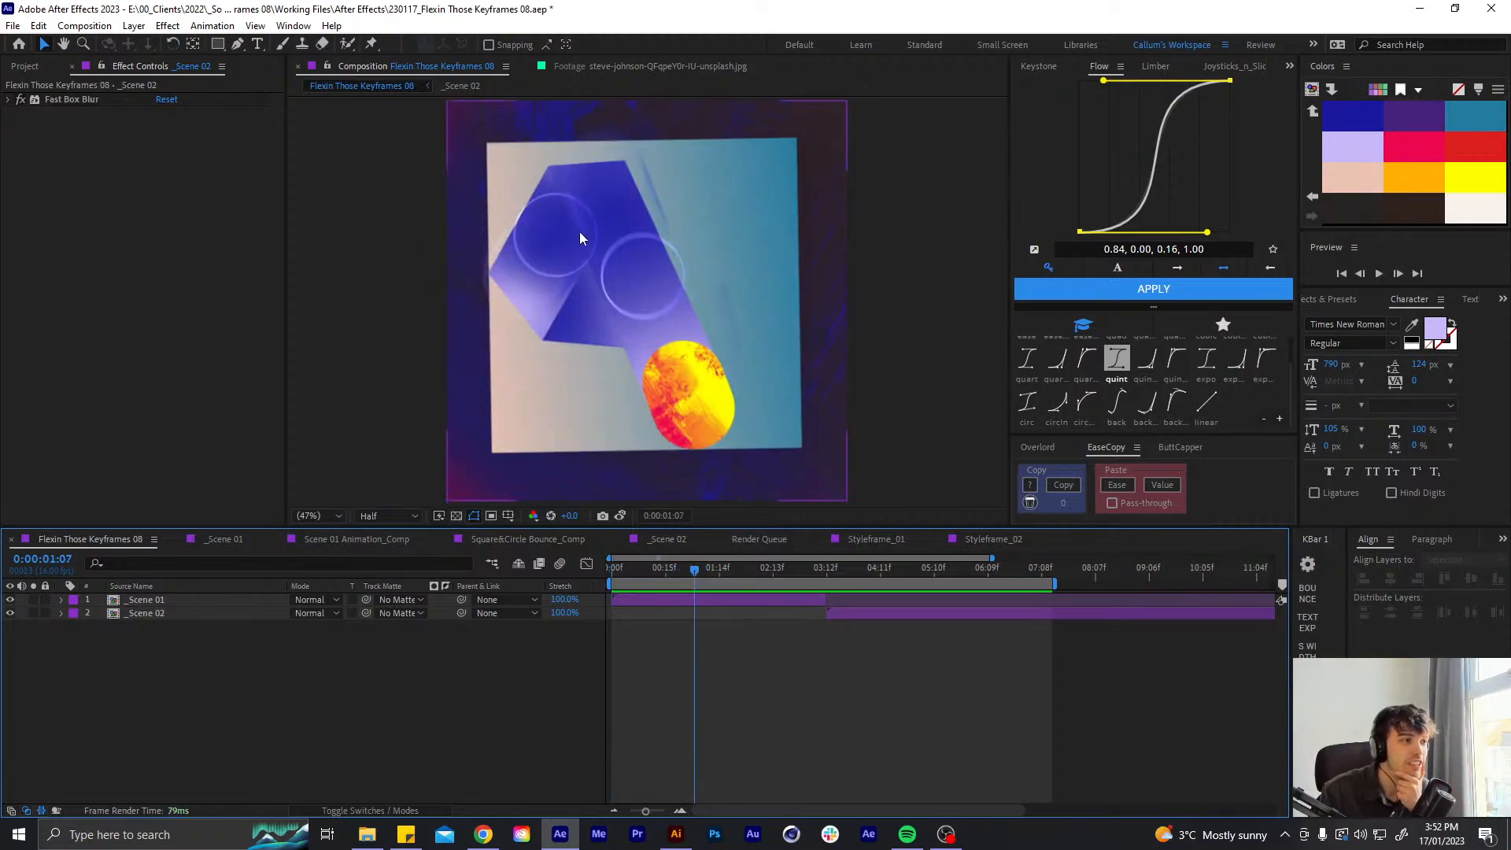
pyautogui.moveTo(696, 571); pyautogui.dragTo(385, 544)
pyautogui.press('space')
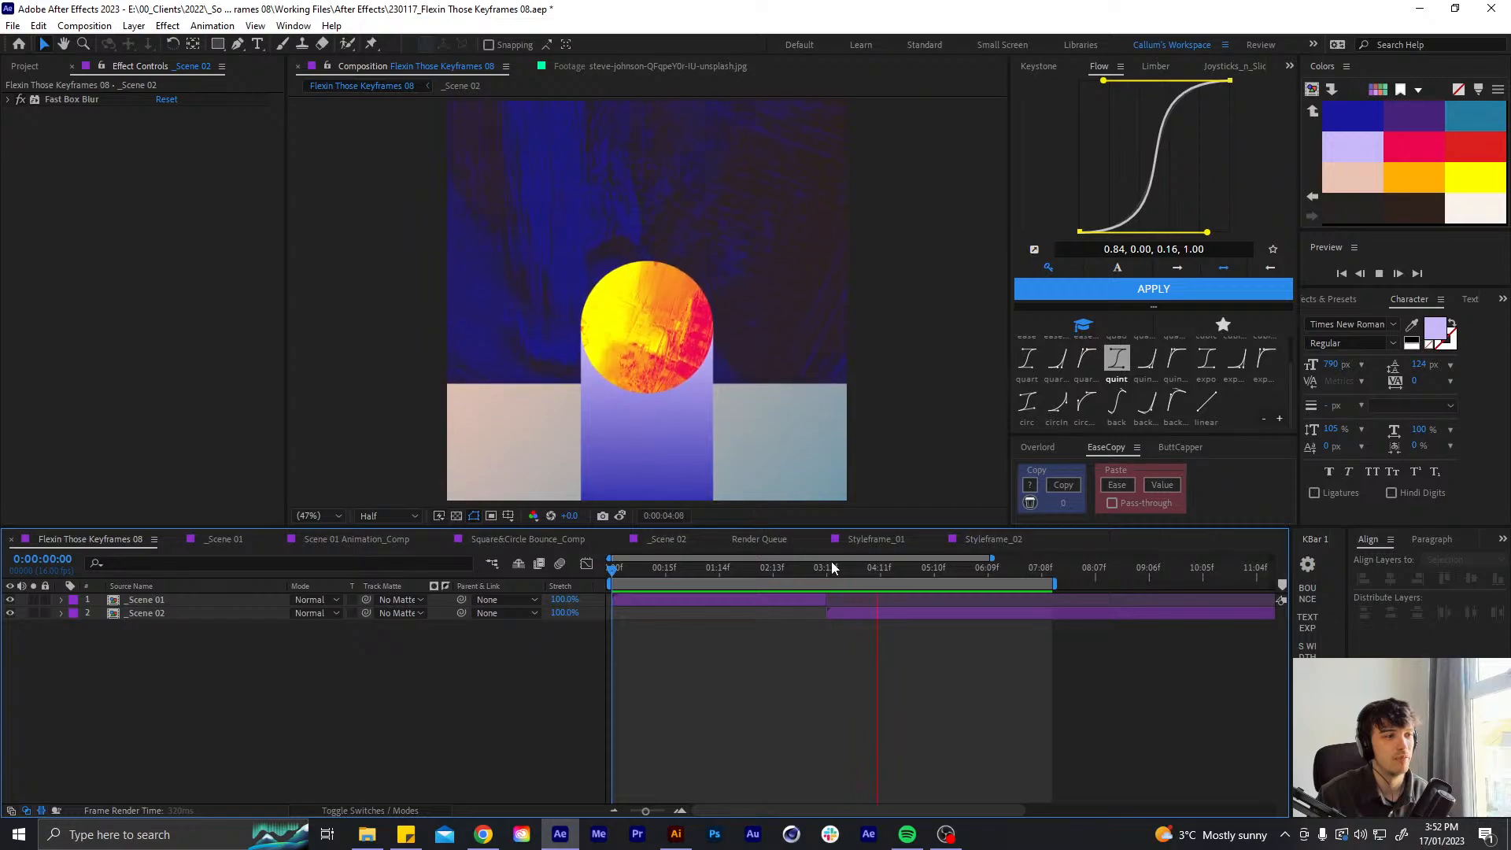
pyautogui.moveTo(825, 559); pyautogui.dragTo(882, 599)
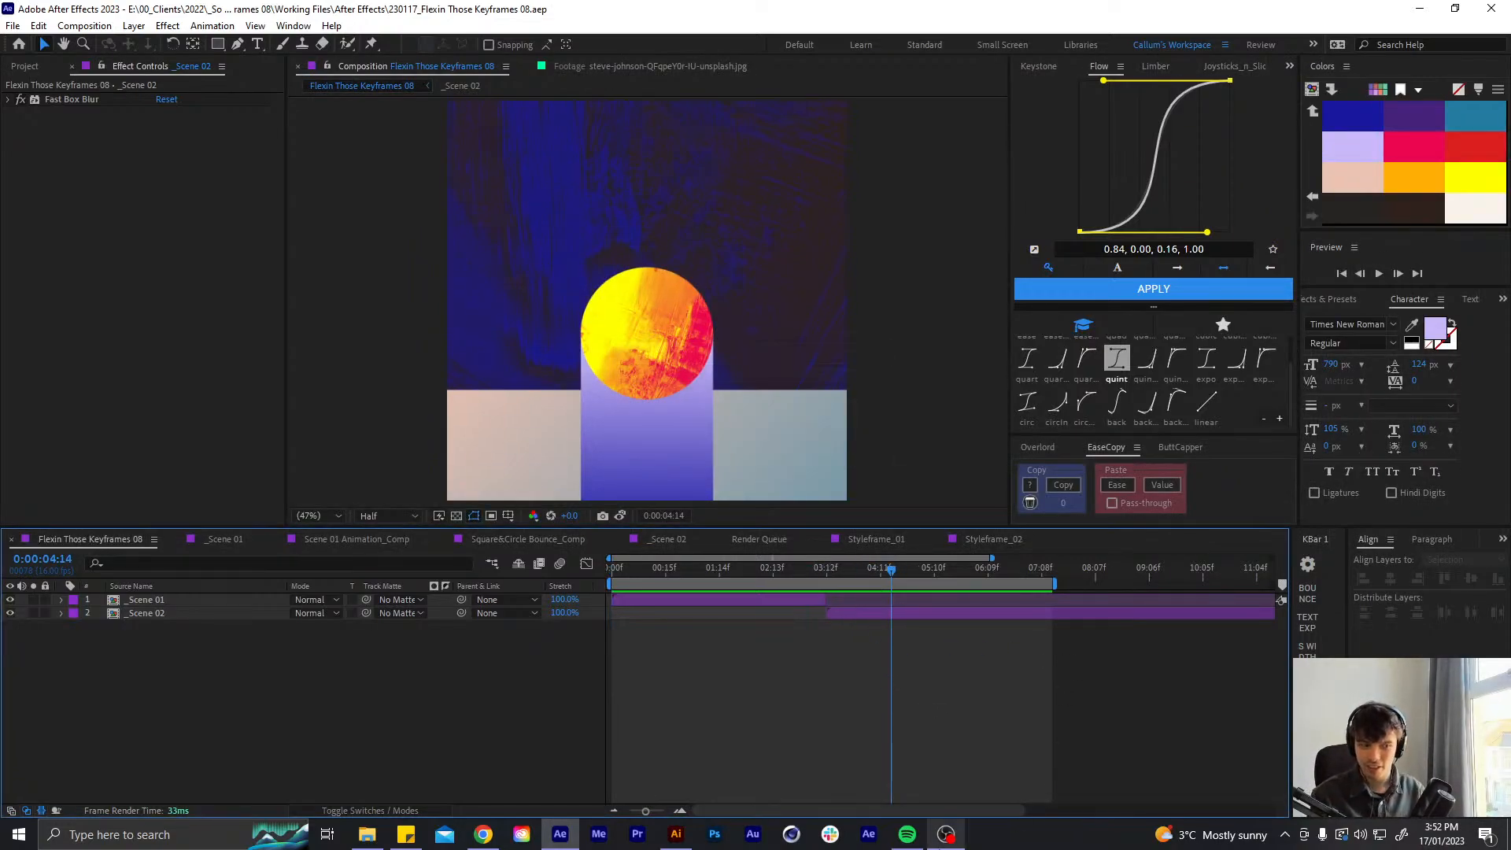